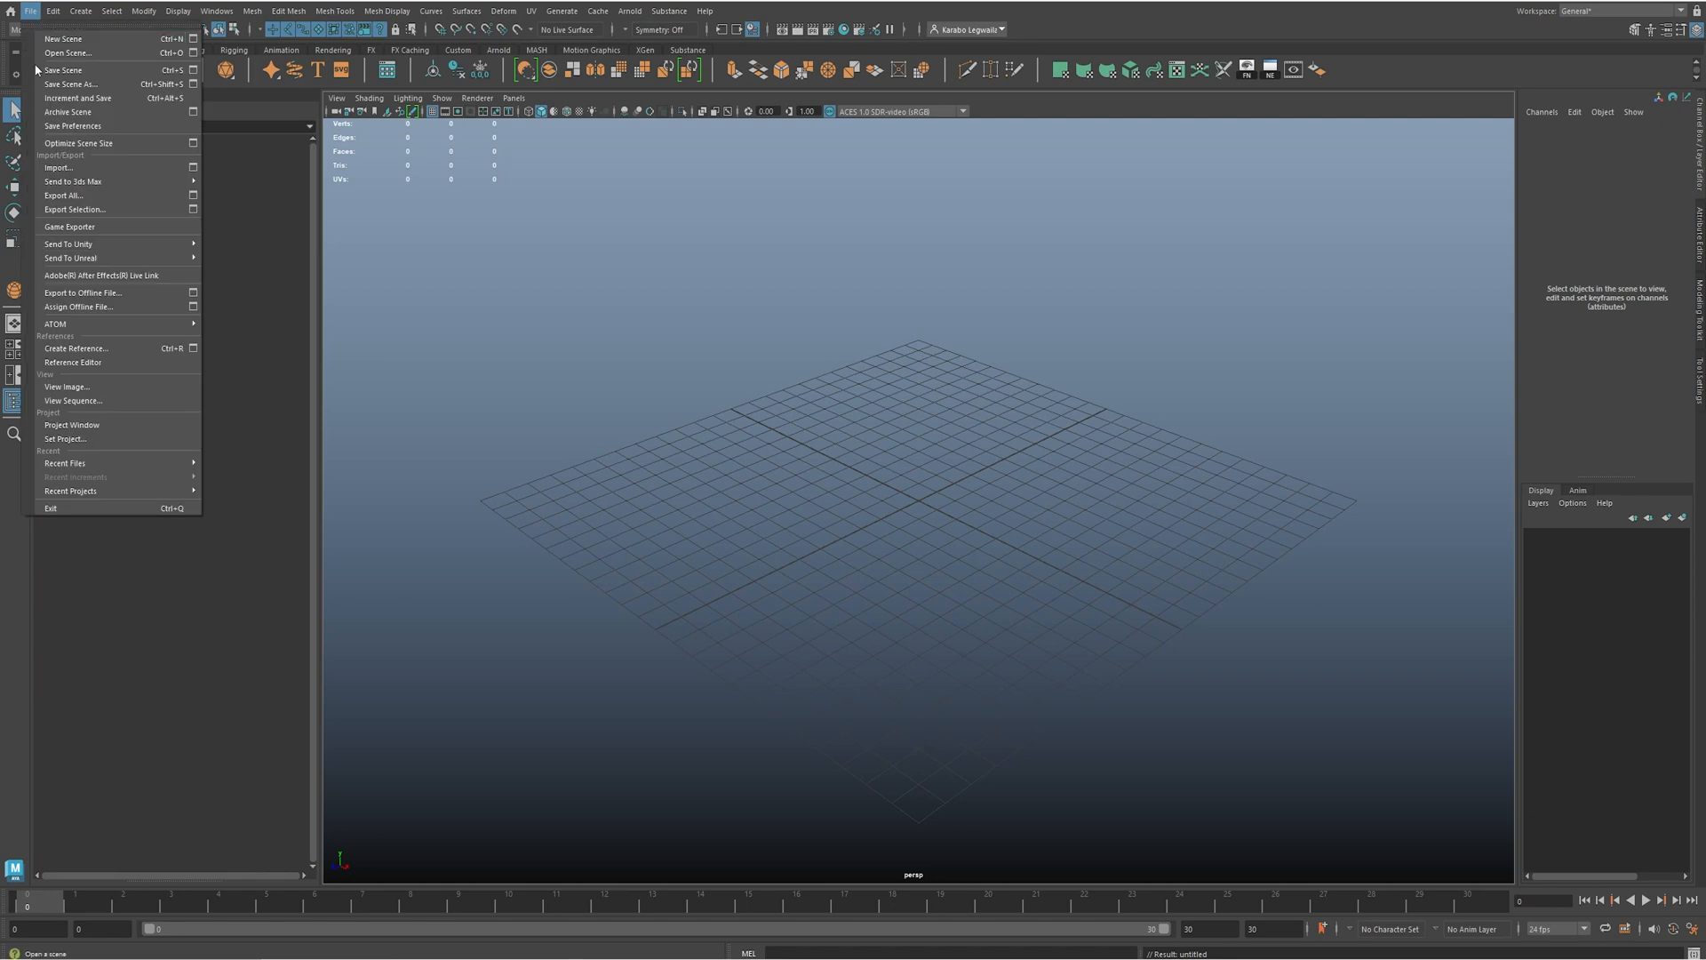
# - Check which project is set and review its primary folder locations in the Project Window
pyautogui.click(109, 439)
pyautogui.click(1554, 264)
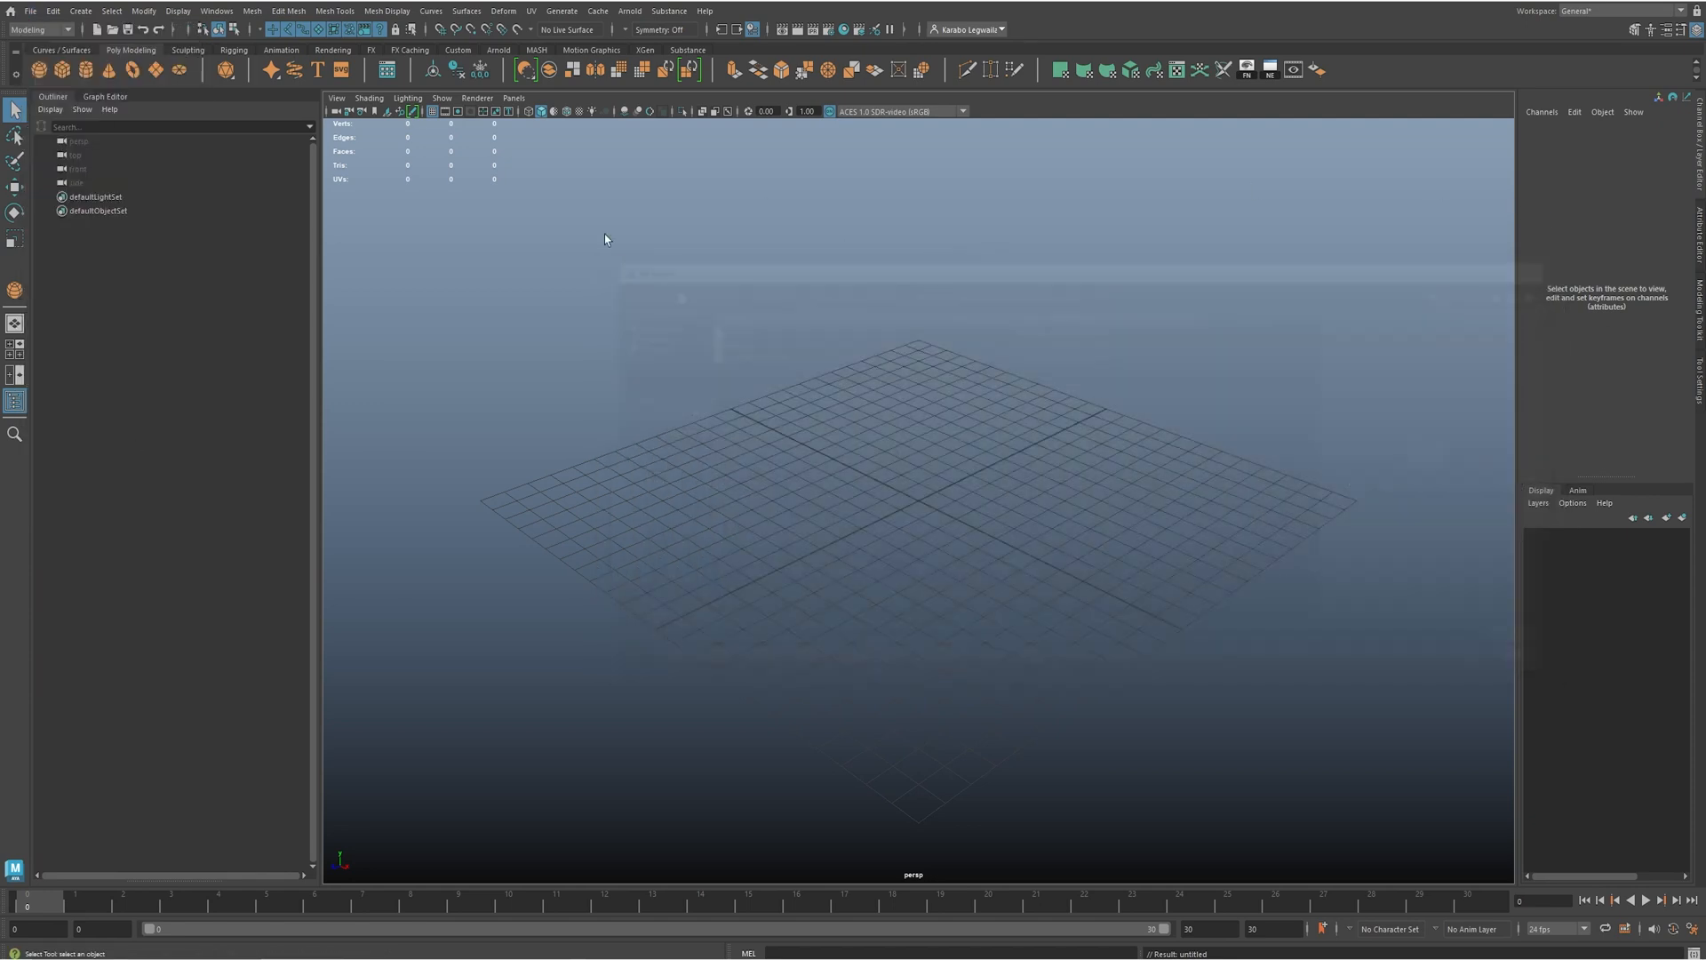
pyautogui.click(31, 11)
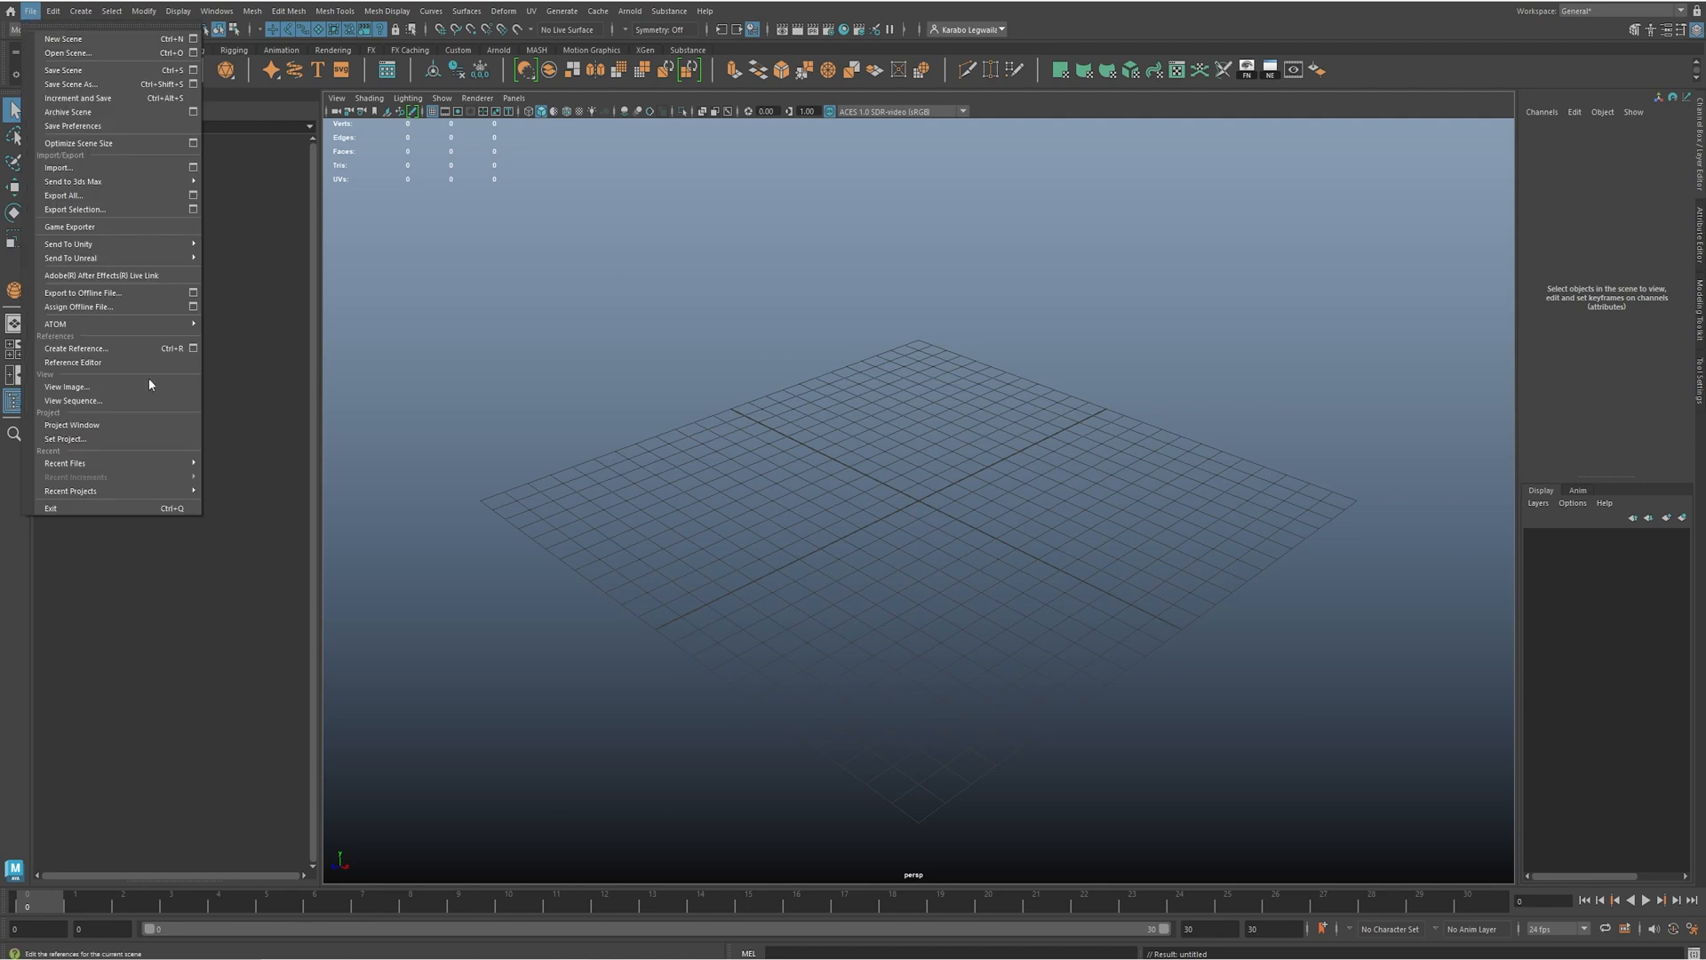
pyautogui.click(153, 431)
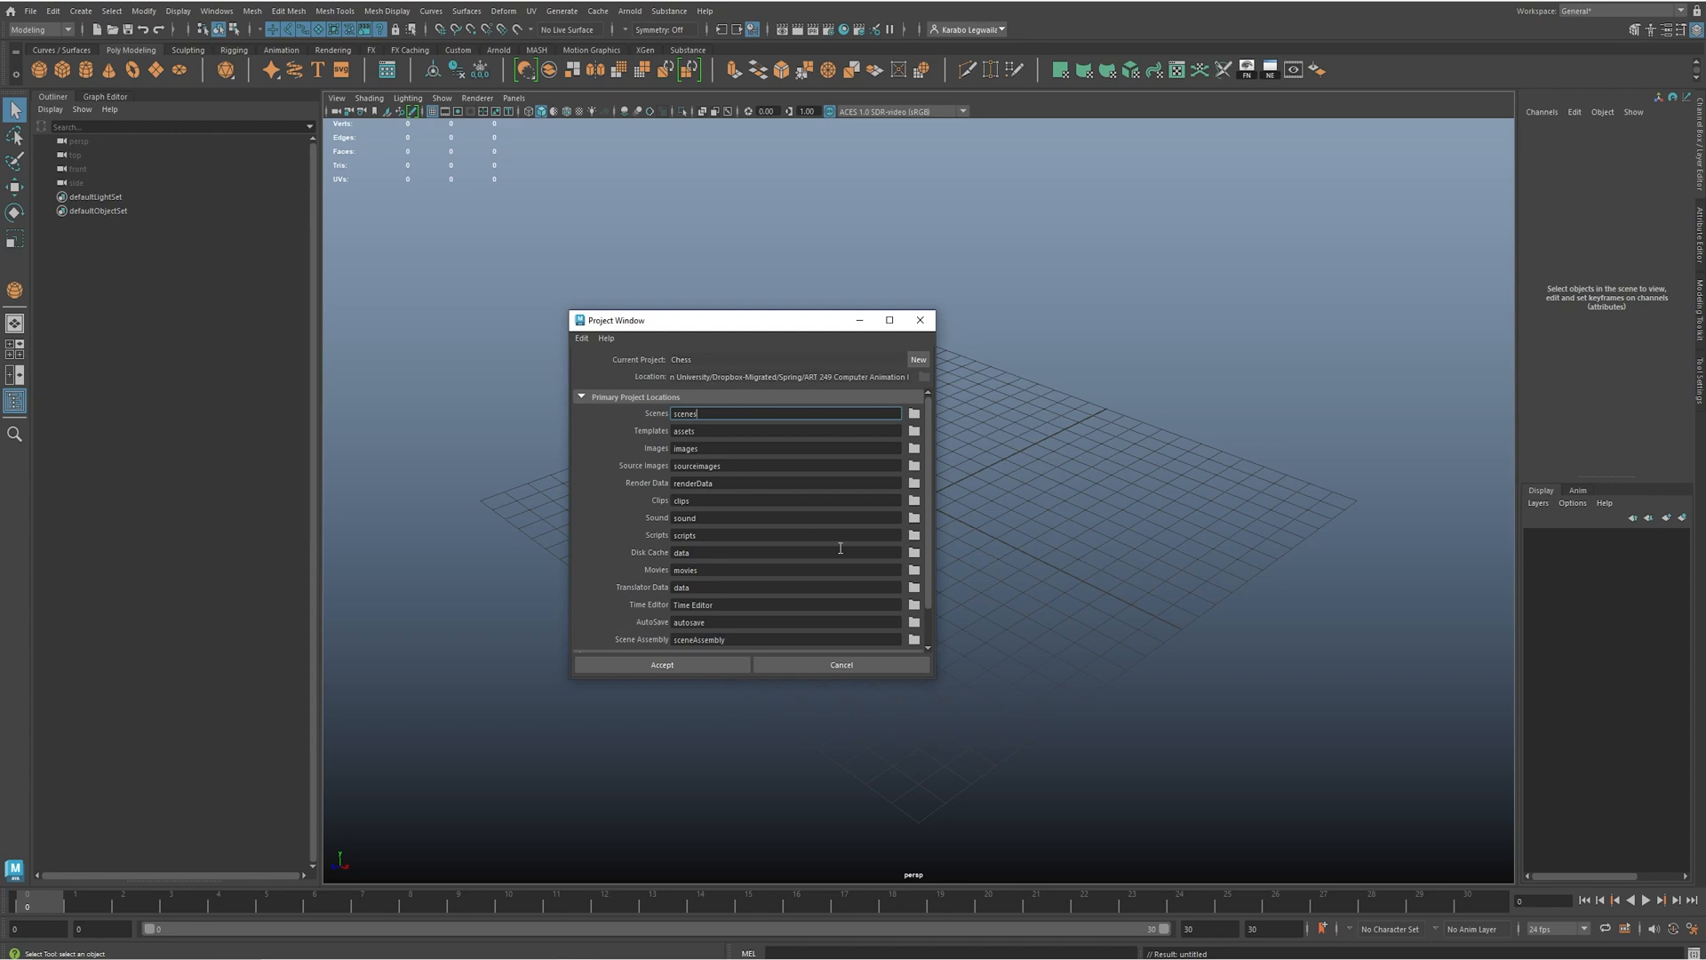
pyautogui.click(919, 320)
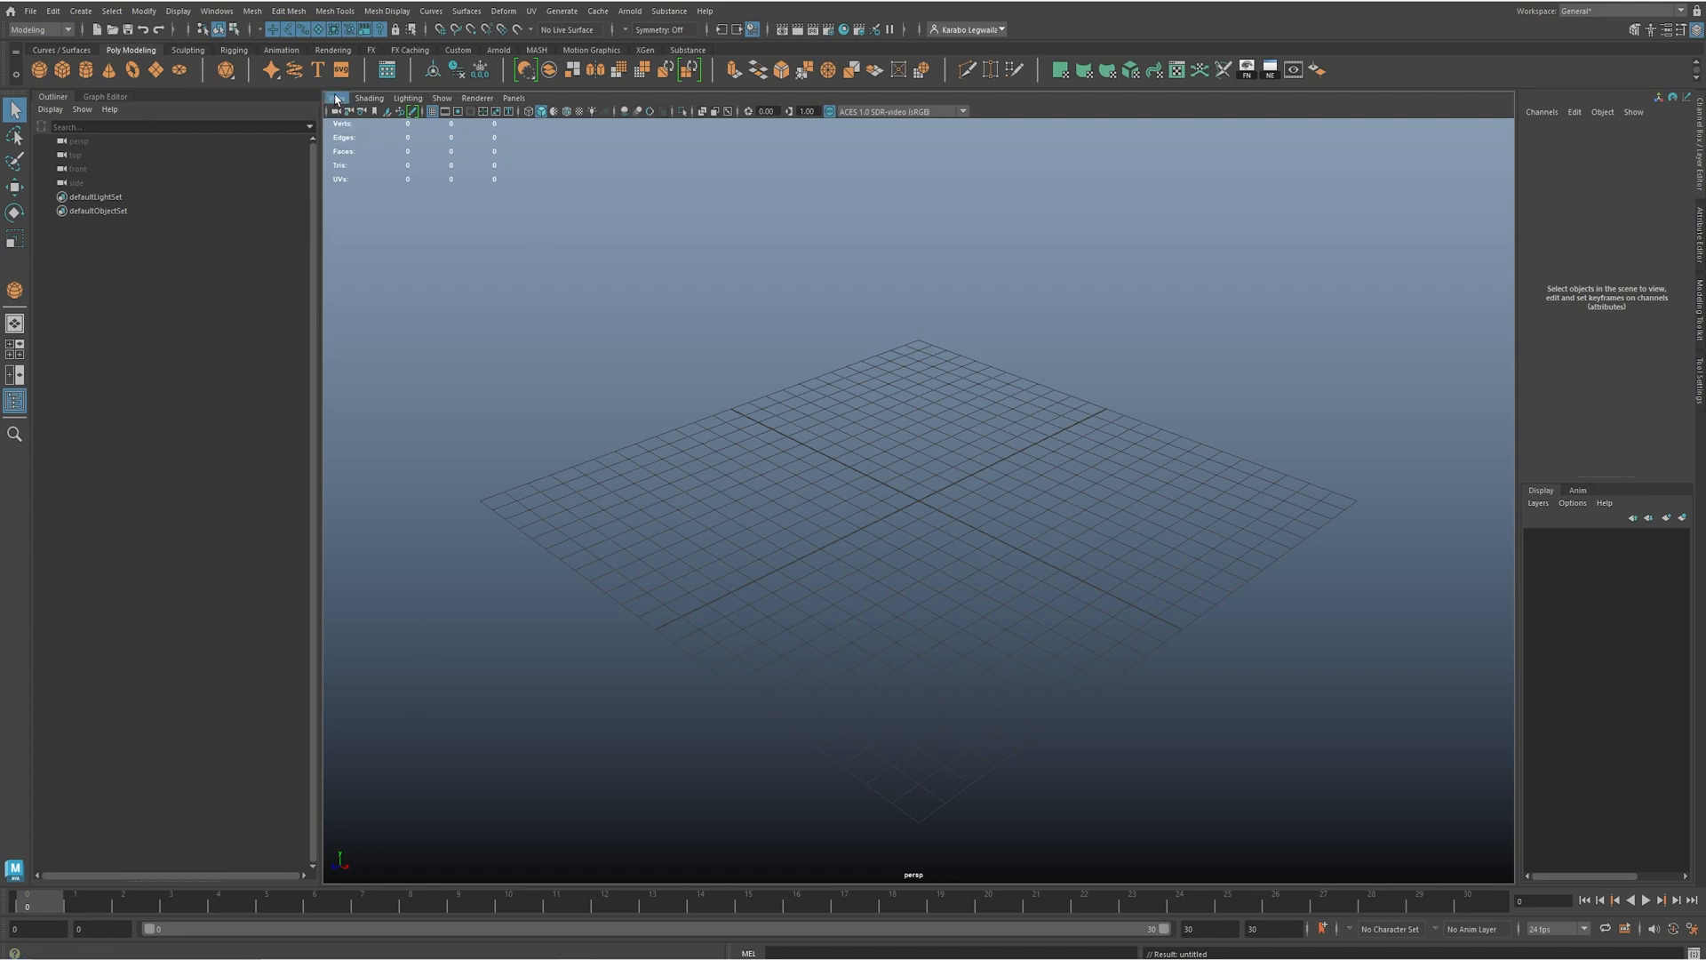
# - Create a free image plane and load Chess.jpg from the project's sourceimages folder as its image
pyautogui.click(79, 13)
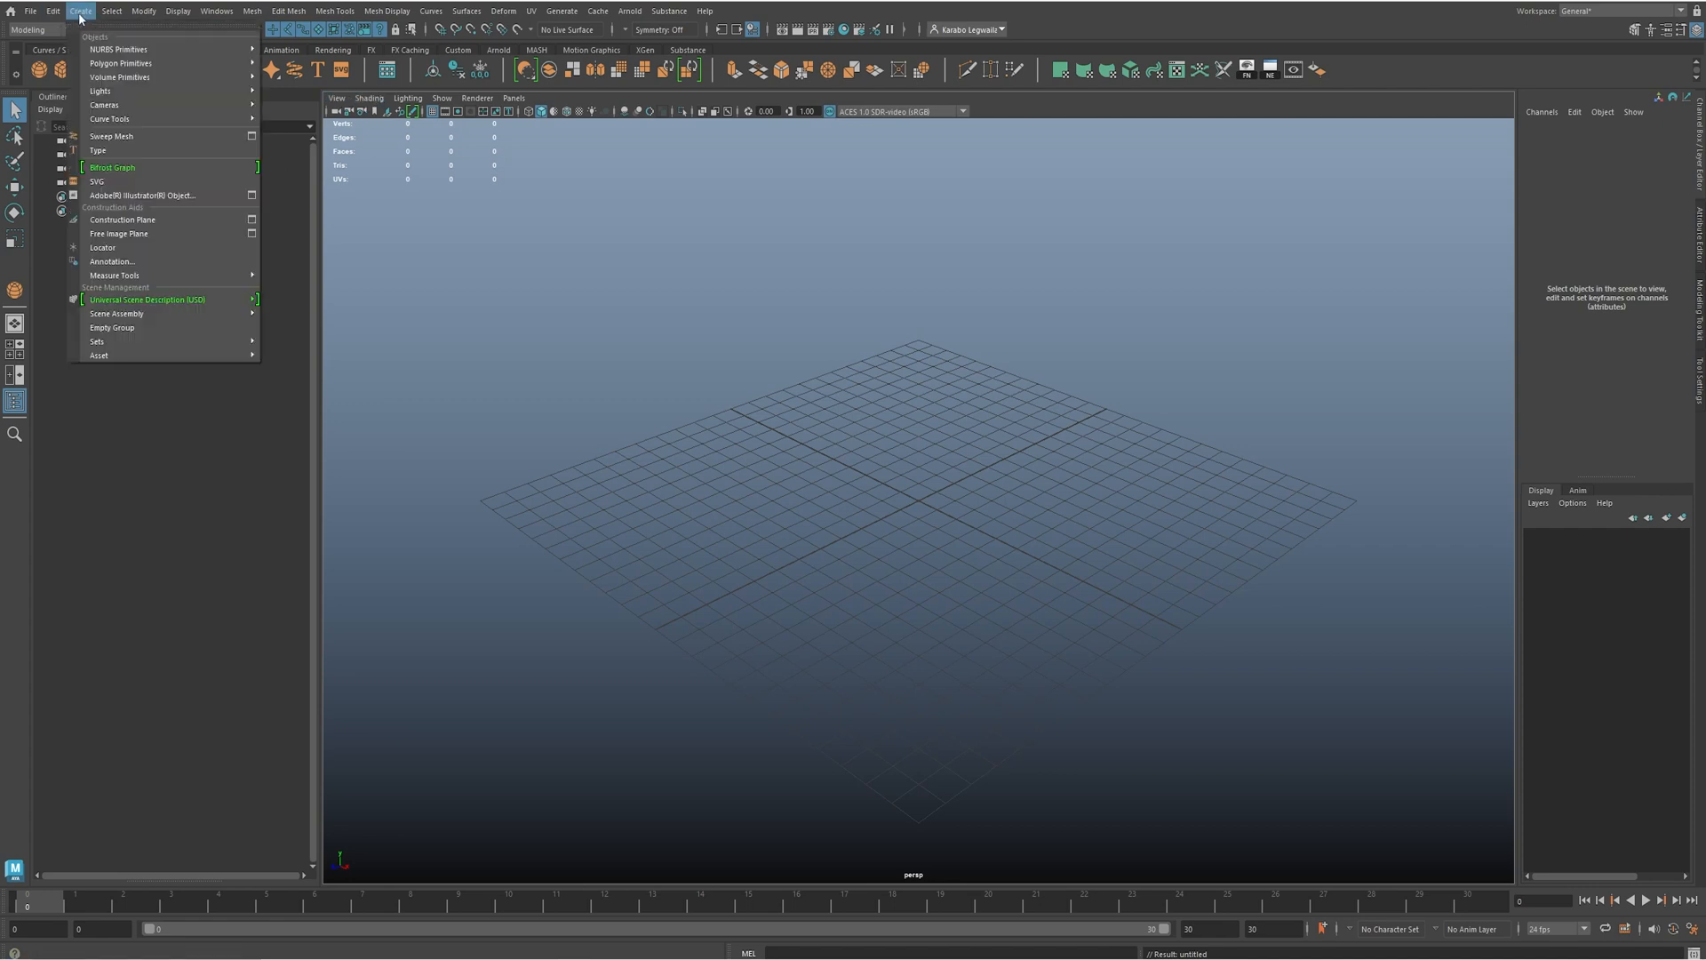
pyautogui.click(182, 234)
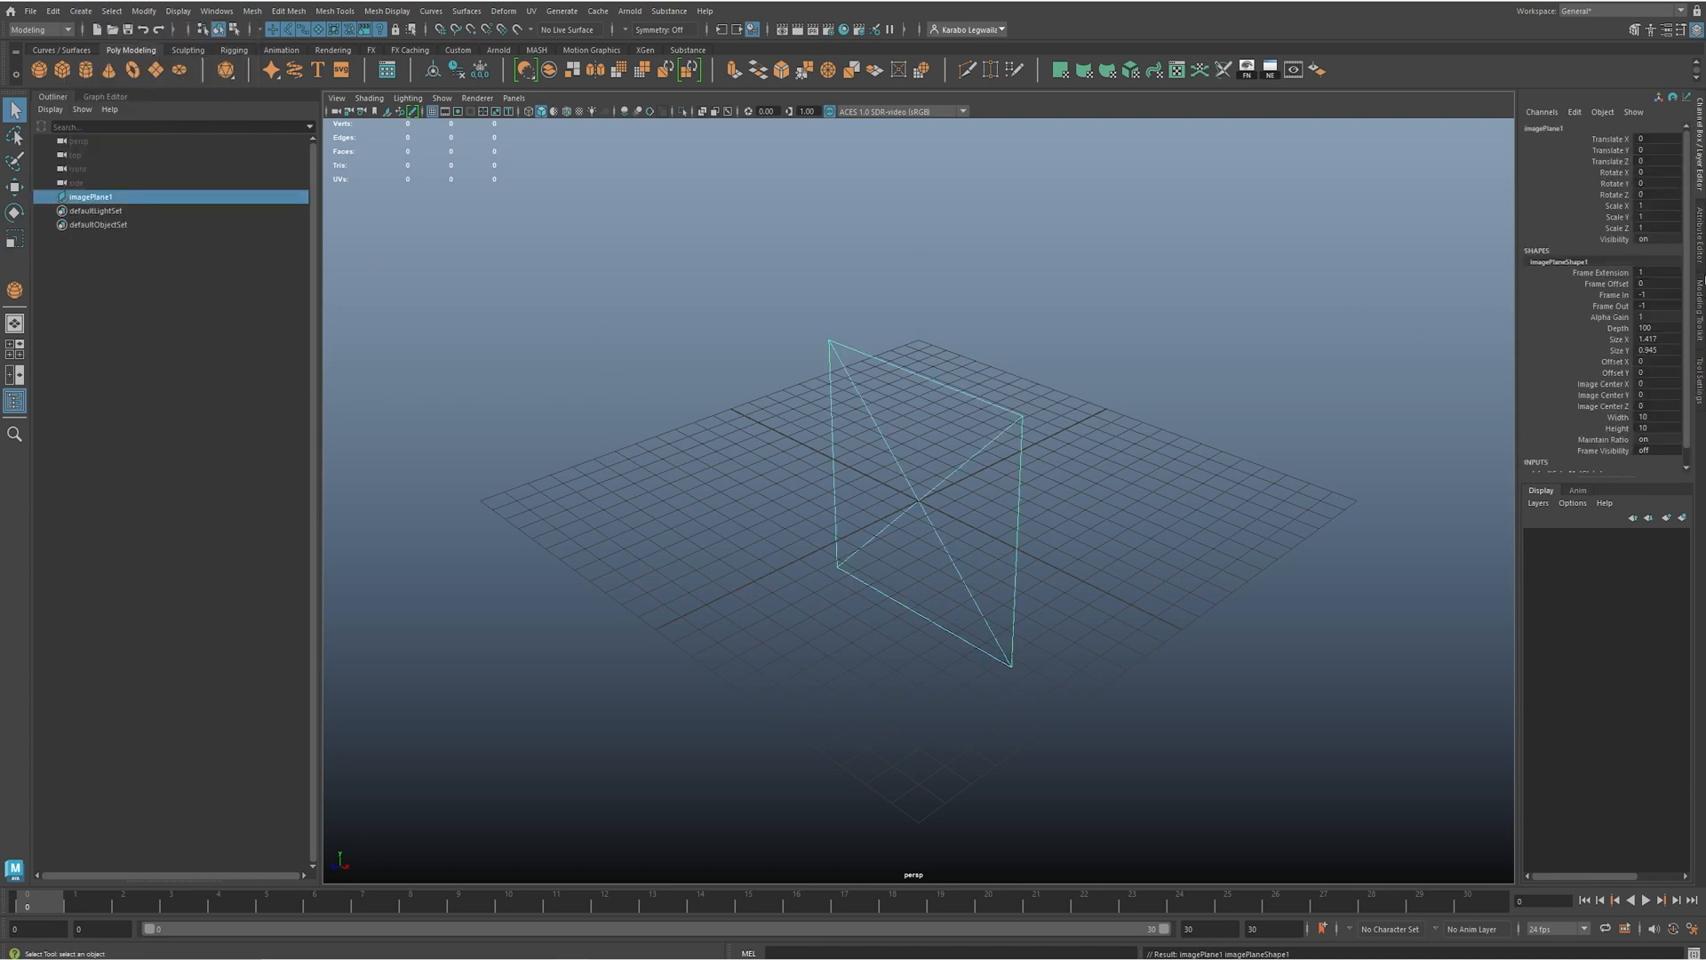
pyautogui.click(1700, 236)
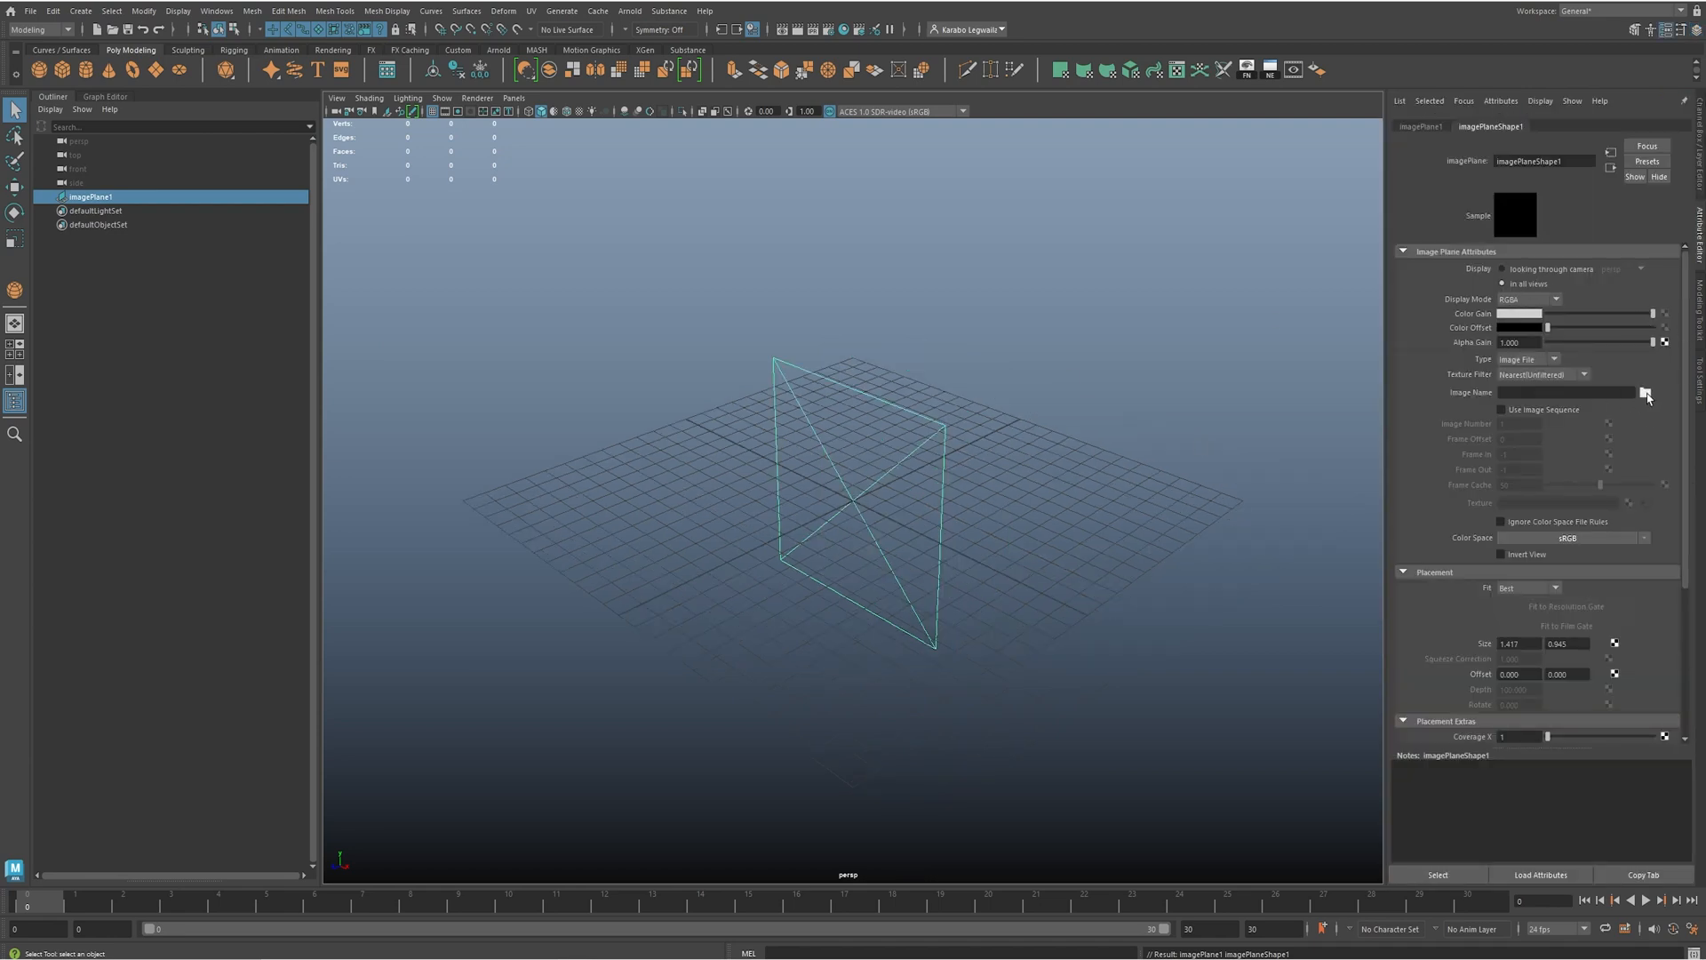
pyautogui.click(1645, 394)
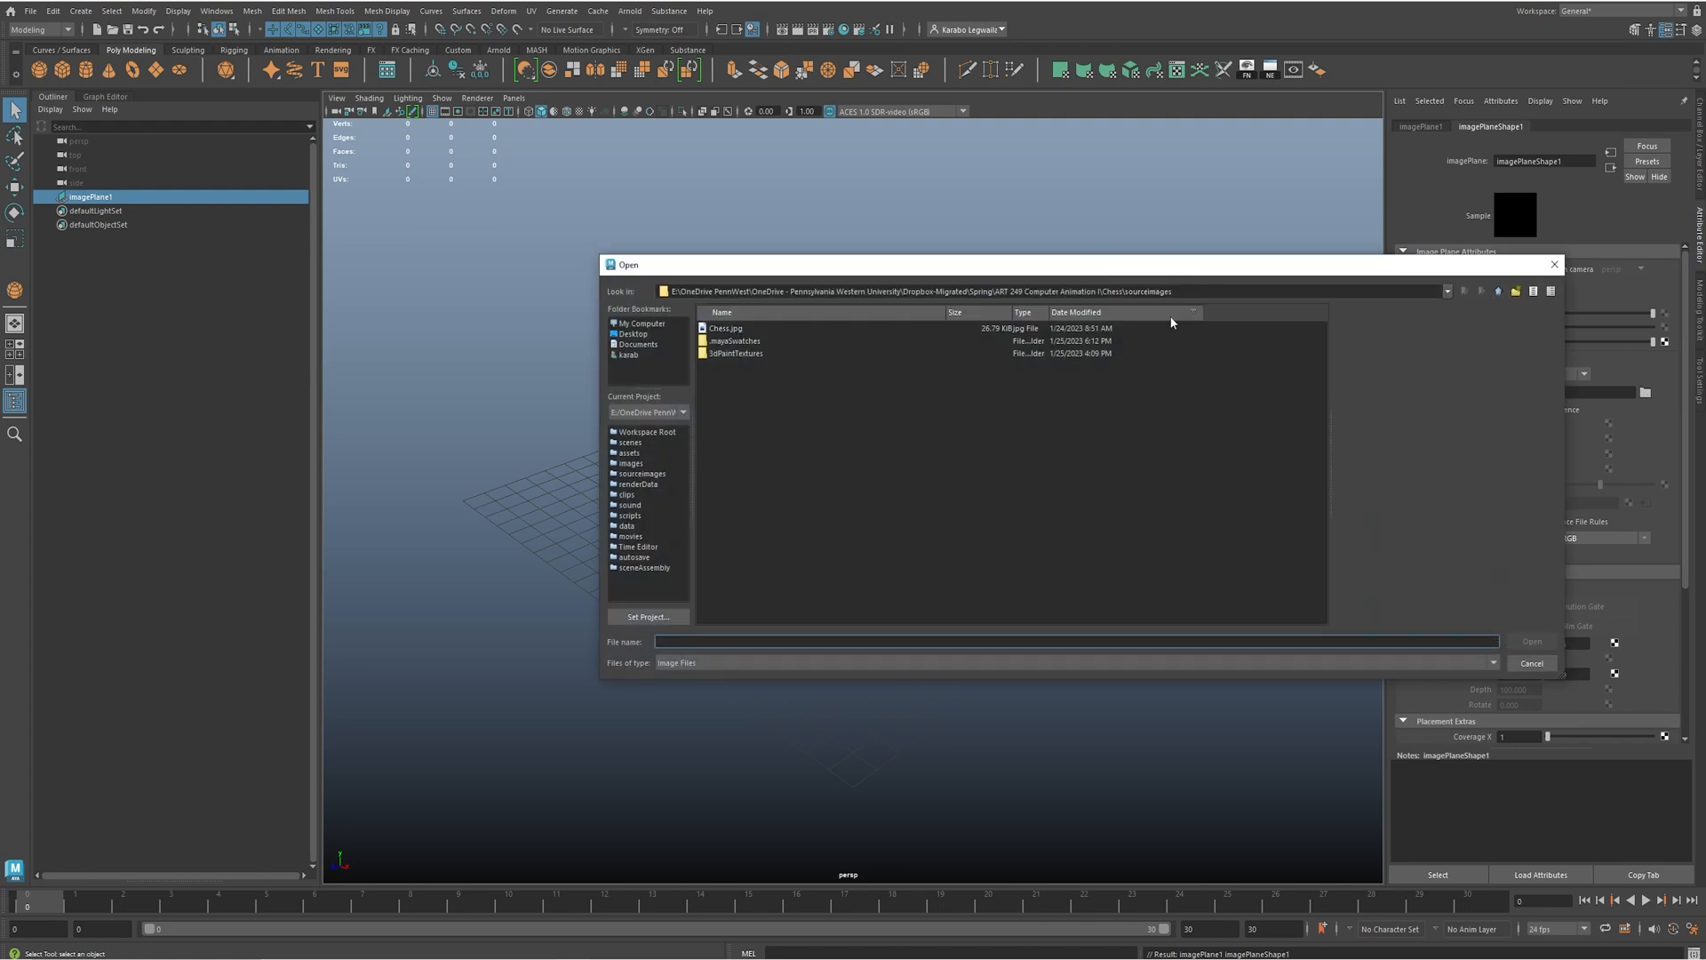
pyautogui.doubleClick(734, 331)
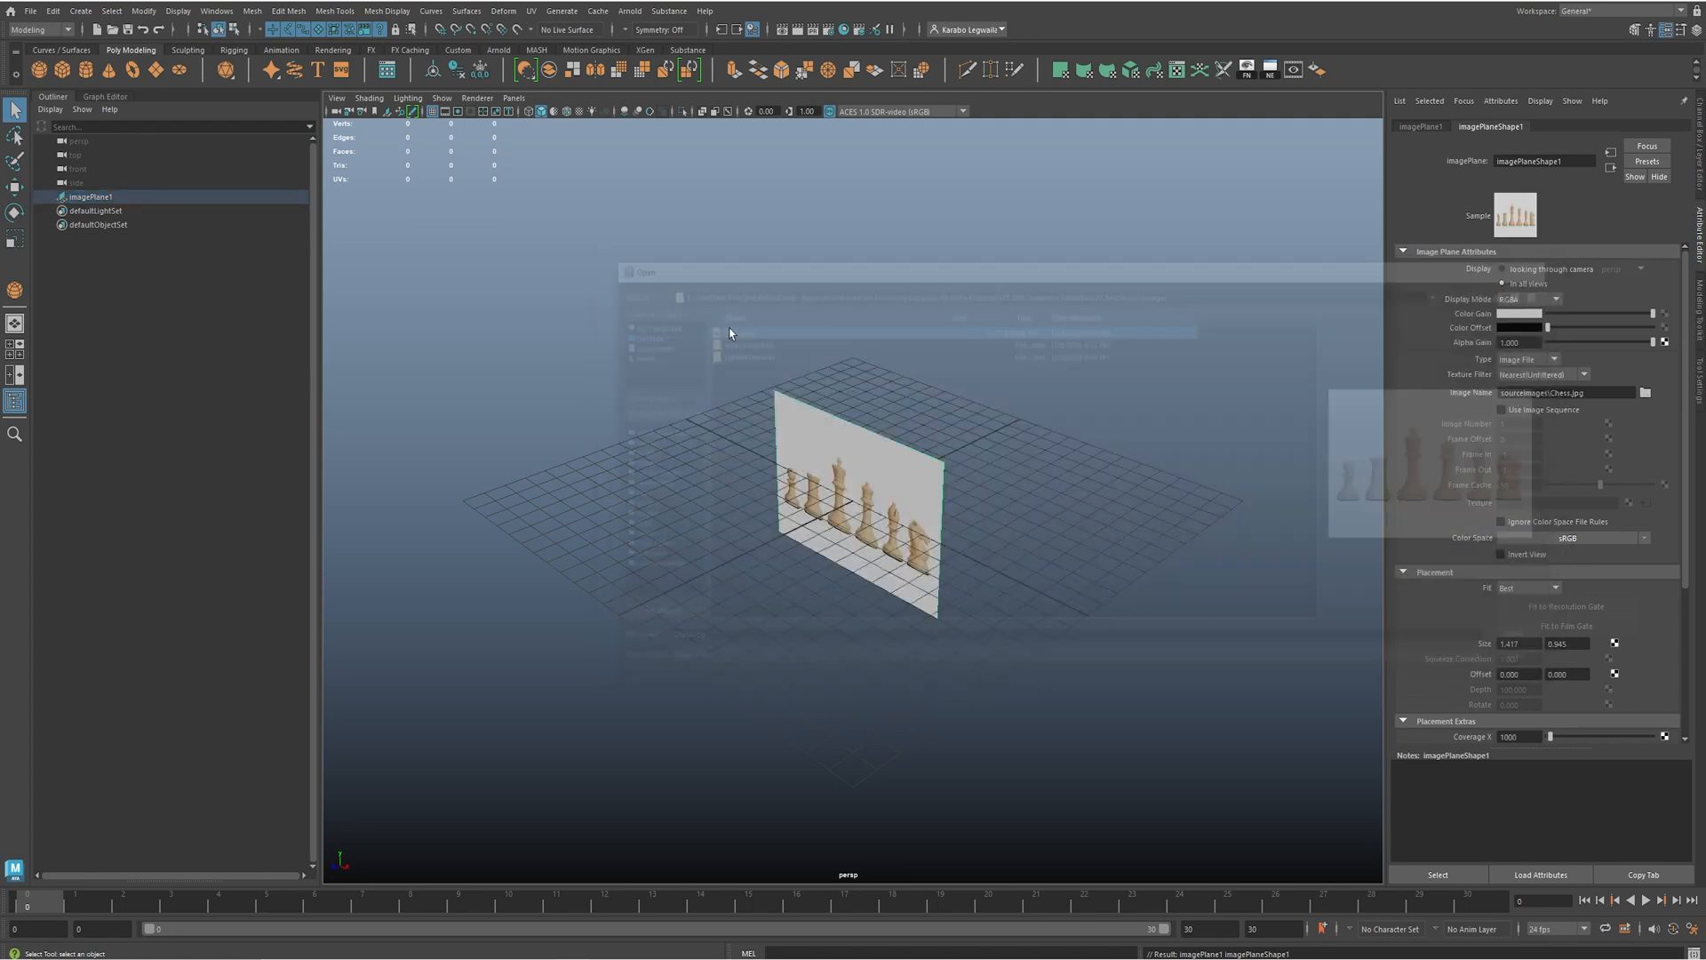
# - Move the image plane up and along X so the pawn's base stands on the grid origin in the front view
pyautogui.keyDown('alt'); pyautogui.moveTo(799, 542); pyautogui.dragTo(953, 499); pyautogui.keyUp('alt')
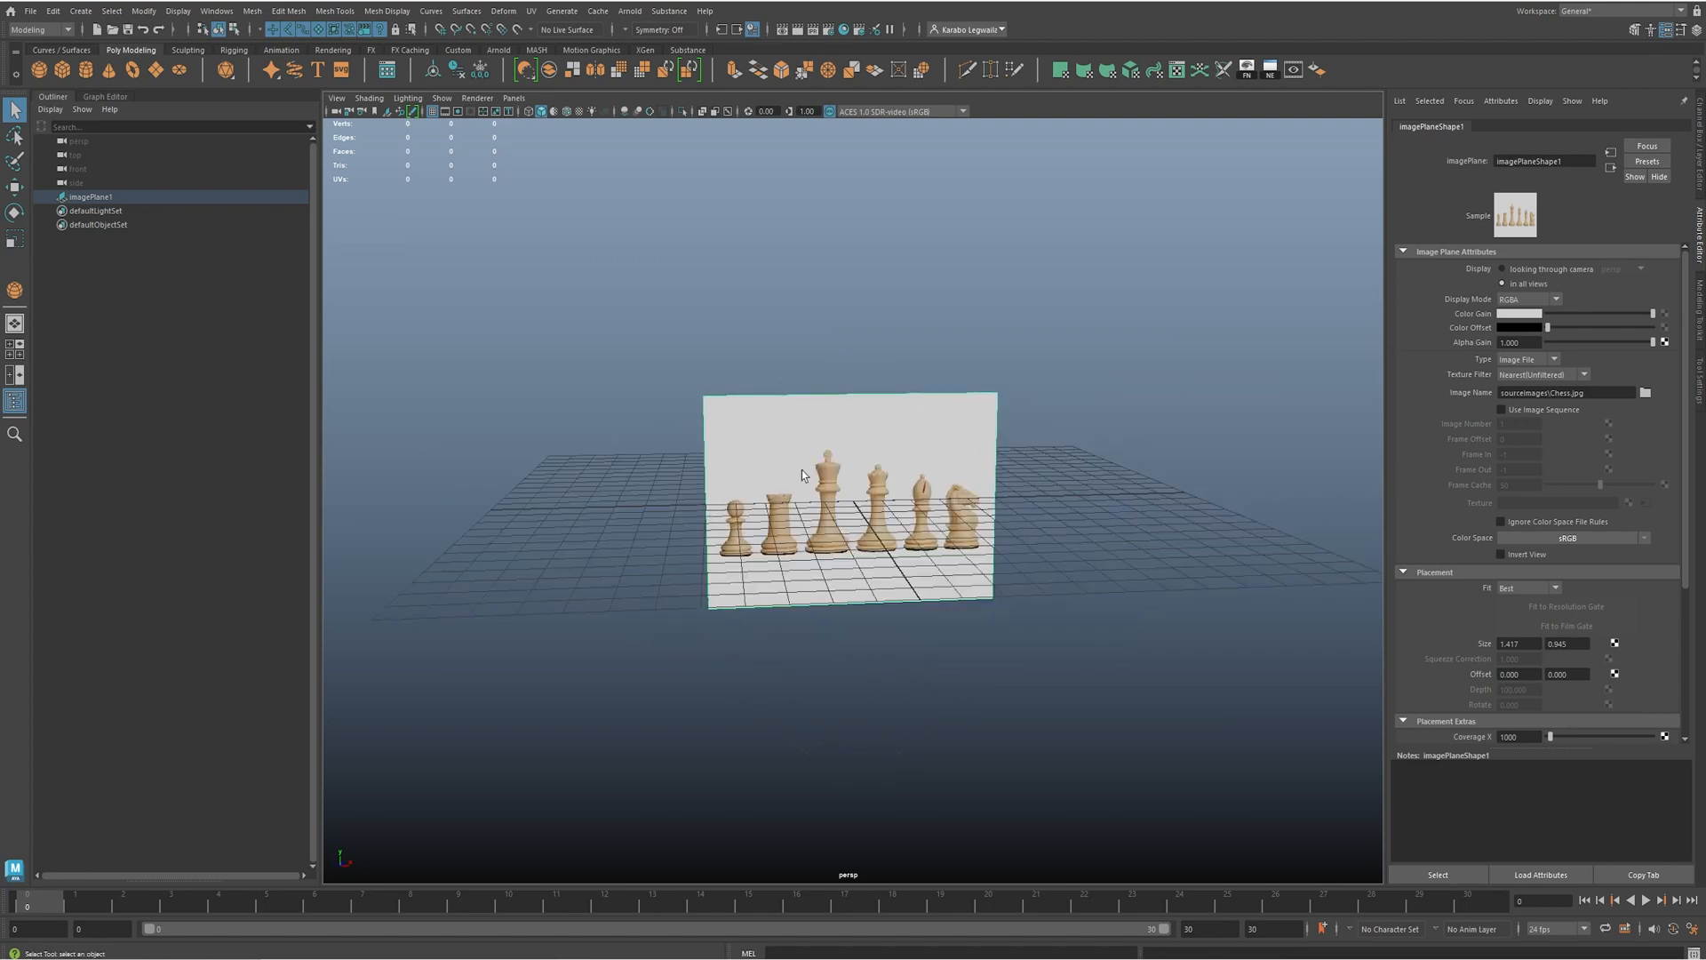
pyautogui.press('w')
pyautogui.moveTo(896, 534)
pyautogui.keyDown('alt'); pyautogui.mouseDown()
pyautogui.moveTo(879, 531)
pyautogui.moveTo(899, 537)
pyautogui.mouseUp(); pyautogui.keyUp('alt')
pyautogui.keyDown('alt'); pyautogui.moveTo(899, 538); pyautogui.dragTo(1044, 586, button='right'); pyautogui.keyUp('alt')
pyautogui.keyDown('alt'); pyautogui.moveTo(993, 555); pyautogui.dragTo(974, 544); pyautogui.keyUp('alt')
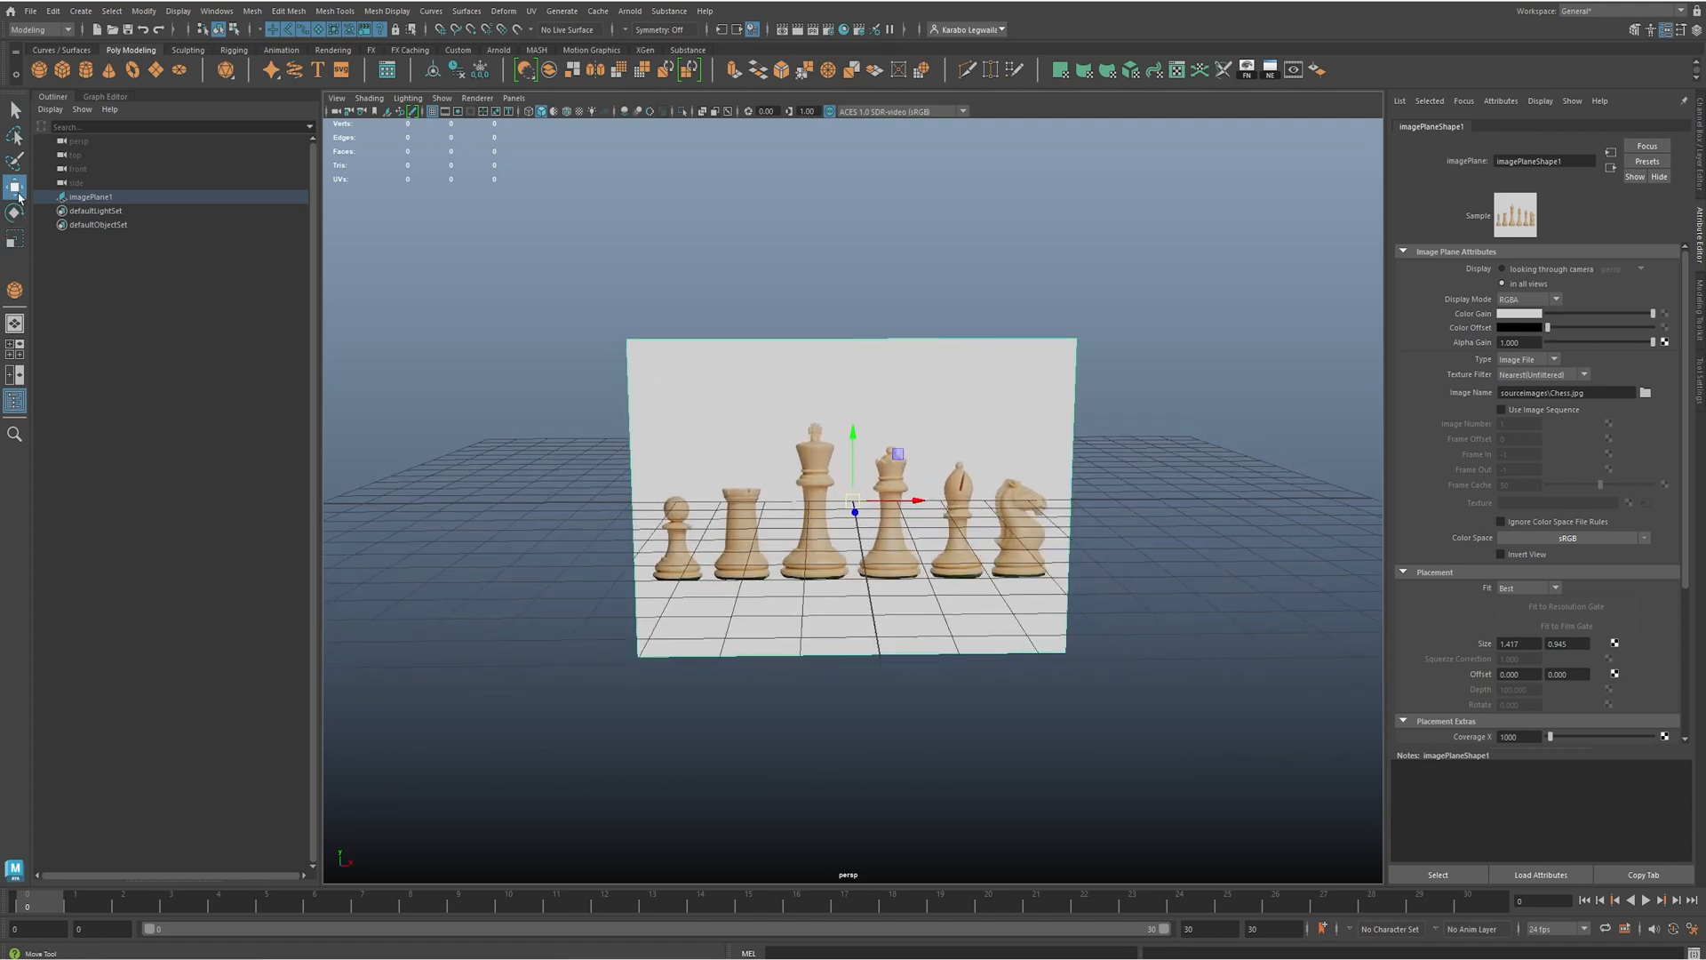
pyautogui.moveTo(855, 497); pyautogui.dragTo(1074, 373)
pyautogui.hotkey('ctrl', 'z')
pyautogui.press('space')
pyautogui.press('space')
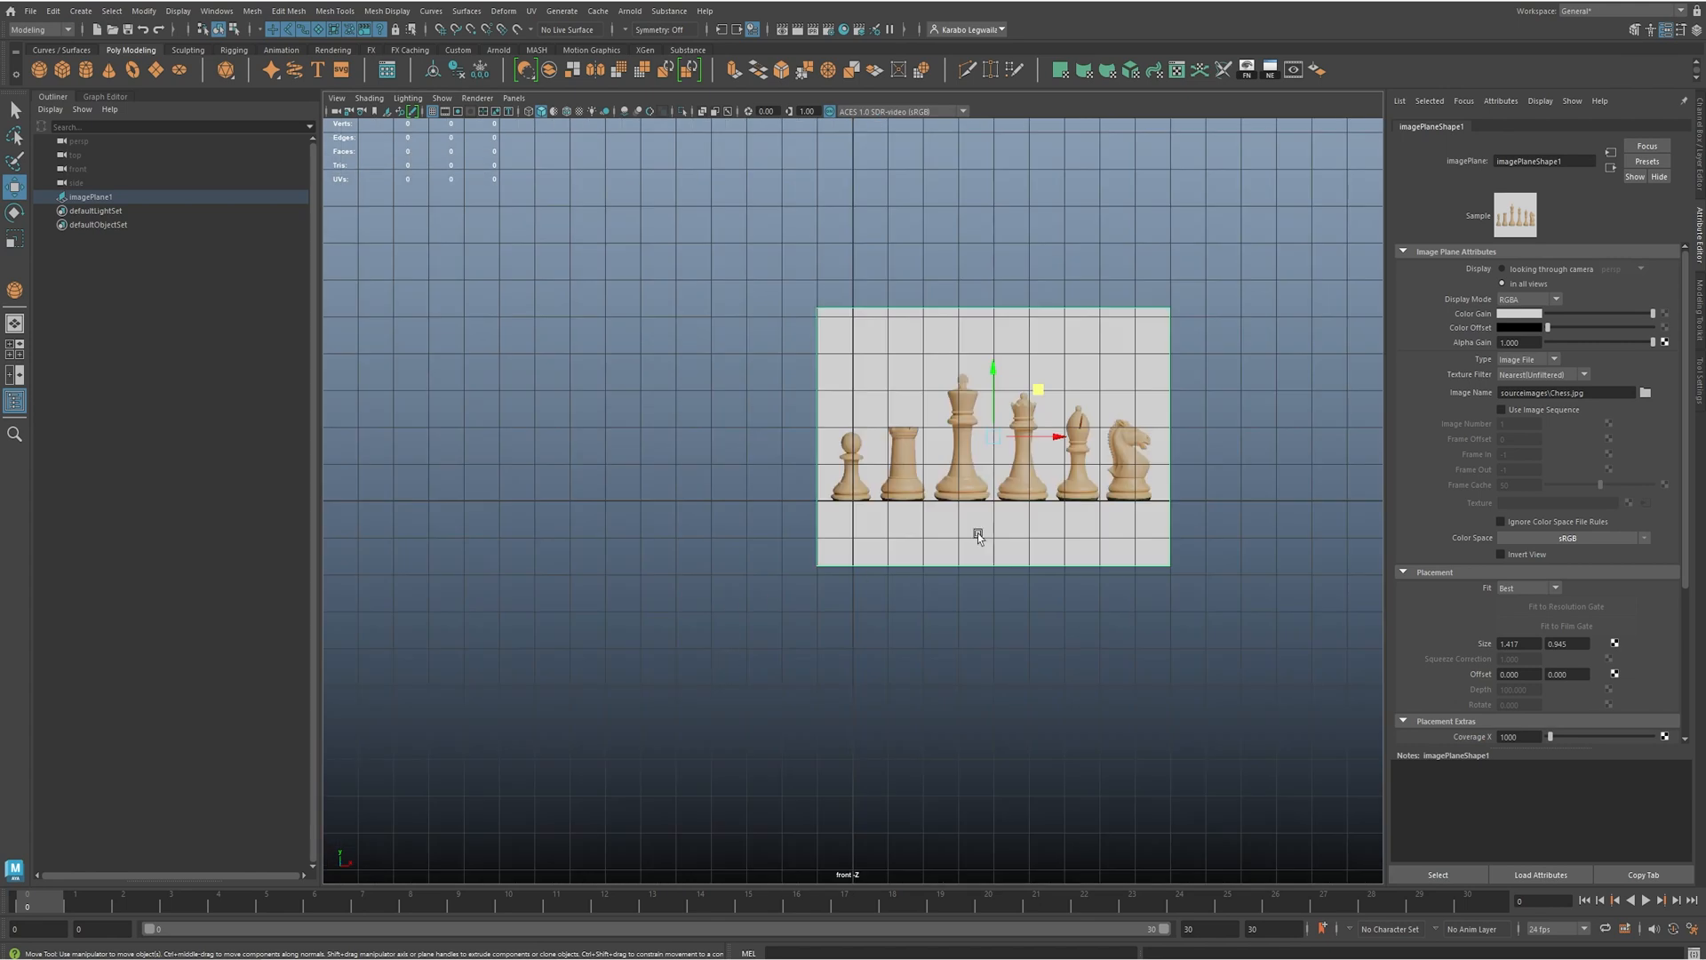
pyautogui.scroll(6, 942, 562)
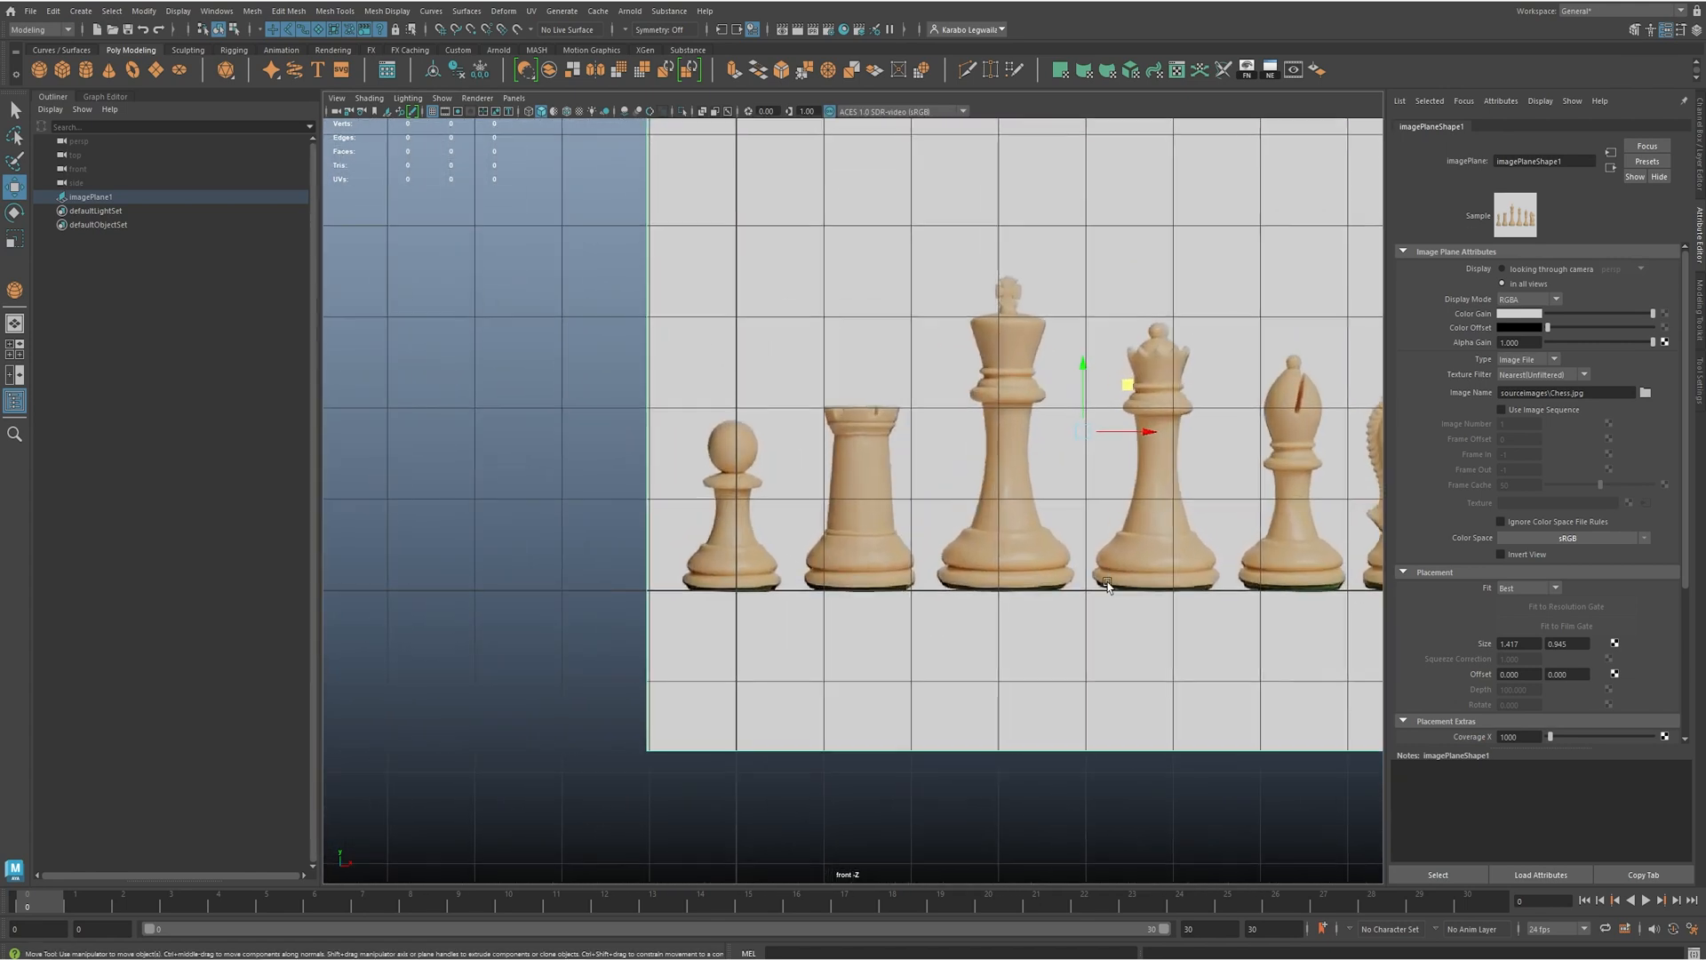
pyautogui.keyDown('alt'); pyautogui.moveTo(1067, 531); pyautogui.dragTo(1084, 472, button='middle'); pyautogui.keyUp('alt')
pyautogui.keyDown('alt'); pyautogui.moveTo(972, 605); pyautogui.dragTo(909, 738, button='middle'); pyautogui.keyUp('alt')
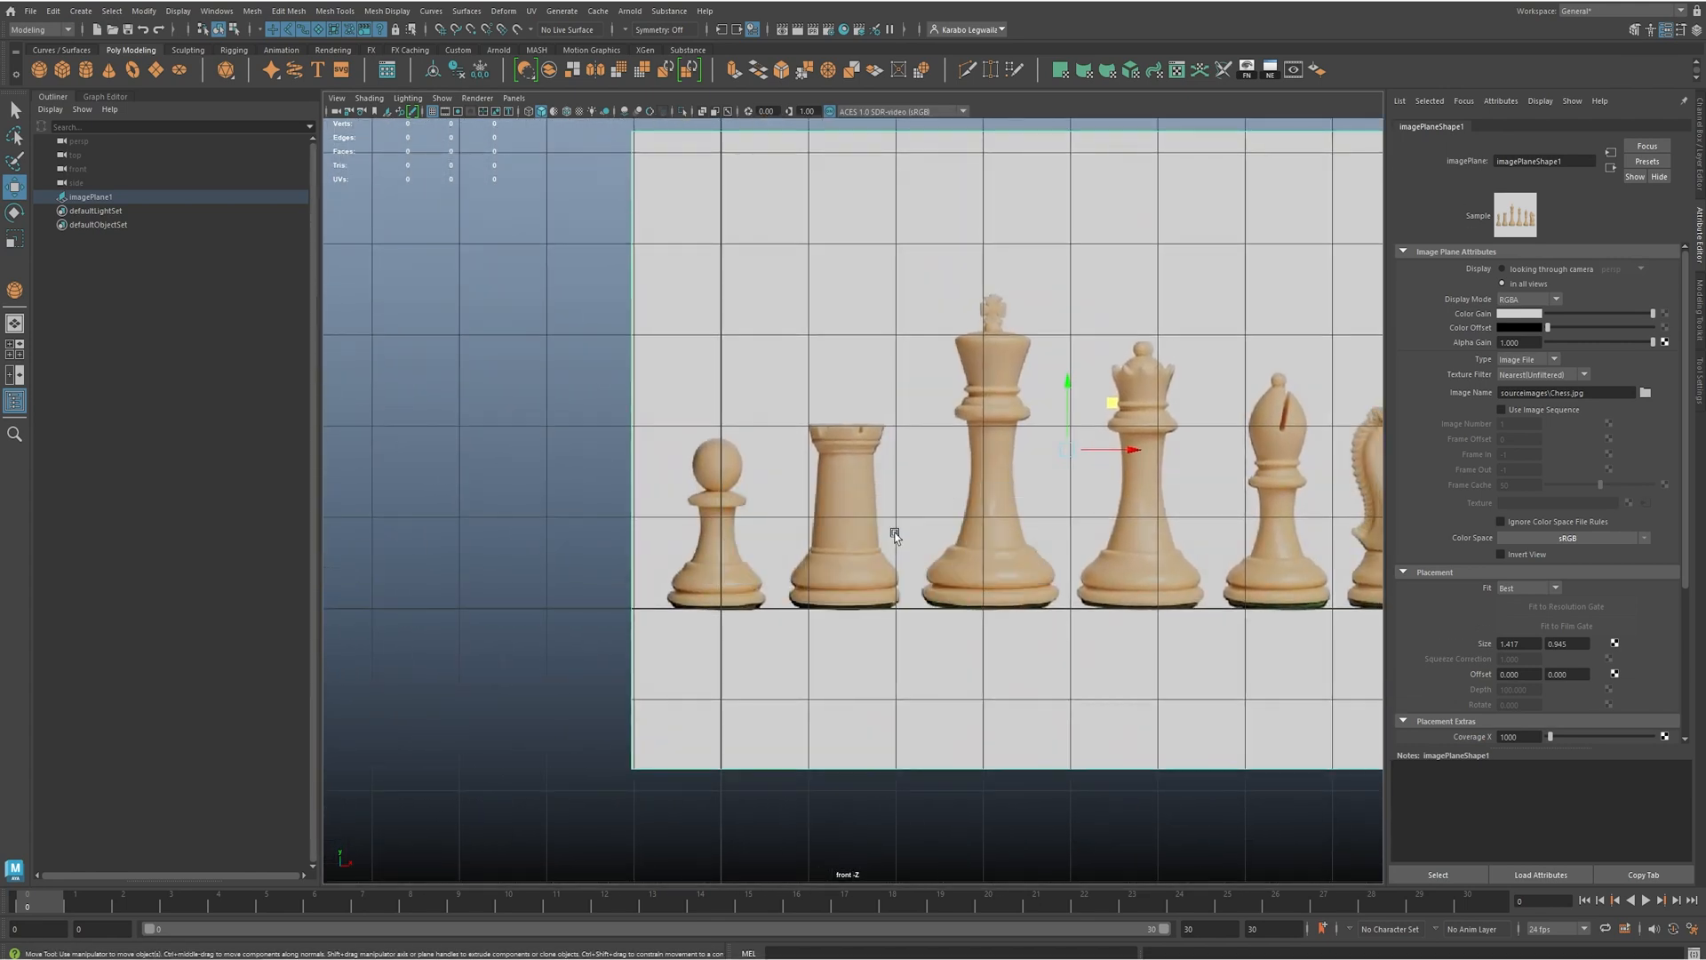
# - Nudge the image plane along X in the front view to centre the pawn on the vertical axis line
pyautogui.press('space')
pyautogui.press('space')
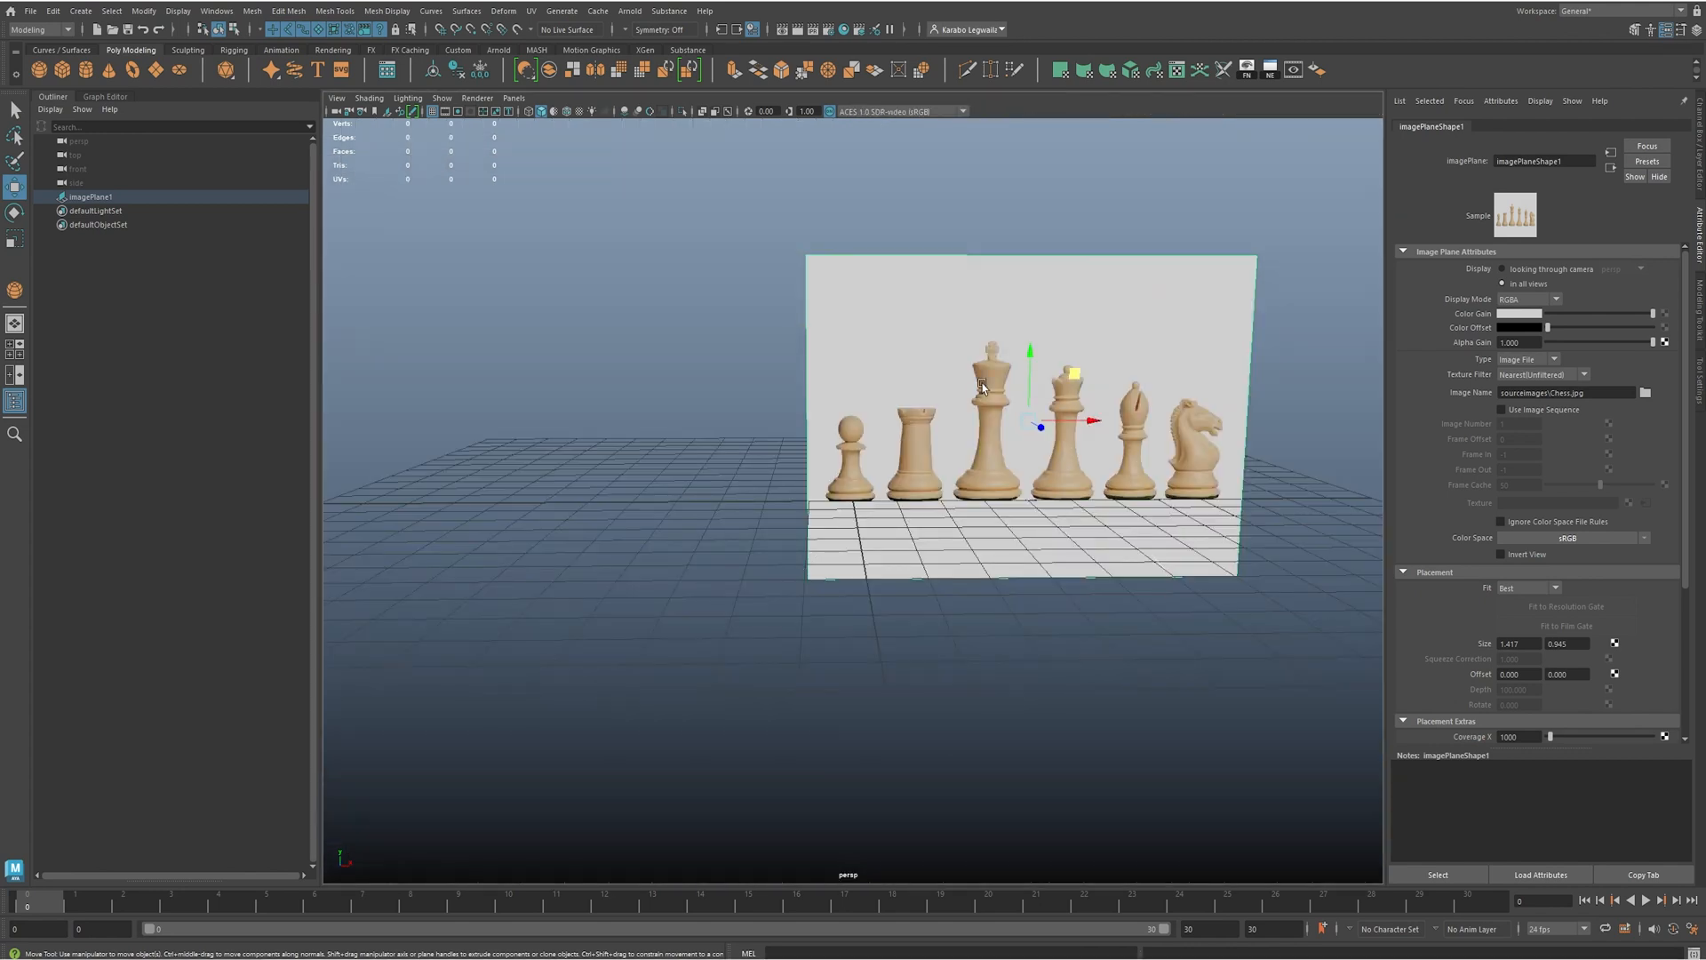
pyautogui.press('space')
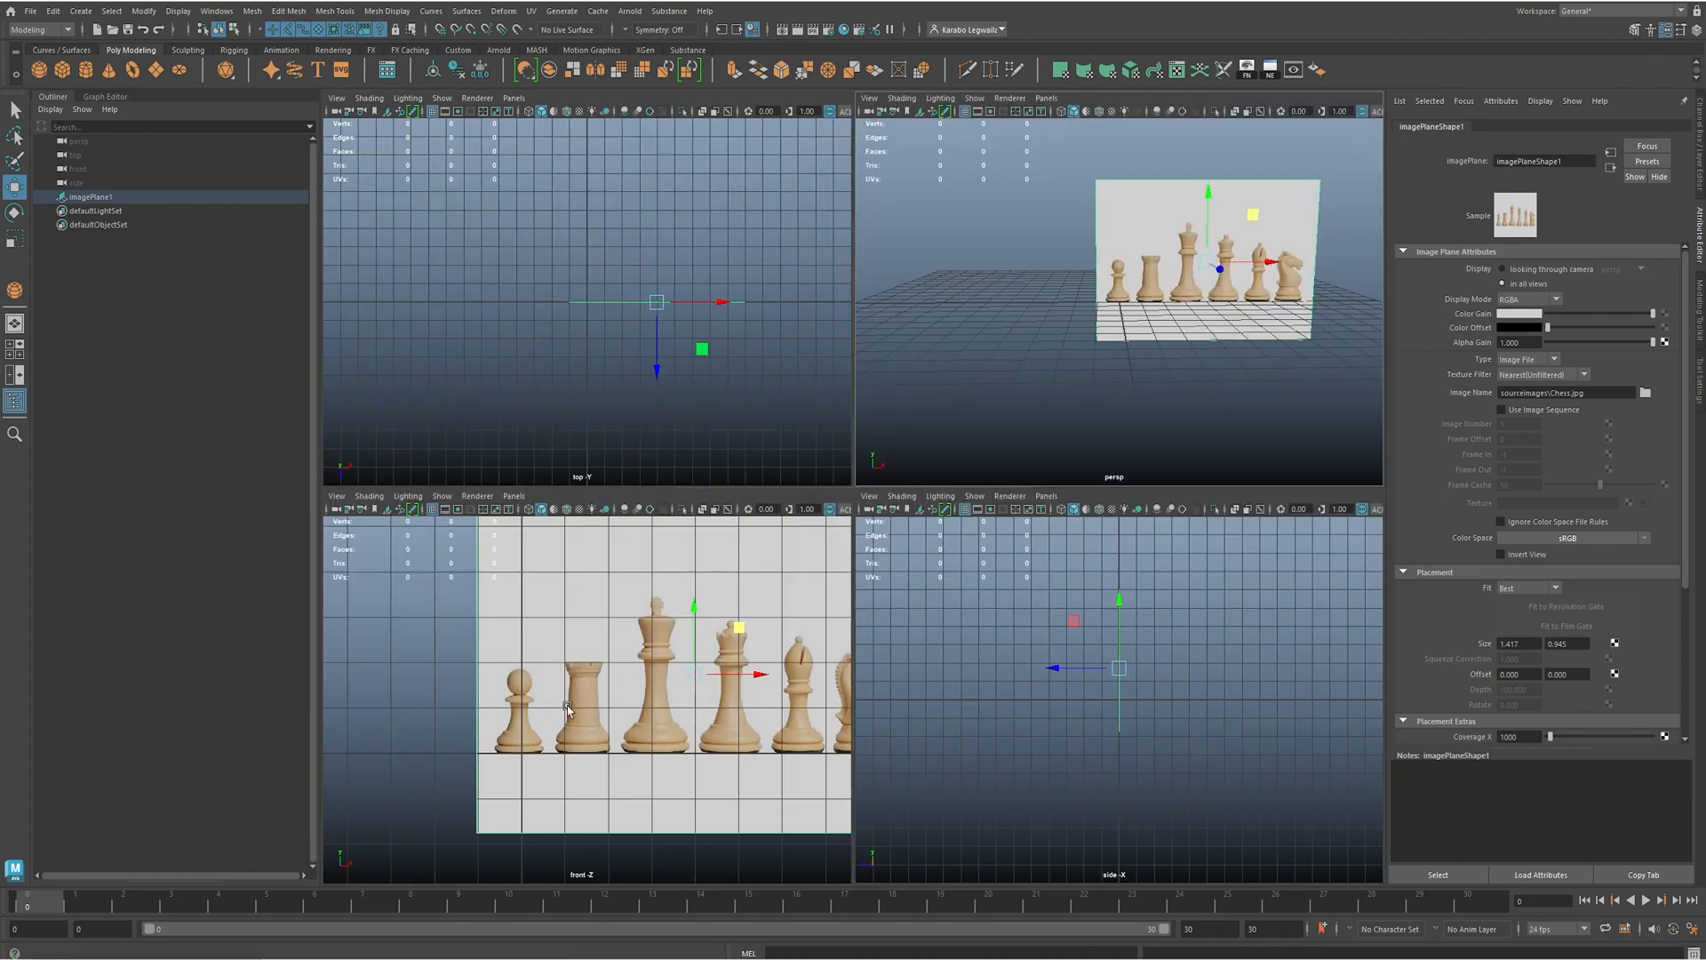
pyautogui.press('space')
pyautogui.keyDown('alt'); pyautogui.moveTo(782, 479); pyautogui.dragTo(803, 498, button='middle'); pyautogui.keyUp('alt')
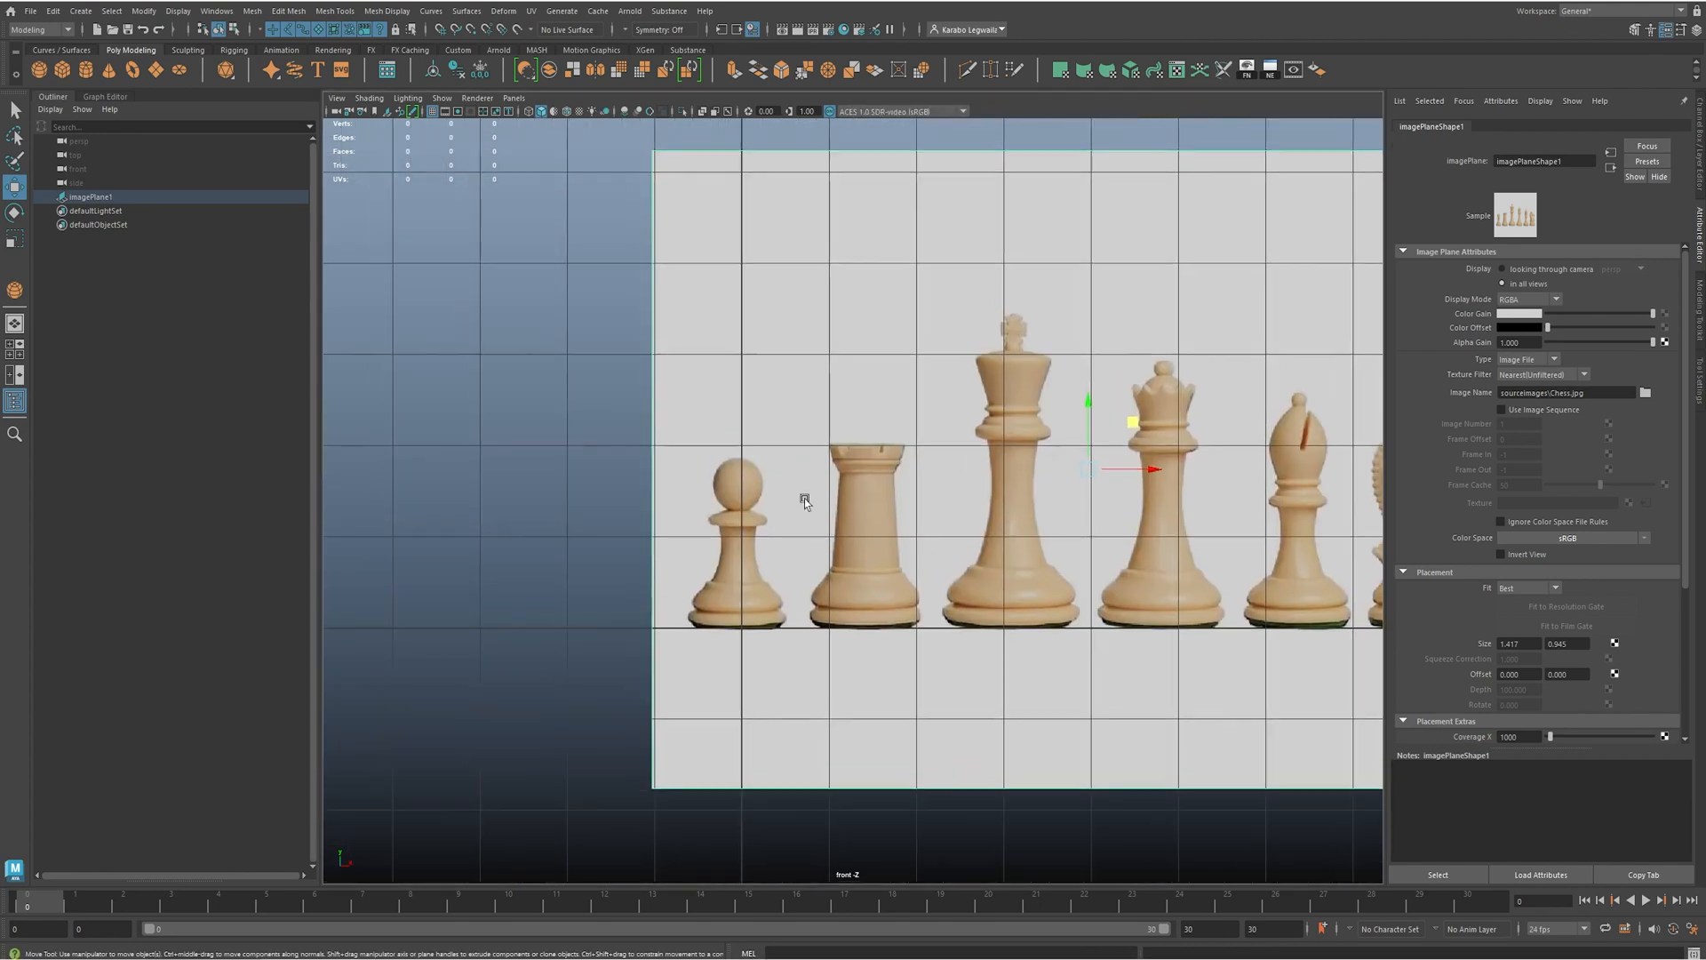
pyautogui.scroll(2, 804, 498)
pyautogui.keyDown('alt'); pyautogui.moveTo(991, 562); pyautogui.dragTo(1004, 550, button='middle'); pyautogui.keyUp('alt')
pyautogui.moveTo(1251, 446); pyautogui.dragTo(1260, 447)
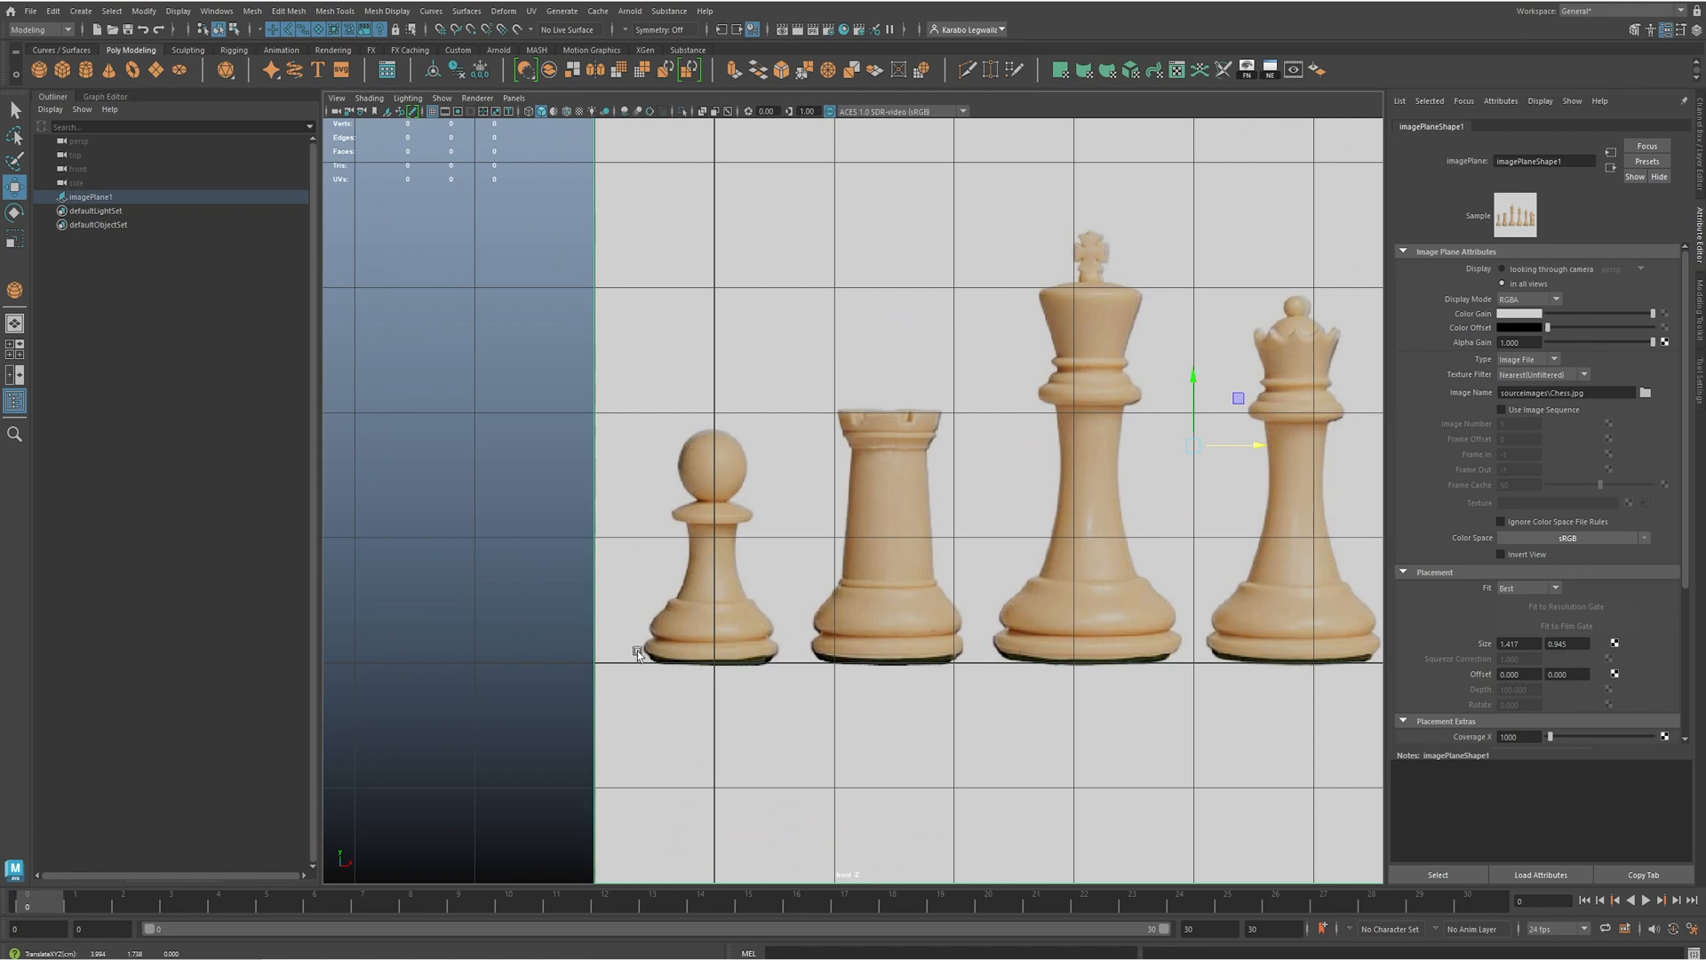
# - Cycle the viewport background colour from the blue gradient to light grey
pyautogui.hotkey('alt', 'b')
pyautogui.hotkey('alt', 'b')
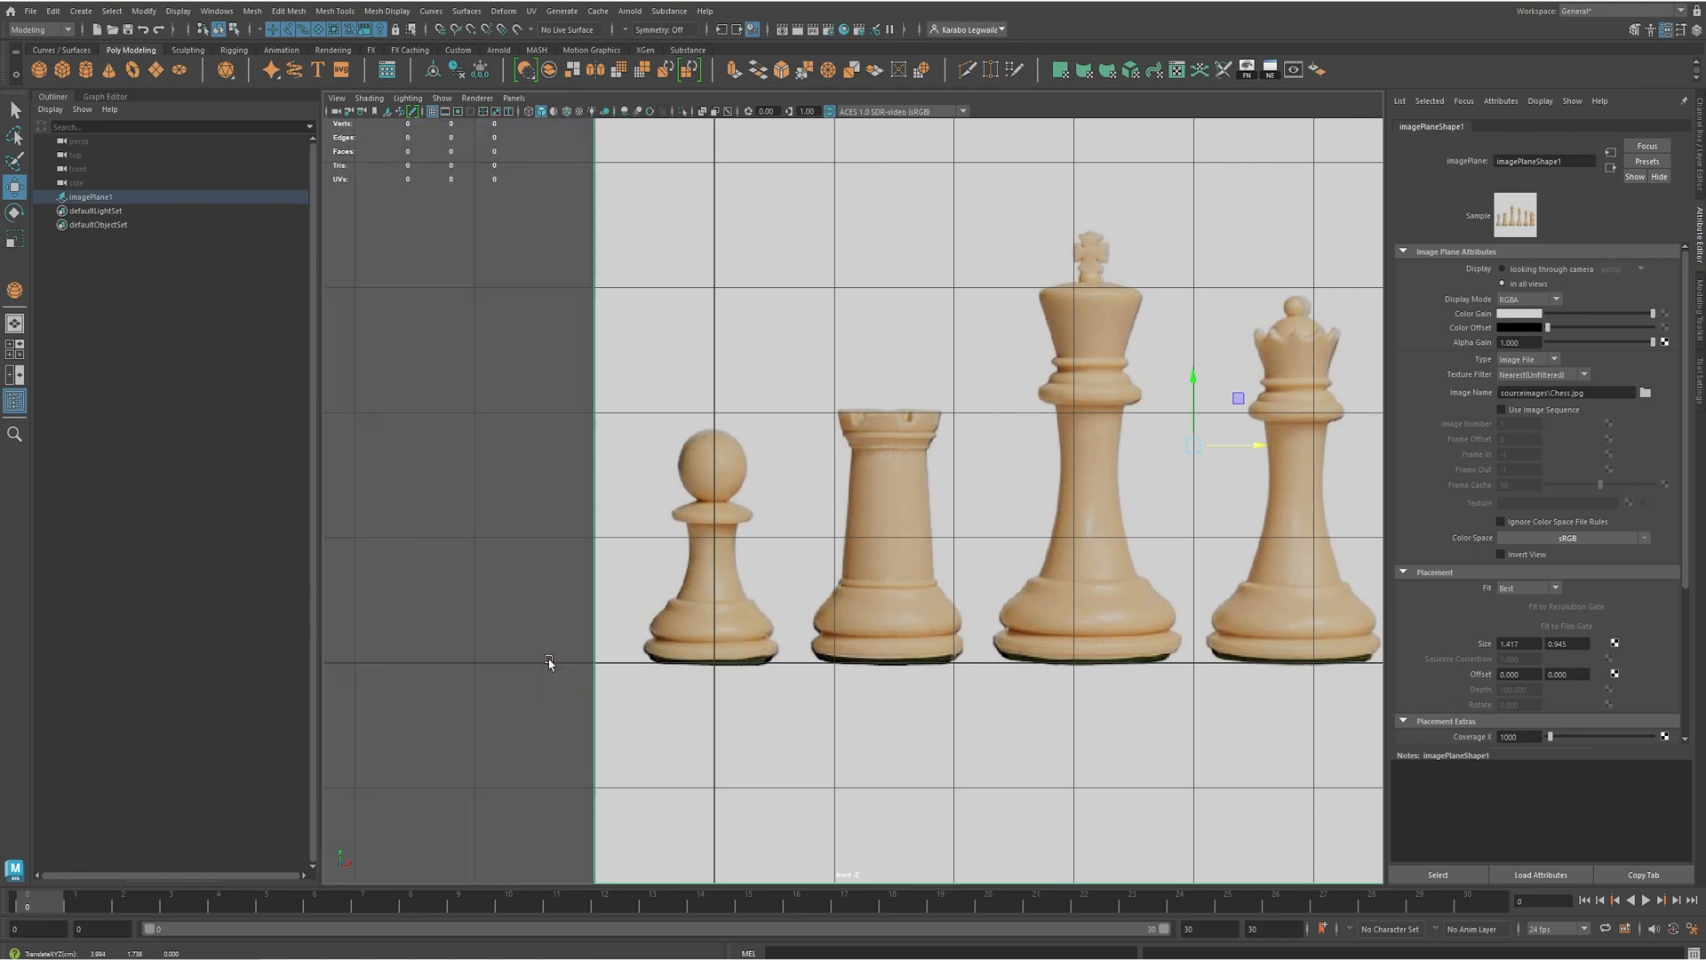
pyautogui.hotkey('alt', 'b')
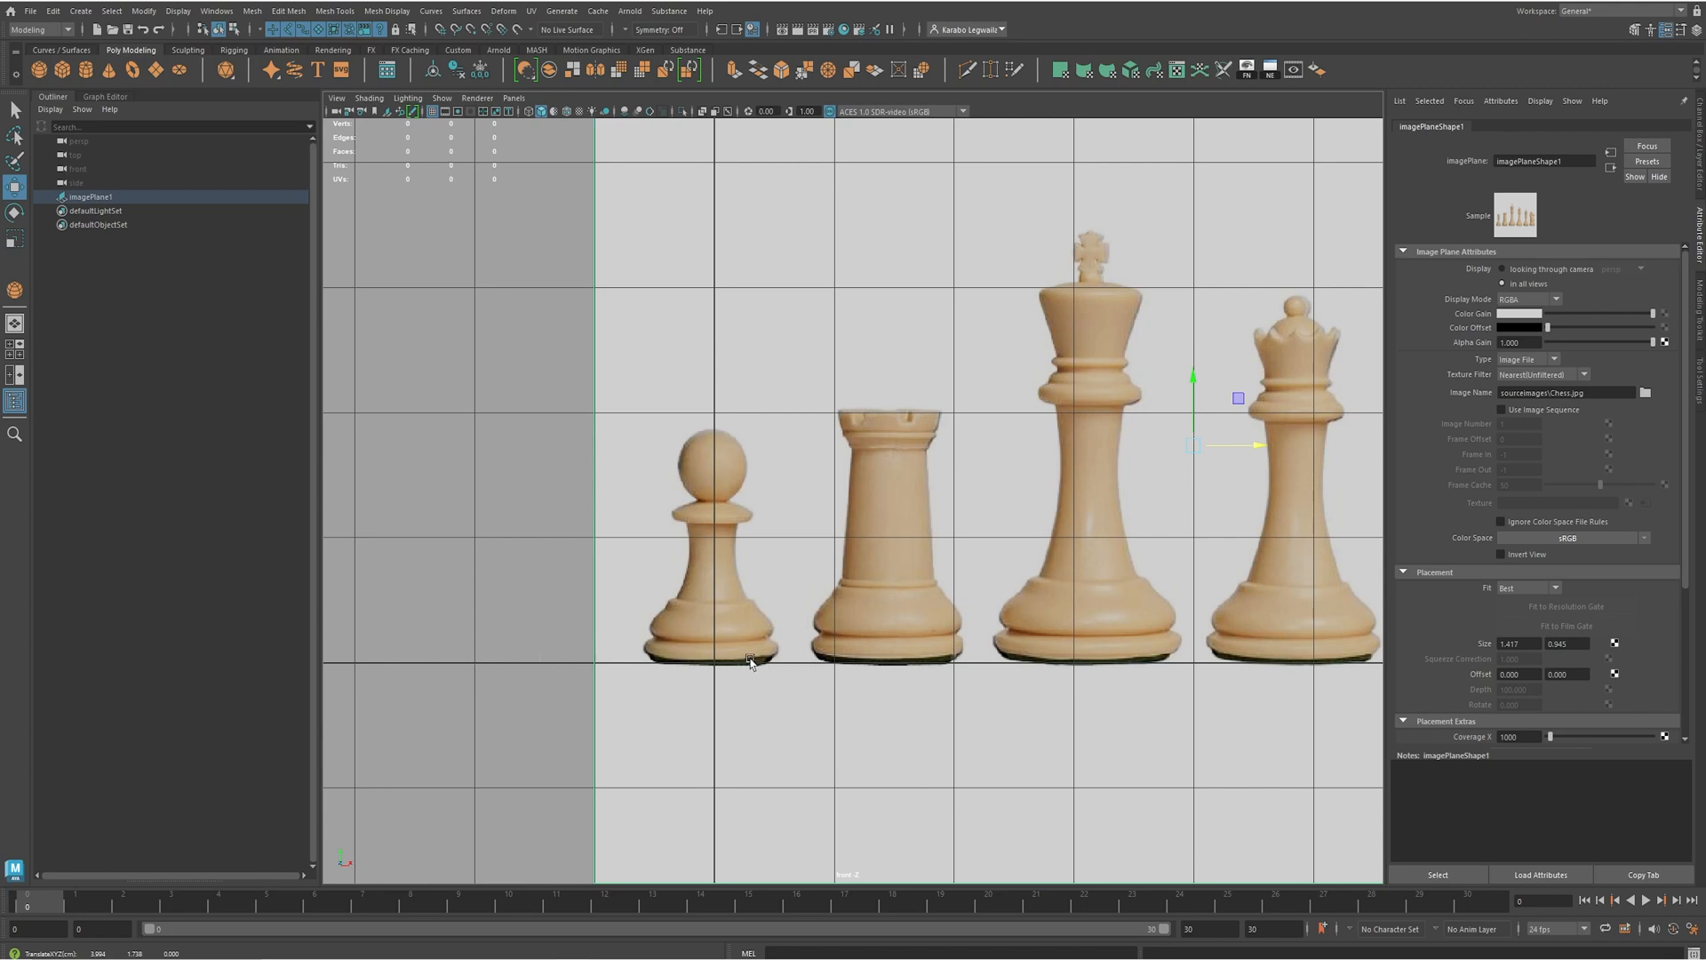
# - Examine the chess reference plane and its placement on the grid from several angles and distances in the perspective view
pyautogui.scroll(-5, 744, 662)
pyautogui.press('space')
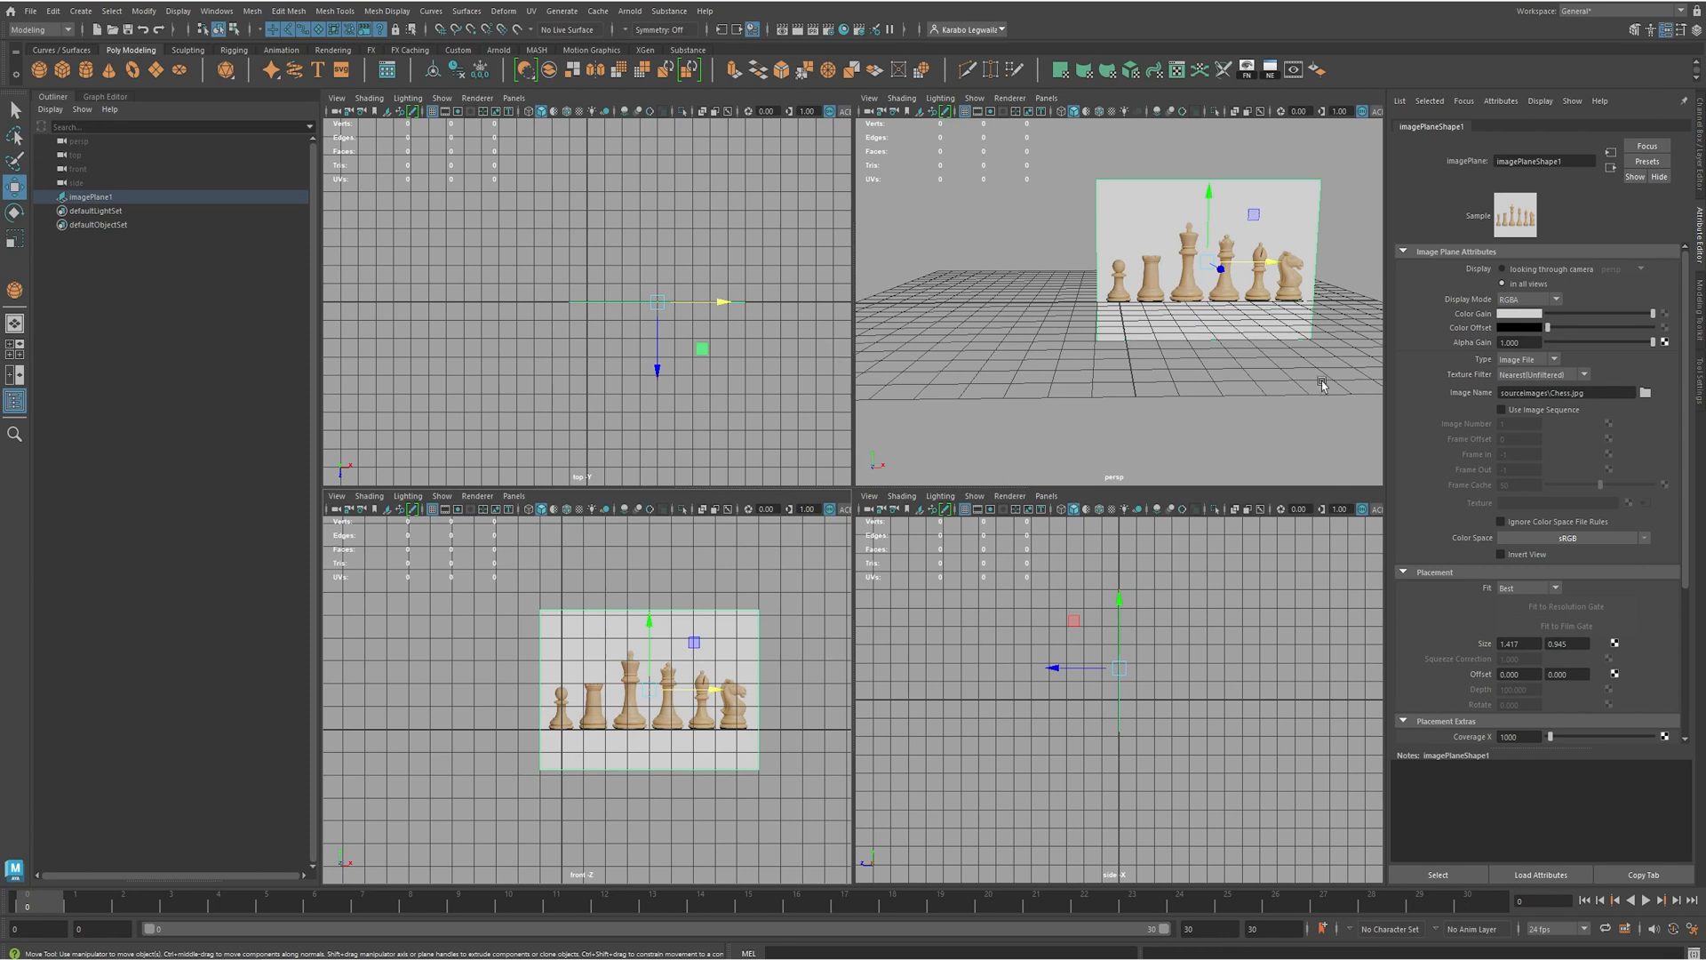
pyautogui.press('space')
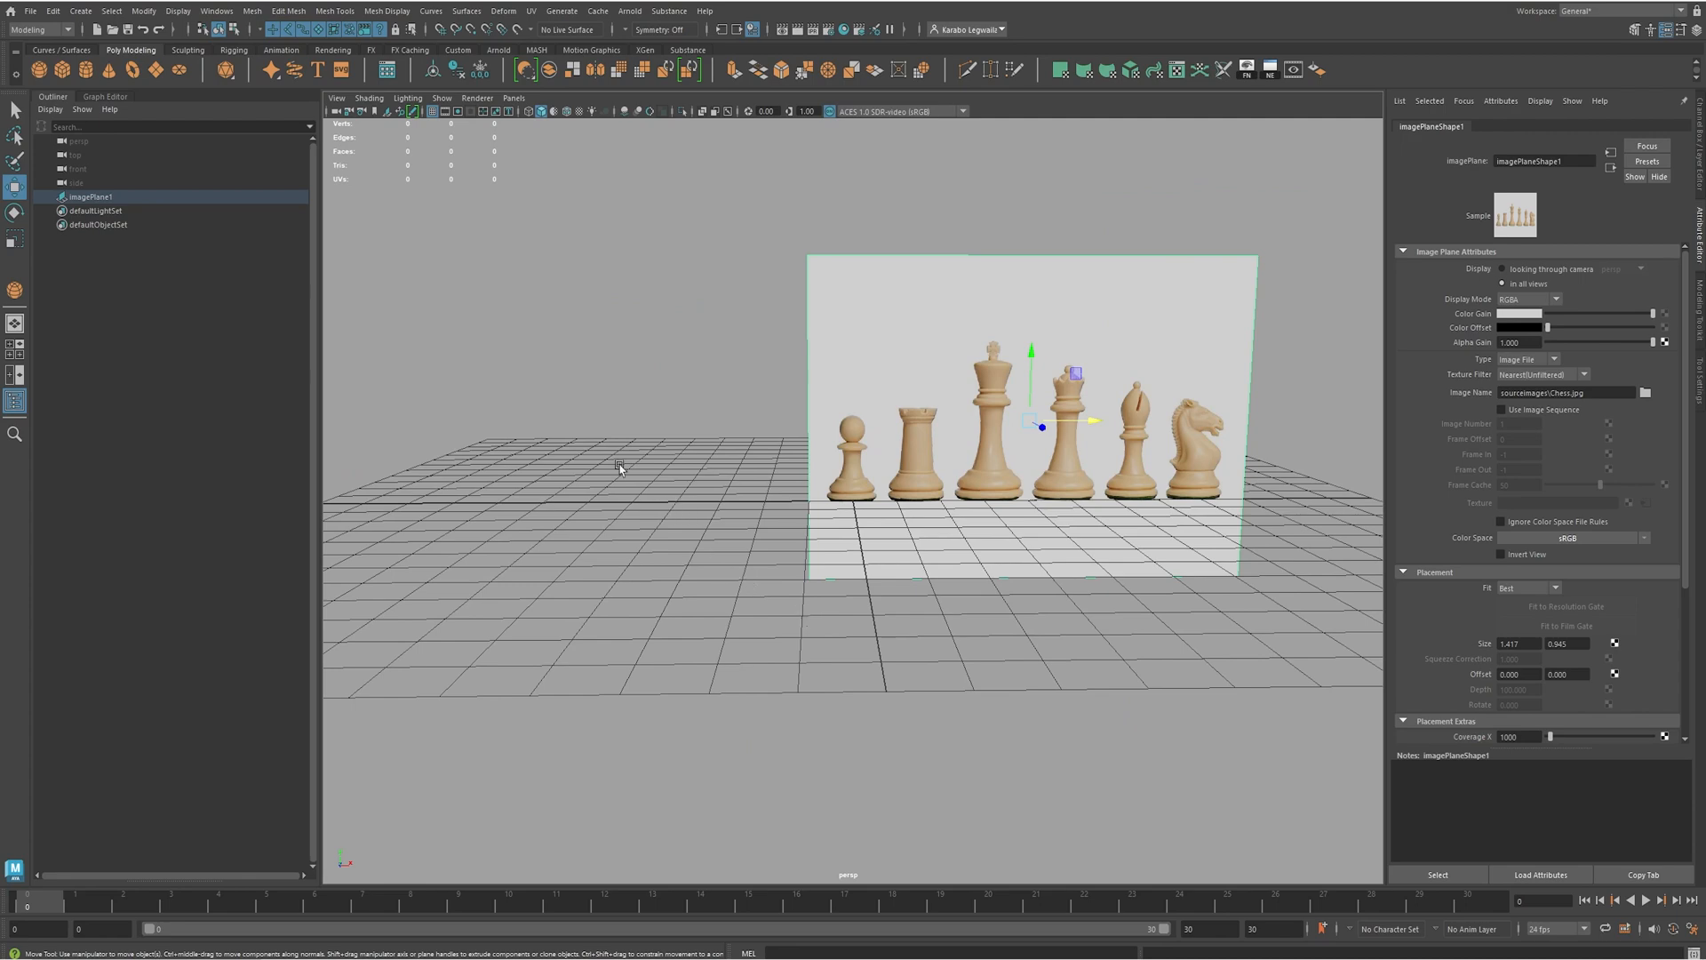
pyautogui.moveTo(625, 468)
pyautogui.keyDown('alt'); pyautogui.mouseDown()
pyautogui.moveTo(751, 472)
pyautogui.moveTo(659, 495)
pyautogui.moveTo(602, 472)
pyautogui.moveTo(717, 471)
pyautogui.moveTo(633, 496)
pyautogui.mouseUp(); pyautogui.keyUp('alt')
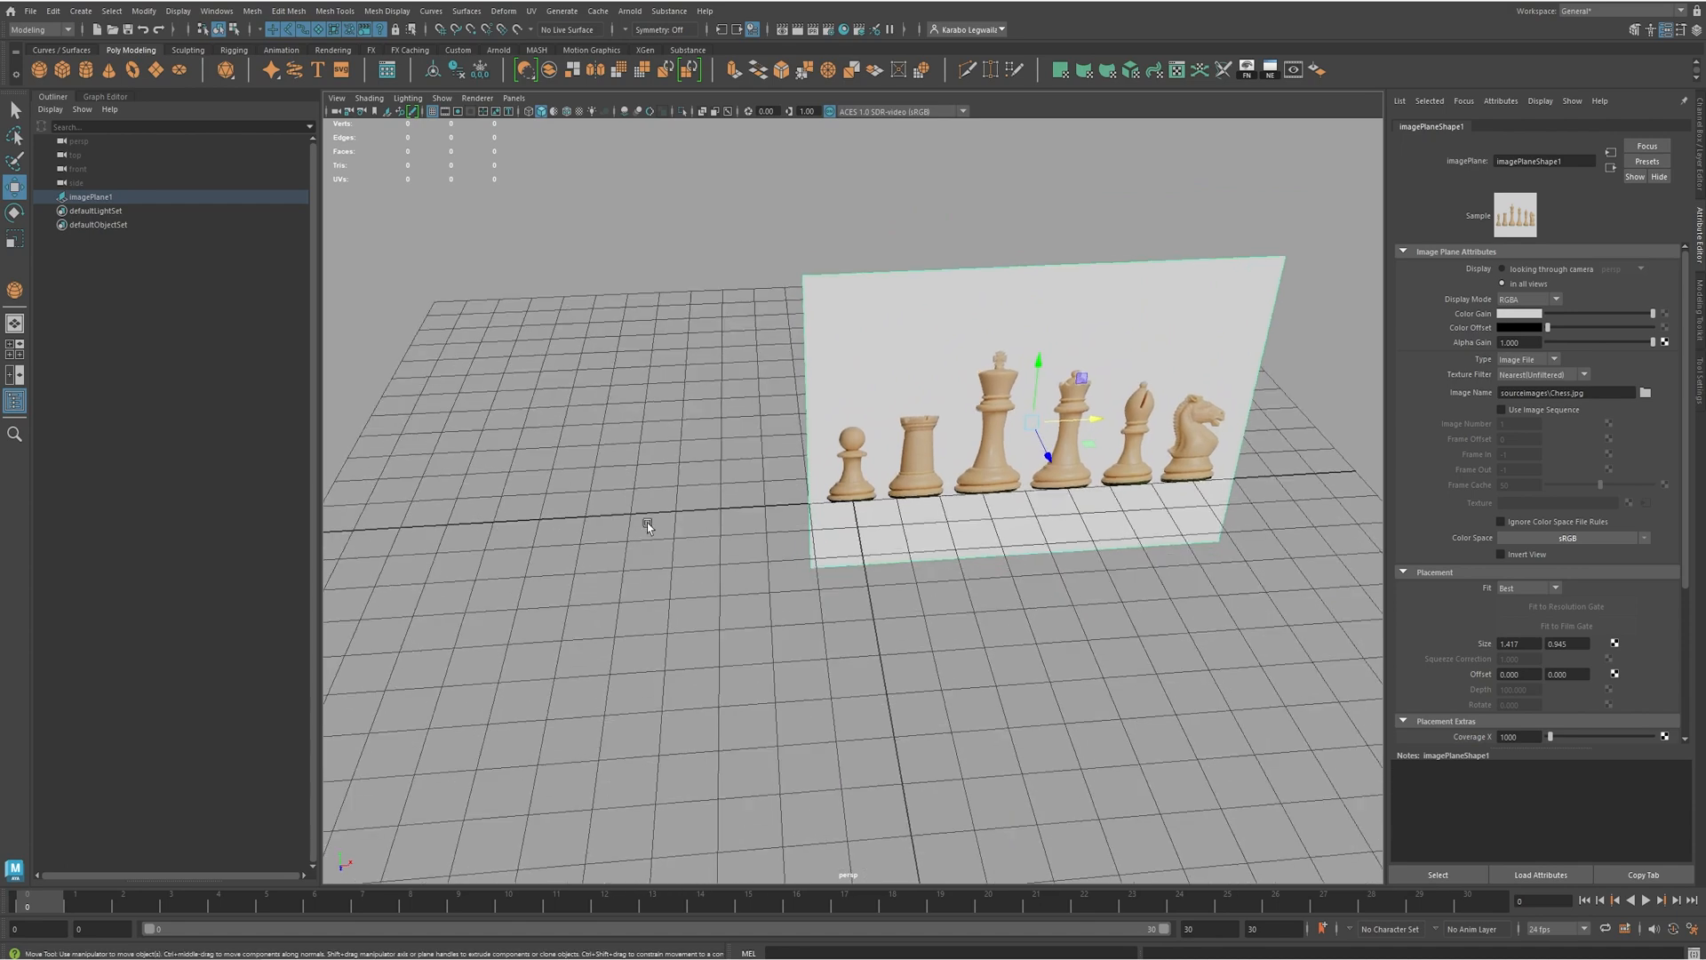
pyautogui.keyDown('alt'); pyautogui.moveTo(635, 475); pyautogui.dragTo(546, 464, button='middle'); pyautogui.keyUp('alt')
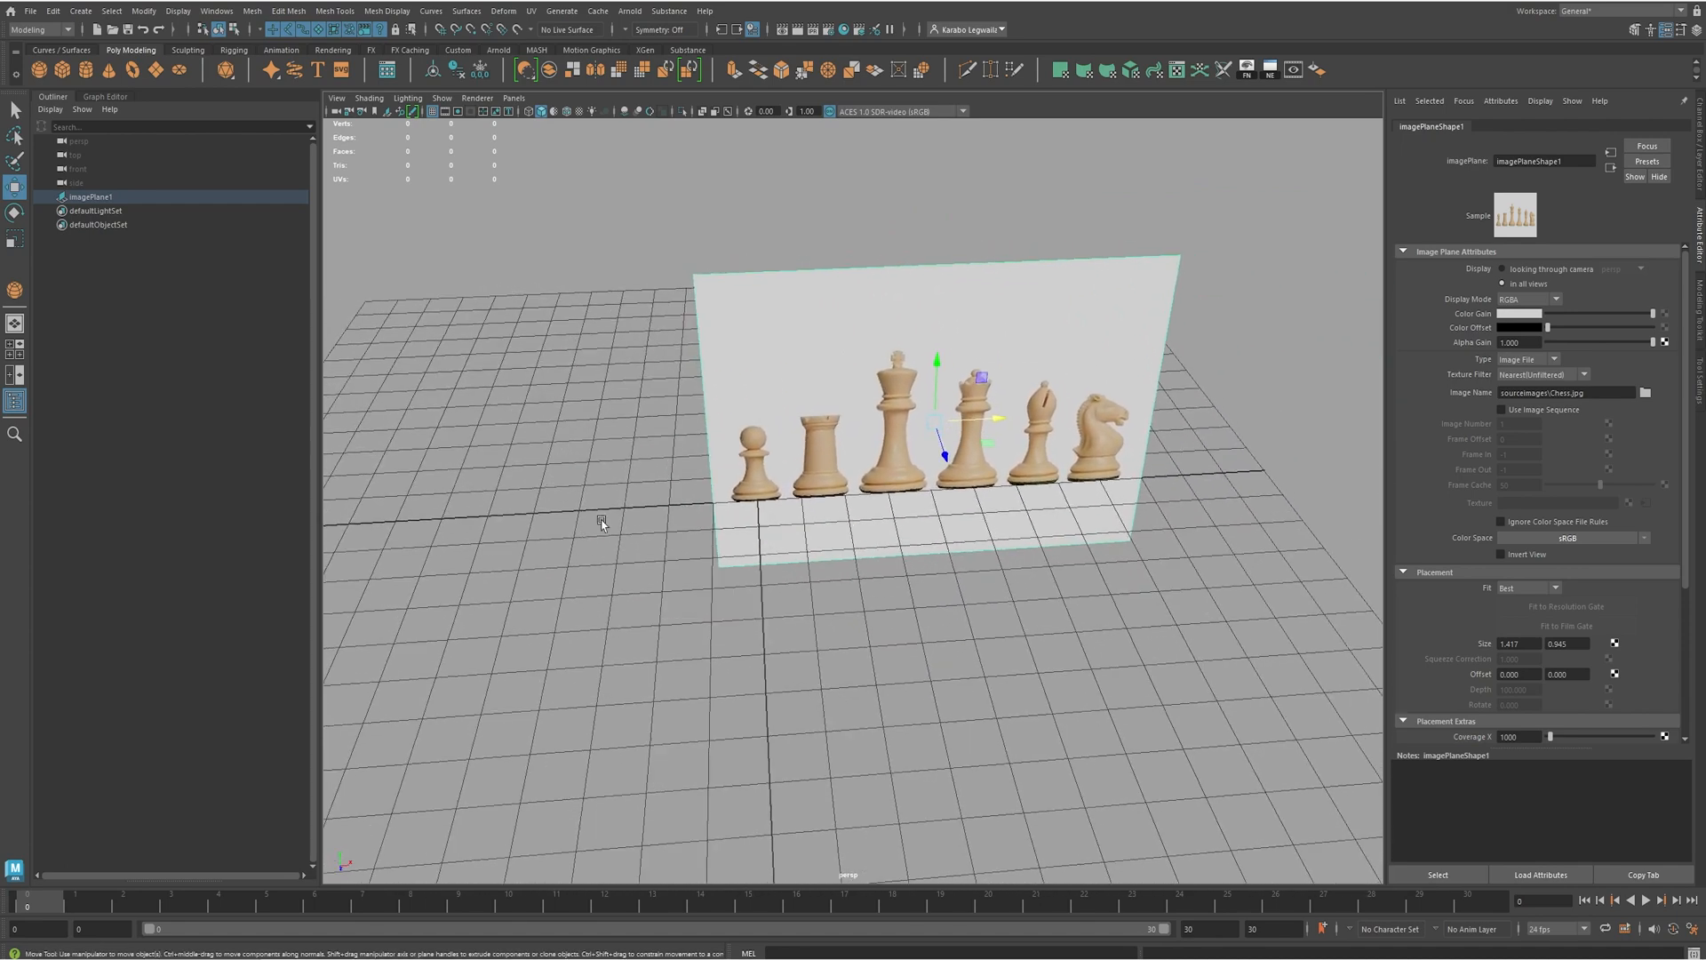
pyautogui.keyDown('alt'); pyautogui.moveTo(565, 500); pyautogui.dragTo(815, 506, button='right'); pyautogui.keyUp('alt')
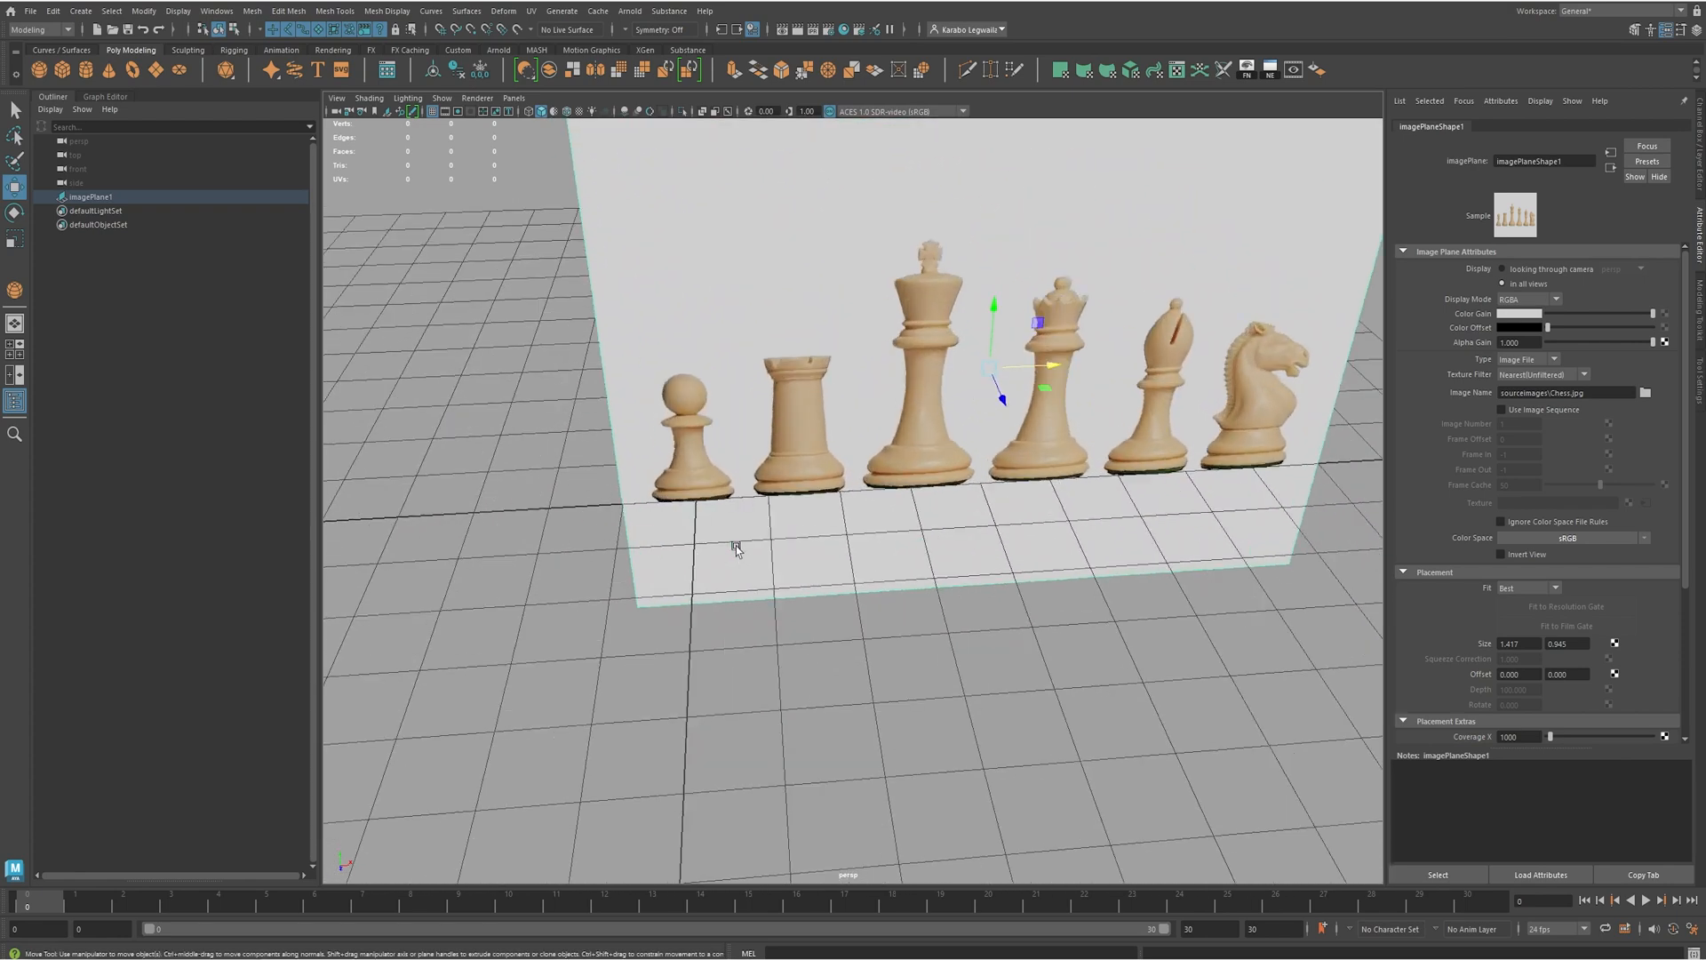
pyautogui.scroll(5, 736, 545)
pyautogui.scroll(-8, 736, 545)
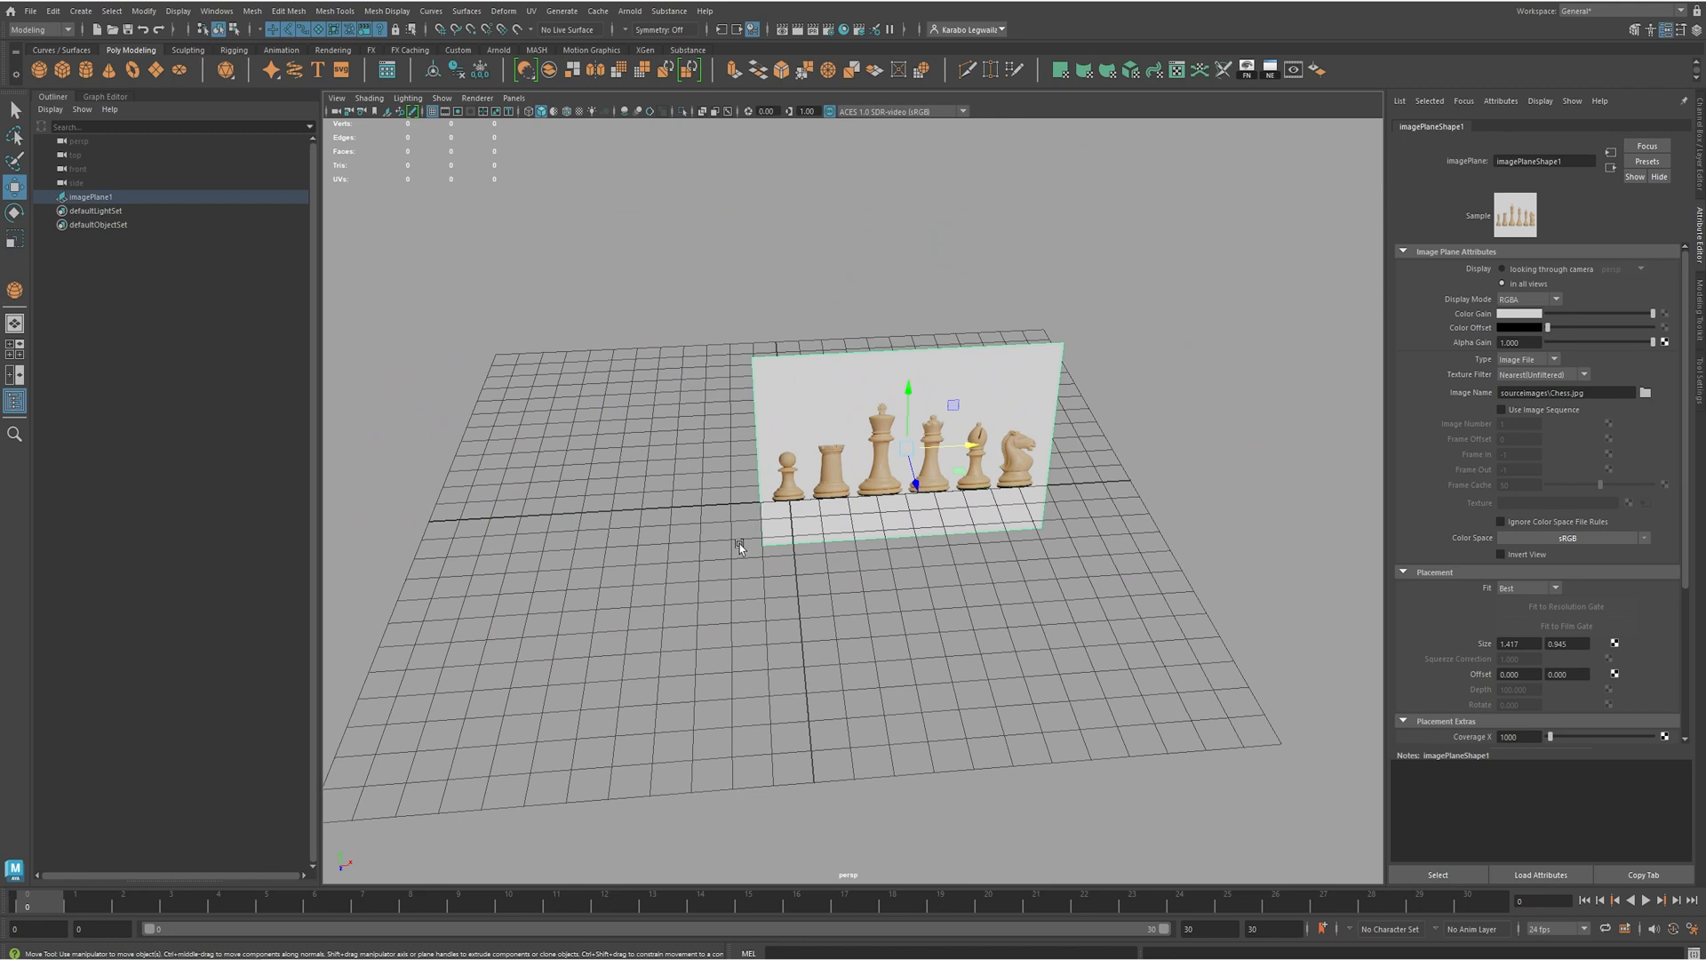
pyautogui.scroll(4, 737, 543)
pyautogui.scroll(3, 791, 555)
pyautogui.moveTo(768, 528)
pyautogui.keyDown('alt'); pyautogui.mouseDown()
pyautogui.moveTo(799, 499)
pyautogui.moveTo(774, 495)
pyautogui.mouseUp(); pyautogui.keyUp('alt')
pyautogui.keyDown('alt'); pyautogui.moveTo(833, 448); pyautogui.dragTo(838, 496, button='middle'); pyautogui.keyUp('alt')
pyautogui.keyDown('alt'); pyautogui.moveTo(839, 500); pyautogui.dragTo(697, 578); pyautogui.keyUp('alt')
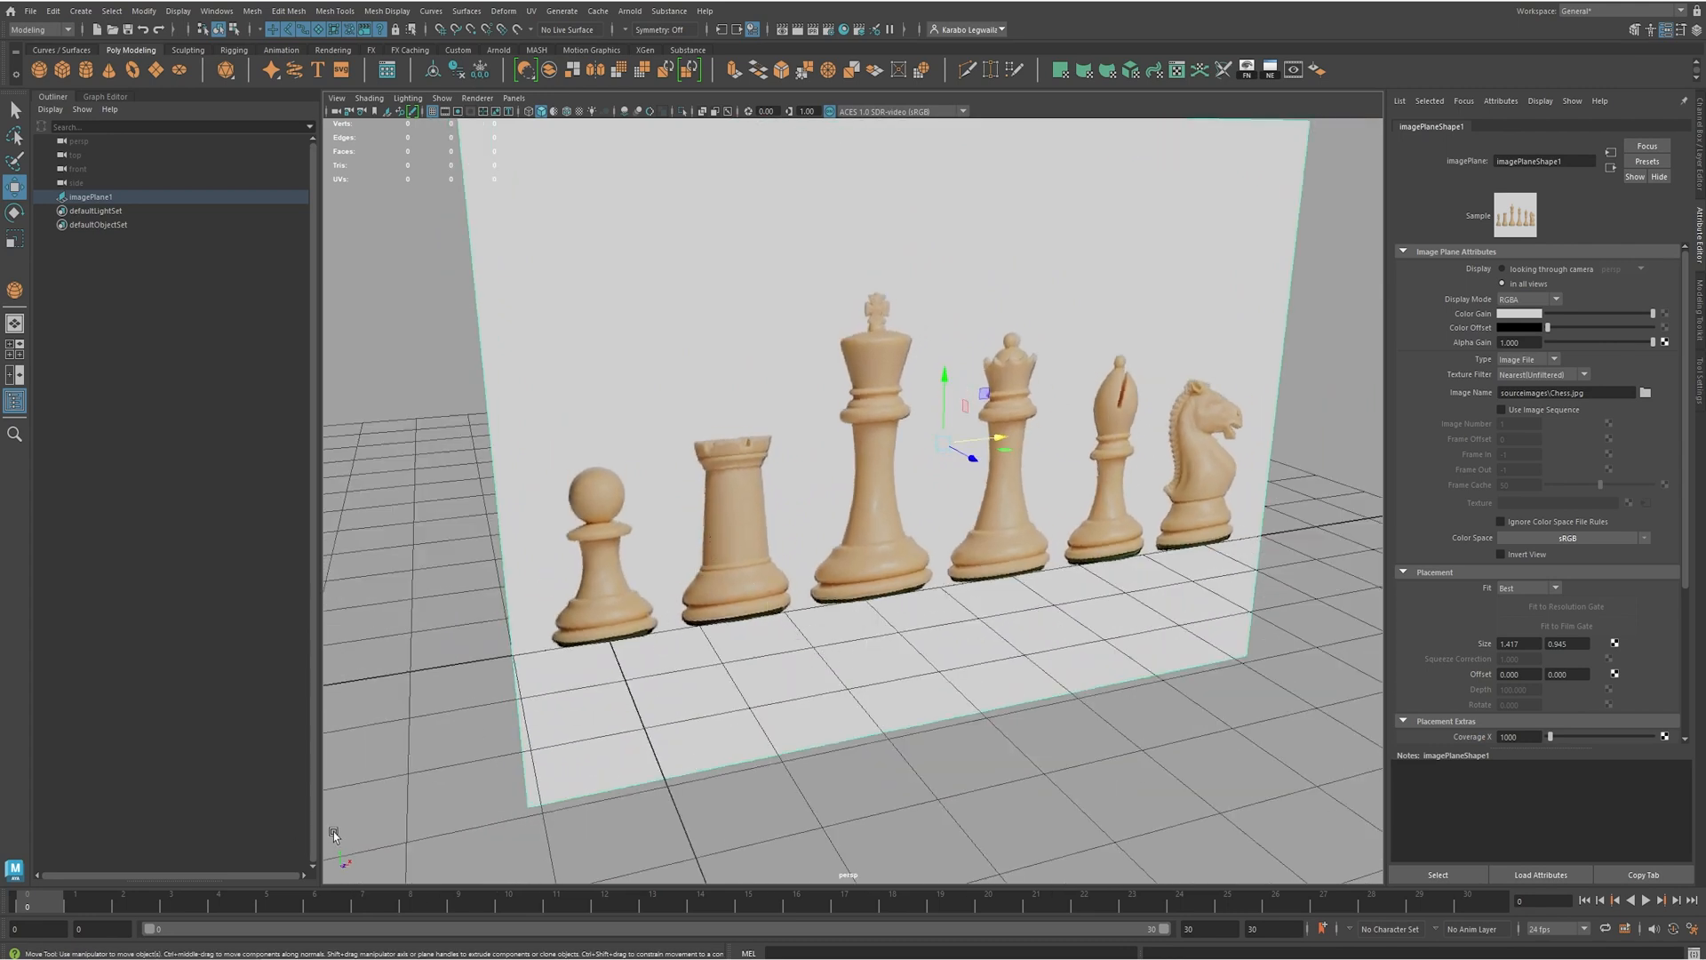
# - Fine-tune the image plane's X position in the front view so the pawn lines up with the vertical axis
pyautogui.press('space')
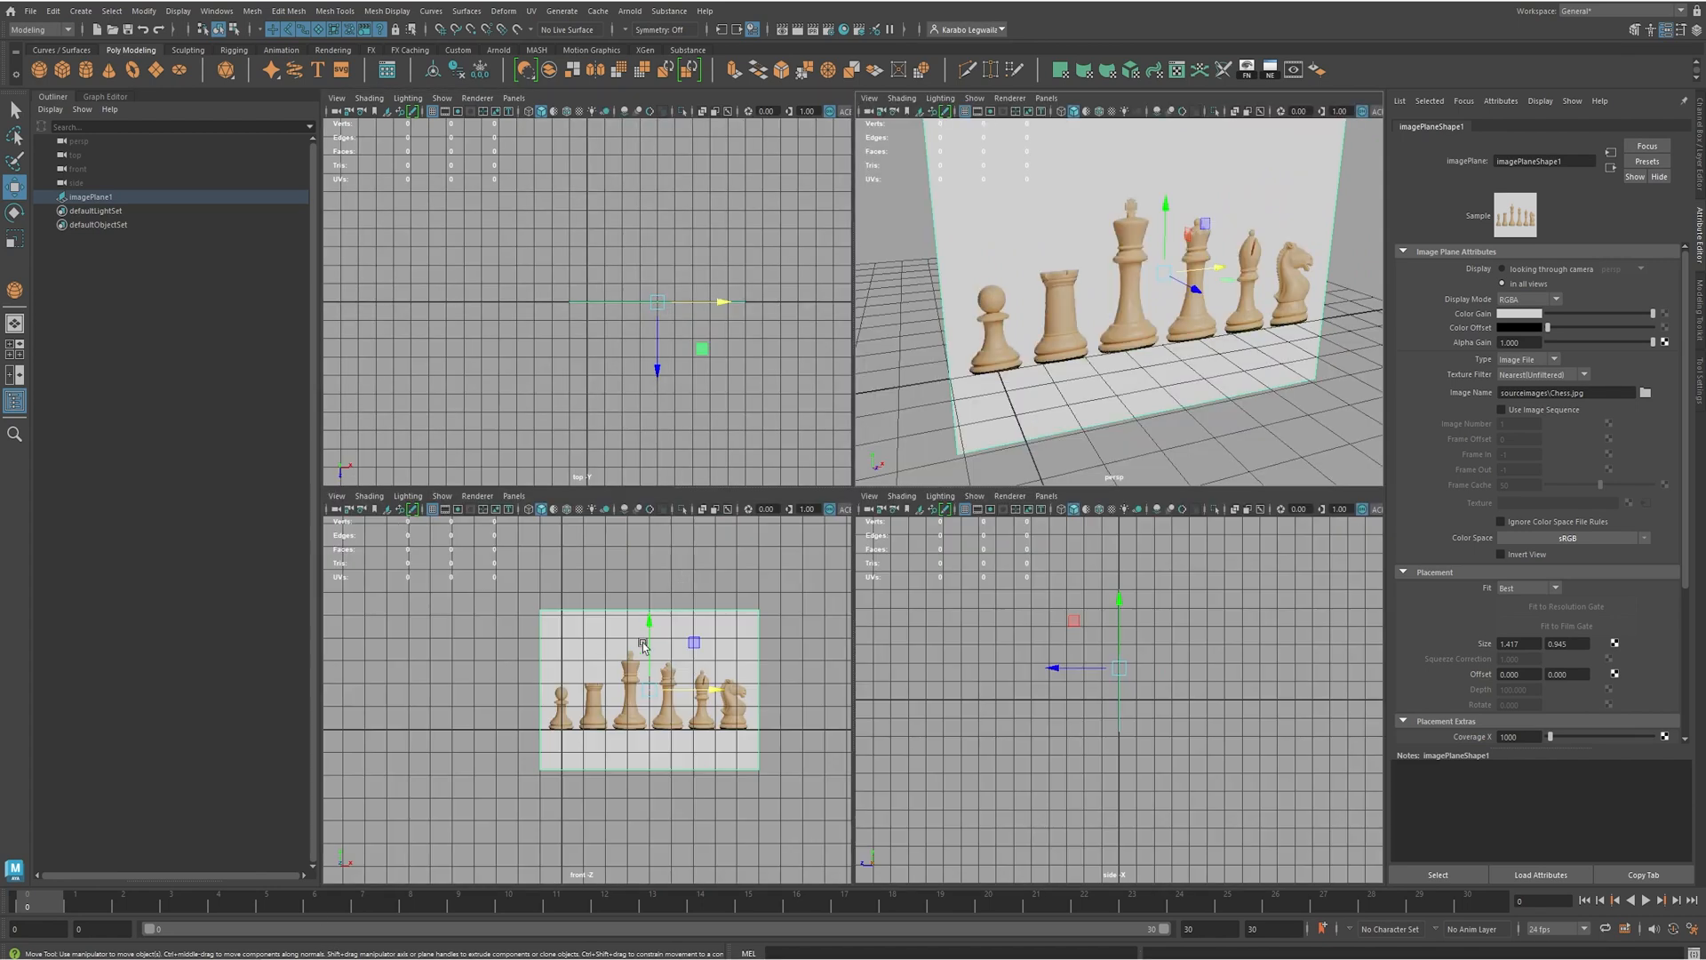
pyautogui.press('space')
pyautogui.keyDown('alt'); pyautogui.moveTo(787, 546); pyautogui.dragTo(718, 593, button='middle'); pyautogui.keyUp('alt')
pyautogui.scroll(6, 720, 595)
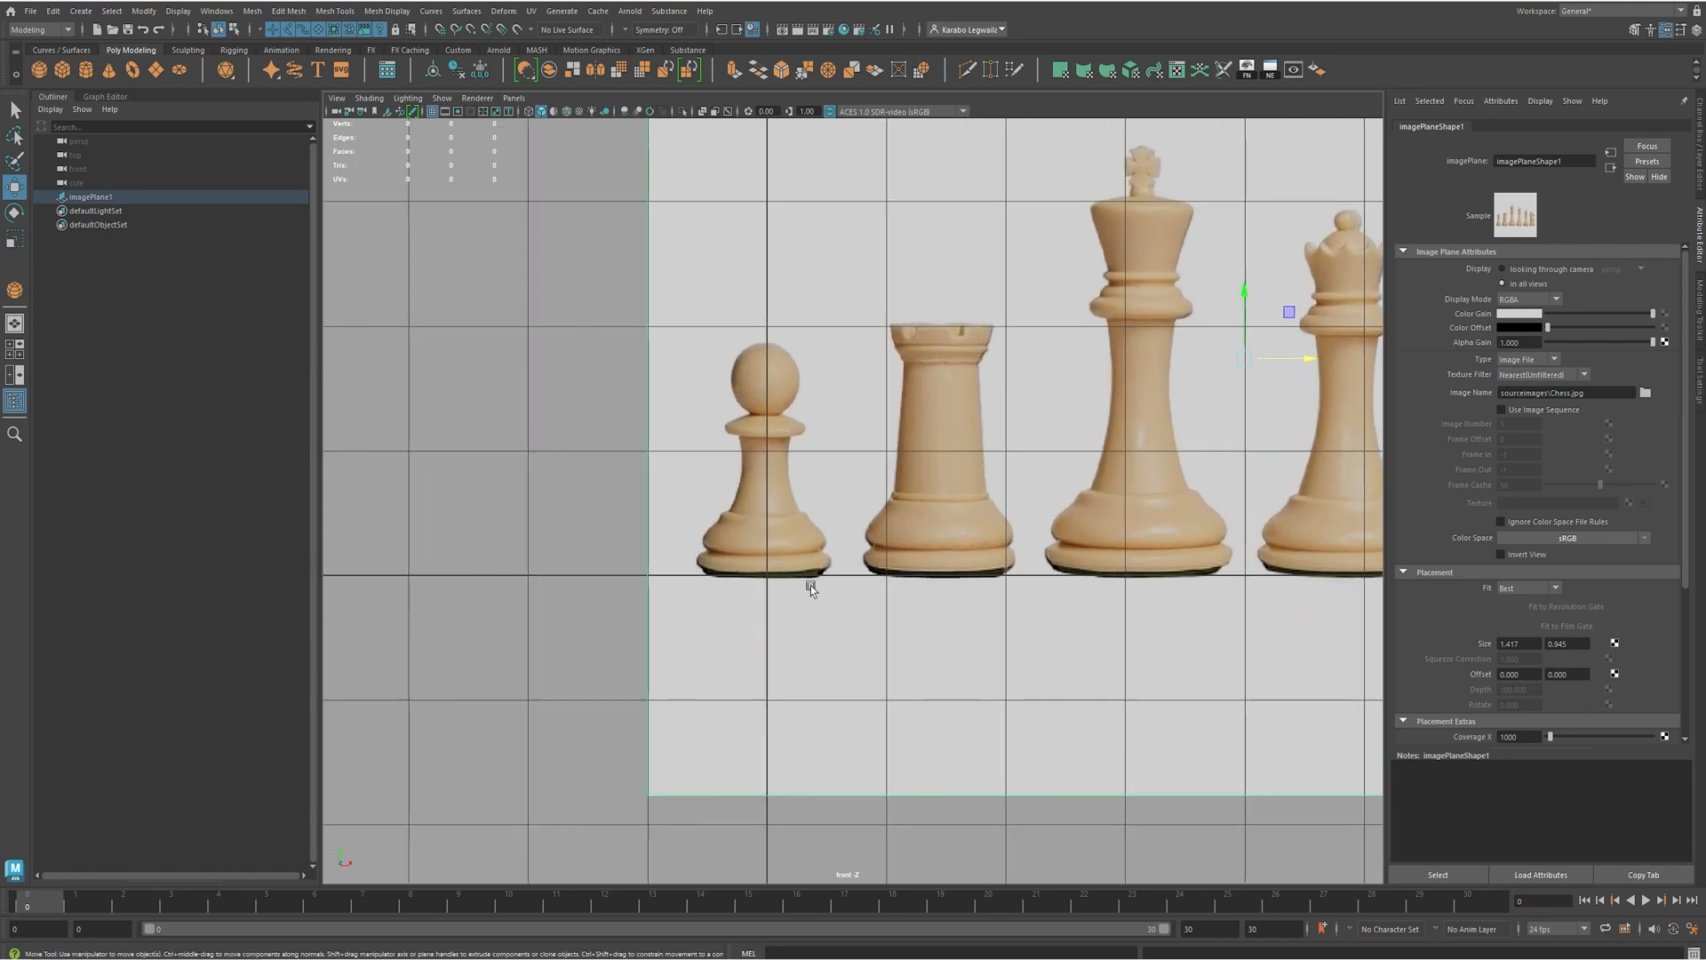
pyautogui.keyDown('alt'); pyautogui.moveTo(960, 543); pyautogui.dragTo(856, 597, button='middle'); pyautogui.keyUp('alt')
pyautogui.moveTo(1202, 414); pyautogui.dragTo(1205, 409)
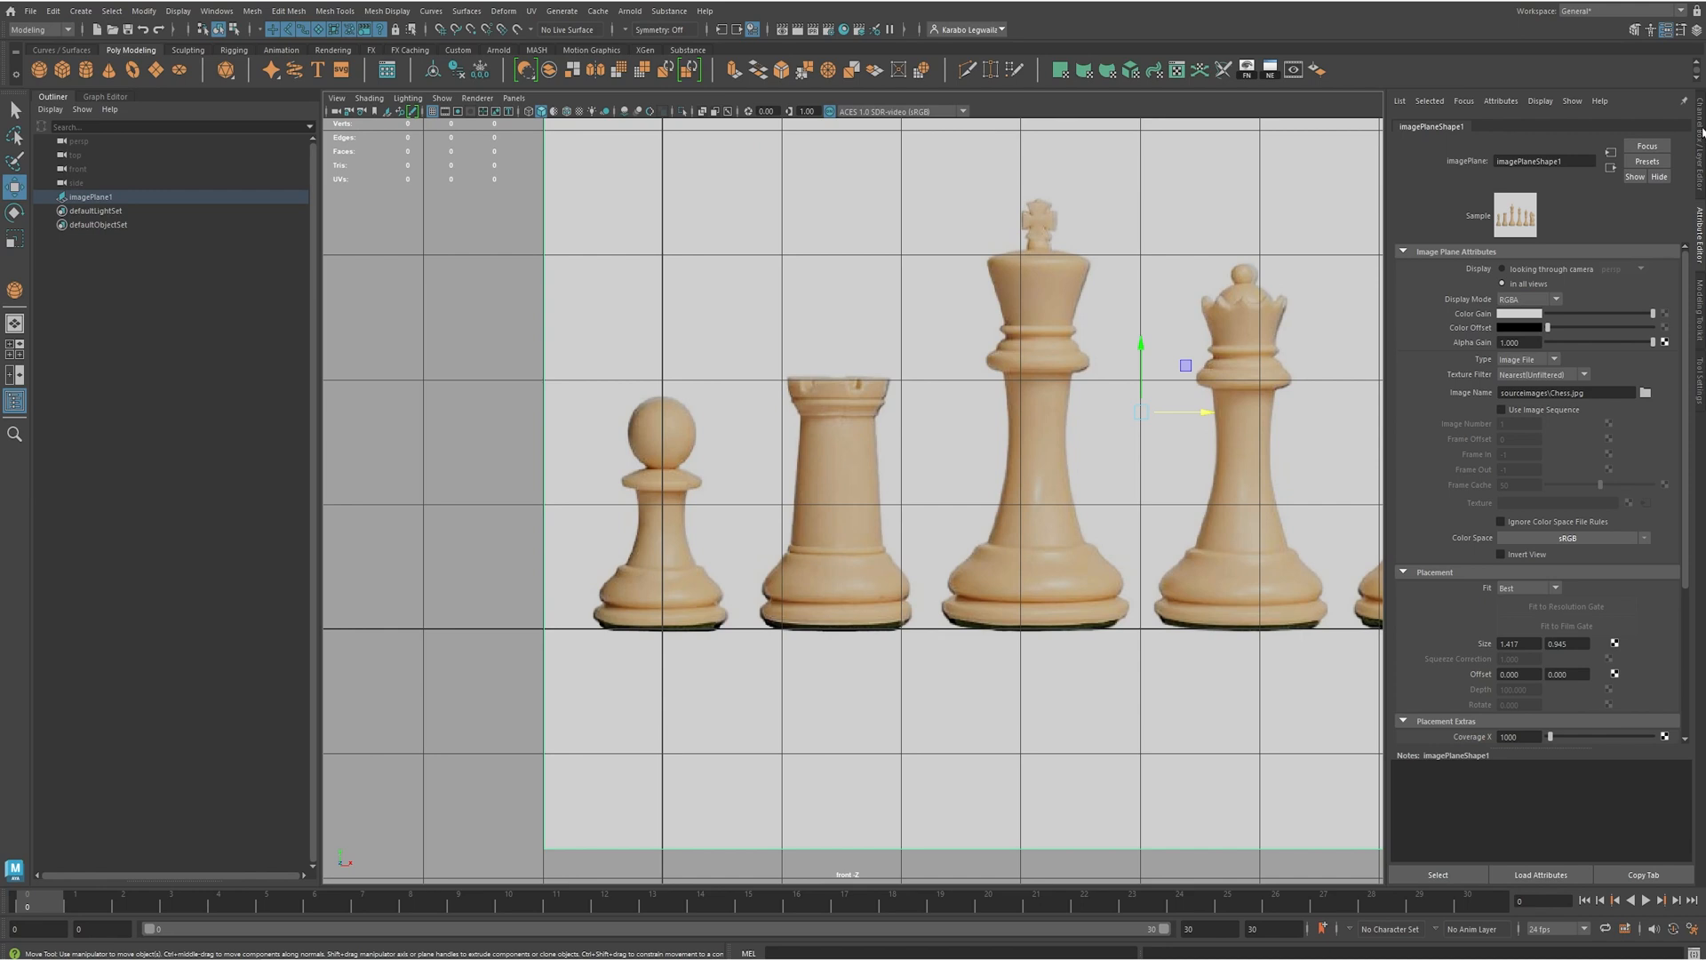
# - Frame the image plane in the perspective view and try to push it back along Z
pyautogui.press('space')
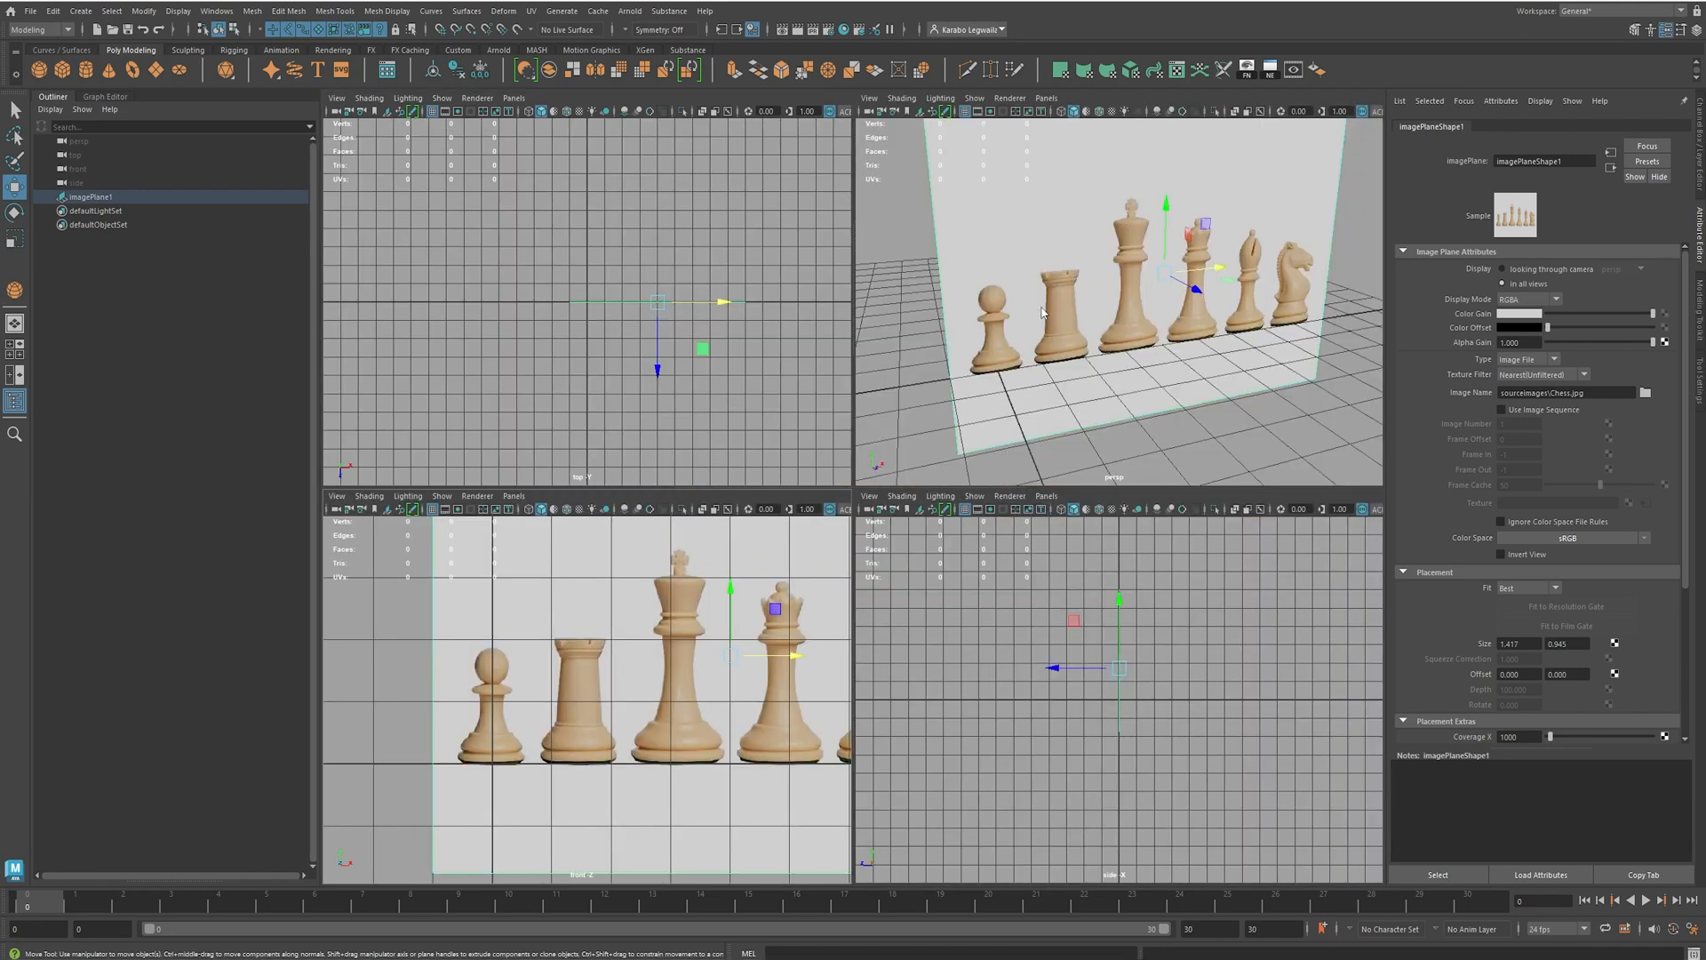
pyautogui.press('space')
pyautogui.press('f')
pyautogui.moveTo(946, 463); pyautogui.dragTo(801, 413)
pyautogui.hotkey('ctrl', 'z')
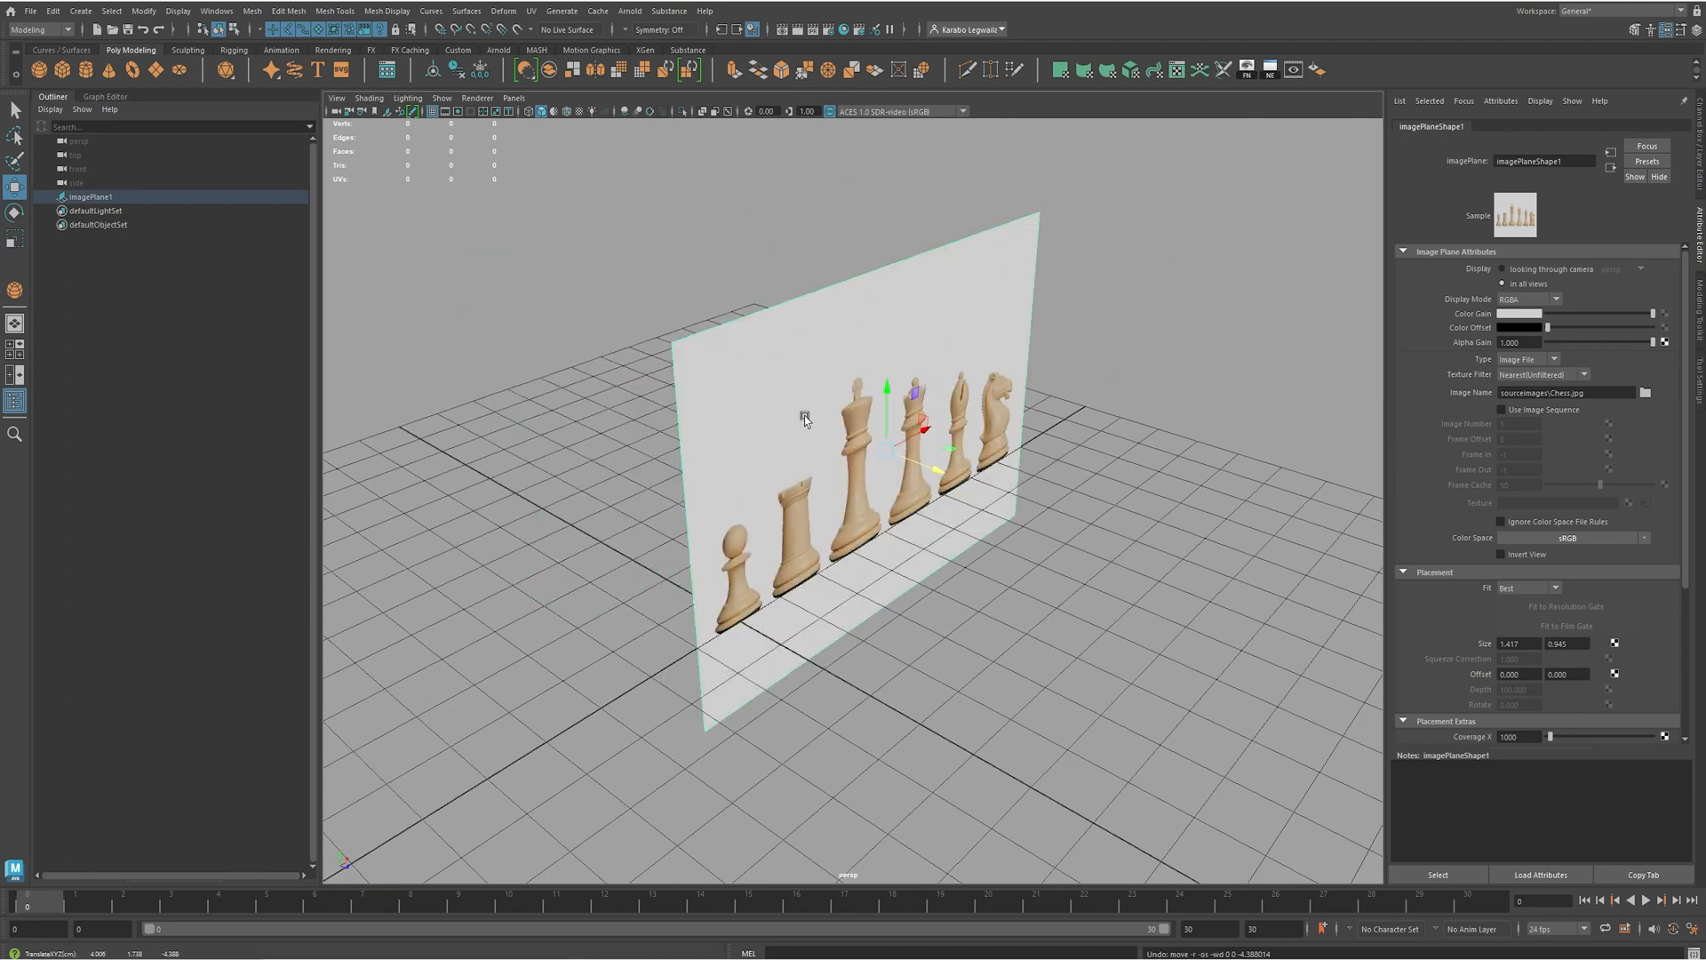
# - Move the image plane back along negative Z, well behind the grid centre, using the perspective pane of the four-view layout
pyautogui.press('space')
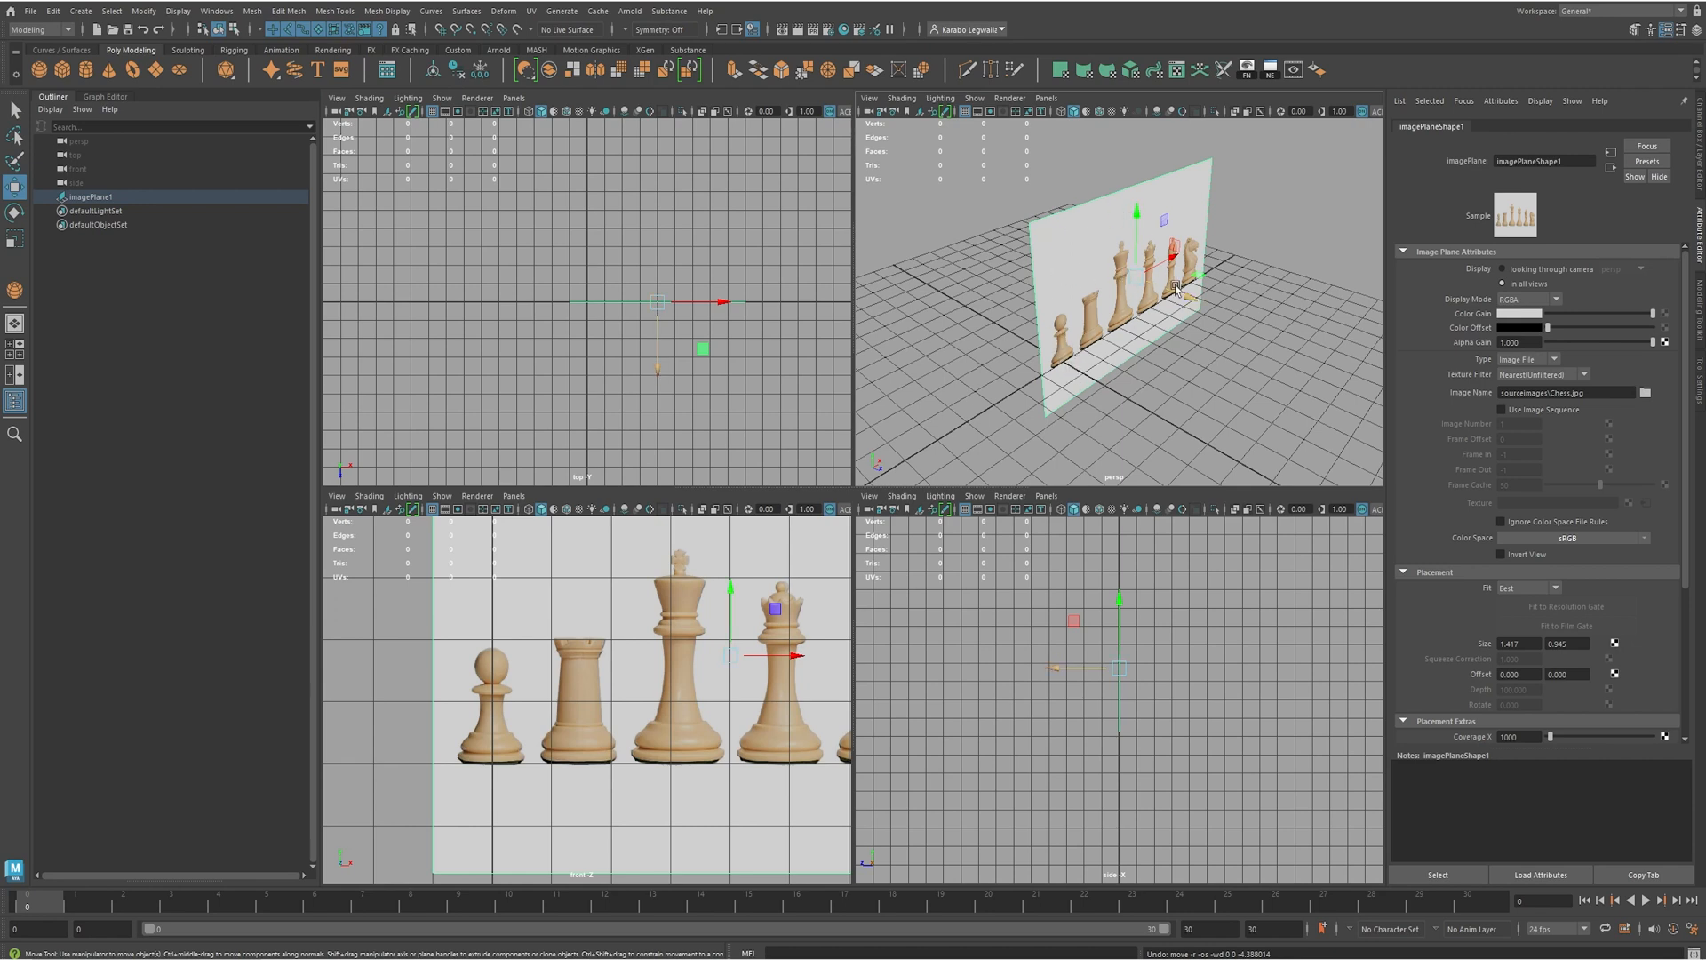
pyautogui.moveTo(1176, 290); pyautogui.dragTo(1098, 306)
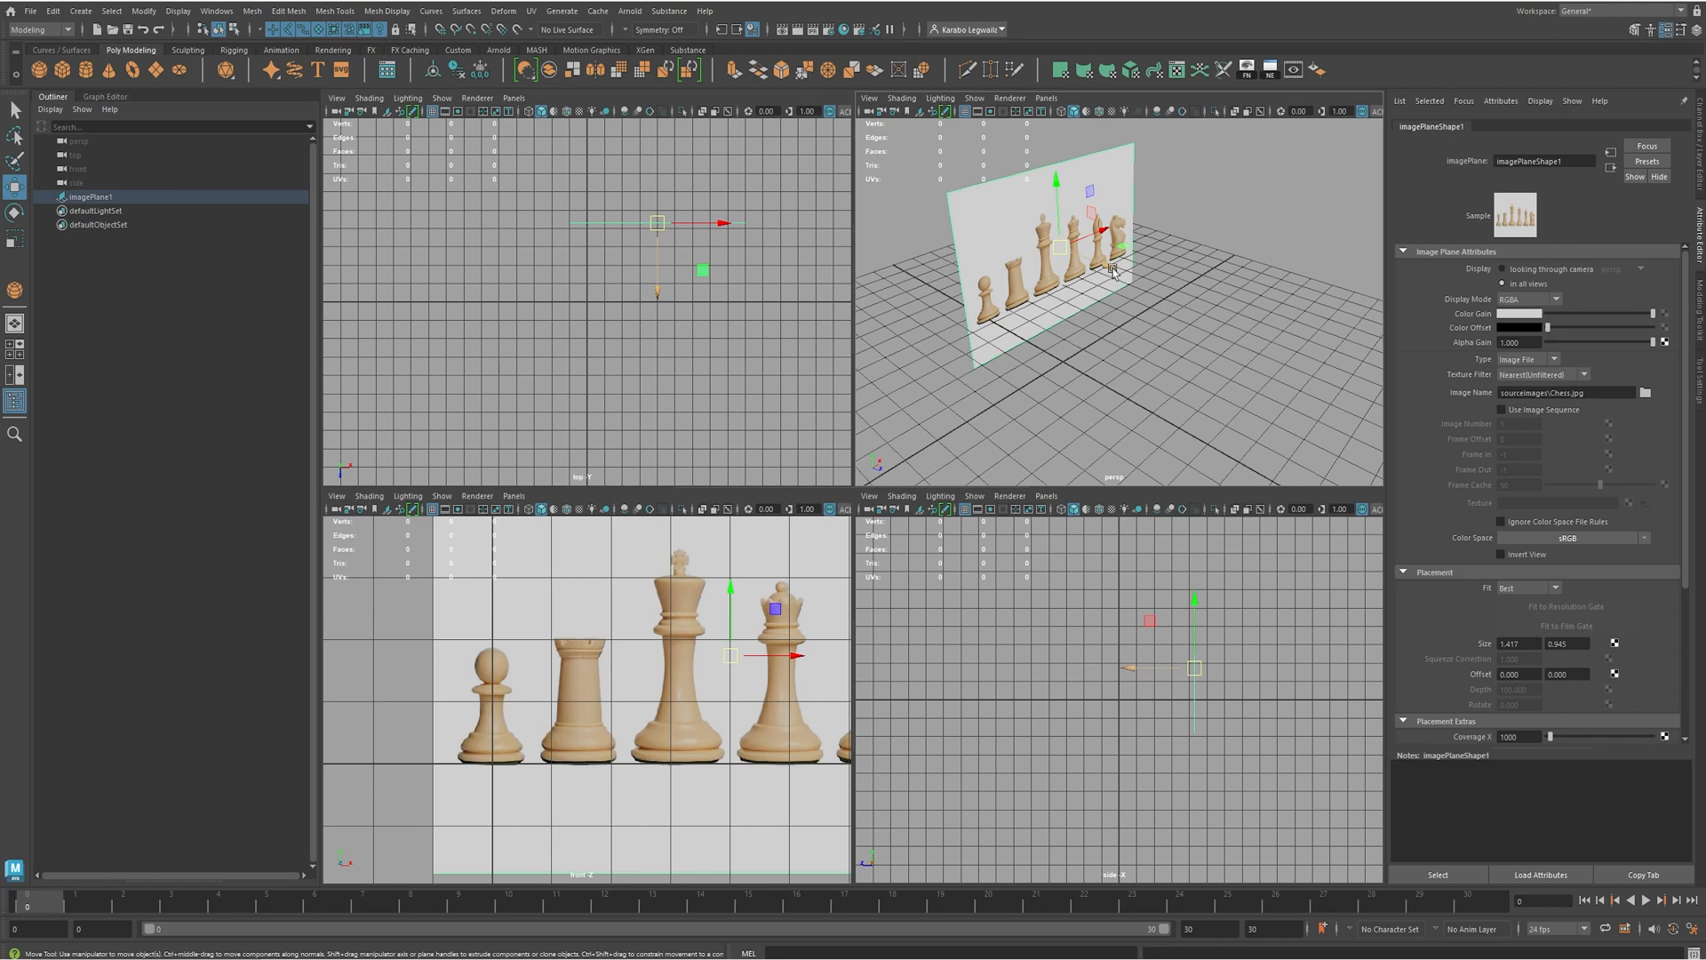
pyautogui.moveTo(1106, 267); pyautogui.dragTo(1053, 253)
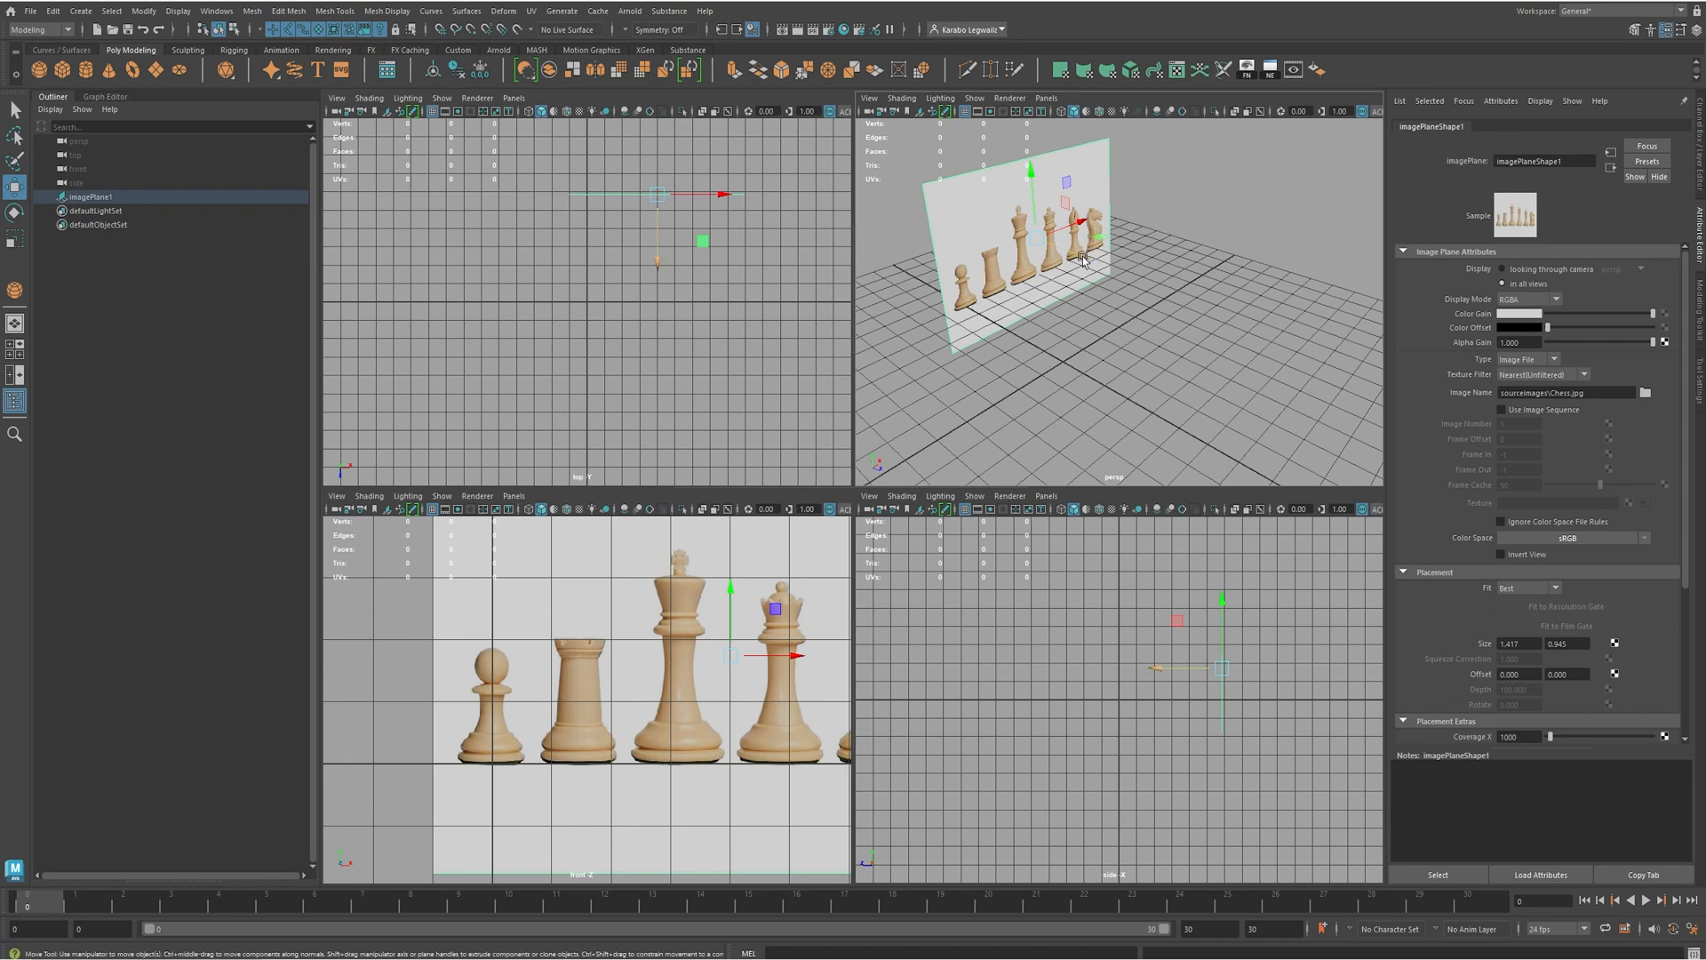
# - Push the image plane further back along negative Z to about -77.4, well behind the grid
pyautogui.moveTo(1082, 259); pyautogui.dragTo(1036, 243)
pyautogui.moveTo(1155, 311)
pyautogui.keyDown('alt'); pyautogui.mouseDown()
pyautogui.moveTo(1104, 281)
pyautogui.moveTo(1210, 322)
pyautogui.moveTo(1151, 318)
pyautogui.moveTo(1154, 337)
pyautogui.mouseUp(); pyautogui.keyUp('alt')
pyautogui.moveTo(1112, 268); pyautogui.dragTo(911, 51)
pyautogui.moveTo(1107, 322); pyautogui.dragTo(948, 155, button='middle')
pyautogui.moveTo(1160, 363); pyautogui.dragTo(1062, 258, button='middle')
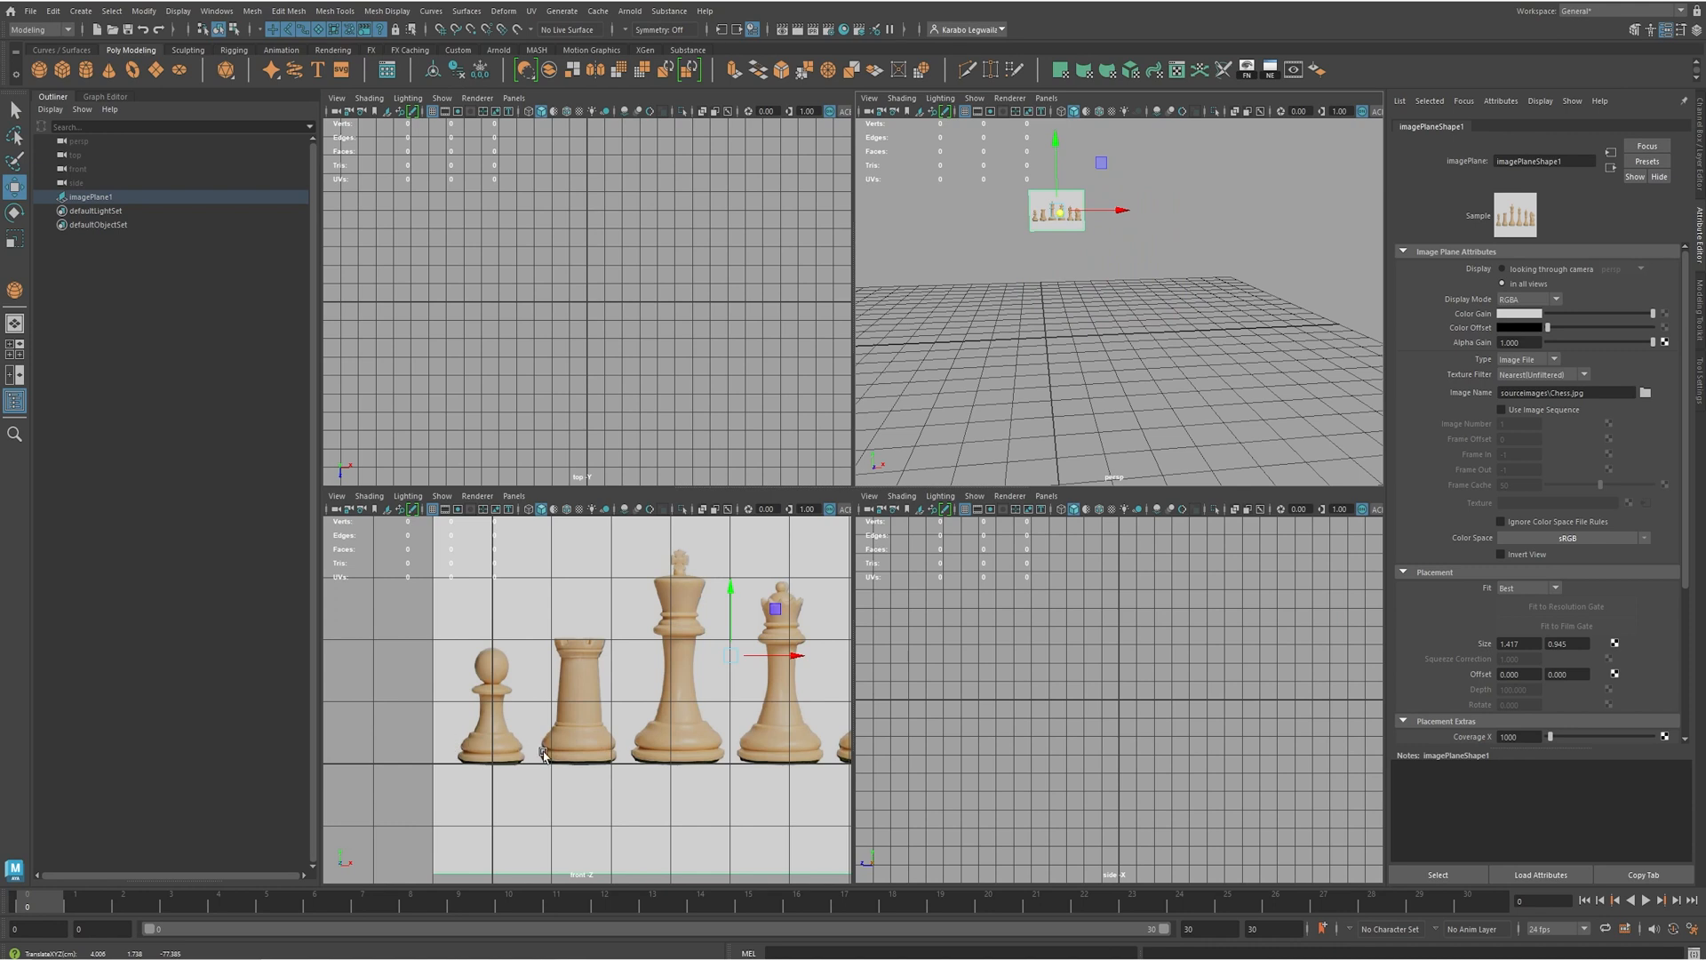
pyautogui.keyDown('alt'); pyautogui.moveTo(1031, 275); pyautogui.dragTo(1147, 293); pyautogui.keyUp('alt')
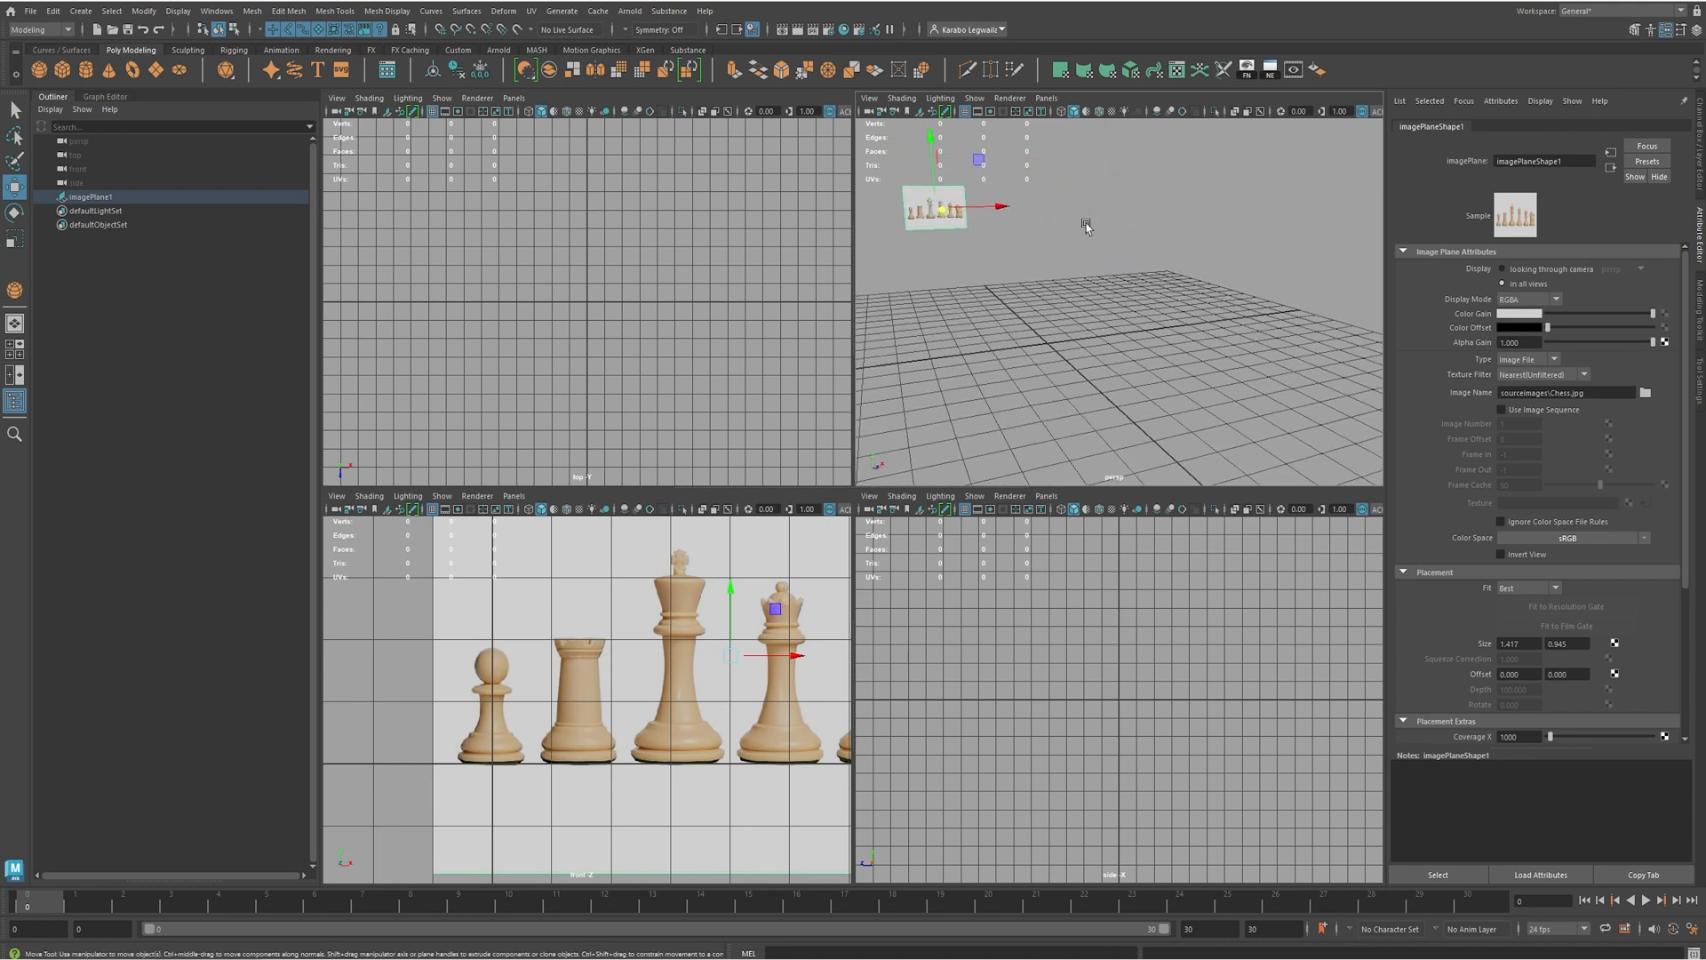
# - Create a new display layer containing the selected image plane and test toggling the layer's visibility
pyautogui.click(1700, 112)
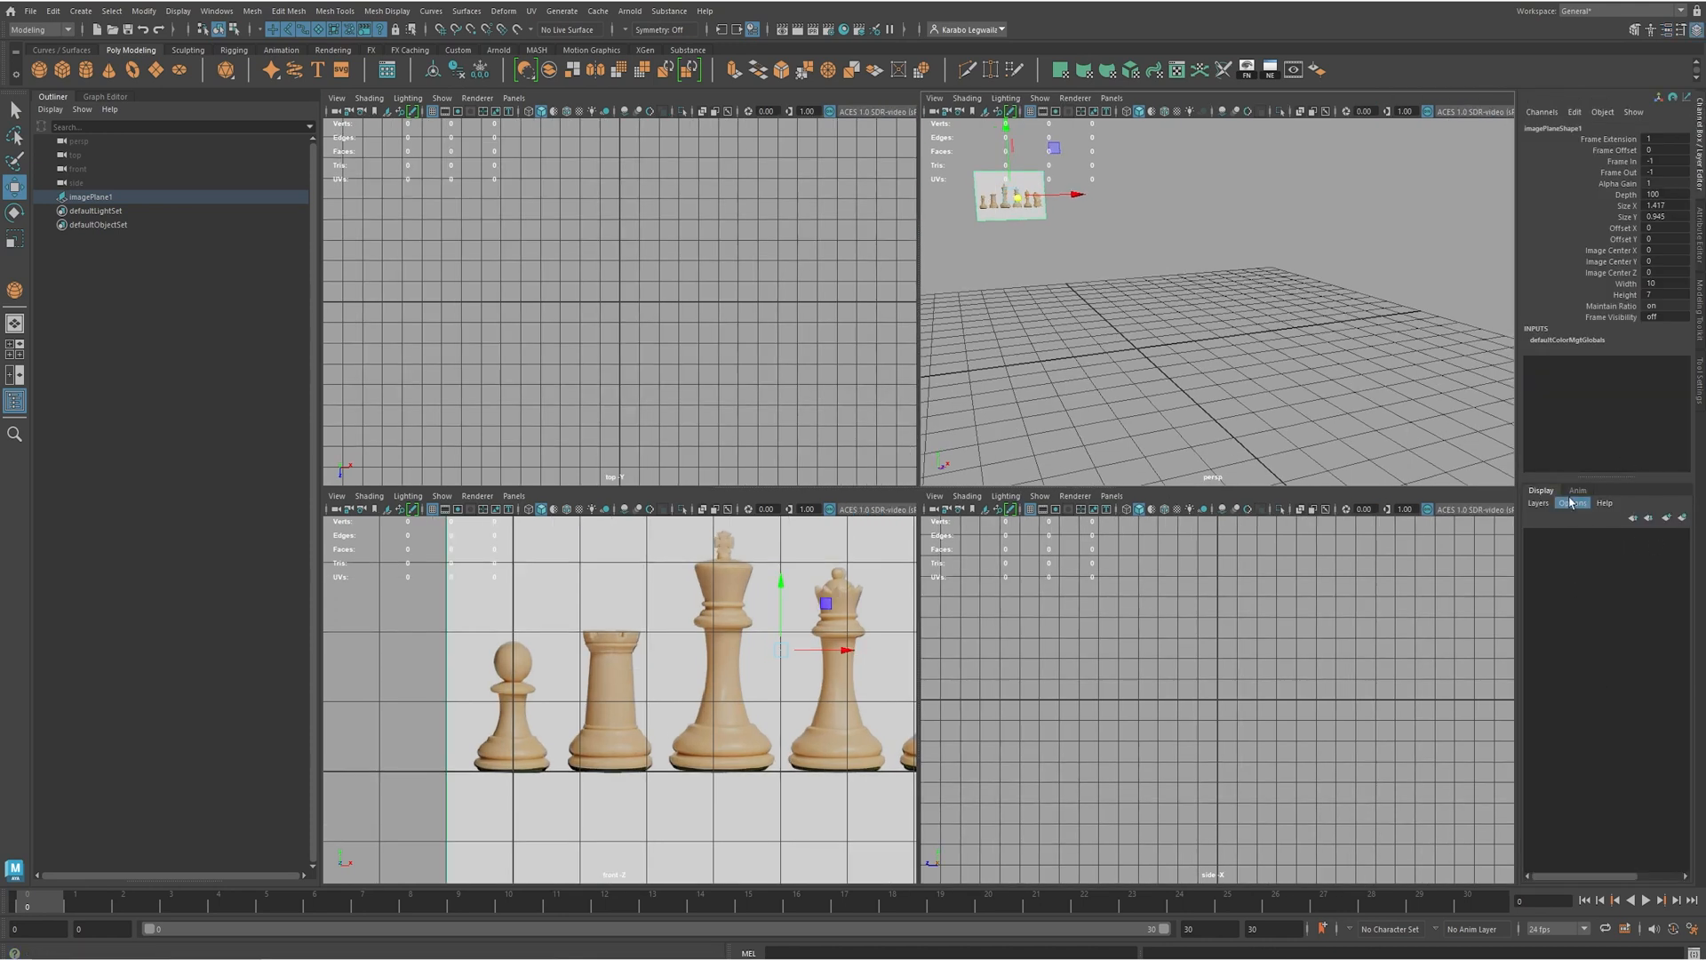
pyautogui.click(1685, 520)
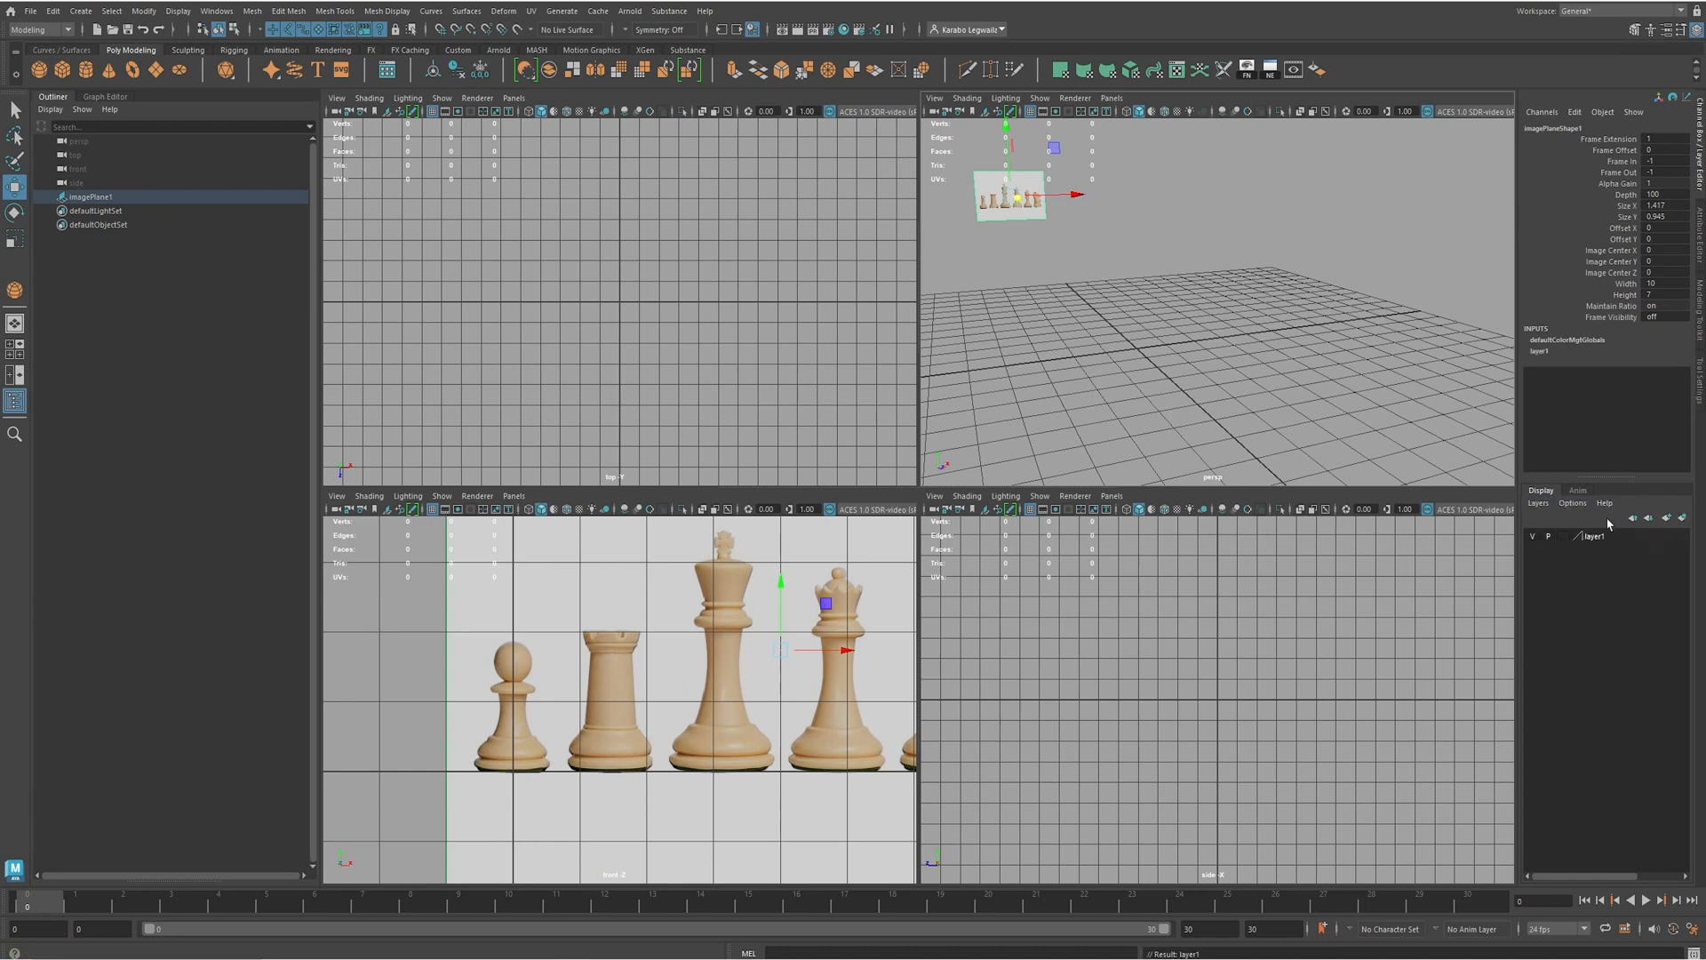
pyautogui.click(1532, 536)
pyautogui.click(1533, 537)
pyautogui.click(1533, 536)
pyautogui.click(1533, 536)
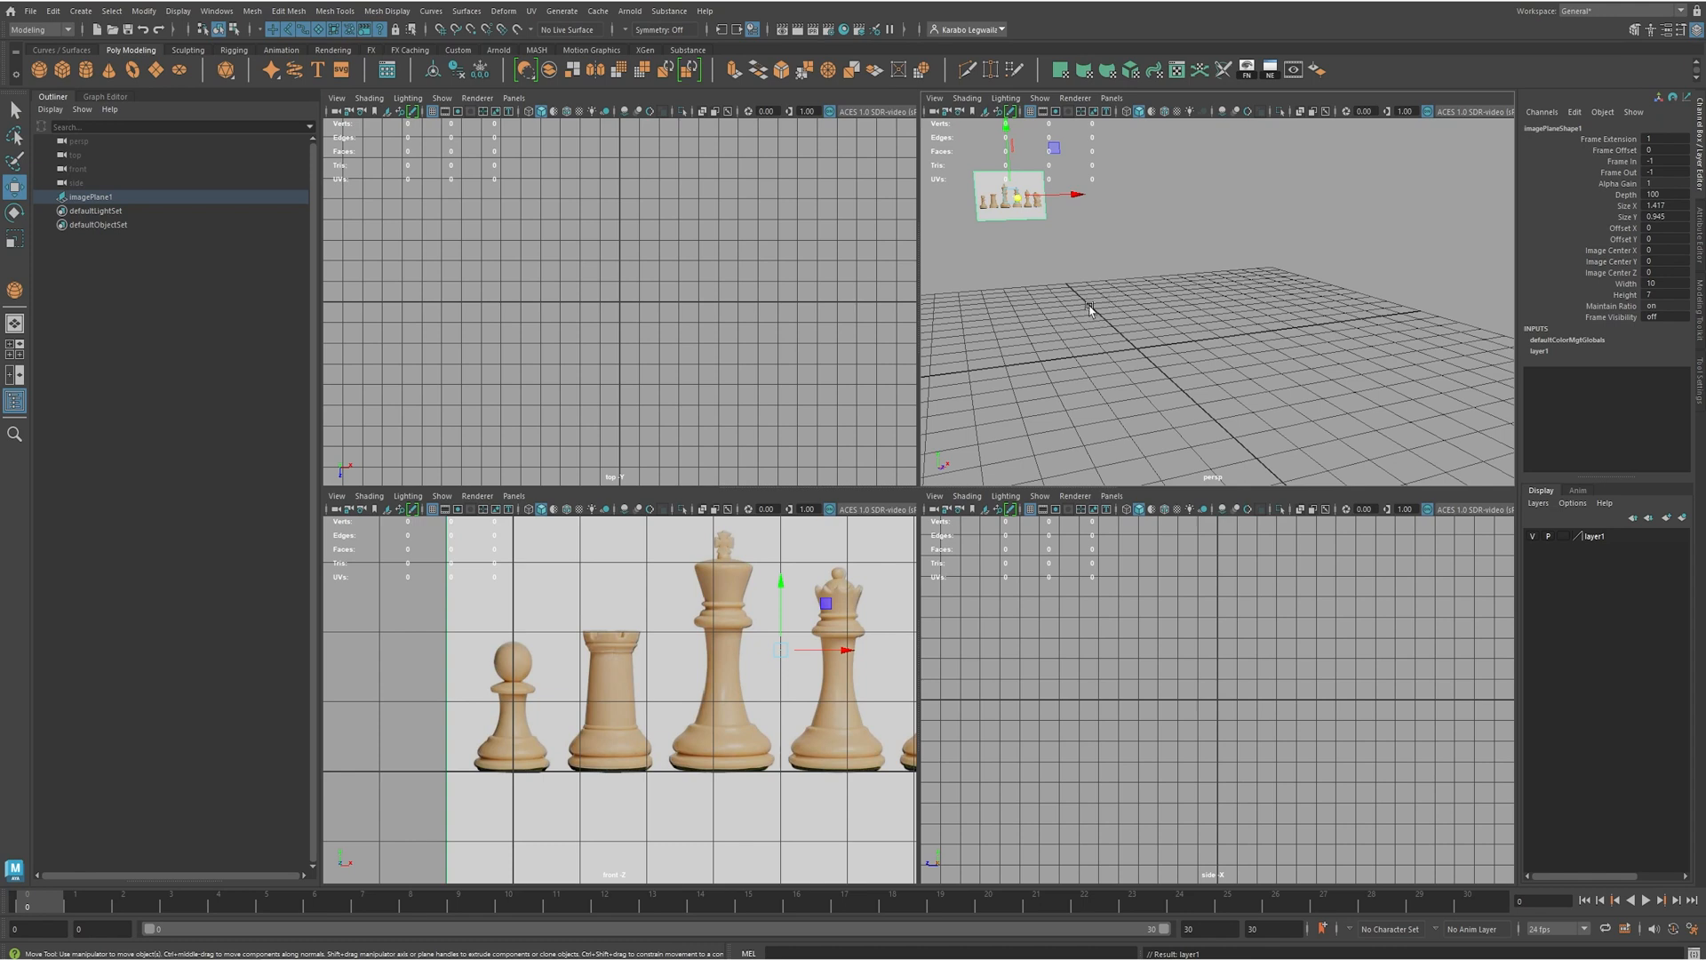
# - Set the image plane layer's display type to Reference (R) and test whether the plane can still be selected
pyautogui.click(1050, 270)
pyautogui.click(1018, 208)
pyautogui.click(1043, 238)
pyautogui.click(1026, 203)
pyautogui.click(1098, 278)
pyautogui.click(1027, 188)
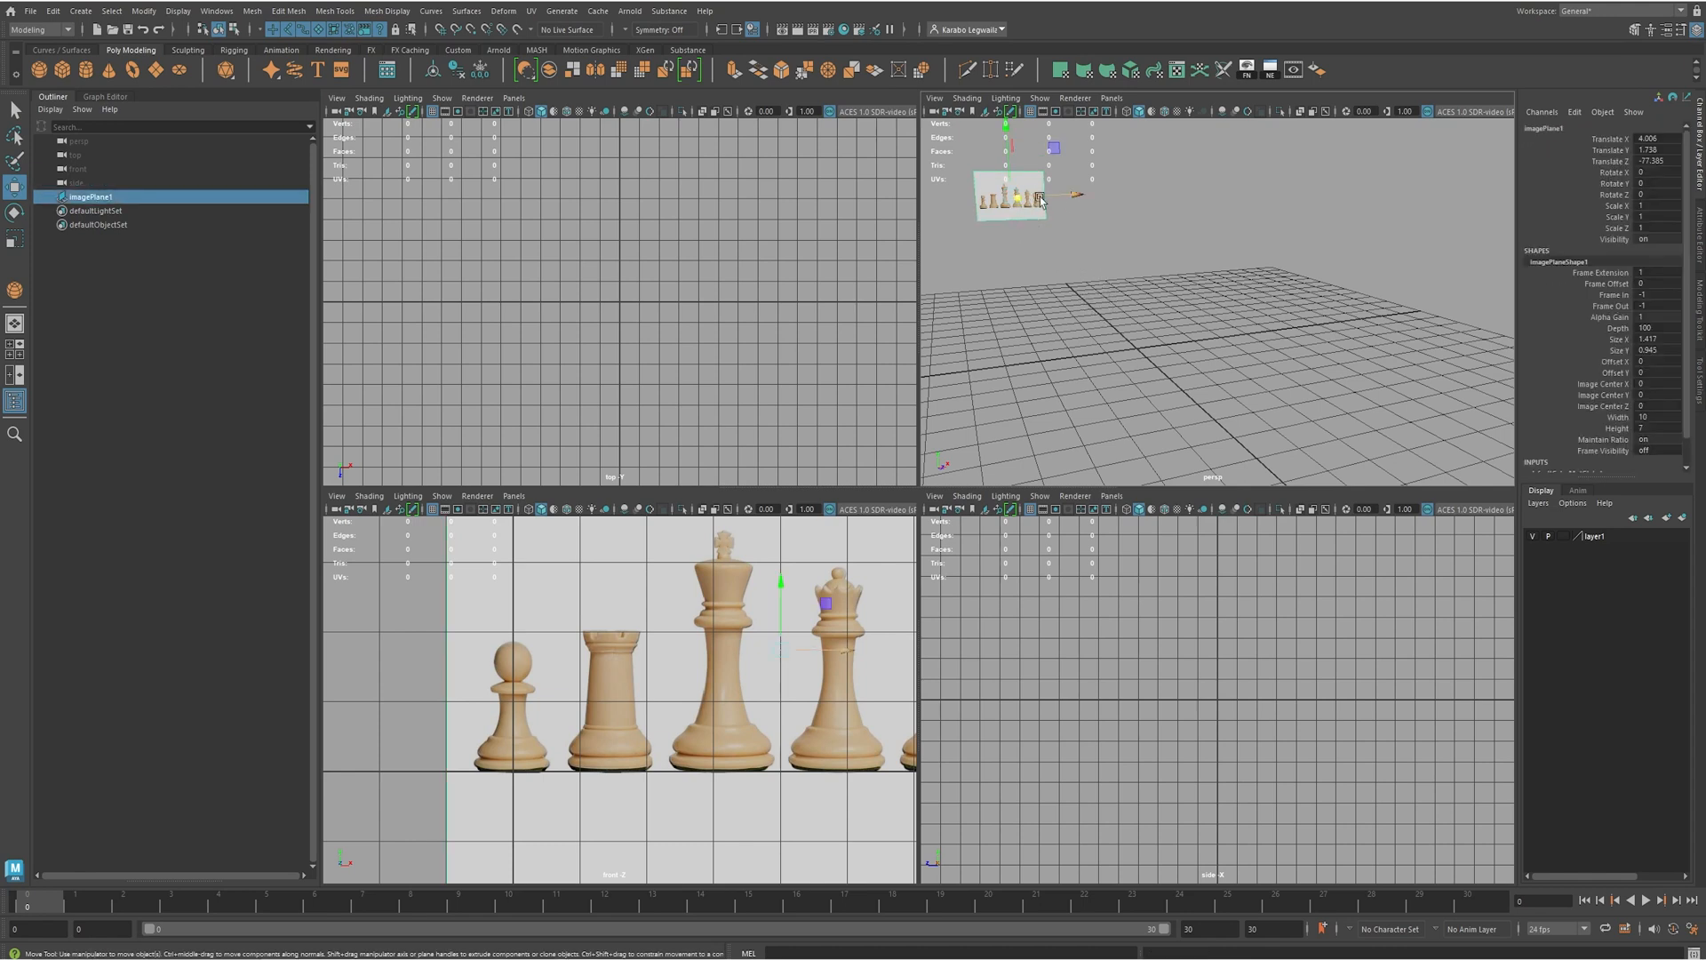
pyautogui.click(1564, 537)
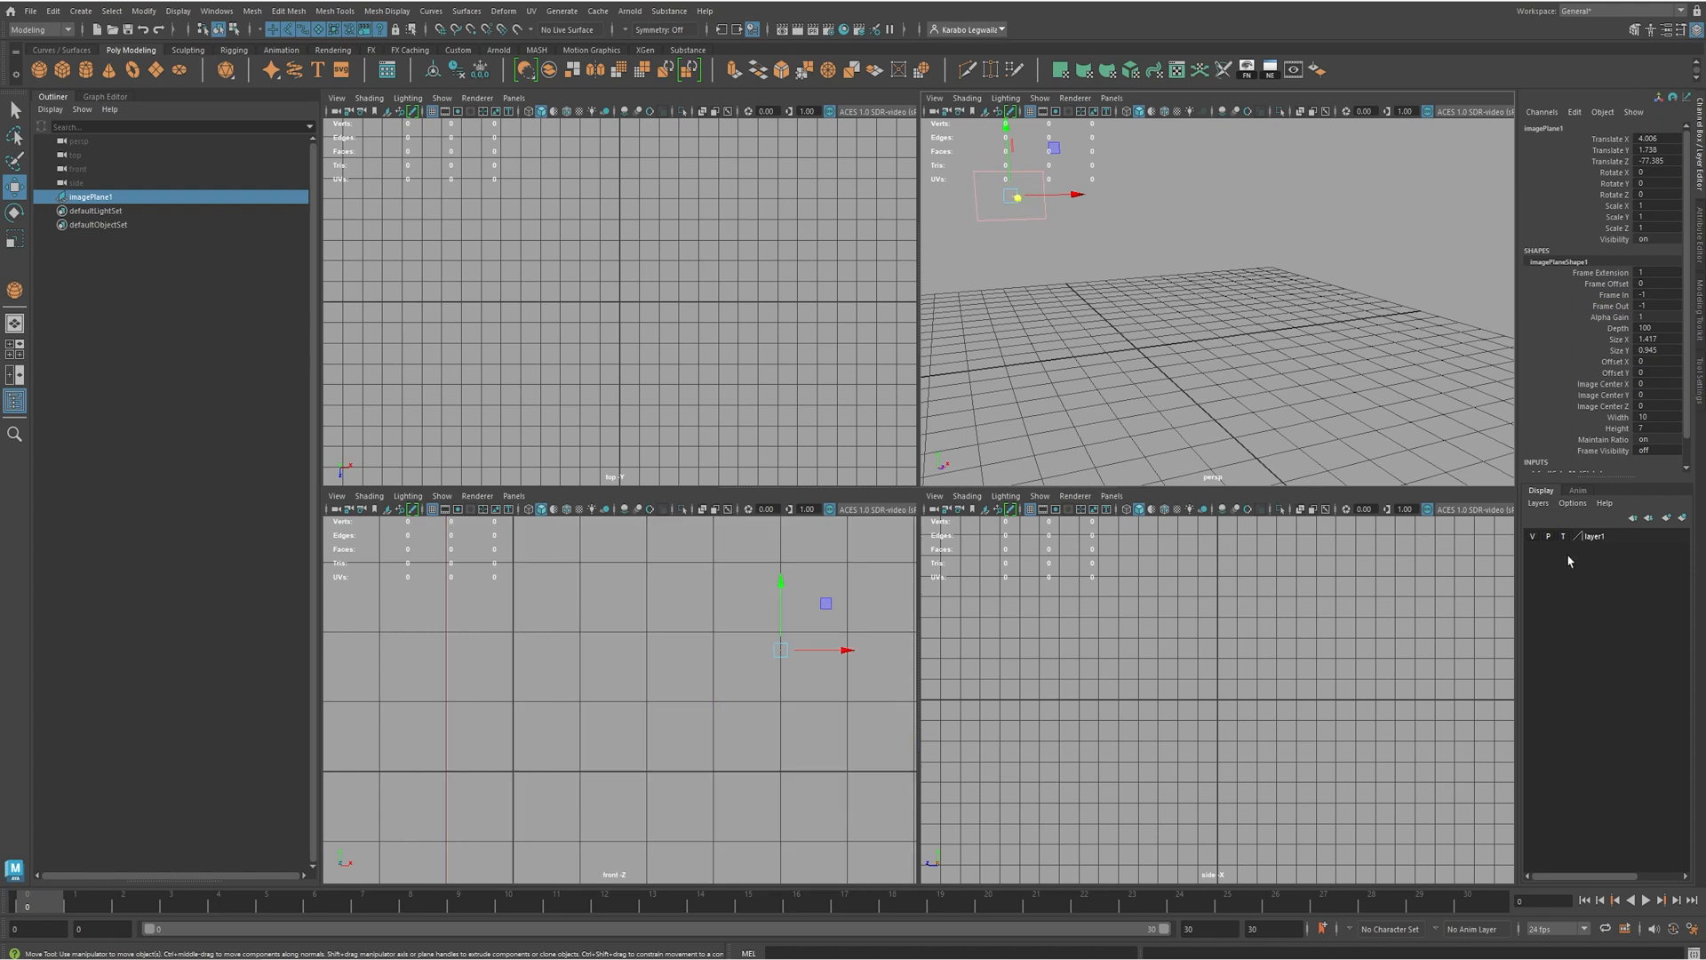
pyautogui.click(1564, 537)
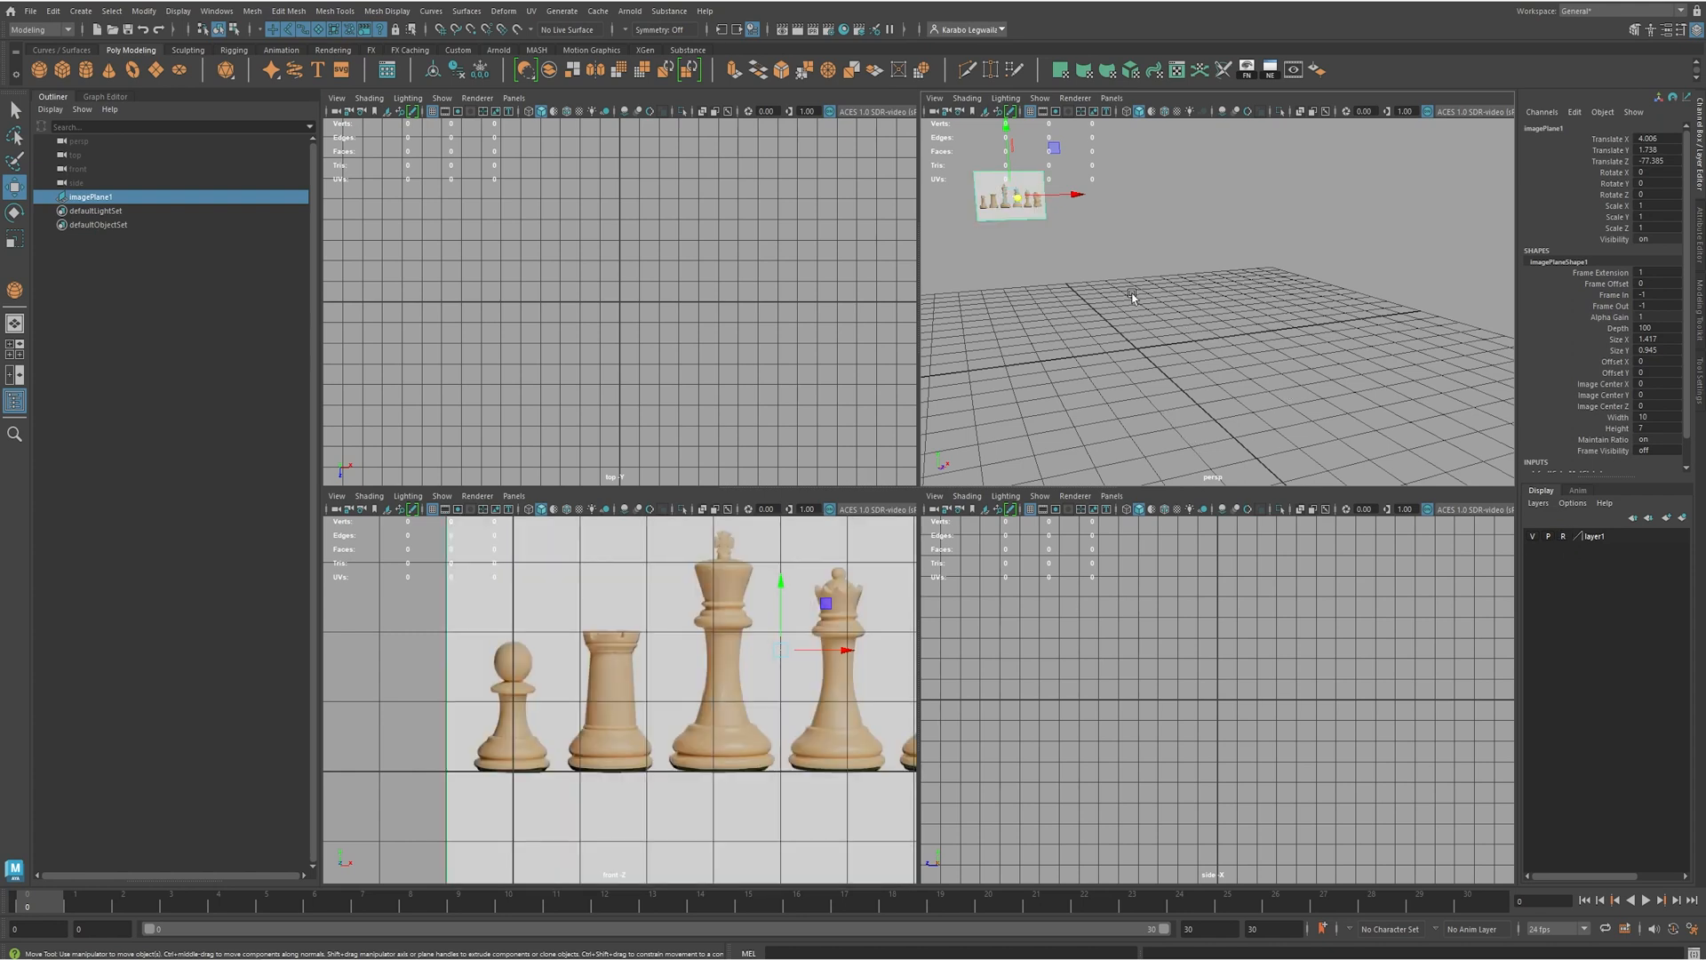
pyautogui.click(1102, 289)
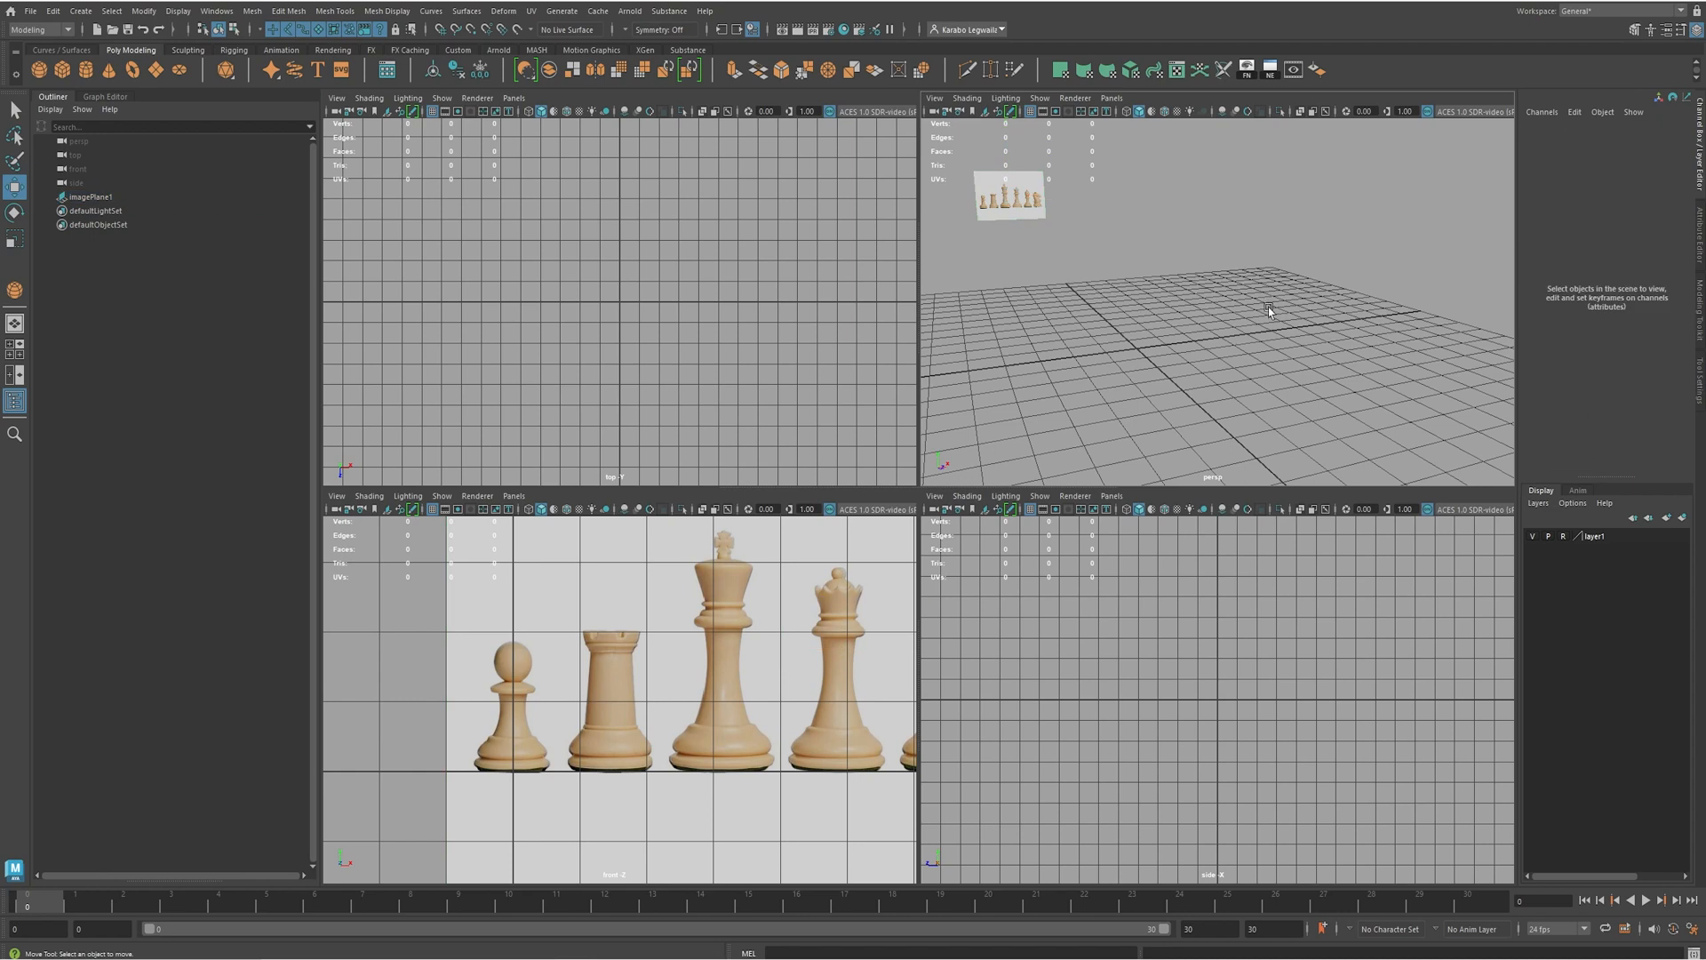
pyautogui.moveTo(1001, 187); pyautogui.dragTo(1031, 206)
# - Switch the viewport layout to two panes side by side
pyautogui.keyDown('alt'); pyautogui.moveTo(596, 642); pyautogui.dragTo(620, 634, button='middle'); pyautogui.keyUp('alt')
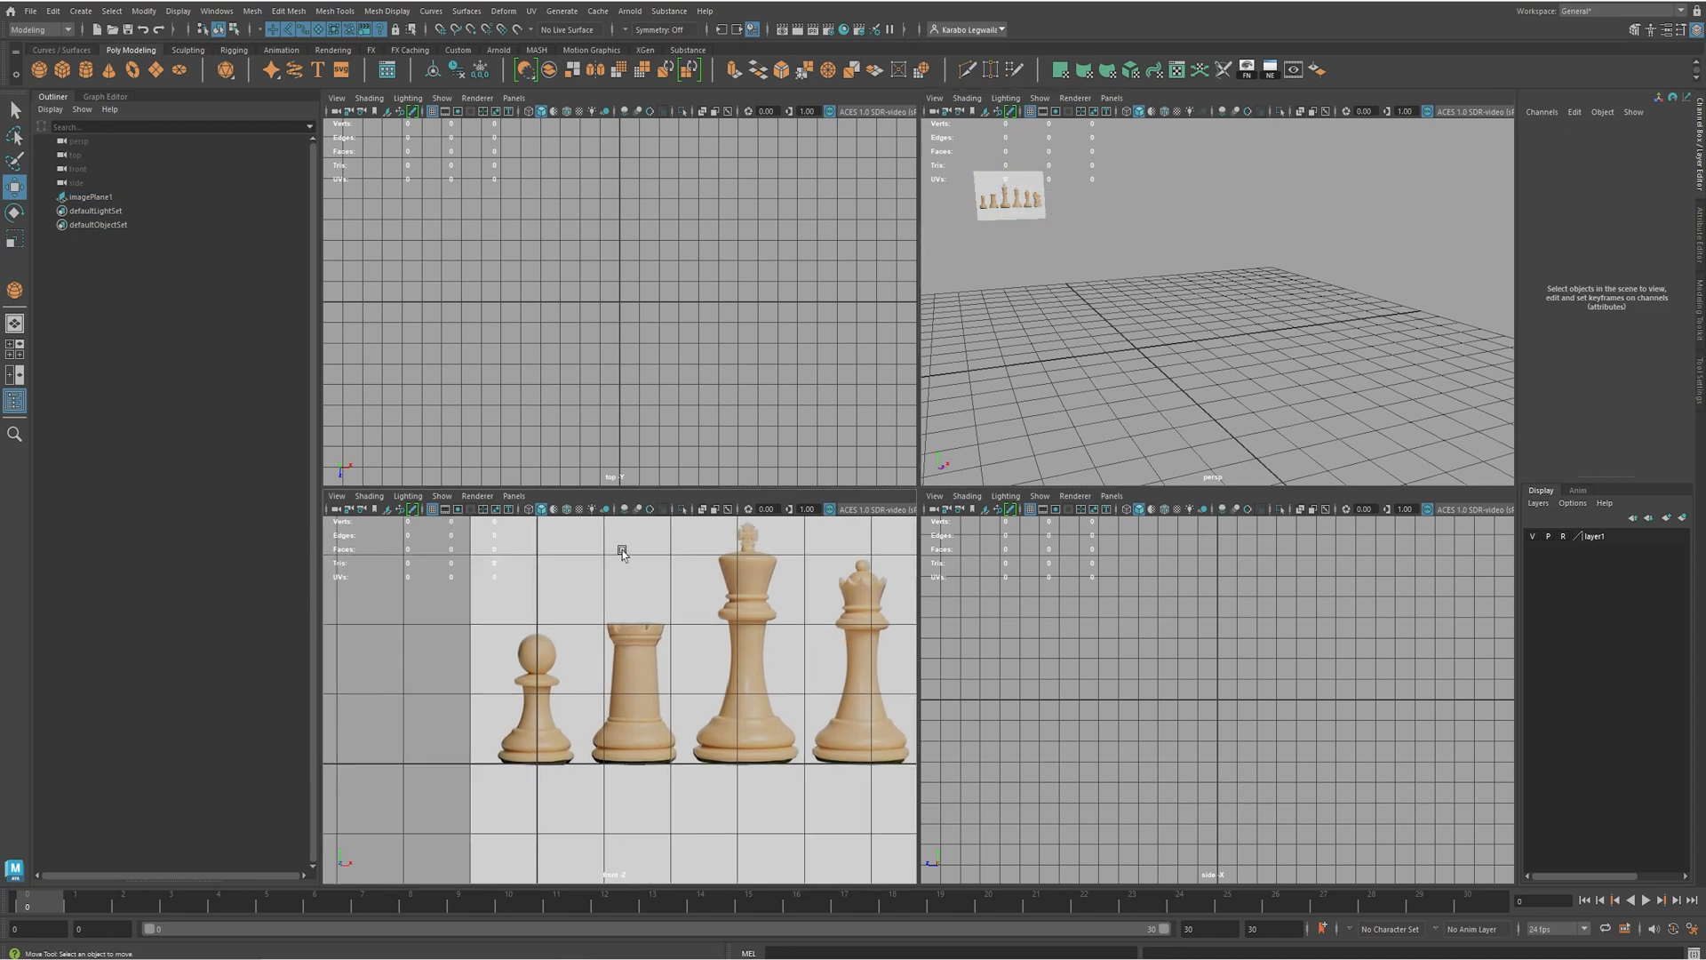
pyautogui.keyDown('alt'); pyautogui.moveTo(1224, 340); pyautogui.dragTo(1172, 347); pyautogui.keyUp('alt')
pyautogui.keyDown('alt'); pyautogui.moveTo(591, 758); pyautogui.dragTo(659, 741, button='middle'); pyautogui.keyUp('alt')
pyautogui.keyDown('alt'); pyautogui.moveTo(659, 741); pyautogui.dragTo(703, 727, button='right'); pyautogui.keyUp('alt')
pyautogui.keyDown('alt'); pyautogui.moveTo(724, 685); pyautogui.dragTo(696, 706, button='middle'); pyautogui.keyUp('alt')
pyautogui.keyDown('alt'); pyautogui.moveTo(696, 707); pyautogui.dragTo(791, 716, button='right'); pyautogui.keyUp('alt')
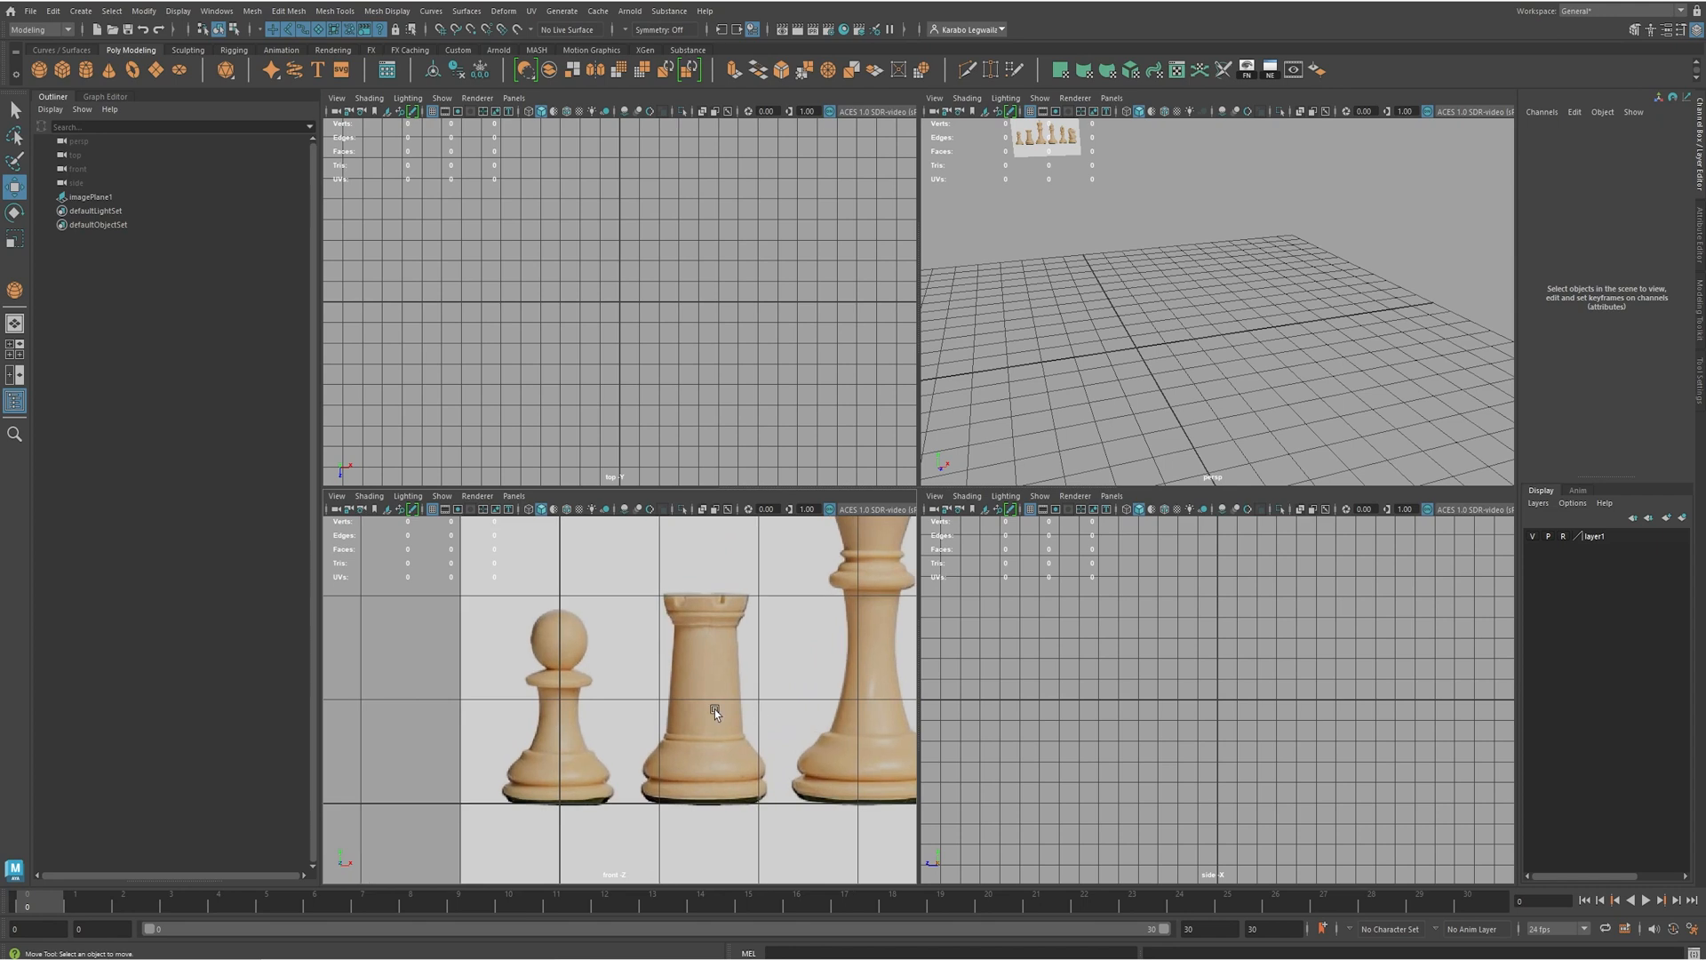
pyautogui.keyDown('alt'); pyautogui.moveTo(714, 709); pyautogui.dragTo(726, 680, button='middle'); pyautogui.keyUp('alt')
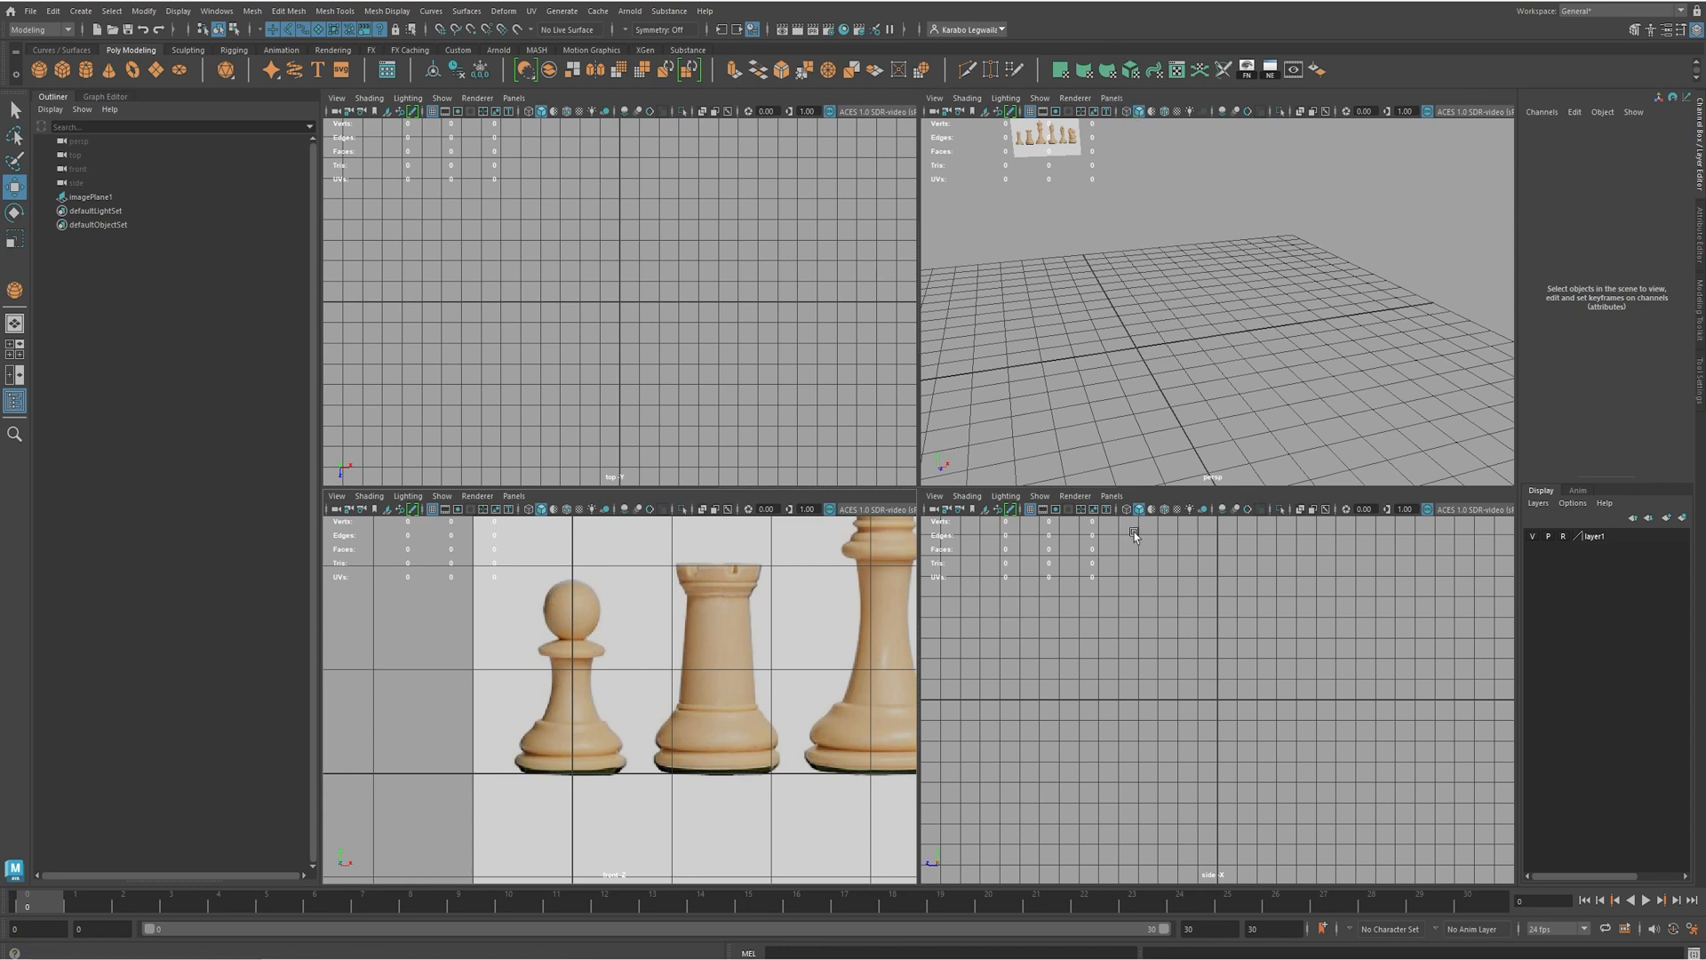
pyautogui.click(1111, 97)
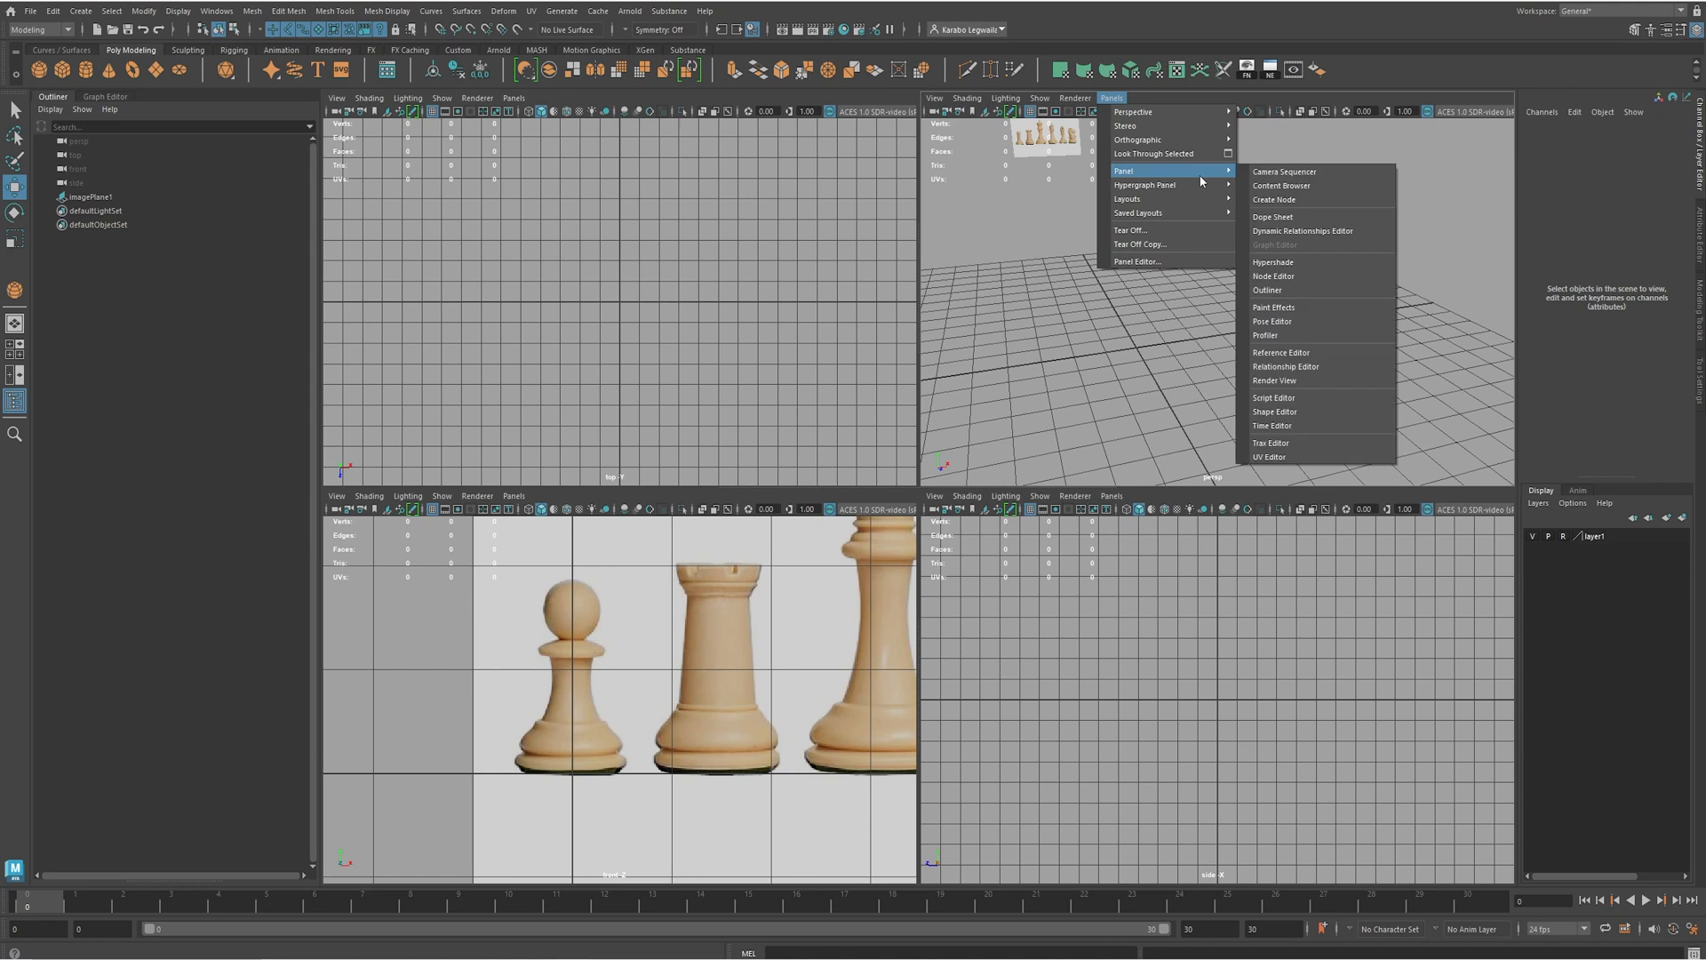
pyautogui.moveTo(1194, 204)
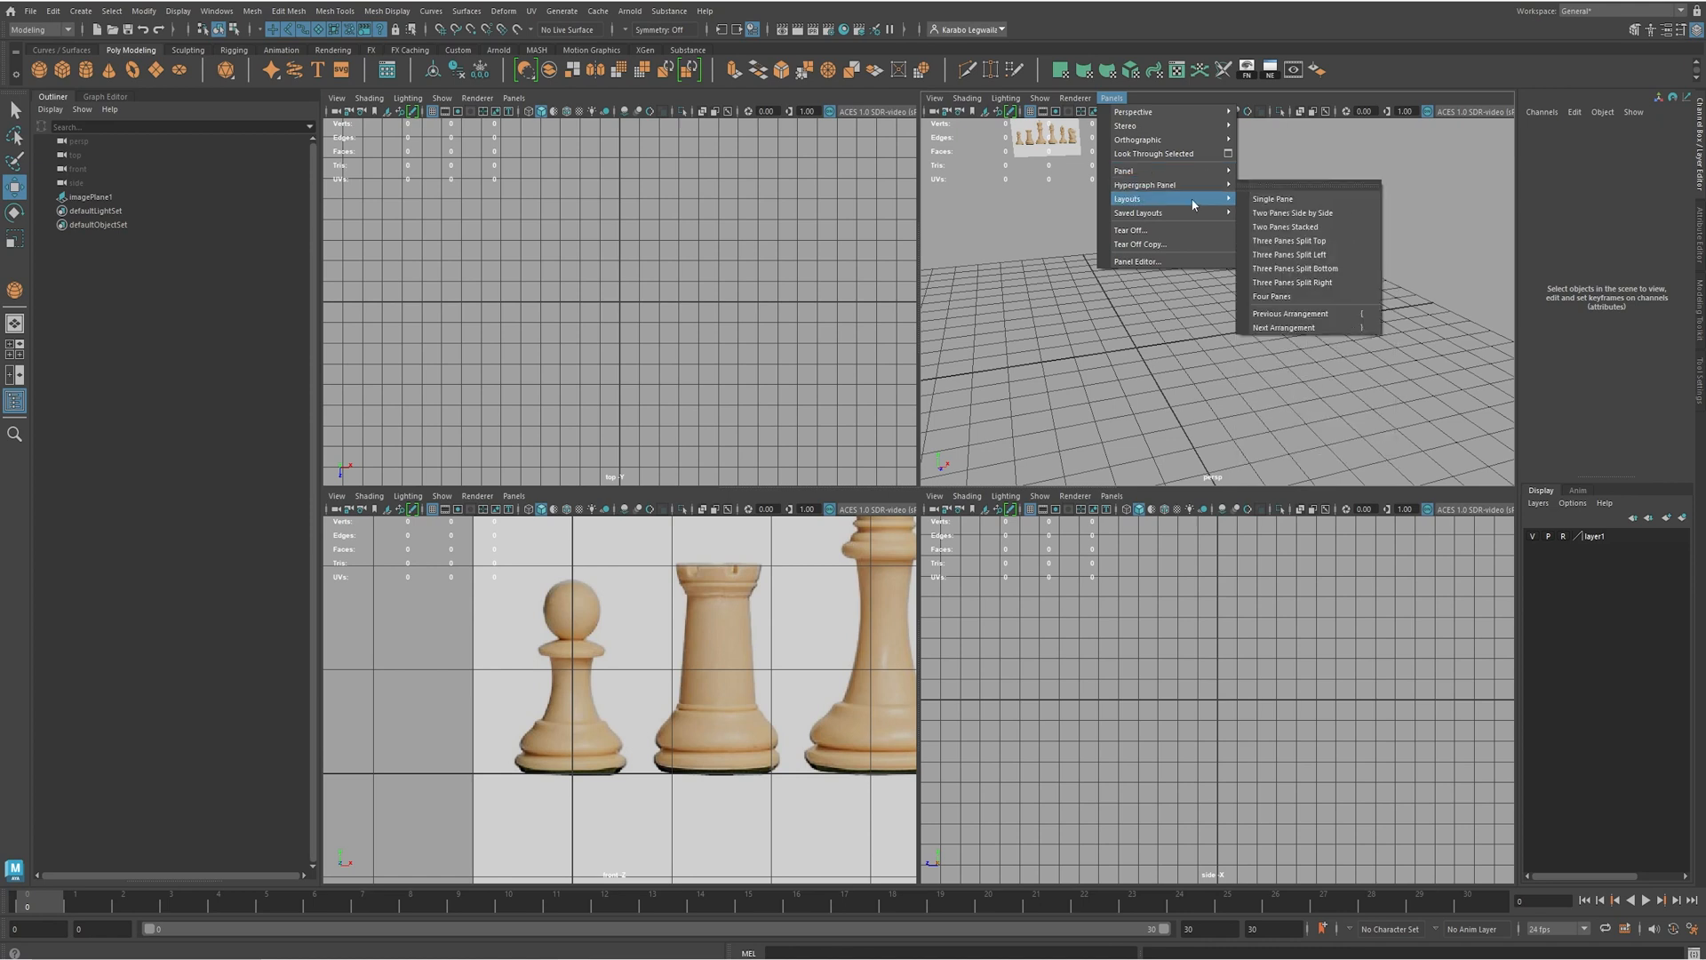
pyautogui.click(1271, 214)
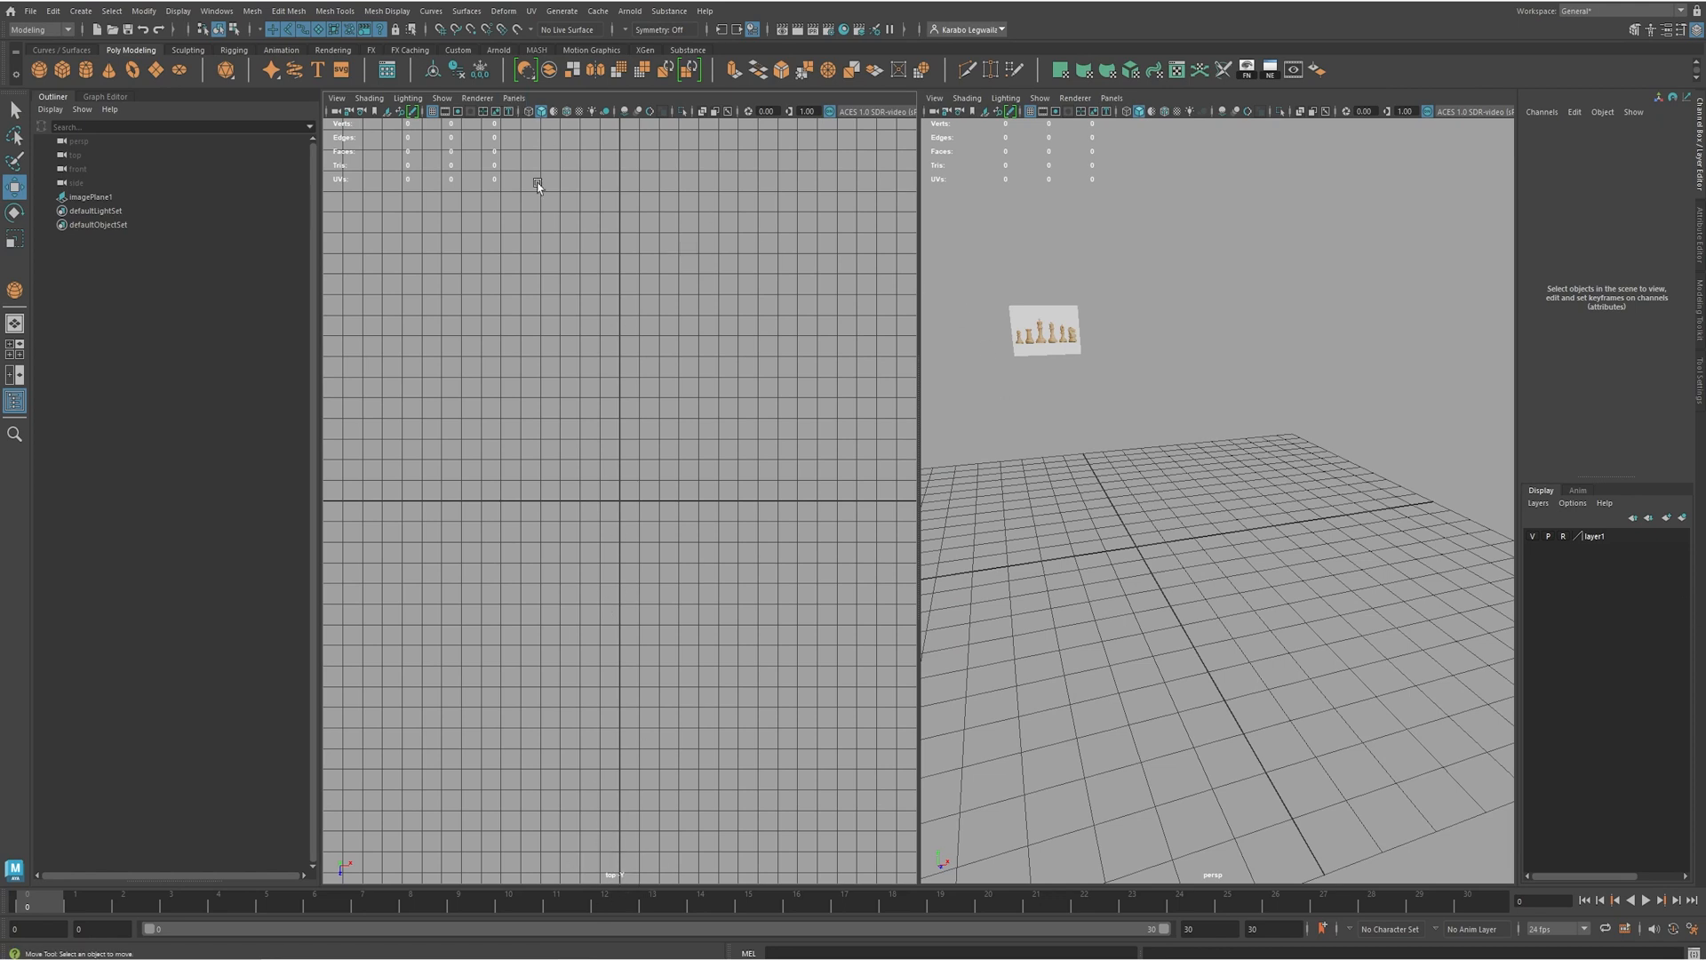
# - Show the front orthographic view beside the perspective view, and narrow the Outliner to enlarge both views
pyautogui.click(515, 99)
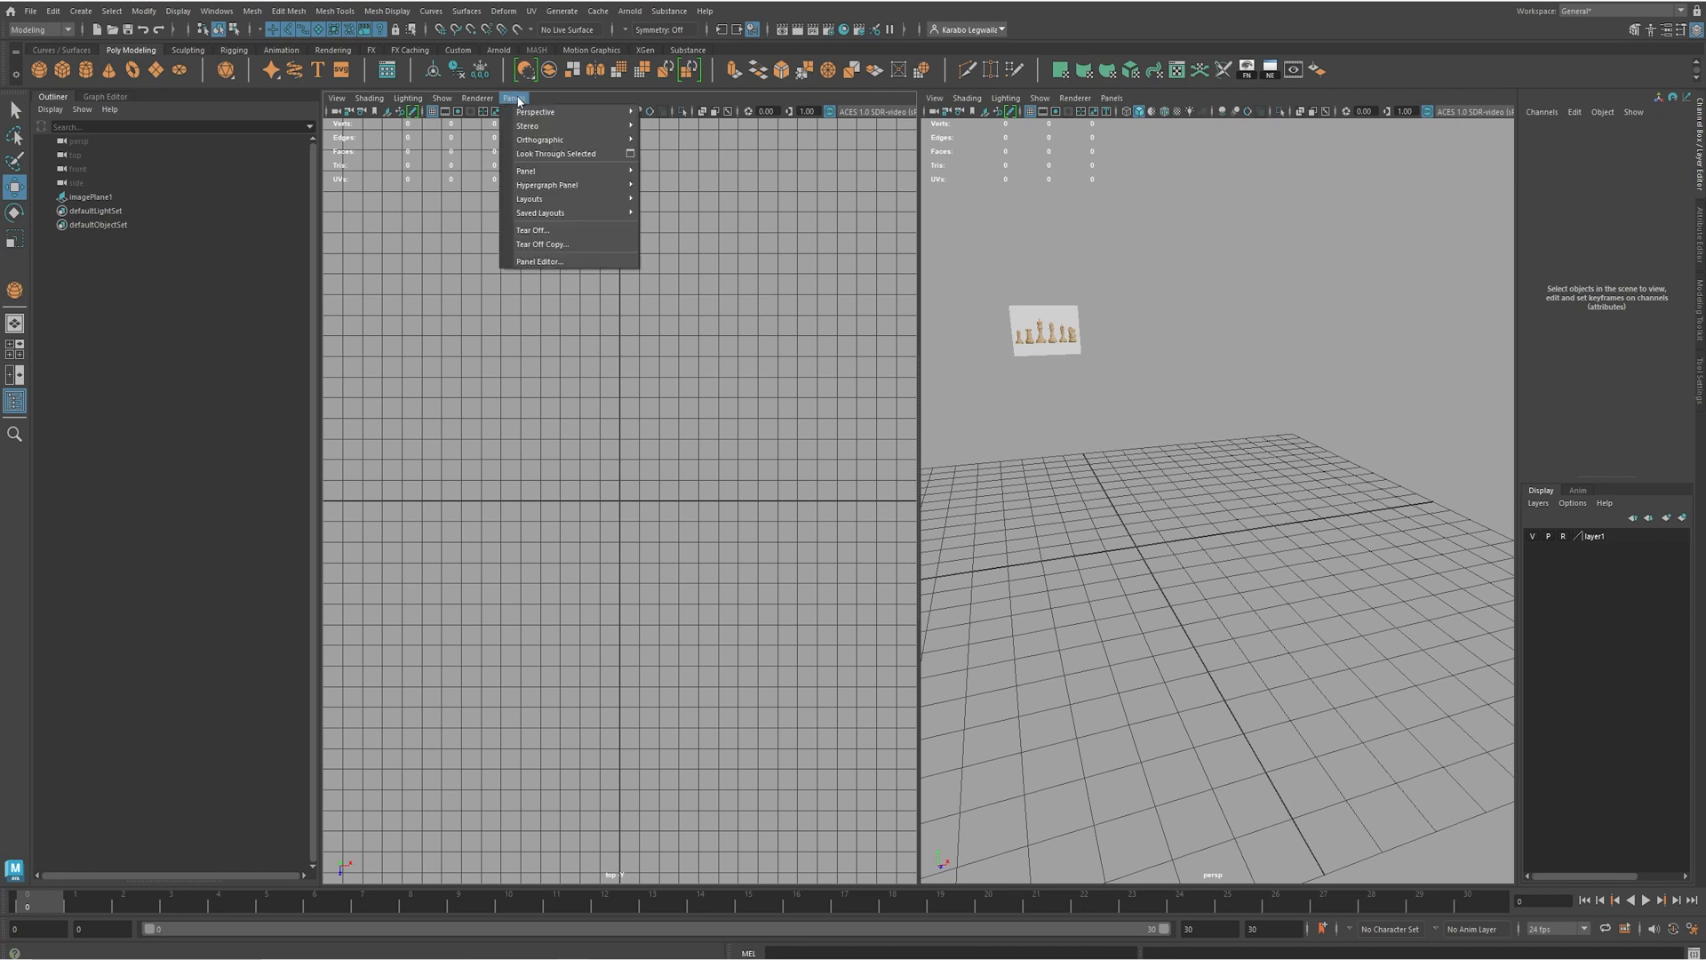
pyautogui.moveTo(578, 140)
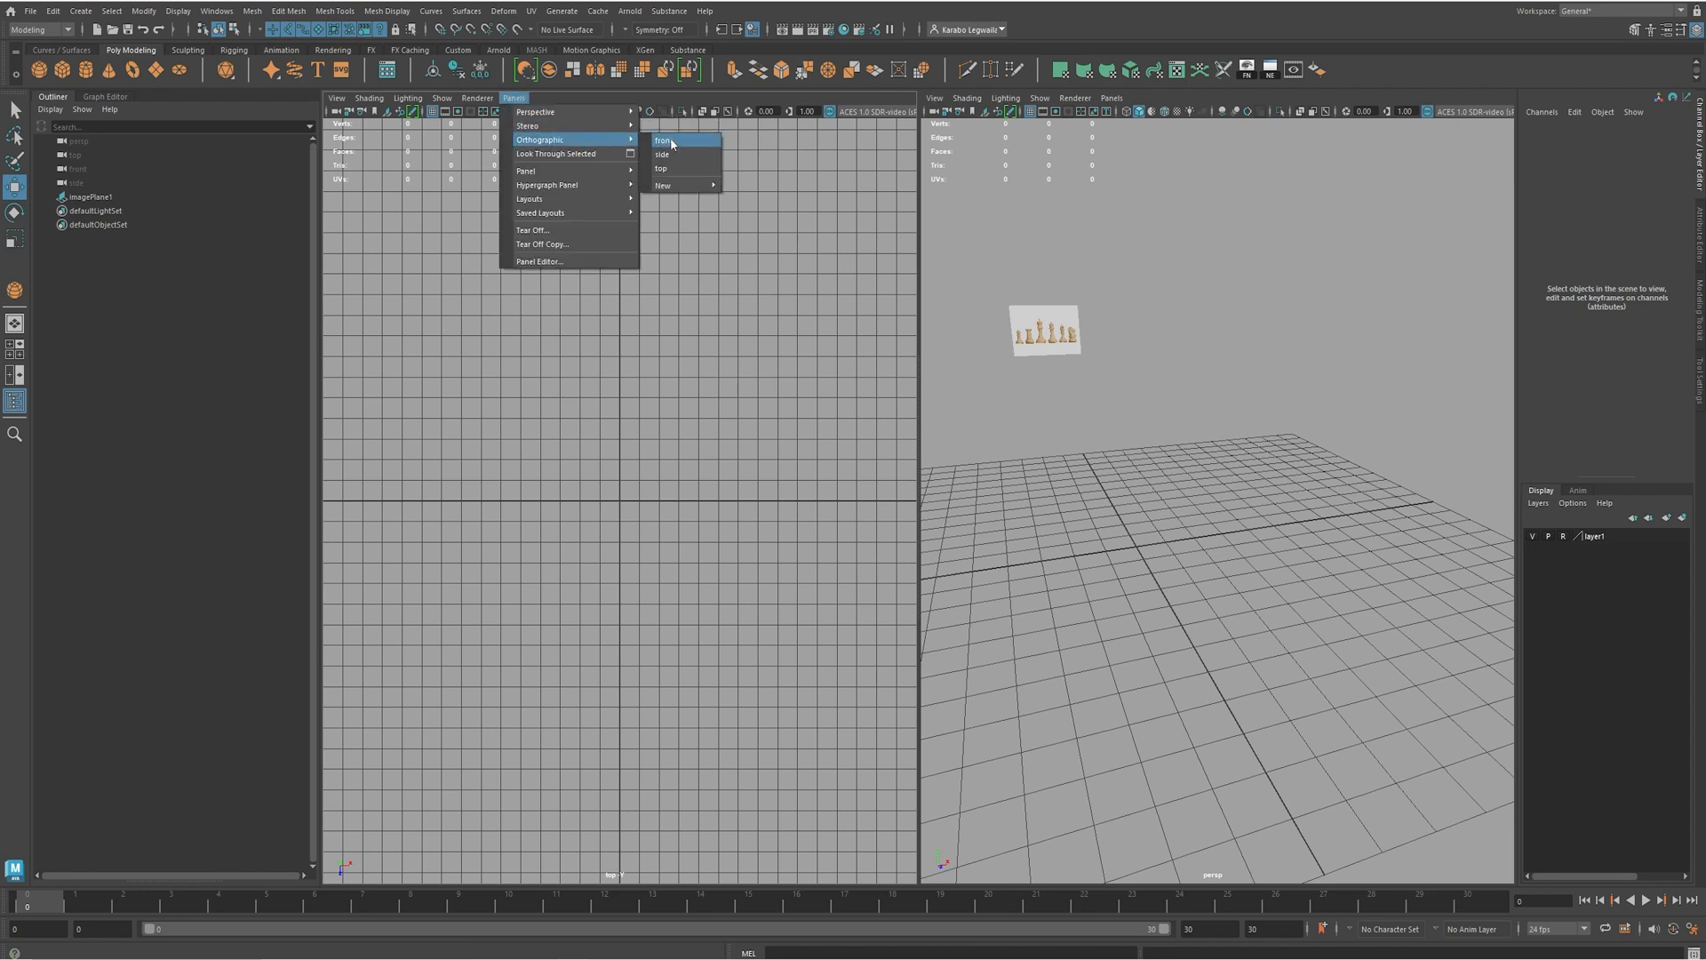
pyautogui.click(671, 141)
pyautogui.keyDown('alt'); pyautogui.moveTo(718, 364); pyautogui.dragTo(597, 466, button='middle'); pyautogui.keyUp('alt')
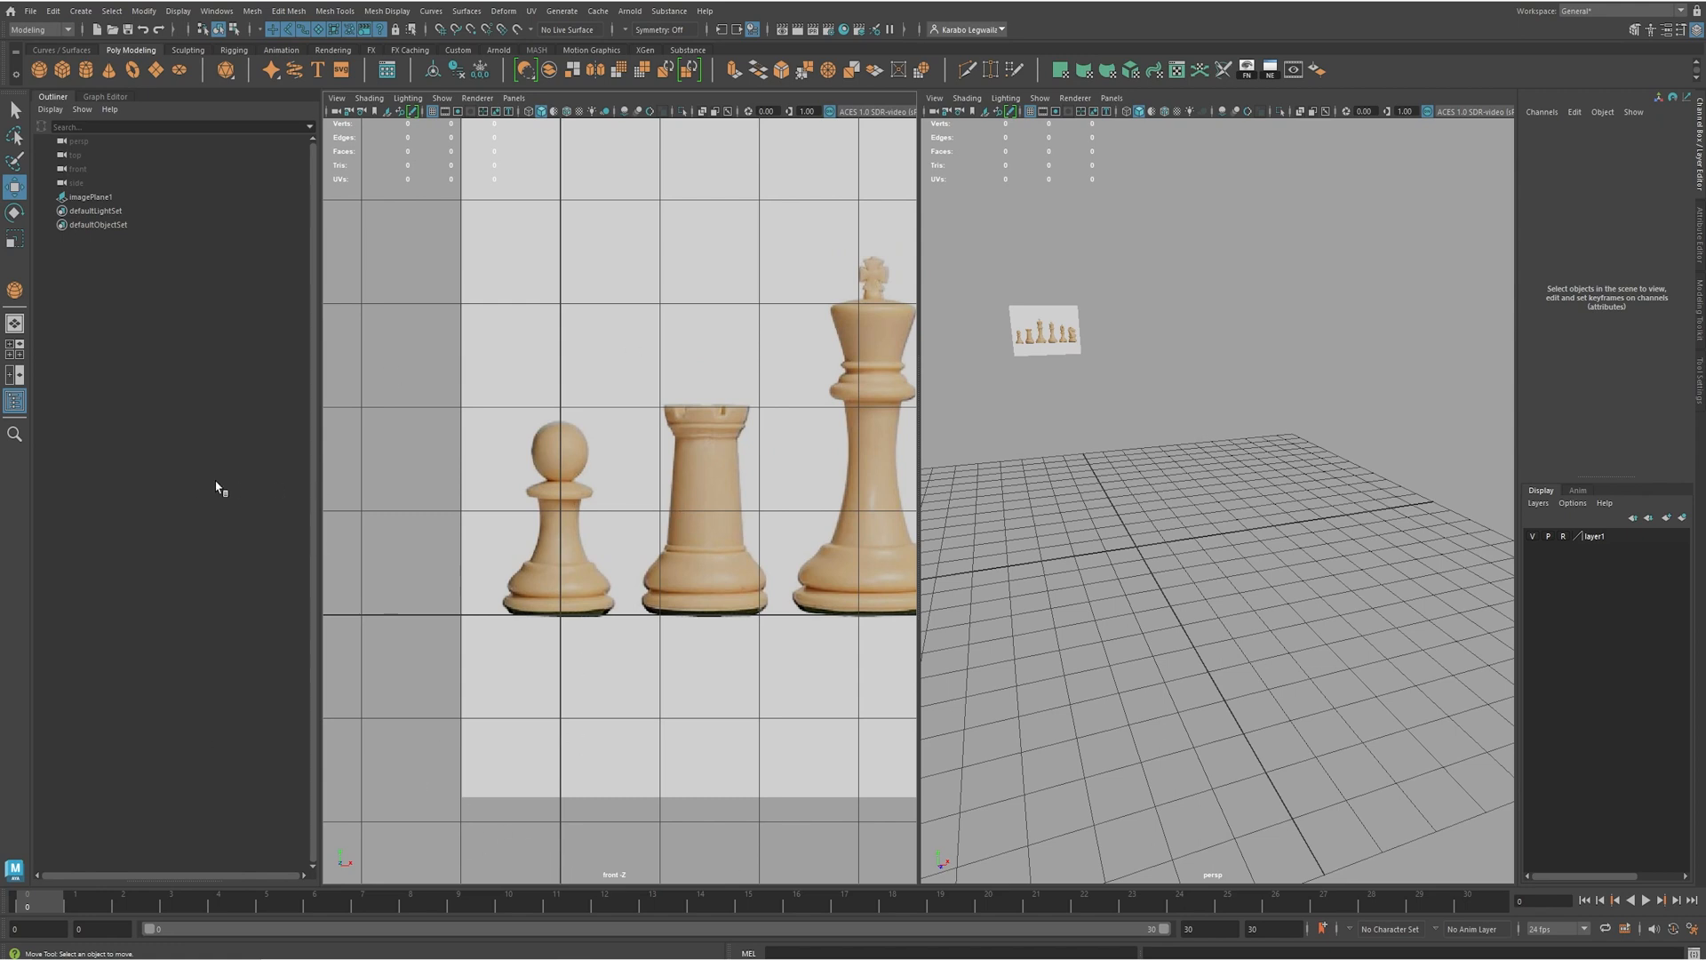
pyautogui.moveTo(320, 488); pyautogui.dragTo(214, 485)
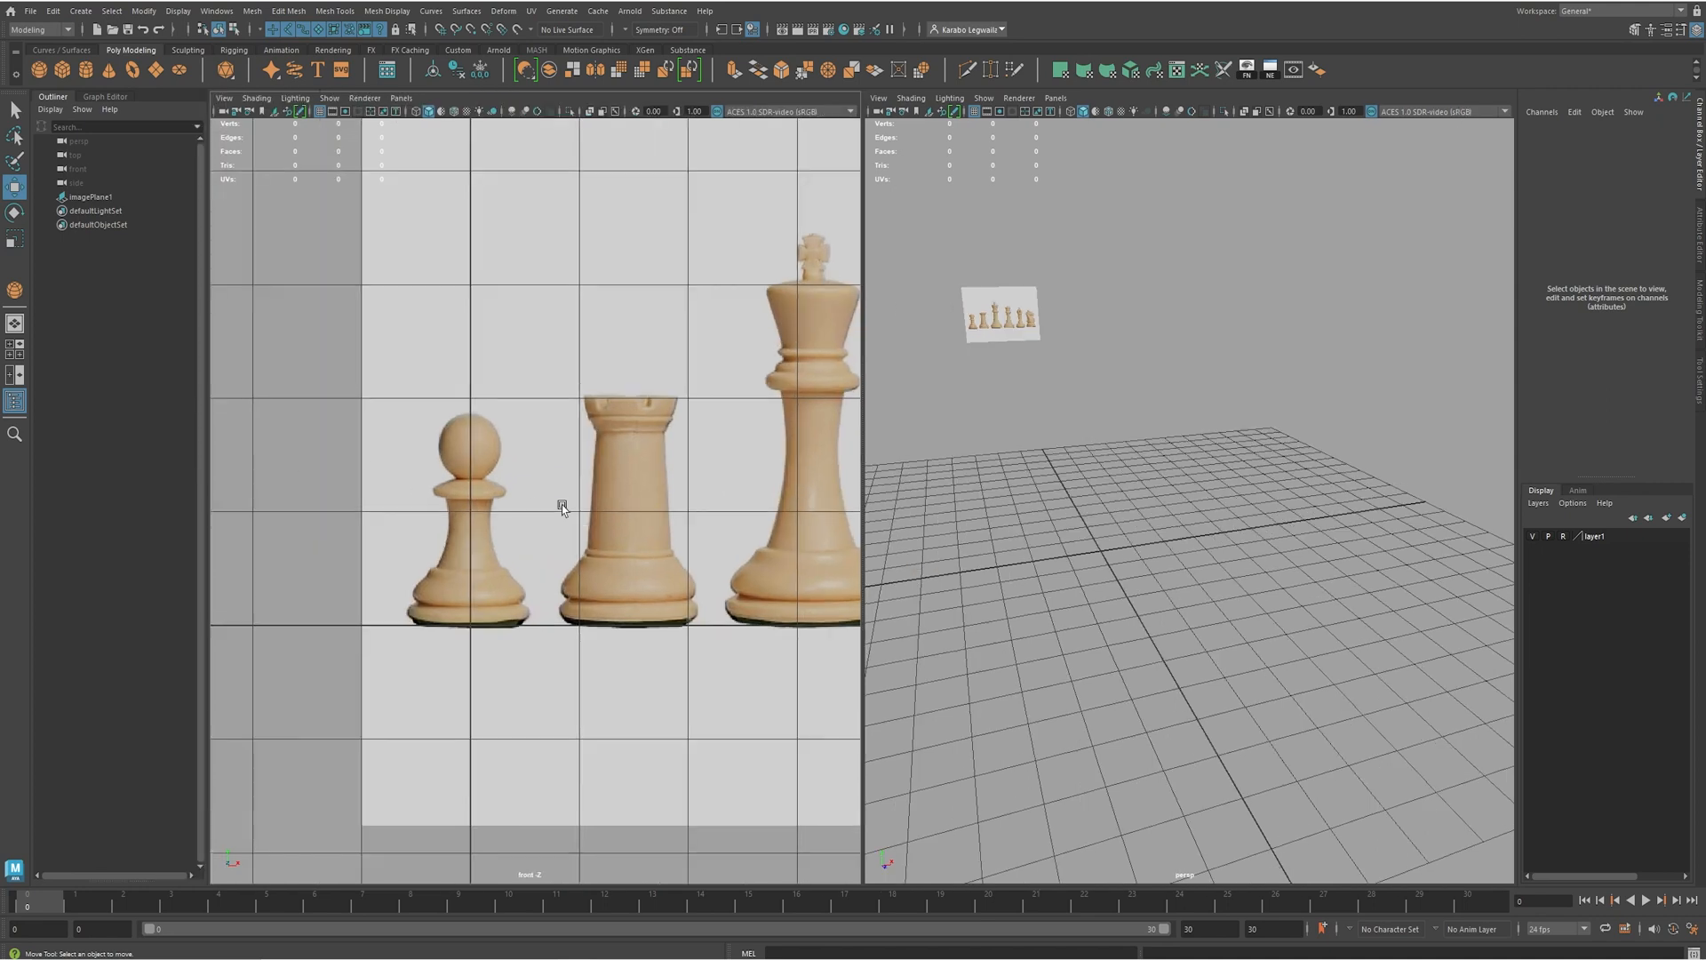
pyautogui.scroll(3, 515, 538)
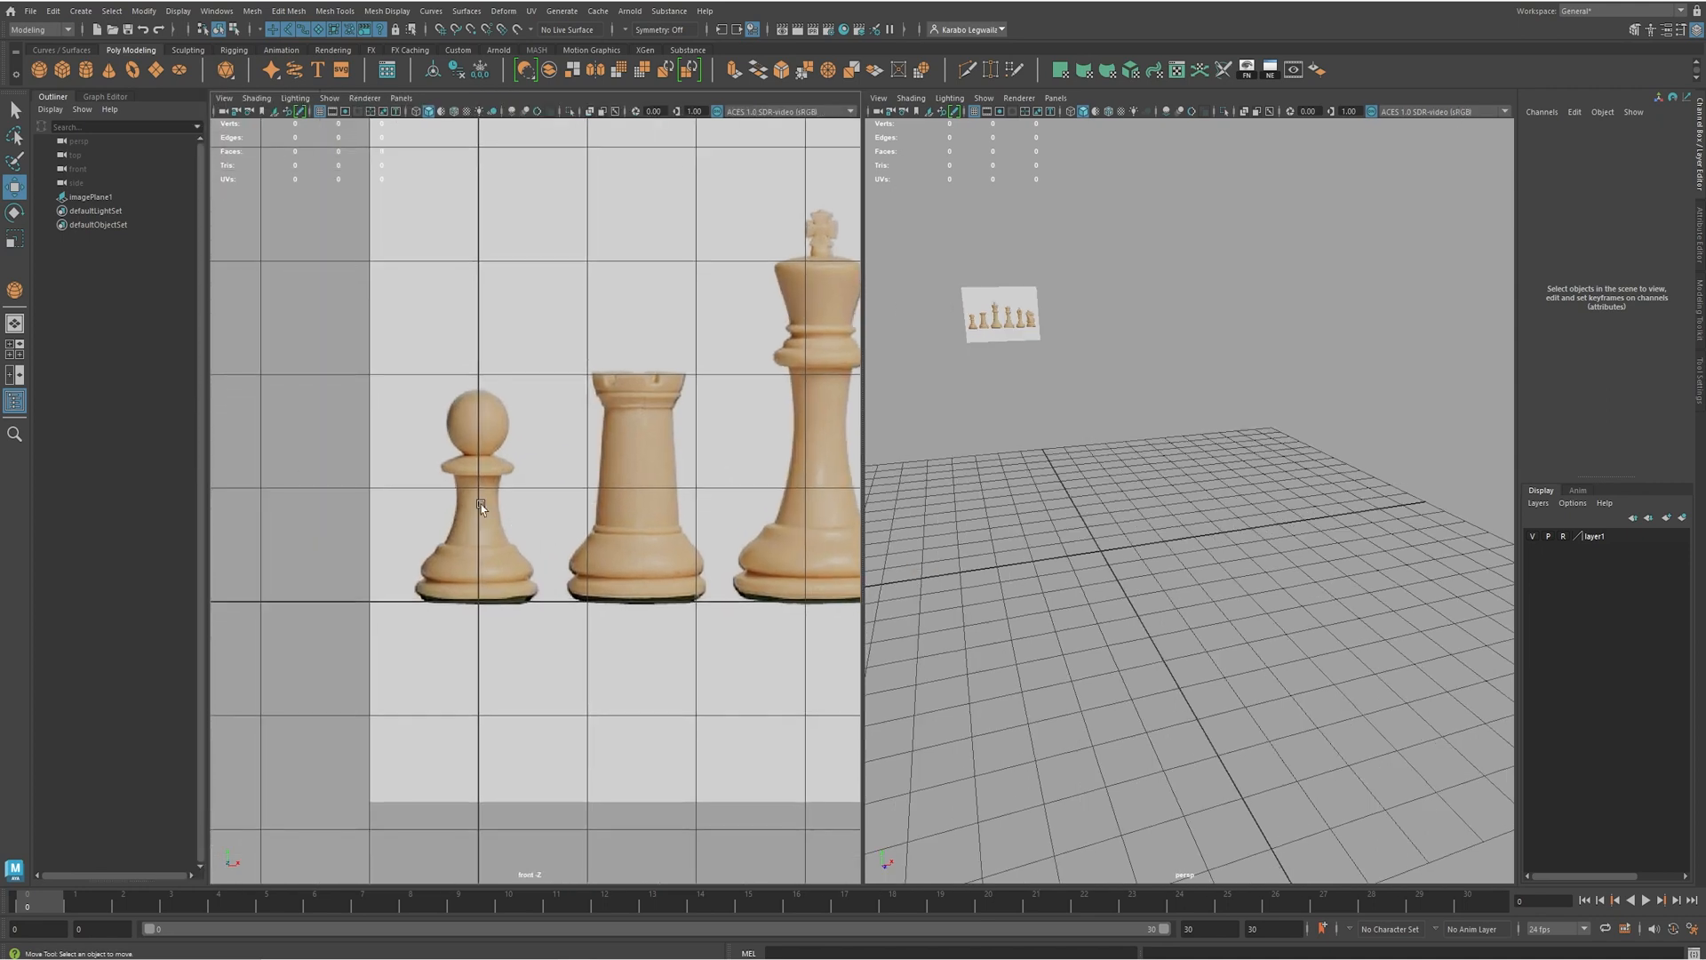
# - Turn off Interactive Creation for polygon primitives and create a polygon sphere at the grid origin
pyautogui.click(40, 73)
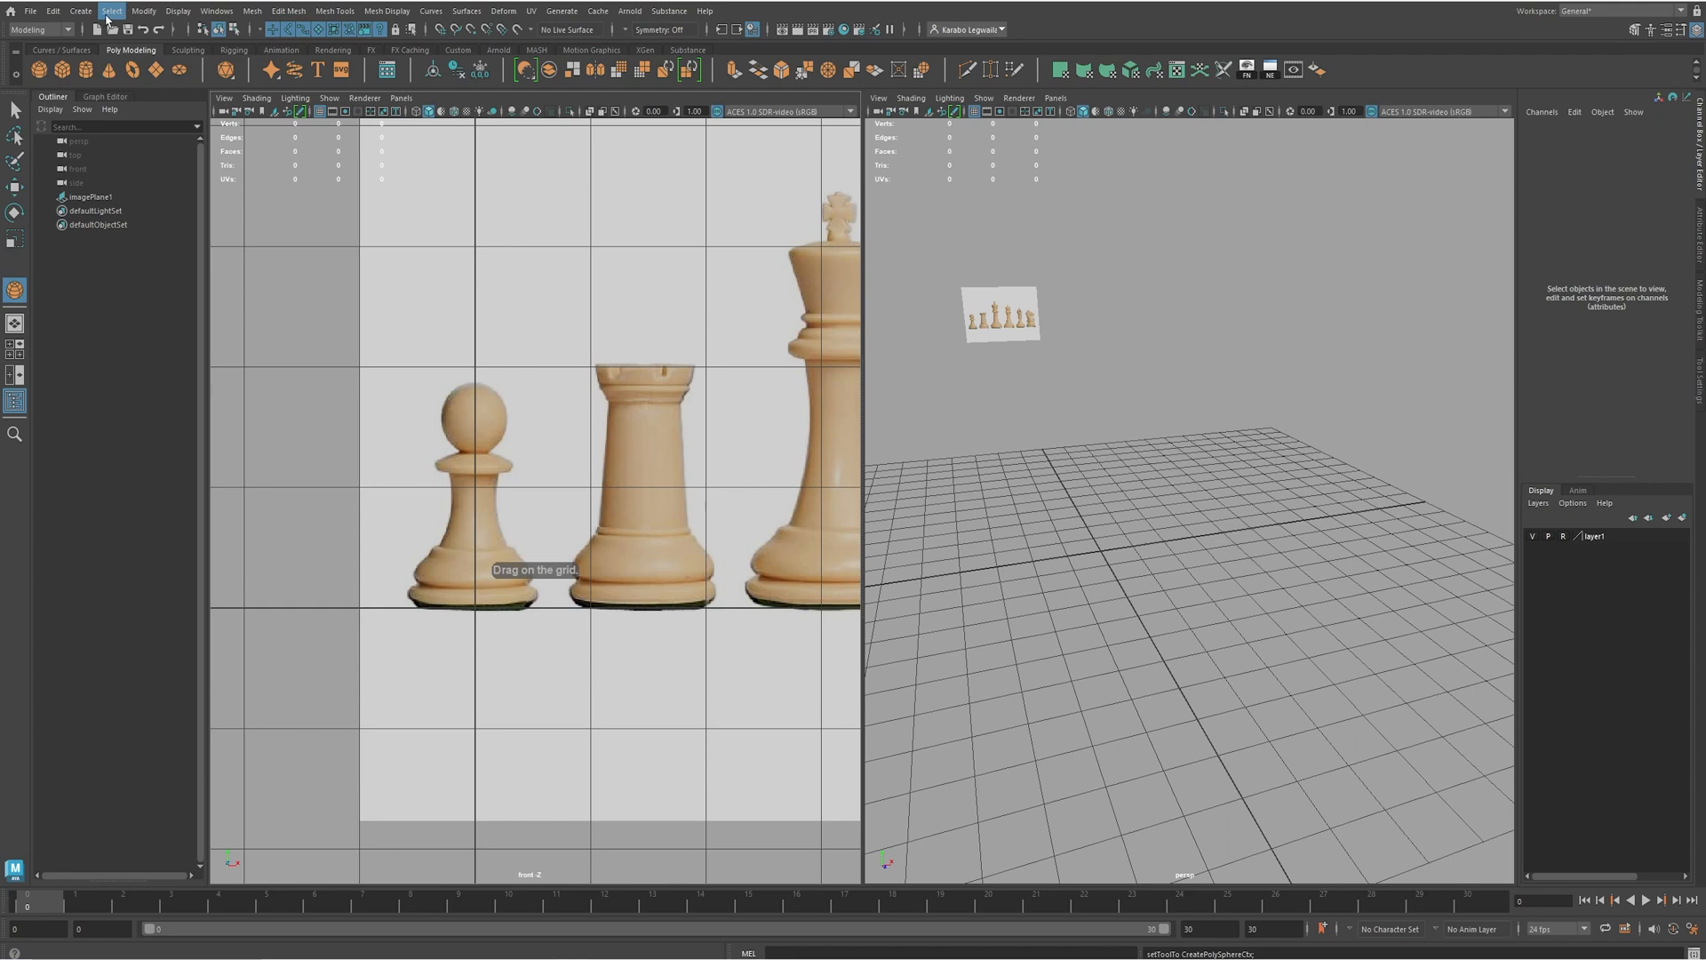
pyautogui.click(84, 11)
pyautogui.moveTo(225, 63)
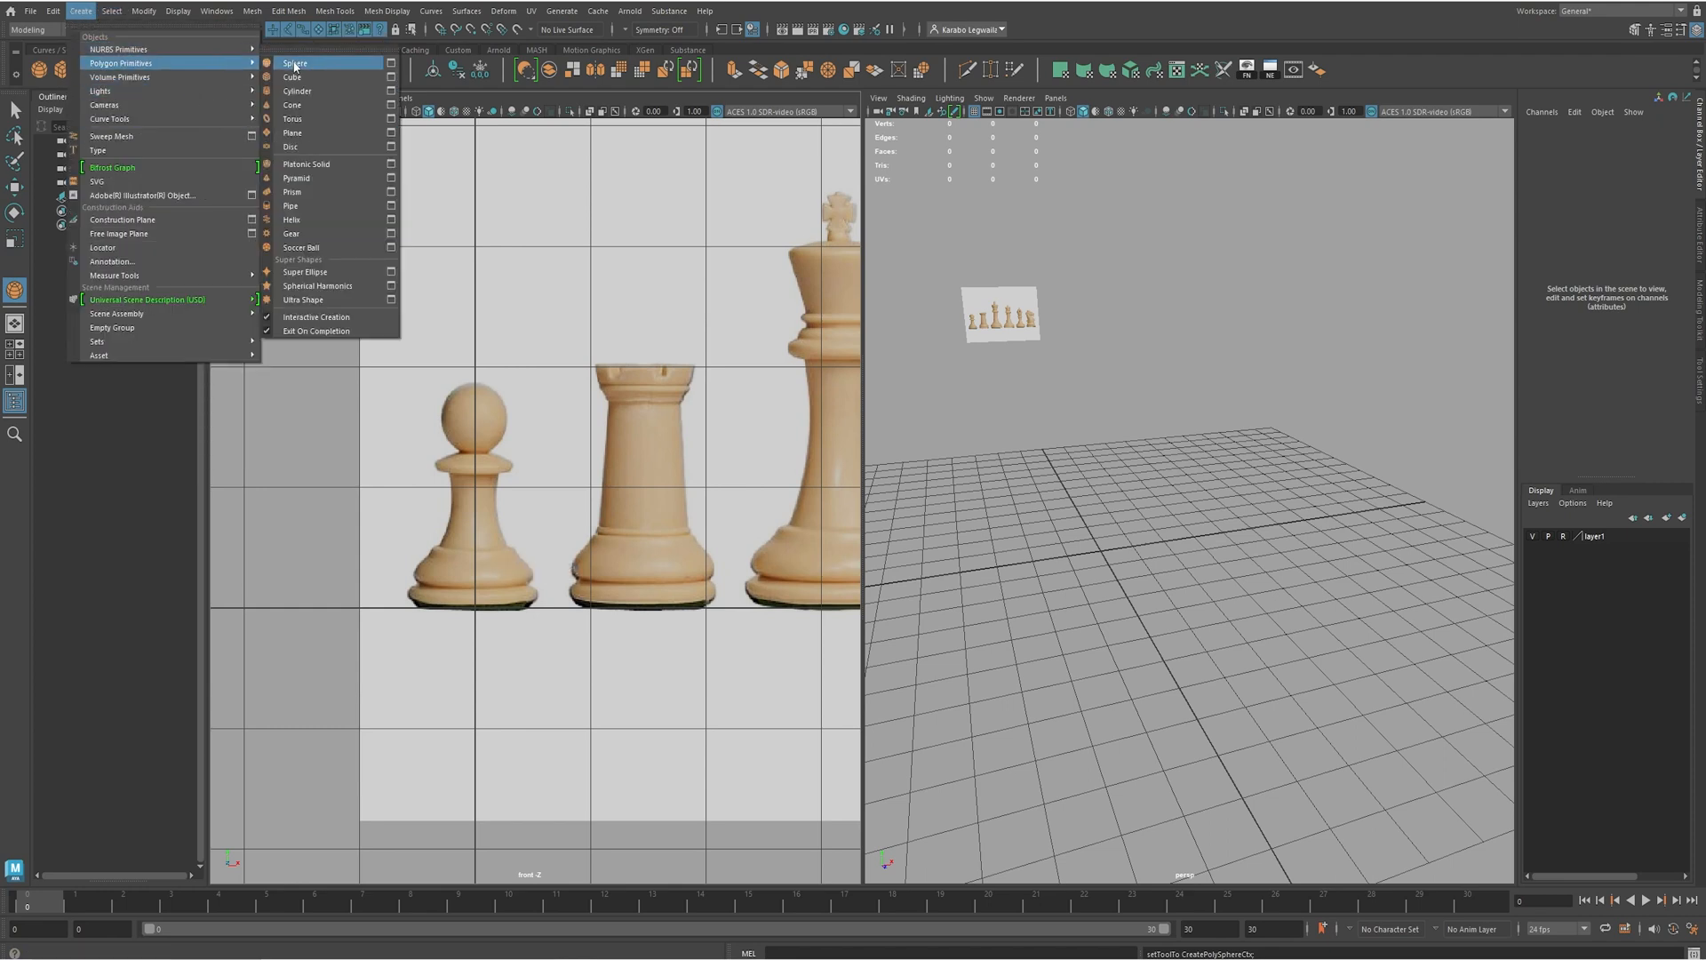
pyautogui.click(313, 317)
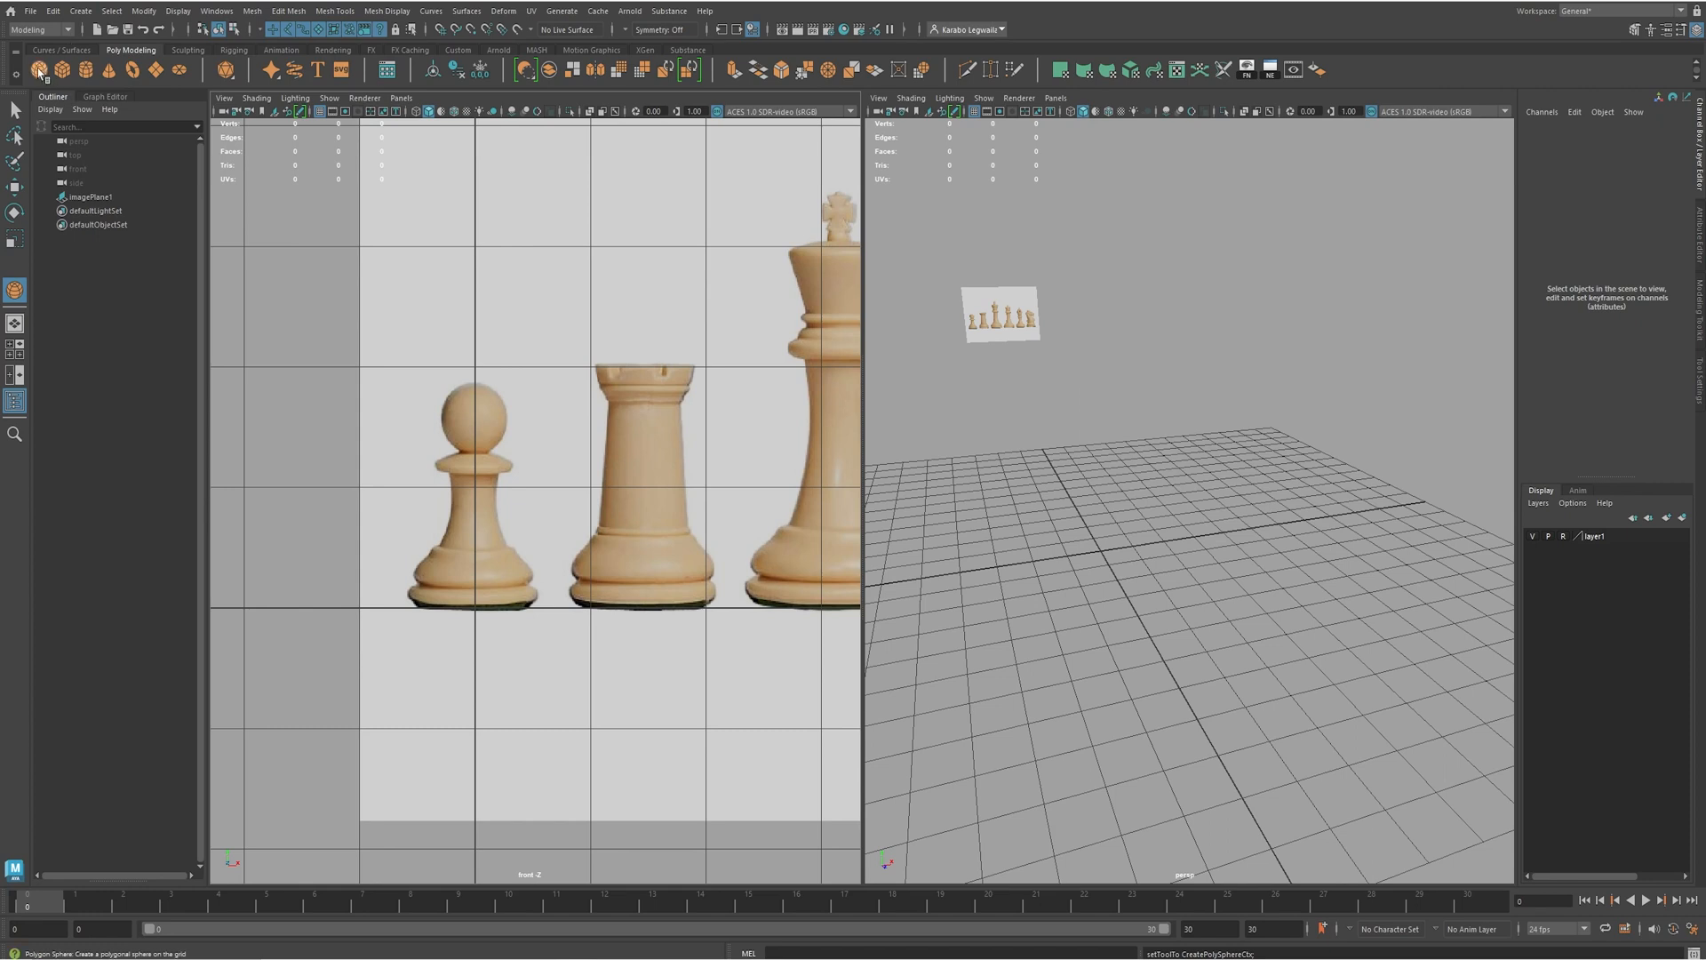
pyautogui.click(500, 534)
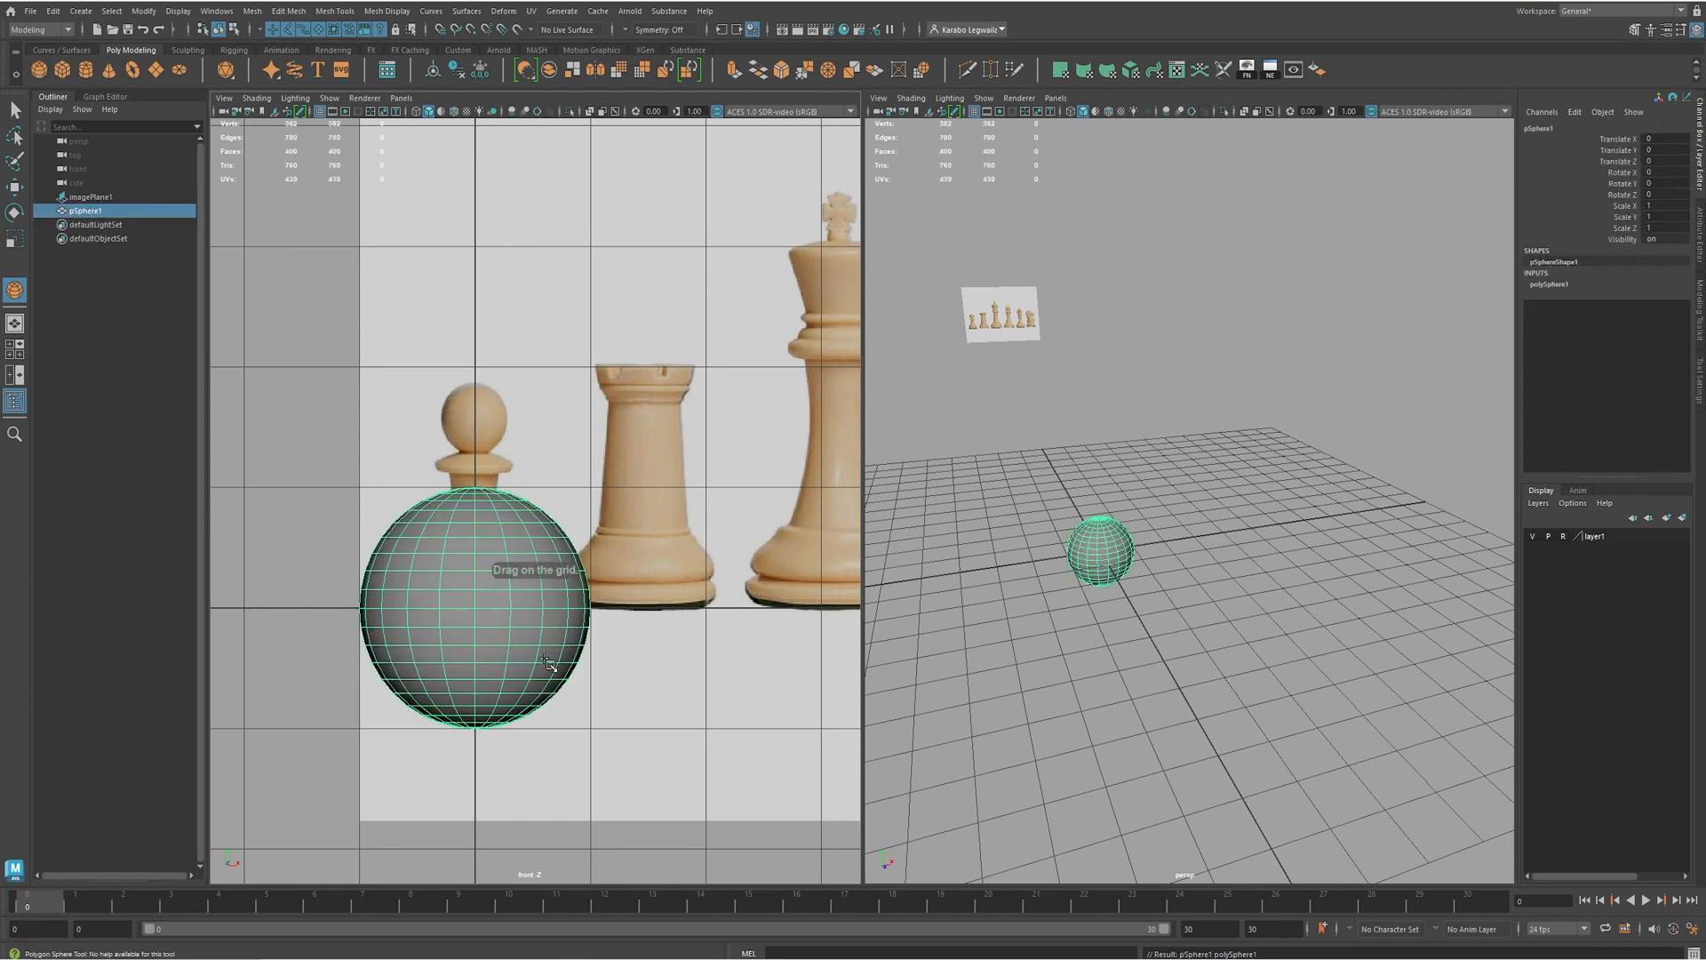
pyautogui.press('q')
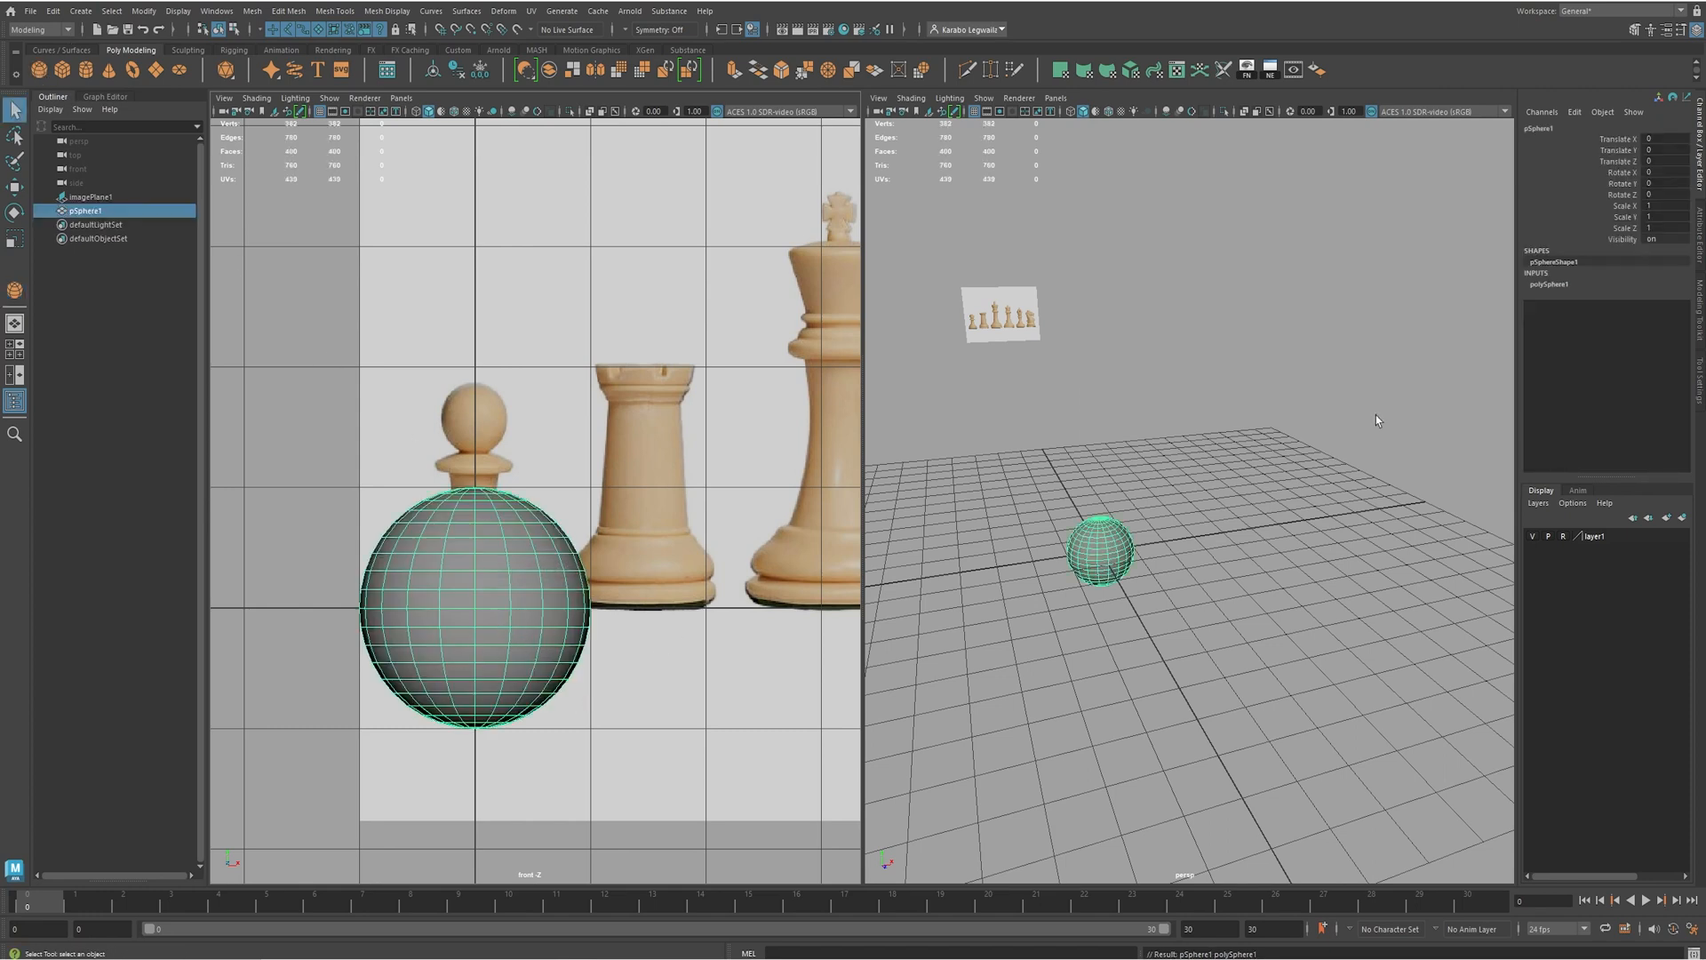
# - Rename the new sphere as pawn
pyautogui.keyDown('alt'); pyautogui.moveTo(1389, 387); pyautogui.dragTo(1363, 465, button='middle'); pyautogui.keyUp('alt')
pyautogui.scroll(3, 978, 673)
pyautogui.keyDown('alt'); pyautogui.moveTo(978, 673); pyautogui.dragTo(1043, 628, button='middle'); pyautogui.keyUp('alt')
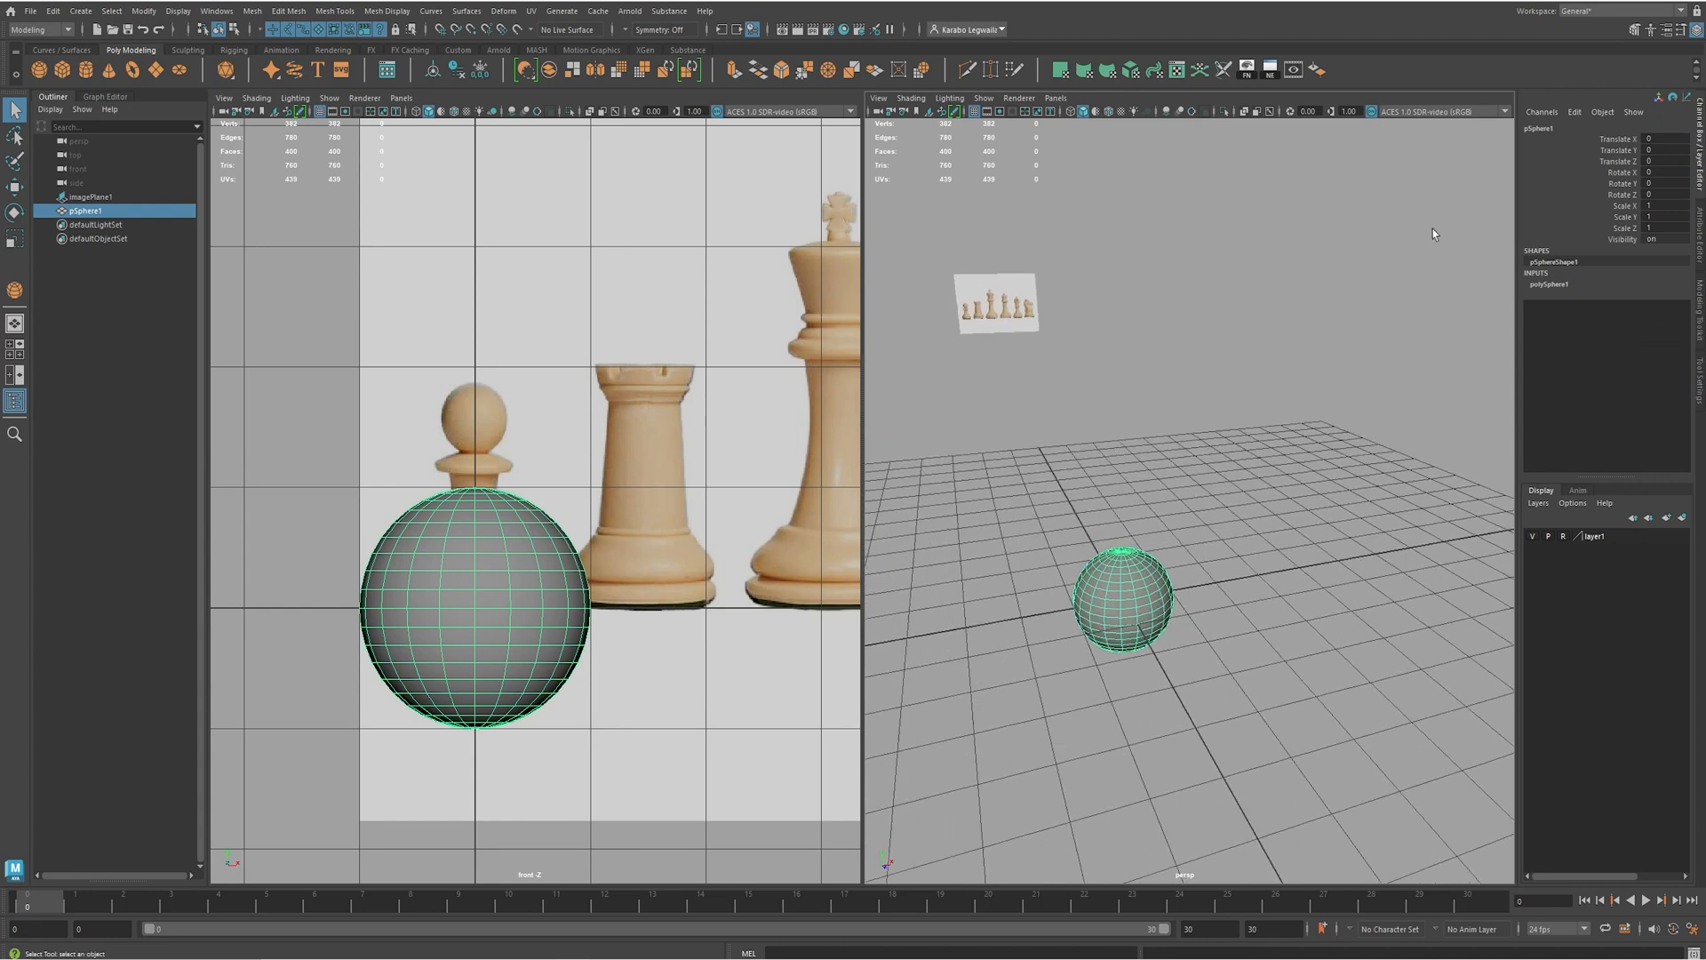
pyautogui.doubleClick(1546, 127)
pyautogui.write('pawn')
pyautogui.press('Return')
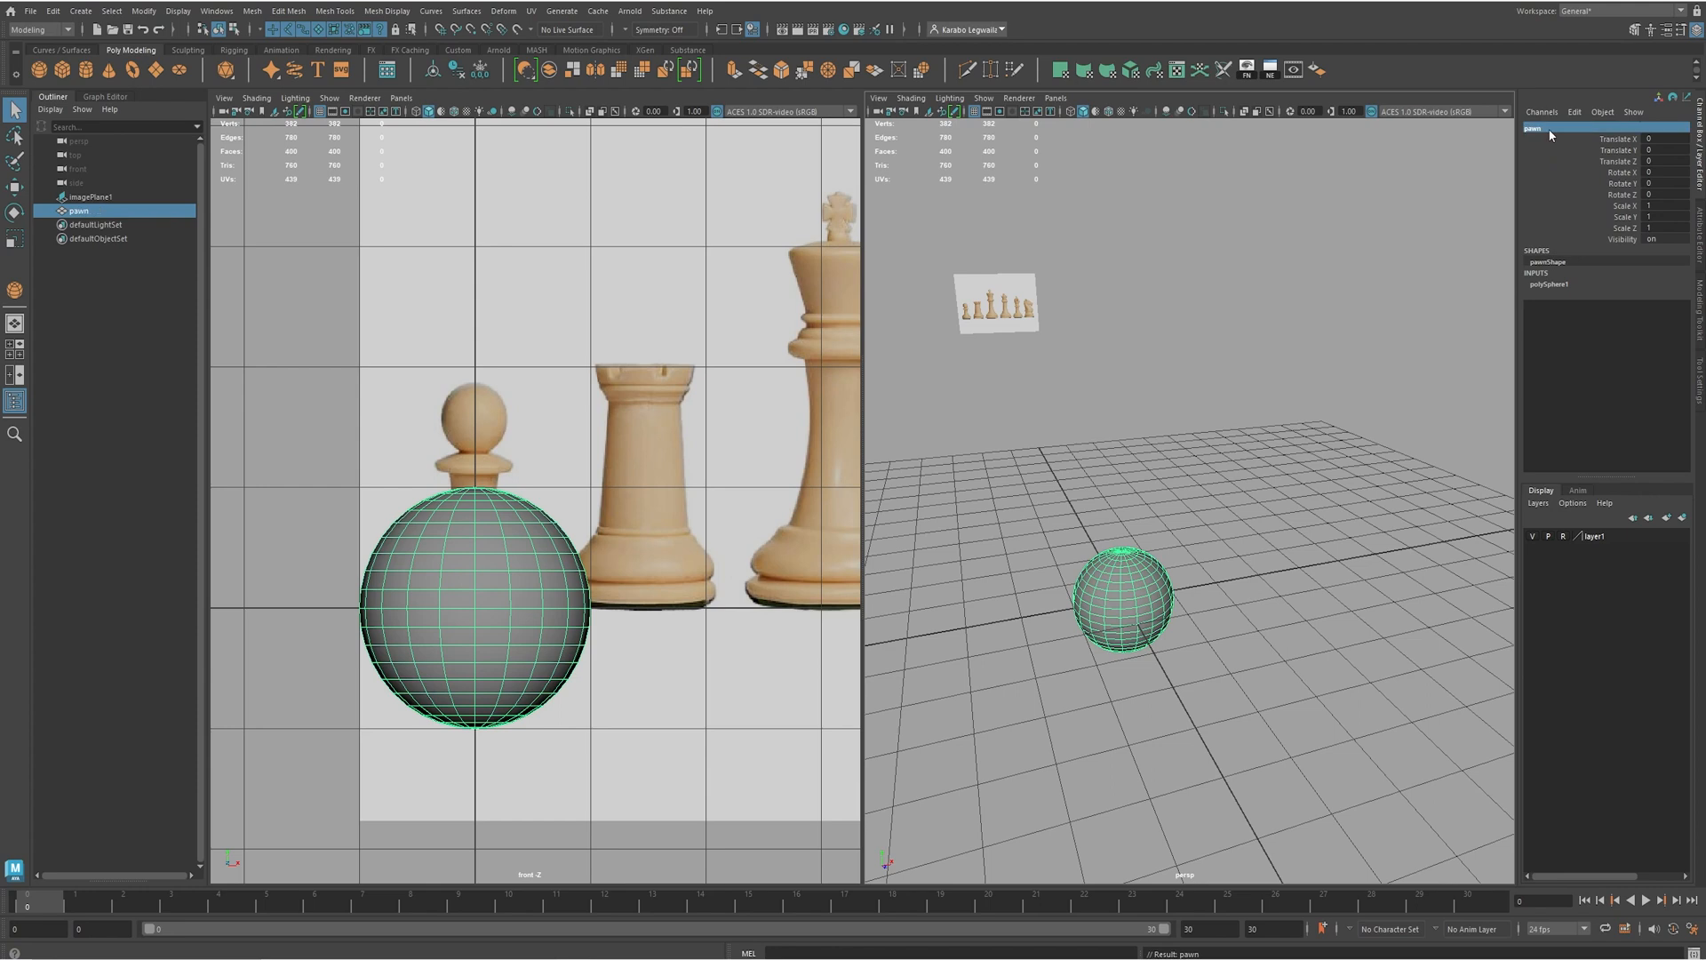
# - Expand the sphere's polySphere1 inputs, try a Height Baseline of -1, and undo the latest changes
pyautogui.click(1549, 284)
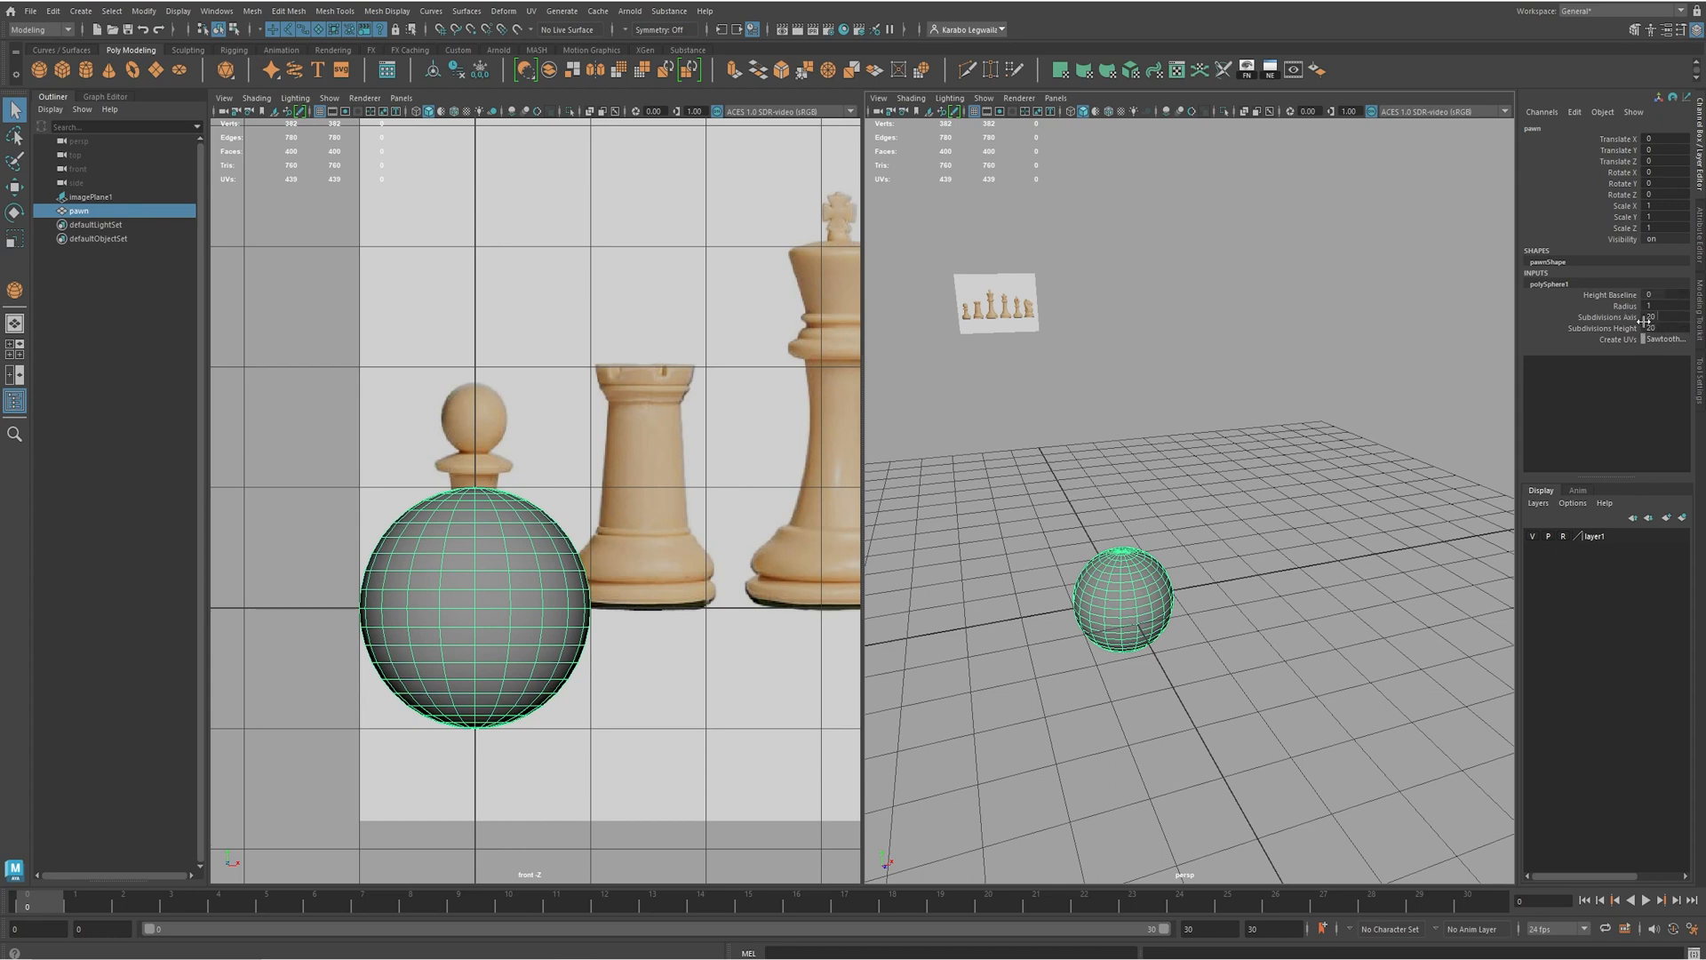
pyautogui.click(1613, 295)
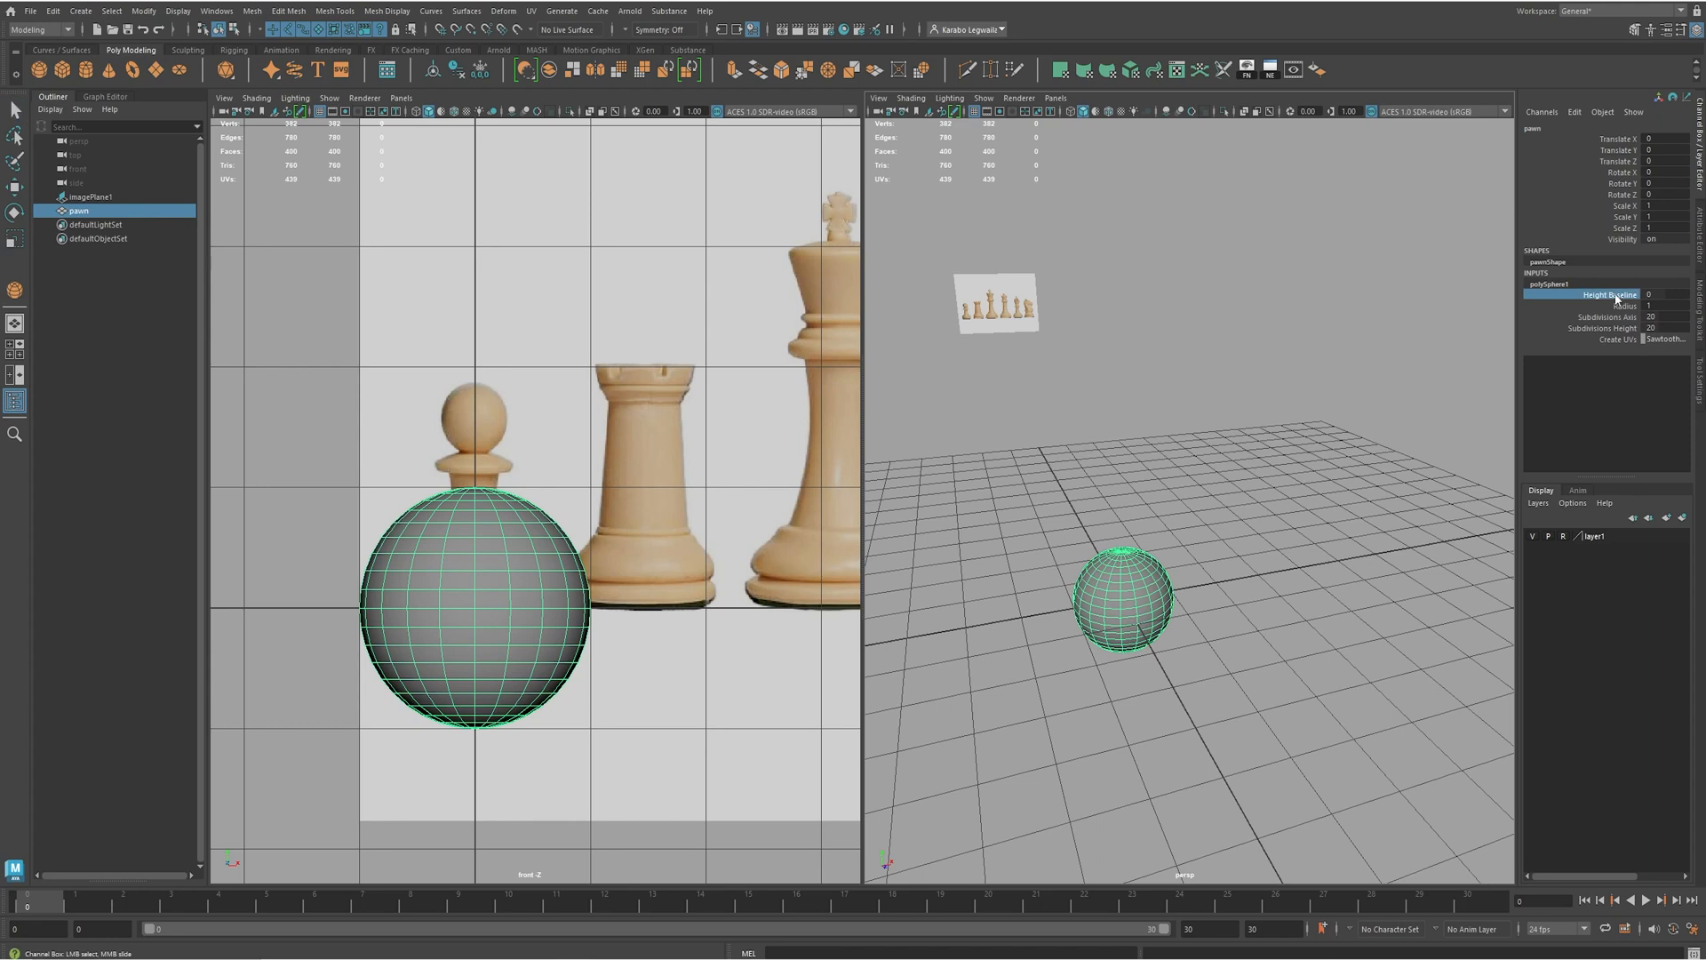
pyautogui.moveTo(1266, 376); pyautogui.dragTo(1208, 371, button='middle')
pyautogui.press('w')
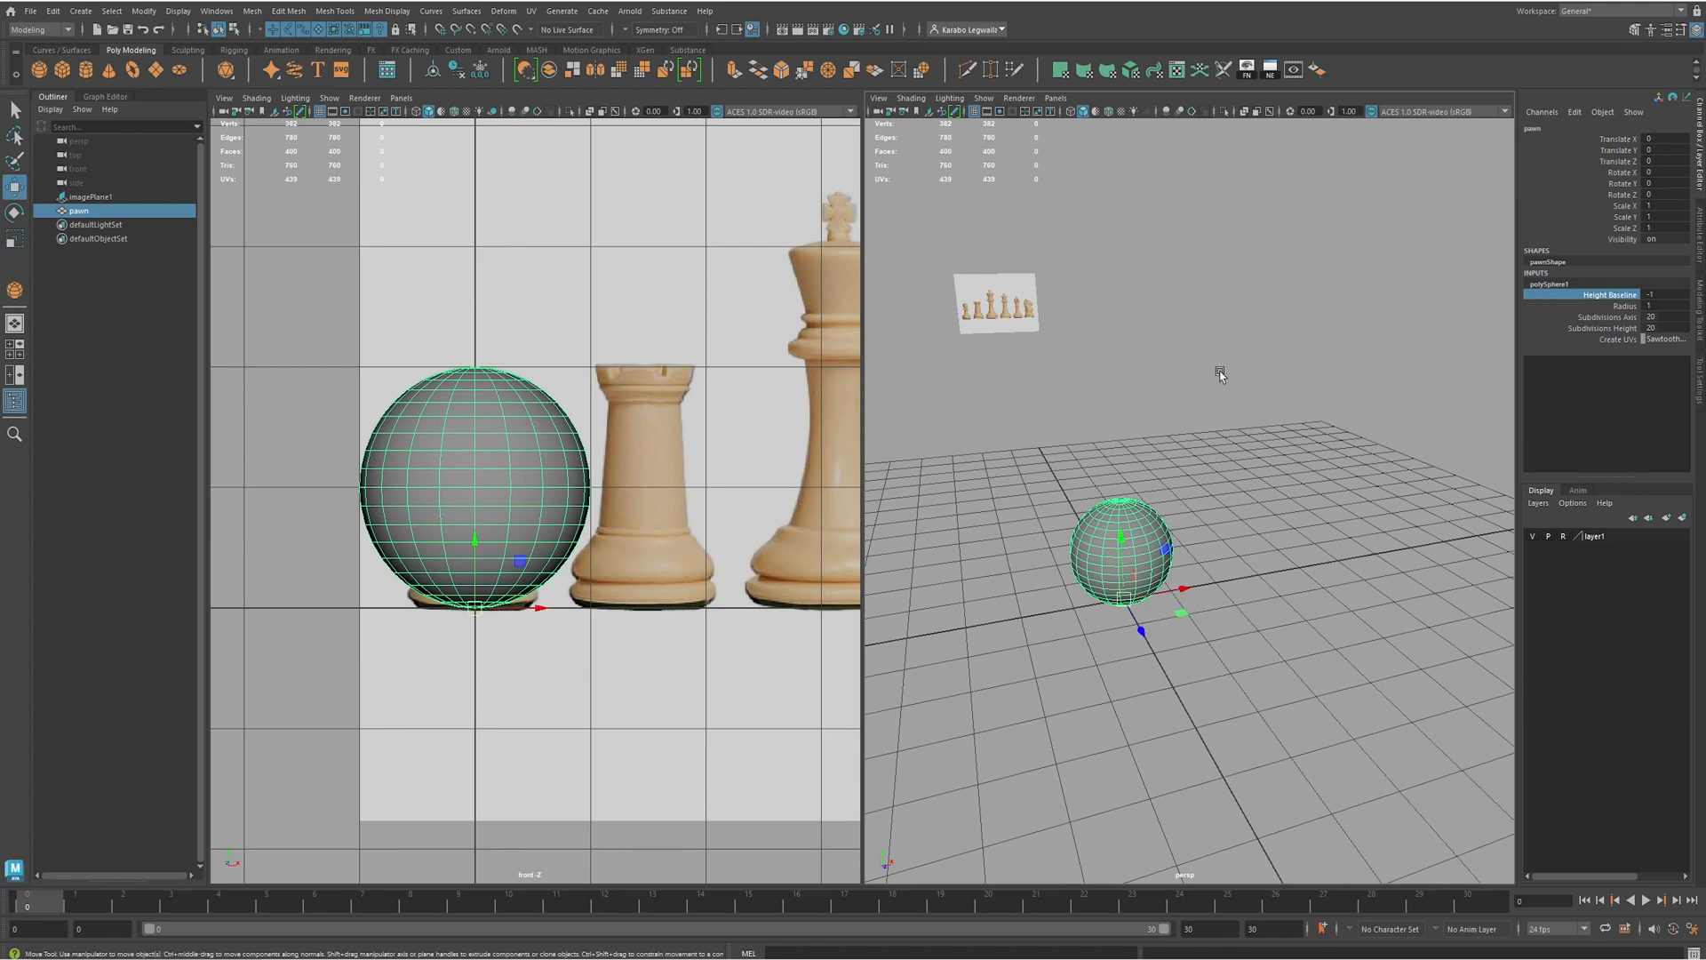
pyautogui.click(1599, 297)
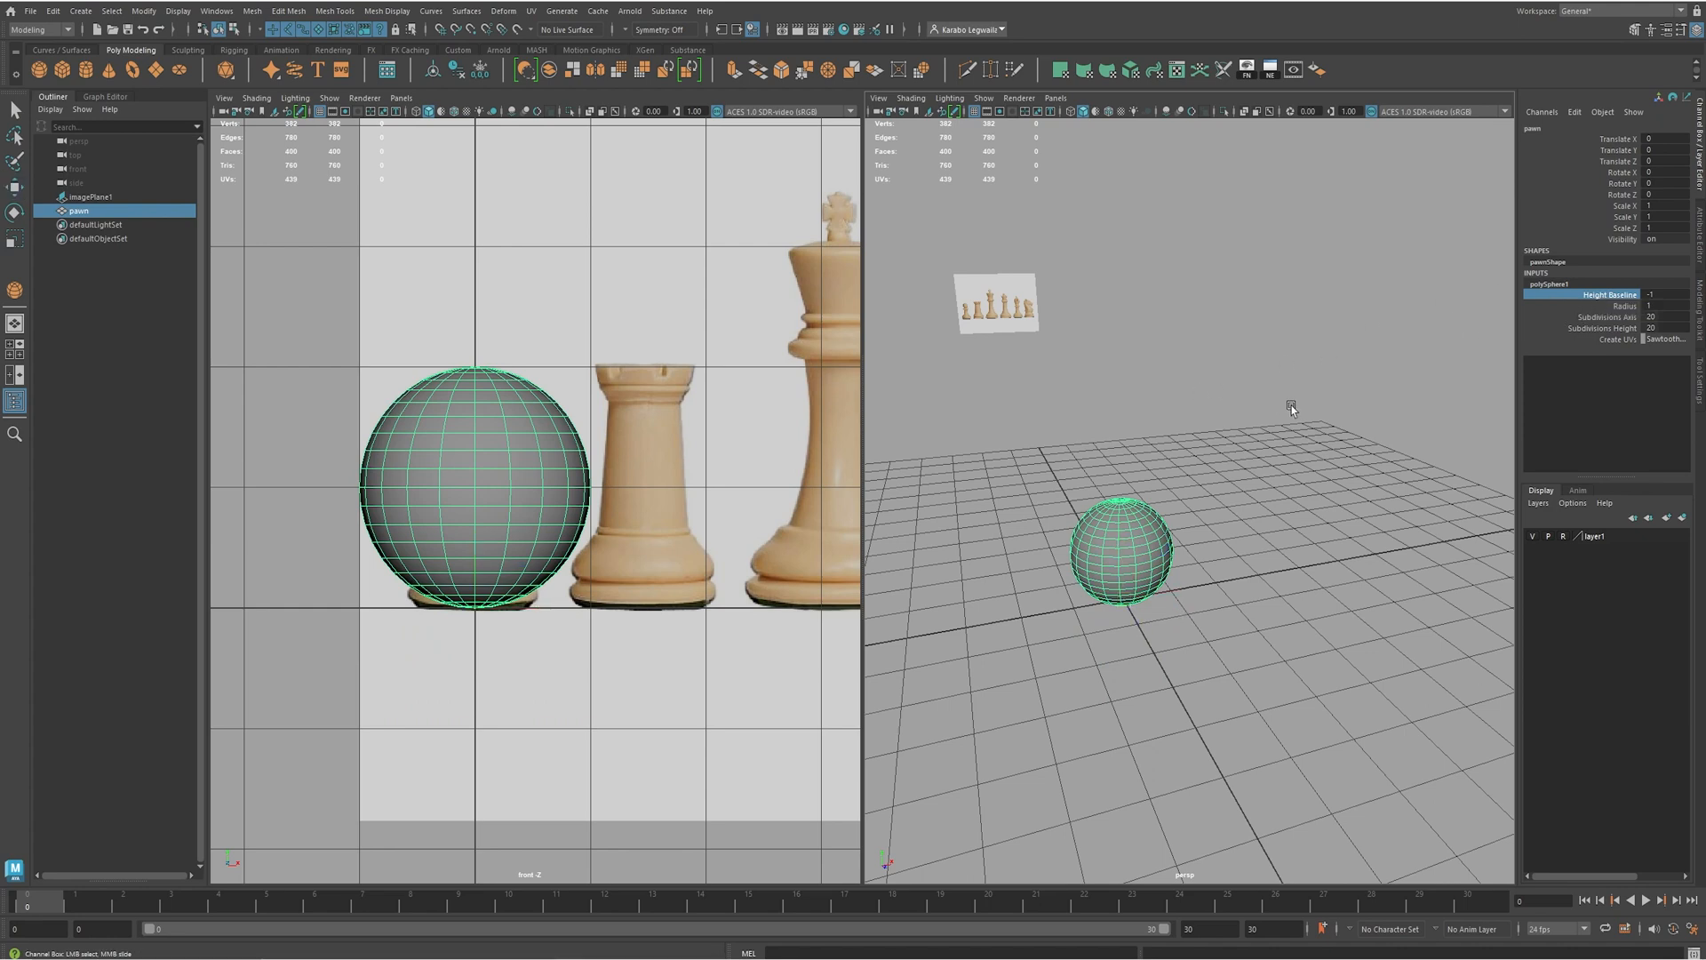
pyautogui.moveTo(1270, 409)
pyautogui.mouseDown(button='middle')
pyautogui.moveTo(1205, 414)
pyautogui.moveTo(1244, 422)
pyautogui.mouseUp(button='middle')
pyautogui.press('w')
pyautogui.hotkey('ctrl', 'z')
pyautogui.hotkey('ctrl', 'z')
# - Try a Height Baseline of 1 on the sphere and reset the value to 0
pyautogui.press('q')
pyautogui.moveTo(1204, 418); pyautogui.dragTo(1235, 420, button='middle')
pyautogui.press('w')
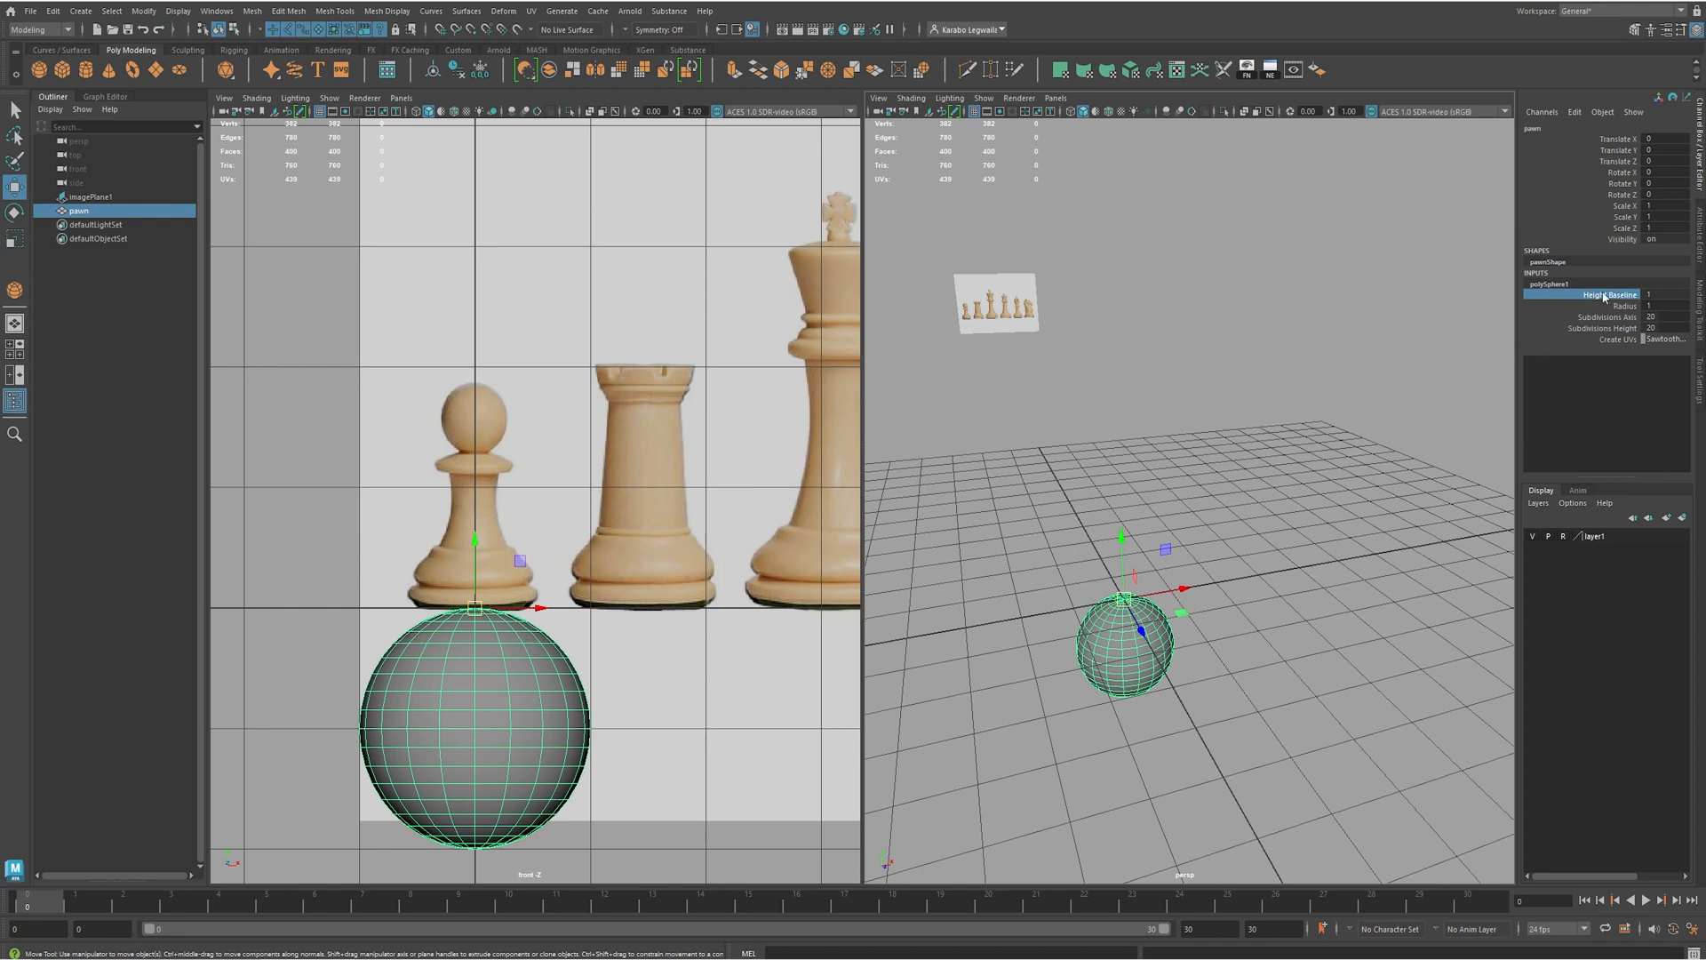
pyautogui.moveTo(1198, 604); pyautogui.dragTo(1173, 626, button='middle')
pyautogui.hotkey('ctrl', 'z')
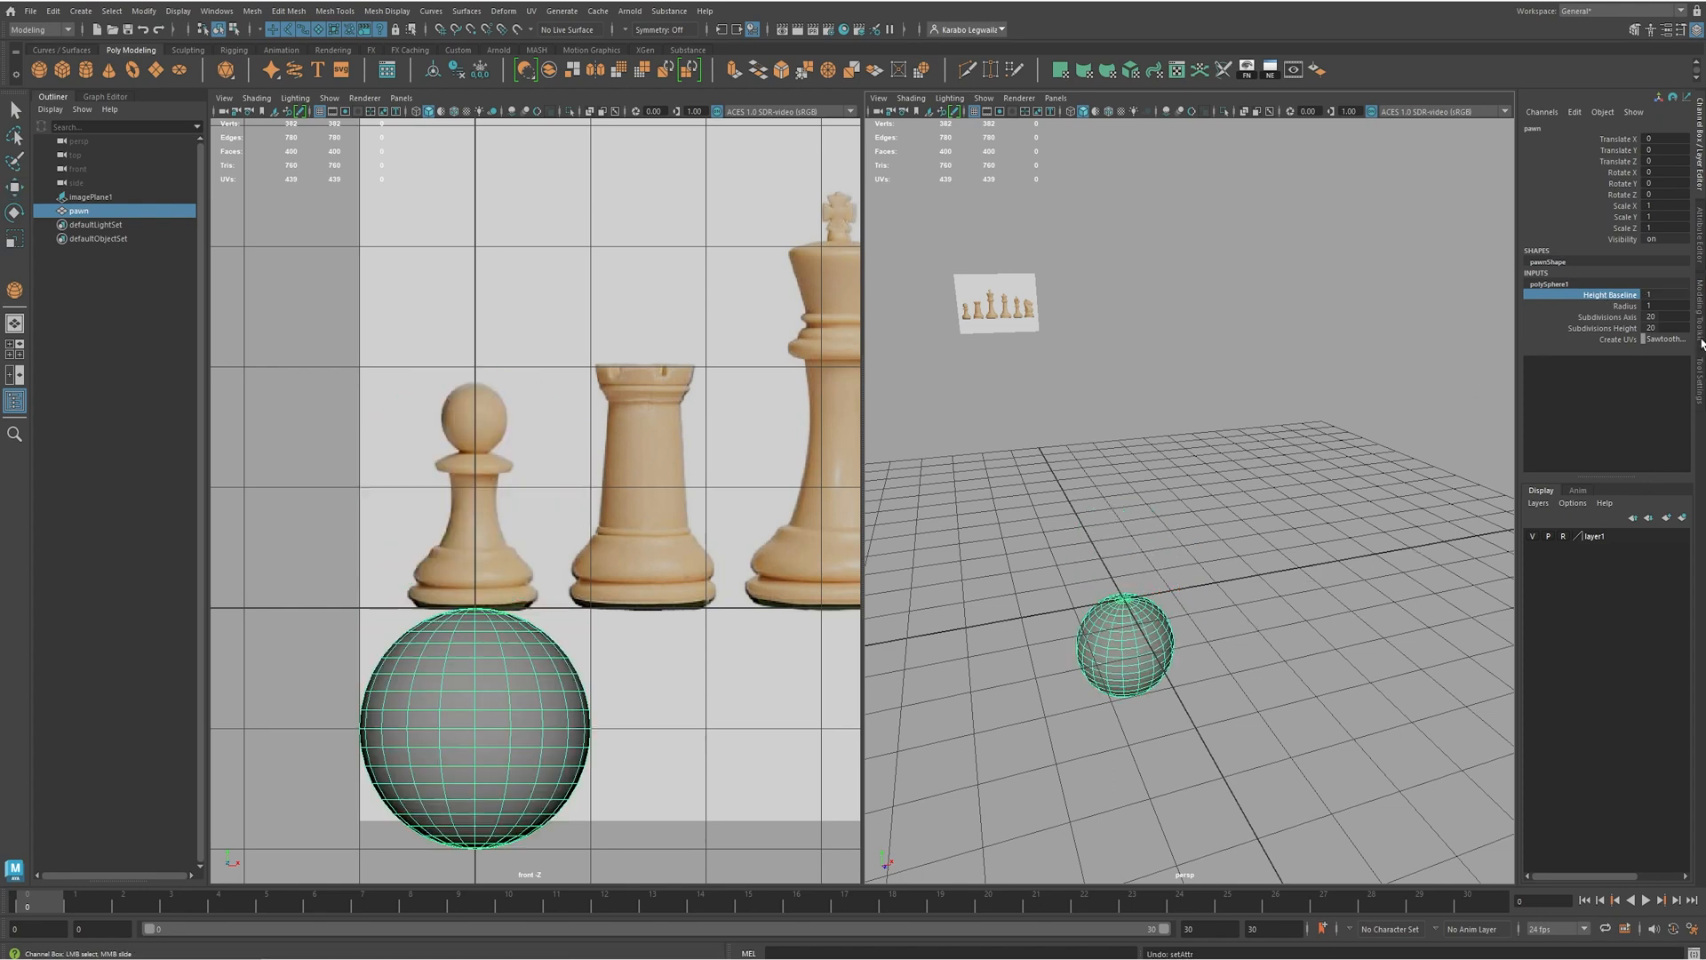
pyautogui.hotkey('shift', 'z')
pyautogui.click(1667, 294)
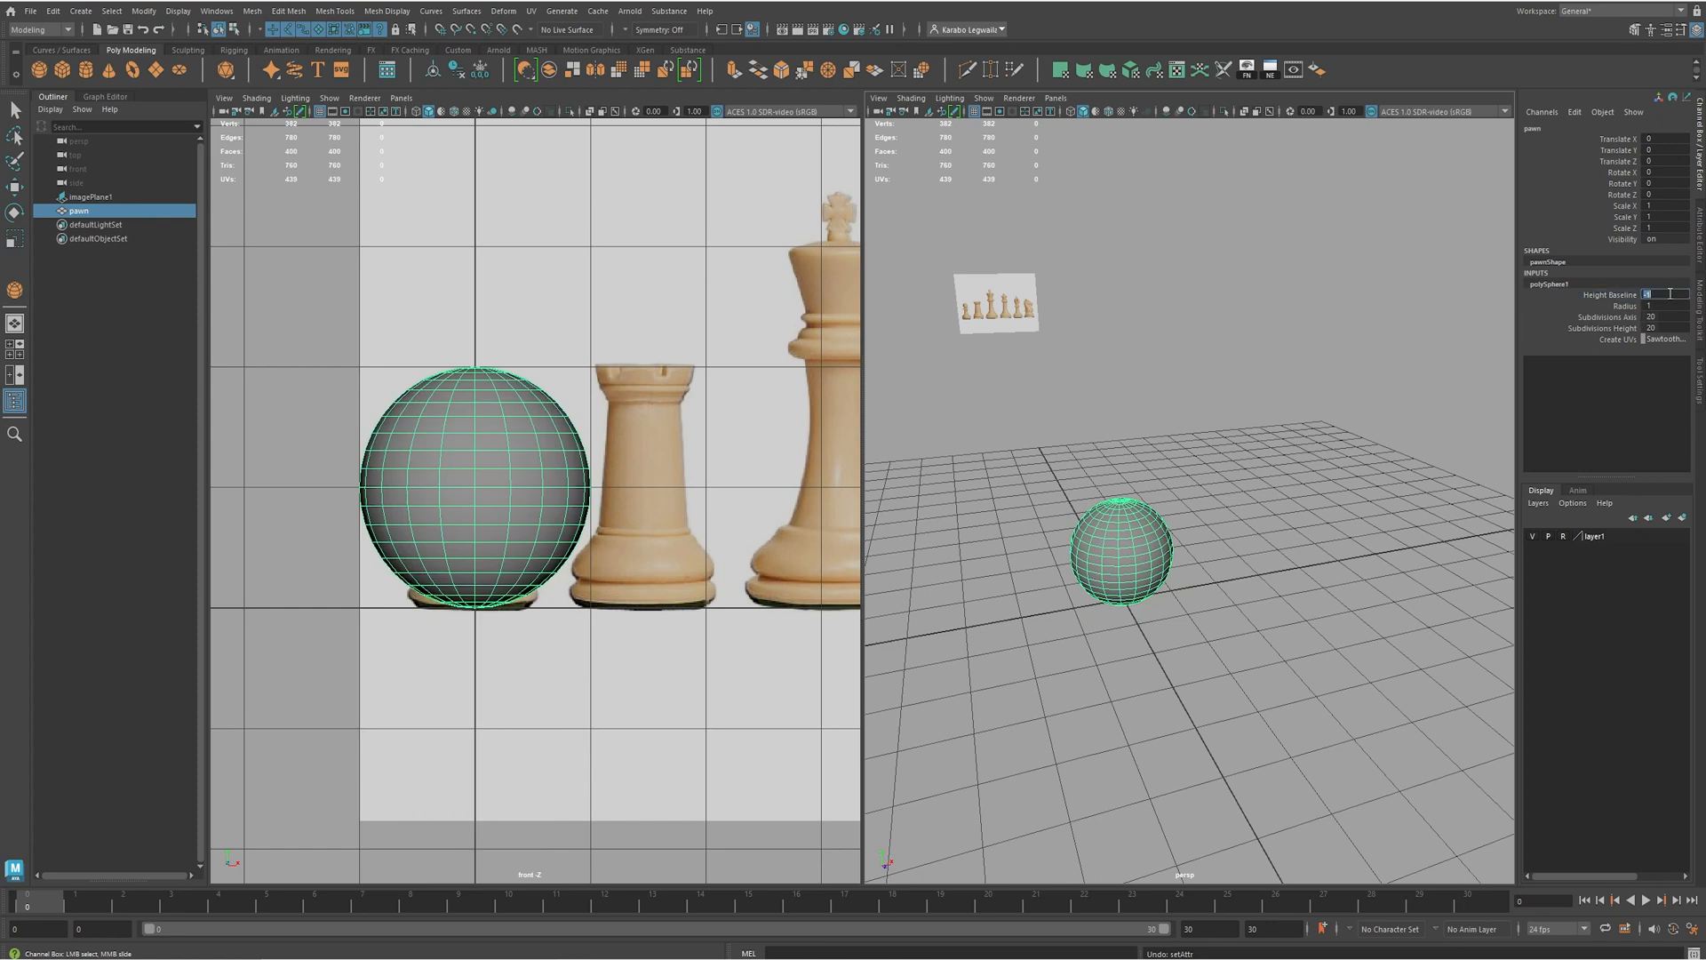
pyautogui.write('0')
pyautogui.press('Return')
# - Try changing the sphere's Radius interactively and undo the change
pyautogui.click(1624, 307)
pyautogui.moveTo(1271, 403); pyautogui.dragTo(1256, 393, button='middle')
pyautogui.hotkey('ctrl', 'z')
pyautogui.hotkey('ctrl', 'z')
pyautogui.hotkey('ctrl', 'z')
pyautogui.hotkey('ctrl', 'z')
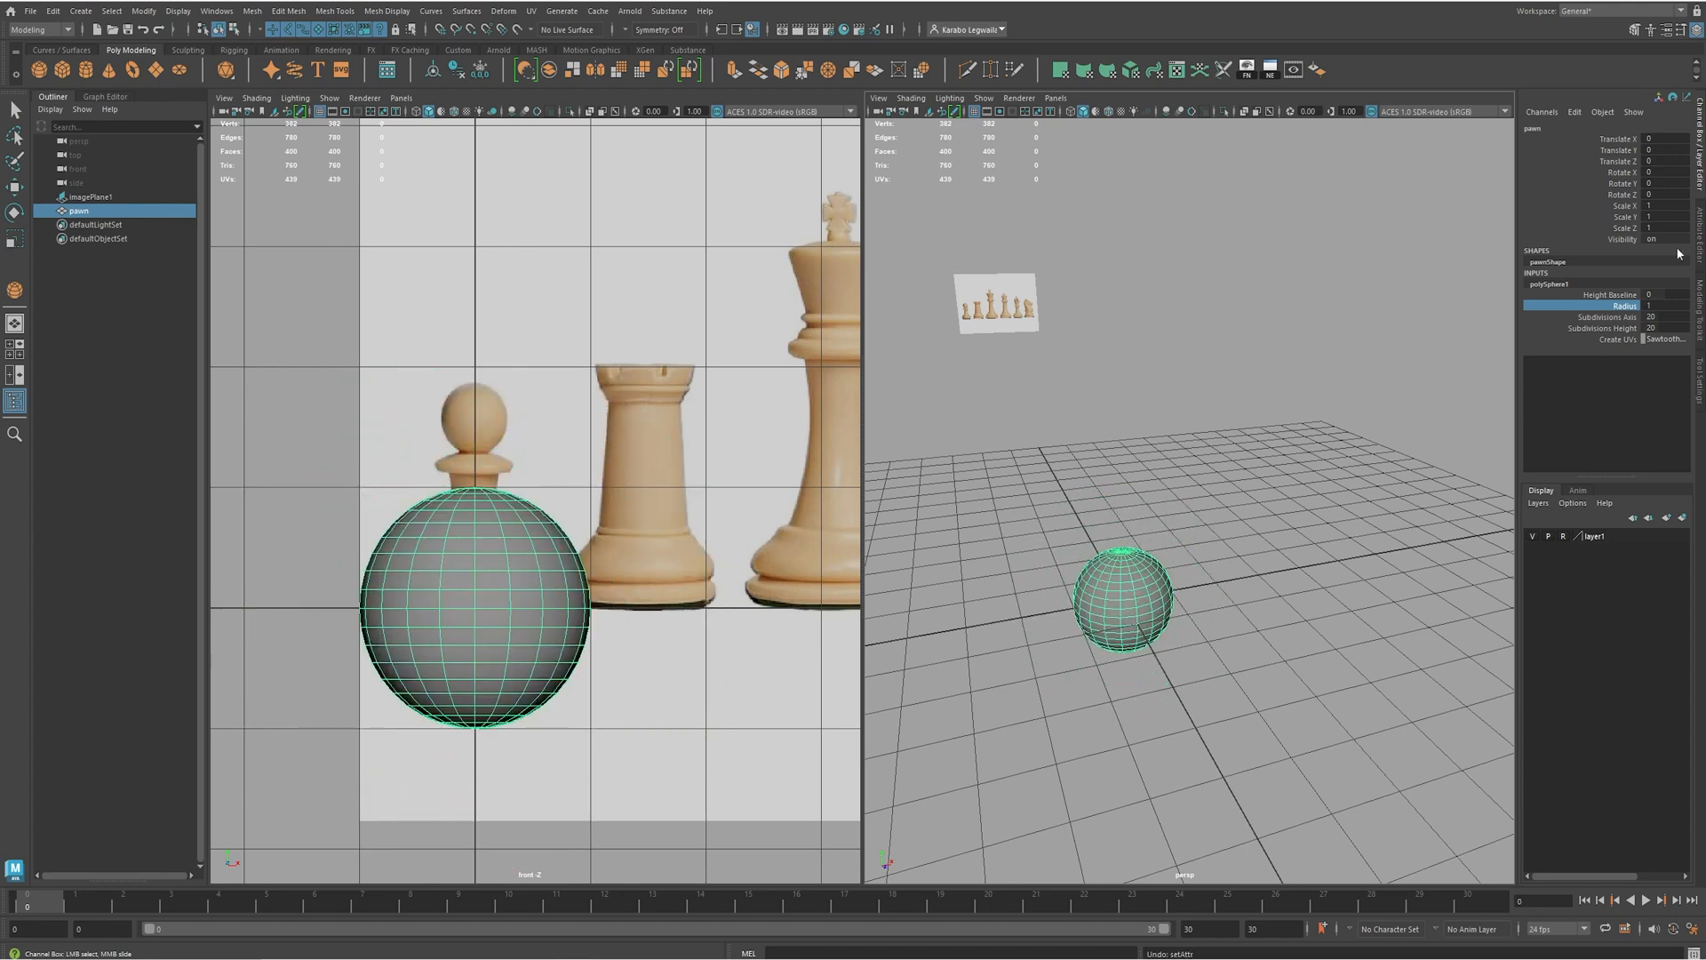
# - Try increasing the sphere's Subdivisions Axis interactively to 25 and undo the change
pyautogui.click(1621, 318)
pyautogui.keyDown('alt'); pyautogui.moveTo(1268, 435); pyautogui.dragTo(1418, 418); pyautogui.keyUp('alt')
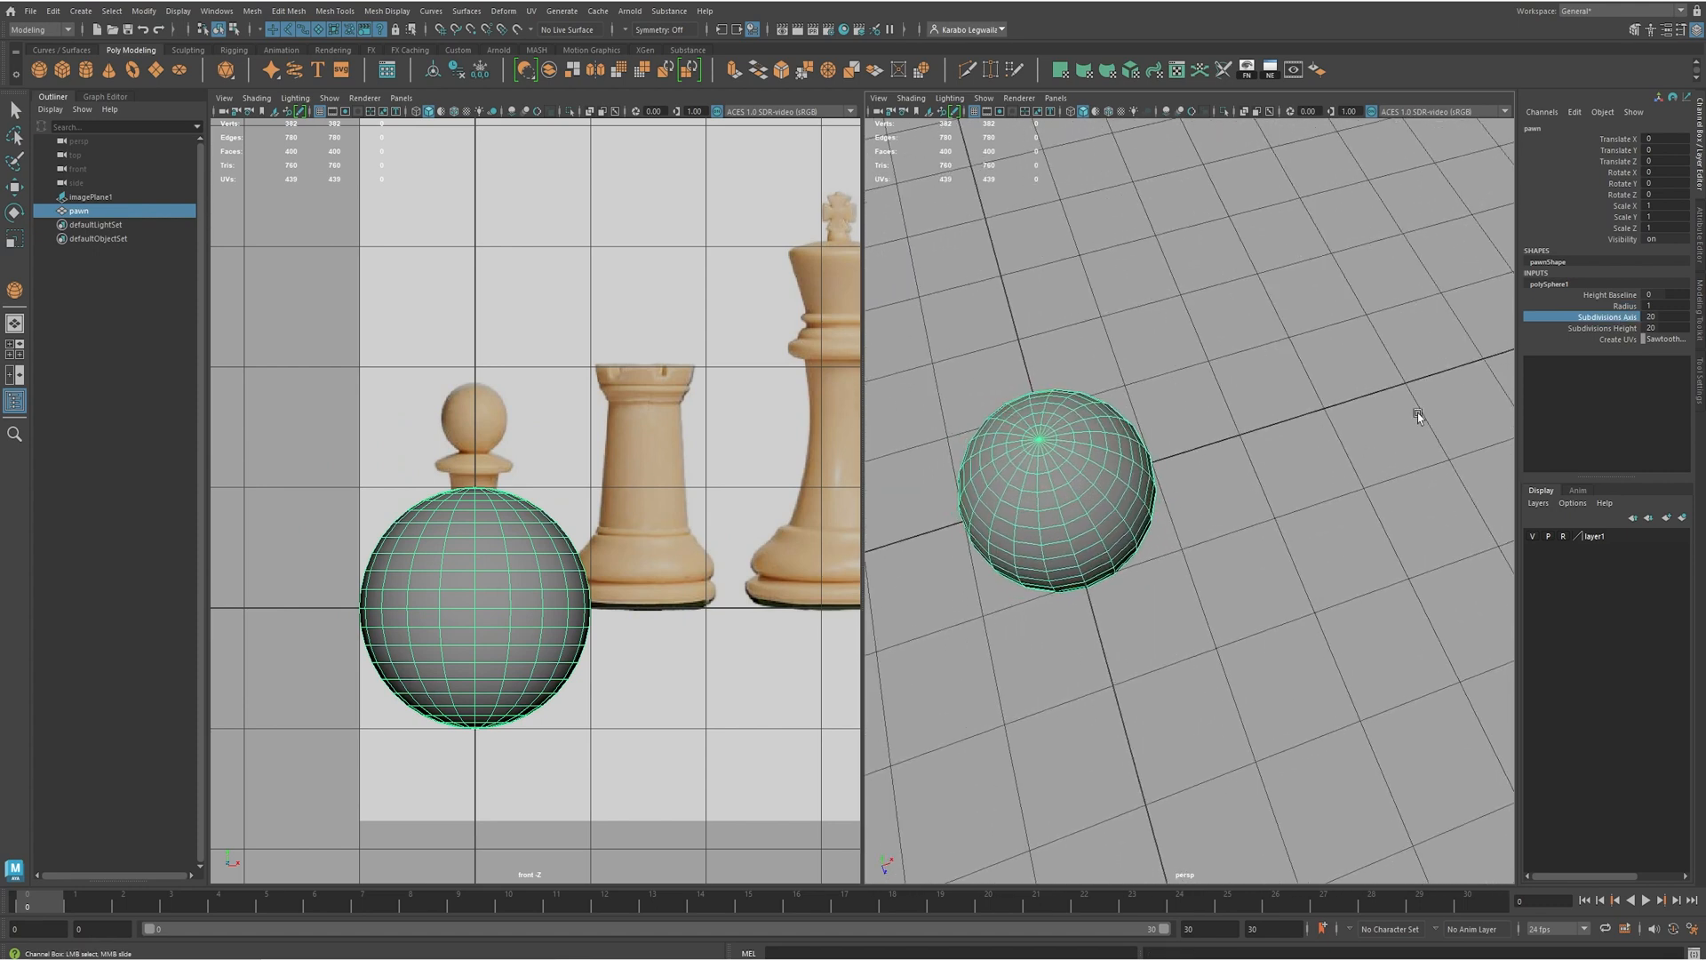
pyautogui.moveTo(1247, 367)
pyautogui.mouseDown(button='middle')
pyautogui.moveTo(1396, 350)
pyautogui.moveTo(1155, 356)
pyautogui.moveTo(1262, 351)
pyautogui.mouseUp(button='middle')
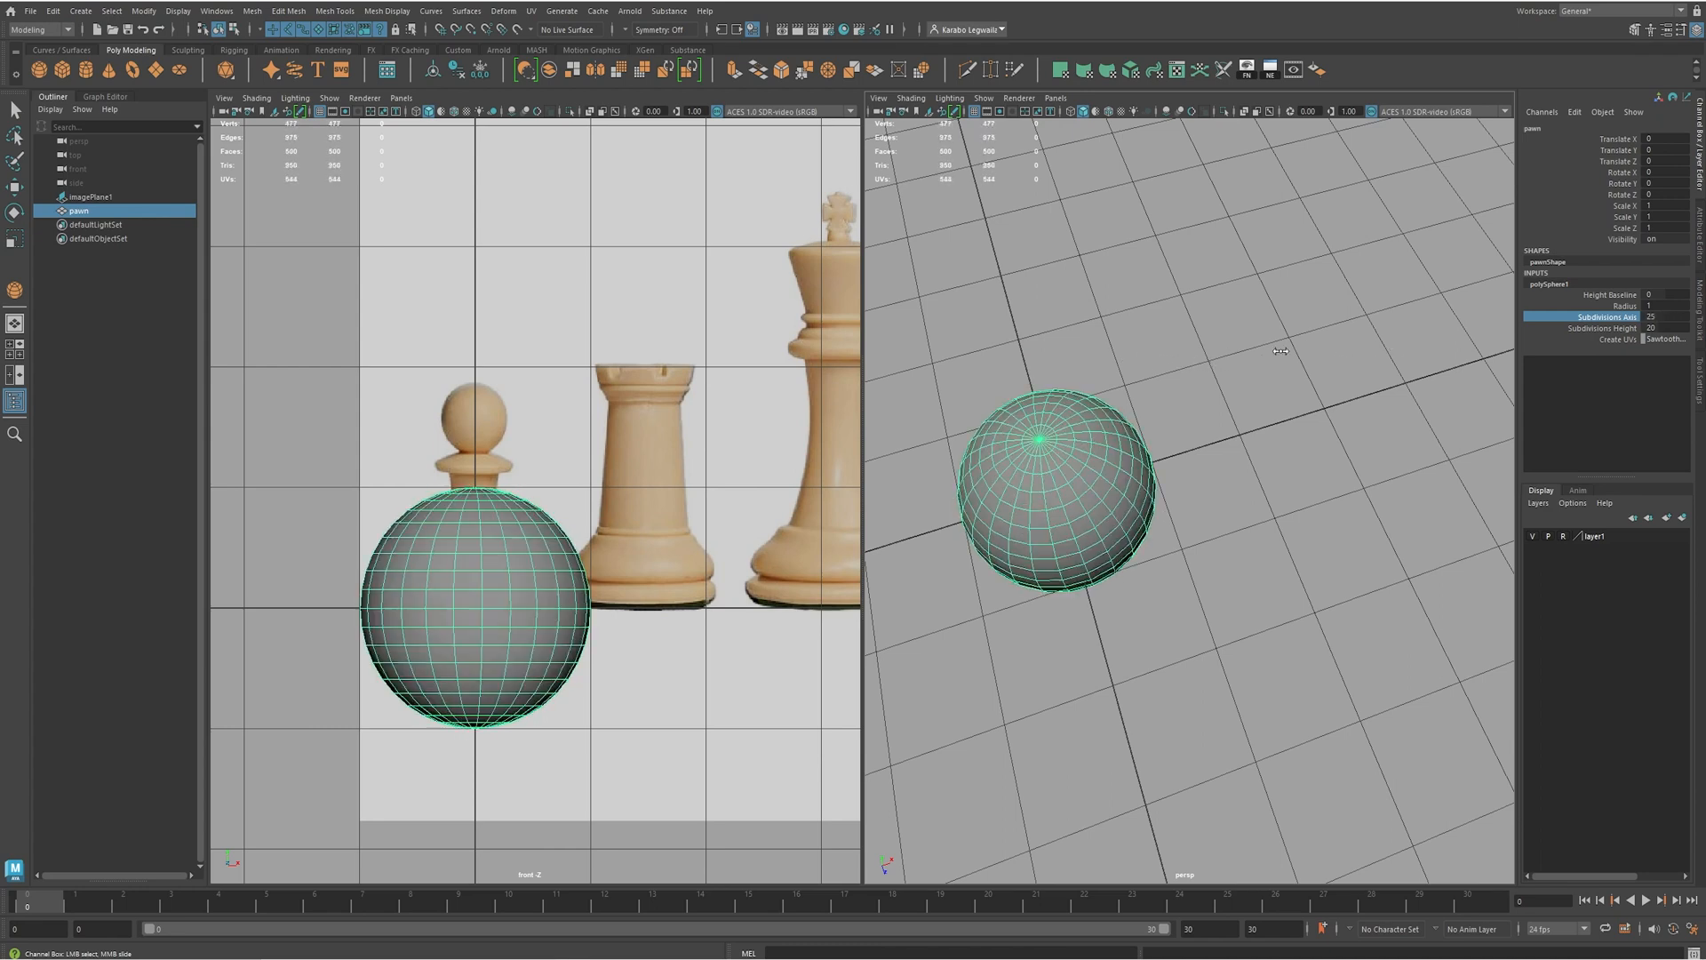
pyautogui.hotkey('ctrl', 'z')
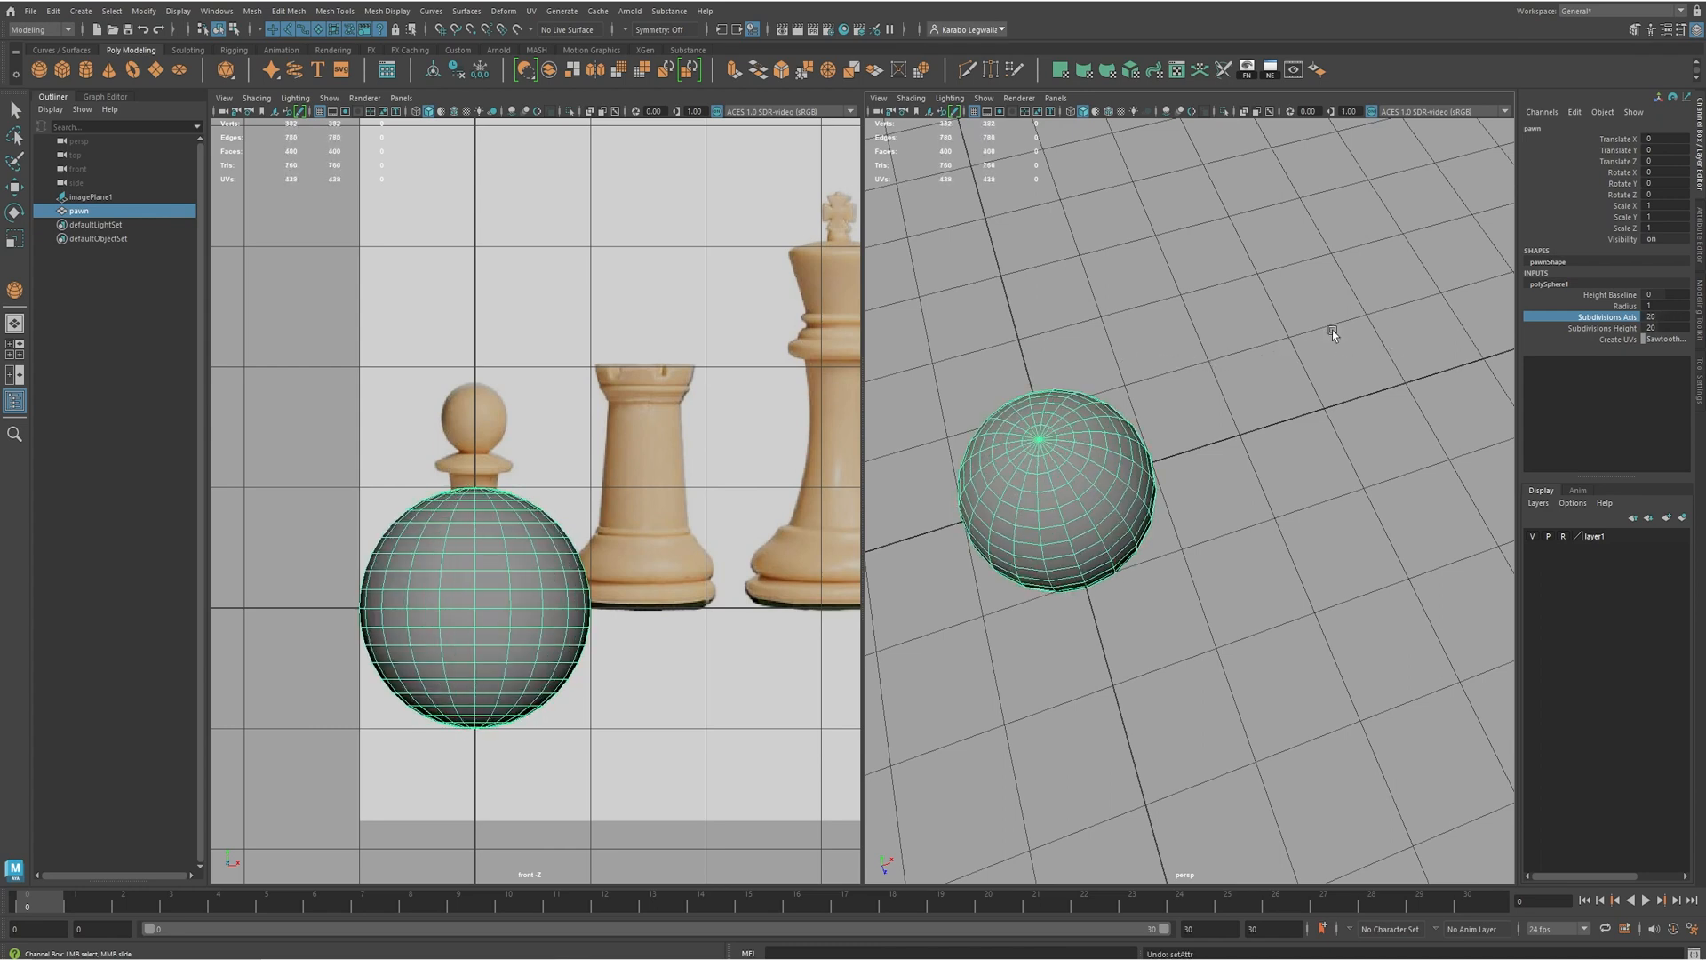
# - Try a Subdivisions Axis of 18 on the sphere and reset the value to 20
pyautogui.doubleClick(1654, 317)
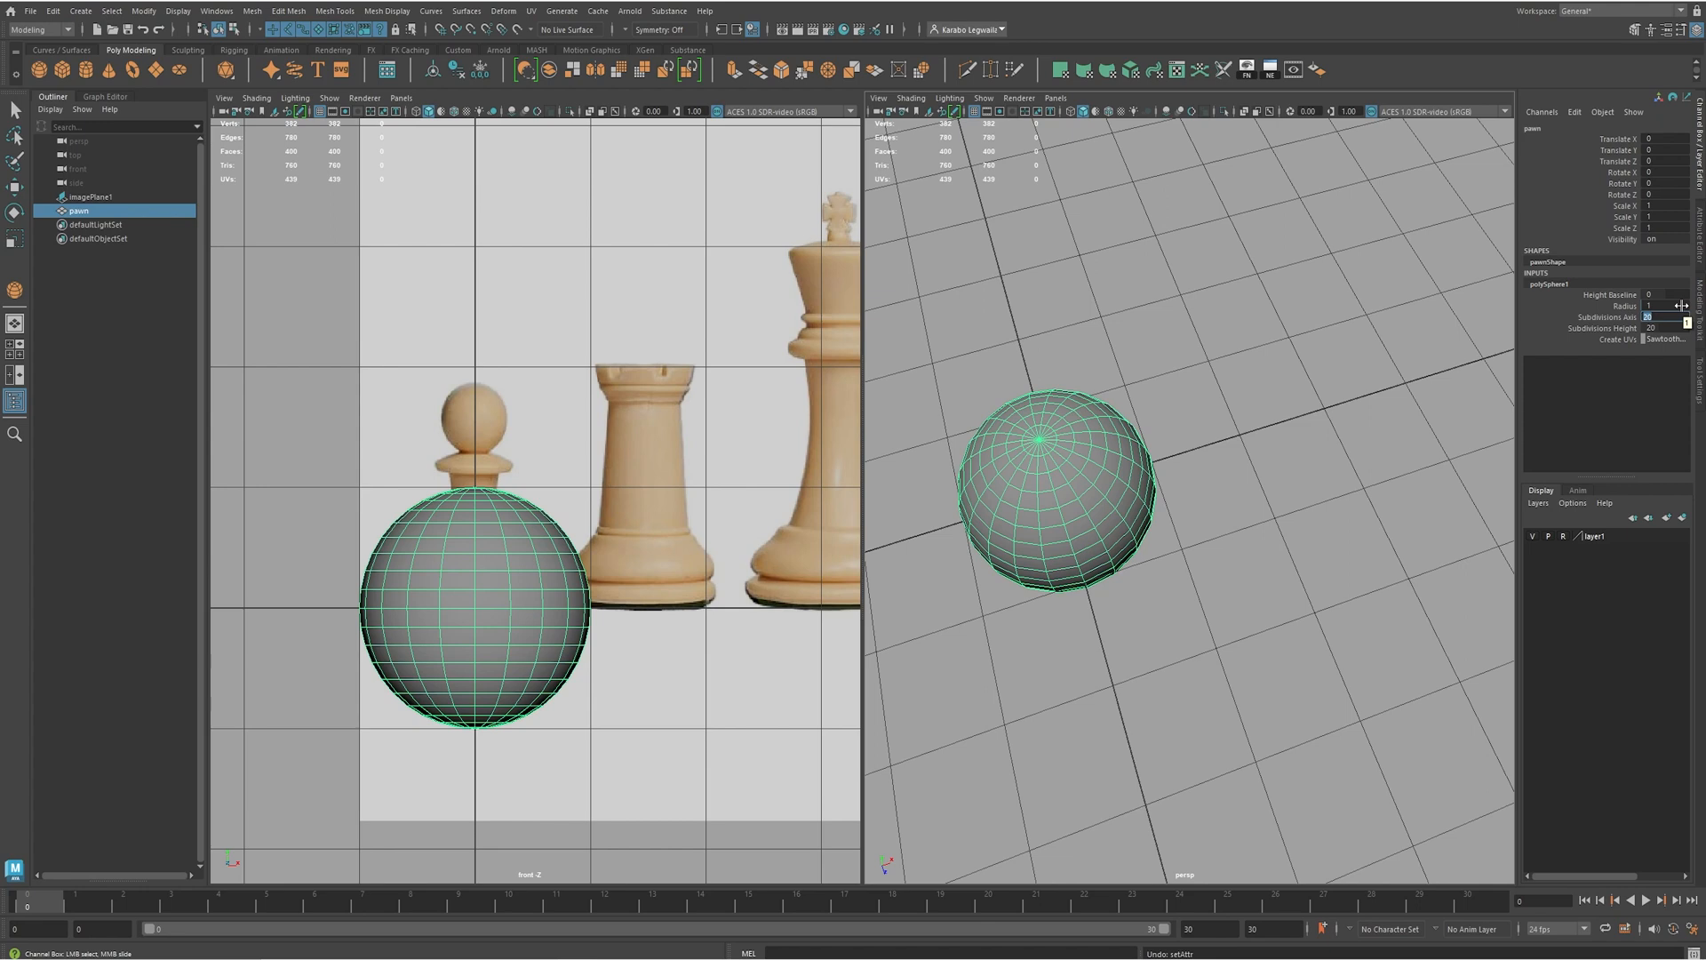
pyautogui.press('Return')
pyautogui.keyDown('alt'); pyautogui.moveTo(1223, 561); pyautogui.dragTo(1368, 542); pyautogui.keyUp('alt')
pyautogui.click(1680, 317)
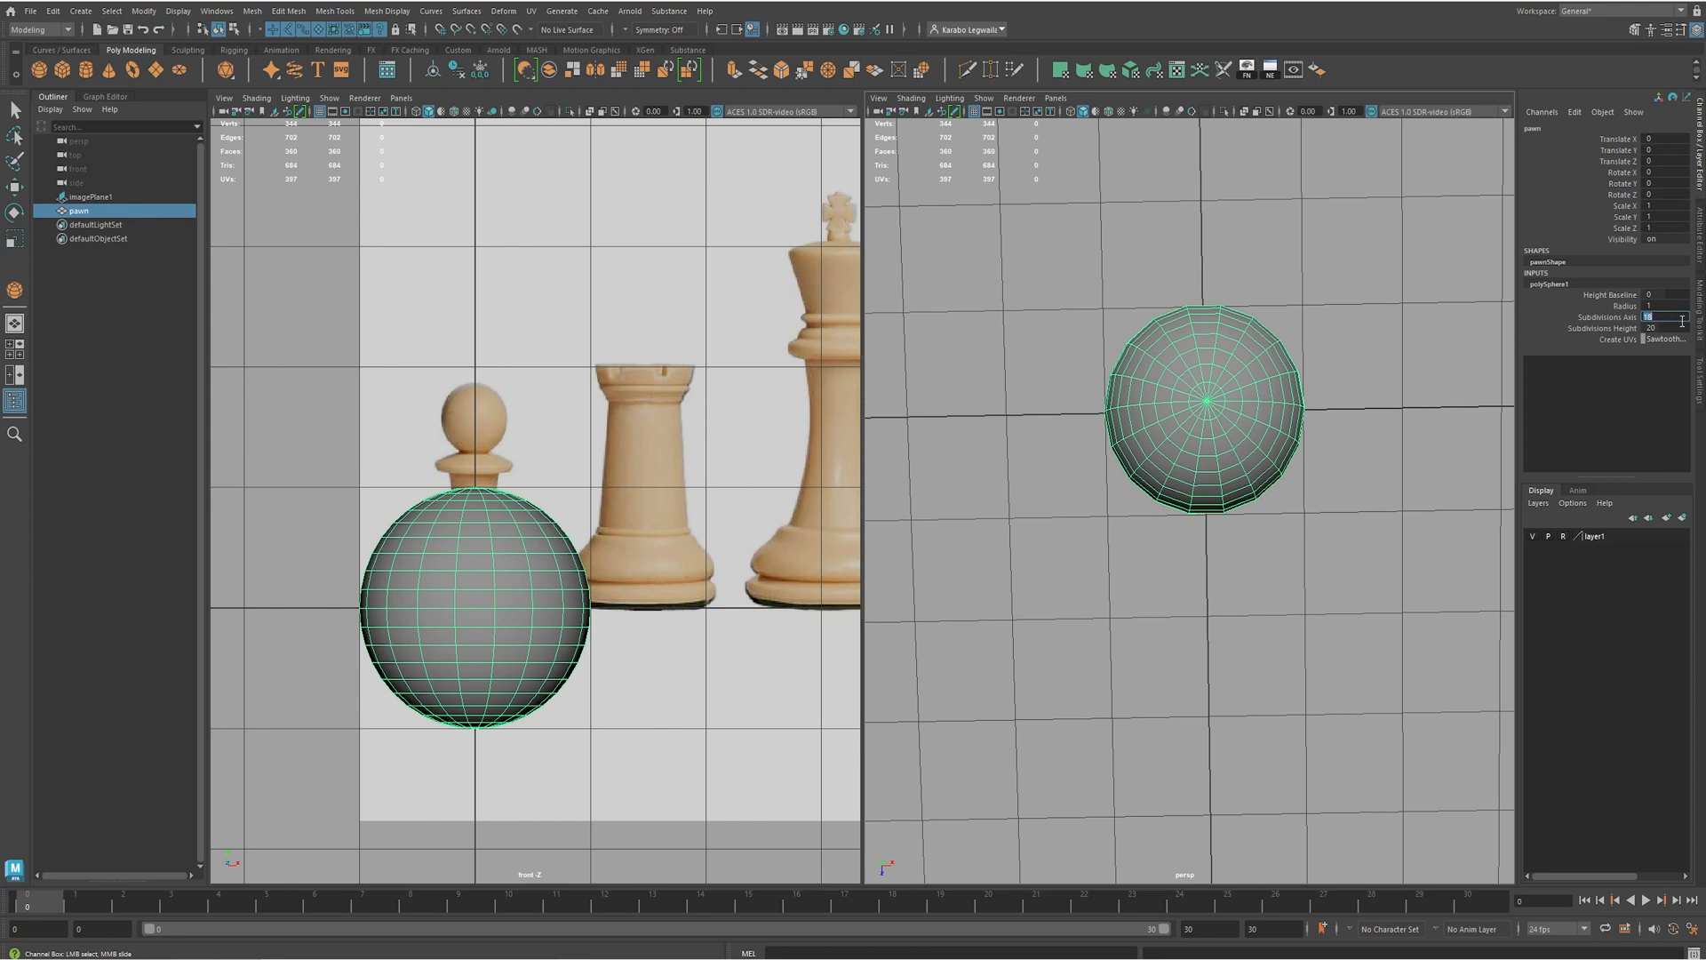
pyautogui.write('20')
pyautogui.press('Return')
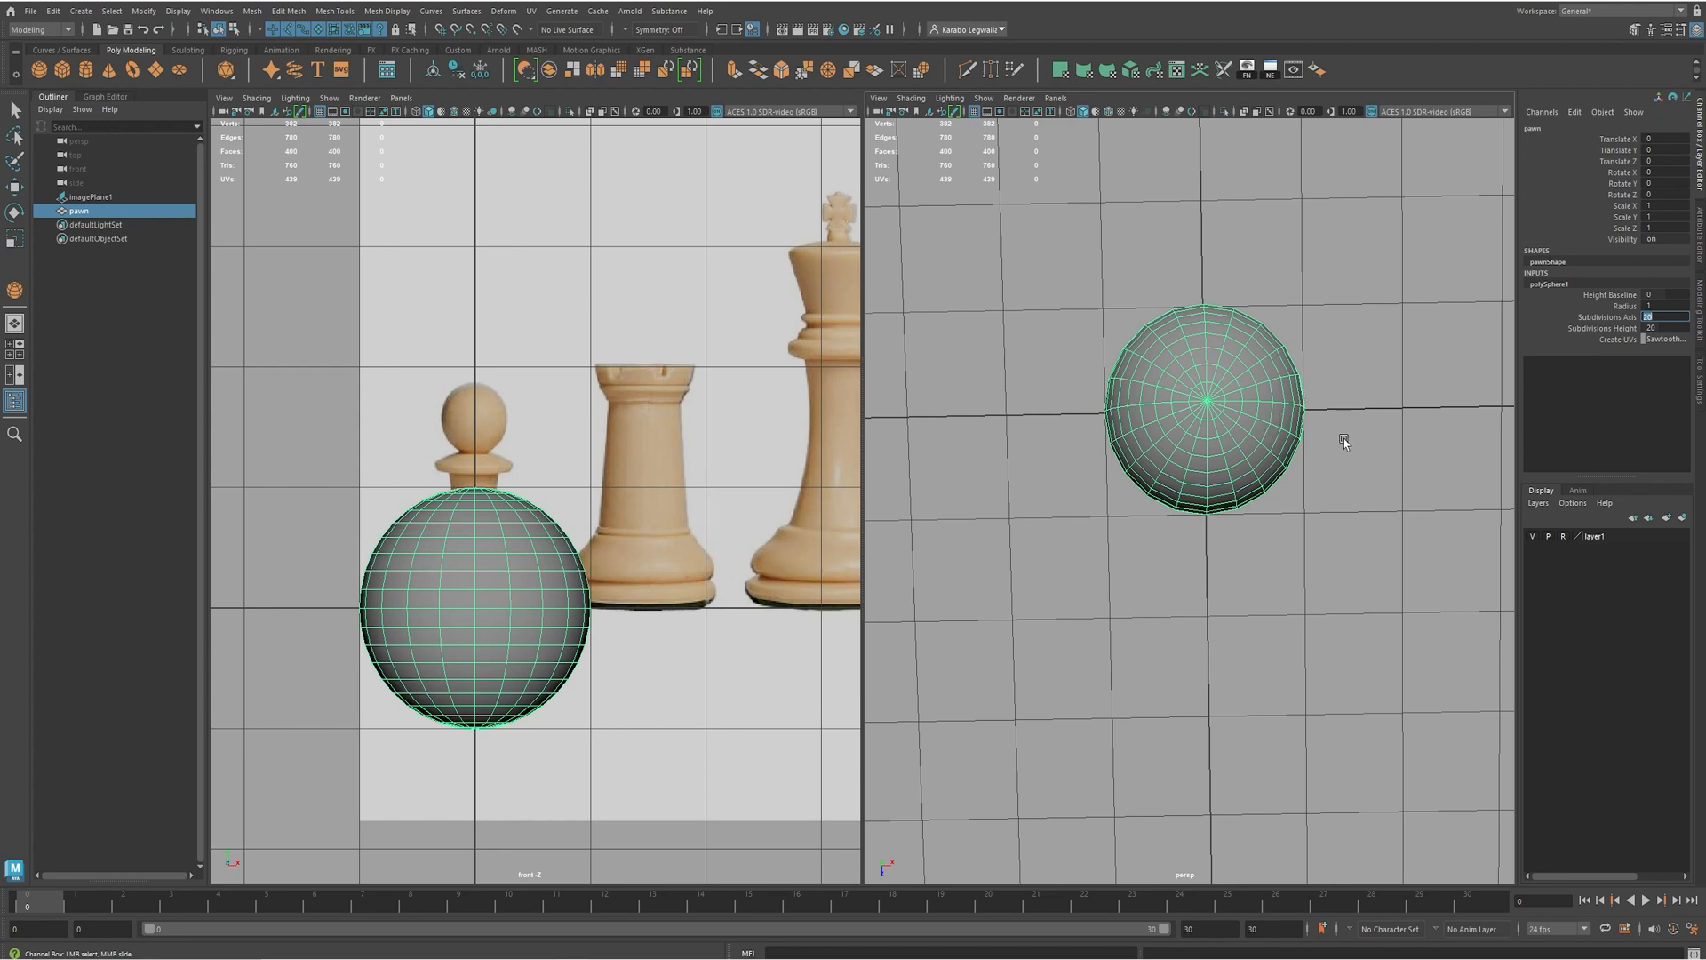
# - Try a Subdivisions Axis of 16 on the sphere and return the value to 20
pyautogui.write('16')
pyautogui.press('Return')
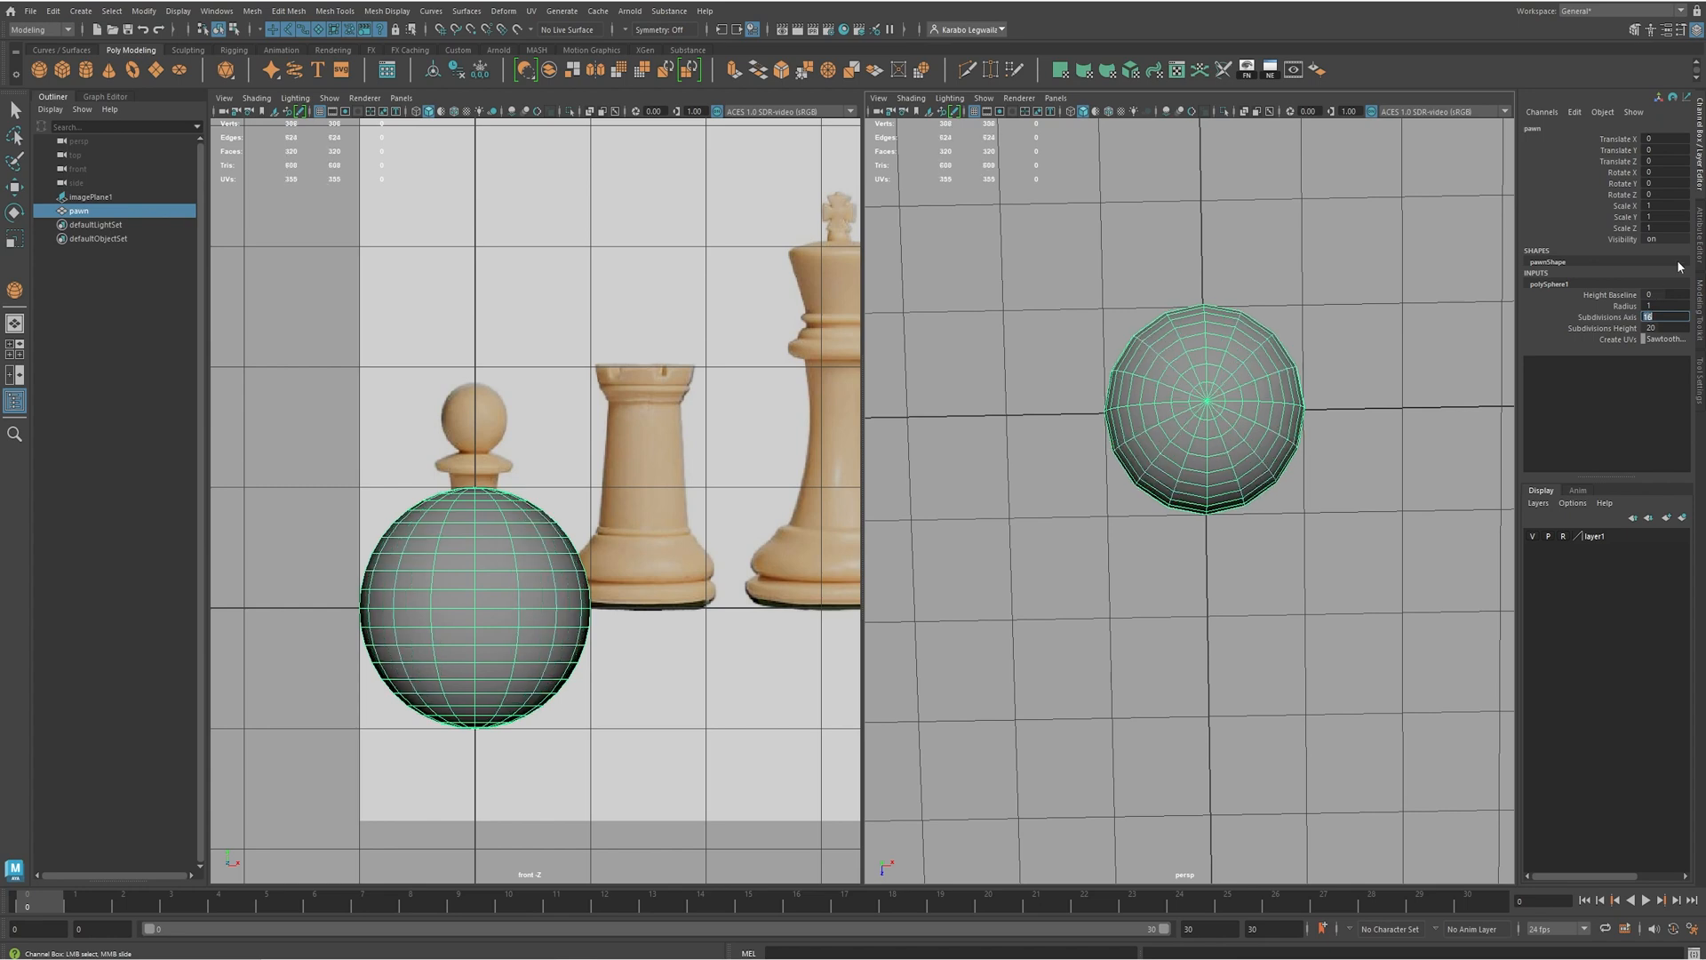
pyautogui.keyDown('alt'); pyautogui.moveTo(1219, 548); pyautogui.dragTo(1227, 438); pyautogui.keyUp('alt')
pyautogui.keyDown('alt'); pyautogui.moveTo(1286, 537); pyautogui.dragTo(1242, 527); pyautogui.keyUp('alt')
pyautogui.doubleClick(1661, 316)
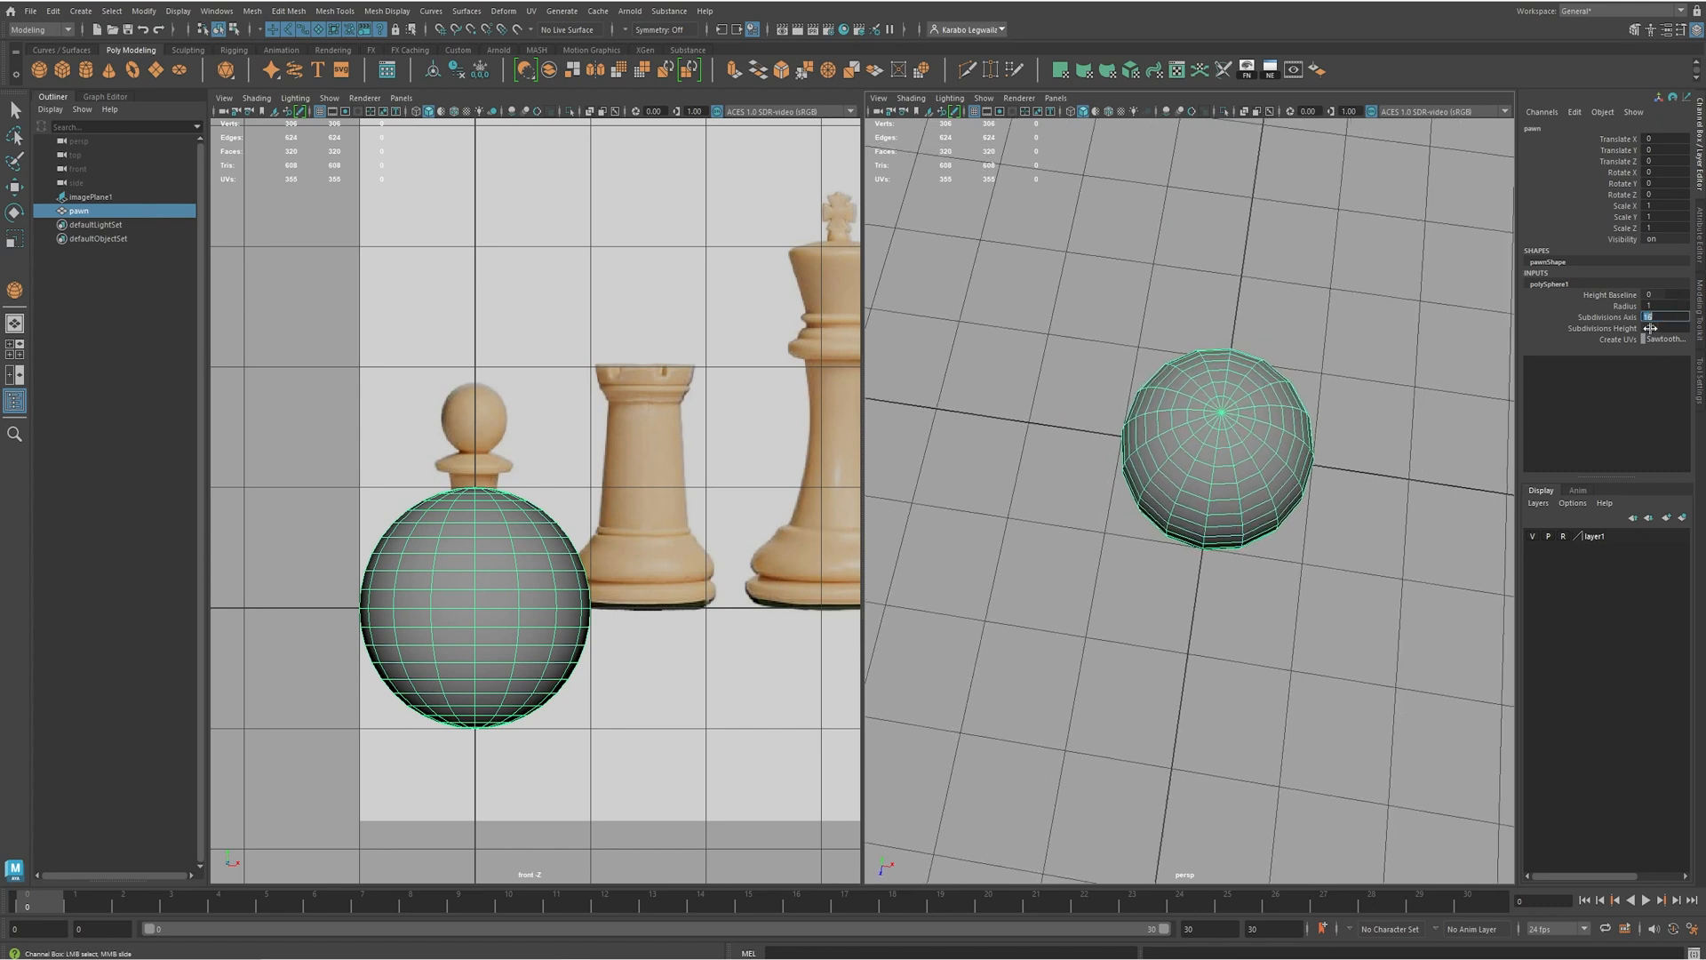
pyautogui.press('Return')
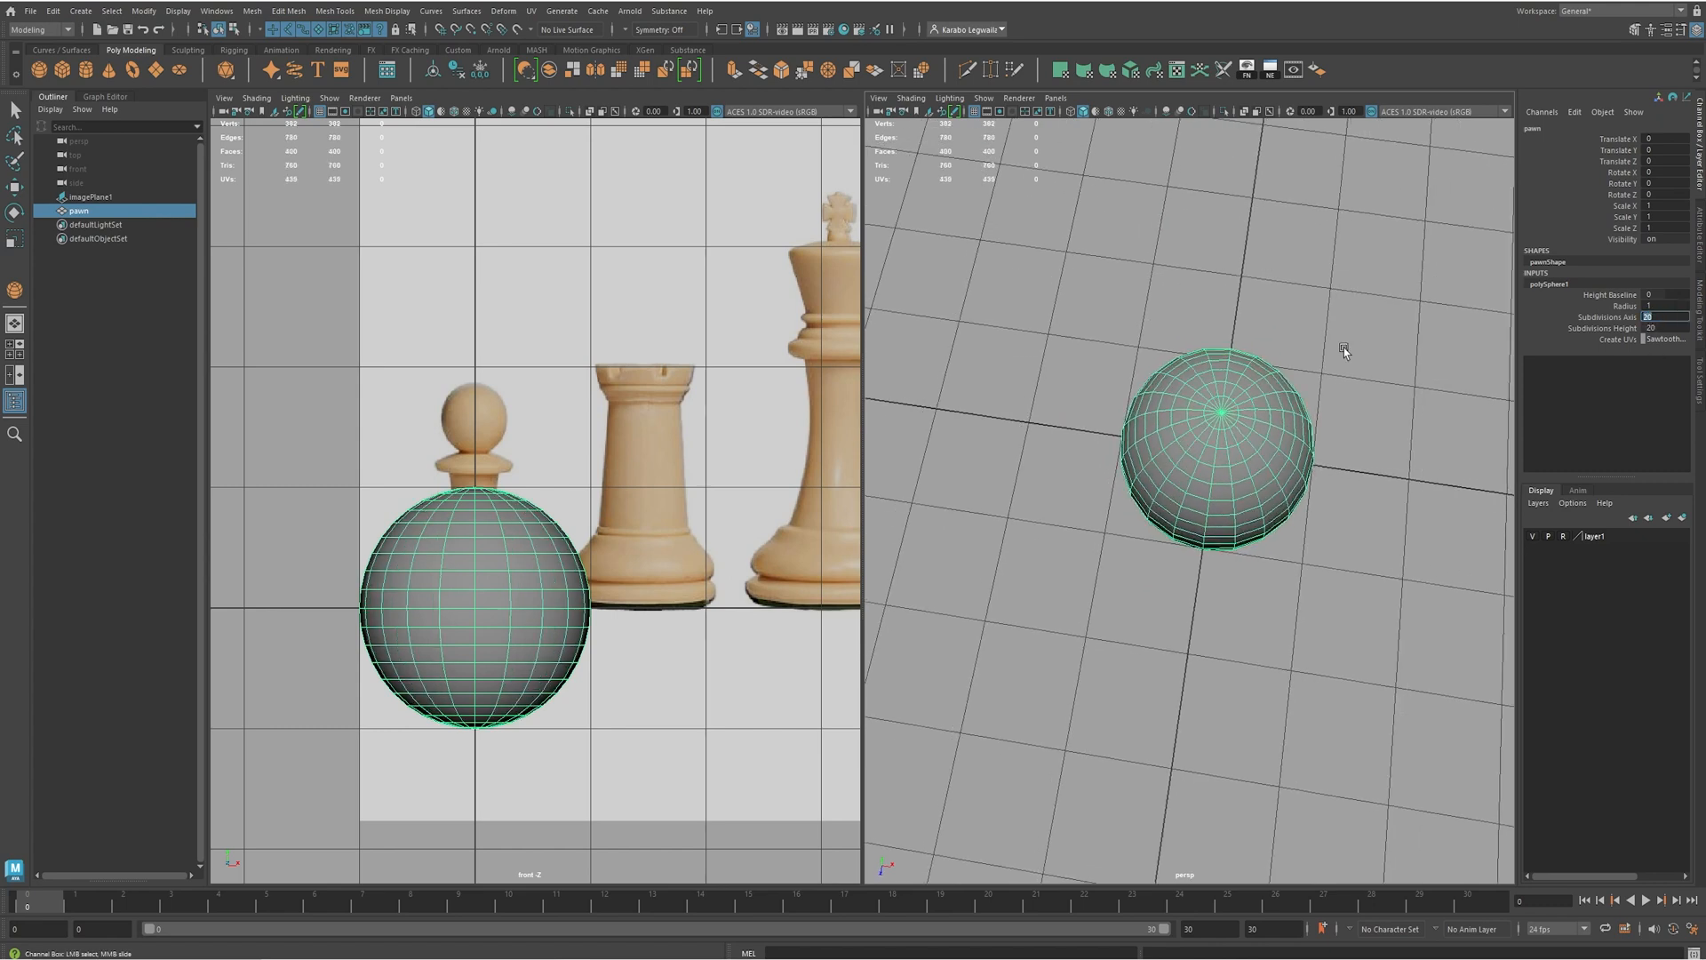
# - Reduce the sphere's Subdivisions Height interactively to 12
pyautogui.keyDown('alt'); pyautogui.moveTo(679, 659); pyautogui.dragTo(728, 577, button='middle'); pyautogui.keyUp('alt')
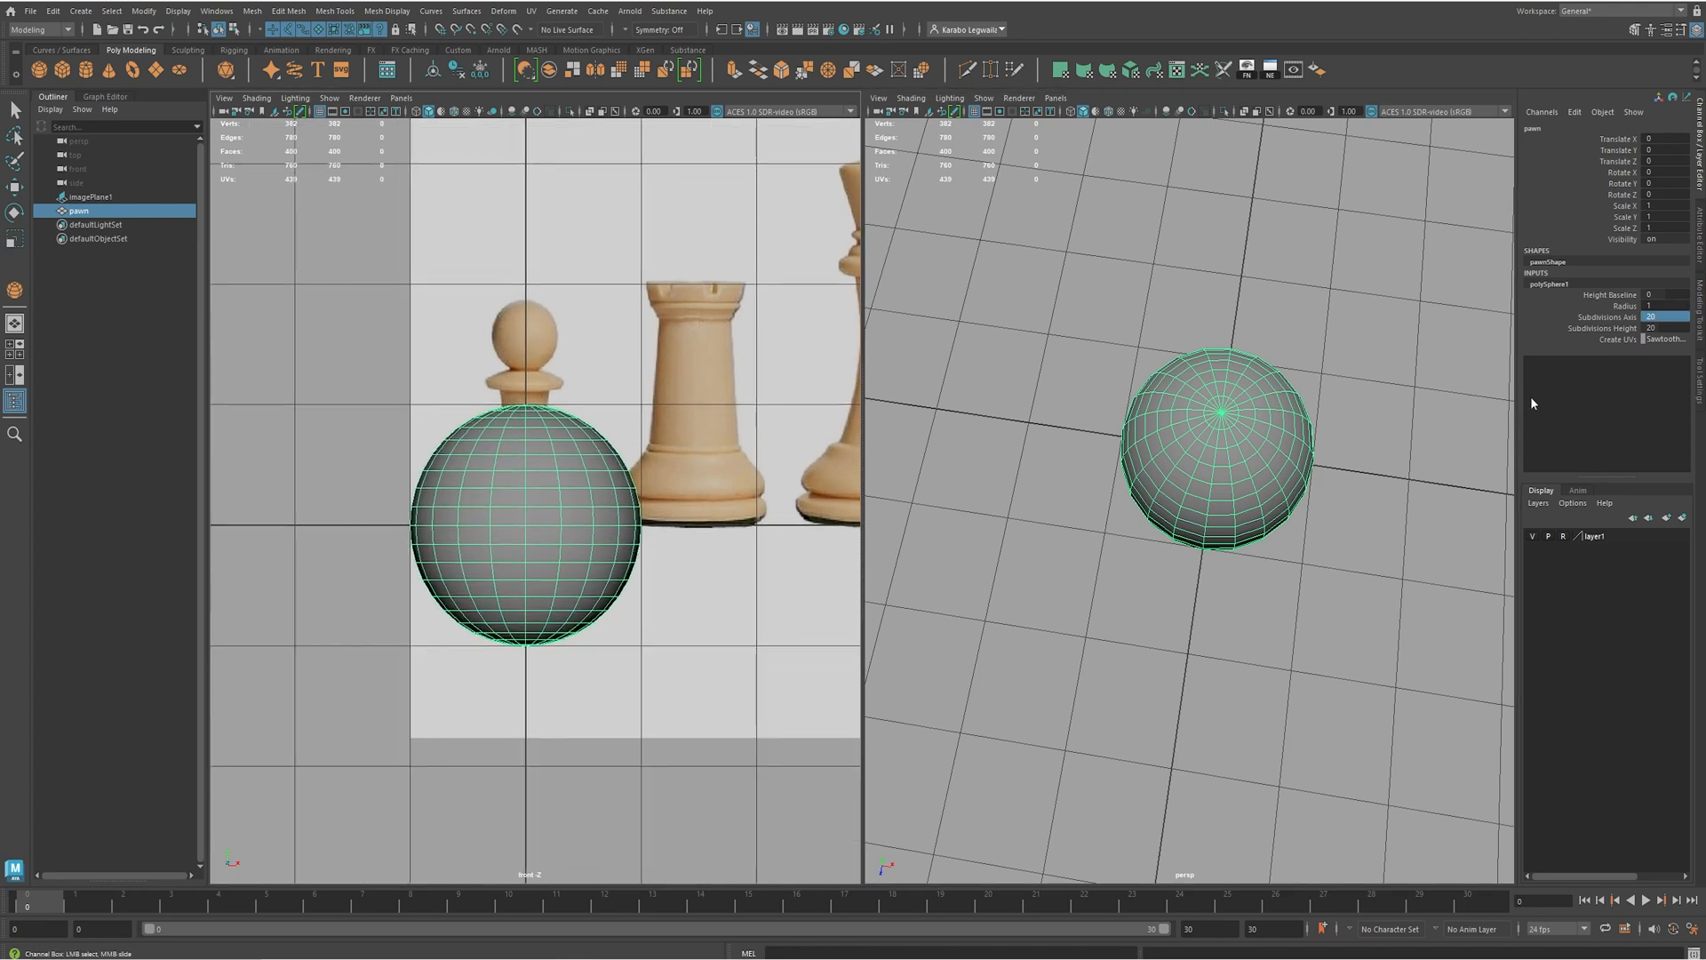
pyautogui.click(1615, 328)
pyautogui.keyDown('alt'); pyautogui.moveTo(1351, 590); pyautogui.dragTo(1436, 499); pyautogui.keyUp('alt')
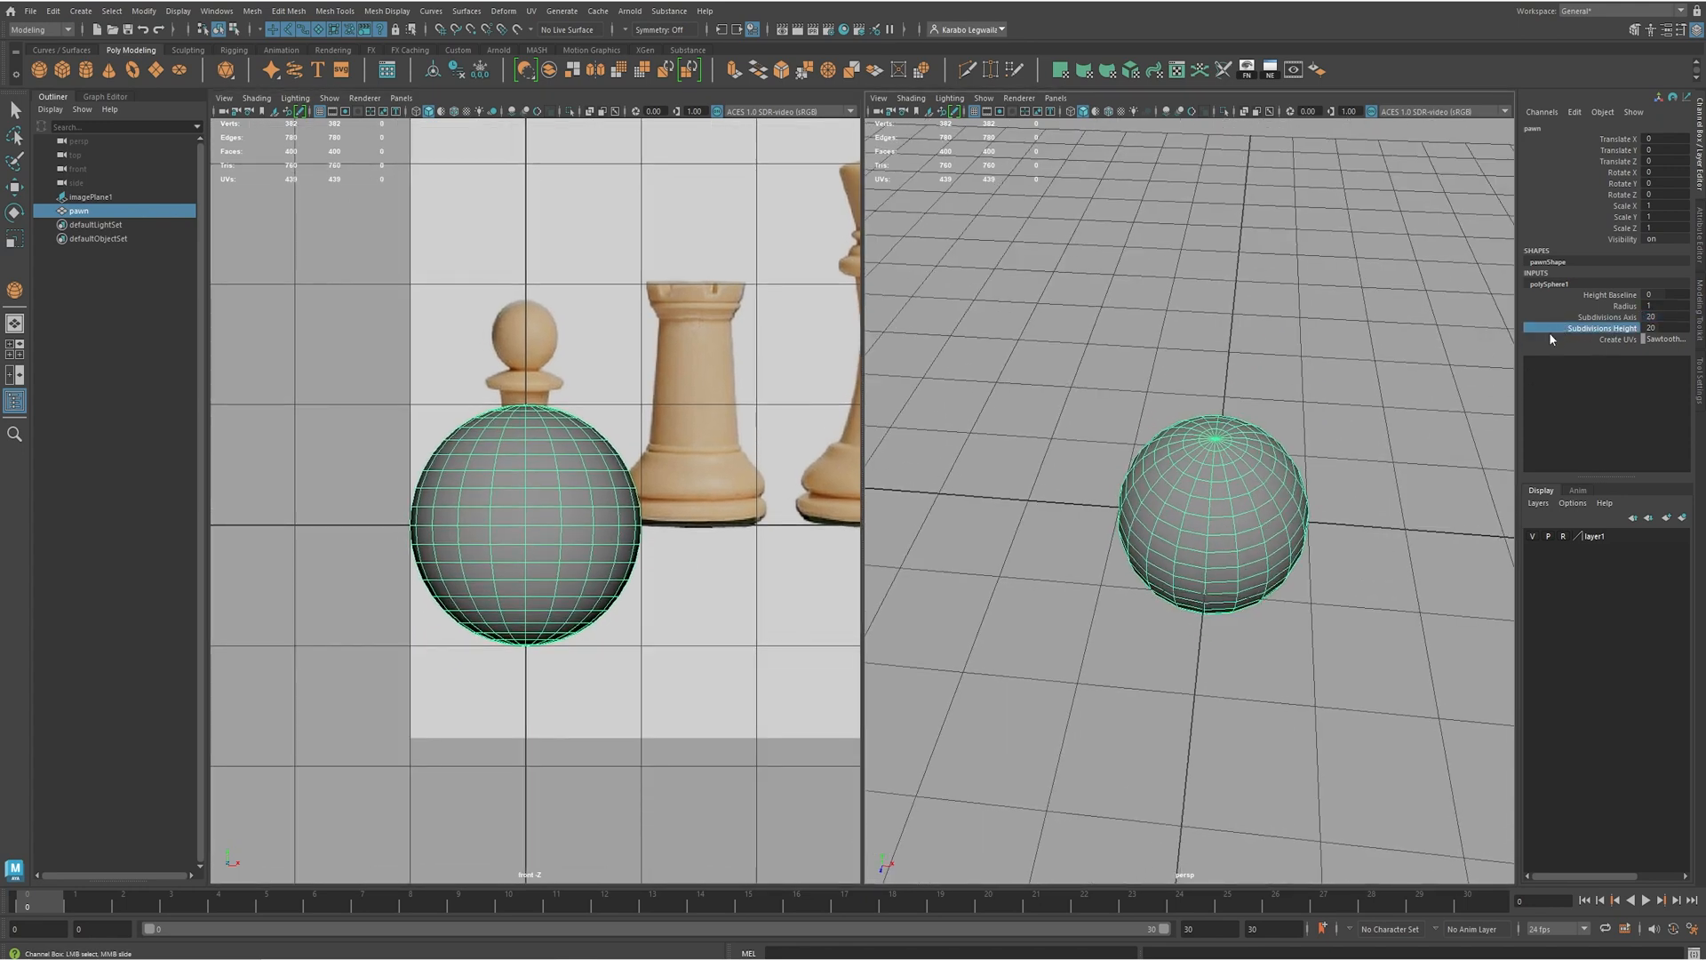
pyautogui.moveTo(1345, 402); pyautogui.dragTo(1289, 409, button='middle')
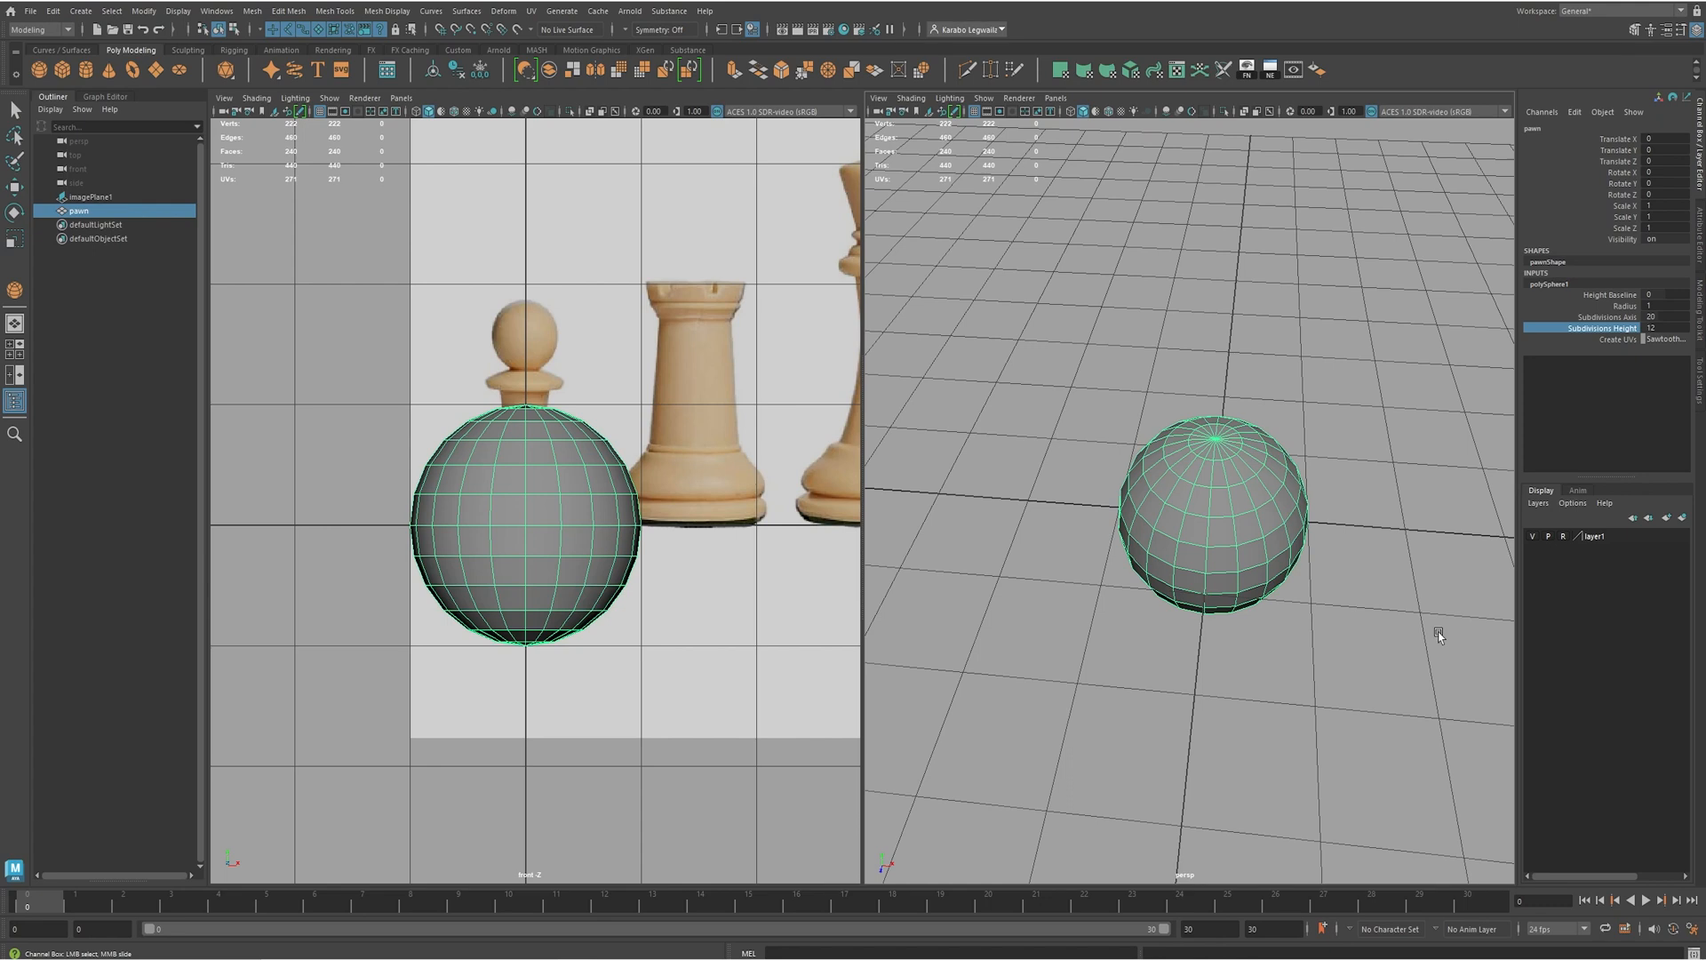
pyautogui.keyDown('alt'); pyautogui.moveTo(1226, 647); pyautogui.dragTo(1254, 595); pyautogui.keyUp('alt')
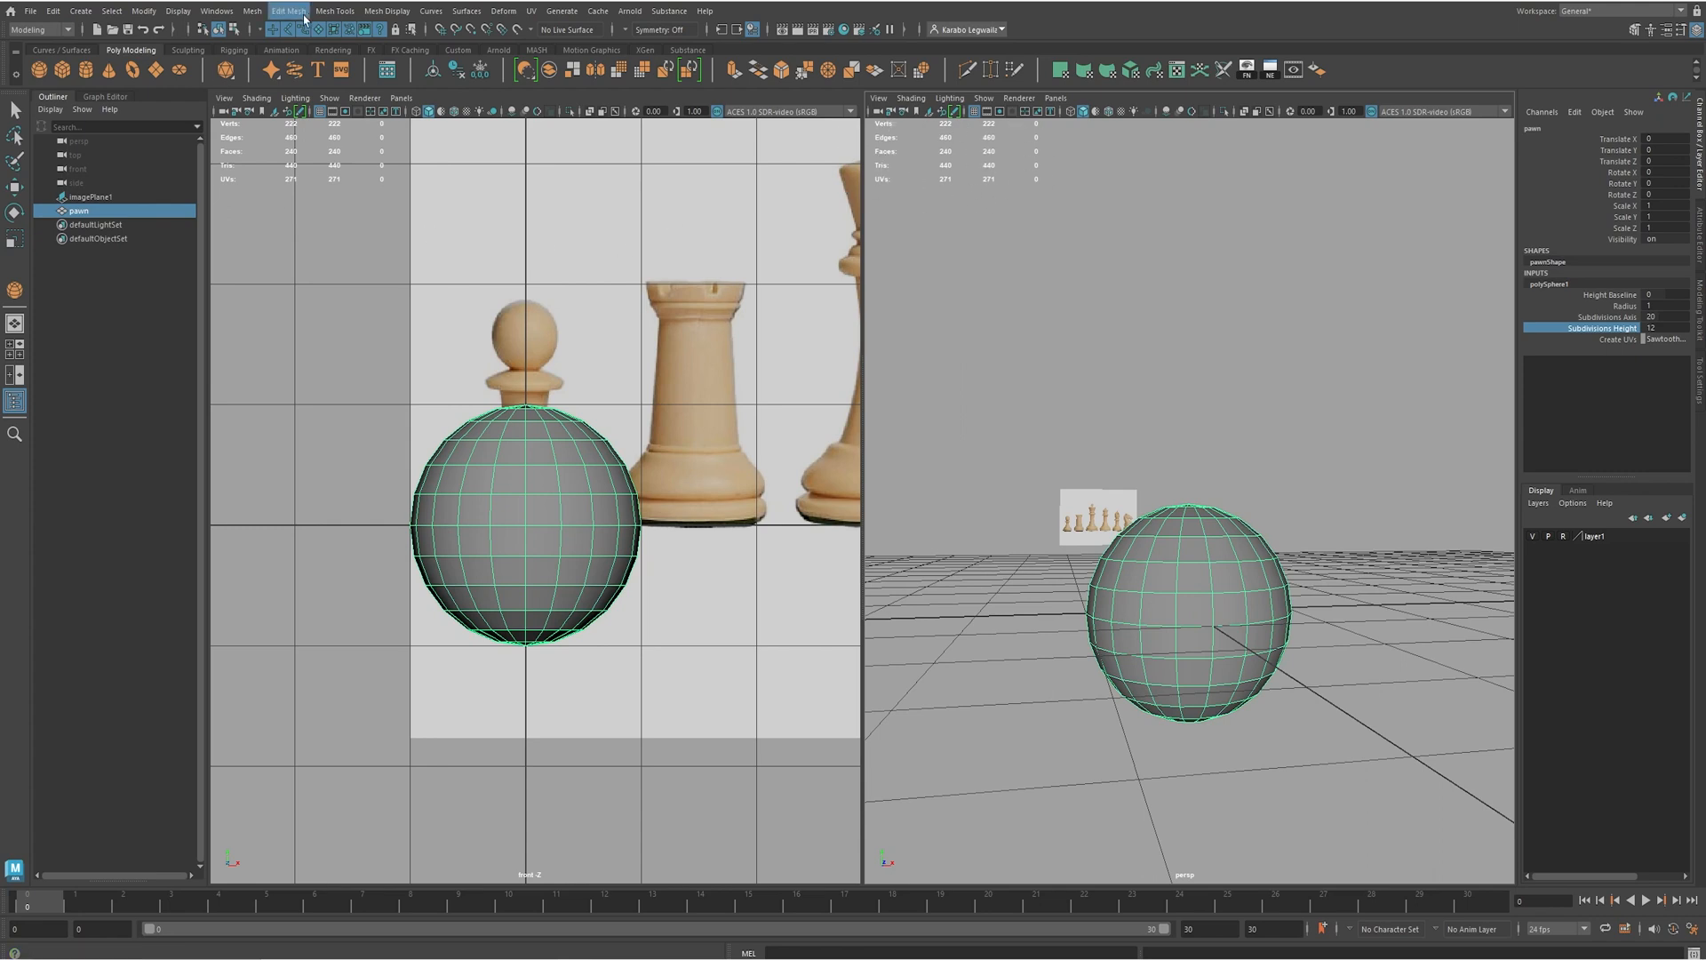
pyautogui.click(178, 11)
pyautogui.moveTo(300, 71)
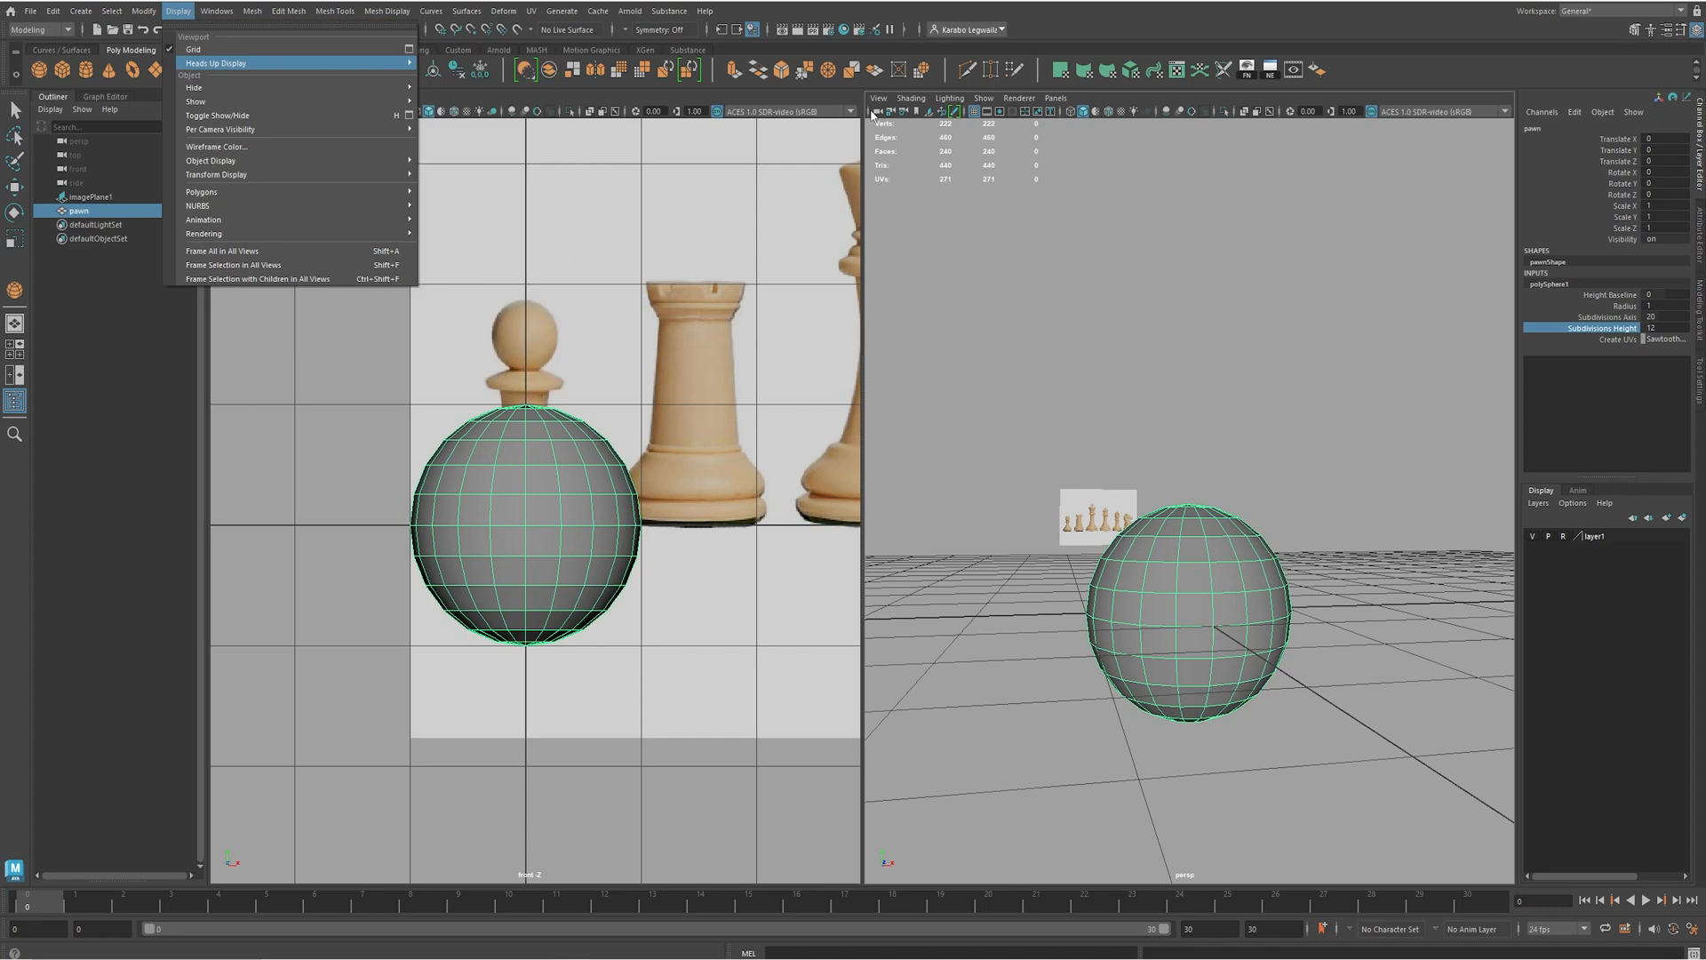
pyautogui.keyDown('alt'); pyautogui.moveTo(1173, 611); pyautogui.dragTo(1181, 617); pyautogui.keyUp('alt')
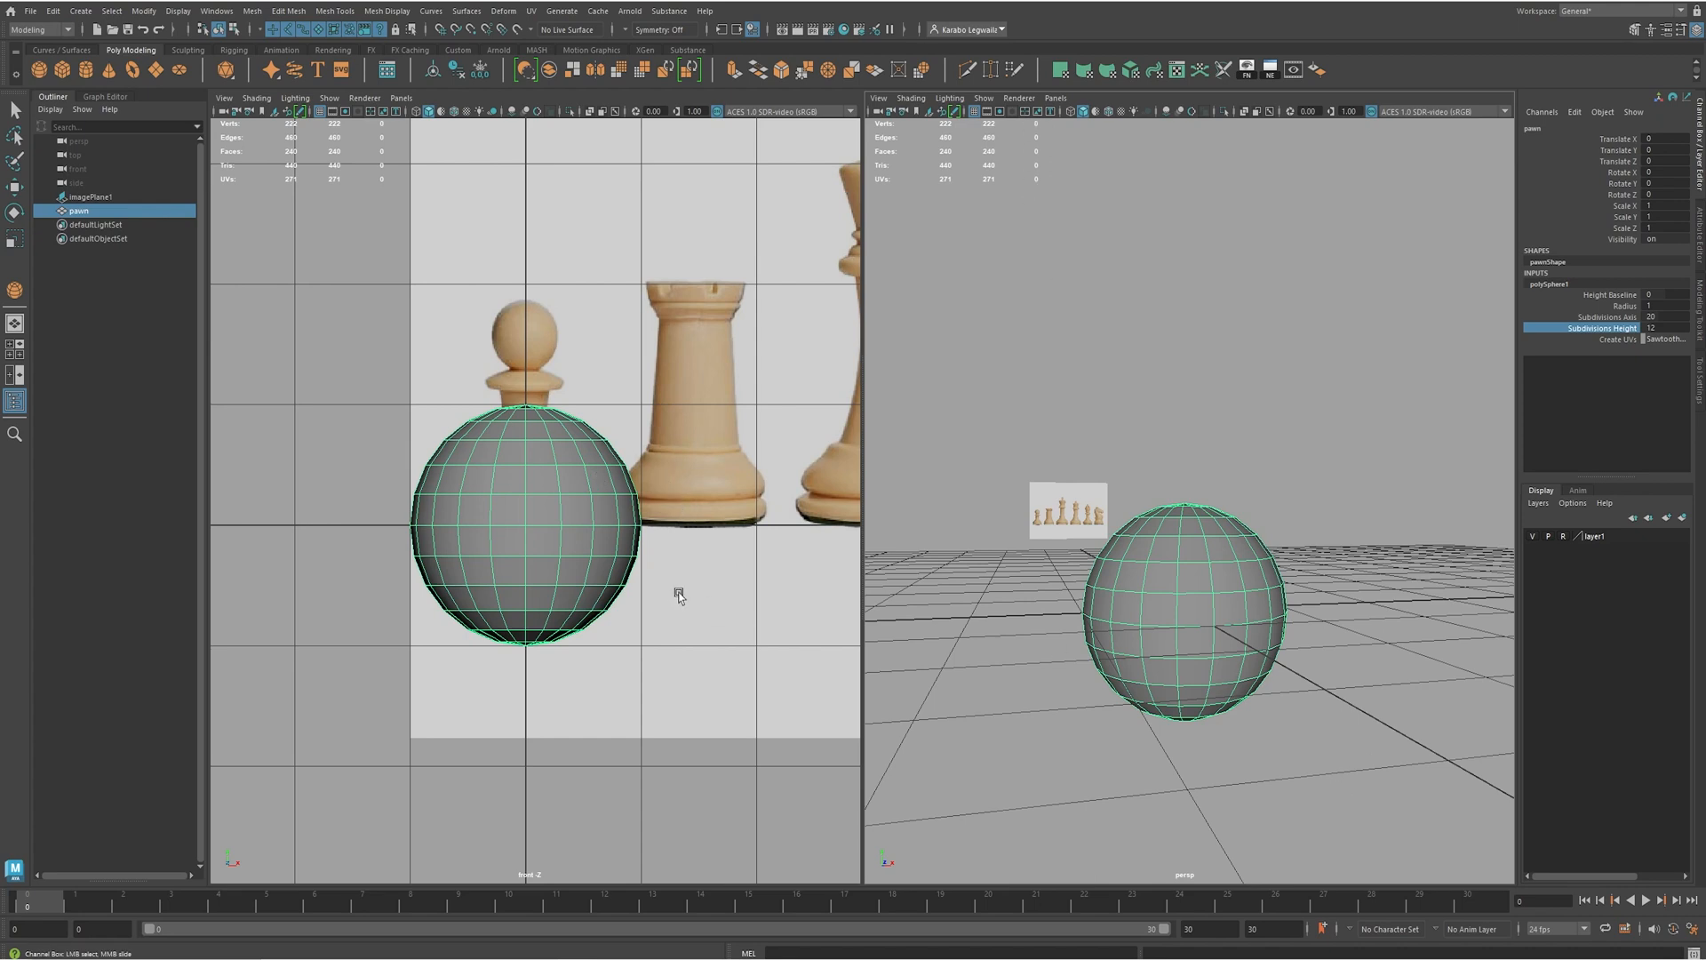
# - Raise the sphere to a Translate Y of about 1.279 and display the front view in wireframe
pyautogui.scroll(4, 627, 553)
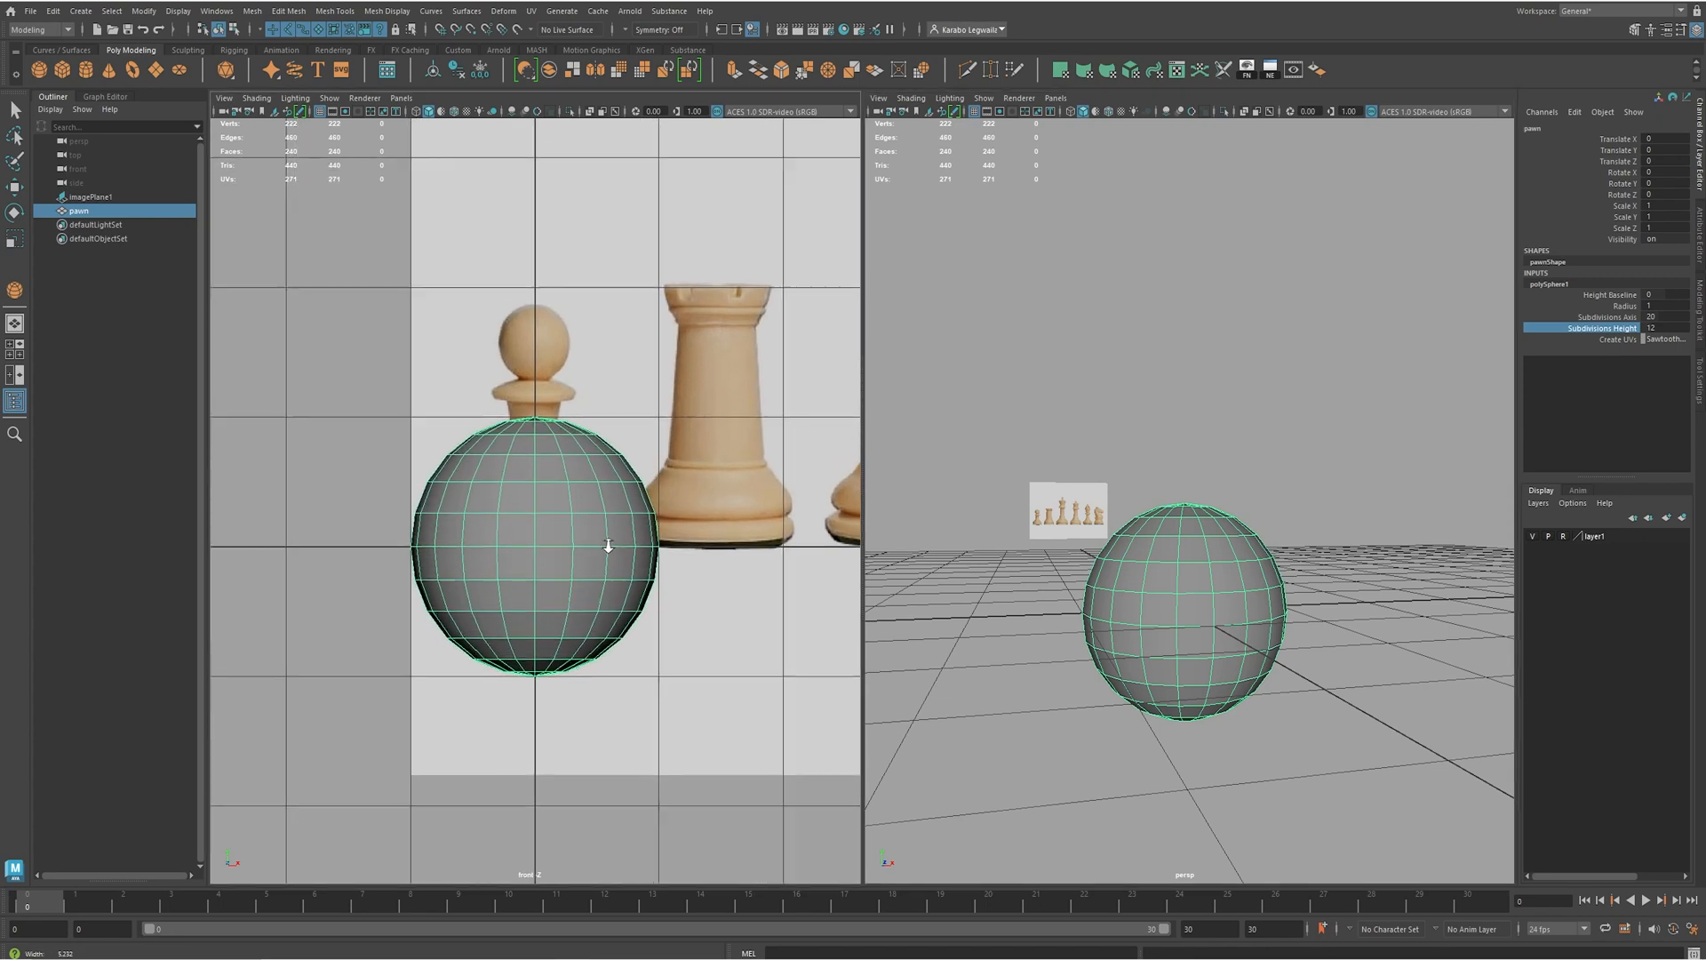
pyautogui.scroll(1, 625, 551)
pyautogui.press('w')
pyautogui.moveTo(534, 499); pyautogui.dragTo(541, 297)
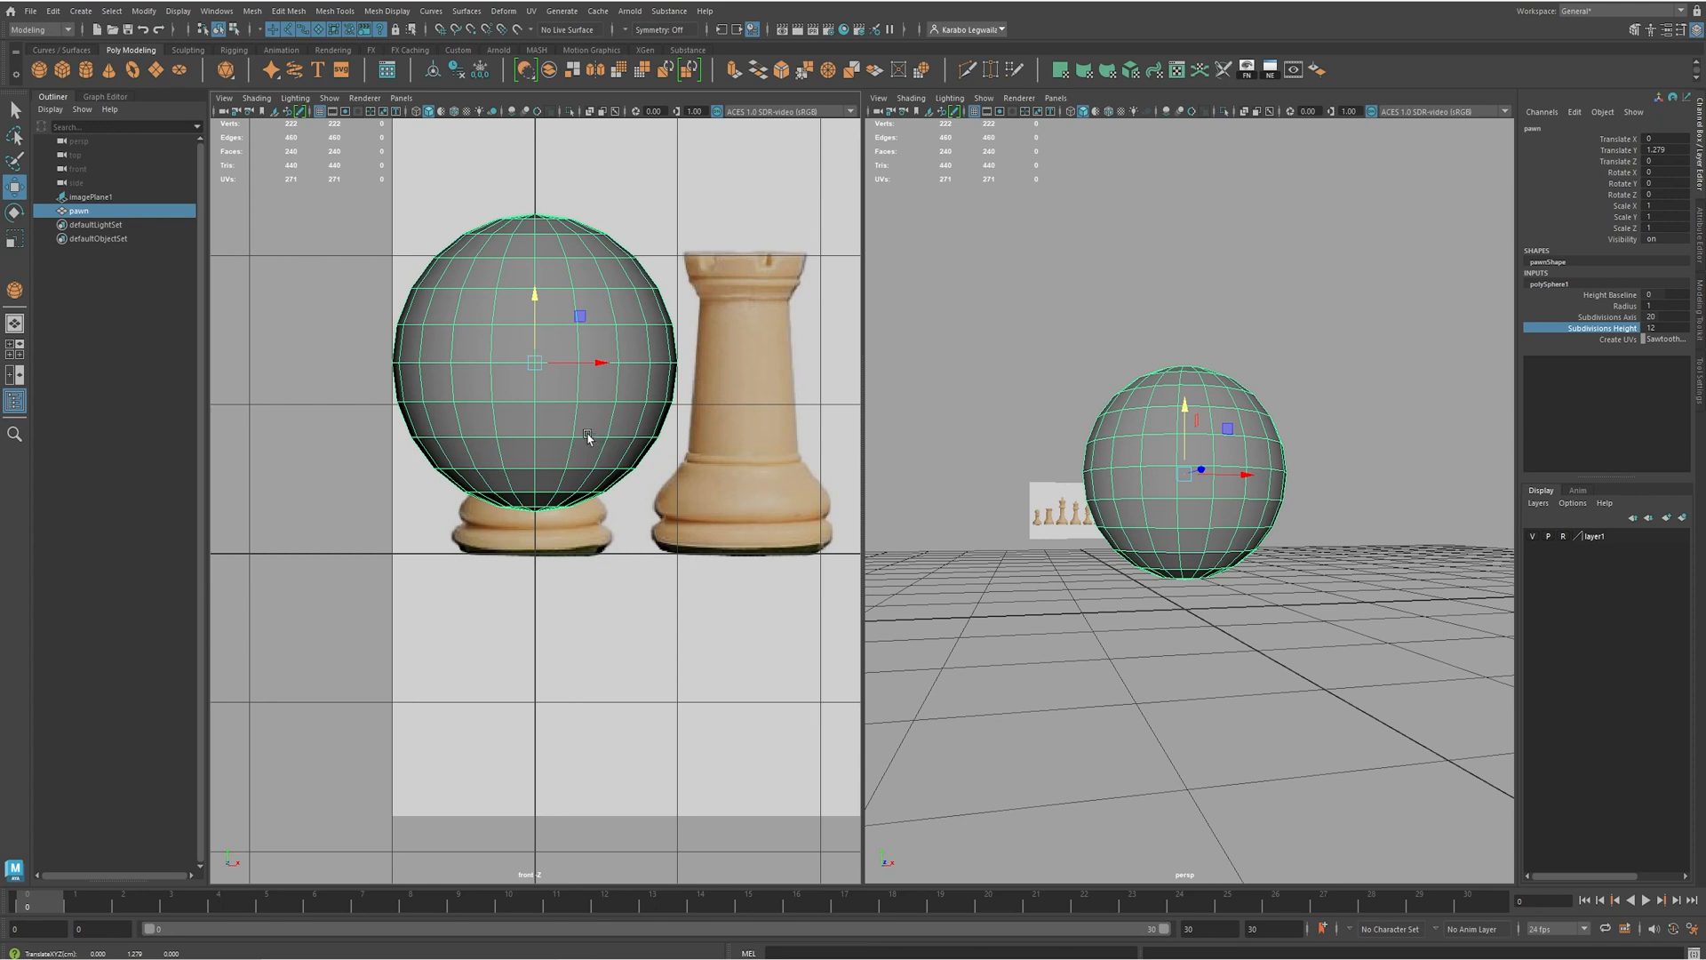
pyautogui.press('4')
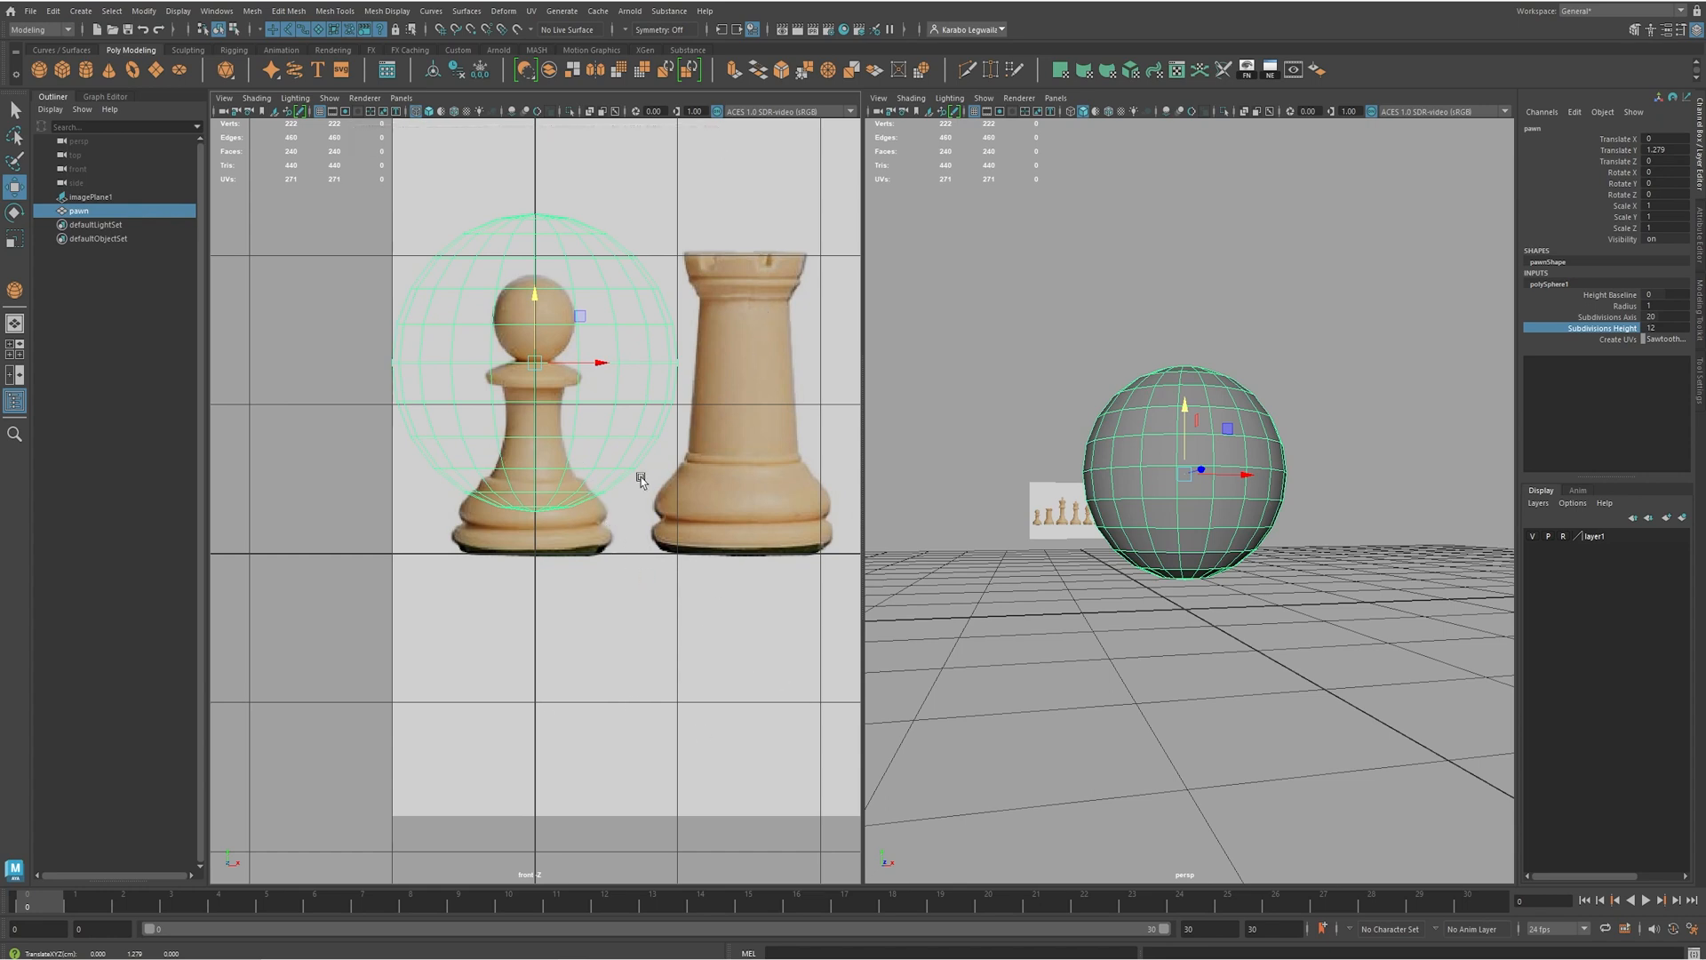
pyautogui.keyDown('alt'); pyautogui.moveTo(629, 529); pyautogui.dragTo(623, 606, button='middle'); pyautogui.keyUp('alt')
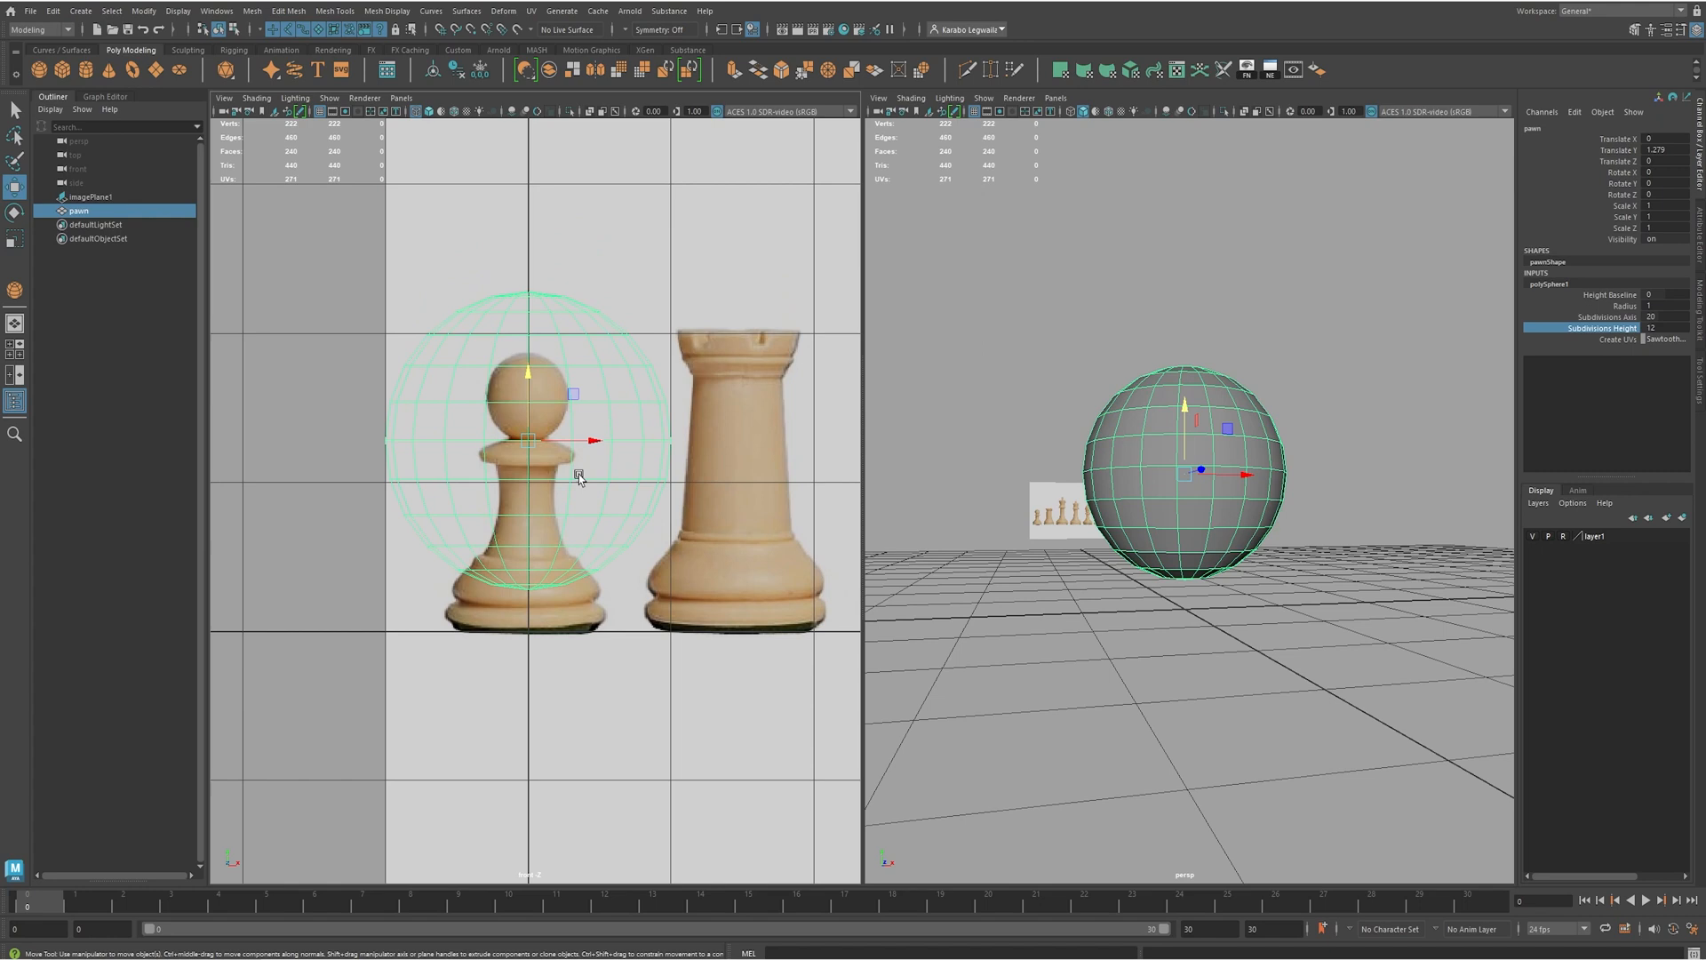
# - Try stretching the sphere vertically, undo it, and scale the sphere uniformly to about 0.473
pyautogui.press('F9')
pyautogui.keyDown('alt'); pyautogui.moveTo(588, 487); pyautogui.dragTo(654, 492, button='right'); pyautogui.keyUp('alt')
pyautogui.press('F8')
pyautogui.keyDown('alt'); pyautogui.moveTo(549, 464); pyautogui.dragTo(605, 530, button='right'); pyautogui.keyUp('alt')
pyautogui.press('r')
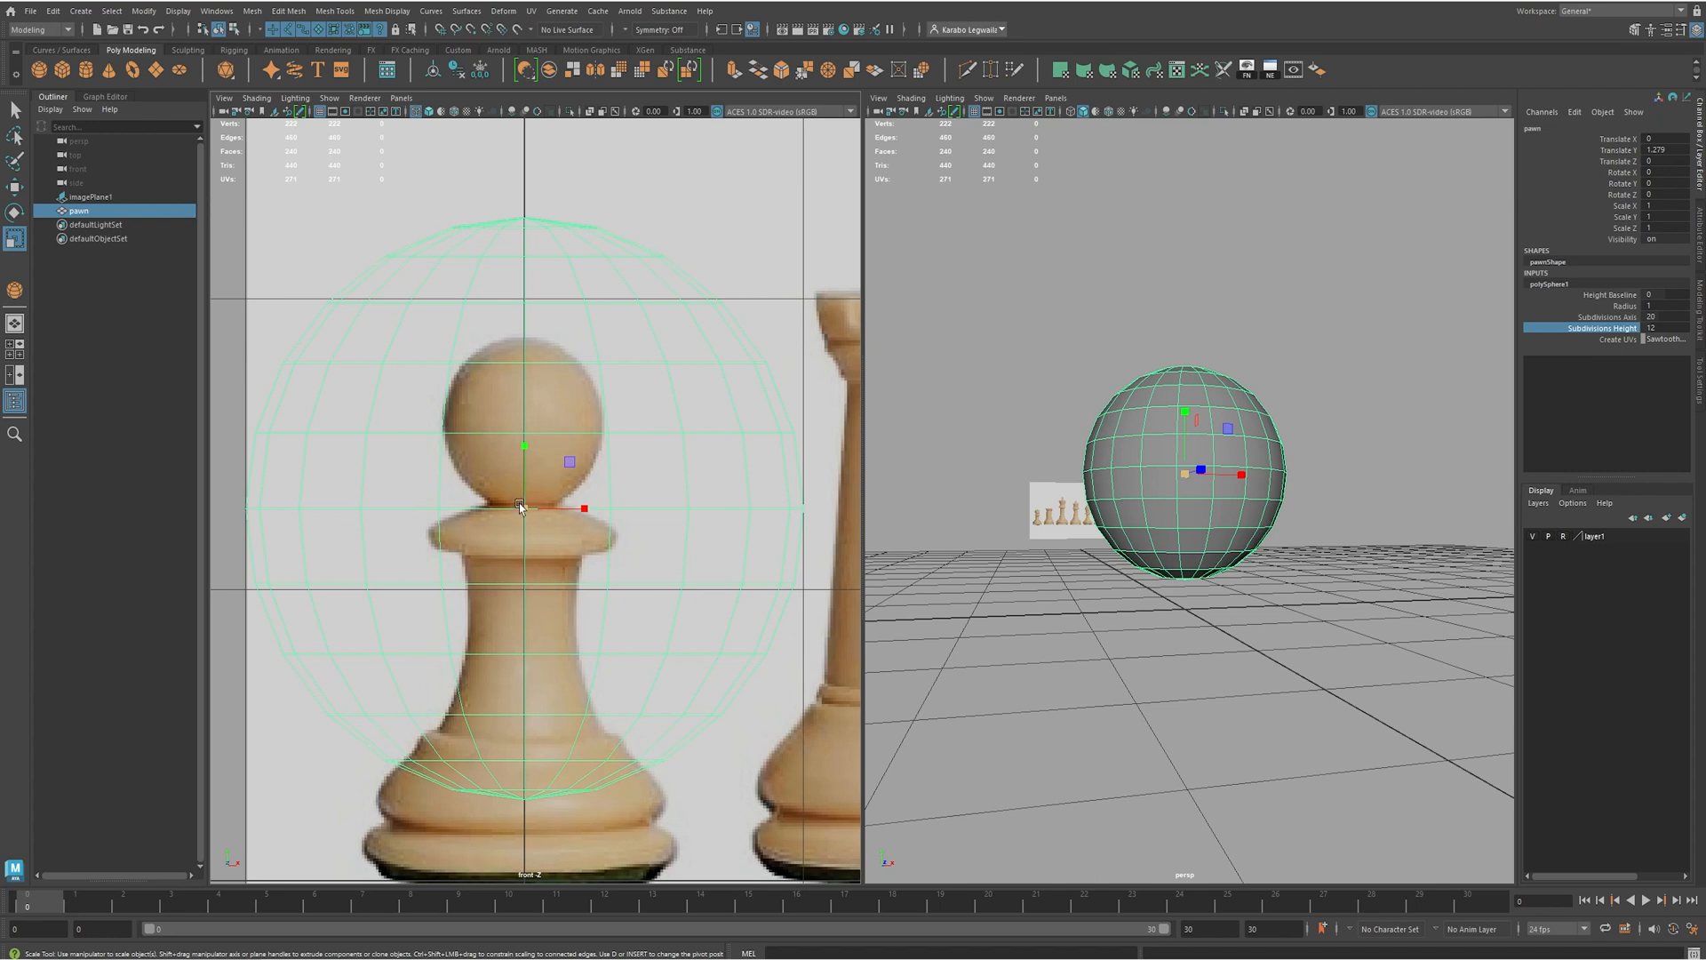
pyautogui.moveTo(529, 447); pyautogui.dragTo(533, 384)
pyautogui.hotkey('ctrl', 'z')
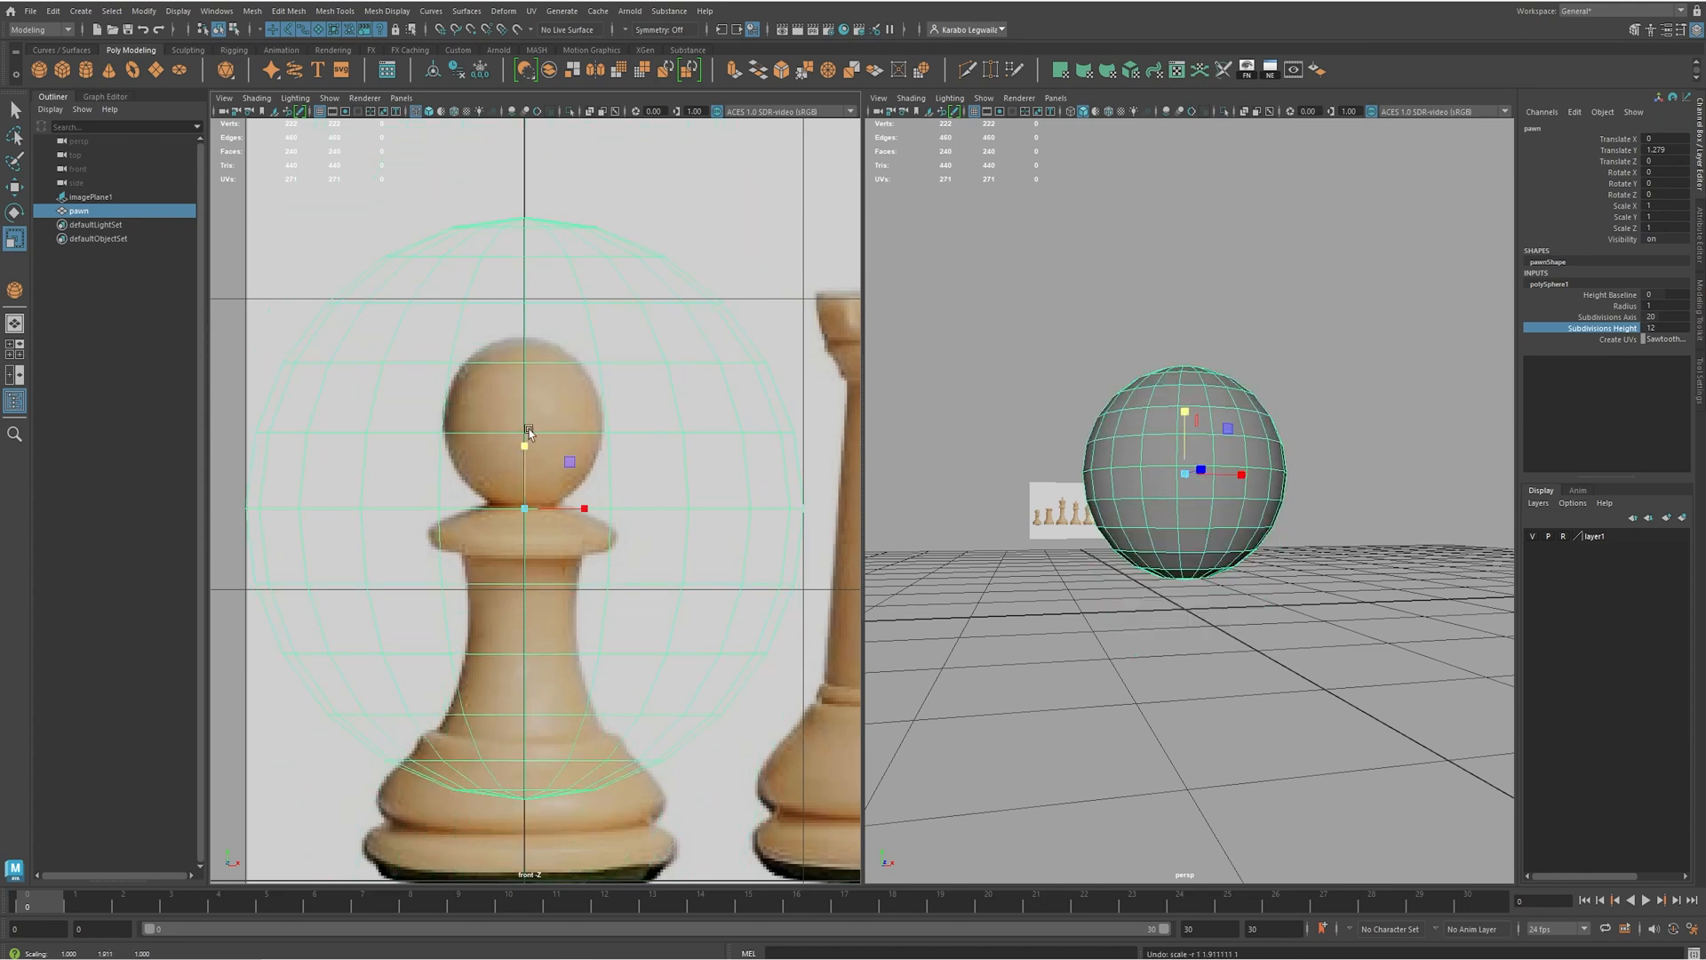
pyautogui.moveTo(526, 510); pyautogui.dragTo(311, 573)
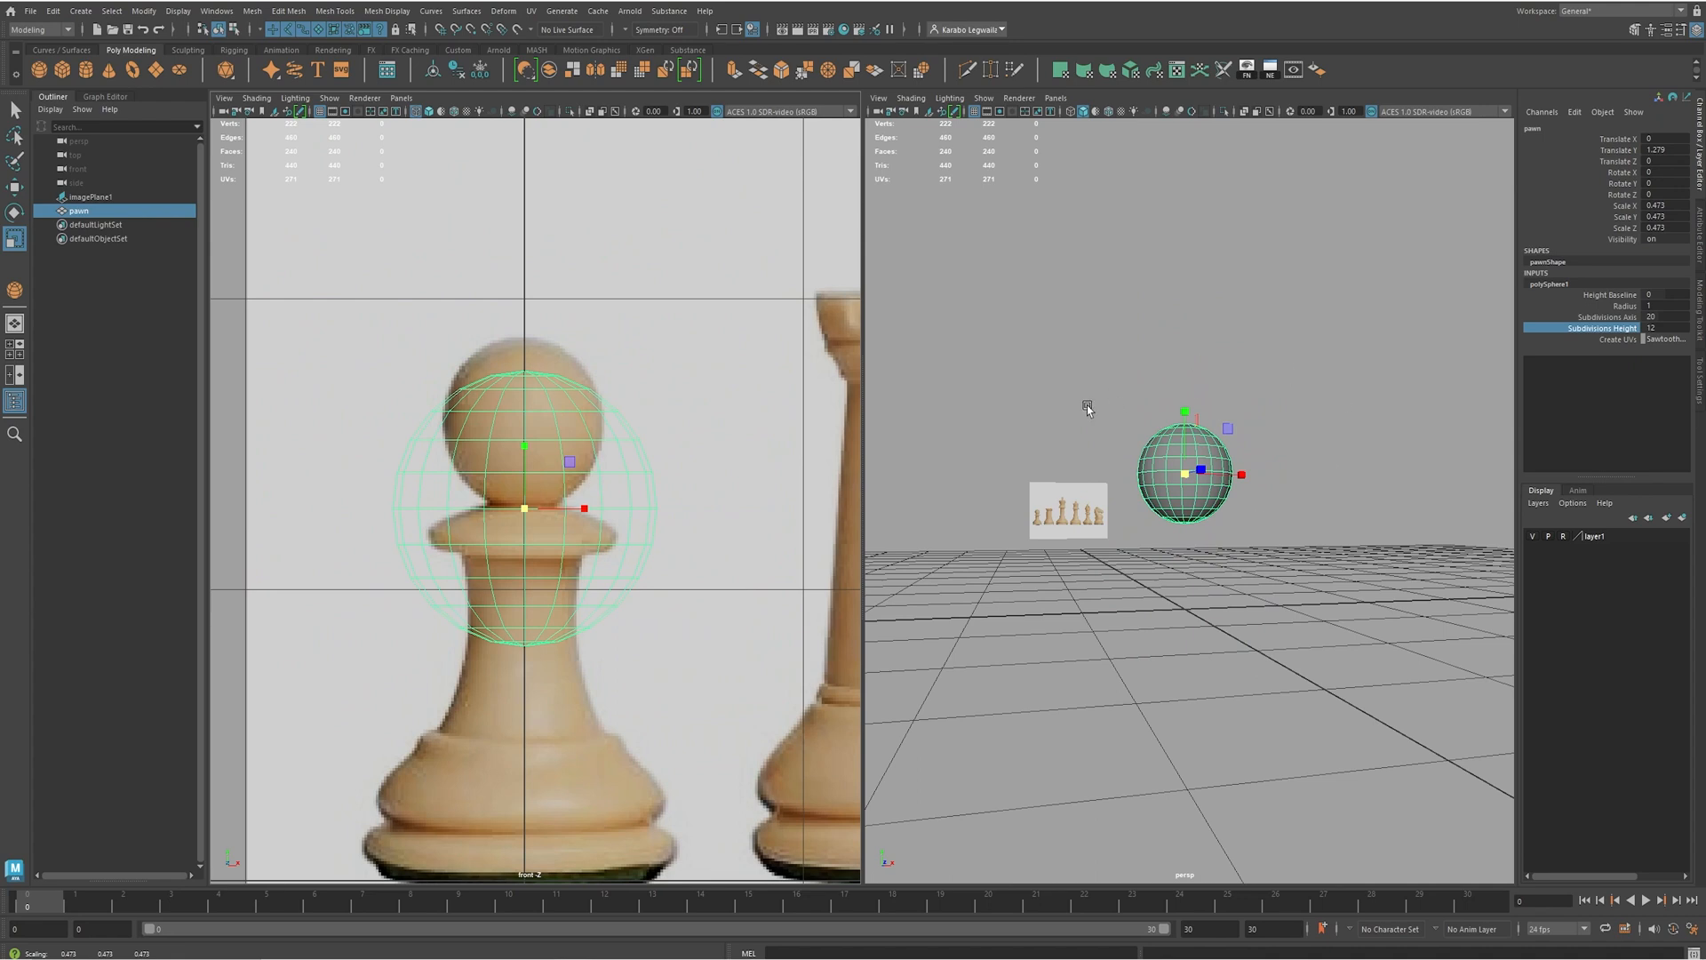
# - Try stretching the sphere separately along X and Y and undo these scale changes
pyautogui.moveTo(585, 514); pyautogui.dragTo(626, 513)
pyautogui.moveTo(524, 446); pyautogui.dragTo(519, 414)
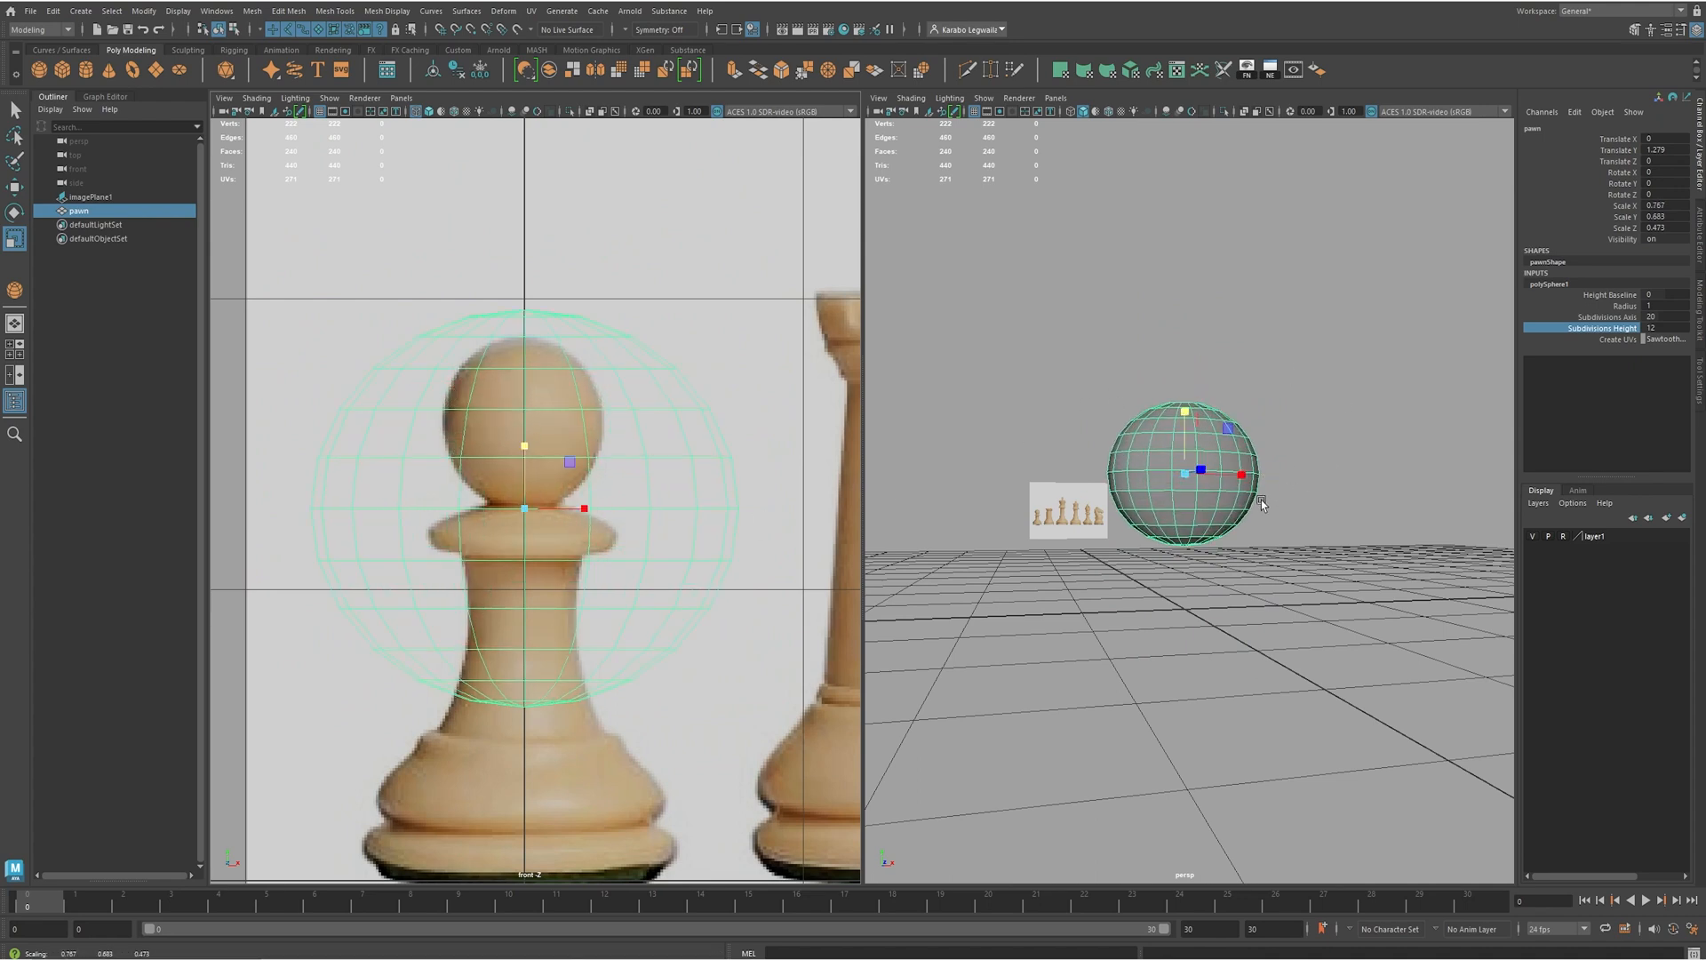
pyautogui.moveTo(583, 507); pyautogui.dragTo(1036, 500)
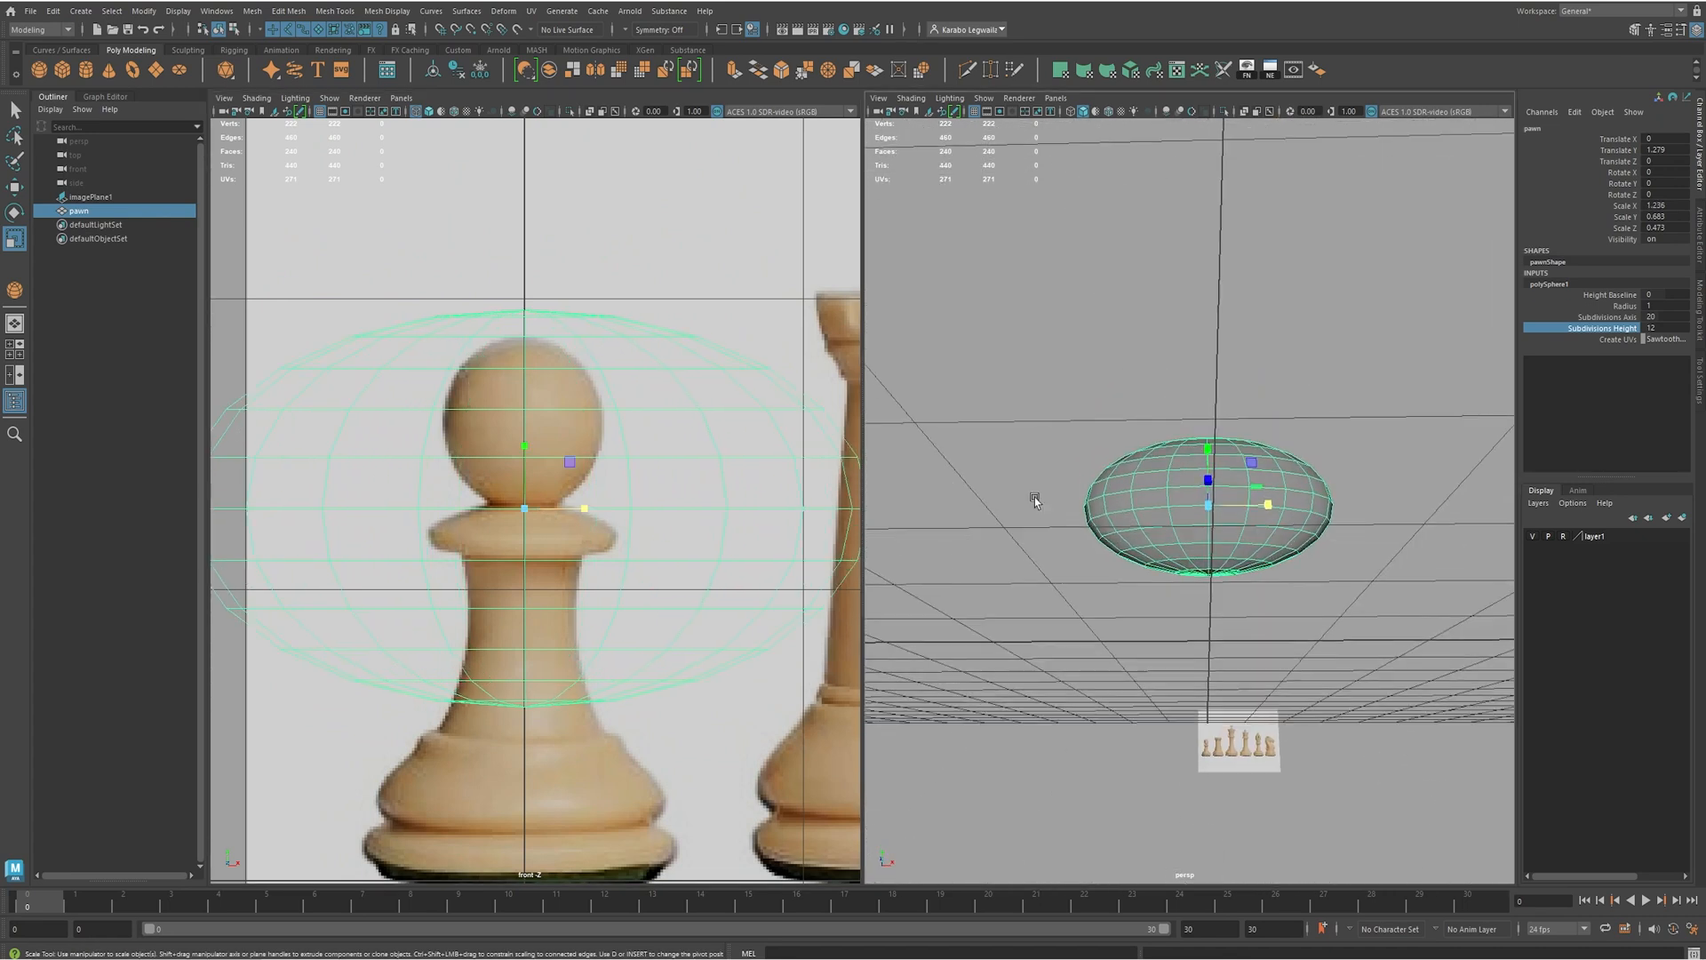
pyautogui.hotkey('ctrl', 'z')
pyautogui.hotkey('ctrl', 'z')
pyautogui.hotkey('ctrl', 'z')
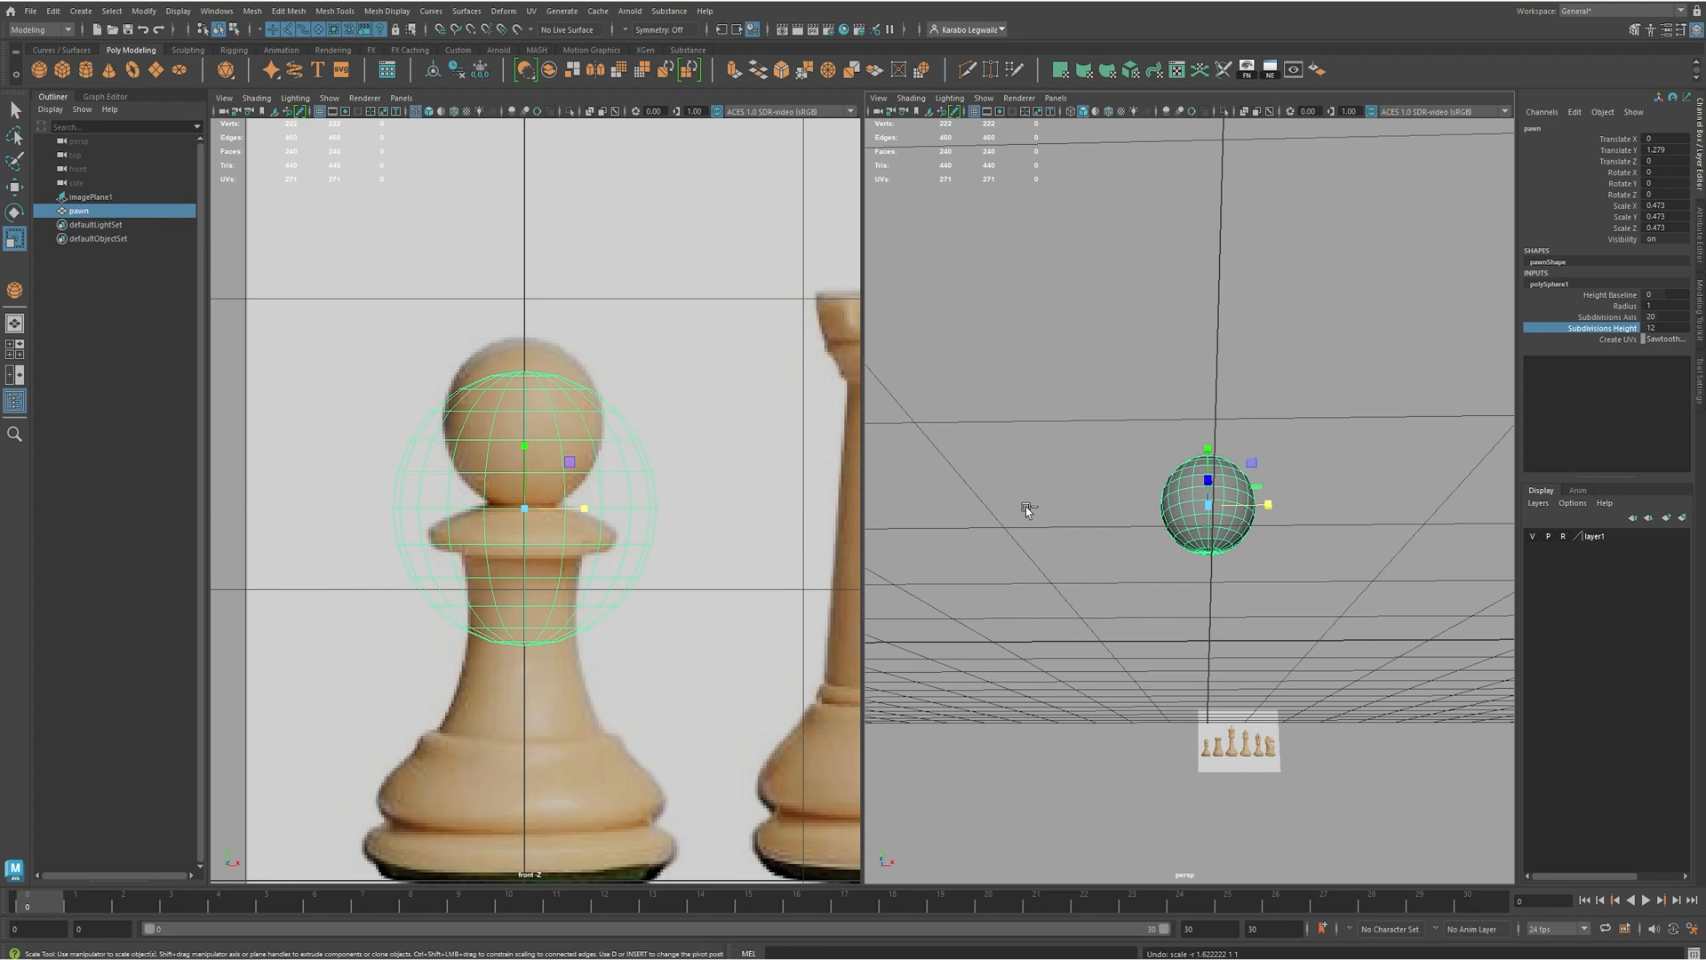
pyautogui.moveTo(1314, 558)
pyautogui.keyDown('alt'); pyautogui.mouseDown()
pyautogui.moveTo(1317, 661)
pyautogui.moveTo(1306, 586)
pyautogui.mouseUp(); pyautogui.keyUp('alt')
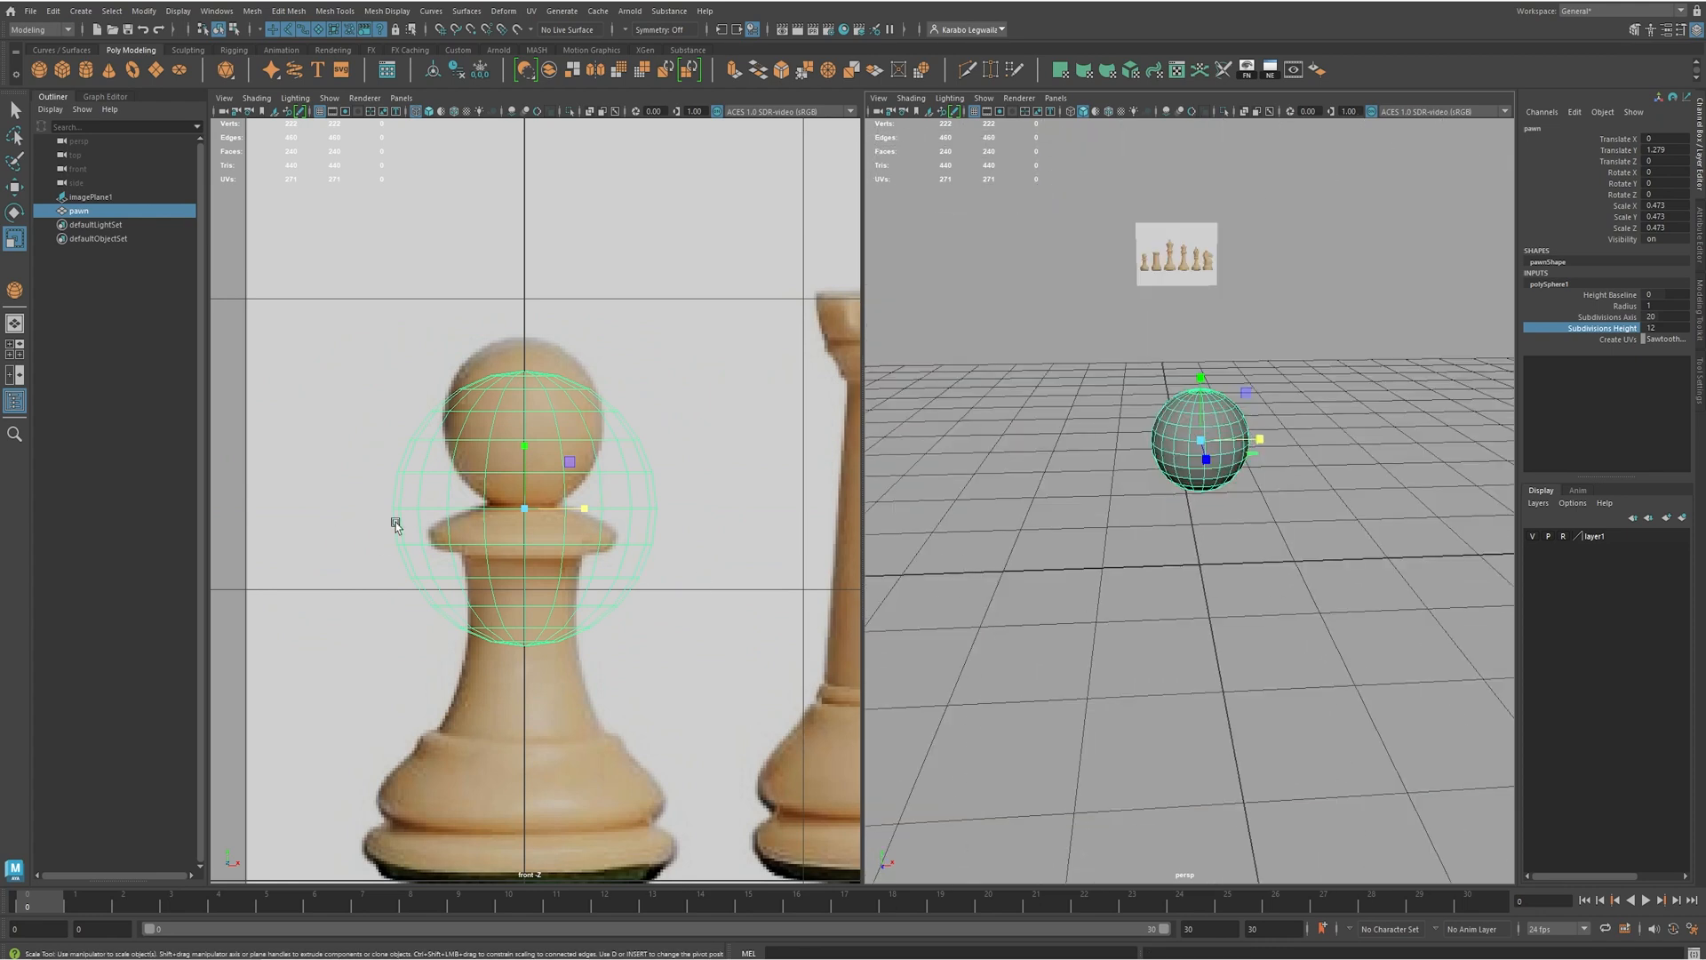
# - Try a sideways move, undo it, and raise the sphere to a Translate Y of about 1.57, level with the reference pawn's head
pyautogui.press('w')
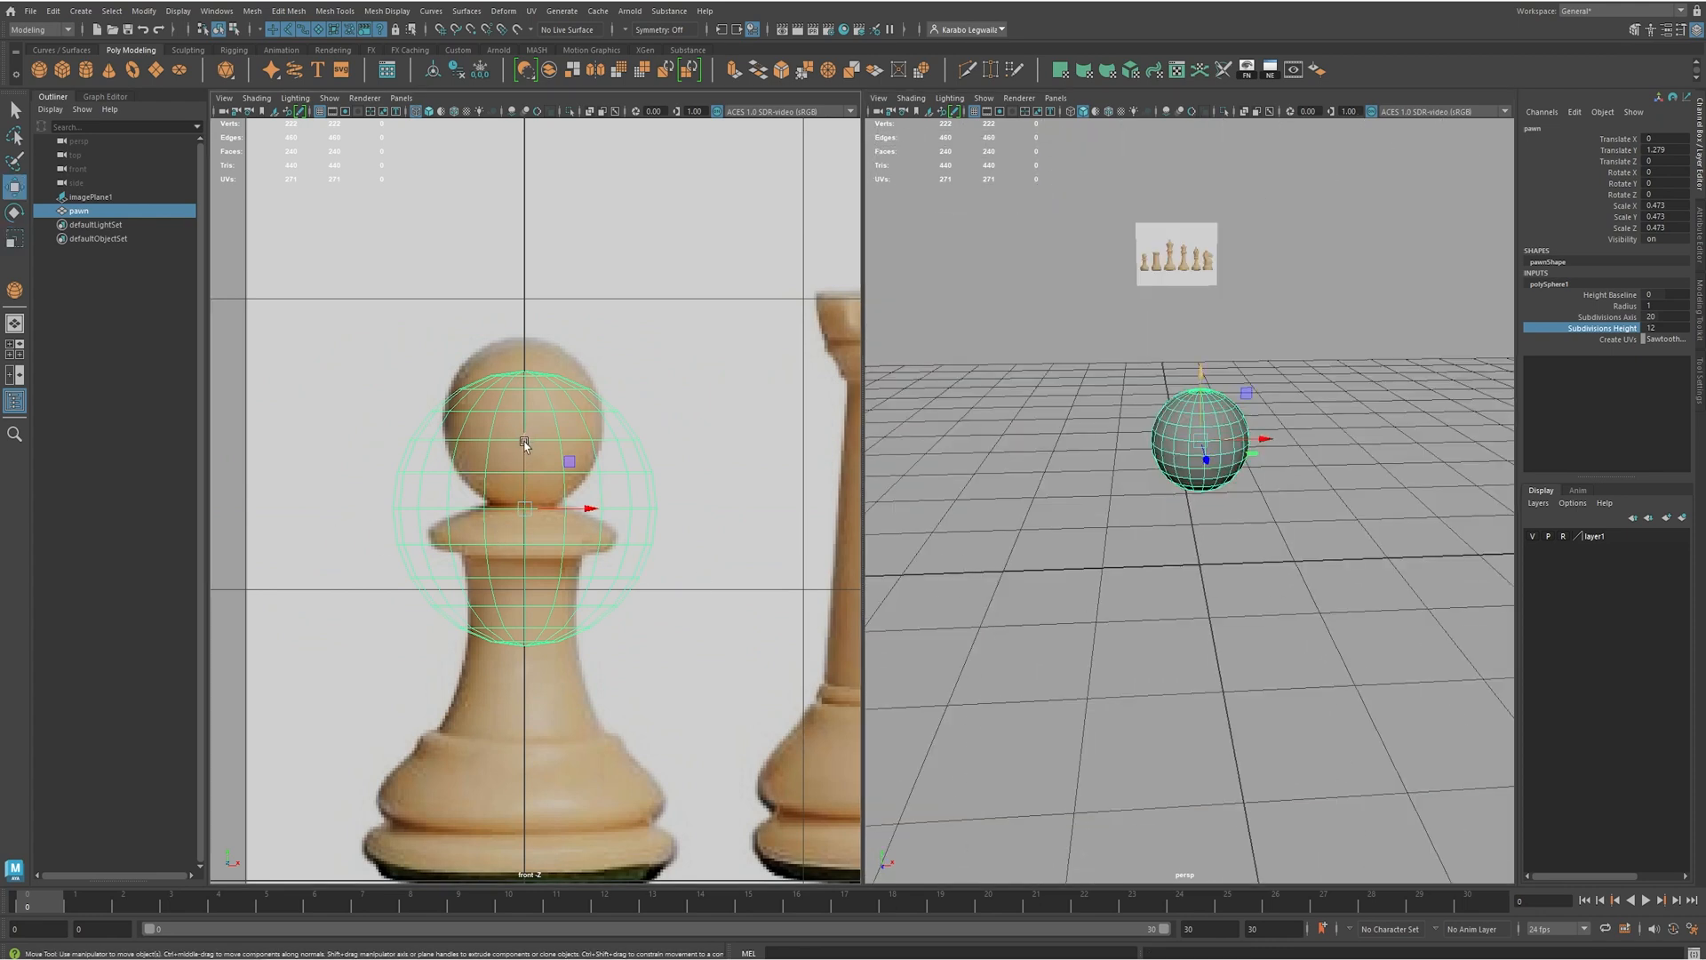
pyautogui.moveTo(568, 508); pyautogui.dragTo(578, 508)
pyautogui.hotkey('ctrl', 'z')
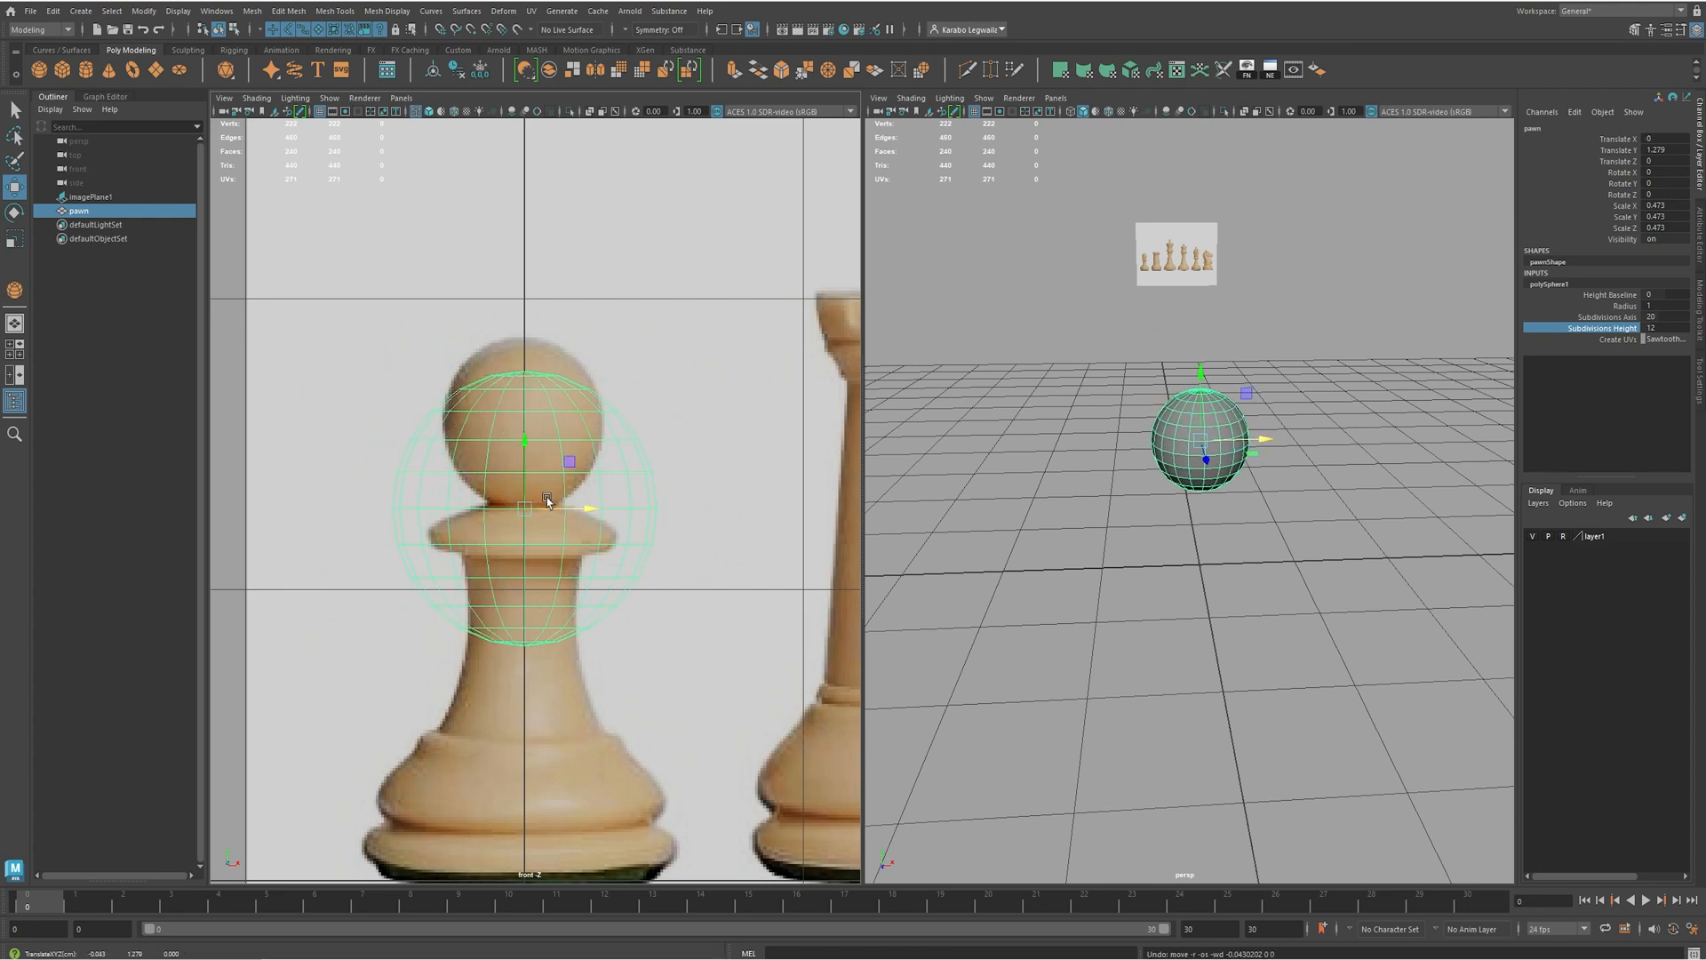
pyautogui.moveTo(522, 450); pyautogui.dragTo(531, 366)
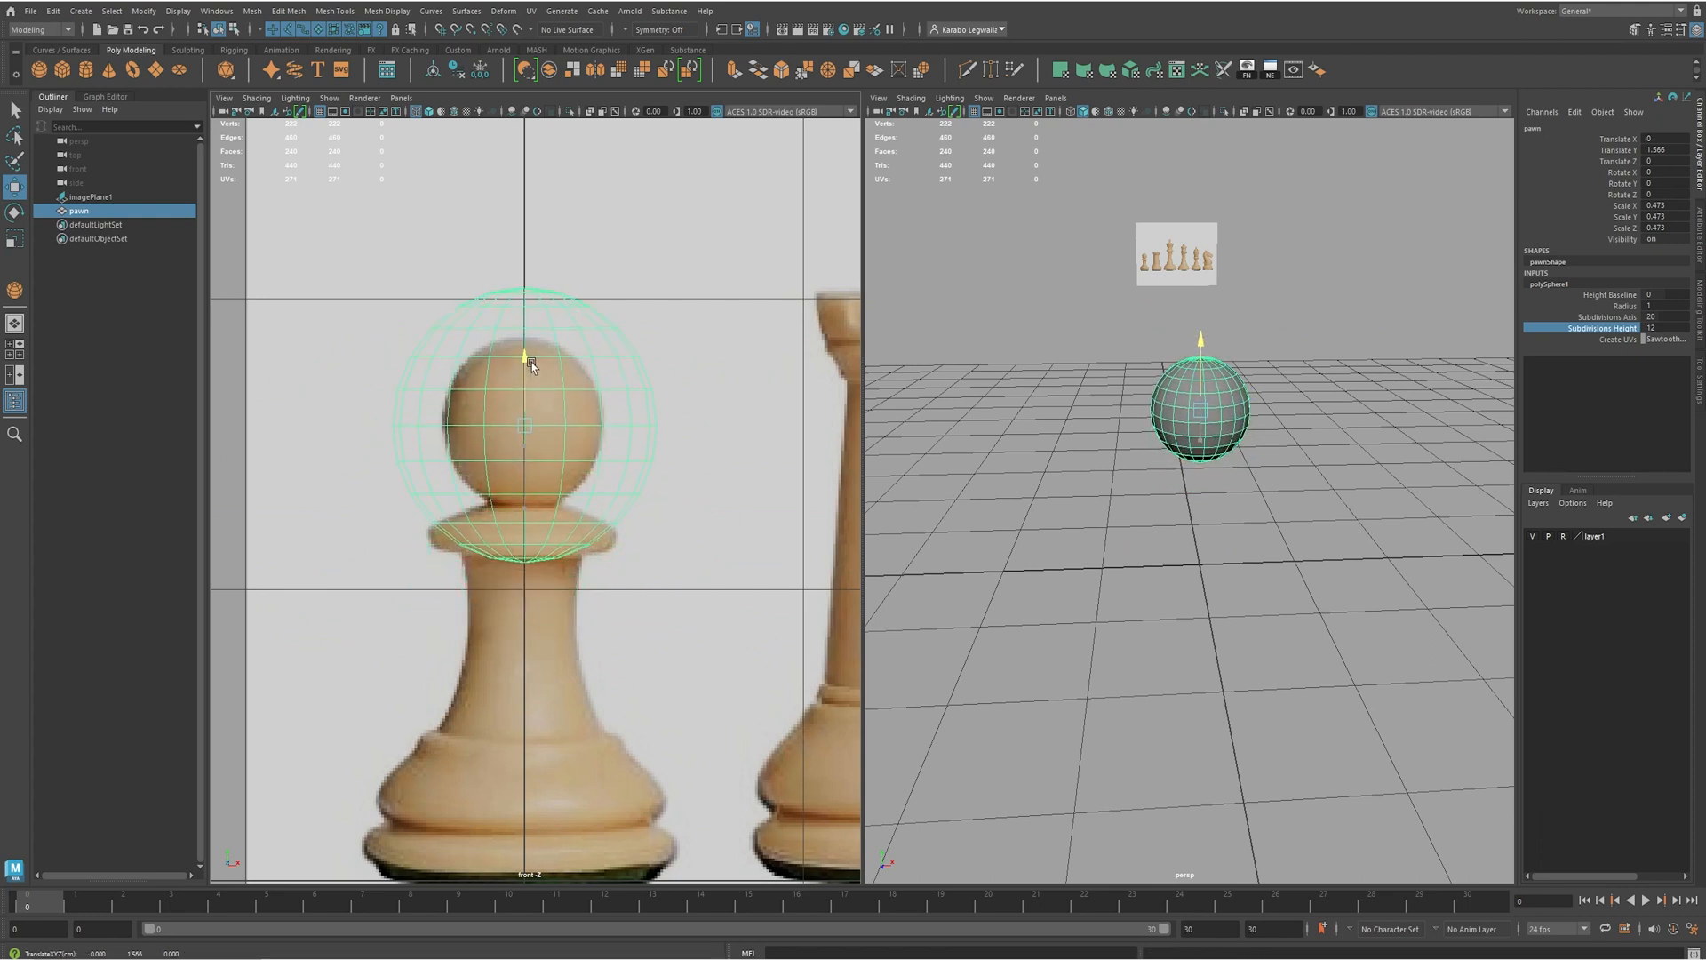
# - Scale the sphere uniformly to about 0.303 and adjust its Translate Y to about 1.575 to fit the pawn's head
pyautogui.press('r')
pyautogui.moveTo(525, 429); pyautogui.dragTo(442, 430)
pyautogui.press('w')
pyautogui.moveTo(524, 373); pyautogui.dragTo(524, 359)
# - Examine how the sphere fits the reference pawn's head and where its underside meets the collar
pyautogui.keyDown('alt'); pyautogui.moveTo(617, 550); pyautogui.dragTo(615, 480, button='middle'); pyautogui.keyUp('alt')
pyautogui.keyDown('alt'); pyautogui.moveTo(614, 480); pyautogui.dragTo(655, 482, button='right'); pyautogui.keyUp('alt')
pyautogui.keyDown('alt'); pyautogui.moveTo(593, 378); pyautogui.dragTo(616, 564, button='middle'); pyautogui.keyUp('alt')
pyautogui.keyDown('alt'); pyautogui.moveTo(616, 566); pyautogui.dragTo(582, 514); pyautogui.keyUp('alt')
pyautogui.keyDown('alt'); pyautogui.moveTo(609, 550); pyautogui.dragTo(629, 425, button='middle'); pyautogui.keyUp('alt')
pyautogui.keyDown('alt'); pyautogui.moveTo(552, 486); pyautogui.dragTo(552, 417, button='middle'); pyautogui.keyUp('alt')
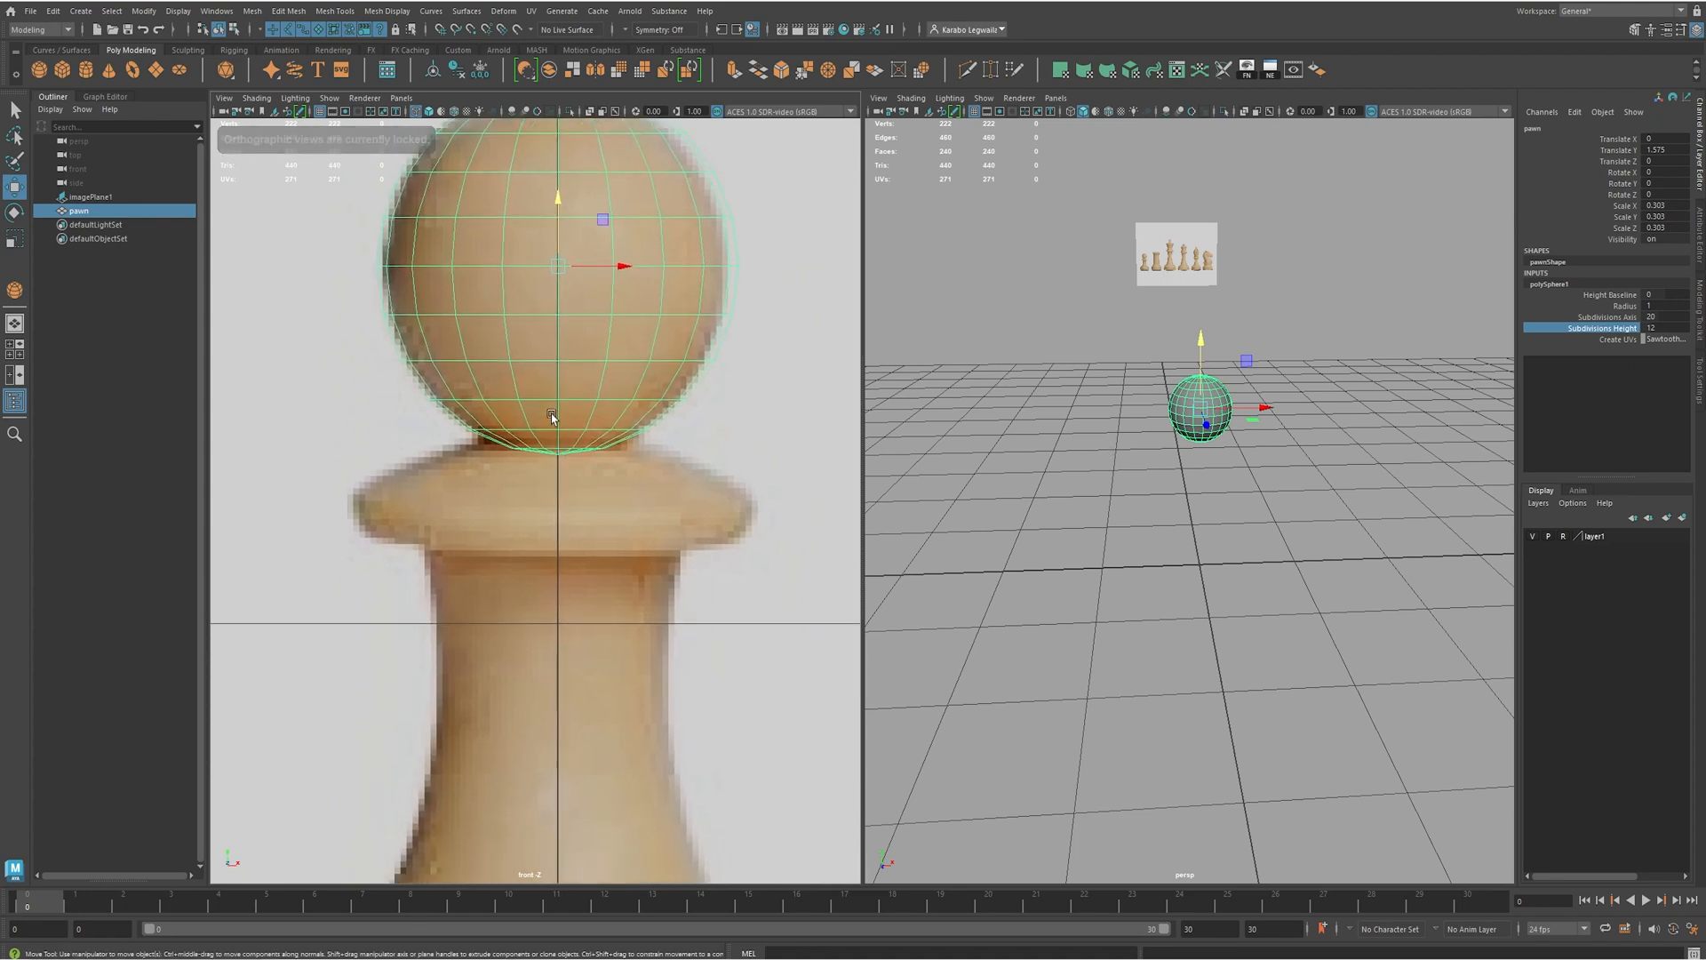
pyautogui.scroll(5, 528, 437)
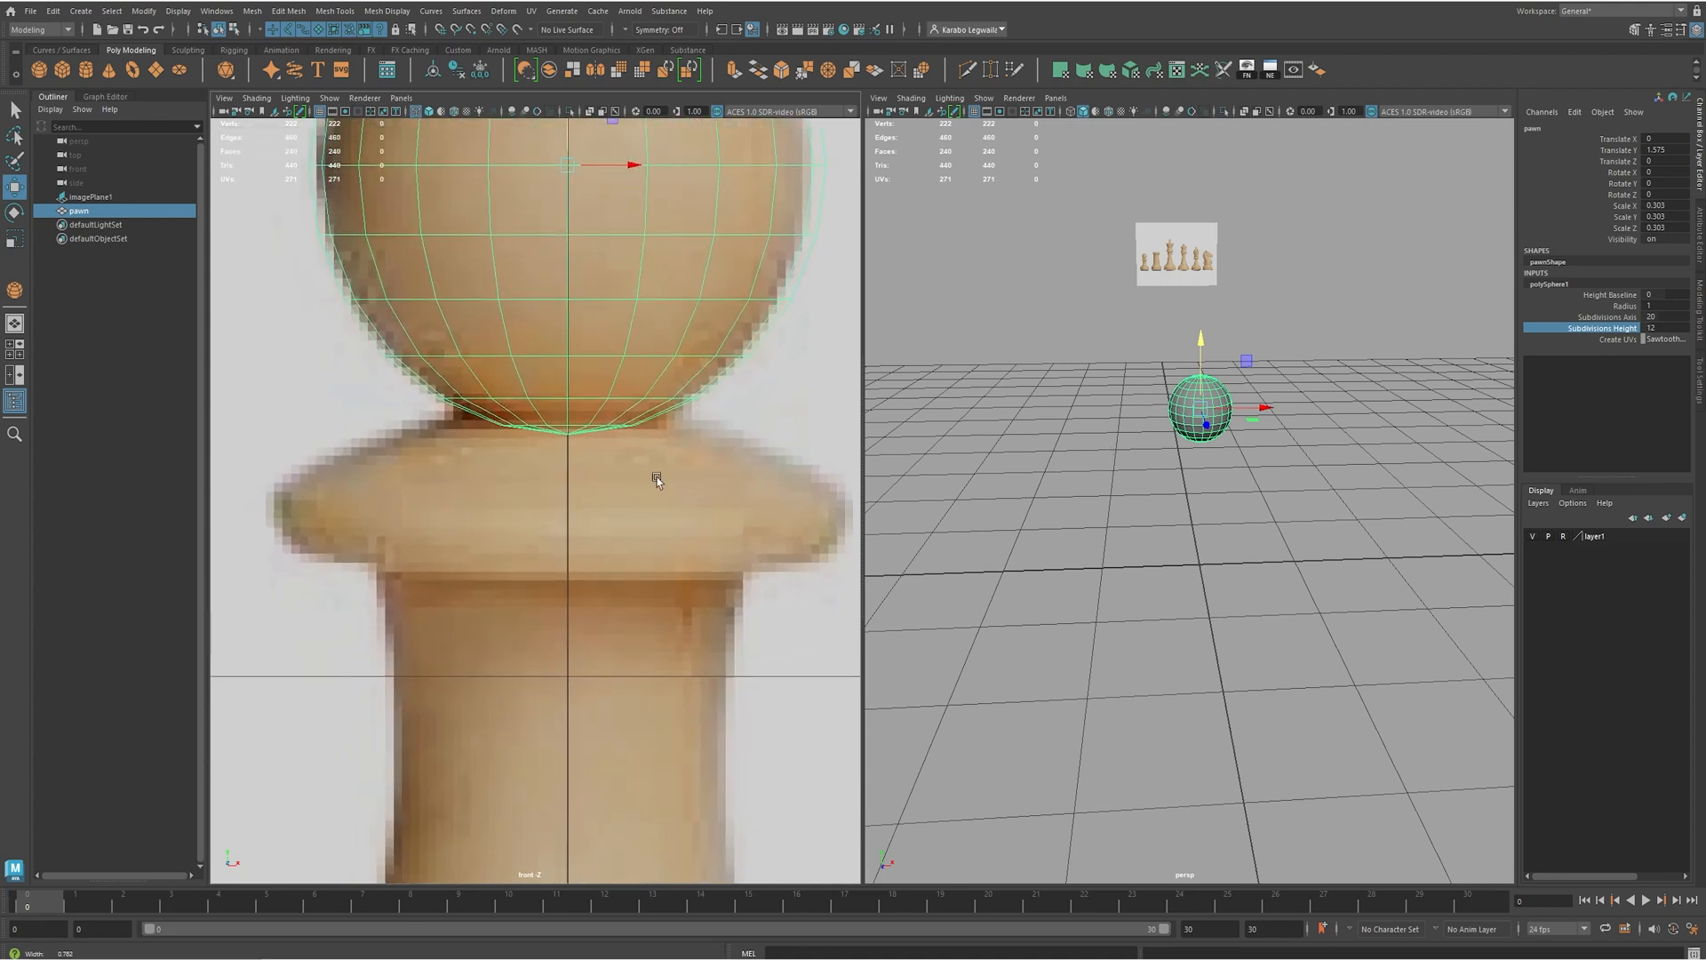
pyautogui.scroll(-5, 528, 437)
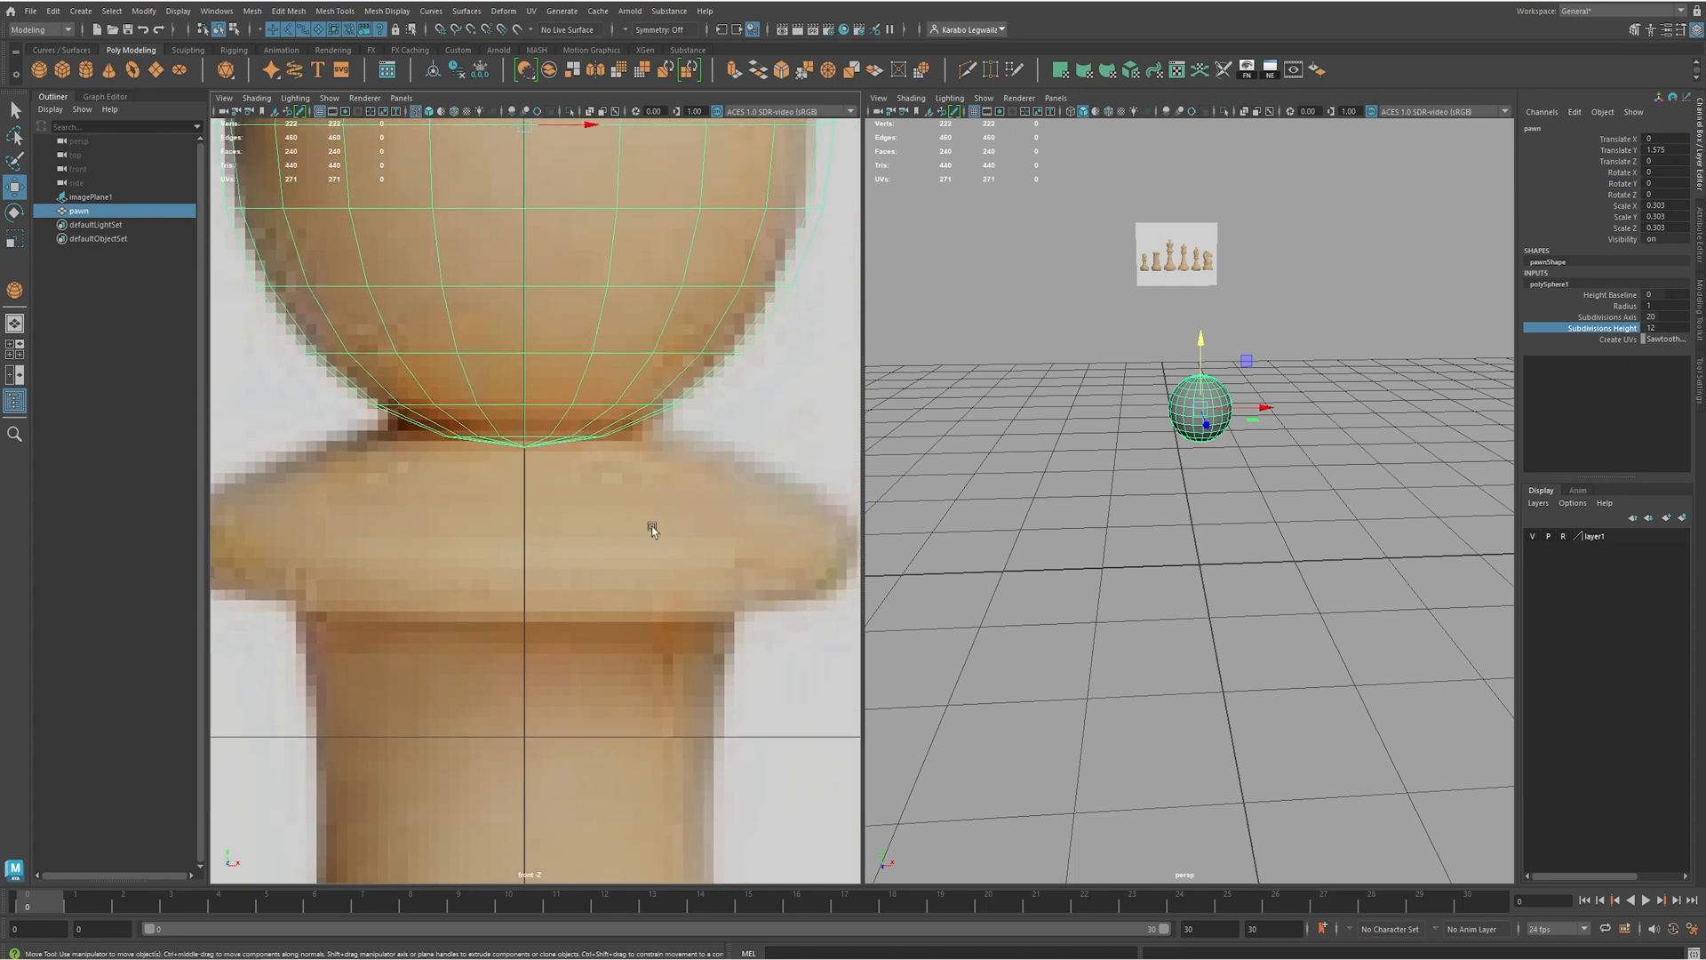
pyautogui.scroll(8, 535, 662)
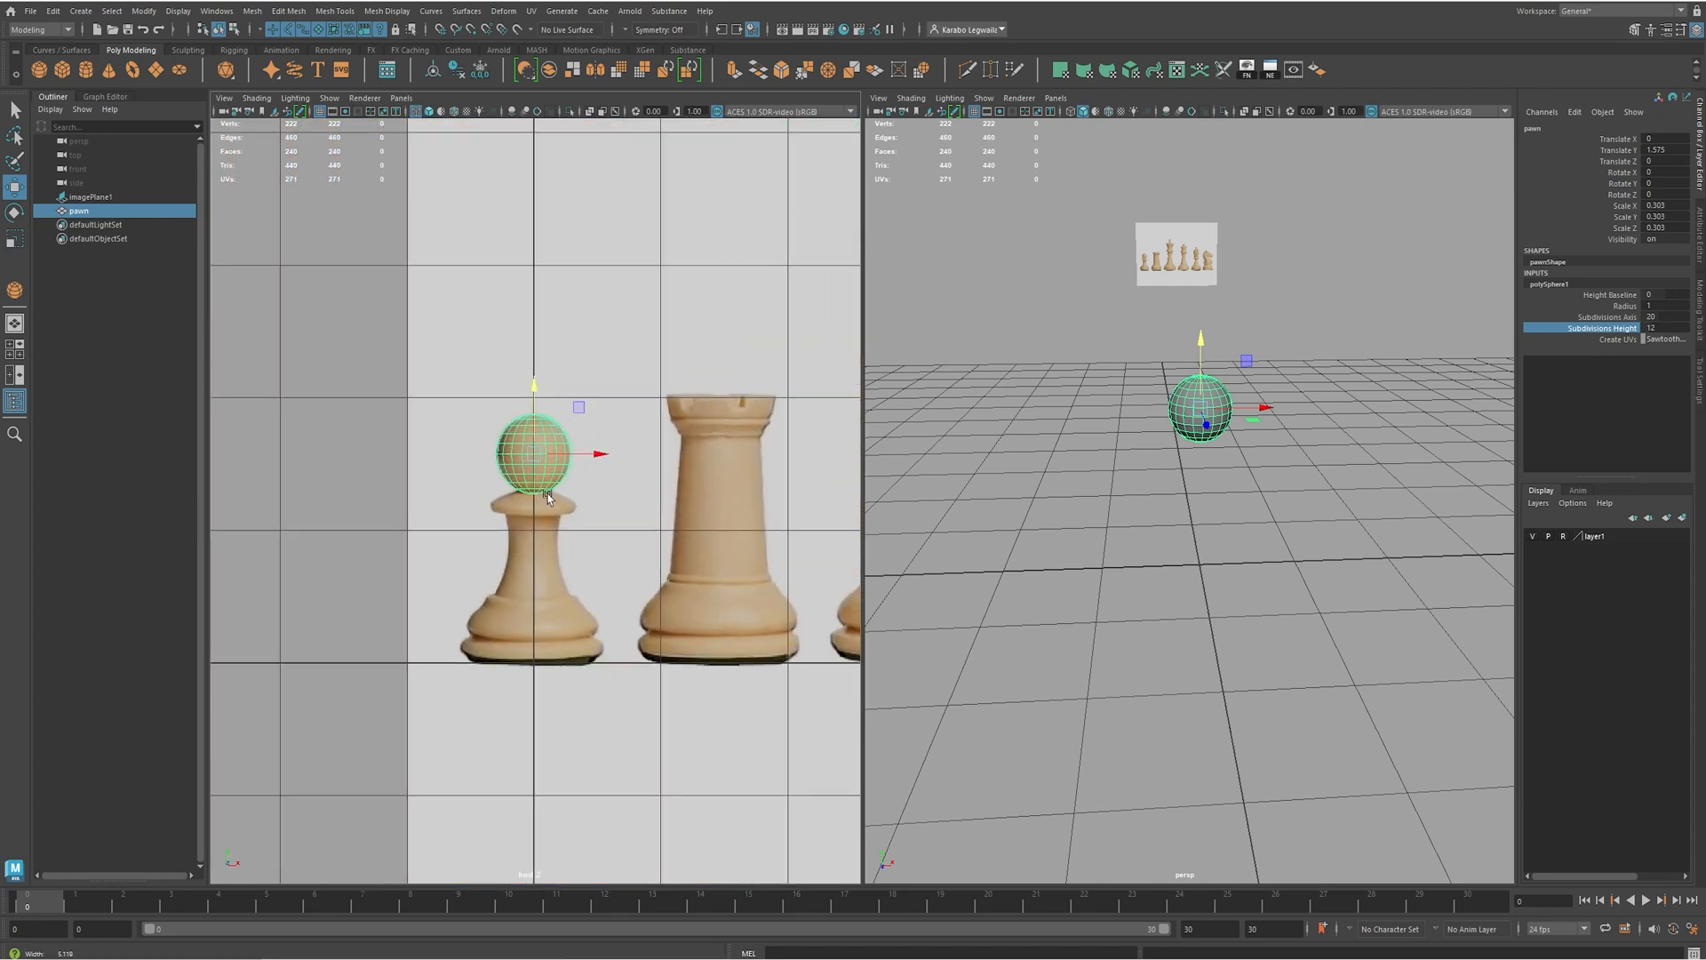
pyautogui.scroll(2, 678, 483)
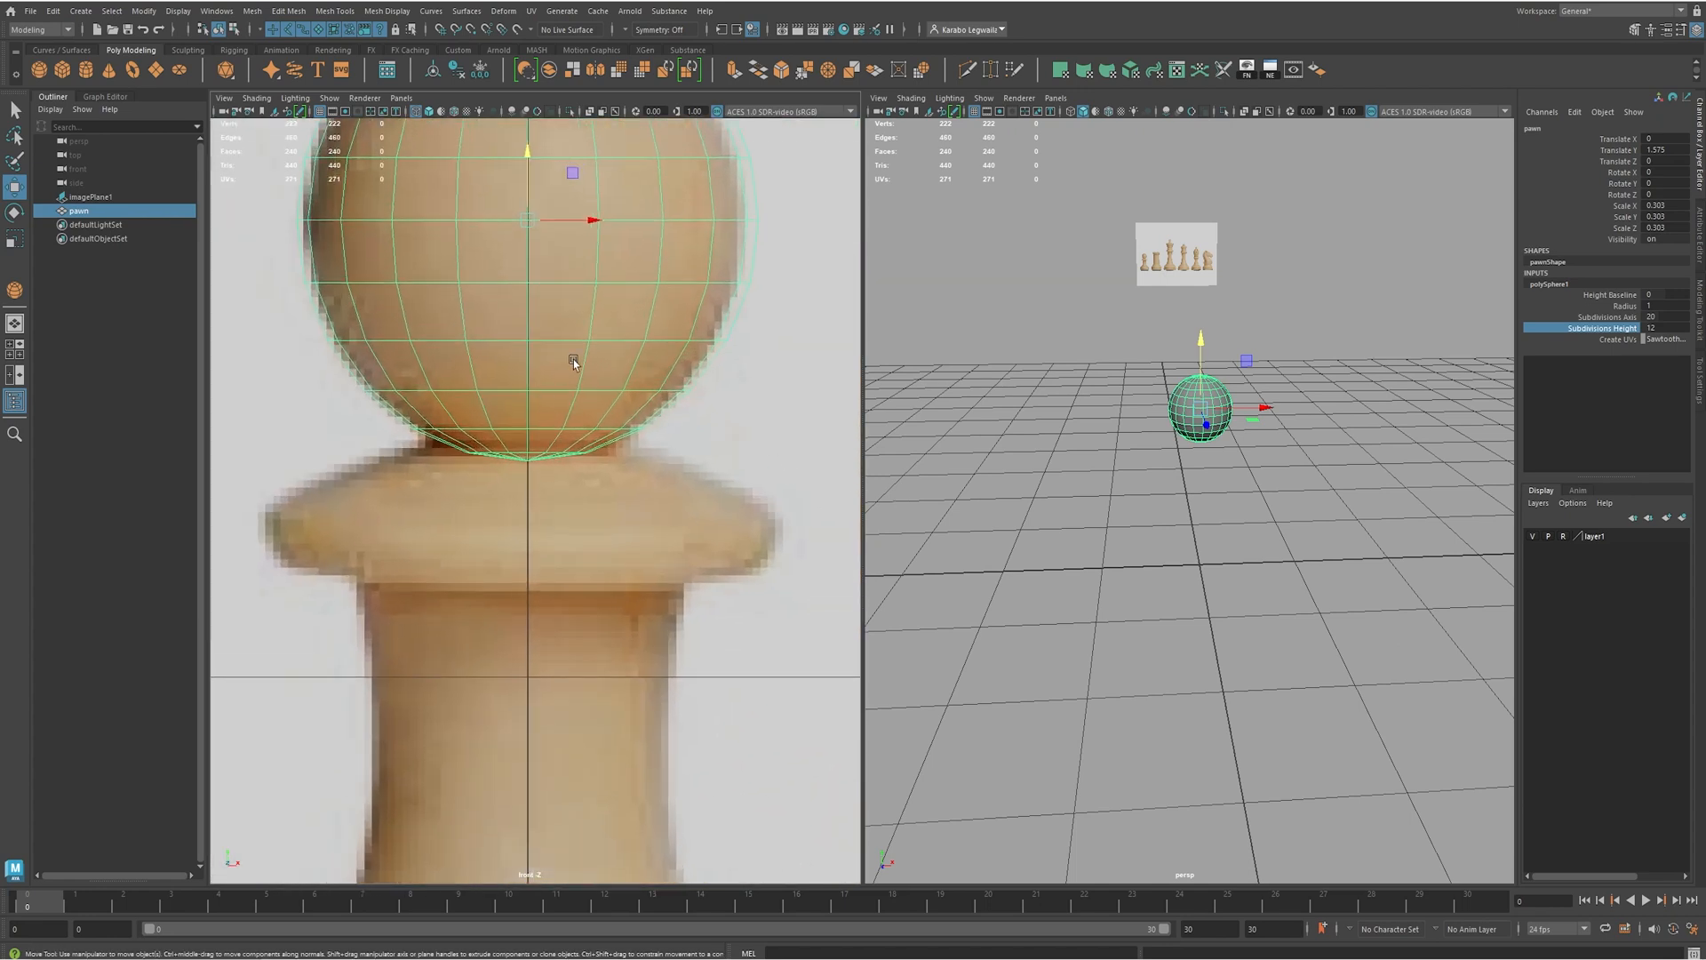
# - Switch the pawn to face selection and select the two lowest face rings on the sphere's underside
pyautogui.rightClick(573, 360)
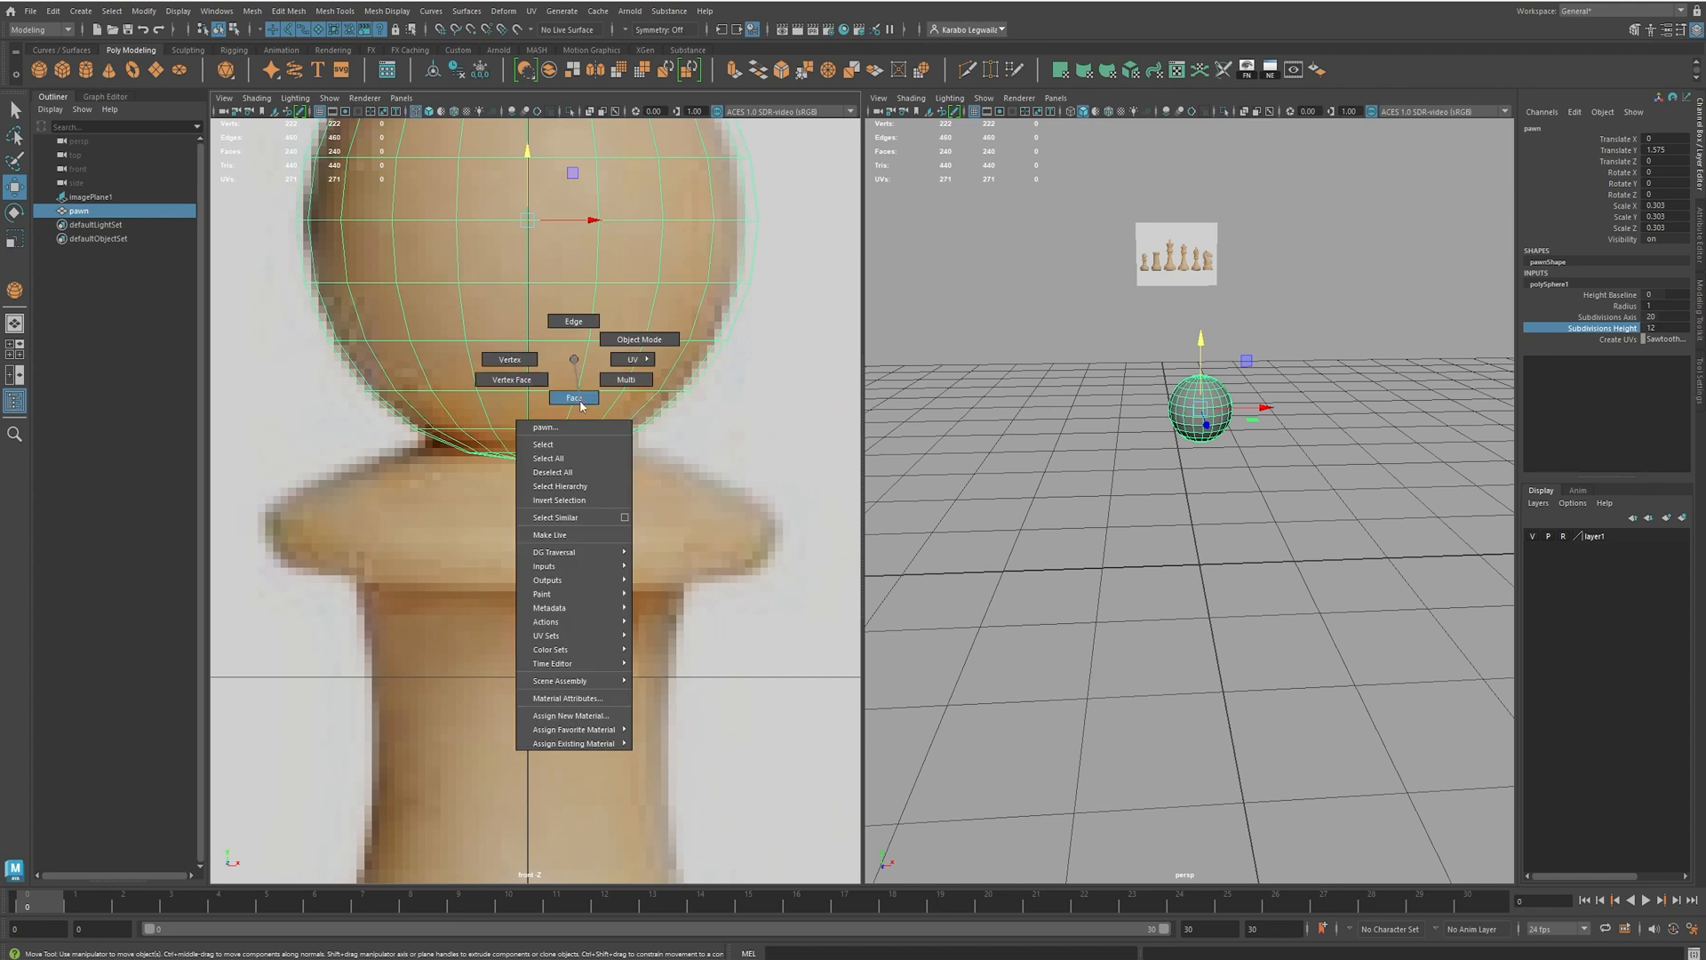
pyautogui.click(581, 406)
pyautogui.click(552, 459)
pyautogui.moveTo(636, 473); pyautogui.dragTo(376, 436)
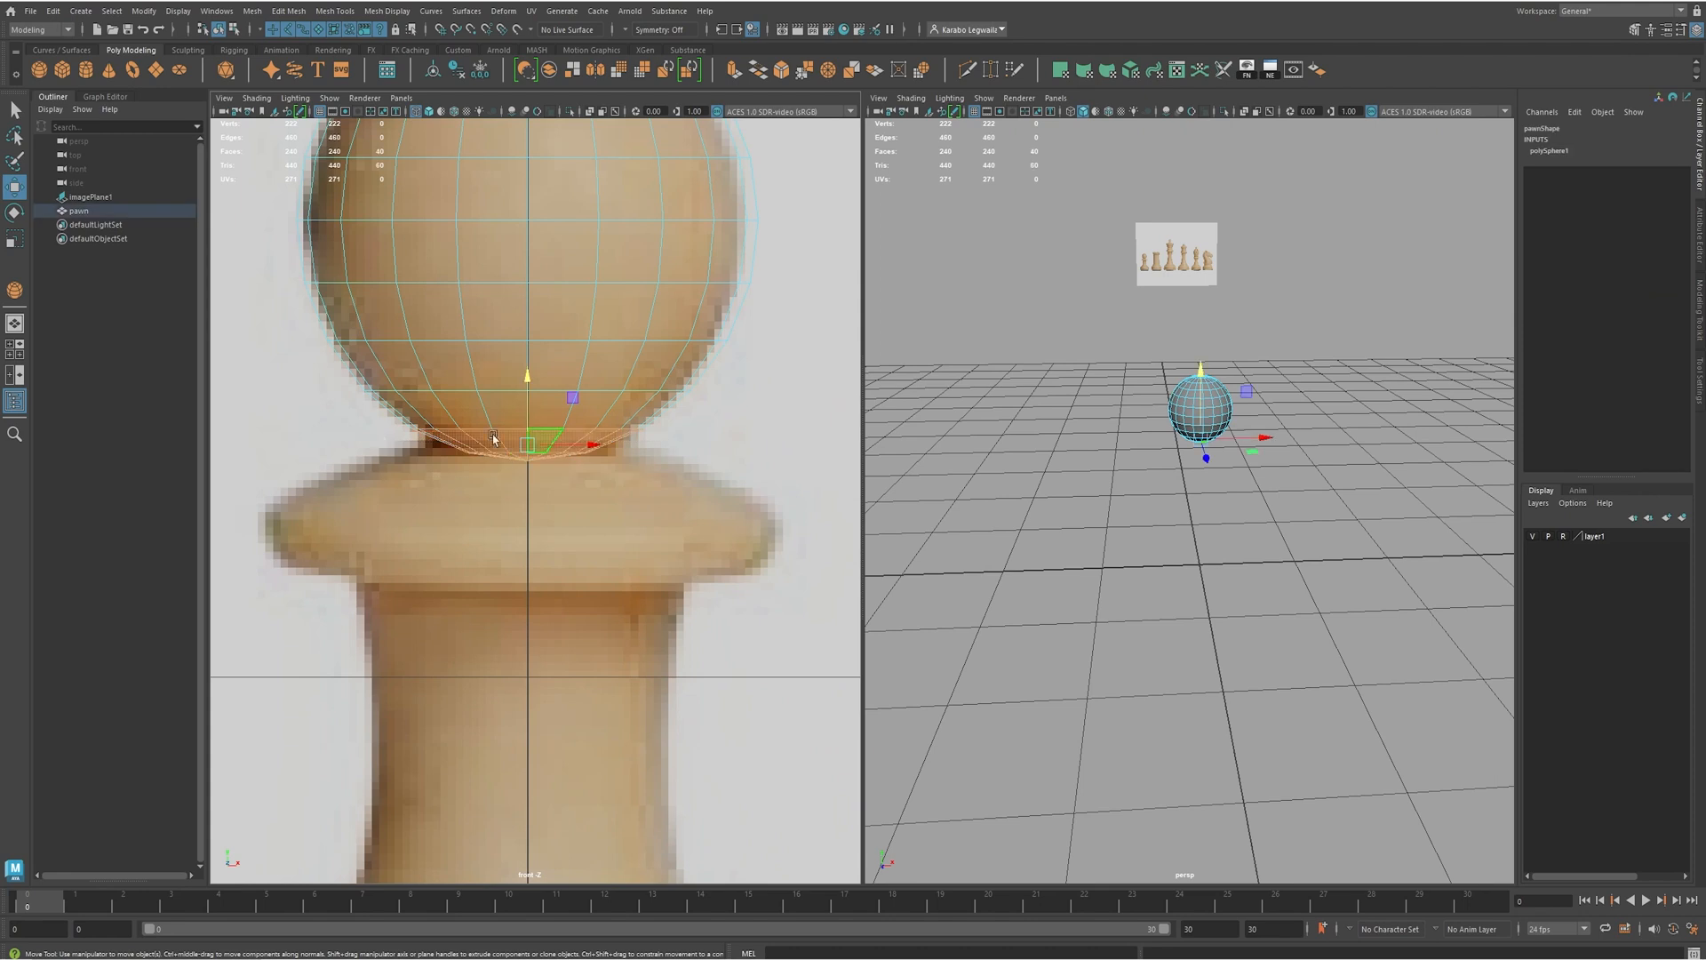
pyautogui.press('f')
pyautogui.keyDown('alt'); pyautogui.moveTo(1226, 334); pyautogui.dragTo(1228, 465); pyautogui.keyUp('alt')
pyautogui.scroll(-3, 1219, 505)
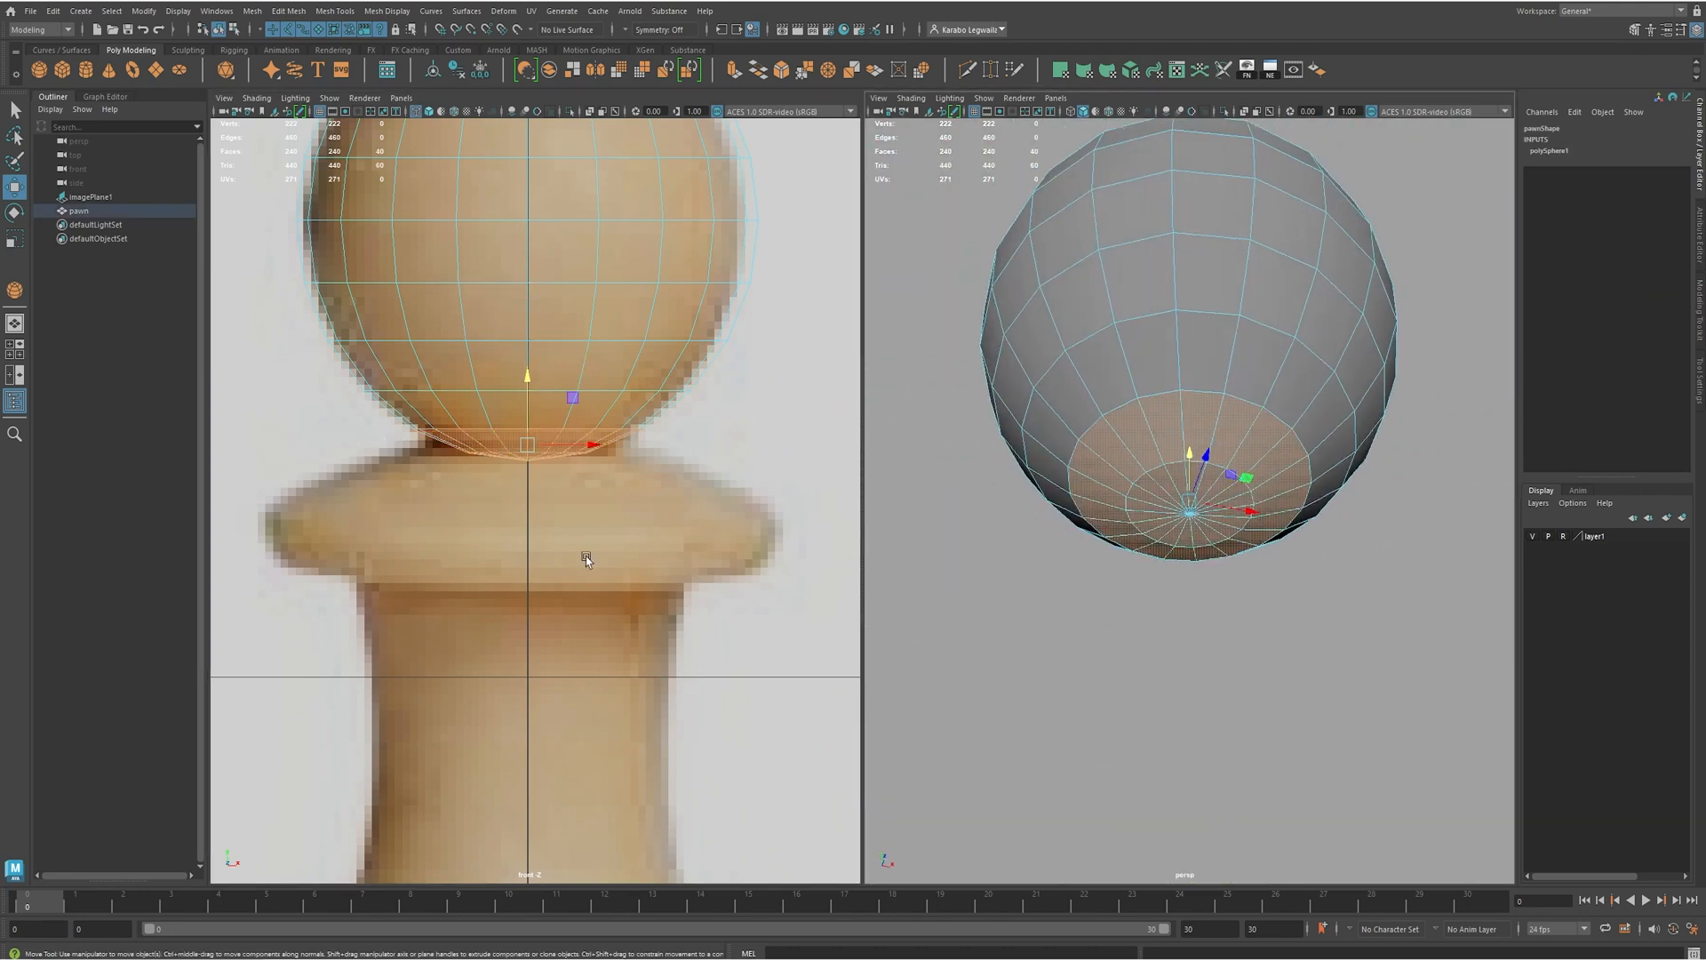
pyautogui.keyDown('alt'); pyautogui.moveTo(563, 510); pyautogui.dragTo(536, 510, button='middle'); pyautogui.keyUp('alt')
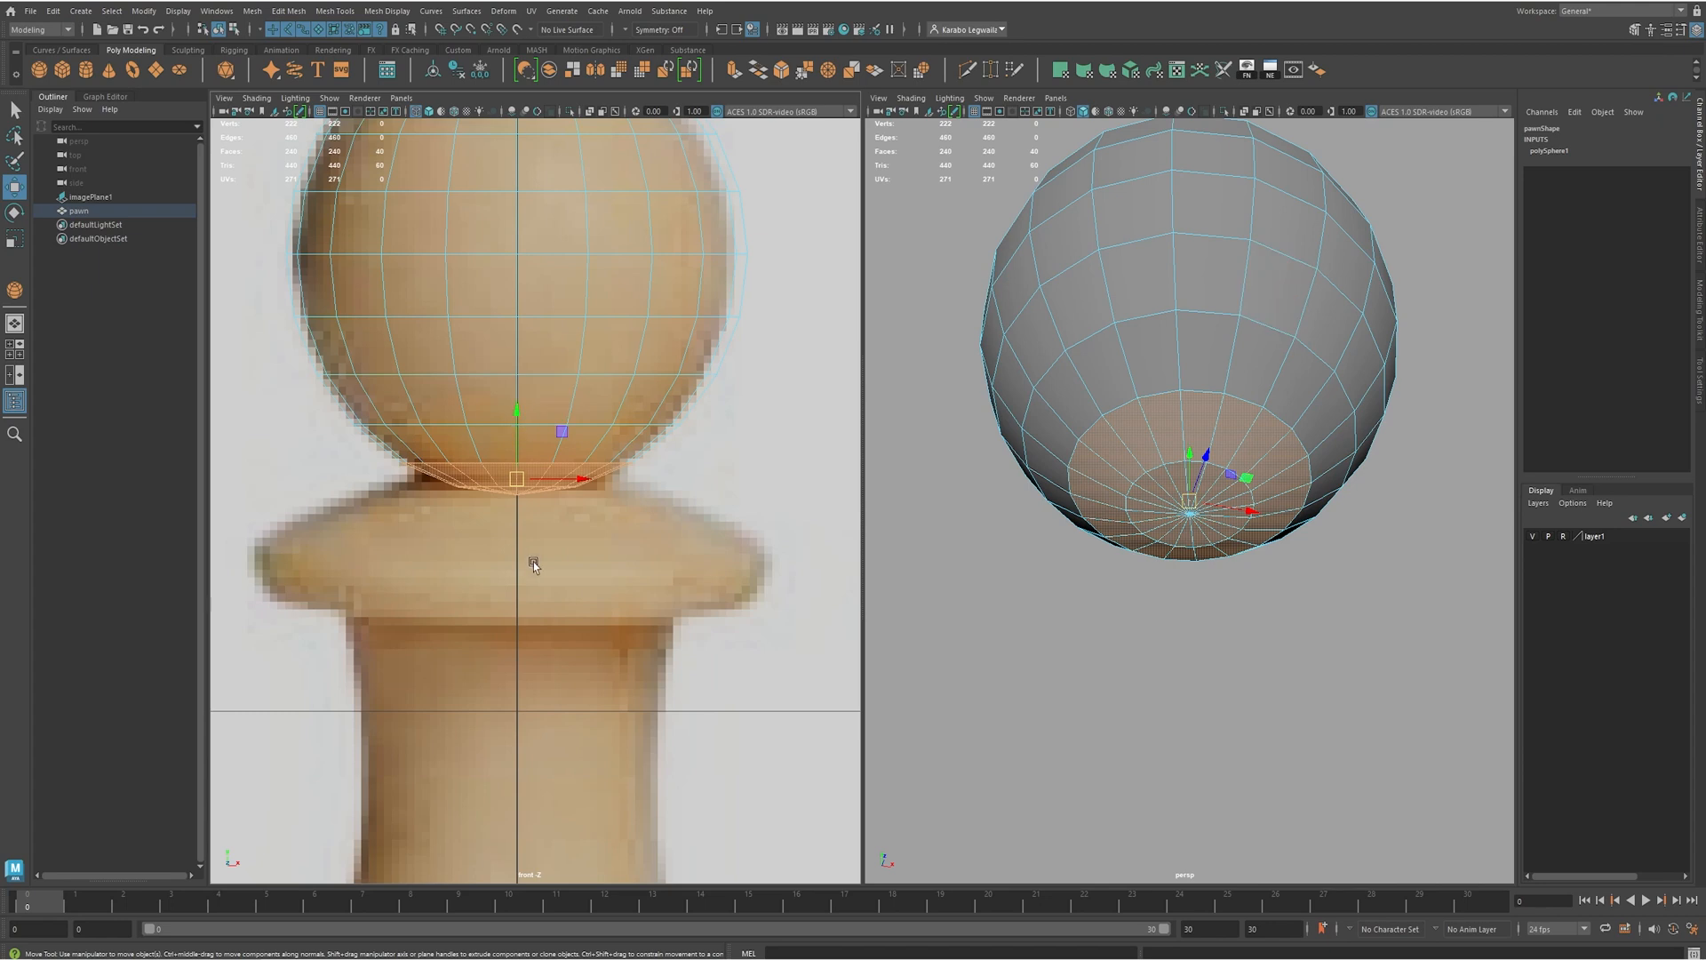
# - Try a diagonal shift of the selected faces, undo it, and extrude them straight down a short distance to form the neck
pyautogui.keyDown('shift'); pyautogui.moveTo(561, 431); pyautogui.dragTo(523, 523); pyautogui.keyUp('shift')
pyautogui.hotkey('ctrl', 'z')
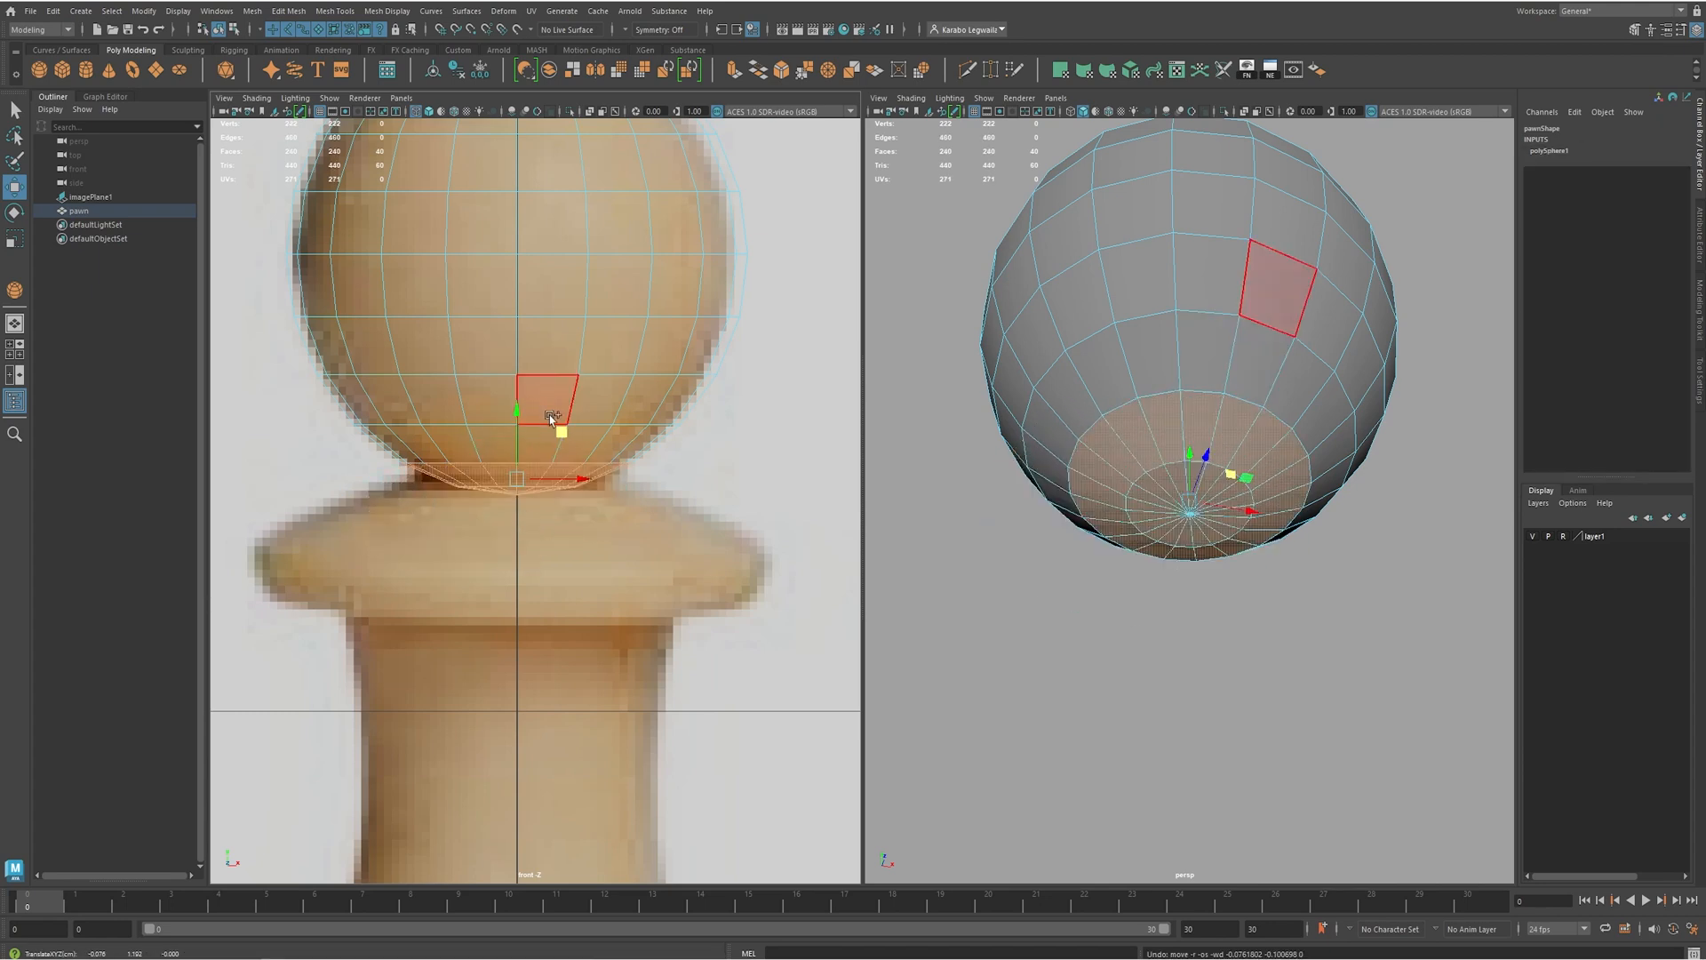
pyautogui.keyDown('shift'); pyautogui.moveTo(517, 412); pyautogui.dragTo(521, 438); pyautogui.keyUp('shift')
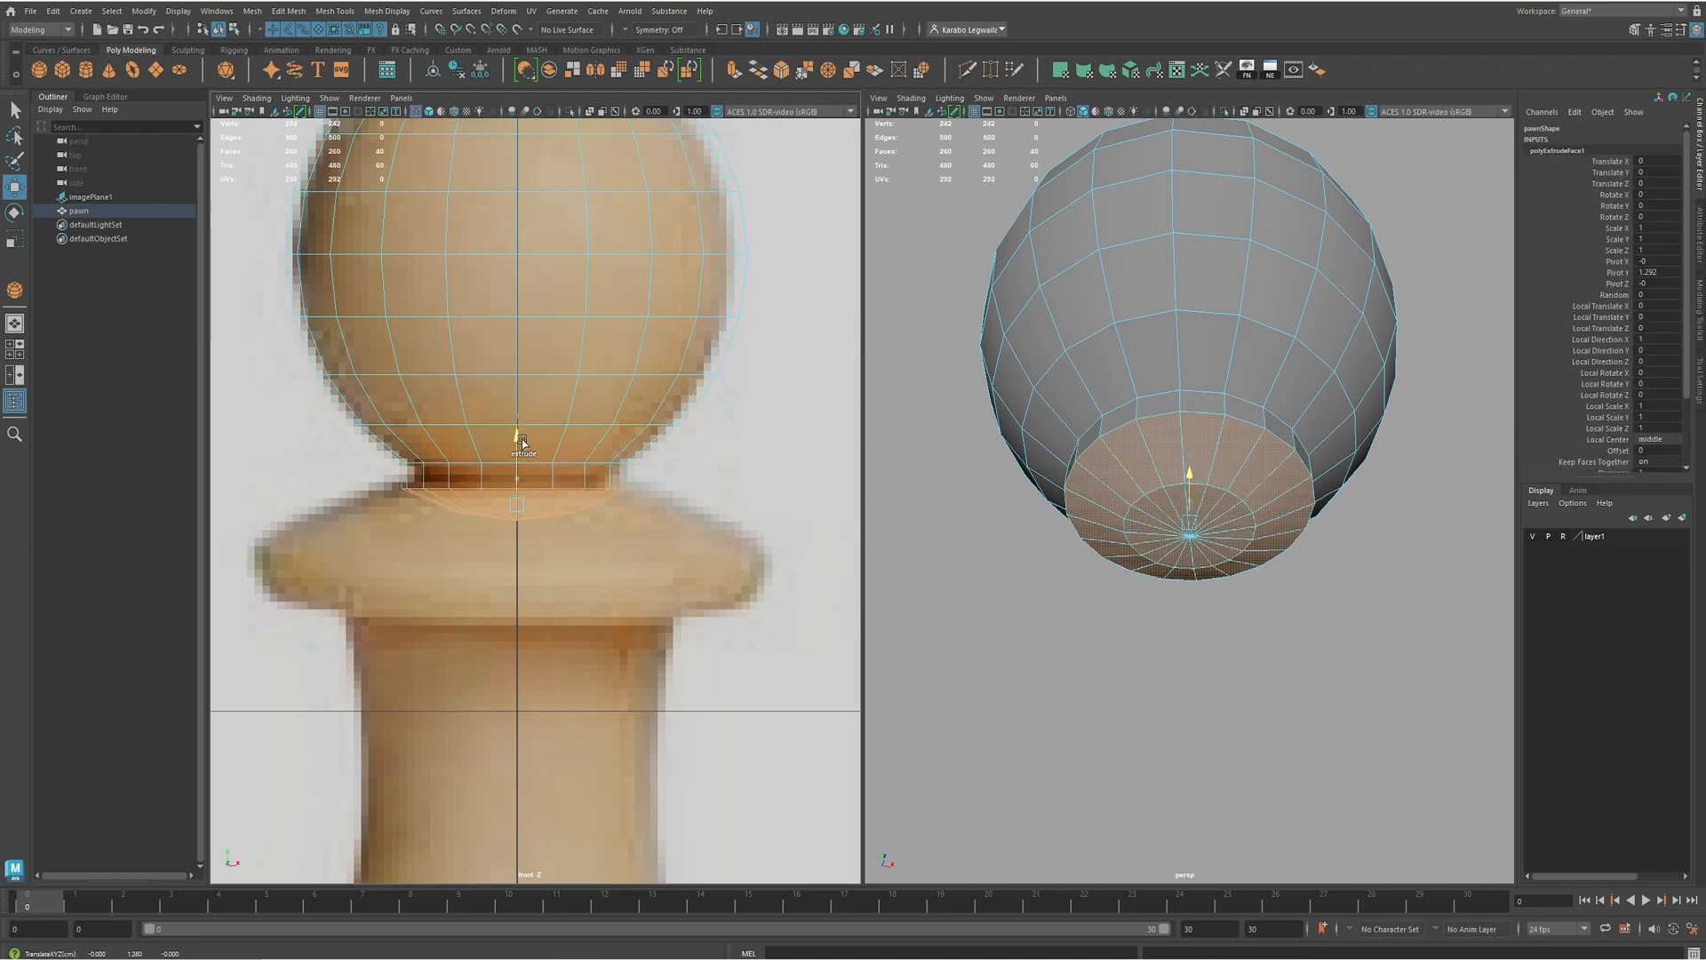
pyautogui.press('r')
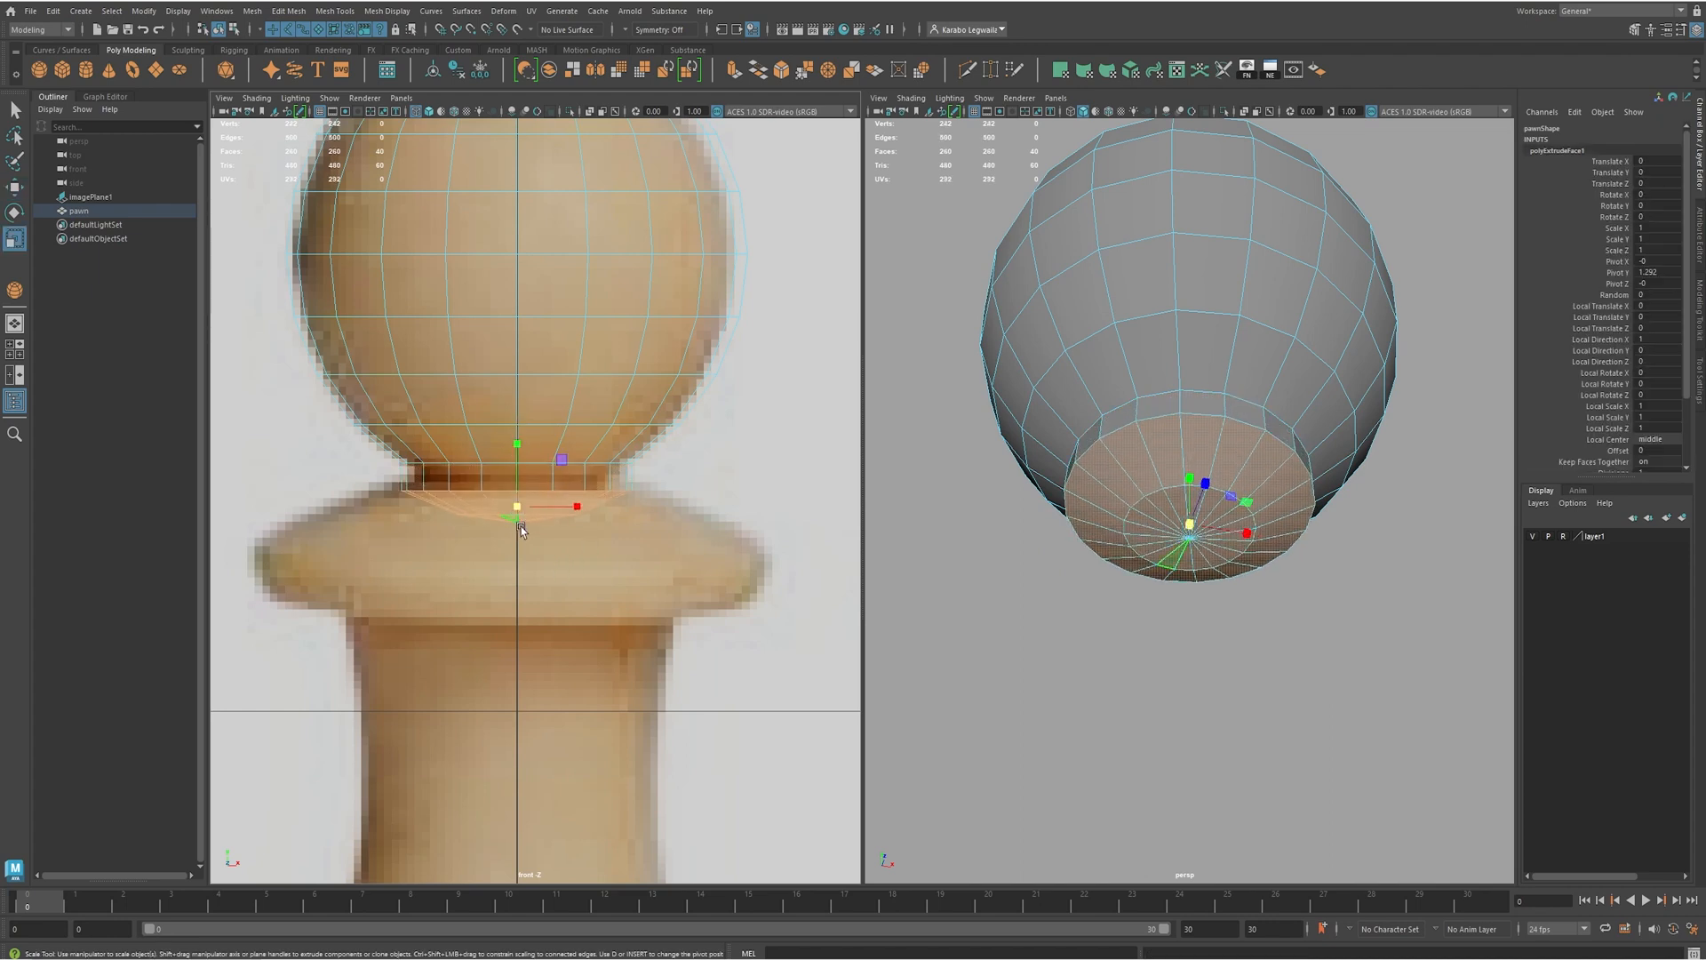
pyautogui.moveTo(519, 509); pyautogui.dragTo(520, 456)
pyautogui.press('w')
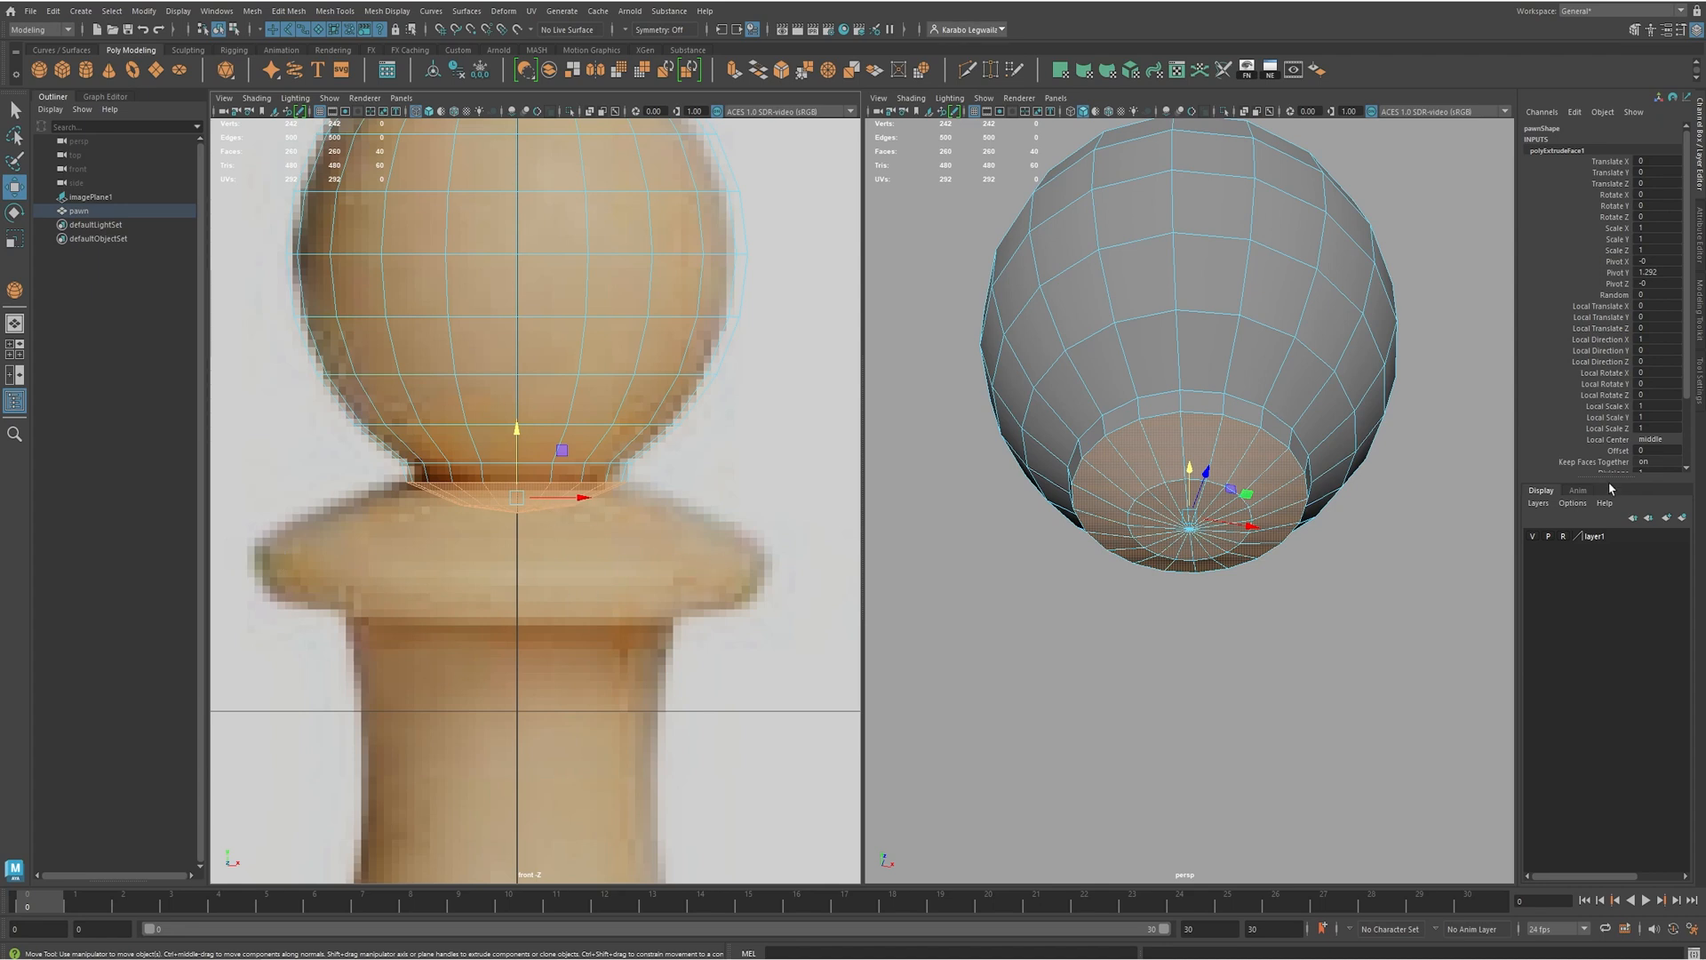
# - Flatten the extruded bottom faces along Y and raise them slightly to about Y 1.283, where the neck meets the collar
pyautogui.keyDown('alt'); pyautogui.moveTo(1015, 613); pyautogui.dragTo(1208, 537); pyautogui.keyUp('alt')
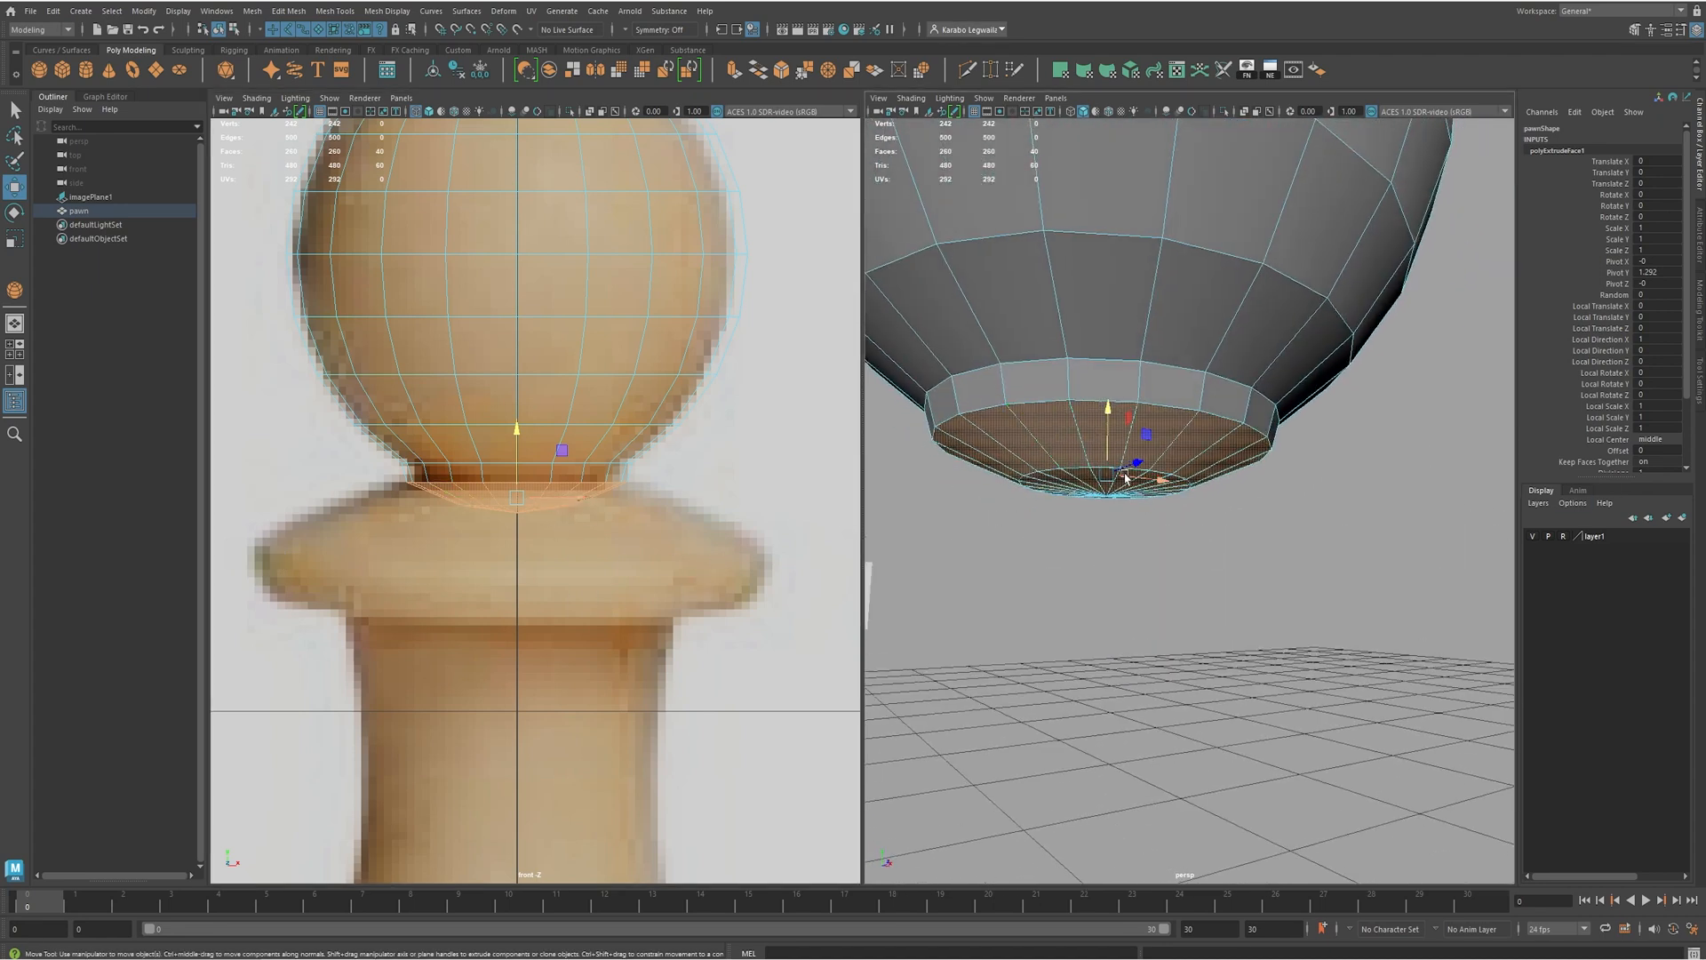
pyautogui.keyDown('alt'); pyautogui.moveTo(1204, 442); pyautogui.dragTo(1080, 502); pyautogui.keyUp('alt')
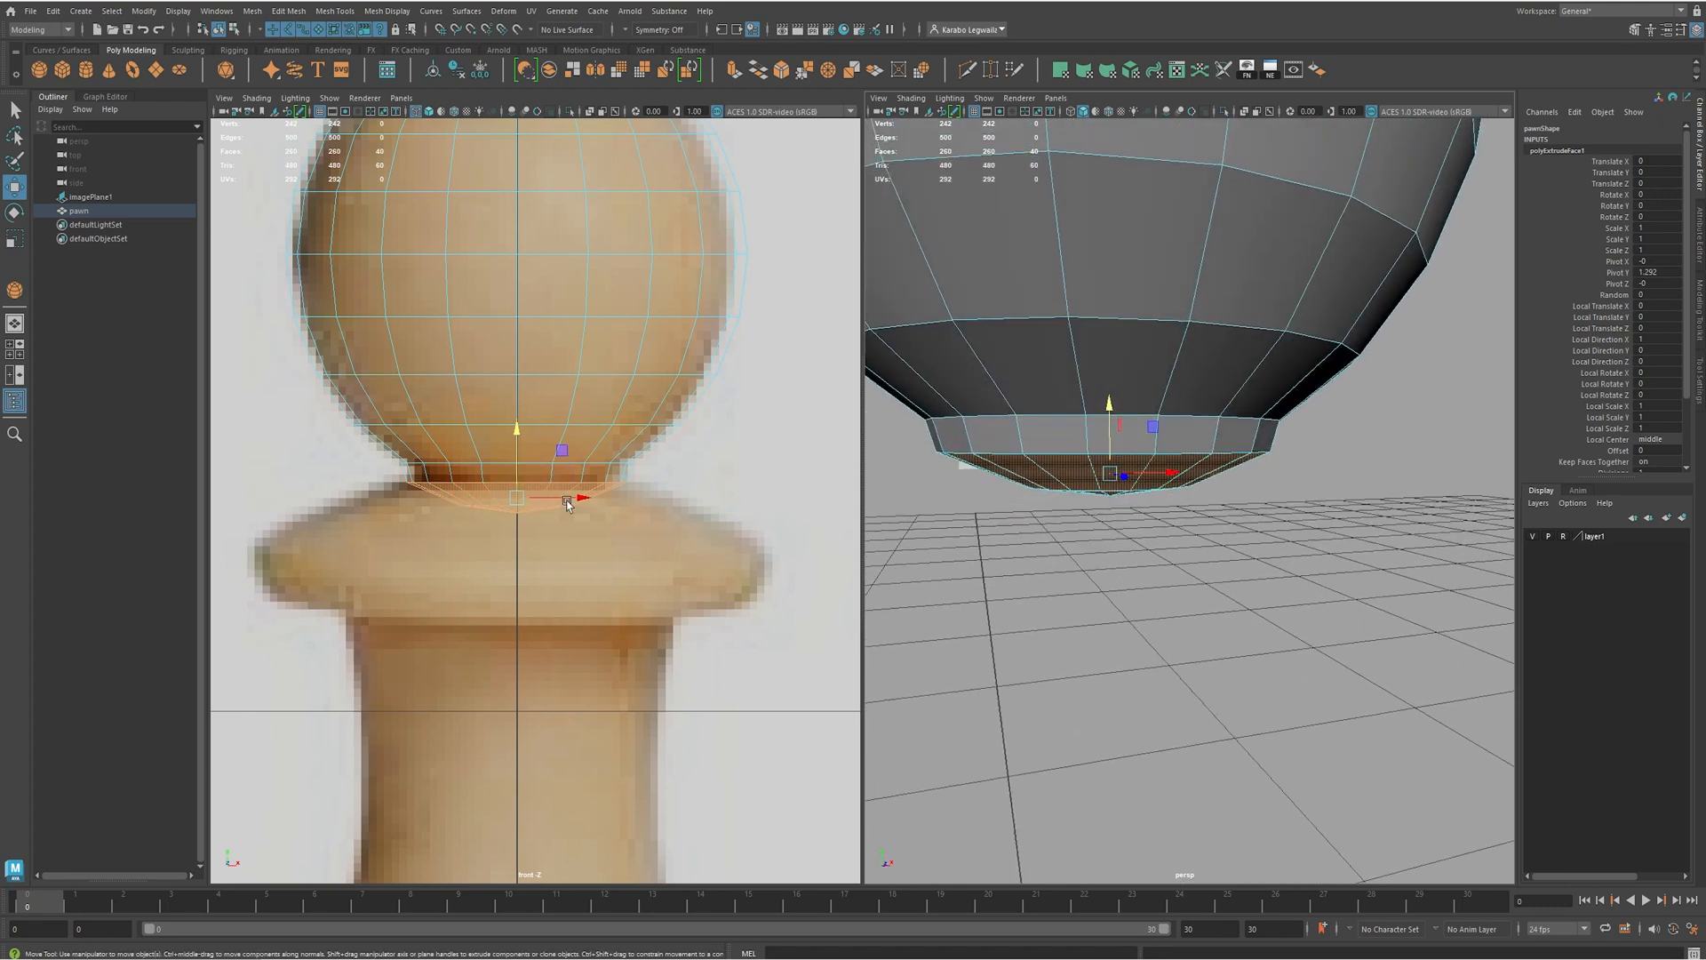
pyautogui.press('r')
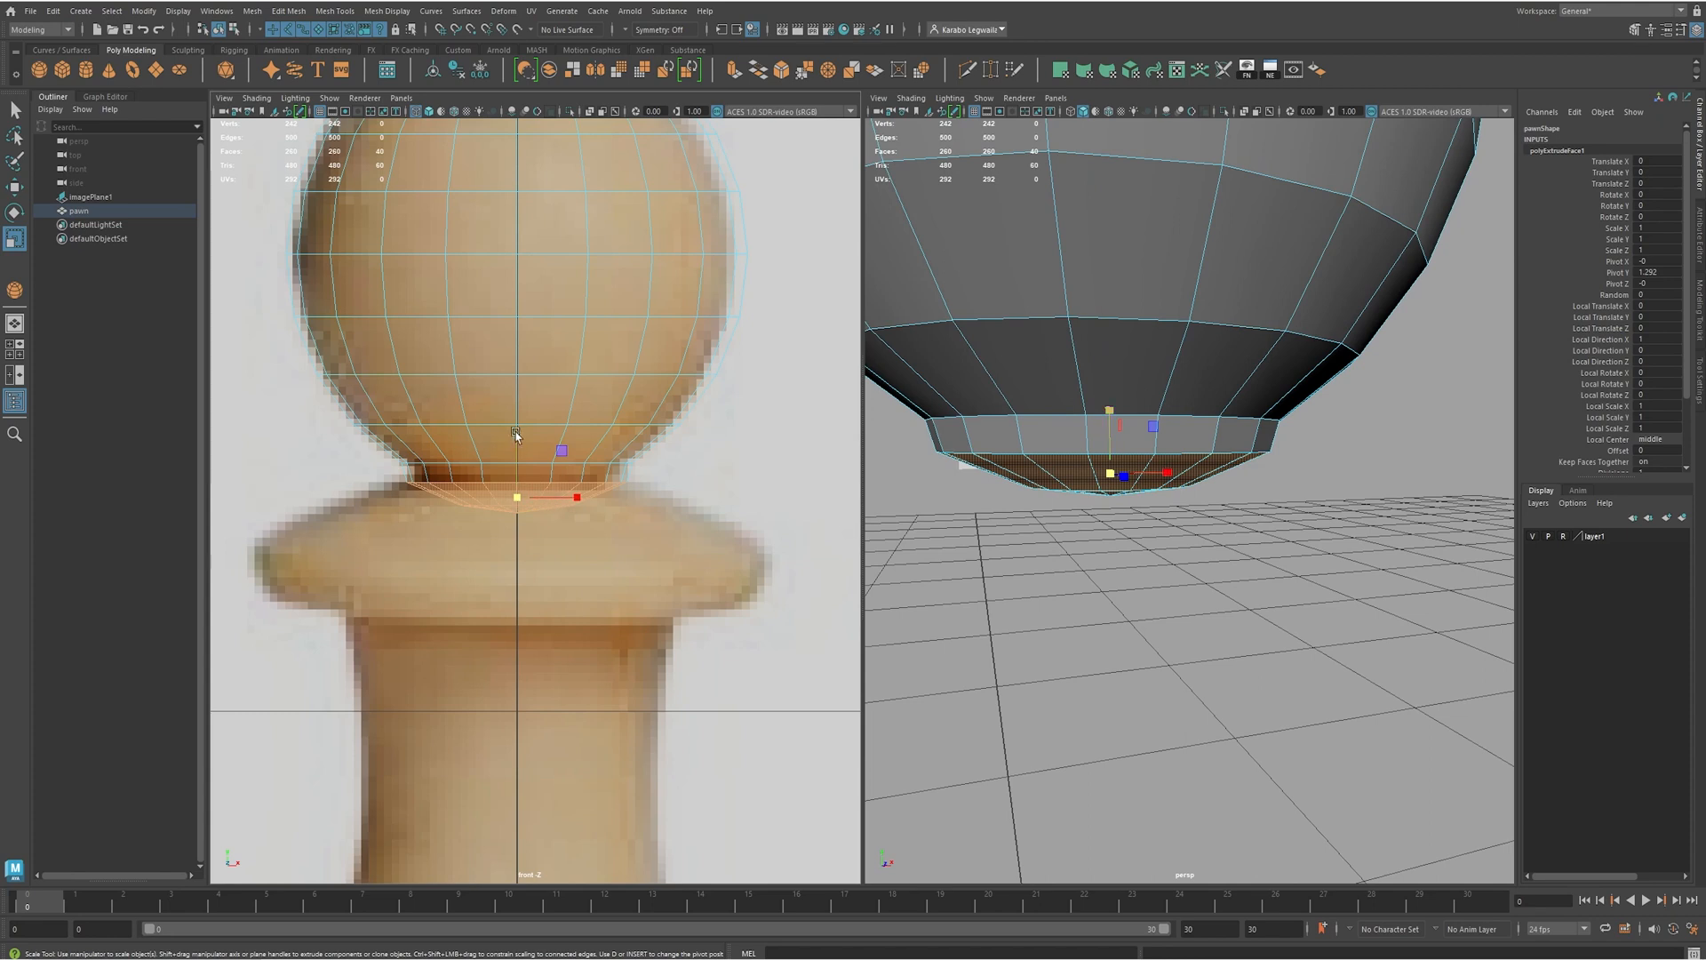
pyautogui.moveTo(518, 436); pyautogui.dragTo(520, 563)
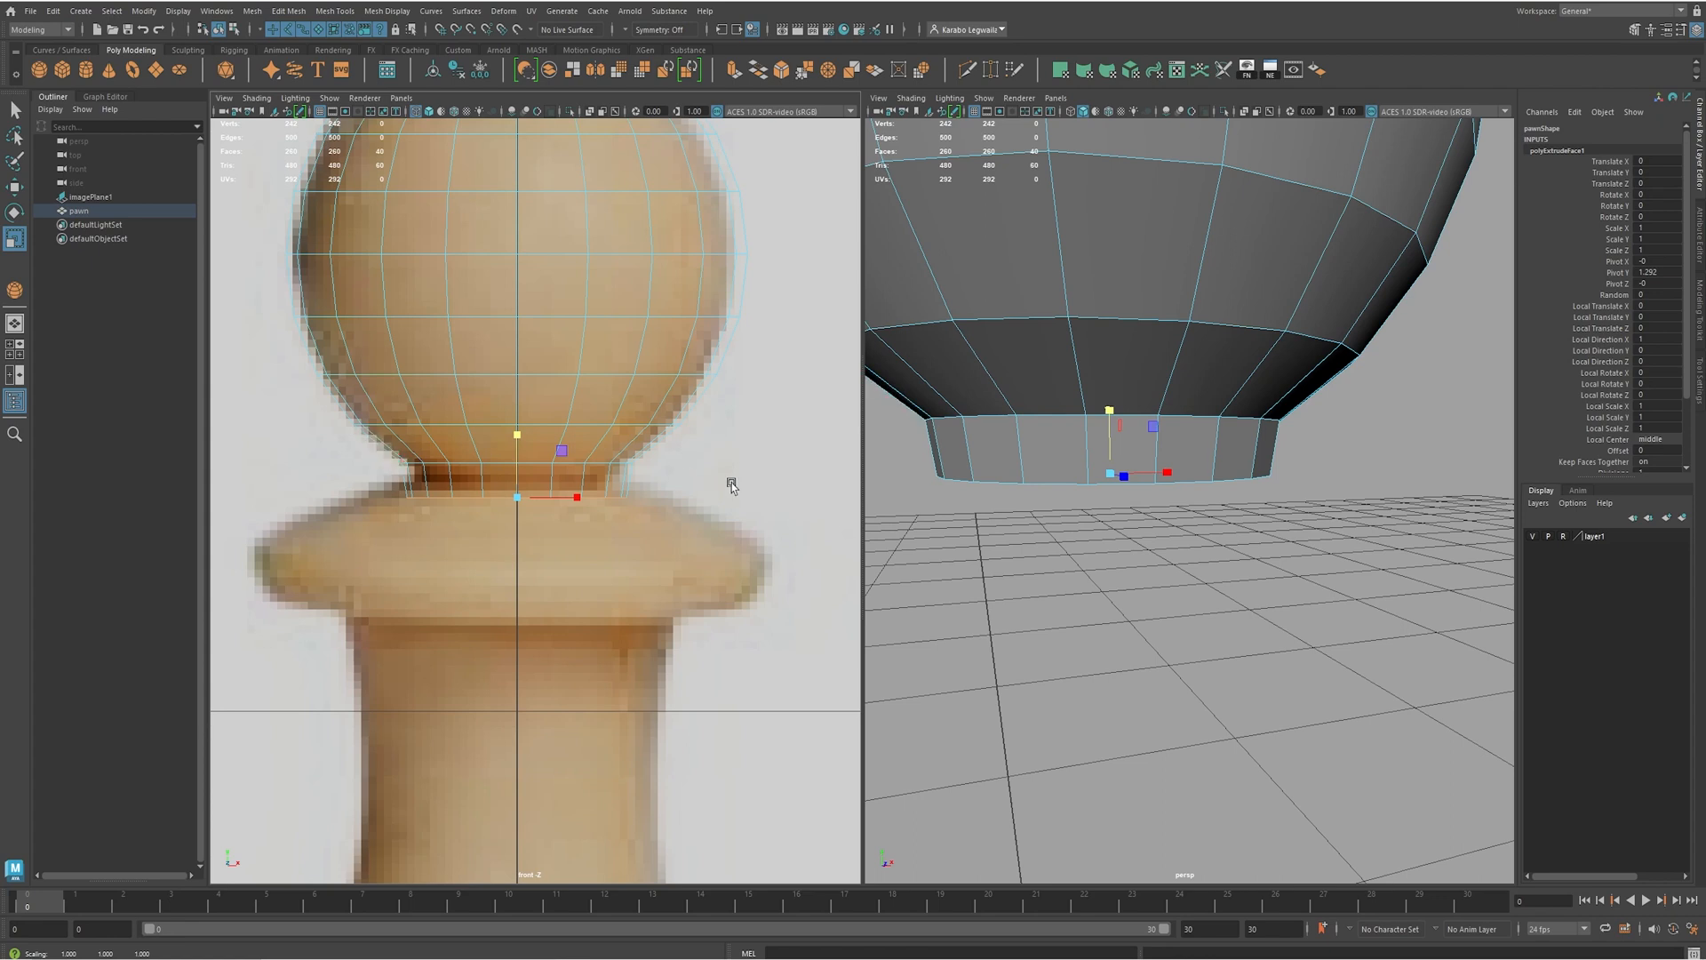
pyautogui.press('w')
pyautogui.moveTo(518, 437); pyautogui.dragTo(524, 422)
pyautogui.keyDown('alt'); pyautogui.moveTo(1136, 539); pyautogui.dragTo(1133, 418); pyautogui.keyUp('alt')
pyautogui.keyDown('alt'); pyautogui.moveTo(1244, 489); pyautogui.dragTo(1147, 543, button='right'); pyautogui.keyUp('alt')
pyautogui.keyDown('alt'); pyautogui.moveTo(1148, 544); pyautogui.dragTo(1137, 502); pyautogui.keyUp('alt')
# - Extrude the neck's bottom faces down to about Y 1.206 and scale them out uniformly to the collar's full width
pyautogui.keyDown('alt'); pyautogui.moveTo(771, 611); pyautogui.dragTo(794, 521, button='middle'); pyautogui.keyUp('alt')
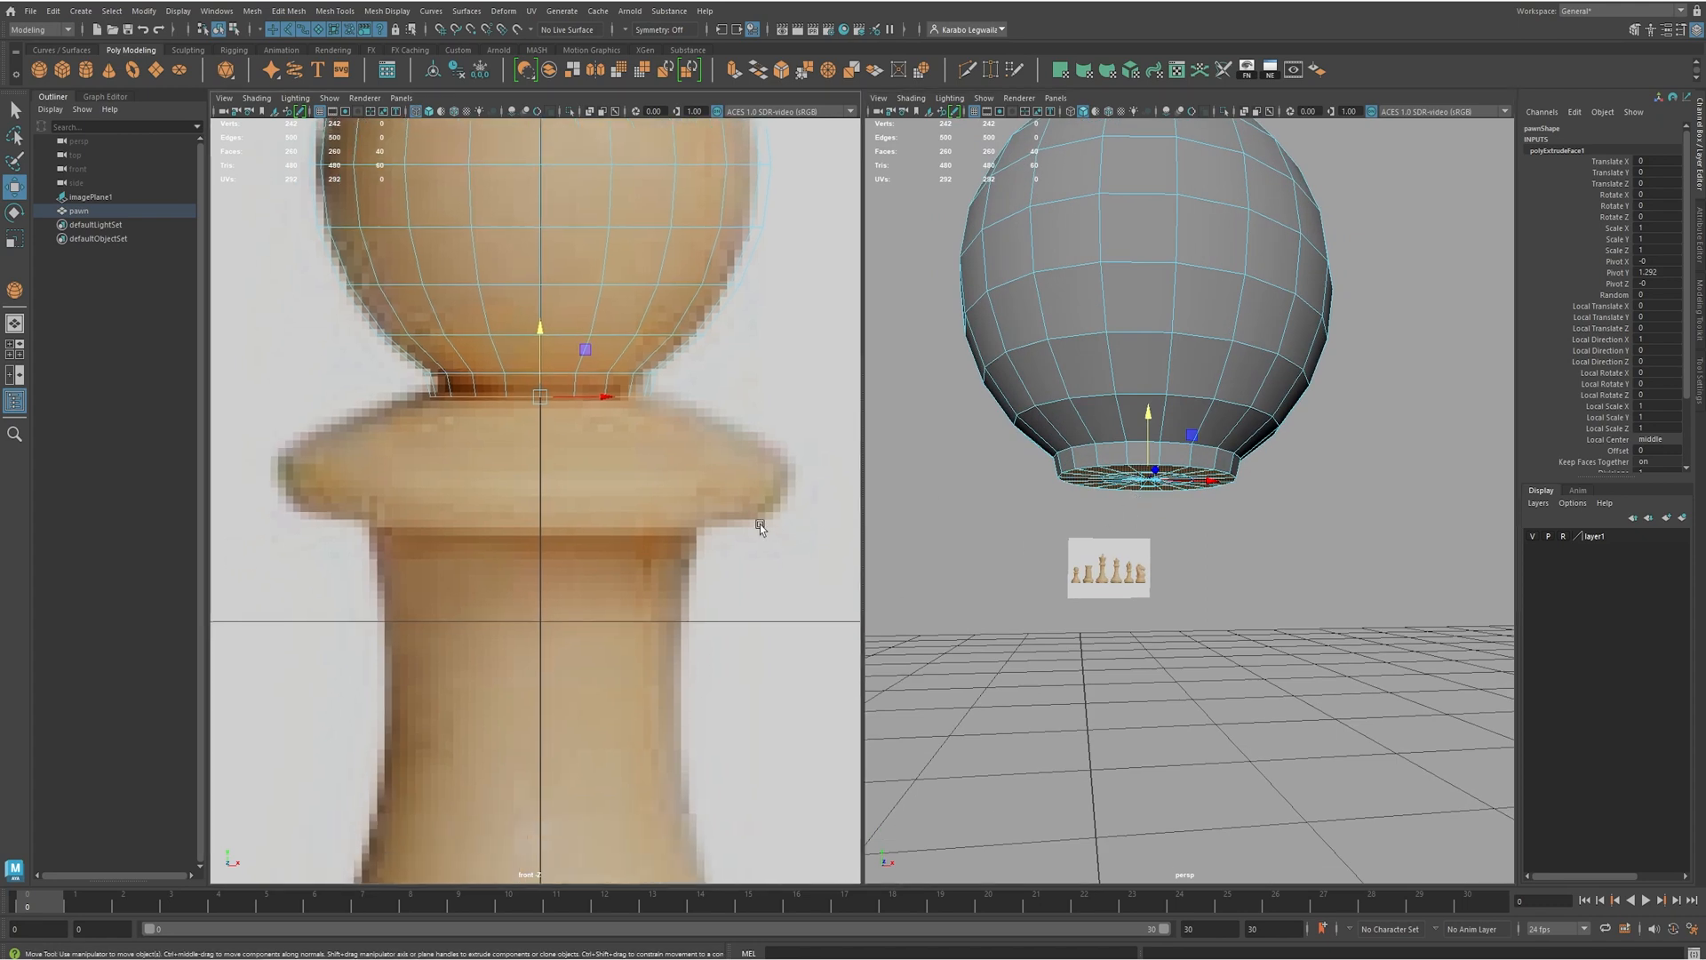
pyautogui.keyDown('shift'); pyautogui.moveTo(540, 334); pyautogui.dragTo(541, 394); pyautogui.keyUp('shift')
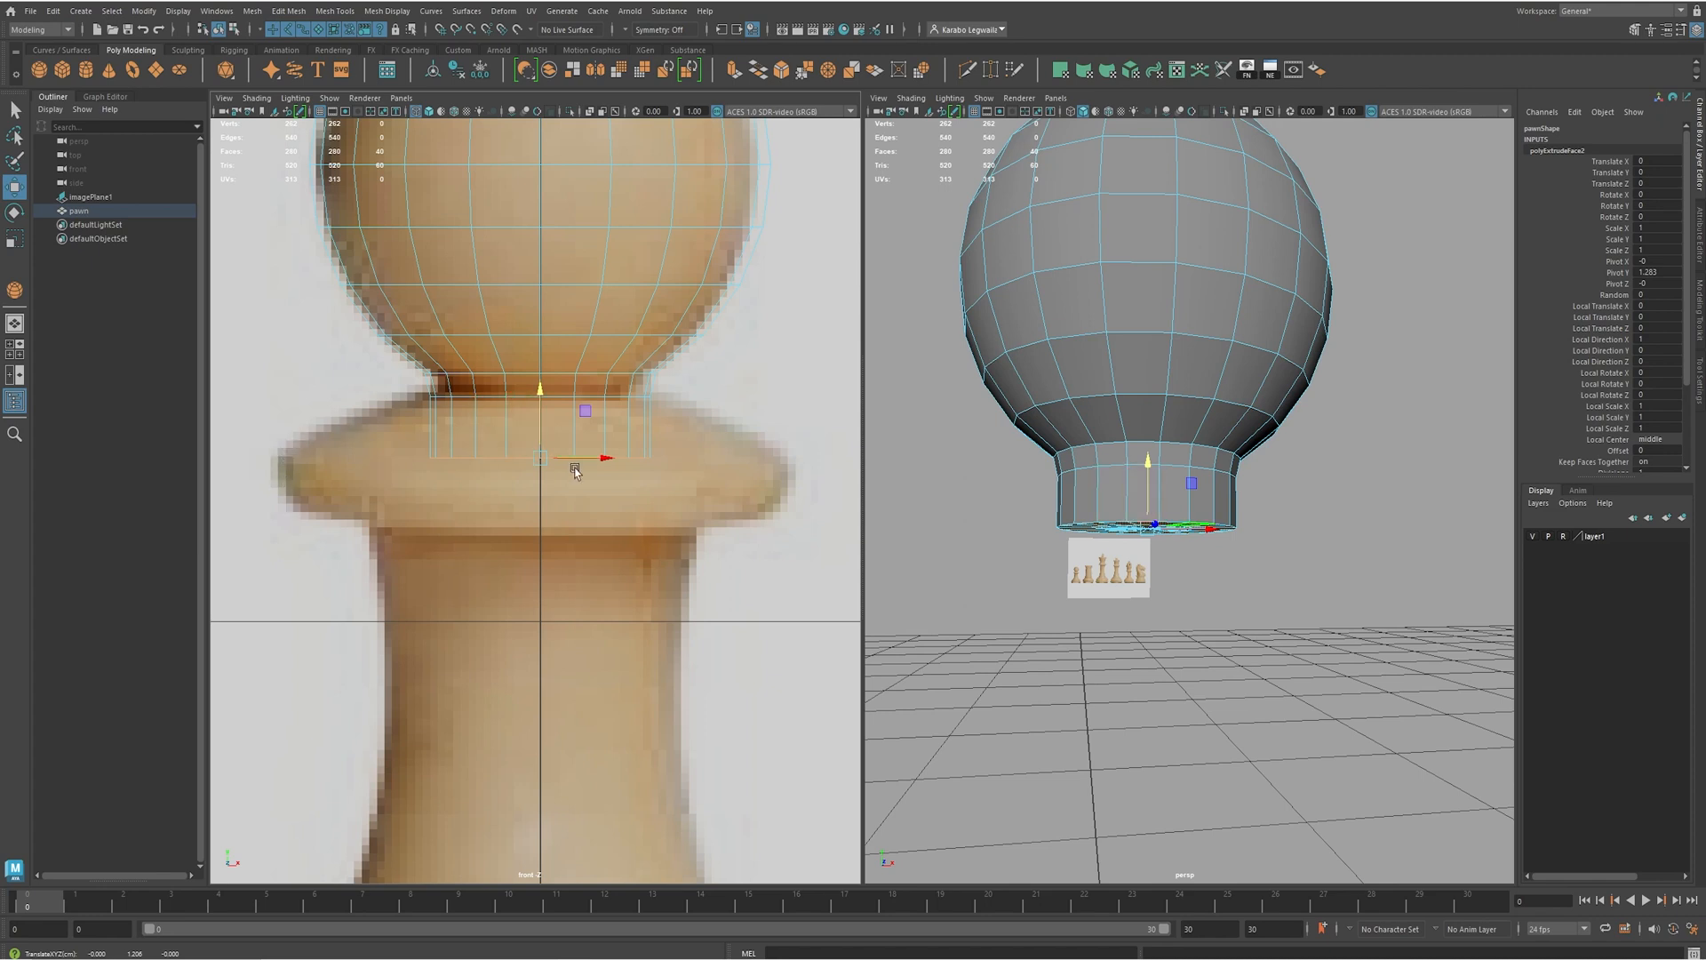
pyautogui.press('r')
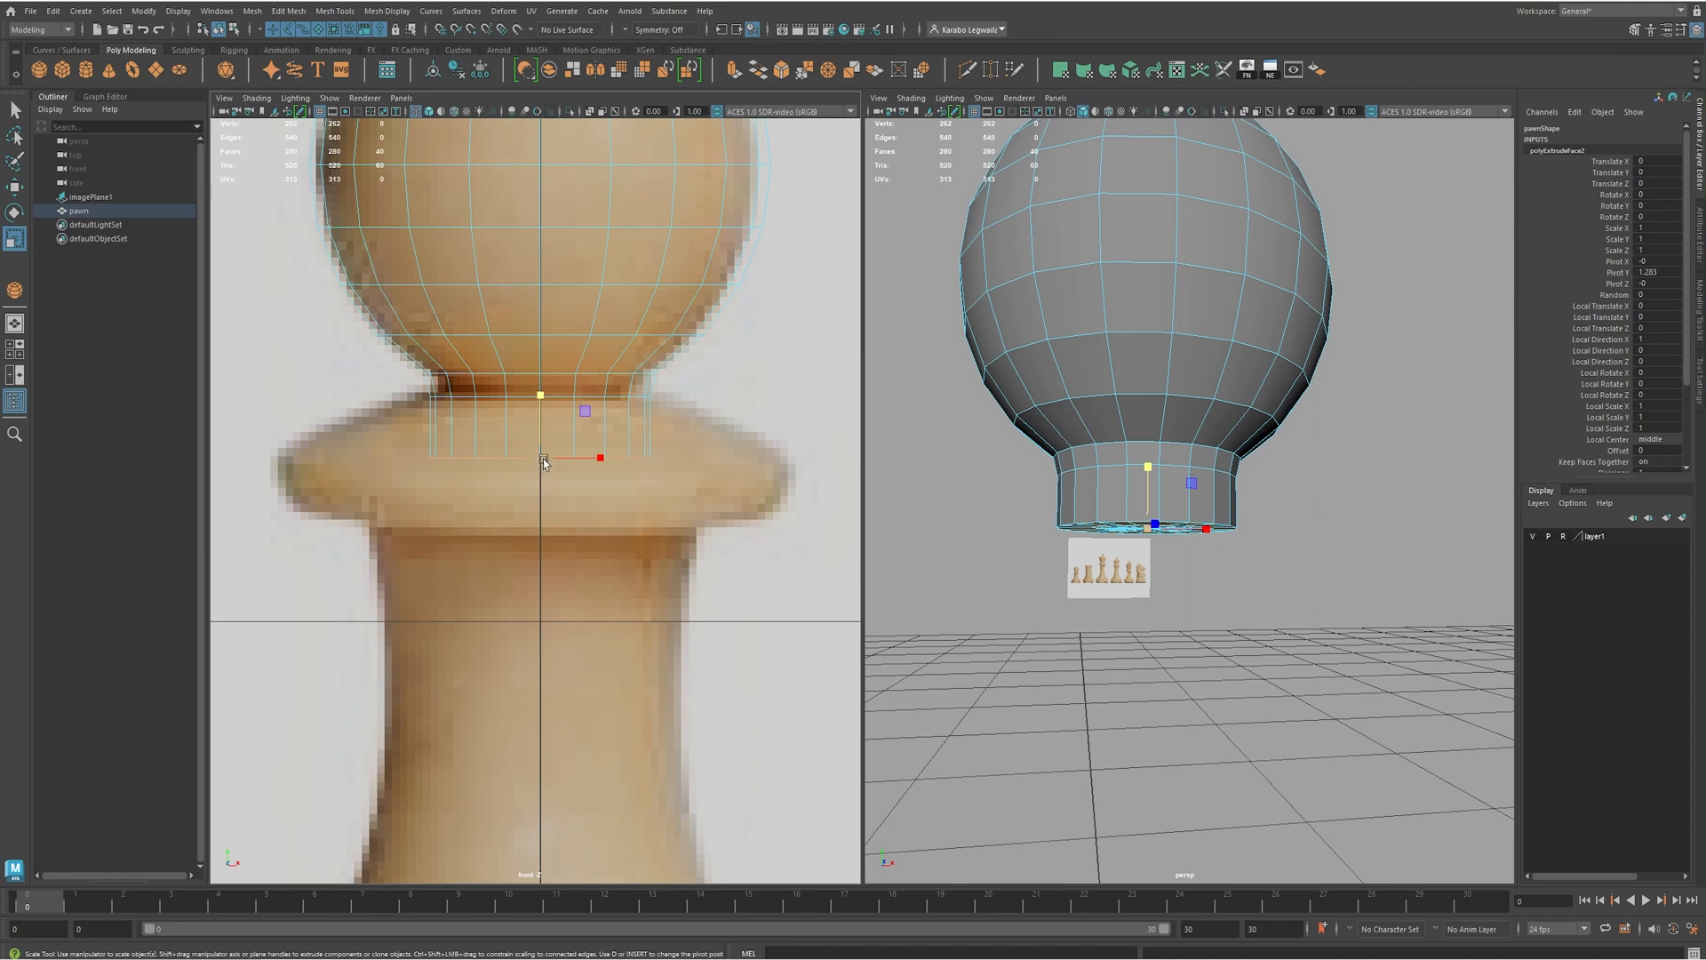
pyautogui.moveTo(542, 459); pyautogui.dragTo(758, 436)
pyautogui.press('w')
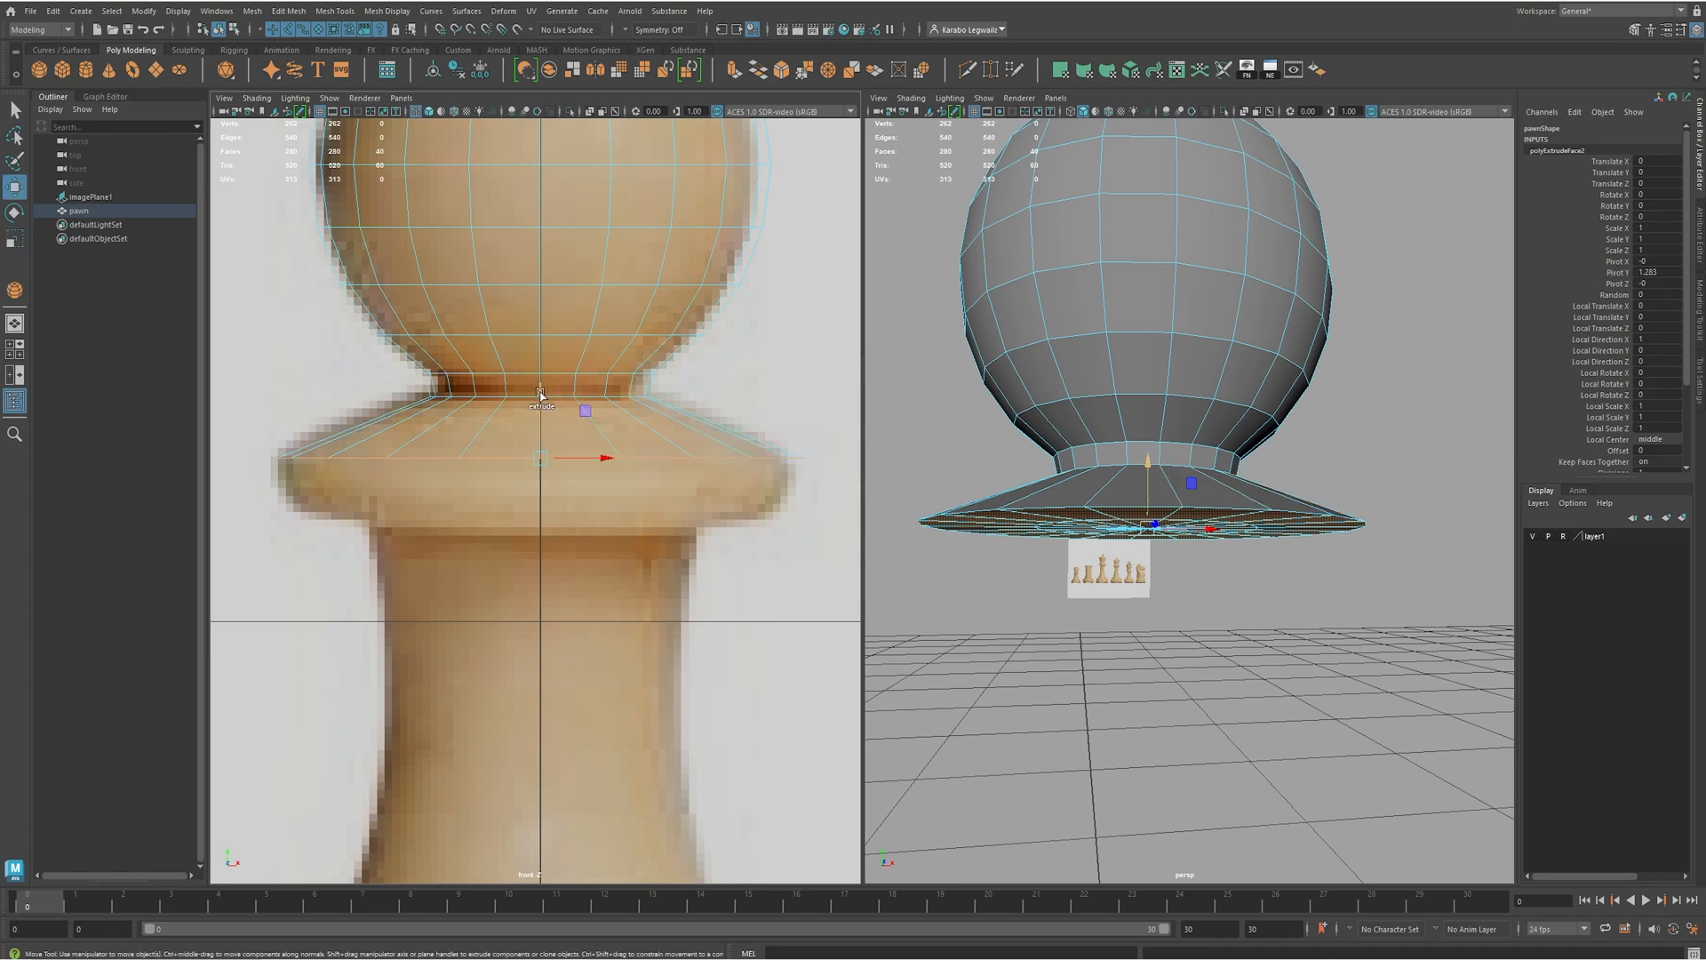
# - Extrude the collar's bottom faces down to about Y 1.145 and scale them in slightly to follow the rim
pyautogui.keyDown('shift'); pyautogui.moveTo(541, 393); pyautogui.dragTo(560, 442); pyautogui.keyUp('shift')
pyautogui.press('r')
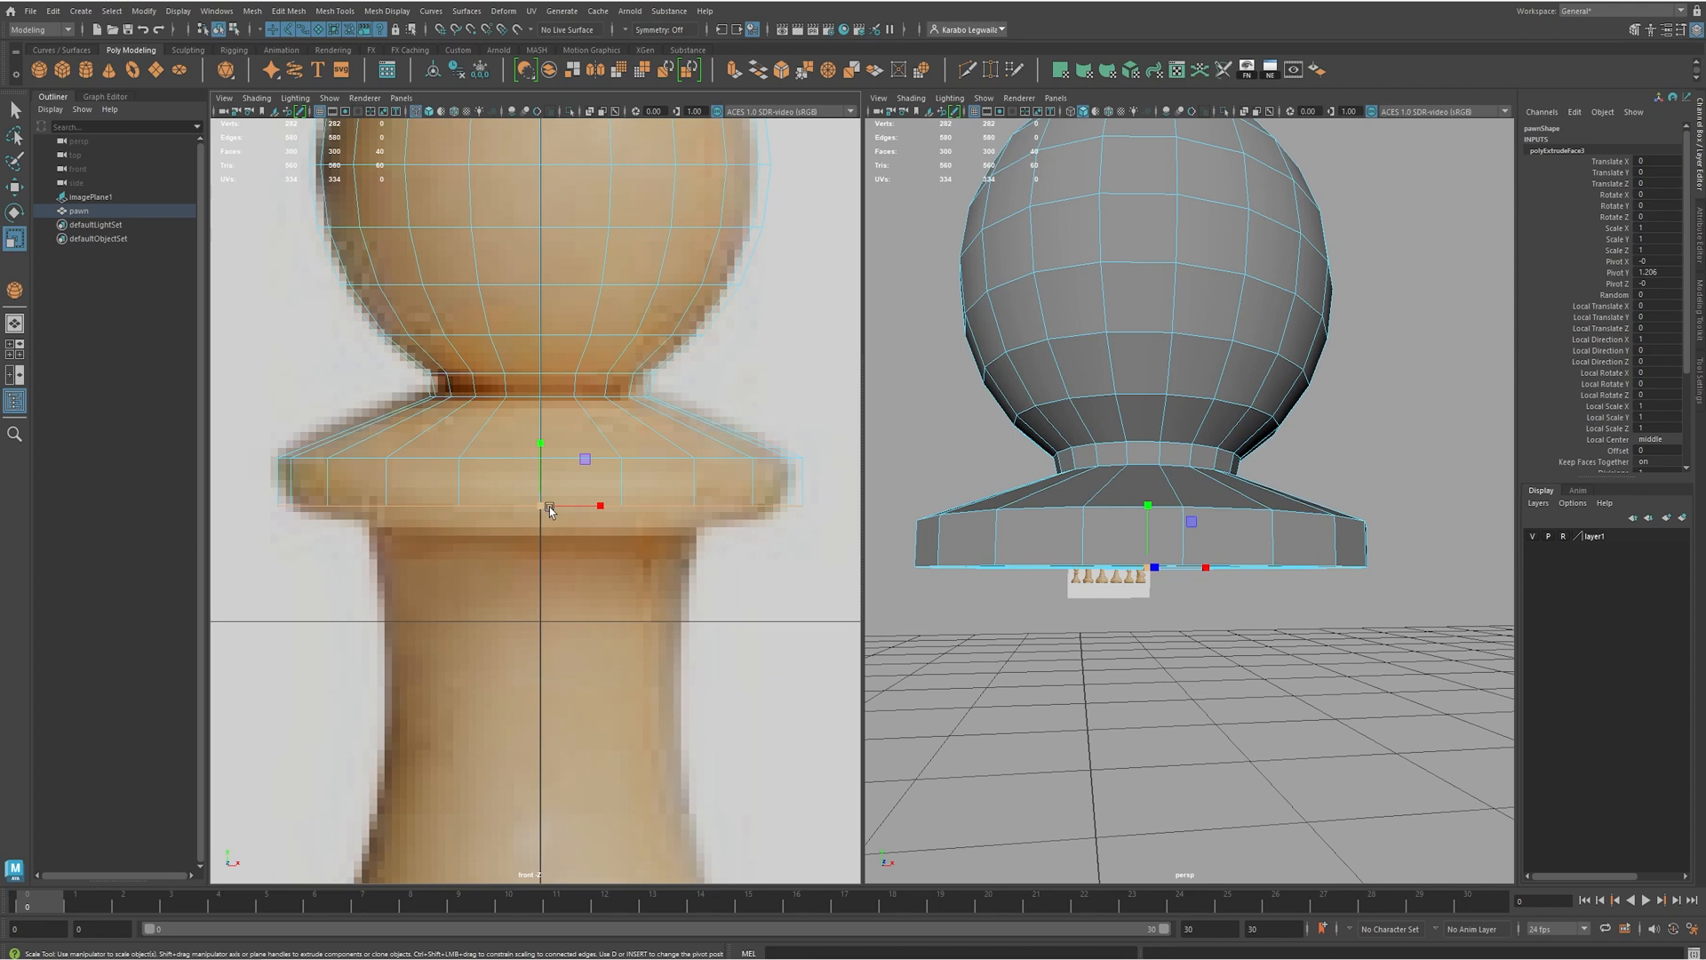
pyautogui.moveTo(541, 505); pyautogui.dragTo(514, 511)
pyautogui.press('w')
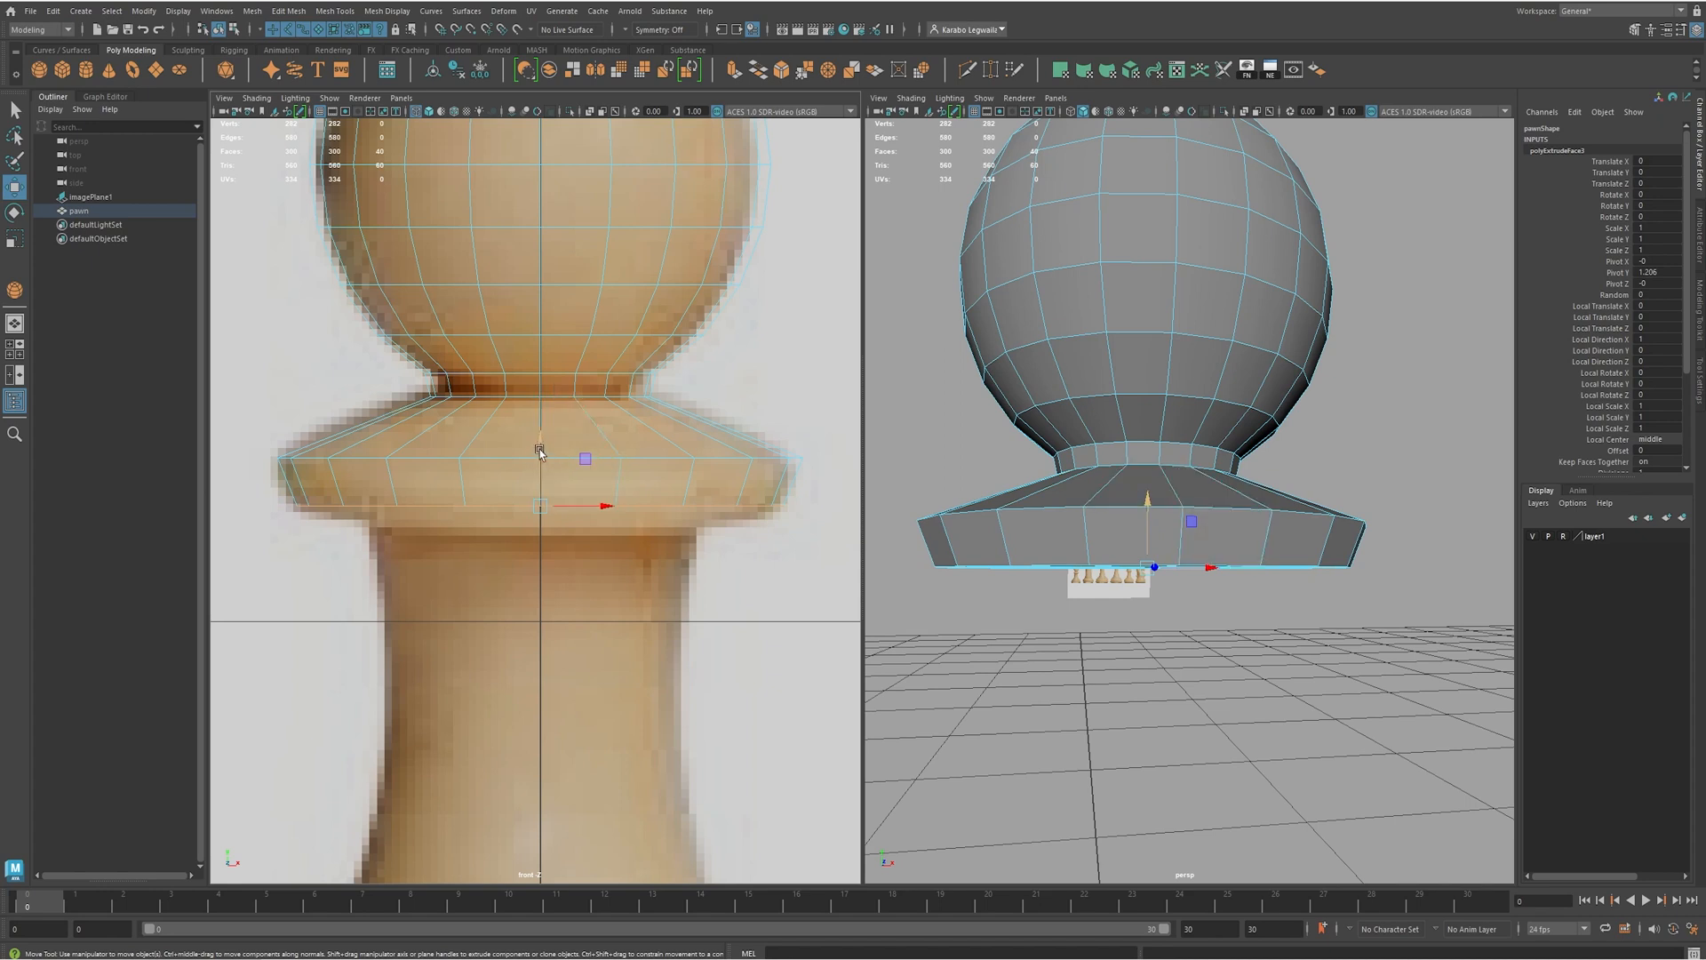
# - Extrude the collar's bottom faces further down to about Y 1.115 and scale them in to the width of the pawn's stem
pyautogui.keyDown('shift'); pyautogui.moveTo(539, 441); pyautogui.dragTo(544, 469); pyautogui.keyUp('shift')
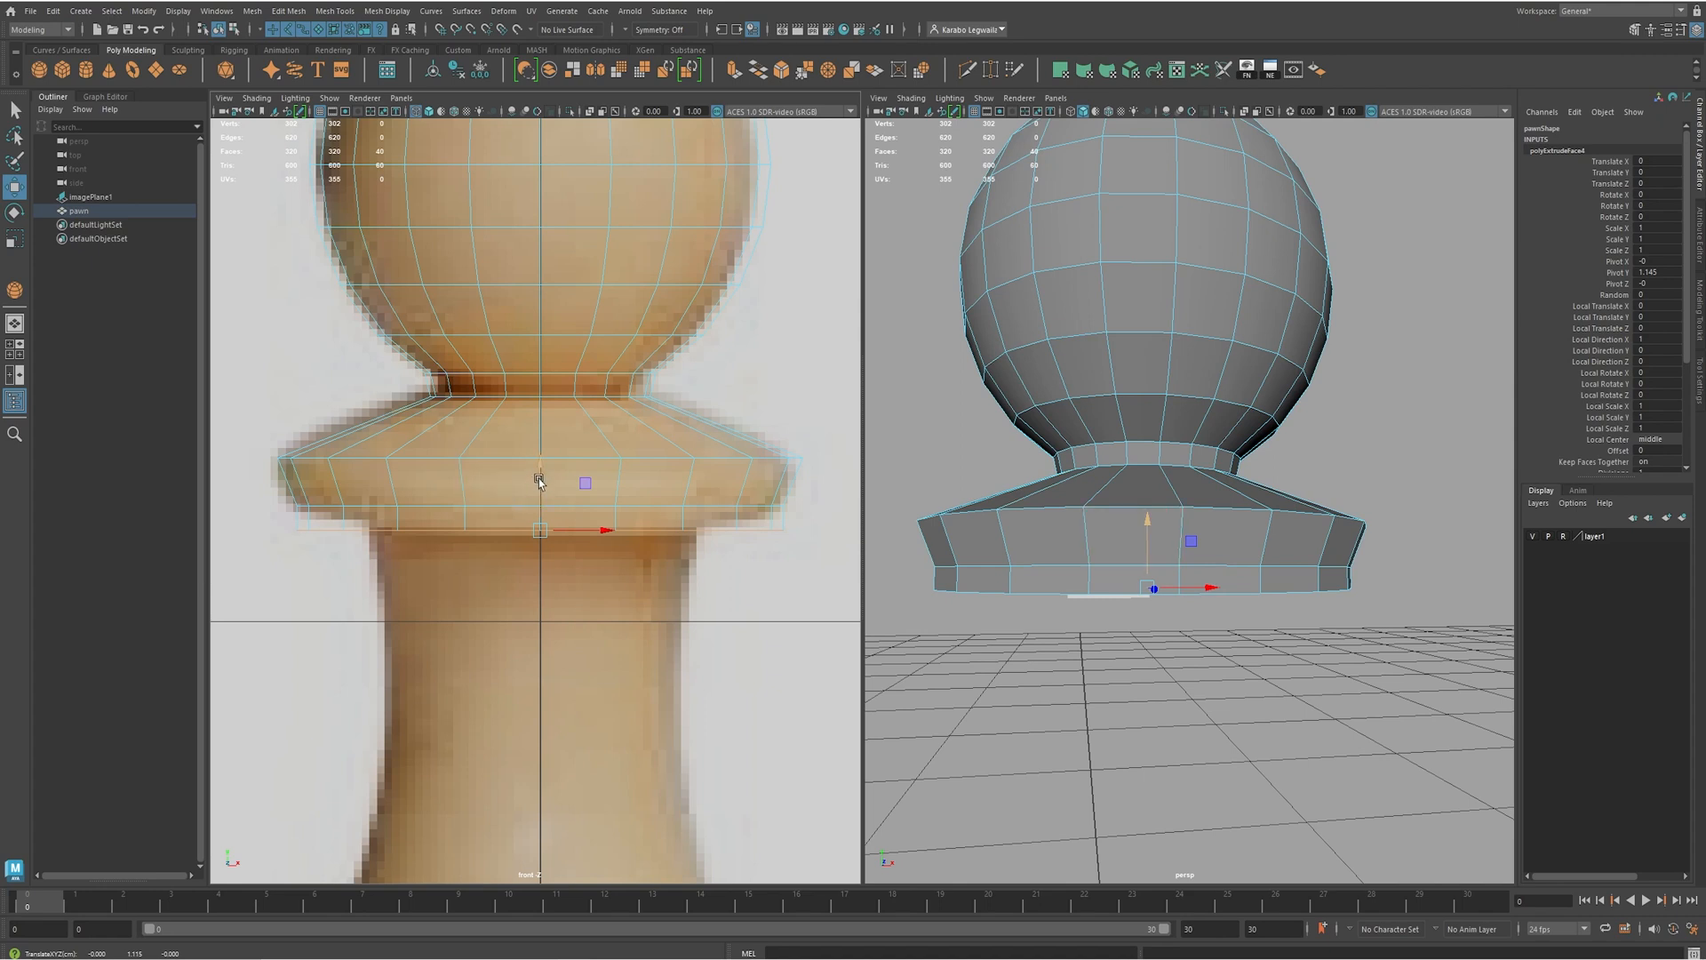
pyautogui.press('r')
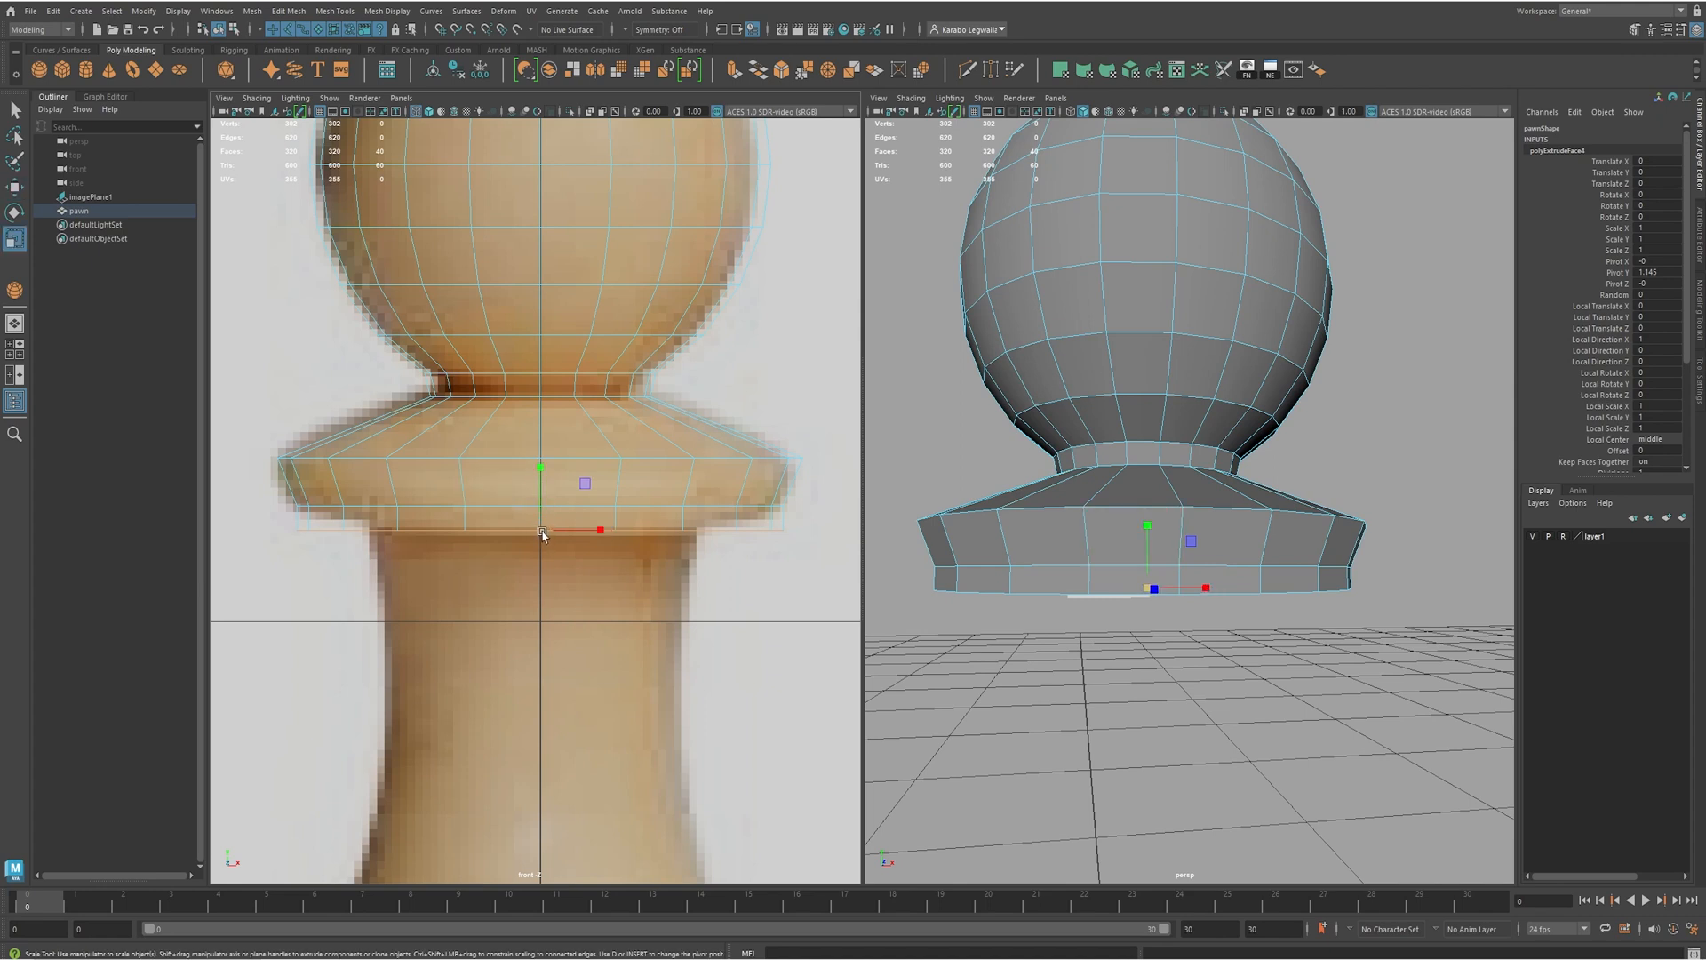
pyautogui.moveTo(543, 531); pyautogui.dragTo(453, 532)
pyautogui.keyDown('alt'); pyautogui.moveTo(994, 622); pyautogui.dragTo(992, 564); pyautogui.keyUp('alt')
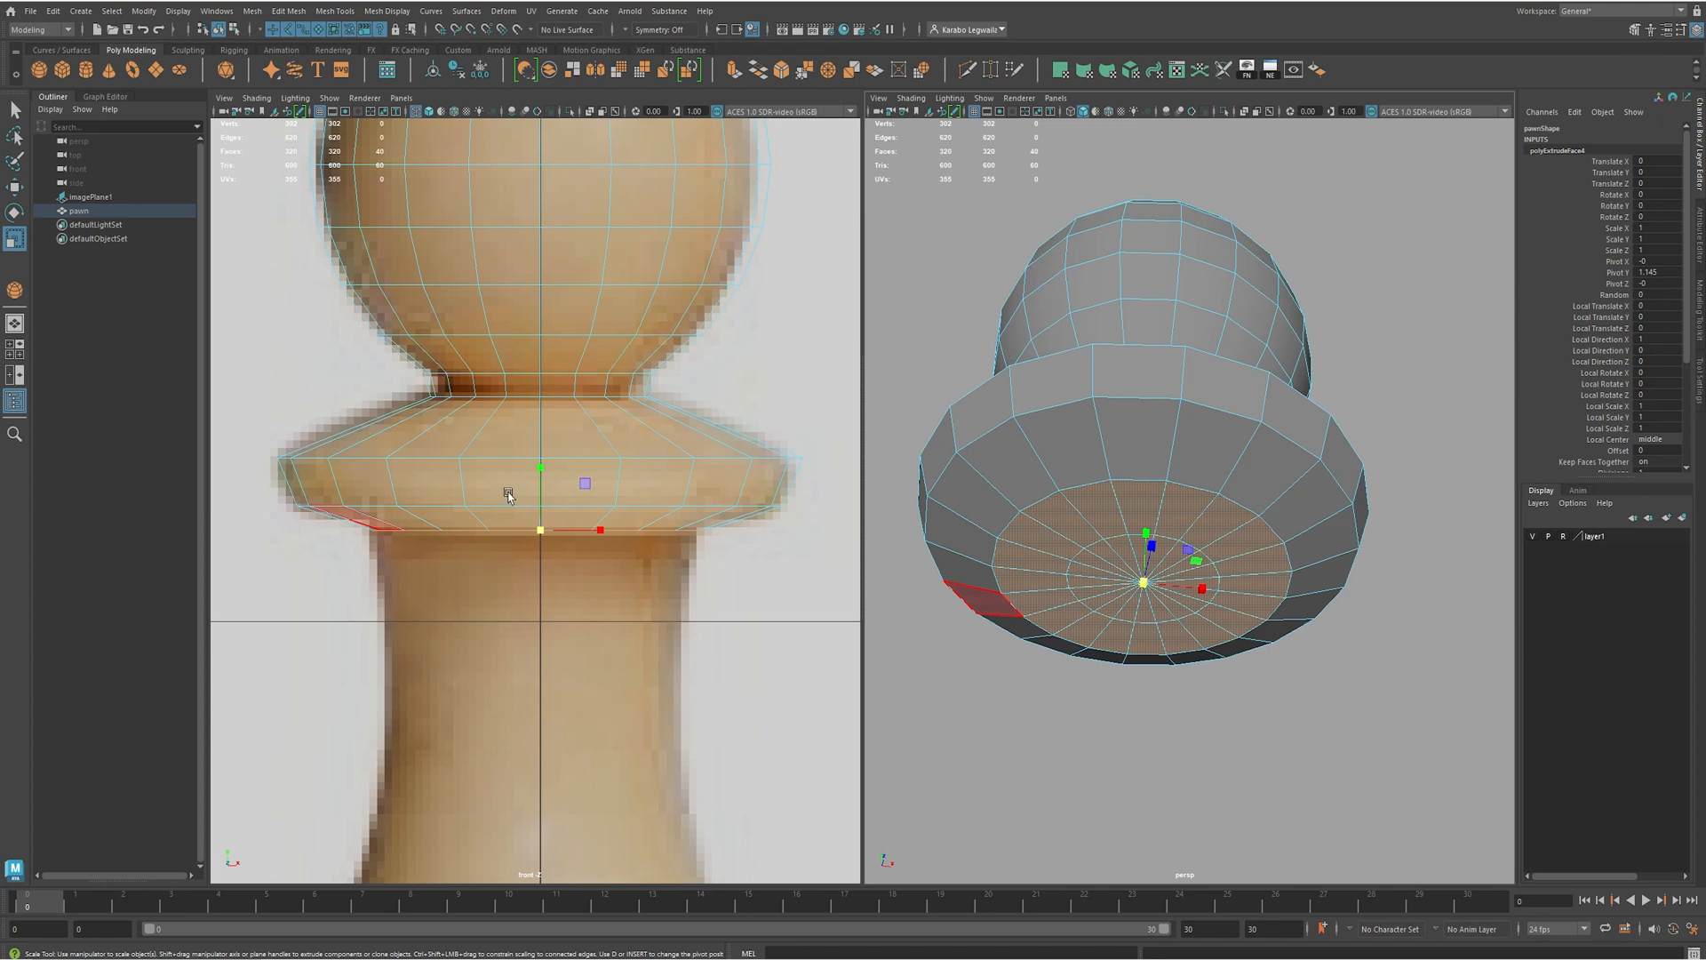
# - Try extruding the upper stem from the collar's underside in two short segments, and undo both extrusions
pyautogui.press('w')
pyautogui.keyDown('alt'); pyautogui.moveTo(709, 644); pyautogui.dragTo(682, 451, button='middle'); pyautogui.keyUp('alt')
pyautogui.scroll(-8, 701, 575)
pyautogui.scroll(8, 701, 575)
pyautogui.scroll(-5, 705, 461)
pyautogui.keyDown('alt'); pyautogui.moveTo(674, 517); pyautogui.dragTo(671, 465, button='middle'); pyautogui.keyUp('alt')
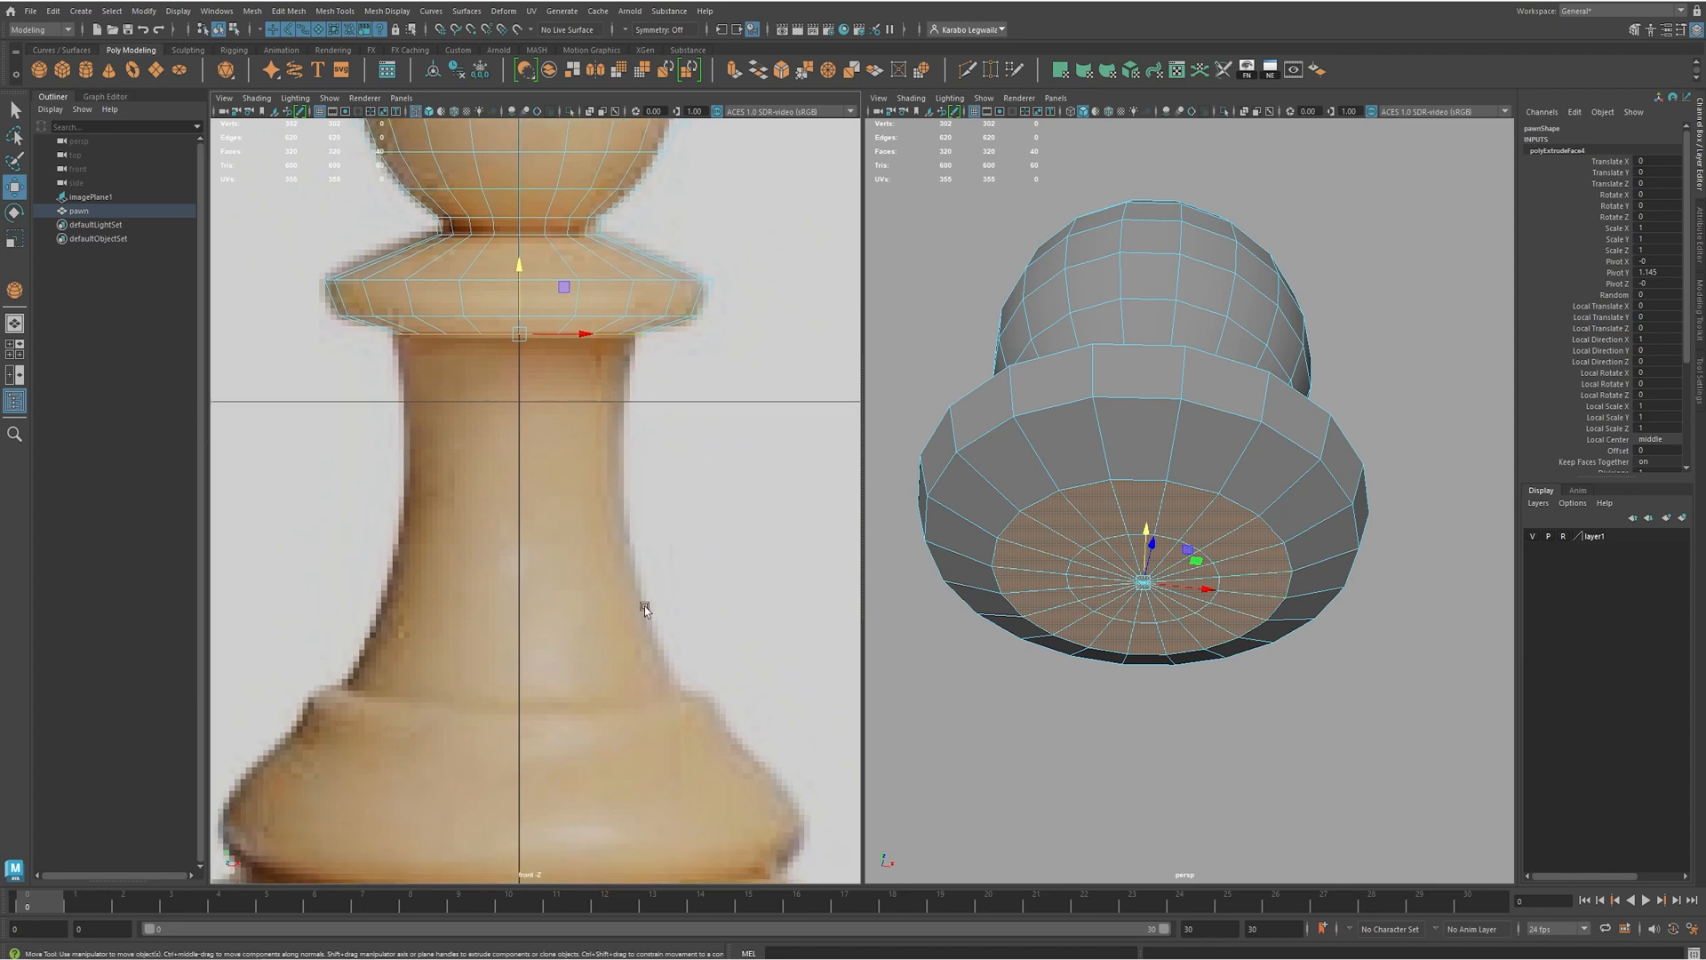
pyautogui.keyDown('shift'); pyautogui.moveTo(519, 267); pyautogui.dragTo(526, 306); pyautogui.keyUp('shift')
pyautogui.press('r')
pyautogui.moveTo(530, 375); pyautogui.dragTo(514, 376)
pyautogui.press('w')
pyautogui.keyDown('shift'); pyautogui.moveTo(516, 318); pyautogui.dragTo(529, 370); pyautogui.keyUp('shift')
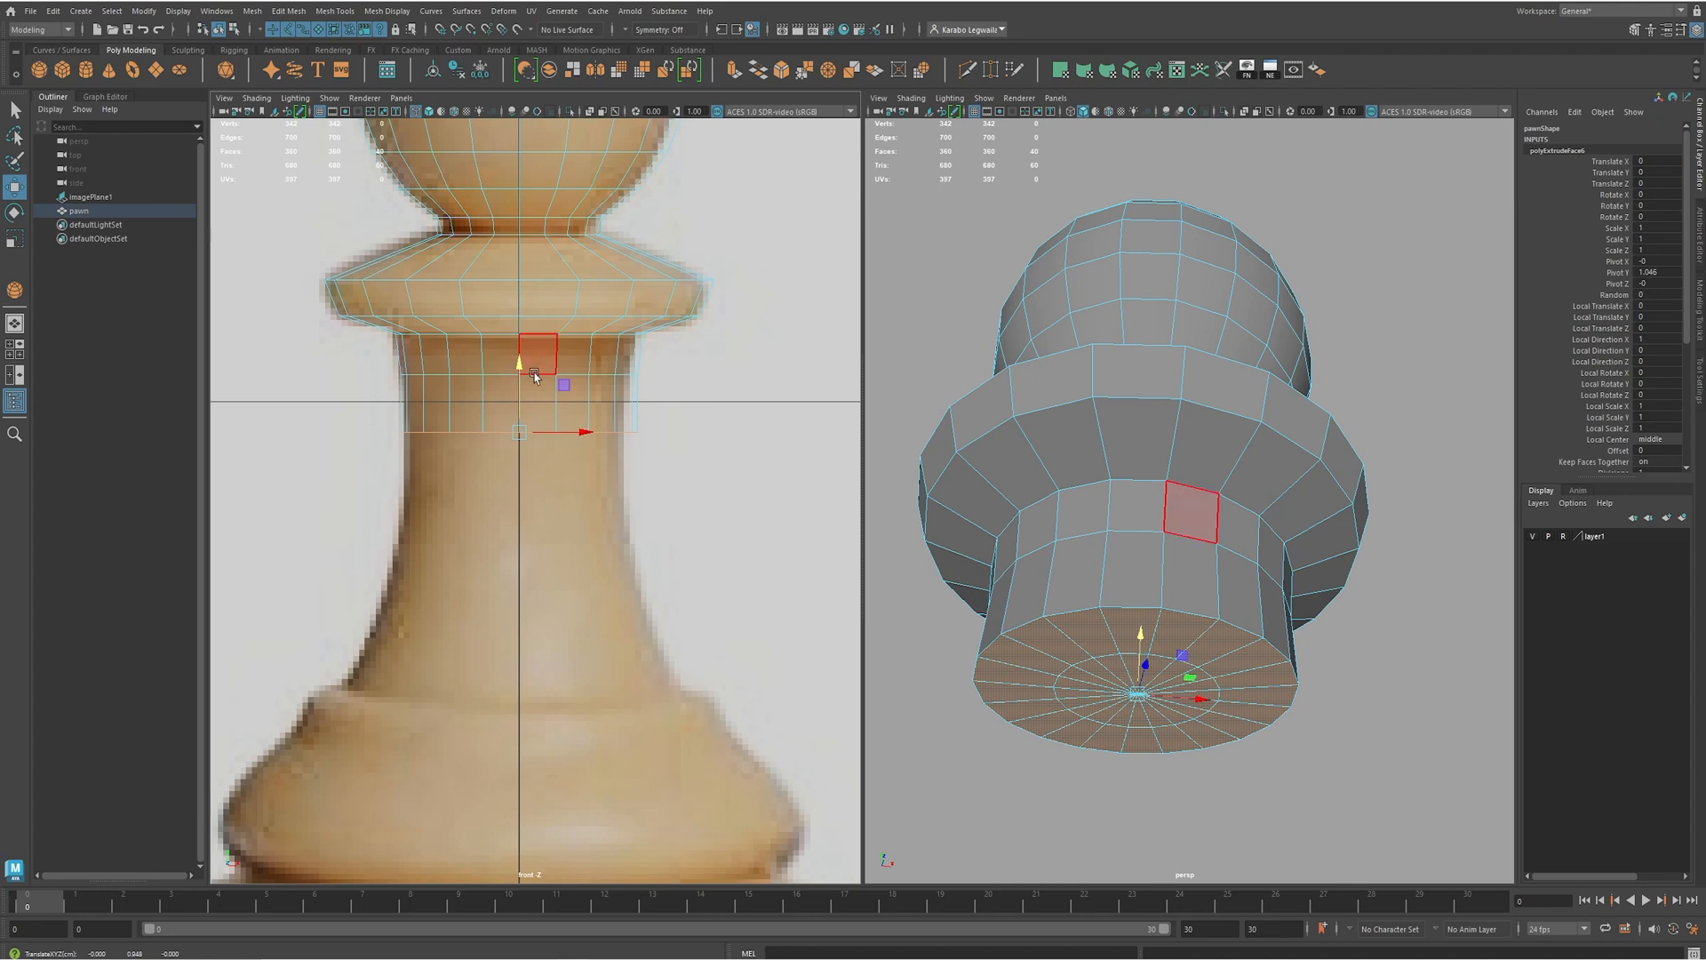
pyautogui.press('r')
pyautogui.hotkey('ctrl', 'z')
pyautogui.hotkey('ctrl', 'z')
pyautogui.hotkey('ctrl', 'z')
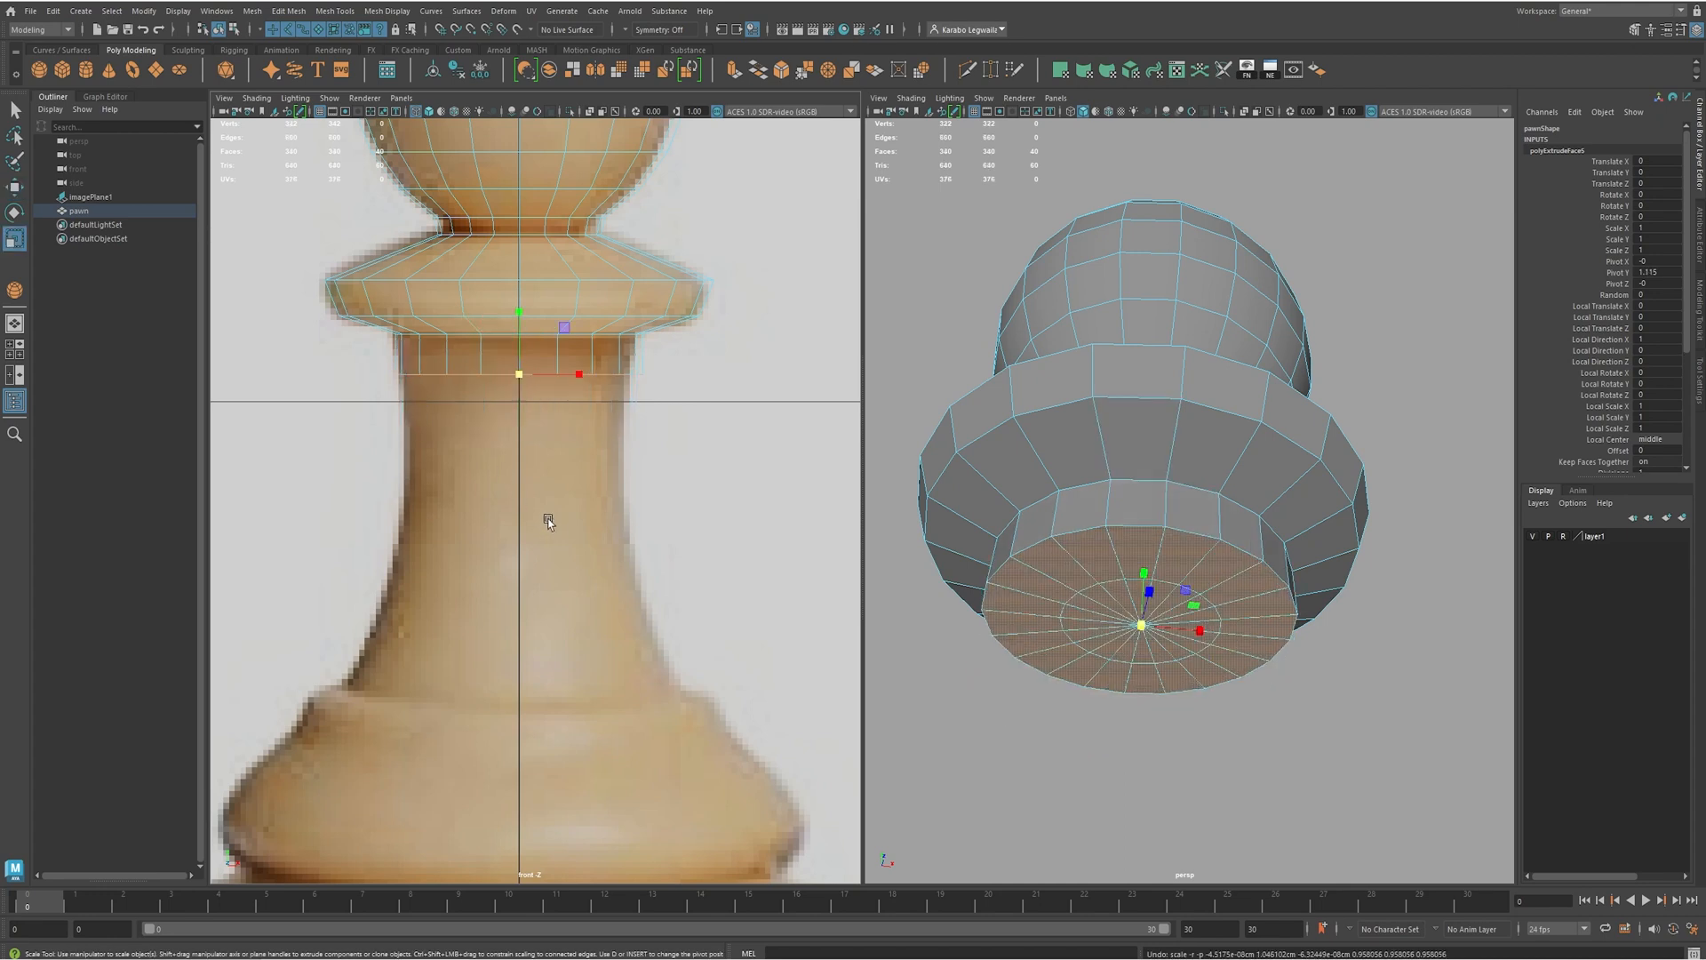
pyautogui.hotkey('ctrl', 'z')
pyautogui.hotkey('ctrl', 'z')
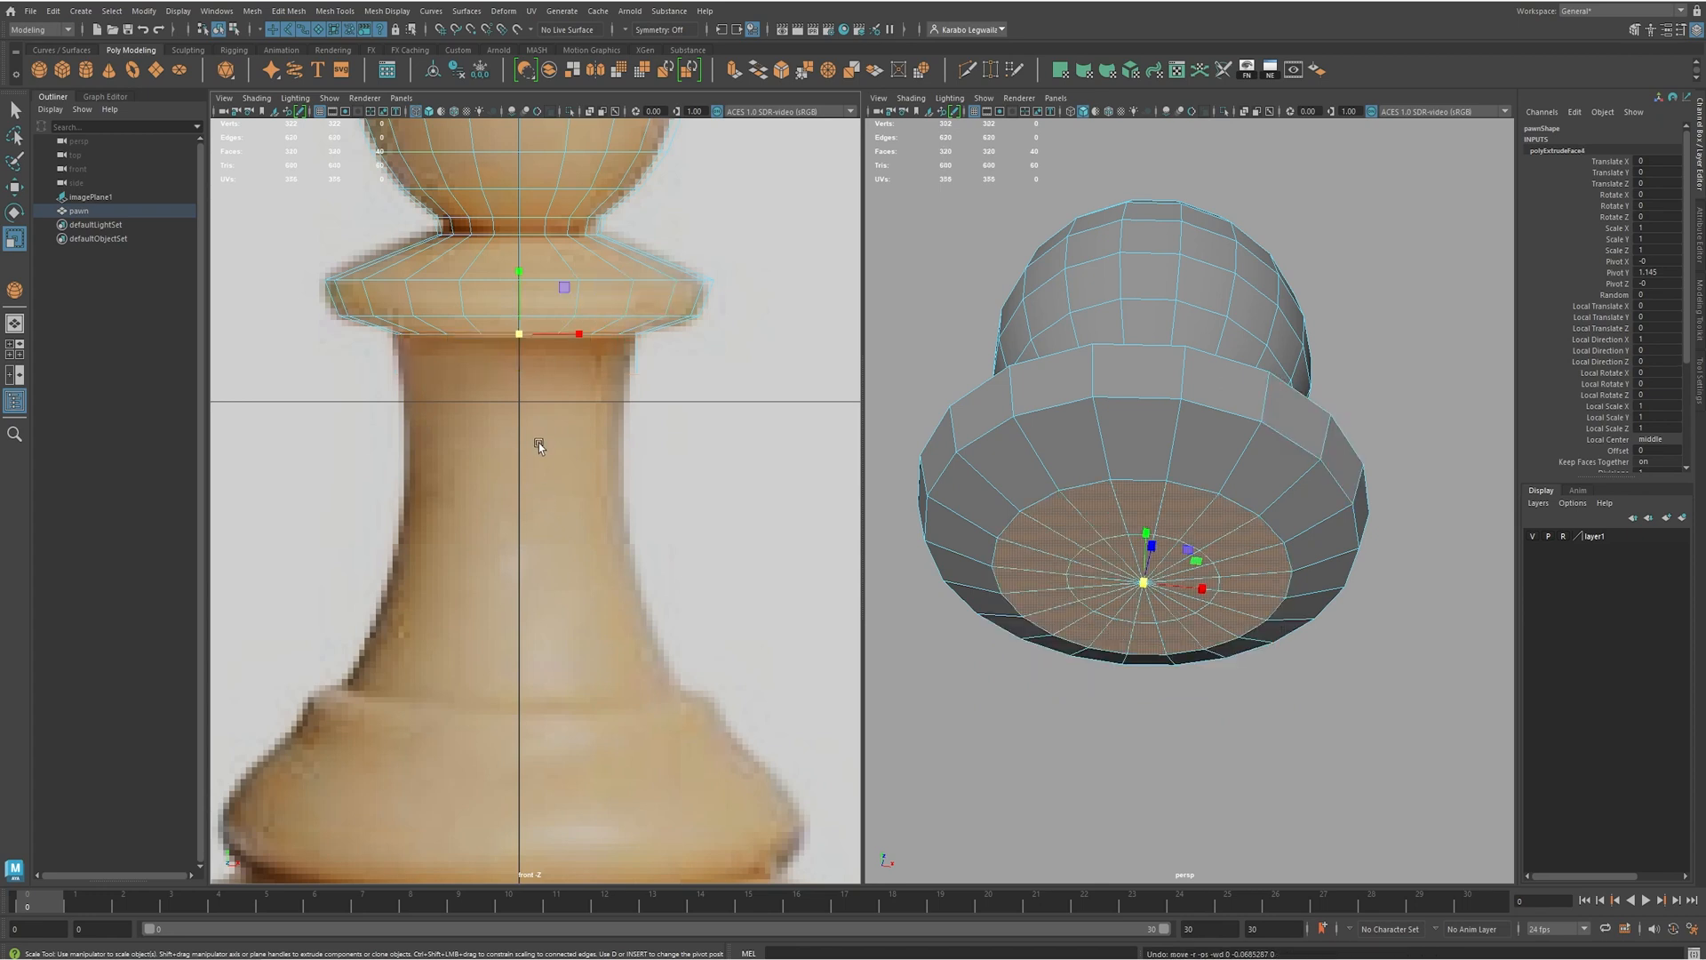
# - Extrude the collar's bottom faces down the stem to about Y 0.842 and scale them in slightly to match the stem's width
pyautogui.press('w')
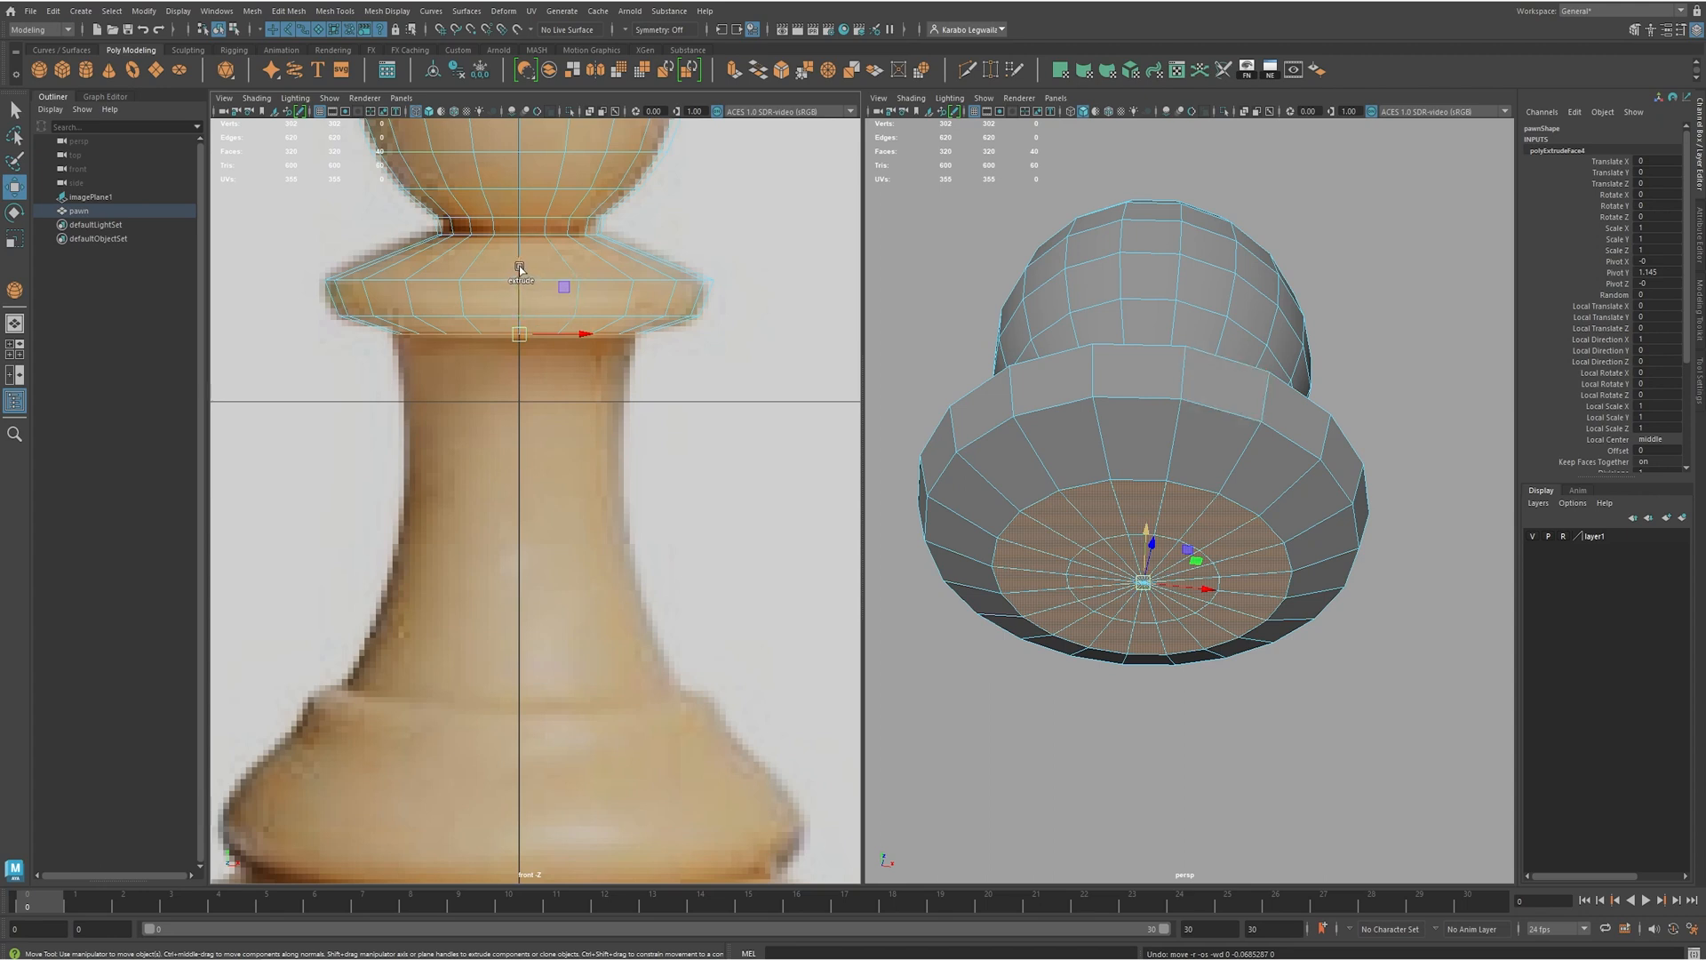
pyautogui.keyDown('shift'); pyautogui.moveTo(520, 268); pyautogui.dragTo(571, 424); pyautogui.keyUp('shift')
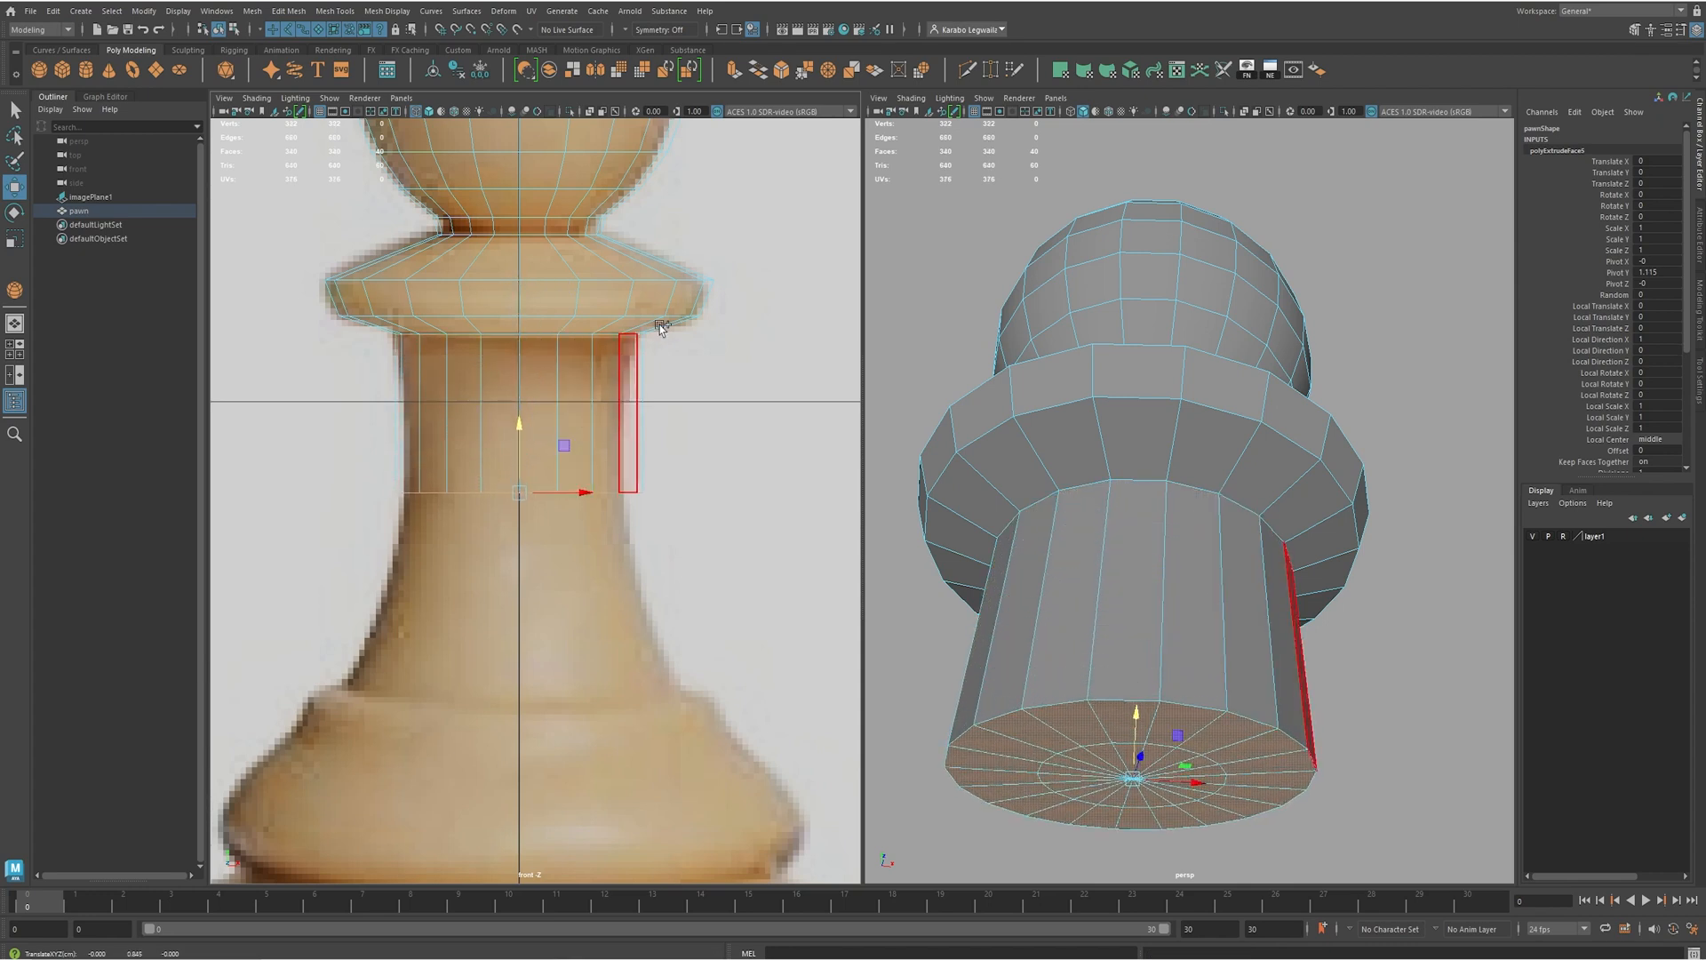
pyautogui.moveTo(519, 428); pyautogui.dragTo(520, 430)
pyautogui.press('r')
pyautogui.moveTo(521, 496); pyautogui.dragTo(505, 494)
pyautogui.press('w')
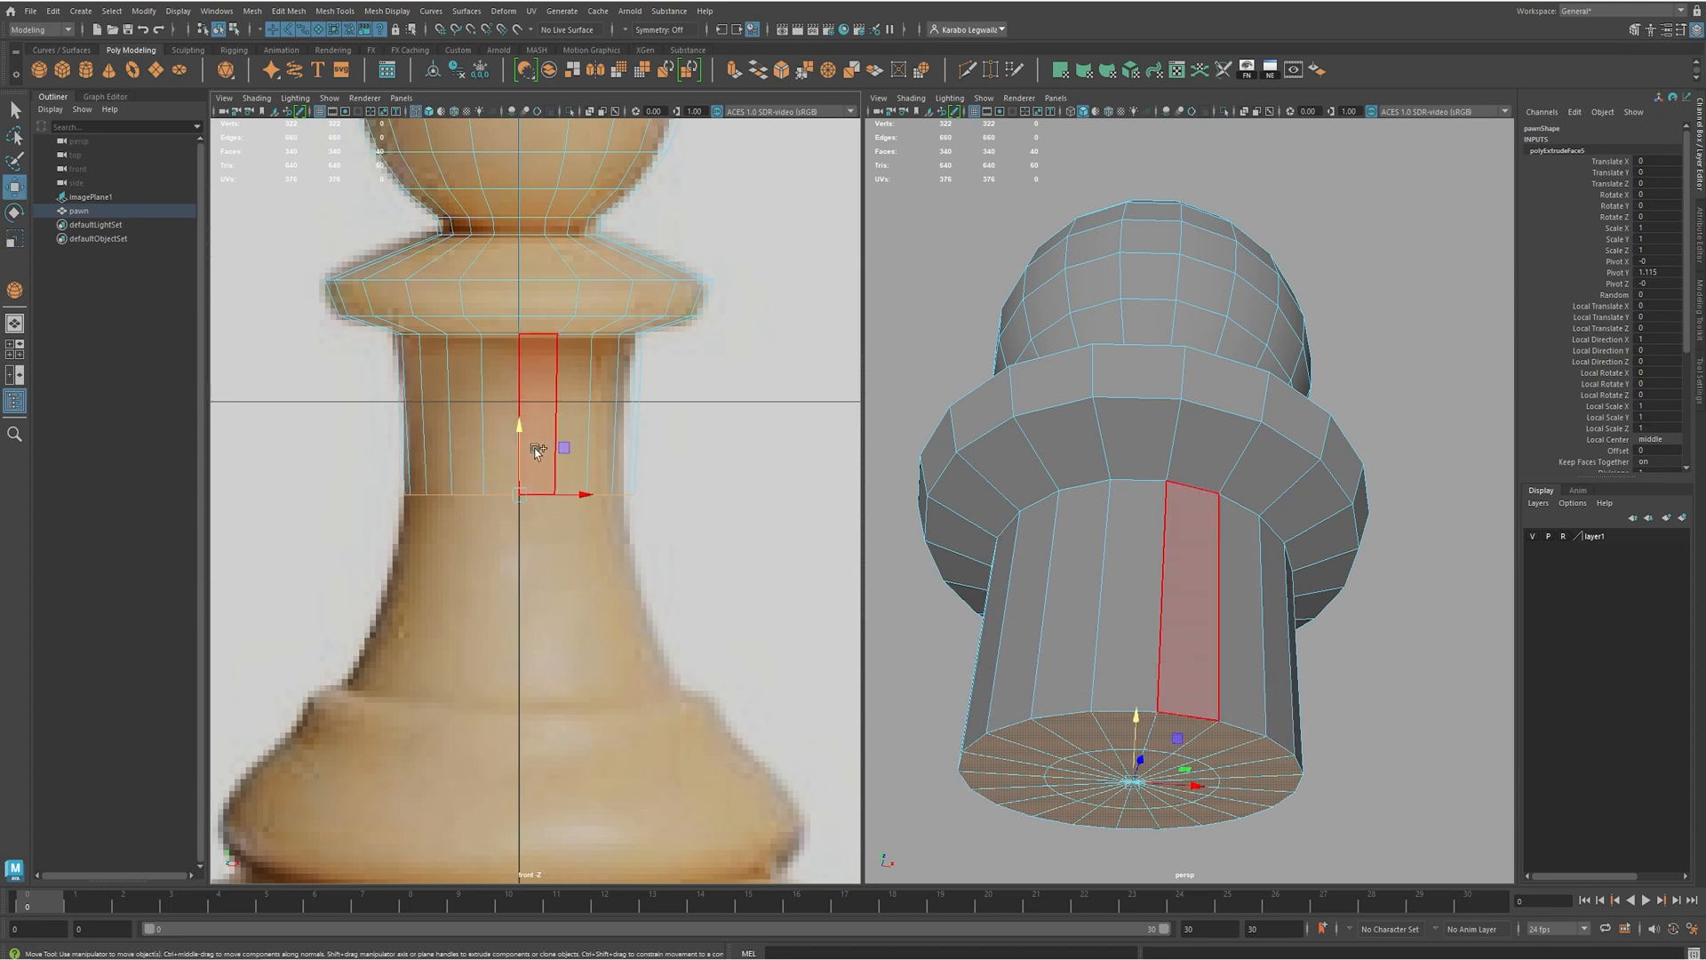
# - Extrude the stem's bottom faces down to the top of the base at about Y 0.51 and scale them out to the stem's flared foot
pyautogui.keyDown('shift'); pyautogui.moveTo(521, 432); pyautogui.dragTo(561, 629); pyautogui.keyUp('shift')
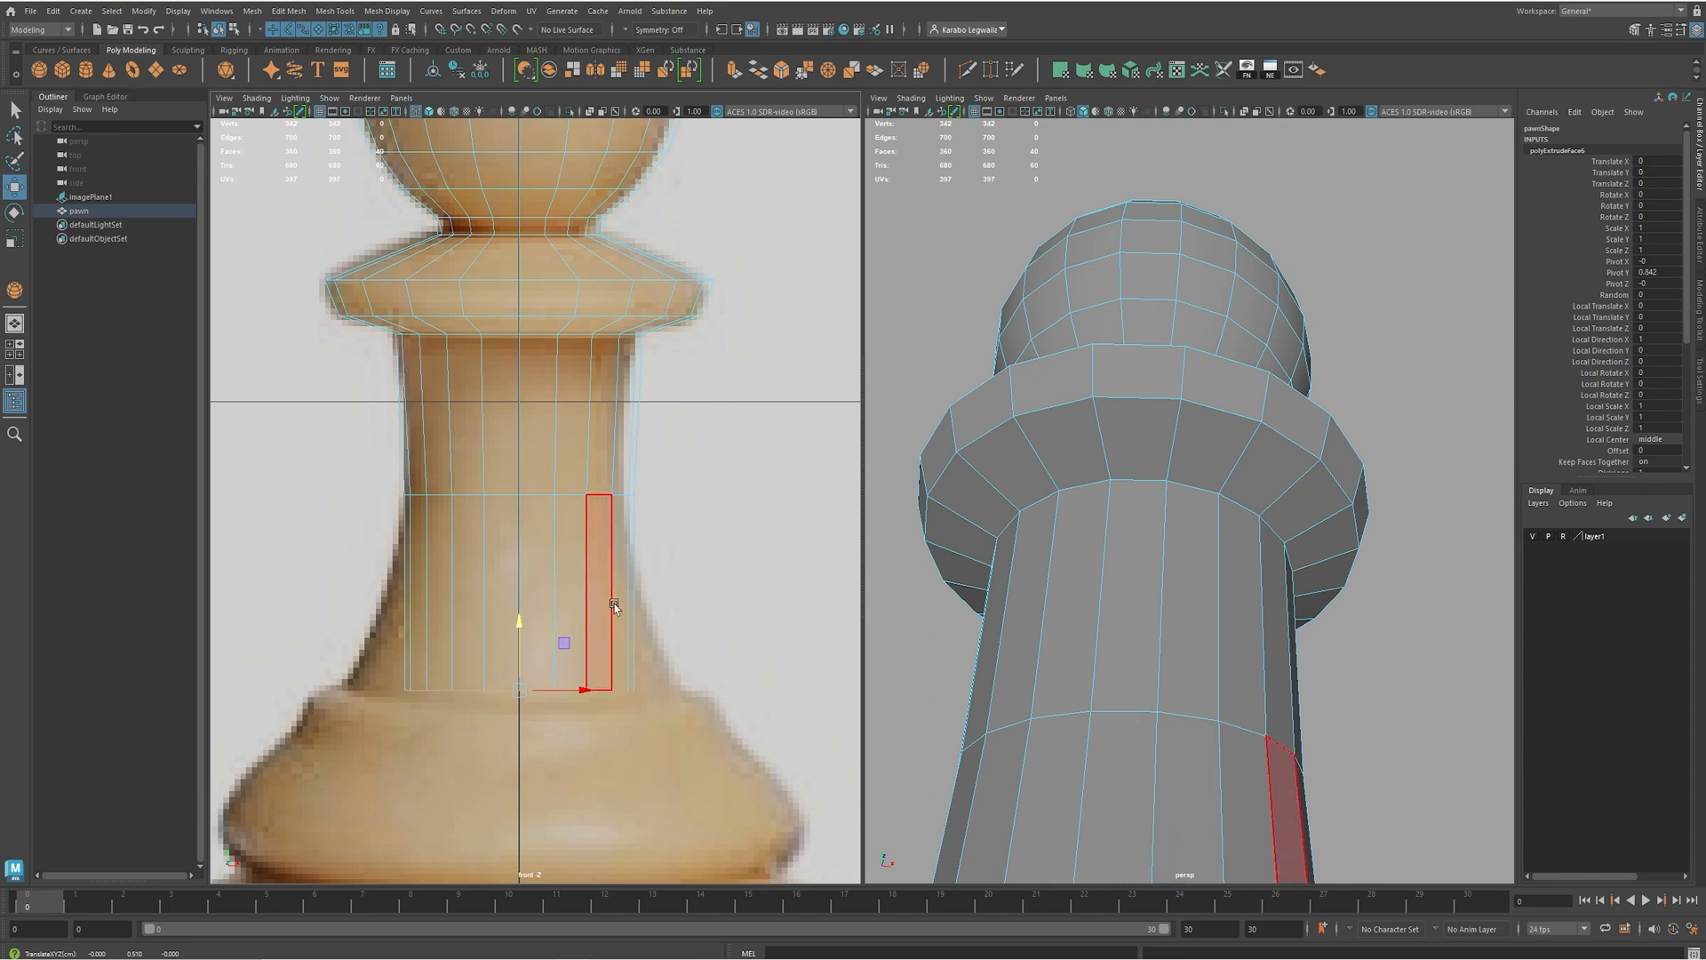
pyautogui.press('r')
pyautogui.moveTo(523, 693); pyautogui.dragTo(606, 693)
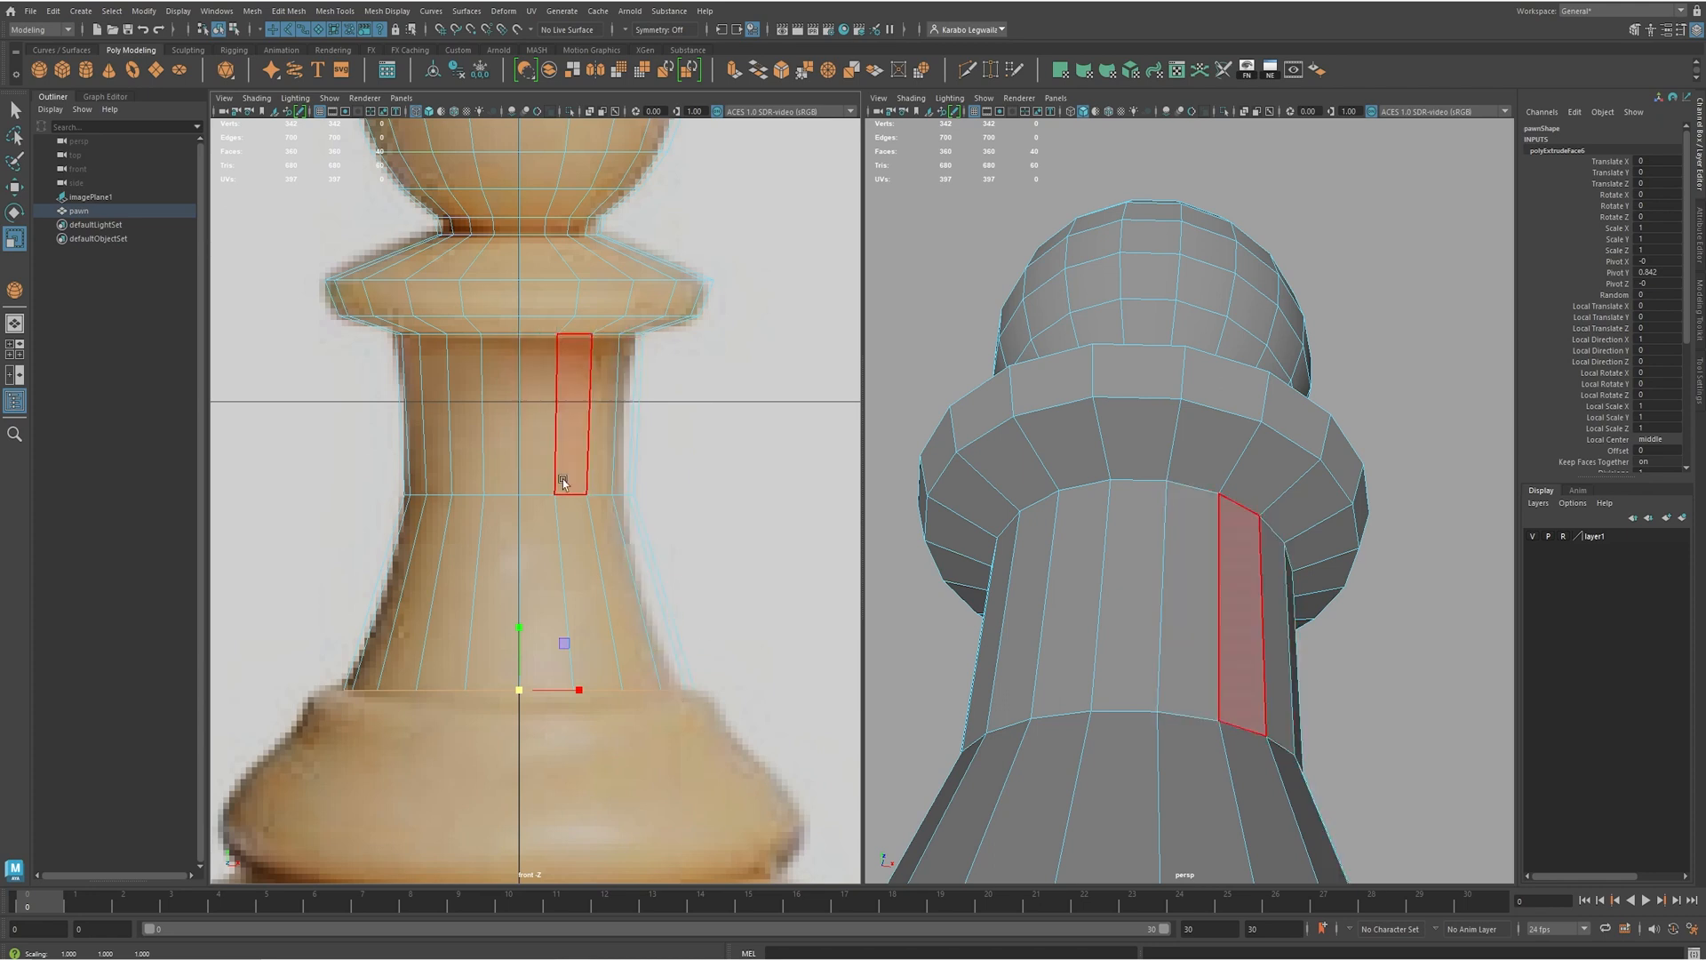
# - Extrude the stem's bottom faces slightly down to about Y 0.493 and scale them out to form the rim atop the base
pyautogui.scroll(-3, 711, 498)
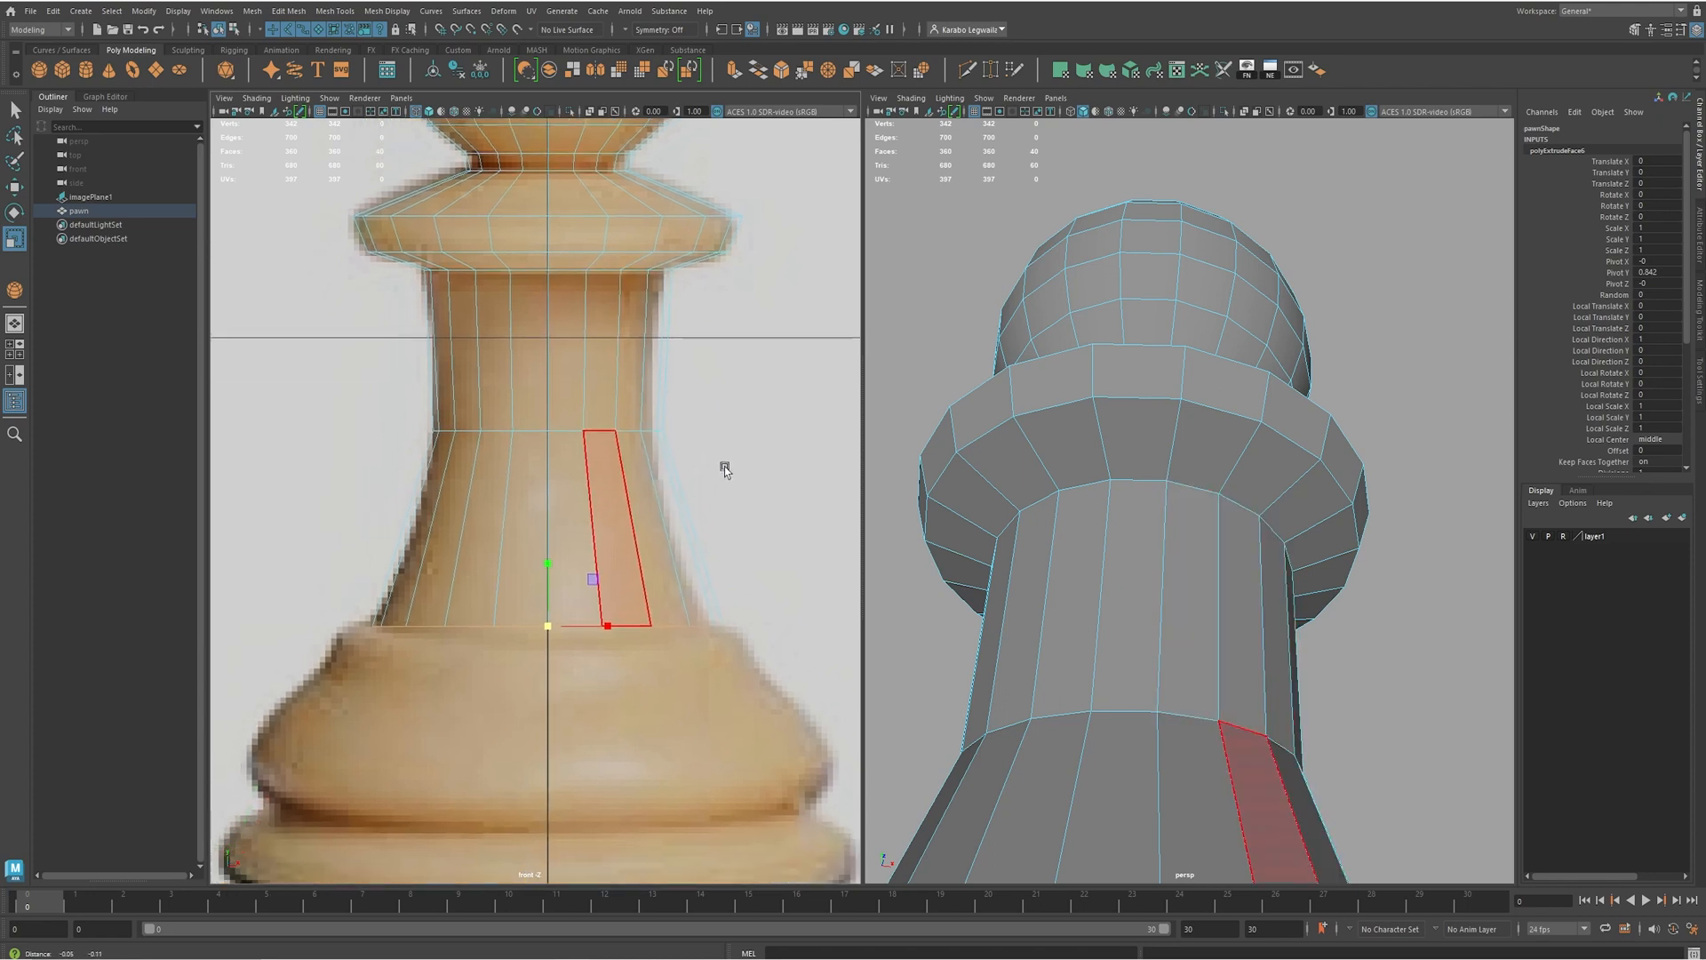
pyautogui.scroll(3, 590, 531)
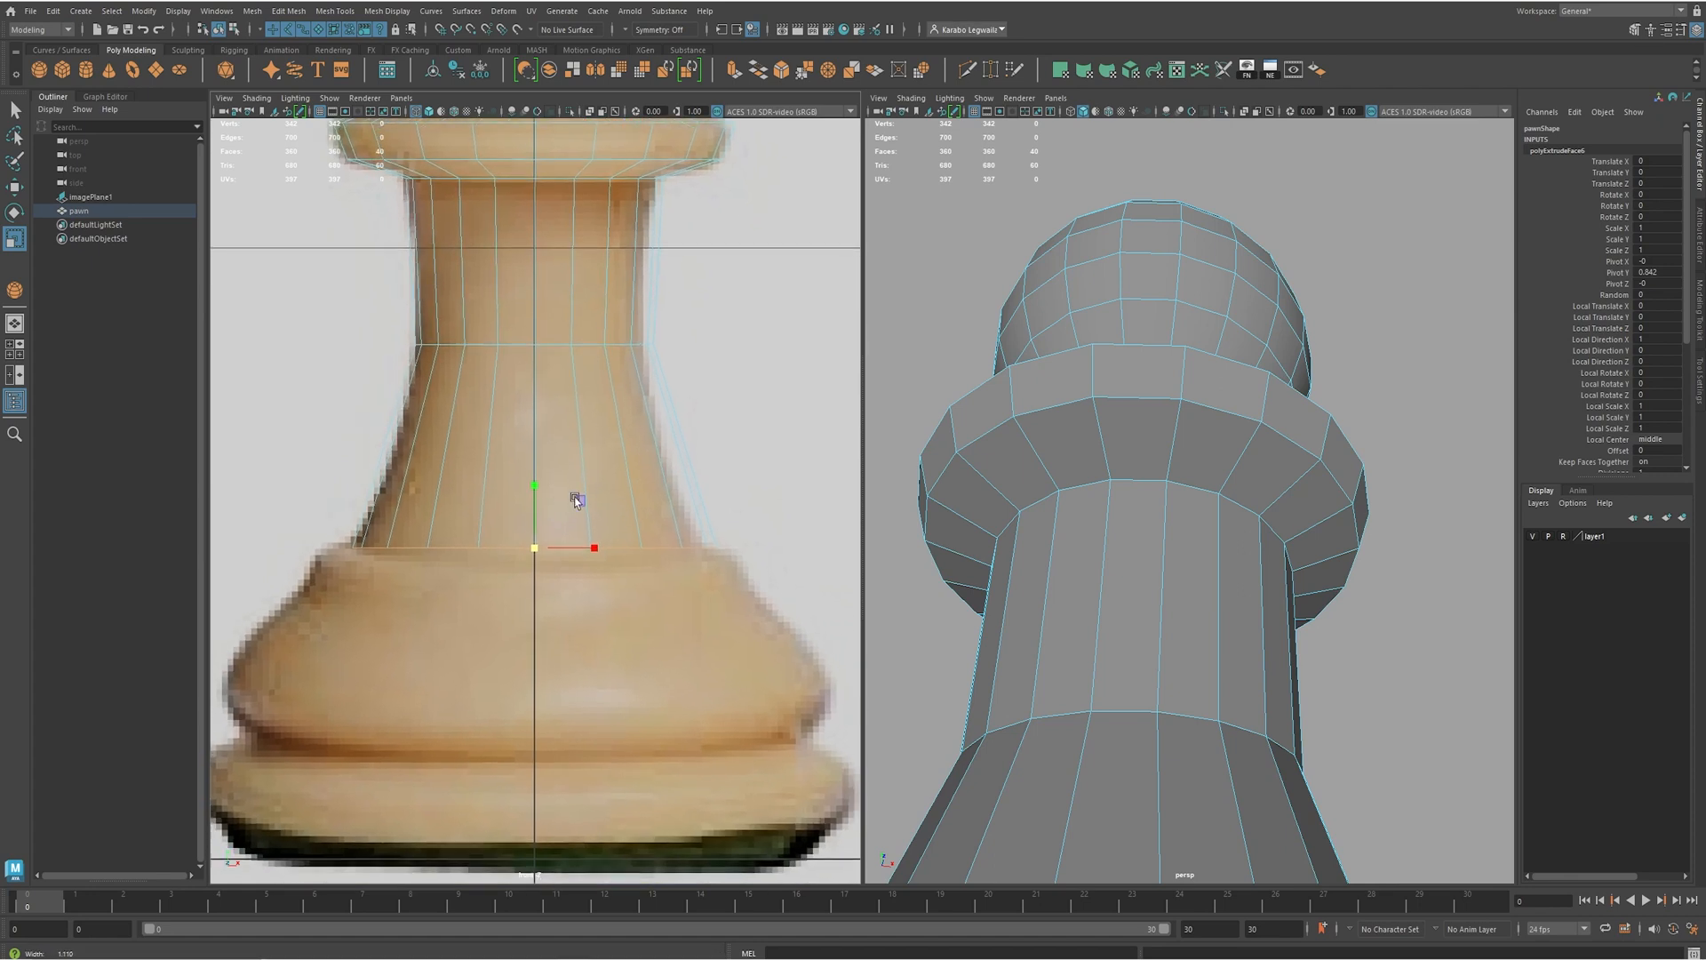
pyautogui.scroll(2, 585, 448)
pyautogui.scroll(-5, 1181, 513)
pyautogui.moveTo(1180, 524)
pyautogui.keyDown('alt'); pyautogui.mouseDown()
pyautogui.moveTo(1117, 569)
pyautogui.moveTo(1165, 532)
pyautogui.moveTo(1178, 554)
pyautogui.mouseUp(); pyautogui.keyUp('alt')
pyautogui.keyDown('alt'); pyautogui.moveTo(512, 550); pyautogui.dragTo(494, 498, button='middle'); pyautogui.keyUp('alt')
pyautogui.keyDown('alt'); pyautogui.moveTo(494, 500); pyautogui.dragTo(543, 460); pyautogui.keyUp('alt')
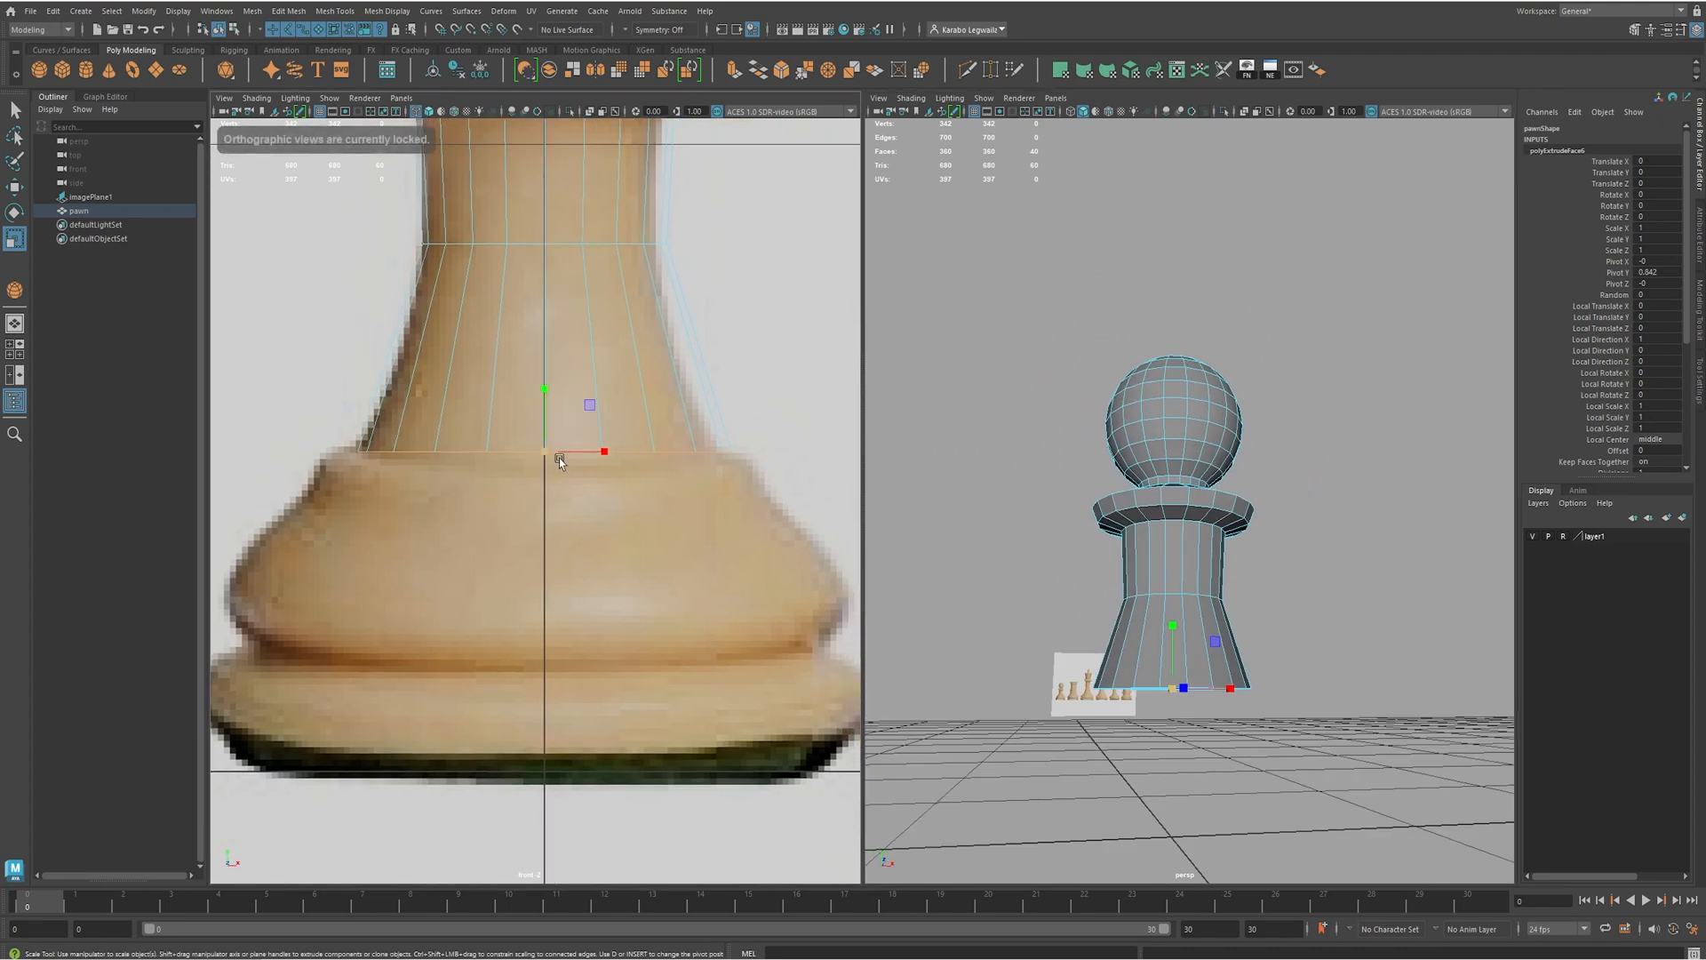
pyautogui.press('w')
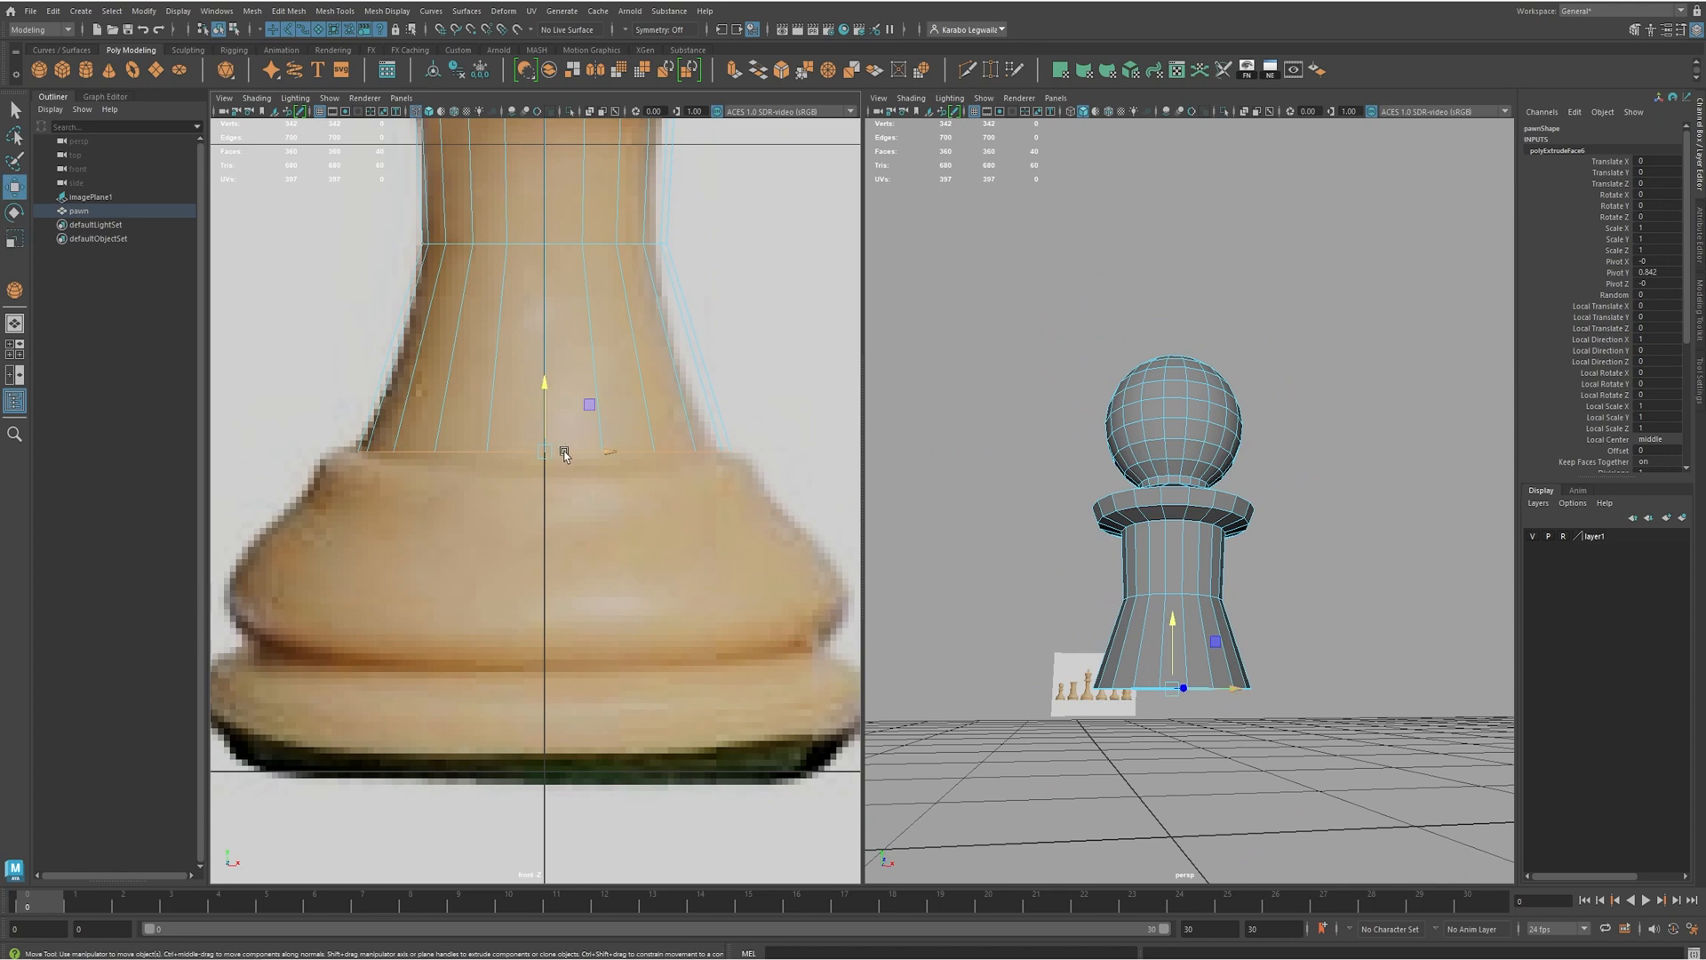
pyautogui.keyDown('shift'); pyautogui.moveTo(546, 388); pyautogui.dragTo(547, 400); pyautogui.keyUp('shift')
pyautogui.press('r')
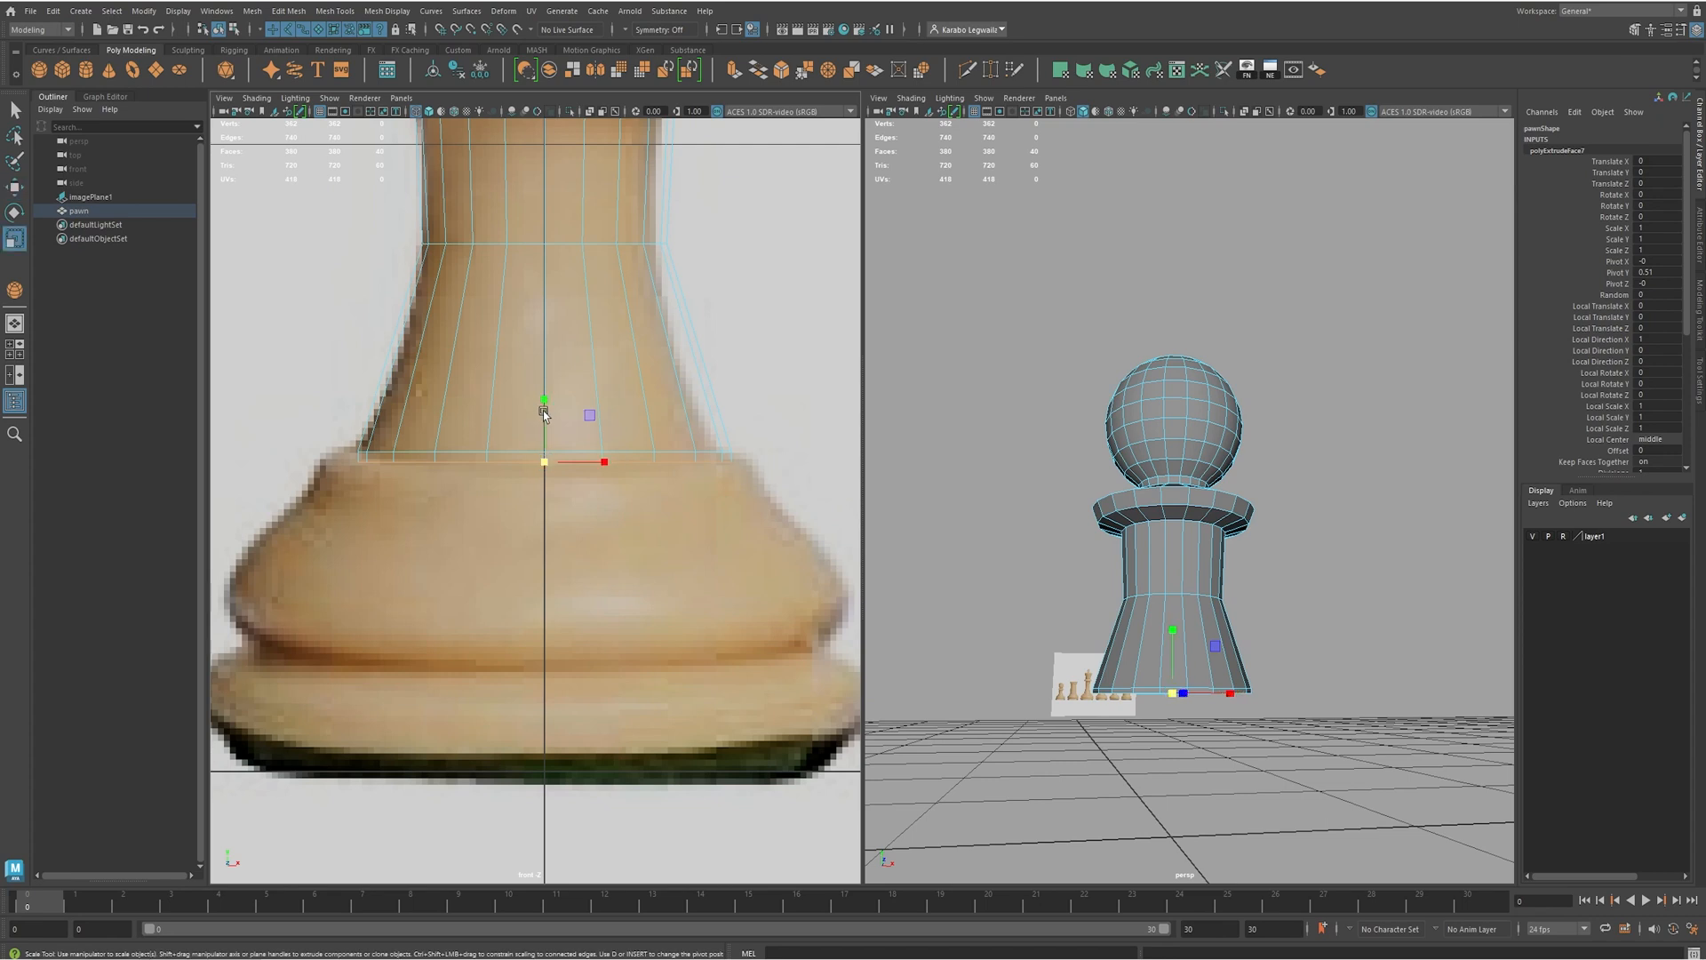
pyautogui.moveTo(546, 462); pyautogui.dragTo(587, 472)
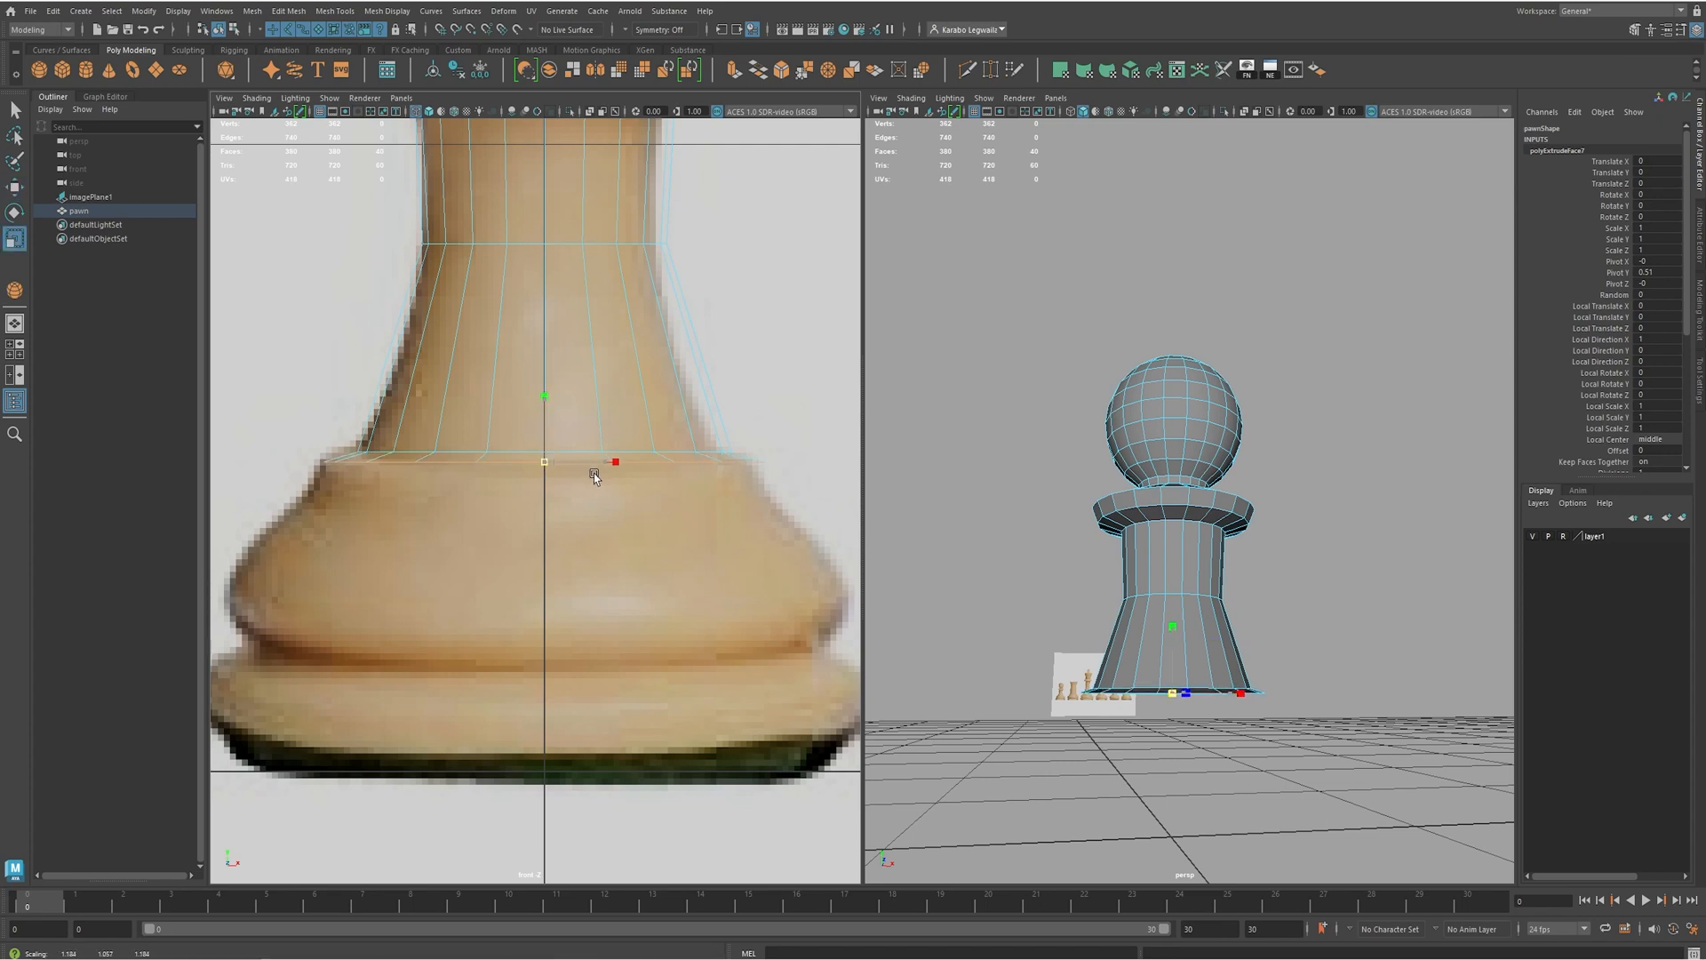
# - Extrude the rim's bottom faces down to about Y 0.45 and scale them out slightly to follow the base's upper edge
pyautogui.press('w')
pyautogui.click(565, 439)
pyautogui.hotkey('ctrl', 'z')
pyautogui.keyDown('shift'); pyautogui.moveTo(547, 448); pyautogui.dragTo(548, 426); pyautogui.keyUp('shift')
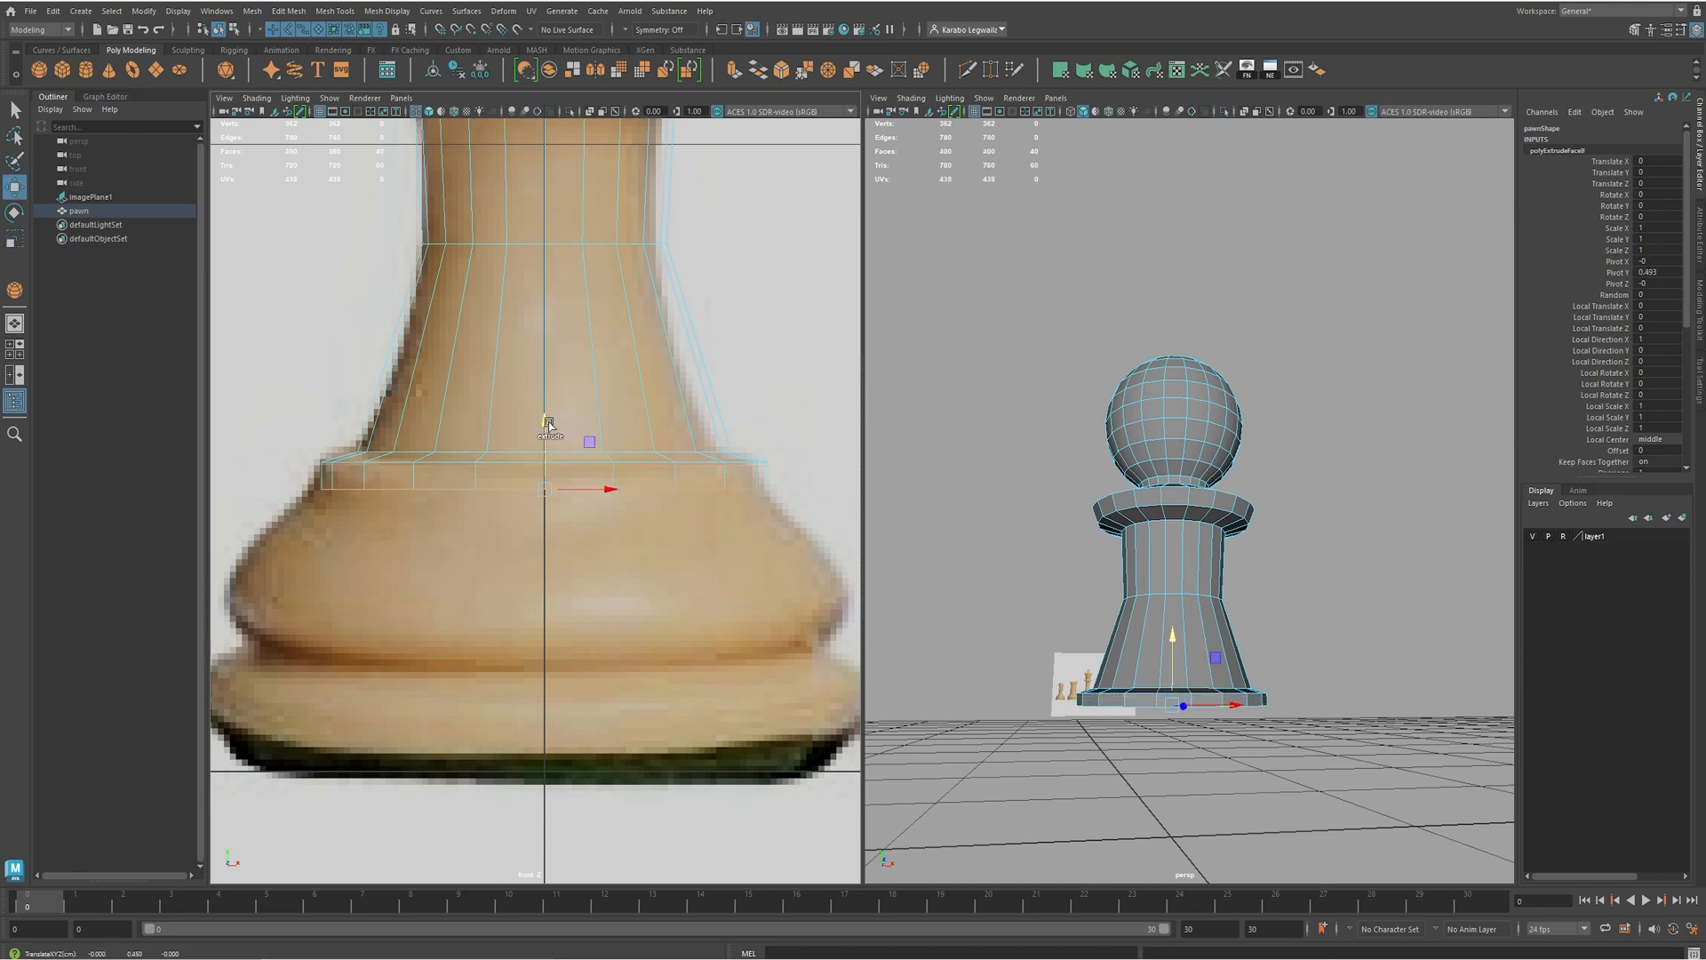
pyautogui.press('r')
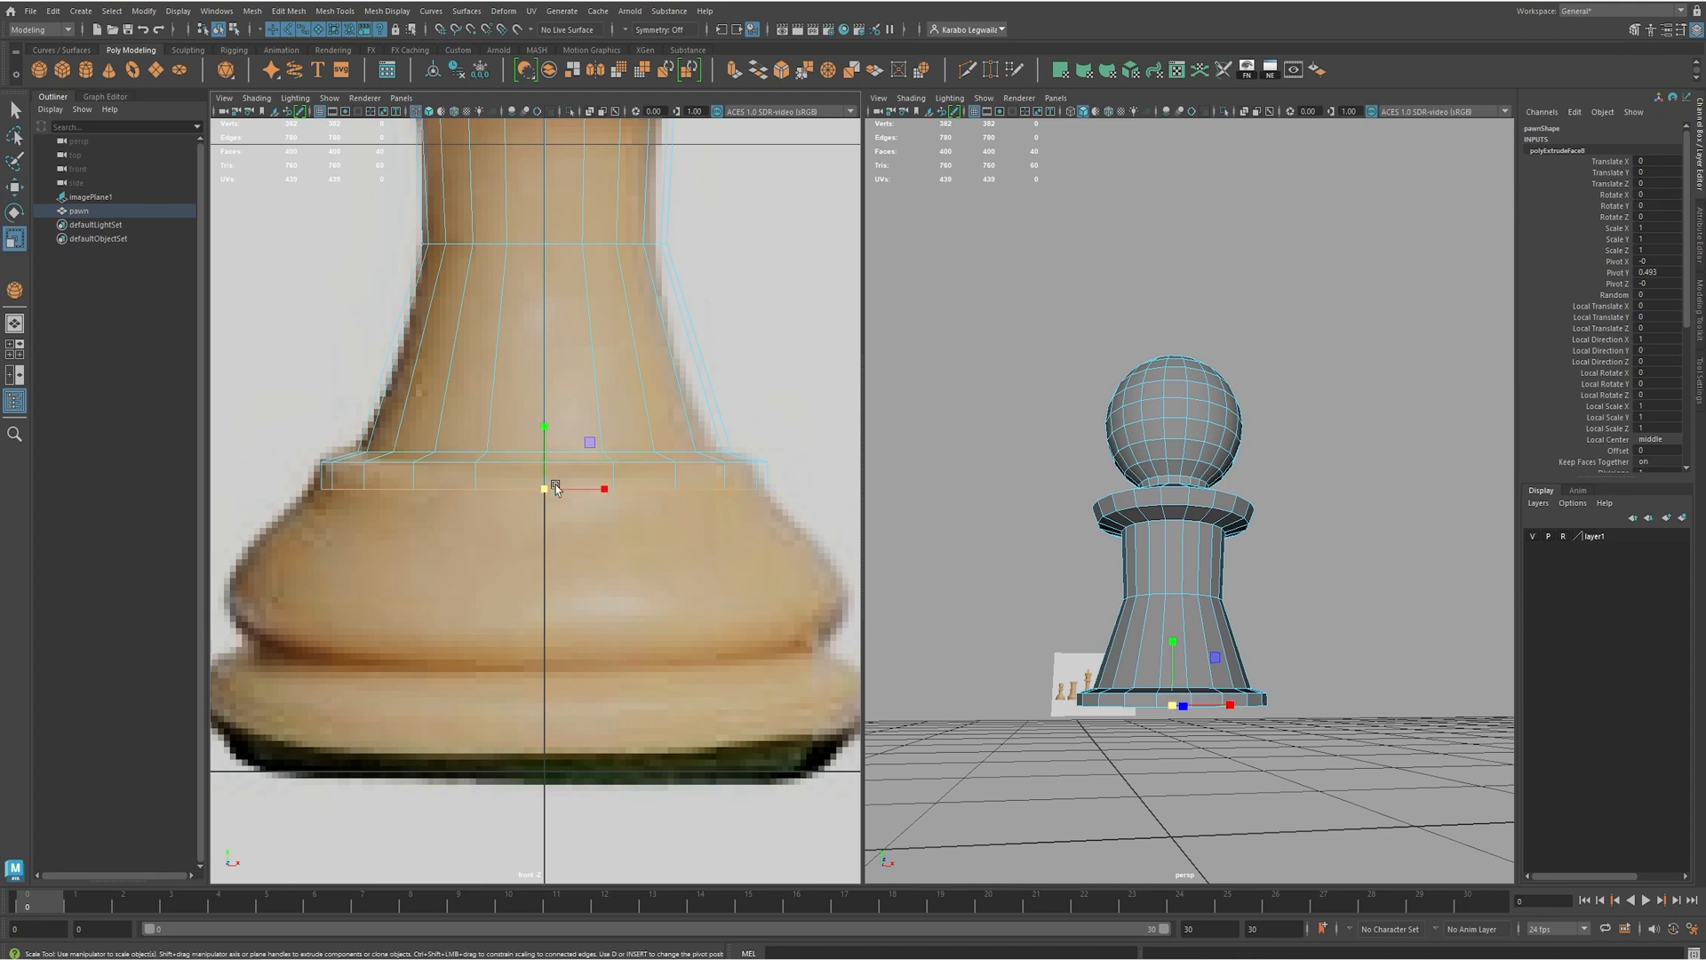
pyautogui.moveTo(552, 488); pyautogui.dragTo(559, 488)
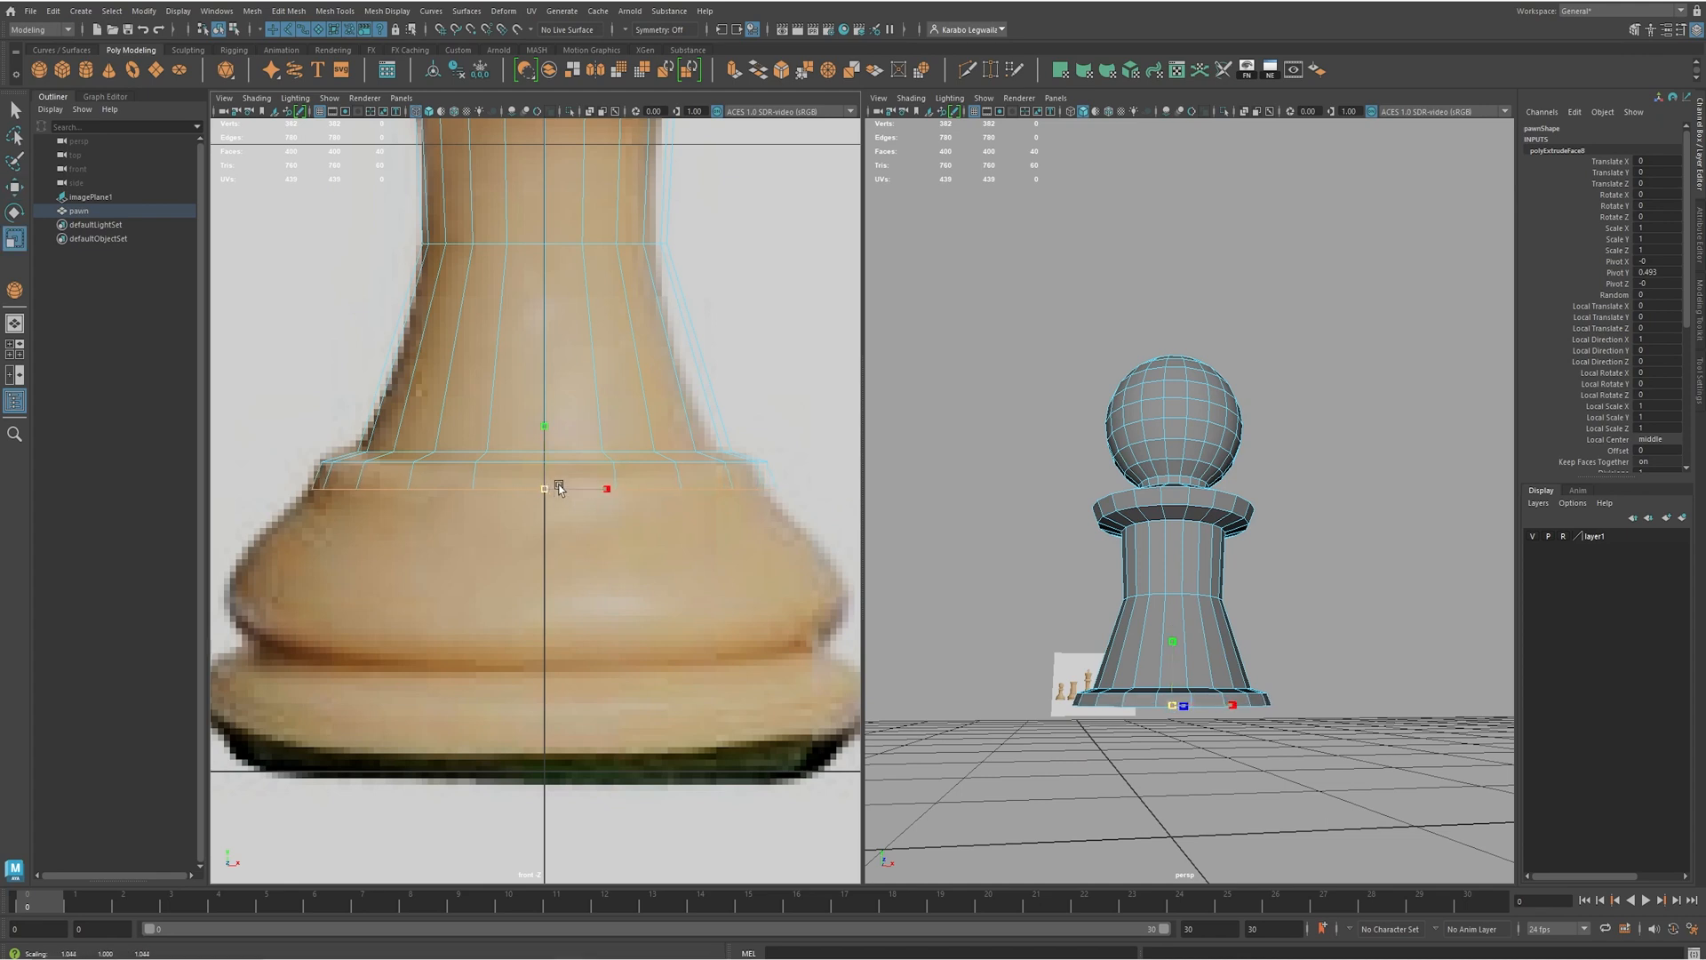
pyautogui.press('w')
# - Try scaling the whole pawn along X in object mode, and undo the change
pyautogui.keyDown('alt'); pyautogui.moveTo(603, 594); pyautogui.dragTo(587, 545, button='middle'); pyautogui.keyUp('alt')
pyautogui.press('r')
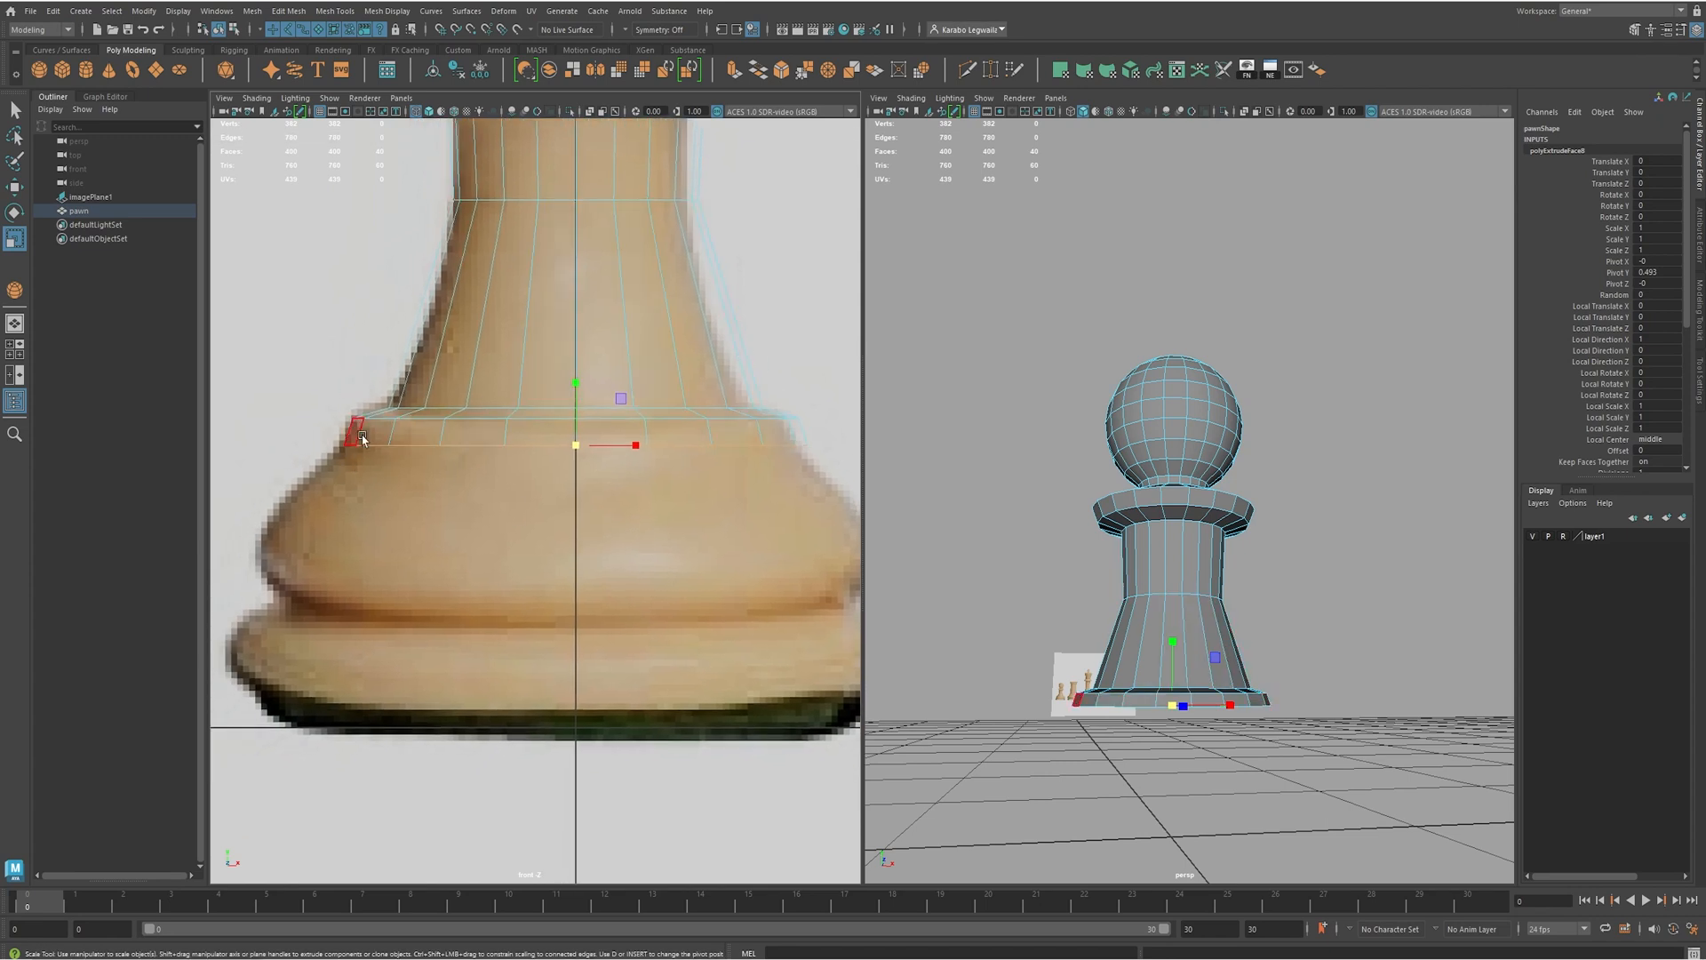
pyautogui.keyDown('alt'); pyautogui.moveTo(605, 476); pyautogui.dragTo(589, 420, button='middle'); pyautogui.keyUp('alt')
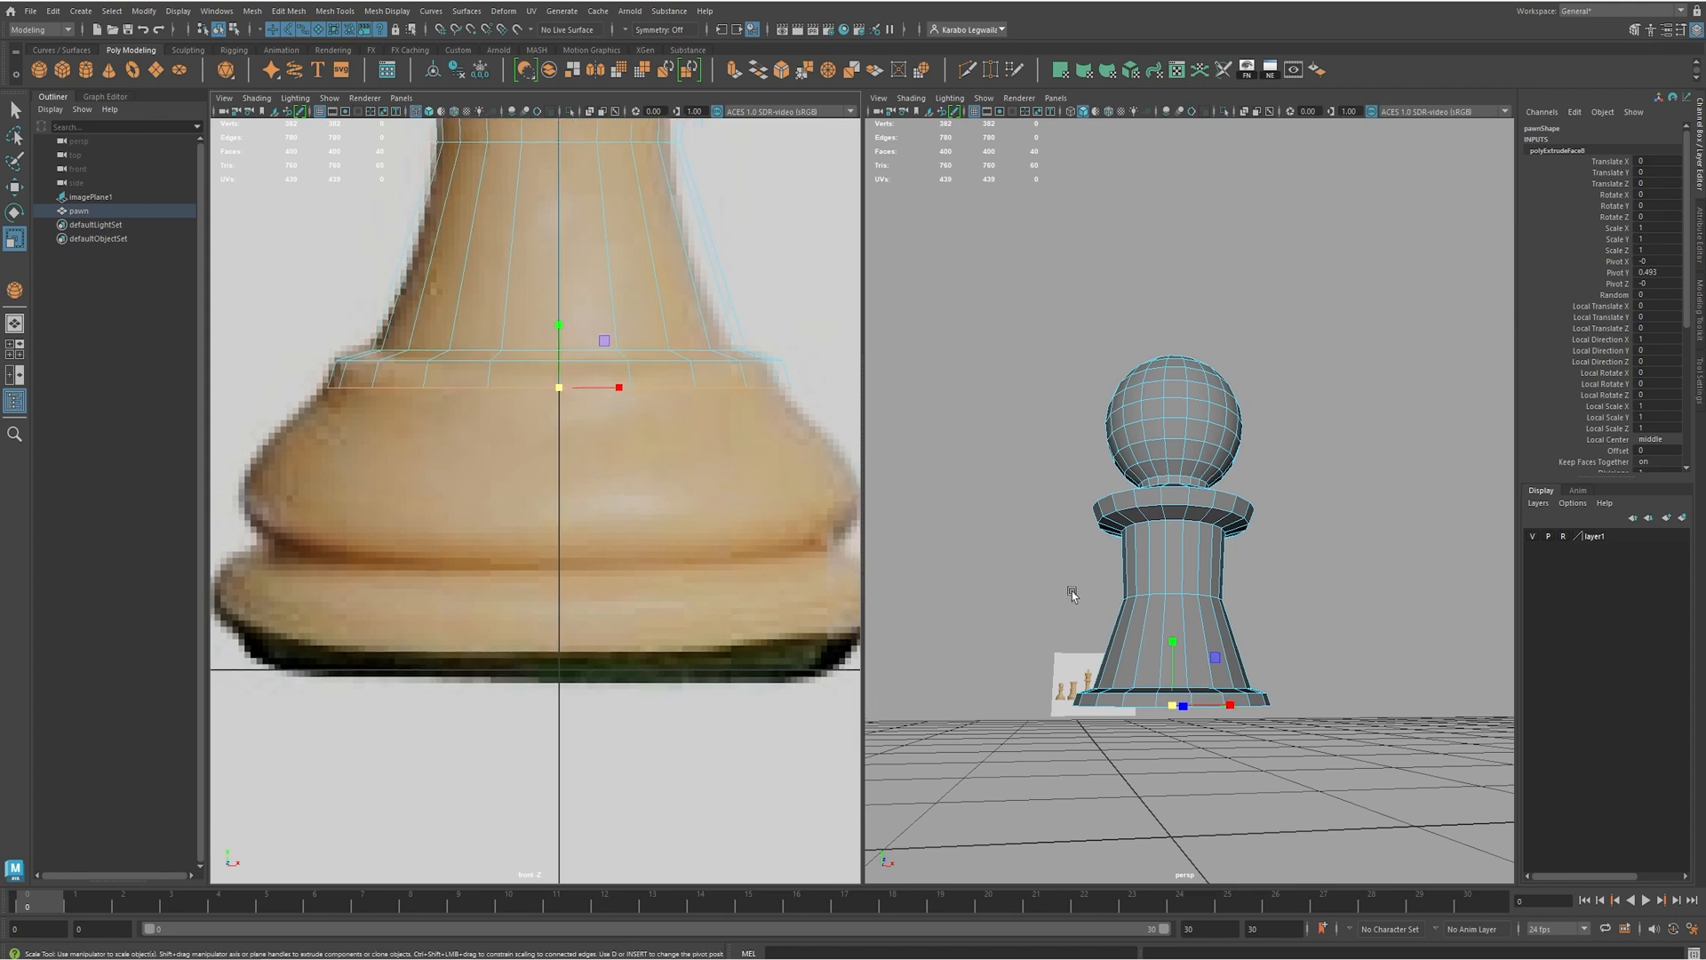
pyautogui.keyDown('alt'); pyautogui.moveTo(1071, 594); pyautogui.dragTo(1093, 497); pyautogui.keyUp('alt')
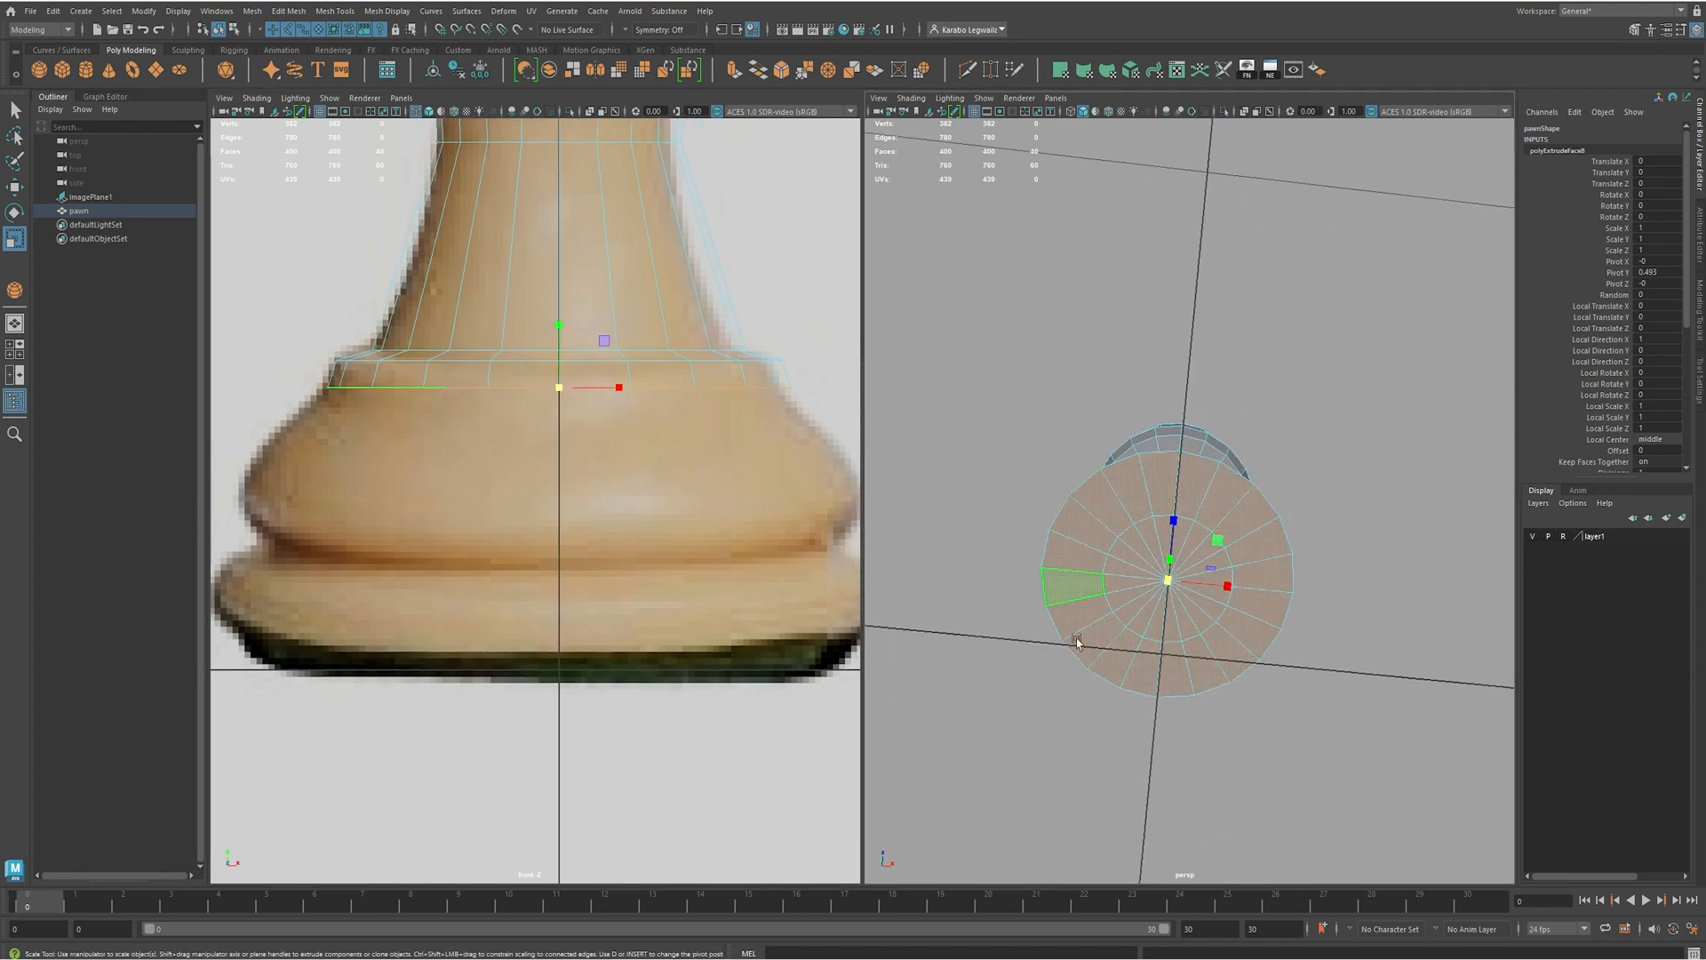
pyautogui.keyDown('alt'); pyautogui.moveTo(1165, 636); pyautogui.dragTo(1211, 597); pyautogui.keyUp('alt')
pyautogui.press('F8')
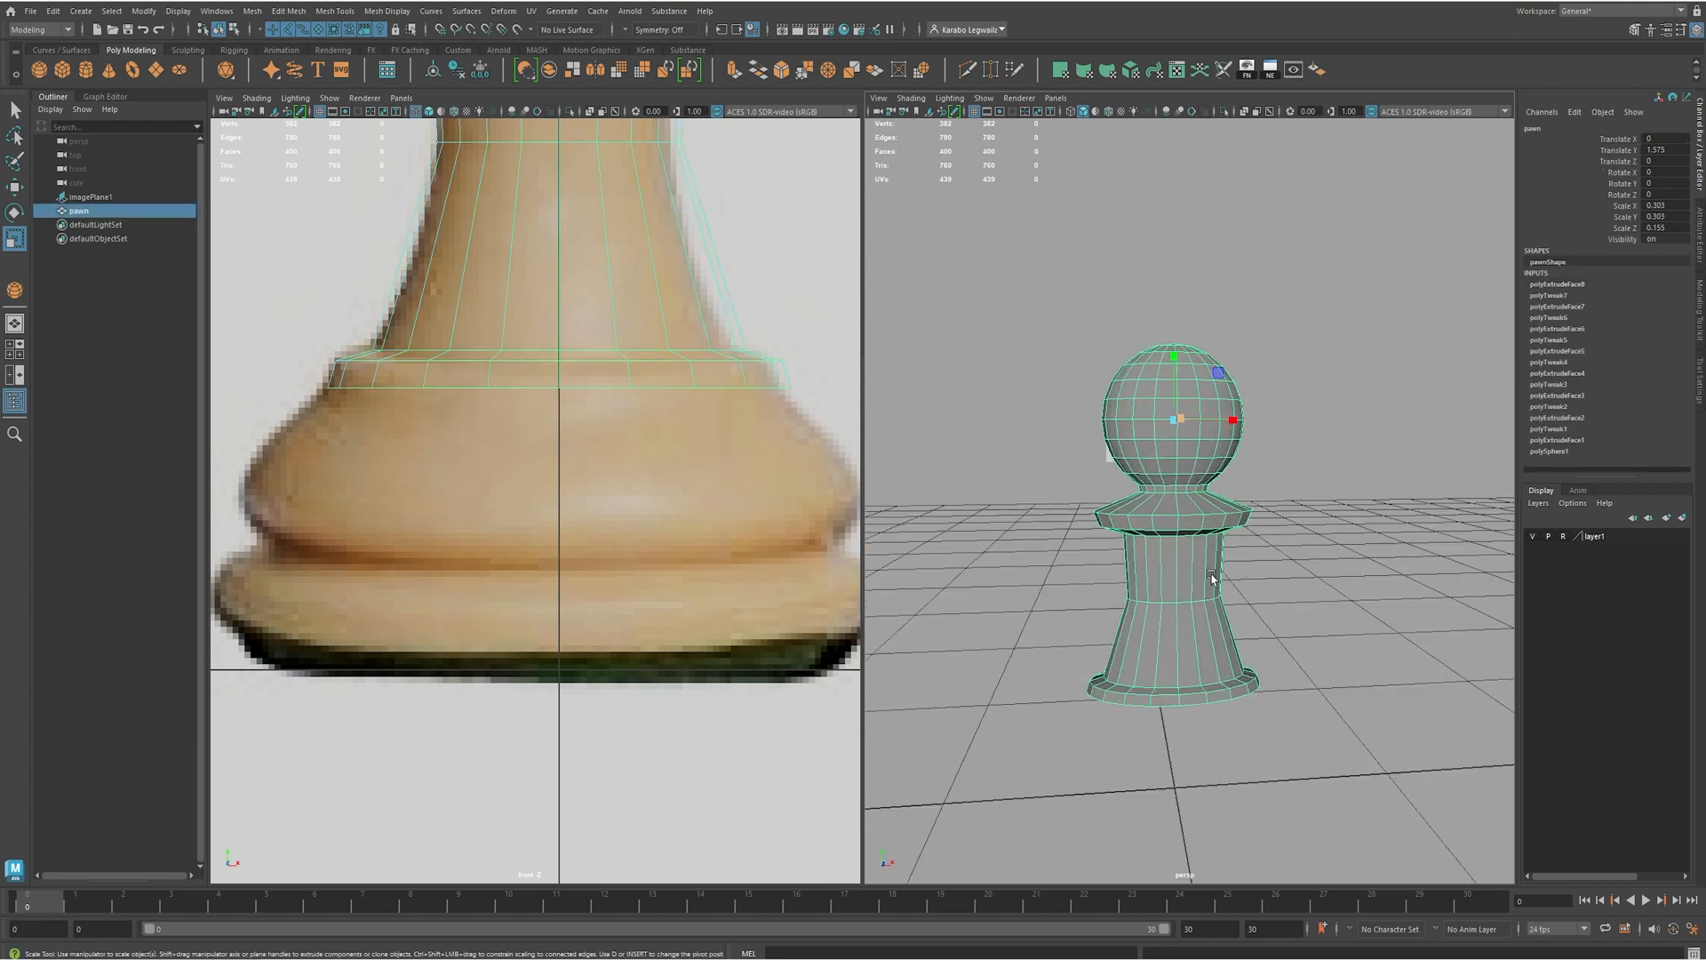
pyautogui.moveTo(1235, 421)
pyautogui.mouseDown()
pyautogui.moveTo(1253, 431)
pyautogui.moveTo(1239, 439)
pyautogui.mouseUp()
pyautogui.hotkey('ctrl', 'z')
pyautogui.hotkey('ctrl', 'z')
pyautogui.hotkey('ctrl', 'z')
pyautogui.hotkey('ctrl', 'z')
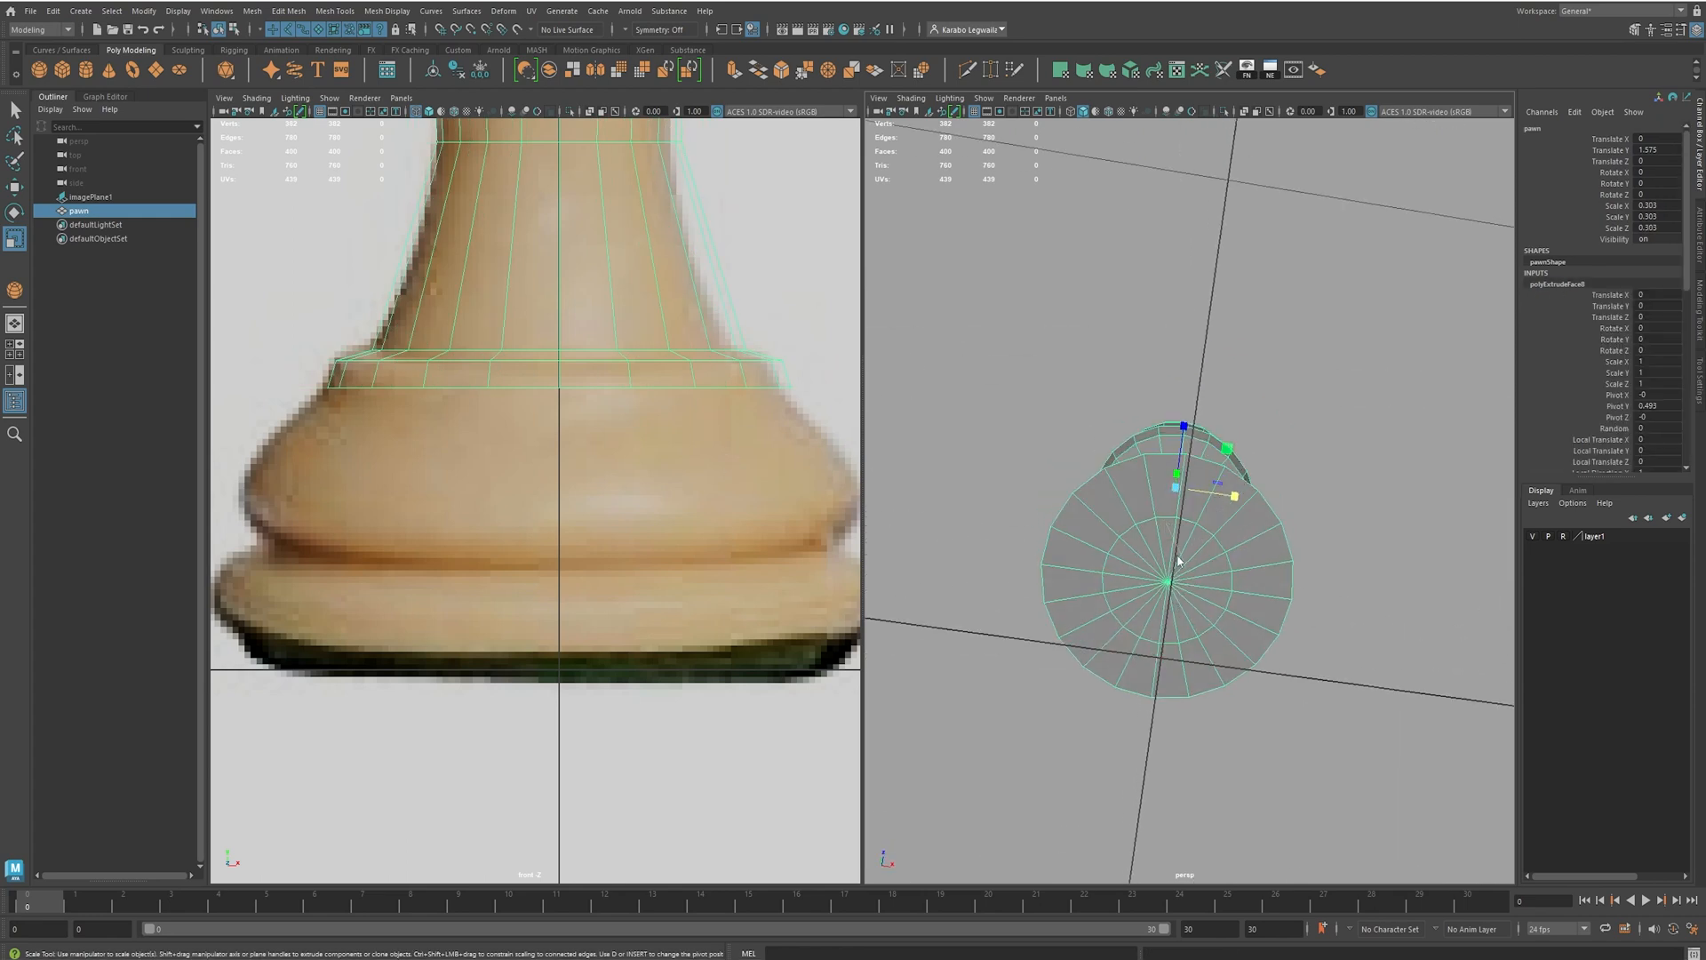
# - Return to face mode, extrude the bottom faces down to about Y 0.291, and scale them out to the base's widest bulge
pyautogui.press('F11')
pyautogui.keyDown('alt'); pyautogui.moveTo(1176, 544); pyautogui.dragTo(1168, 557); pyautogui.keyUp('alt')
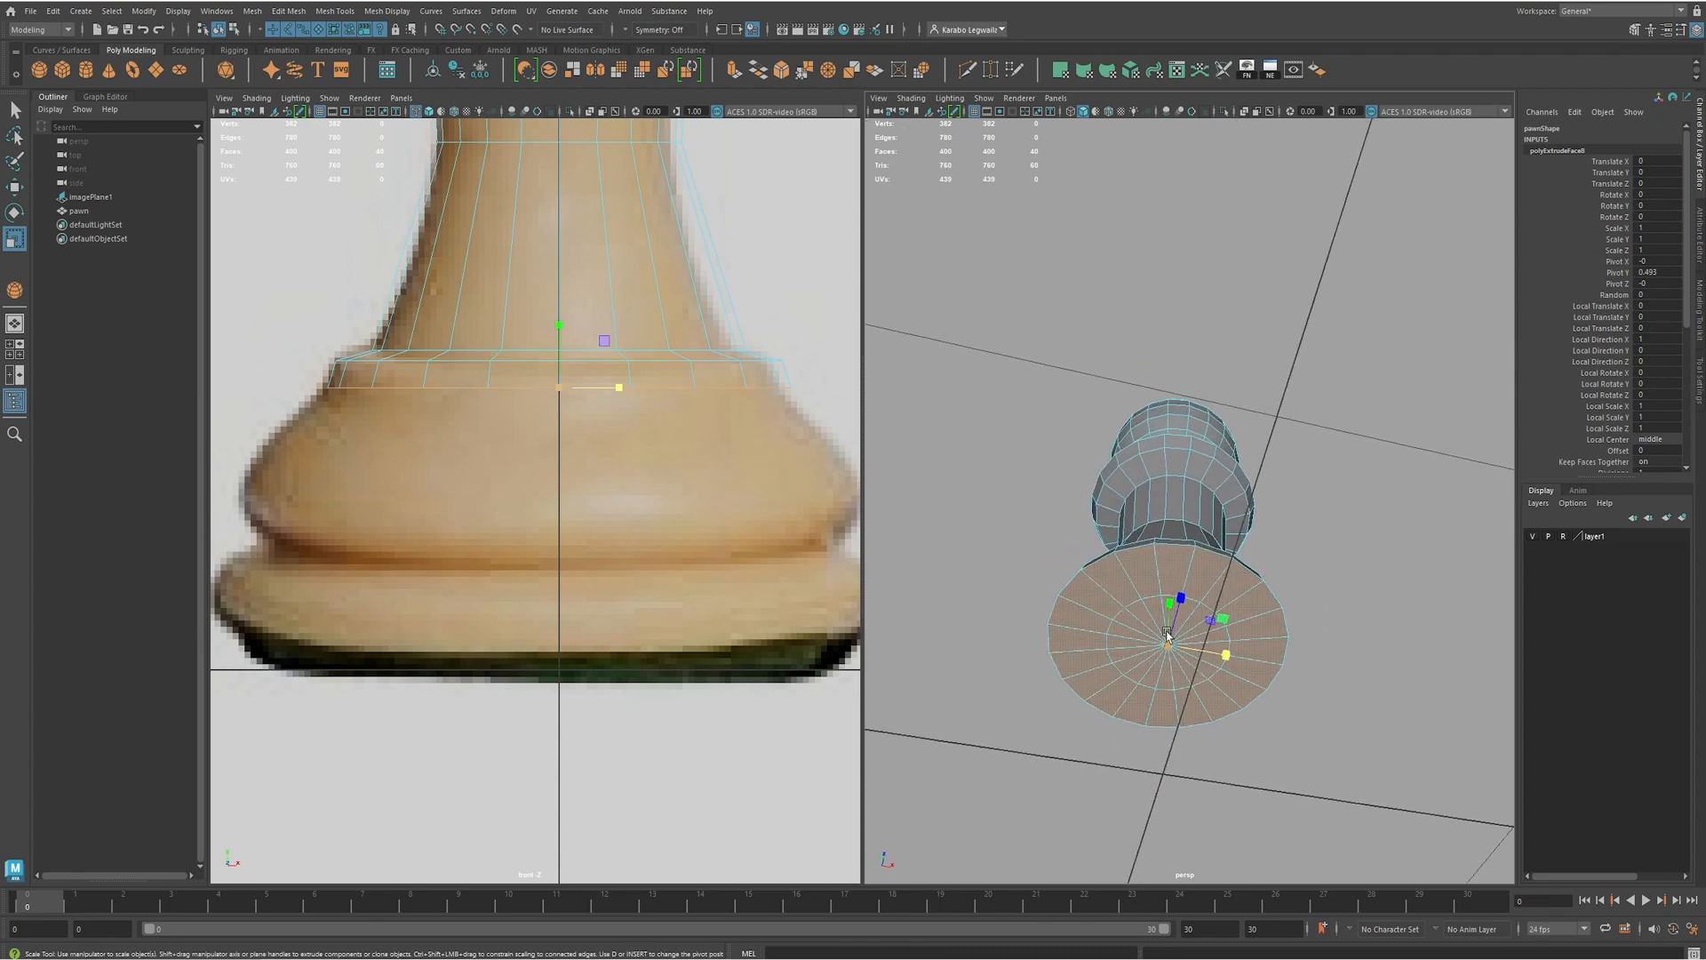
pyautogui.middleClick(617, 412)
pyautogui.keyDown('alt'); pyautogui.moveTo(609, 442); pyautogui.dragTo(619, 446, button='middle'); pyautogui.keyUp('alt')
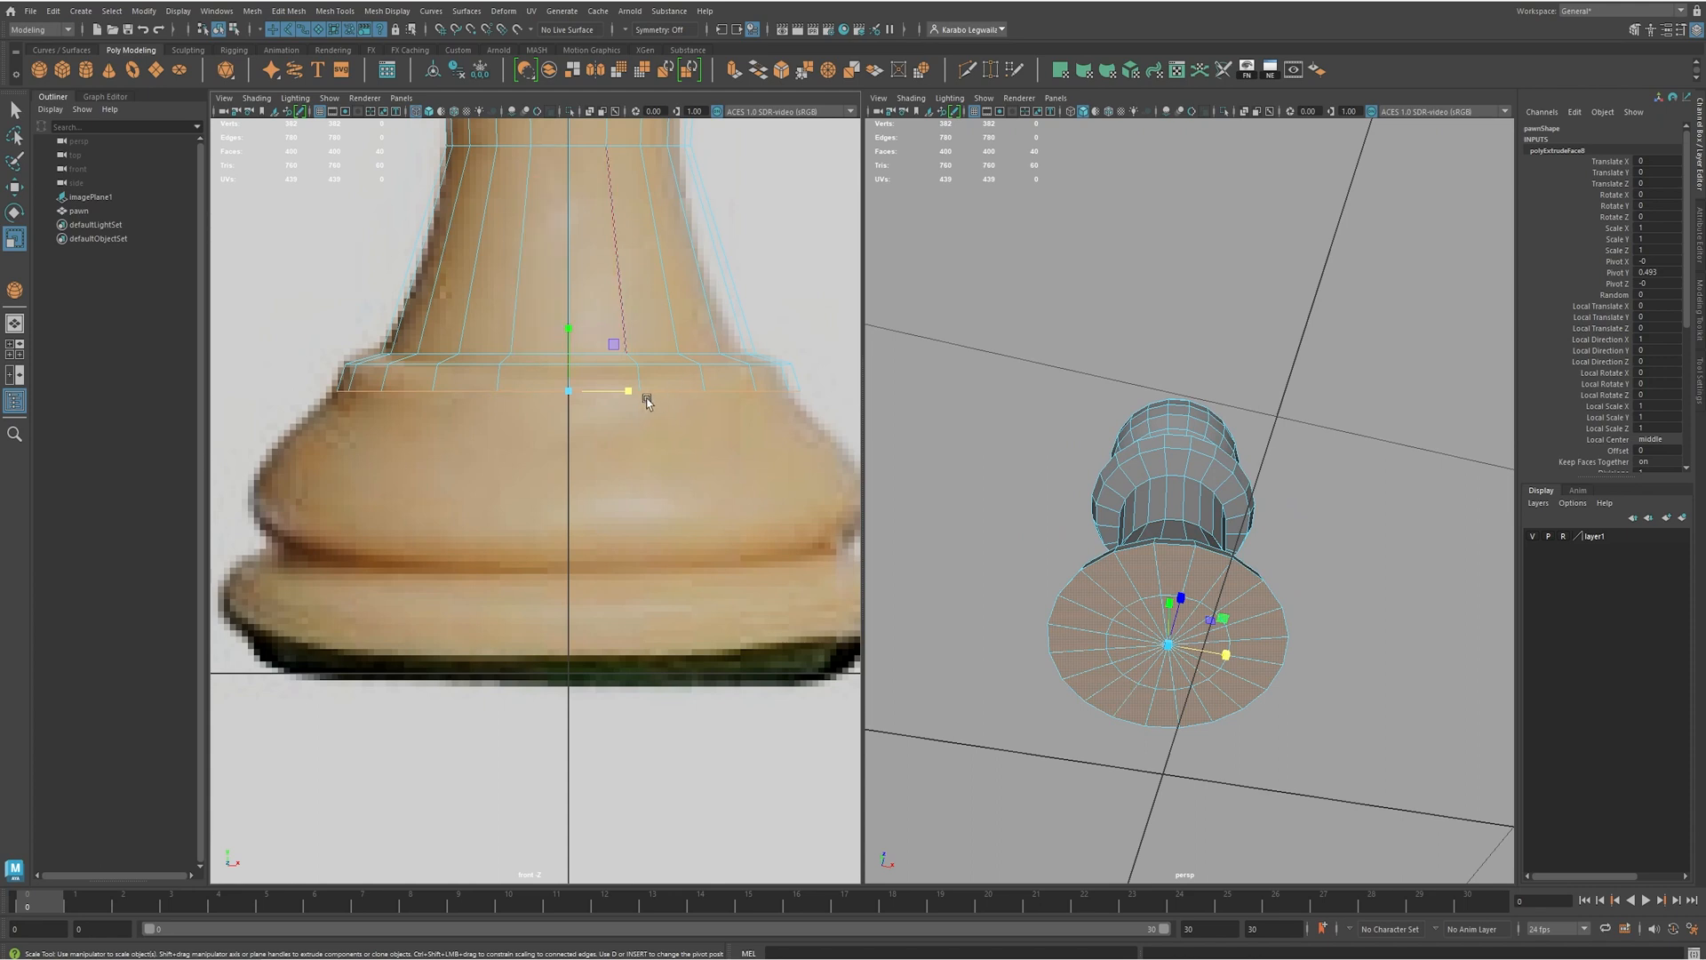
pyautogui.press('w')
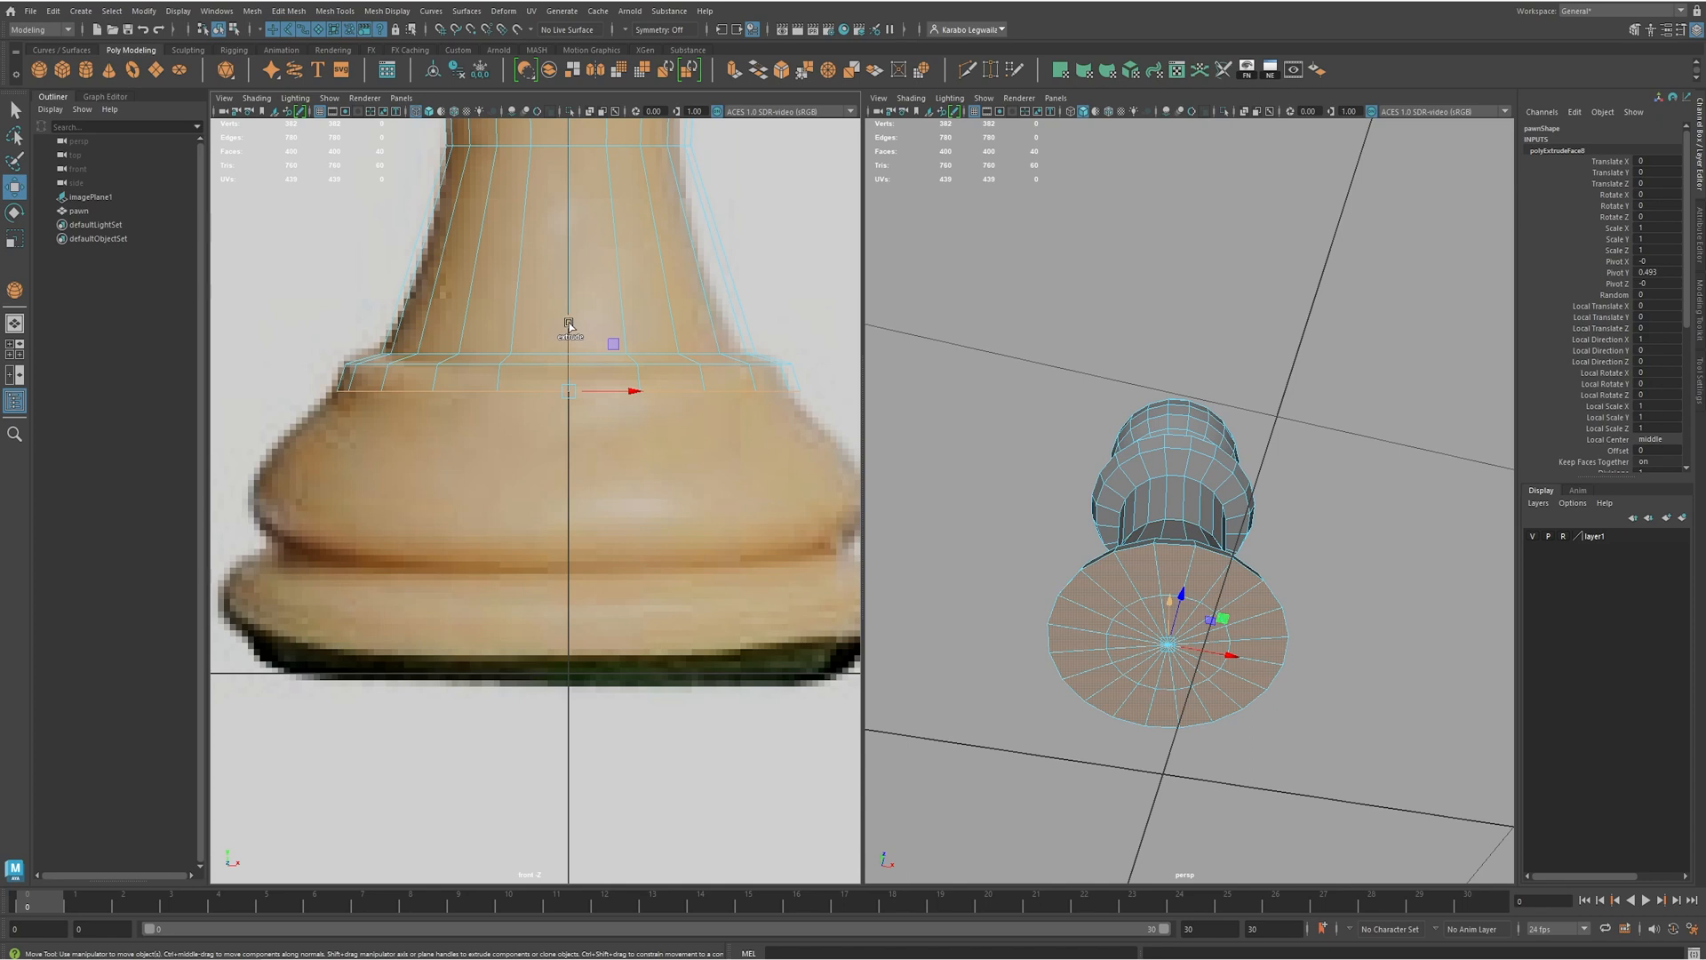
pyautogui.keyDown('shift'); pyautogui.moveTo(568, 326); pyautogui.dragTo(571, 424); pyautogui.keyUp('shift')
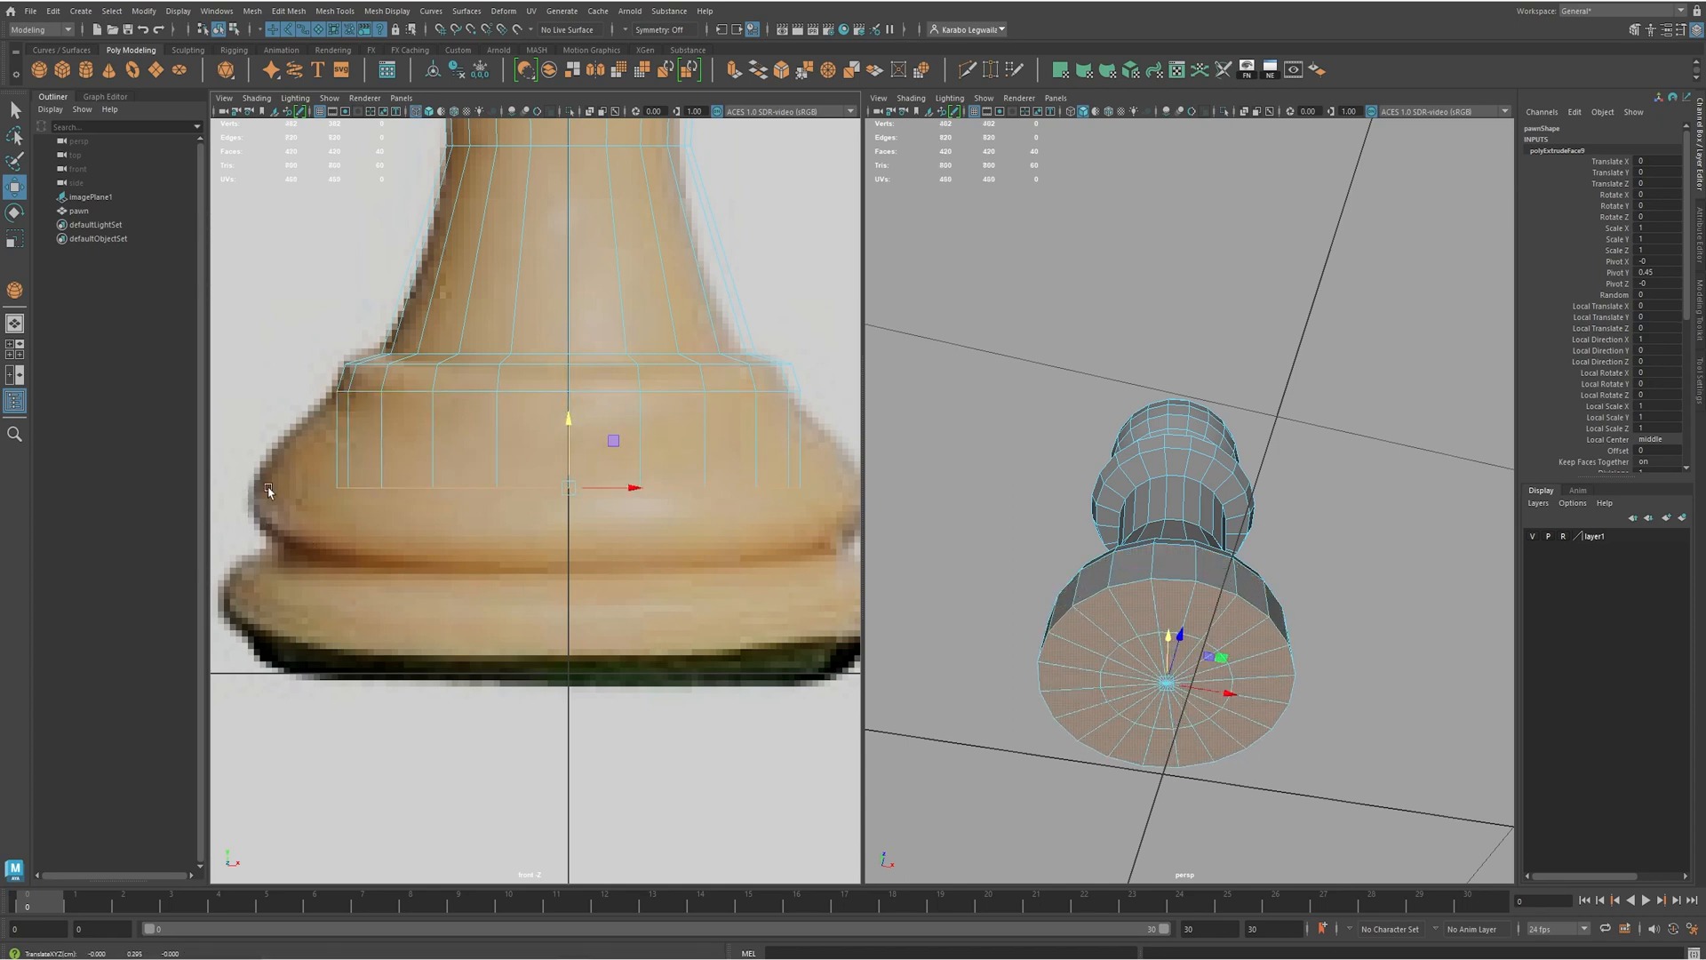
pyautogui.moveTo(569, 418); pyautogui.dragTo(568, 422)
pyautogui.press('r')
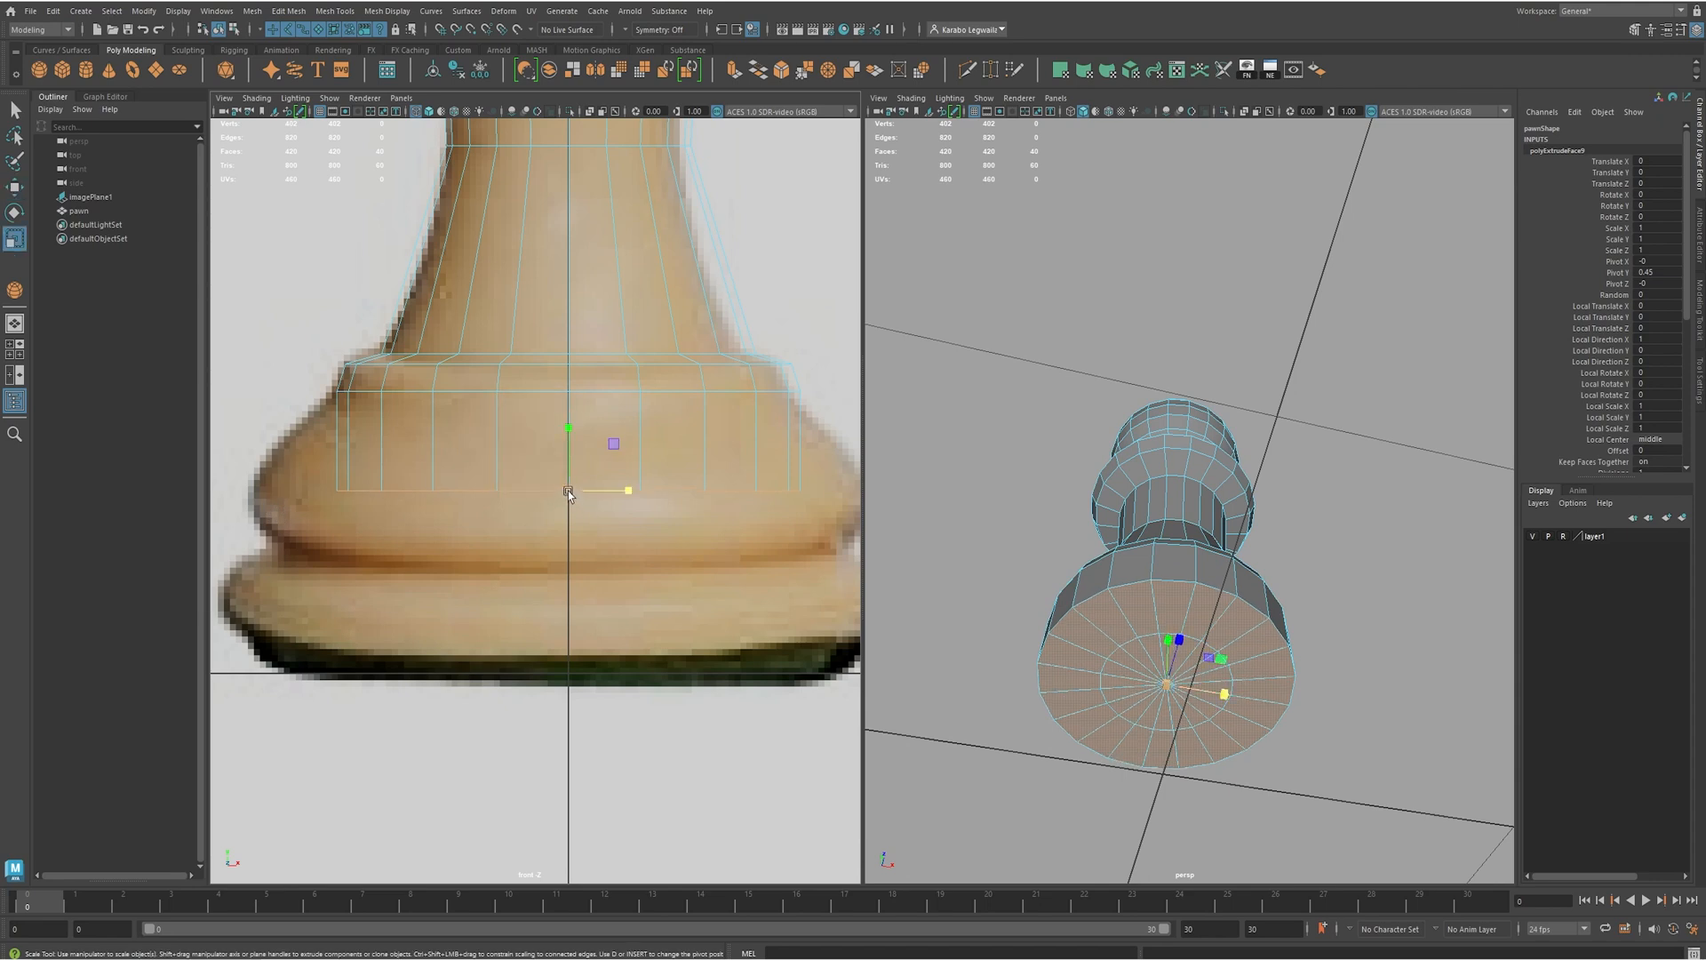
pyautogui.moveTo(568, 489); pyautogui.dragTo(697, 484)
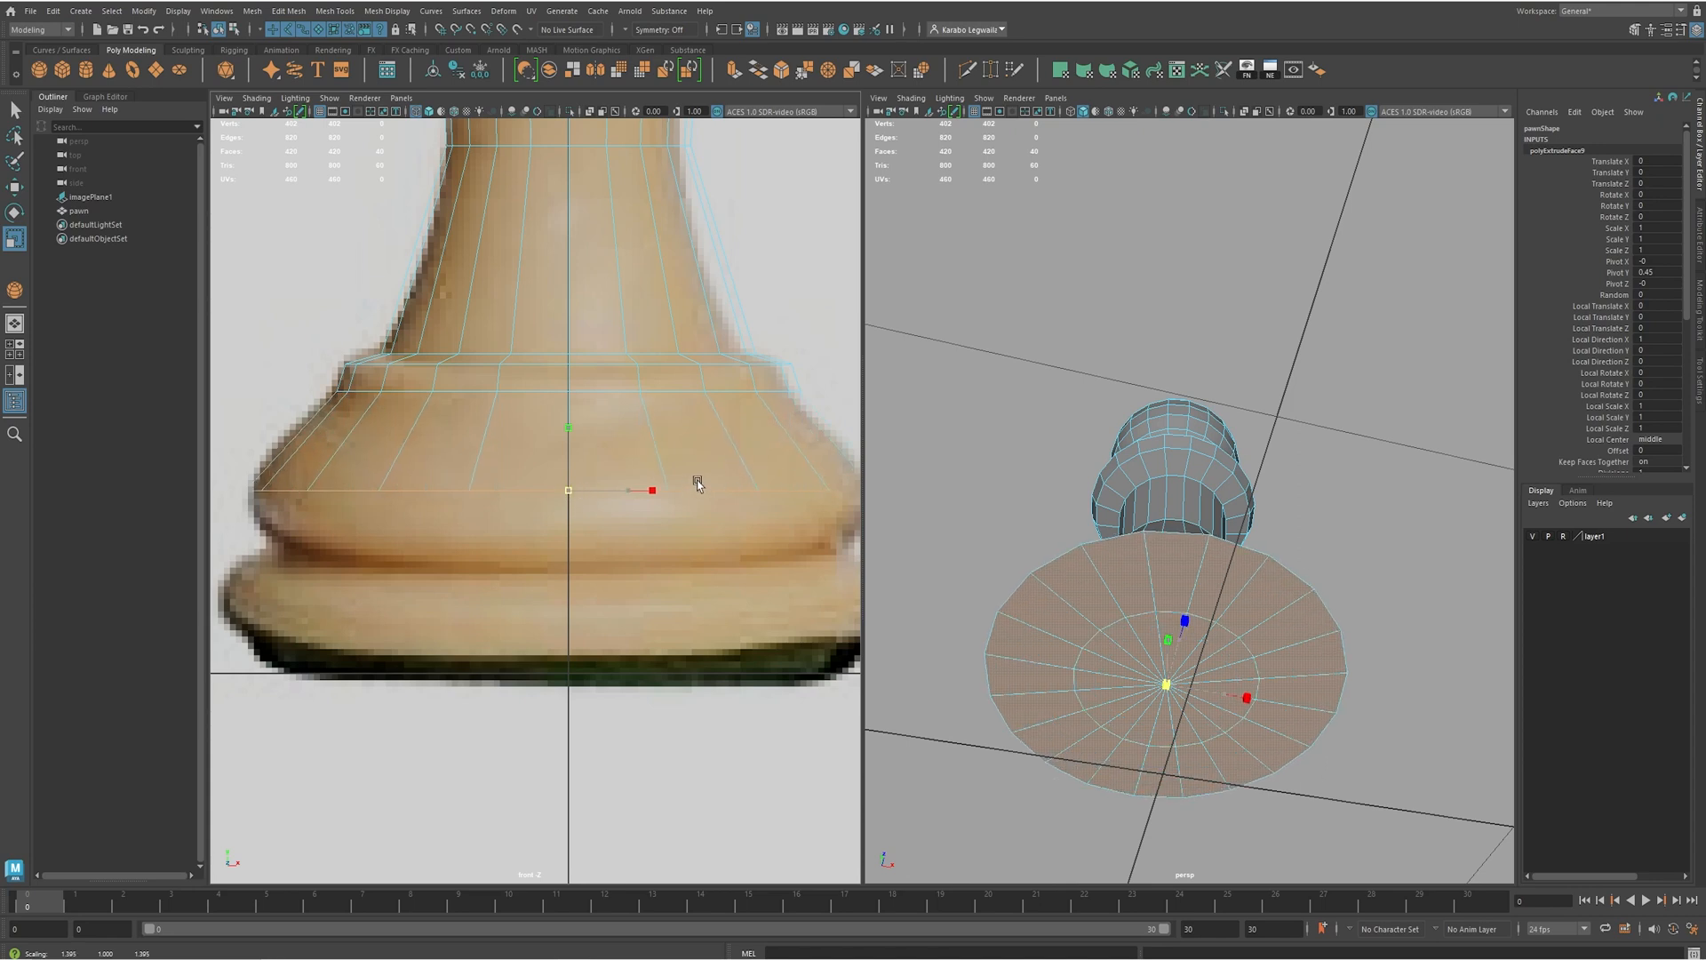
# - Extrude the bulge's bottom faces down to the groove at about Y 0.177 and scale them in to the groove's width
pyautogui.scroll(-5, 743, 491)
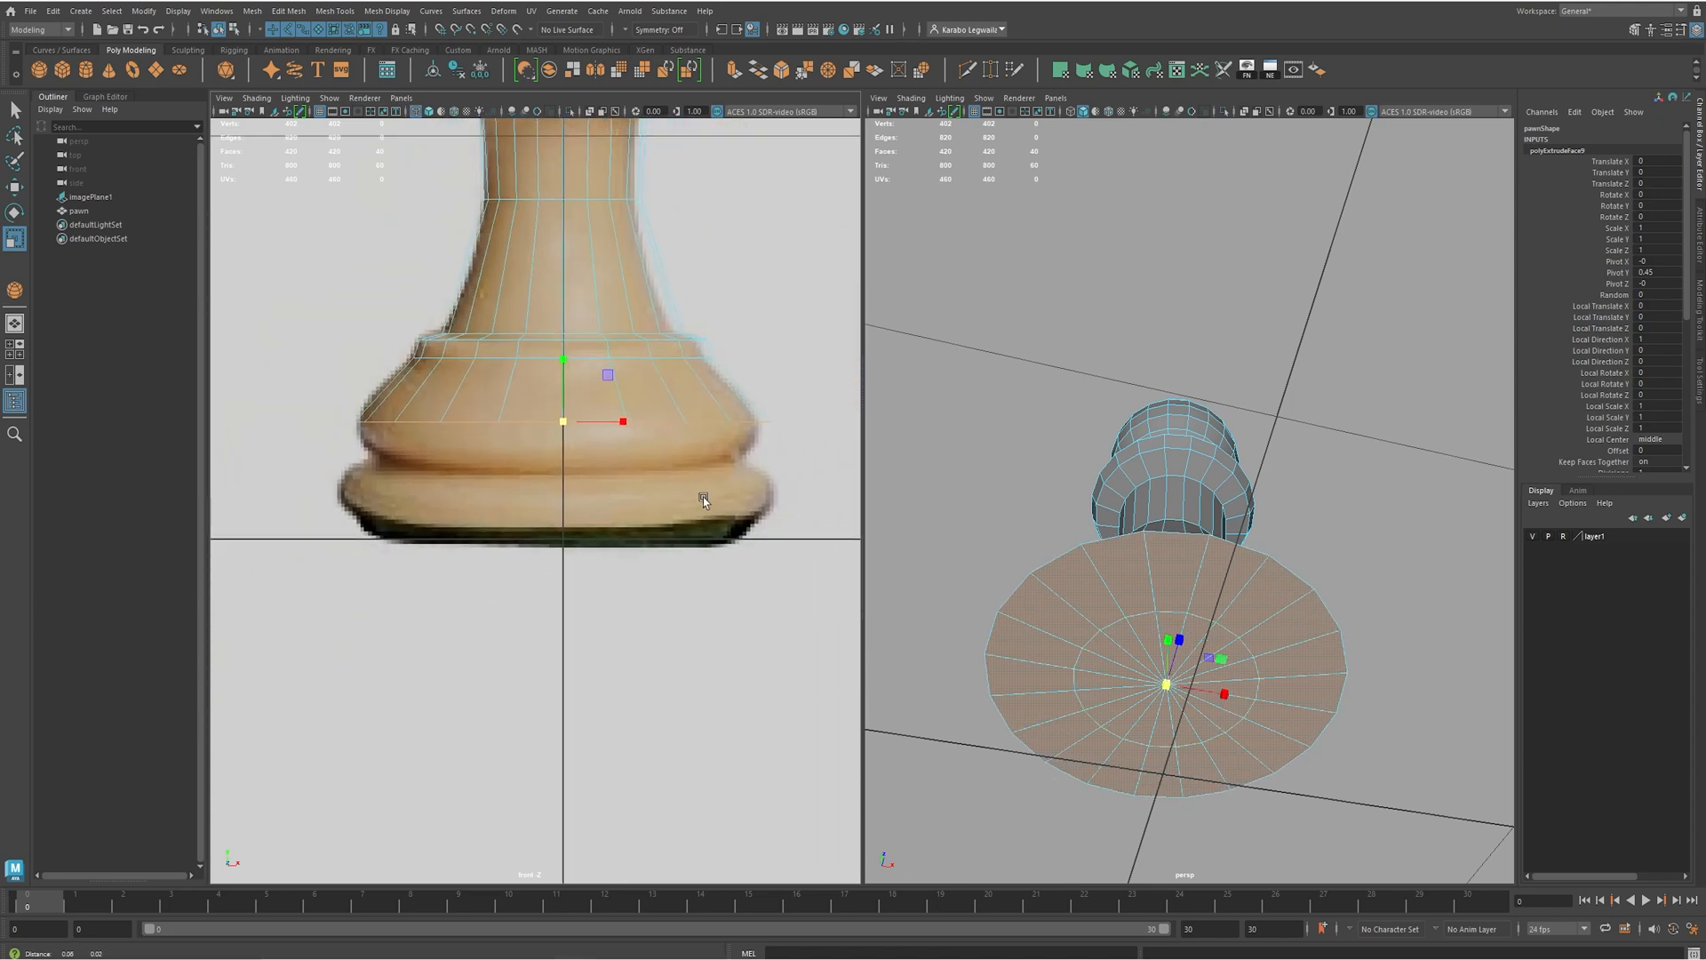
pyautogui.press('w')
pyautogui.keyDown('shift'); pyautogui.moveTo(568, 359); pyautogui.dragTo(586, 407); pyautogui.keyUp('shift')
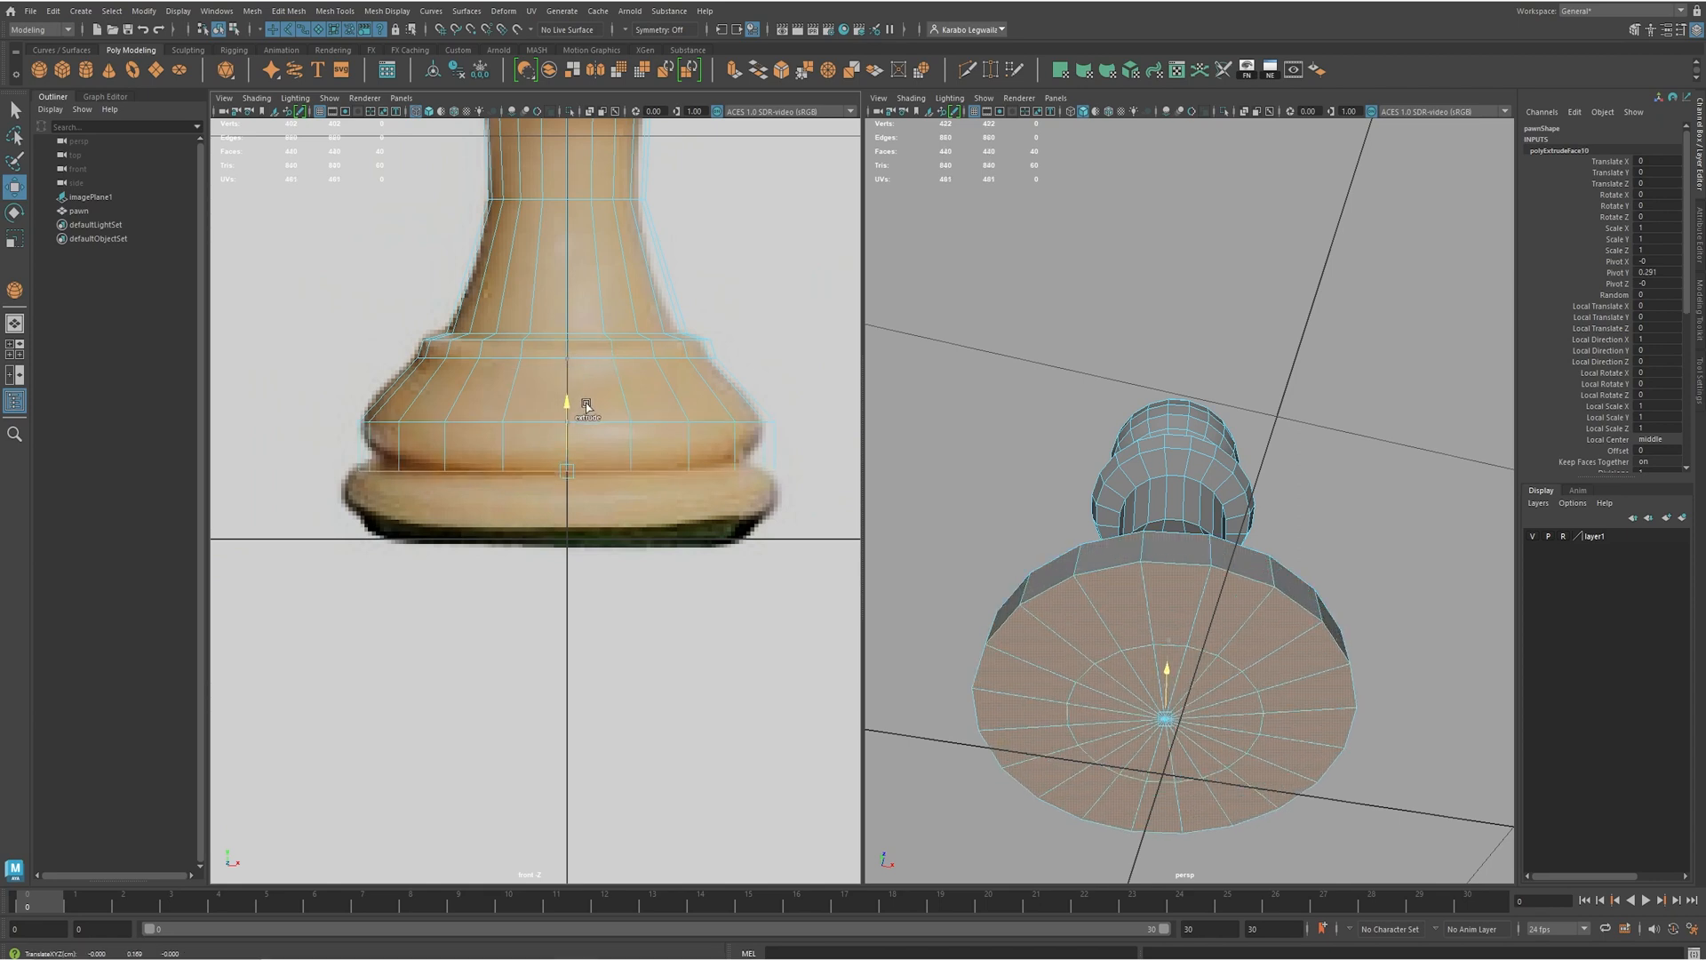
pyautogui.press('r')
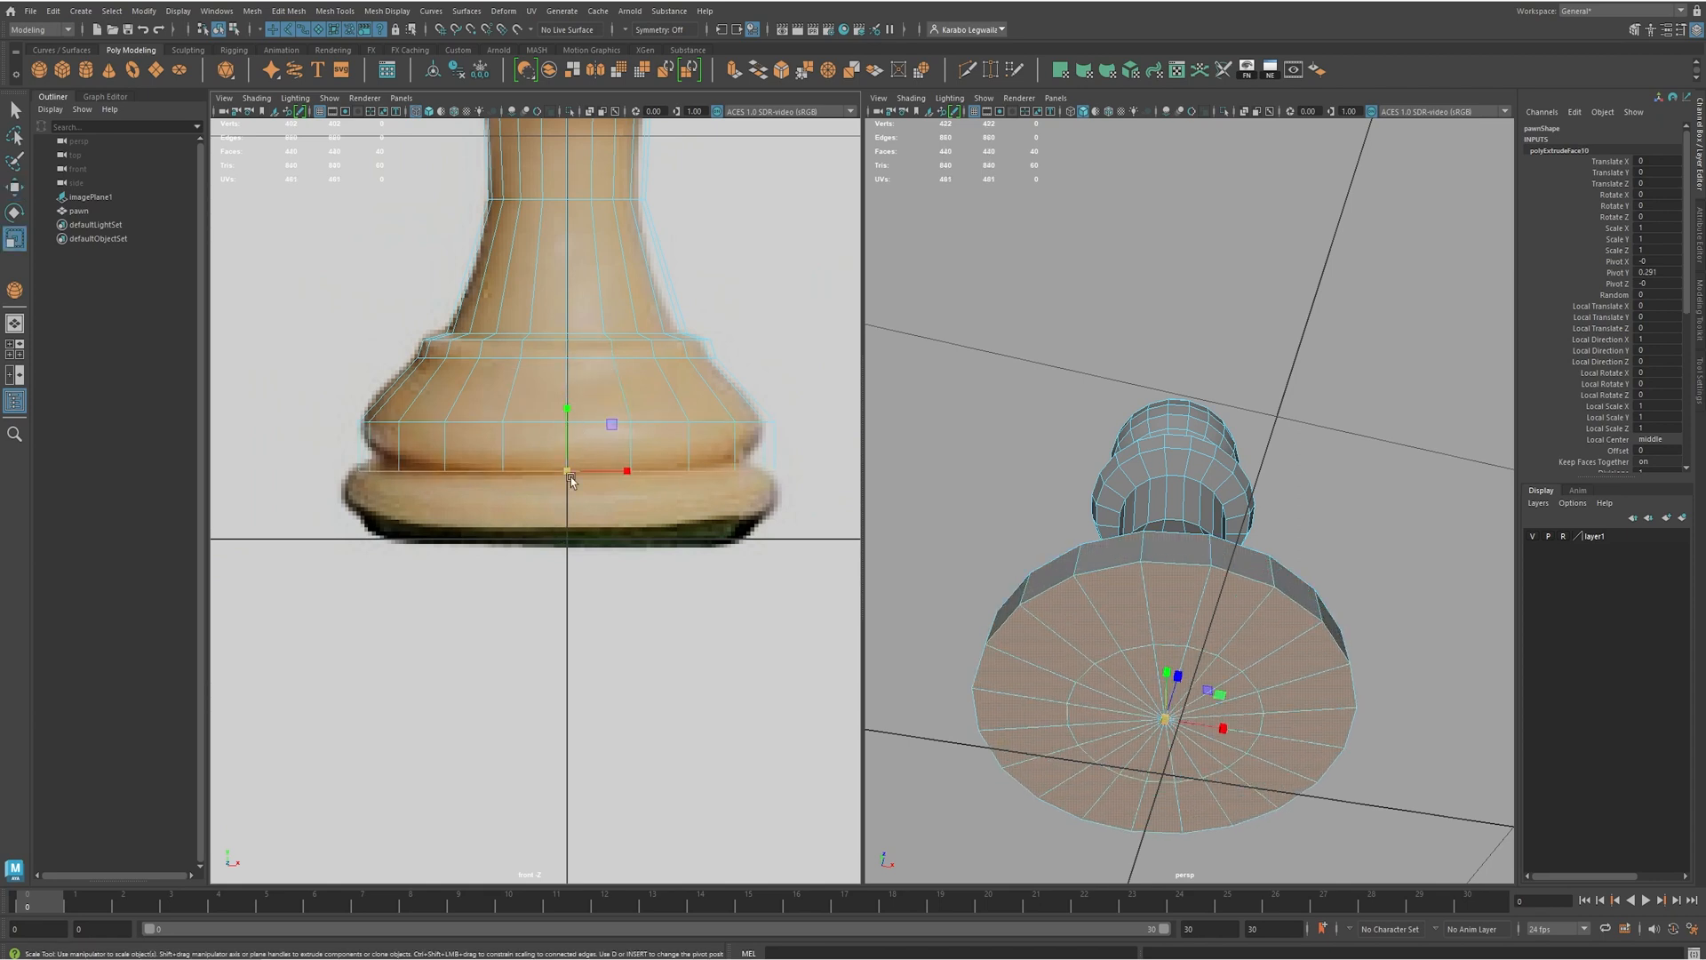
pyautogui.moveTo(569, 477); pyautogui.dragTo(536, 475)
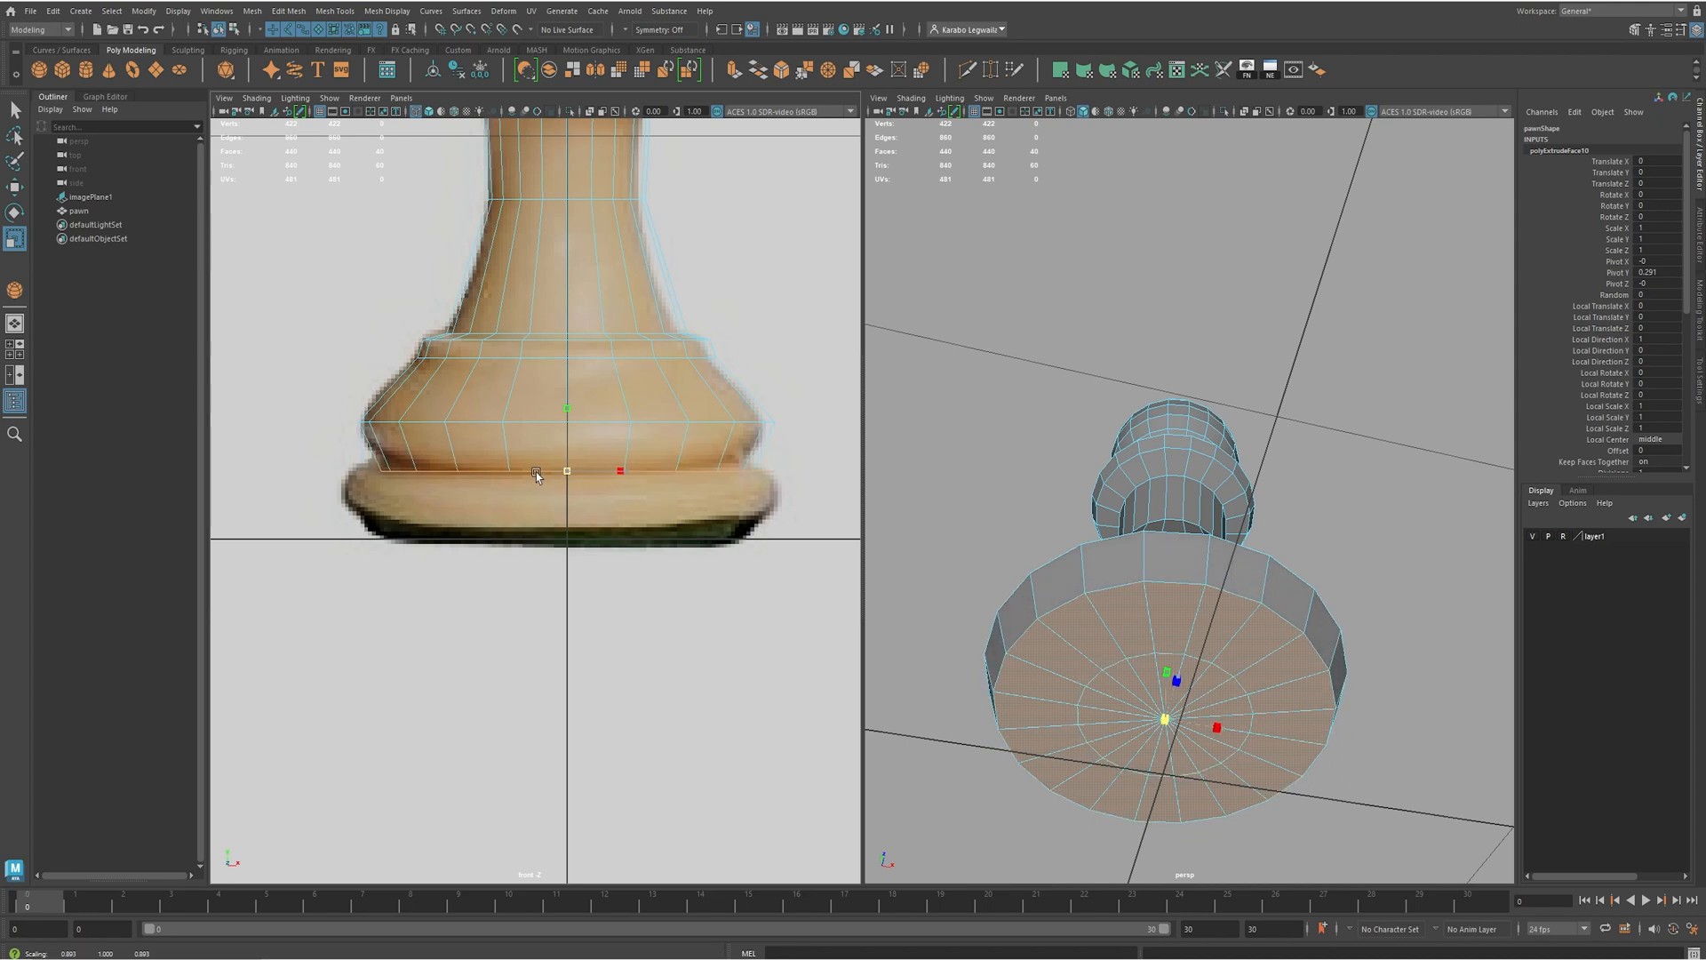
pyautogui.press('w')
pyautogui.moveTo(569, 410); pyautogui.dragTo(562, 412)
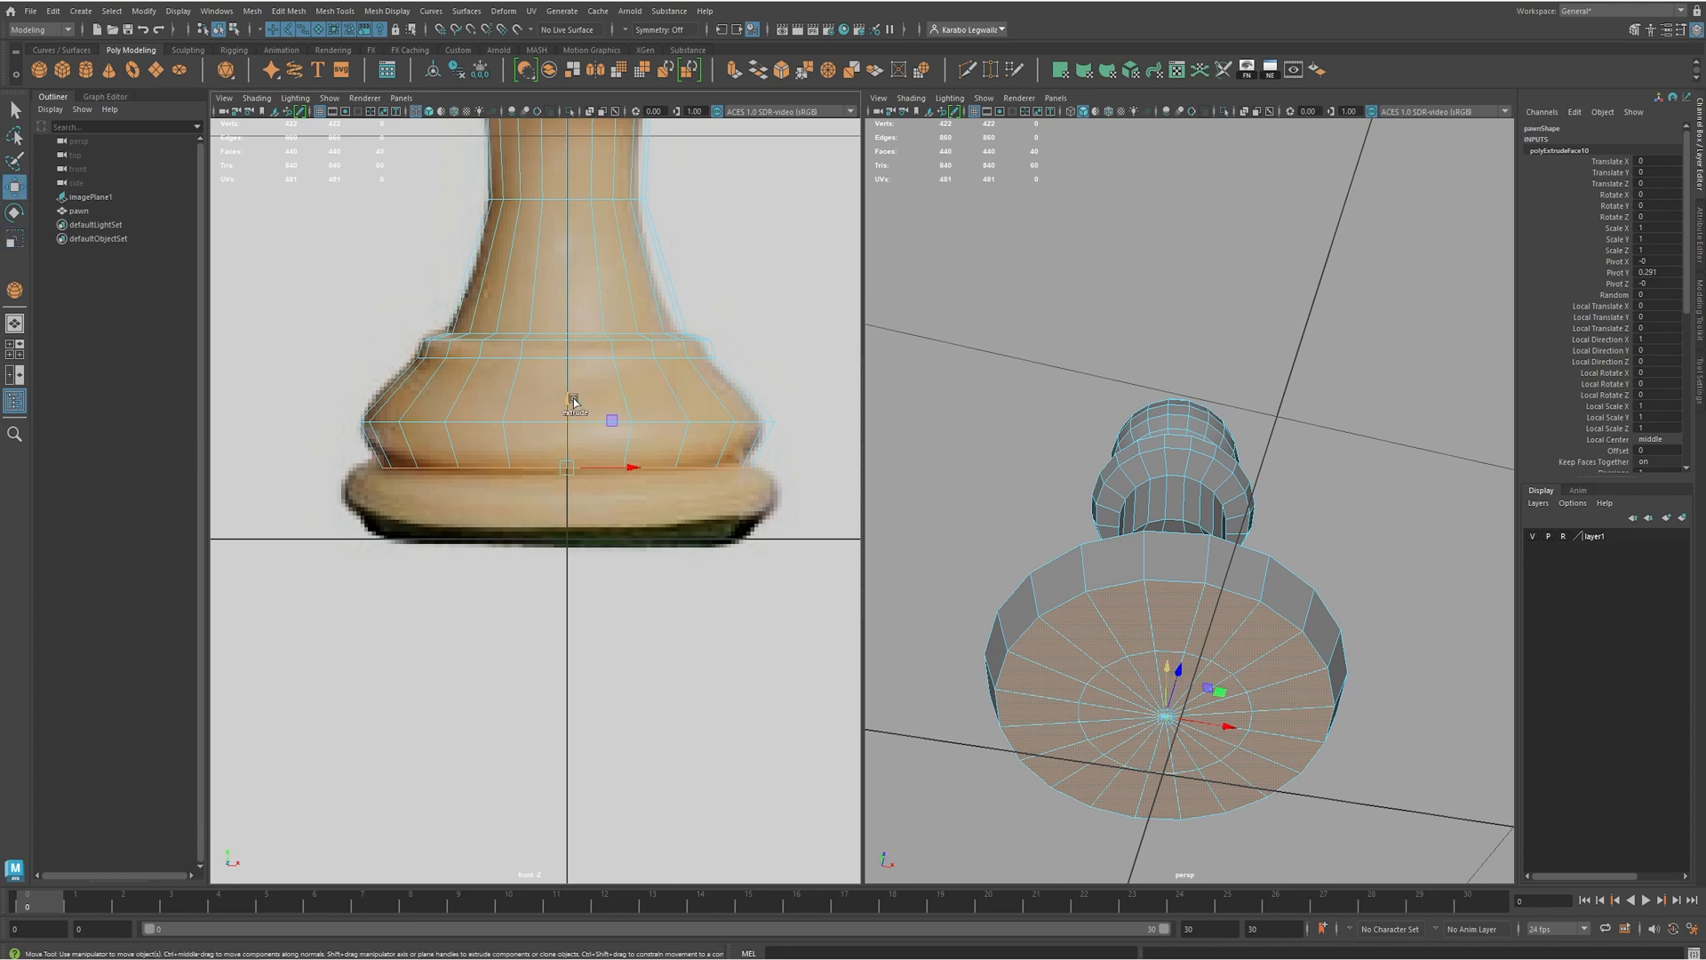
# - Extrude the groove's bottom faces down to about Y 0.117 and scale them out to the full width of the bottom ring
pyautogui.keyDown('shift'); pyautogui.moveTo(566, 402); pyautogui.dragTo(578, 427); pyautogui.keyUp('shift')
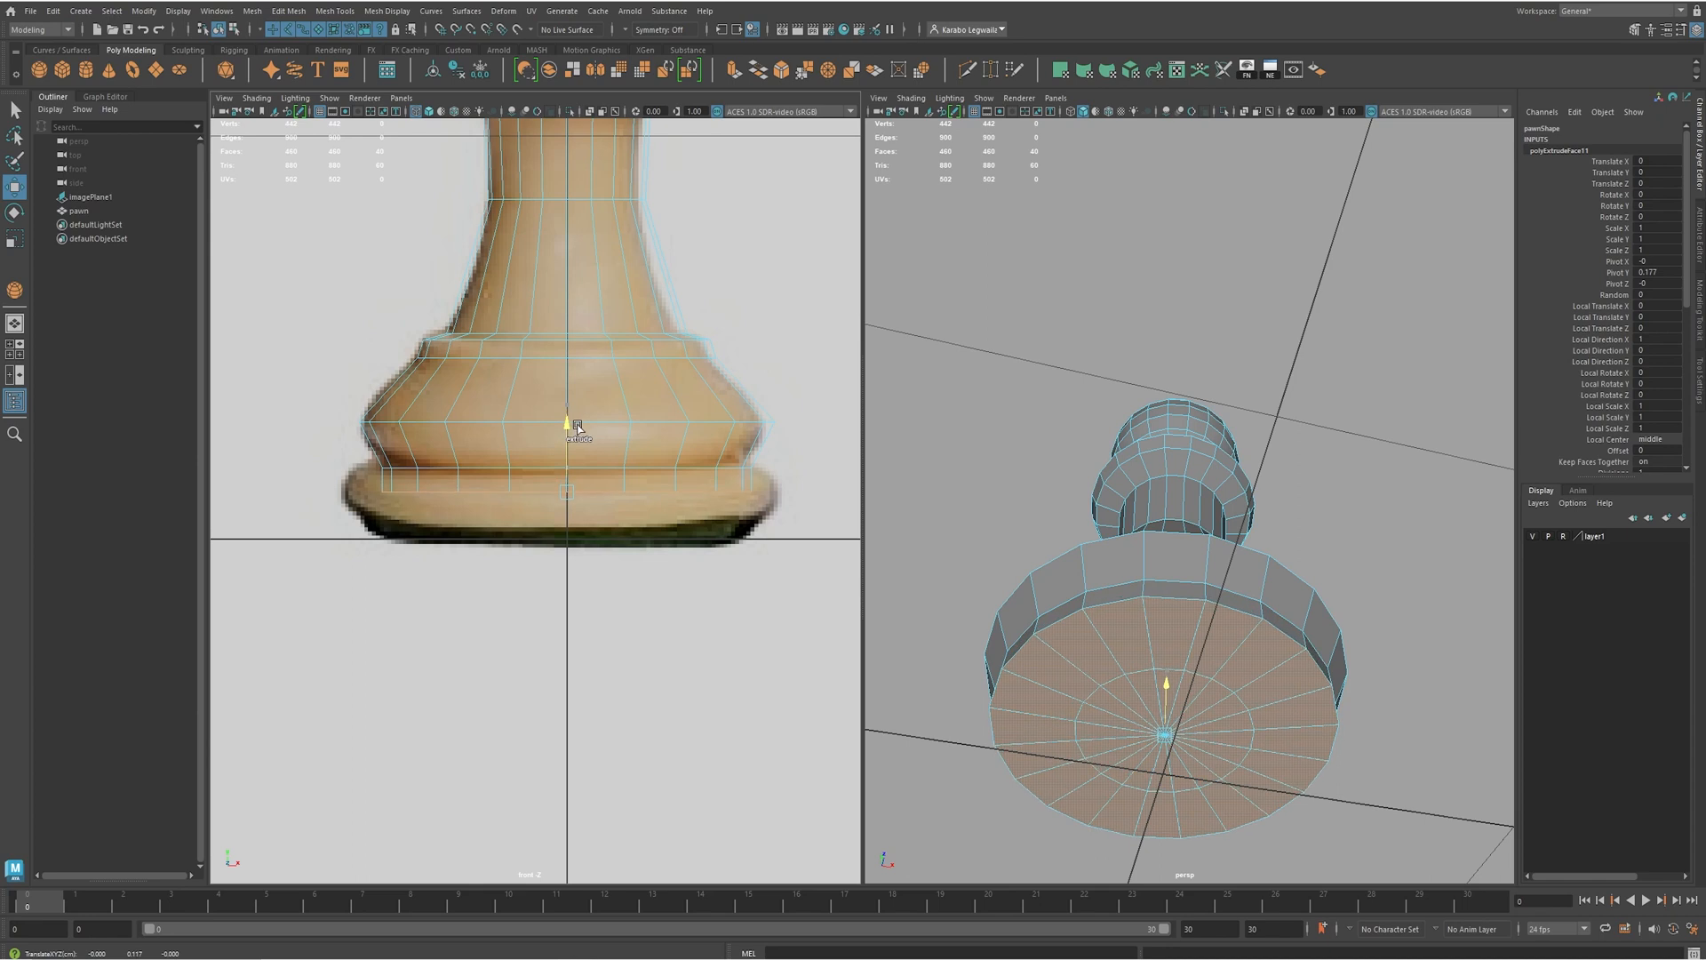
pyautogui.press('r')
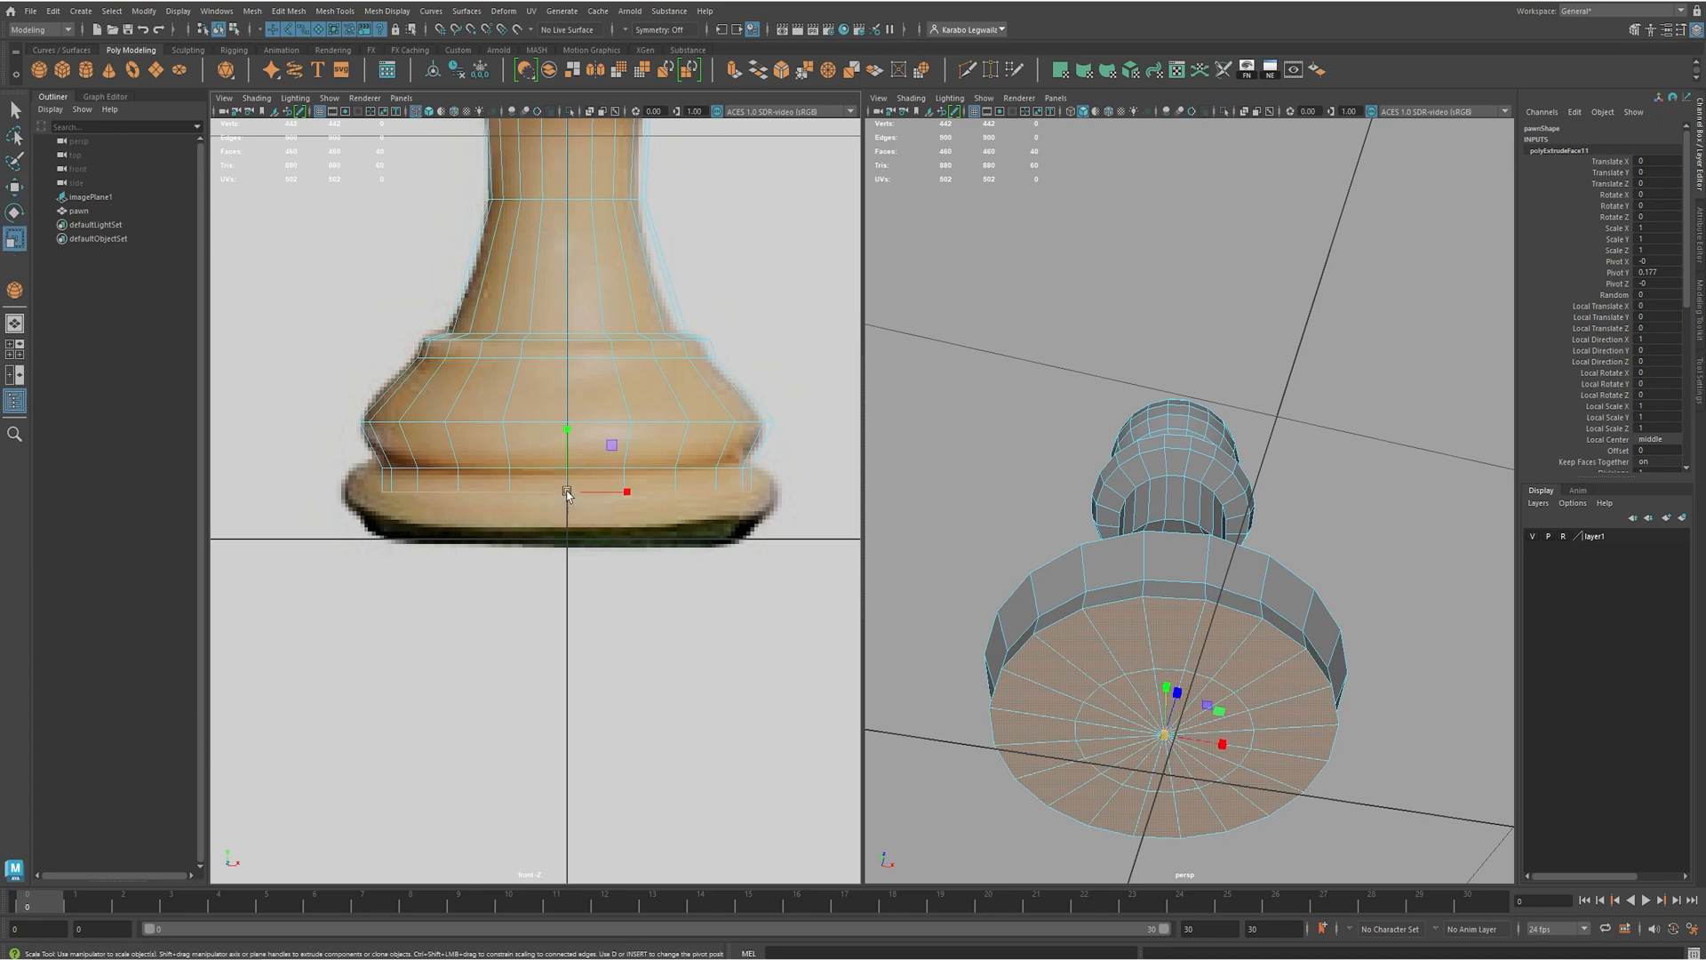
pyautogui.moveTo(567, 493); pyautogui.dragTo(624, 515)
# - Extrude the bottom ring's faces down to about Y 0.041 and scale them in slightly along the ring's lower curve
pyautogui.press('w')
pyautogui.keyDown('shift'); pyautogui.moveTo(567, 425); pyautogui.dragTo(585, 455); pyautogui.keyUp('shift')
pyautogui.press('r')
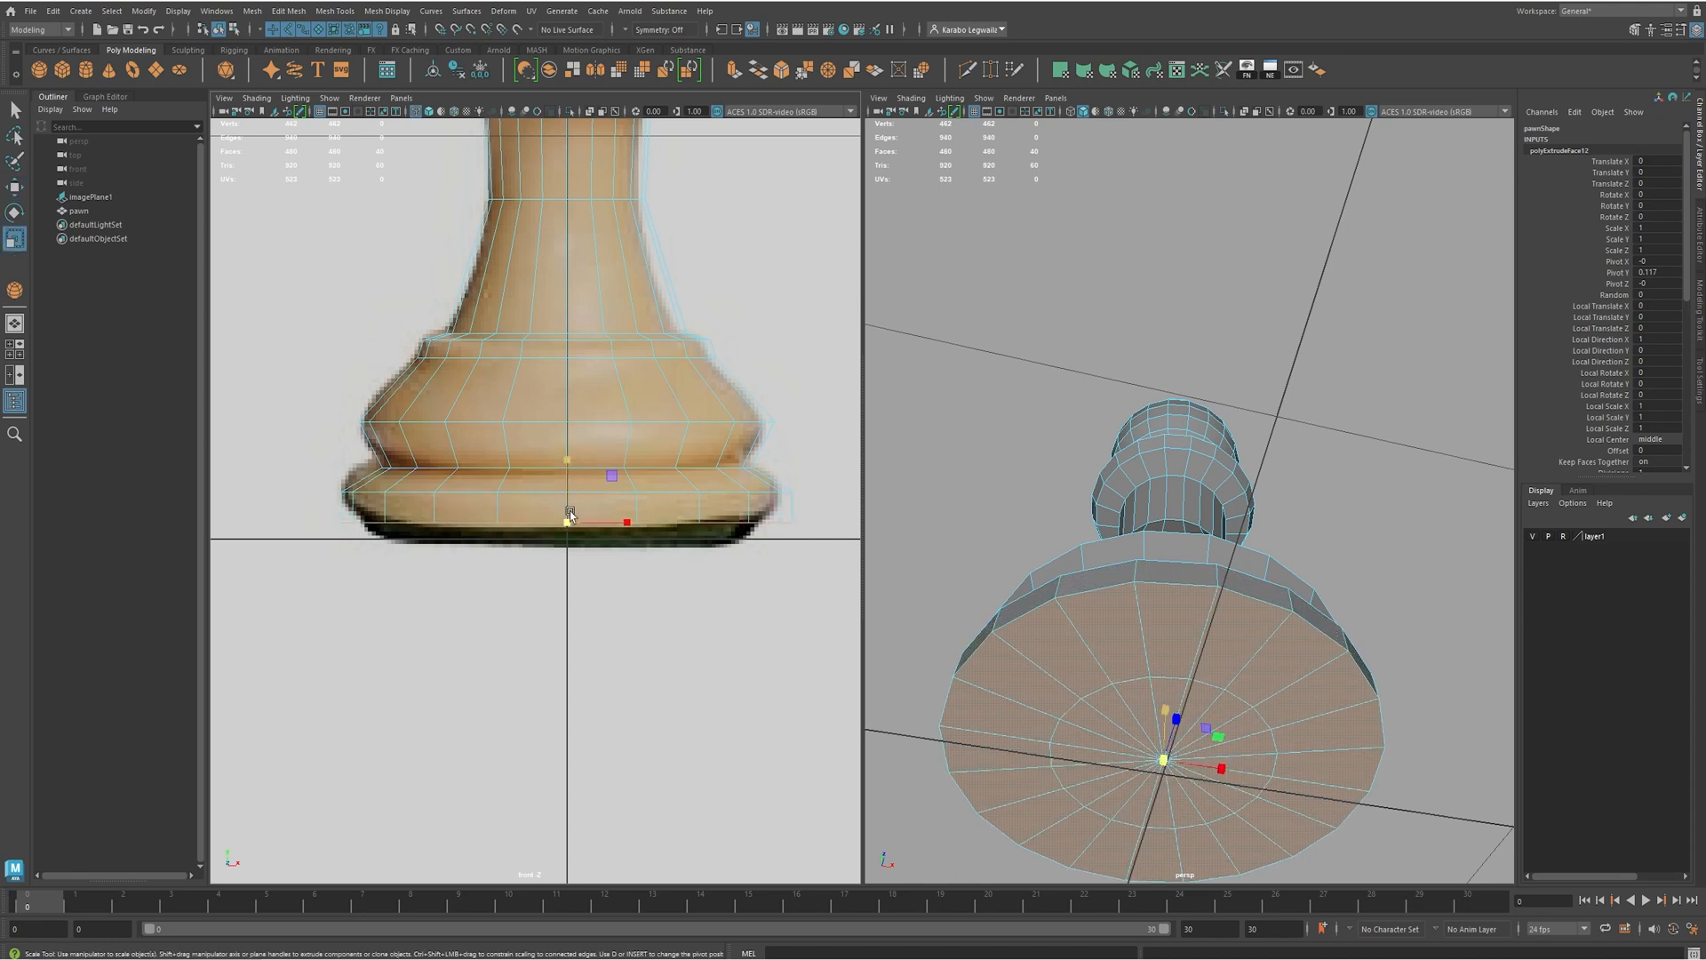
pyautogui.moveTo(571, 528); pyautogui.dragTo(539, 530)
# - Extrude the last bottom faces down to the ground line and scale them in to the pawn's underside outline
pyautogui.press('w')
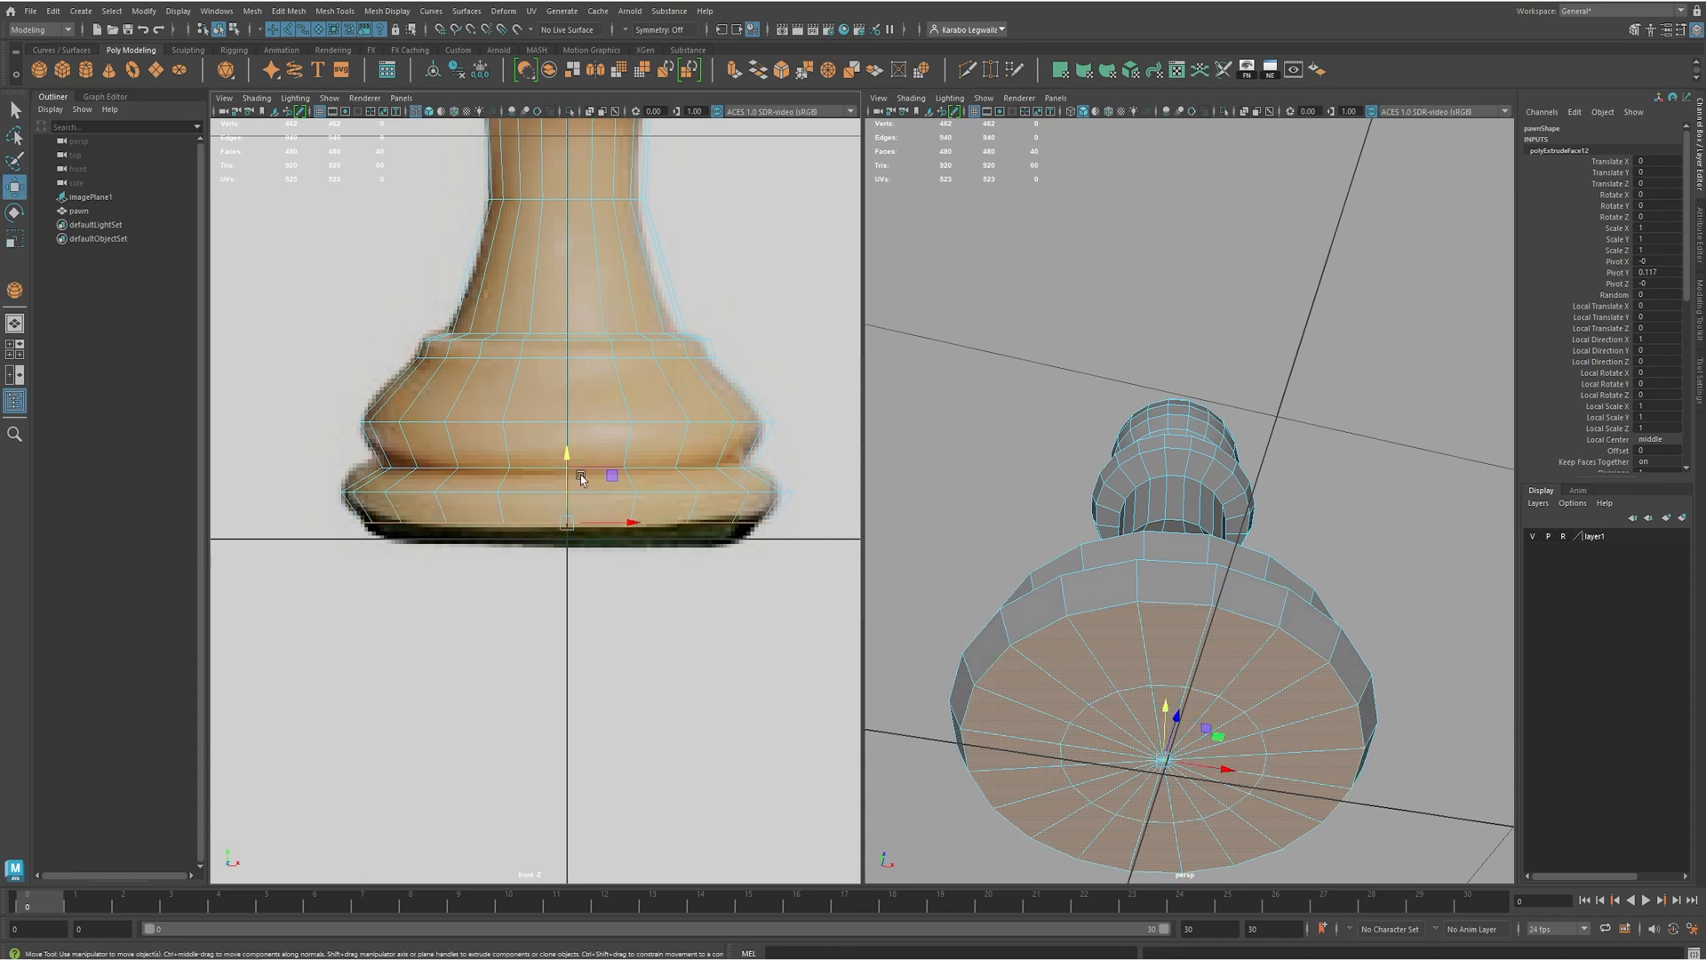
pyautogui.keyDown('shift'); pyautogui.moveTo(567, 459); pyautogui.dragTo(581, 477); pyautogui.keyUp('shift')
pyautogui.press('r')
pyautogui.moveTo(567, 539); pyautogui.dragTo(519, 533)
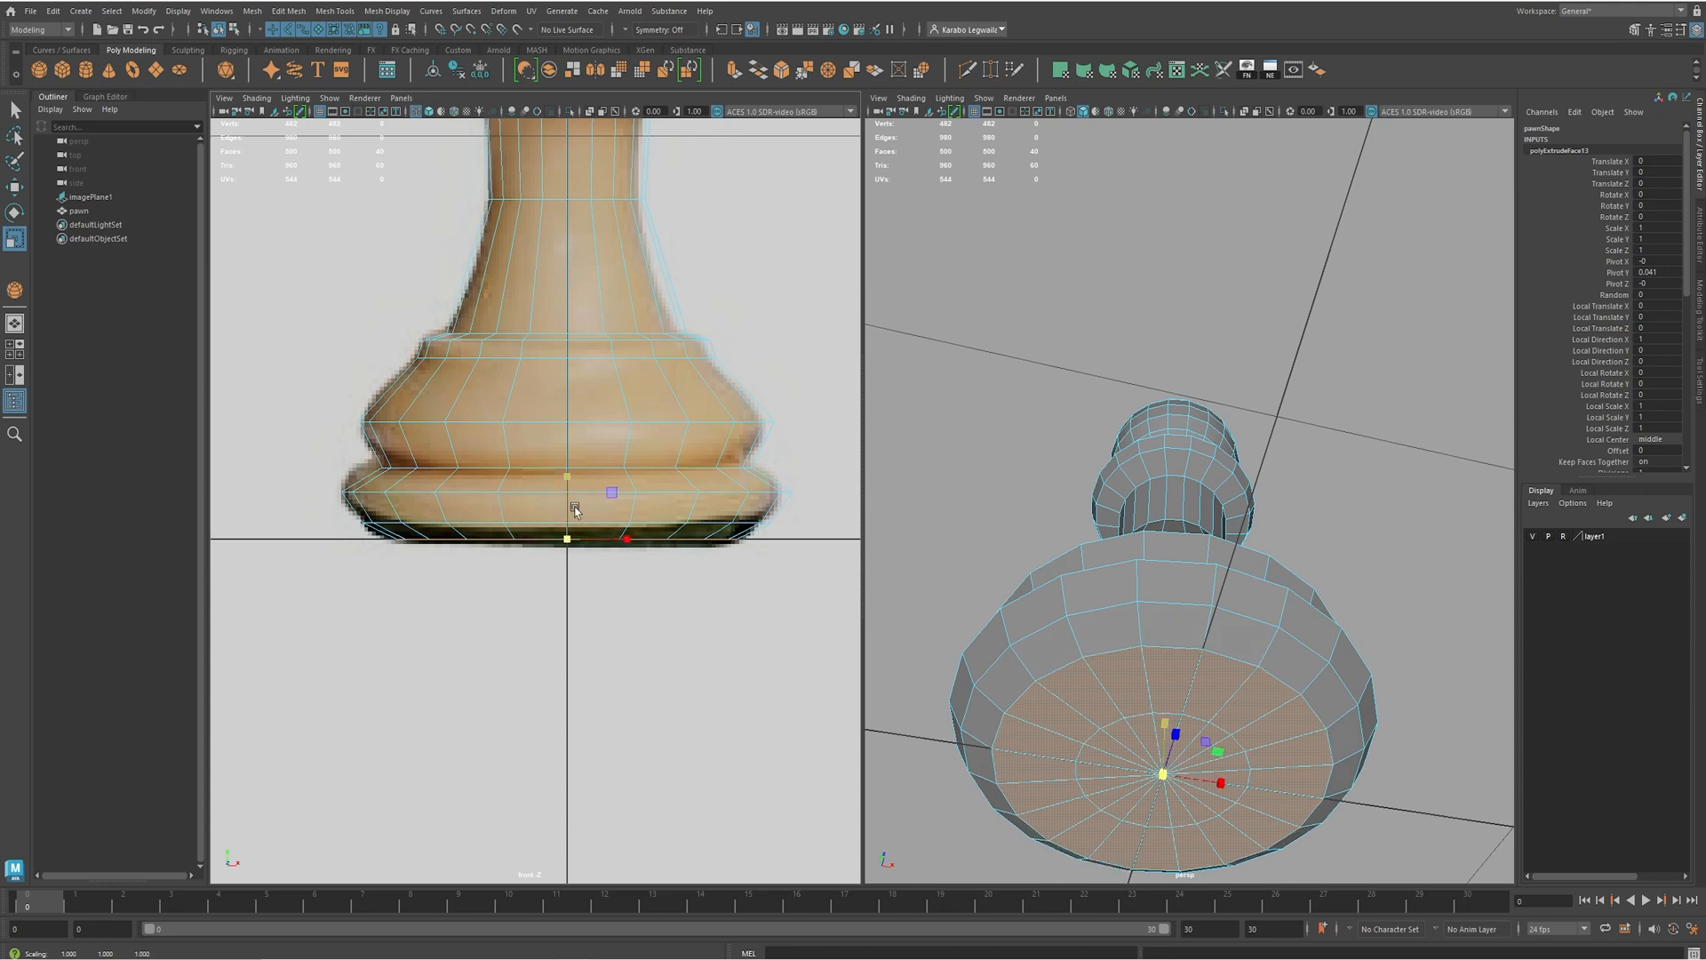
# - Switch the pawn to object mode, inspect it with smooth mesh preview, and return it to the unsmoothed display
pyautogui.keyDown('alt'); pyautogui.moveTo(1126, 447); pyautogui.dragTo(1214, 493); pyautogui.keyUp('alt')
pyautogui.moveTo(1196, 463); pyautogui.dragTo(1242, 444, button='right')
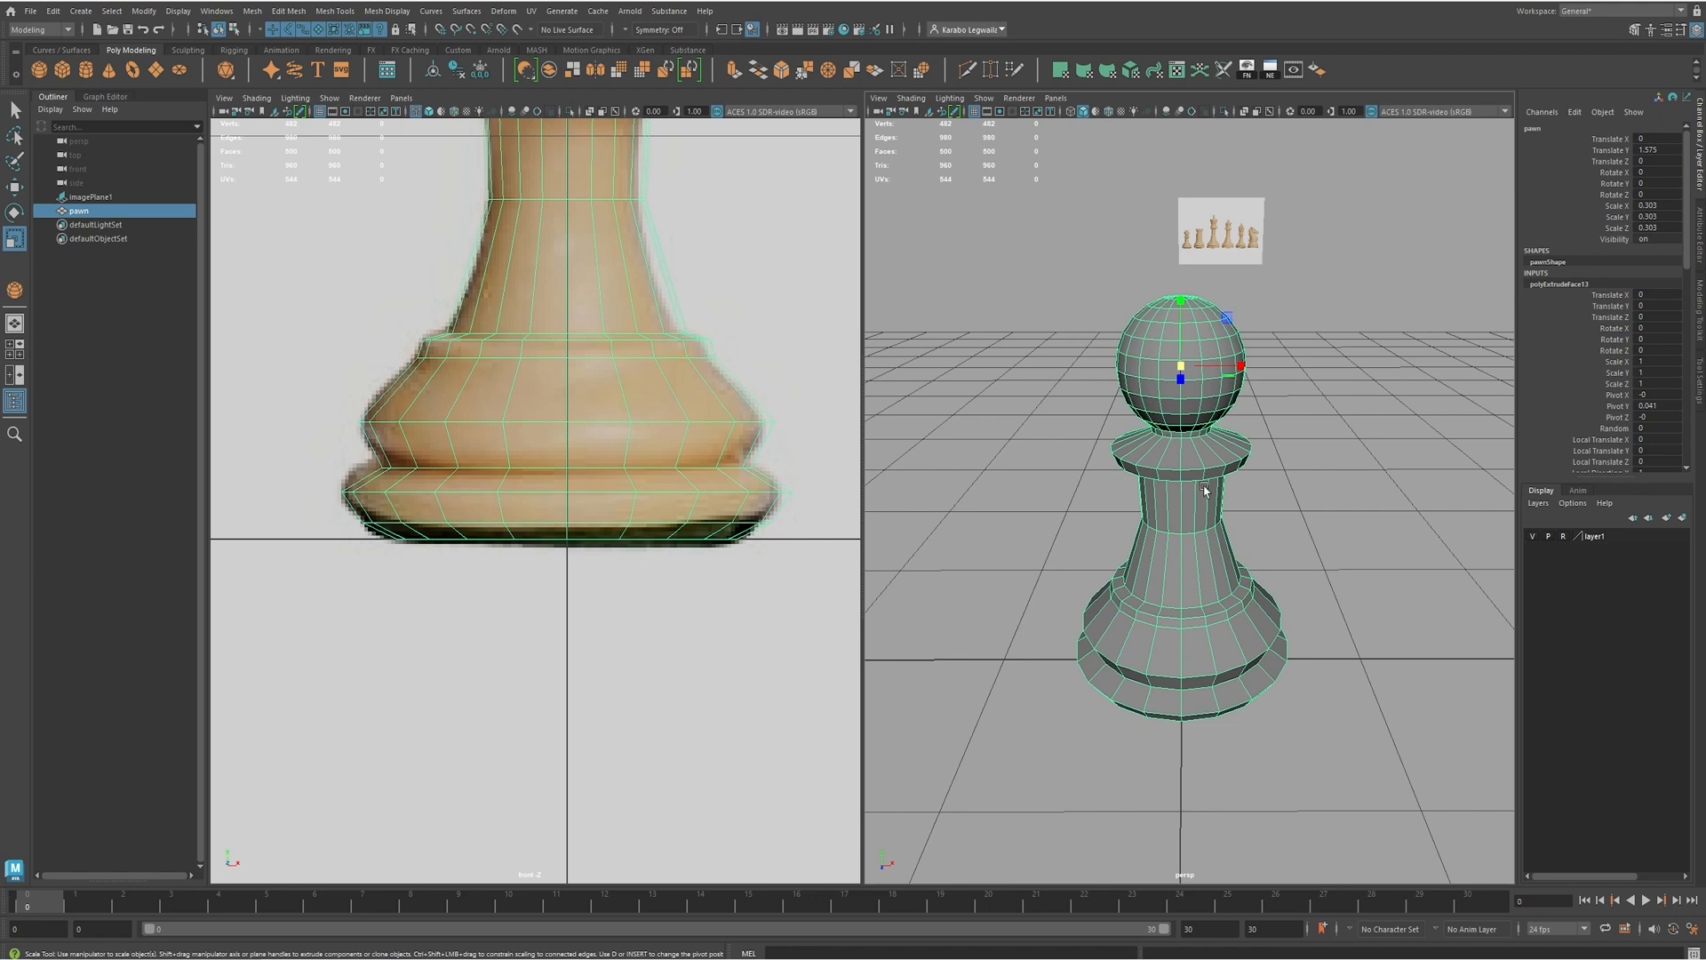
pyautogui.keyDown('alt'); pyautogui.moveTo(1199, 473); pyautogui.dragTo(1197, 460); pyautogui.keyUp('alt')
pyautogui.press('3')
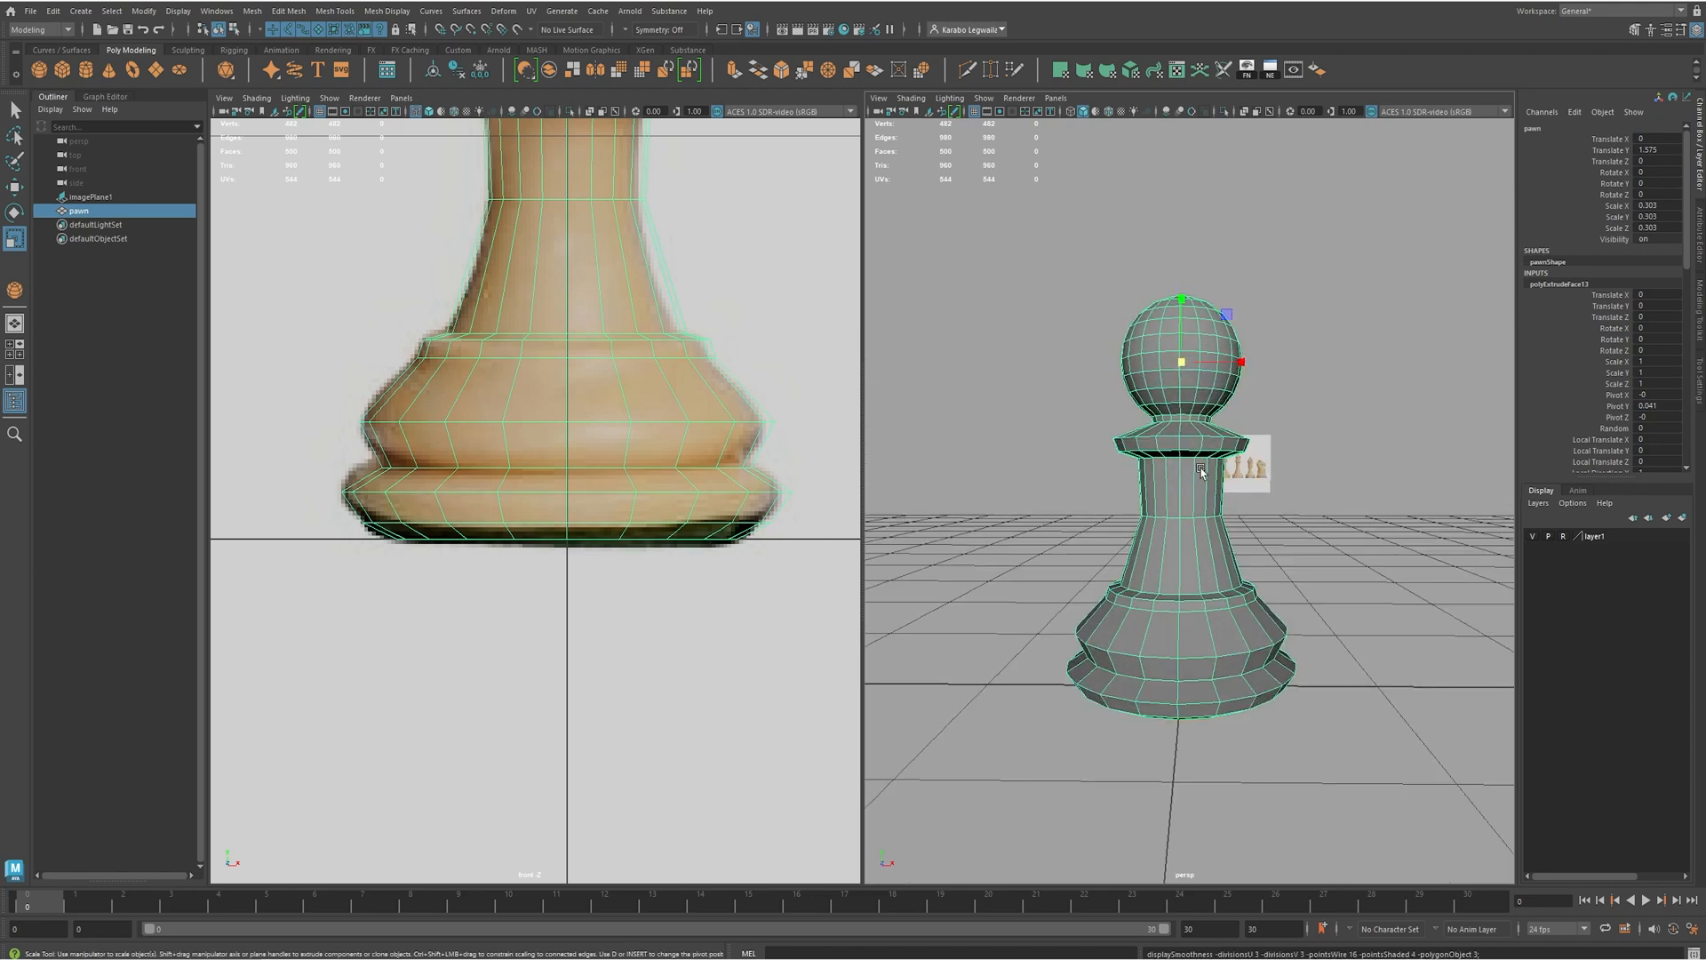
pyautogui.click(1296, 473)
pyautogui.keyDown('alt'); pyautogui.moveTo(1297, 472); pyautogui.dragTo(1155, 382); pyautogui.keyUp('alt')
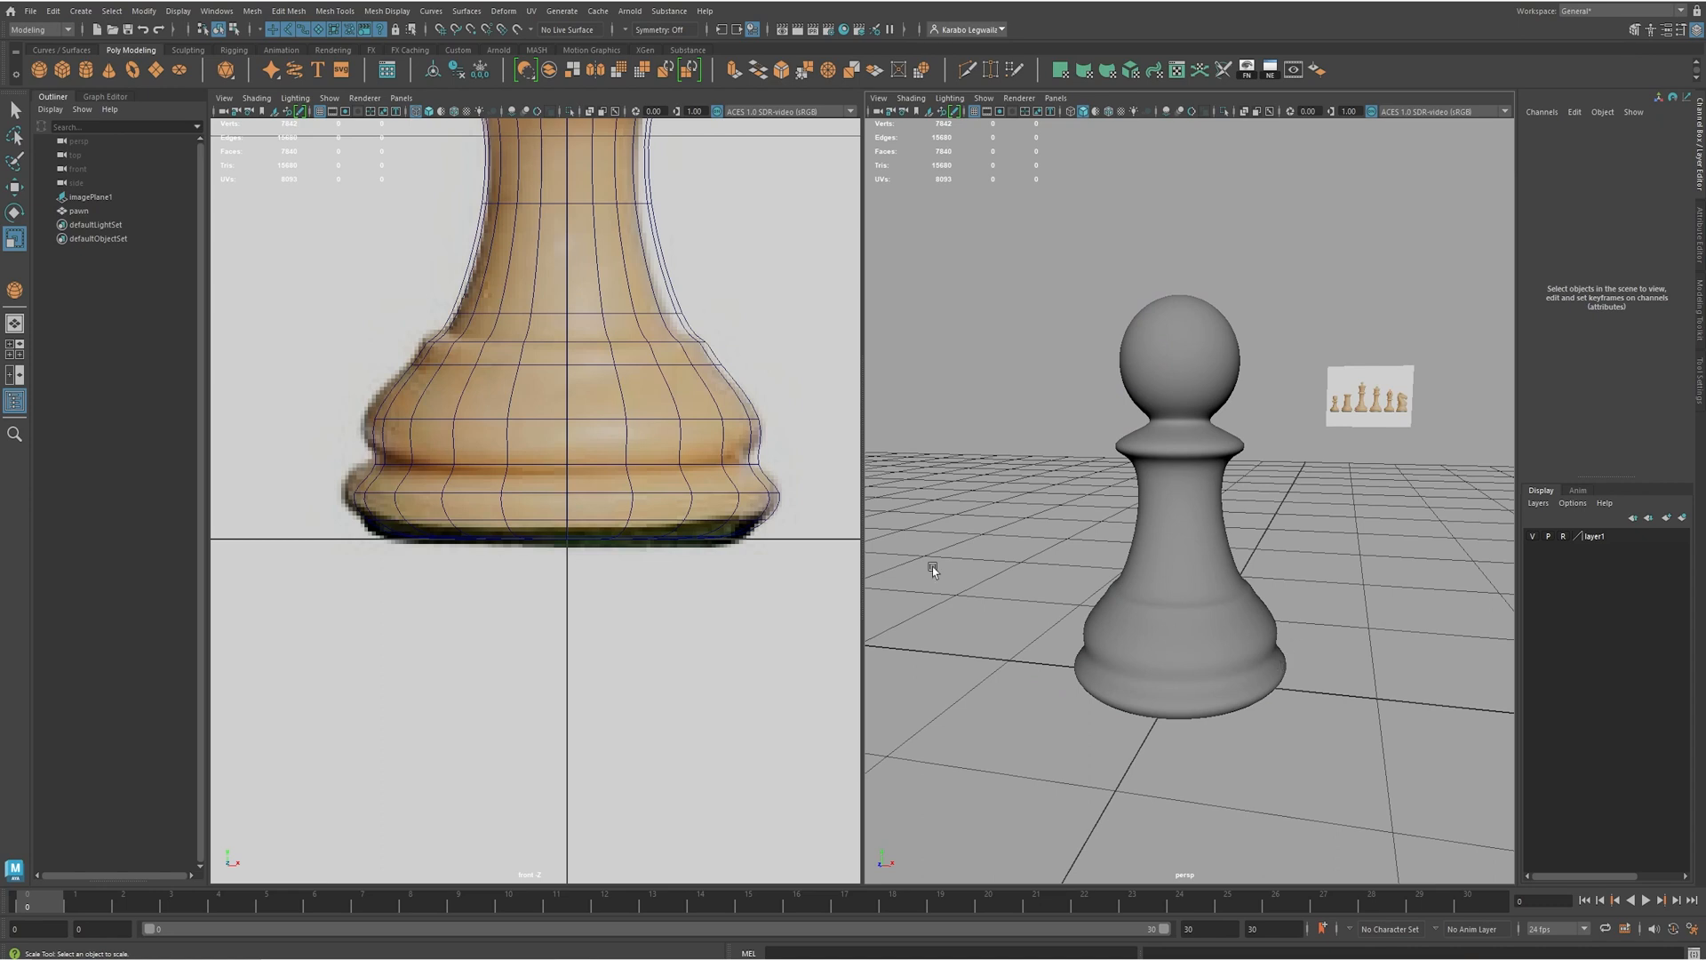
pyautogui.click(1207, 453)
pyautogui.press('1')
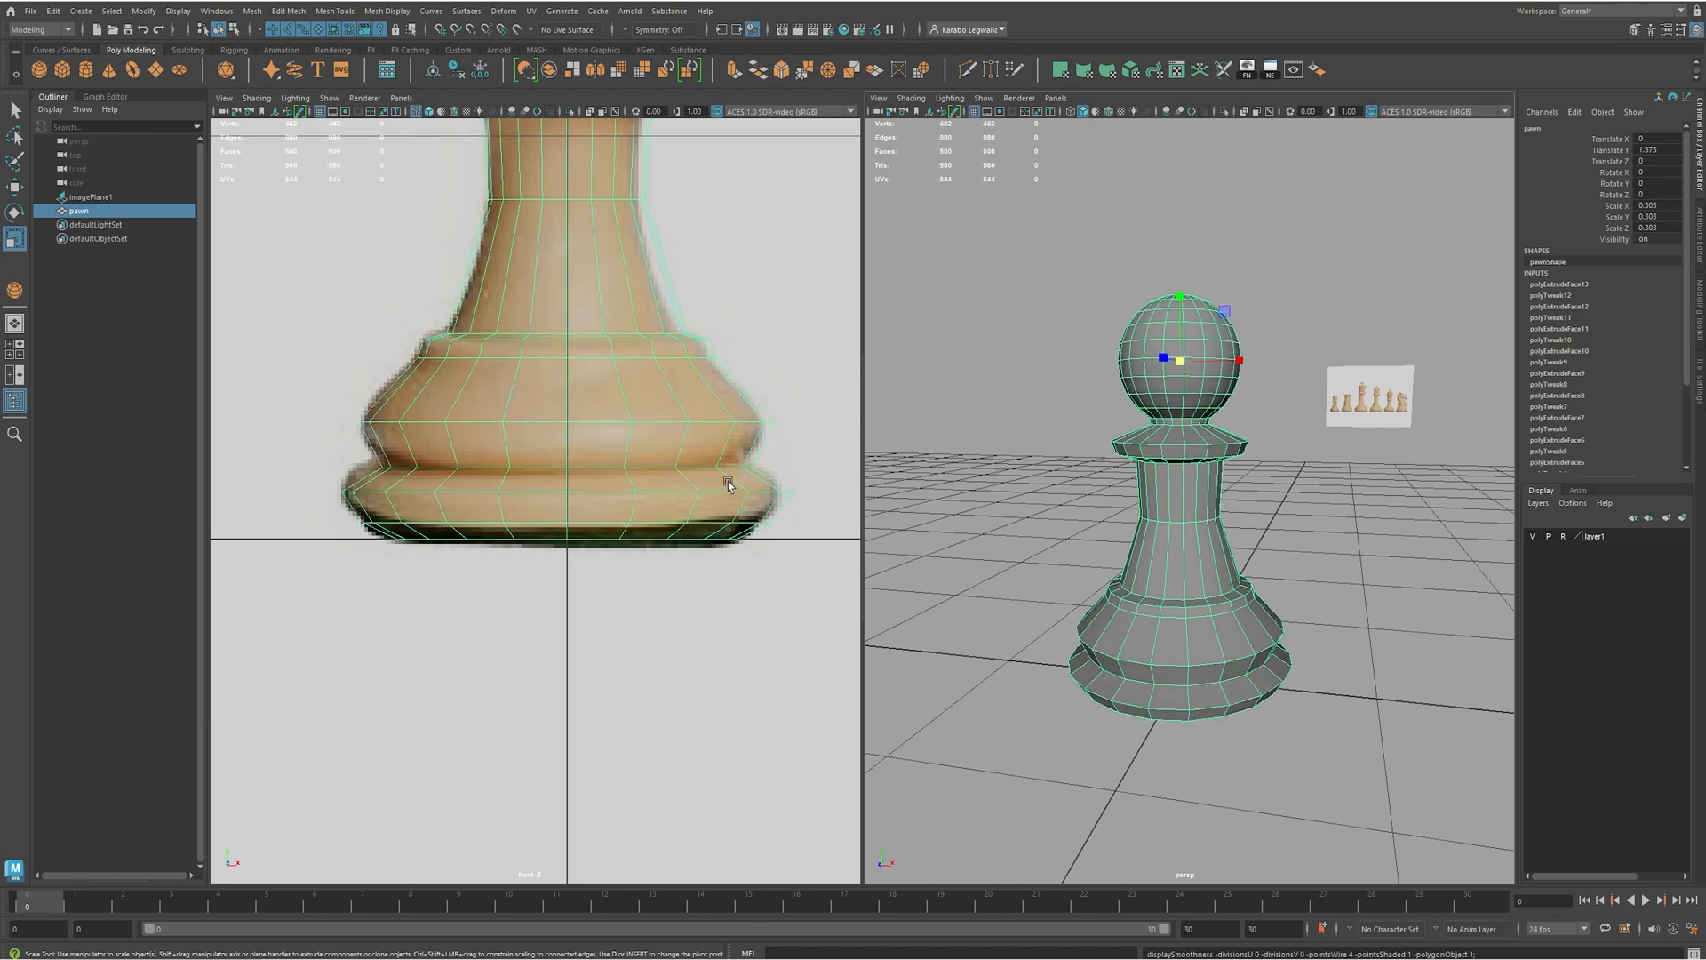
# - Switch the pawn to edge selection and activate the Multi-Cut tool for cutting the collar below the head
pyautogui.rightClick(1171, 428)
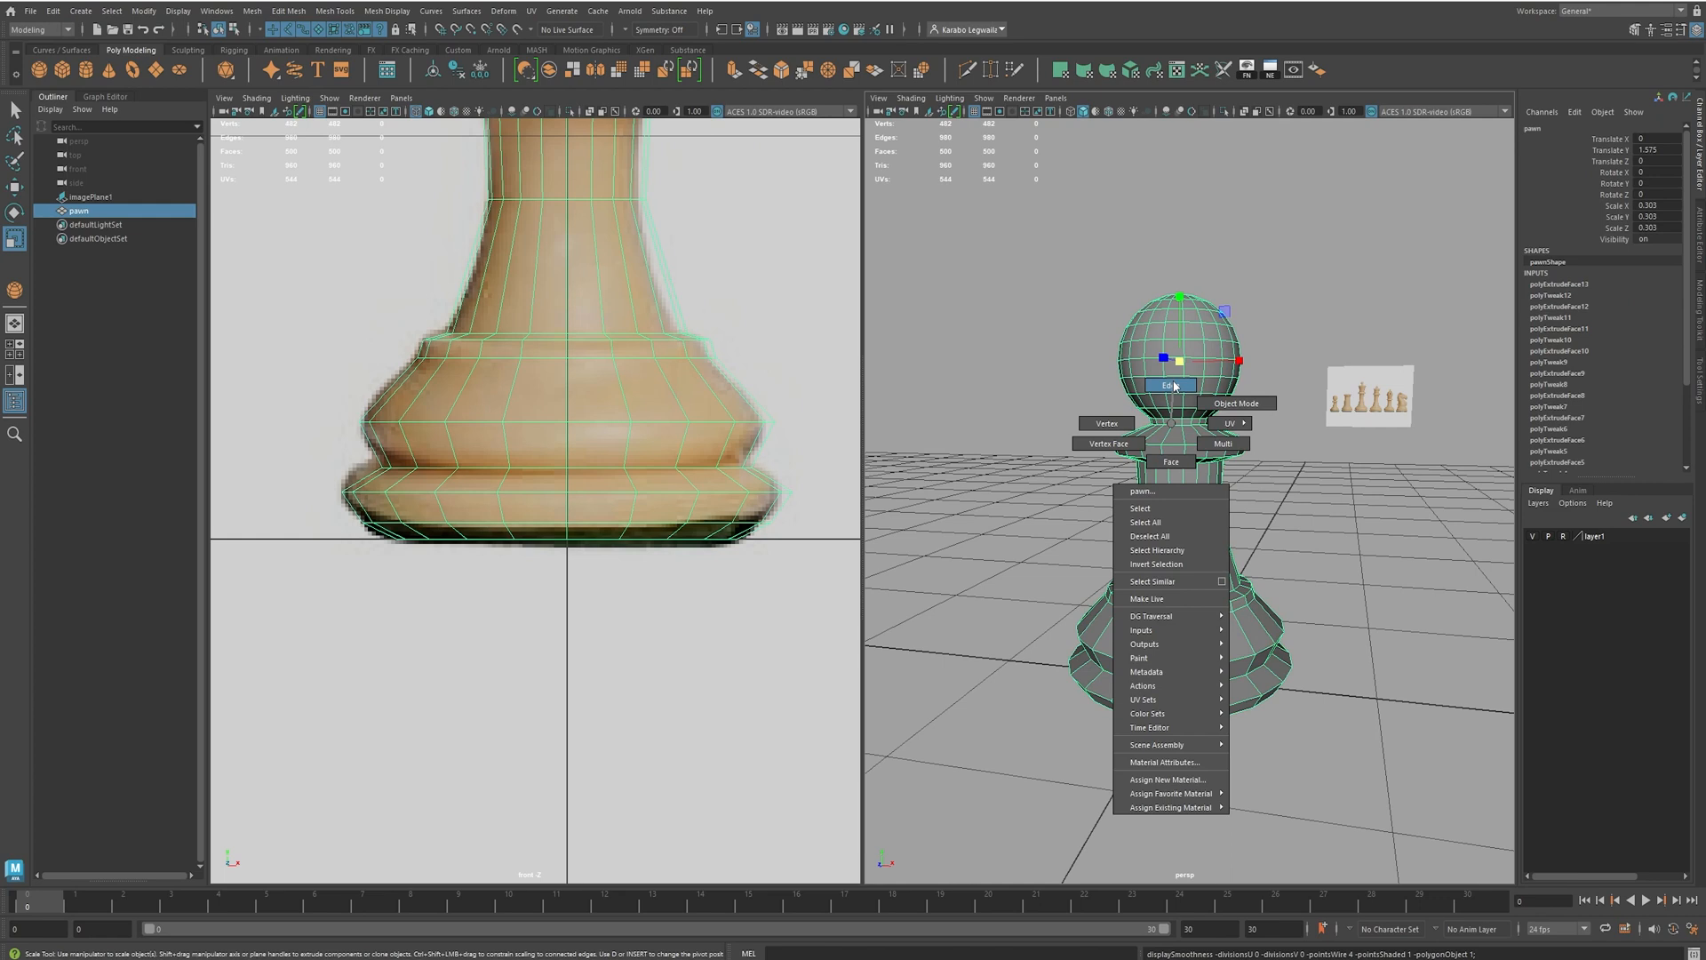
pyautogui.moveTo(1174, 386); pyautogui.dragTo(1168, 387, button='right')
pyautogui.keyDown('alt'); pyautogui.moveTo(680, 370); pyautogui.dragTo(669, 578, button='middle'); pyautogui.keyUp('alt')
pyautogui.keyDown('alt'); pyautogui.moveTo(667, 460); pyautogui.dragTo(664, 599, button='middle'); pyautogui.keyUp('alt')
pyautogui.keyDown('alt'); pyautogui.moveTo(653, 500); pyautogui.dragTo(667, 562, button='middle'); pyautogui.keyUp('alt')
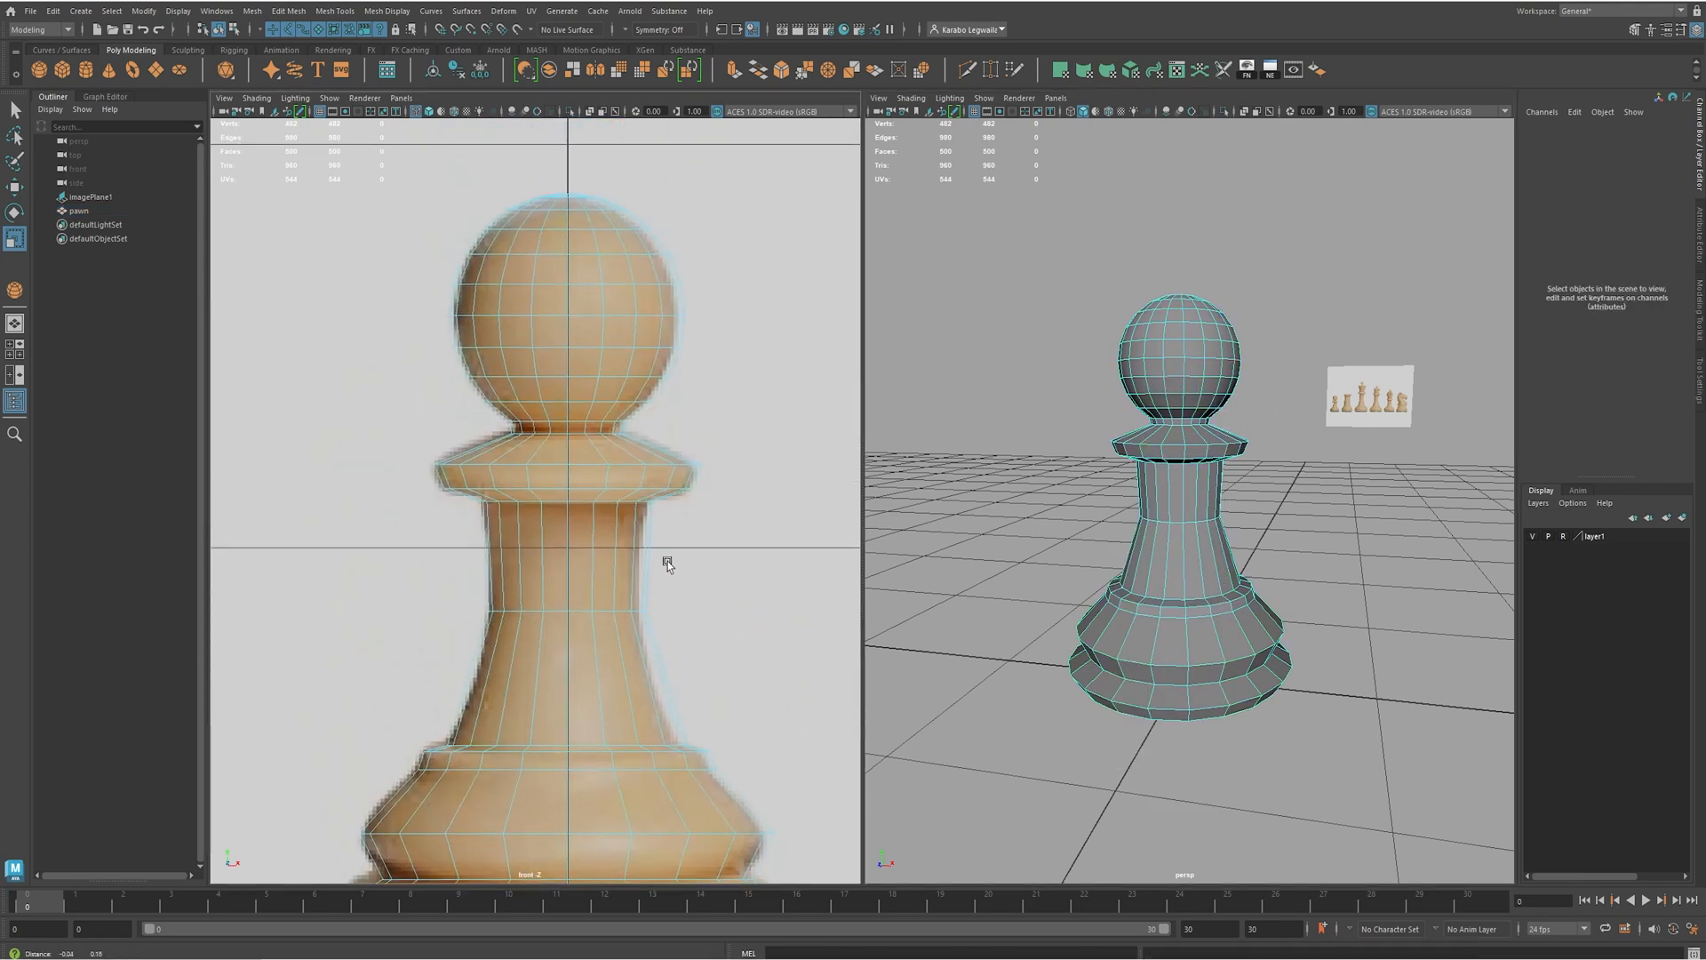
pyautogui.scroll(2, 667, 563)
pyautogui.scroll(6, 563, 462)
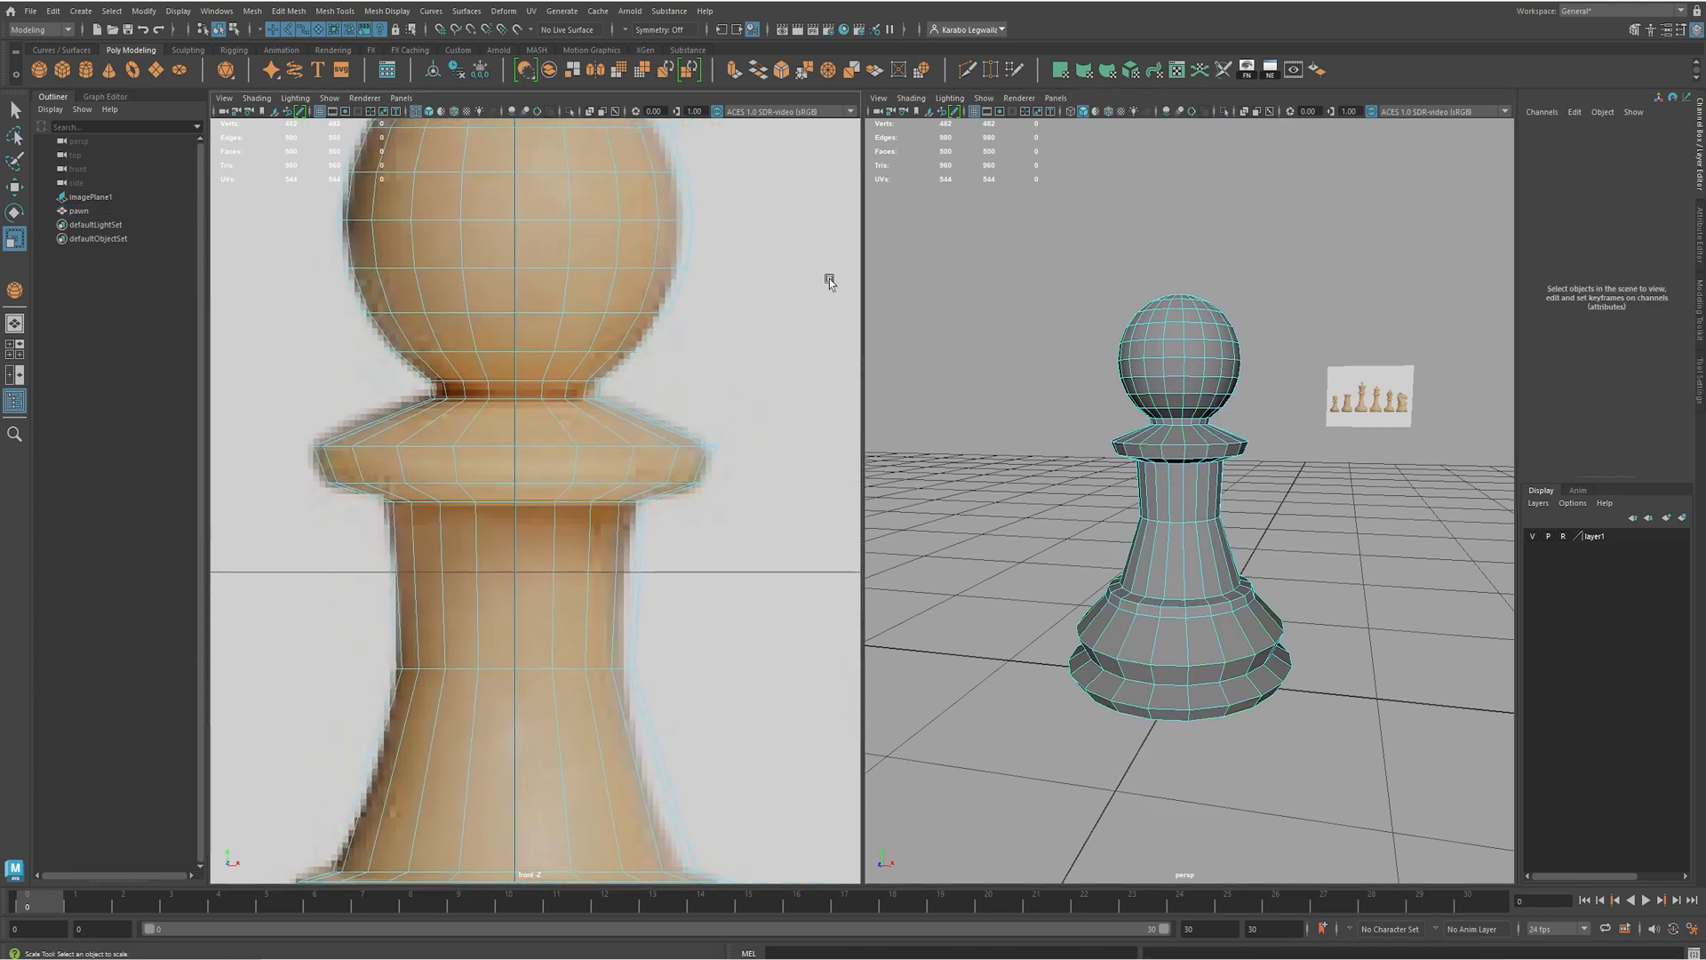
pyautogui.click(967, 75)
pyautogui.keyDown('shift'); pyautogui.rightClick(573, 425); pyautogui.keyUp('shift')
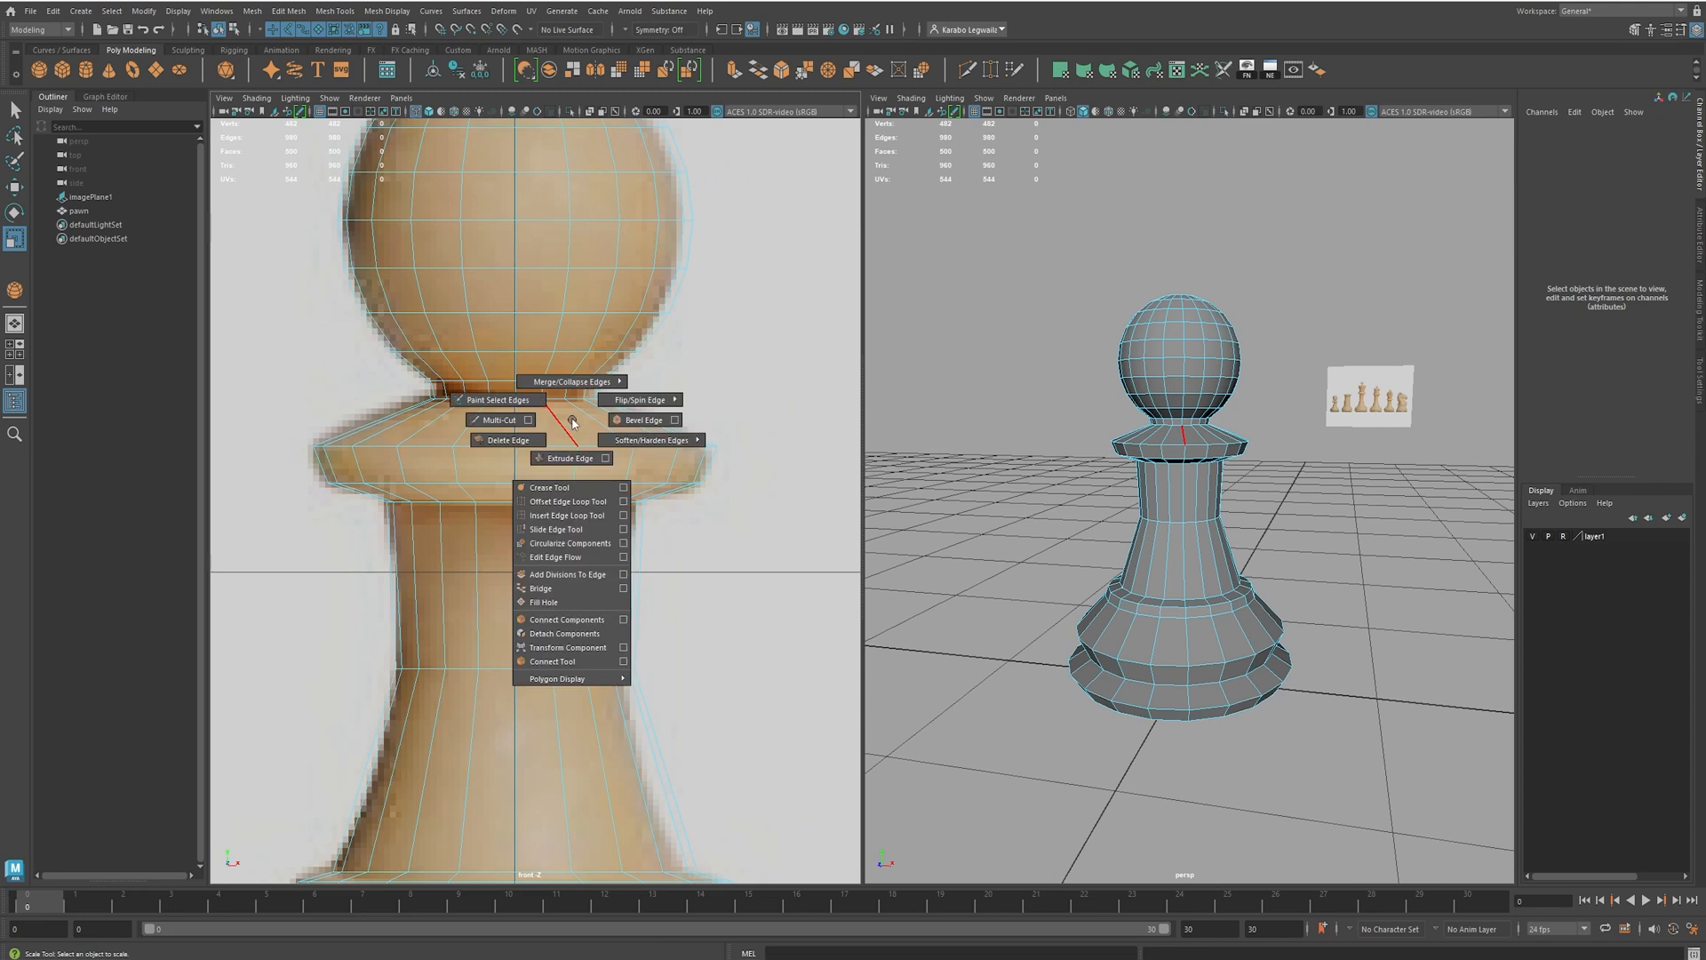
pyautogui.click(488, 420)
pyautogui.click(632, 448)
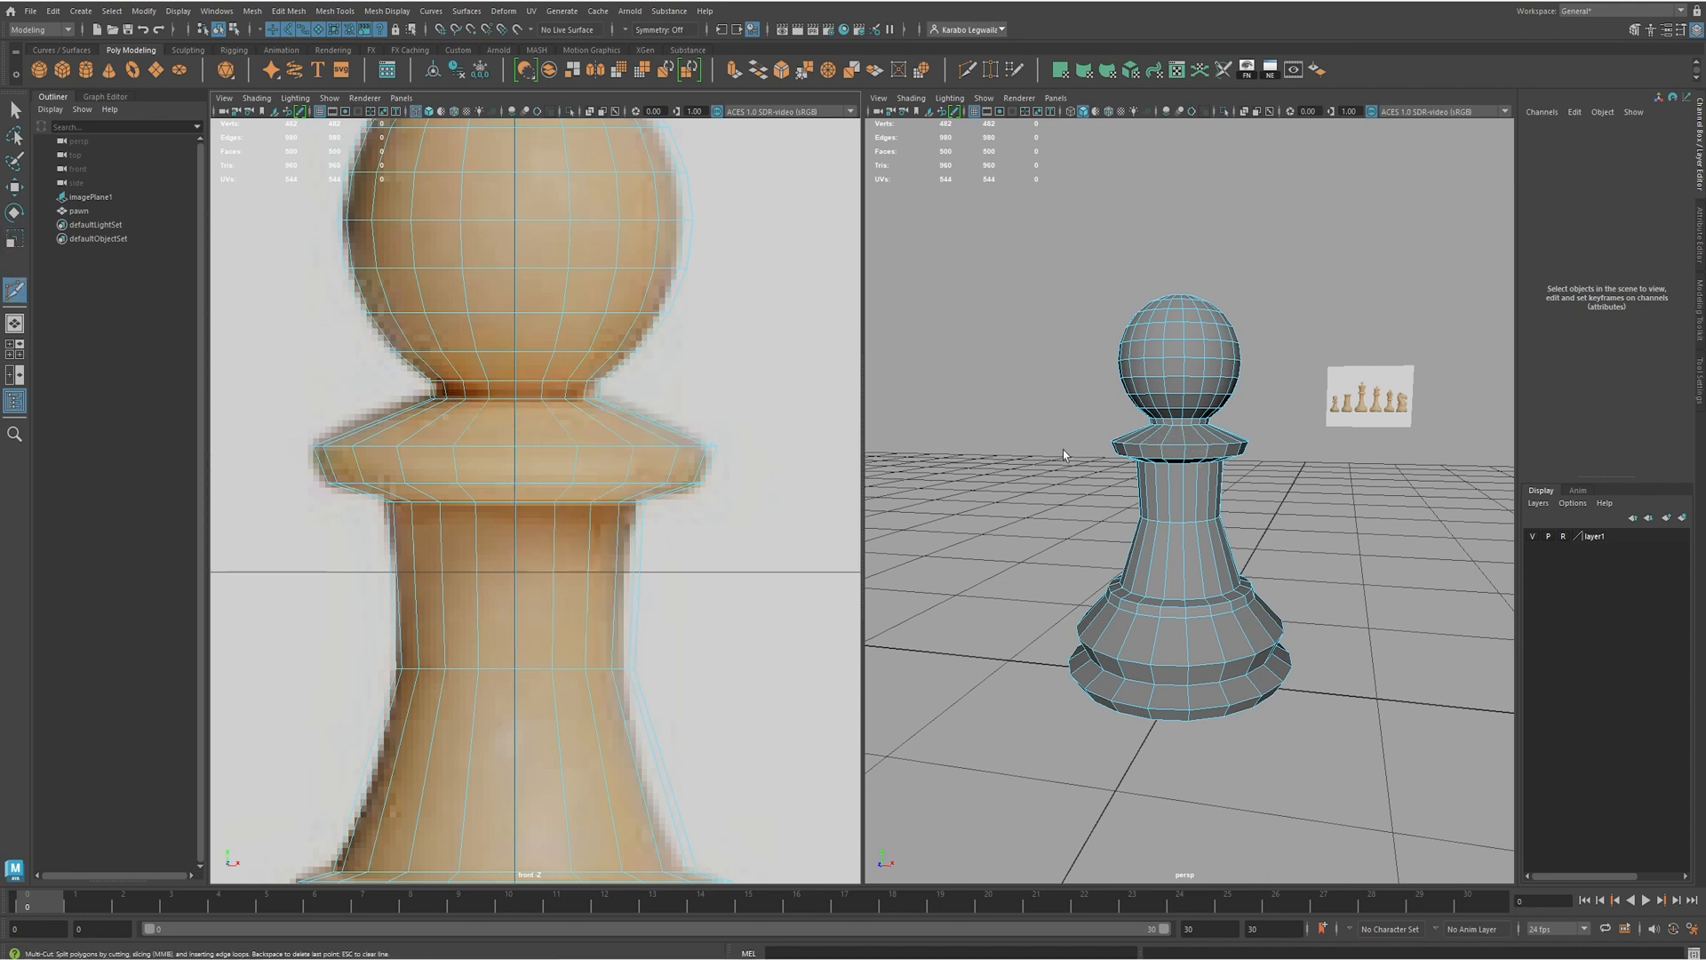
pyautogui.keyDown('alt'); pyautogui.moveTo(1187, 403); pyautogui.dragTo(1190, 462); pyautogui.keyUp('alt')
pyautogui.scroll(8, 1192, 414)
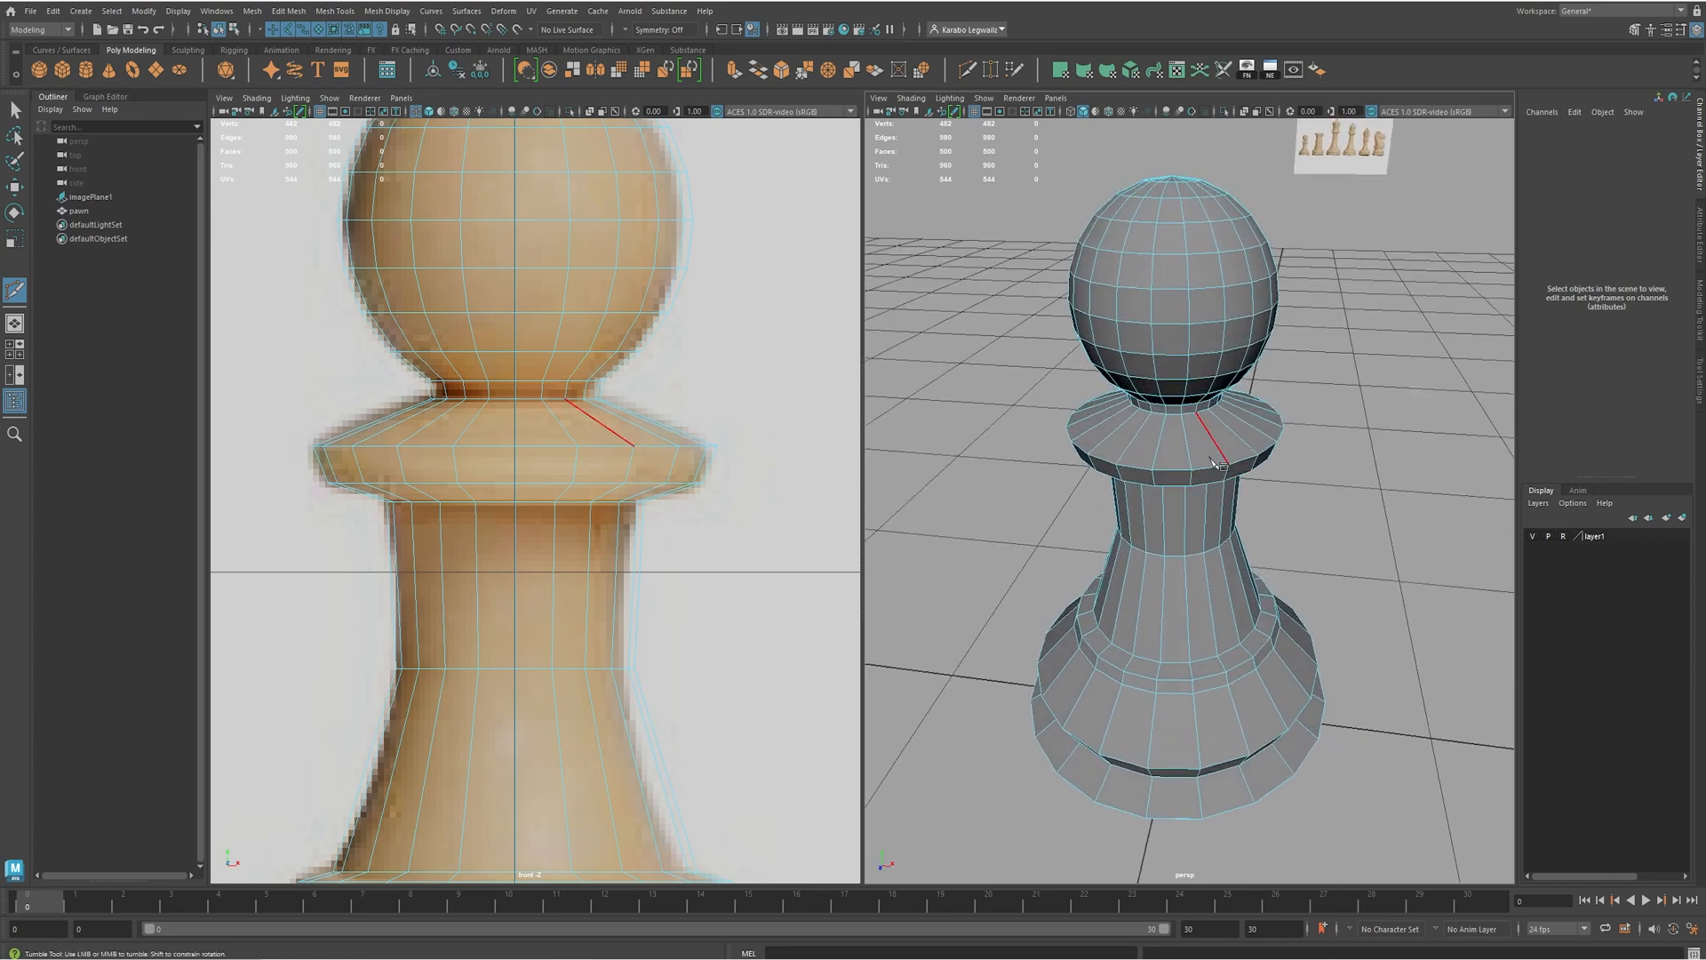
pyautogui.keyDown('alt'); pyautogui.moveTo(1223, 407); pyautogui.dragTo(1226, 436); pyautogui.keyUp('alt')
pyautogui.click(1126, 439)
pyautogui.click(1187, 442)
pyautogui.click(1243, 424)
pyautogui.click(1300, 411)
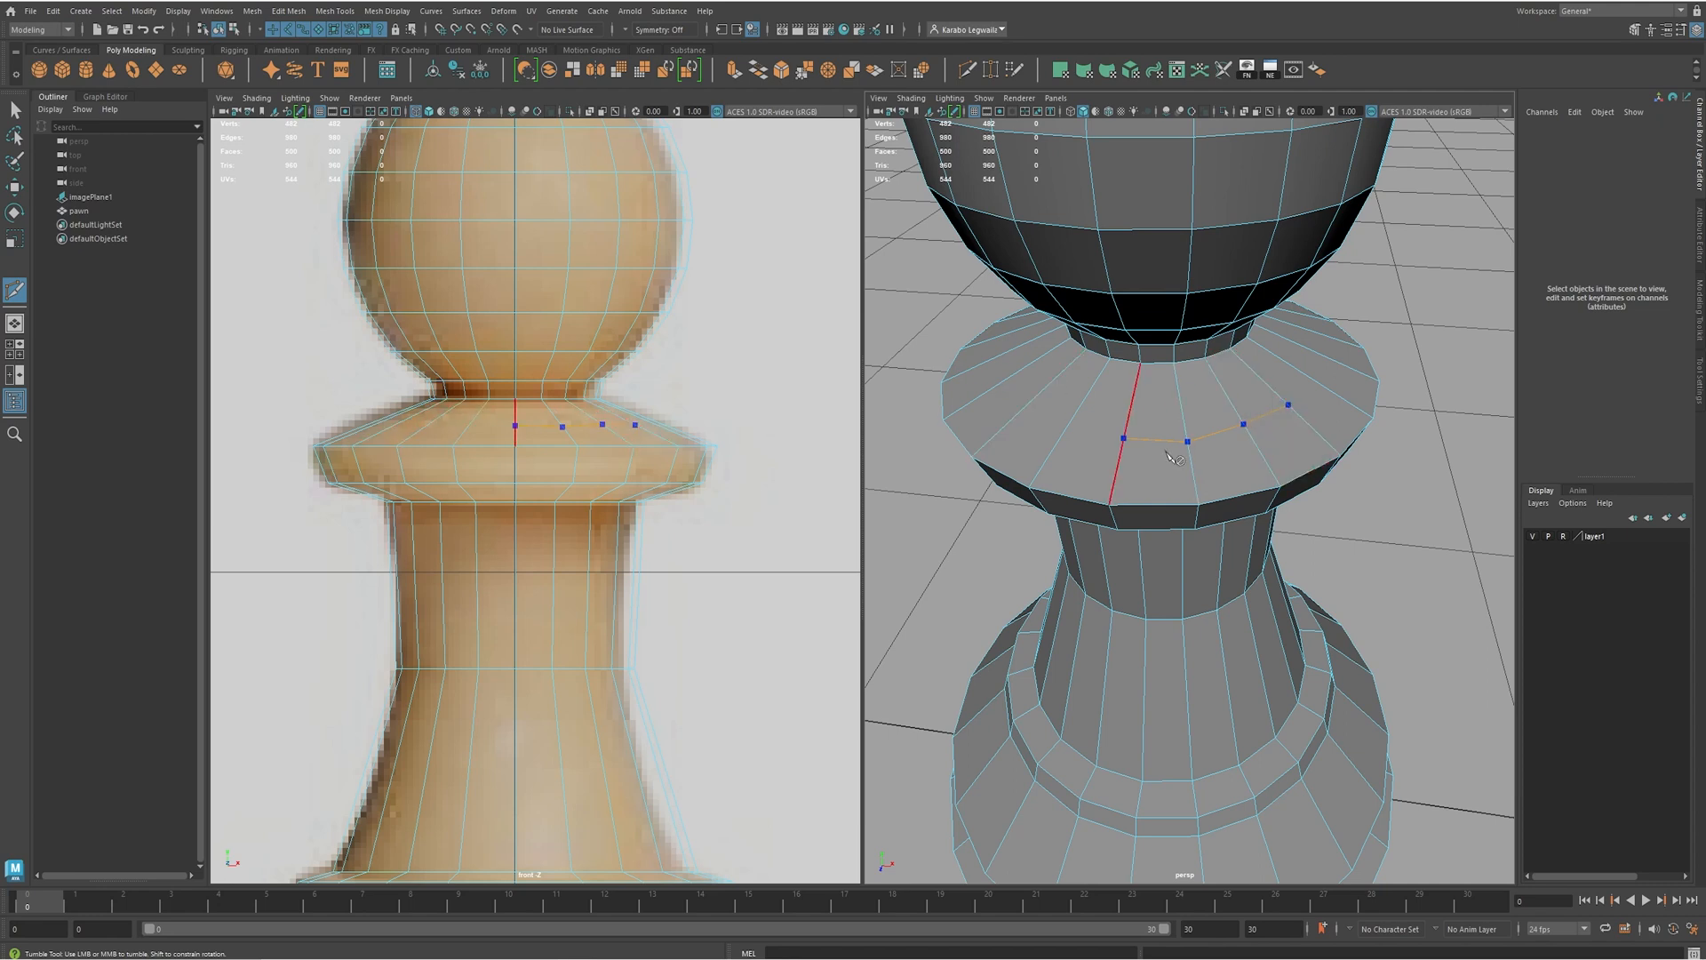
# - Insert an edge loop around the middle of the collar's upper slope with Multi-Cut
pyautogui.scroll(3, 613, 449)
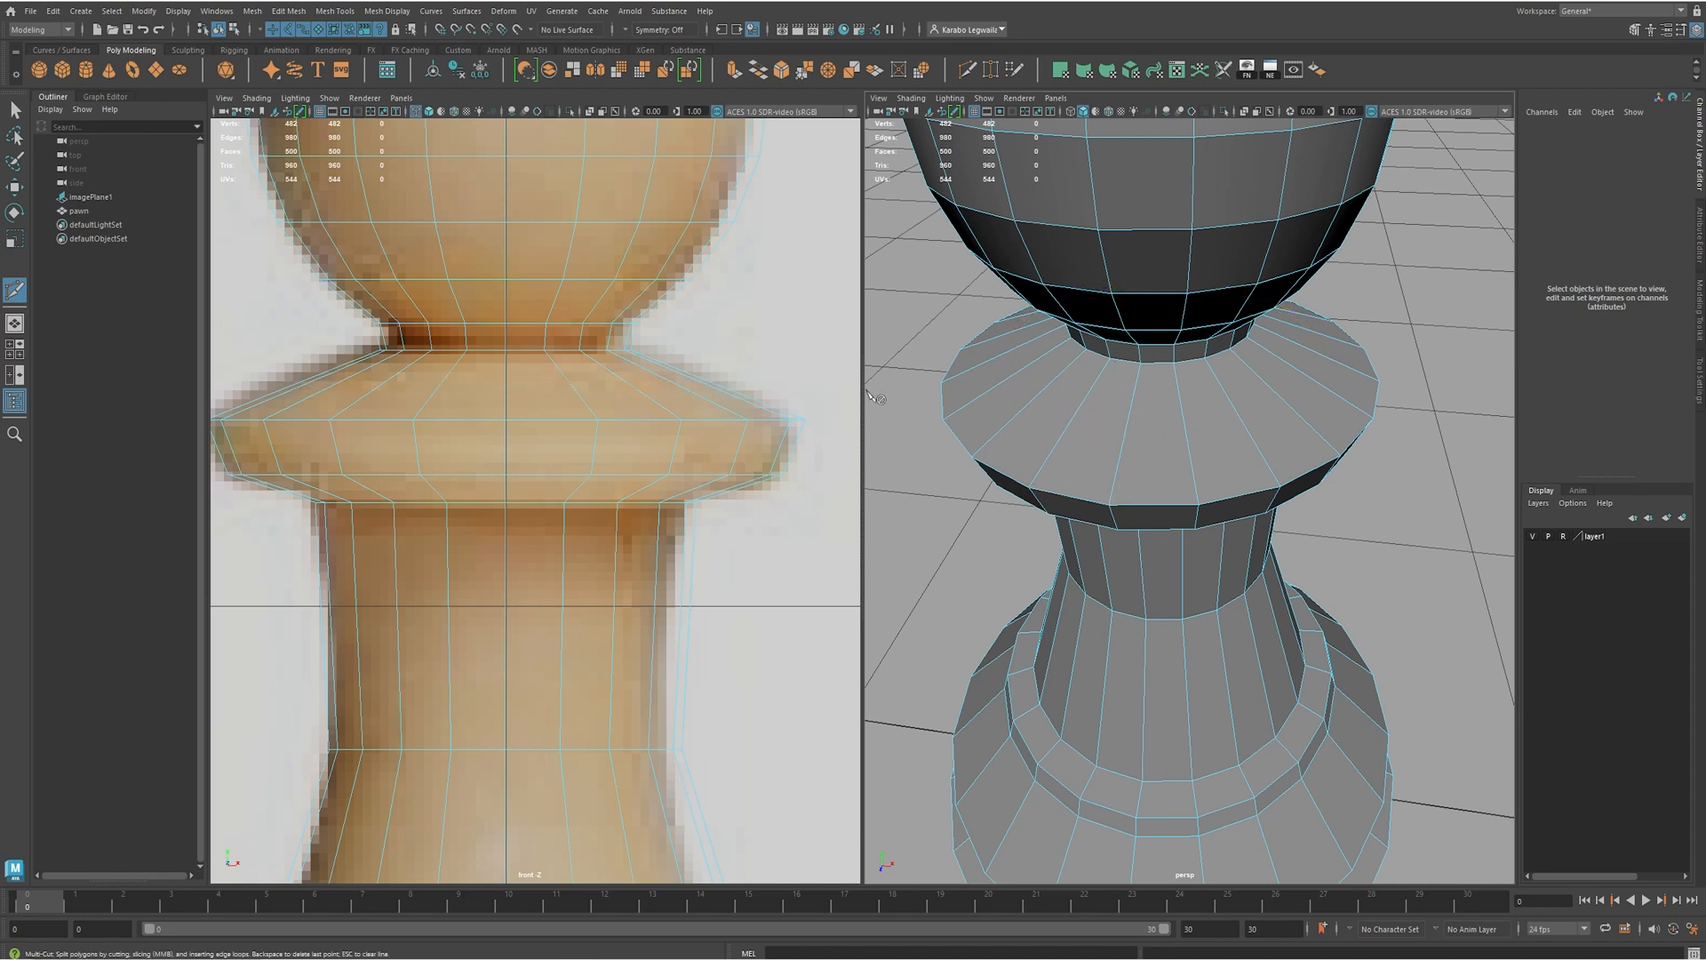
pyautogui.keyDown('alt'); pyautogui.moveTo(1140, 458); pyautogui.dragTo(1164, 474, button='middle'); pyautogui.keyUp('alt')
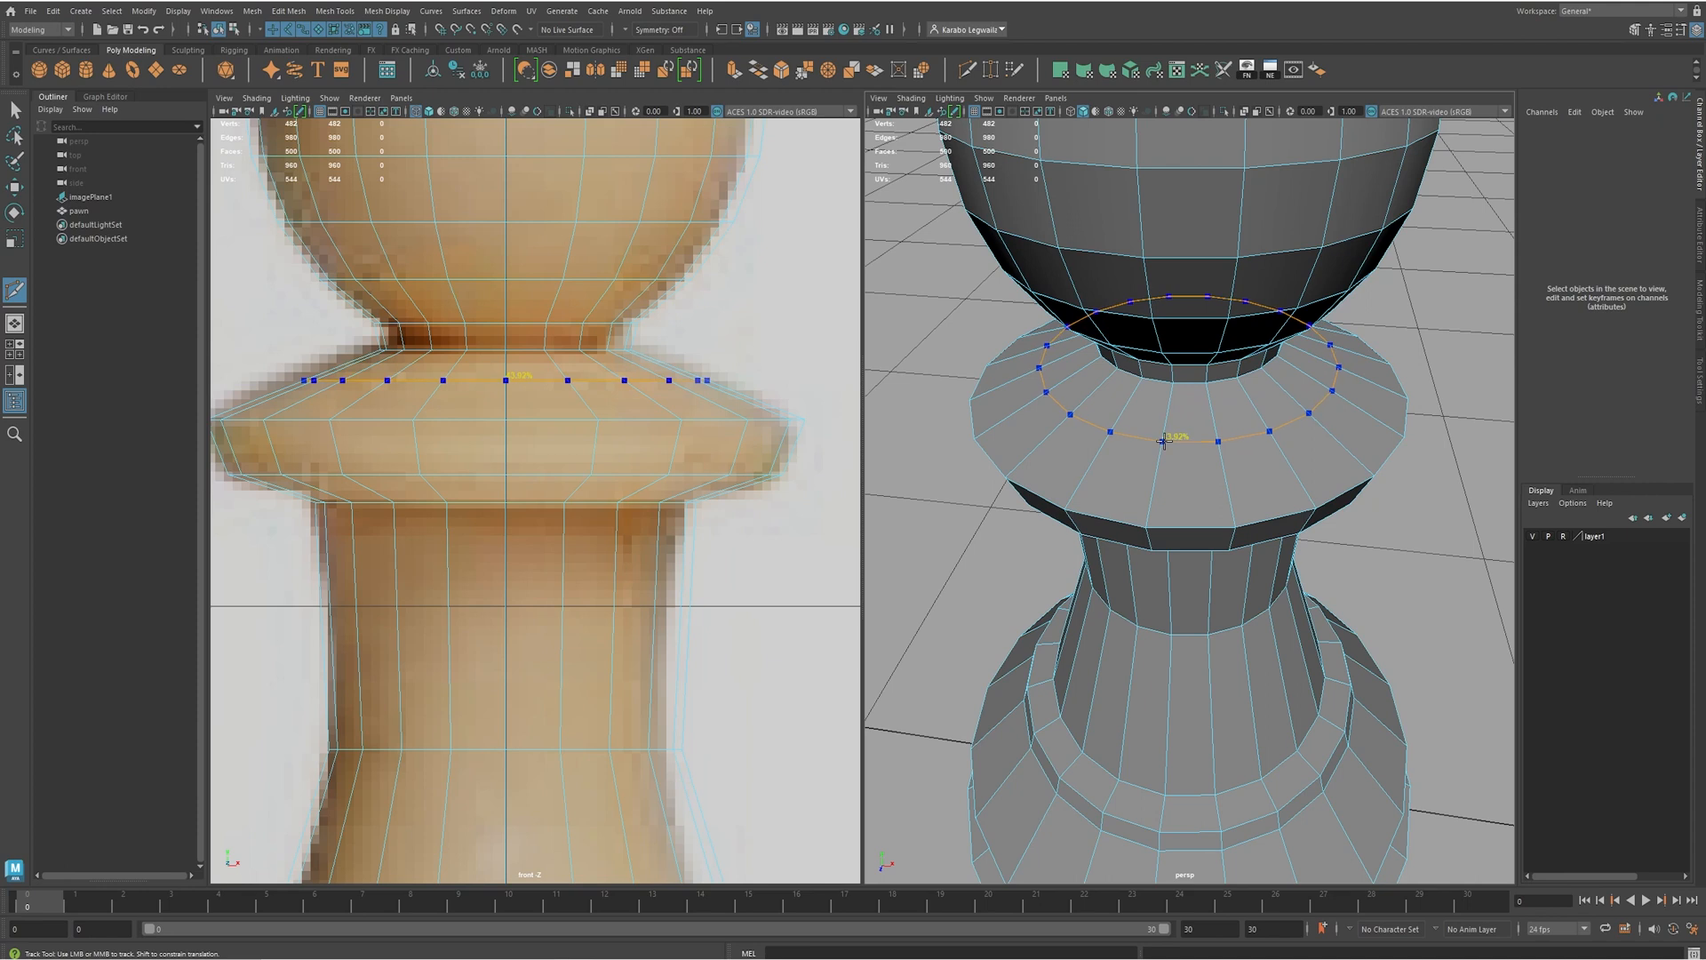
pyautogui.keyDown('alt'); pyautogui.moveTo(573, 397); pyautogui.dragTo(582, 404, button='middle'); pyautogui.keyUp('alt')
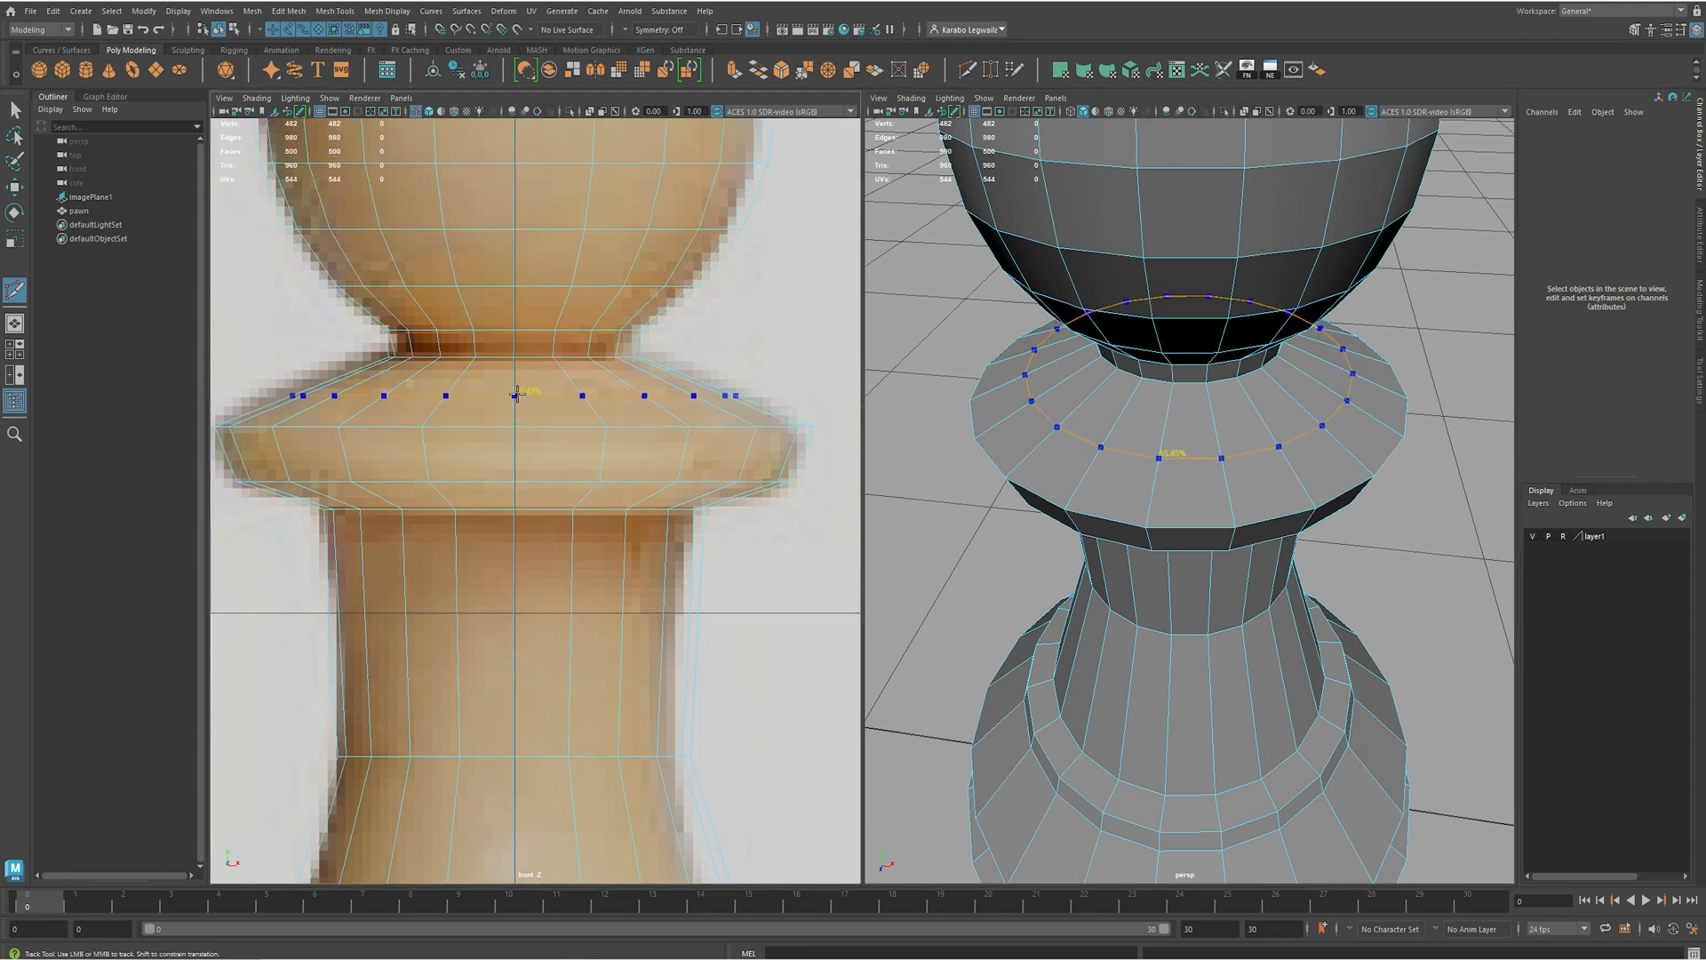
pyautogui.keyDown('ctrl'); pyautogui.click(516, 393); pyautogui.keyUp('ctrl')
# - Select the new edge loop on the collar's upper slope, scale it out and raise it slightly to round the profile
pyautogui.press('e')
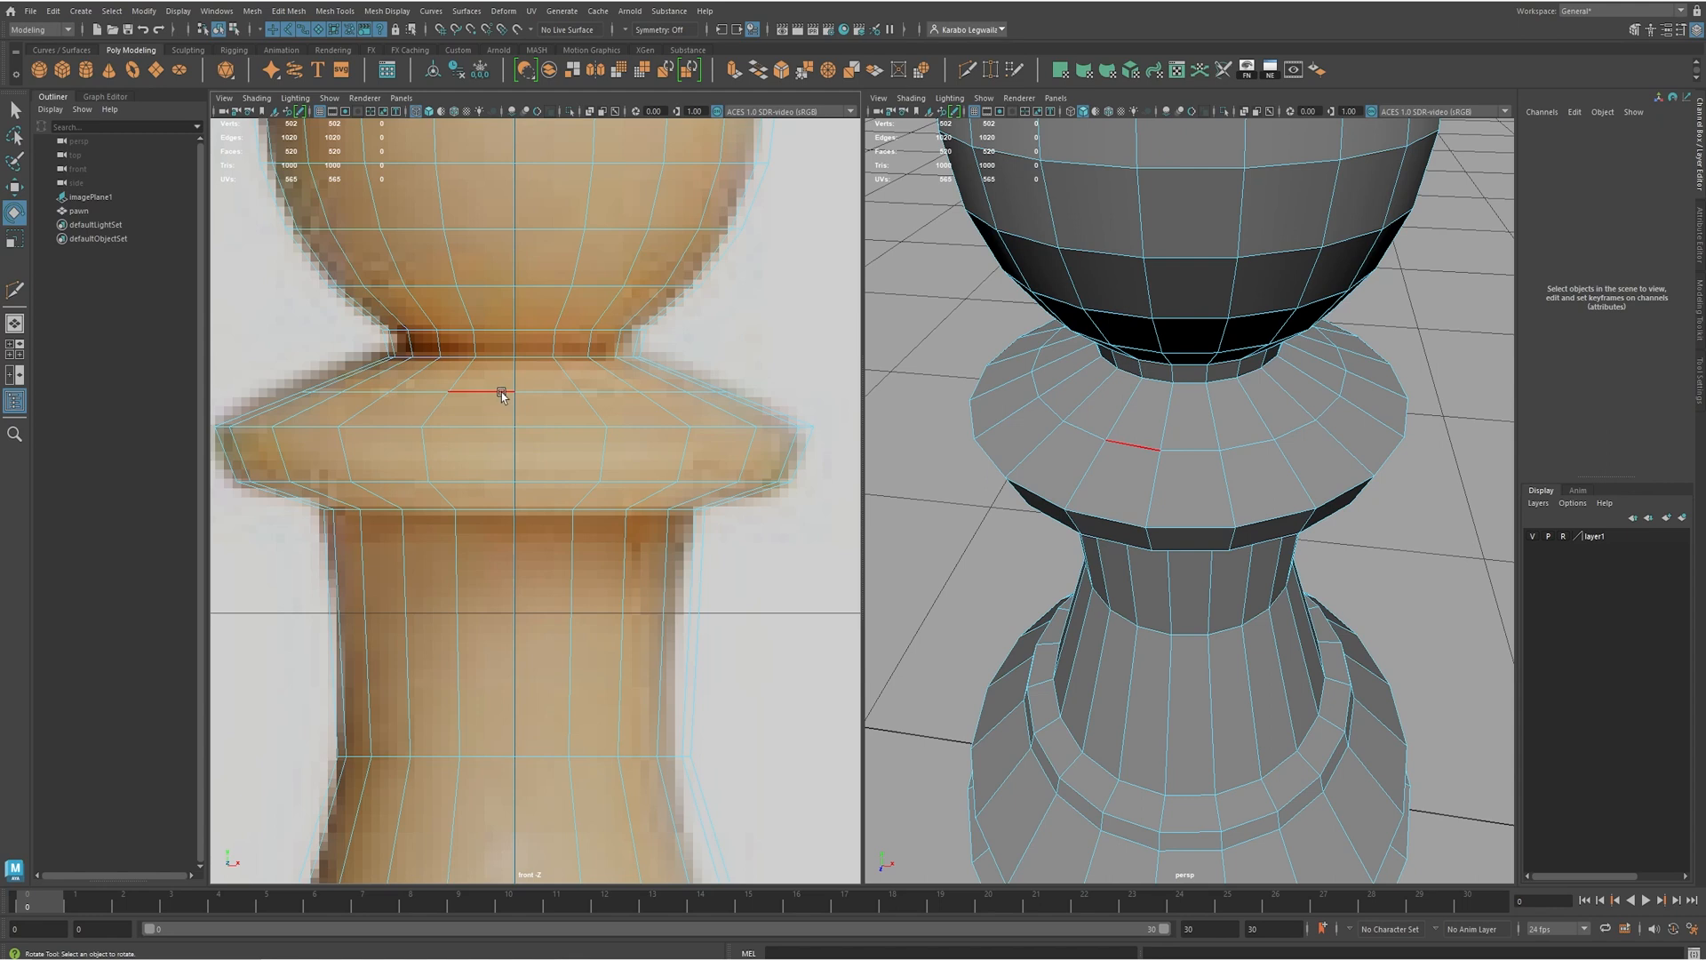
pyautogui.doubleClick(497, 393)
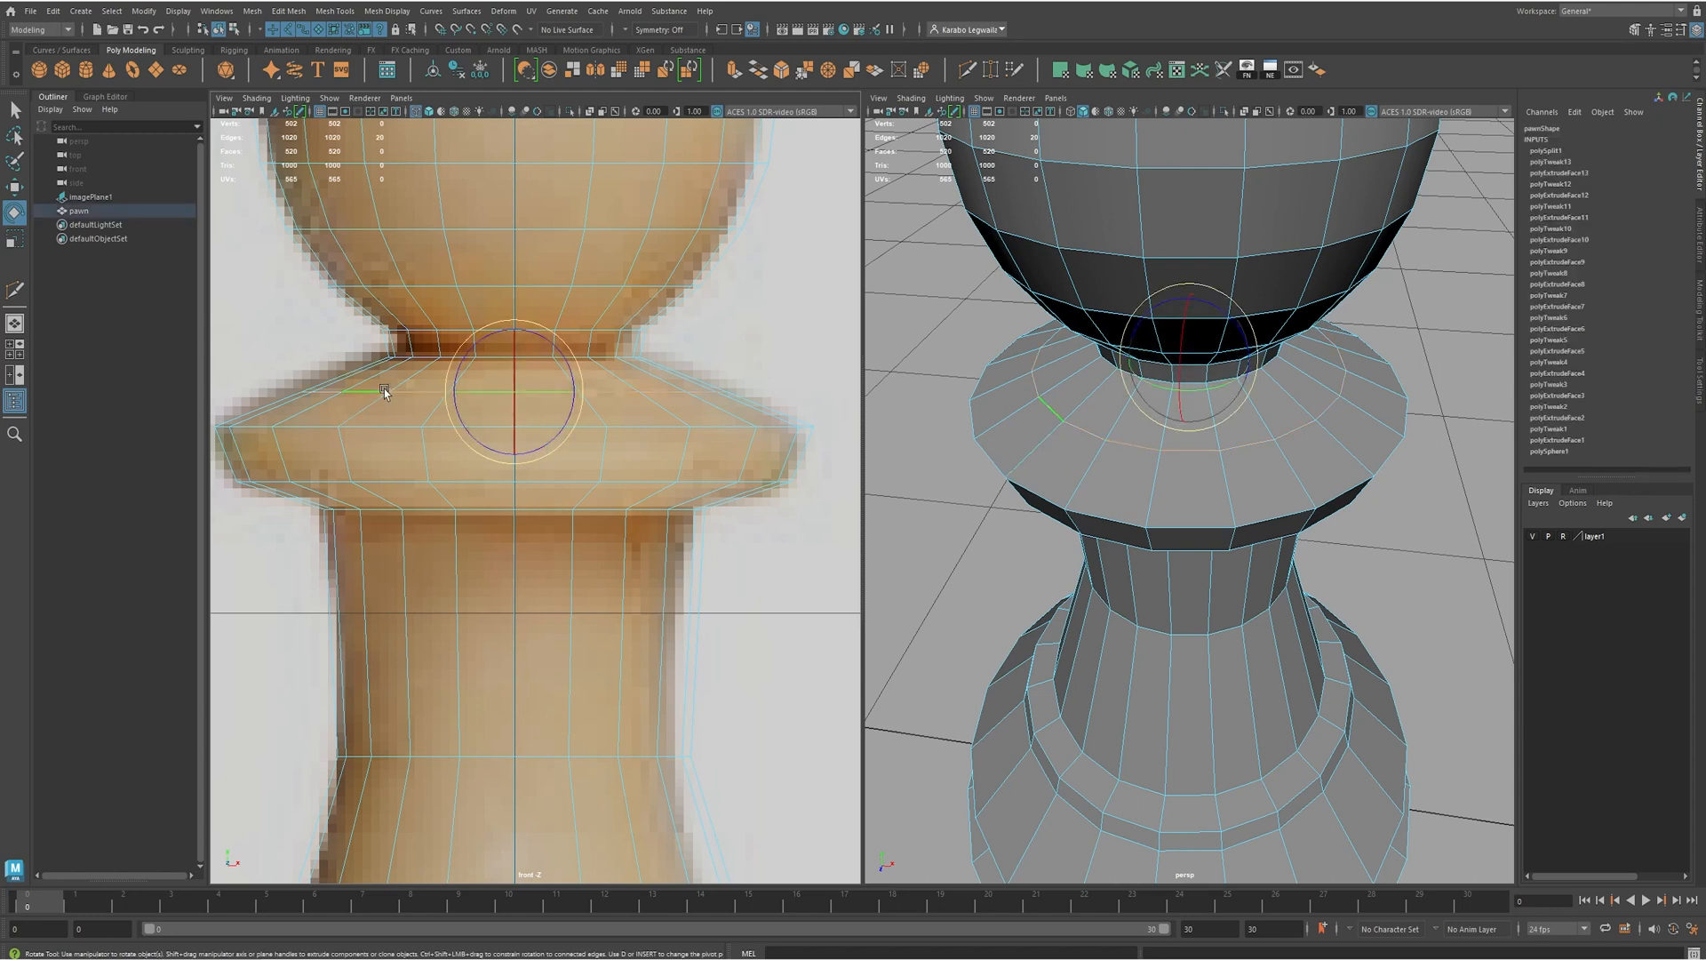
pyautogui.press('w')
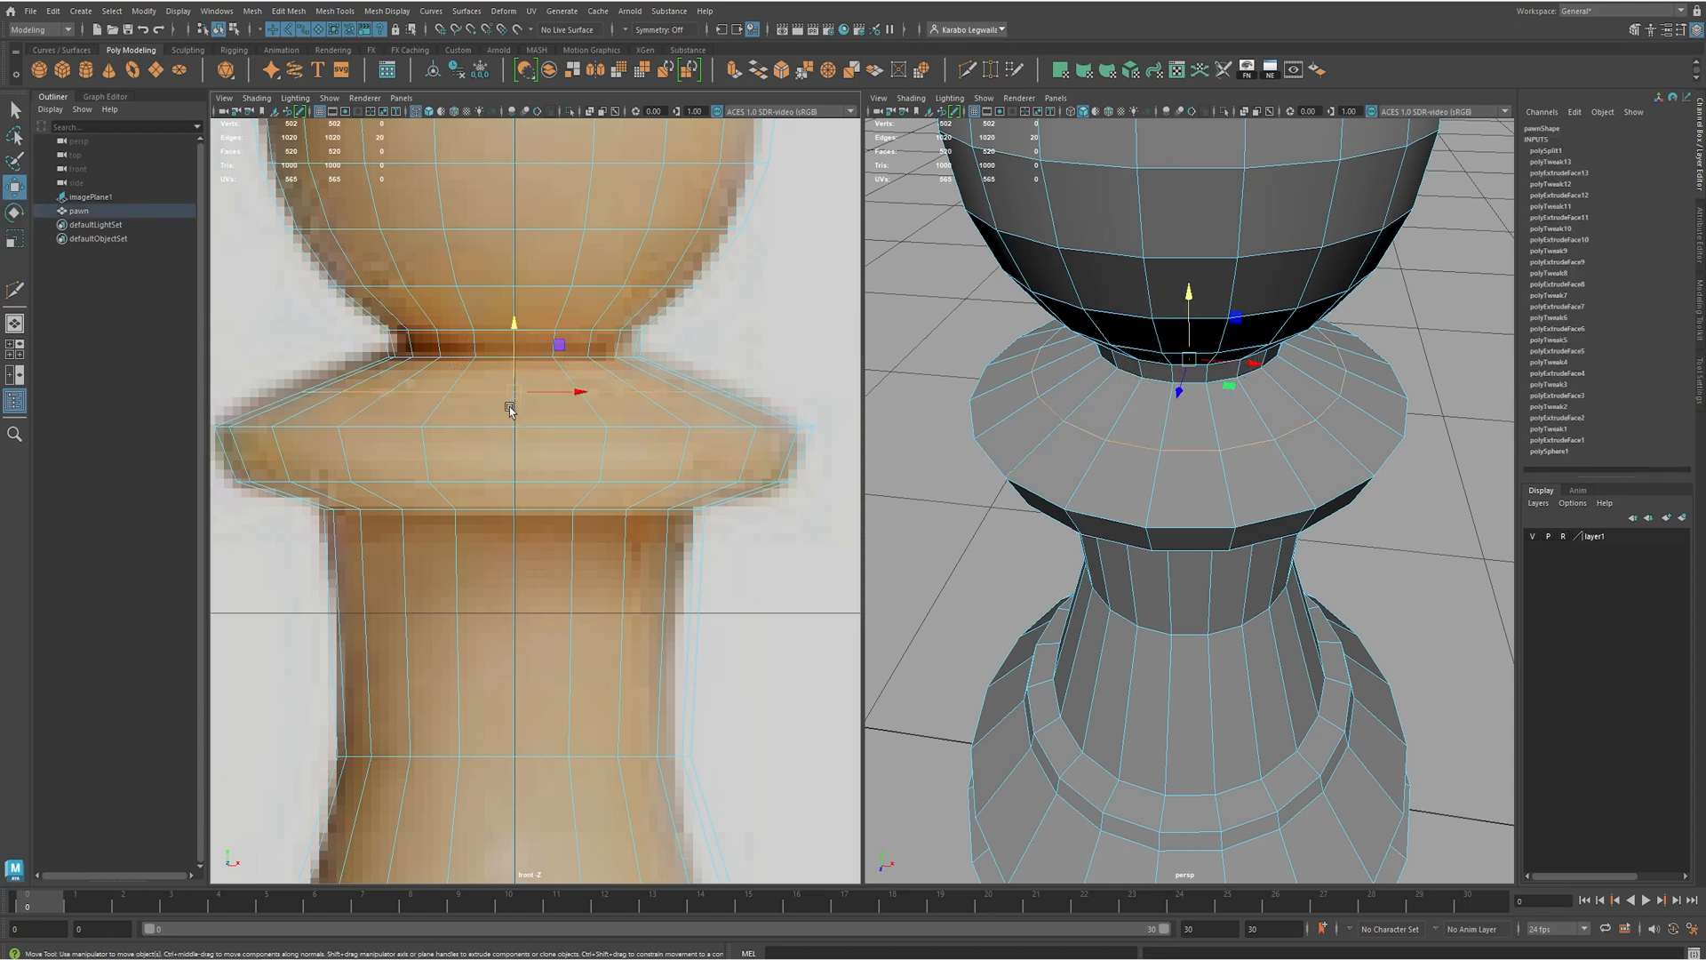
pyautogui.moveTo(515, 333); pyautogui.dragTo(512, 329)
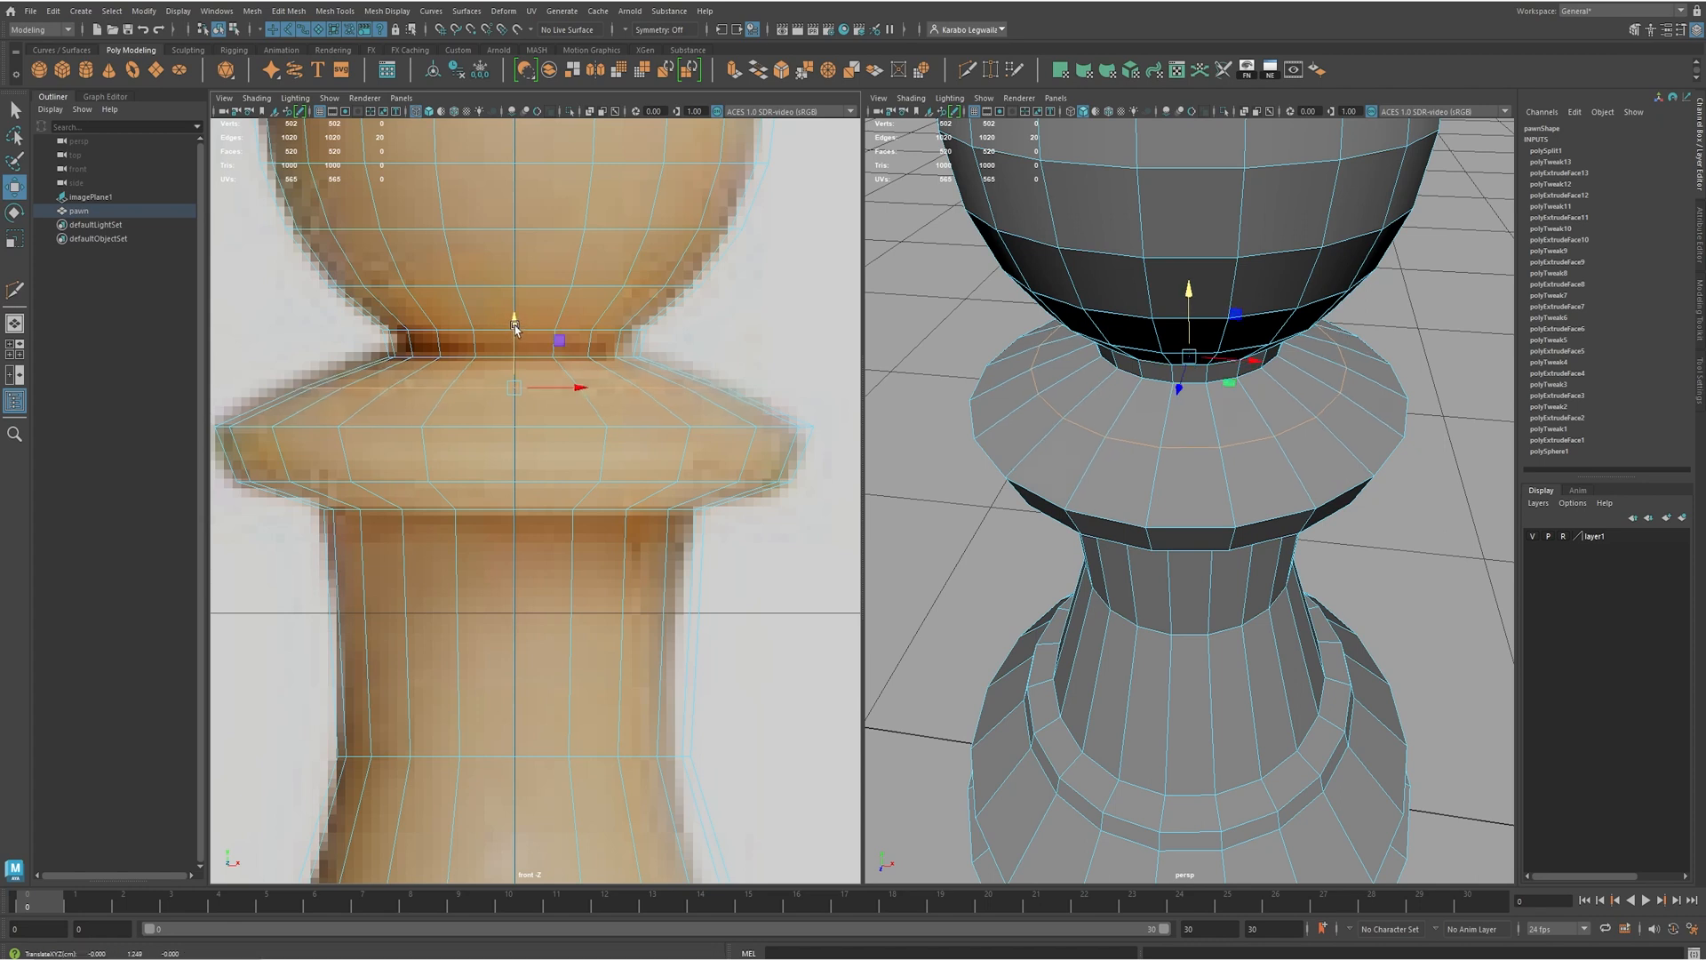
pyautogui.hotkey('ctrl', 'z')
pyautogui.press('r')
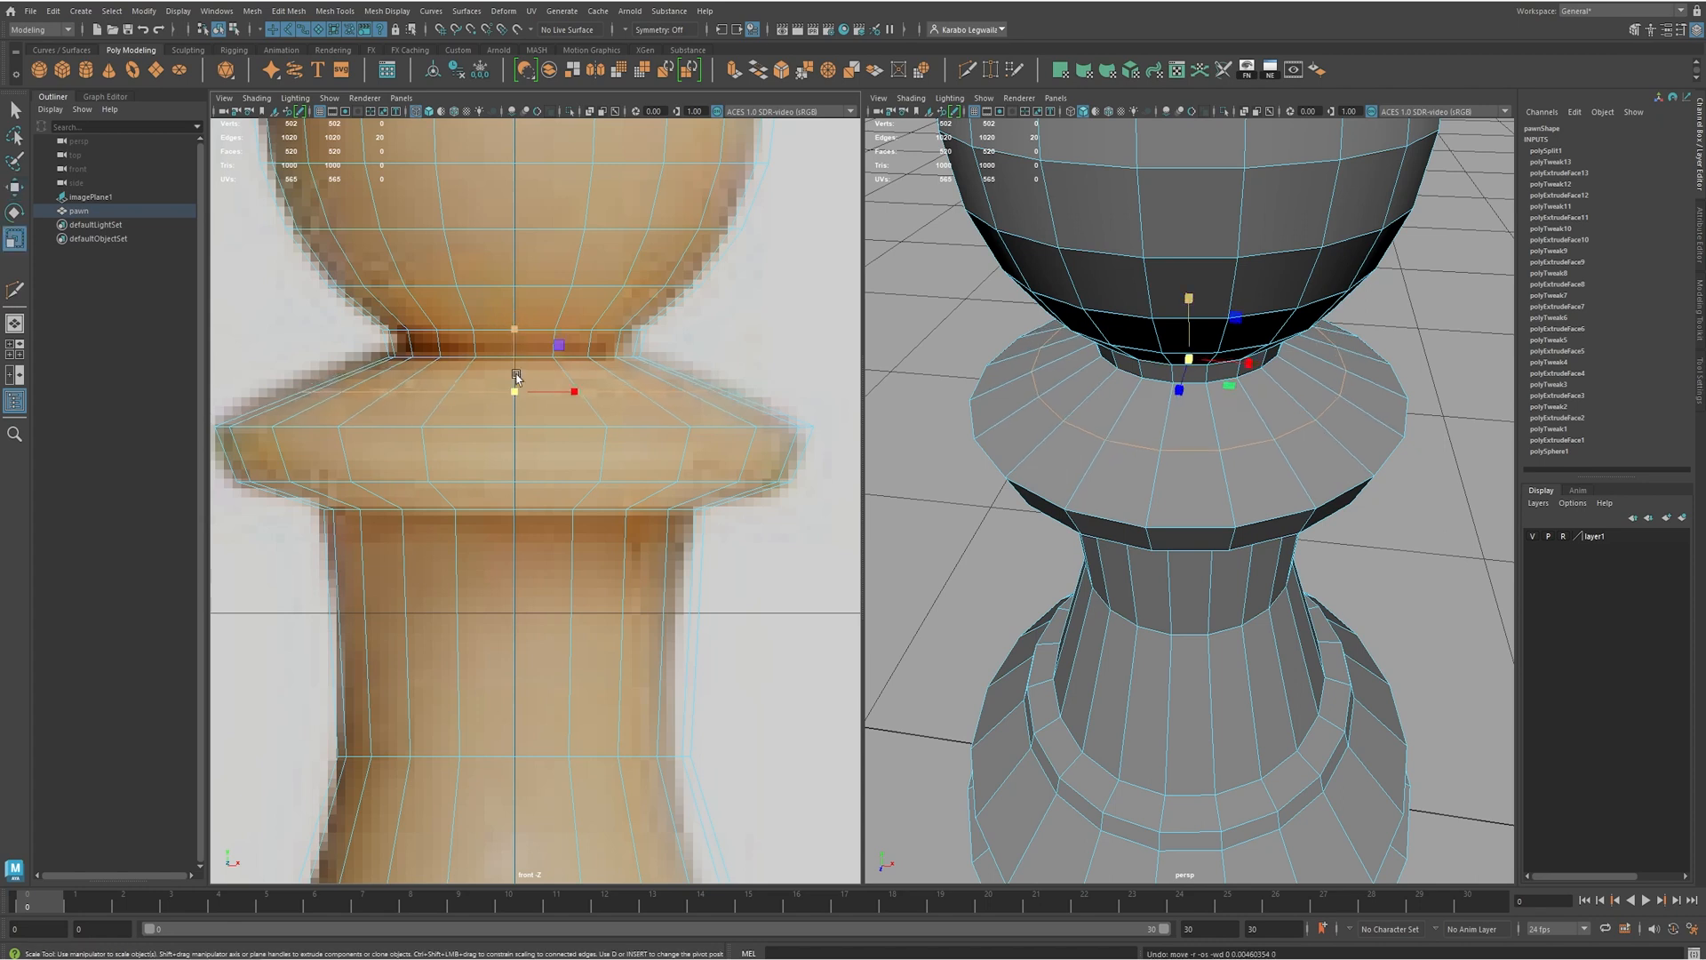
pyautogui.moveTo(515, 391); pyautogui.dragTo(518, 333)
pyautogui.press('w')
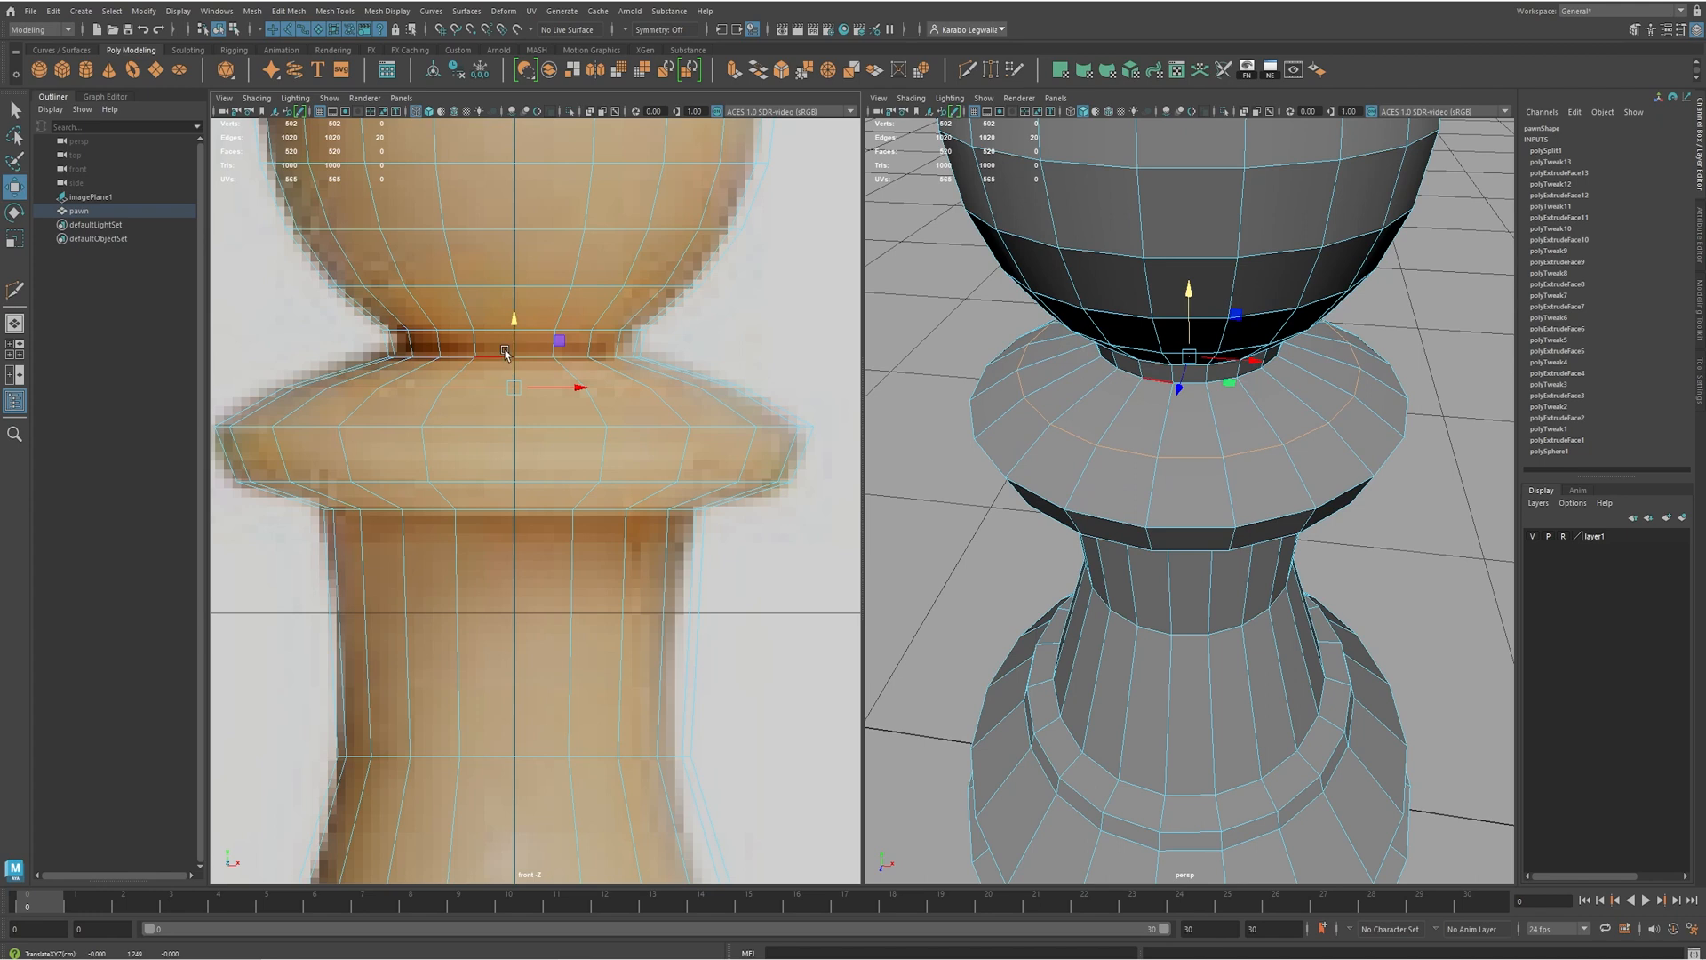
# - Insert two more edge loops on the collar's upper slope, one above and one below the middle loop
pyautogui.keyDown('alt'); pyautogui.moveTo(1116, 410); pyautogui.dragTo(1093, 398); pyautogui.keyUp('alt')
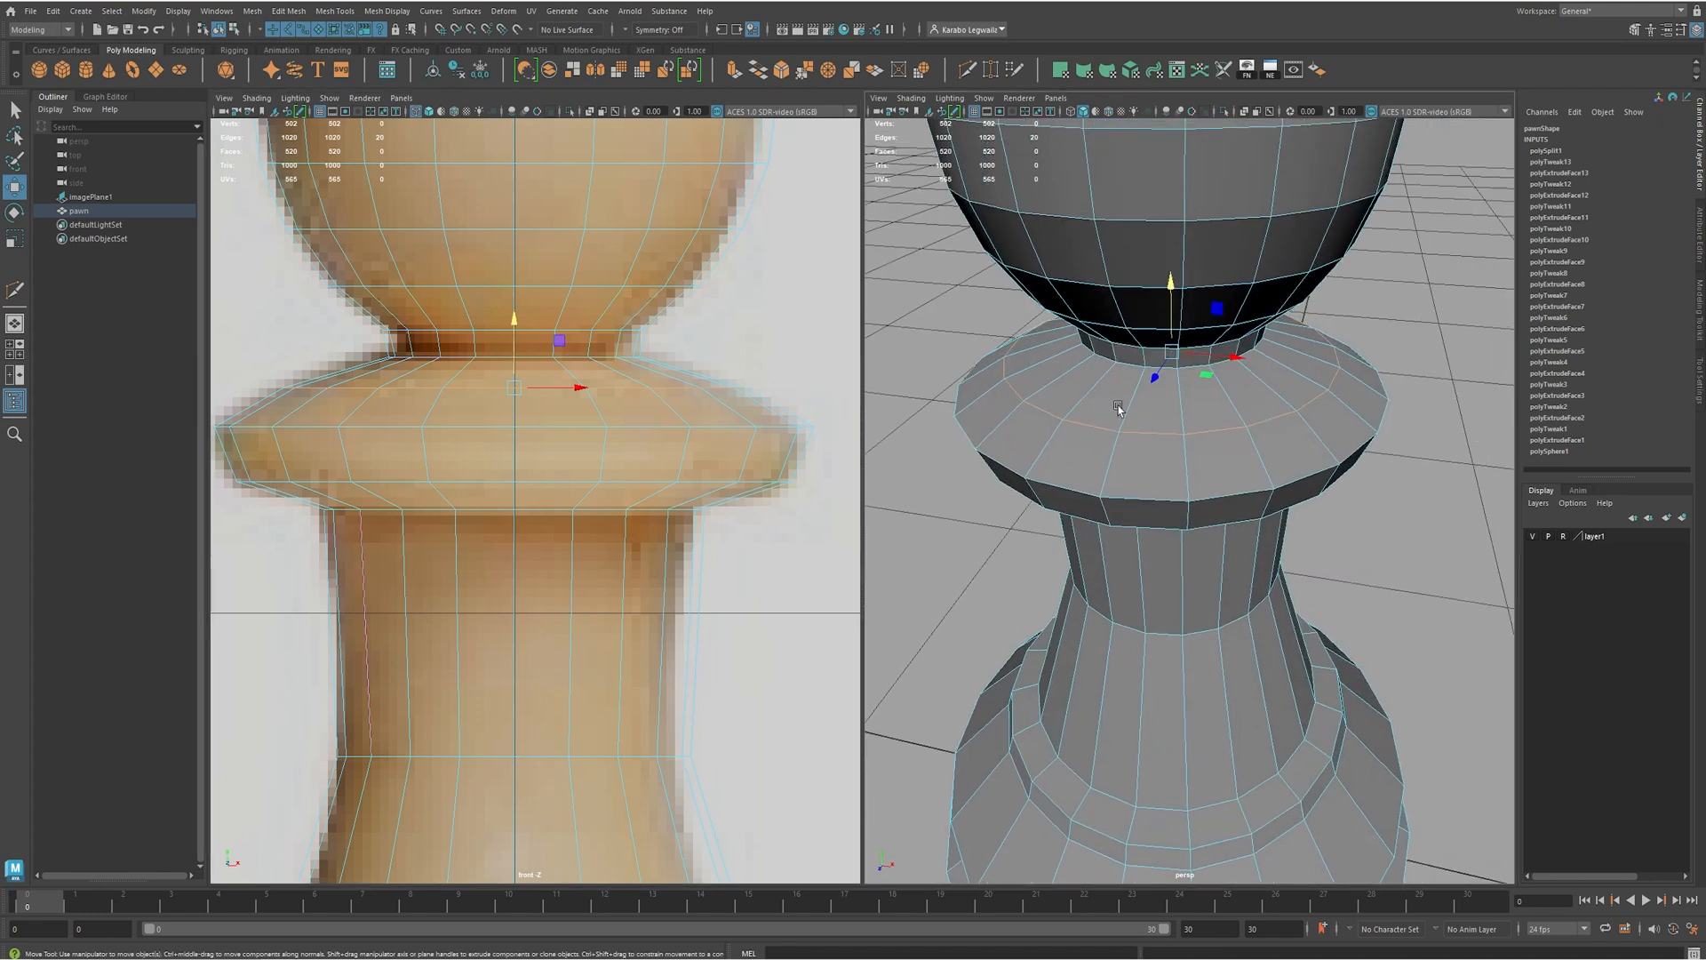
pyautogui.click(967, 69)
pyautogui.scroll(3, 1093, 395)
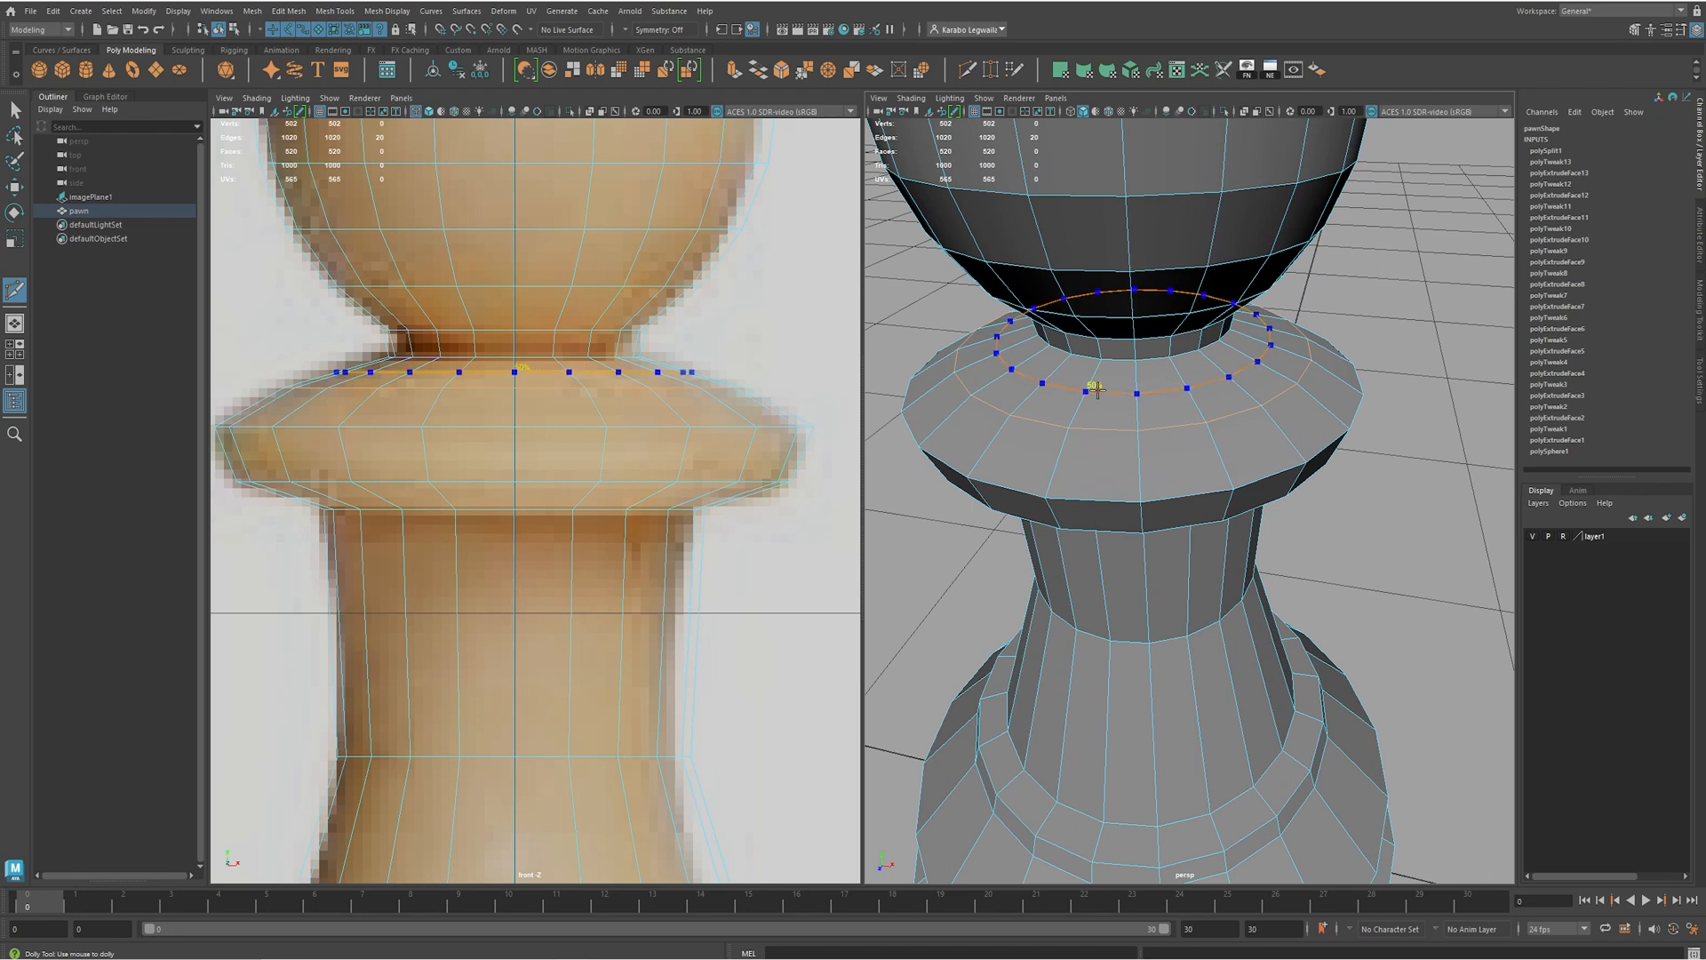
pyautogui.keyDown('ctrl'); pyautogui.click(1091, 392); pyautogui.keyUp('ctrl')
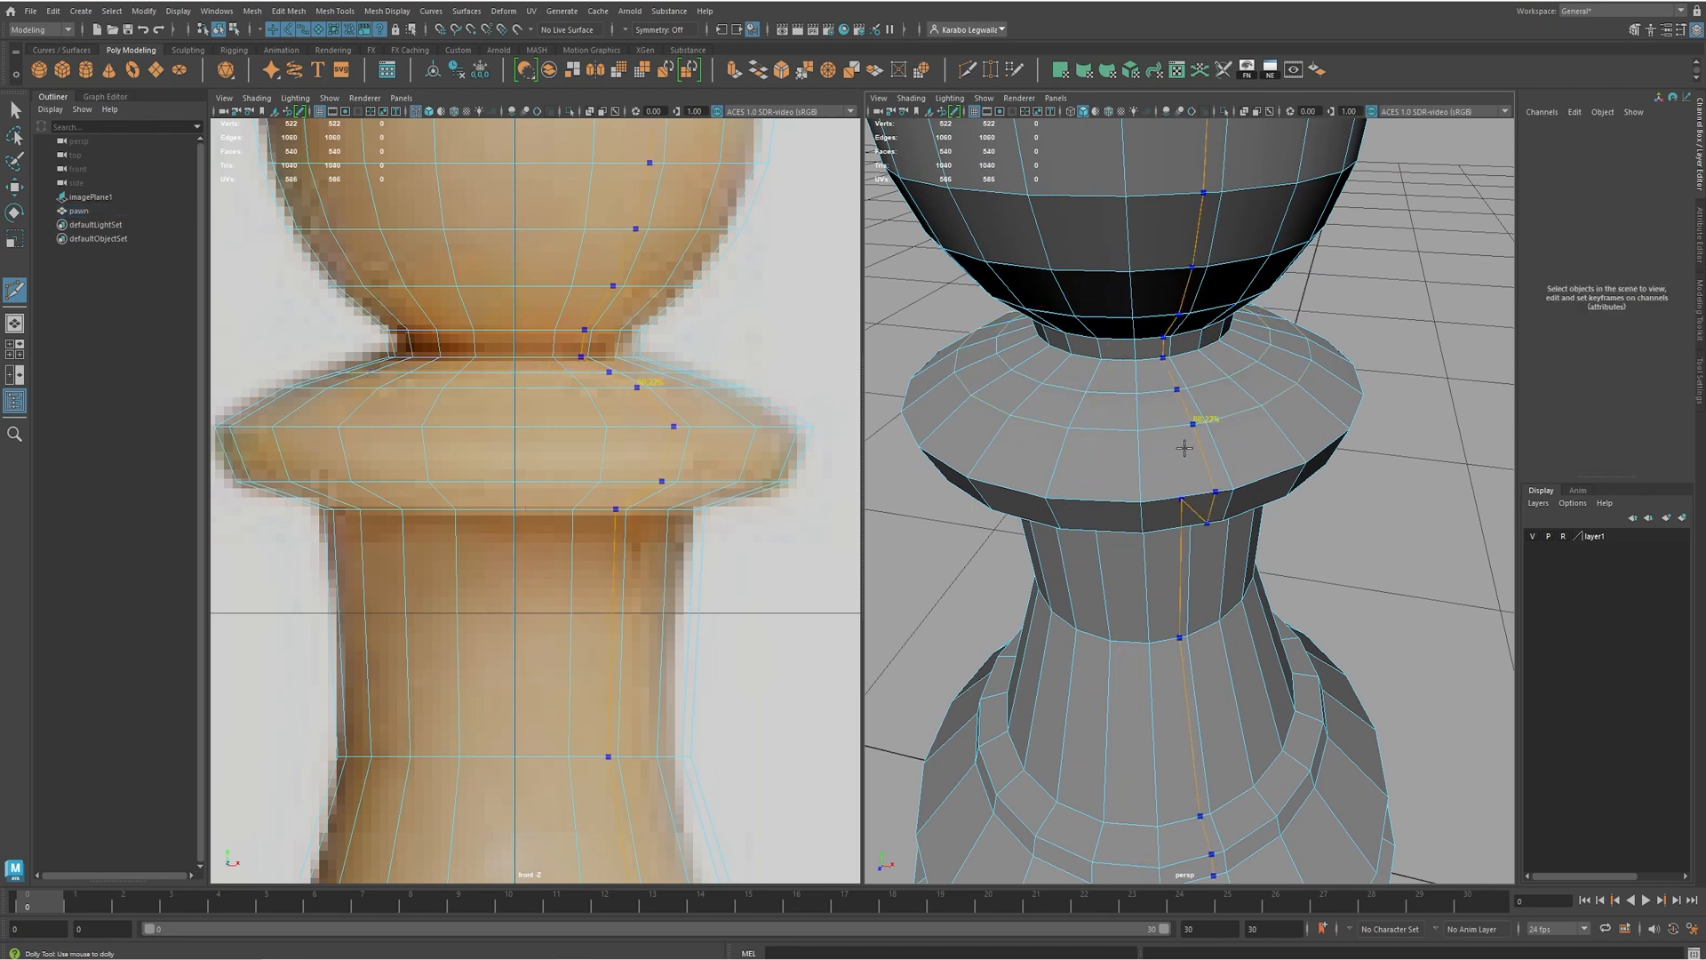
pyautogui.keyDown('ctrl'); pyautogui.click(1141, 467); pyautogui.keyUp('ctrl')
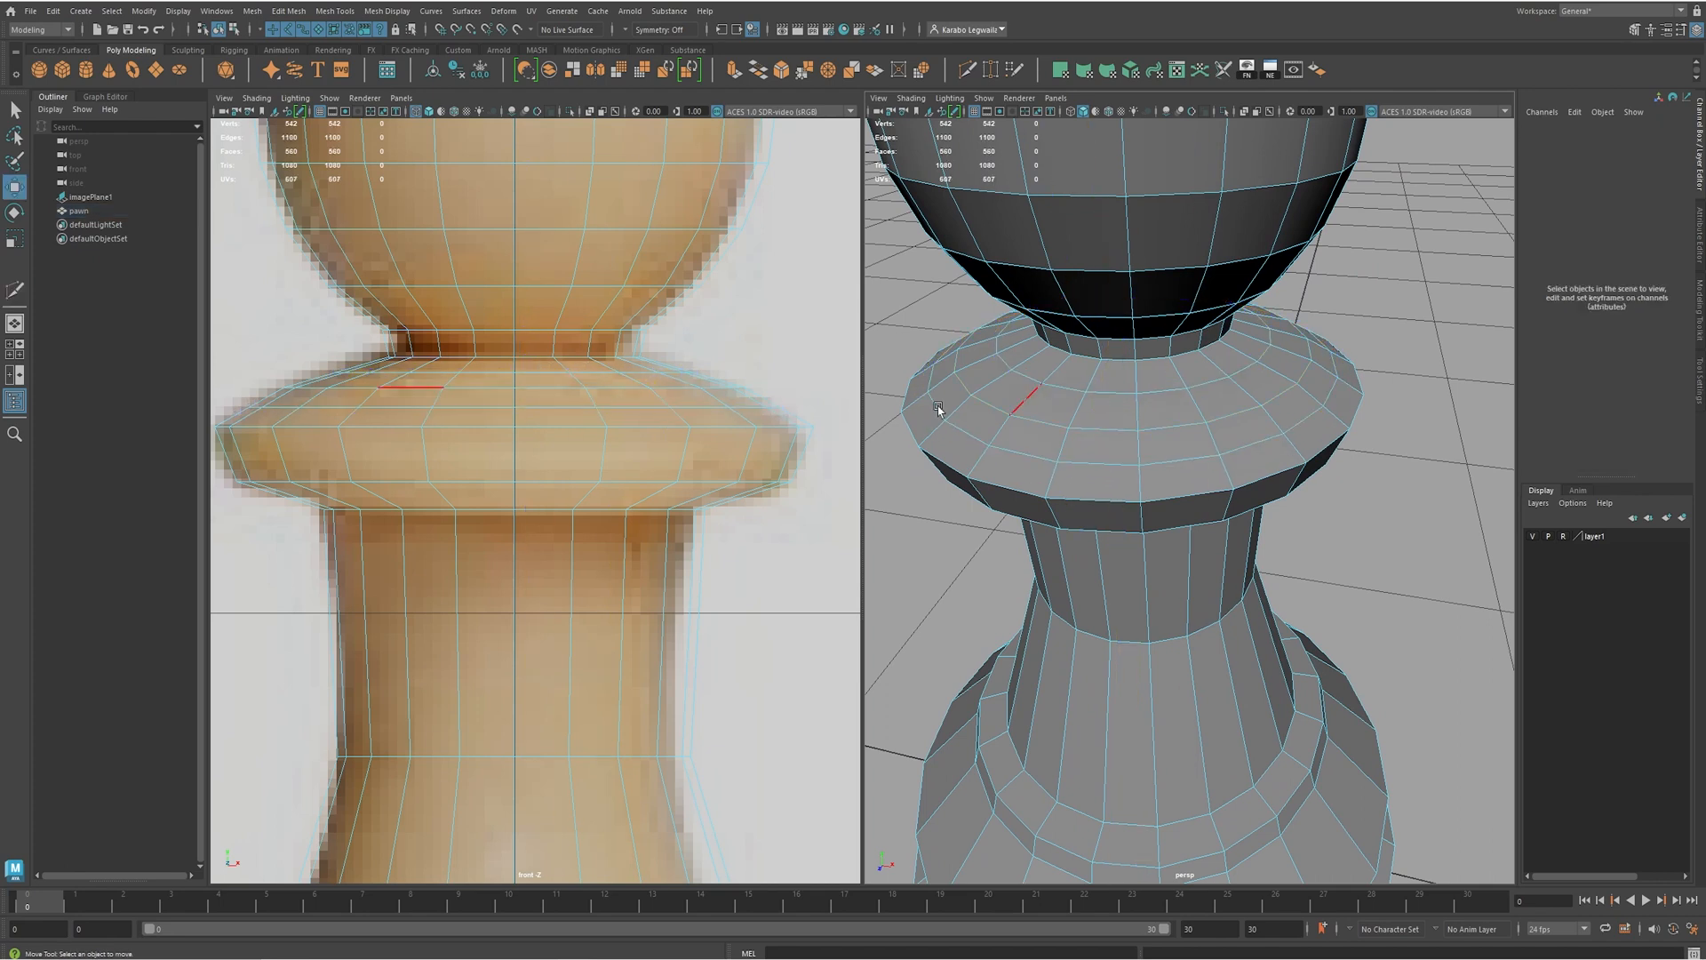
# - Select the upper new edge loop on the collar and adjust it to the rounded outline in the reference image
pyautogui.press('w')
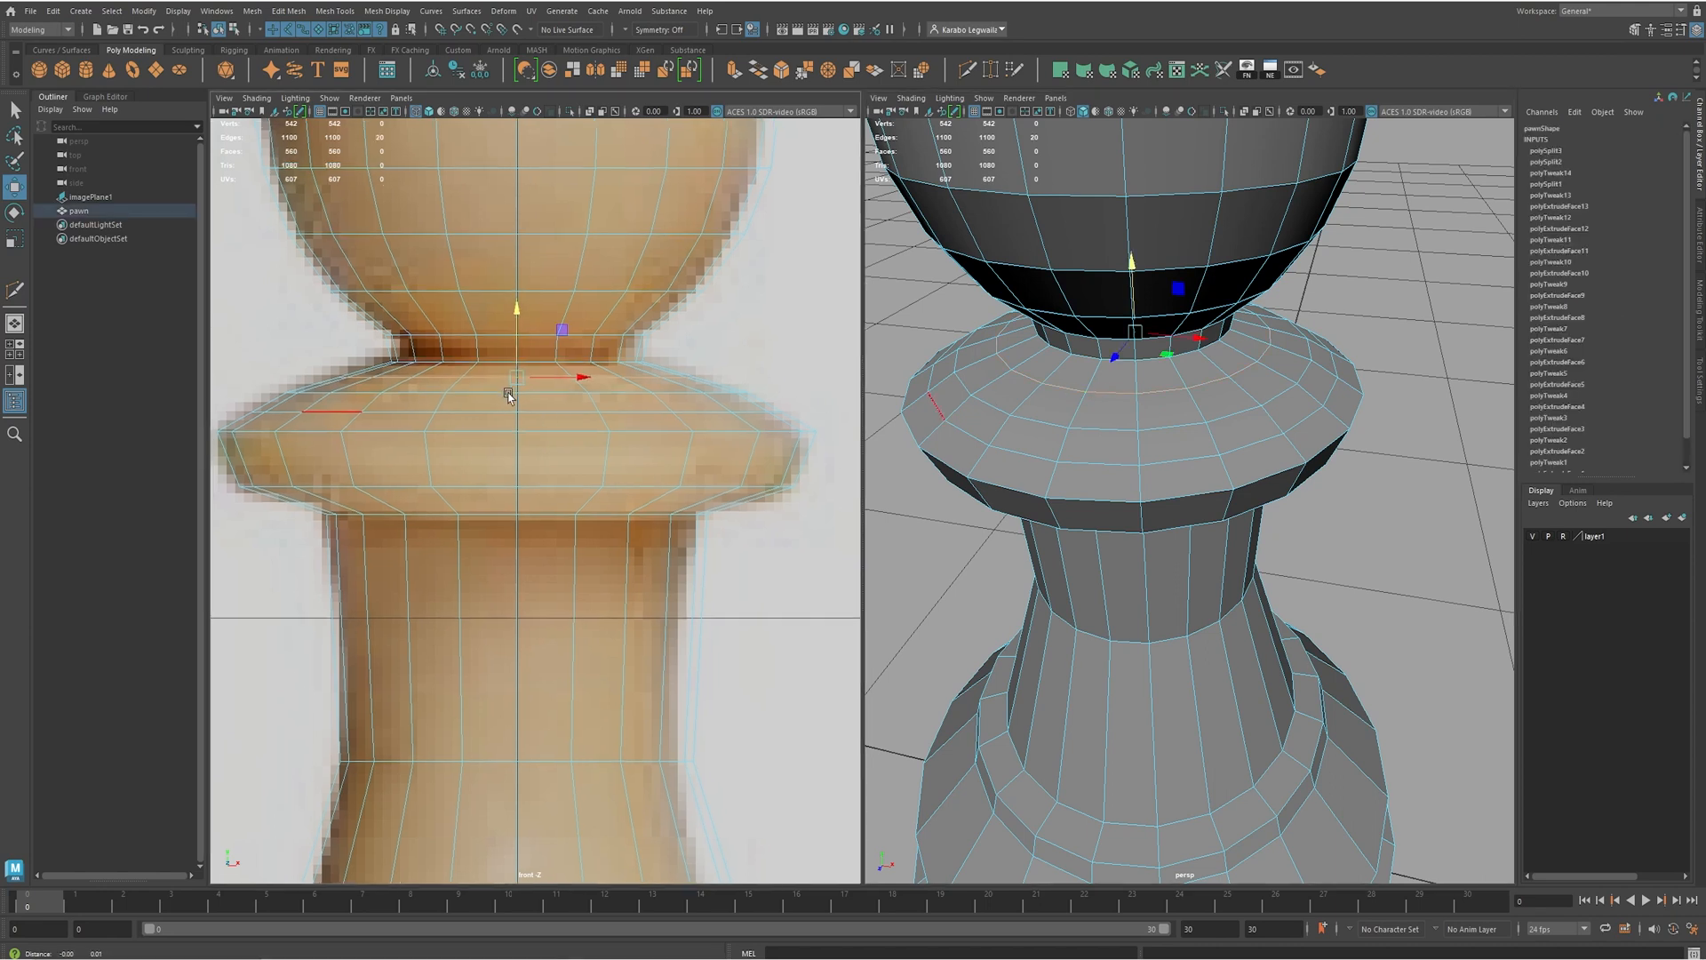
pyautogui.keyDown('alt'); pyautogui.moveTo(499, 384); pyautogui.dragTo(514, 402, button='middle'); pyautogui.keyUp('alt')
pyautogui.press('r')
pyautogui.press('q')
pyautogui.press('w')
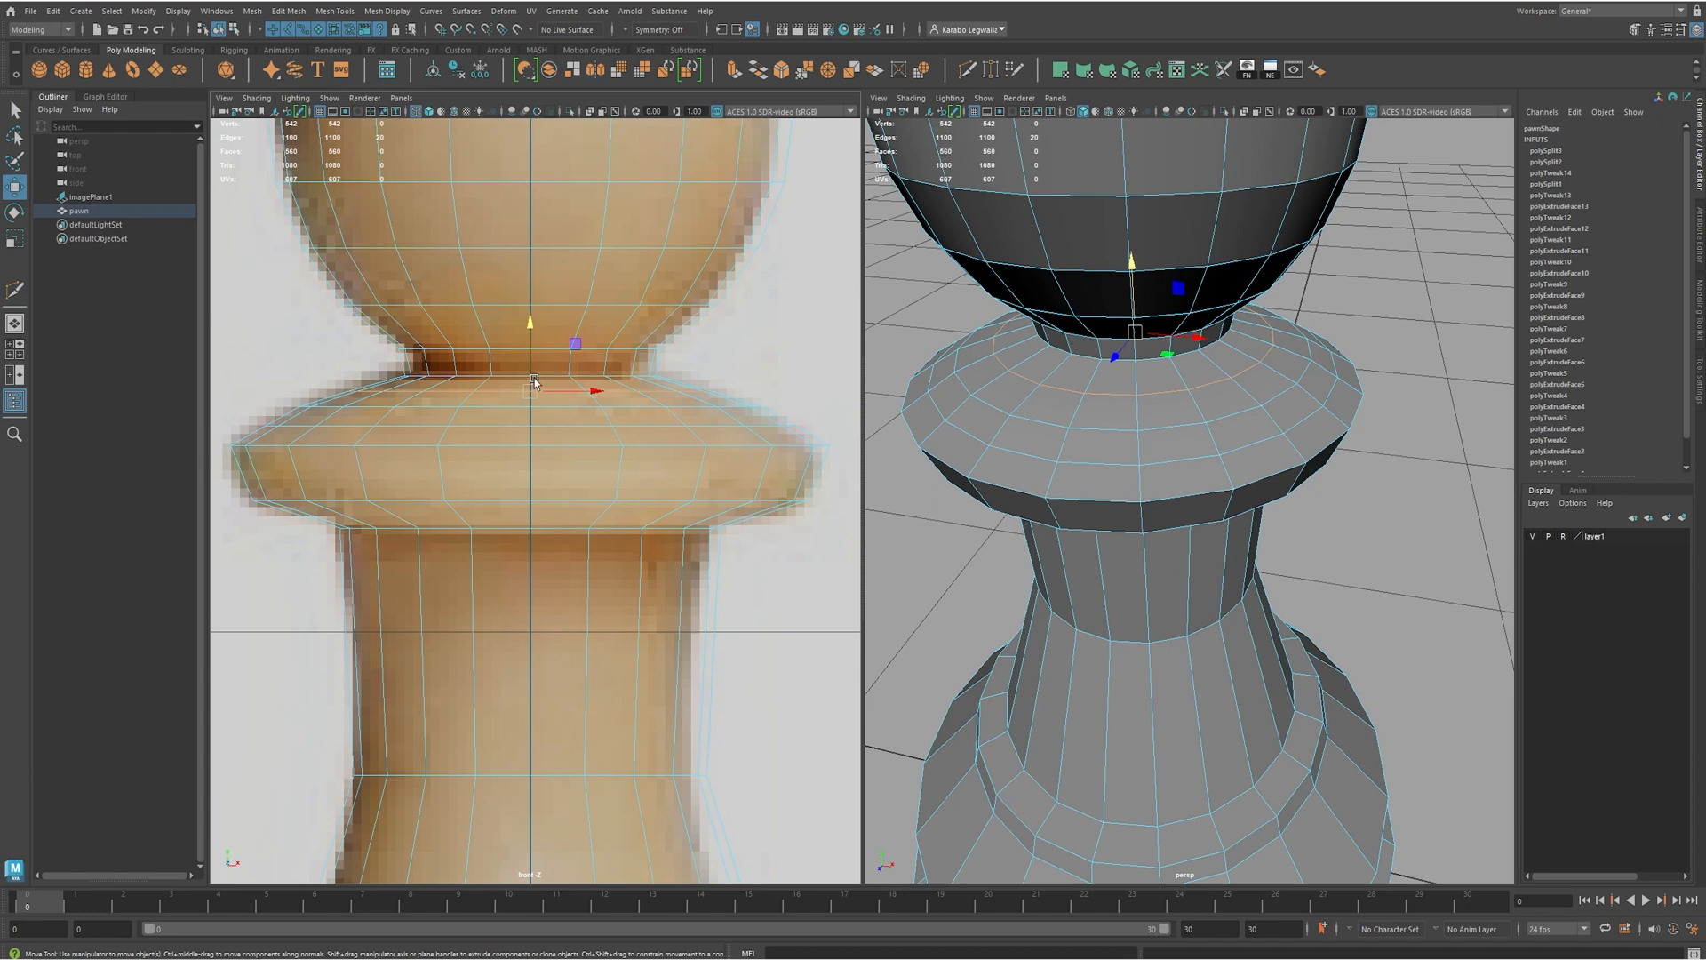
pyautogui.press('r')
pyautogui.moveTo(532, 390); pyautogui.dragTo(533, 349)
pyautogui.press('w')
# - Scale the lower edge loop on the collar's upper slope out by about 1.02 and fine-tune the middle loop's scale
pyautogui.doubleClick(493, 425)
pyautogui.press('r')
pyautogui.moveTo(532, 428); pyautogui.dragTo(536, 426)
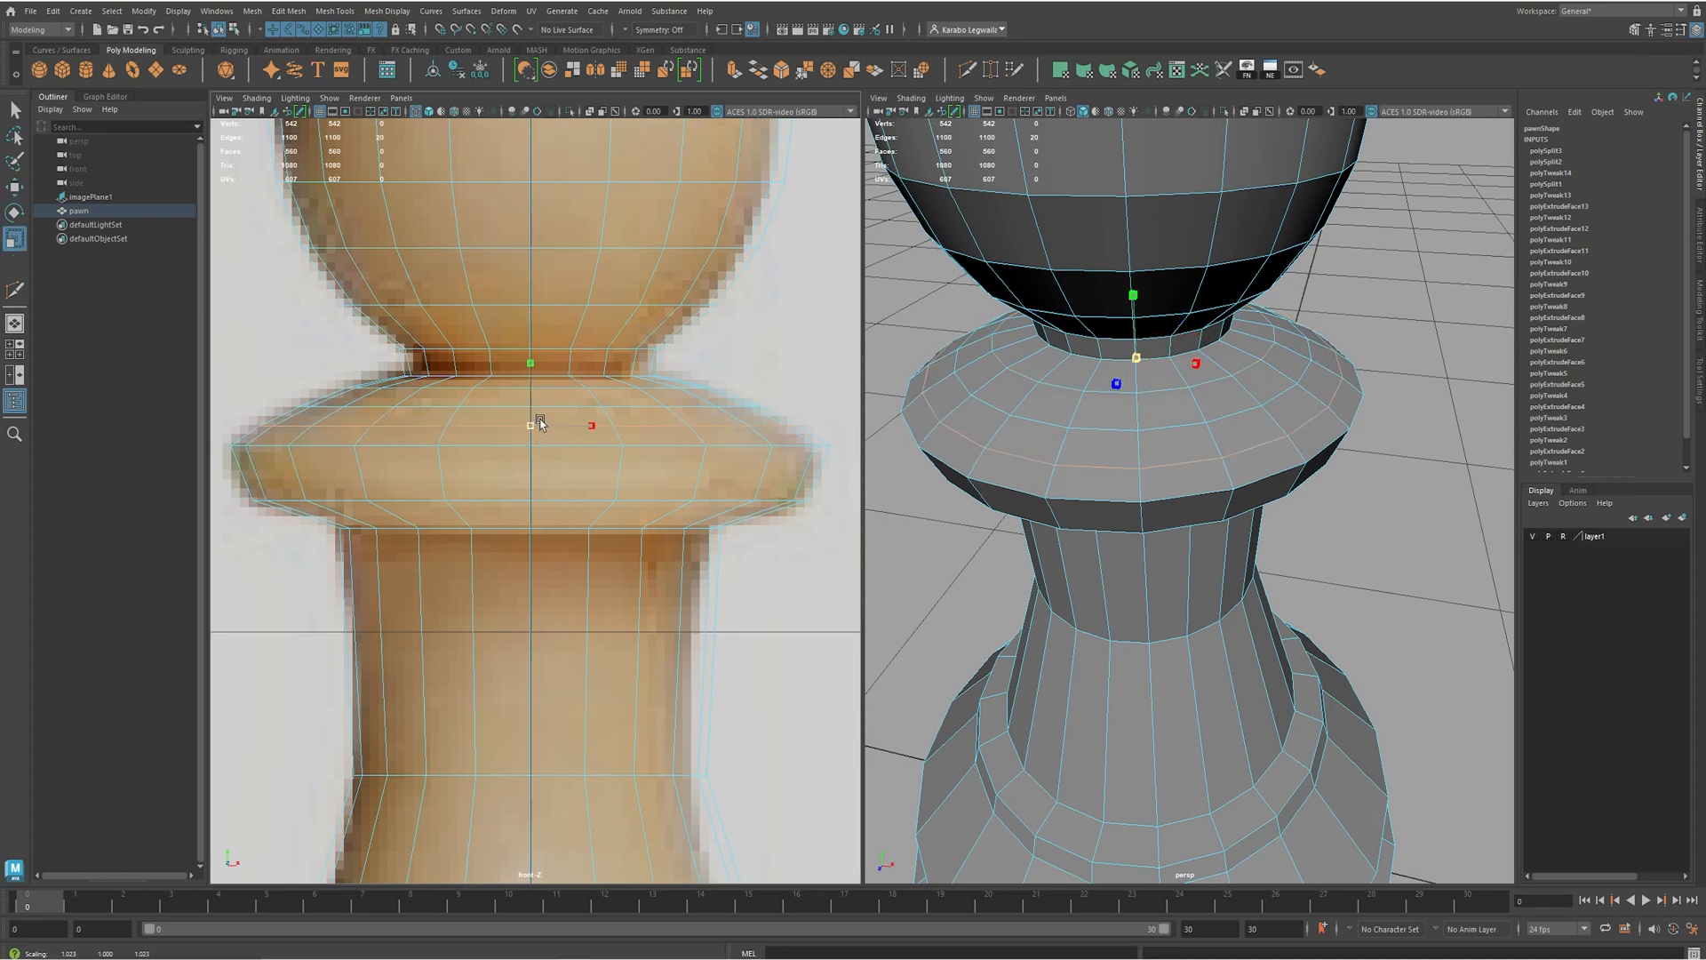
pyautogui.doubleClick(569, 406)
pyautogui.moveTo(531, 407); pyautogui.dragTo(533, 407)
pyautogui.keyDown('alt'); pyautogui.moveTo(1259, 473); pyautogui.dragTo(1307, 354); pyautogui.keyUp('alt')
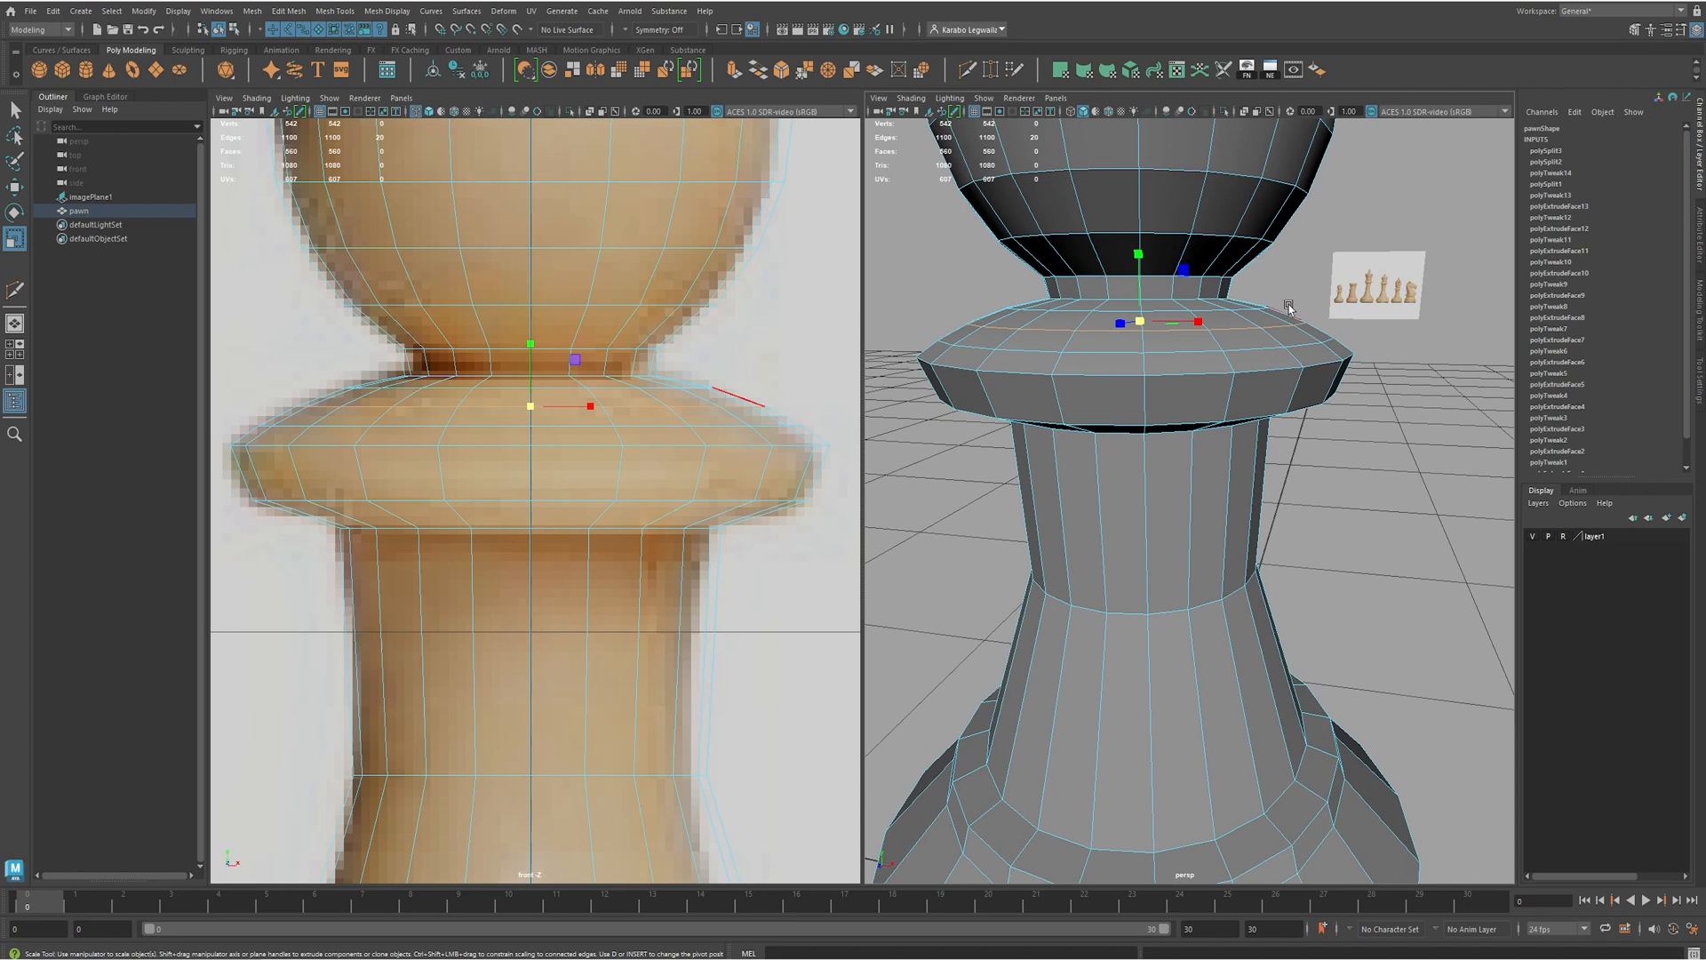
# - Insert an edge loop around the collar's underside, about halfway between its outer rim and the neck
pyautogui.keyDown('alt'); pyautogui.moveTo(742, 552); pyautogui.dragTo(730, 468, button='middle'); pyautogui.keyUp('alt')
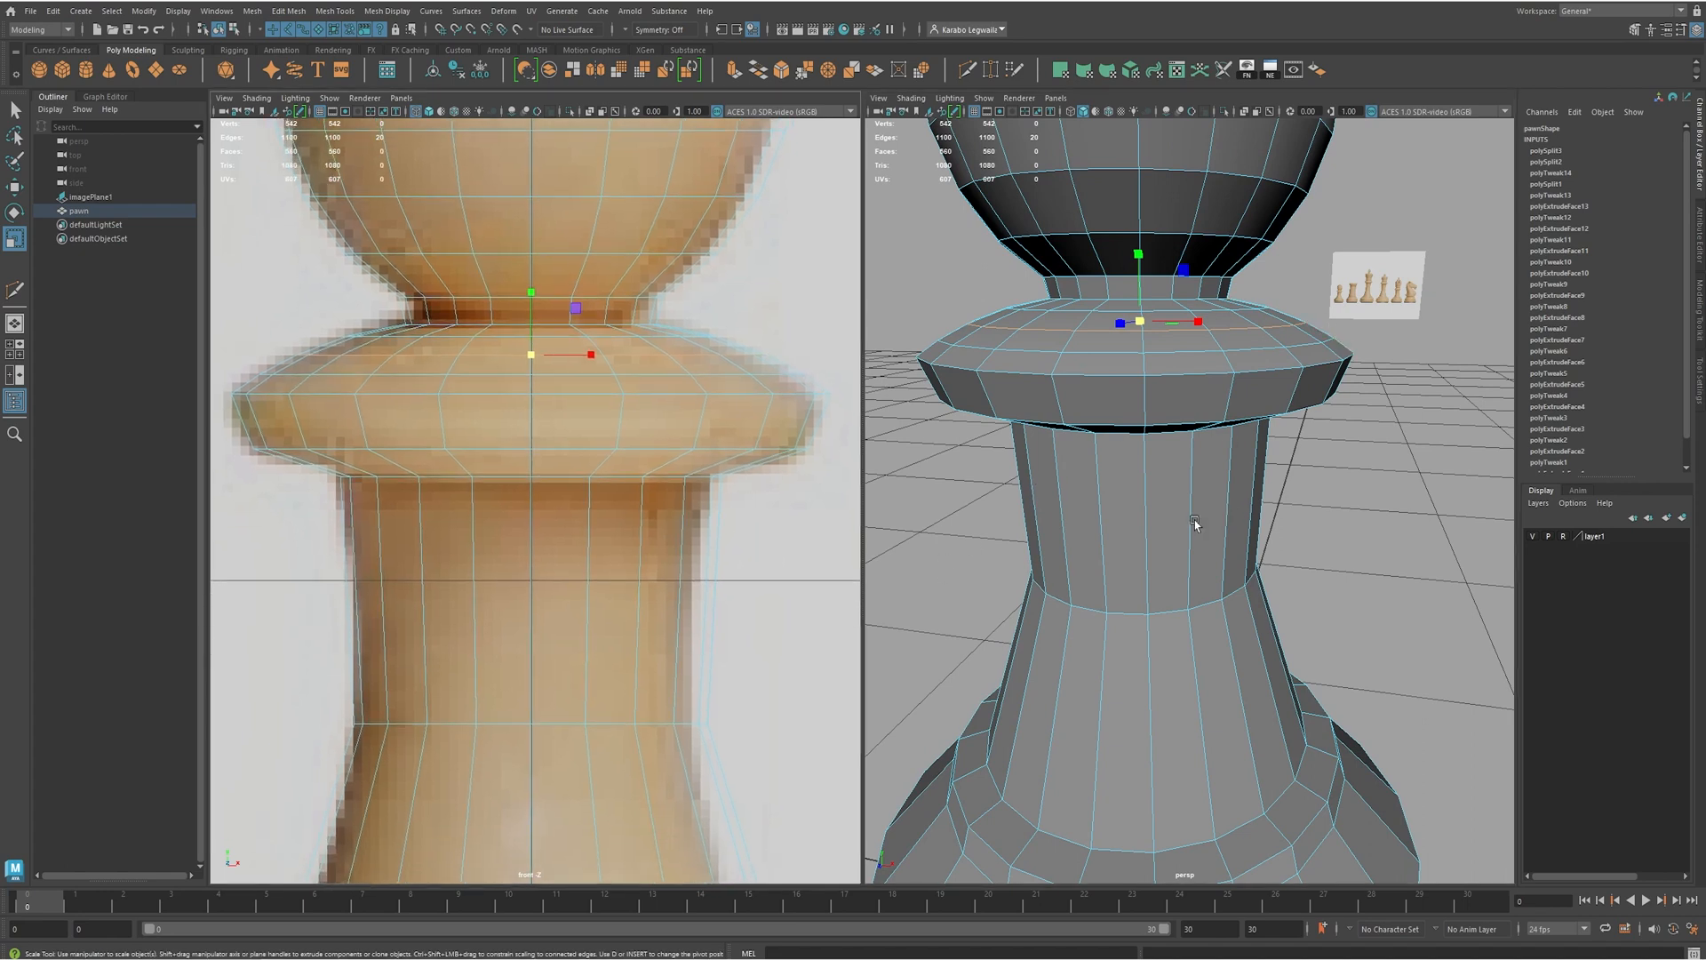
pyautogui.keyDown('alt'); pyautogui.moveTo(1365, 316); pyautogui.dragTo(1351, 282); pyautogui.keyUp('alt')
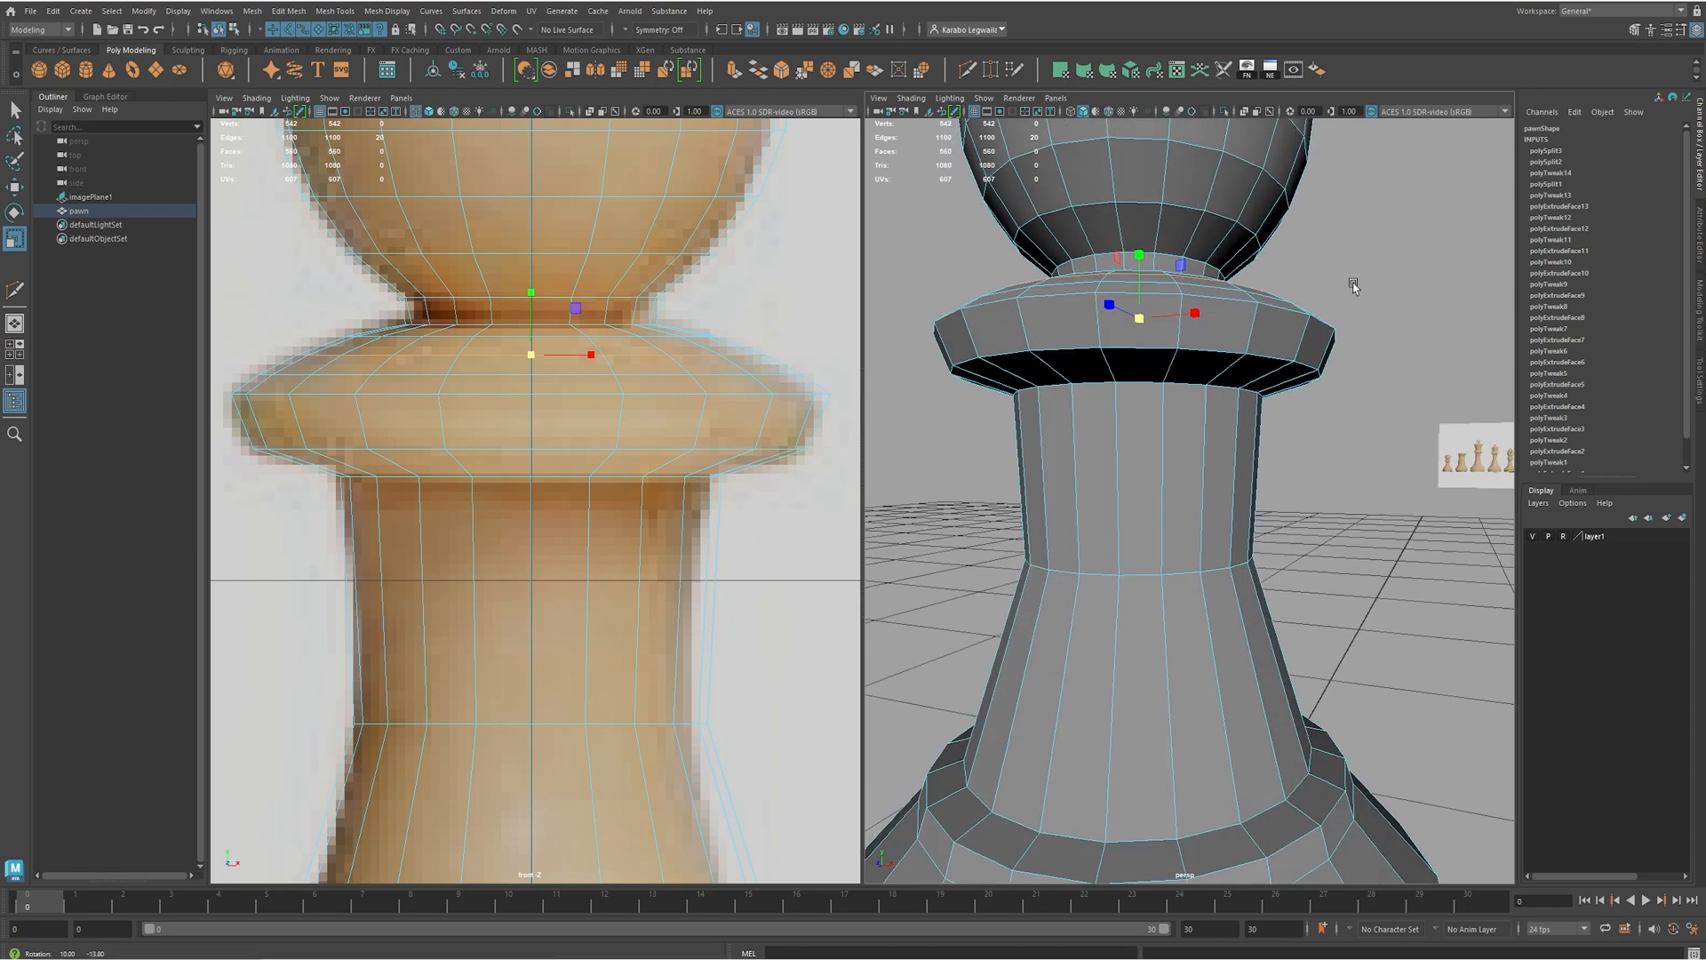
pyautogui.keyDown('alt'); pyautogui.moveTo(713, 645); pyautogui.dragTo(1175, 606, button='right'); pyautogui.keyUp('alt')
pyautogui.keyDown('alt'); pyautogui.moveTo(1066, 349); pyautogui.dragTo(1100, 330); pyautogui.keyUp('alt')
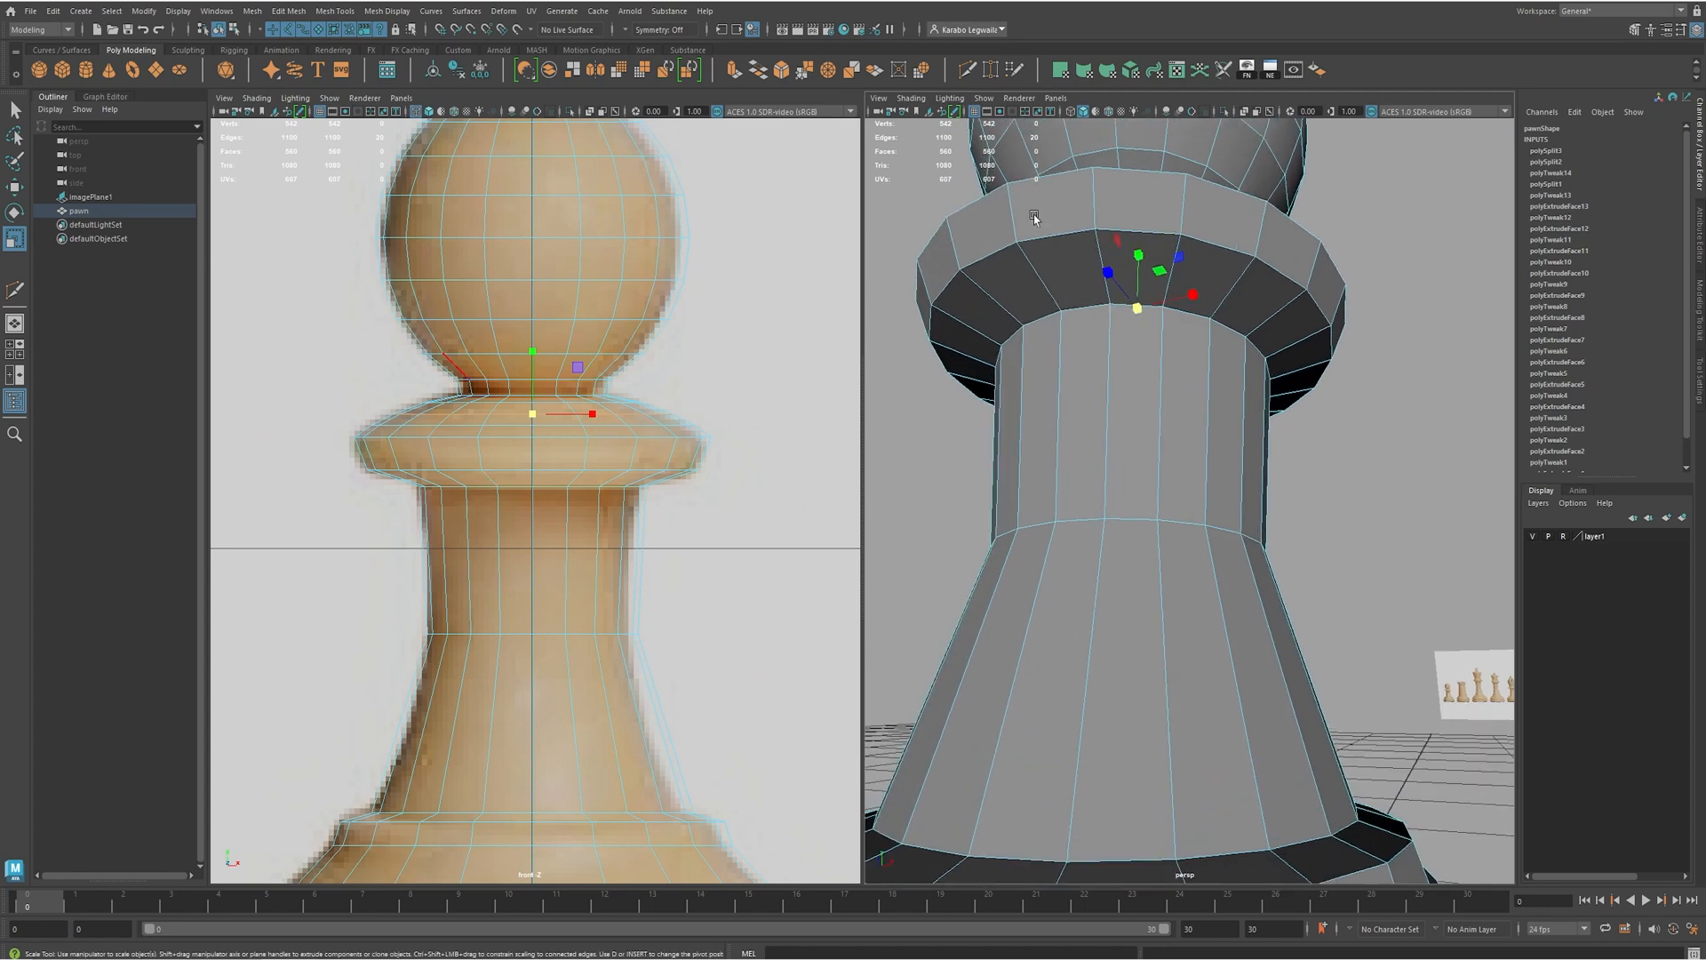
pyautogui.click(971, 71)
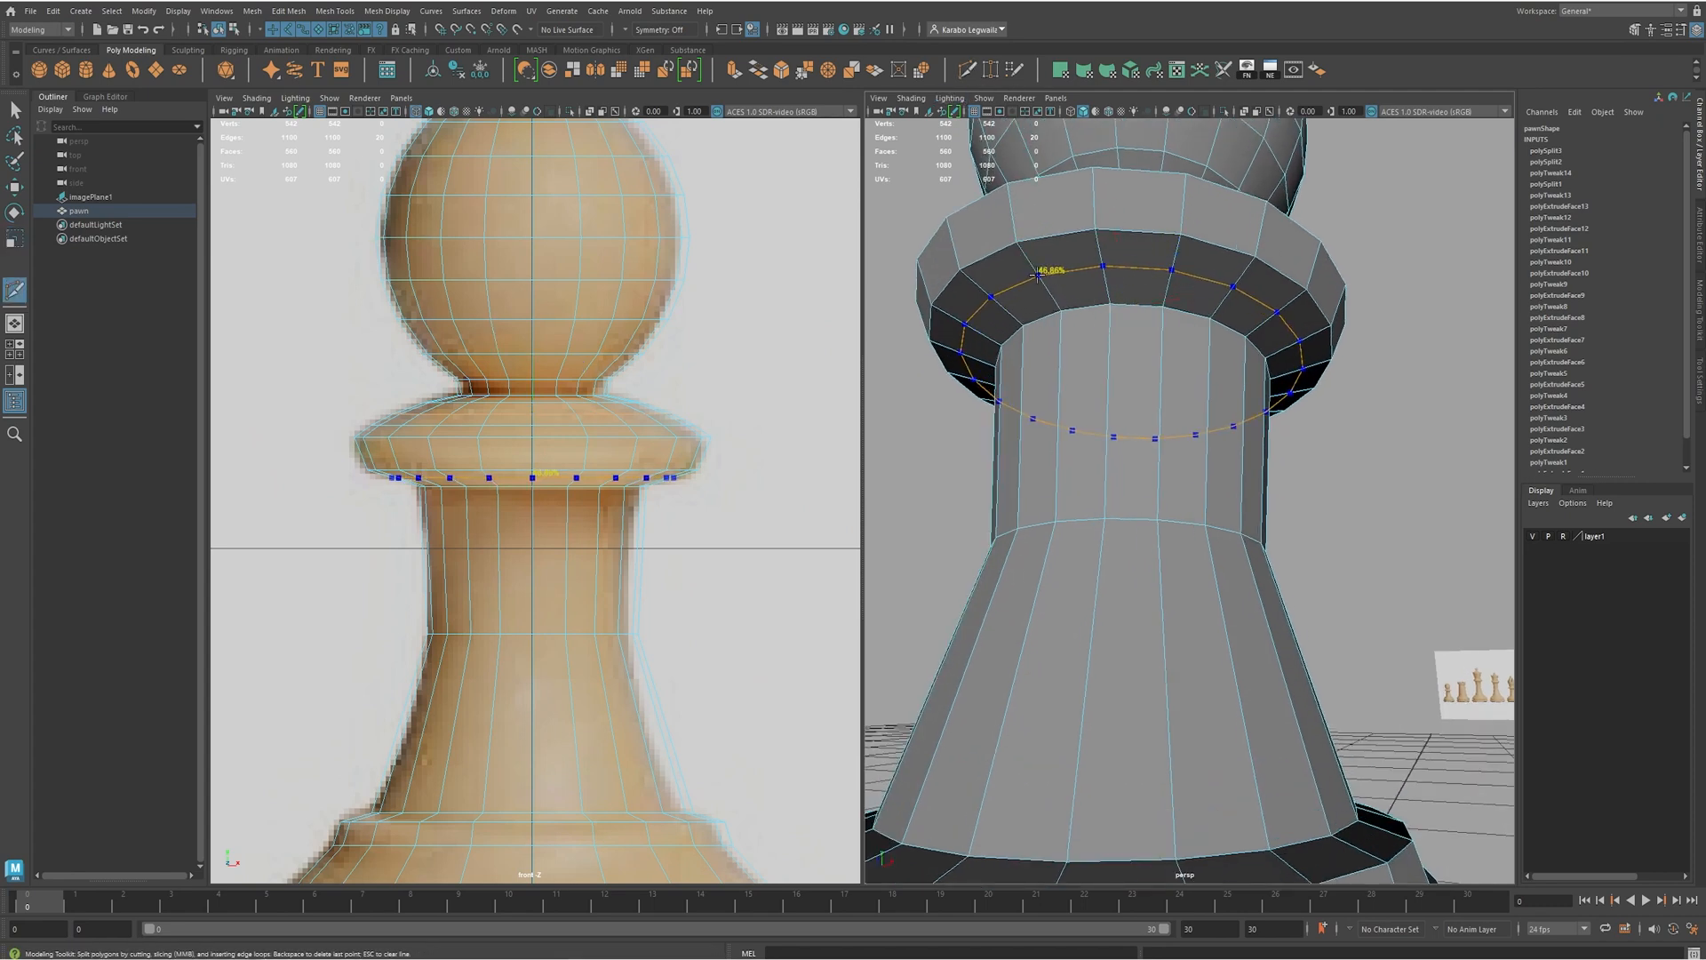
pyautogui.keyDown('ctrl'); pyautogui.click(1044, 279); pyautogui.keyUp('ctrl')
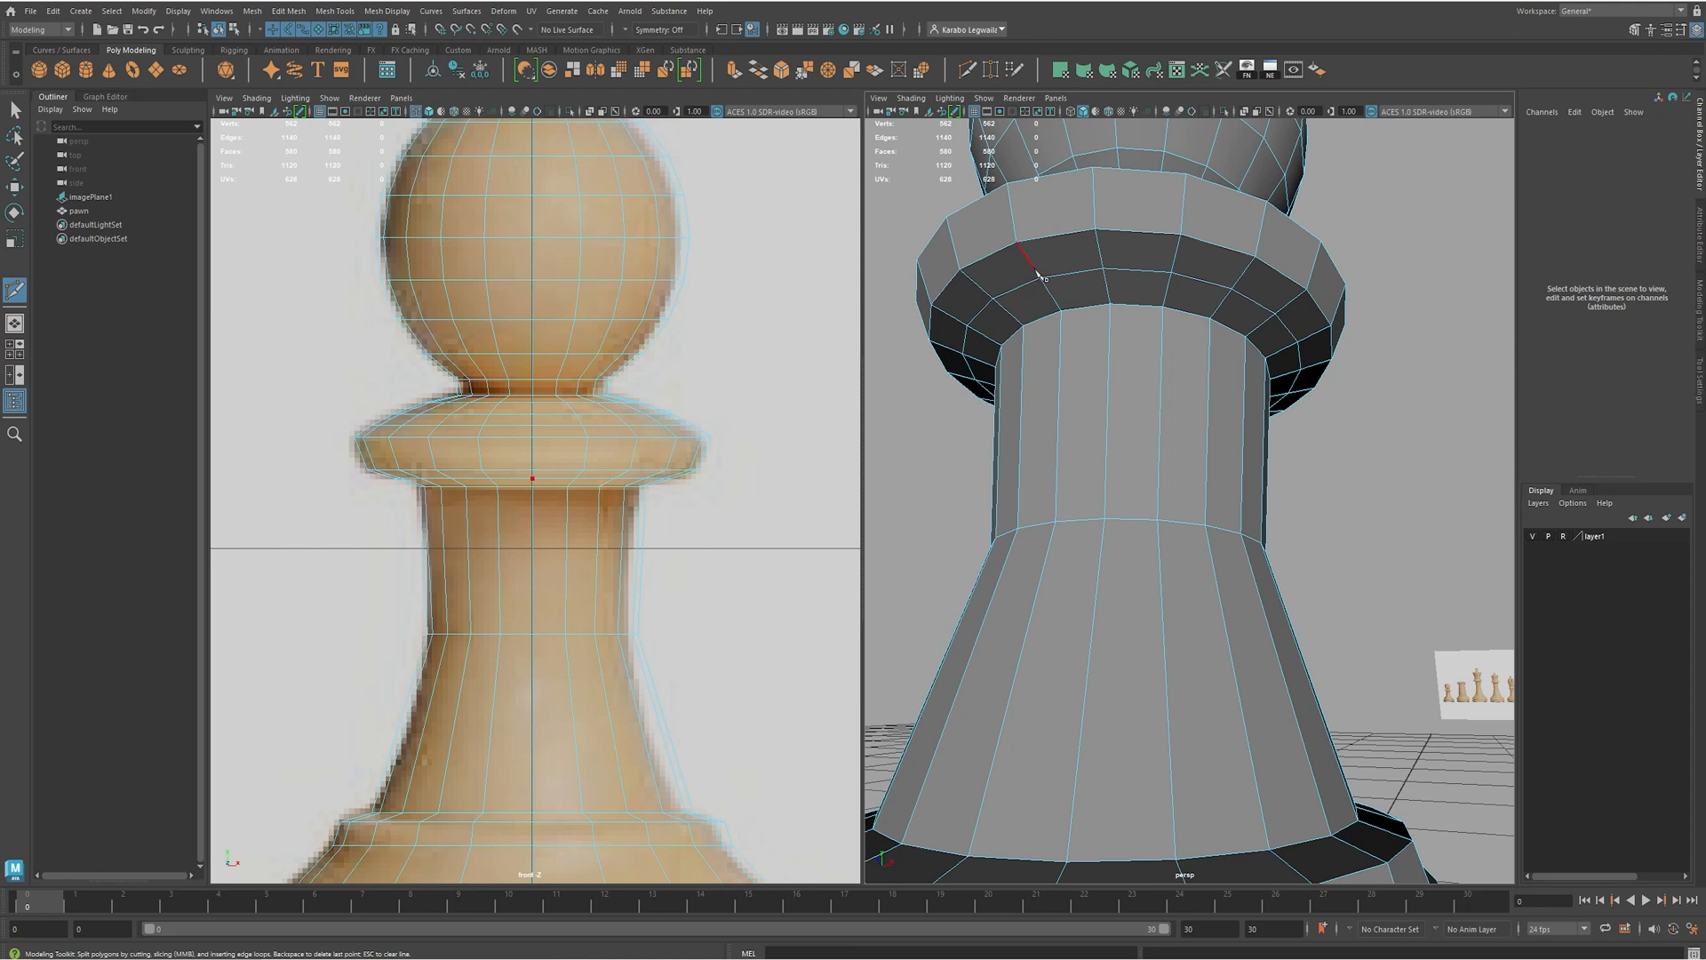
# - Select the underside edge loop, raise it slightly and scale it to fit the collar's lower outline
pyautogui.press('w')
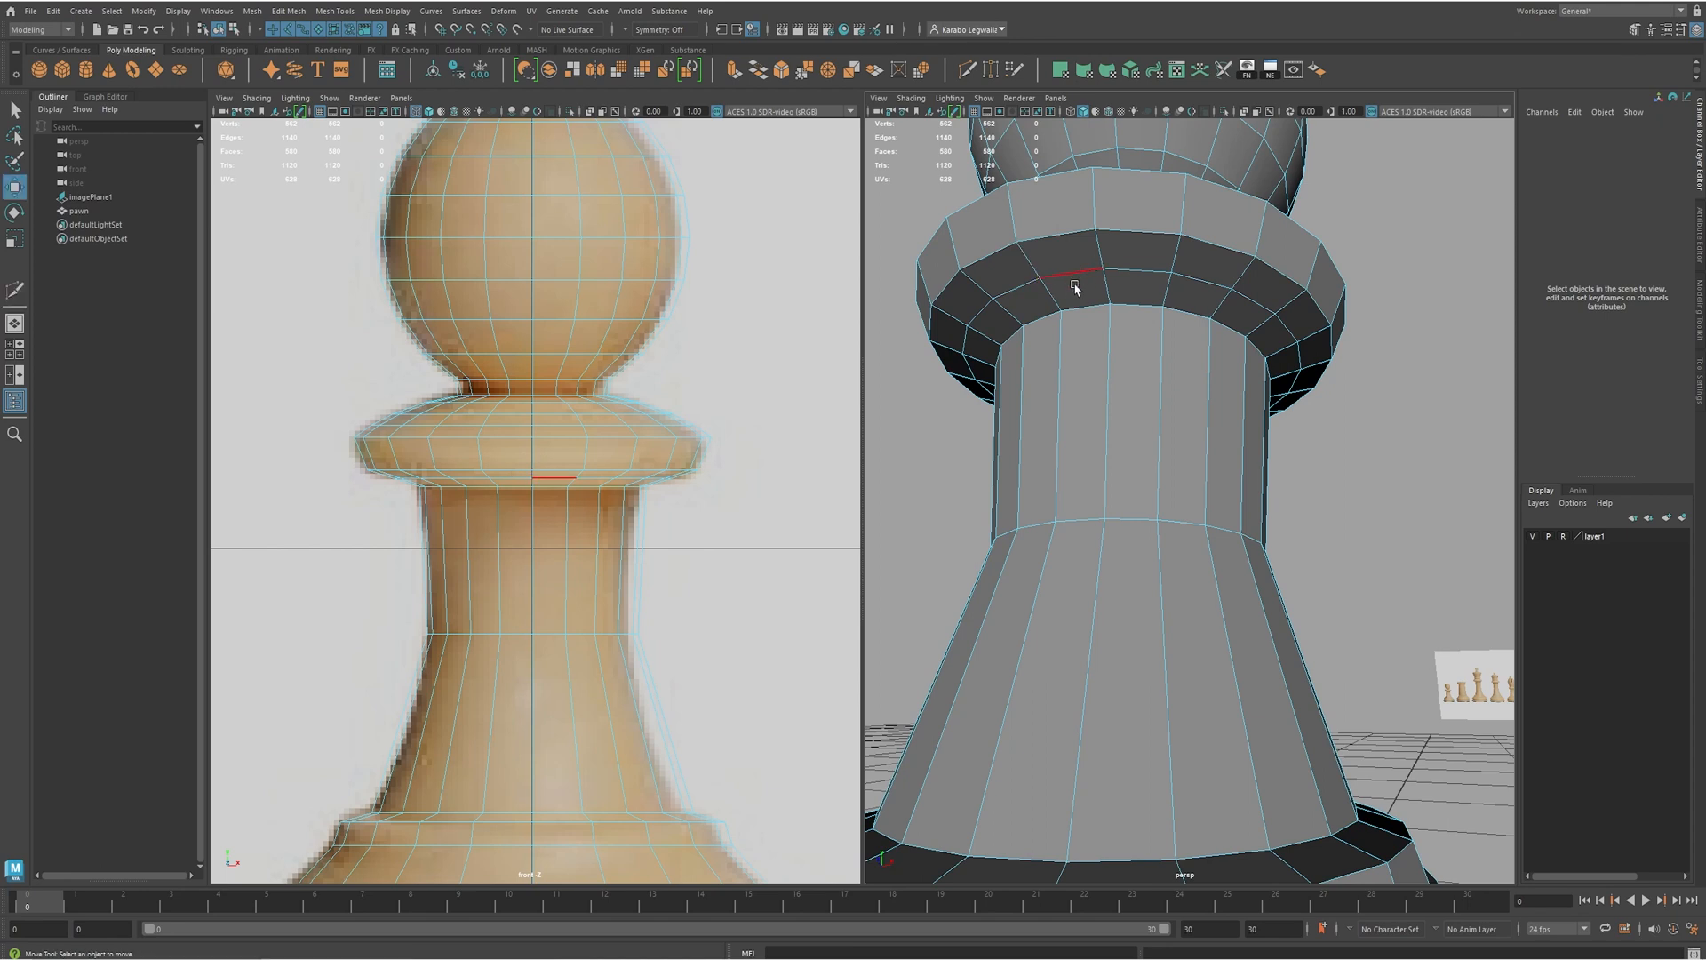
pyautogui.doubleClick(1081, 274)
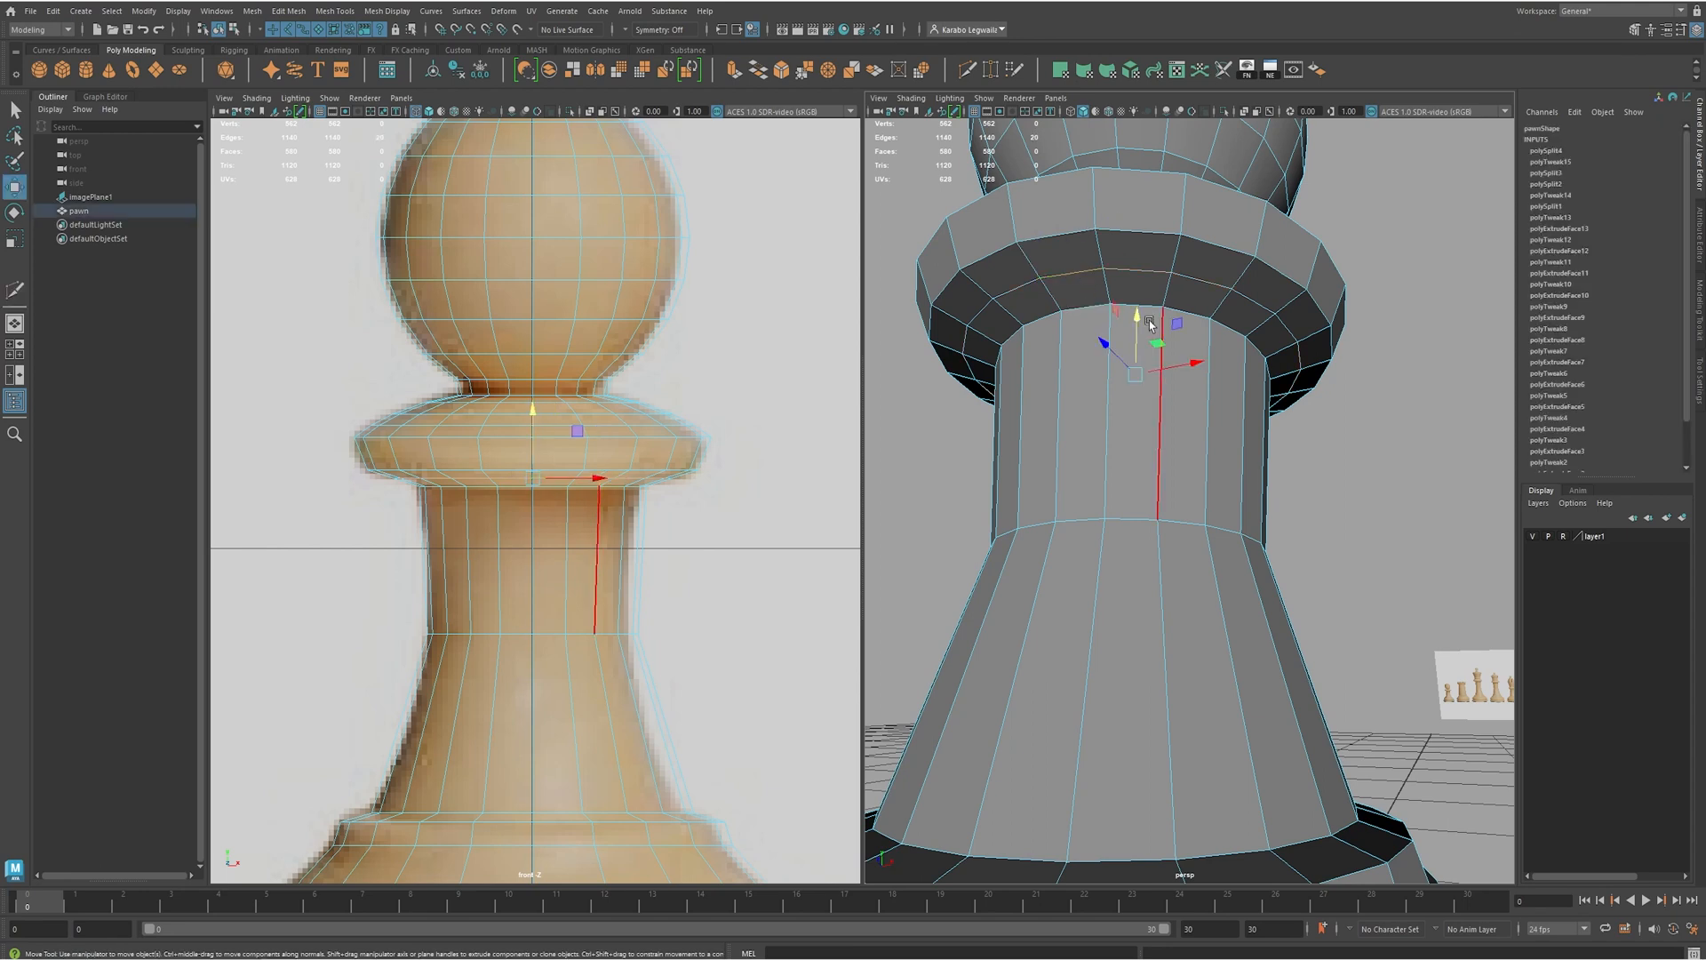
pyautogui.scroll(3, 582, 529)
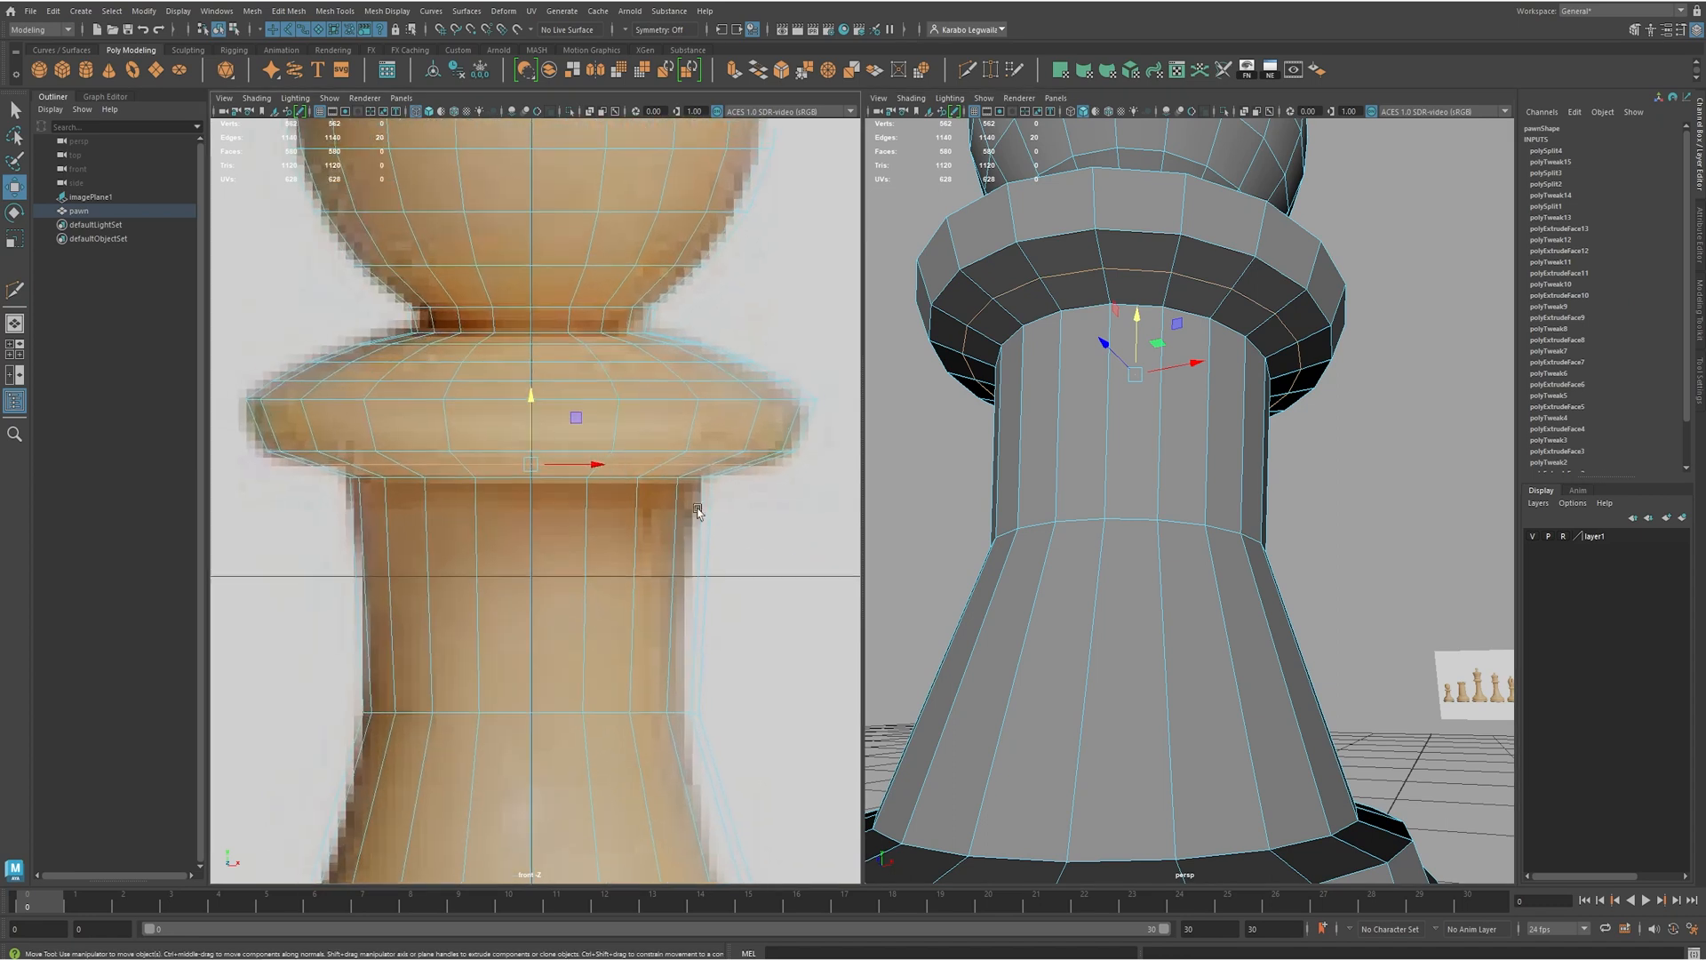
pyautogui.moveTo(533, 407); pyautogui.dragTo(533, 400)
pyautogui.press('r')
pyautogui.moveTo(531, 459); pyautogui.dragTo(524, 456)
# - Insert an edge loop on the collar's underside, about halfway between the existing underside loop and the neck
pyautogui.keyDown('alt'); pyautogui.moveTo(1076, 336); pyautogui.dragTo(951, 354); pyautogui.keyUp('alt')
pyautogui.keyDown('alt'); pyautogui.moveTo(615, 453); pyautogui.dragTo(781, 486, button='right'); pyautogui.keyUp('alt')
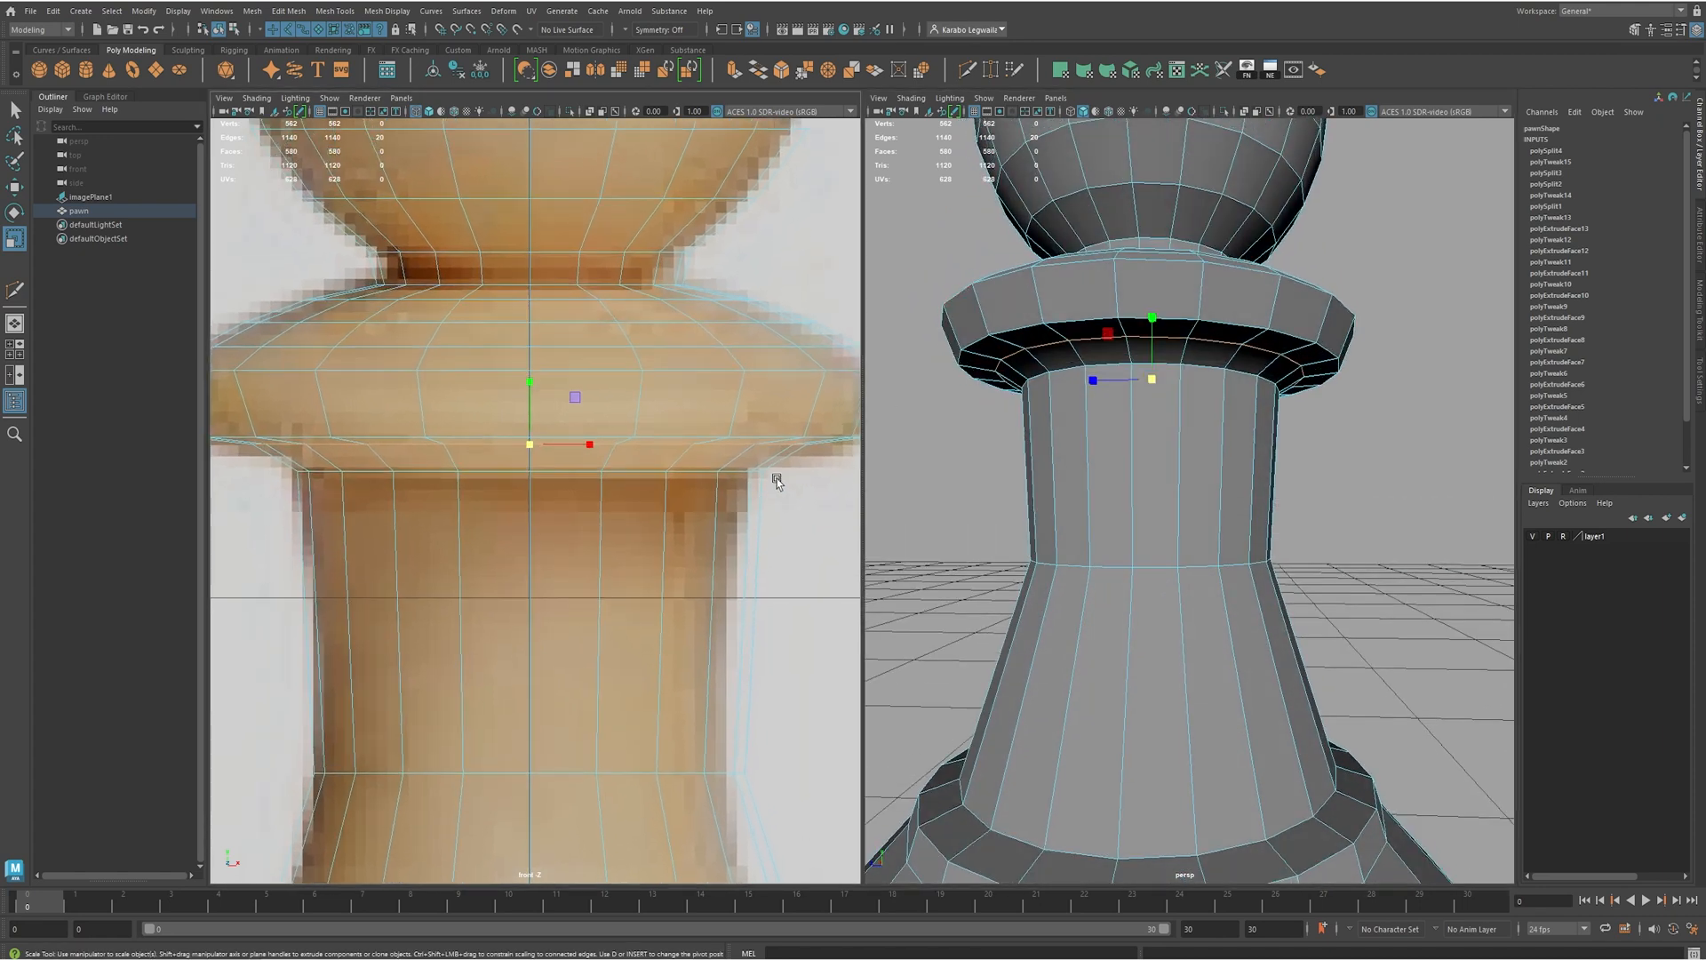
pyautogui.keyDown('alt'); pyautogui.moveTo(1195, 347); pyautogui.dragTo(1240, 353, button='right'); pyautogui.keyUp('alt')
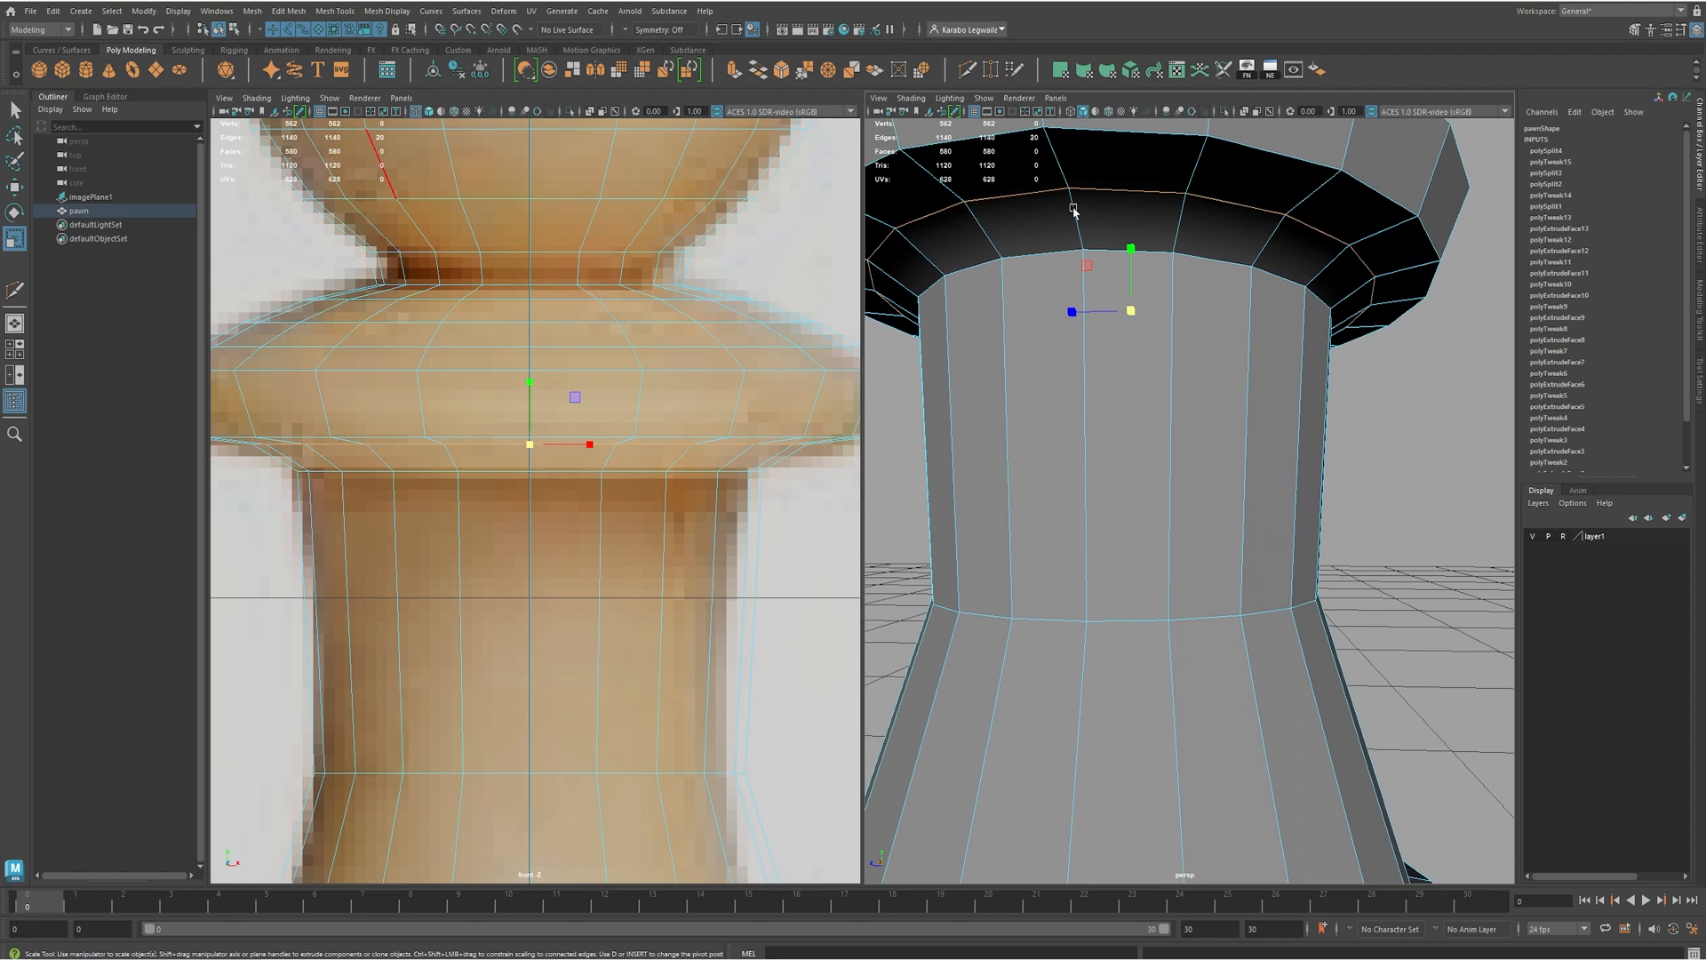
pyautogui.keyDown('shift'); pyautogui.rightClick(1140, 427); pyautogui.keyUp('shift')
pyautogui.click(1065, 425)
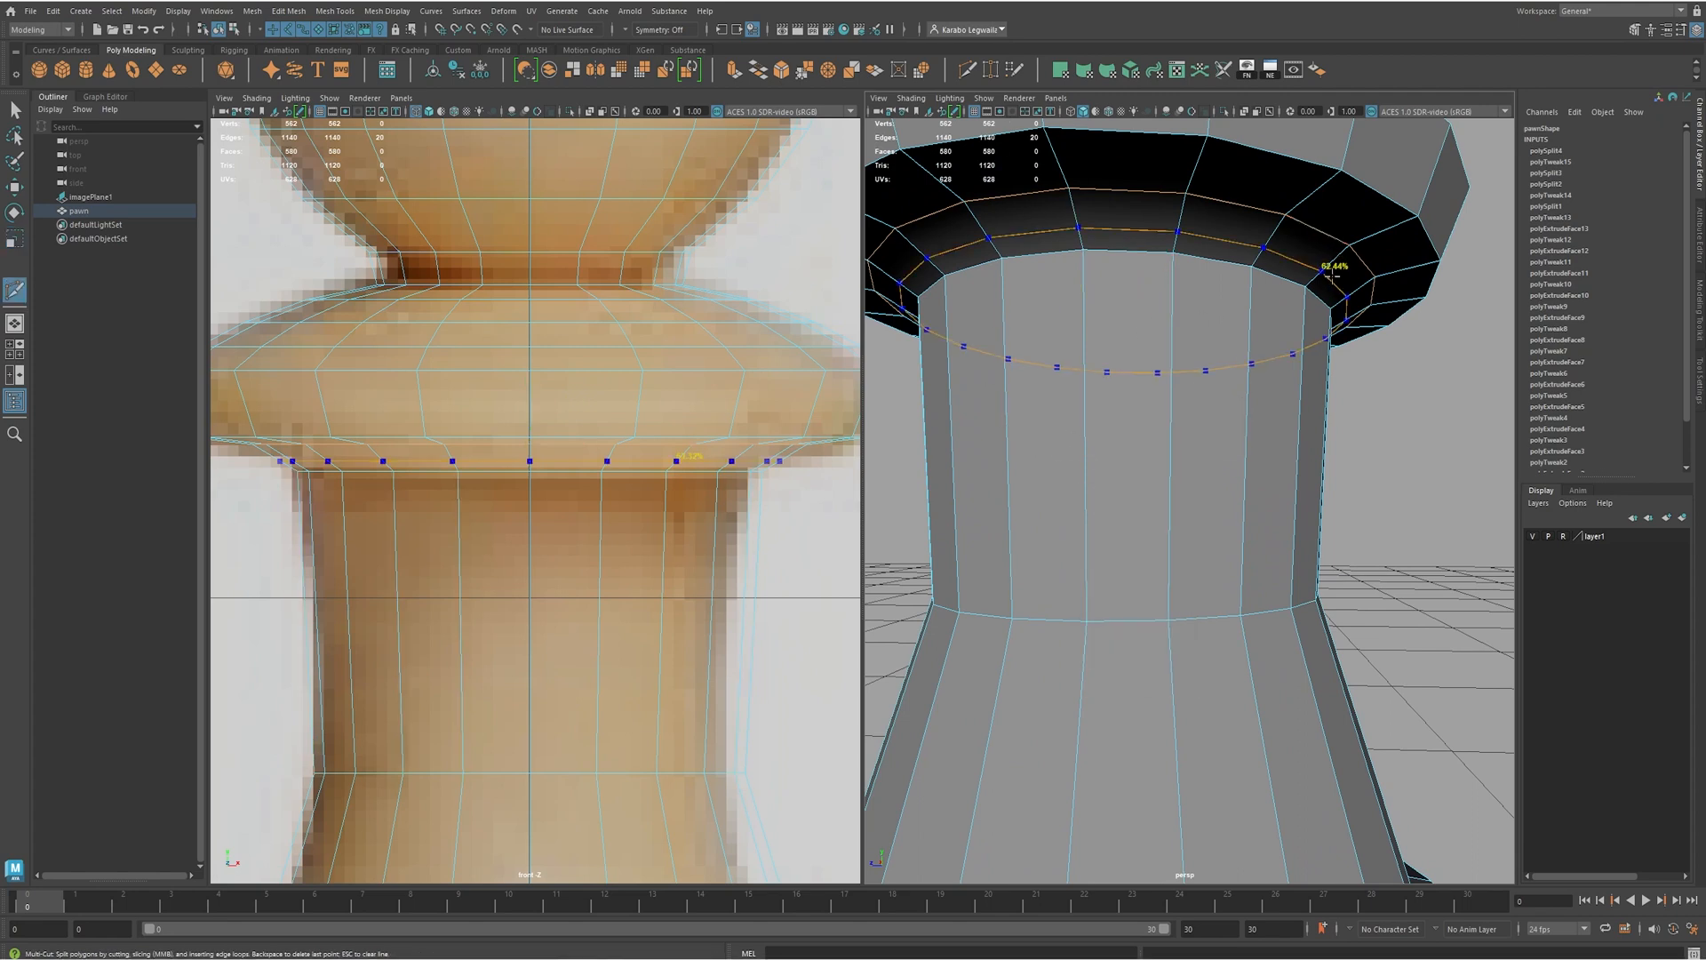
pyautogui.keyDown('ctrl'); pyautogui.click(1327, 265); pyautogui.keyUp('ctrl')
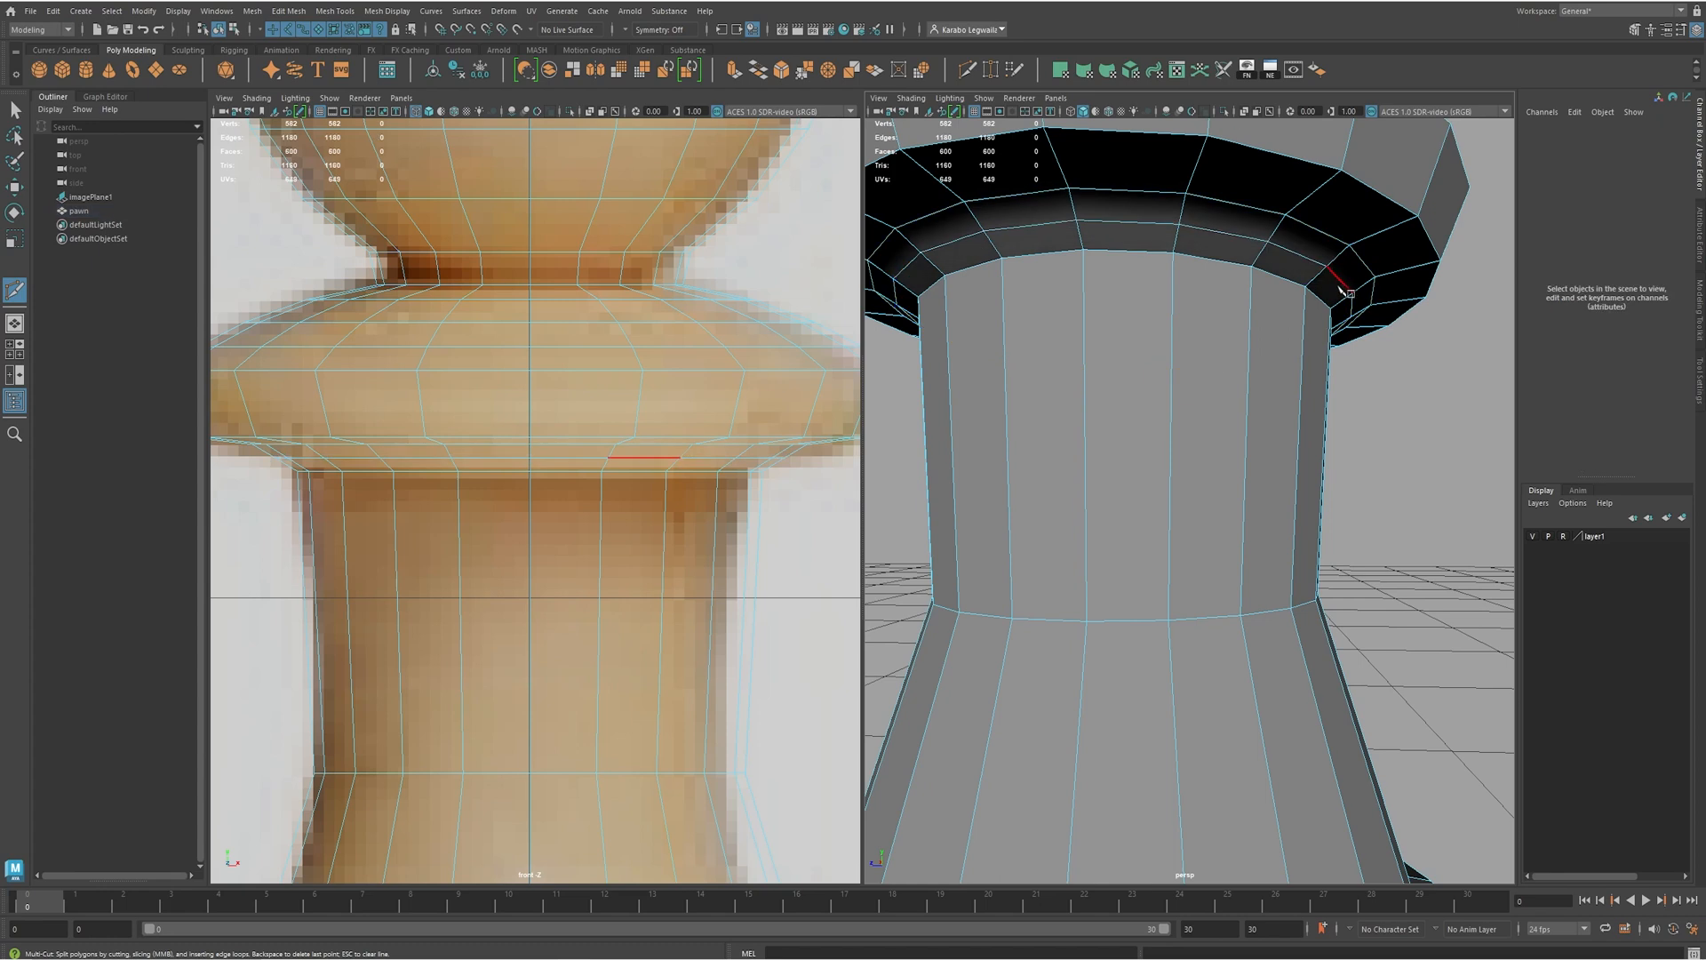
# - Select the new inner edge loop on the collar's underside, raise it slightly and scale it to smooth the curve into the neck
pyautogui.press('w')
pyautogui.doubleClick(1292, 251)
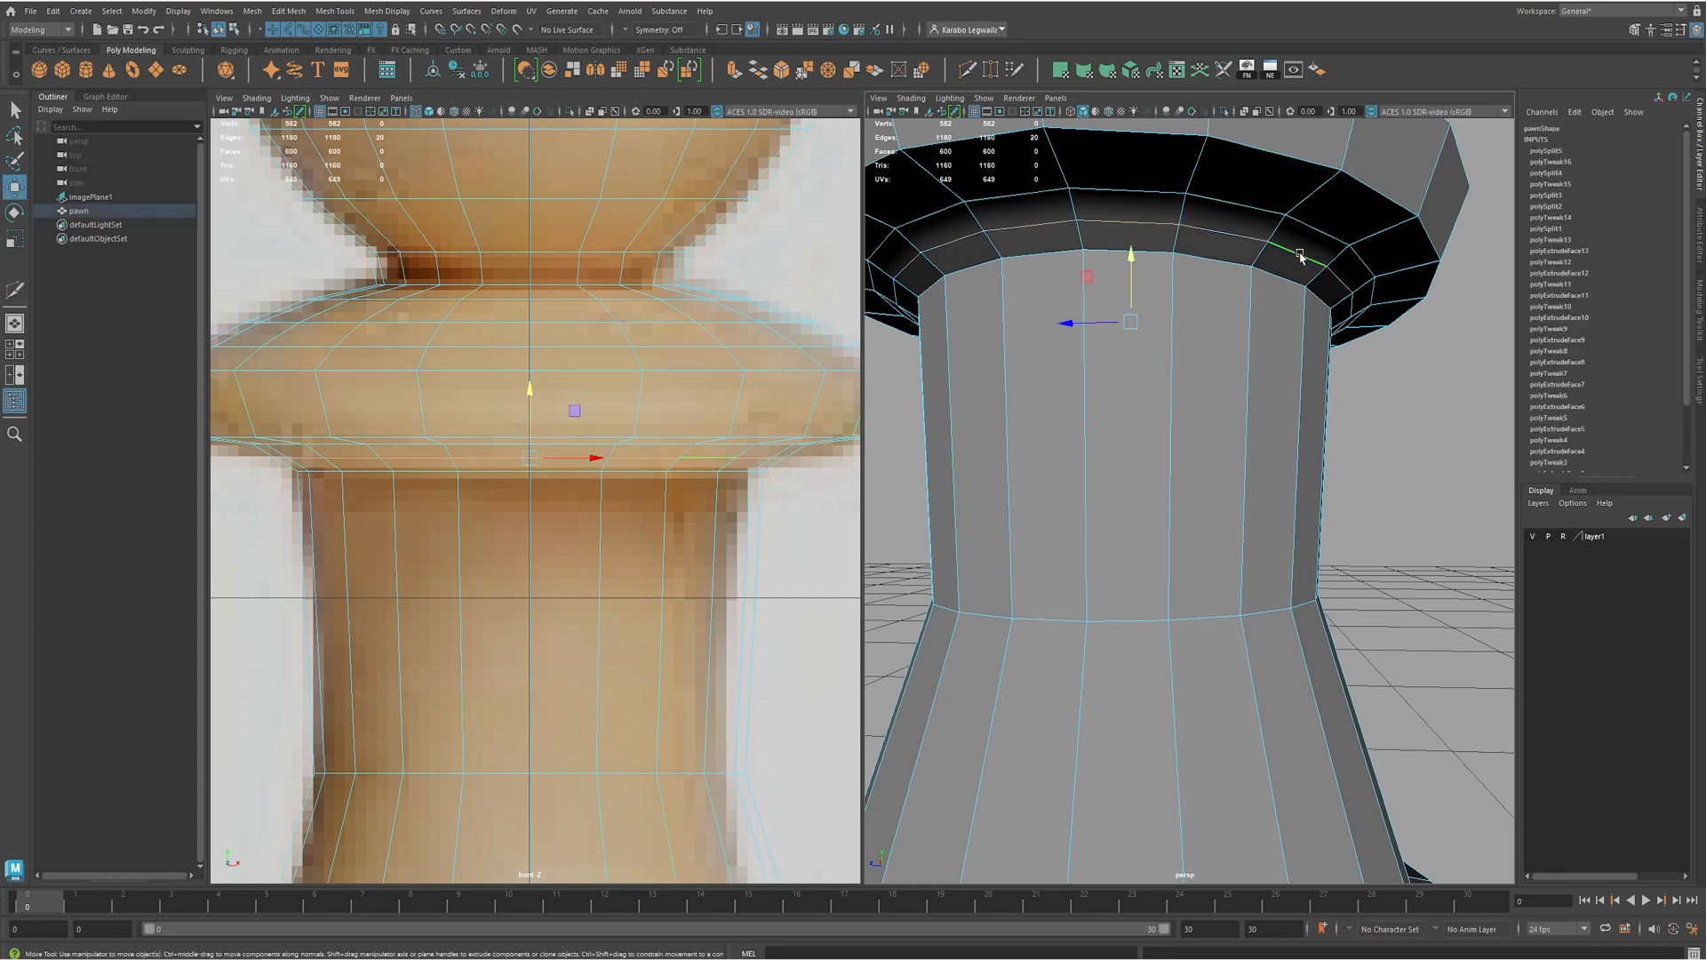
pyautogui.moveTo(1128, 256); pyautogui.dragTo(1128, 257)
pyautogui.press('r')
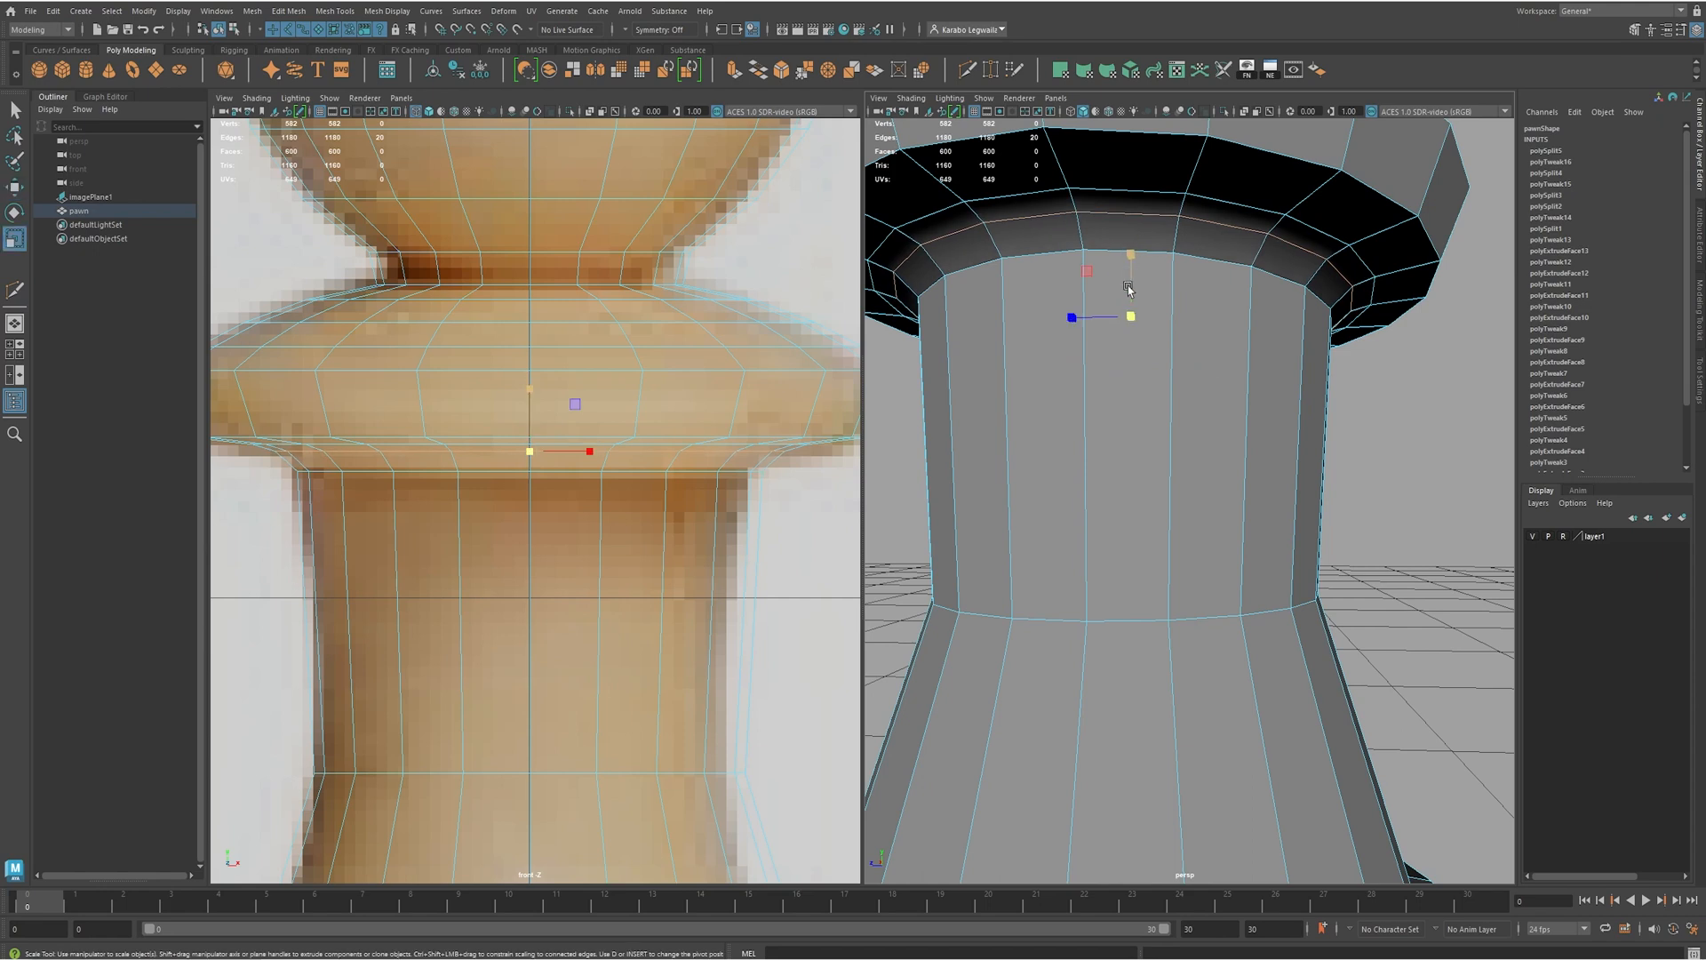
pyautogui.moveTo(1128, 320); pyautogui.dragTo(1125, 318)
# - Insert another edge loop on the collar's underside, about halfway between its outer rim and the outermost underside loop
pyautogui.moveTo(1244, 293)
pyautogui.keyDown('alt'); pyautogui.mouseDown()
pyautogui.moveTo(1300, 284)
pyautogui.moveTo(1219, 277)
pyautogui.moveTo(1210, 296)
pyautogui.mouseUp(); pyautogui.keyUp('alt')
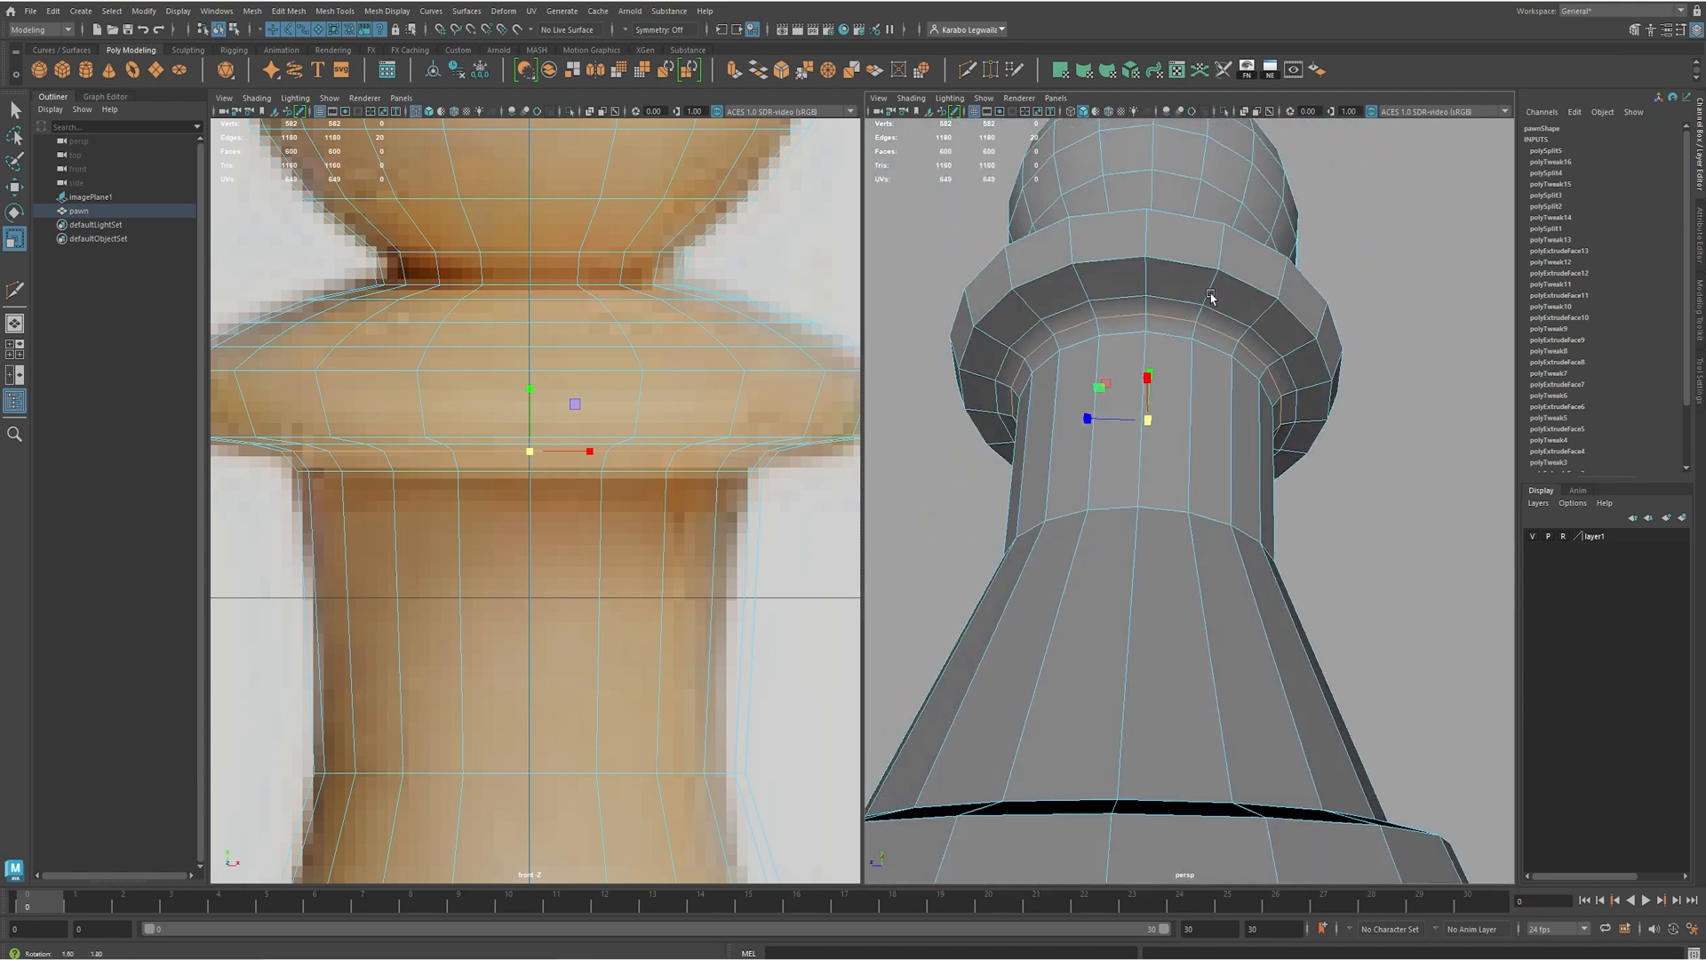
pyautogui.scroll(5, 1210, 296)
pyautogui.keyDown('shift'); pyautogui.moveTo(1211, 343); pyautogui.dragTo(1133, 334, button='right'); pyautogui.keyUp('shift')
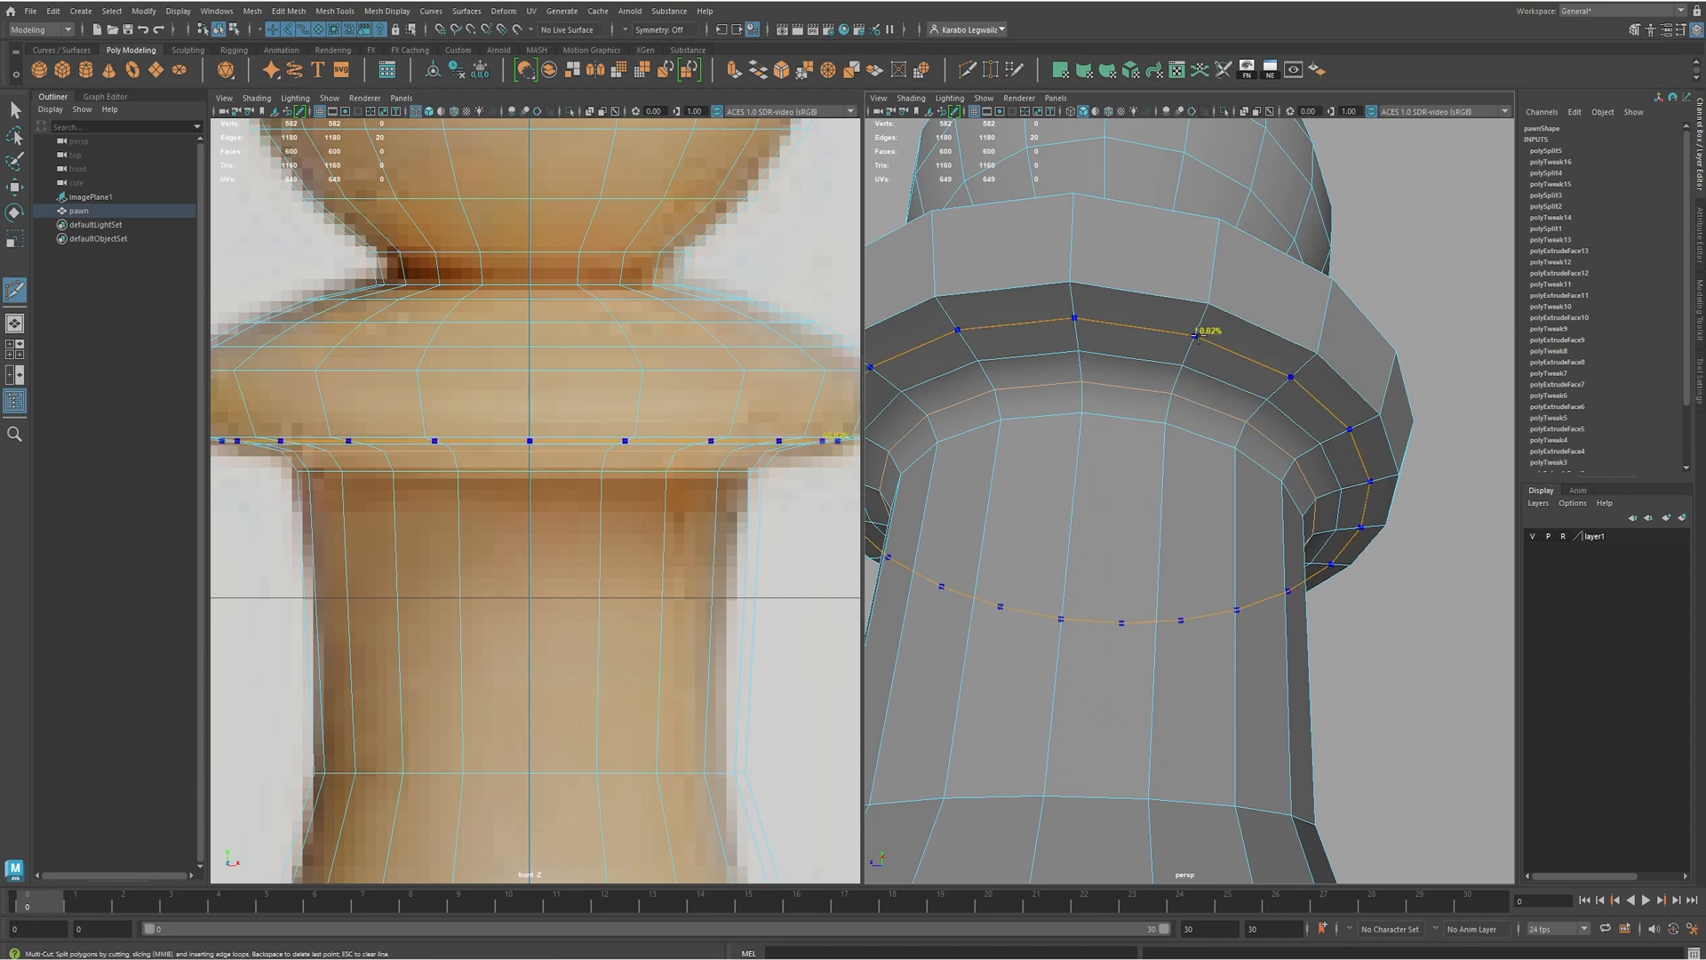
pyautogui.keyDown('ctrl'); pyautogui.click(1202, 334); pyautogui.keyUp('ctrl')
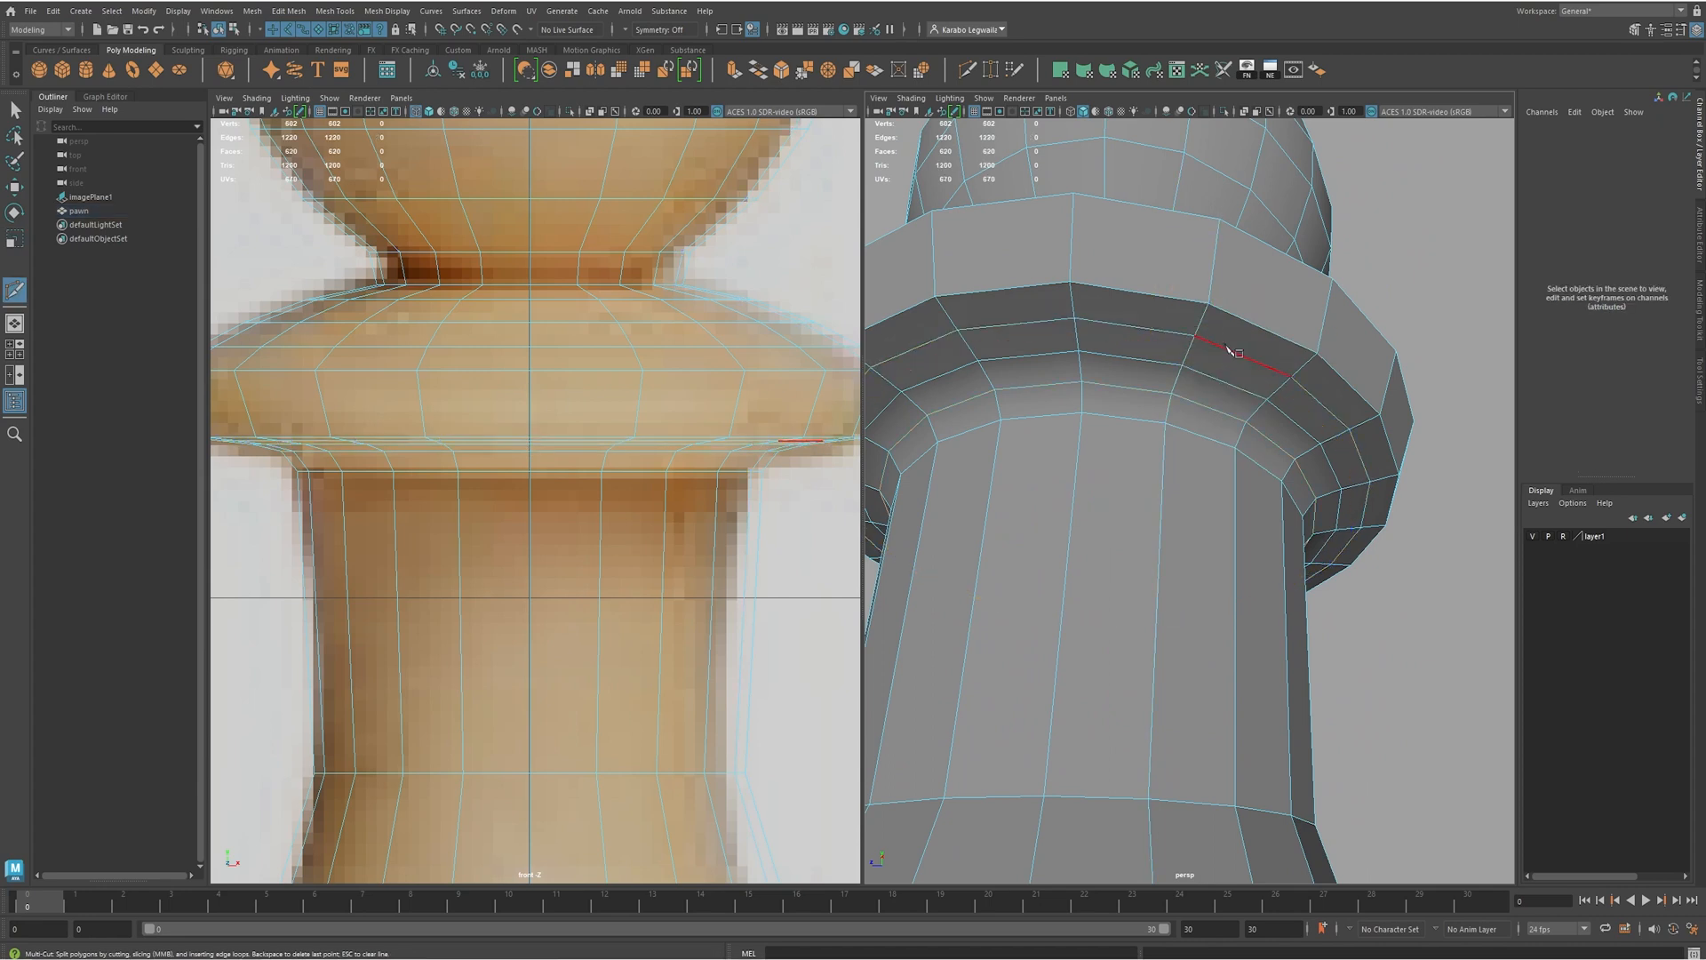
# - Select the new edge loop nearest the rim on the collar's underside and raise it slightly to round the profile
pyautogui.press('w')
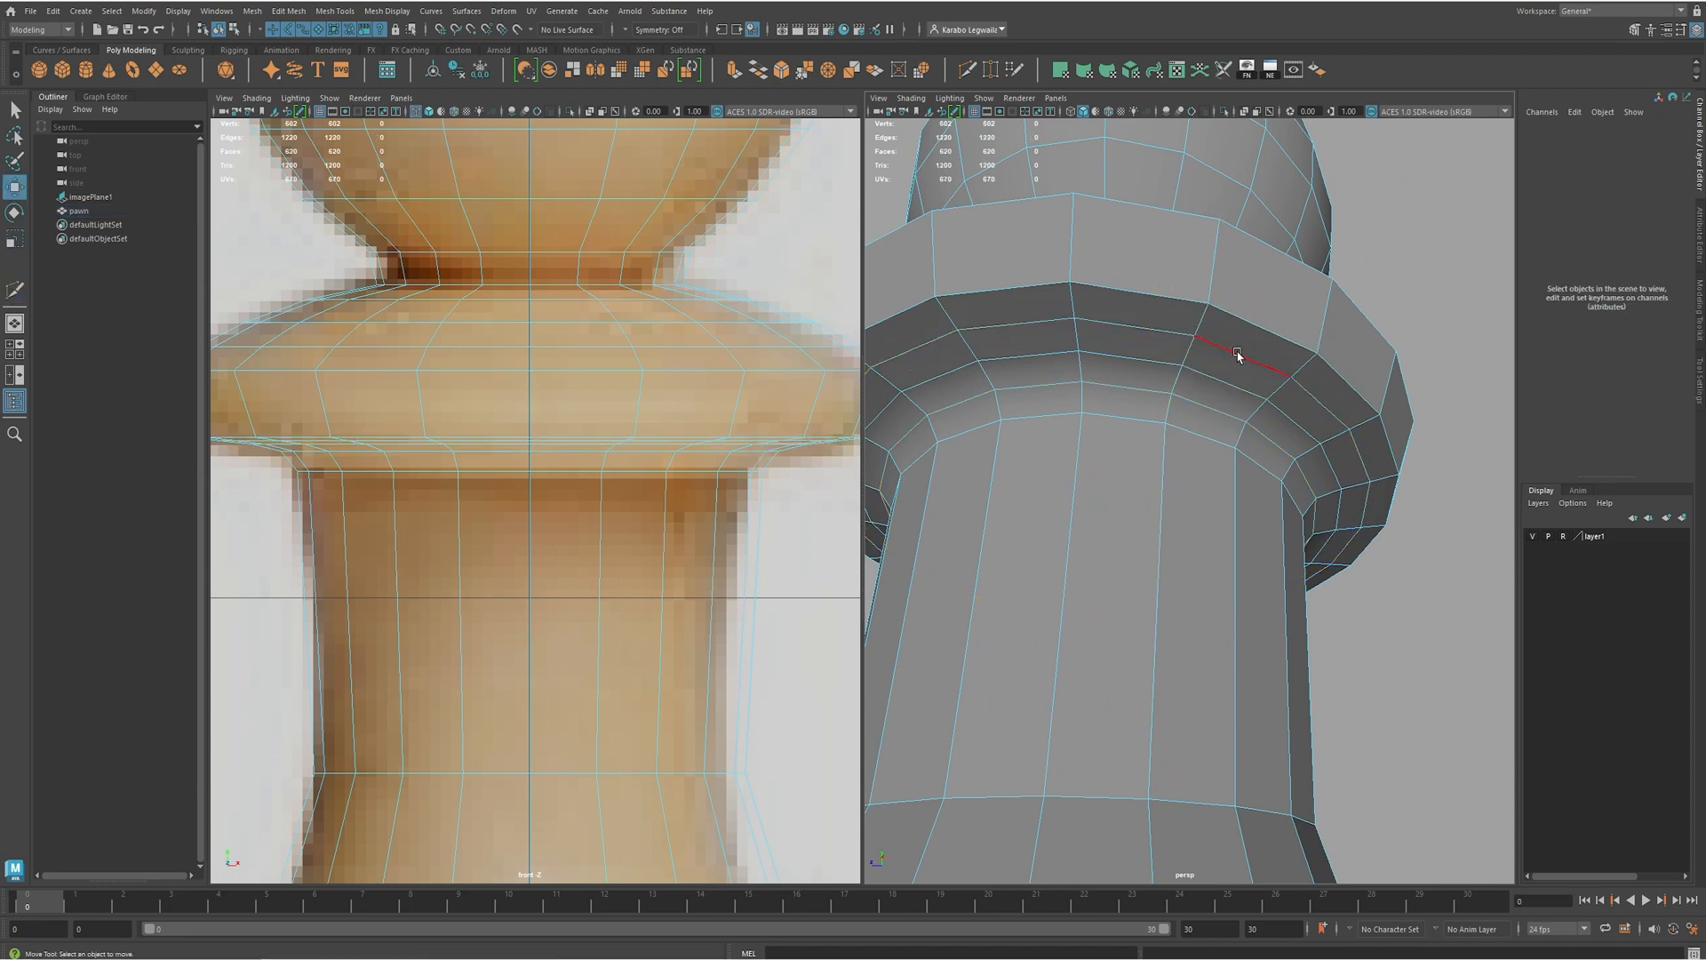
pyautogui.doubleClick(1237, 354)
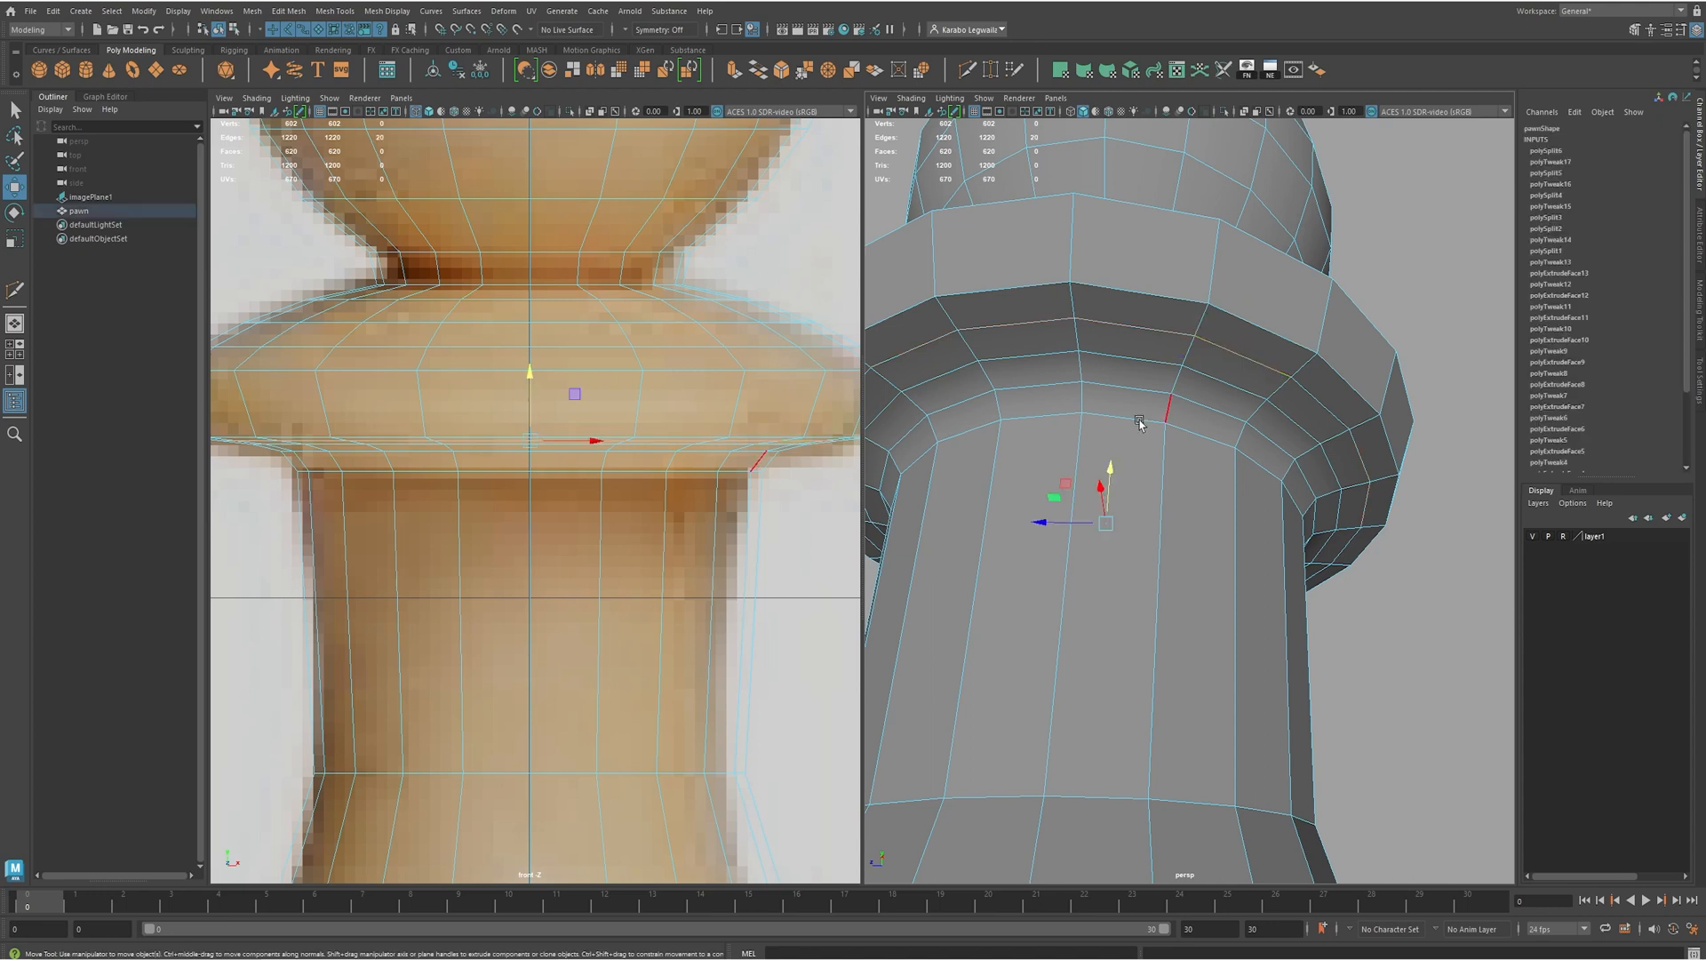
pyautogui.moveTo(1113, 470); pyautogui.dragTo(1114, 468)
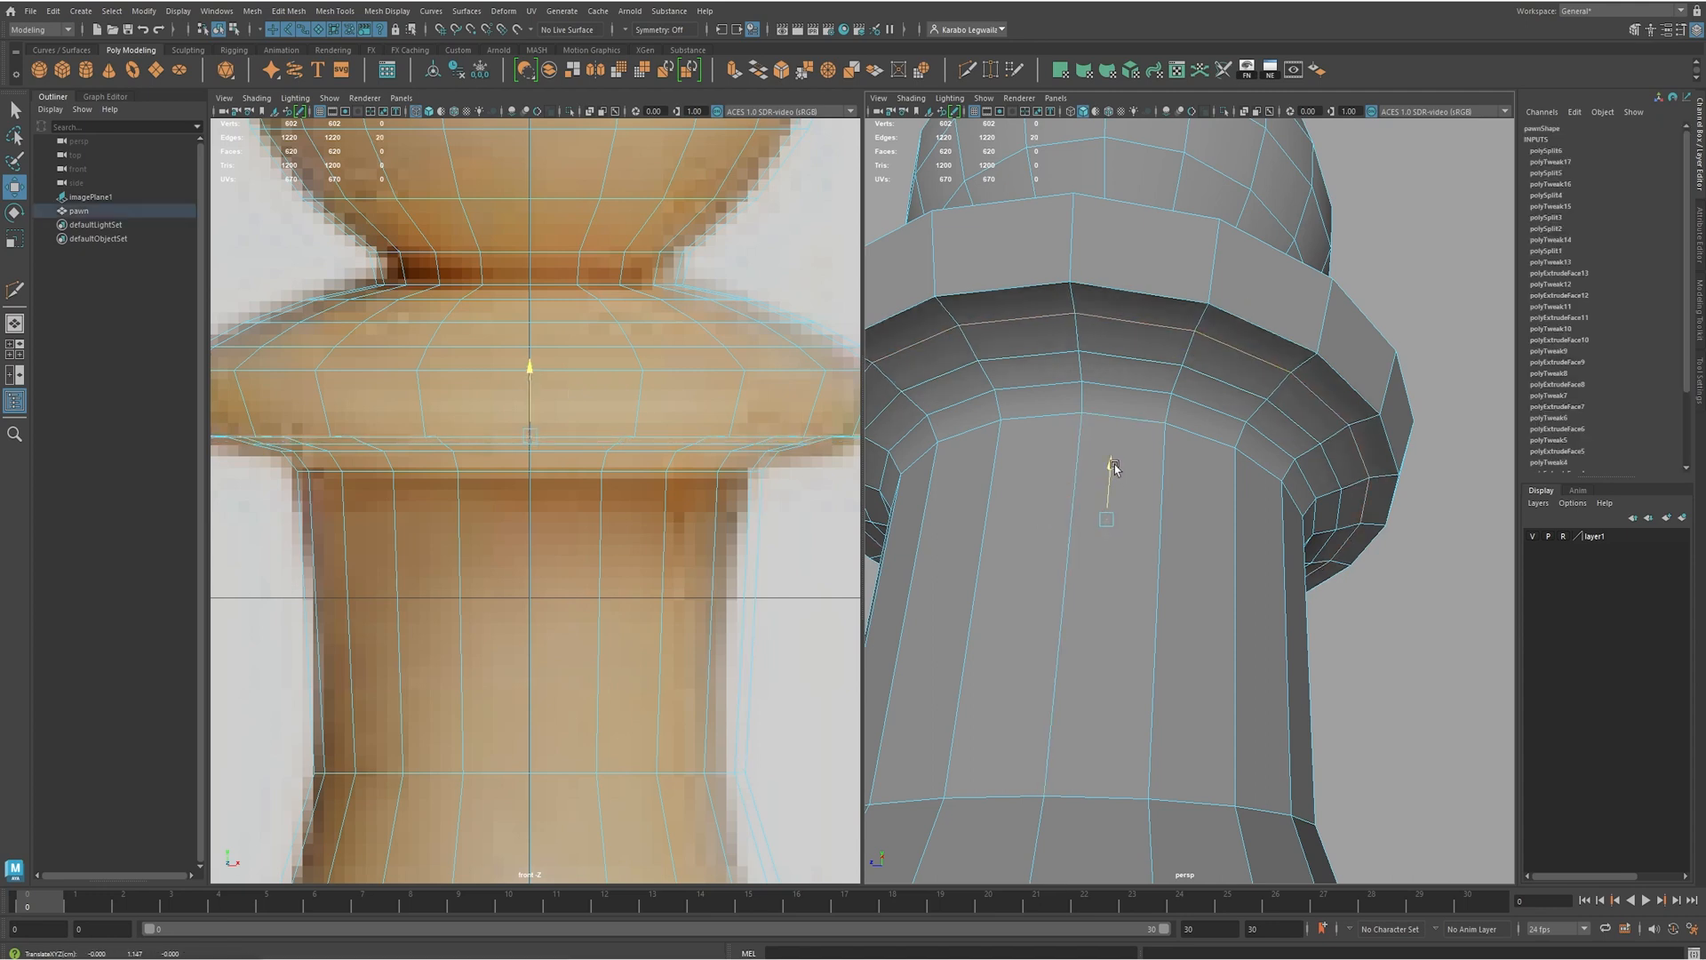
pyautogui.keyDown('alt'); pyautogui.moveTo(1230, 408); pyautogui.dragTo(1257, 430); pyautogui.keyUp('alt')
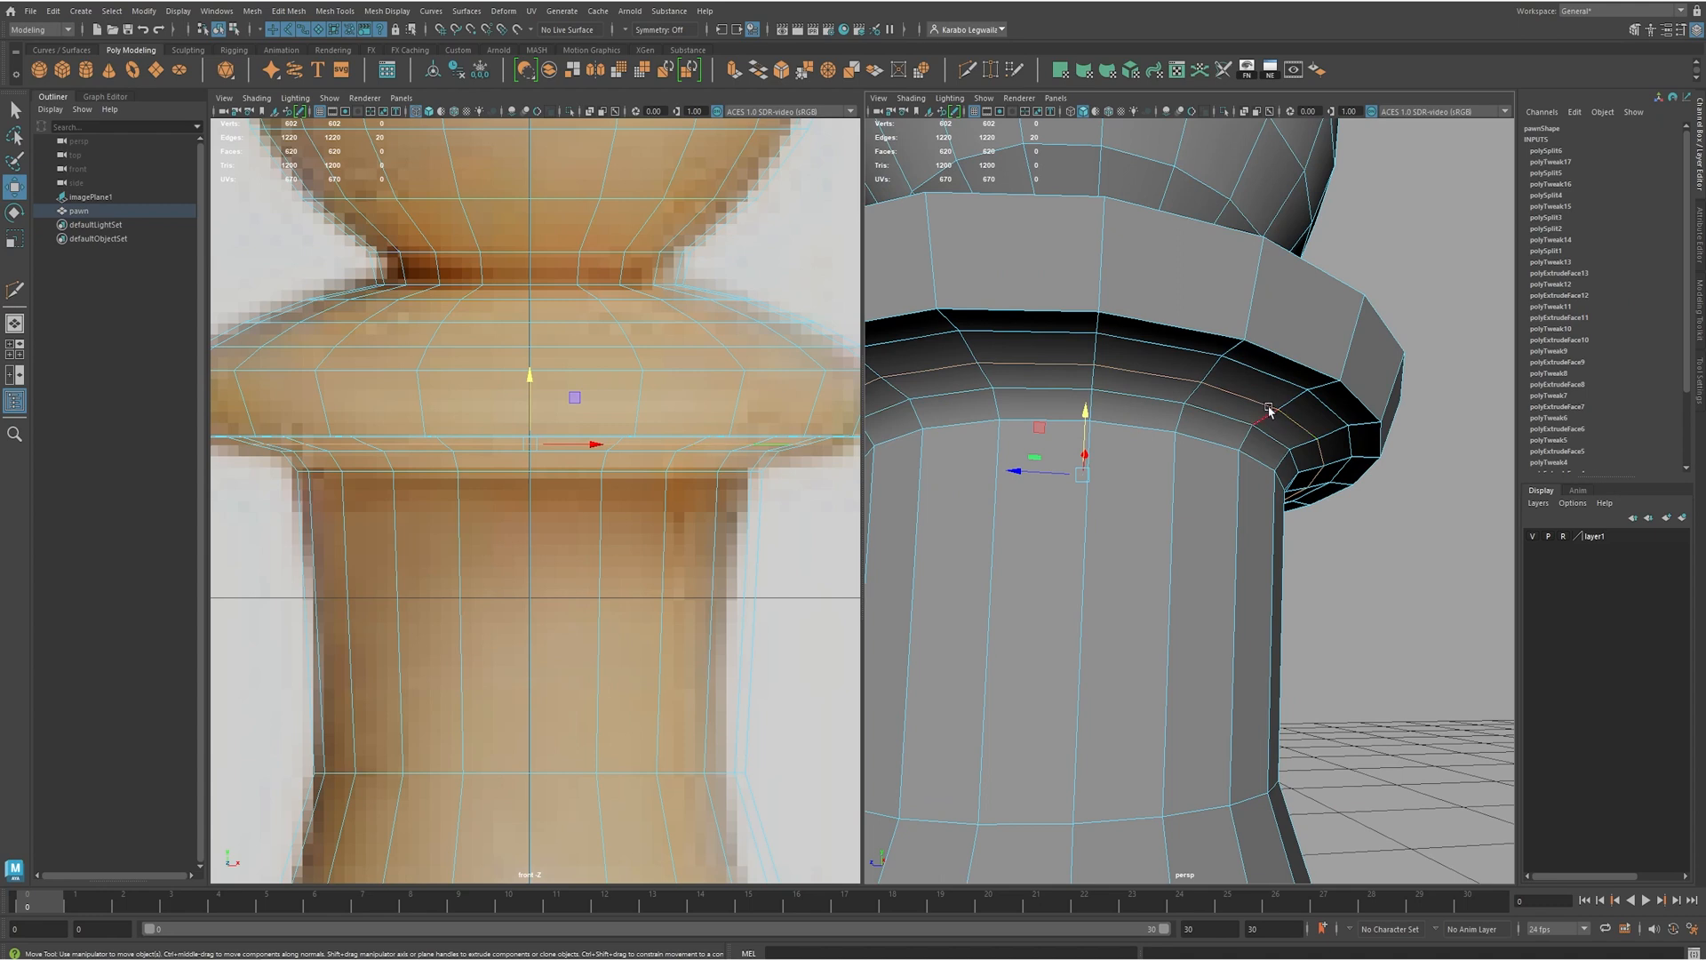
pyautogui.moveTo(1085, 413); pyautogui.dragTo(1085, 411)
# - Insert an edge loop around the collar's outer rim, about halfway up its outer band
pyautogui.scroll(-5, 1155, 462)
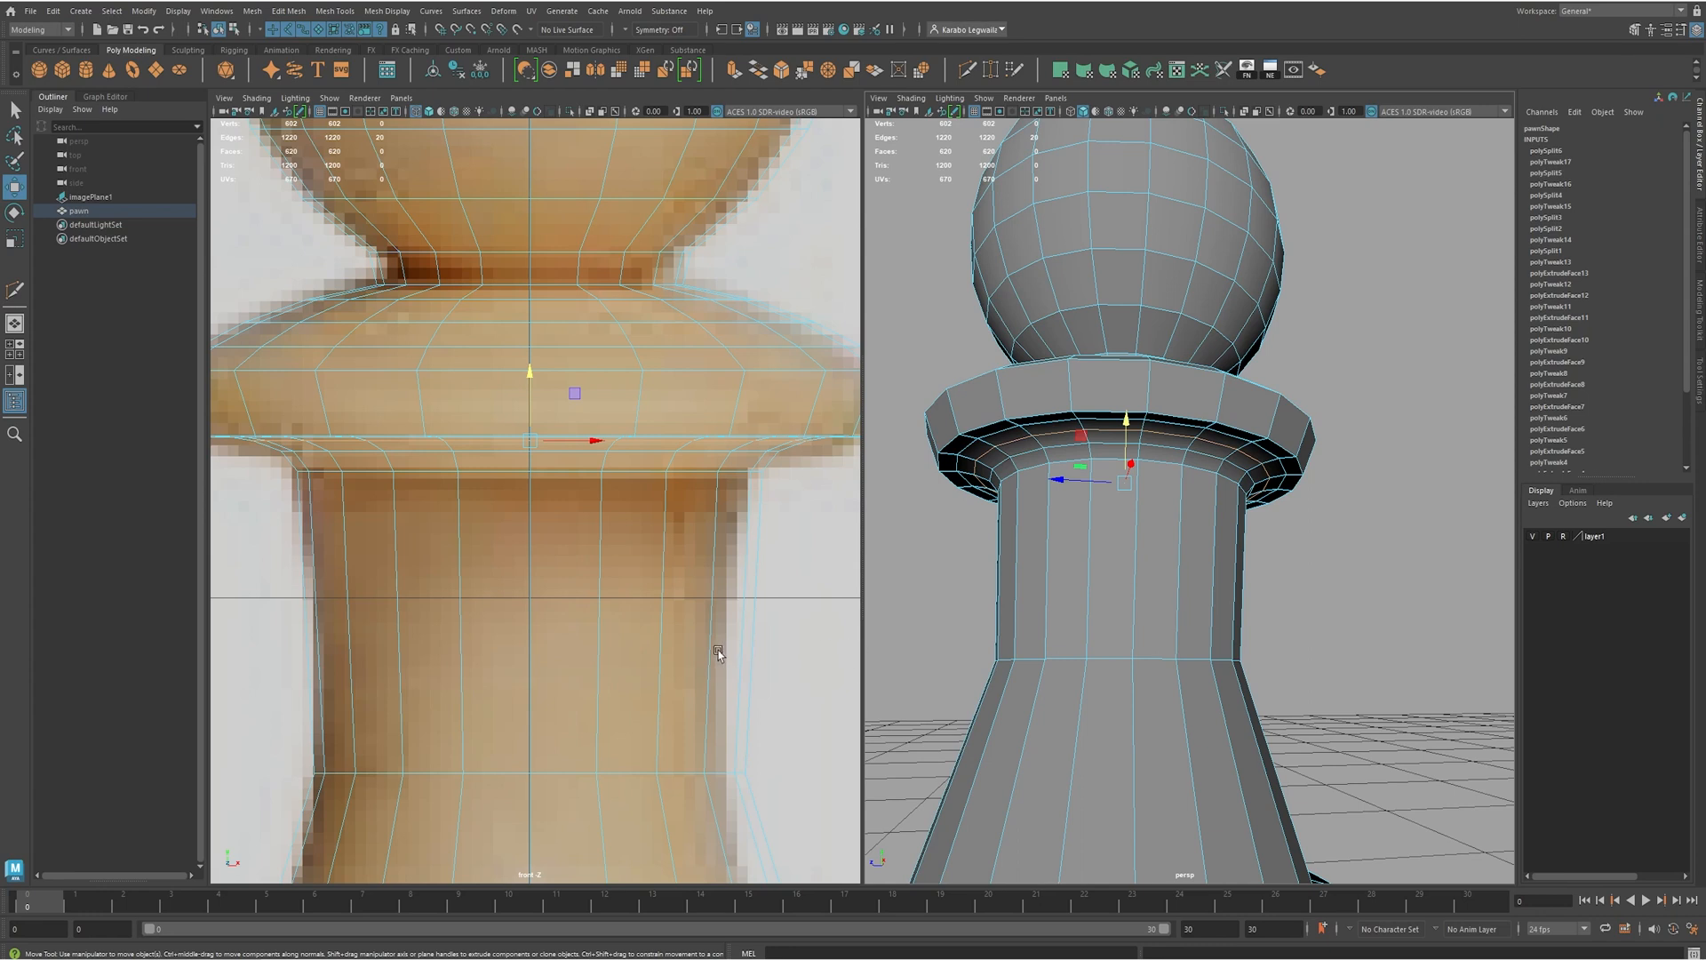
pyautogui.scroll(-5, 719, 653)
pyautogui.scroll(4, 712, 648)
pyautogui.scroll(5, 622, 462)
pyautogui.keyDown('alt'); pyautogui.moveTo(693, 437); pyautogui.dragTo(642, 460, button='middle'); pyautogui.keyUp('alt')
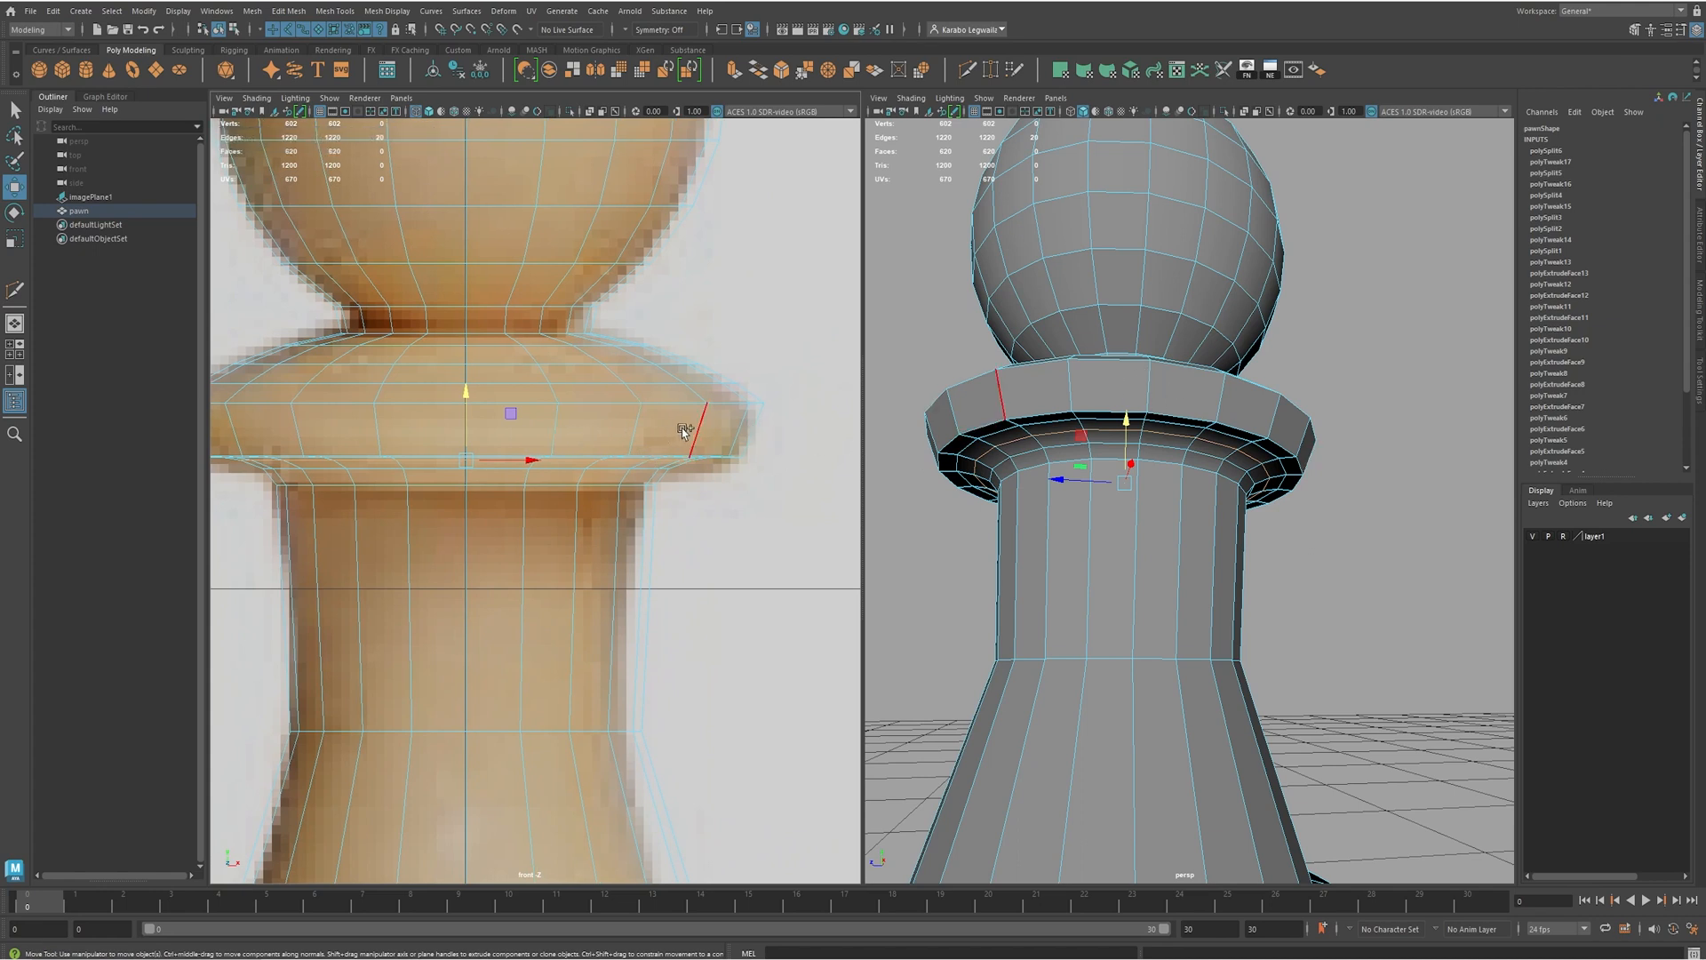
pyautogui.keyDown('shift'); pyautogui.moveTo(684, 431); pyautogui.dragTo(700, 431, button='right'); pyautogui.keyUp('shift')
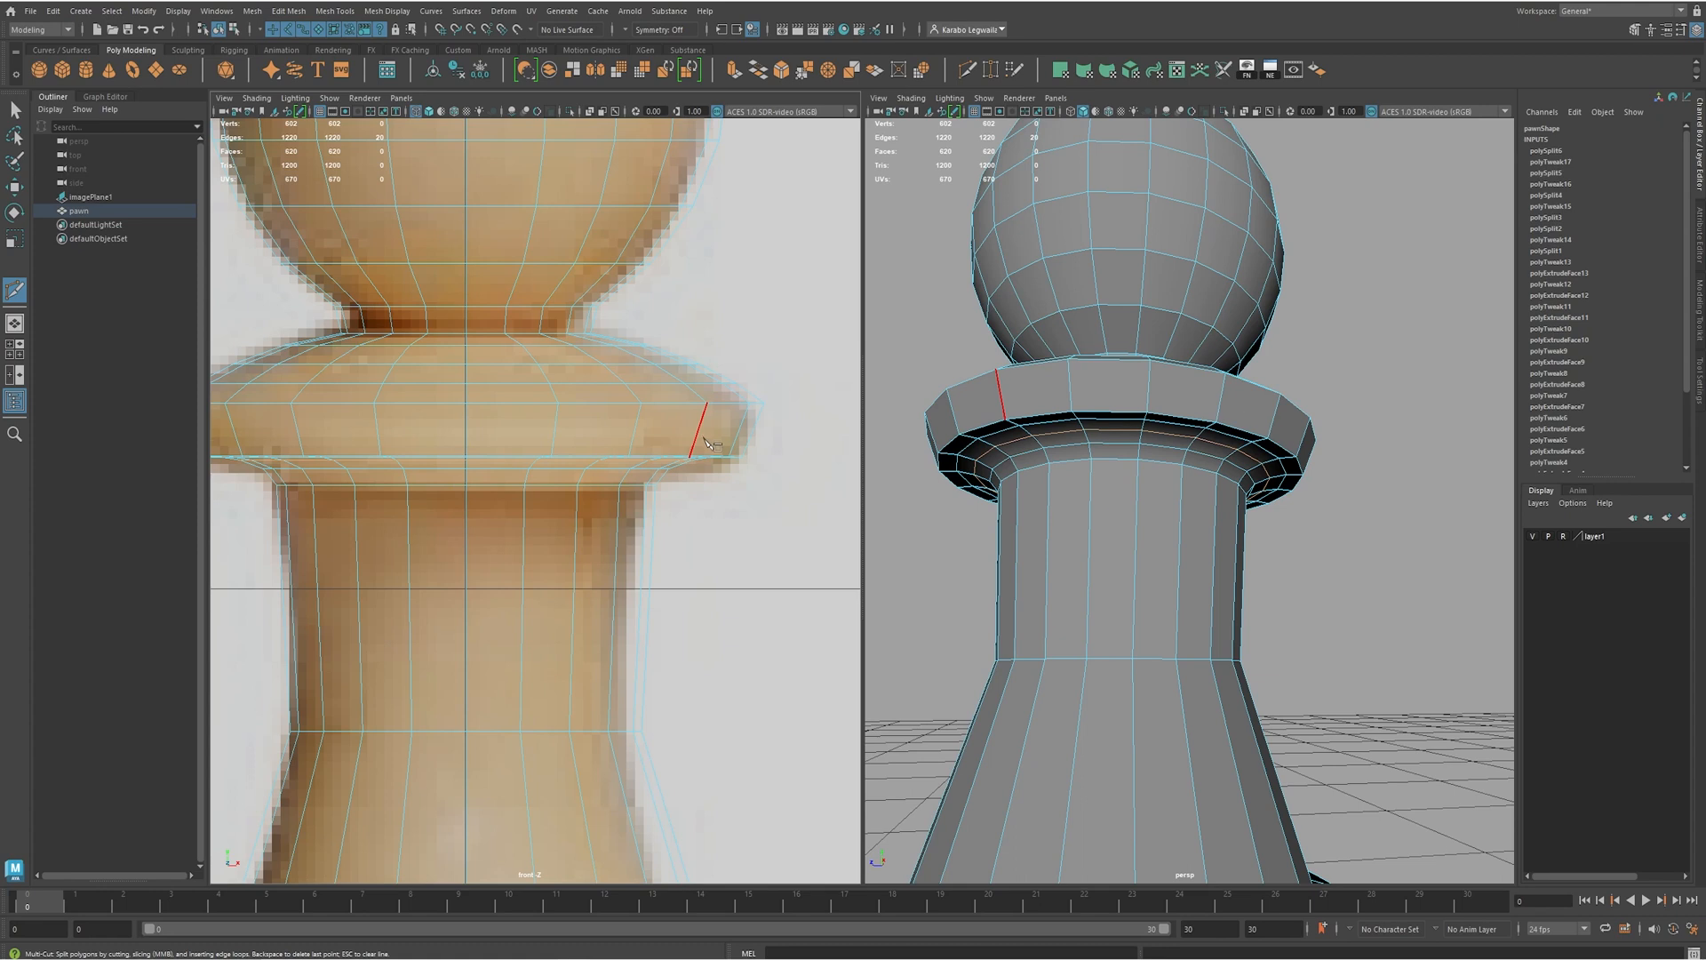
pyautogui.keyDown('ctrl'); pyautogui.click(701, 432); pyautogui.keyUp('ctrl')
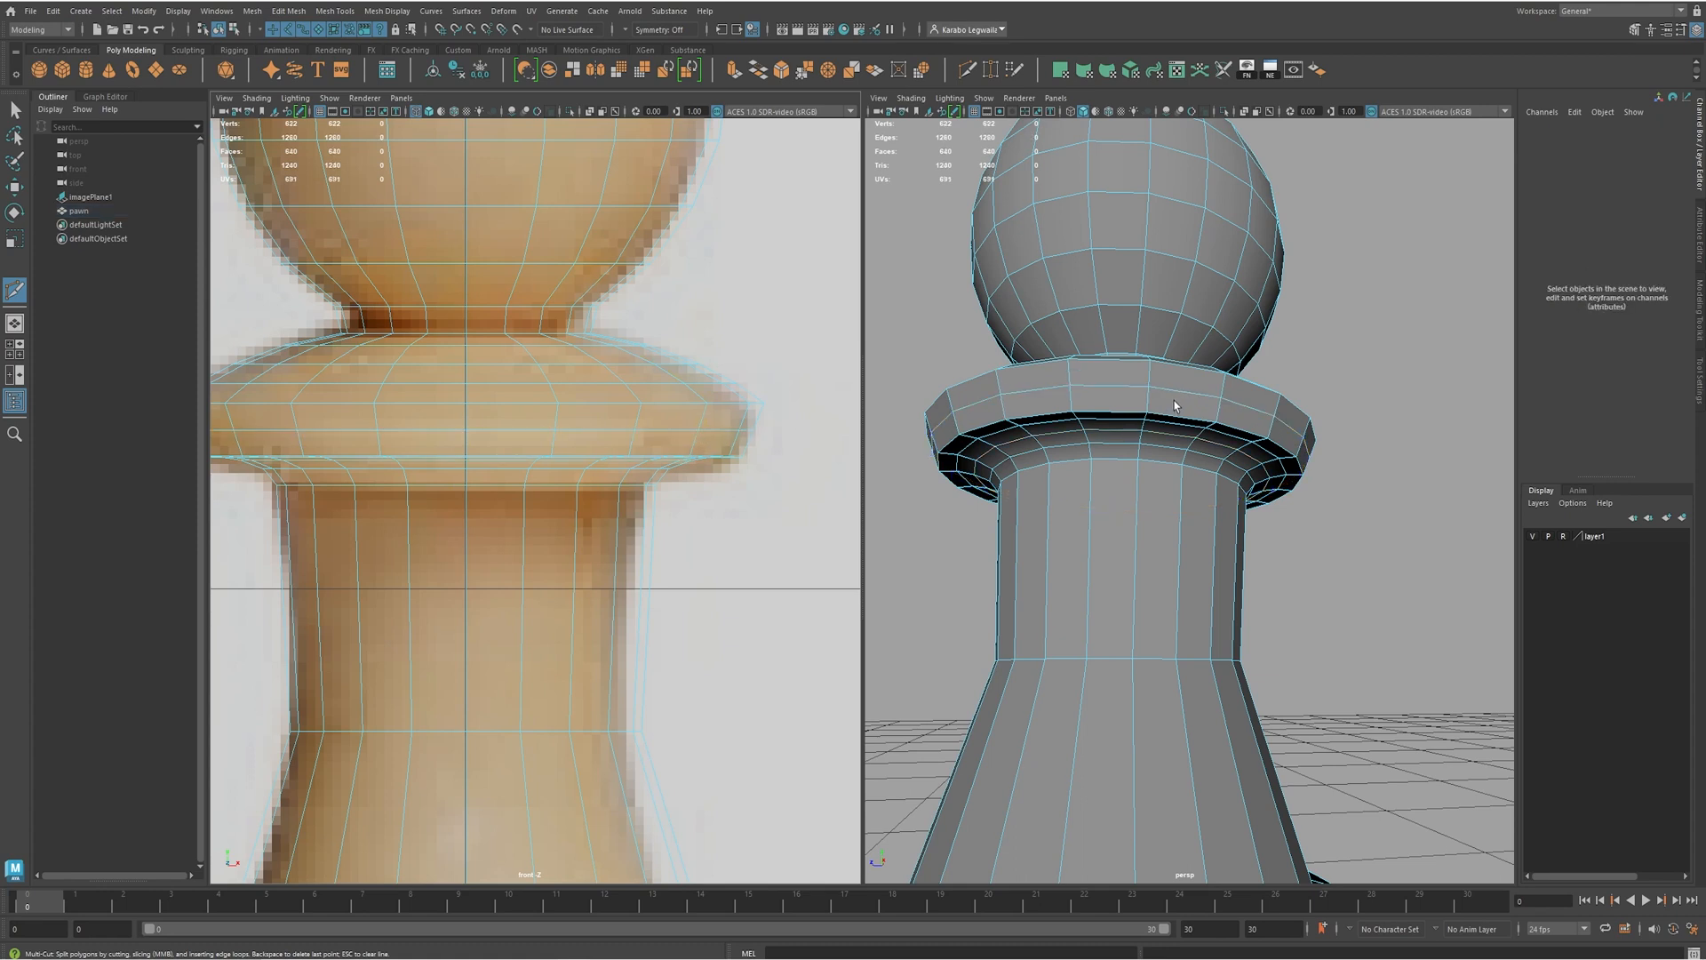
# - Select the edge loop around the collar's outer rim and scale it outward slightly to round the rim
pyautogui.press('w')
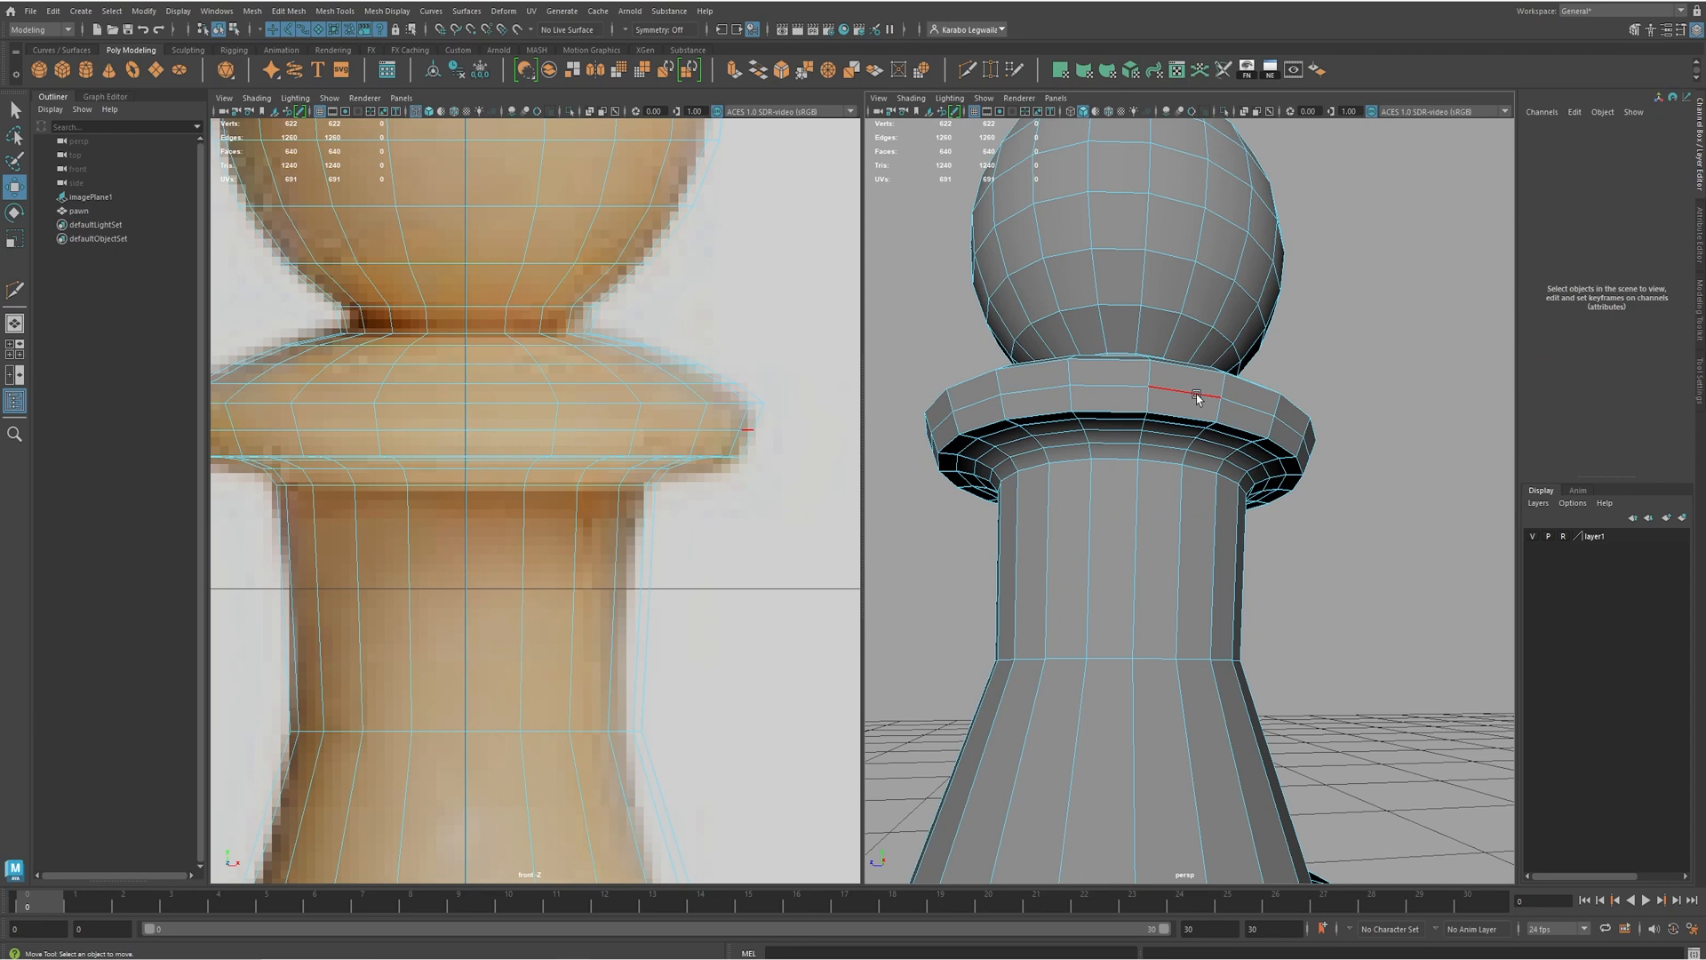
pyautogui.doubleClick(1196, 398)
pyautogui.keyDown('alt'); pyautogui.moveTo(1197, 398); pyautogui.dragTo(1124, 425); pyautogui.keyUp('alt')
pyautogui.keyDown('alt'); pyautogui.moveTo(997, 428); pyautogui.dragTo(1107, 438); pyautogui.keyUp('alt')
pyautogui.press('r')
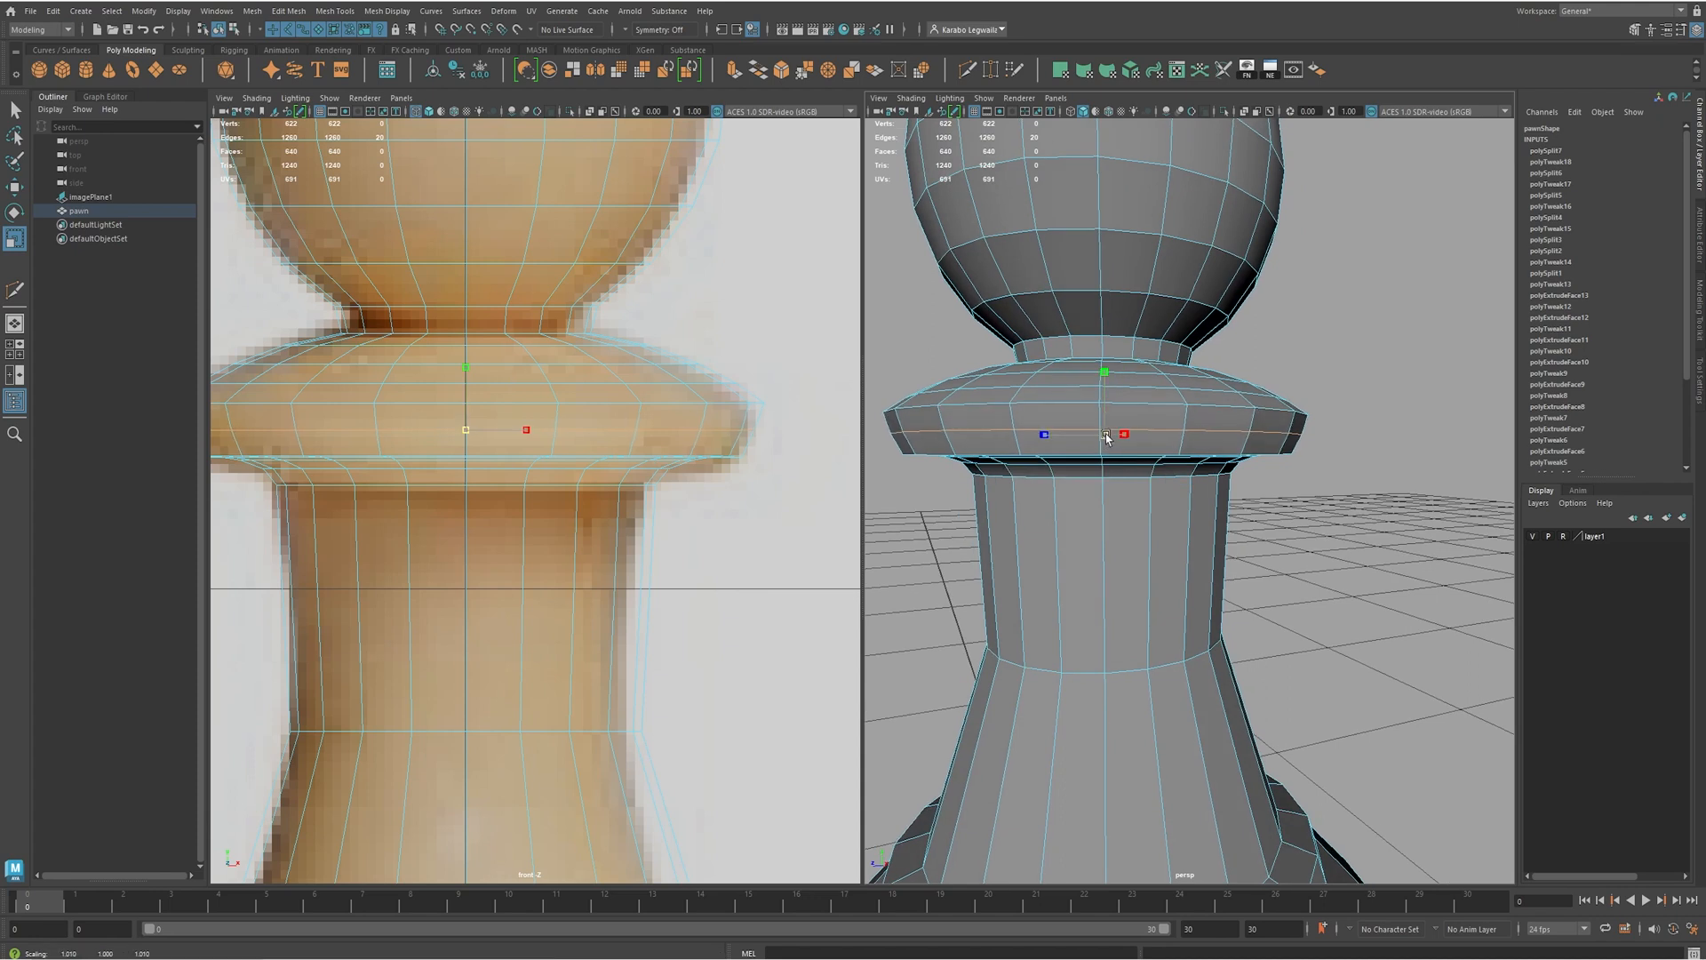
pyautogui.moveTo(1111, 434); pyautogui.dragTo(960, 461)
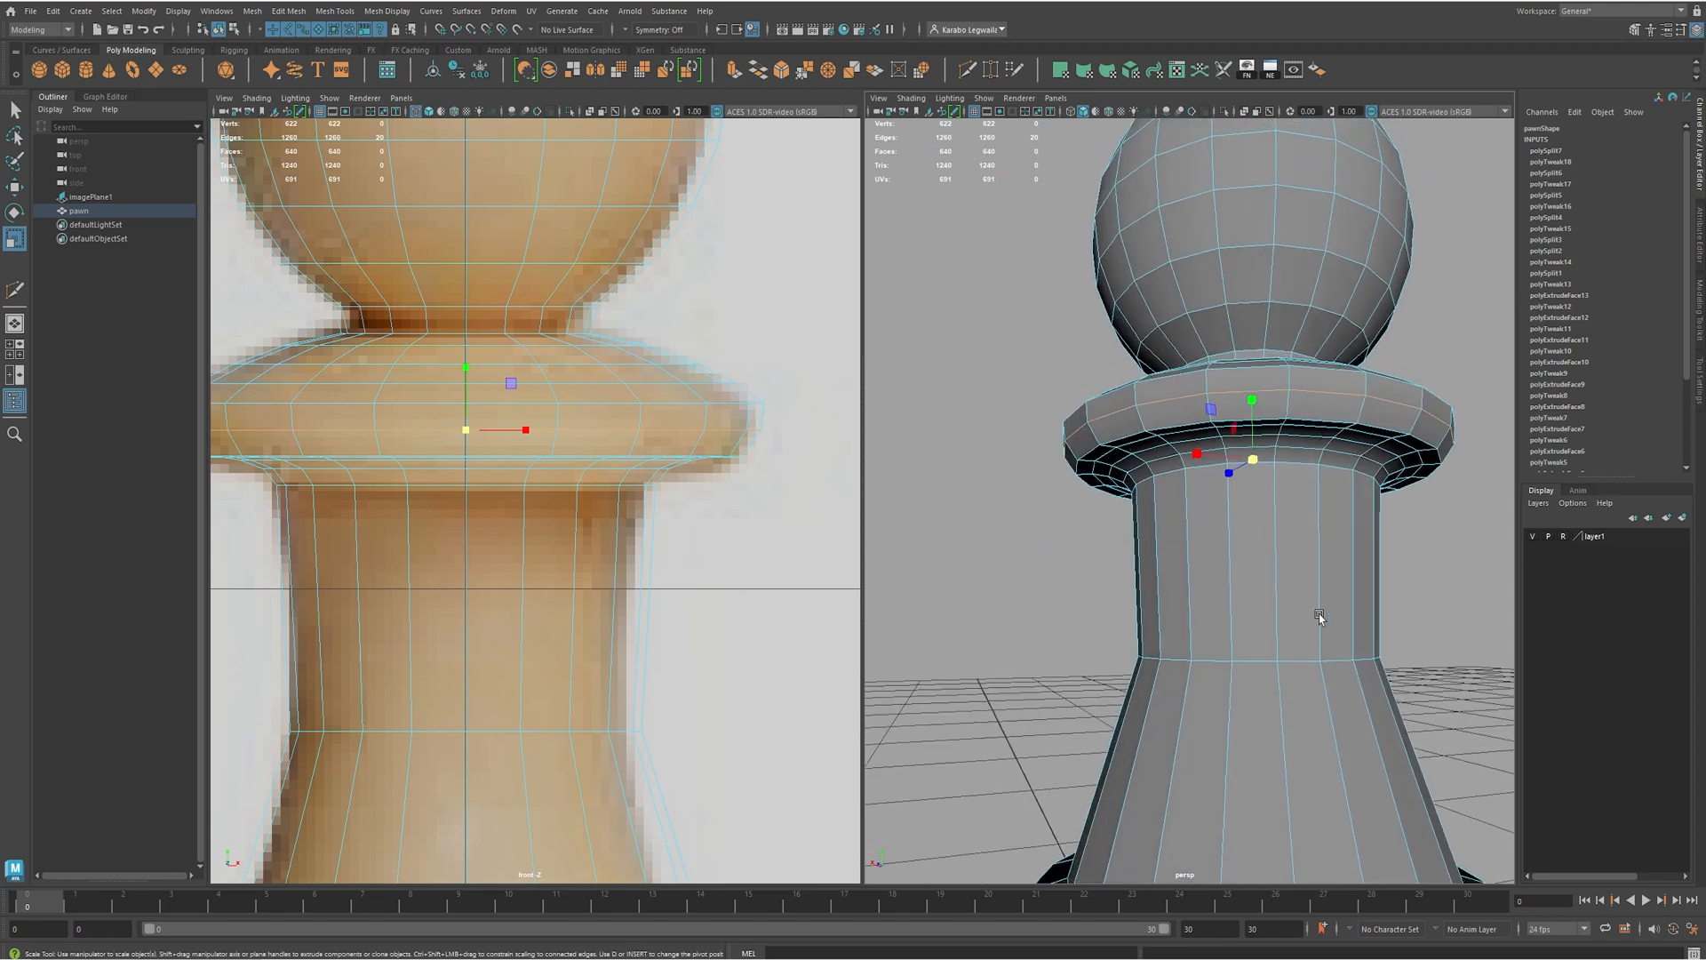
# - Insert an edge loop around the upper body, about halfway between the collar and the existing loop above the flare
pyautogui.keyDown('alt'); pyautogui.moveTo(1319, 616); pyautogui.dragTo(1268, 488, button='middle'); pyautogui.keyUp('alt')
pyautogui.keyDown('alt'); pyautogui.moveTo(1268, 487); pyautogui.dragTo(1216, 463); pyautogui.keyUp('alt')
pyautogui.keyDown('alt'); pyautogui.moveTo(549, 744); pyautogui.dragTo(599, 609, button='middle'); pyautogui.keyUp('alt')
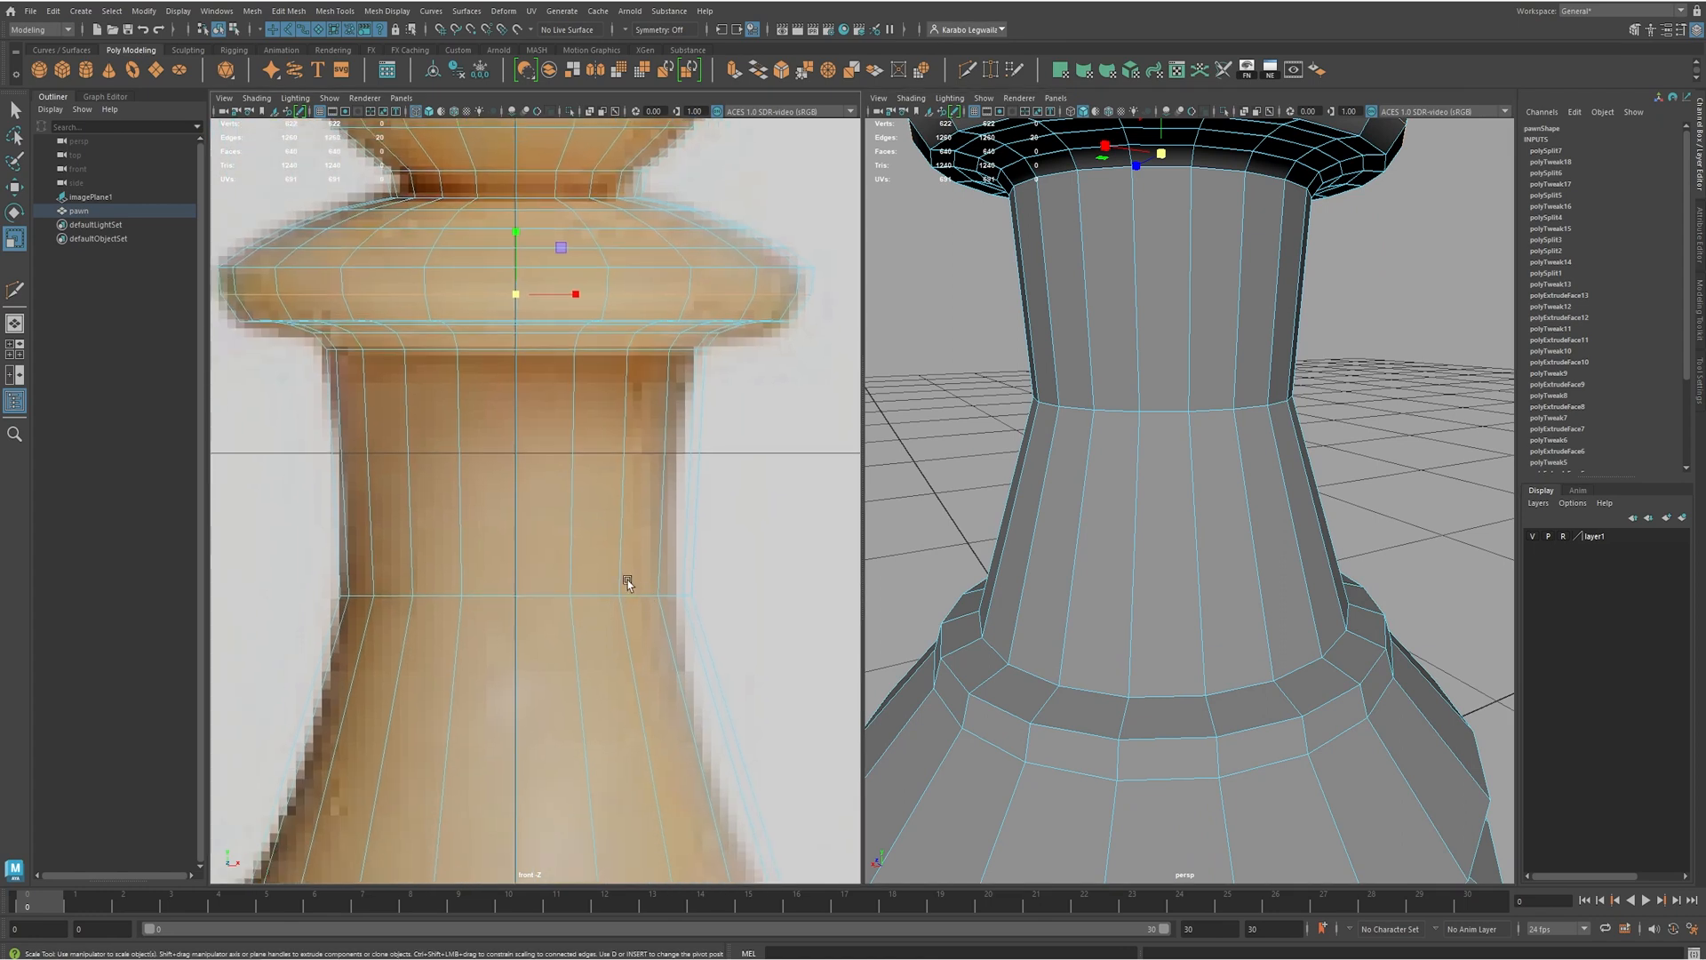
pyautogui.scroll(-6, 606, 515)
pyautogui.scroll(4, 609, 517)
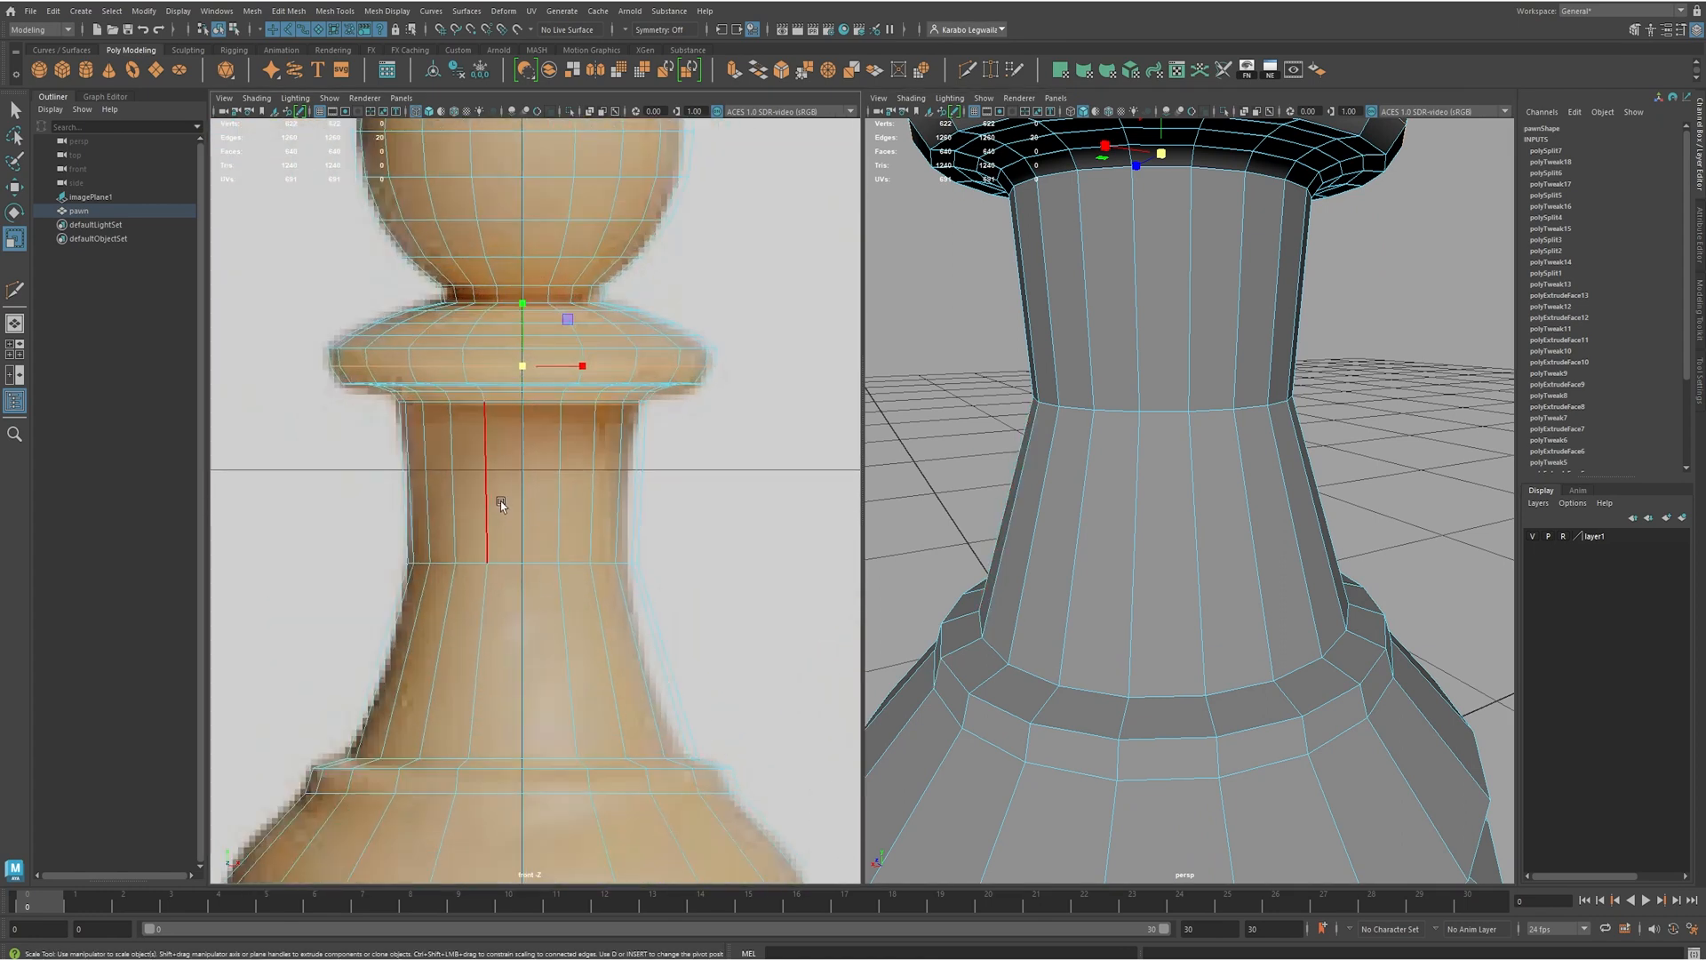
pyautogui.keyDown('shift'); pyautogui.rightClick(584, 500); pyautogui.keyUp('shift')
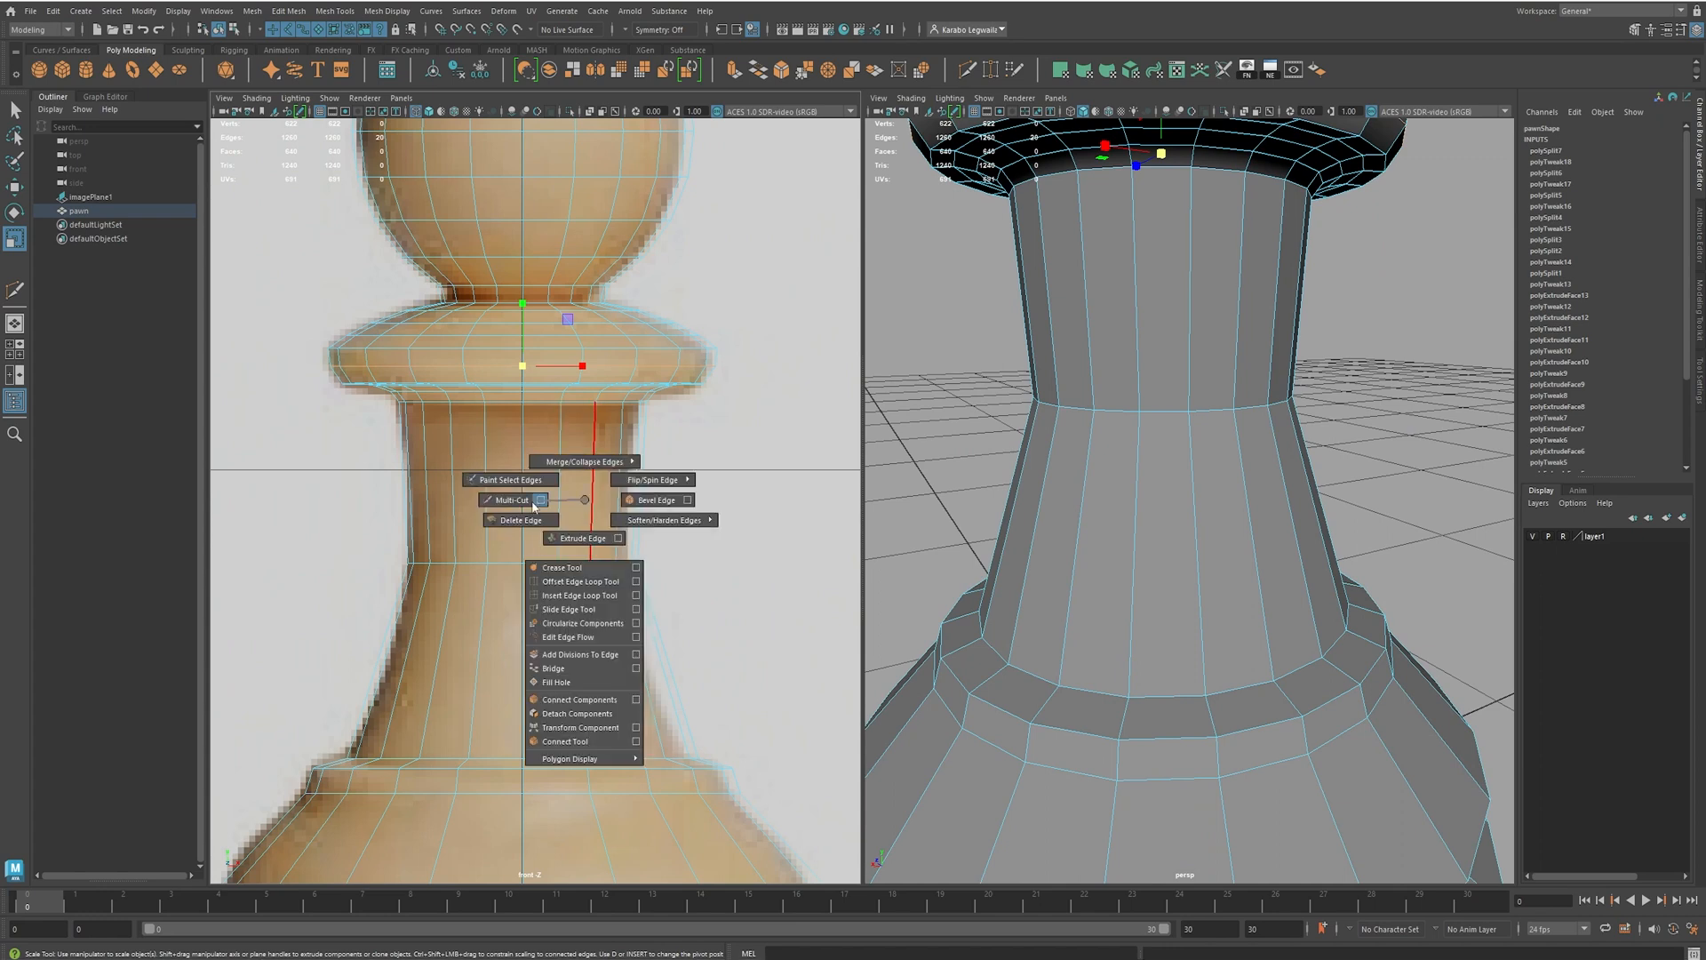
pyautogui.click(532, 502)
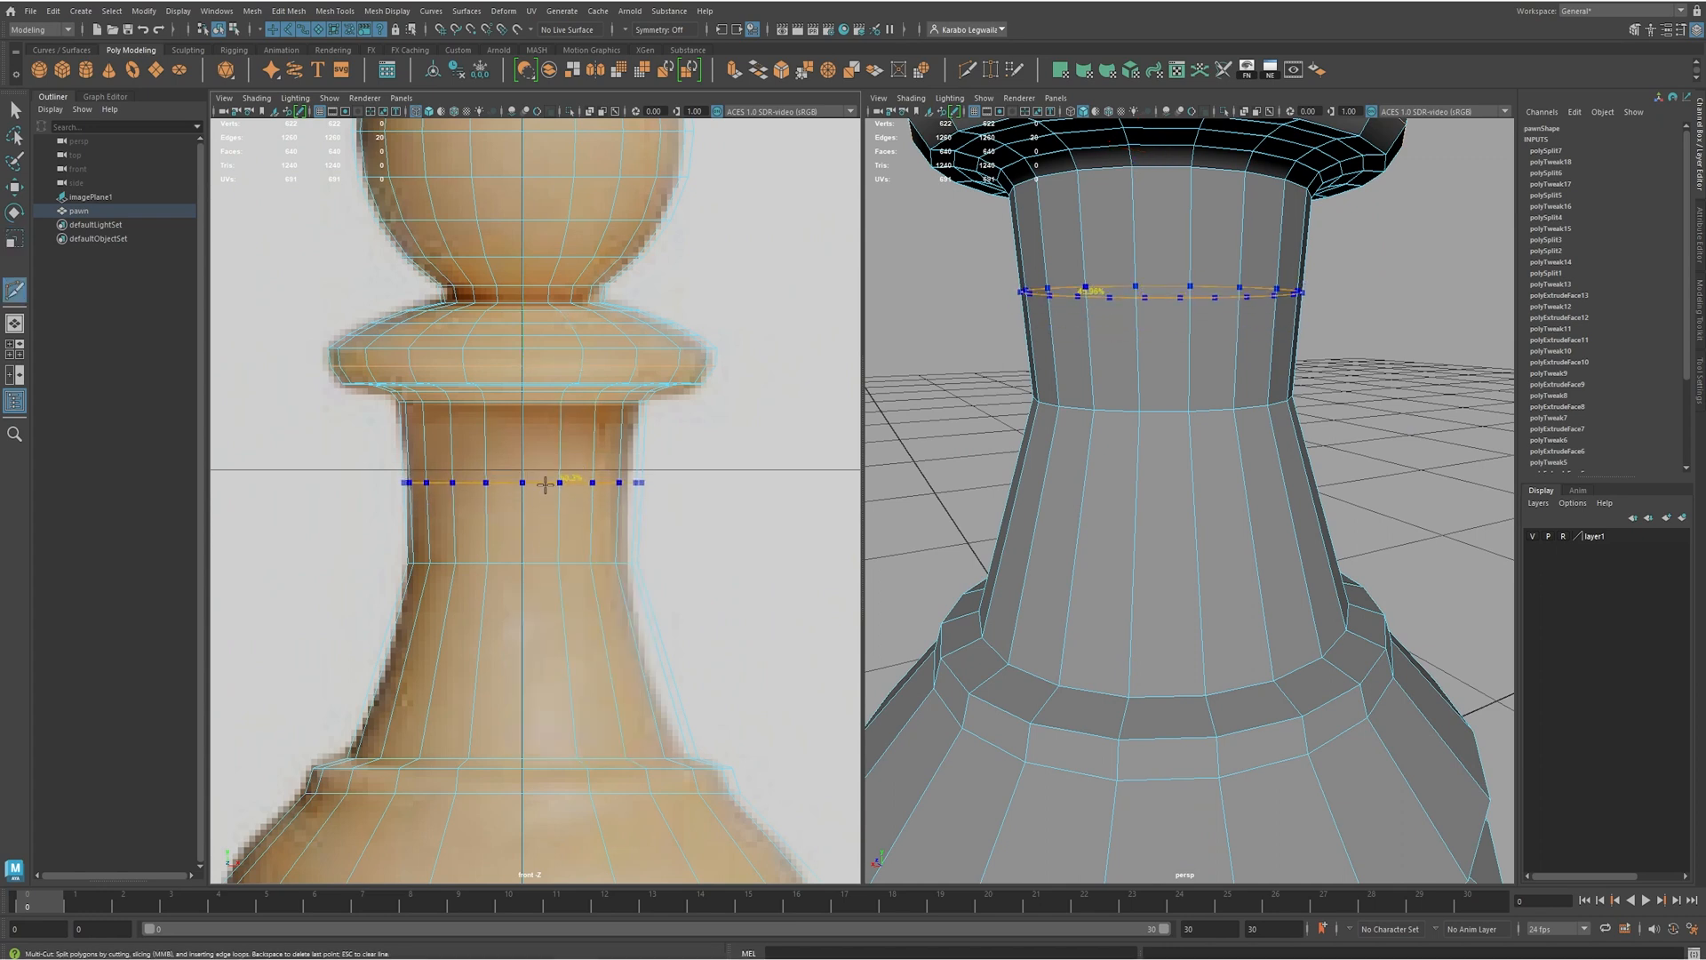
pyautogui.keyDown('ctrl'); pyautogui.click(545, 483); pyautogui.keyUp('ctrl')
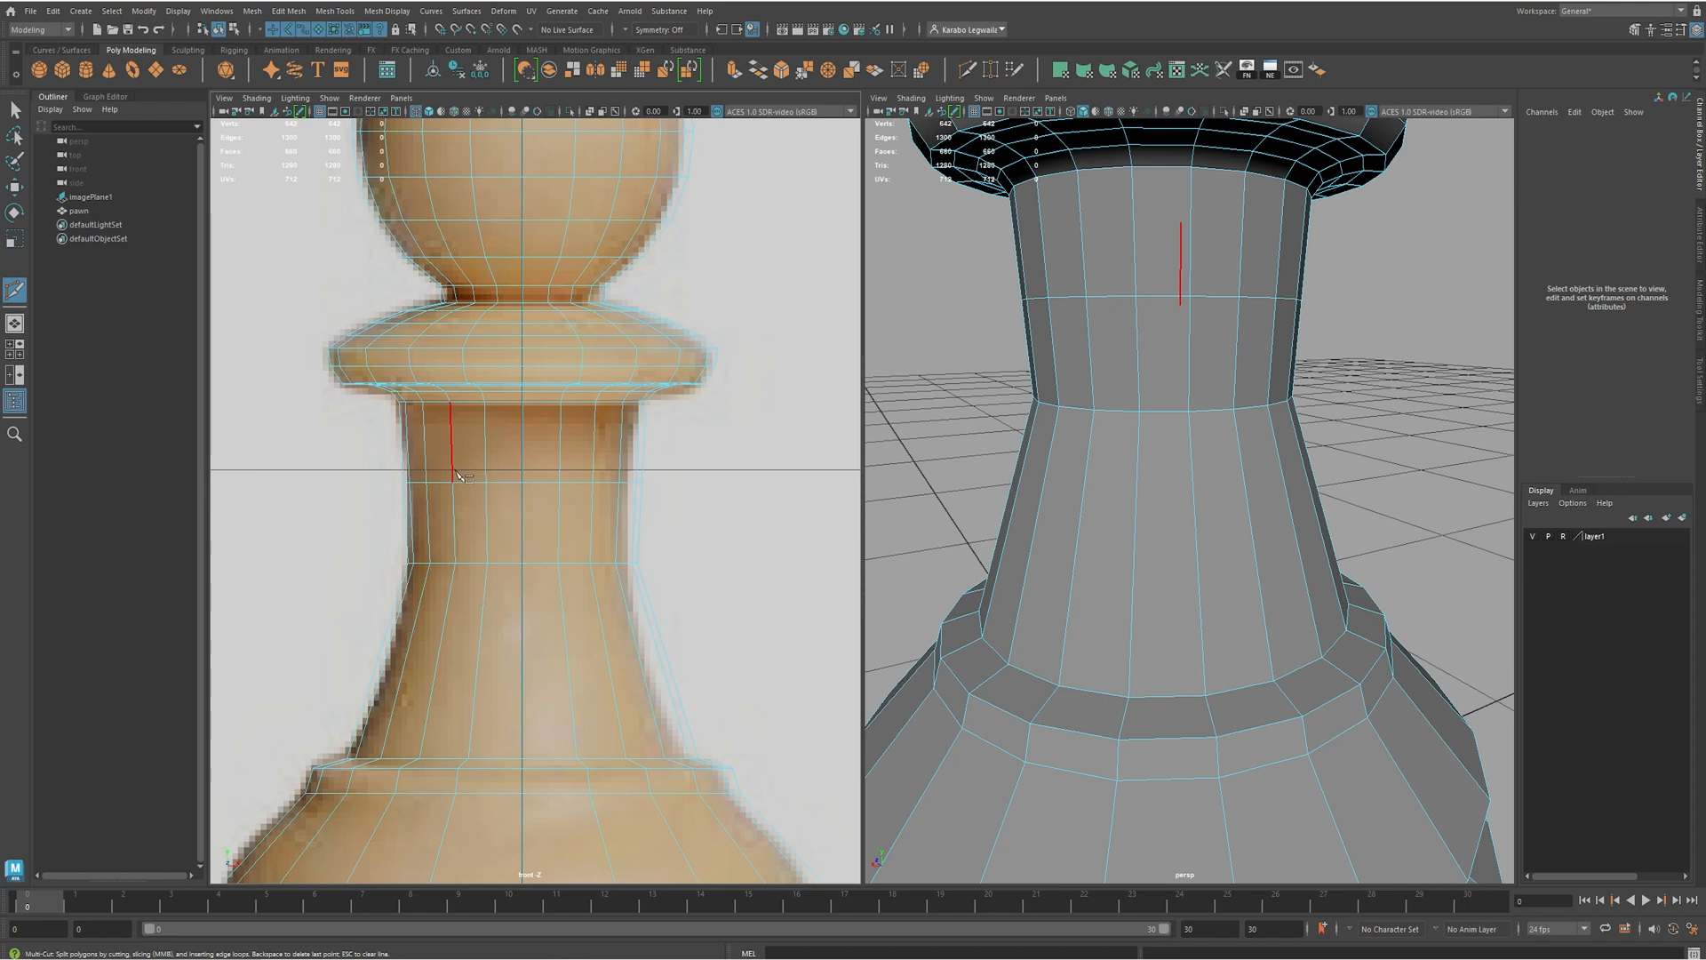
# - Select the new upper body edge loop and scale it inward slightly to match the reference outline
pyautogui.press('w')
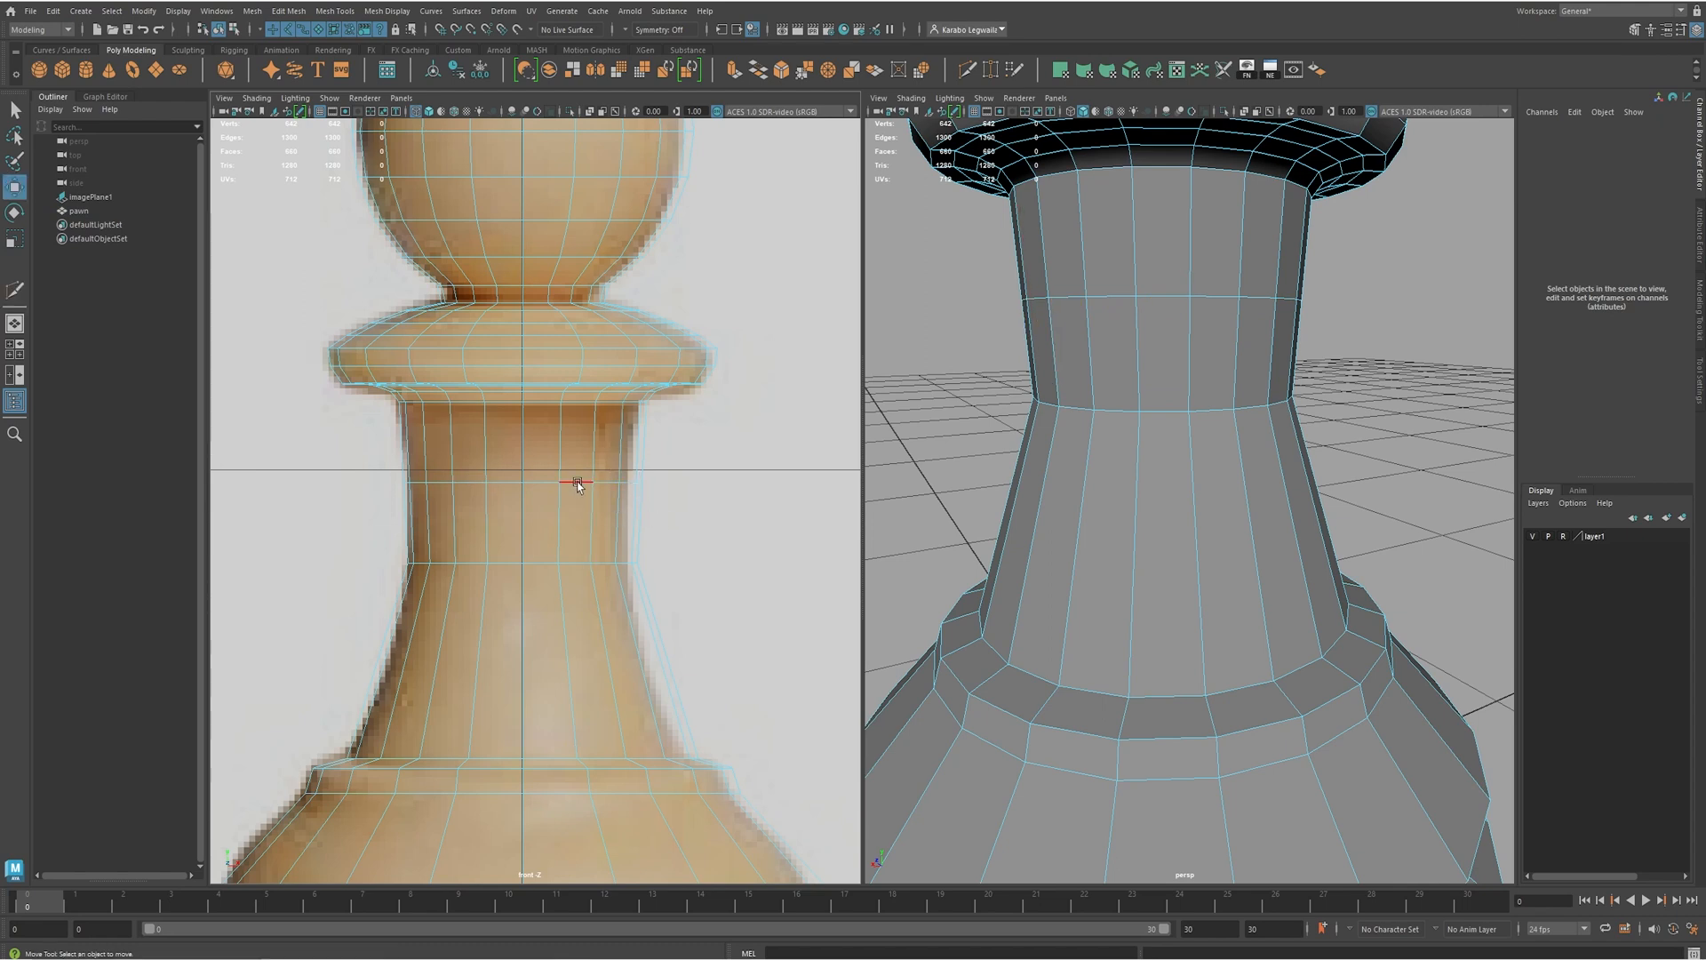
pyautogui.doubleClick(574, 483)
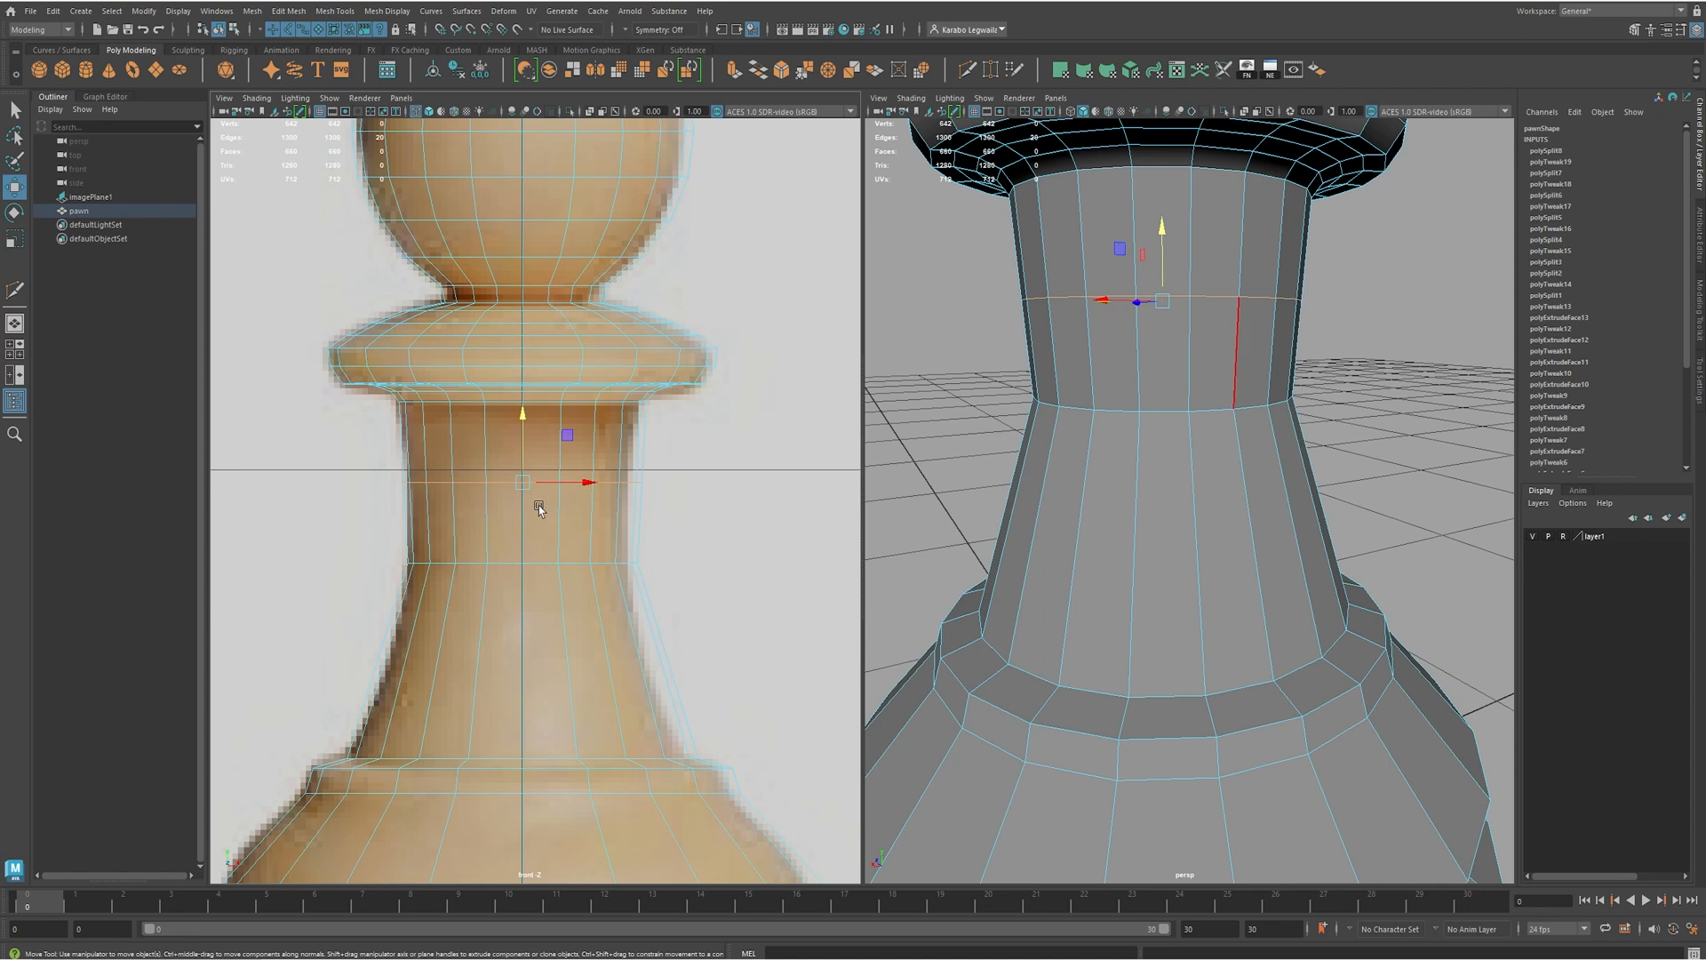
pyautogui.press('r')
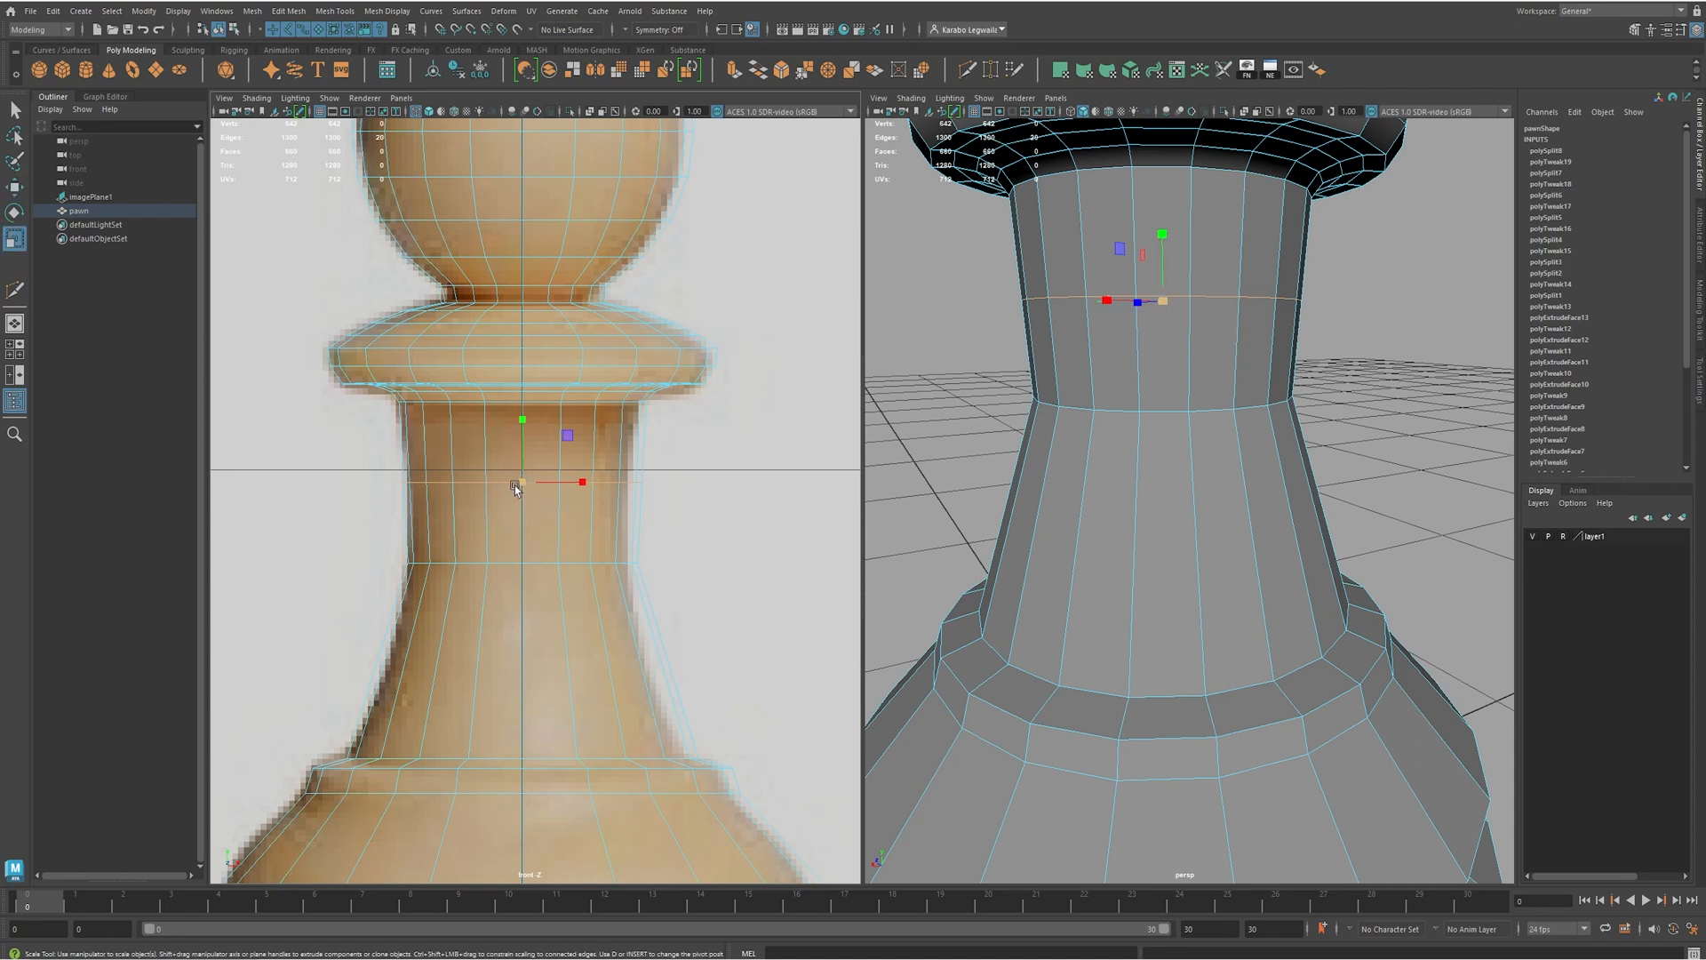
pyautogui.moveTo(522, 482); pyautogui.dragTo(515, 487)
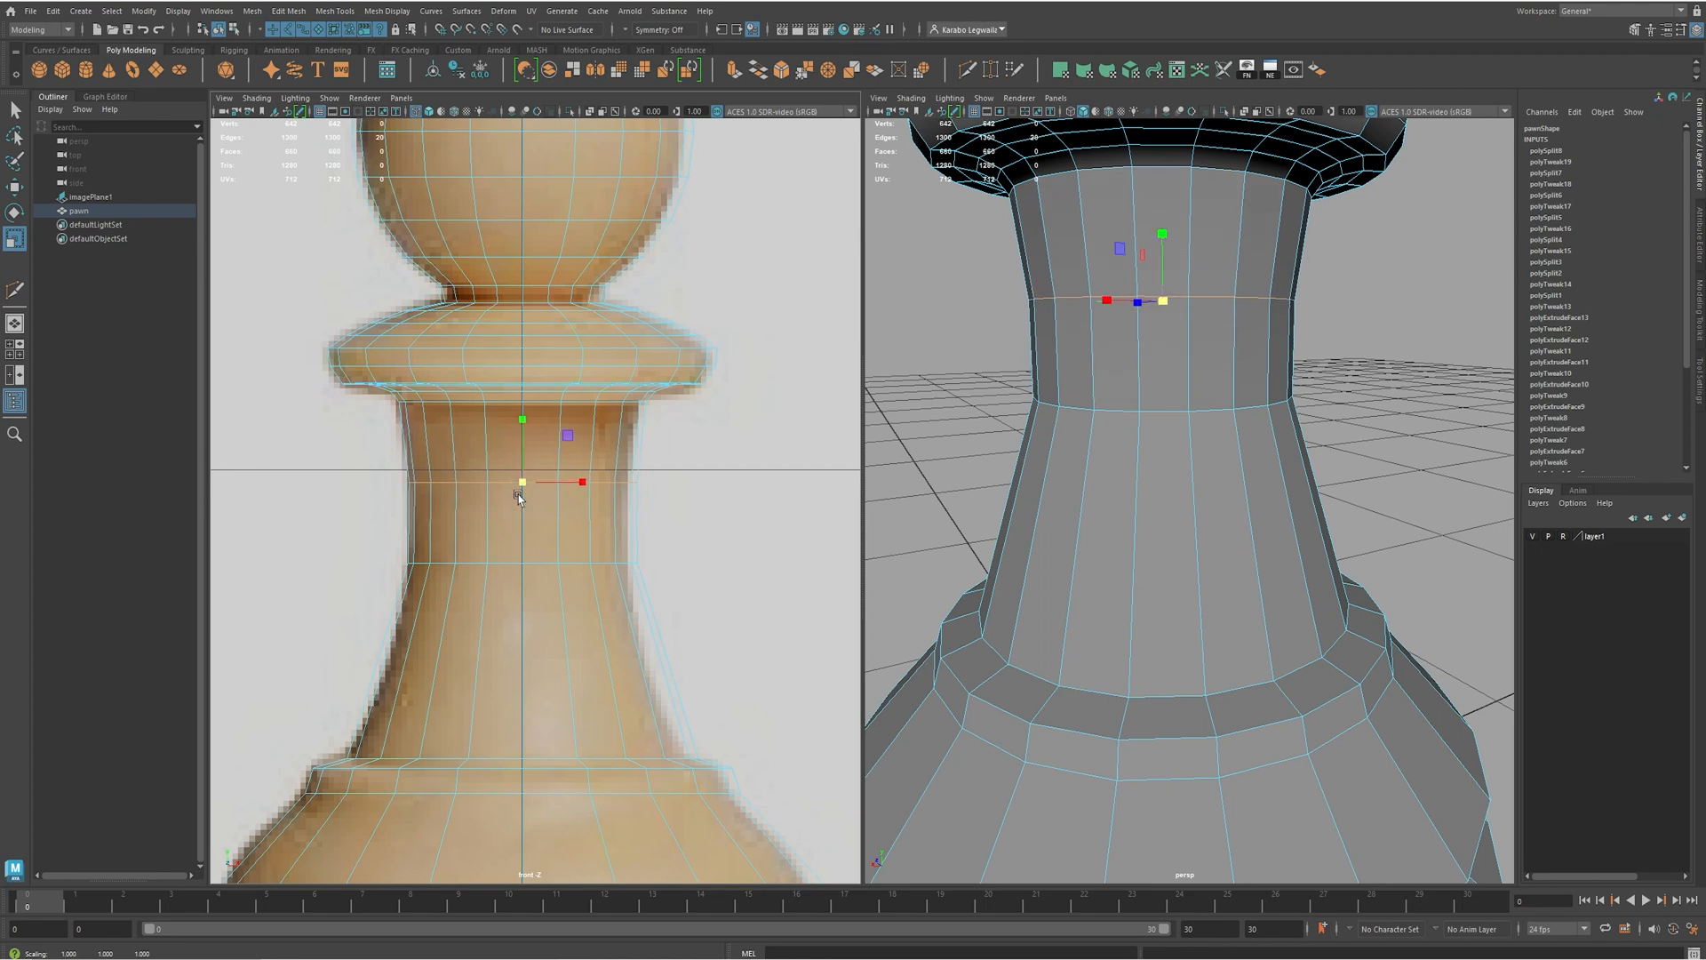
# - Insert an edge loop about halfway down the flared lower body and scale it inward to follow the reference curve
pyautogui.keyDown('alt'); pyautogui.moveTo(617, 604); pyautogui.dragTo(609, 533, button='middle'); pyautogui.keyUp('alt')
pyautogui.keyDown('shift'); pyautogui.moveTo(594, 594); pyautogui.dragTo(509, 591, button='right'); pyautogui.keyUp('shift')
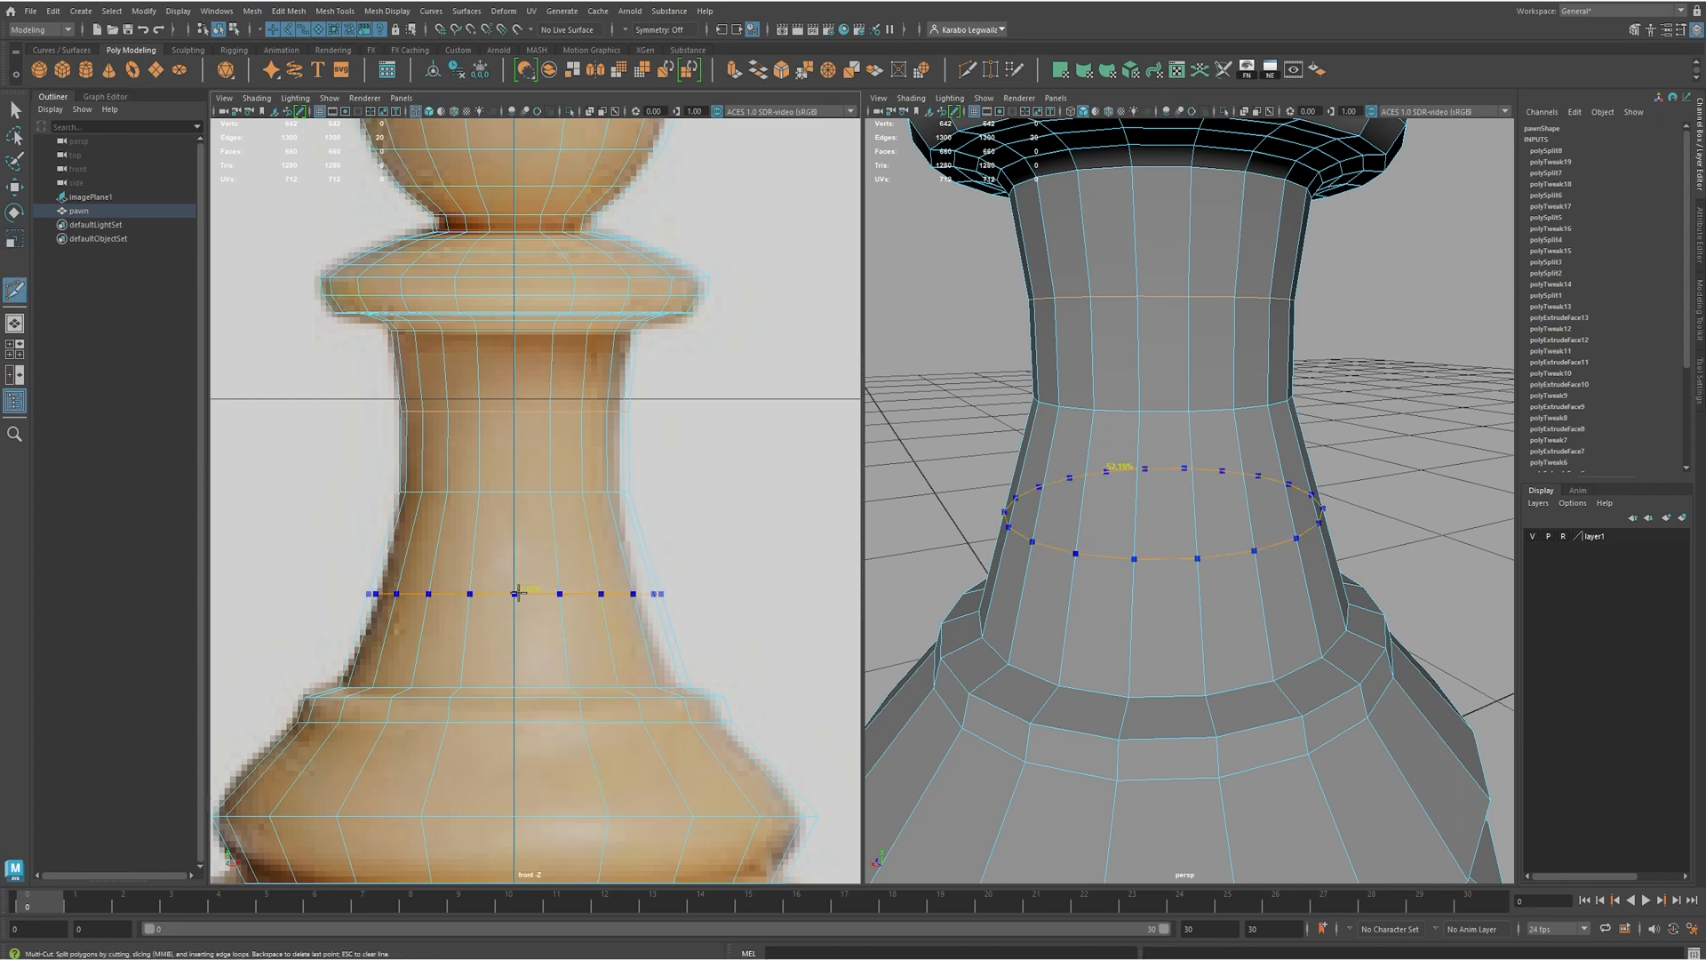
pyautogui.keyDown('ctrl'); pyautogui.click(518, 594); pyautogui.keyUp('ctrl')
pyautogui.press('r')
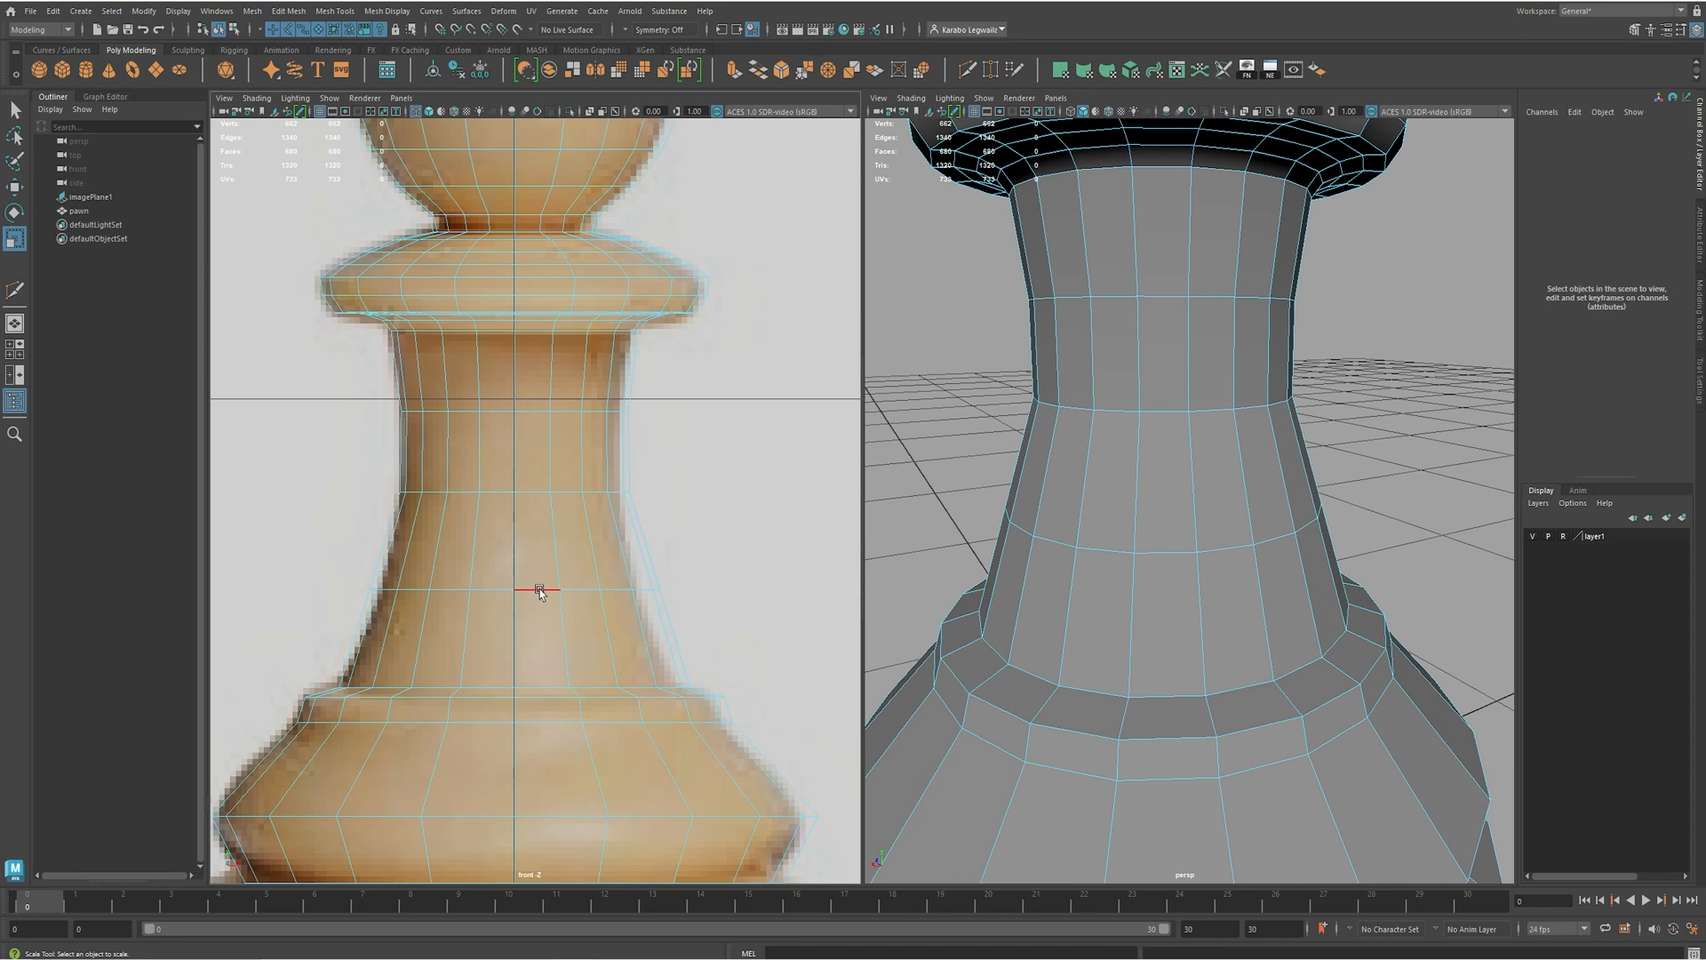
pyautogui.doubleClick(539, 591)
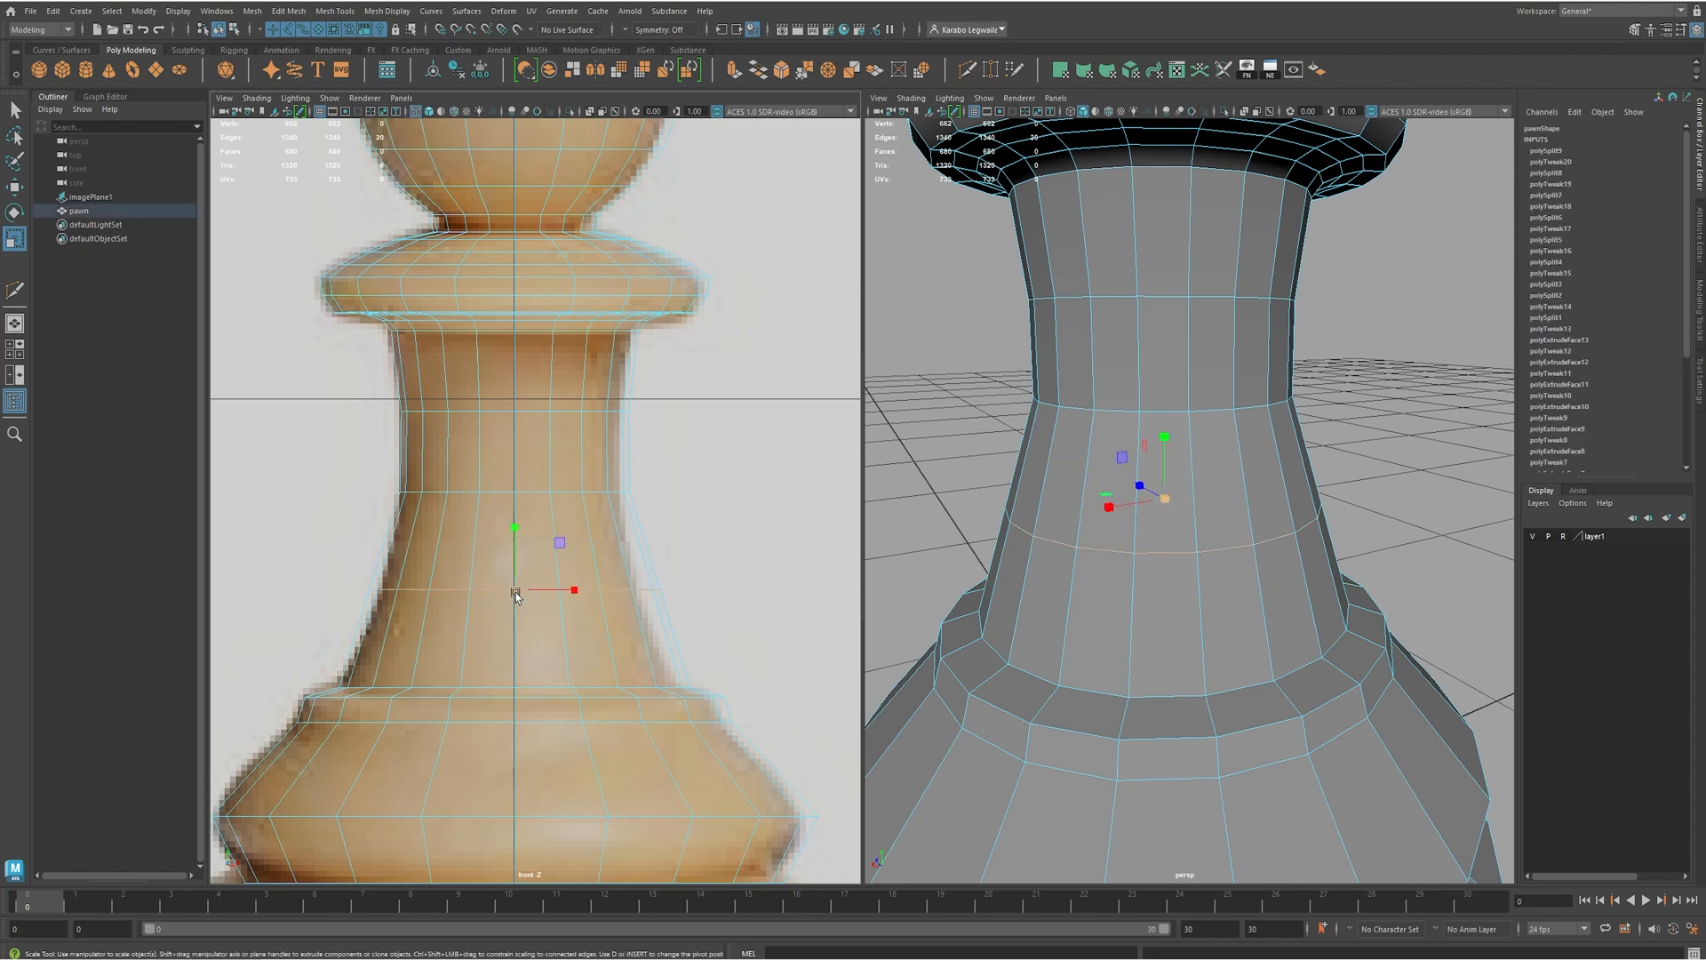
pyautogui.moveTo(514, 594); pyautogui.dragTo(497, 591)
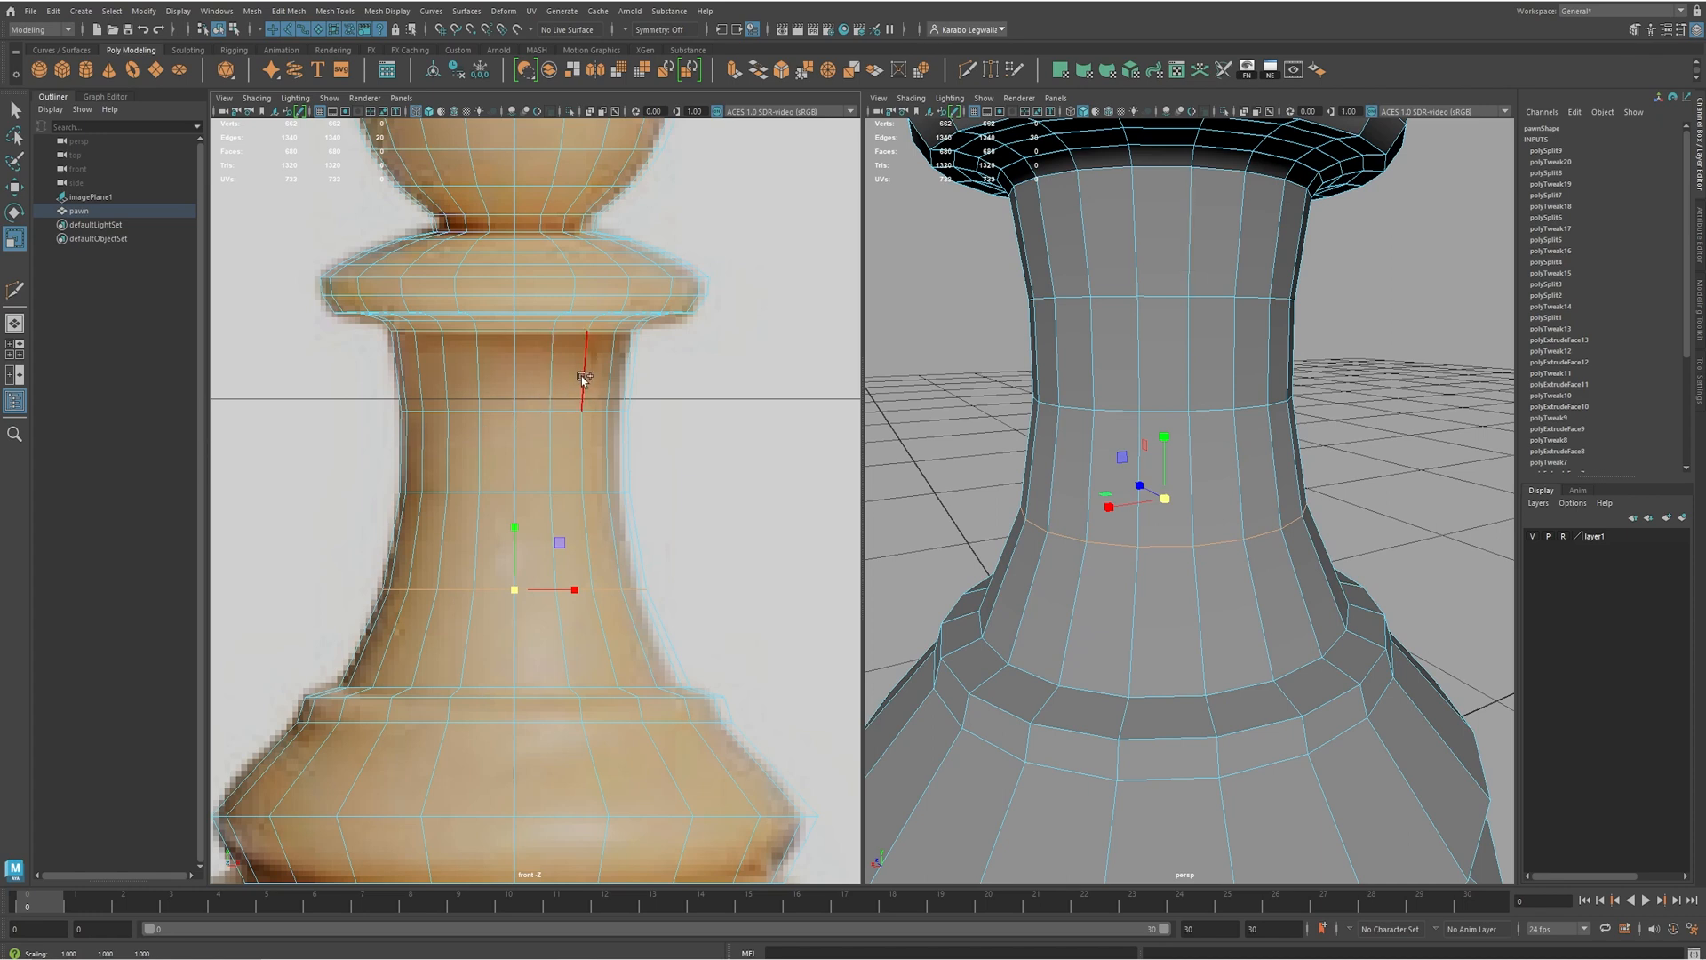
# - Insert an edge loop around the upper body, roughly midway between the collar and the first body loop below it
pyautogui.keyDown('shift'); pyautogui.moveTo(578, 377); pyautogui.dragTo(533, 382, button='right'); pyautogui.keyUp('shift')
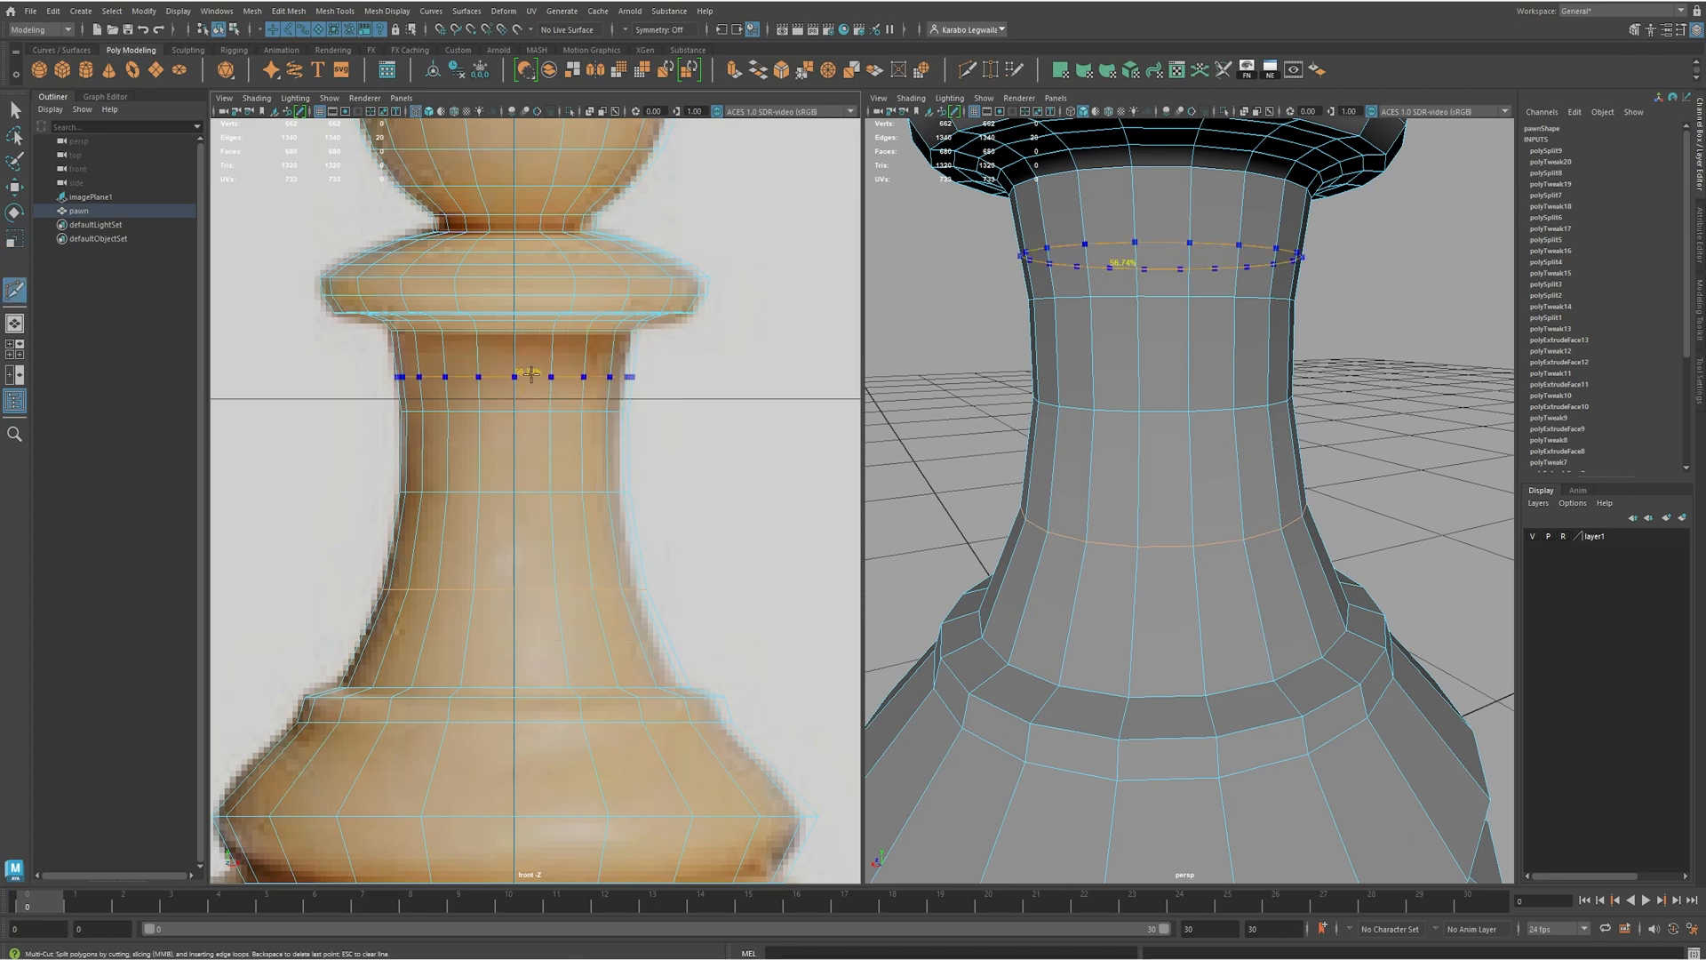
pyautogui.keyDown('ctrl'); pyautogui.click(526, 369); pyautogui.keyUp('ctrl')
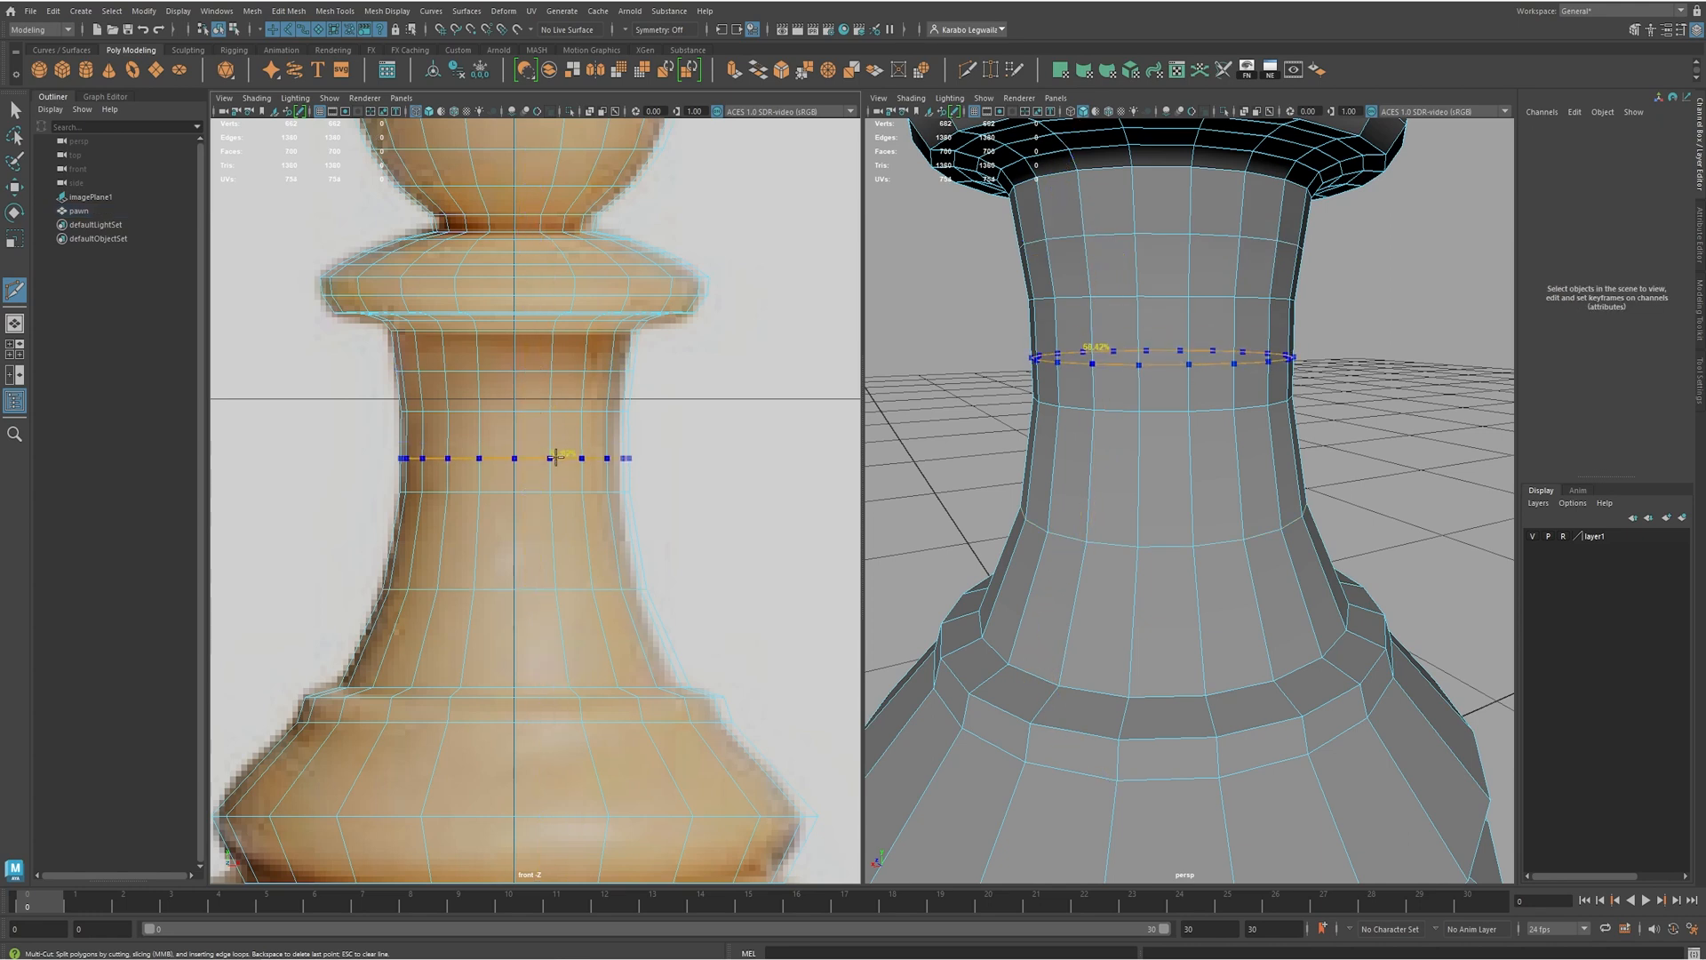
# - Insert three edge loops around the pawn's body, one halfway between each pair of existing loops from mid-neck to the flare's bottom
pyautogui.keyDown('ctrl'); pyautogui.click(557, 457); pyautogui.keyUp('ctrl')
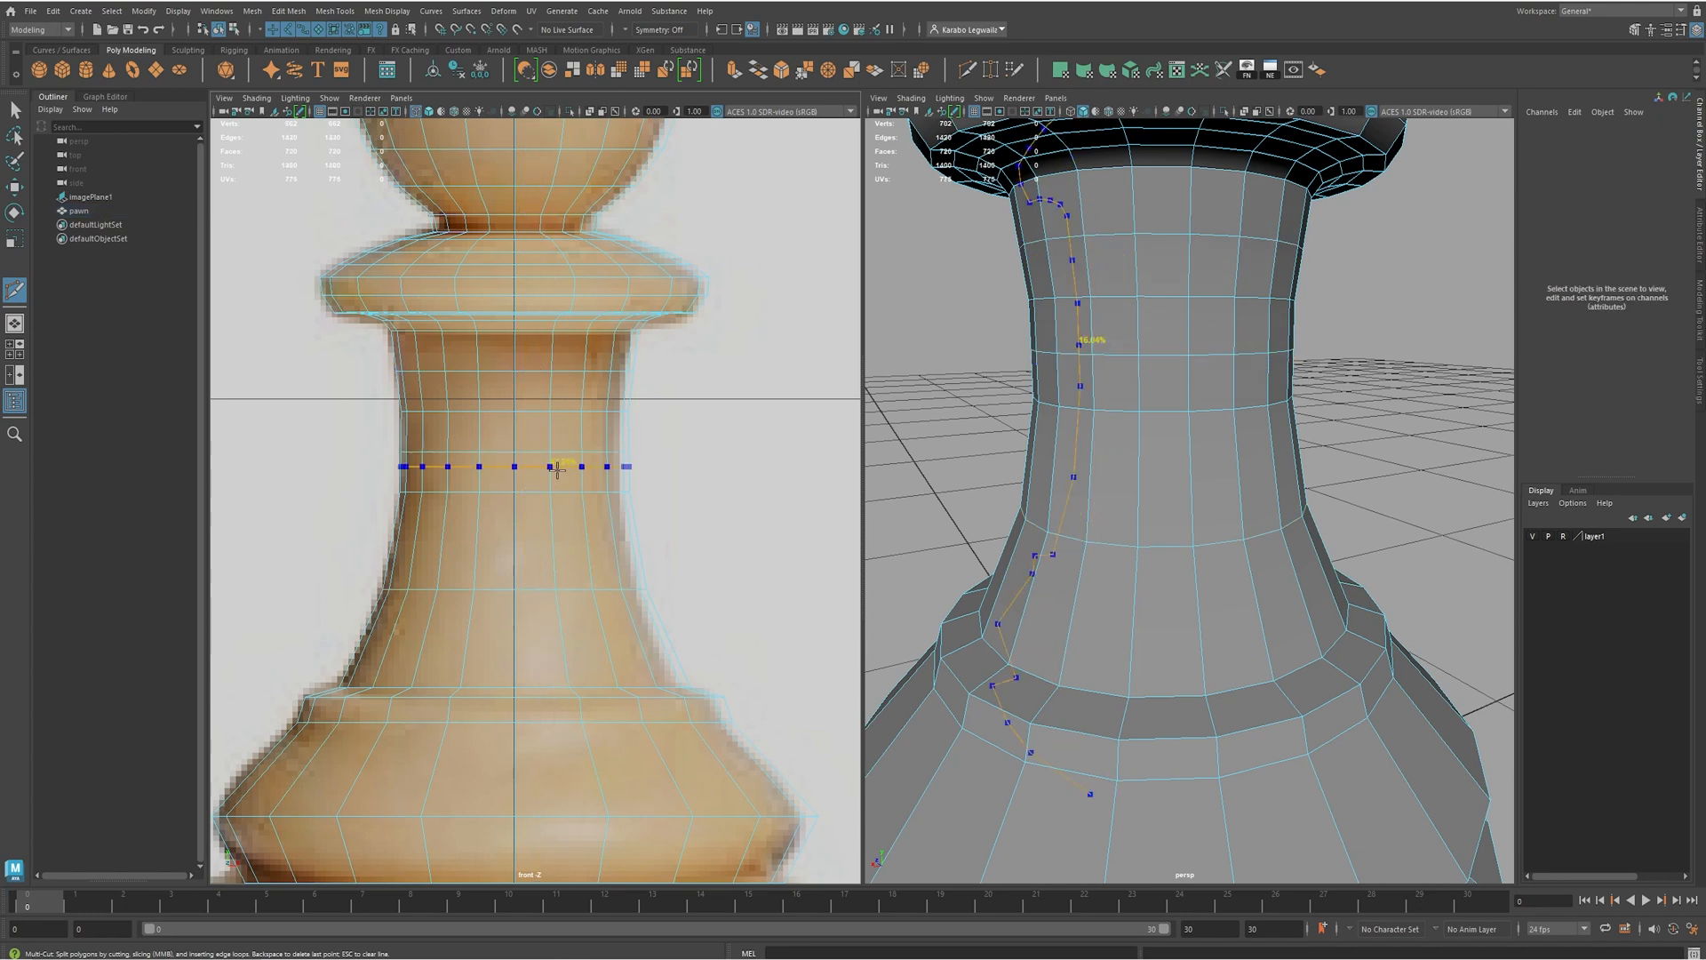
pyautogui.keyDown('ctrl'); pyautogui.click(558, 532); pyautogui.keyUp('ctrl')
pyautogui.keyDown('ctrl'); pyautogui.click(562, 636); pyautogui.keyUp('ctrl')
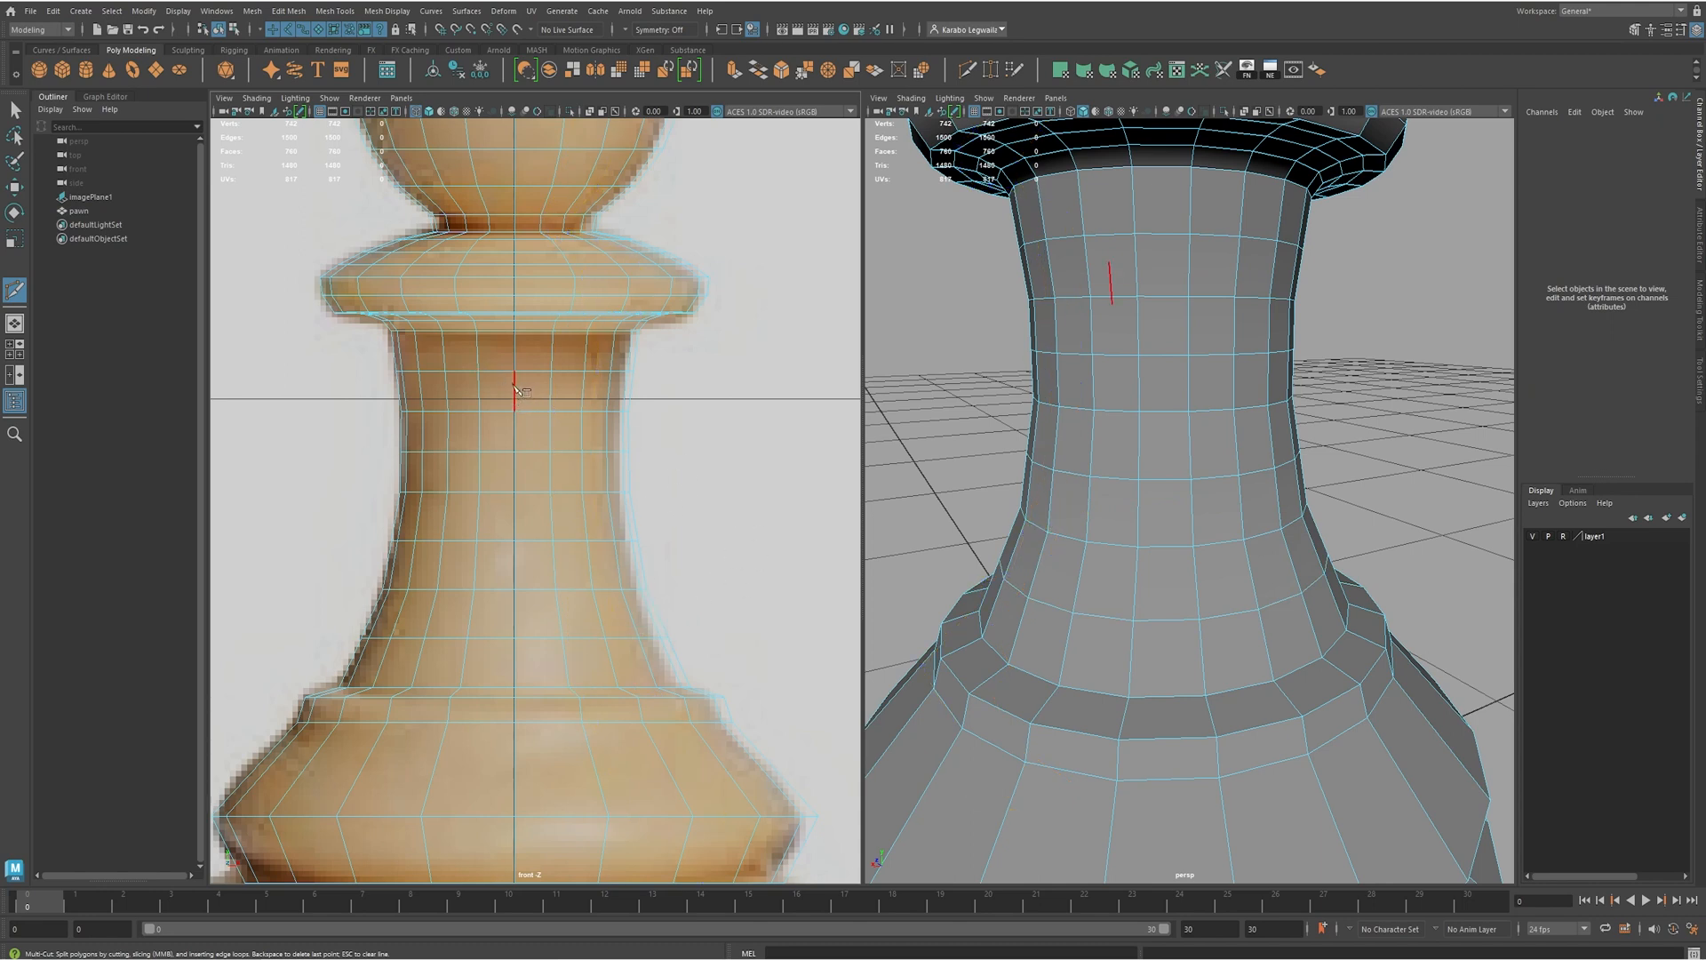
# - Scale the edge loop just below the collar and the new mid-neck loop slightly inward to follow the reference outline
pyautogui.press('r')
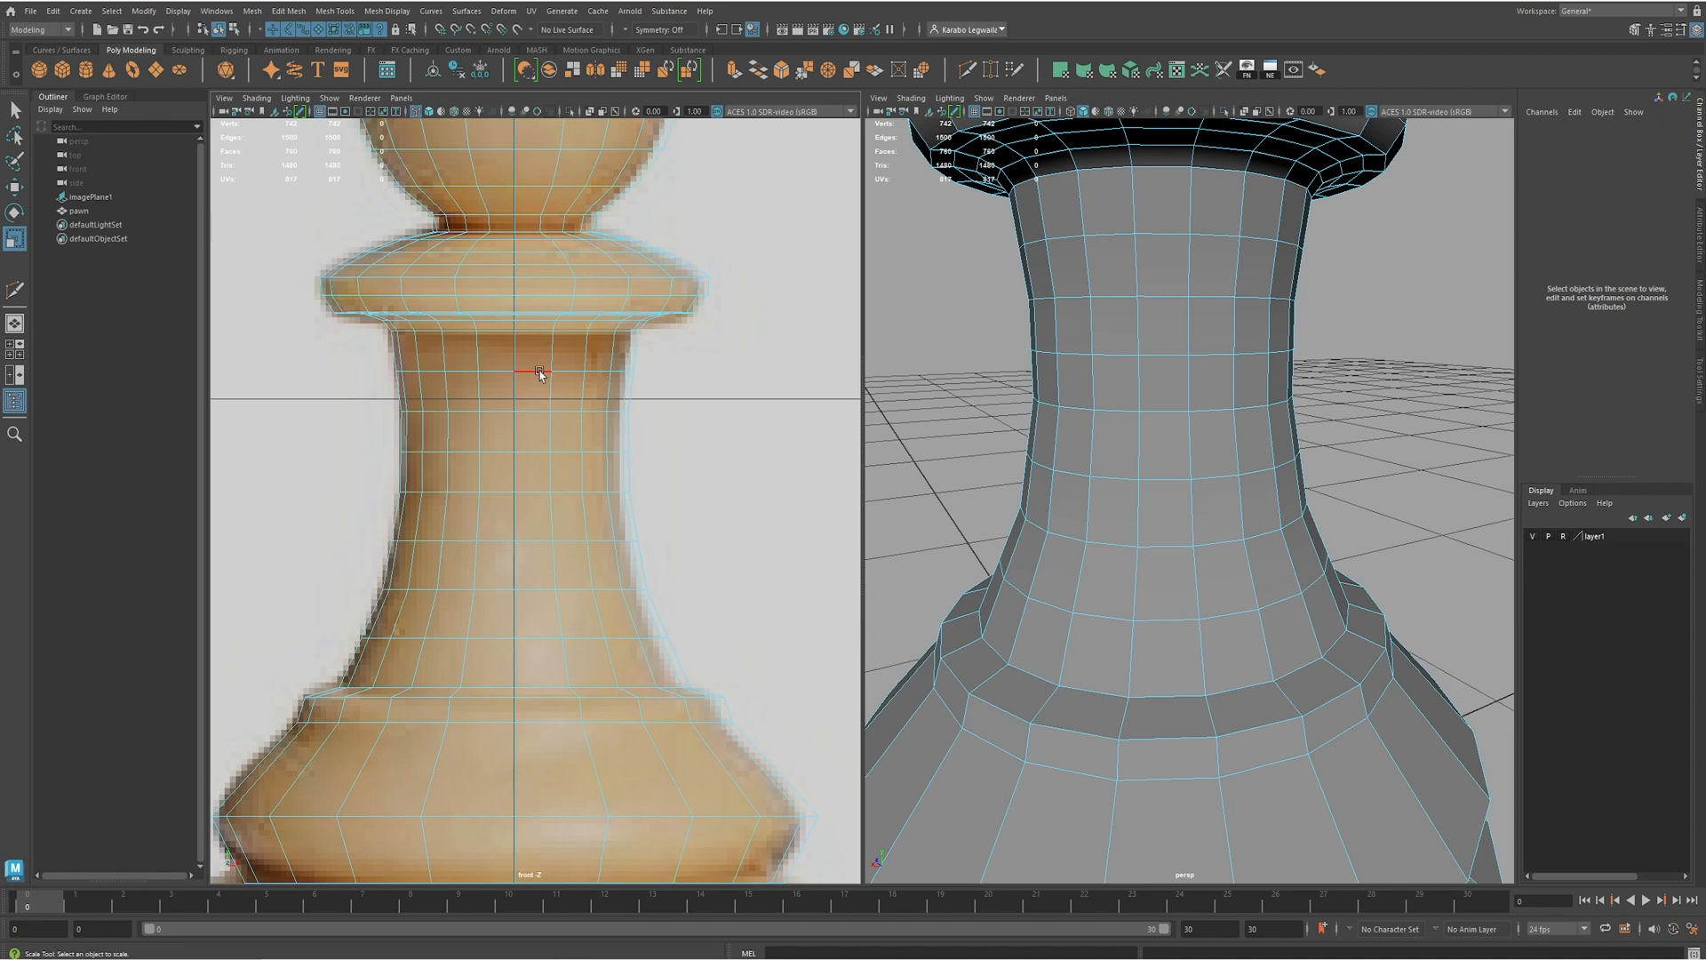
pyautogui.doubleClick(536, 371)
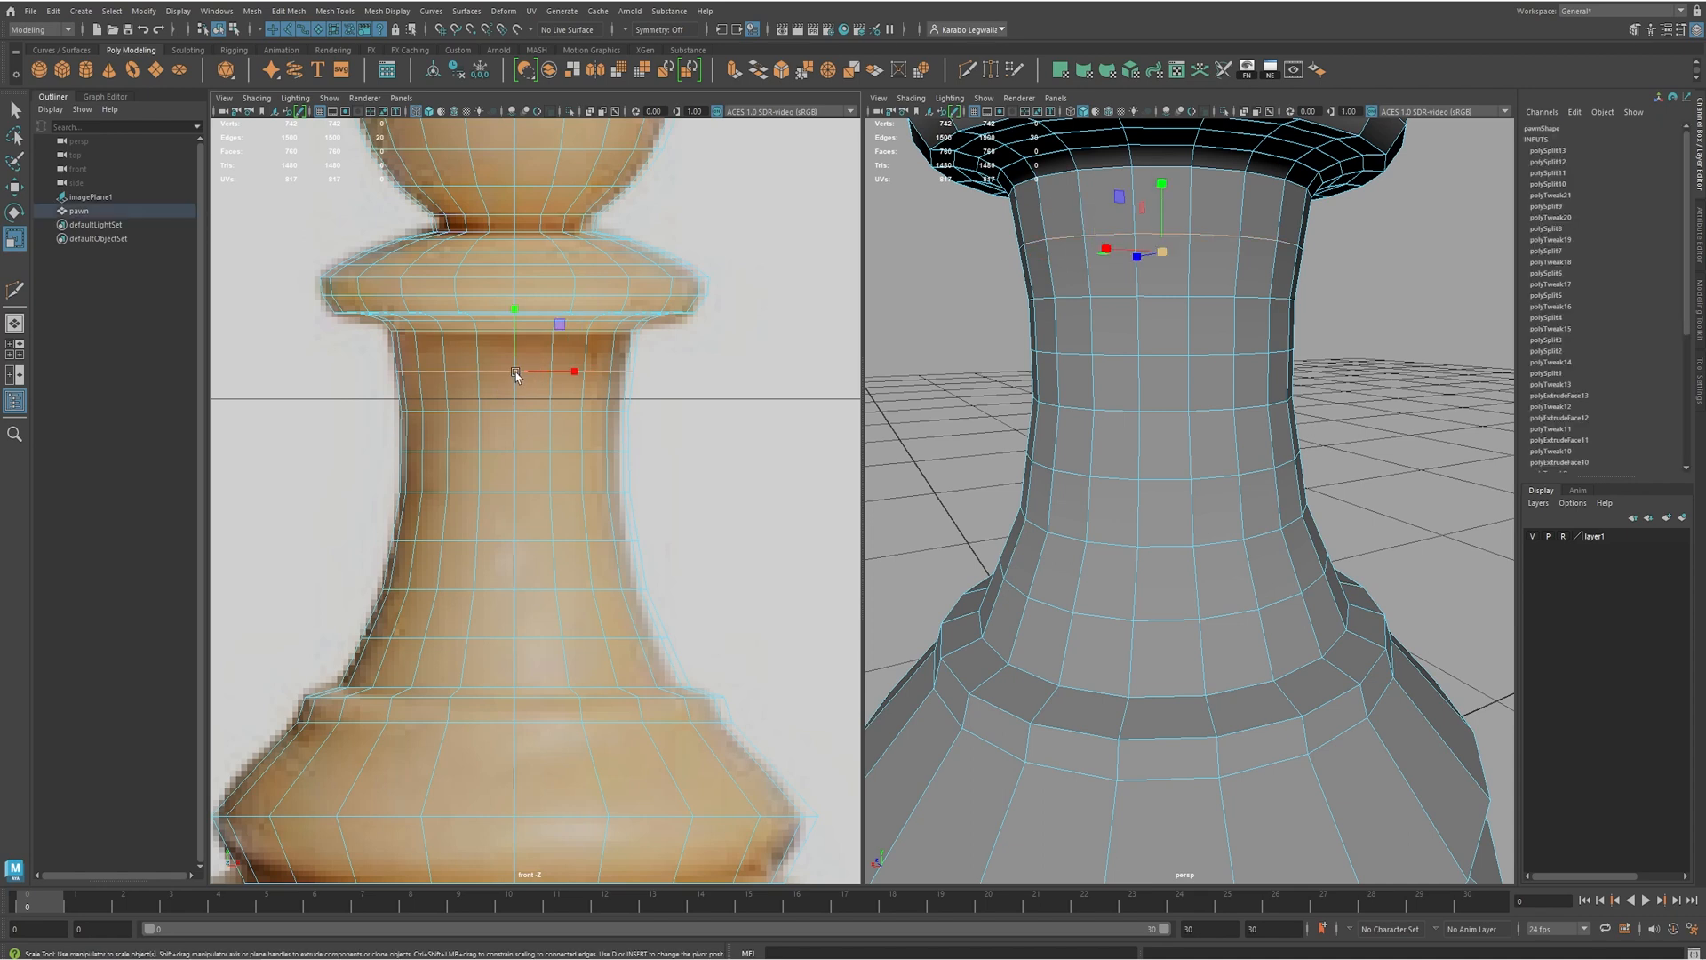
pyautogui.moveTo(516, 375); pyautogui.dragTo(511, 376)
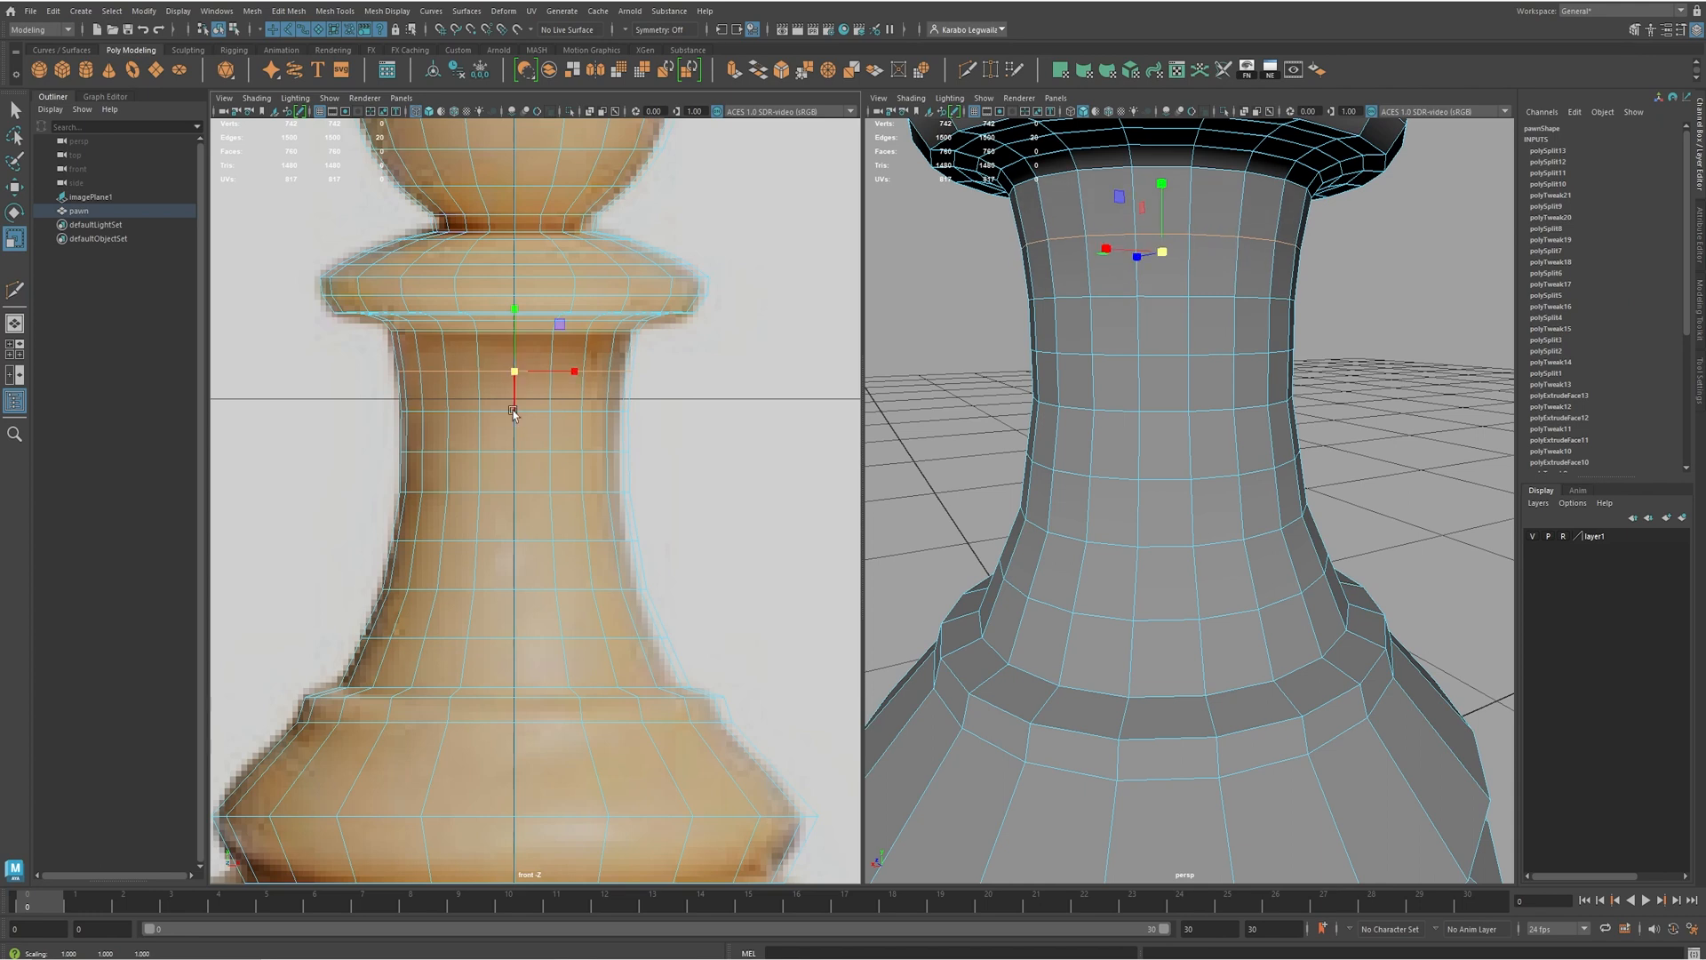
pyautogui.doubleClick(452, 450)
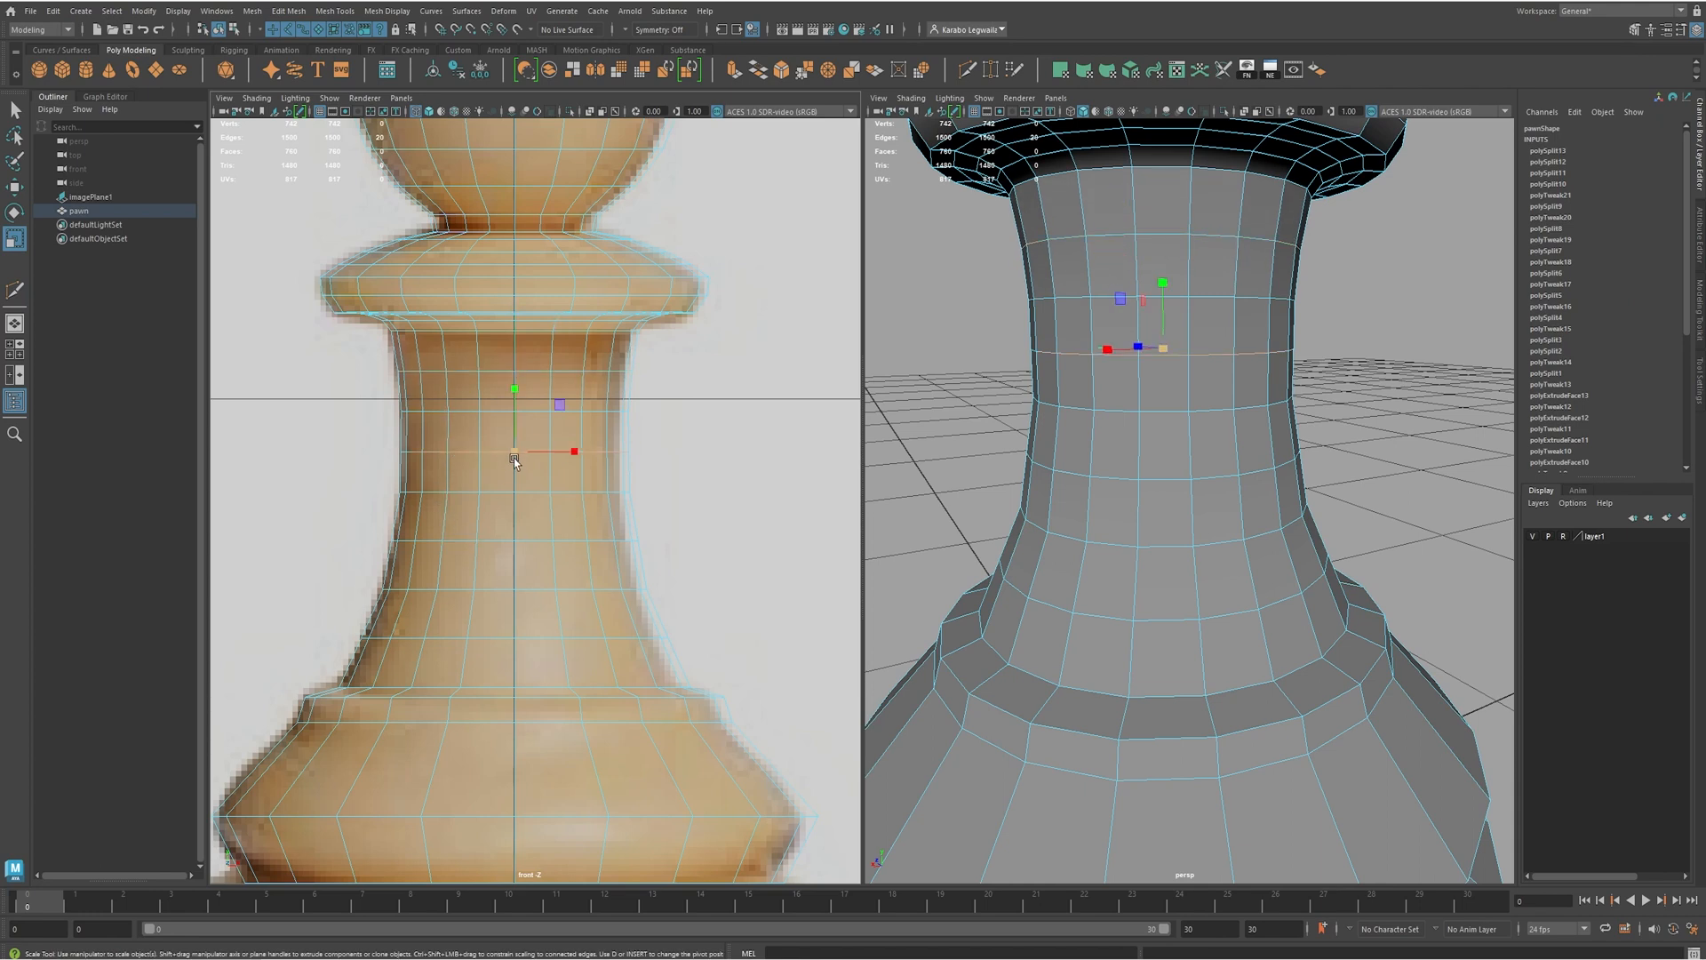
pyautogui.moveTo(515, 454); pyautogui.dragTo(513, 455)
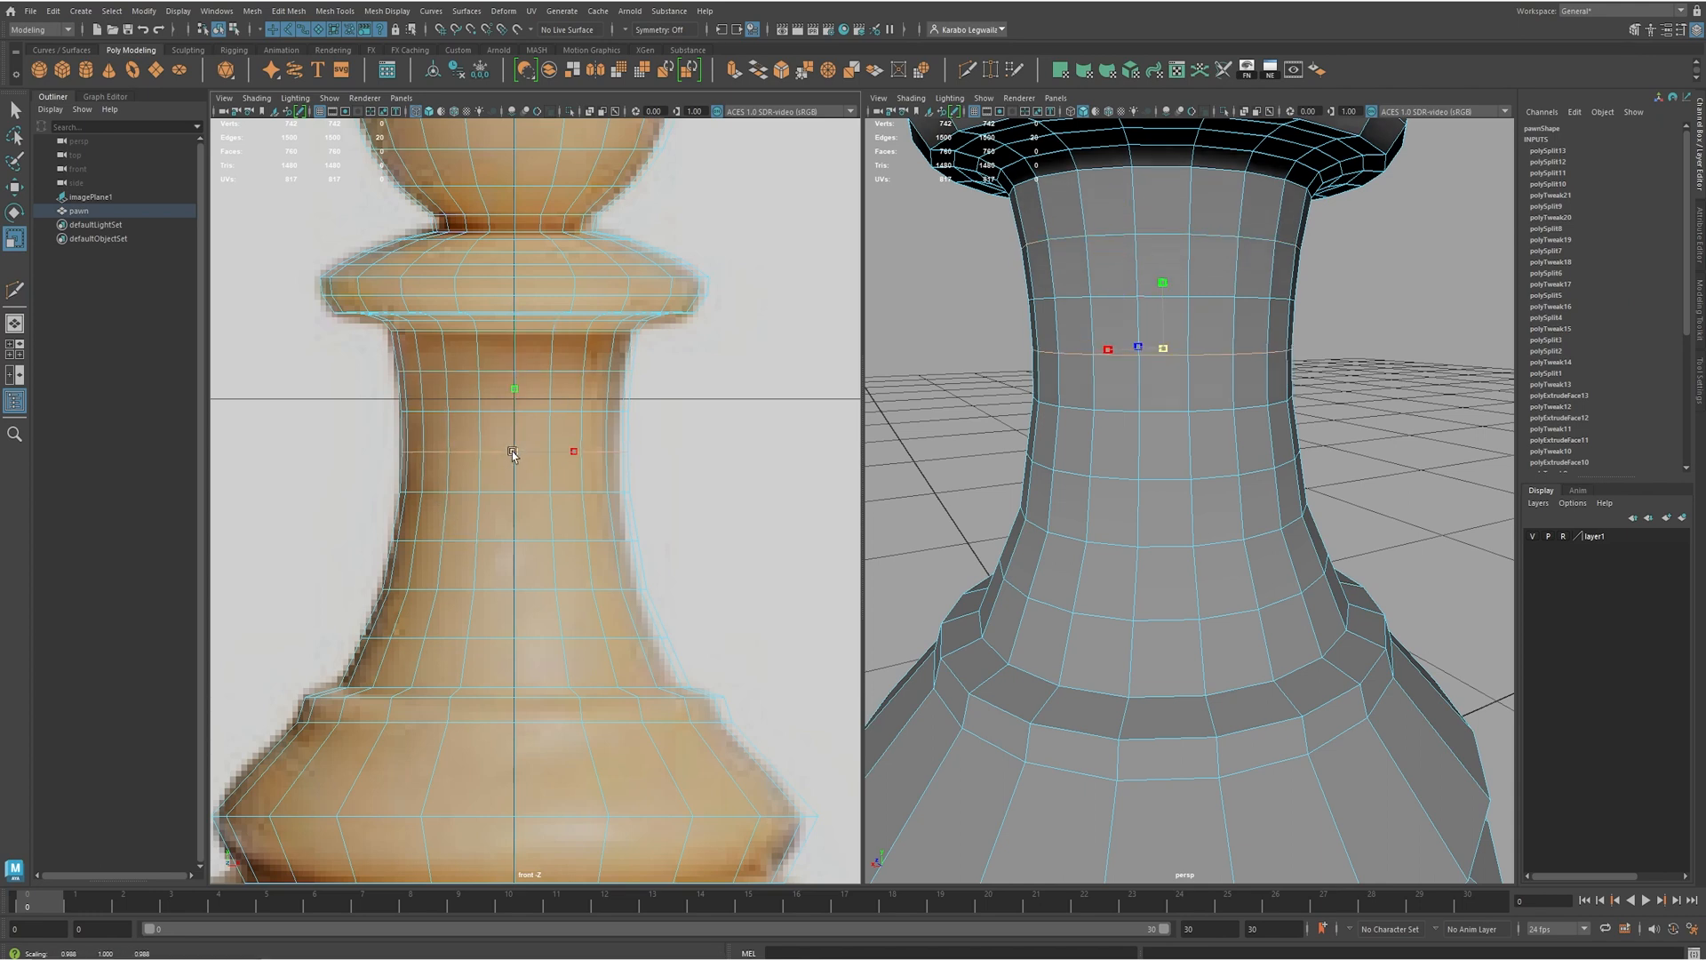
# - Scale the two lower new body loops slightly inward so the flare curves smoothly along the reference
pyautogui.doubleClick(491, 540)
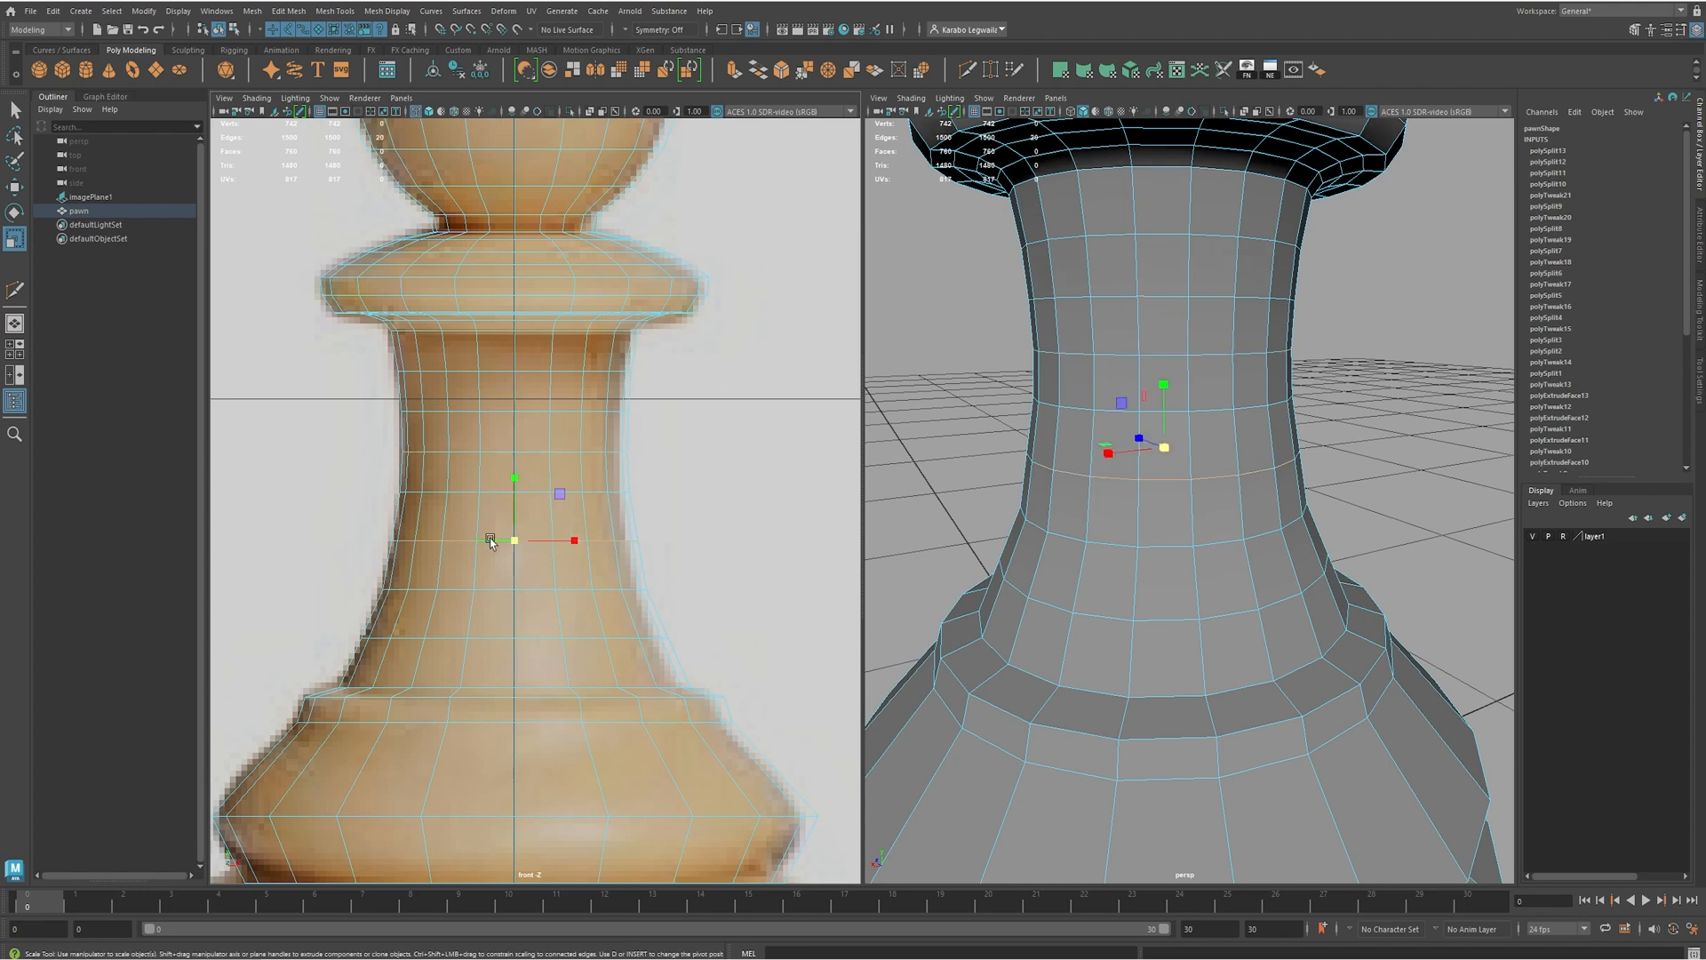
pyautogui.moveTo(519, 544); pyautogui.dragTo(512, 542)
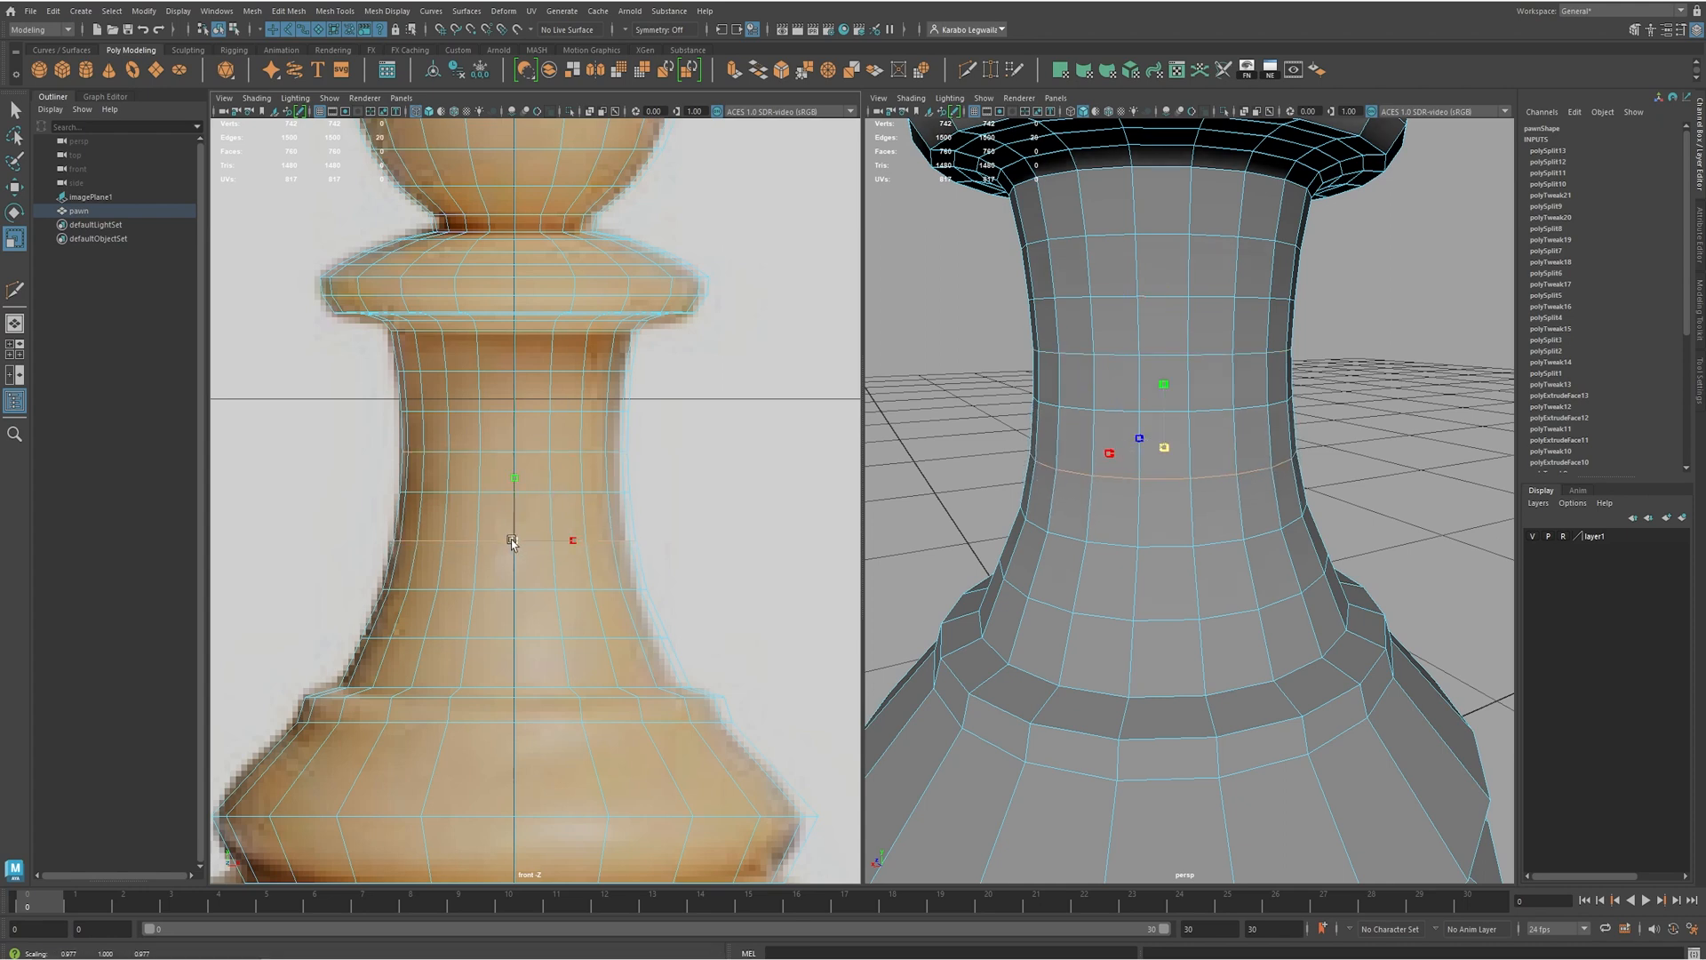
pyautogui.click(443, 643)
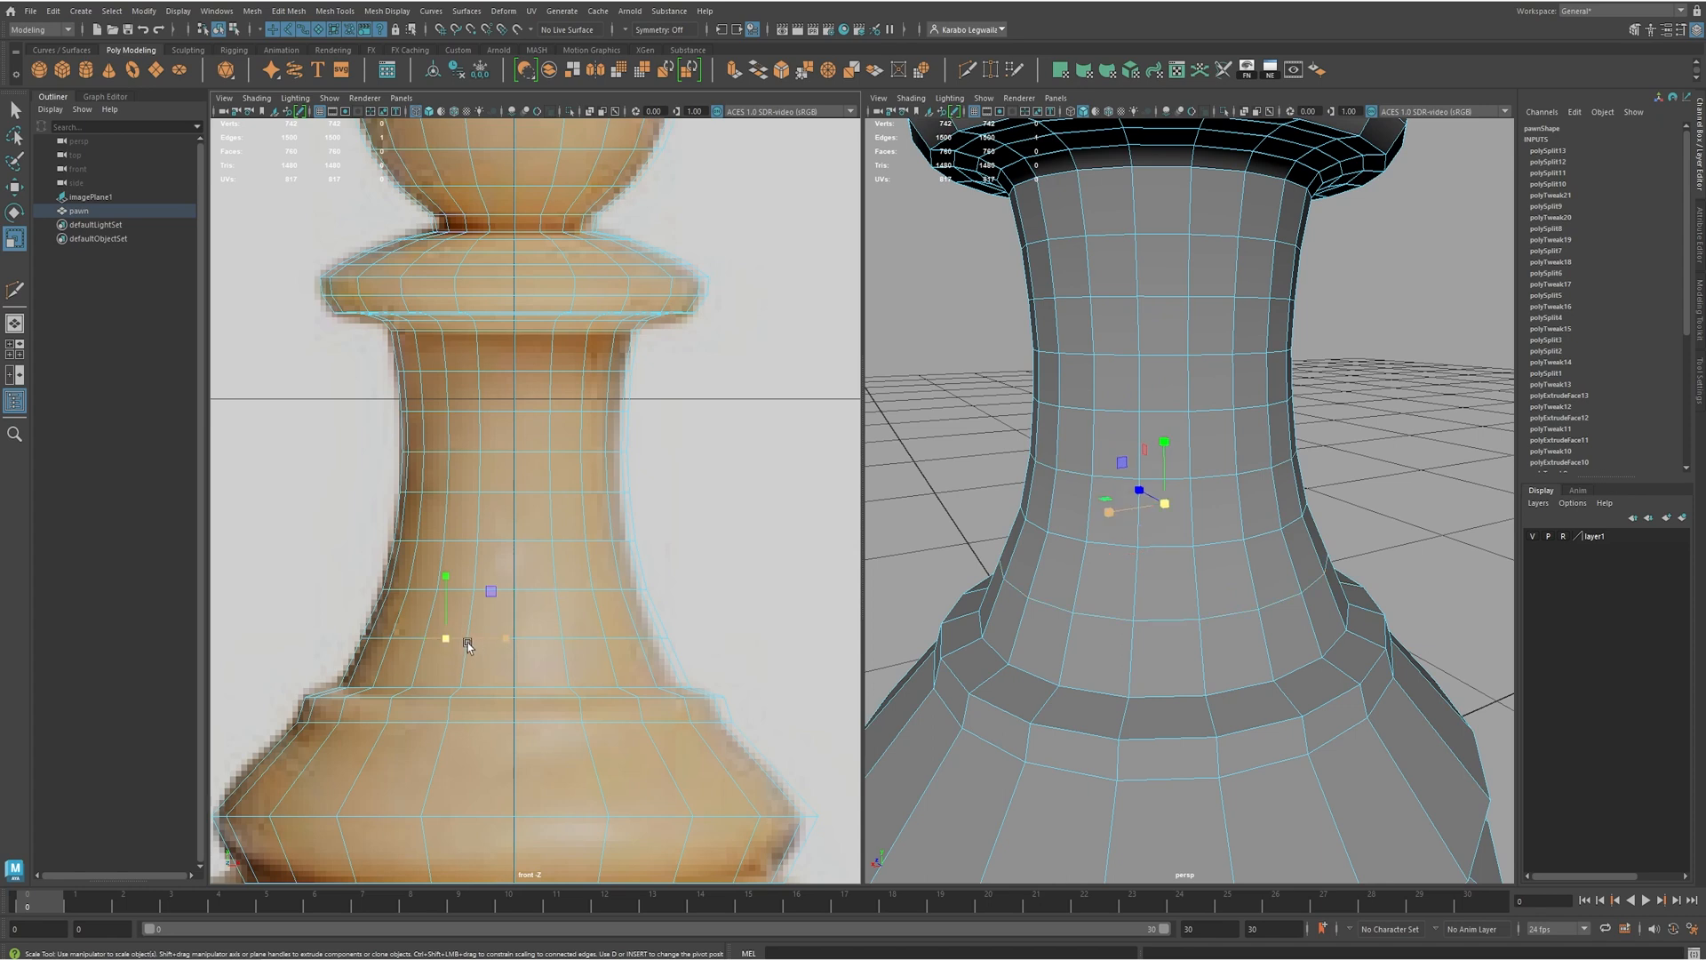
pyautogui.doubleClick(548, 638)
pyautogui.moveTo(516, 639); pyautogui.dragTo(513, 643)
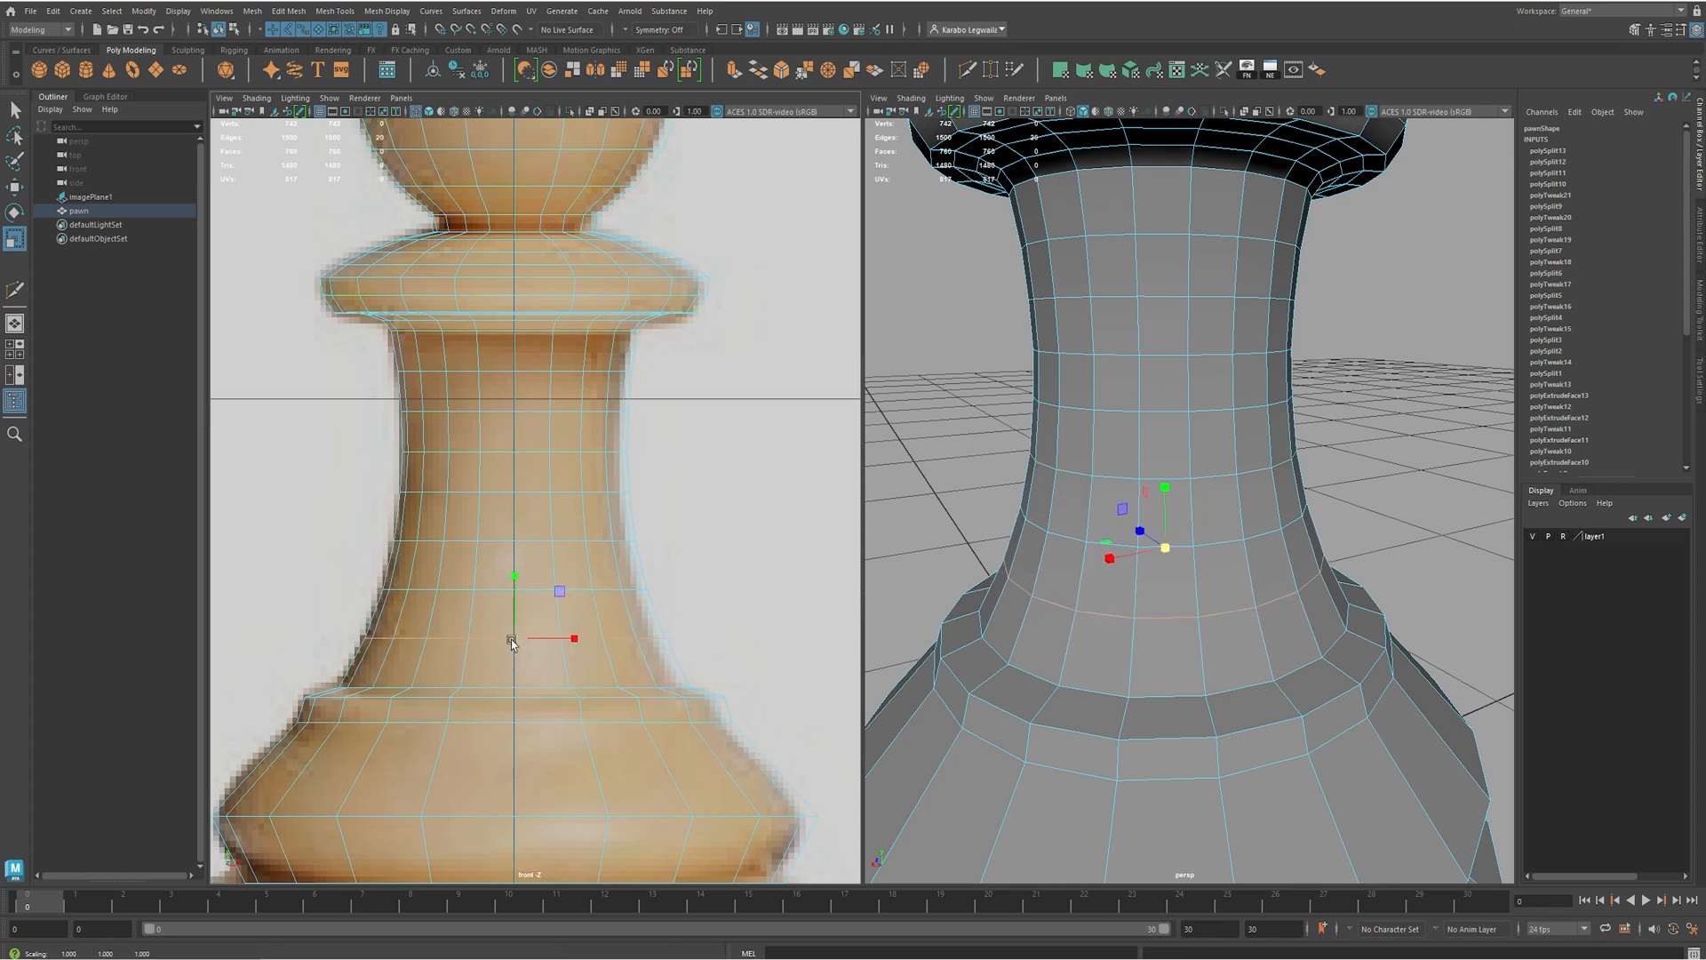
# - Insert an edge loop around the middle of the narrow ledge where the body meets the bulging base
pyautogui.scroll(-5, 1091, 480)
pyautogui.scroll(3, 1172, 378)
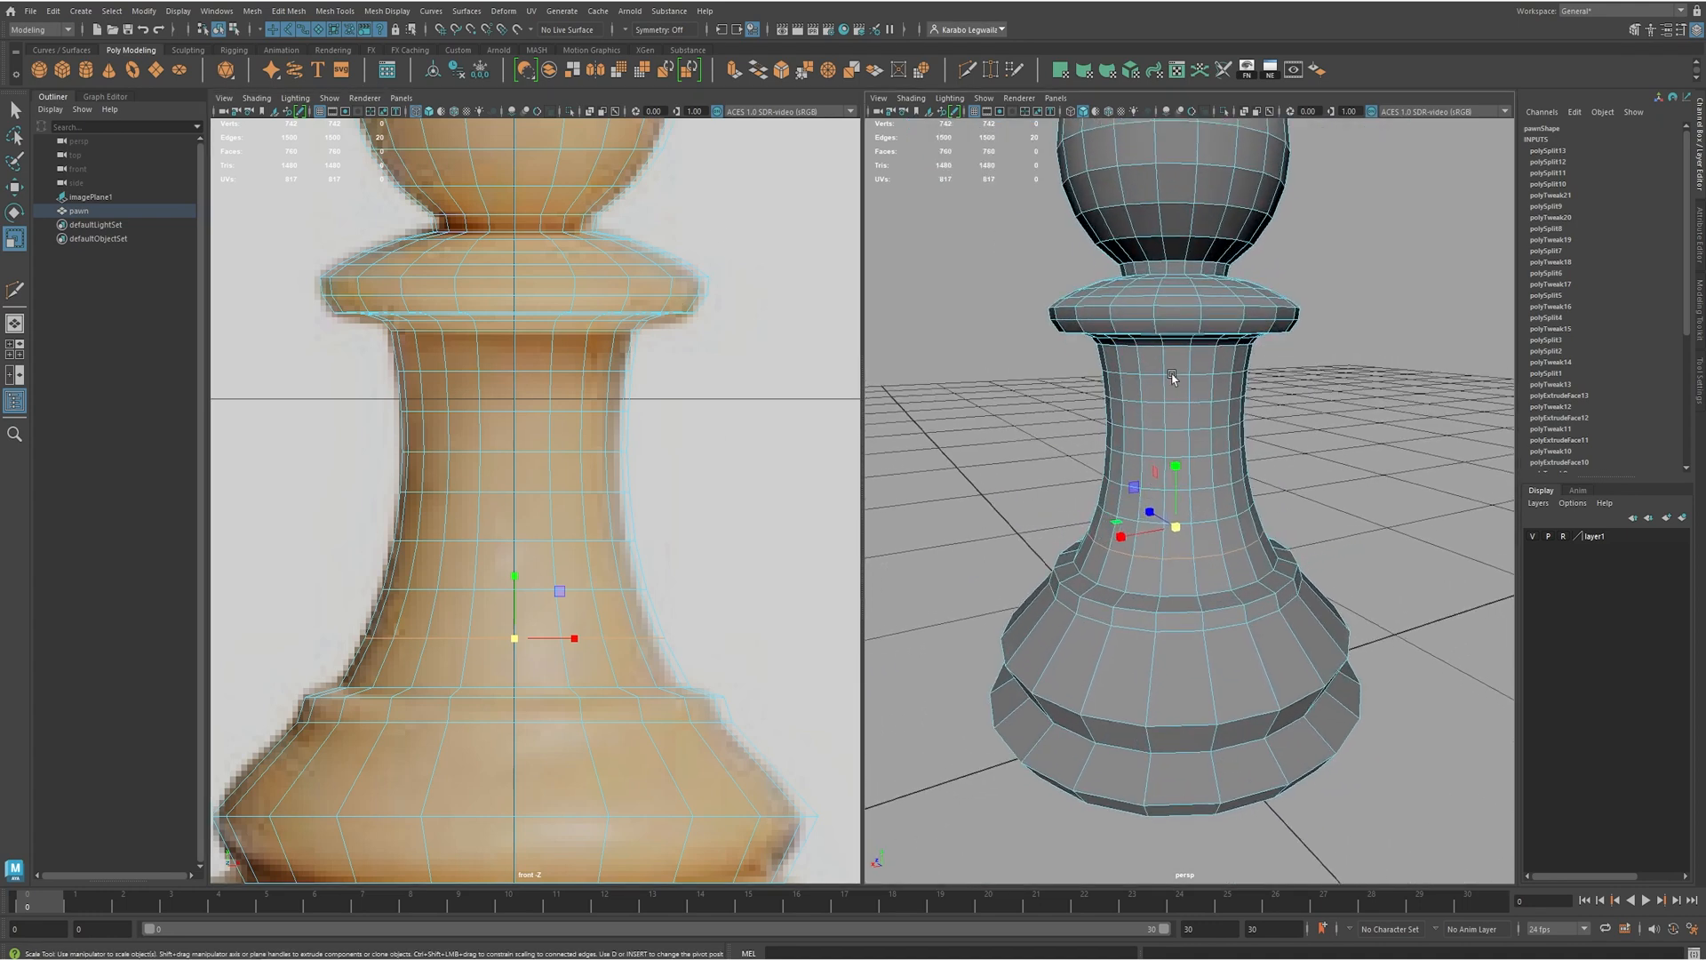
pyautogui.keyDown('alt'); pyautogui.moveTo(1160, 512); pyautogui.dragTo(1202, 486); pyautogui.keyUp('alt')
pyautogui.keyDown('alt'); pyautogui.moveTo(626, 689); pyautogui.dragTo(622, 576, button='middle'); pyautogui.keyUp('alt')
pyautogui.scroll(2, 599, 584)
pyautogui.keyDown('alt'); pyautogui.moveTo(469, 626); pyautogui.dragTo(533, 575, button='middle'); pyautogui.keyUp('alt')
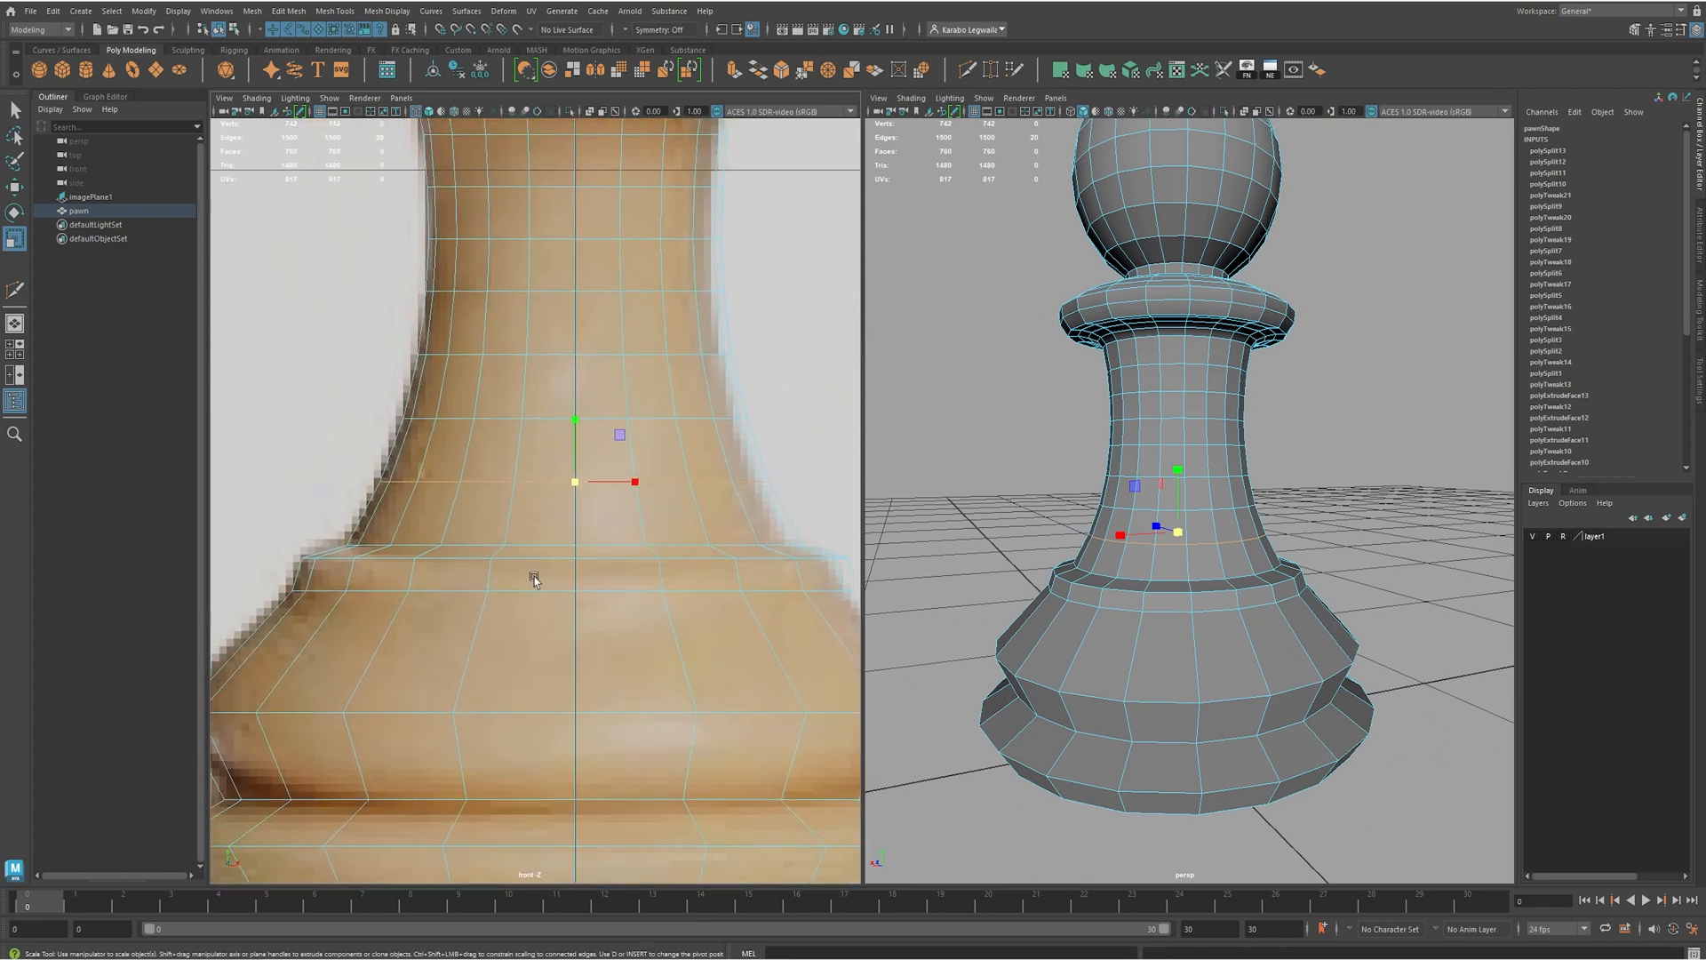
pyautogui.keyDown('alt'); pyautogui.moveTo(533, 575); pyautogui.dragTo(396, 580); pyautogui.keyUp('alt')
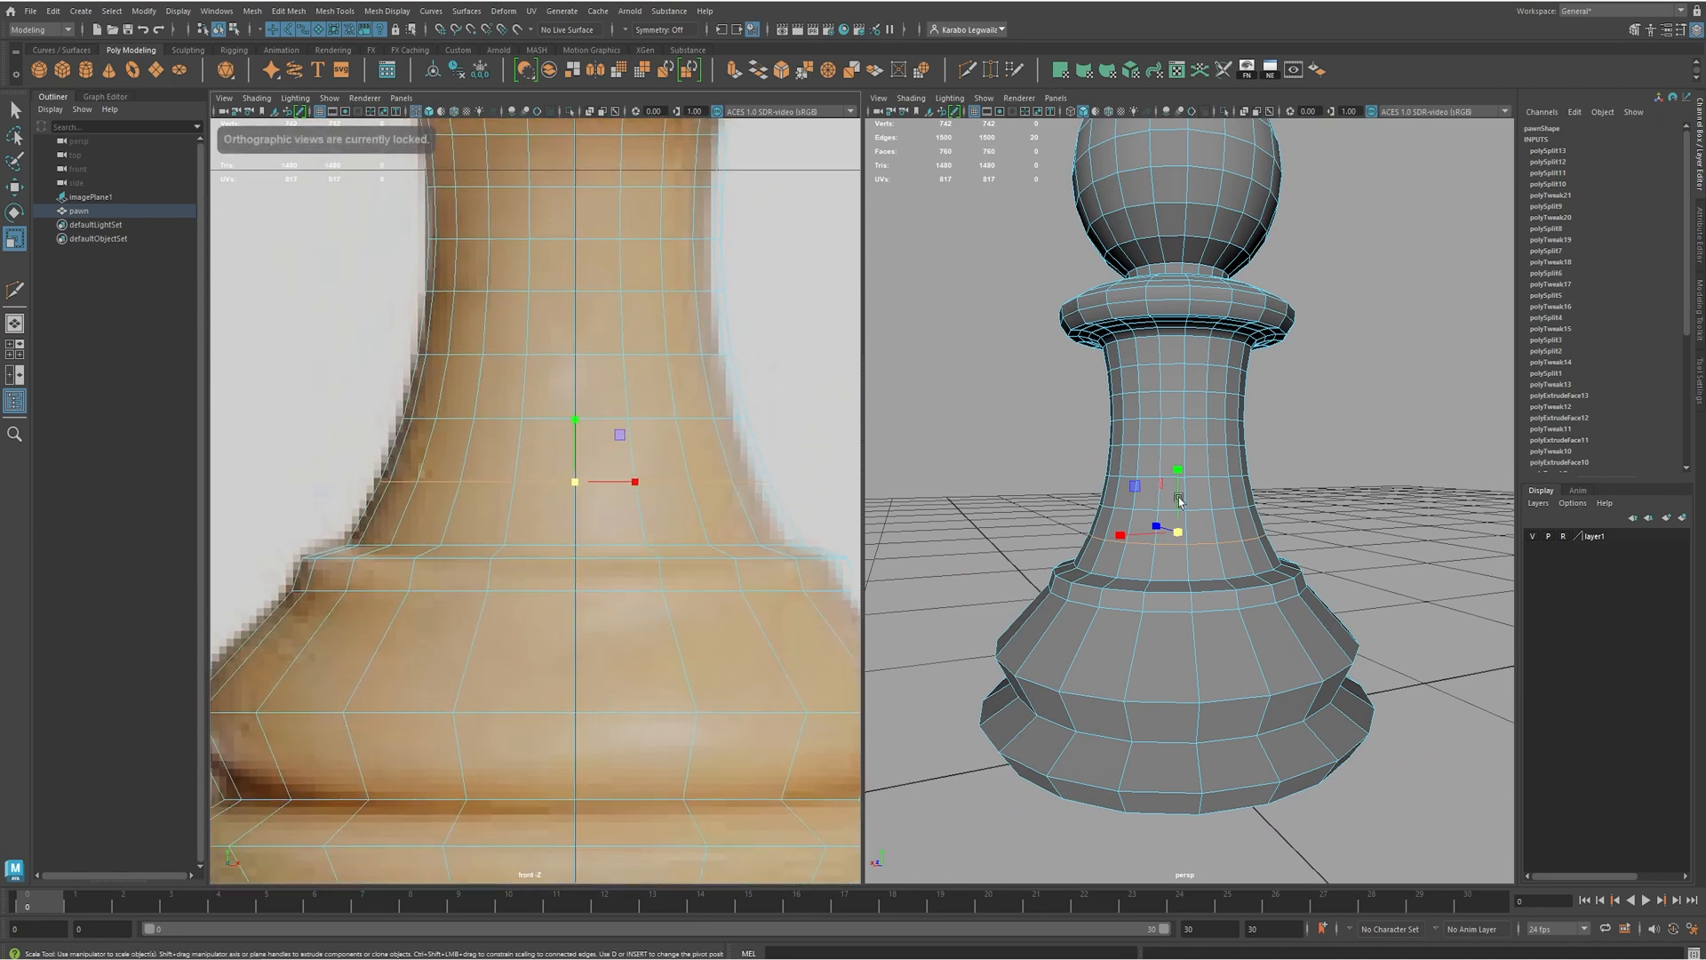
pyautogui.scroll(5, 1168, 569)
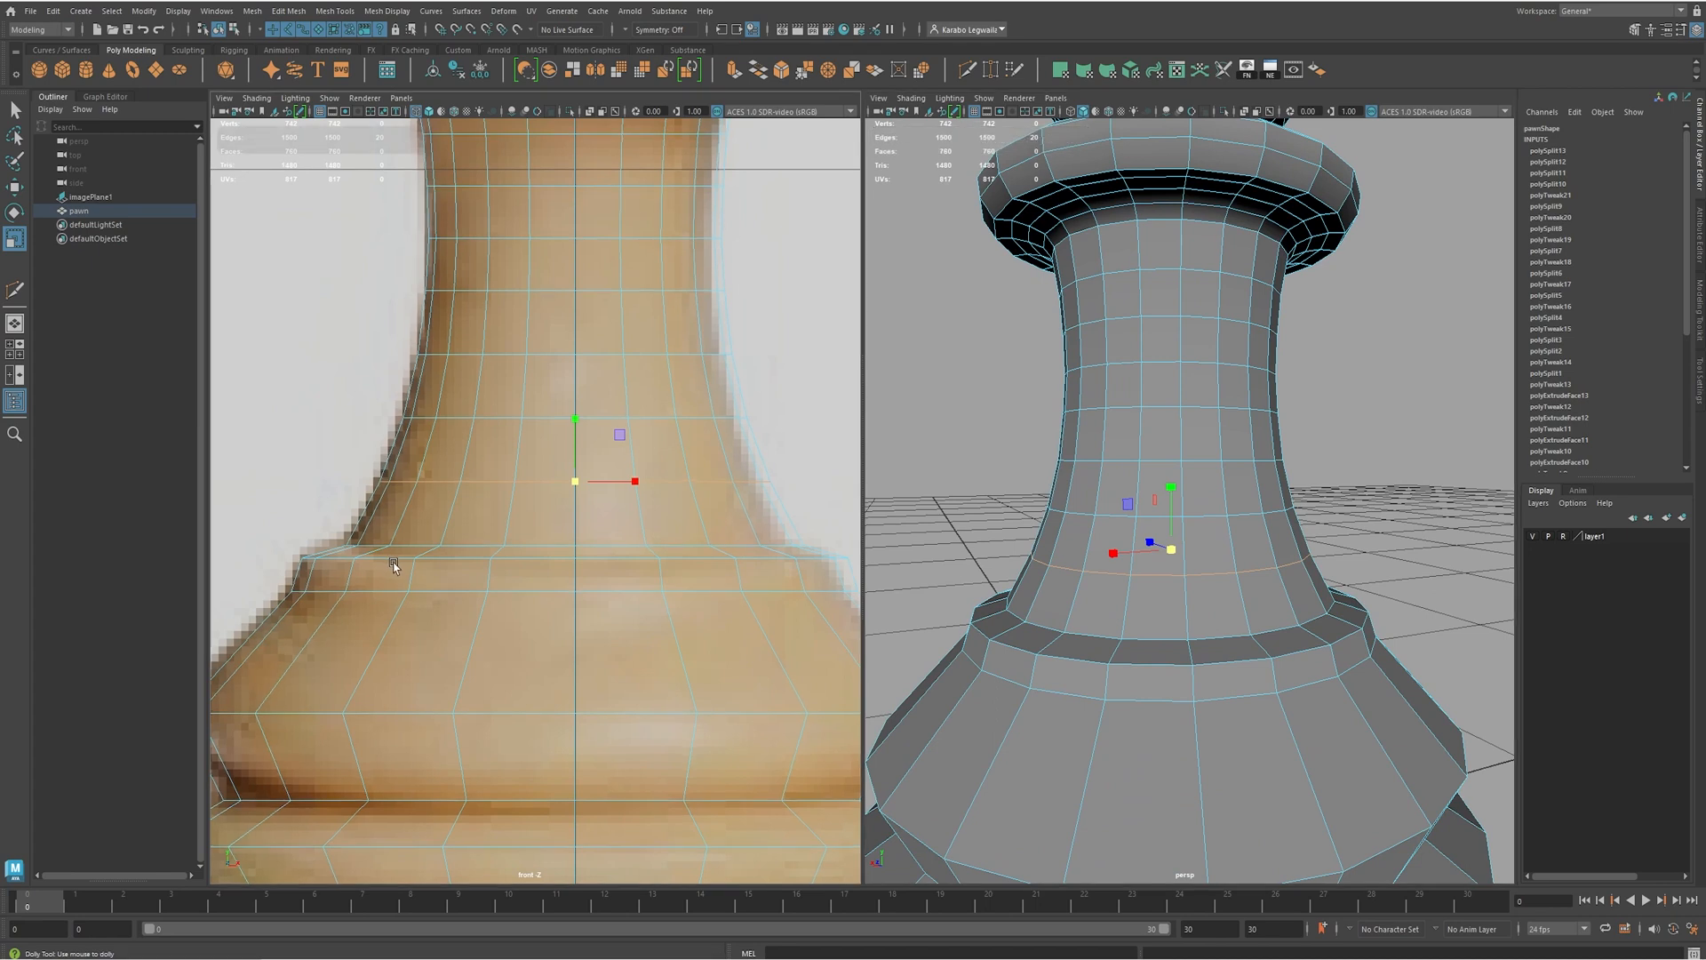
pyautogui.scroll(1, 444, 565)
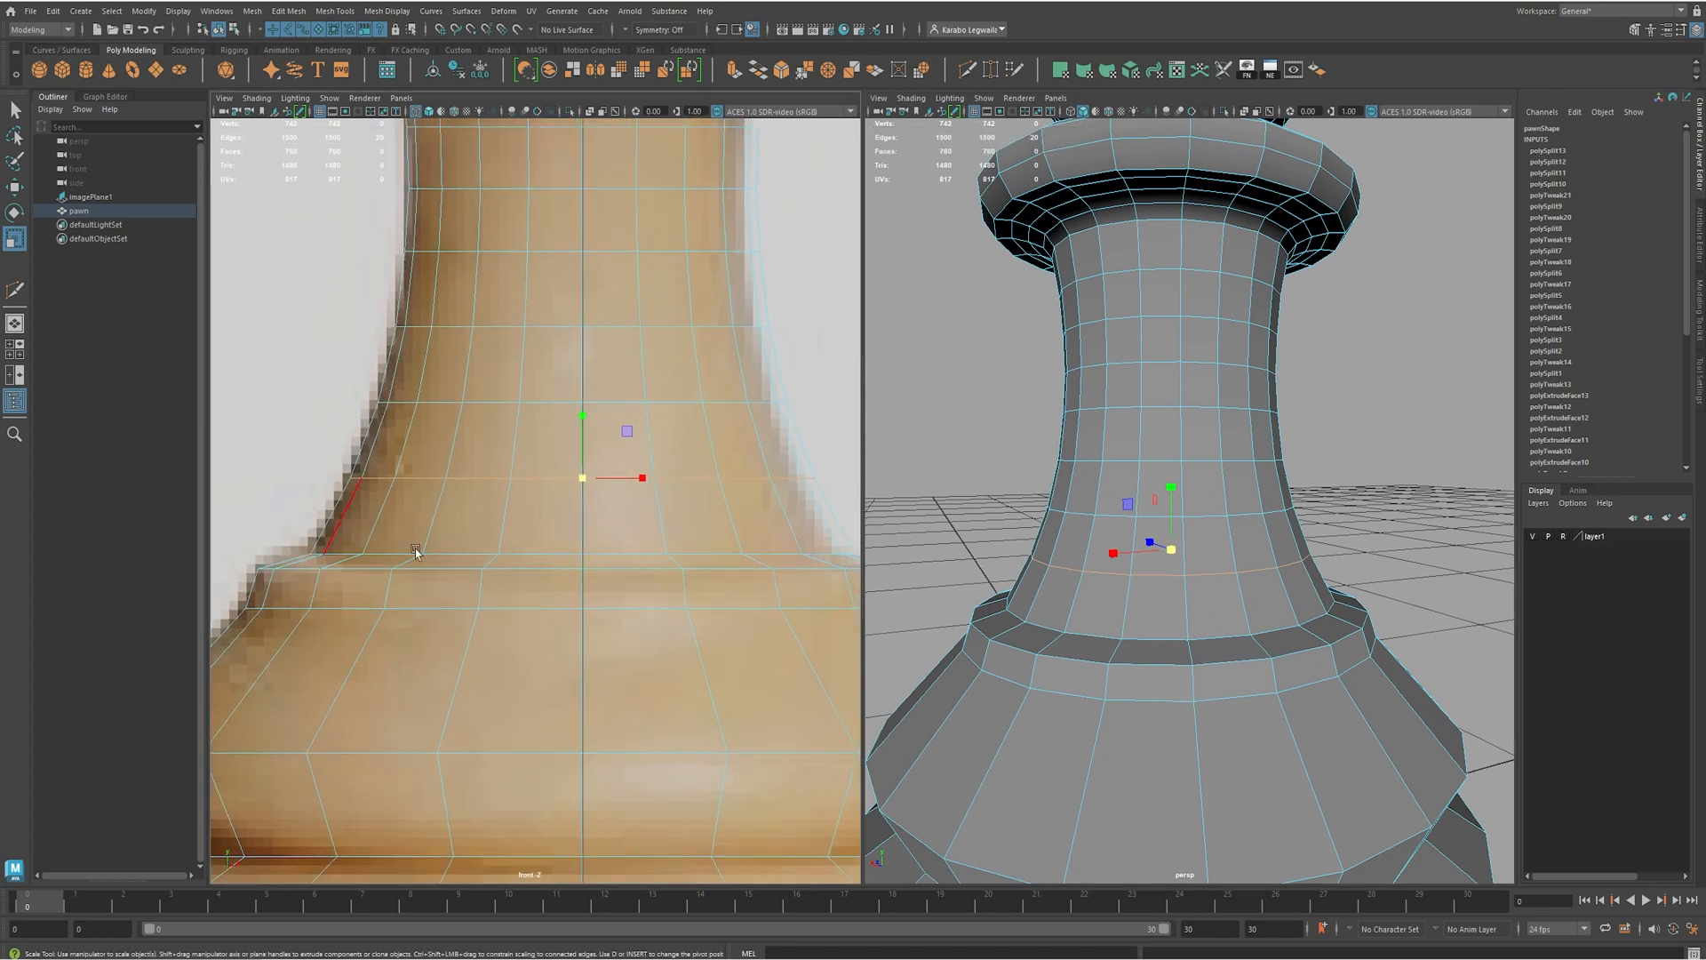
pyautogui.keyDown('alt'); pyautogui.moveTo(1139, 651); pyautogui.dragTo(1073, 655); pyautogui.keyUp('alt')
pyautogui.keyDown('shift'); pyautogui.moveTo(1100, 588); pyautogui.dragTo(1027, 594, button='right'); pyautogui.keyUp('shift')
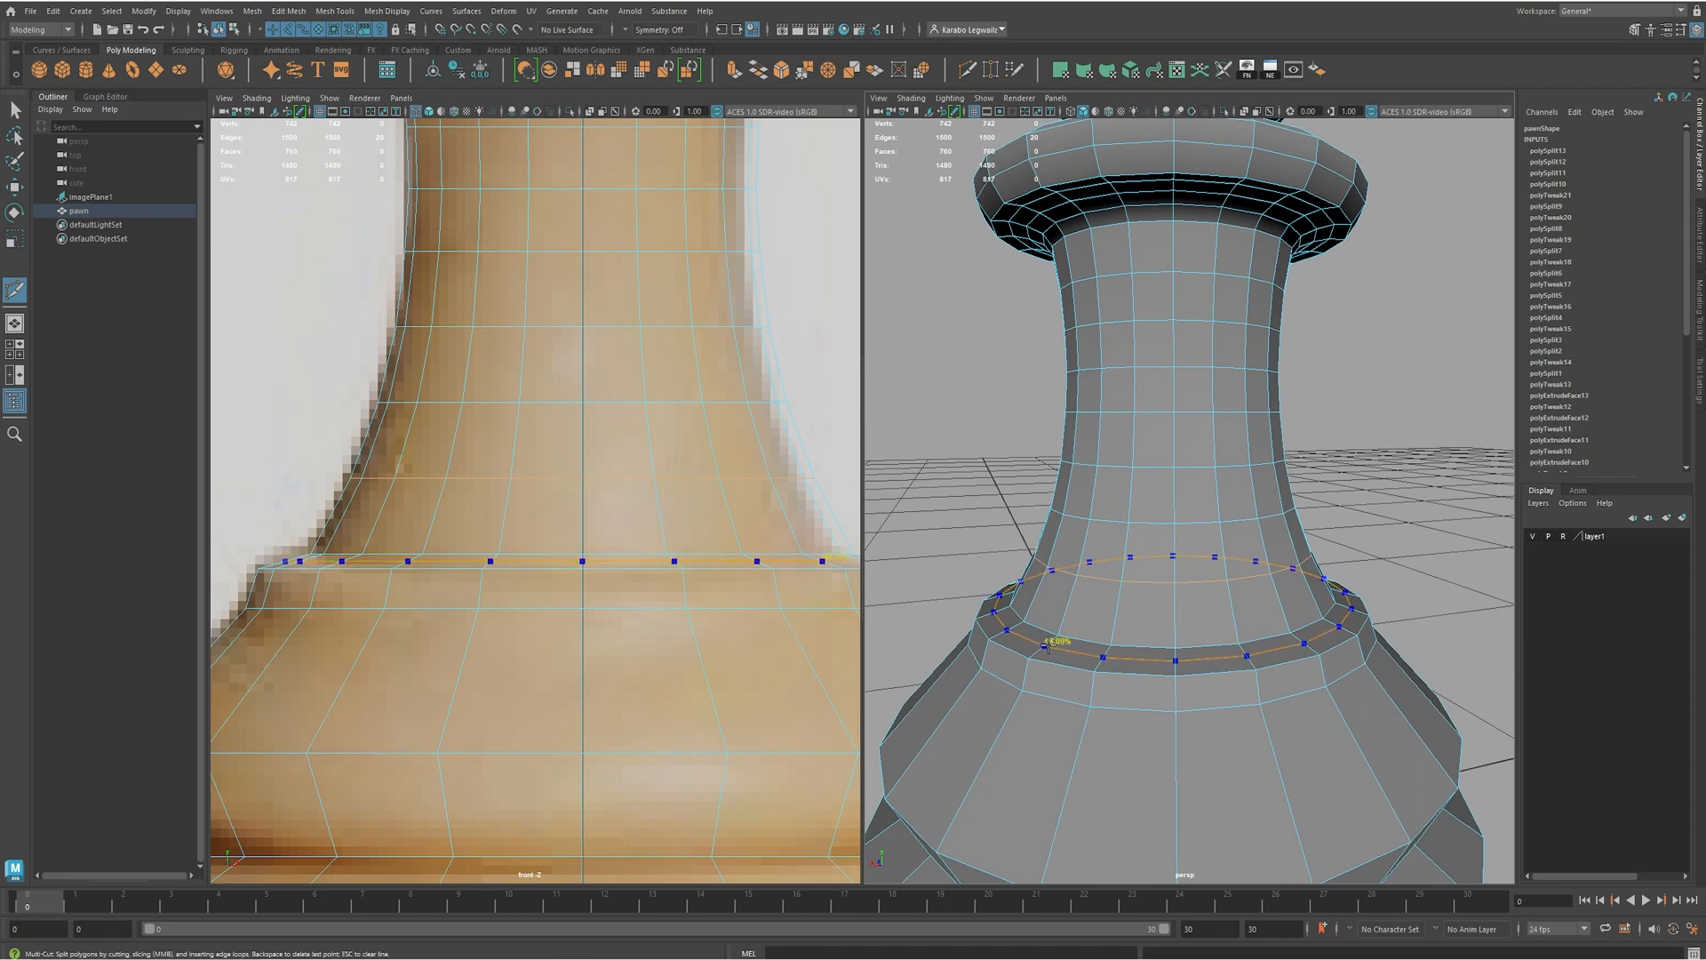
pyautogui.keyDown('ctrl'); pyautogui.click(1041, 654); pyautogui.keyUp('ctrl')
# - Select the new ledge edge loop and move it up slightly to round the ledge
pyautogui.press('w')
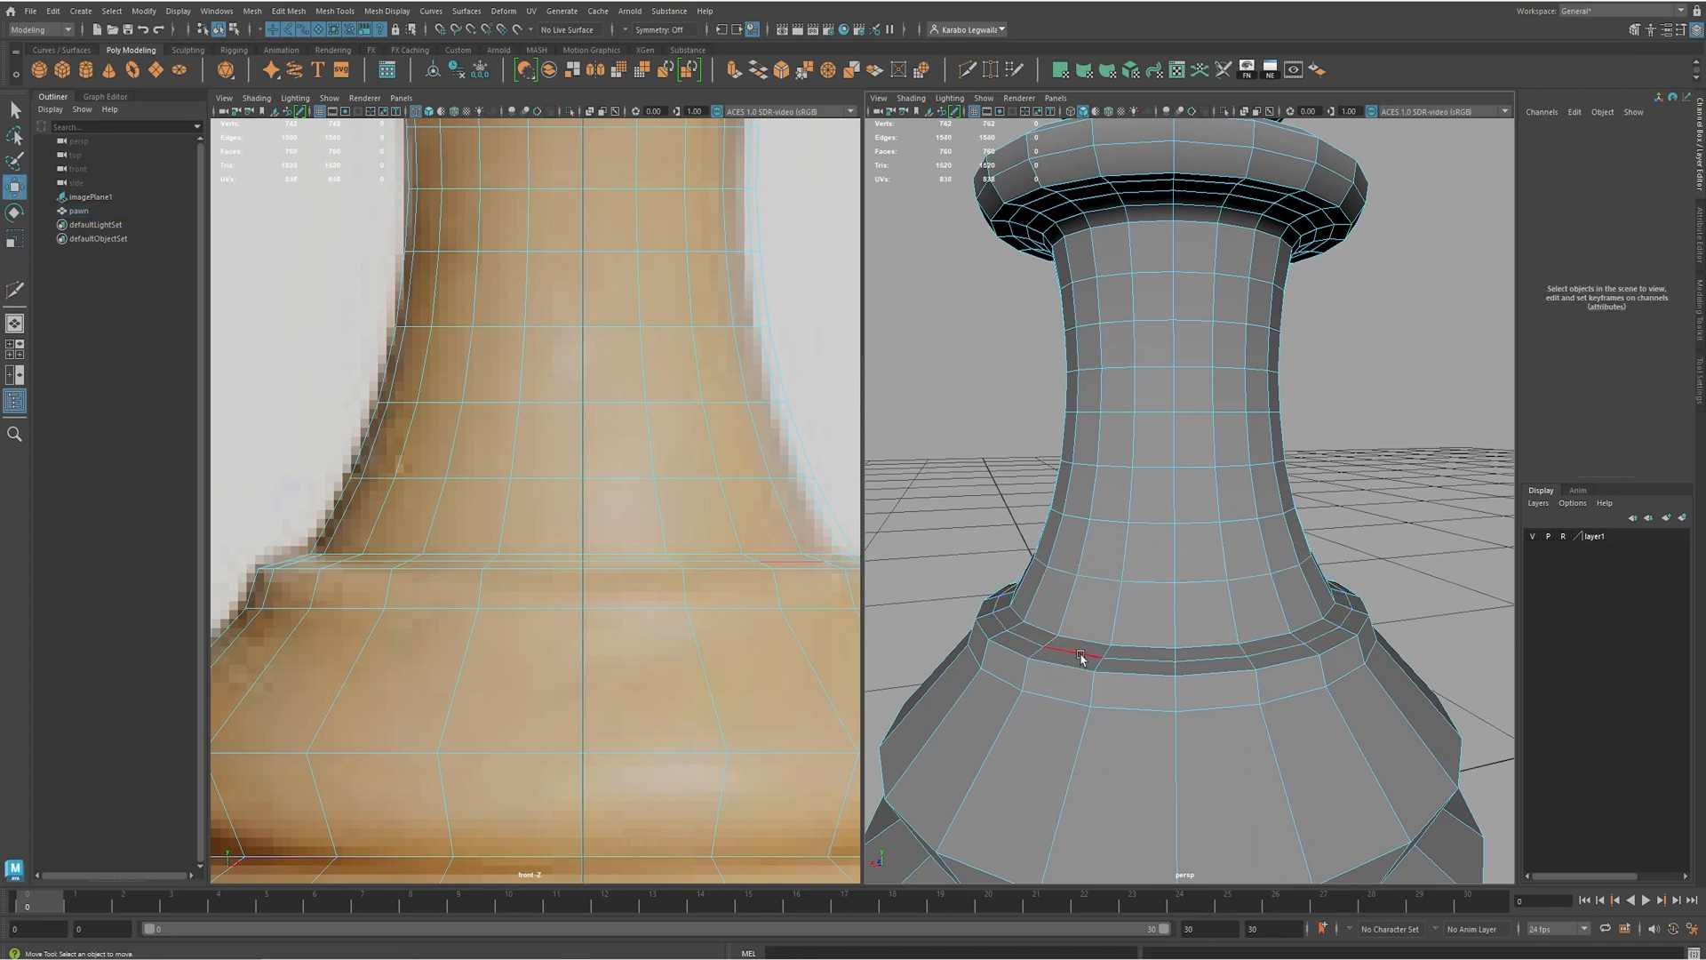
pyautogui.doubleClick(1081, 656)
pyautogui.moveTo(1173, 535); pyautogui.dragTo(1177, 520)
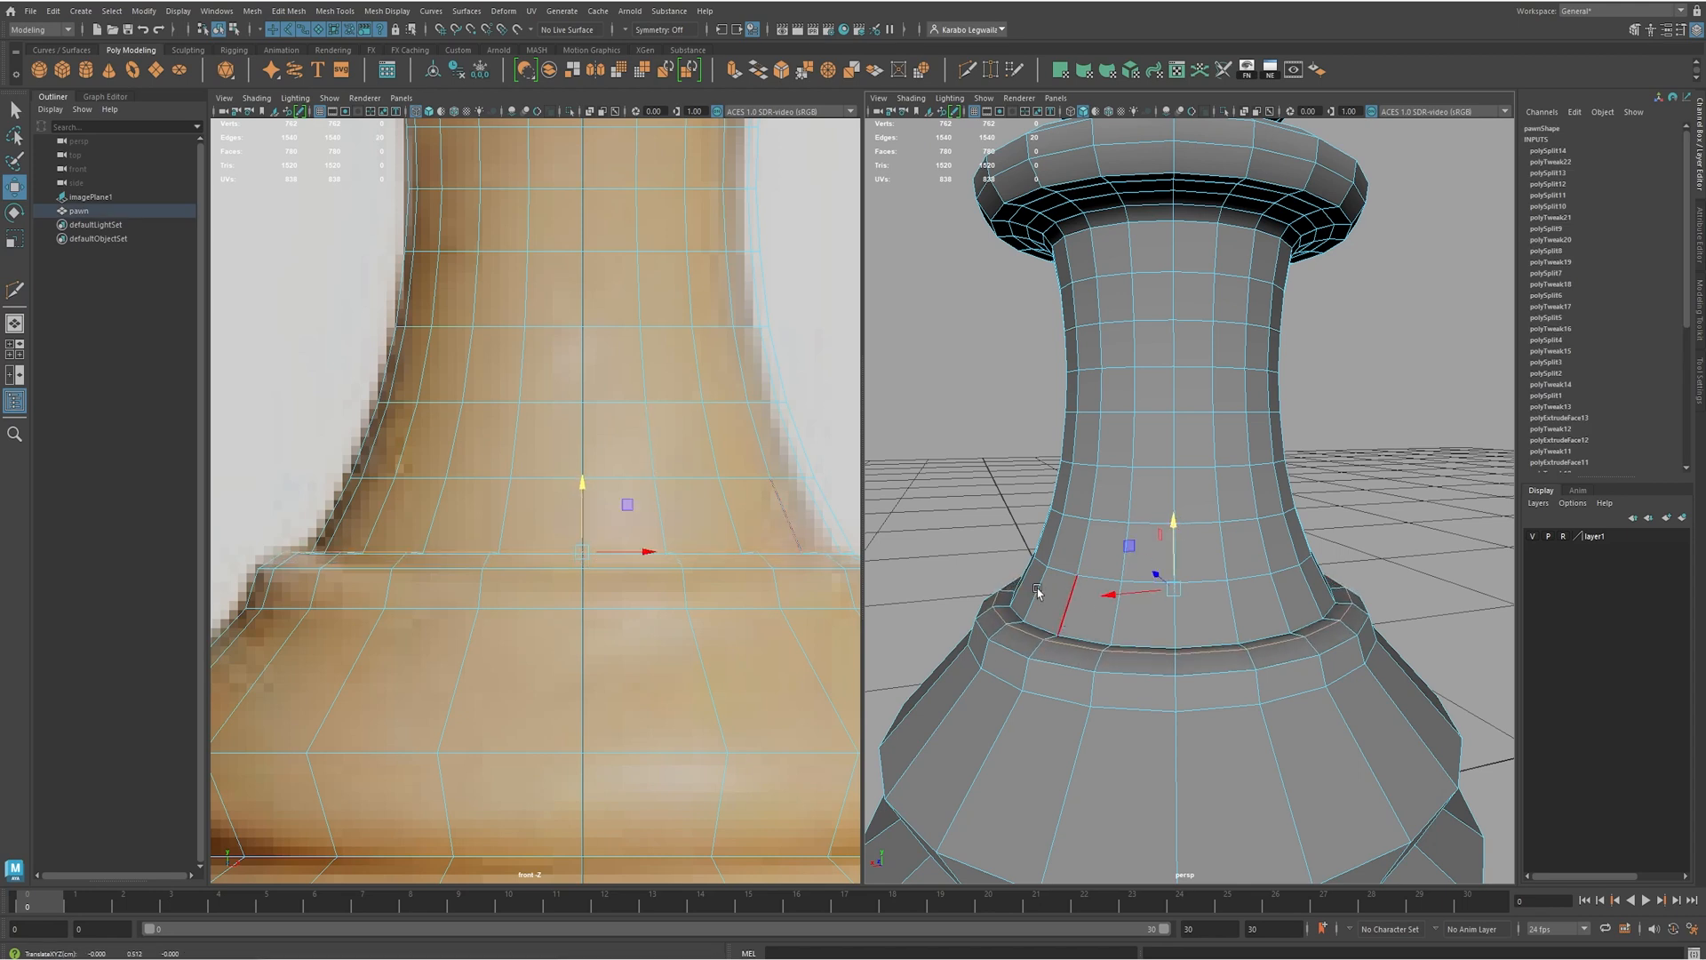
# - Insert an edge loop around the sloped rim just below the ledge, about midway down the band
pyautogui.keyDown('alt'); pyautogui.moveTo(1081, 695); pyautogui.dragTo(1108, 620, button='middle'); pyautogui.keyUp('alt')
pyautogui.keyDown('alt'); pyautogui.moveTo(1108, 620); pyautogui.dragTo(1085, 586); pyautogui.keyUp('alt')
pyautogui.keyDown('alt'); pyautogui.moveTo(1085, 586); pyautogui.dragTo(1111, 600, button='right'); pyautogui.keyUp('alt')
pyautogui.keyDown('shift'); pyautogui.rightClick(1062, 551); pyautogui.keyUp('shift')
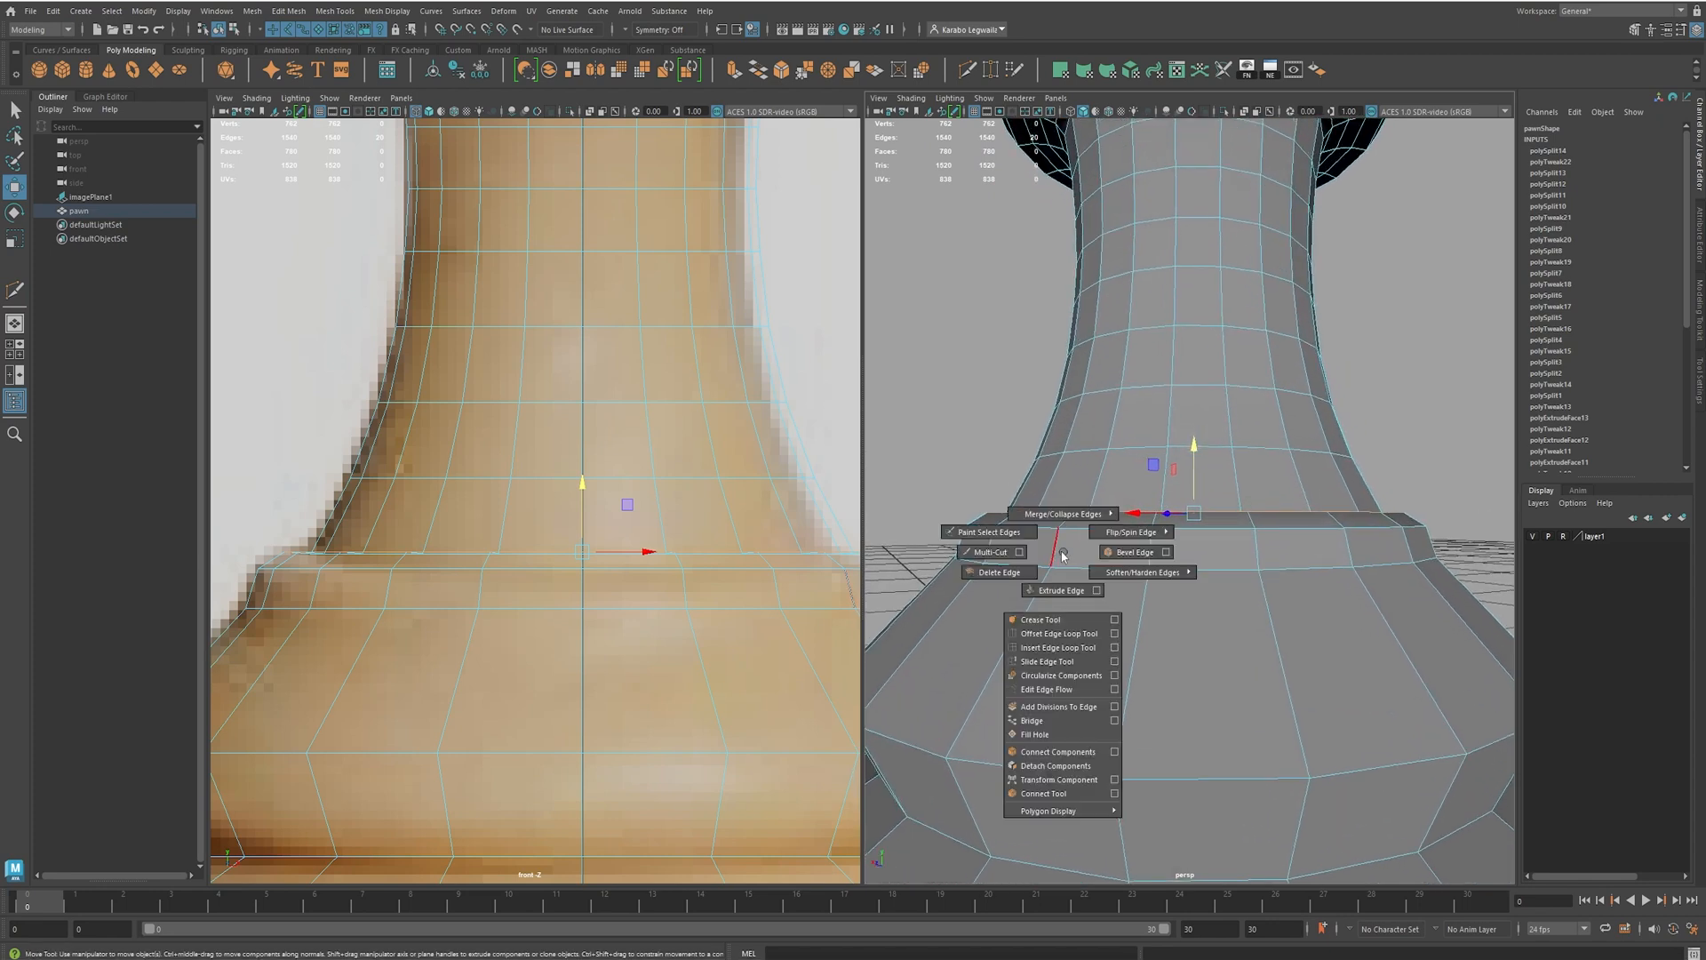
pyautogui.click(991, 552)
pyautogui.keyDown('alt'); pyautogui.moveTo(995, 556); pyautogui.dragTo(1041, 565); pyautogui.keyUp('alt')
pyautogui.keyDown('ctrl'); pyautogui.click(1022, 569); pyautogui.keyUp('ctrl')
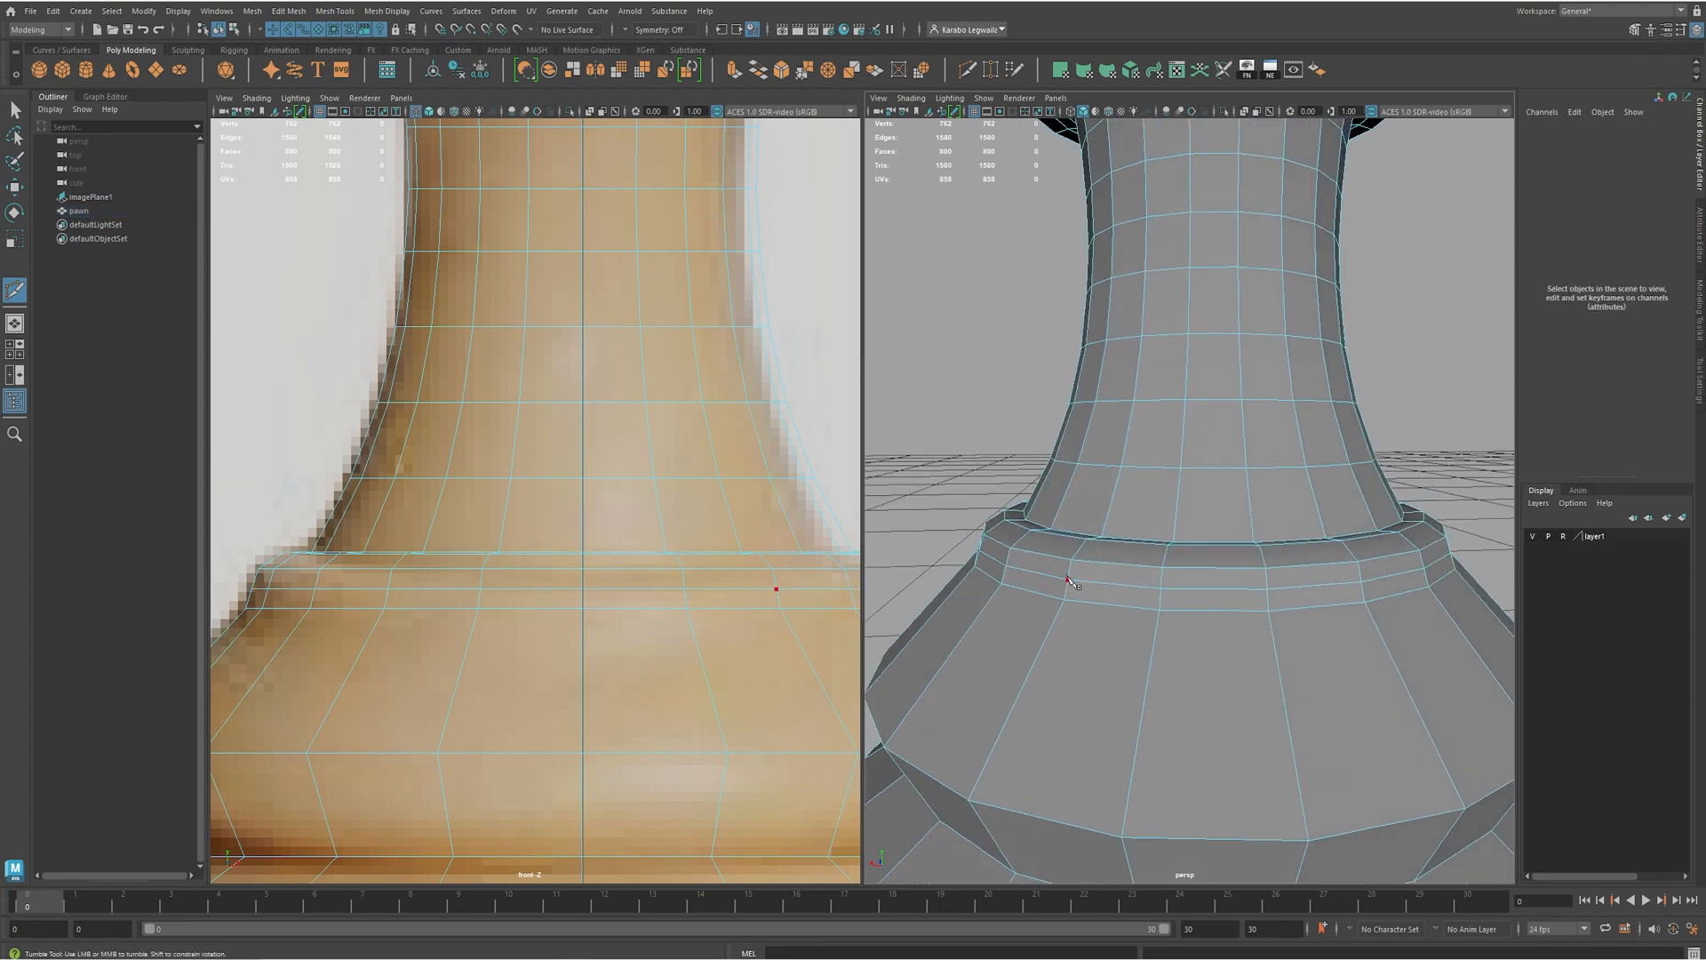
# - Select the new rim edge loop and scale it slightly to match the reference outline
pyautogui.press('w')
pyautogui.doubleClick(1116, 583)
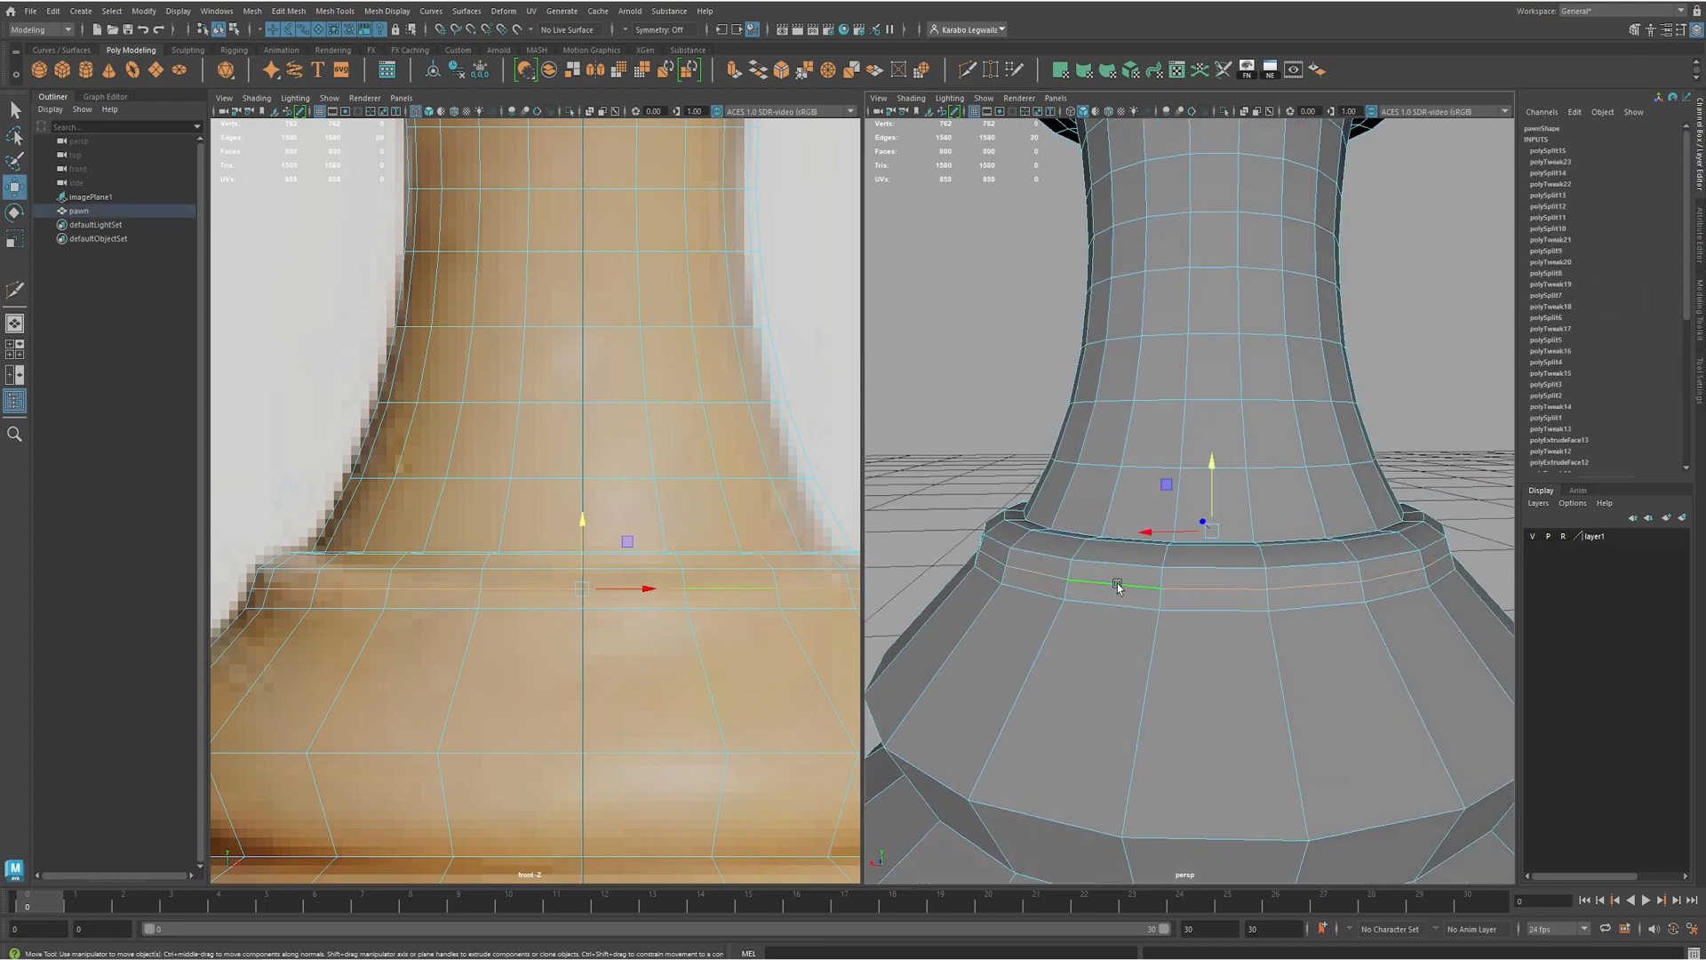
pyautogui.press('r')
pyautogui.moveTo(1214, 532); pyautogui.dragTo(1211, 532)
# - Insert an edge loop around the bulging base, about halfway between the rim and the base's widest loop
pyautogui.keyDown('alt'); pyautogui.moveTo(662, 718); pyautogui.dragTo(770, 584, button='middle'); pyautogui.keyUp('alt')
pyautogui.scroll(-5, 668, 654)
pyautogui.scroll(3, 439, 497)
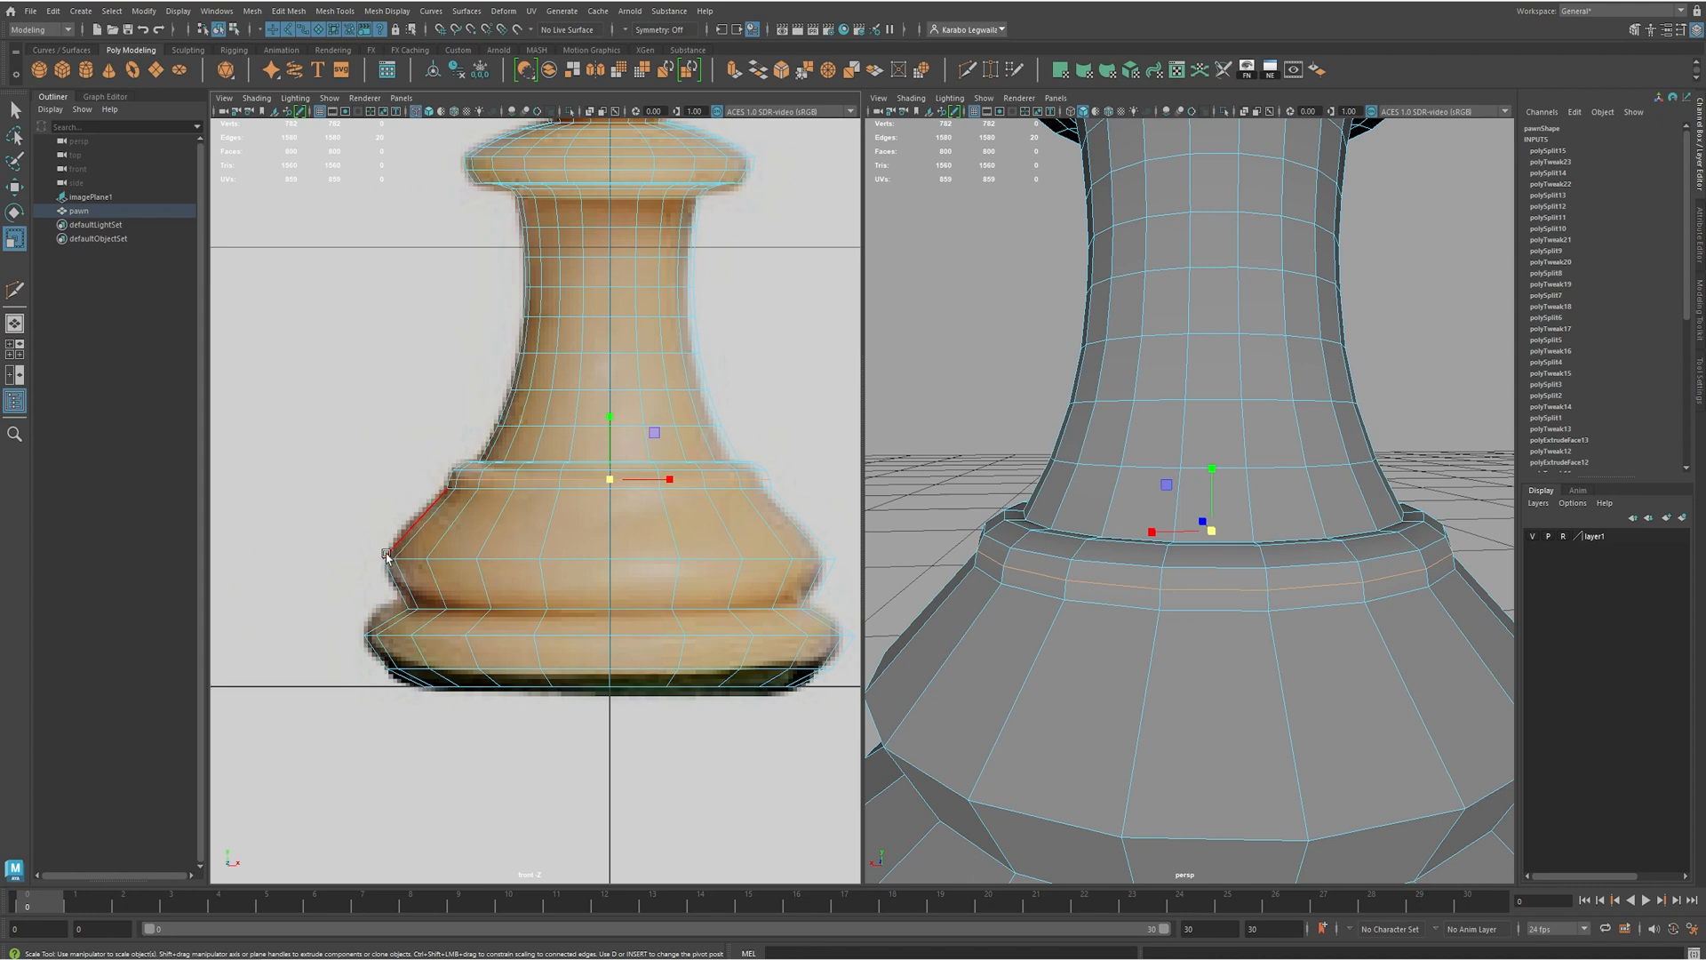
pyautogui.keyDown('shift'); pyautogui.rightClick(615, 521); pyautogui.keyUp('shift')
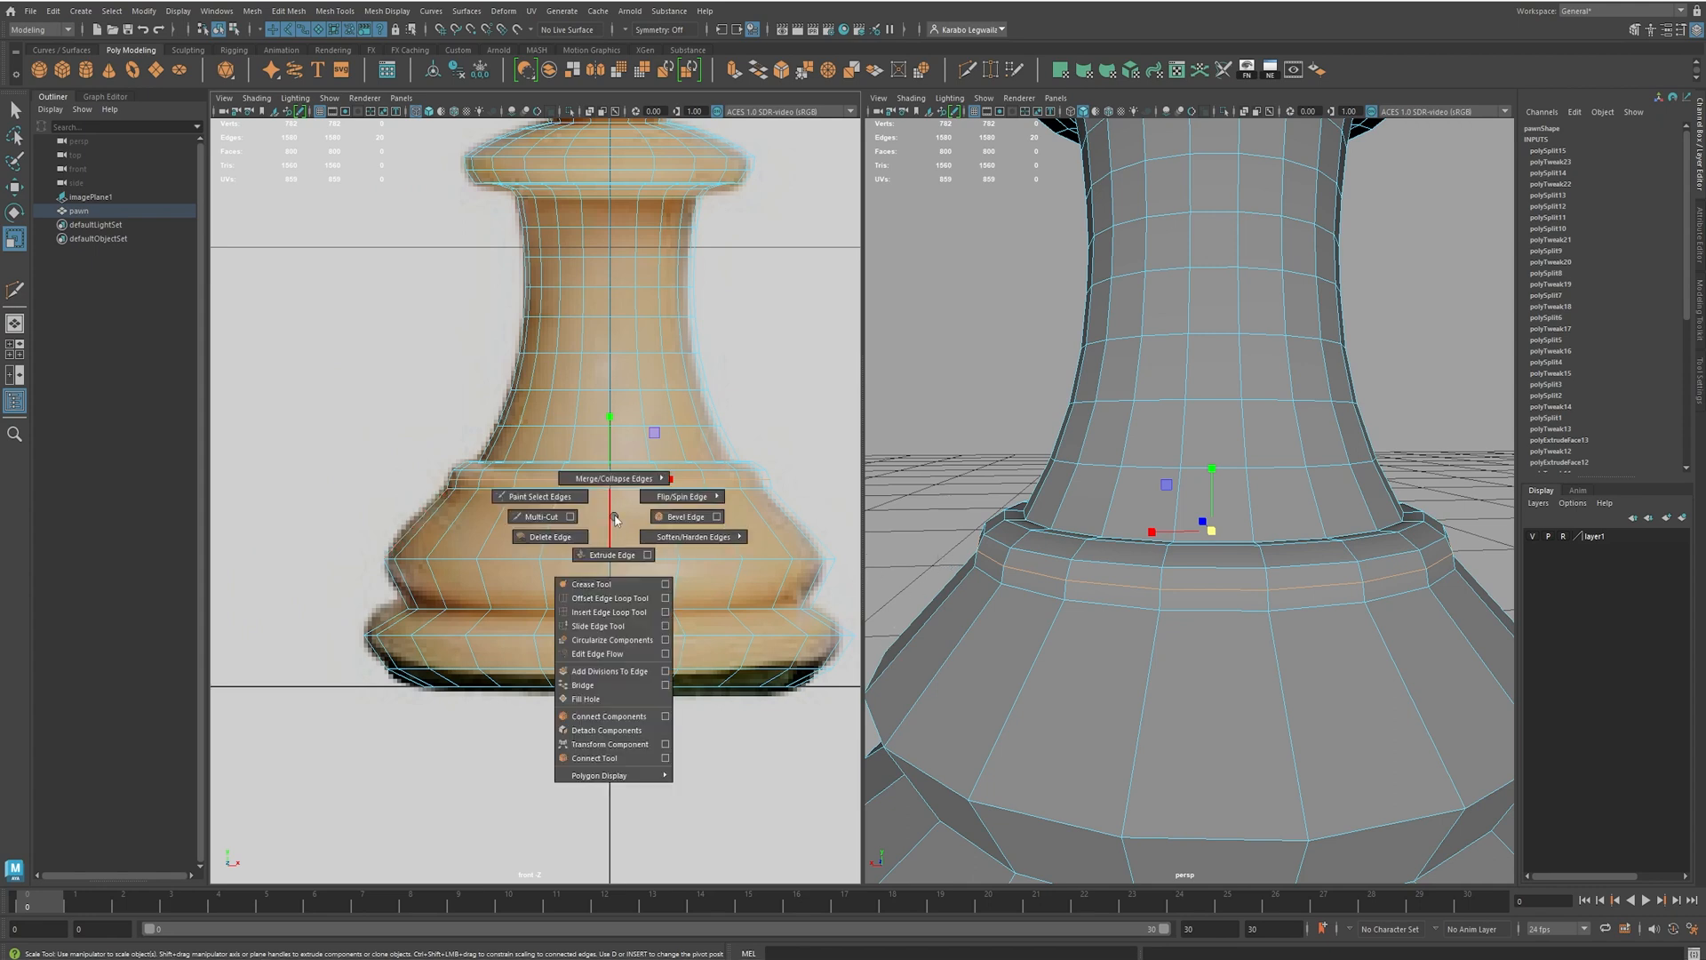
pyautogui.click(542, 517)
pyautogui.keyDown('ctrl'); pyautogui.click(608, 521); pyautogui.keyUp('ctrl')
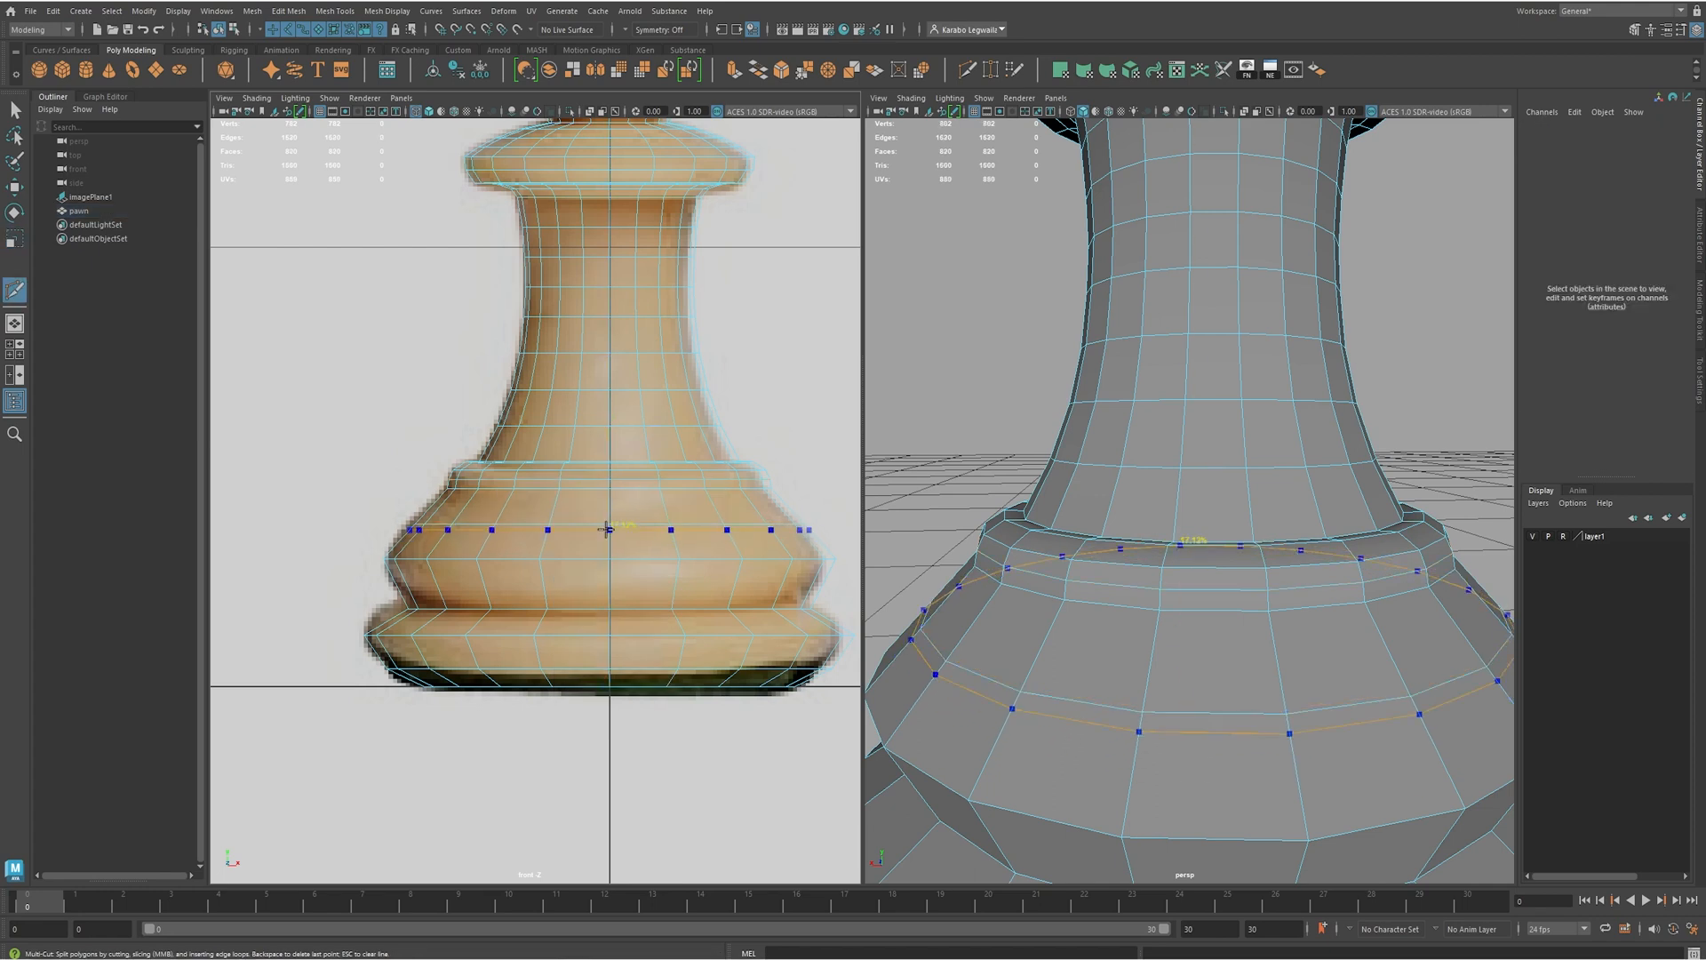
# - Select the new loop on the bulging base and scale it outward to match the reference outline
pyautogui.press('r')
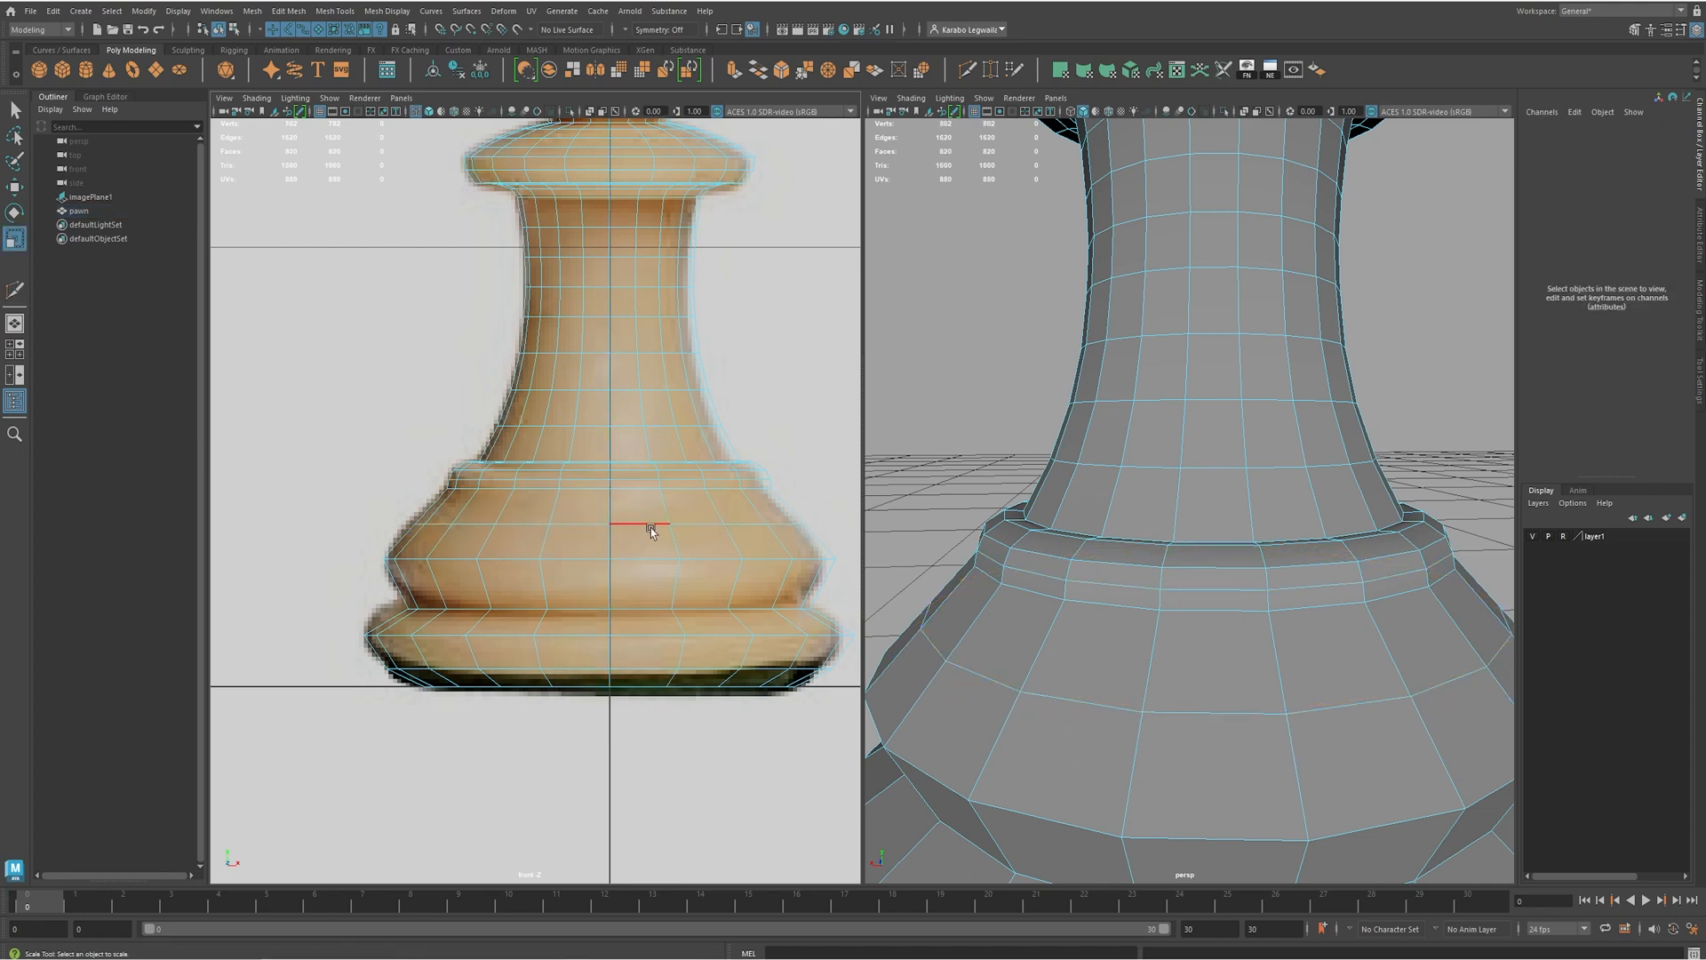
pyautogui.doubleClick(651, 525)
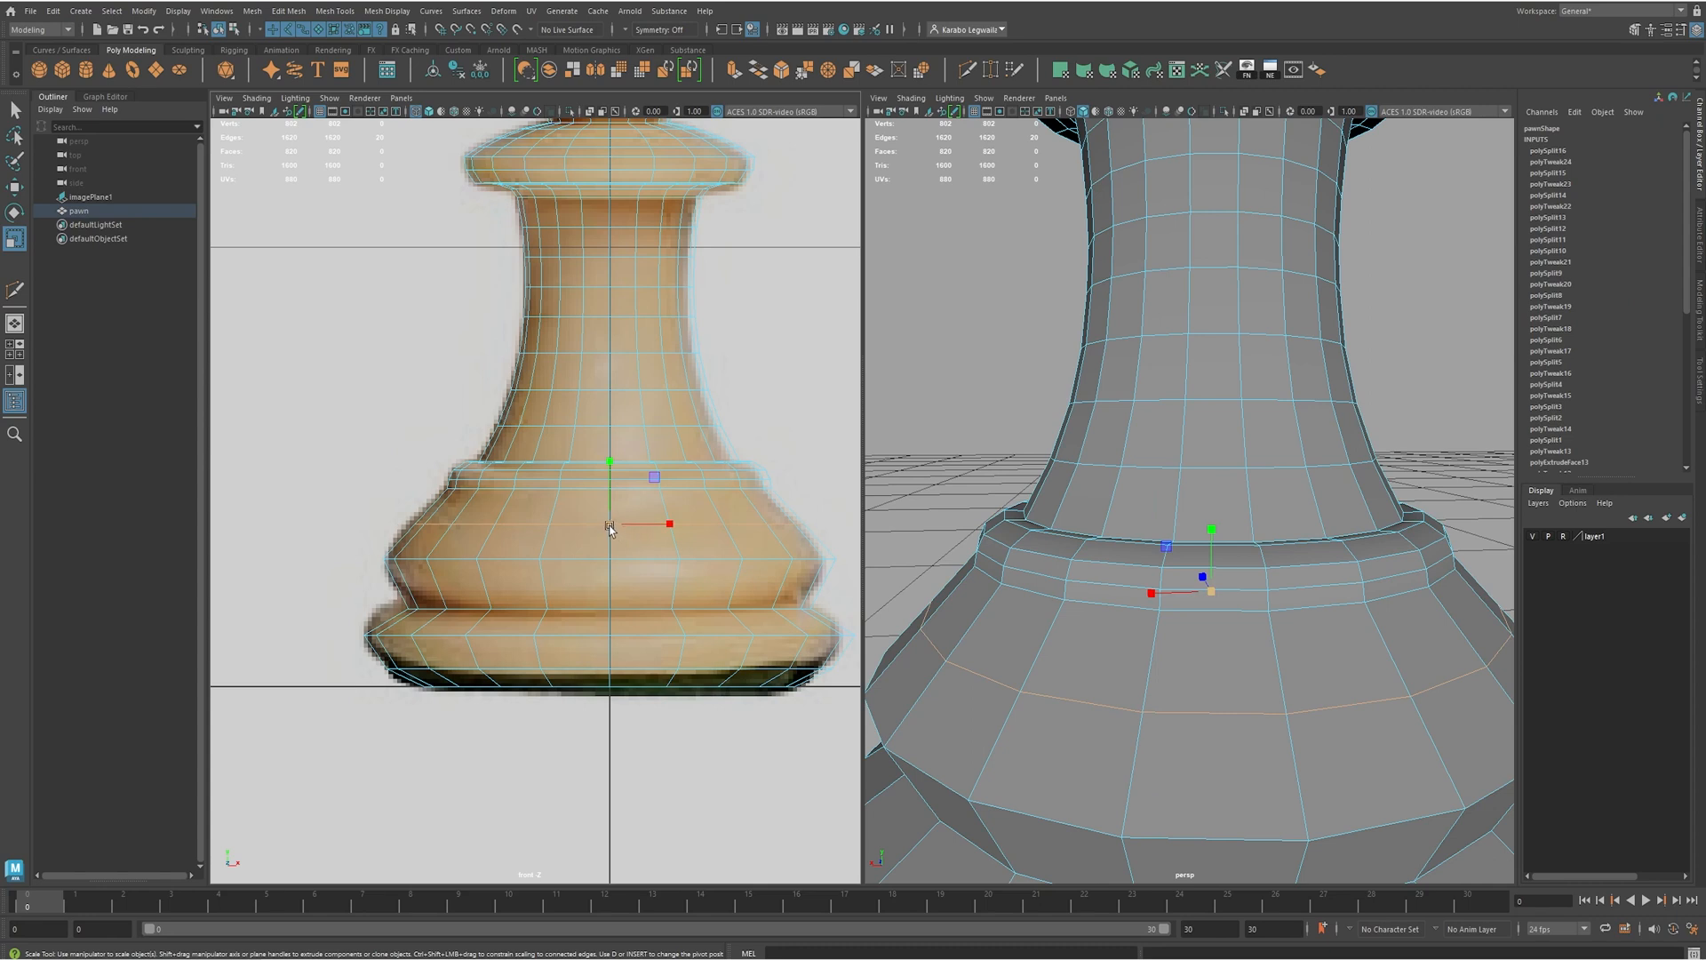
pyautogui.moveTo(610, 525); pyautogui.dragTo(616, 518)
pyautogui.scroll(3, 414, 546)
pyautogui.scroll(-12, 414, 546)
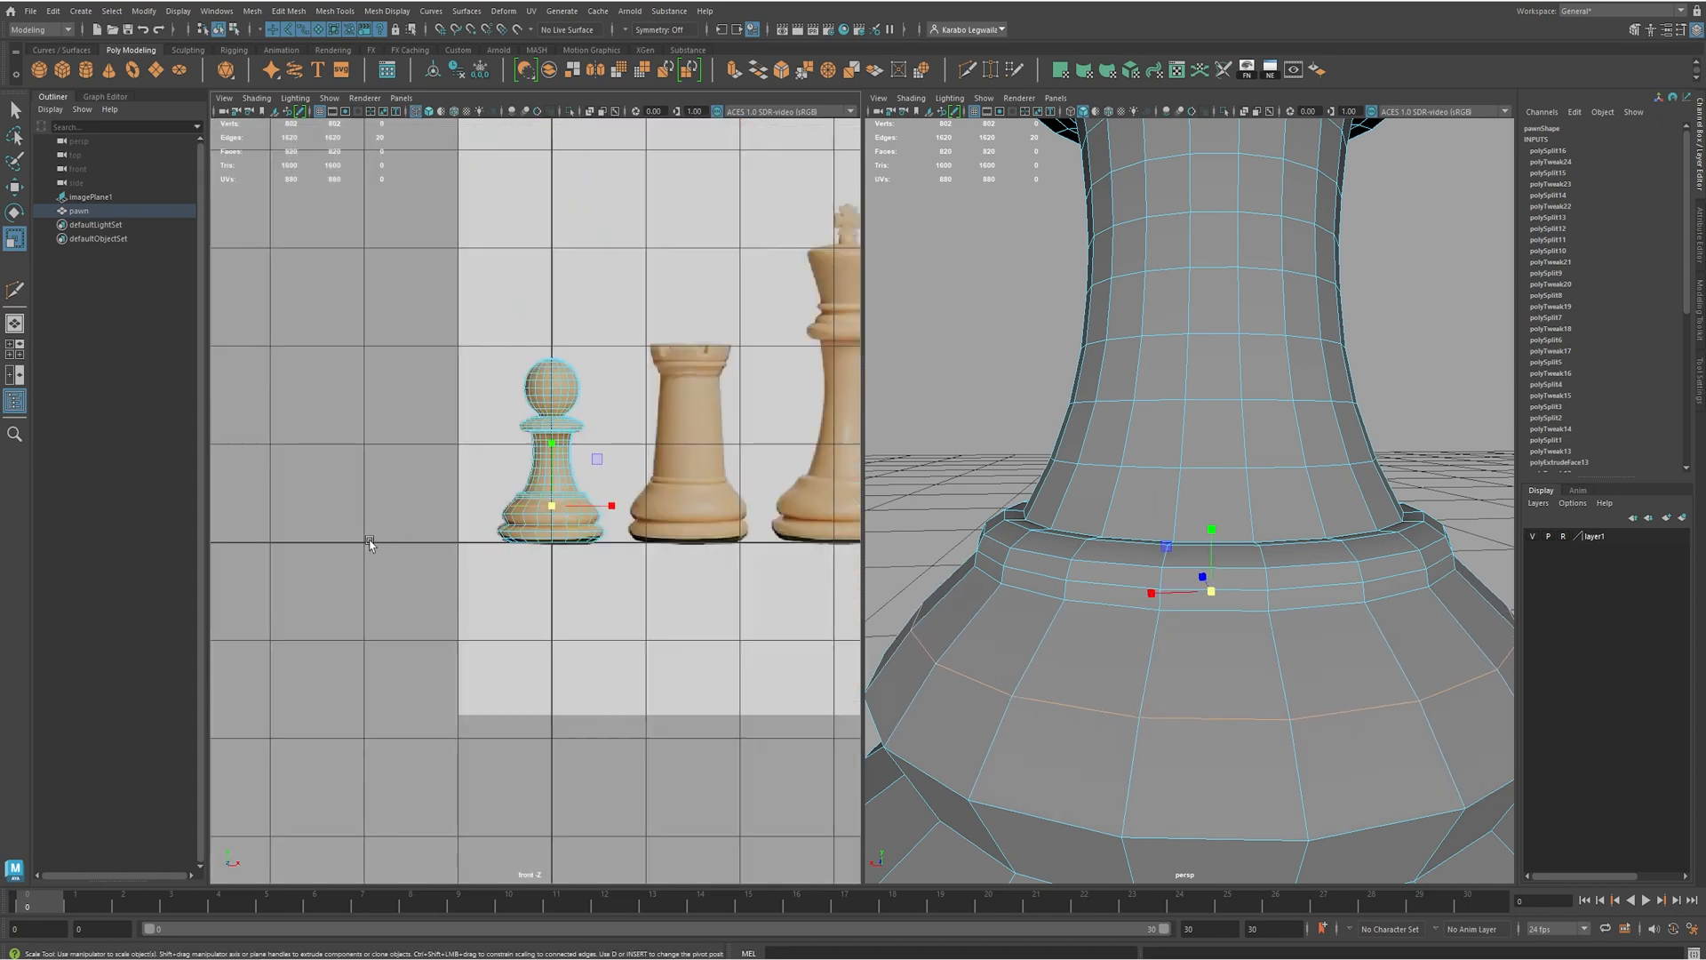
pyautogui.scroll(8, 509, 531)
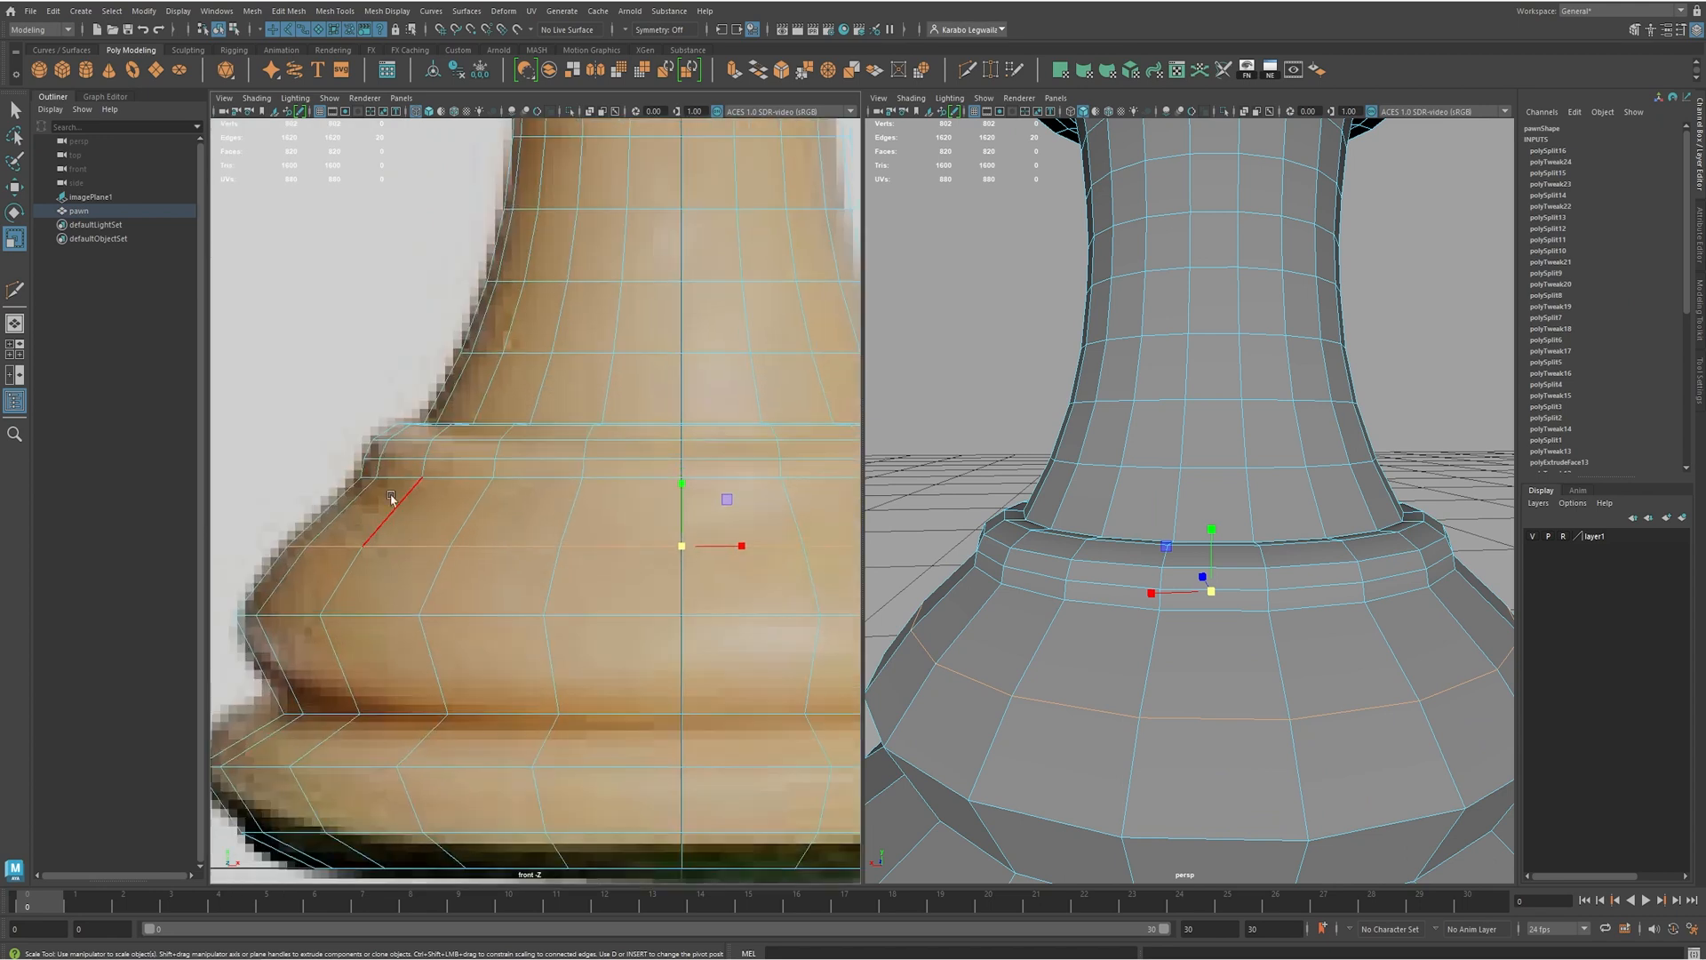
pyautogui.moveTo(684, 546); pyautogui.dragTo(692, 539)
# - Insert two more edge loops around the bulging base, one halfway above and one halfway below its middle loop
pyautogui.keyDown('shift'); pyautogui.moveTo(465, 515); pyautogui.dragTo(392, 519, button='right'); pyautogui.keyUp('shift')
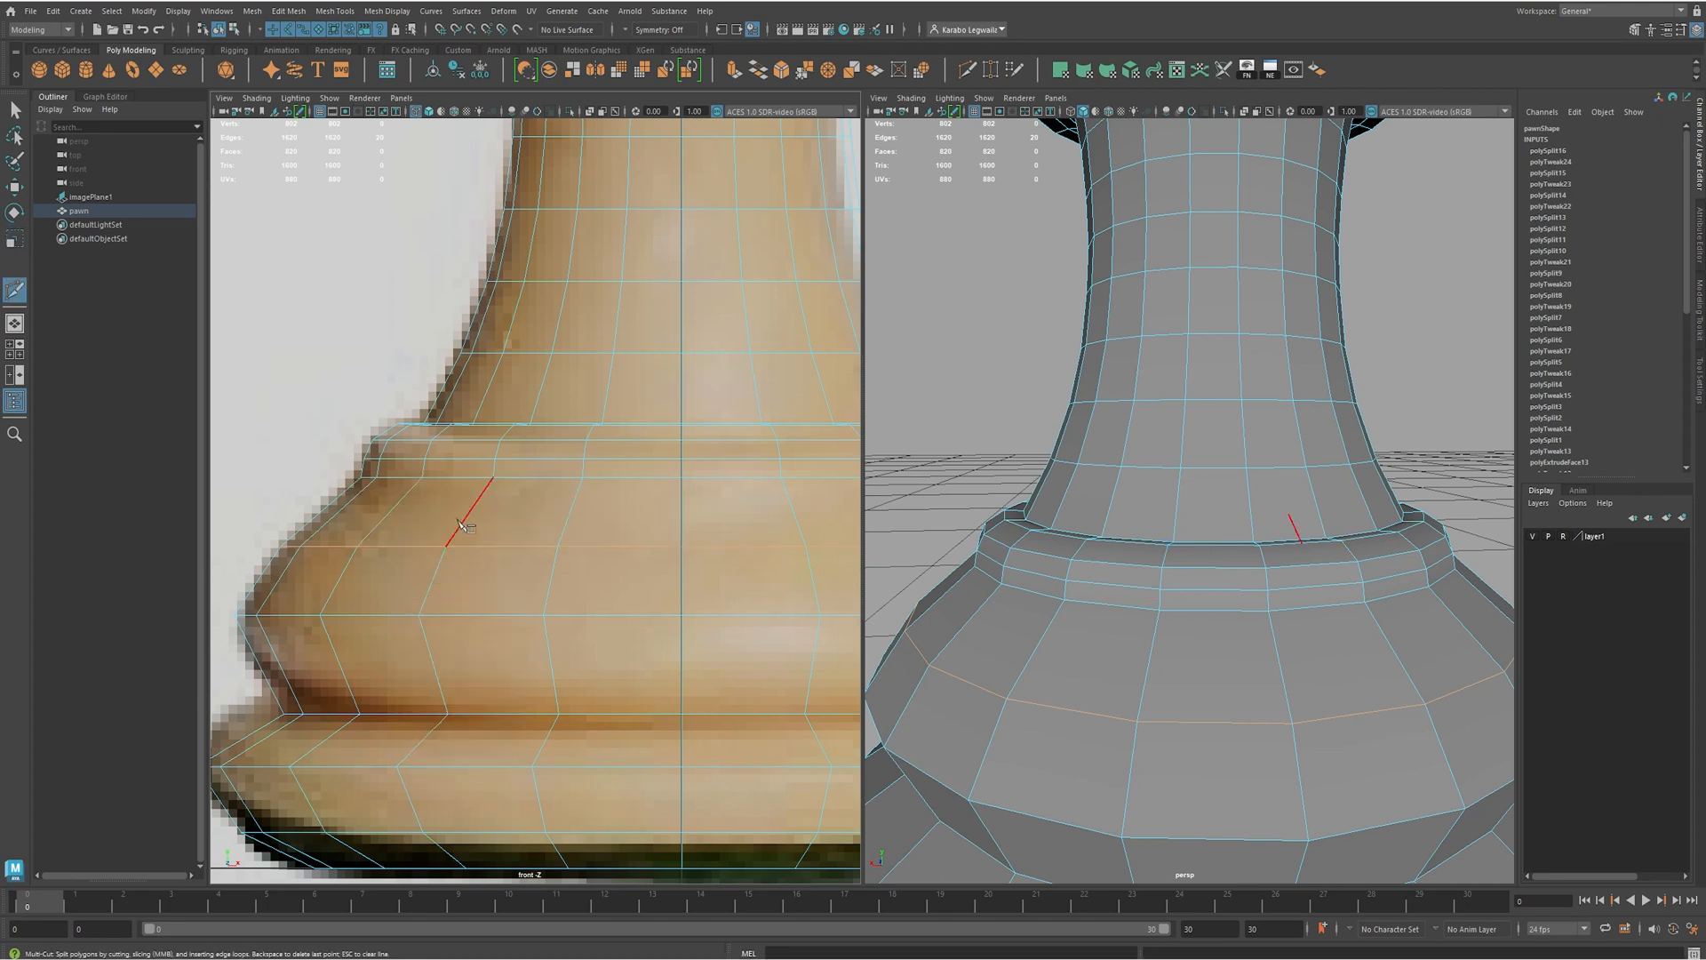
pyautogui.keyDown('ctrl'); pyautogui.click(468, 509); pyautogui.keyUp('ctrl')
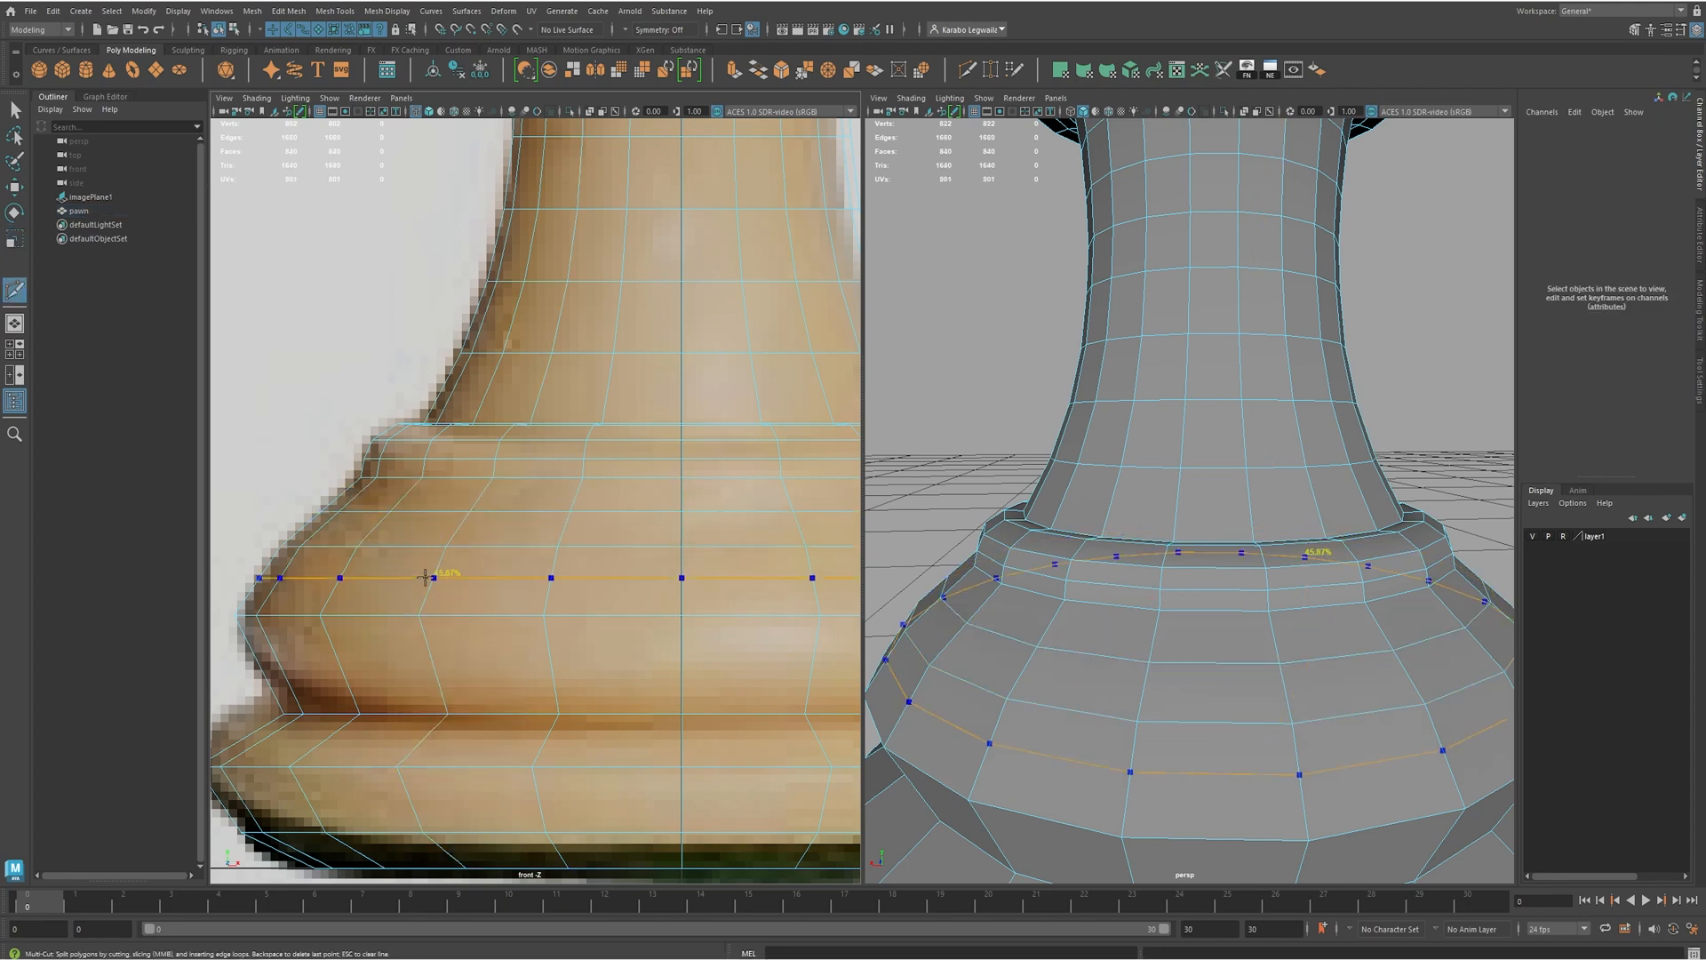
pyautogui.keyDown('ctrl'); pyautogui.click(440, 579); pyautogui.keyUp('ctrl')
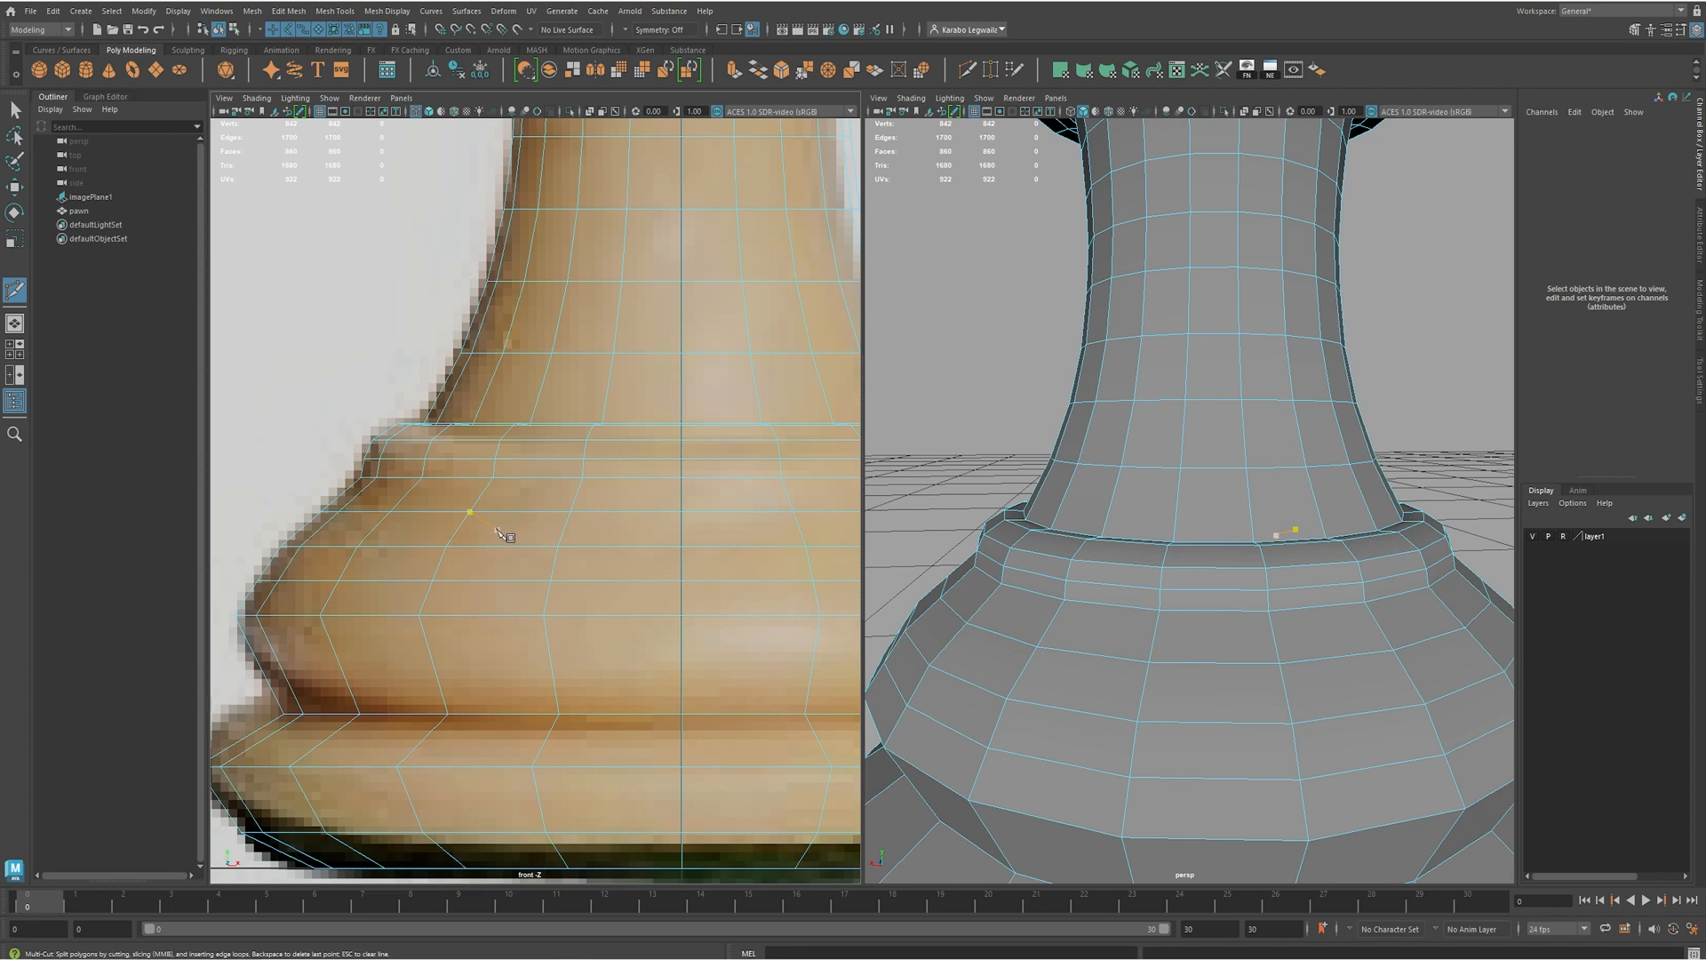
# - Select the upper of the two new base loops and scale it slightly outward to round the bulge
pyautogui.press('r')
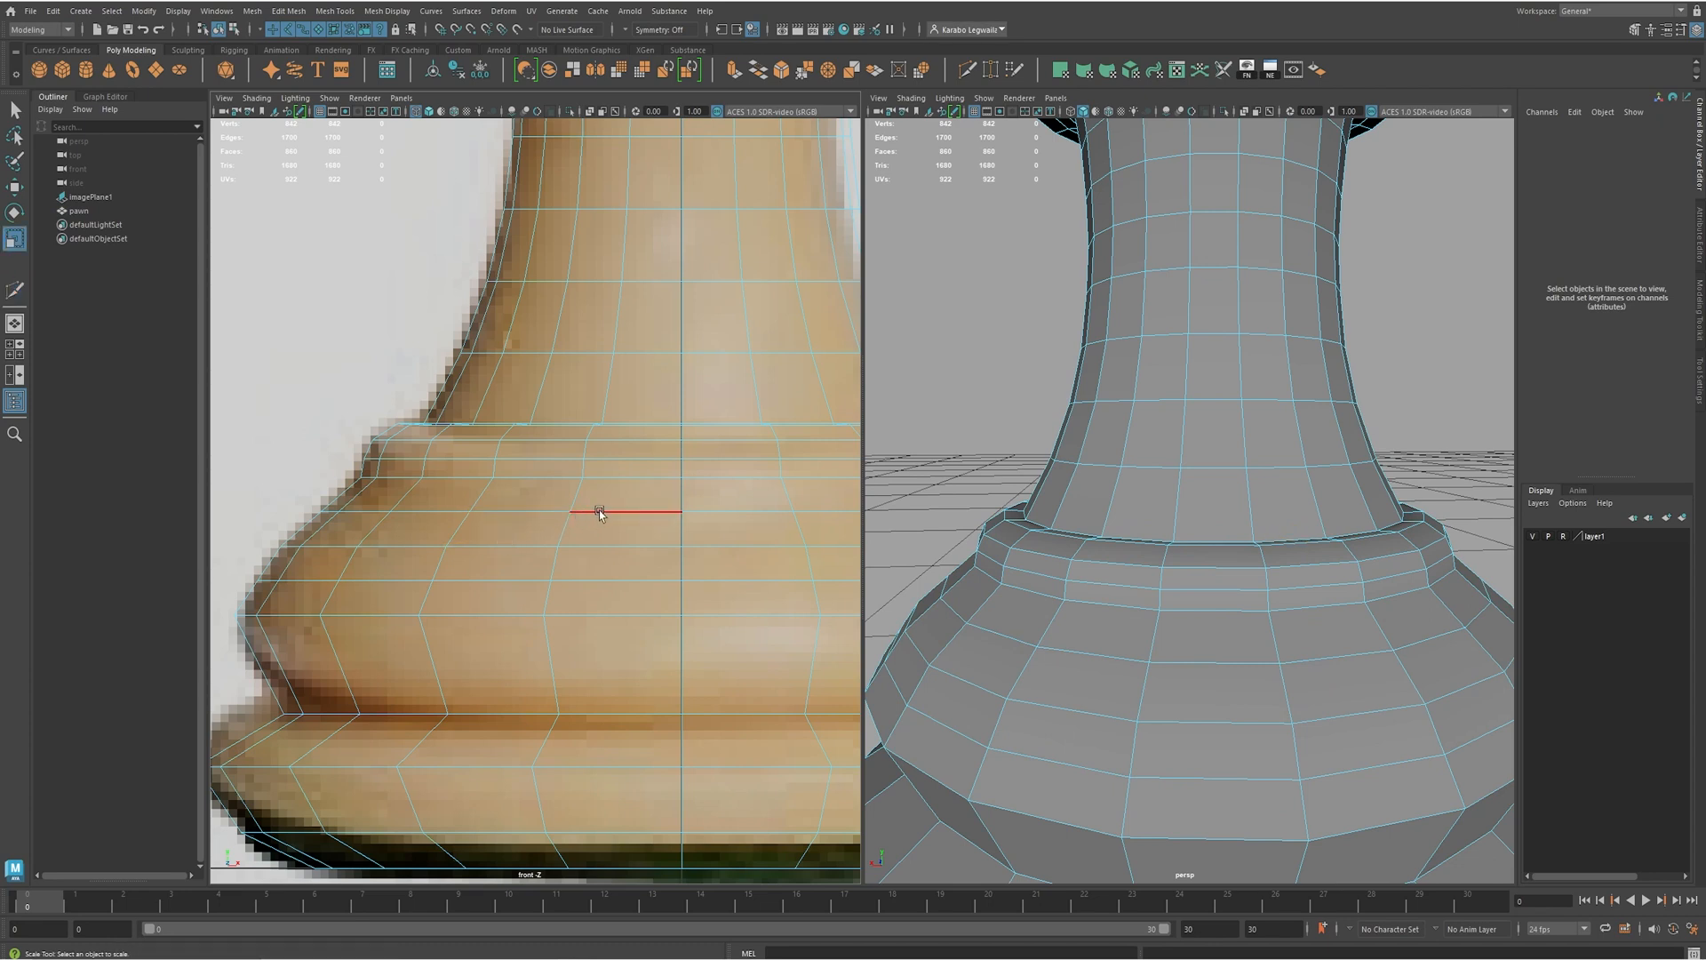
pyautogui.doubleClick(601, 512)
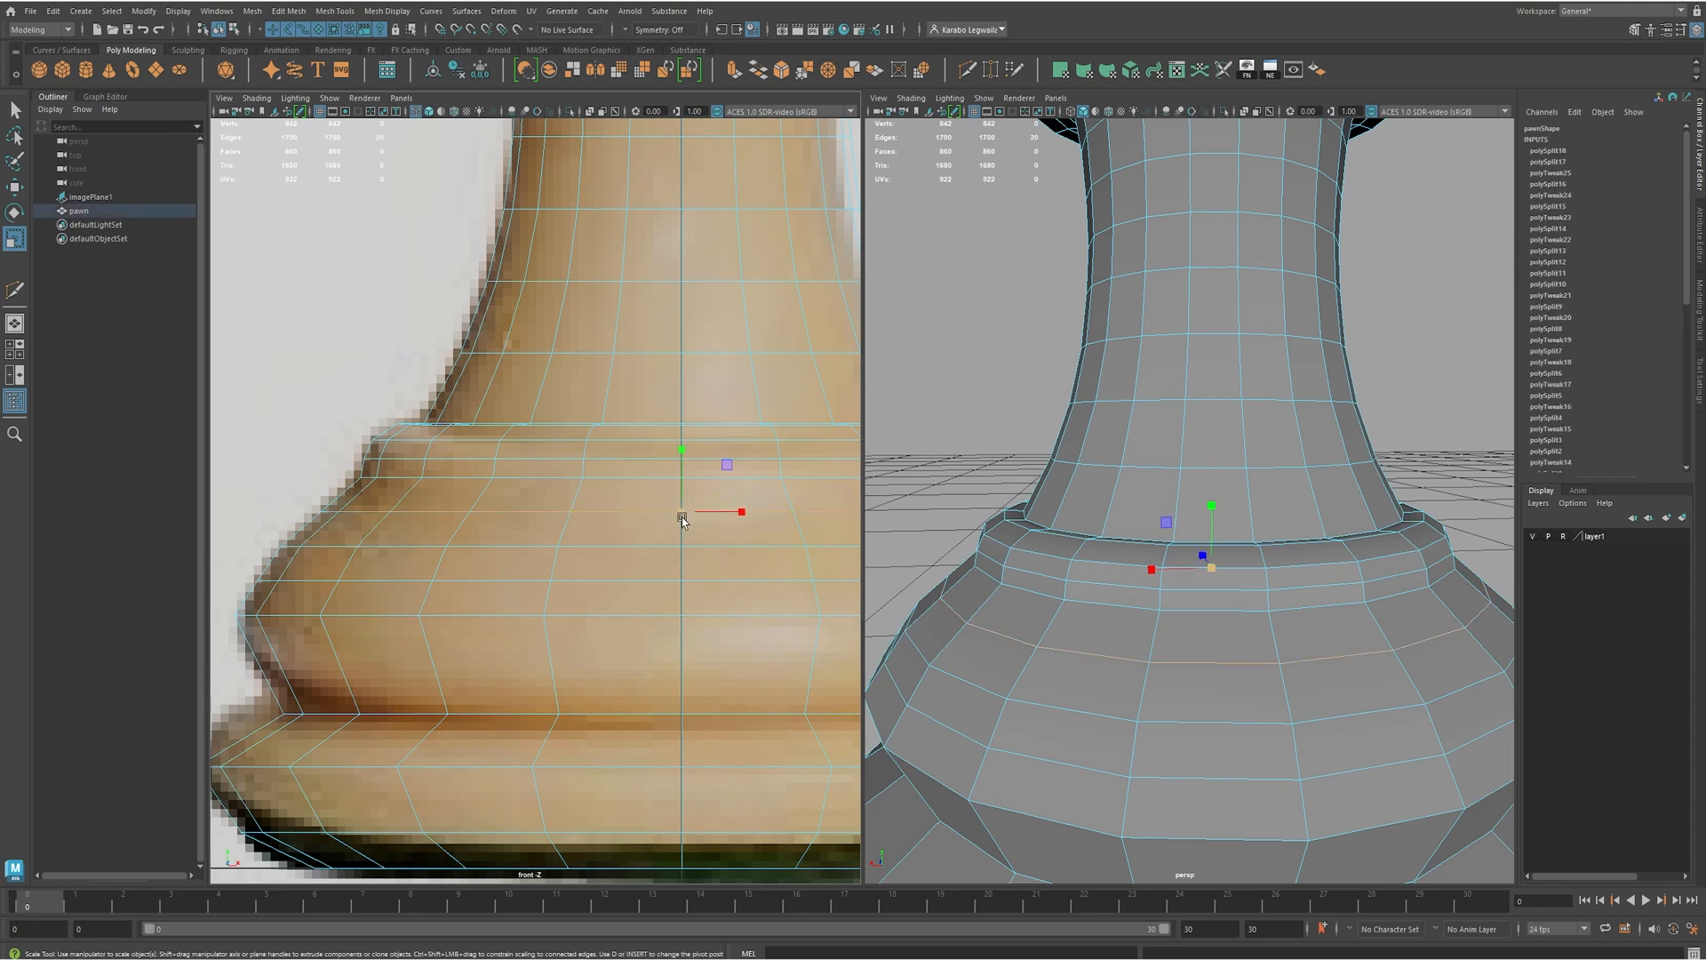
pyautogui.moveTo(682, 513); pyautogui.dragTo(691, 507)
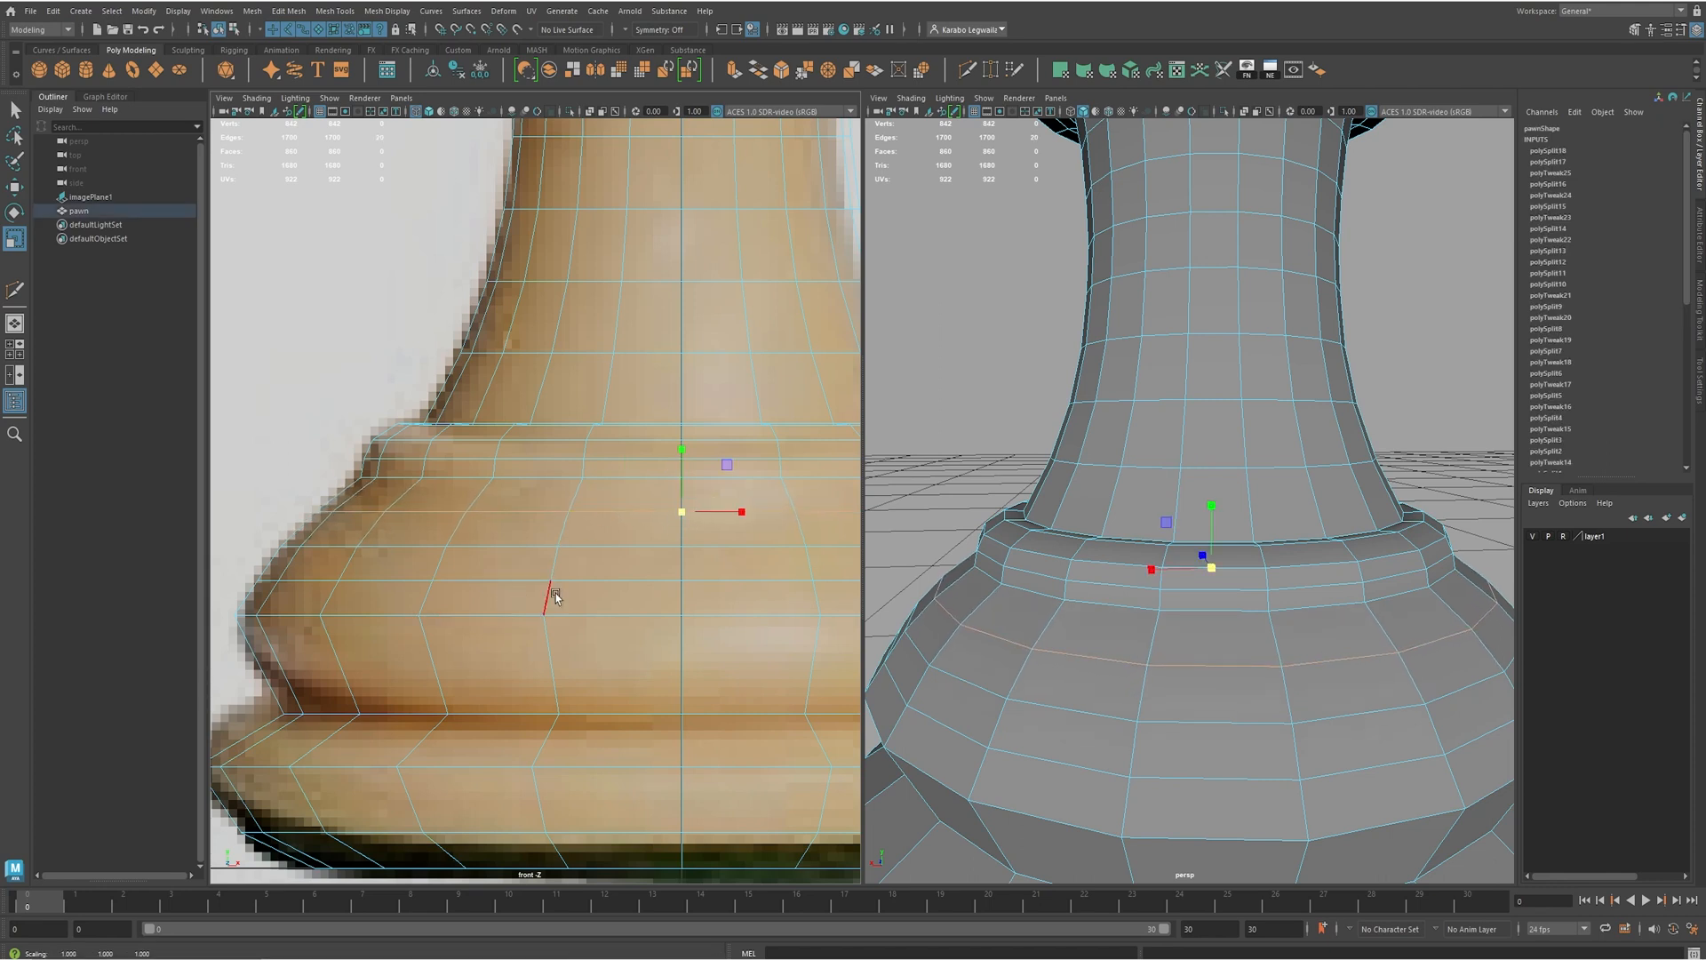
# - Select the lower of the two newest loops on the bulging base and scale it very slightly outward to match the outline
pyautogui.doubleClick(597, 582)
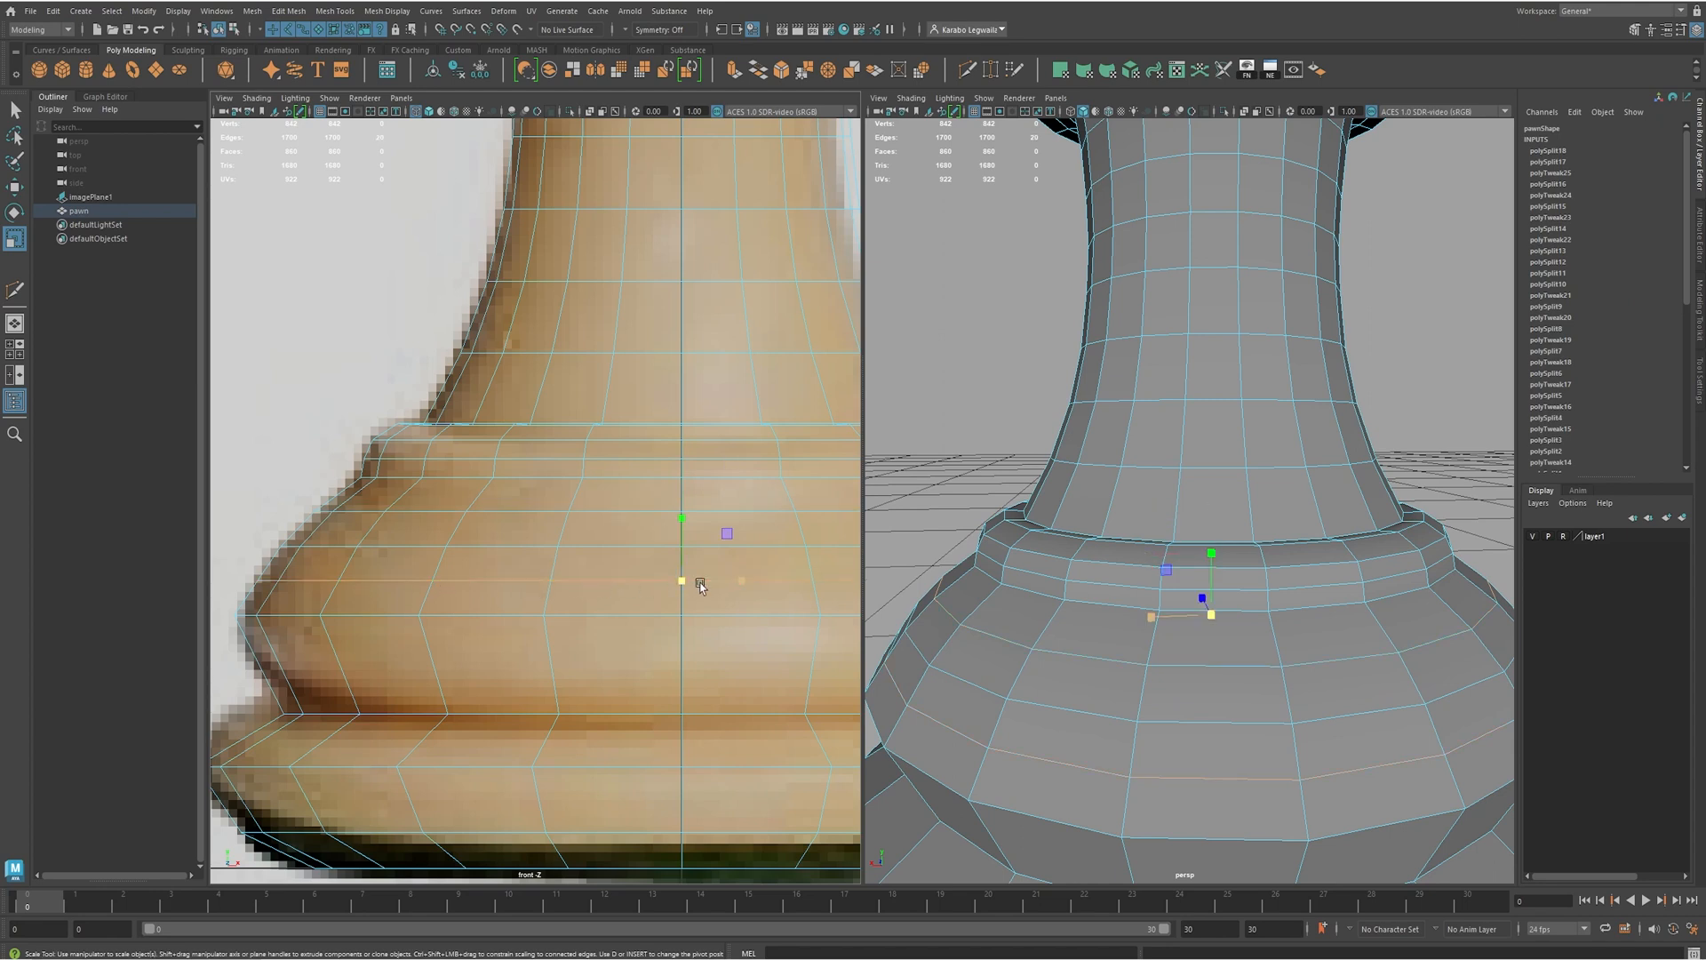
pyautogui.moveTo(681, 581); pyautogui.dragTo(683, 584)
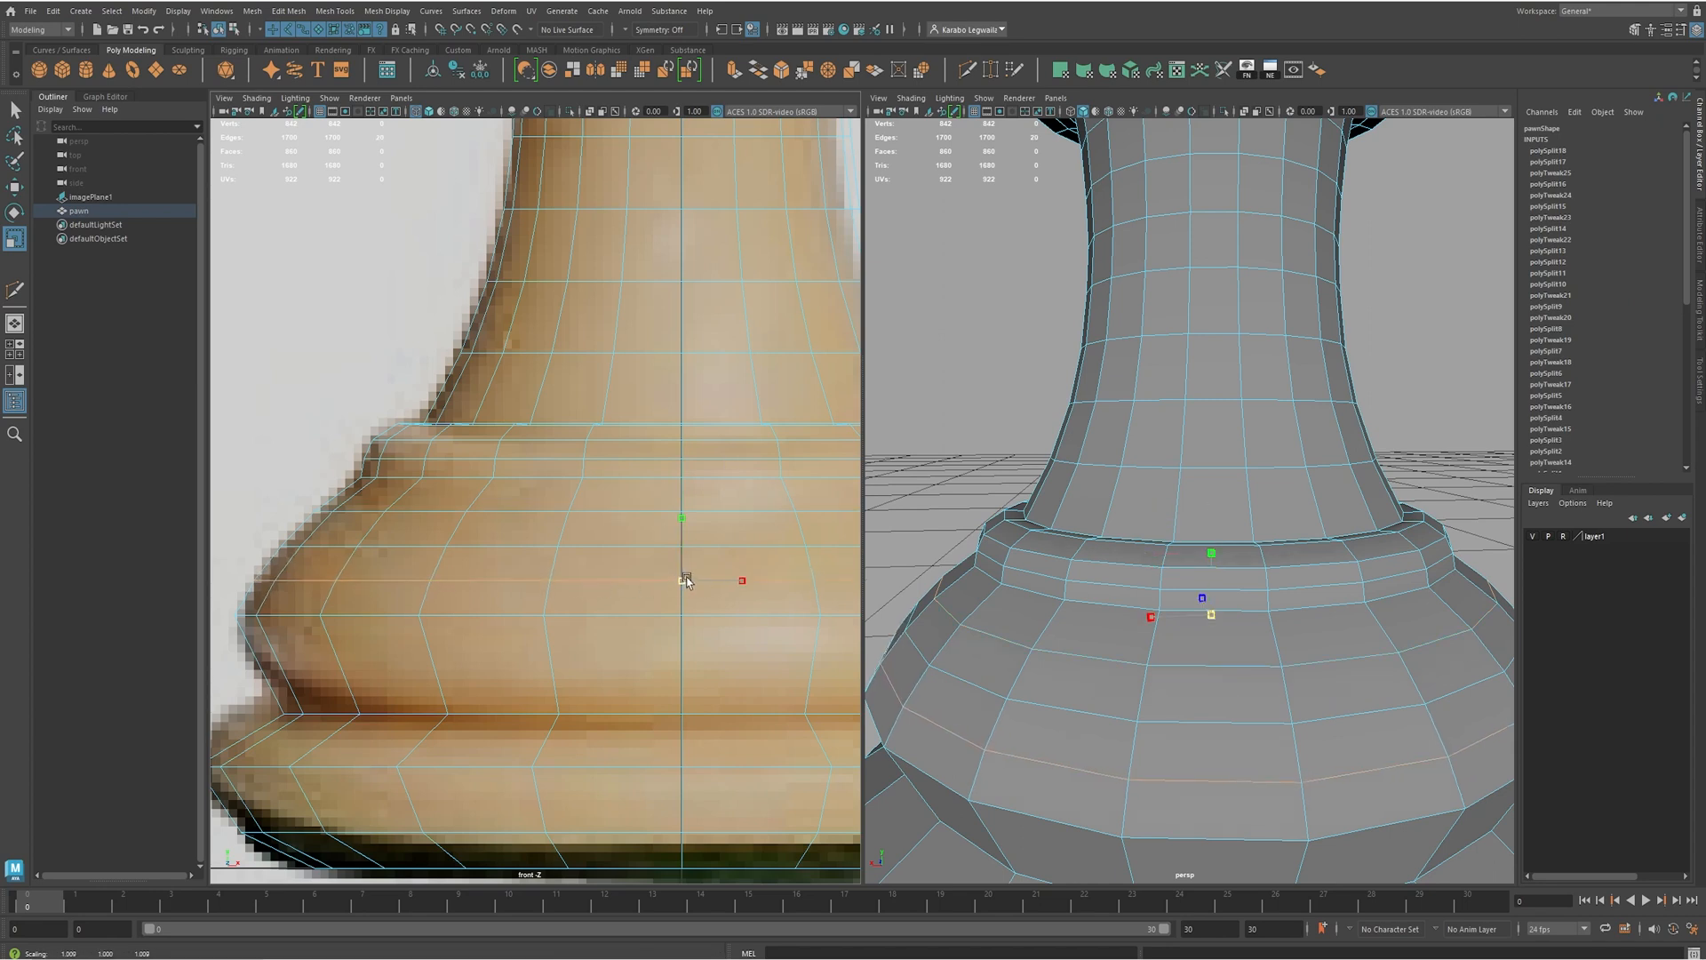
pyautogui.moveTo(686, 578); pyautogui.dragTo(686, 577)
# - Insert an edge loop around the bulging base, about midway between its widest loop and the crease above the bottom ring
pyautogui.keyDown('alt'); pyautogui.moveTo(462, 672); pyautogui.dragTo(489, 534, button='middle'); pyautogui.keyUp('alt')
pyautogui.moveTo(377, 540)
pyautogui.keyDown('shift'); pyautogui.mouseDown(button='right')
pyautogui.moveTo(397, 524)
pyautogui.moveTo(360, 530)
pyautogui.mouseUp(button='right'); pyautogui.keyUp('shift')
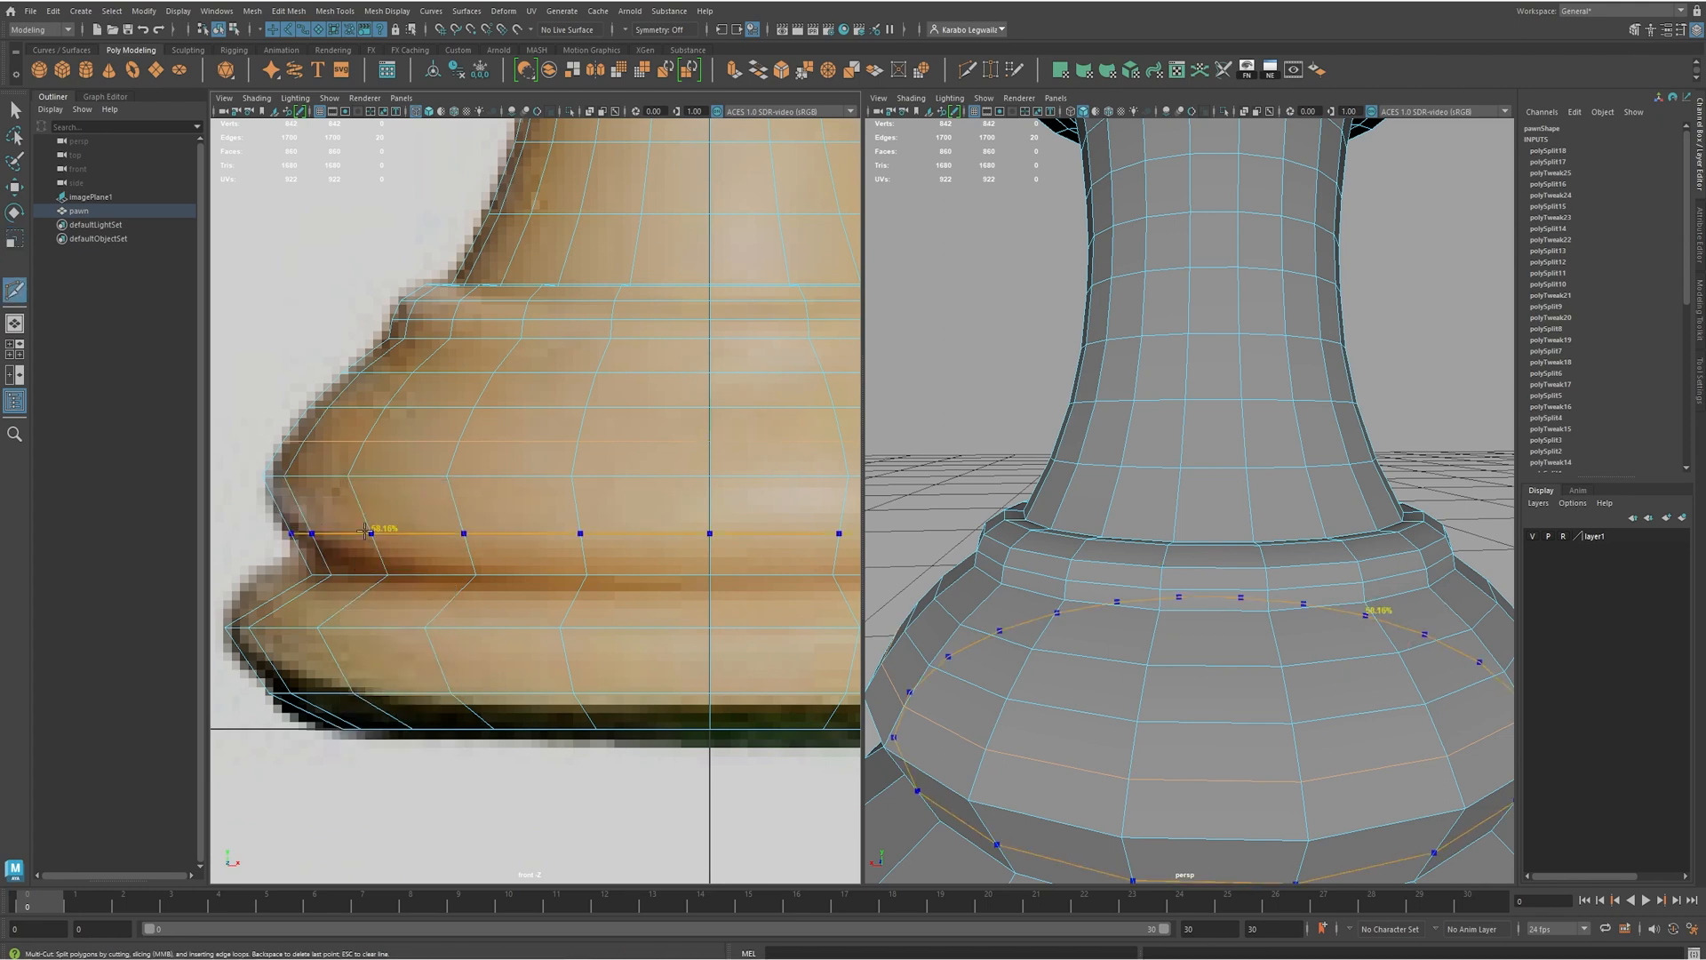
pyautogui.keyDown('ctrl'); pyautogui.click(365, 530); pyautogui.keyUp('ctrl')
pyautogui.click(368, 526)
# - Select the new loop below the base's widest point and scale it outward to follow the reference outline
pyautogui.press('r')
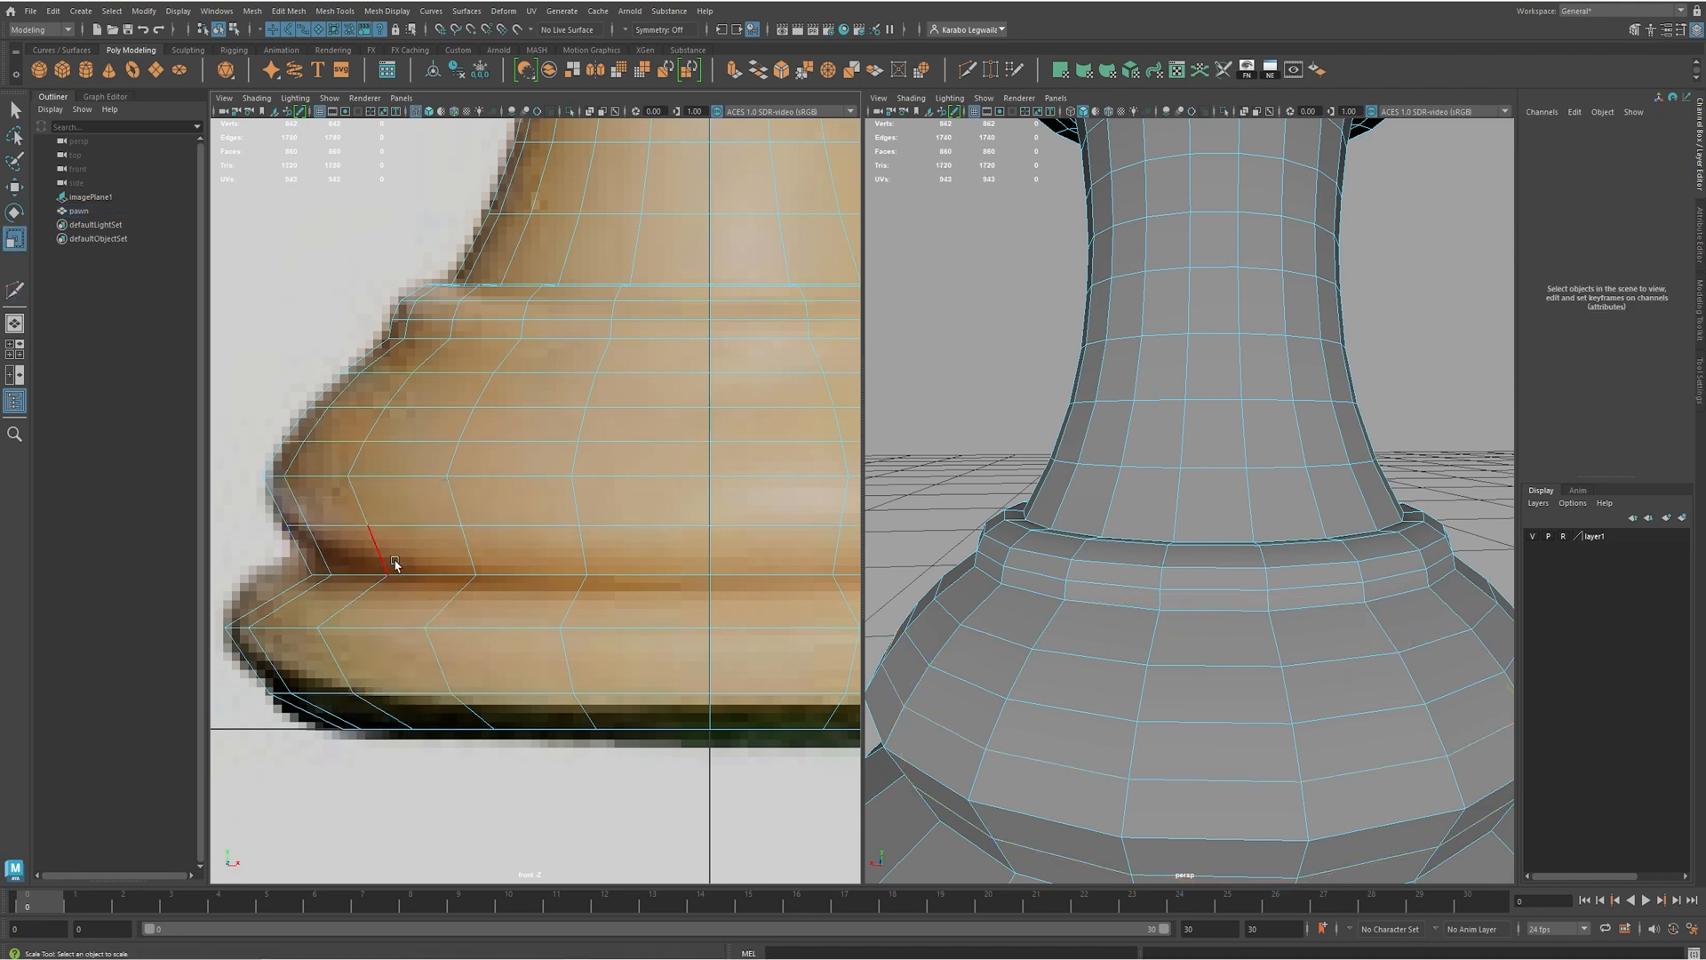
pyautogui.doubleClick(551, 526)
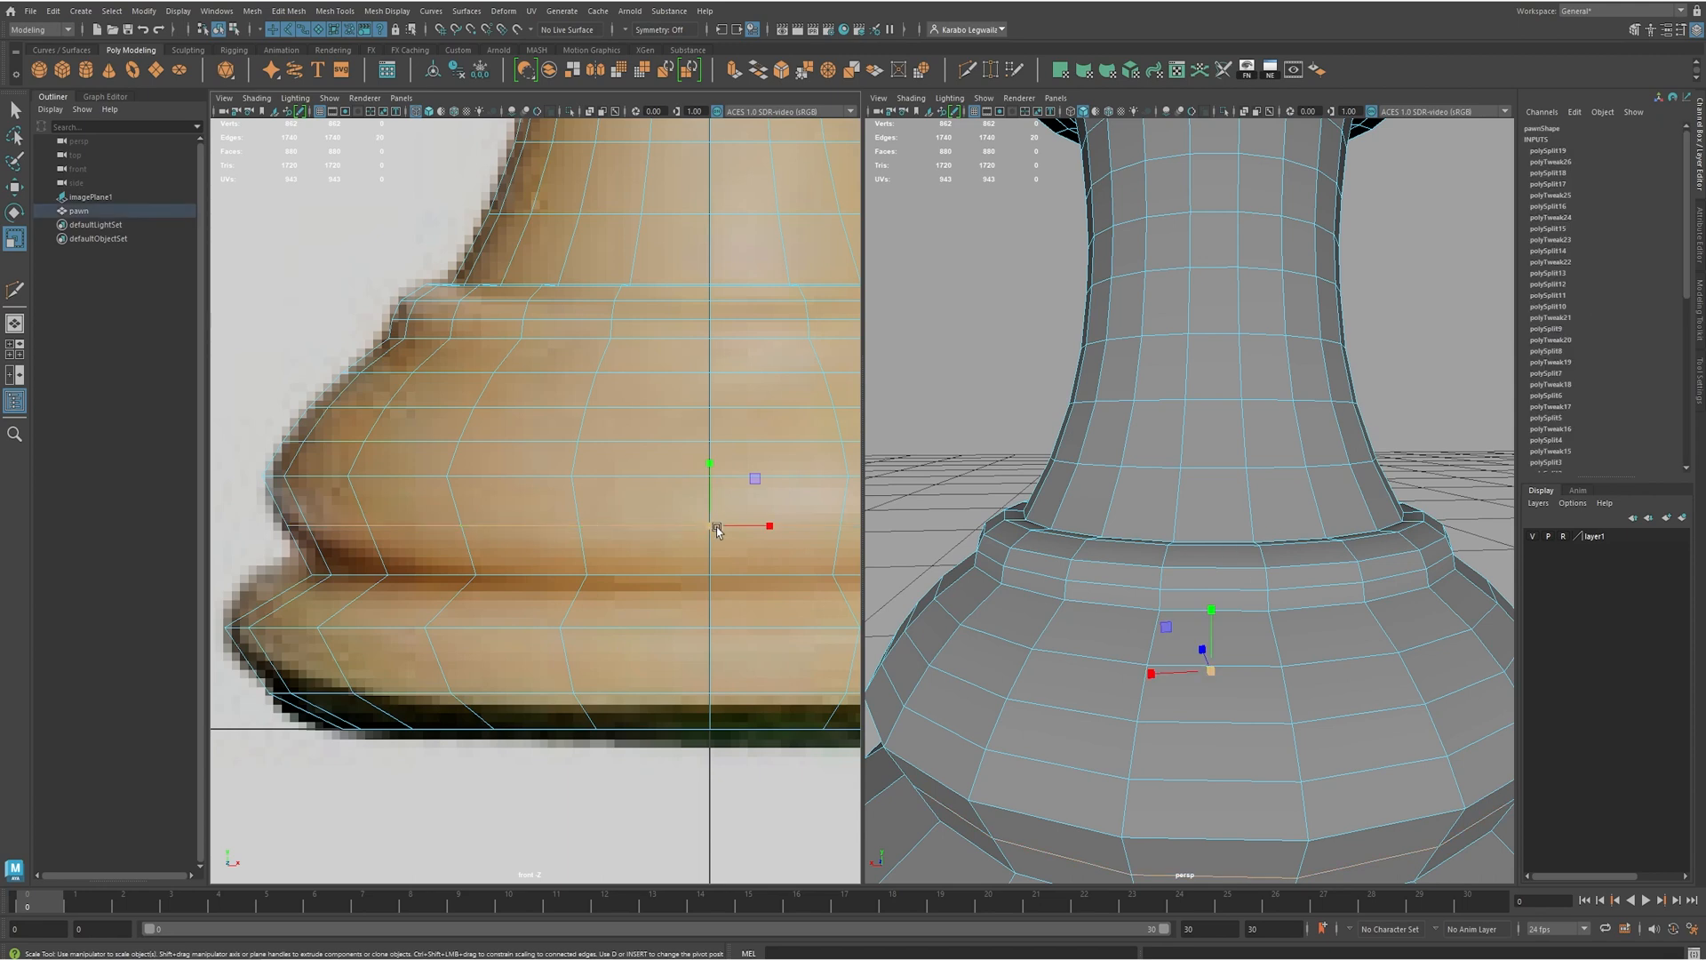
pyautogui.moveTo(712, 530); pyautogui.dragTo(724, 525)
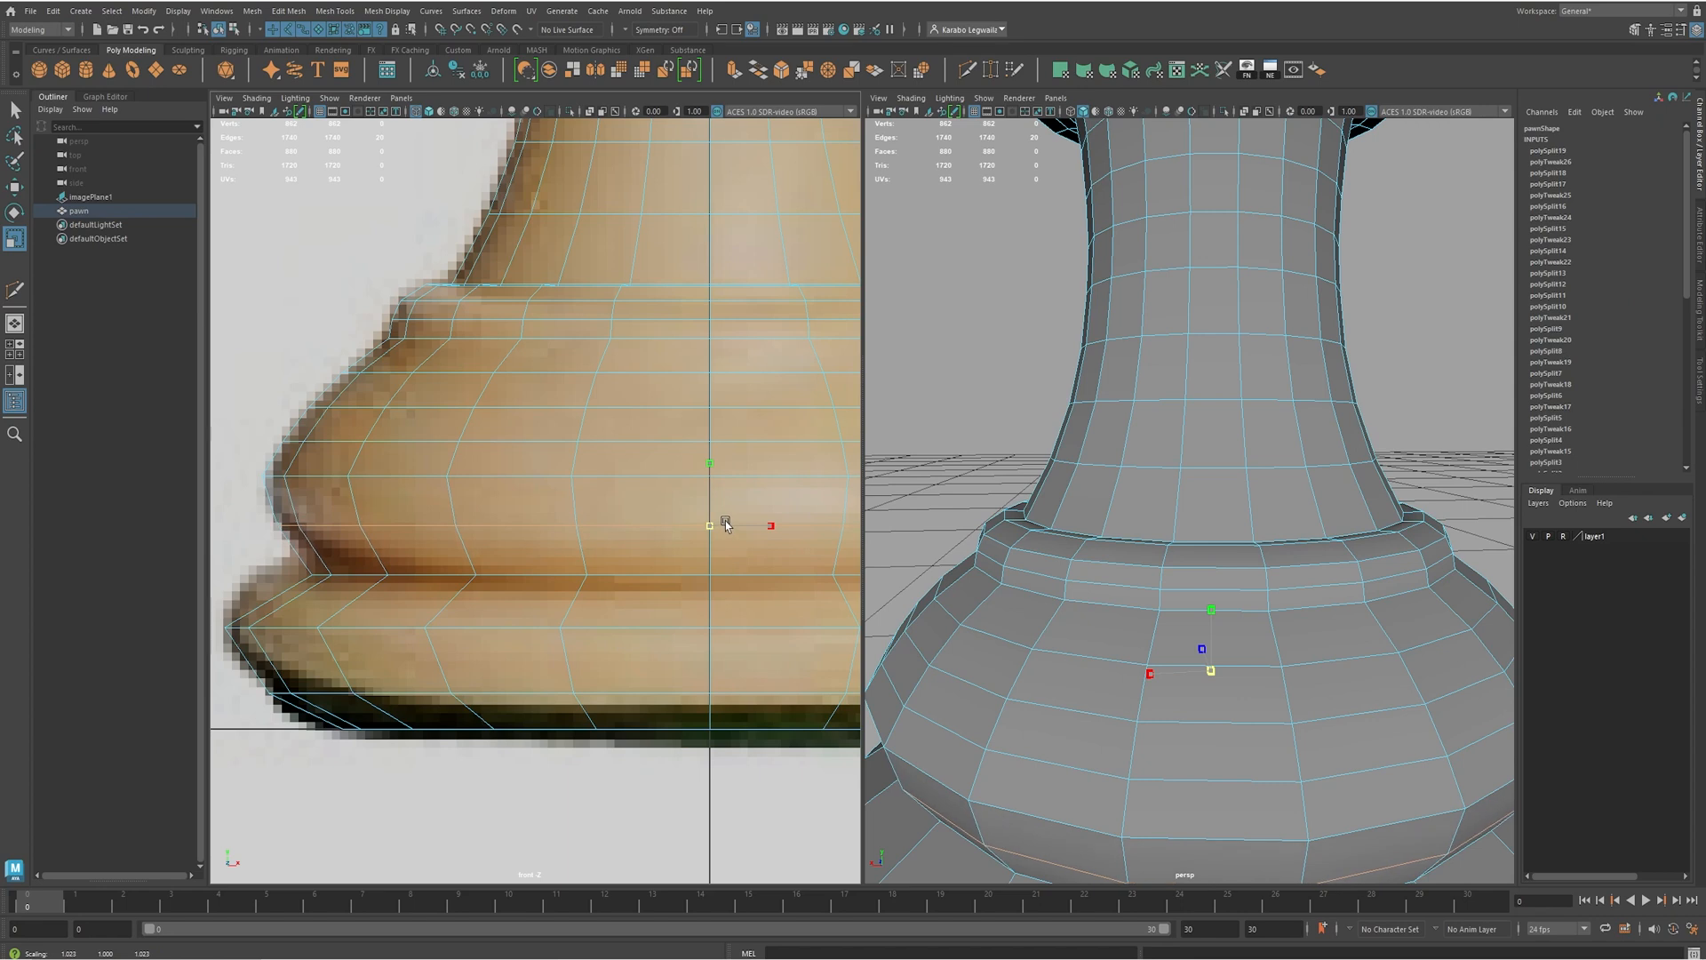
pyautogui.moveTo(728, 522); pyautogui.dragTo(731, 519)
# - Insert two more edge loops in the lower half of the bulge, one above and one below the loop just scaled
pyautogui.keyDown('alt'); pyautogui.moveTo(712, 527); pyautogui.dragTo(685, 531, button='middle'); pyautogui.keyUp('alt')
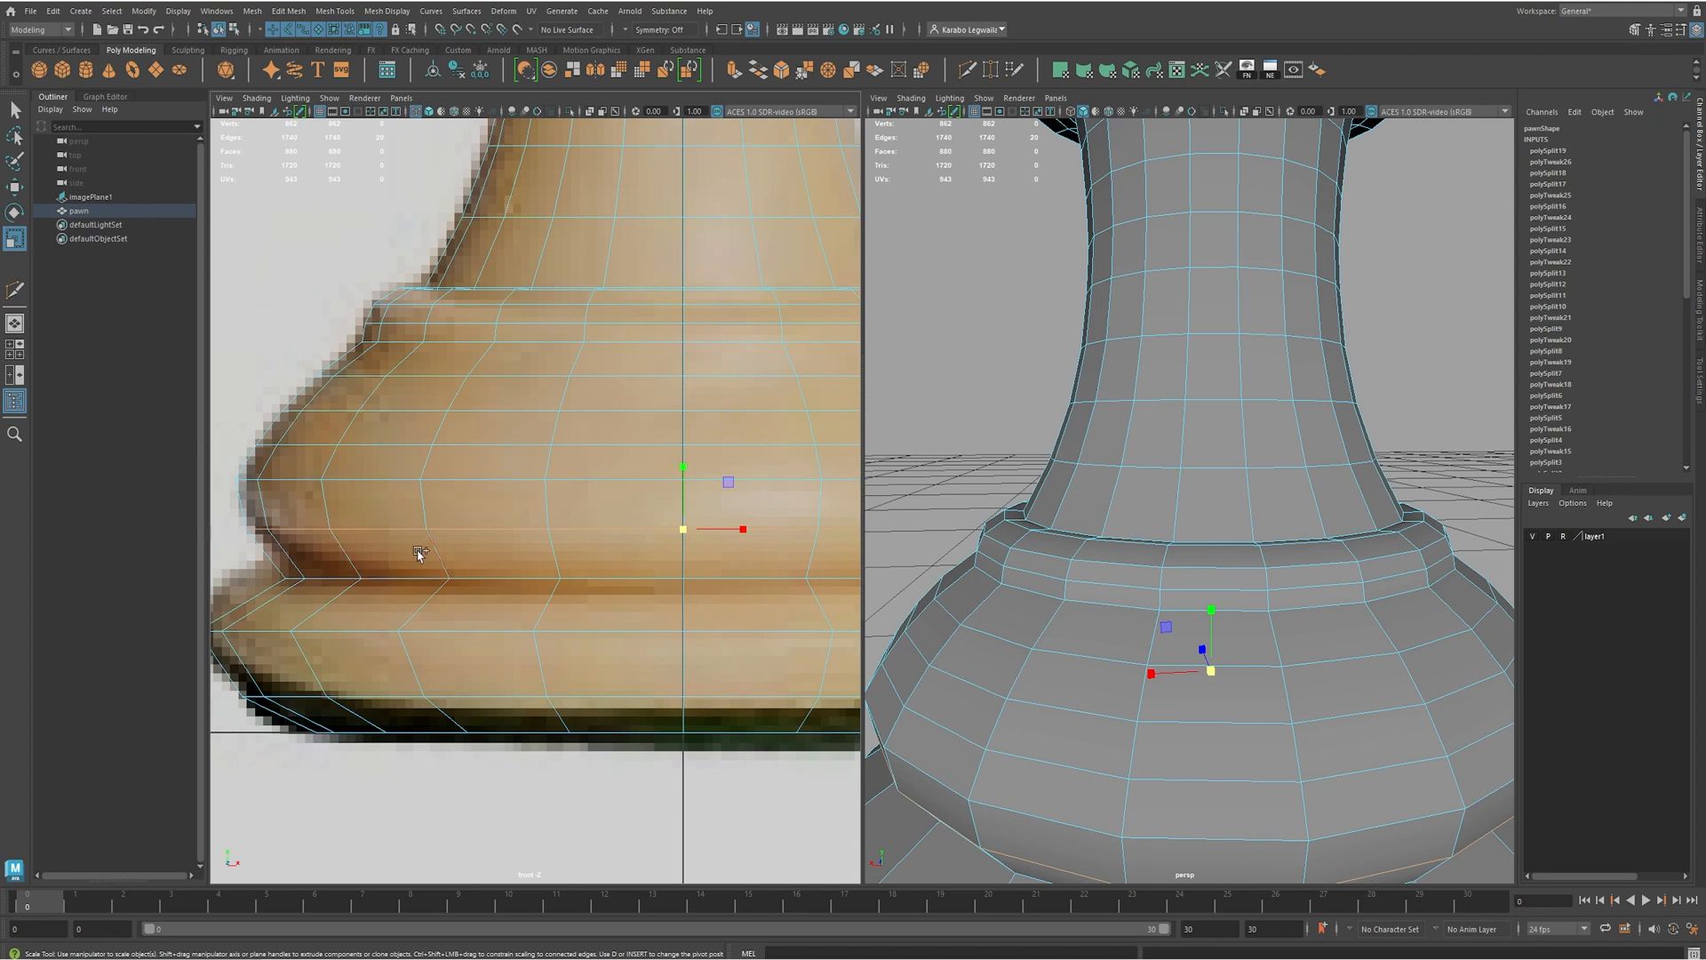
pyautogui.keyDown('shift'); pyautogui.moveTo(424, 554); pyautogui.dragTo(351, 560, button='right'); pyautogui.keyUp('shift')
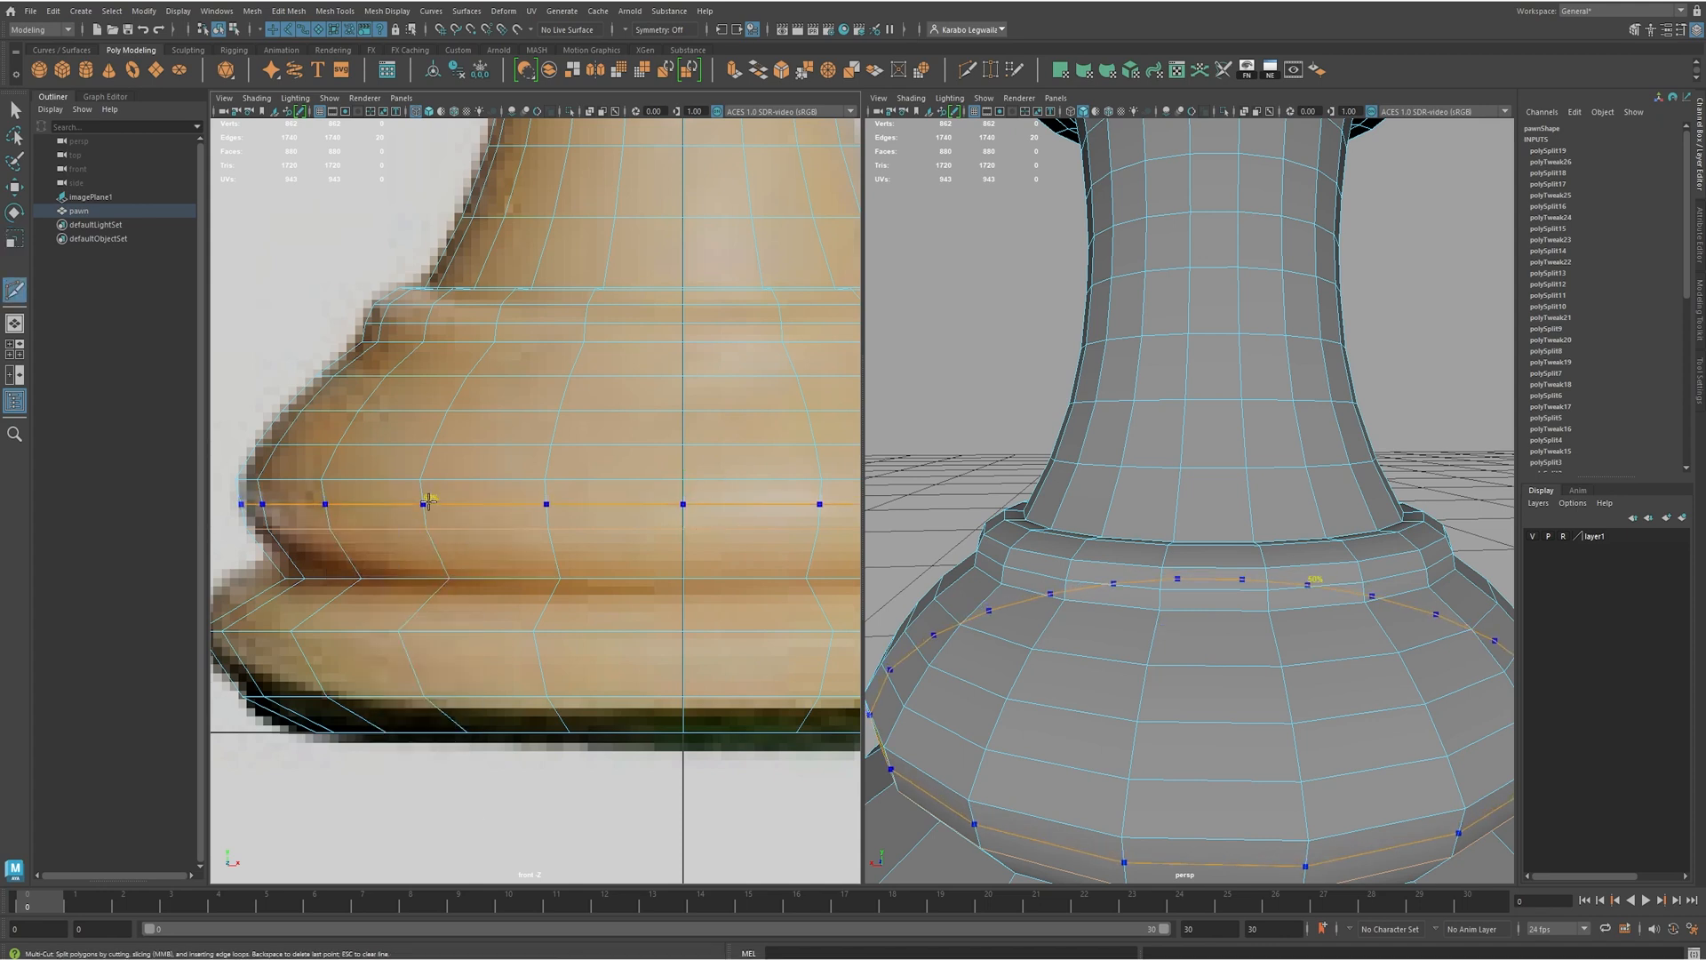
pyautogui.keyDown('ctrl'); pyautogui.click(425, 497); pyautogui.keyUp('ctrl')
pyautogui.keyDown('ctrl'); pyautogui.click(439, 556); pyautogui.keyUp('ctrl')
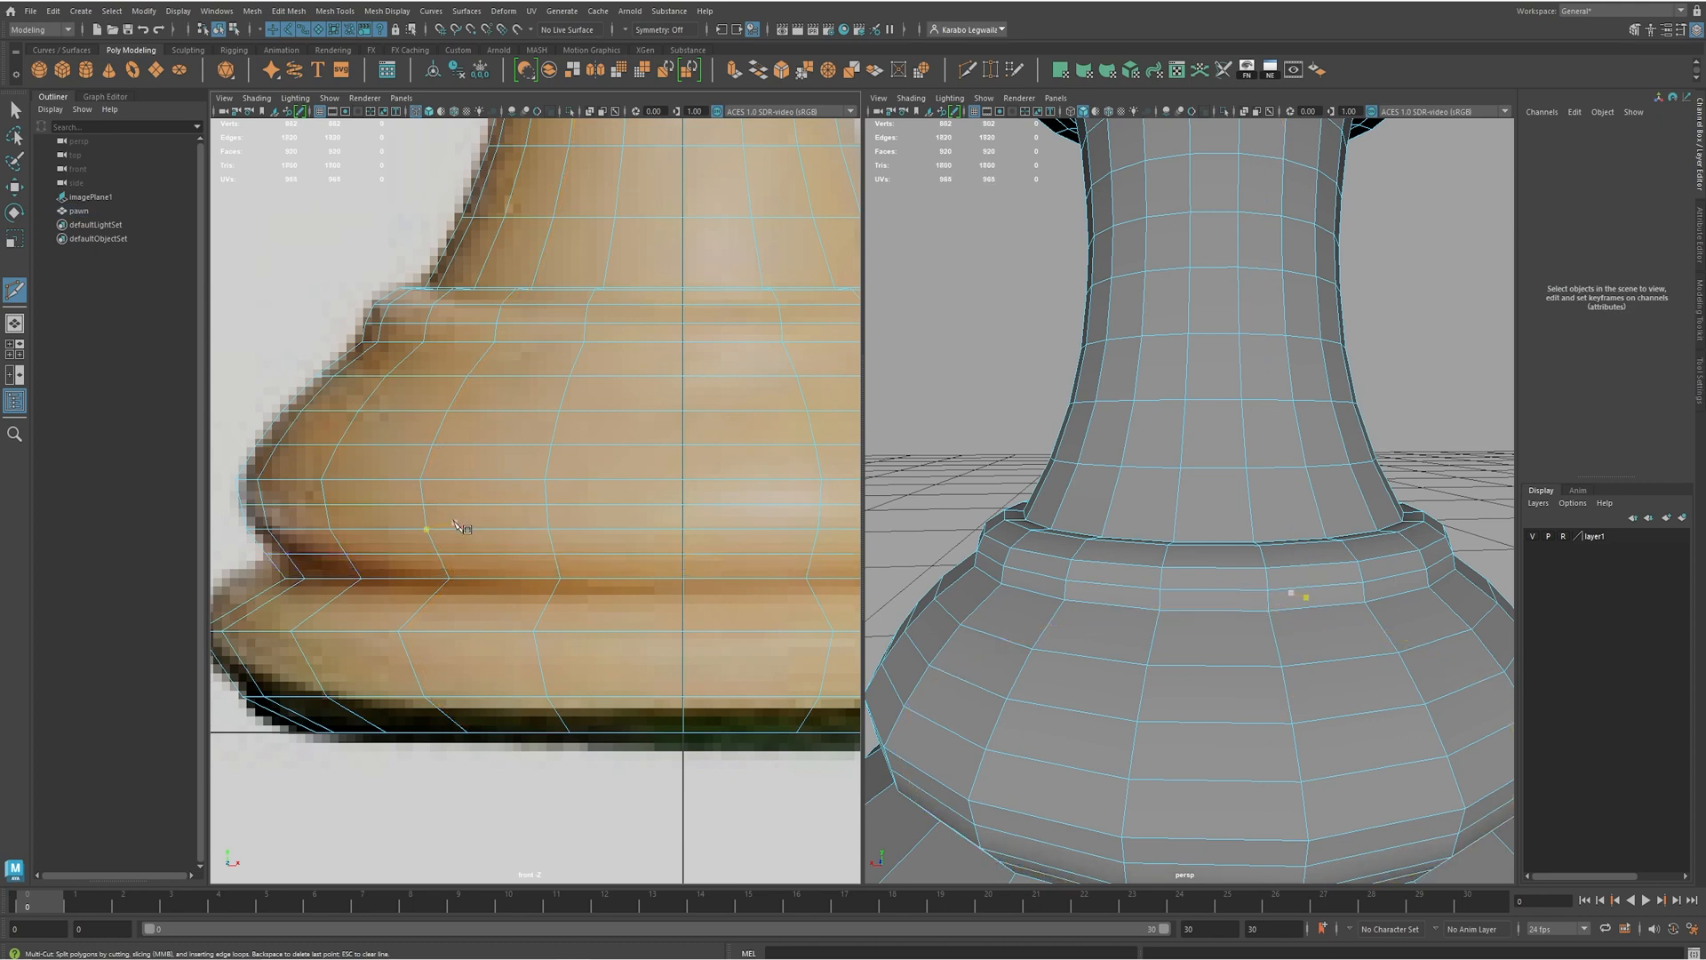
# - Scale each of the two new loops in the lower half of the bulge slightly outward to round its profile
pyautogui.press('r')
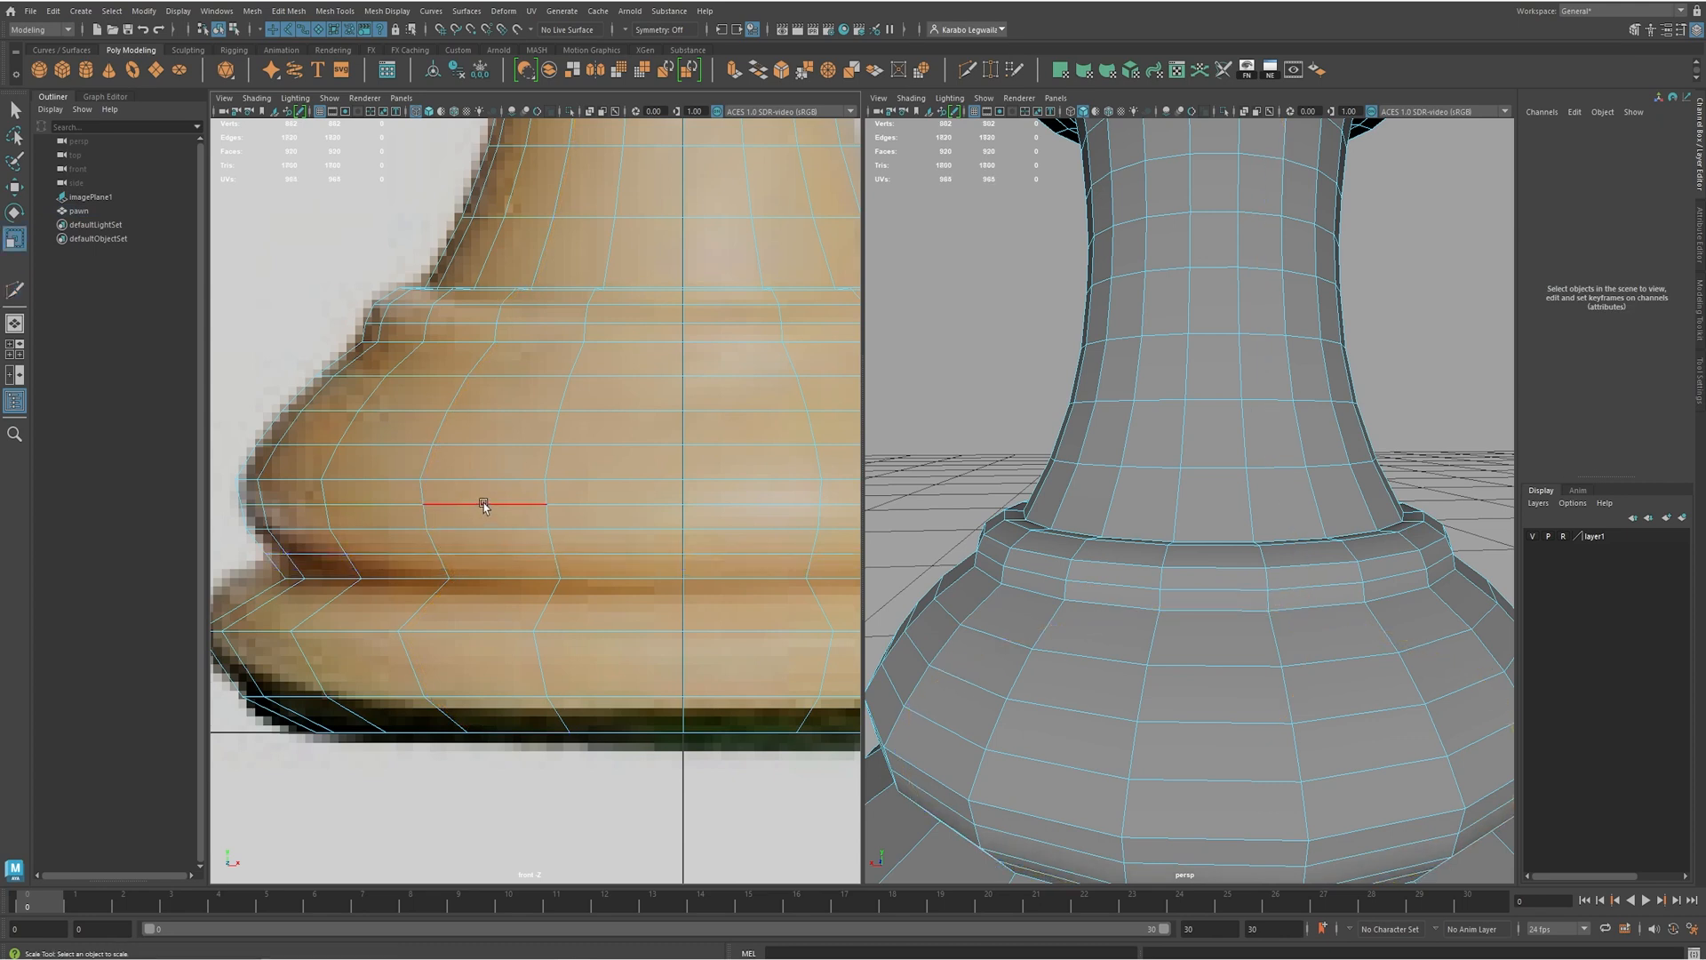
pyautogui.doubleClick(483, 504)
pyautogui.moveTo(685, 507); pyautogui.dragTo(689, 498)
pyautogui.doubleClick(383, 554)
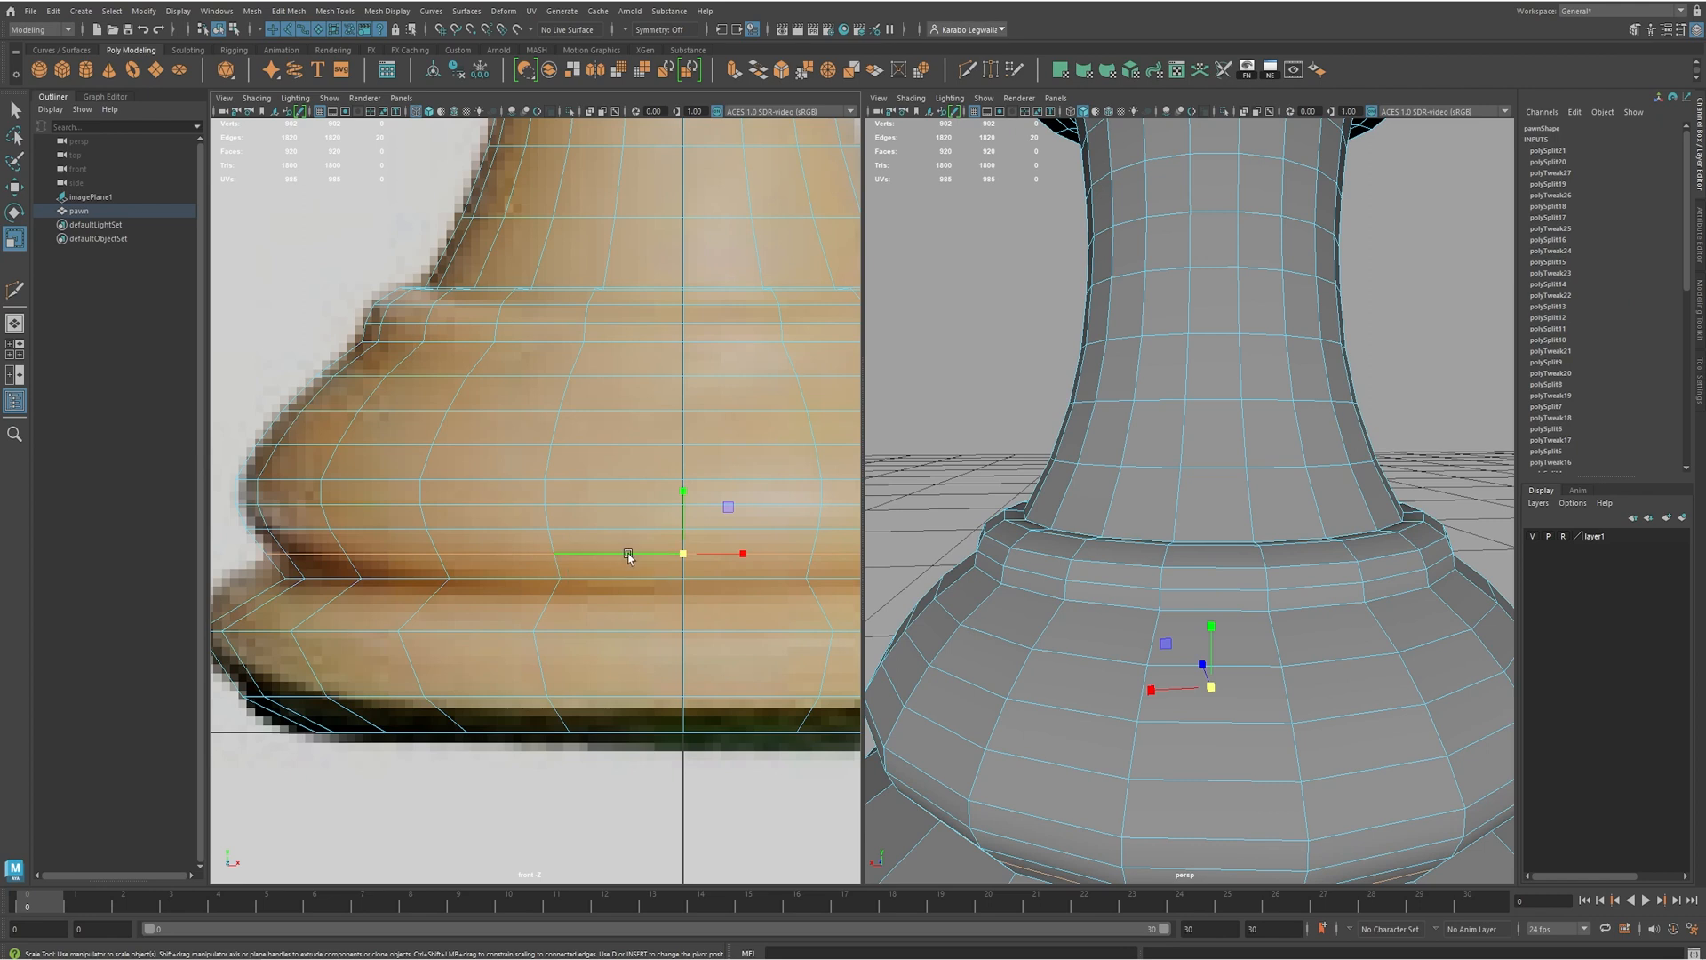
pyautogui.moveTo(684, 558); pyautogui.dragTo(696, 554)
# - Select the loop between the two newly scaled ones and fine-tune its height
pyautogui.click(577, 529)
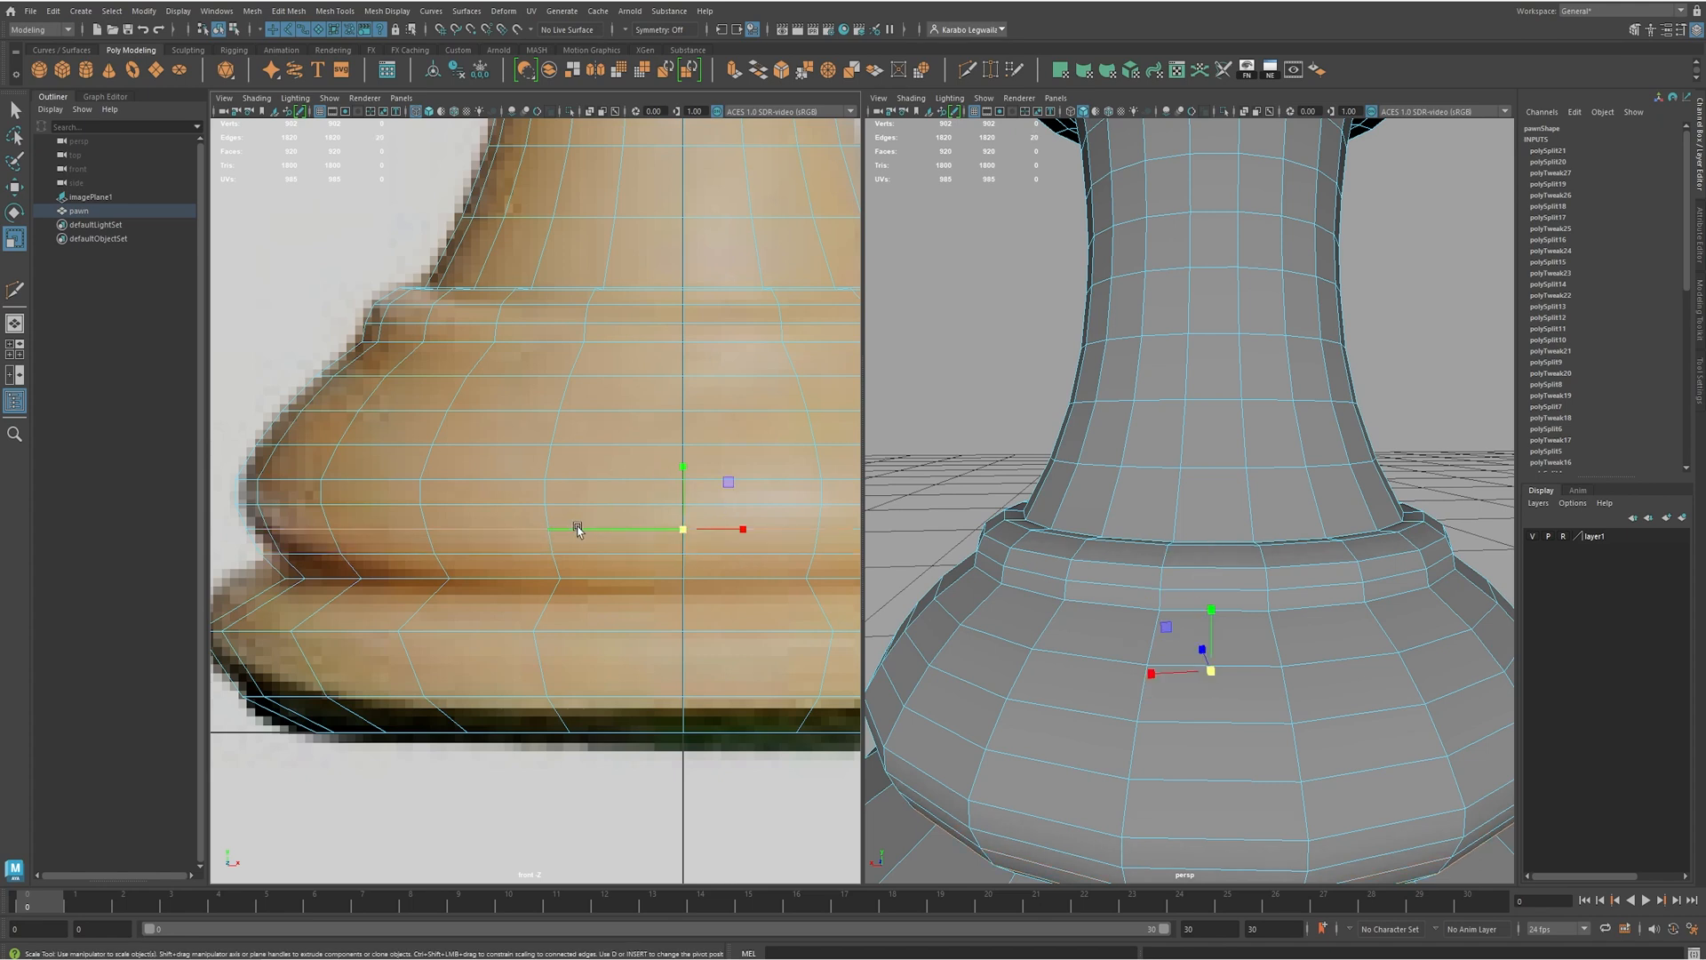
pyautogui.press('w')
pyautogui.moveTo(683, 471); pyautogui.dragTo(685, 471)
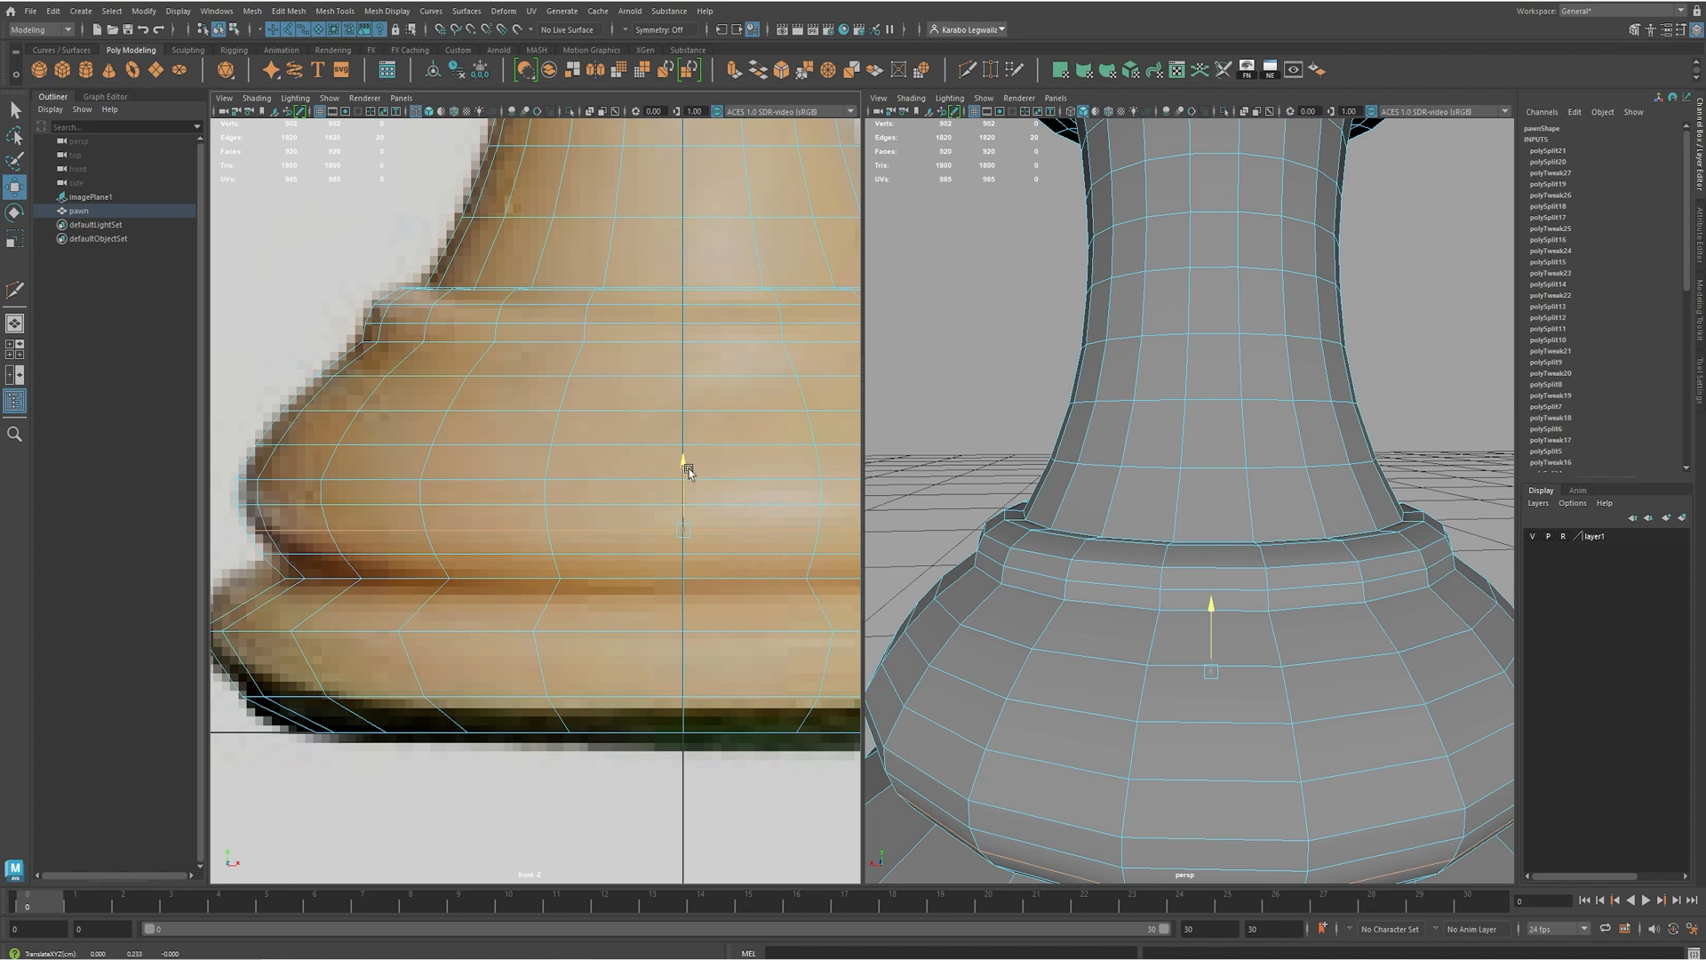
pyautogui.moveTo(691, 471); pyautogui.dragTo(691, 472)
# - Move the bulge's widest loop slightly up and adjust its scale to fit the reference outline
pyautogui.doubleClick(310, 480)
pyautogui.moveTo(685, 411); pyautogui.dragTo(685, 405)
pyautogui.press('r')
pyautogui.moveTo(682, 473); pyautogui.dragTo(676, 475)
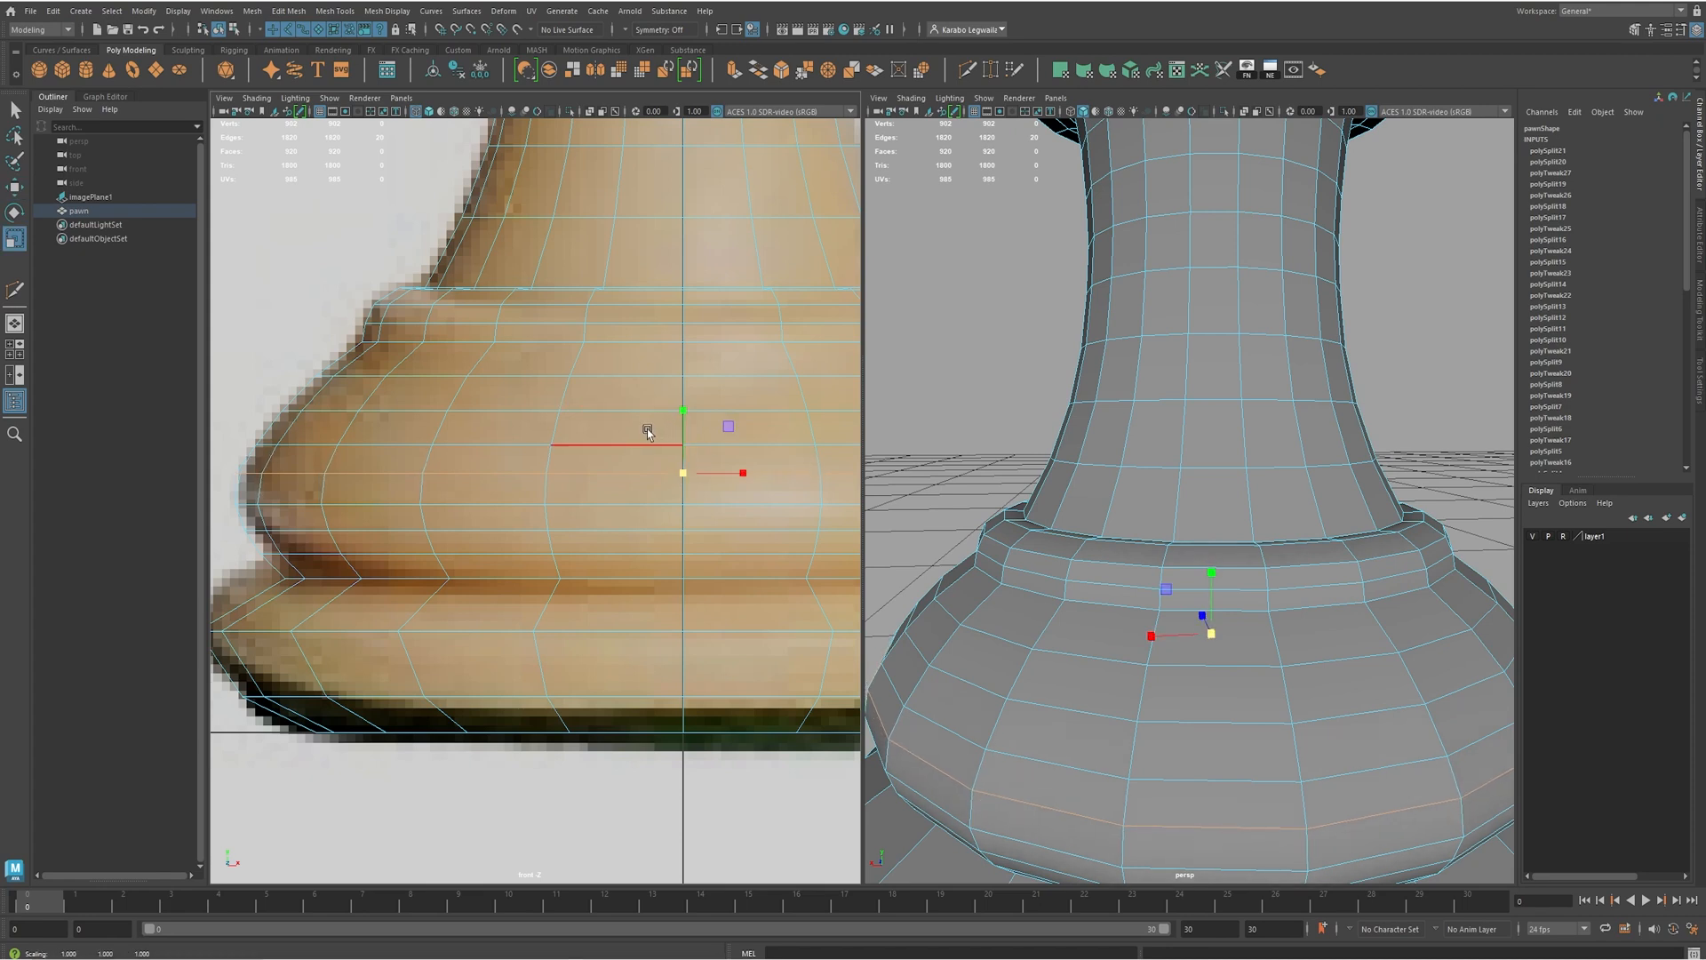
# - Raise the loops just below and just above the widest one slightly, and scale the upper one slightly inward
pyautogui.doubleClick(446, 504)
pyautogui.press('w')
pyautogui.moveTo(680, 440); pyautogui.dragTo(685, 430)
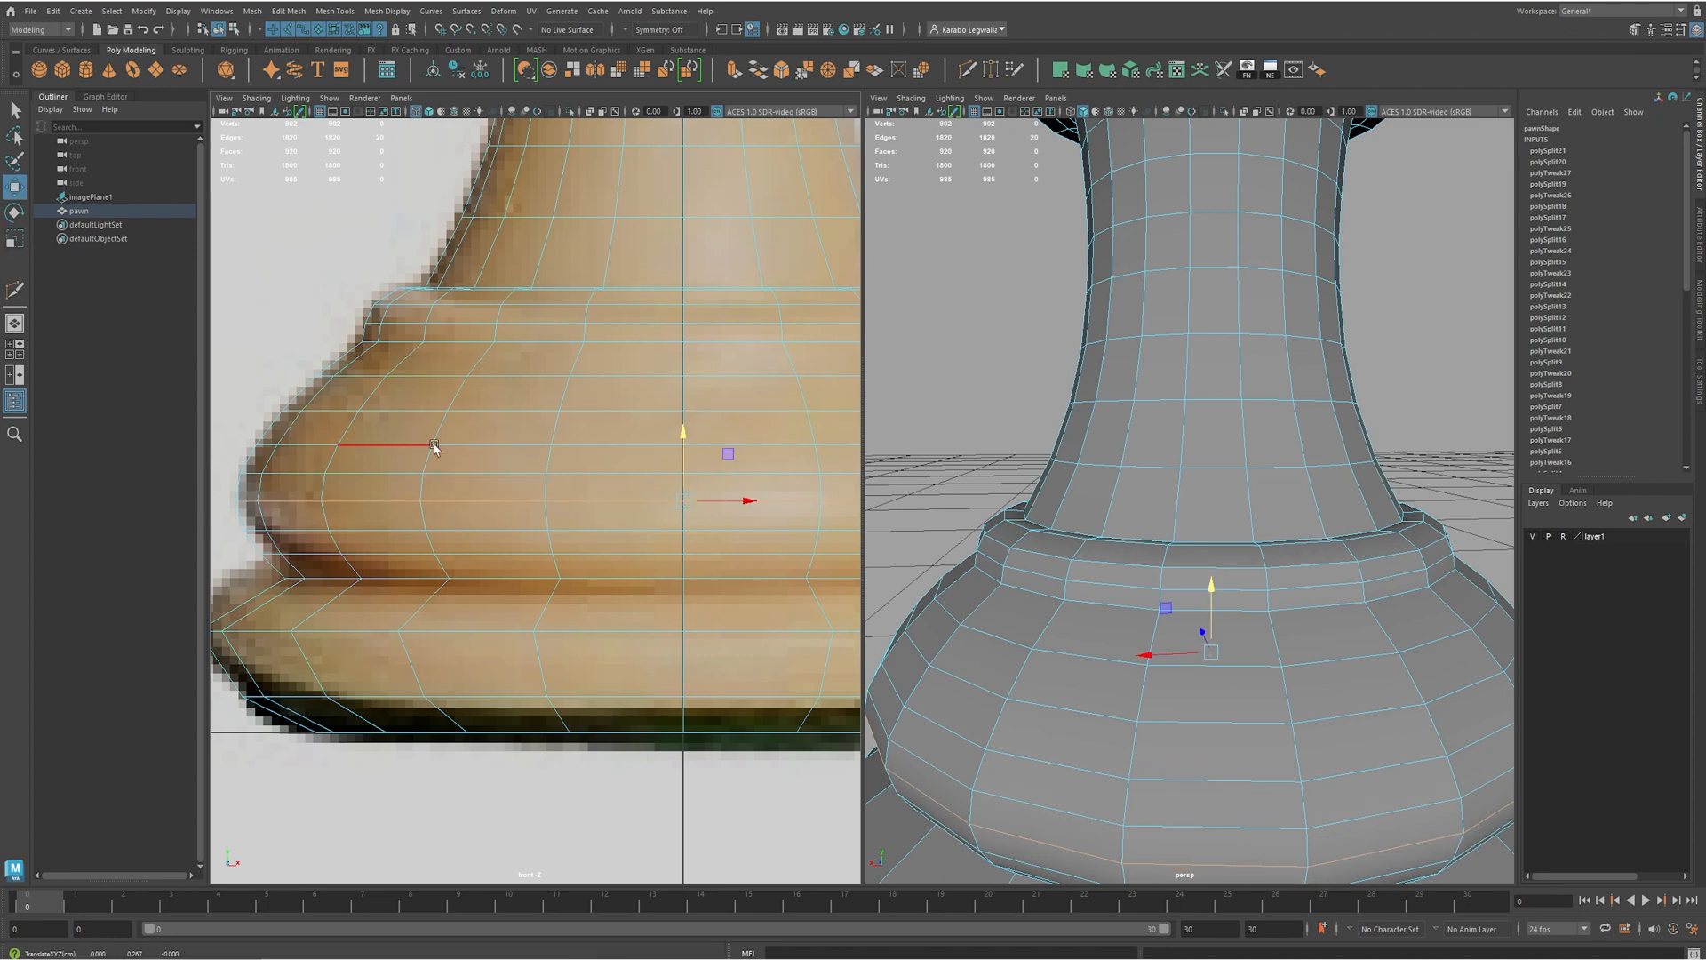
pyautogui.moveTo(684, 380); pyautogui.dragTo(685, 369)
pyautogui.press('r')
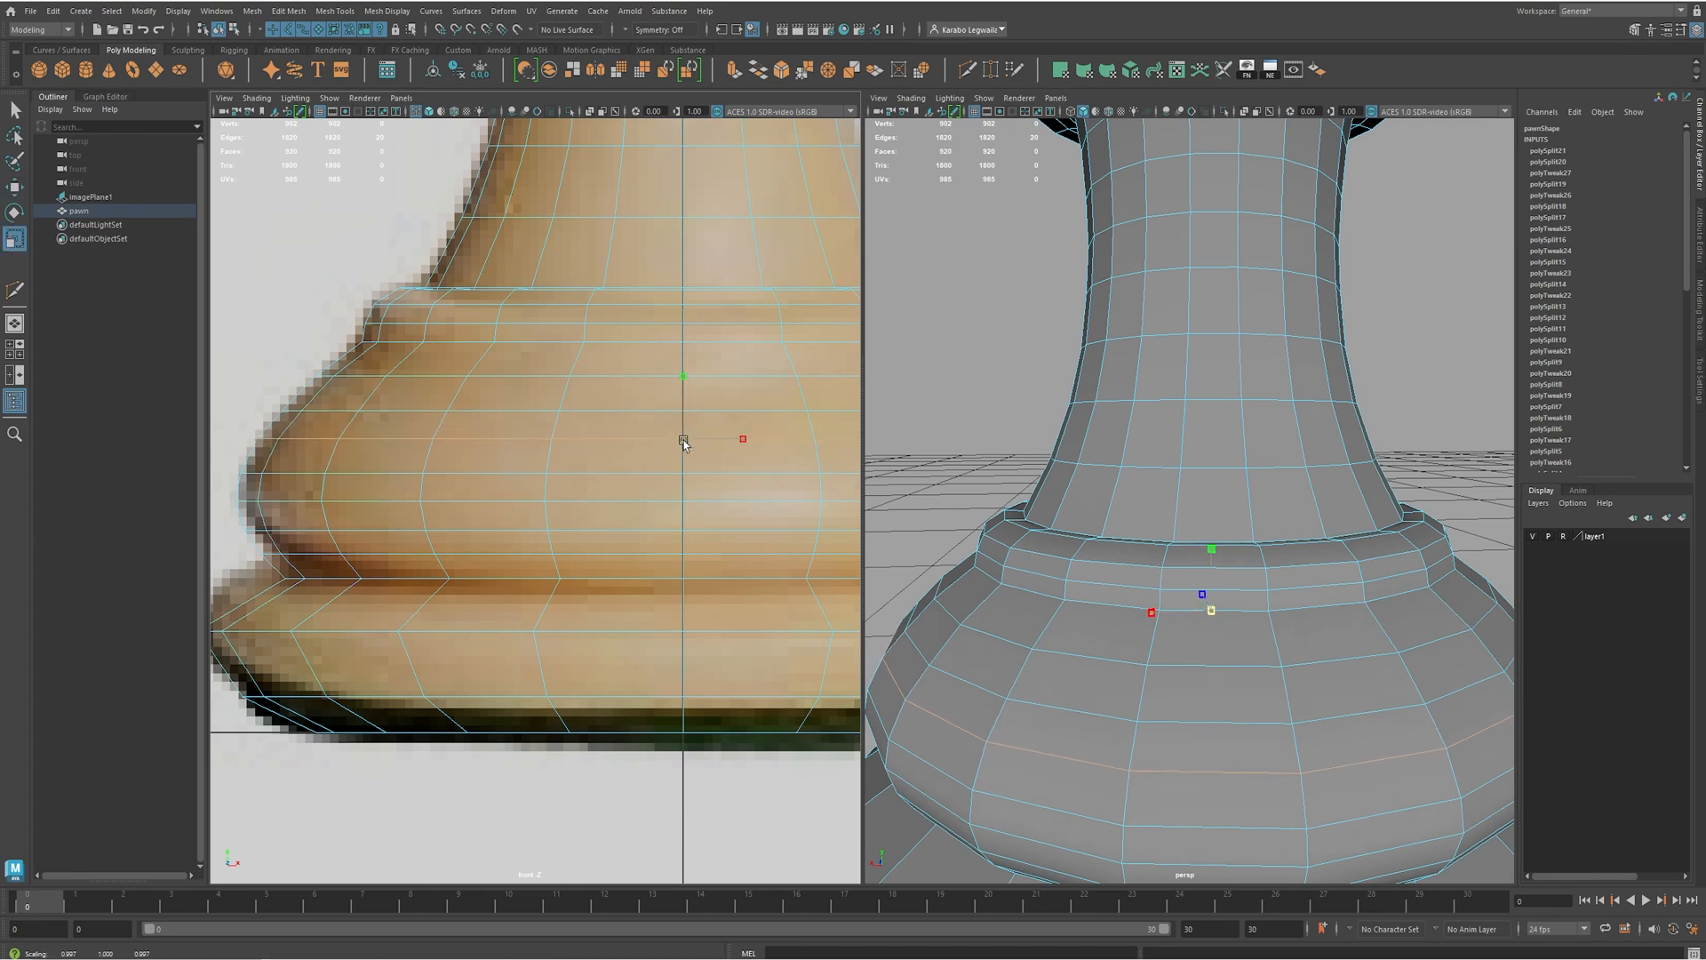
# - Adjust the height of the loops just above the crease to even out the spacing at the bottom of the bulge
pyautogui.doubleClick(410, 555)
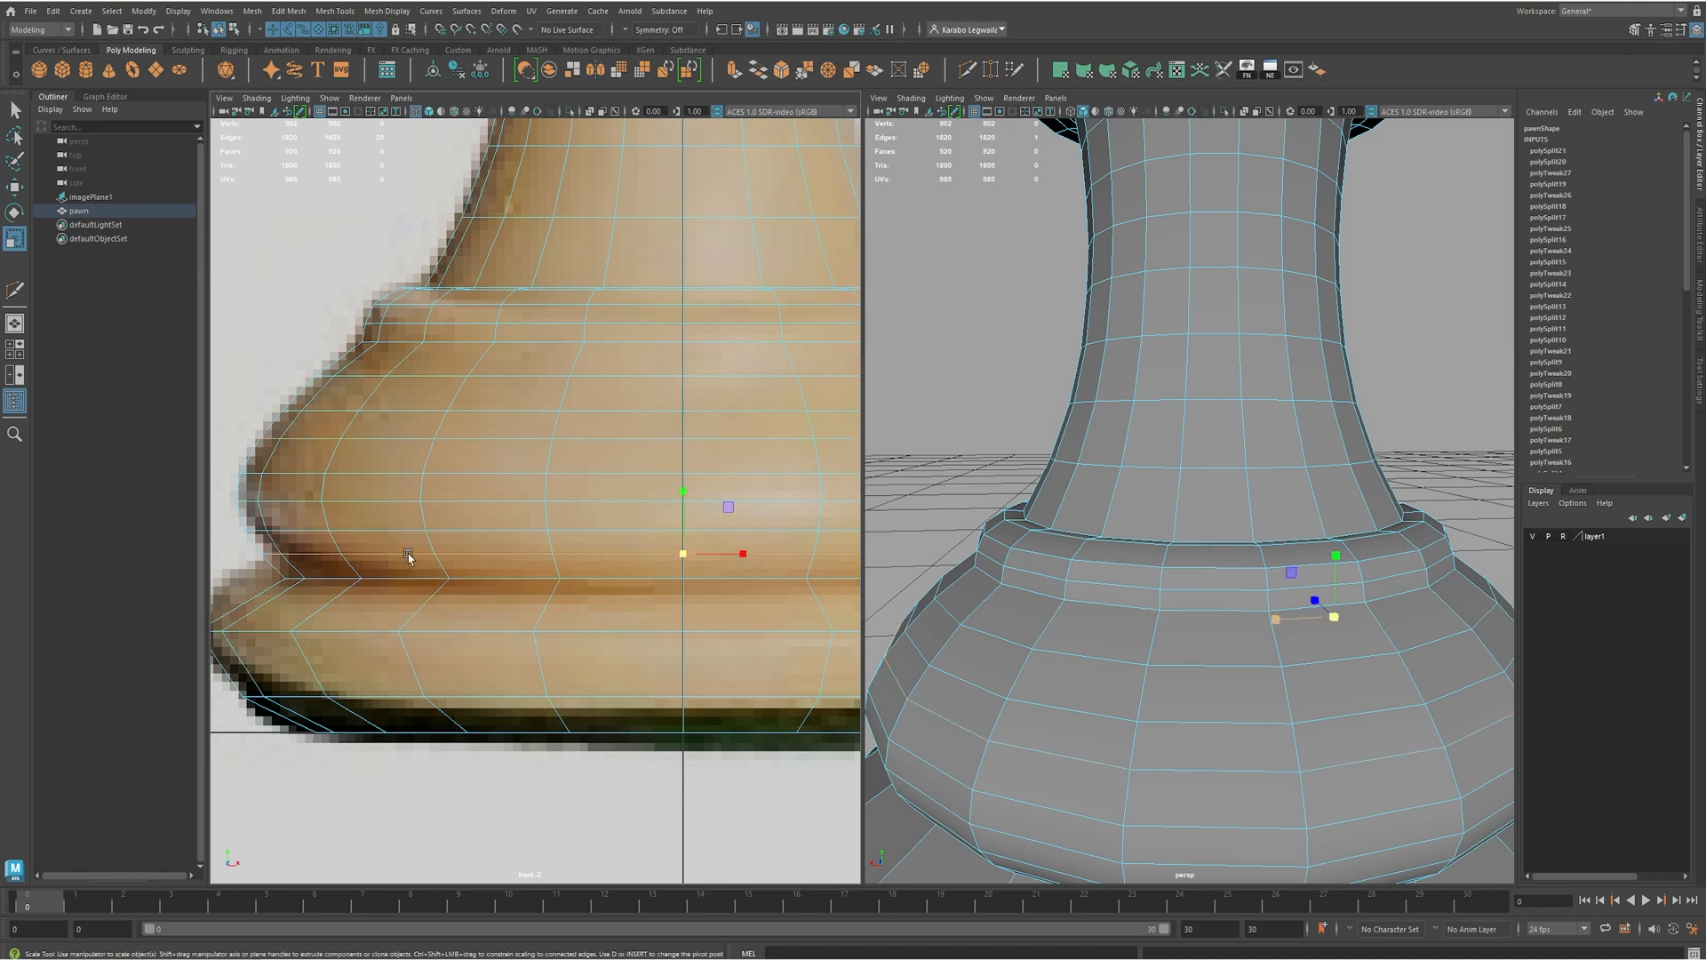
pyautogui.press('w')
pyautogui.moveTo(679, 492); pyautogui.dragTo(685, 464)
pyautogui.doubleClick(653, 525)
pyautogui.press('f')
pyautogui.scroll(-5, 1260, 428)
pyautogui.keyDown('alt'); pyautogui.moveTo(1264, 444); pyautogui.dragTo(1217, 478); pyautogui.keyUp('alt')
# - Insert two edge loops around the bottom ring, one about halfway above and one about halfway below its widest loop
pyautogui.keyDown('alt'); pyautogui.moveTo(504, 677); pyautogui.dragTo(552, 579, button='middle'); pyautogui.keyUp('alt')
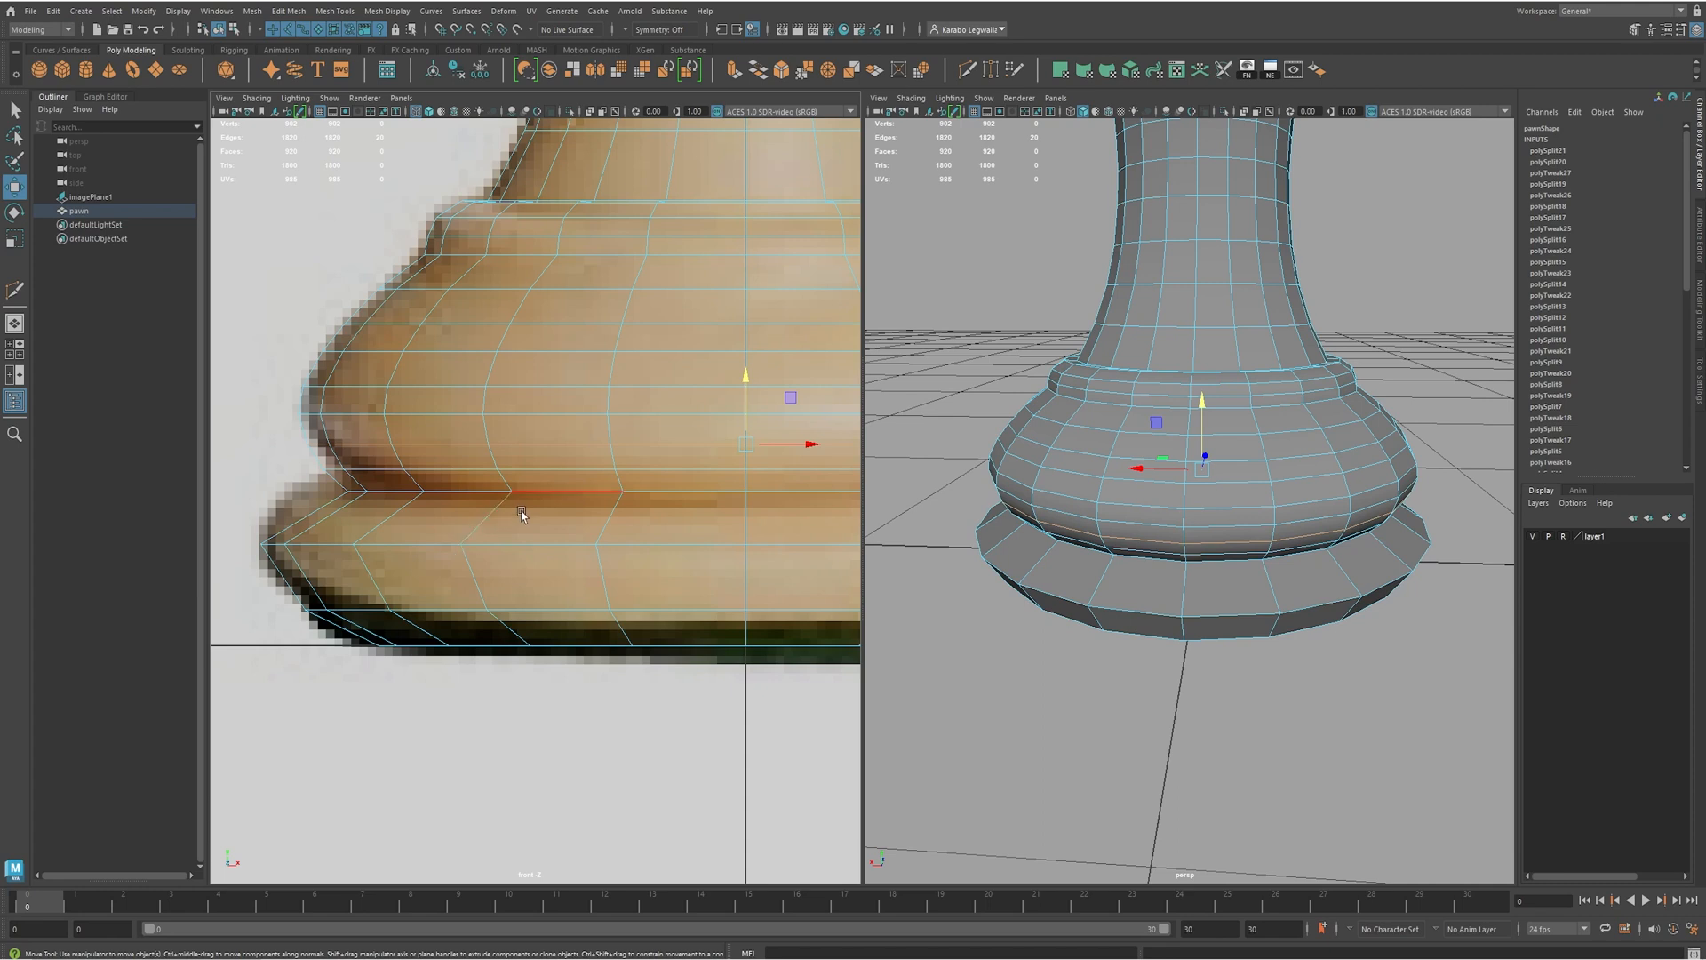
pyautogui.keyDown('shift'); pyautogui.moveTo(502, 521); pyautogui.dragTo(499, 484, button='right'); pyautogui.keyUp('shift')
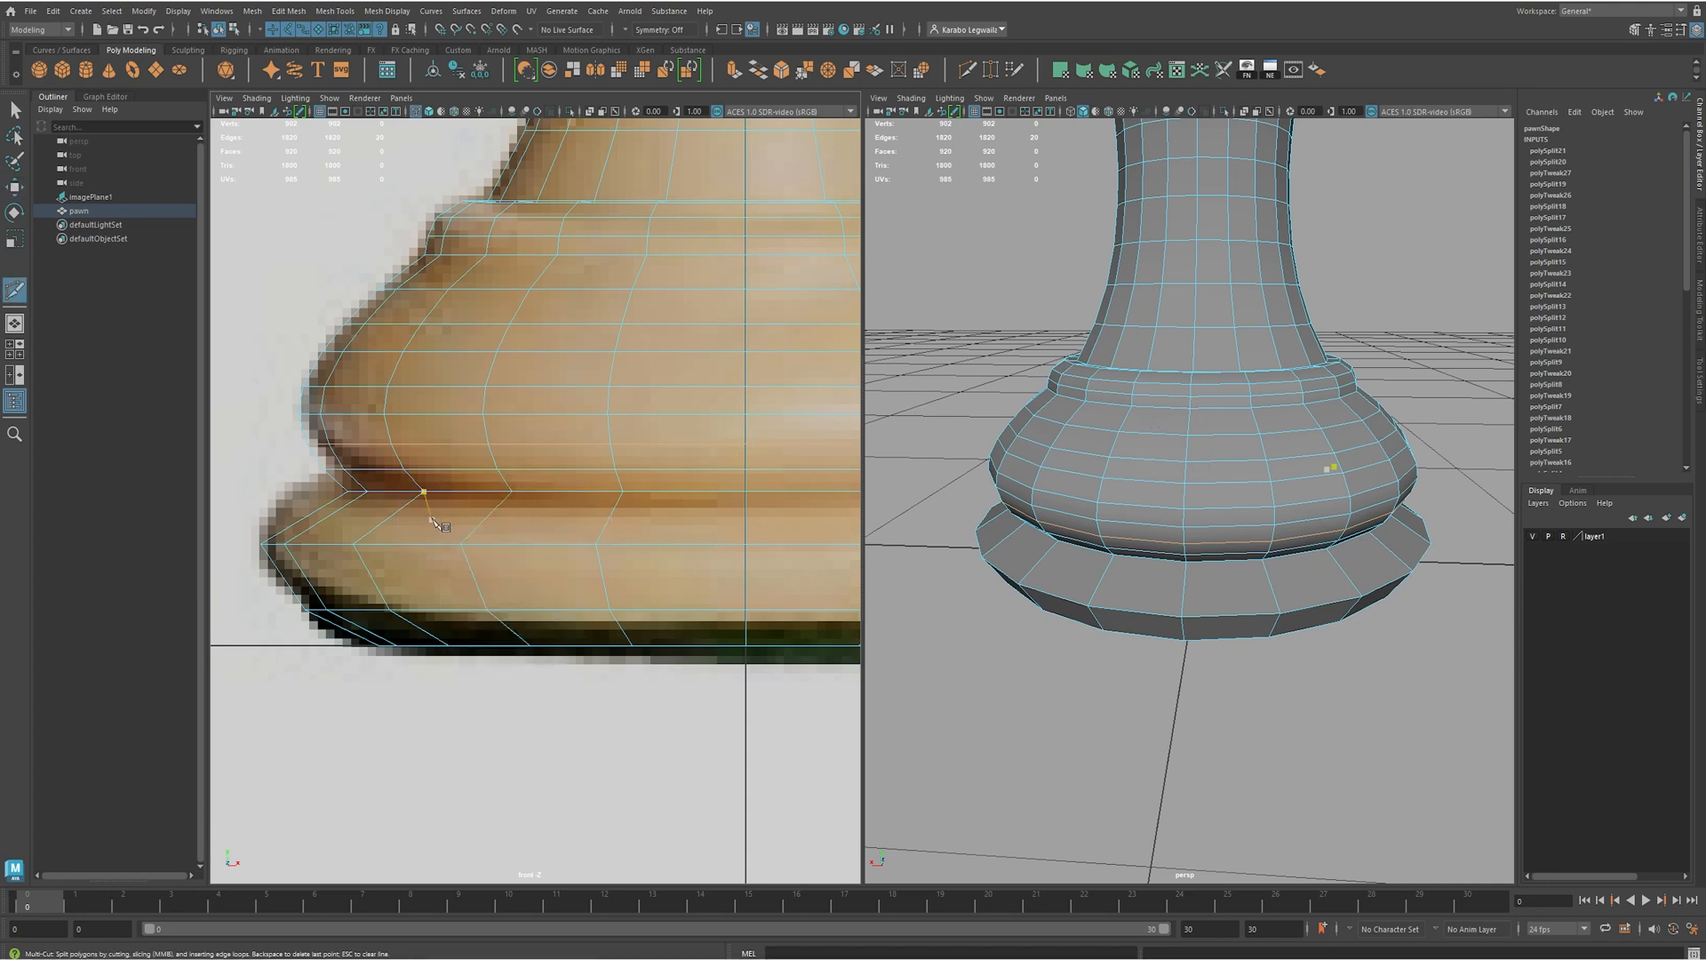
pyautogui.keyDown('ctrl'); pyautogui.click(477, 521); pyautogui.keyUp('ctrl')
pyautogui.keyDown('ctrl'); pyautogui.click(479, 593); pyautogui.keyUp('ctrl')
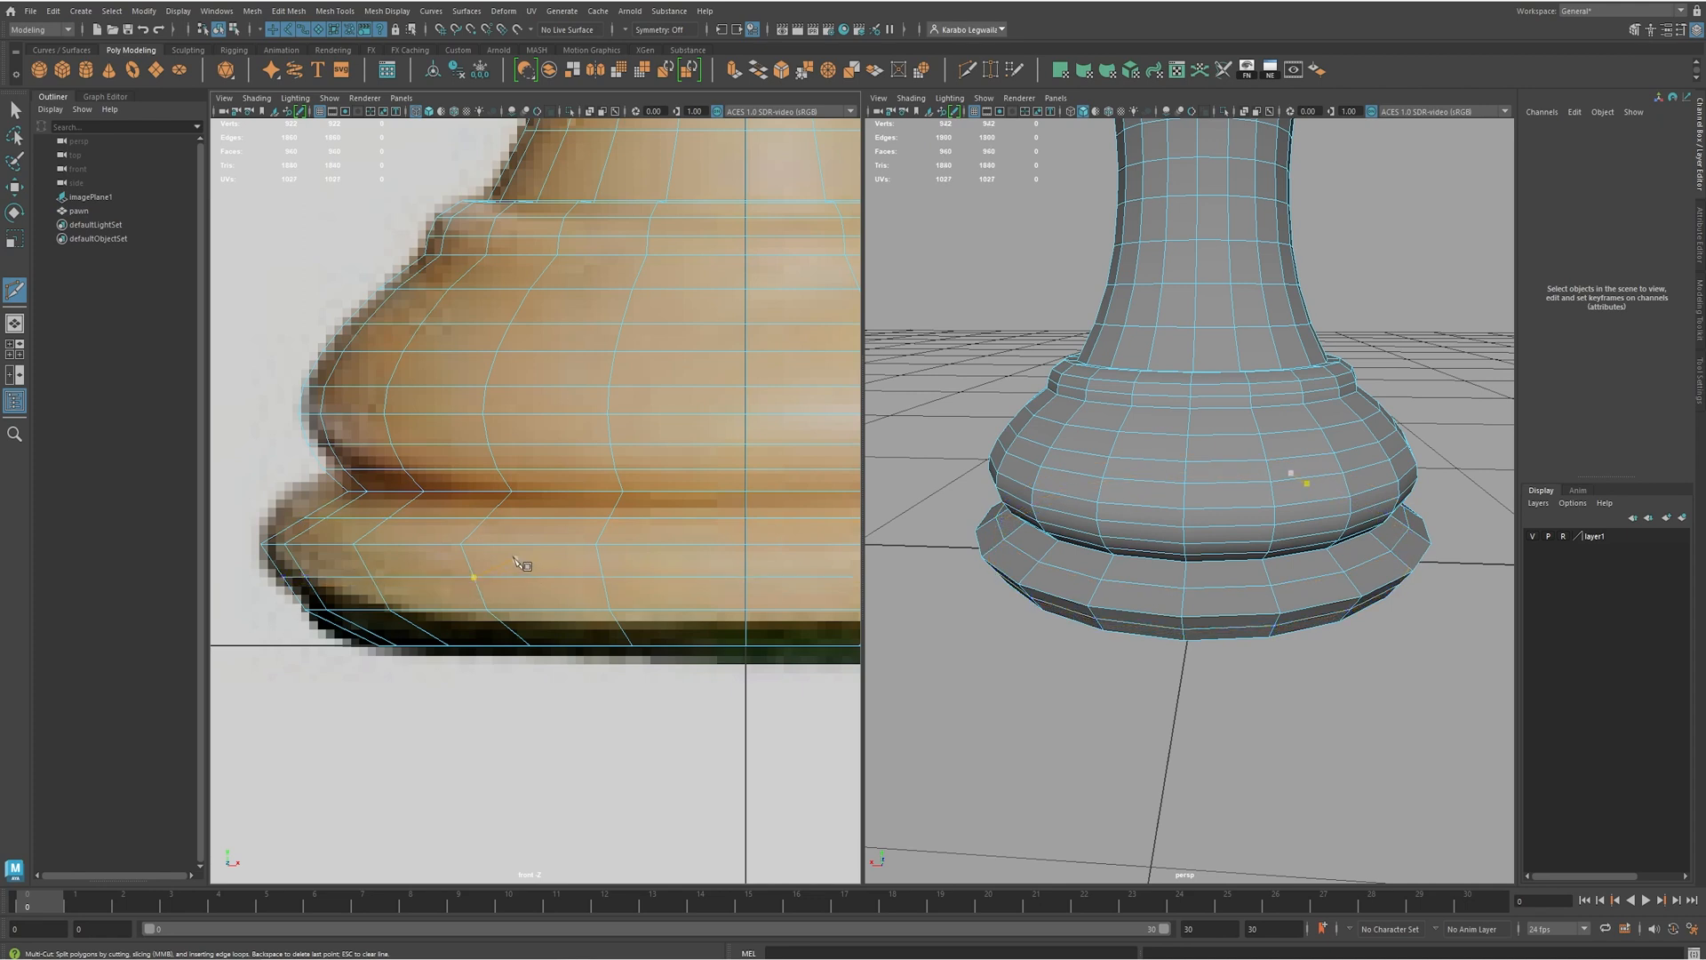
# - Select the bottom ring's new upper loop, scale it outward and move it up to round the ring's top
pyautogui.press('r')
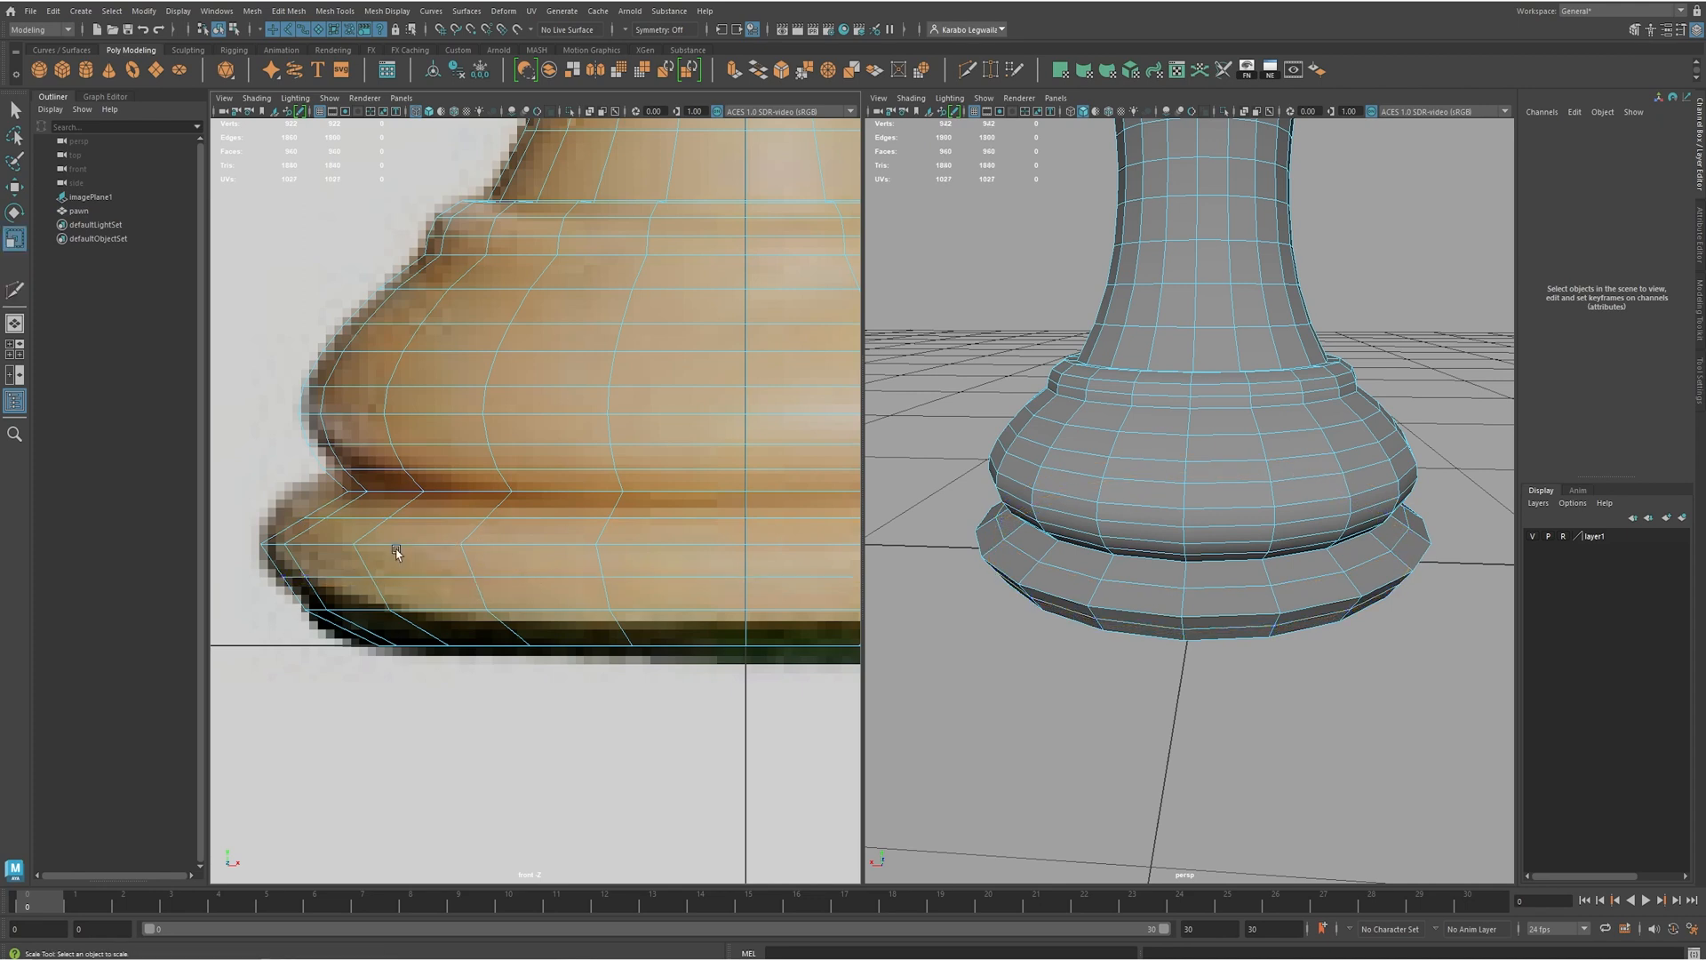
pyautogui.doubleClick(562, 520)
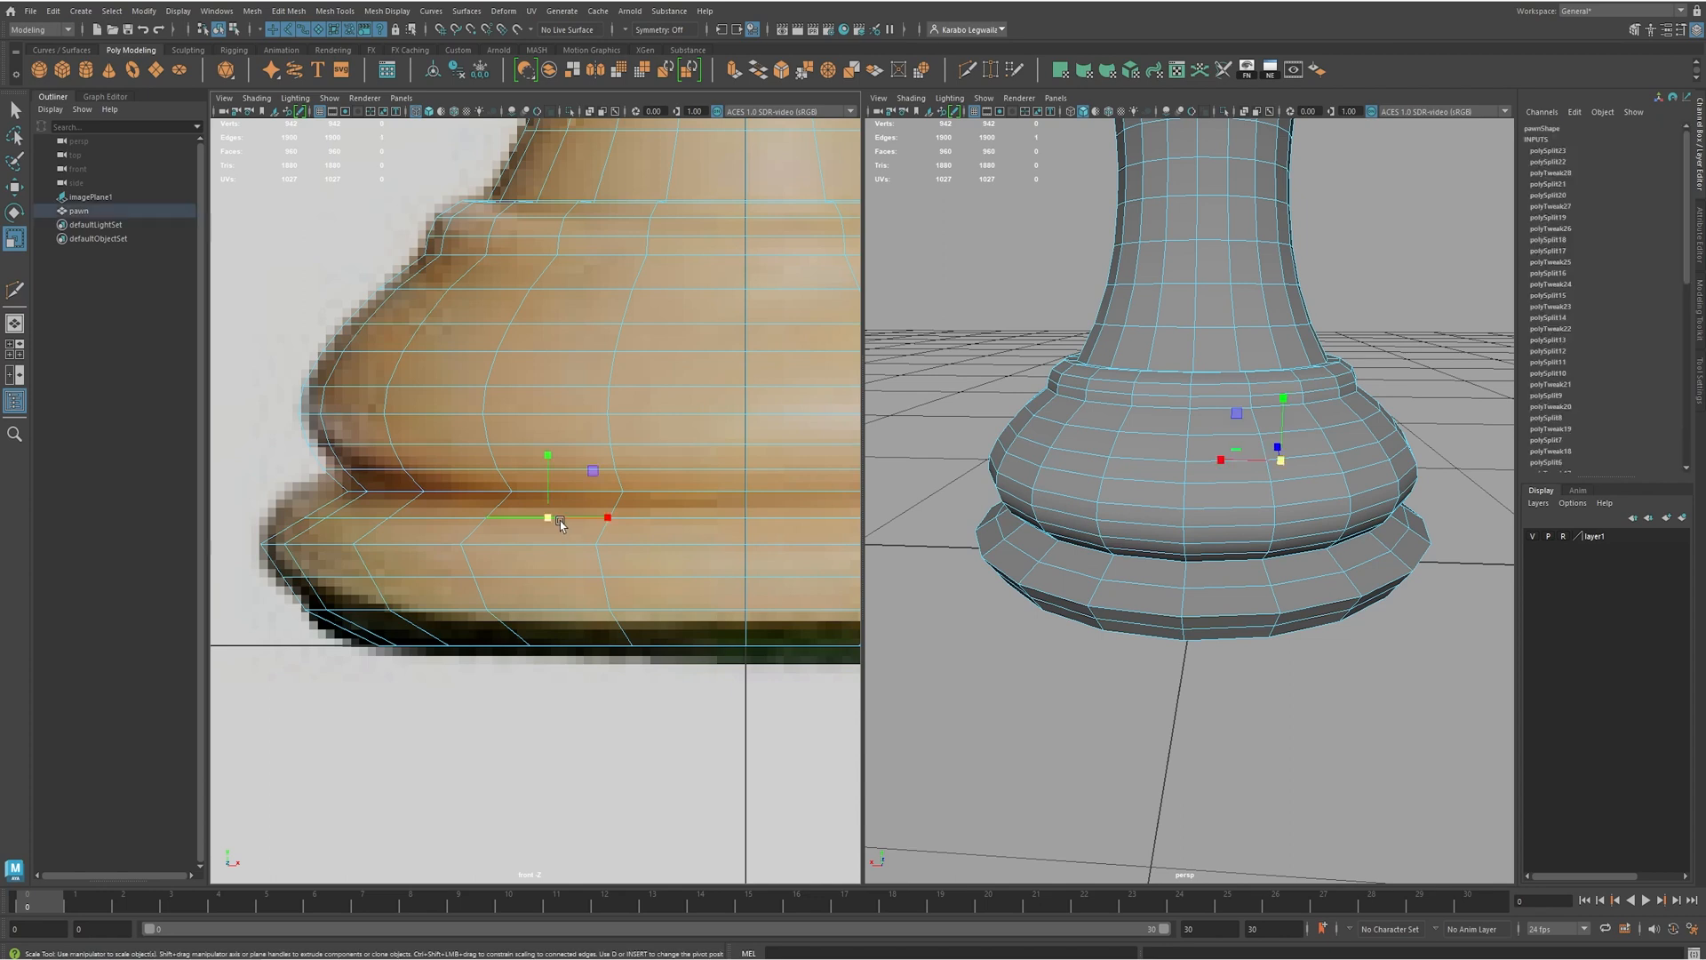
pyautogui.moveTo(748, 523); pyautogui.dragTo(747, 463)
pyautogui.press('w')
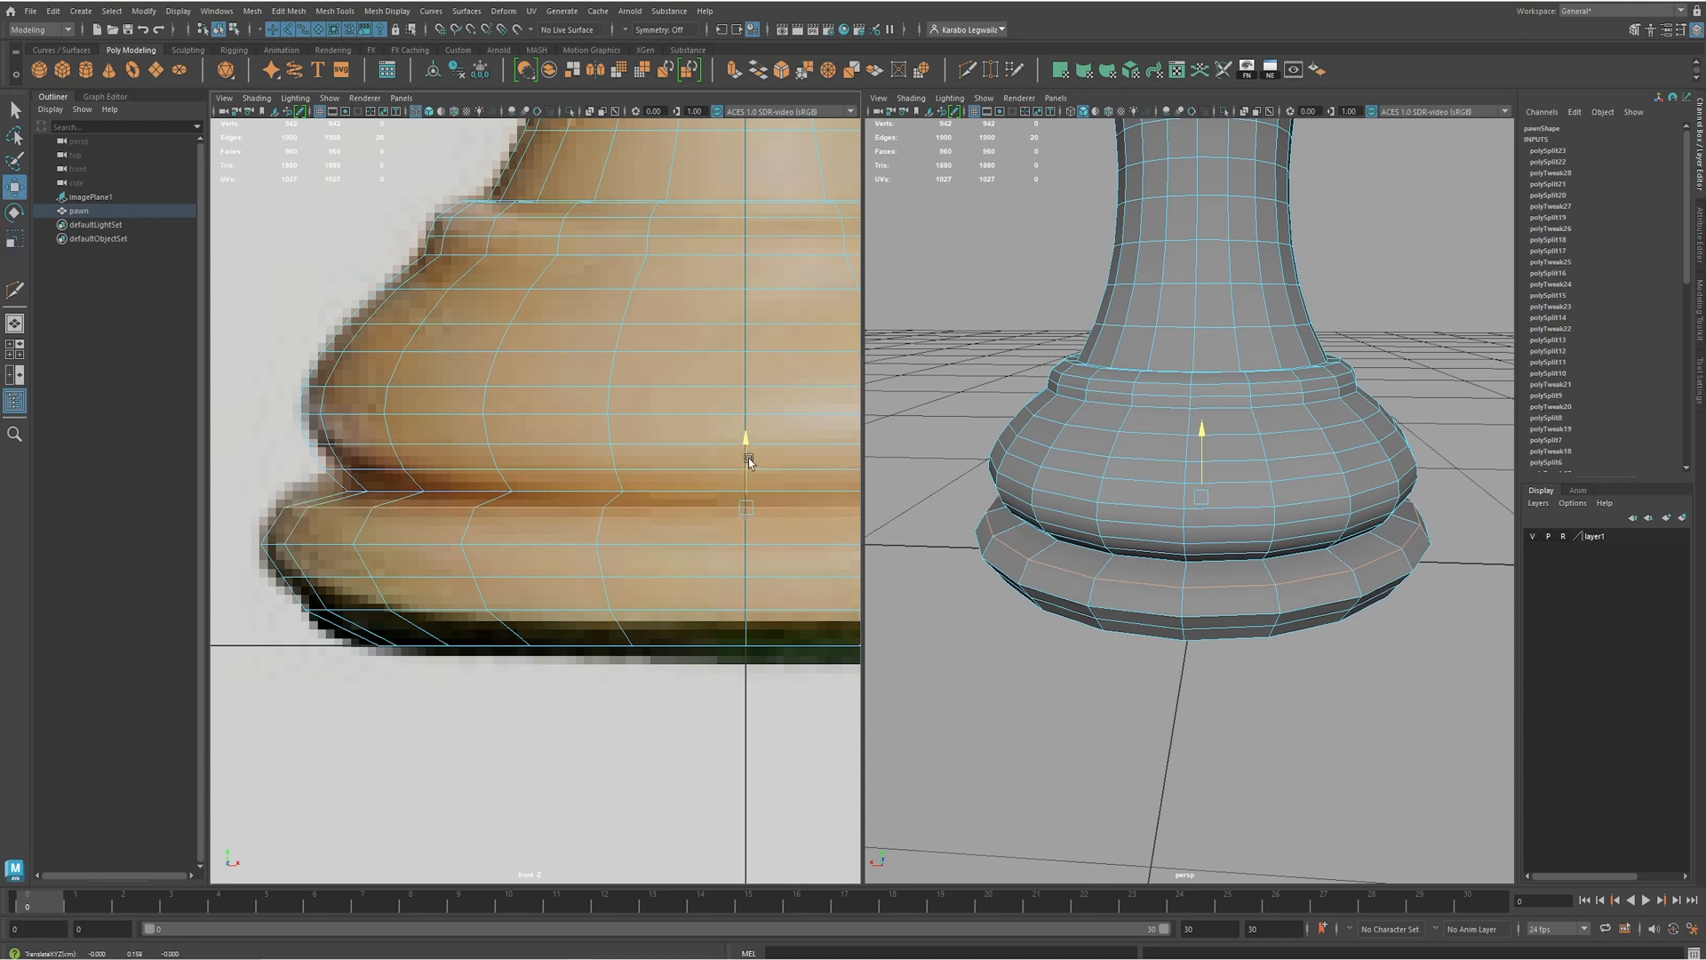
# - Select the bottom ring's new lower loop, scale it slightly outward and move it slightly down to match the outline
pyautogui.doubleClick(520, 579)
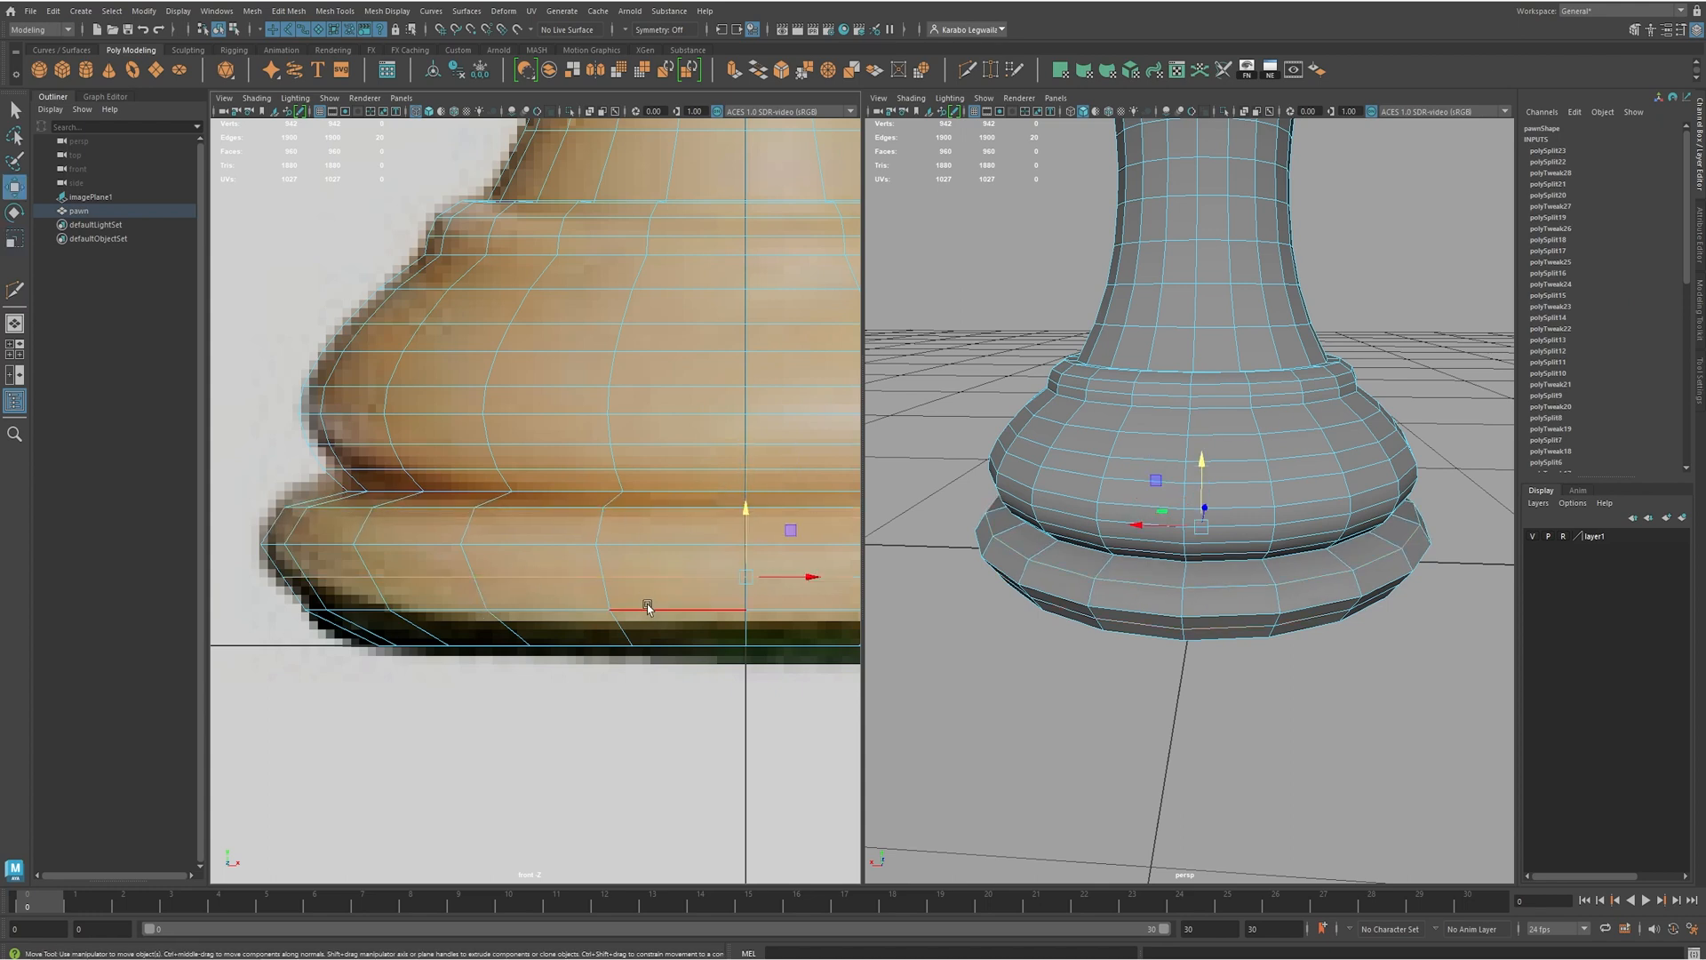
pyautogui.press('r')
pyautogui.moveTo(747, 582); pyautogui.dragTo(759, 579)
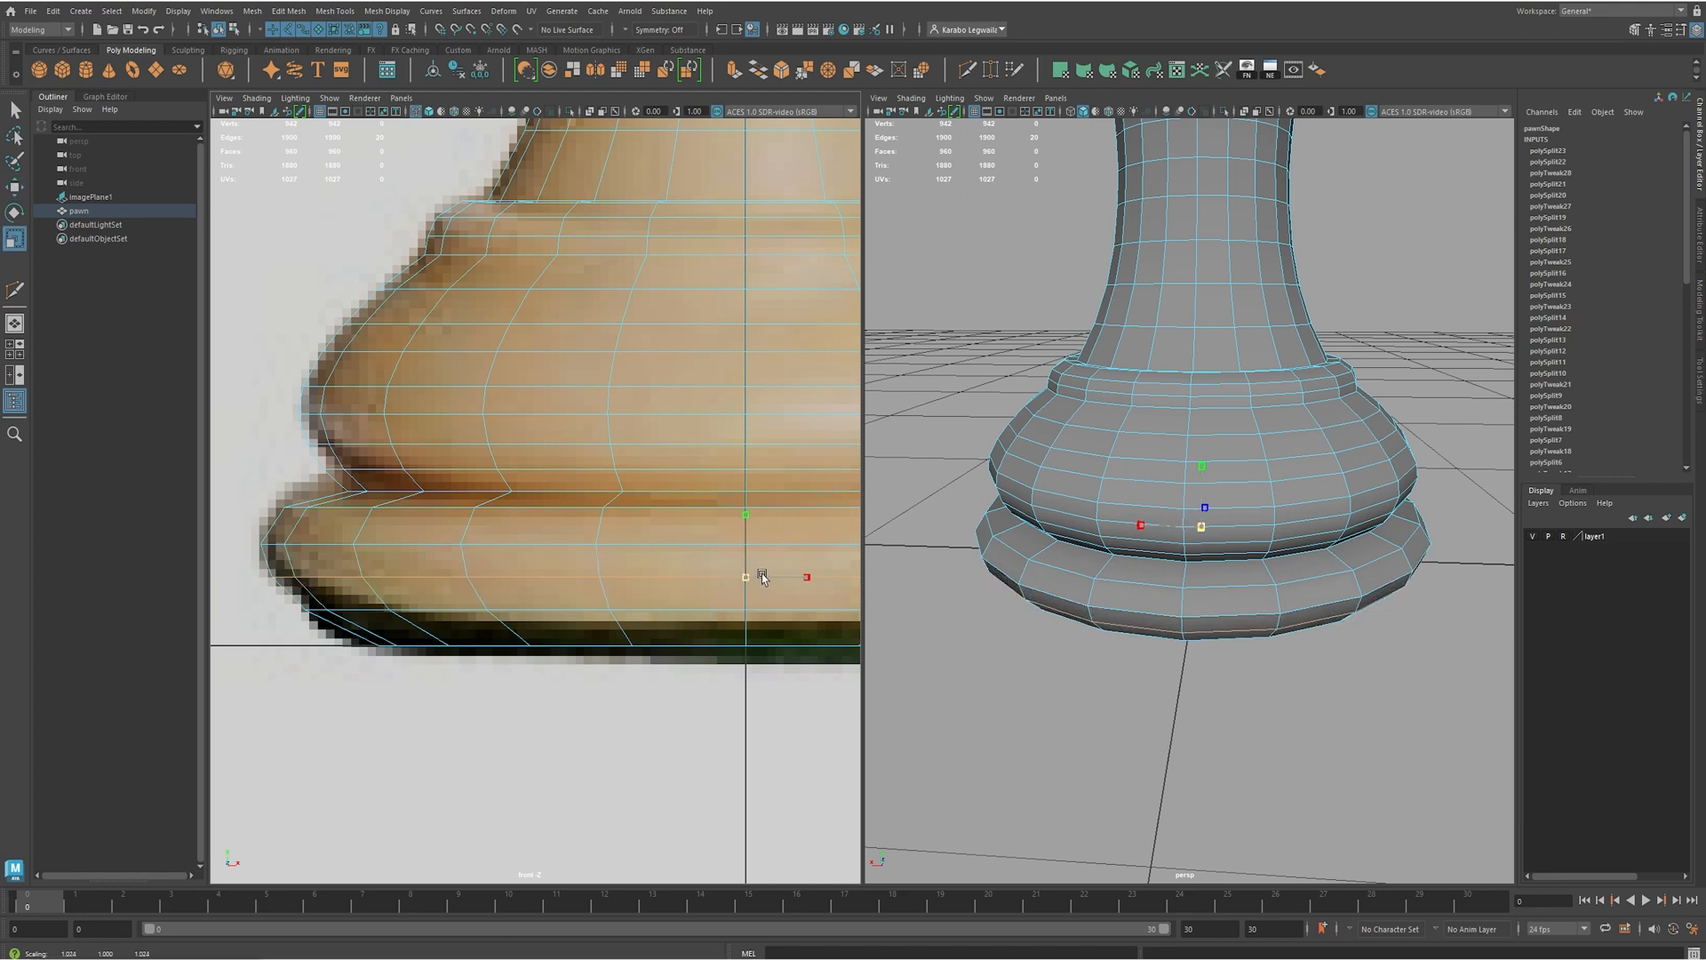
pyautogui.press('w')
pyautogui.moveTo(746, 517); pyautogui.dragTo(758, 522)
# - Preview the whole pawn with smoothing to examine its bulging base and bottom ring, and restore the unsmoothed display
pyautogui.keyDown('alt'); pyautogui.moveTo(1219, 569); pyautogui.dragTo(1173, 531); pyautogui.keyUp('alt')
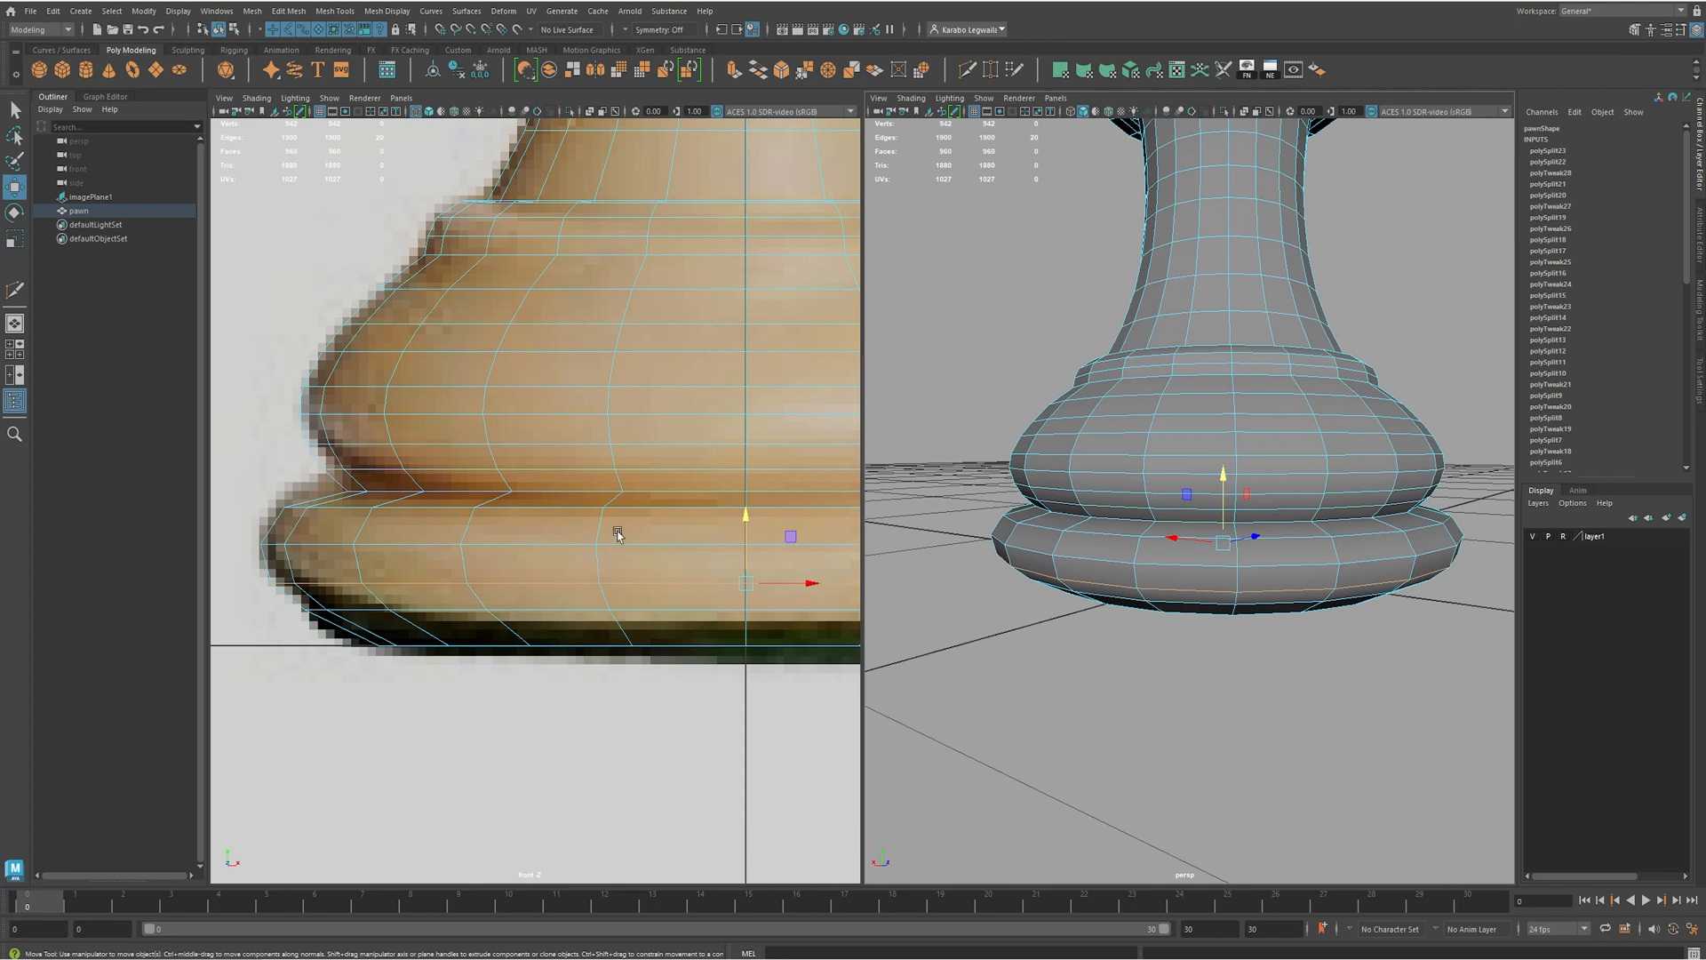
pyautogui.scroll(6, 1141, 548)
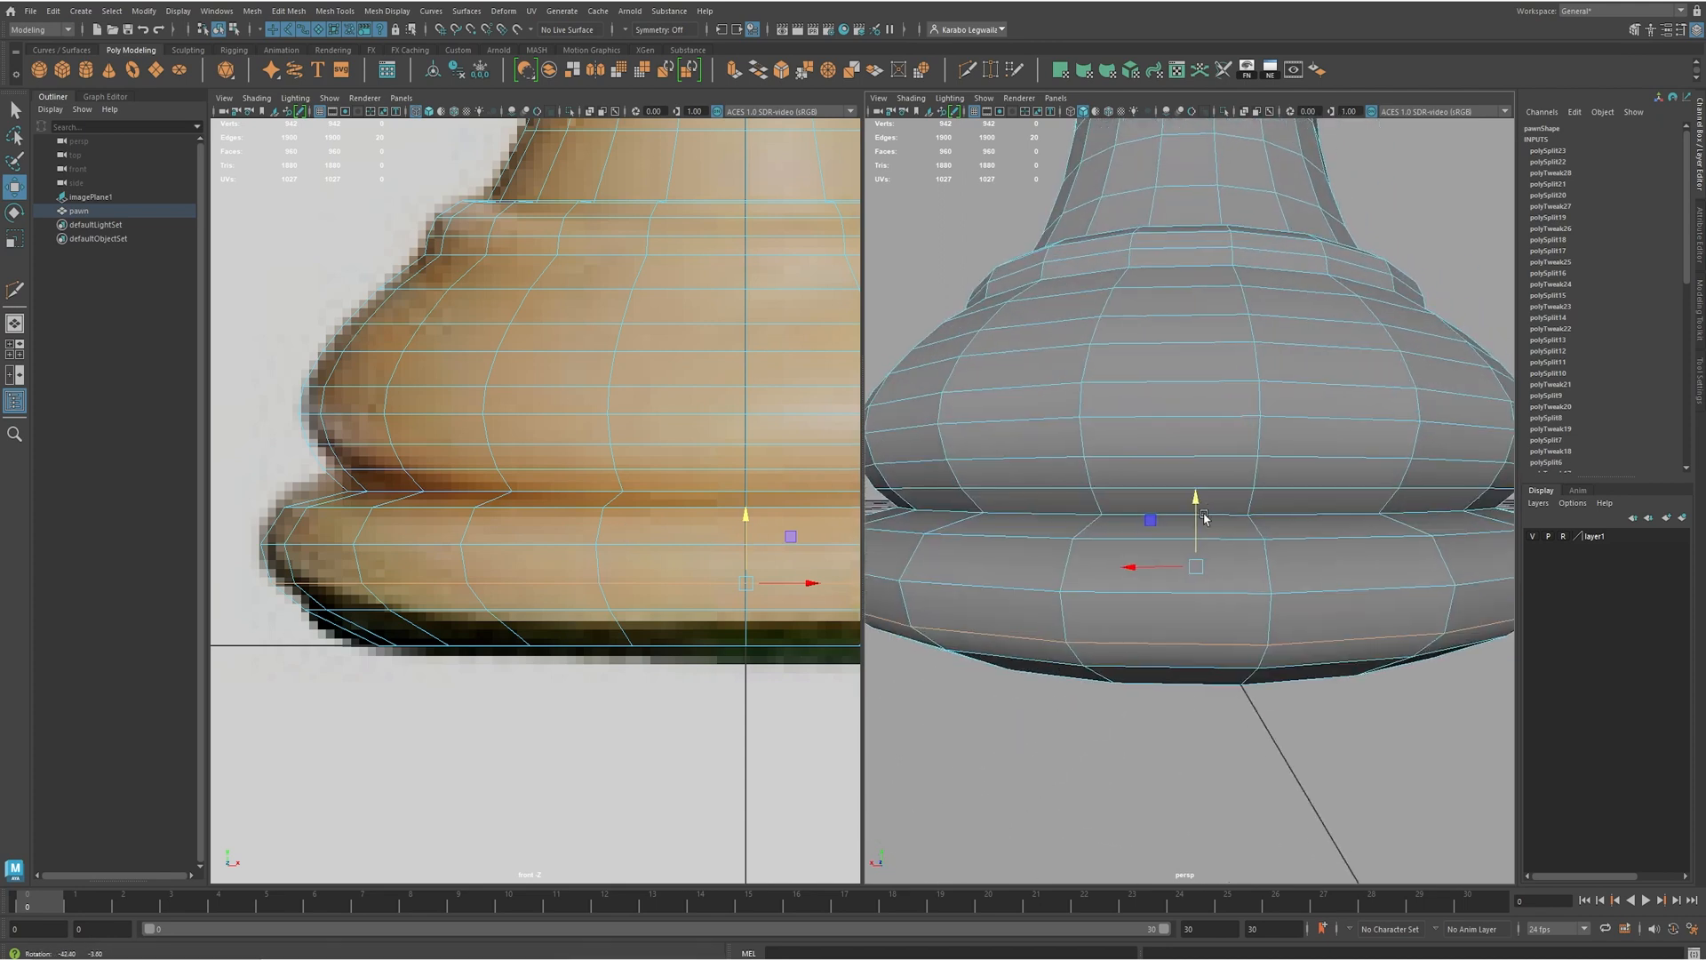
pyautogui.keyDown('alt'); pyautogui.moveTo(1157, 473); pyautogui.dragTo(1161, 526); pyautogui.keyUp('alt')
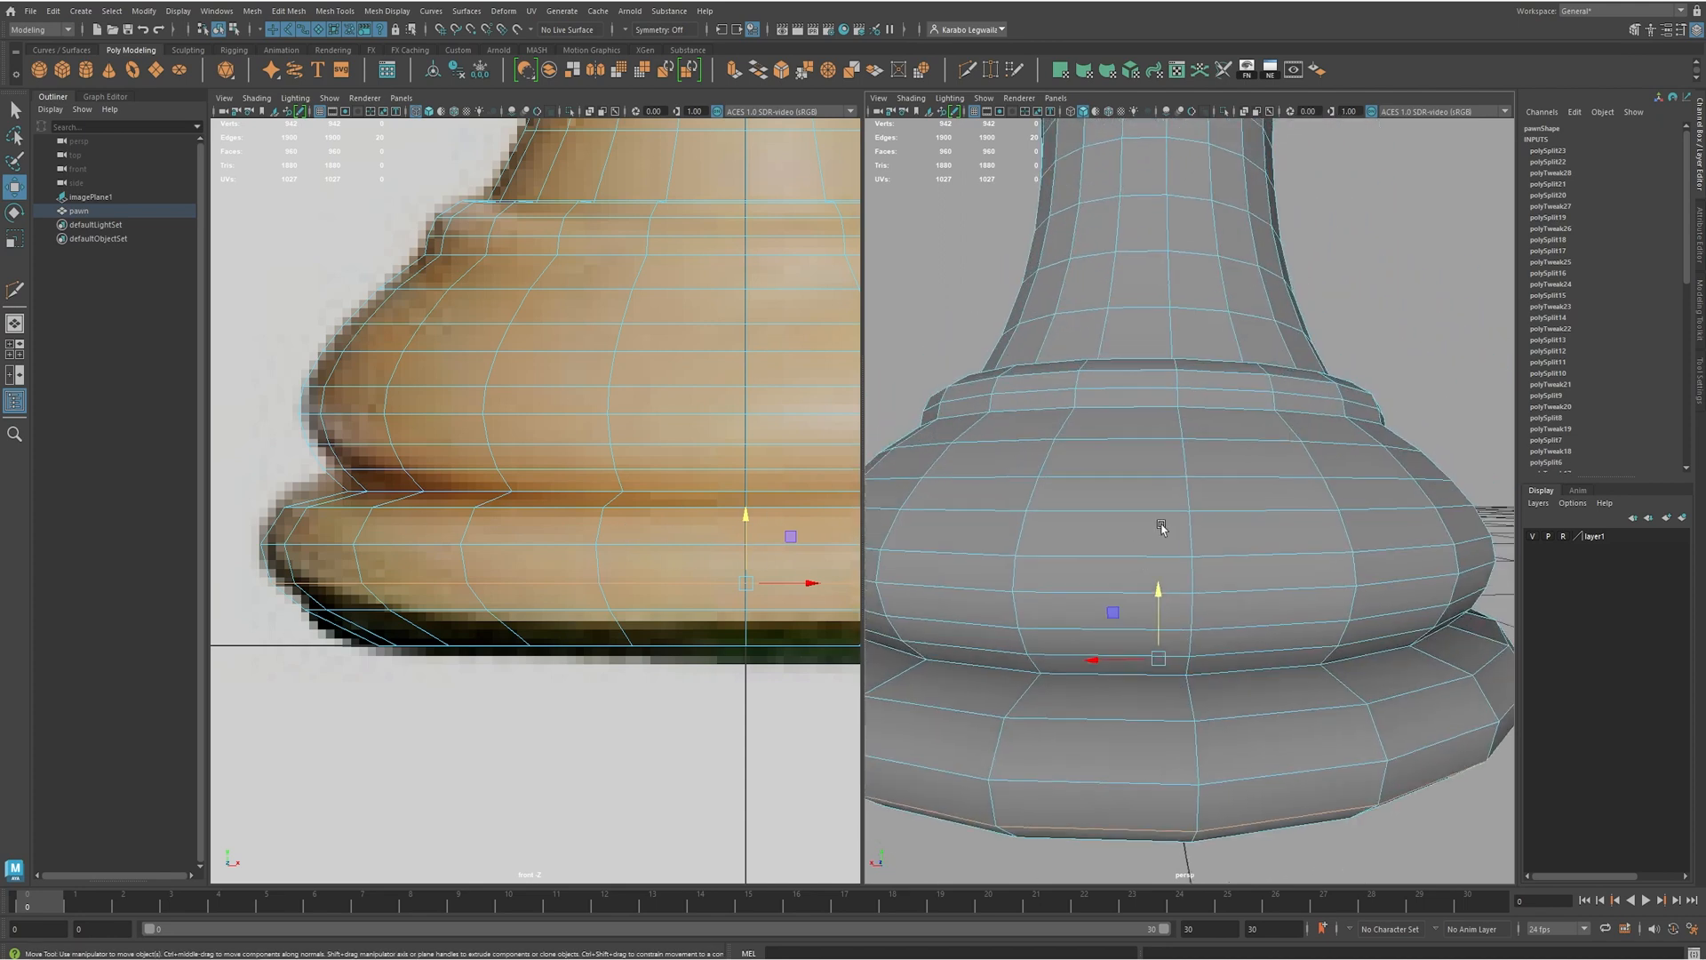
pyautogui.moveTo(1195, 466); pyautogui.dragTo(1262, 447, button='right')
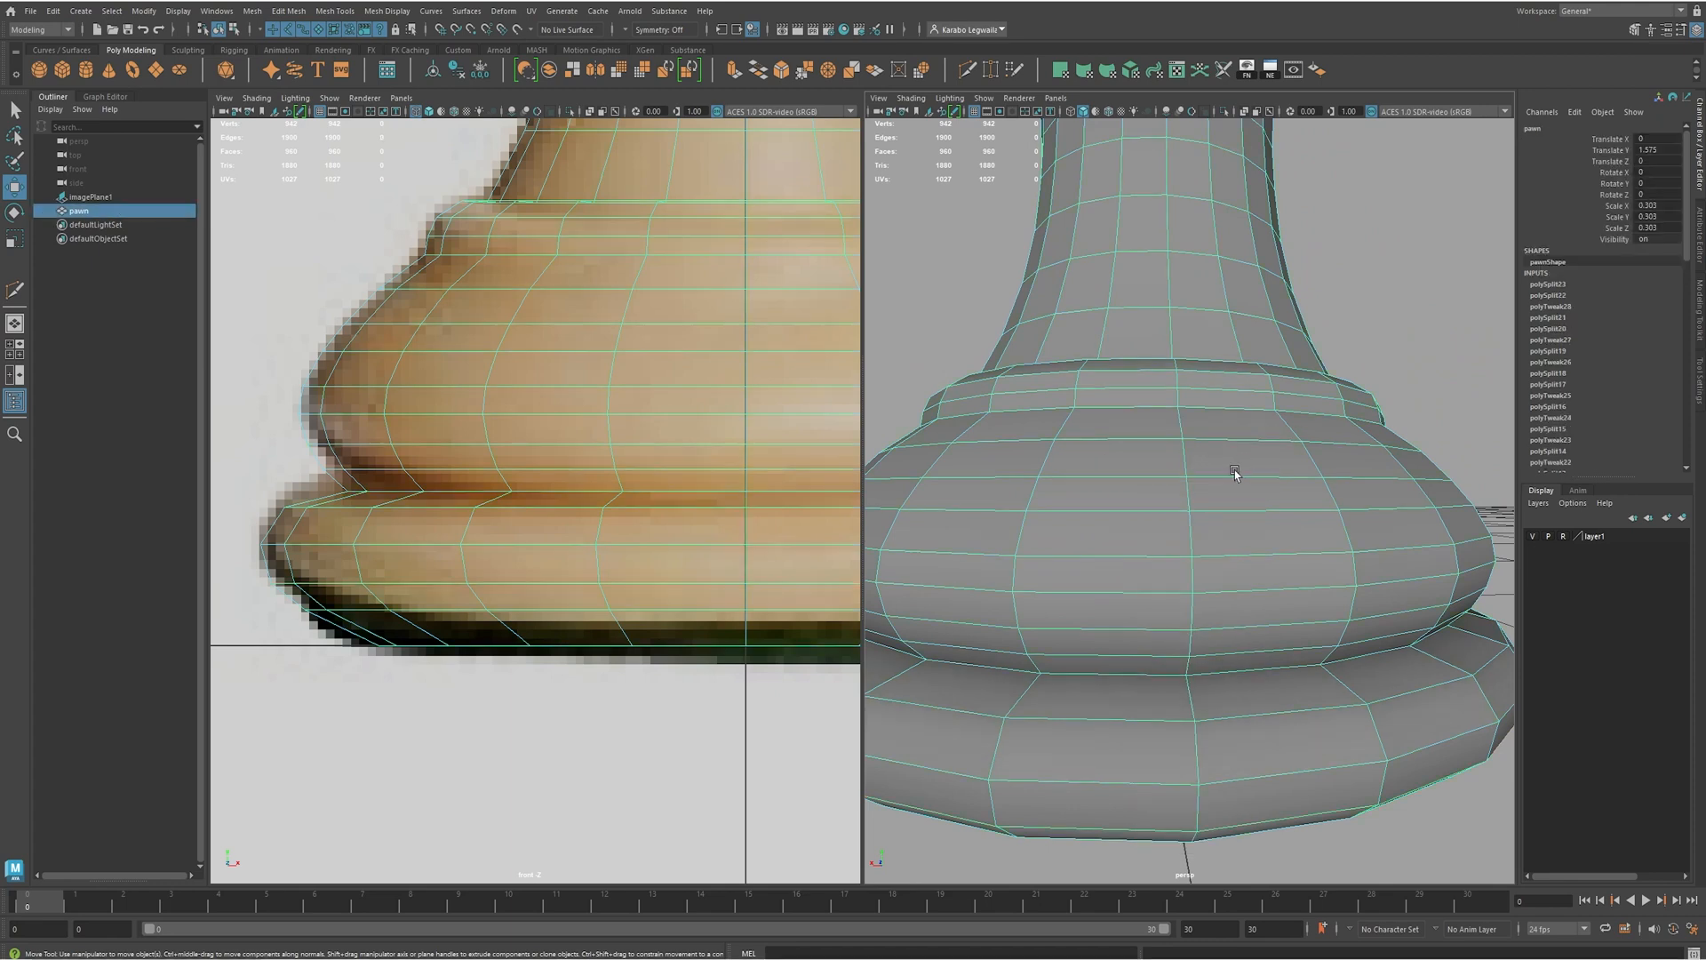
pyautogui.press('3')
pyautogui.click(1395, 372)
pyautogui.keyDown('alt'); pyautogui.moveTo(1397, 374); pyautogui.dragTo(1248, 444, button='right'); pyautogui.keyUp('alt')
pyautogui.keyDown('alt'); pyautogui.moveTo(1247, 444); pyautogui.dragTo(1181, 492); pyautogui.keyUp('alt')
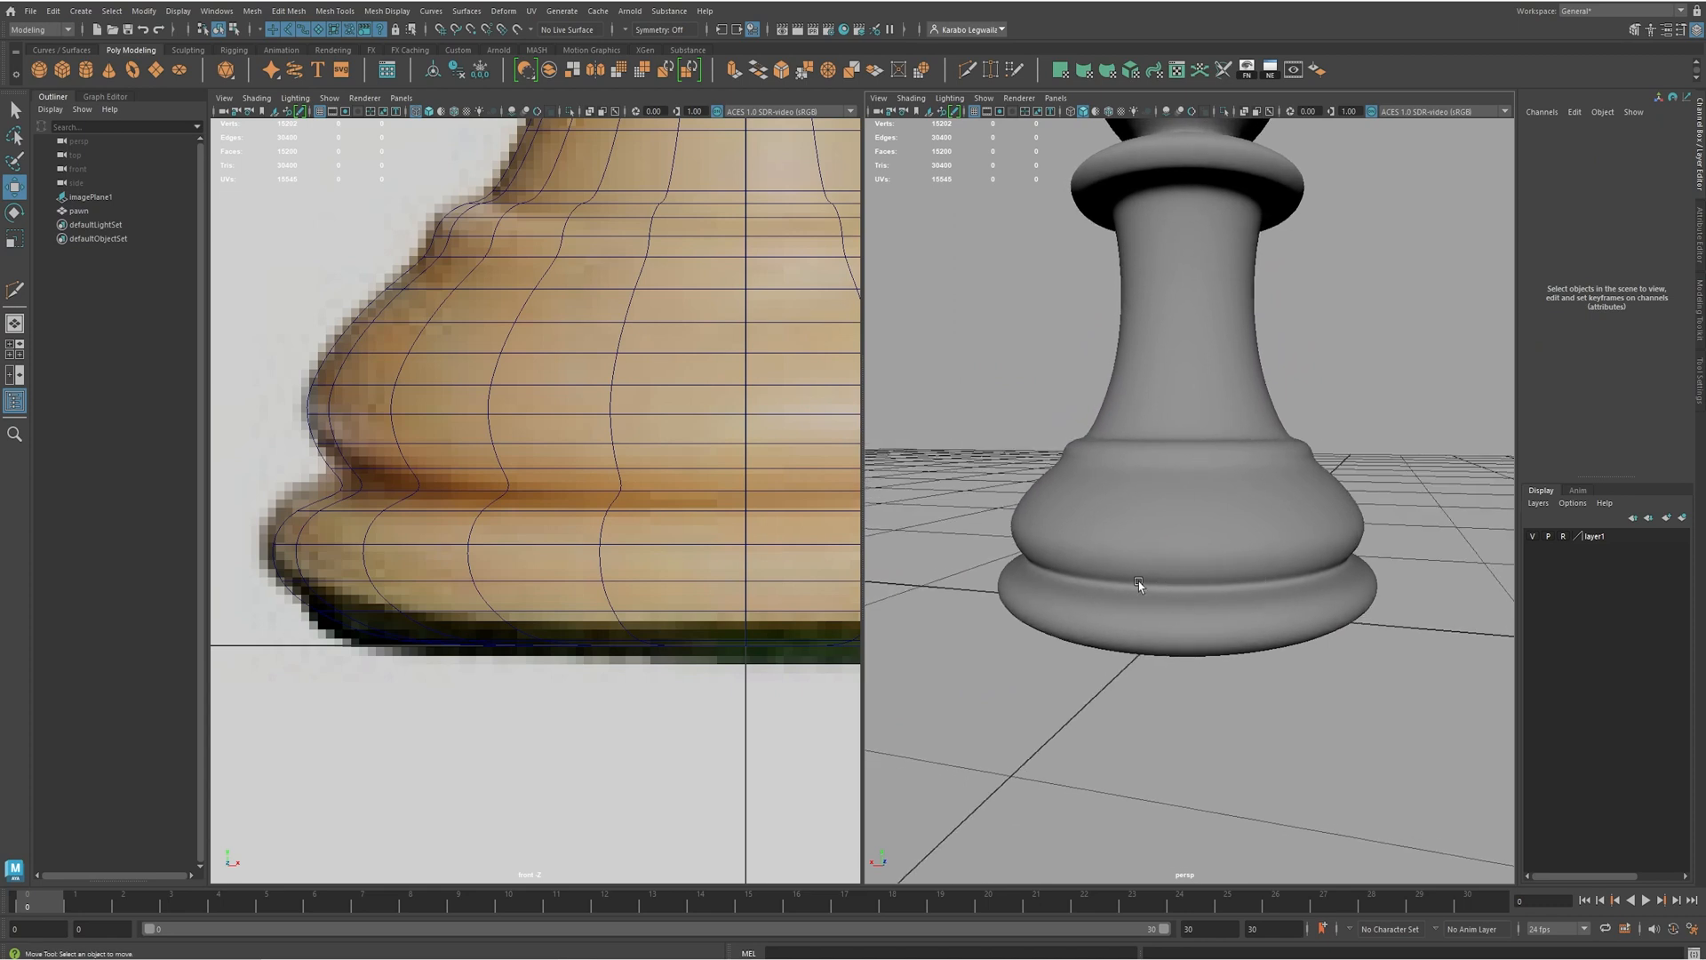
pyautogui.keyDown('alt'); pyautogui.moveTo(1322, 629); pyautogui.dragTo(1253, 583); pyautogui.keyUp('alt')
pyautogui.keyDown('alt'); pyautogui.moveTo(1253, 582); pyautogui.dragTo(1315, 569, button='right'); pyautogui.keyUp('alt')
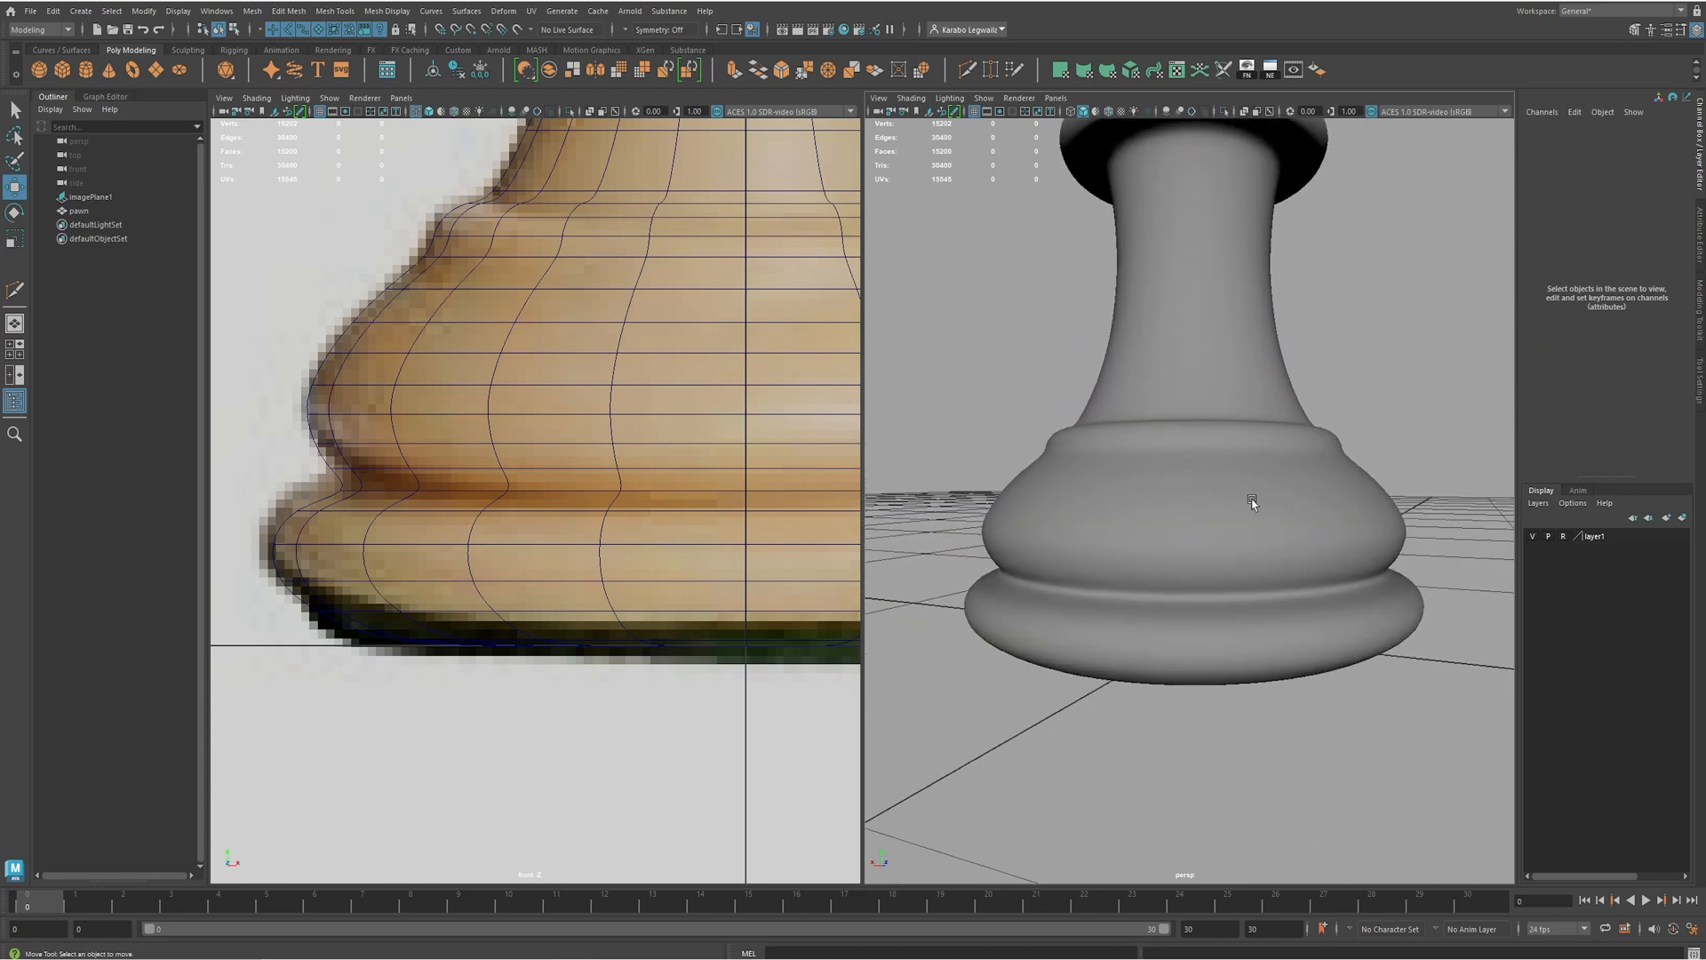
pyautogui.click(1250, 496)
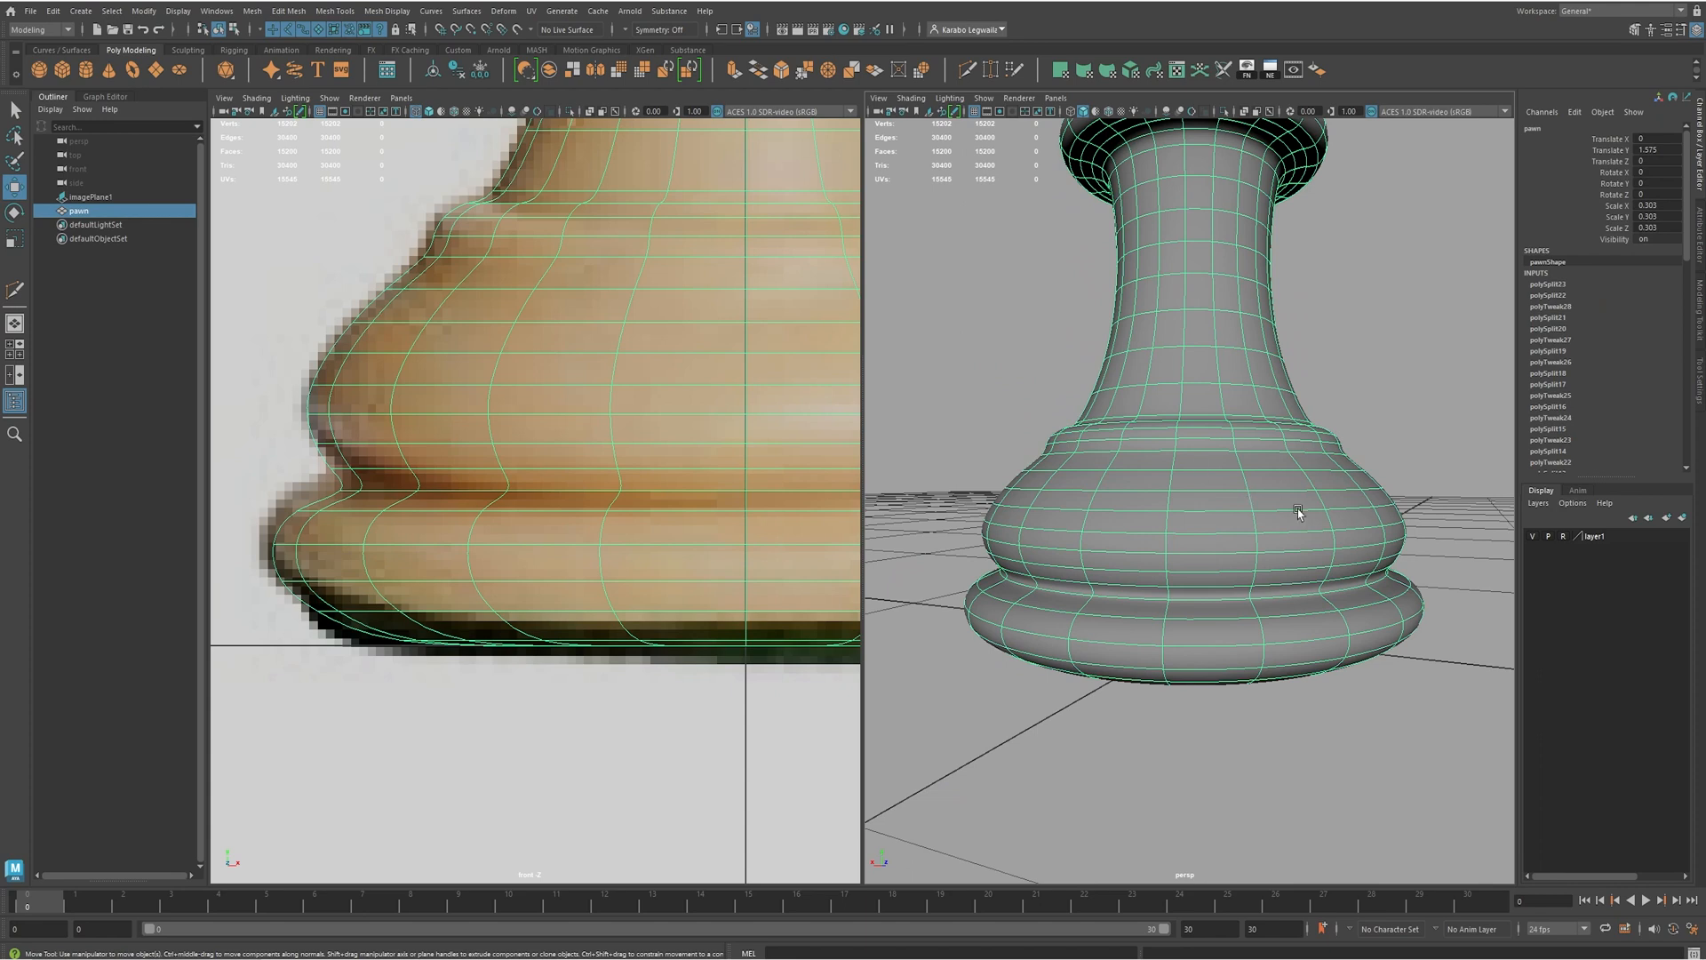
pyautogui.press('1')
pyautogui.keyDown('alt'); pyautogui.moveTo(1298, 508); pyautogui.dragTo(1327, 565, button='right'); pyautogui.keyUp('alt')
pyautogui.keyDown('alt'); pyautogui.moveTo(1328, 565); pyautogui.dragTo(1121, 528); pyautogui.keyUp('alt')
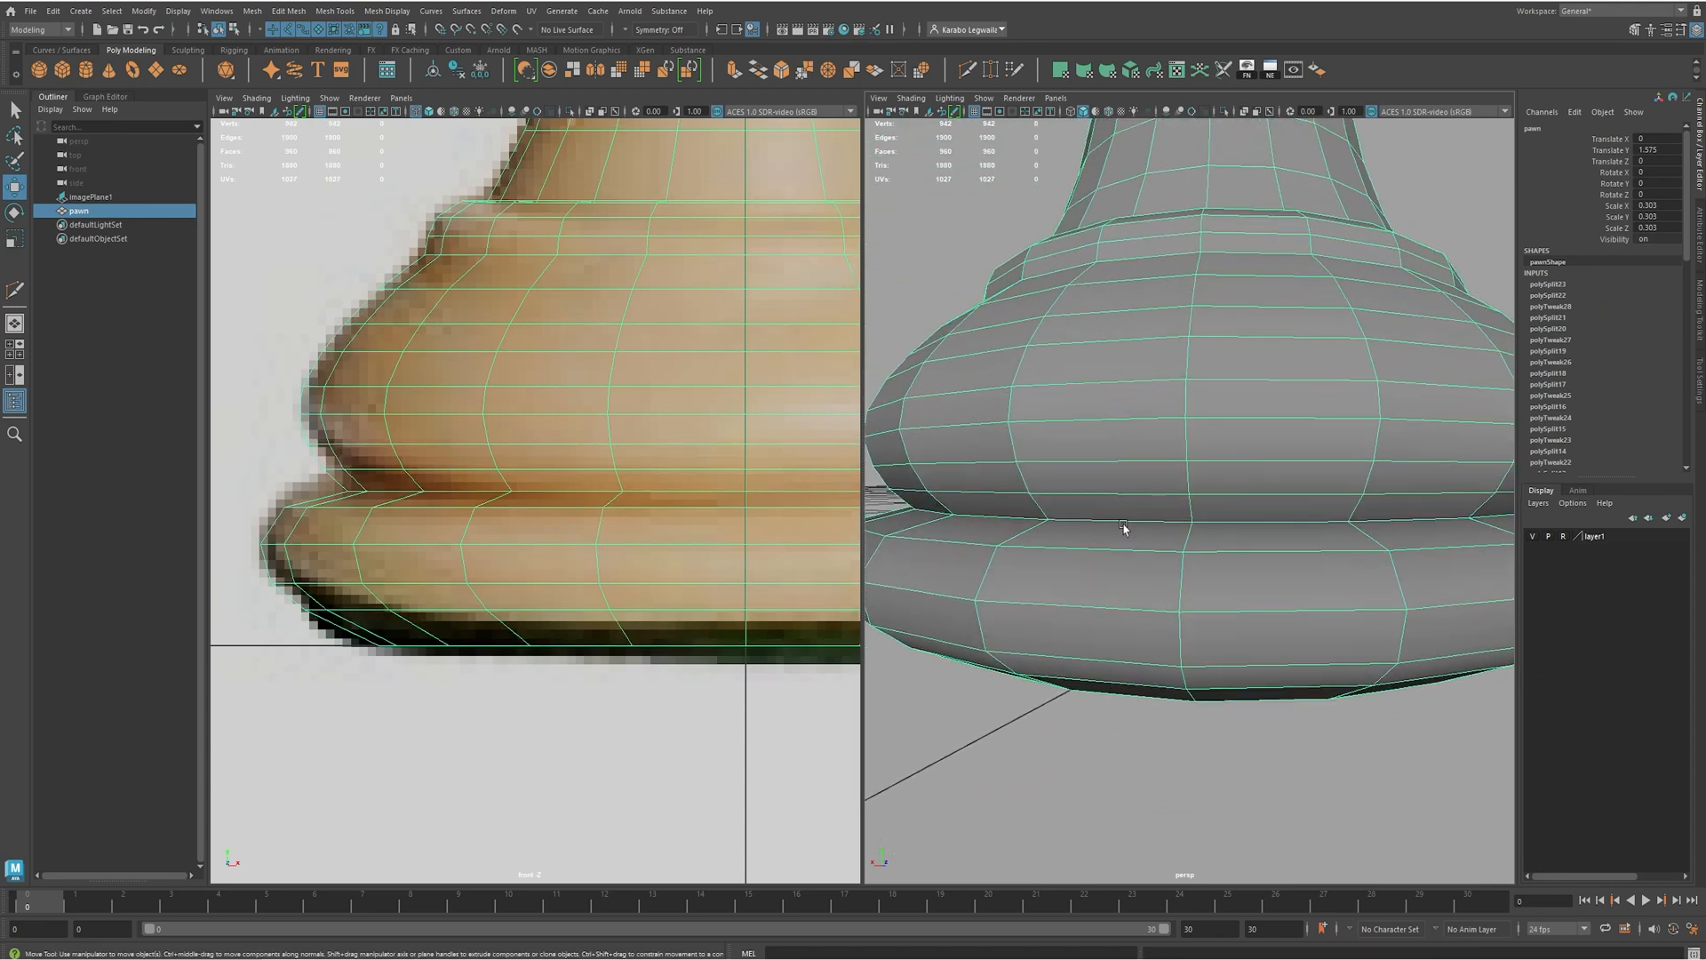
# - Select the edge loop in the crease between the bulging base and the bottom ring and bevel it
pyautogui.moveTo(1140, 556); pyautogui.dragTo(1131, 516, button='right')
pyautogui.doubleClick(1137, 520)
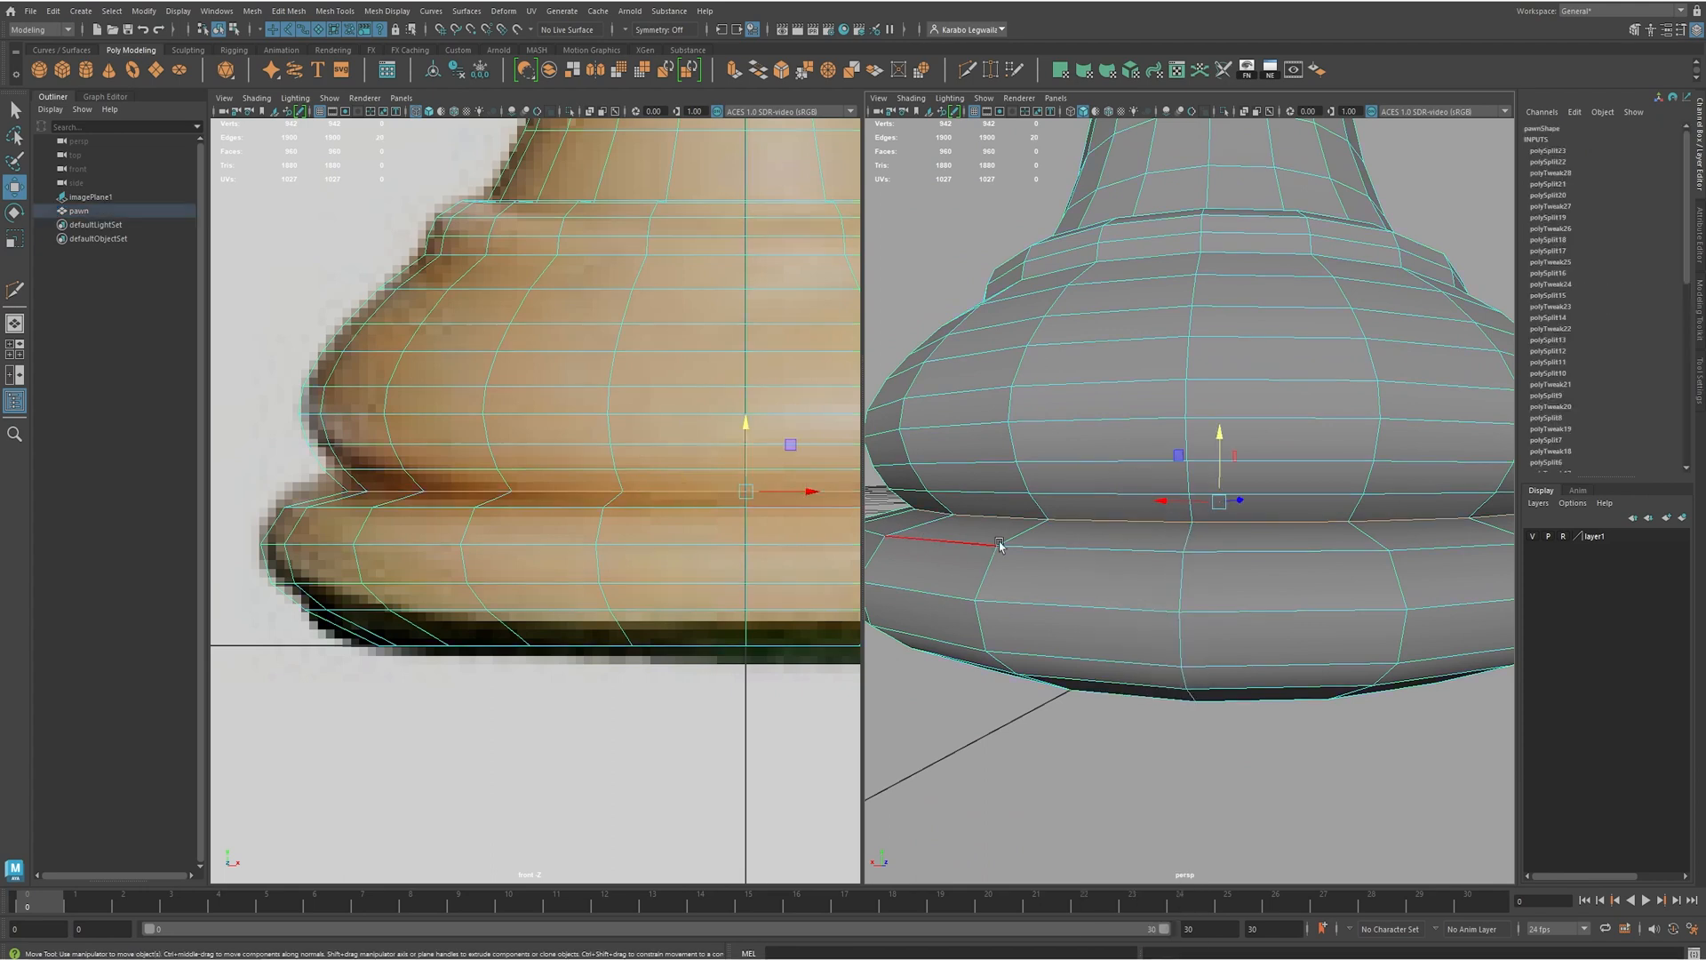
pyautogui.keyDown('alt'); pyautogui.moveTo(1222, 551); pyautogui.dragTo(1183, 567, button='middle'); pyautogui.keyUp('alt')
pyautogui.keyDown('shift'); pyautogui.moveTo(1202, 544); pyautogui.dragTo(1267, 544, button='right'); pyautogui.keyUp('shift')
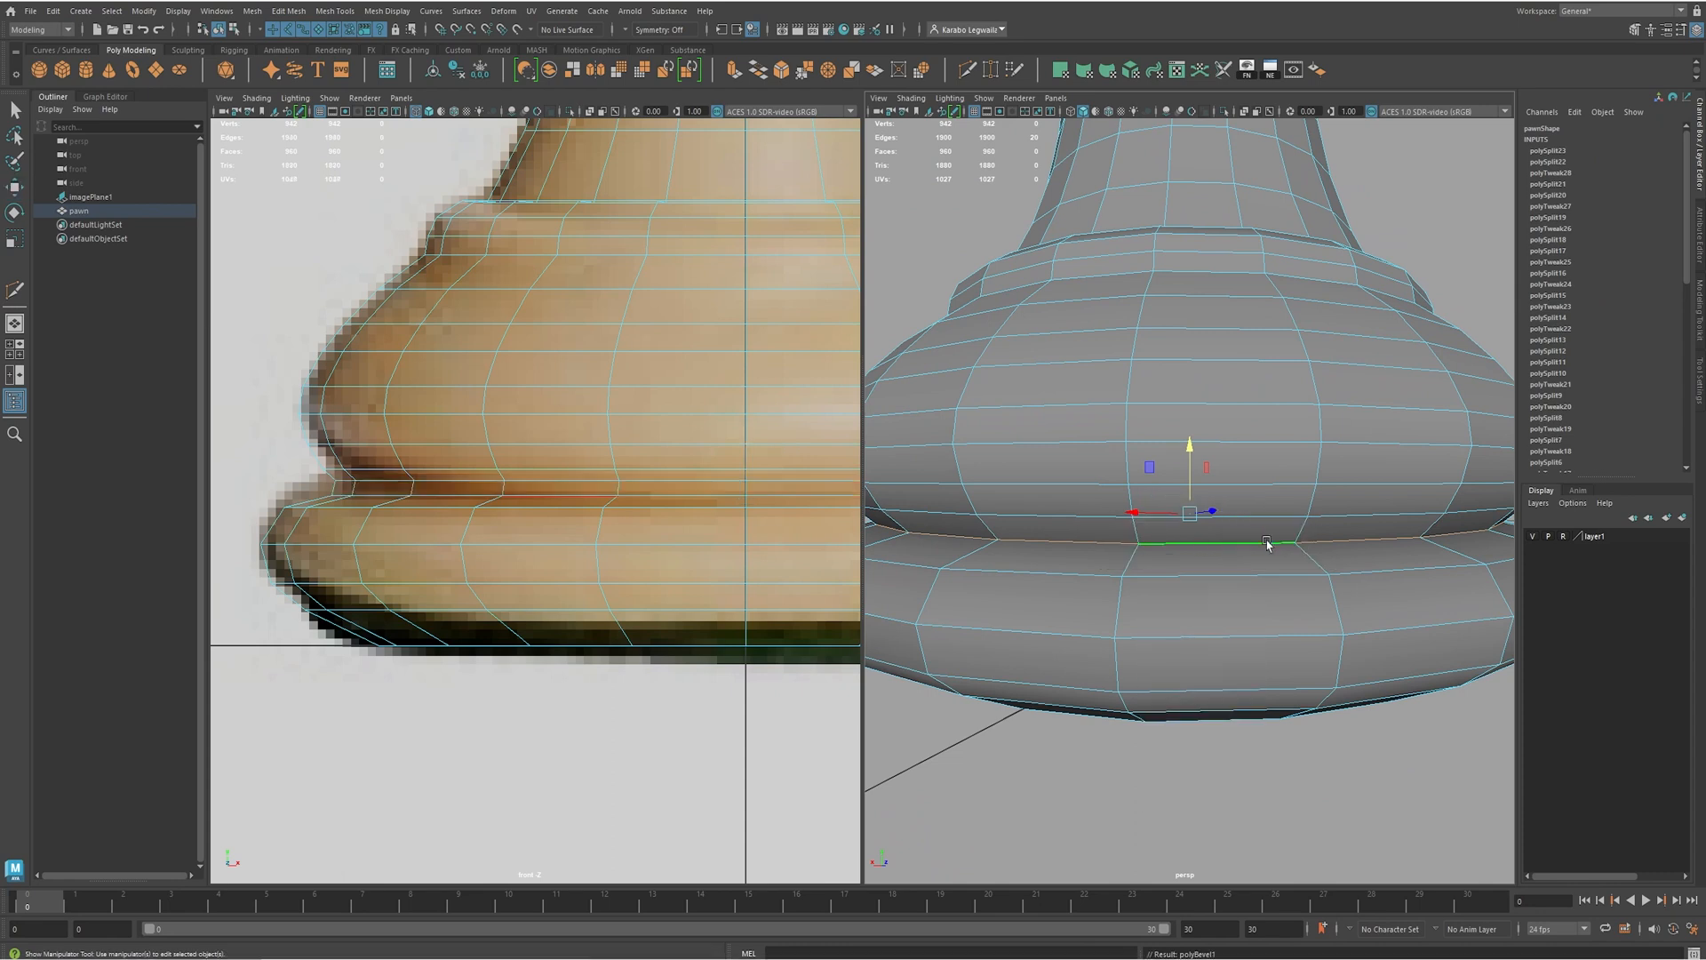
# - Set the crease bevel between the bulging base and the bottom ring to 2 segments and a fraction of 0.2
pyautogui.scroll(5, 1191, 542)
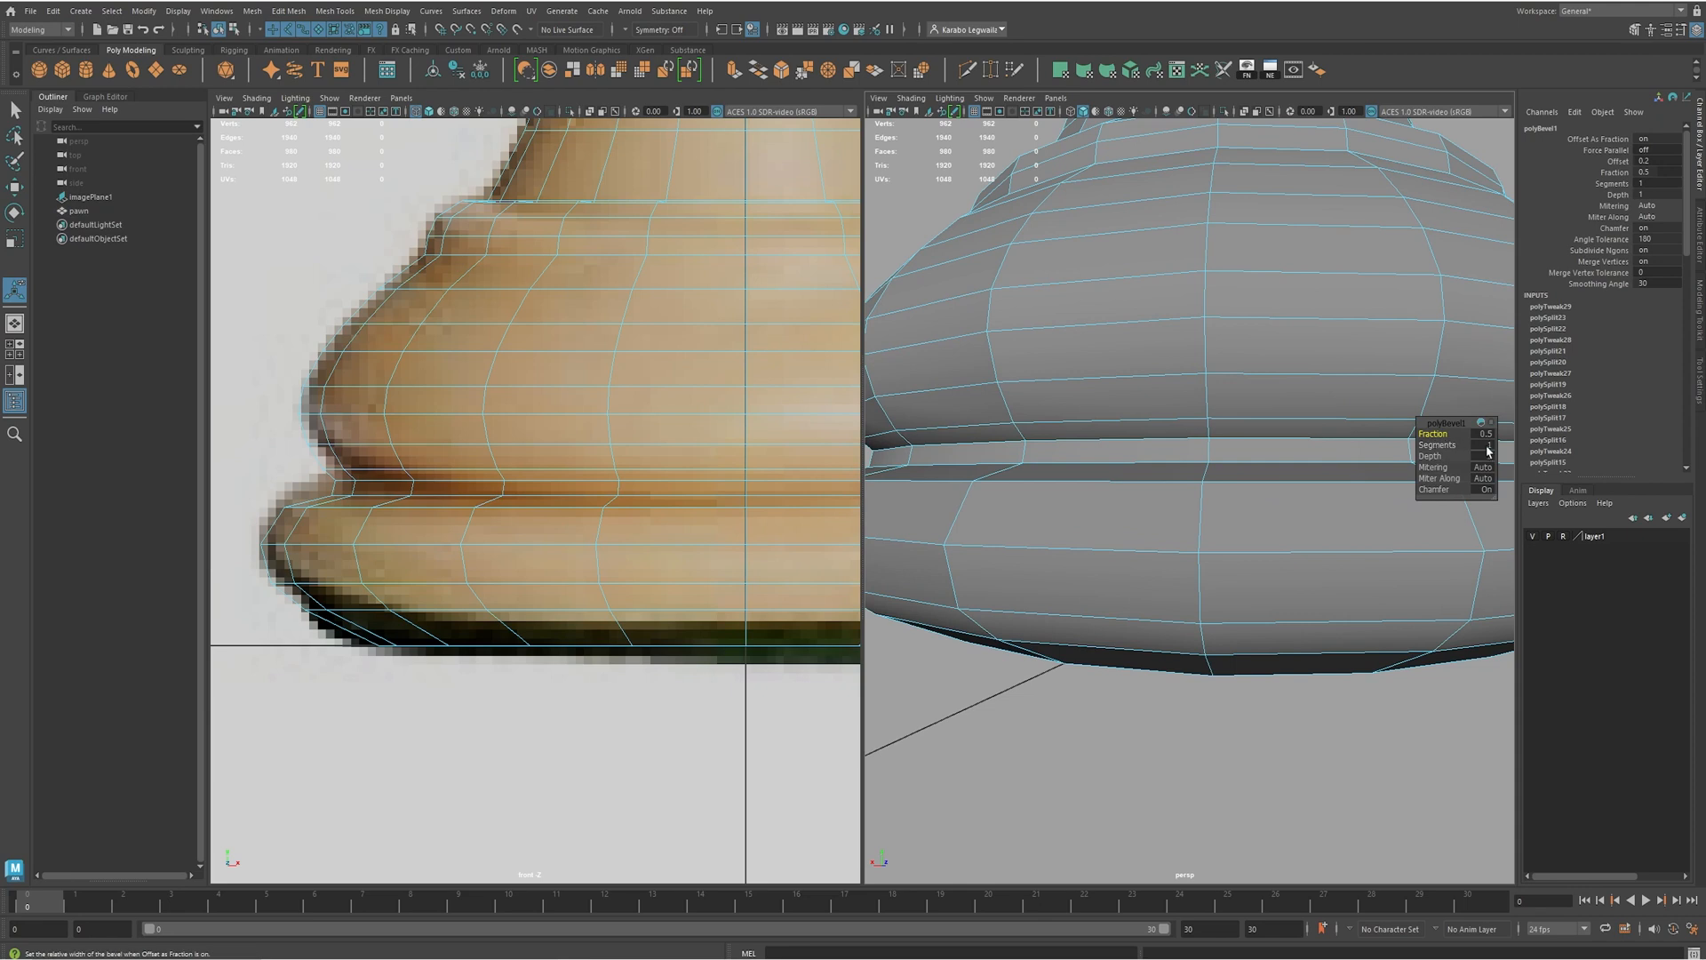
pyautogui.click(1428, 445)
pyautogui.moveTo(1428, 445); pyautogui.dragTo(1488, 454)
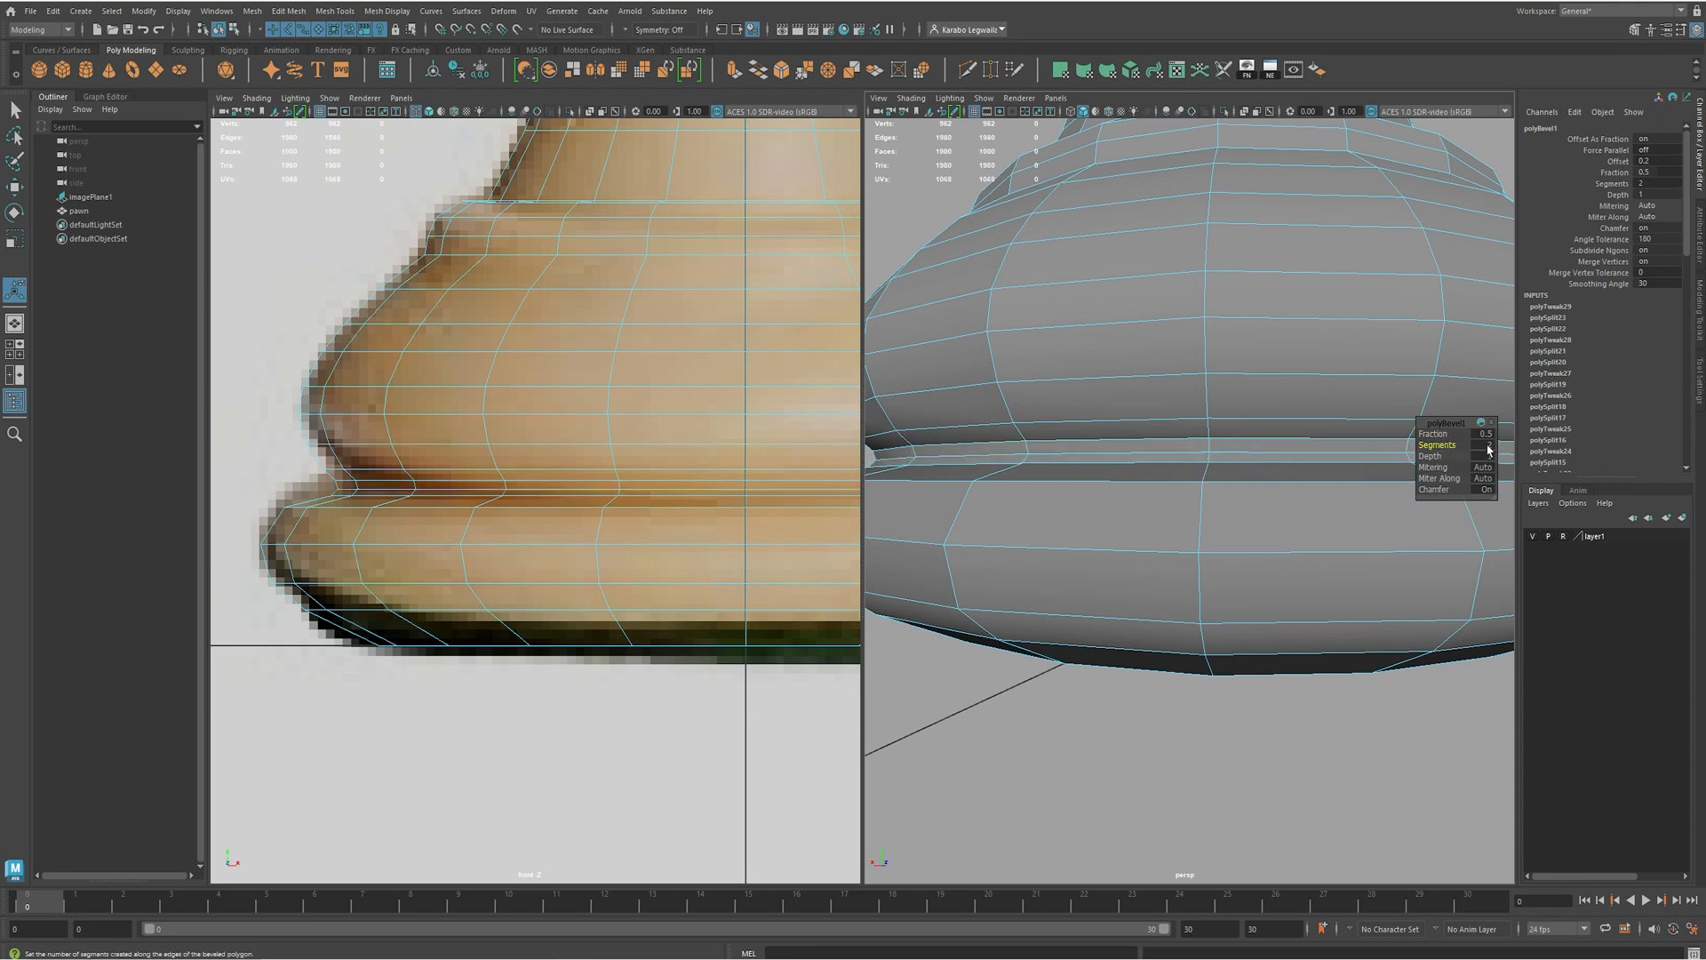
pyautogui.keyDown('alt'); pyautogui.moveTo(1337, 466); pyautogui.dragTo(1267, 496, button='middle'); pyautogui.keyUp('alt')
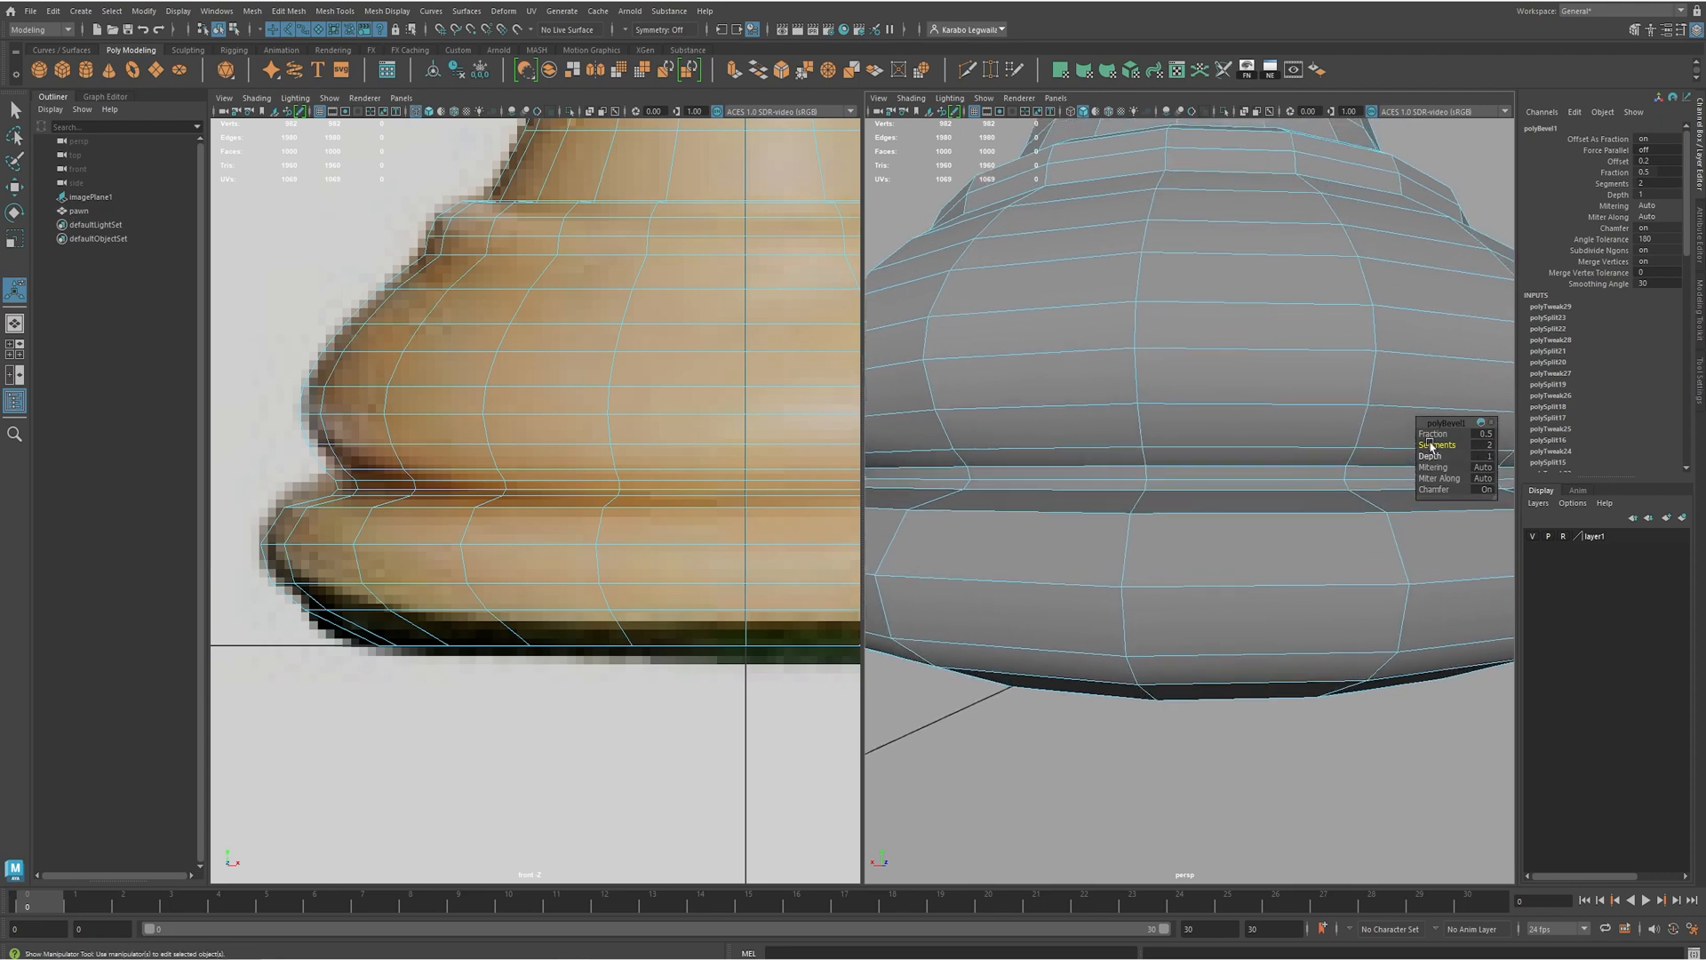
pyautogui.click(1434, 433)
pyautogui.moveTo(1438, 434); pyautogui.dragTo(1429, 434)
pyautogui.keyDown('alt'); pyautogui.moveTo(1298, 542); pyautogui.dragTo(1238, 452, button='right'); pyautogui.keyUp('alt')
# - Return to object mode, preview the pawn smoothed to examine the beveled crease, and restore the unsmoothed display
pyautogui.rightClick(1172, 471)
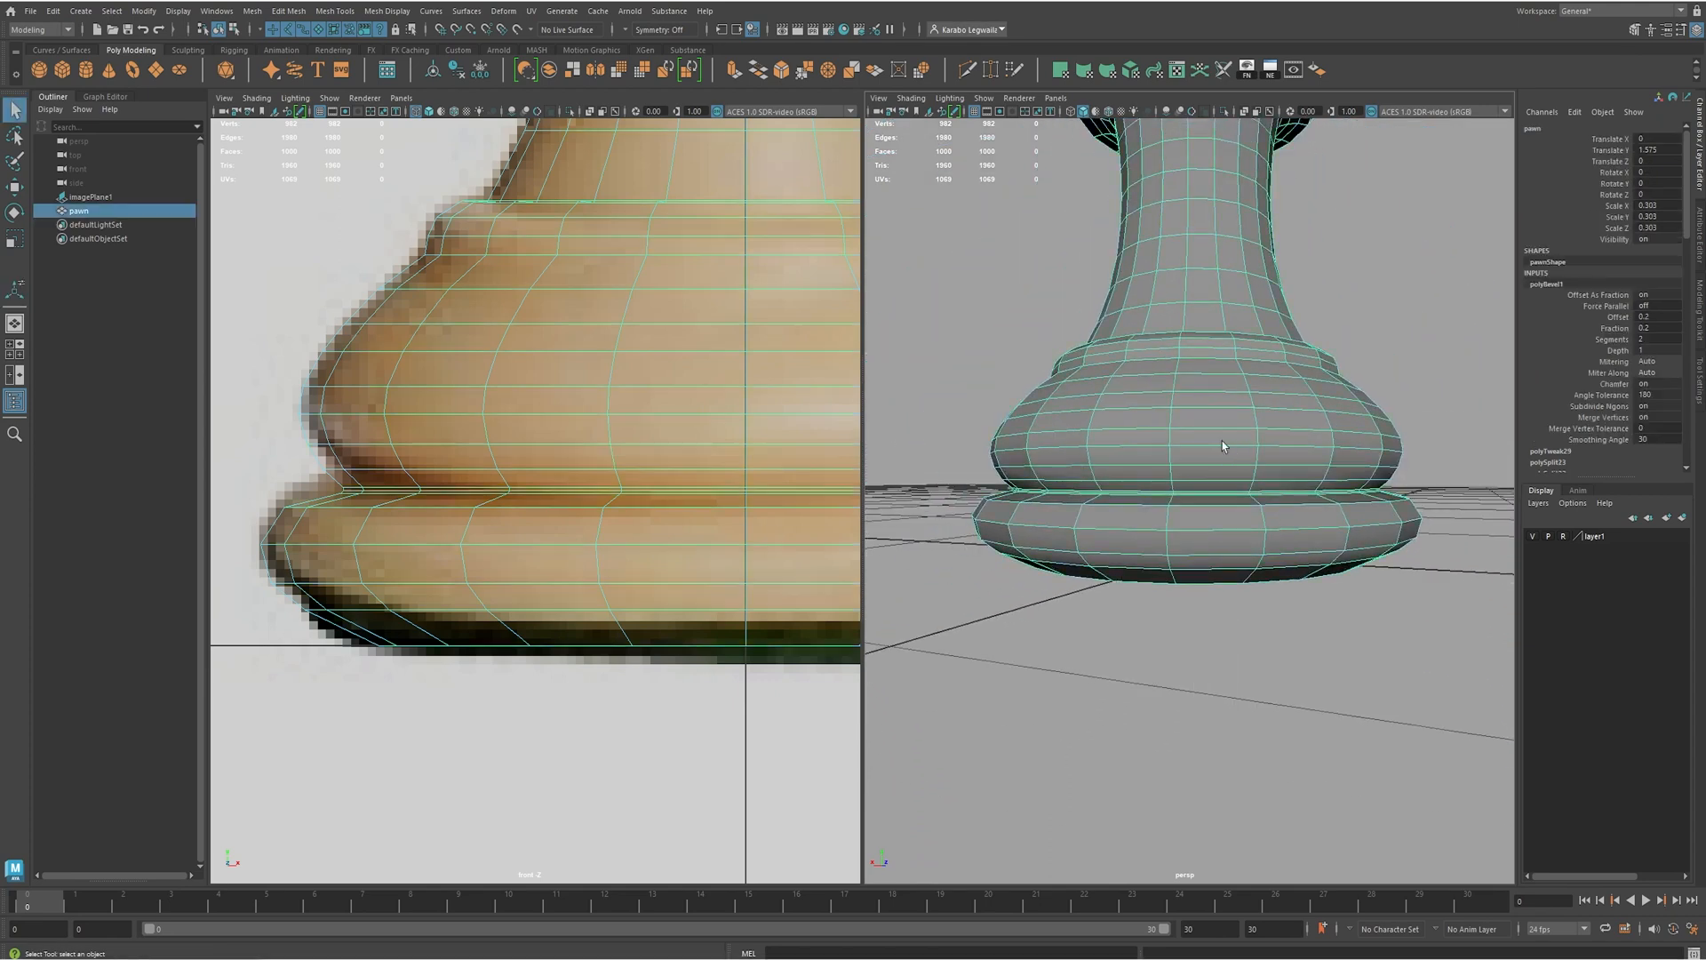
pyautogui.press('3')
pyautogui.click(1394, 316)
pyautogui.keyDown('alt'); pyautogui.moveTo(1371, 379); pyautogui.dragTo(1109, 519); pyautogui.keyUp('alt')
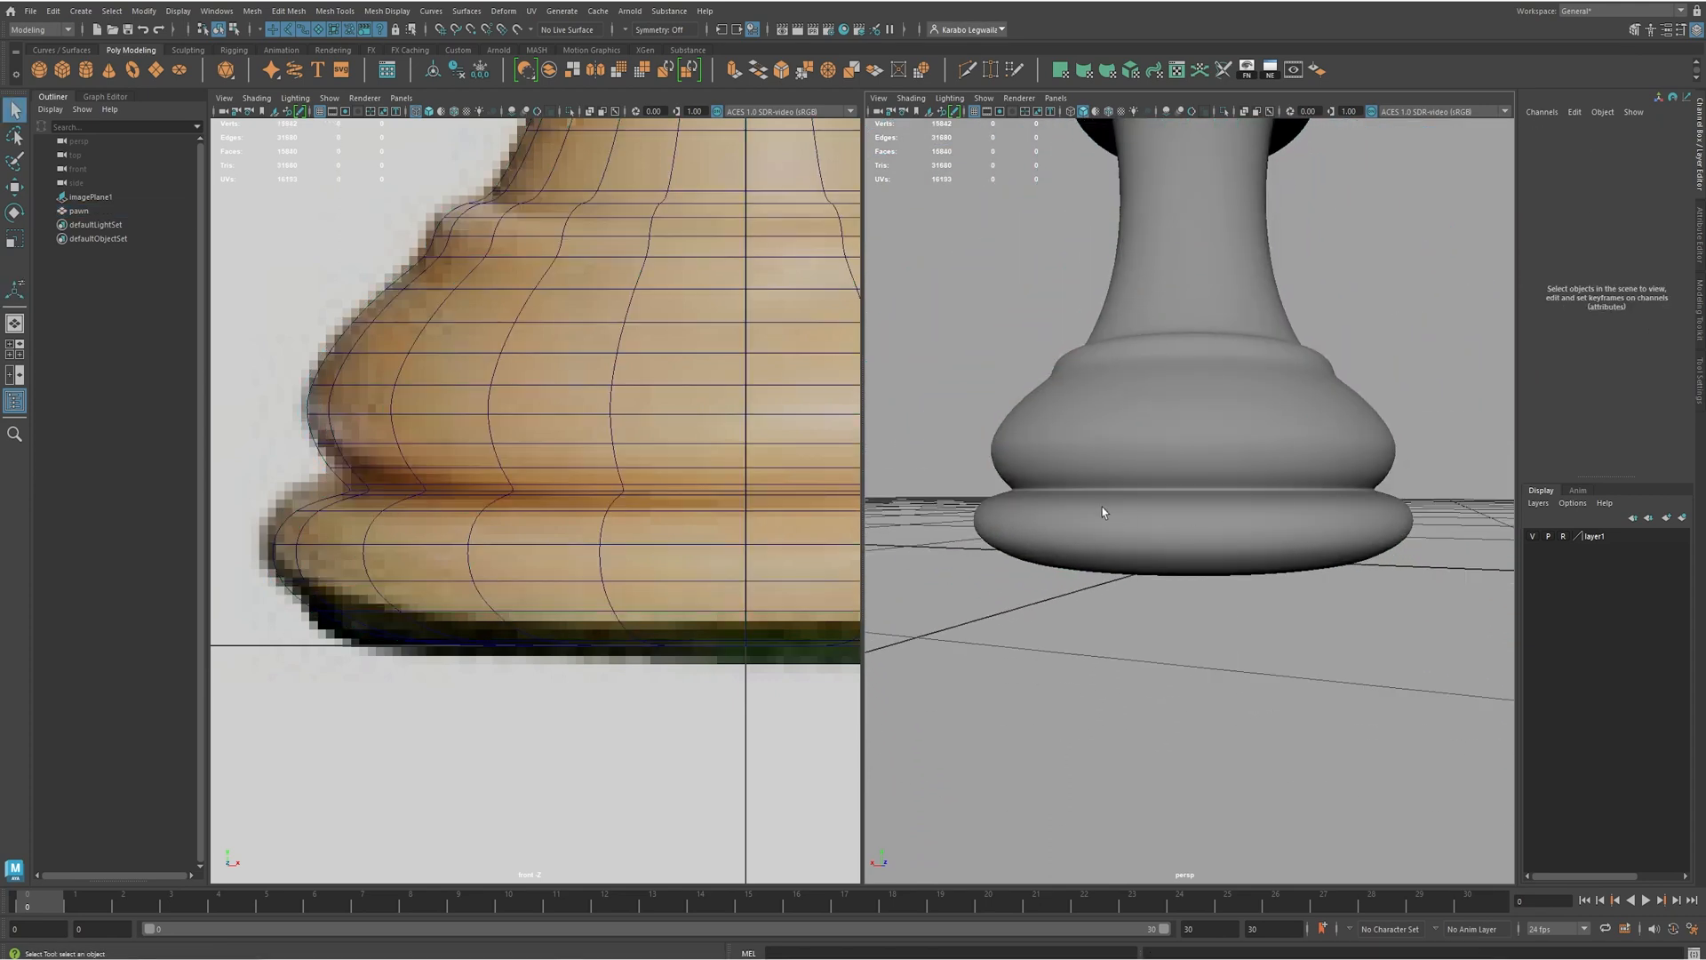
pyautogui.keyDown('alt'); pyautogui.moveTo(1311, 491); pyautogui.dragTo(1215, 539); pyautogui.keyUp('alt')
pyautogui.click(1193, 468)
pyautogui.press('1')
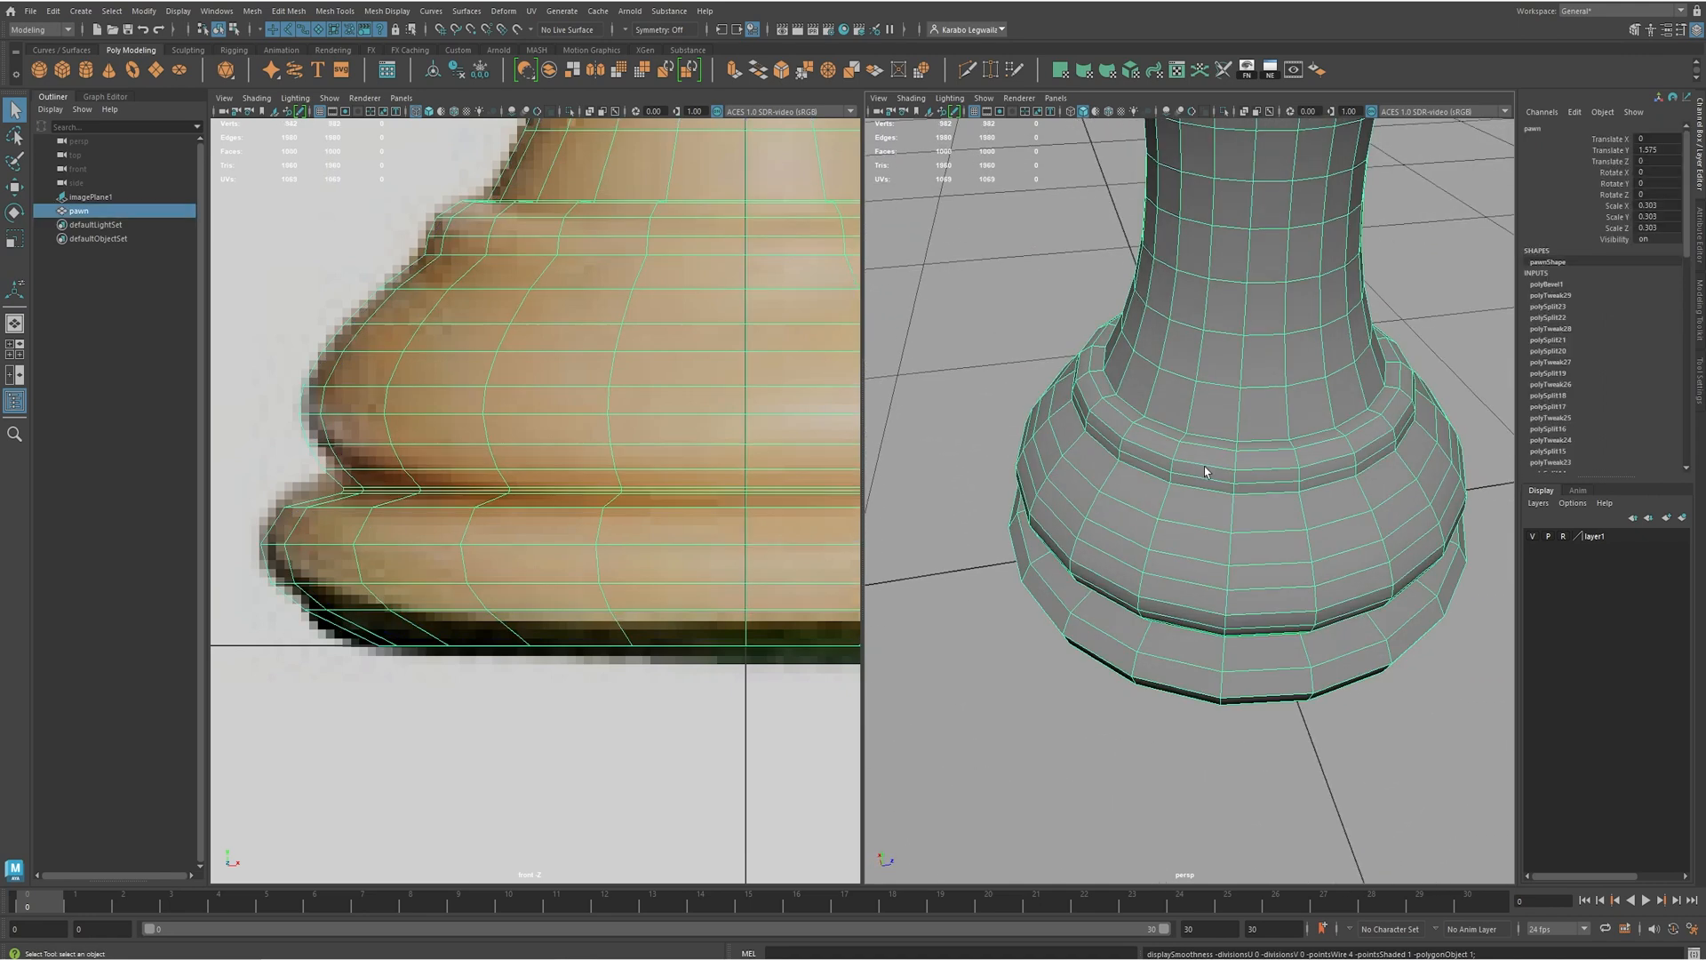
# - Select the edge loop where the neck meets the collar above the bulging base and bevel it
pyautogui.keyDown('alt'); pyautogui.moveTo(1198, 469); pyautogui.dragTo(1221, 495); pyautogui.keyUp('alt')
pyautogui.moveTo(1220, 500)
pyautogui.keyDown('alt'); pyautogui.mouseDown(button='right')
pyautogui.moveTo(1352, 510)
pyautogui.moveTo(1207, 483)
pyautogui.mouseUp(button='right'); pyautogui.keyUp('alt')
pyautogui.keyDown('alt'); pyautogui.moveTo(1207, 483); pyautogui.dragTo(1171, 440); pyautogui.keyUp('alt')
pyautogui.keyDown('alt'); pyautogui.moveTo(1171, 480); pyautogui.dragTo(1166, 464, button='middle'); pyautogui.keyUp('alt')
pyautogui.keyDown('alt'); pyautogui.moveTo(1165, 465); pyautogui.dragTo(1138, 485); pyautogui.keyUp('alt')
pyautogui.keyDown('alt'); pyautogui.moveTo(1138, 485); pyautogui.dragTo(1196, 529, button='right'); pyautogui.keyUp('alt')
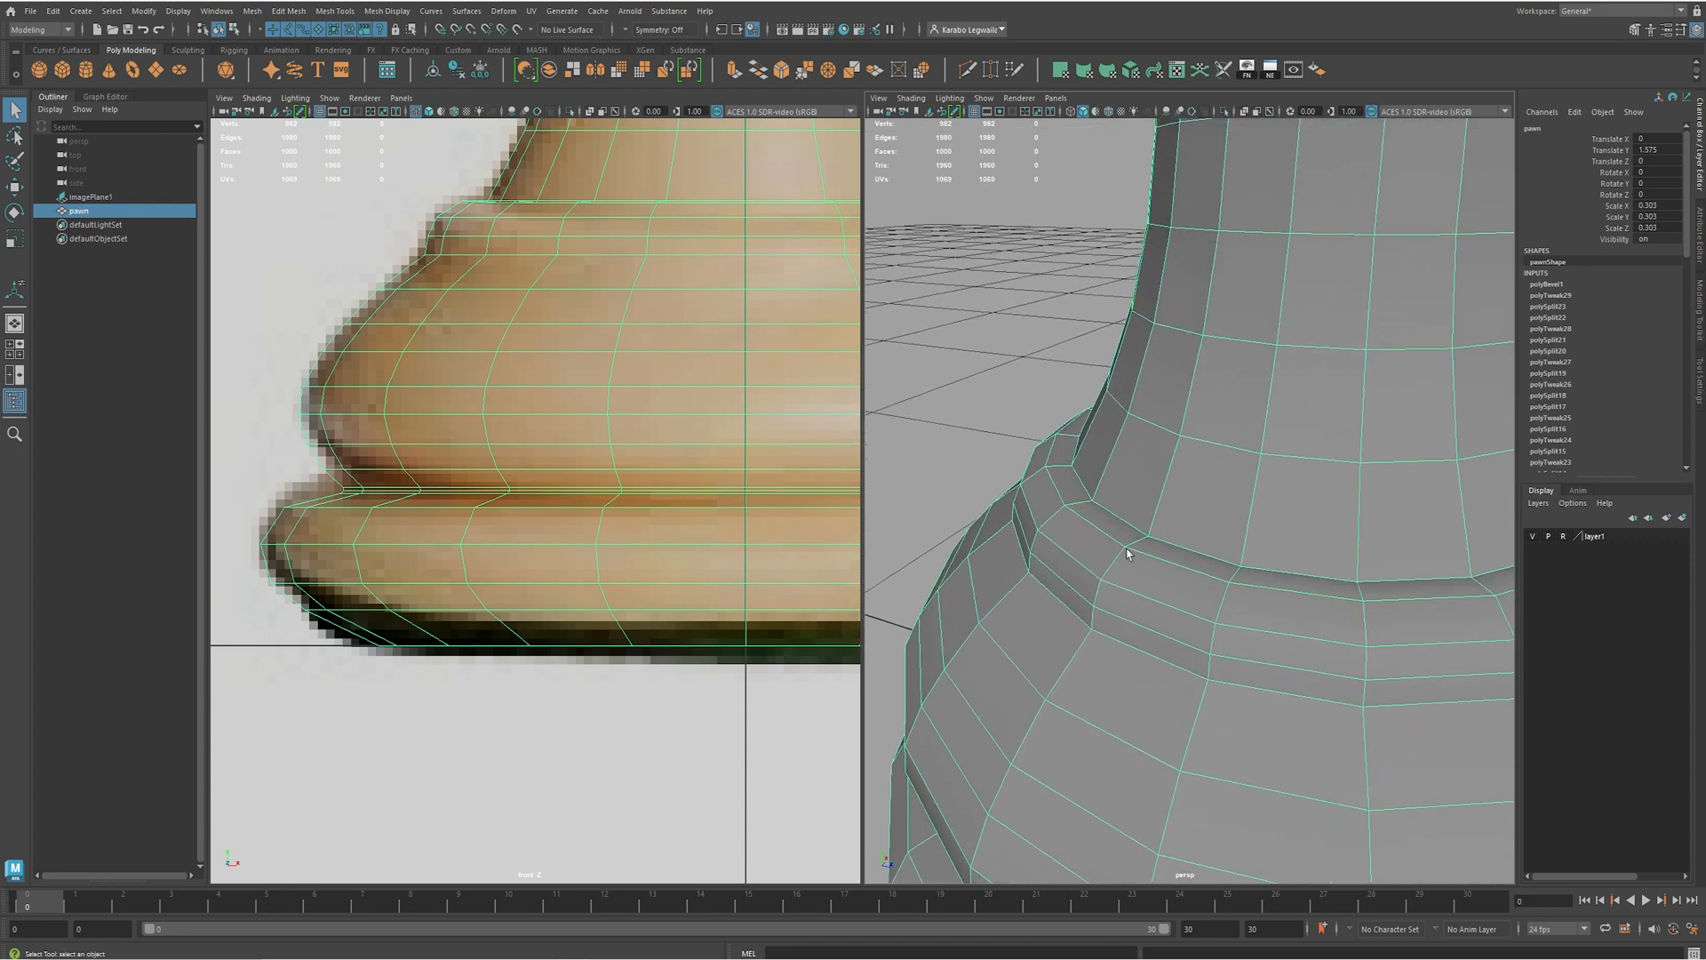
pyautogui.rightClick(1131, 535)
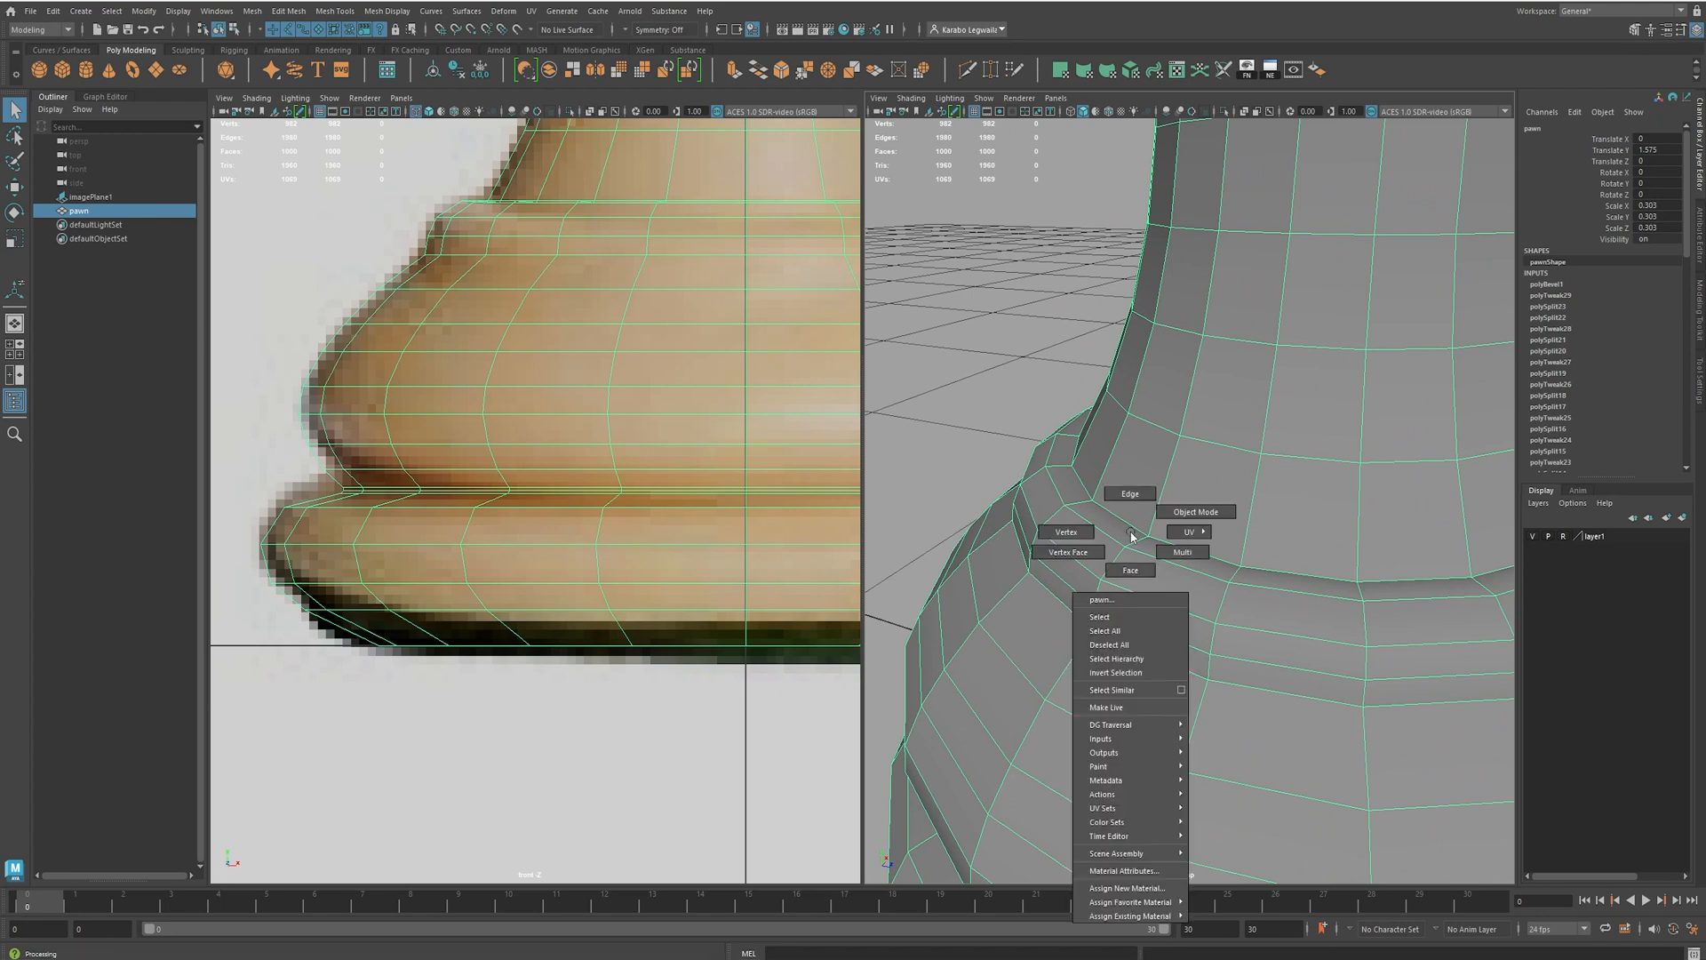
pyautogui.click(1122, 494)
pyautogui.doubleClick(1124, 523)
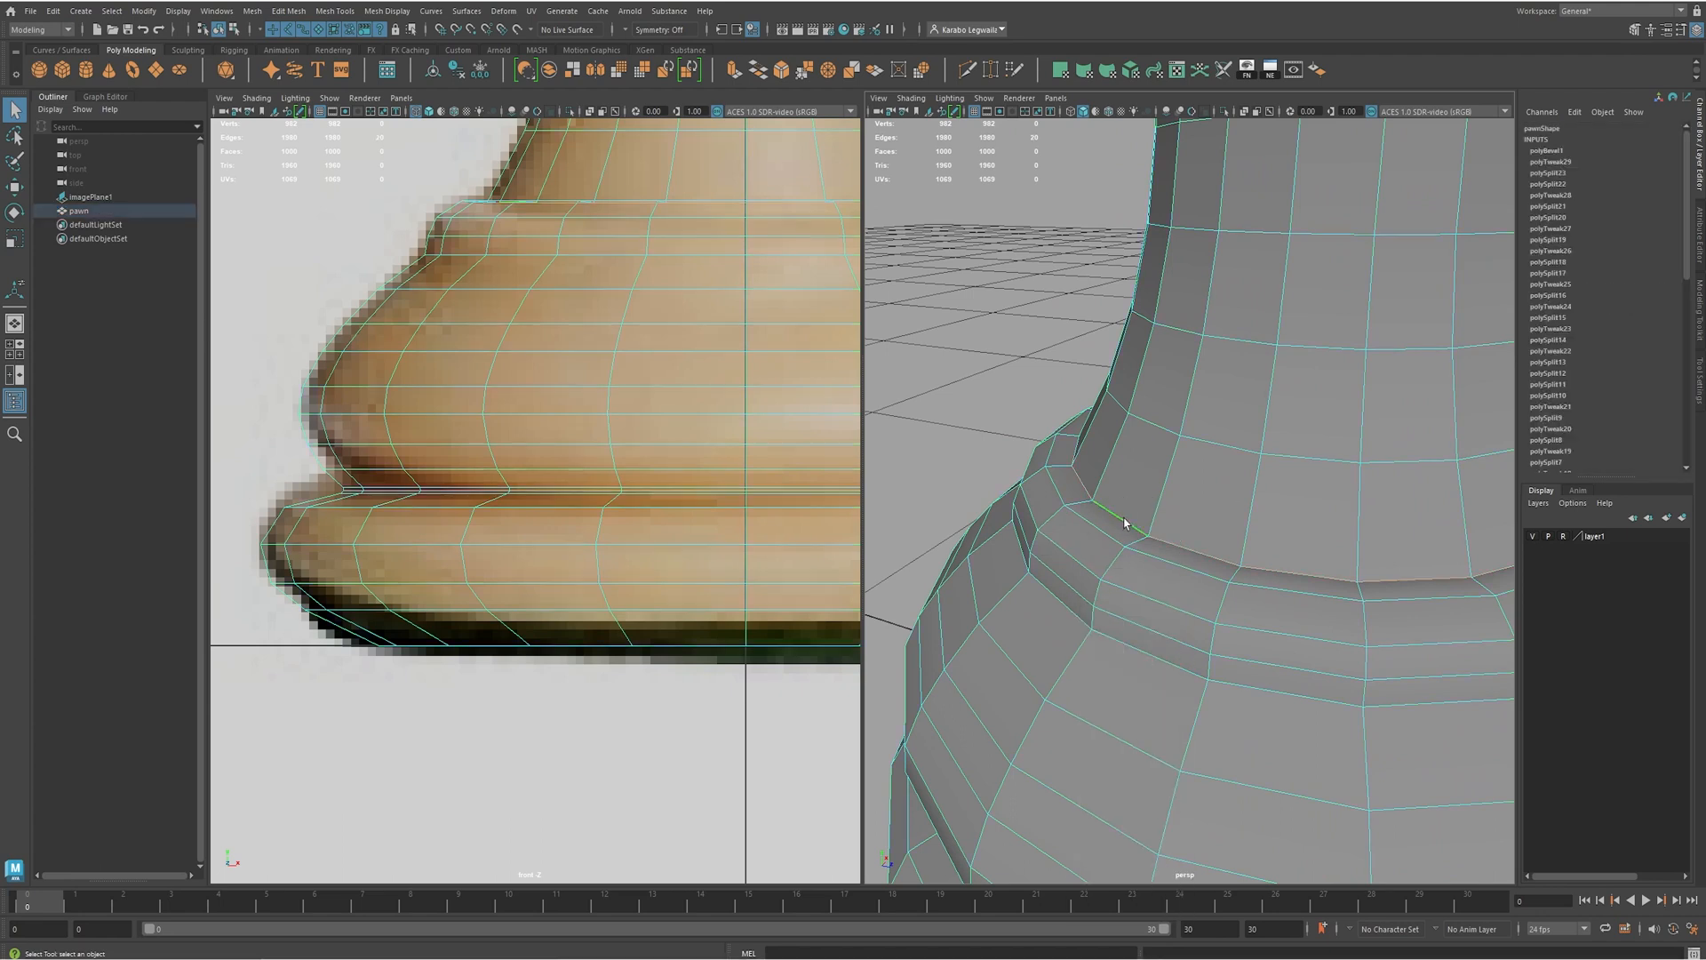
pyautogui.keyDown('shift'); pyautogui.moveTo(1182, 486); pyautogui.dragTo(1244, 488, button='right'); pyautogui.keyUp('shift')
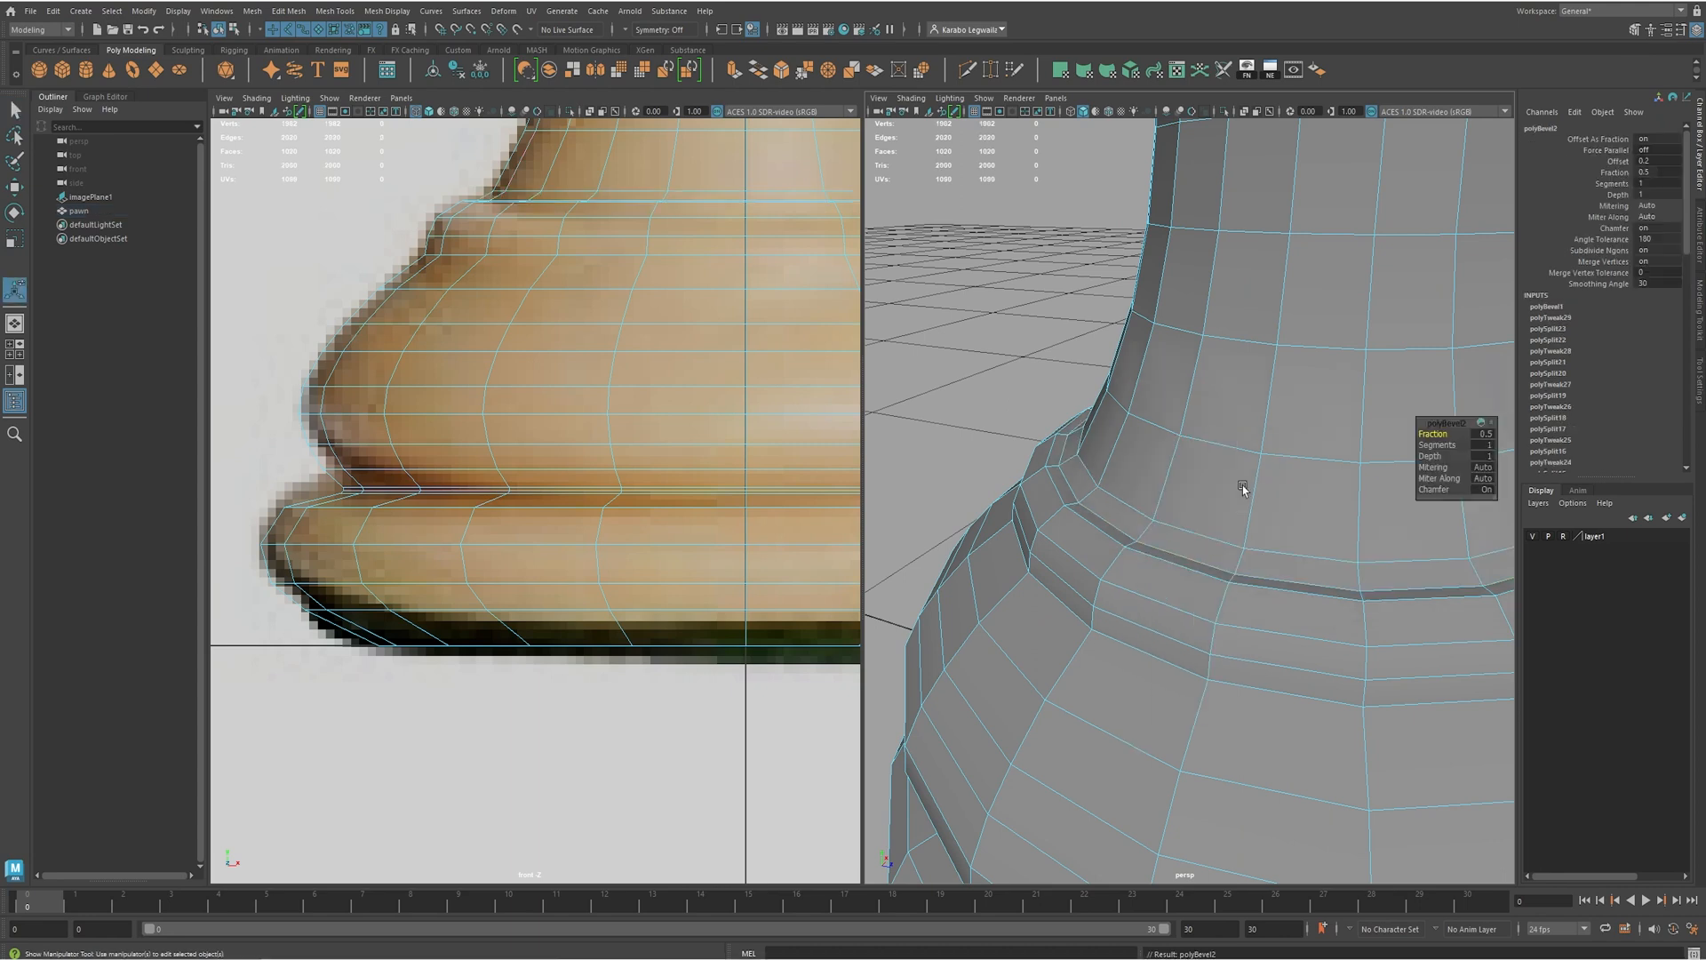
# - Set the neck-to-collar bevel to 2 segments and a fraction of 0.2
pyautogui.moveTo(1434, 434); pyautogui.dragTo(1429, 434)
pyautogui.click(1437, 446)
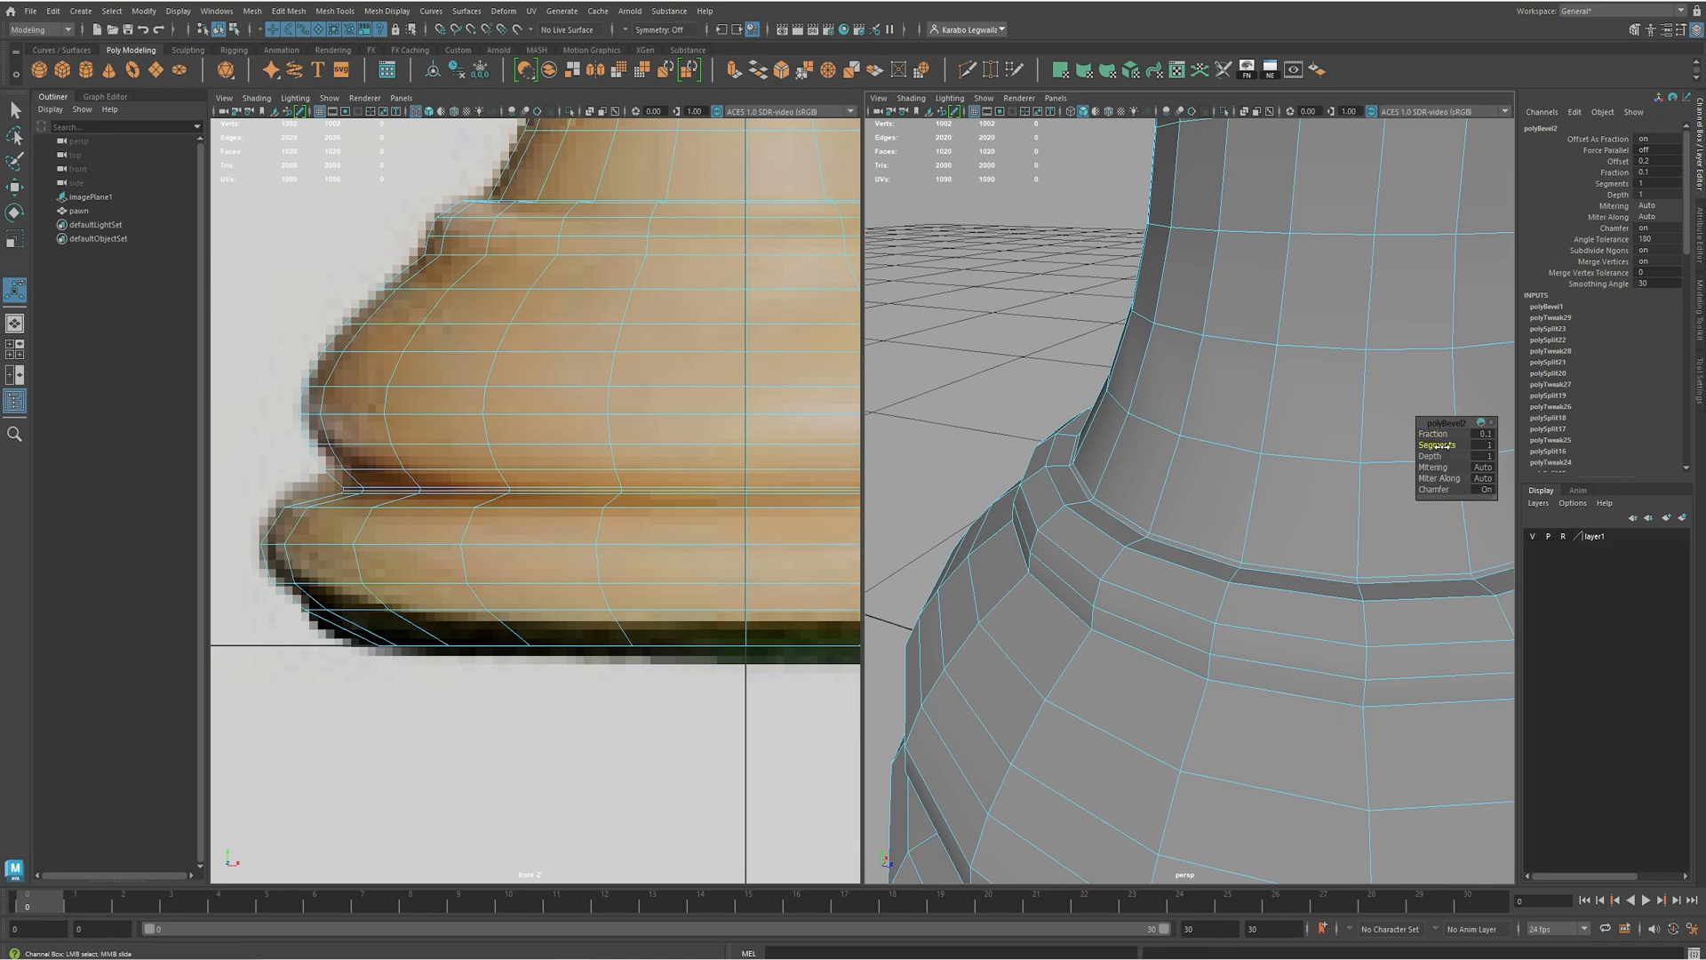
pyautogui.click(1434, 433)
pyautogui.moveTo(1434, 434); pyautogui.dragTo(1429, 433)
pyautogui.keyDown('alt'); pyautogui.moveTo(1108, 579); pyautogui.dragTo(995, 602); pyautogui.keyUp('alt')
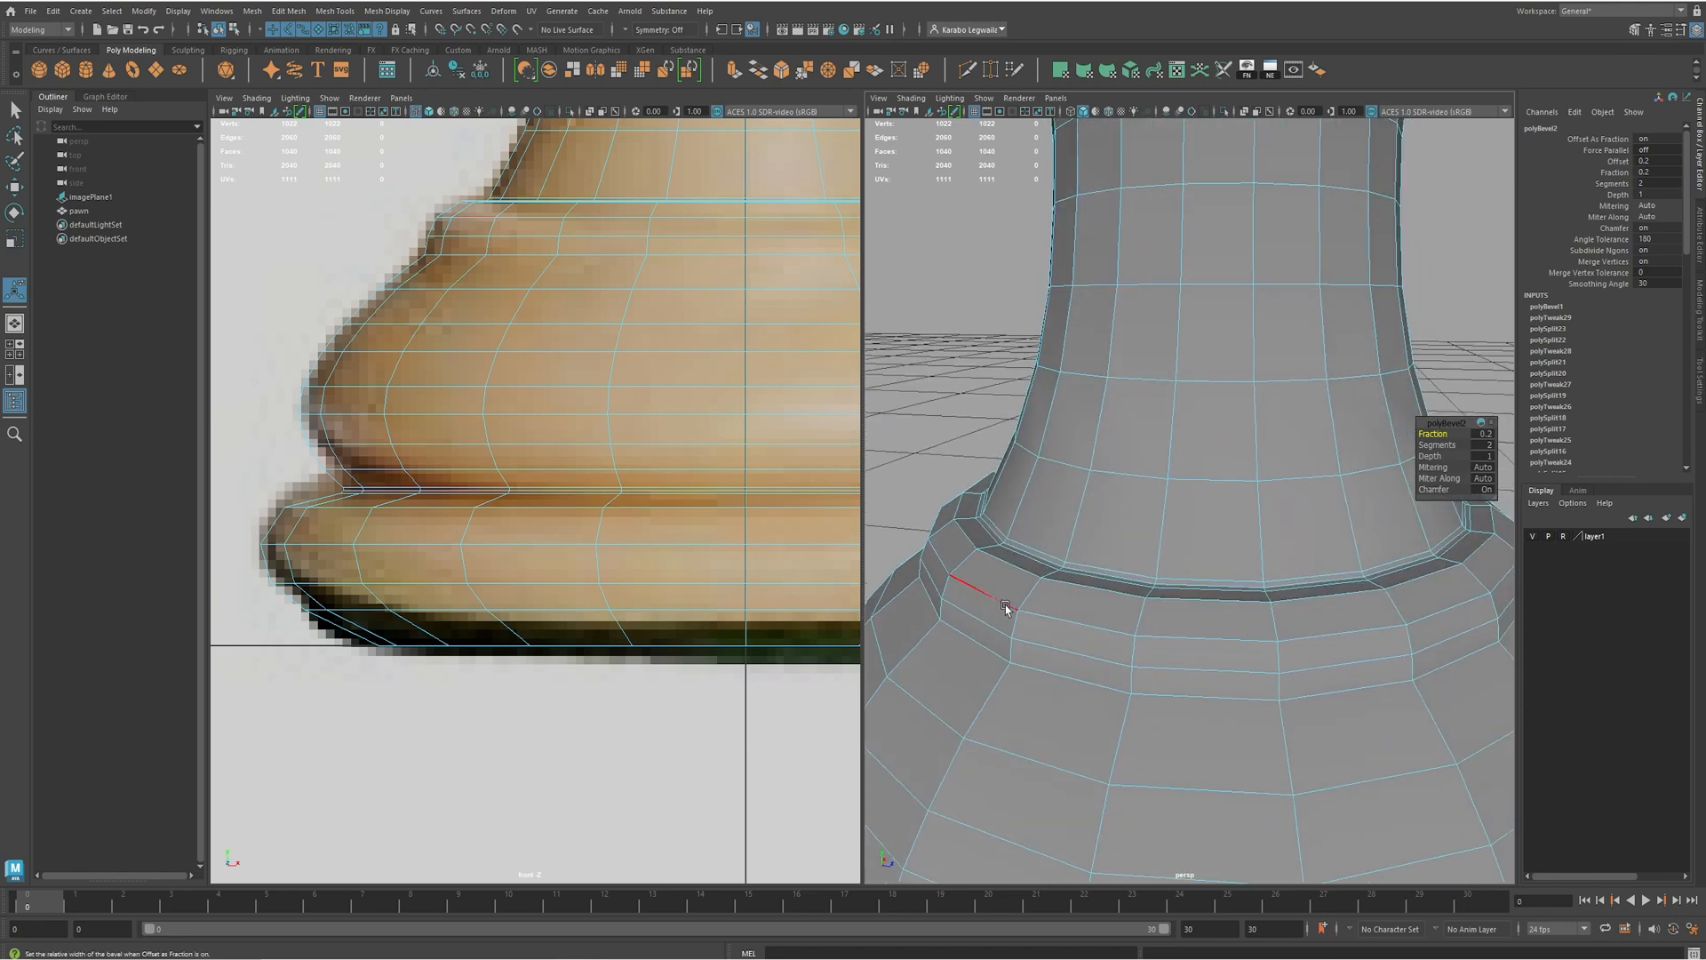
# - Return to object mode, preview the pawn smoothed to examine the neck and base transition, and restore the unsmoothed display
pyautogui.moveTo(1099, 586); pyautogui.dragTo(1148, 535, button='right')
pyautogui.press('3')
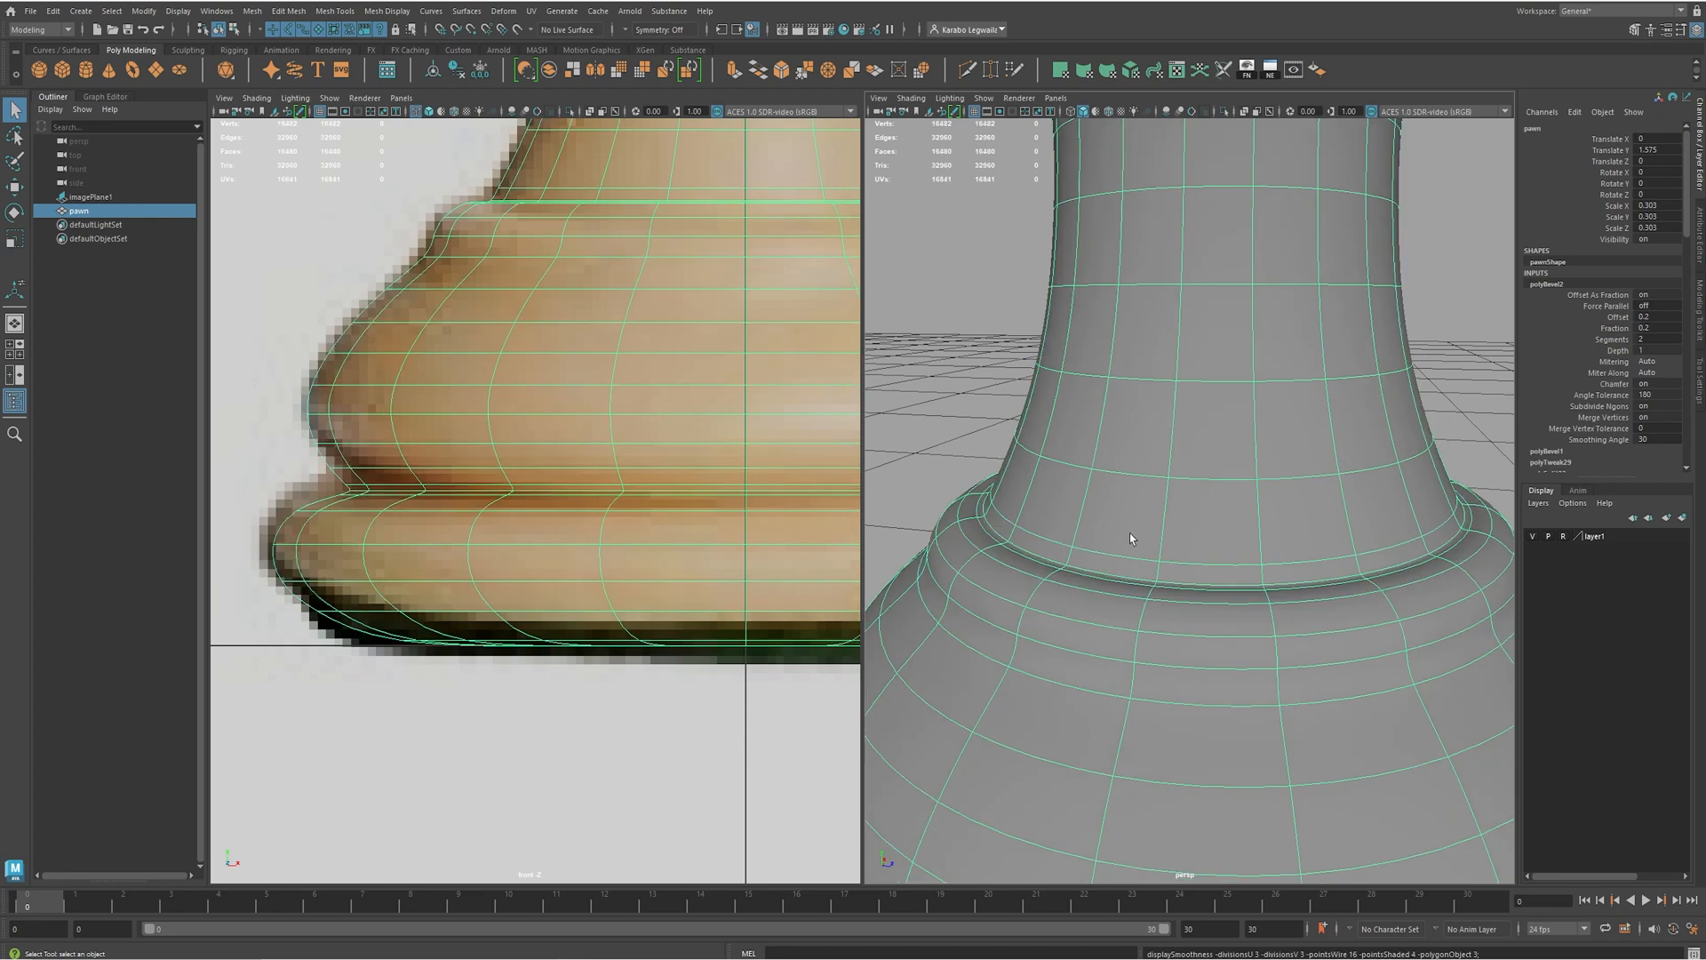
pyautogui.click(963, 419)
pyautogui.keyDown('alt'); pyautogui.moveTo(963, 420); pyautogui.dragTo(1099, 547); pyautogui.keyUp('alt')
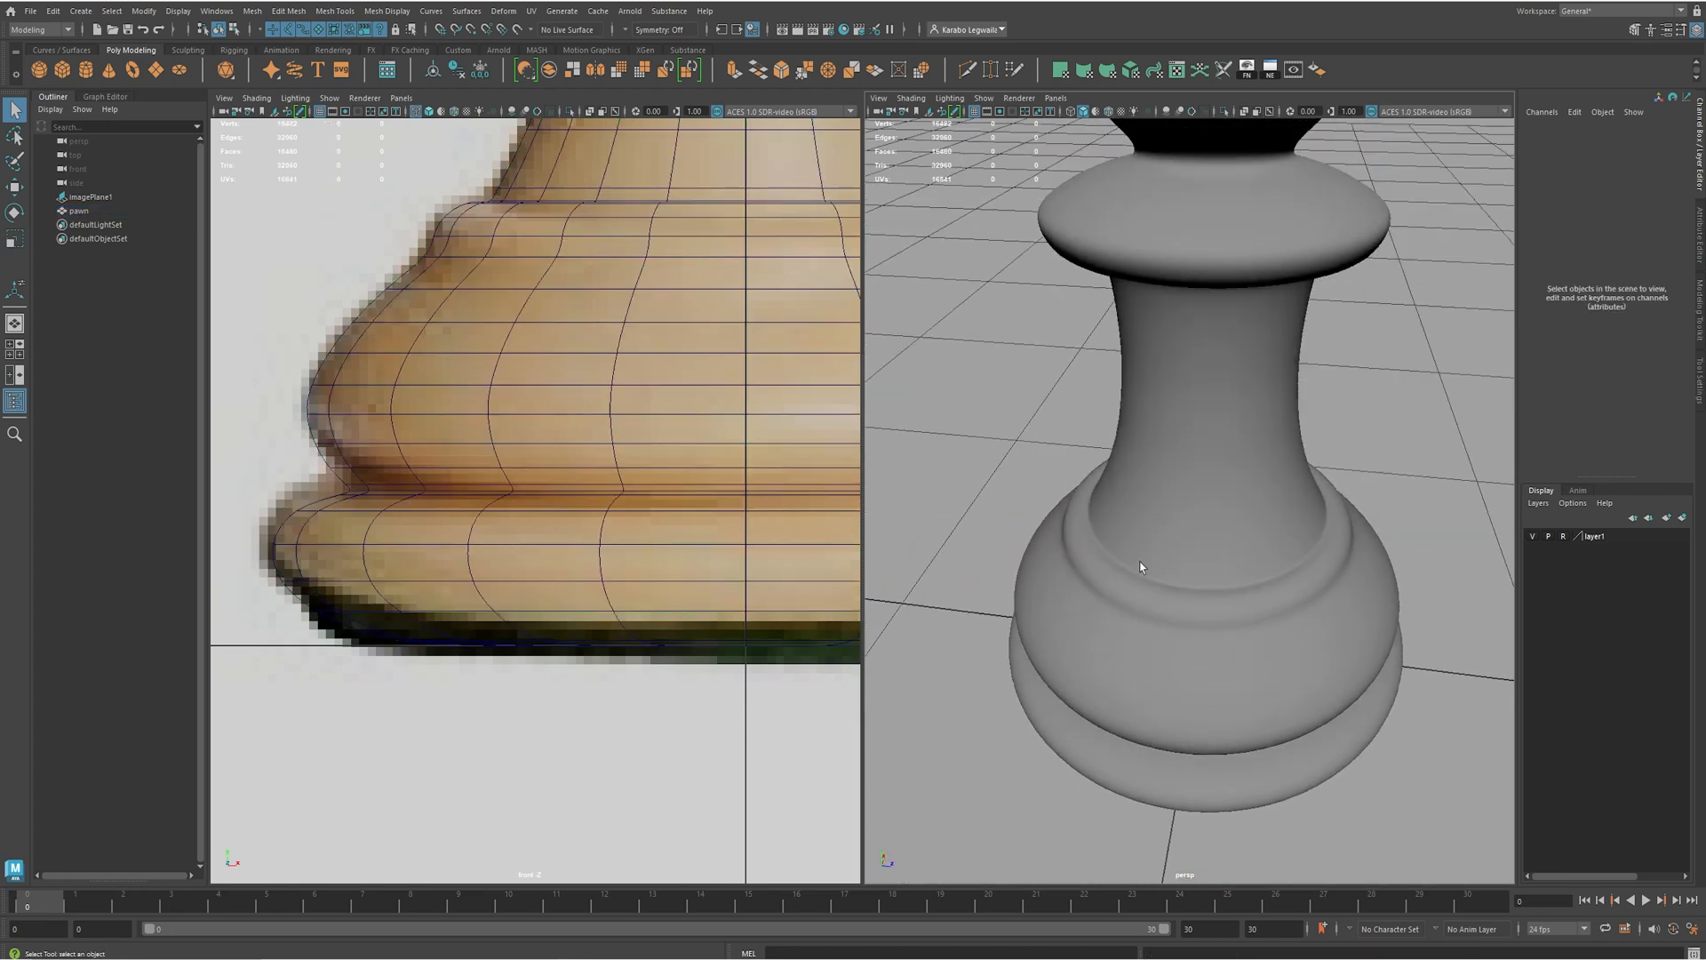
pyautogui.moveTo(1237, 563)
pyautogui.keyDown('alt'); pyautogui.mouseDown()
pyautogui.moveTo(1138, 510)
pyautogui.moveTo(1144, 526)
pyautogui.moveTo(1223, 499)
pyautogui.moveTo(1203, 499)
pyautogui.moveTo(1221, 591)
pyautogui.mouseUp(); pyautogui.keyUp('alt')
pyautogui.click(1190, 530)
pyautogui.press('1')
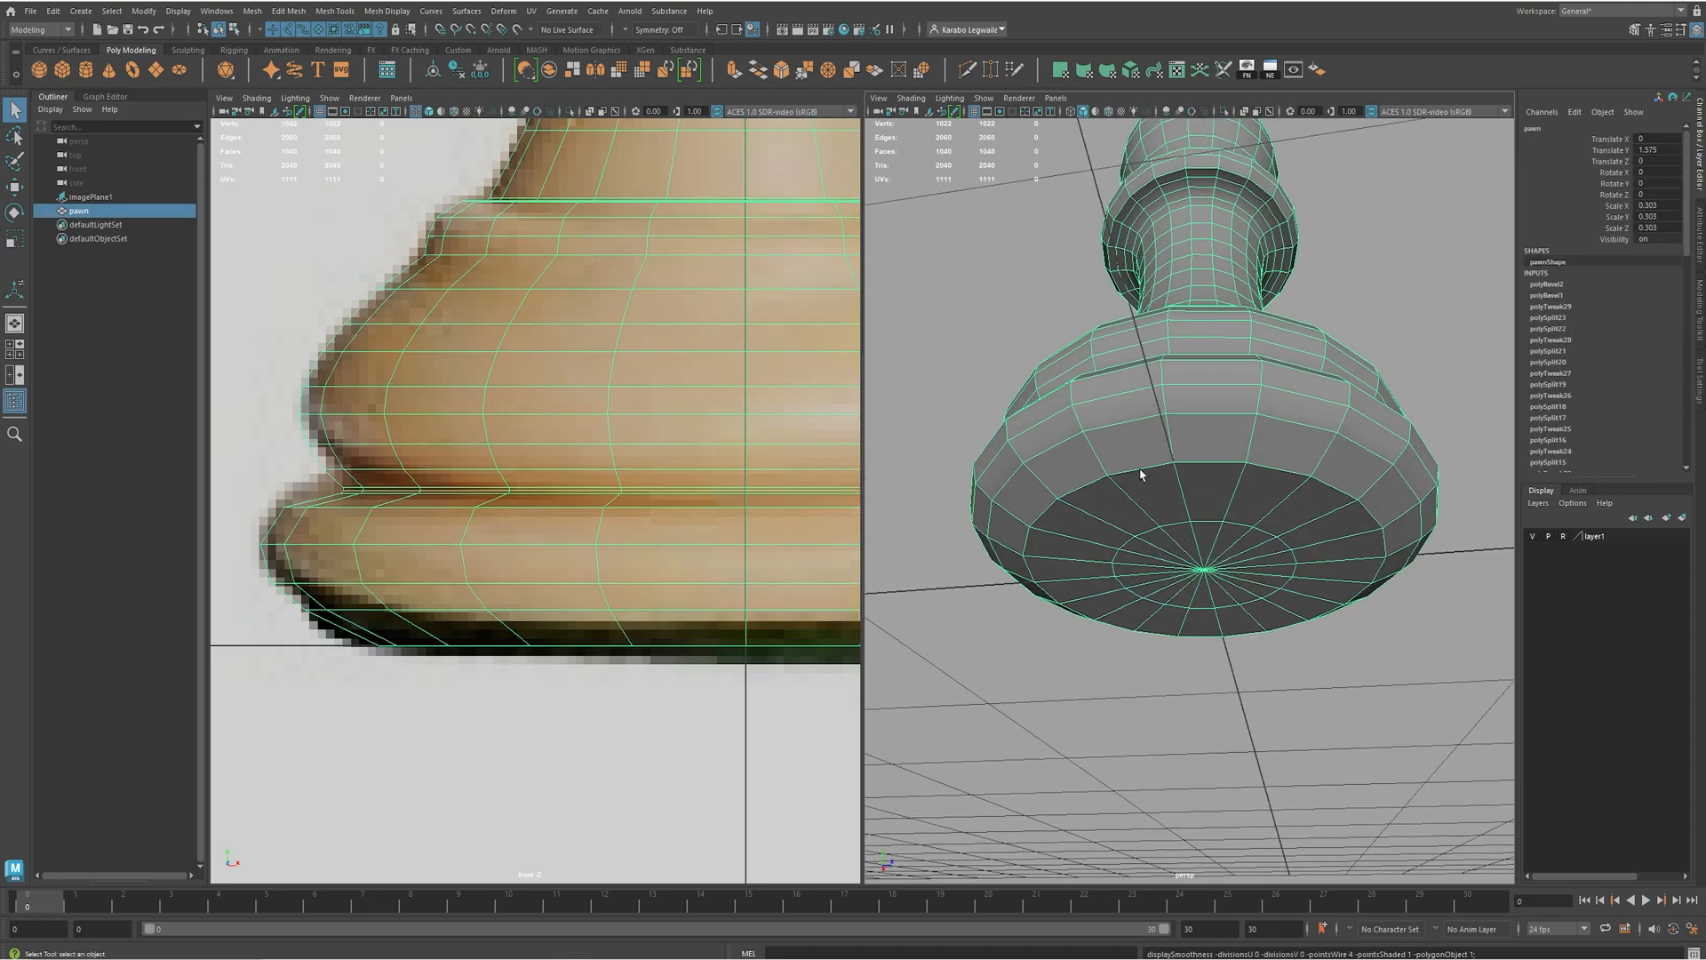
# - Insert an edge loop with Multi-Cut around the bottom ring's lowest face band, just above the underside rim
pyautogui.keyDown('alt'); pyautogui.moveTo(1164, 482); pyautogui.dragTo(1182, 482); pyautogui.keyUp('alt')
pyautogui.keyDown('alt'); pyautogui.moveTo(1285, 457); pyautogui.dragTo(1226, 483); pyautogui.keyUp('alt')
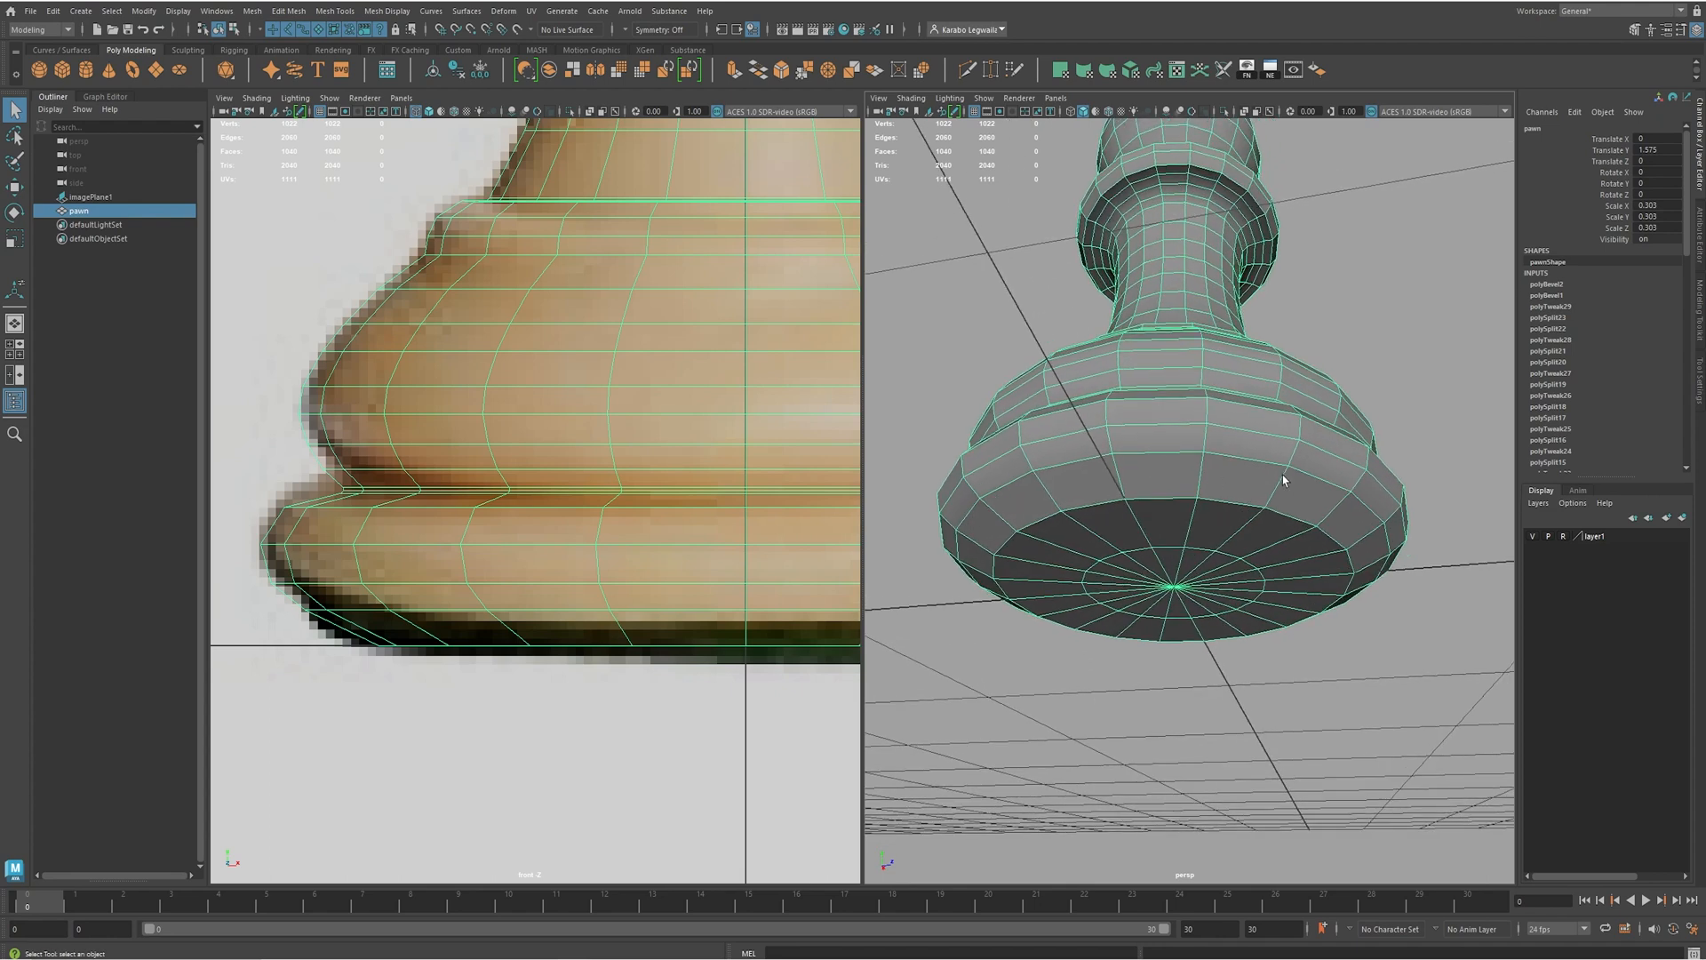
pyautogui.scroll(4, 1232, 499)
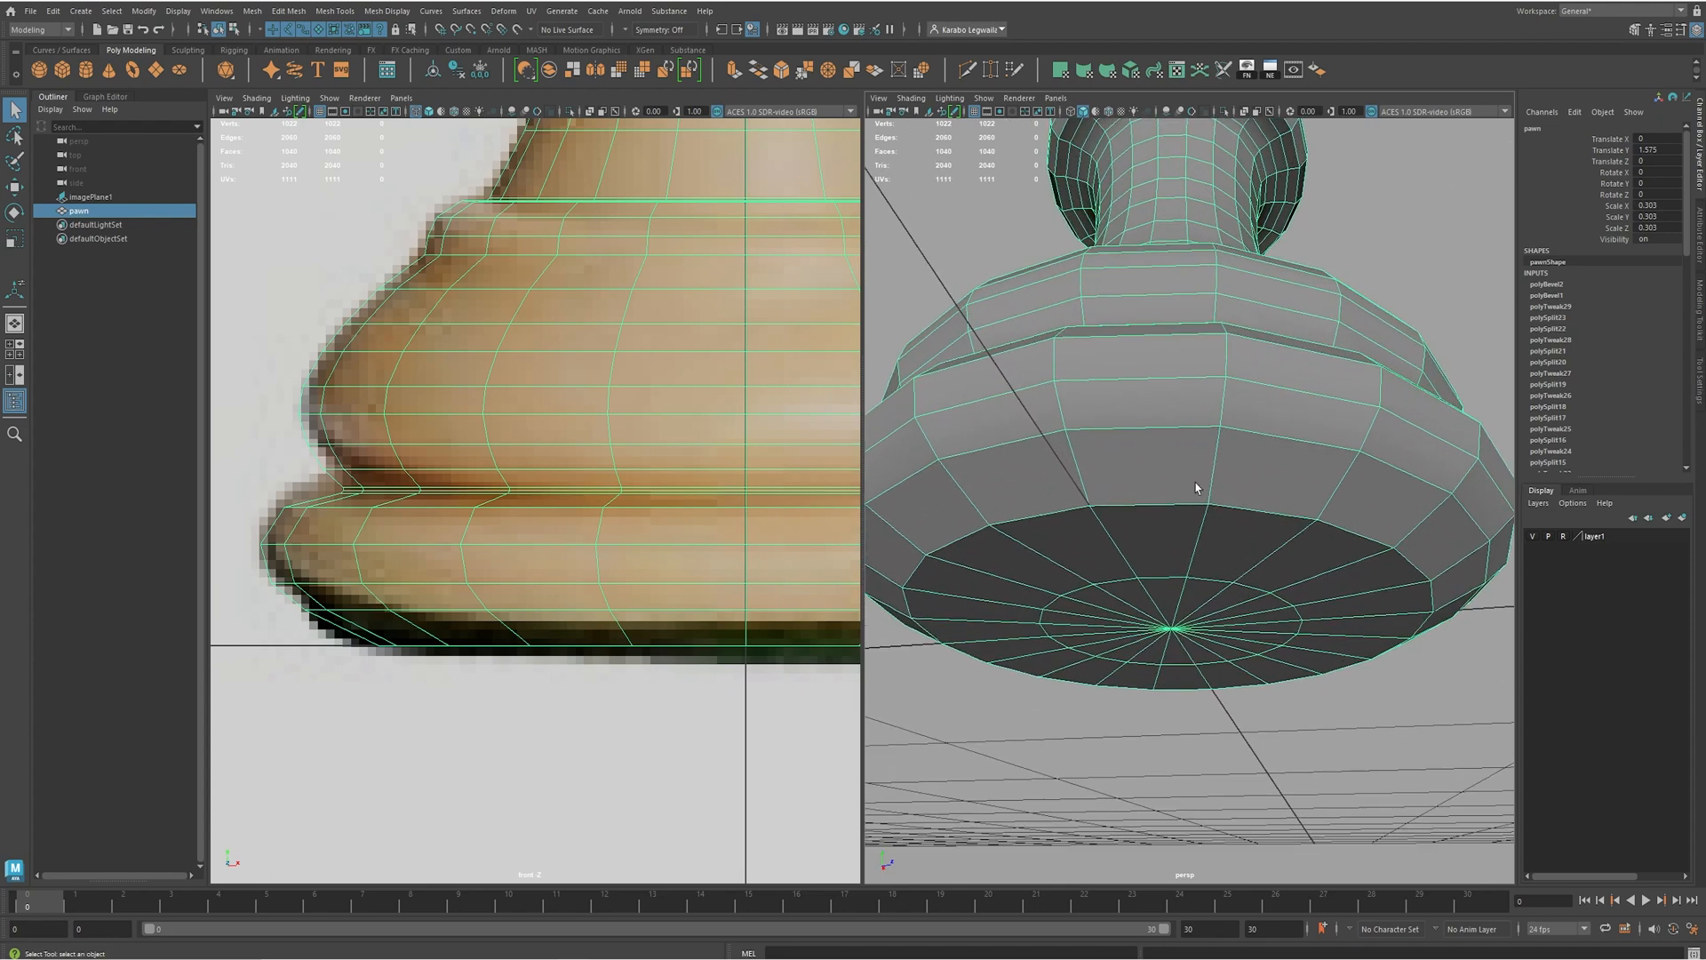
pyautogui.keyDown('shift'); pyautogui.rightClick(1210, 473); pyautogui.keyUp('shift')
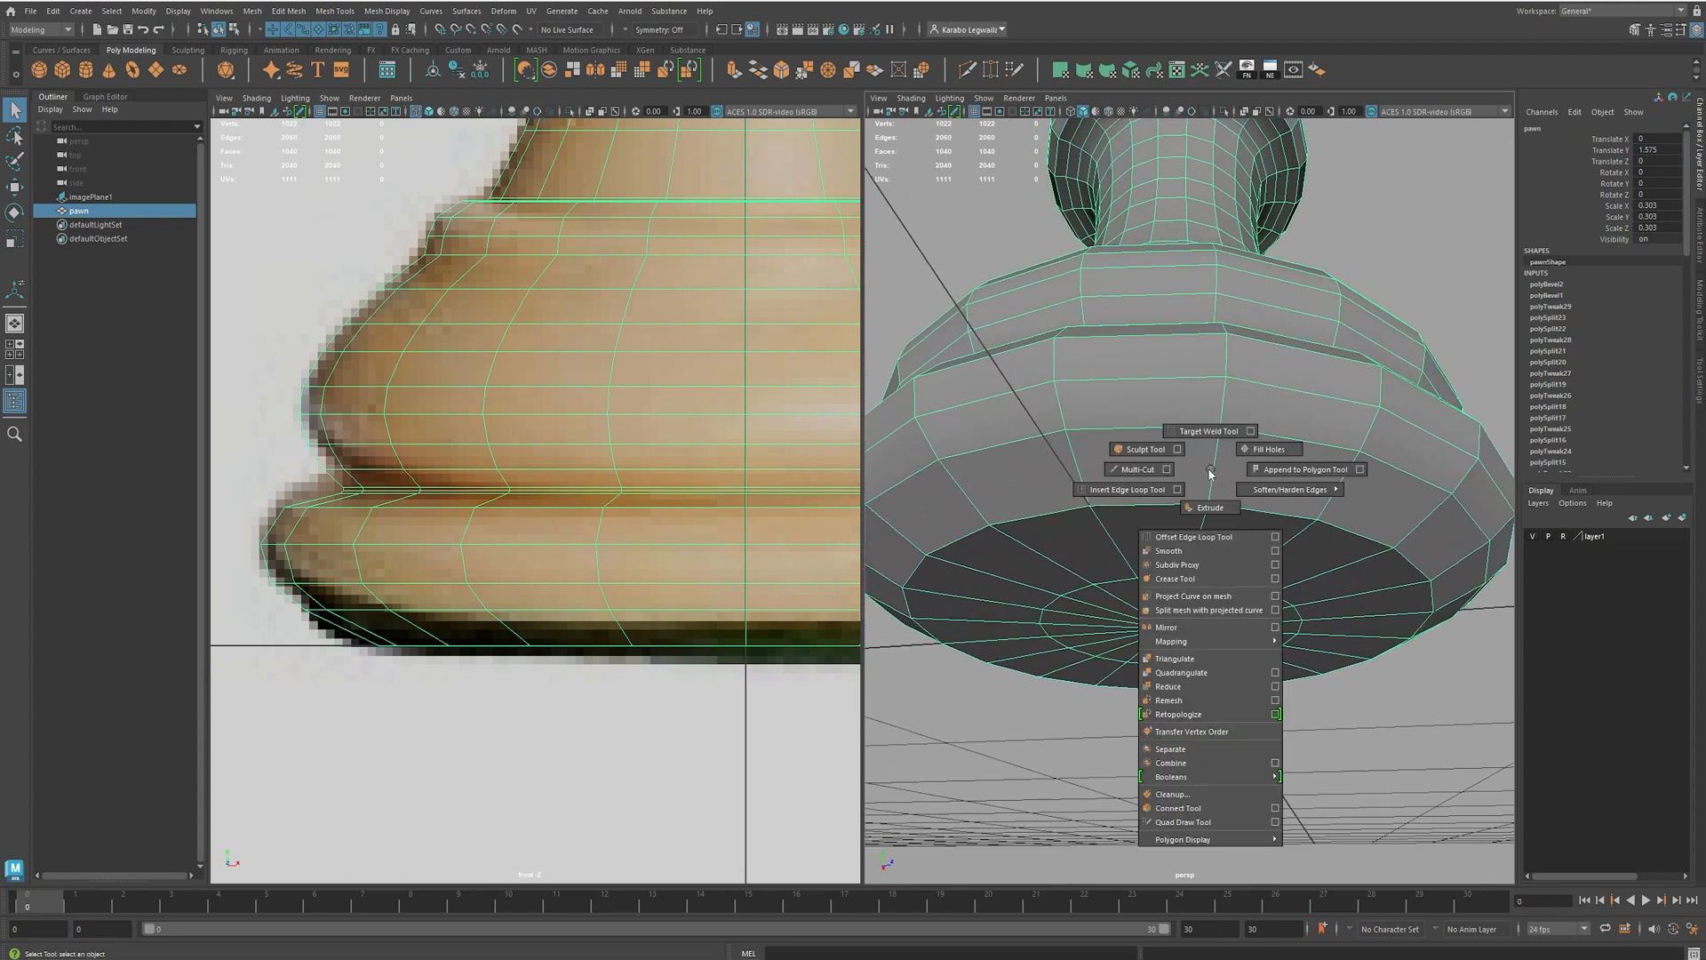
pyautogui.click(1128, 473)
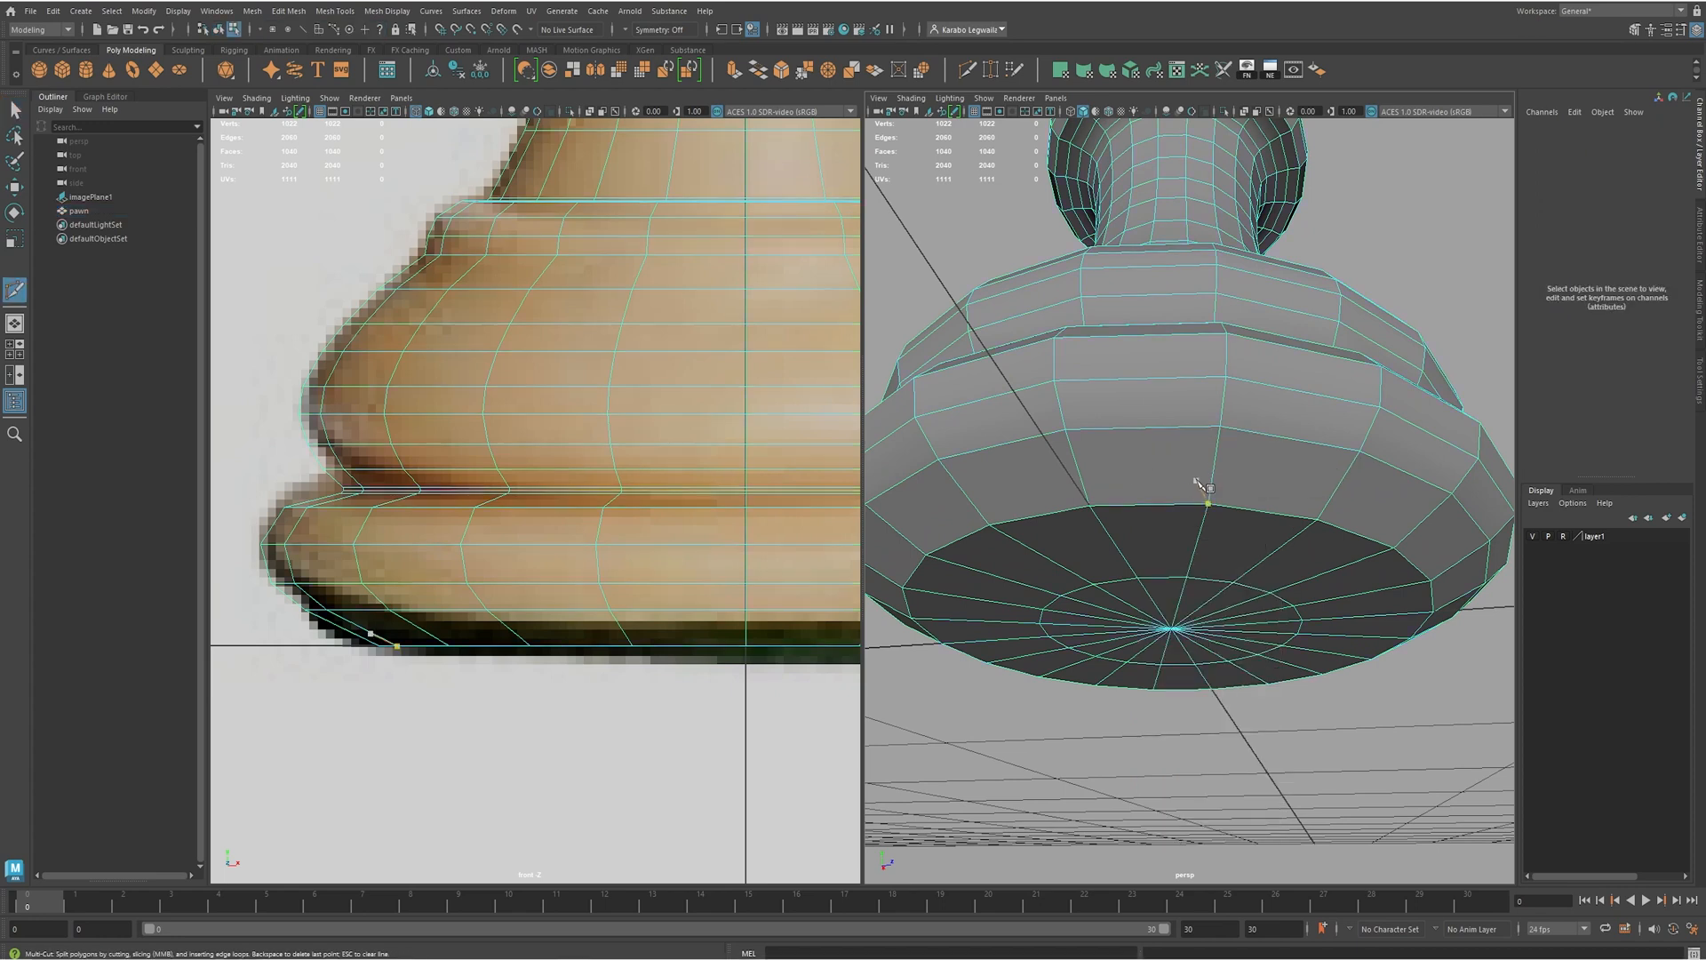
pyautogui.keyDown('ctrl'); pyautogui.click(1213, 466); pyautogui.keyUp('ctrl')
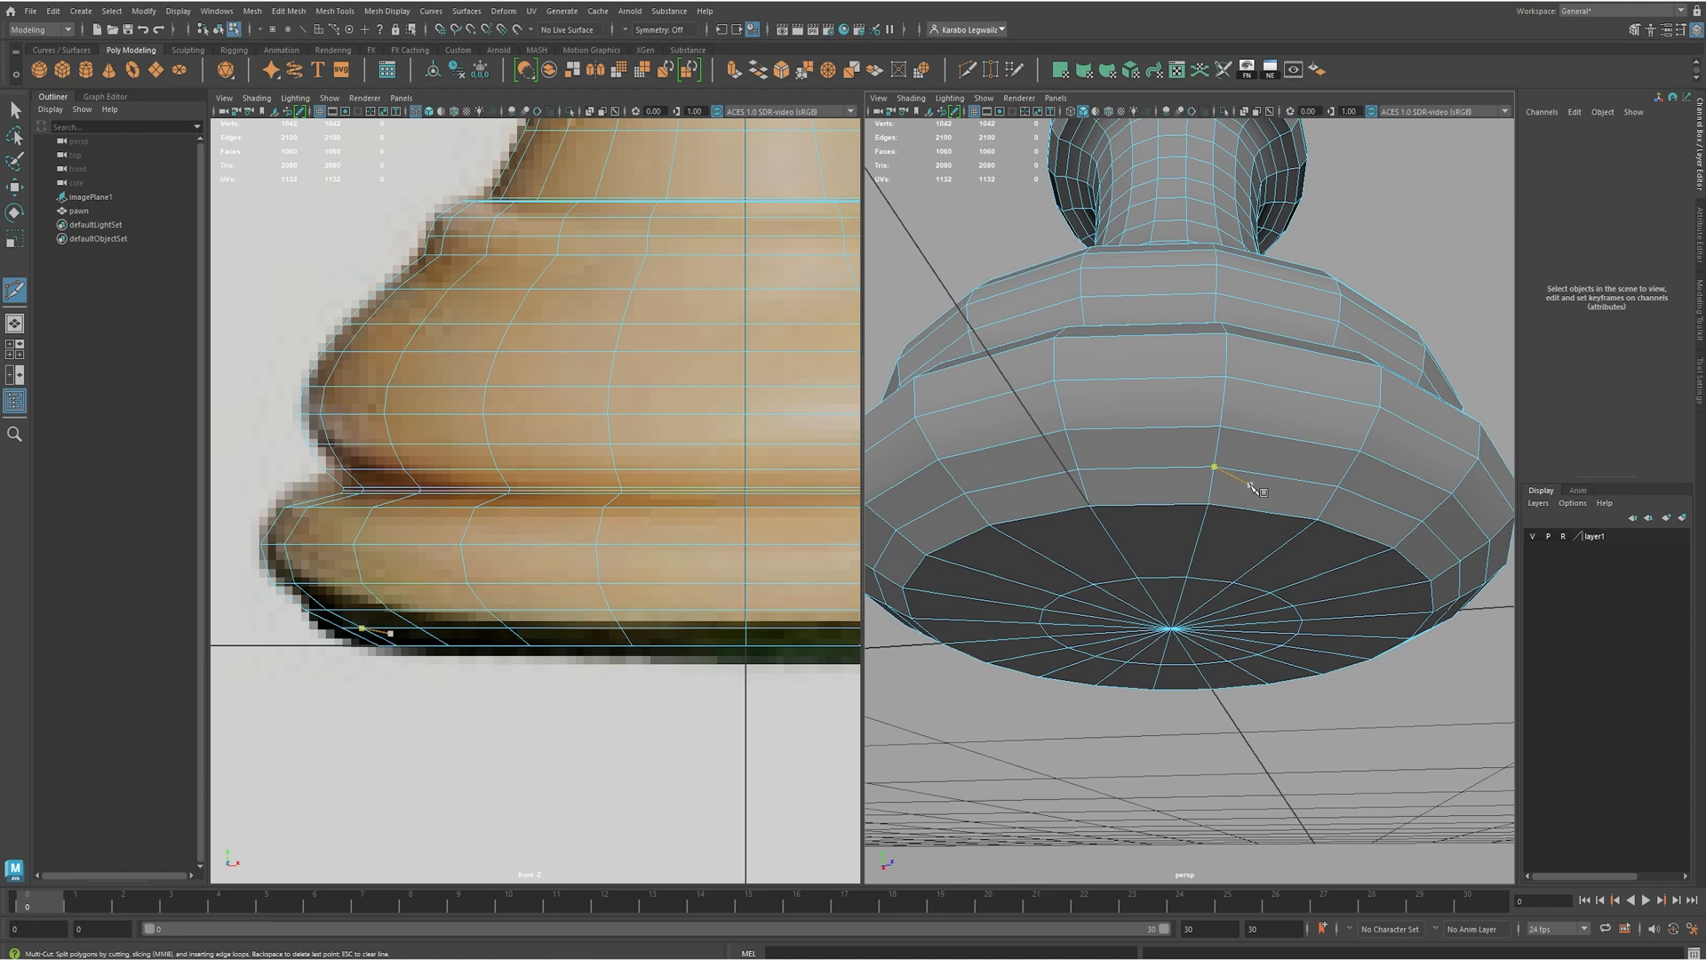
# - Select the new loop above the underside rim, scale it slightly outward and move it slightly down to round the ring's lower edge
pyautogui.press('r')
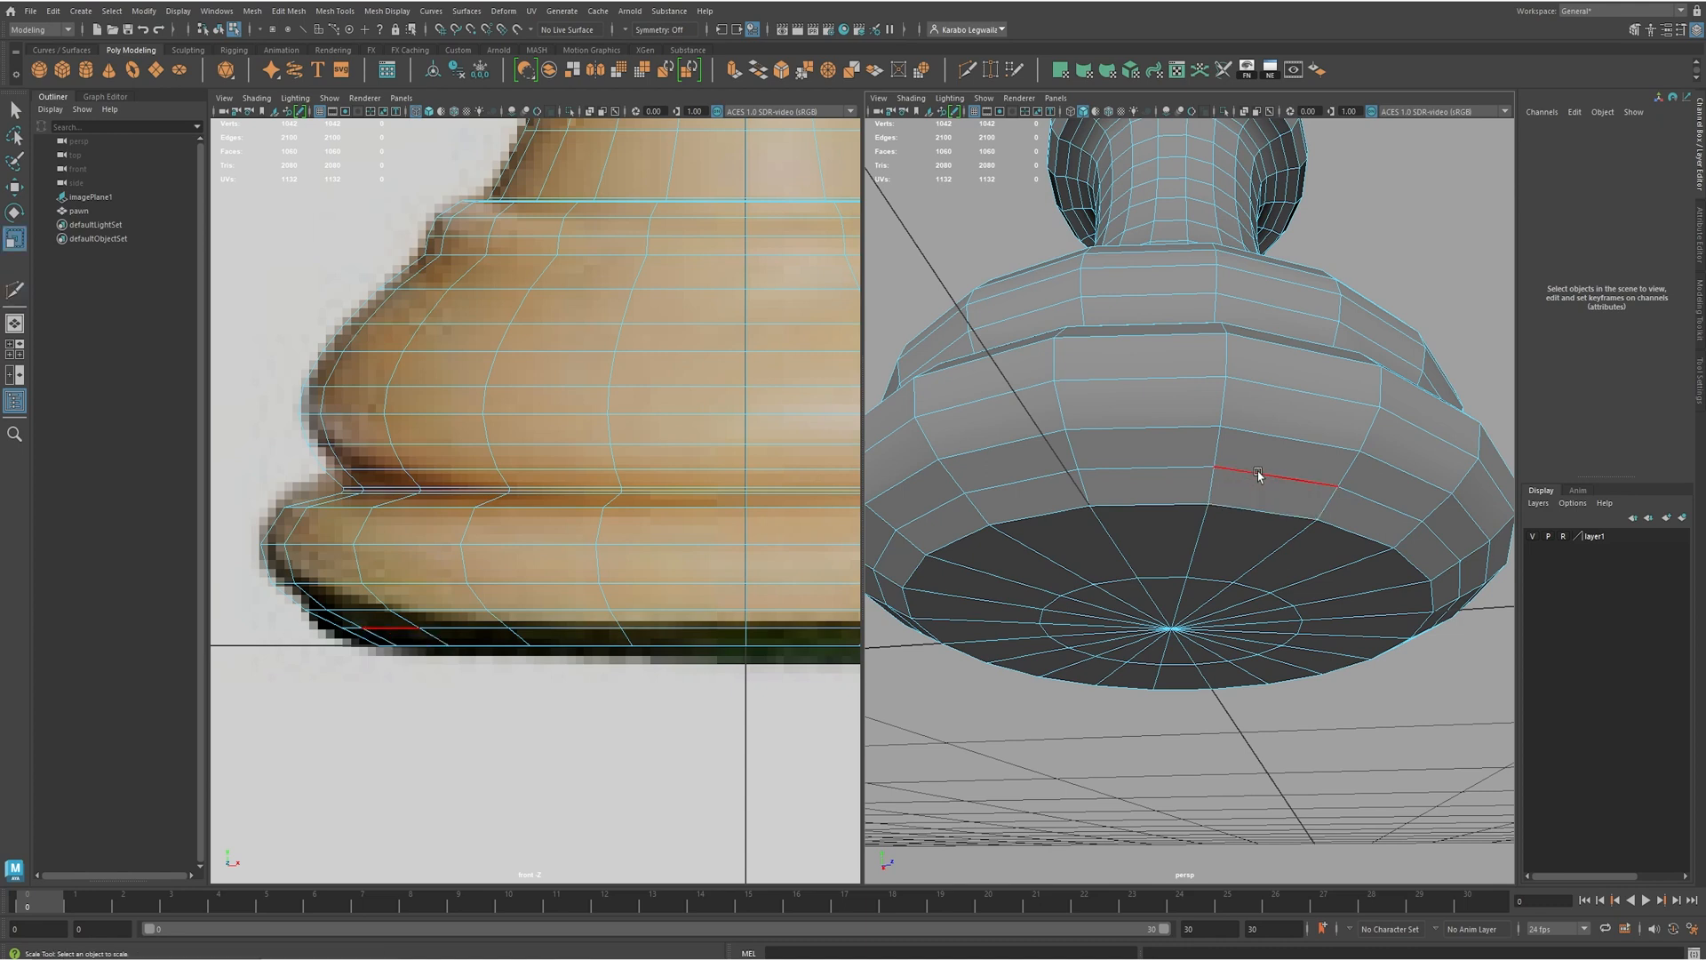
pyautogui.click(1256, 471)
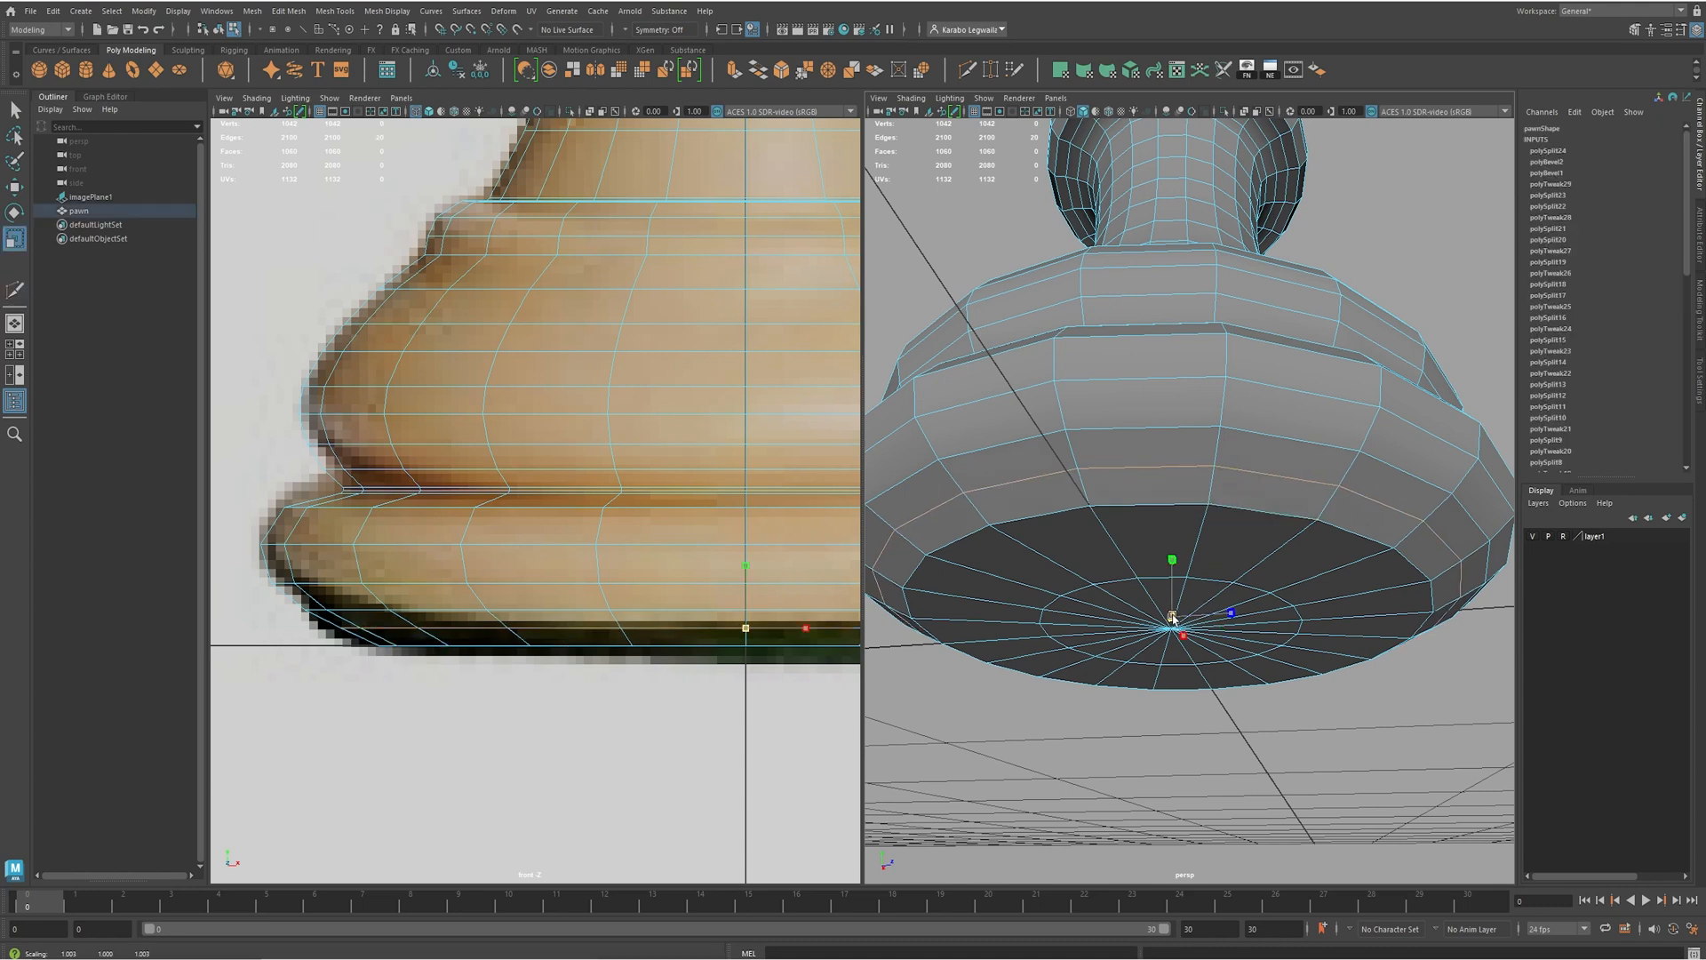
pyautogui.press('w')
pyautogui.moveTo(1173, 557); pyautogui.dragTo(1176, 565)
pyautogui.keyDown('alt'); pyautogui.moveTo(666, 678); pyautogui.dragTo(613, 654, button='middle'); pyautogui.keyUp('alt')
pyautogui.keyDown('alt'); pyautogui.moveTo(612, 655); pyautogui.dragTo(643, 652, button='right'); pyautogui.keyUp('alt')
pyautogui.keyDown('alt'); pyautogui.moveTo(466, 627); pyautogui.dragTo(547, 620, button='middle'); pyautogui.keyUp('alt')
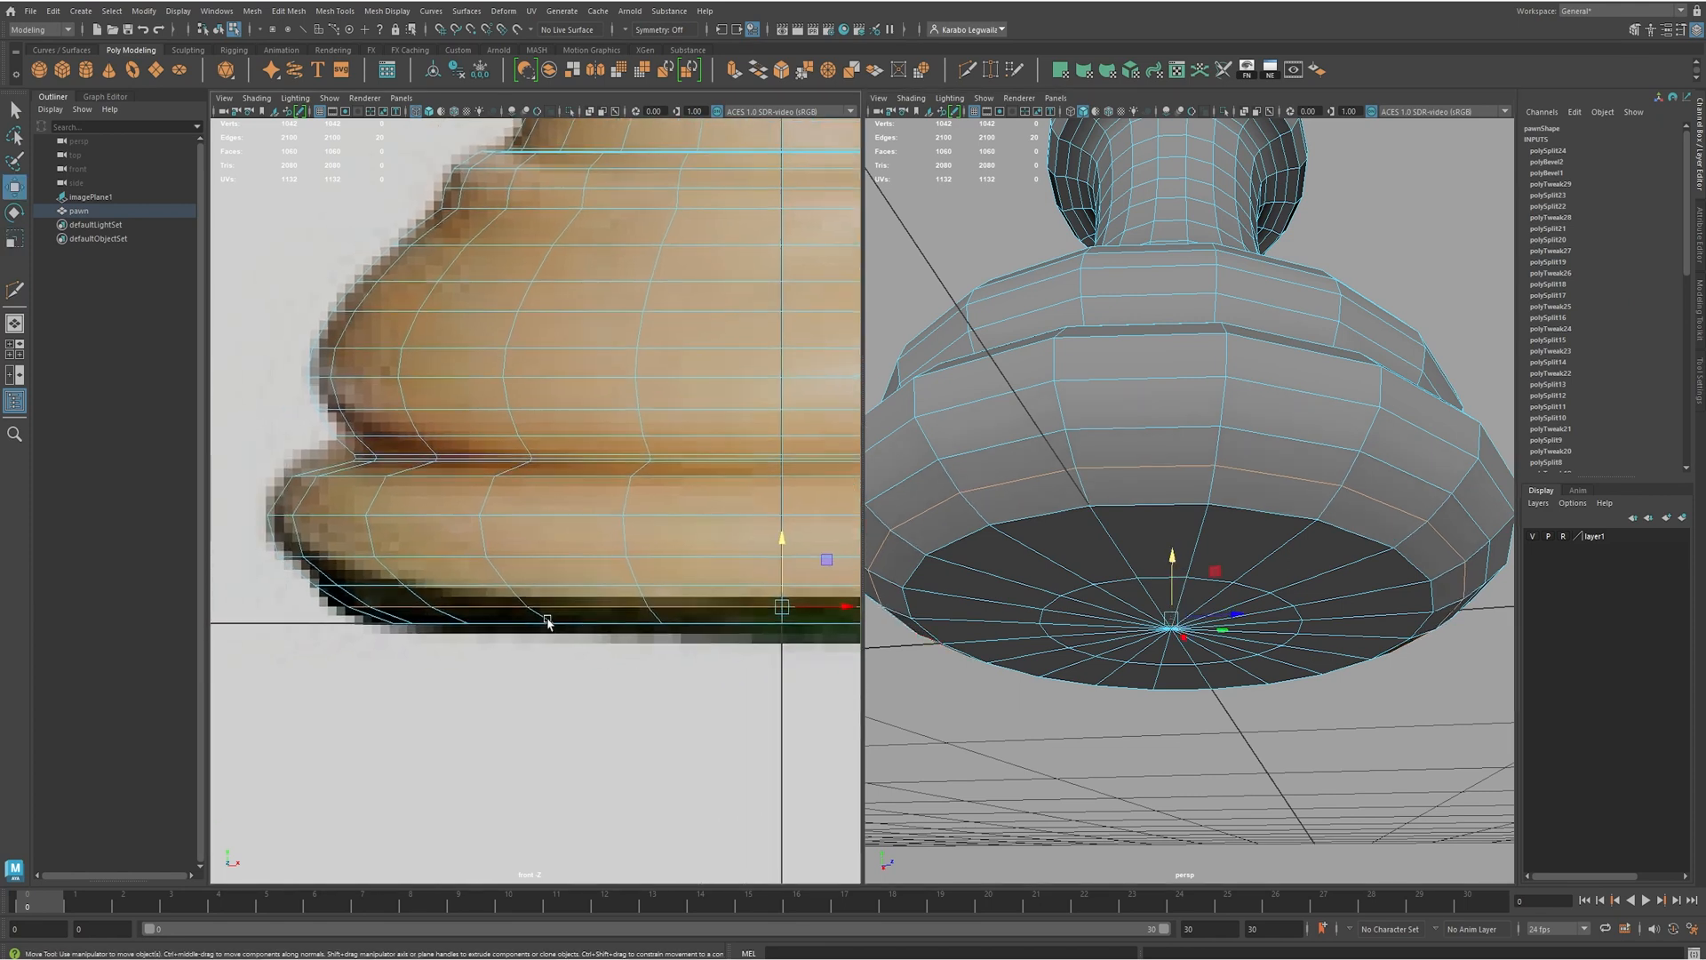
# - Select the edge loop directly above the newly added one, scale it slightly outward and nudge its height to match the reference outline
pyautogui.doubleClick(535, 589)
pyautogui.press('r')
pyautogui.moveTo(783, 587); pyautogui.dragTo(785, 585)
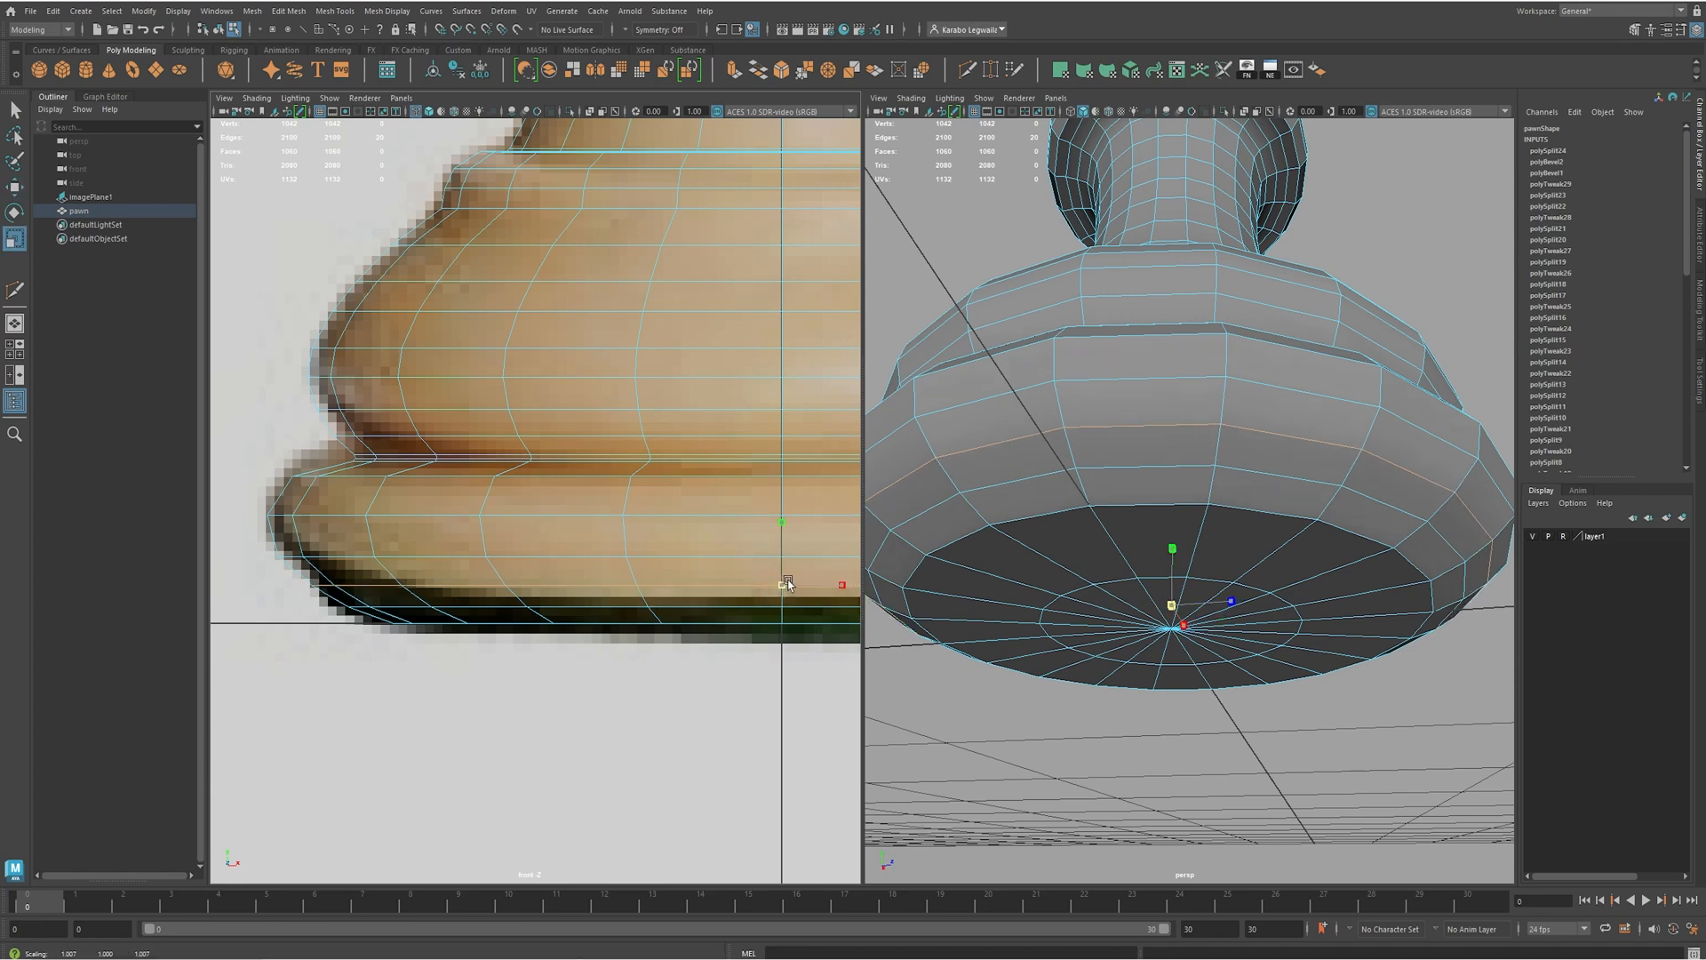
pyautogui.press('w')
pyautogui.moveTo(782, 549); pyautogui.dragTo(791, 546)
pyautogui.doubleClick(543, 584)
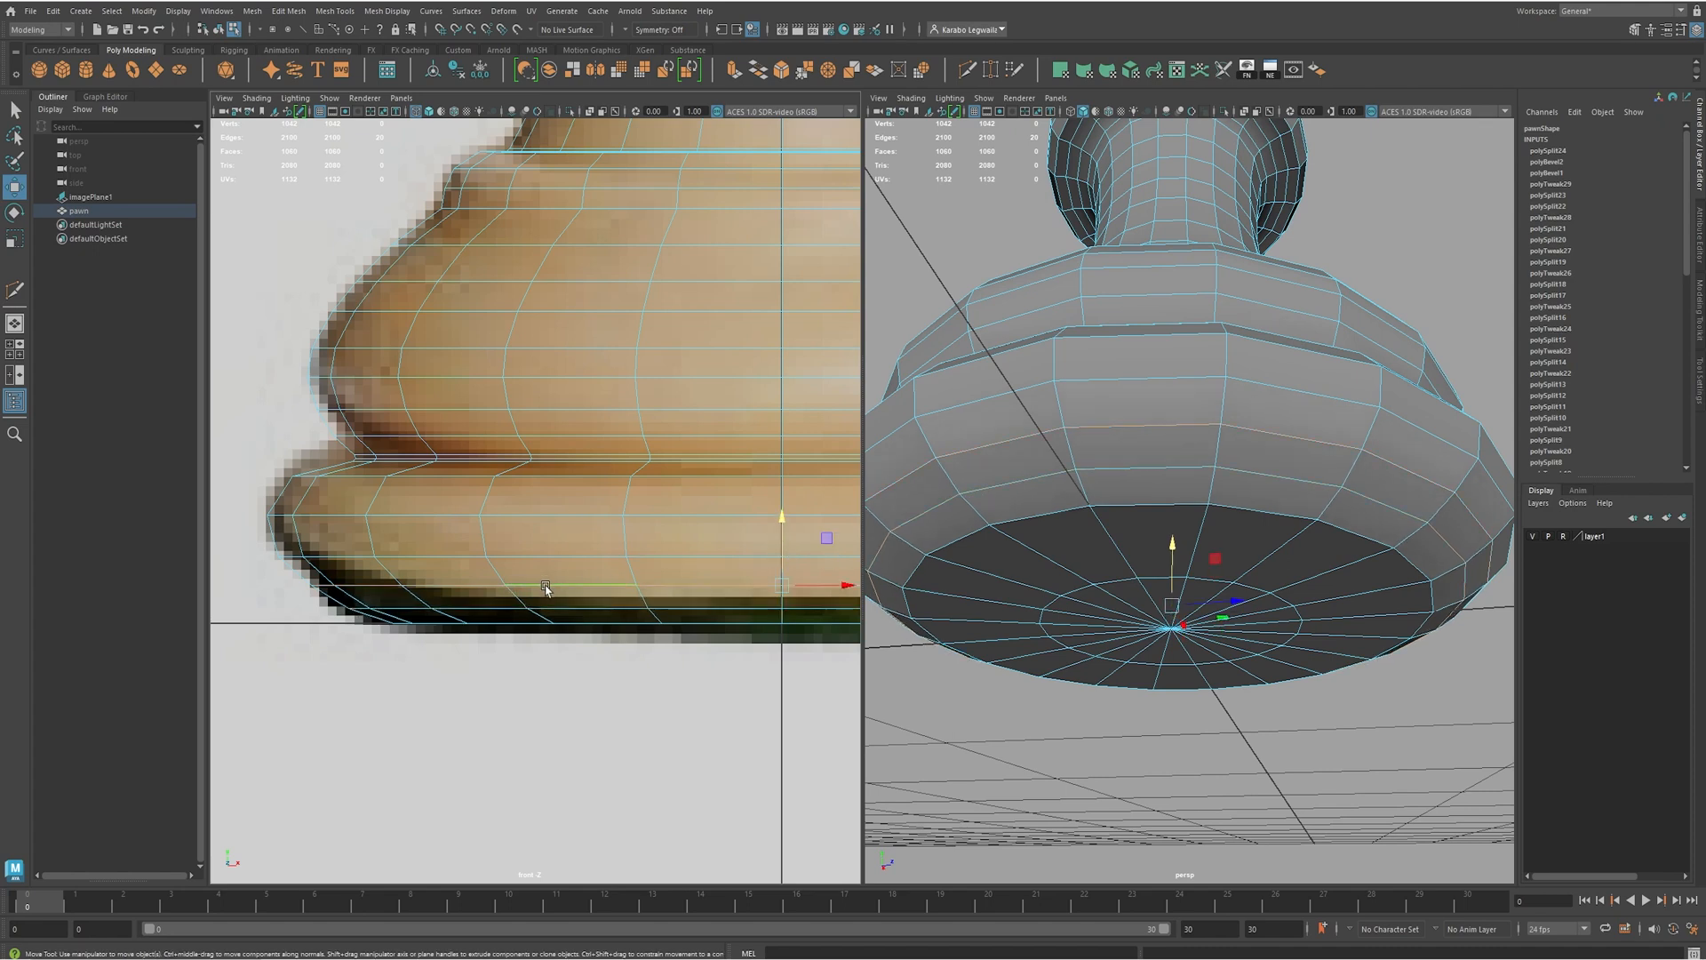
pyautogui.press('r')
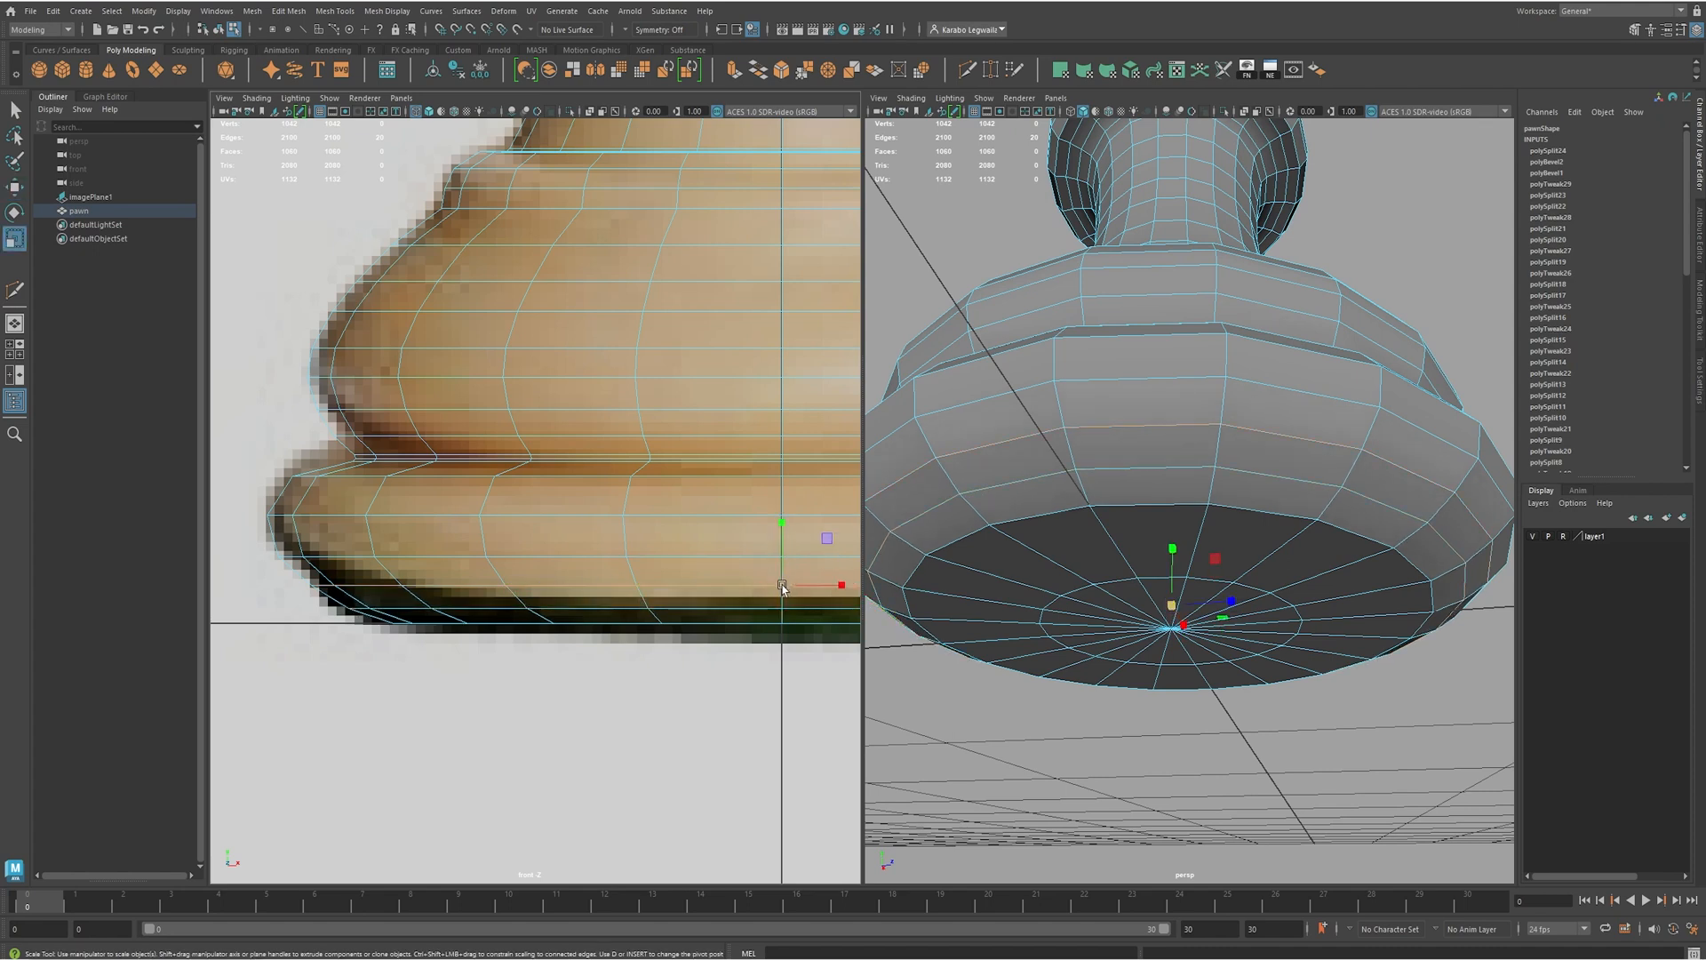
pyautogui.moveTo(781, 586); pyautogui.dragTo(784, 583)
# - Select the edge loop around the rim of the pawn's flat underside and bevel it
pyautogui.keyDown('alt'); pyautogui.moveTo(1173, 568); pyautogui.dragTo(1169, 498); pyautogui.keyUp('alt')
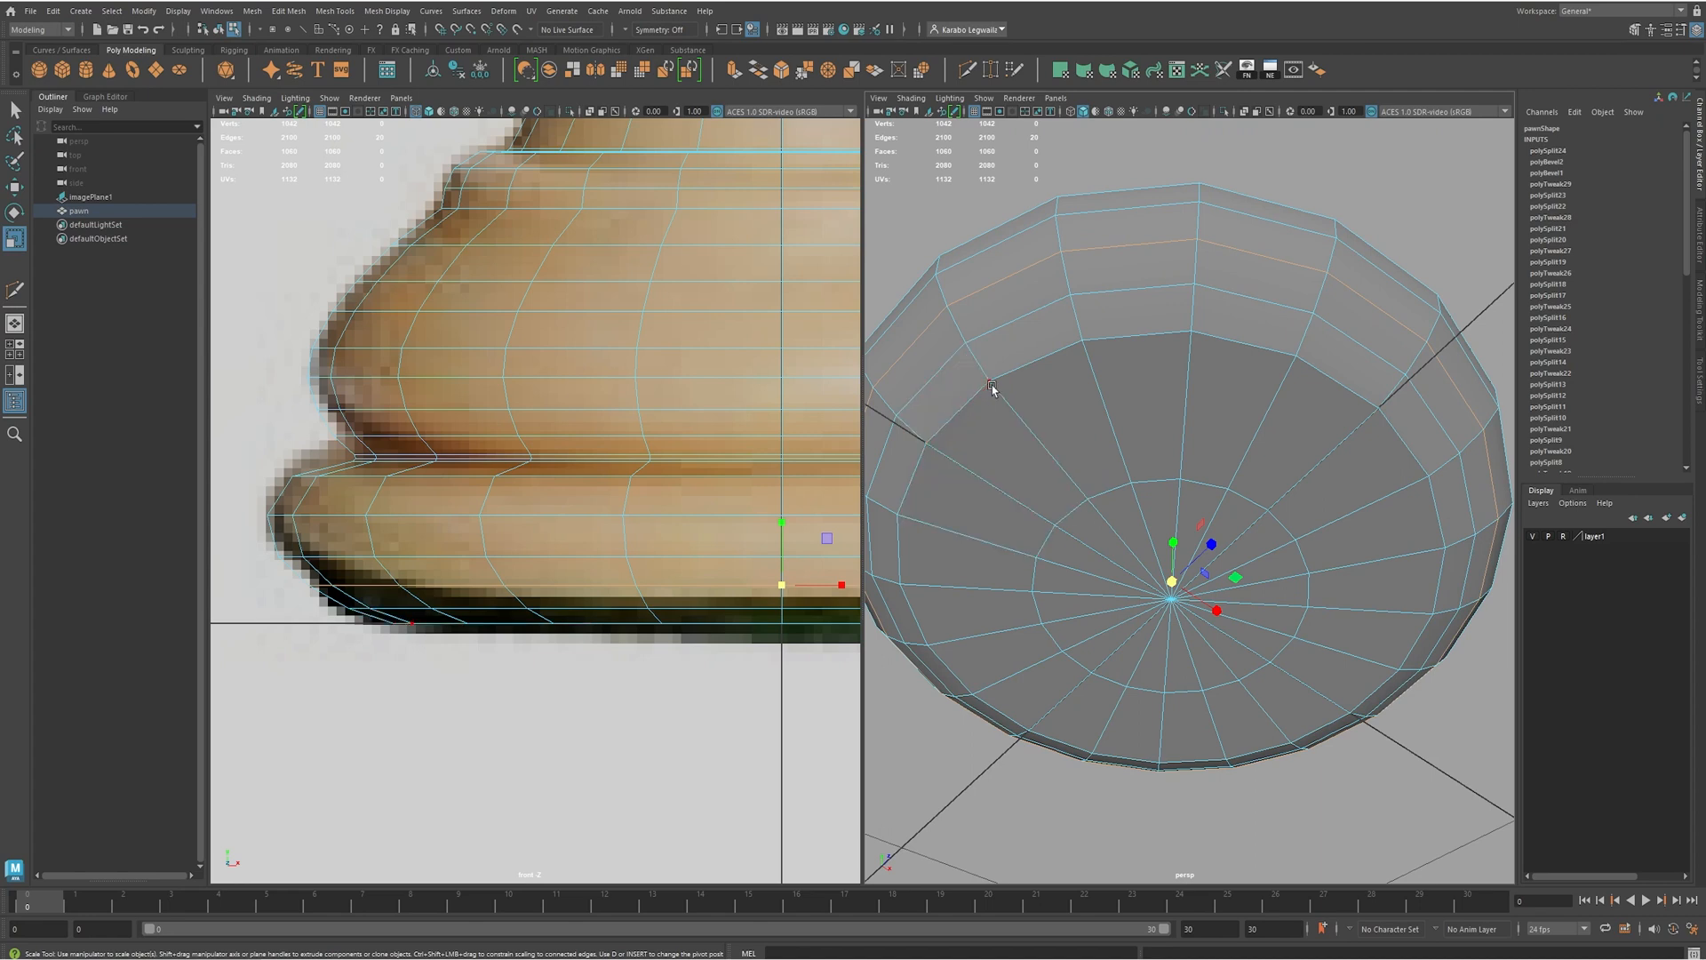
pyautogui.moveTo(1051, 358); pyautogui.dragTo(1072, 326, button='right')
pyautogui.click(1048, 354)
pyautogui.click(1187, 409)
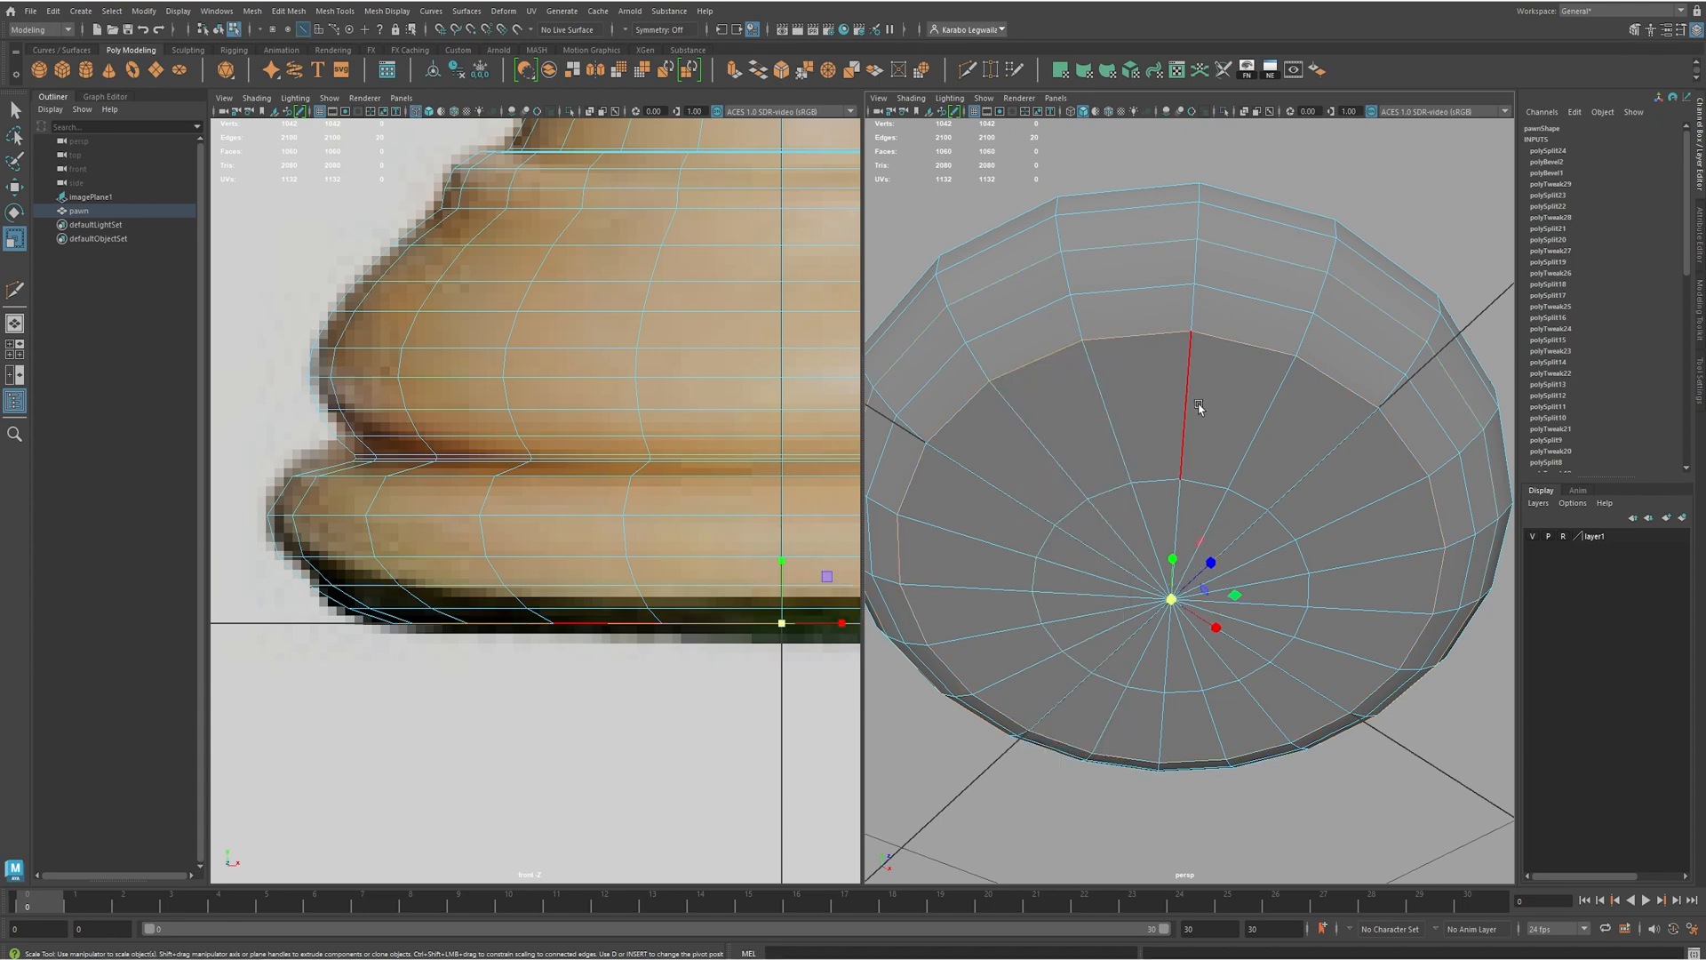
pyautogui.keyDown('shift'); pyautogui.moveTo(1200, 403); pyautogui.dragTo(1248, 405, button='right'); pyautogui.keyUp('shift')
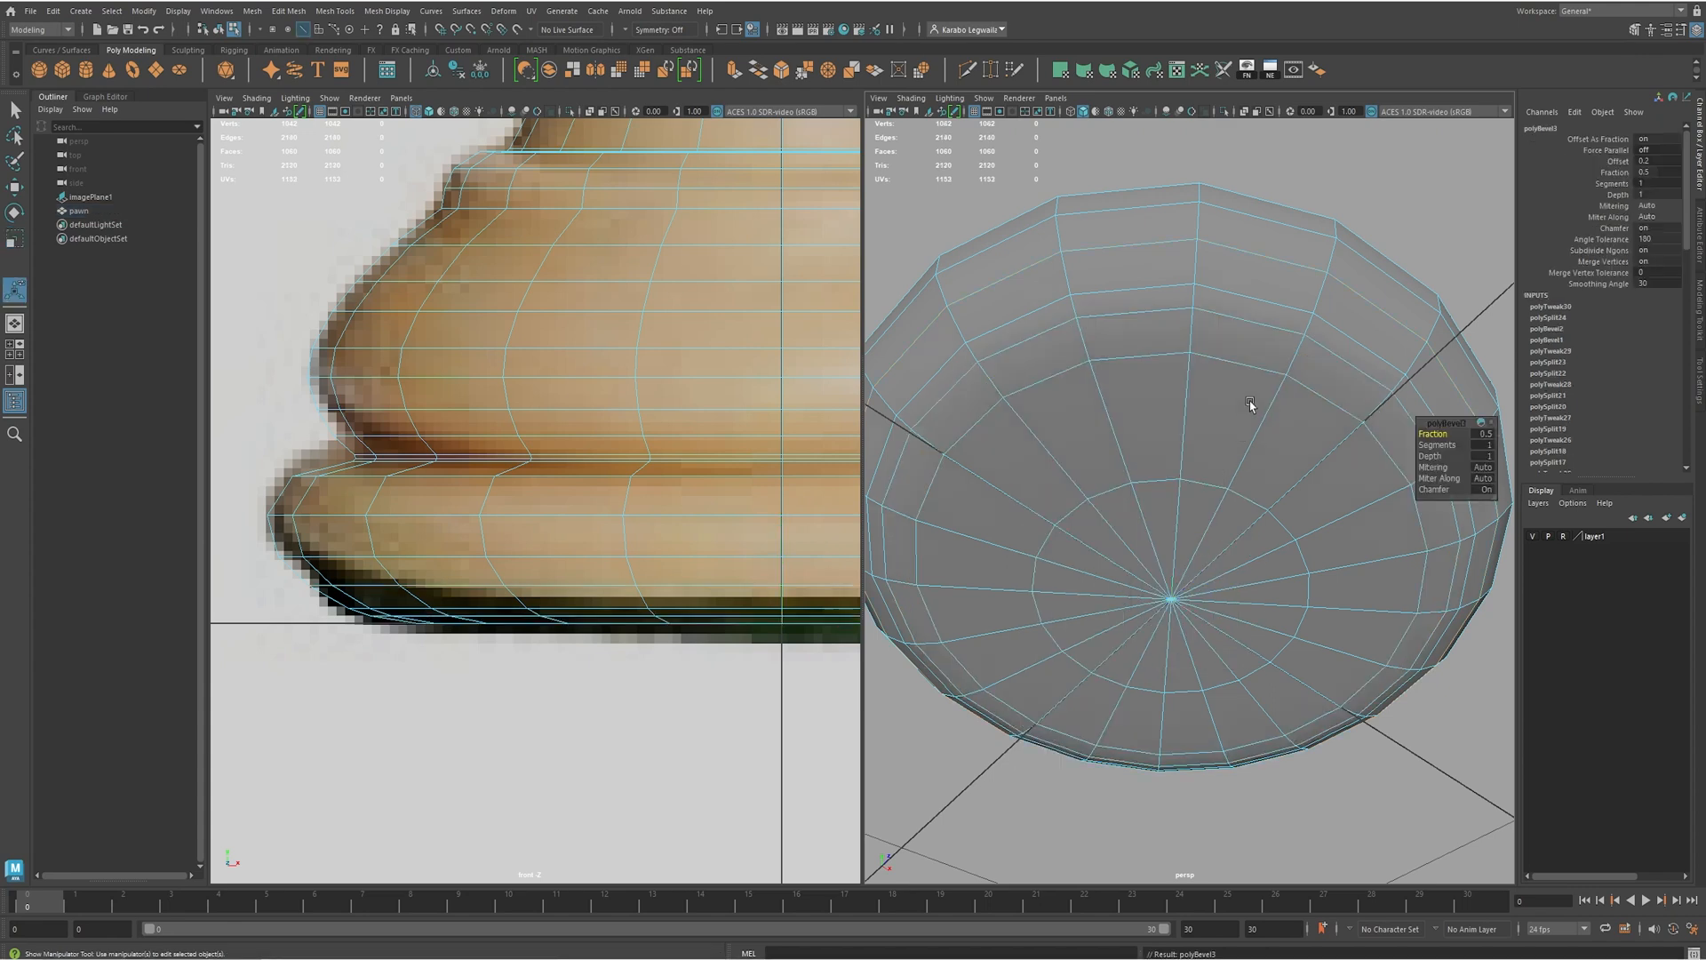
# - Set the bevel on the base's bottom edge loop to 2 segments and a fraction of 0.1
pyautogui.click(1435, 445)
pyautogui.moveTo(1440, 444); pyautogui.dragTo(1444, 447)
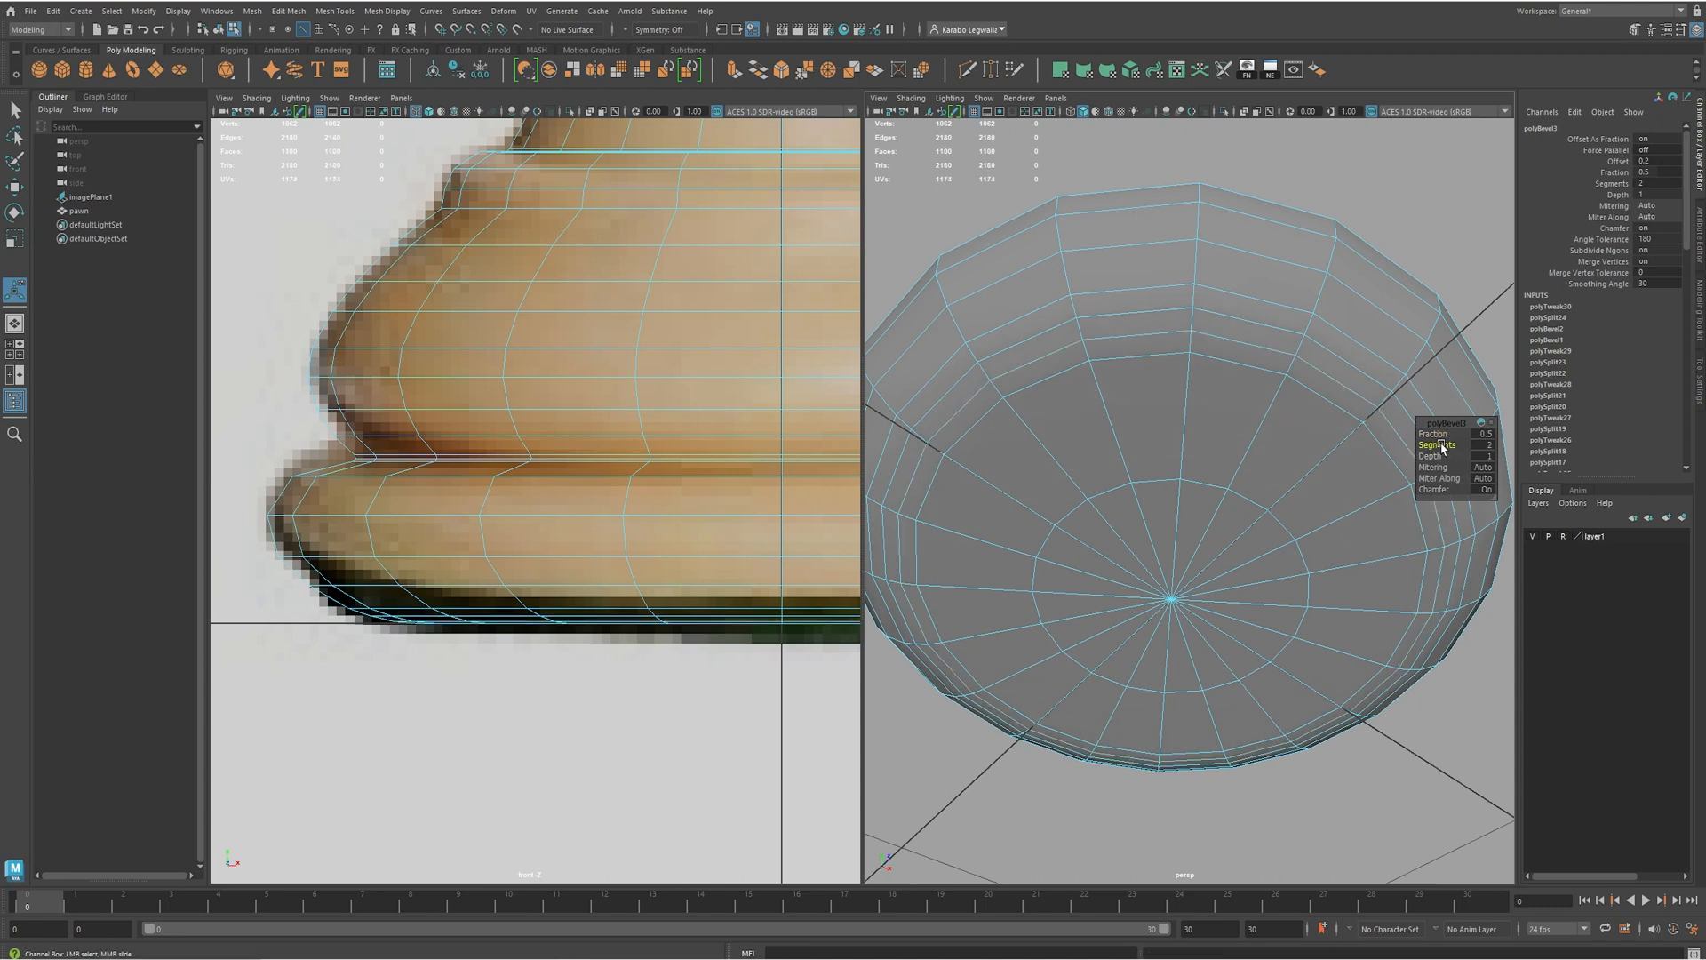
pyautogui.moveTo(1433, 434); pyautogui.dragTo(1200, 430)
# - Examine the pawn's base and overall shape in smooth mesh preview, and return it to the unsmoothed display
pyautogui.moveTo(1205, 434); pyautogui.dragTo(1250, 416, button='right')
pyautogui.press('3')
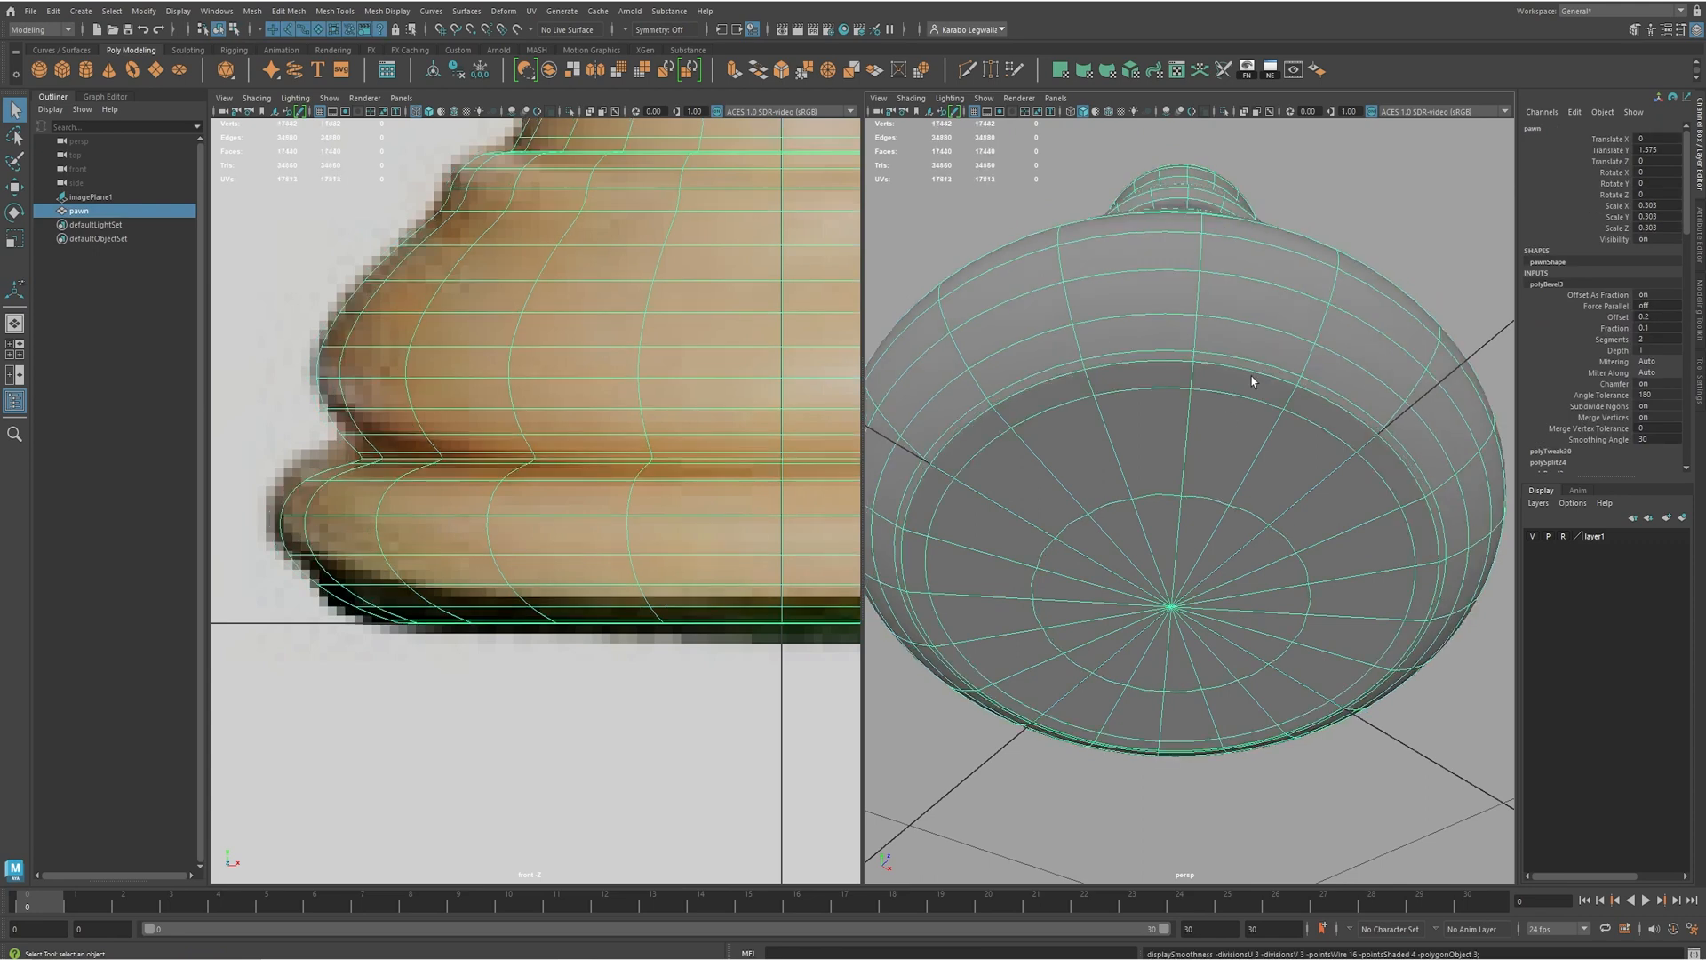
pyautogui.click(1414, 185)
pyautogui.keyDown('alt'); pyautogui.moveTo(1415, 185); pyautogui.dragTo(1294, 278); pyautogui.keyUp('alt')
pyautogui.keyDown('alt'); pyautogui.moveTo(1203, 403); pyautogui.dragTo(1189, 648); pyautogui.keyUp('alt')
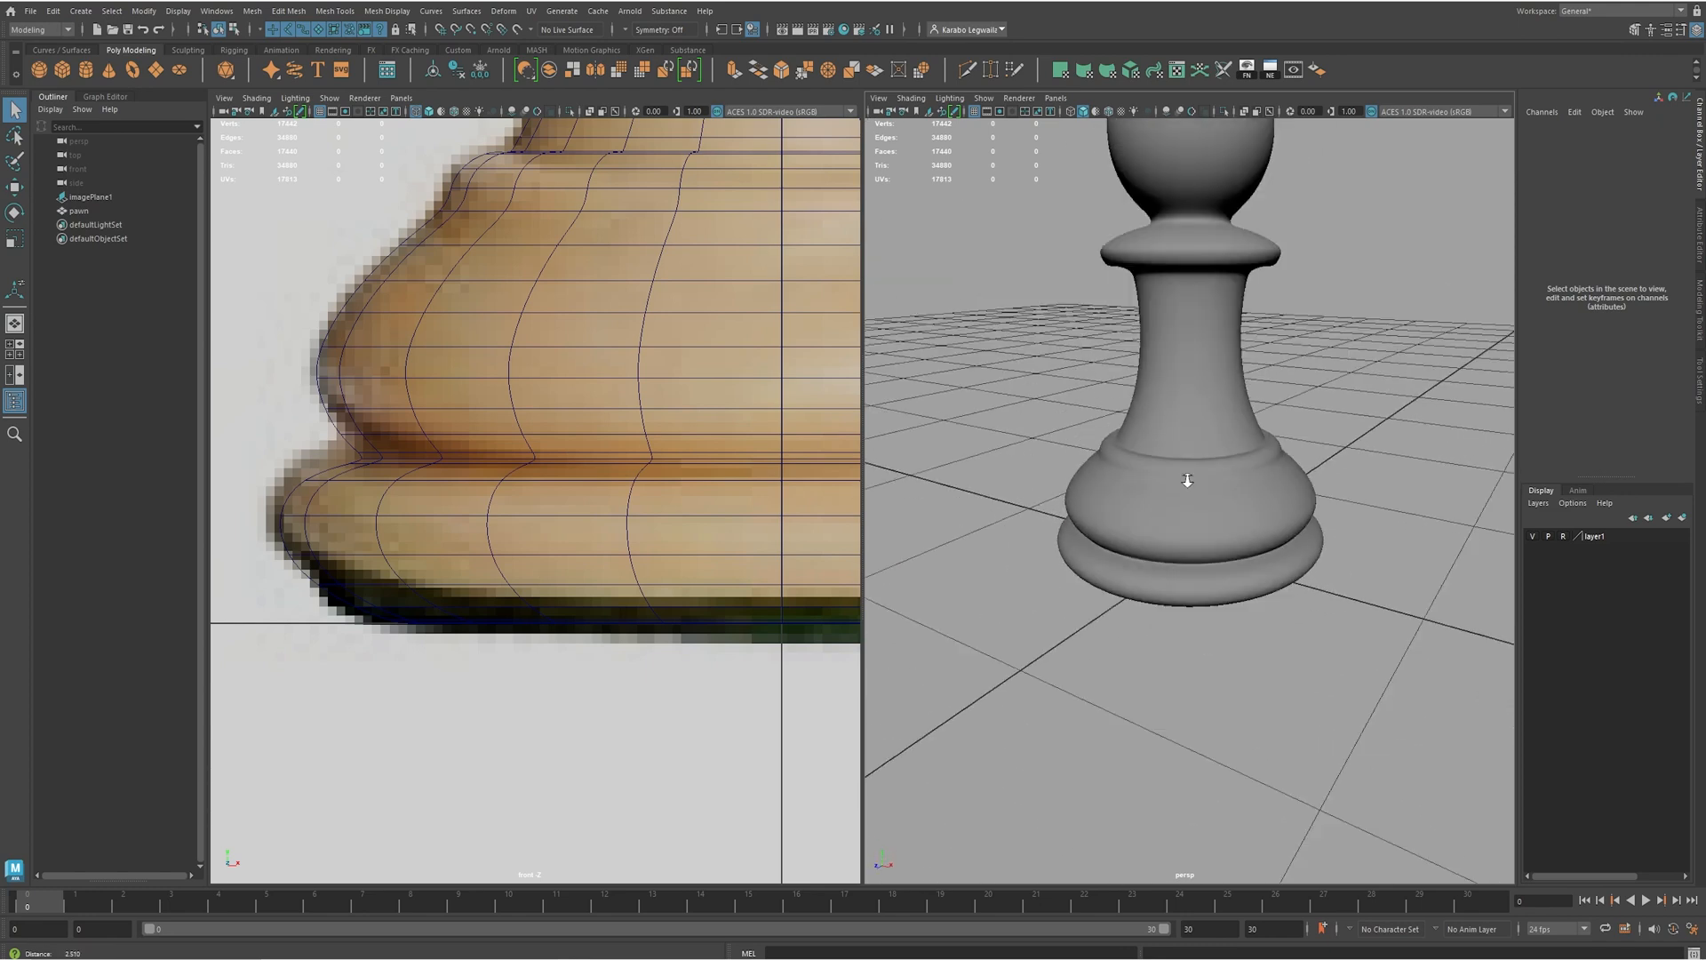
pyautogui.keyDown('alt'); pyautogui.moveTo(1184, 484); pyautogui.dragTo(1122, 485, button='right'); pyautogui.keyUp('alt')
pyautogui.keyDown('alt'); pyautogui.moveTo(1121, 486); pyautogui.dragTo(1128, 609, button='middle'); pyautogui.keyUp('alt')
pyautogui.keyDown('alt'); pyautogui.moveTo(1128, 609); pyautogui.dragTo(1272, 488, button='right'); pyautogui.keyUp('alt')
pyautogui.keyDown('alt'); pyautogui.moveTo(1271, 488); pyautogui.dragTo(1232, 442); pyautogui.keyUp('alt')
pyautogui.keyDown('alt'); pyautogui.moveTo(1232, 441); pyautogui.dragTo(1235, 530, button='middle'); pyautogui.keyUp('alt')
pyautogui.keyDown('alt'); pyautogui.moveTo(1236, 530); pyautogui.dragTo(1315, 480, button='right'); pyautogui.keyUp('alt')
pyautogui.click(1229, 547)
pyautogui.press('1')
# - Bevel the upper and lower rim edge loops of the collar with 2 segments and a fraction of 0.3
pyautogui.keyDown('alt'); pyautogui.moveTo(1229, 547); pyautogui.dragTo(1185, 518); pyautogui.keyUp('alt')
pyautogui.keyDown('alt'); pyautogui.moveTo(1123, 430); pyautogui.dragTo(1140, 396); pyautogui.keyUp('alt')
pyautogui.keyDown('alt'); pyautogui.moveTo(1140, 396); pyautogui.dragTo(1165, 499, button='middle'); pyautogui.keyUp('alt')
pyautogui.keyDown('alt'); pyautogui.moveTo(1165, 498); pyautogui.dragTo(1153, 439, button='right'); pyautogui.keyUp('alt')
pyautogui.keyDown('alt'); pyautogui.moveTo(1153, 439); pyautogui.dragTo(1121, 520); pyautogui.keyUp('alt')
pyautogui.keyDown('alt'); pyautogui.moveTo(1121, 519); pyautogui.dragTo(1158, 559, button='right'); pyautogui.keyUp('alt')
pyautogui.keyDown('alt'); pyautogui.moveTo(1159, 559); pyautogui.dragTo(1161, 571); pyautogui.keyUp('alt')
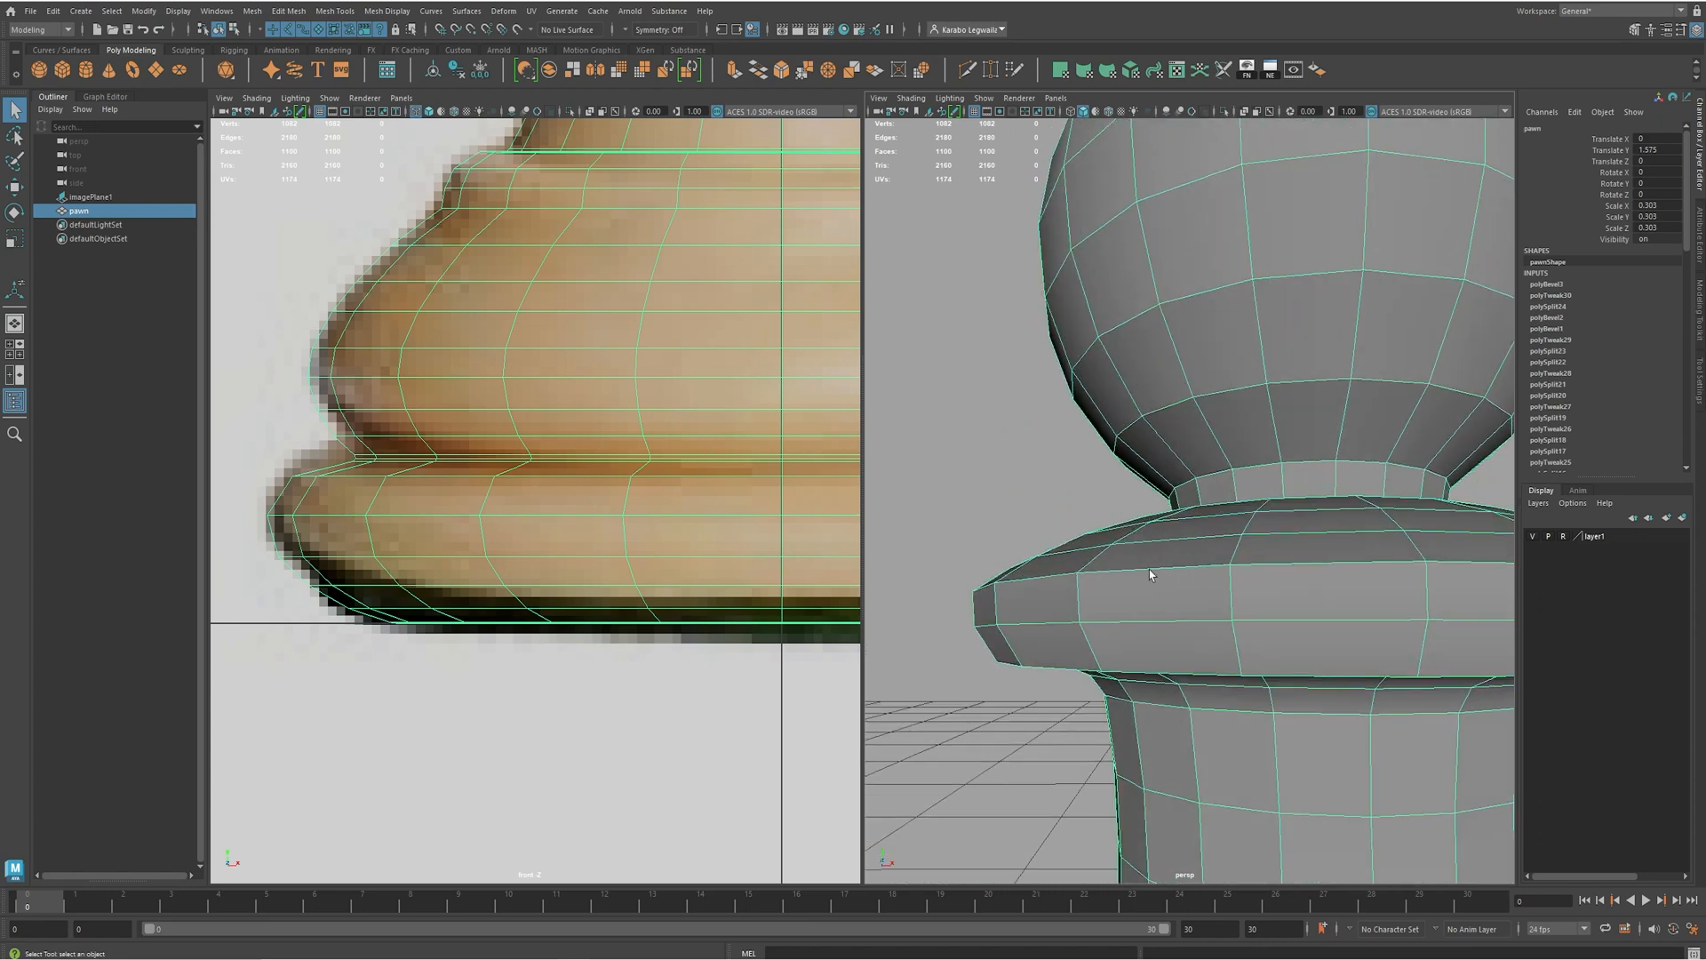
pyautogui.moveTo(1162, 582); pyautogui.dragTo(1161, 537, button='right')
pyautogui.doubleClick(1133, 569)
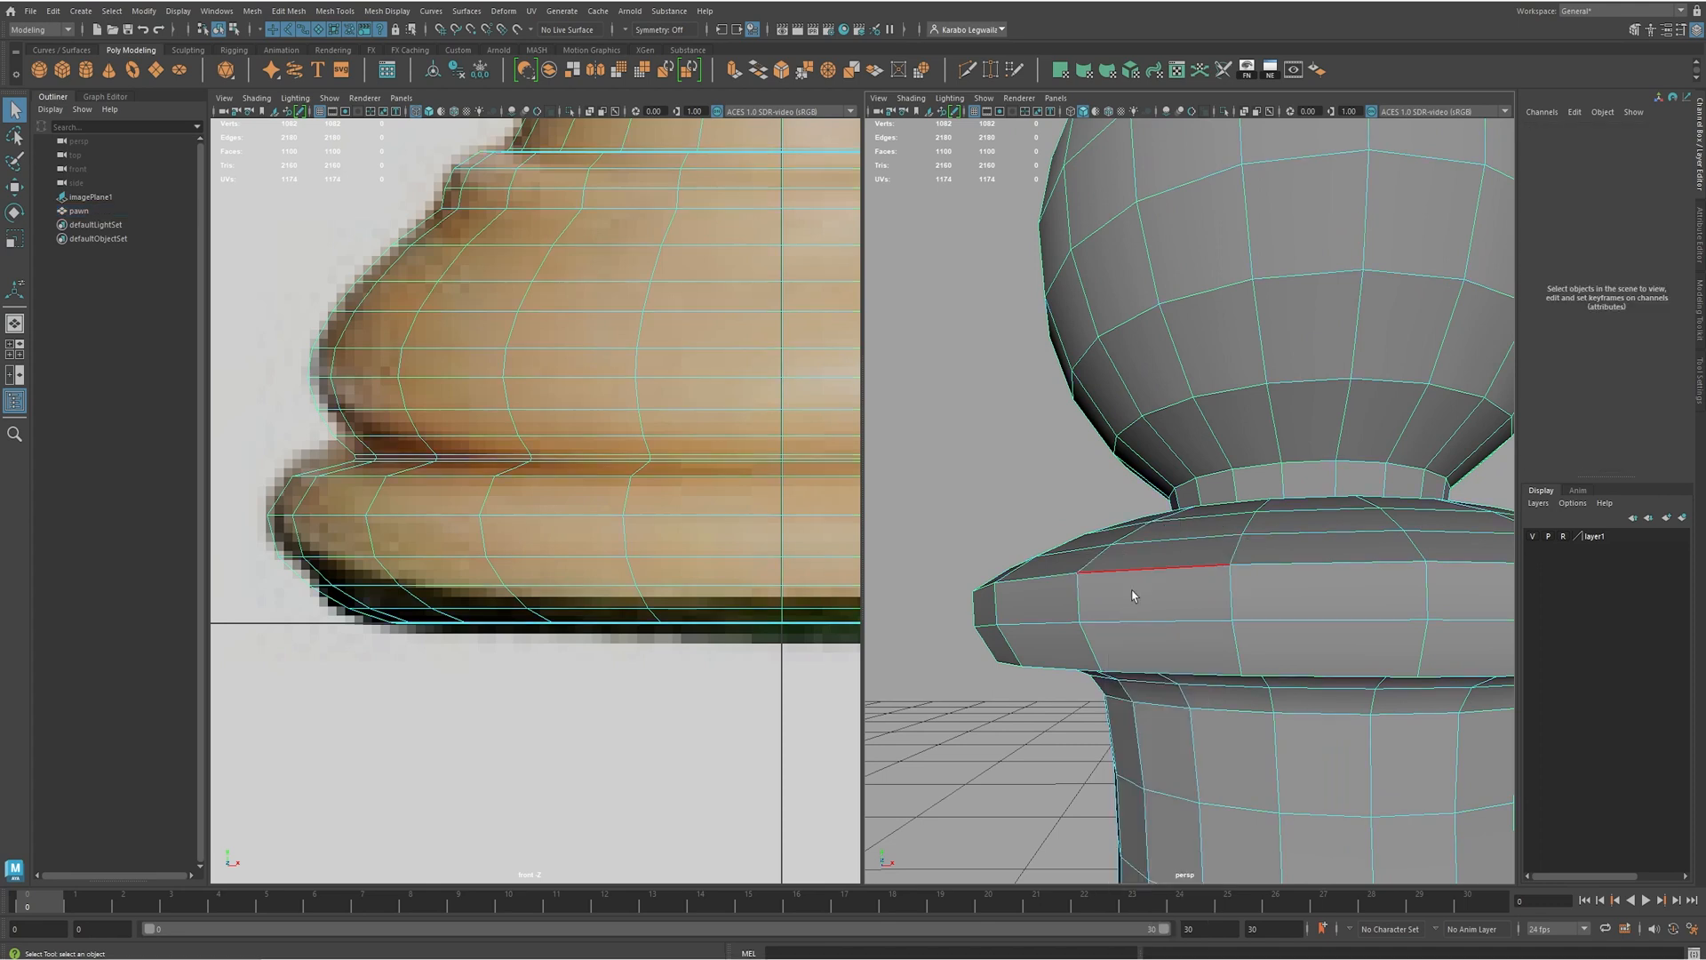
pyautogui.keyDown('alt'); pyautogui.moveTo(1133, 576); pyautogui.dragTo(1046, 536); pyautogui.keyUp('alt')
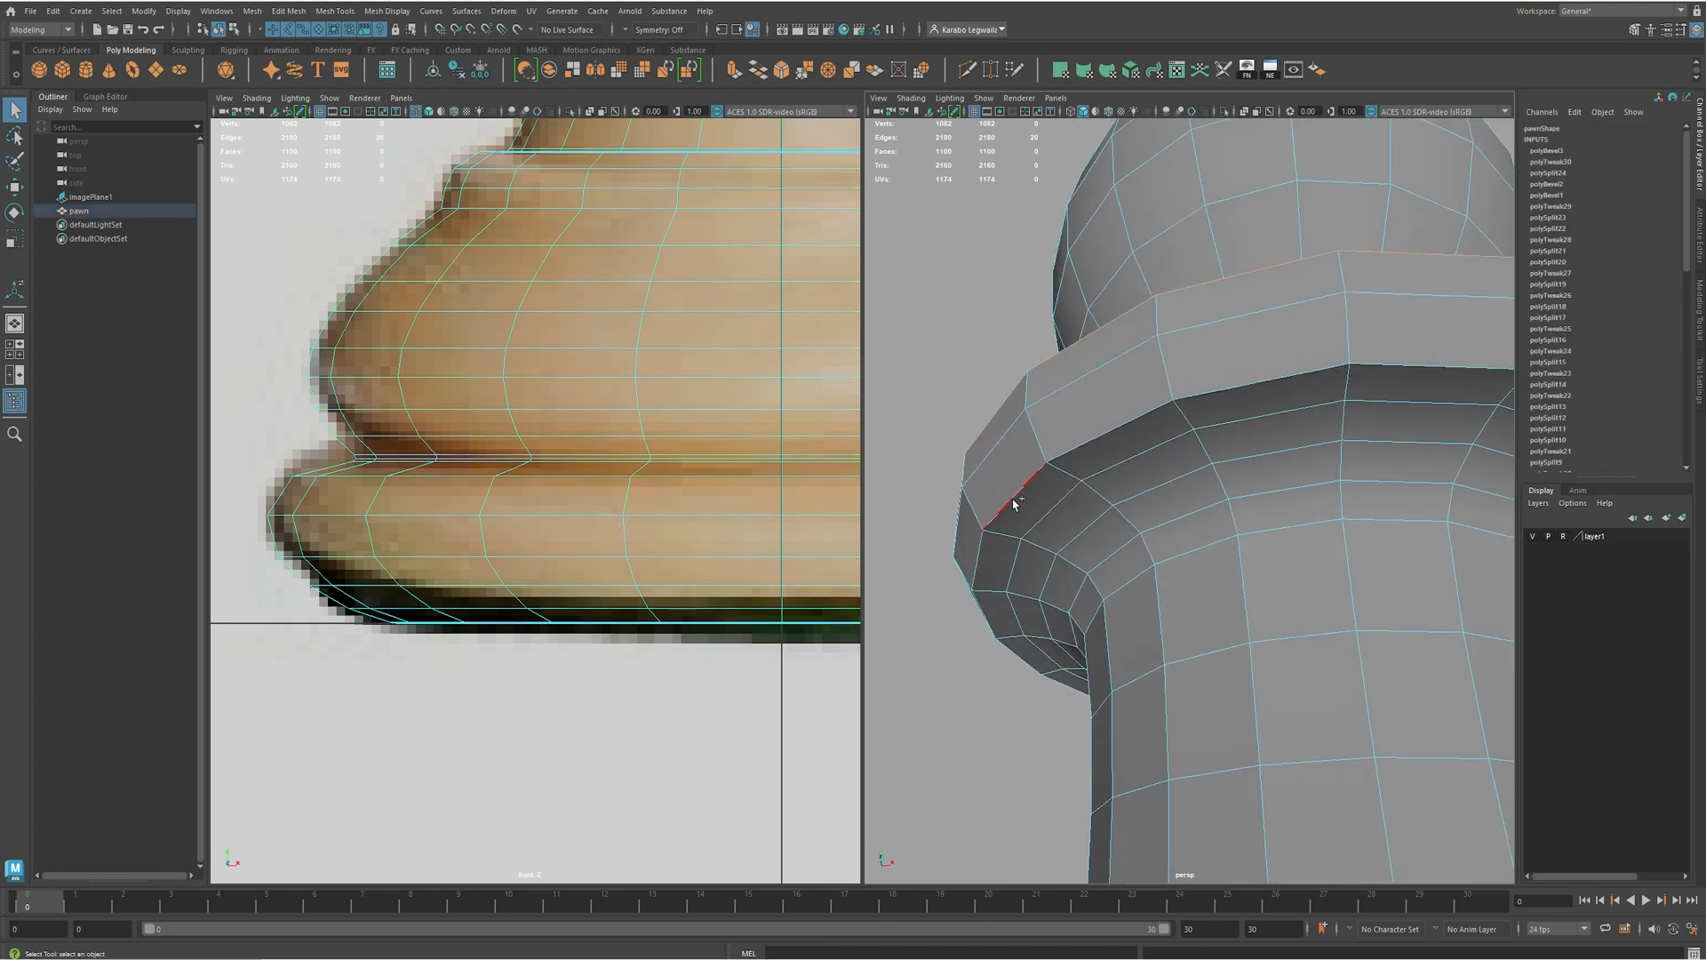
pyautogui.keyDown('alt'); pyautogui.moveTo(1124, 515); pyautogui.dragTo(1138, 577); pyautogui.keyUp('alt')
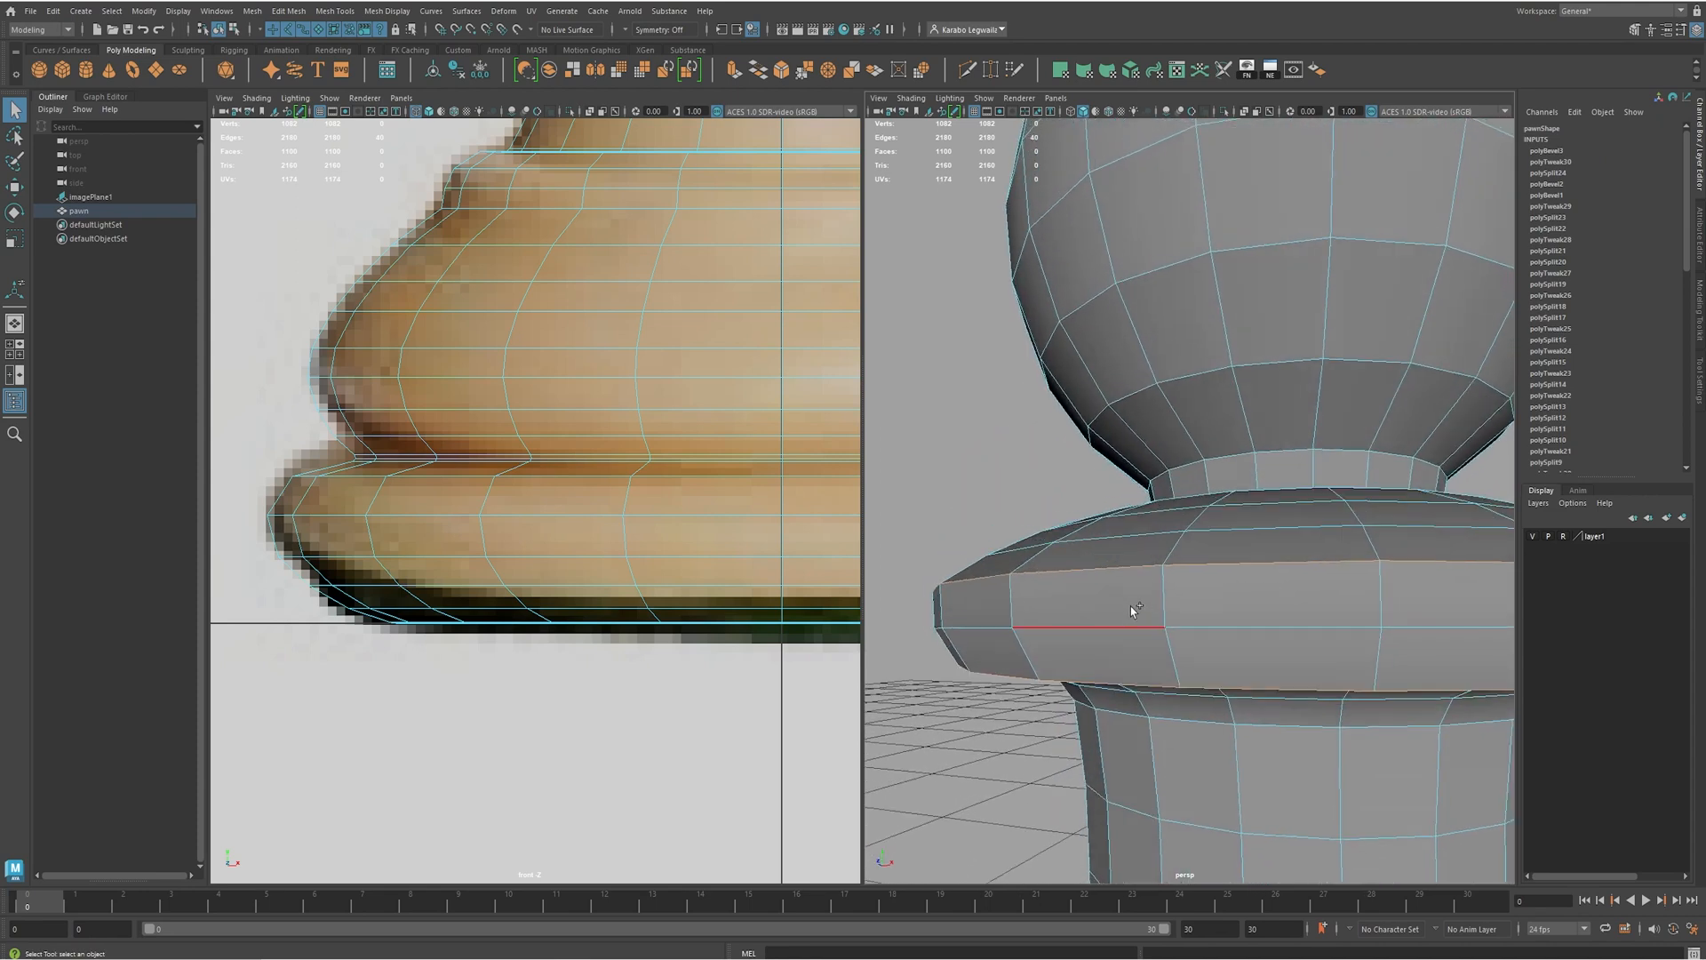
pyautogui.keyDown('shift'); pyautogui.rightClick(1126, 603); pyautogui.keyUp('shift')
pyautogui.click(1181, 605)
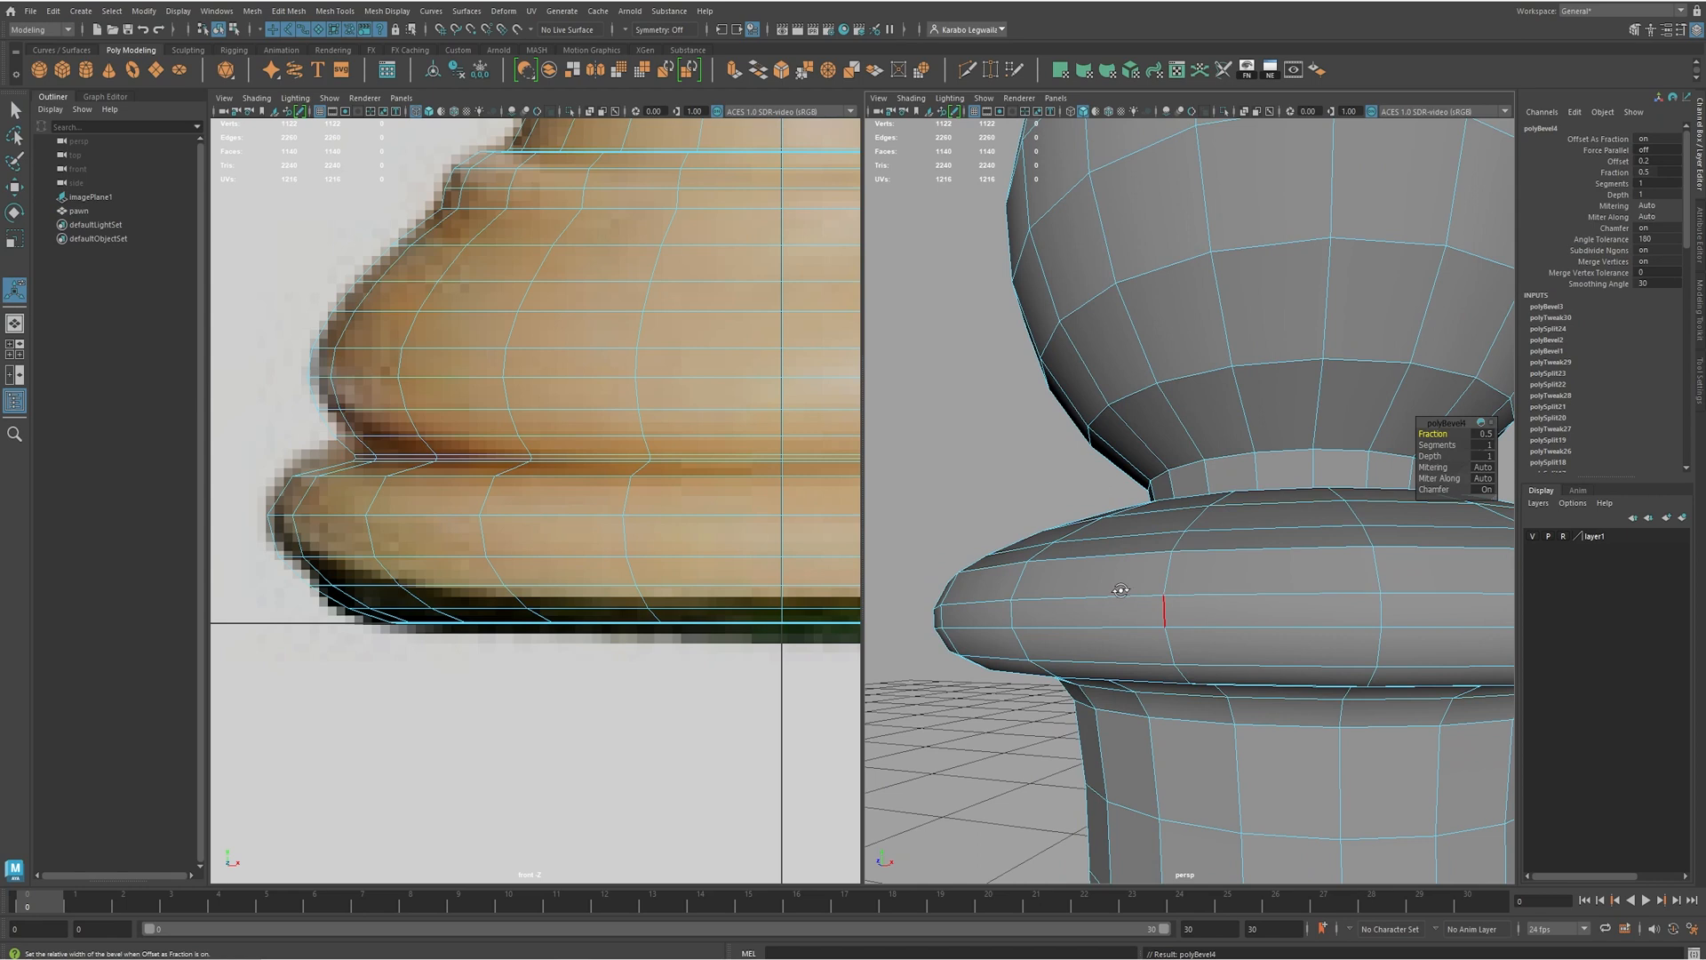
pyautogui.scroll(3, 1110, 596)
pyautogui.moveTo(1432, 434); pyautogui.dragTo(1434, 434)
pyautogui.moveTo(1438, 433); pyautogui.dragTo(1441, 435)
# - Examine the bevelled collar in smooth mesh preview, and return the pawn to the unsmoothed display
pyautogui.keyDown('alt'); pyautogui.moveTo(1253, 602); pyautogui.dragTo(1185, 625); pyautogui.keyUp('alt')
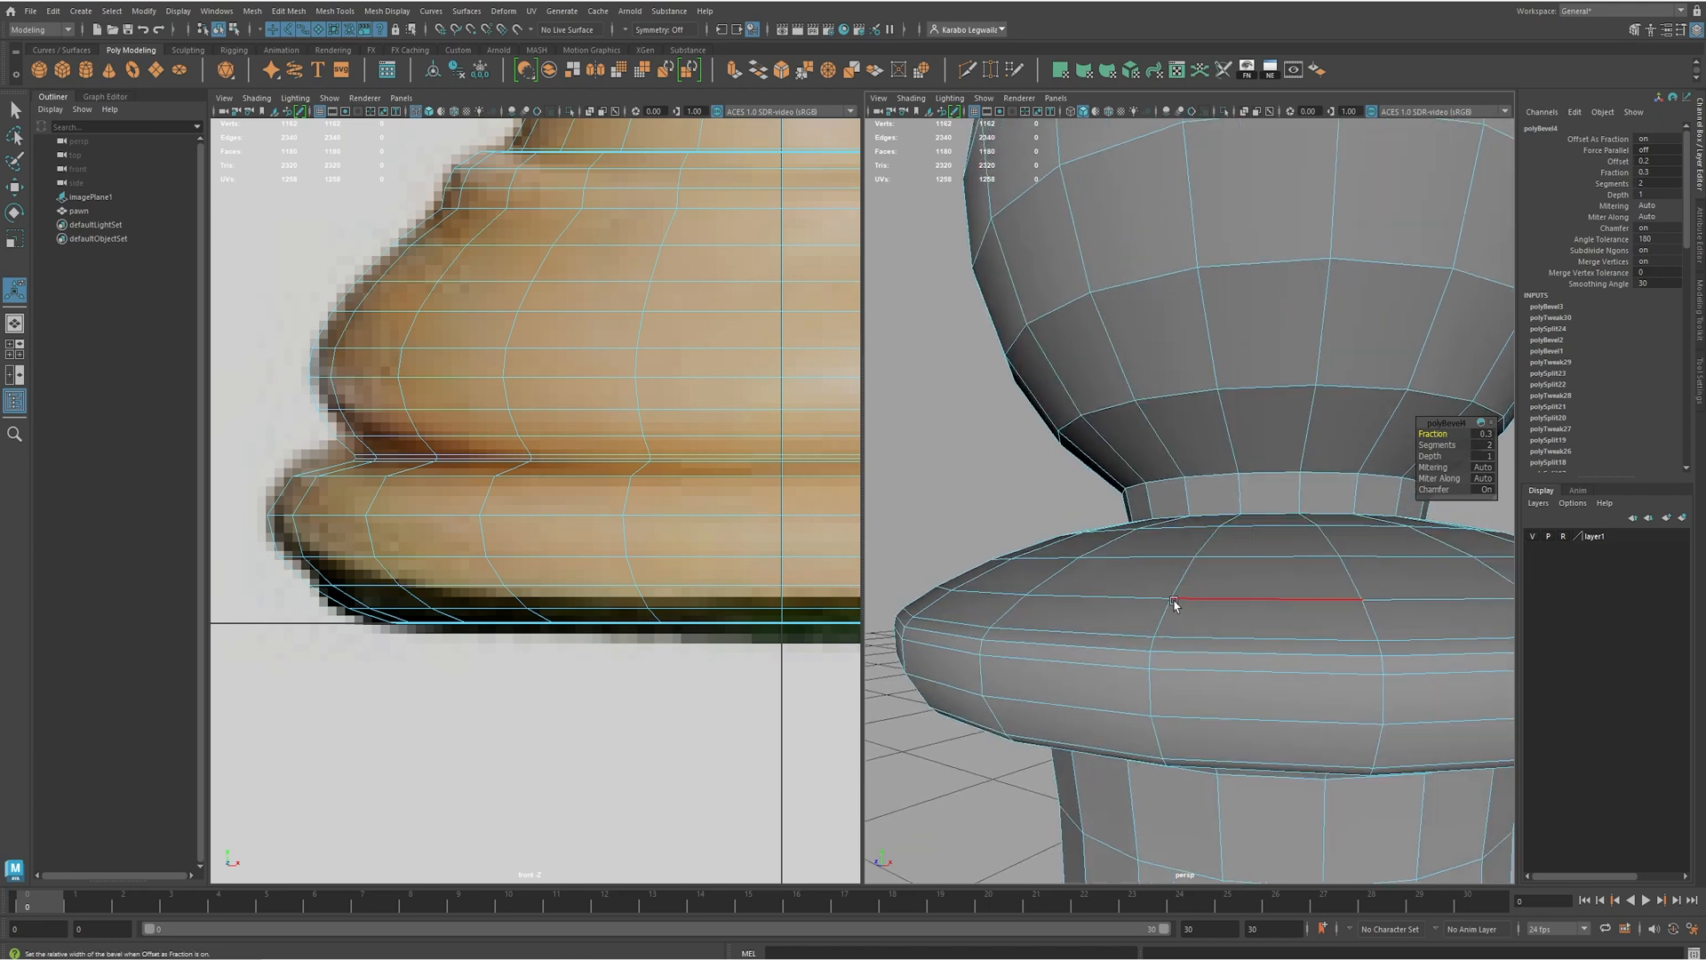
pyautogui.keyDown('alt'); pyautogui.moveTo(1191, 586); pyautogui.dragTo(1271, 556); pyautogui.keyUp('alt')
pyautogui.keyDown('alt'); pyautogui.moveTo(1271, 556); pyautogui.dragTo(1228, 544, button='right'); pyautogui.keyUp('alt')
pyautogui.press('3')
pyautogui.click(1388, 428)
pyautogui.keyDown('alt'); pyautogui.moveTo(1328, 510); pyautogui.dragTo(1102, 544); pyautogui.keyUp('alt')
pyautogui.click(1136, 537)
pyautogui.press('1')
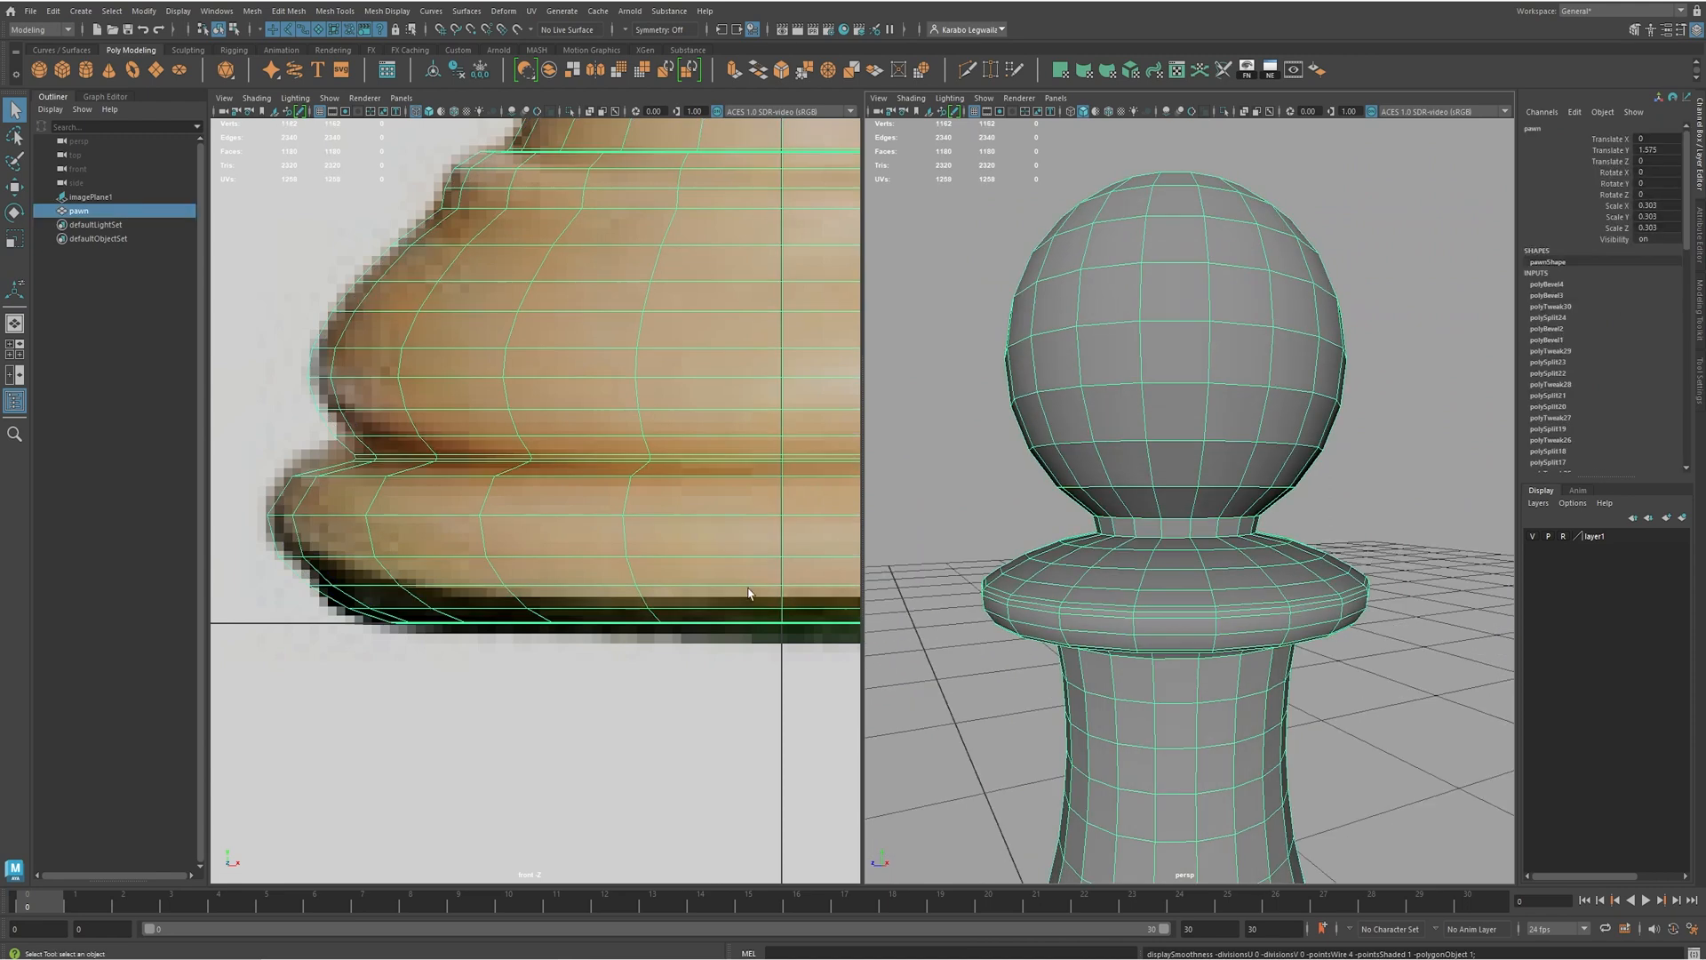
# - Lower the upper edge loop of the narrow neck between the head and the collar slightly
pyautogui.keyDown('alt'); pyautogui.moveTo(750, 591); pyautogui.dragTo(719, 899, button='middle'); pyautogui.keyUp('alt')
pyautogui.keyDown('alt'); pyautogui.moveTo(718, 551); pyautogui.dragTo(596, 949, button='middle'); pyautogui.keyUp('alt')
pyautogui.keyDown('alt'); pyautogui.moveTo(682, 505); pyautogui.dragTo(639, 852, button='middle'); pyautogui.keyUp('alt')
pyautogui.scroll(10, 1299, 558)
pyautogui.scroll(-4, 1255, 625)
pyautogui.keyDown('alt'); pyautogui.moveTo(1138, 583); pyautogui.dragTo(1098, 528); pyautogui.keyUp('alt')
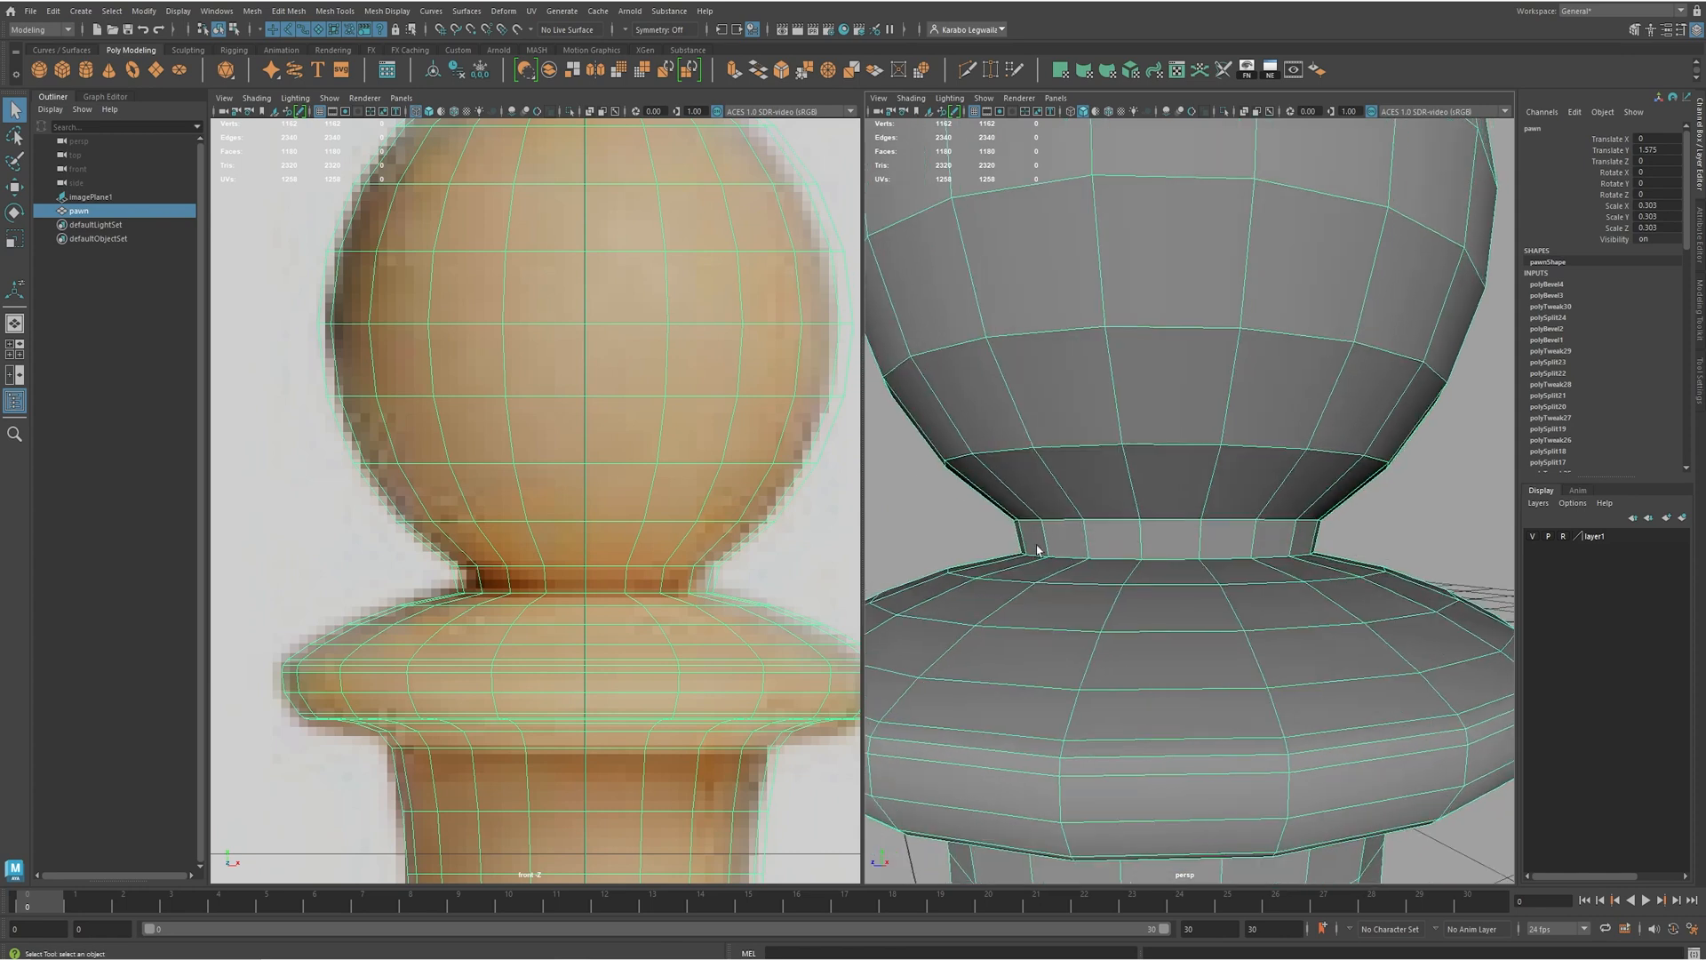
pyautogui.moveTo(1111, 526); pyautogui.dragTo(1101, 487, button='right')
pyautogui.doubleClick(1099, 523)
pyautogui.press('w')
pyautogui.moveTo(1169, 455); pyautogui.dragTo(1173, 460)
pyautogui.press('r')
pyautogui.moveTo(586, 572); pyautogui.dragTo(578, 579)
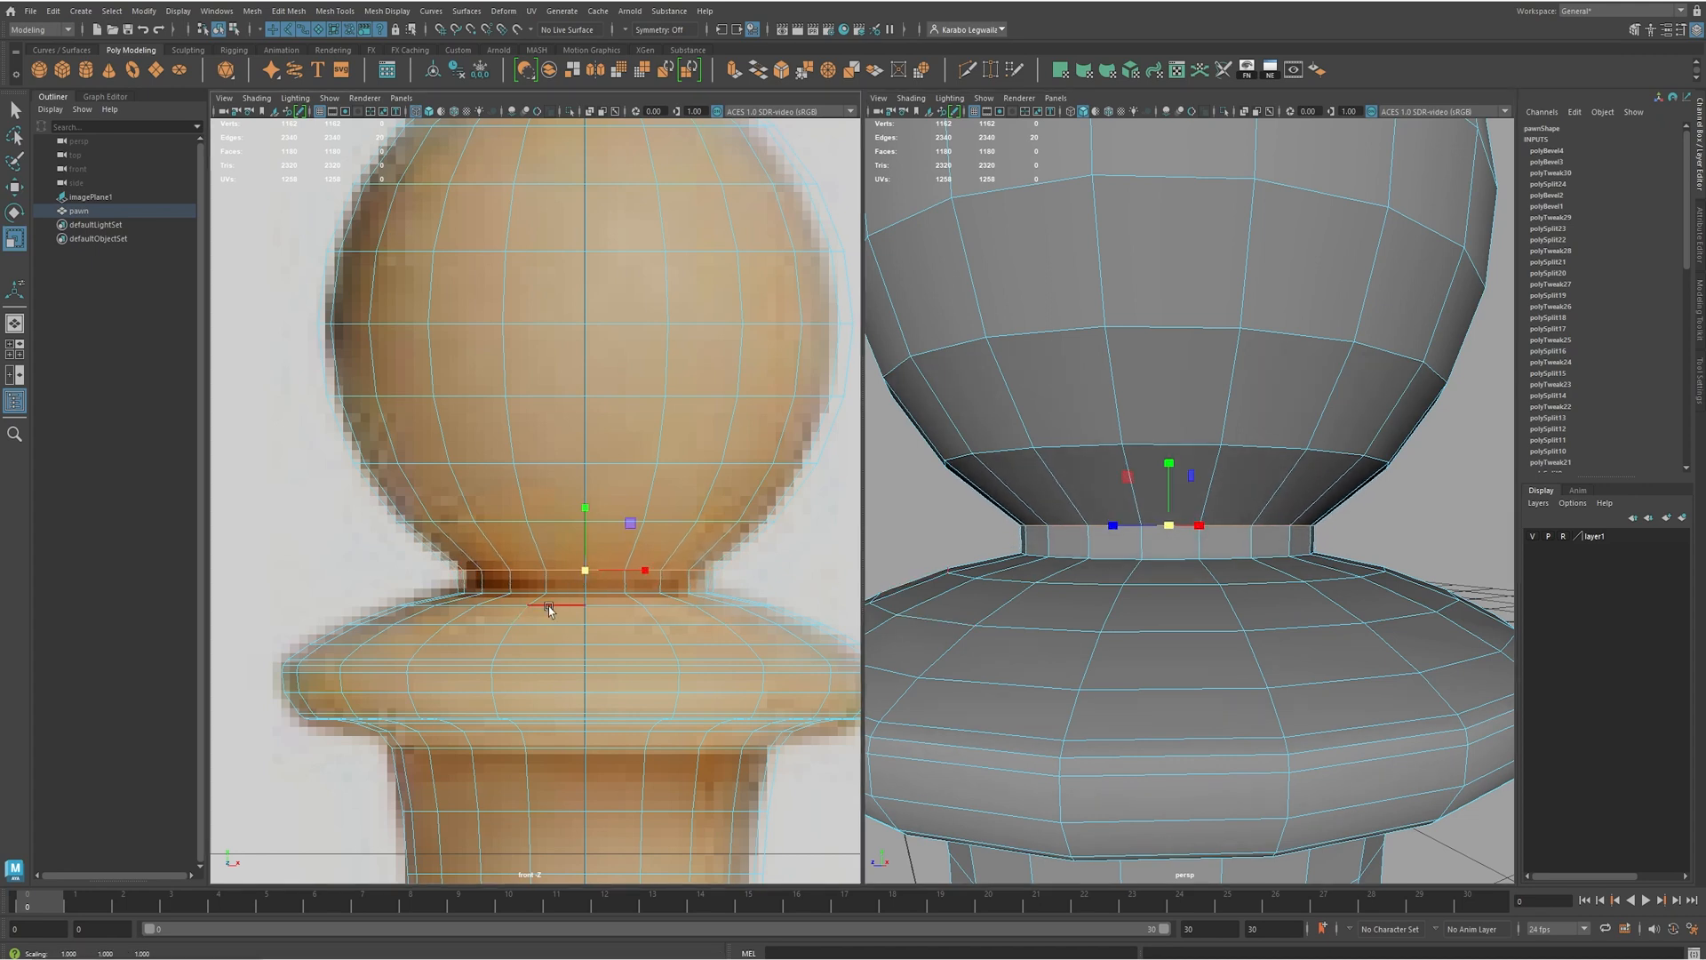
# - Scale the neck's lower edge loop inward and raise it slightly to follow the reference image
pyautogui.doubleClick(564, 593)
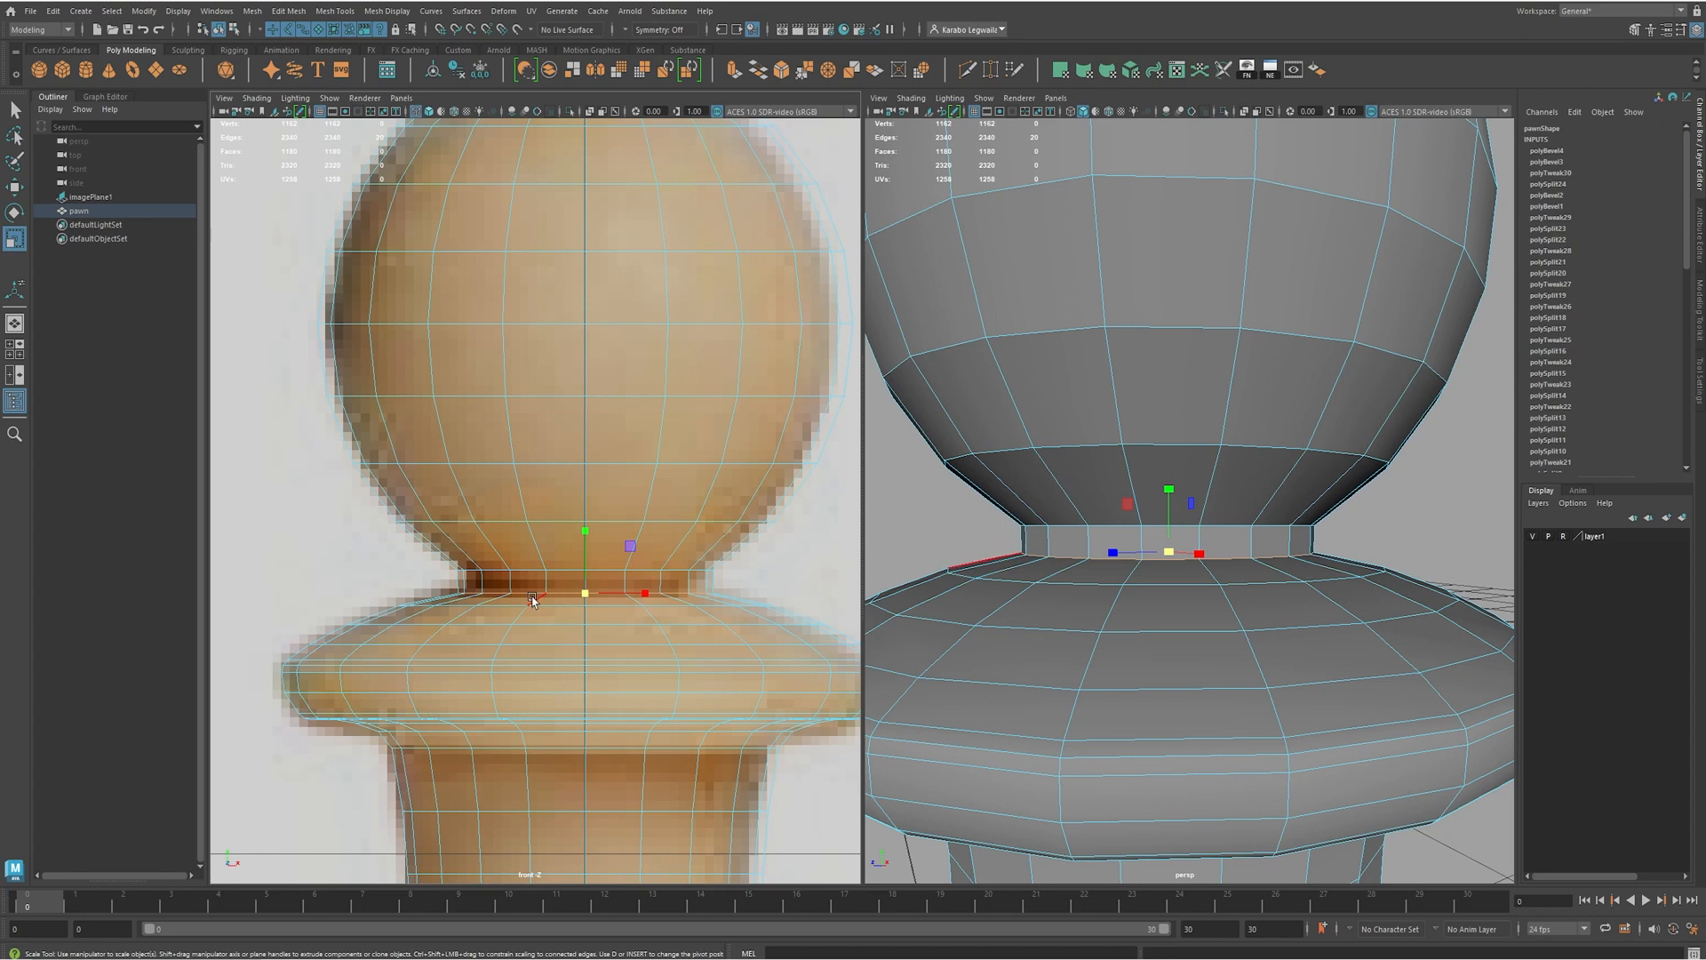
pyautogui.moveTo(1167, 552); pyautogui.dragTo(1159, 555)
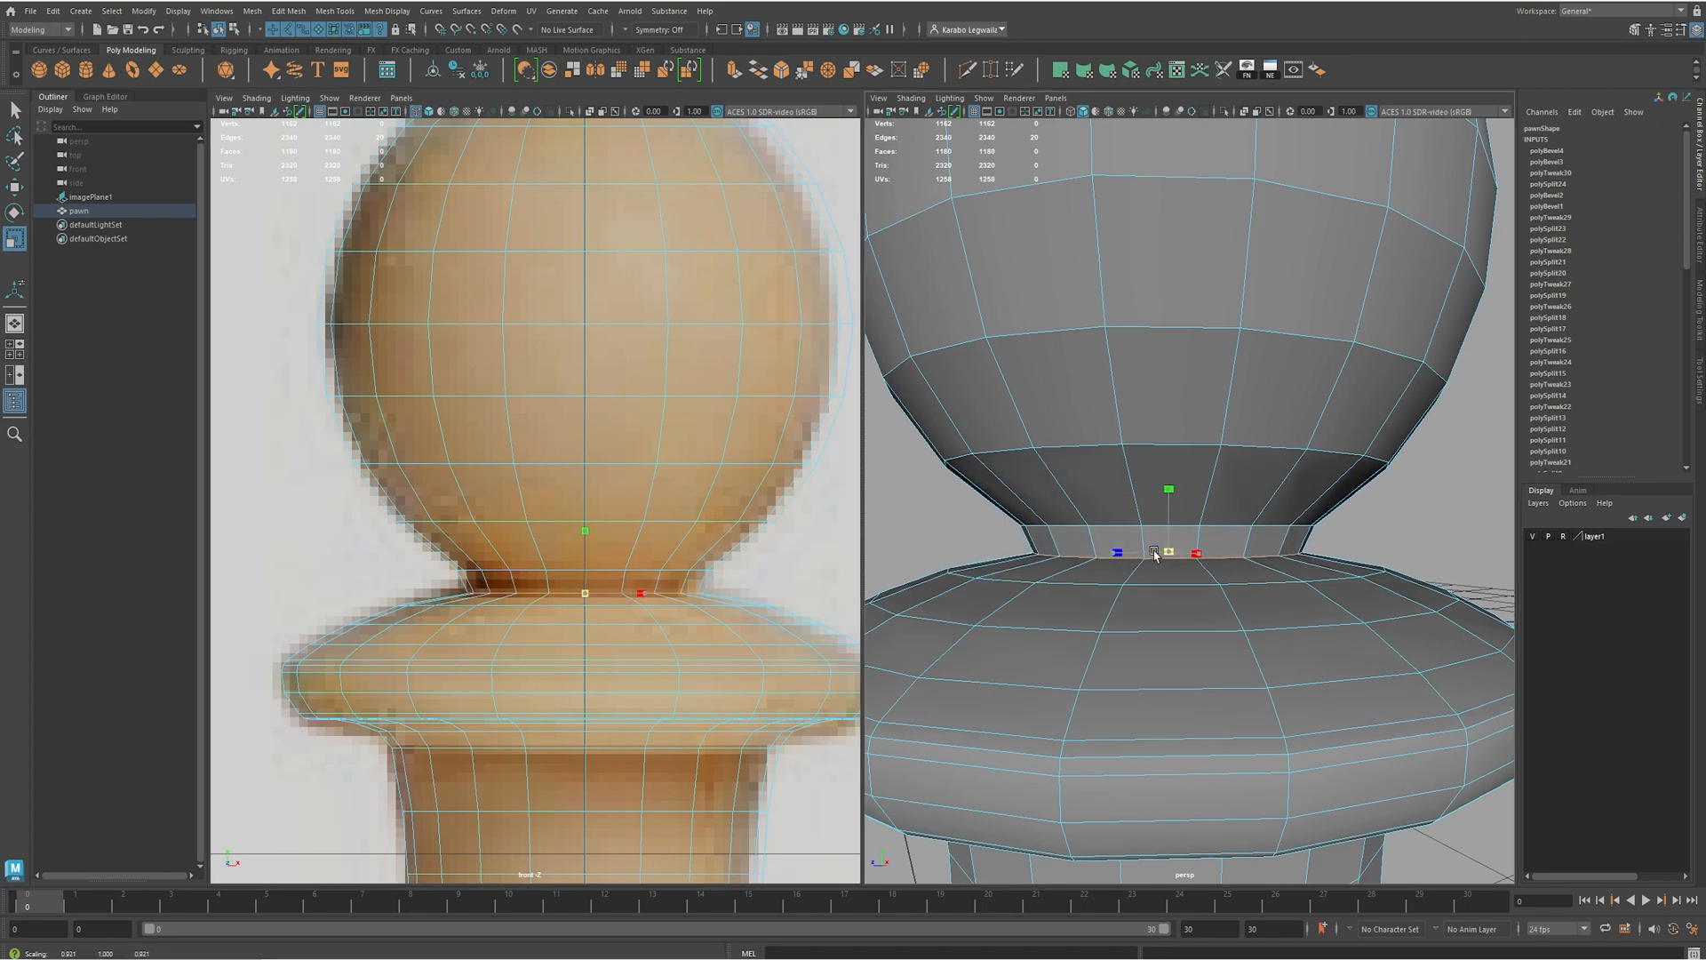
pyautogui.press('w')
pyautogui.moveTo(585, 527); pyautogui.dragTo(585, 523)
# - Bevel the neck's lower edge loop with 2 segments and a fraction of 0.3
pyautogui.scroll(5, 1174, 569)
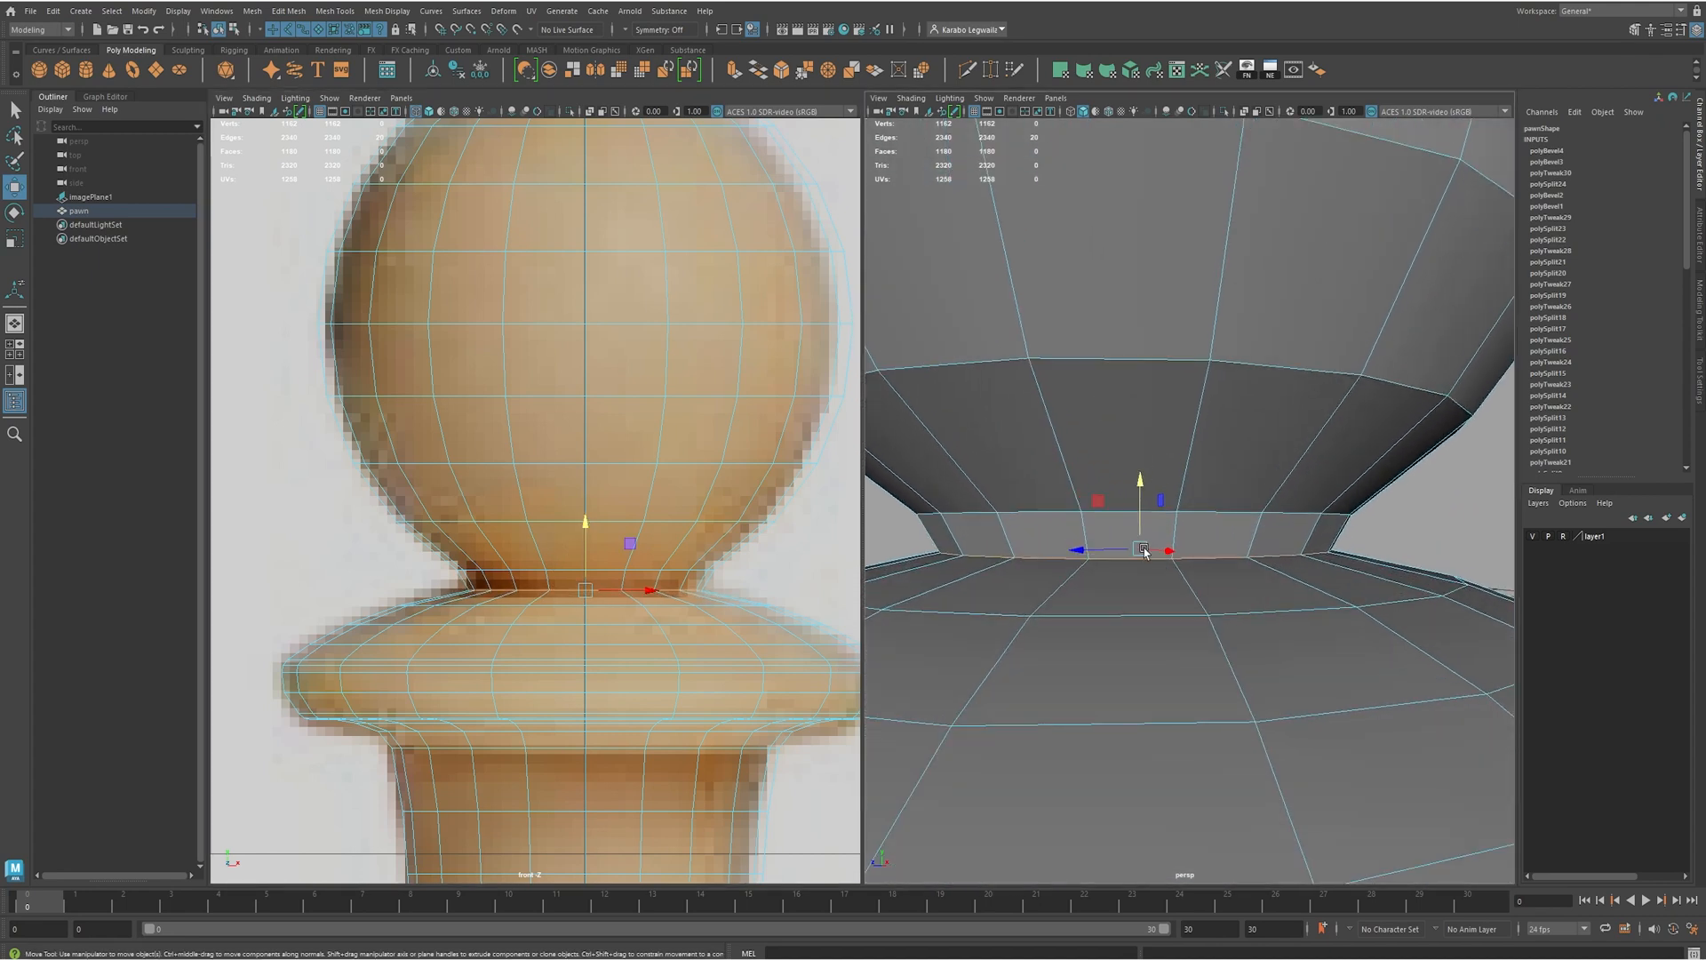
pyautogui.scroll(1, 1206, 569)
pyautogui.keyDown('shift'); pyautogui.moveTo(1195, 572); pyautogui.dragTo(1270, 578, button='right'); pyautogui.keyUp('shift')
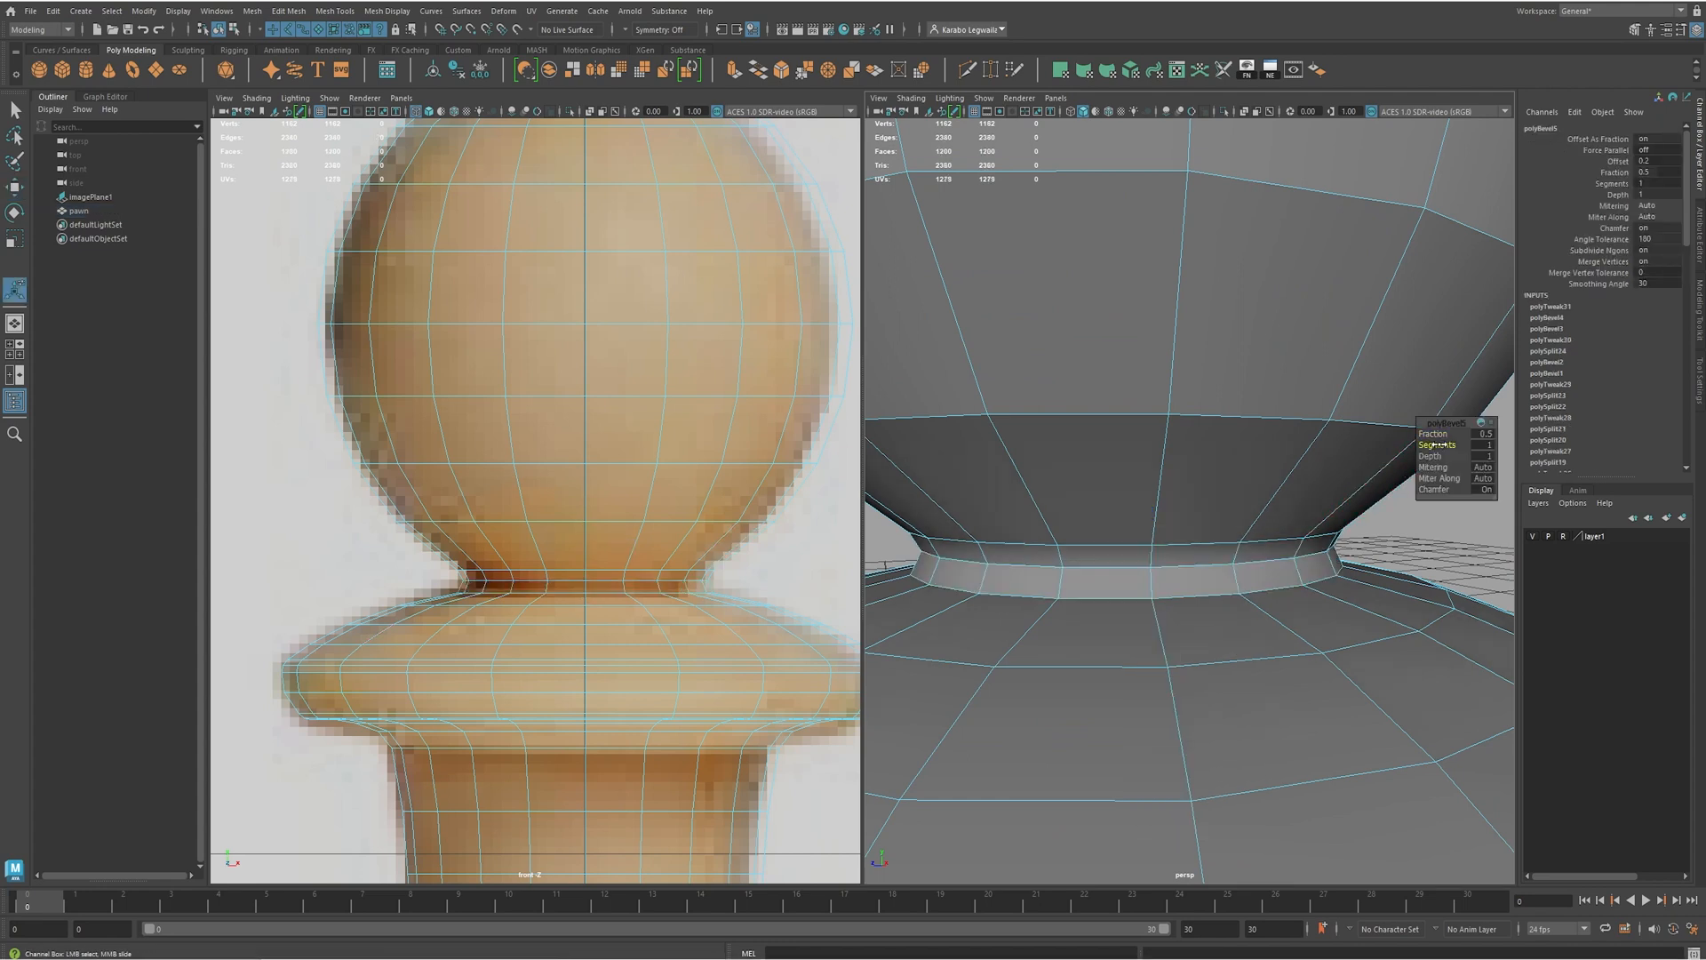
pyautogui.moveTo(1437, 444); pyautogui.dragTo(1443, 441)
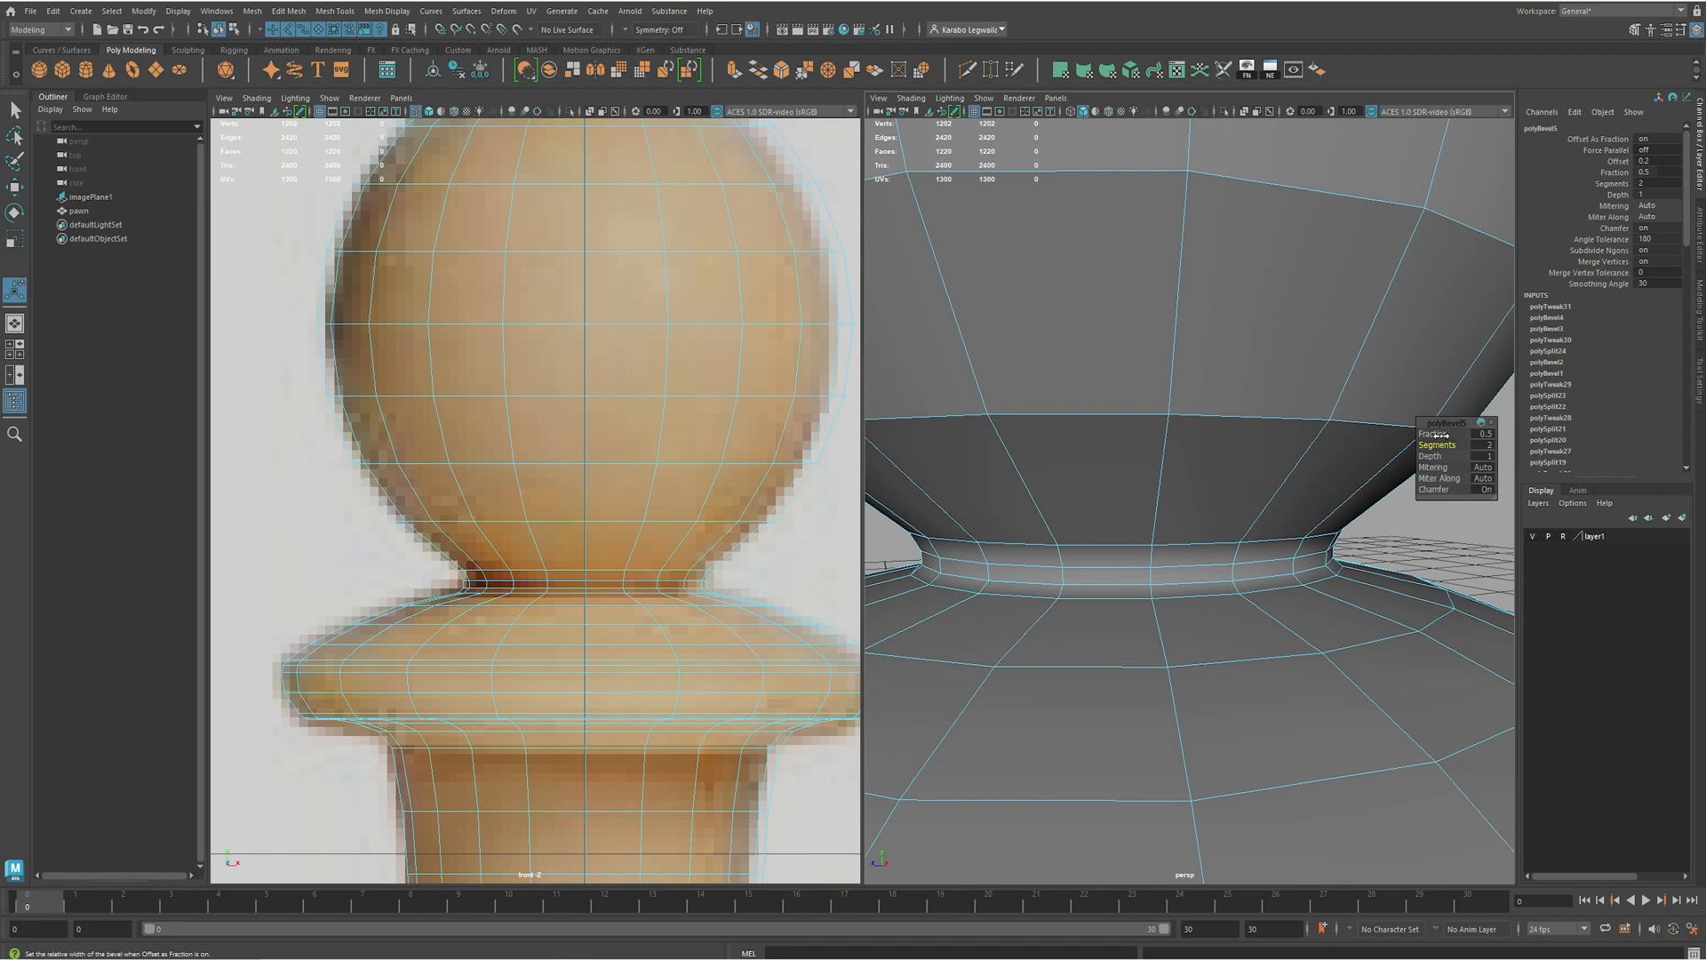
pyautogui.moveTo(1439, 434); pyautogui.dragTo(1436, 434)
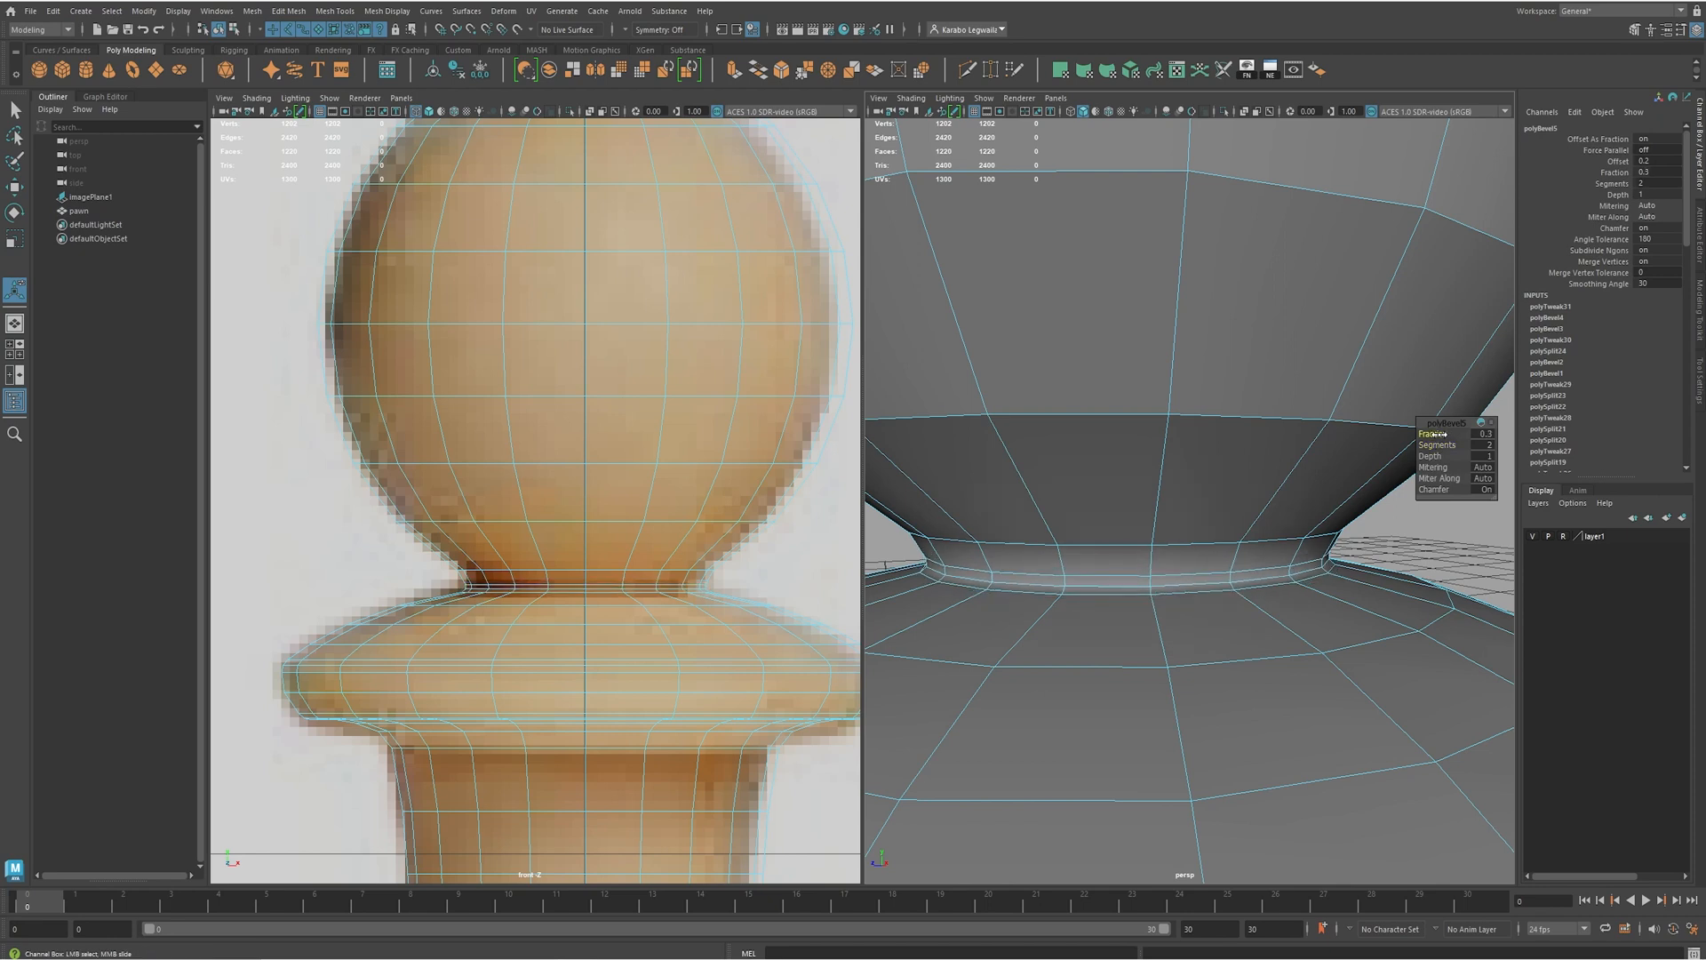
# - Examine the bevelled neck crease in smooth mesh preview, and return the pawn to the unsmoothed display
pyautogui.scroll(-5, 1209, 589)
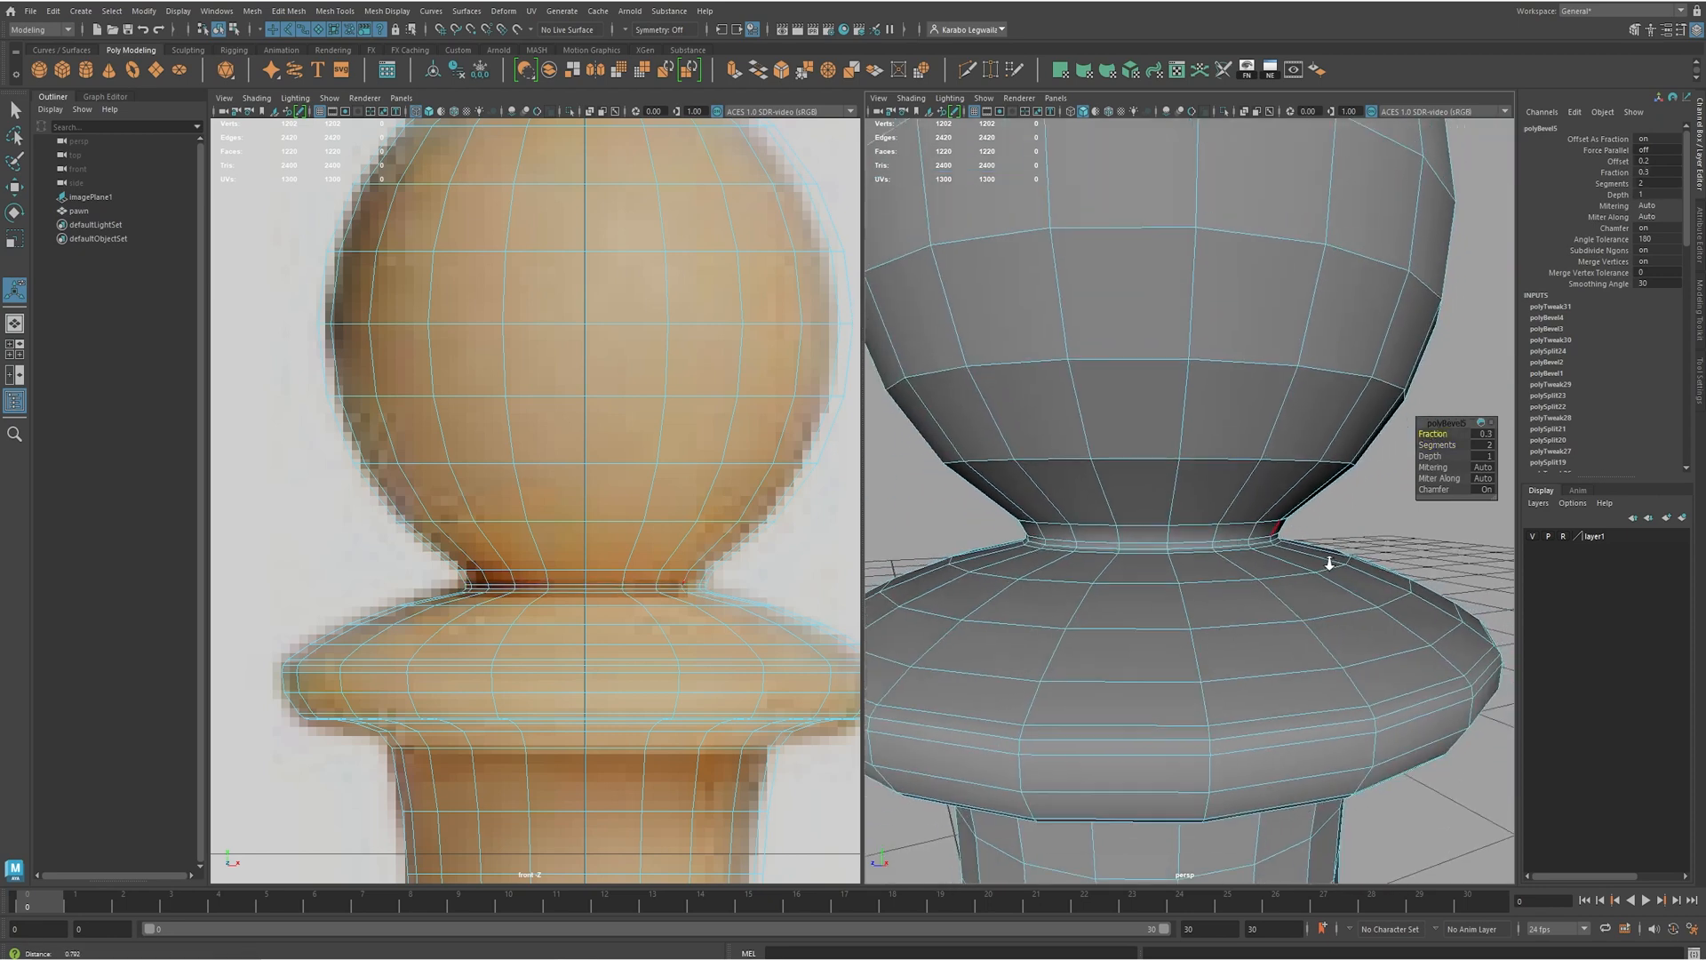
pyautogui.press('3')
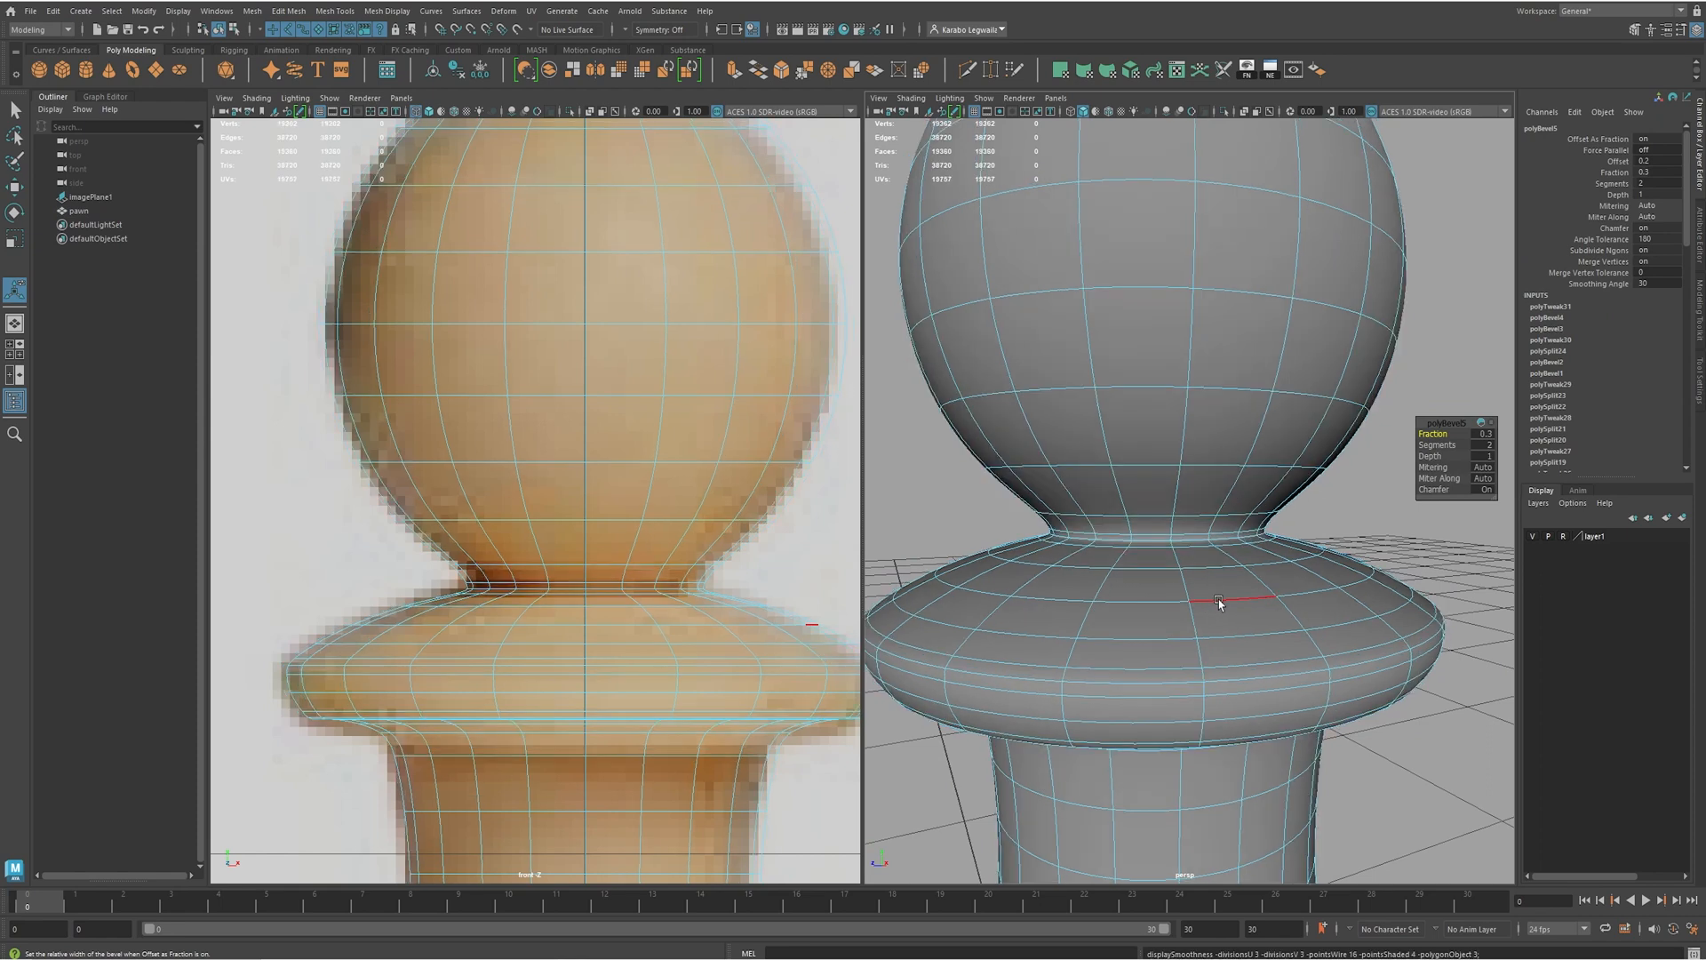
pyautogui.click(1360, 488)
pyautogui.moveTo(1238, 562); pyautogui.dragTo(1308, 536, button='right')
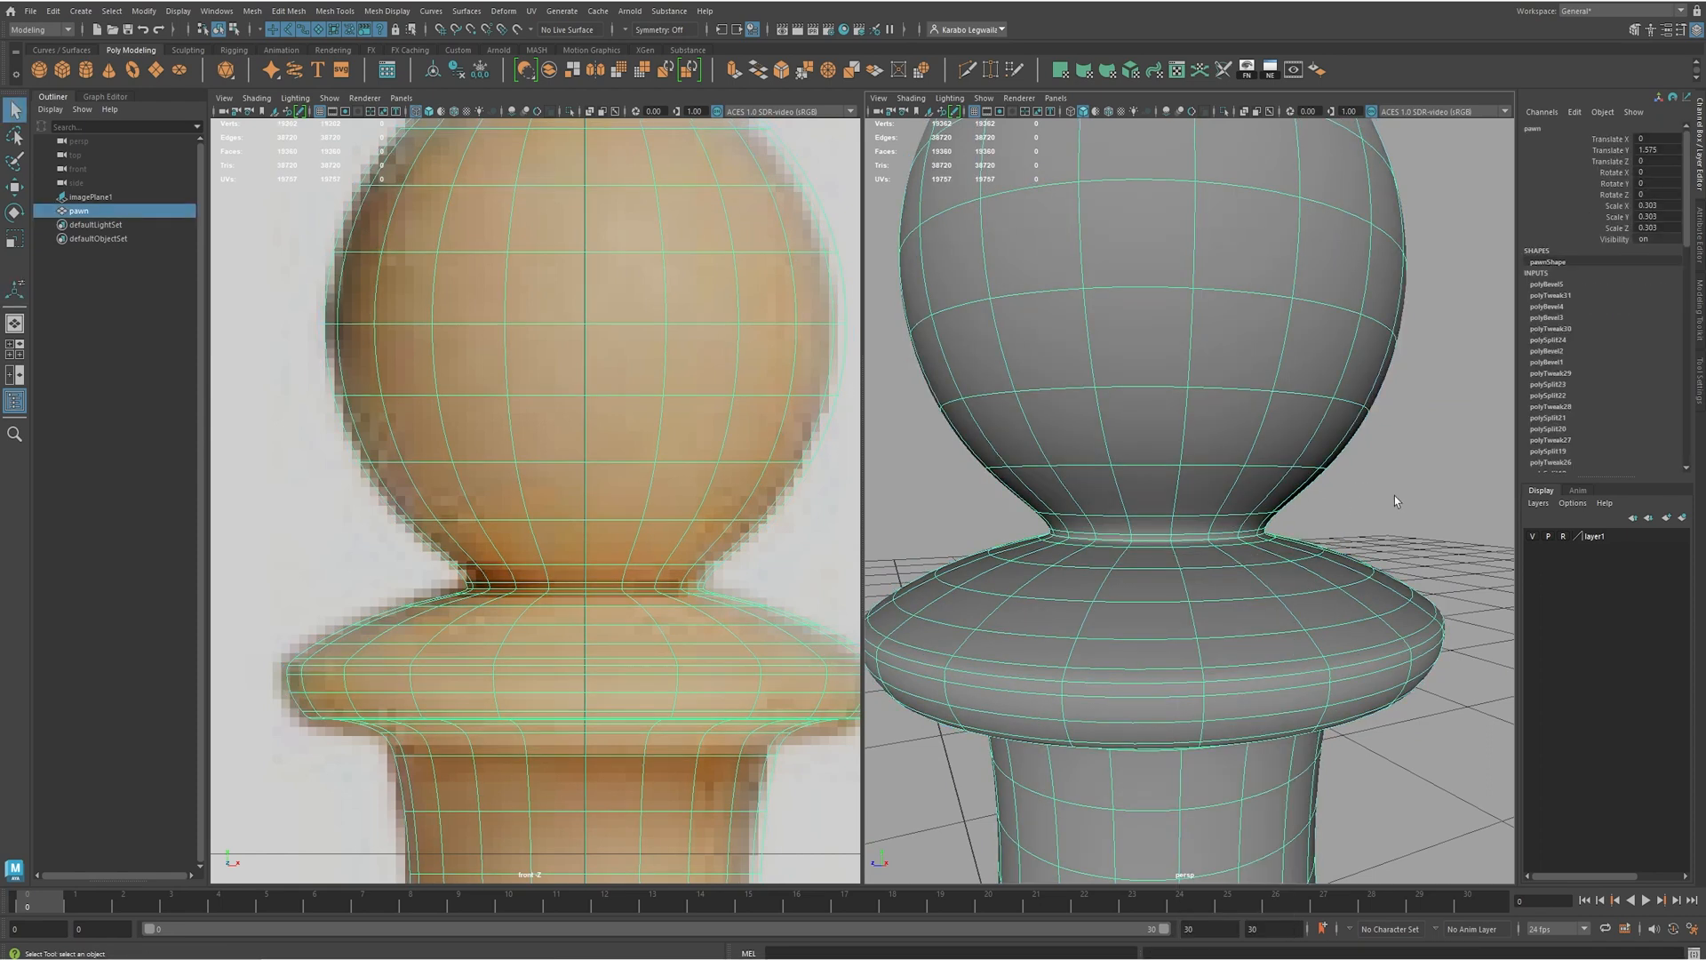
pyautogui.scroll(-5, 1395, 496)
pyautogui.keyDown('alt'); pyautogui.moveTo(1306, 569); pyautogui.dragTo(1145, 539); pyautogui.keyUp('alt')
pyautogui.scroll(3, 1146, 539)
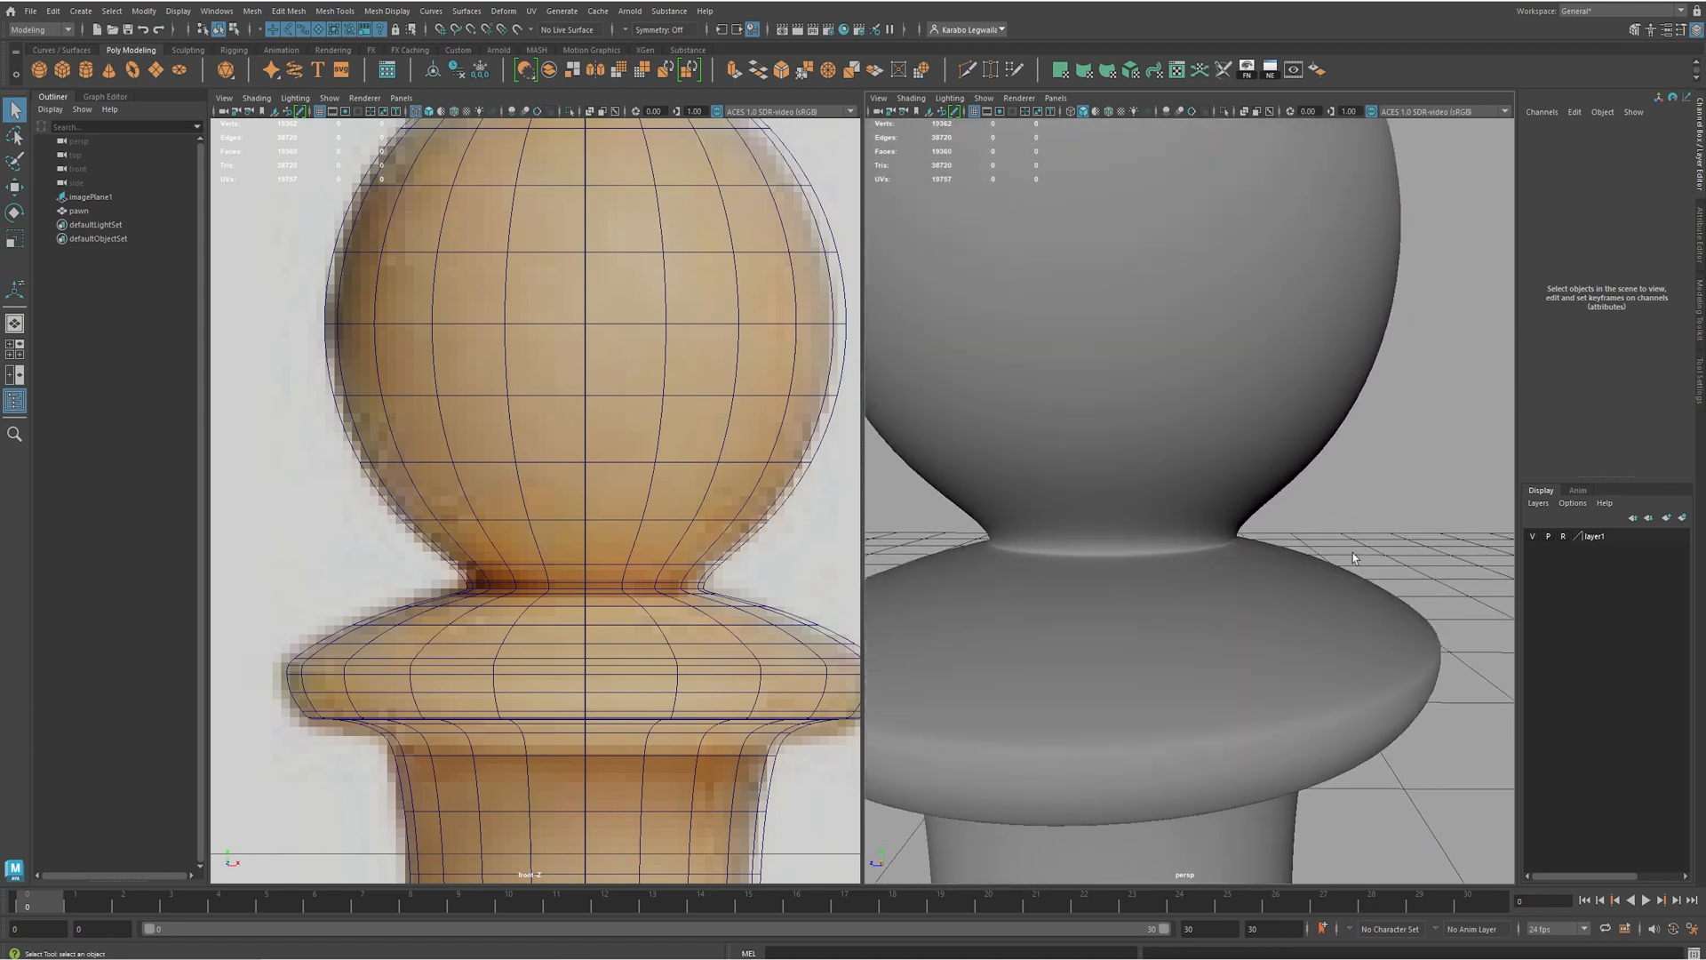
pyautogui.press('1')
# - Scale the edge loop just above the neck crease outward uniformly to about 1.08
pyautogui.click(1254, 528)
pyautogui.scroll(2, 1255, 524)
pyautogui.scroll(3, 1257, 520)
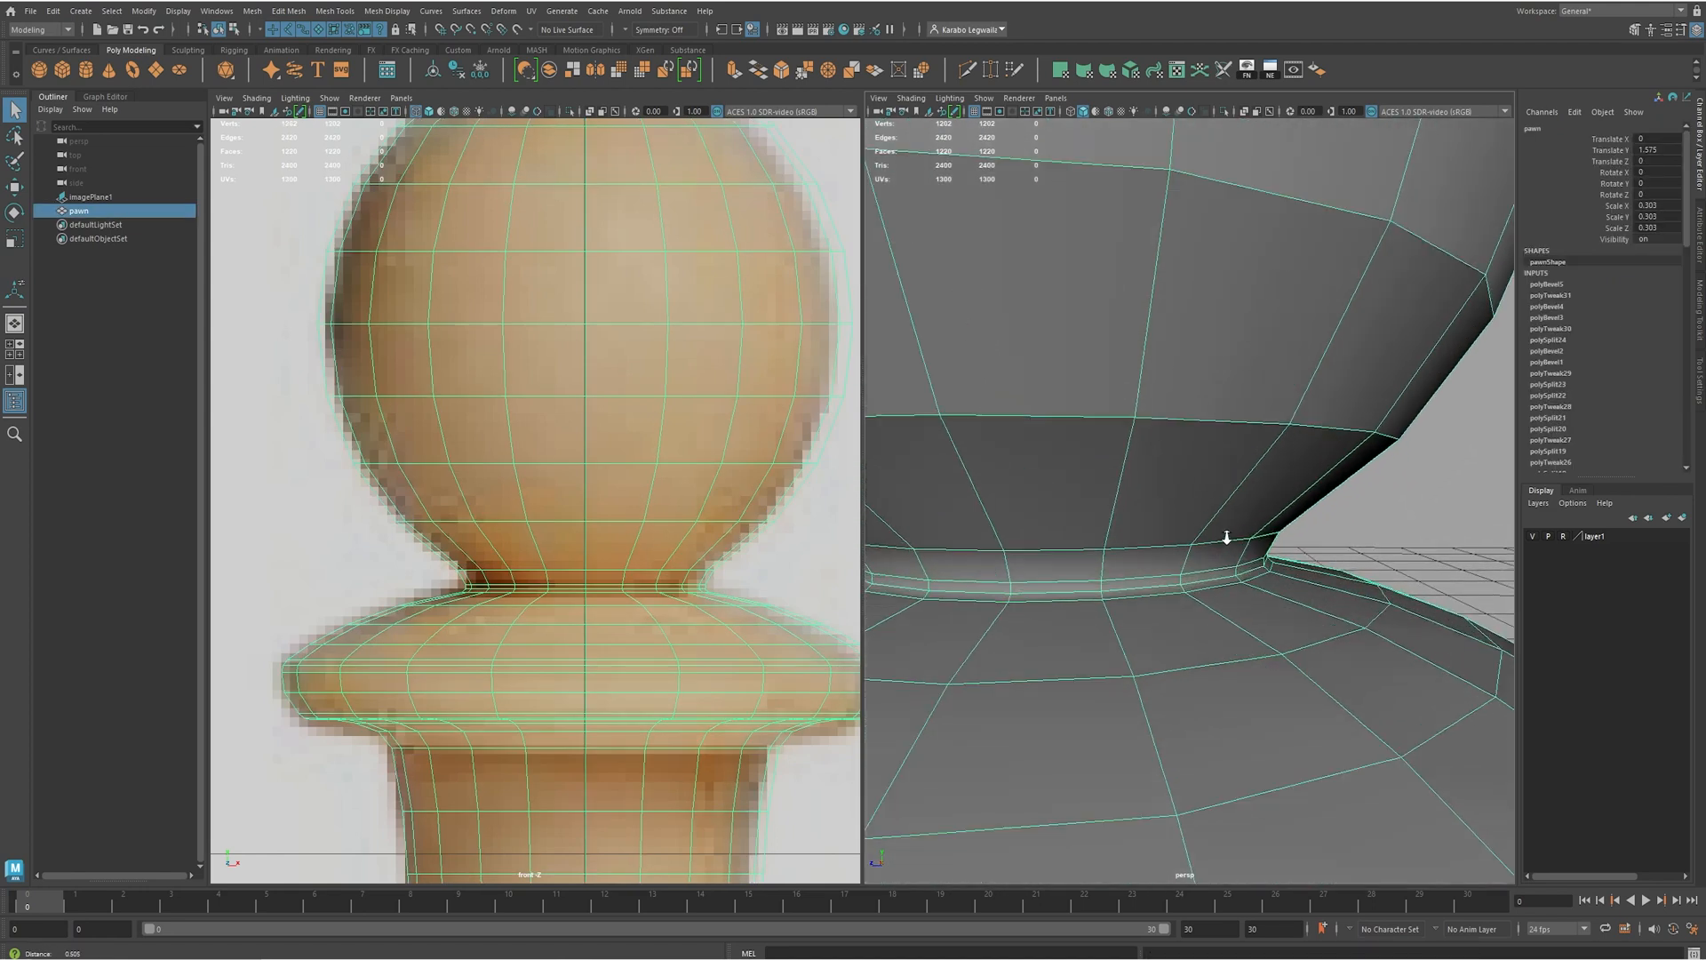
pyautogui.rightClick(1218, 531)
pyautogui.click(1218, 527)
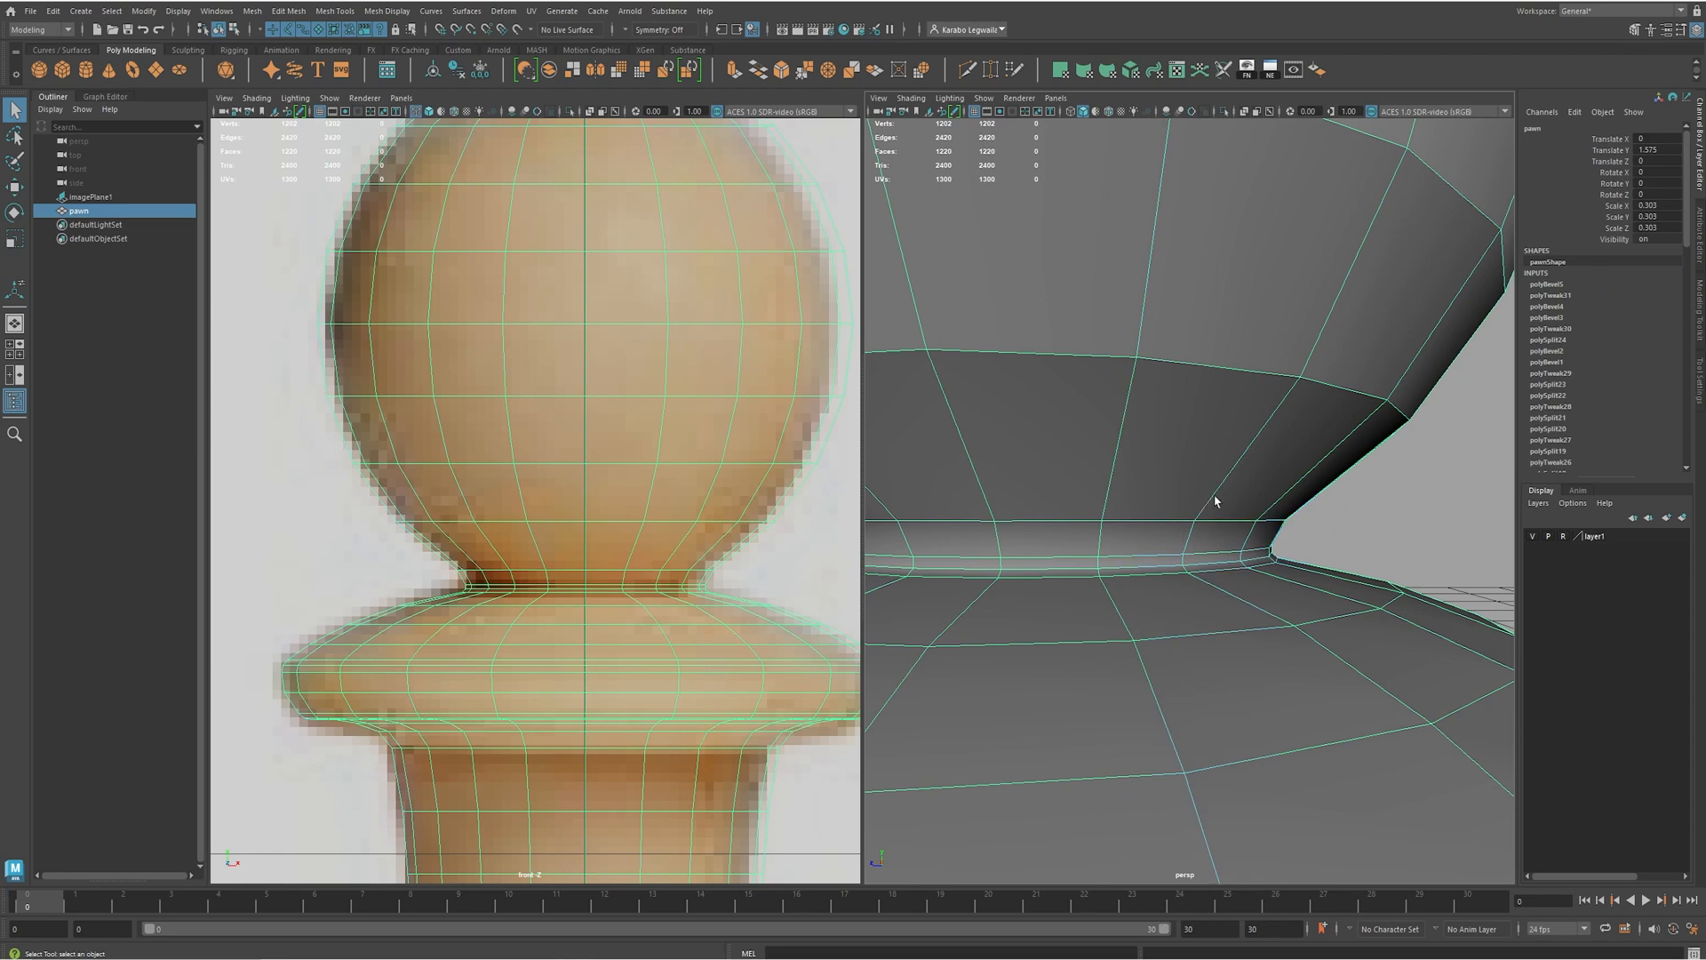
pyautogui.doubleClick(1219, 521)
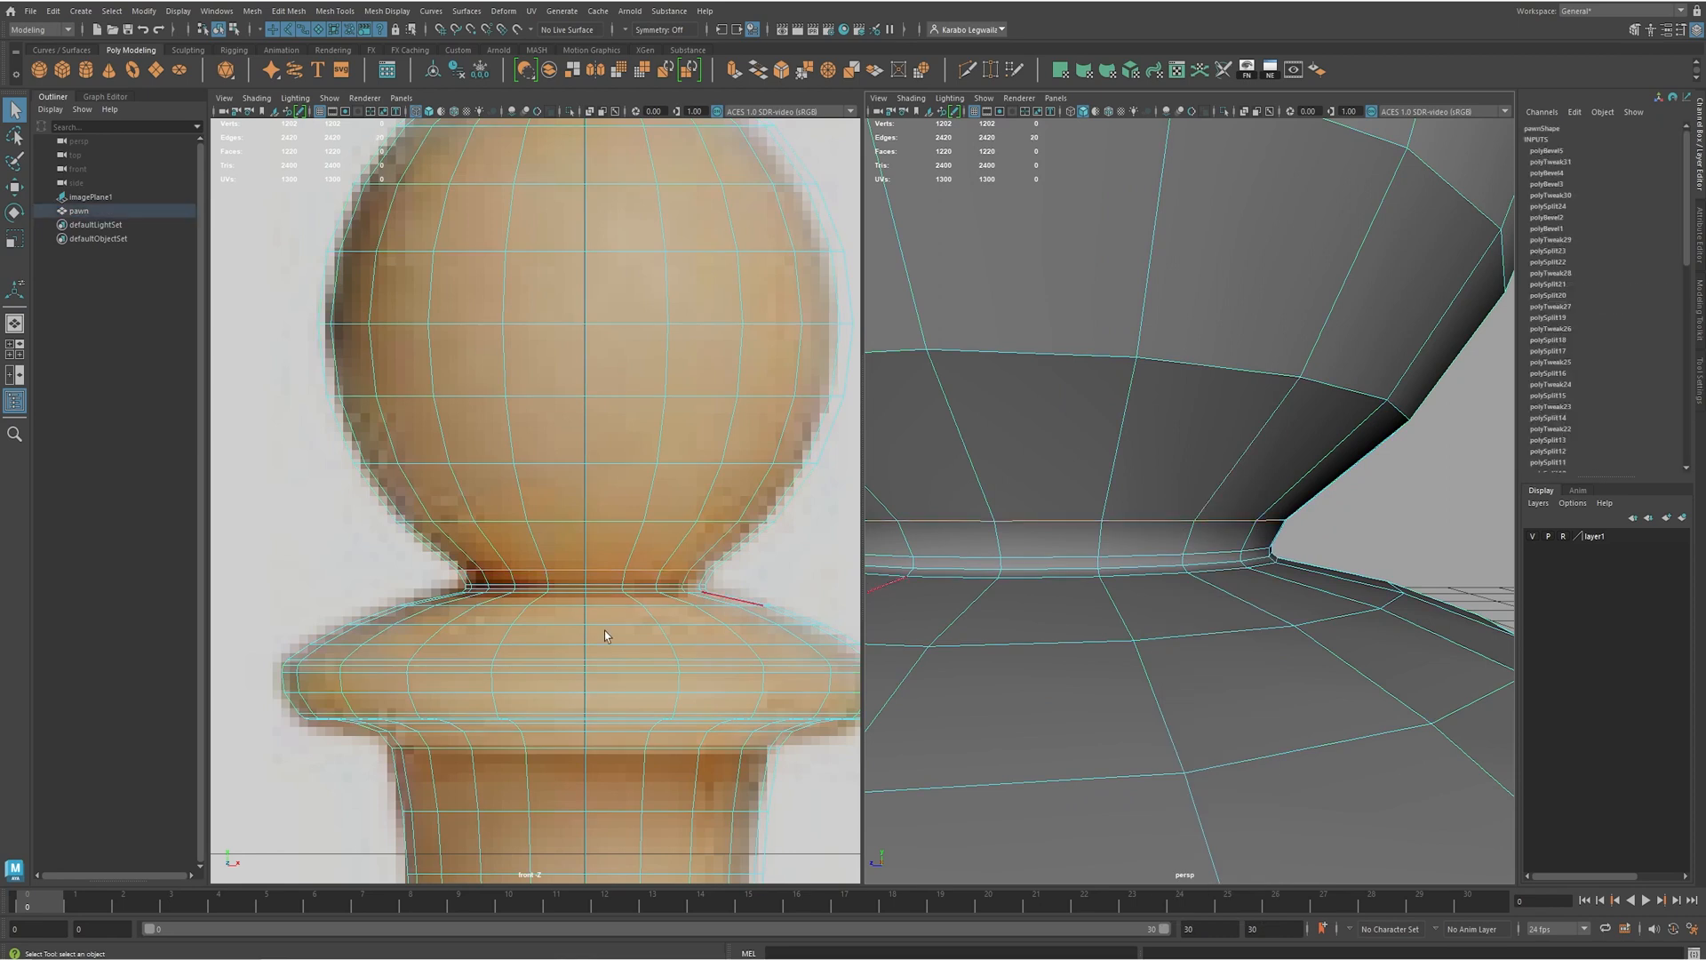
pyautogui.scroll(5, 560, 590)
pyautogui.press('r')
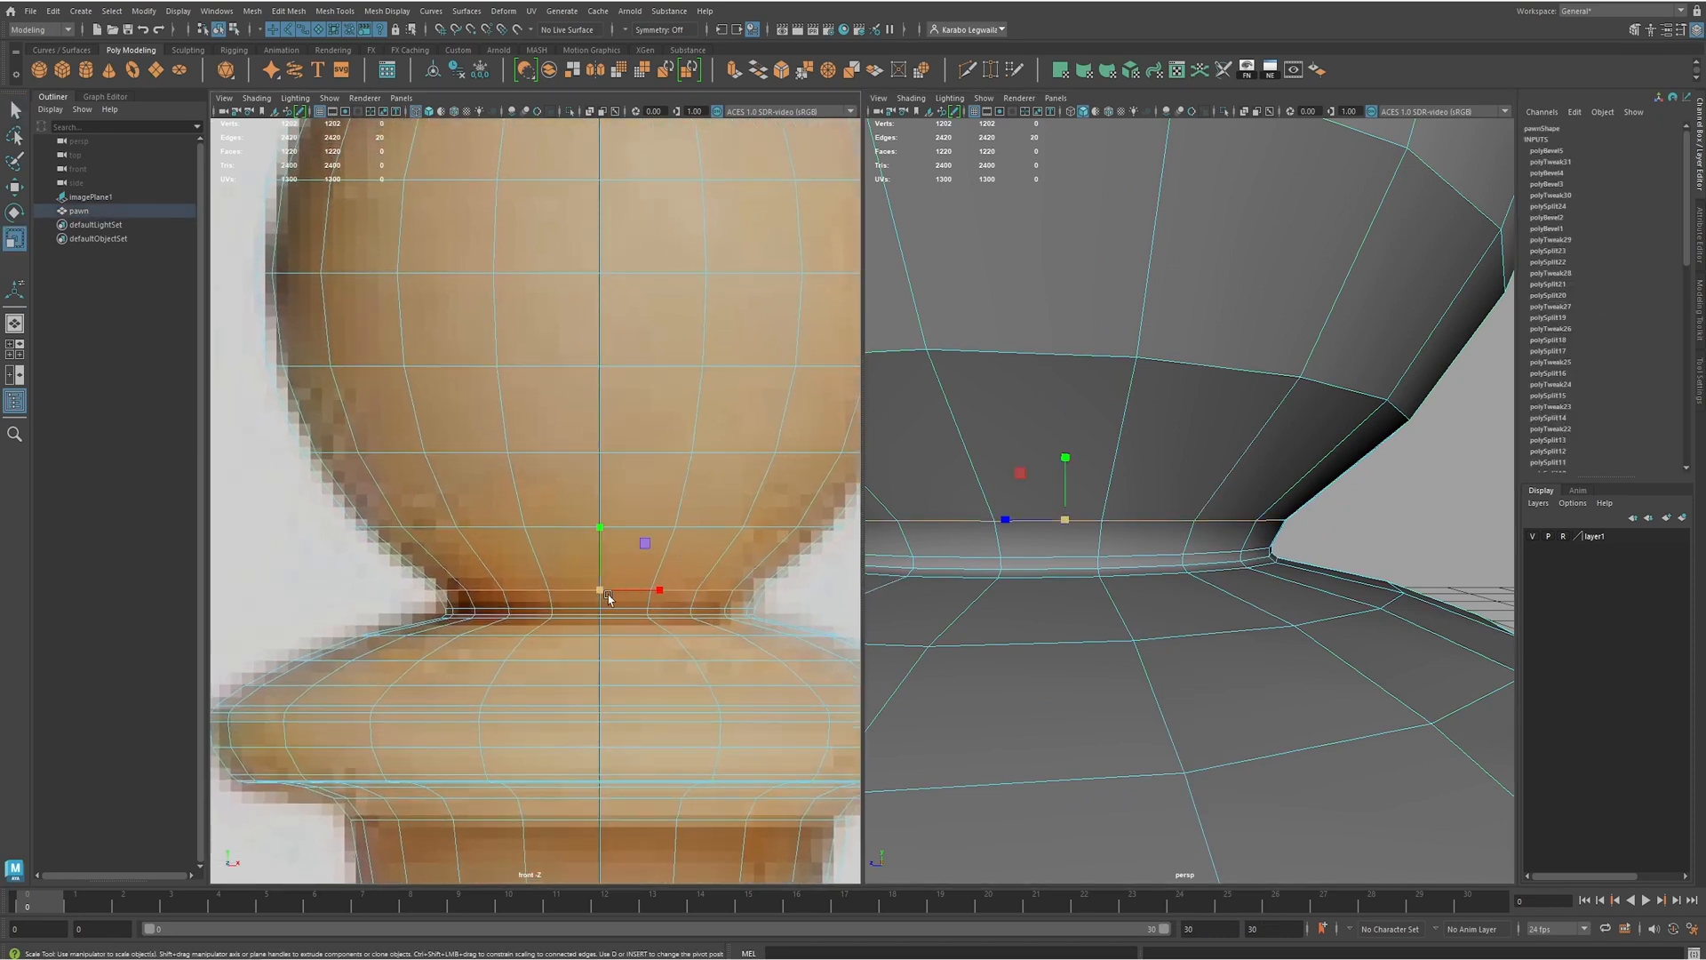
pyautogui.moveTo(602, 590); pyautogui.dragTo(618, 585)
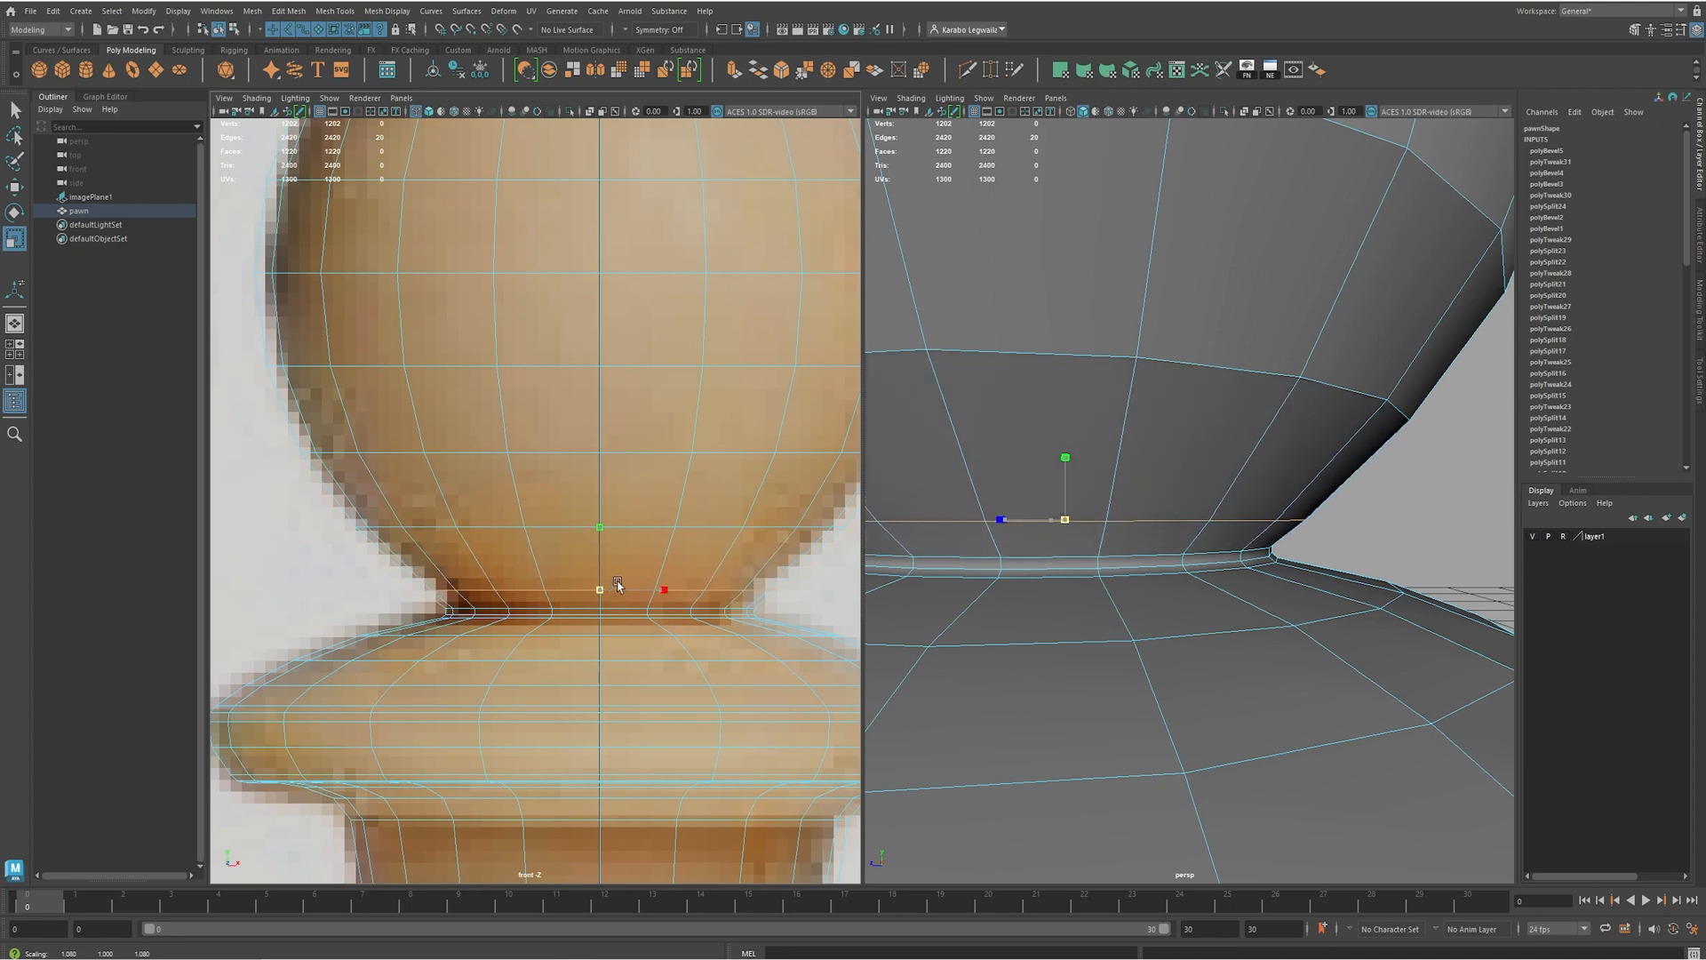
# - Examine the head, neck and full pawn in smooth mesh preview from several angles, comparing with the unsmoothed display
pyautogui.press('f')
pyautogui.moveTo(1205, 562); pyautogui.dragTo(1276, 526, button='right')
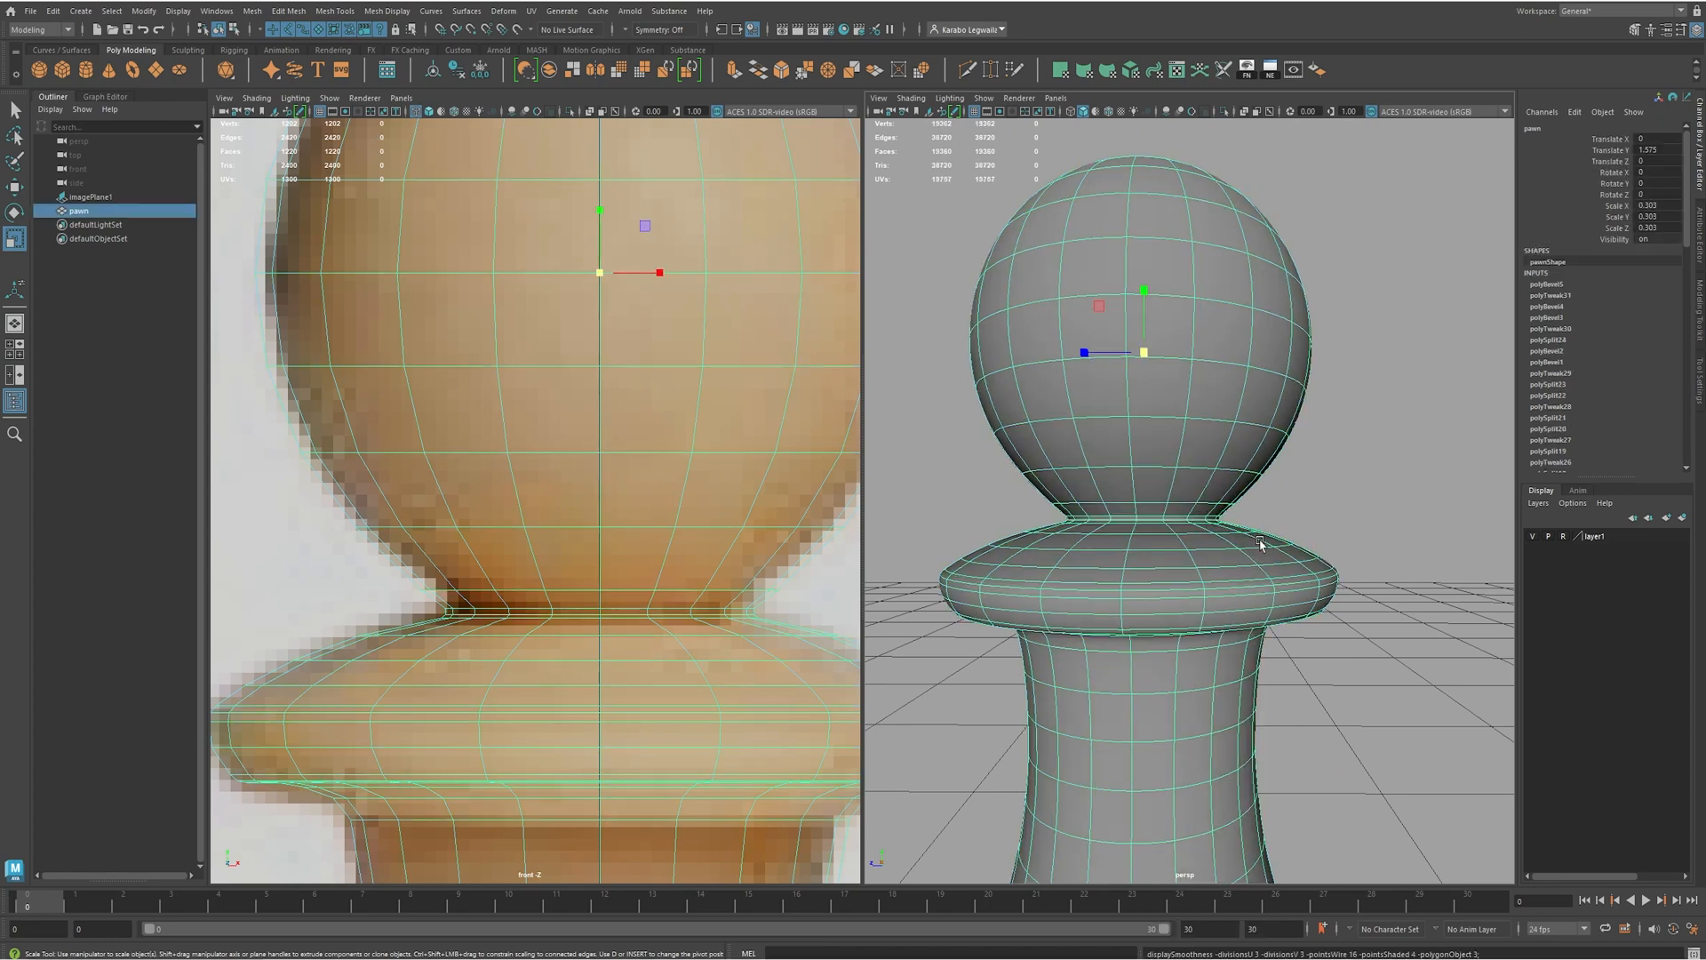
pyautogui.press('3')
pyautogui.click(1405, 481)
pyautogui.scroll(-6, 1180, 552)
pyautogui.keyDown('alt'); pyautogui.moveTo(1180, 551); pyautogui.dragTo(1112, 556); pyautogui.keyUp('alt')
pyautogui.scroll(5, 1229, 580)
pyautogui.click(1229, 580)
pyautogui.press('1')
pyautogui.moveTo(1255, 622)
pyautogui.keyDown('alt'); pyautogui.mouseDown()
pyautogui.moveTo(1258, 591)
pyautogui.moveTo(1247, 613)
pyautogui.mouseUp(); pyautogui.keyUp('alt')
pyautogui.press('3')
pyautogui.click(1356, 598)
pyautogui.scroll(-4, 1356, 598)
pyautogui.keyDown('alt'); pyautogui.moveTo(1356, 598); pyautogui.dragTo(1306, 666); pyautogui.keyUp('alt')
pyautogui.keyDown('alt'); pyautogui.moveTo(1369, 451); pyautogui.dragTo(1142, 706); pyautogui.keyUp('alt')
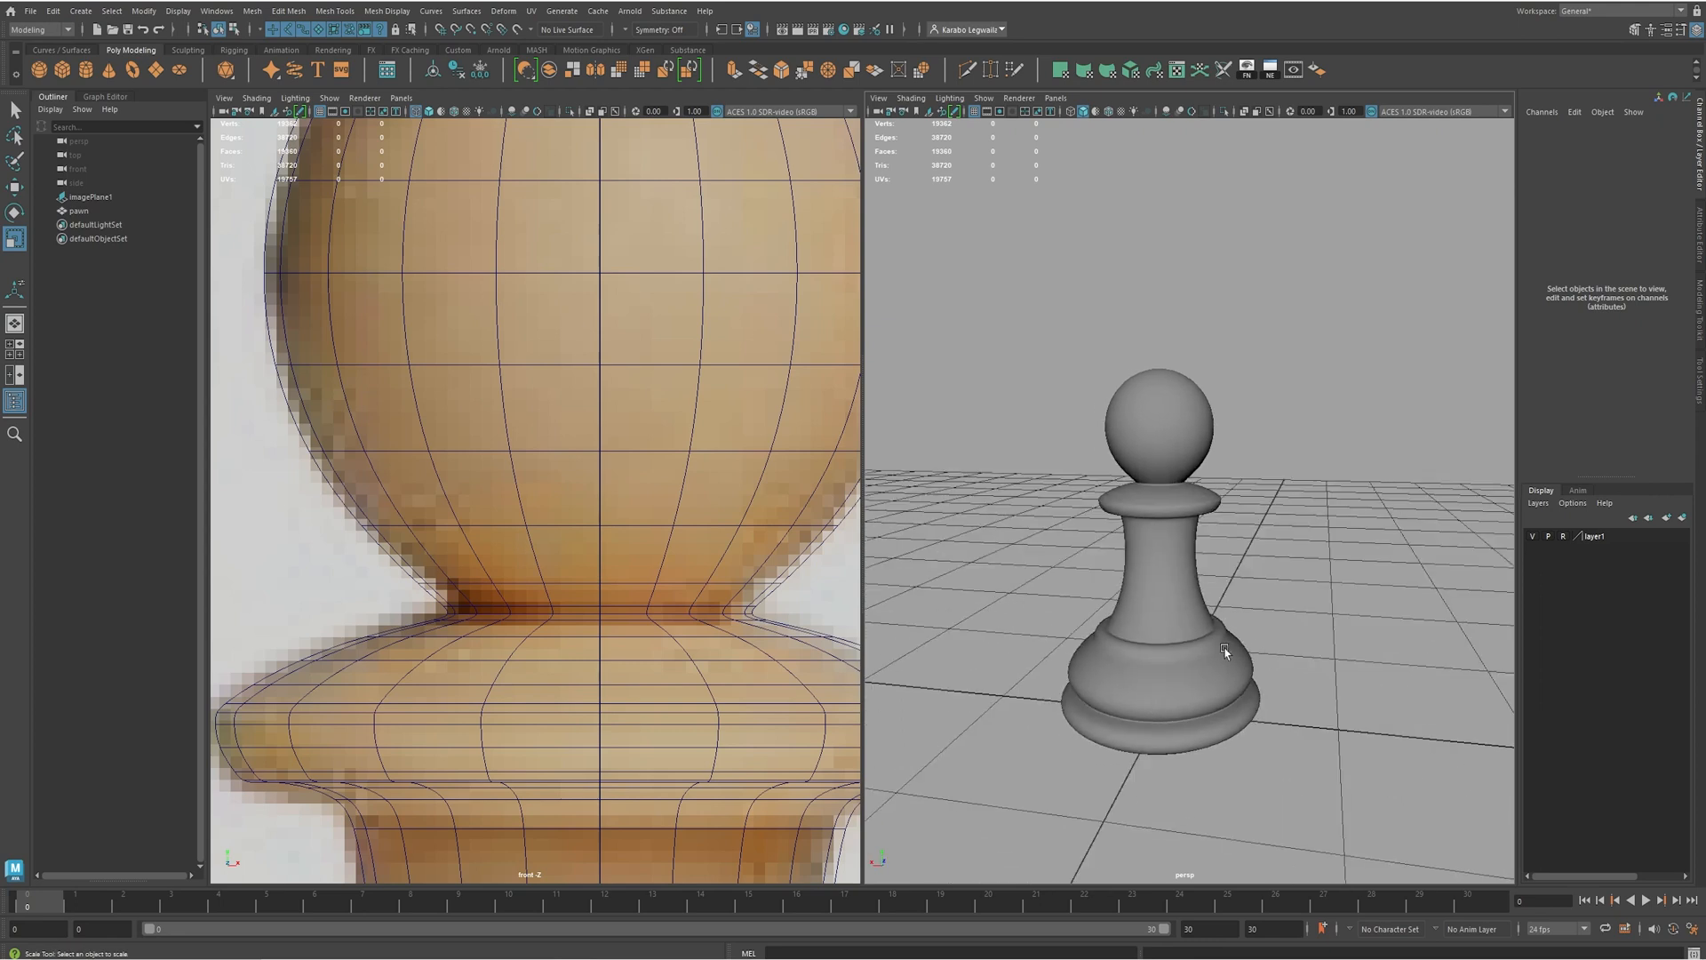
pyautogui.moveTo(1247, 677)
pyautogui.keyDown('alt'); pyautogui.mouseDown()
pyautogui.moveTo(1245, 628)
pyautogui.moveTo(1238, 671)
pyautogui.mouseUp(); pyautogui.keyUp('alt')
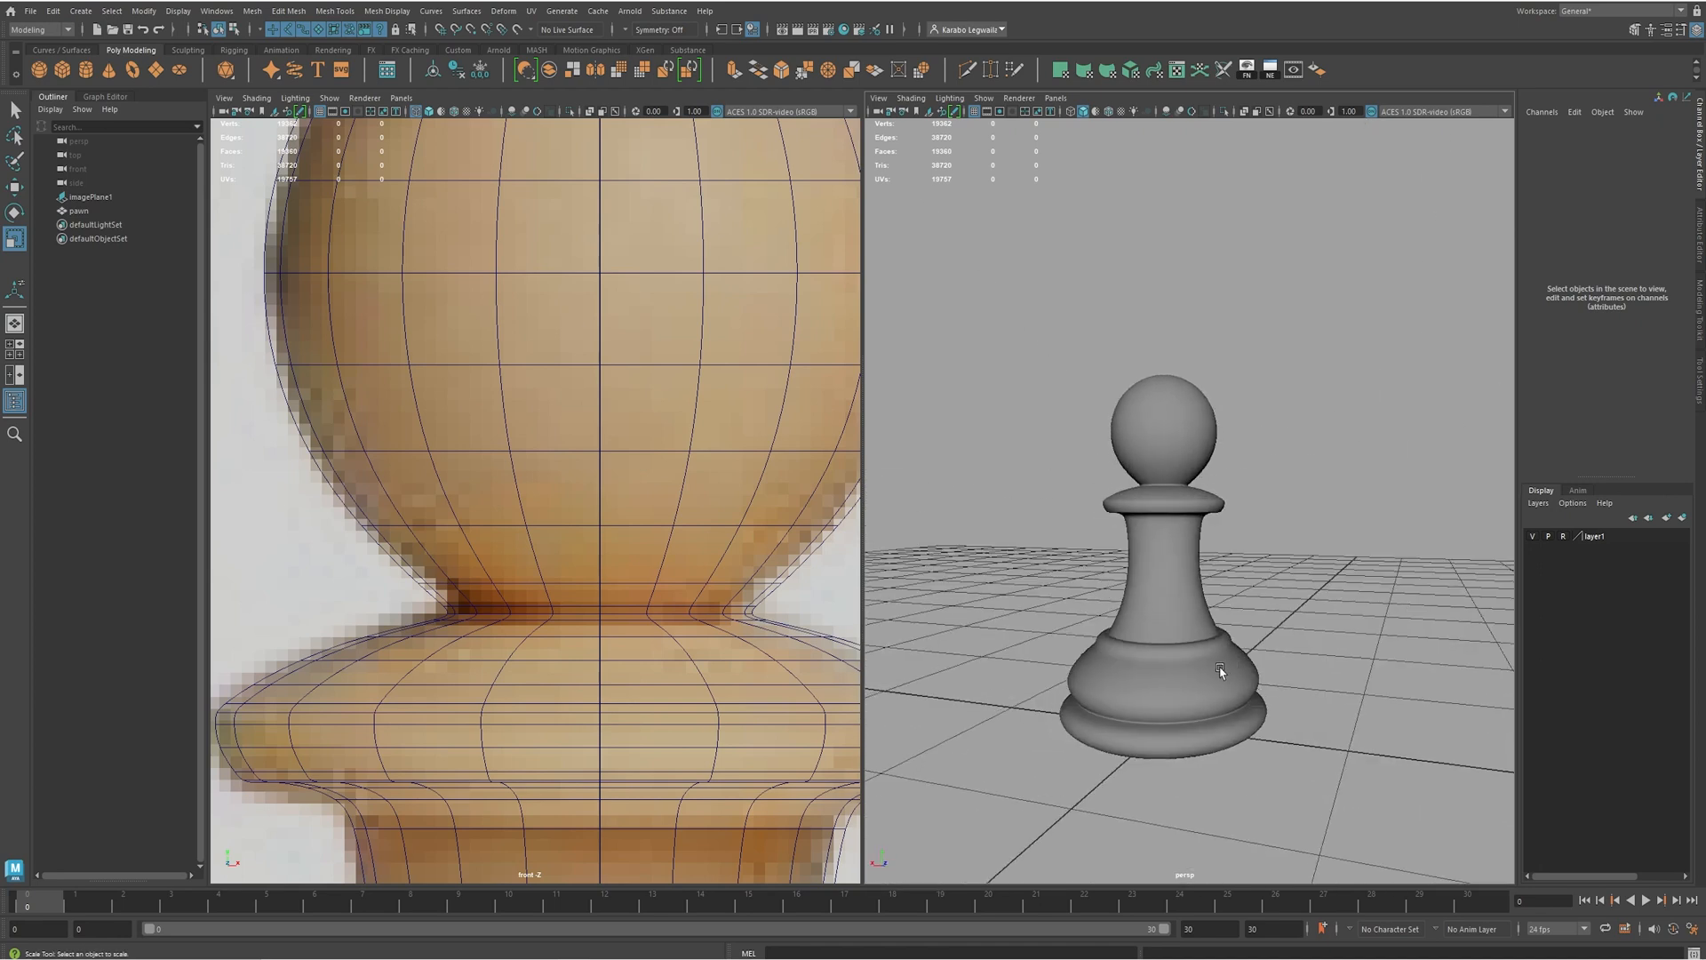
# - Freeze the transformations of the whole pawn so its translation is 0 and its scale is 1
pyautogui.click(1237, 671)
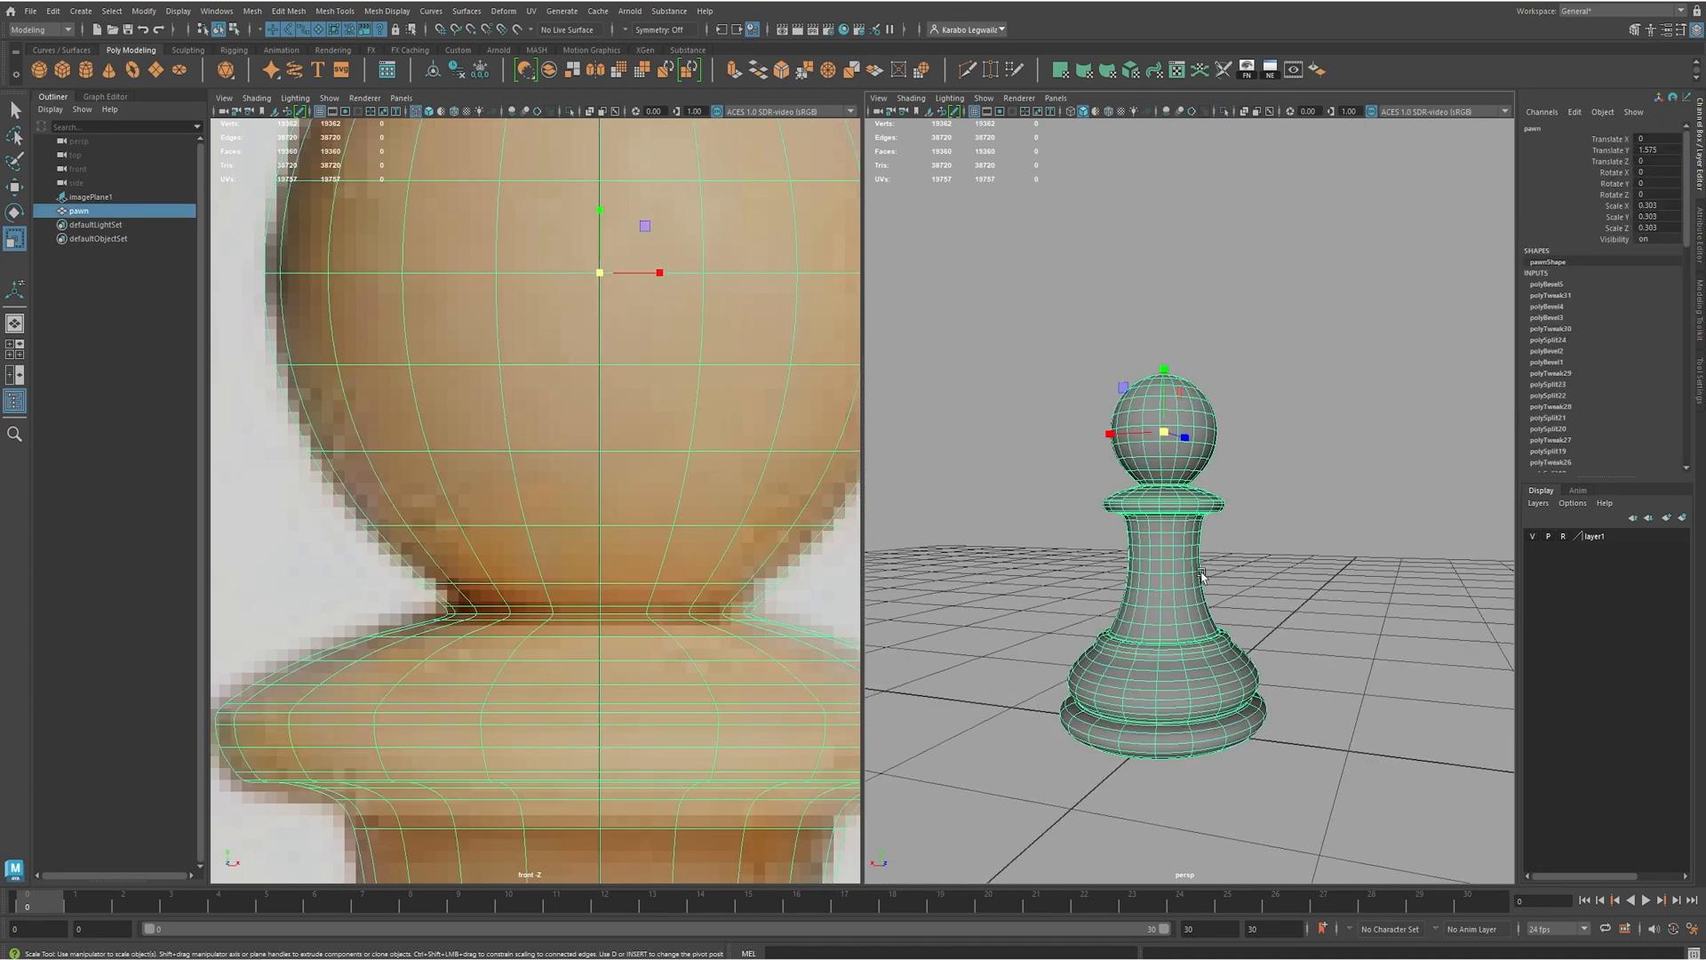
pyautogui.keyDown('alt'); pyautogui.moveTo(1326, 650); pyautogui.dragTo(1333, 484); pyautogui.keyUp('alt')
pyautogui.moveTo(1366, 401)
pyautogui.keyDown('alt'); pyautogui.mouseDown()
pyautogui.moveTo(1346, 432)
pyautogui.moveTo(1368, 429)
pyautogui.mouseUp(); pyautogui.keyUp('alt')
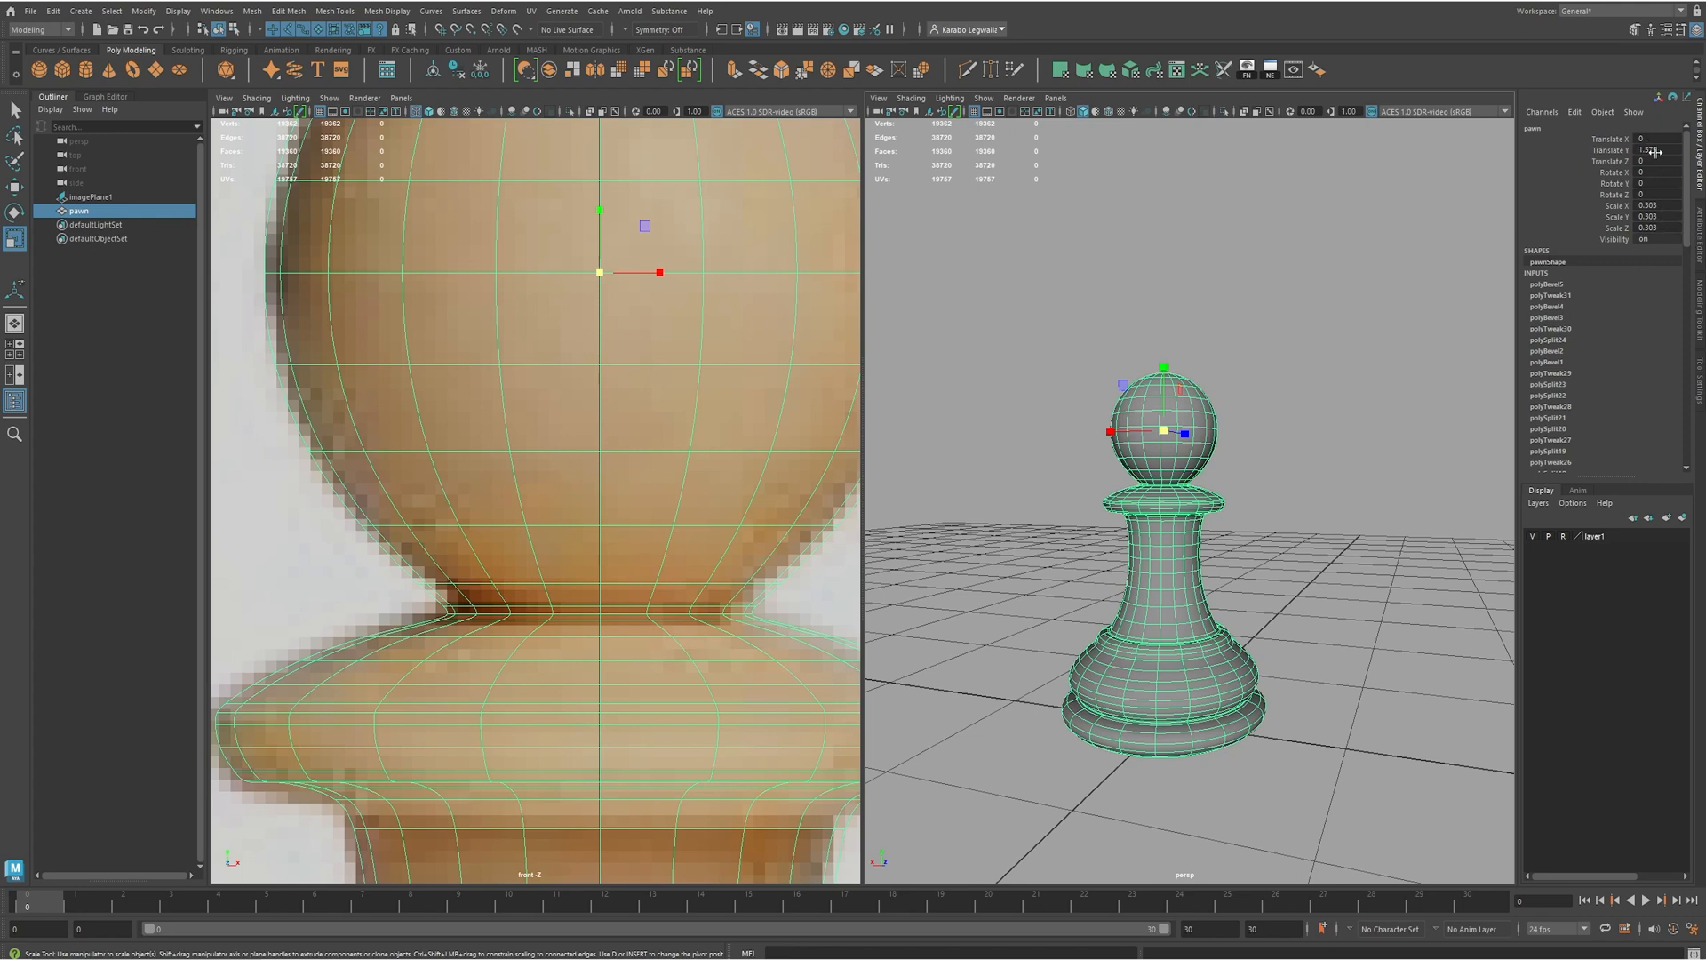
pyautogui.click(480, 70)
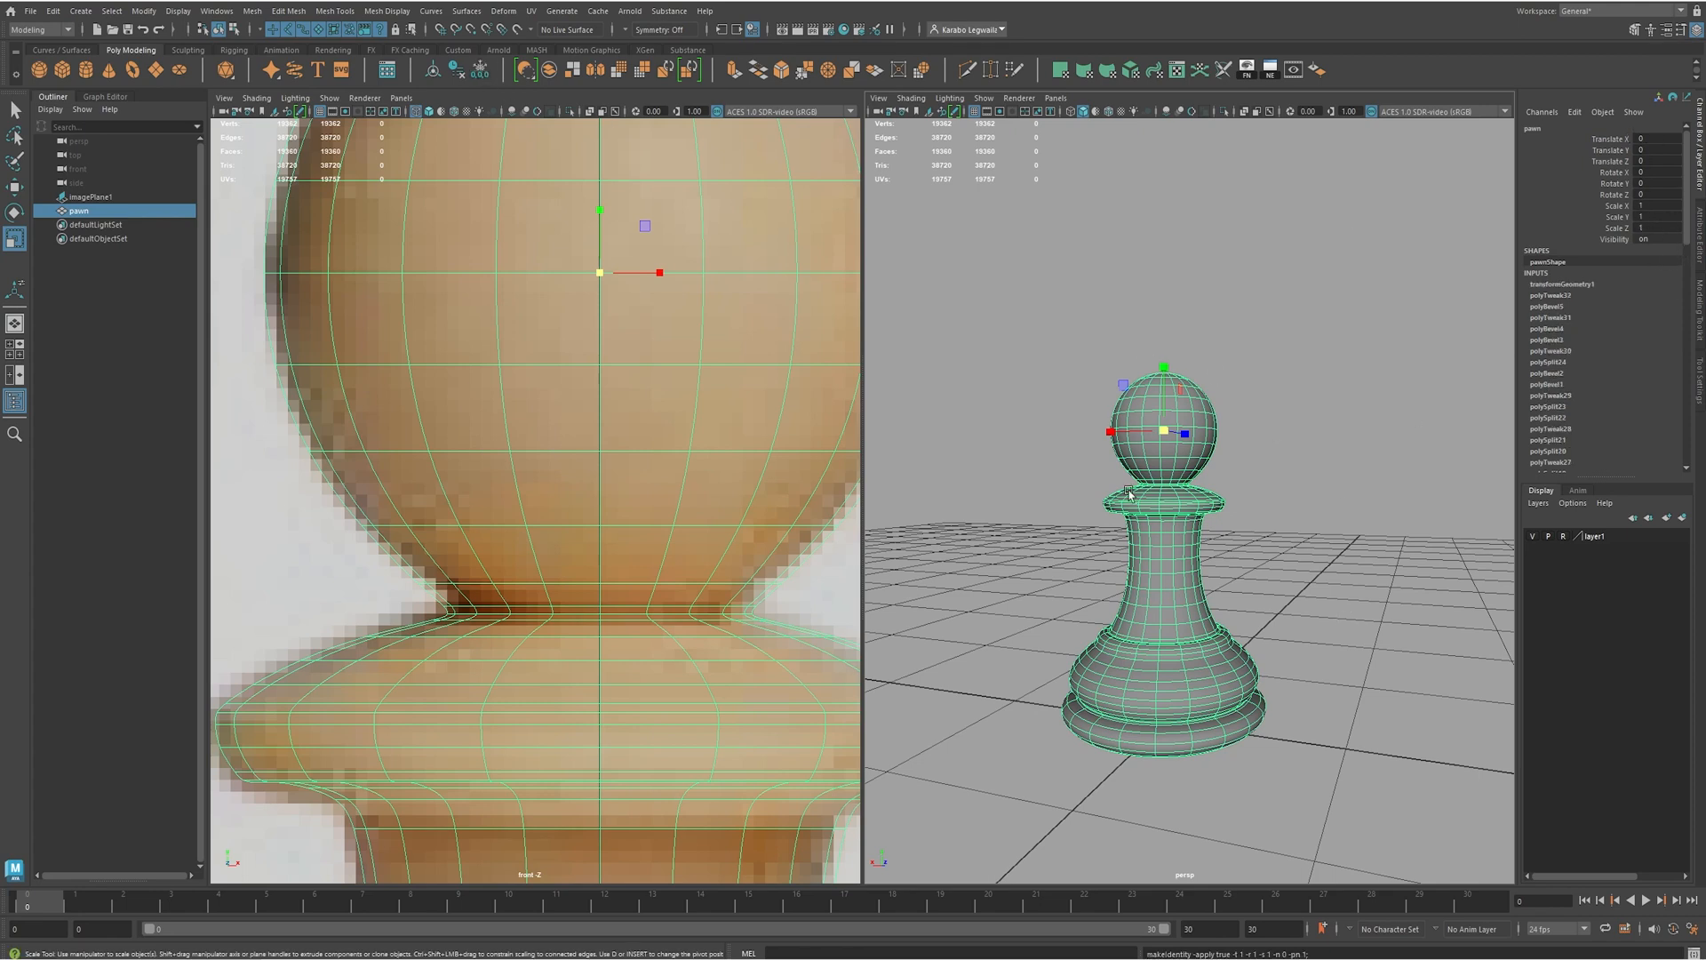
pyautogui.keyDown('alt'); pyautogui.moveTo(1274, 573); pyautogui.dragTo(1203, 334); pyautogui.keyUp('alt')
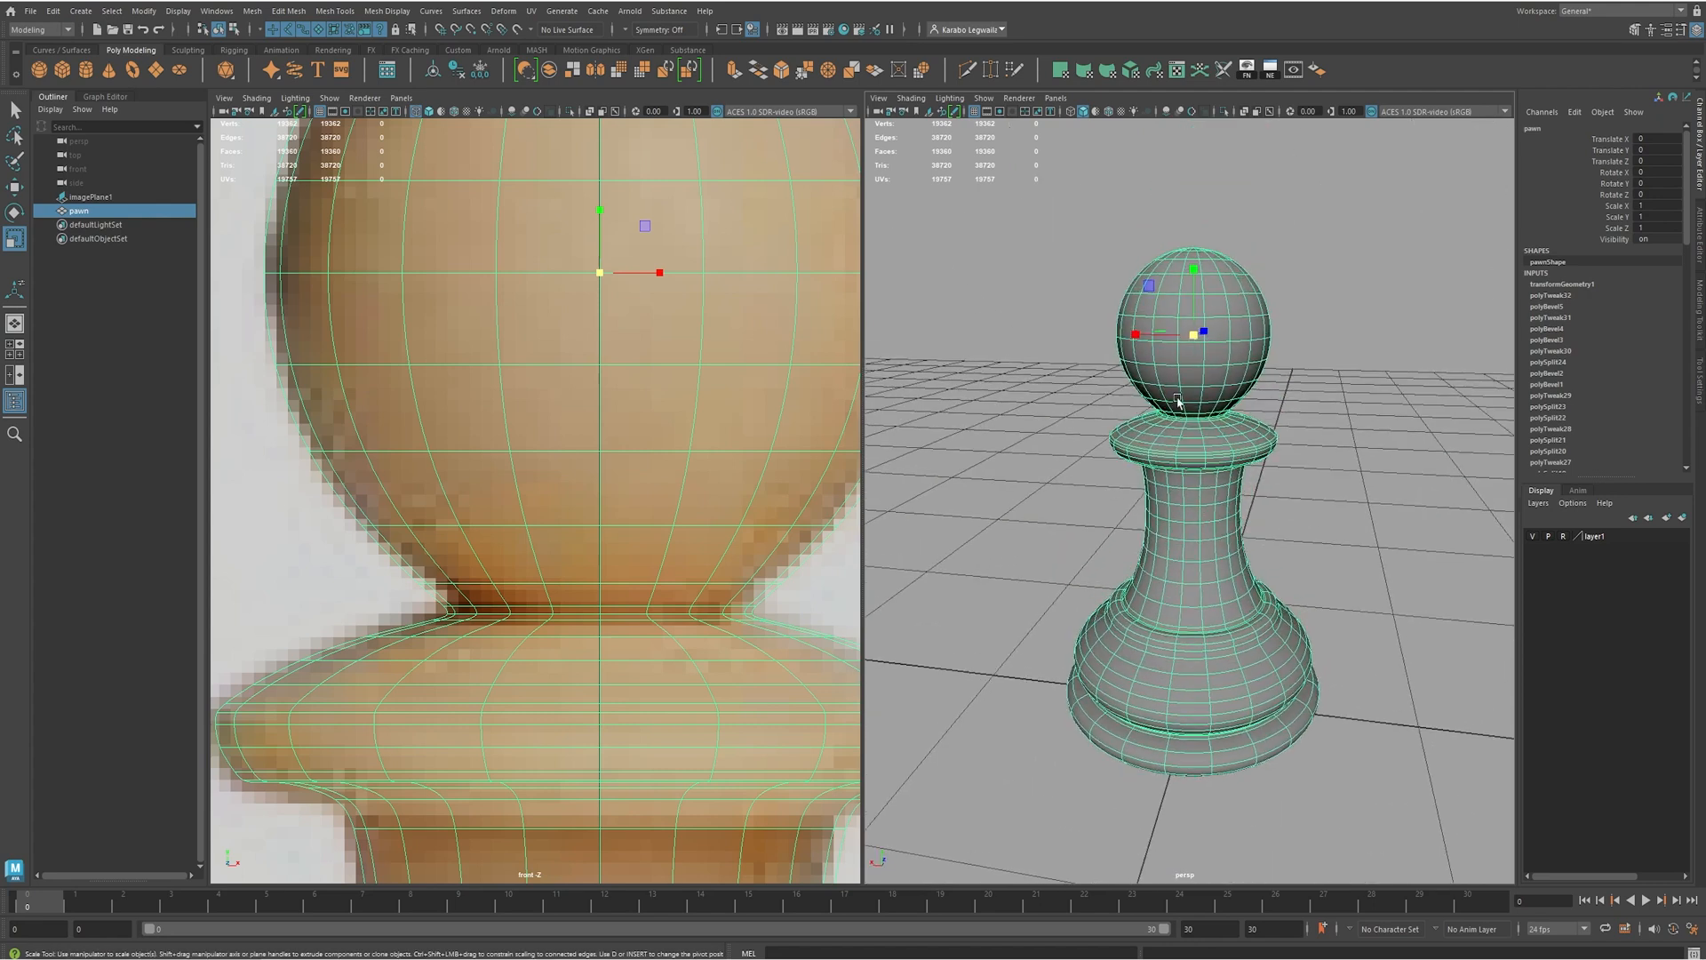
pyautogui.scroll(6, 1228, 348)
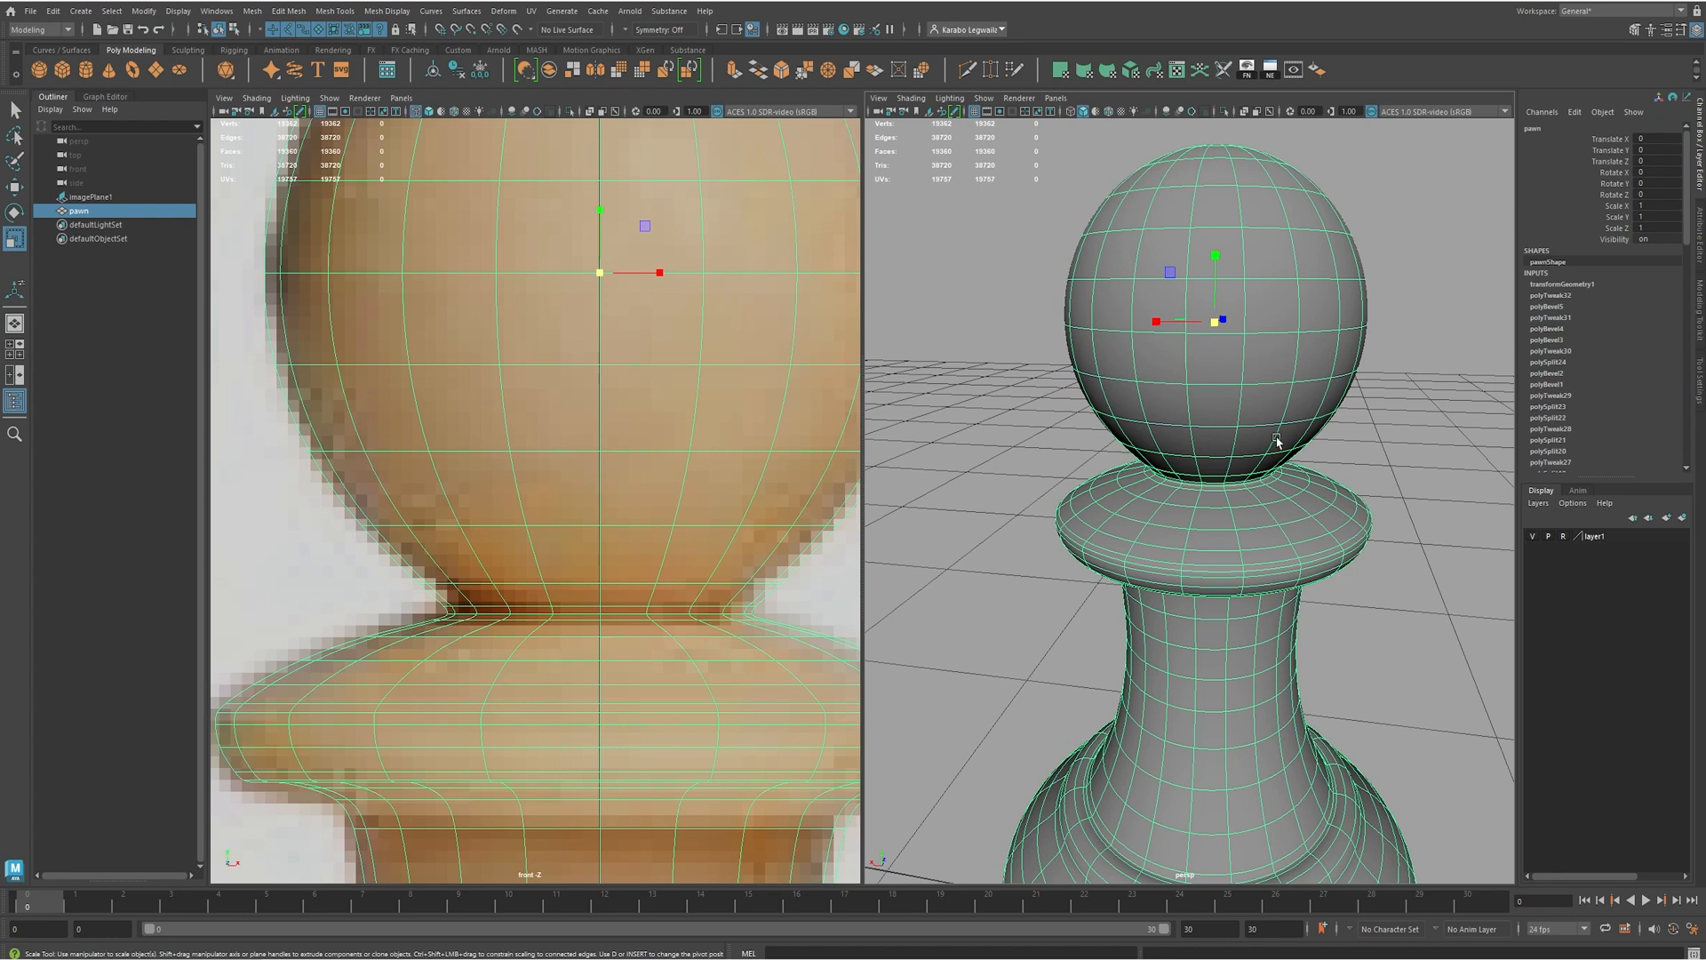
# - Return the pawn to the unsmoothed display and snap its pivot to the centre vertex of the base's underside
pyautogui.press('1')
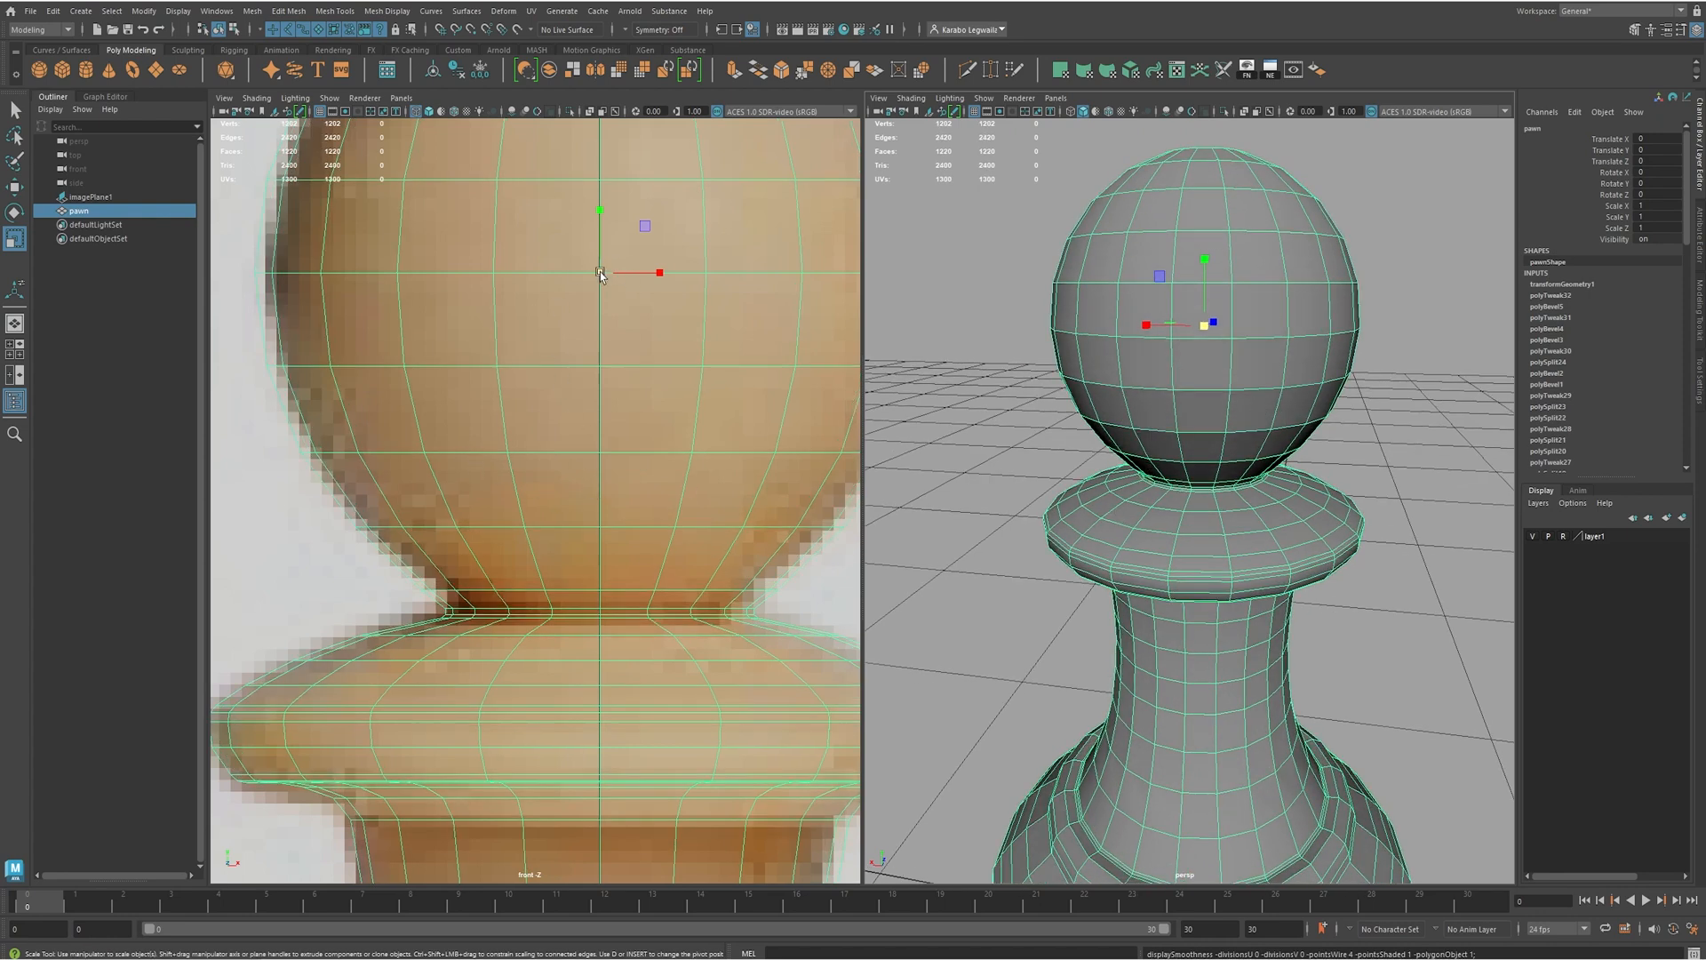
pyautogui.keyDown('alt'); pyautogui.moveTo(711, 604); pyautogui.dragTo(586, 602, button='right'); pyautogui.keyUp('alt')
pyautogui.keyDown('alt'); pyautogui.moveTo(587, 602); pyautogui.dragTo(571, 510, button='middle'); pyautogui.keyUp('alt')
pyautogui.keyDown('alt'); pyautogui.moveTo(571, 510); pyautogui.dragTo(1035, 546, button='right'); pyautogui.keyUp('alt')
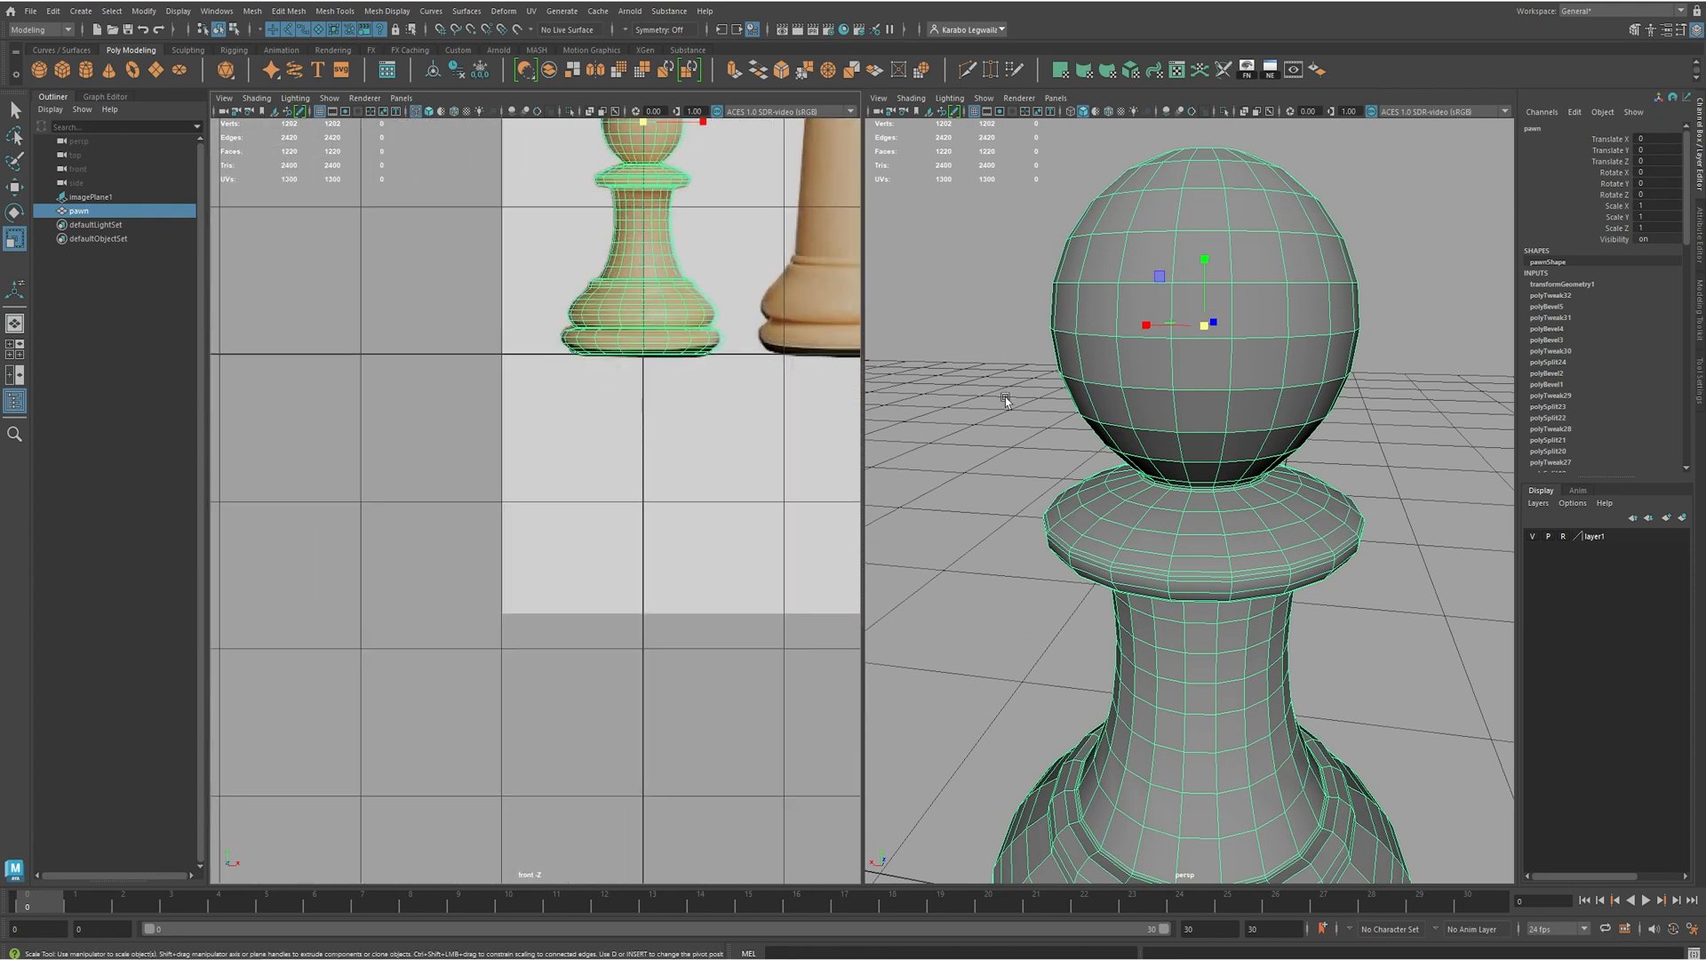
pyautogui.keyDown('alt'); pyautogui.moveTo(1118, 469); pyautogui.dragTo(1144, 464); pyautogui.keyUp('alt')
pyautogui.keyDown('alt'); pyautogui.moveTo(1144, 463); pyautogui.dragTo(1138, 429, button='middle'); pyautogui.keyUp('alt')
pyautogui.keyDown('alt'); pyautogui.moveTo(1299, 456); pyautogui.dragTo(1226, 435, button='right'); pyautogui.keyUp('alt')
pyautogui.keyDown('alt'); pyautogui.moveTo(1226, 435); pyautogui.dragTo(1203, 398); pyautogui.keyUp('alt')
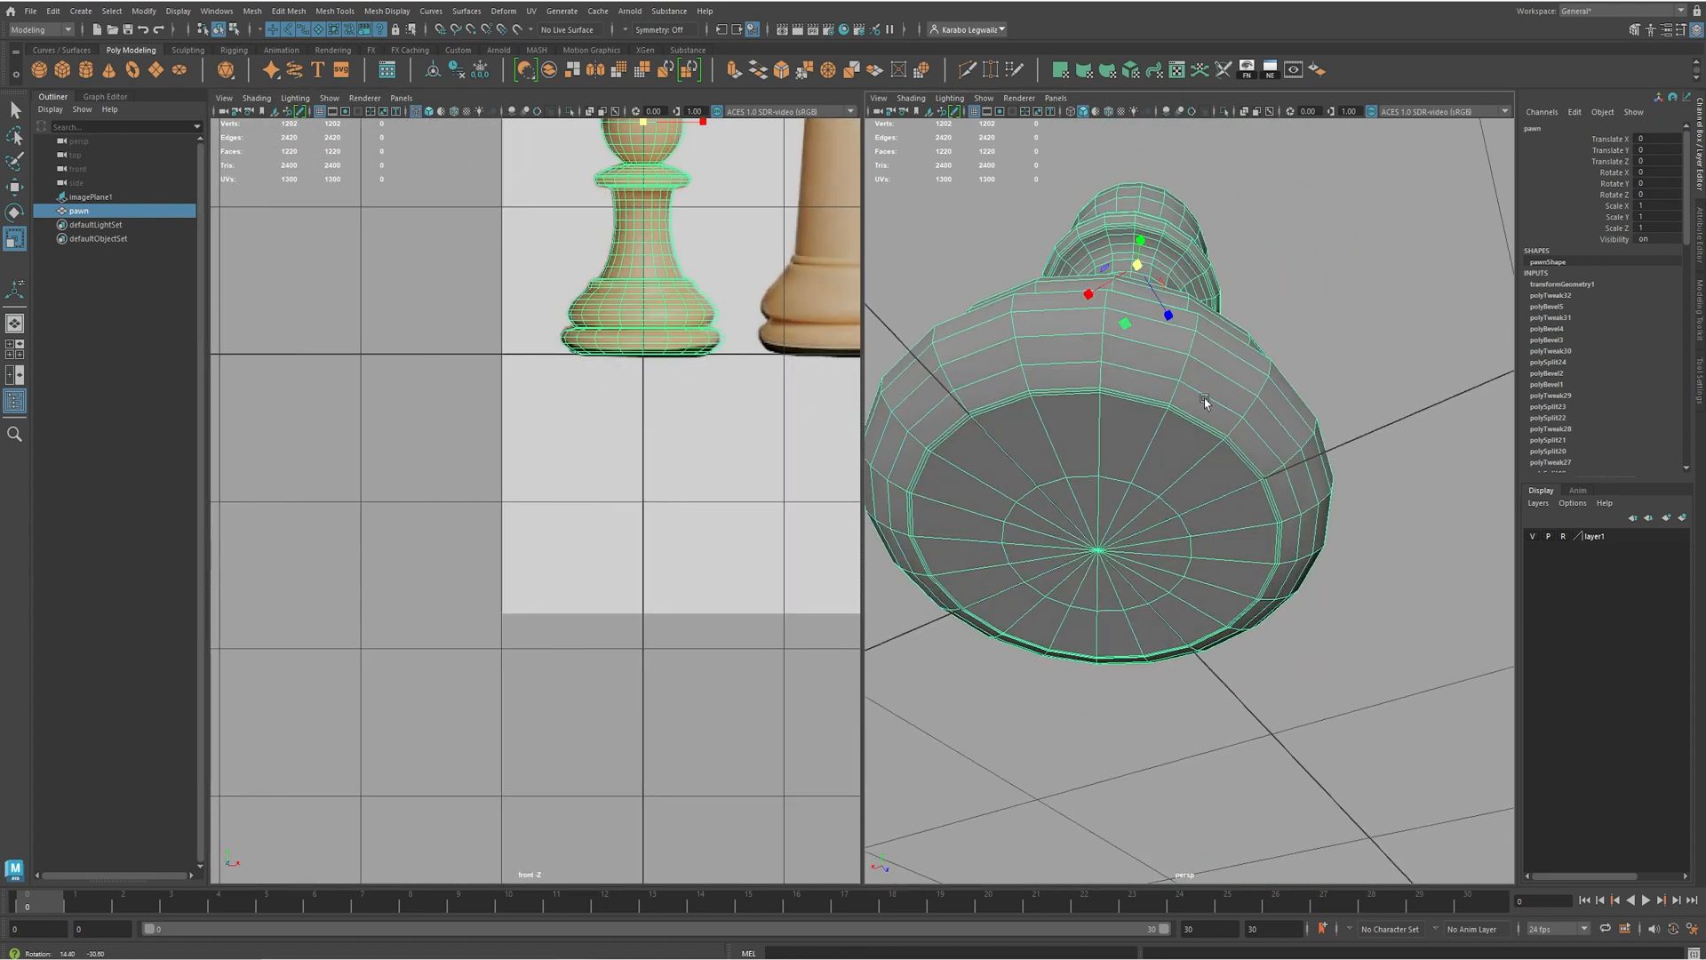
pyautogui.keyDown('alt'); pyautogui.moveTo(1156, 460); pyautogui.dragTo(1213, 440, button='middle'); pyautogui.keyUp('alt')
pyautogui.keyDown('alt'); pyautogui.moveTo(1195, 466); pyautogui.dragTo(1251, 507, button='right'); pyautogui.keyUp('alt')
pyautogui.keyDown('alt'); pyautogui.moveTo(1249, 504); pyautogui.dragTo(1264, 627, button='middle'); pyautogui.keyUp('alt')
pyautogui.press('d')
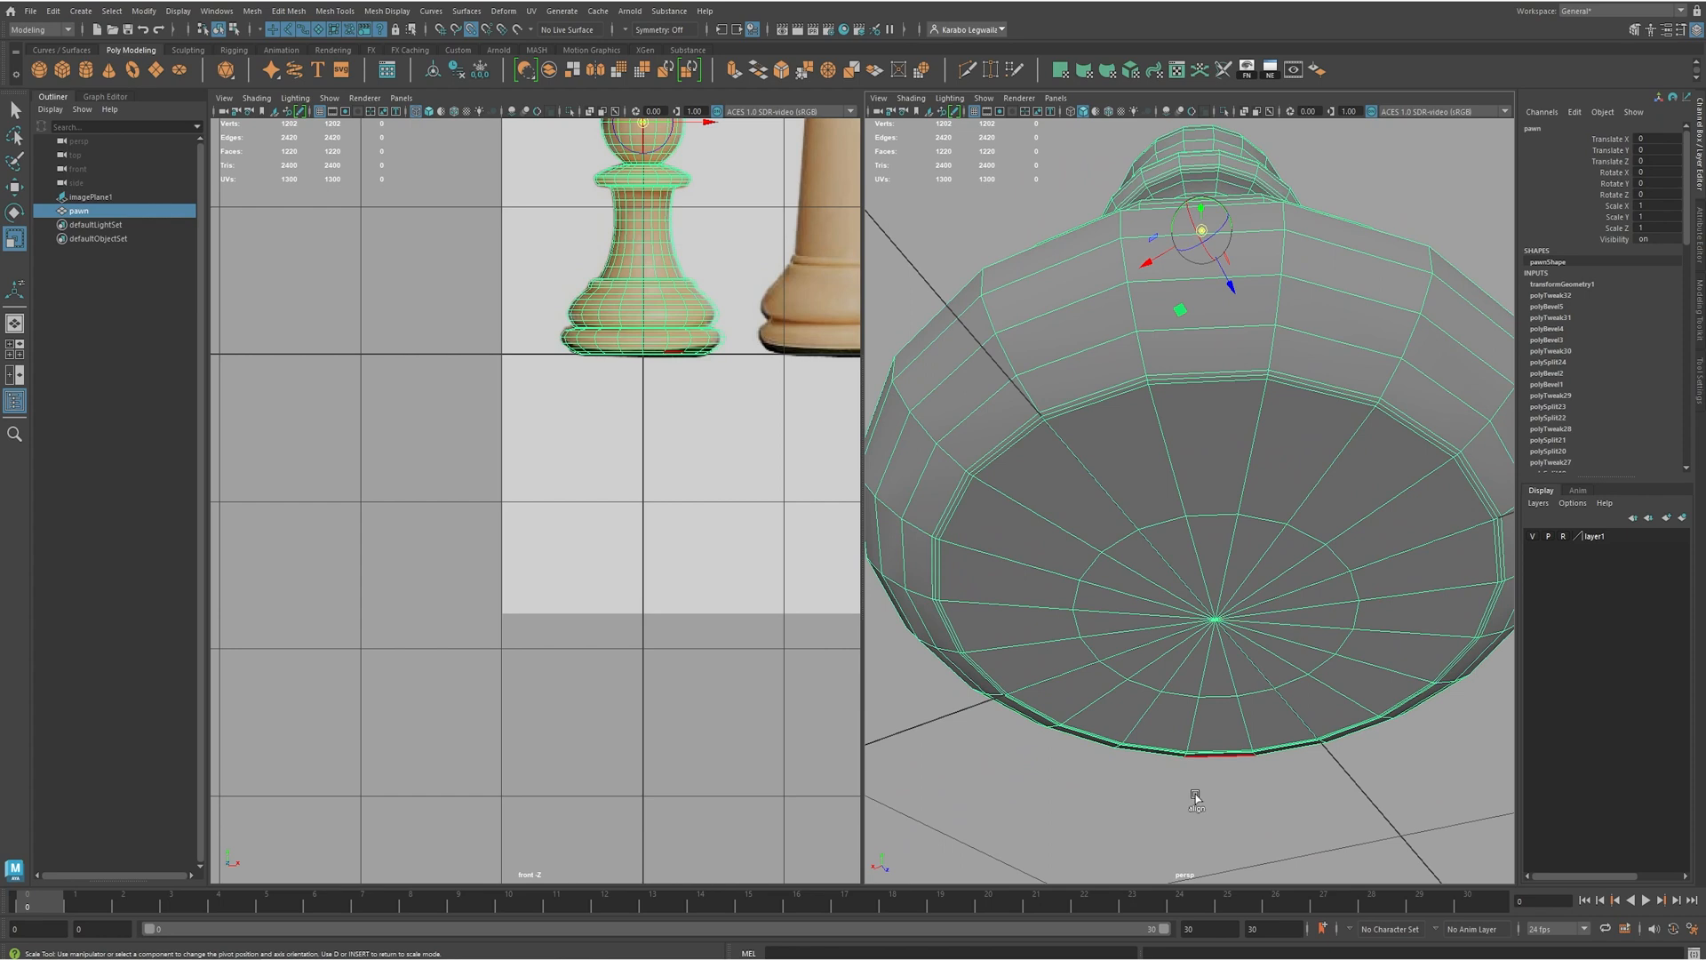
pyautogui.press('d')
pyautogui.moveTo(1293, 838); pyautogui.dragTo(1226, 638)
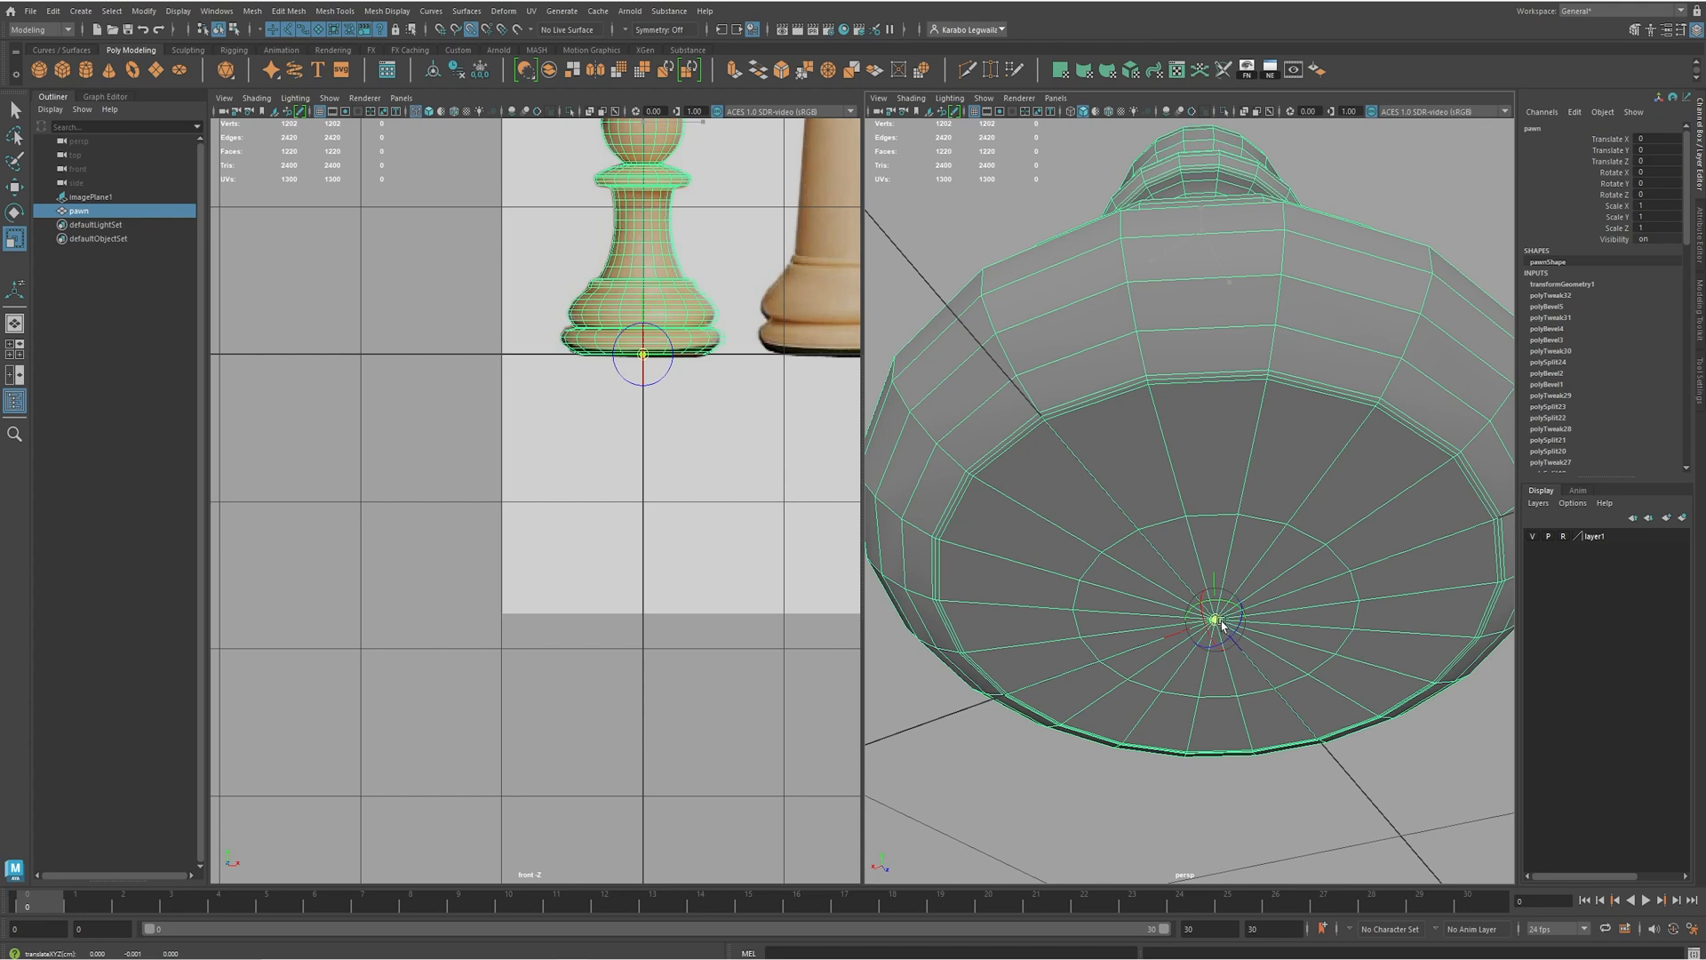
pyautogui.press('d')
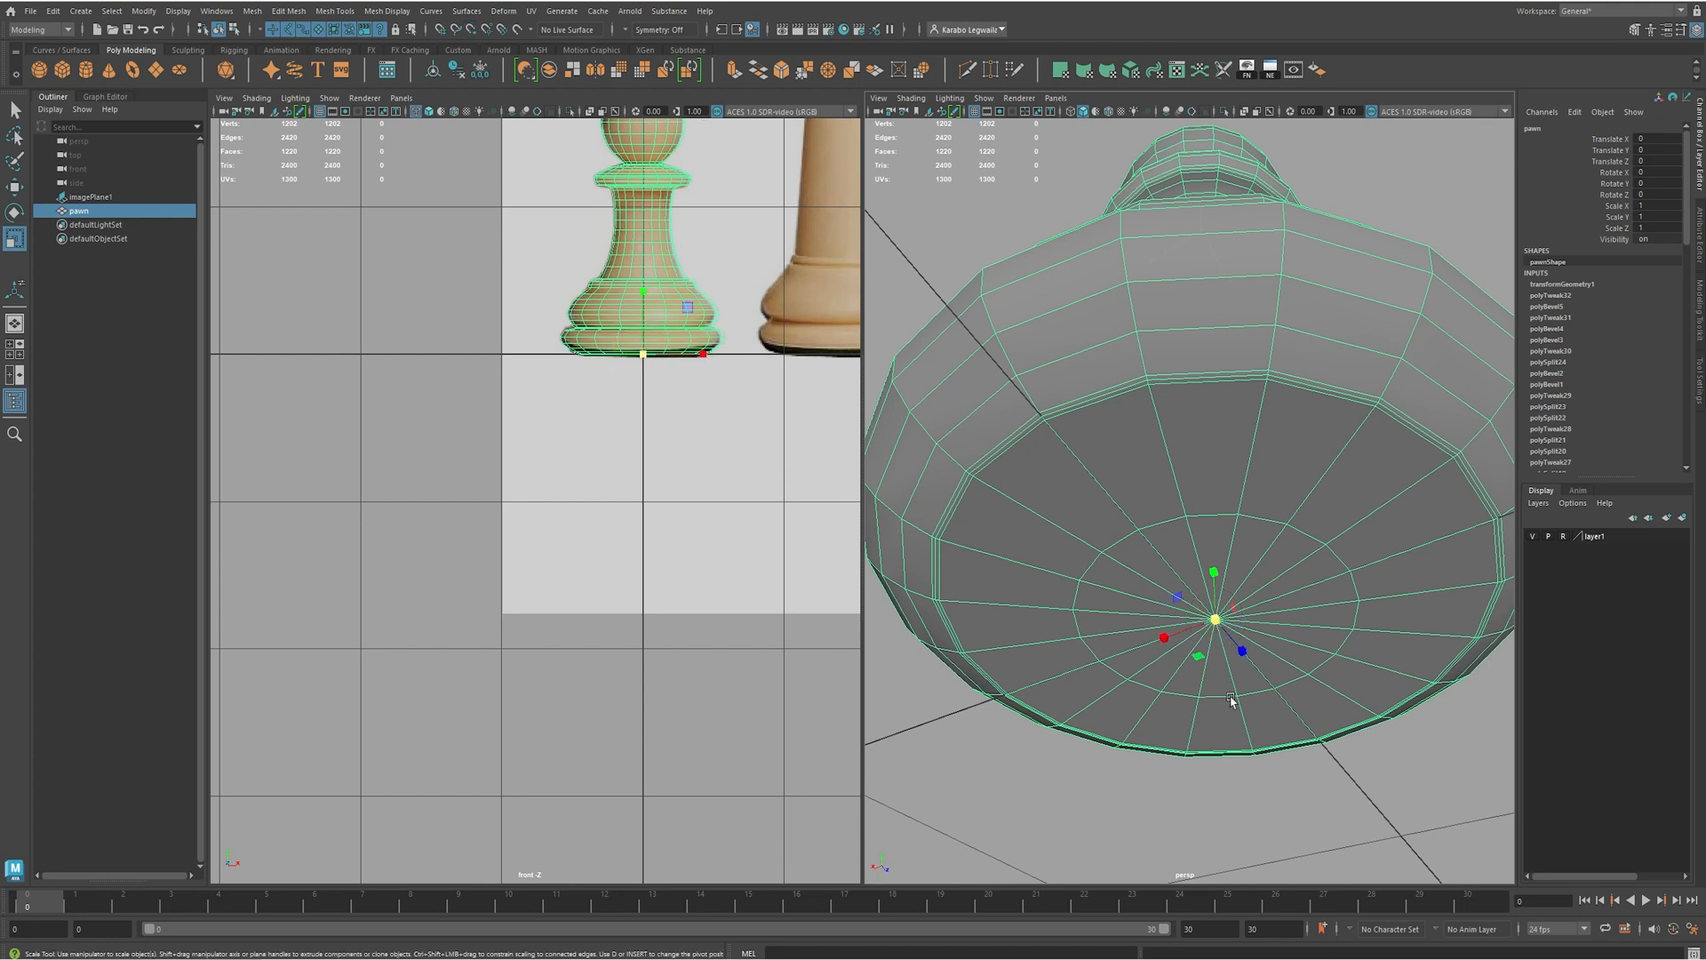
# - Try rotating the whole pawn freely about its base pivot, and undo the rotation
pyautogui.keyDown('alt'); pyautogui.moveTo(1234, 647); pyautogui.dragTo(1217, 684); pyautogui.keyUp('alt')
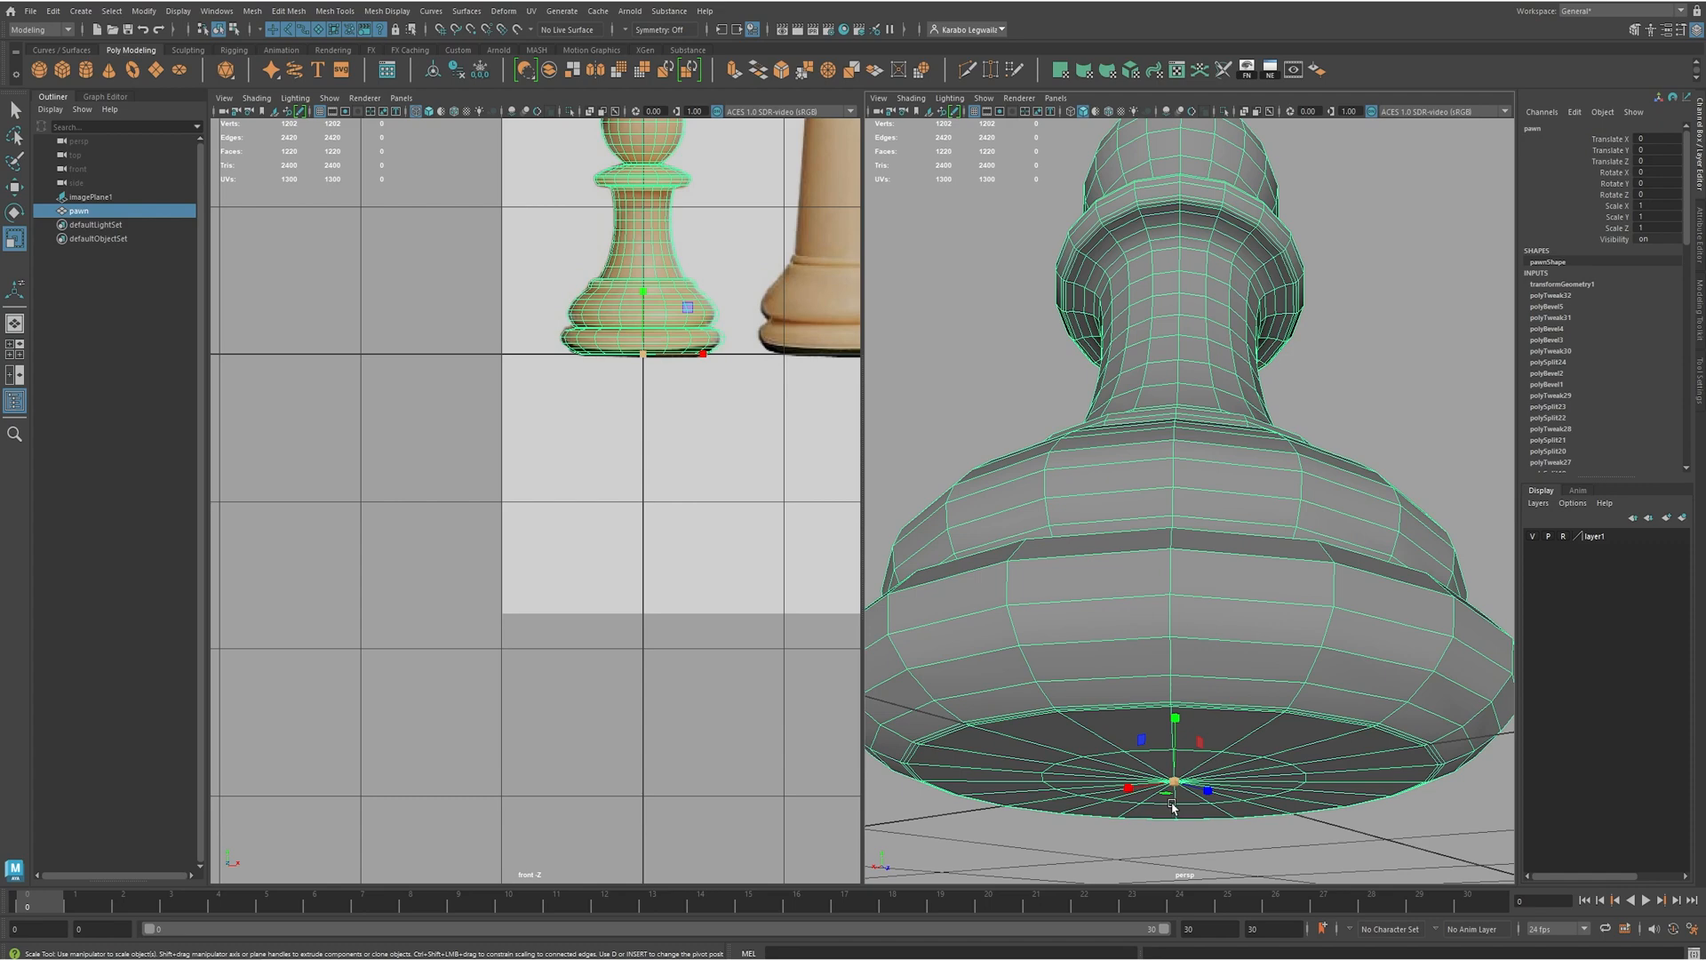
pyautogui.press('e')
pyautogui.moveTo(1178, 774); pyautogui.dragTo(1147, 748)
pyautogui.hotkey('ctrl', 'z')
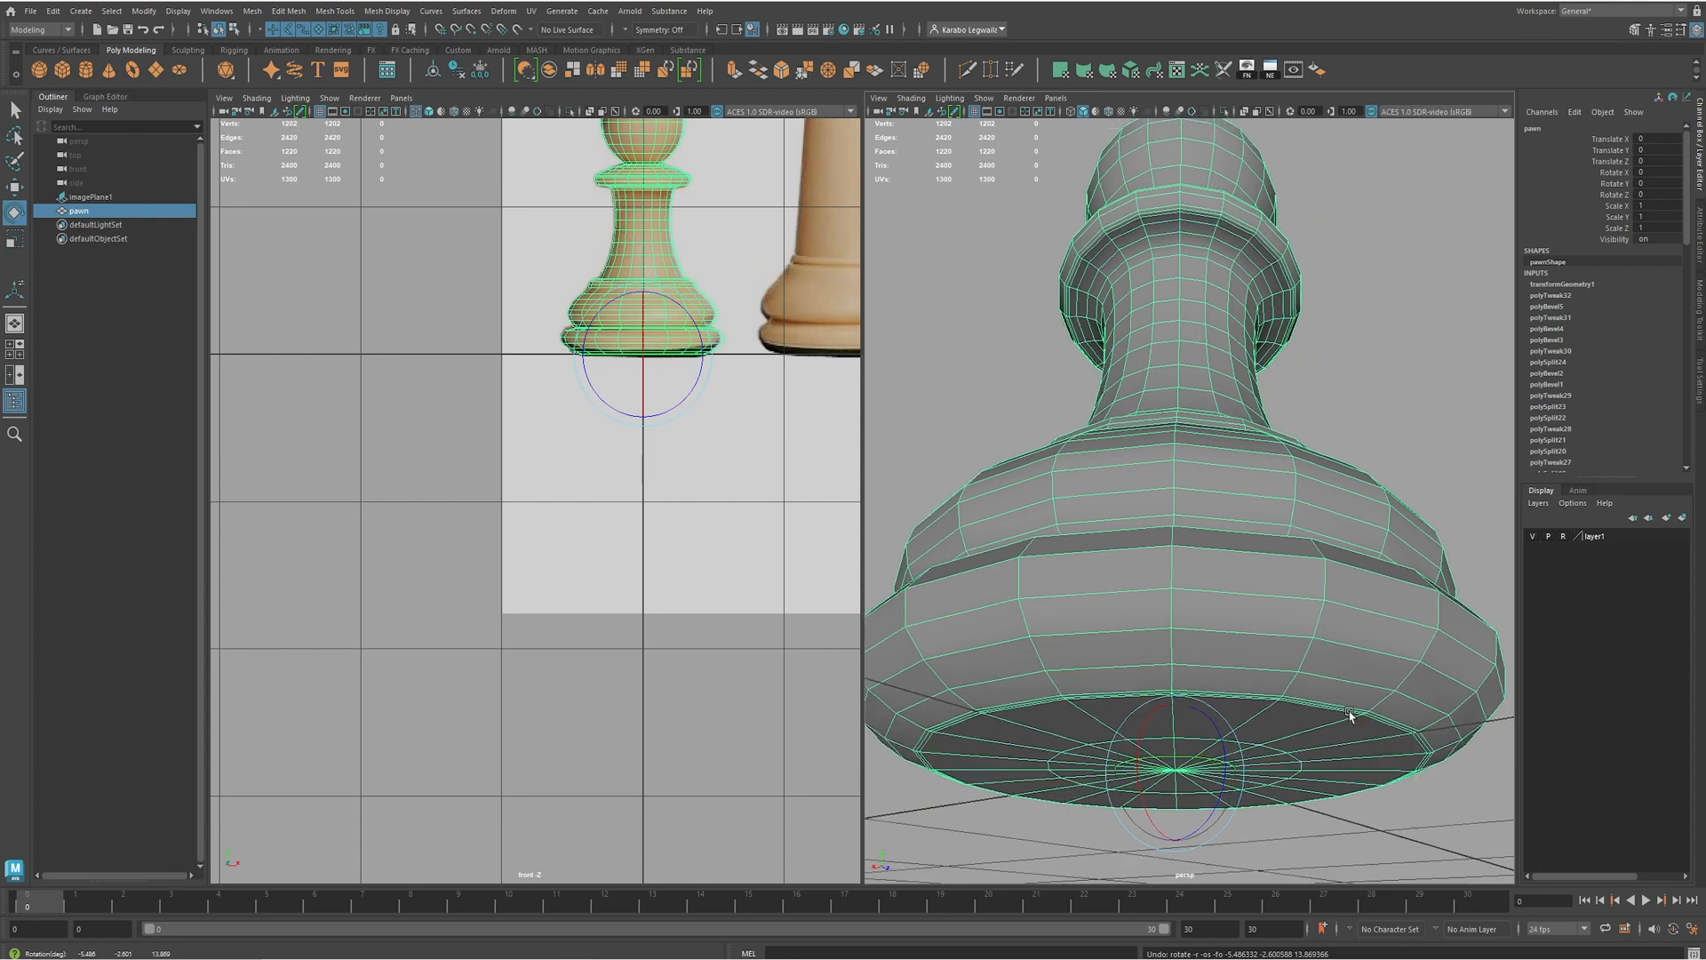
# - Look through the pawn's construction history inputs and open its connections in a maximised Hypergraph
pyautogui.scroll(-10, 1352, 705)
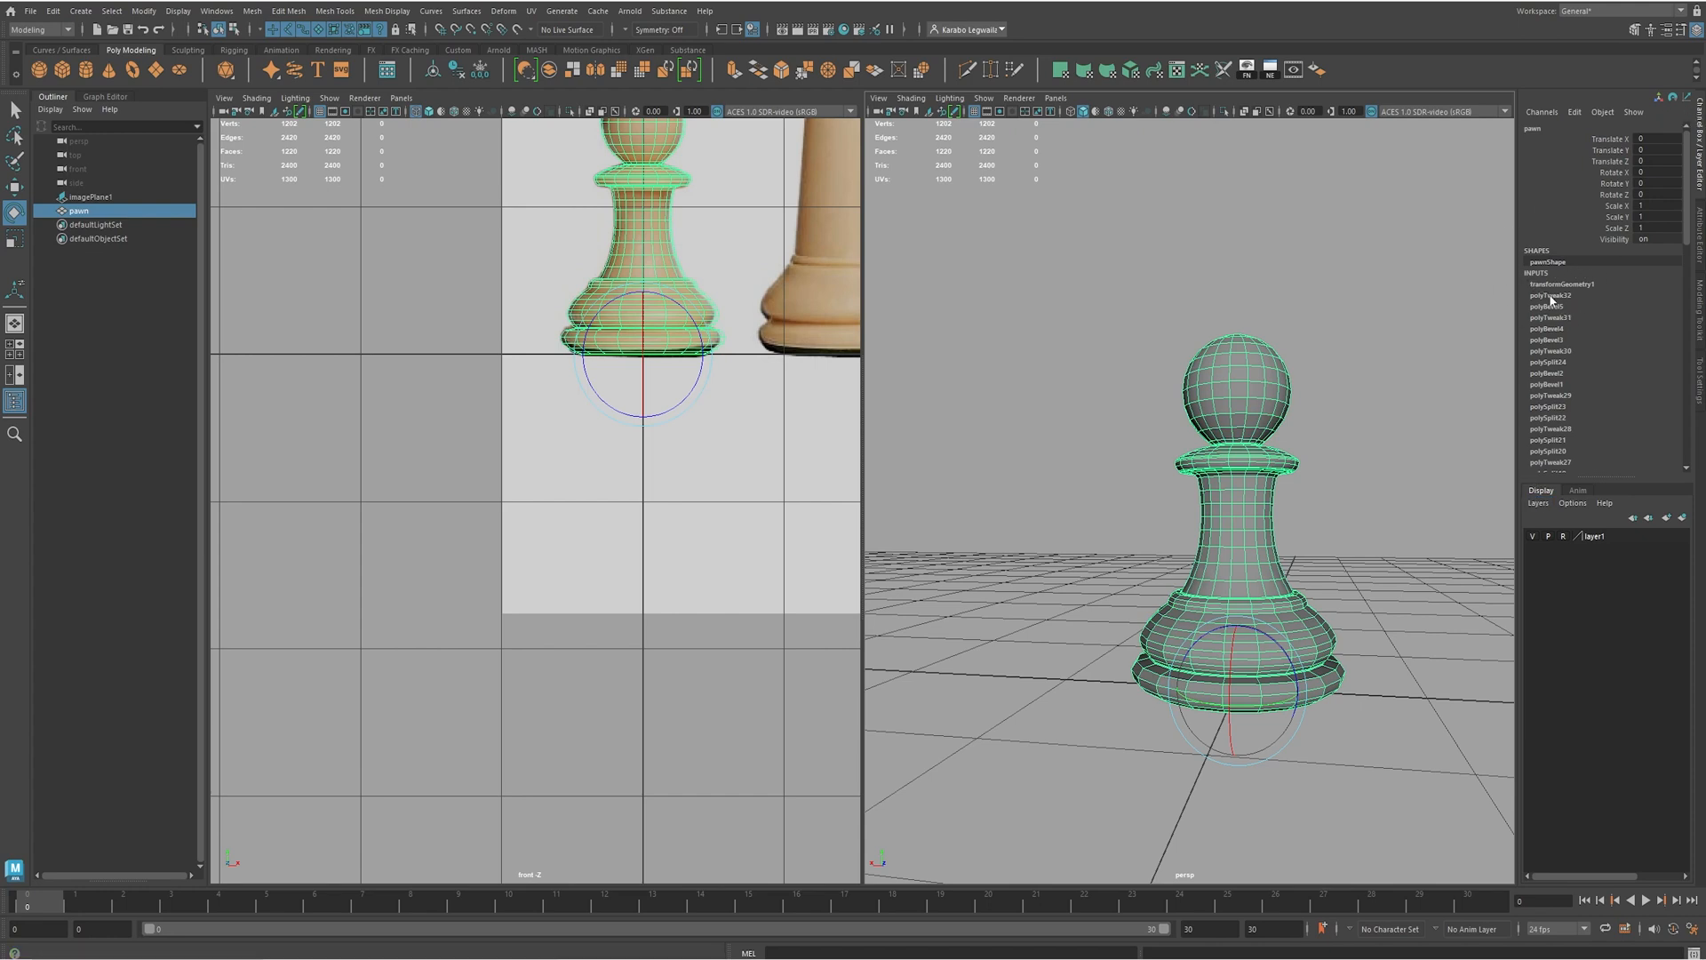
pyautogui.scroll(-10, 1550, 347)
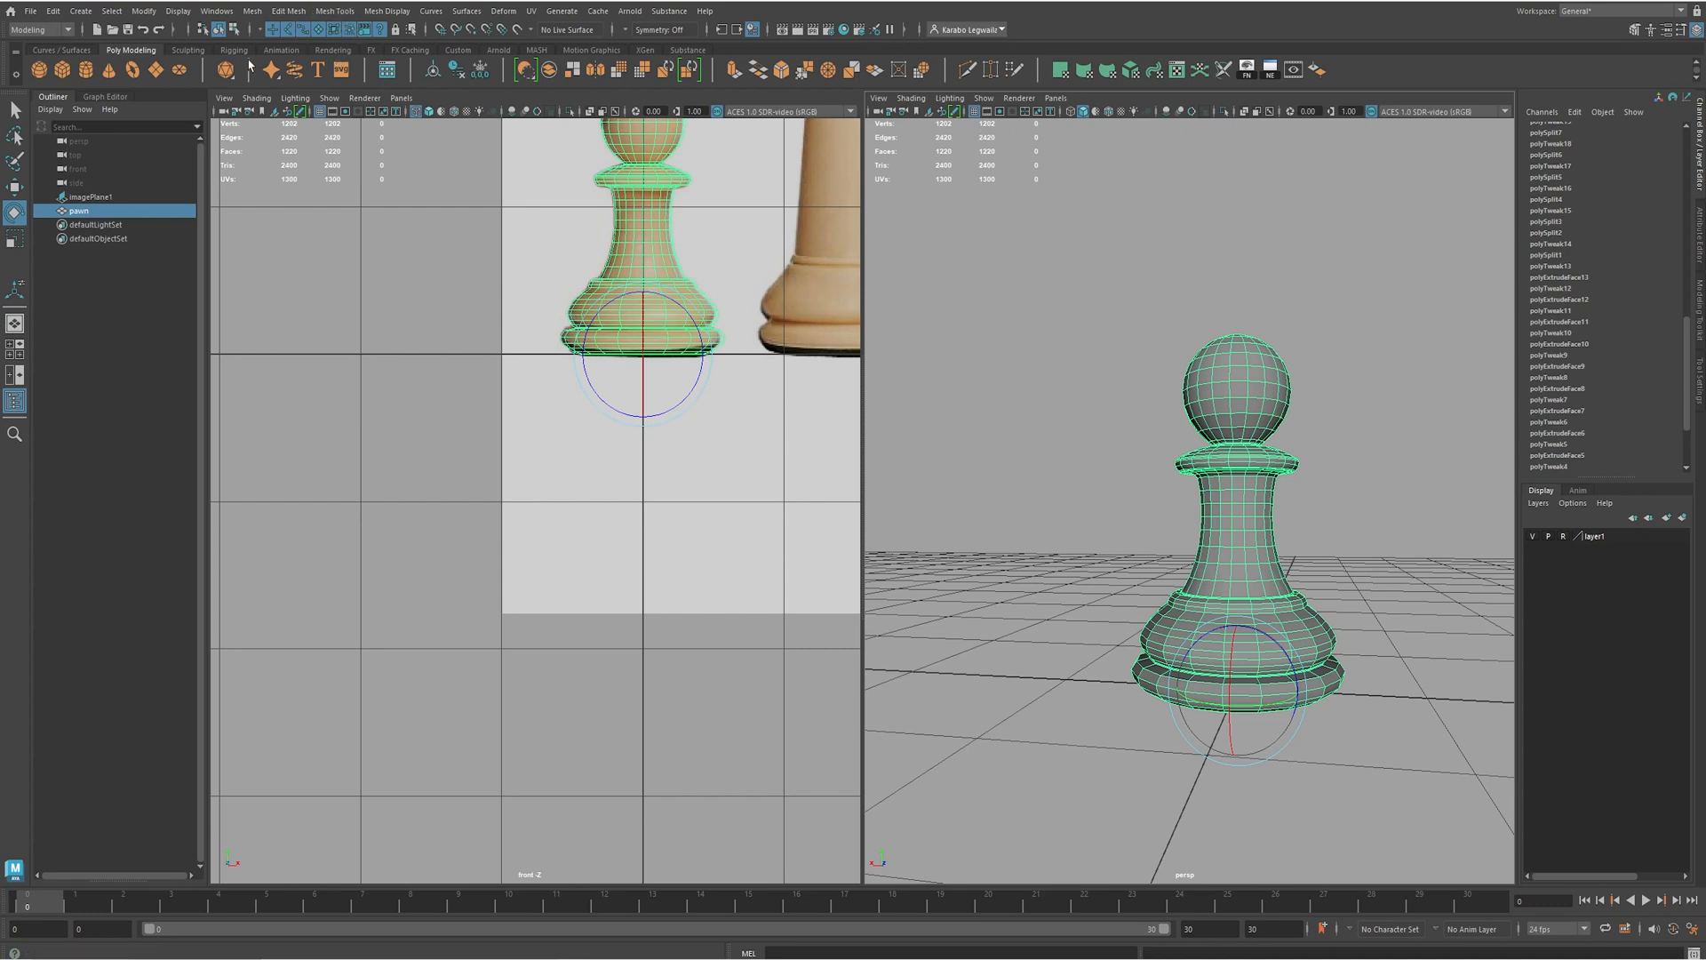
pyautogui.click(216, 11)
pyautogui.moveTo(321, 80)
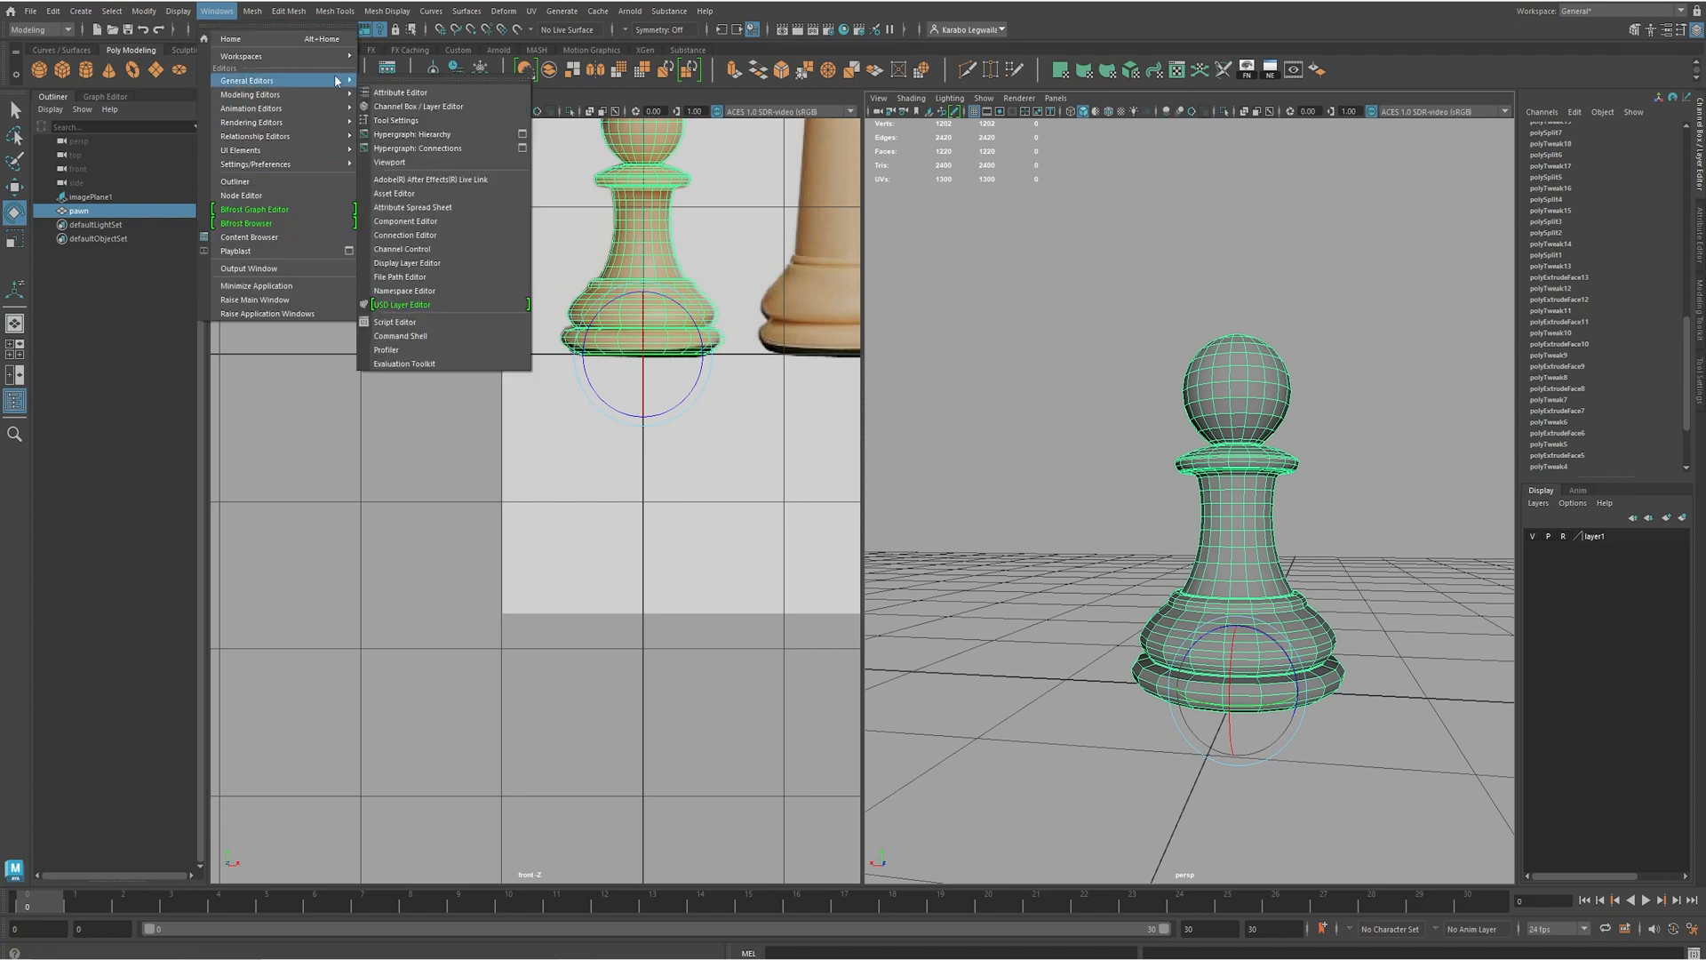
pyautogui.click(447, 149)
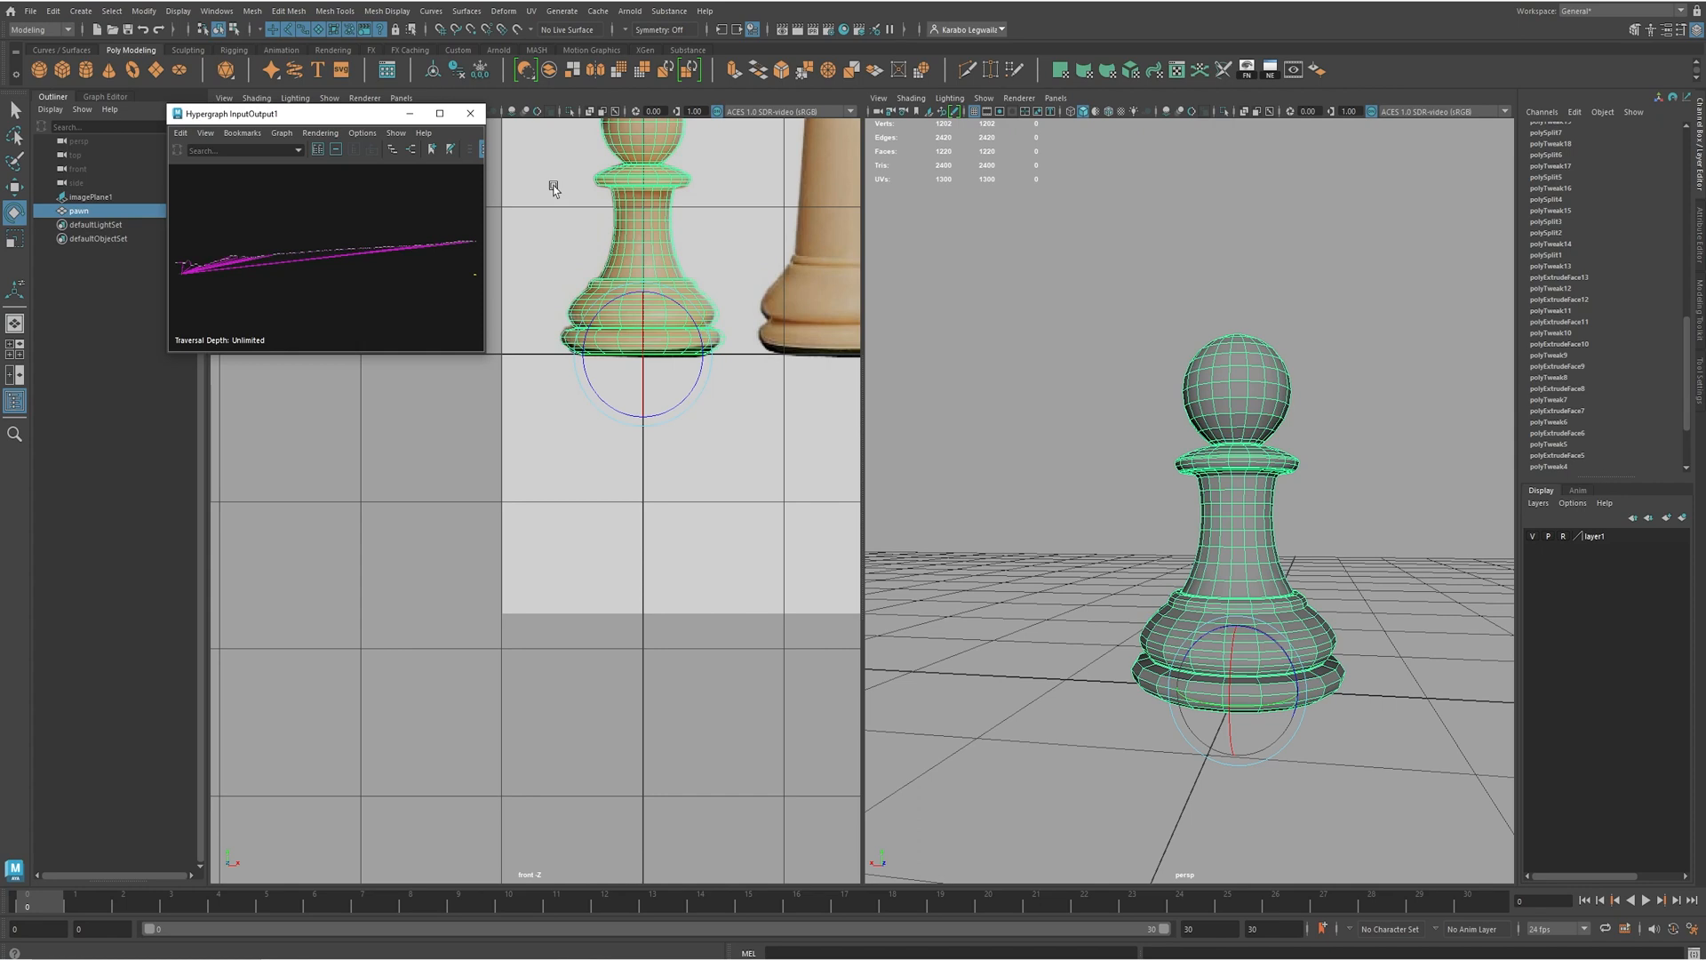
pyautogui.click(438, 115)
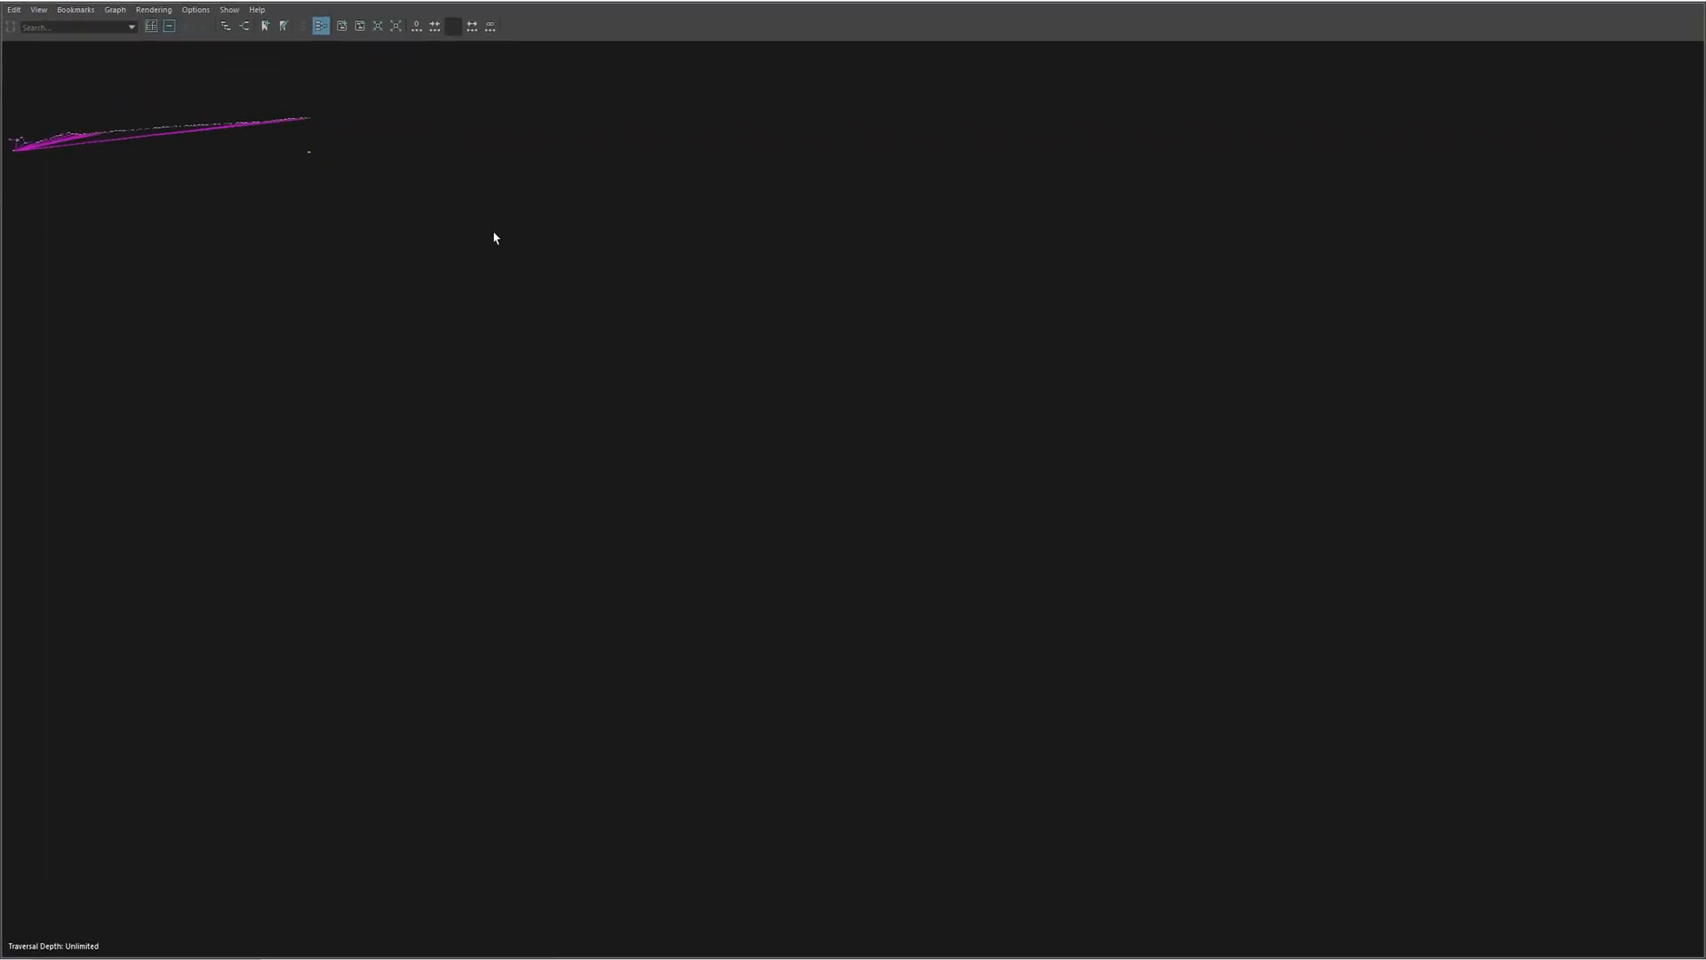
# - Examine the chain of extrude, tweak and split history nodes connected to the pawn in the Hypergraph
pyautogui.press('f')
pyautogui.keyDown('alt'); pyautogui.moveTo(1050, 304); pyautogui.dragTo(396, 345, button='right'); pyautogui.keyUp('alt')
pyautogui.keyDown('alt'); pyautogui.moveTo(872, 354); pyautogui.dragTo(249, 403, button='right'); pyautogui.keyUp('alt')
pyautogui.scroll(-5, 848, 430)
pyautogui.keyDown('alt'); pyautogui.moveTo(494, 393); pyautogui.dragTo(1203, 407, button='middle'); pyautogui.keyUp('alt')
pyautogui.keyDown('alt'); pyautogui.moveTo(859, 457); pyautogui.dragTo(1051, 430, button='middle'); pyautogui.keyUp('alt')
pyautogui.keyDown('alt'); pyautogui.moveTo(567, 389); pyautogui.dragTo(915, 412, button='middle'); pyautogui.keyUp('alt')
pyautogui.keyDown('alt'); pyautogui.moveTo(737, 396); pyautogui.dragTo(1222, 282, button='right'); pyautogui.keyUp('alt')
pyautogui.keyDown('alt'); pyautogui.moveTo(793, 281); pyautogui.dragTo(903, 285, button='right'); pyautogui.keyUp('alt')
pyautogui.keyDown('alt'); pyautogui.moveTo(509, 203); pyautogui.dragTo(492, 434, button='middle'); pyautogui.keyUp('alt')
pyautogui.keyDown('alt'); pyautogui.moveTo(493, 433); pyautogui.dragTo(948, 415, button='right'); pyautogui.keyUp('alt')
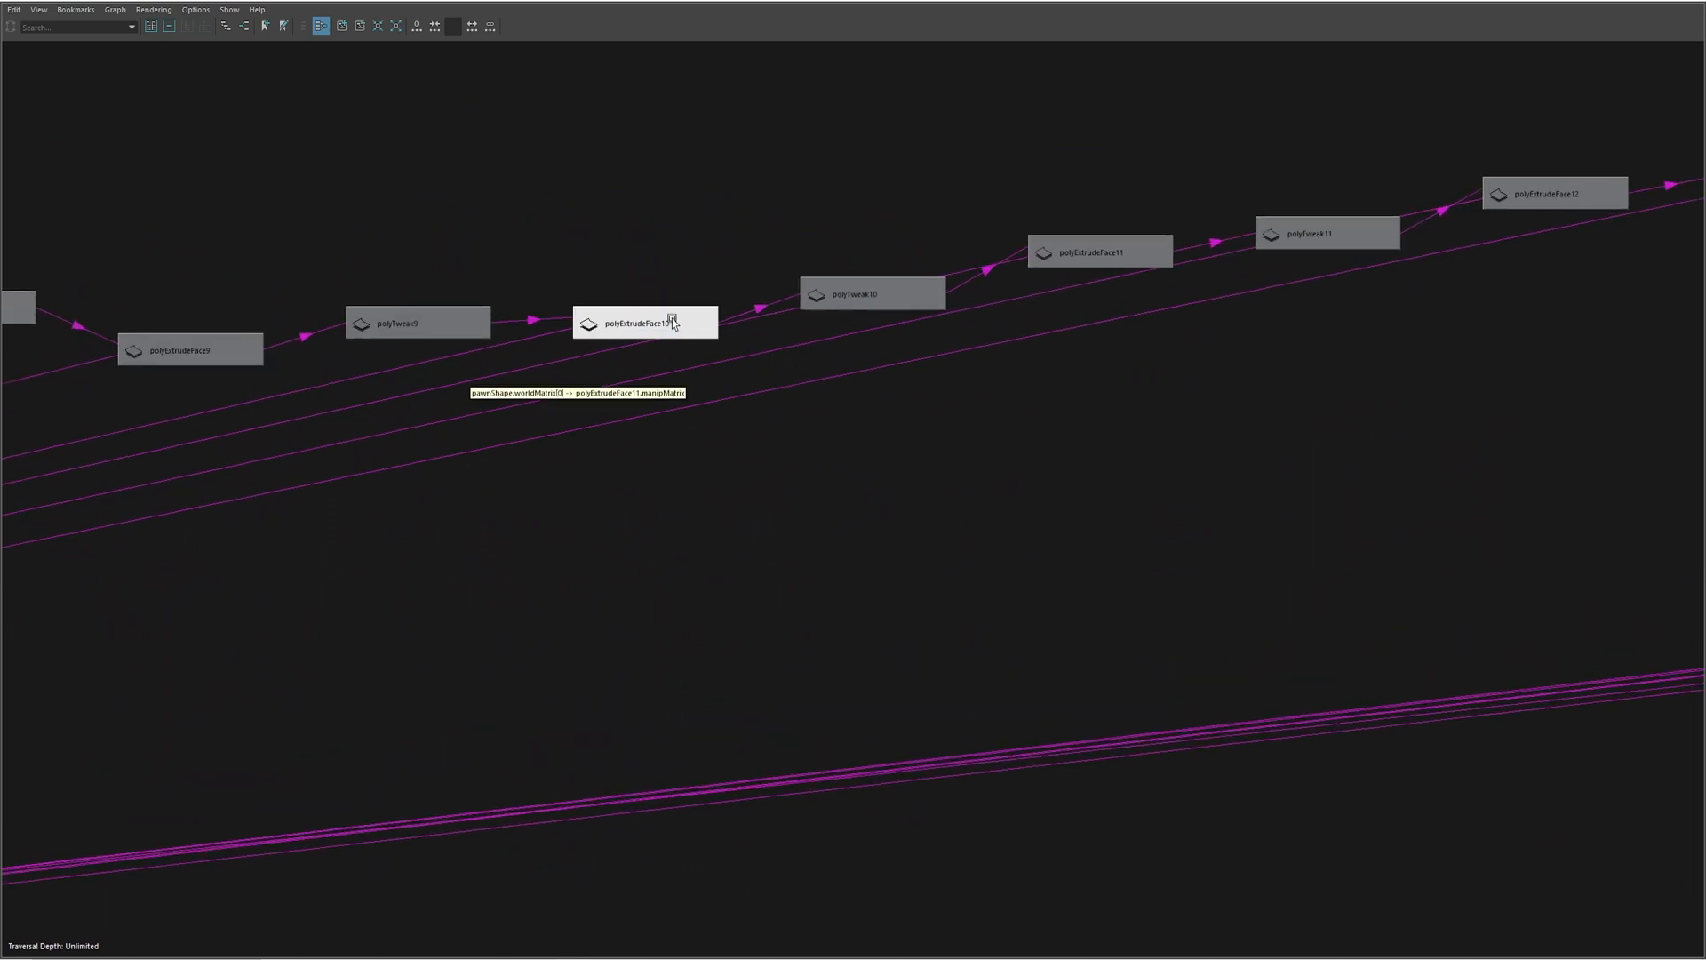
pyautogui.keyDown('alt'); pyautogui.moveTo(1182, 362); pyautogui.dragTo(636, 367, button='middle'); pyautogui.keyUp('alt')
pyautogui.keyDown('alt'); pyautogui.moveTo(1314, 285); pyautogui.dragTo(453, 400, button='middle'); pyautogui.keyUp('alt')
pyautogui.keyDown('alt'); pyautogui.moveTo(1385, 282); pyautogui.dragTo(858, 371, button='middle'); pyautogui.keyUp('alt')
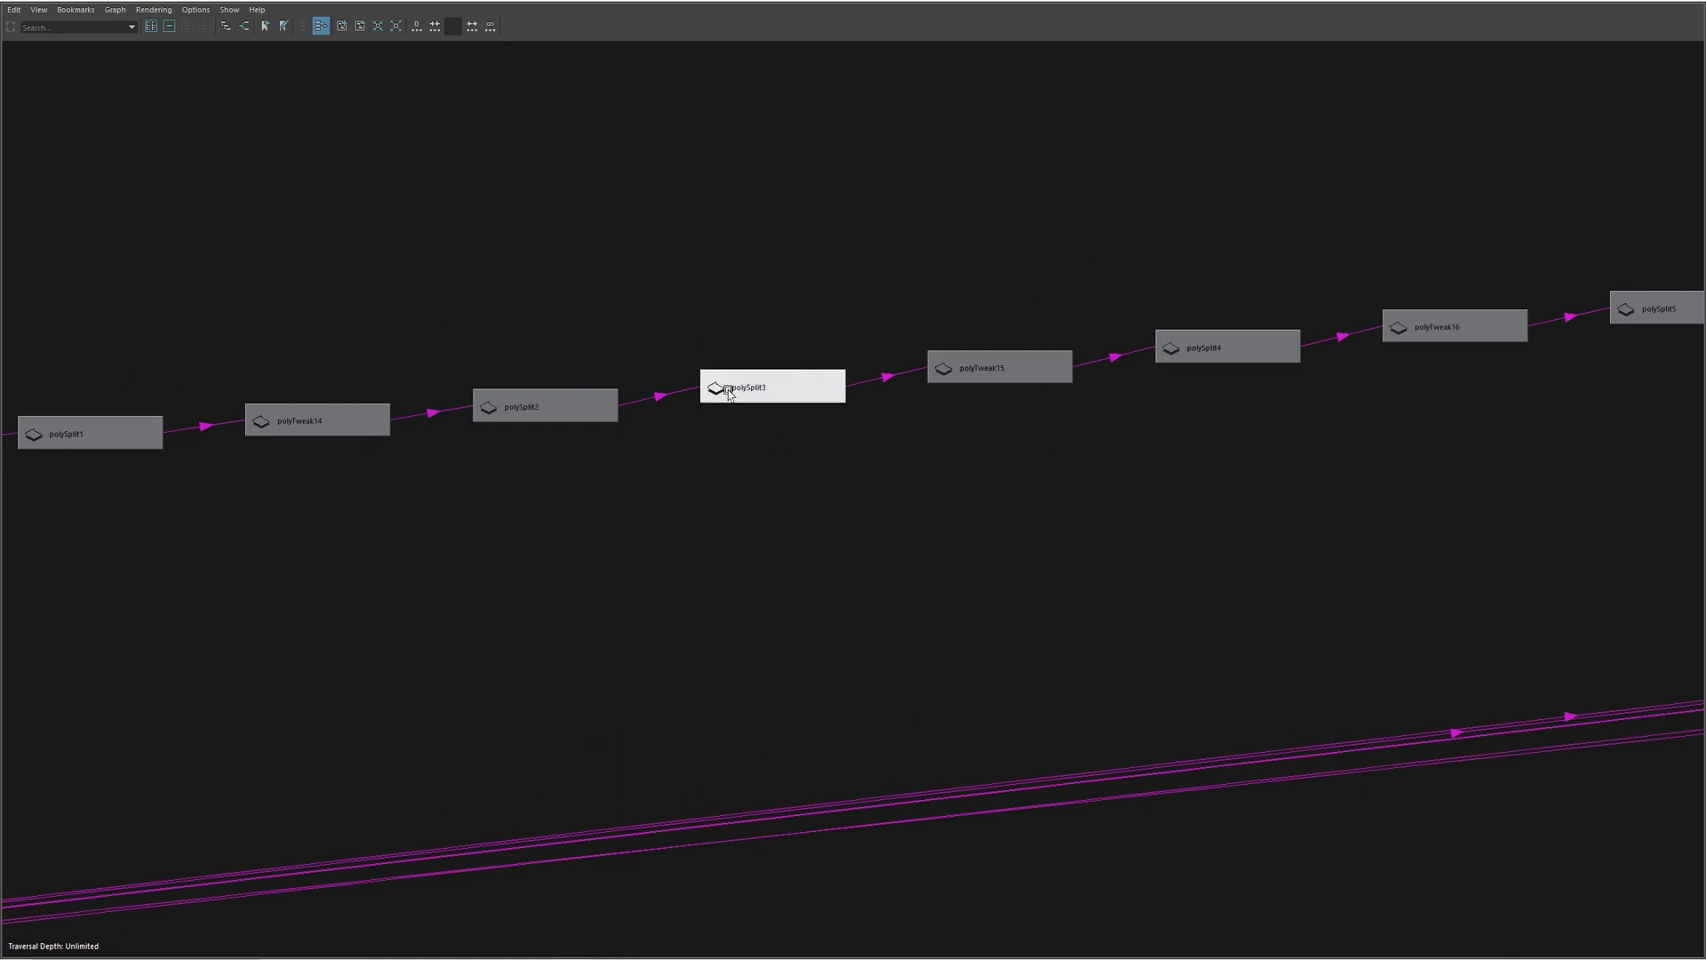
pyautogui.scroll(-10, 529, 469)
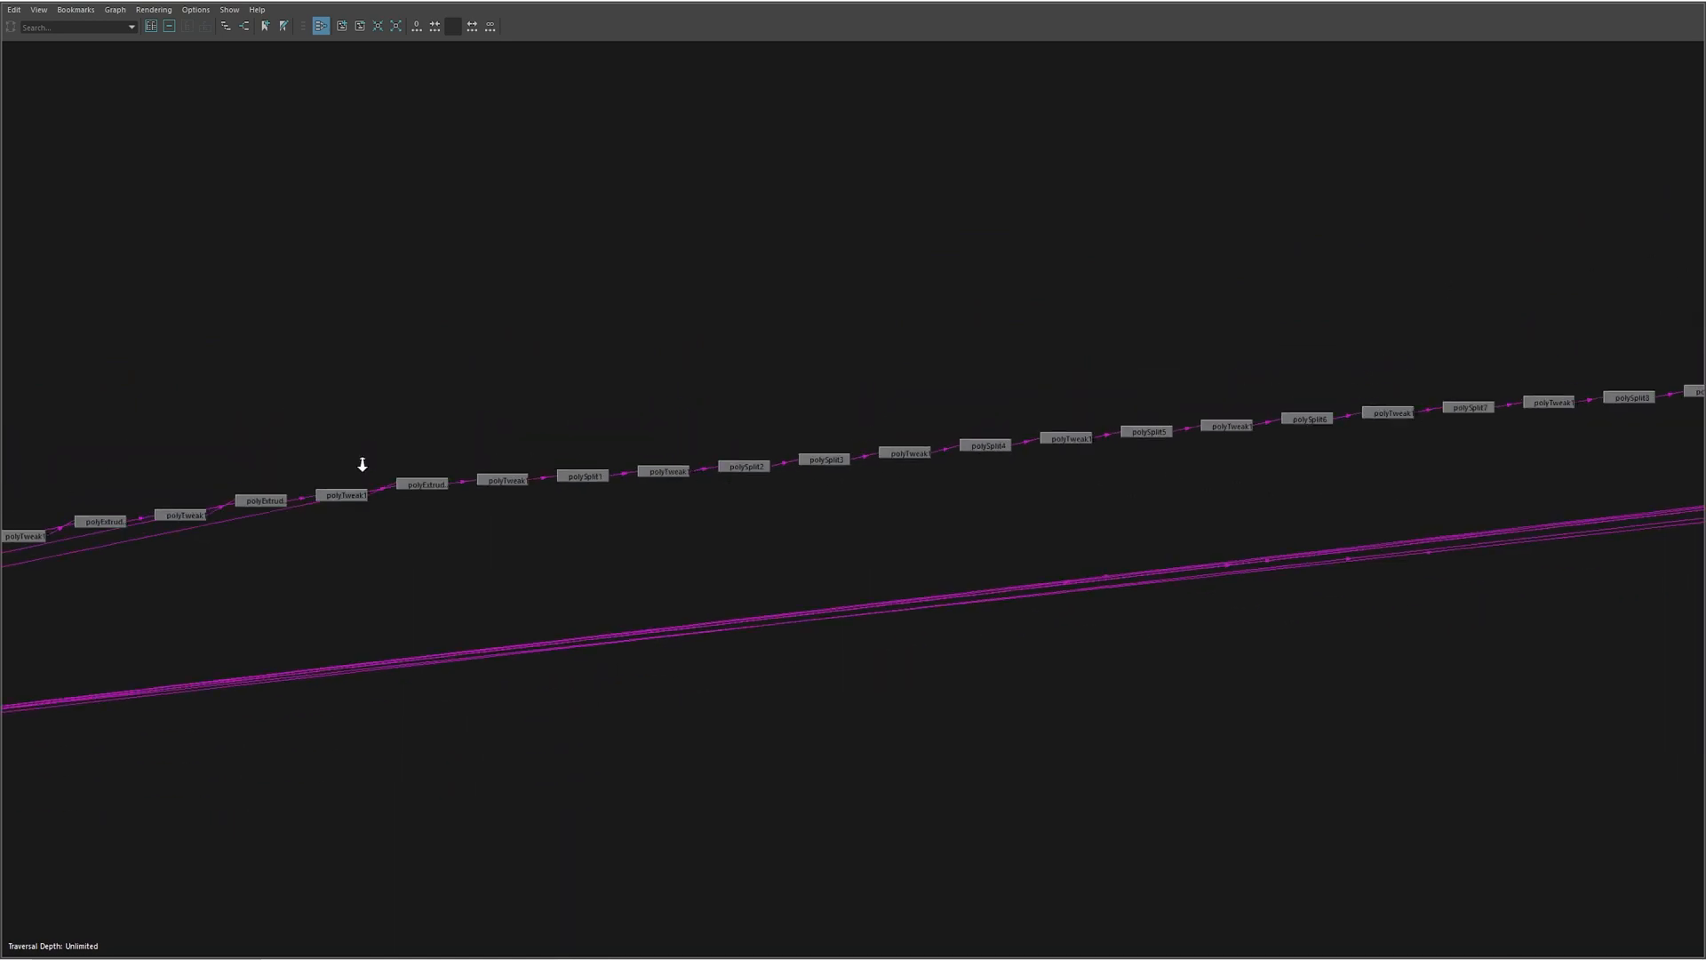
pyautogui.keyDown('alt'); pyautogui.moveTo(1050, 543); pyautogui.dragTo(958, 509, button='middle'); pyautogui.keyUp('alt')
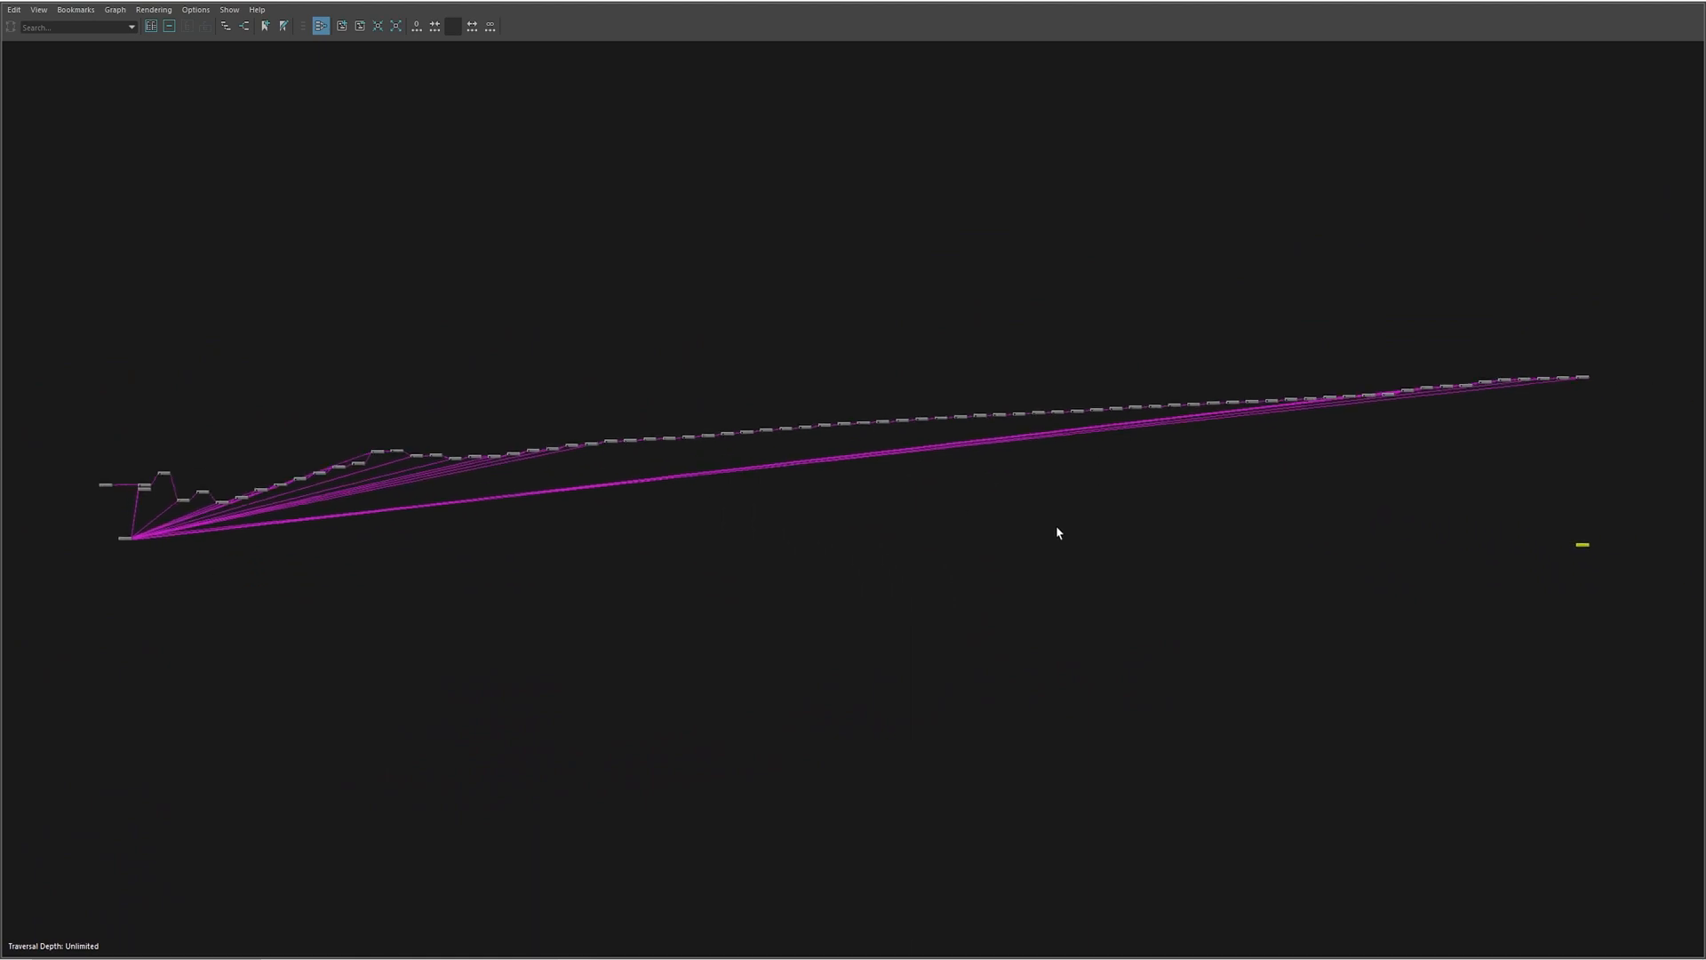
pyautogui.keyDown('alt'); pyautogui.moveTo(1657, 568); pyautogui.dragTo(1040, 548, button='middle'); pyautogui.keyUp('alt')
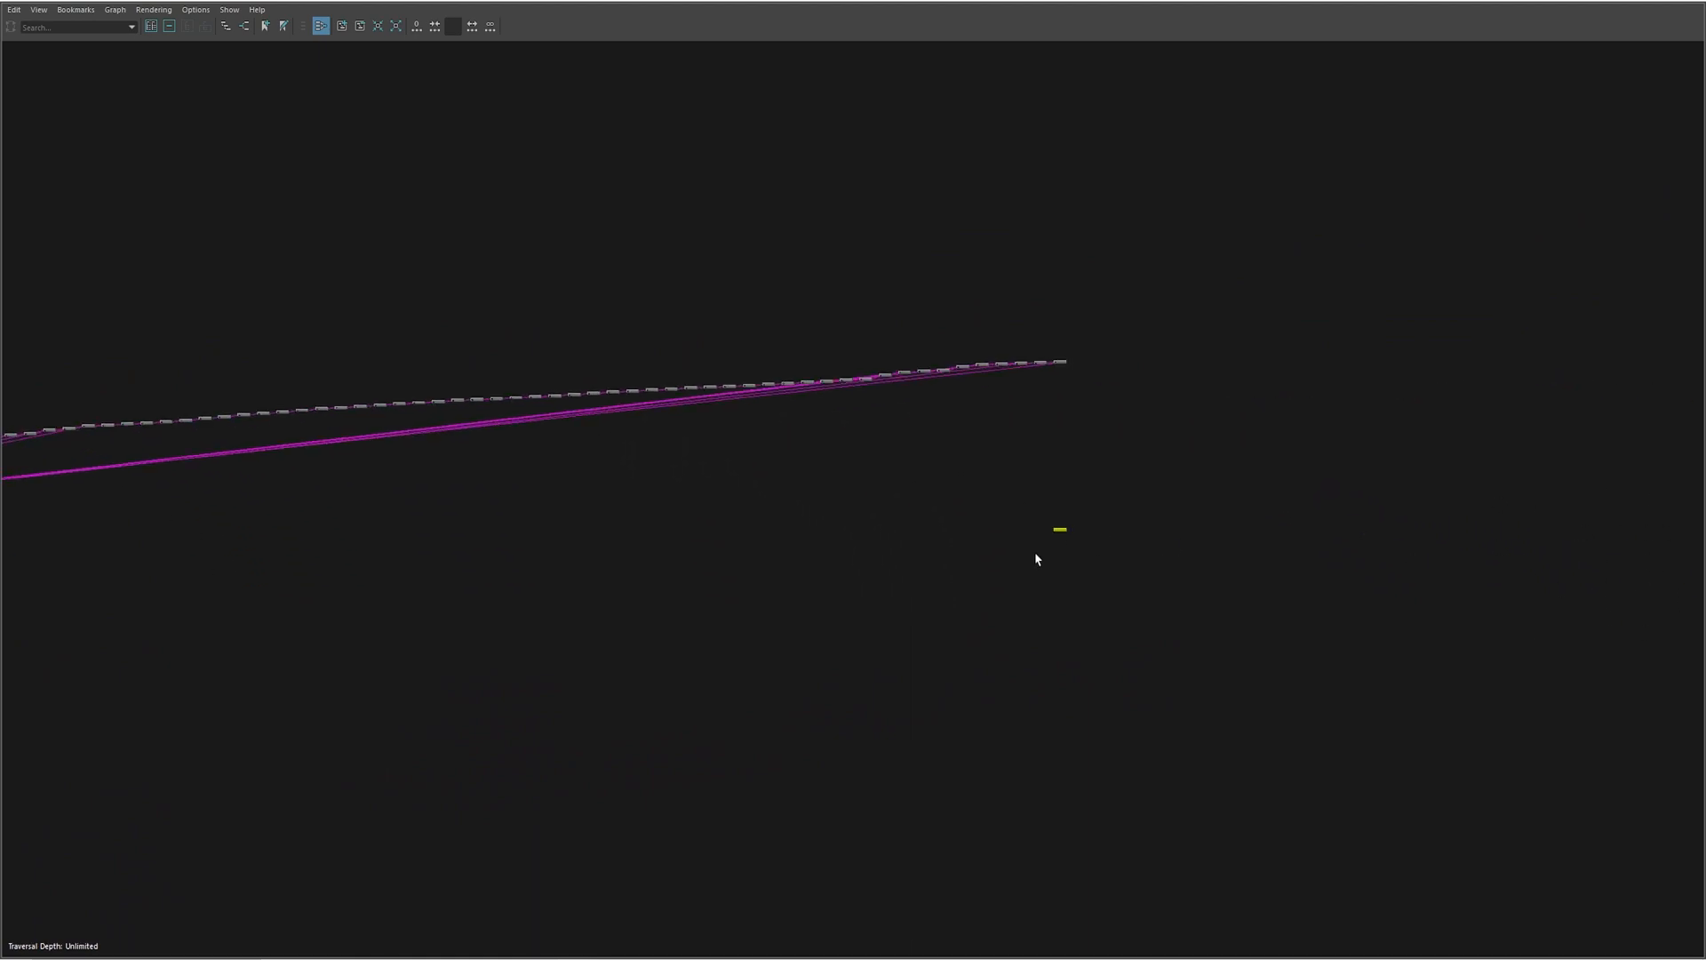
pyautogui.keyDown('alt'); pyautogui.moveTo(1039, 548); pyautogui.dragTo(1629, 549, button='right'); pyautogui.keyUp('alt')
pyautogui.keyDown('alt'); pyautogui.moveTo(1495, 589); pyautogui.dragTo(631, 560, button='right'); pyautogui.keyUp('alt')
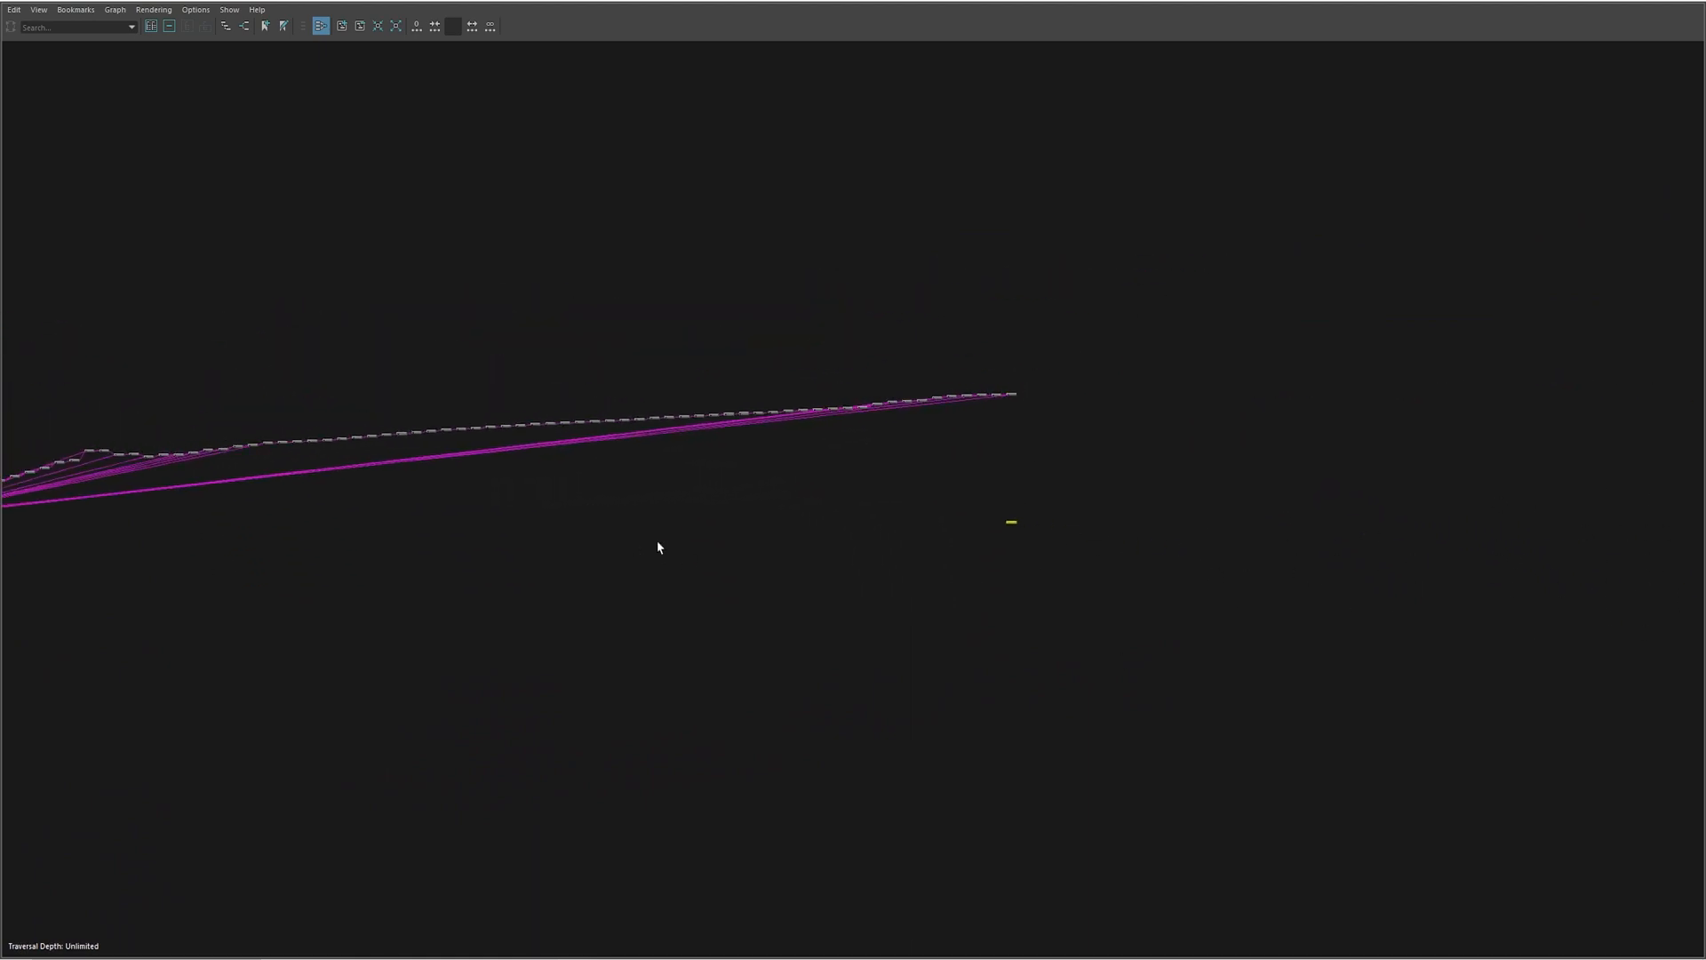
pyautogui.keyDown('alt'); pyautogui.moveTo(1025, 404); pyautogui.dragTo(1332, 346, button='middle'); pyautogui.keyUp('alt')
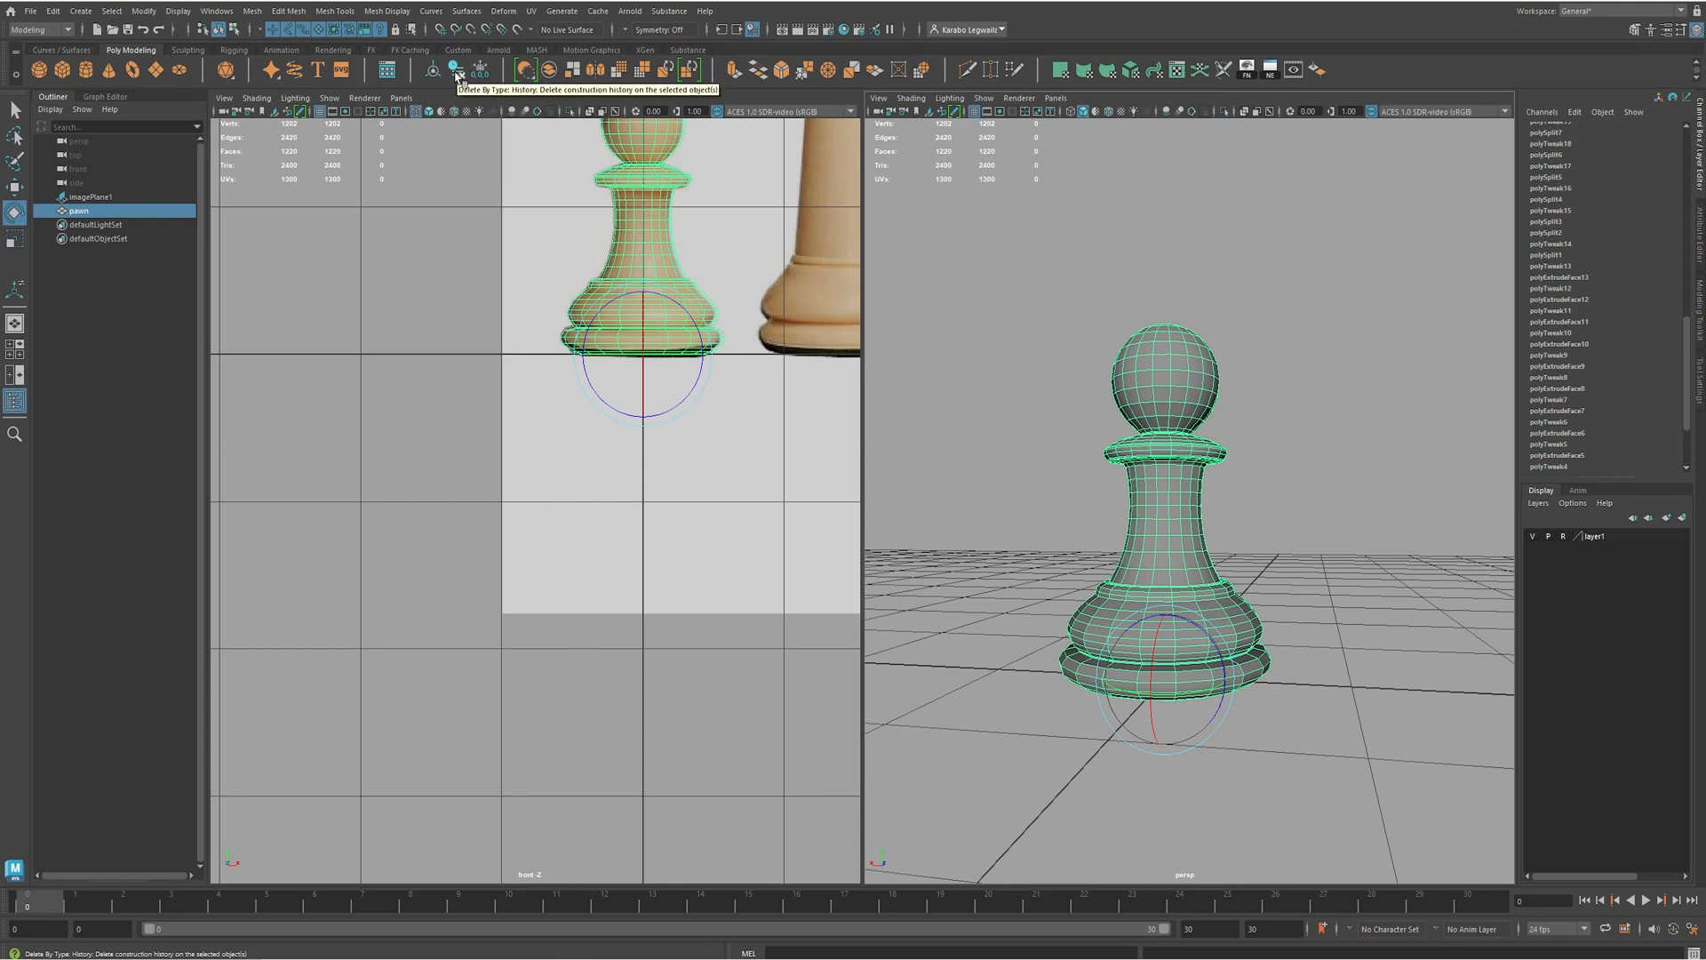
# - Delete the pawn's construction history and check its nodes in the Hypergraph
pyautogui.click(456, 71)
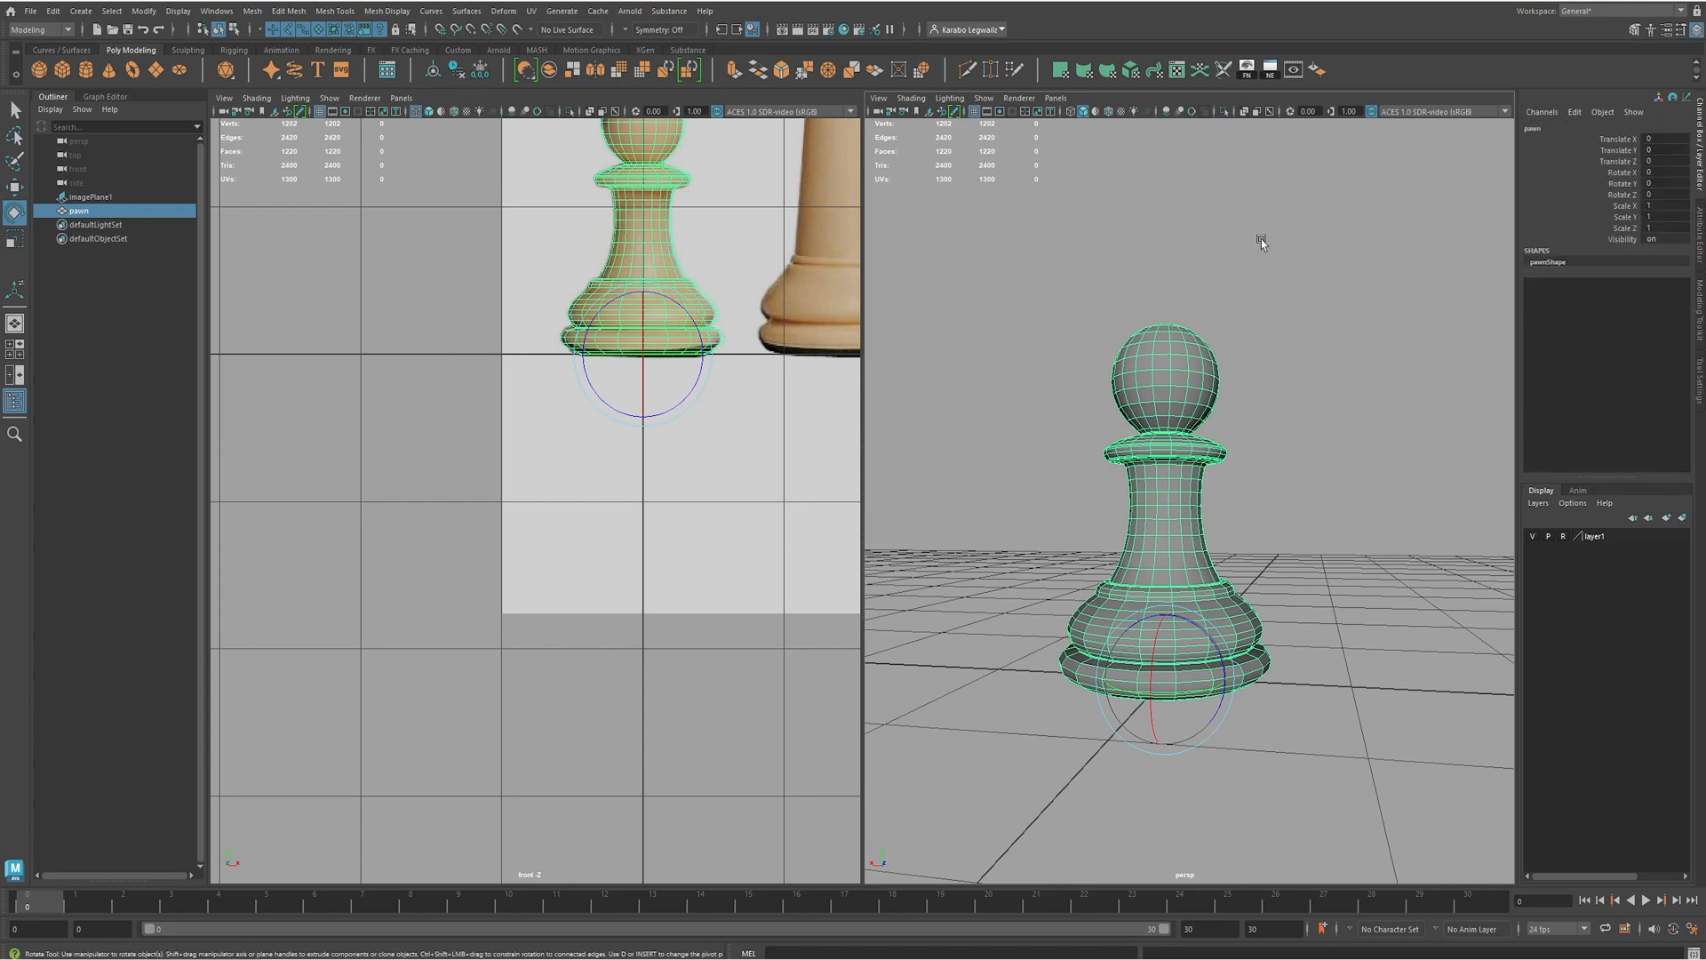
pyautogui.click(216, 11)
pyautogui.moveTo(302, 57)
pyautogui.click(442, 133)
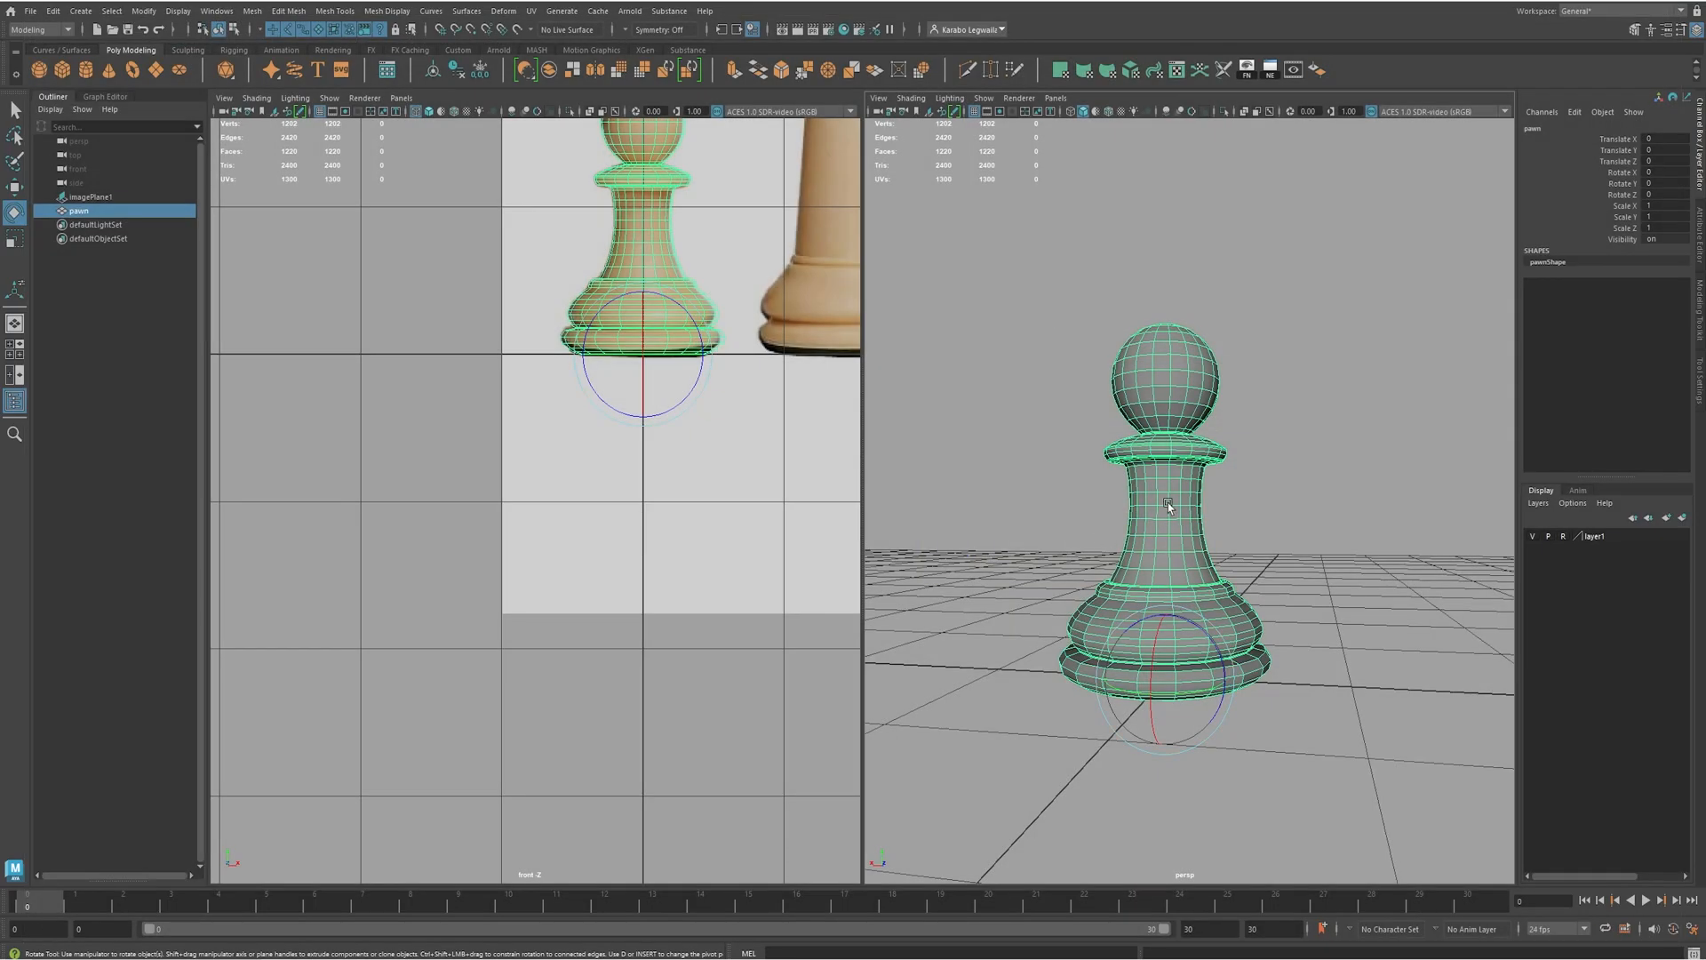
# - Examine the shading of the deselected pawn up close, reselect it and look at the edge softening and hardening options
pyautogui.keyDown('alt'); pyautogui.moveTo(1430, 435); pyautogui.dragTo(1442, 449); pyautogui.keyUp('alt')
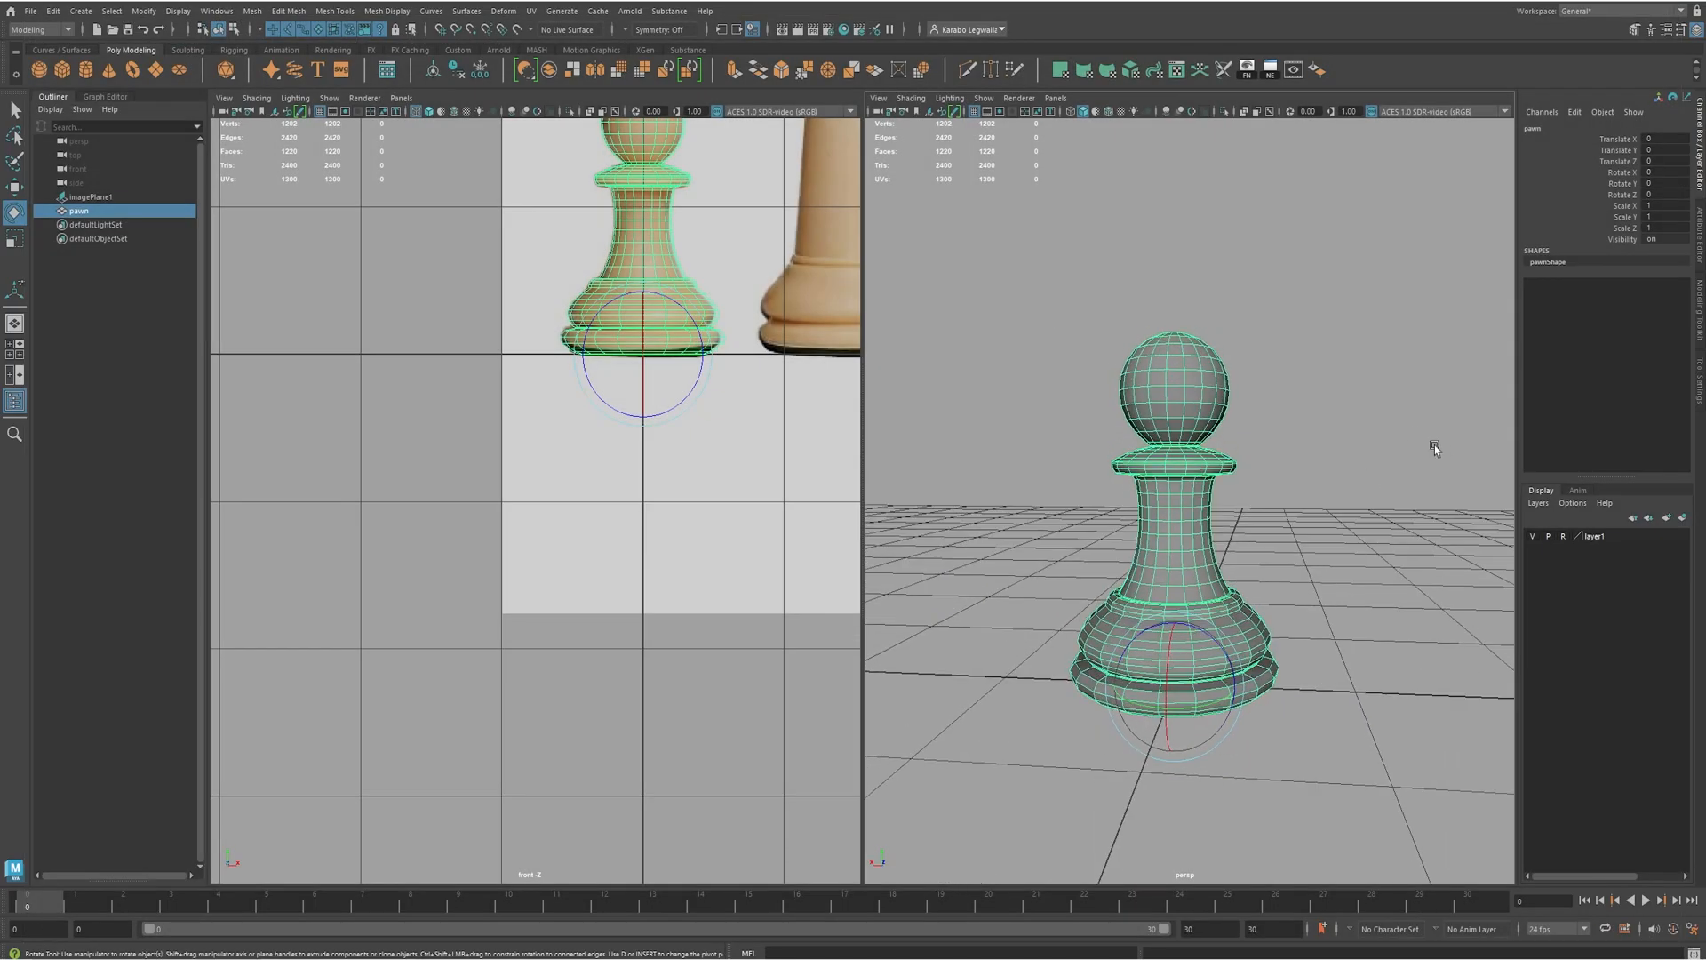
pyautogui.click(1442, 450)
pyautogui.keyDown('alt'); pyautogui.moveTo(1268, 442); pyautogui.dragTo(1242, 461, button='middle'); pyautogui.keyUp('alt')
pyautogui.moveTo(1223, 449)
pyautogui.keyDown('alt'); pyautogui.mouseDown(button='right')
pyautogui.moveTo(1279, 484)
pyautogui.moveTo(1234, 448)
pyautogui.mouseUp(button='right'); pyautogui.keyUp('alt')
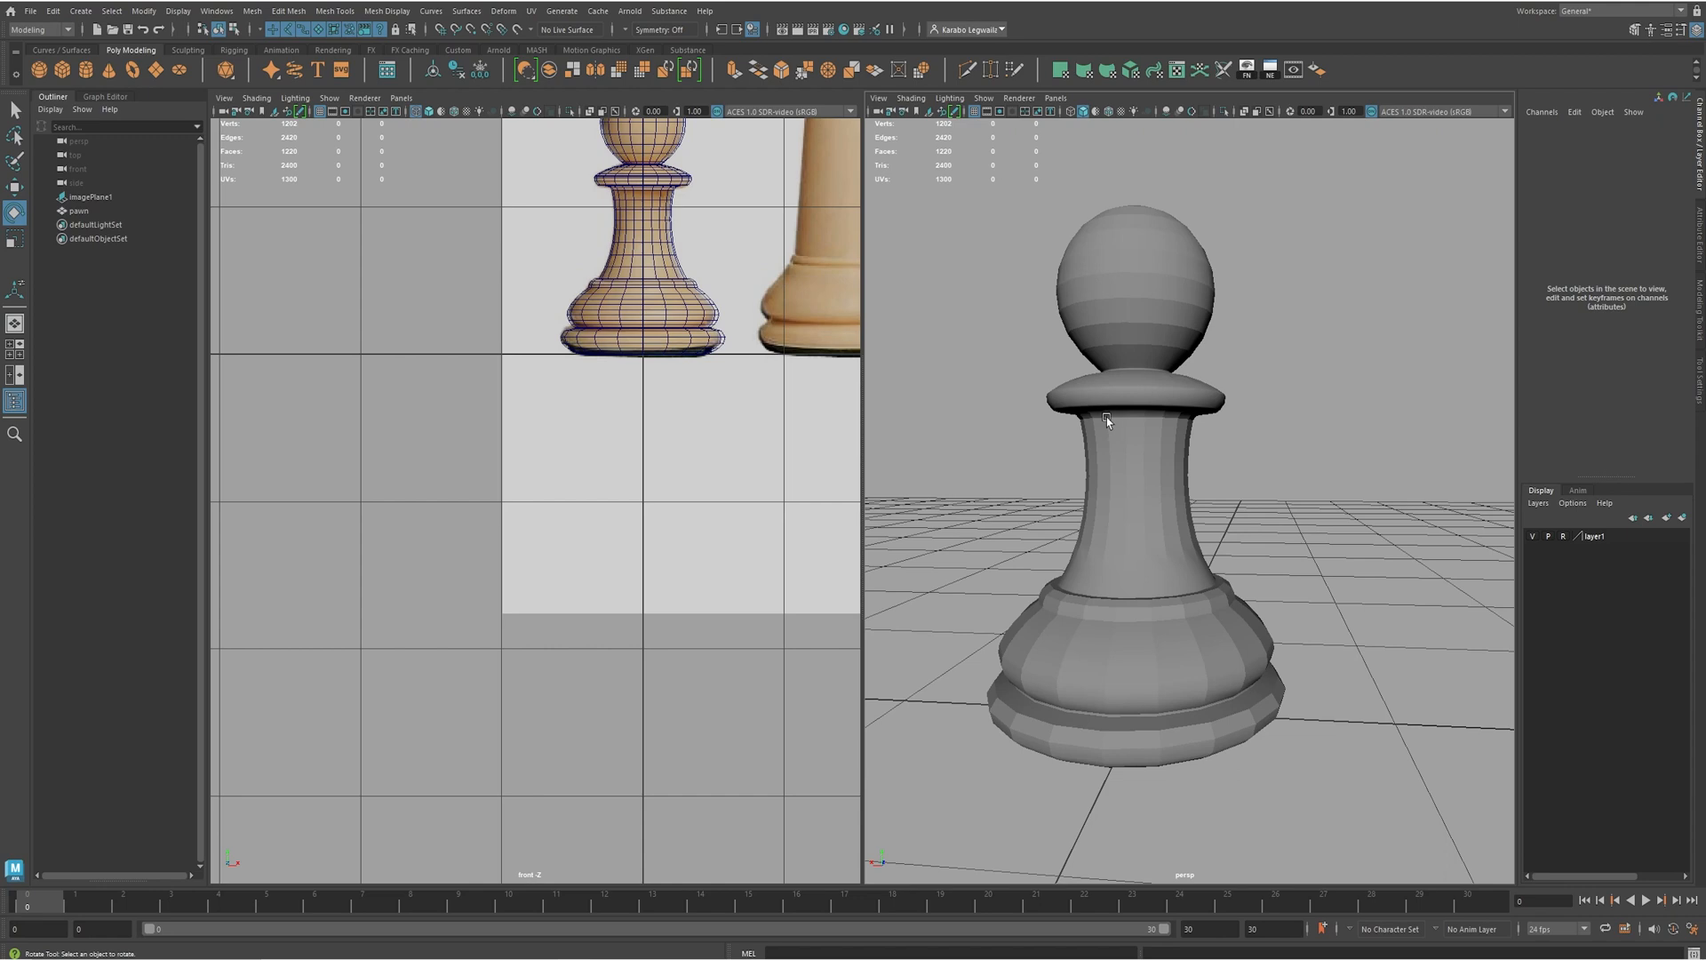
pyautogui.click(1160, 391)
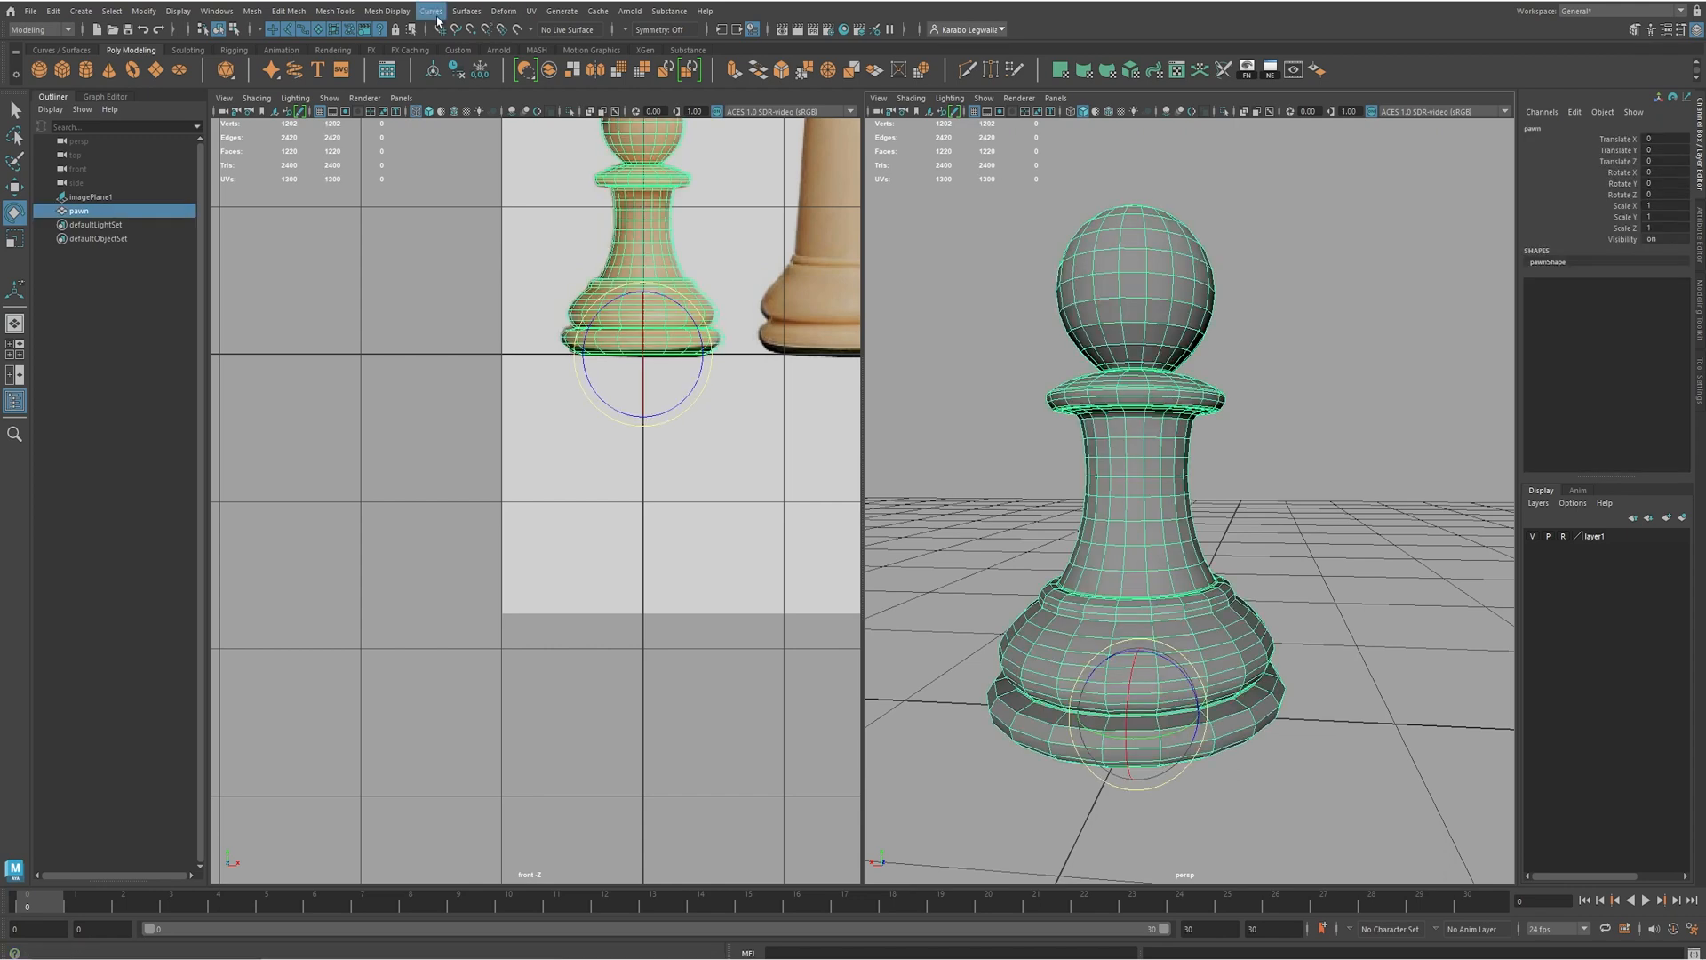
pyautogui.click(387, 11)
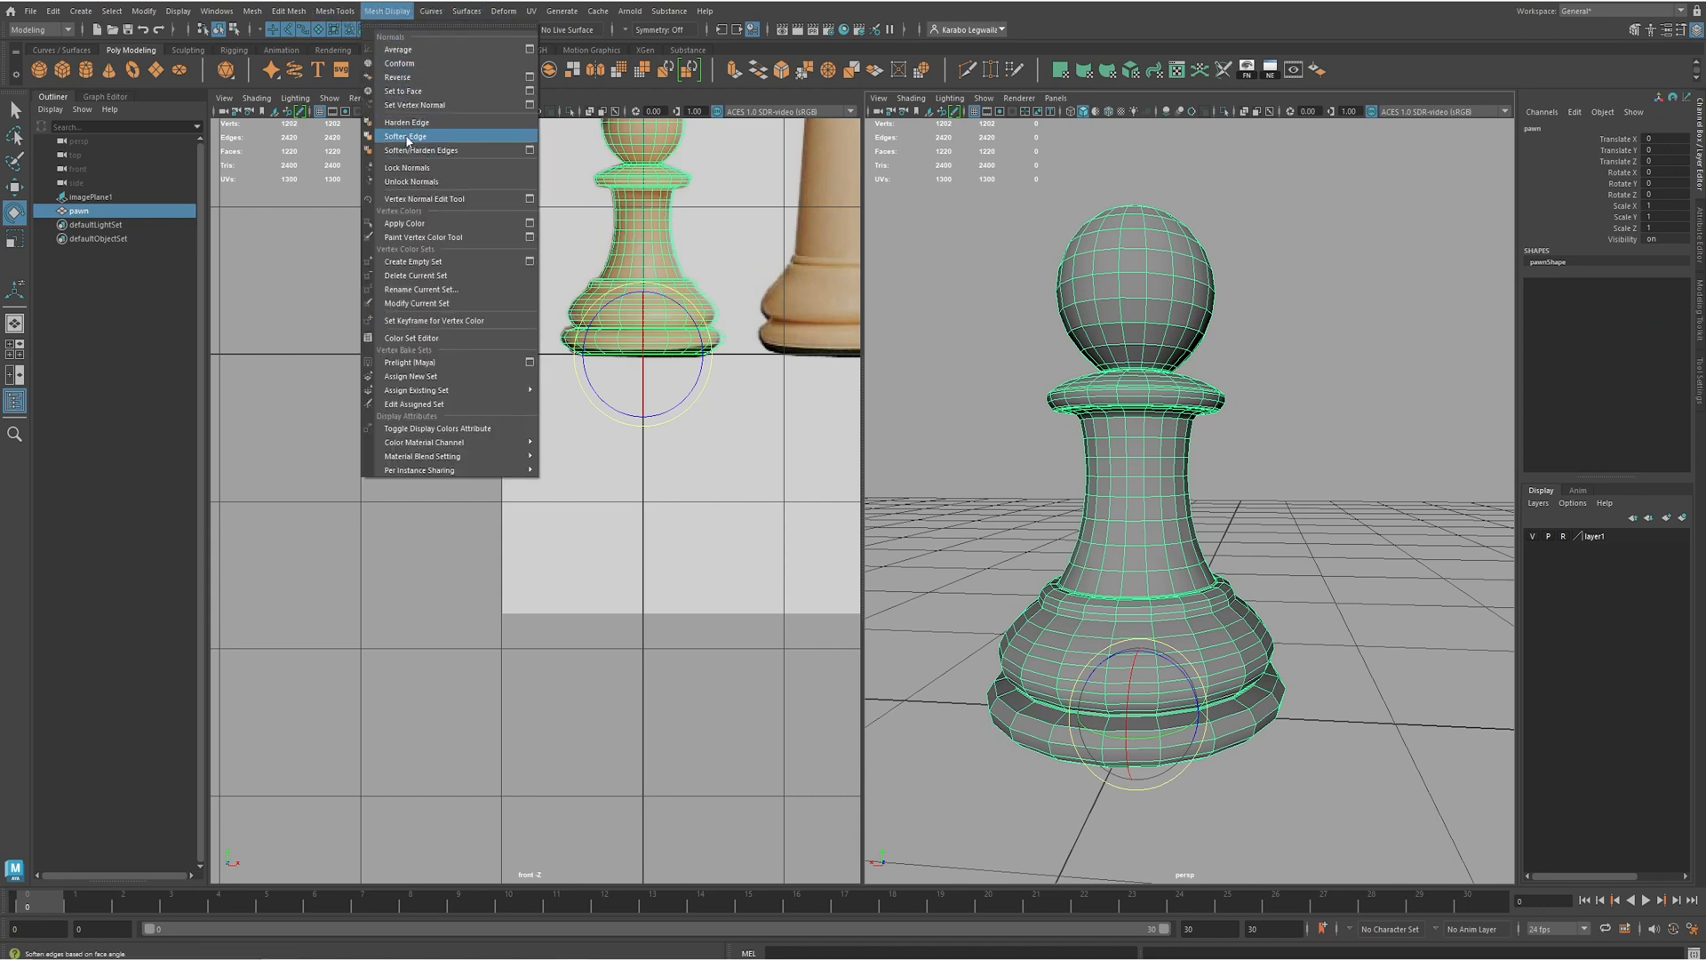
# - Switch the menu set to Rigging and back to Modeling
pyautogui.click(67, 30)
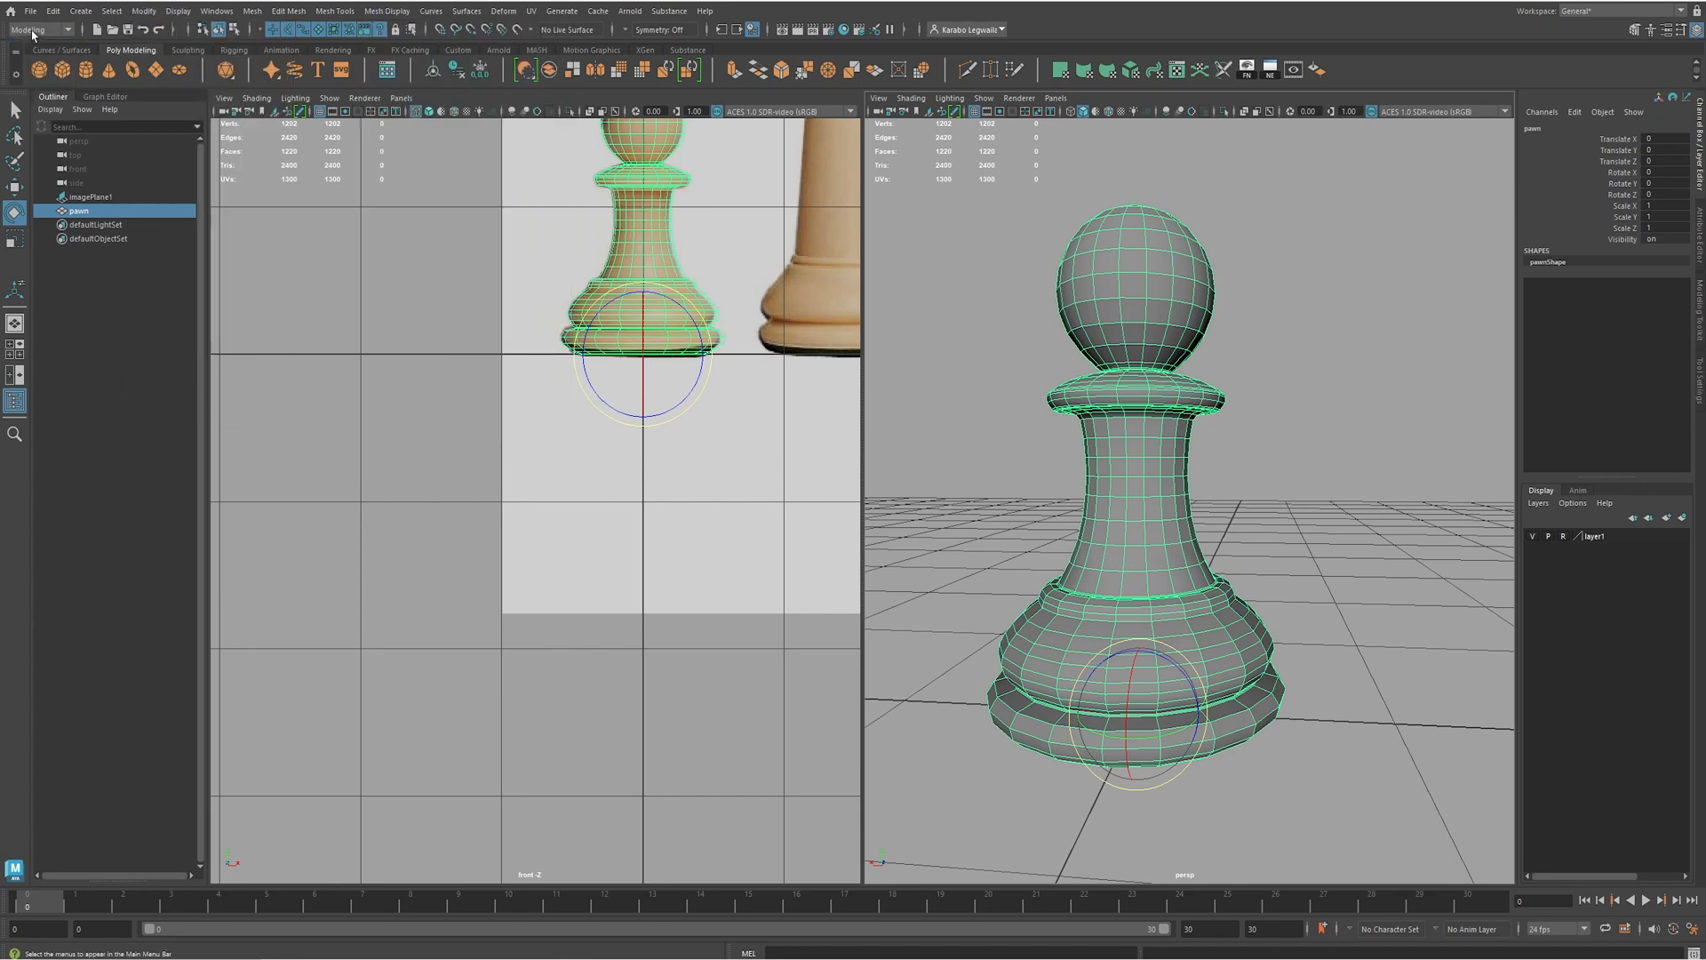
pyautogui.click(24, 58)
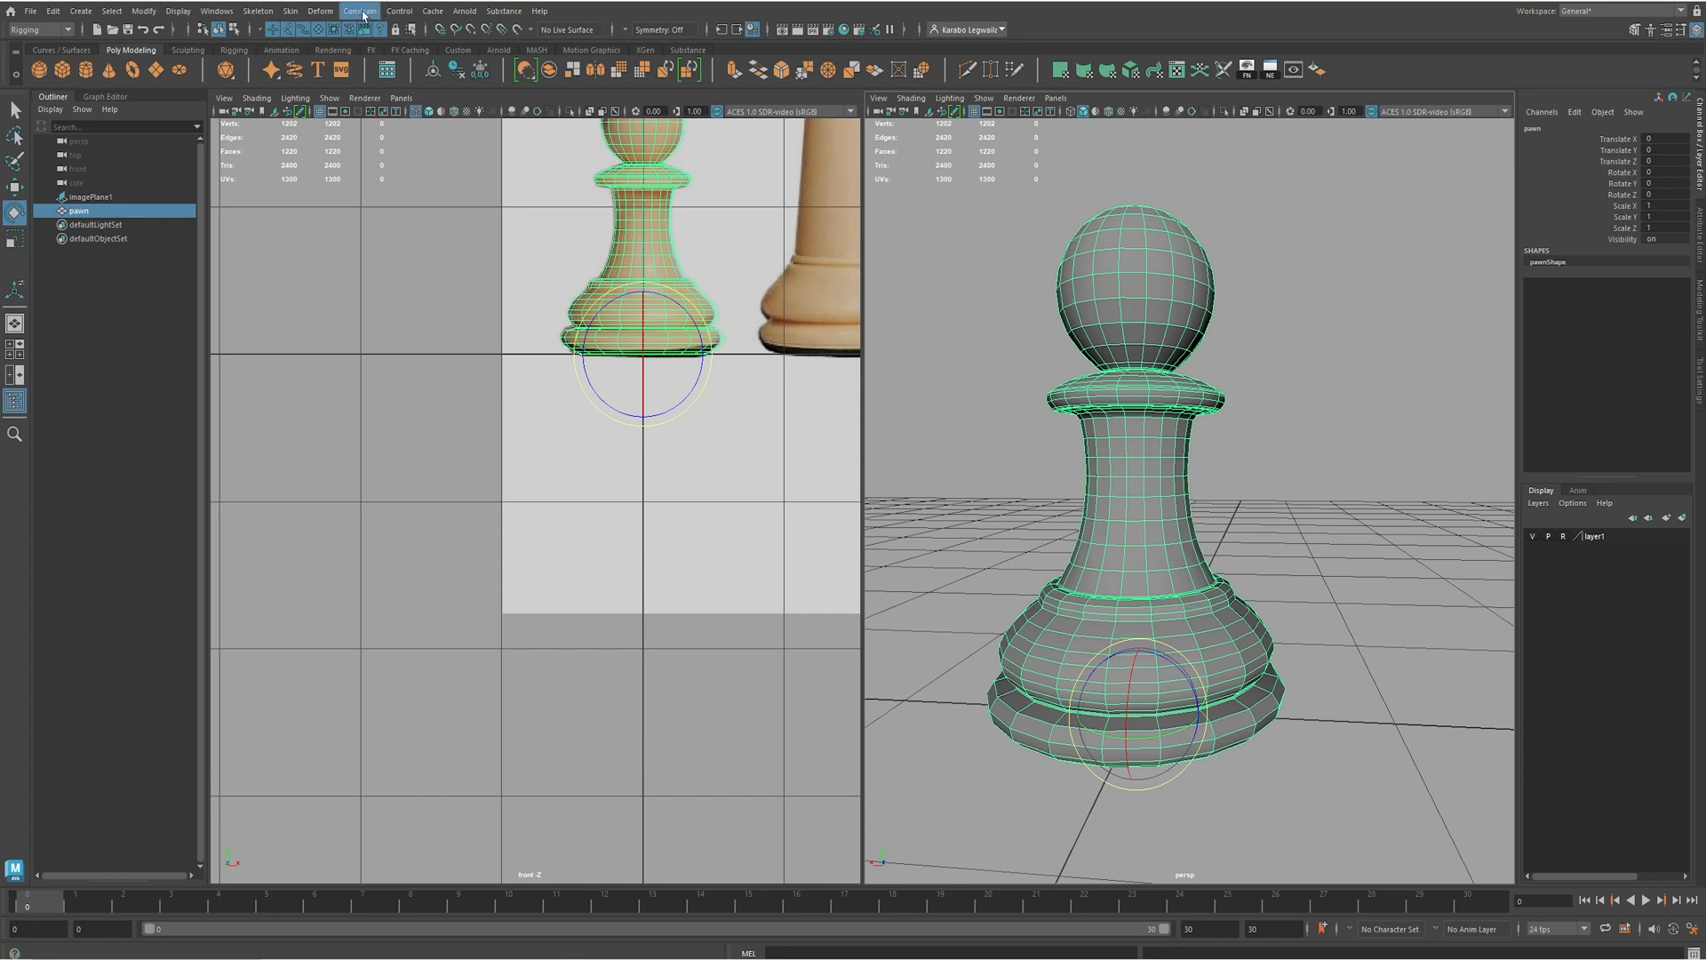
pyautogui.click(68, 30)
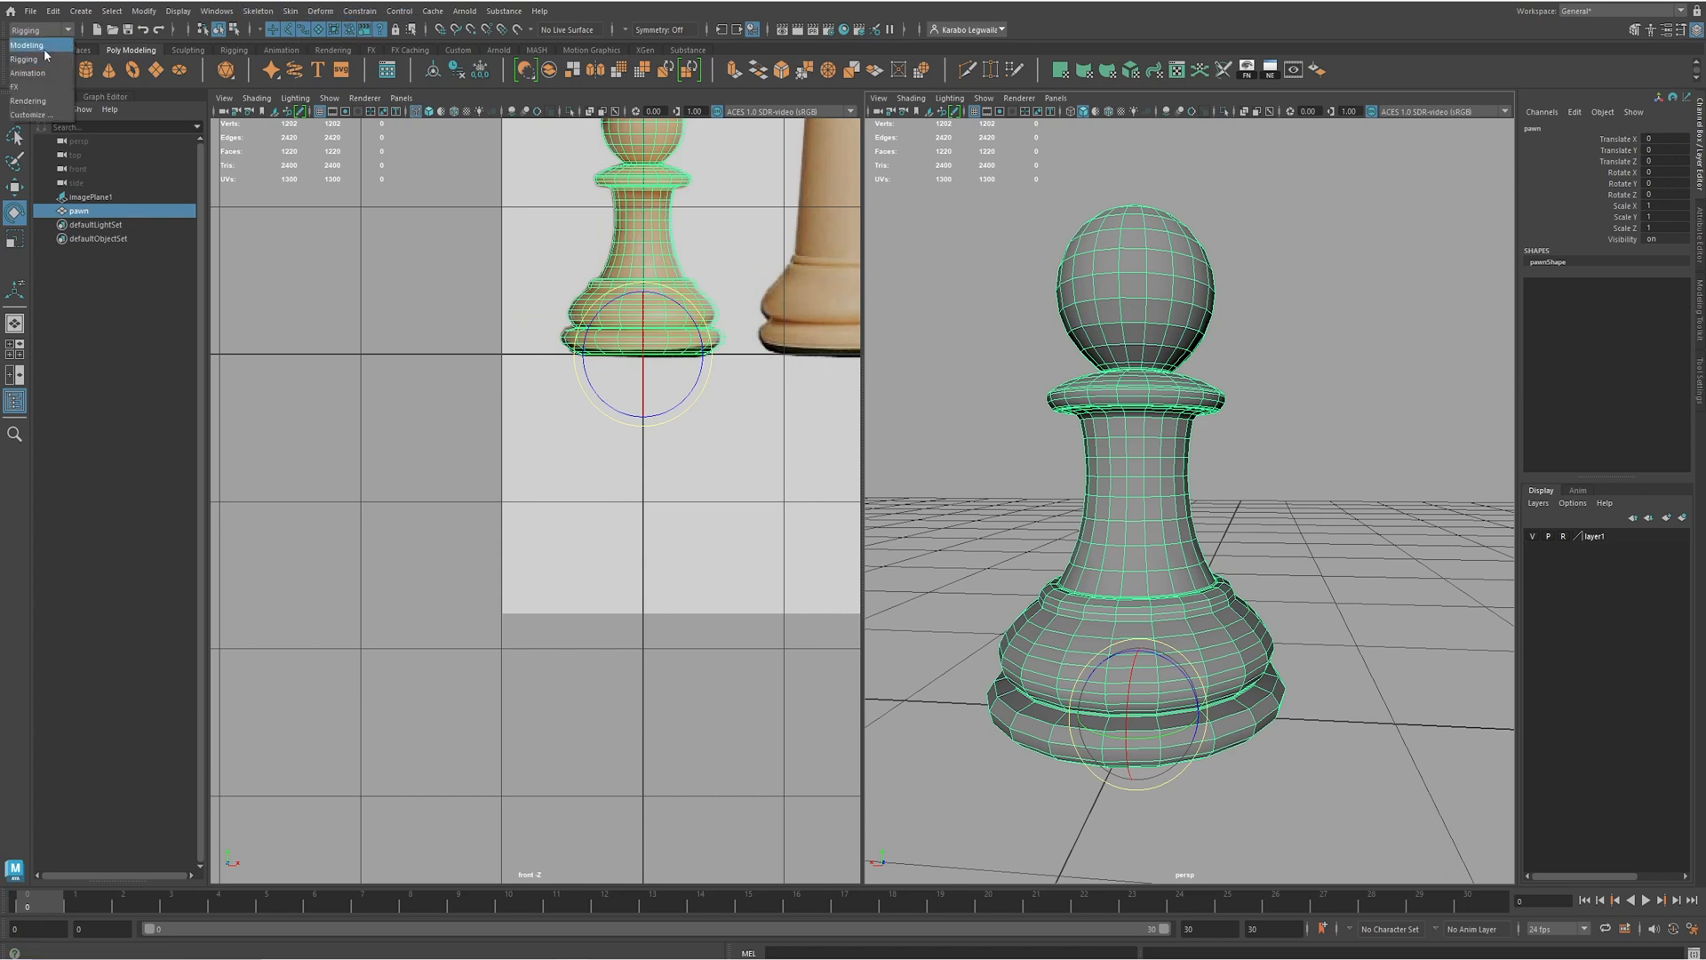
pyautogui.click(41, 46)
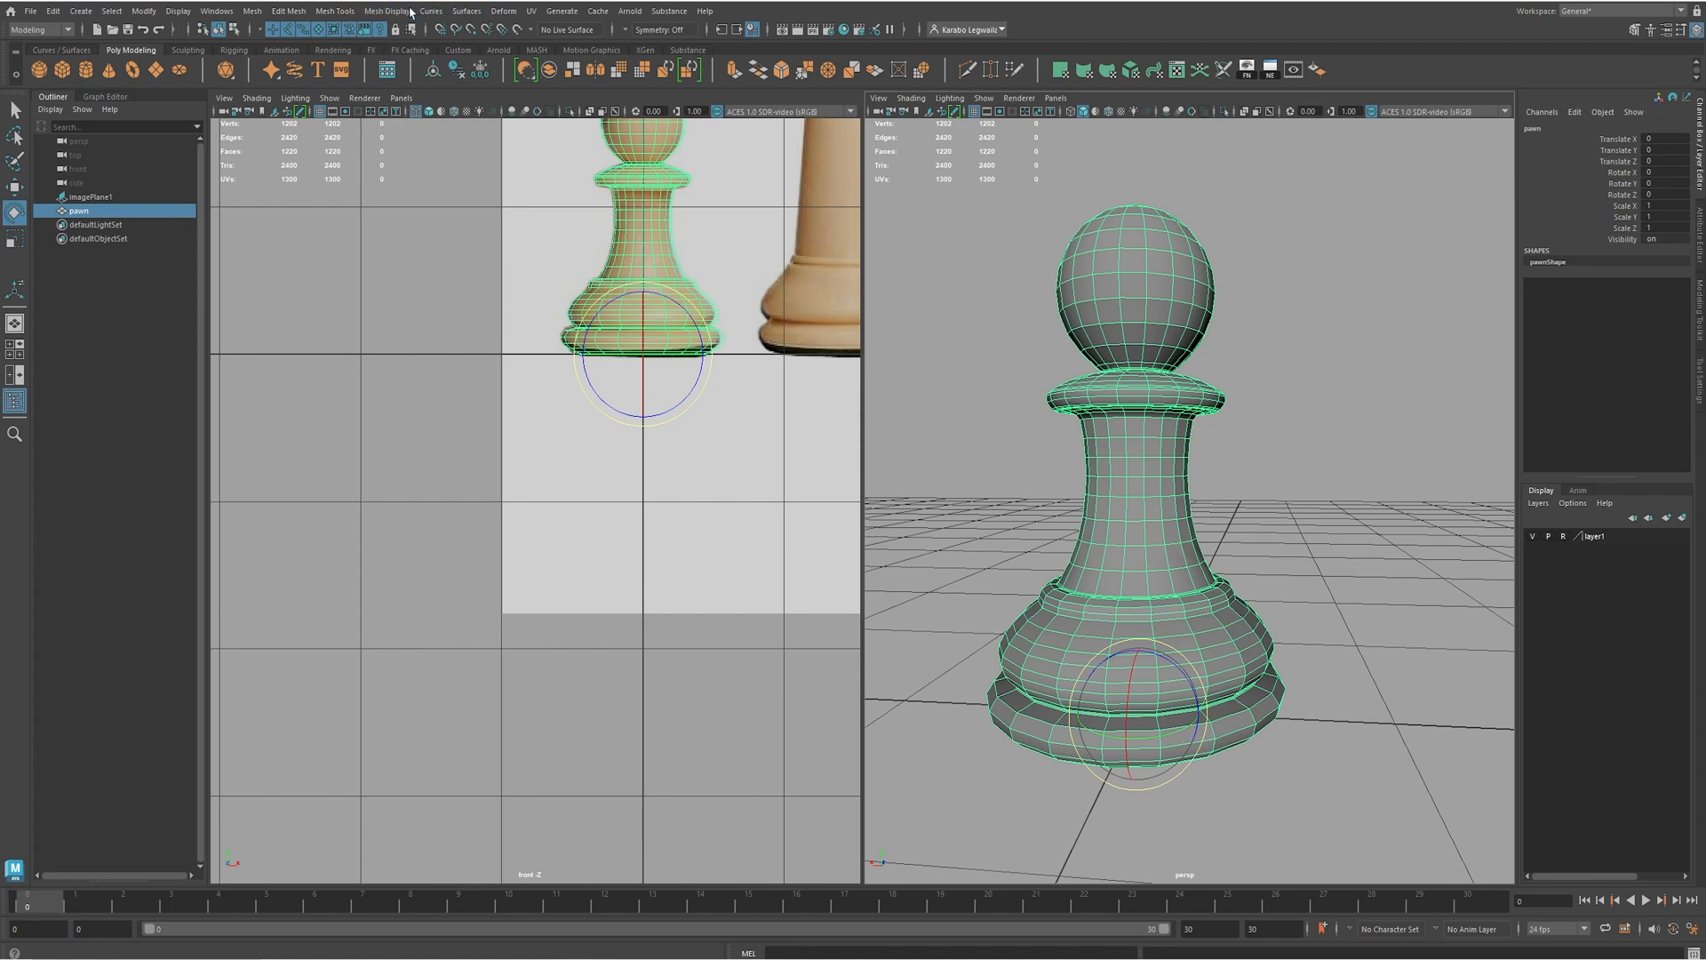
pyautogui.click(68, 32)
pyautogui.click(32, 46)
# - Soften all edges of the pawn, and deselect it to inspect the shading
pyautogui.click(388, 11)
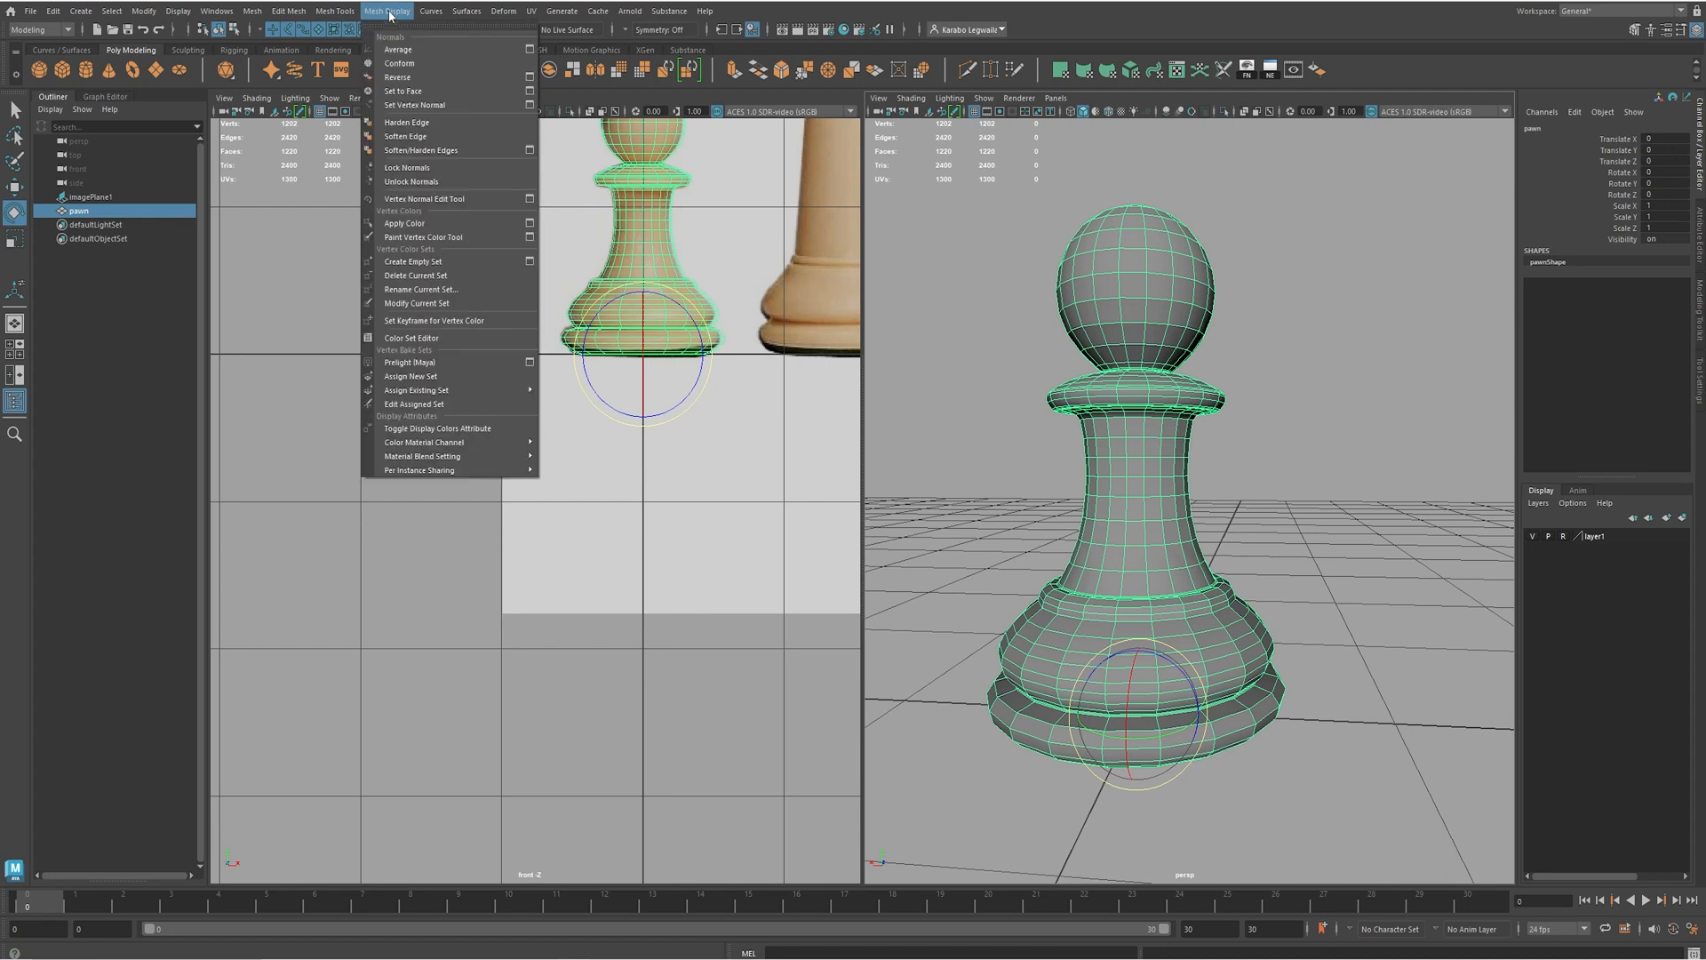
pyautogui.click(430, 138)
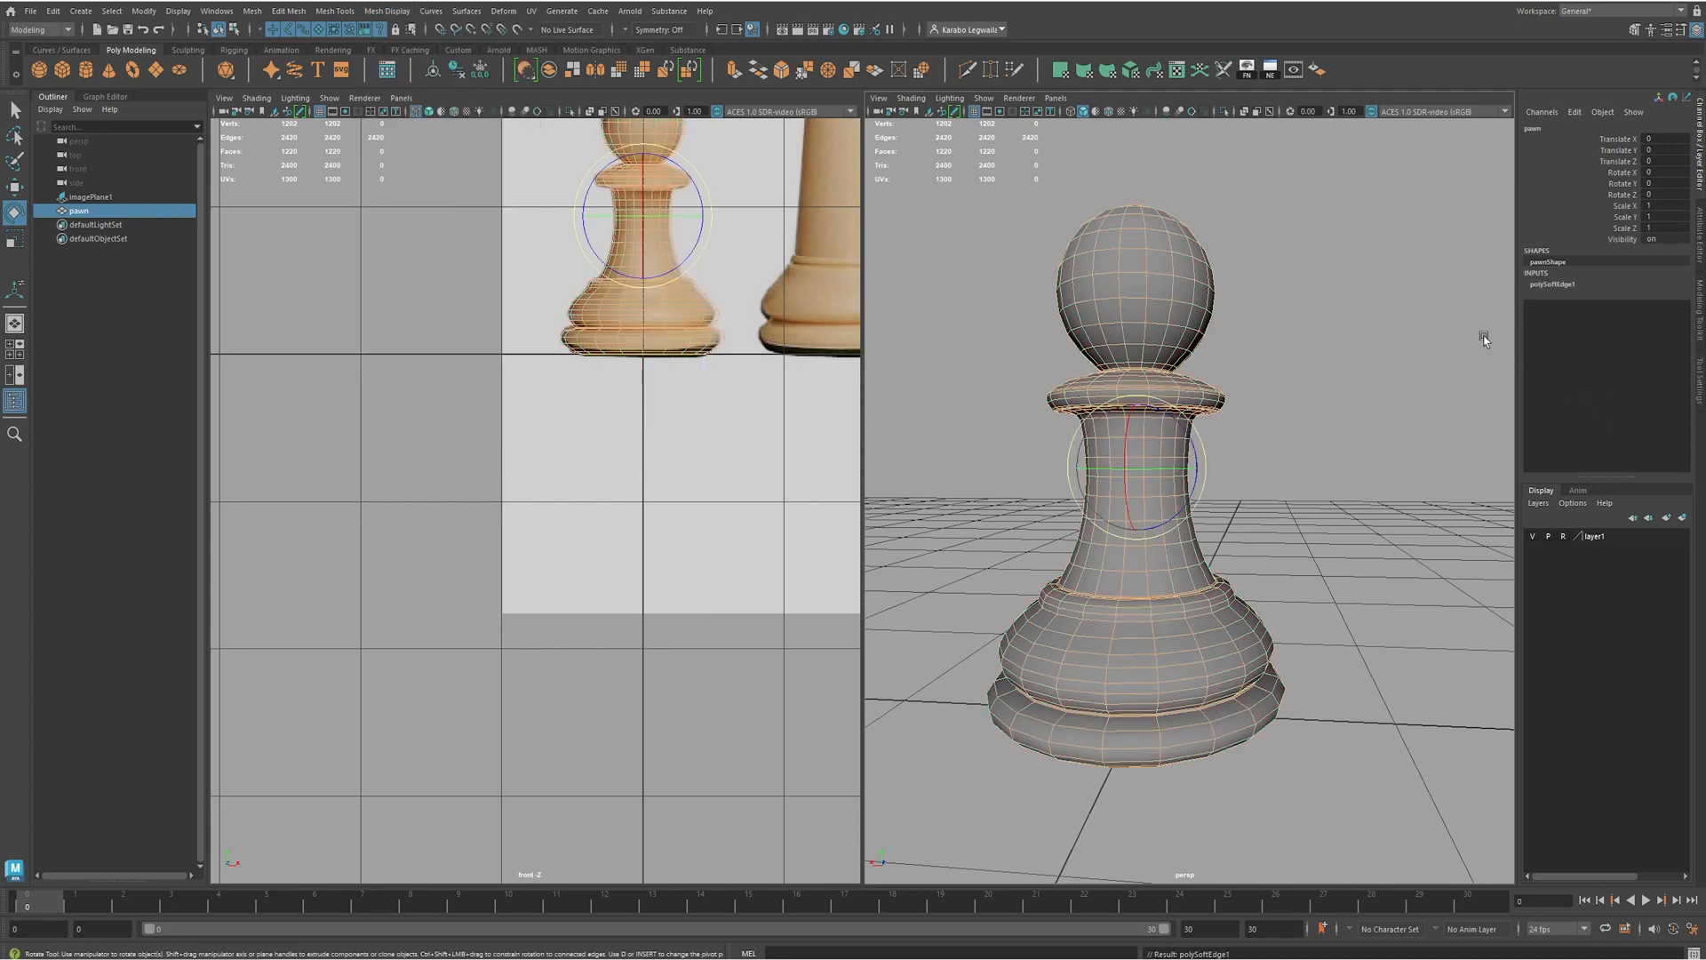
pyautogui.click(1491, 277)
pyautogui.keyDown('alt'); pyautogui.moveTo(1256, 529); pyautogui.dragTo(1256, 461); pyautogui.keyUp('alt')
# - Delete the edge-softening history from the whole pawn, and deselect it to view the clean model
pyautogui.click(1140, 441)
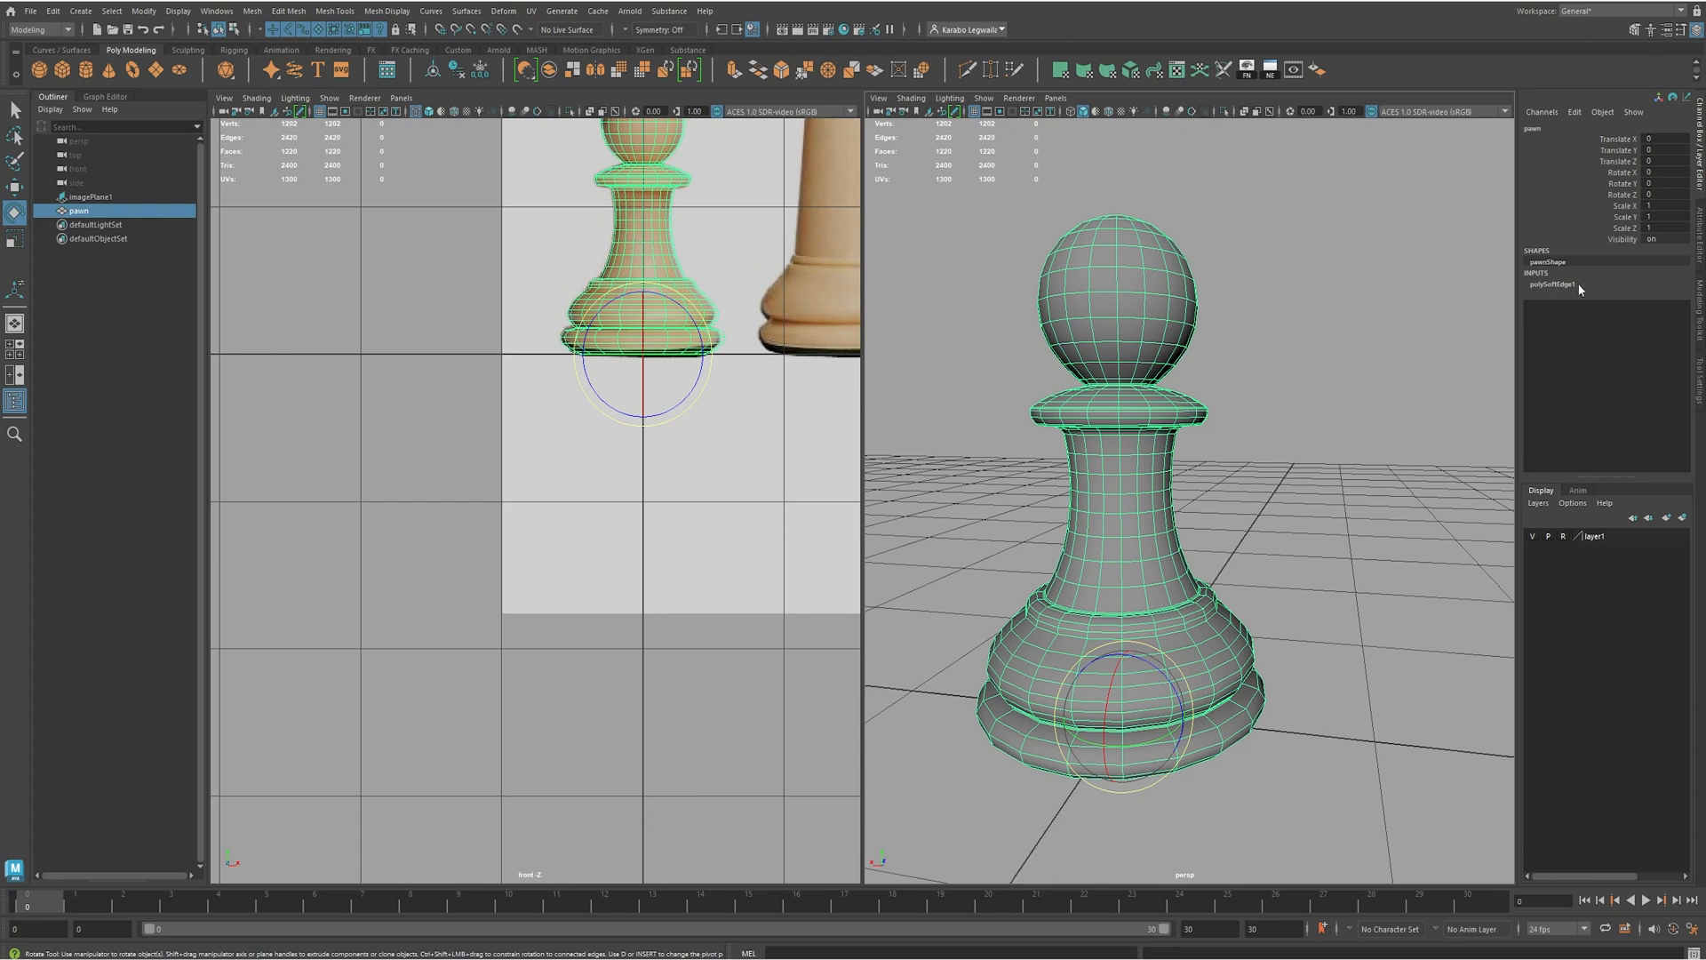
pyautogui.click(458, 71)
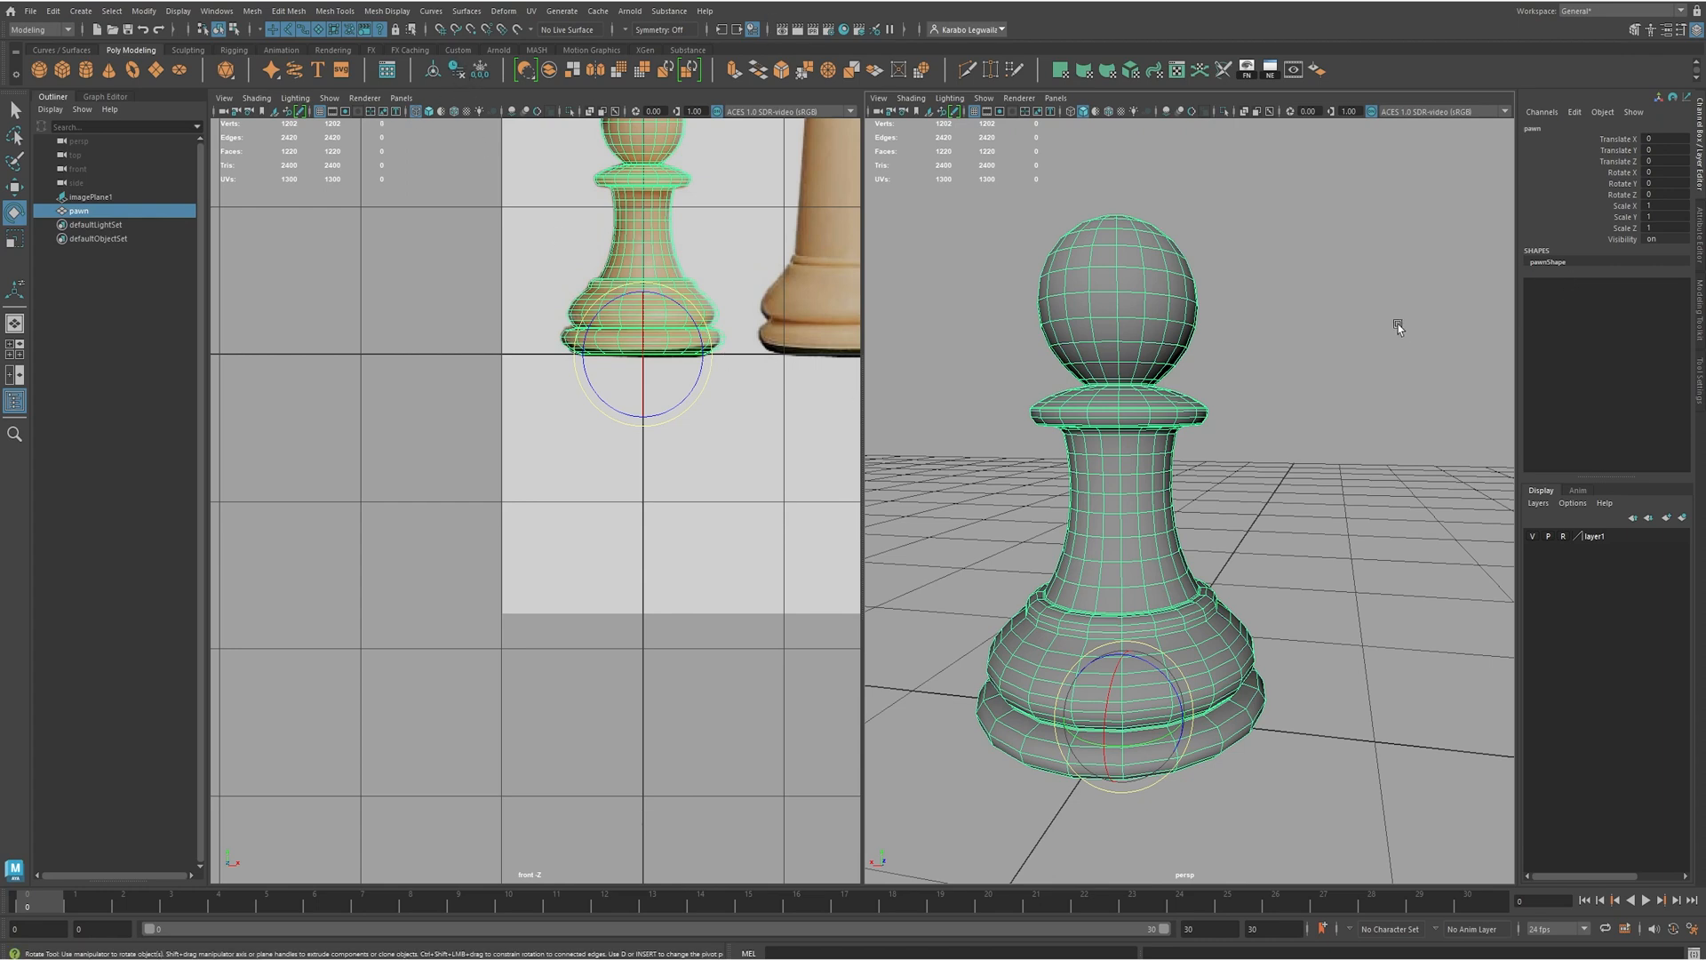
pyautogui.click(1399, 330)
pyautogui.keyDown('alt'); pyautogui.moveTo(1411, 488); pyautogui.dragTo(1295, 484); pyautogui.keyUp('alt')
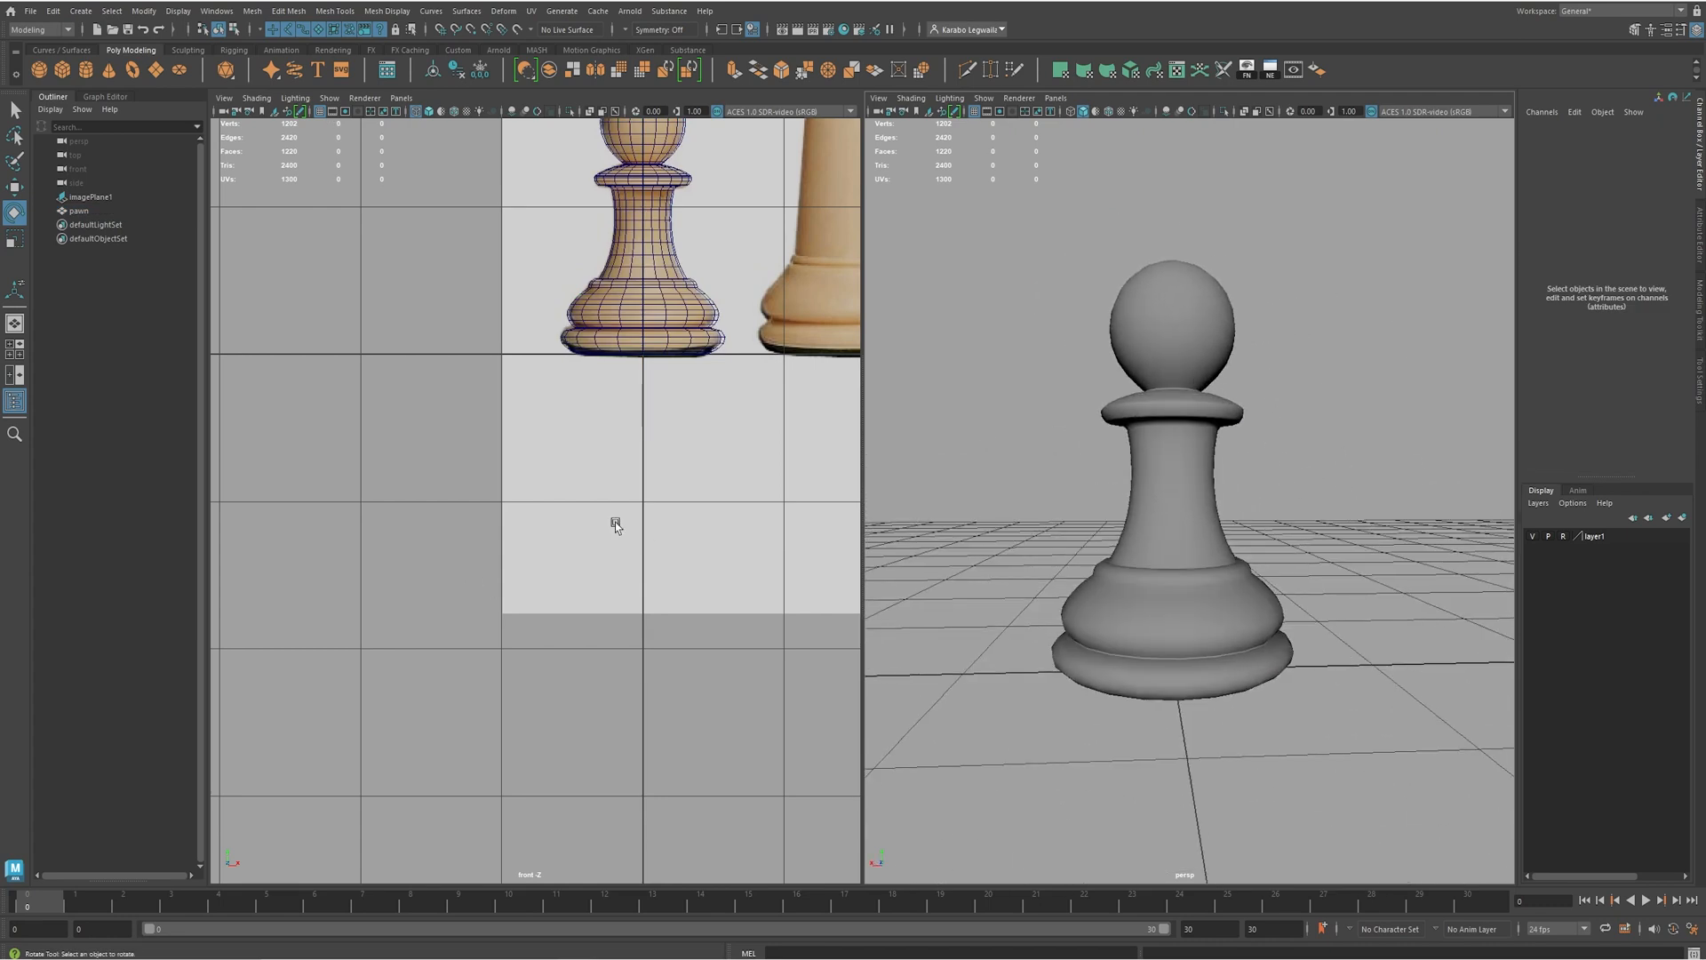
# - Select the reference image and the pawn together and move them about -1.47 along X, bringing the pictured rook to the centre line
pyautogui.keyDown('alt'); pyautogui.moveTo(607, 537); pyautogui.dragTo(483, 667, button='middle'); pyautogui.keyUp('alt')
pyautogui.keyDown('alt'); pyautogui.moveTo(734, 542); pyautogui.dragTo(648, 642, button='middle'); pyautogui.keyUp('alt')
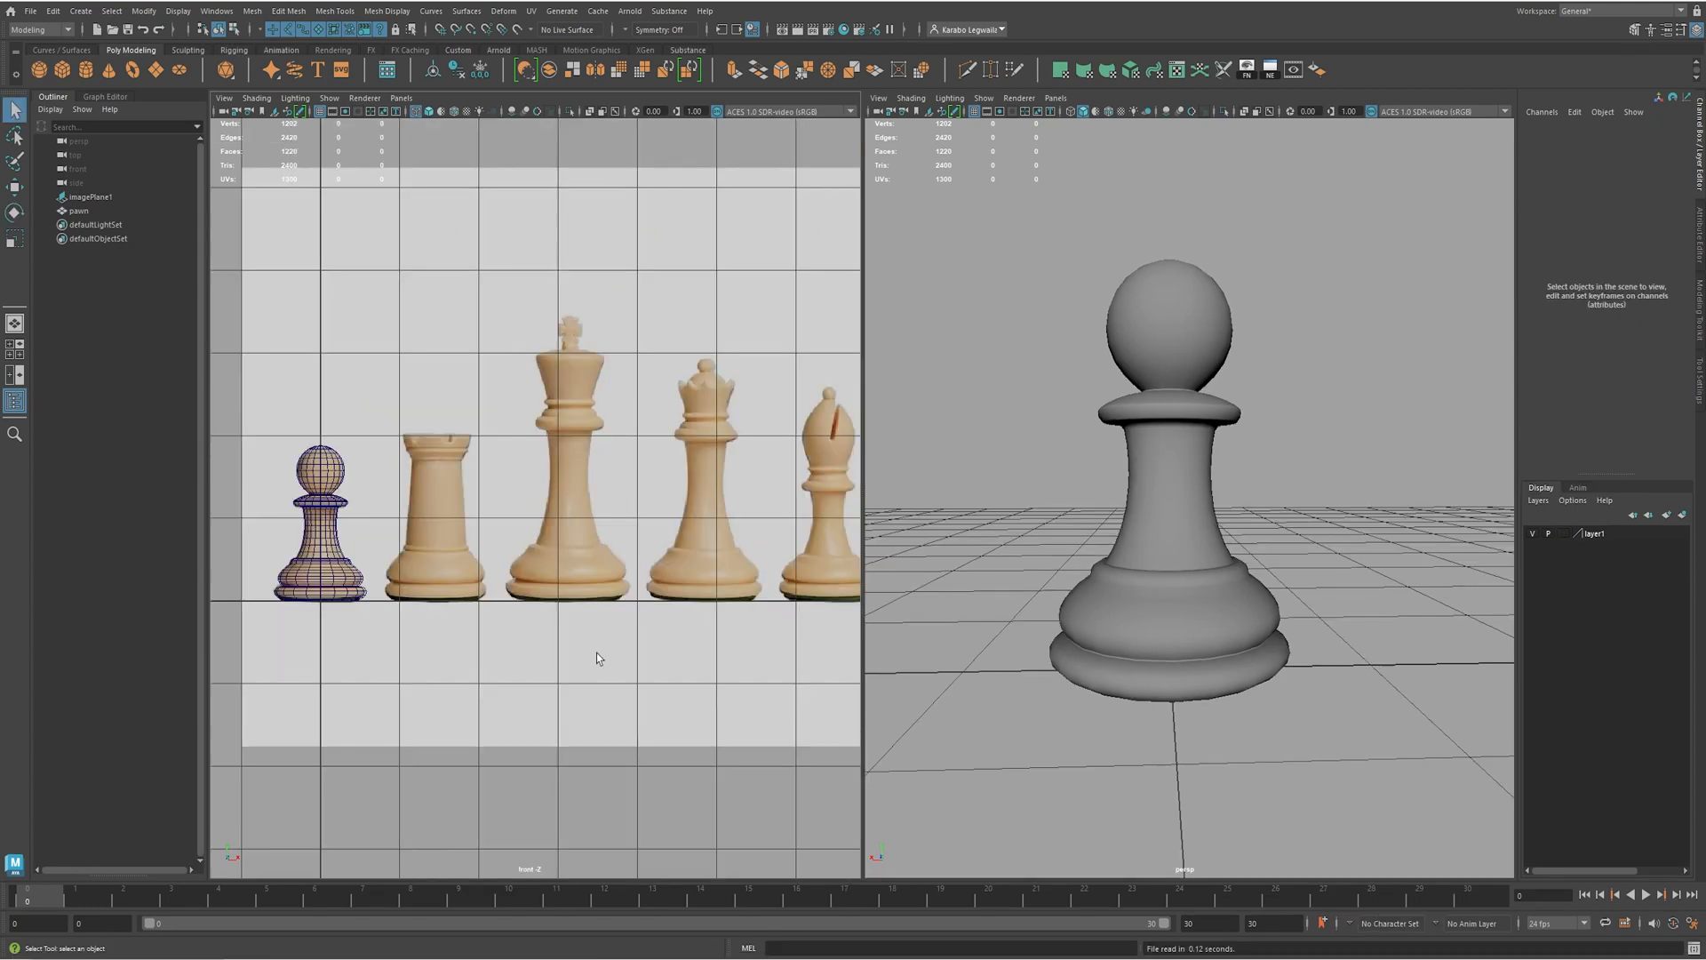
pyautogui.keyDown('alt'); pyautogui.moveTo(596, 652); pyautogui.dragTo(724, 590, button='middle'); pyautogui.keyUp('alt')
pyautogui.scroll(3, 506, 552)
pyautogui.scroll(-5, 725, 590)
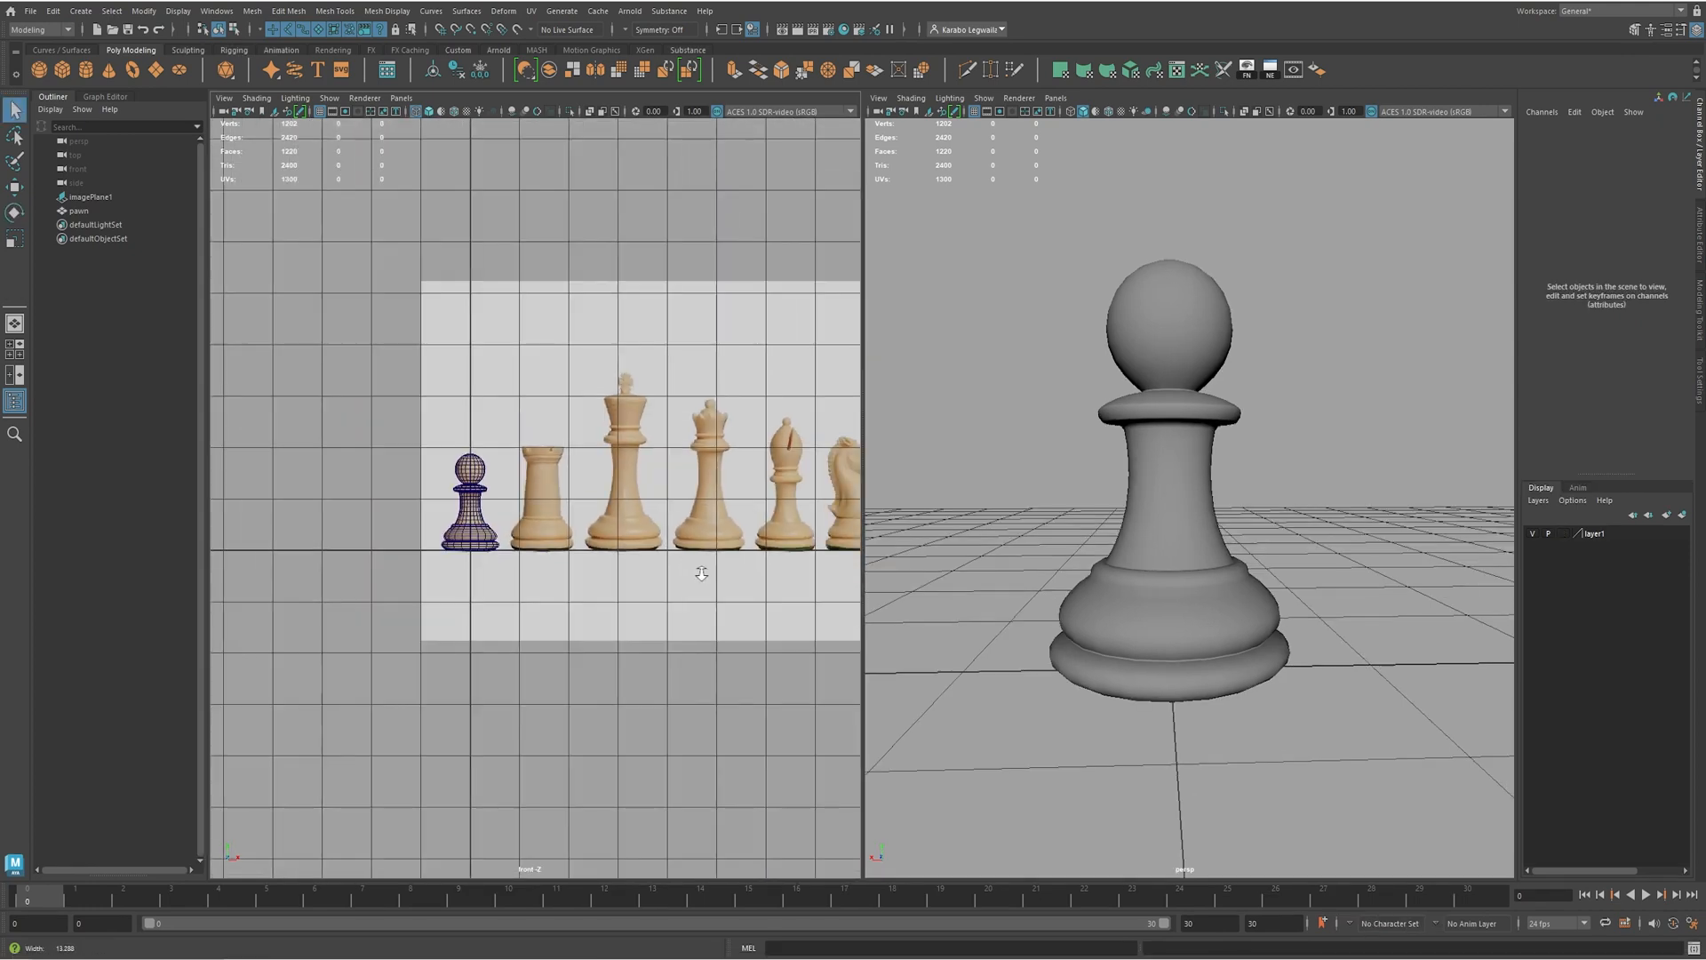
pyautogui.scroll(3, 726, 591)
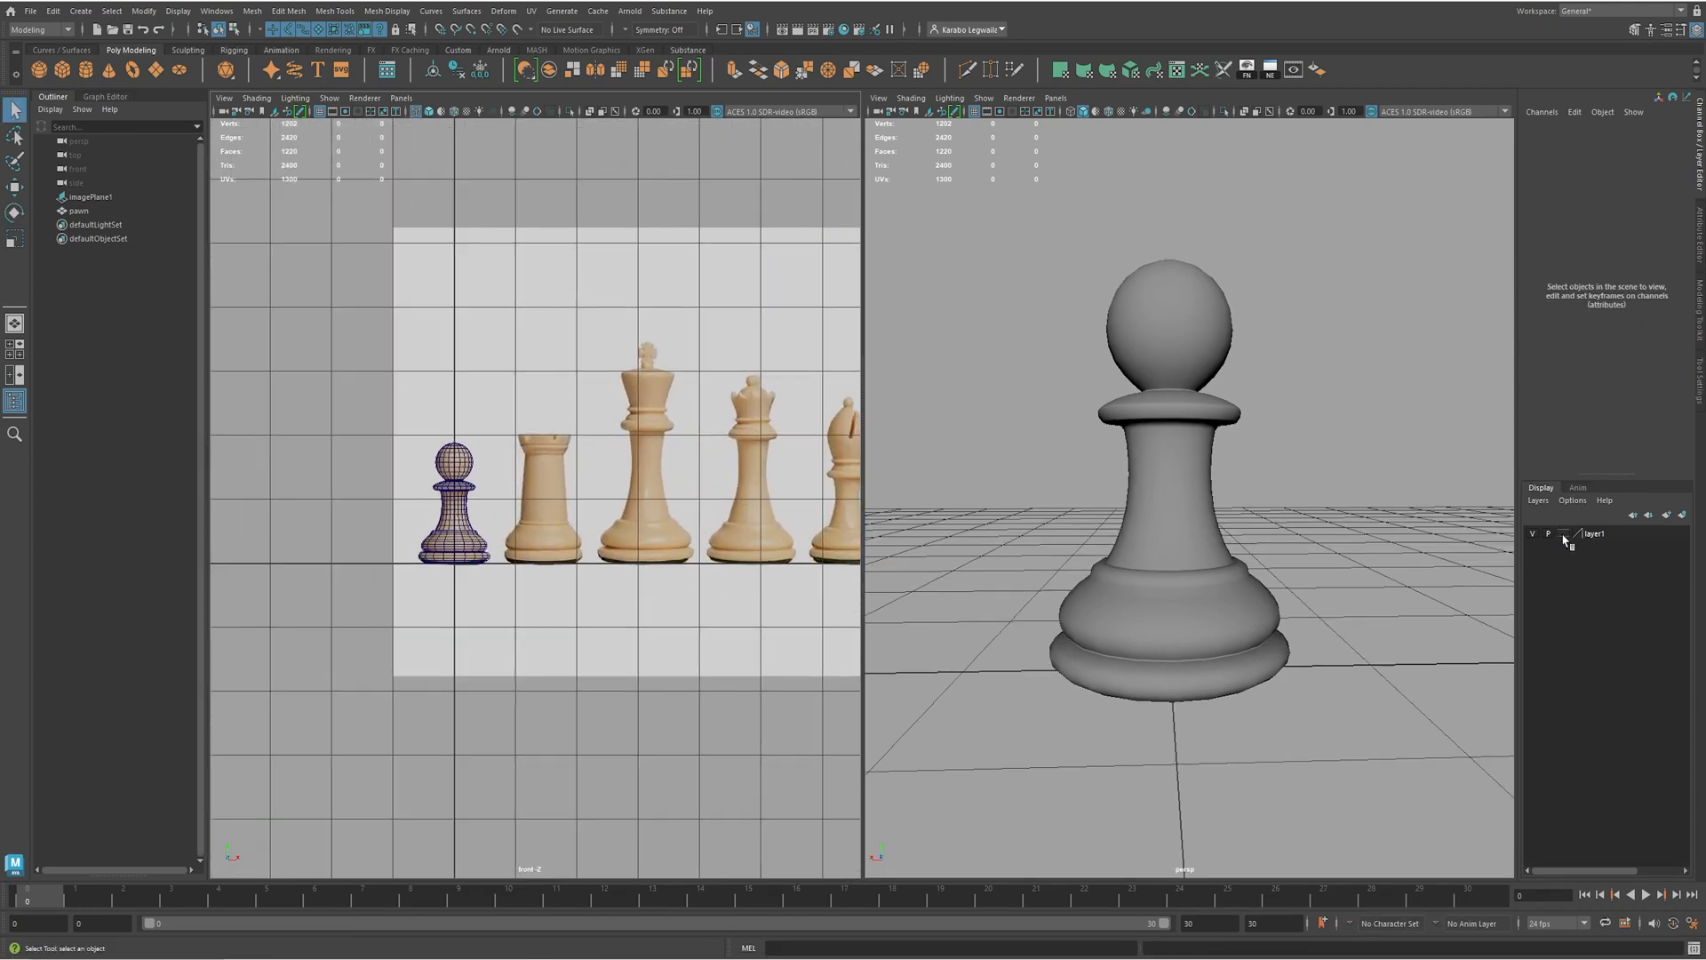
pyautogui.click(748, 386)
pyautogui.keyDown('shift'); pyautogui.click(455, 491); pyautogui.keyUp('shift')
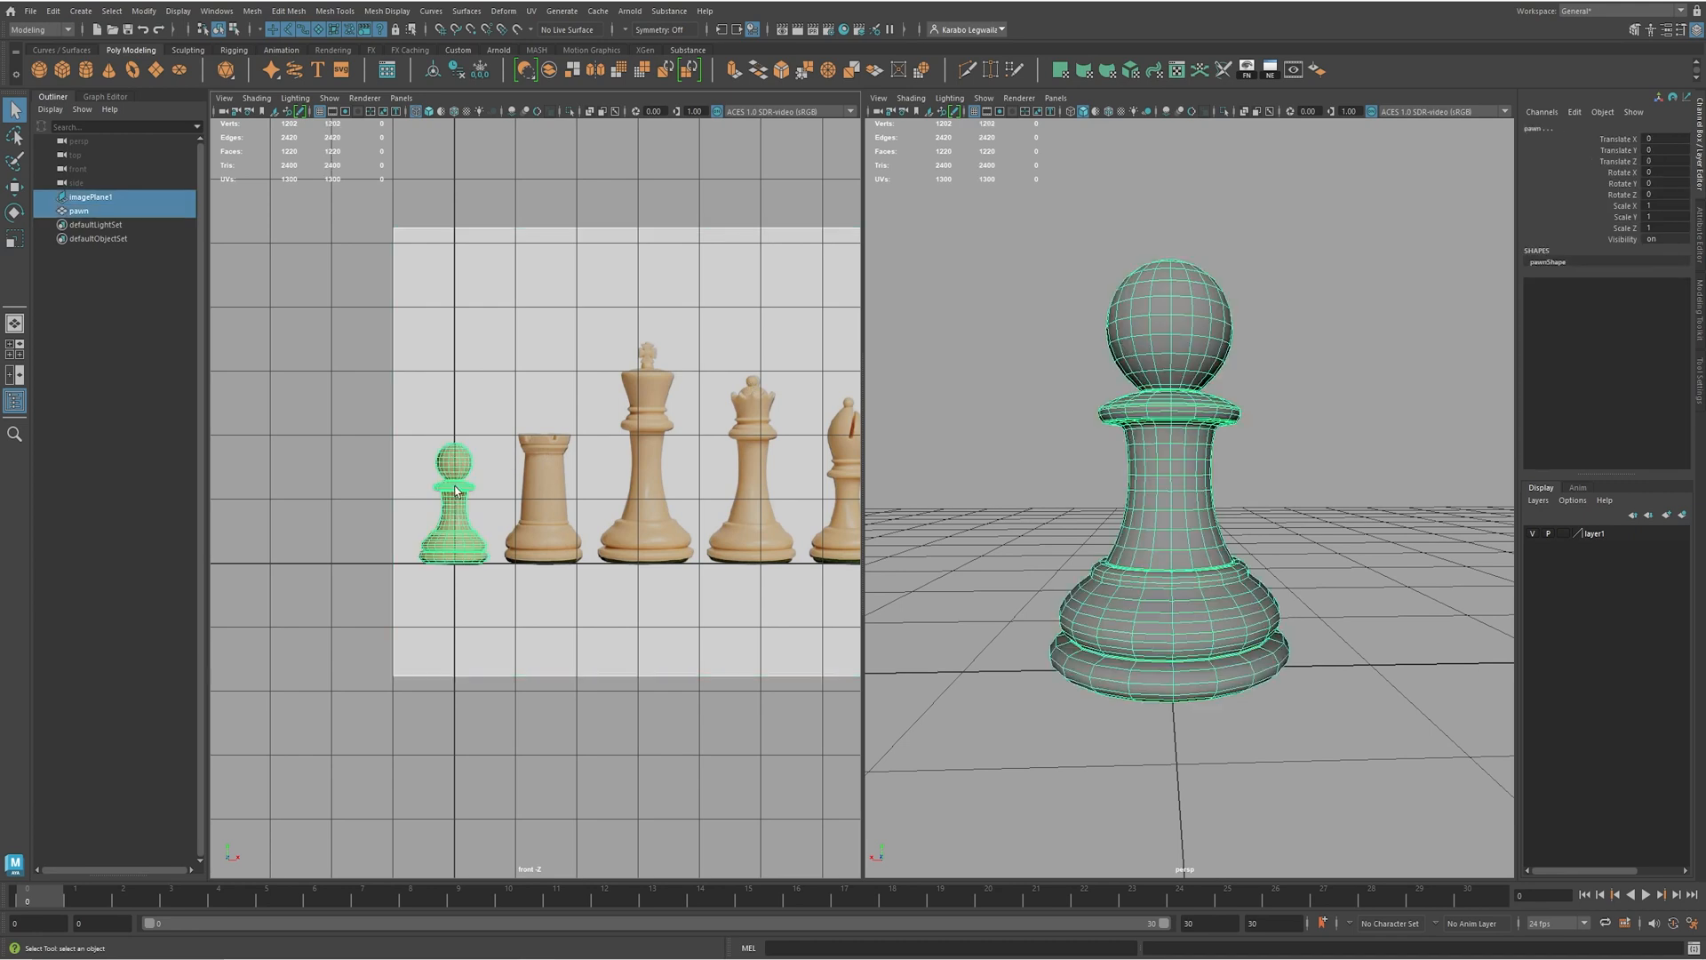
pyautogui.keyDown('alt'); pyautogui.moveTo(619, 579); pyautogui.dragTo(599, 580, button='middle'); pyautogui.keyUp('alt')
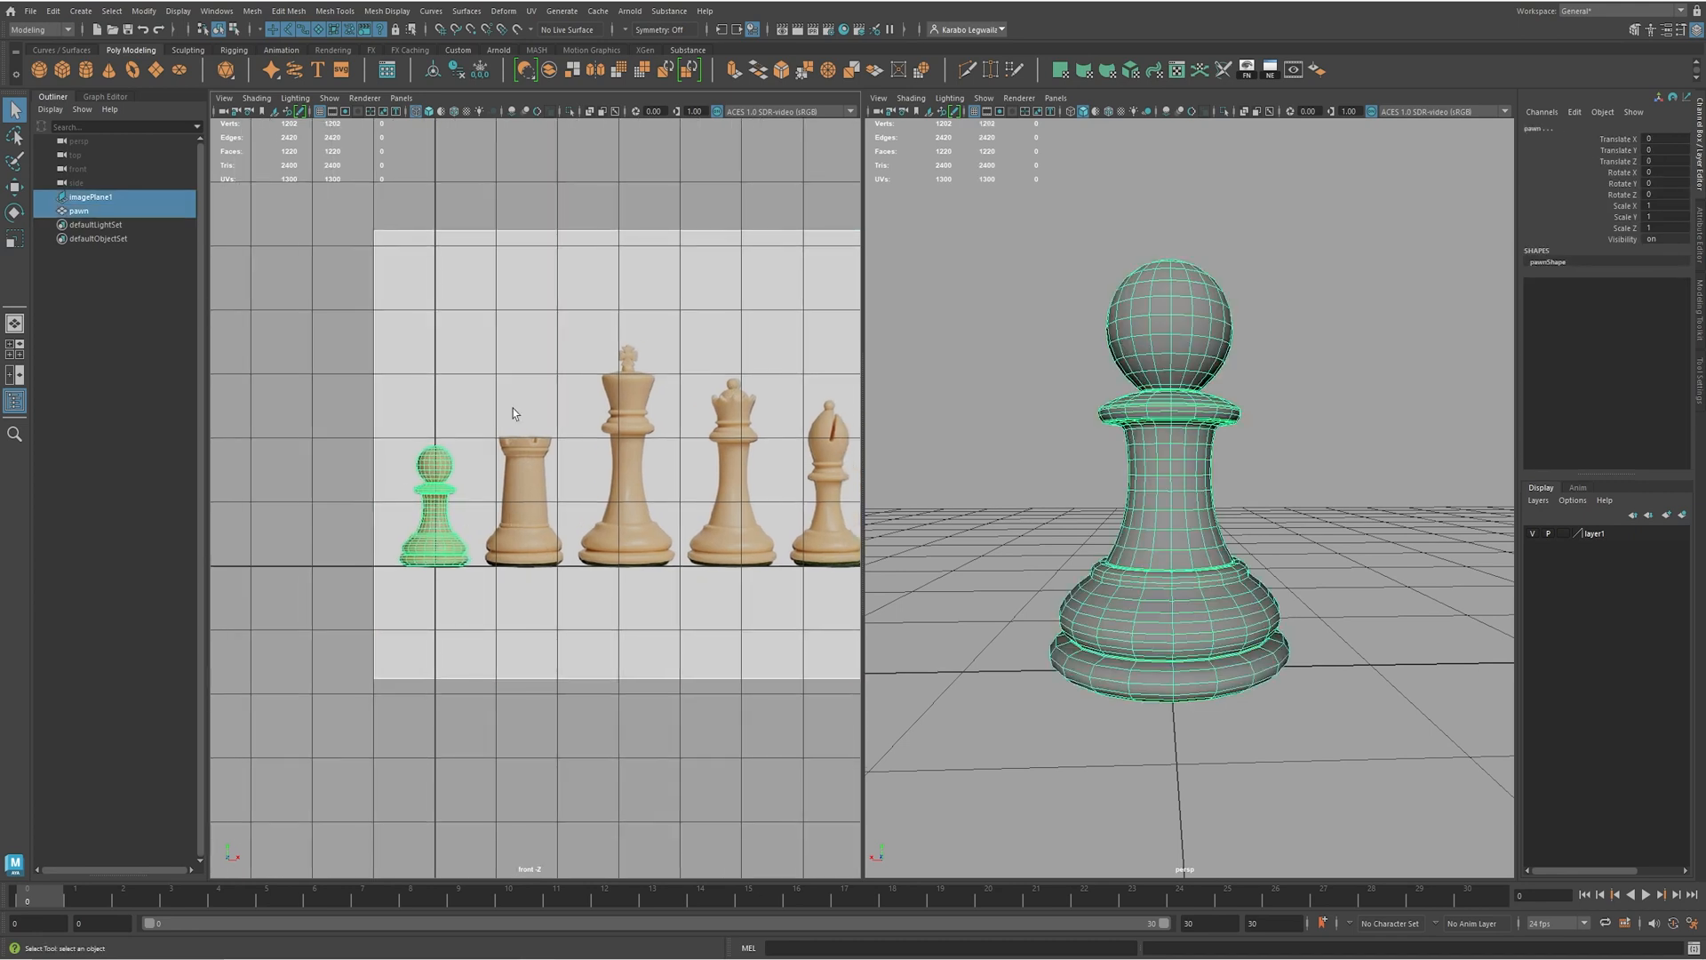
pyautogui.press('w')
pyautogui.moveTo(505, 569); pyautogui.dragTo(412, 567)
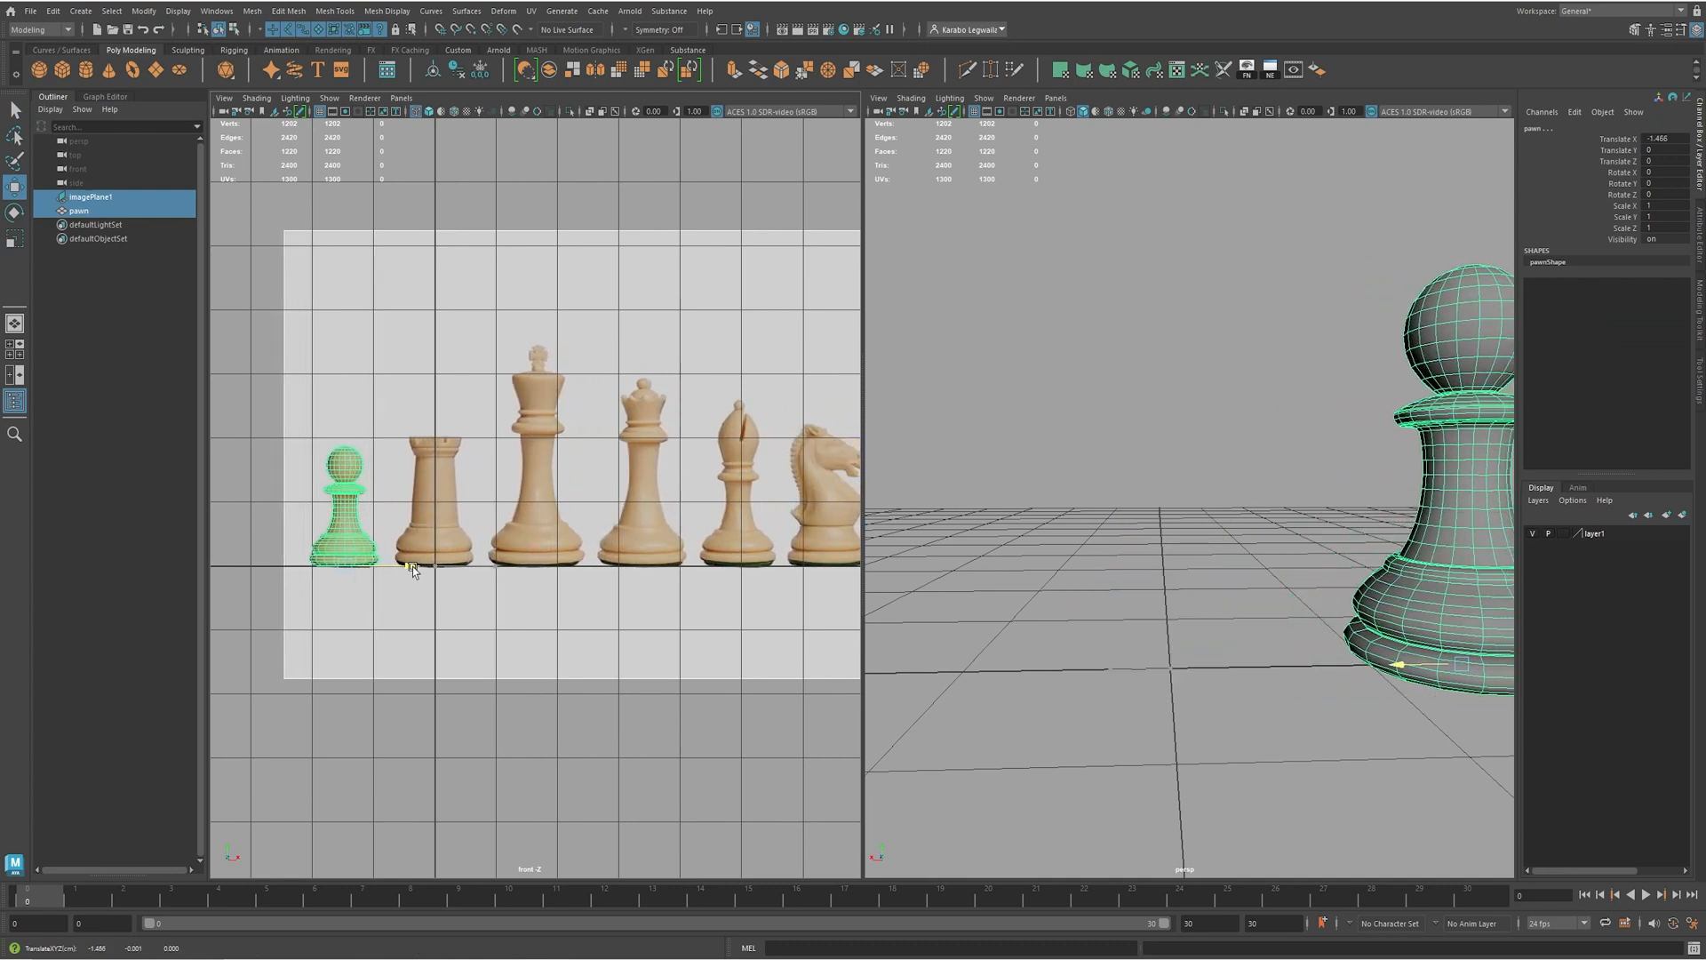
# - Fine-tune the pawn and reference image to a Translate X of -1.471, centring the pictured rook on the grid axis
pyautogui.keyDown('alt'); pyautogui.moveTo(412, 567); pyautogui.dragTo(490, 553, button='right'); pyautogui.keyUp('alt')
pyautogui.scroll(6, 491, 552)
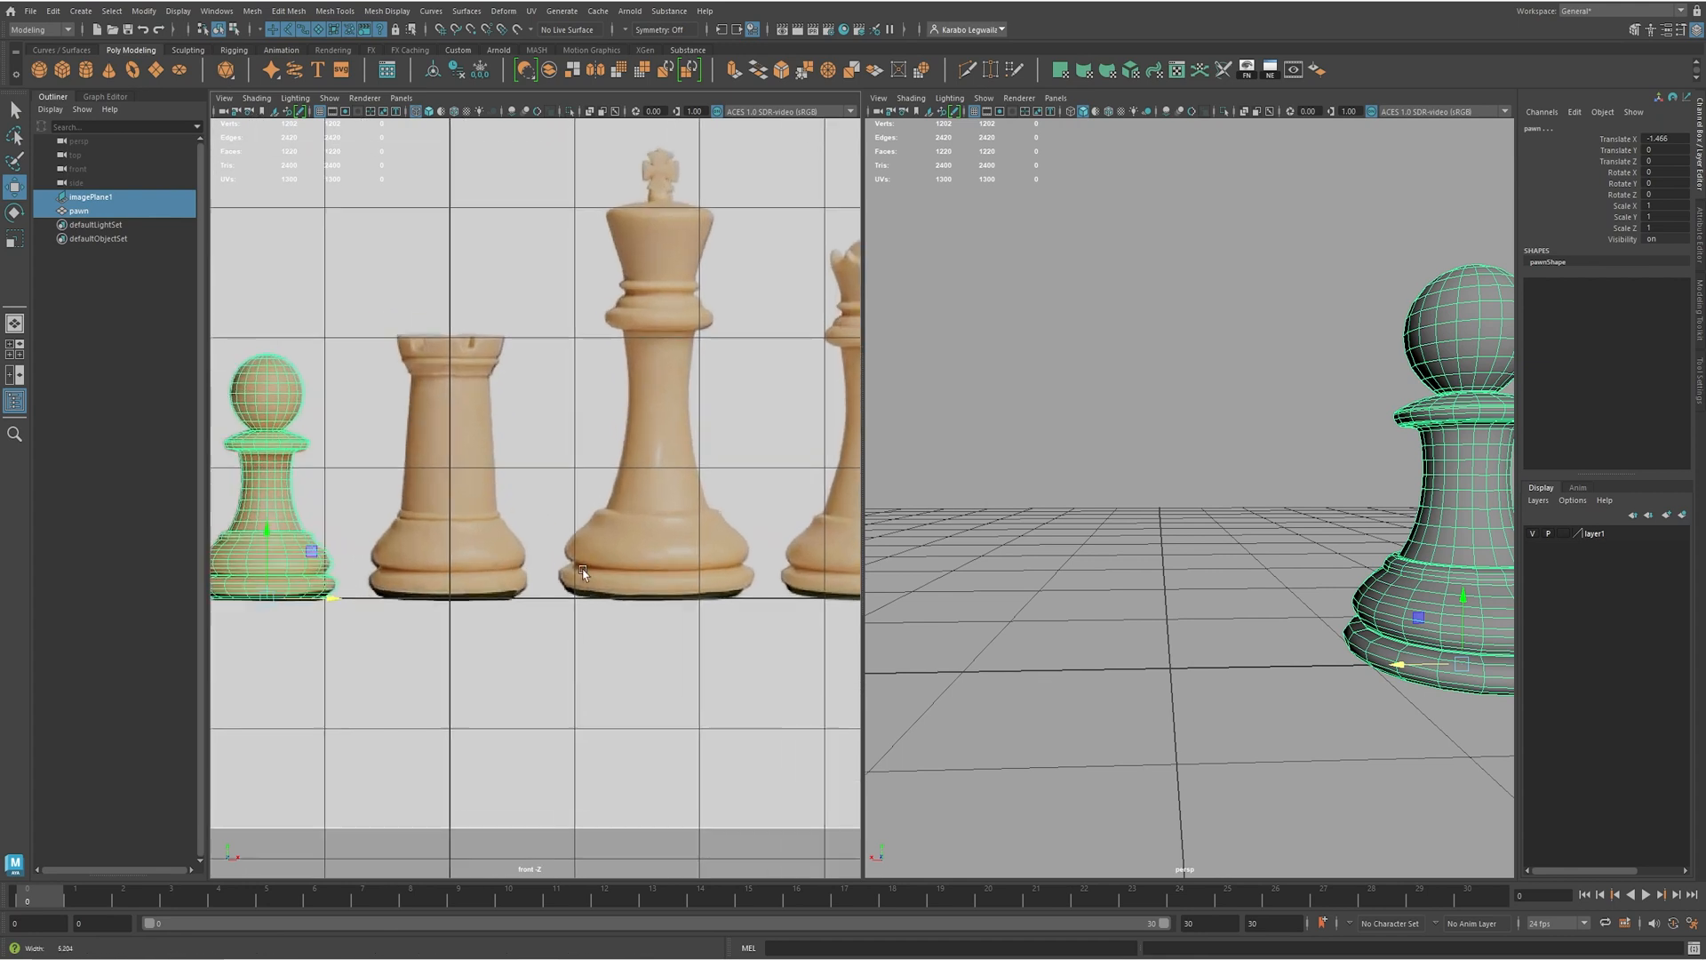
pyautogui.moveTo(325, 600); pyautogui.dragTo(322, 598)
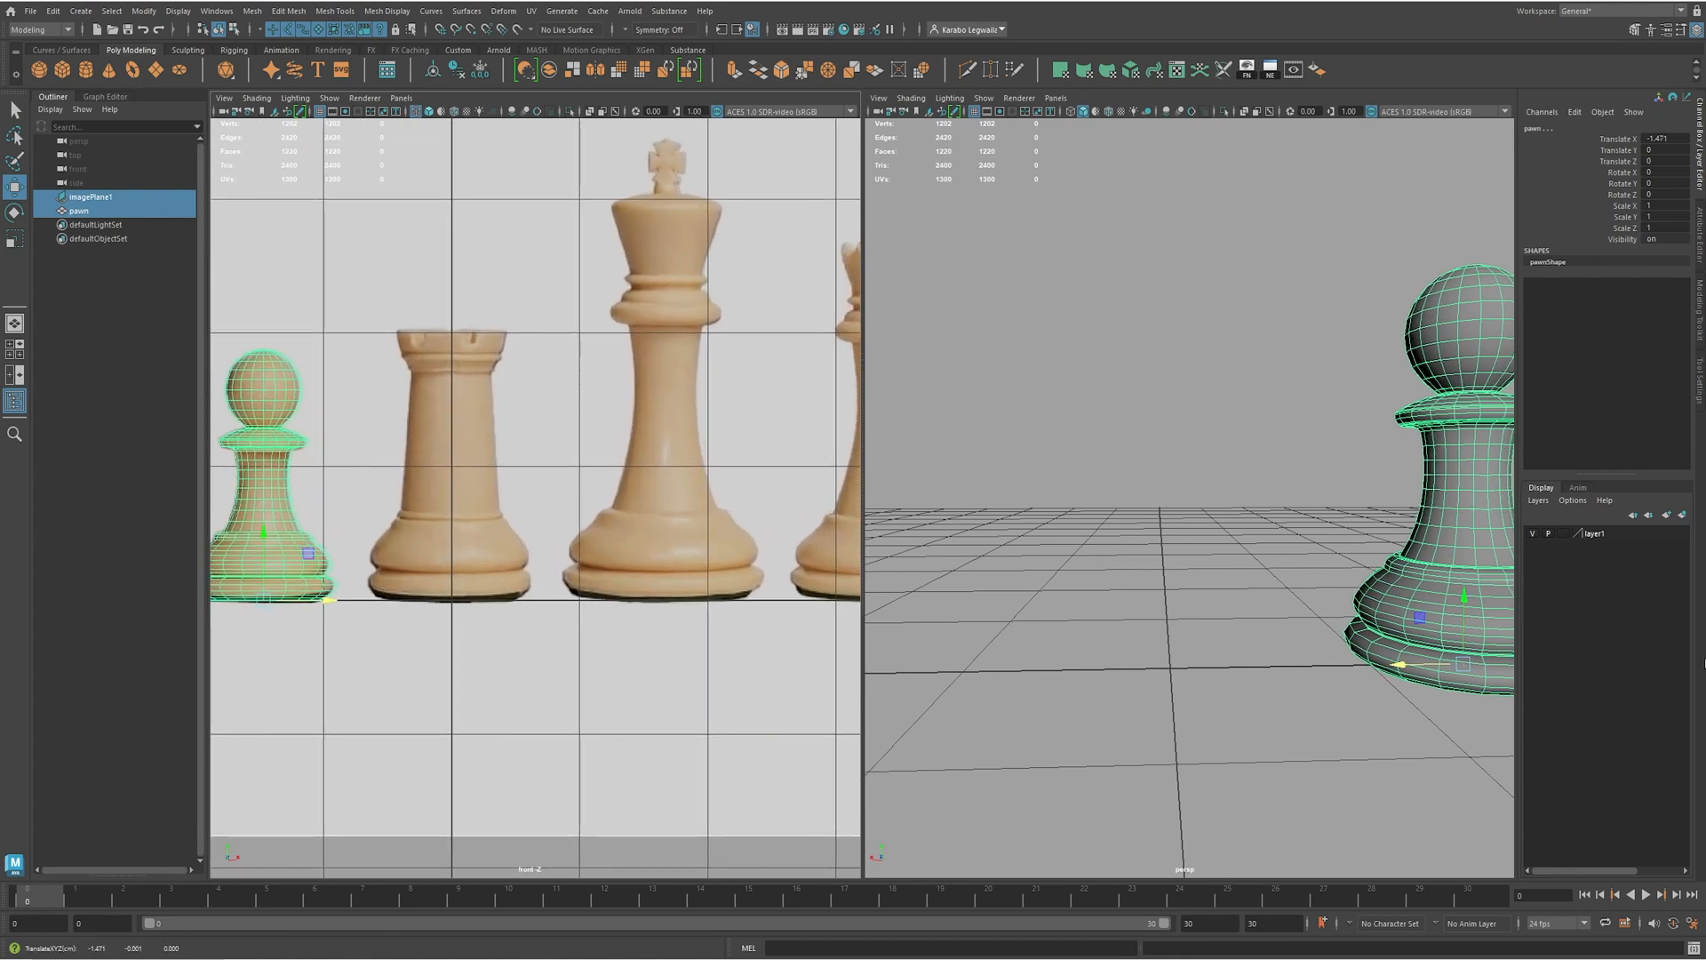
# - Set layer1 back to reference mode so the image cannot be selected, and clear the selection
pyautogui.click(1564, 534)
pyautogui.click(1563, 535)
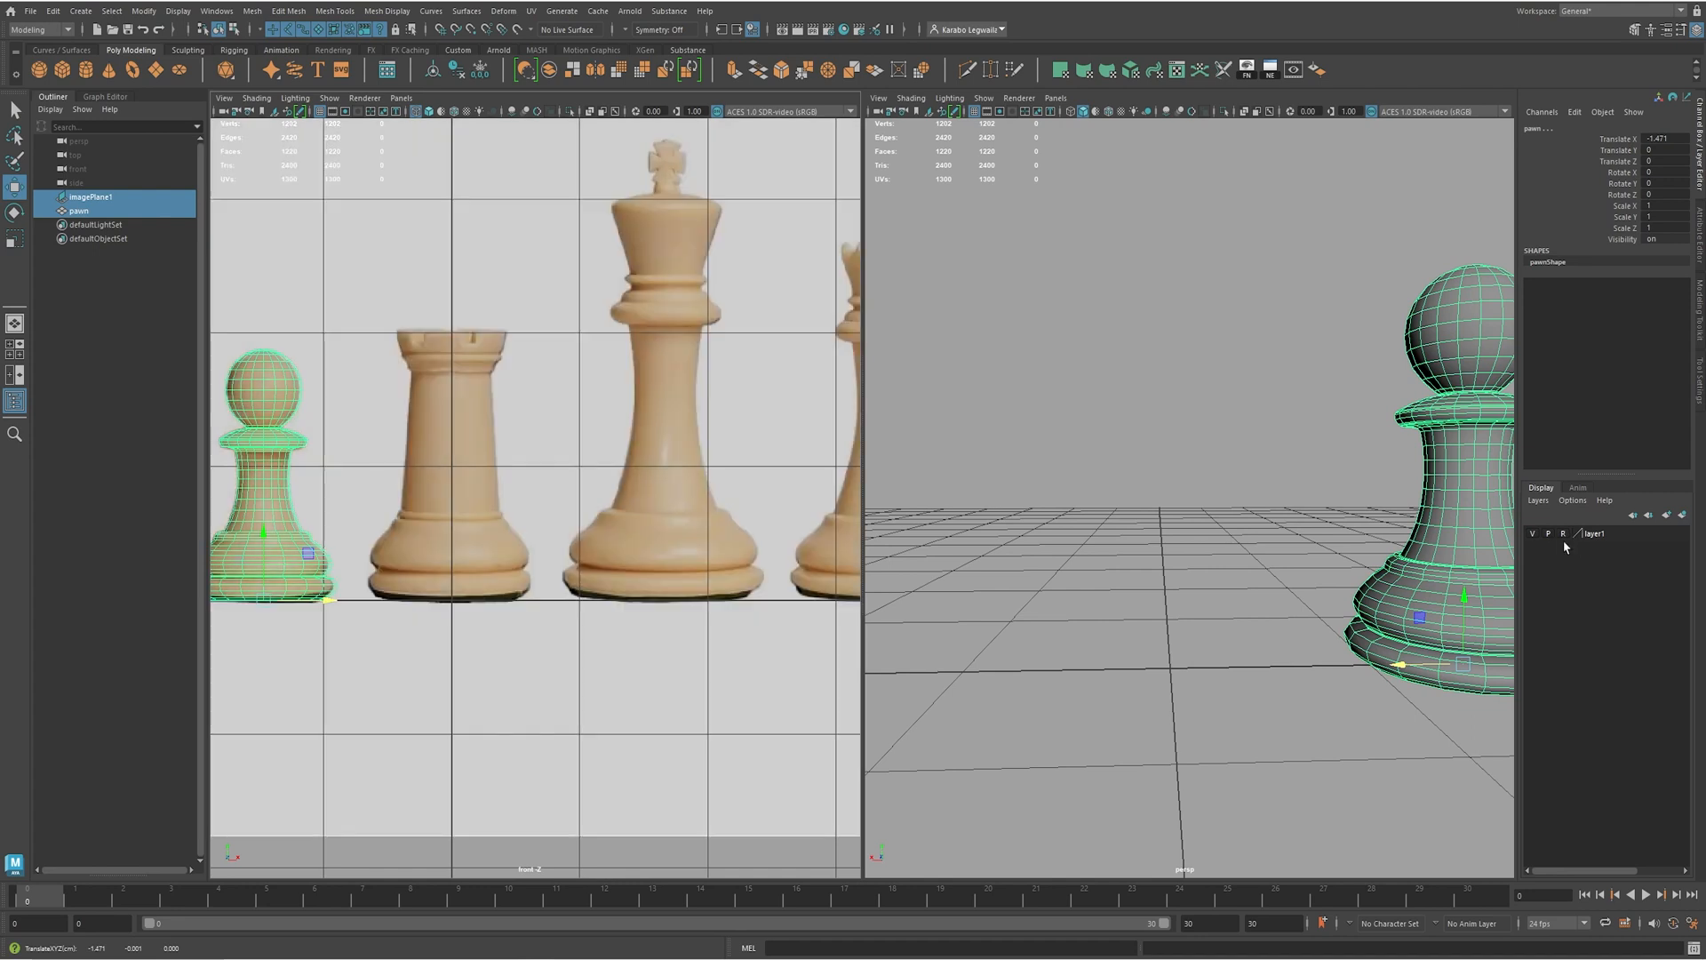
pyautogui.click(461, 483)
pyautogui.keyDown('alt'); pyautogui.moveTo(533, 506); pyautogui.dragTo(578, 491, button='middle'); pyautogui.keyUp('alt')
pyautogui.keyDown('alt'); pyautogui.moveTo(398, 552); pyautogui.dragTo(459, 532, button='middle'); pyautogui.keyUp('alt')
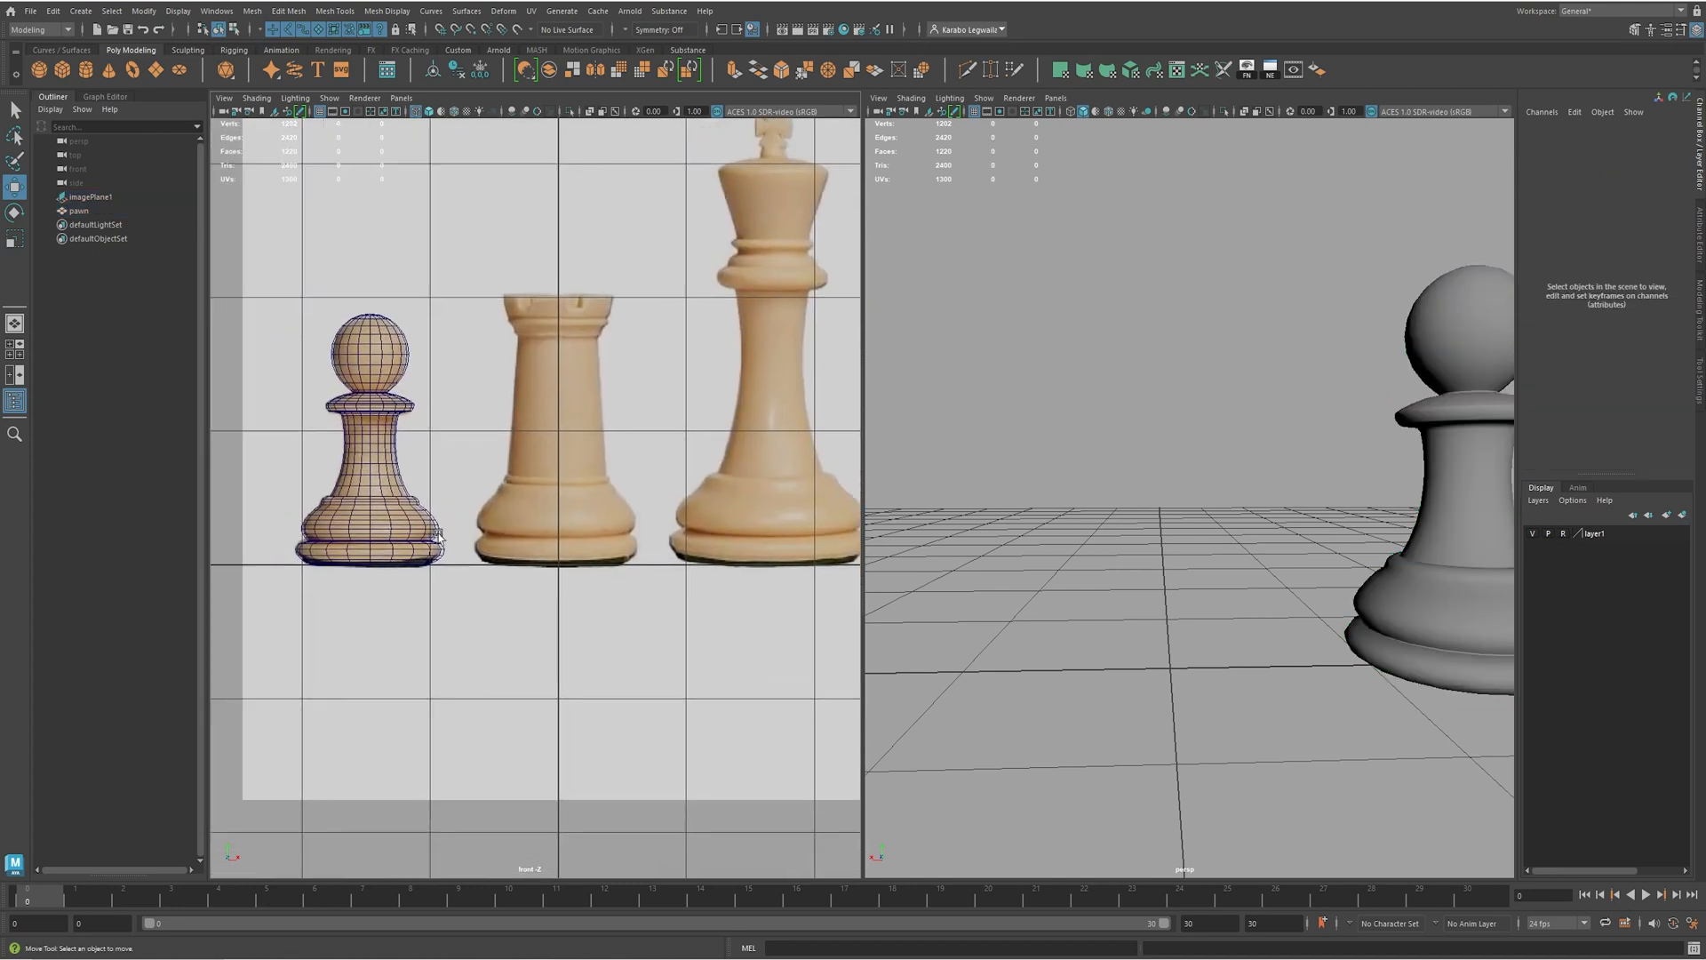
# - Duplicate the pawn and move the copy along X over the rook in the reference image
pyautogui.click(424, 515)
pyautogui.hotkey('ctrl', 'd')
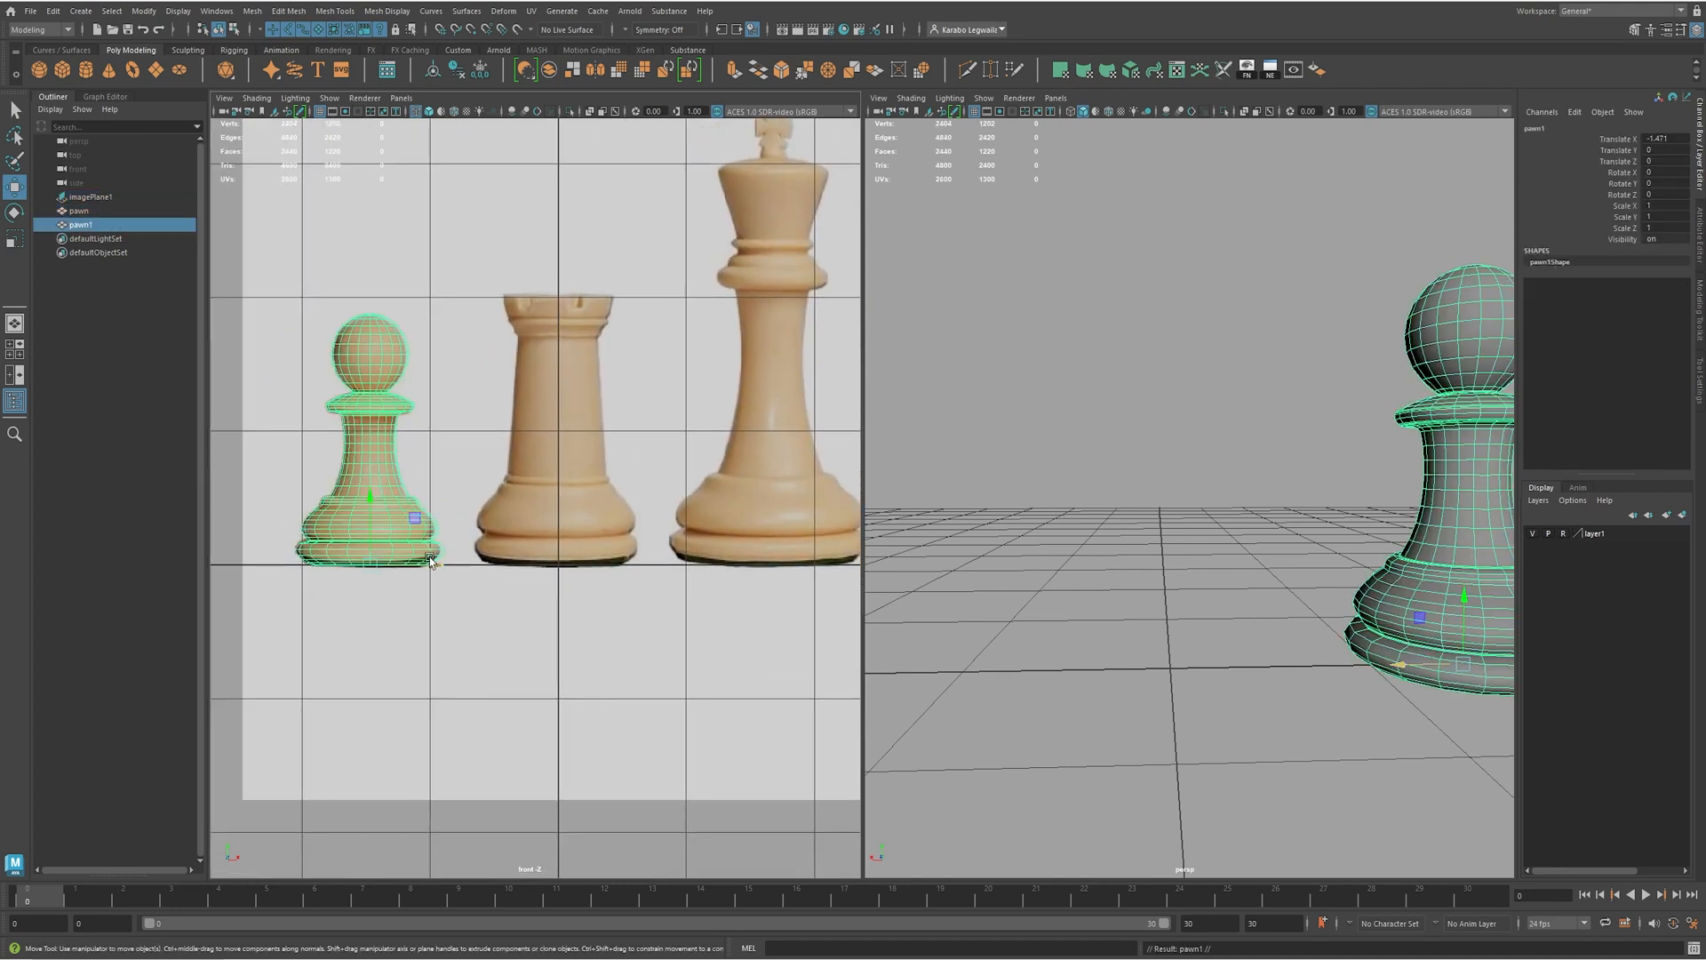
pyautogui.moveTo(432, 570); pyautogui.dragTo(603, 567)
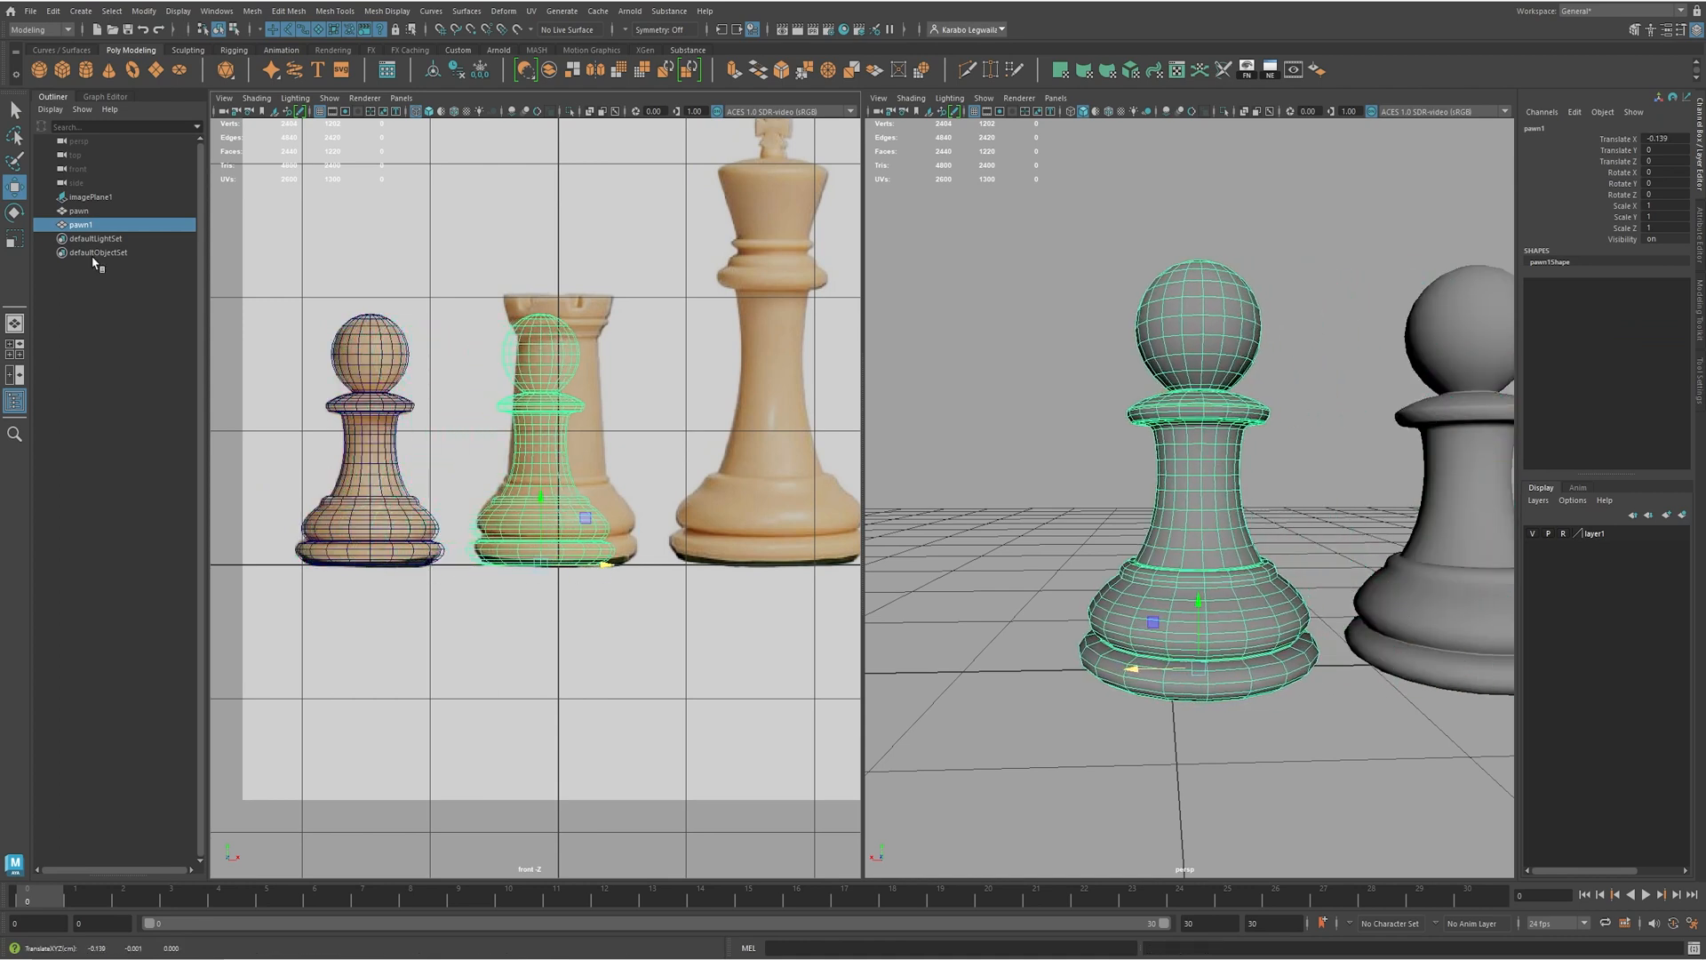
# - Rename the duplicated pawn as rook
pyautogui.doubleClick(82, 226)
pyautogui.write('rook')
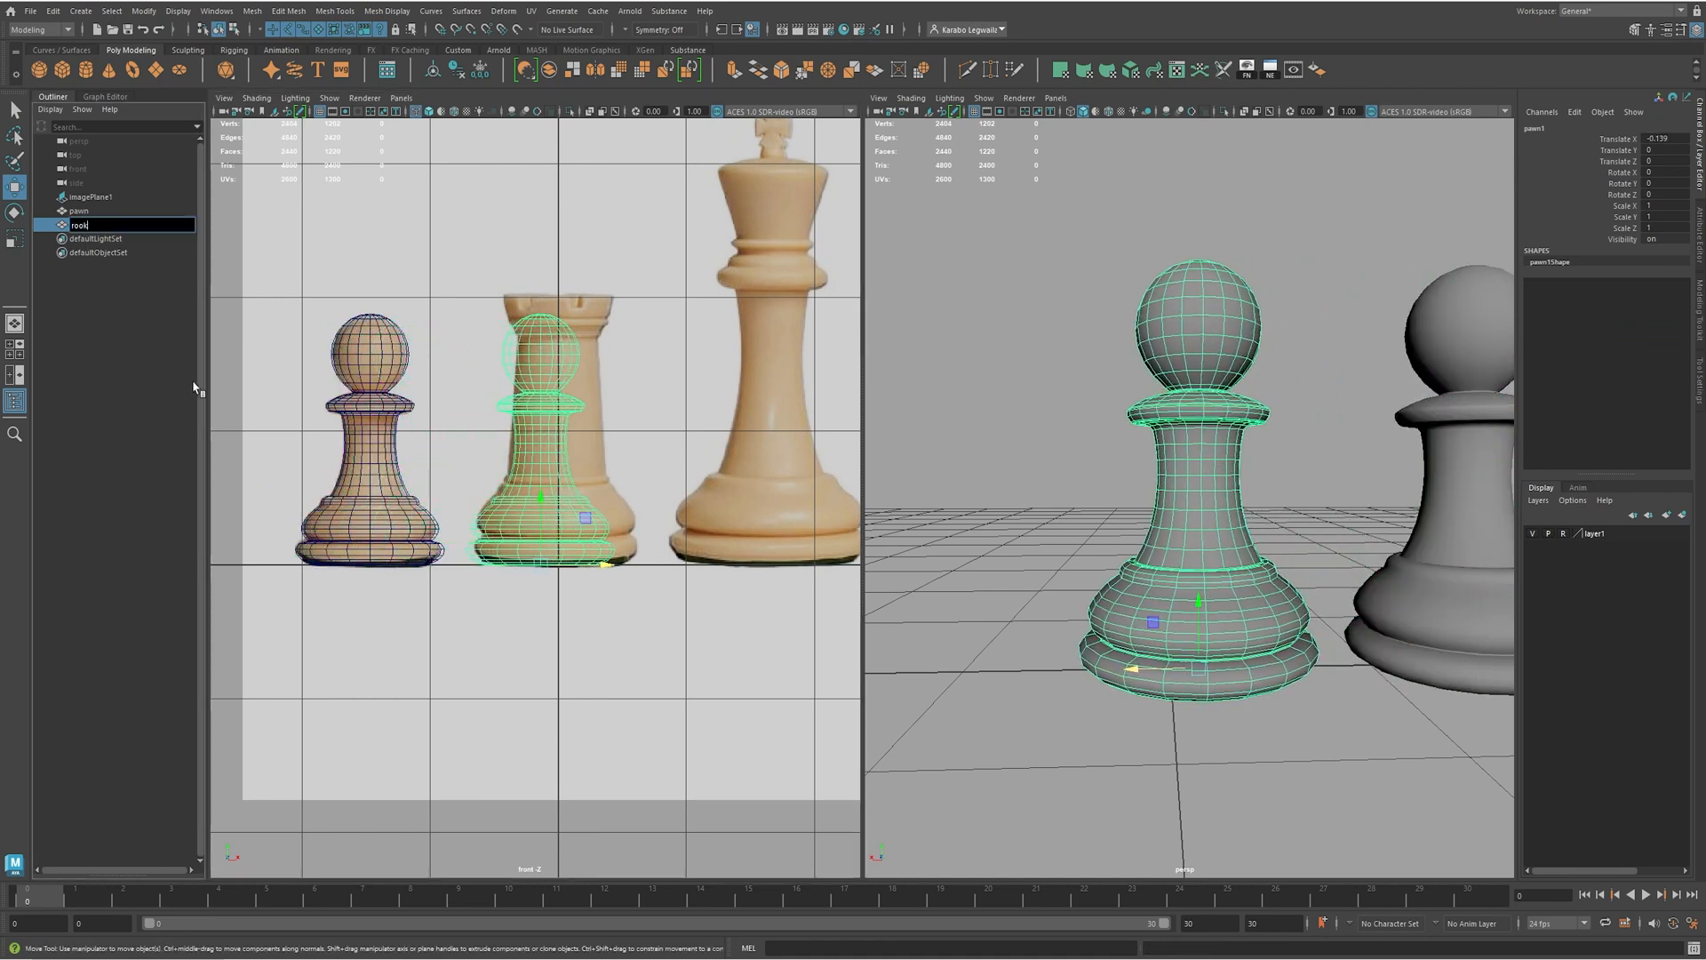
pyautogui.press('Return')
# - Centre the rook copy over the pictured rook by setting its Translate X to 0
pyautogui.moveTo(608, 564); pyautogui.dragTo(625, 562)
pyautogui.click(1659, 138)
pyautogui.write('0')
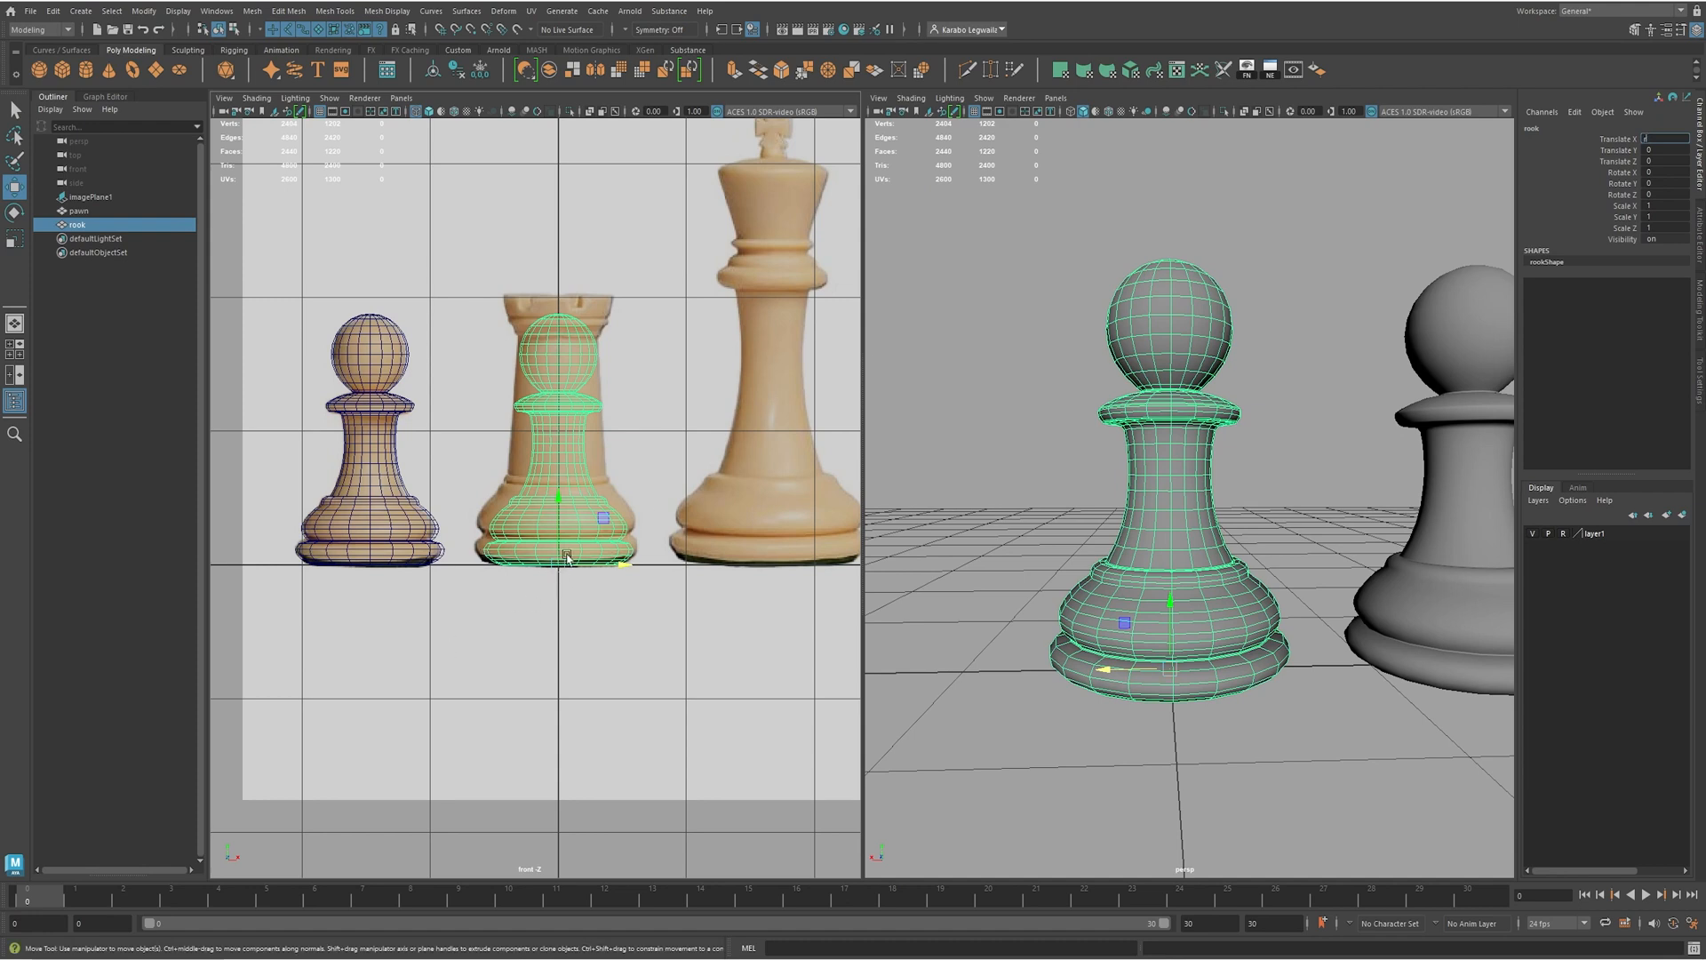
pyautogui.keyDown('alt'); pyautogui.moveTo(596, 562); pyautogui.dragTo(590, 560, button='middle'); pyautogui.keyUp('alt')
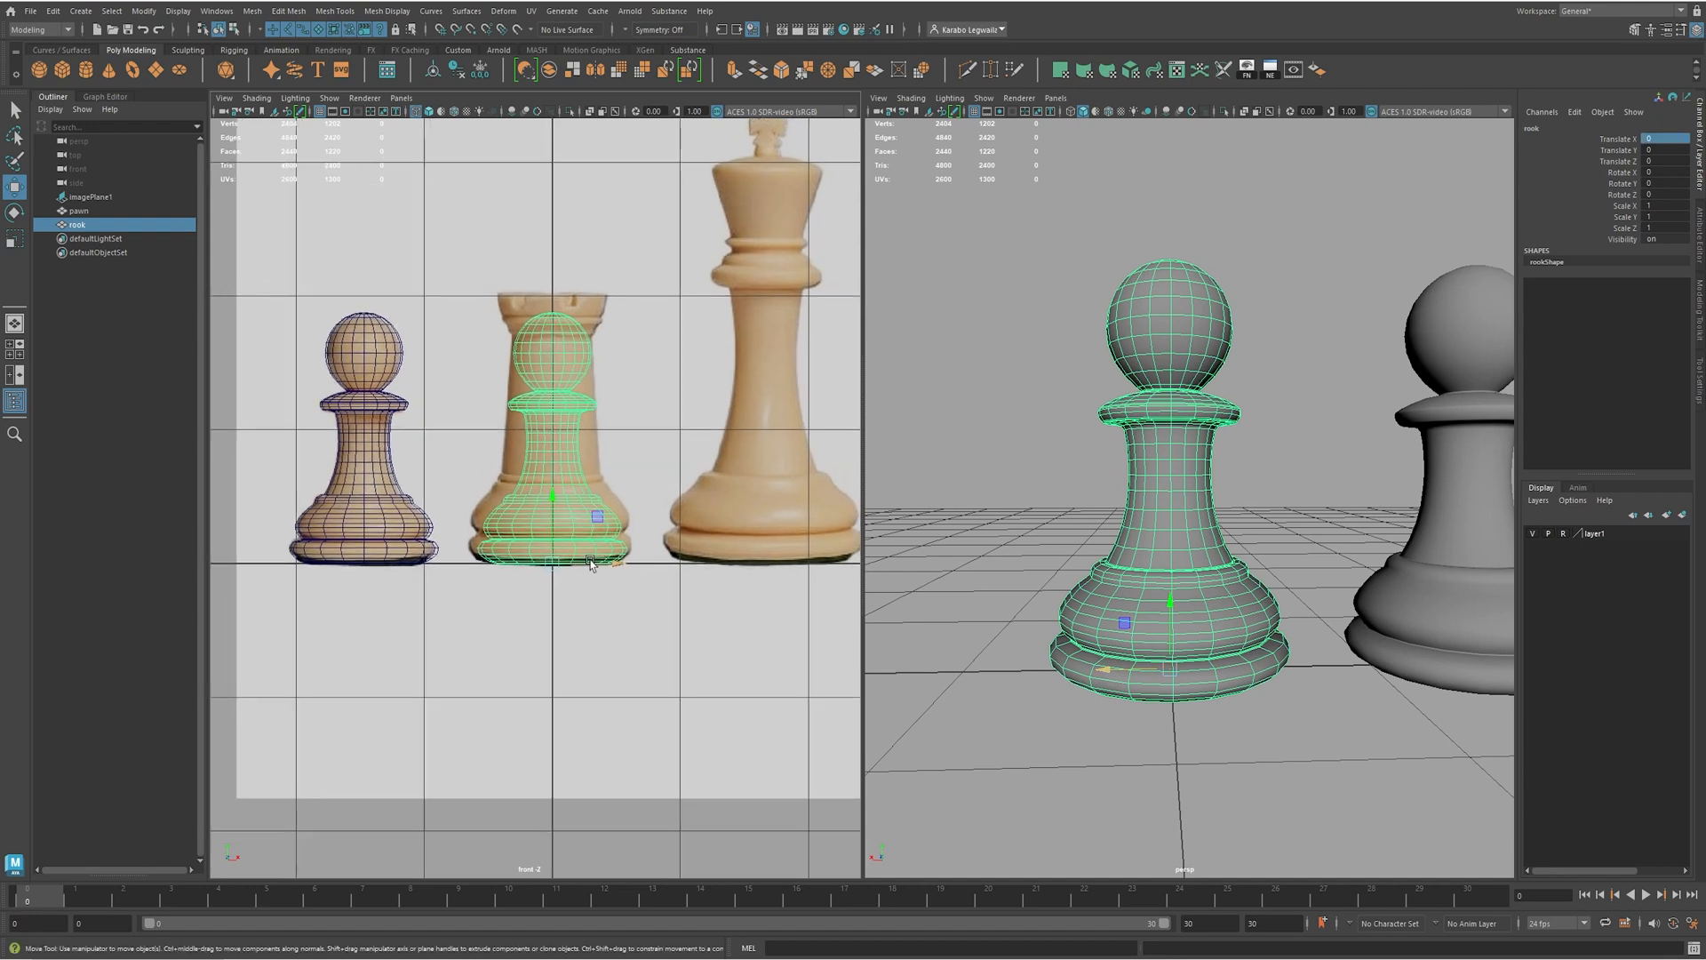
# - Scale the rook copy uniformly to about 1.188 so its base fits the width of the pictured rook's base
pyautogui.press('r')
pyautogui.moveTo(553, 562); pyautogui.dragTo(602, 560)
pyautogui.keyDown('alt'); pyautogui.moveTo(602, 560); pyautogui.dragTo(598, 540, button='middle'); pyautogui.keyUp('alt')
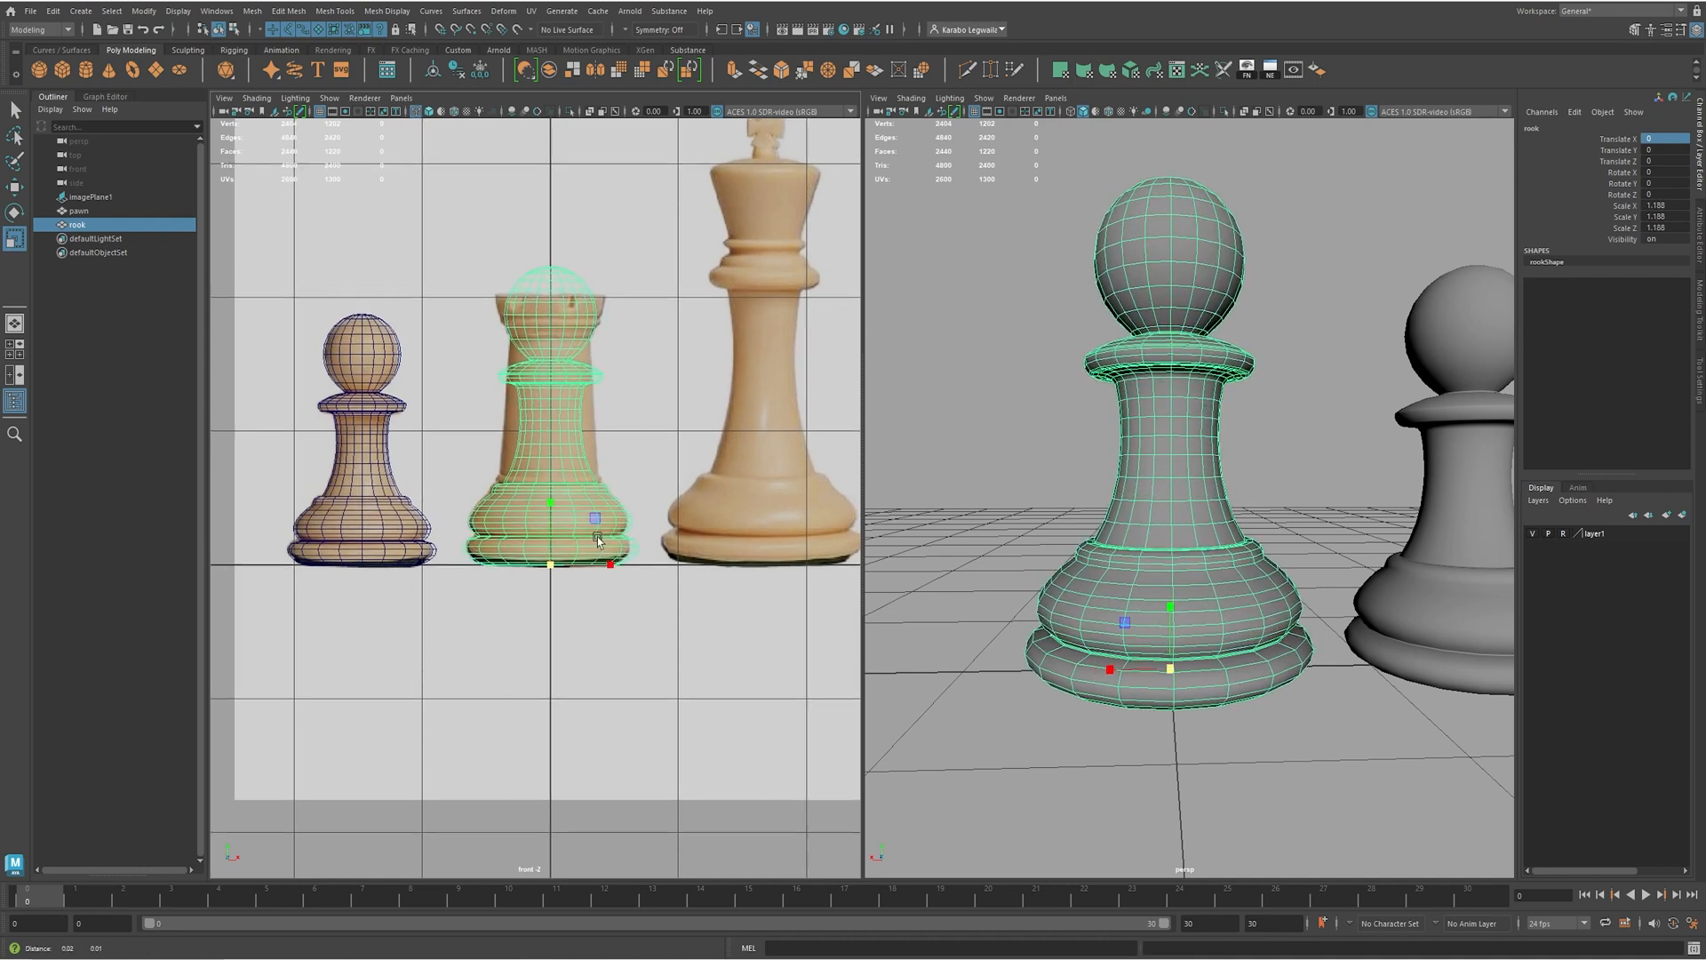
pyautogui.scroll(5, 598, 540)
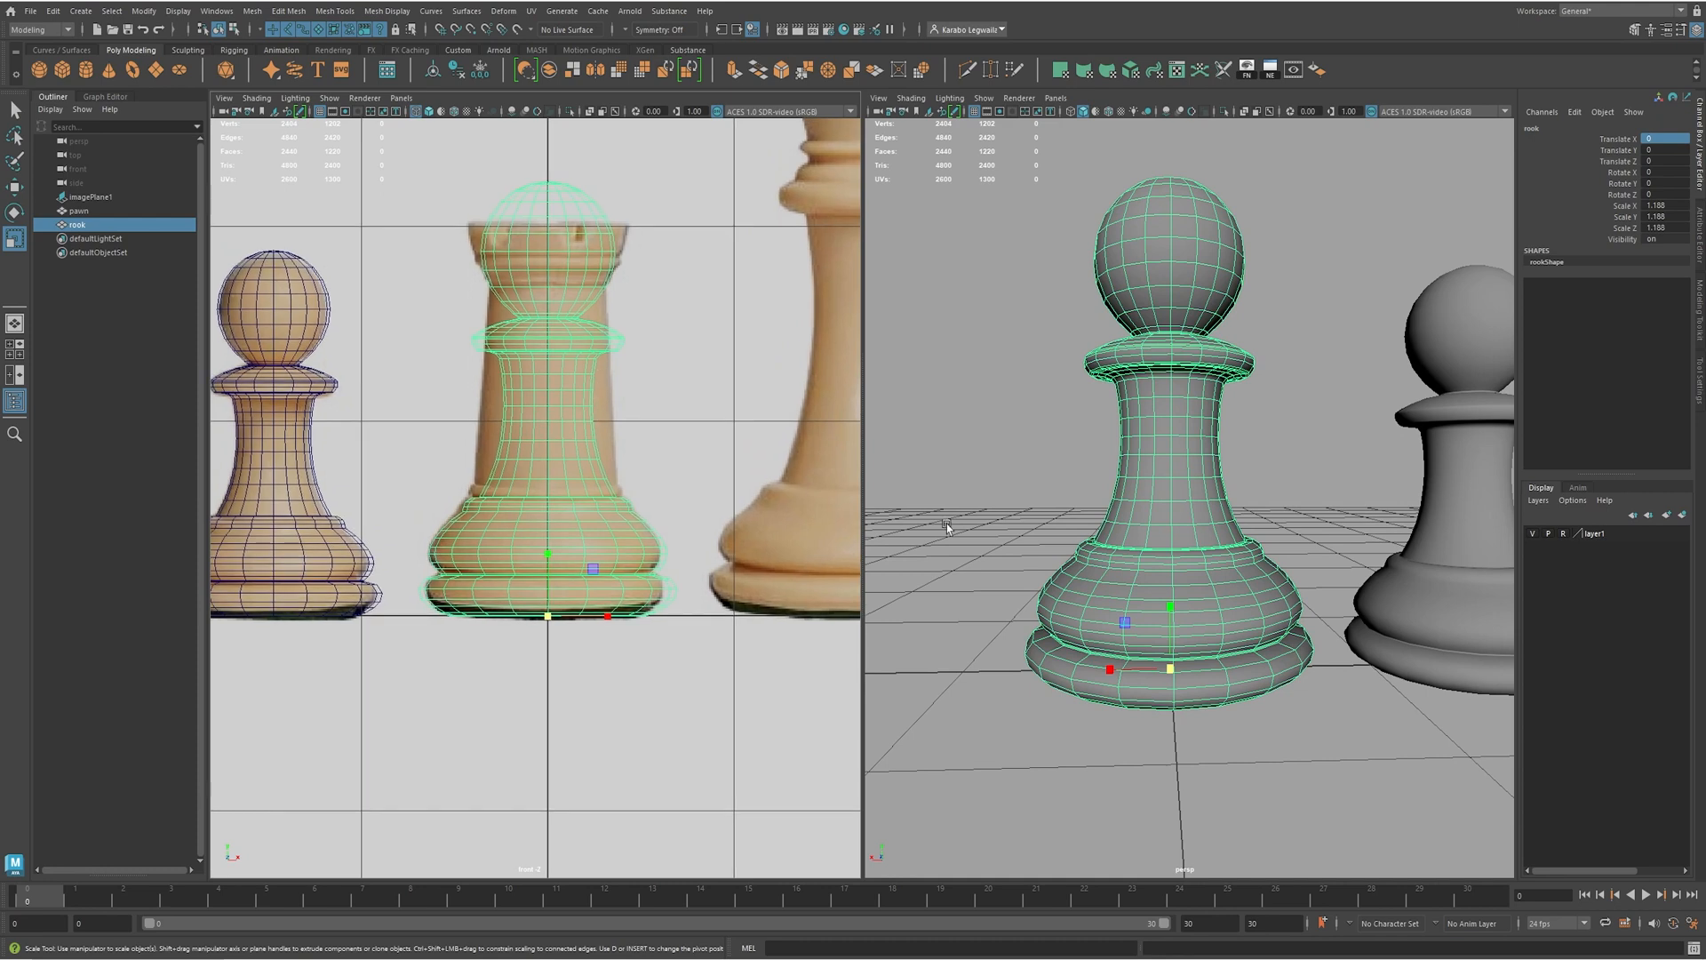
# - Delete the head, collar and neck faces of the rook copy, keeping only the rounded base
pyautogui.keyDown('alt'); pyautogui.moveTo(1185, 547); pyautogui.dragTo(1150, 524, button='middle'); pyautogui.keyUp('alt')
pyautogui.keyDown('alt'); pyautogui.moveTo(1149, 525); pyautogui.dragTo(1048, 529, button='right'); pyautogui.keyUp('alt')
pyautogui.keyDown('alt'); pyautogui.moveTo(1049, 529); pyautogui.dragTo(1386, 531); pyautogui.keyUp('alt')
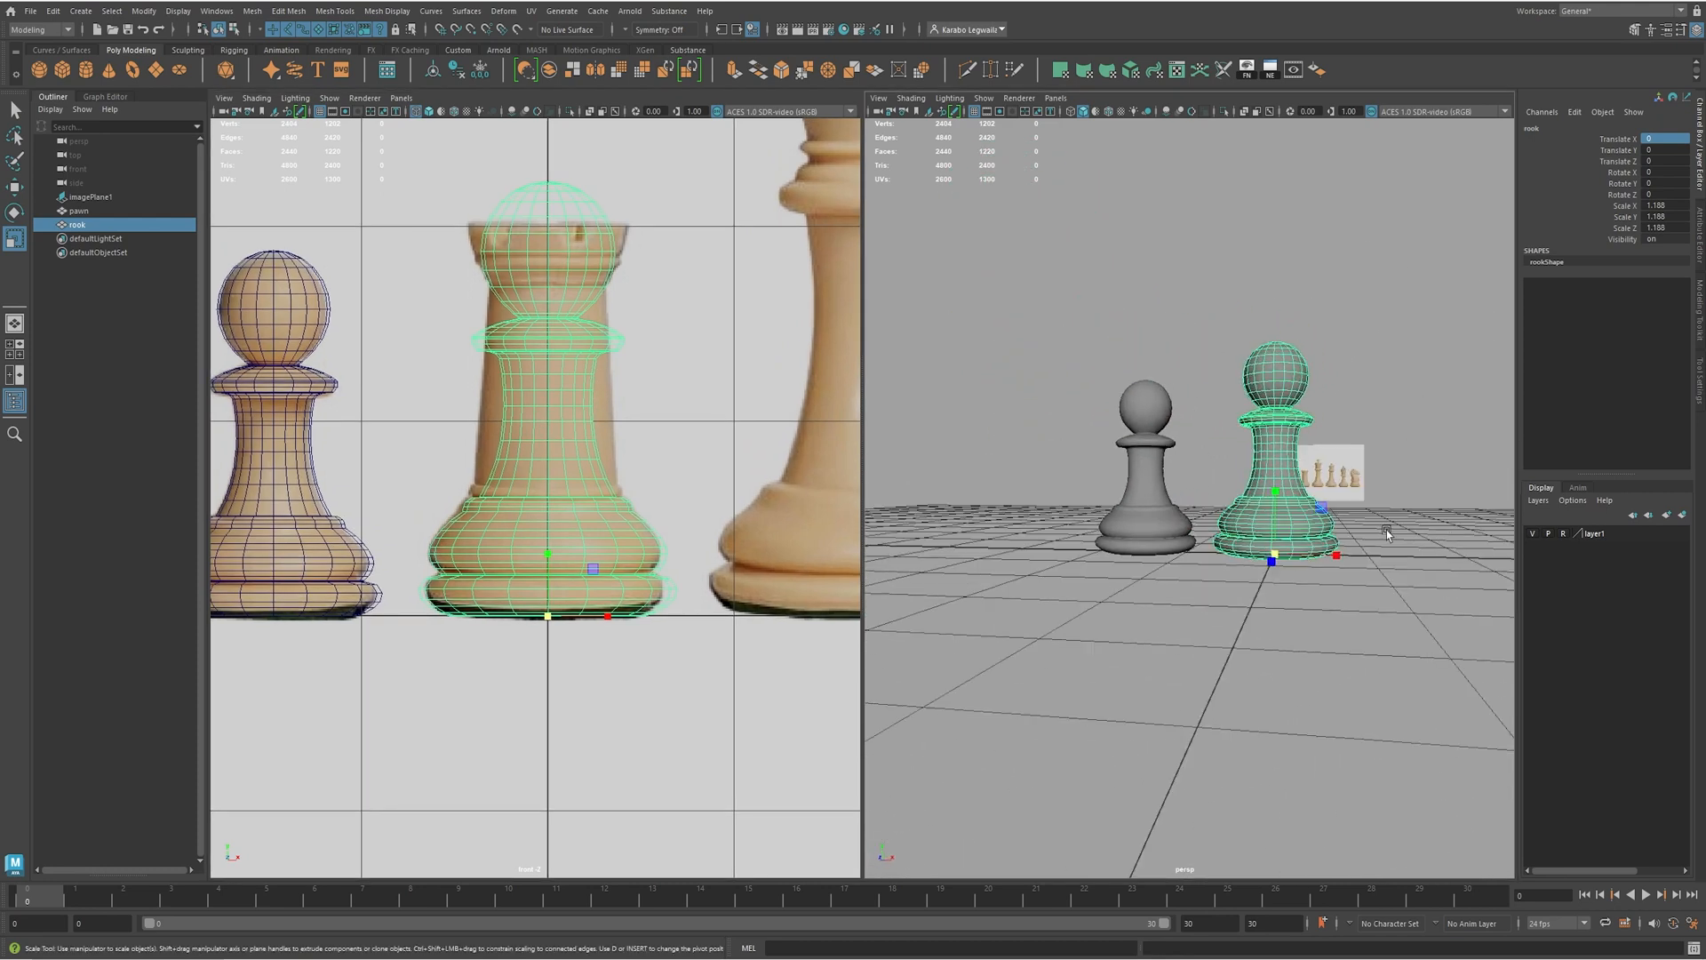
pyautogui.keyDown('alt'); pyautogui.moveTo(1387, 533); pyautogui.dragTo(1315, 549, button='middle'); pyautogui.keyUp('alt')
pyautogui.scroll(4, 1304, 549)
pyautogui.keyDown('alt'); pyautogui.moveTo(1303, 549); pyautogui.dragTo(1290, 546); pyautogui.keyUp('alt')
pyautogui.press('F11')
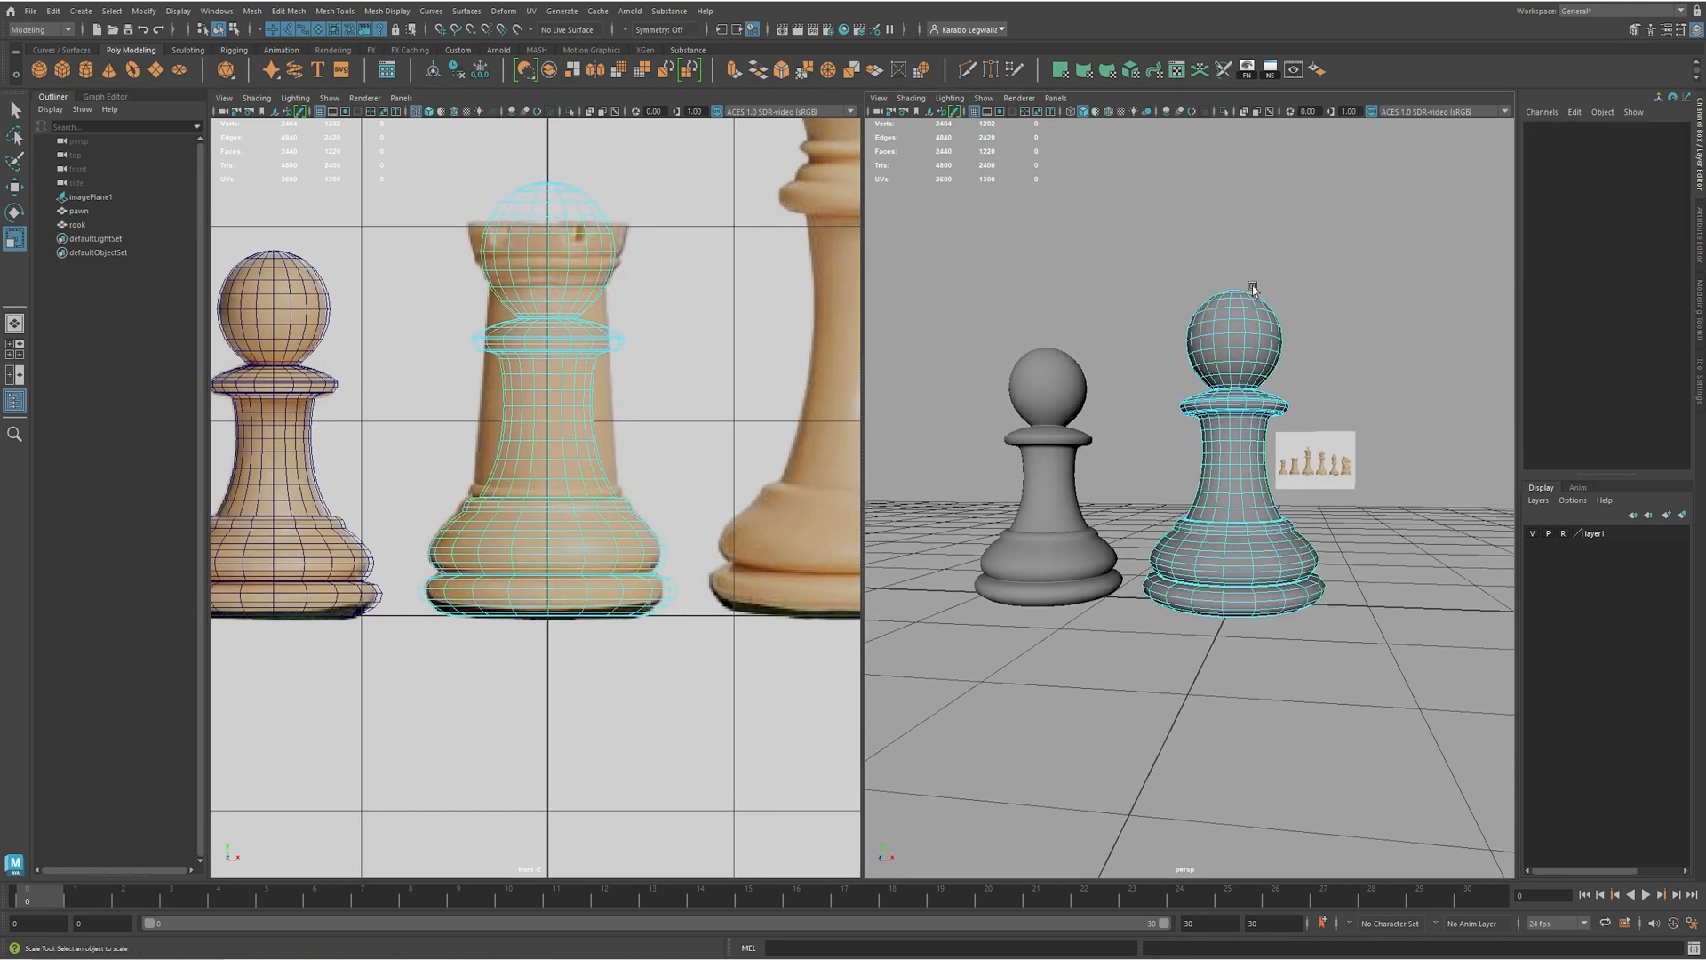
pyautogui.moveTo(1090, 252); pyautogui.dragTo(1371, 512)
pyautogui.keyDown('alt'); pyautogui.moveTo(1262, 503); pyautogui.dragTo(1205, 498); pyautogui.keyUp('alt')
pyautogui.keyDown('alt'); pyautogui.moveTo(630, 594); pyautogui.dragTo(616, 607, button='middle'); pyautogui.keyUp('alt')
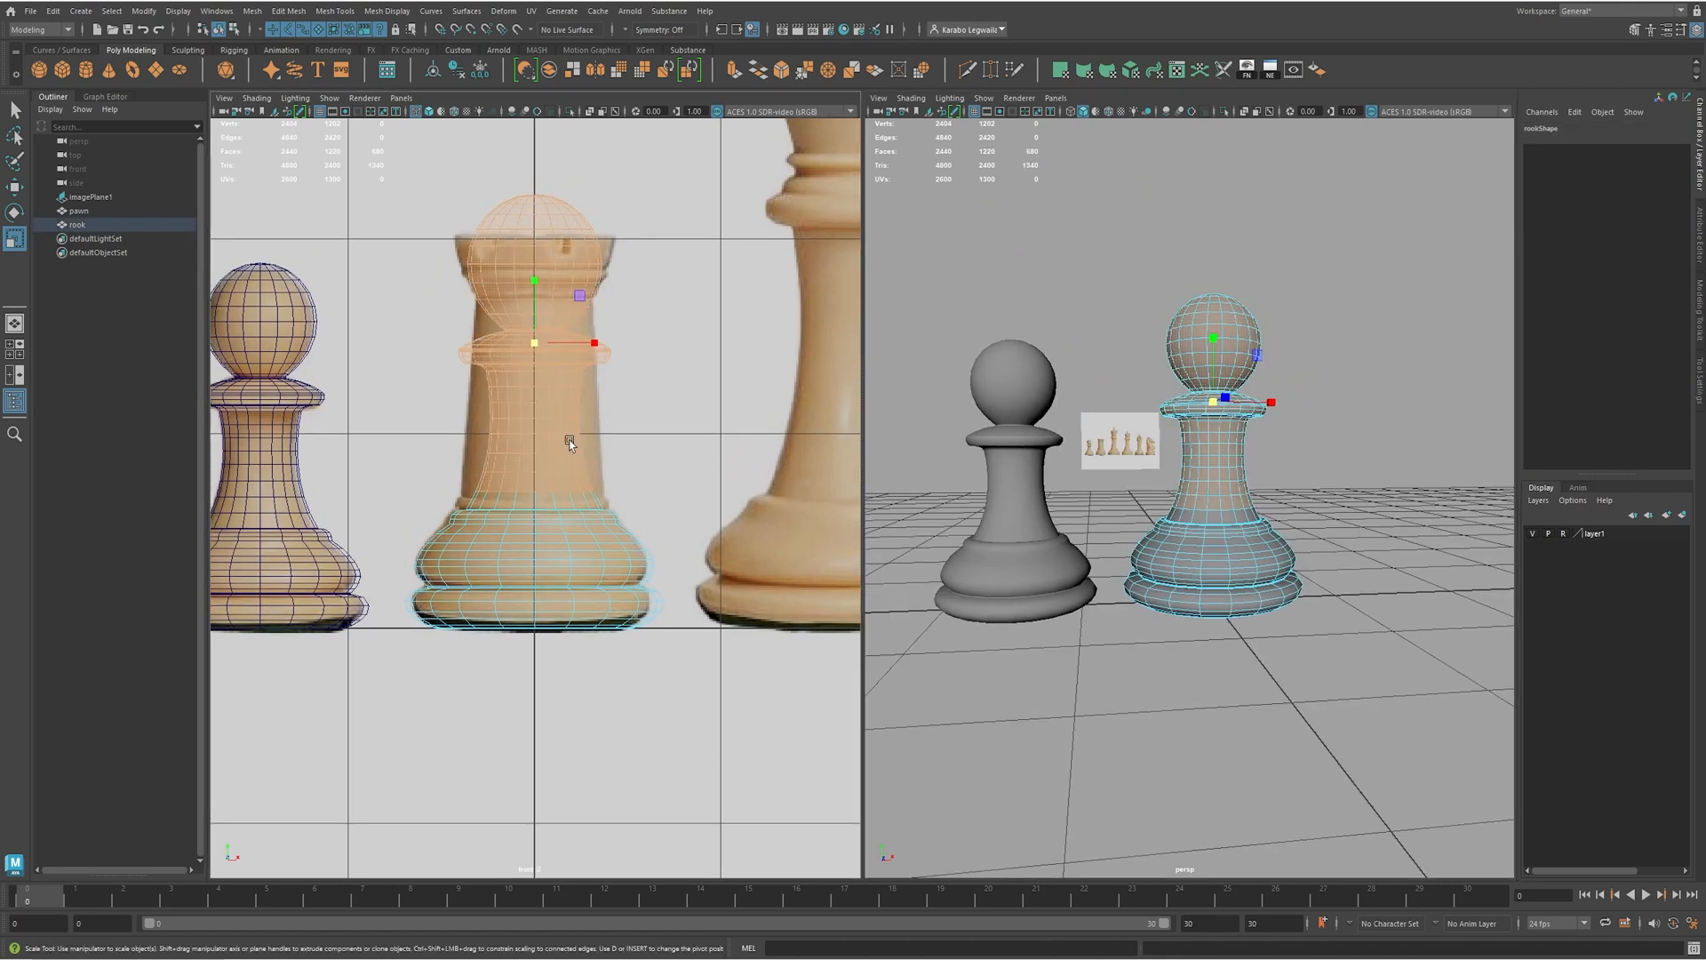
pyautogui.moveTo(391, 161); pyautogui.dragTo(674, 489)
pyautogui.press('Delete')
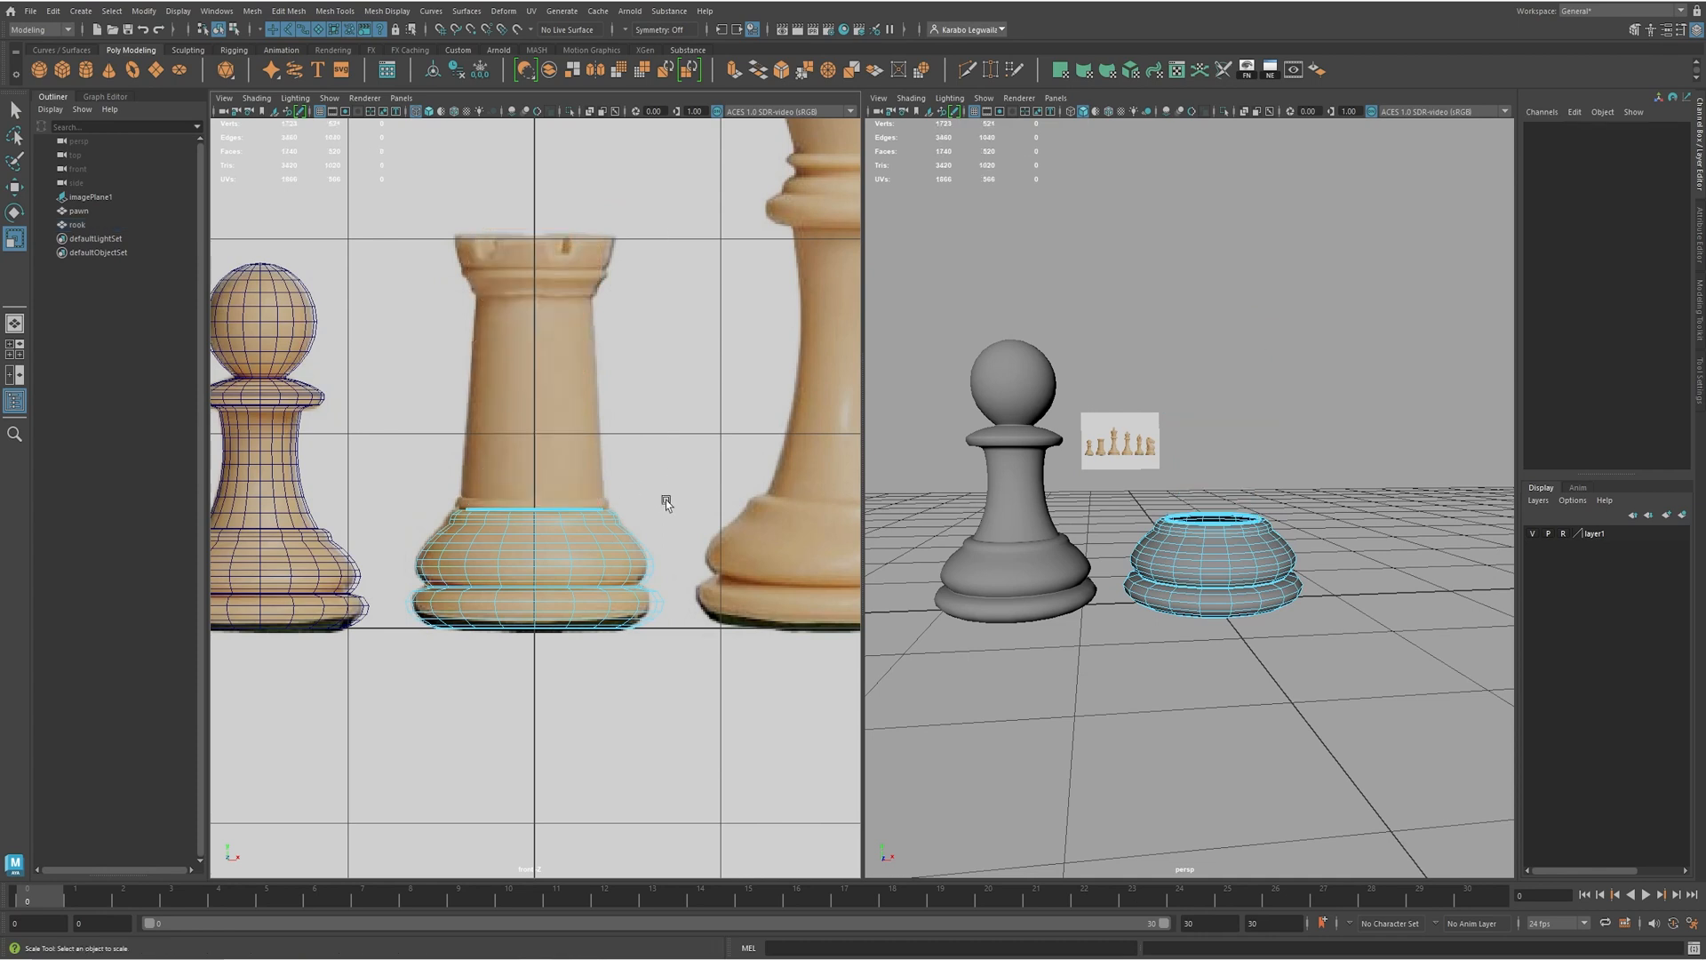
# - Select the whole rook base and scale it uniformly down to 1.172 to match the reference outline
pyautogui.scroll(1, 570, 571)
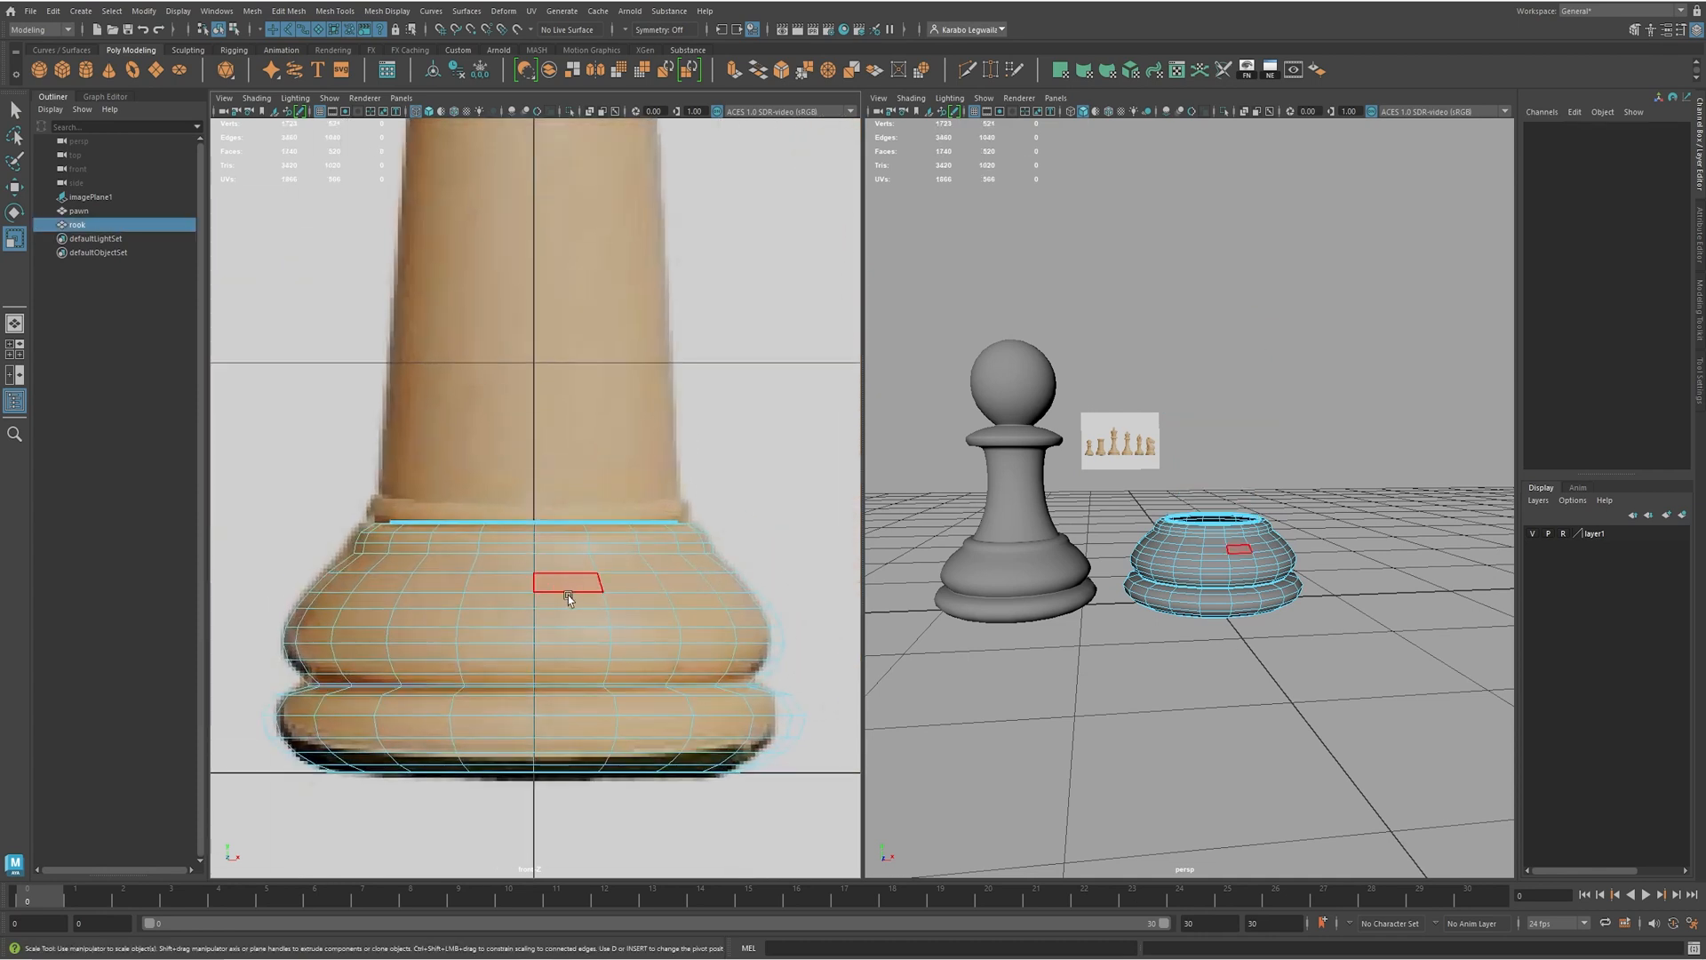
pyautogui.click(579, 790)
pyautogui.click(627, 769)
pyautogui.moveTo(534, 774); pyautogui.dragTo(531, 774)
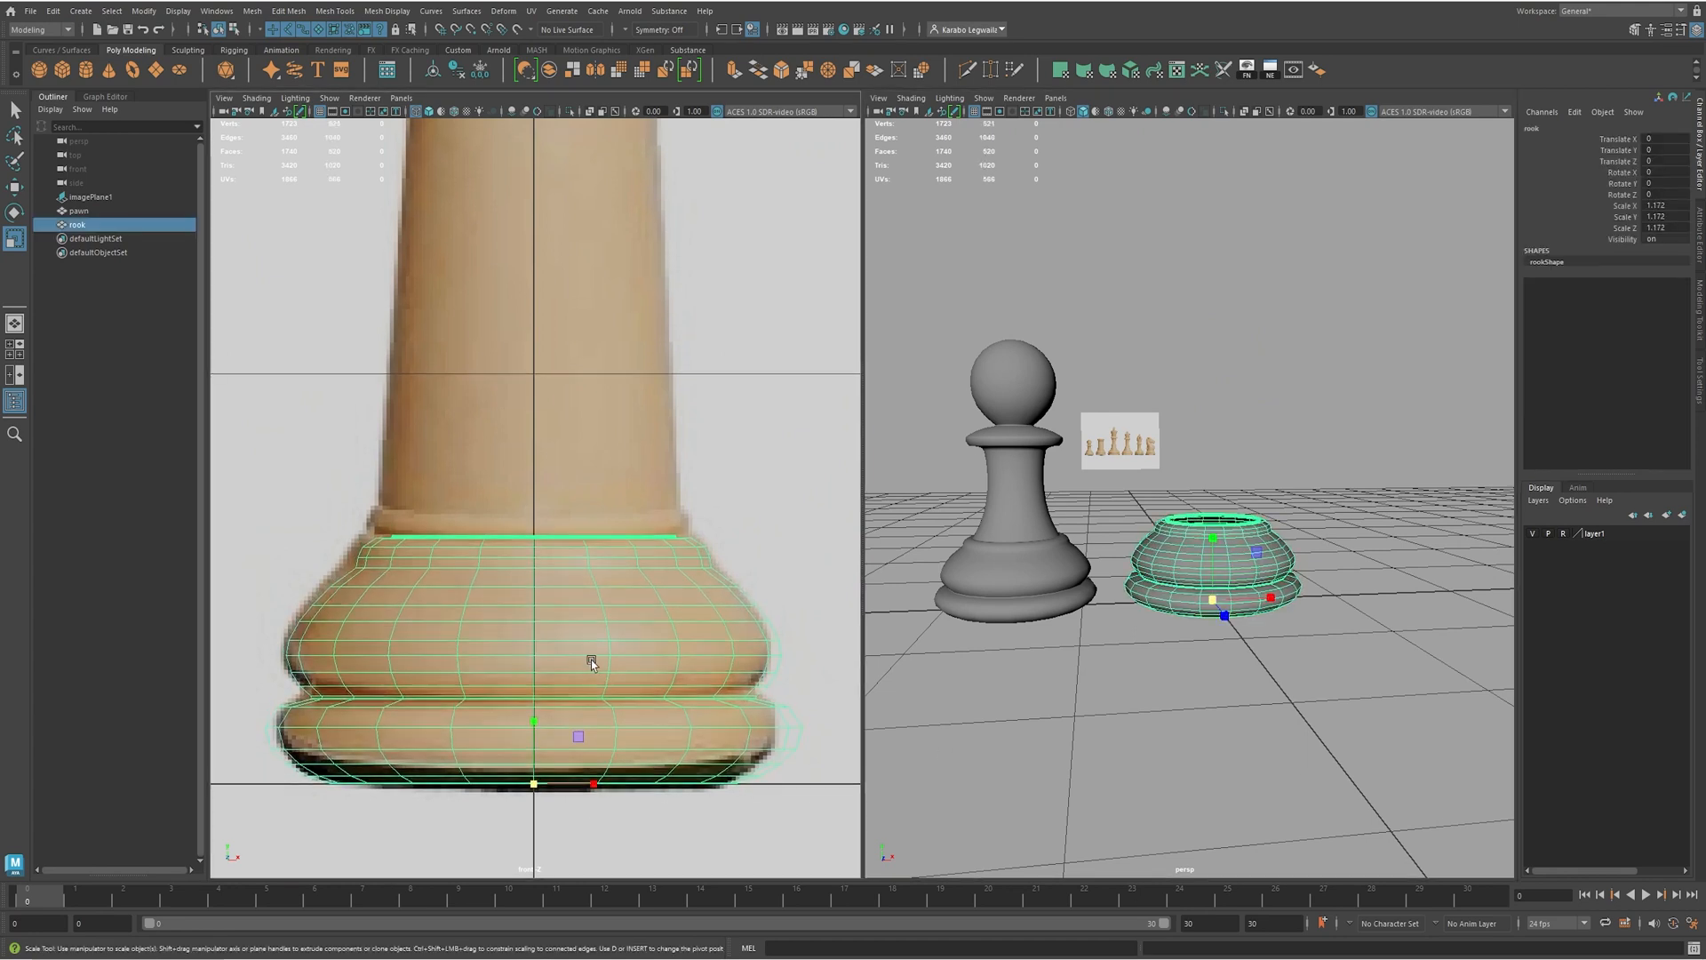
pyautogui.scroll(-4, 642, 655)
pyautogui.scroll(1, 678, 636)
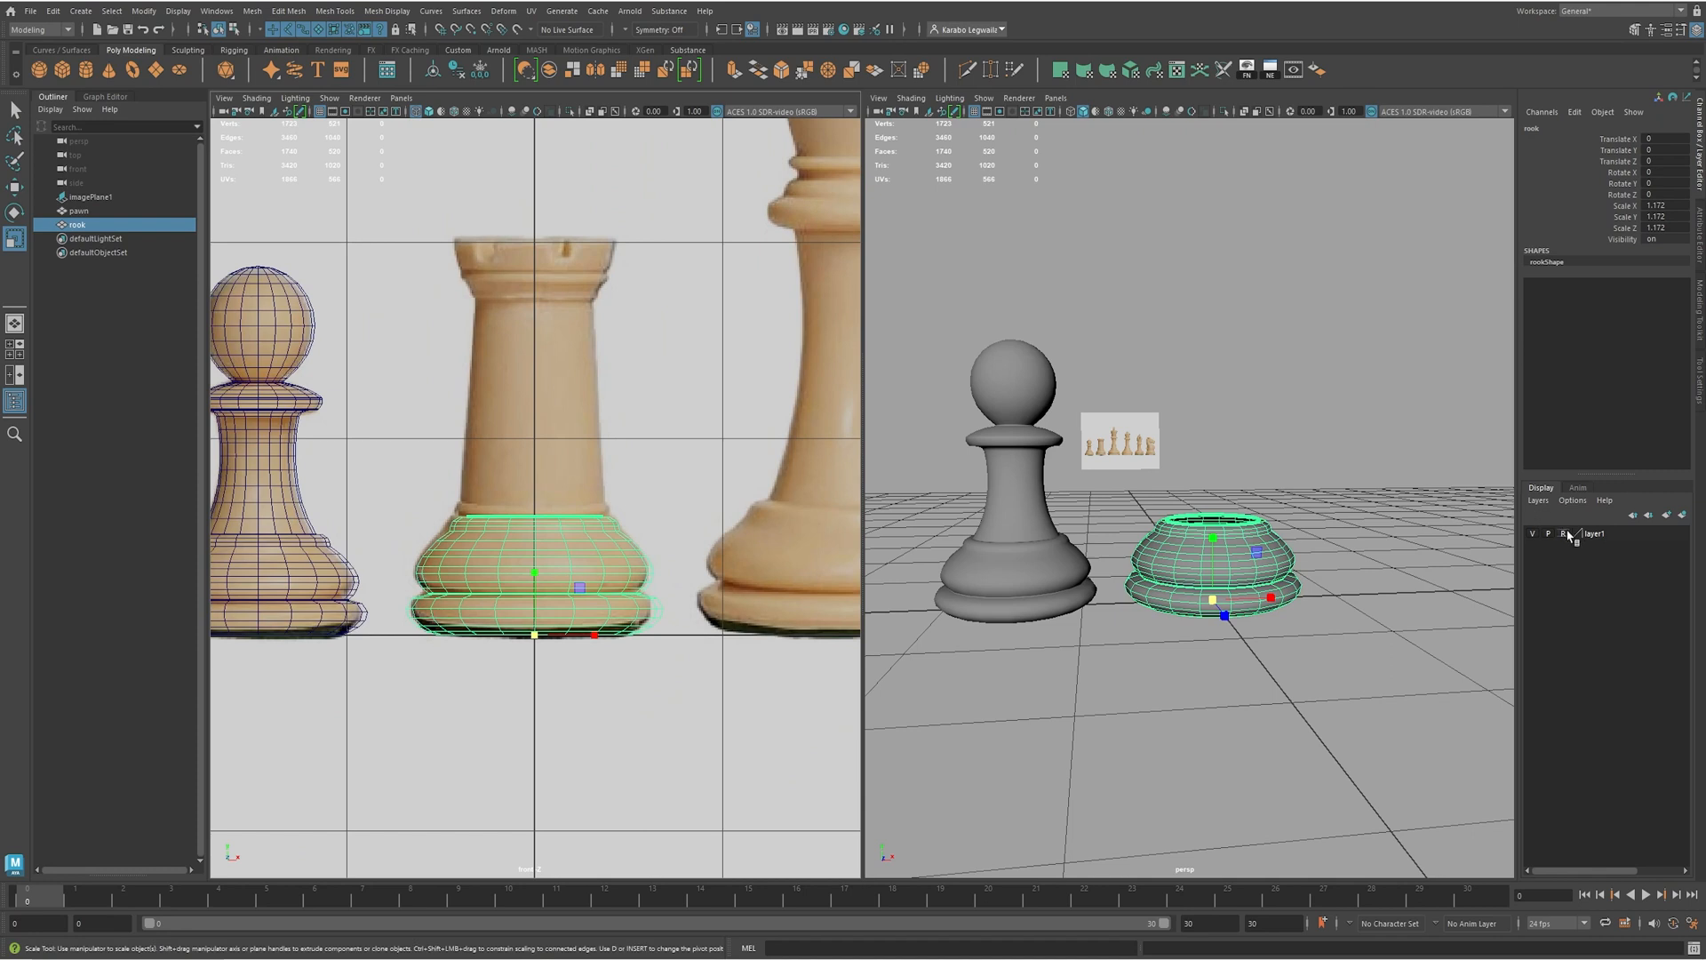
# - Shift the reference image and the pawn together along X to -1.461, leaving the rook in place, to align the pictured rook with its base
pyautogui.click(1147, 455)
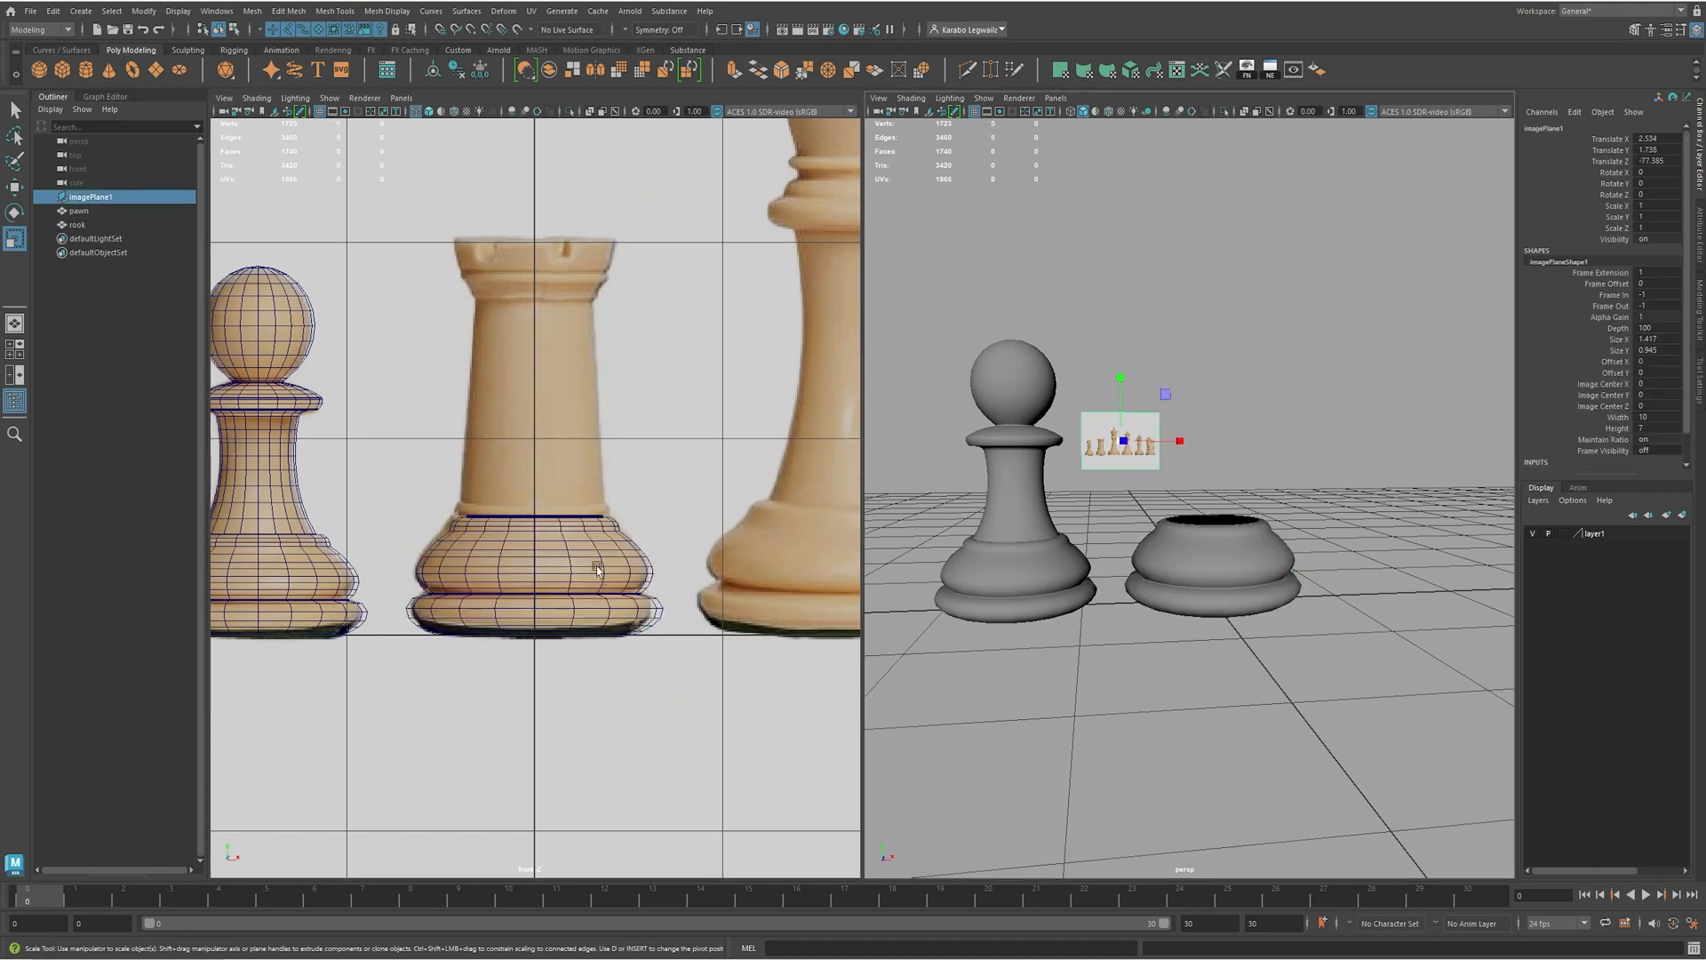
pyautogui.keyDown('shift'); pyautogui.click(1000, 544); pyautogui.keyUp('shift')
pyautogui.keyDown('shift'); pyautogui.click(1198, 551); pyautogui.keyUp('shift')
pyautogui.press('w')
pyautogui.moveTo(591, 633); pyautogui.dragTo(596, 634)
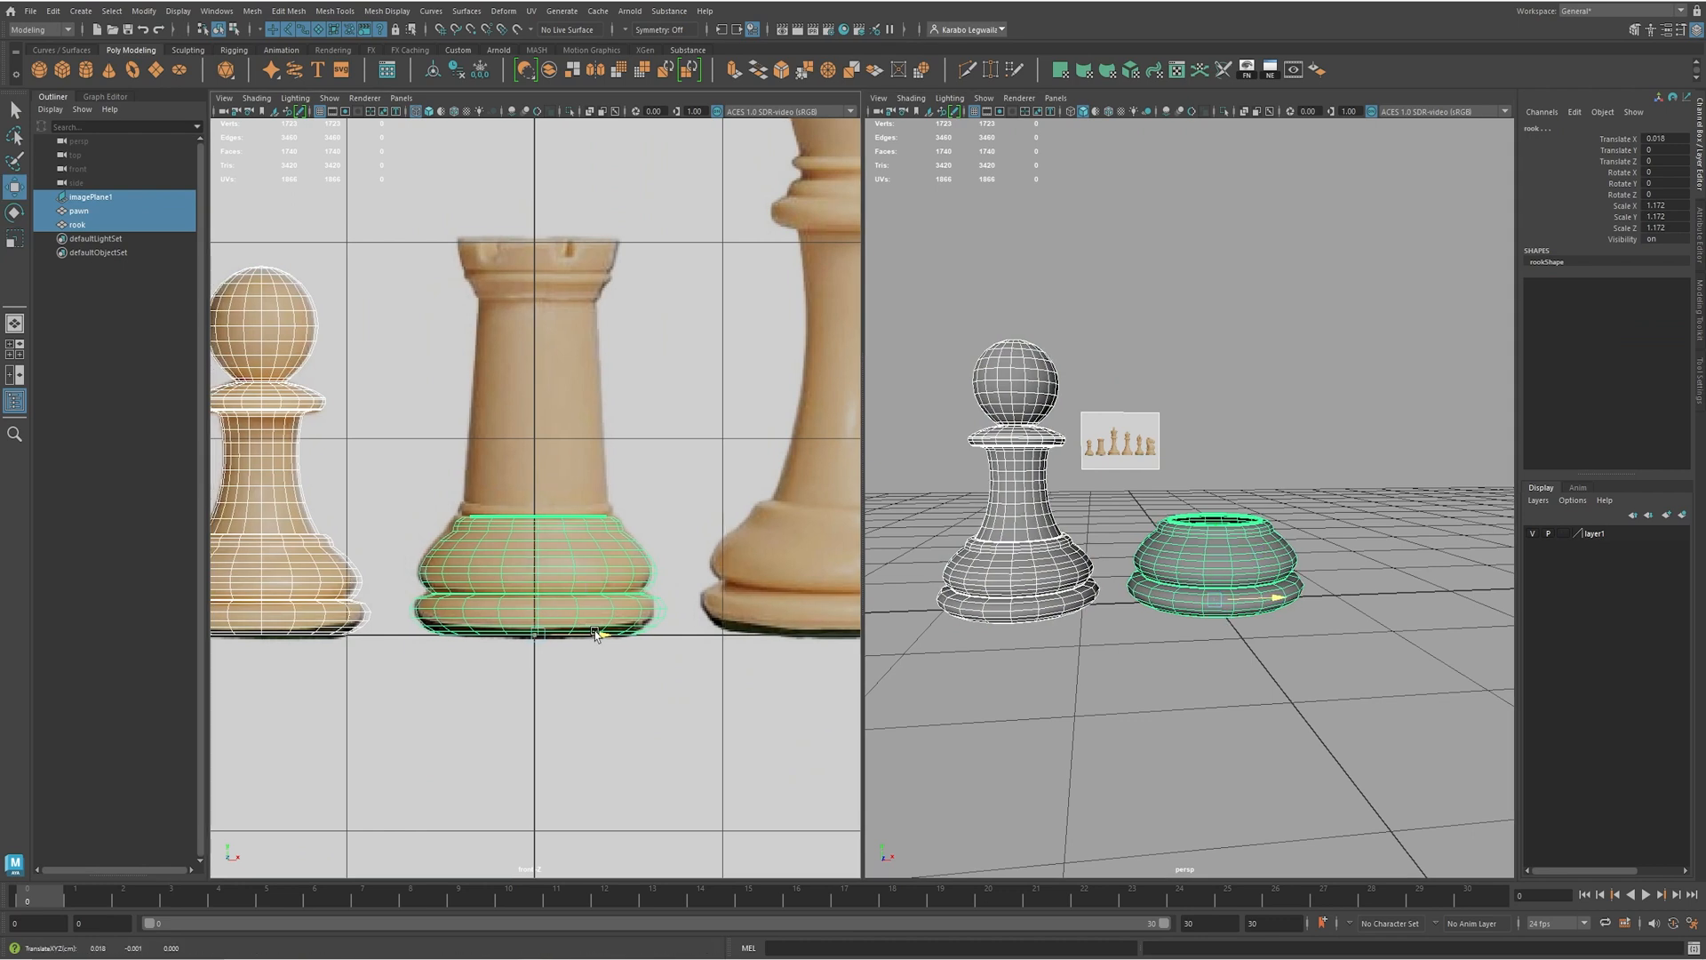
pyautogui.keyDown('shift'); pyautogui.click(595, 633); pyautogui.keyUp('shift')
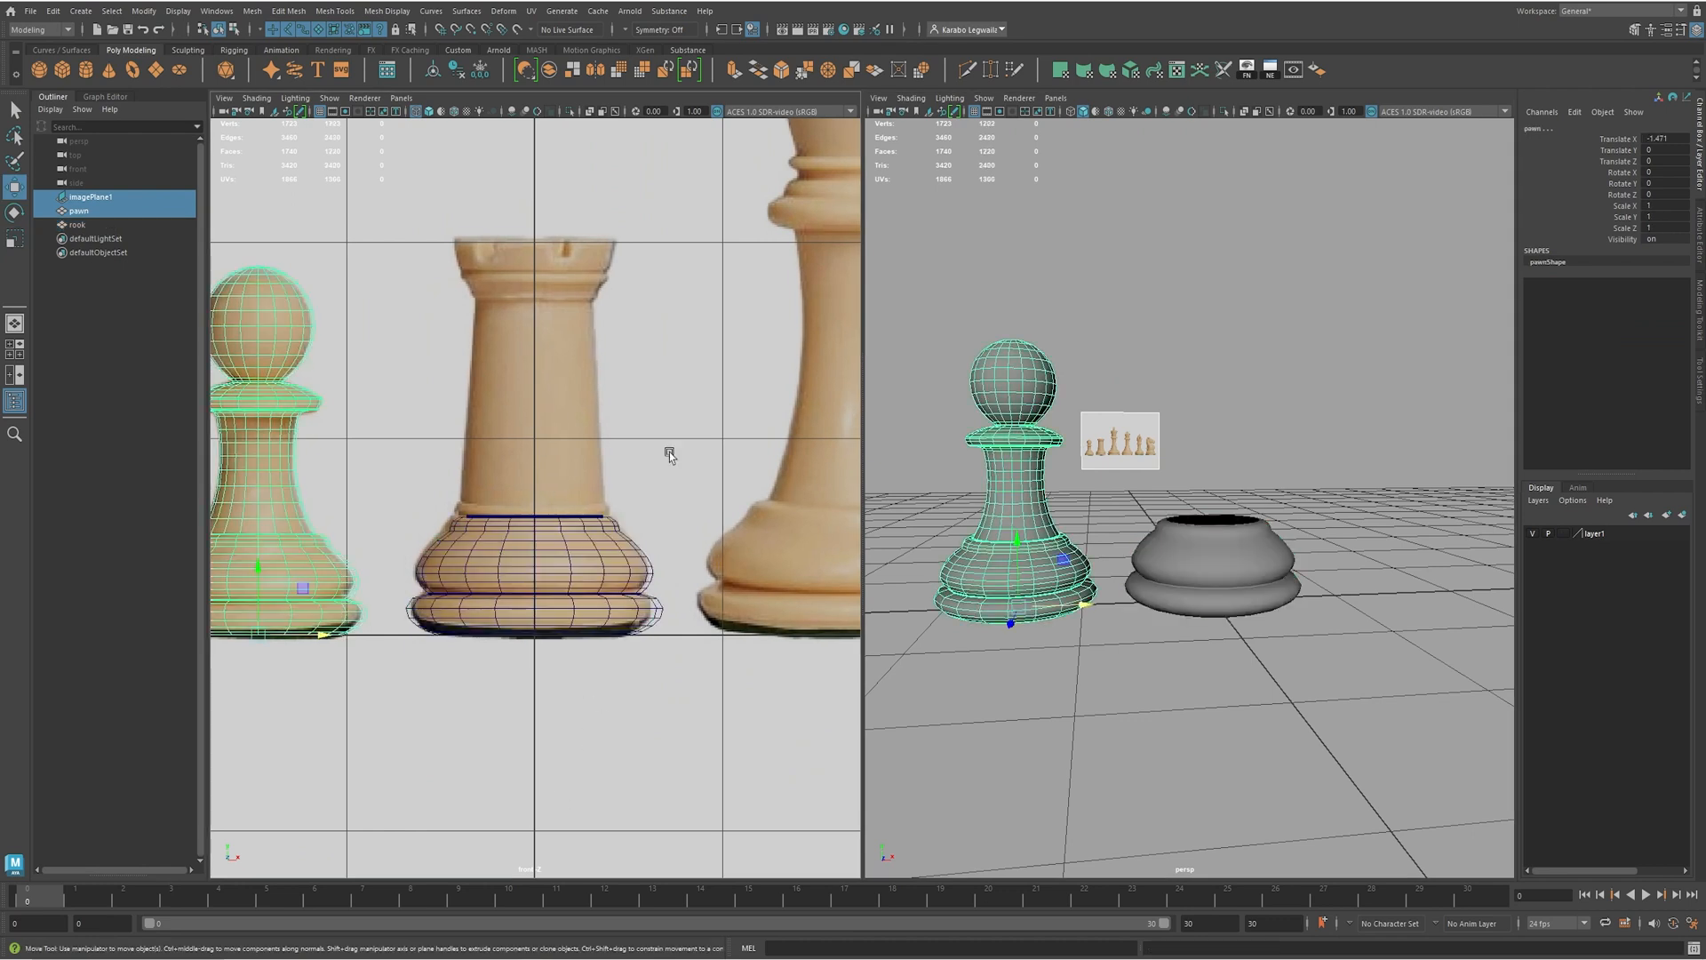
pyautogui.moveTo(1083, 607); pyautogui.dragTo(1086, 607)
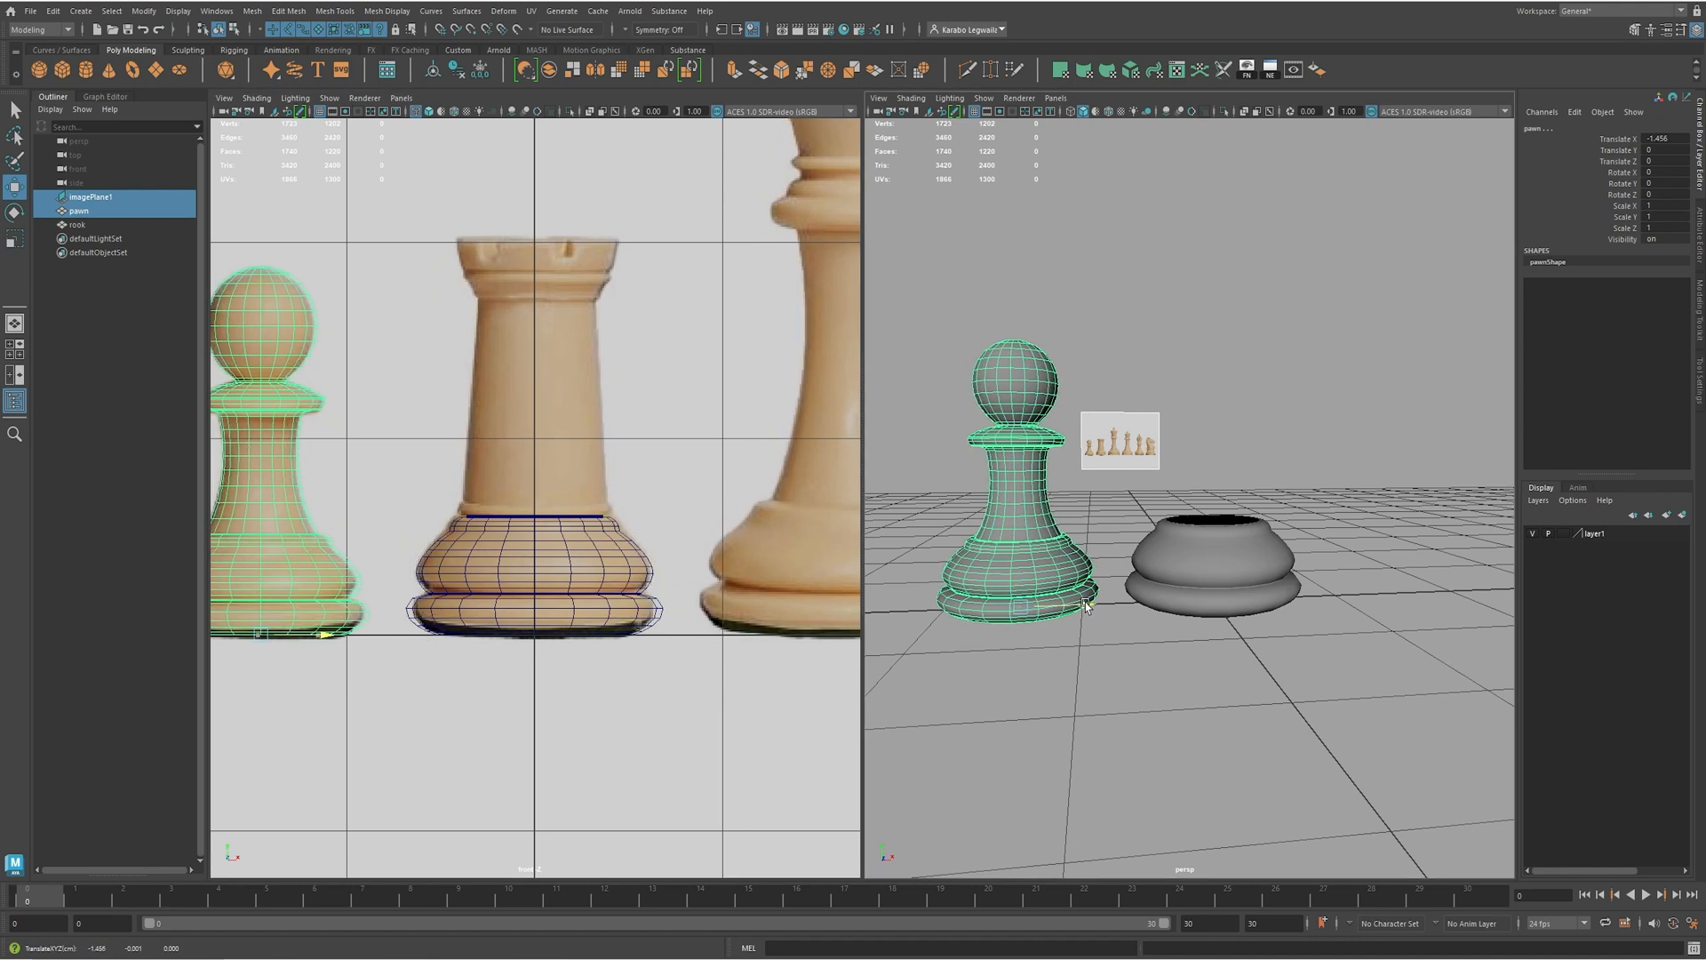
pyautogui.hotkey('ctrl', 'z')
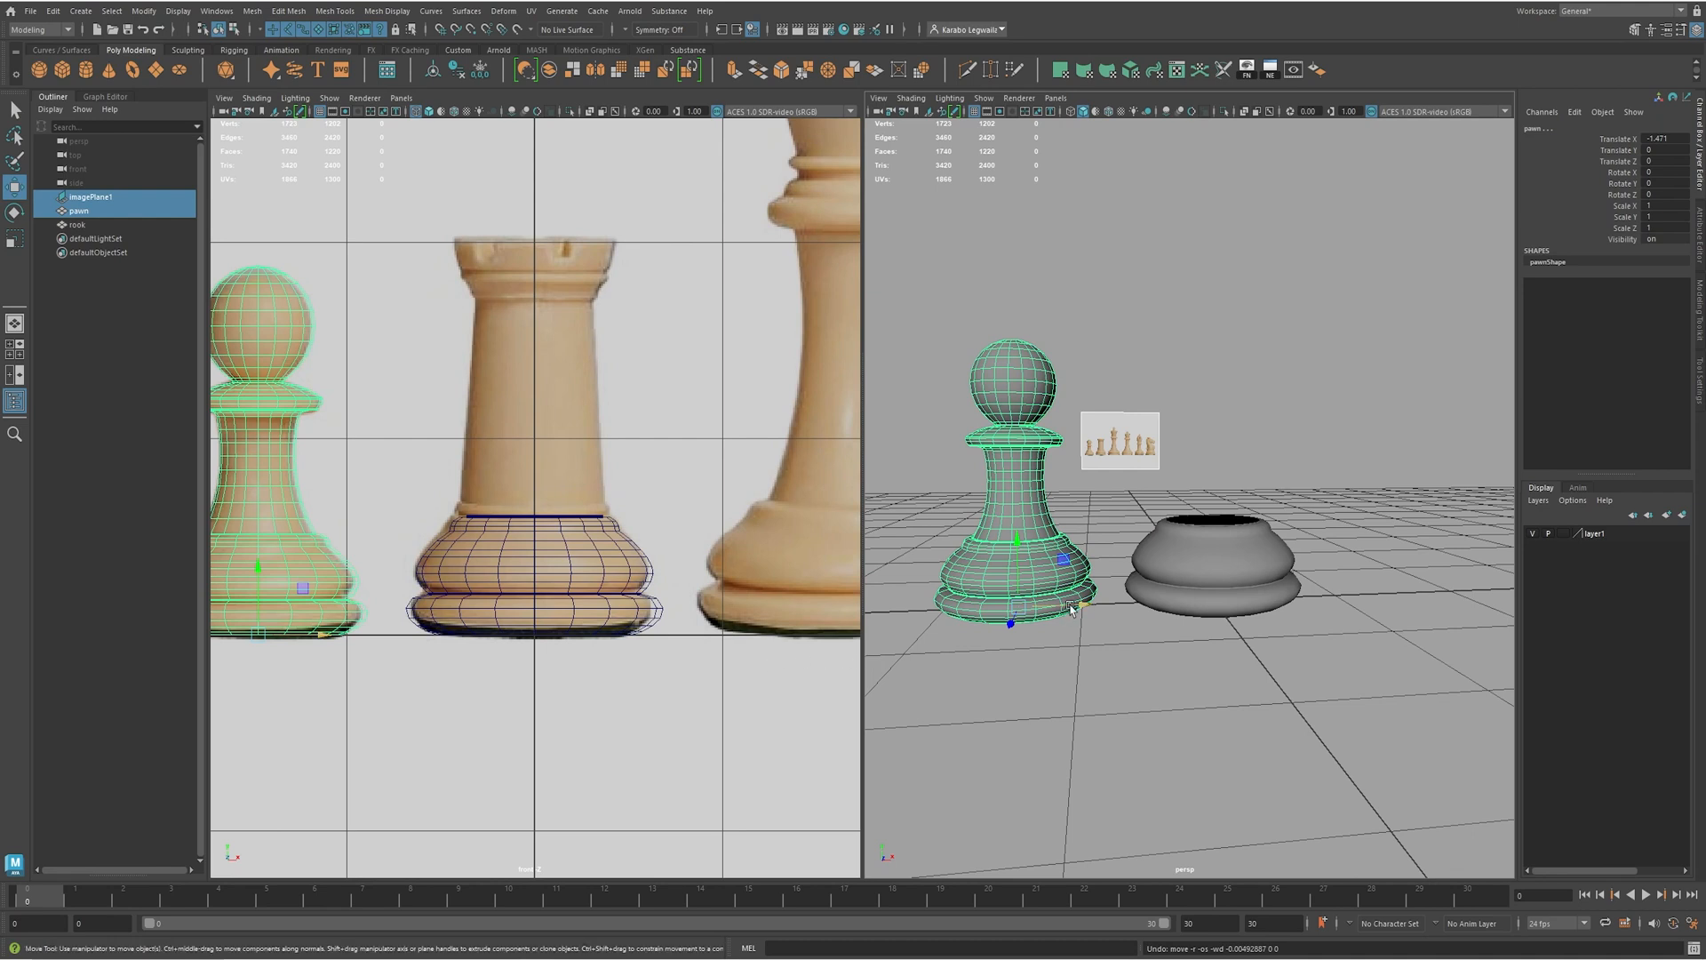
pyautogui.moveTo(410, 608); pyautogui.dragTo(412, 605, button='middle')
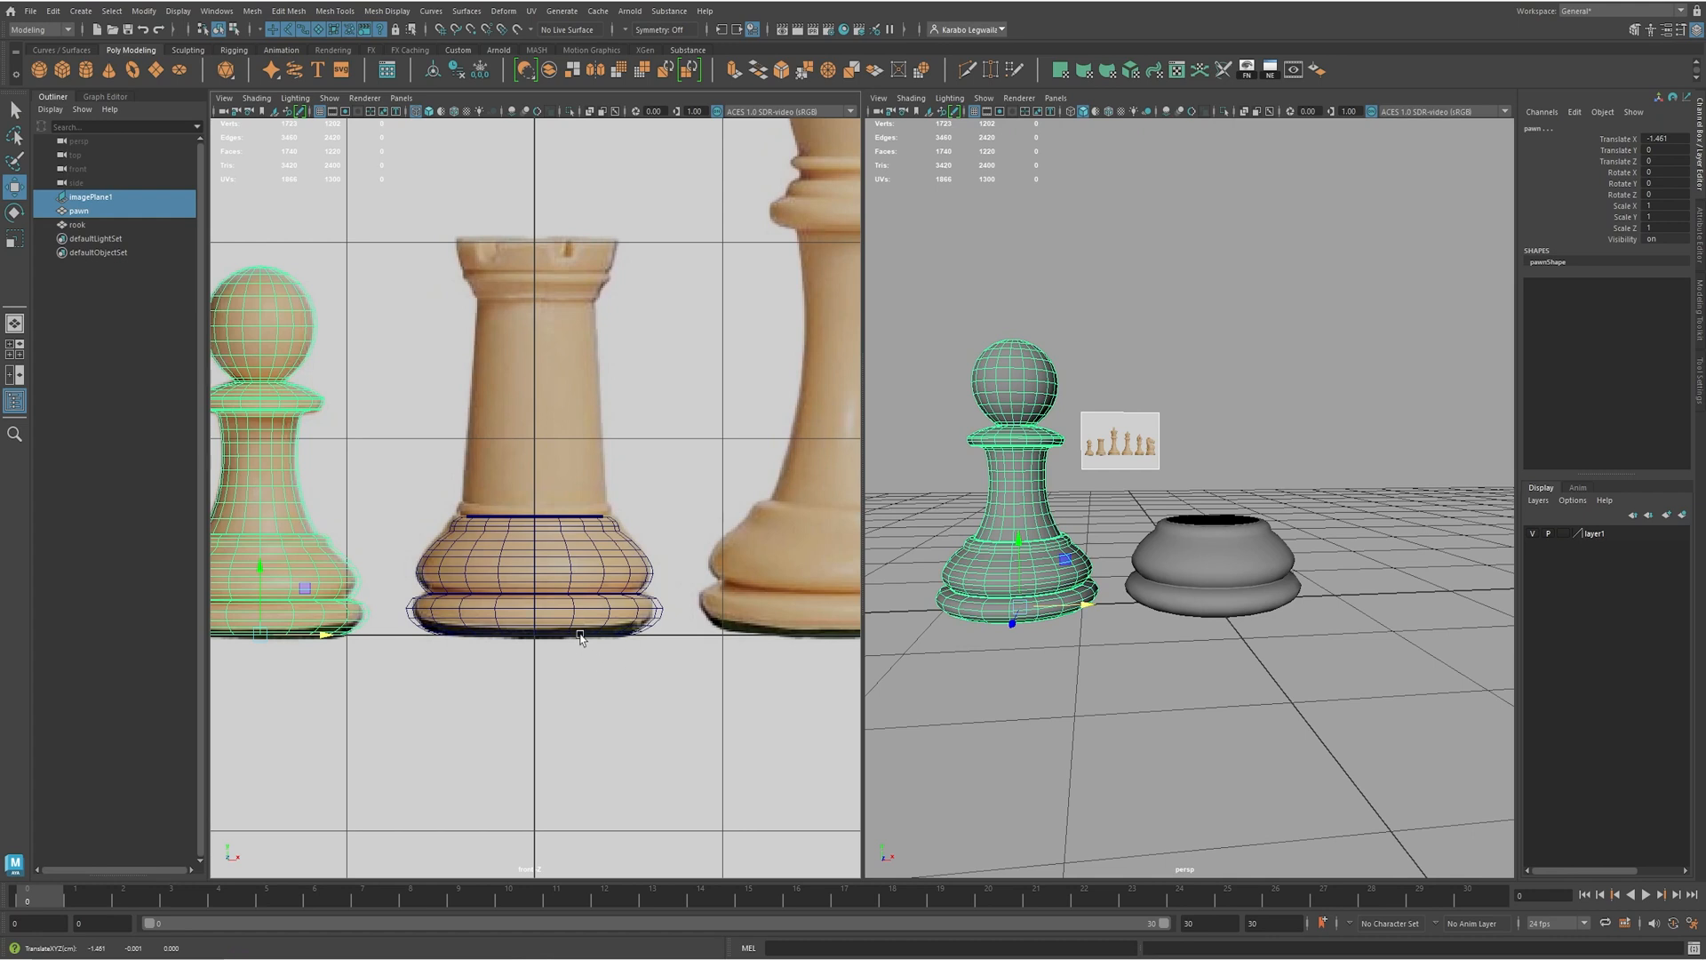
# - Clear the selection and set layer1 back to reference mode to lock the image
pyautogui.keyDown('alt'); pyautogui.moveTo(580, 635); pyautogui.dragTo(620, 608, button='middle'); pyautogui.keyUp('alt')
pyautogui.keyDown('alt'); pyautogui.moveTo(586, 593); pyautogui.dragTo(596, 610, button='right'); pyautogui.keyUp('alt')
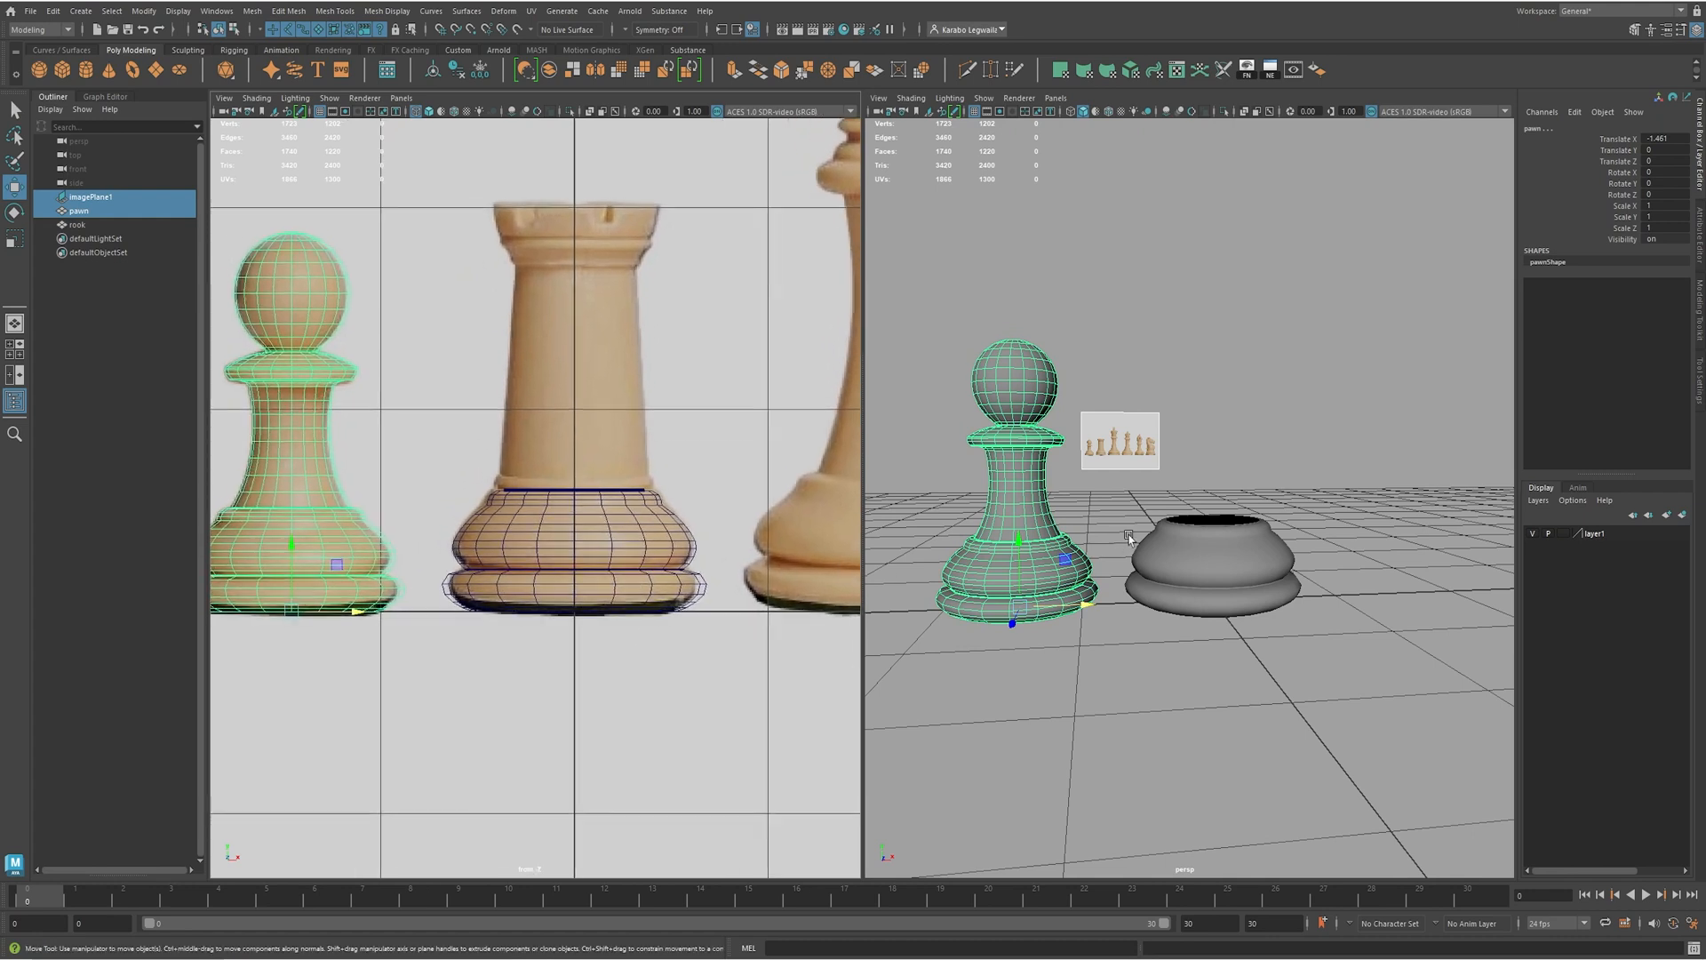
pyautogui.keyDown('alt'); pyautogui.moveTo(1128, 538); pyautogui.dragTo(903, 555); pyautogui.keyUp('alt')
pyautogui.keyDown('alt'); pyautogui.moveTo(558, 499); pyautogui.dragTo(553, 534, button='middle'); pyautogui.keyUp('alt')
pyautogui.keyDown('alt'); pyautogui.moveTo(1040, 552); pyautogui.dragTo(1058, 582, button='right'); pyautogui.keyUp('alt')
pyautogui.click(1058, 639)
pyautogui.click(1563, 533)
pyautogui.click(1563, 533)
# - Select the open upper edge loop of the rook base and extrude it slightly upward towards the pictured collar
pyautogui.moveTo(1040, 559); pyautogui.dragTo(1055, 732, button='right')
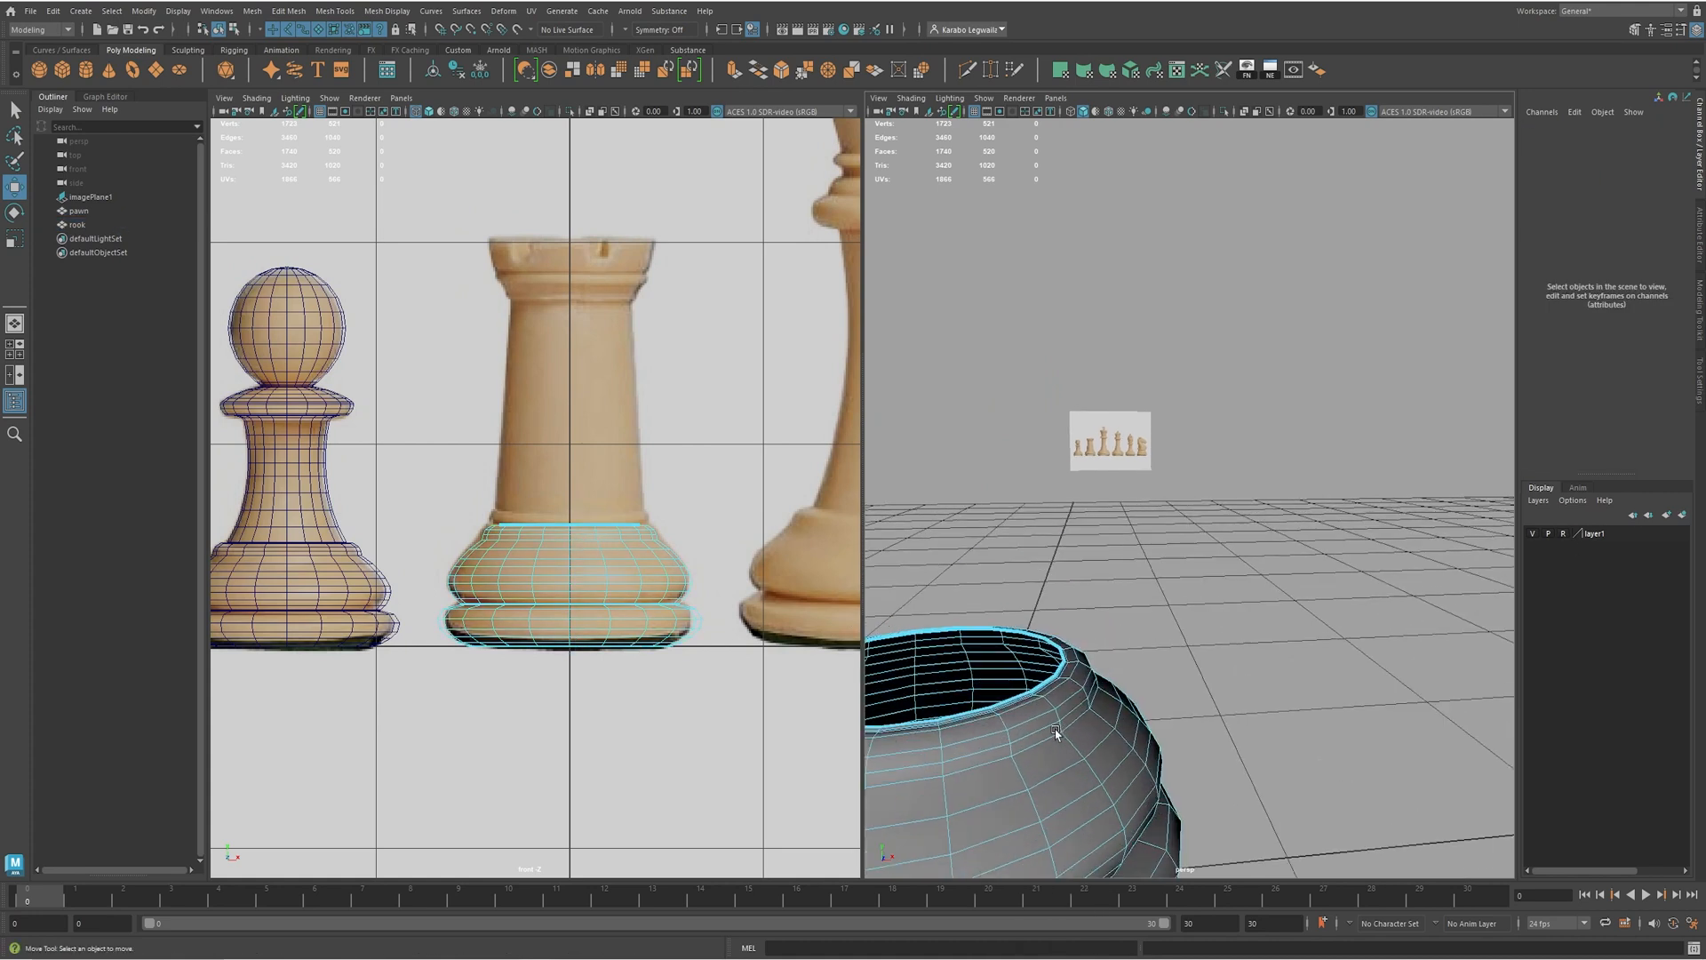
pyautogui.doubleClick(1029, 687)
pyautogui.press('f')
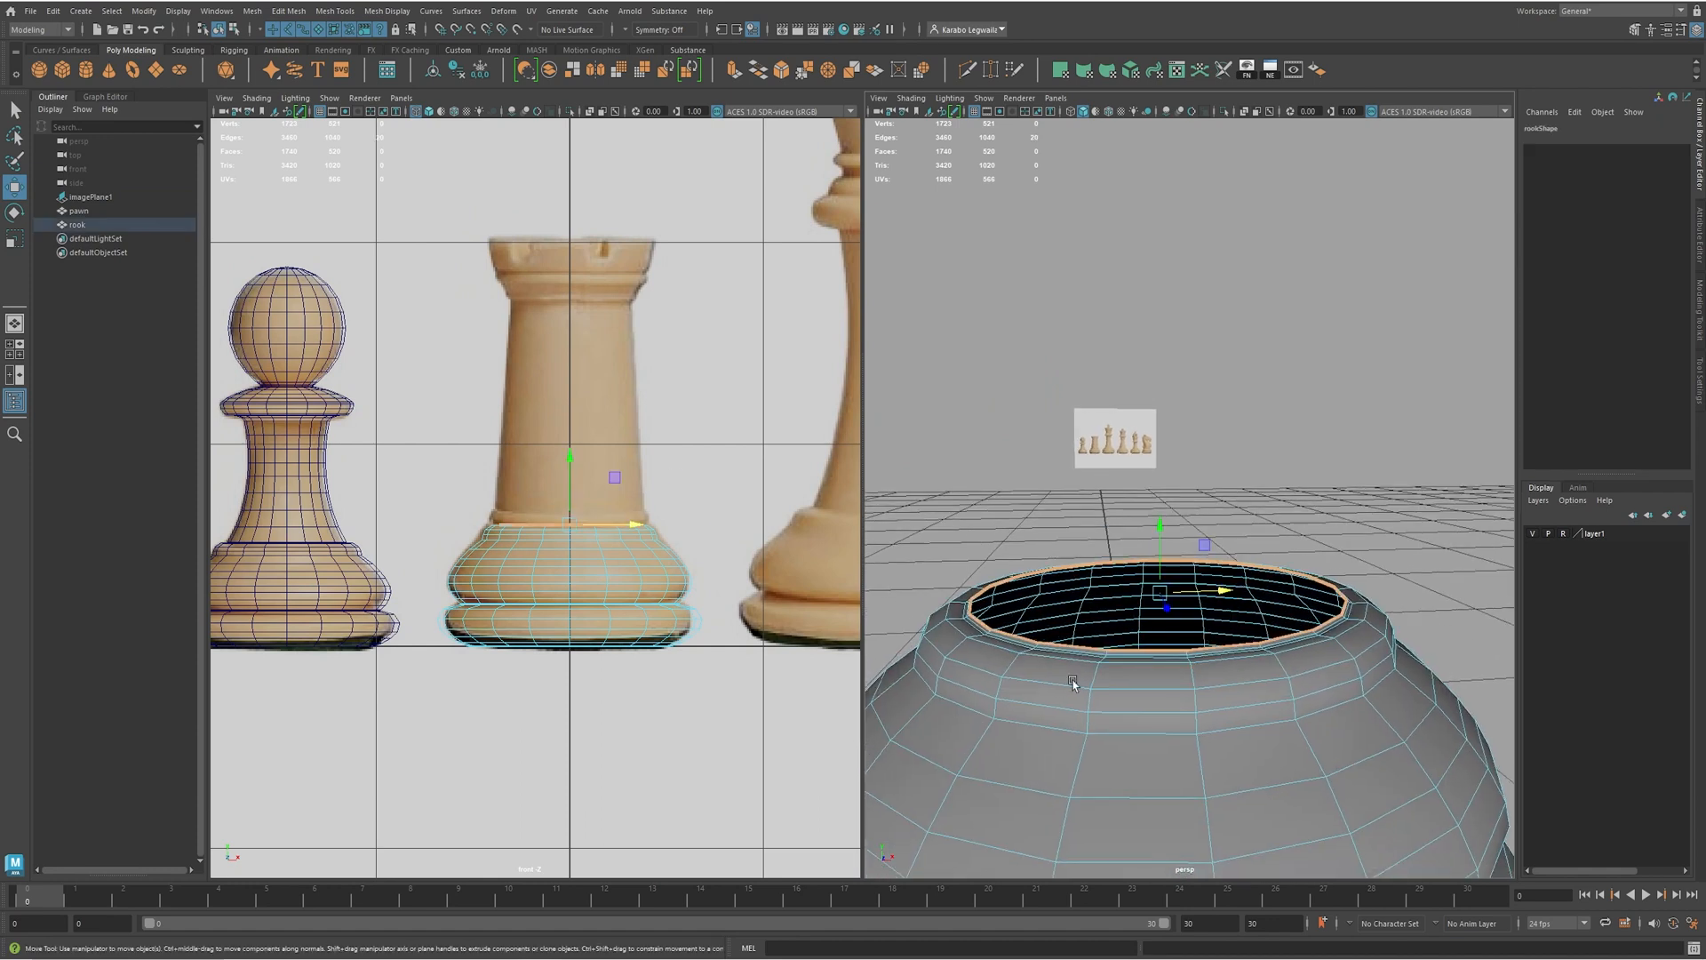
pyautogui.keyDown('alt'); pyautogui.moveTo(560, 597); pyautogui.dragTo(781, 539, button='right'); pyautogui.keyUp('alt')
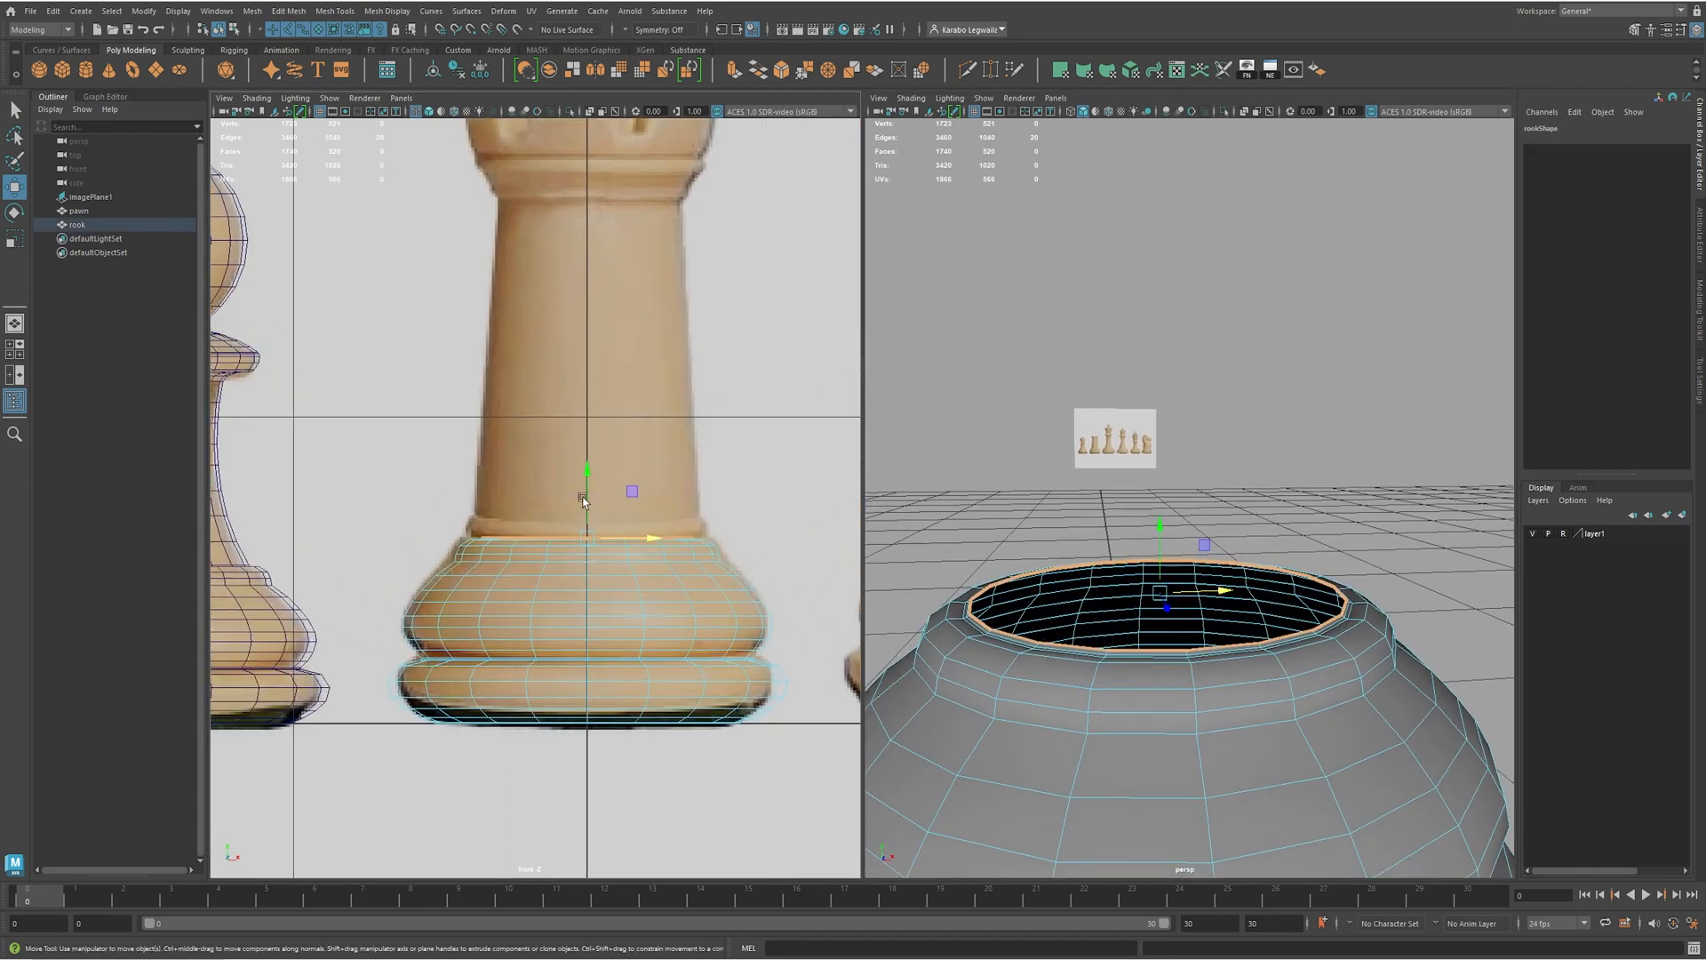
pyautogui.keyDown('shift'); pyautogui.moveTo(591, 489); pyautogui.dragTo(590, 476); pyautogui.keyUp('shift')
pyautogui.keyDown('alt'); pyautogui.moveTo(590, 476); pyautogui.dragTo(719, 556, button='right'); pyautogui.keyUp('alt')
pyautogui.keyDown('alt'); pyautogui.moveTo(1096, 603); pyautogui.dragTo(1046, 522); pyautogui.keyUp('alt')
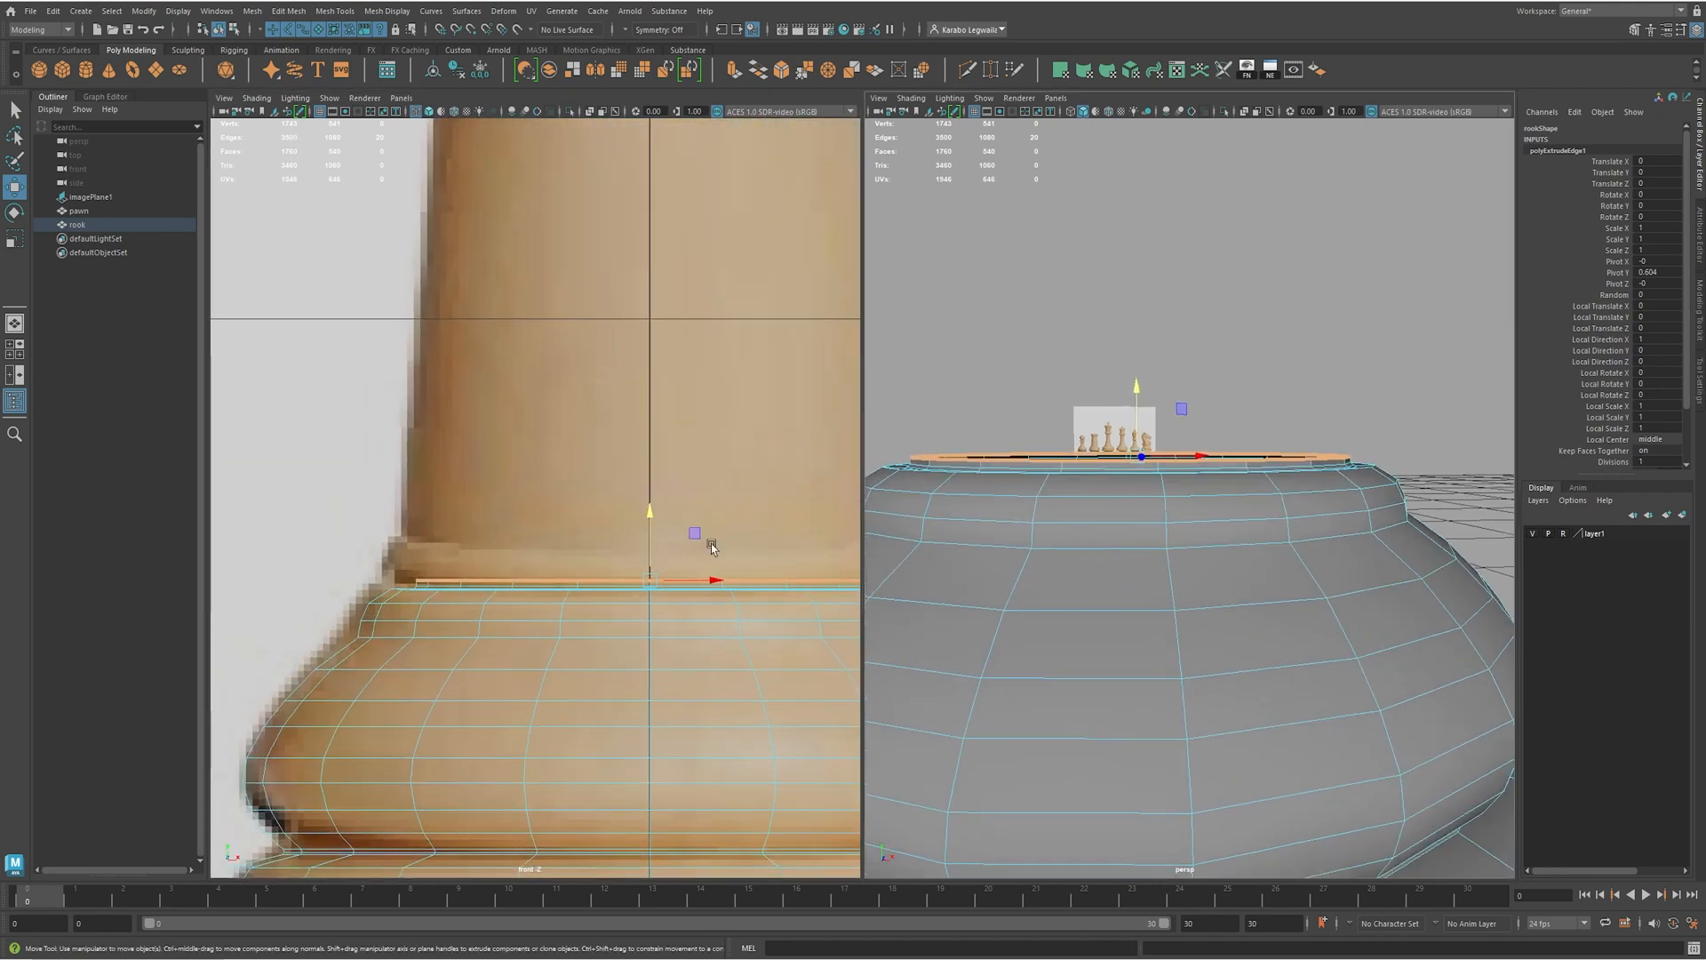
# - Extrude the rook's open upper loop upward to form the collar, widening its middle and narrowing its upper edge to the pictured outline
pyautogui.keyDown('shift'); pyautogui.moveTo(650, 522); pyautogui.dragTo(655, 499); pyautogui.keyUp('shift')
pyautogui.keyDown('alt'); pyautogui.moveTo(655, 500); pyautogui.dragTo(701, 541, button='right'); pyautogui.keyUp('alt')
pyautogui.keyDown('alt'); pyautogui.moveTo(701, 542); pyautogui.dragTo(578, 578, button='middle'); pyautogui.keyUp('alt')
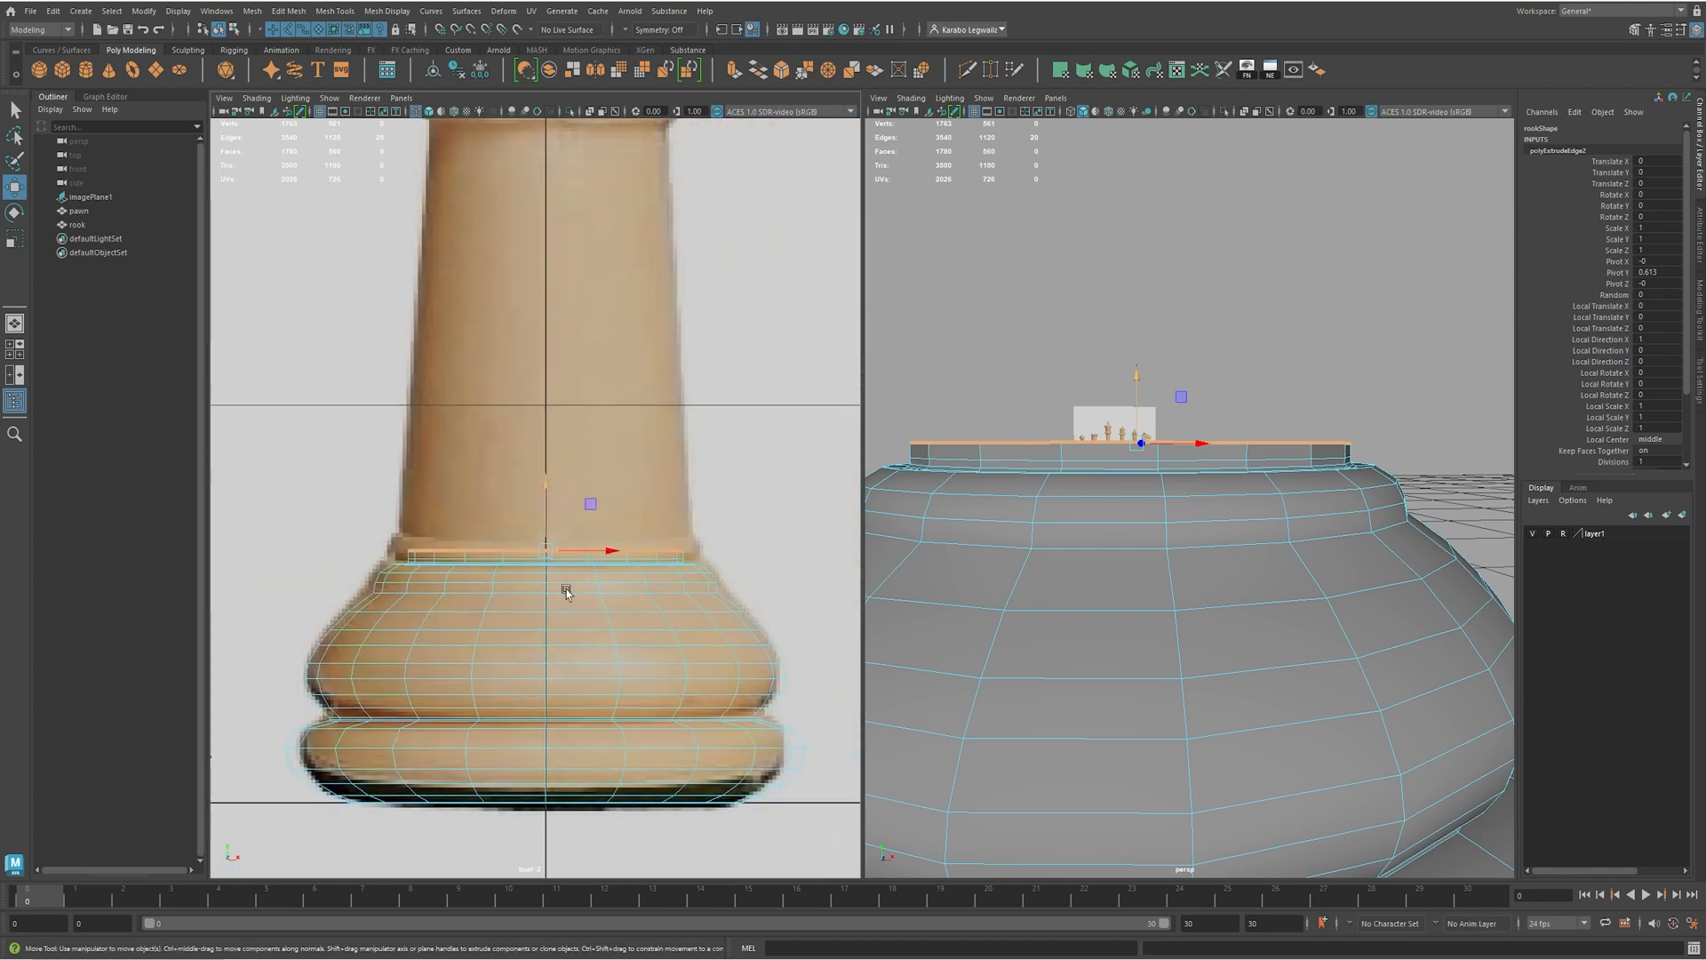
pyautogui.press('r')
pyautogui.moveTo(545, 551)
pyautogui.mouseDown()
pyautogui.moveTo(572, 554)
pyautogui.moveTo(555, 509)
pyautogui.moveTo(540, 545)
pyautogui.moveTo(464, 550)
pyautogui.moveTo(548, 539)
pyautogui.mouseUp()
pyautogui.hotkey('ctrl', 'e')
pyautogui.press('w')
pyautogui.press('r')
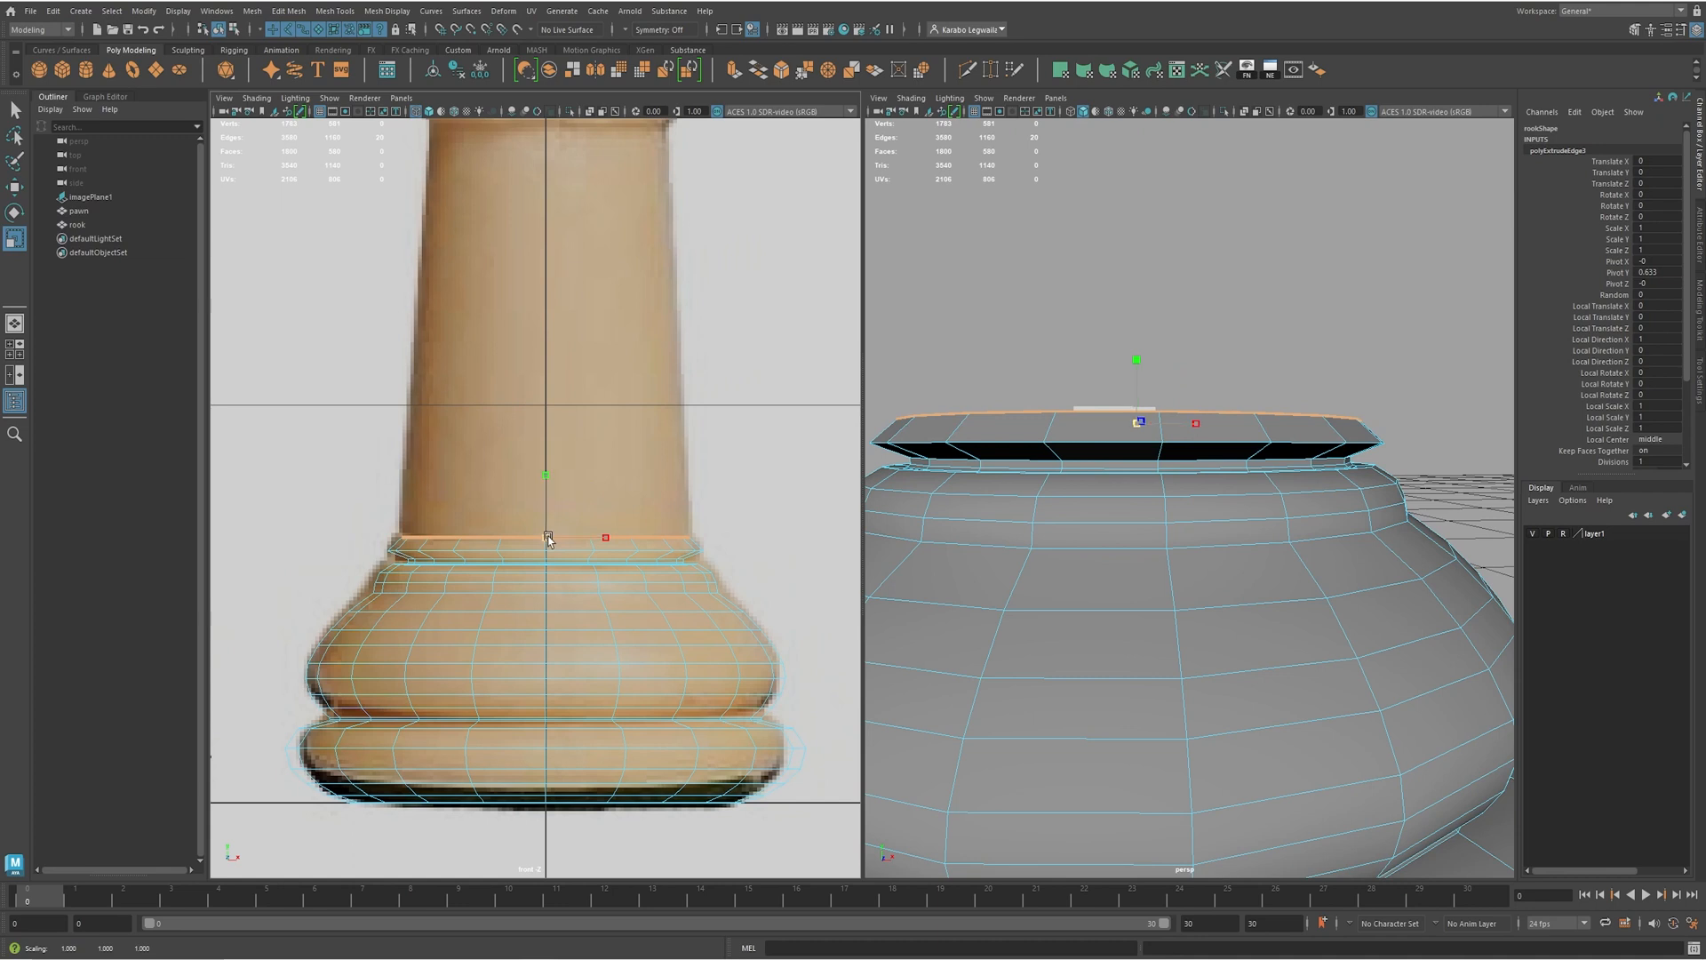
# - Raise the collar's widest edge loop slightly and bevel it with 2 segments and a fraction of about 0.43
pyautogui.press('w')
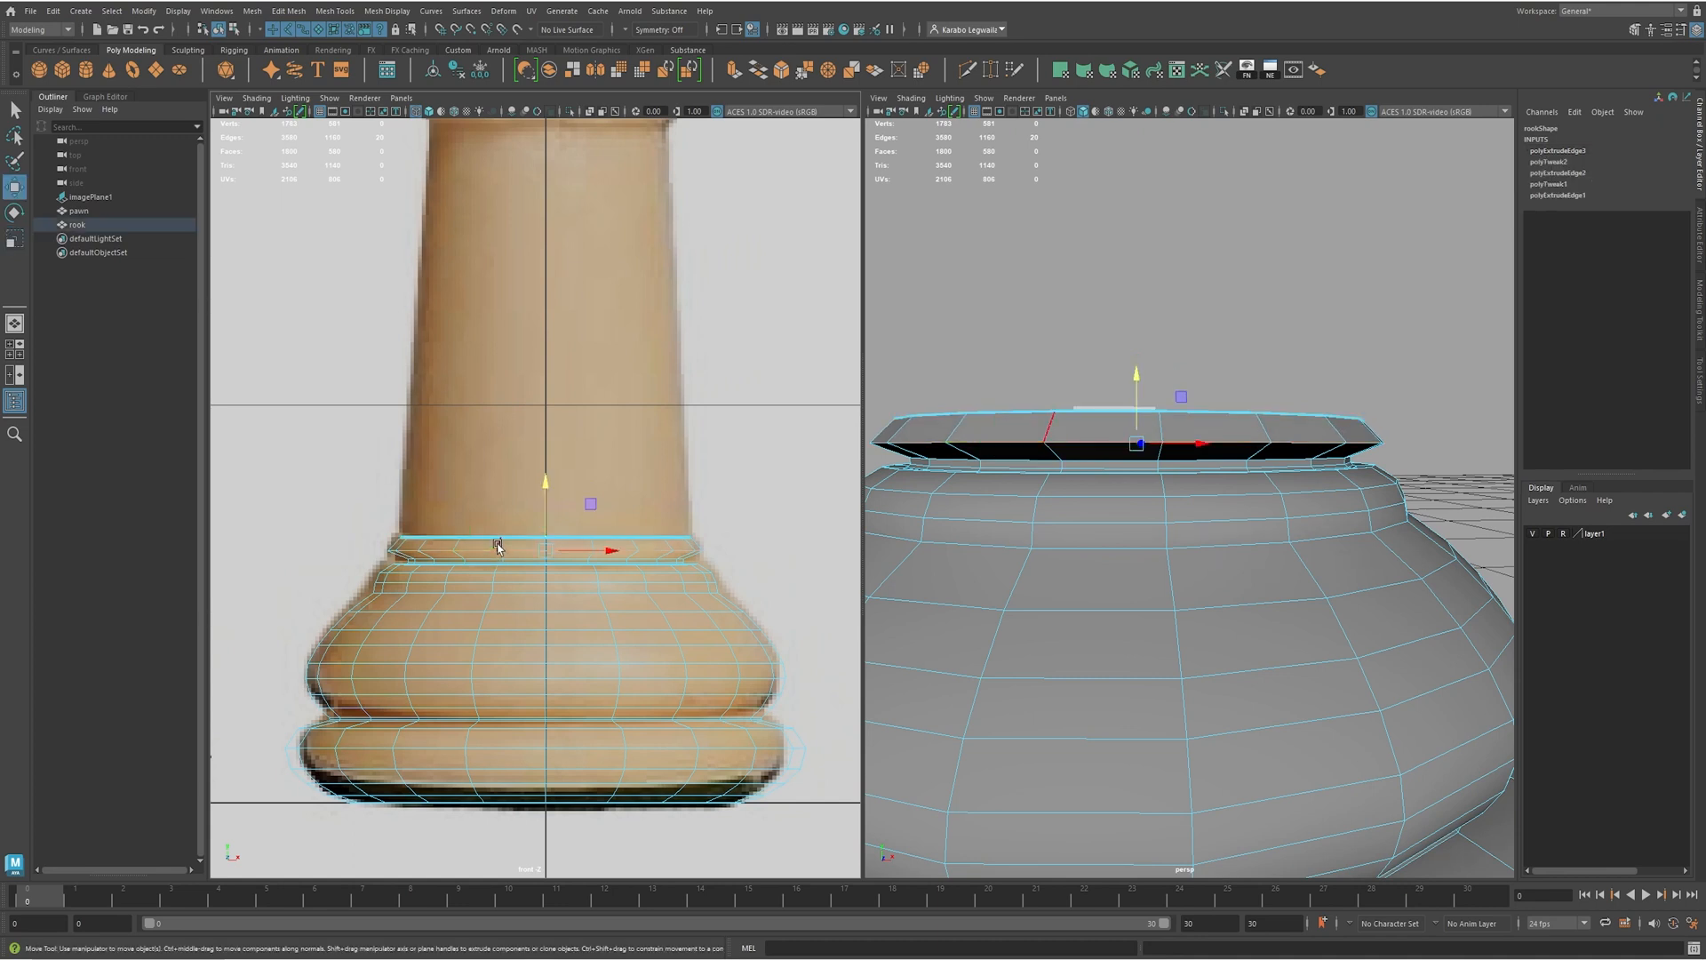
pyautogui.moveTo(545, 490); pyautogui.dragTo(546, 476)
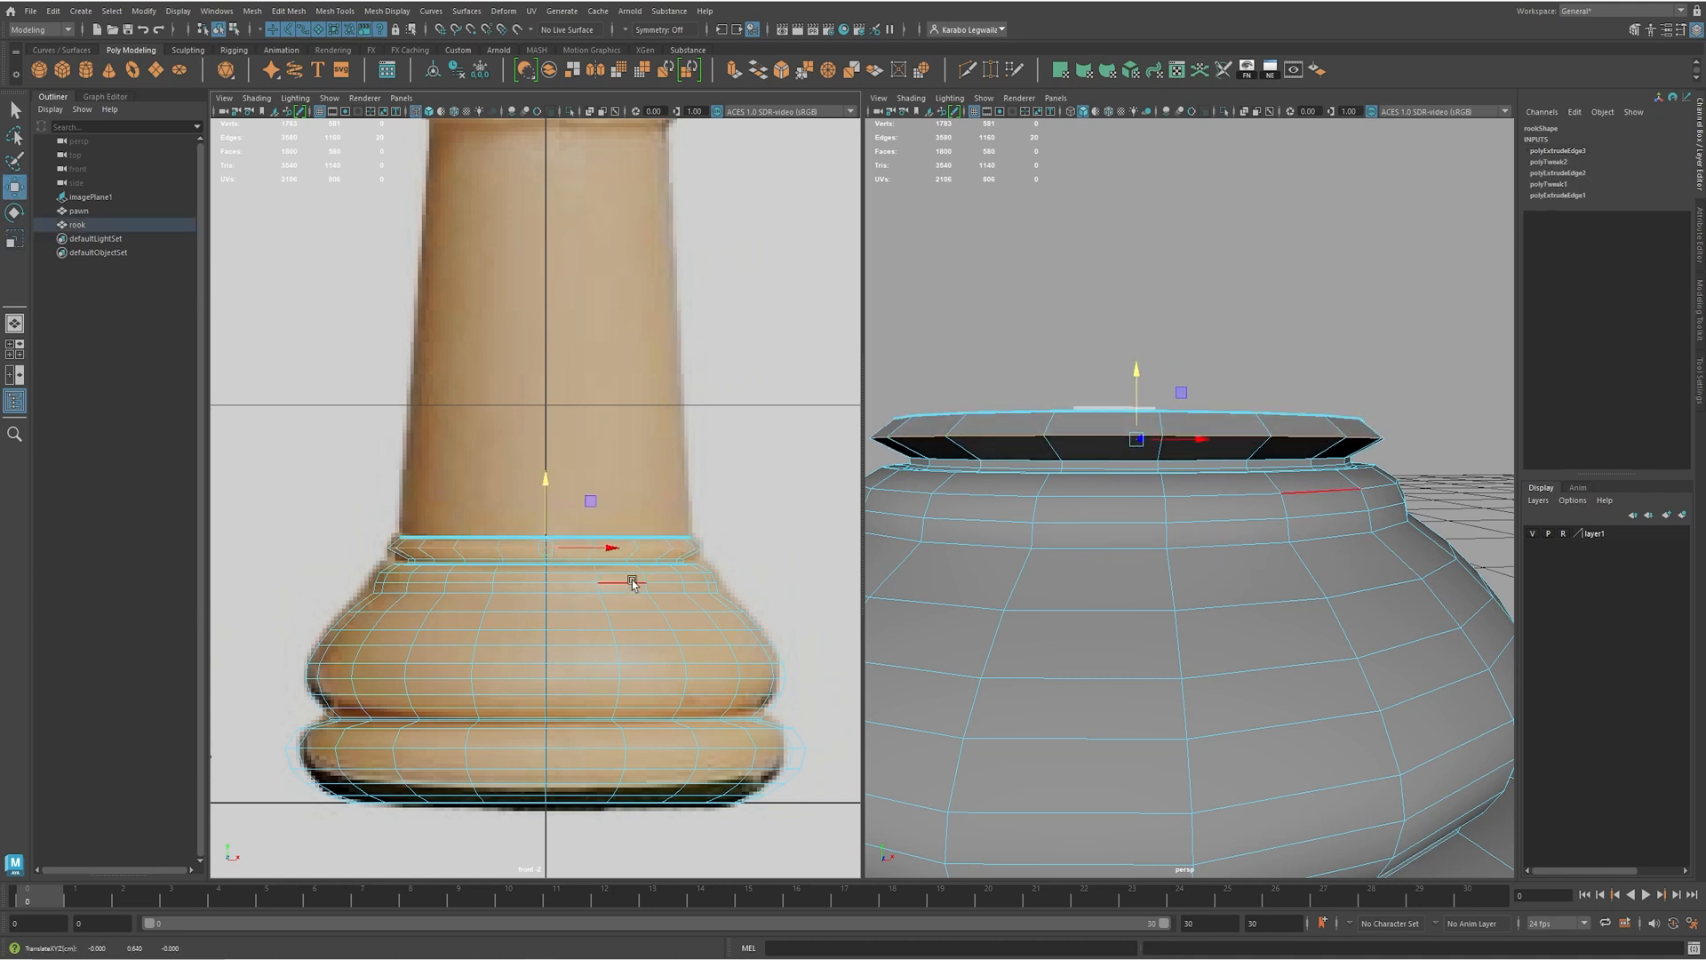
pyautogui.scroll(1, 631, 579)
pyautogui.hotkey('ctrl', 'b')
pyautogui.hotkey('ctrl', 'z')
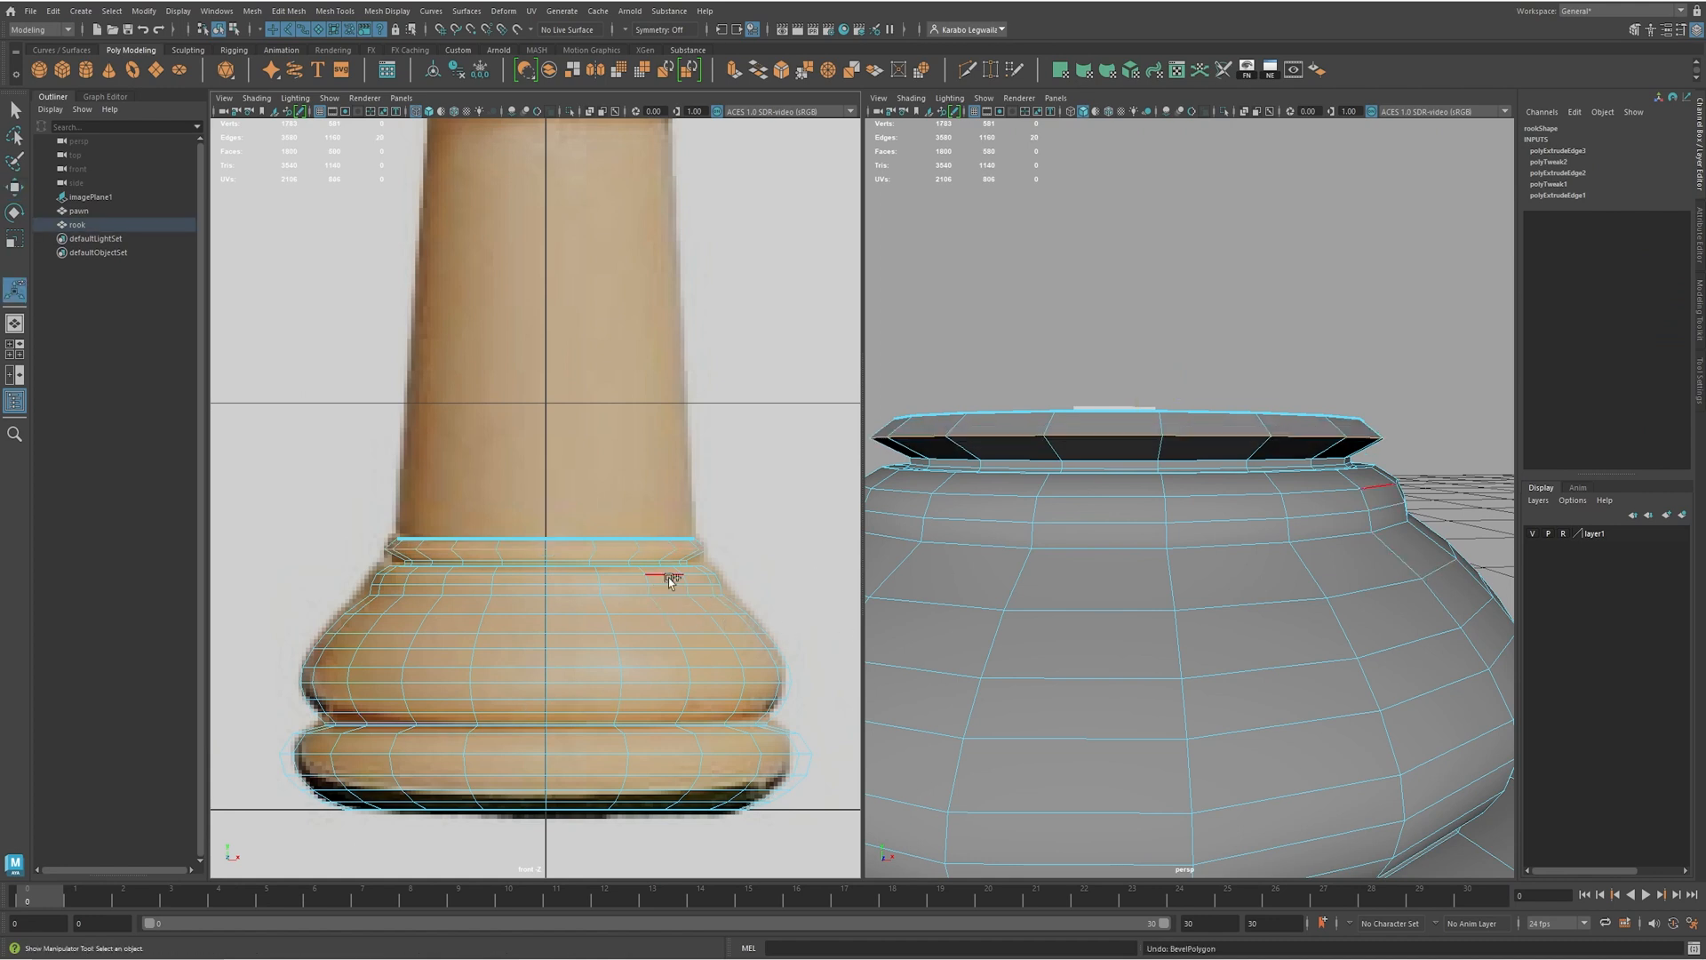
pyautogui.keyDown('shift'); pyautogui.moveTo(587, 575); pyautogui.dragTo(659, 571, button='right'); pyautogui.keyUp('shift')
pyautogui.moveTo(787, 440); pyautogui.dragTo(799, 441)
pyautogui.keyDown('alt'); pyautogui.moveTo(1097, 387); pyautogui.dragTo(1122, 477); pyautogui.keyUp('alt')
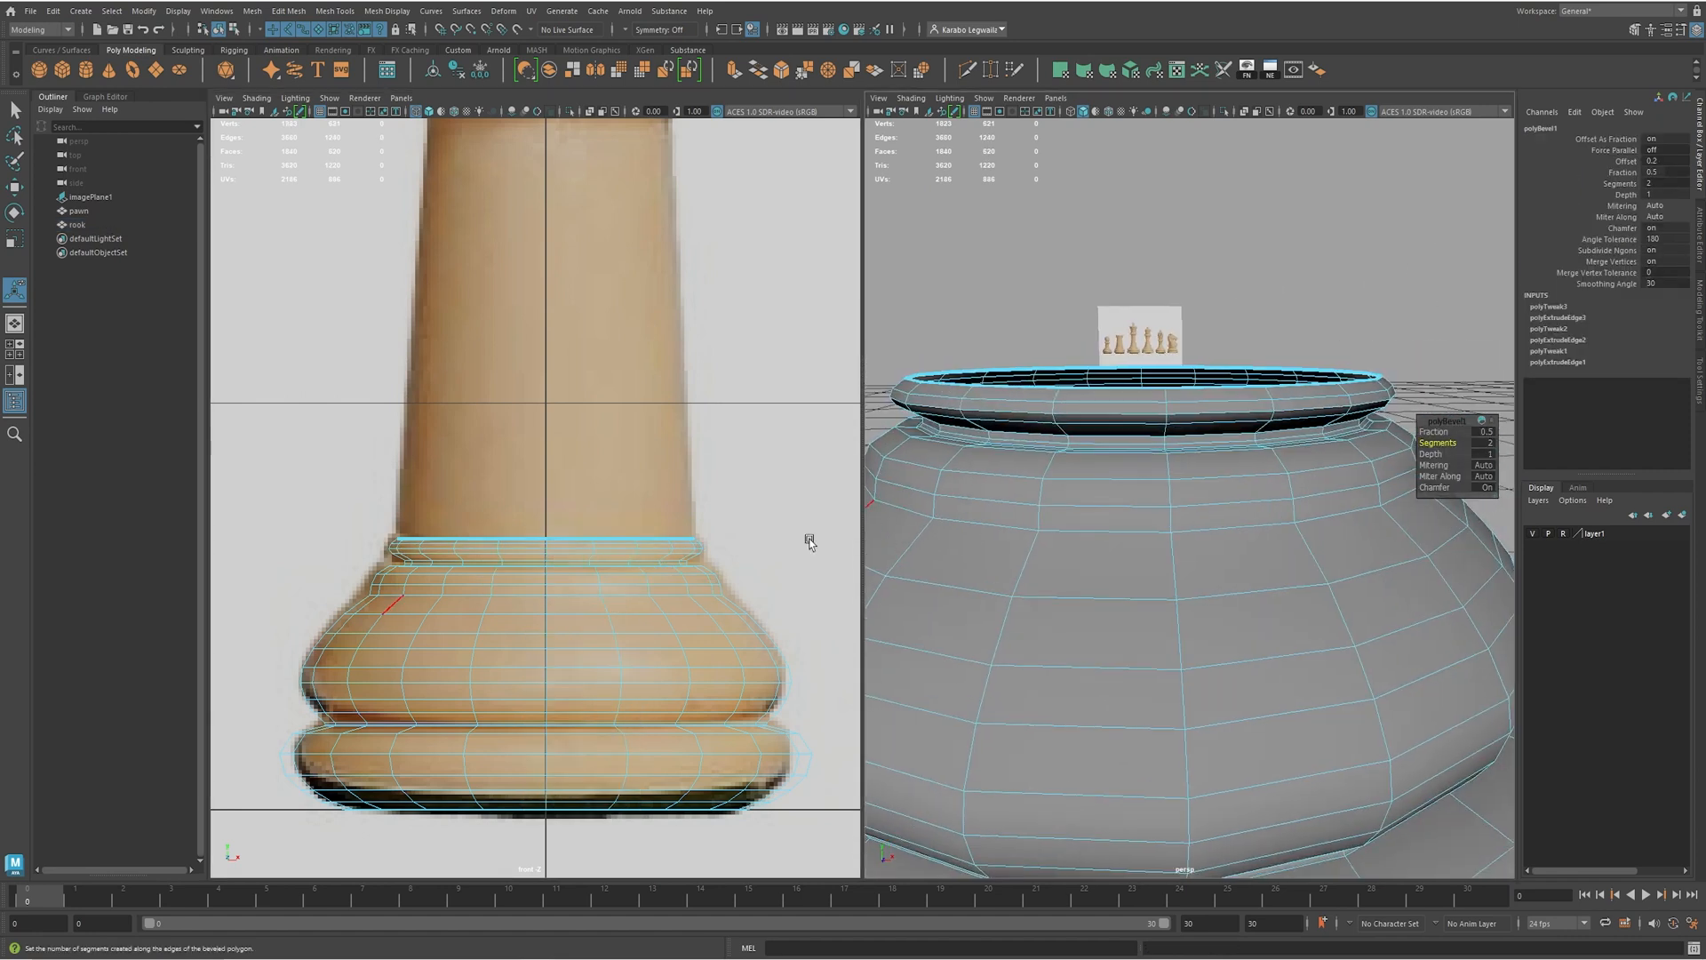
pyautogui.moveTo(1434, 431); pyautogui.dragTo(1419, 431)
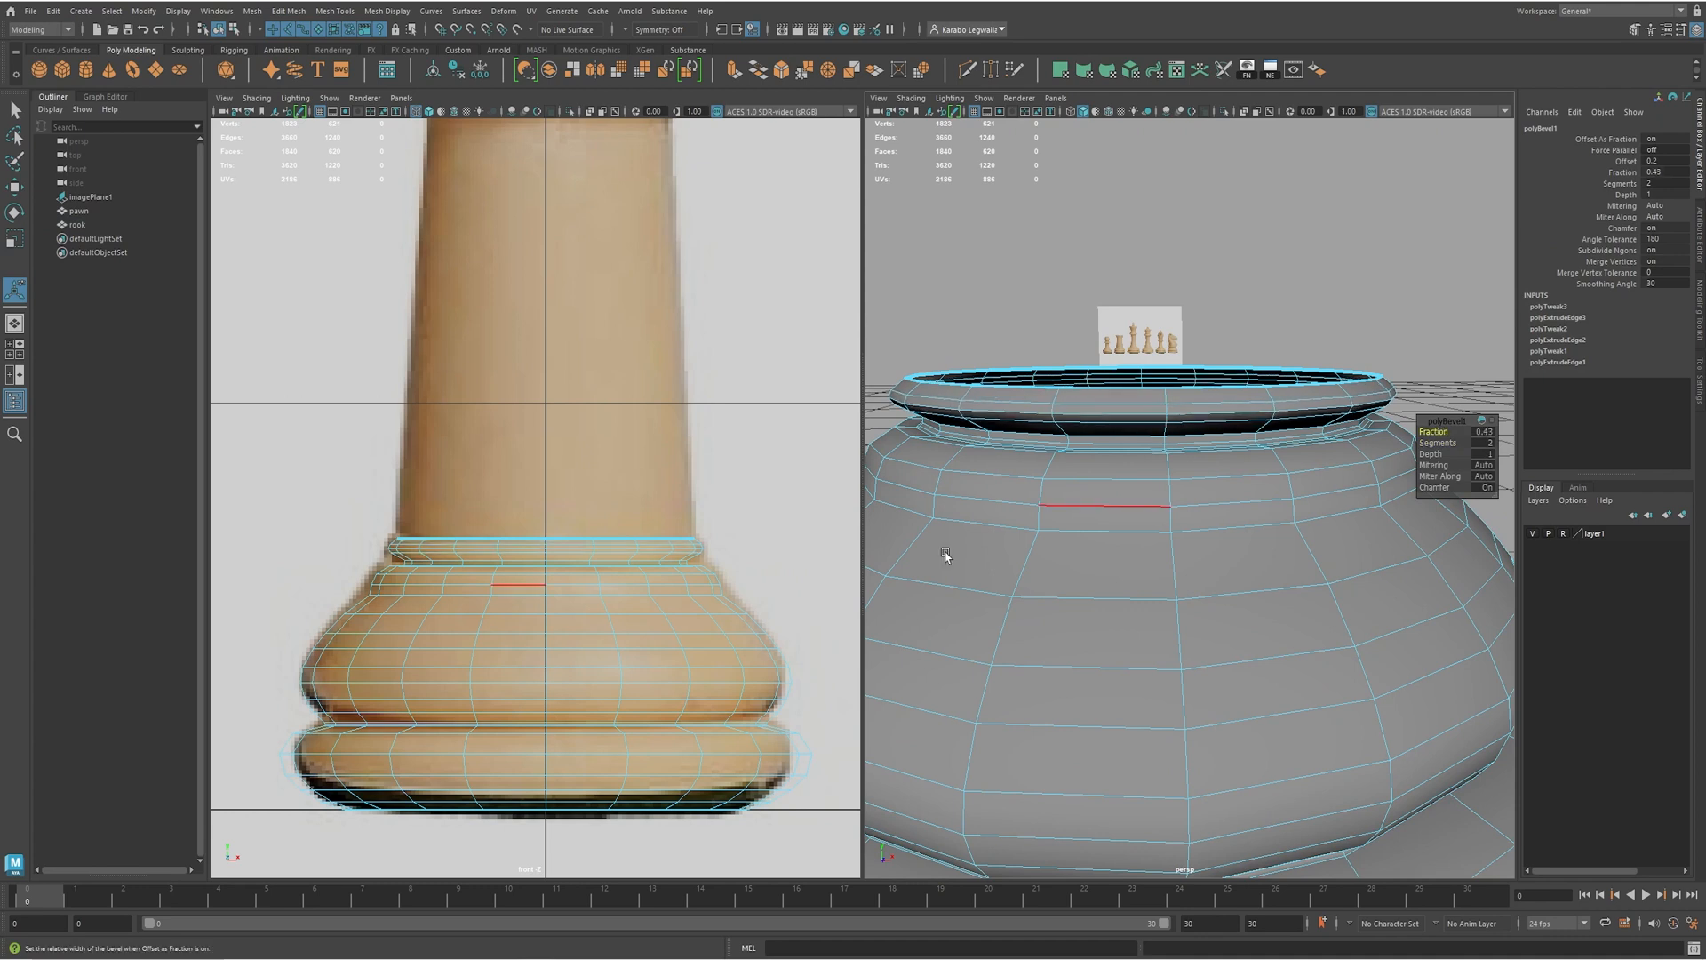
# - Select the edge loop around the middle of the beveled collar and move it slightly upward
pyautogui.scroll(3, 641, 641)
pyautogui.scroll(2, 640, 640)
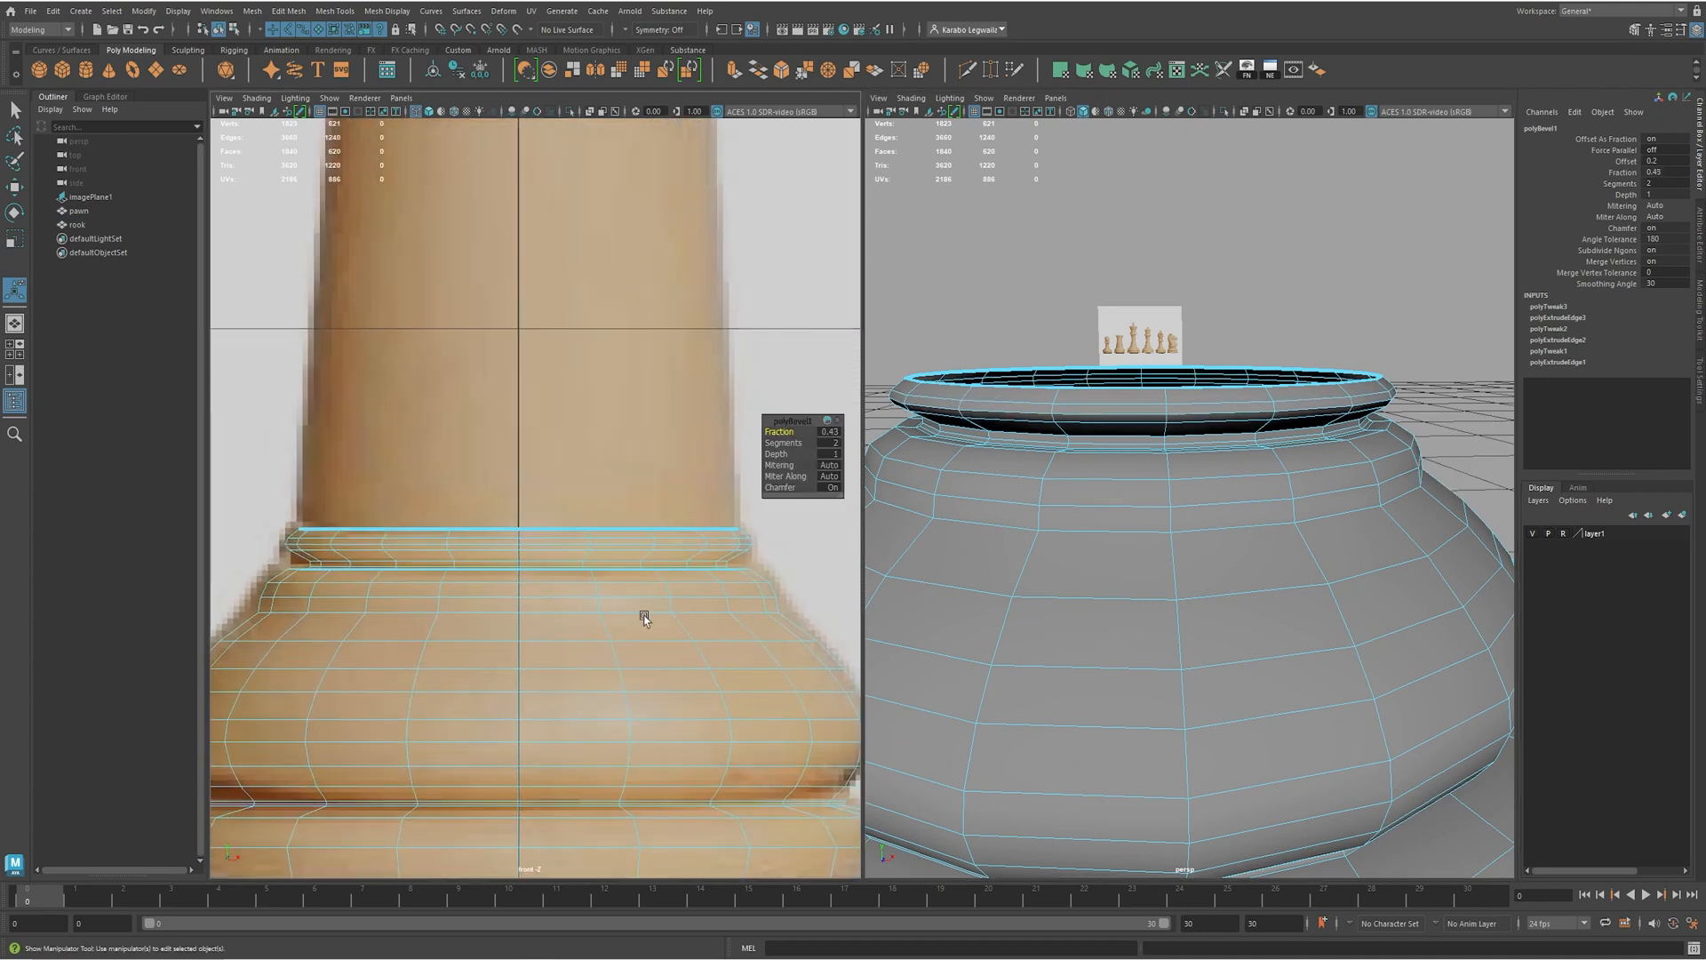
pyautogui.press('q')
pyautogui.doubleClick(567, 560)
pyautogui.press('w')
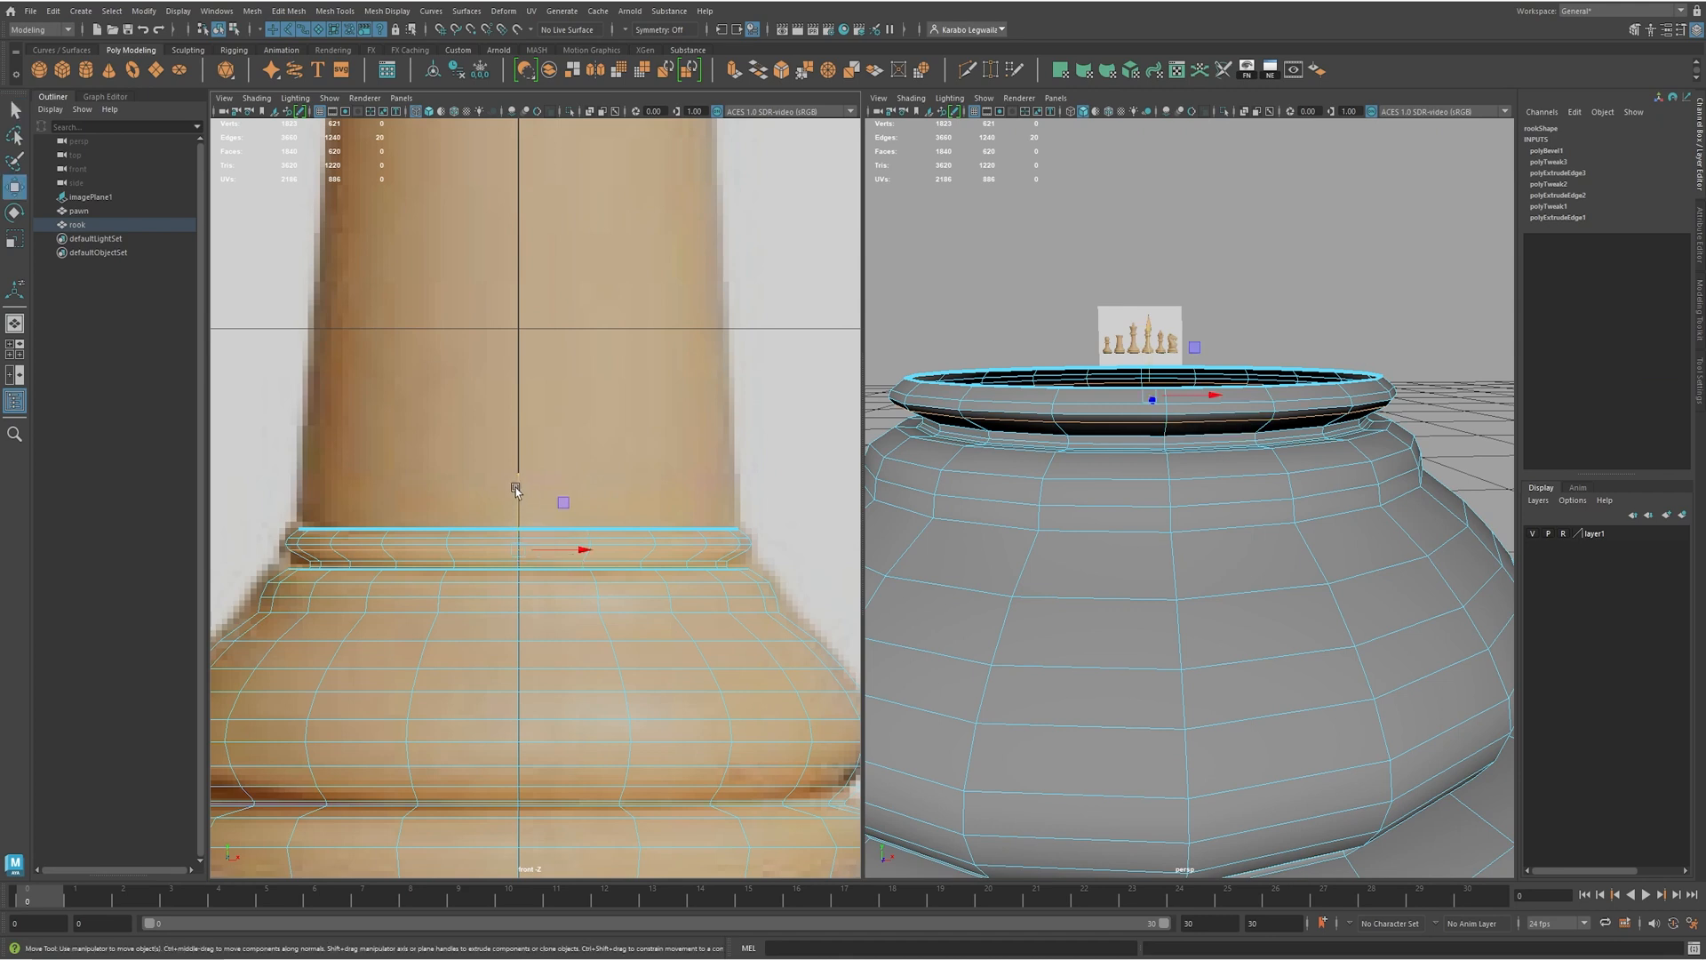
pyautogui.moveTo(531, 494); pyautogui.dragTo(520, 498)
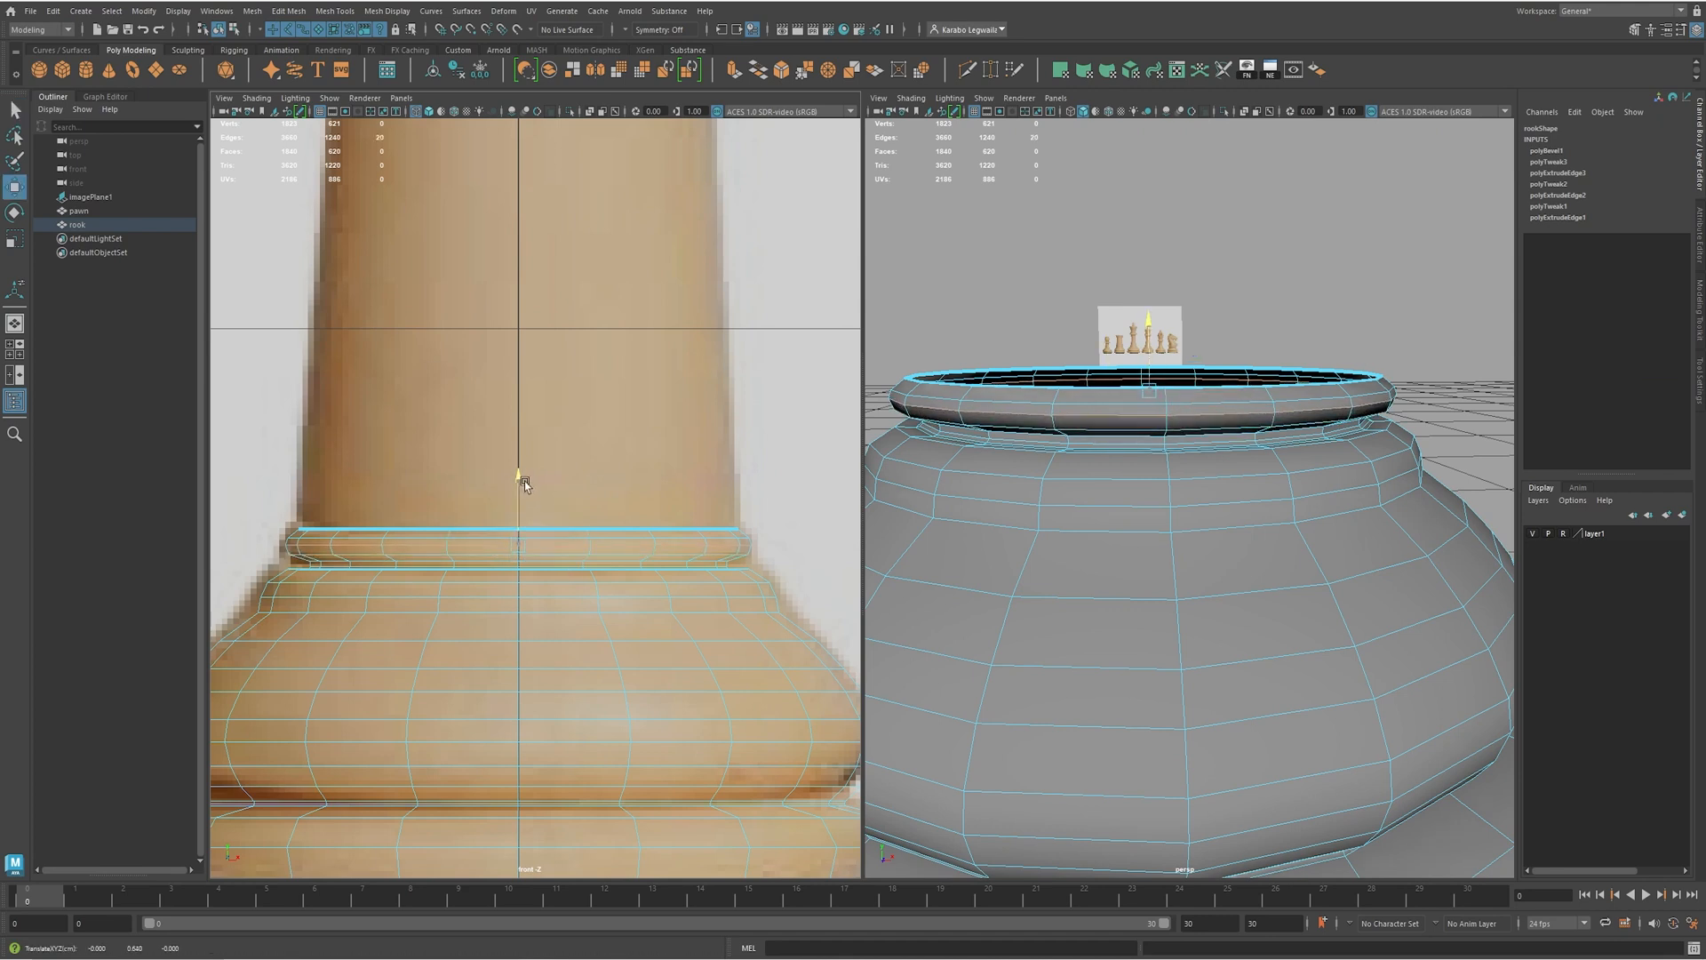
# - Extrude the collar's open upper loop up to the underside of the pictured rook head and scale it inward to taper the shaft
pyautogui.scroll(-5, 526, 482)
pyautogui.scroll(5, 586, 517)
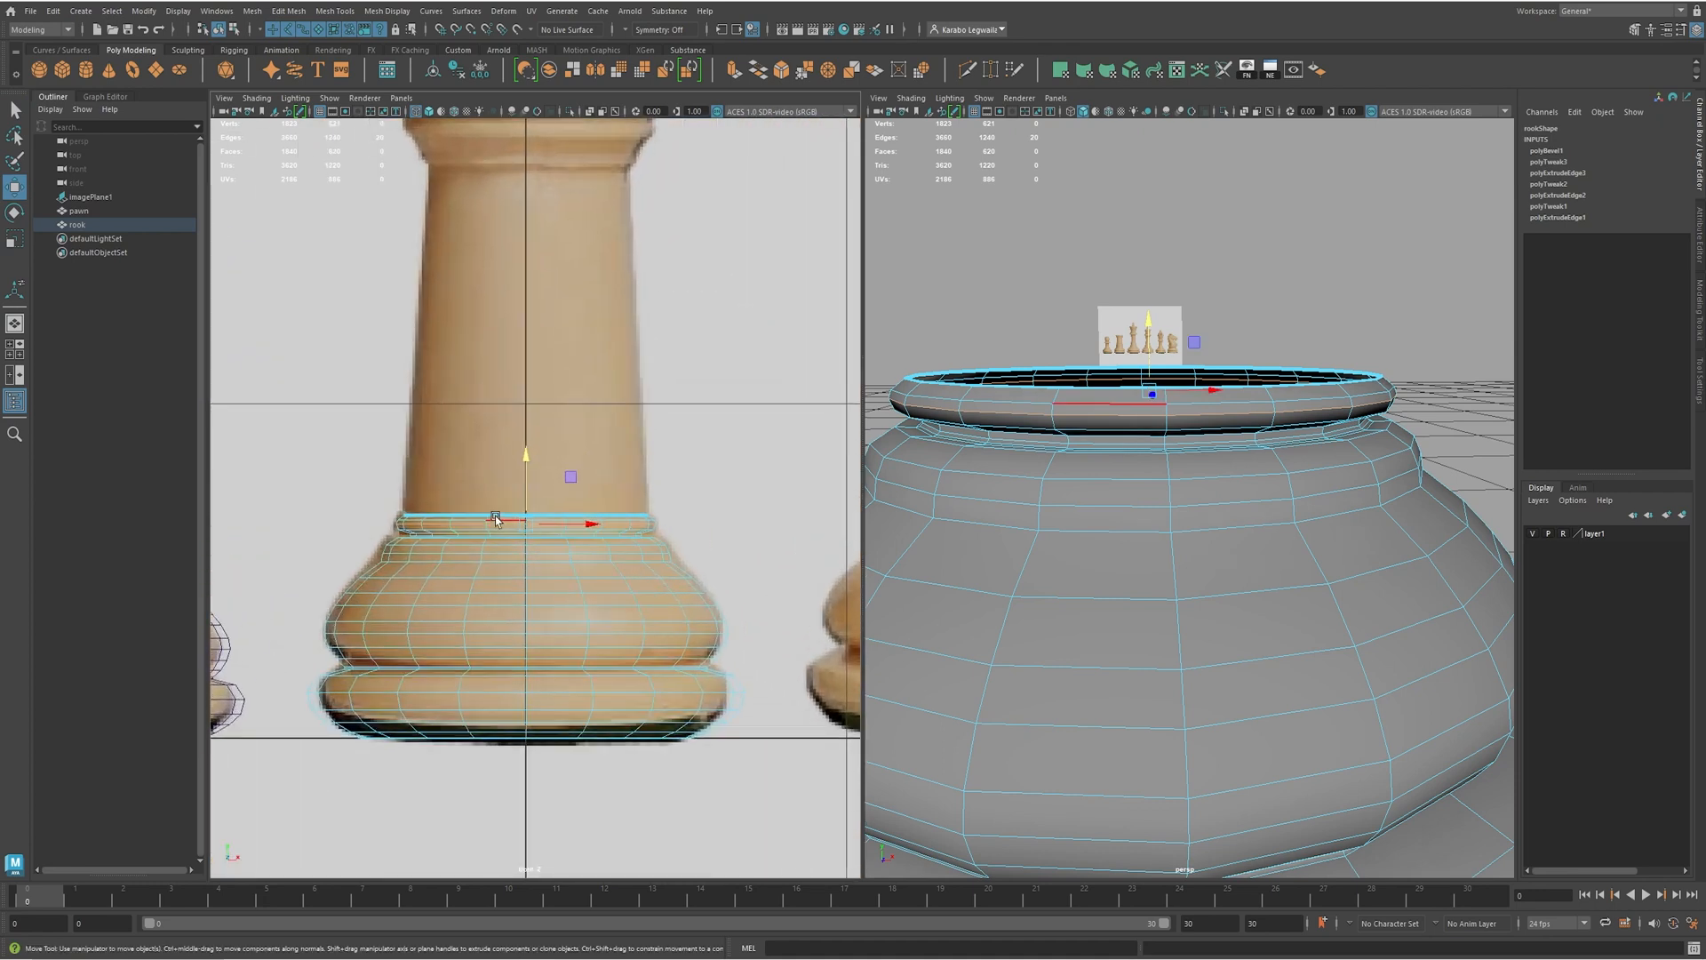
pyautogui.scroll(1, 541, 561)
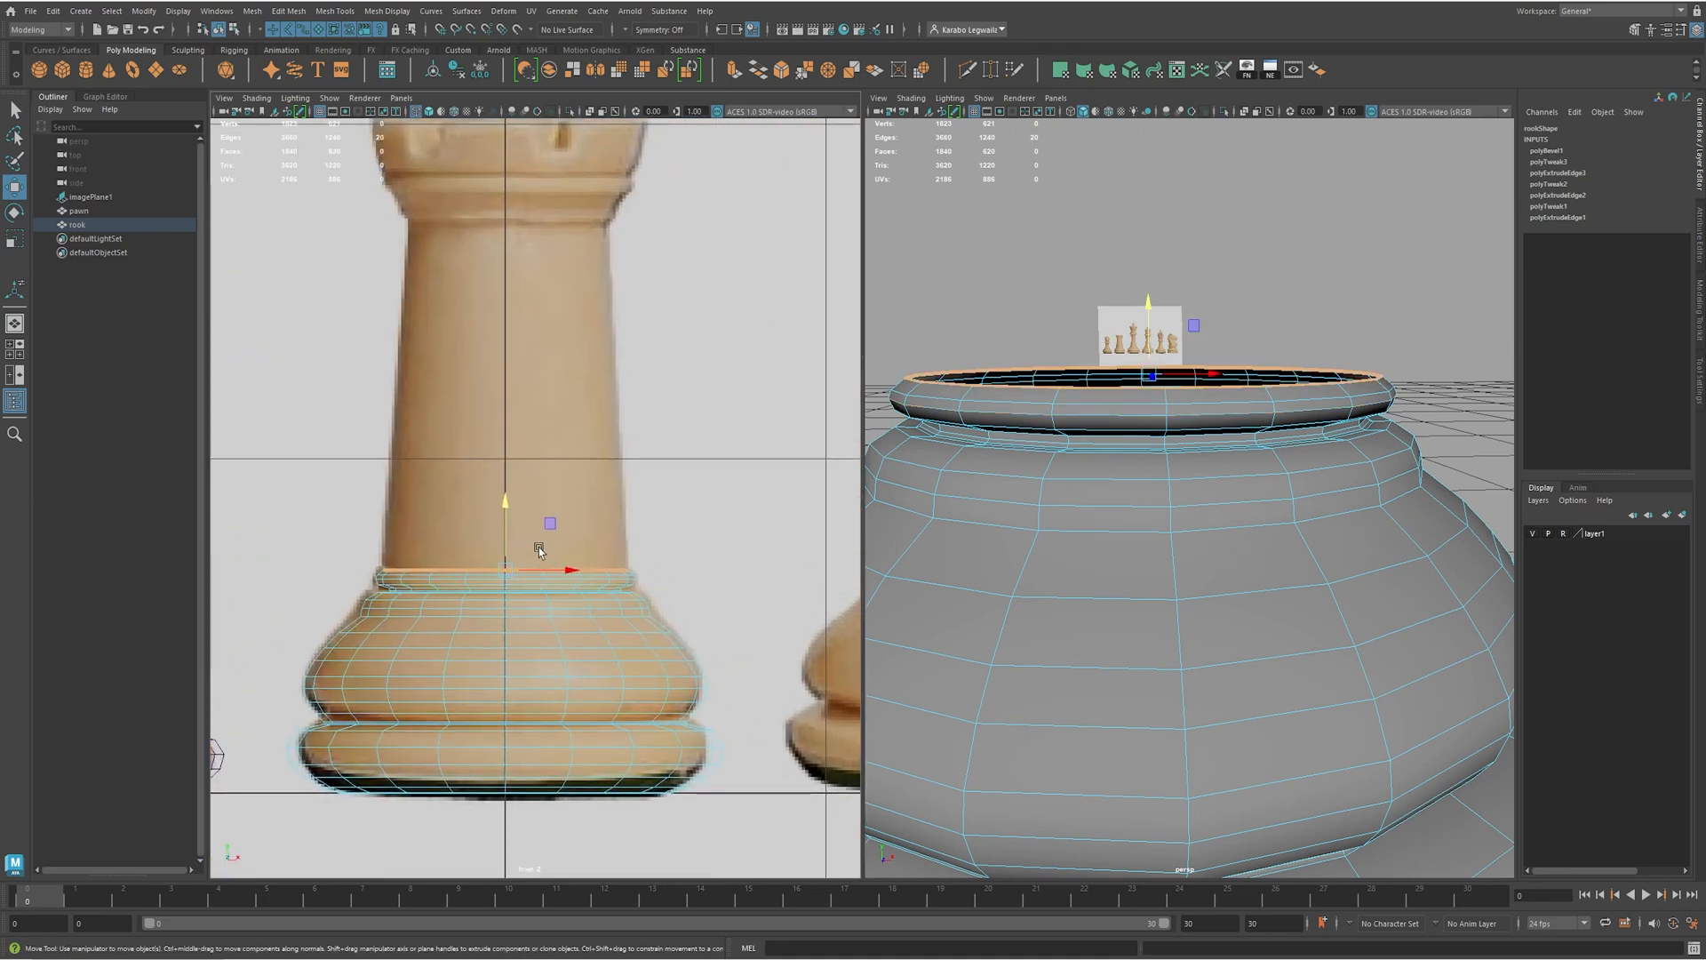
pyautogui.keyDown('shift'); pyautogui.moveTo(504, 504); pyautogui.dragTo(528, 158); pyautogui.keyUp('shift')
pyautogui.press('r')
pyautogui.moveTo(505, 222); pyautogui.dragTo(472, 221)
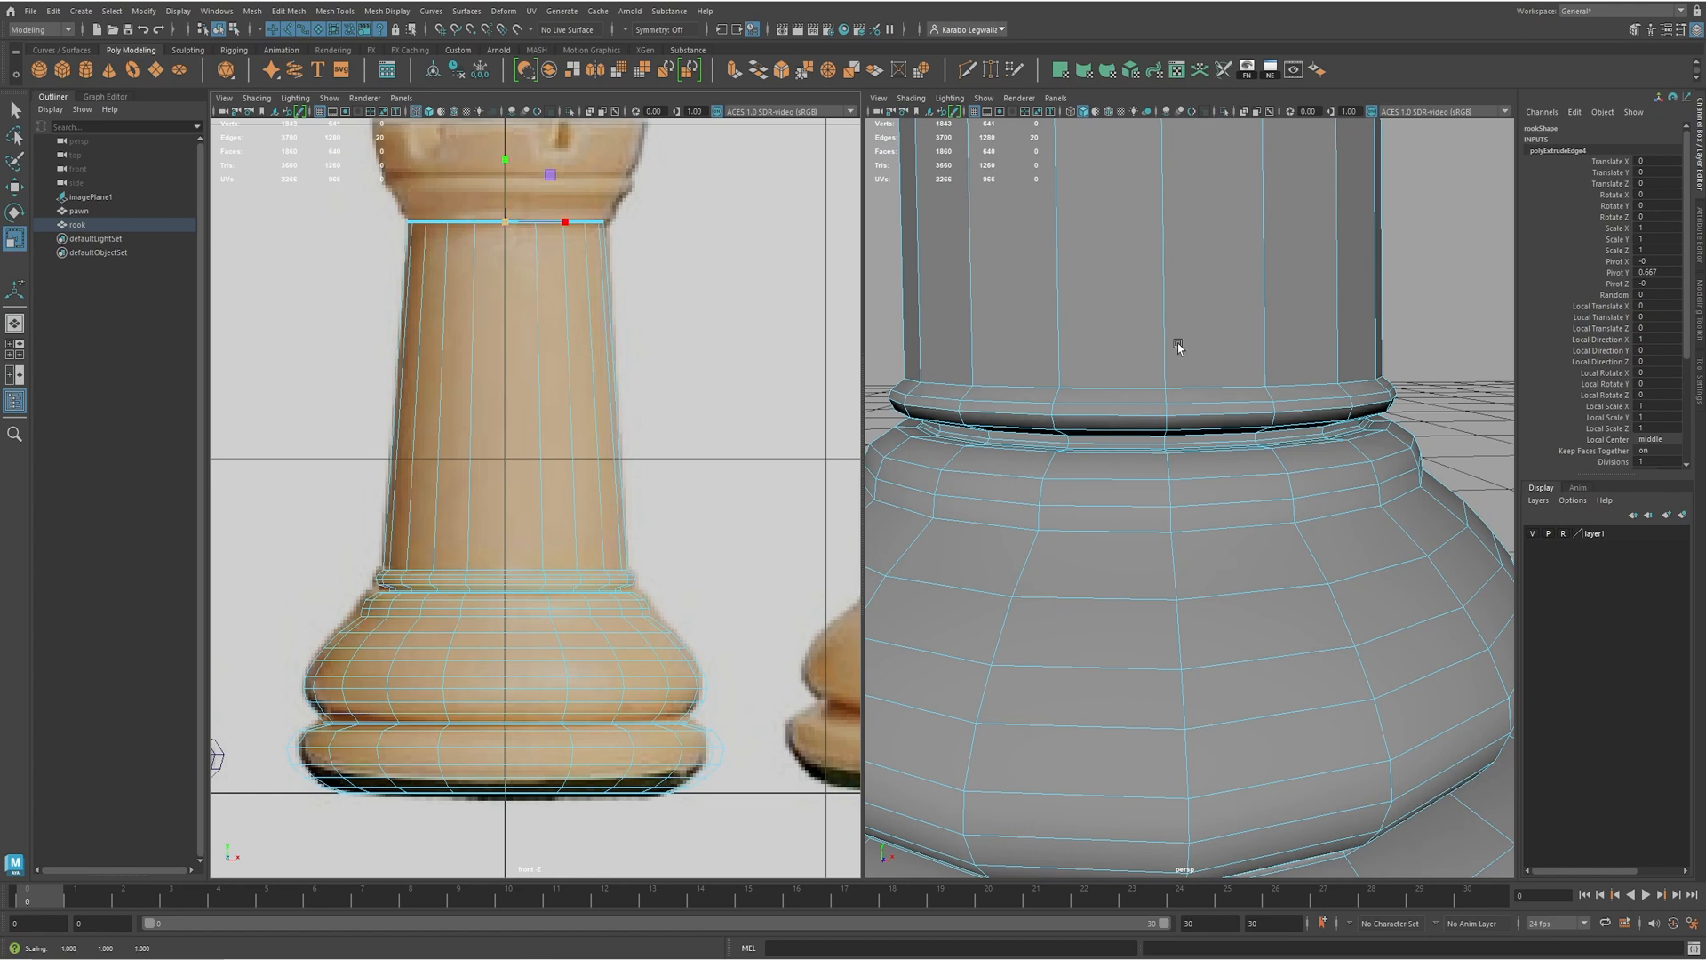
# - Extrude the shaft's open upper loop upward and scale it outward to start the flare beneath the rook's head
pyautogui.press('f')
pyautogui.keyDown('alt'); pyautogui.moveTo(518, 146); pyautogui.dragTo(485, 297, button='middle'); pyautogui.keyUp('alt')
pyautogui.keyDown('alt'); pyautogui.moveTo(607, 415); pyautogui.dragTo(621, 423, button='middle'); pyautogui.keyUp('alt')
pyautogui.scroll(3, 579, 373)
pyautogui.press('w')
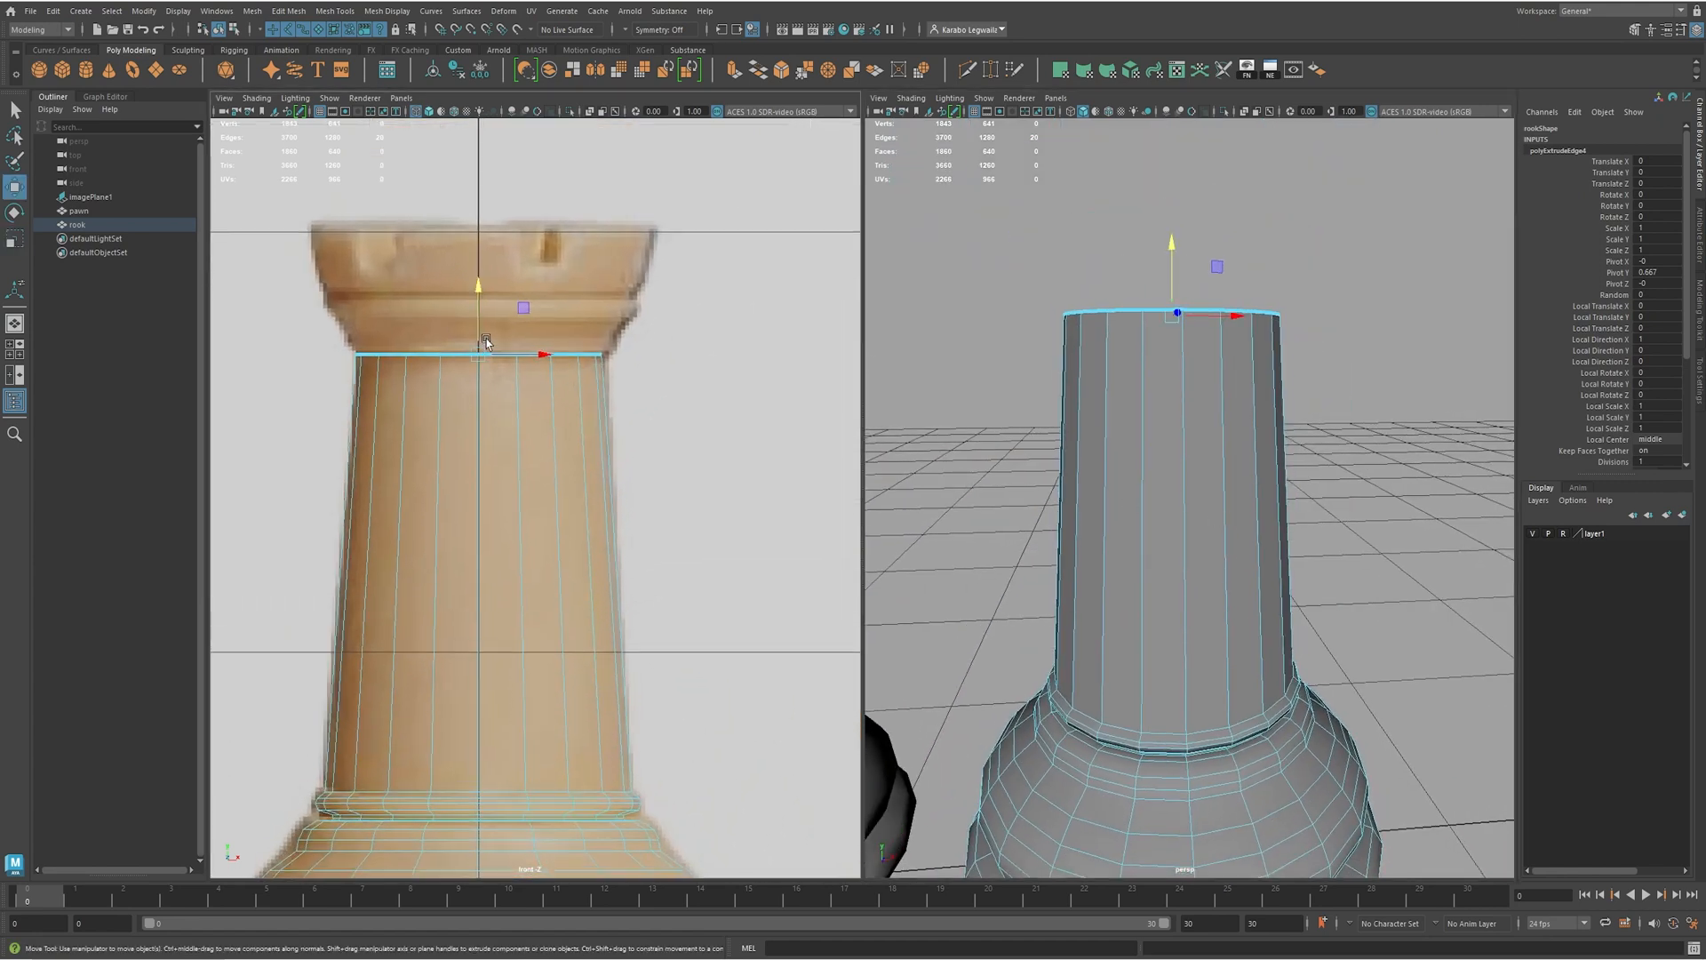
pyautogui.moveTo(479, 323)
pyautogui.keyDown('shift'); pyautogui.mouseDown()
pyautogui.moveTo(490, 353)
pyautogui.moveTo(493, 286)
pyautogui.moveTo(503, 317)
pyautogui.mouseUp(); pyautogui.keyUp('shift')
pyautogui.press('r')
pyautogui.hotkey('ctrl', 'e')
pyautogui.press('r')
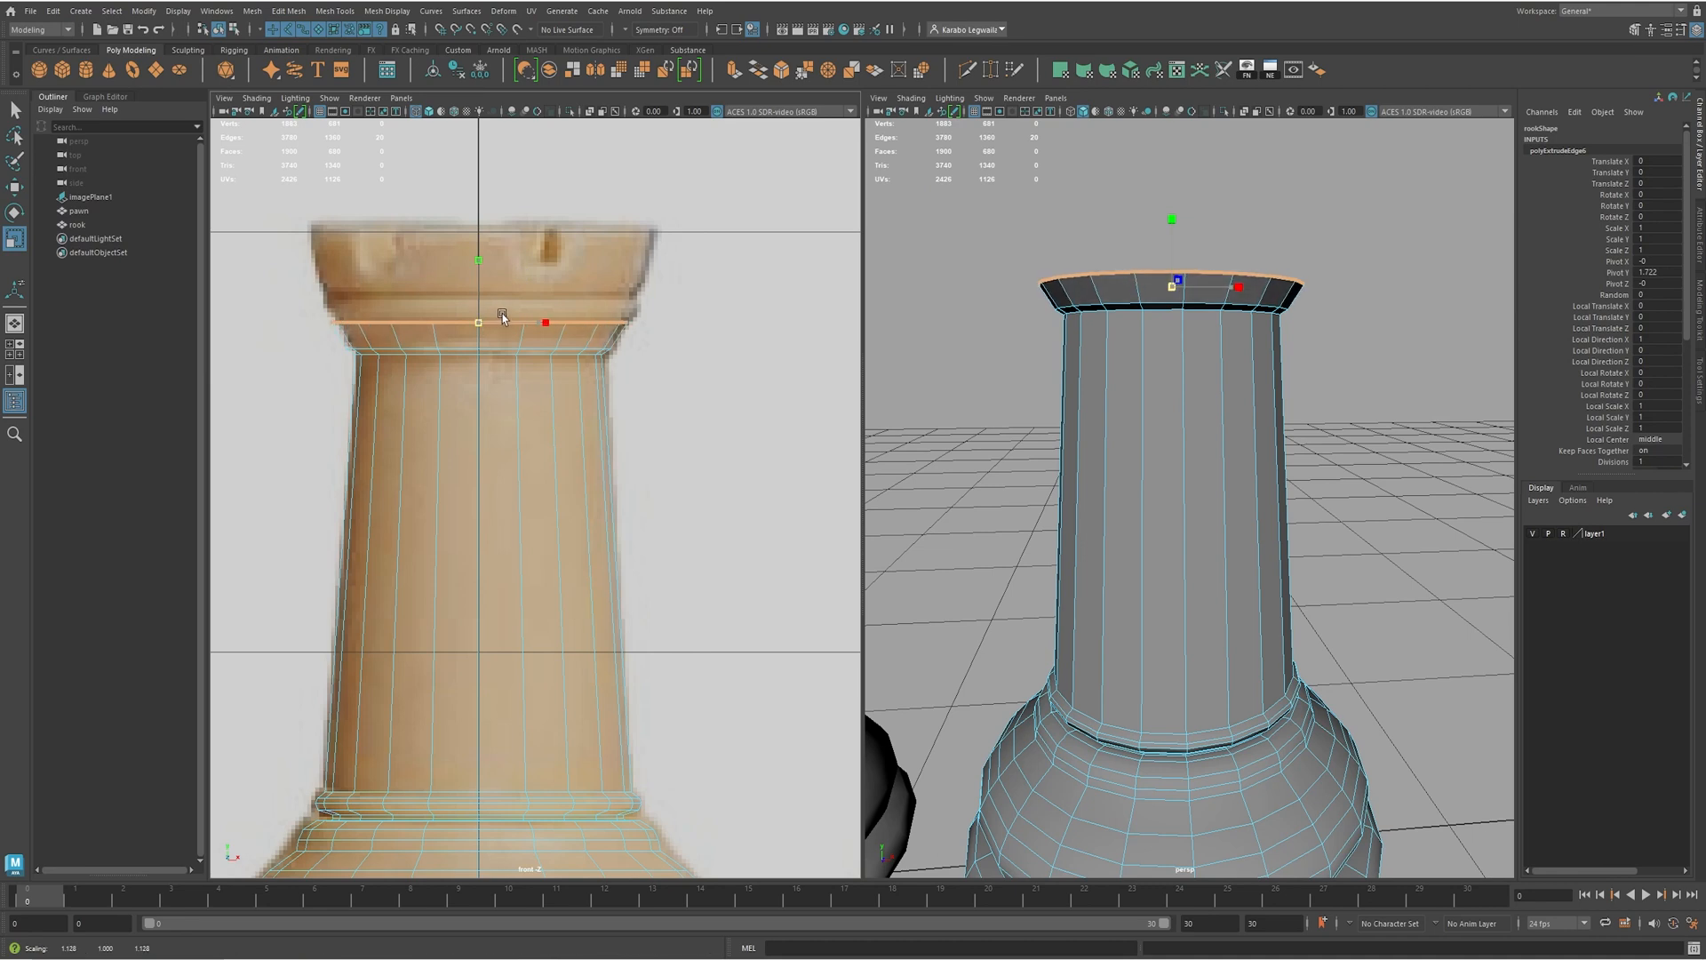
# - Extrude the flare further up to the pictured ridge, add a short vertical band, and pull its upper loop slightly inward
pyautogui.hotkey('ctrl', 'e')
pyautogui.moveTo(493, 291)
pyautogui.mouseDown()
pyautogui.moveTo(487, 269)
pyautogui.moveTo(497, 309)
pyautogui.moveTo(486, 283)
pyautogui.mouseUp()
pyautogui.press('r')
pyautogui.hotkey('ctrl', 'e')
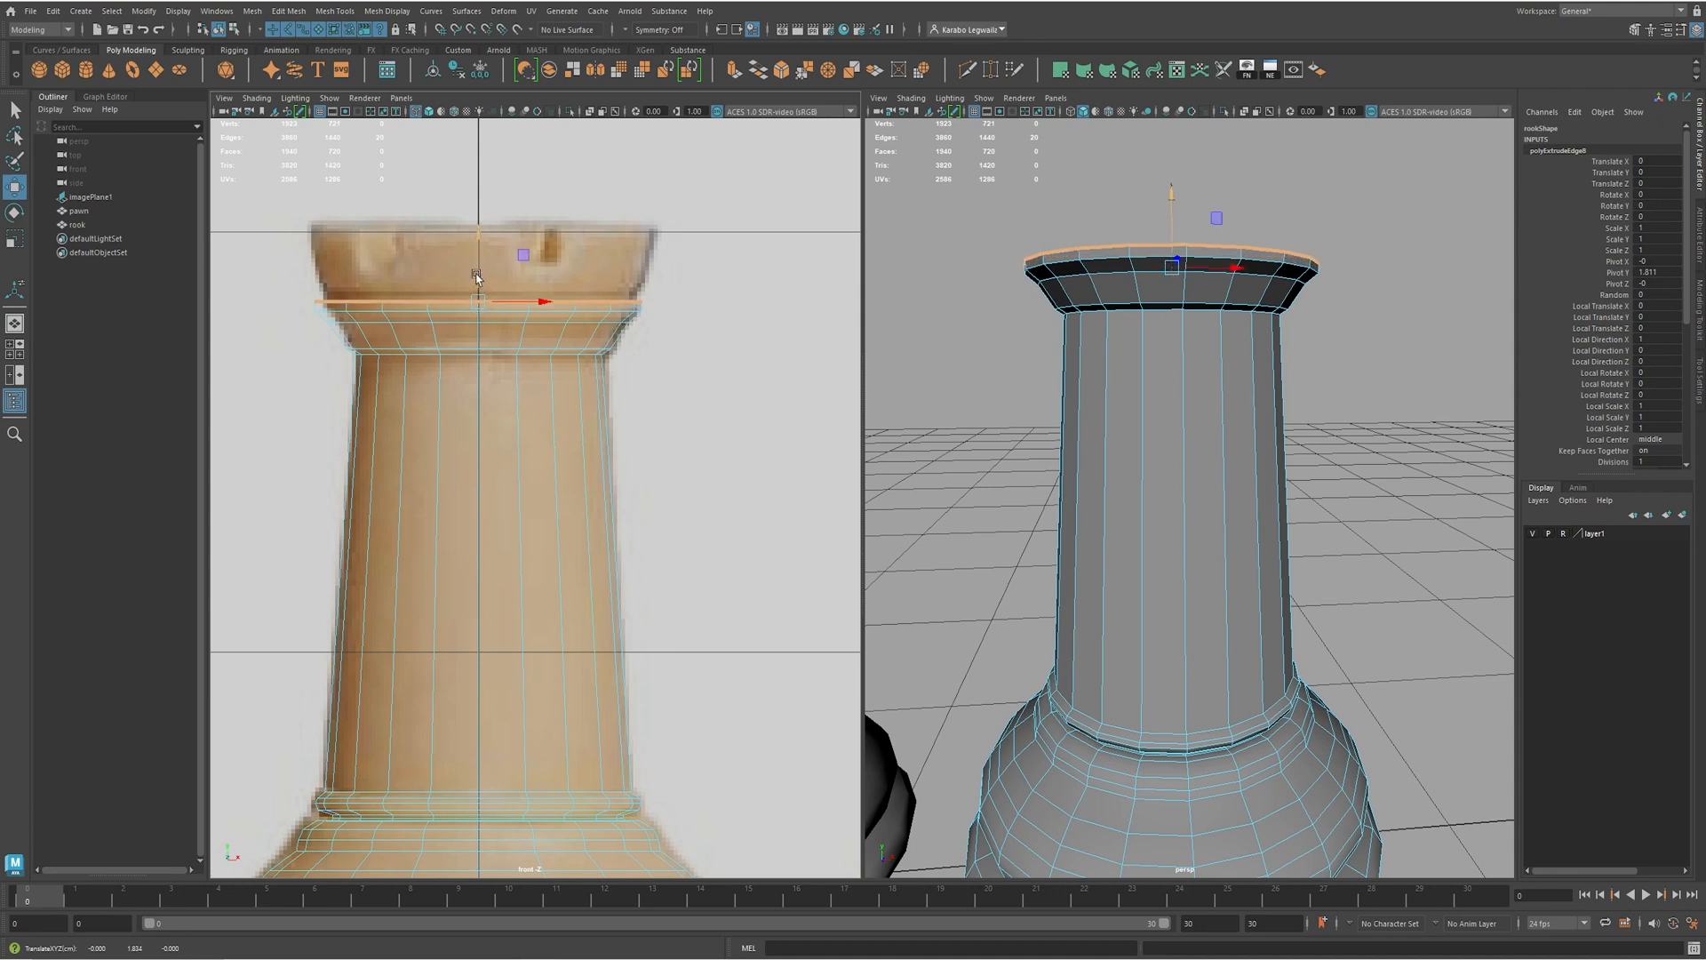
pyautogui.keyDown('shift'); pyautogui.moveTo(476, 272); pyautogui.dragTo(468, 296); pyautogui.keyUp('shift')
pyautogui.press('r')
# - Extrude the ridge's upper loop to the top of the pictured rook and scale it outward to form the flared crown
pyautogui.keyDown('alt'); pyautogui.moveTo(1053, 346); pyautogui.dragTo(1027, 409, button='middle'); pyautogui.keyUp('alt')
pyautogui.keyDown('alt'); pyautogui.moveTo(563, 347); pyautogui.dragTo(620, 361, button='right'); pyautogui.keyUp('alt')
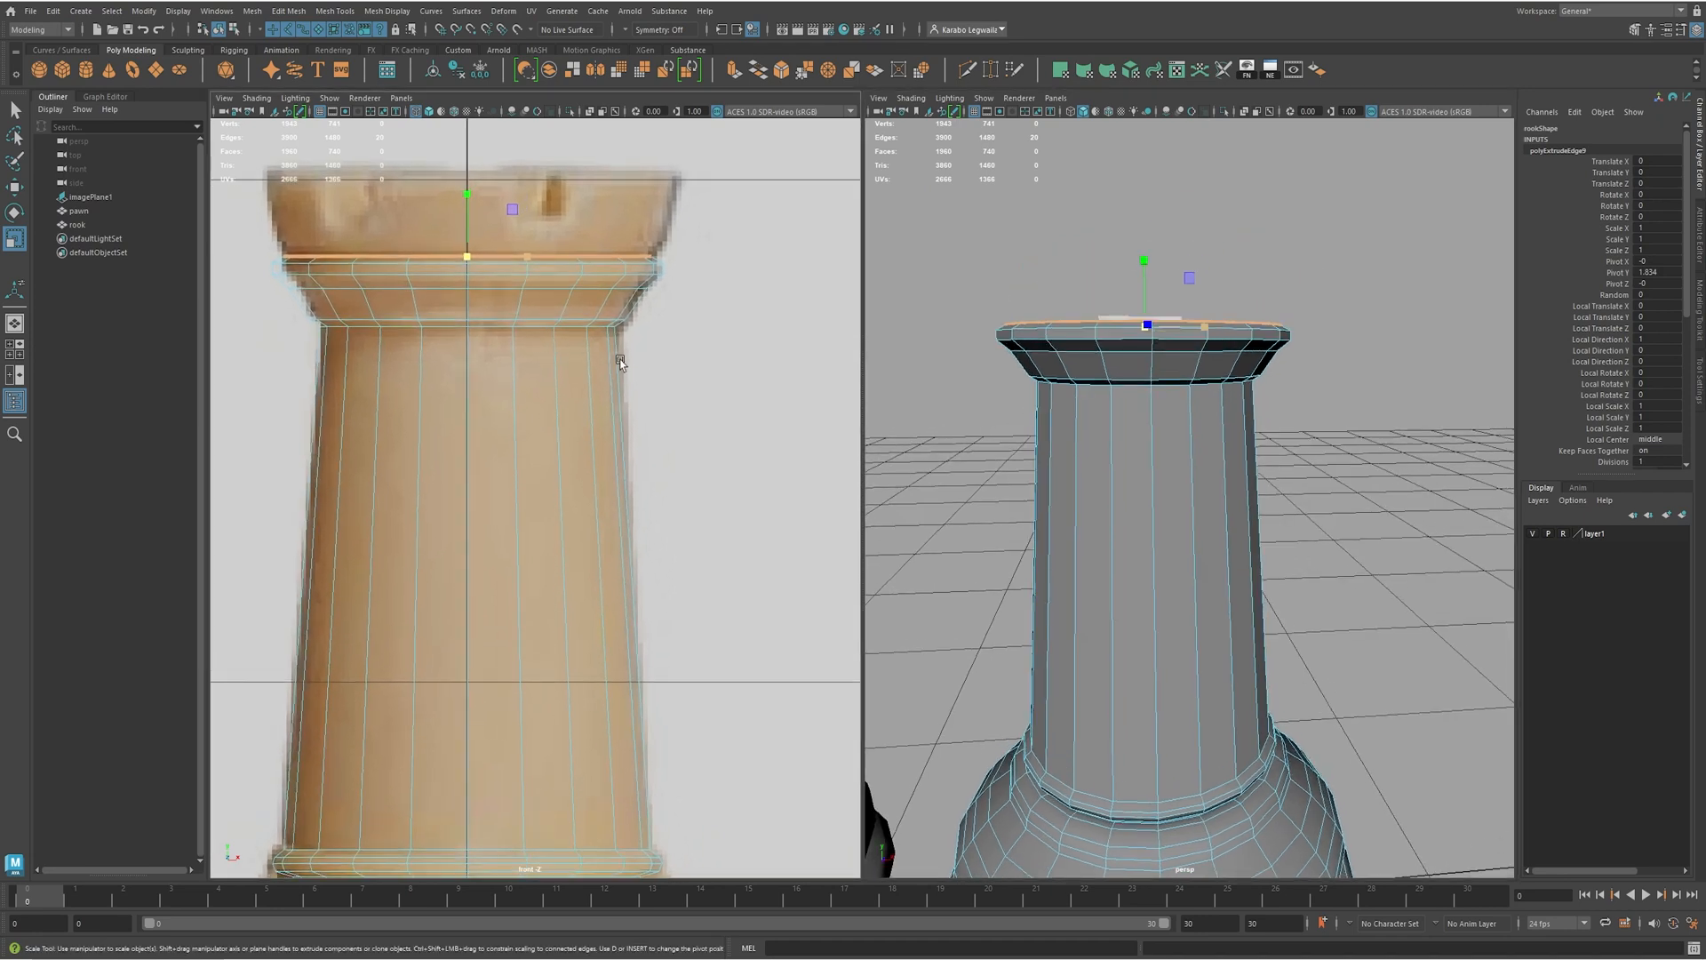
pyautogui.keyDown('alt'); pyautogui.moveTo(620, 361); pyautogui.dragTo(618, 433, button='middle'); pyautogui.keyUp('alt')
pyautogui.press('w')
pyautogui.keyDown('shift'); pyautogui.moveTo(466, 294); pyautogui.dragTo(508, 252); pyautogui.keyUp('shift')
pyautogui.press('r')
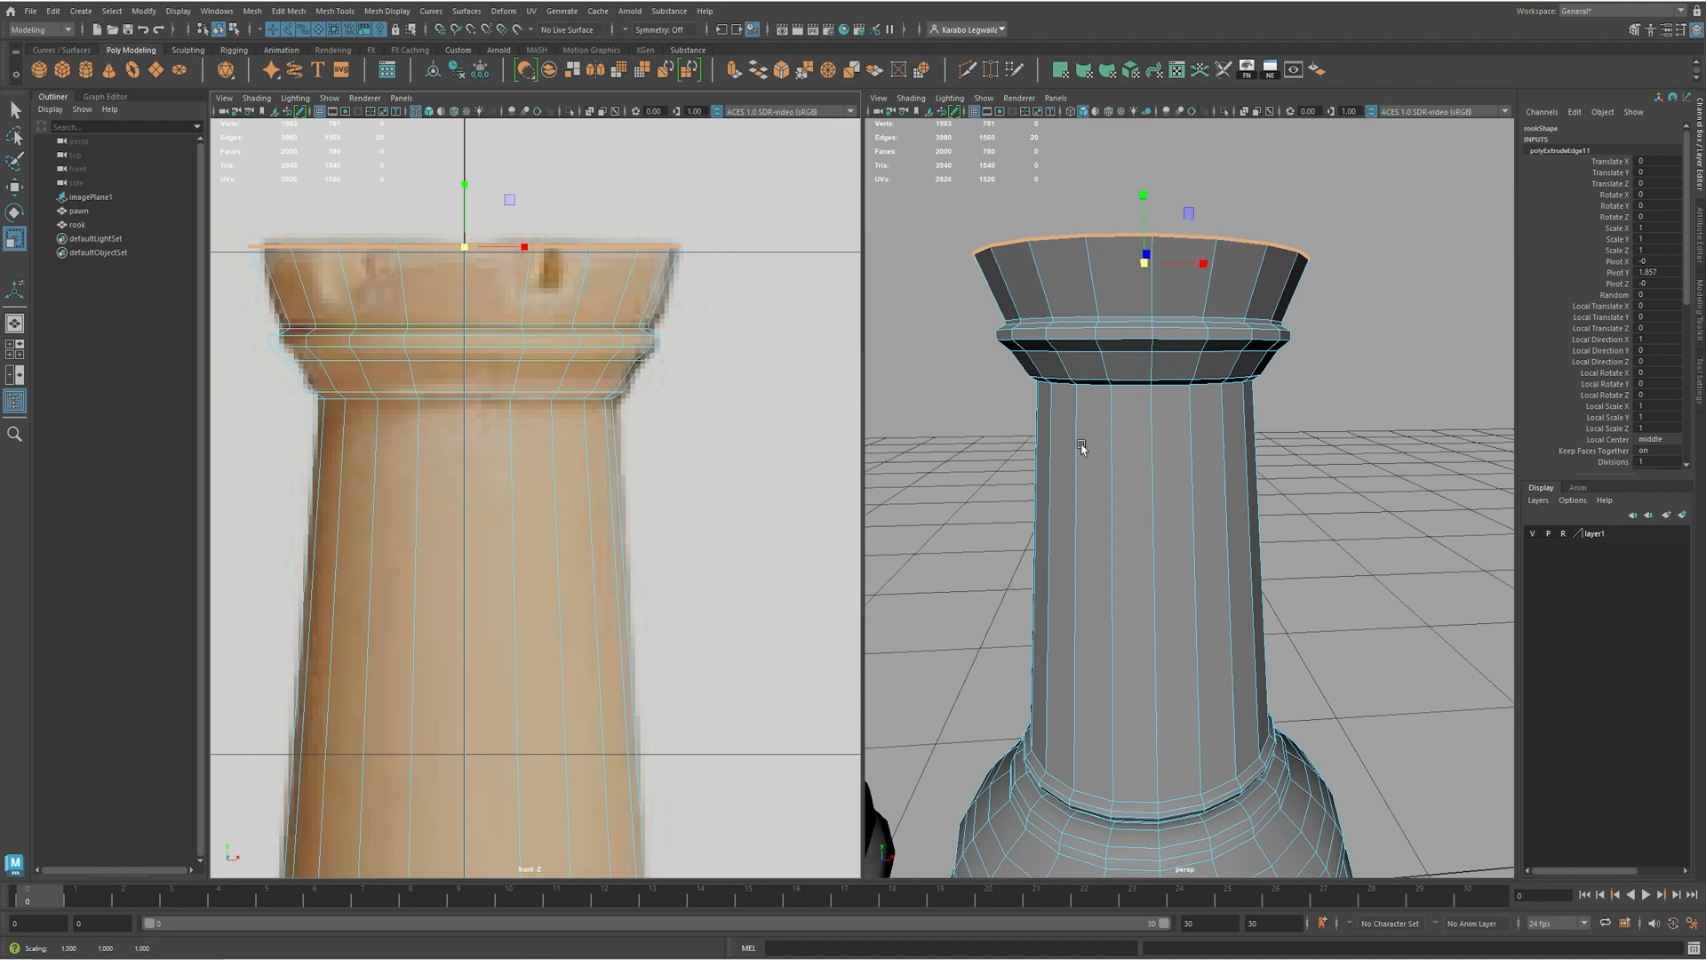
# - Extrude the crown's open upper loop inward to create a flat rim around the opening
pyautogui.keyDown('alt'); pyautogui.moveTo(498, 462); pyautogui.dragTo(518, 483, button='middle'); pyautogui.keyUp('alt')
pyautogui.keyDown('alt'); pyautogui.moveTo(392, 353); pyautogui.dragTo(543, 370, button='right'); pyautogui.keyUp('alt')
pyautogui.keyDown('alt'); pyautogui.moveTo(543, 370); pyautogui.dragTo(546, 421, button='middle'); pyautogui.keyUp('alt')
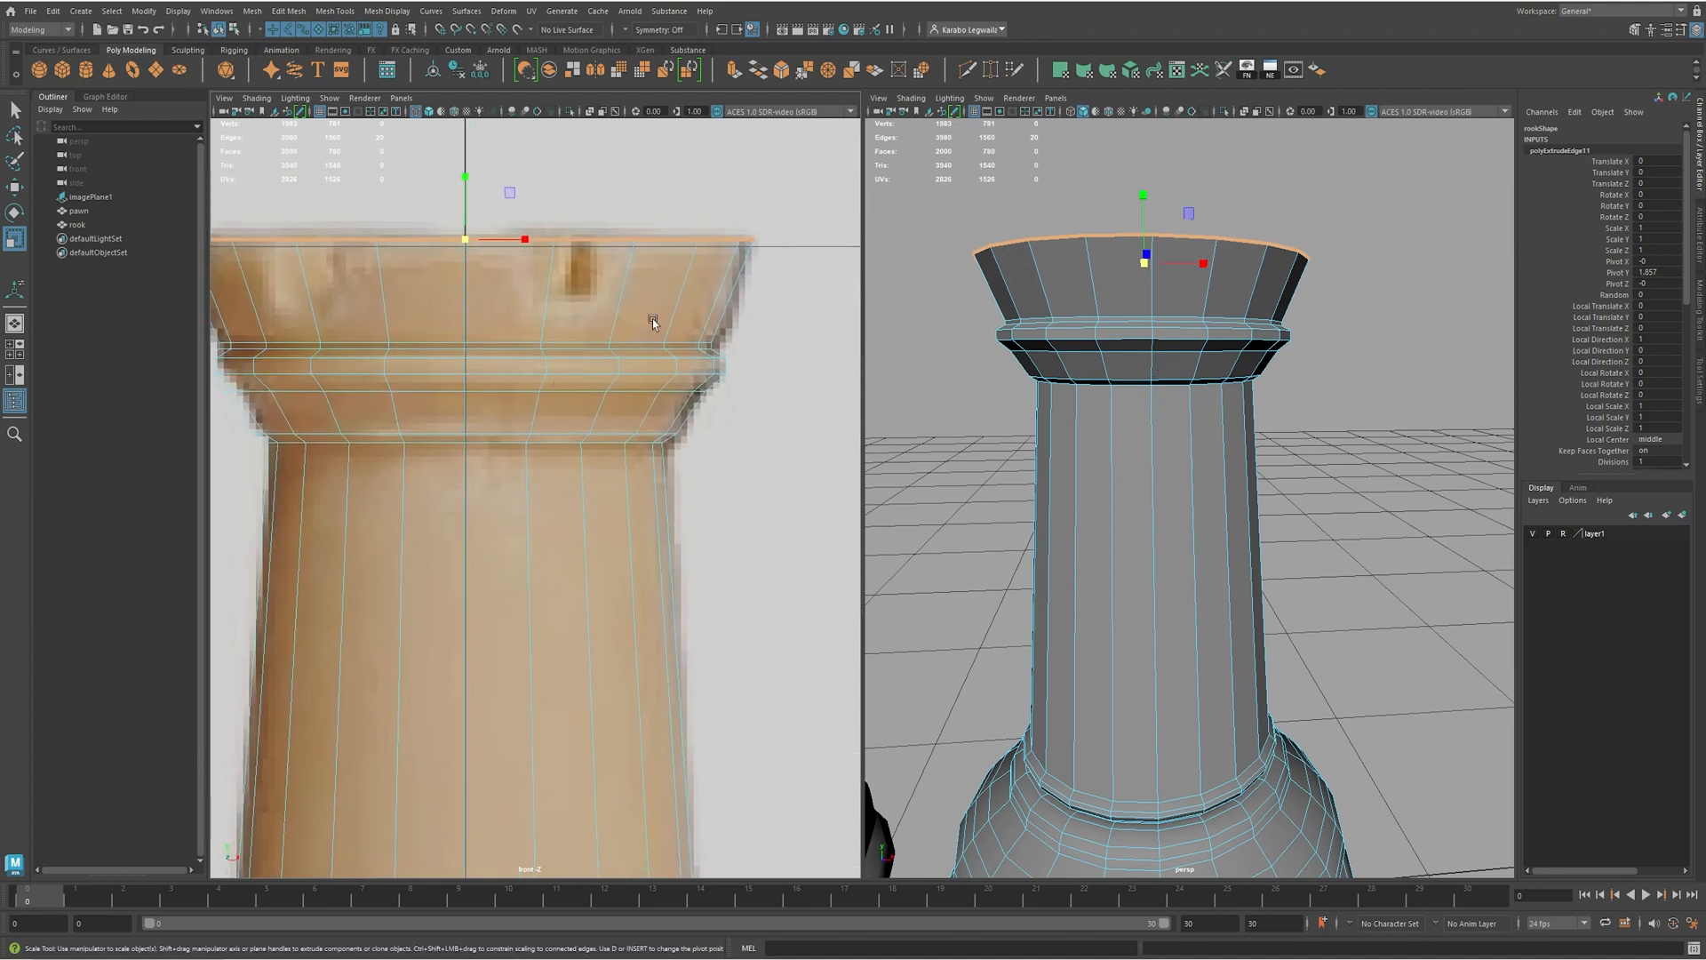
pyautogui.keyDown('alt'); pyautogui.moveTo(1231, 399); pyautogui.dragTo(1190, 373); pyautogui.keyUp('alt')
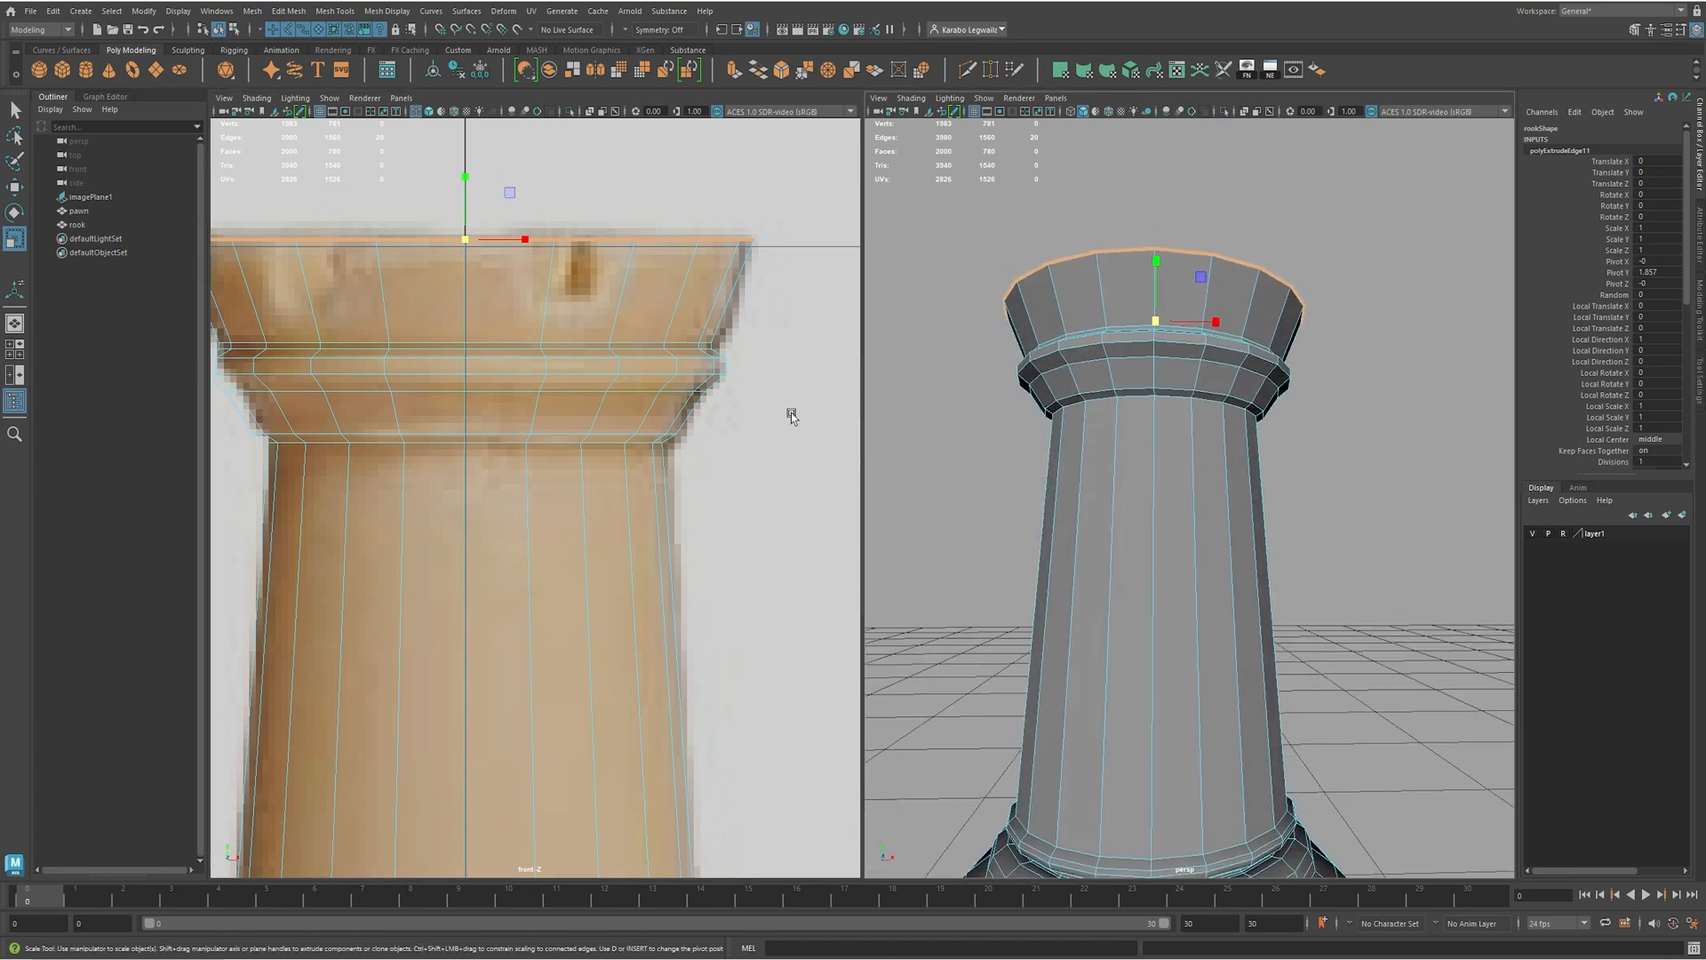
pyautogui.keyDown('alt'); pyautogui.moveTo(1134, 322); pyautogui.dragTo(1201, 437); pyautogui.keyUp('alt')
pyautogui.keyDown('alt'); pyautogui.moveTo(1201, 347); pyautogui.dragTo(1182, 356); pyautogui.keyUp('alt')
pyautogui.press('w')
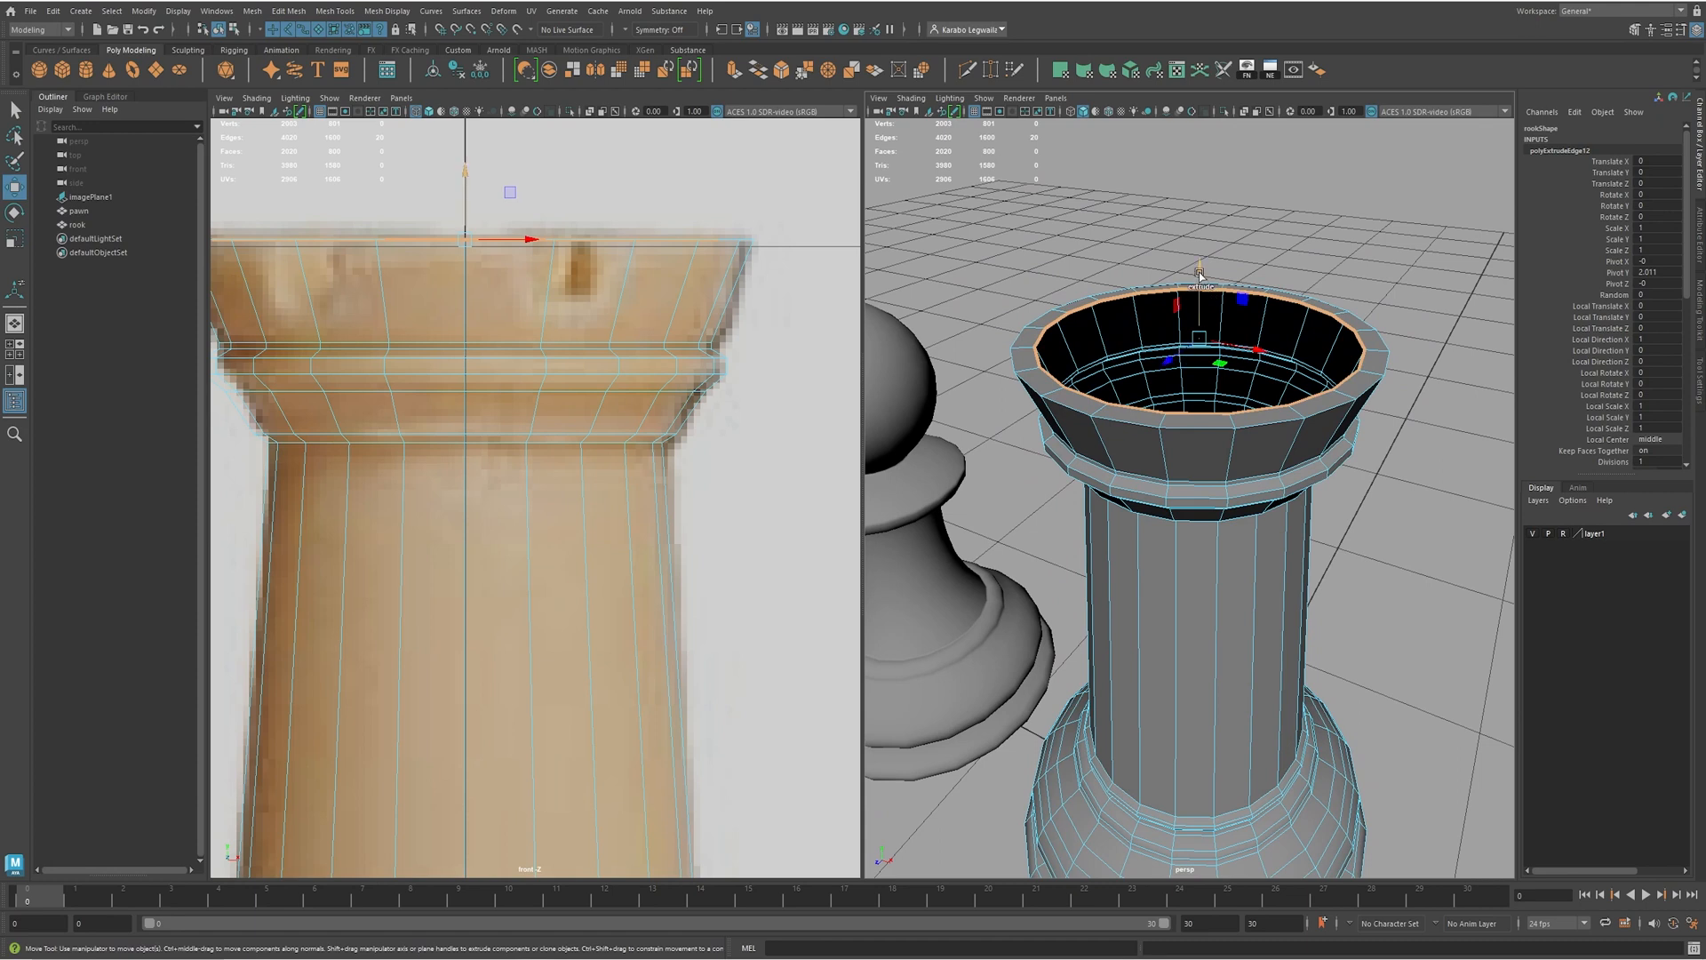
# - Extrude the rim's inner loop down into the crown and scale it inward so the inner wall tapers
pyautogui.keyDown('shift'); pyautogui.moveTo(1210, 293); pyautogui.dragTo(1231, 320); pyautogui.keyUp('shift')
pyautogui.press('r')
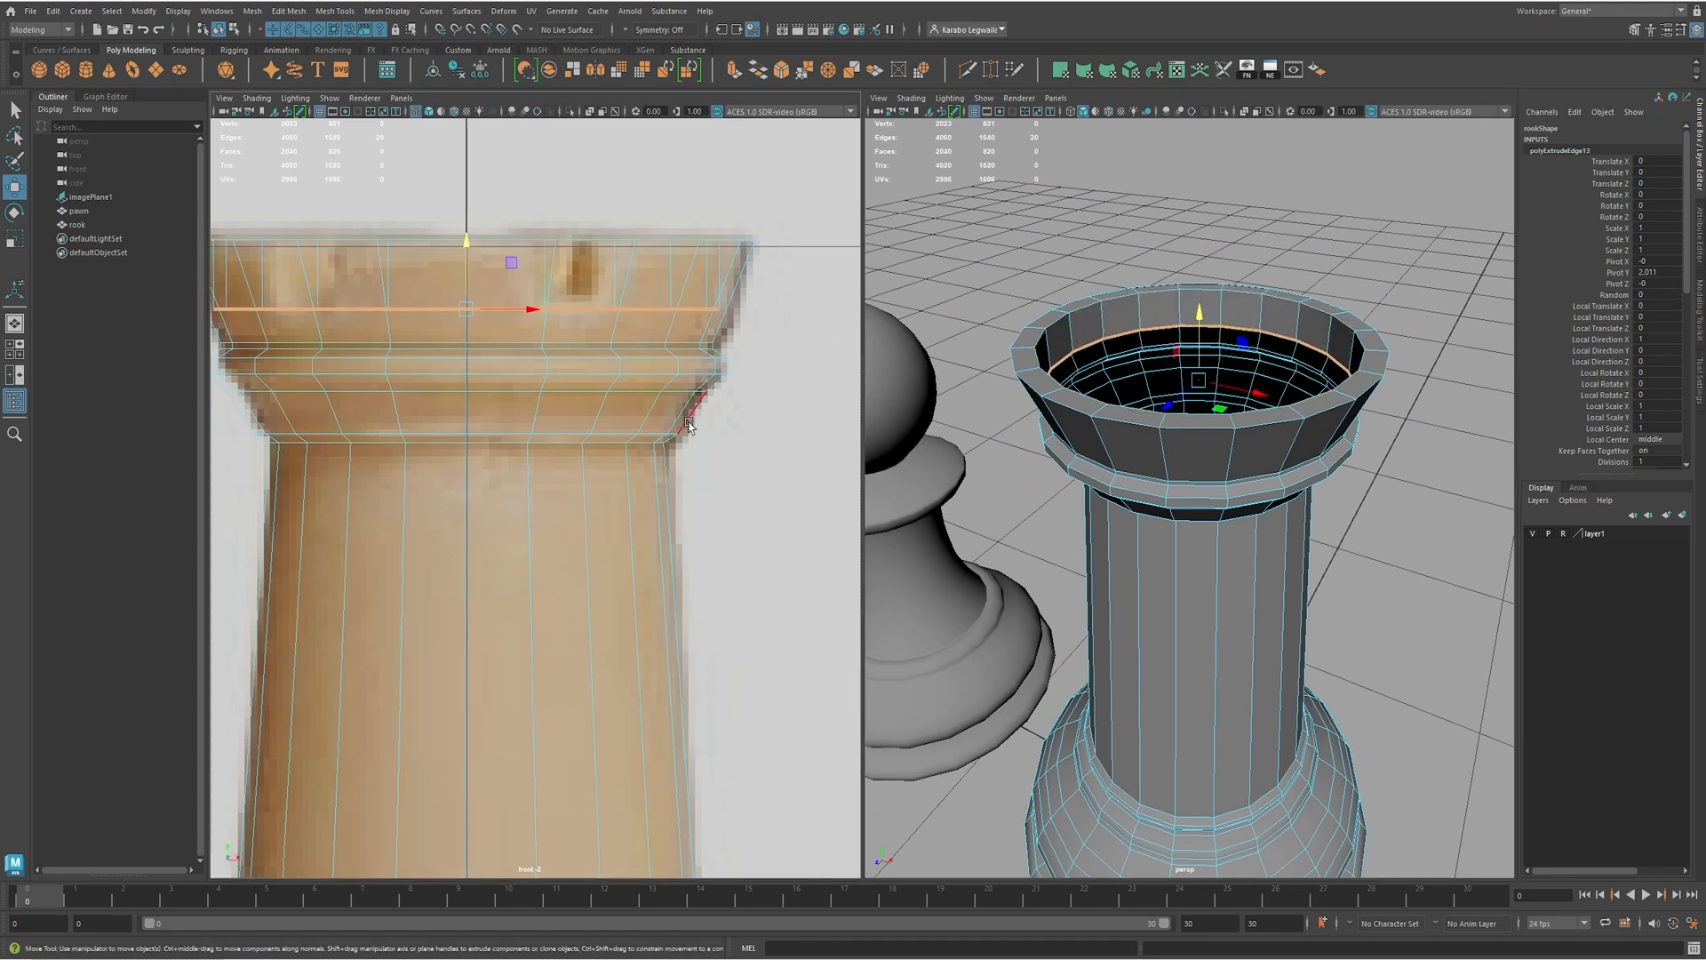
pyautogui.moveTo(467, 309); pyautogui.dragTo(444, 311)
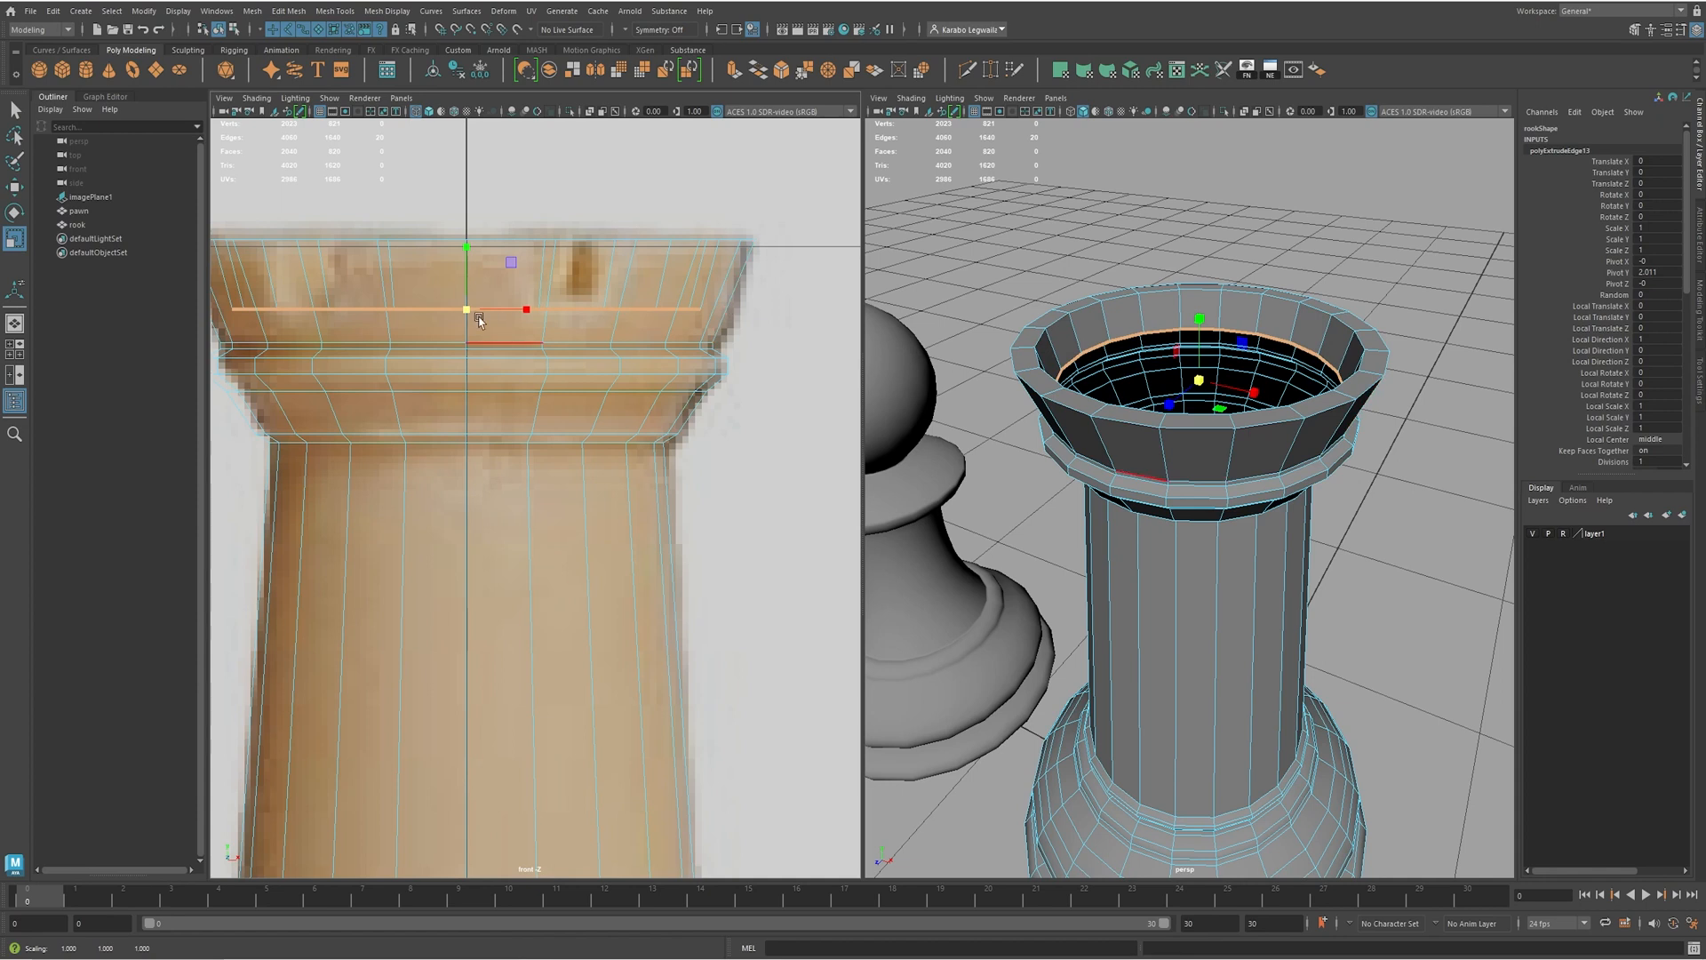
pyautogui.moveTo(468, 309); pyautogui.dragTo(456, 313)
pyautogui.hotkey('ctrl', 'e')
pyautogui.keyDown('alt'); pyautogui.moveTo(1448, 429); pyautogui.dragTo(1138, 459); pyautogui.keyUp('alt')
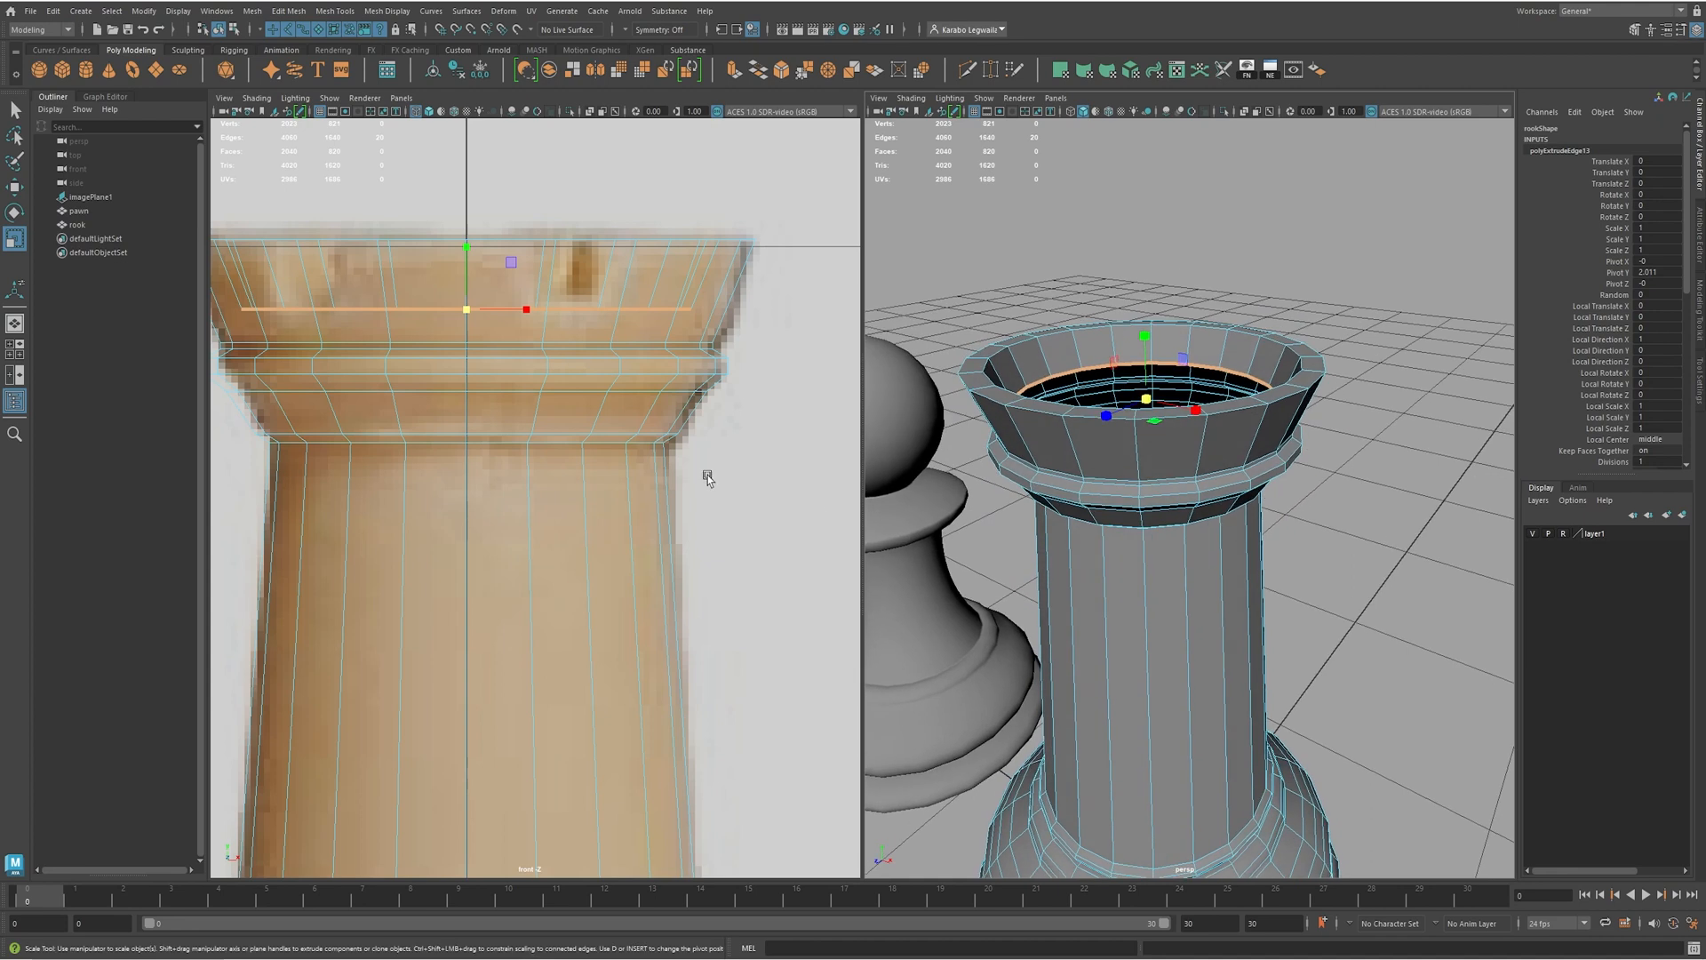
# - Extrude the crown's inner loop a short way further down and inward toward the centre to form a floor with a small hole
pyautogui.hotkey('ctrl', 'e')
pyautogui.moveTo(471, 252); pyautogui.dragTo(485, 272)
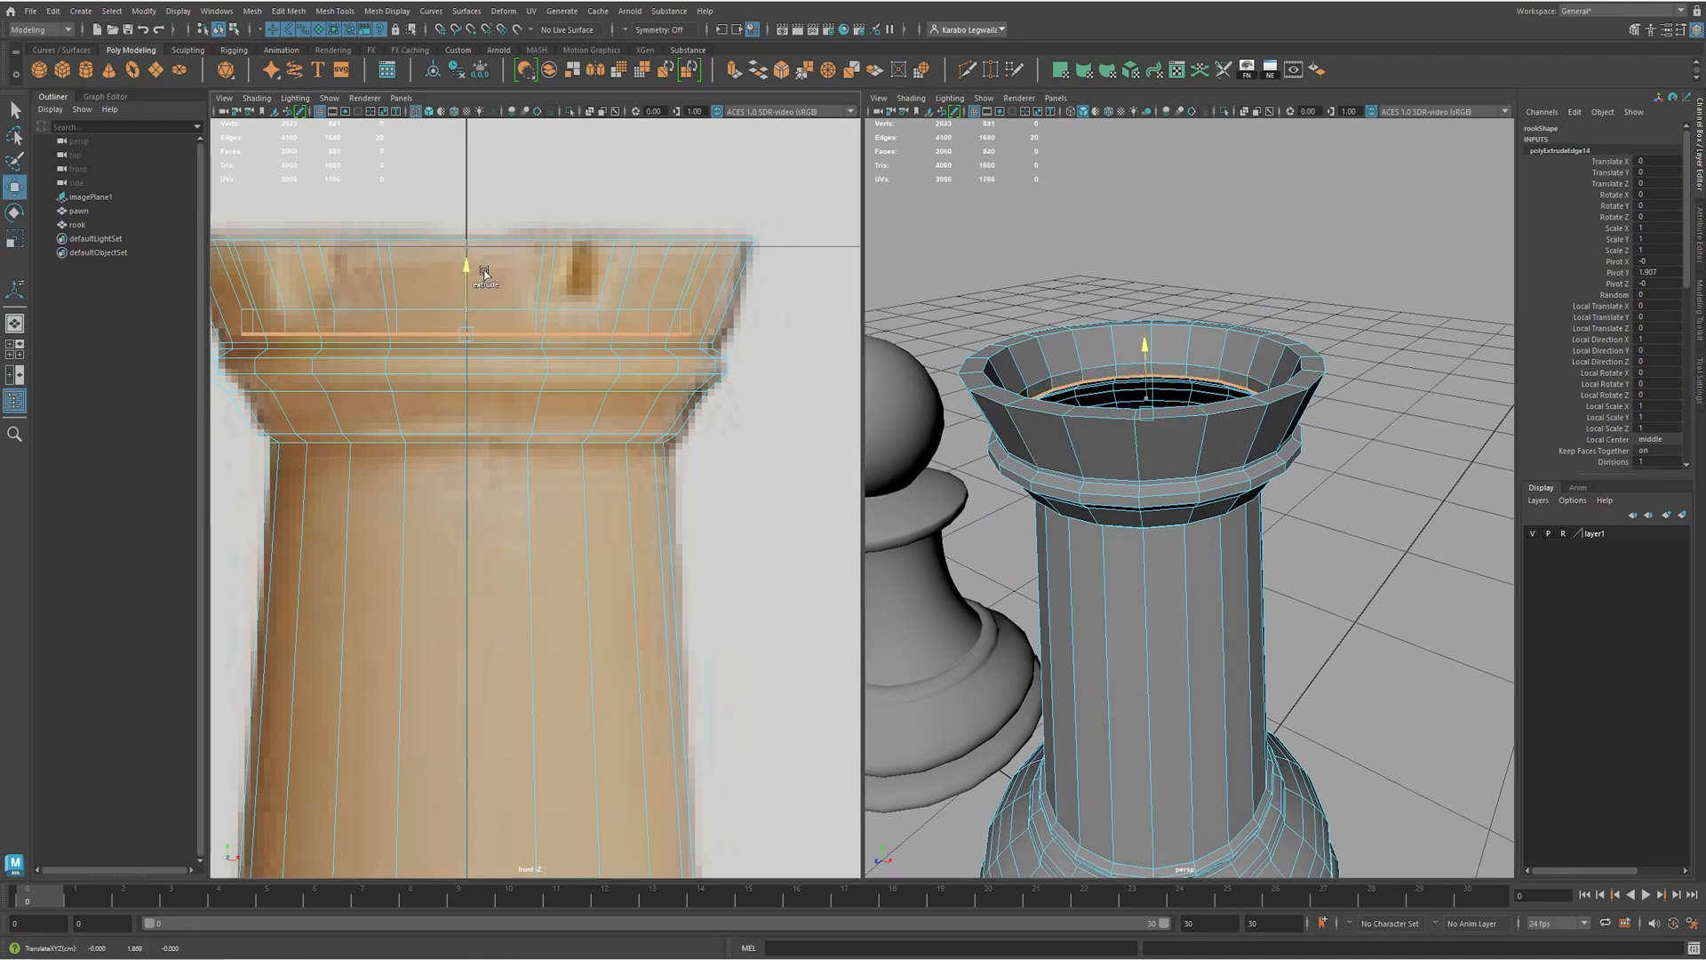
pyautogui.press('w')
pyautogui.keyDown('alt'); pyautogui.moveTo(1133, 391); pyautogui.dragTo(1121, 449); pyautogui.keyUp('alt')
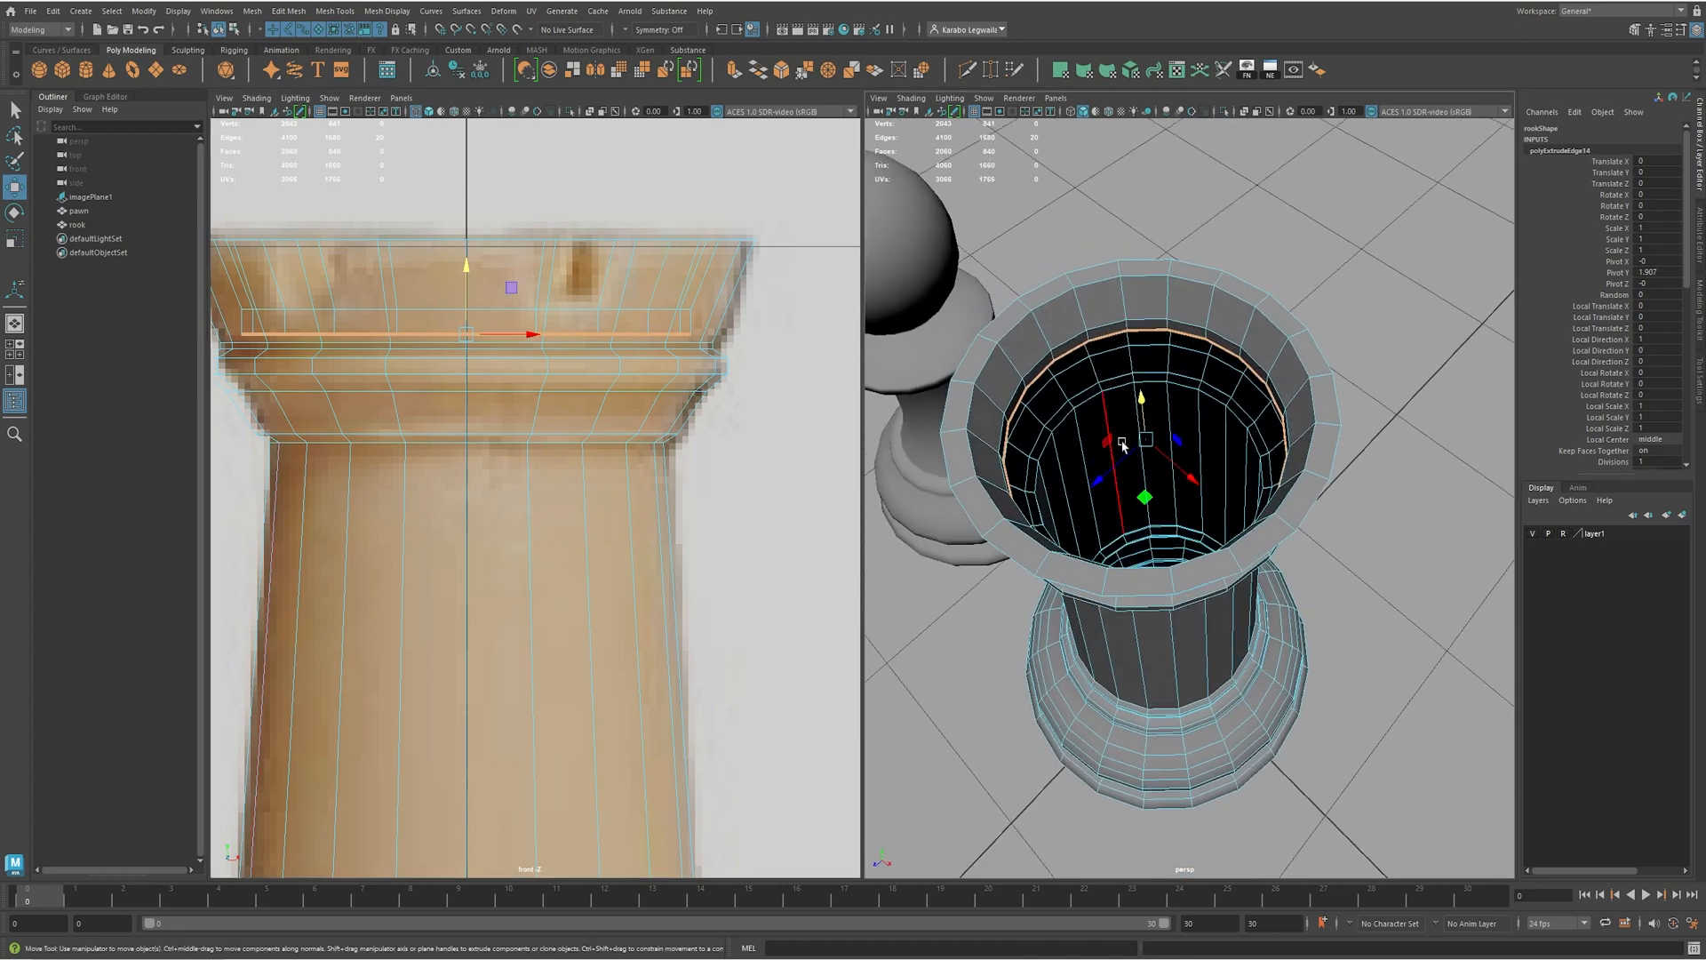
pyautogui.hotkey('ctrl', 'e')
pyautogui.moveTo(1147, 441); pyautogui.dragTo(1007, 464)
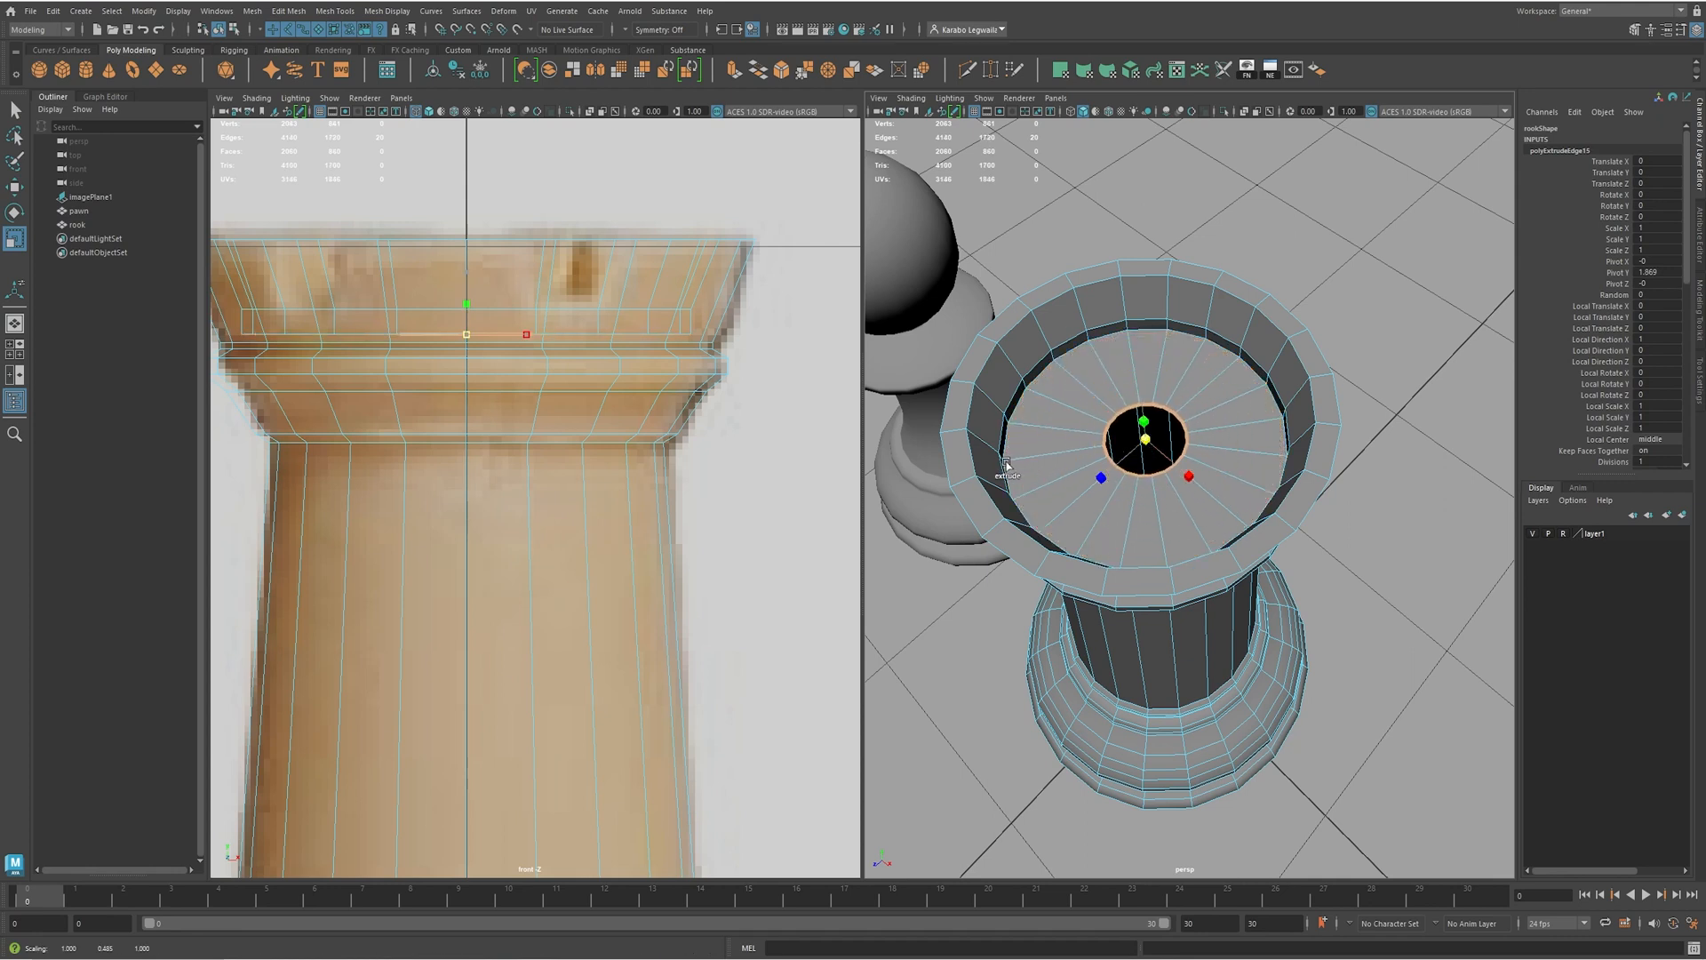
pyautogui.press('r')
# - Fill the small hole in the crown's floor and poke the new face to connect its border to a centre vertex
pyautogui.keyDown('alt'); pyautogui.moveTo(1127, 434); pyautogui.dragTo(1115, 400); pyautogui.keyUp('alt')
pyautogui.keyDown('alt'); pyautogui.moveTo(1115, 400); pyautogui.dragTo(1164, 471, button='right'); pyautogui.keyUp('alt')
pyautogui.keyDown('shift'); pyautogui.moveTo(1262, 510); pyautogui.dragTo(1251, 695, button='right'); pyautogui.keyUp('shift')
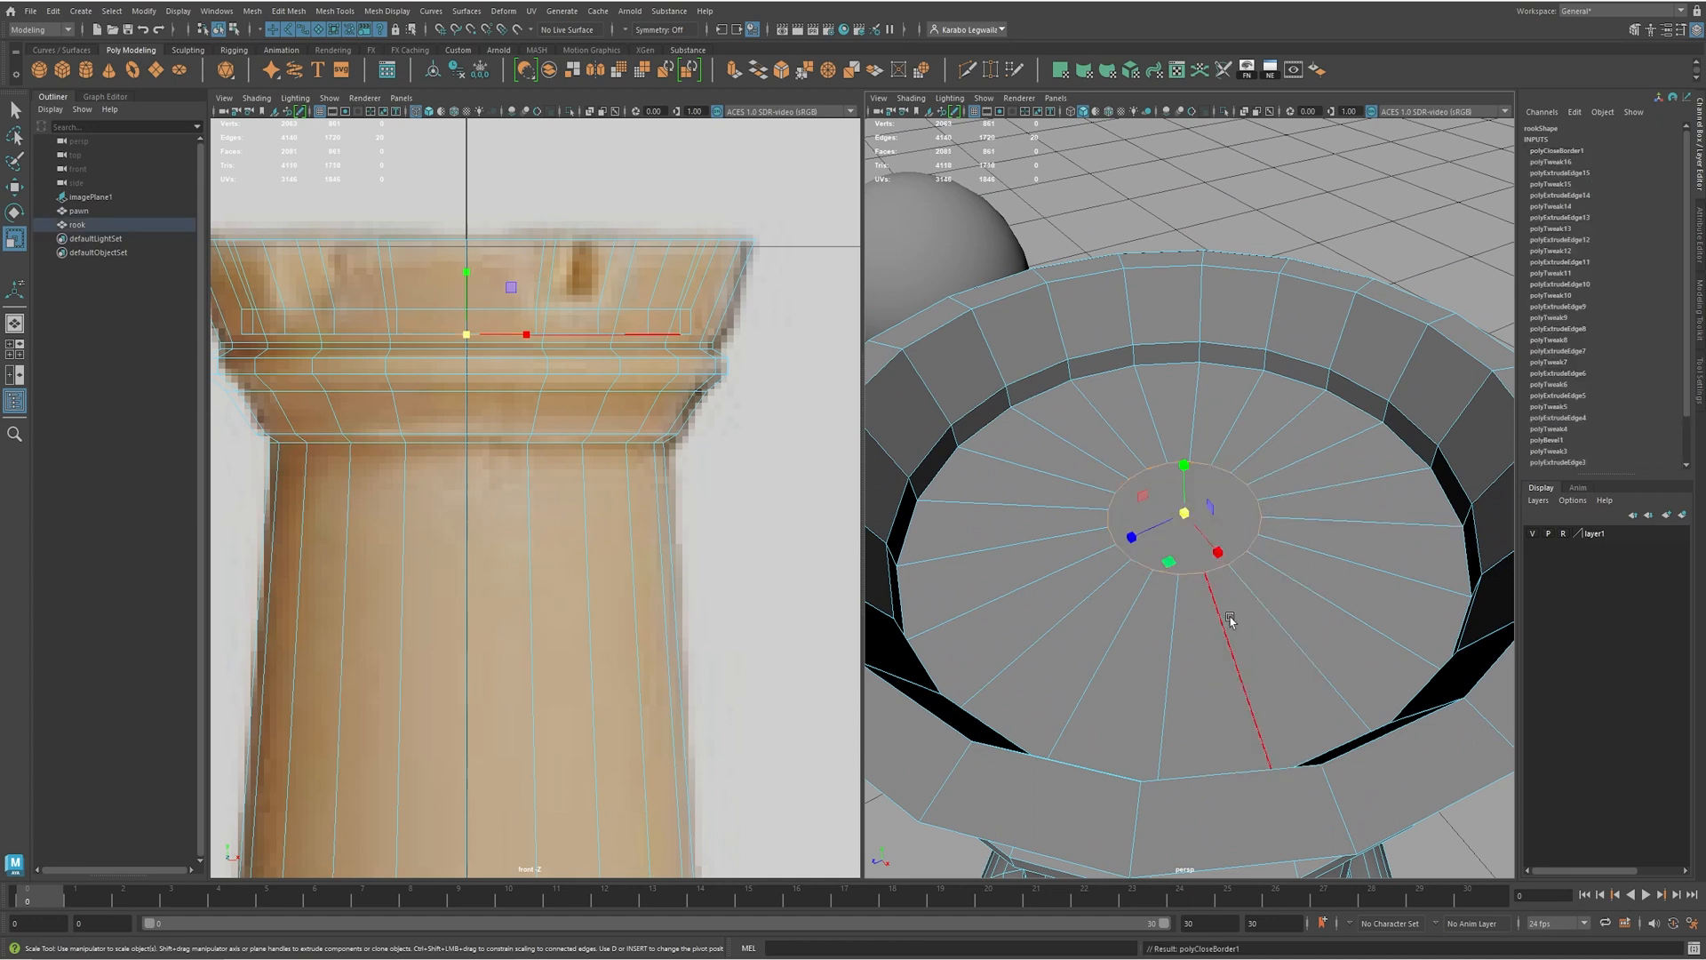
pyautogui.keyDown('alt'); pyautogui.moveTo(1231, 622); pyautogui.dragTo(1178, 548); pyautogui.keyUp('alt')
pyautogui.rightClick(1170, 548)
pyautogui.click(1170, 582)
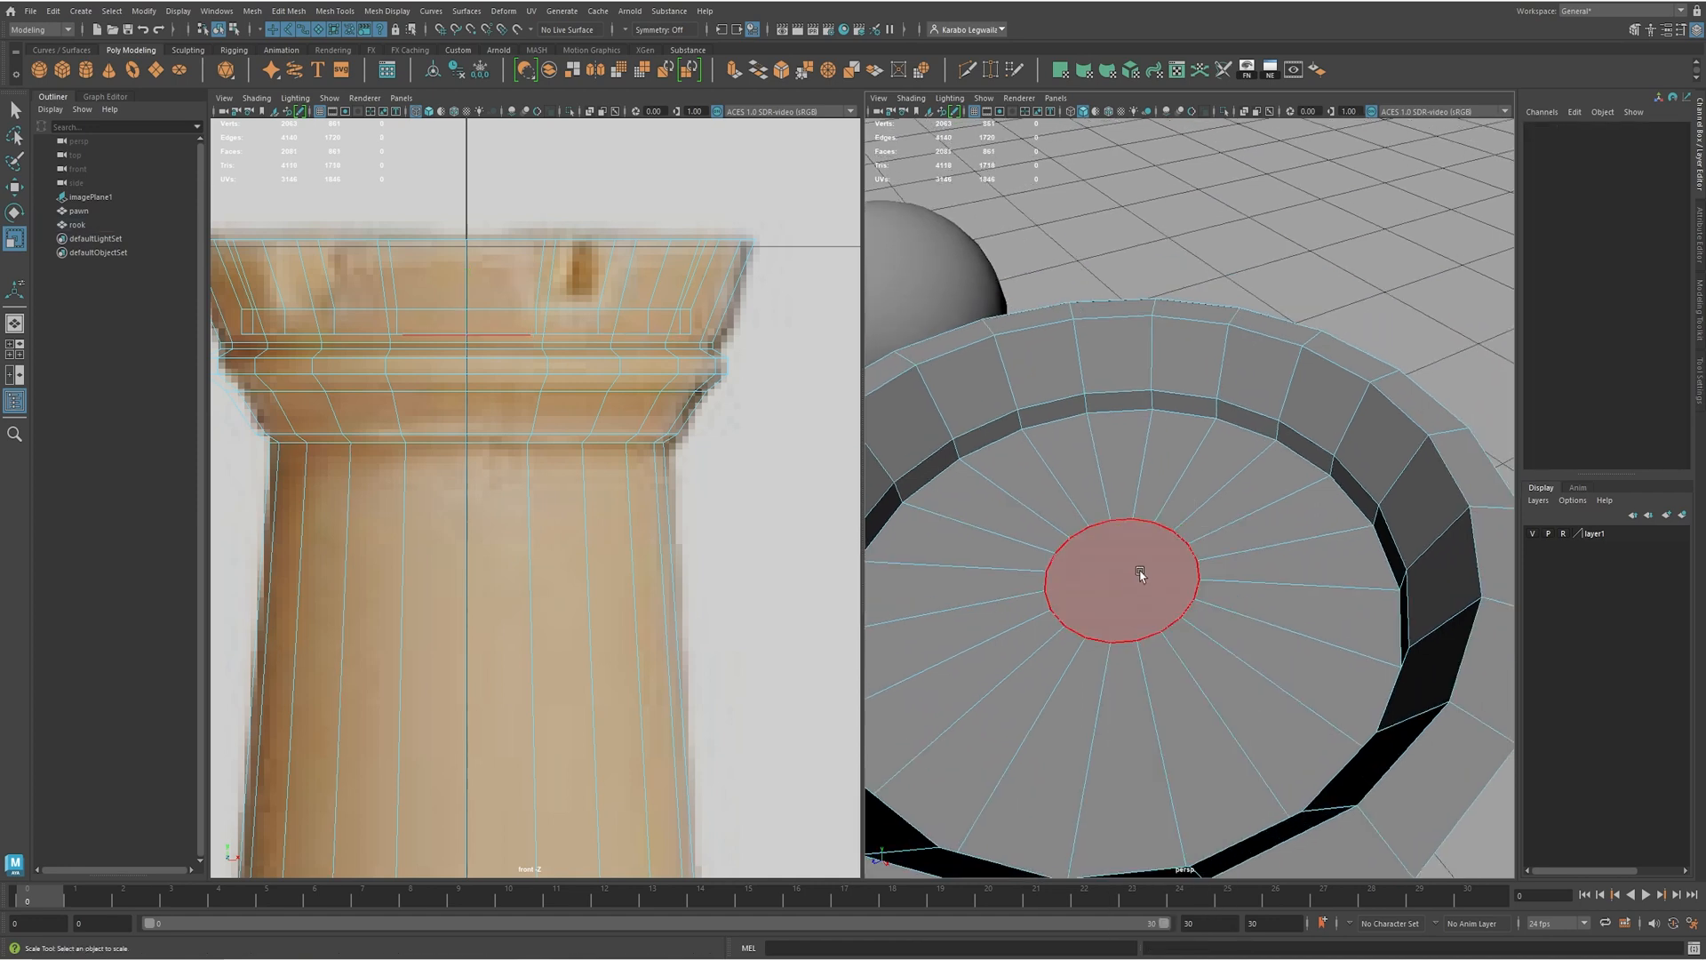
pyautogui.click(1169, 615)
pyautogui.keyDown('shift'); pyautogui.moveTo(1157, 561); pyautogui.dragTo(1210, 535, button='right'); pyautogui.keyUp('shift')
# - Delete every second spoke edge inside the poked circle at the centre of the crown's floor, leaving four-sided faces
pyautogui.keyDown('alt'); pyautogui.moveTo(1210, 535); pyautogui.dragTo(1268, 613); pyautogui.keyUp('alt')
pyautogui.keyDown('alt'); pyautogui.moveTo(1267, 613); pyautogui.dragTo(1191, 418, button='middle'); pyautogui.keyUp('alt')
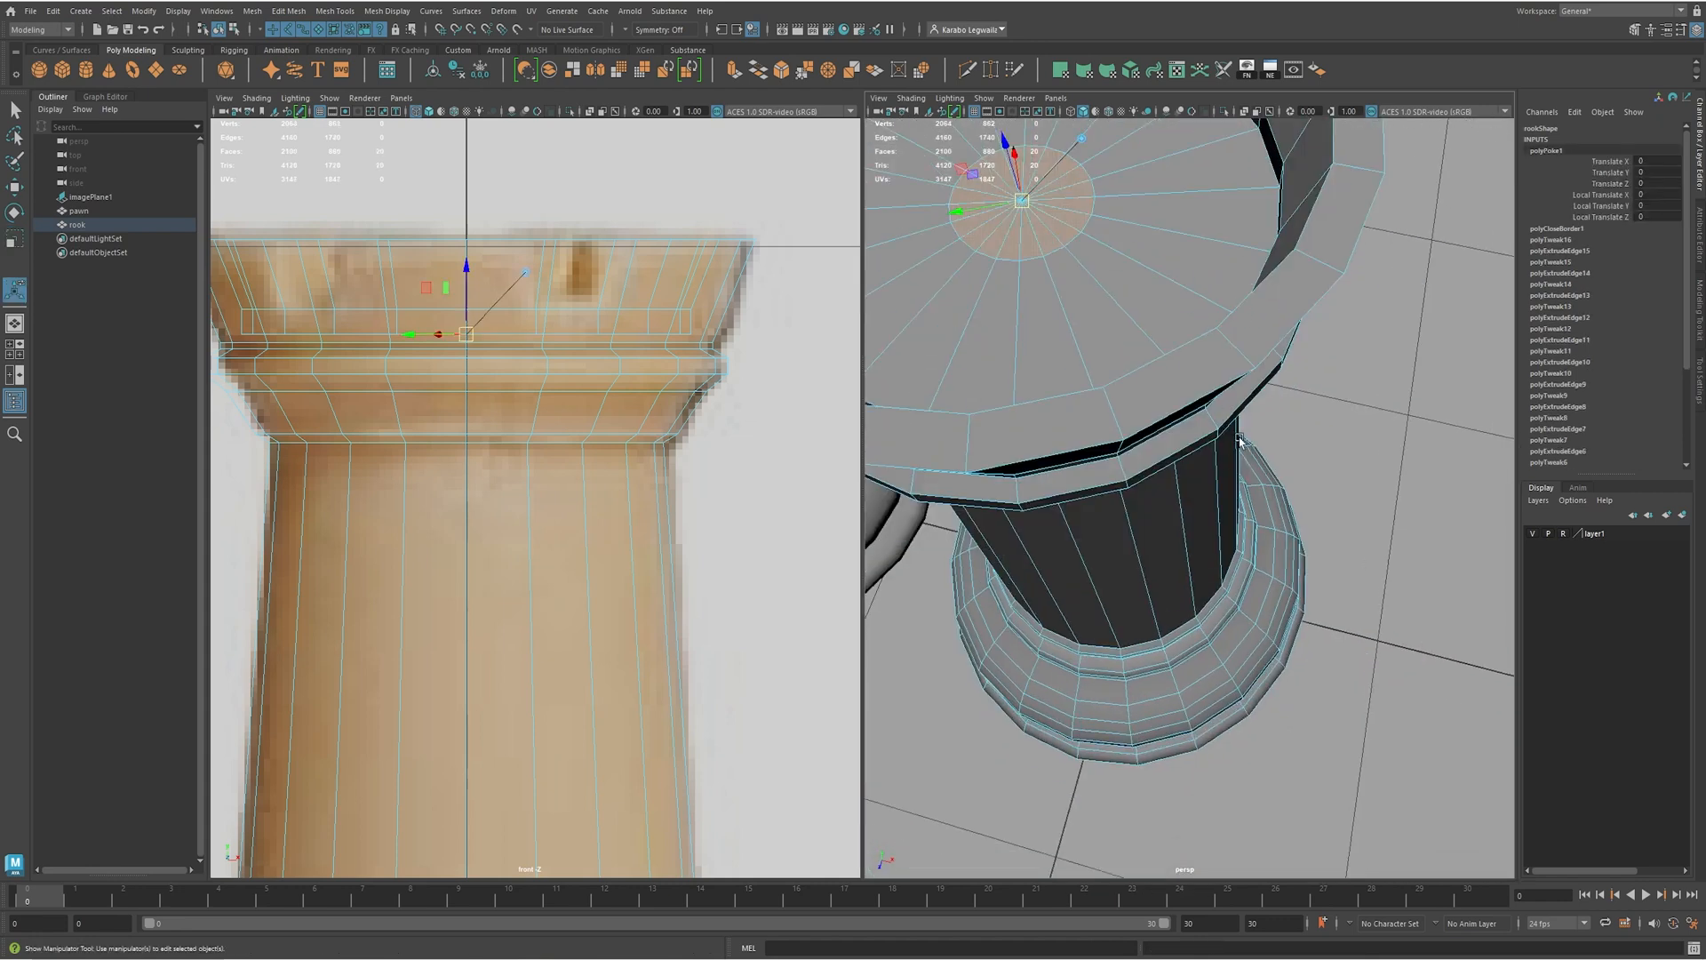
pyautogui.keyDown('alt'); pyautogui.moveTo(1190, 417); pyautogui.dragTo(1102, 414, button='right'); pyautogui.keyUp('alt')
pyautogui.keyDown('alt'); pyautogui.moveTo(1102, 413); pyautogui.dragTo(1100, 444); pyautogui.keyUp('alt')
pyautogui.keyDown('alt'); pyautogui.moveTo(1100, 444); pyautogui.dragTo(1379, 477, button='right'); pyautogui.keyUp('alt')
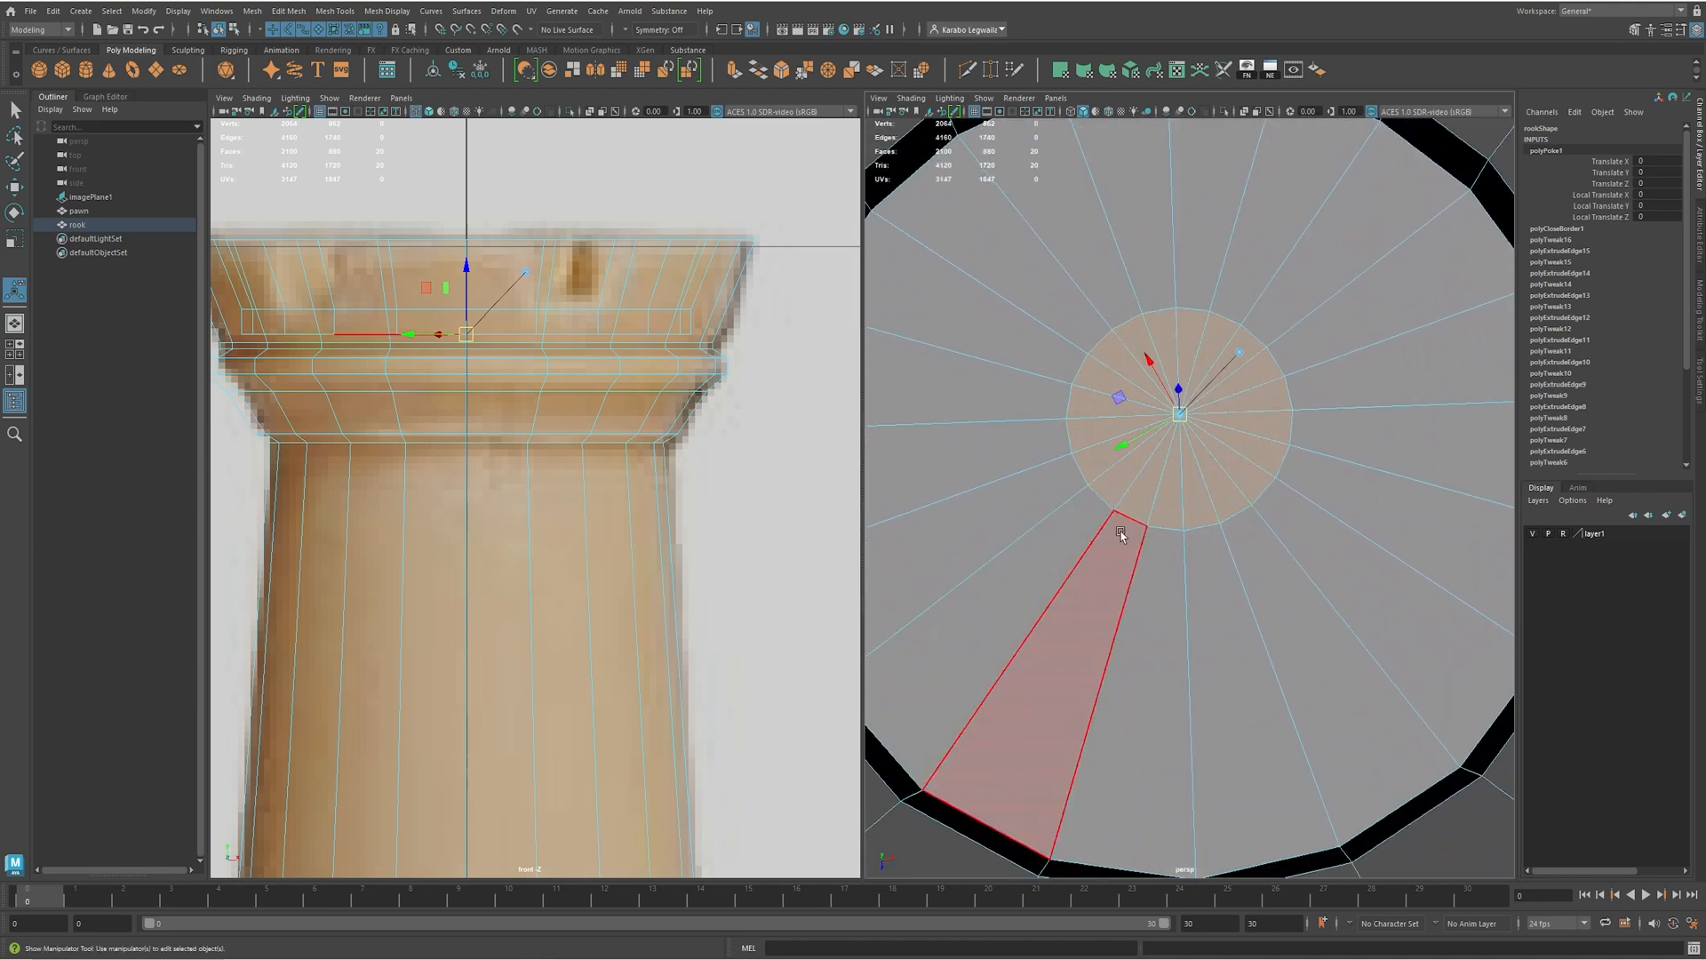
pyautogui.moveTo(1158, 519); pyautogui.dragTo(1159, 498, button='right')
pyautogui.click(1159, 487)
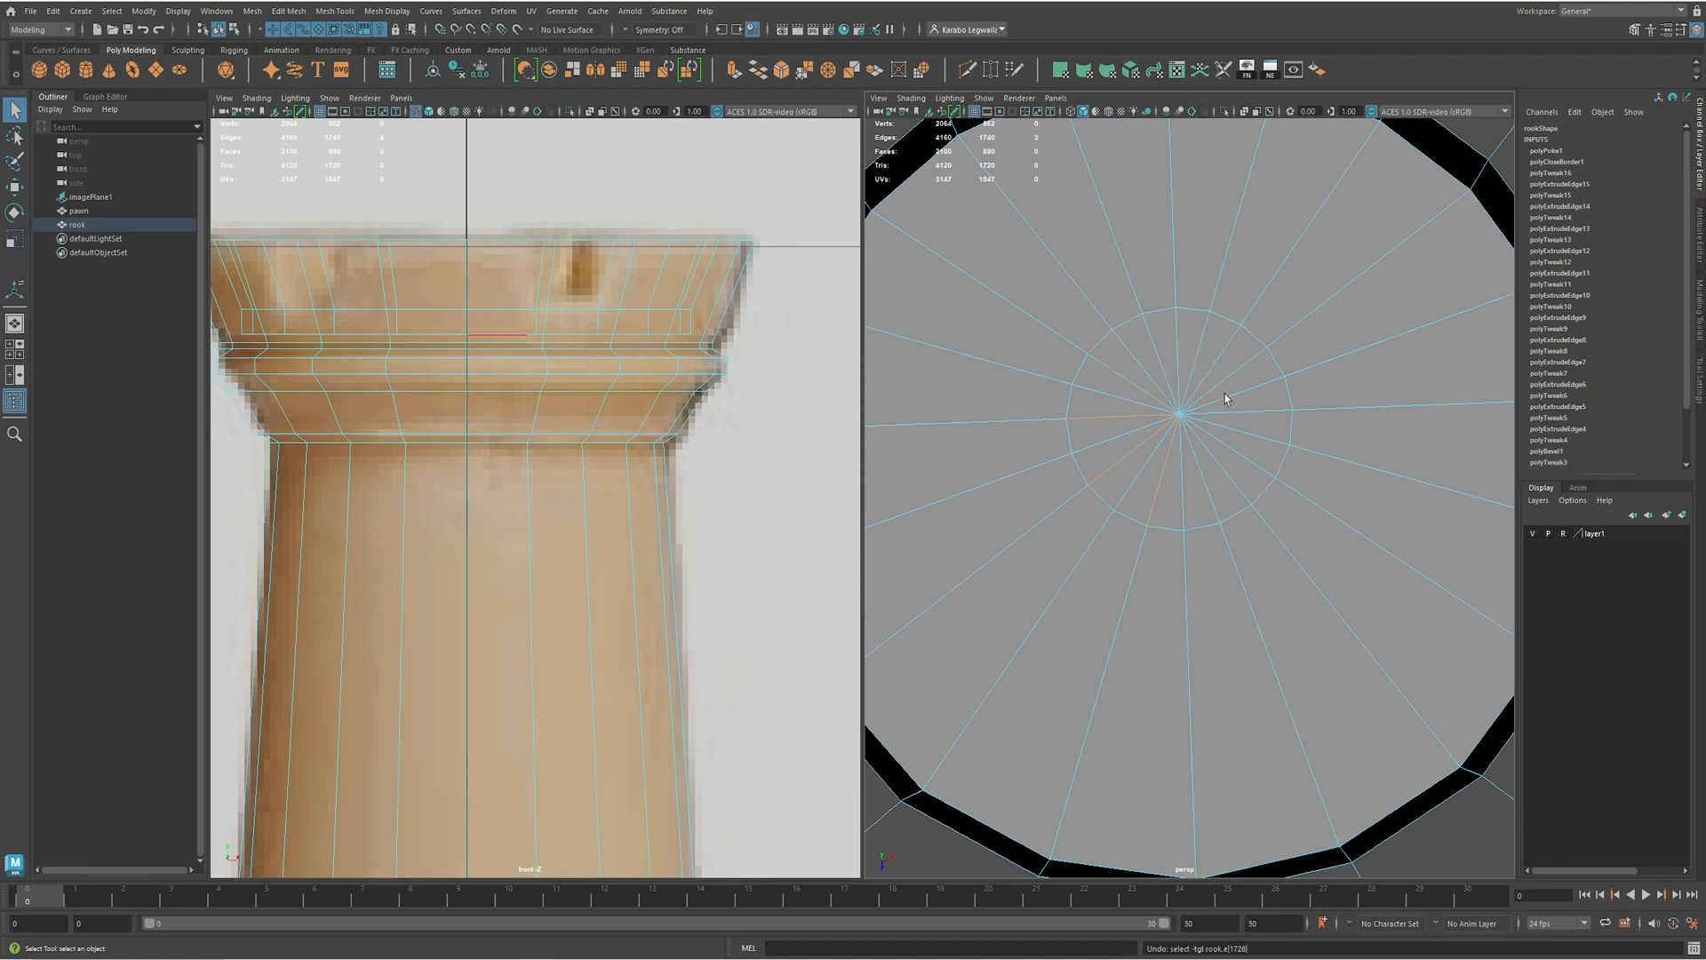
pyautogui.keyDown('shift'); pyautogui.click(1117, 378); pyautogui.keyUp('shift')
pyautogui.keyDown('shift'); pyautogui.click(1215, 490); pyautogui.keyUp('shift')
pyautogui.press('Delete')
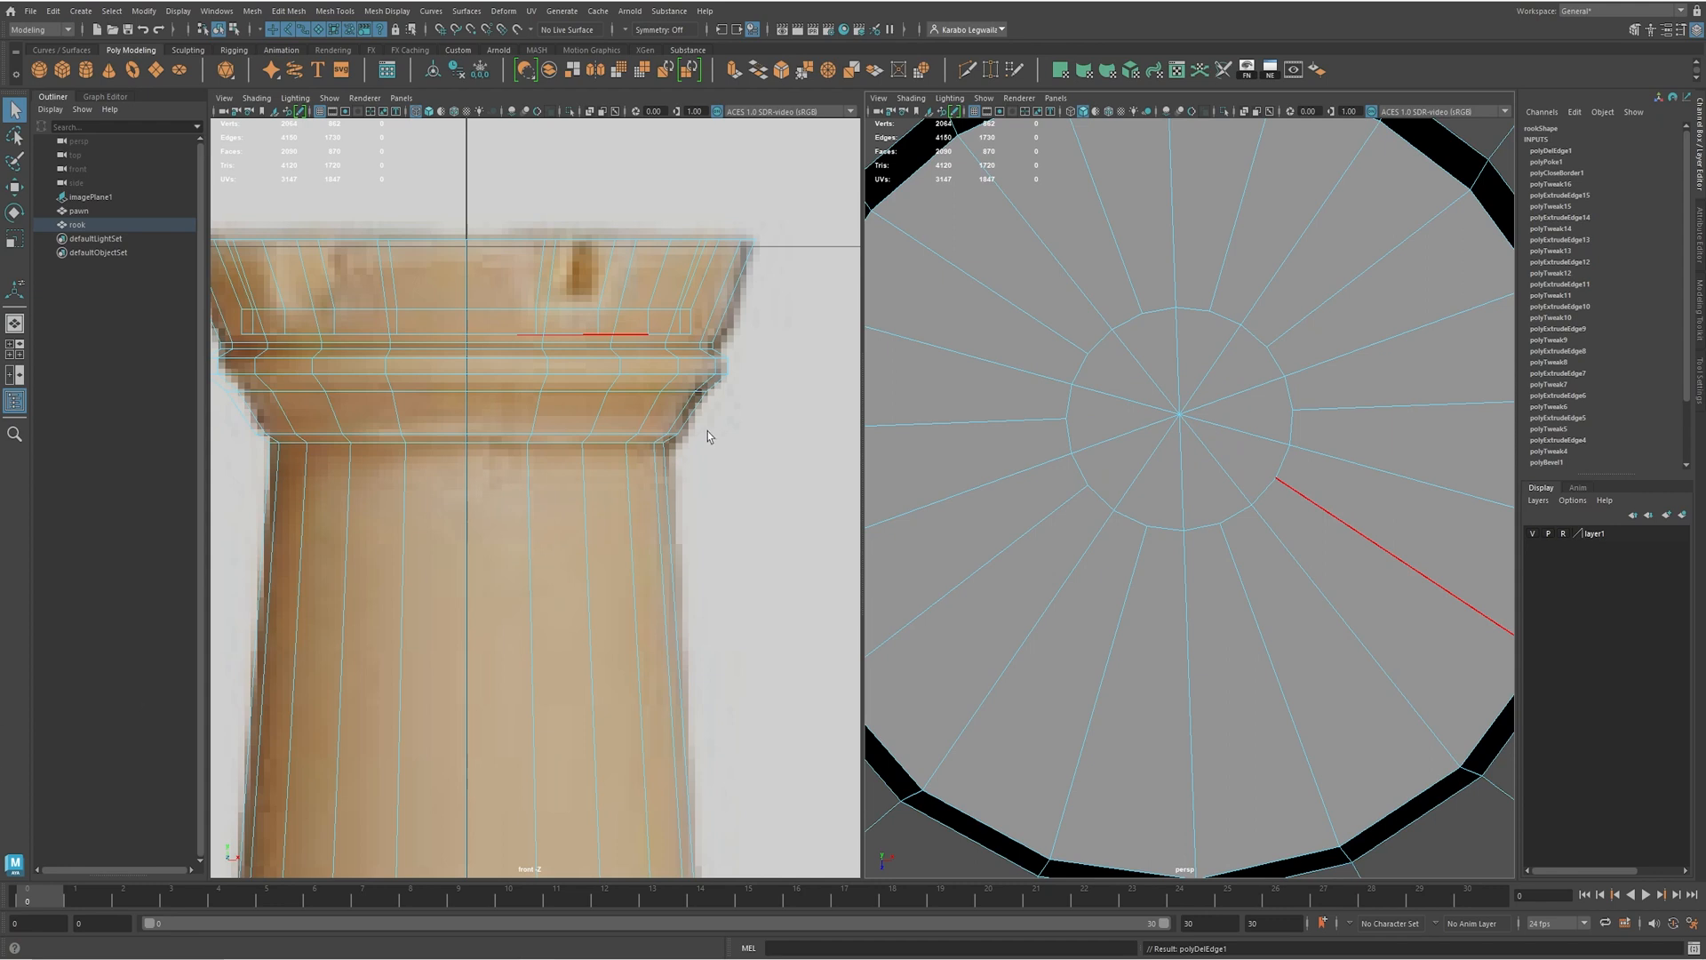
# - Try to bevel the edge loop at the foot of the rook's shaft
pyautogui.scroll(-5, 1244, 462)
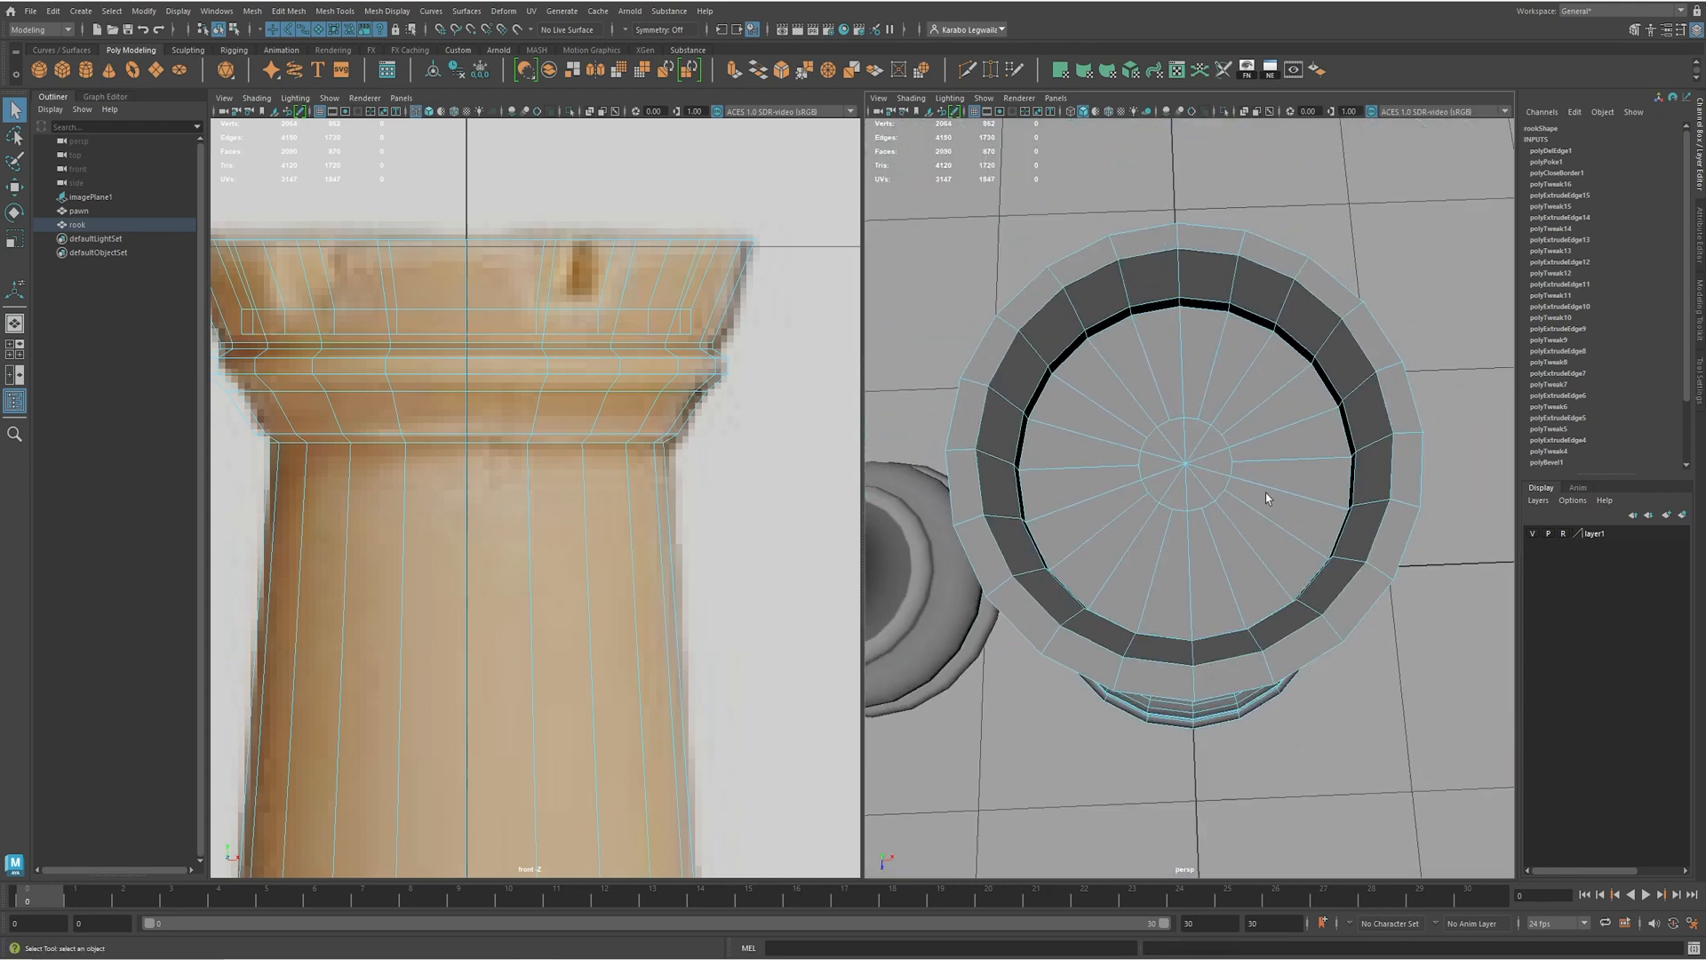
pyautogui.keyDown('alt'); pyautogui.moveTo(1090, 473); pyautogui.dragTo(1180, 531); pyautogui.keyUp('alt')
pyautogui.moveTo(1262, 489)
pyautogui.keyDown('alt'); pyautogui.mouseDown()
pyautogui.moveTo(1262, 569)
pyautogui.moveTo(1256, 506)
pyautogui.mouseUp(); pyautogui.keyUp('alt')
pyautogui.keyDown('alt'); pyautogui.moveTo(1163, 697); pyautogui.dragTo(1138, 512, button='middle'); pyautogui.keyUp('alt')
pyautogui.scroll(4, 1161, 602)
pyautogui.scroll(5, 1138, 512)
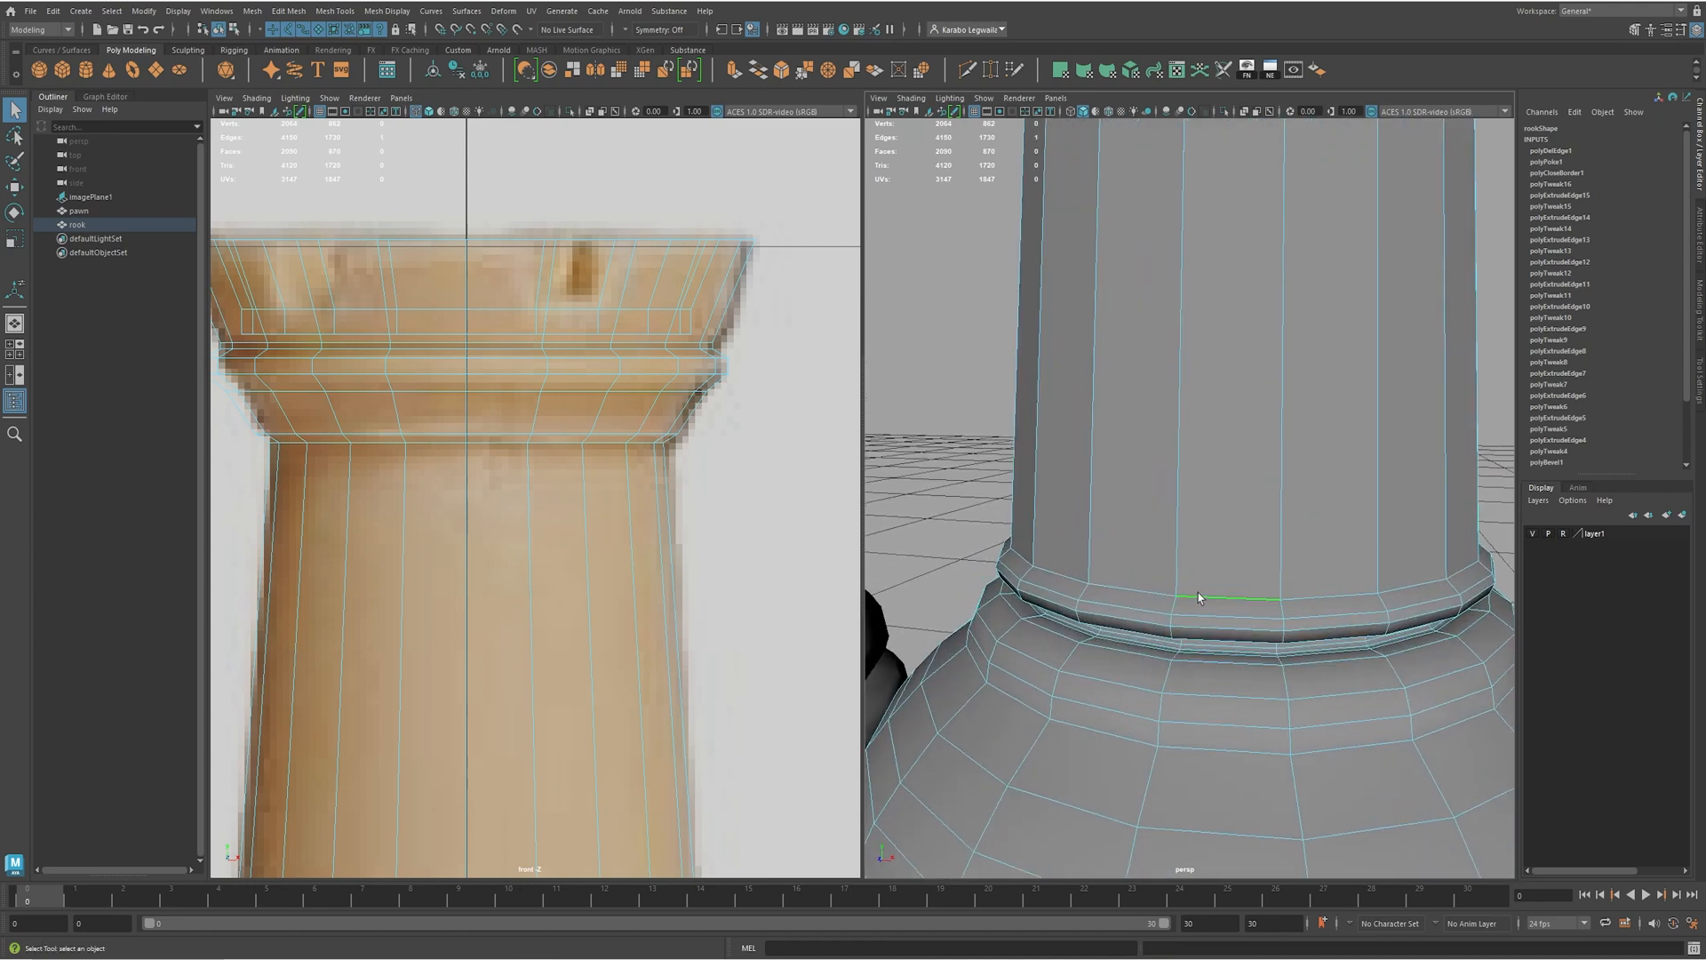
pyautogui.keyDown('shift'); pyautogui.rightClick(1141, 556); pyautogui.keyUp('shift')
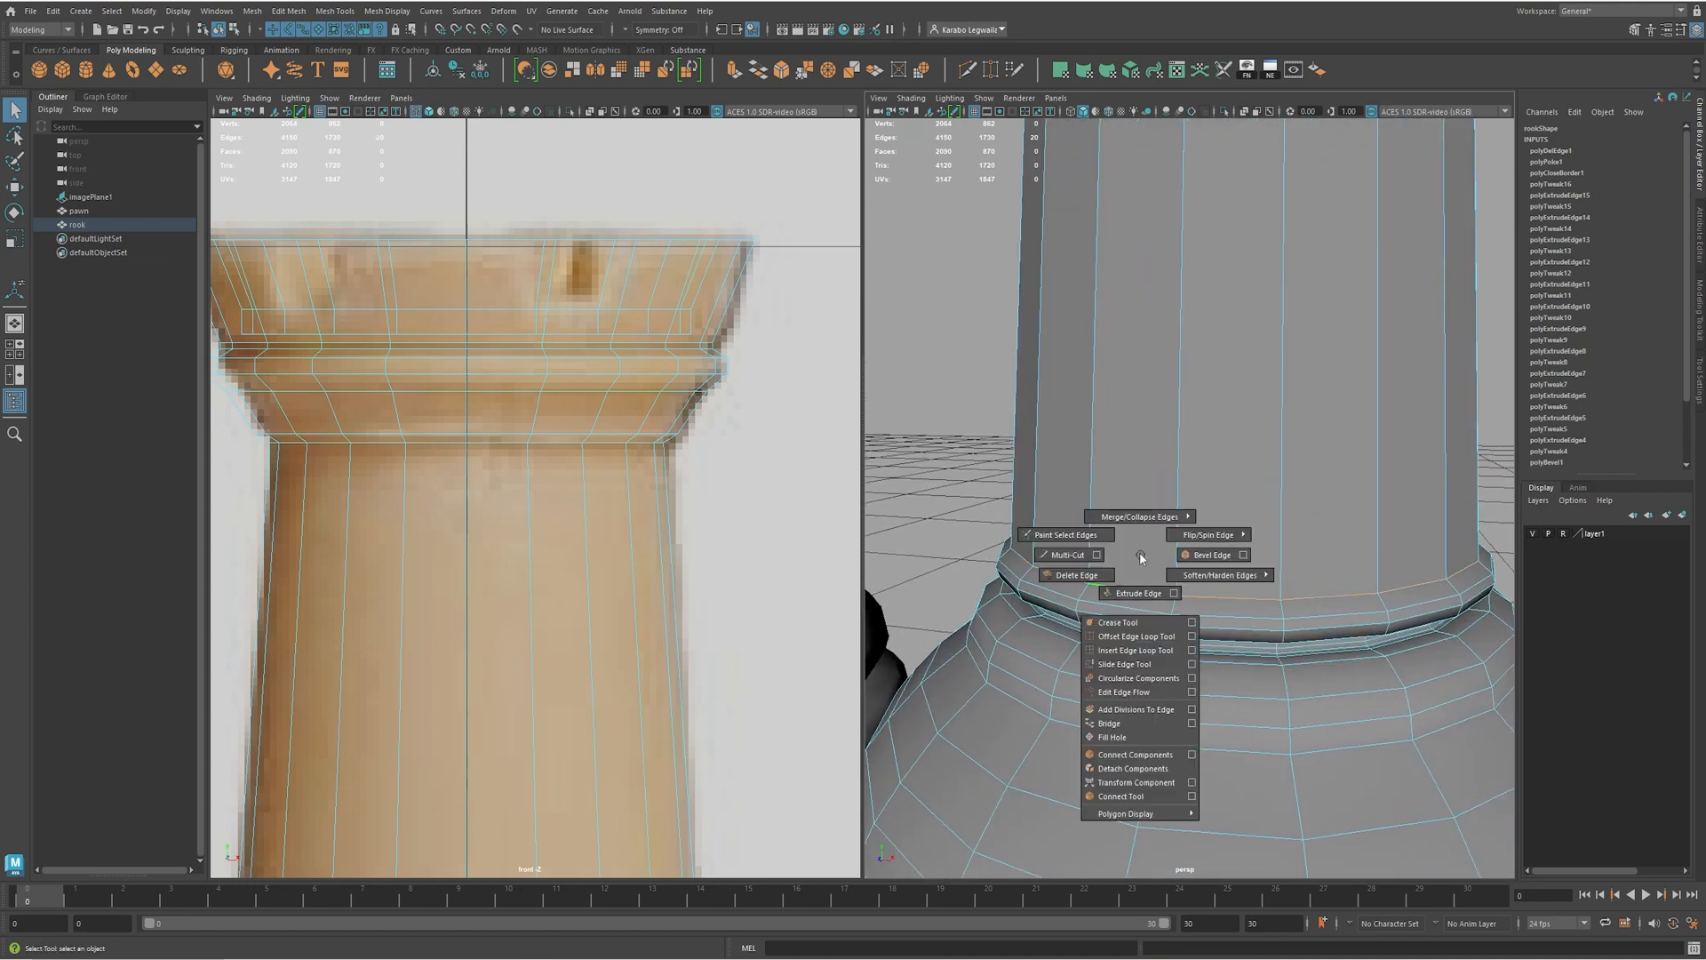
pyautogui.click(1213, 556)
pyautogui.hotkey('ctrl', 'z')
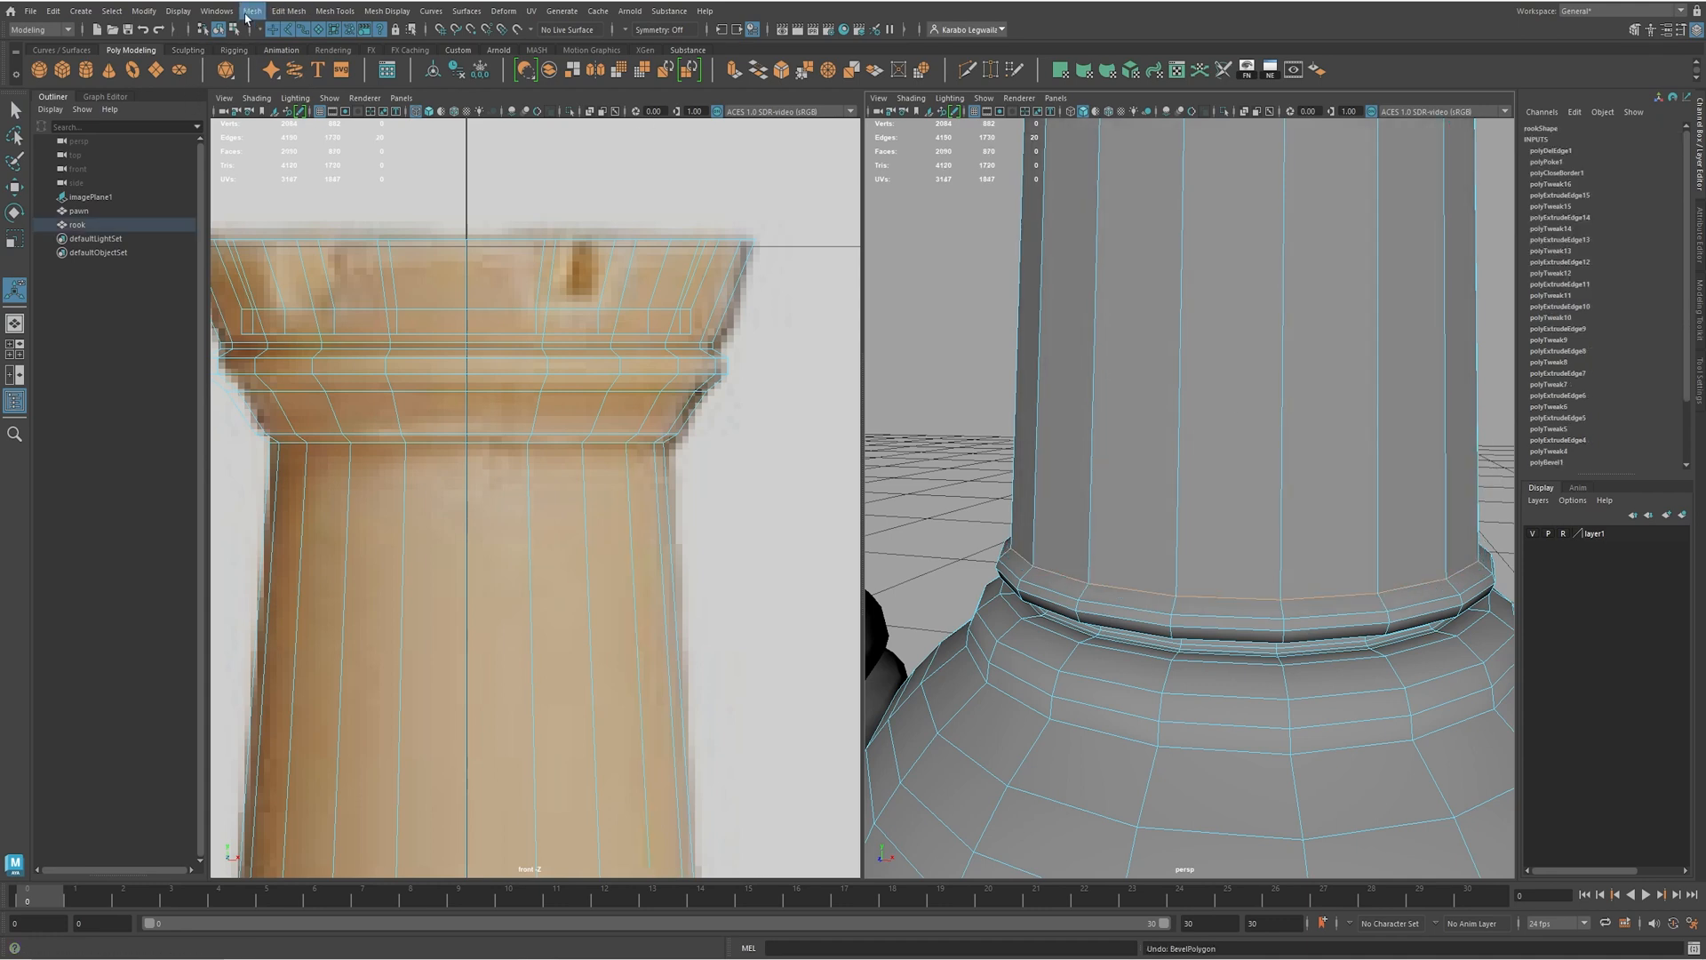
# - Bevel the edge loop at the foot of the rook's shaft with 2 segments and a fraction of 0.19
pyautogui.click(287, 11)
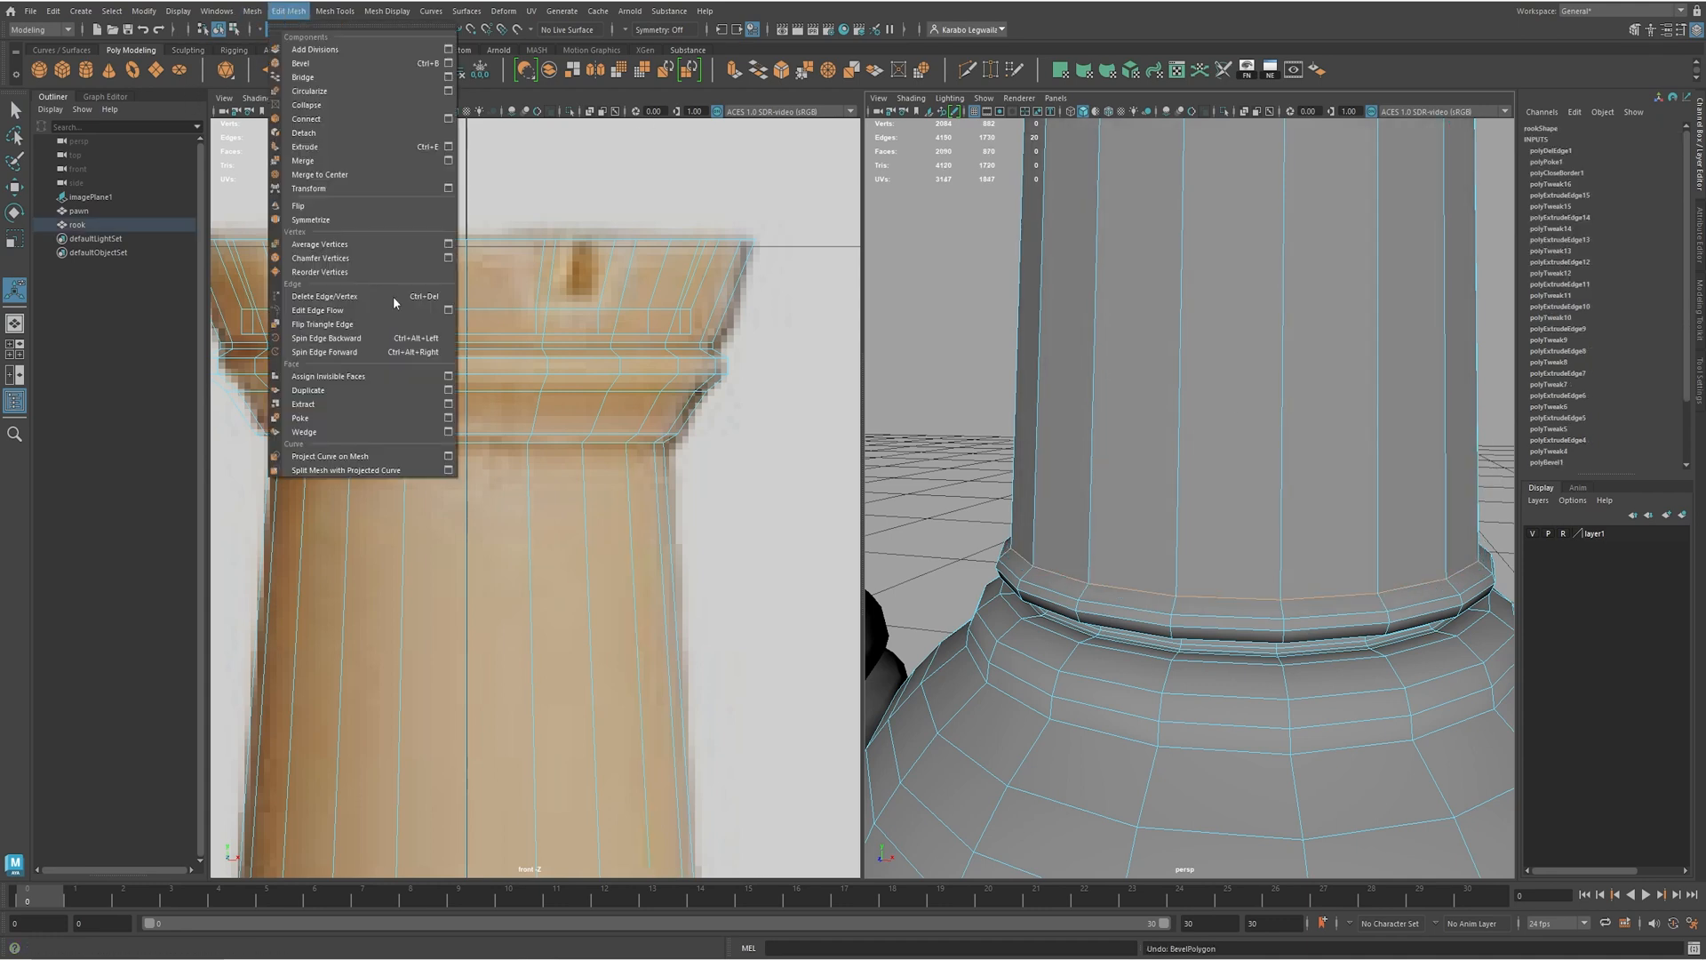
pyautogui.click(449, 64)
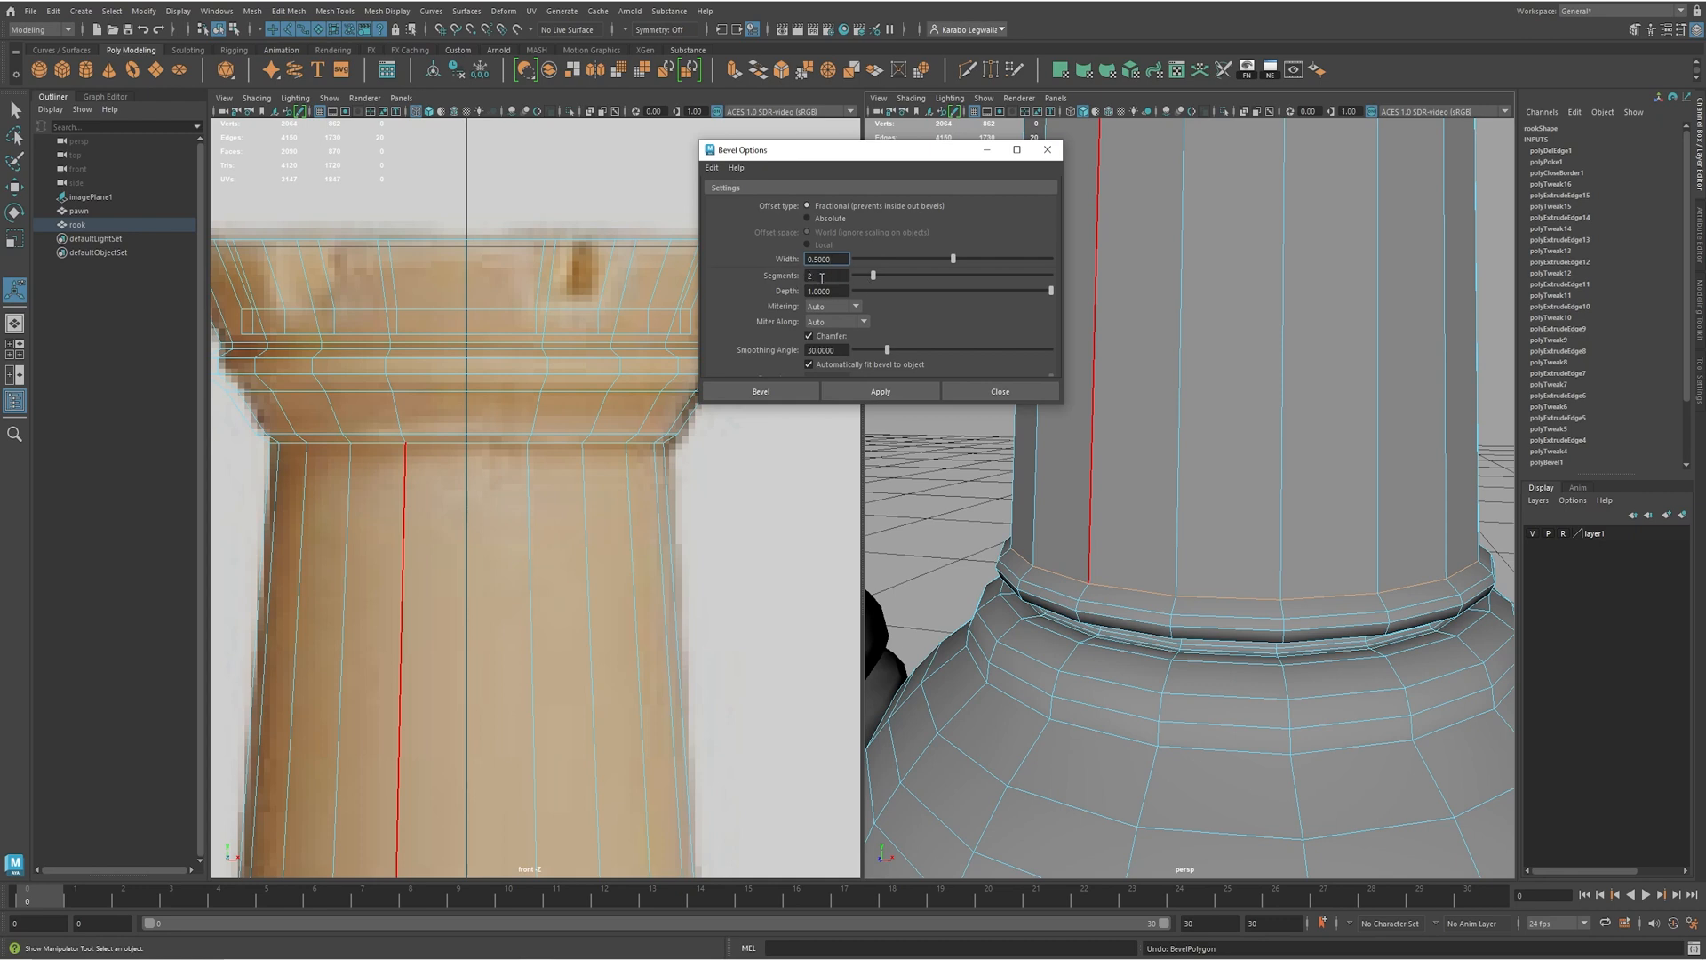
pyautogui.click(769, 392)
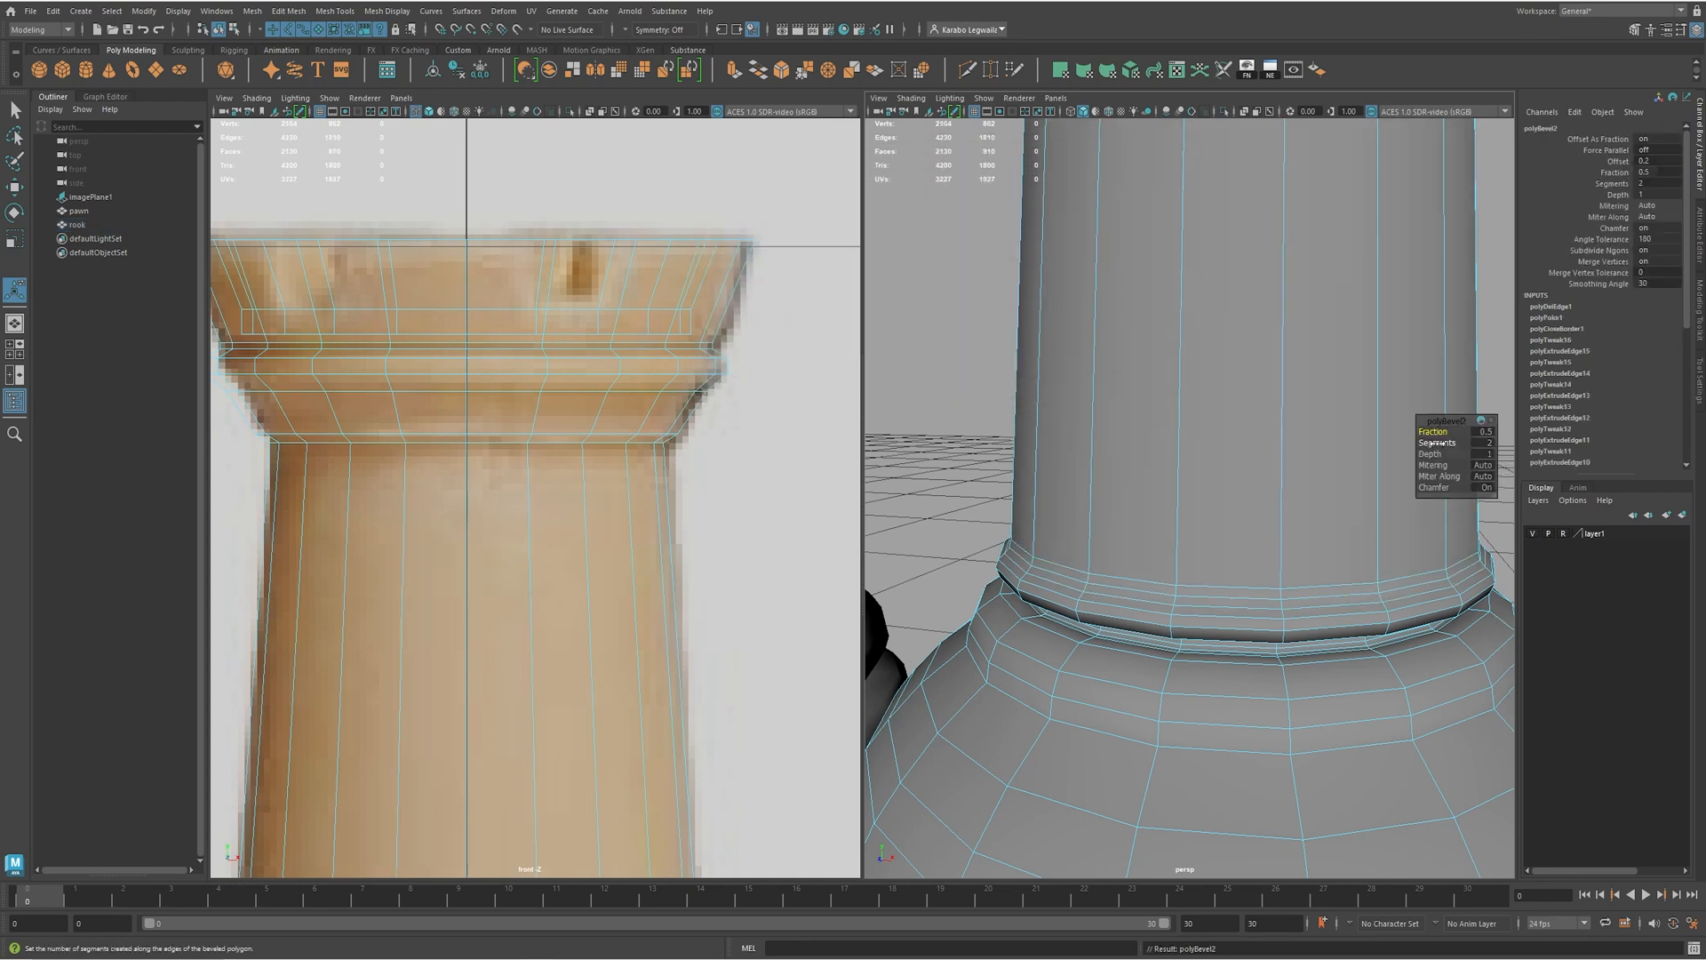
pyautogui.moveTo(1442, 431); pyautogui.dragTo(1169, 459)
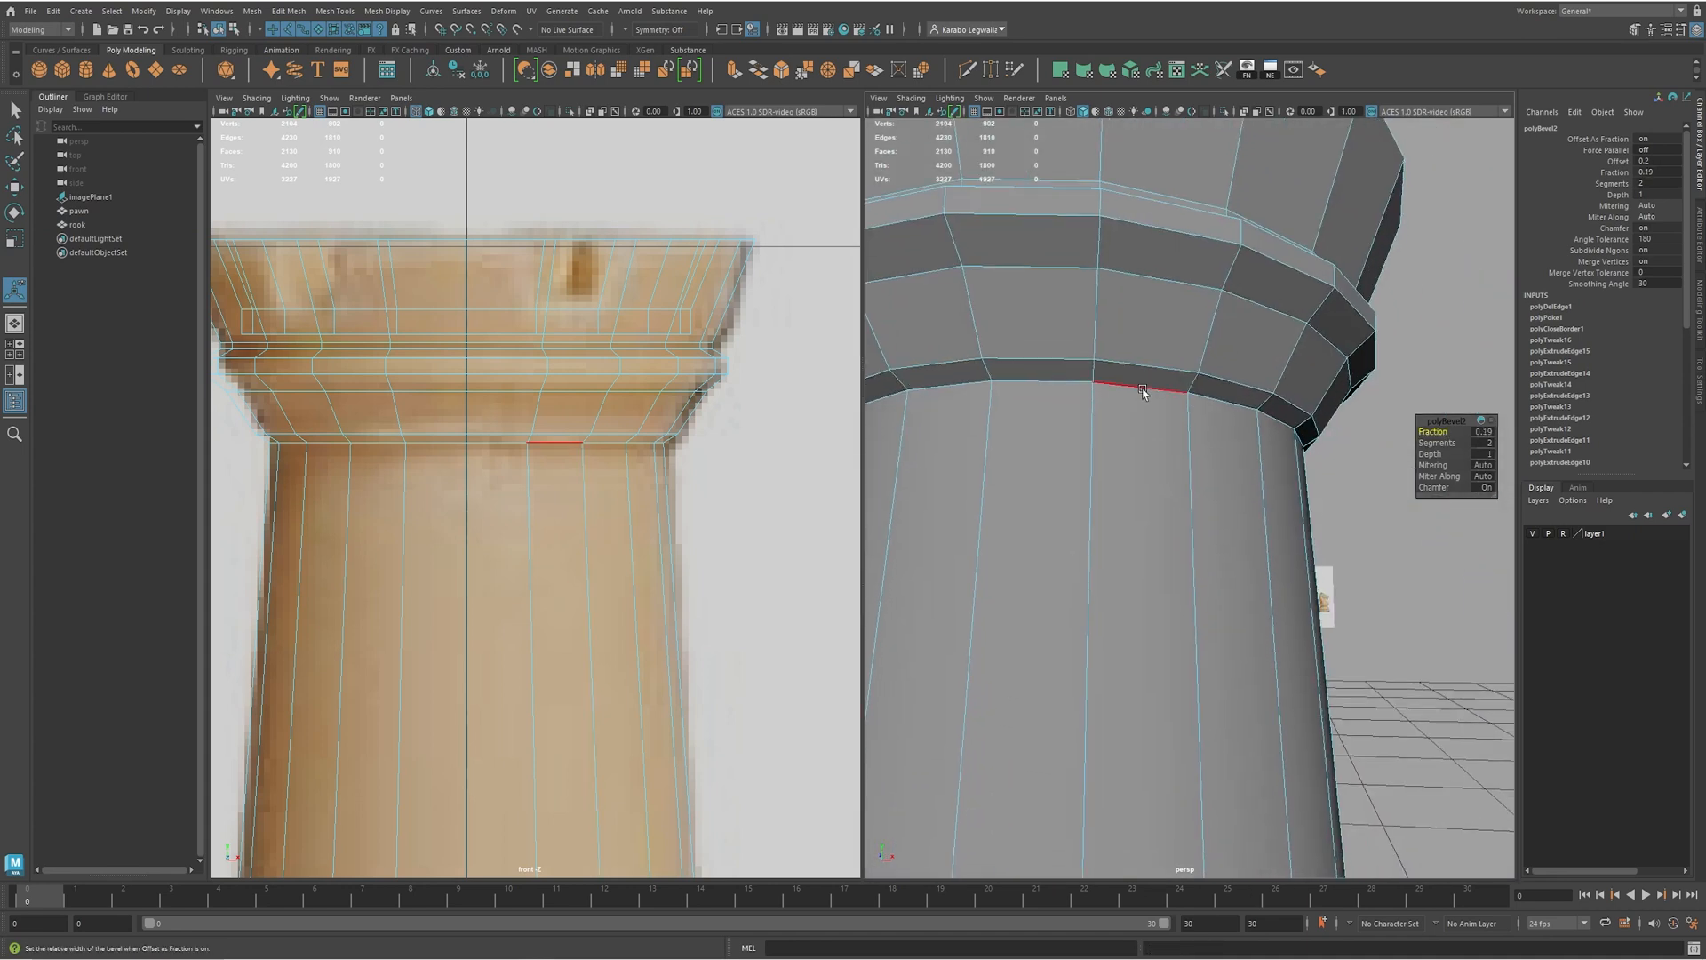
# - Bevel the edge loop where the shaft meets the flare below the collar, using a fraction of 0.16
pyautogui.doubleClick(1138, 387)
pyautogui.keyDown('shift'); pyautogui.moveTo(1125, 453); pyautogui.dragTo(1187, 453, button='right'); pyautogui.keyUp('shift')
pyautogui.moveTo(1439, 433); pyautogui.dragTo(1436, 432)
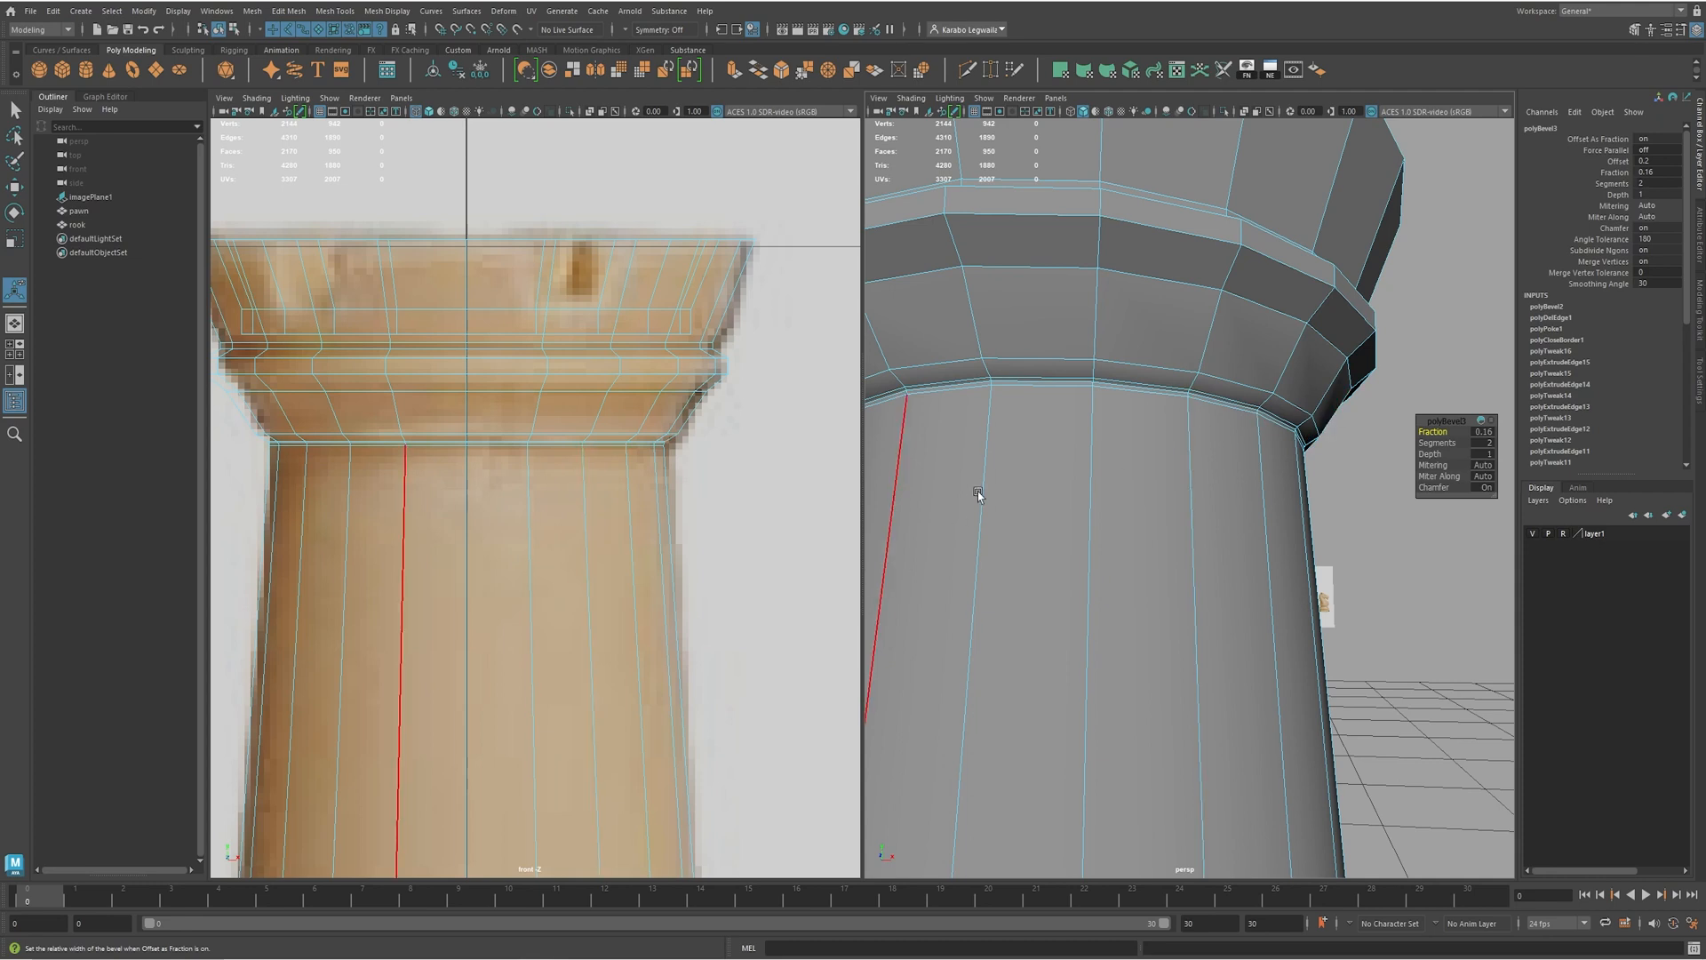
pyautogui.keyDown('alt'); pyautogui.moveTo(1188, 390); pyautogui.dragTo(1177, 476, button='middle'); pyautogui.keyUp('alt')
pyautogui.keyDown('shift'); pyautogui.moveTo(1249, 422); pyautogui.dragTo(1147, 404, button='right'); pyautogui.keyUp('shift')
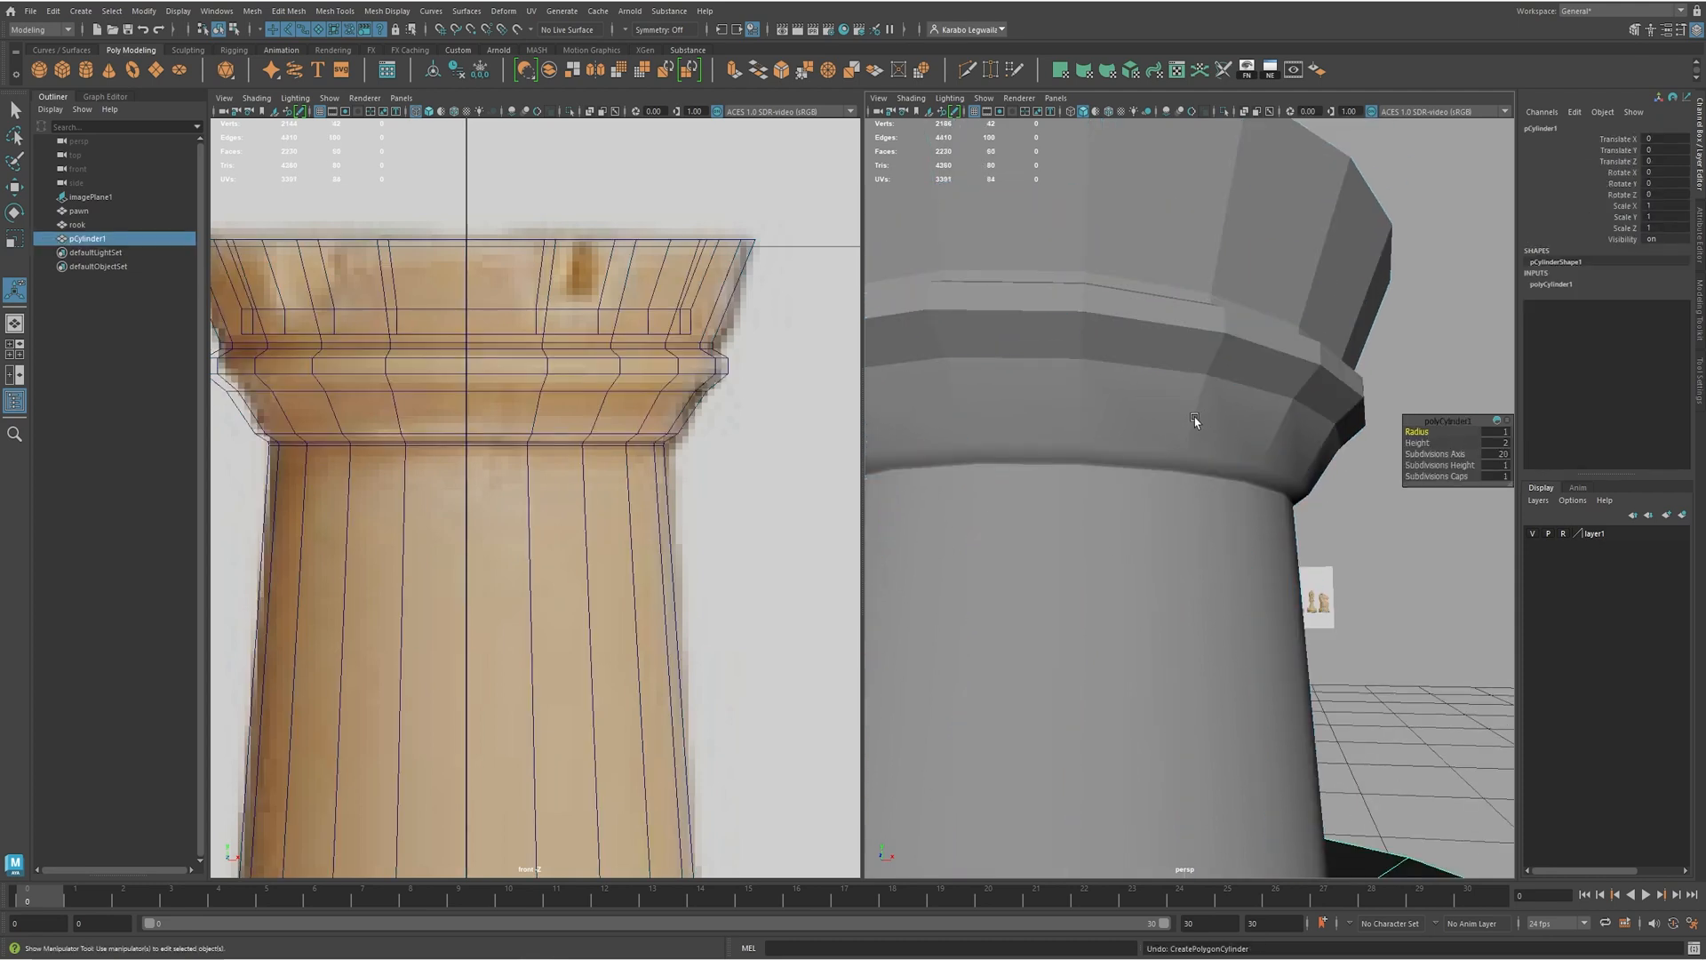
pyautogui.hotkey('ctrl', 'z')
pyautogui.moveTo(1182, 431); pyautogui.dragTo(1185, 431, button='middle')
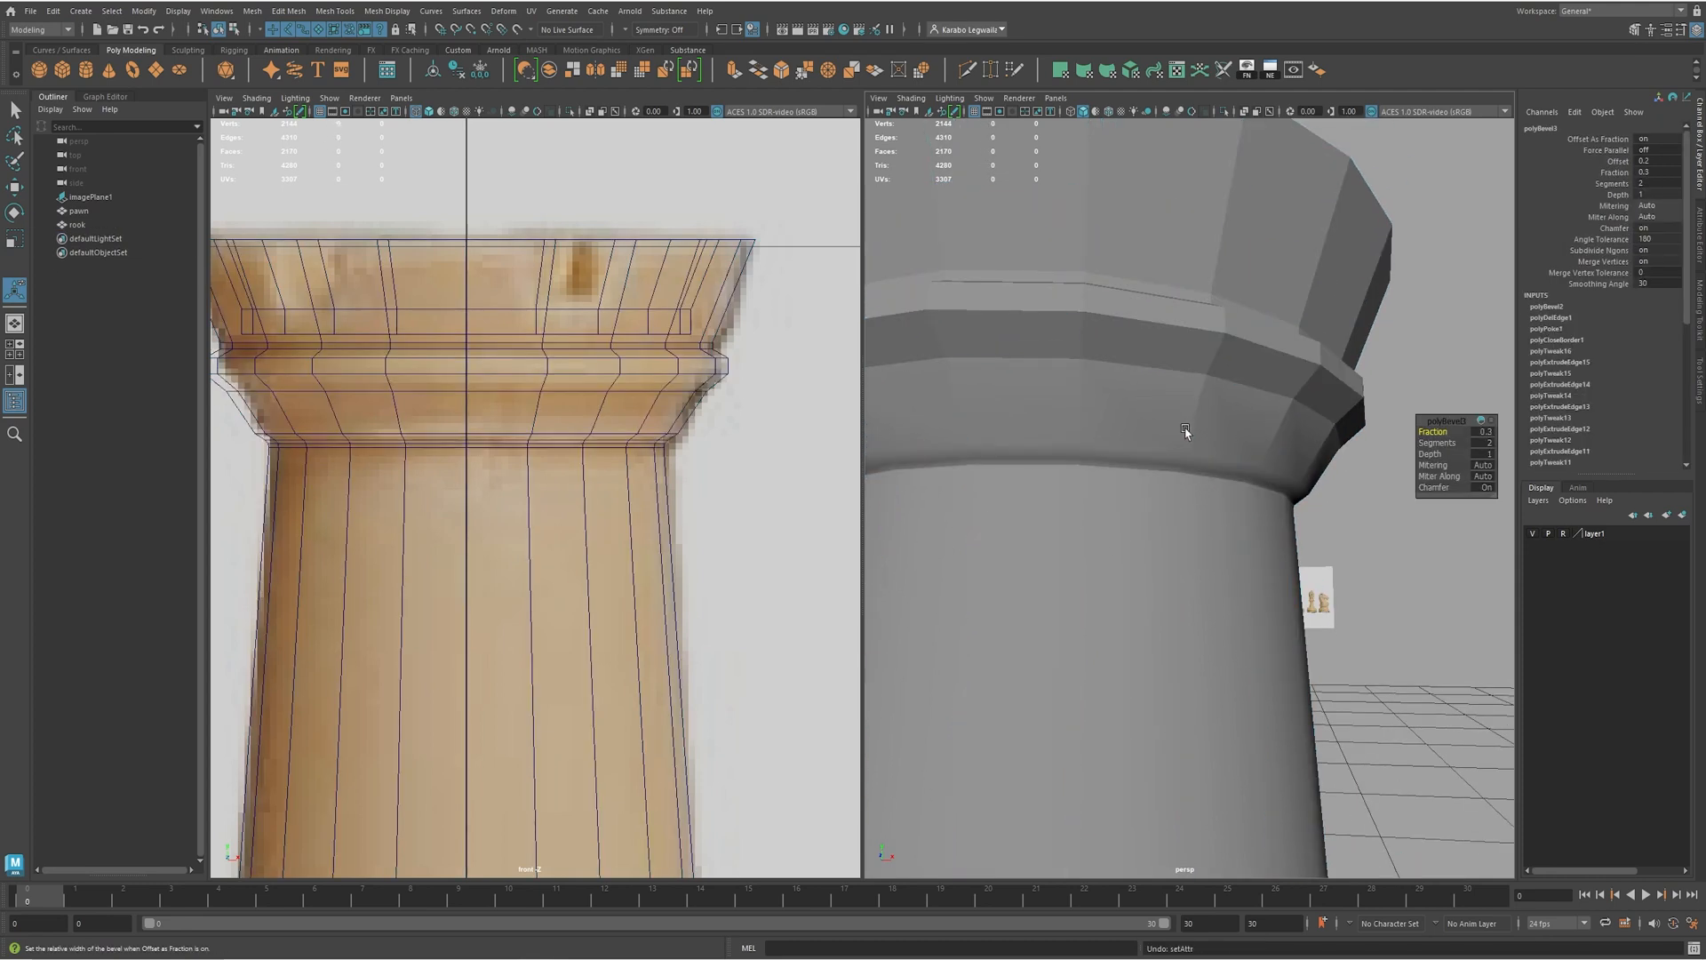
pyautogui.hotkey('ctrl', 'z')
# - Insert an edge loop around the middle of the flare below the collar with Multi-Cut
pyautogui.keyDown('shift'); pyautogui.rightClick(1224, 417); pyautogui.keyUp('shift')
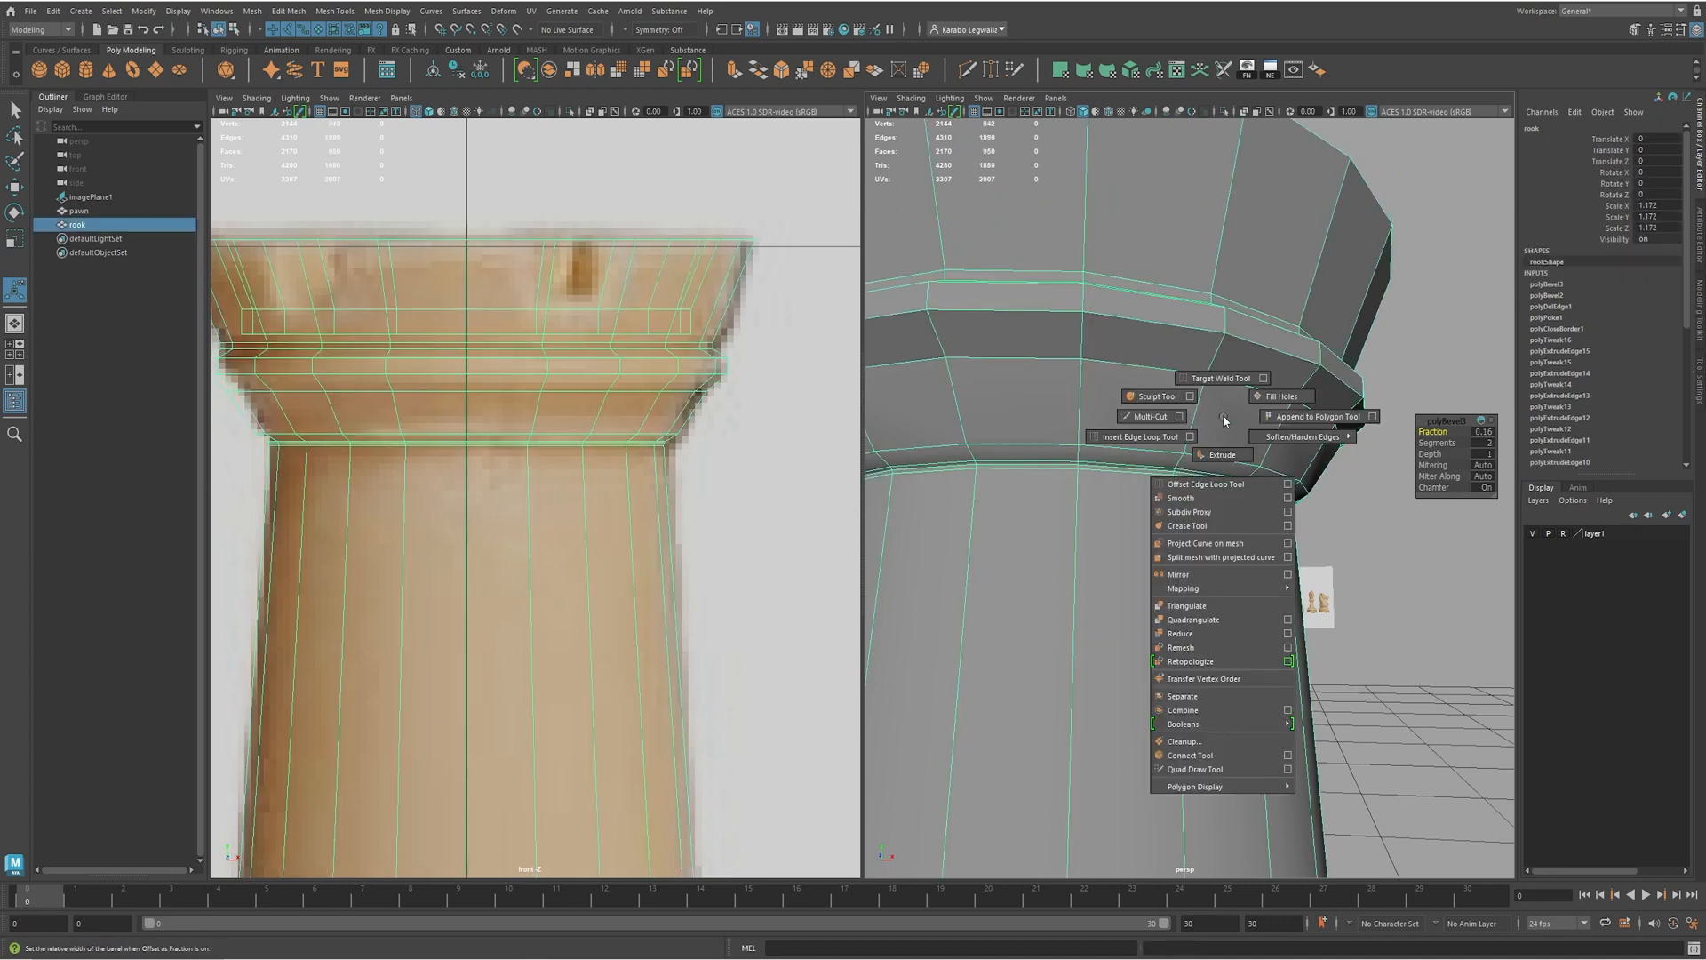
pyautogui.keyDown('shift'); pyautogui.moveTo(1222, 414); pyautogui.dragTo(1151, 416, button='right'); pyautogui.keyUp('shift')
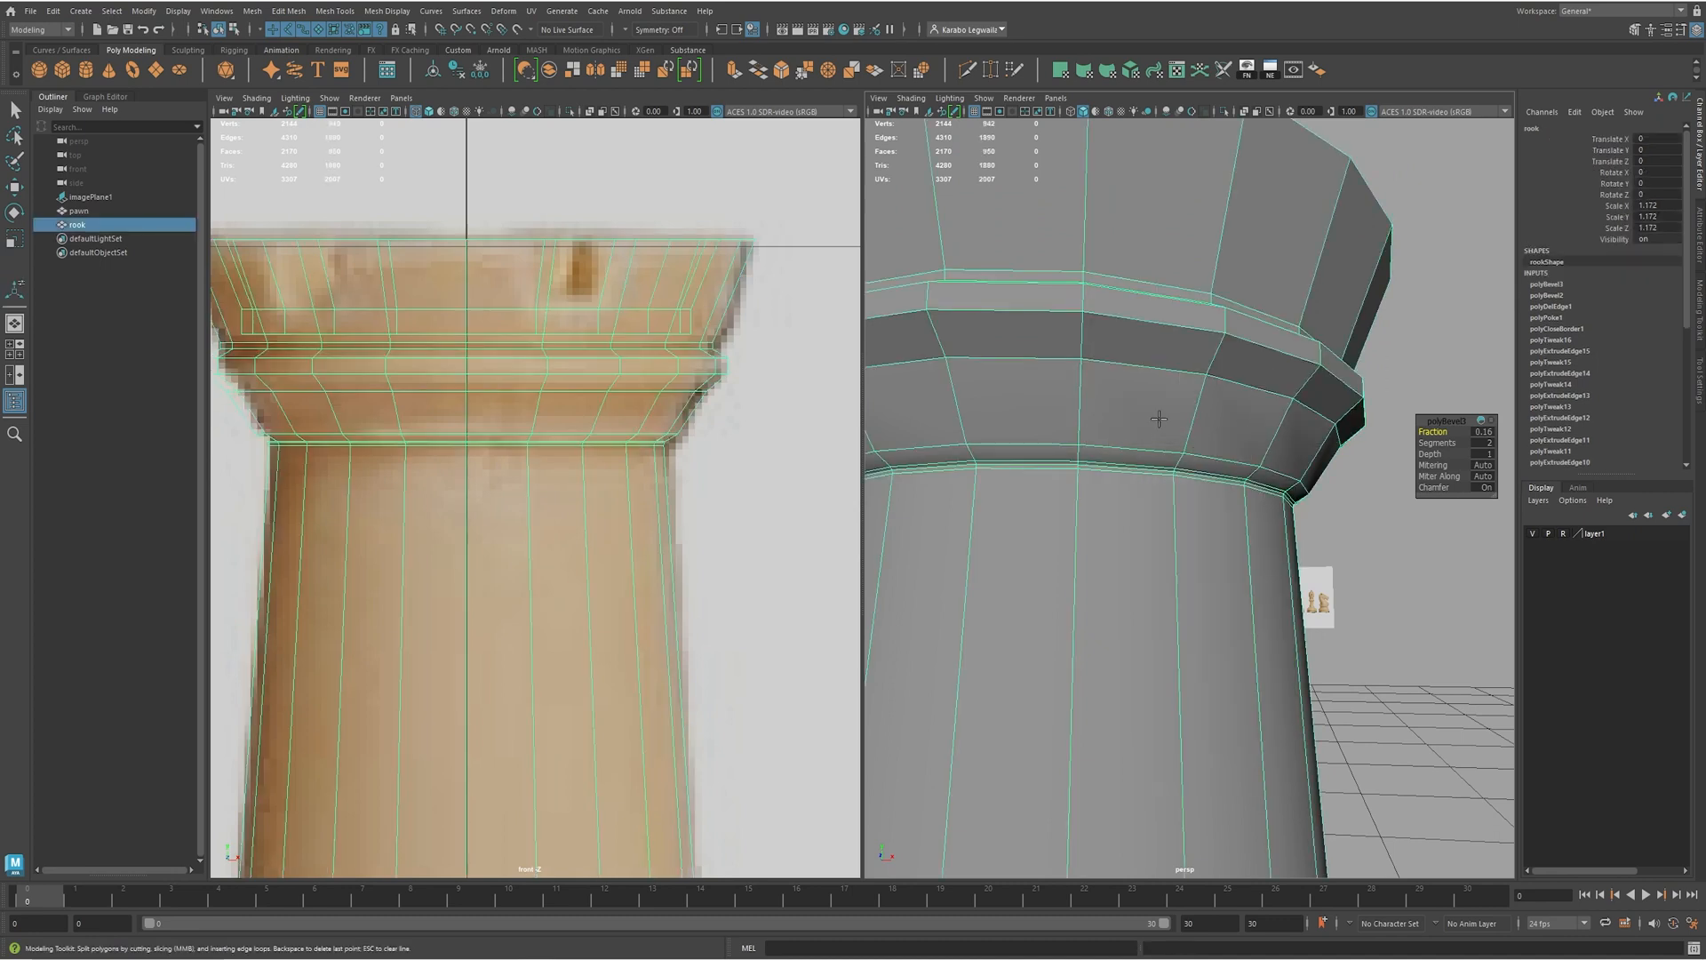
pyautogui.keyDown('ctrl'); pyautogui.click(1194, 414); pyautogui.keyUp('ctrl')
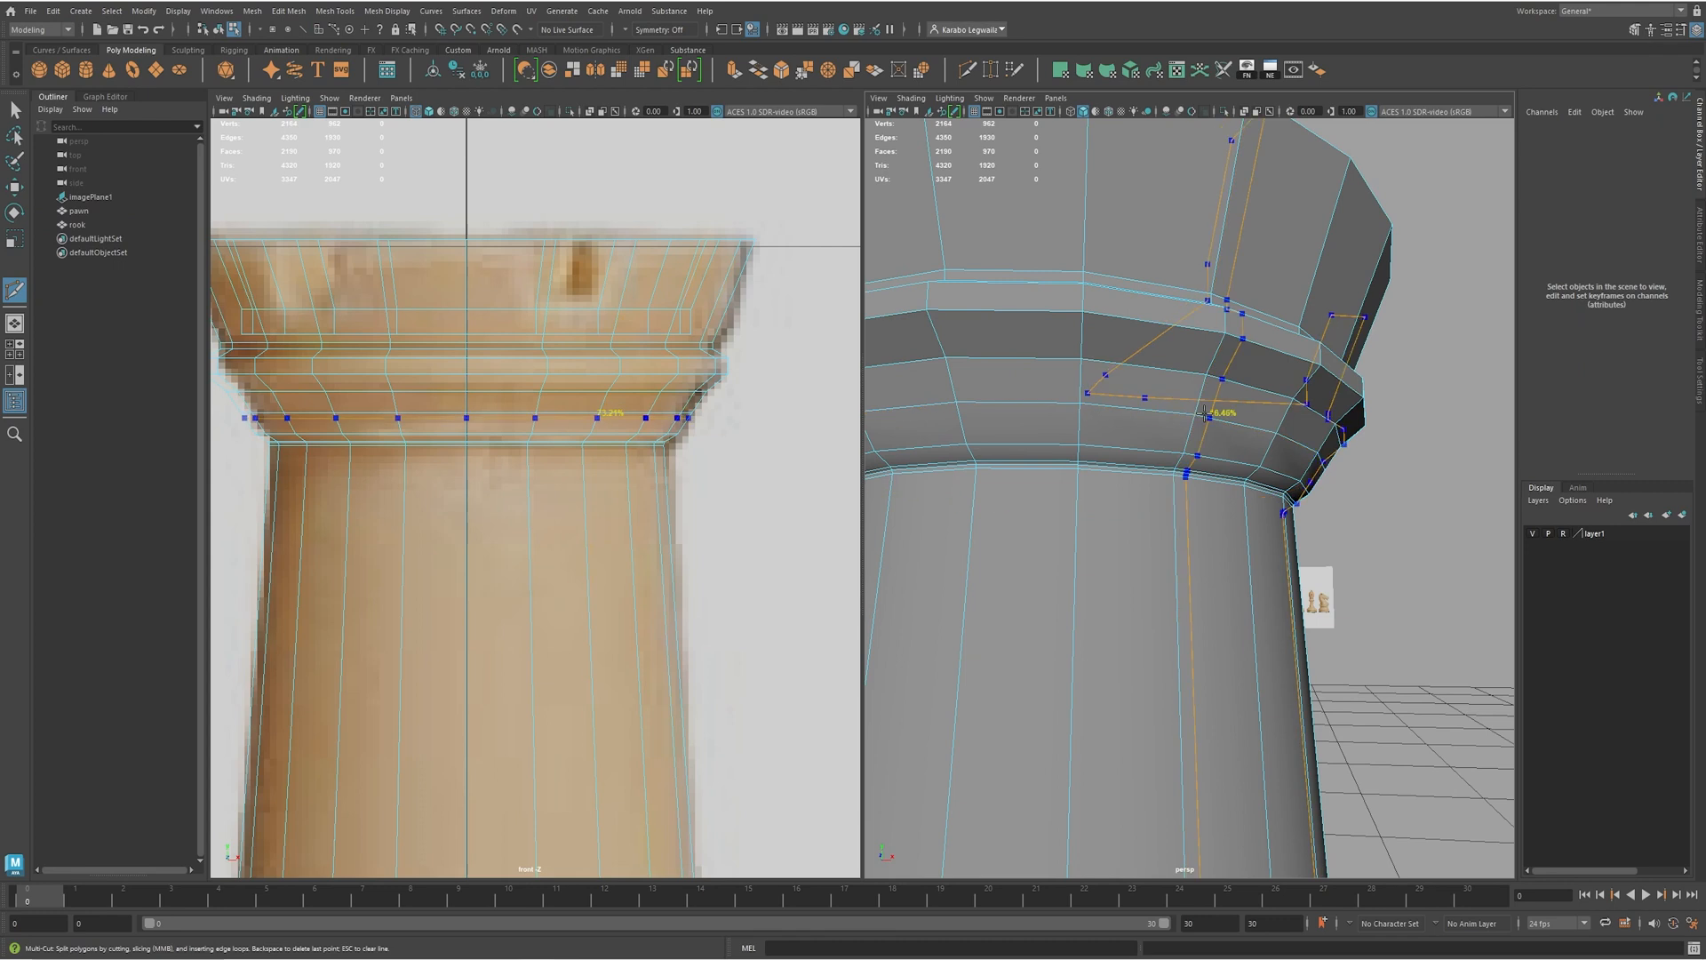
# - Scale the flare's new edge loop slightly inward, raise it a little to shape the curve, and bevel it
pyautogui.press('w')
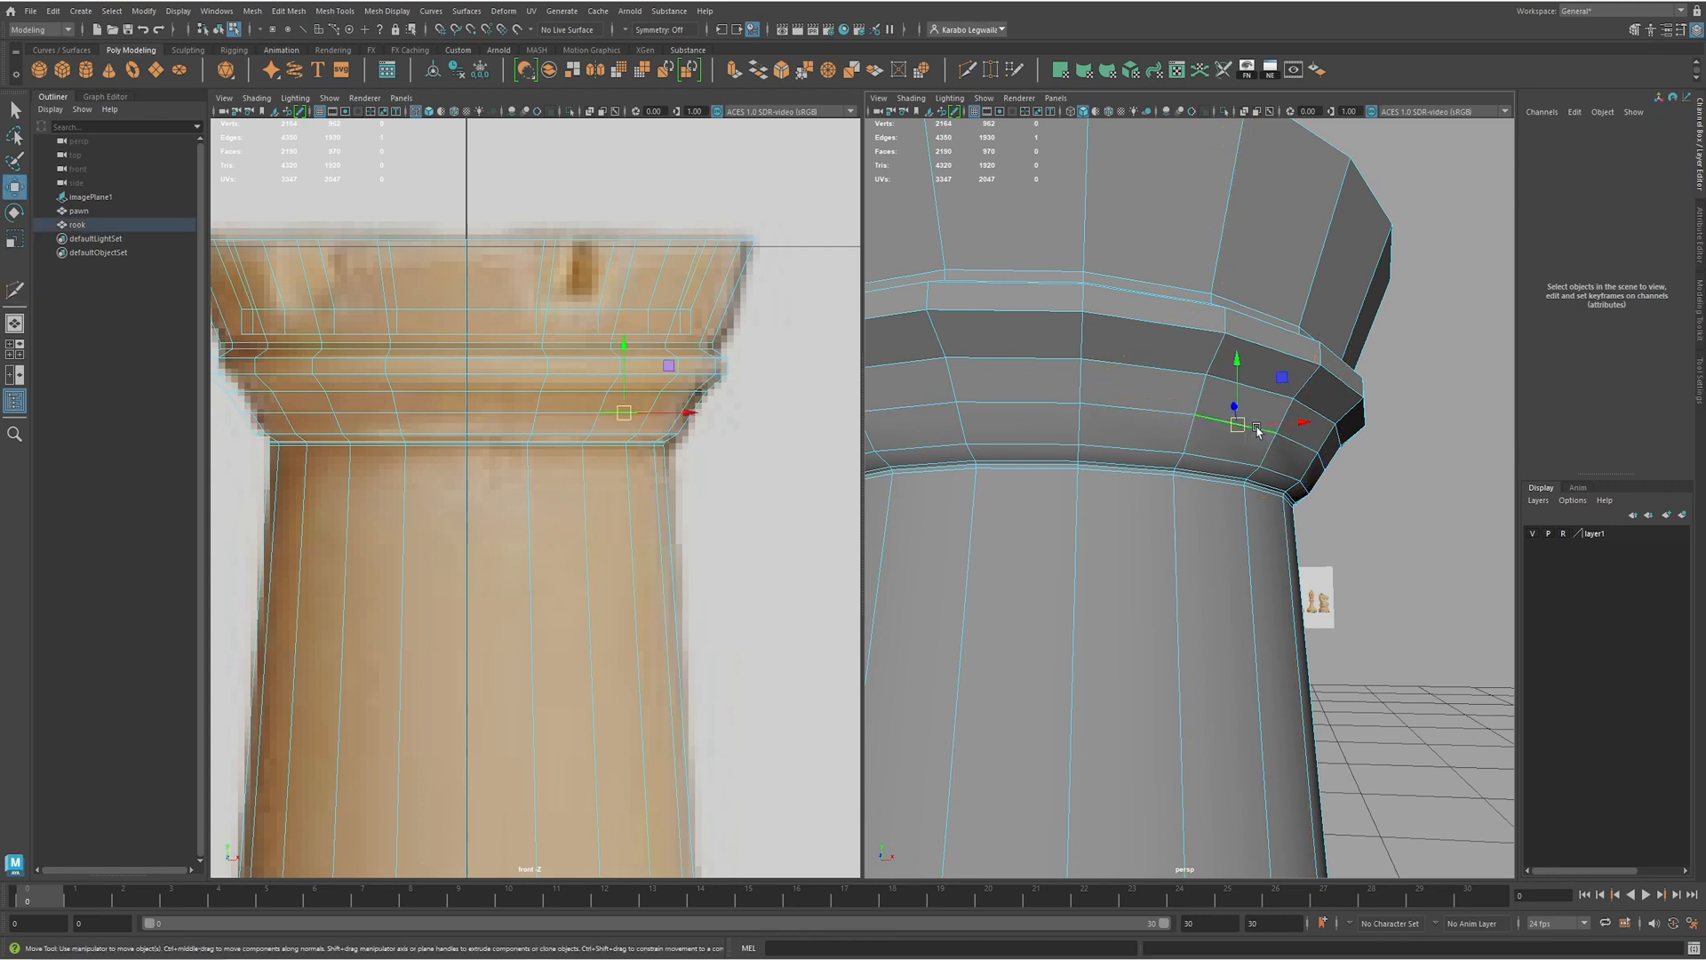
pyautogui.press('r')
pyautogui.moveTo(463, 413); pyautogui.dragTo(458, 413)
pyautogui.press('w')
pyautogui.moveTo(463, 373); pyautogui.dragTo(475, 371)
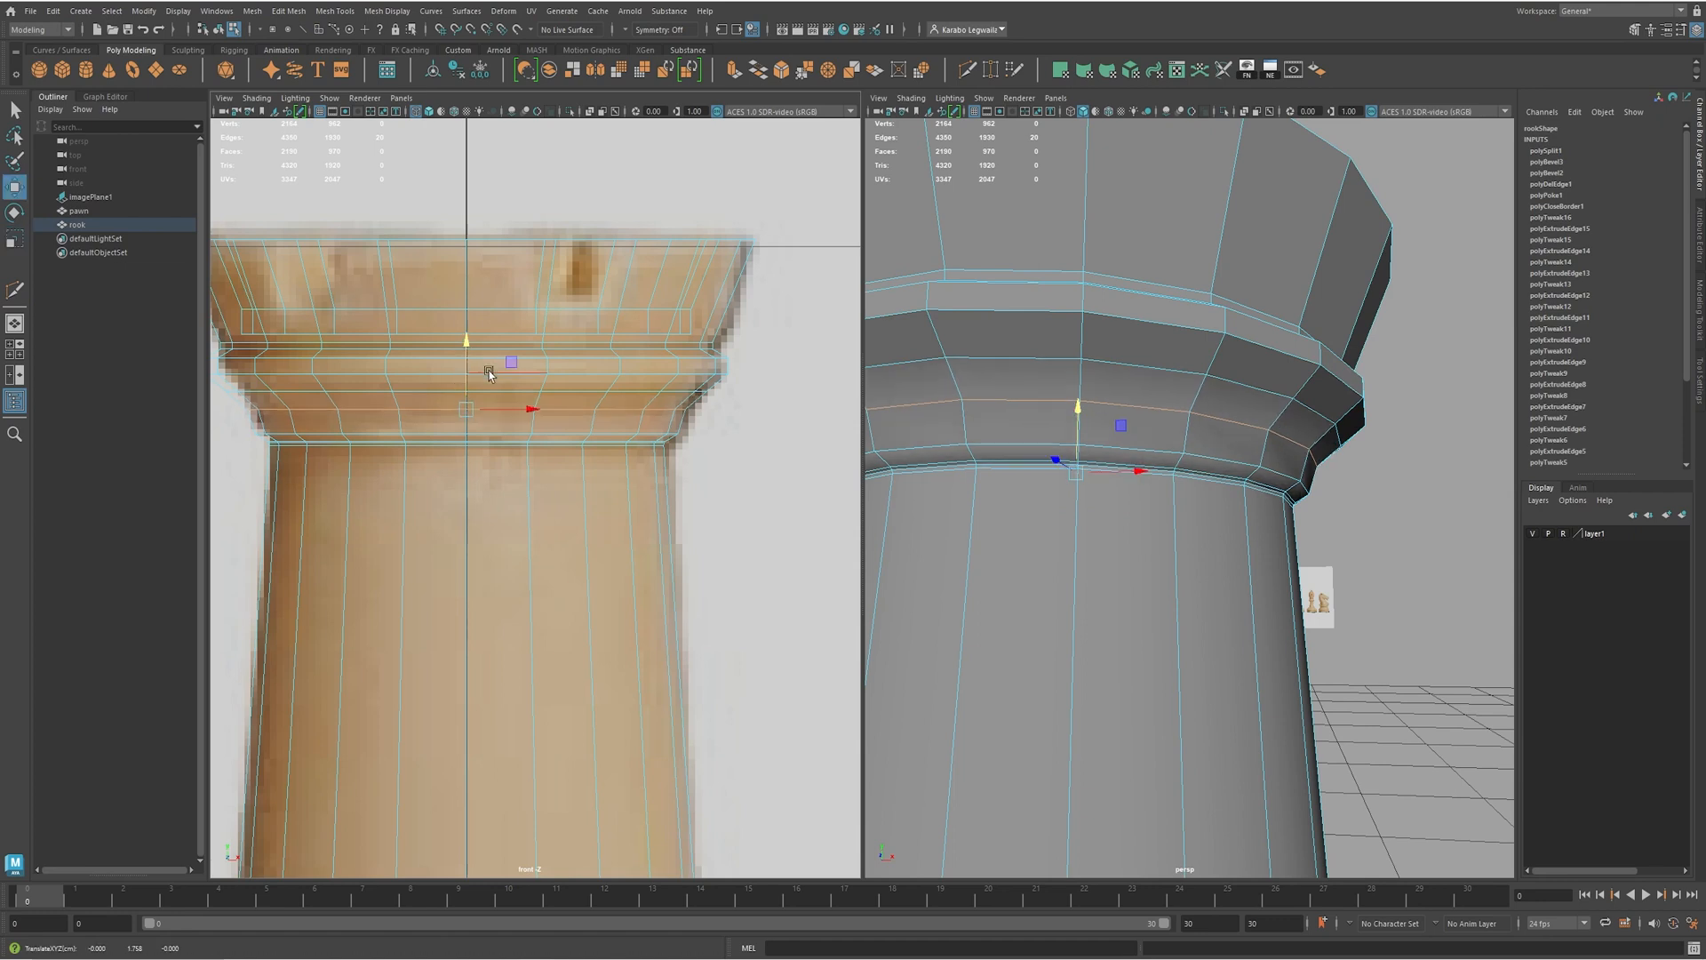
pyautogui.keyDown('alt'); pyautogui.moveTo(1343, 484); pyautogui.dragTo(1241, 445); pyautogui.keyUp('alt')
pyautogui.keyDown('shift'); pyautogui.moveTo(1230, 442); pyautogui.dragTo(1293, 435, button='right'); pyautogui.keyUp('shift')
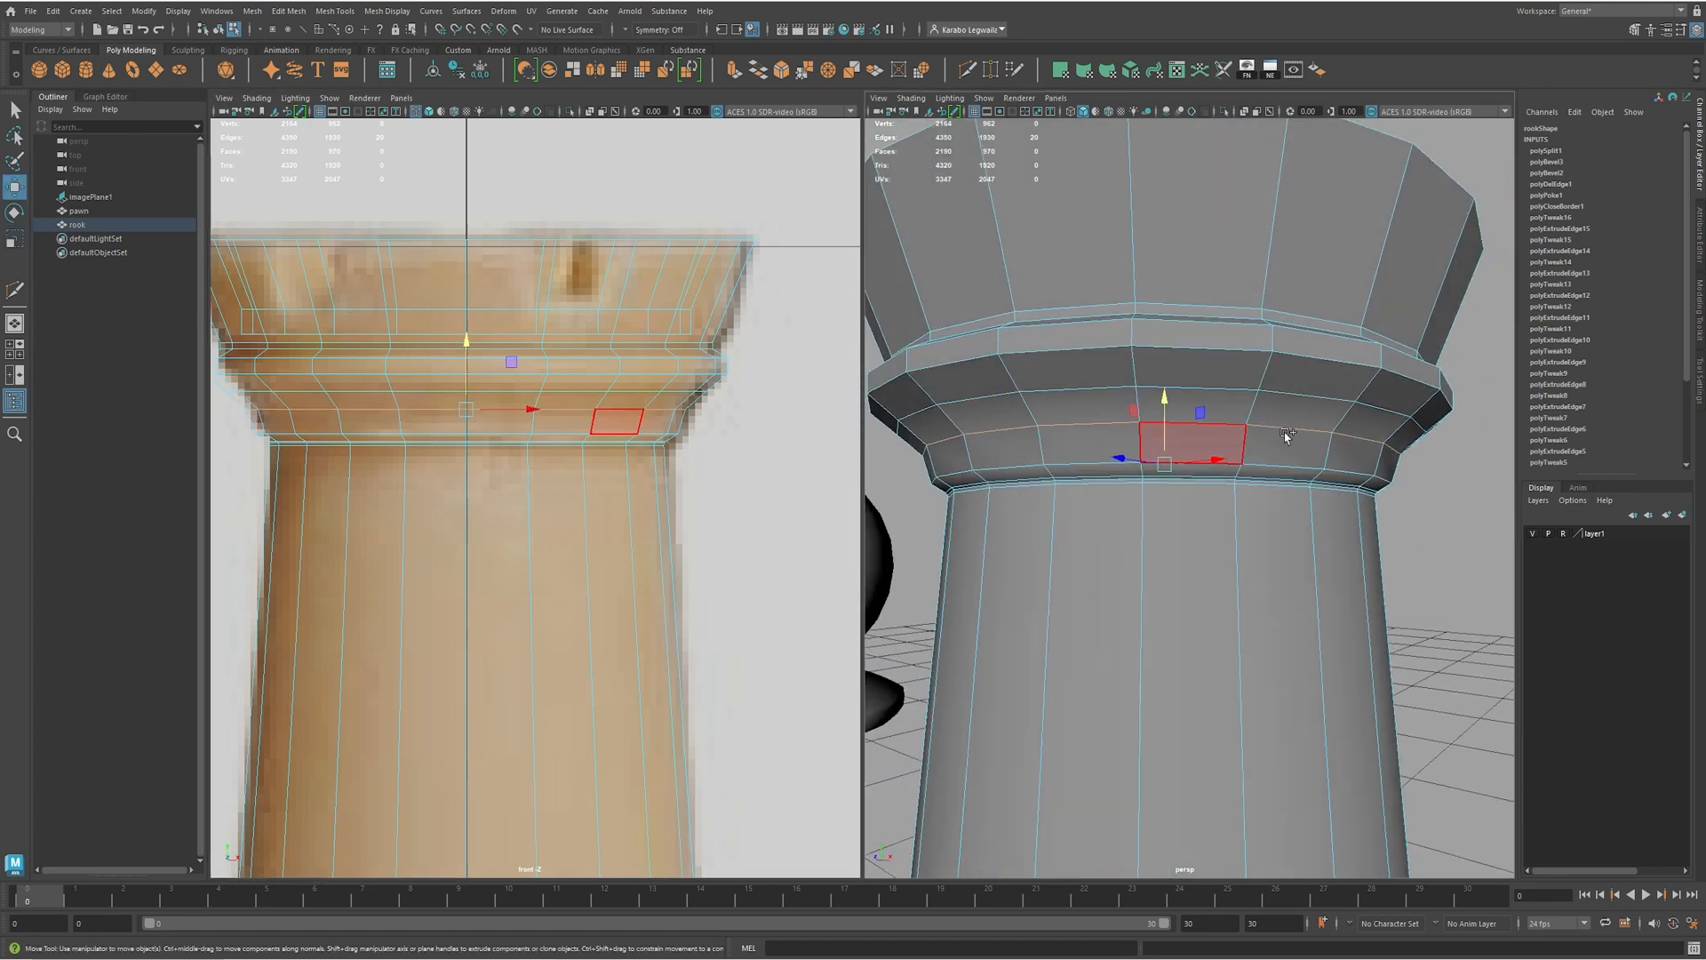
# - Bevel the upper and lower edge loops of the collar's protruding band together with 2 segments
pyautogui.keyDown('alt'); pyautogui.moveTo(1043, 449); pyautogui.dragTo(862, 493); pyautogui.keyUp('alt')
pyautogui.keyDown('alt'); pyautogui.moveTo(1165, 393); pyautogui.dragTo(1206, 546); pyautogui.keyUp('alt')
pyautogui.click(1206, 568)
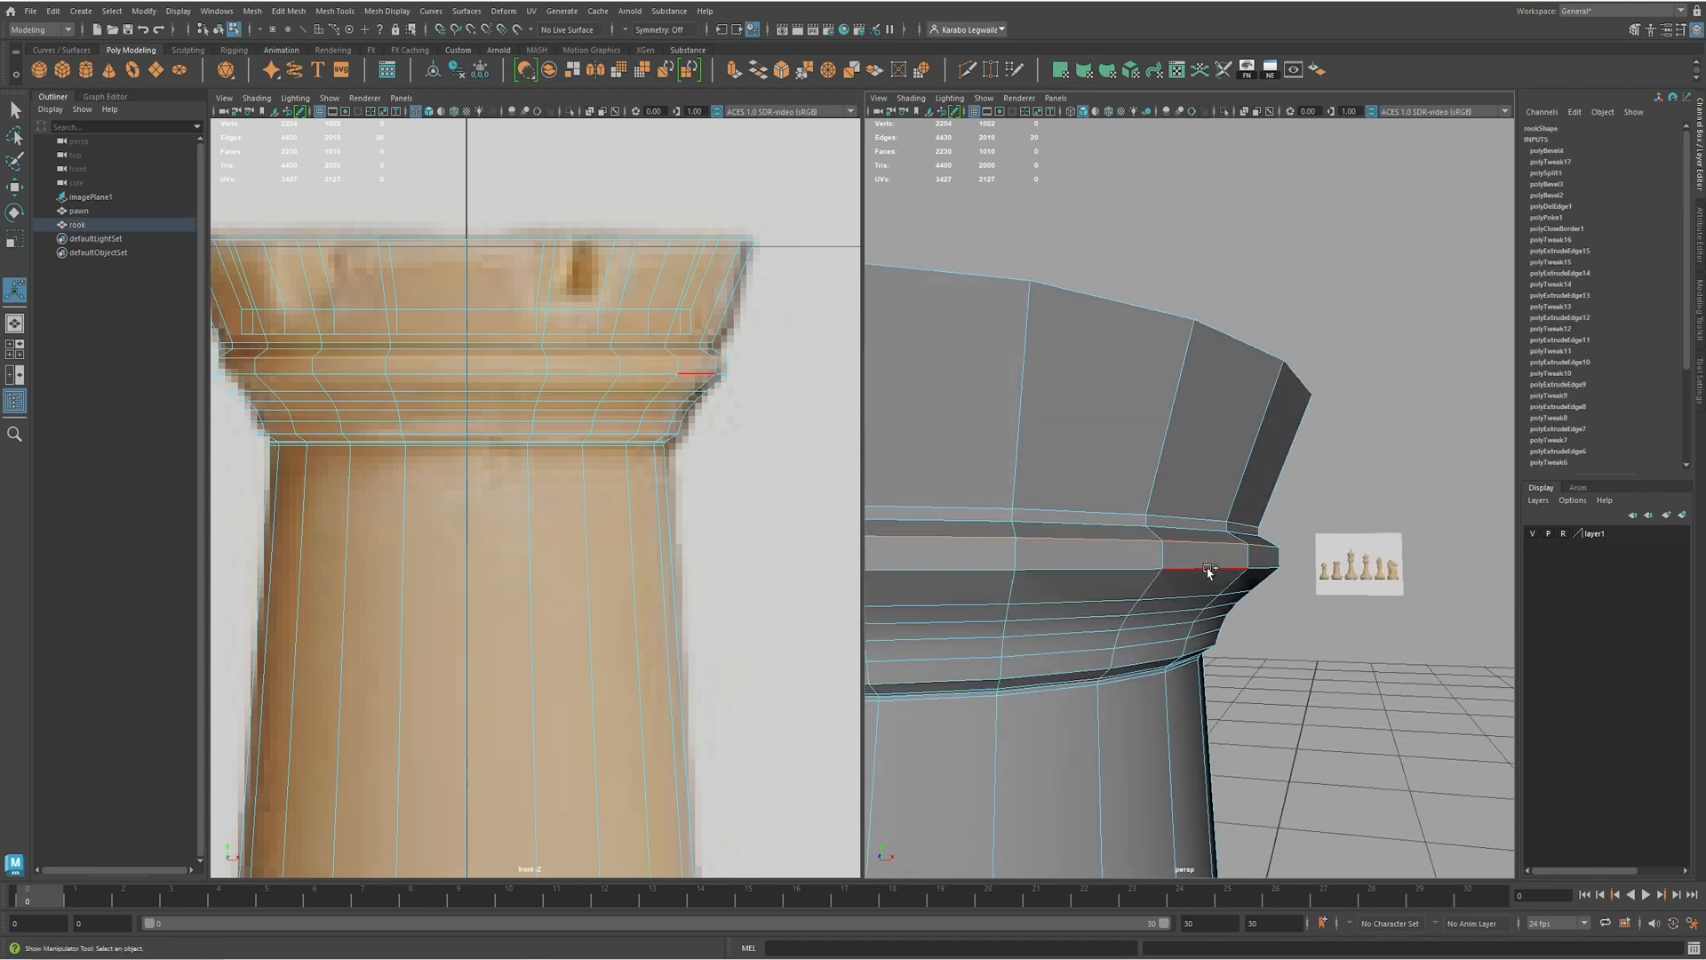
pyautogui.moveTo(1200, 578)
pyautogui.keyDown('alt'); pyautogui.mouseDown()
pyautogui.moveTo(1161, 575)
pyautogui.moveTo(1177, 583)
pyautogui.mouseUp(); pyautogui.keyUp('alt')
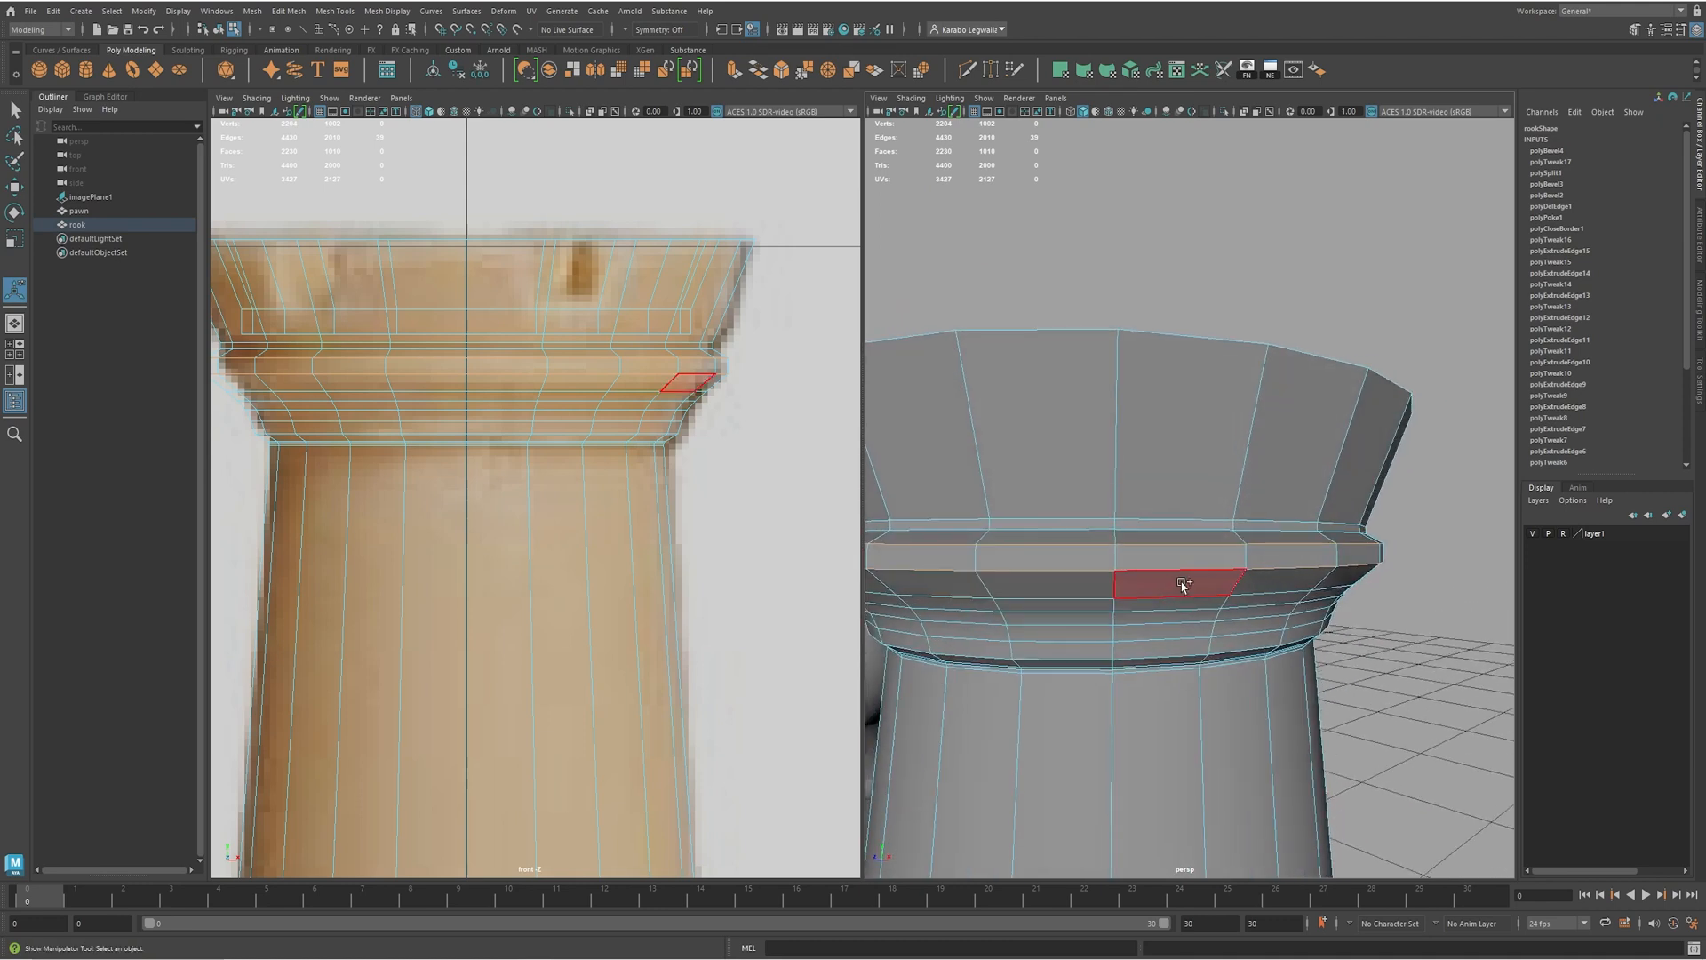
pyautogui.hotkey('ctrl', 'b')
pyautogui.hotkey('ctrl', 'z')
pyautogui.keyDown('shift'); pyautogui.click(1177, 575); pyautogui.keyUp('shift')
pyautogui.hotkey('ctrl', 'b')
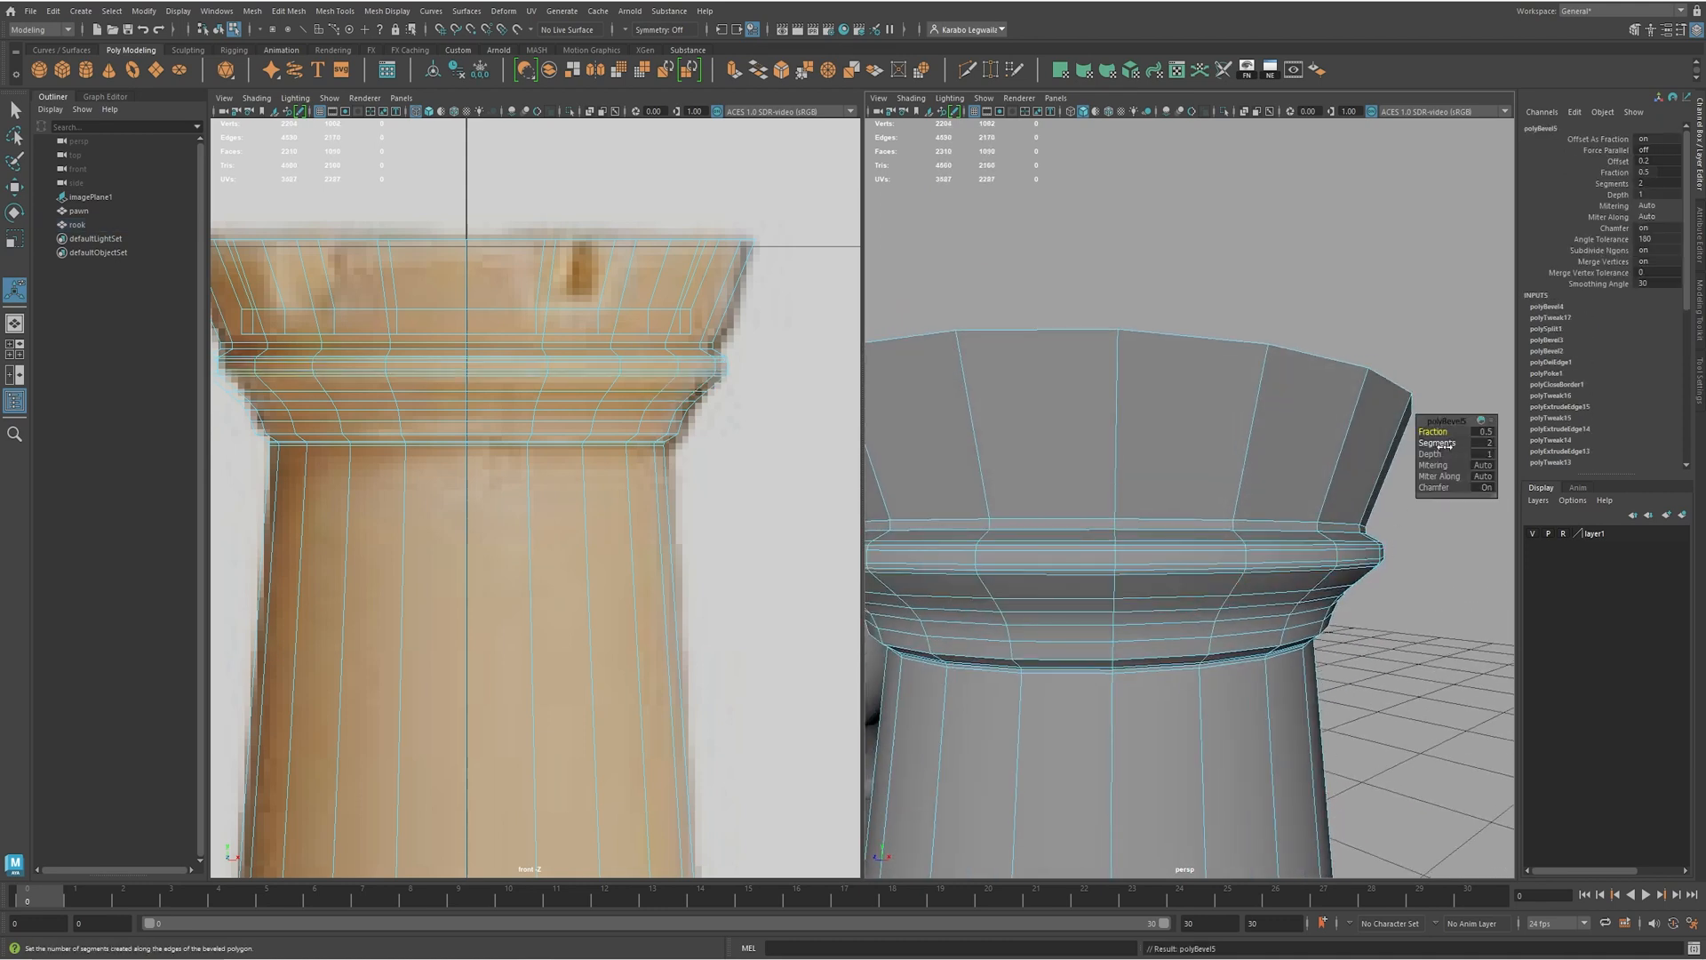
# - Bevel the edge loop where the crown meets the collar with 2 segments and a fraction of 0.2
pyautogui.moveTo(1047, 570)
pyautogui.keyDown('alt'); pyautogui.mouseDown()
pyautogui.moveTo(1066, 582)
pyautogui.moveTo(1108, 563)
pyautogui.moveTo(1052, 589)
pyautogui.mouseUp(); pyautogui.keyUp('alt')
pyautogui.keyDown('alt'); pyautogui.moveTo(1159, 587); pyautogui.dragTo(1204, 692, button='right'); pyautogui.keyUp('alt')
pyautogui.click(1149, 702)
pyautogui.doubleClick(1198, 710)
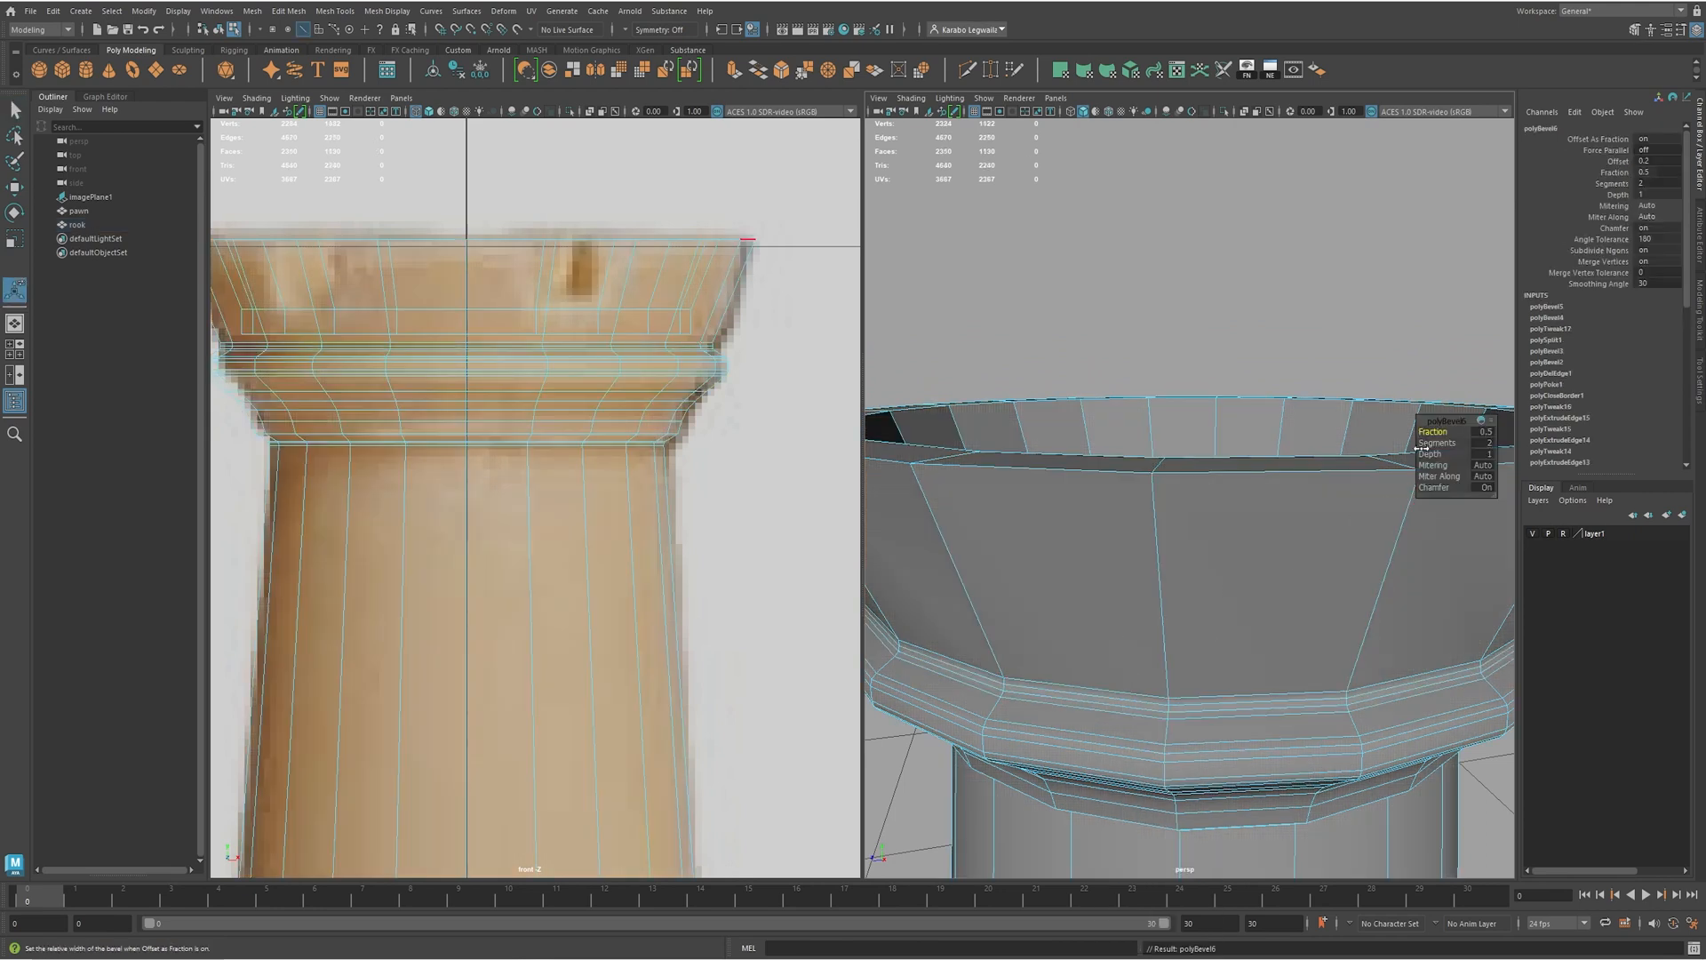
pyautogui.moveTo(1431, 432); pyautogui.dragTo(1422, 434)
# - Select the edge loop around the crown's inner floor to check its height against the reference image
pyautogui.keyDown('alt'); pyautogui.moveTo(1352, 526); pyautogui.dragTo(1238, 536, button='right'); pyautogui.keyUp('alt')
pyautogui.moveTo(1238, 536)
pyautogui.keyDown('alt'); pyautogui.mouseDown()
pyautogui.moveTo(1192, 560)
pyautogui.moveTo(1249, 547)
pyautogui.mouseUp(); pyautogui.keyUp('alt')
pyautogui.keyDown('alt'); pyautogui.moveTo(697, 476); pyautogui.dragTo(658, 551, button='middle'); pyautogui.keyUp('alt')
pyautogui.keyDown('alt'); pyautogui.moveTo(1182, 497); pyautogui.dragTo(1253, 506); pyautogui.keyUp('alt')
pyautogui.keyDown('alt'); pyautogui.moveTo(1252, 507); pyautogui.dragTo(1244, 471, button='right'); pyautogui.keyUp('alt')
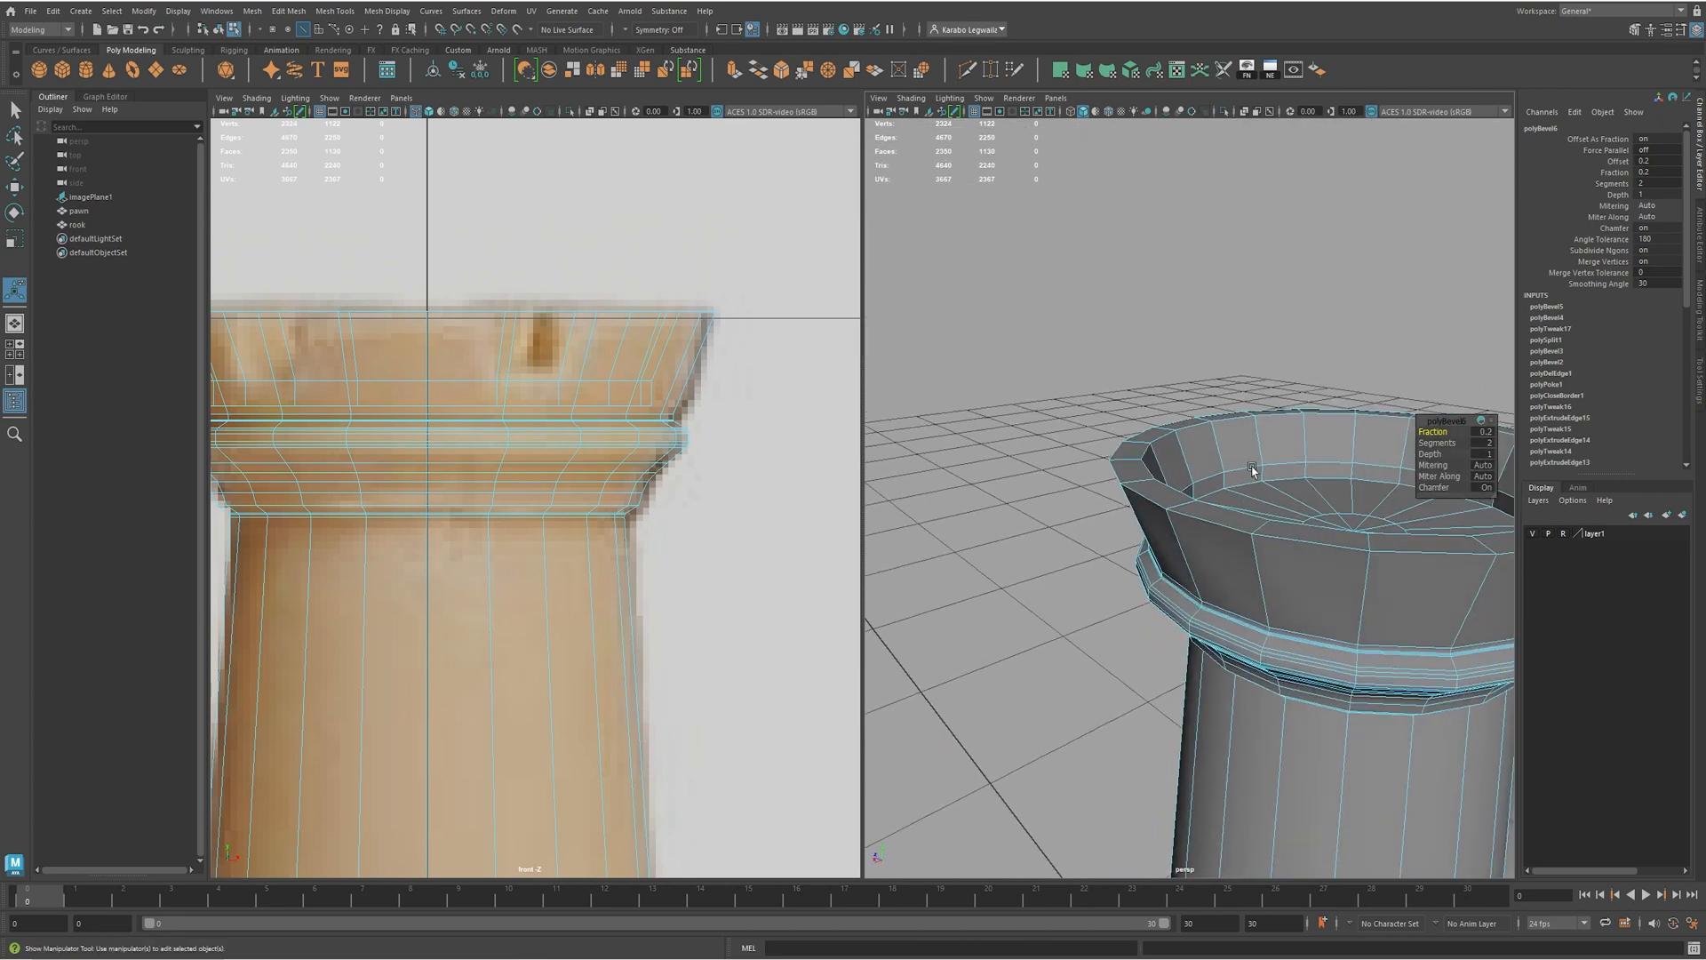
pyautogui.press('q')
pyautogui.click(1242, 466)
pyautogui.keyDown('alt'); pyautogui.moveTo(1242, 466); pyautogui.dragTo(924, 506); pyautogui.keyUp('alt')
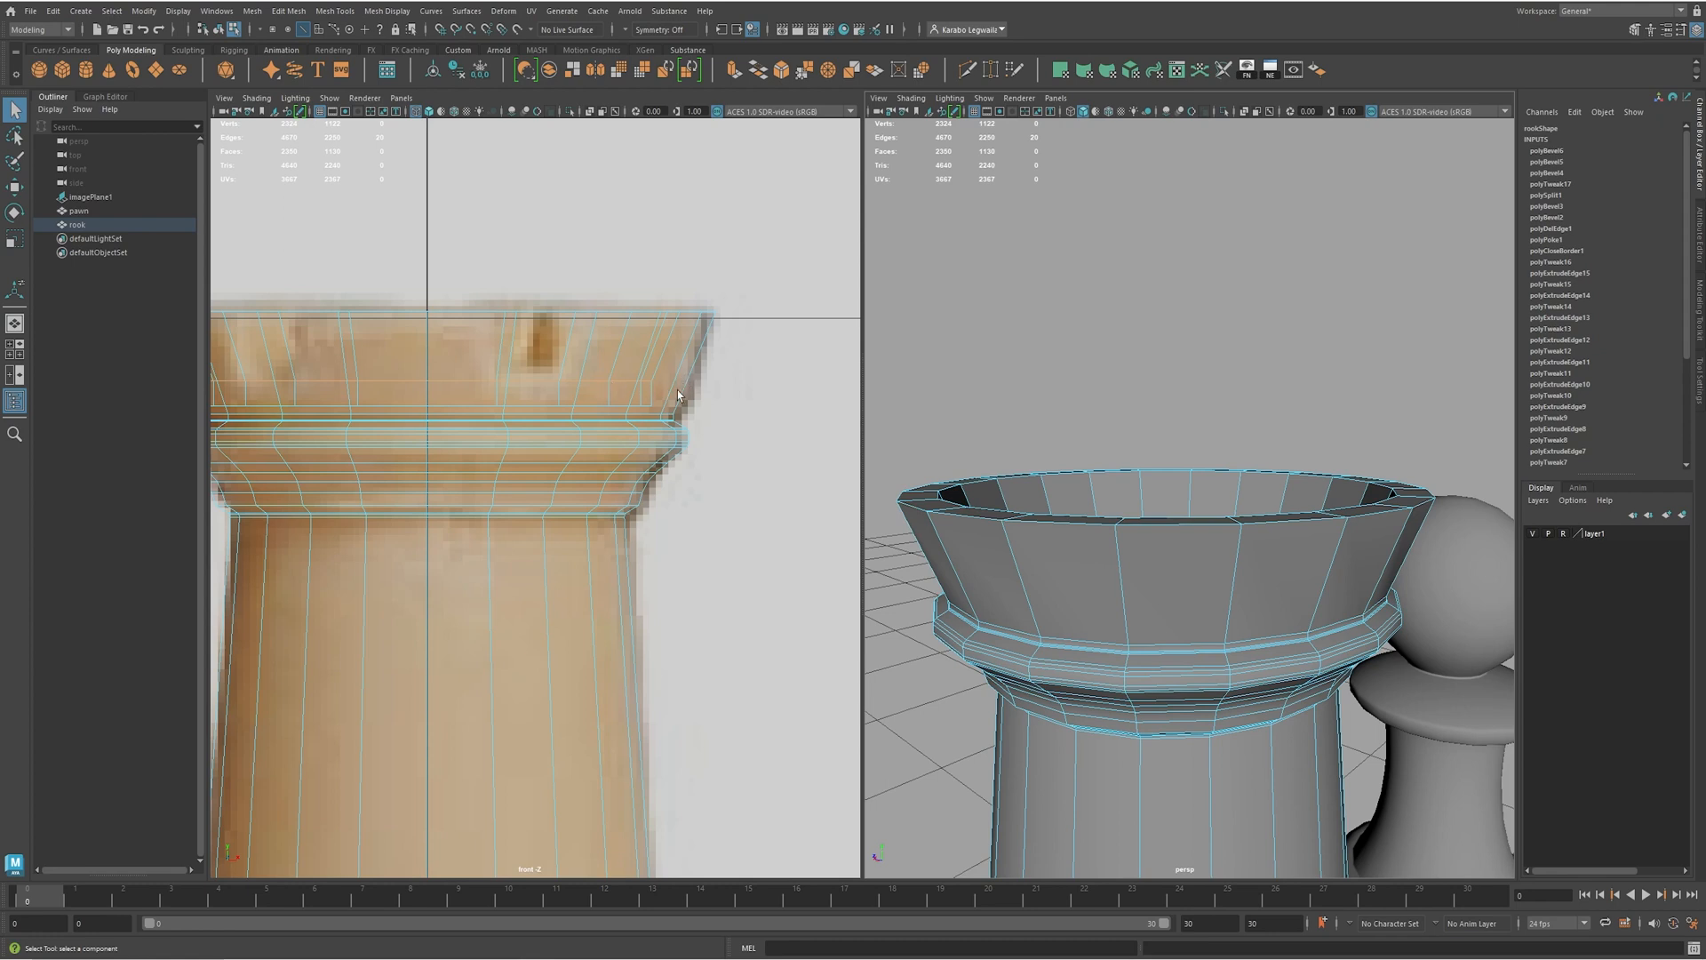
# - Insert an edge loop with Multi-Cut around the crown's outer wall, at the height of the inner floor
pyautogui.keyDown('shift'); pyautogui.rightClick(709, 375); pyautogui.keyUp('shift')
pyautogui.click(625, 384)
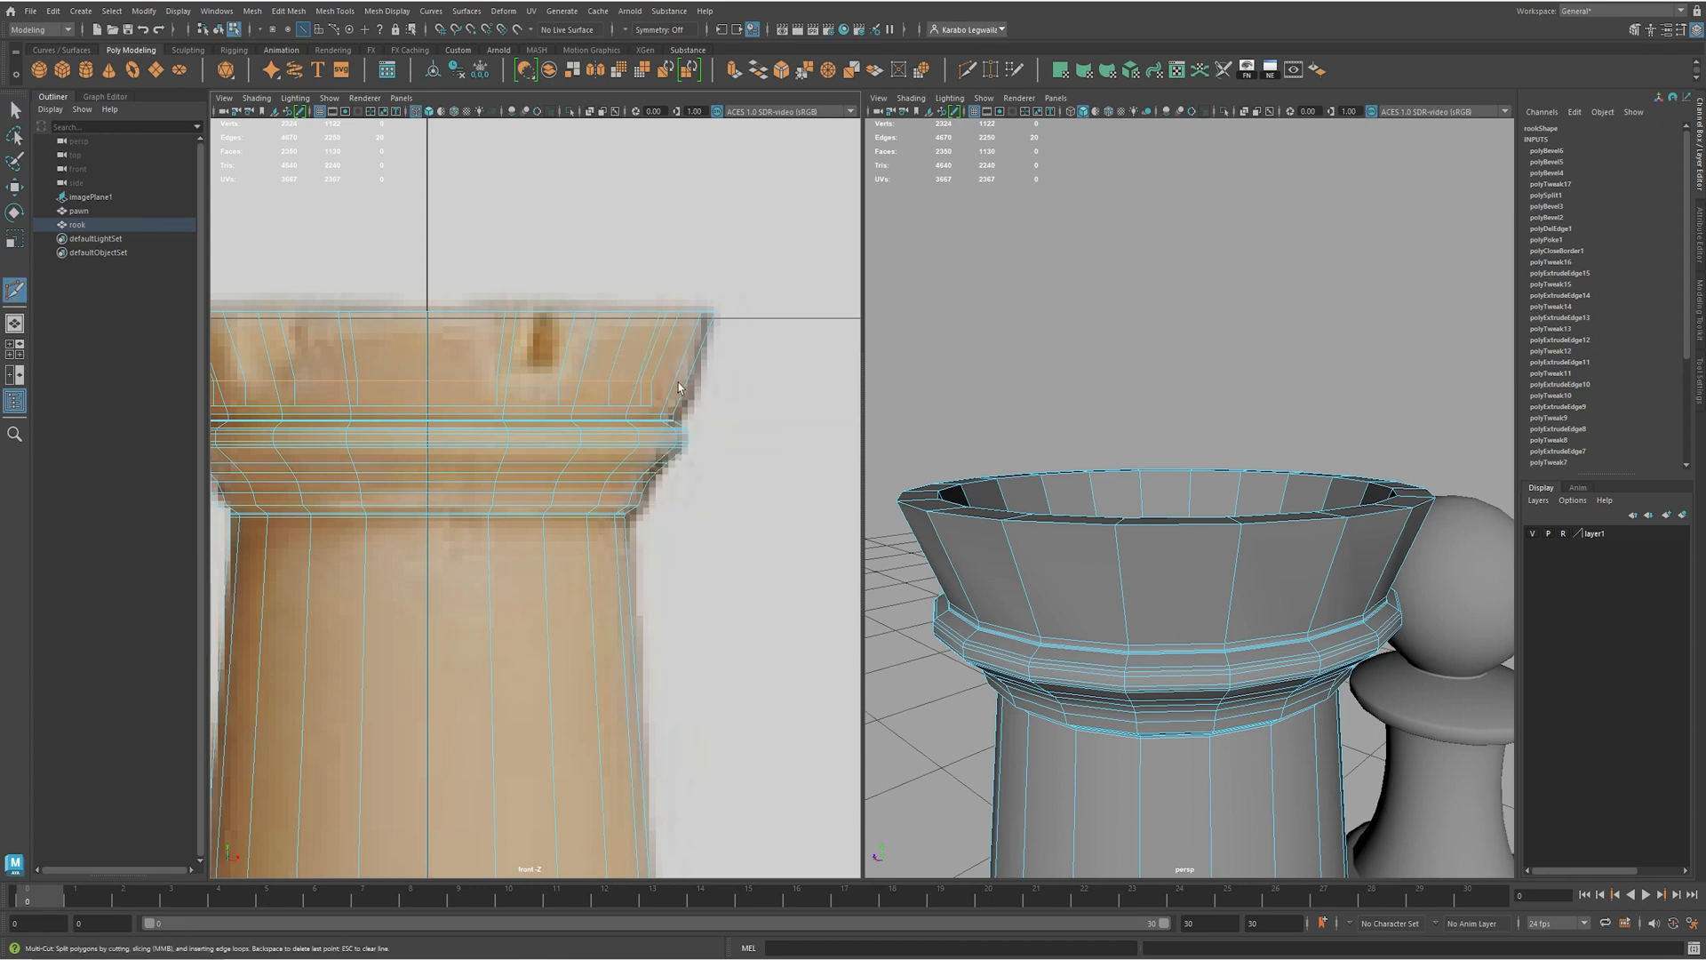
pyautogui.keyDown('alt'); pyautogui.moveTo(1056, 588); pyautogui.dragTo(1052, 561, button='middle'); pyautogui.keyUp('alt')
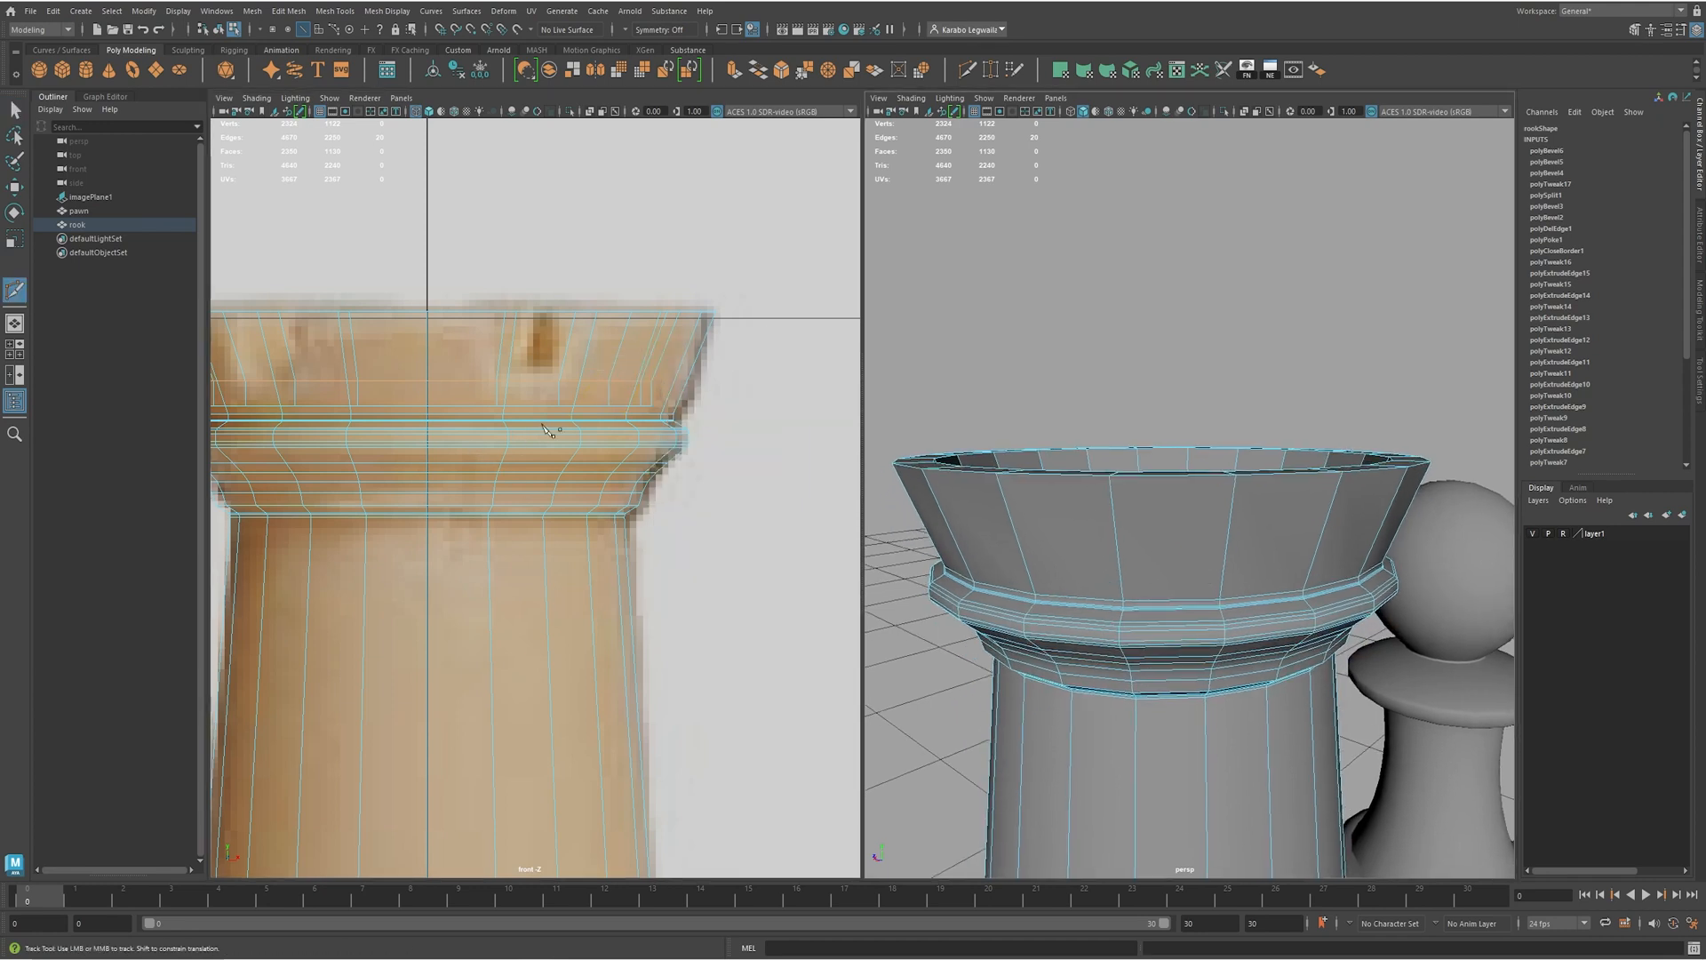
pyautogui.keyDown('alt'); pyautogui.moveTo(545, 427); pyautogui.dragTo(548, 450, button='middle'); pyautogui.keyUp('alt')
pyautogui.click(676, 439)
pyautogui.press('ctrl')
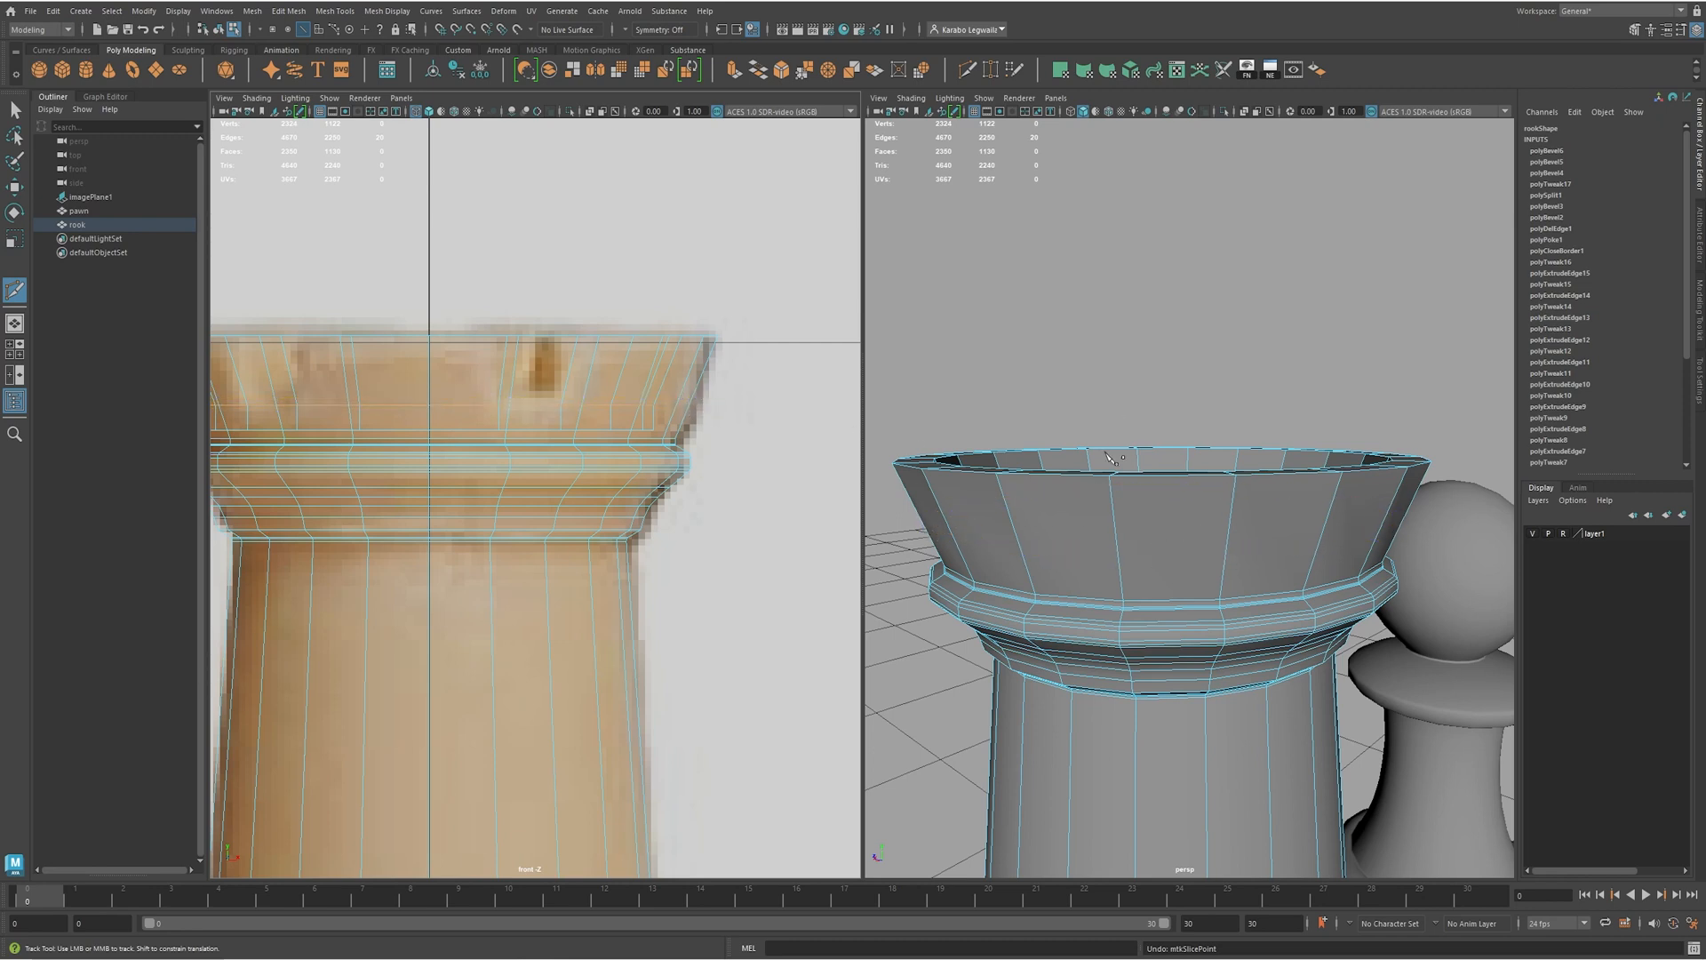
pyautogui.keyDown('alt'); pyautogui.moveTo(1118, 447); pyautogui.dragTo(1122, 497); pyautogui.keyUp('alt')
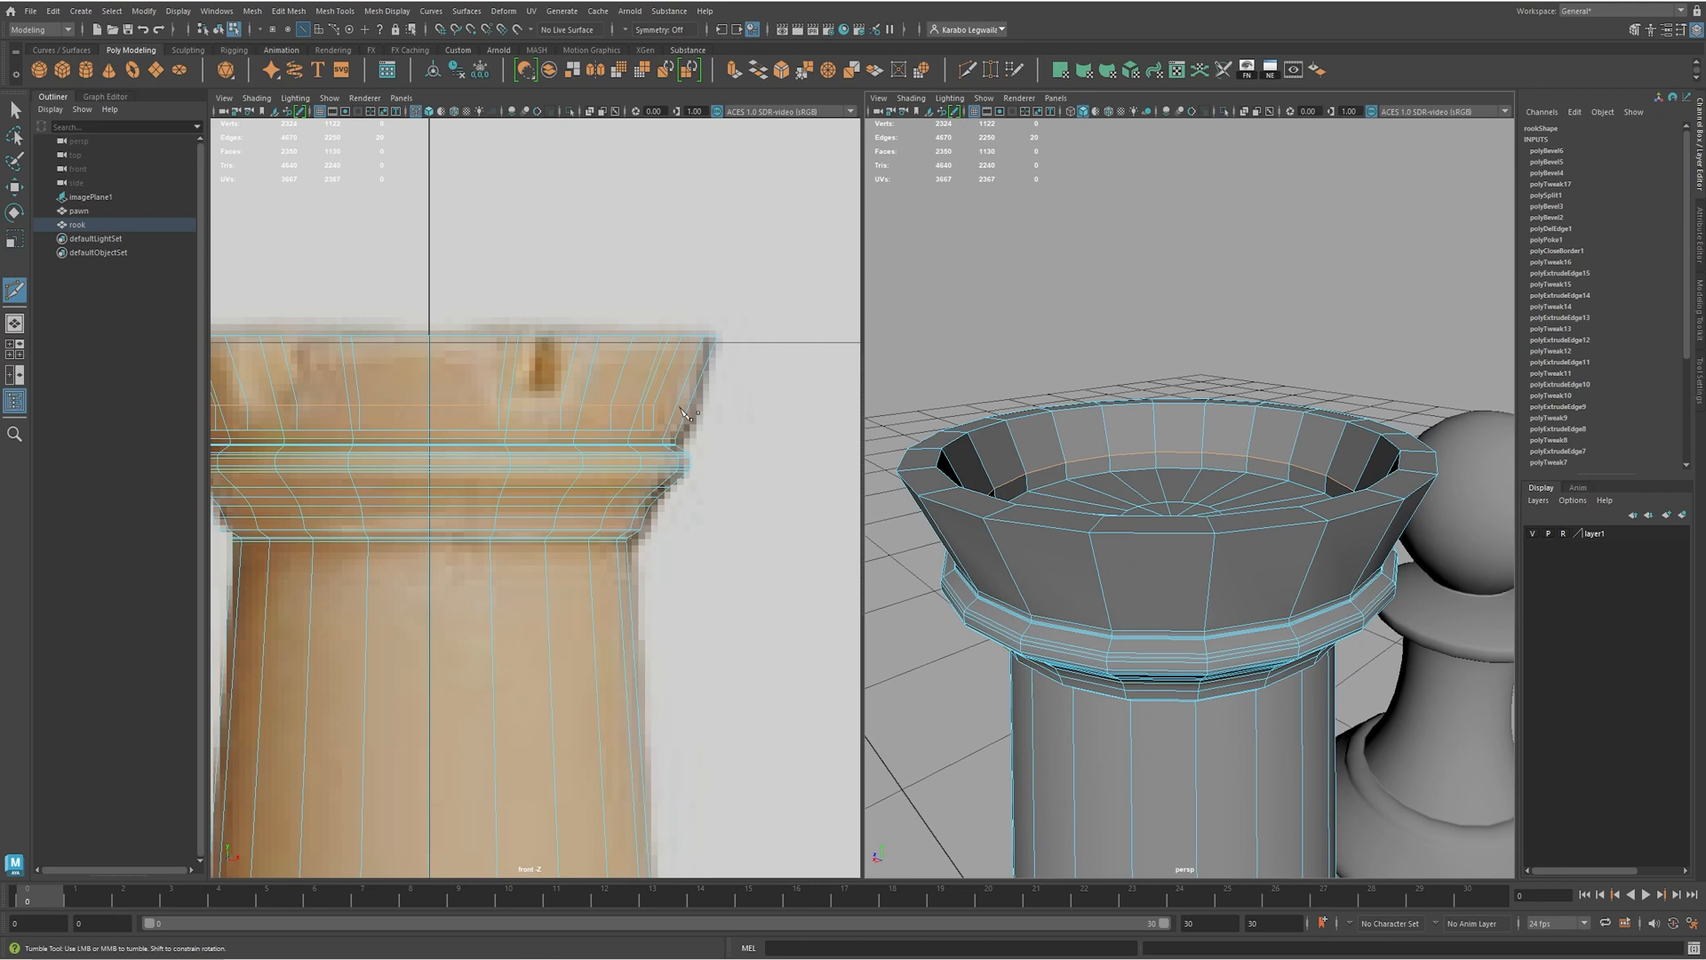
pyautogui.keyDown('alt'); pyautogui.moveTo(685, 421); pyautogui.dragTo(685, 431, button='middle'); pyautogui.keyUp('alt')
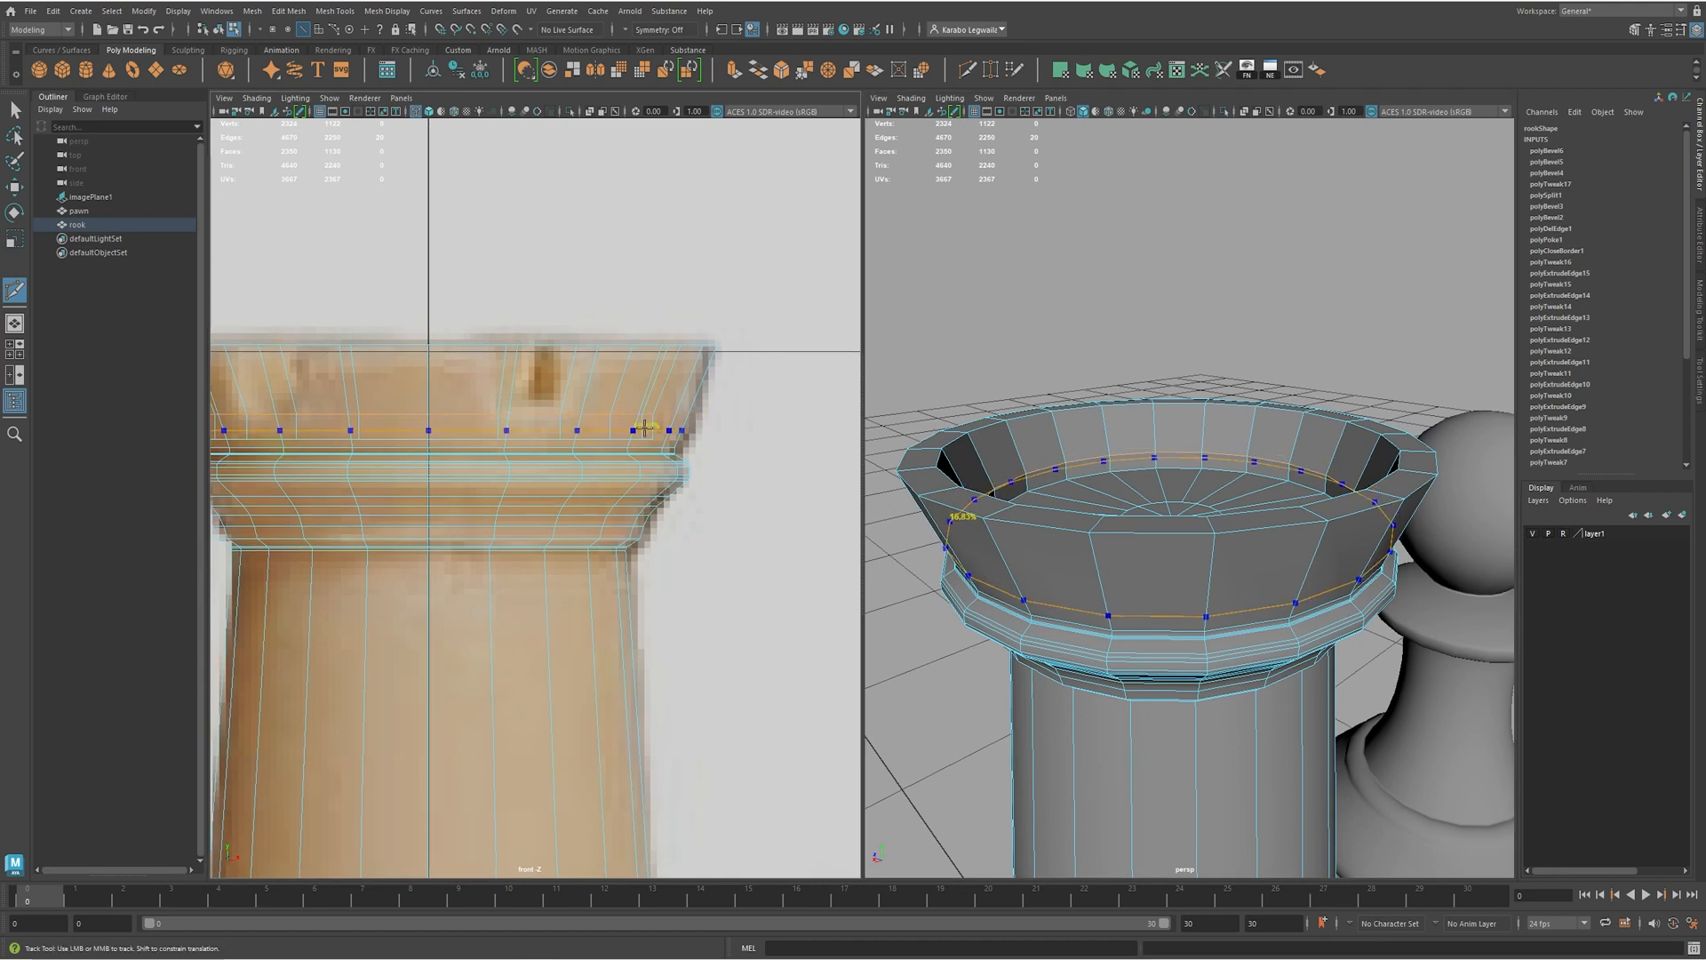
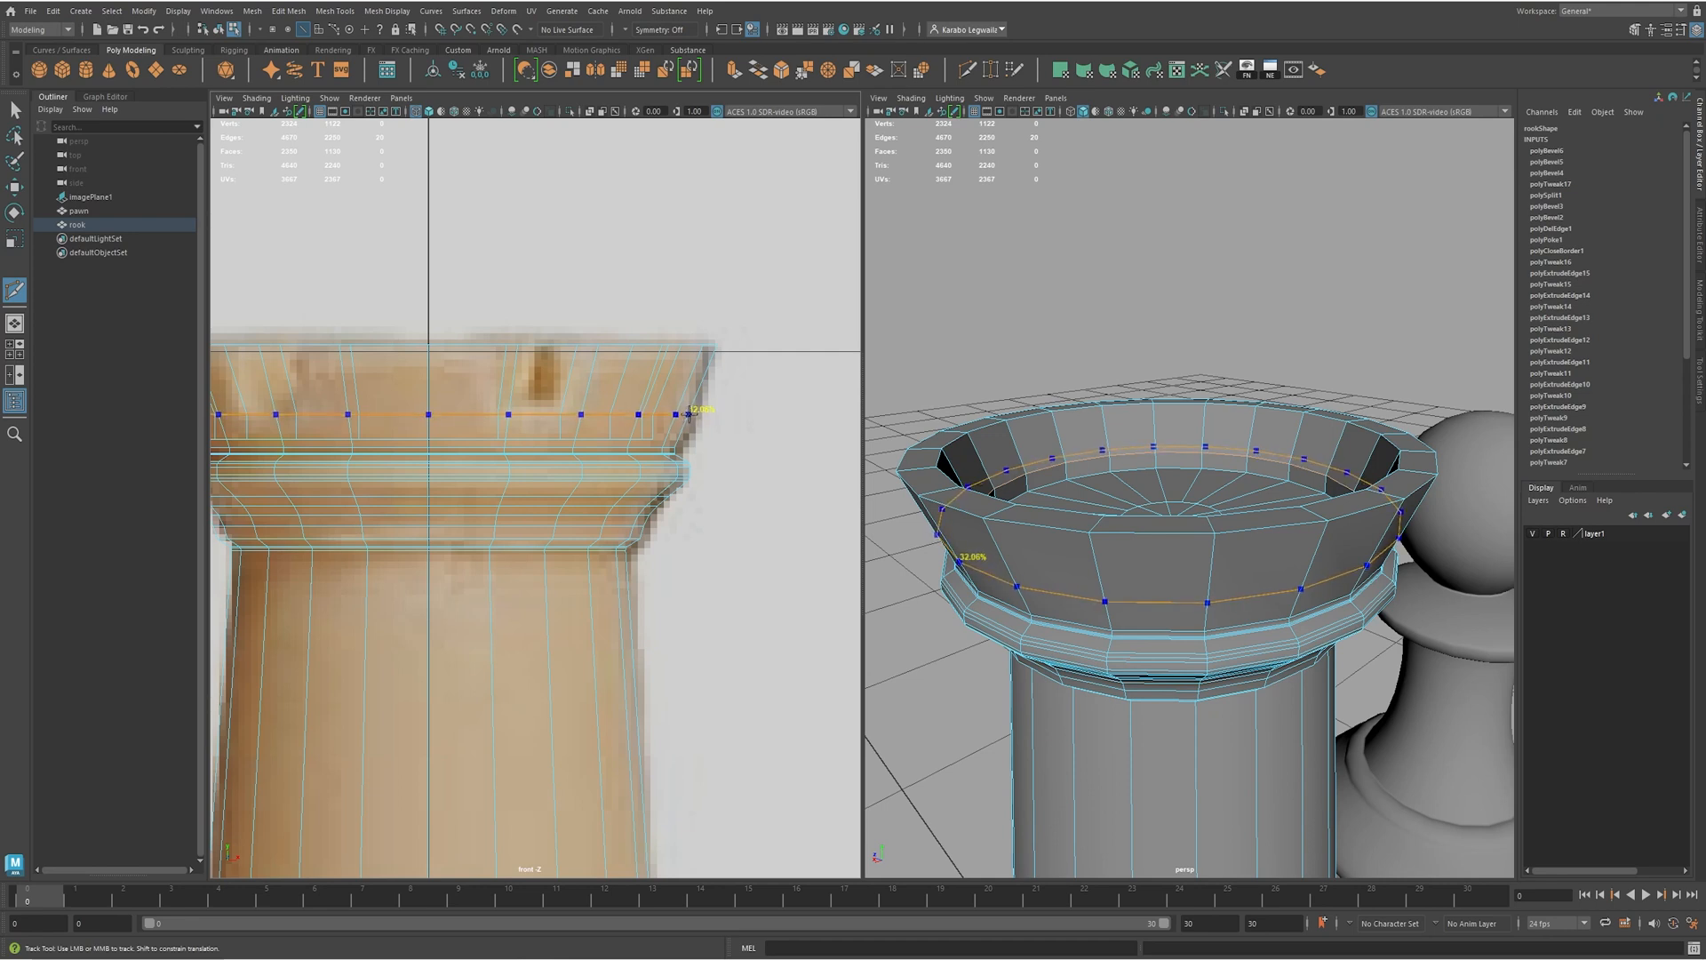
pyautogui.keyDown('ctrl'); pyautogui.click(688, 414); pyautogui.keyUp('ctrl')
pyautogui.keyDown('alt'); pyautogui.moveTo(1182, 629); pyautogui.dragTo(1082, 538); pyautogui.keyUp('alt')
pyautogui.click(1091, 507)
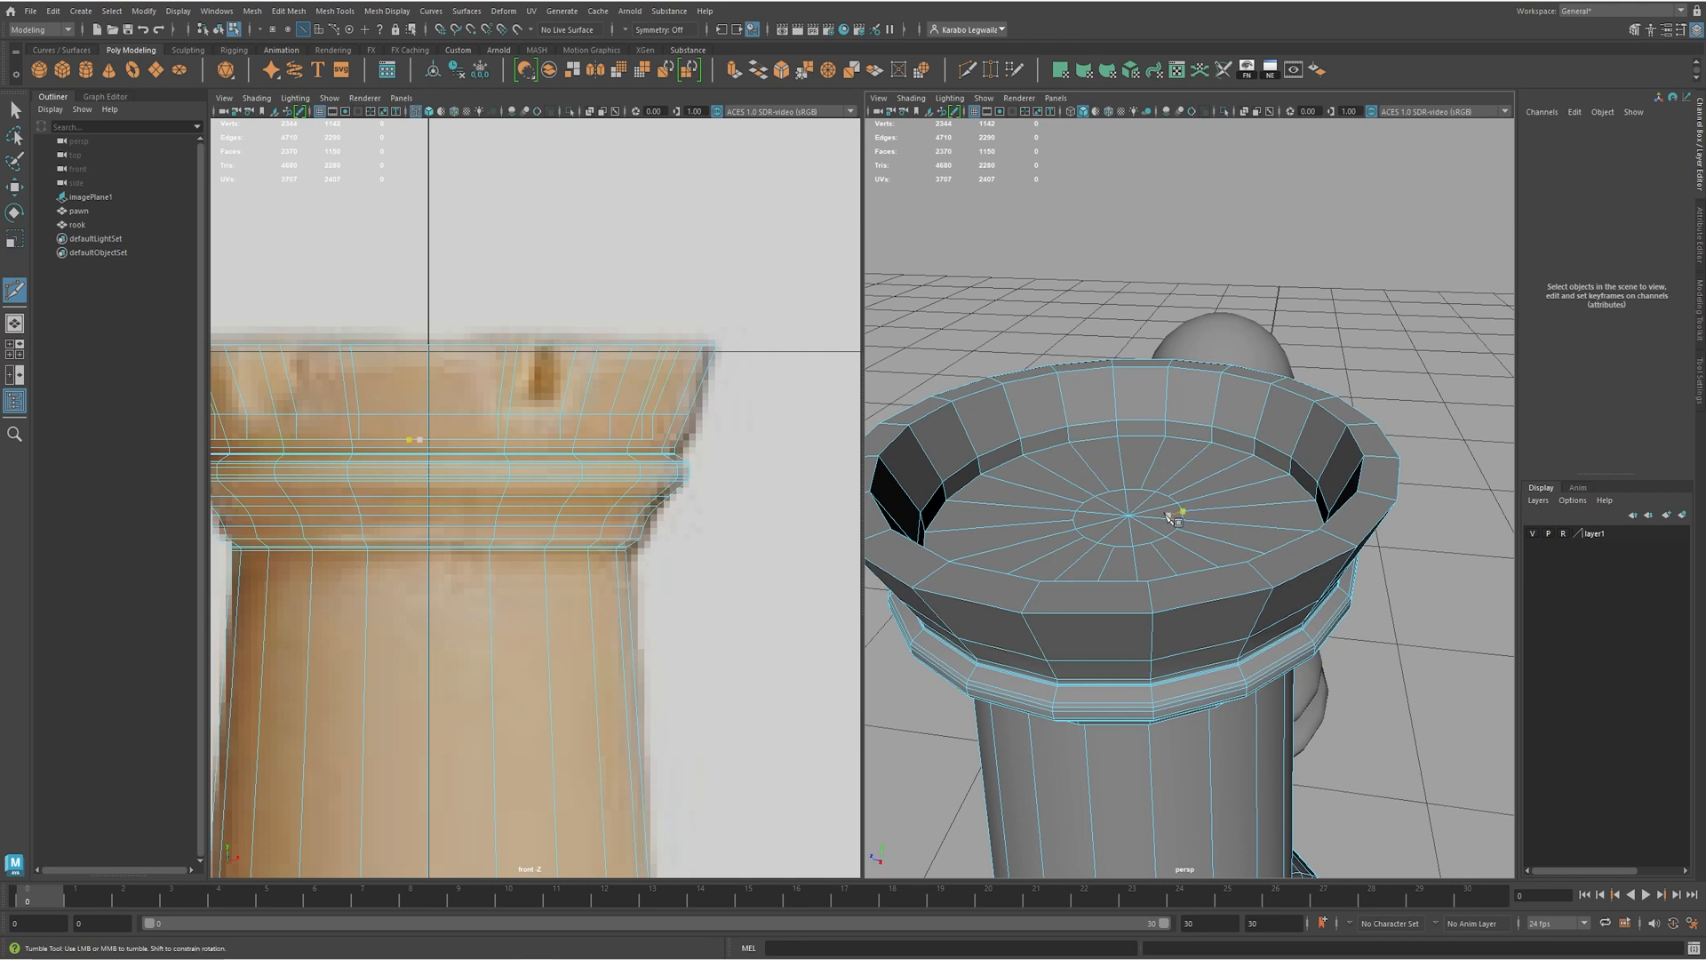
pyautogui.press('w')
pyautogui.press('q')
# - Delete the inner, top and outer faces of one crown wall segment to open the first notch
pyautogui.keyDown('alt'); pyautogui.moveTo(1171, 509); pyautogui.dragTo(1200, 505); pyautogui.keyUp('alt')
pyautogui.keyDown('alt'); pyautogui.moveTo(1202, 511); pyautogui.dragTo(1155, 569, button='right'); pyautogui.keyUp('alt')
pyautogui.keyDown('alt'); pyautogui.moveTo(1155, 569); pyautogui.dragTo(1200, 586); pyautogui.keyUp('alt')
pyautogui.keyDown('alt'); pyautogui.moveTo(1199, 587); pyautogui.dragTo(1191, 604, button='right'); pyautogui.keyUp('alt')
pyautogui.keyDown('alt'); pyautogui.moveTo(1190, 604); pyautogui.dragTo(1306, 462); pyautogui.keyUp('alt')
pyautogui.click(1180, 627)
pyautogui.keyDown('alt'); pyautogui.moveTo(1279, 525); pyautogui.dragTo(1111, 512); pyautogui.keyUp('alt')
pyautogui.press('Delete')
# - Try to delete the inner, top and outer faces of the crown wall segment beside the first notch
pyautogui.keyDown('alt'); pyautogui.moveTo(1176, 570); pyautogui.dragTo(1153, 538); pyautogui.keyUp('alt')
pyautogui.click(1173, 565)
pyautogui.keyDown('shift'); pyautogui.click(1354, 553); pyautogui.keyUp('shift')
pyautogui.press('Delete')
pyautogui.keyDown('alt'); pyautogui.moveTo(1293, 551); pyautogui.dragTo(1245, 583); pyautogui.keyUp('alt')
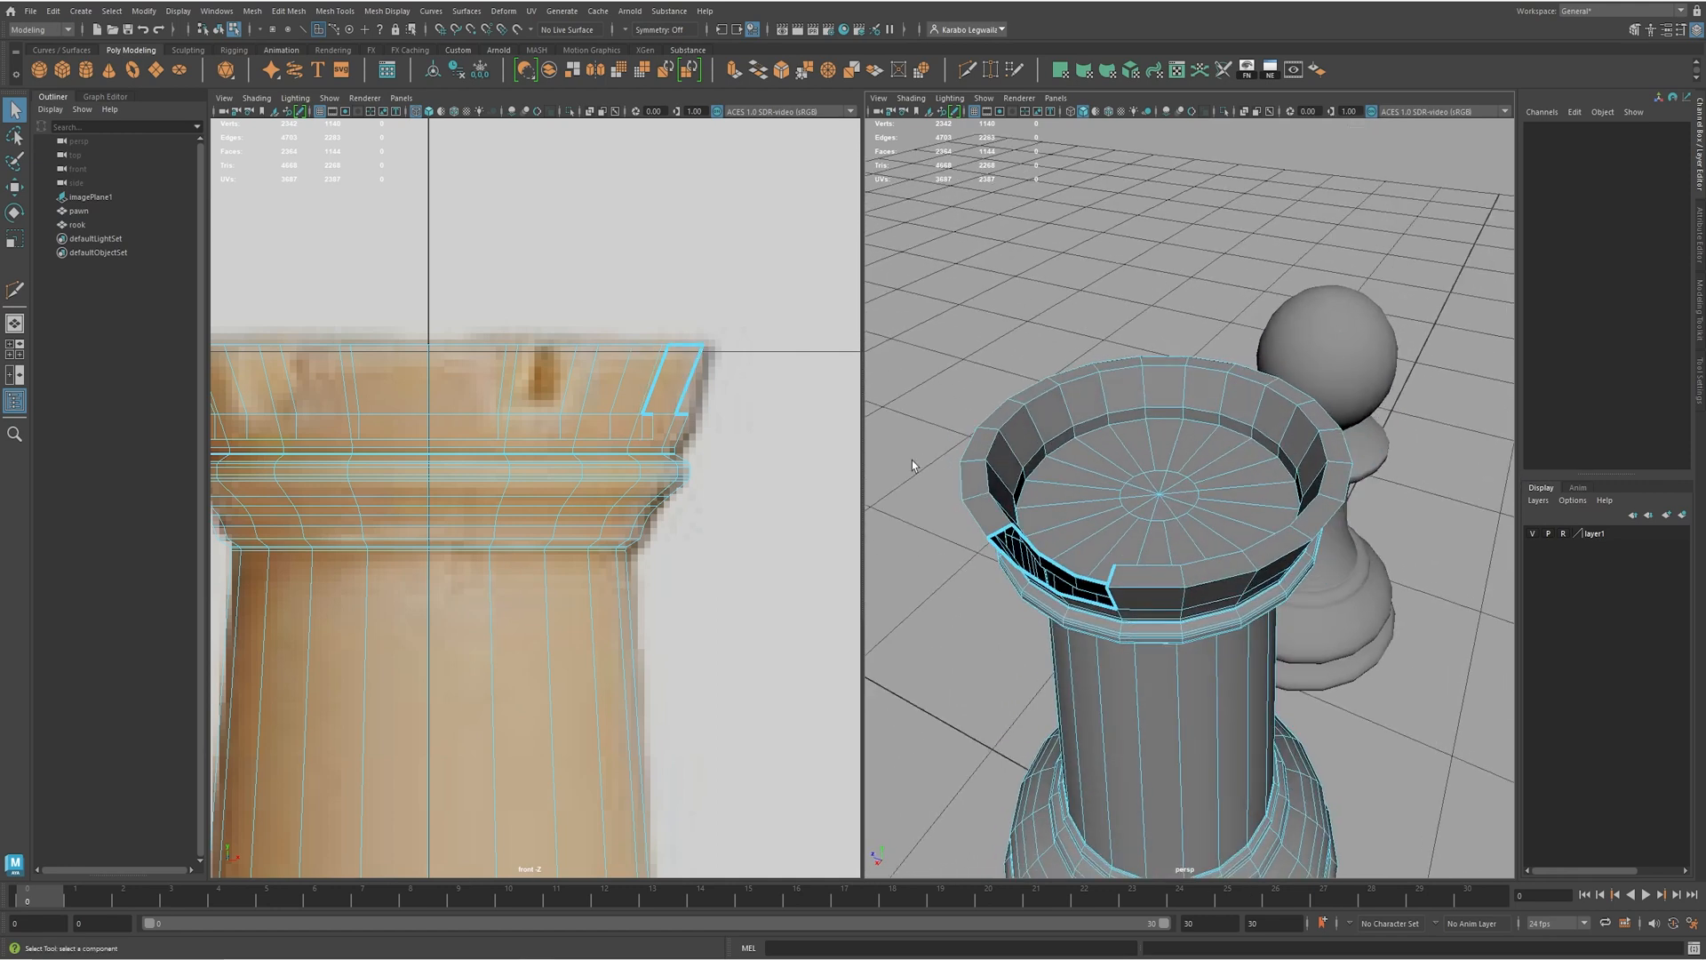
pyautogui.hotkey('ctrl', 'z')
# - Select the inner wall face of every second crown segment around the ring, starting from the one-segment notch
pyautogui.keyDown('alt'); pyautogui.moveTo(1066, 386); pyautogui.dragTo(1362, 592); pyautogui.keyUp('alt')
pyautogui.keyDown('ctrl'); pyautogui.click(1221, 538); pyautogui.keyUp('ctrl')
pyautogui.keyDown('shift'); pyautogui.click(1310, 506); pyautogui.keyUp('shift')
pyautogui.keyDown('shift'); pyautogui.click(1252, 456); pyautogui.keyUp('shift')
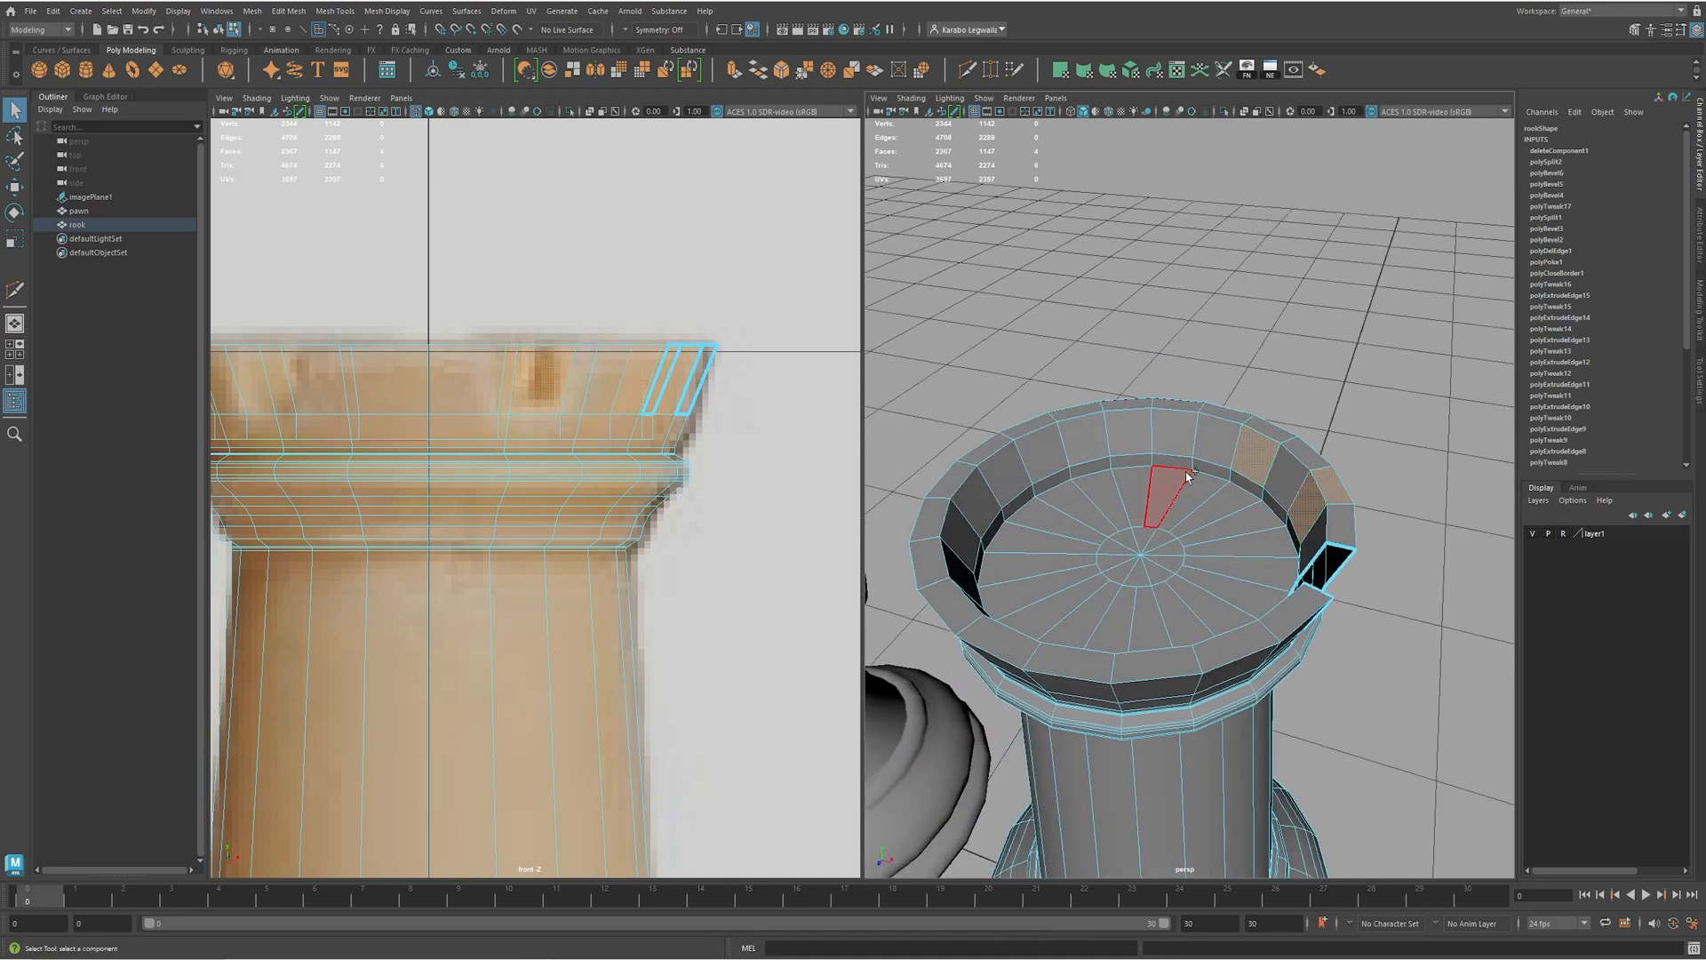
pyautogui.keyDown('shift'); pyautogui.click(1173, 433); pyautogui.keyUp('shift')
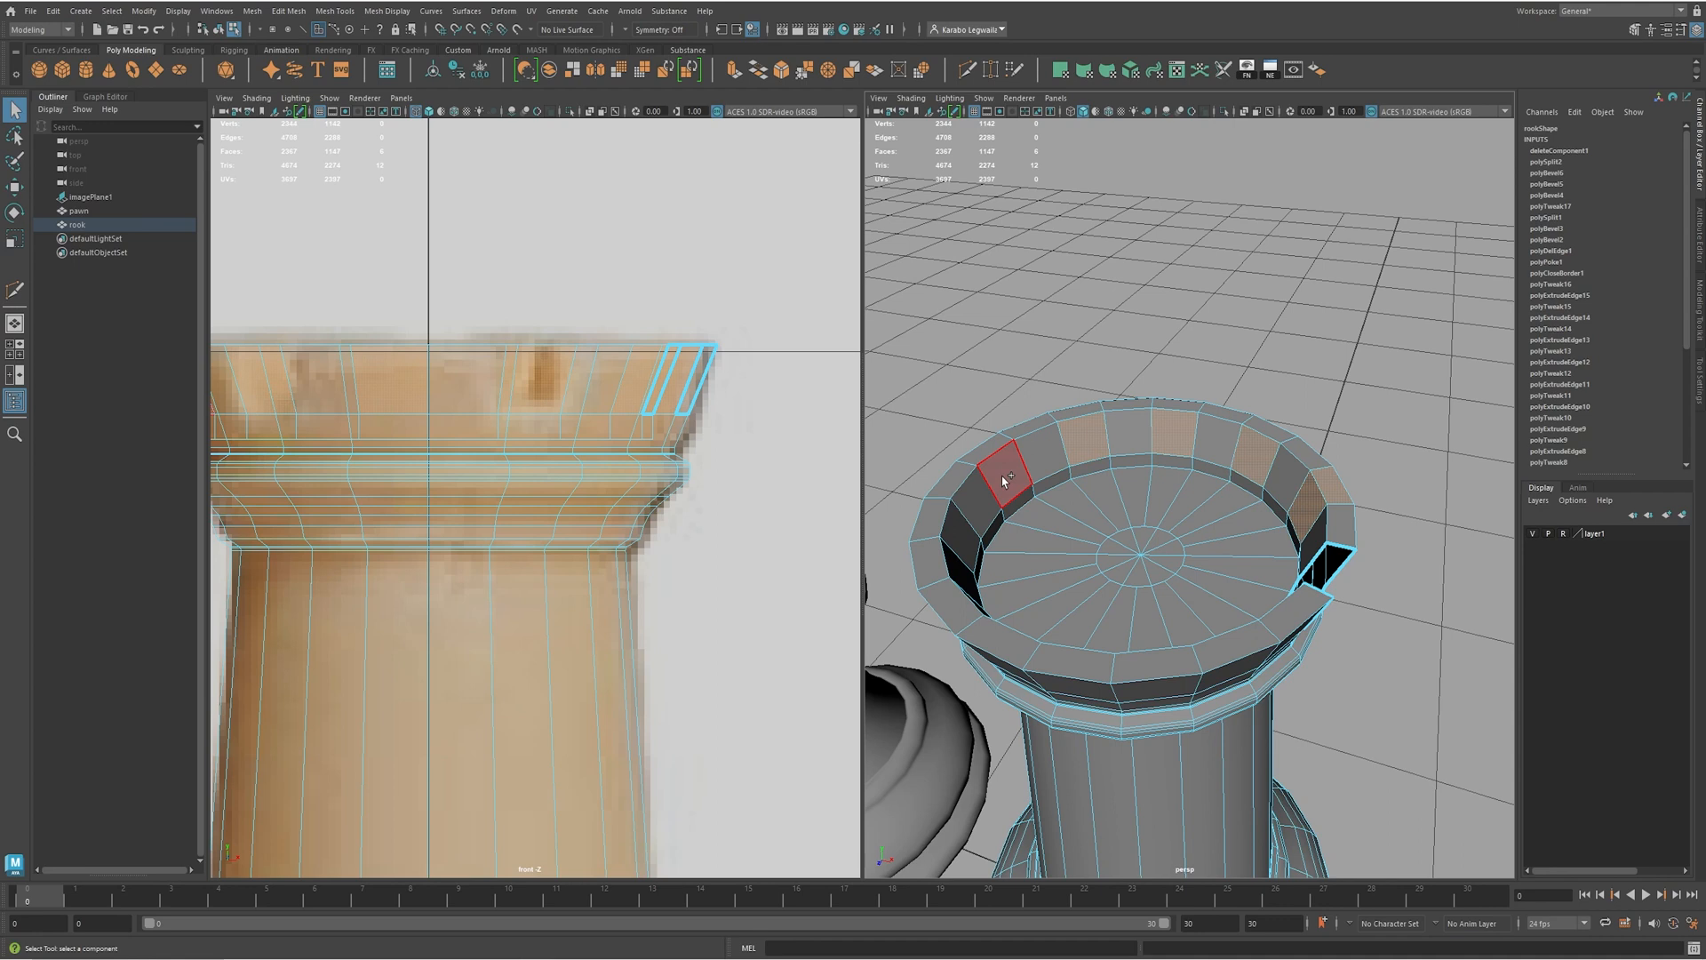
pyautogui.keyDown('alt'); pyautogui.moveTo(964, 546); pyautogui.dragTo(981, 424); pyautogui.keyUp('alt')
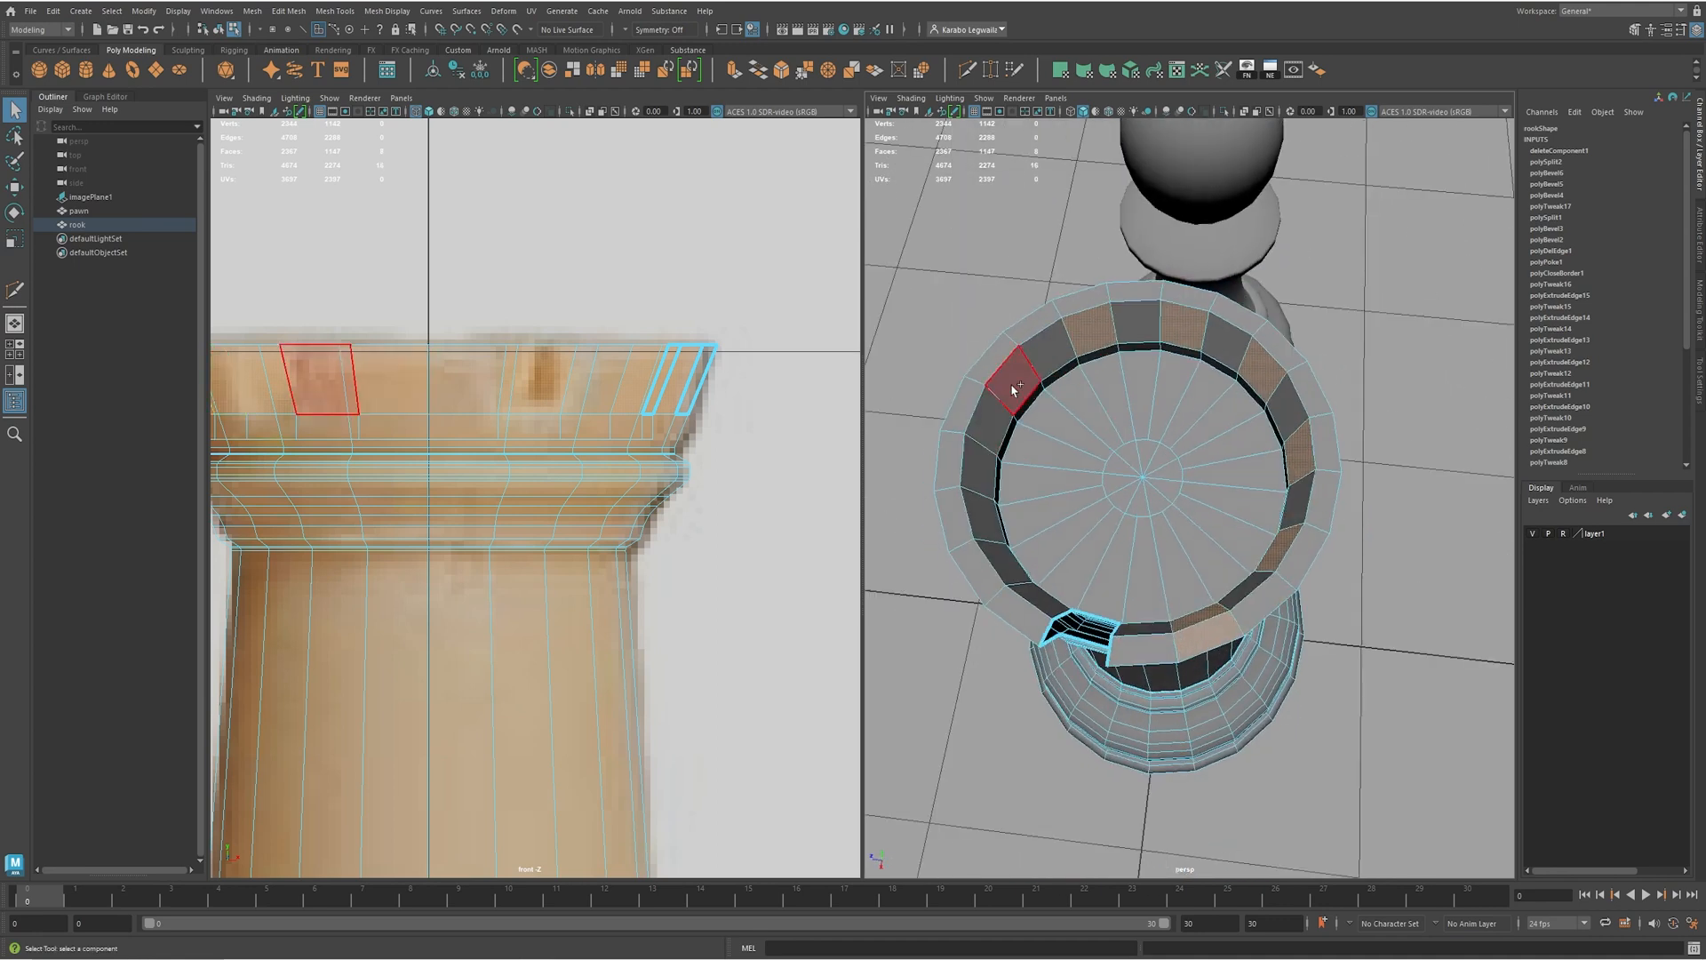
pyautogui.keyDown('shift'); pyautogui.click(1014, 388); pyautogui.keyUp('shift')
pyautogui.keyDown('shift'); pyautogui.click(981, 462); pyautogui.keyUp('shift')
pyautogui.keyDown('shift'); pyautogui.click(1001, 562); pyautogui.keyUp('shift')
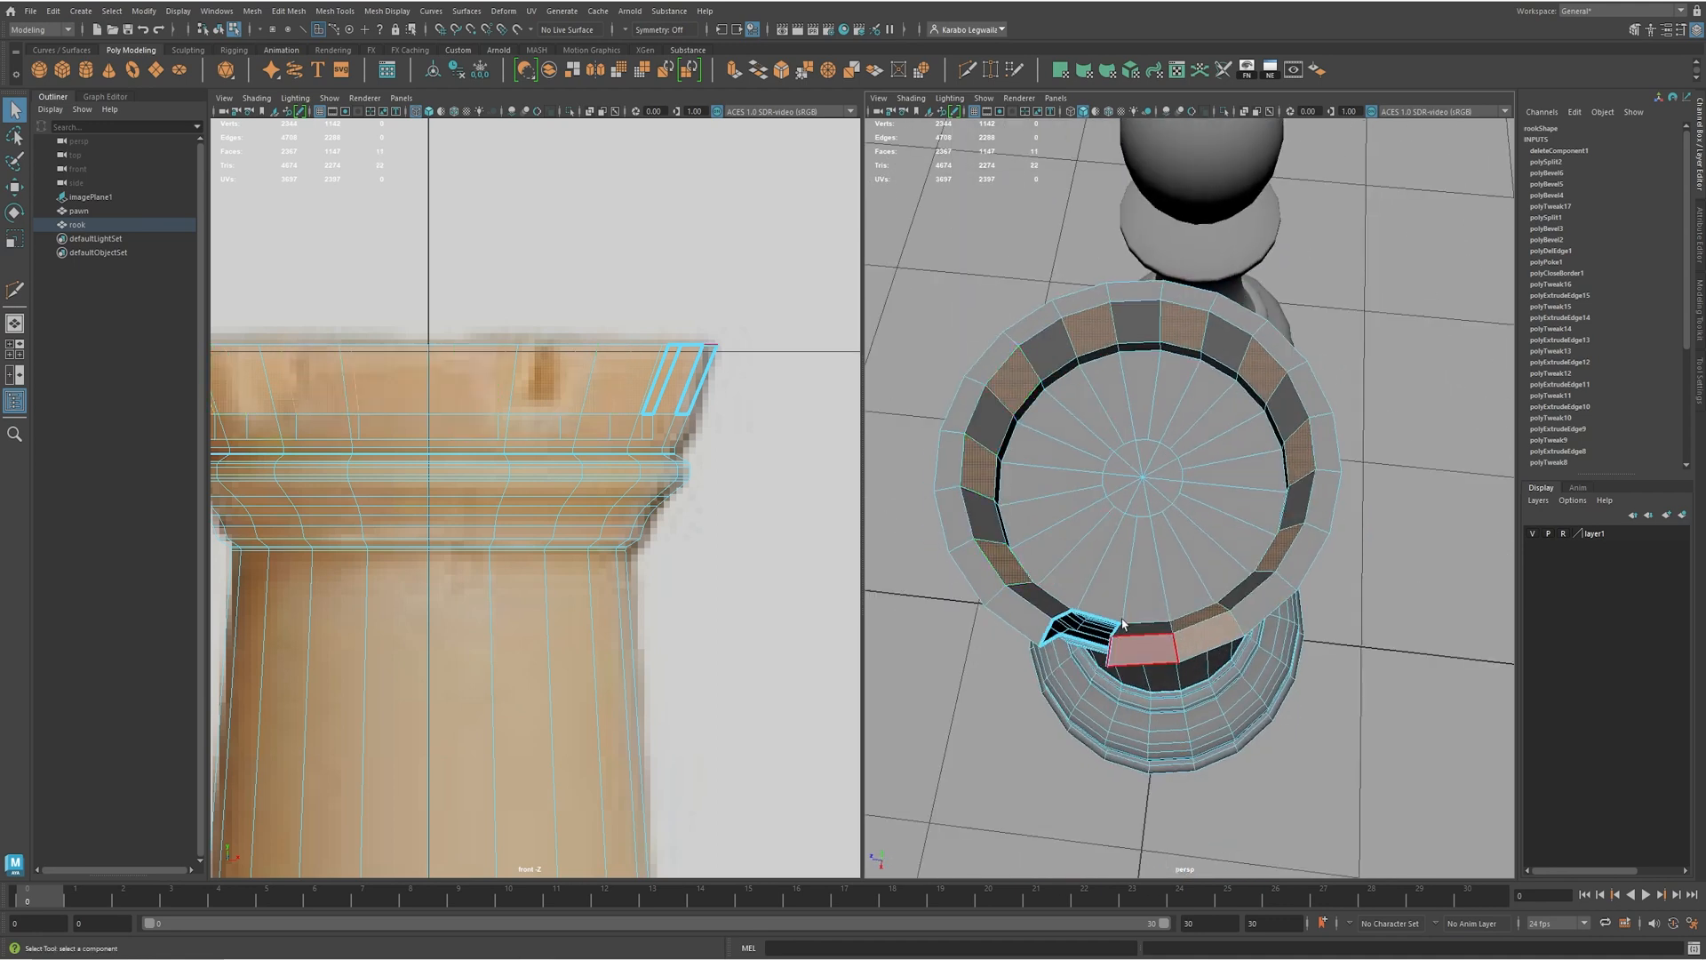
# - Add the matching top and outer faces of every second crown segment to the selection and delete them all
pyautogui.keyDown('alt'); pyautogui.moveTo(1123, 625); pyautogui.dragTo(968, 622); pyautogui.keyUp('alt')
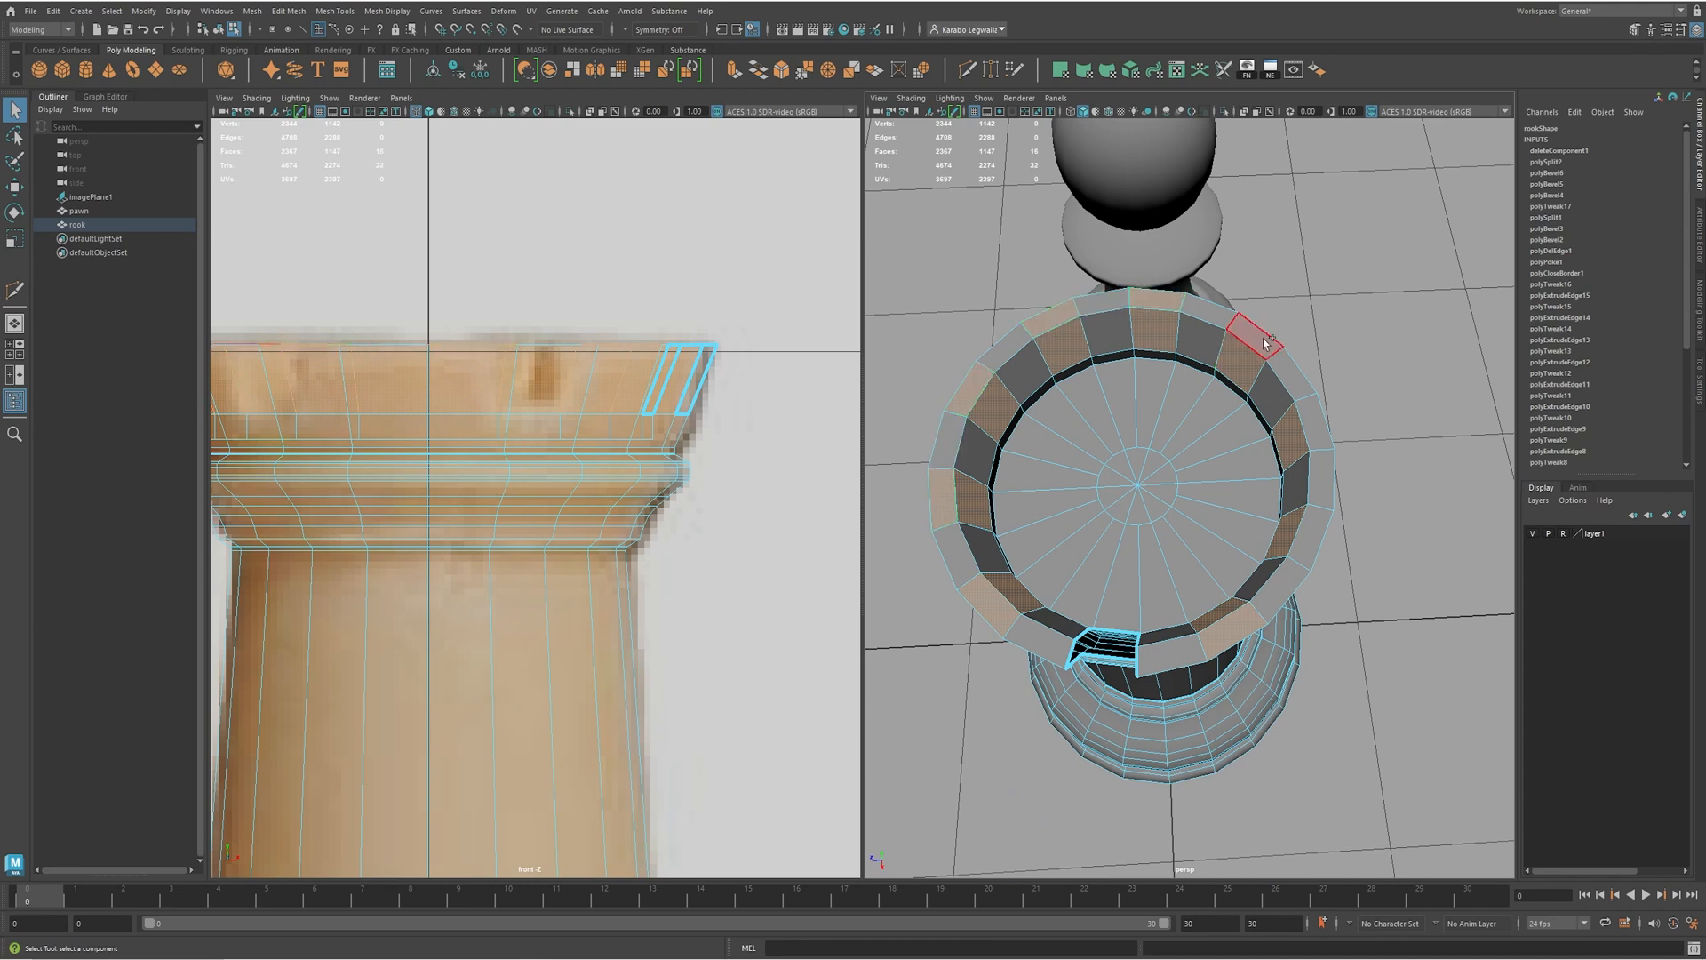
pyautogui.keyDown('alt'); pyautogui.moveTo(1123, 672); pyautogui.dragTo(875, 582); pyautogui.keyUp('alt')
pyautogui.keyDown('shift'); pyautogui.click(1180, 547); pyautogui.keyUp('shift')
pyautogui.keyDown('alt'); pyautogui.moveTo(1261, 557); pyautogui.dragTo(1174, 569); pyautogui.keyUp('alt')
pyautogui.keyDown('shift'); pyautogui.click(1213, 571); pyautogui.keyUp('shift')
pyautogui.keyDown('alt'); pyautogui.moveTo(1317, 578); pyautogui.dragTo(1210, 607); pyautogui.keyUp('alt')
pyautogui.keyDown('shift'); pyautogui.click(1319, 596); pyautogui.keyUp('shift')
pyautogui.keyDown('alt'); pyautogui.moveTo(1319, 596); pyautogui.dragTo(1133, 573); pyautogui.keyUp('alt')
pyautogui.keyDown('shift'); pyautogui.click(1188, 621); pyautogui.keyUp('shift')
pyautogui.keyDown('shift'); pyautogui.click(1335, 605); pyautogui.keyUp('shift')
pyautogui.keyDown('shift'); pyautogui.click(1223, 586); pyautogui.keyUp('shift')
pyautogui.press('Delete')
# - Check the alternating one-segment notches around the crown and undo their deletion
pyautogui.keyDown('alt'); pyautogui.moveTo(1190, 579); pyautogui.dragTo(1143, 579, button='right'); pyautogui.keyUp('alt')
pyautogui.keyDown('alt'); pyautogui.moveTo(1143, 579); pyautogui.dragTo(1089, 622); pyautogui.keyUp('alt')
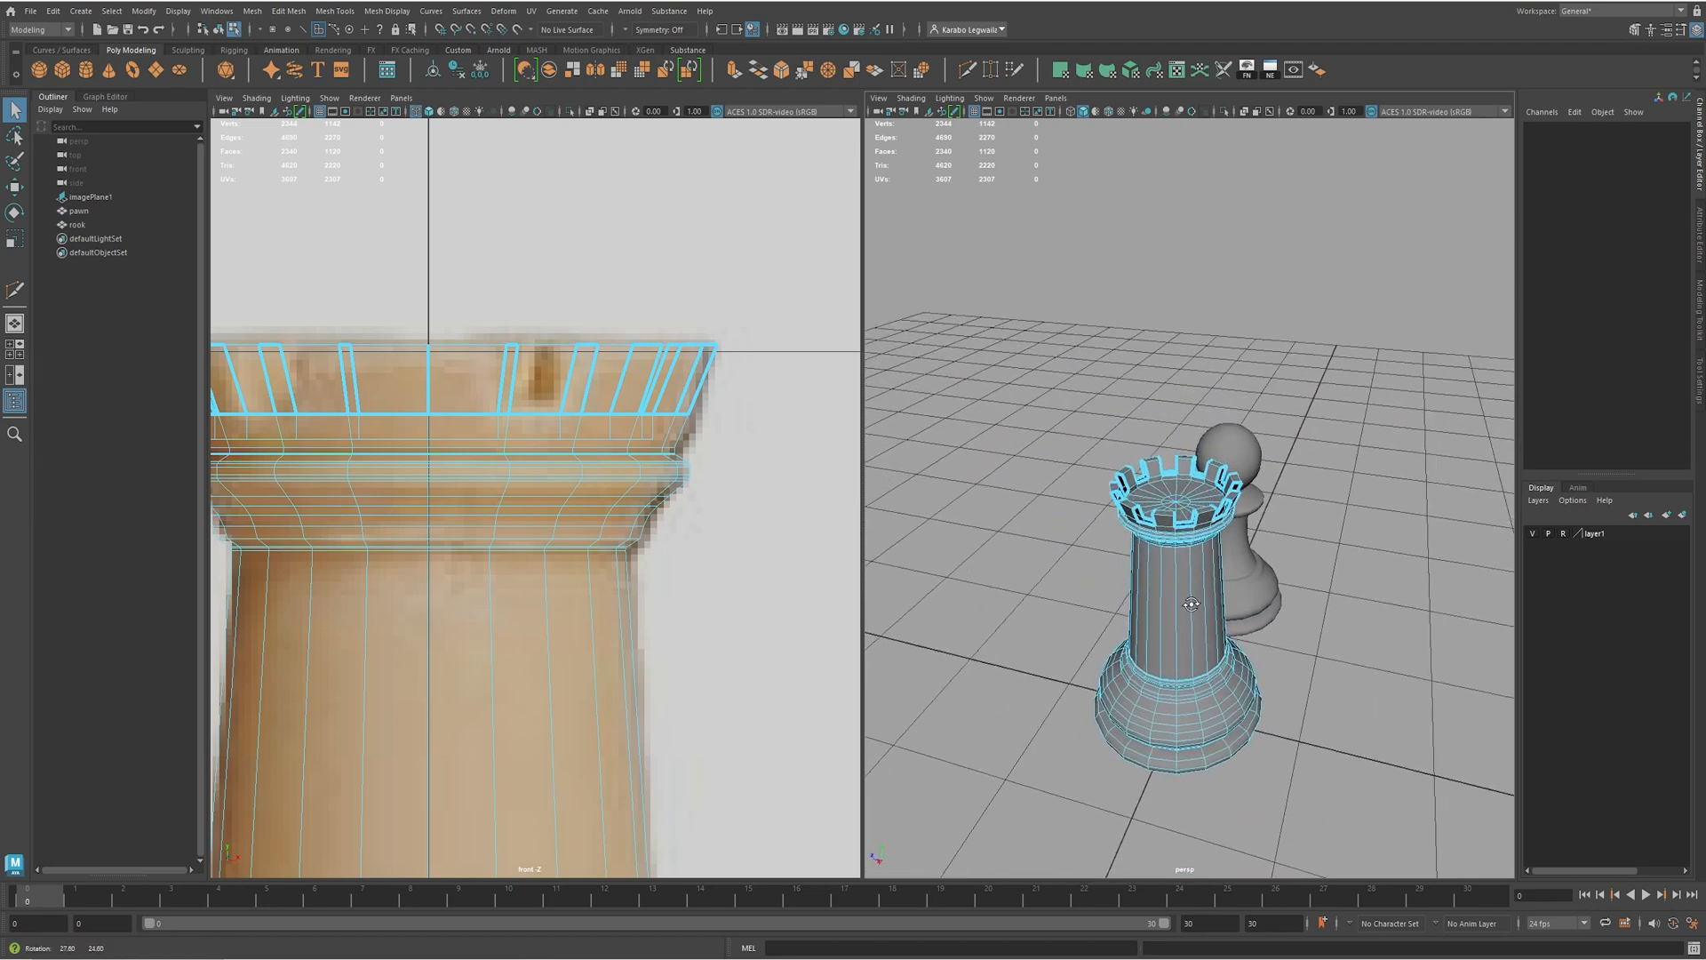
pyautogui.keyDown('alt'); pyautogui.moveTo(1155, 569); pyautogui.dragTo(1538, 510, button='right'); pyautogui.keyUp('alt')
pyautogui.keyDown('alt'); pyautogui.moveTo(1475, 502); pyautogui.dragTo(1216, 506); pyautogui.keyUp('alt')
pyautogui.hotkey('ctrl', 'z')
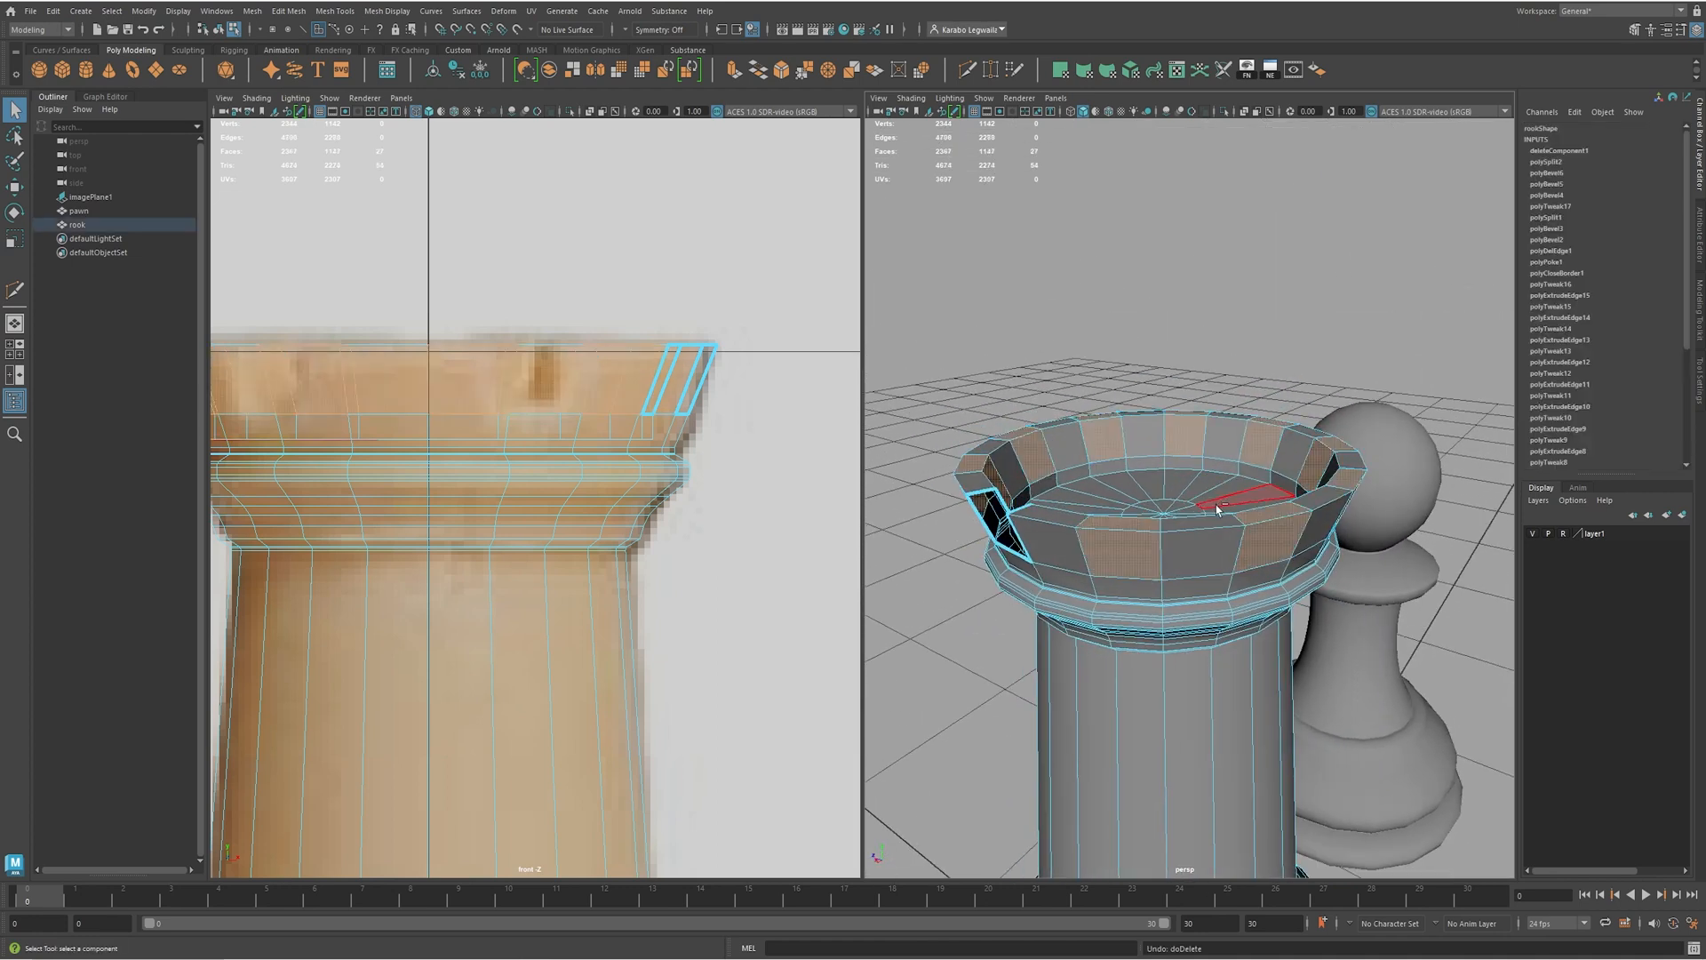
# - Try to widen the first notch by deleting the adjoining segment's faces, and undo the deletion
pyautogui.keyDown('alt'); pyautogui.moveTo(1139, 562); pyautogui.dragTo(1347, 587); pyautogui.keyUp('alt')
pyautogui.click(1214, 565)
pyautogui.keyDown('shift'); pyautogui.click(1218, 535); pyautogui.keyUp('shift')
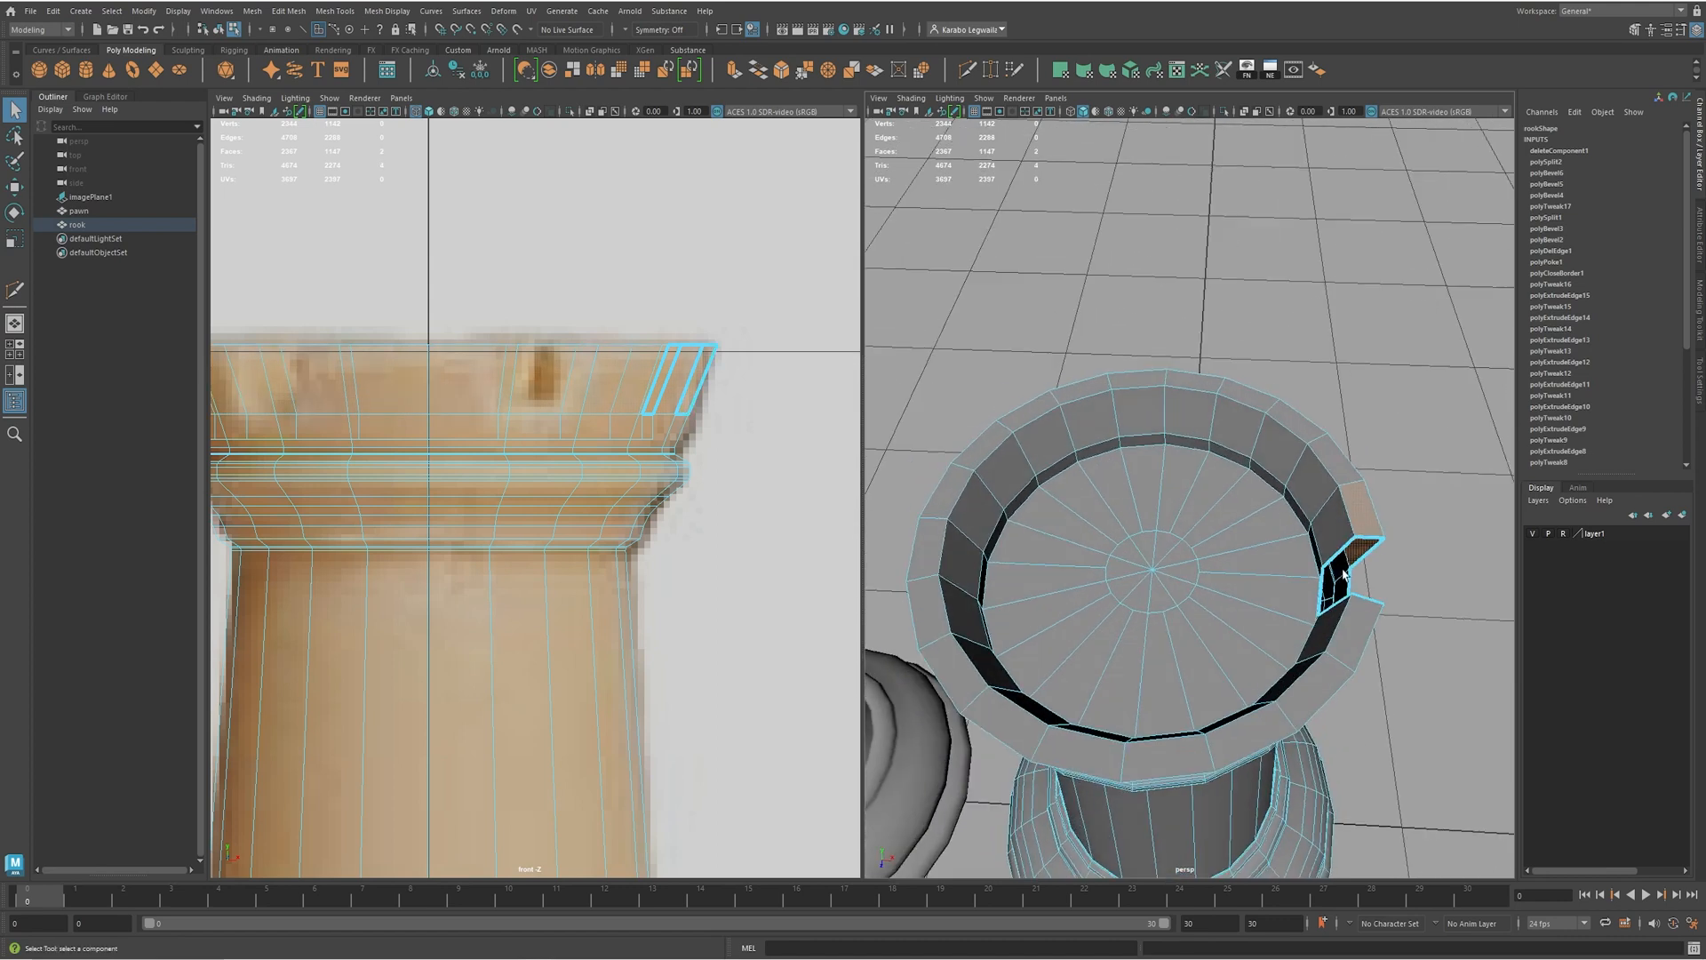
pyautogui.press('Delete')
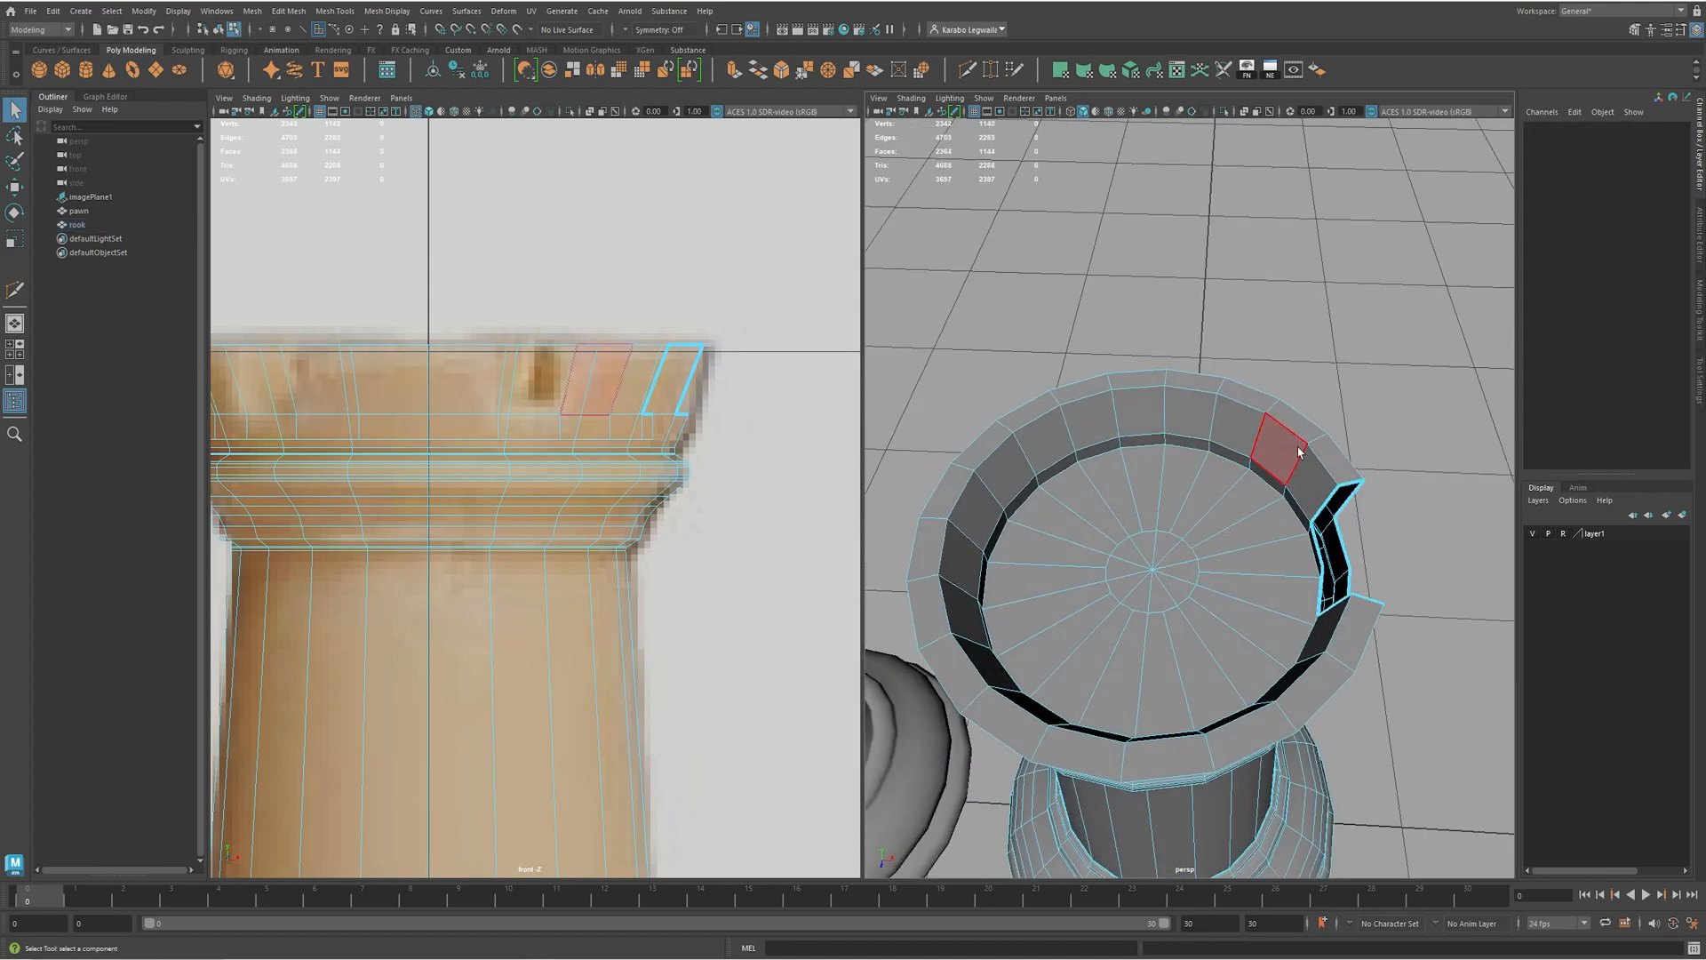
pyautogui.keyDown('alt'); pyautogui.moveTo(1274, 454); pyautogui.dragTo(1351, 495); pyautogui.keyUp('alt')
pyautogui.hotkey('ctrl', 'z')
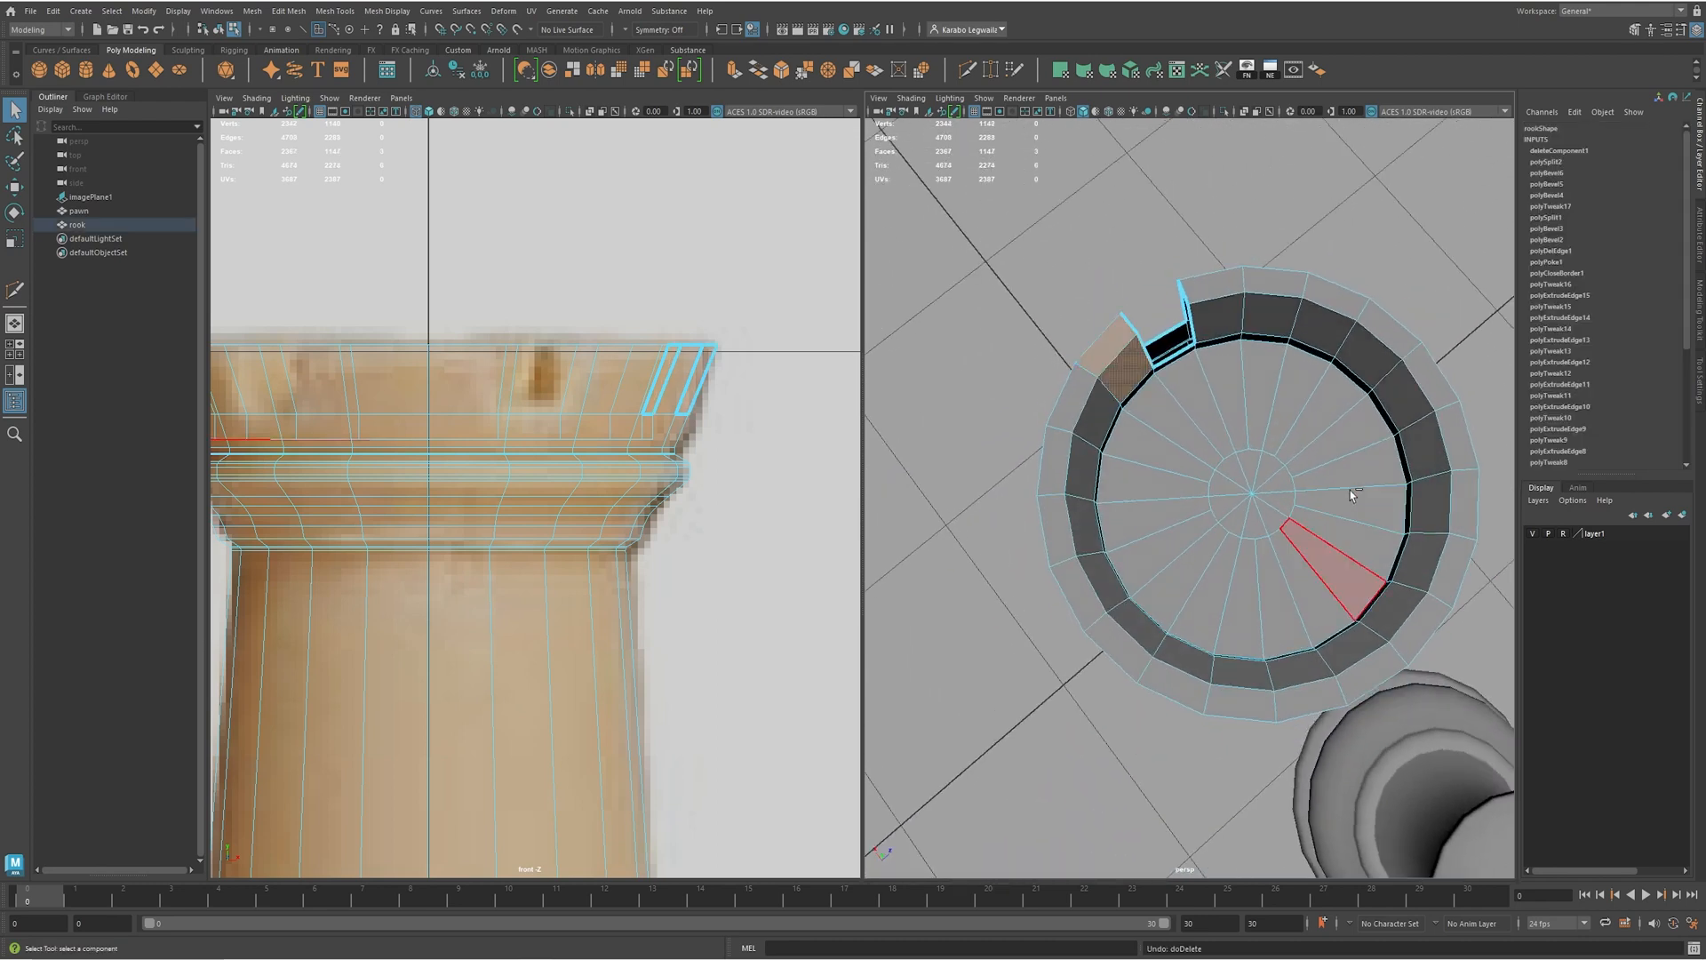
# - Delete the selected faces of the segment beside the first notch to make the notch two segments wide
pyautogui.keyDown('alt'); pyautogui.moveTo(1292, 428); pyautogui.dragTo(1229, 476); pyautogui.keyUp('alt')
pyautogui.scroll(4, 1164, 650)
pyautogui.scroll(-12, 1255, 593)
pyautogui.keyDown('alt'); pyautogui.moveTo(1256, 593); pyautogui.dragTo(1289, 724); pyautogui.keyUp('alt')
pyautogui.press('w')
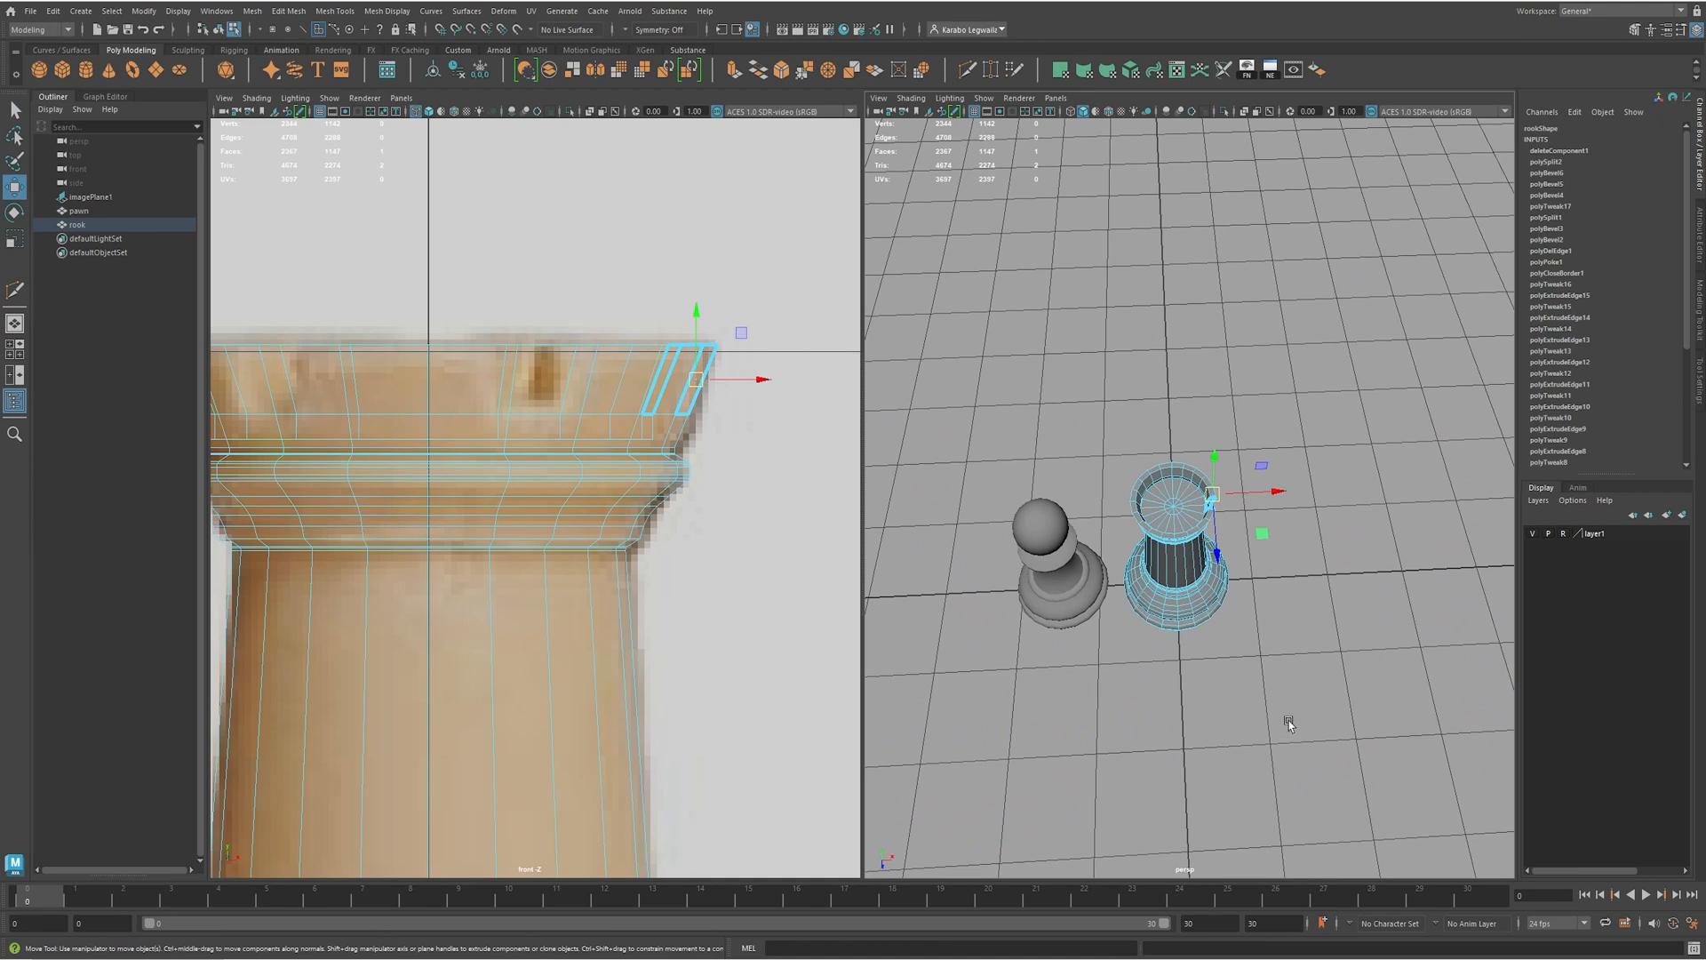
pyautogui.scroll(5, 1186, 749)
pyautogui.keyDown('alt'); pyautogui.moveTo(1186, 749); pyautogui.dragTo(1164, 698); pyautogui.keyUp('alt')
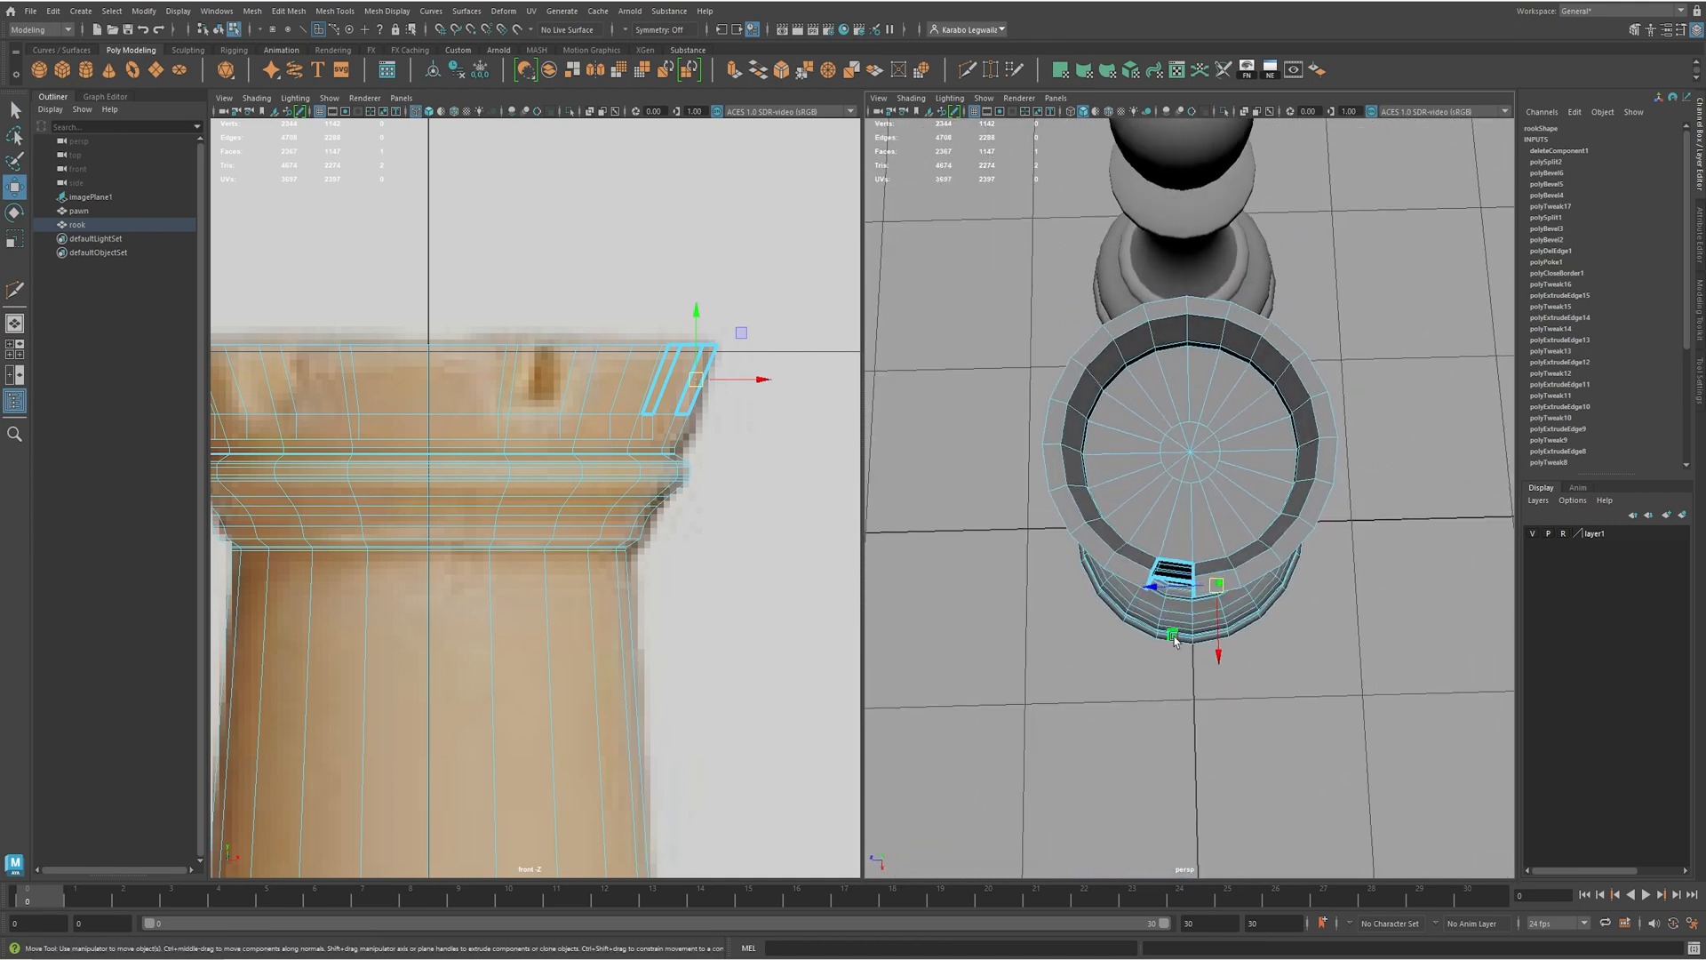
pyautogui.scroll(3, 1278, 643)
pyautogui.moveTo(1278, 643)
pyautogui.keyDown('alt'); pyautogui.mouseDown()
pyautogui.moveTo(1254, 592)
pyautogui.moveTo(1269, 640)
pyautogui.mouseUp(); pyautogui.keyUp('alt')
pyautogui.press('q')
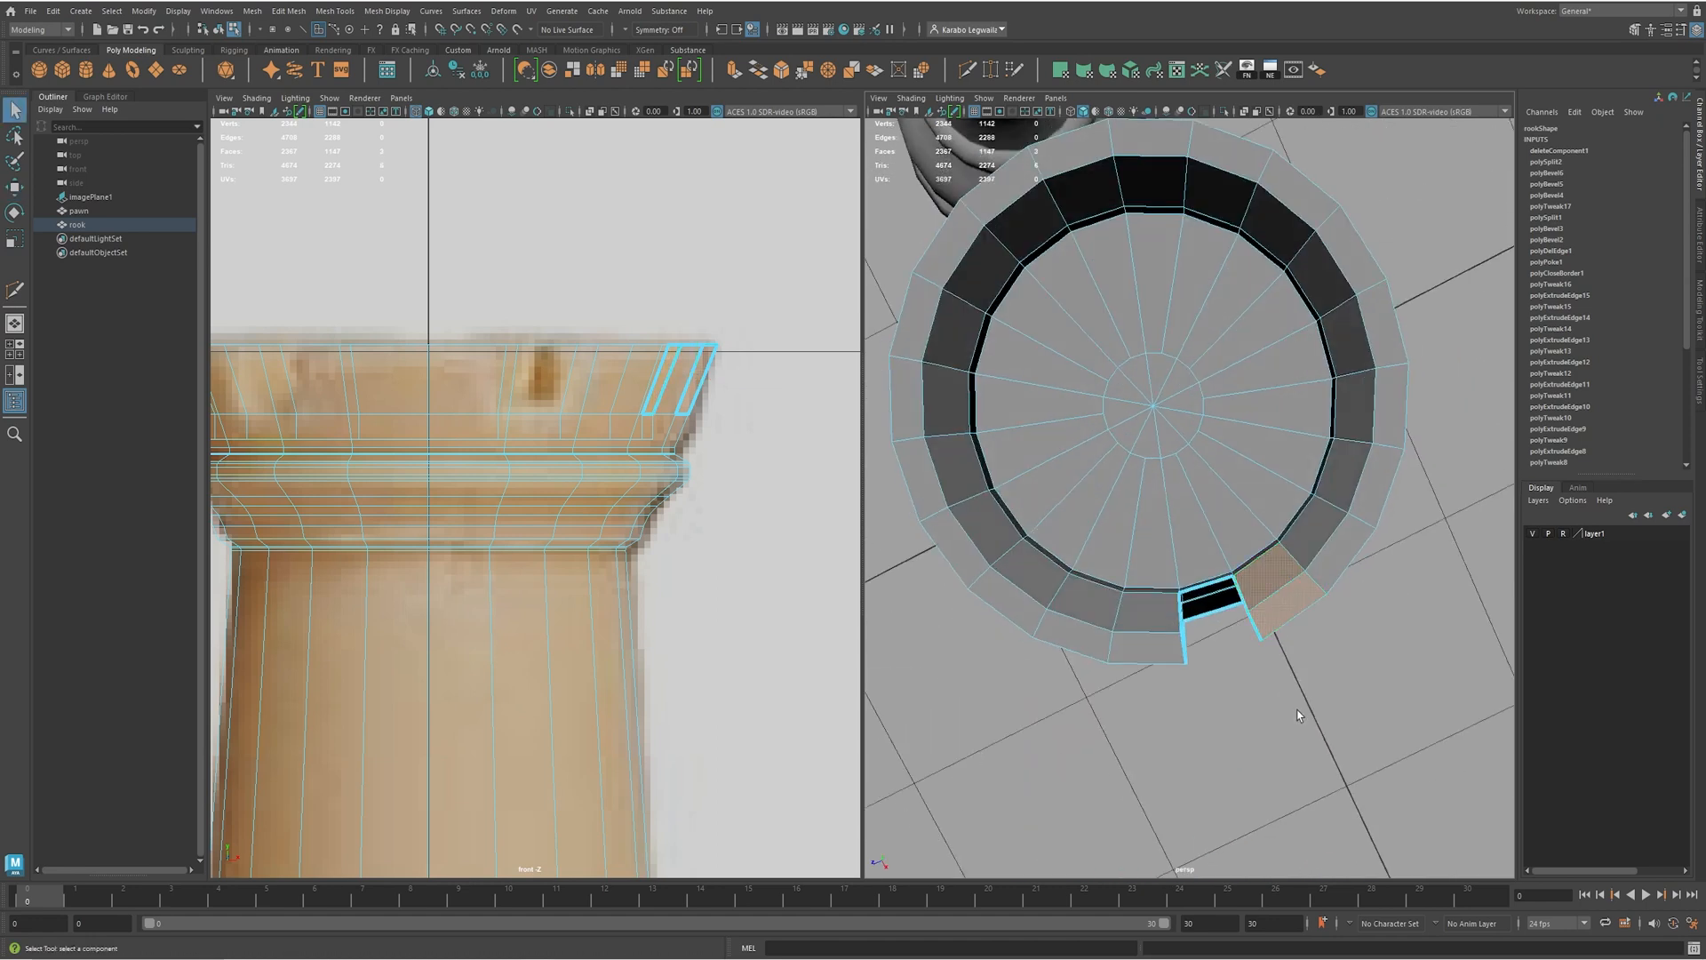
pyautogui.keyDown('alt'); pyautogui.moveTo(1321, 714); pyautogui.dragTo(1232, 615); pyautogui.keyUp('alt')
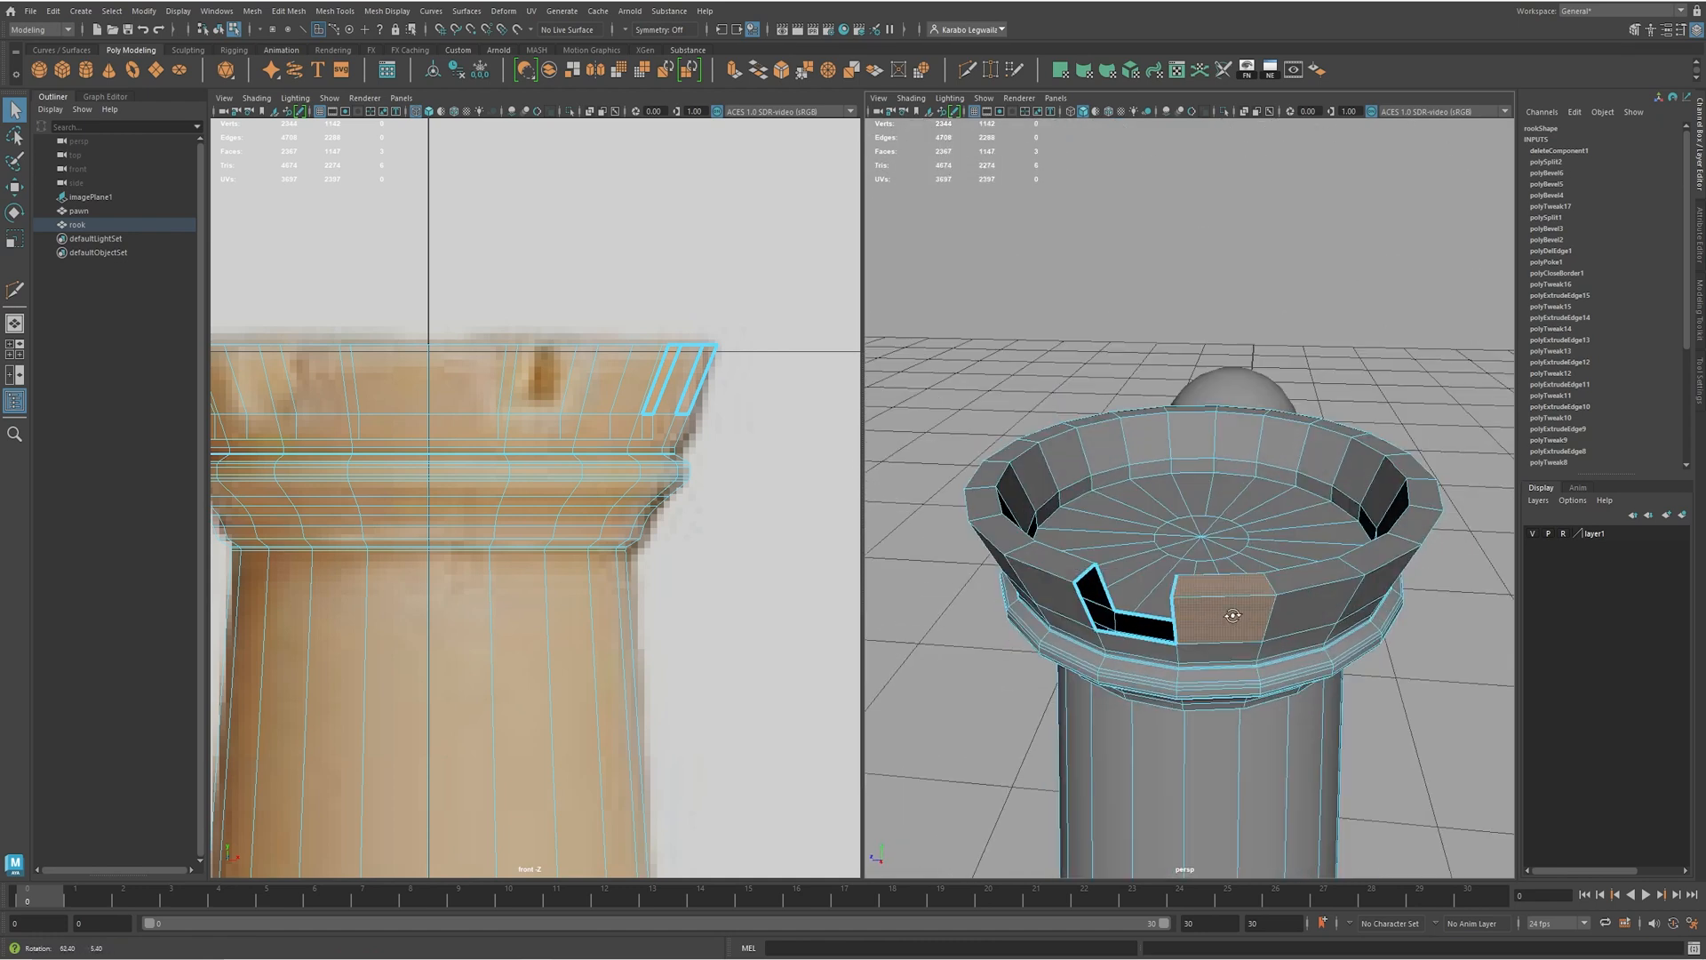
pyautogui.press('Delete')
# - Select the top and inner faces of three two-segment sections spaced about a quarter turn apart from the open notch
pyautogui.keyDown('alt'); pyautogui.moveTo(1073, 656); pyautogui.dragTo(1273, 719); pyautogui.keyUp('alt')
pyautogui.click(1138, 648)
pyautogui.keyDown('shift'); pyautogui.click(1232, 699); pyautogui.keyUp('shift')
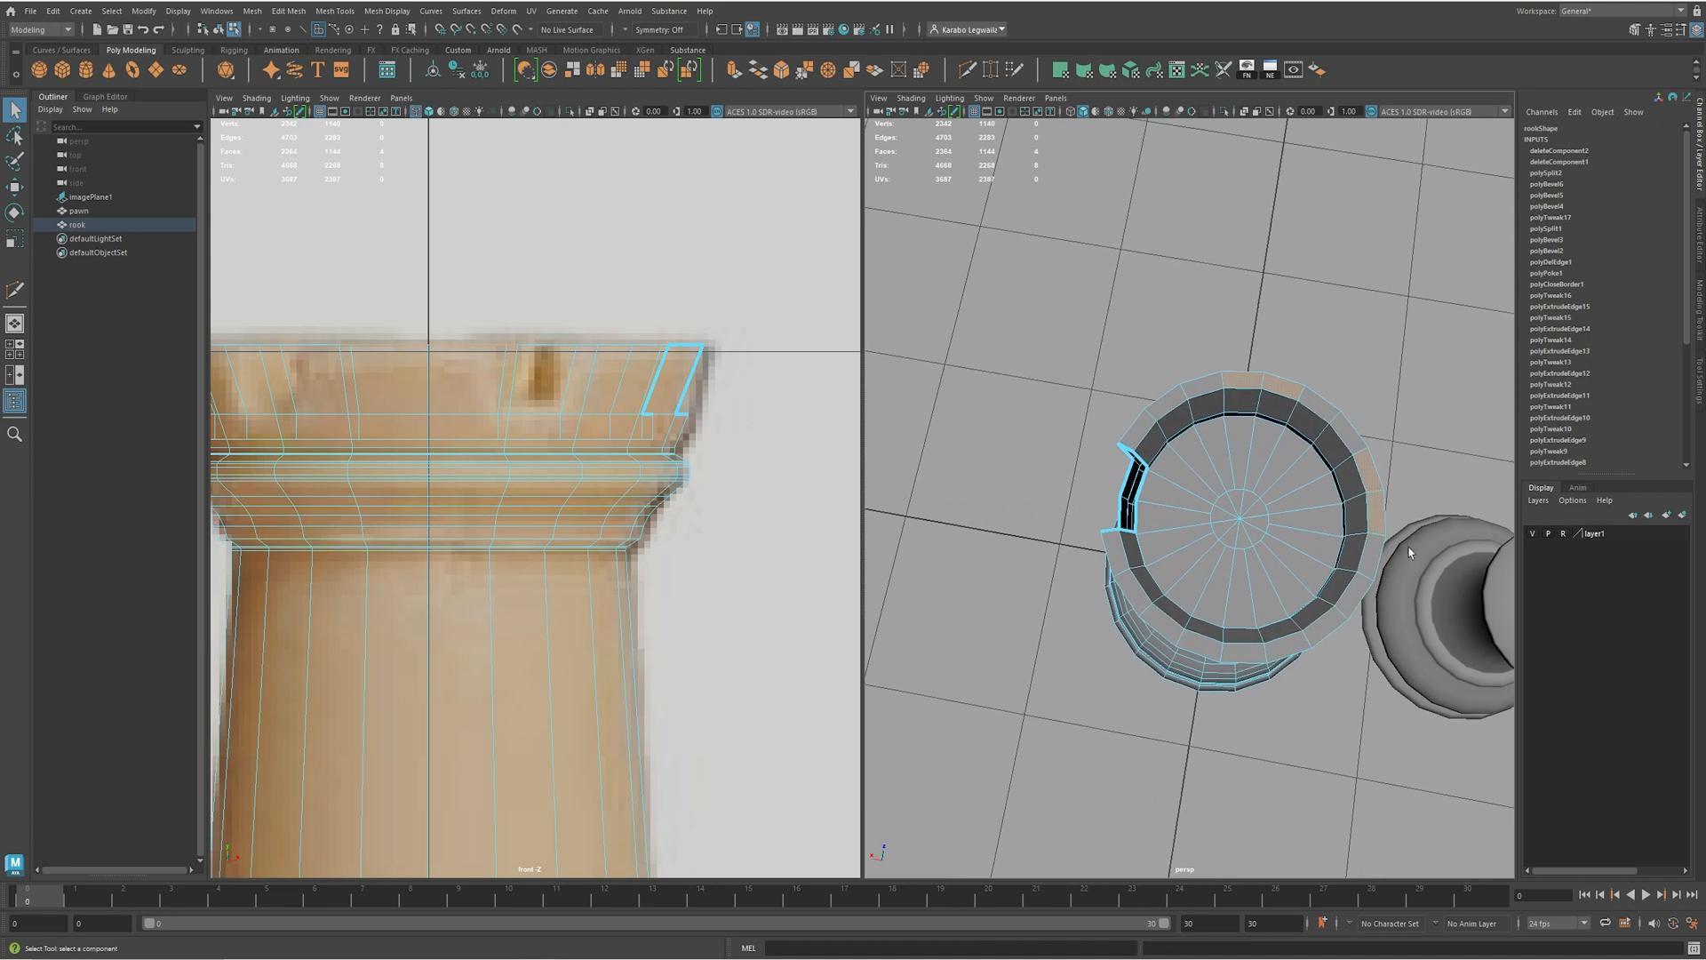
pyautogui.keyDown('alt'); pyautogui.moveTo(1402, 579); pyautogui.dragTo(1175, 671); pyautogui.keyUp('alt')
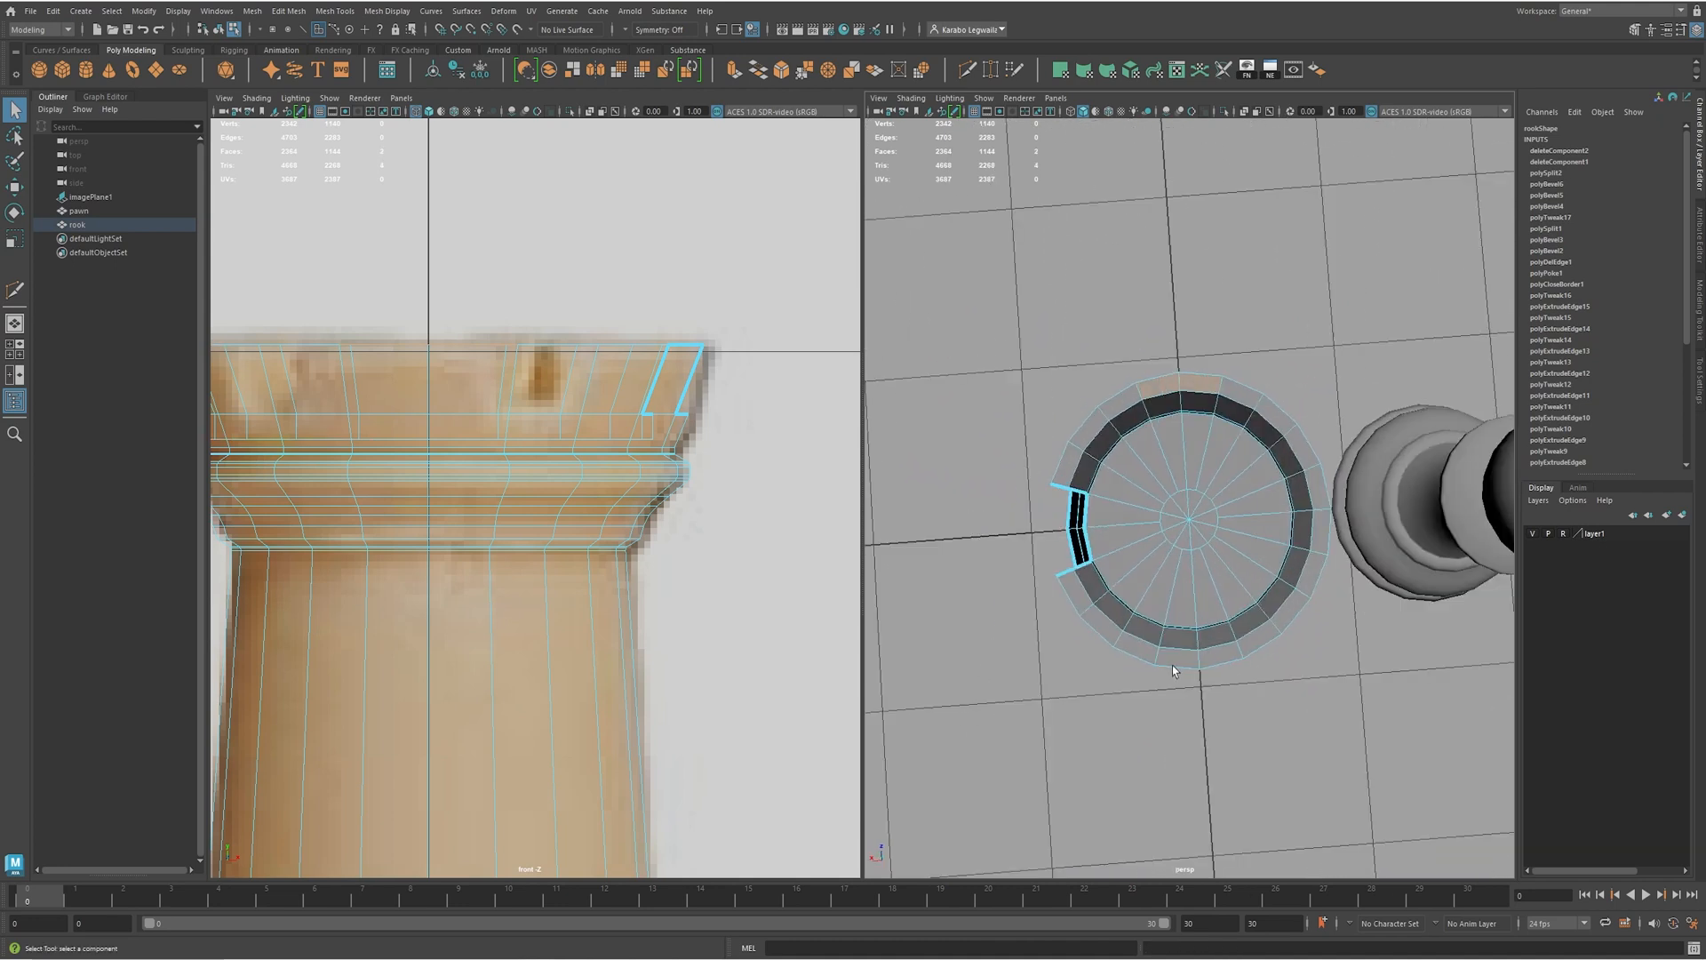
pyautogui.keyDown('shift'); pyautogui.click(1210, 643); pyautogui.keyUp('shift')
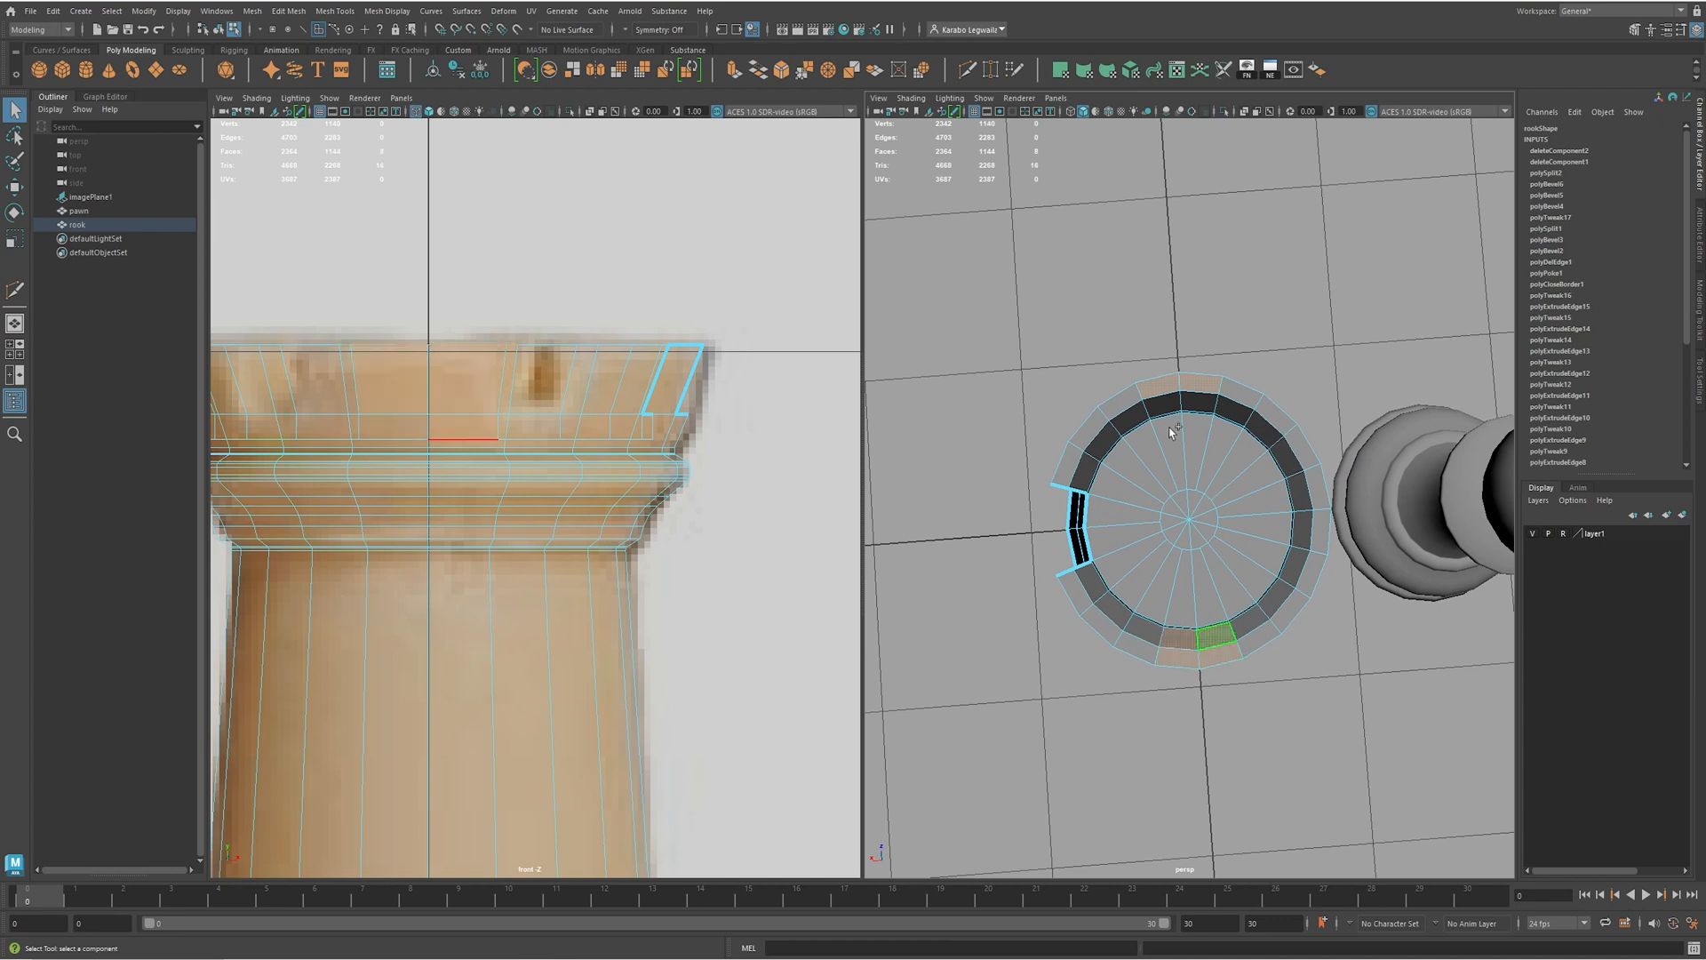
pyautogui.keyDown('shift'); pyautogui.click(1171, 402); pyautogui.keyUp('shift')
pyautogui.keyDown('shift'); pyautogui.click(1202, 409); pyautogui.keyUp('shift')
pyautogui.keyDown('alt'); pyautogui.moveTo(1213, 484); pyautogui.dragTo(1235, 554); pyautogui.keyUp('alt')
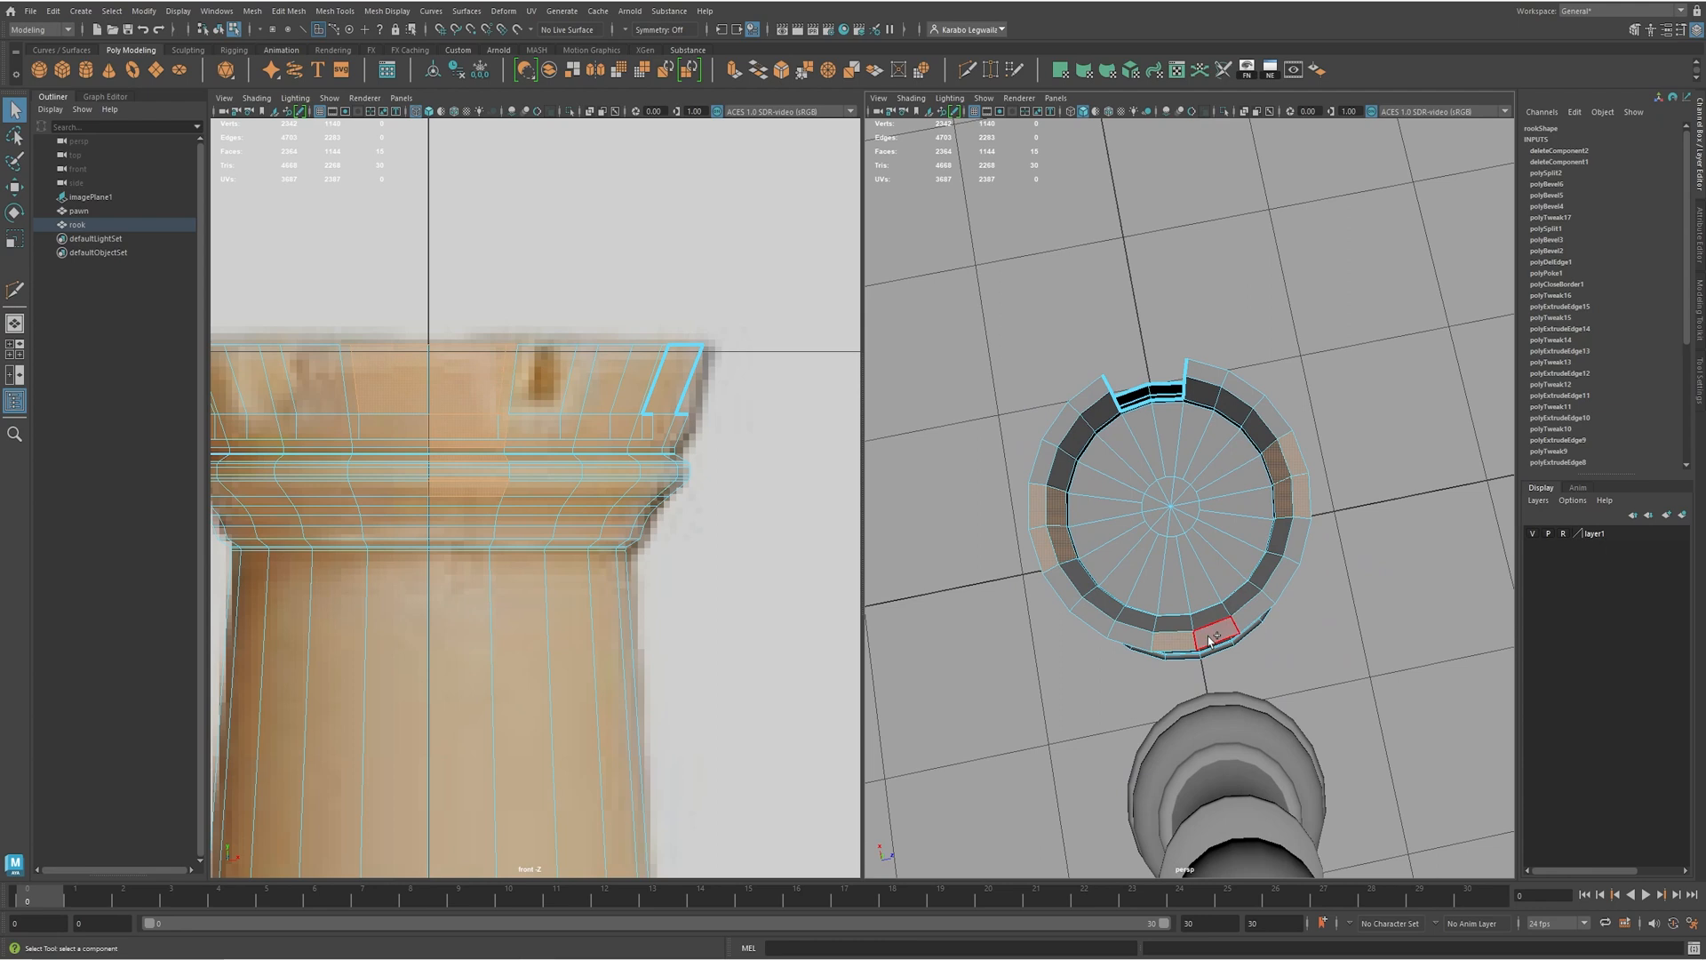
pyautogui.keyDown('shift'); pyautogui.click(1180, 629); pyautogui.keyUp('shift')
# - Add the outer faces of the three two-segment sections to the selection and delete them to open three more notches
pyautogui.keyDown('alt'); pyautogui.moveTo(1180, 629); pyautogui.dragTo(1180, 563); pyautogui.keyUp('alt')
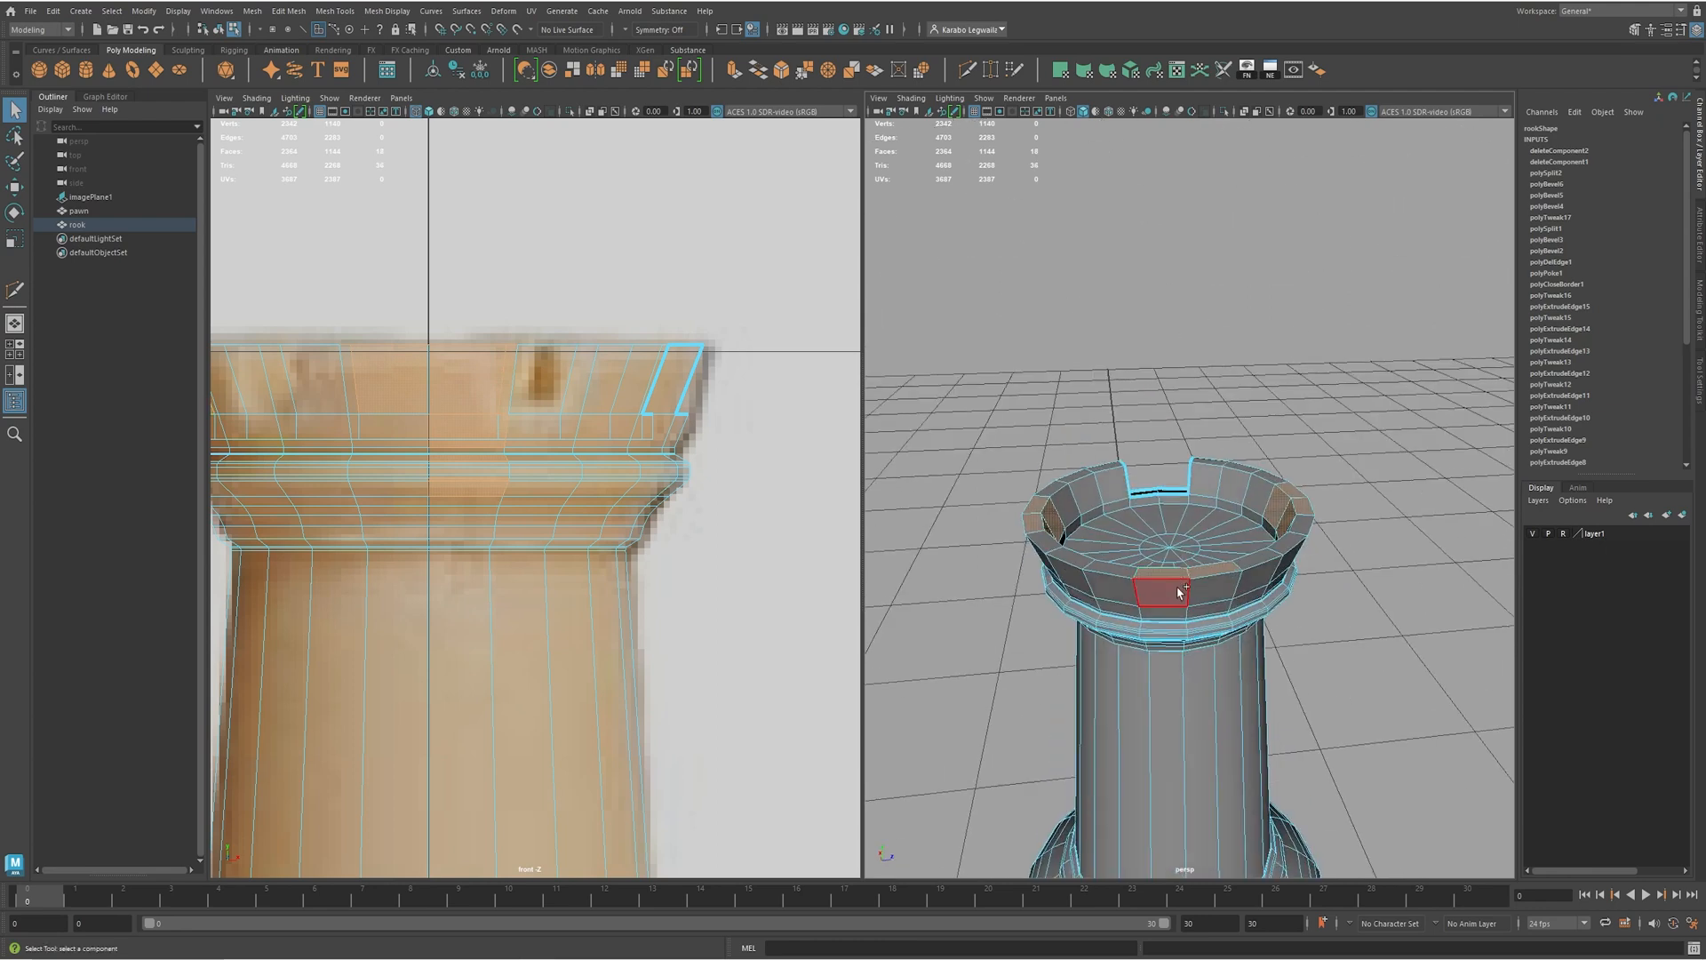
pyautogui.keyDown('alt'); pyautogui.moveTo(1124, 614); pyautogui.dragTo(1207, 604); pyautogui.keyUp('alt')
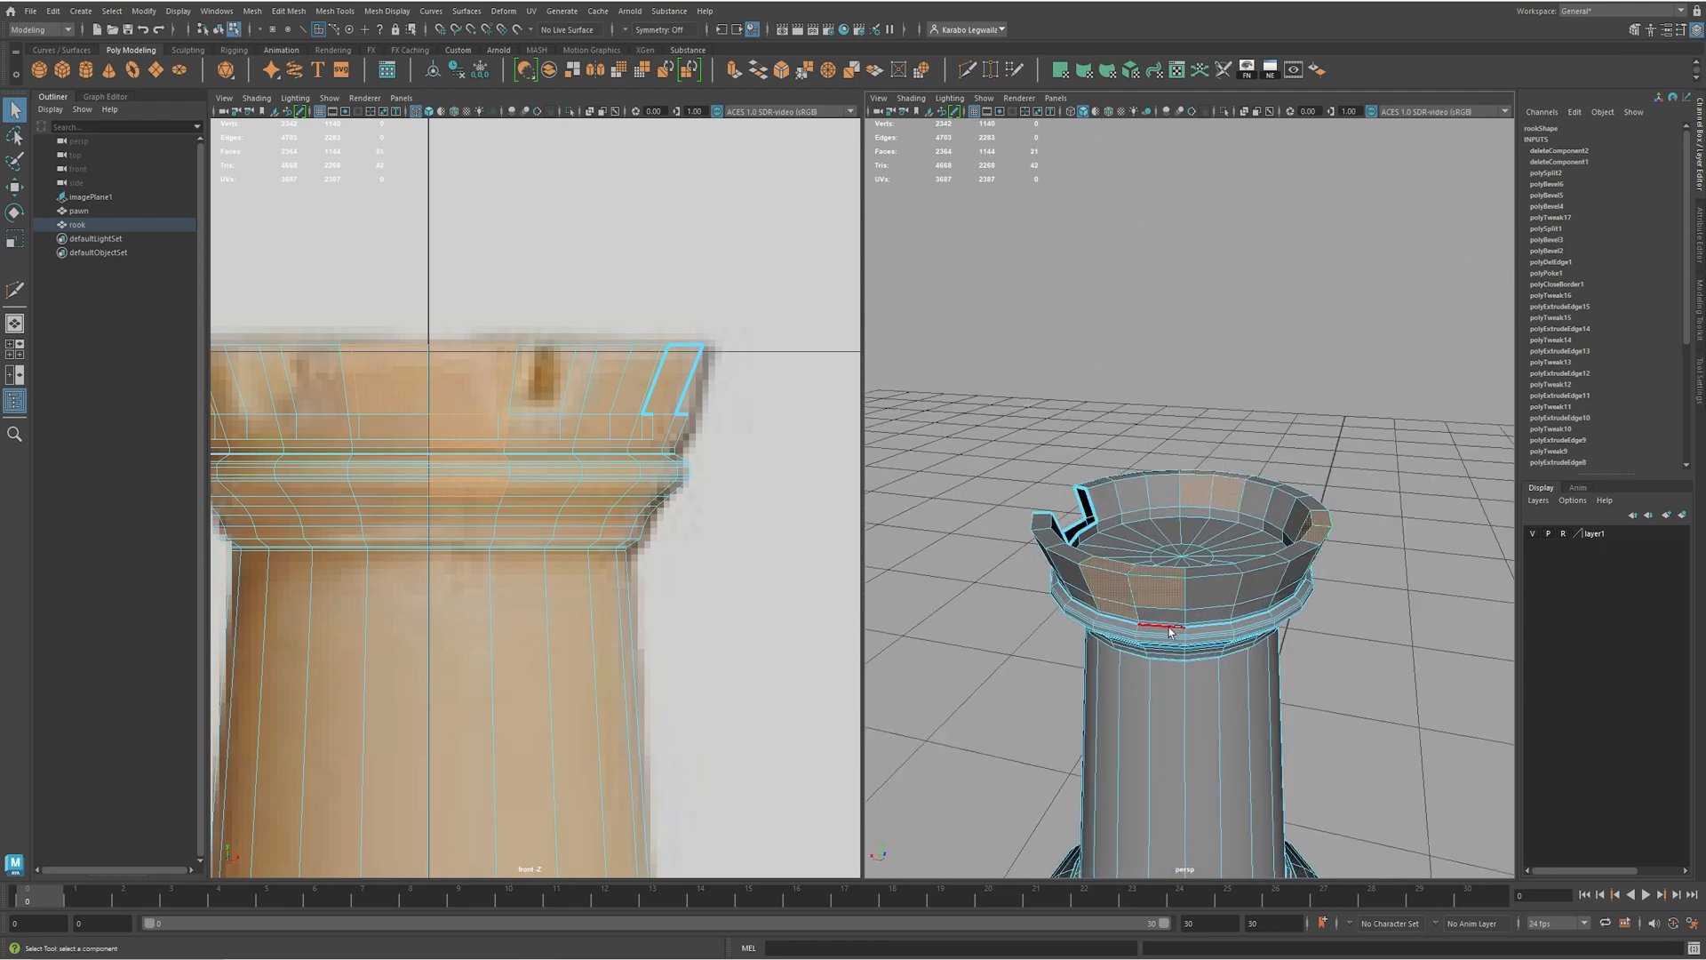
pyautogui.keyDown('alt'); pyautogui.moveTo(1111, 622); pyautogui.dragTo(1259, 631); pyautogui.keyUp('alt')
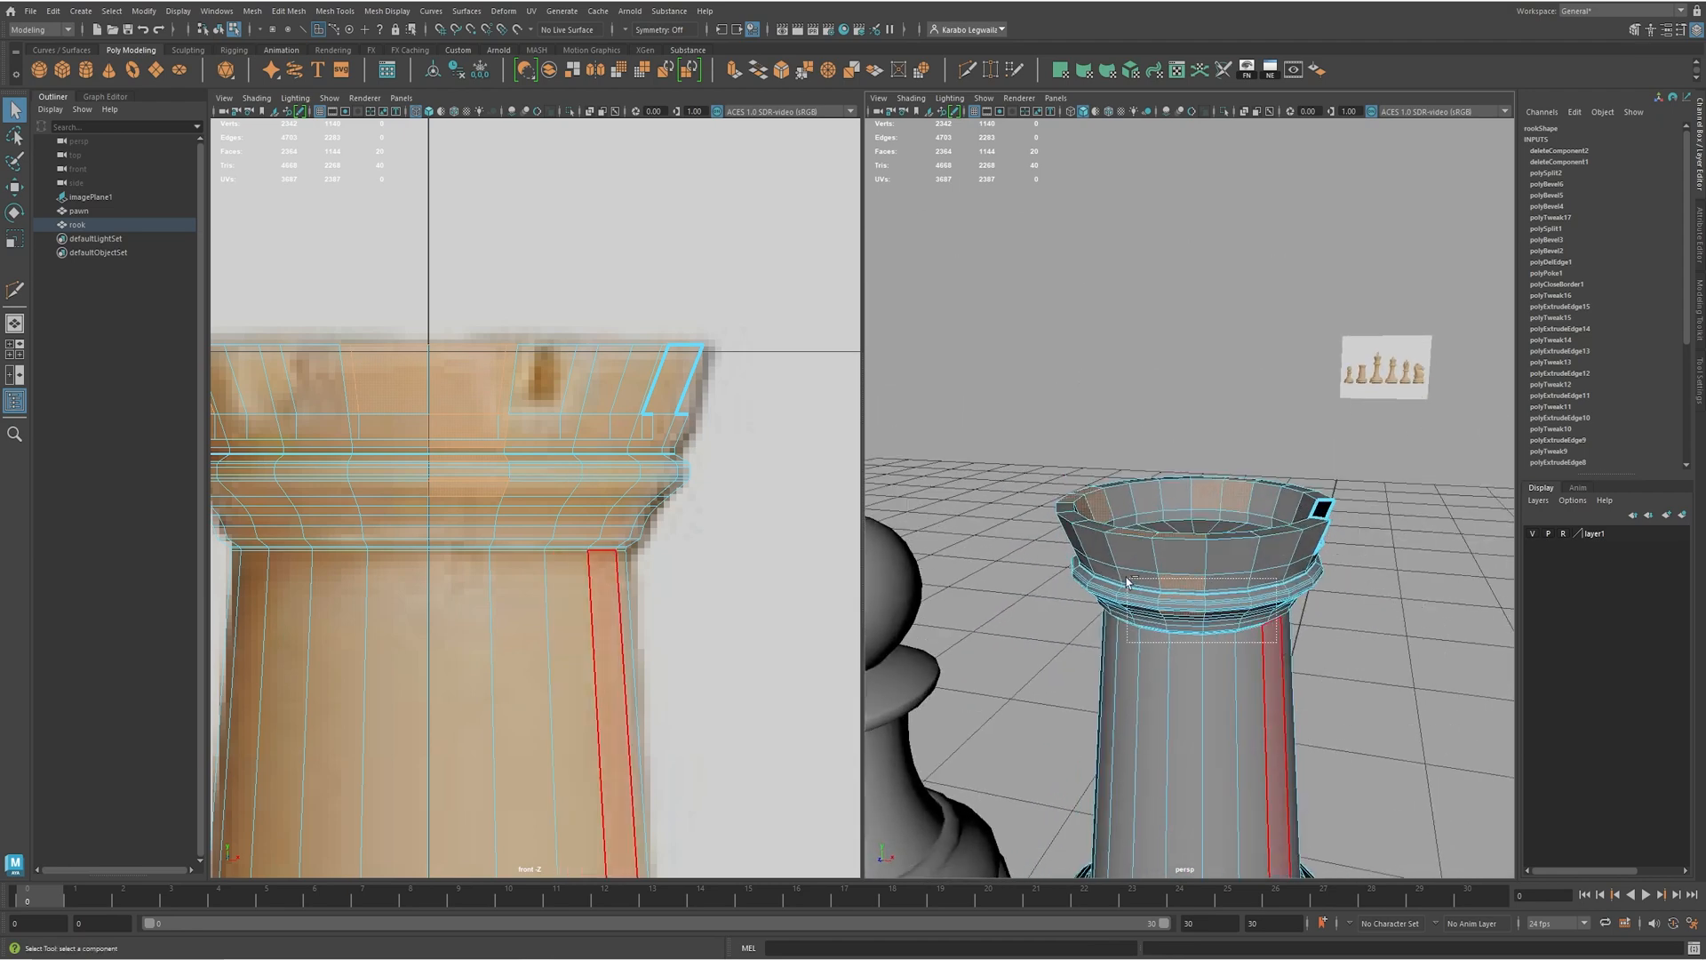
pyautogui.keyDown('alt'); pyautogui.moveTo(1122, 580); pyautogui.dragTo(1561, 655); pyautogui.keyUp('alt')
pyautogui.keyDown('shift'); pyautogui.click(1256, 604); pyautogui.keyUp('shift')
pyautogui.press('Delete')
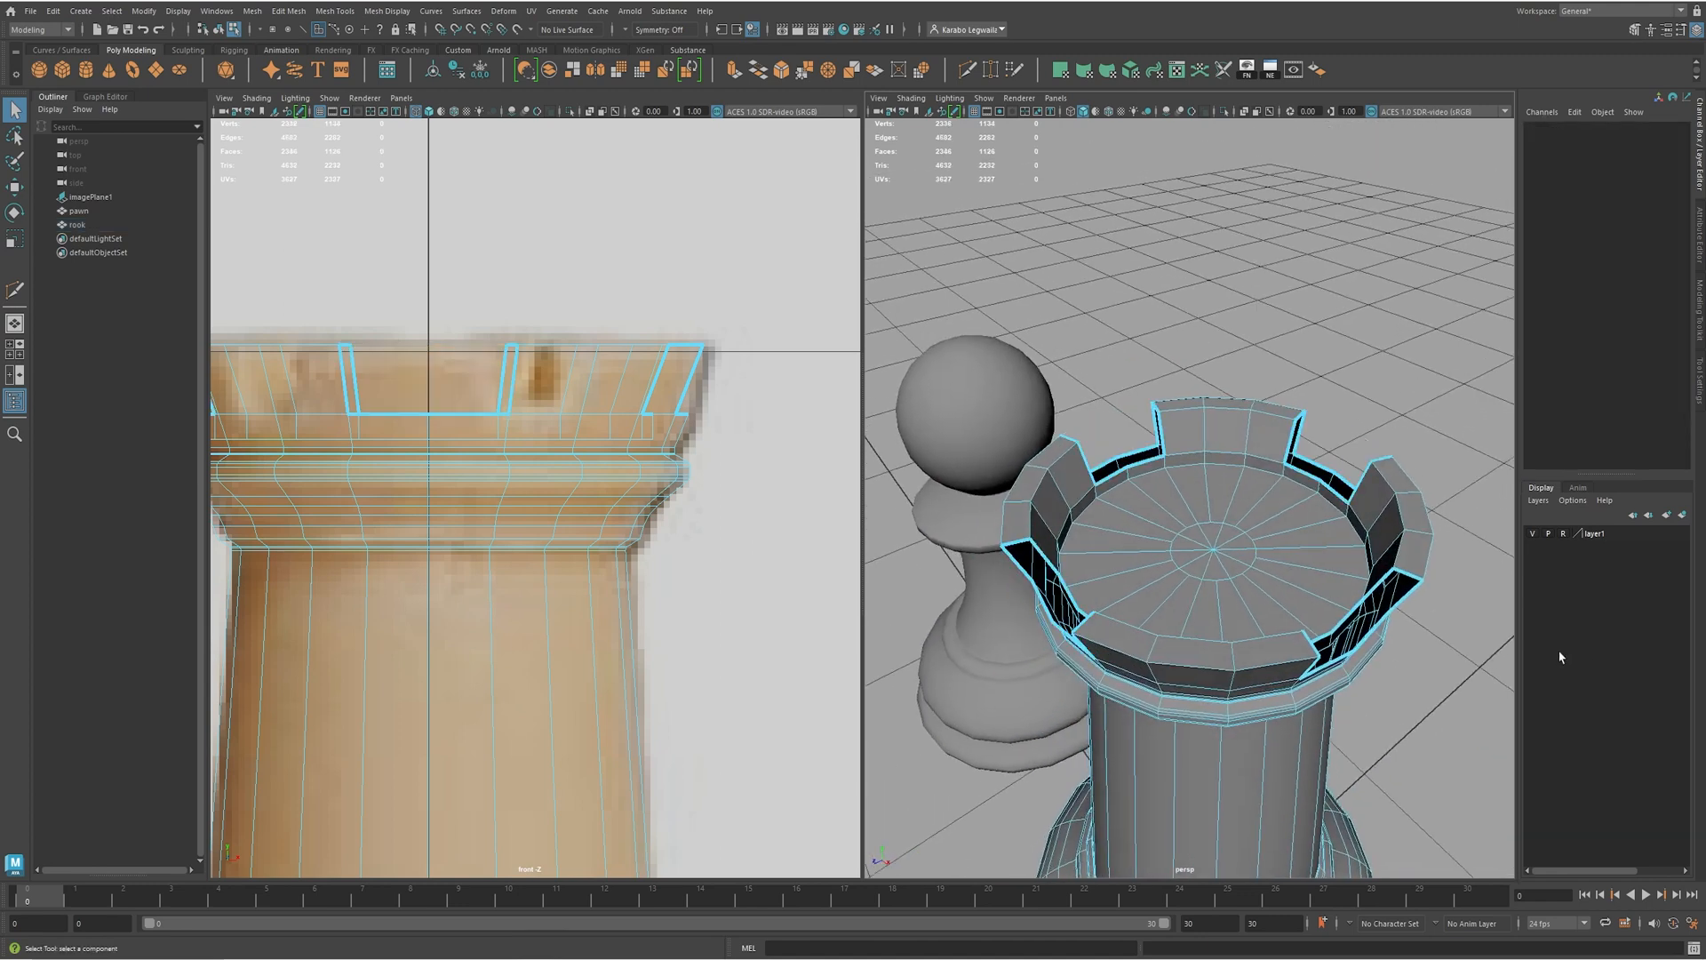
# - Check the four wide notches against the crown and undo their deletion back to the one-segment notch
pyautogui.scroll(-5, 969, 616)
pyautogui.keyDown('alt'); pyautogui.moveTo(969, 616); pyautogui.dragTo(1140, 611); pyautogui.keyUp('alt')
pyautogui.keyDown('alt'); pyautogui.moveTo(1189, 547); pyautogui.dragTo(1276, 598, button='right'); pyautogui.keyUp('alt')
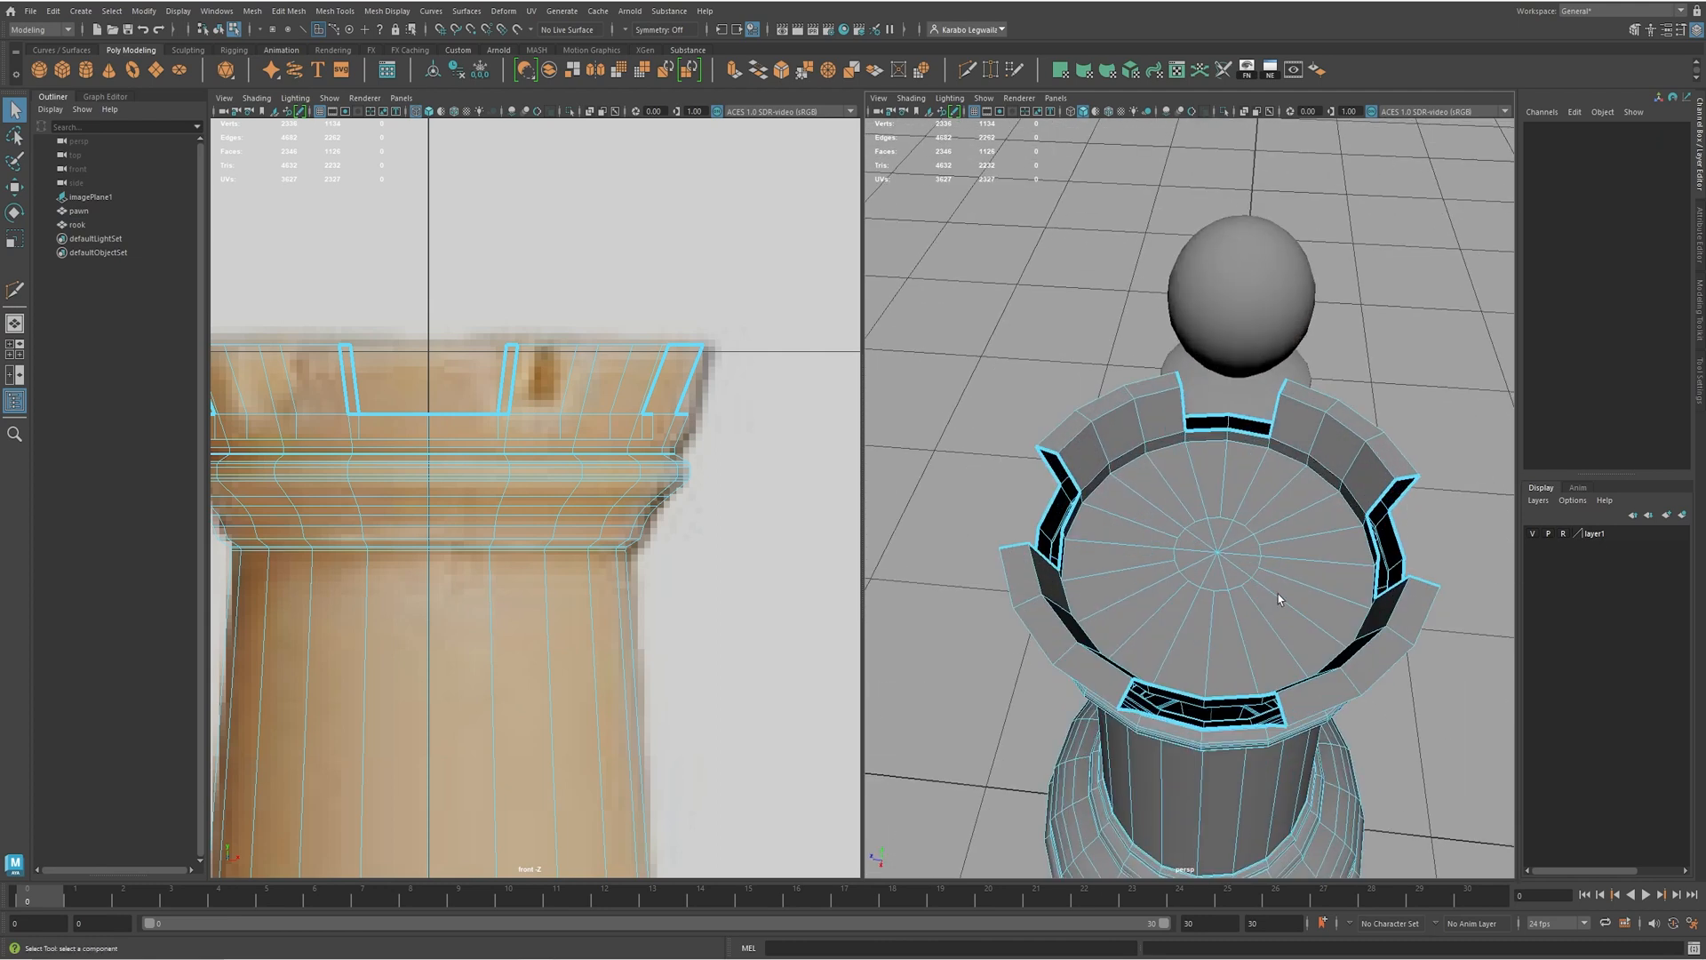
pyautogui.keyDown('alt'); pyautogui.moveTo(1276, 598); pyautogui.dragTo(1282, 573); pyautogui.keyUp('alt')
pyautogui.hotkey('ctrl', 'z')
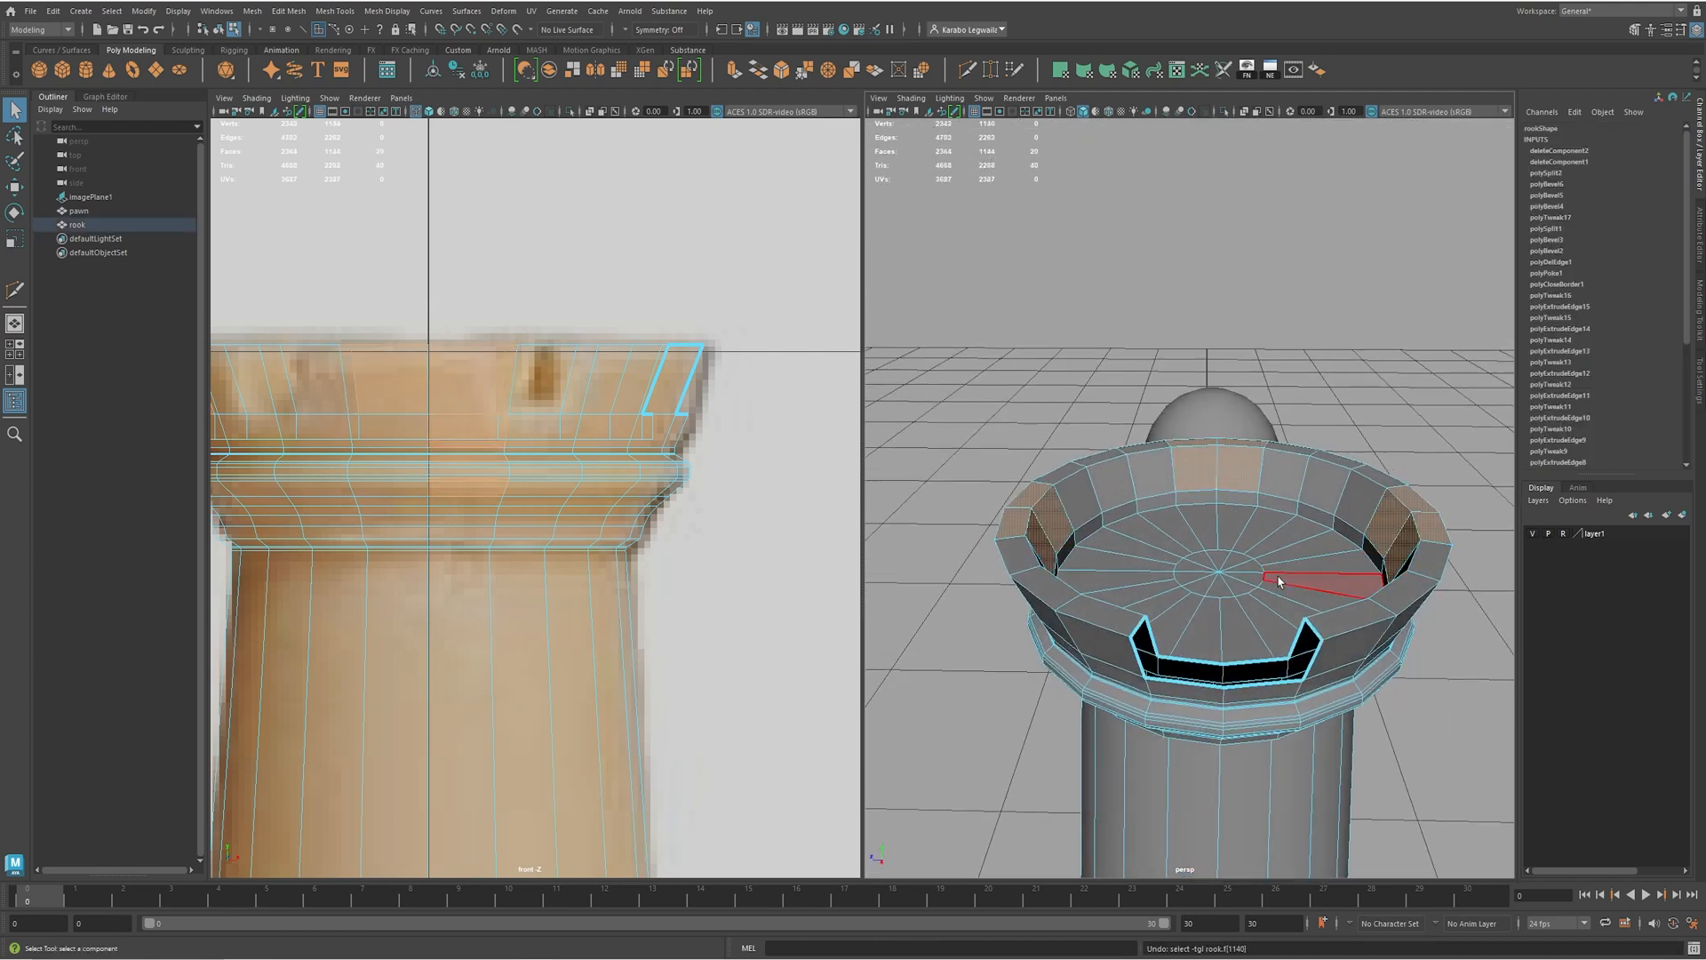
pyautogui.hotkey('ctrl', 'z')
pyautogui.hotkey('ctrl', 'z')
pyautogui.hotkey('ctrl', 'z')
pyautogui.hotkey('ctrl', 'z')
pyautogui.hotkey('ctrl', 'z')
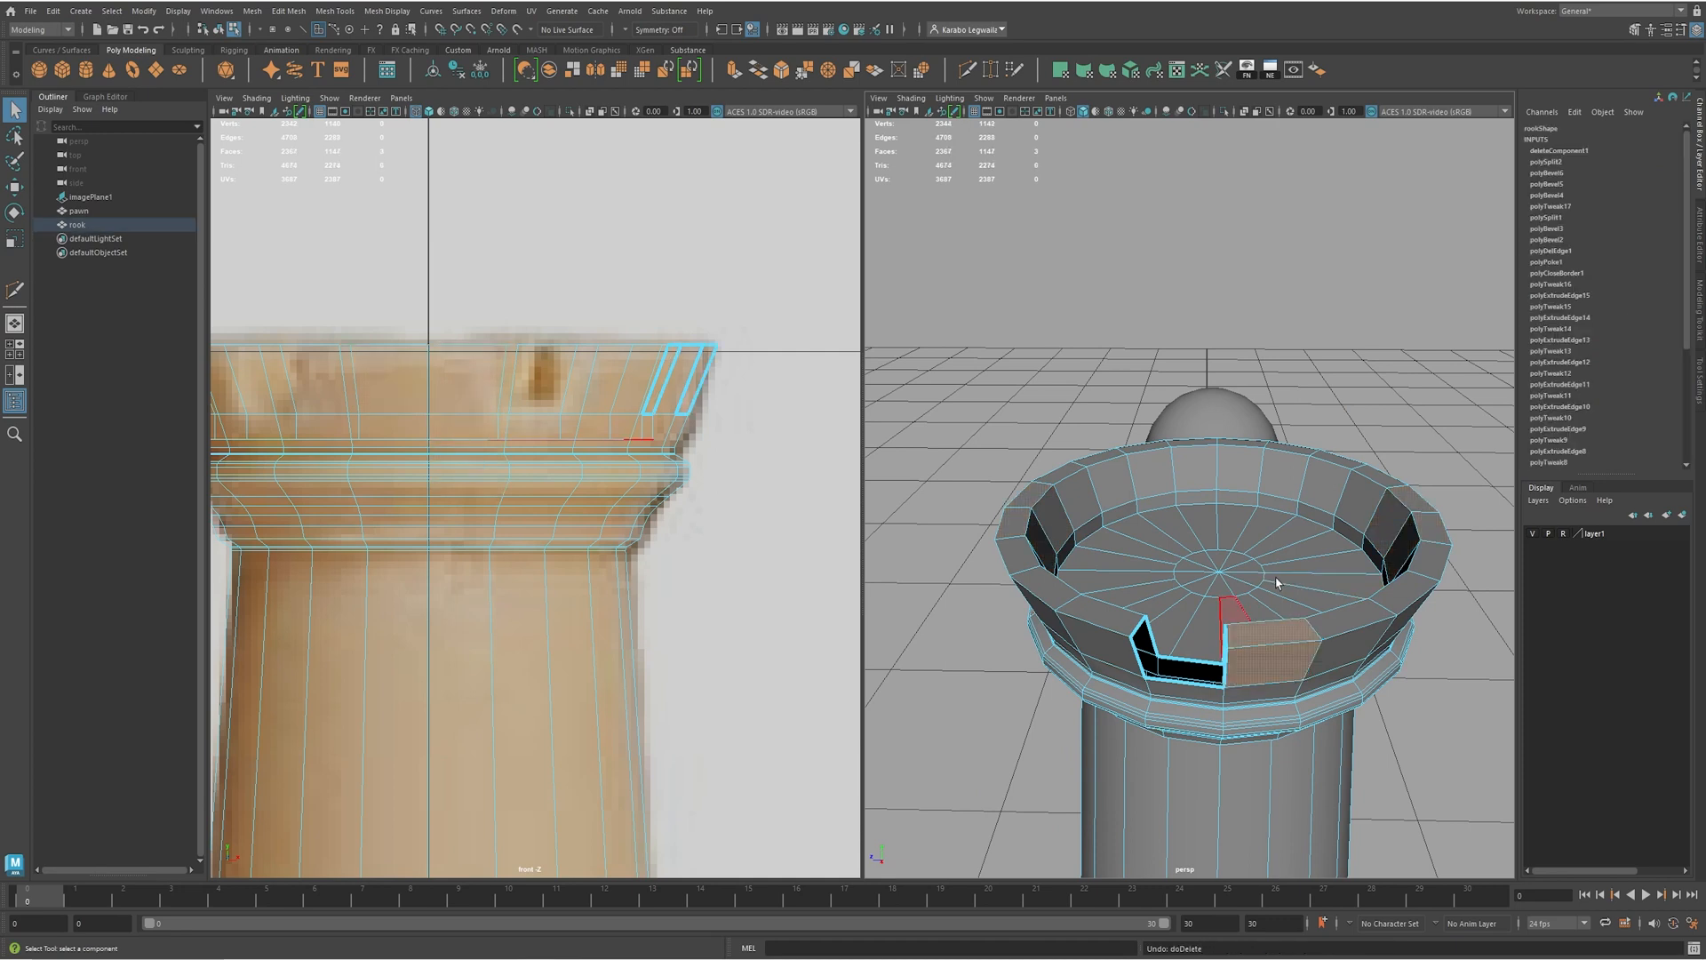
pyautogui.hotkey('ctrl', 'z')
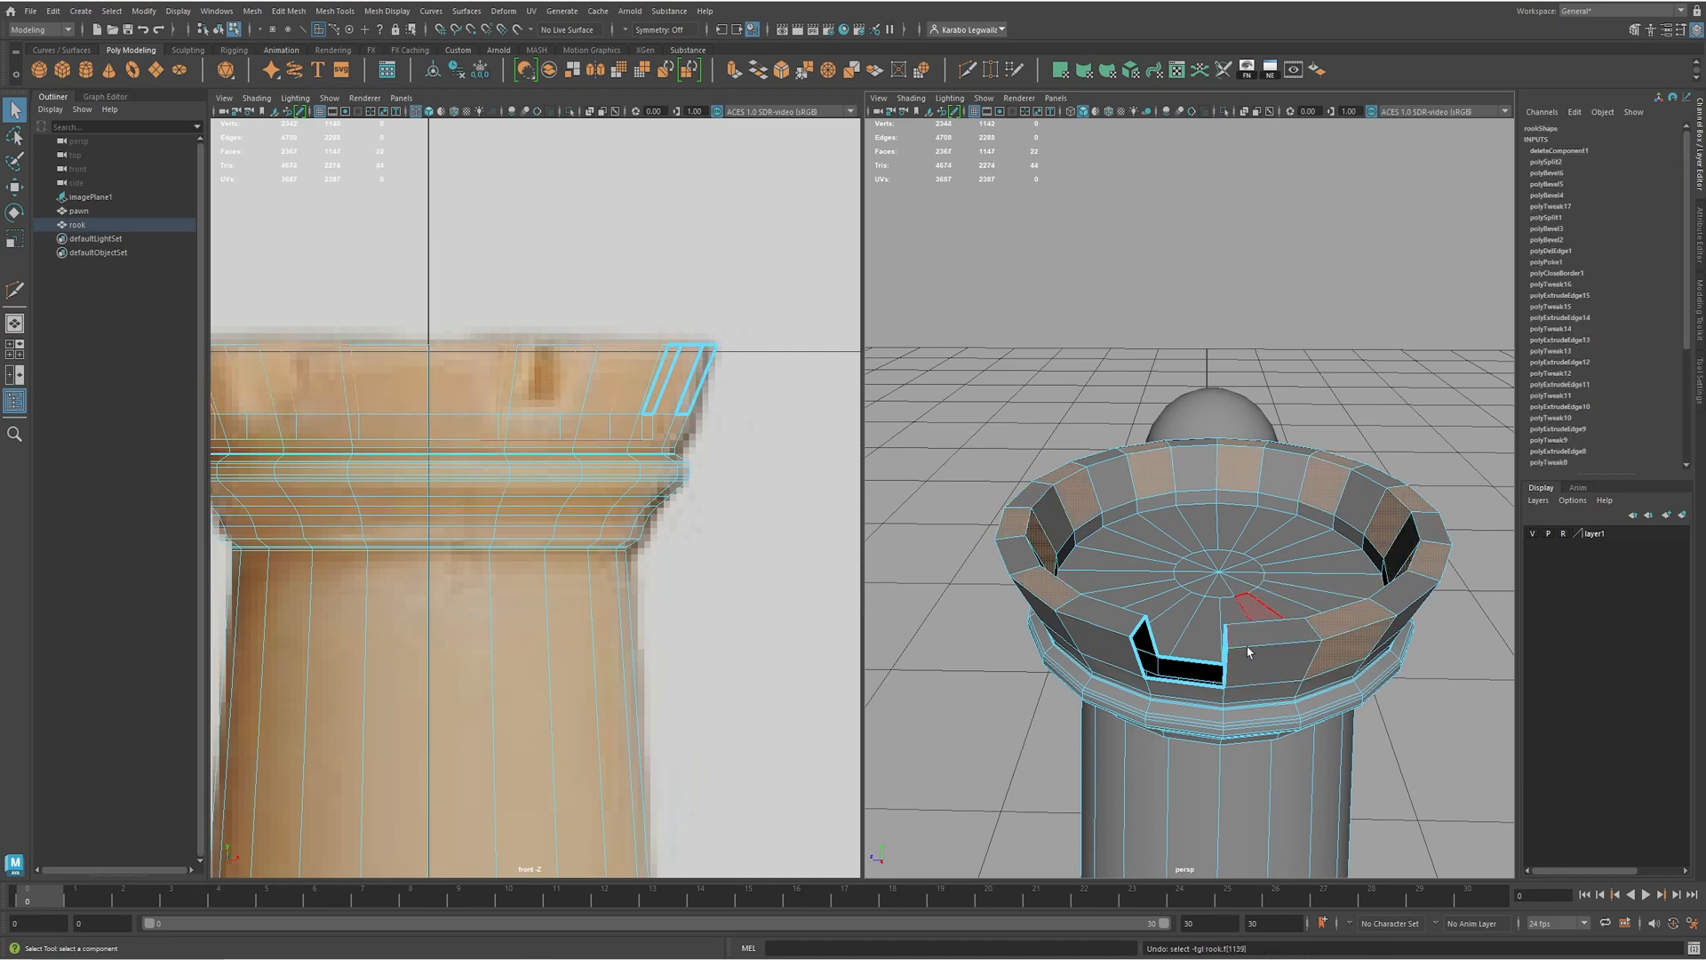
# - Undo the remaining face selections on the alternating crown segments
pyautogui.keyDown('alt'); pyautogui.moveTo(1259, 655); pyautogui.dragTo(1321, 650); pyautogui.keyUp('alt')
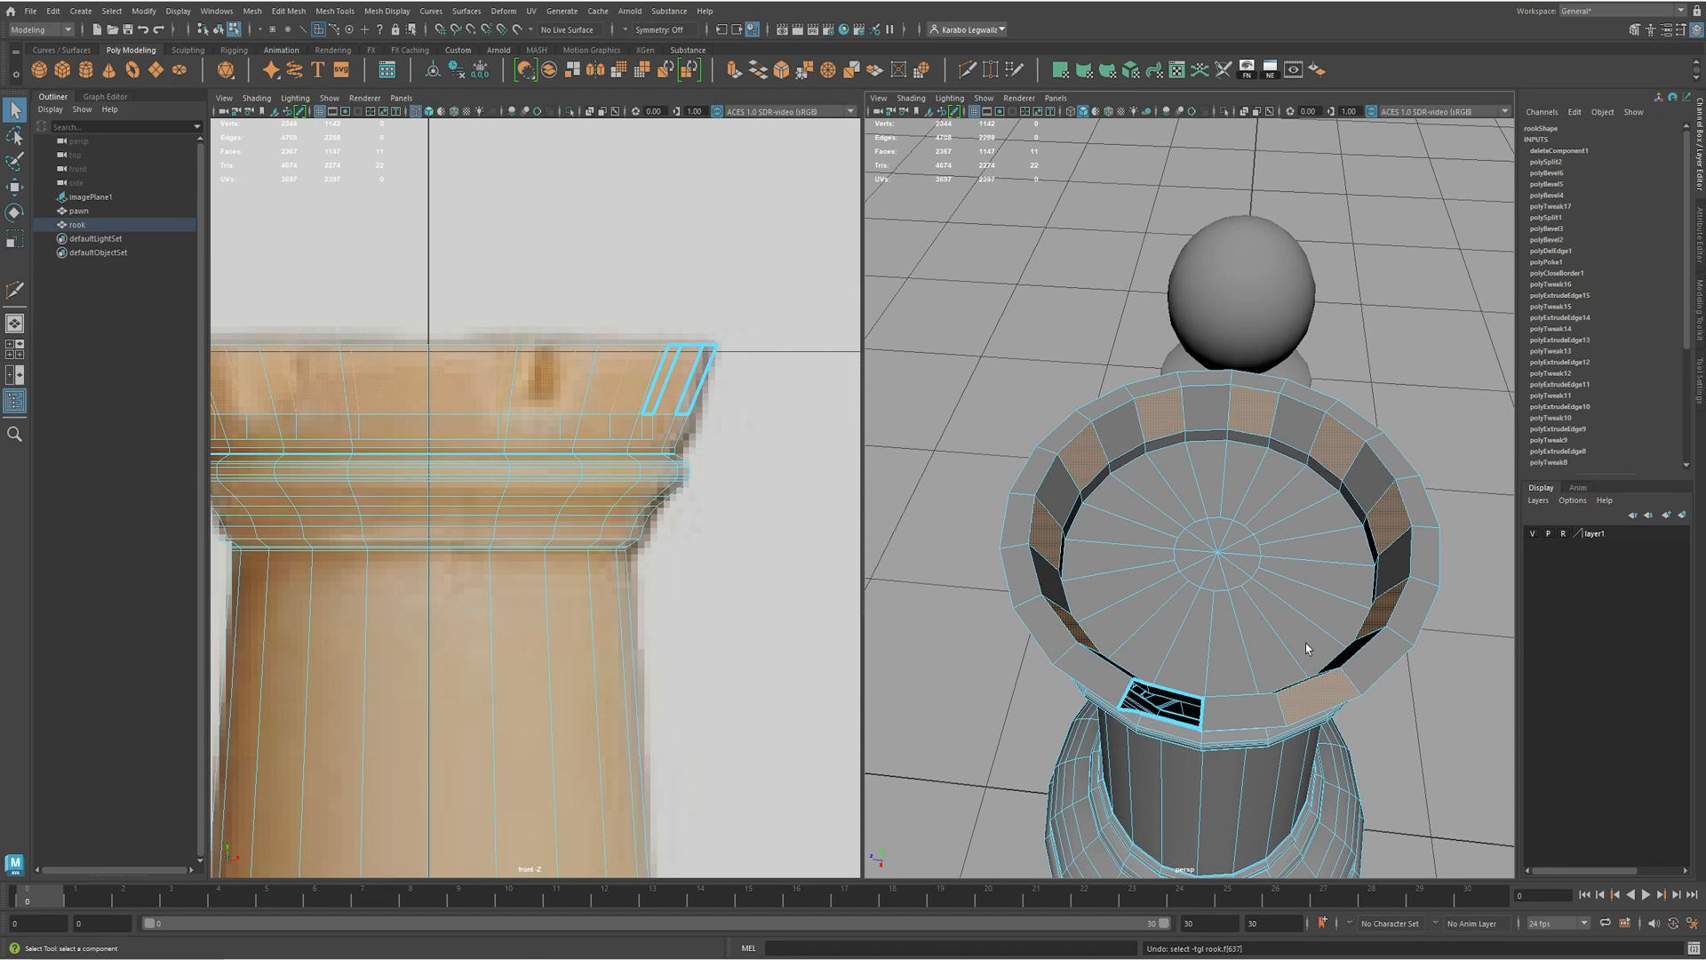
pyautogui.hotkey('ctrl', 'z')
pyautogui.hotkey('ctrl', 'z')
pyautogui.hotkey('ctrl', 'z')
pyautogui.hotkey('ctrl', 'z')
pyautogui.hotkey('ctrl', 'z')
pyautogui.hotkey('ctrl', 'z')
pyautogui.hotkey('ctrl', 'z')
pyautogui.hotkey('ctrl', 'z')
pyautogui.hotkey('ctrl', 'z')
pyautogui.hotkey('ctrl', 'z')
pyautogui.hotkey('ctrl', 'z')
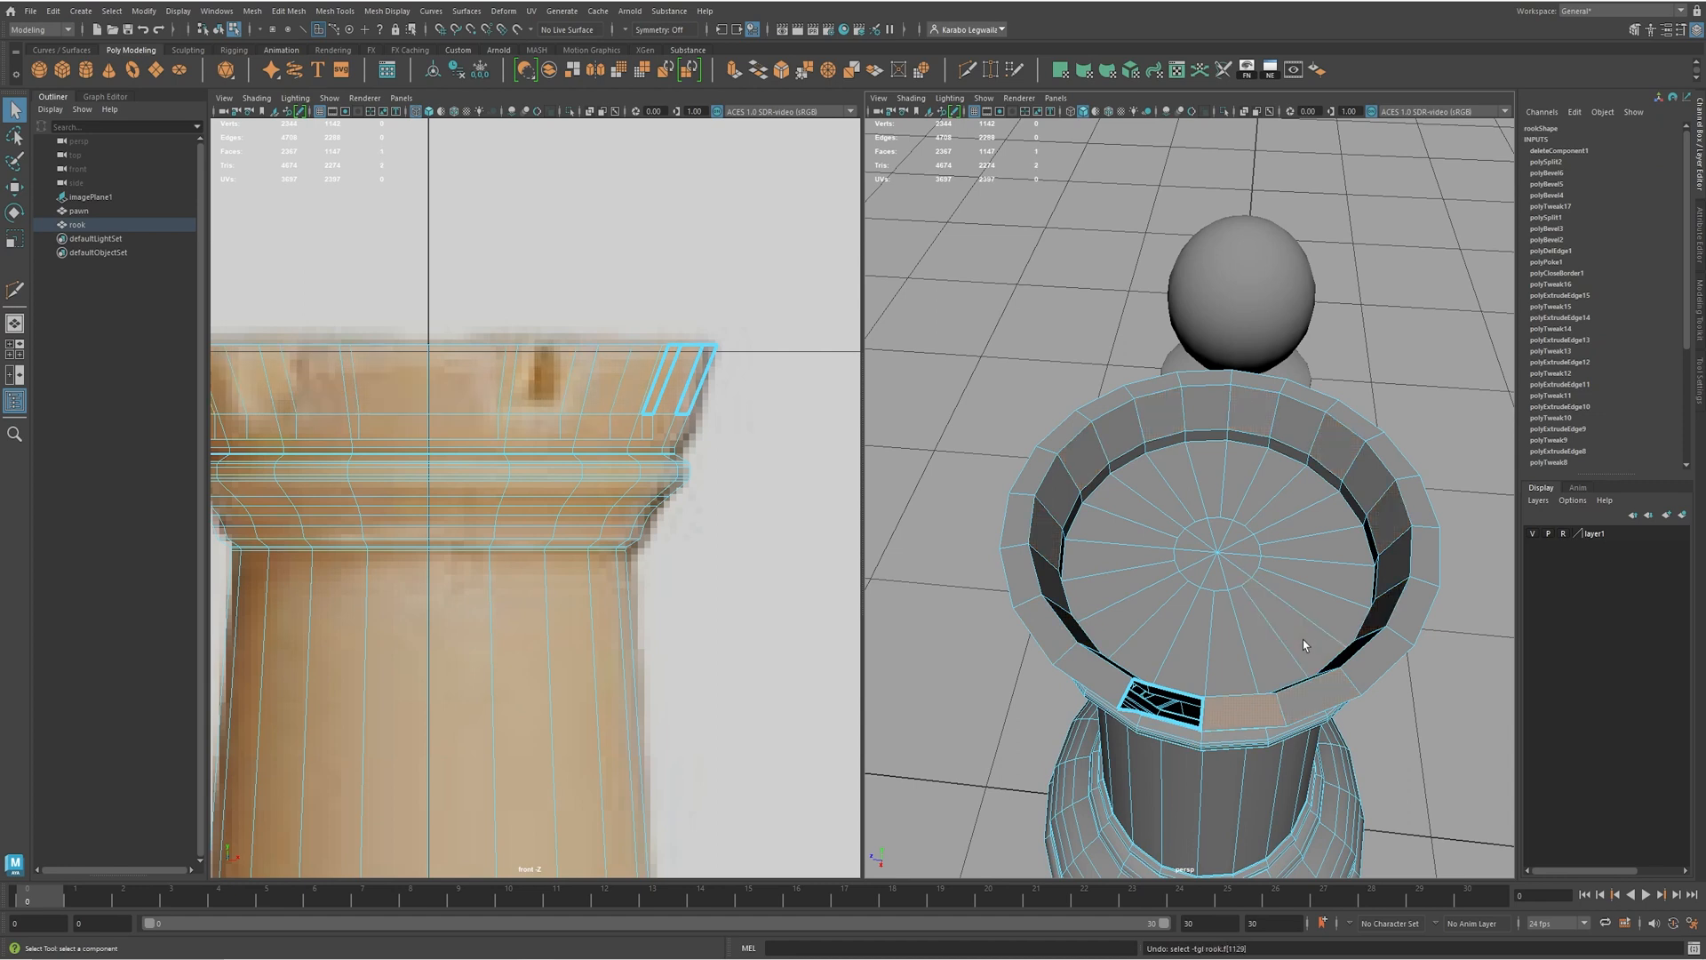
# - Try selecting the top and inner faces of every third segment around the uncut crown to test the notch spacing
pyautogui.moveTo(1303, 641)
pyautogui.keyDown('alt'); pyautogui.mouseDown()
pyautogui.moveTo(1301, 606)
pyautogui.moveTo(1322, 670)
pyautogui.mouseUp(); pyautogui.keyUp('alt')
pyautogui.keyDown('alt'); pyautogui.moveTo(1319, 668); pyautogui.dragTo(1245, 644, button='right'); pyautogui.keyUp('alt')
pyautogui.keyDown('alt'); pyautogui.moveTo(1245, 643); pyautogui.dragTo(1203, 570); pyautogui.keyUp('alt')
pyautogui.keyDown('alt'); pyautogui.moveTo(1203, 570); pyautogui.dragTo(1271, 524, button='right'); pyautogui.keyUp('alt')
pyautogui.keyDown('alt'); pyautogui.moveTo(1271, 525); pyautogui.dragTo(1083, 434); pyautogui.keyUp('alt')
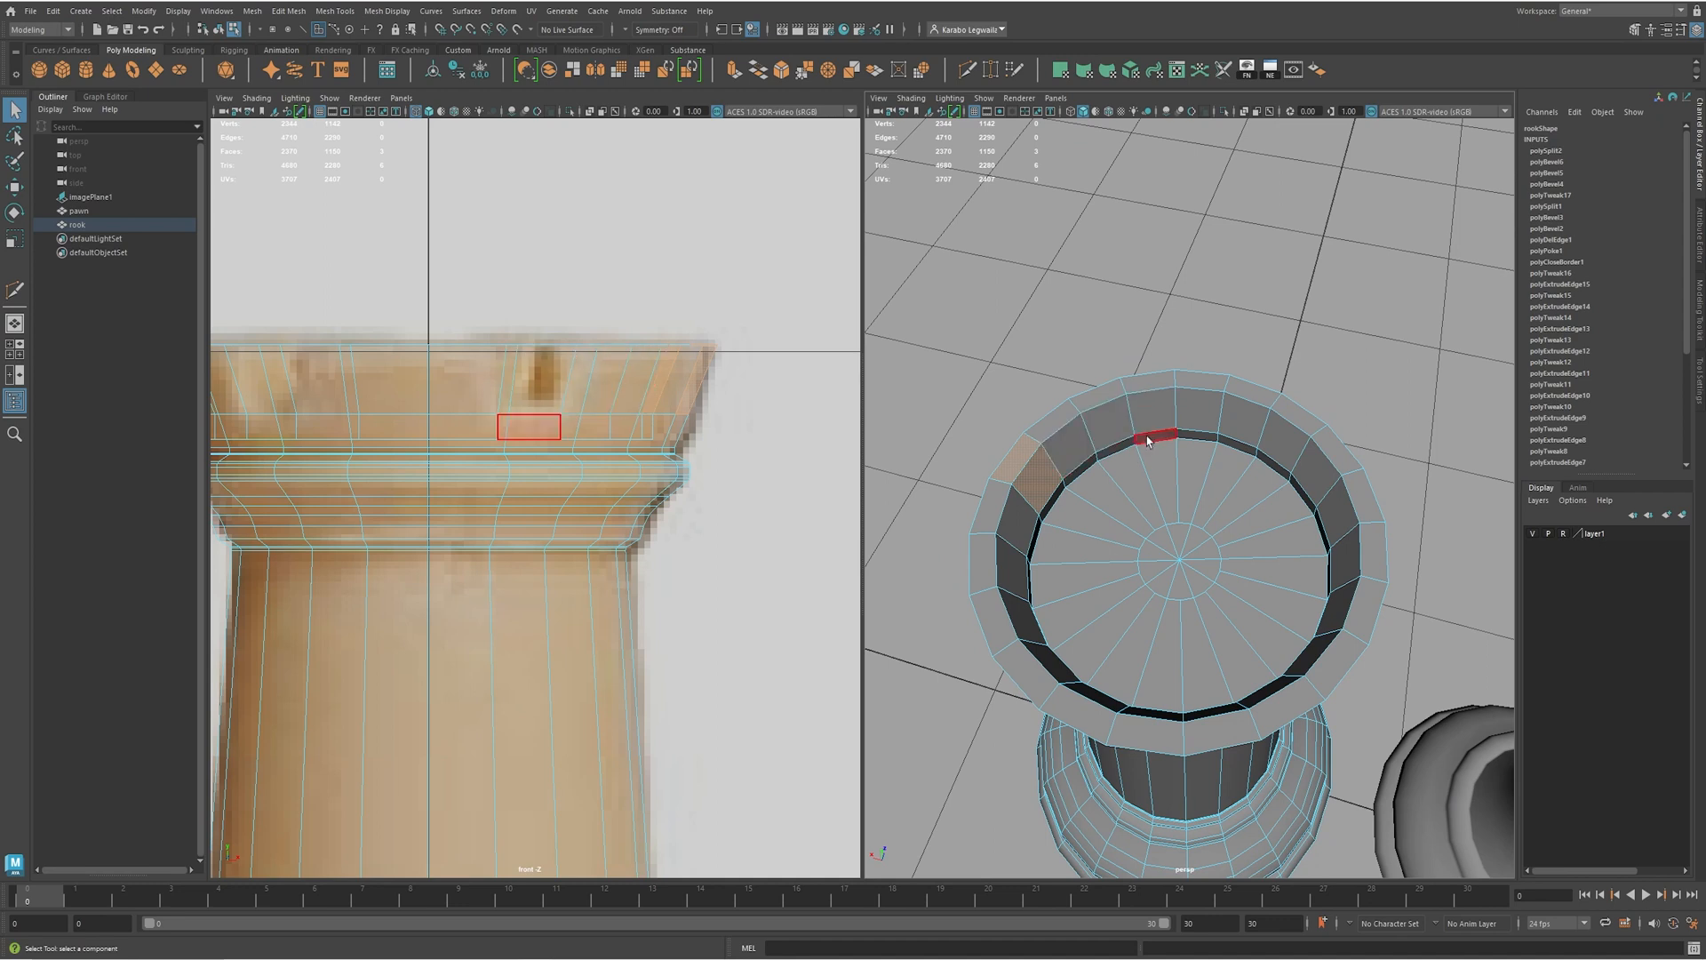
pyautogui.moveTo(1166, 427)
pyautogui.keyDown('alt'); pyautogui.mouseDown()
pyautogui.moveTo(1188, 450)
pyautogui.moveTo(1166, 453)
pyautogui.mouseUp(); pyautogui.keyUp('alt')
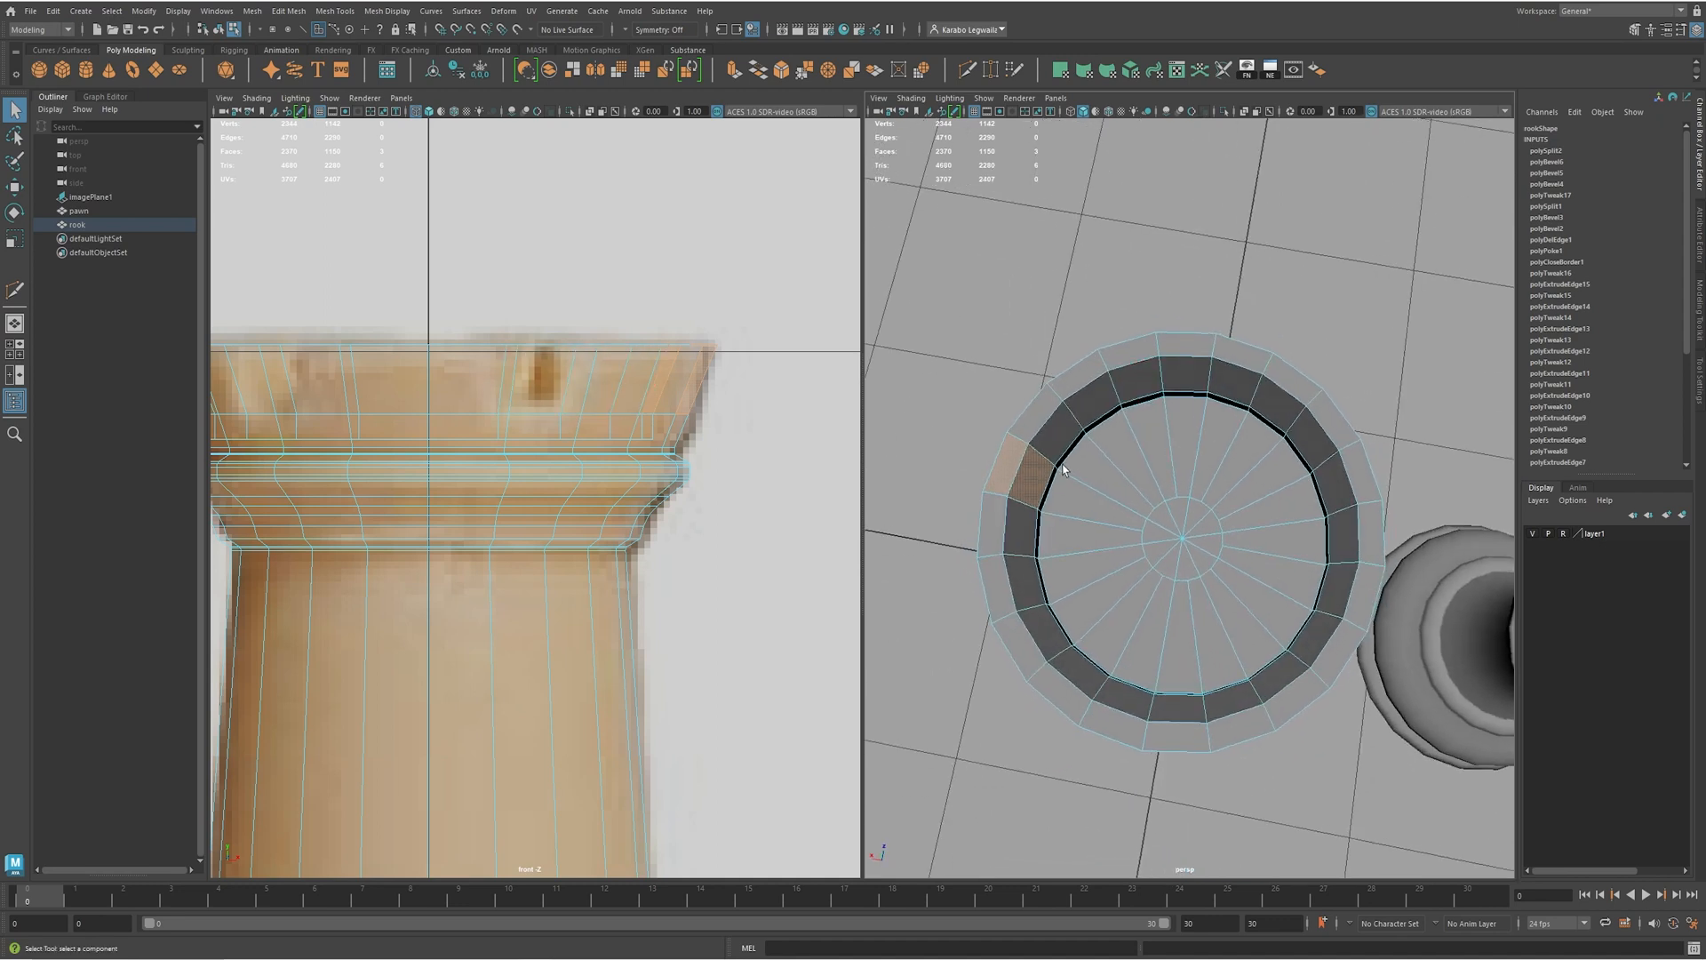
pyautogui.keyDown('shift'); pyautogui.click(1137, 384); pyautogui.keyUp('shift')
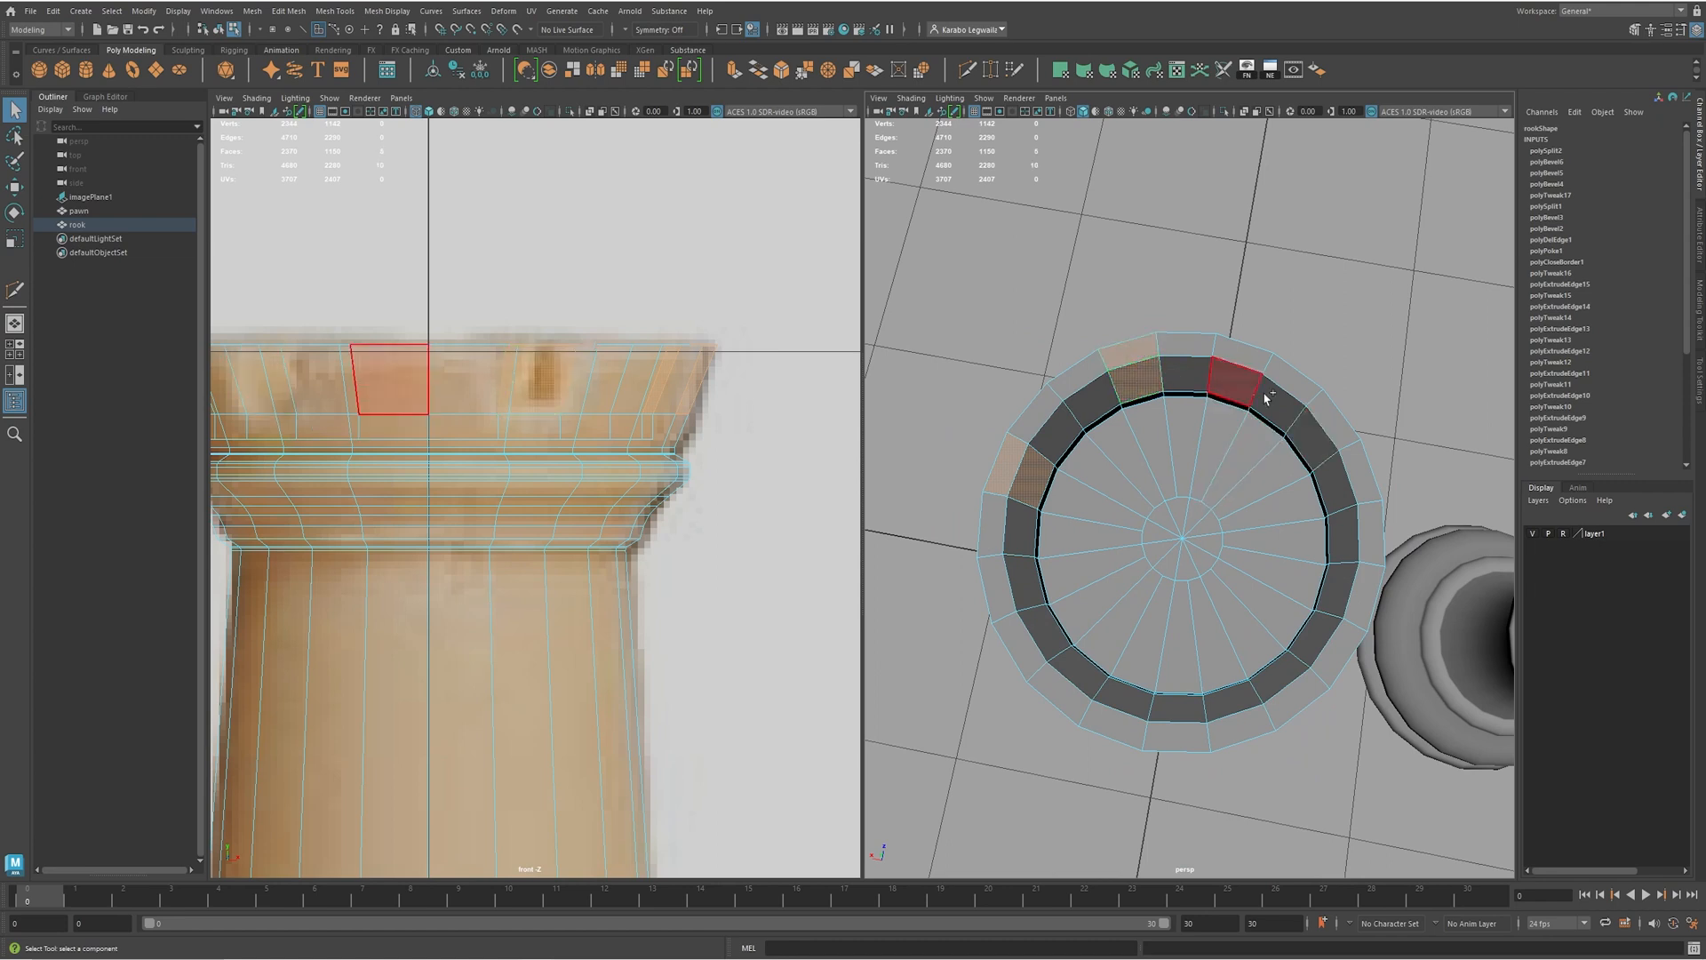
pyautogui.keyDown('shift'); pyautogui.moveTo(1276, 400); pyautogui.dragTo(1288, 391); pyautogui.keyUp('shift')
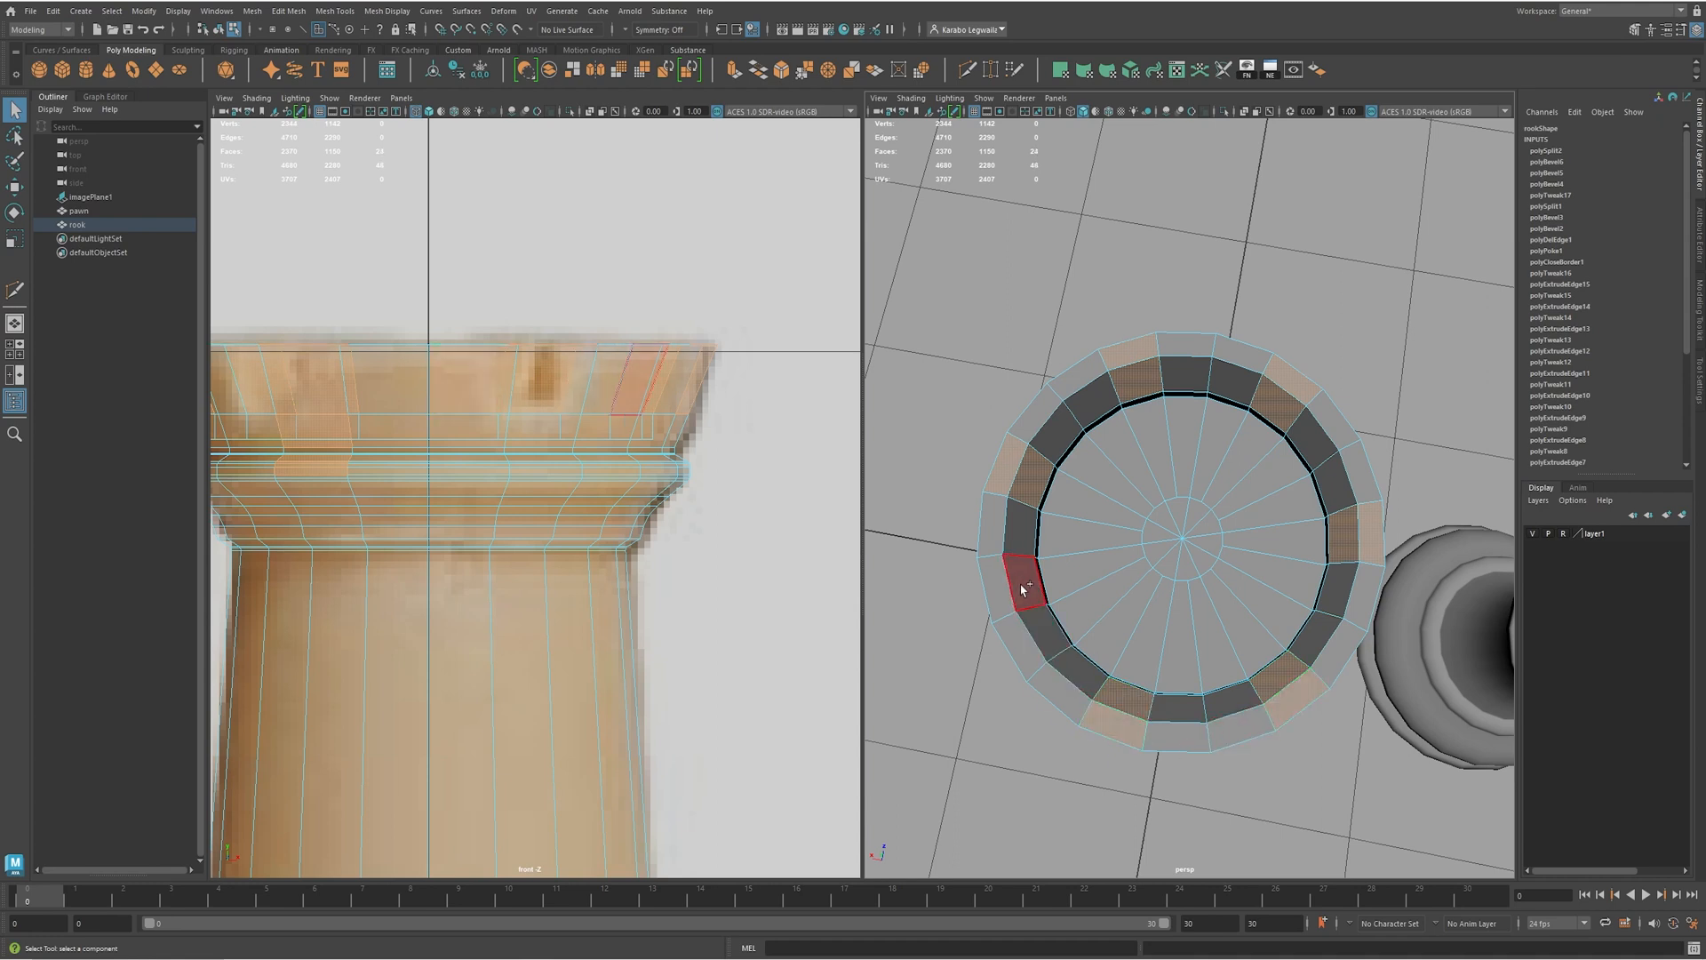
pyautogui.keyDown('alt'); pyautogui.moveTo(1099, 613); pyautogui.dragTo(1164, 782); pyautogui.keyUp('alt')
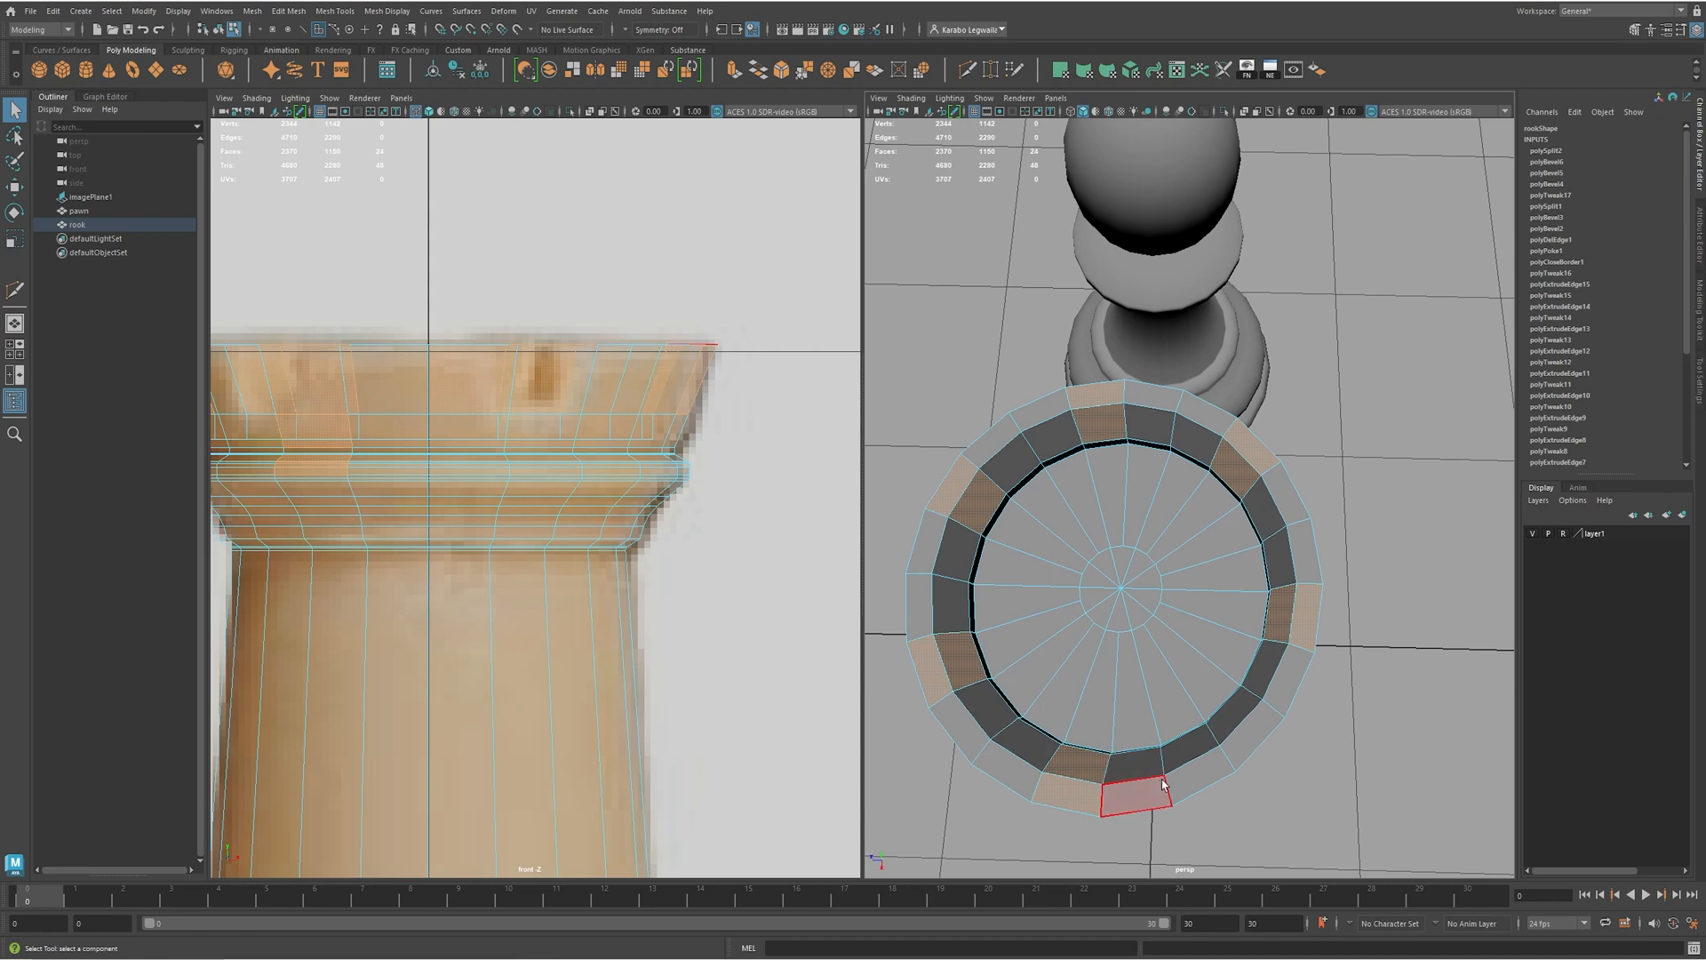
# - Start a new face selection covering the top, outer and inner faces of one two-segment section of the crown
pyautogui.click(1114, 781)
pyautogui.keyDown('alt'); pyautogui.moveTo(1114, 782); pyautogui.dragTo(1143, 648); pyautogui.keyUp('alt')
pyautogui.scroll(3, 1143, 648)
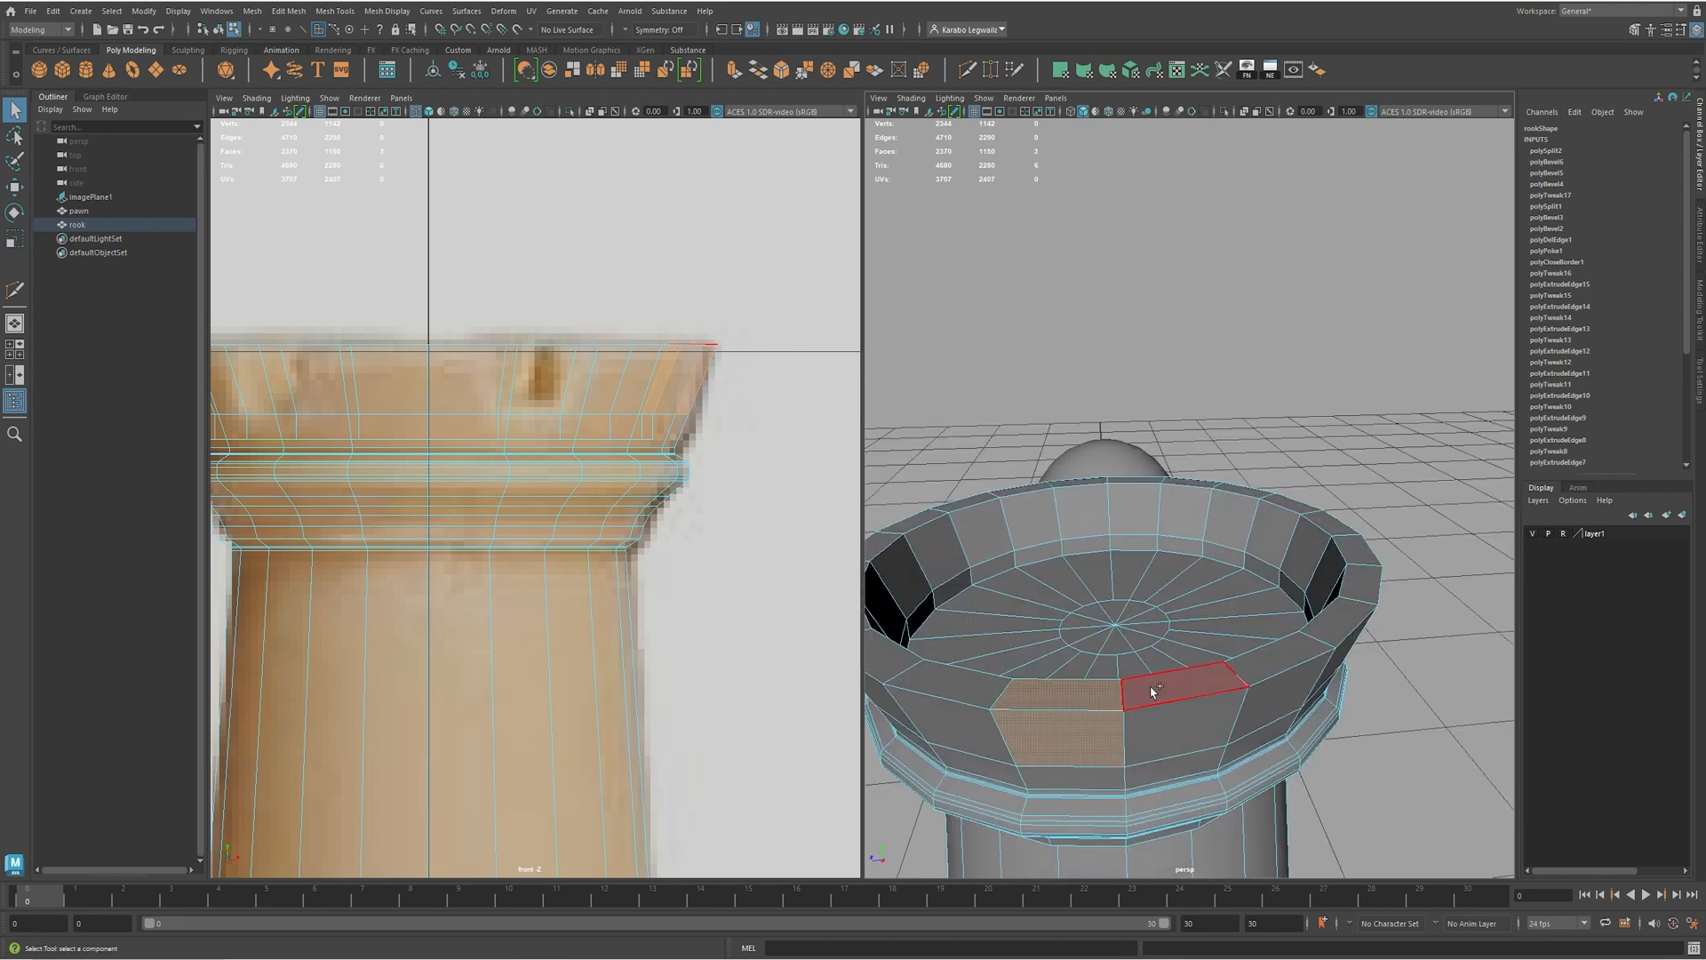
pyautogui.keyDown('alt'); pyautogui.moveTo(1153, 718); pyautogui.dragTo(1335, 771); pyautogui.keyUp('alt')
pyautogui.keyDown('alt'); pyautogui.moveTo(1335, 771); pyautogui.dragTo(1207, 848, button='middle'); pyautogui.keyUp('alt')
pyautogui.keyDown('shift'); pyautogui.click(1317, 573); pyautogui.keyUp('shift')
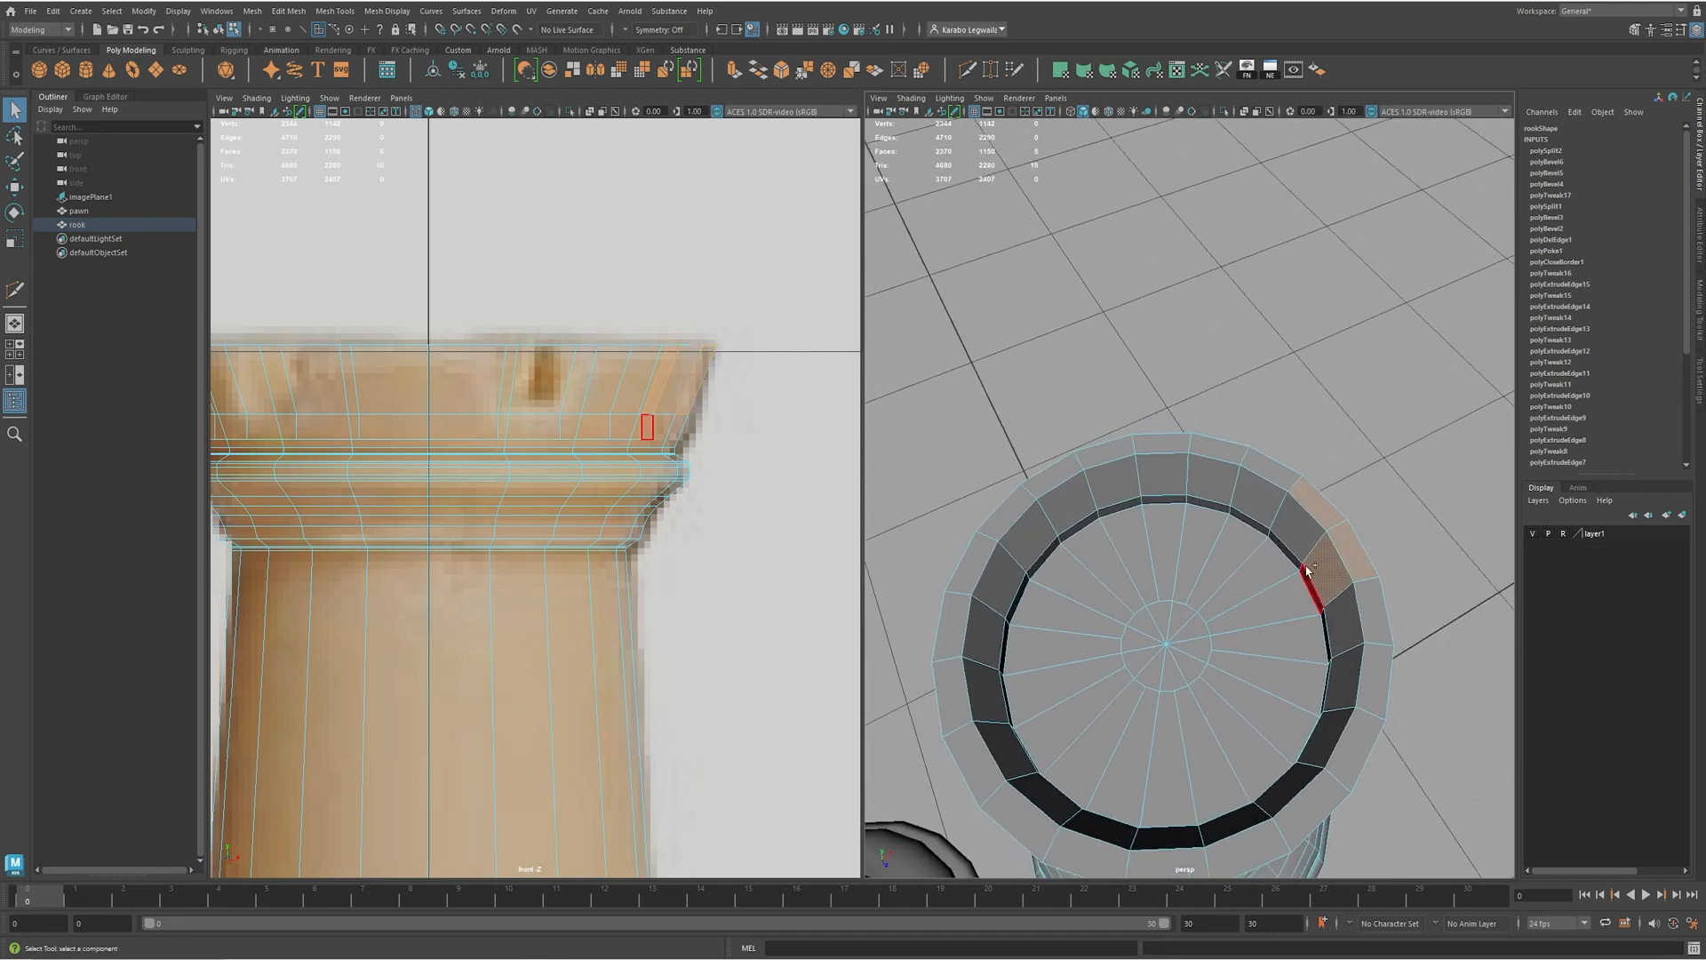
pyautogui.keyDown('shift'); pyautogui.click(1304, 533); pyautogui.keyUp('shift')
# - Add the faces of further two-segment crown sections to the selection, leaving three segments between neighbouring sections
pyautogui.keyDown('alt'); pyautogui.moveTo(1304, 533); pyautogui.dragTo(1316, 669); pyautogui.keyUp('alt')
pyautogui.keyDown('shift'); pyautogui.click(1260, 586); pyautogui.keyUp('shift')
pyautogui.keyDown('shift'); pyautogui.click(1293, 578); pyautogui.keyUp('shift')
pyautogui.keyDown('shift'); pyautogui.click(1260, 609); pyautogui.keyUp('shift')
pyautogui.keyDown('shift'); pyautogui.click(1348, 604); pyautogui.keyUp('shift')
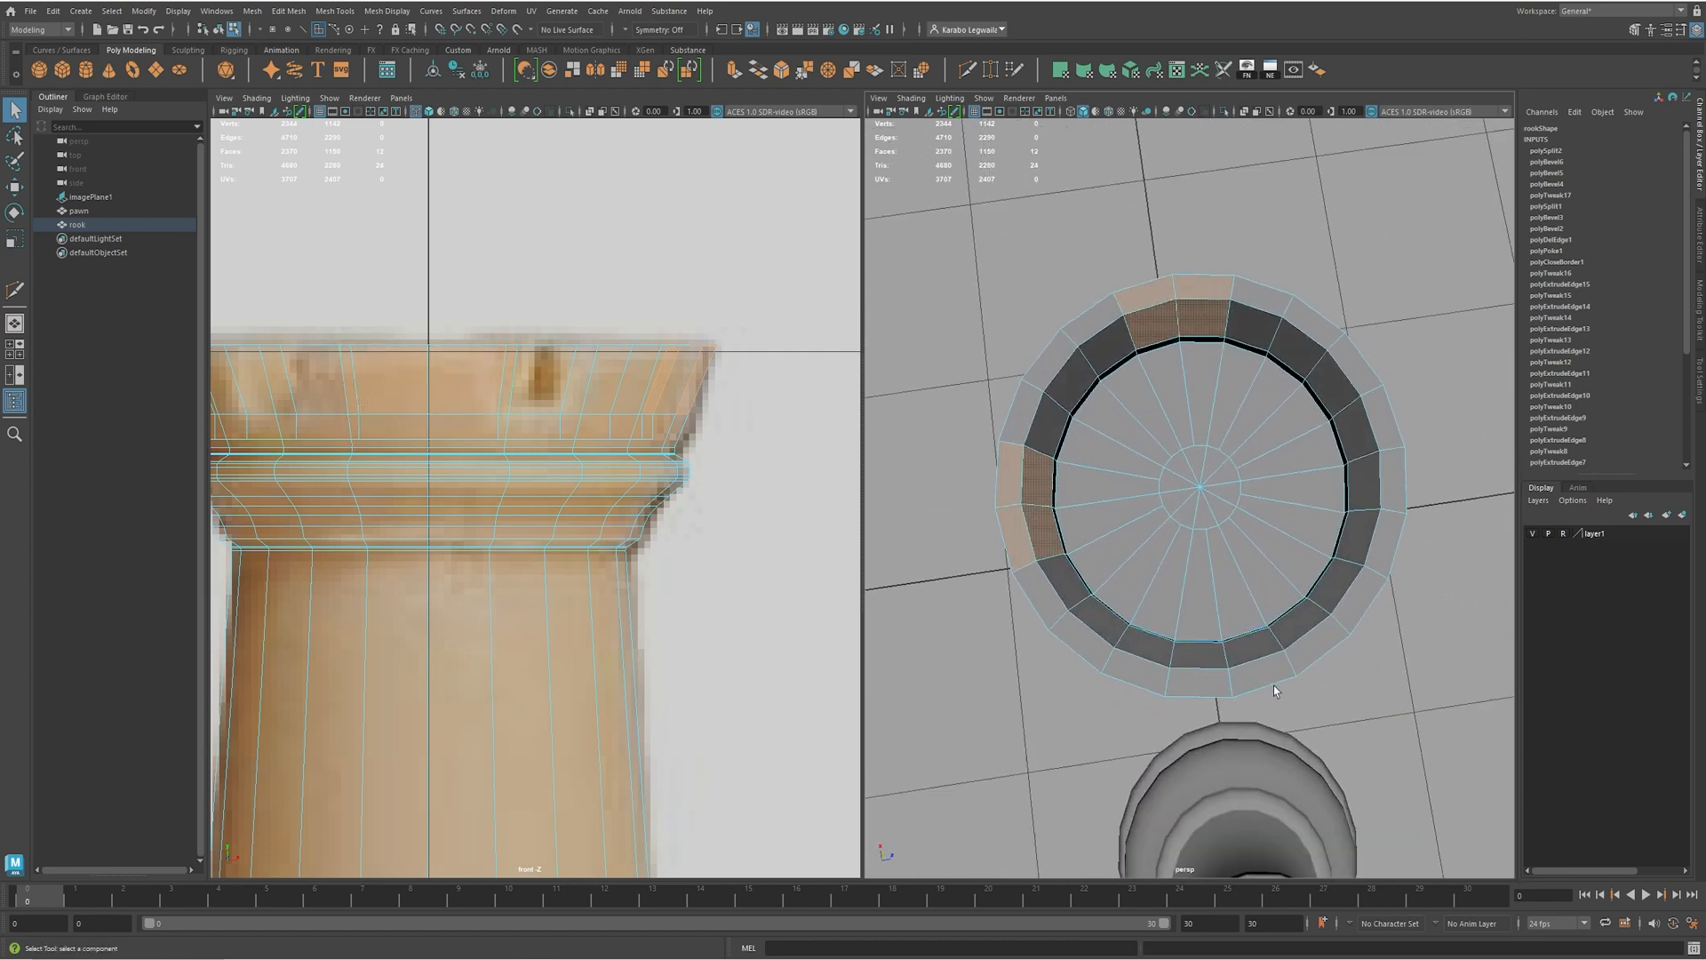
pyautogui.keyDown('shift'); pyautogui.click(1206, 677); pyautogui.keyUp('shift')
pyautogui.keyDown('alt'); pyautogui.moveTo(1207, 677); pyautogui.dragTo(1244, 701); pyautogui.keyUp('alt')
pyautogui.keyDown('shift'); pyautogui.click(1255, 615); pyautogui.keyUp('shift')
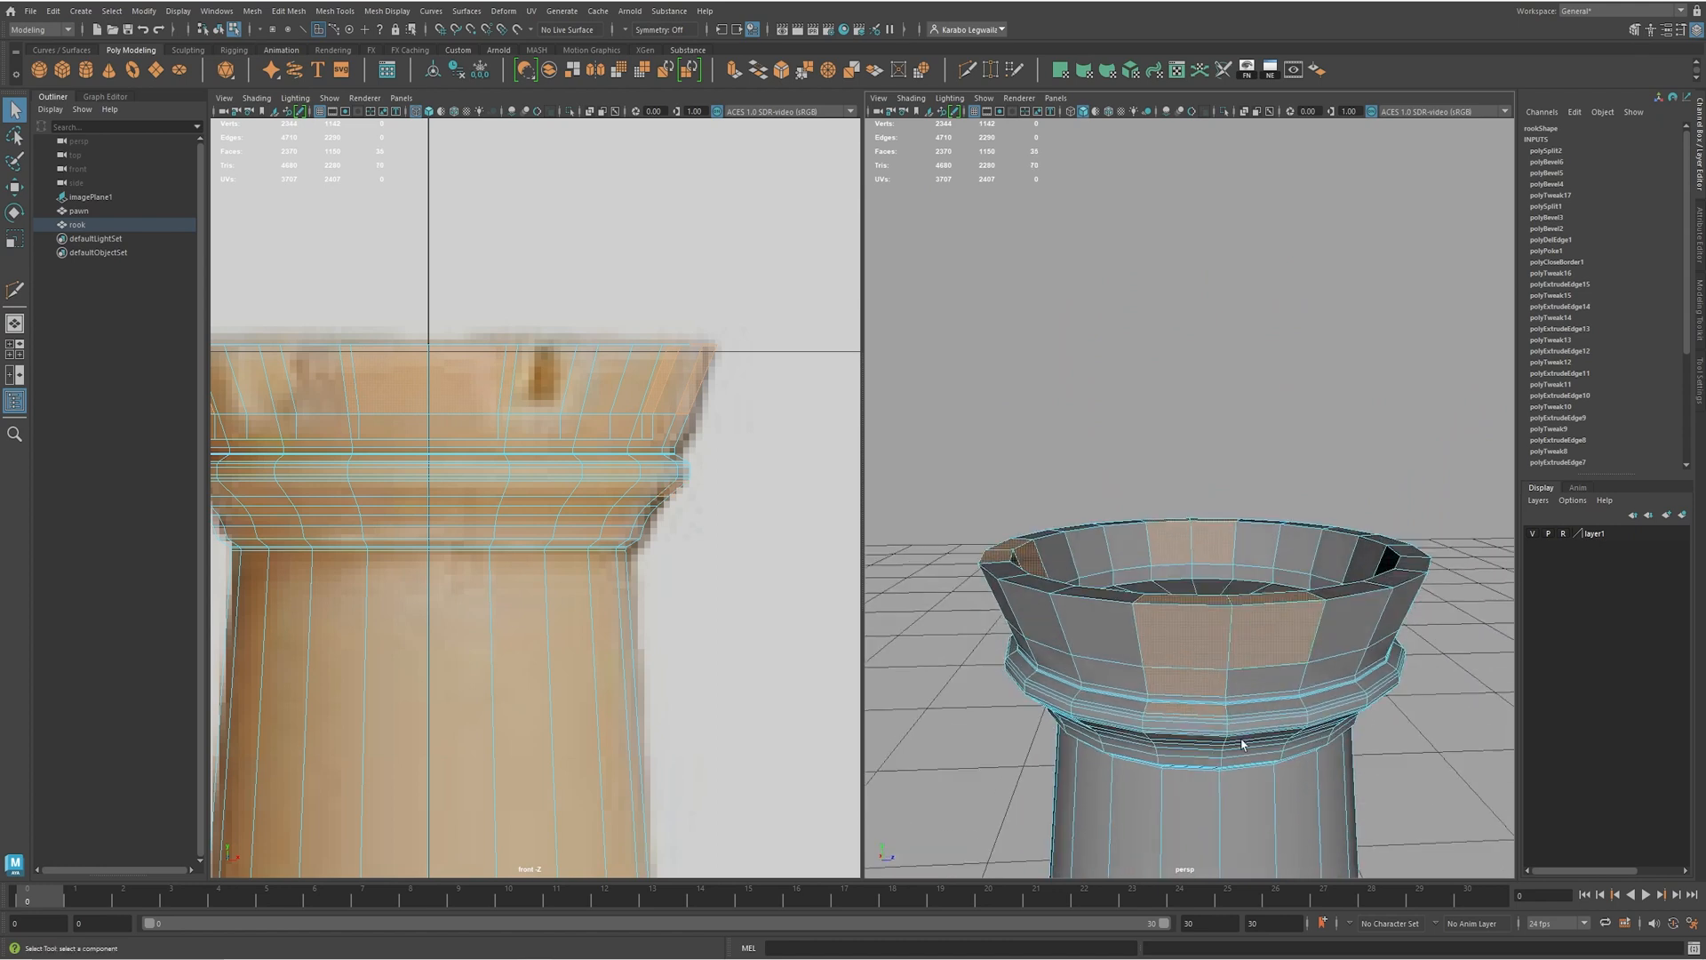
# - Remove stray faces below the crown wall from the selection and add the missing faces of the remaining two-segment section
pyautogui.keyDown('ctrl'); pyautogui.moveTo(1069, 681); pyautogui.dragTo(1069, 682); pyautogui.keyUp('ctrl')
pyautogui.keyDown('alt'); pyautogui.moveTo(1069, 682); pyautogui.dragTo(1290, 725); pyautogui.keyUp('alt')
pyautogui.keyDown('ctrl'); pyautogui.moveTo(891, 669); pyautogui.dragTo(891, 668); pyautogui.keyUp('ctrl')
pyautogui.keyDown('alt'); pyautogui.moveTo(891, 669); pyautogui.dragTo(1165, 504); pyautogui.keyUp('alt')
pyautogui.keyDown('alt'); pyautogui.moveTo(1301, 558); pyautogui.dragTo(1185, 500); pyautogui.keyUp('alt')
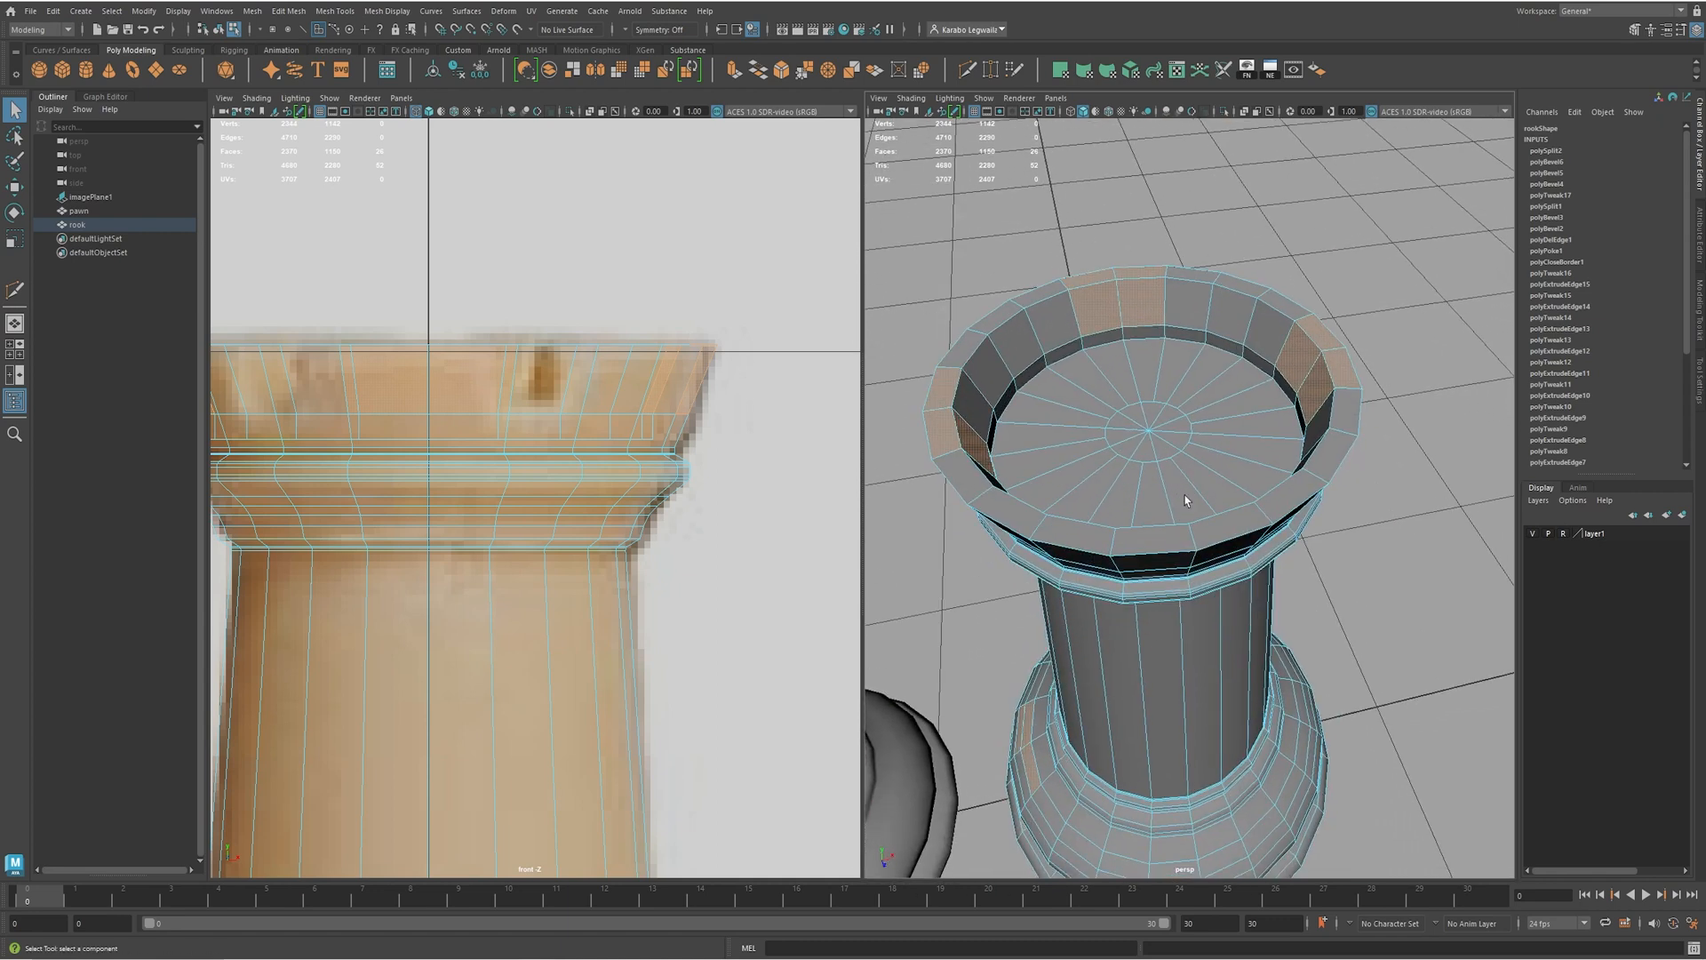
pyautogui.keyDown('alt'); pyautogui.moveTo(1186, 573); pyautogui.dragTo(1165, 601); pyautogui.keyUp('alt')
pyautogui.keyDown('shift'); pyautogui.click(1213, 574); pyautogui.keyUp('shift')
pyautogui.keyDown('shift'); pyautogui.click(1201, 555); pyautogui.keyUp('shift')
pyautogui.keyDown('shift'); pyautogui.click(1164, 562); pyautogui.keyUp('shift')
pyautogui.keyDown('alt'); pyautogui.moveTo(1218, 586); pyautogui.dragTo(1176, 537); pyautogui.keyUp('alt')
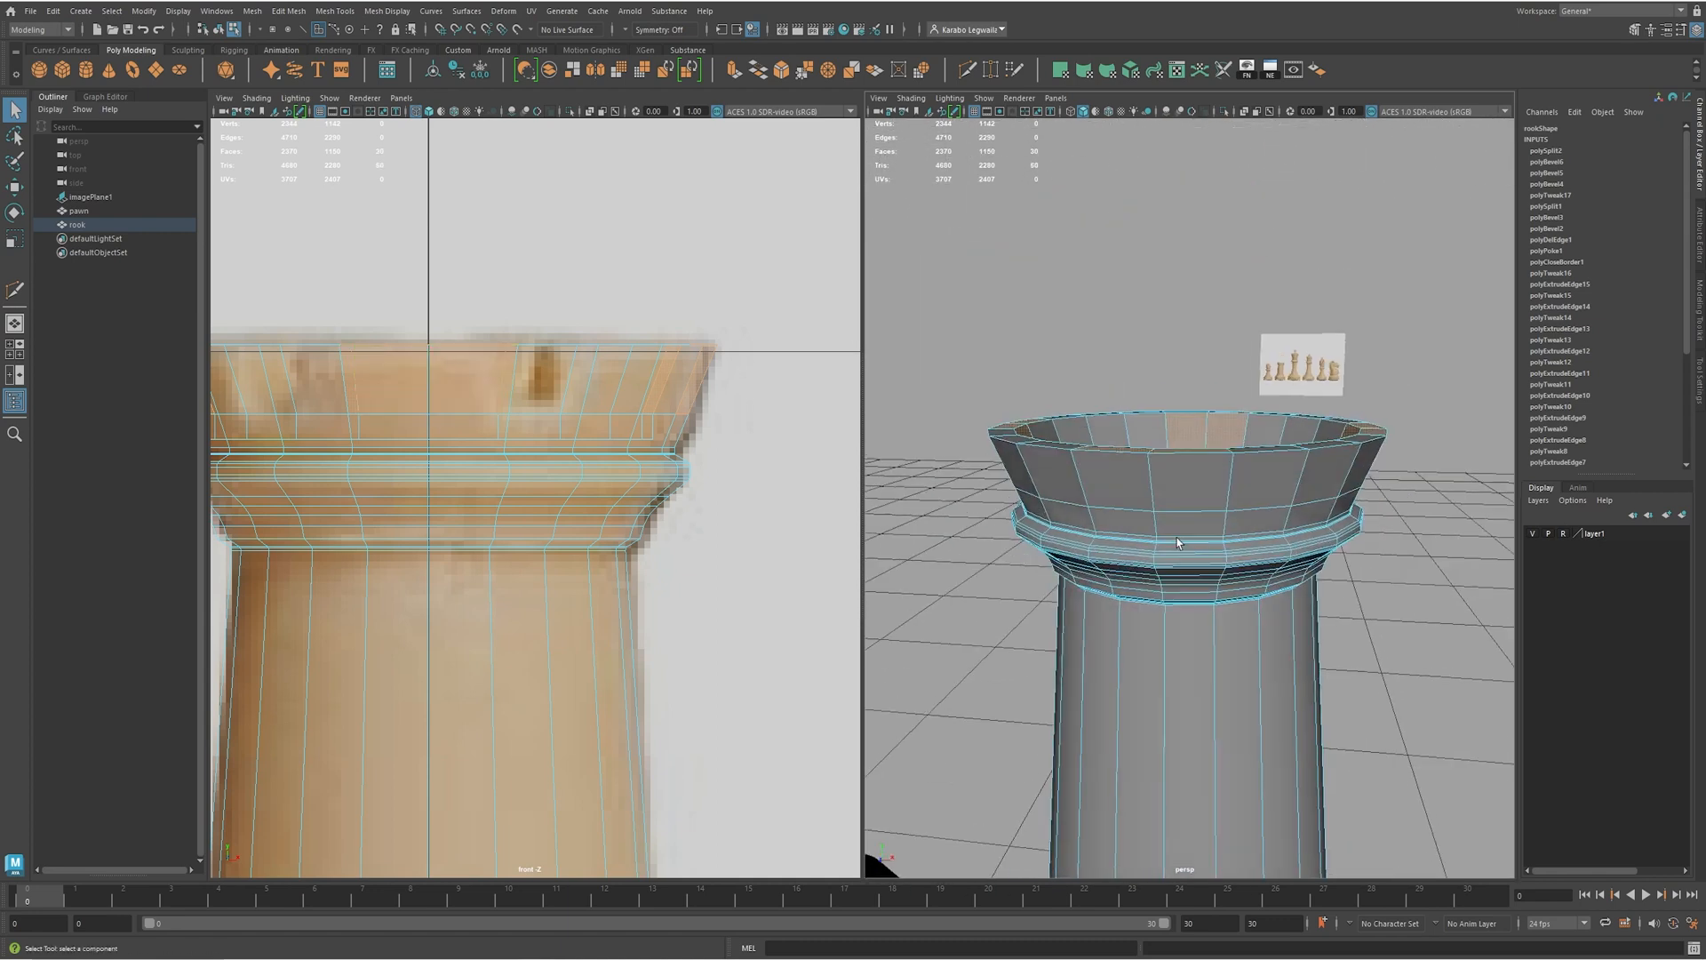
pyautogui.keyDown('shift'); pyautogui.click(1172, 494); pyautogui.keyUp('shift')
# - Display the models in wireframe and deselect the stray faces lower on the rook, keeping only the crown sections
pyautogui.press('4')
pyautogui.keyDown('alt'); pyautogui.moveTo(1223, 583); pyautogui.dragTo(960, 547, button='right'); pyautogui.keyUp('alt')
pyautogui.keyDown('alt'); pyautogui.moveTo(1293, 733); pyautogui.dragTo(1238, 595, button='middle'); pyautogui.keyUp('alt')
pyautogui.keyDown('ctrl'); pyautogui.moveTo(903, 404); pyautogui.dragTo(895, 362); pyautogui.keyUp('ctrl')
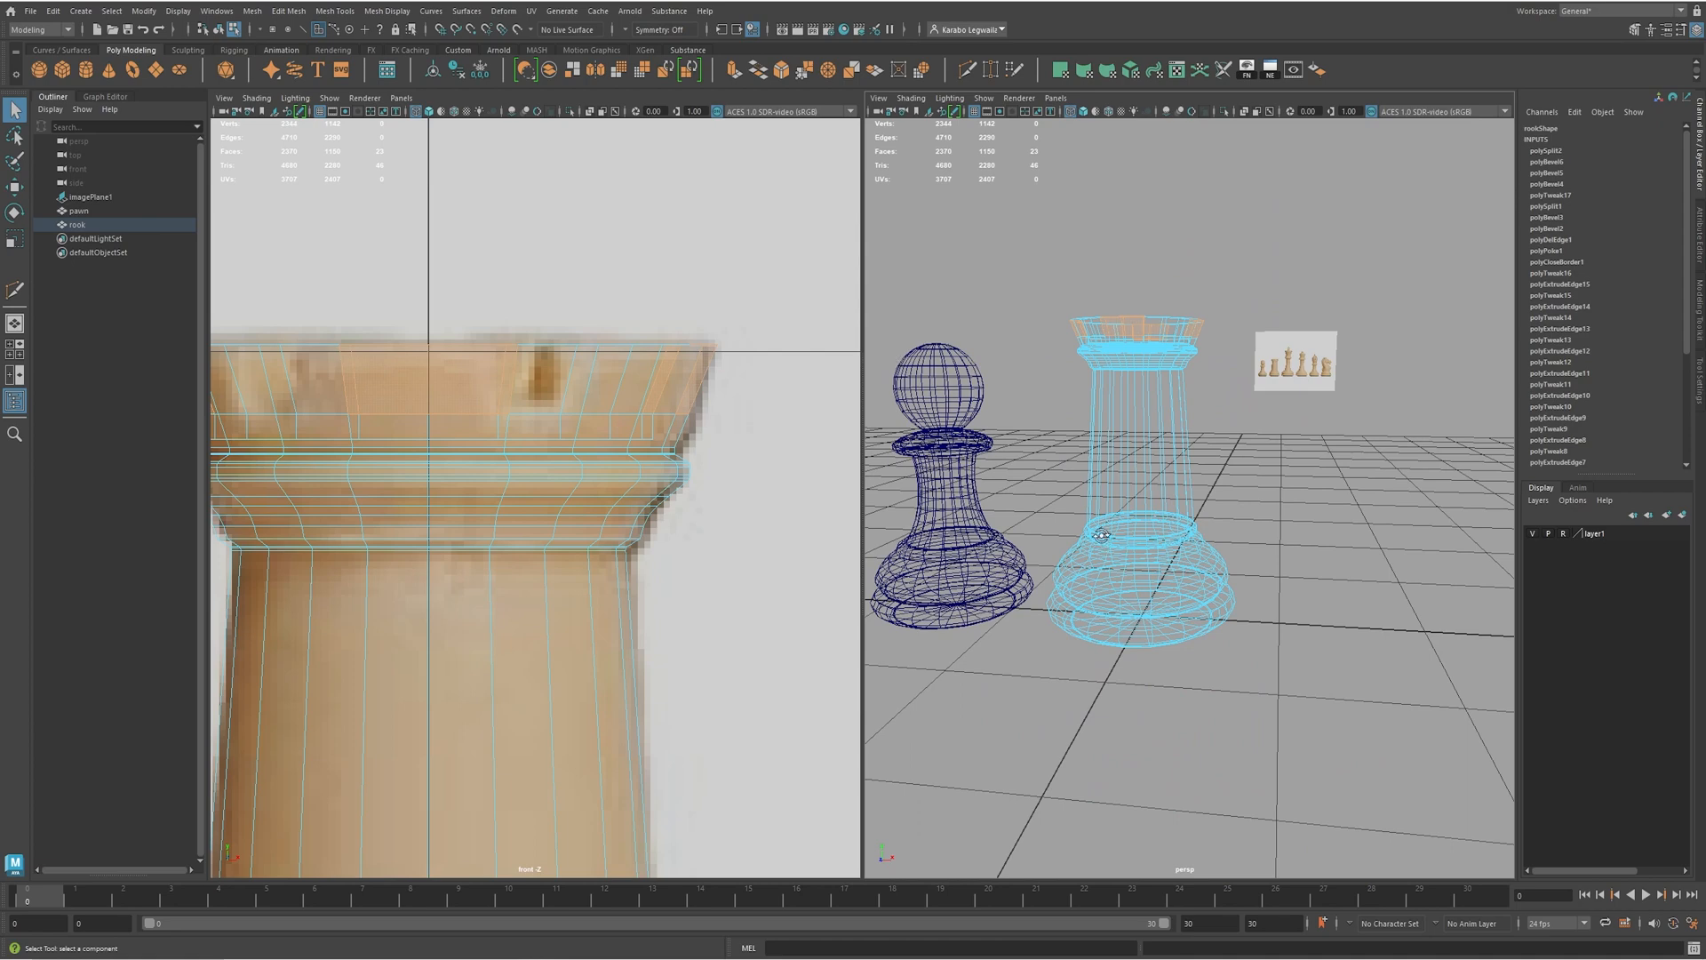
# - Examine the selected crown sections from several angles in wireframe and return to shaded display
pyautogui.keyDown('alt'); pyautogui.moveTo(1100, 535); pyautogui.dragTo(1110, 604); pyautogui.keyUp('alt')
pyautogui.keyDown('alt'); pyautogui.moveTo(1110, 605); pyautogui.dragTo(1244, 497, button='right'); pyautogui.keyUp('alt')
pyautogui.keyDown('alt'); pyautogui.moveTo(1244, 498); pyautogui.dragTo(1371, 593, button='middle'); pyautogui.keyUp('alt')
pyautogui.keyDown('alt'); pyautogui.moveTo(1070, 528); pyautogui.dragTo(1031, 525); pyautogui.keyUp('alt')
pyautogui.keyDown('alt'); pyautogui.moveTo(1031, 524); pyautogui.dragTo(1187, 510, button='right'); pyautogui.keyUp('alt')
pyautogui.keyDown('alt'); pyautogui.moveTo(1188, 510); pyautogui.dragTo(1020, 522); pyautogui.keyUp('alt')
pyautogui.keyDown('alt'); pyautogui.moveTo(1021, 522); pyautogui.dragTo(1167, 516, button='middle'); pyautogui.keyUp('alt')
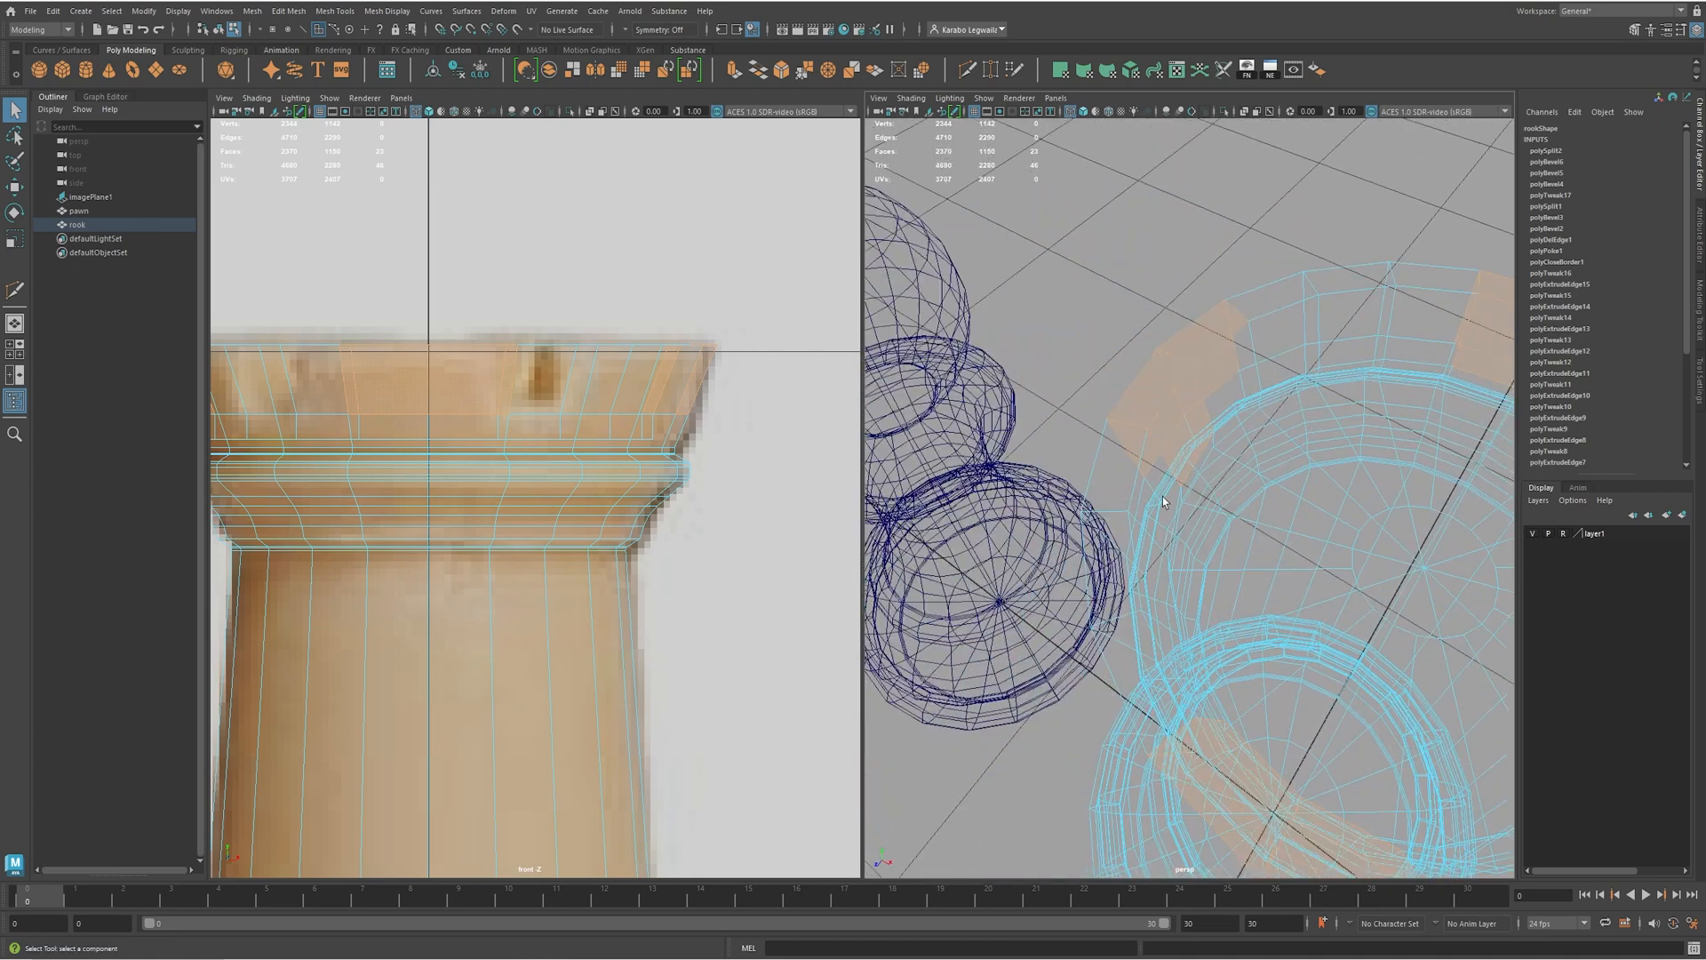
pyautogui.keyDown('alt'); pyautogui.moveTo(1258, 476); pyautogui.dragTo(1228, 477); pyautogui.keyUp('alt')
pyautogui.press('5')
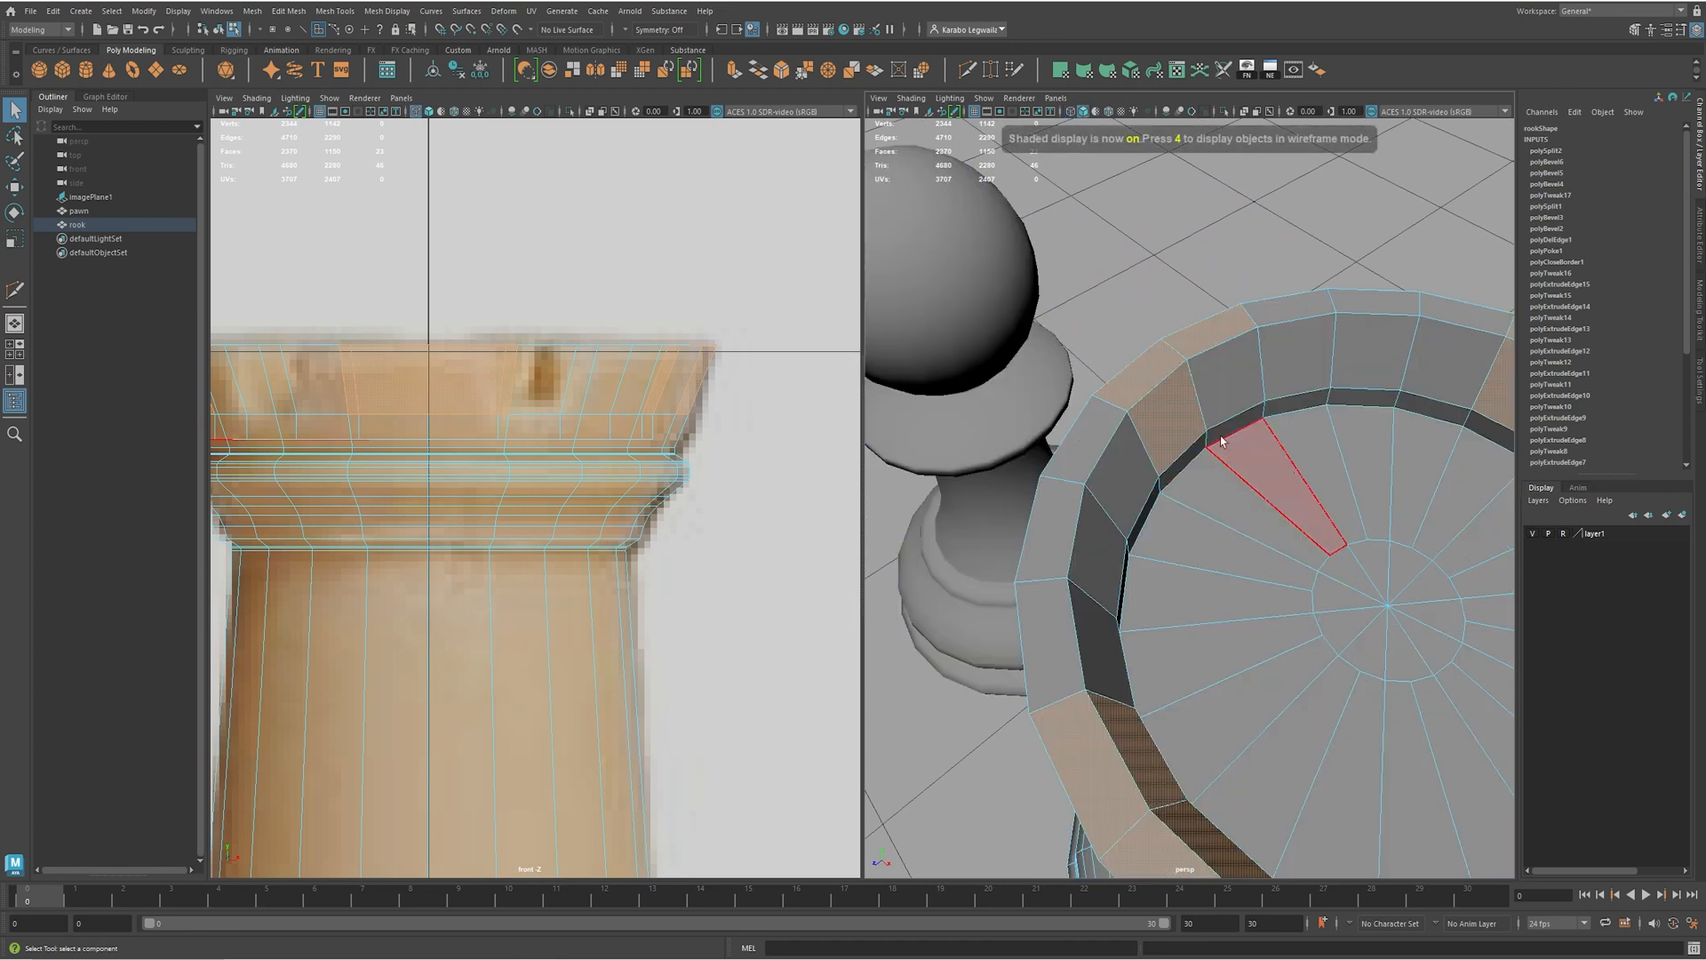
pyautogui.press('6')
# - Delete the selected faces of the four two-segment sections to open four evenly spaced notches in the crown
pyautogui.moveTo(1229, 416)
pyautogui.keyDown('alt'); pyautogui.mouseDown()
pyautogui.moveTo(1224, 445)
pyautogui.moveTo(1149, 463)
pyautogui.mouseUp(); pyautogui.keyUp('alt')
pyautogui.keyDown('alt'); pyautogui.moveTo(1131, 471); pyautogui.dragTo(1061, 472); pyautogui.keyUp('alt')
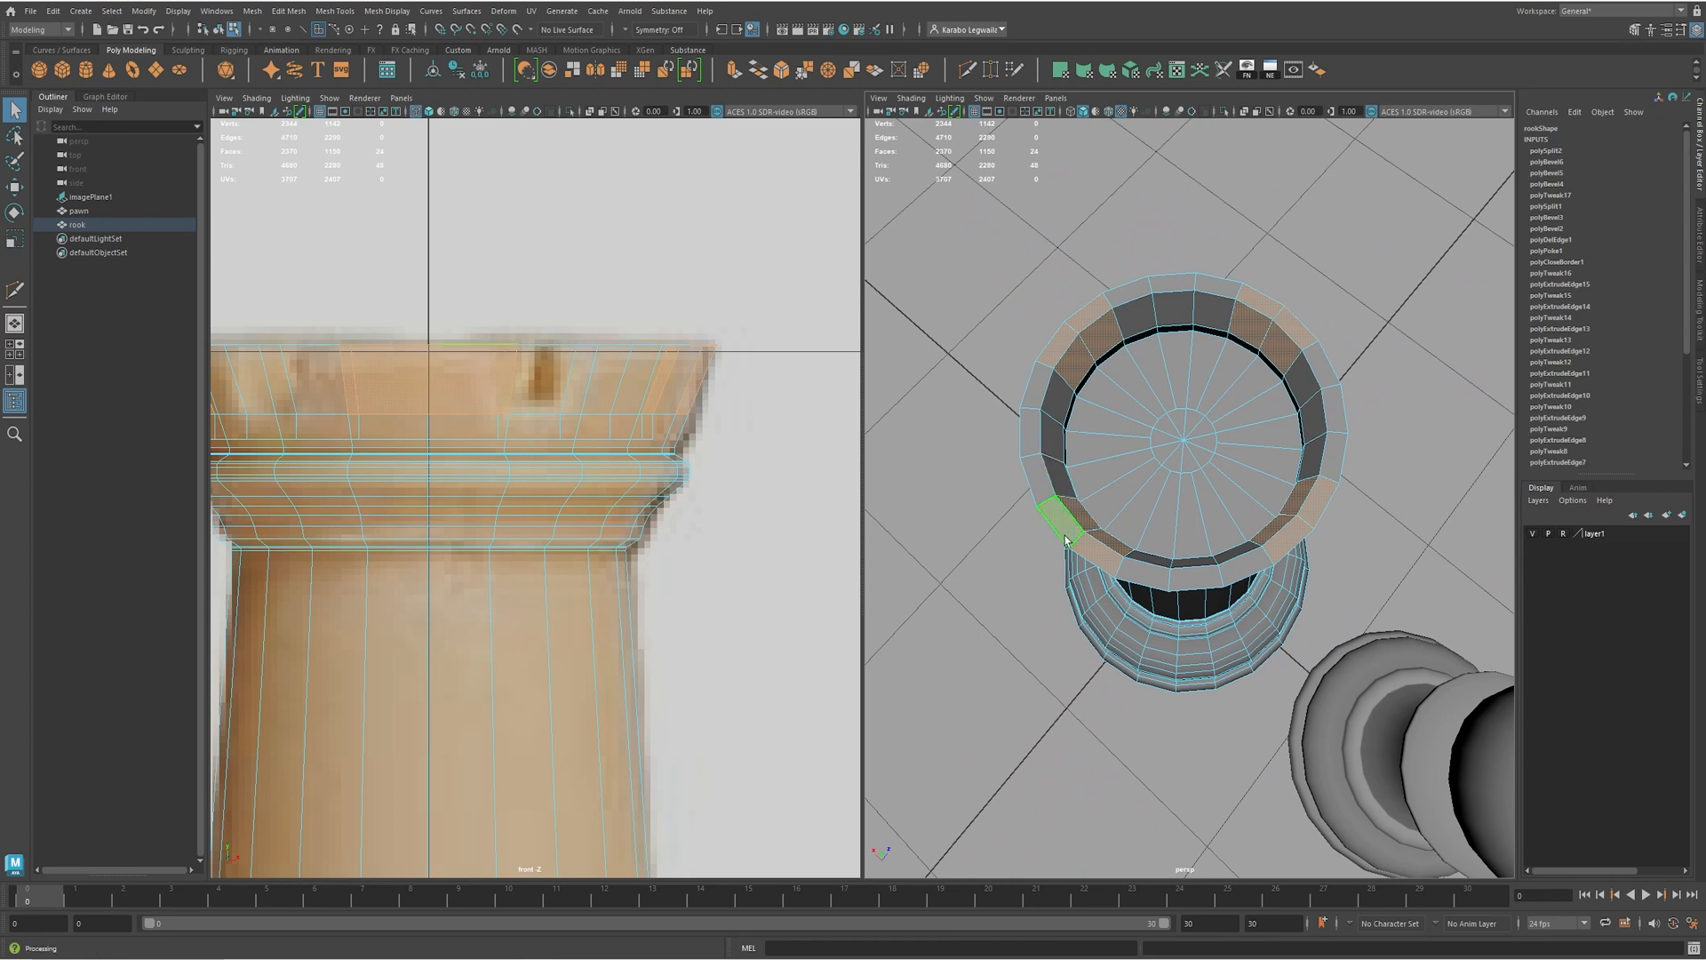
pyautogui.press('Delete')
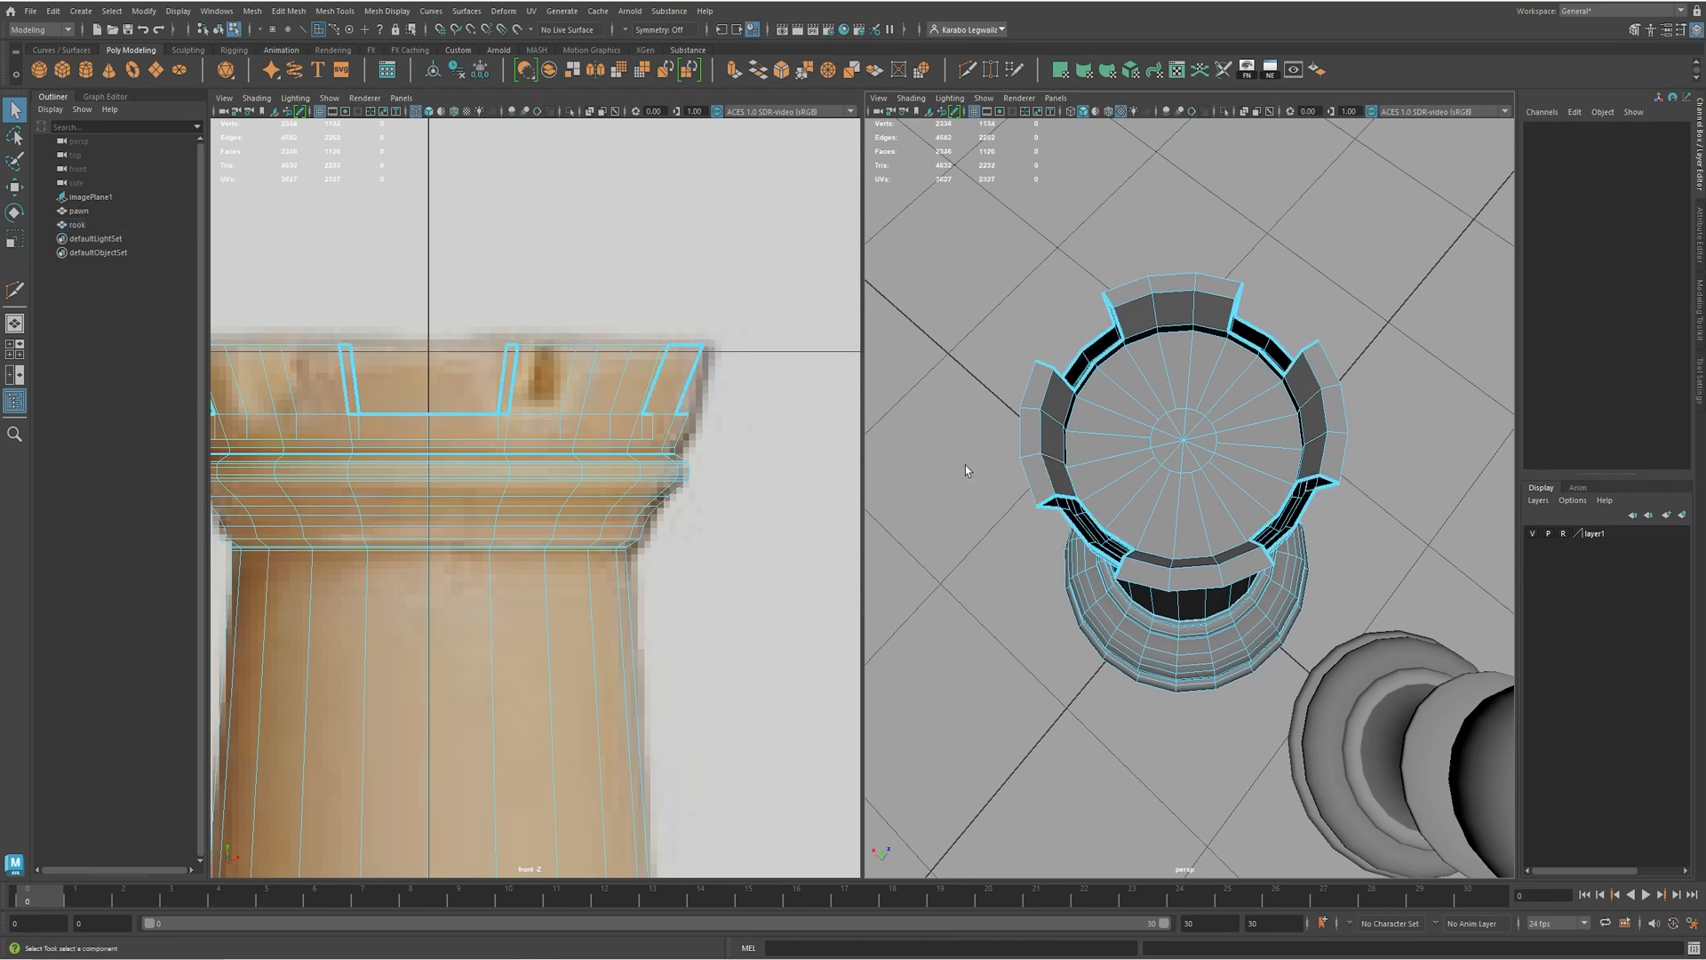
# - Examine the spacing and open borders of the four notches from all around the crown
pyautogui.keyDown('alt'); pyautogui.moveTo(975, 766); pyautogui.dragTo(1173, 455); pyautogui.keyUp('alt')
pyautogui.keyDown('alt'); pyautogui.moveTo(1173, 455); pyautogui.dragTo(1314, 426, button='right'); pyautogui.keyUp('alt')
pyautogui.keyDown('alt'); pyautogui.moveTo(1314, 426); pyautogui.dragTo(1252, 411); pyautogui.keyUp('alt')
pyautogui.keyDown('alt'); pyautogui.moveTo(1253, 411); pyautogui.dragTo(1121, 424, button='right'); pyautogui.keyUp('alt')
pyautogui.keyDown('alt'); pyautogui.moveTo(1280, 498); pyautogui.dragTo(1296, 461); pyautogui.keyUp('alt')
pyautogui.keyDown('alt'); pyautogui.moveTo(1295, 462); pyautogui.dragTo(1361, 517, button='right'); pyautogui.keyUp('alt')
pyautogui.moveTo(1199, 560)
pyautogui.keyDown('alt'); pyautogui.mouseDown(button='right')
pyautogui.moveTo(1242, 568)
pyautogui.moveTo(1209, 565)
pyautogui.mouseUp(button='right'); pyautogui.keyUp('alt')
pyautogui.keyDown('alt'); pyautogui.moveTo(1080, 515); pyautogui.dragTo(997, 480); pyautogui.keyUp('alt')
pyautogui.keyDown('alt'); pyautogui.moveTo(1161, 530); pyautogui.dragTo(1209, 524, button='middle'); pyautogui.keyUp('alt')
pyautogui.keyDown('alt'); pyautogui.moveTo(1181, 524); pyautogui.dragTo(1262, 525, button='right'); pyautogui.keyUp('alt')
pyautogui.keyDown('alt'); pyautogui.moveTo(1115, 504); pyautogui.dragTo(1149, 529); pyautogui.keyUp('alt')
pyautogui.keyDown('alt'); pyautogui.moveTo(1036, 555); pyautogui.dragTo(1063, 525, button='right'); pyautogui.keyUp('alt')
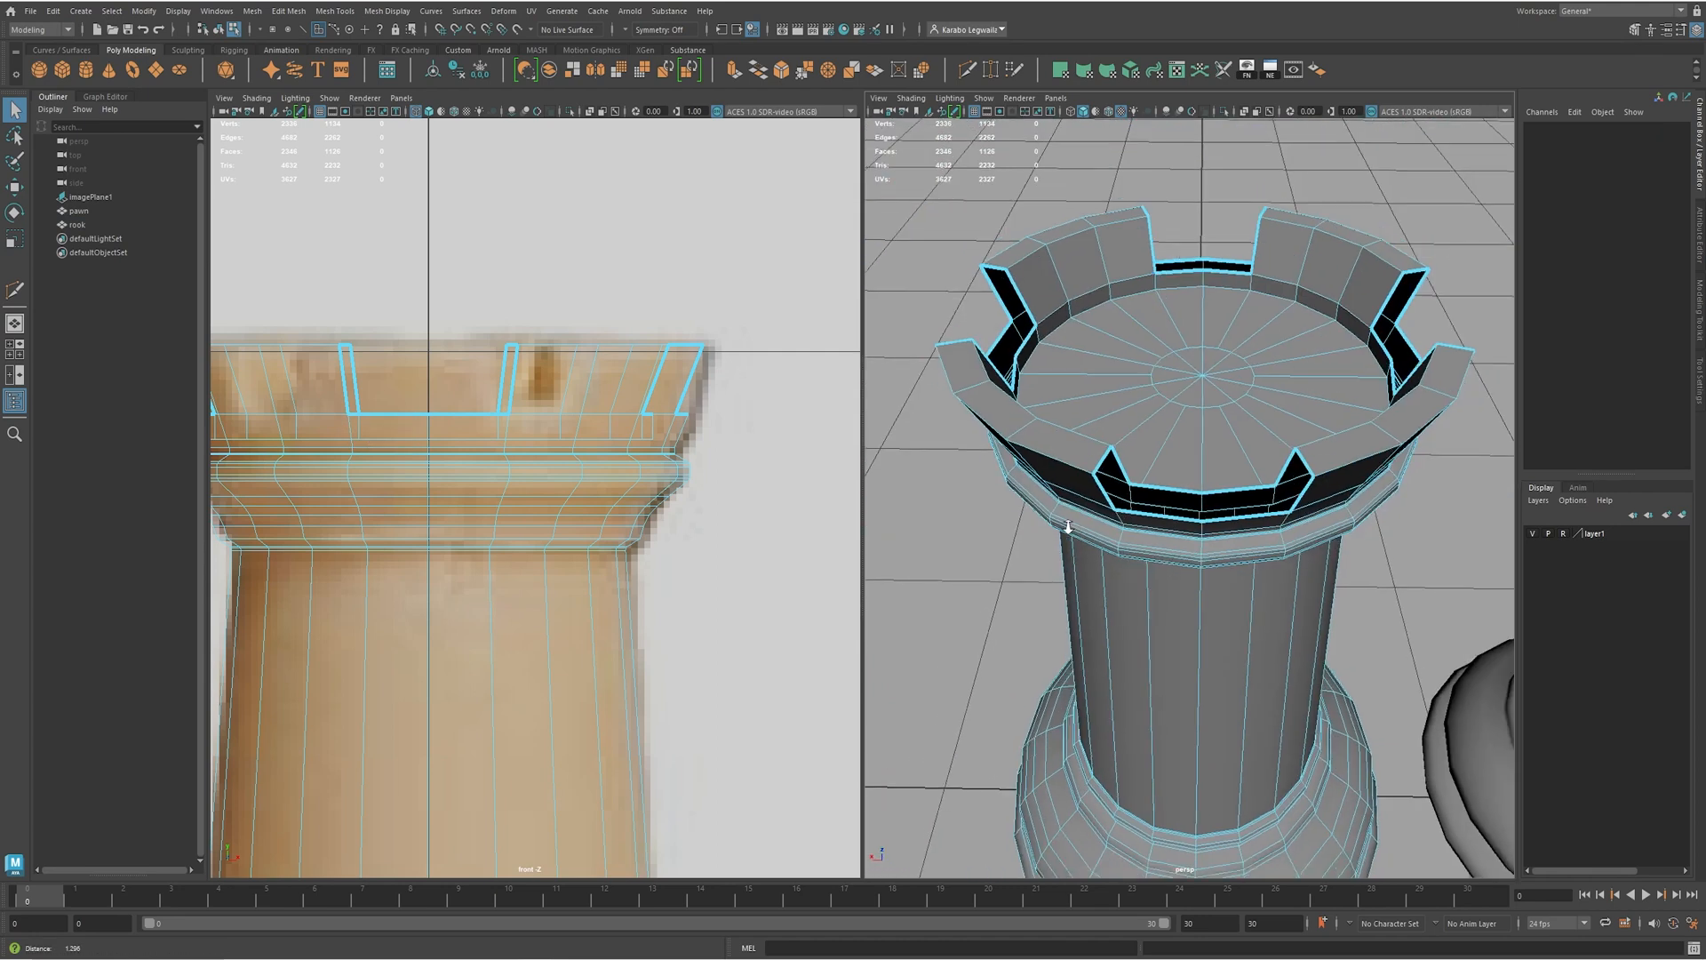
# - Select the open border edges of one crown notch and bridge them to close the gap between inner and outer walls
pyautogui.moveTo(1160, 493); pyautogui.dragTo(1156, 446, button='right')
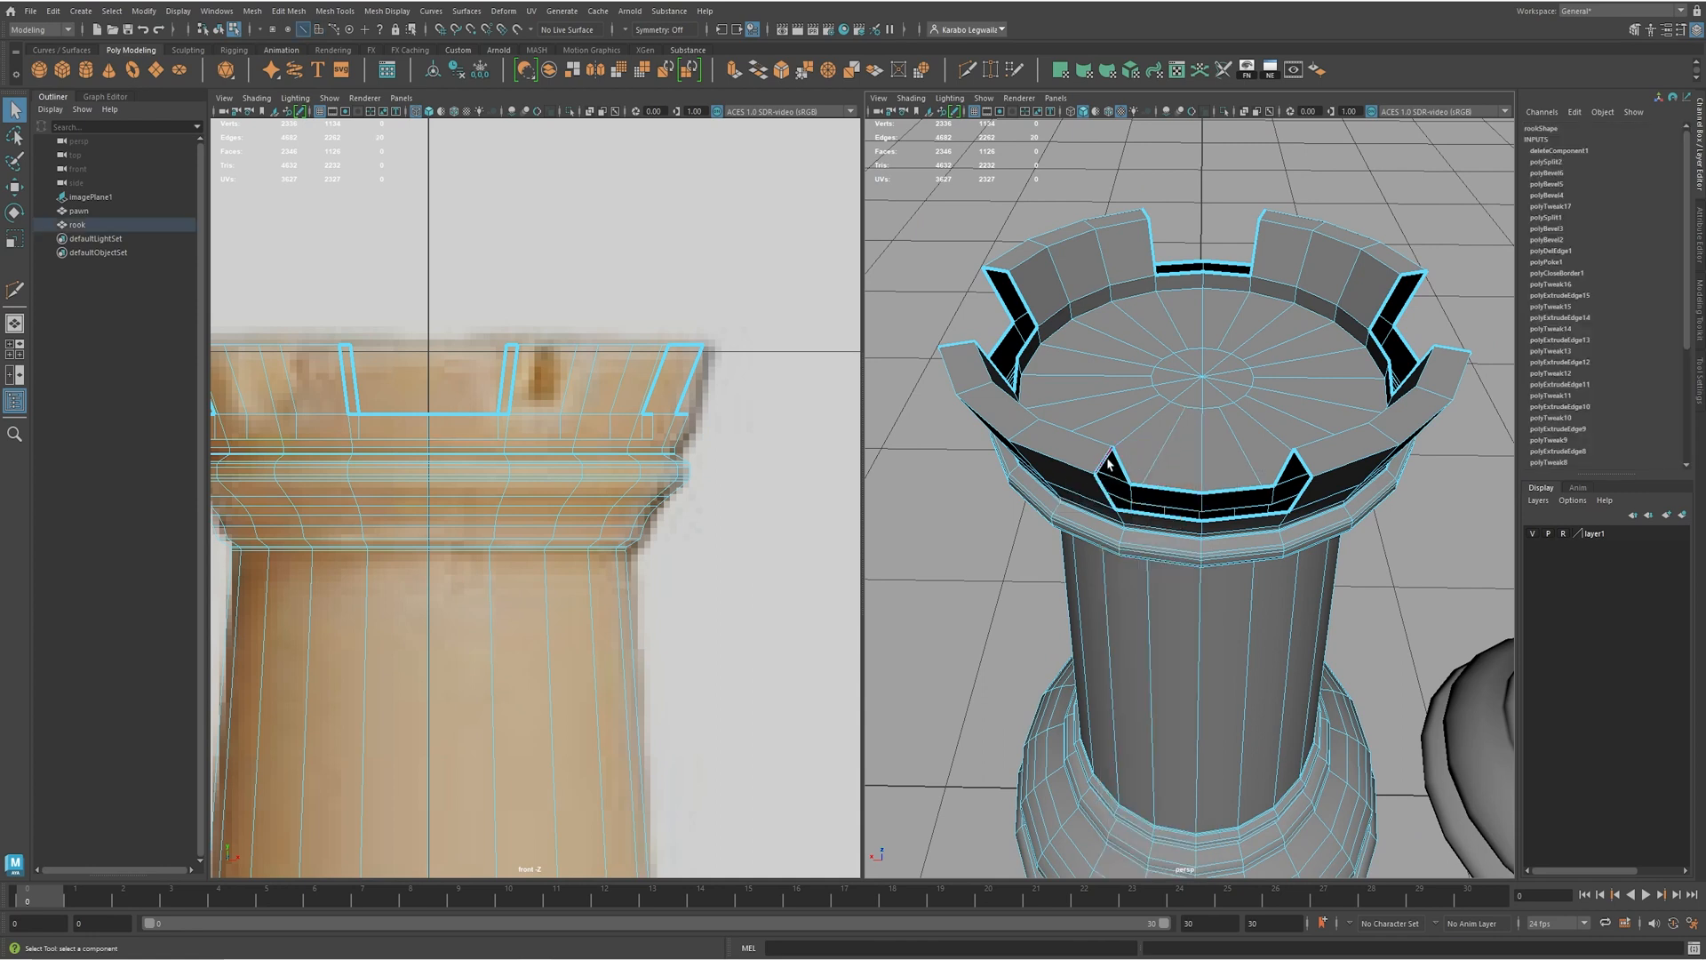
pyautogui.keyDown('alt'); pyautogui.moveTo(1219, 480); pyautogui.dragTo(1115, 435); pyautogui.keyUp('alt')
pyautogui.keyDown('alt'); pyautogui.moveTo(1000, 478); pyautogui.dragTo(1052, 477, button='right'); pyautogui.keyUp('alt')
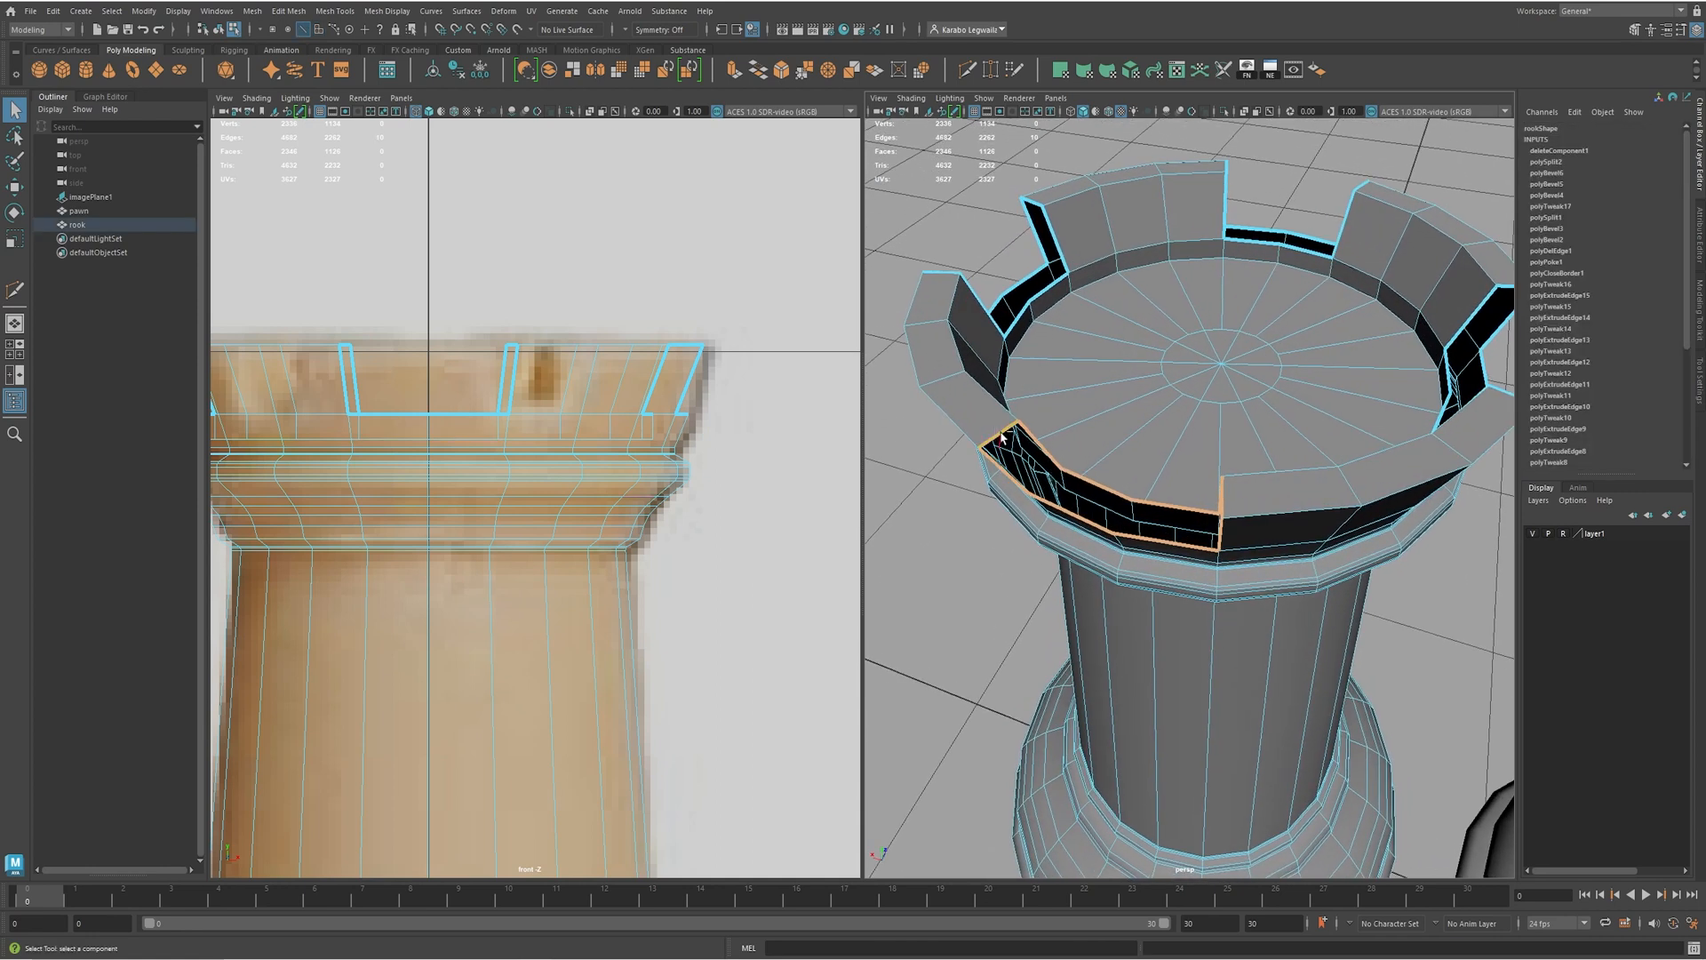
pyautogui.keyDown('alt'); pyautogui.moveTo(1093, 478); pyautogui.dragTo(1270, 444); pyautogui.keyUp('alt')
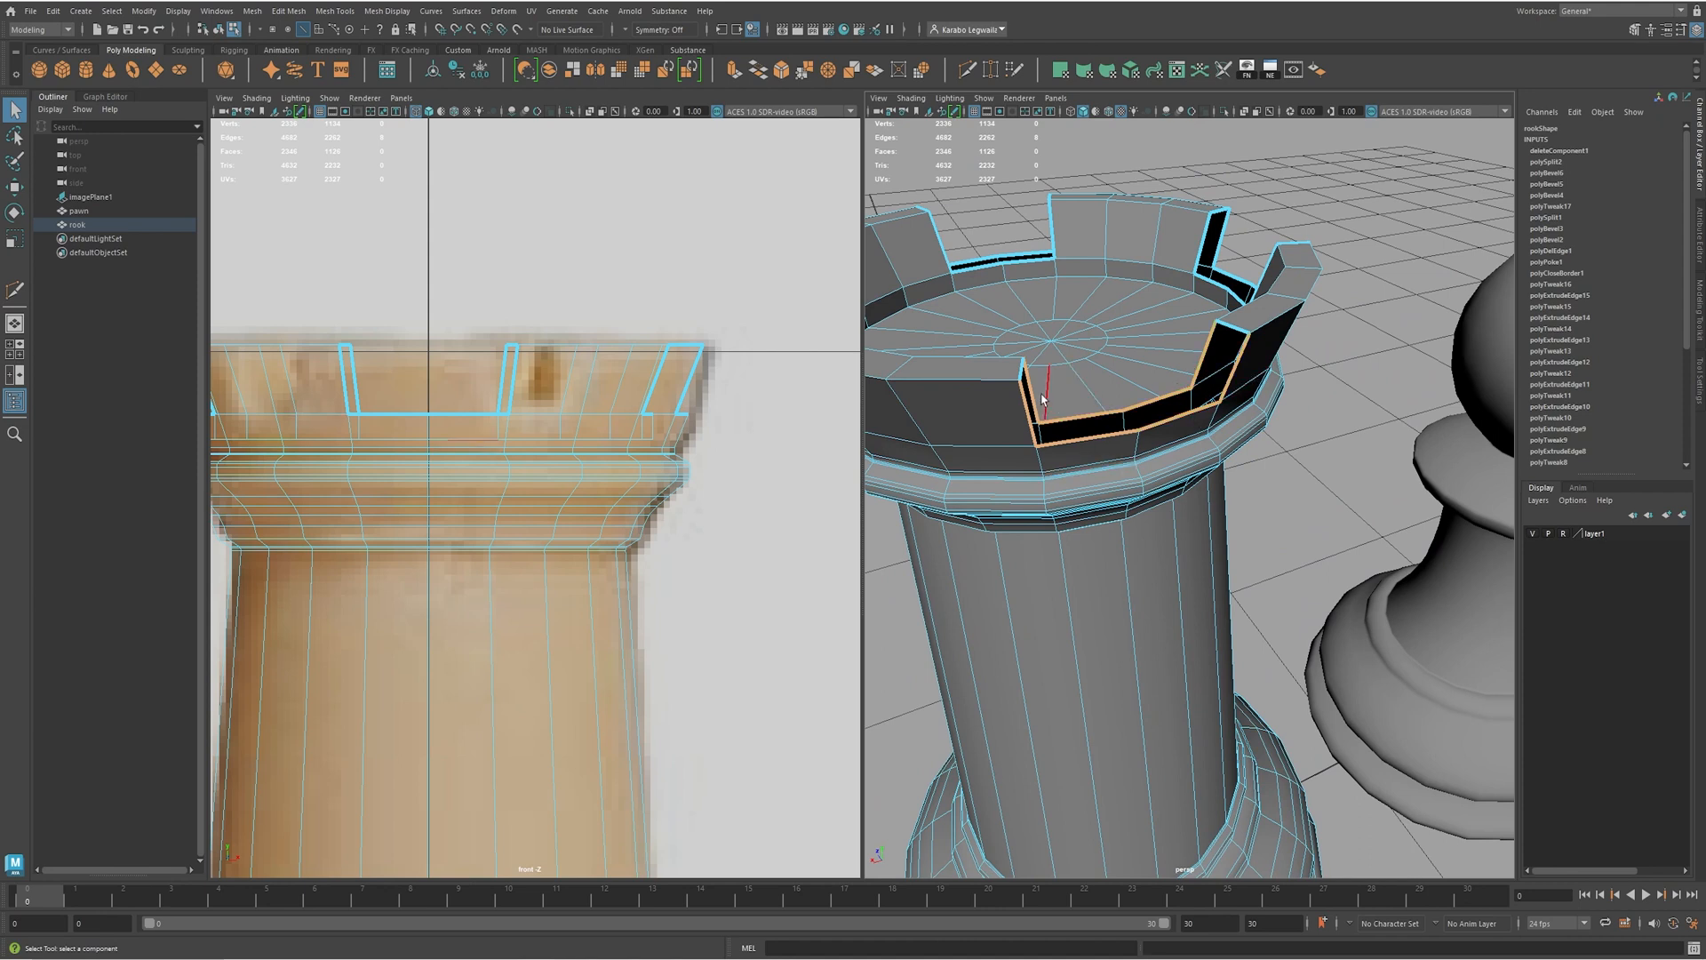
pyautogui.keyDown('shift'); pyautogui.rightClick(1154, 390); pyautogui.keyUp('shift')
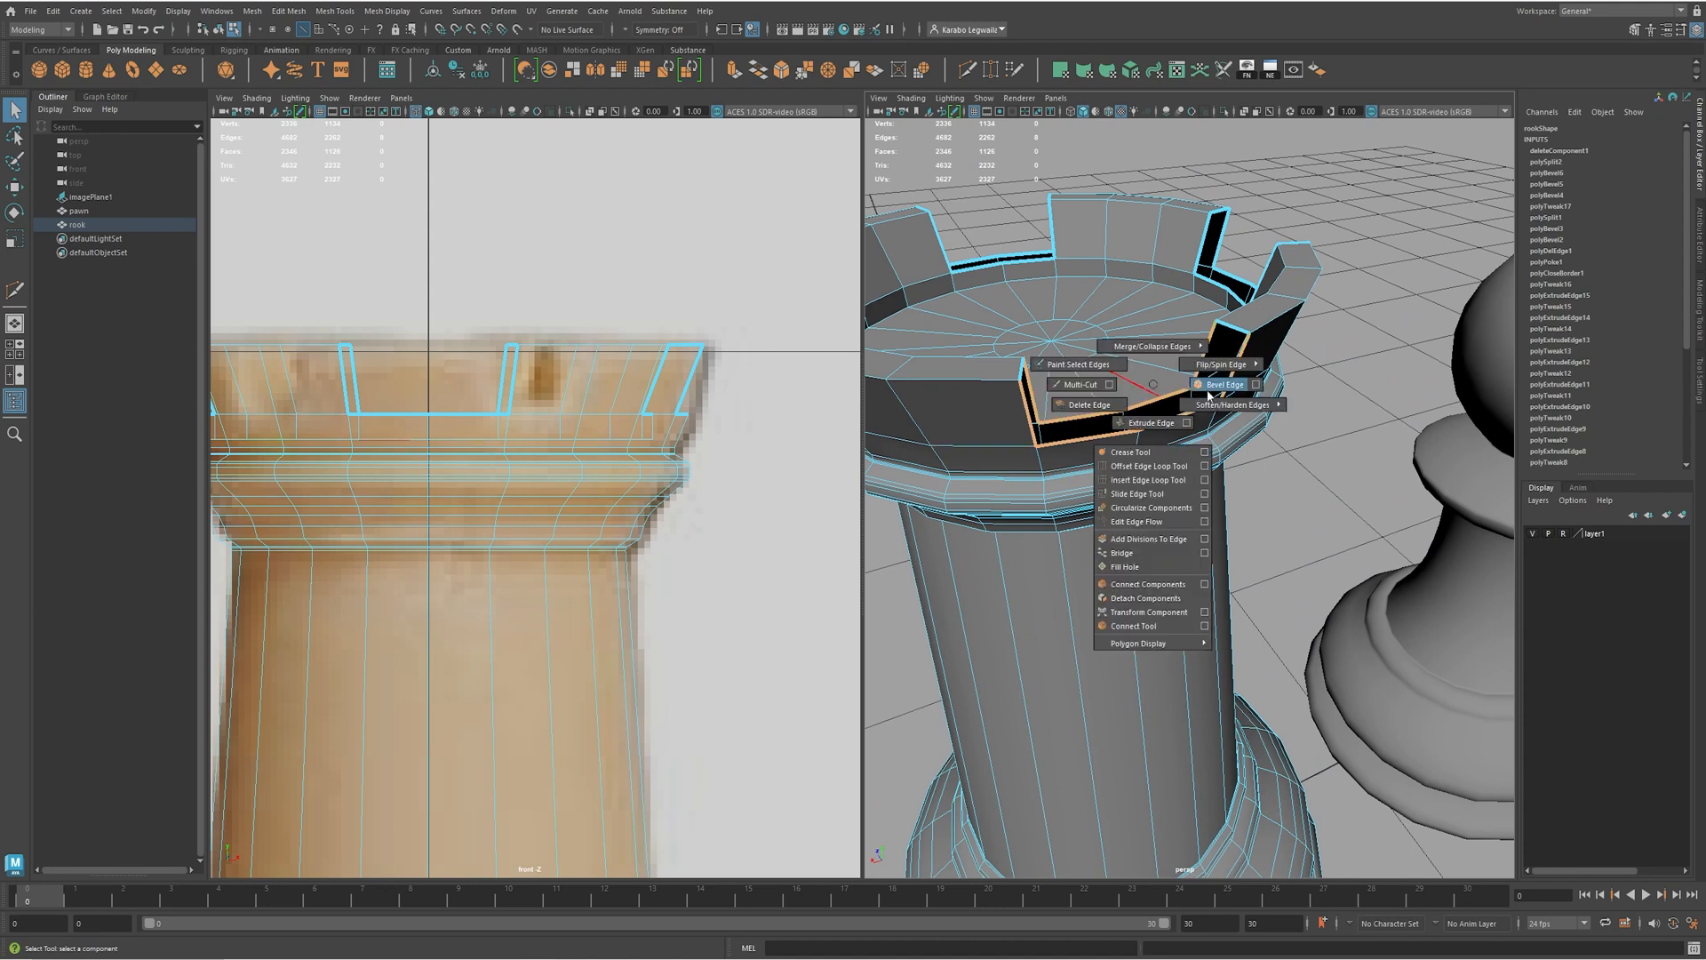
pyautogui.click(1122, 553)
pyautogui.keyDown('alt'); pyautogui.moveTo(1107, 482); pyautogui.dragTo(1267, 547); pyautogui.keyUp('alt')
pyautogui.press('t')
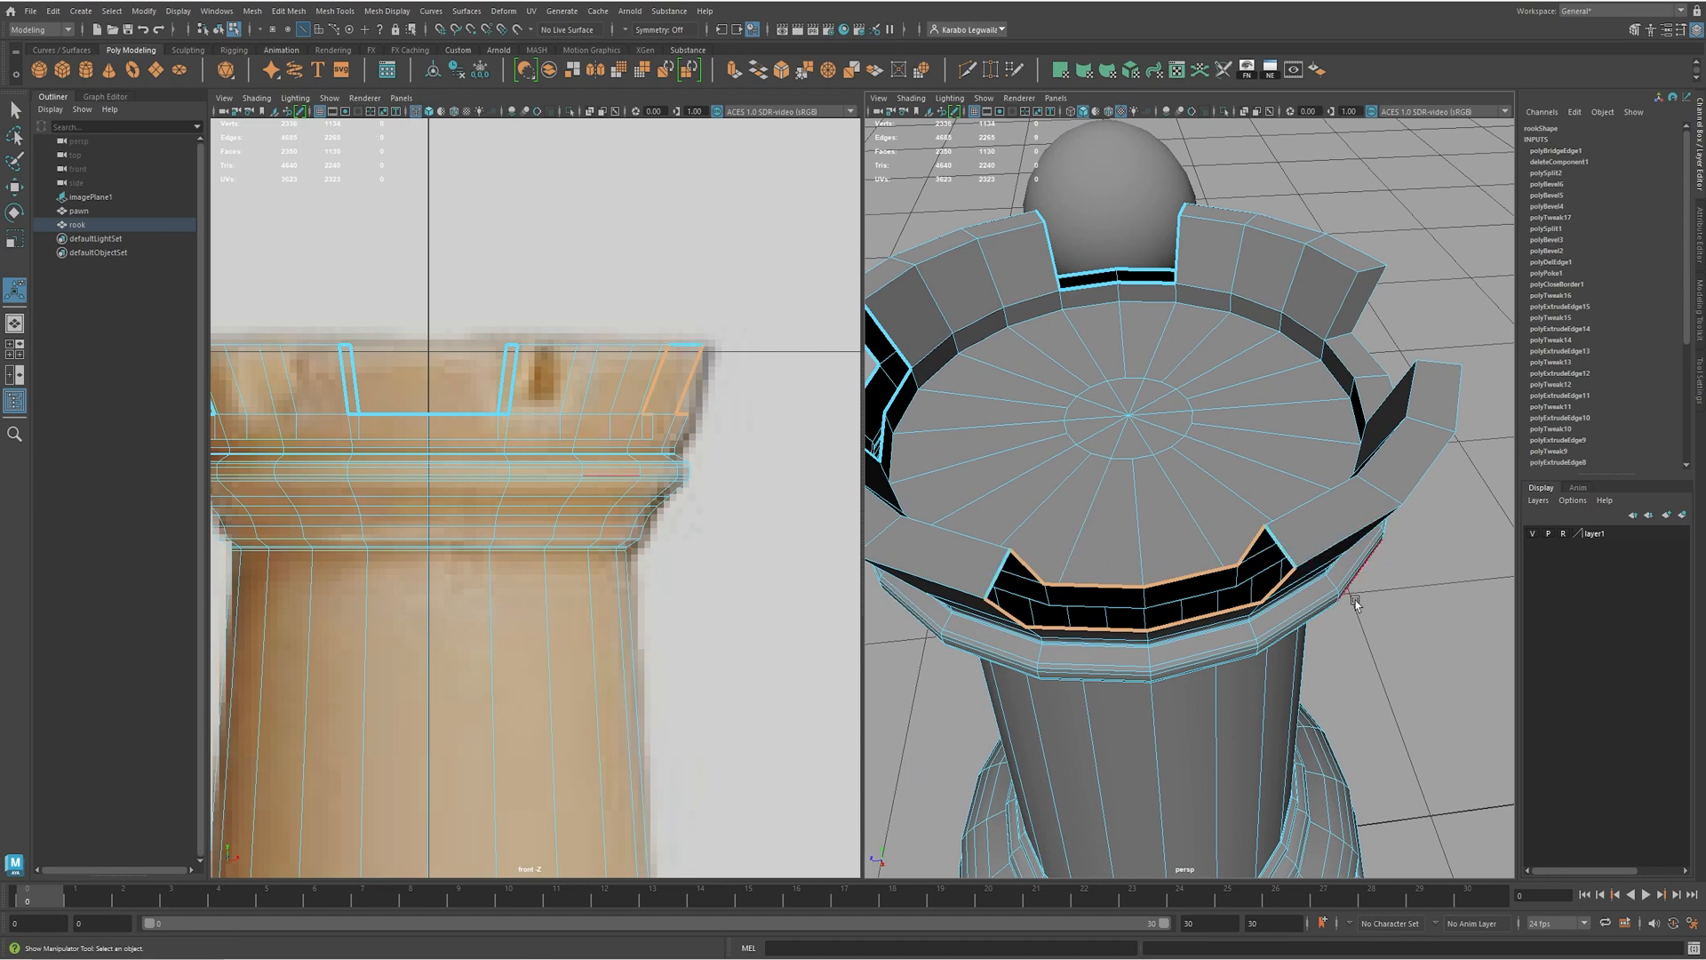
# - Bridge the open borders of the remaining three crown notches in the same way
pyautogui.press('g')
pyautogui.keyDown('alt'); pyautogui.moveTo(1022, 498); pyautogui.dragTo(1075, 467); pyautogui.keyUp('alt')
pyautogui.doubleClick(1083, 460)
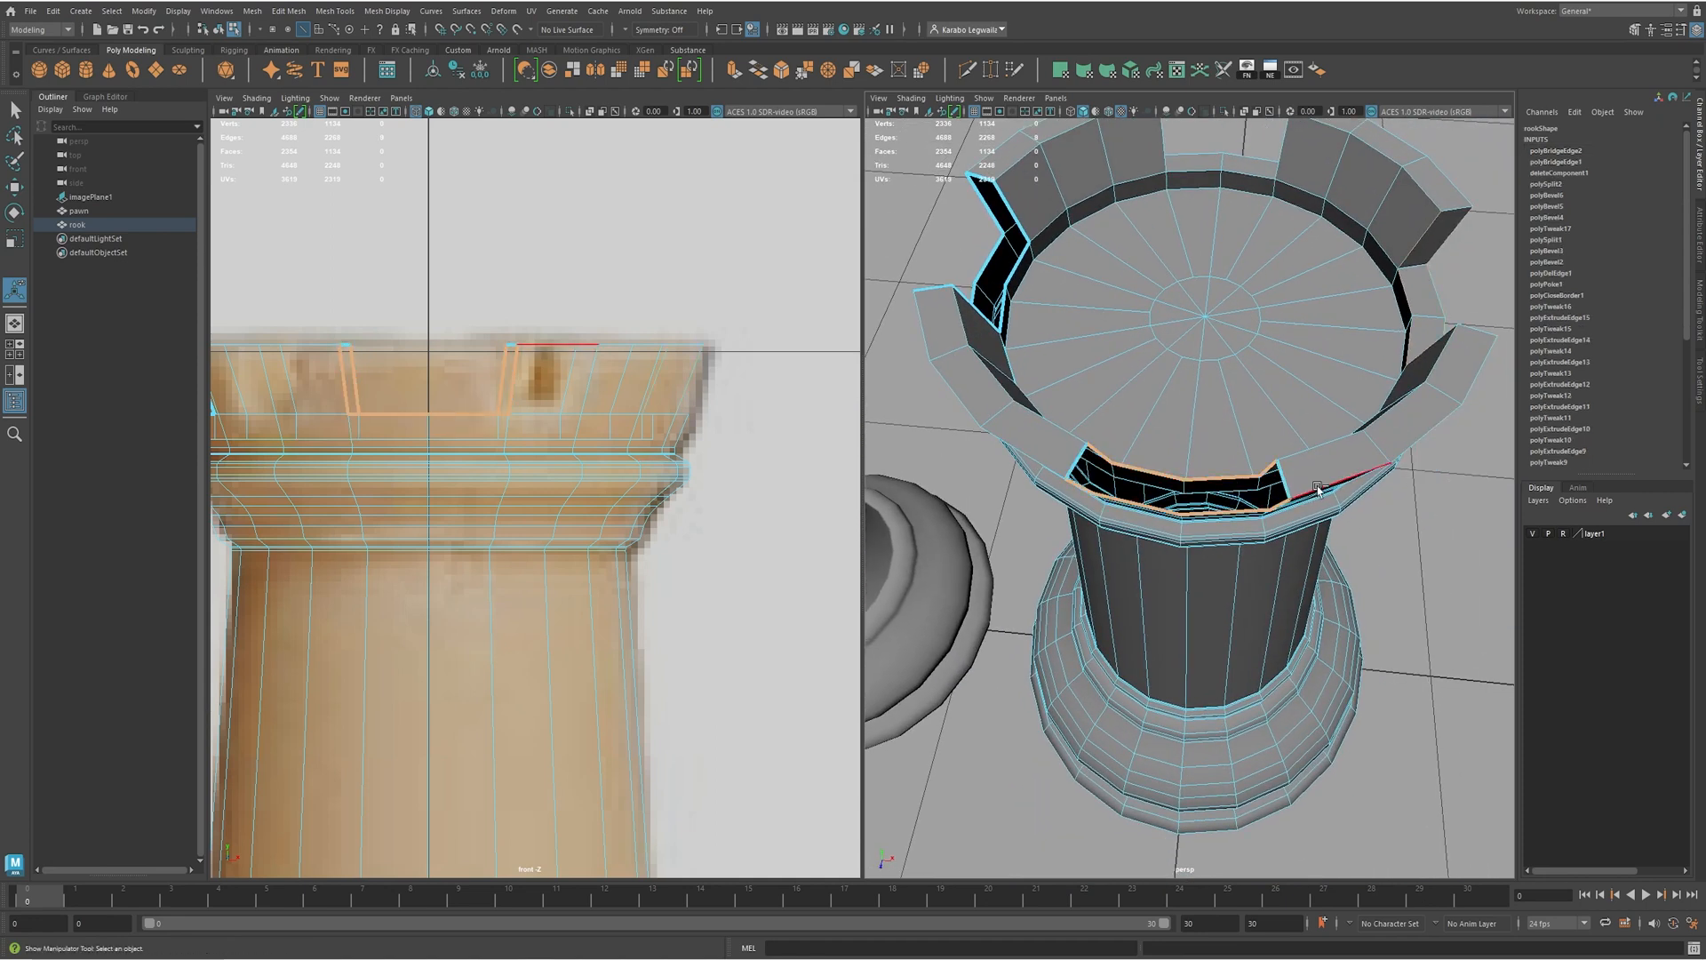
pyautogui.press('g')
pyautogui.keyDown('alt'); pyautogui.moveTo(1330, 491); pyautogui.dragTo(901, 544); pyautogui.keyUp('alt')
pyautogui.doubleClick(899, 544)
pyautogui.doubleClick(923, 556)
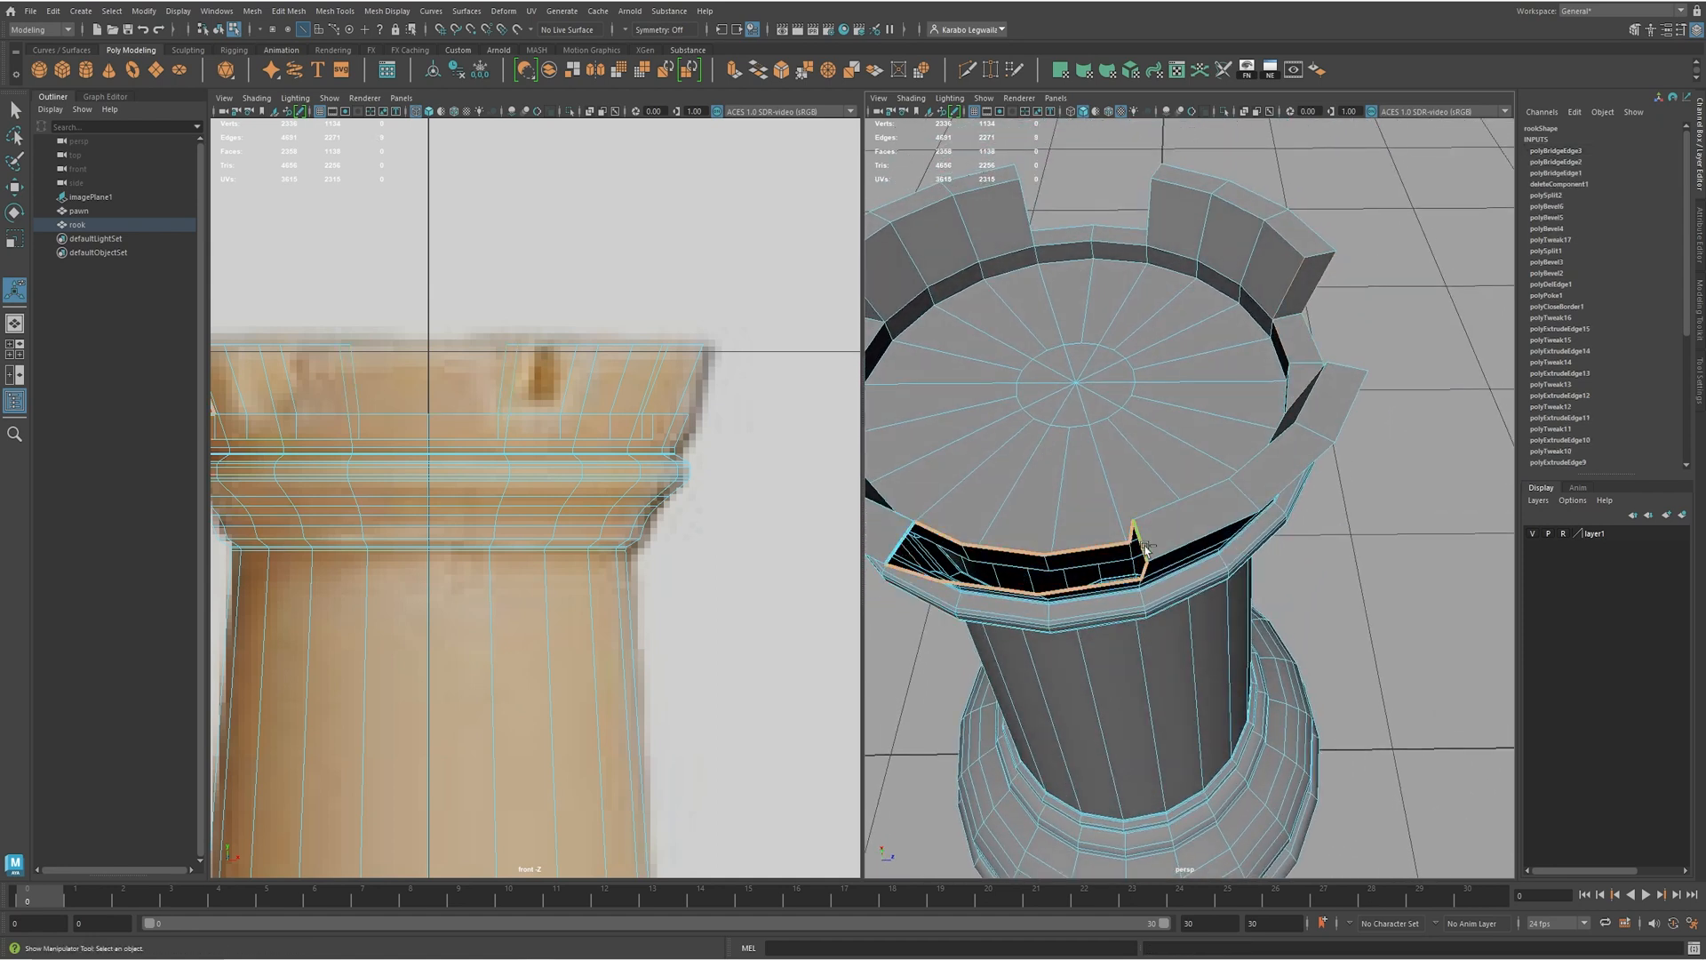
pyautogui.press('g')
# - Check the closed notches on the smooth-previewed rook and return it to the unsmoothed display
pyautogui.keyDown('alt'); pyautogui.moveTo(1206, 570); pyautogui.dragTo(1079, 558, button='right'); pyautogui.keyUp('alt')
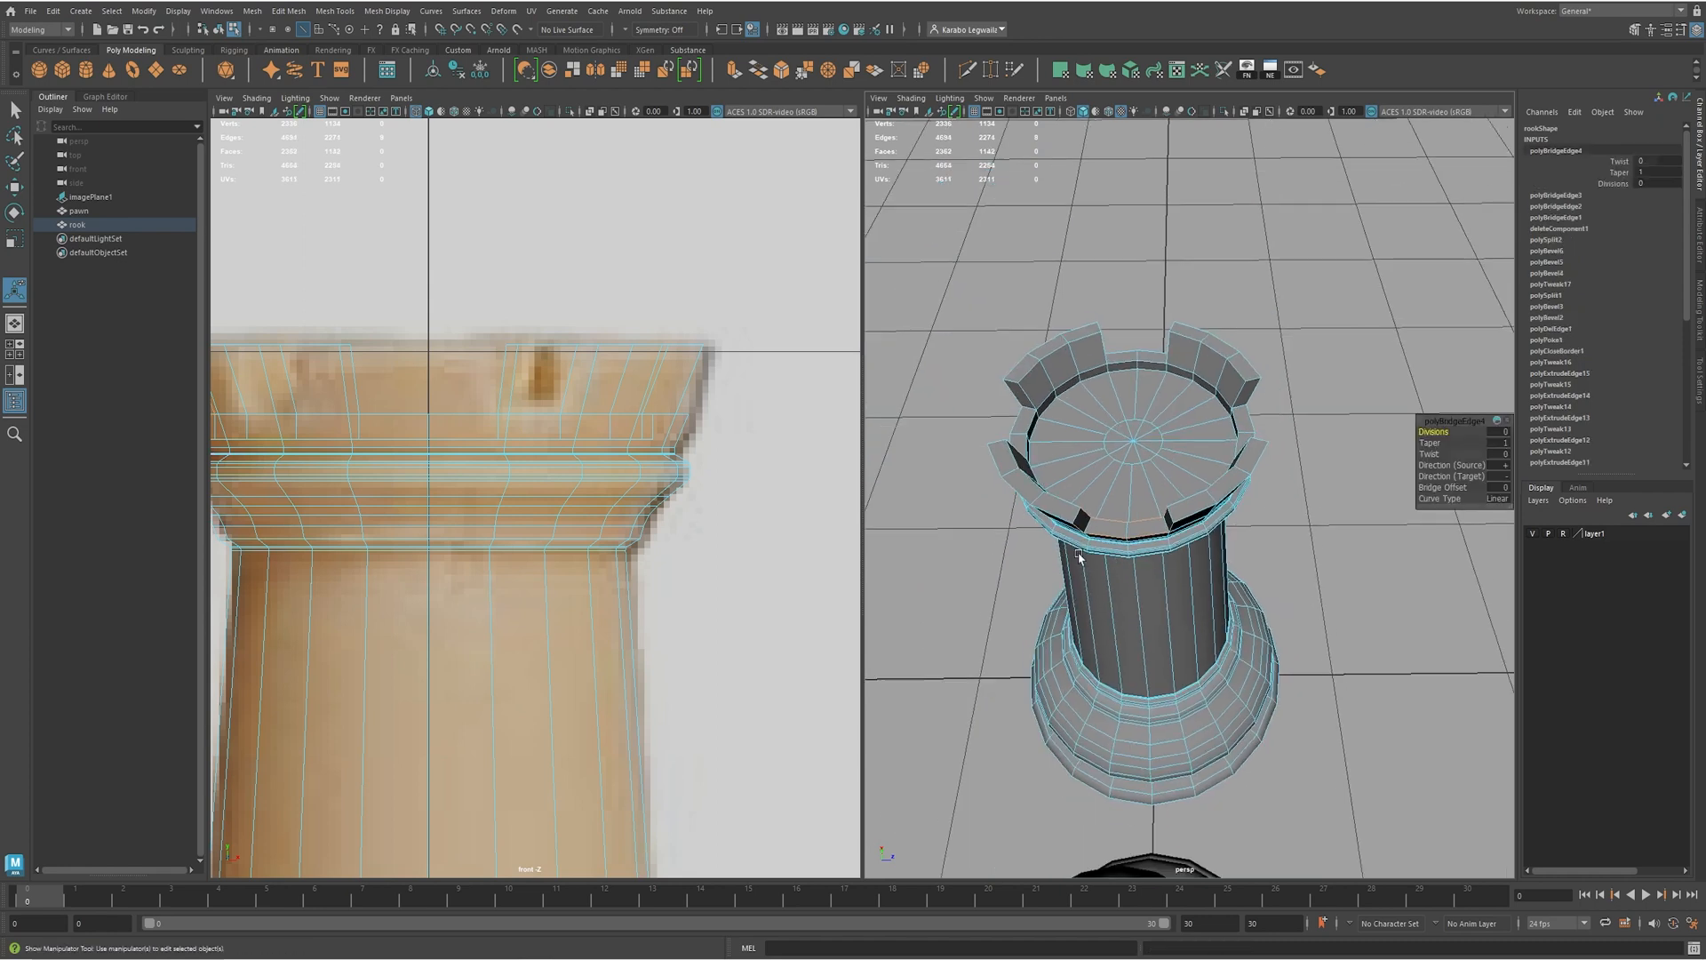
pyautogui.keyDown('alt'); pyautogui.moveTo(1262, 533); pyautogui.dragTo(1182, 489); pyautogui.keyUp('alt')
pyautogui.keyDown('alt'); pyautogui.moveTo(1147, 524); pyautogui.dragTo(1165, 613, button='middle'); pyautogui.keyUp('alt')
pyautogui.keyDown('alt'); pyautogui.moveTo(986, 626); pyautogui.dragTo(1116, 594, button='right'); pyautogui.keyUp('alt')
pyautogui.press('q')
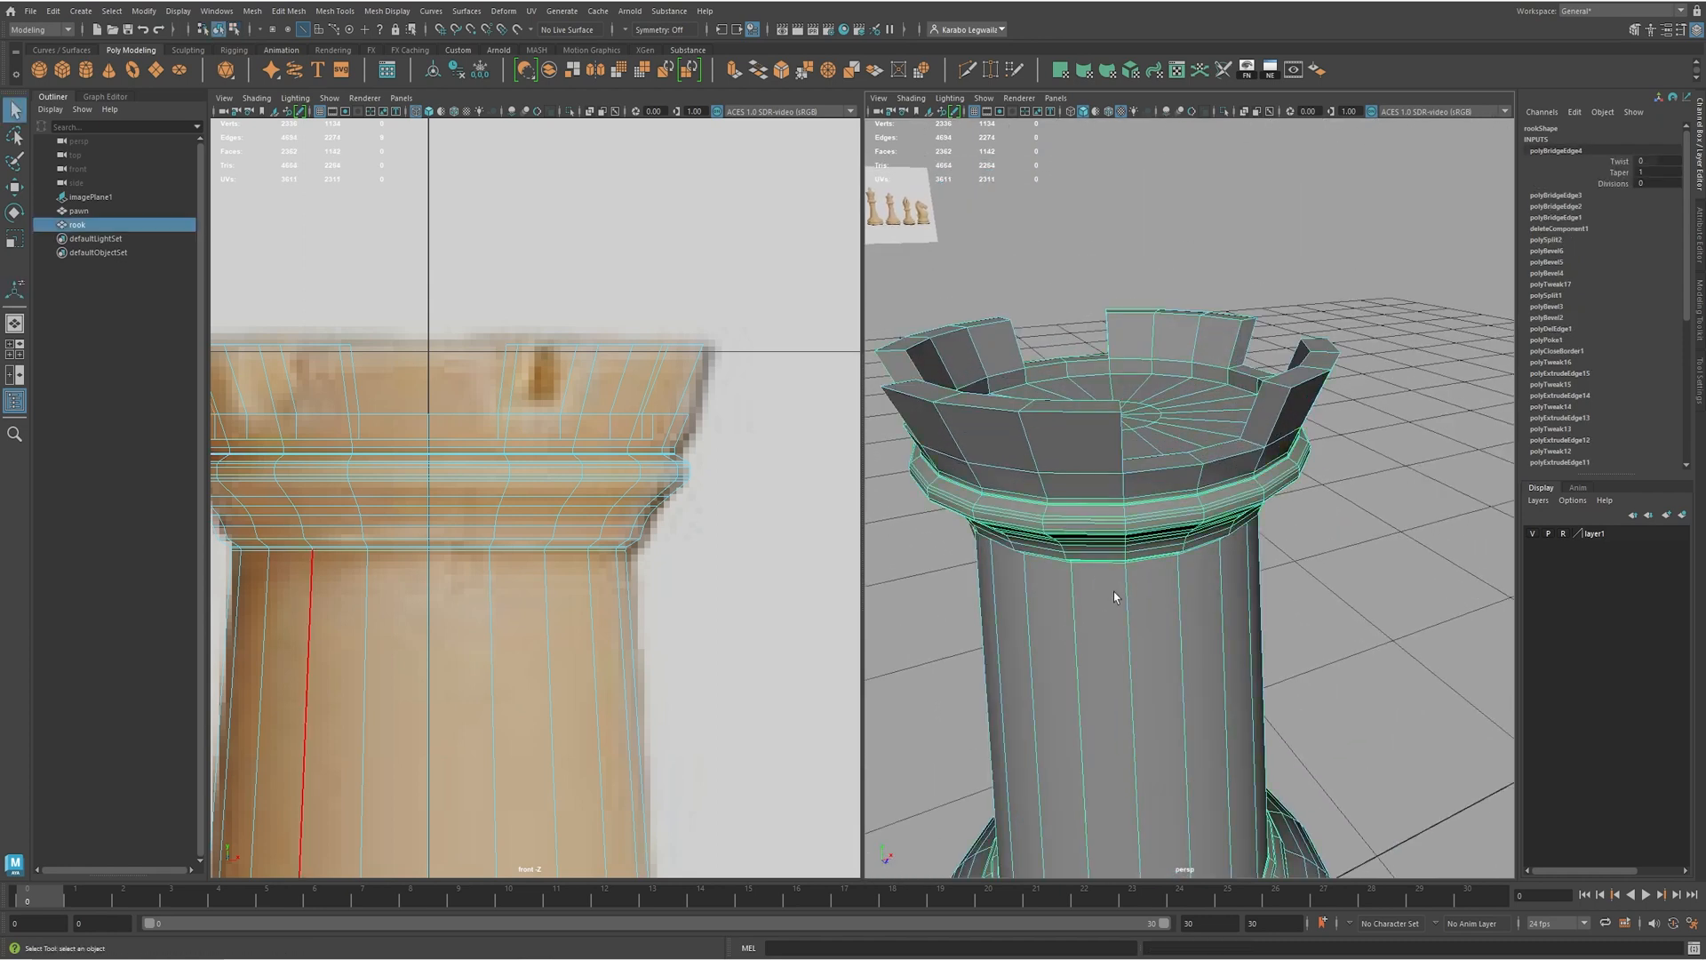
pyautogui.press('3')
pyautogui.click(1404, 600)
pyautogui.keyDown('alt'); pyautogui.moveTo(1404, 597); pyautogui.dragTo(1244, 605); pyautogui.keyUp('alt')
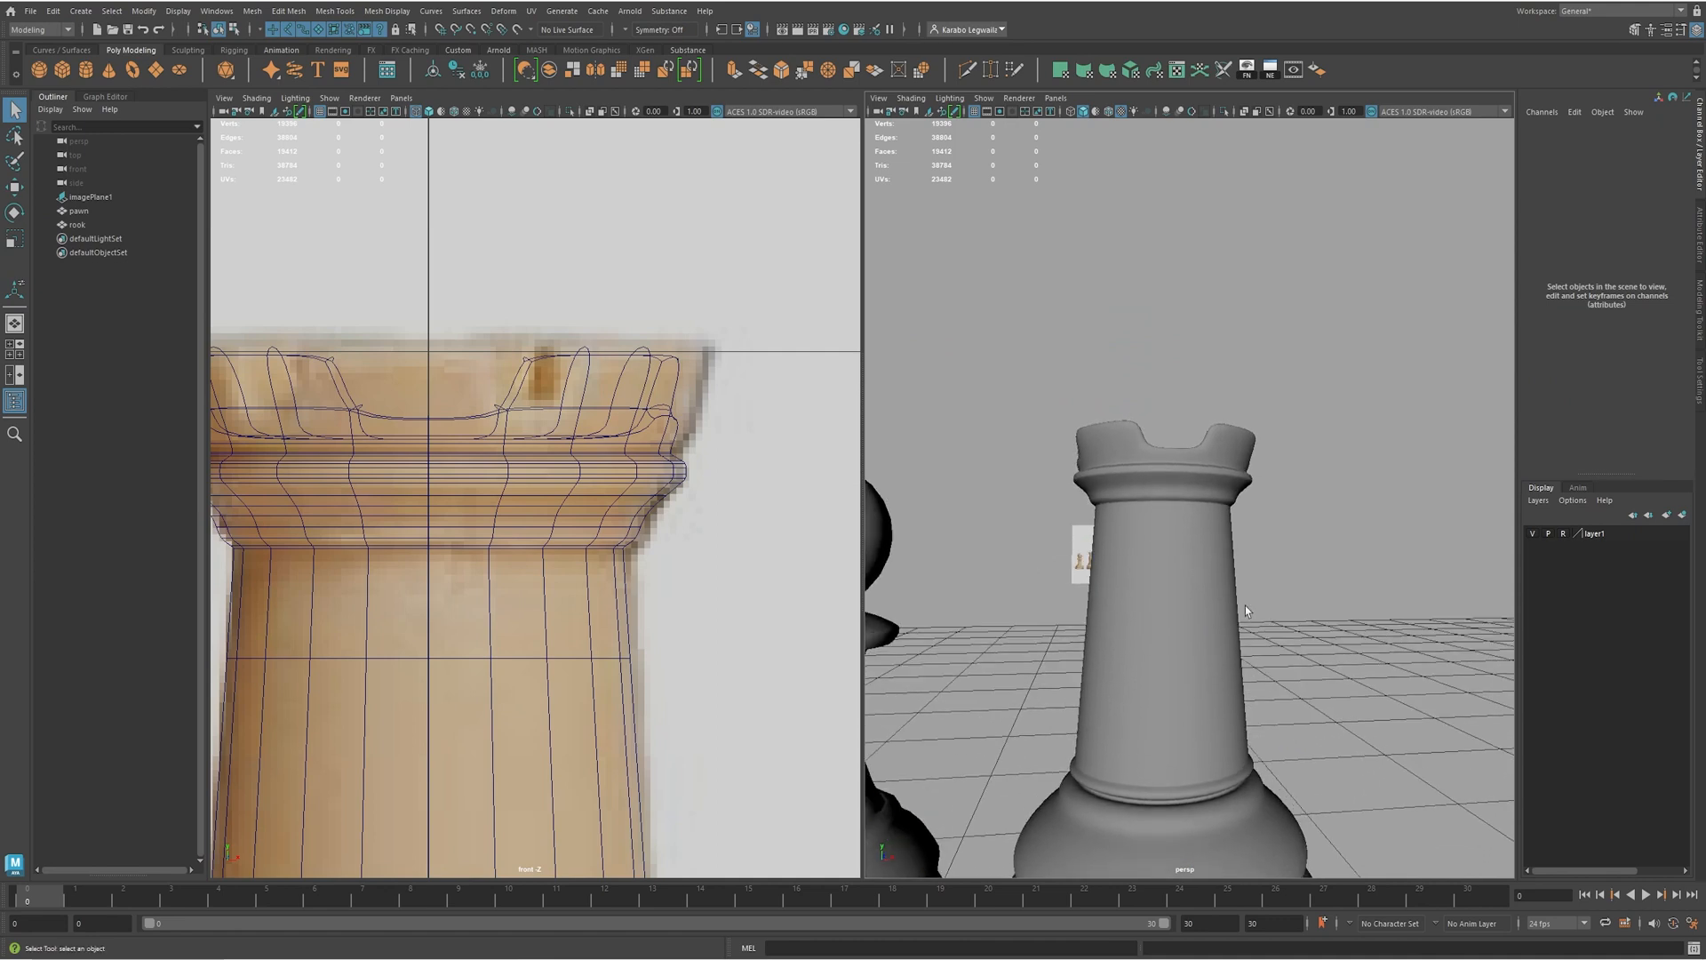
pyautogui.moveTo(1245, 605)
pyautogui.keyDown('alt'); pyautogui.mouseDown(button='right')
pyautogui.moveTo(1238, 670)
pyautogui.moveTo(1241, 622)
pyautogui.mouseUp(button='right'); pyautogui.keyUp('alt')
pyautogui.keyDown('alt'); pyautogui.moveTo(1240, 622); pyautogui.dragTo(1243, 562); pyautogui.keyUp('alt')
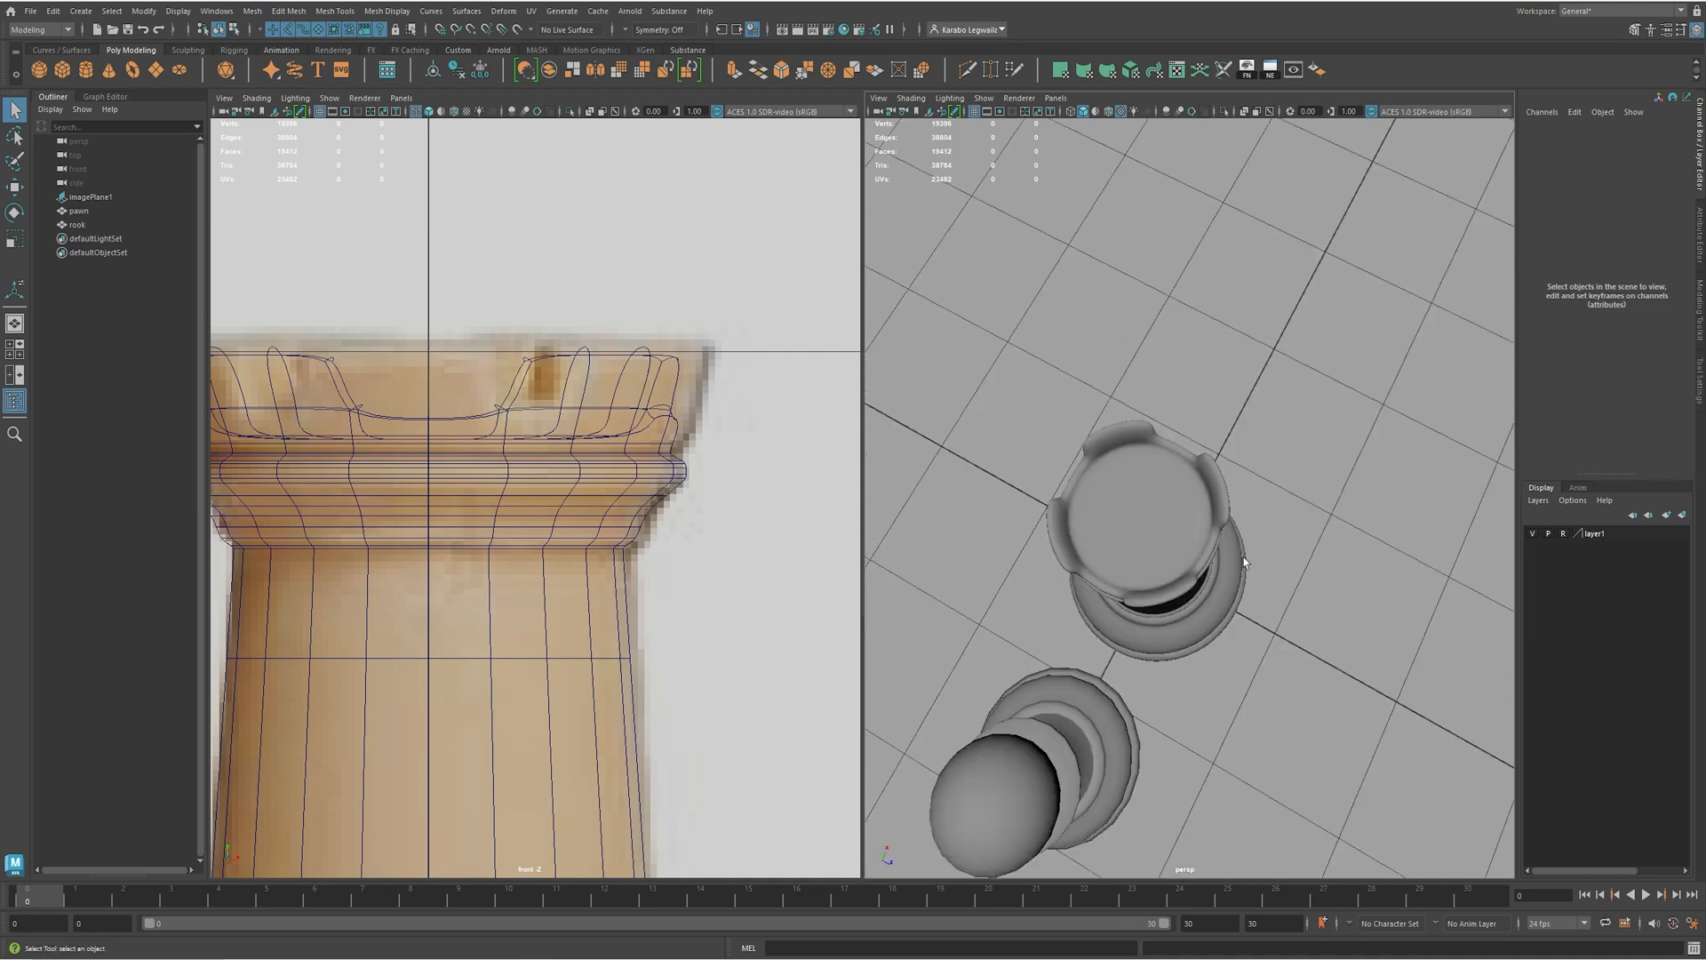
pyautogui.click(1180, 523)
pyautogui.press('1')
# - Select the full edge loop where the recessed floor meets the crown's inner wall
pyautogui.keyDown('alt'); pyautogui.moveTo(1184, 582); pyautogui.dragTo(1265, 574, button='right'); pyautogui.keyUp('alt')
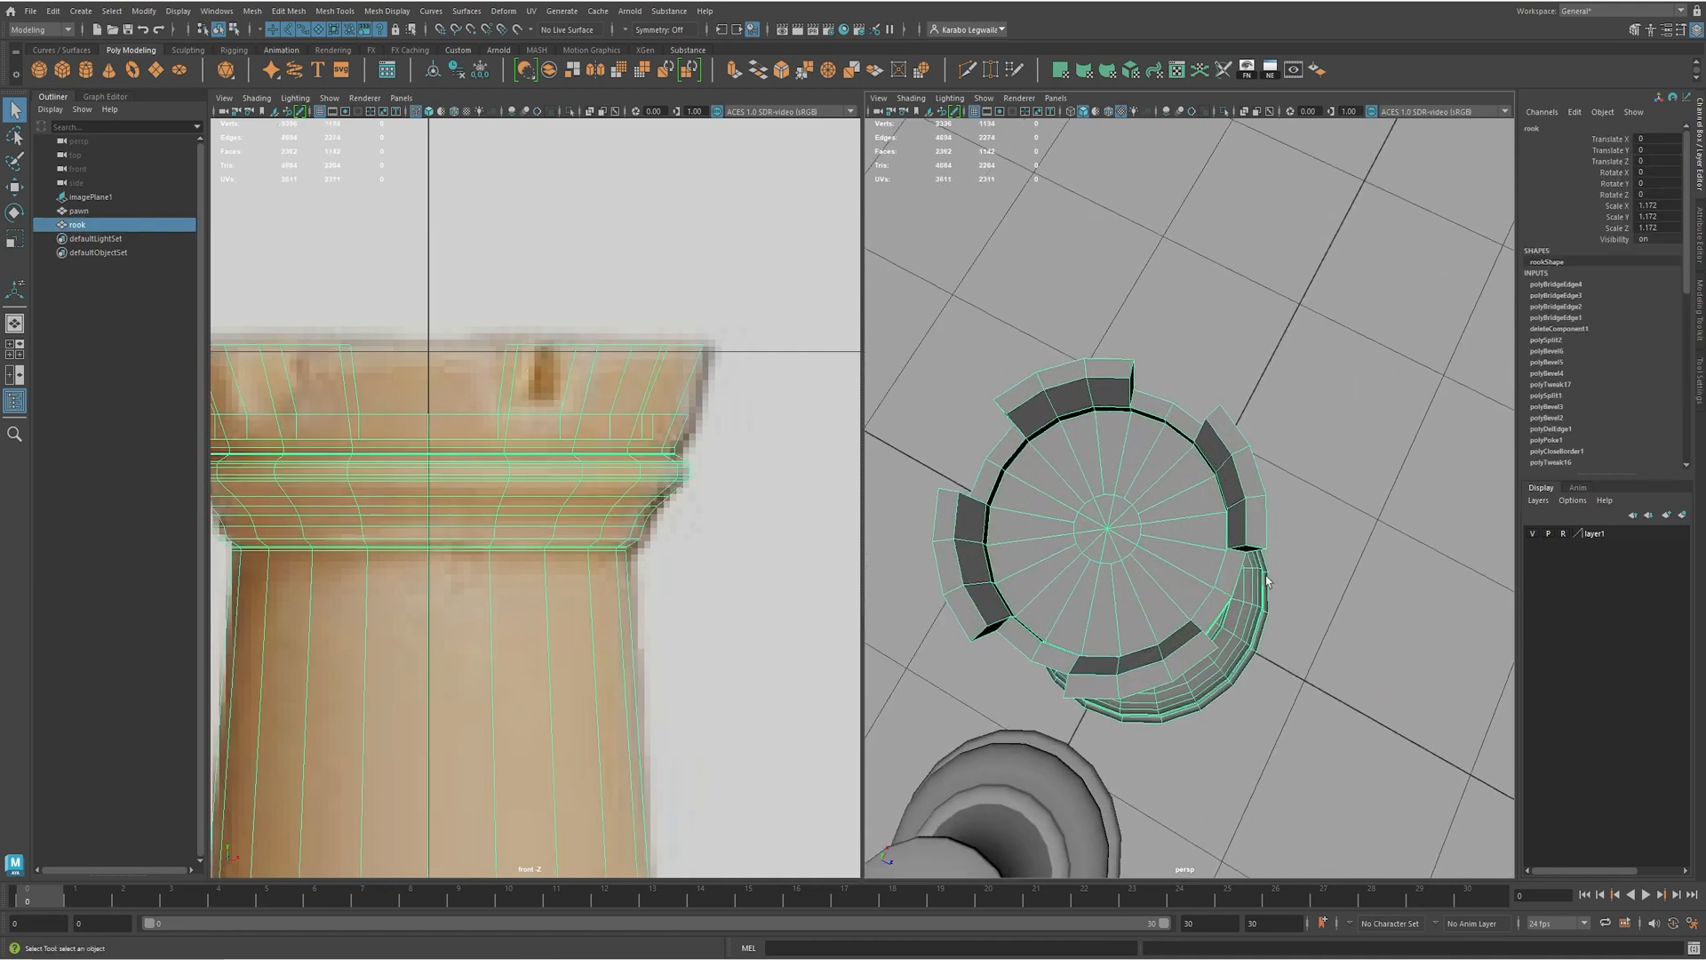
pyautogui.keyDown('alt'); pyautogui.moveTo(1266, 574); pyautogui.dragTo(1131, 539); pyautogui.keyUp('alt')
pyautogui.keyDown('alt'); pyautogui.moveTo(1131, 539); pyautogui.dragTo(1244, 543, button='right'); pyautogui.keyUp('alt')
pyautogui.moveTo(1244, 544)
pyautogui.keyDown('alt'); pyautogui.mouseDown()
pyautogui.moveTo(1211, 573)
pyautogui.moveTo(1209, 631)
pyautogui.moveTo(1257, 551)
pyautogui.mouseUp(); pyautogui.keyUp('alt')
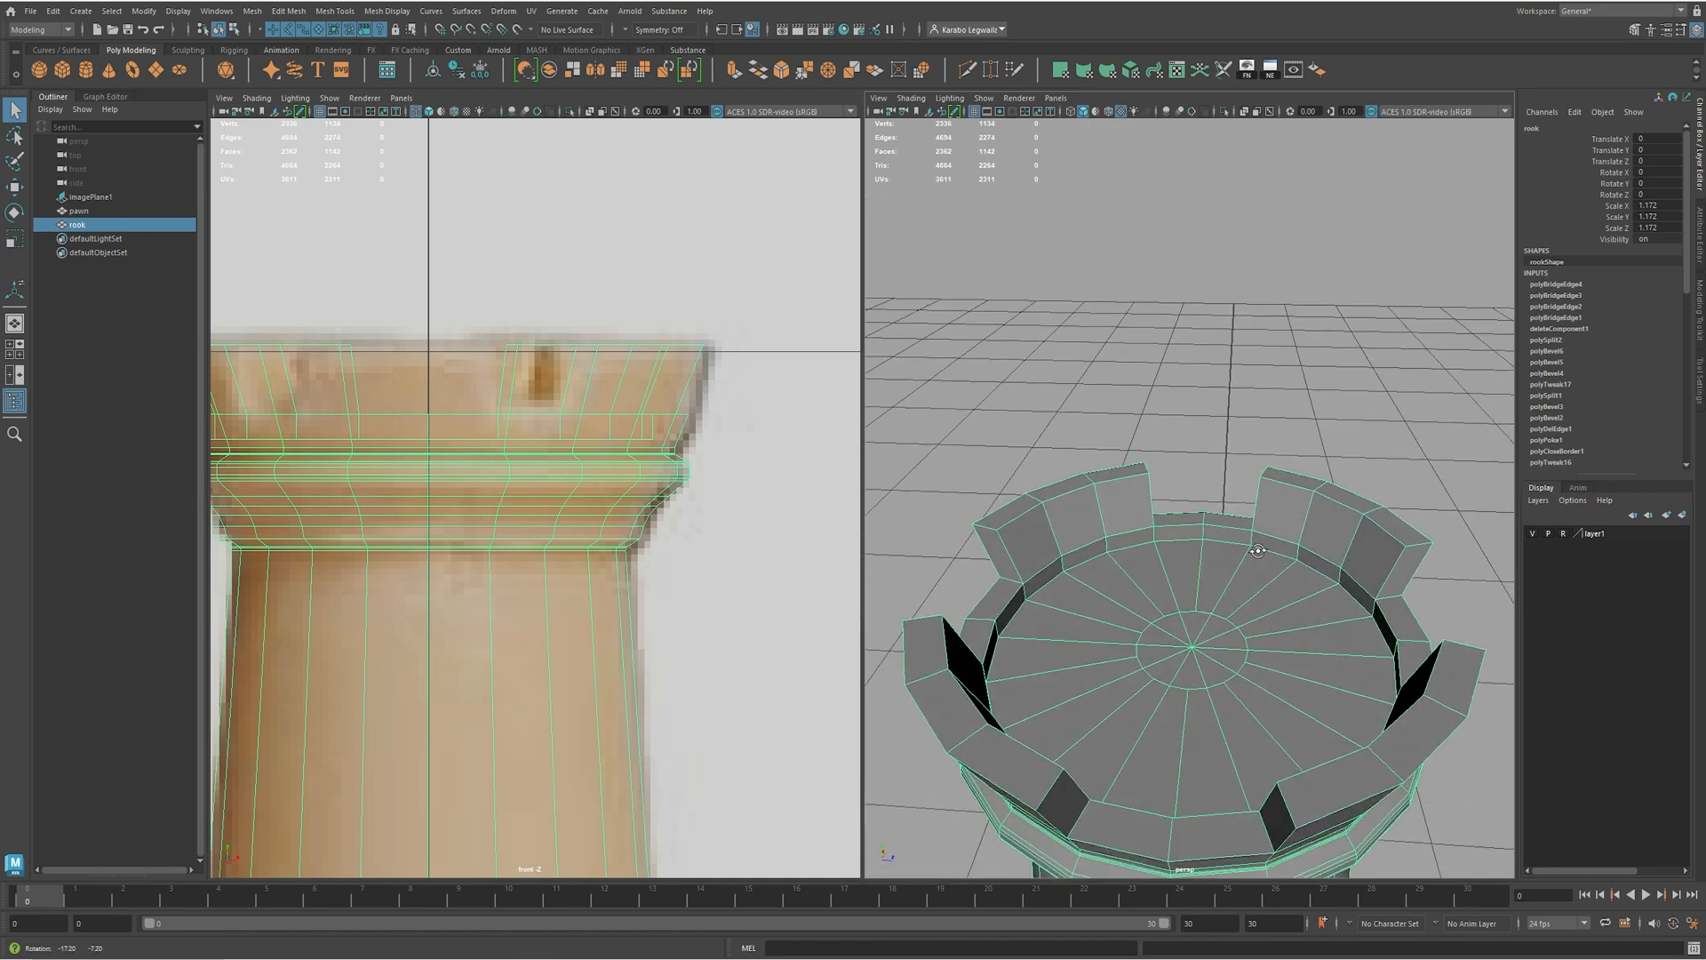
pyautogui.keyDown('alt'); pyautogui.moveTo(1206, 593); pyautogui.dragTo(1187, 569); pyautogui.keyUp('alt')
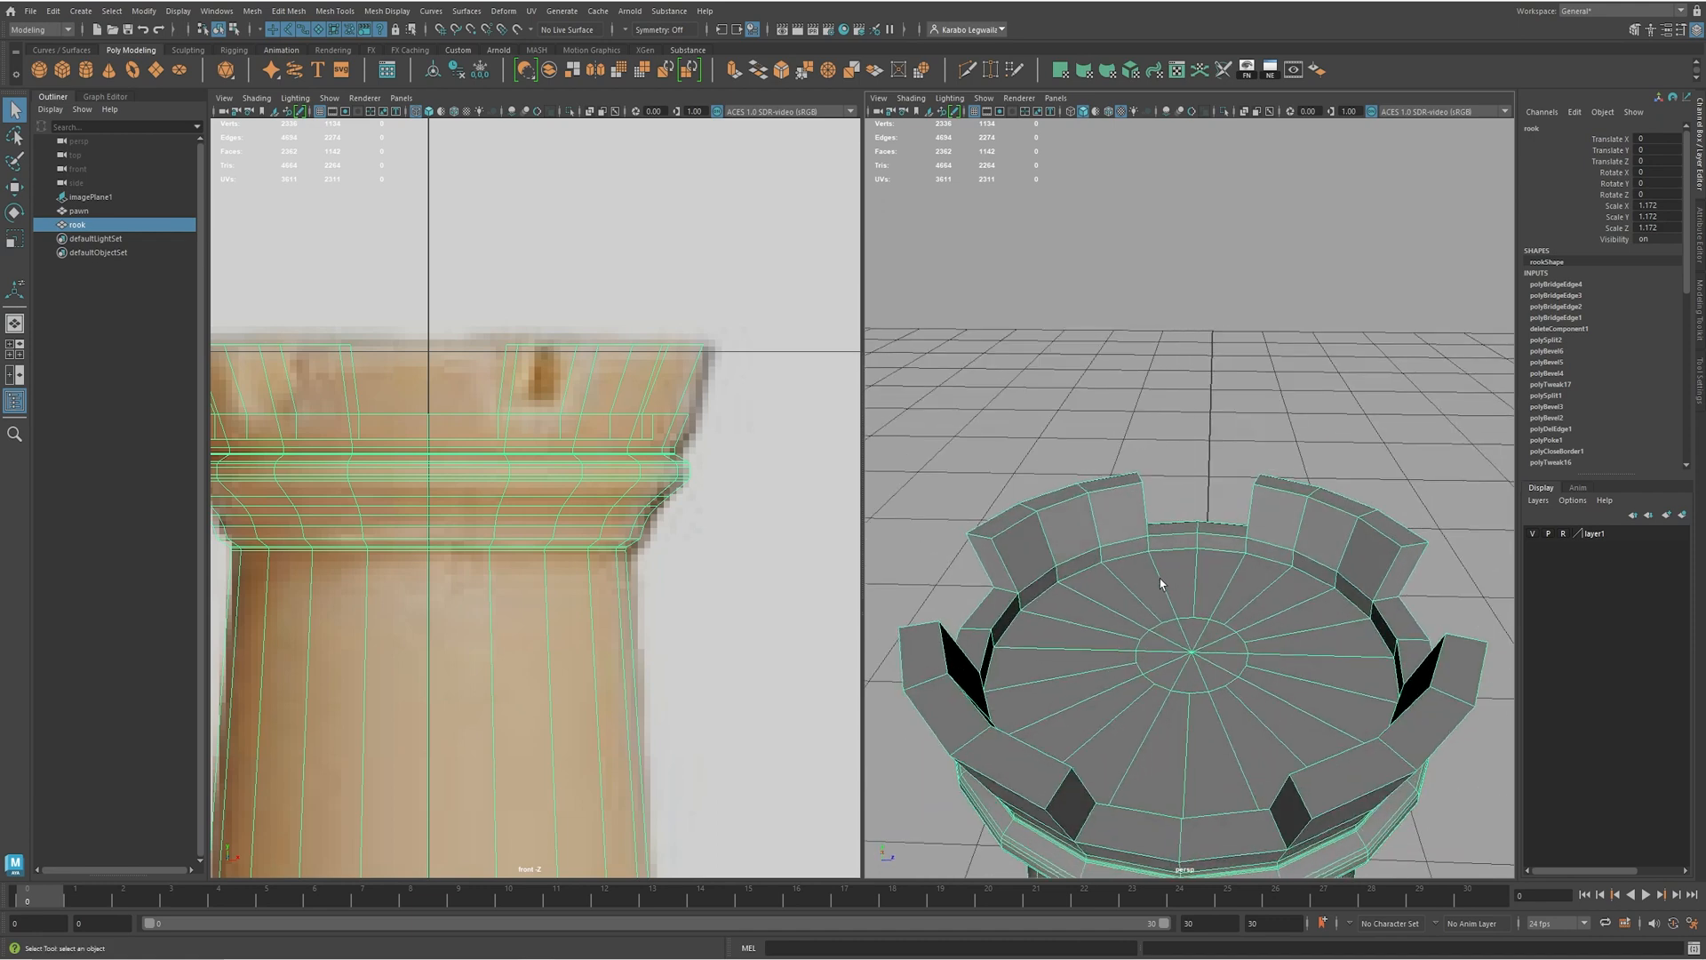
pyautogui.moveTo(1132, 544); pyautogui.dragTo(1132, 545, button='right')
pyautogui.click(1131, 556)
pyautogui.keyDown('alt'); pyautogui.moveTo(1163, 573); pyautogui.dragTo(1098, 585); pyautogui.keyUp('alt')
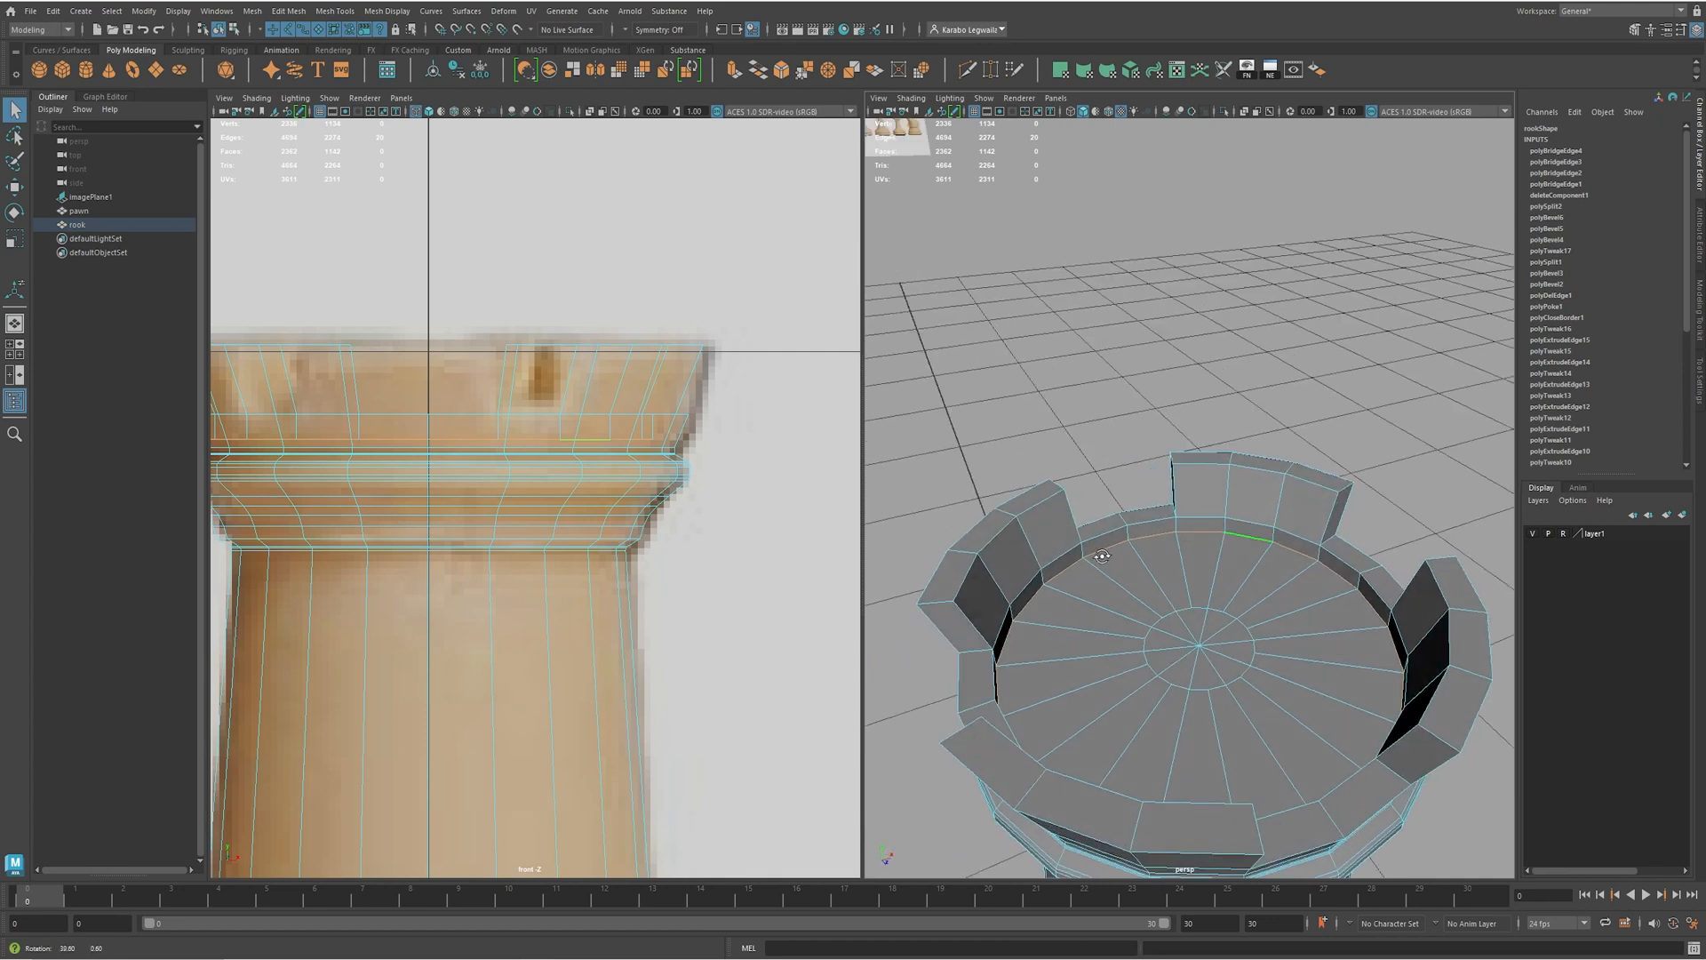
pyautogui.scroll(8, 1105, 563)
pyautogui.keyDown('alt'); pyautogui.moveTo(1123, 560); pyautogui.dragTo(1035, 546); pyautogui.keyUp('alt')
pyautogui.keyDown('alt'); pyautogui.moveTo(1053, 617); pyautogui.dragTo(1439, 514); pyautogui.keyUp('alt')
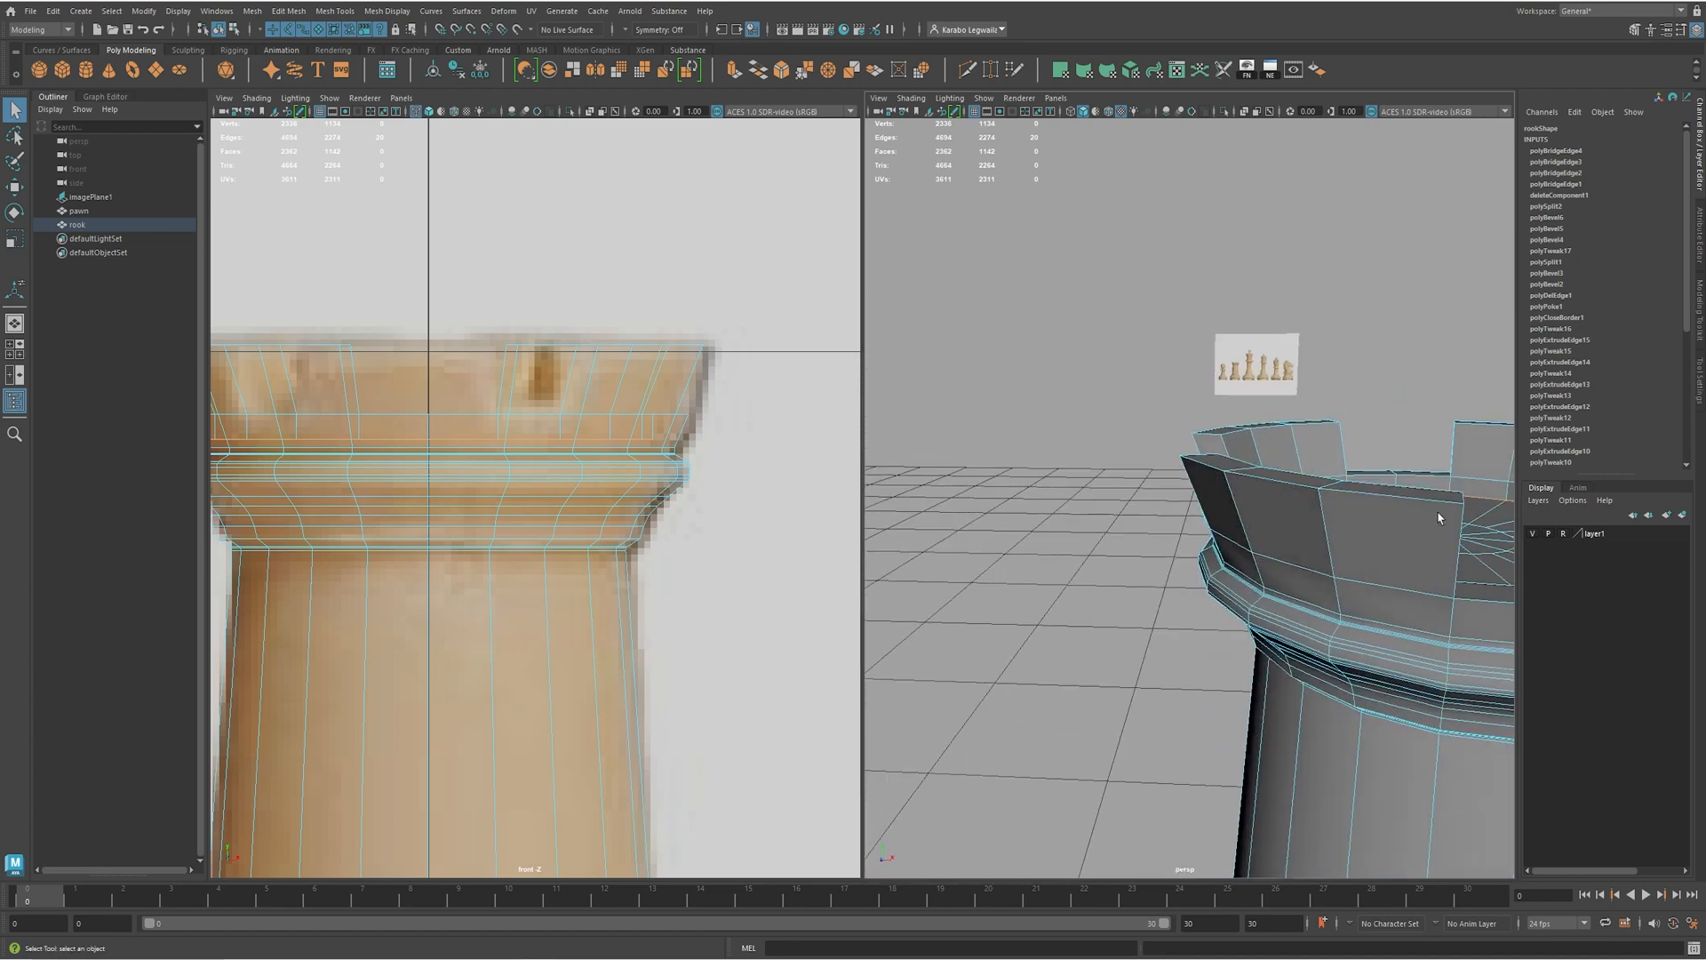
pyautogui.keyDown('alt'); pyautogui.moveTo(1410, 624); pyautogui.dragTo(1241, 545); pyautogui.keyUp('alt')
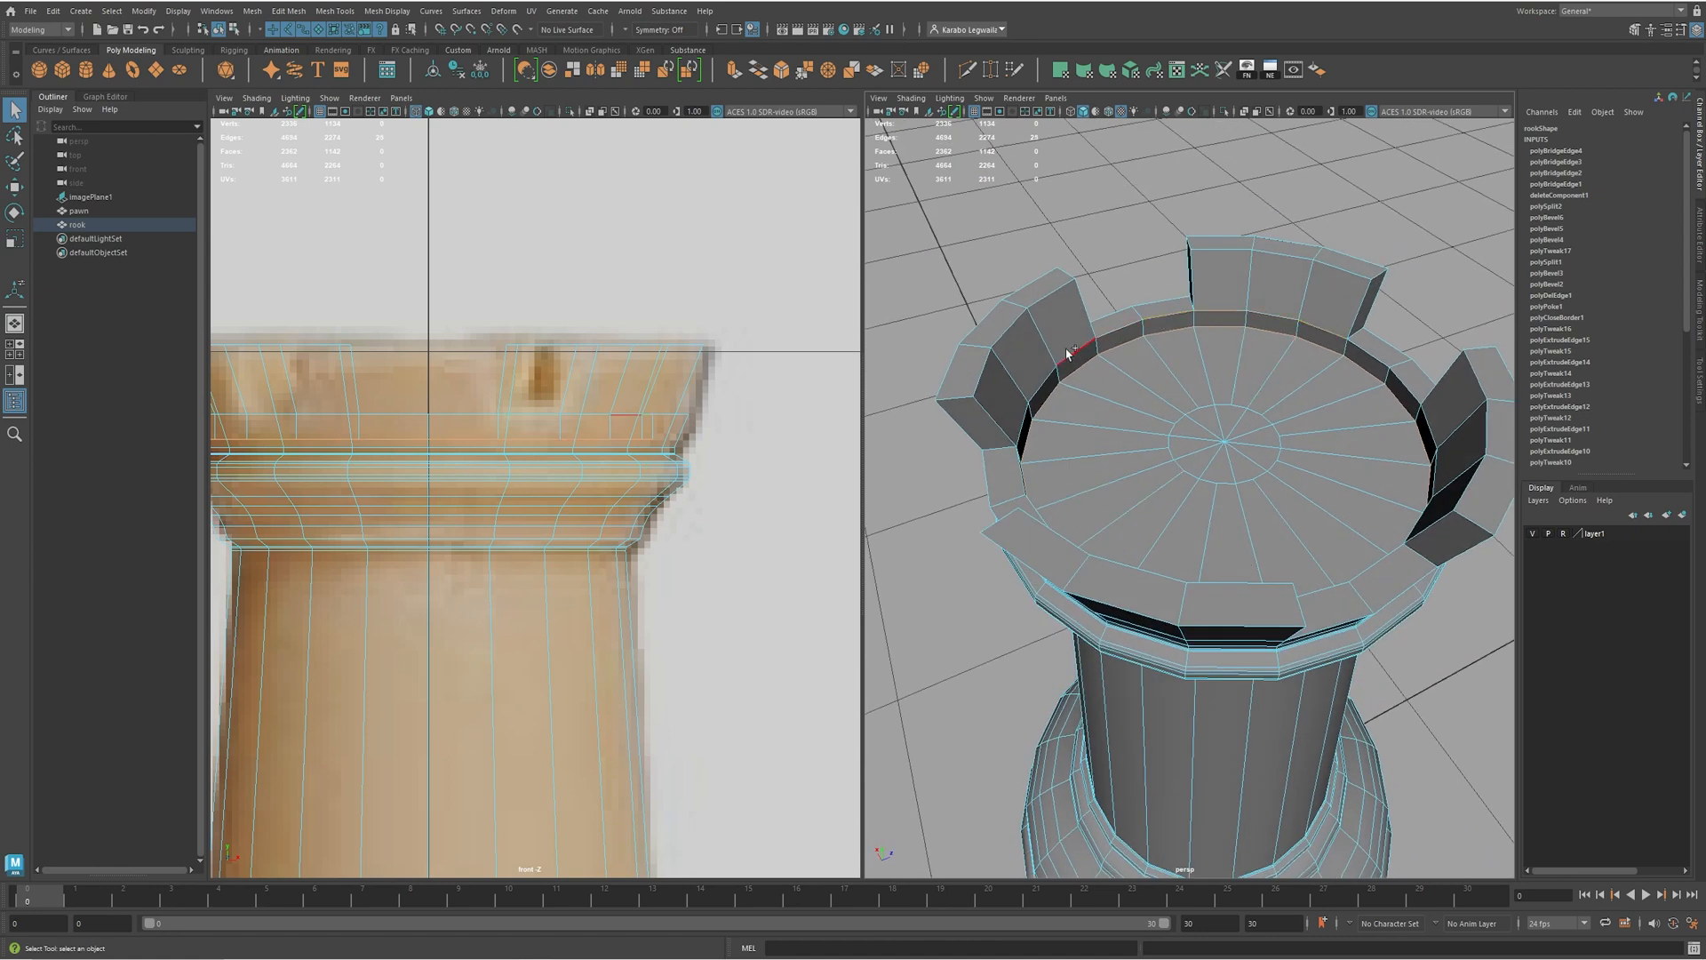
# - Try bevelling the floor loop together with the upper inner edges at fraction 0.5 with 2 segments, and undo the bevel
pyautogui.keyDown('alt'); pyautogui.moveTo(1082, 357); pyautogui.dragTo(942, 380); pyautogui.keyUp('alt')
pyautogui.keyDown('shift'); pyautogui.click(1108, 354); pyautogui.keyUp('shift')
pyautogui.keyDown('shift'); pyautogui.click(1137, 330); pyautogui.keyUp('shift')
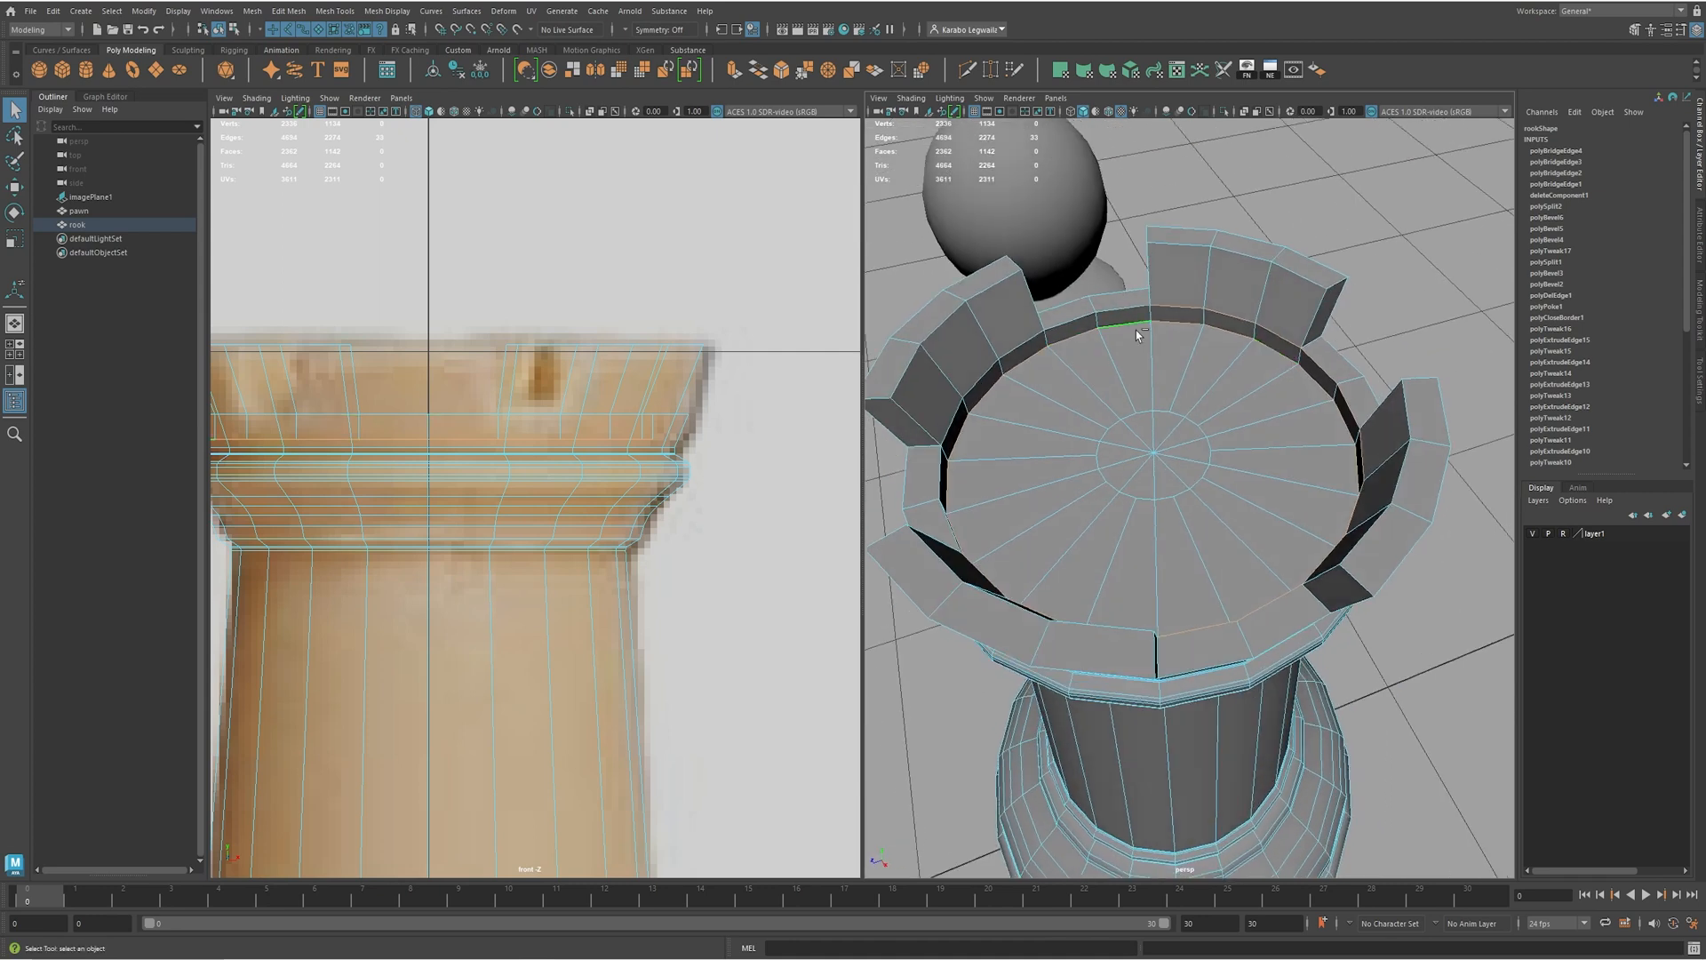
pyautogui.keyDown('alt'); pyautogui.moveTo(1036, 343); pyautogui.dragTo(1153, 304); pyautogui.keyUp('alt')
pyautogui.keyDown('shift'); pyautogui.moveTo(1180, 353); pyautogui.dragTo(1243, 355, button='right'); pyautogui.keyUp('shift')
pyautogui.keyDown('alt'); pyautogui.moveTo(1211, 365); pyautogui.dragTo(1043, 414); pyautogui.keyUp('alt')
pyautogui.keyDown('alt'); pyautogui.moveTo(1043, 415); pyautogui.dragTo(1095, 442, button='middle'); pyautogui.keyUp('alt')
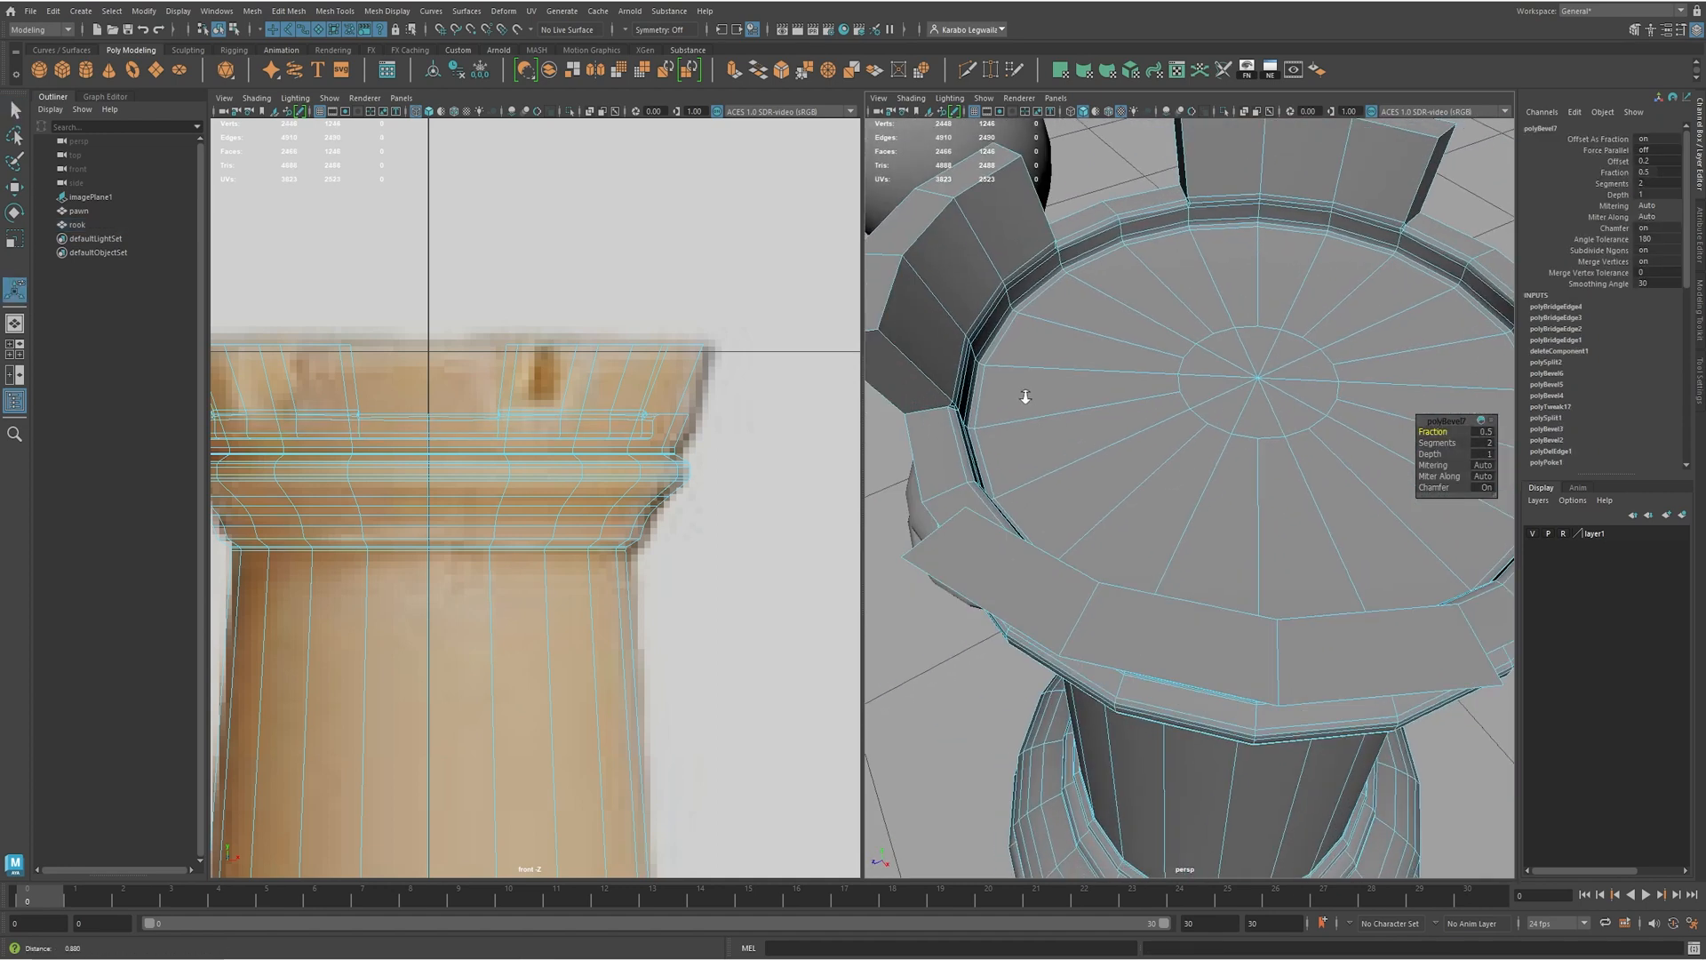
pyautogui.scroll(3, 1025, 398)
pyautogui.scroll(-5, 1025, 396)
pyautogui.keyDown('alt'); pyautogui.moveTo(1013, 387); pyautogui.dragTo(1075, 366); pyautogui.keyUp('alt')
pyautogui.hotkey('ctrl', 'z')
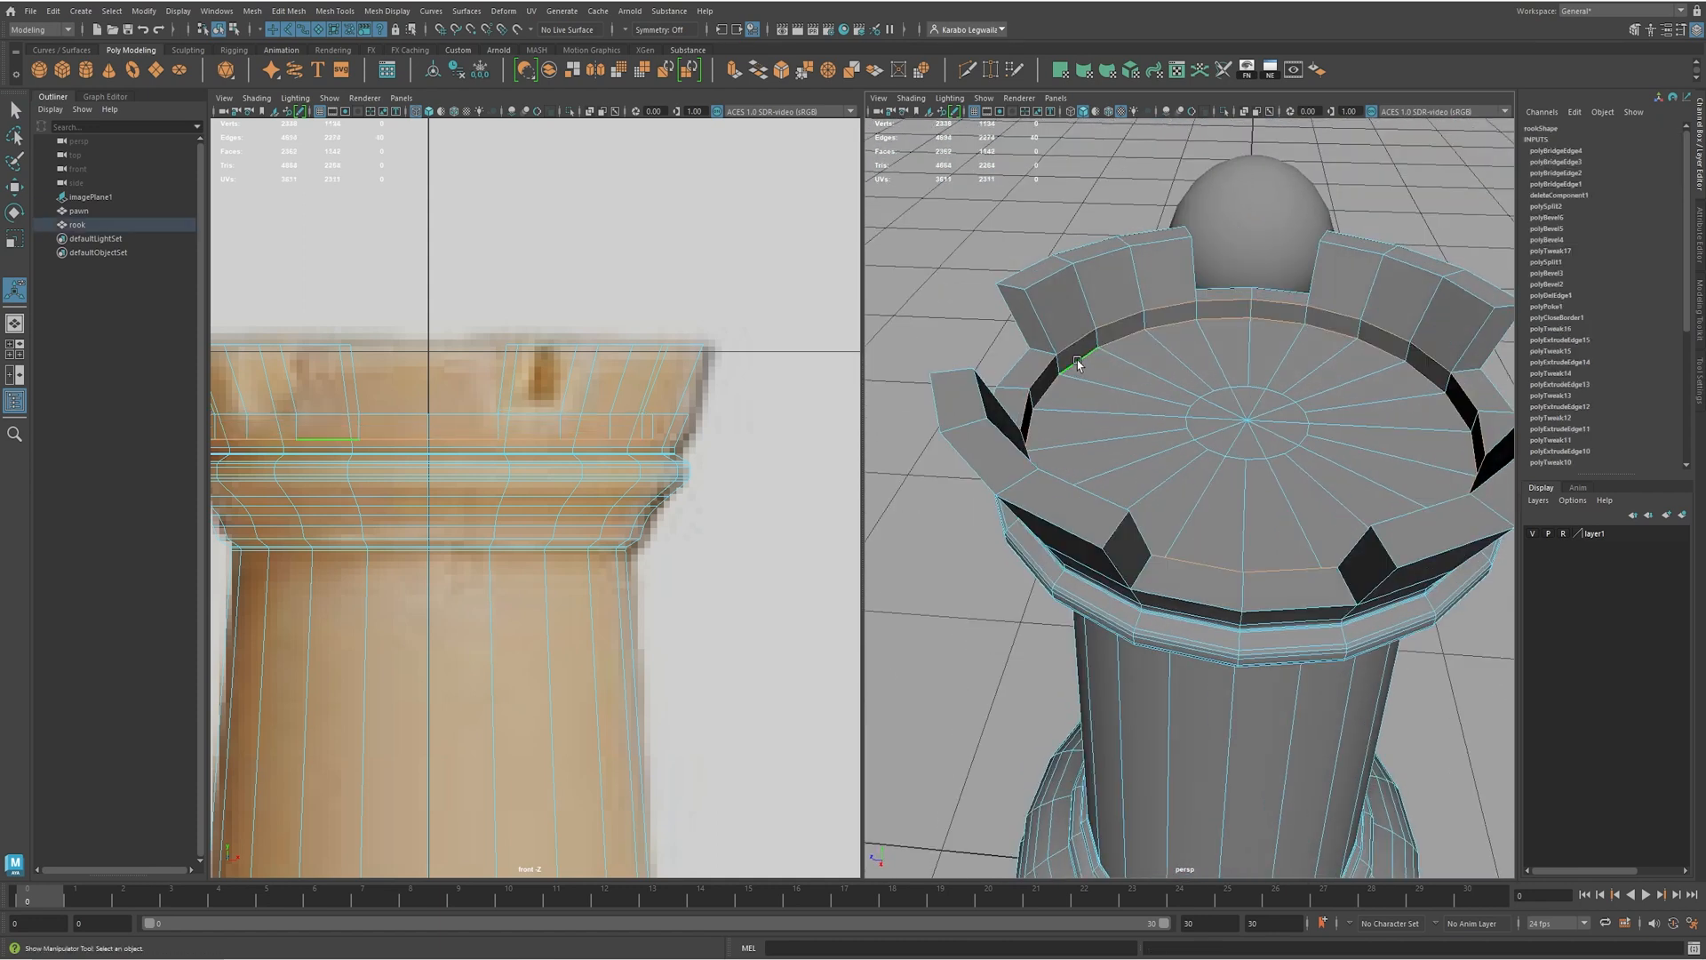
# - Bevel only the crown's floor edge loop with 2 segments and a reduced fraction, and check it in smooth preview
pyautogui.keyDown('shift'); pyautogui.moveTo(1217, 360); pyautogui.dragTo(1293, 370, button='right'); pyautogui.keyUp('shift')
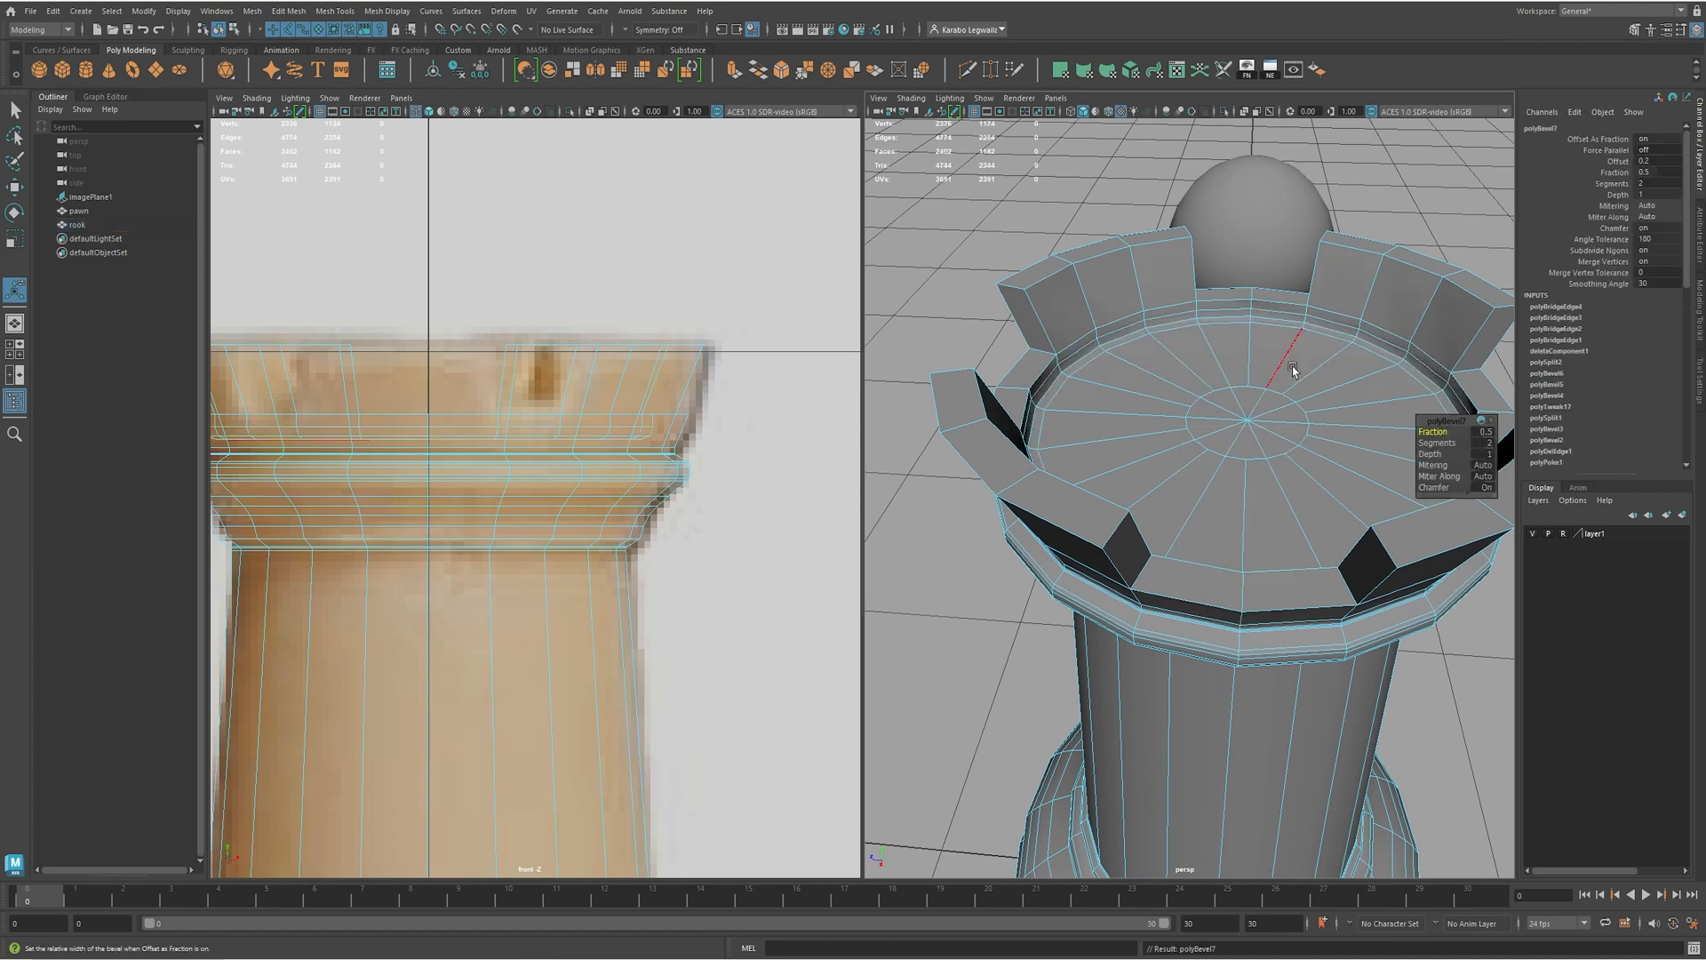
pyautogui.moveTo(1441, 432); pyautogui.dragTo(1415, 433)
pyautogui.press('q')
pyautogui.moveTo(1310, 411); pyautogui.dragTo(1175, 347, button='right')
pyautogui.press('3')
pyautogui.click(1031, 343)
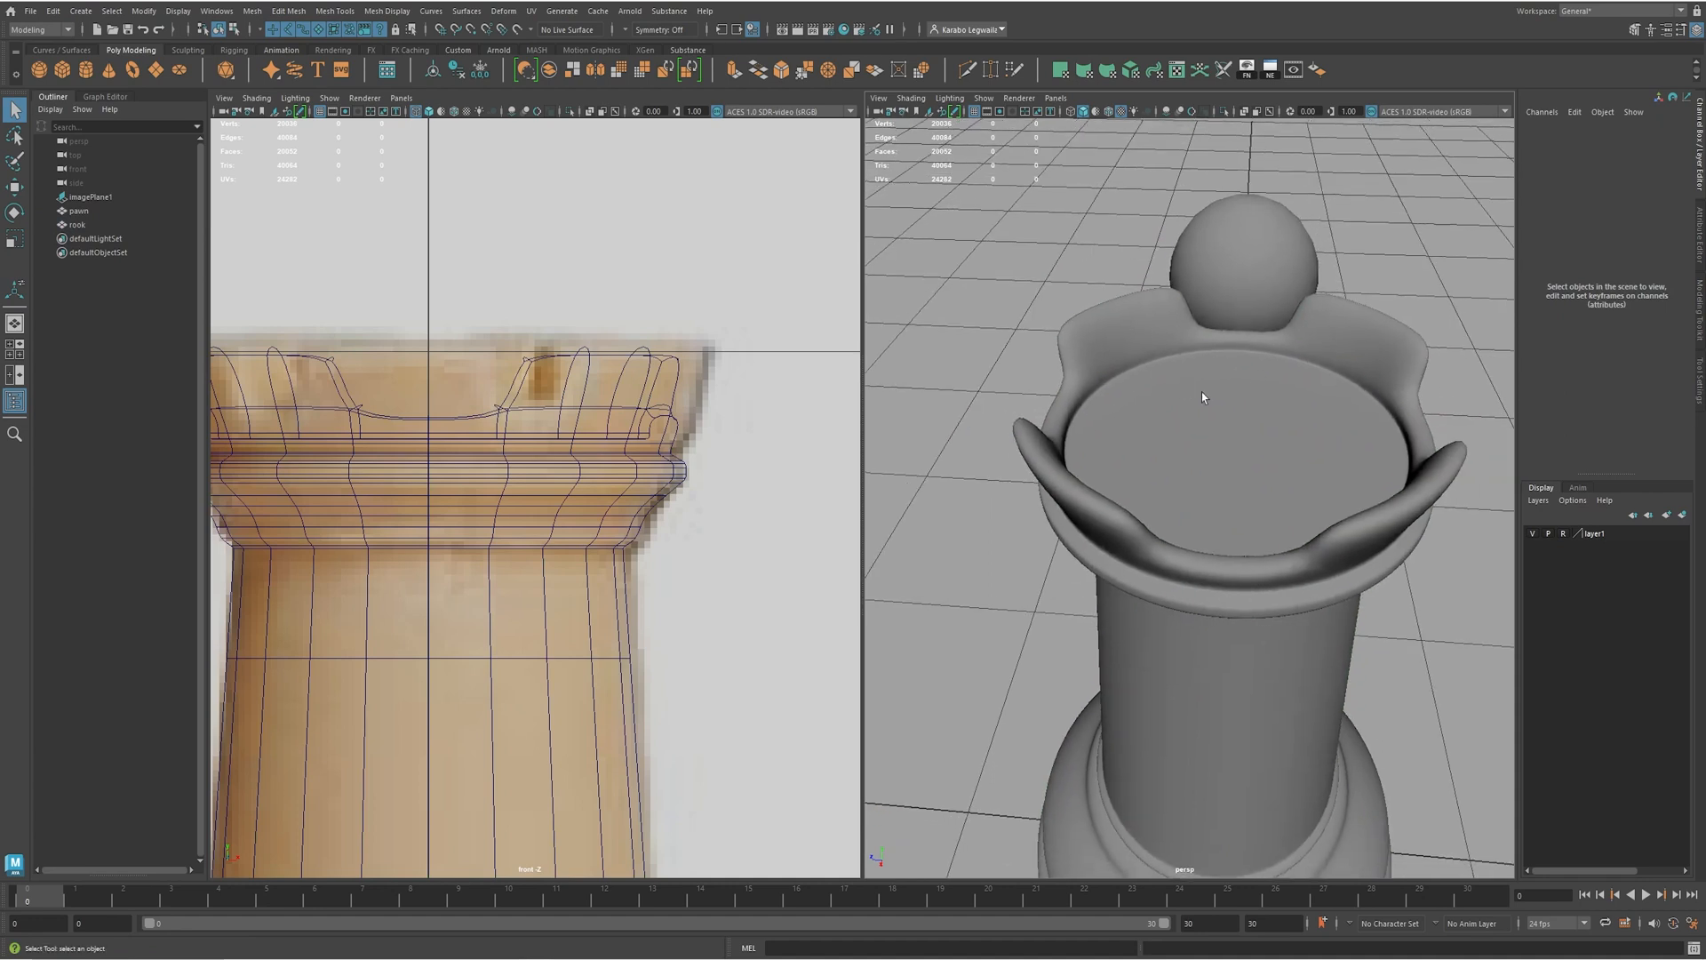
pyautogui.click(1083, 372)
pyautogui.press('1')
# - Insert two edge loops with Multi-Cut, one near the outer and one near the inner edge of the rook's crown rim
pyautogui.keyDown('alt'); pyautogui.moveTo(1084, 373); pyautogui.dragTo(1226, 450); pyautogui.keyUp('alt')
pyautogui.keyDown('shift'); pyautogui.moveTo(1229, 443); pyautogui.dragTo(1148, 447, button='right'); pyautogui.keyUp('shift')
pyautogui.keyDown('alt'); pyautogui.moveTo(1106, 533); pyautogui.dragTo(1185, 481, button='right'); pyautogui.keyUp('alt')
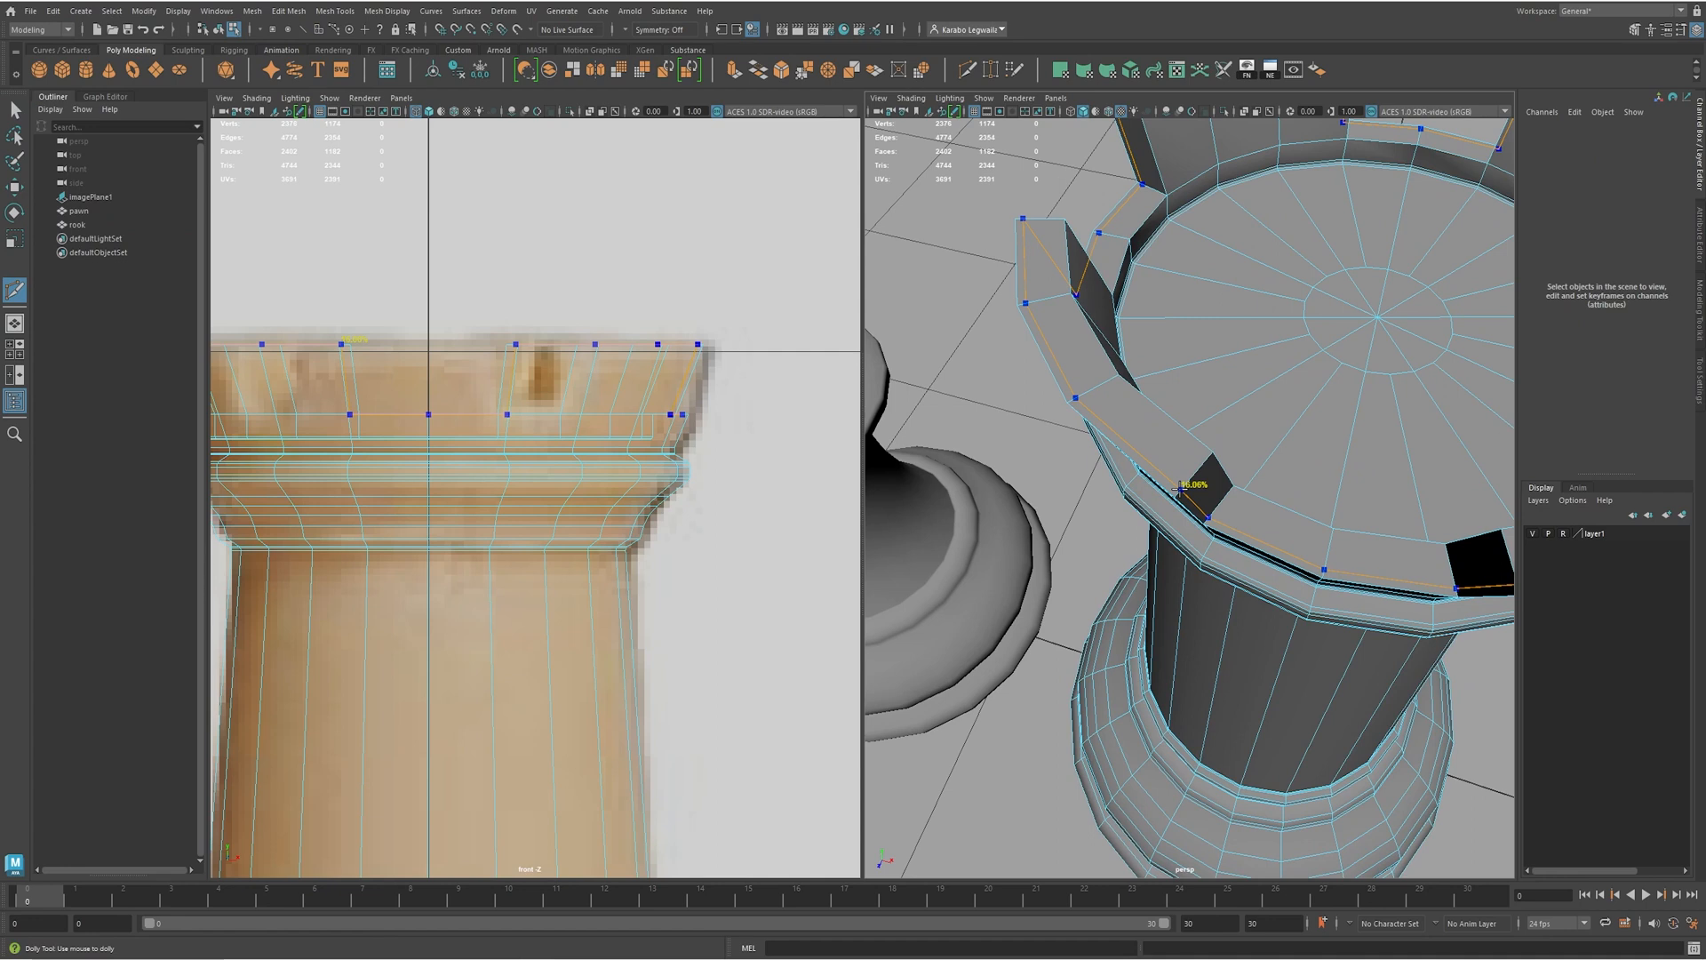
pyautogui.keyDown('ctrl'); pyautogui.click(1199, 467); pyautogui.keyUp('ctrl')
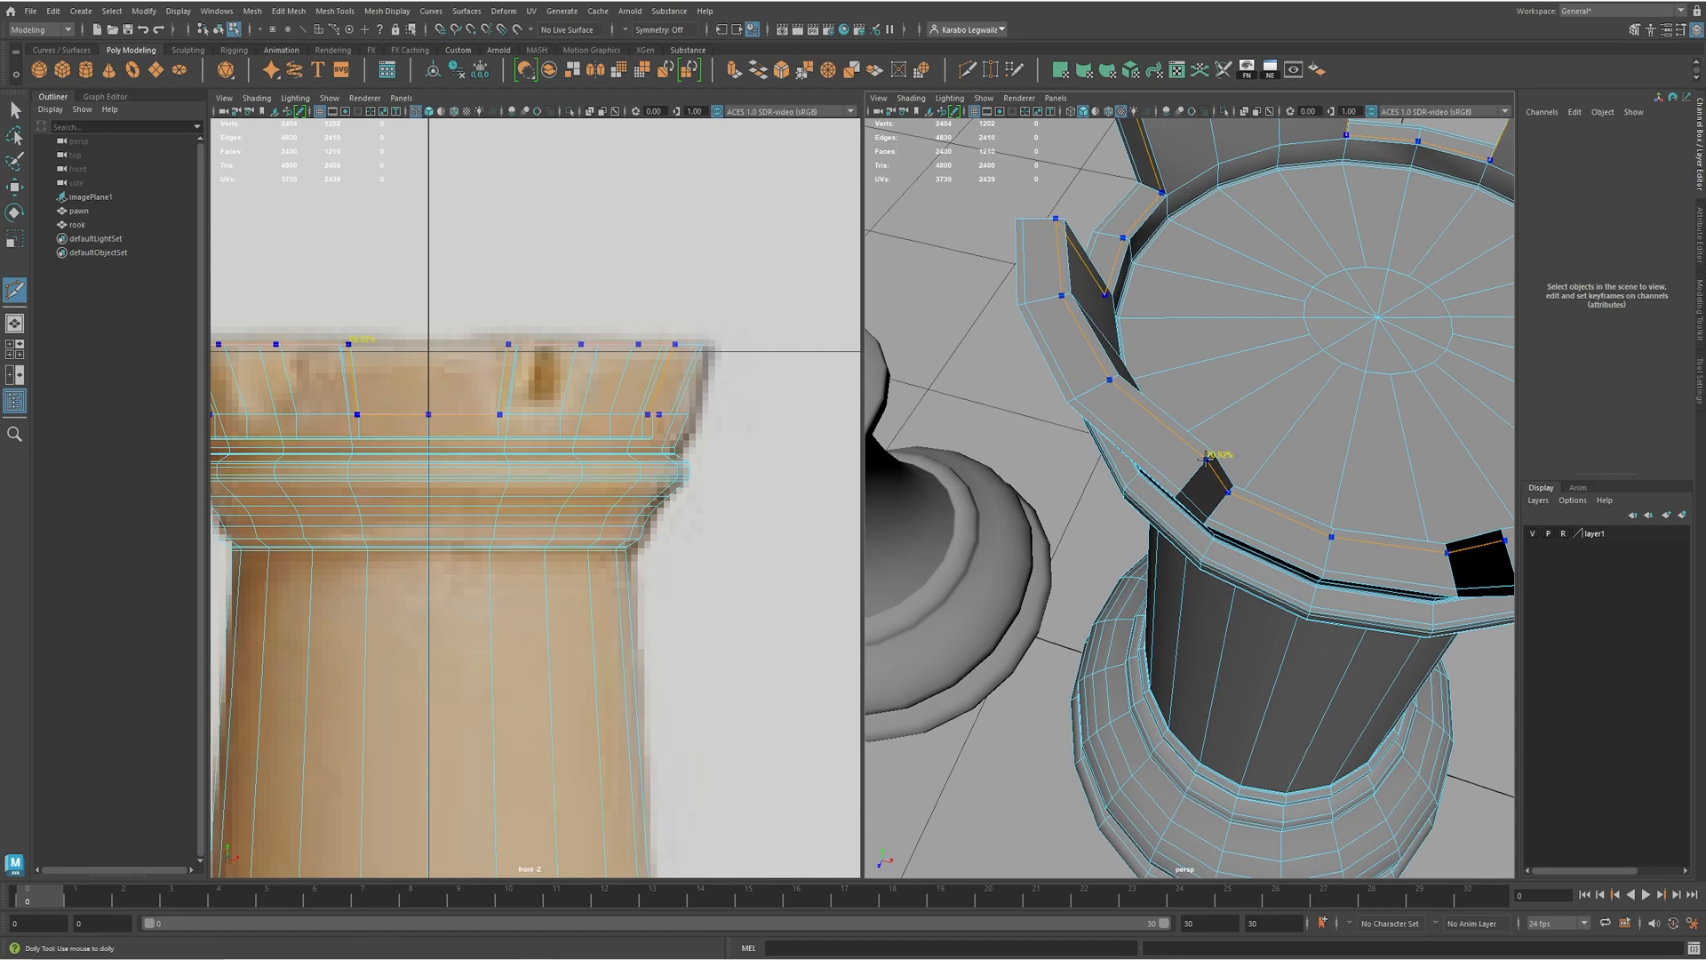
pyautogui.keyDown('ctrl'); pyautogui.click(1206, 458); pyautogui.keyUp('ctrl')
pyautogui.keyDown('alt'); pyautogui.moveTo(1359, 587); pyautogui.dragTo(1228, 548, button='middle'); pyautogui.keyUp('alt')
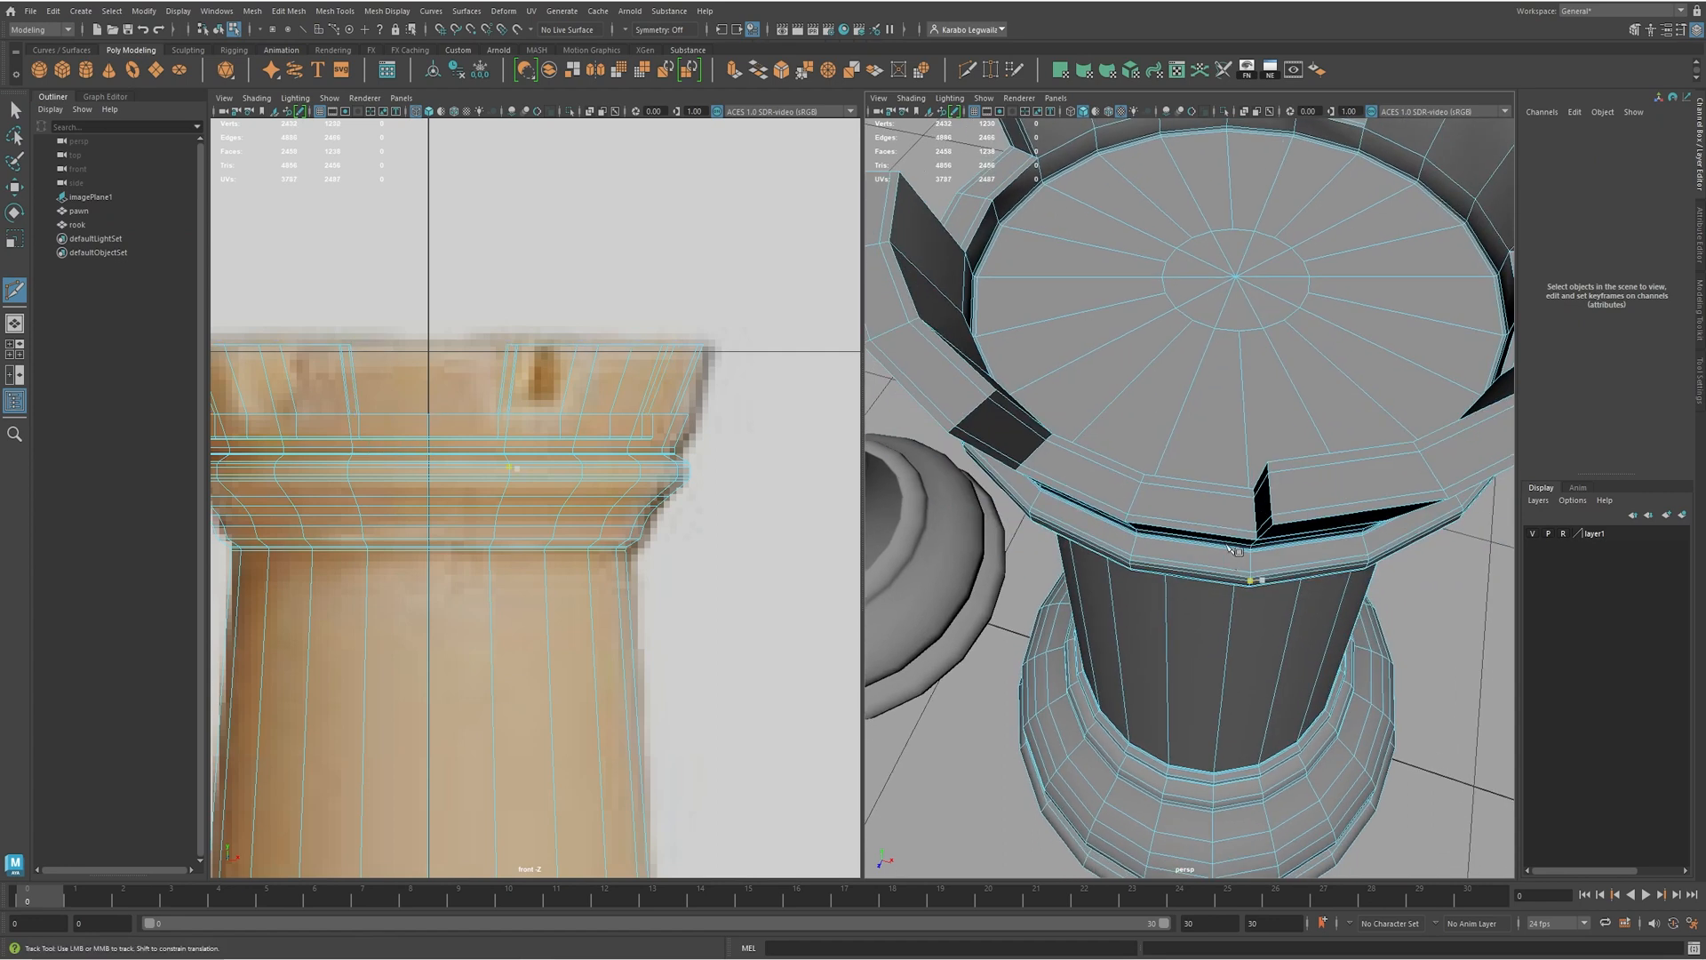
pyautogui.scroll(-5, 1293, 425)
pyautogui.keyDown('alt'); pyautogui.moveTo(1293, 425); pyautogui.dragTo(1230, 422); pyautogui.keyUp('alt')
pyautogui.press('w')
pyautogui.press('F8')
# - Check the crown's rim in smooth preview and return the rook to the unsmoothed display
pyautogui.press('3')
pyautogui.click(1357, 343)
pyautogui.keyDown('alt'); pyautogui.moveTo(1368, 449); pyautogui.dragTo(1328, 328); pyautogui.keyUp('alt')
pyautogui.scroll(2, 1360, 418)
pyautogui.scroll(2, 1360, 419)
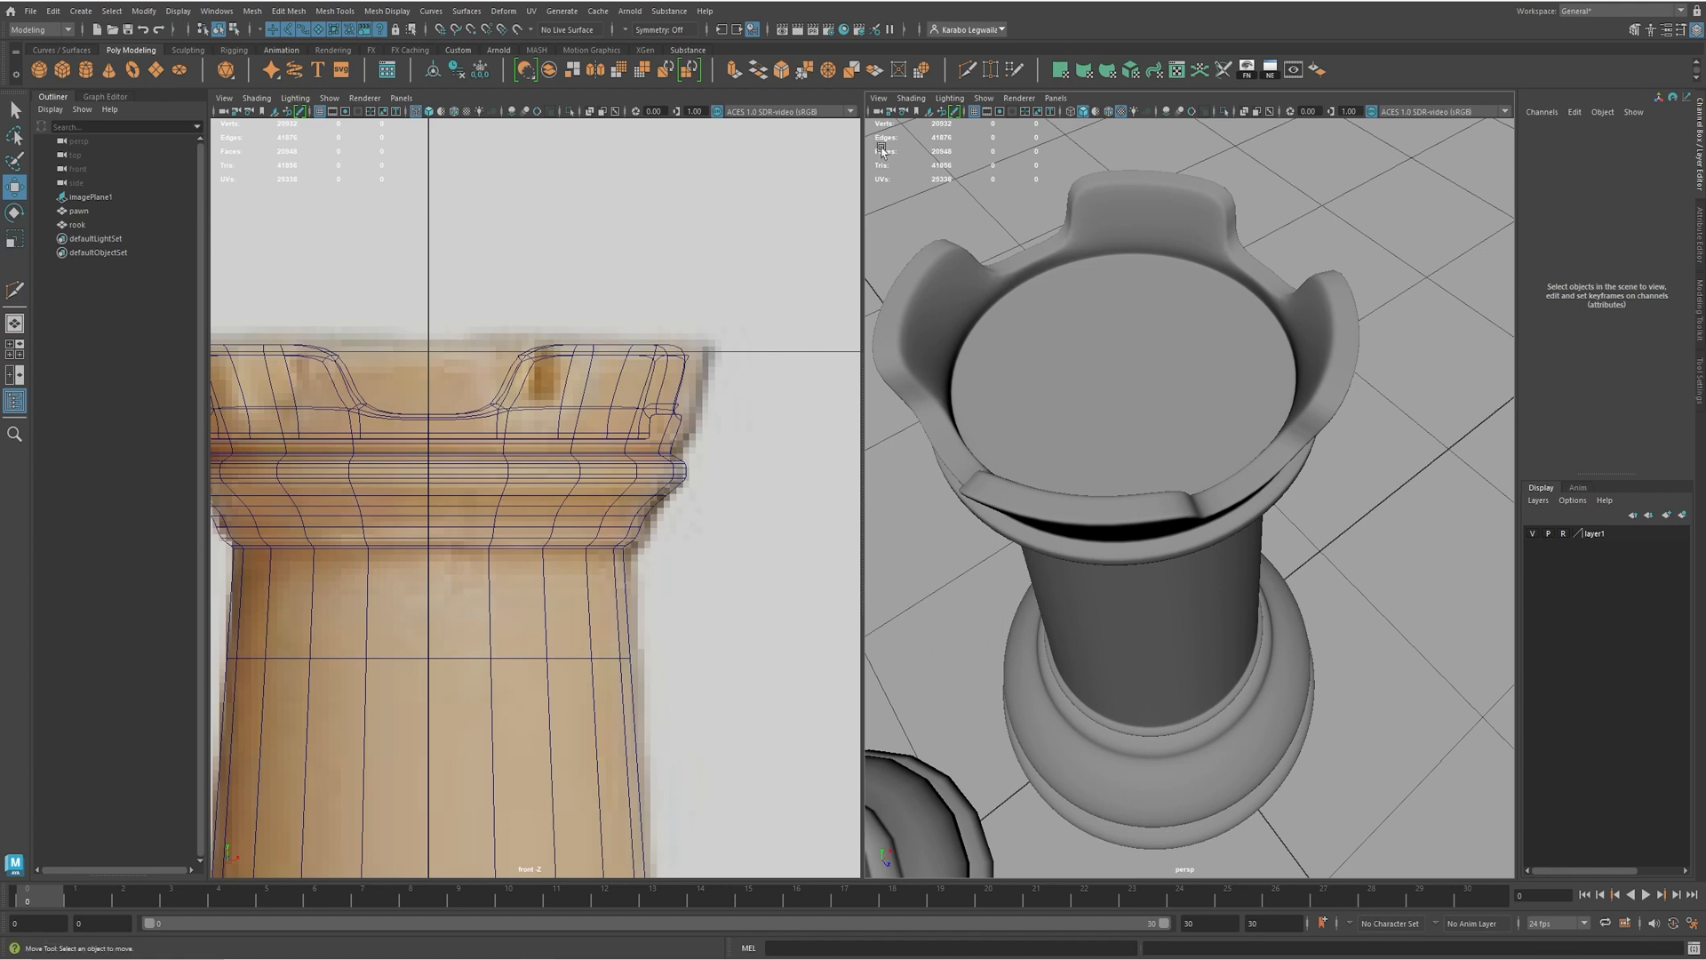
pyautogui.click(1178, 356)
pyautogui.press('1')
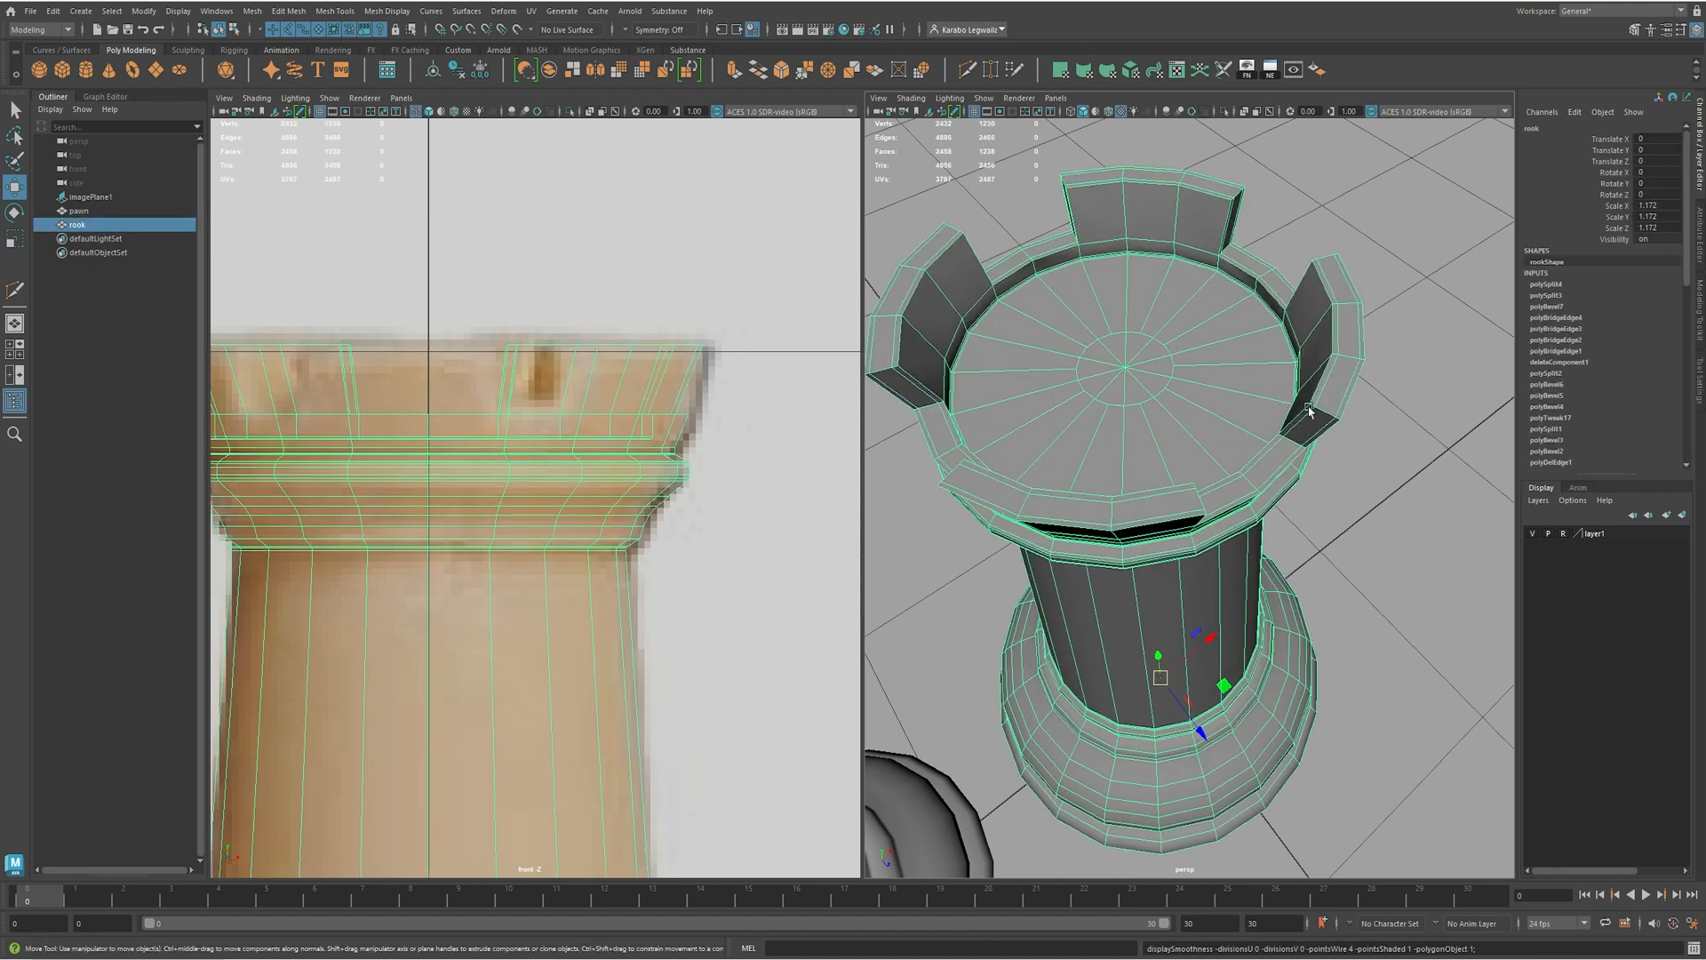
# - Insert a supporting edge loop just below the top edge of each of the four raised crown sections
pyautogui.moveTo(1315, 407)
pyautogui.keyDown('alt'); pyautogui.mouseDown()
pyautogui.moveTo(1315, 382)
pyautogui.moveTo(1313, 428)
pyautogui.mouseUp(); pyautogui.keyUp('alt')
pyautogui.scroll(5, 1313, 428)
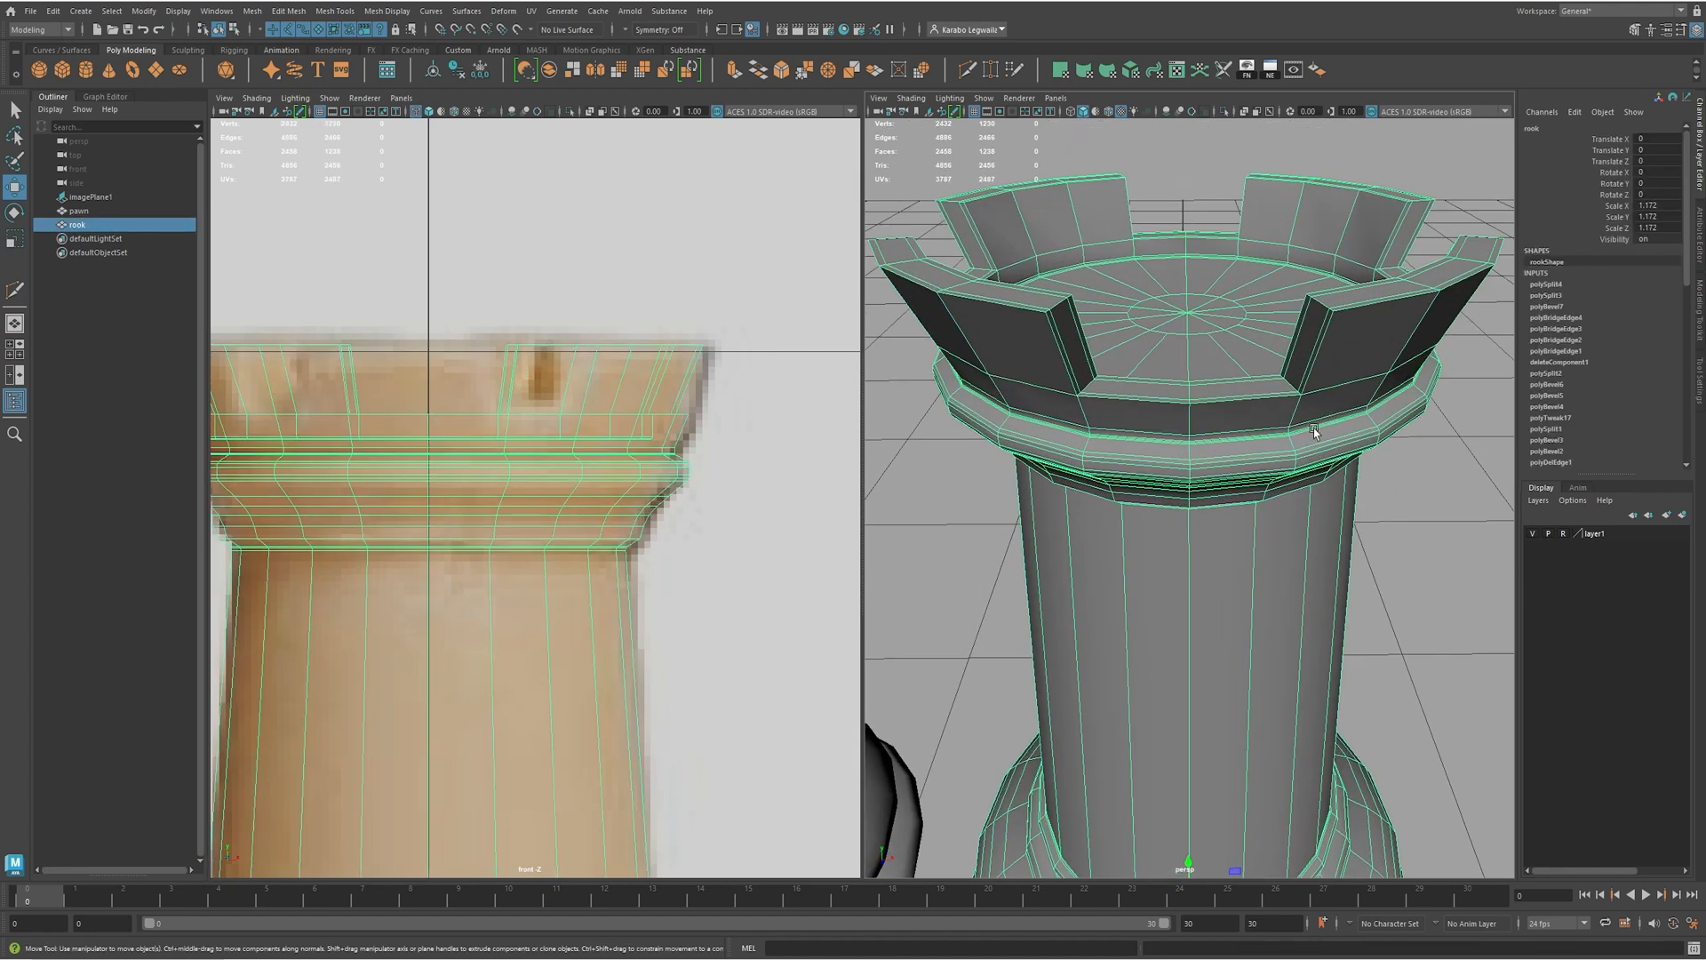
pyautogui.keyDown('alt'); pyautogui.moveTo(1085, 388); pyautogui.dragTo(1173, 404); pyautogui.keyUp('alt')
pyautogui.keyDown('alt'); pyautogui.moveTo(1049, 489); pyautogui.dragTo(1099, 448); pyautogui.keyUp('alt')
pyautogui.moveTo(1223, 327)
pyautogui.keyDown('alt'); pyautogui.mouseDown()
pyautogui.moveTo(1119, 408)
pyautogui.moveTo(1173, 409)
pyautogui.mouseUp(); pyautogui.keyUp('alt')
pyautogui.keyDown('shift'); pyautogui.rightClick(1135, 435); pyautogui.keyUp('shift')
pyautogui.click(1065, 437)
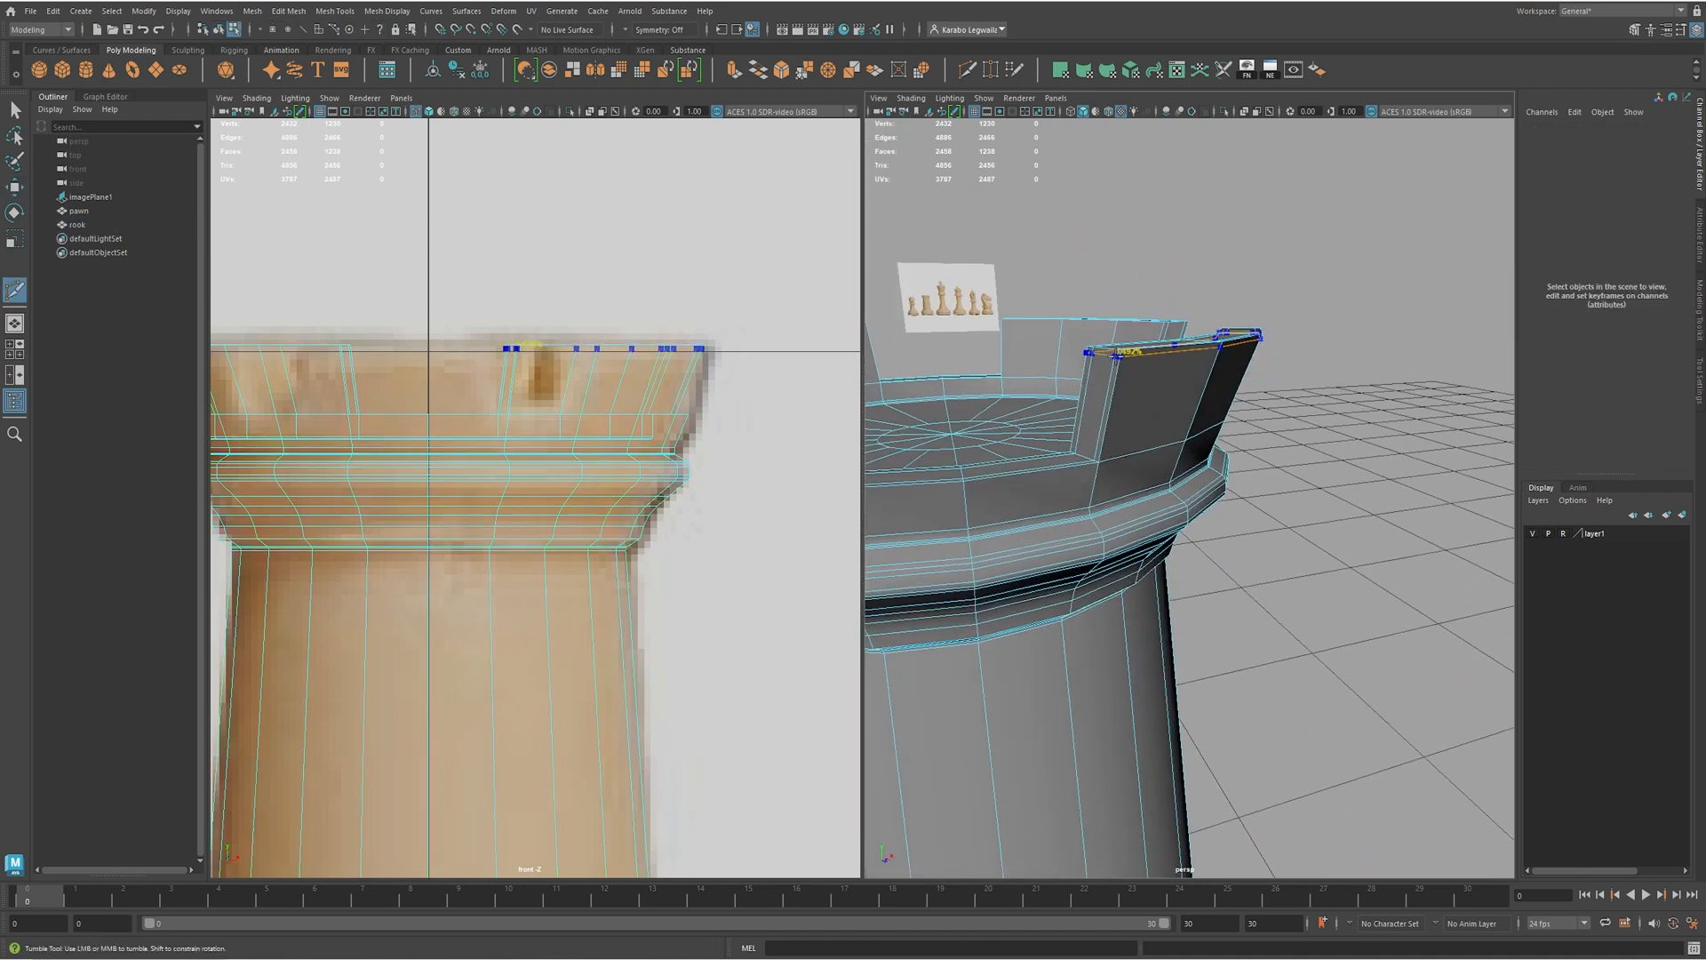
pyautogui.keyDown('ctrl'); pyautogui.click(1119, 355); pyautogui.keyUp('ctrl')
pyautogui.keyDown('alt'); pyautogui.moveTo(1190, 417); pyautogui.dragTo(1102, 411); pyautogui.keyUp('alt')
pyautogui.keyDown('alt'); pyautogui.moveTo(1101, 411); pyautogui.dragTo(1187, 407, button='middle'); pyautogui.keyUp('alt')
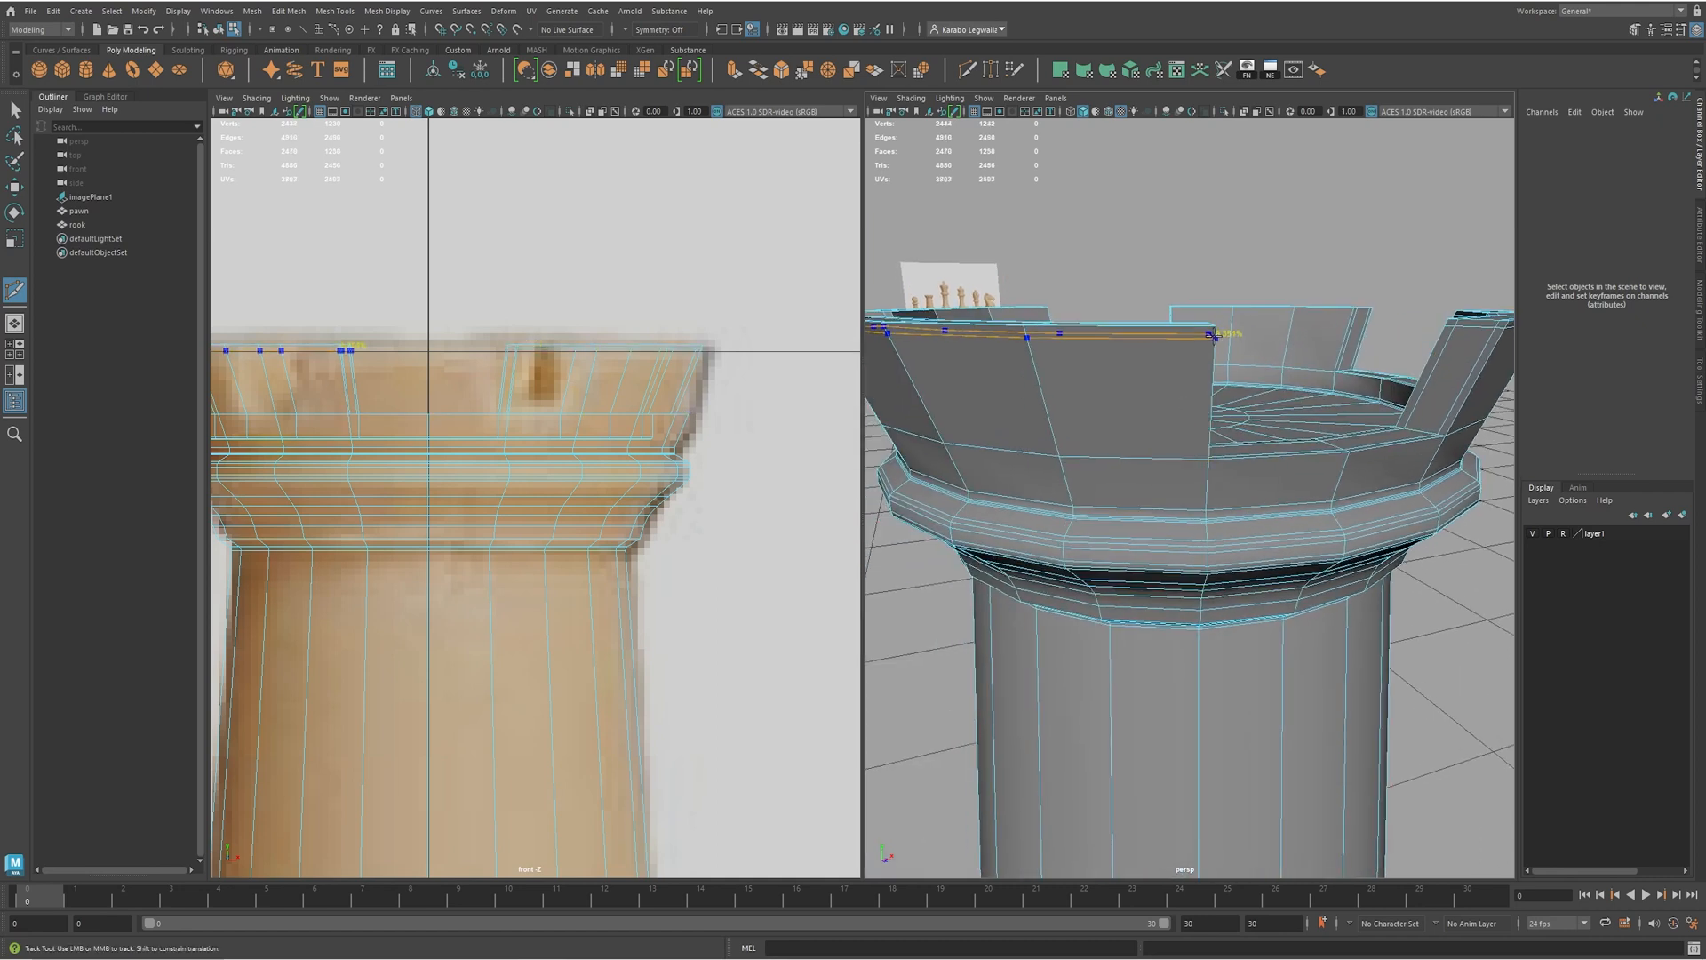
pyautogui.keyDown('ctrl'); pyautogui.click(1208, 338); pyautogui.keyUp('ctrl')
pyautogui.keyDown('alt'); pyautogui.moveTo(1209, 339); pyautogui.dragTo(1093, 373); pyautogui.keyUp('alt')
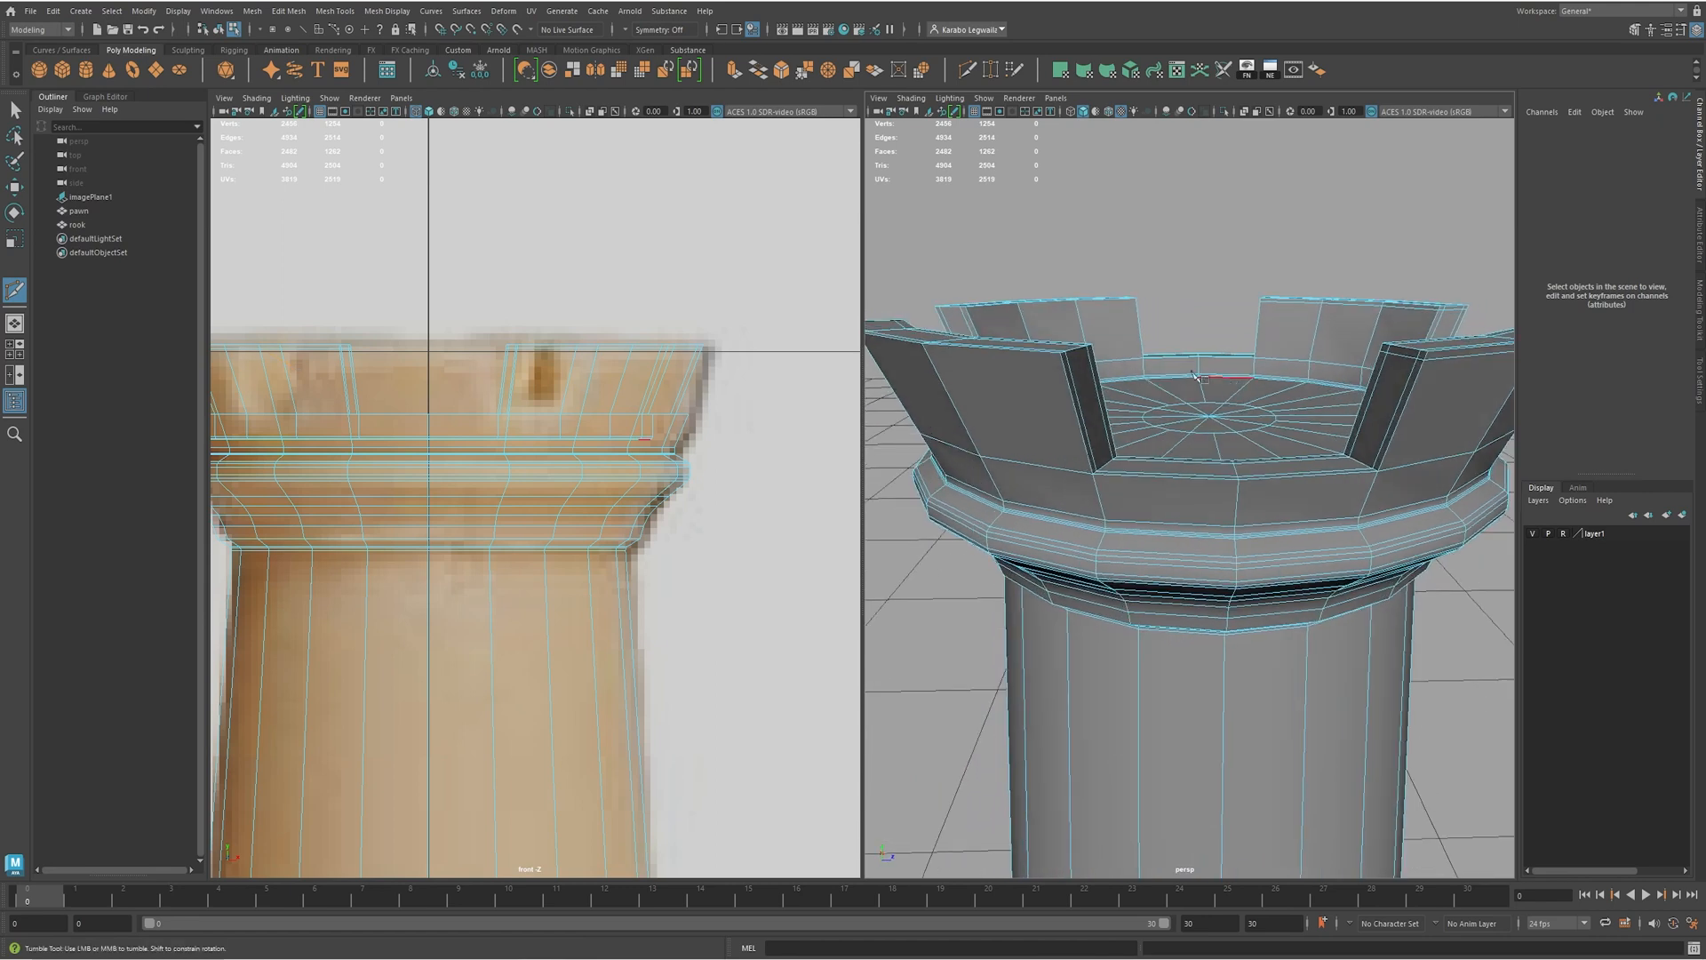
pyautogui.keyDown('ctrl'); pyautogui.click(1066, 359); pyautogui.keyUp('ctrl')
pyautogui.keyDown('alt'); pyautogui.moveTo(1066, 360); pyautogui.dragTo(1130, 363); pyautogui.keyUp('alt')
pyautogui.keyDown('ctrl'); pyautogui.click(1022, 356); pyautogui.keyUp('ctrl')
pyautogui.press('w')
pyautogui.press('F8')
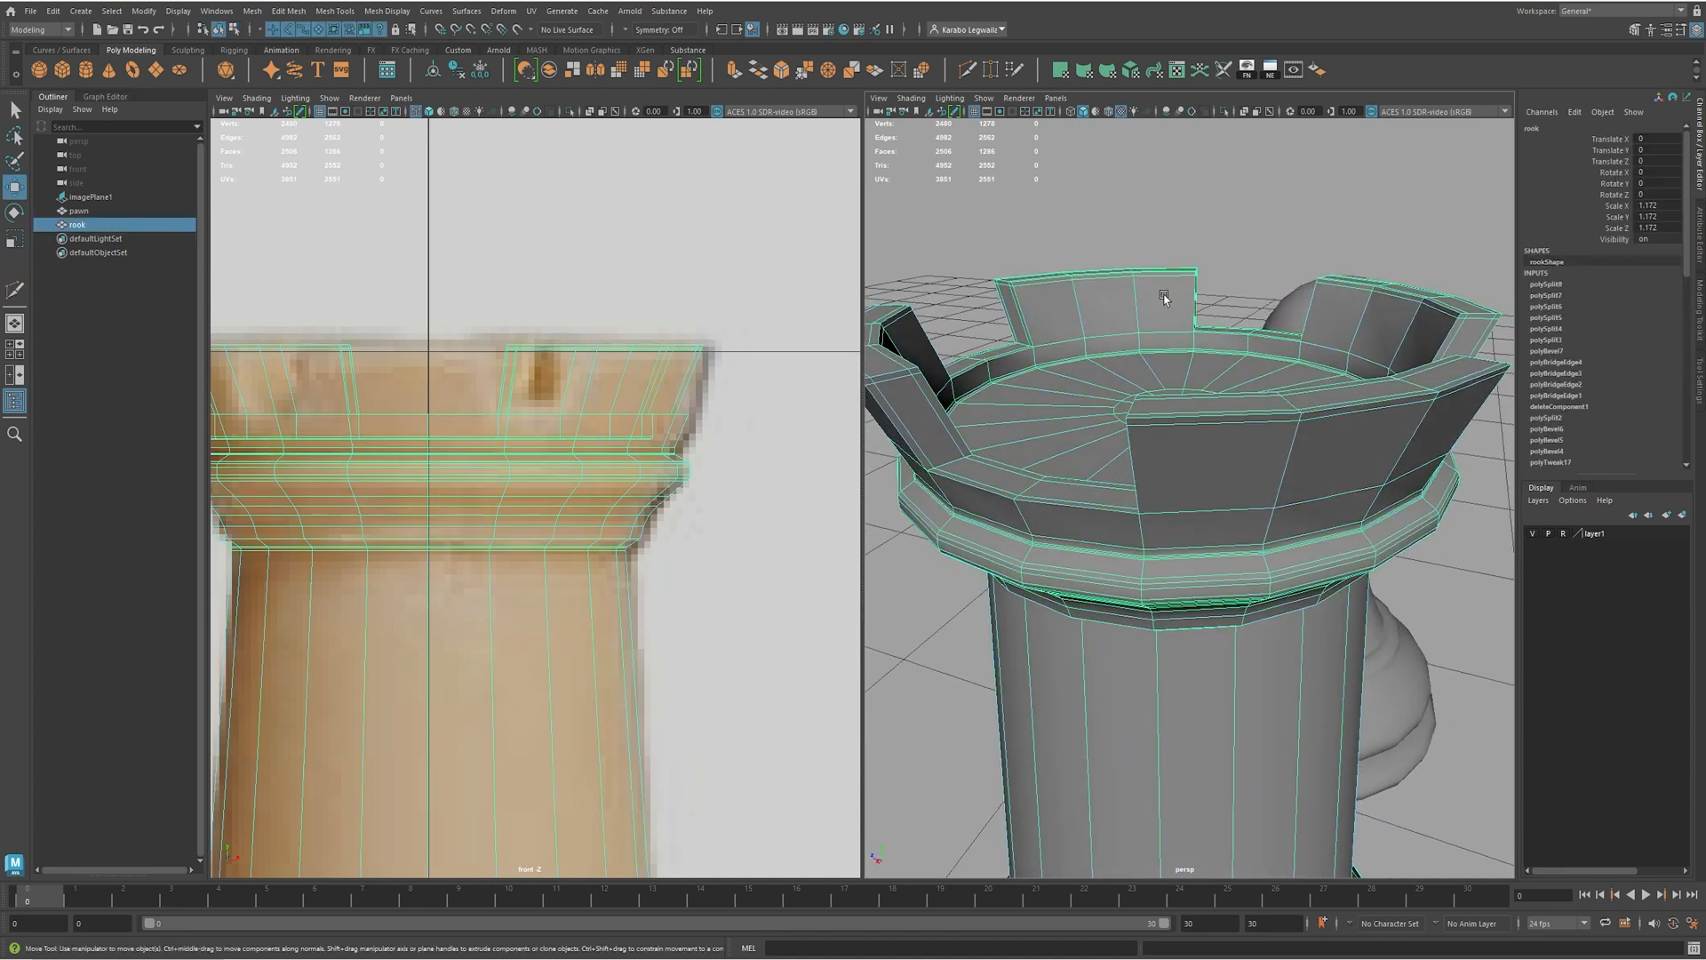
# - Inspect the tops of the raised crown sections from several angles in smooth preview, and return to the unsmoothed display
pyautogui.press('3')
pyautogui.click(1206, 211)
pyautogui.scroll(-5, 1229, 282)
pyautogui.keyDown('alt'); pyautogui.moveTo(1230, 283); pyautogui.dragTo(1118, 430); pyautogui.keyUp('alt')
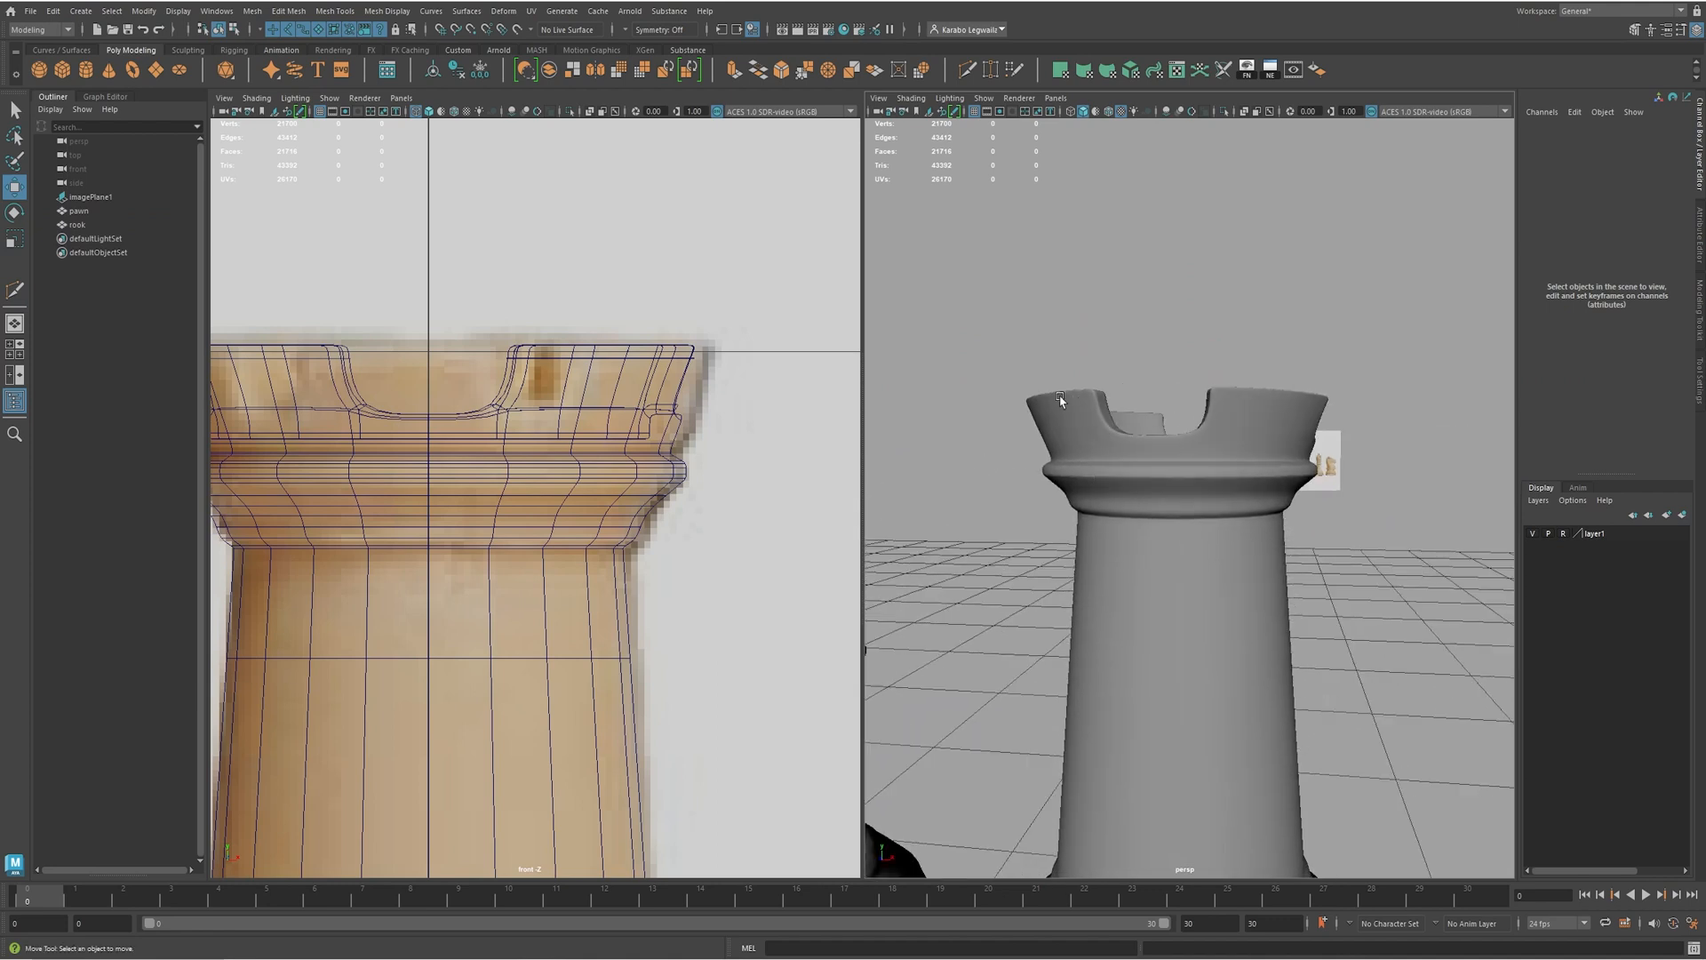
pyautogui.click(1245, 440)
pyautogui.scroll(3, 1195, 444)
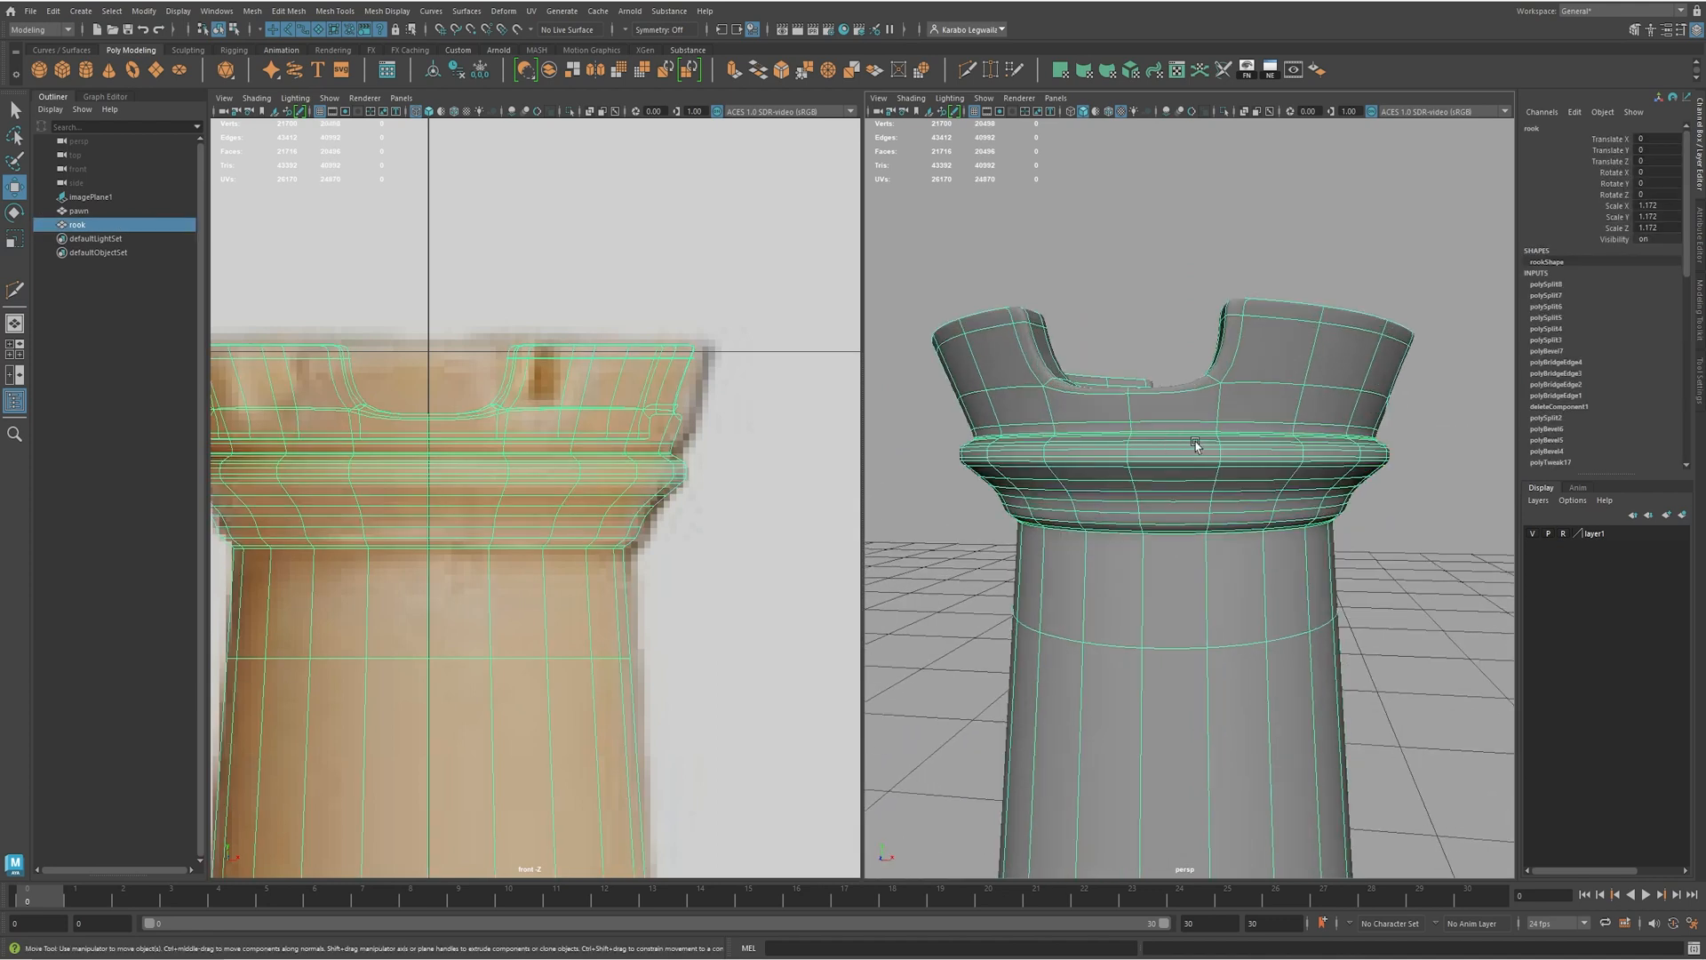
pyautogui.click(1141, 284)
pyautogui.keyDown('alt'); pyautogui.moveTo(1142, 284); pyautogui.dragTo(1197, 474); pyautogui.keyUp('alt')
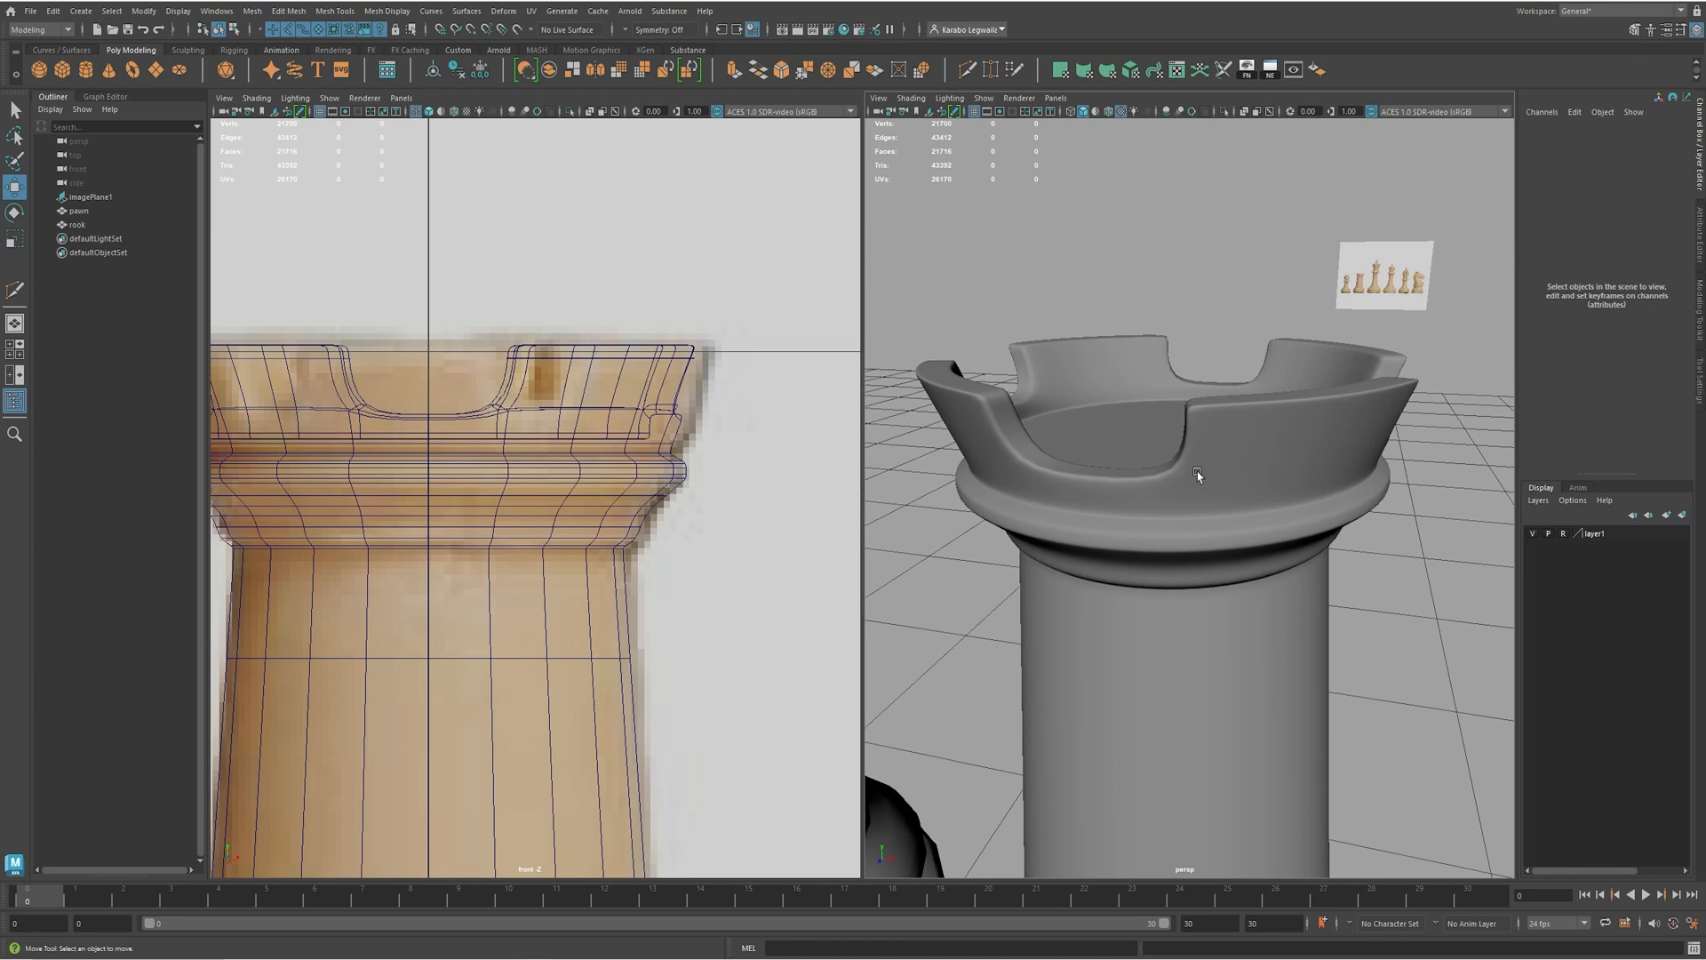
pyautogui.click(1208, 444)
pyautogui.press('1')
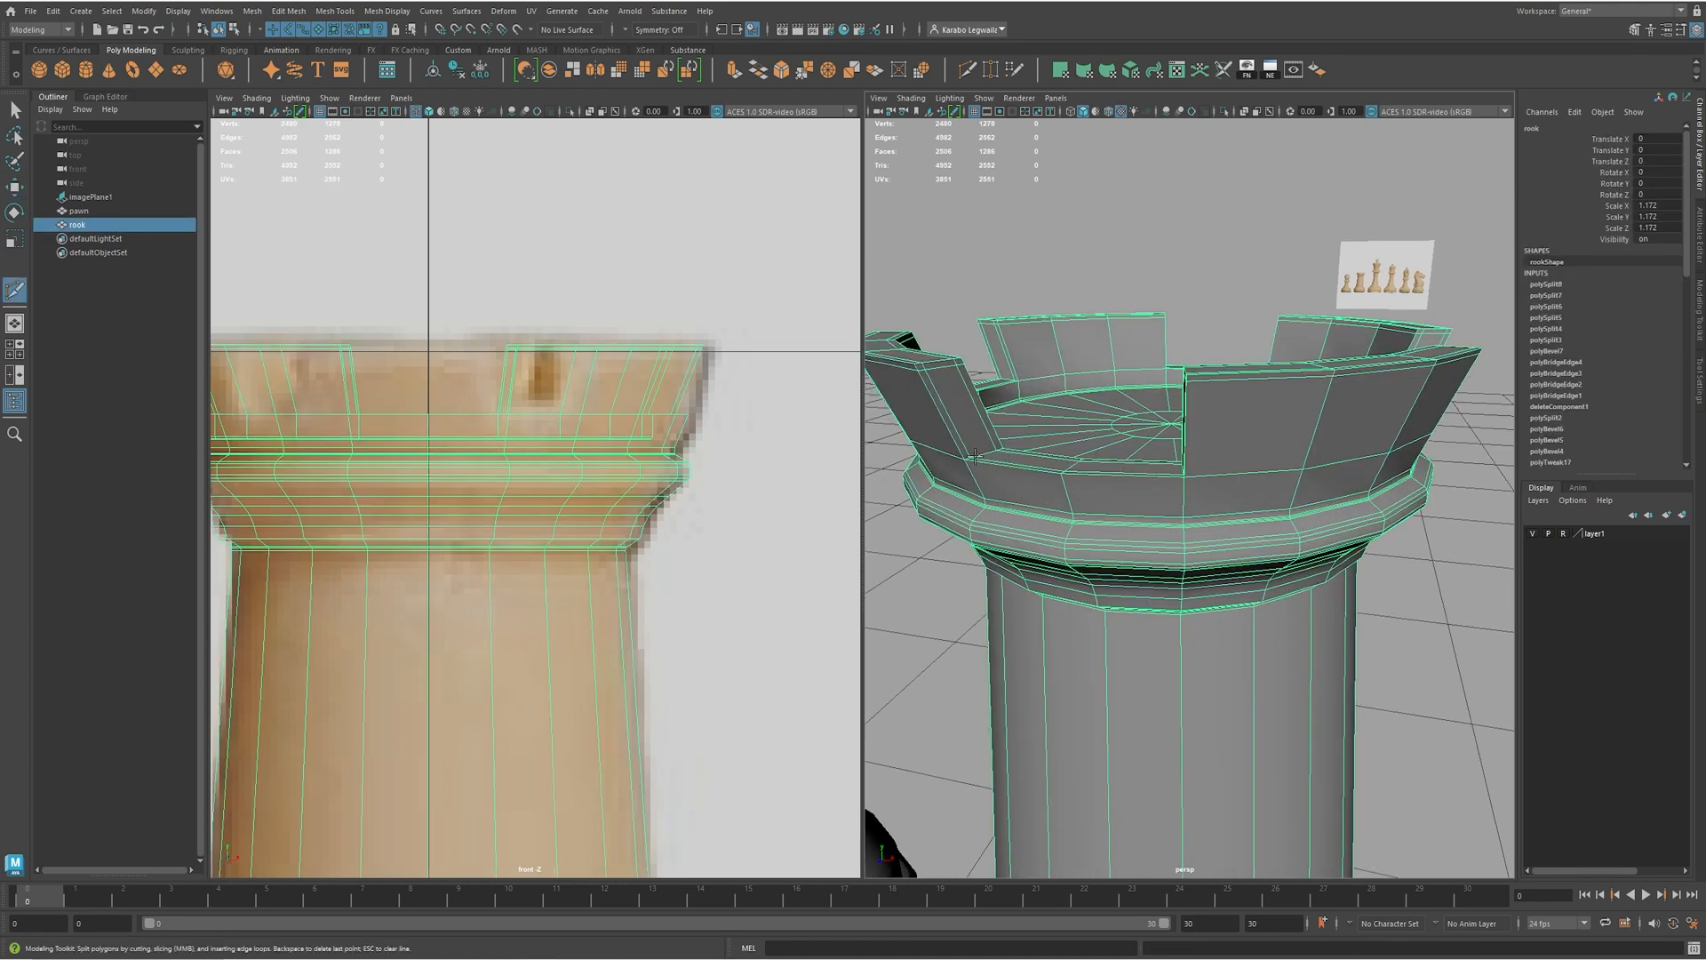
# - Try inserting a supporting edge loop near the base of each of the four raised crown sections
pyautogui.keyDown('shift'); pyautogui.moveTo(1007, 453); pyautogui.dragTo(964, 455, button='right'); pyautogui.keyUp('shift')
pyautogui.keyDown('ctrl'); pyautogui.click(962, 452); pyautogui.keyUp('ctrl')
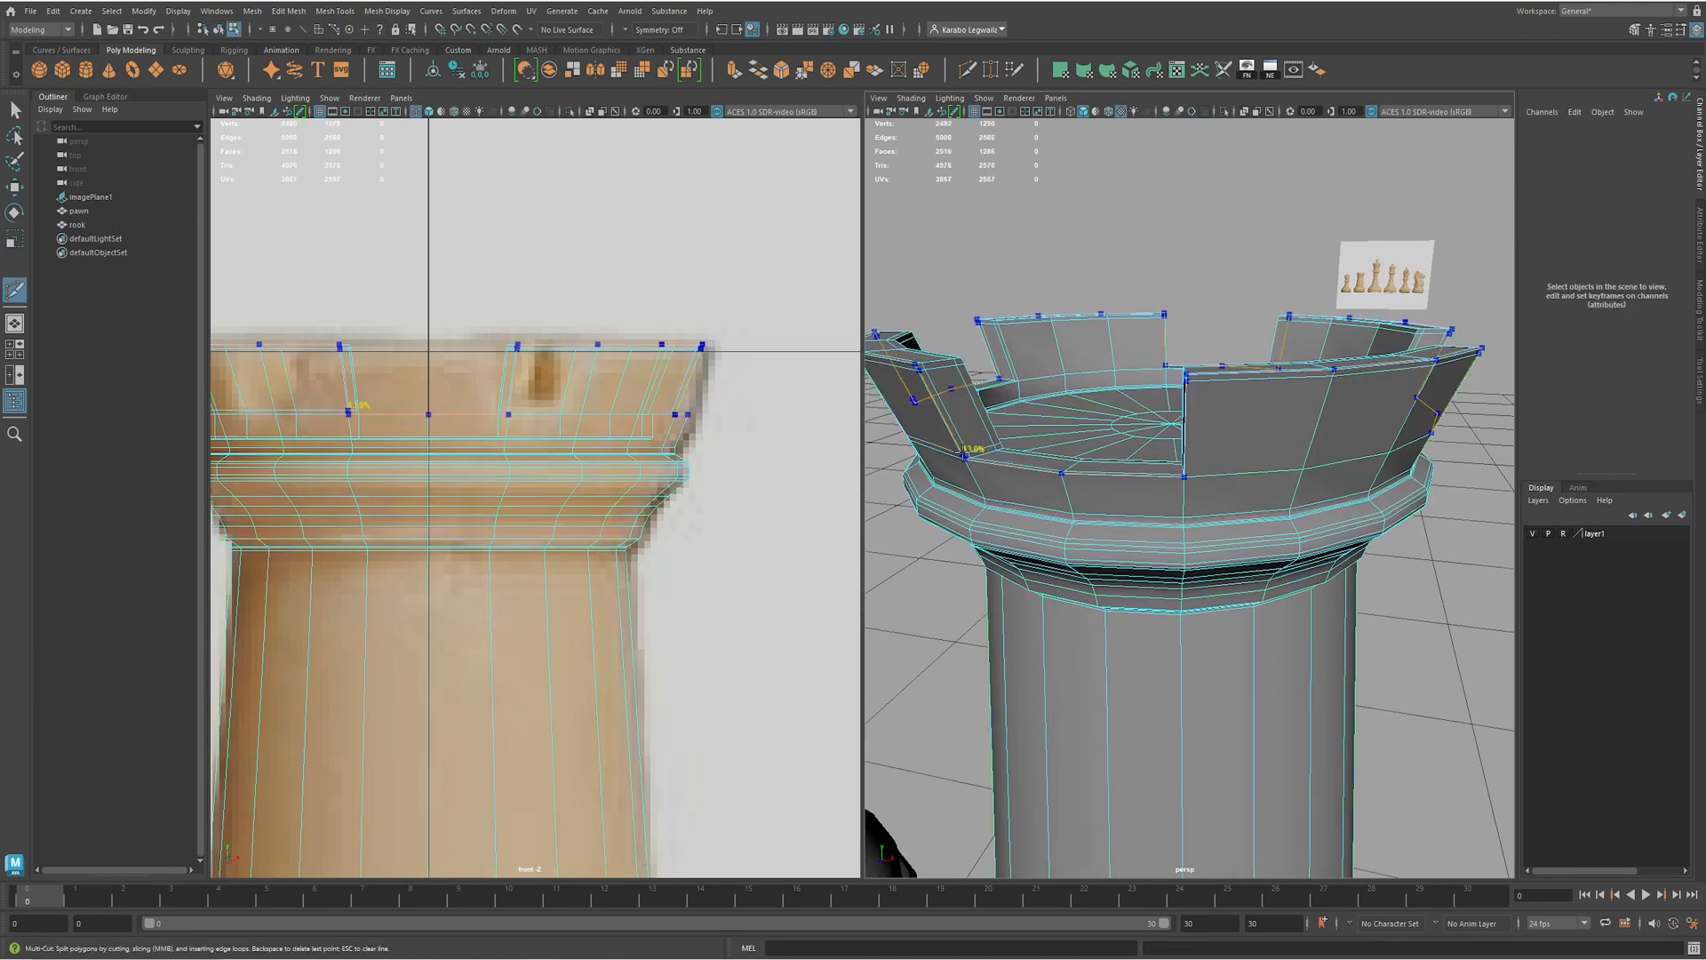
pyautogui.keyDown('ctrl'); pyautogui.click(1187, 461); pyautogui.keyUp('ctrl')
pyautogui.keyDown('alt'); pyautogui.moveTo(1187, 462); pyautogui.dragTo(1048, 453); pyautogui.keyUp('alt')
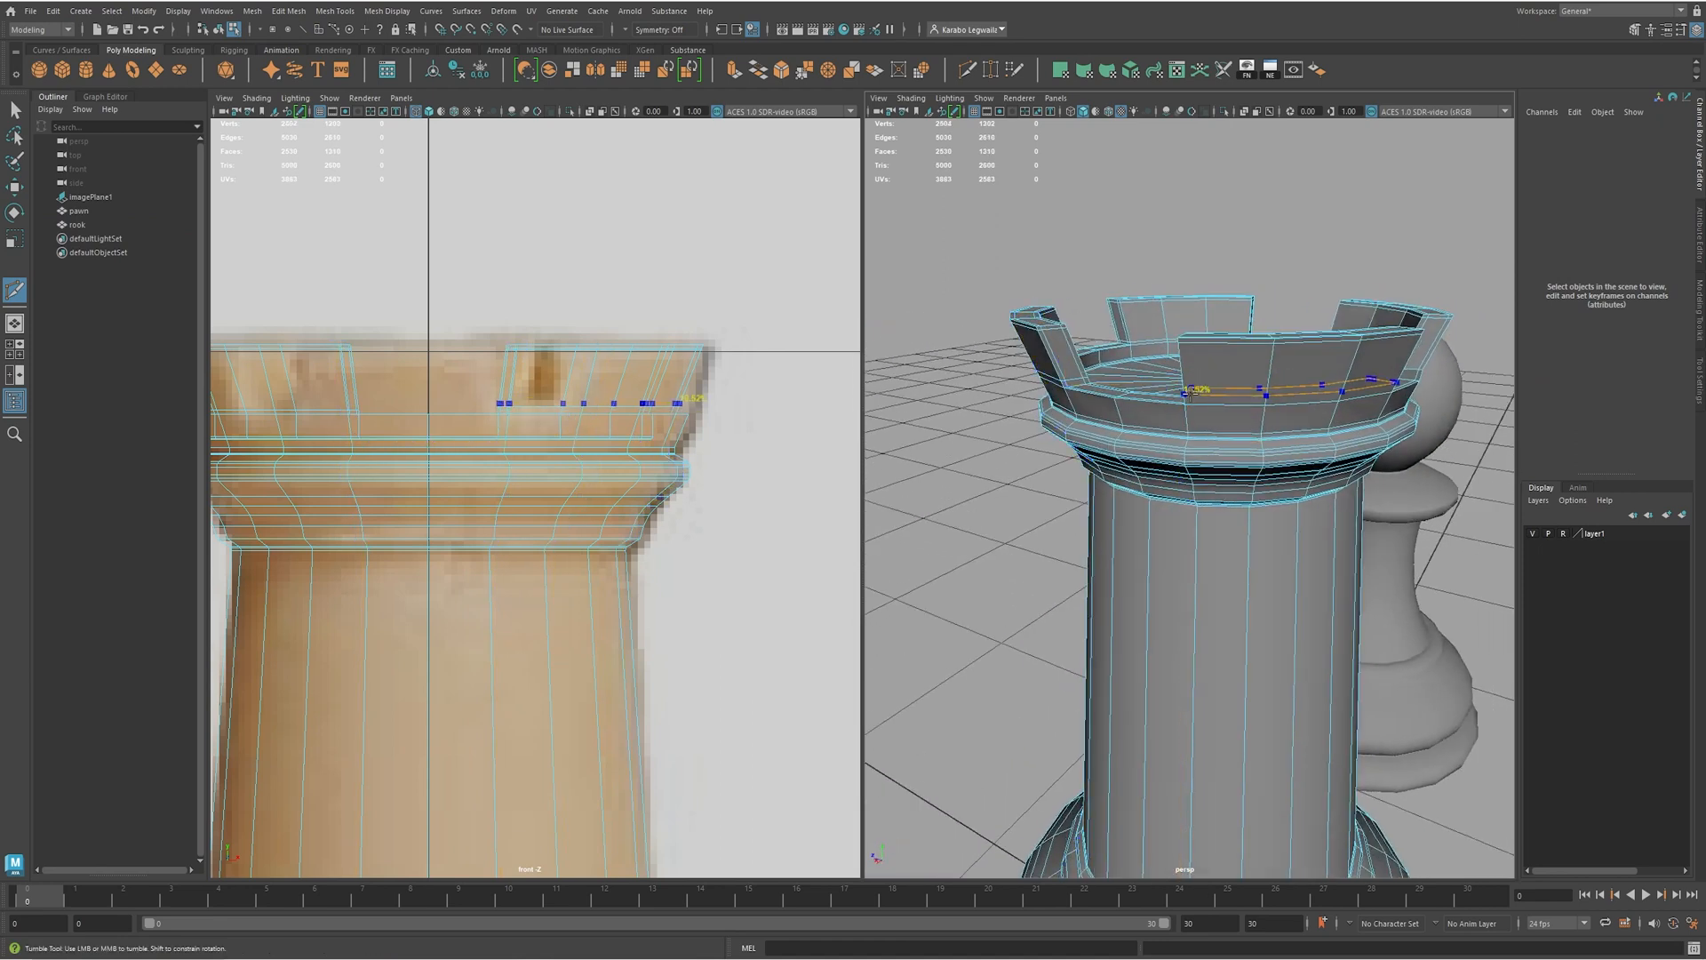
pyautogui.keyDown('ctrl'); pyautogui.click(1184, 396); pyautogui.keyUp('ctrl')
pyautogui.keyDown('alt'); pyautogui.moveTo(1184, 396); pyautogui.dragTo(1252, 407, button='right'); pyautogui.keyUp('alt')
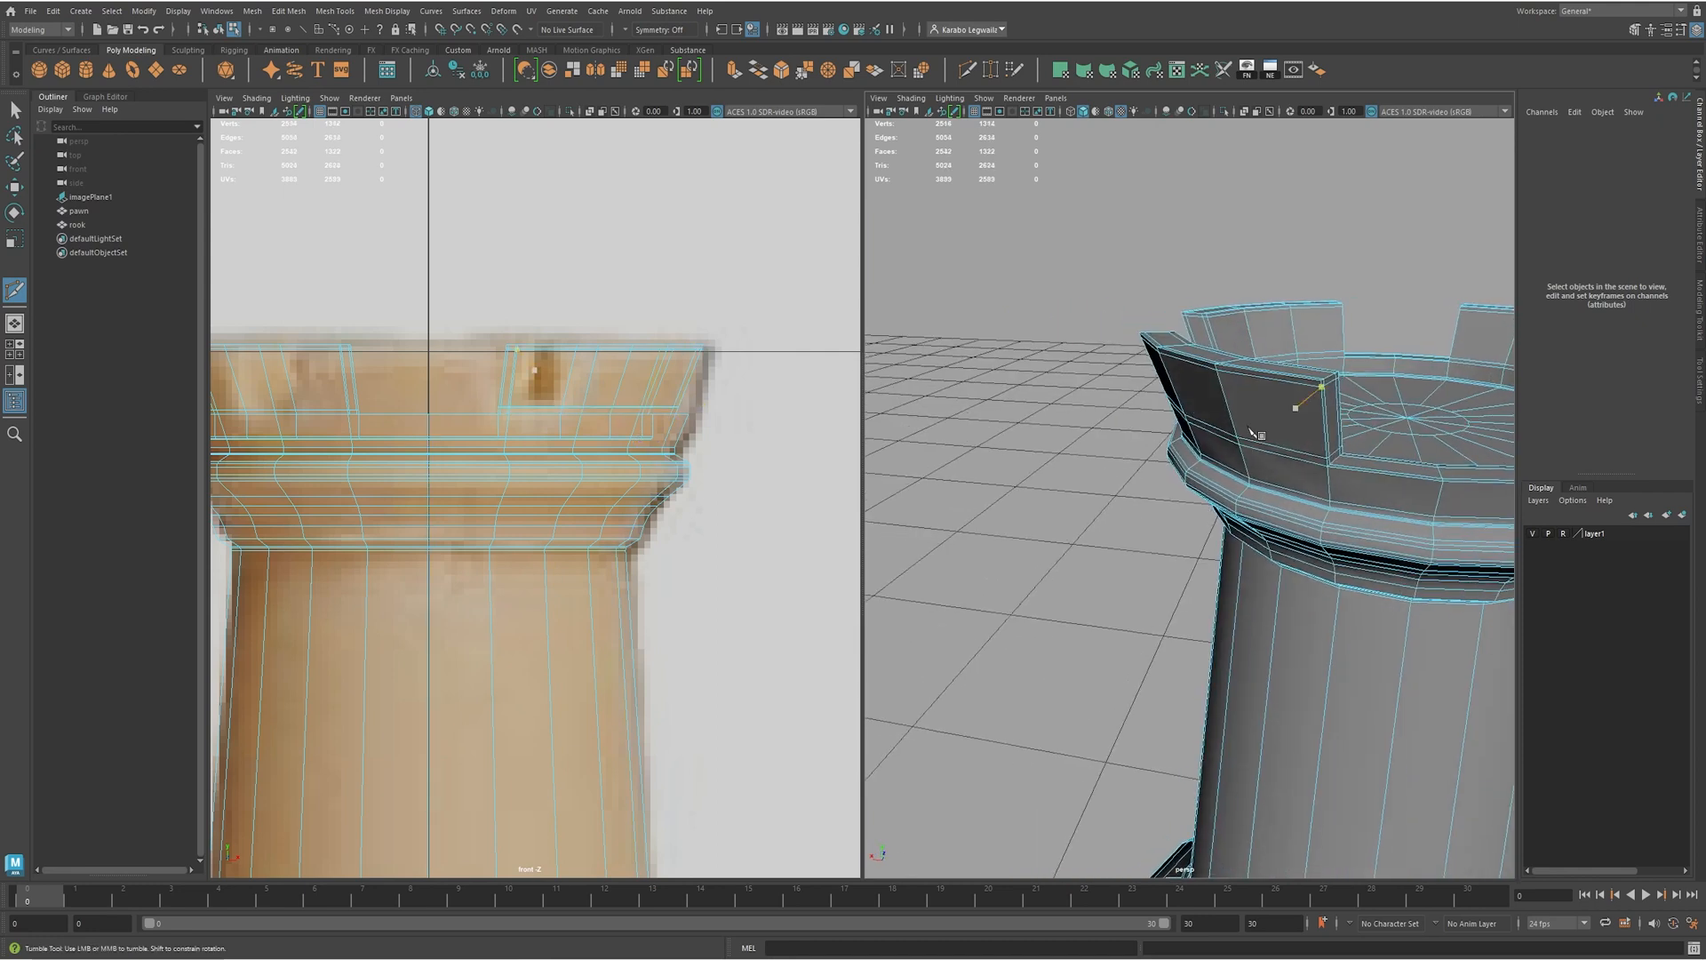
pyautogui.keyDown('alt'); pyautogui.moveTo(1253, 407); pyautogui.dragTo(1046, 430, button='middle'); pyautogui.keyUp('alt')
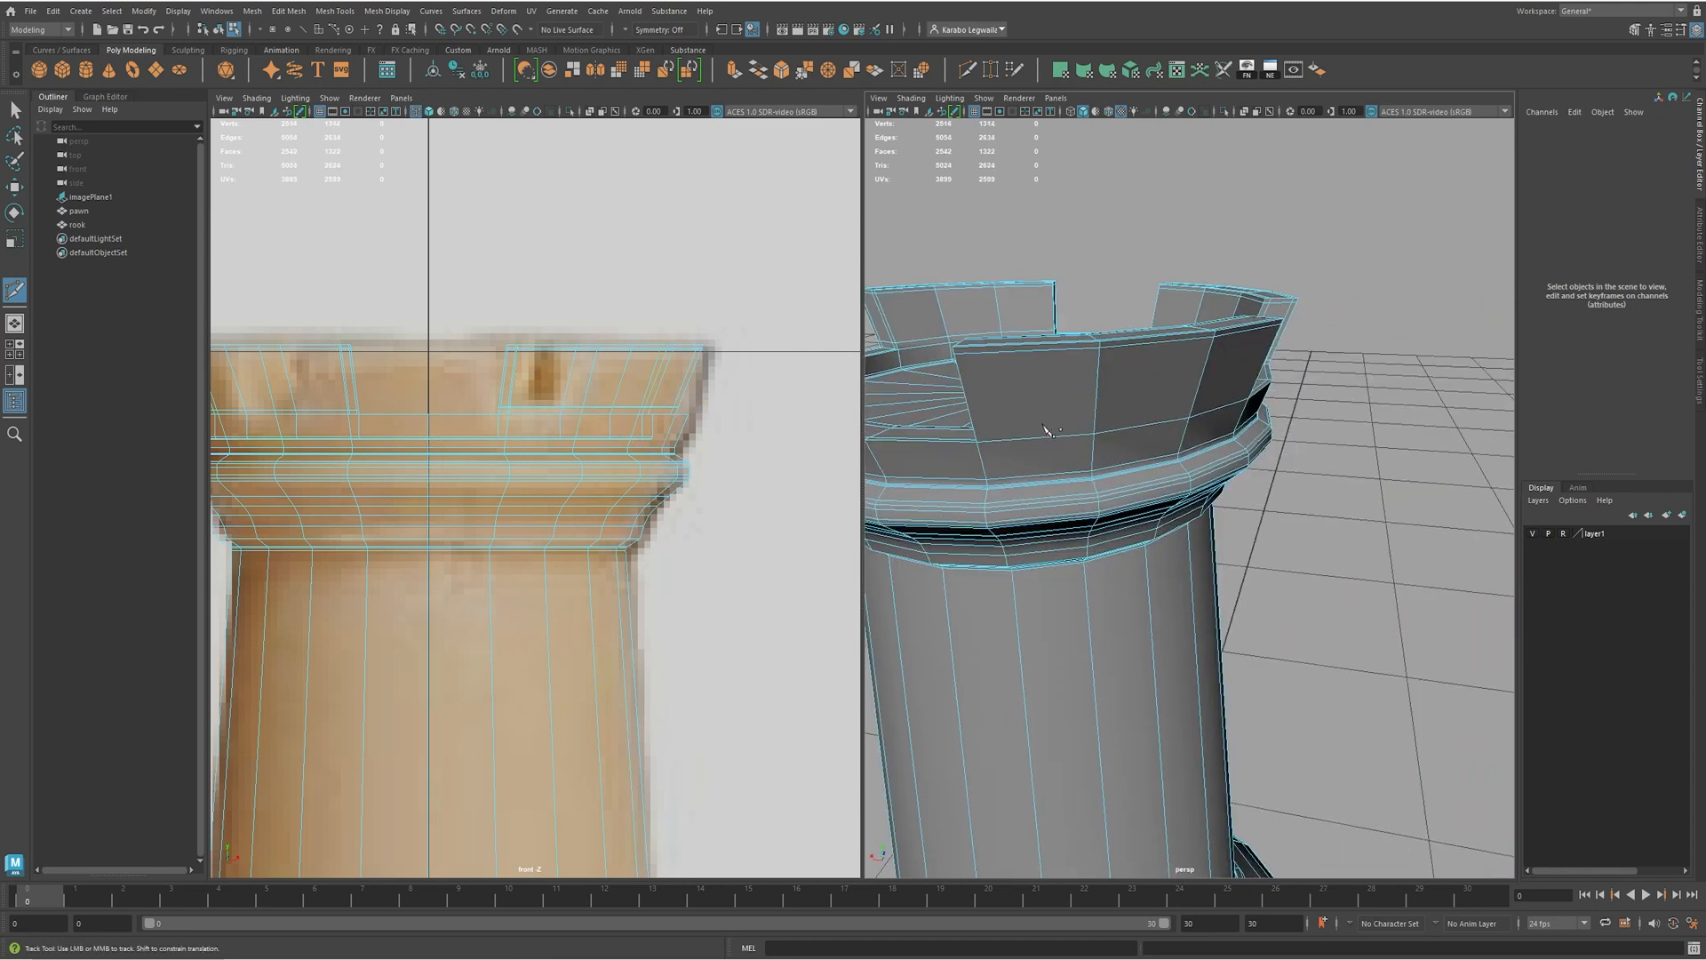
pyautogui.keyDown('ctrl'); pyautogui.click(977, 432); pyautogui.keyUp('ctrl')
pyautogui.keyDown('alt'); pyautogui.moveTo(1243, 407); pyautogui.dragTo(1190, 400, button='right'); pyautogui.keyUp('alt')
pyautogui.keyDown('alt'); pyautogui.moveTo(1191, 400); pyautogui.dragTo(1164, 412); pyautogui.keyUp('alt')
pyautogui.press('w')
pyautogui.press('F8')
# - Check the lower notch corners in smooth preview and return the rook to the unsmoothed display
pyautogui.press('3')
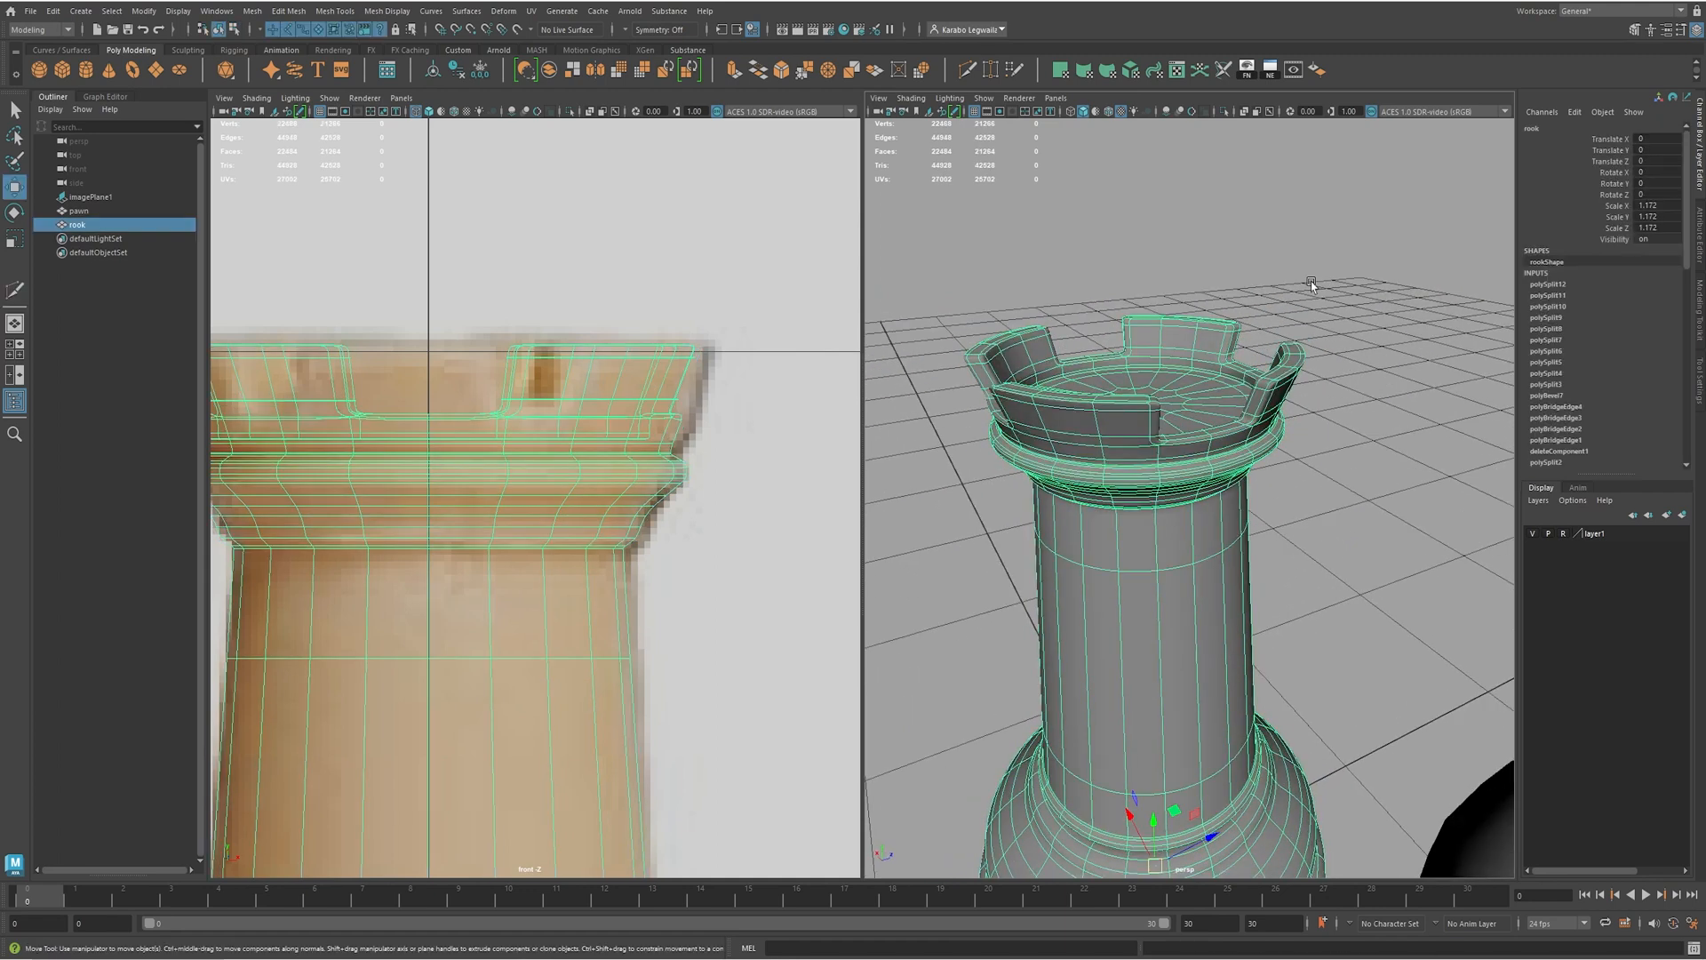
pyautogui.click(1205, 280)
pyautogui.keyDown('alt'); pyautogui.moveTo(1333, 348); pyautogui.dragTo(1285, 355, button='right'); pyautogui.keyUp('alt')
pyautogui.keyDown('alt'); pyautogui.moveTo(1284, 354); pyautogui.dragTo(1197, 348); pyautogui.keyUp('alt')
pyautogui.keyDown('alt'); pyautogui.moveTo(1197, 348); pyautogui.dragTo(1325, 381, button='right'); pyautogui.keyUp('alt')
pyautogui.moveTo(1146, 324)
pyautogui.keyDown('alt'); pyautogui.mouseDown()
pyautogui.moveTo(1029, 324)
pyautogui.moveTo(1235, 330)
pyautogui.mouseUp(); pyautogui.keyUp('alt')
pyautogui.click(1152, 308)
pyautogui.press('1')
pyautogui.keyDown('alt'); pyautogui.moveTo(1257, 352); pyautogui.dragTo(1263, 357); pyautogui.keyUp('alt')
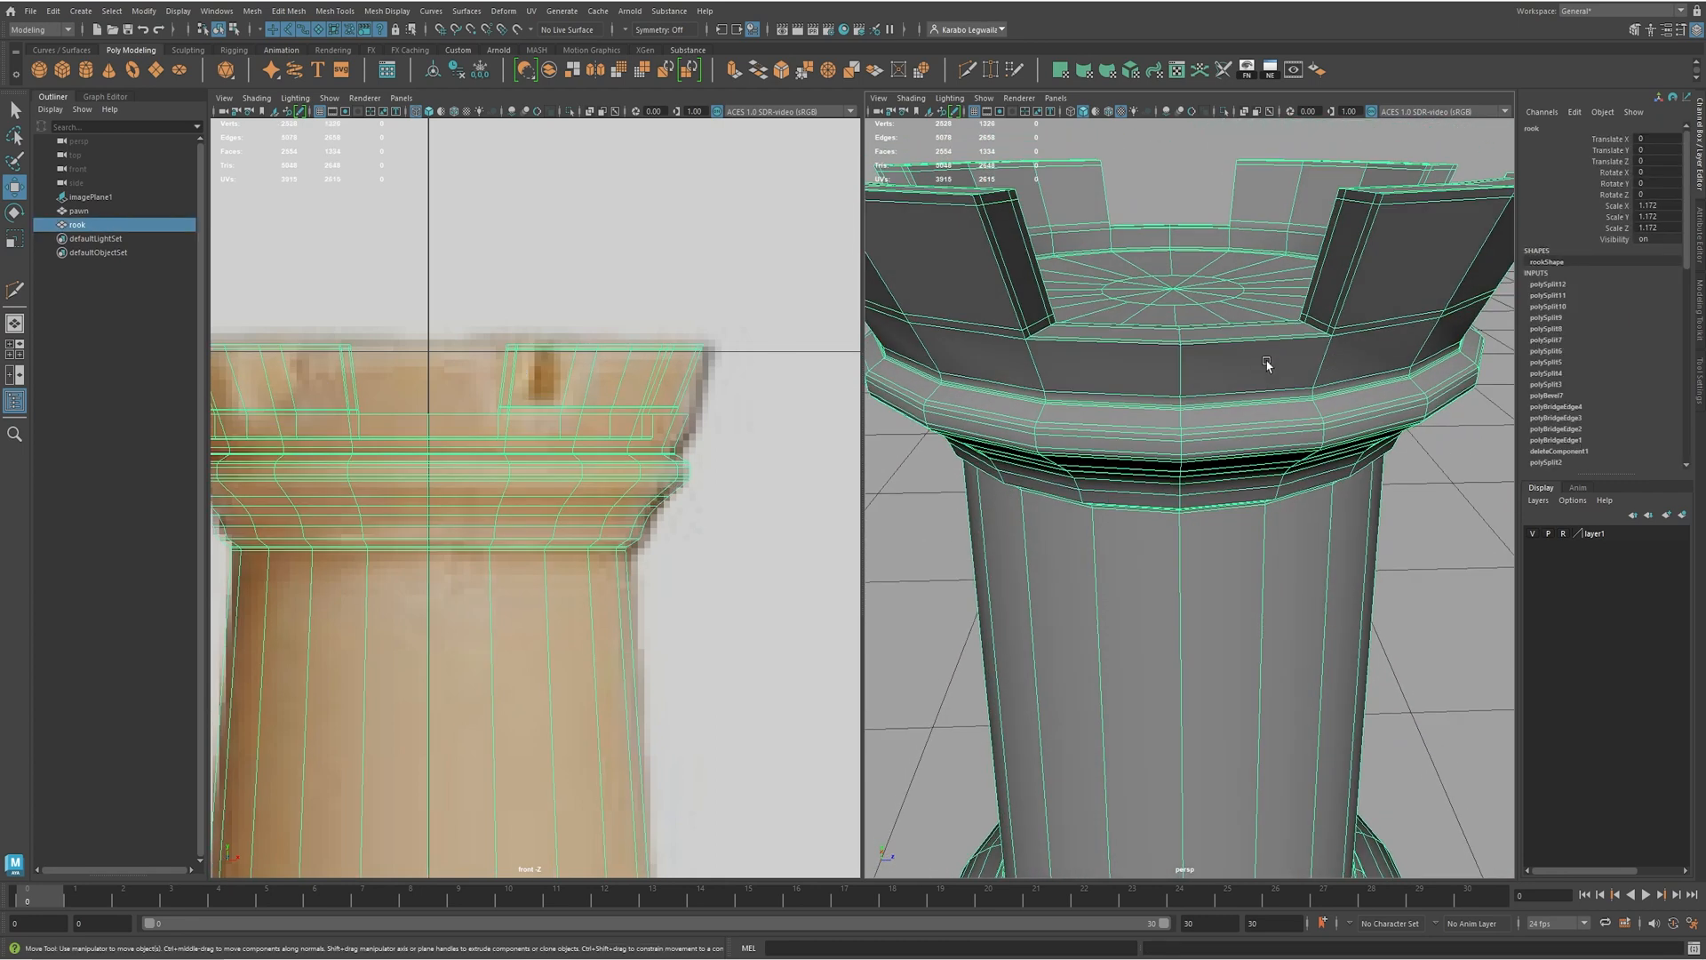
# - Try a full edge loop around the crown just below the notch floors and check it in smooth preview
pyautogui.keyDown('shift'); pyautogui.moveTo(1188, 364); pyautogui.dragTo(1133, 363, button='right'); pyautogui.keyUp('shift')
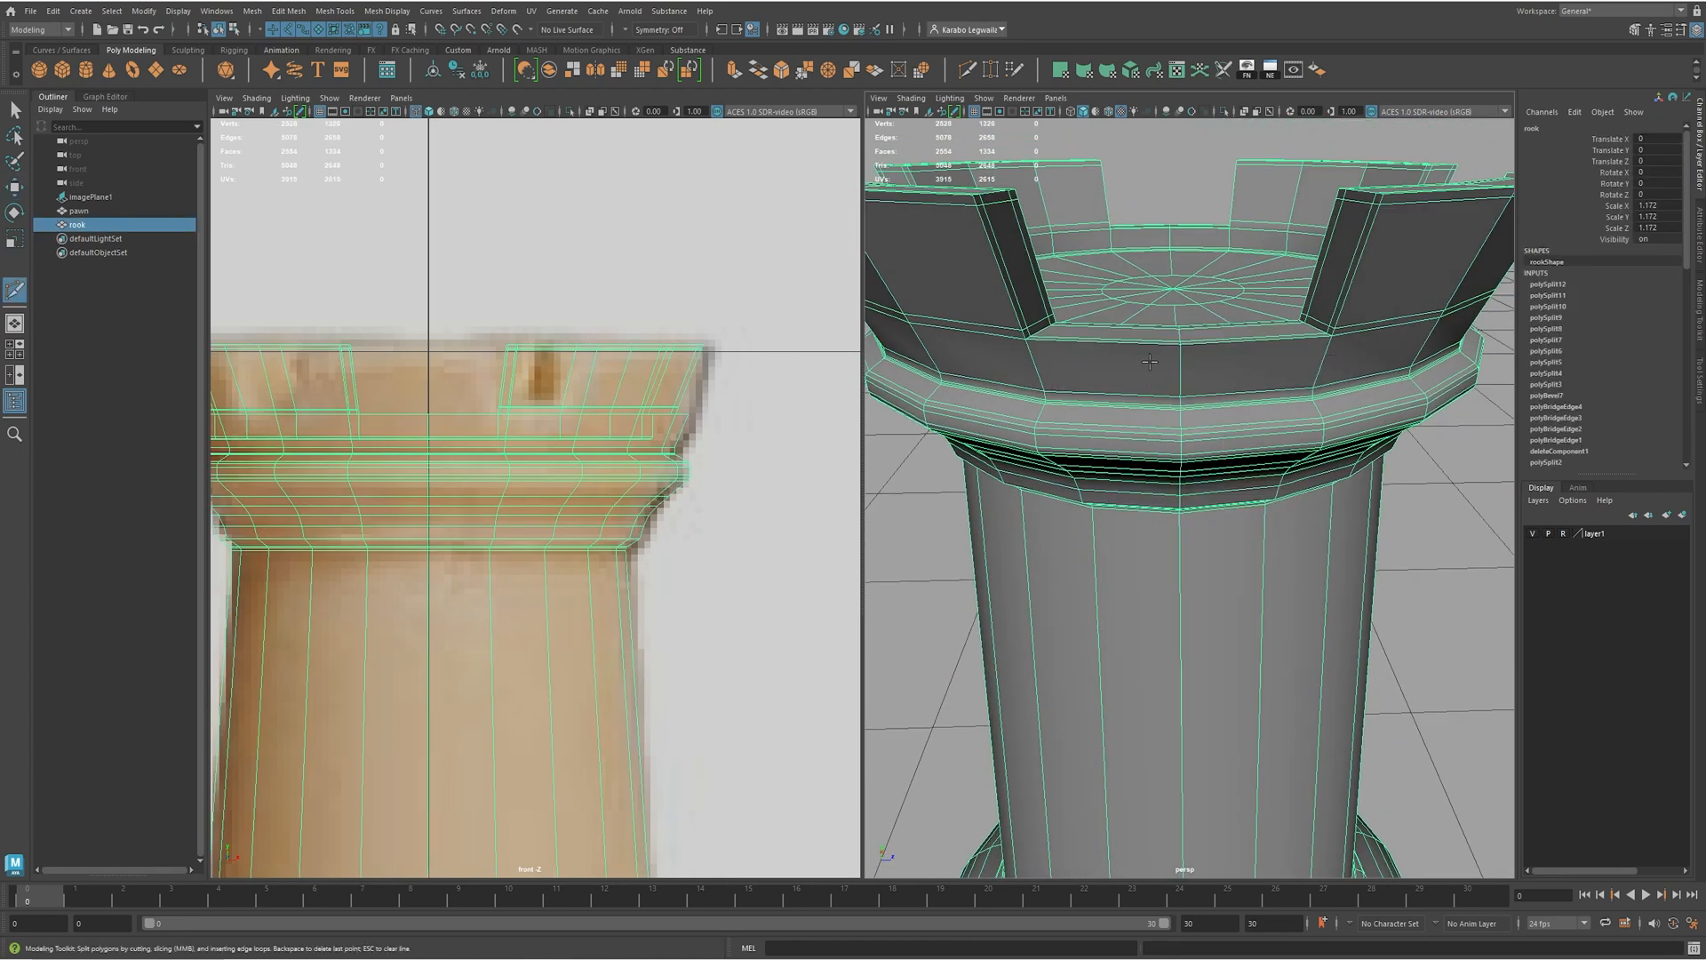
pyautogui.keyDown('ctrl'); pyautogui.click(1181, 353); pyautogui.keyUp('ctrl')
pyautogui.press('w')
pyautogui.press('F8')
pyautogui.press('3')
pyautogui.click(1146, 164)
pyautogui.keyDown('alt'); pyautogui.moveTo(1317, 195); pyautogui.dragTo(1170, 184, button='right'); pyautogui.keyUp('alt')
pyautogui.keyDown('alt'); pyautogui.moveTo(1171, 184); pyautogui.dragTo(1105, 261); pyautogui.keyUp('alt')
pyautogui.keyDown('alt'); pyautogui.moveTo(1105, 261); pyautogui.dragTo(1321, 324, button='right'); pyautogui.keyUp('alt')
pyautogui.keyDown('alt'); pyautogui.moveTo(1321, 324); pyautogui.dragTo(1118, 347); pyautogui.keyUp('alt')
pyautogui.click(1118, 346)
pyautogui.press('1')
# - Undo the edge loop around the crown below the notch floors
pyautogui.hotkey('ctrl', 'z')
pyautogui.hotkey('ctrl', 'z')
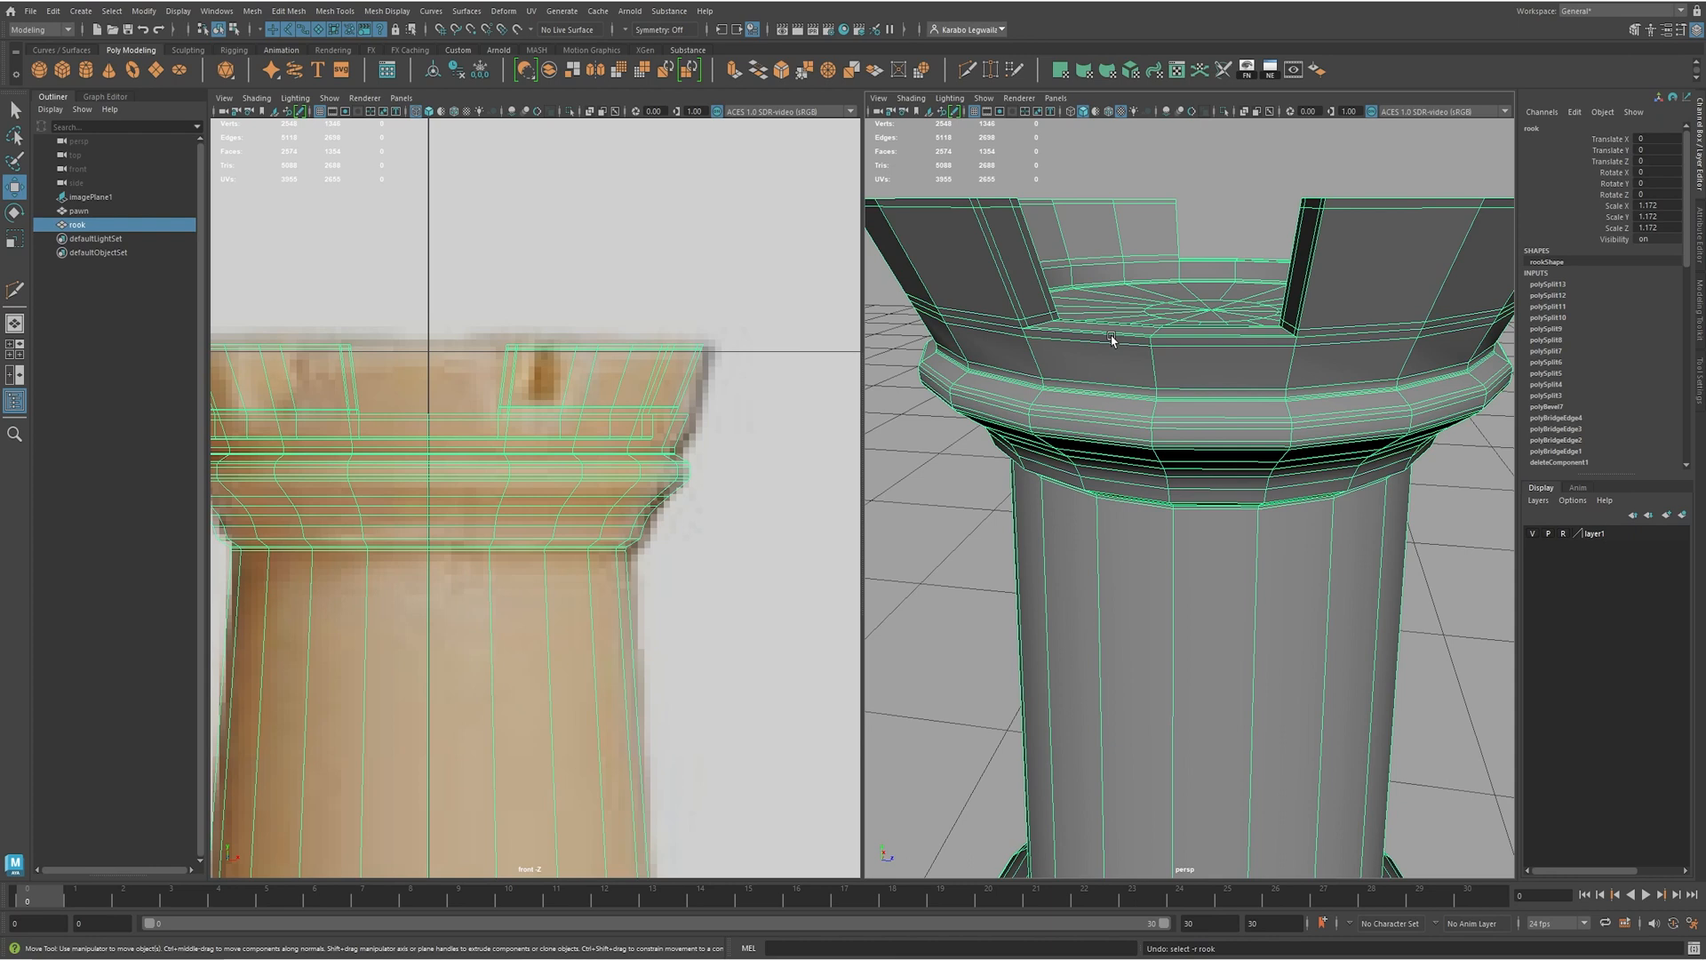
pyautogui.hotkey('ctrl', 'z')
pyautogui.hotkey('ctrl', 'z')
pyautogui.hotkey('ctrl', 'z')
# - Re-examine the crown's notches from several sides in smooth preview, and select the unsmoothed rook
pyautogui.keyDown('alt'); pyautogui.moveTo(1102, 353); pyautogui.dragTo(1108, 312); pyautogui.keyUp('alt')
pyautogui.scroll(-6, 1060, 324)
pyautogui.scroll(4, 1108, 312)
pyautogui.keyDown('alt'); pyautogui.moveTo(1031, 357); pyautogui.dragTo(1066, 318); pyautogui.keyUp('alt')
pyautogui.press('3')
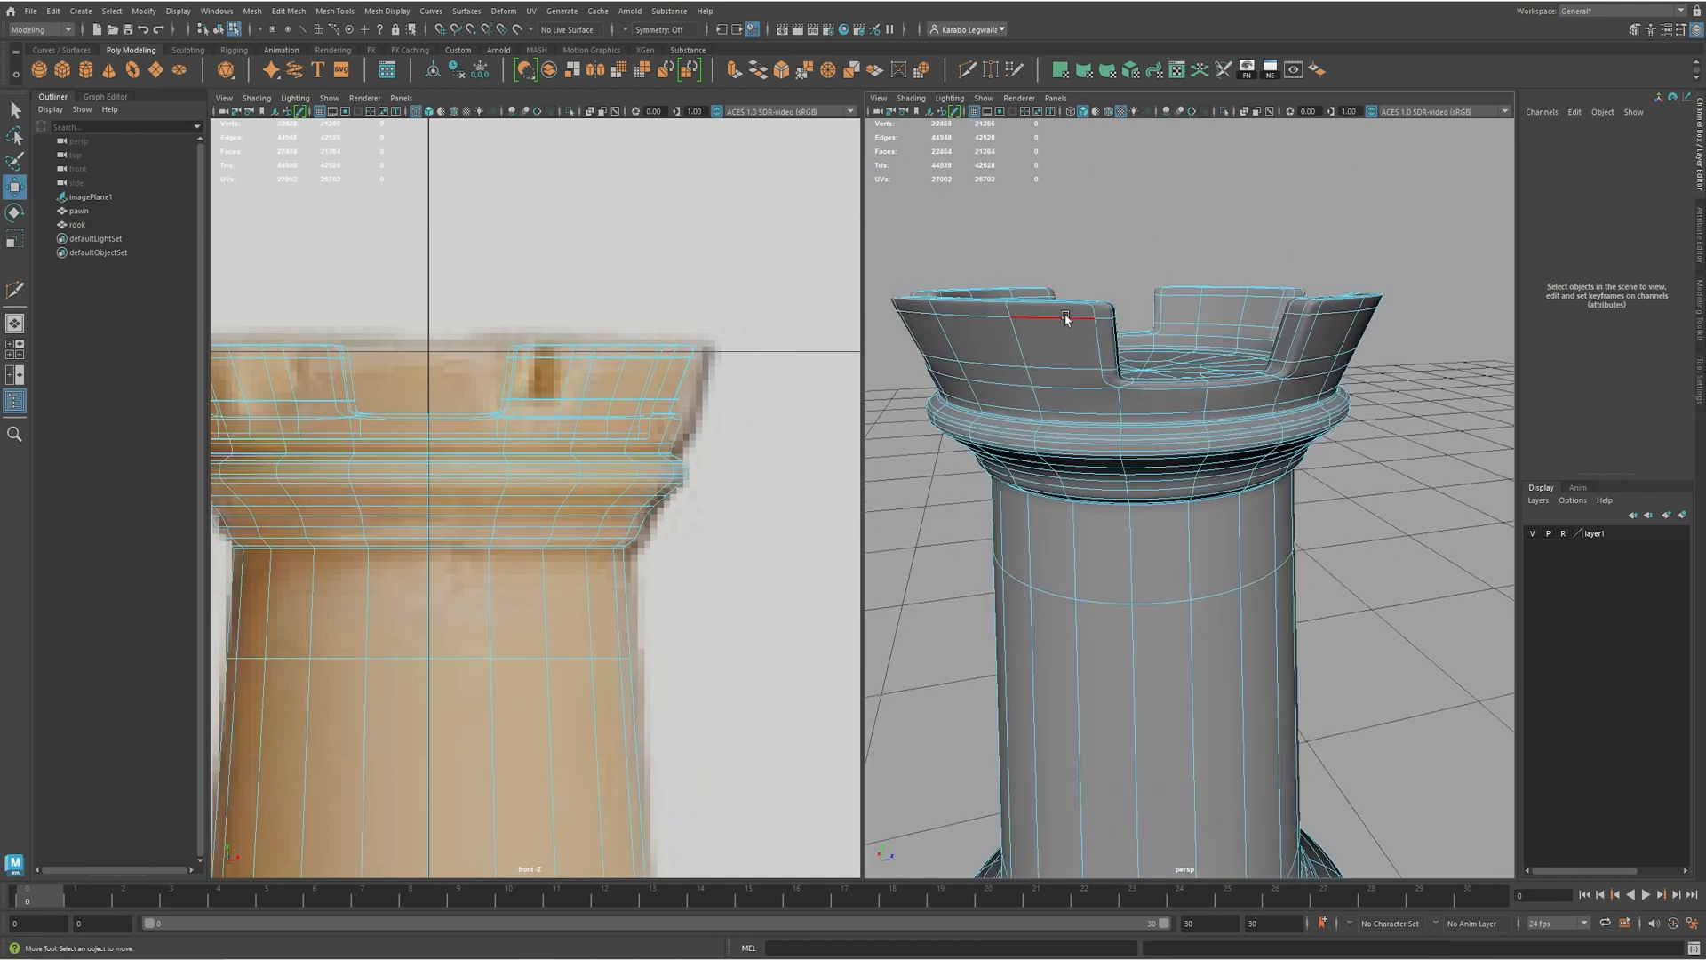
pyautogui.moveTo(1065, 317); pyautogui.dragTo(1146, 251, button='right')
pyautogui.click(1221, 191)
pyautogui.keyDown('alt'); pyautogui.moveTo(1181, 240); pyautogui.dragTo(1036, 369); pyautogui.keyUp('alt')
pyautogui.keyDown('alt'); pyautogui.moveTo(933, 302); pyautogui.dragTo(1302, 382); pyautogui.keyUp('alt')
pyautogui.click(1322, 306)
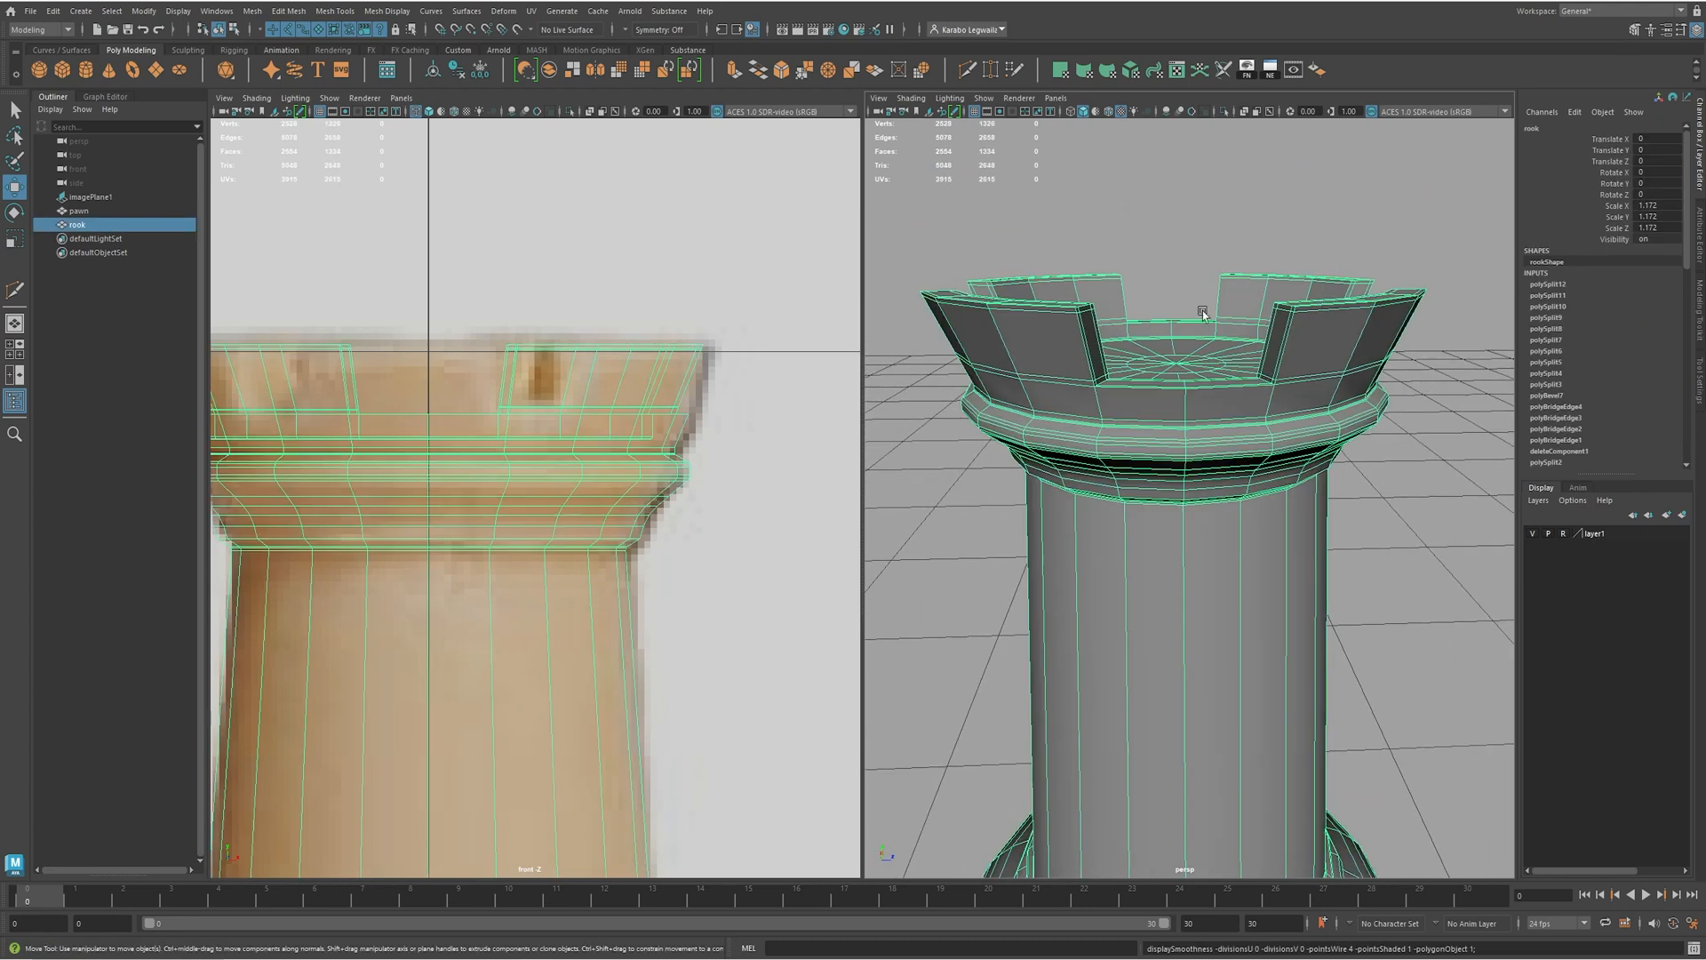
# - Undo the edge loops added near the bases of the raised crown sections
pyautogui.scroll(5, 1199, 320)
pyautogui.hotkey('ctrl', 'z')
pyautogui.hotkey('ctrl', 'z')
pyautogui.click(1081, 334)
pyautogui.press('F10')
pyautogui.hotkey('ctrl', 'z')
pyautogui.hotkey('ctrl', 'z')
pyautogui.hotkey('ctrl', 'z')
pyautogui.hotkey('ctrl', 'z')
pyautogui.hotkey('ctrl', 'z')
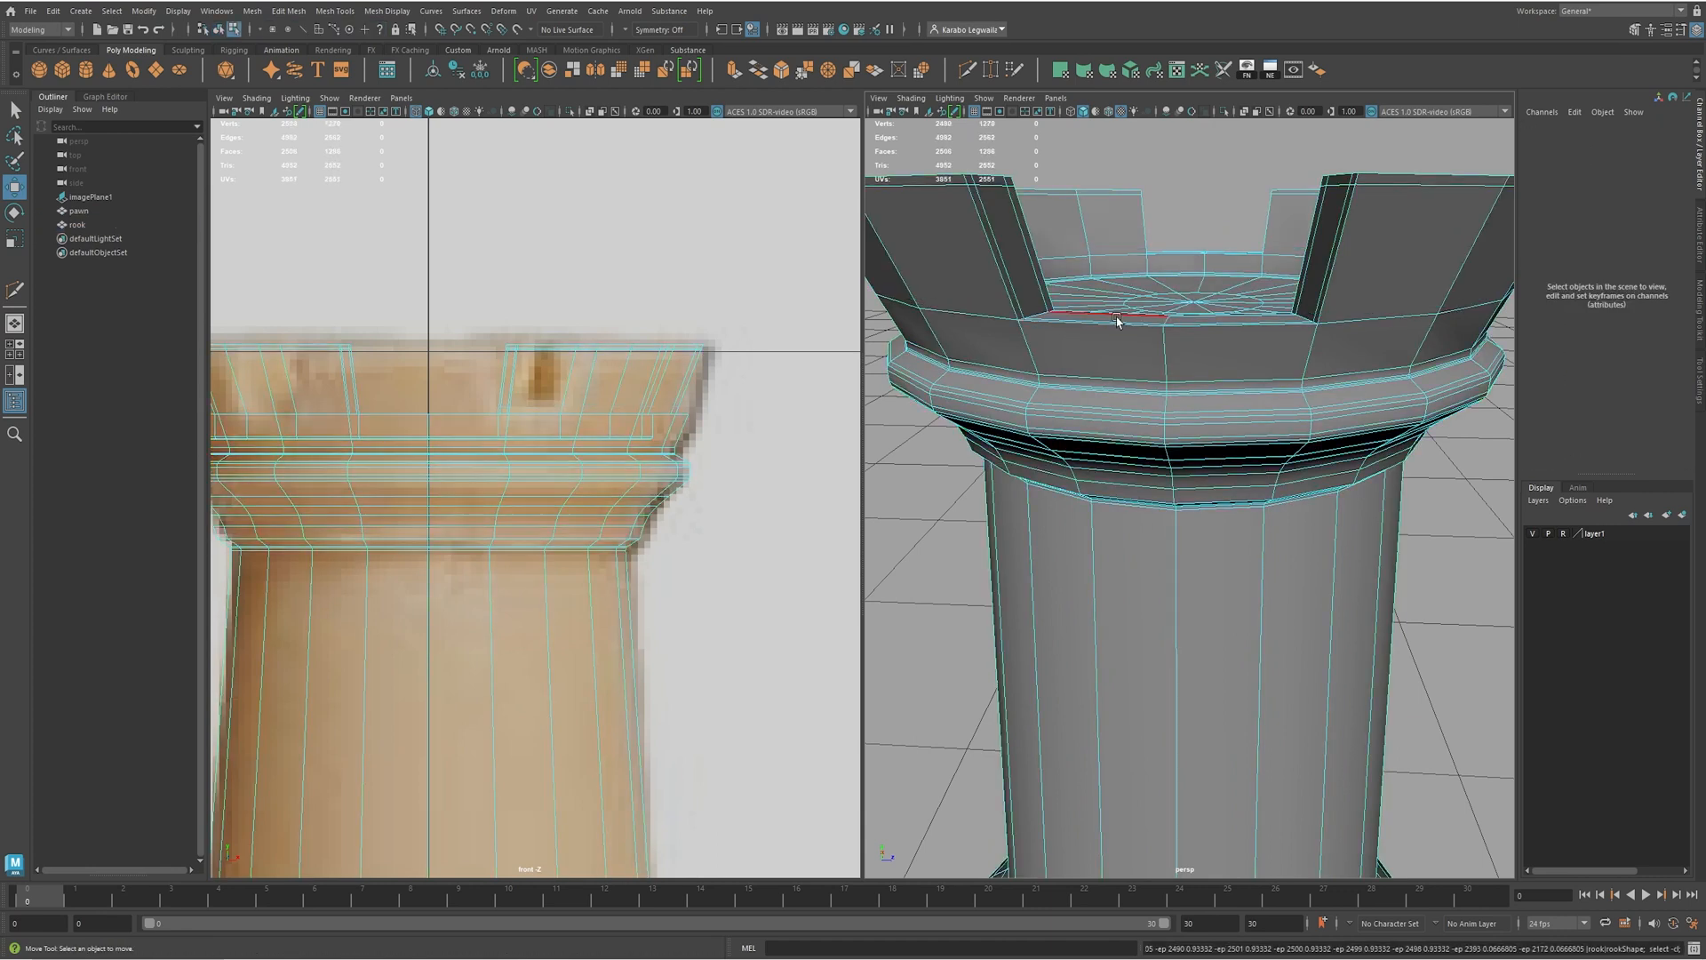
# - Inspect the smooth-previewed rook from all around beside the pawn, and return it to the unsmoothed display
pyautogui.press('F8')
pyautogui.press('3')
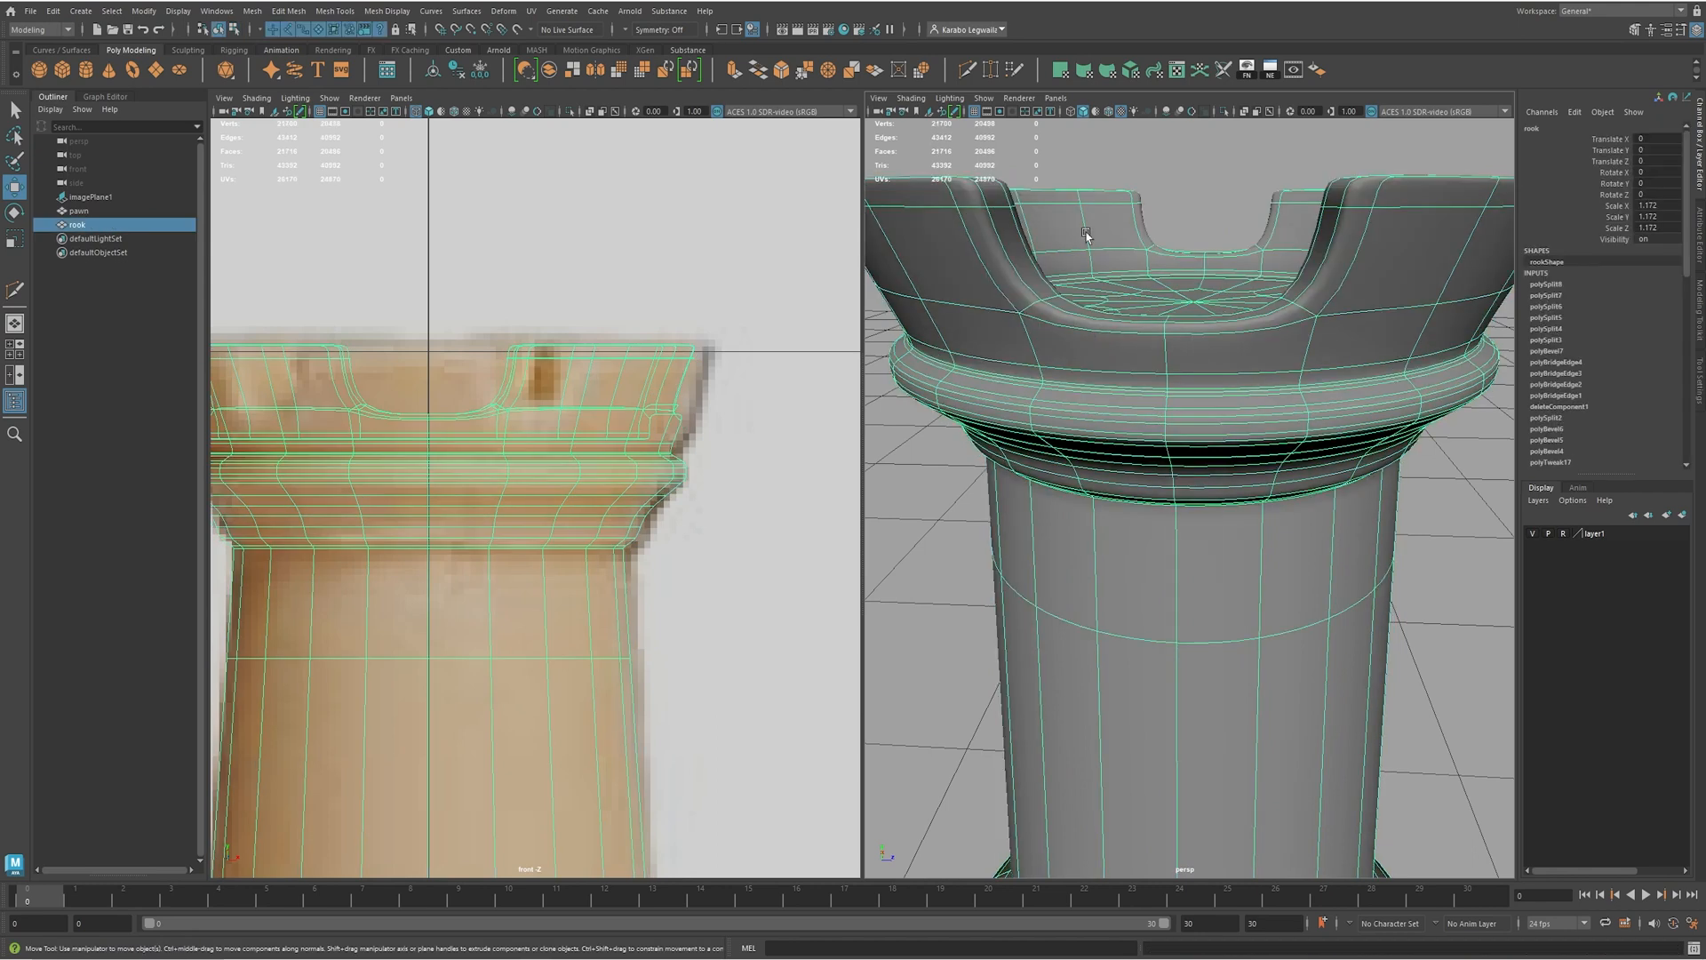
pyautogui.scroll(-5, 1171, 263)
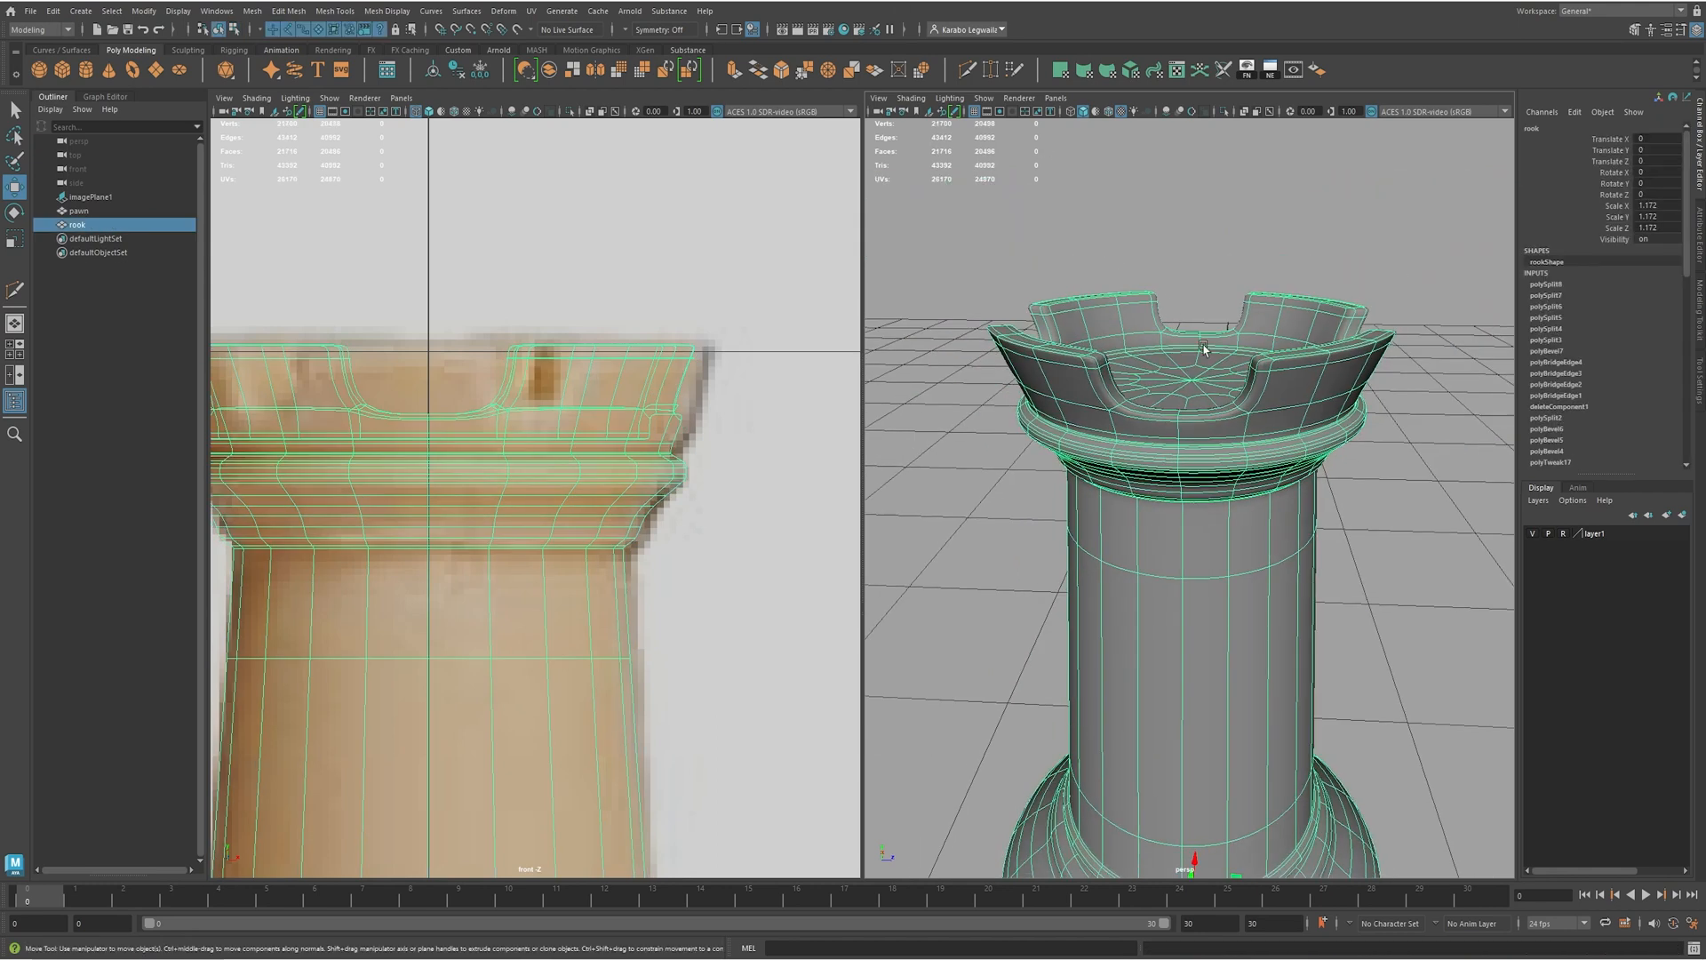
pyautogui.click(1180, 200)
pyautogui.scroll(2, 1180, 200)
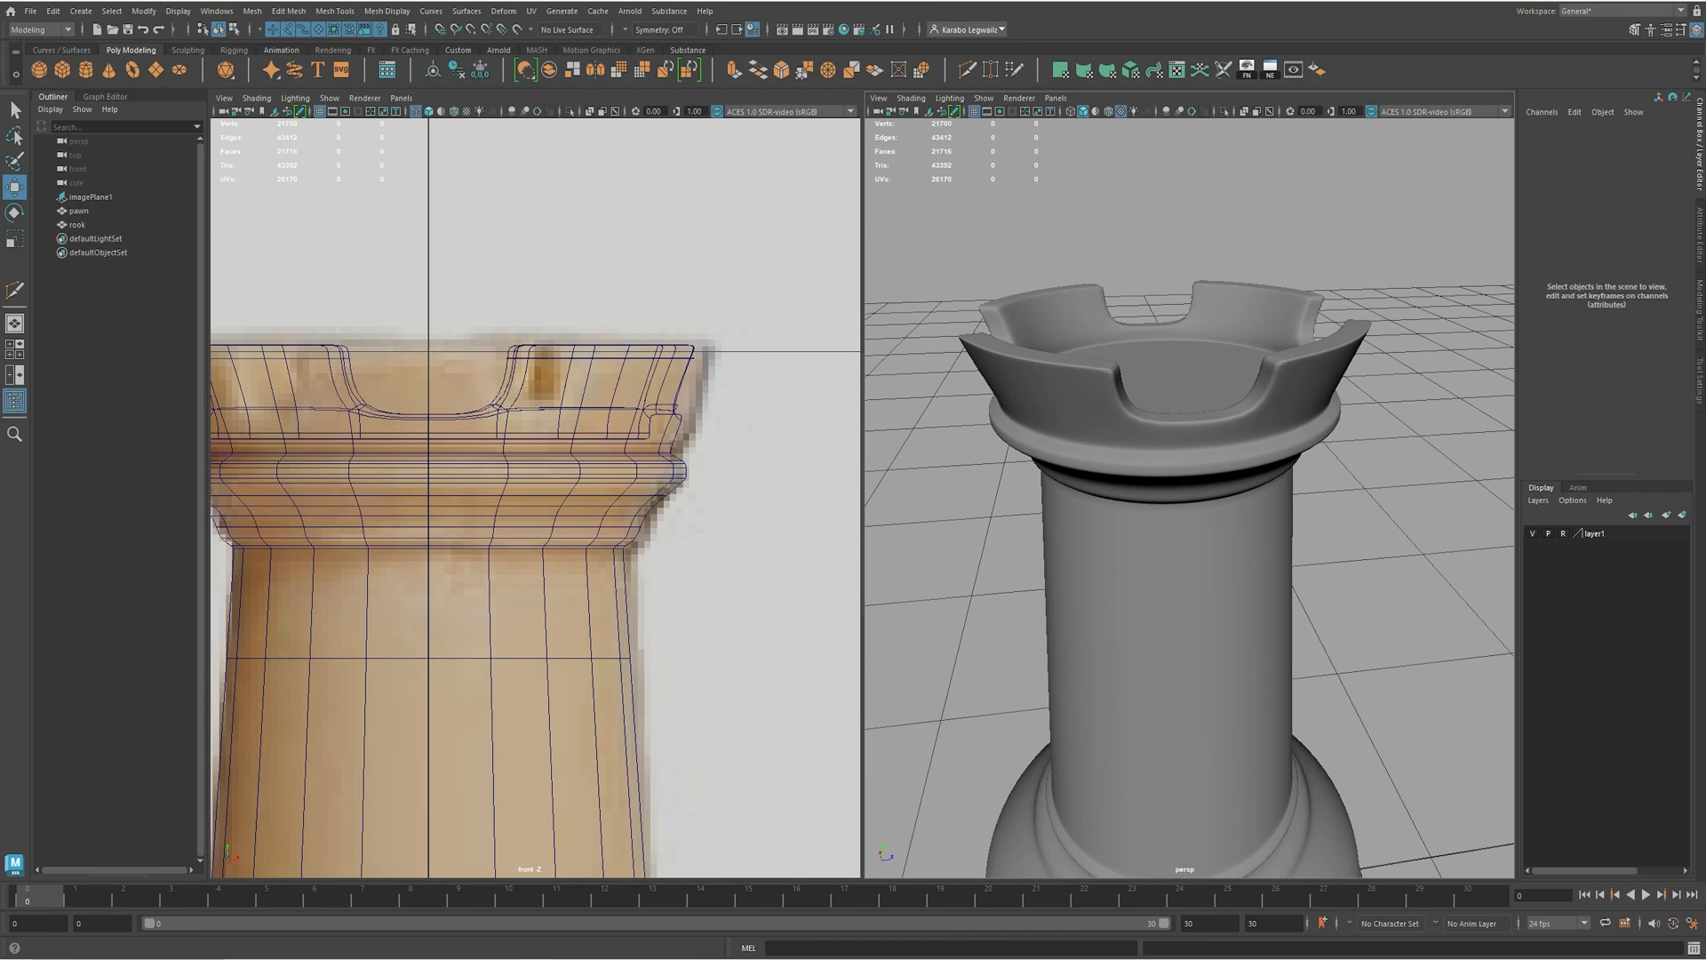
pyautogui.keyDown('alt'); pyautogui.moveTo(1200, 556); pyautogui.dragTo(1279, 535); pyautogui.keyUp('alt')
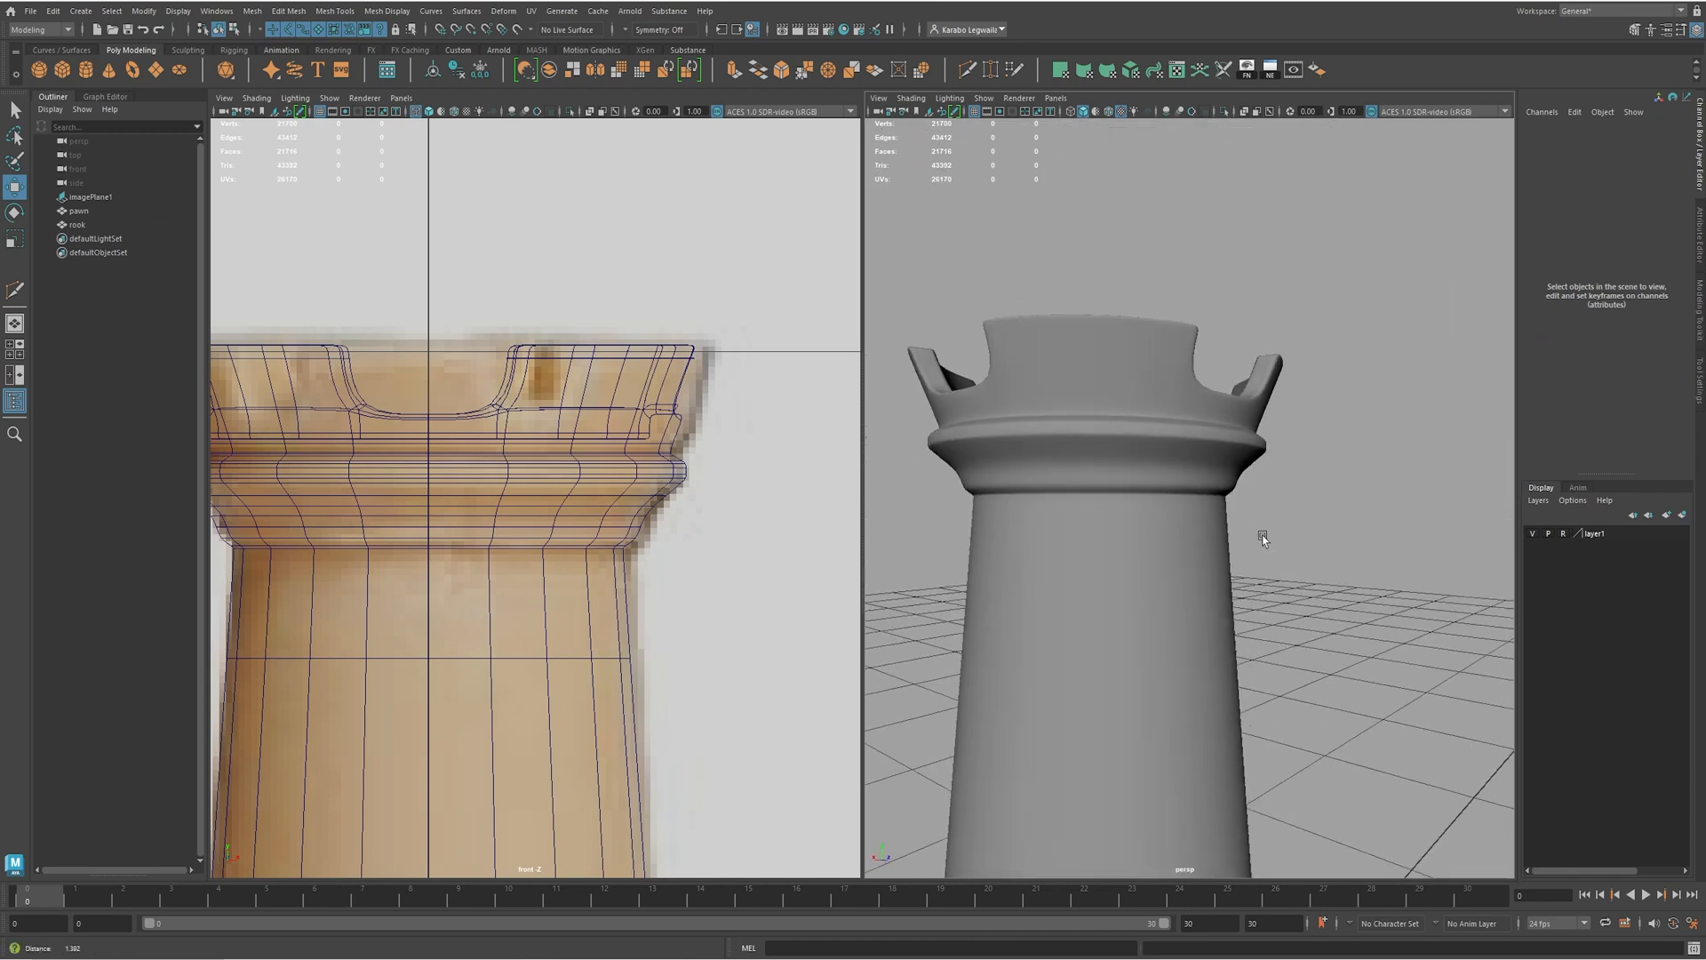
pyautogui.keyDown('alt'); pyautogui.moveTo(1280, 534); pyautogui.dragTo(1093, 506, button='right'); pyautogui.keyUp('alt')
pyautogui.keyDown('alt'); pyautogui.moveTo(1093, 507); pyautogui.dragTo(1160, 579); pyautogui.keyUp('alt')
pyautogui.keyDown('alt'); pyautogui.moveTo(1161, 578); pyautogui.dragTo(1133, 396, button='middle'); pyautogui.keyUp('alt')
pyautogui.keyDown('alt'); pyautogui.moveTo(1132, 396); pyautogui.dragTo(1280, 449); pyautogui.keyUp('alt')
pyautogui.click(1240, 474)
pyautogui.keyDown('alt'); pyautogui.moveTo(1235, 513); pyautogui.dragTo(1152, 505); pyautogui.keyUp('alt')
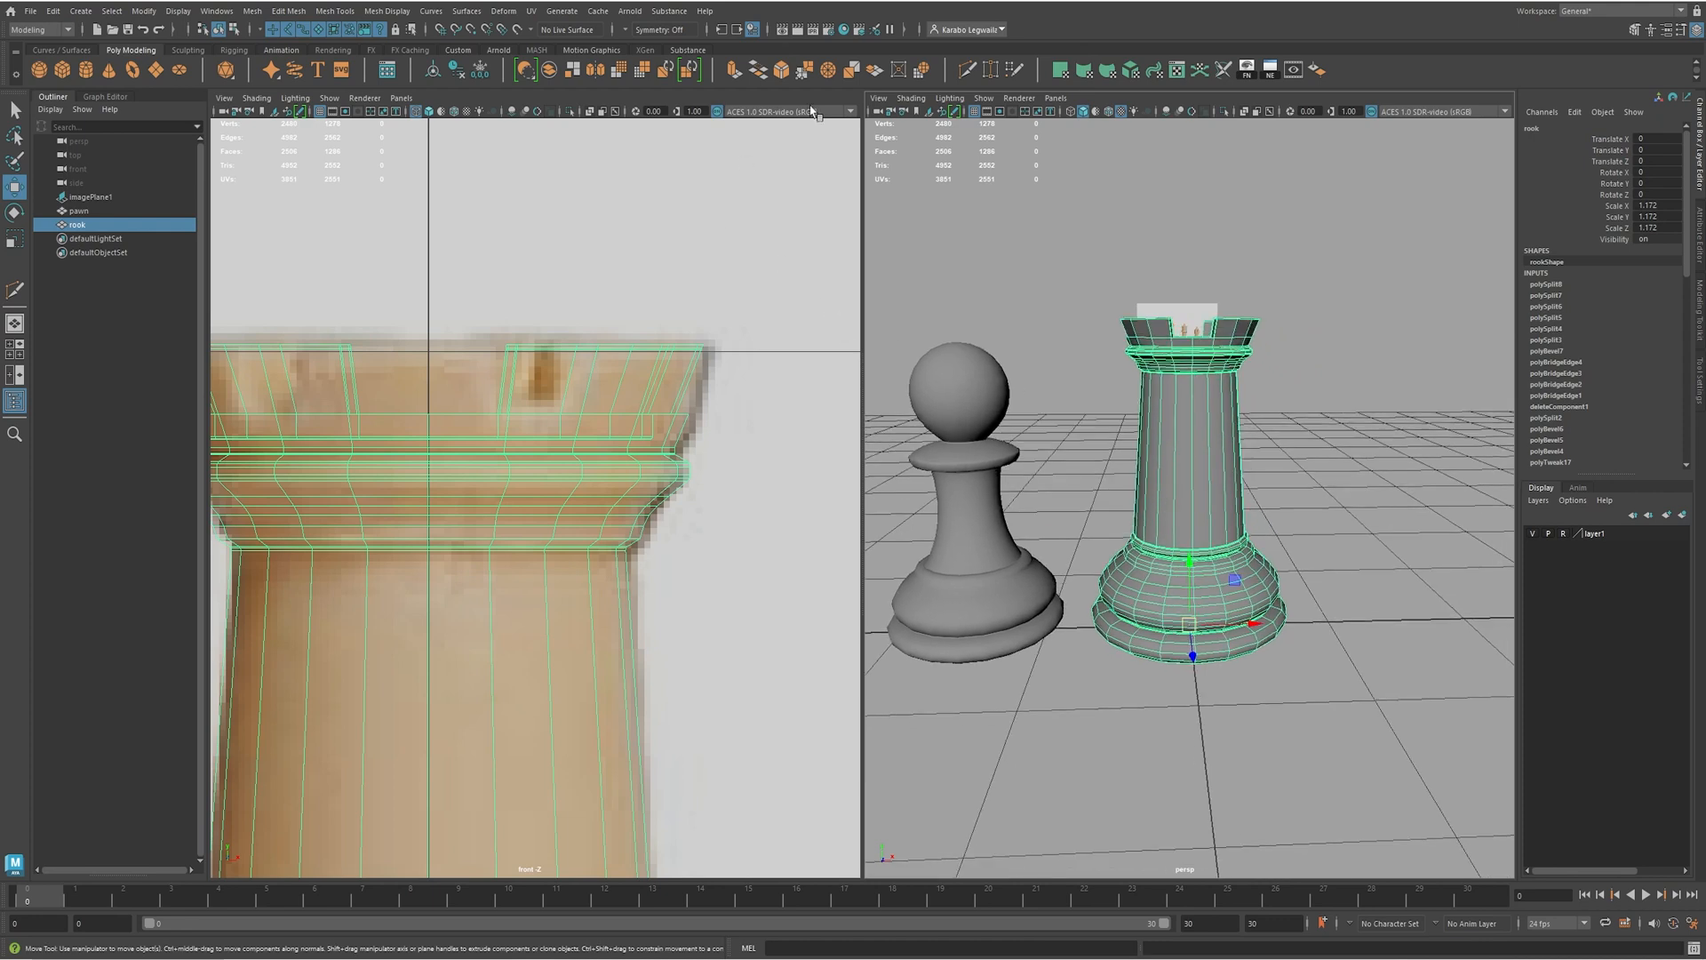
# - Freeze the rook's transformations and delete its construction history
pyautogui.click(483, 76)
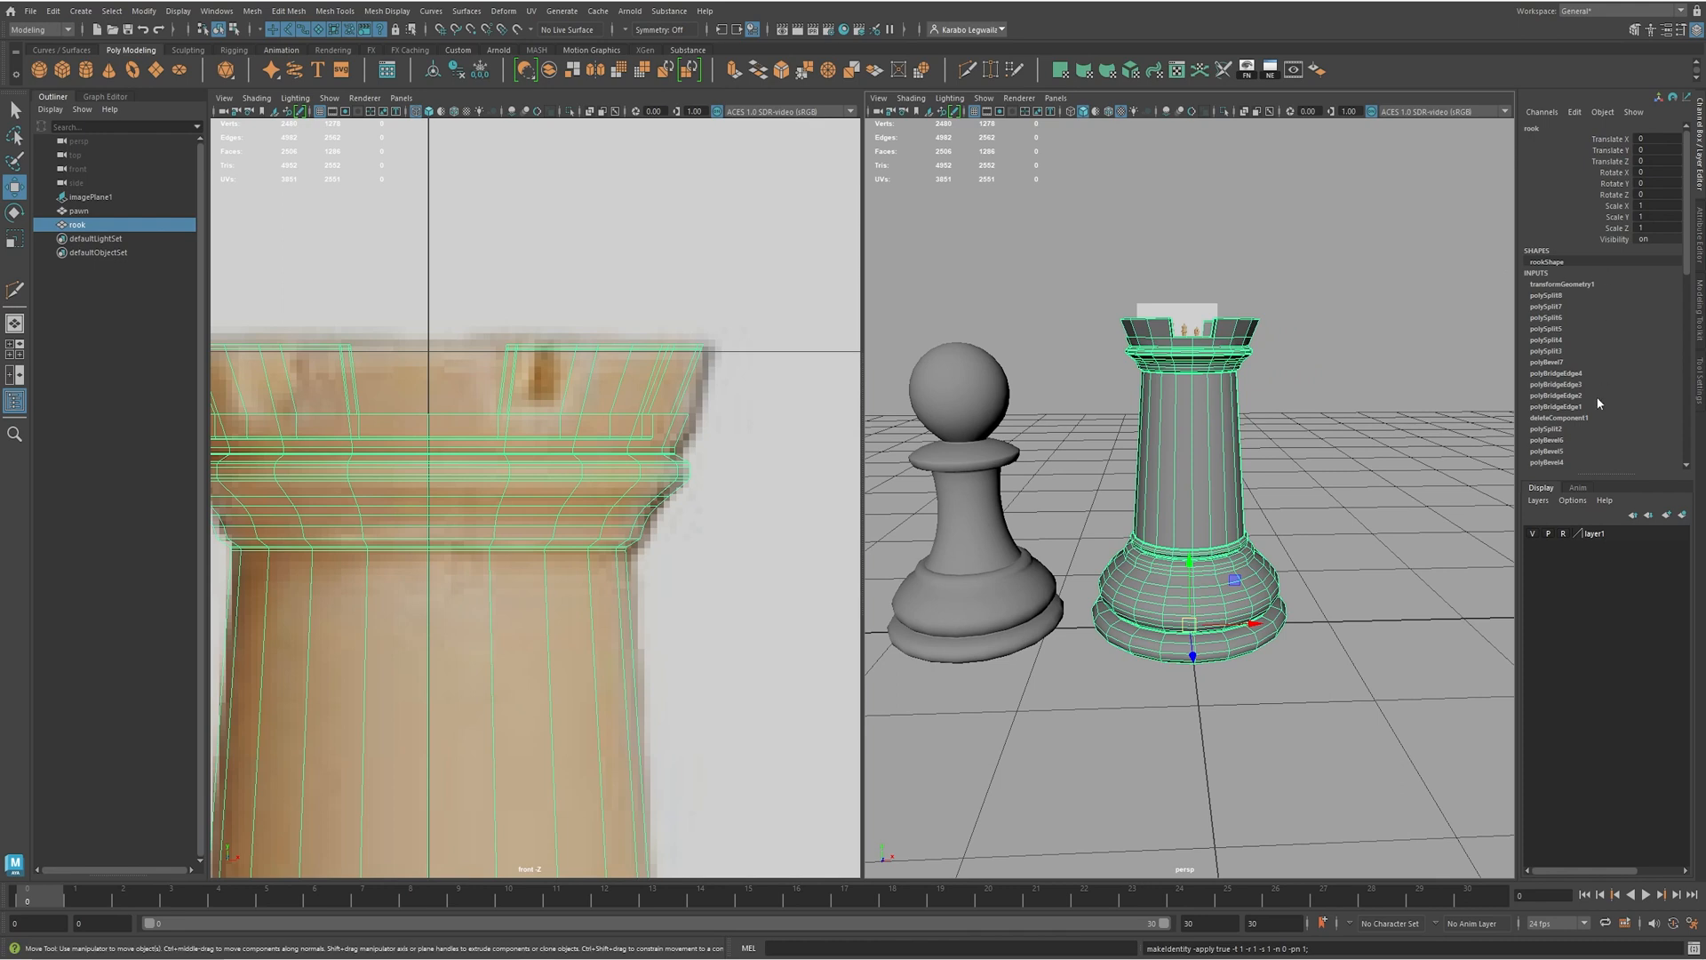
pyautogui.click(456, 69)
pyautogui.keyDown('alt'); pyautogui.moveTo(1021, 441); pyautogui.dragTo(1004, 451); pyautogui.keyUp('alt')
pyautogui.click(1331, 343)
# - Soften all edges of the rook mesh
pyautogui.keyDown('alt'); pyautogui.moveTo(1248, 532); pyautogui.dragTo(1232, 615); pyautogui.keyUp('alt')
pyautogui.keyDown('alt'); pyautogui.moveTo(1135, 344); pyautogui.dragTo(1351, 377, button='right'); pyautogui.keyUp('alt')
pyautogui.keyDown('alt'); pyautogui.moveTo(1164, 293); pyautogui.dragTo(1123, 452, button='middle'); pyautogui.keyUp('alt')
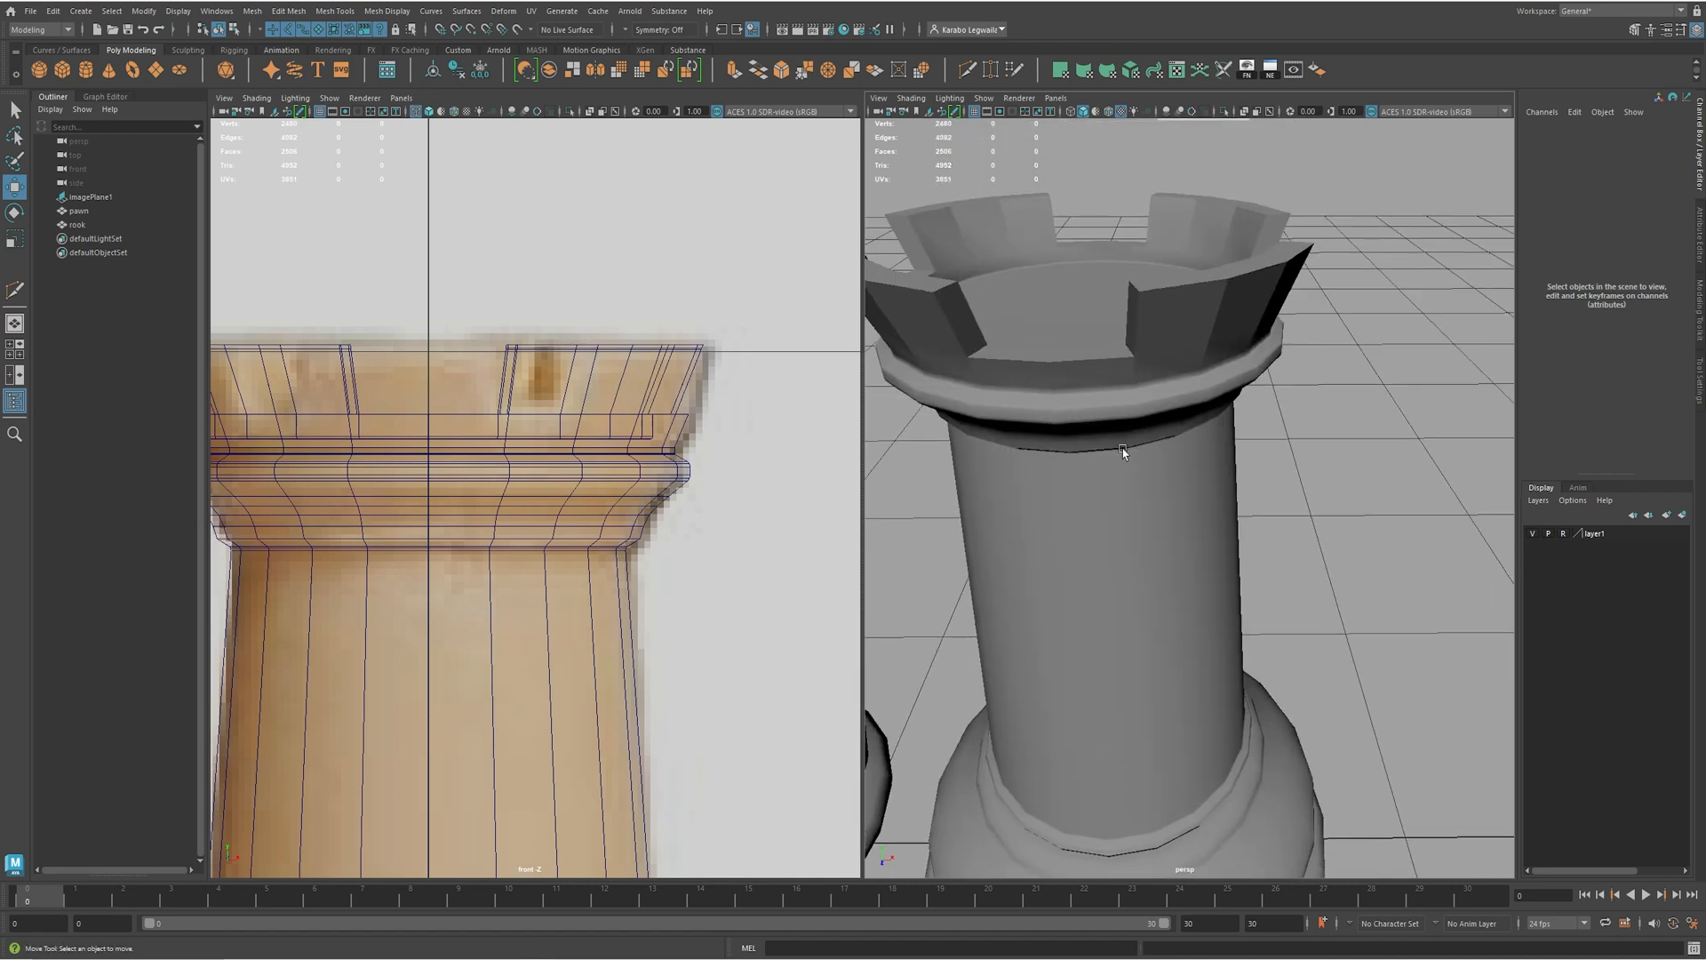
pyautogui.click(1194, 328)
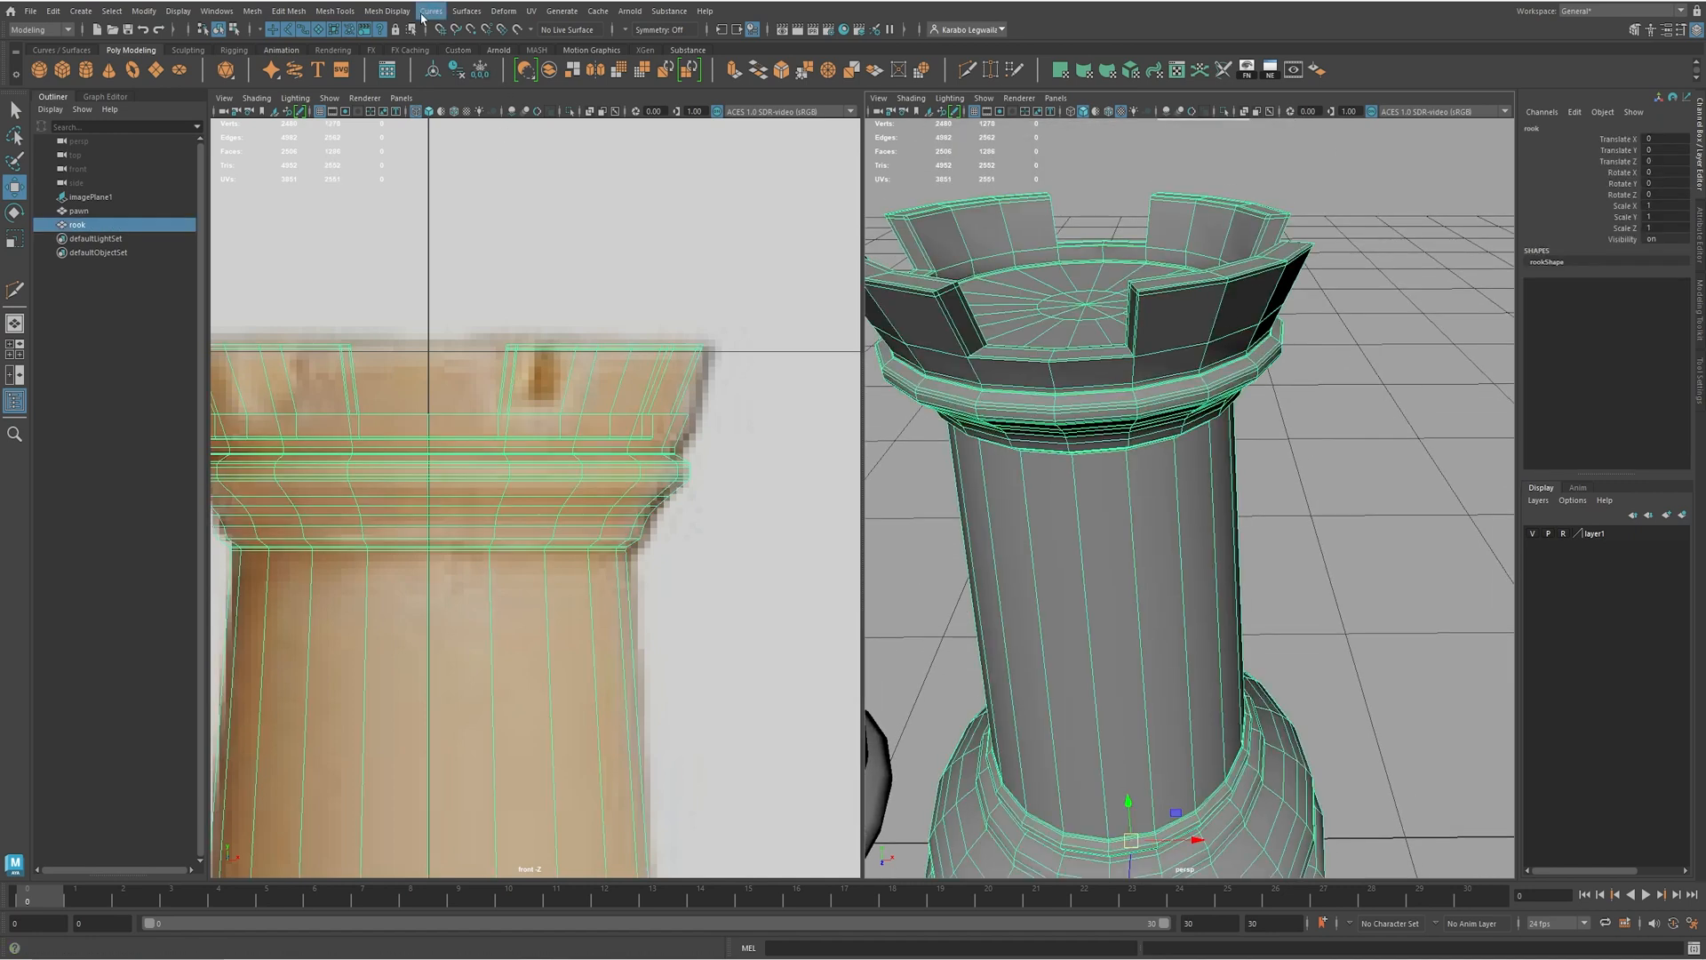
pyautogui.click(391, 11)
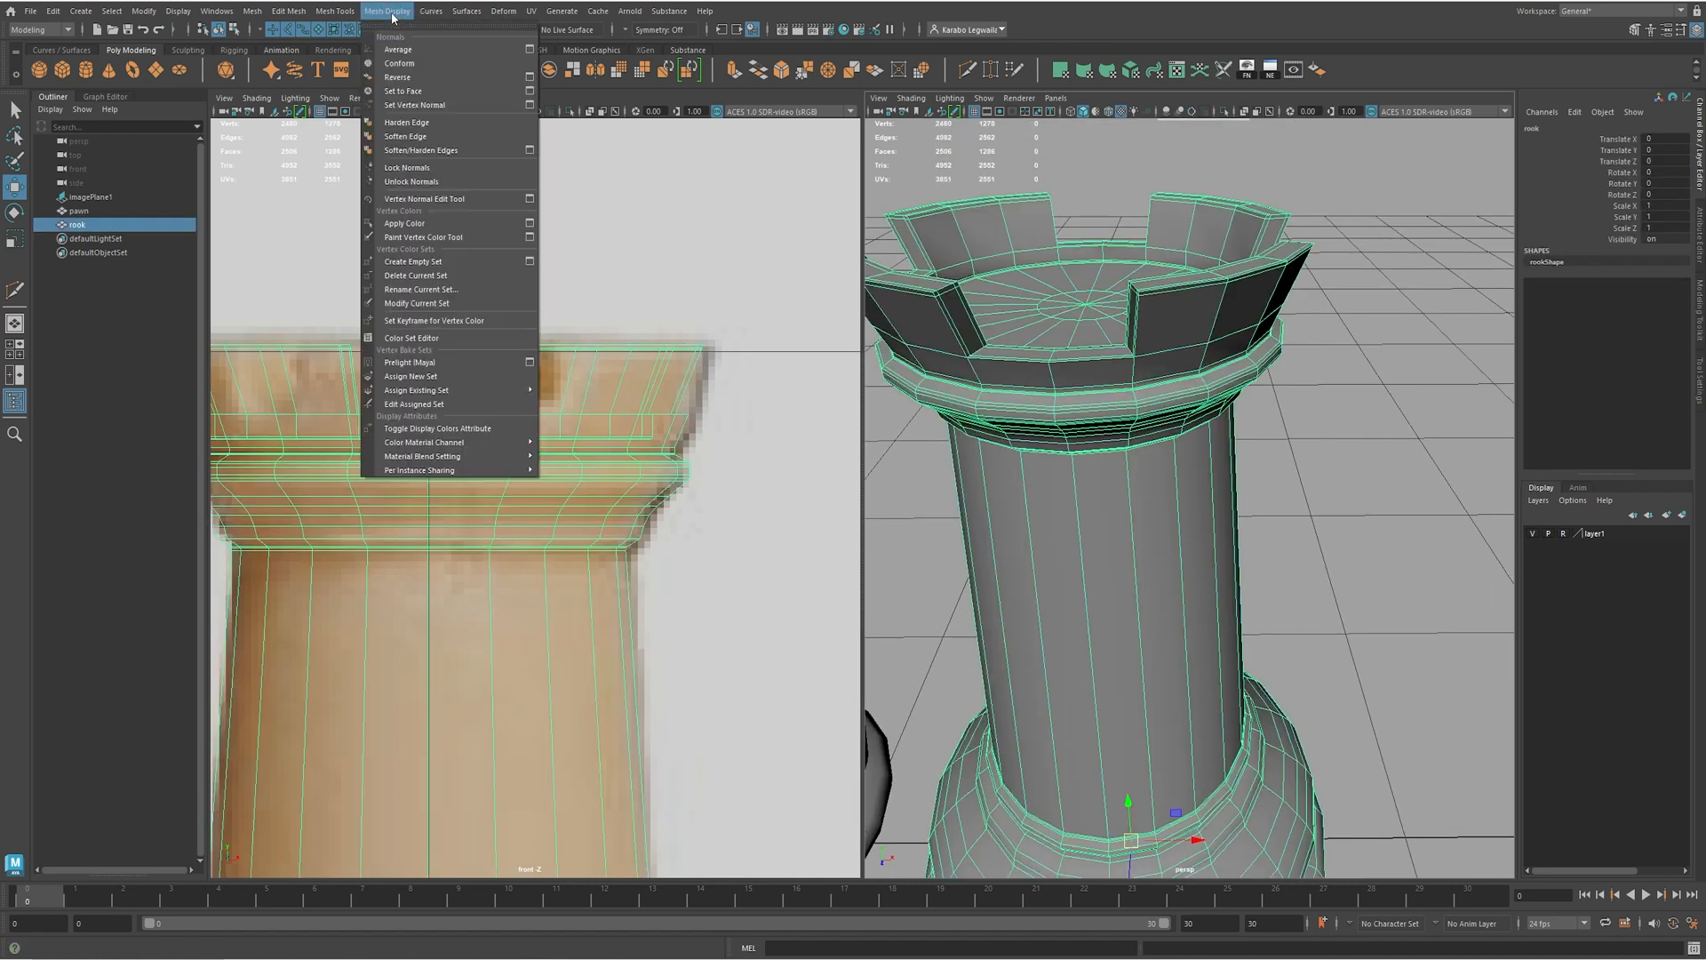
pyautogui.click(413, 139)
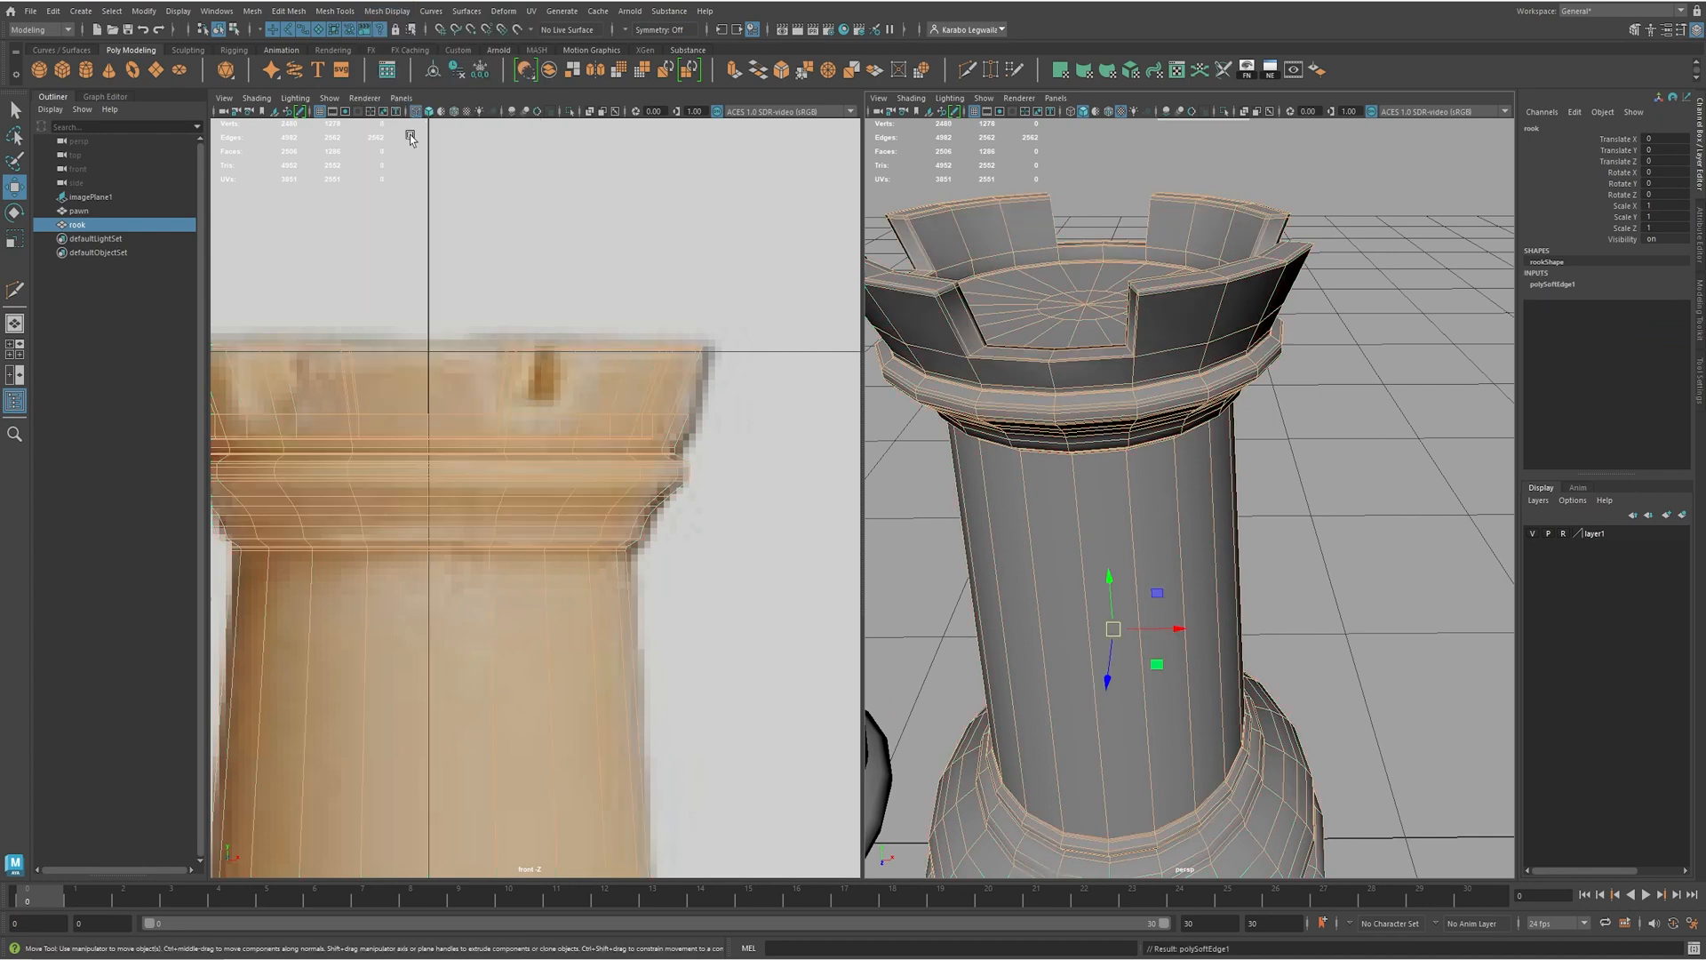
# - Examine the softened rook's crown and body unselected from another angle, and reselect it
pyautogui.click(1441, 323)
pyautogui.keyDown('alt'); pyautogui.moveTo(1441, 322); pyautogui.dragTo(1356, 332); pyautogui.keyUp('alt')
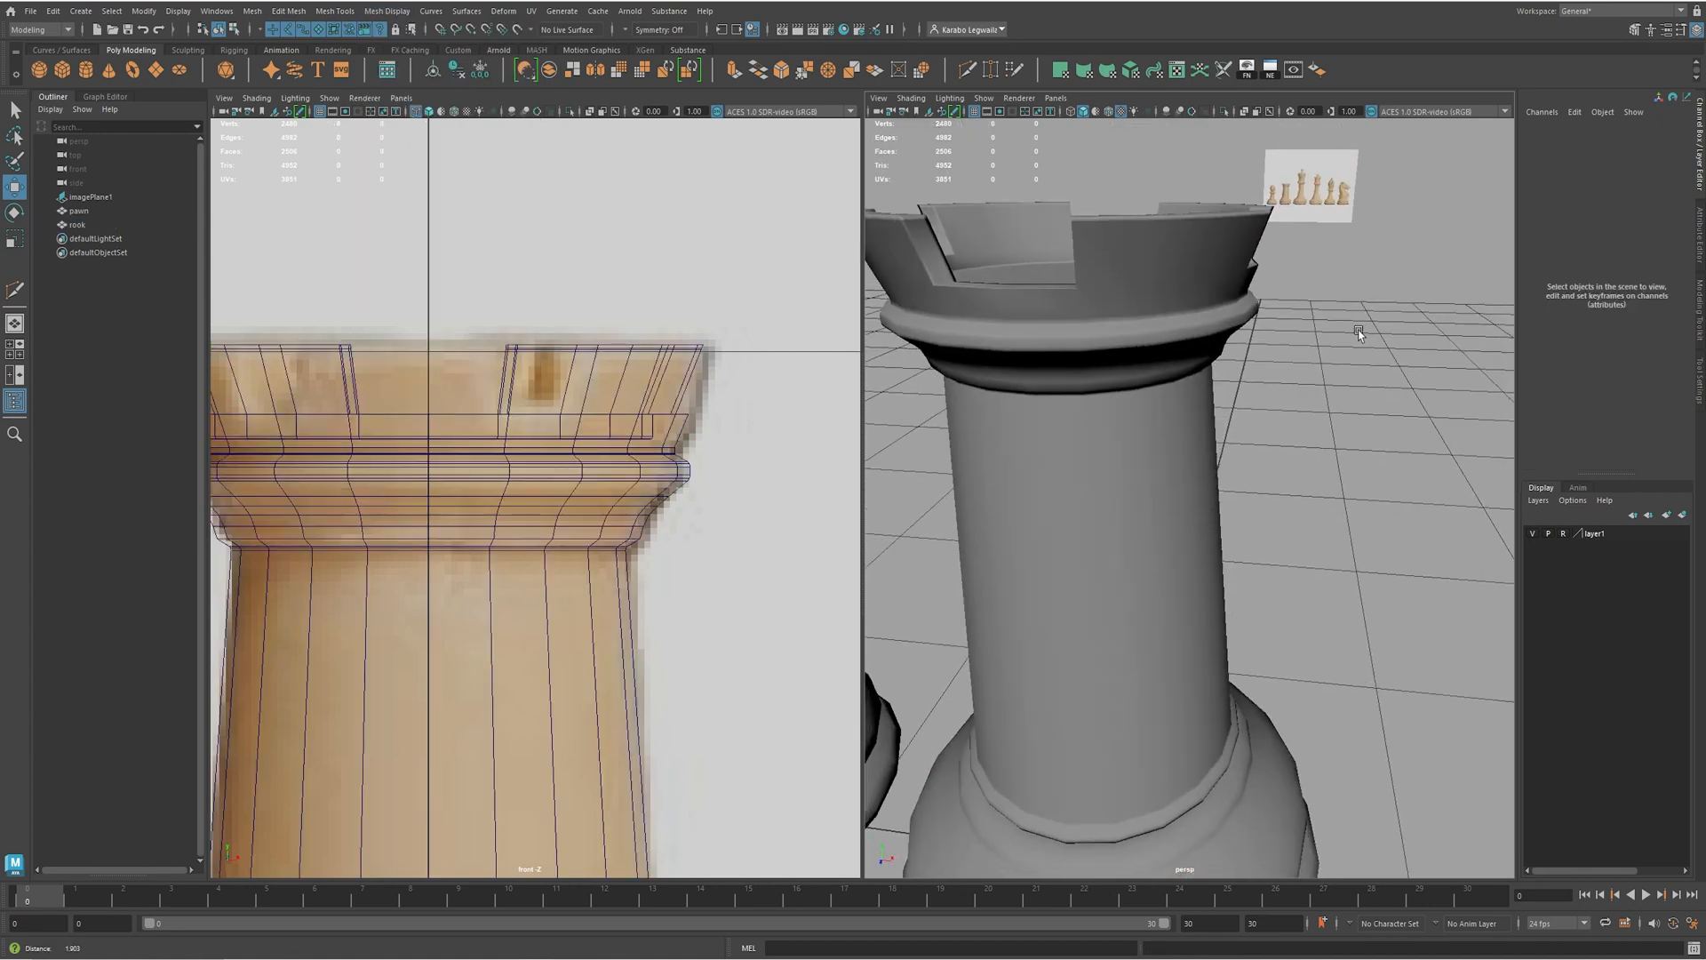
pyautogui.keyDown('alt'); pyautogui.moveTo(1356, 331); pyautogui.dragTo(1238, 334, button='right'); pyautogui.keyUp('alt')
pyautogui.click(1106, 315)
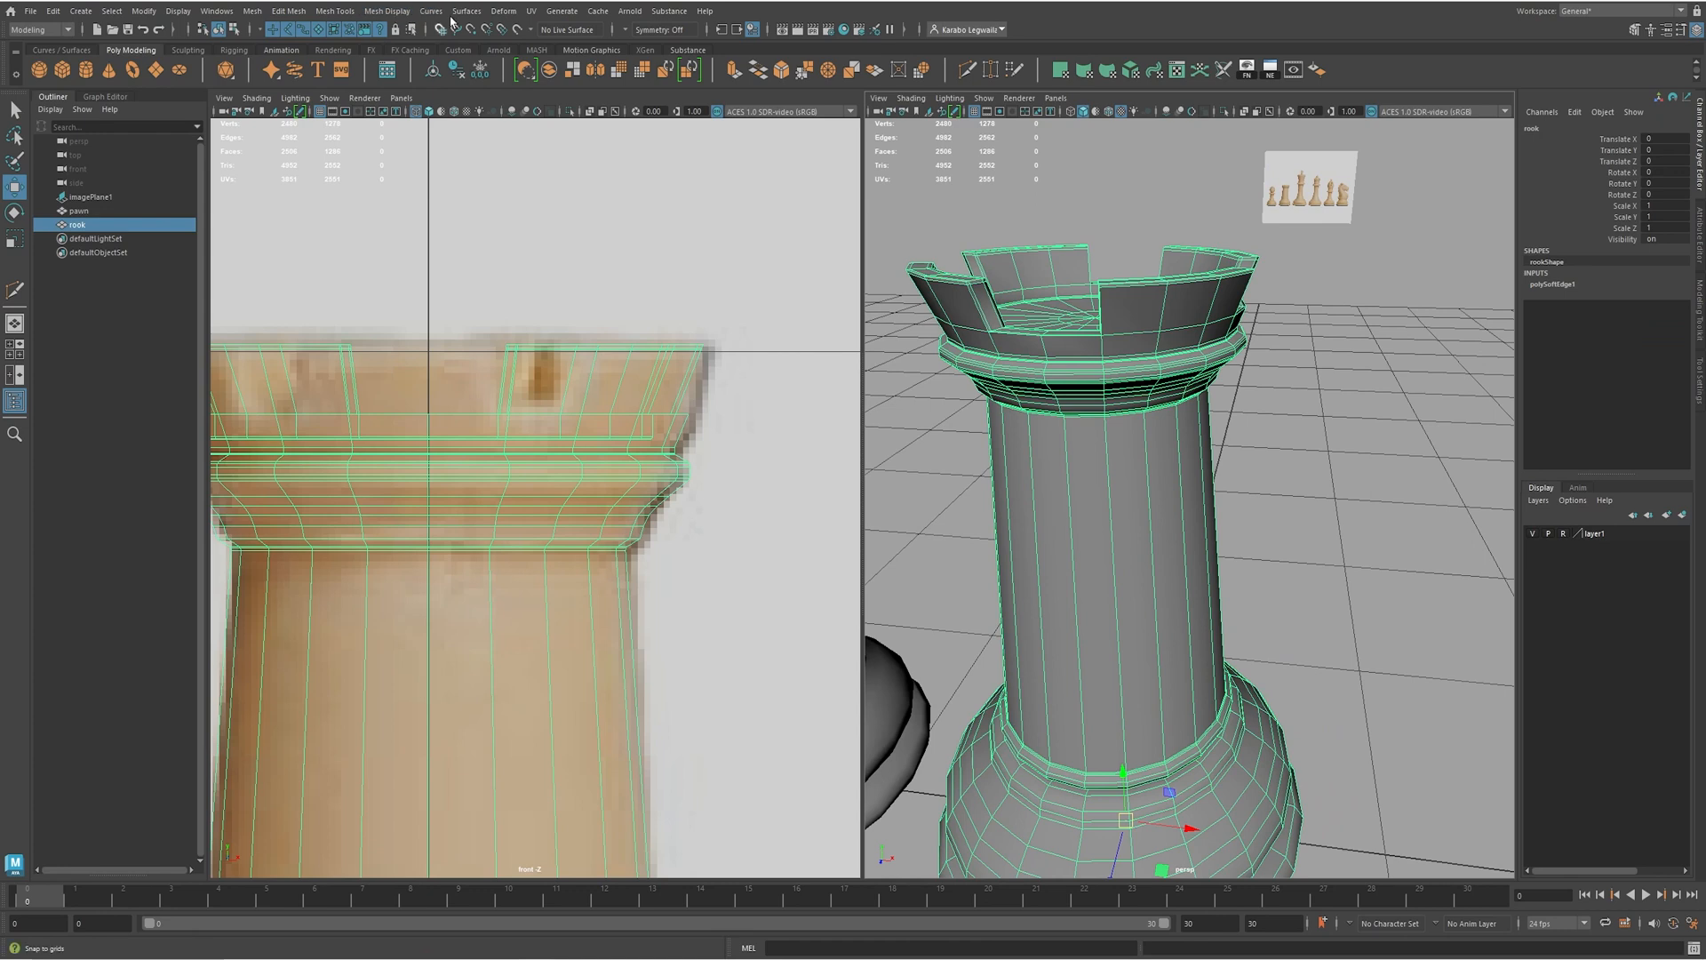
pyautogui.click(386, 11)
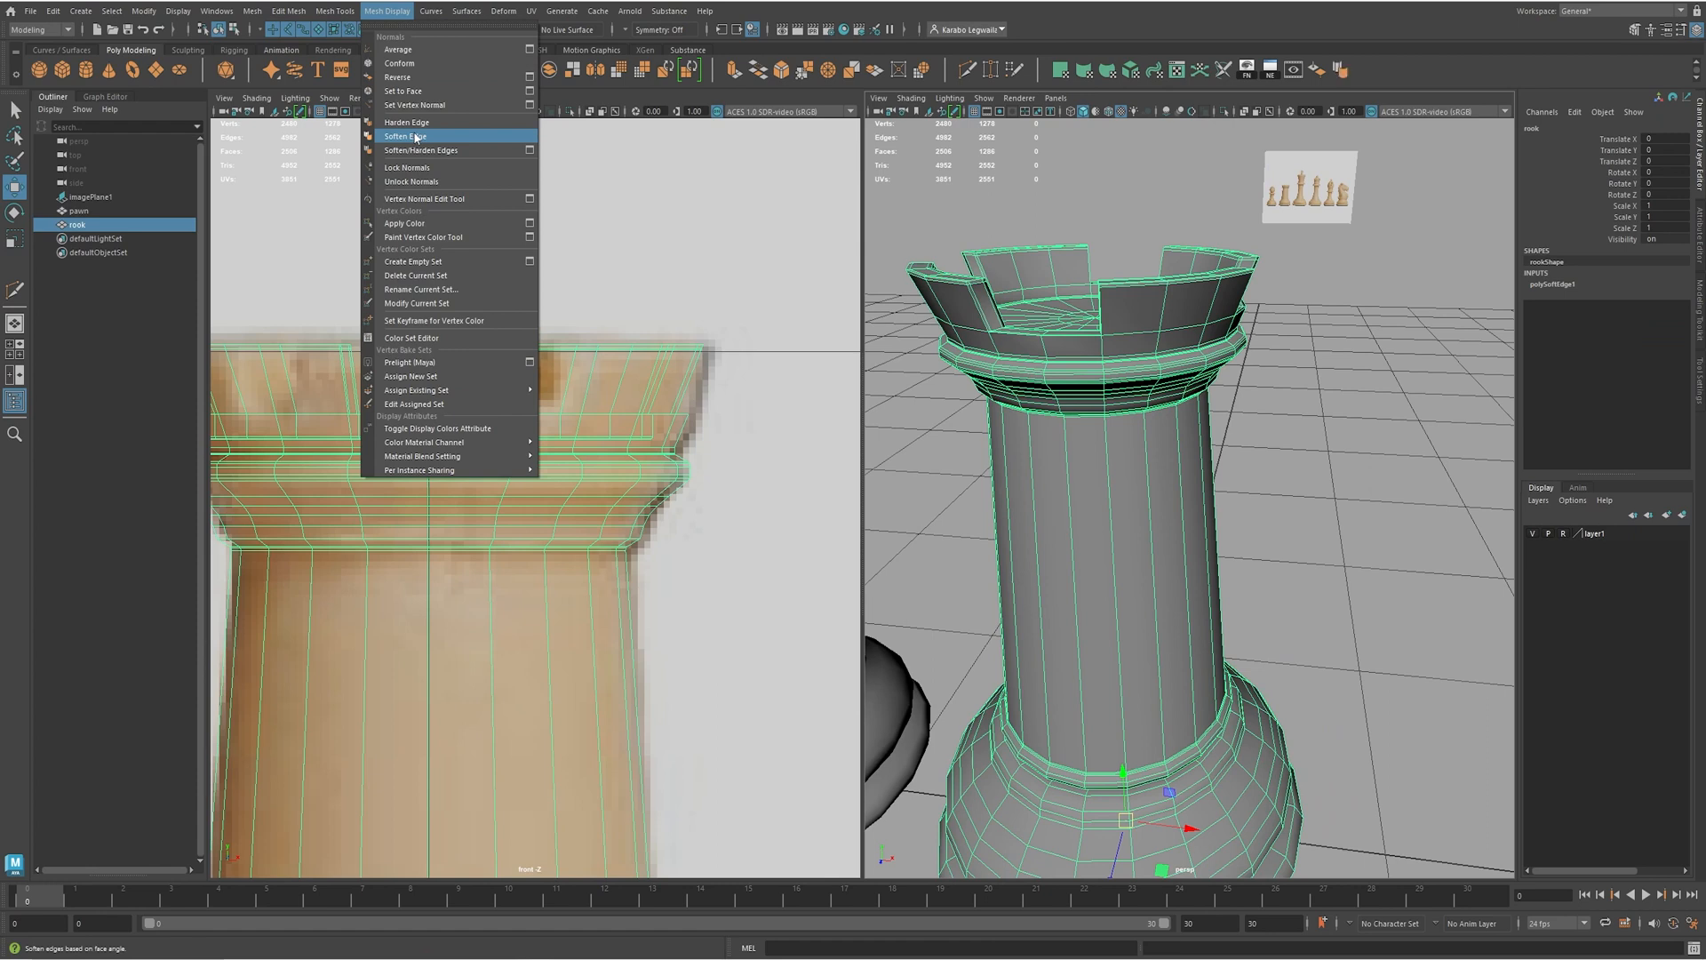
pyautogui.keyDown('ctrl'); pyautogui.keyDown('shift'); pyautogui.click(415, 137); pyautogui.keyUp('shift'); pyautogui.keyUp('ctrl')
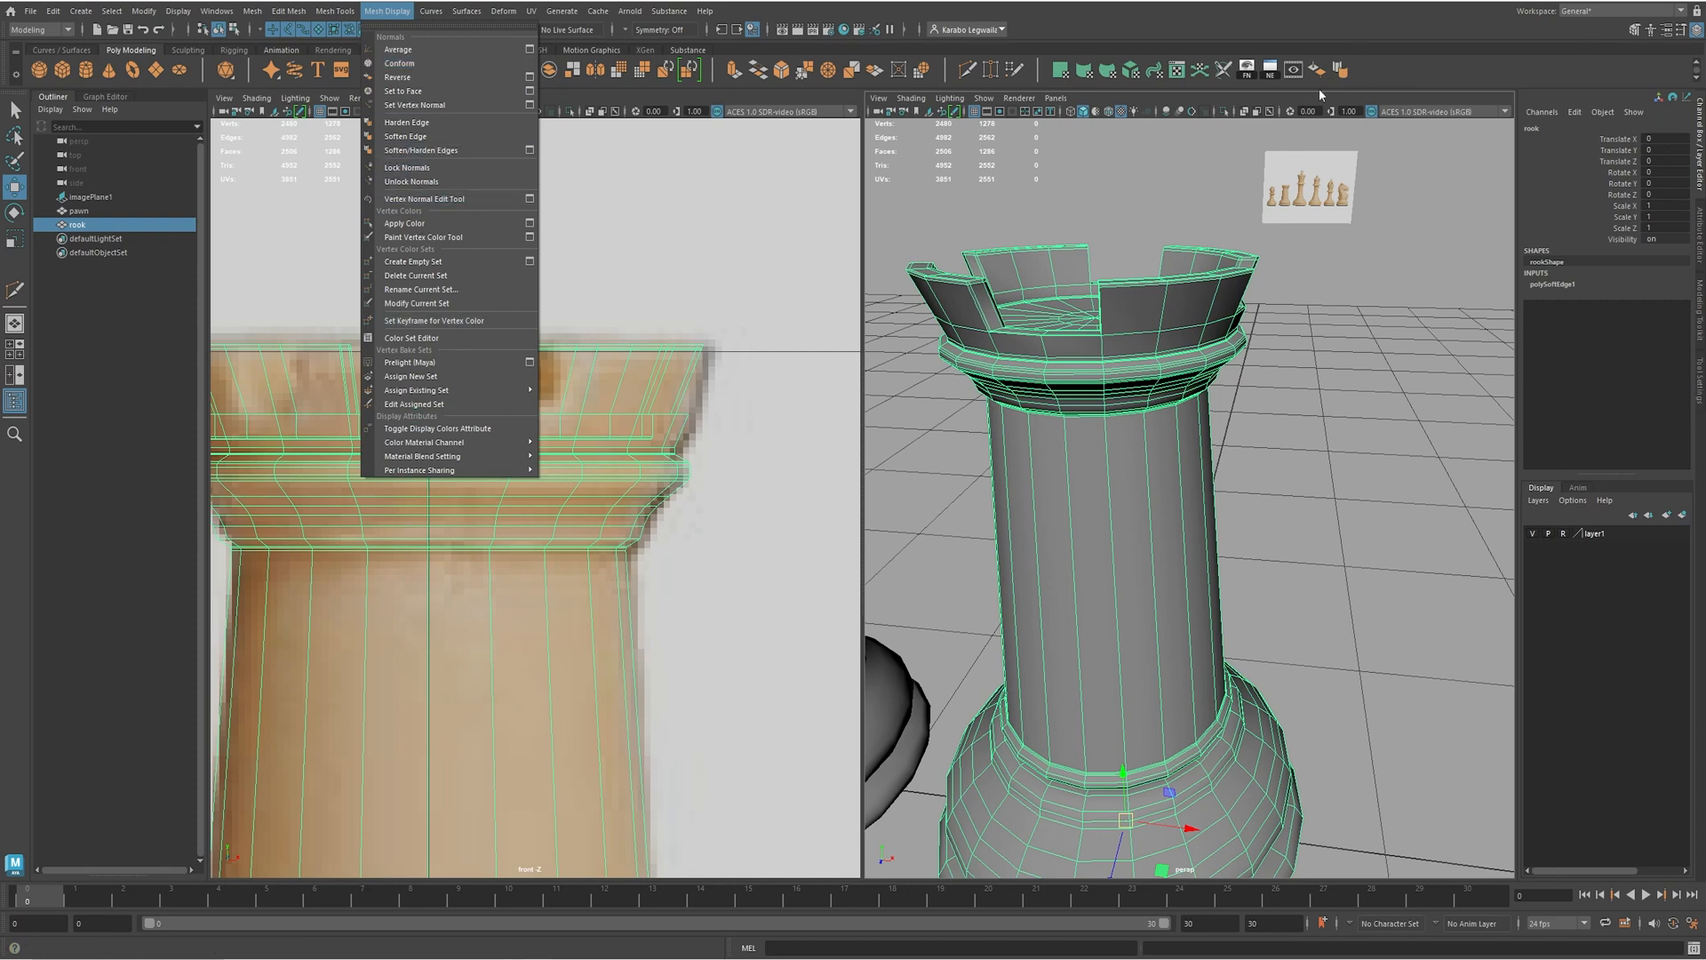
pyautogui.click(1515, 44)
pyautogui.click(281, 50)
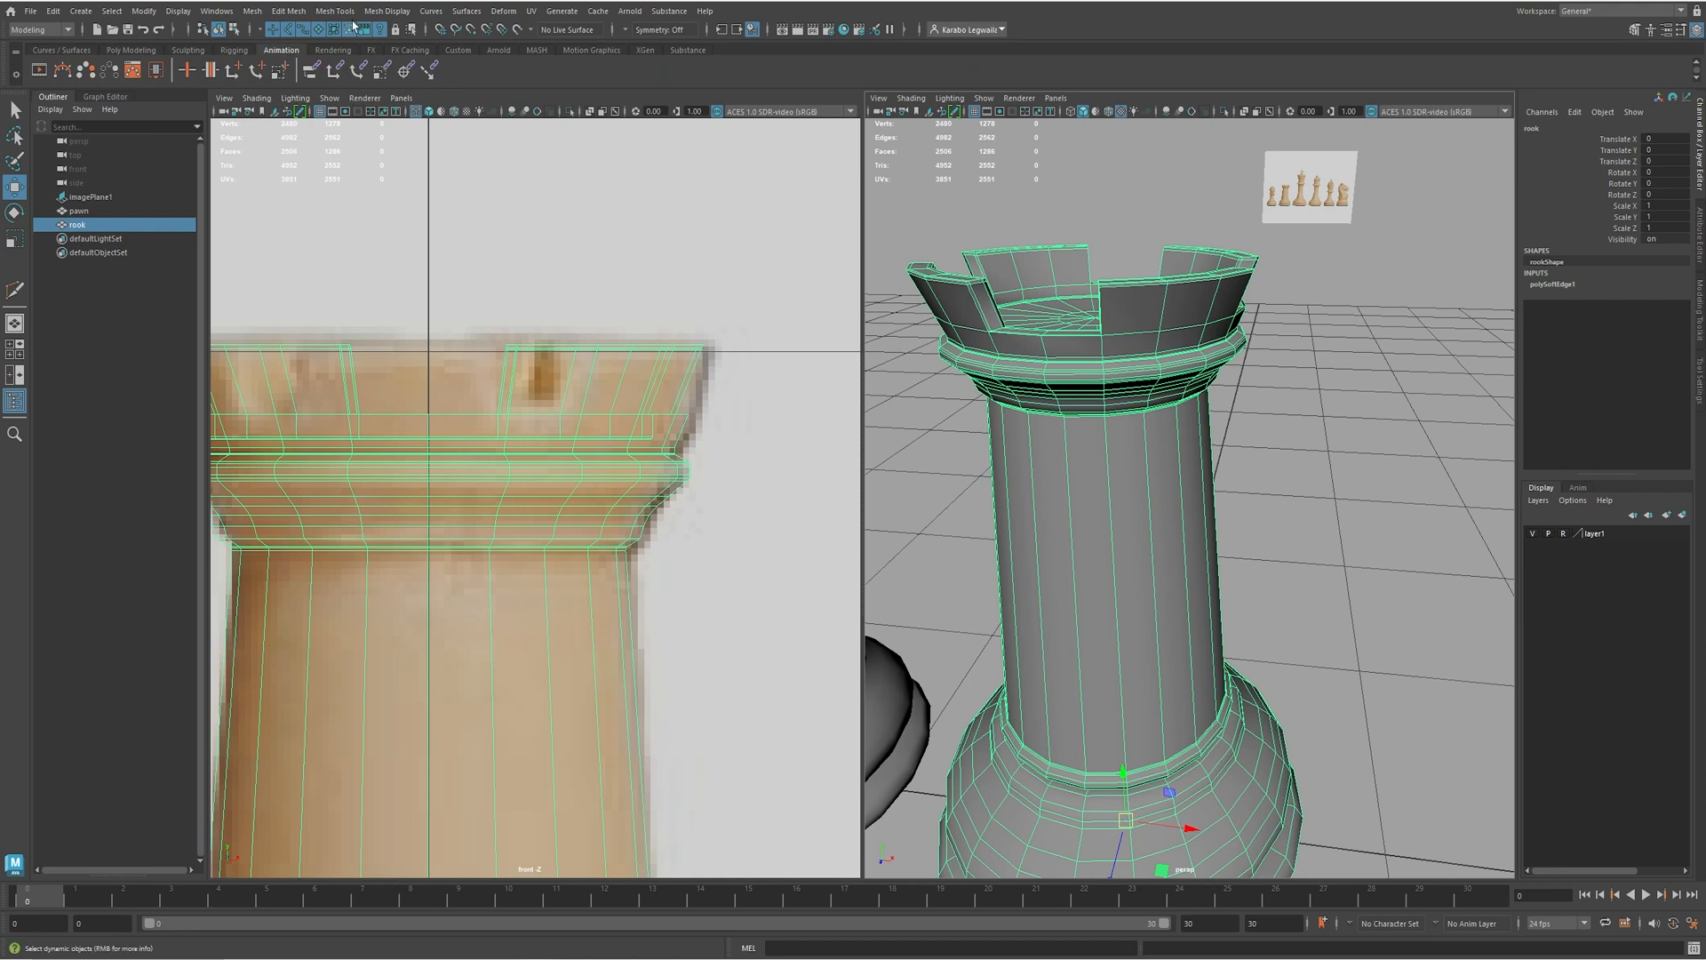
pyautogui.click(132, 50)
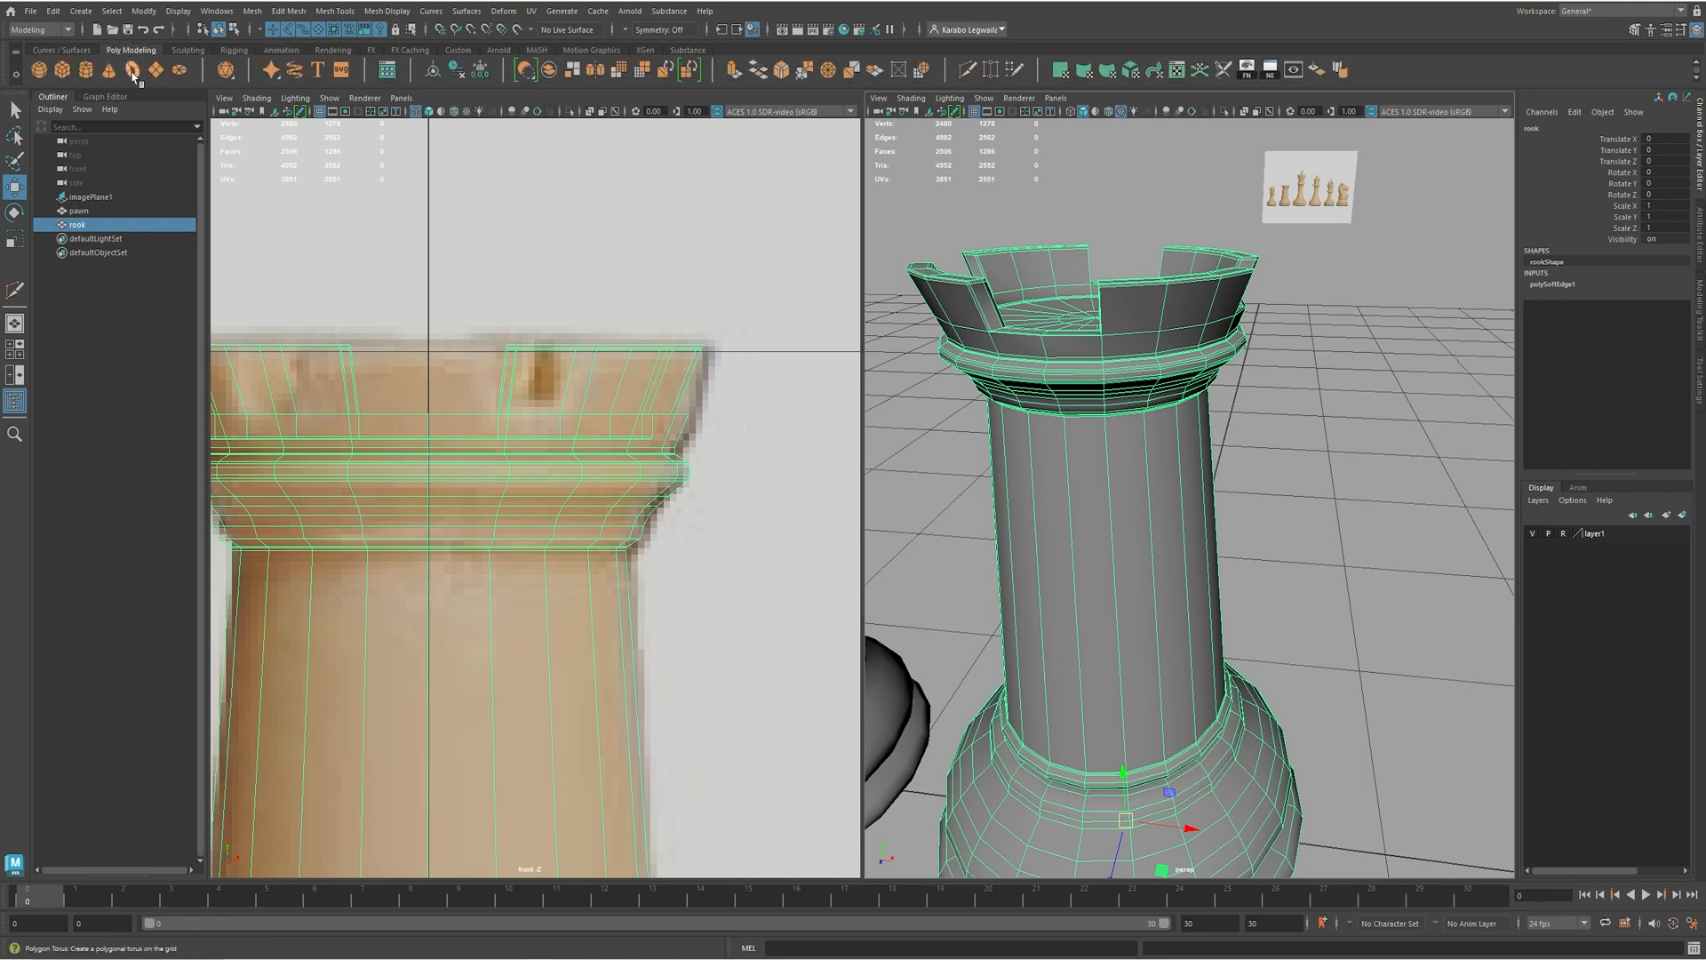
# - Take the reference image's display layer out of reference mode and rename it Image
pyautogui.click(1382, 528)
pyautogui.scroll(-5, 1289, 530)
pyautogui.moveTo(1199, 556)
pyautogui.keyDown('alt'); pyautogui.mouseDown()
pyautogui.moveTo(1188, 529)
pyautogui.moveTo(1180, 575)
pyautogui.mouseUp(); pyautogui.keyUp('alt')
pyautogui.click(1144, 547)
pyautogui.scroll(-5, 1146, 555)
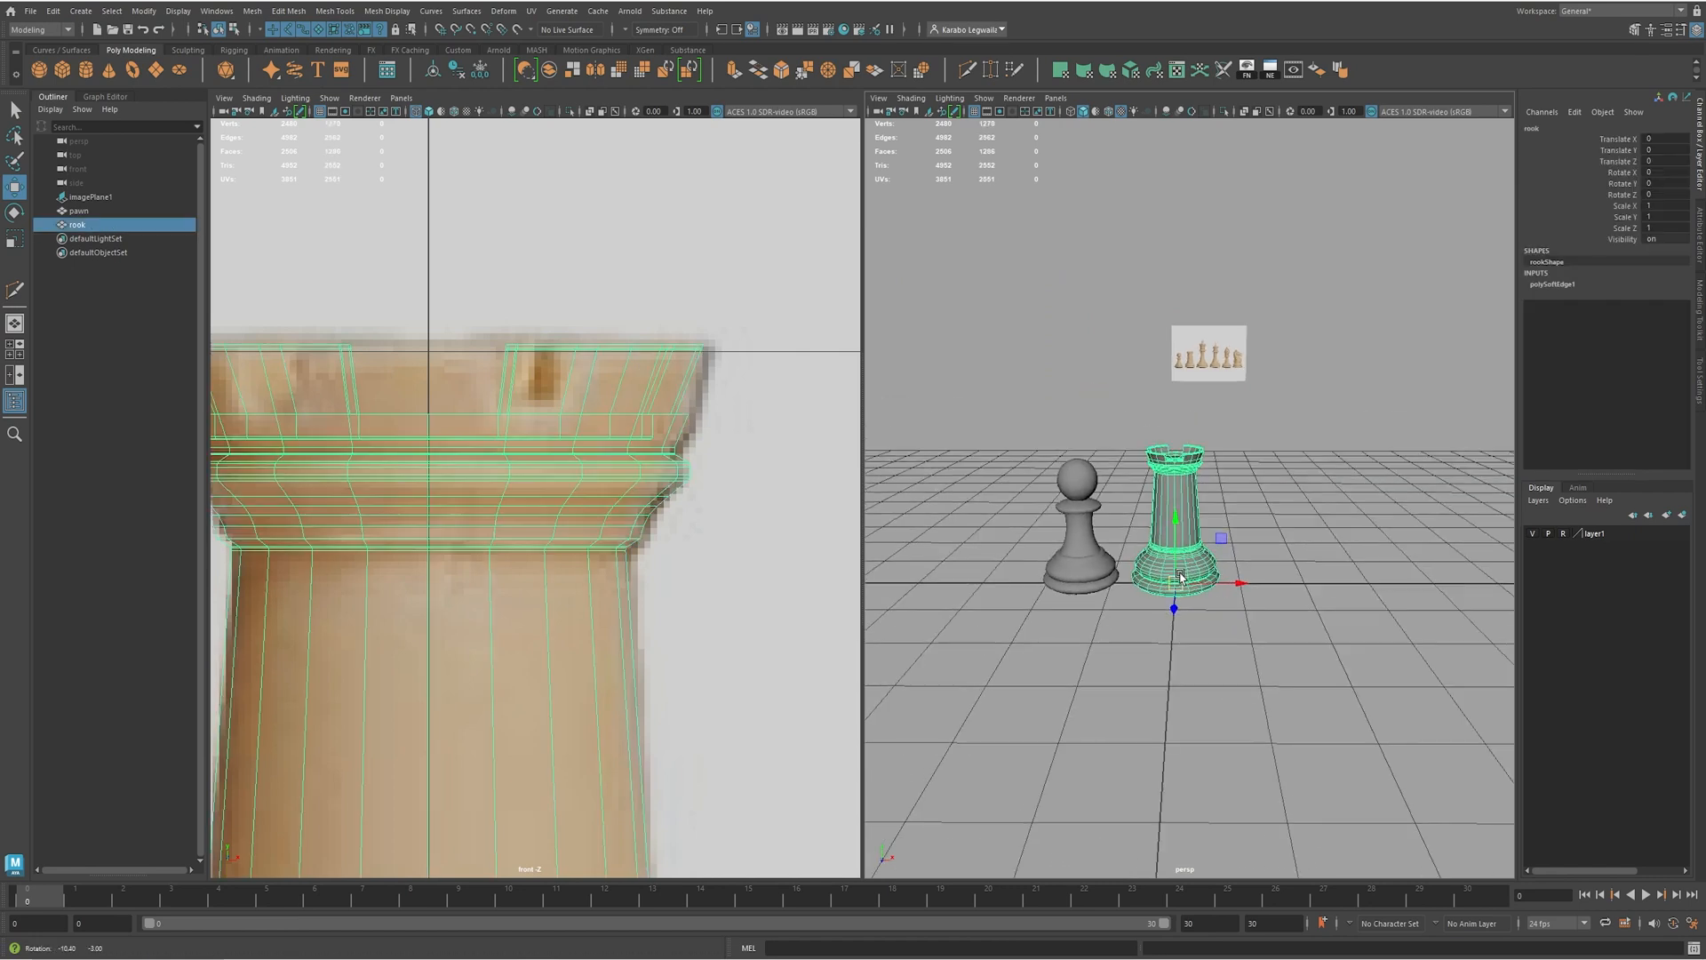
pyautogui.scroll(-10, 764, 594)
pyautogui.scroll(2, 635, 609)
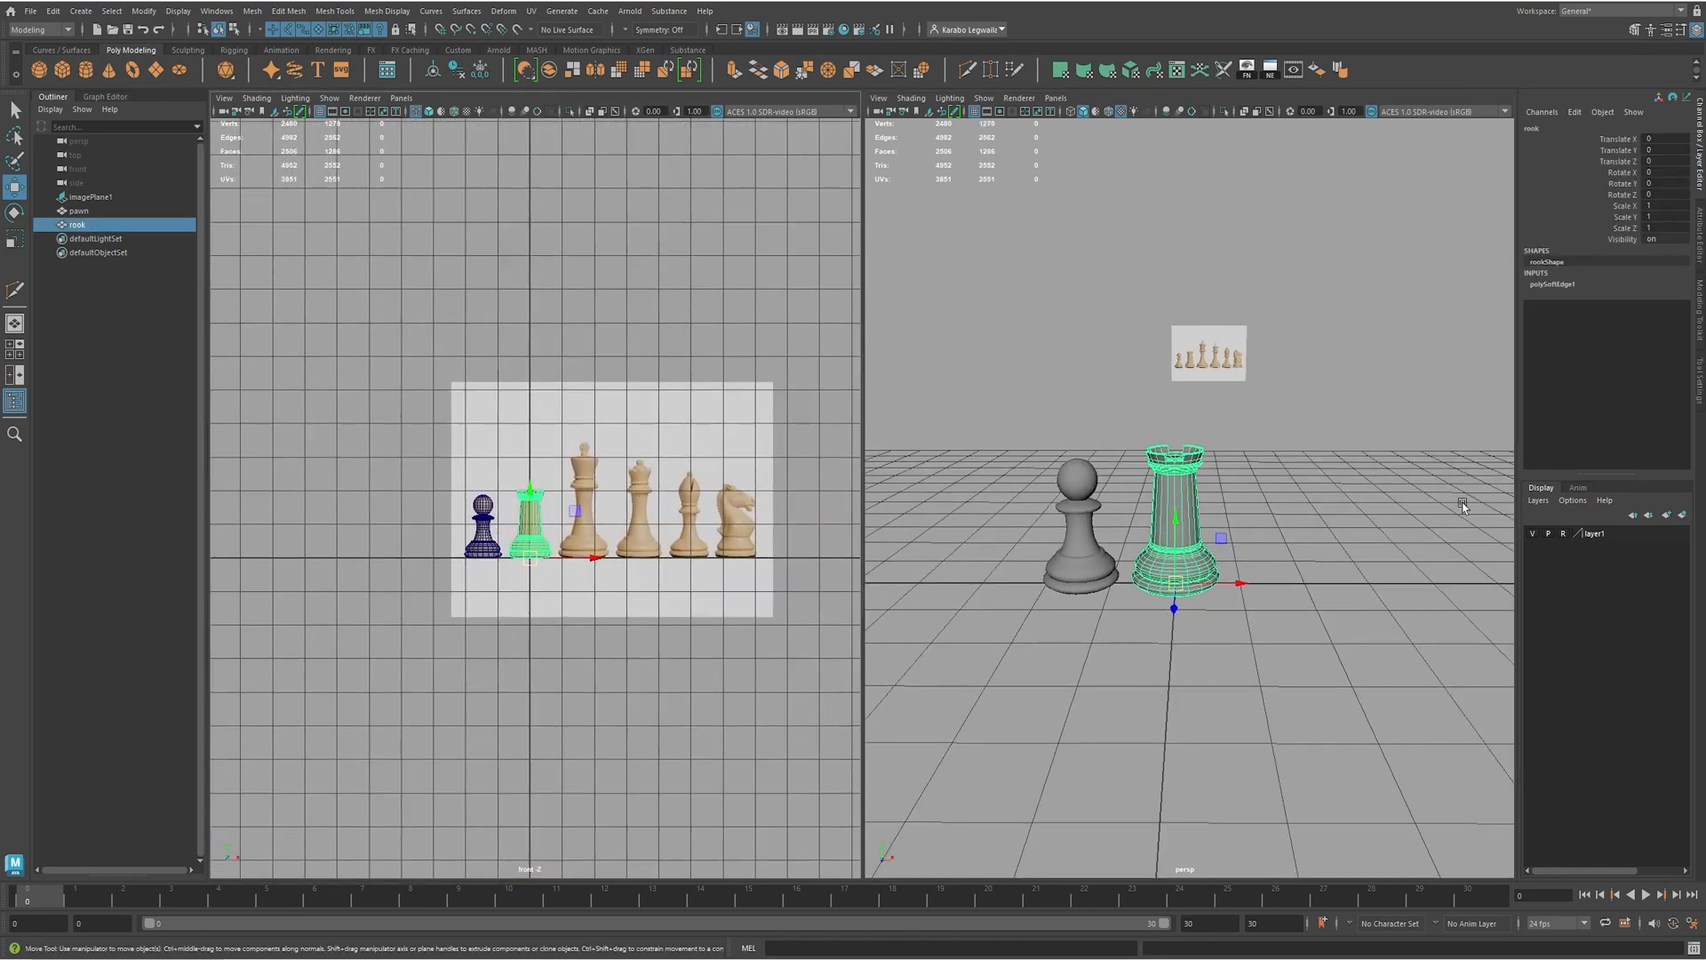
pyautogui.doubleClick(1598, 544)
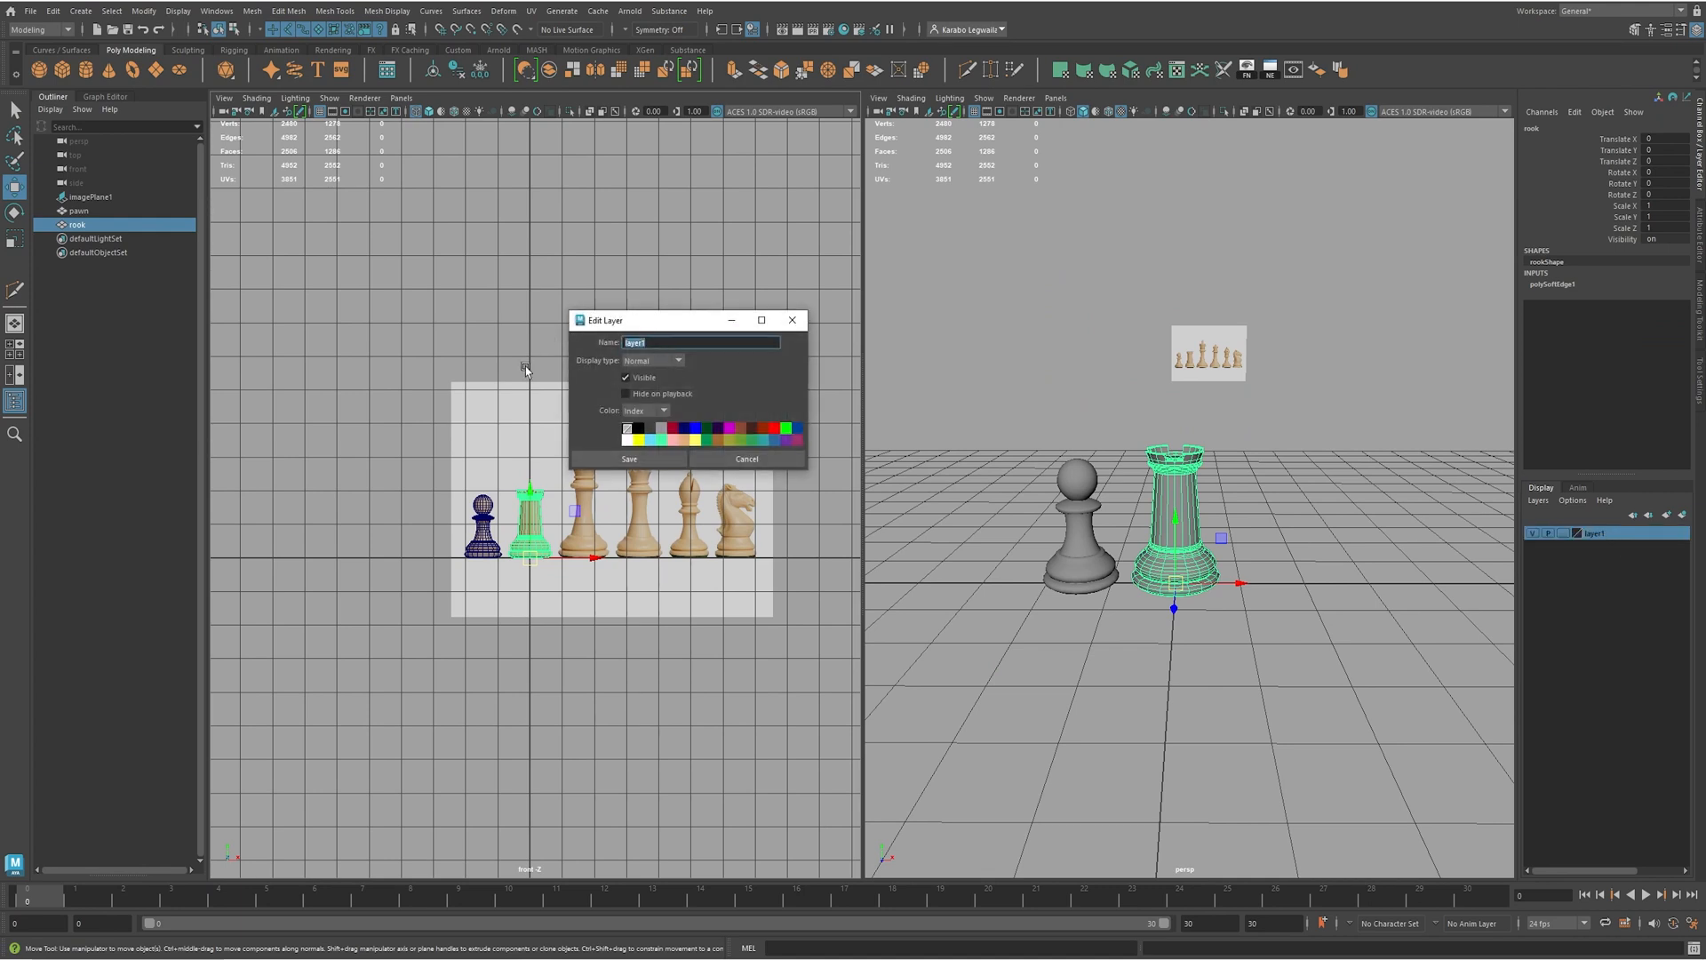
pyautogui.write('Image')
pyautogui.press('Return')
pyautogui.click(640, 460)
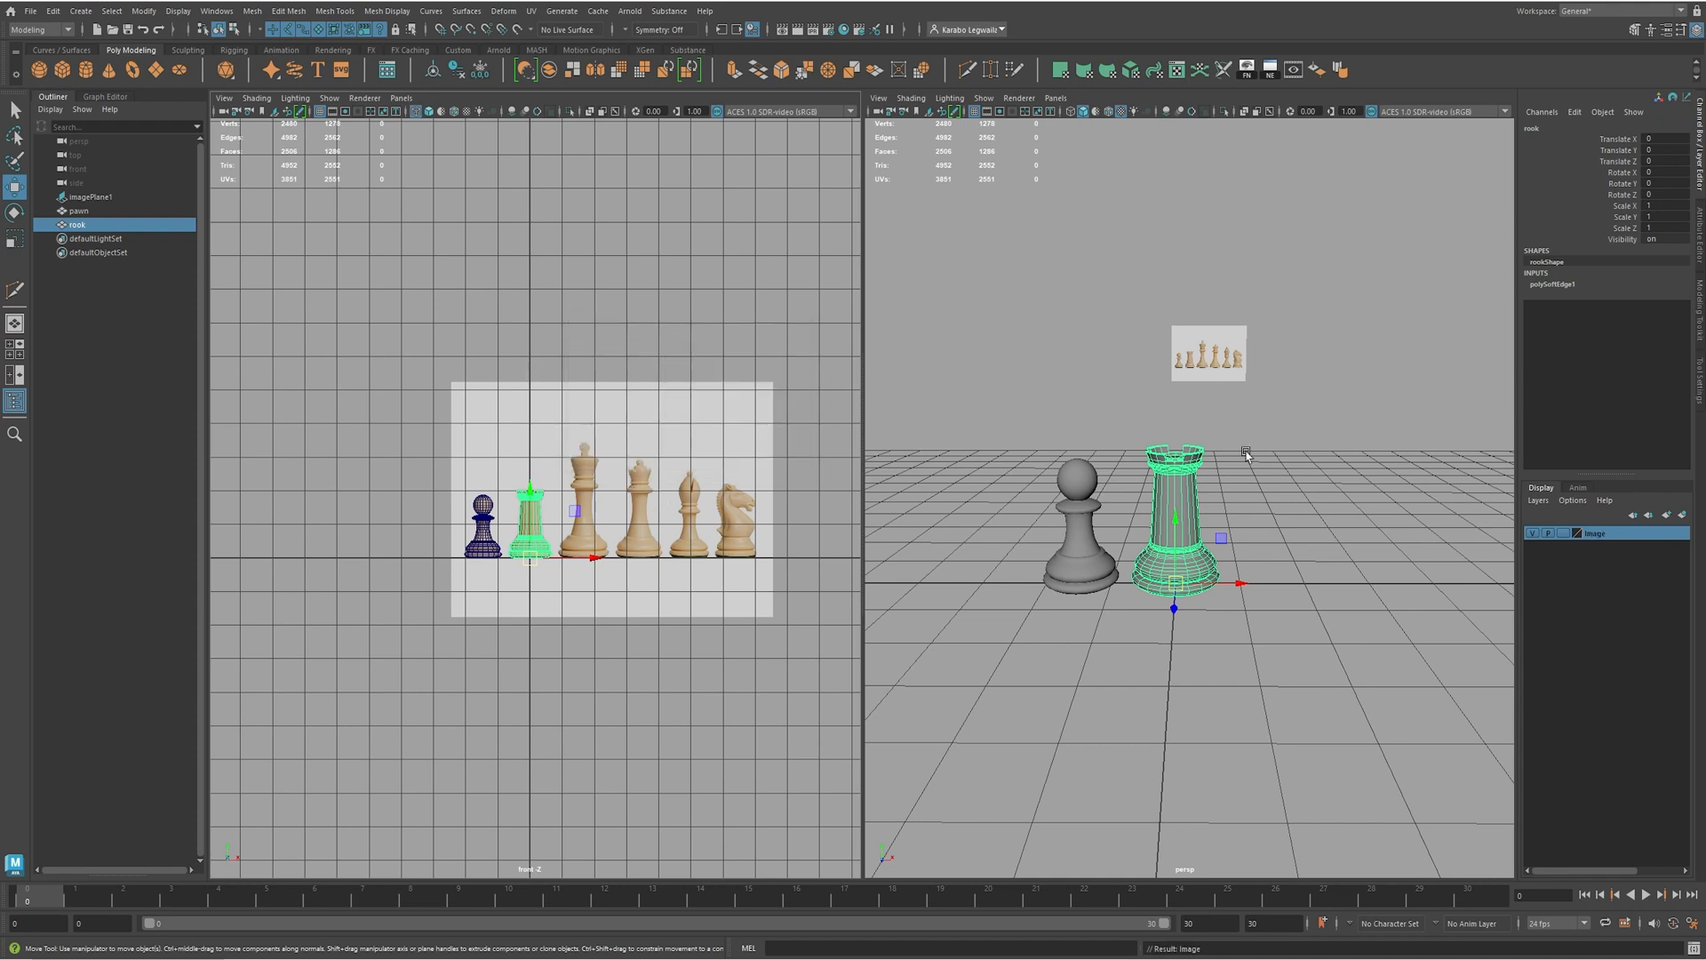
# - Move the pawn, rook and image plane together along X until the reference king is centred on the origin
pyautogui.moveTo(1230, 576); pyautogui.dragTo(1230, 576)
pyautogui.keyDown('shift'); pyautogui.click(1220, 349); pyautogui.keyUp('shift')
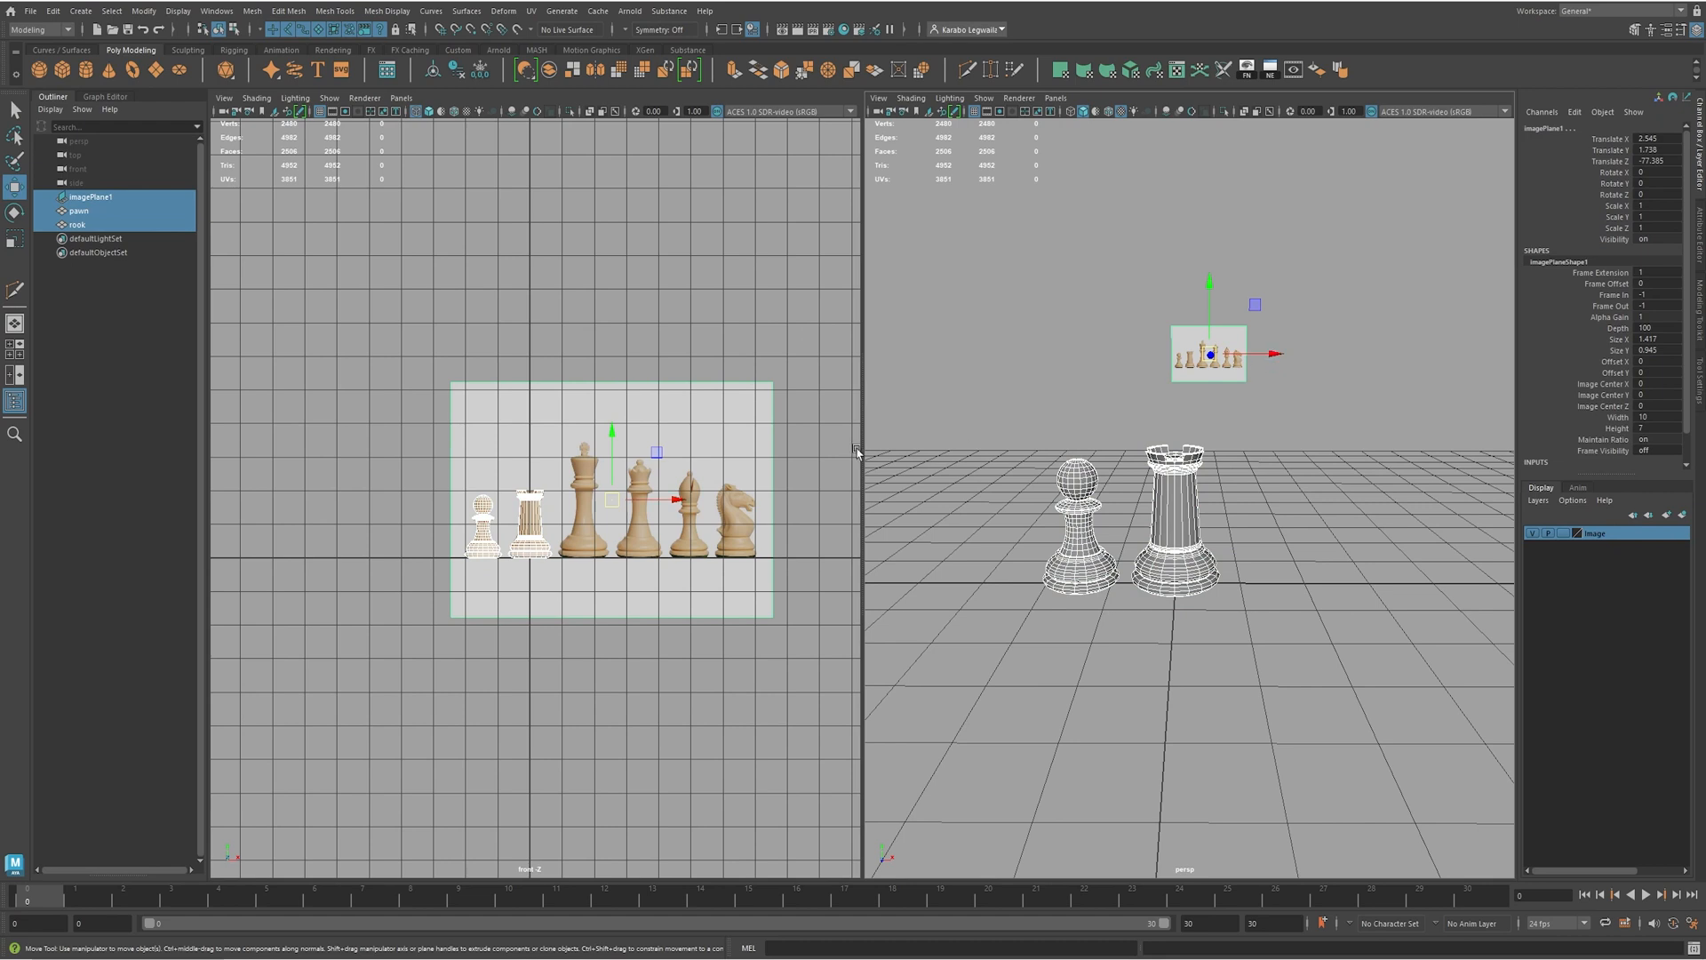
pyautogui.scroll(2, 638, 520)
pyautogui.moveTo(1299, 364); pyautogui.dragTo(1264, 356)
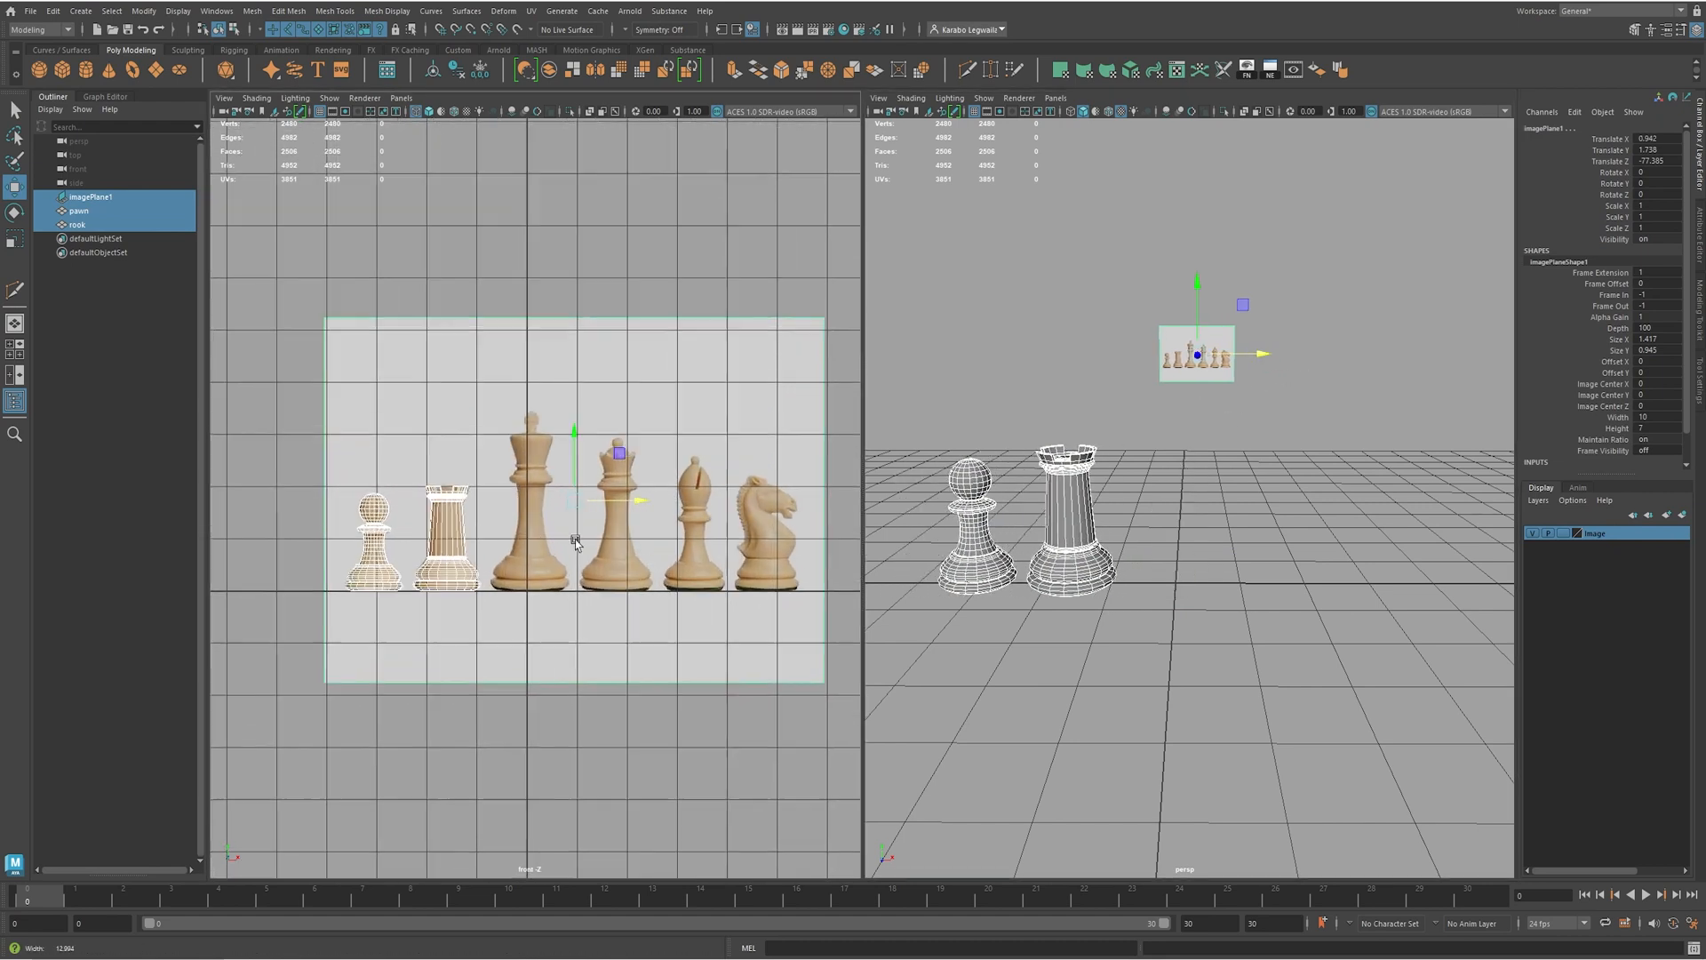
pyautogui.scroll(5, 693, 498)
pyautogui.moveTo(691, 478); pyautogui.dragTo(665, 481)
pyautogui.keyDown('alt'); pyautogui.moveTo(937, 562); pyautogui.dragTo(982, 562, button='middle'); pyautogui.keyUp('alt')
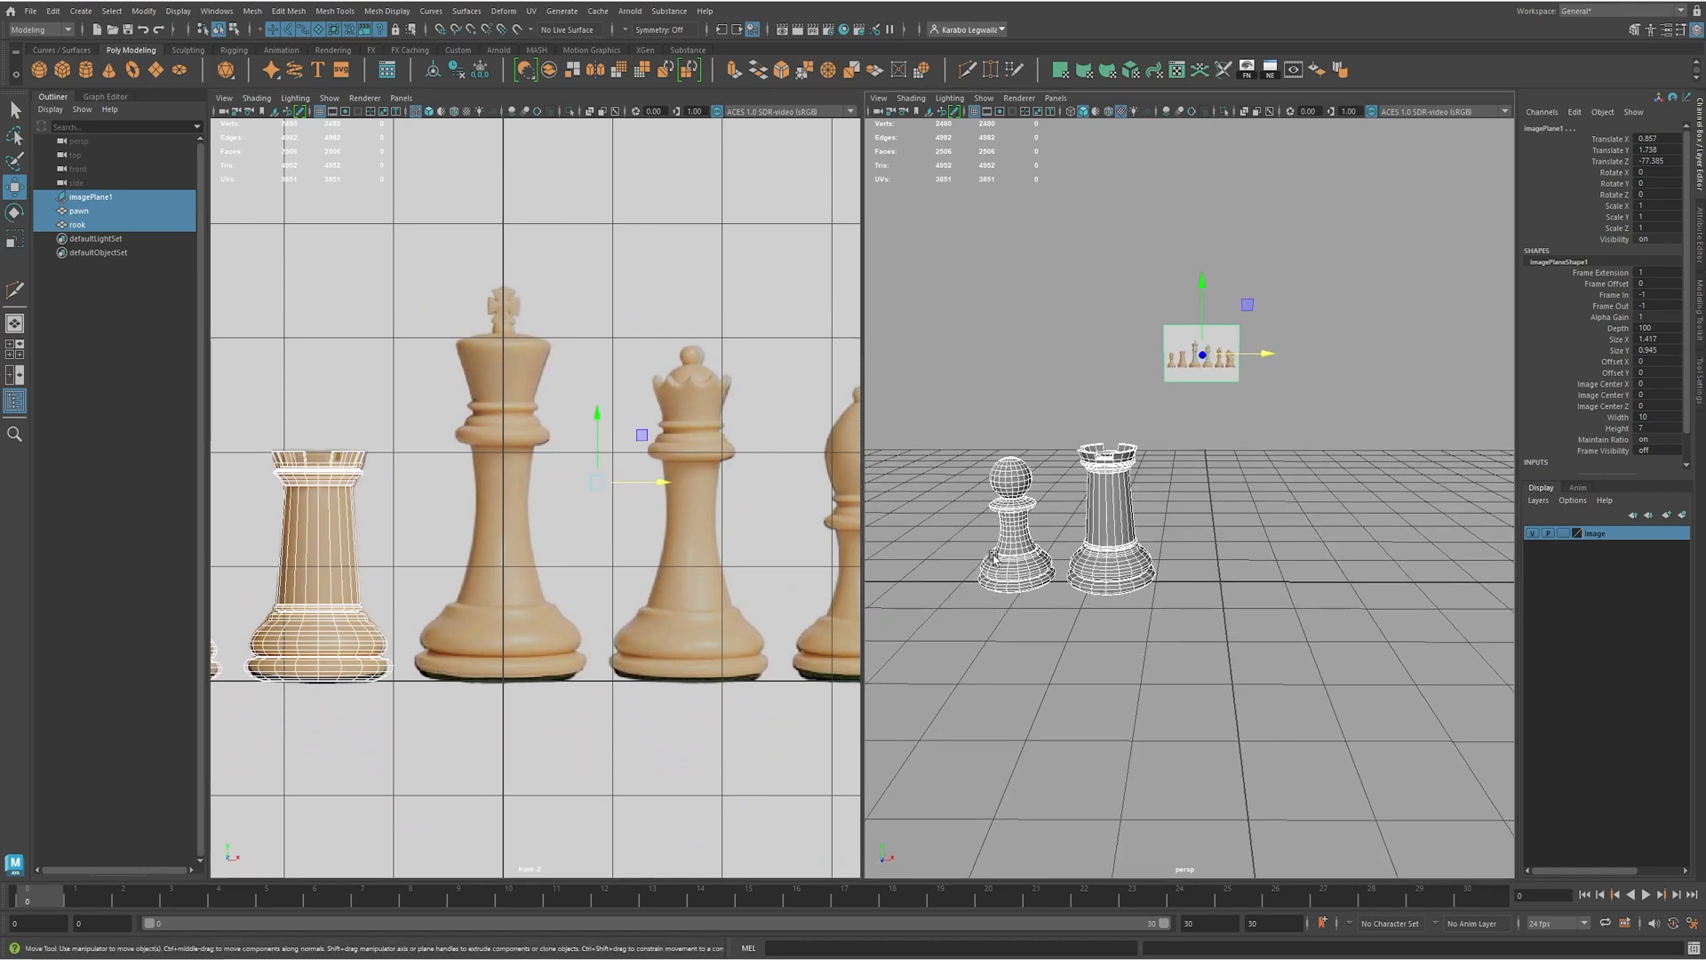
# - Lock the Image layer as reference again and save the scene
pyautogui.click(1028, 539)
pyautogui.click(1563, 533)
pyautogui.keyDown('alt'); pyautogui.moveTo(1237, 647); pyautogui.dragTo(1297, 618, button='middle'); pyautogui.keyUp('alt')
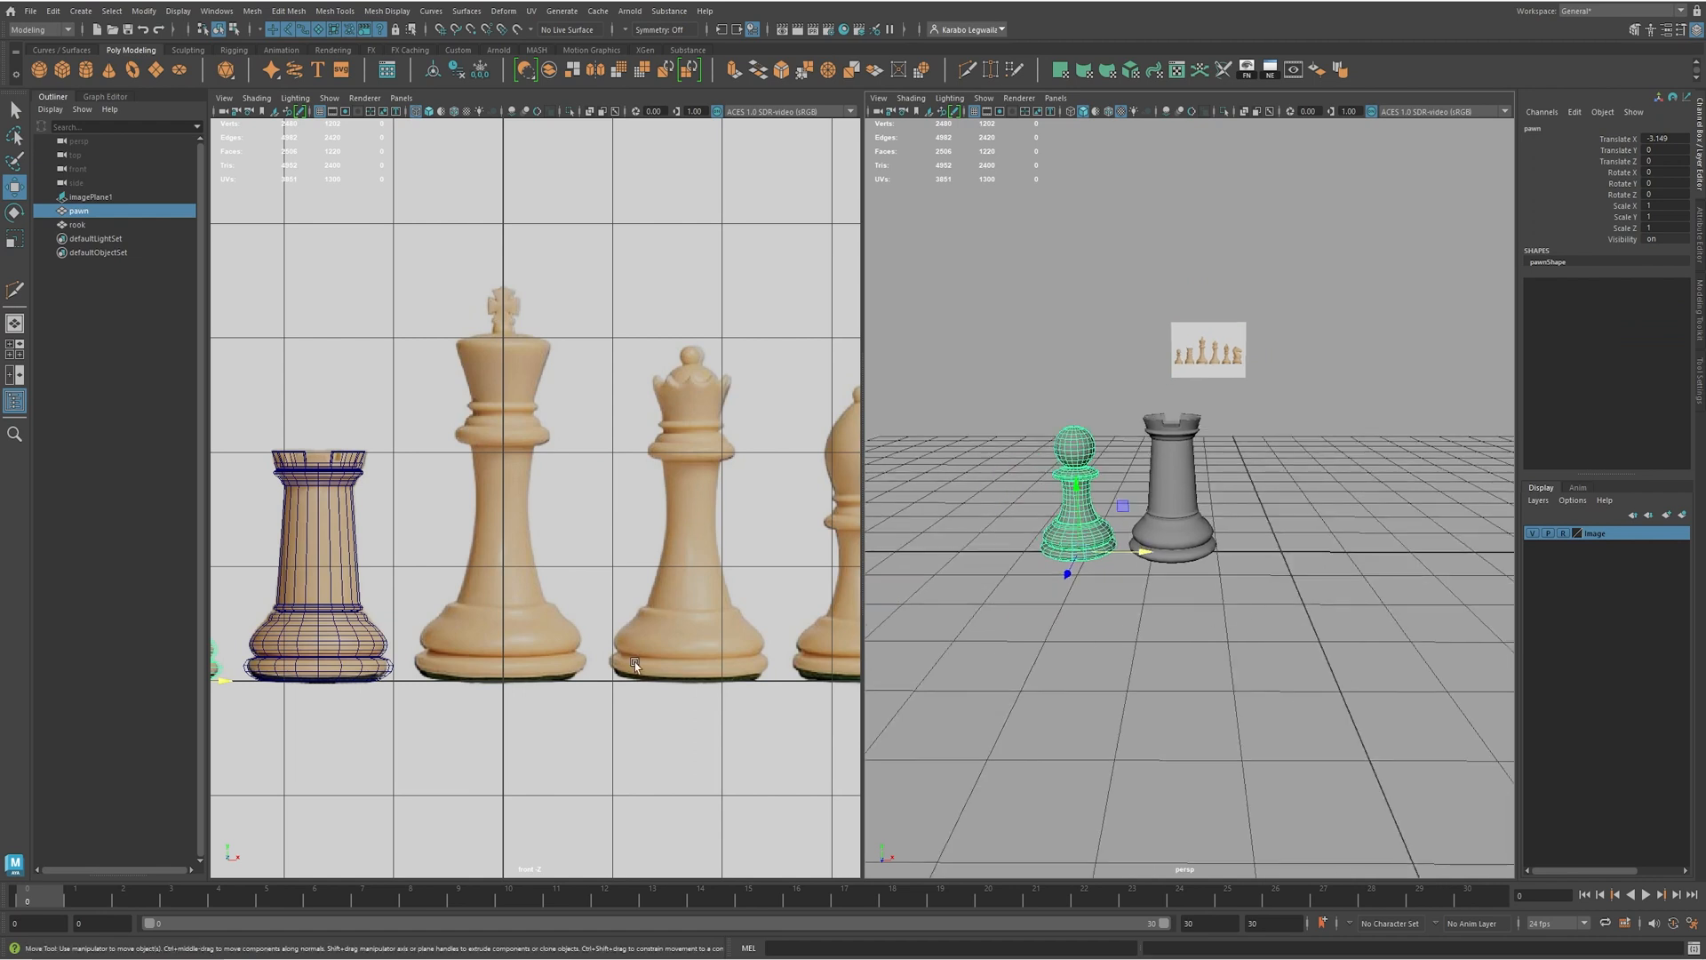
pyautogui.hotkey('ctrl', 's')
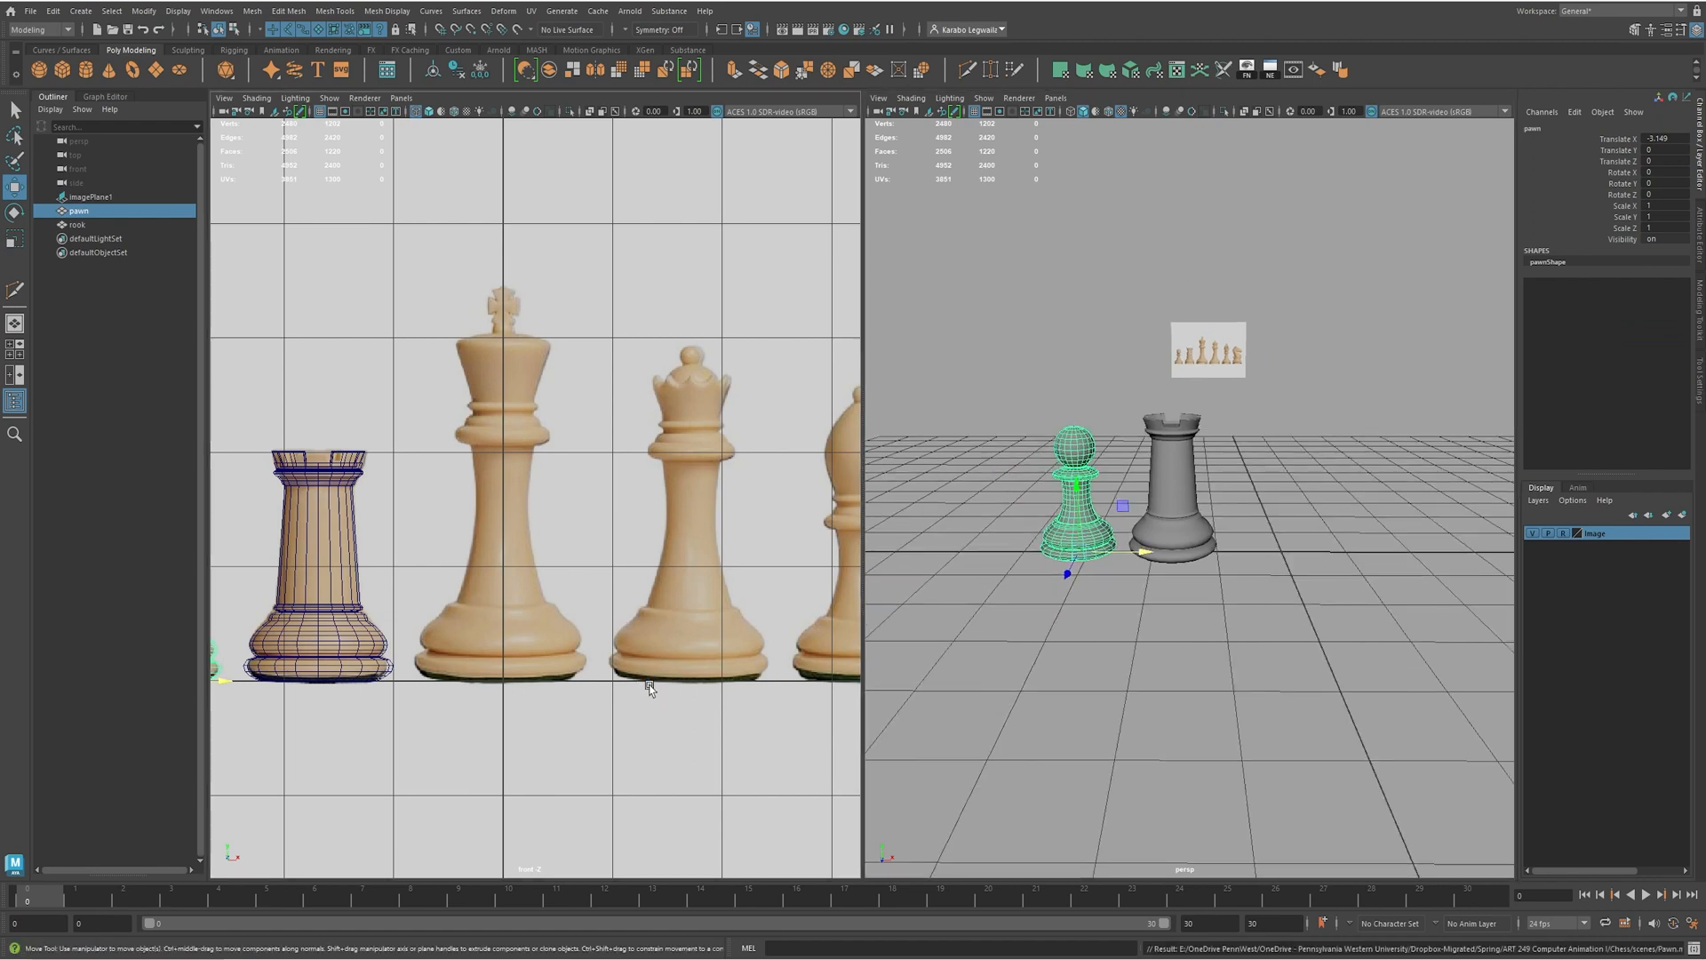
# - Duplicate the pawn and place the copy over the reference king with Translate X set to 0
pyautogui.scroll(-1, 629, 697)
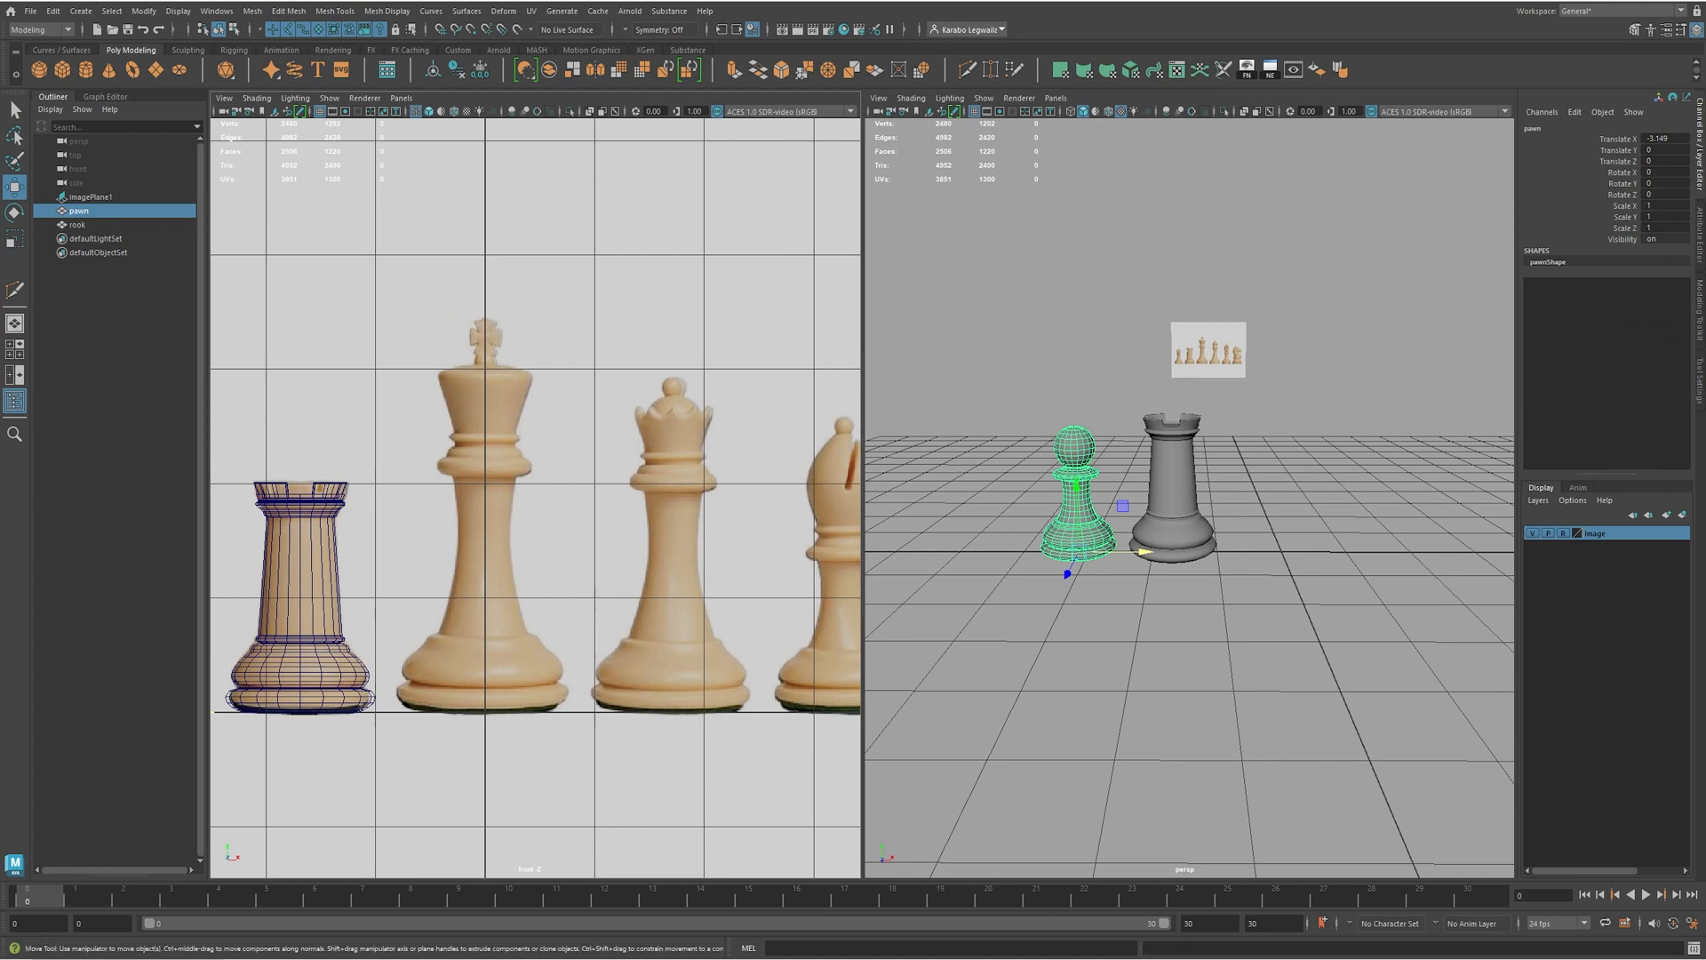
pyautogui.keyDown('alt'); pyautogui.moveTo(598, 636); pyautogui.dragTo(792, 580, button='middle'); pyautogui.keyUp('alt')
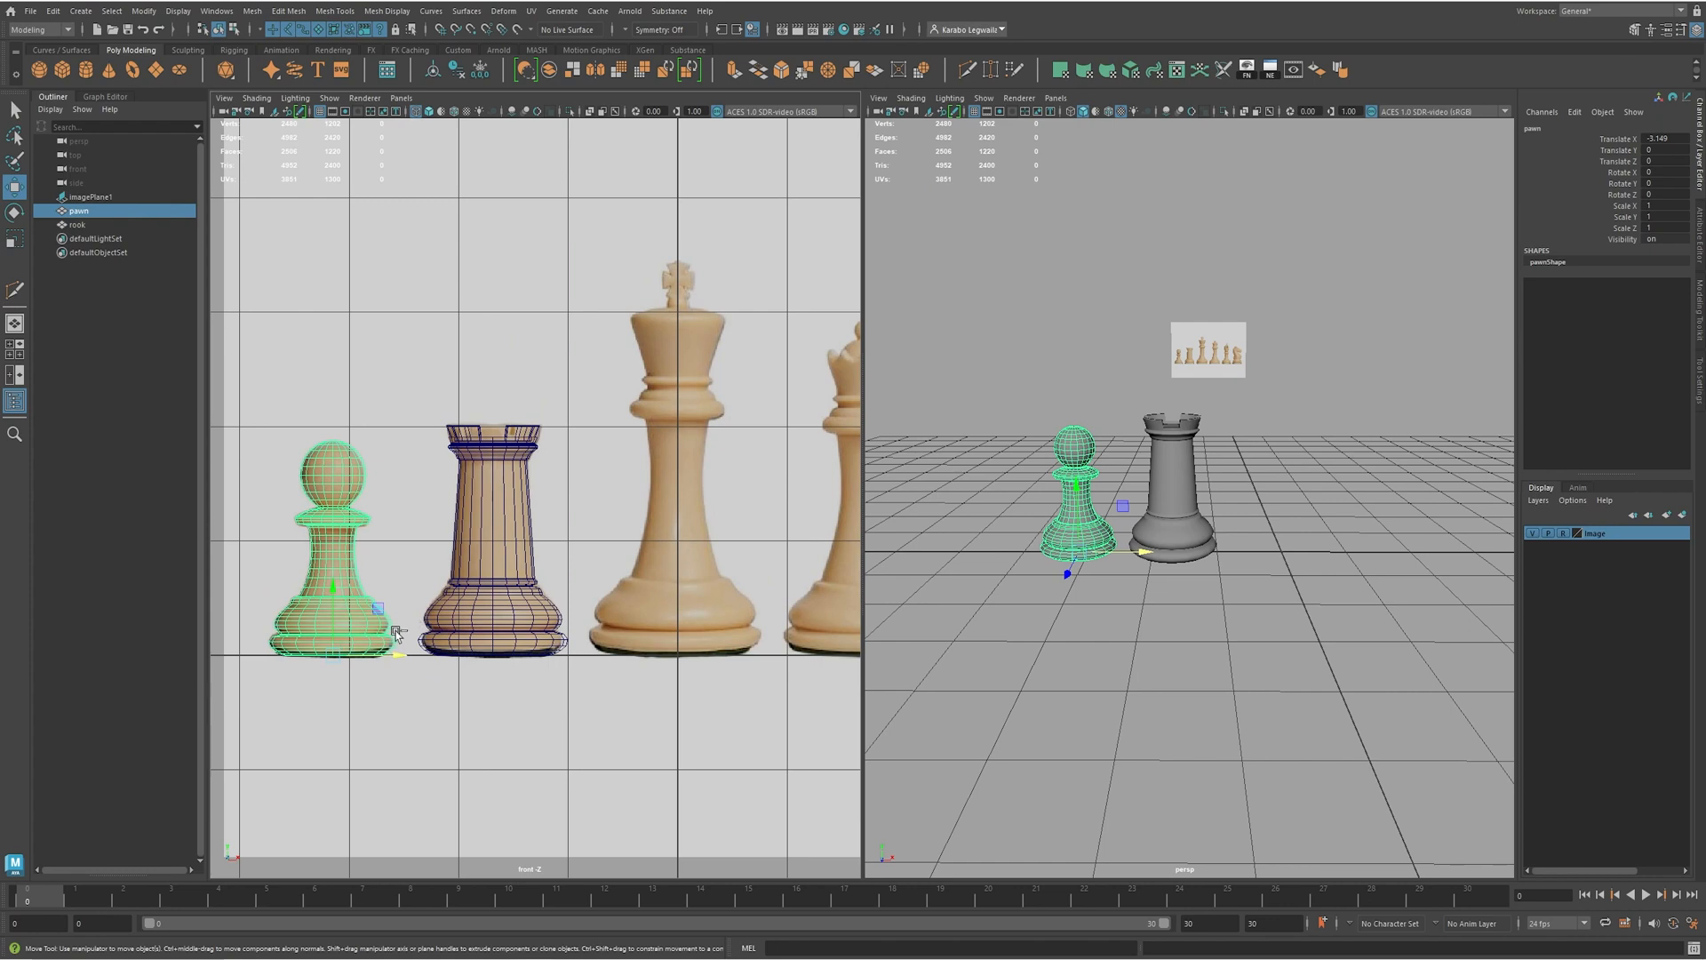
pyautogui.hotkey('ctrl', 'd')
pyautogui.moveTo(392, 655); pyautogui.dragTo(730, 664)
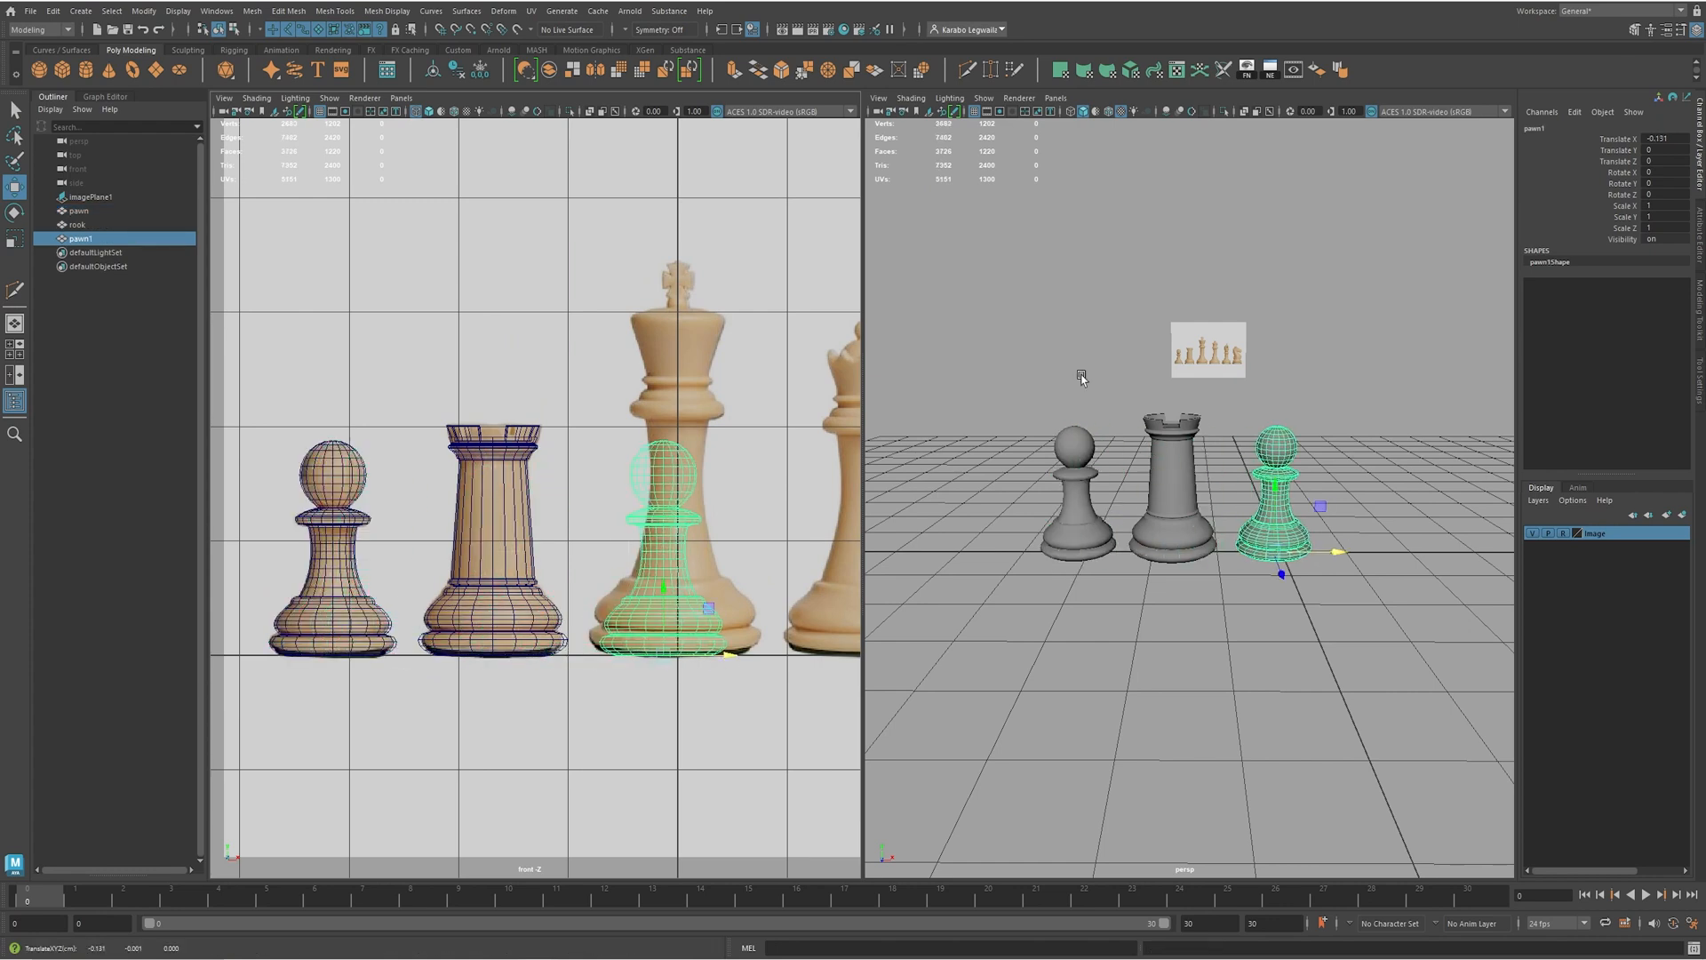
pyautogui.doubleClick(1672, 137)
pyautogui.write('0')
pyautogui.press('Return')
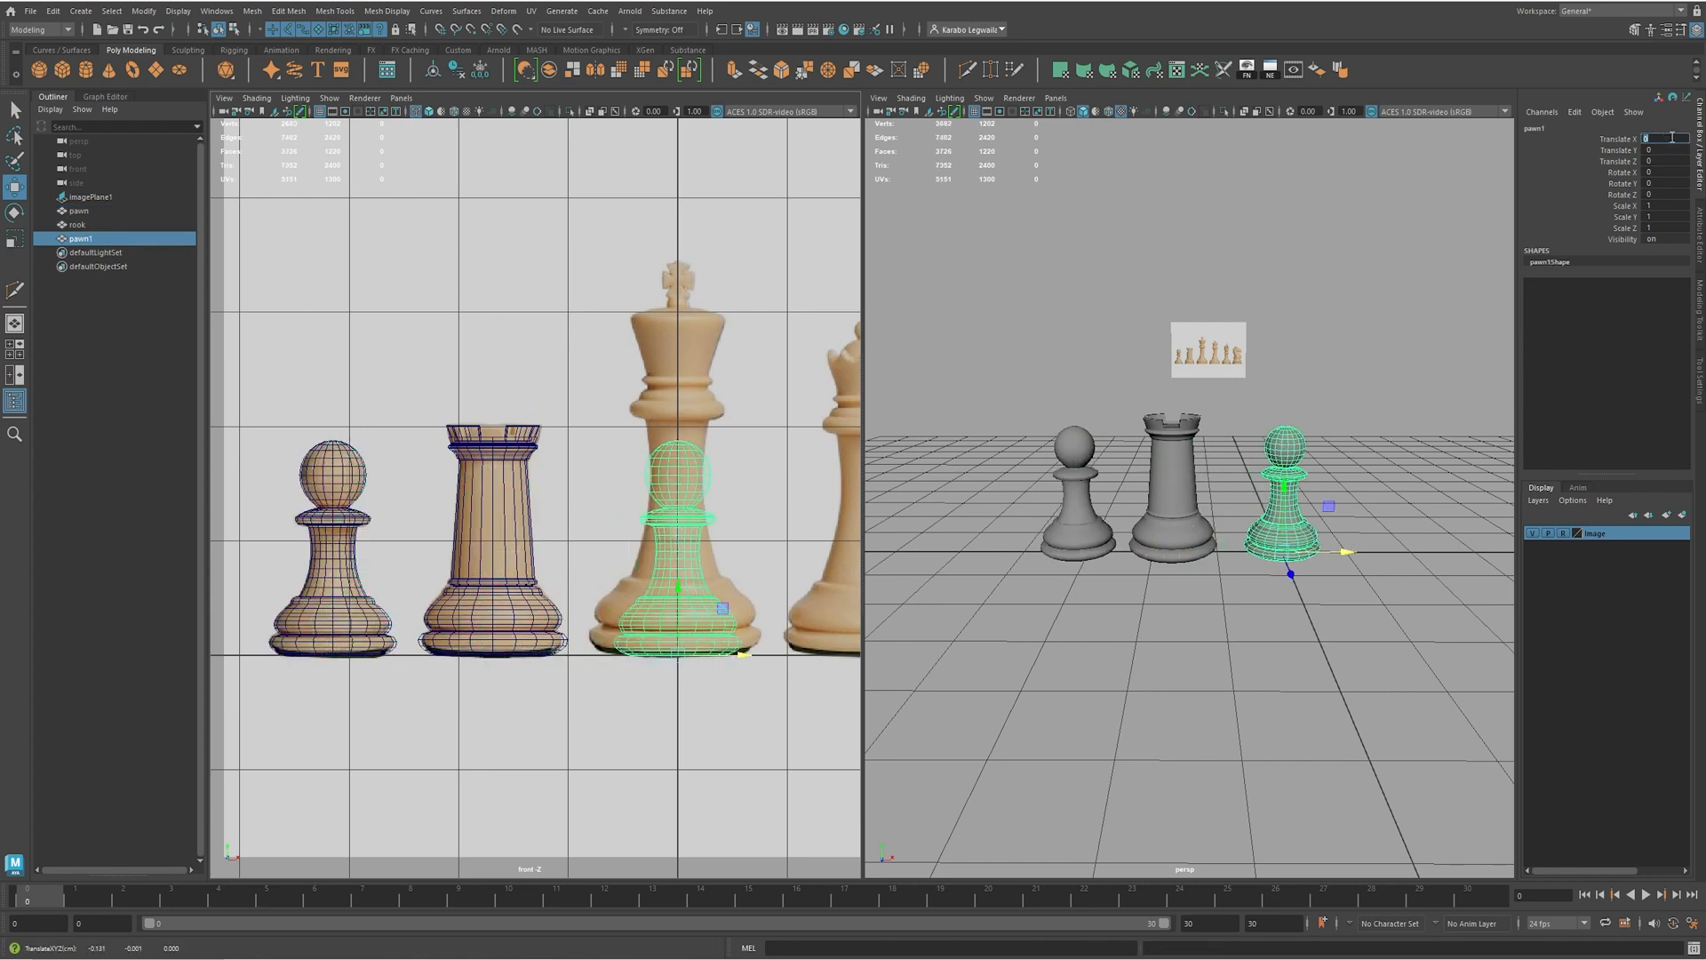
# - Scale the pawn copy uniformly to about 1.355 so its base matches the reference king's base
pyautogui.scroll(4, 724, 573)
pyautogui.press('r')
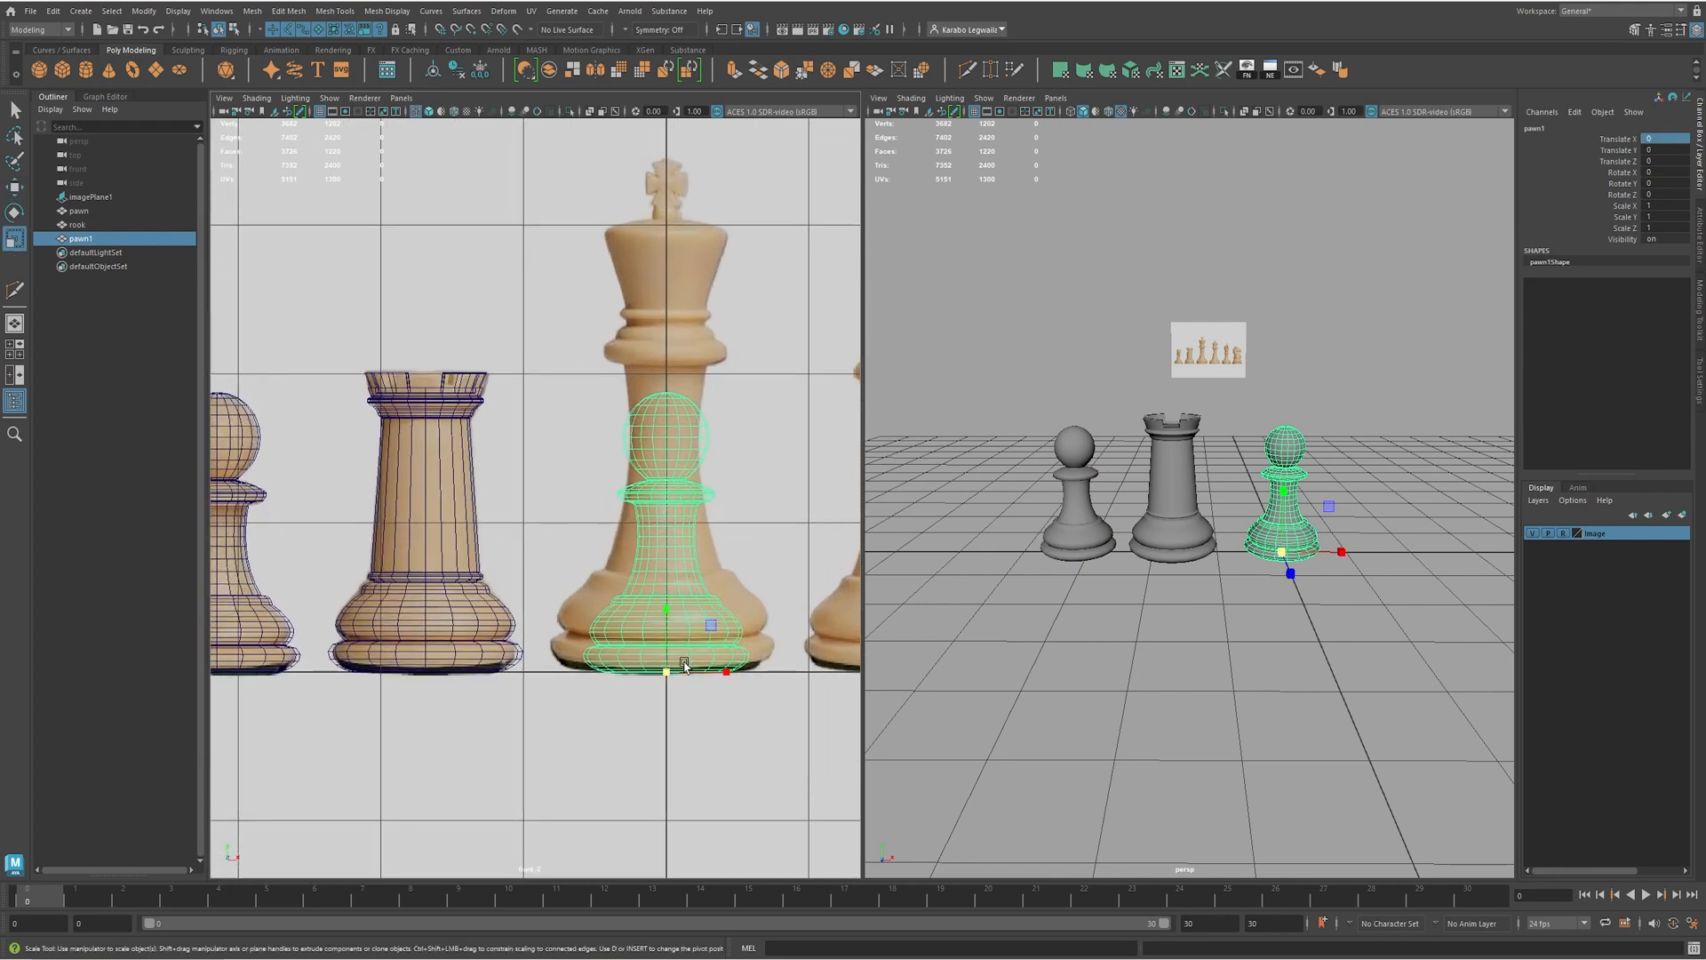
pyautogui.moveTo(668, 673); pyautogui.dragTo(769, 649)
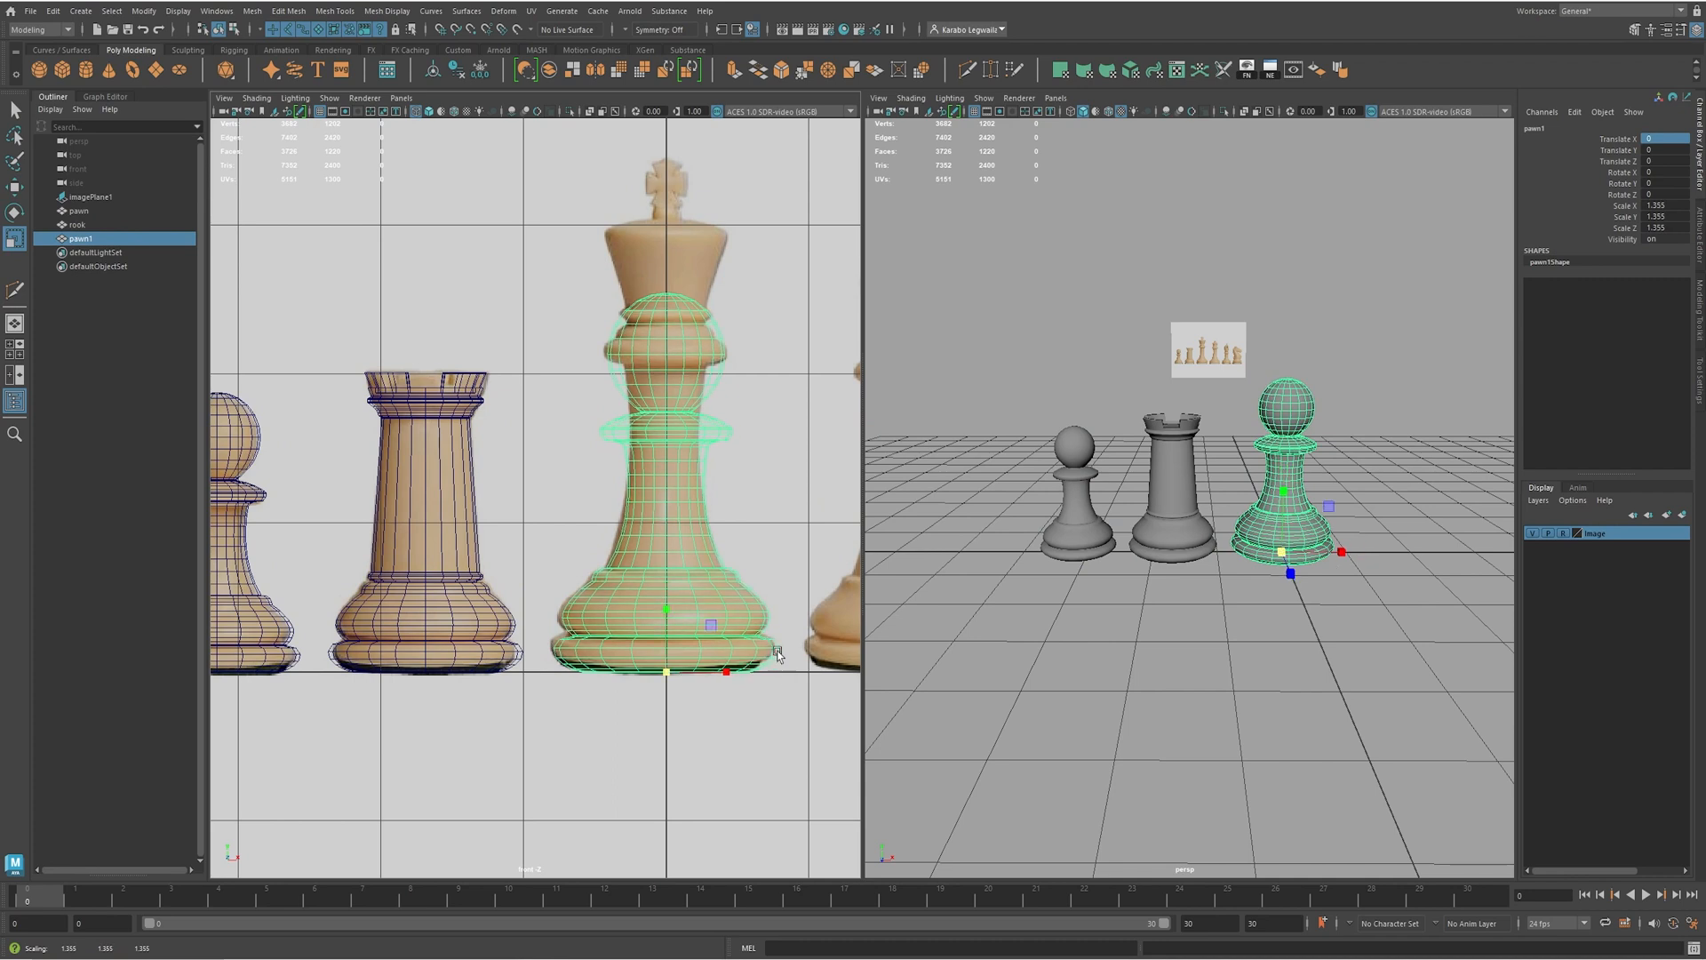
# - Delete the faces of the pawn copy's round head and collar, leaving only the base and neck
pyautogui.scroll(4, 675, 570)
pyautogui.keyDown('alt'); pyautogui.moveTo(1393, 500); pyautogui.dragTo(971, 510, button='middle'); pyautogui.keyUp('alt')
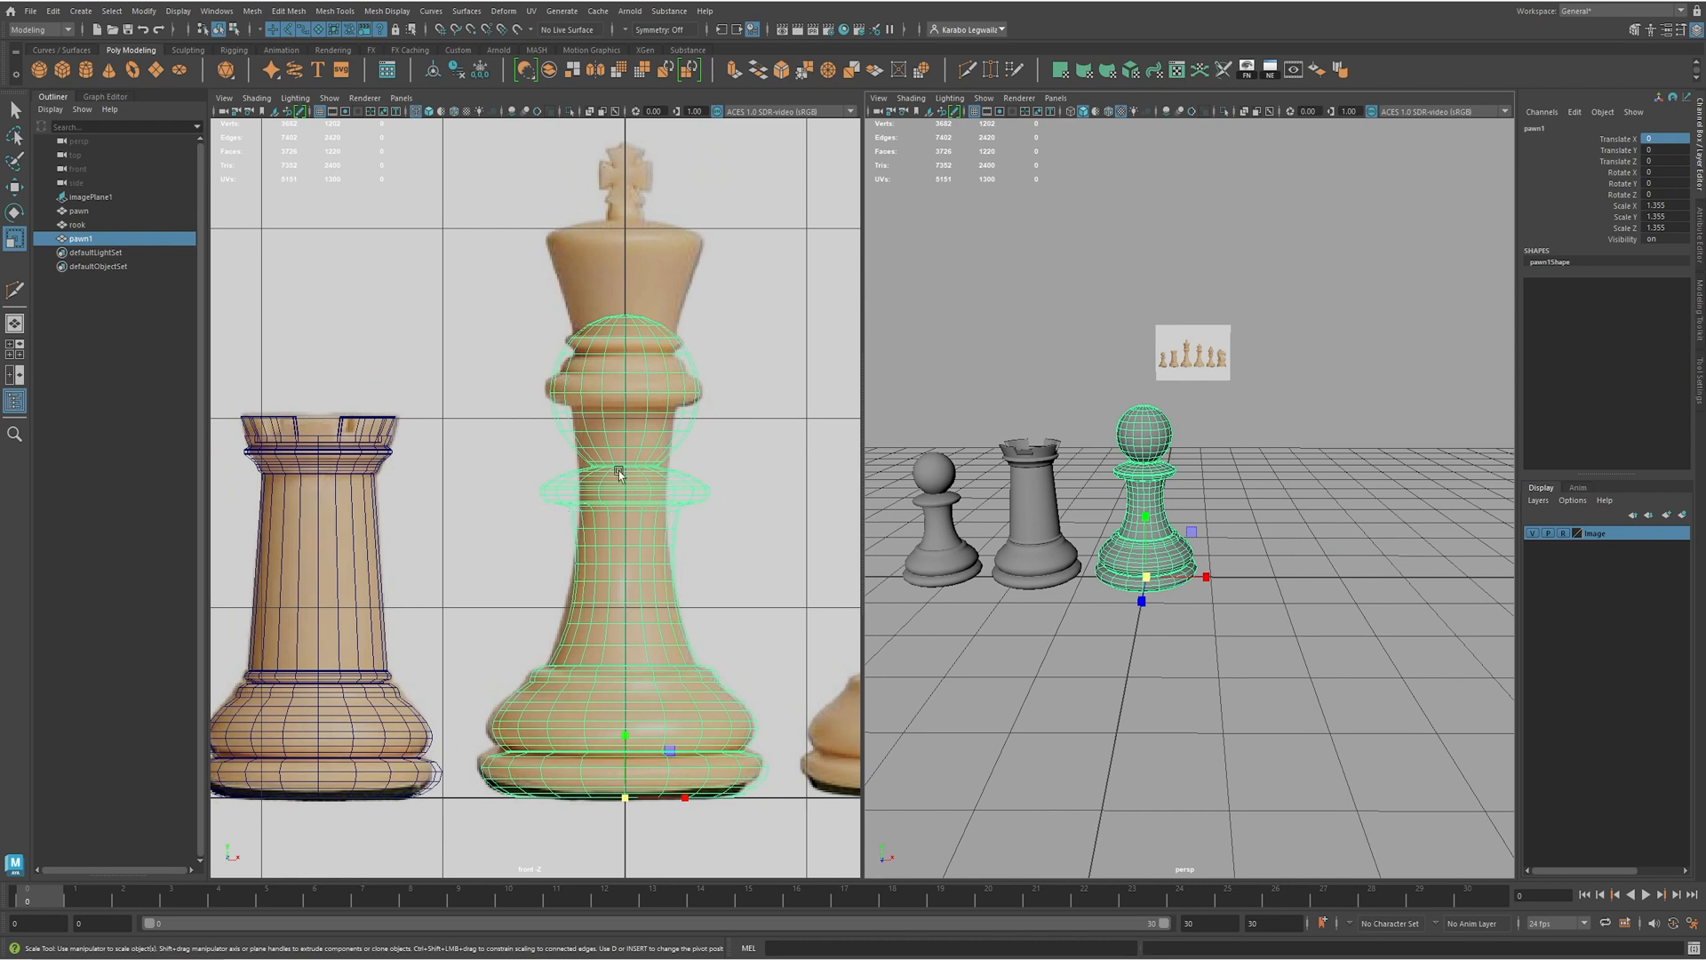
pyautogui.scroll(3, 1159, 494)
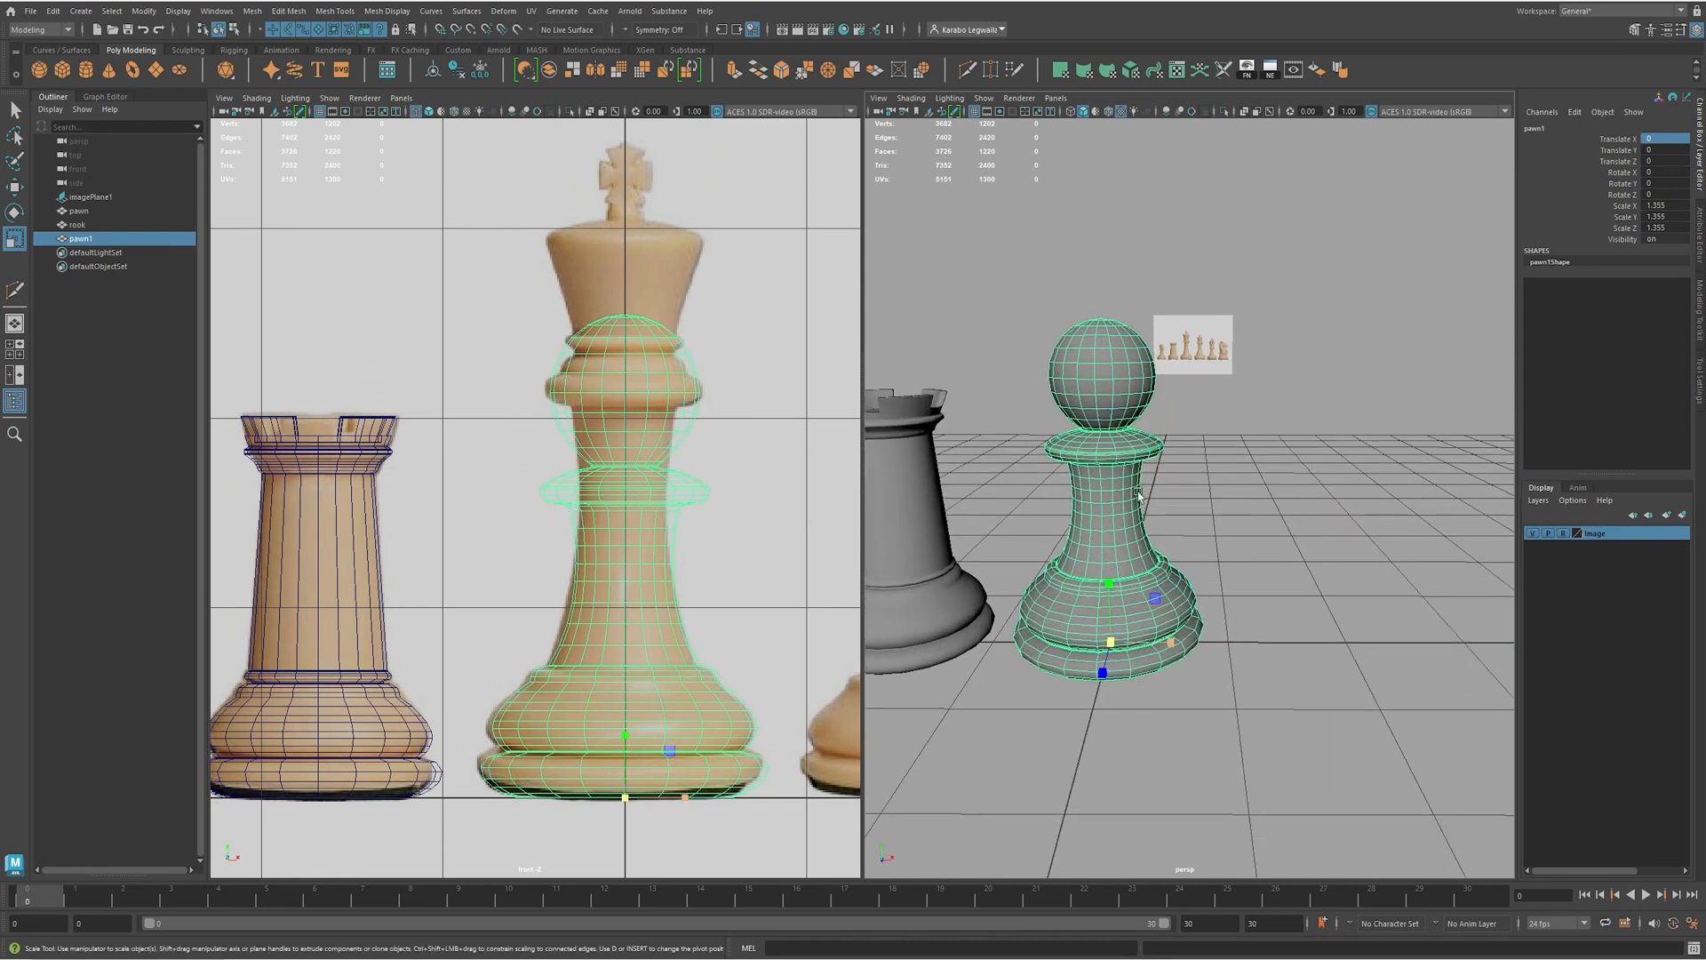
pyautogui.keyDown('alt'); pyautogui.moveTo(1163, 507); pyautogui.dragTo(1141, 472); pyautogui.keyUp('alt')
pyautogui.keyDown('alt'); pyautogui.moveTo(1141, 472); pyautogui.dragTo(1155, 503, button='middle'); pyautogui.keyUp('alt')
pyautogui.scroll(1, 1155, 503)
pyautogui.keyDown('alt'); pyautogui.moveTo(1155, 502); pyautogui.dragTo(1143, 467); pyautogui.keyUp('alt')
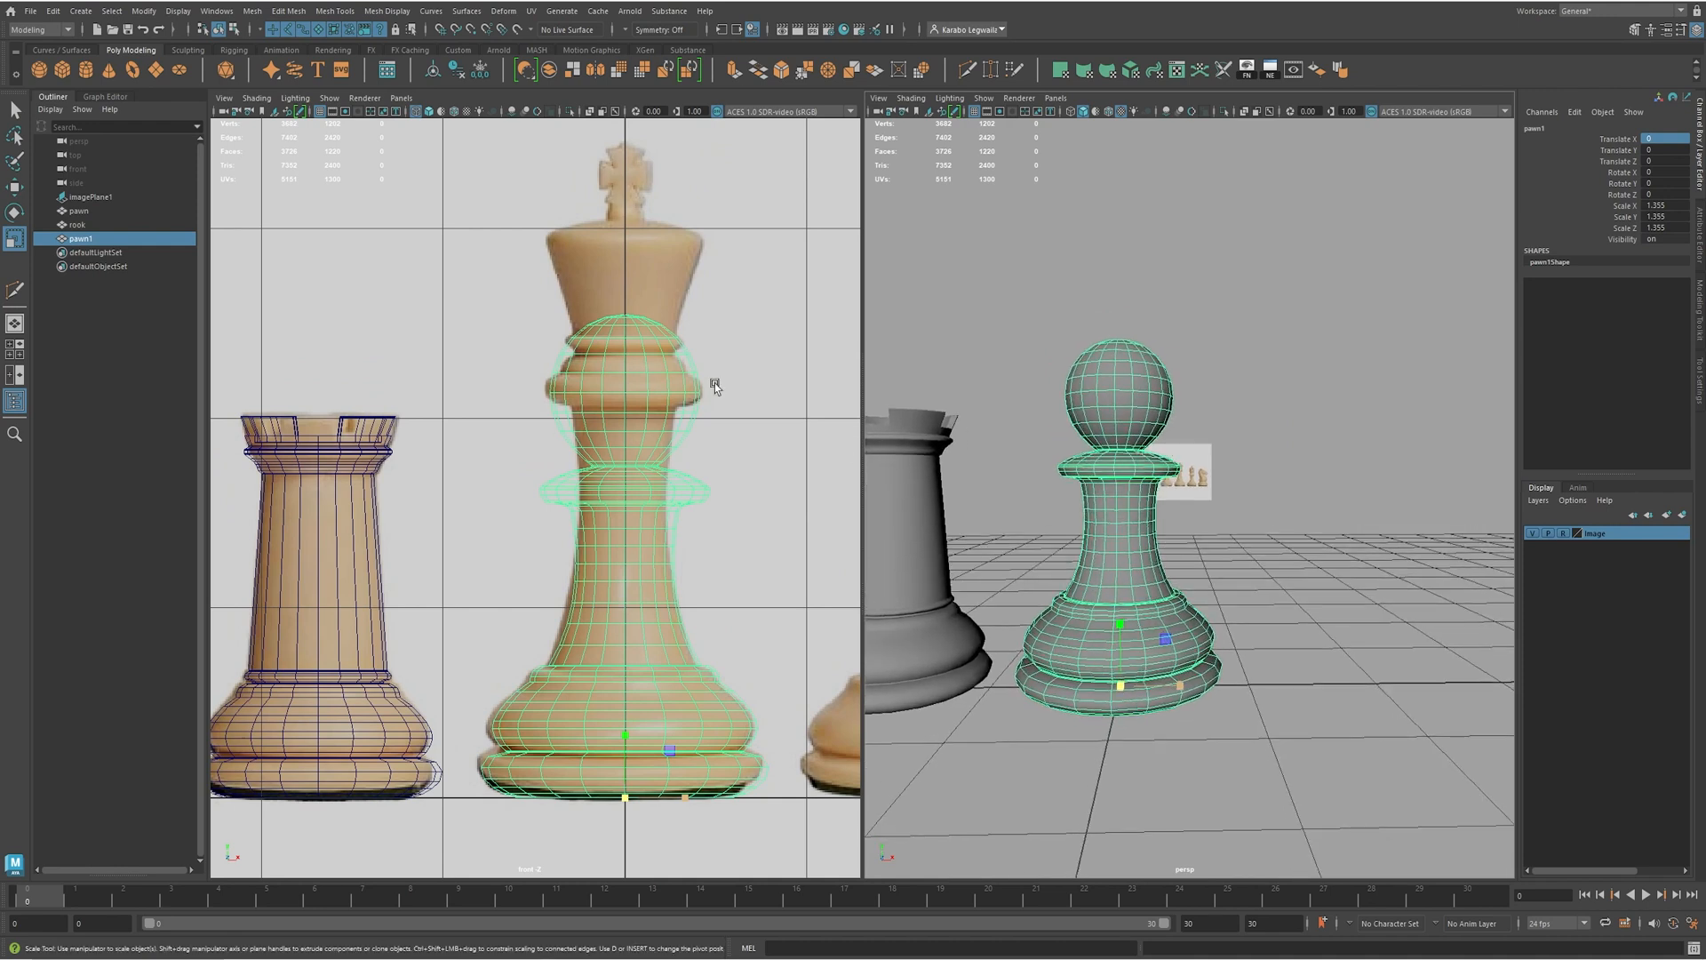
pyautogui.rightClick(1123, 374)
pyautogui.click(962, 345)
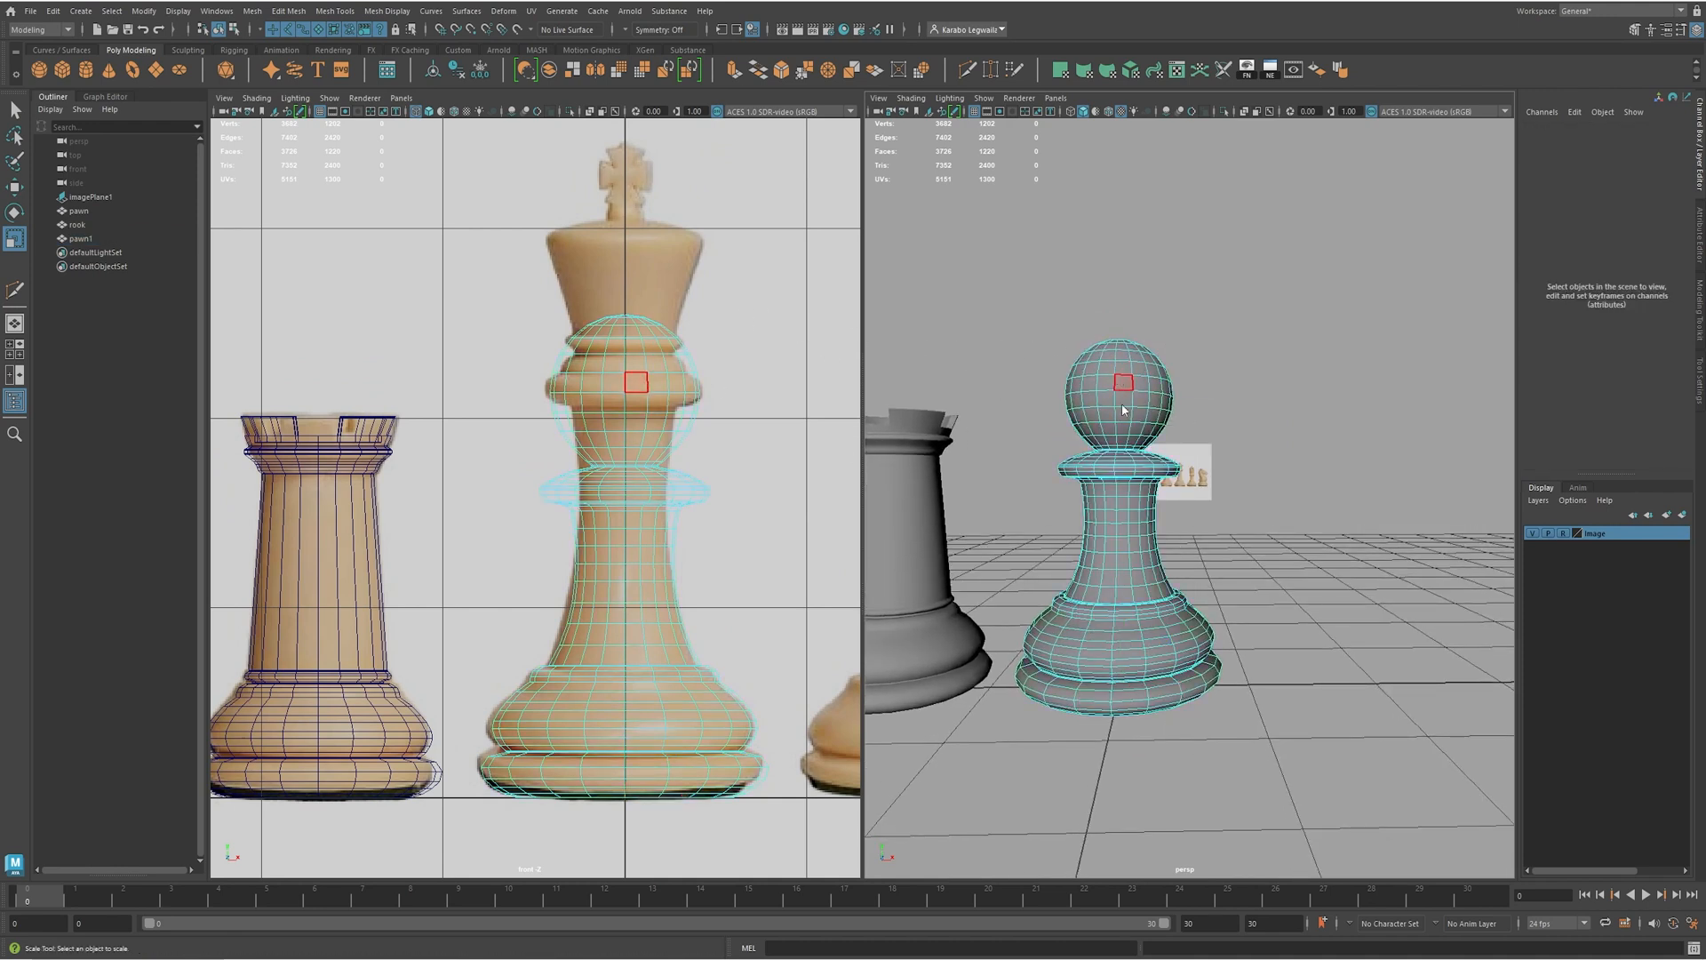
pyautogui.moveTo(486, 264); pyautogui.dragTo(827, 513)
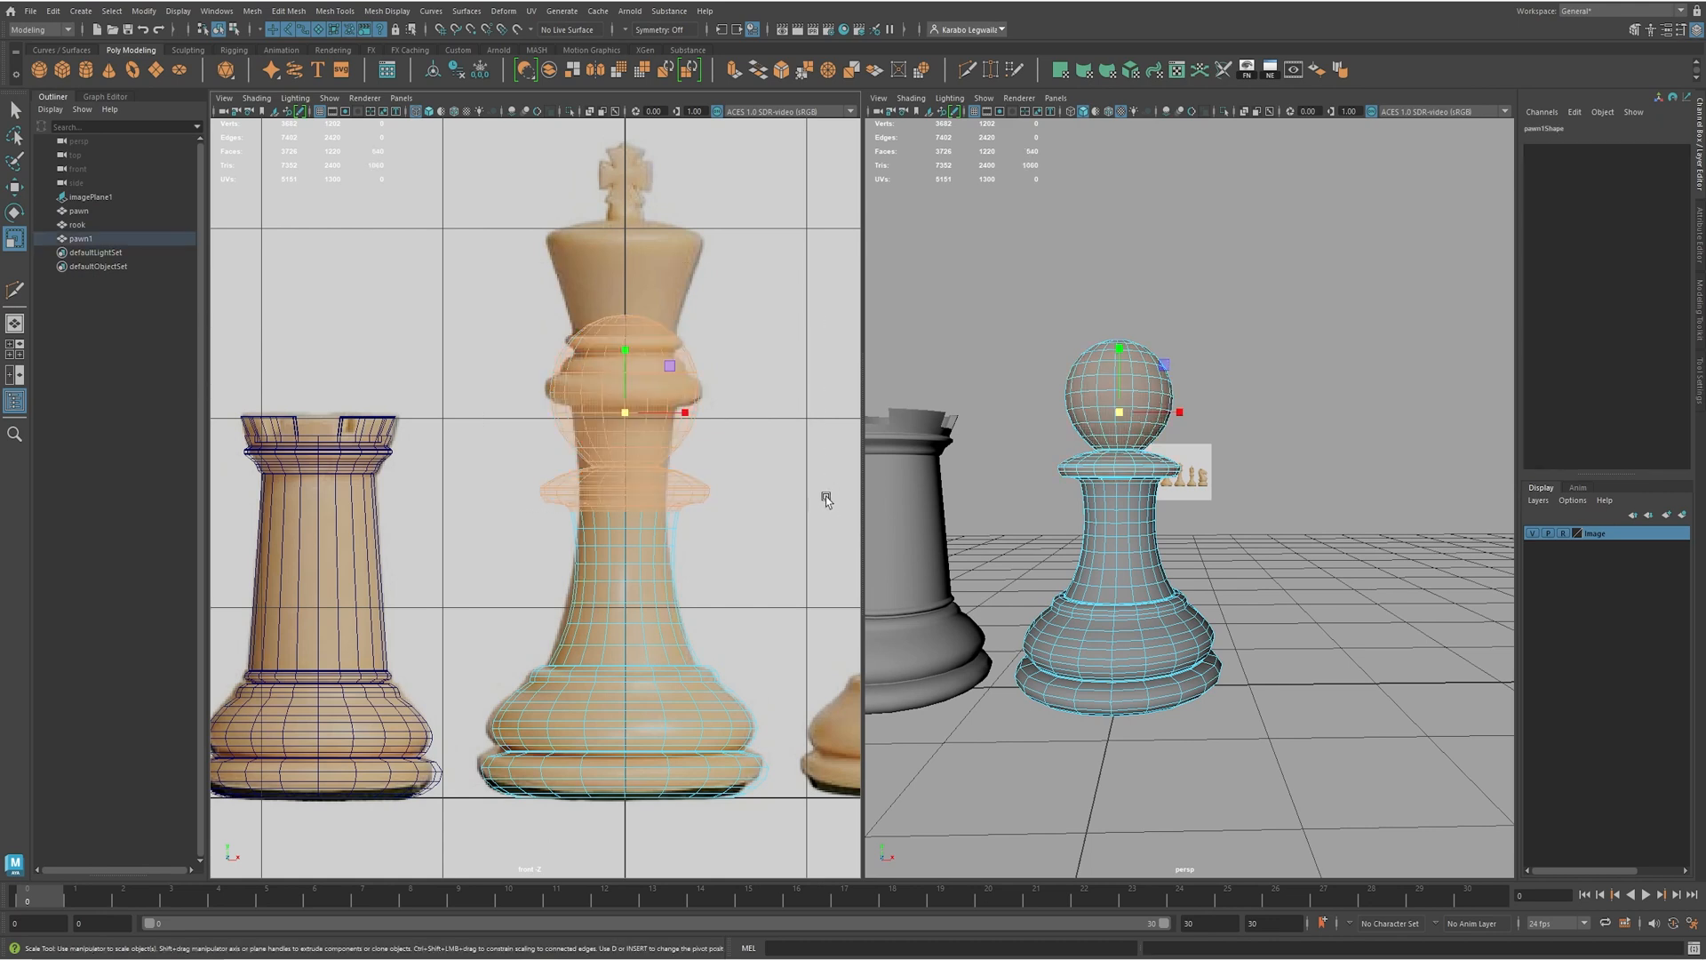
pyautogui.press('Delete')
# - Select the two uppermost vertex rings of the king's neck and turn on soft selection
pyautogui.scroll(4, 664, 514)
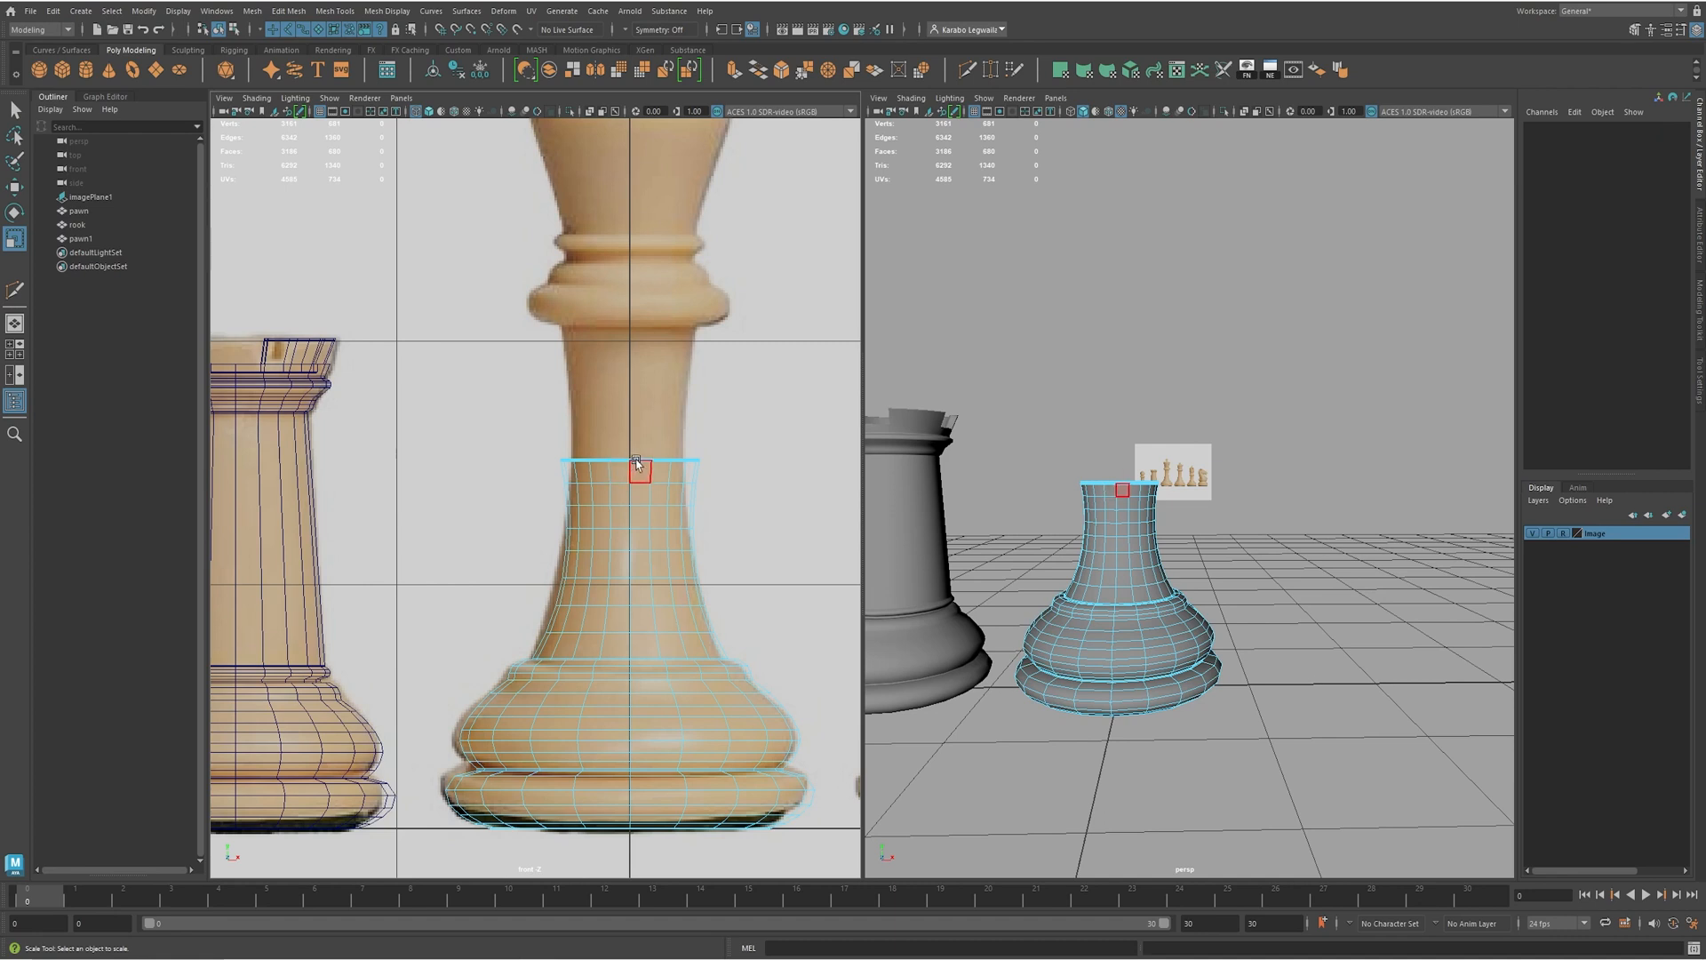
pyautogui.moveTo(637, 459); pyautogui.dragTo(577, 464, button='right')
pyautogui.moveTo(518, 434); pyautogui.dragTo(723, 467)
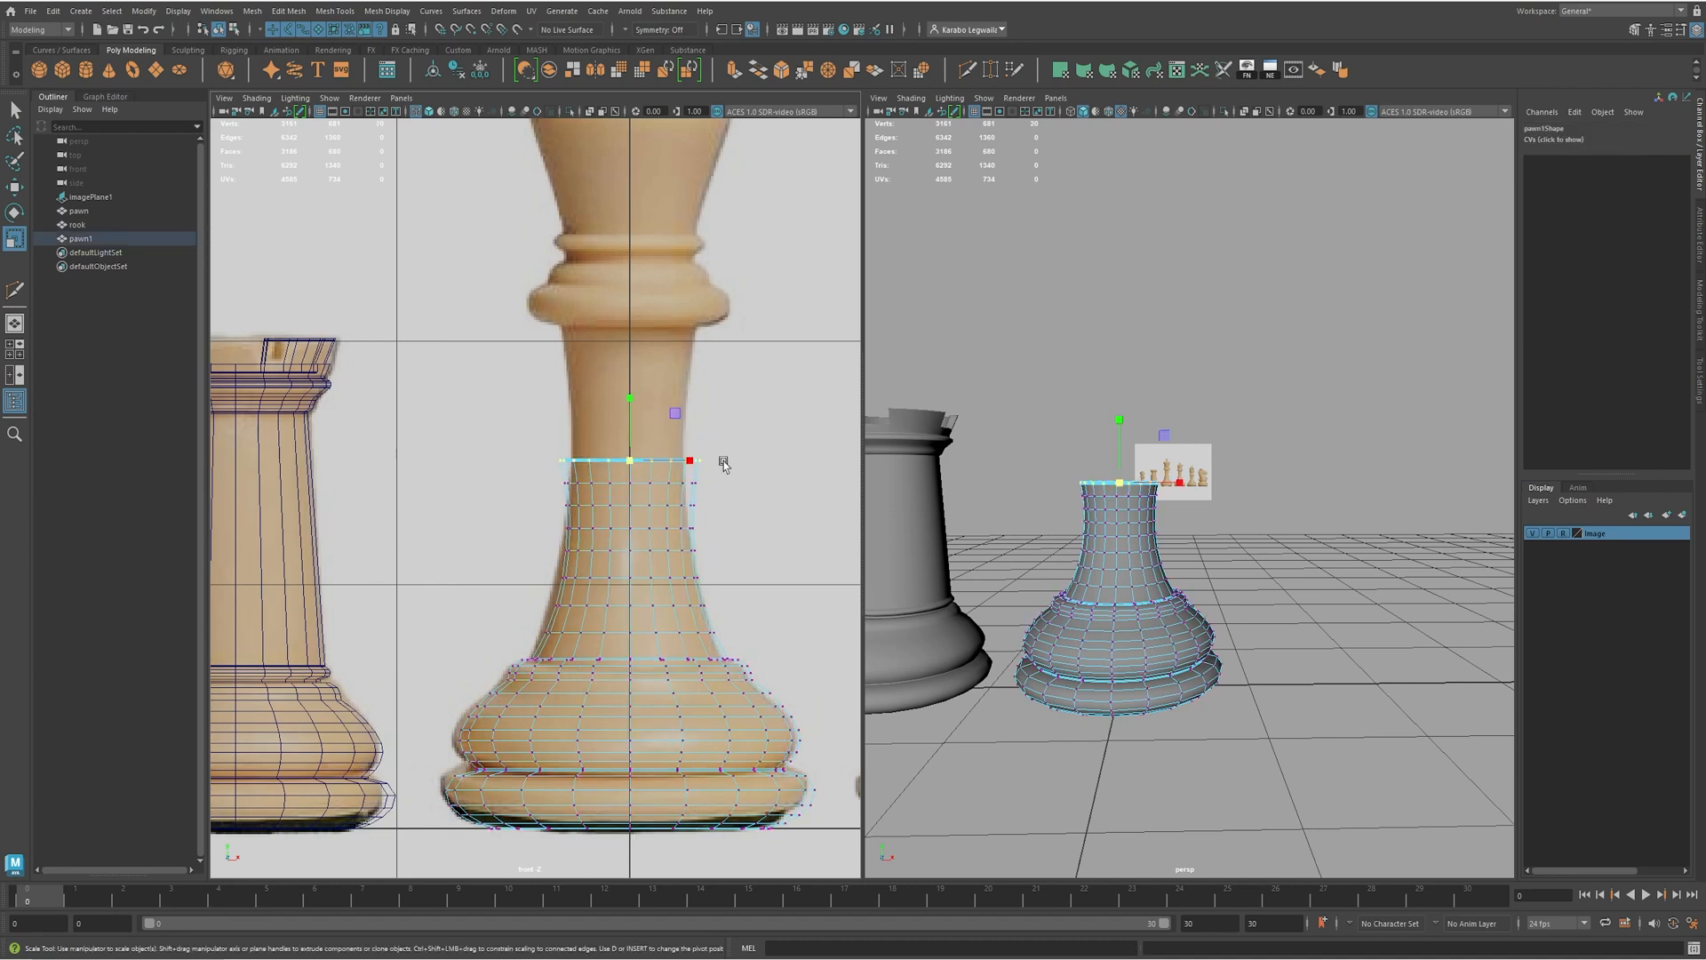
pyautogui.moveTo(477, 409); pyautogui.dragTo(825, 486)
pyautogui.press('b')
pyautogui.keyDown('alt'); pyautogui.moveTo(691, 506); pyautogui.dragTo(684, 470, button='middle'); pyautogui.keyUp('alt')
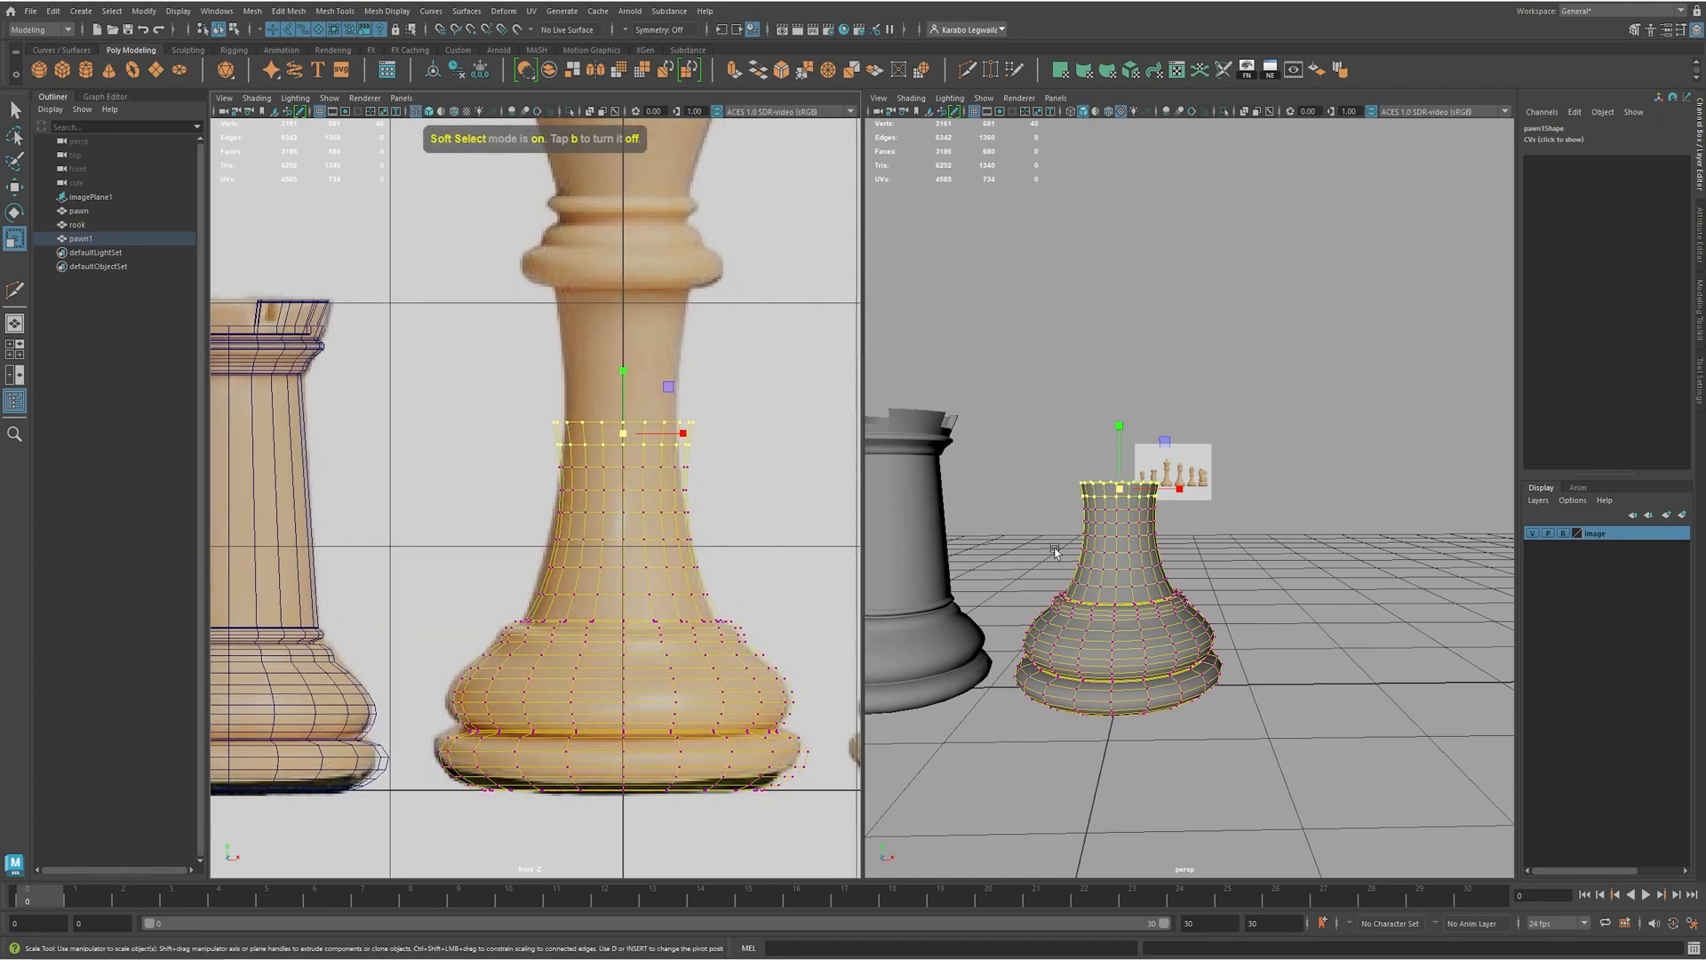
# - Try to raise the neck's upper vertex rings with the wide soft-selection falloff, and undo the move
pyautogui.keyDown('alt'); pyautogui.moveTo(1054, 552); pyautogui.dragTo(1126, 652); pyautogui.keyUp('alt')
pyautogui.scroll(5, 1127, 653)
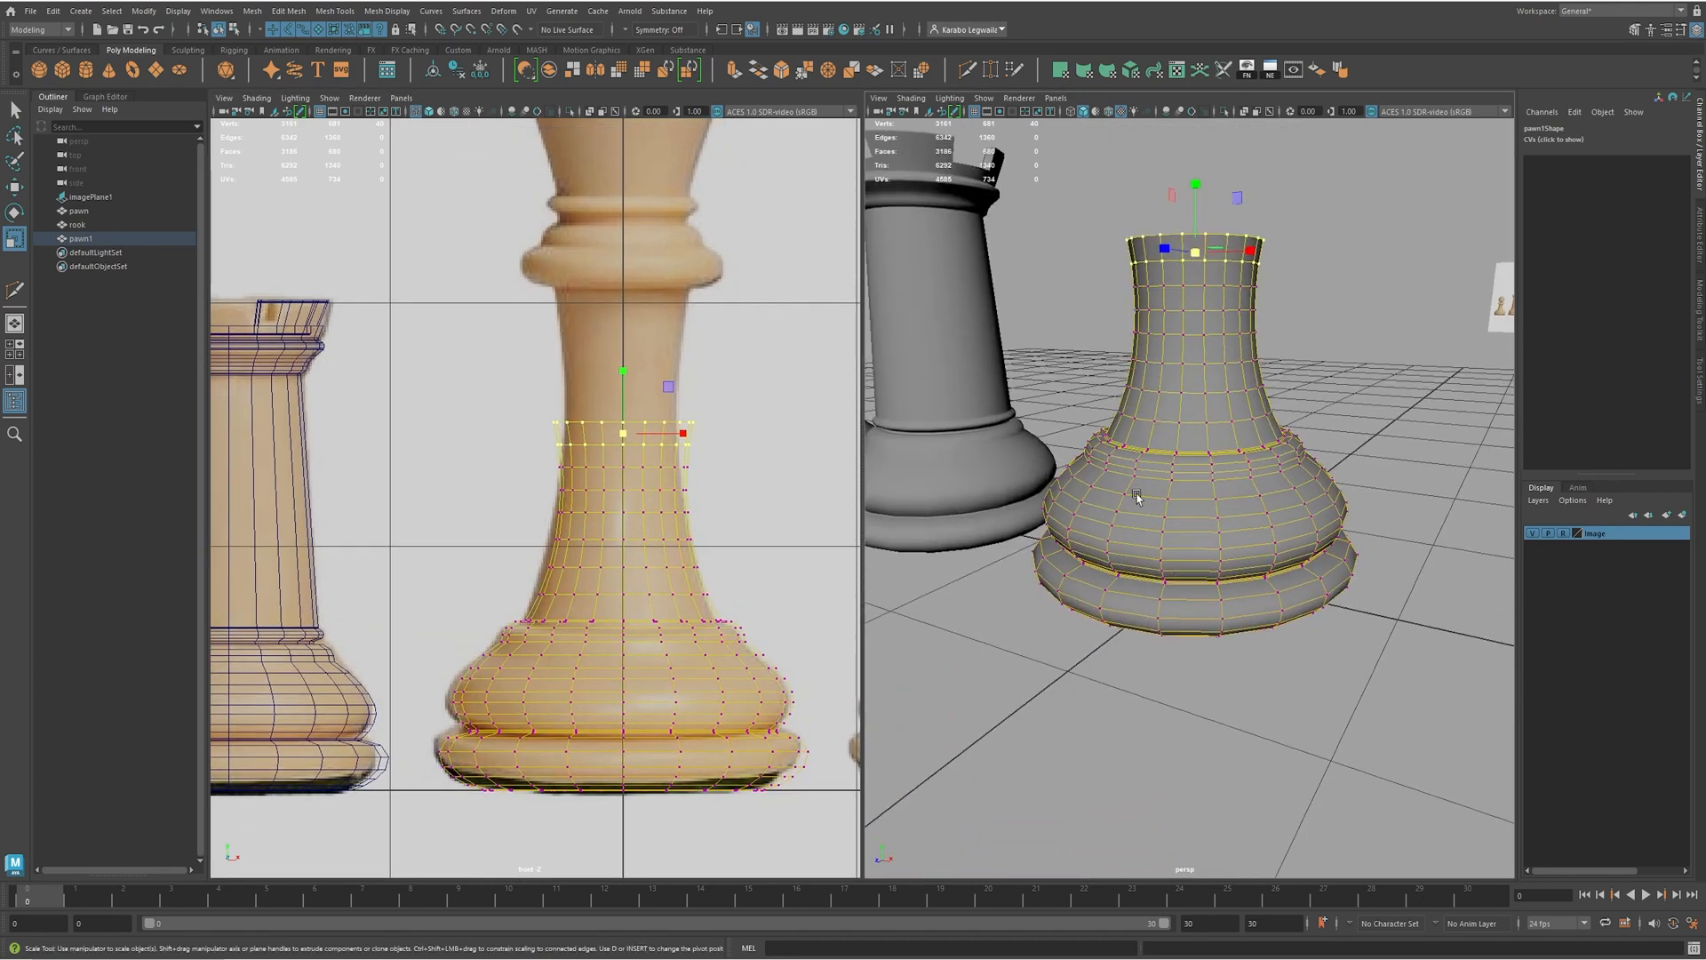
pyautogui.scroll(-3, 1262, 487)
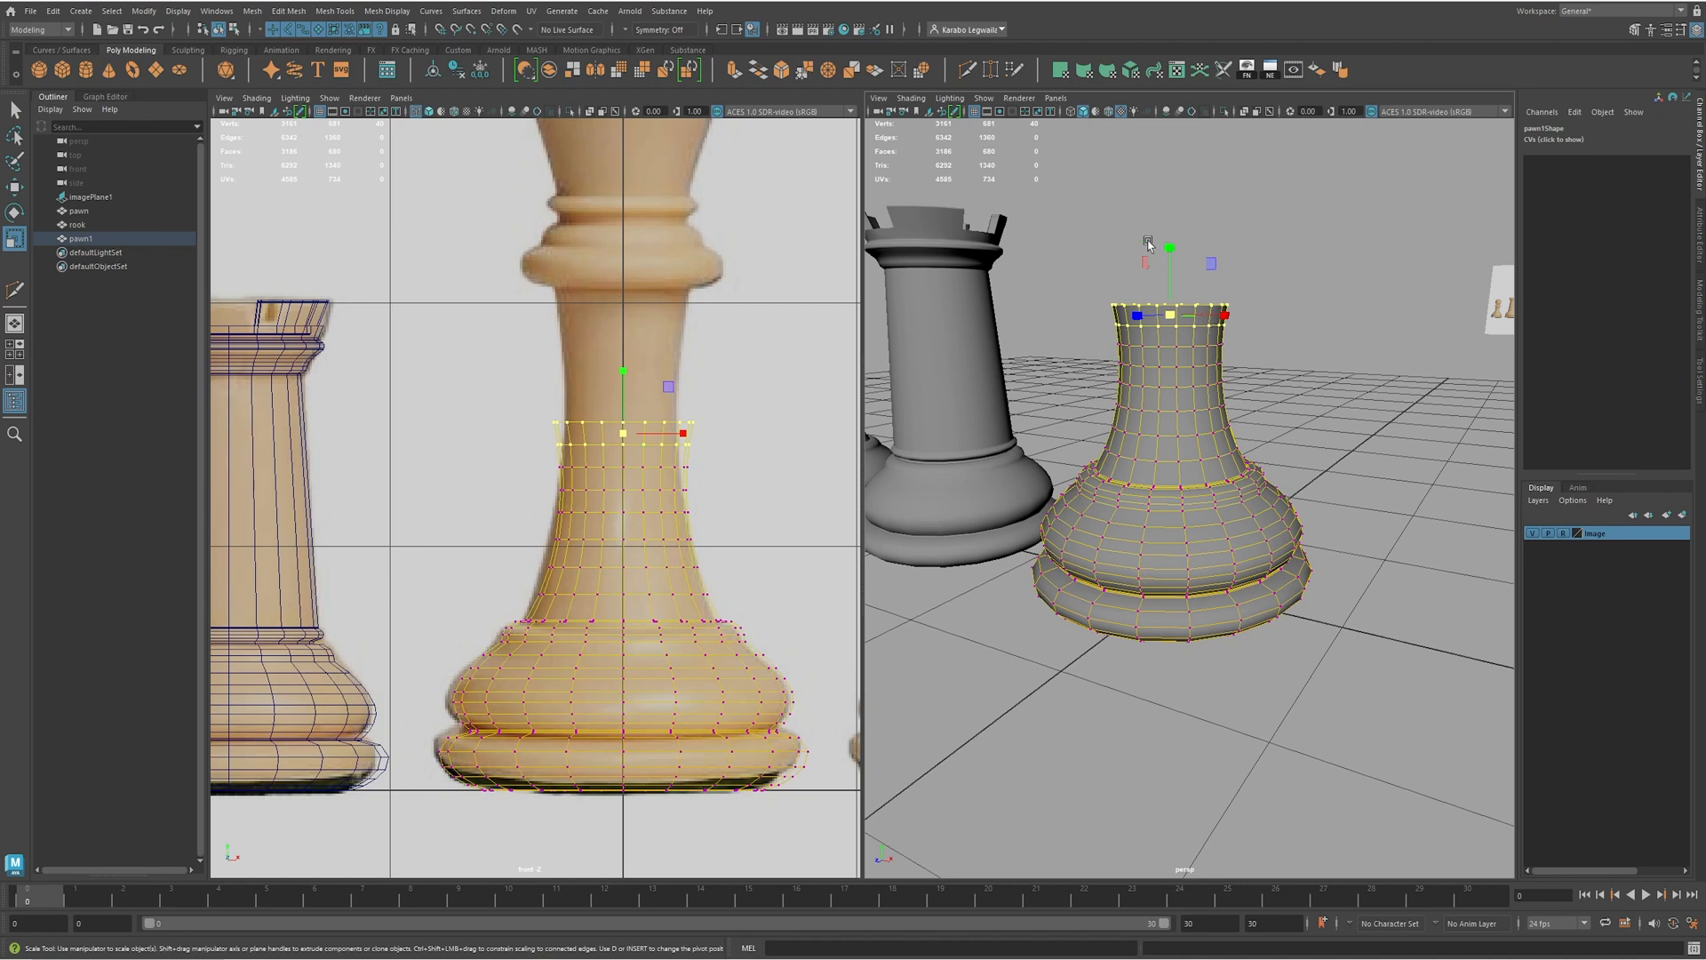
pyautogui.press('w')
pyautogui.moveTo(1169, 253); pyautogui.dragTo(1307, 14)
pyautogui.hotkey('ctrl', 'z')
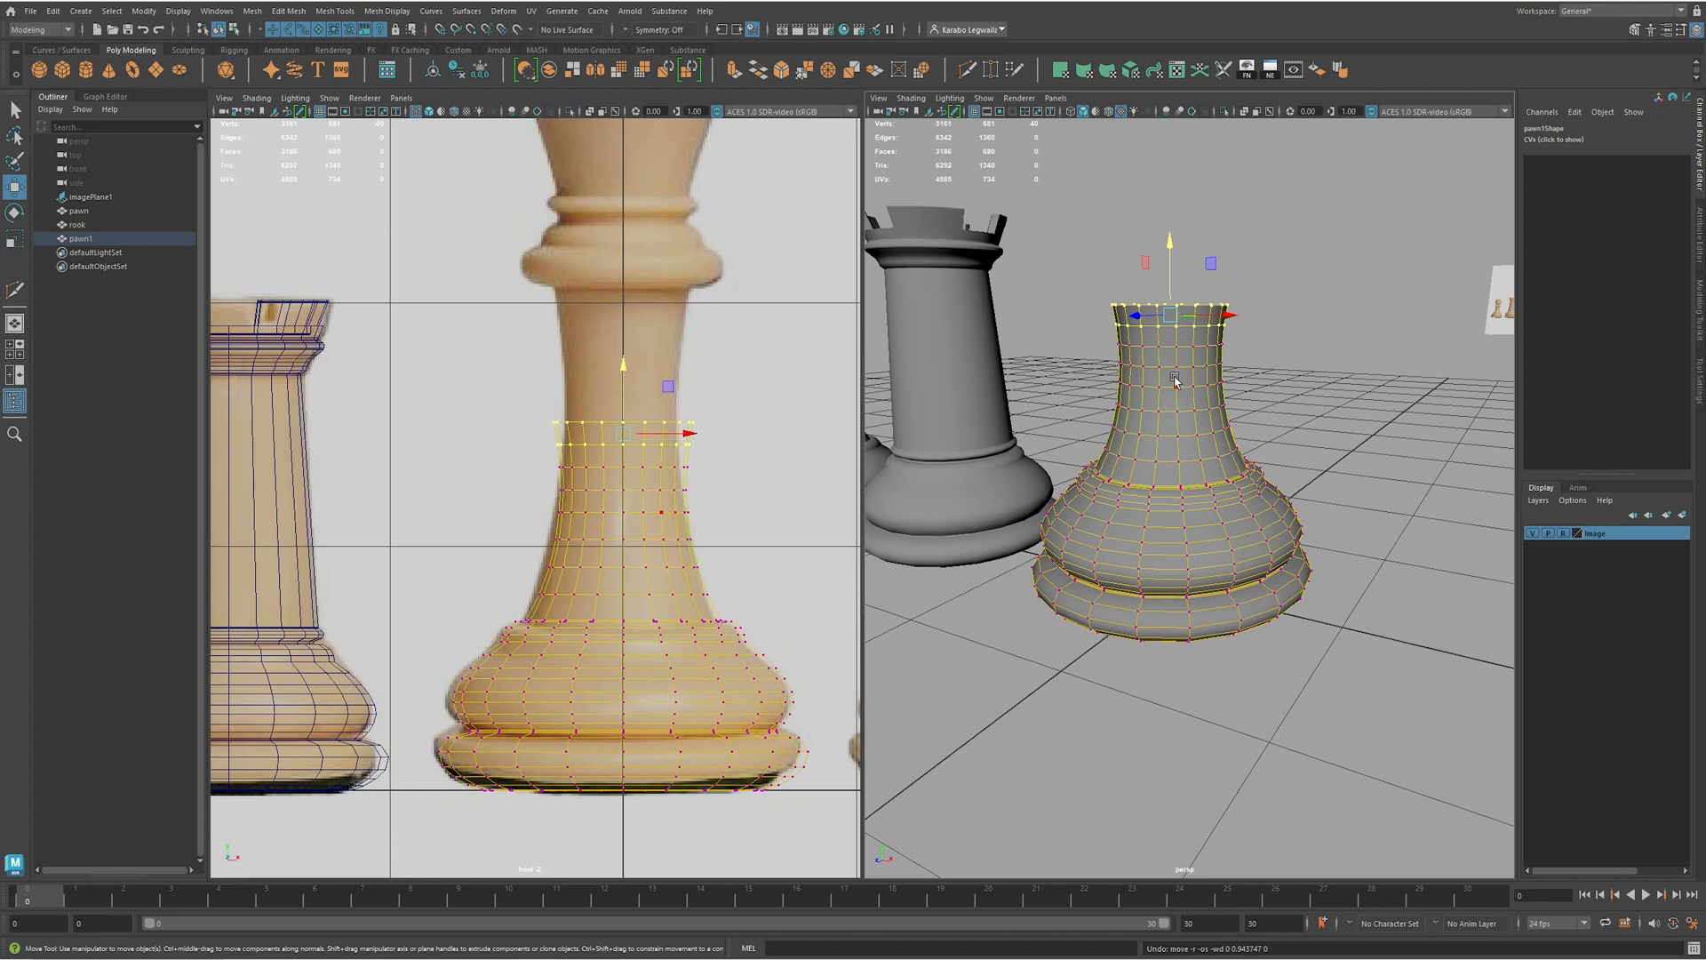
# - Reduce the soft-selection falloff radius until its influence fades out where the neck meets the base
pyautogui.press('b')
pyautogui.moveTo(1160, 369); pyautogui.dragTo(1311, 391)
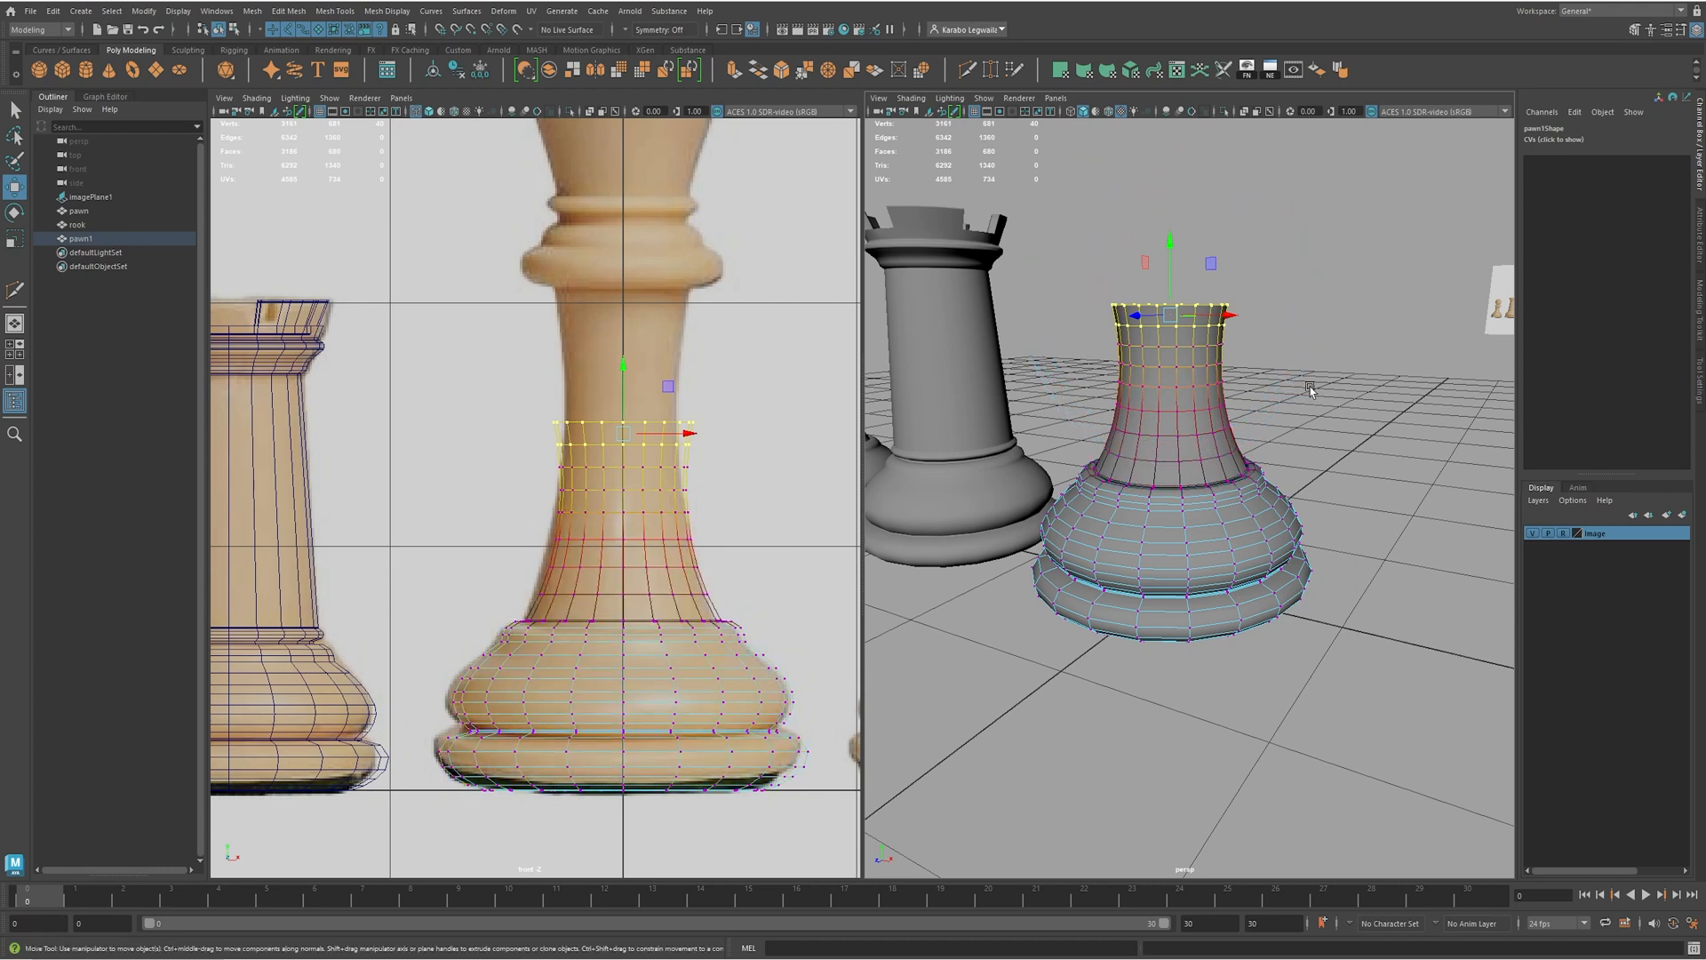
pyautogui.scroll(6, 1189, 393)
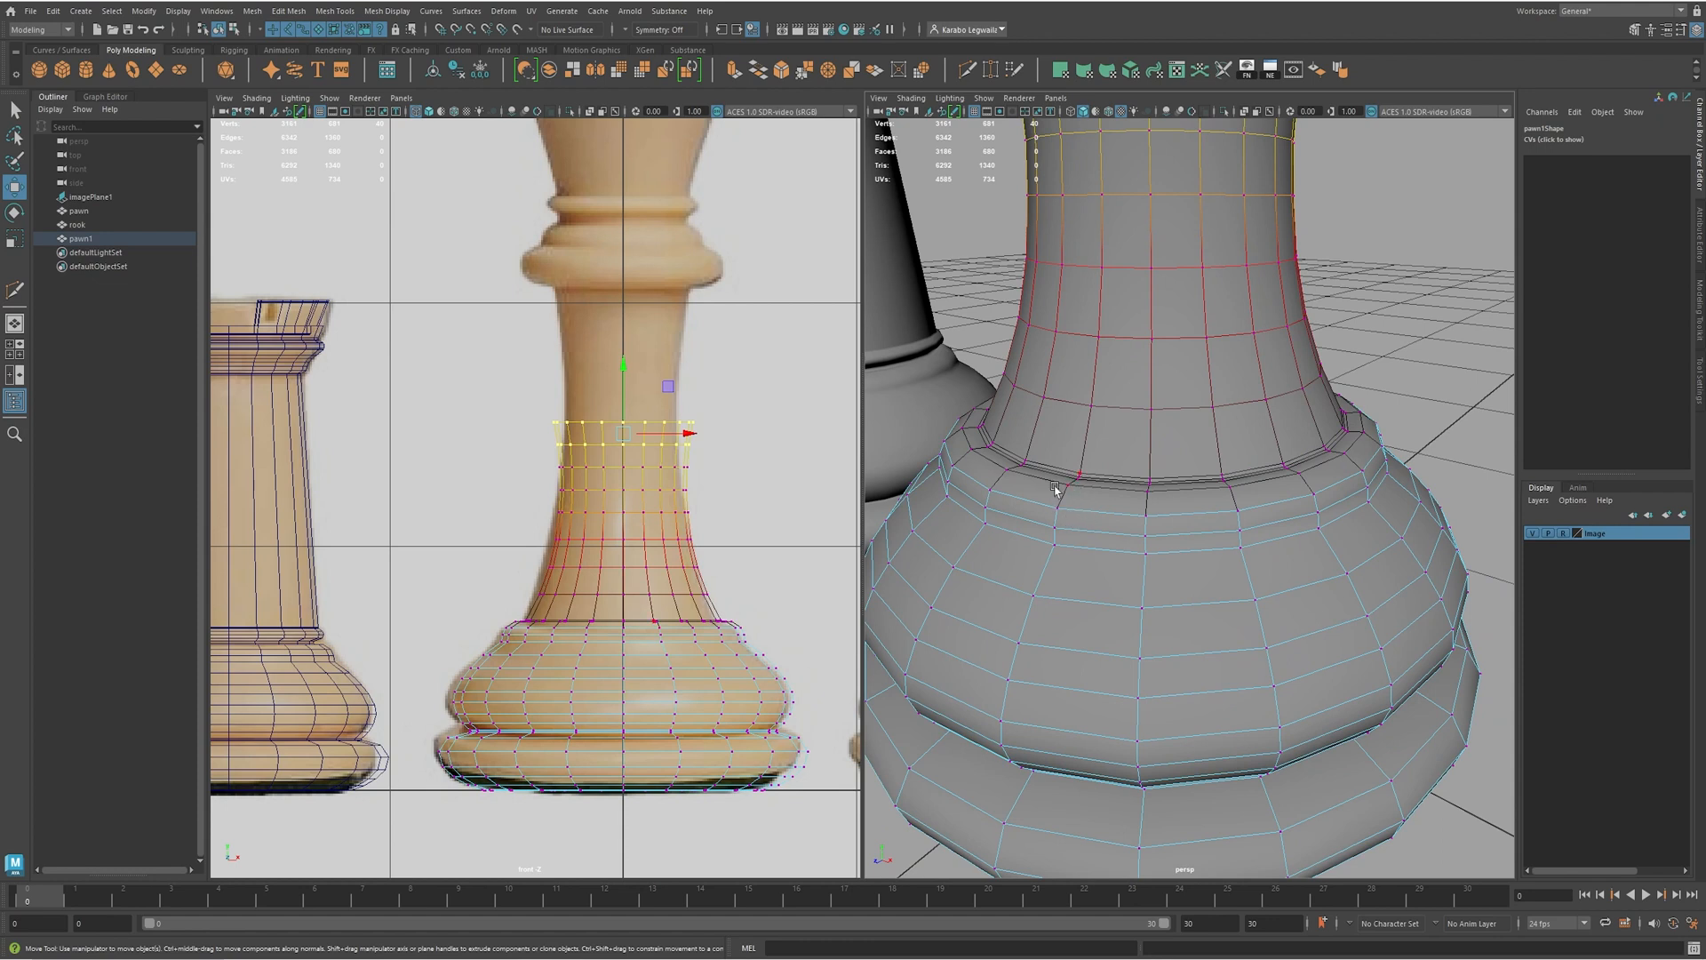
pyautogui.keyDown('alt'); pyautogui.moveTo(1246, 482); pyautogui.dragTo(1199, 488, button='right'); pyautogui.keyUp('alt')
pyautogui.keyDown('alt'); pyautogui.moveTo(711, 423); pyautogui.dragTo(693, 461, button='middle'); pyautogui.keyUp('alt')
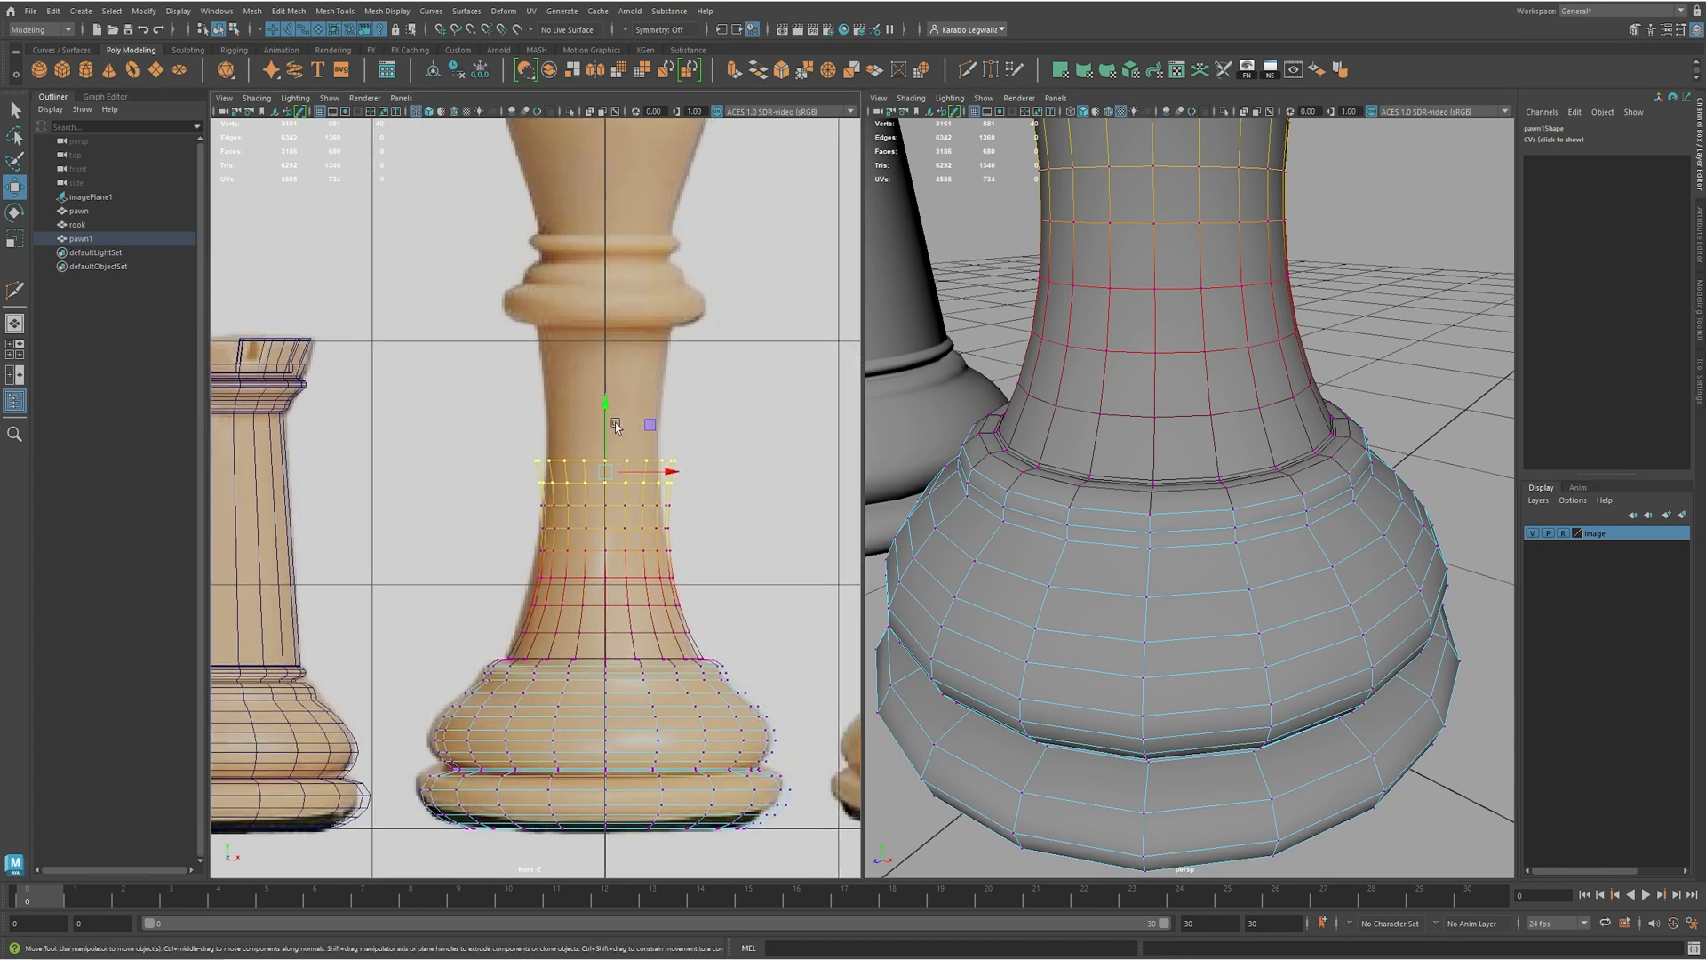
# - Raise the neck's two upper vertex rings with soft selection to the underside of the reference king's collar
pyautogui.moveTo(605, 407); pyautogui.dragTo(615, 278)
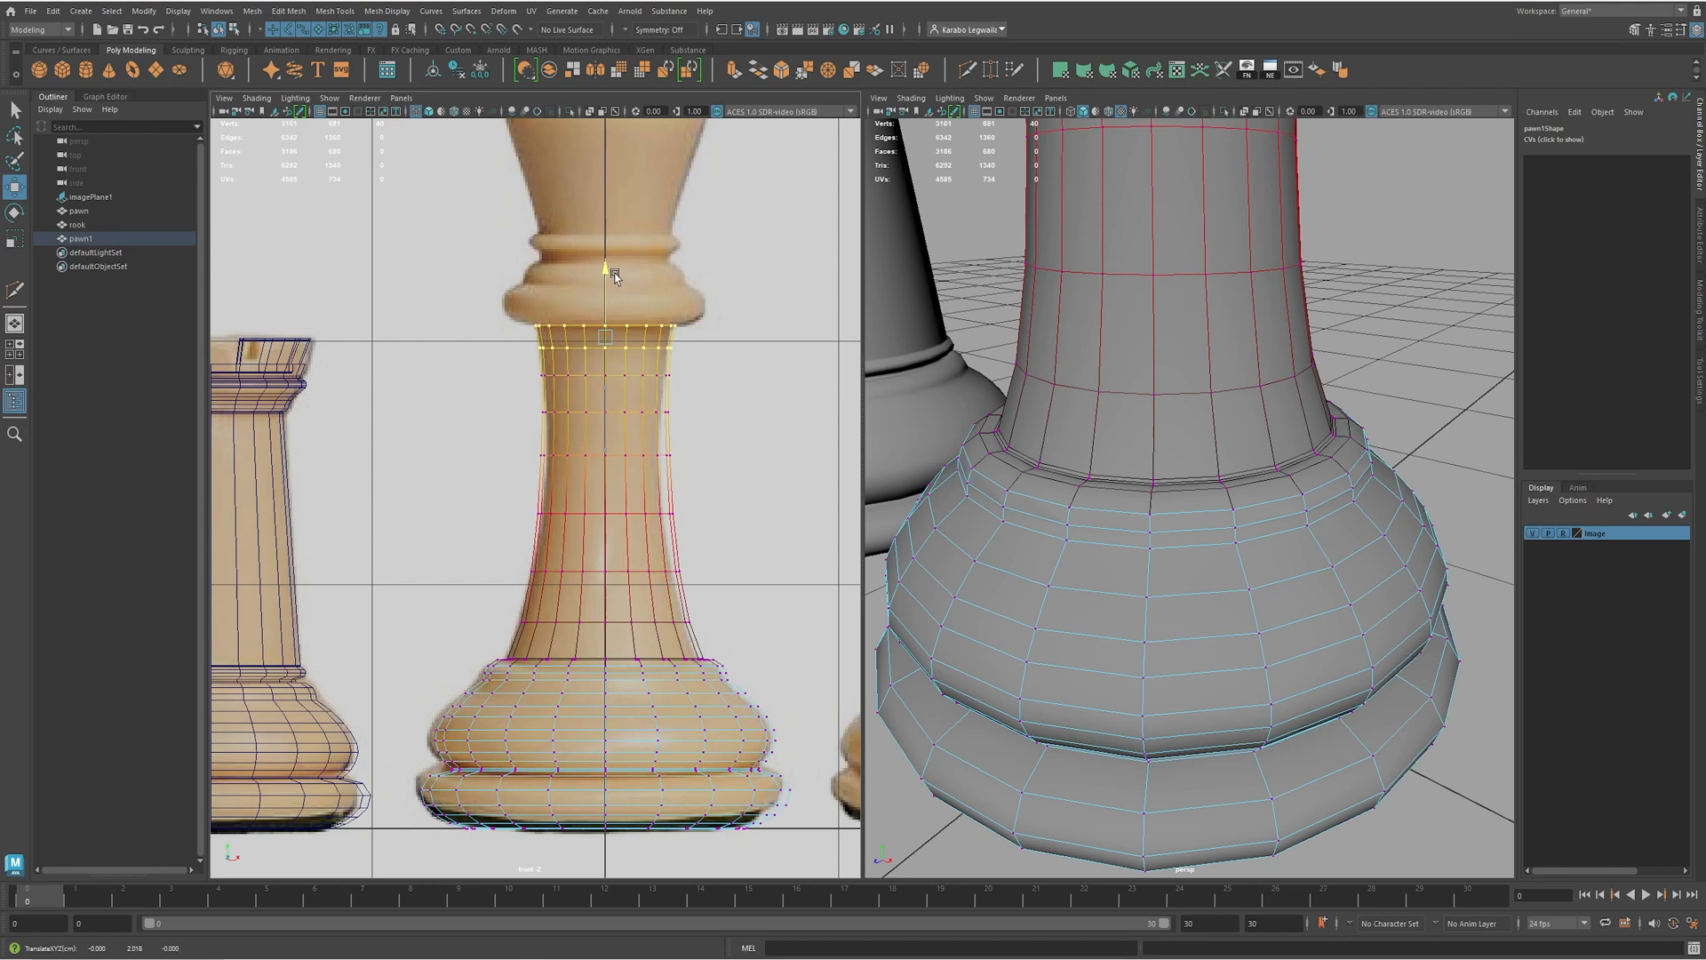
pyautogui.scroll(-10, 1169, 572)
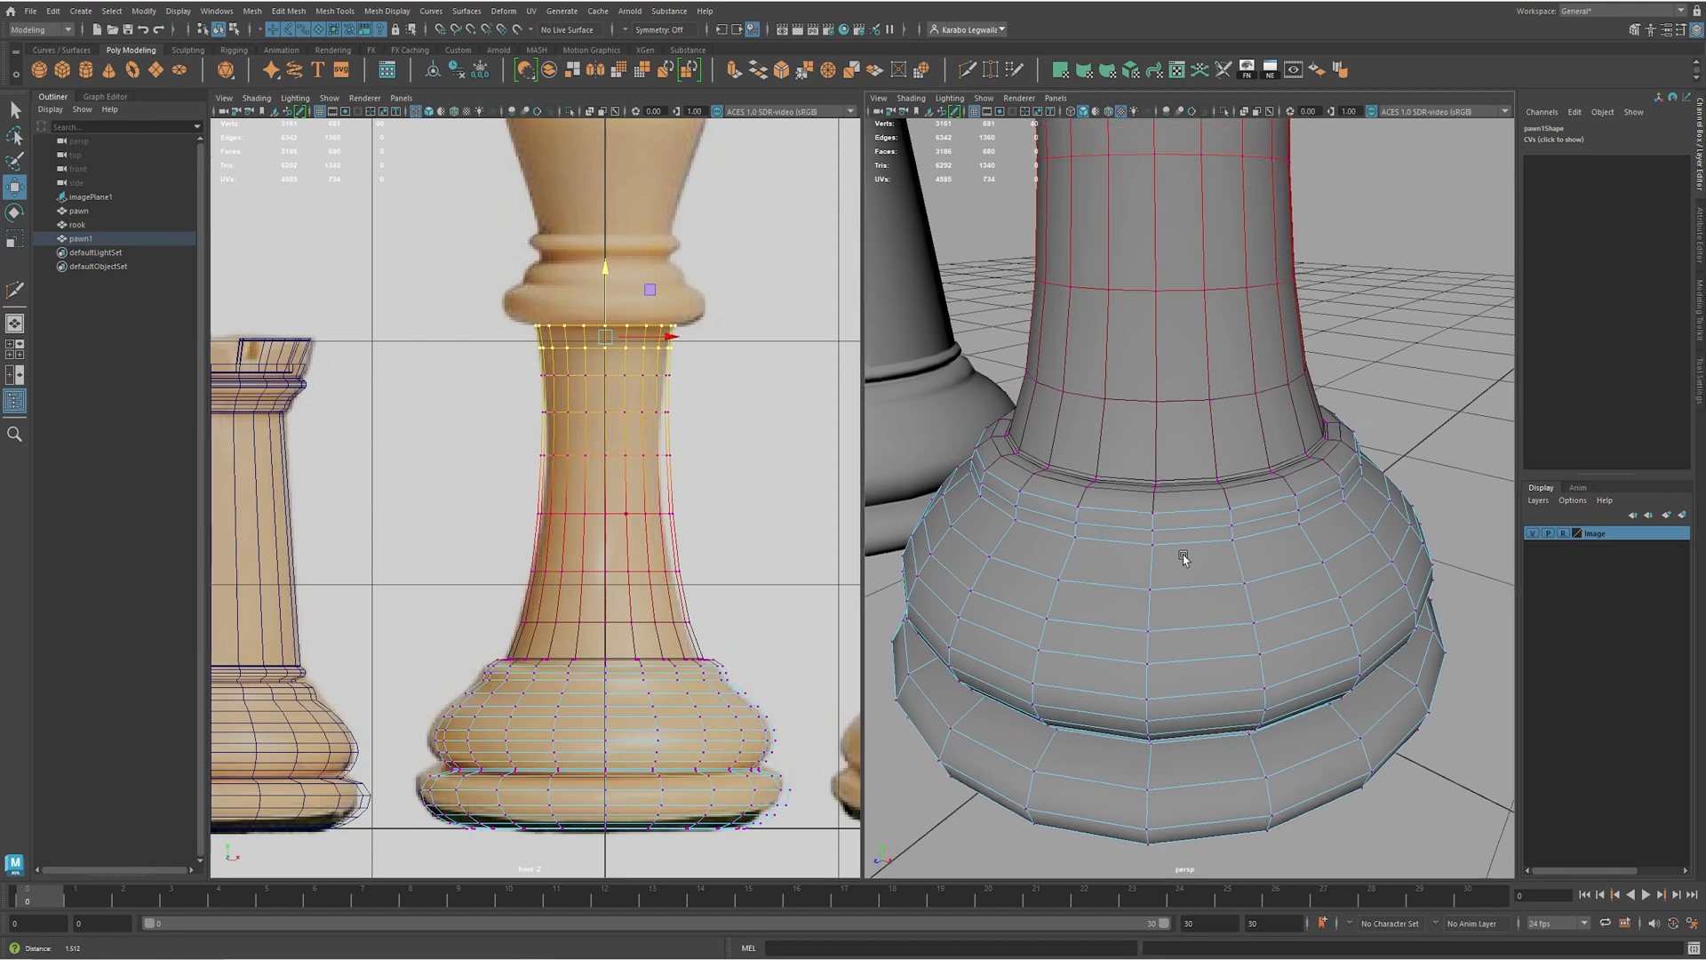
pyautogui.keyDown('alt'); pyautogui.moveTo(1038, 545); pyautogui.dragTo(1279, 424); pyautogui.keyUp('alt')
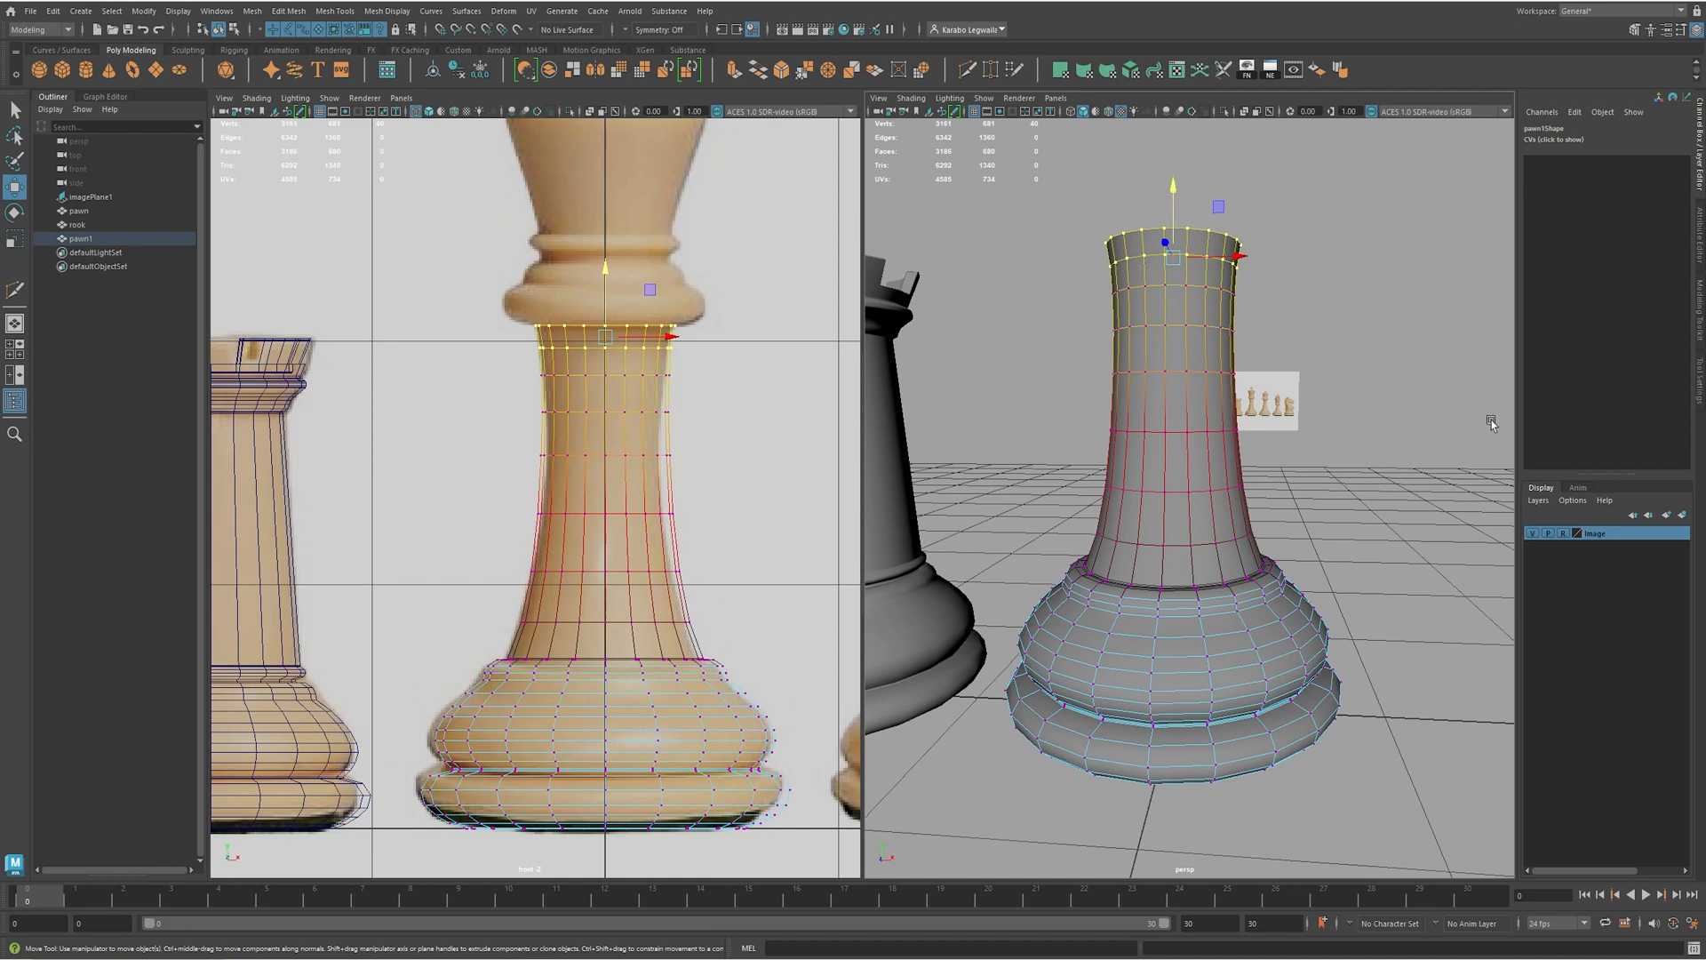
pyautogui.keyDown('alt'); pyautogui.moveTo(1180, 458); pyautogui.dragTo(1072, 574); pyautogui.keyUp('alt')
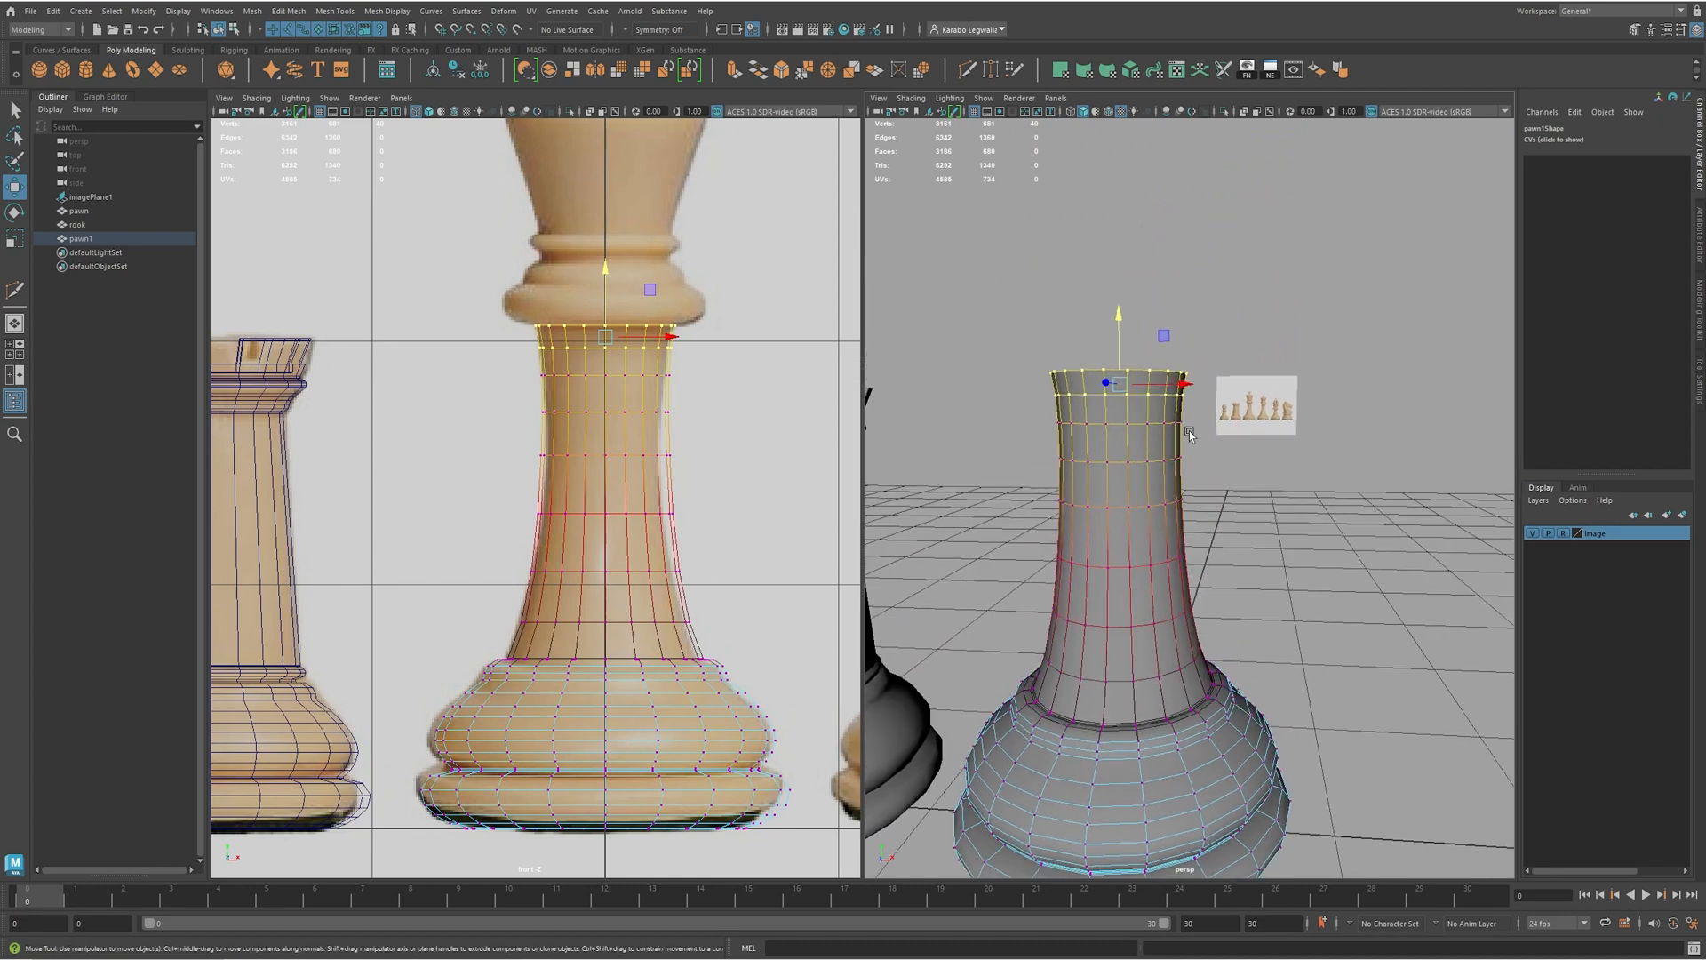
# - Turn off soft selection and select the open border edge loop at the top of the king's neck
pyautogui.doubleClick(1083, 389)
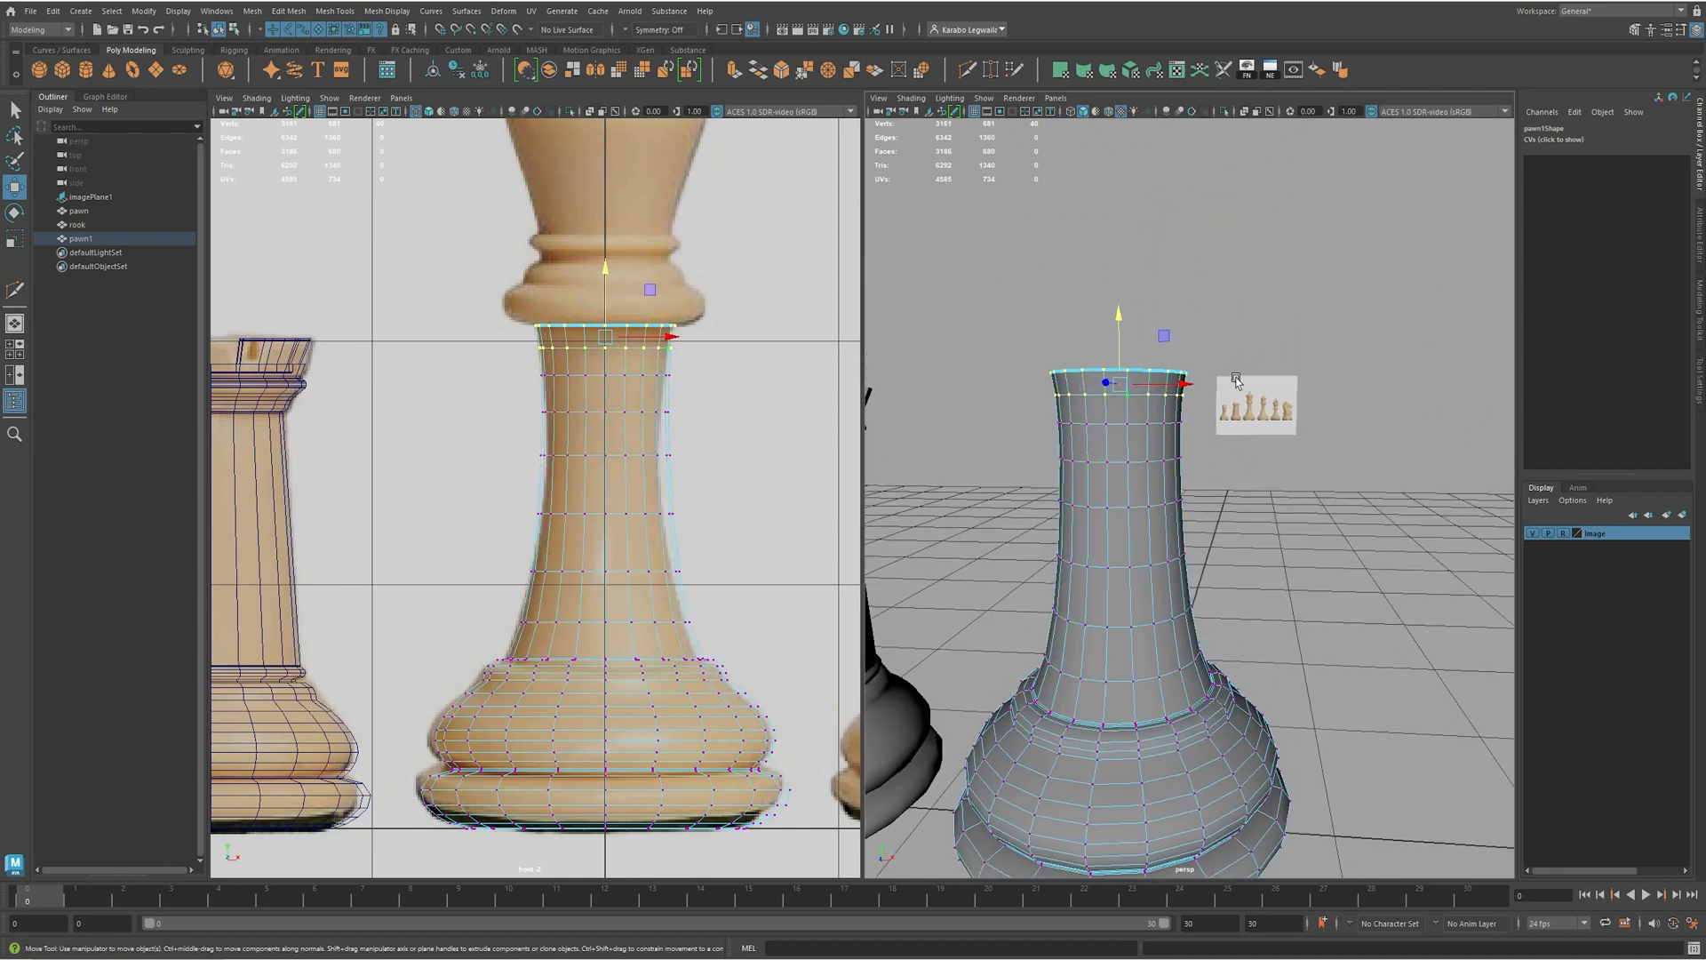
pyautogui.scroll(4, 1164, 484)
pyautogui.moveTo(1143, 481); pyautogui.dragTo(1146, 444, button='right')
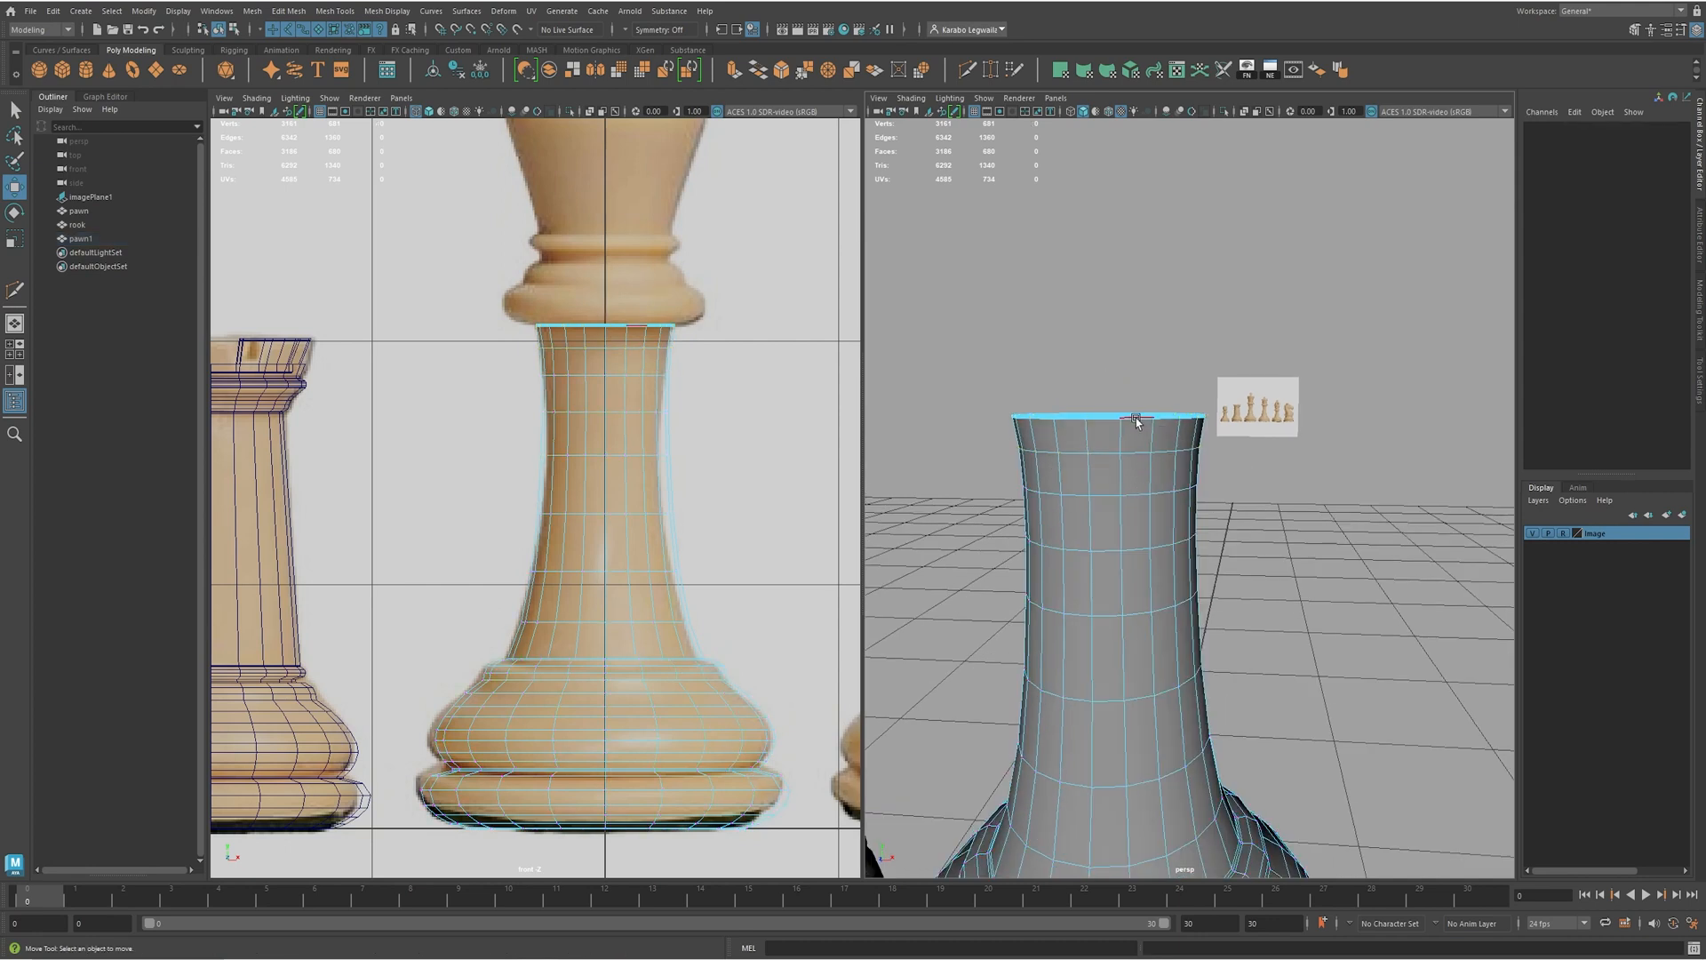
pyautogui.doubleClick(1090, 414)
pyautogui.keyDown('alt'); pyautogui.moveTo(1090, 414); pyautogui.dragTo(1146, 438); pyautogui.keyUp('alt')
pyautogui.keyDown('alt'); pyautogui.moveTo(678, 389); pyautogui.dragTo(678, 488, button='middle'); pyautogui.keyUp('alt')
pyautogui.scroll(2, 524, 377)
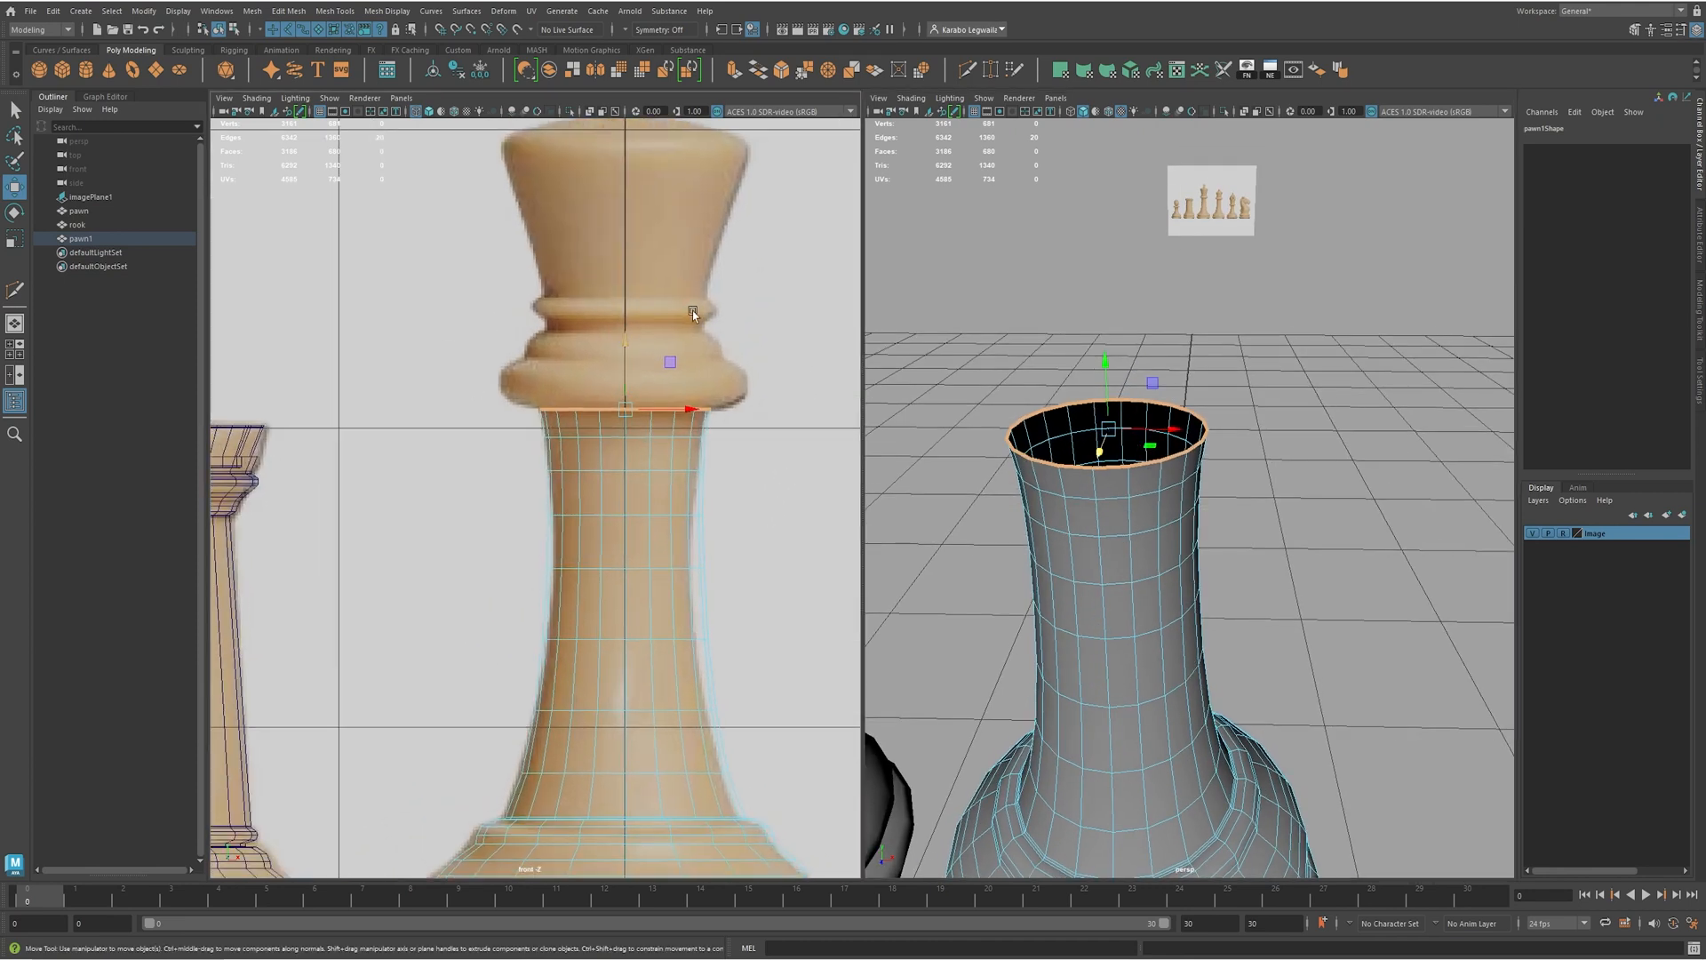
# - Extrude the neck's border loop slightly upward and scale it out to the width of the reference's lowest collar ring
pyautogui.scroll(-3, 691, 311)
pyautogui.scroll(1, 604, 423)
pyautogui.keyDown('shift'); pyautogui.moveTo(616, 402); pyautogui.dragTo(616, 379); pyautogui.keyUp('shift')
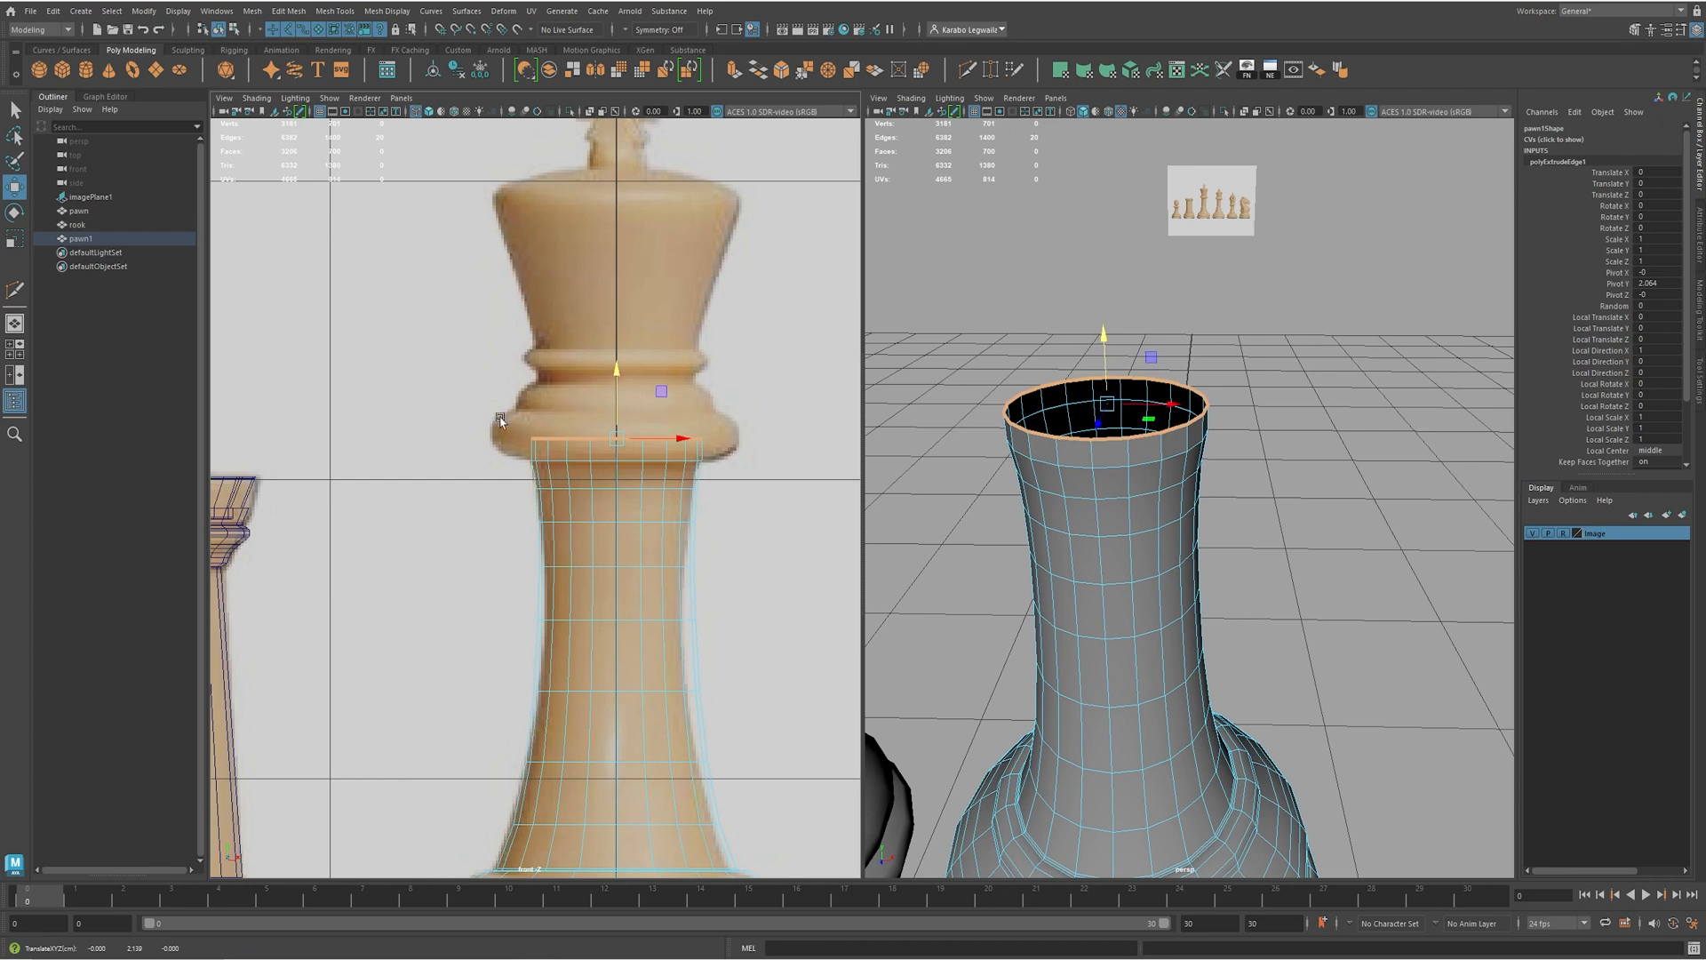
pyautogui.press('r')
pyautogui.moveTo(617, 439); pyautogui.dragTo(677, 433)
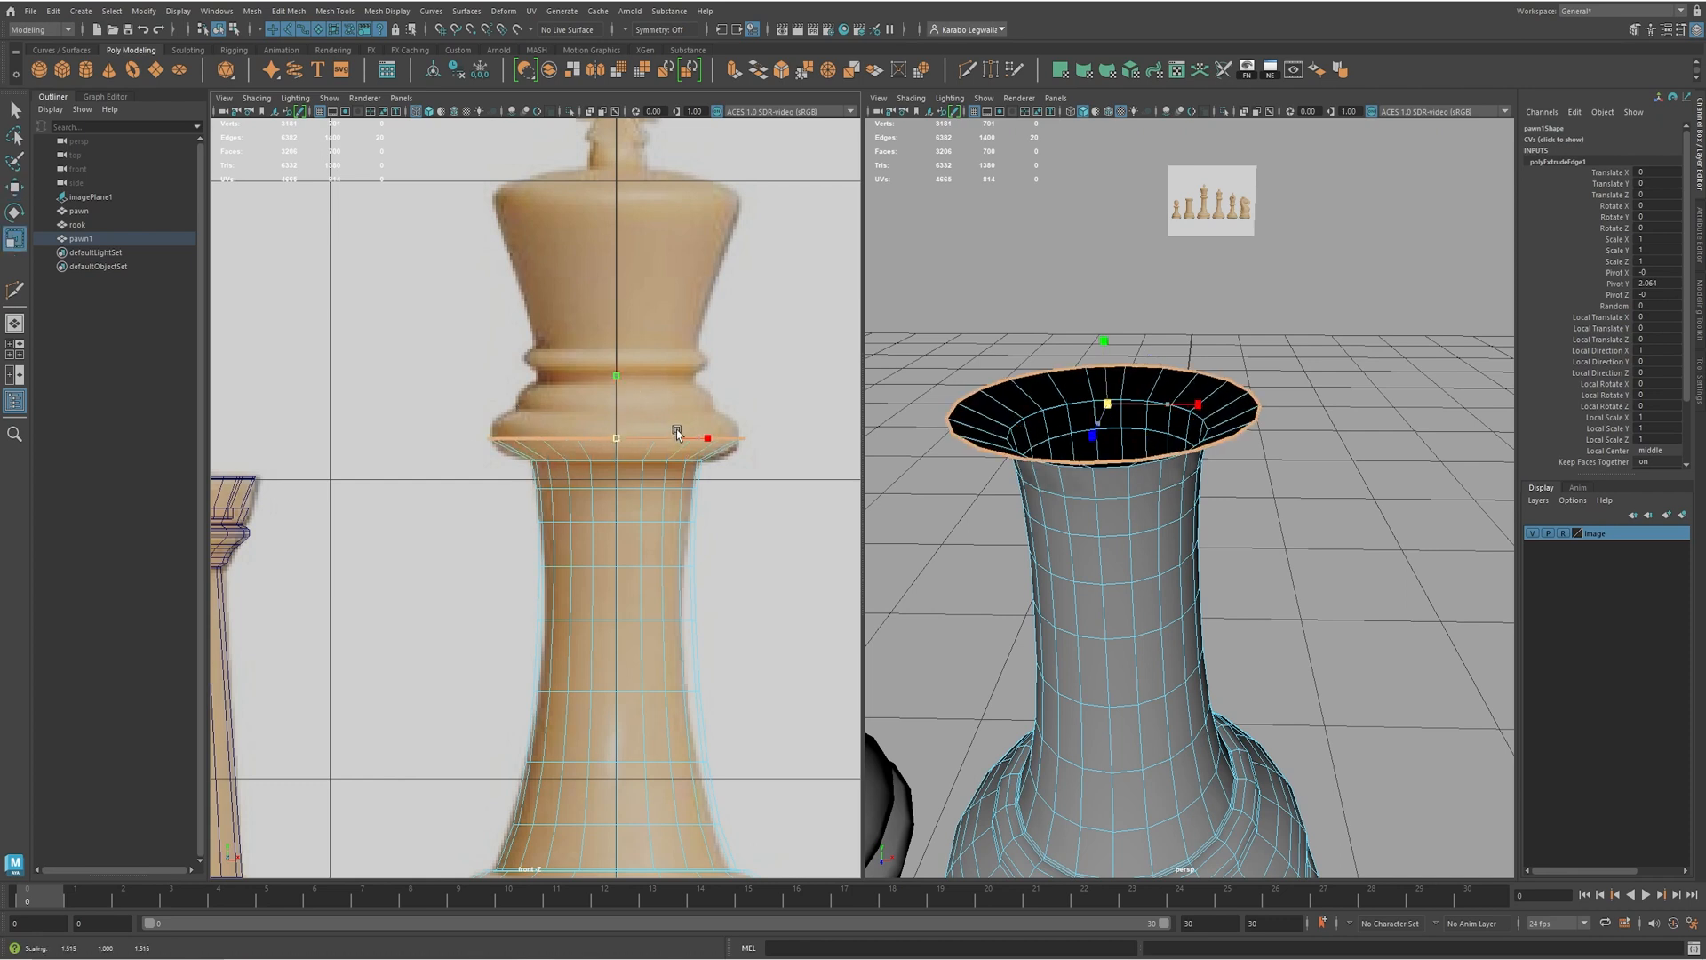
# - Extrude the collar's border loop up to the top of the lowest ring and scale that loop inward to the reference outline
pyautogui.press('w')
pyautogui.keyDown('shift'); pyautogui.moveTo(616, 391); pyautogui.dragTo(615, 362); pyautogui.keyUp('shift')
pyautogui.press('r')
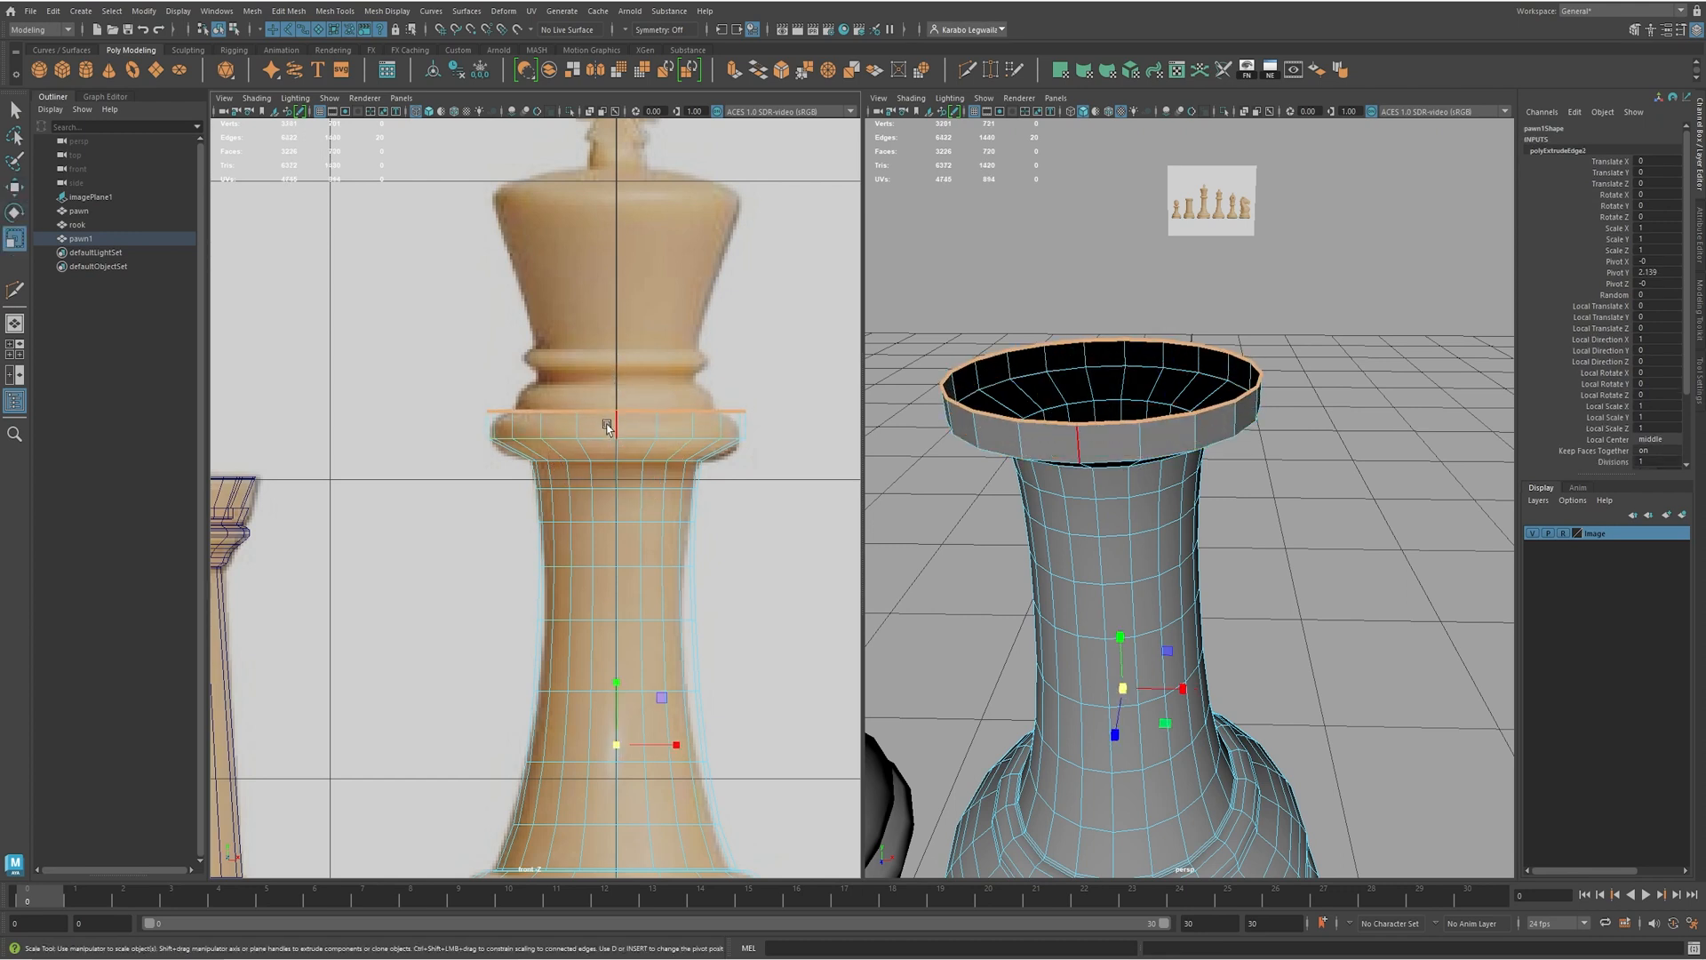
pyautogui.doubleClick(630, 411)
pyautogui.moveTo(620, 416); pyautogui.dragTo(579, 412)
pyautogui.keyDown('alt'); pyautogui.moveTo(1252, 542); pyautogui.dragTo(1214, 433); pyautogui.keyUp('alt')
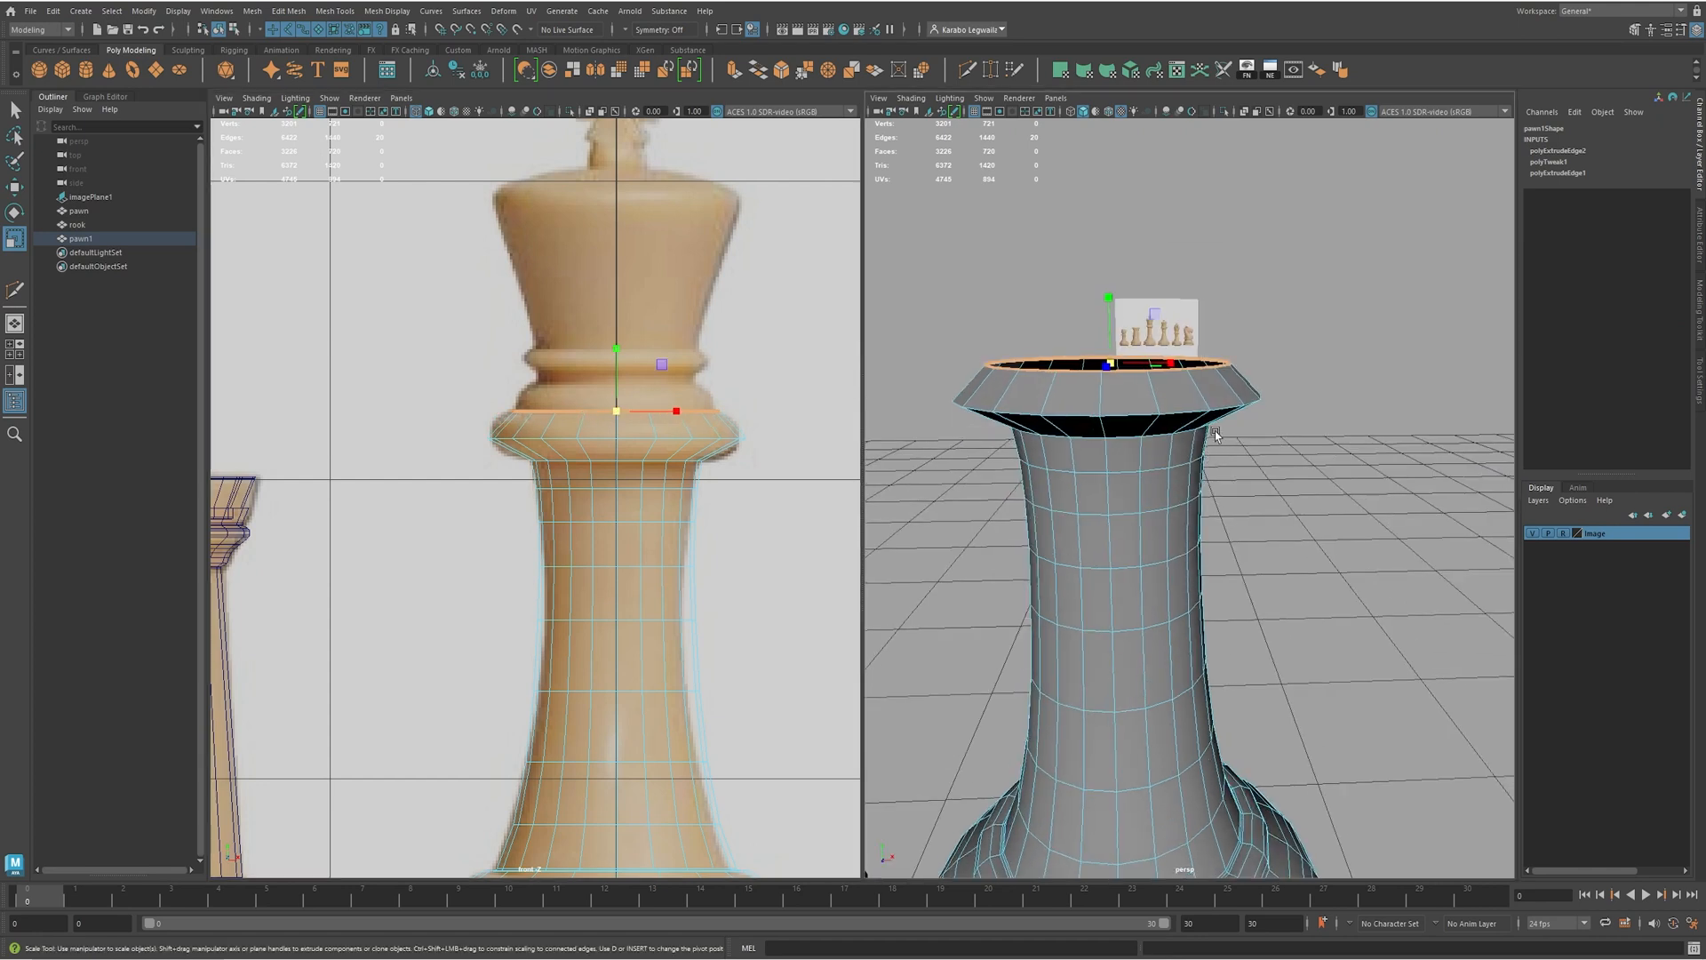
# - Bevel the collar's widest edge loop with 2 segments and a fraction of 0.65
pyautogui.doubleClick(1133, 415)
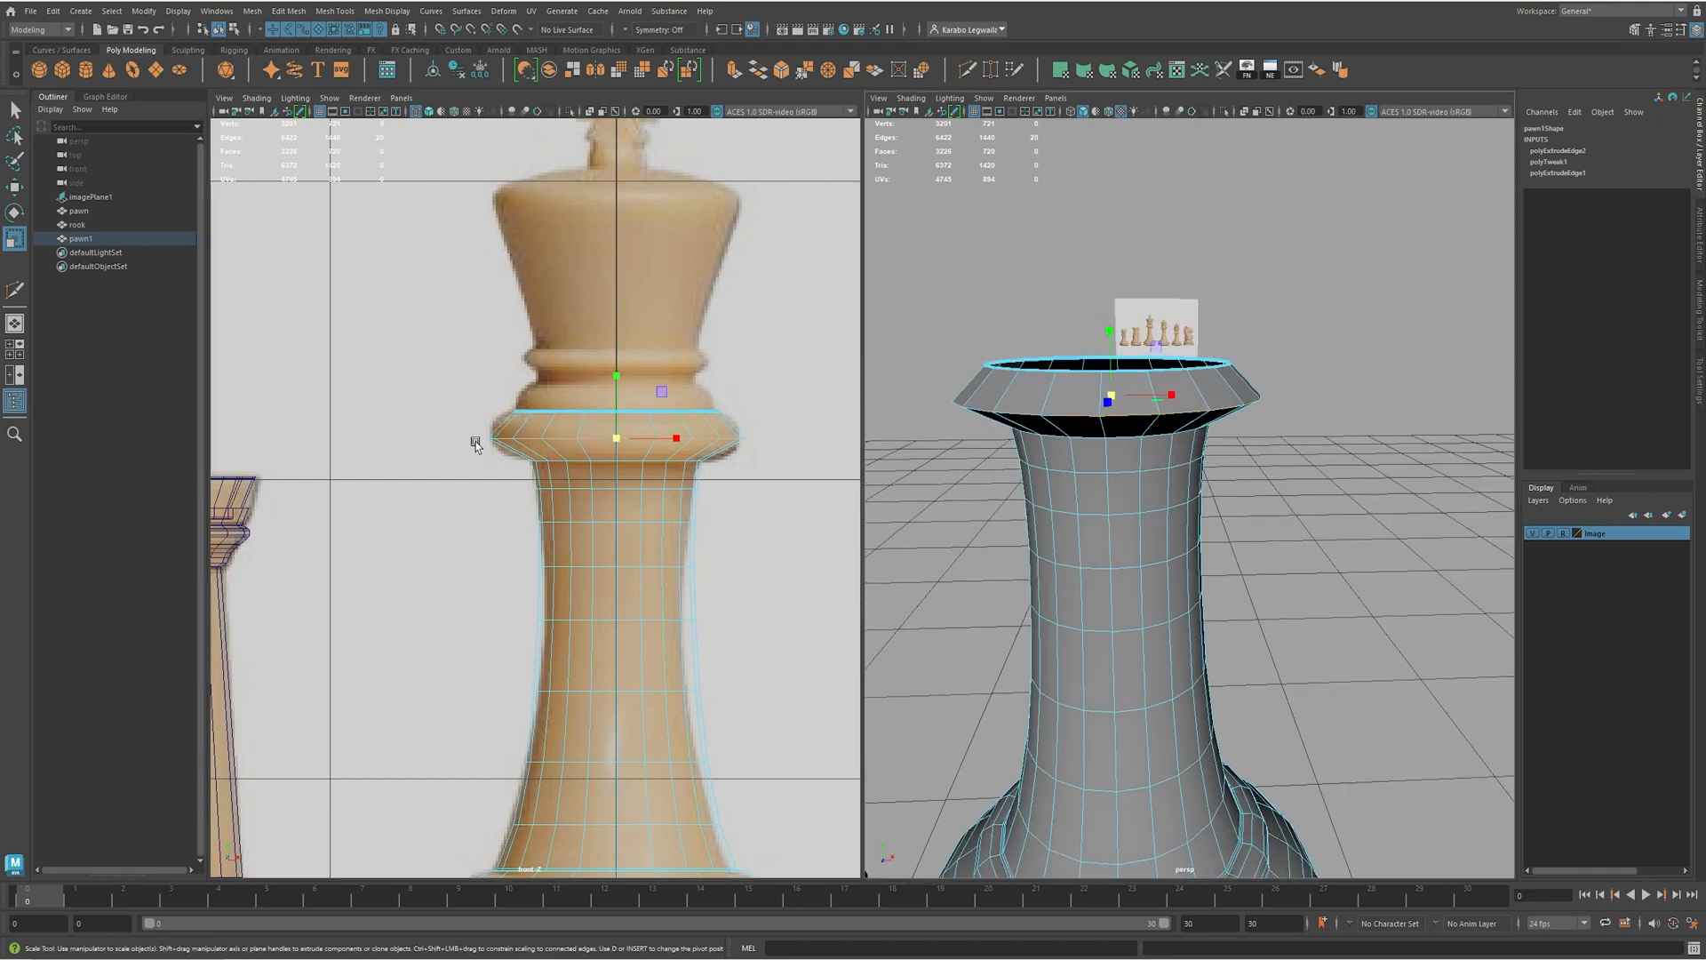
pyautogui.keyDown('shift'); pyautogui.moveTo(644, 442); pyautogui.dragTo(611, 438, button='right'); pyautogui.keyUp('shift')
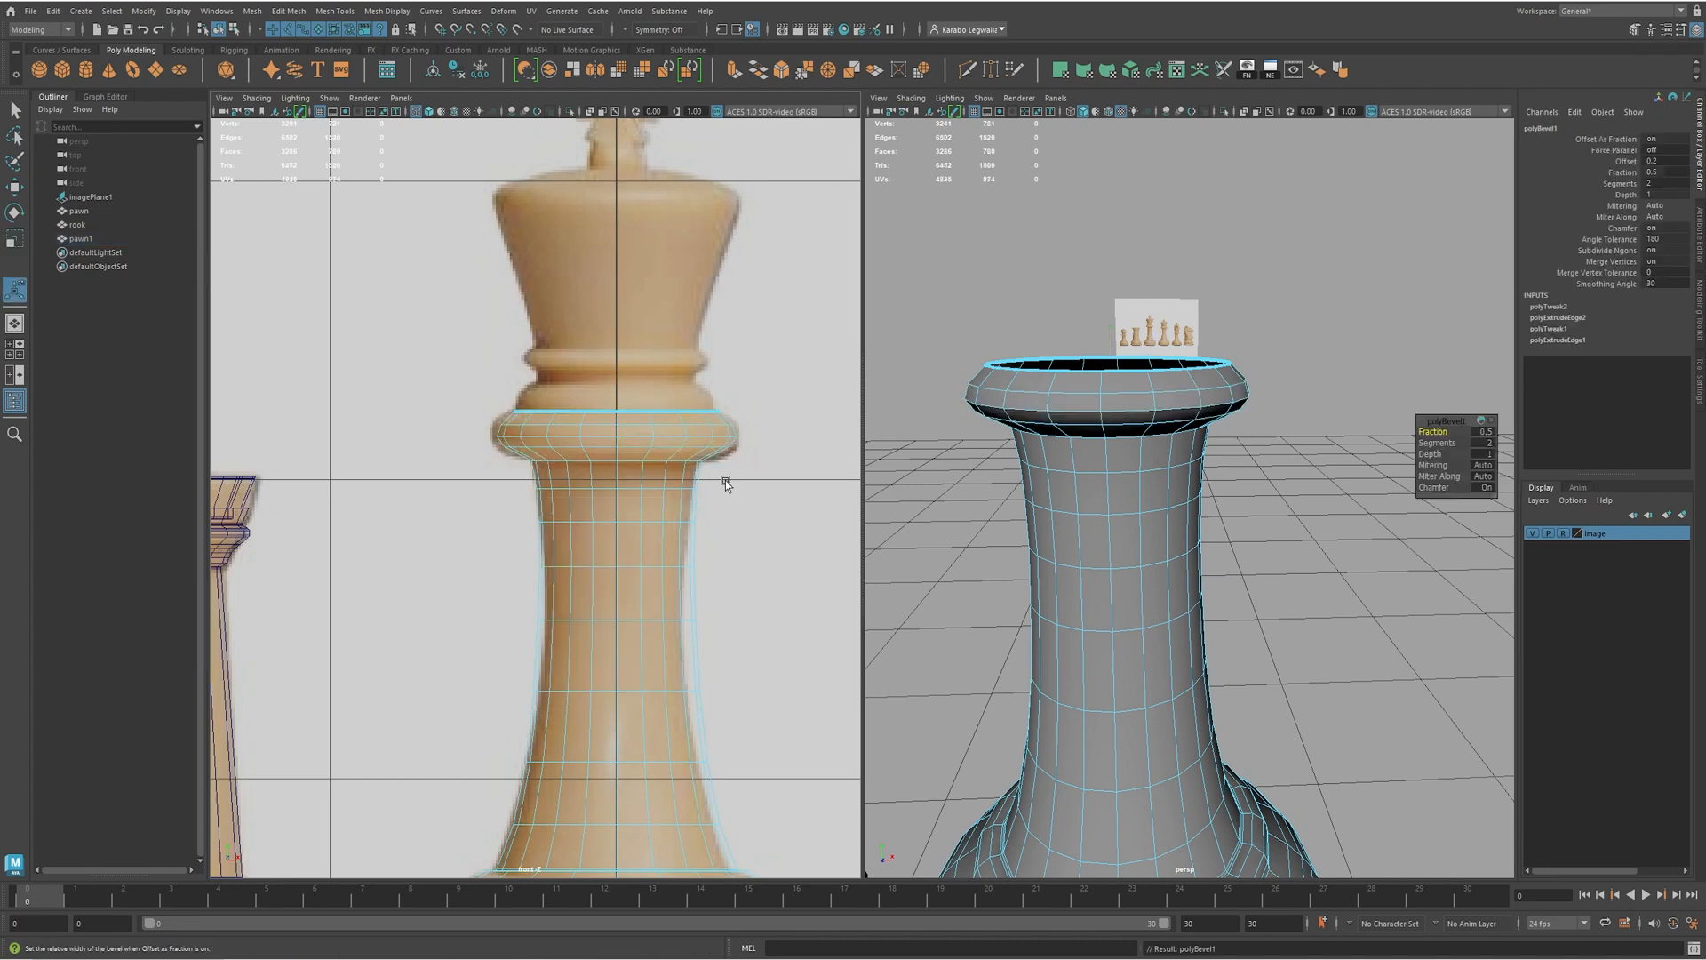
pyautogui.moveTo(1440, 435); pyautogui.dragTo(1448, 431)
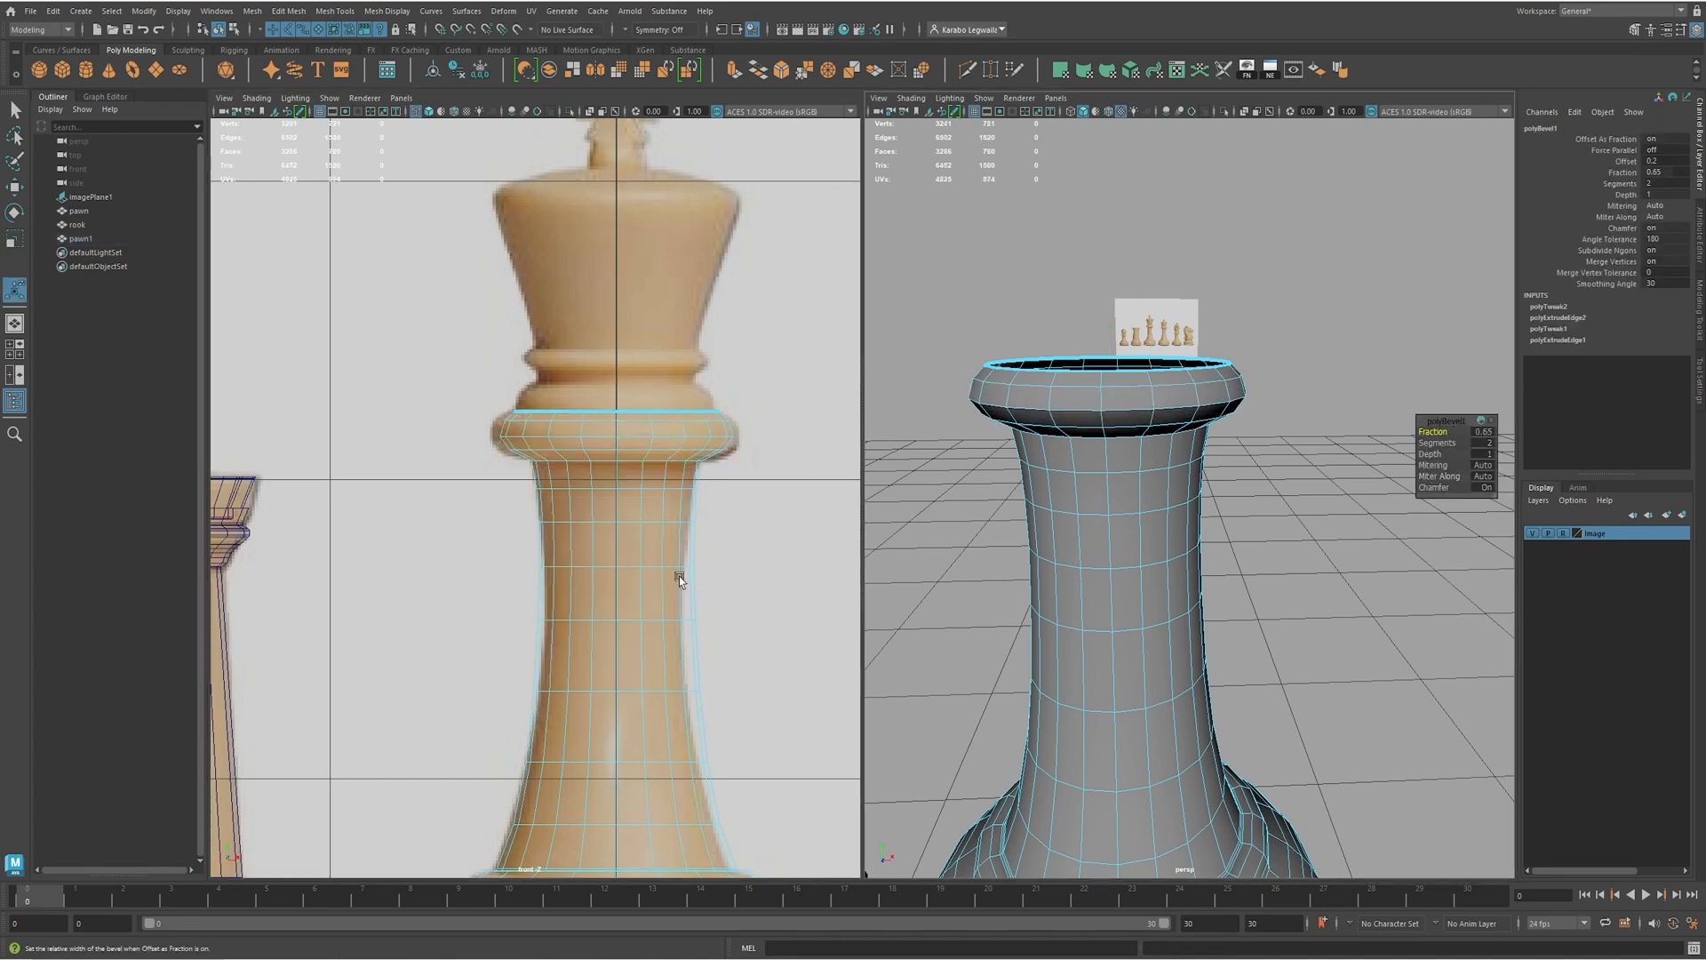
# - Scale the collar's beveled edge loops outward and nudge the lower loop down to match the rounded reference outline
pyautogui.keyDown('alt'); pyautogui.moveTo(624, 451); pyautogui.dragTo(591, 490, button='middle'); pyautogui.keyUp('alt')
pyautogui.scroll(2, 591, 490)
pyautogui.press('r')
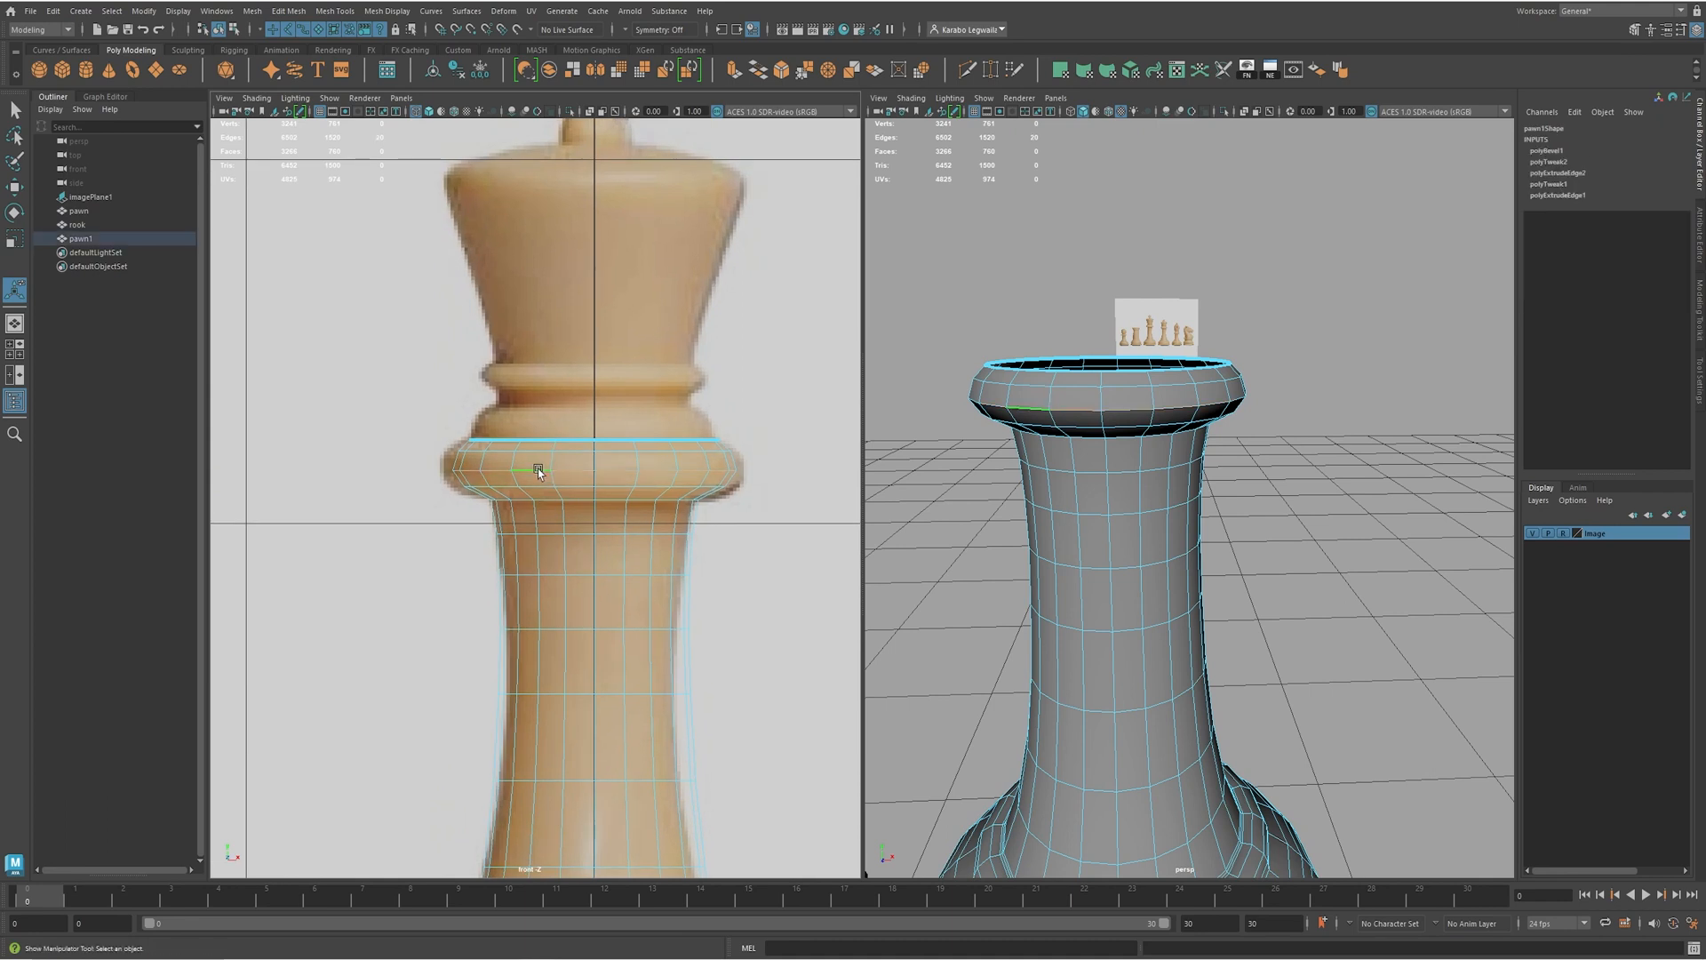
pyautogui.moveTo(598, 475)
pyautogui.mouseDown()
pyautogui.moveTo(614, 452)
pyautogui.moveTo(615, 486)
pyautogui.mouseUp()
pyautogui.doubleClick(535, 452)
pyautogui.doubleClick(578, 487)
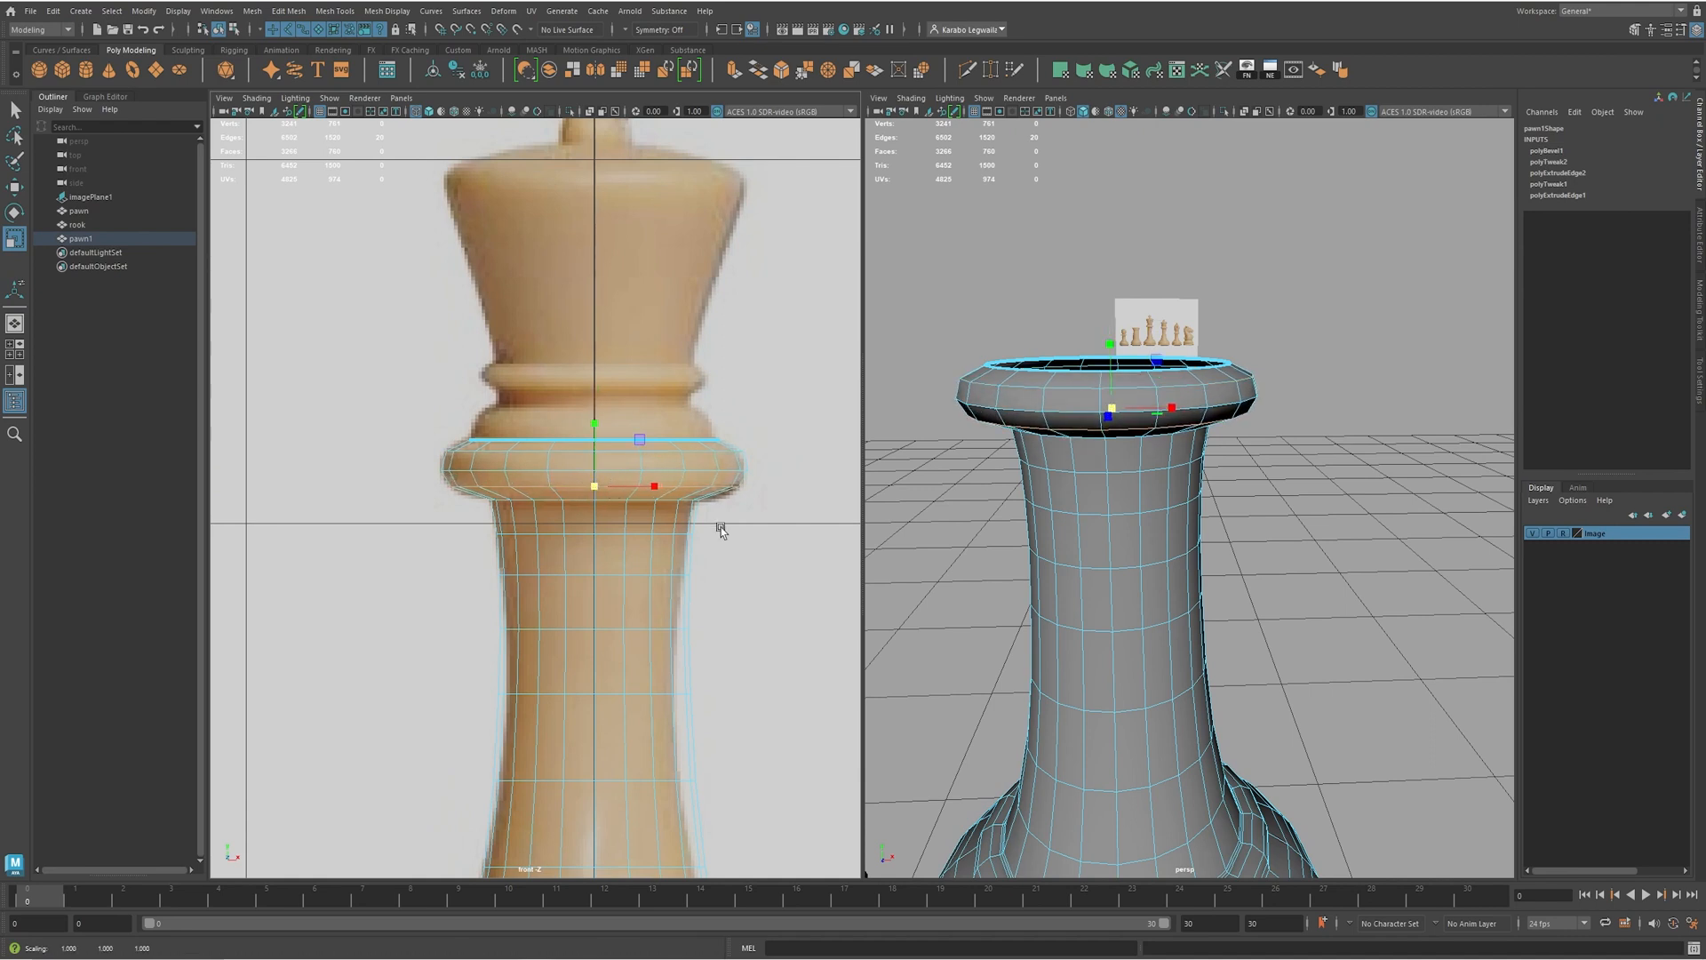
pyautogui.press('w')
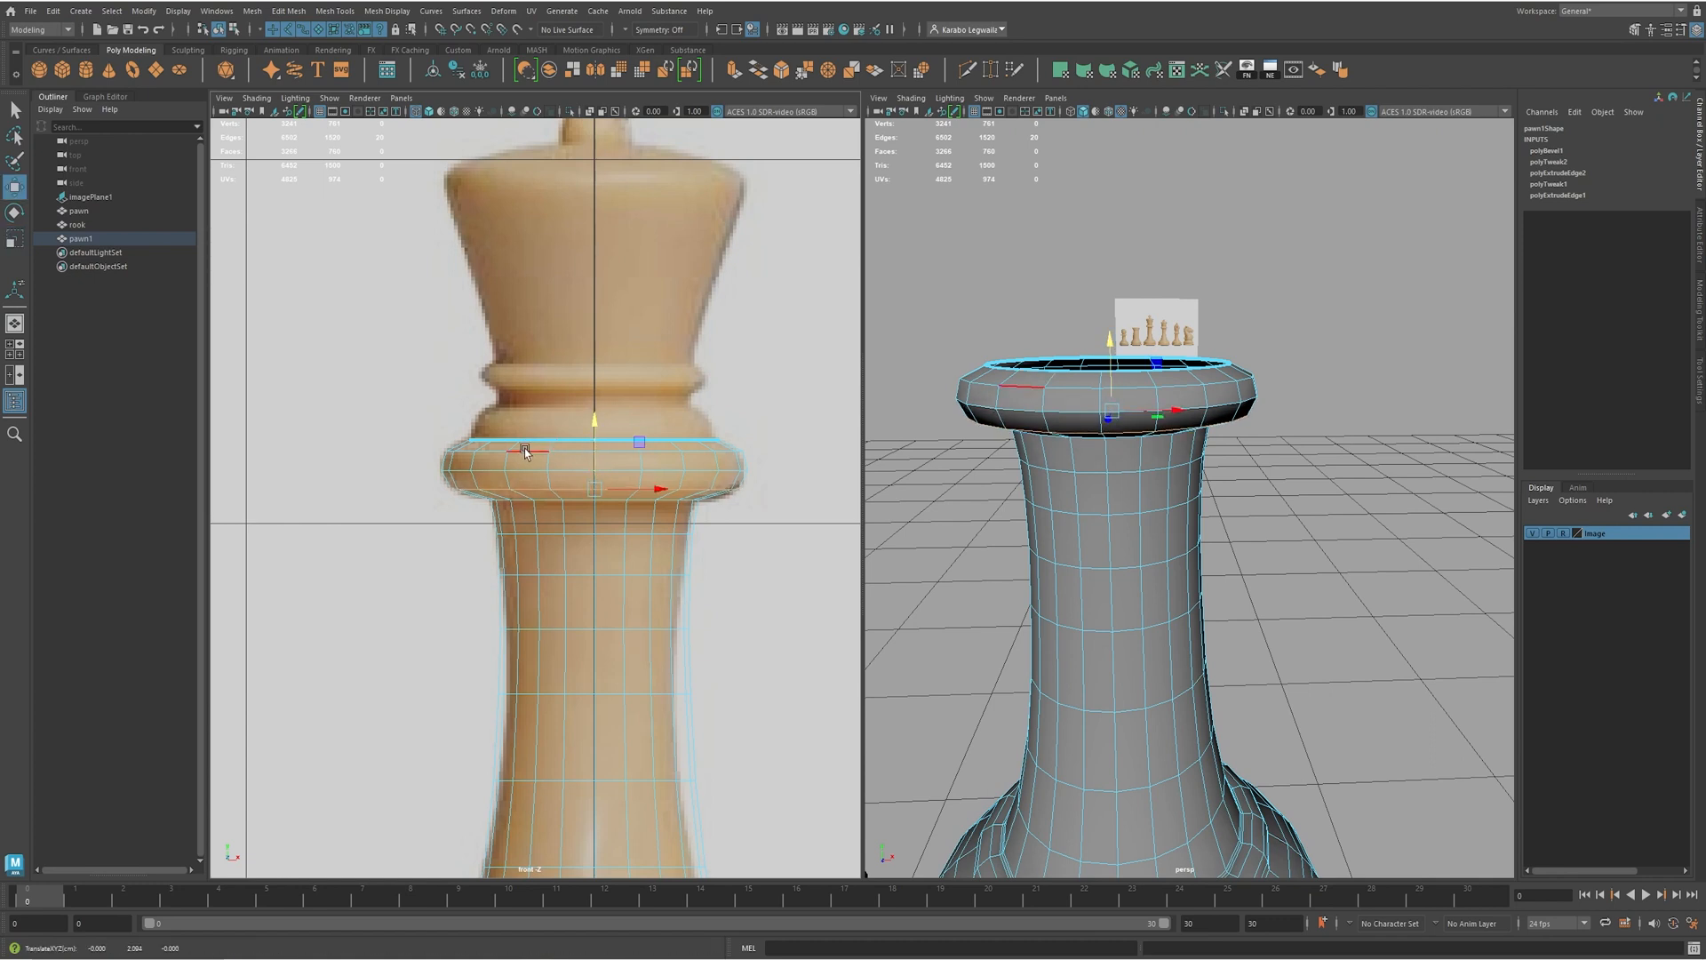
# - Extrude the collar's top border loop up to the narrow recess and scale it inward, forming the collar's second tier
pyautogui.keyDown('alt'); pyautogui.moveTo(528, 449); pyautogui.dragTo(551, 506, button='middle'); pyautogui.keyUp('alt')
pyautogui.scroll(1, 536, 469)
pyautogui.click(596, 492)
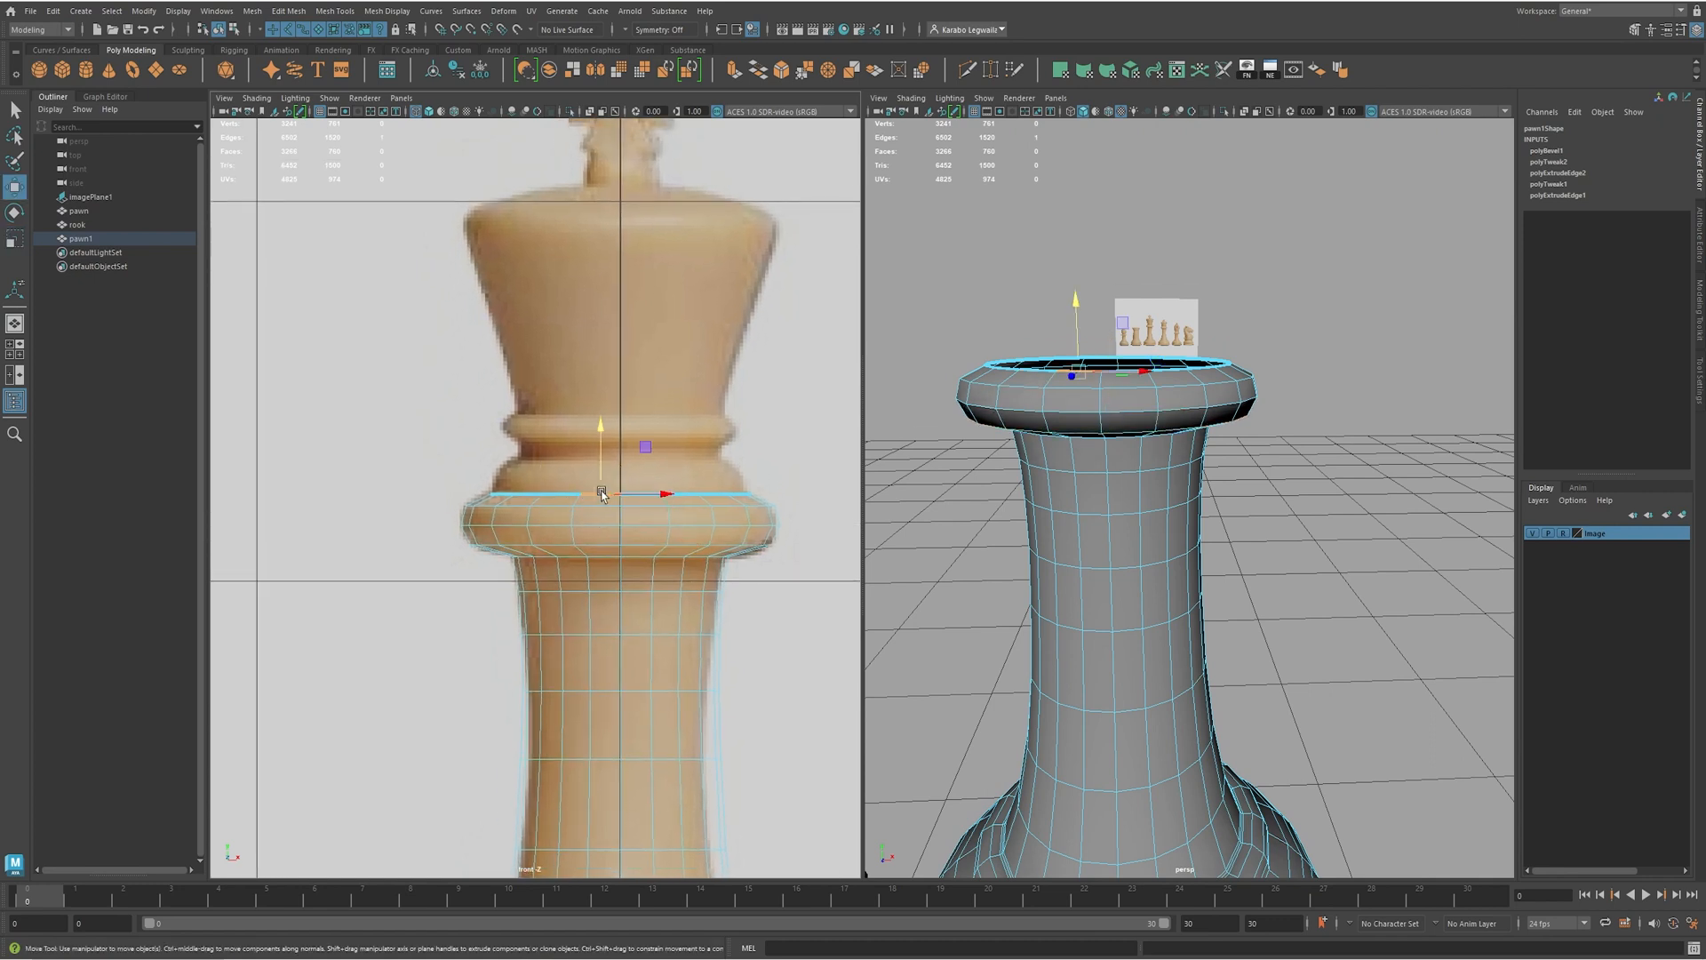
pyautogui.doubleClick(560, 495)
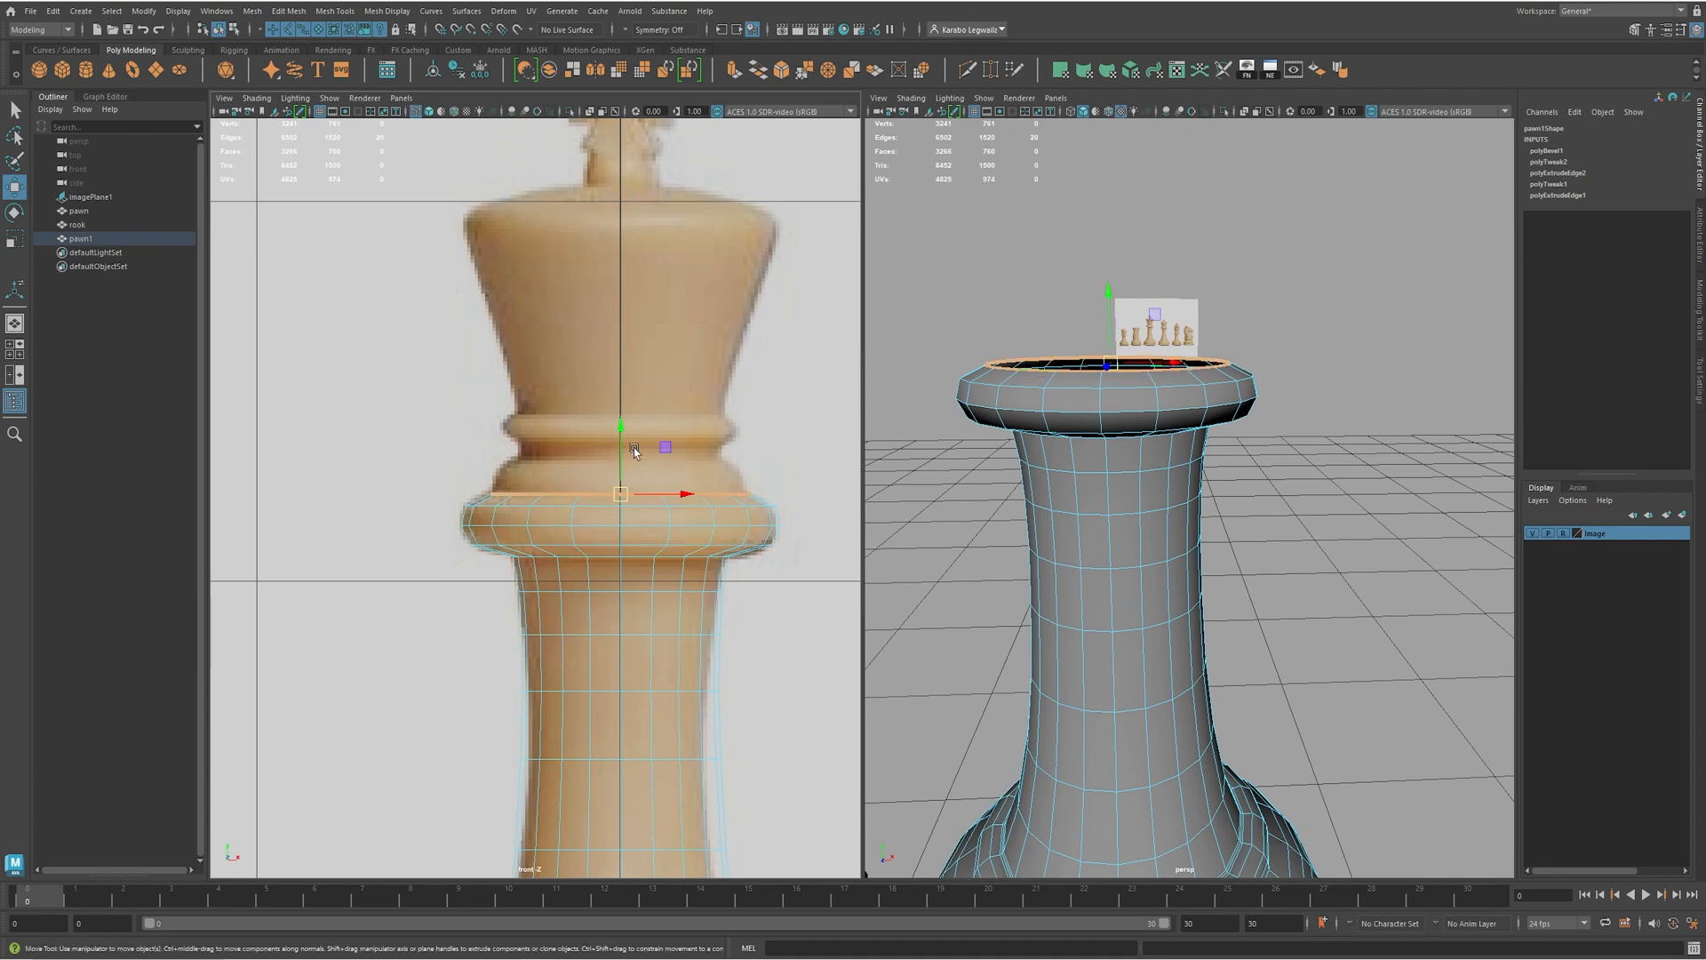
pyautogui.moveTo(618, 448)
pyautogui.keyDown('shift'); pyautogui.mouseDown()
pyautogui.moveTo(648, 409)
pyautogui.moveTo(619, 462)
pyautogui.mouseUp(); pyautogui.keyUp('shift')
pyautogui.press('r')
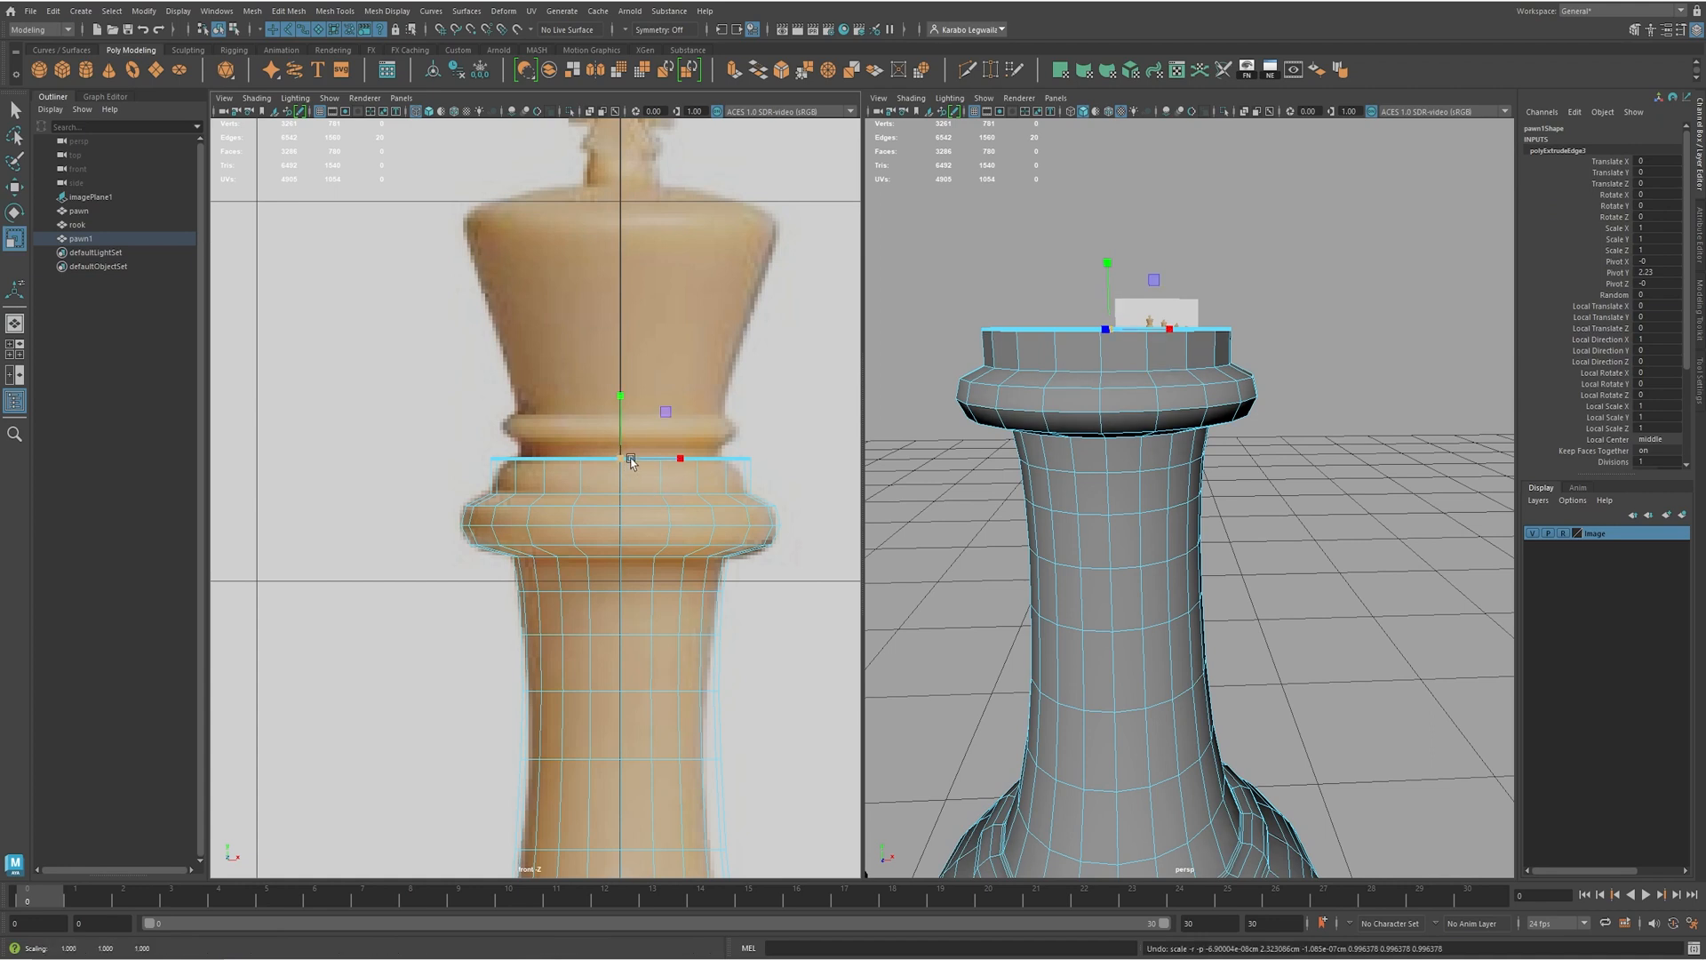
pyautogui.press('w')
pyautogui.press('r')
pyautogui.moveTo(622, 461); pyautogui.dragTo(582, 463)
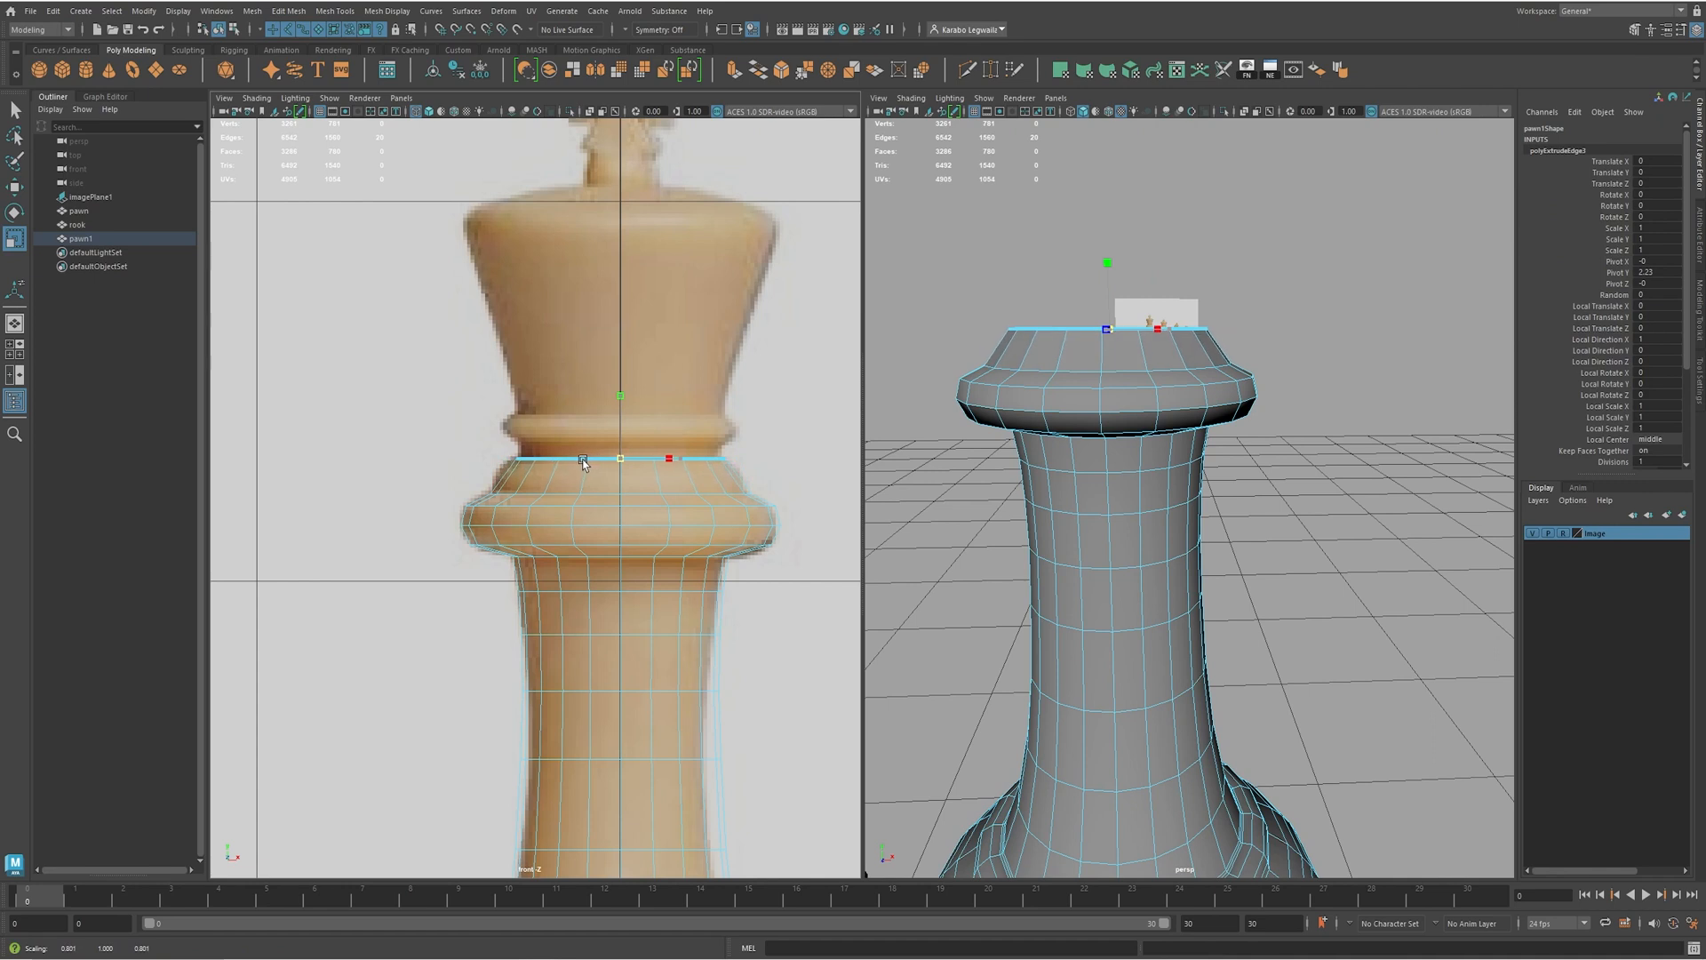
# - Insert an edge loop just below the second tier's top border and scale it outward to round the tier
pyautogui.hotkey('ctrl', 'shift', 'x')
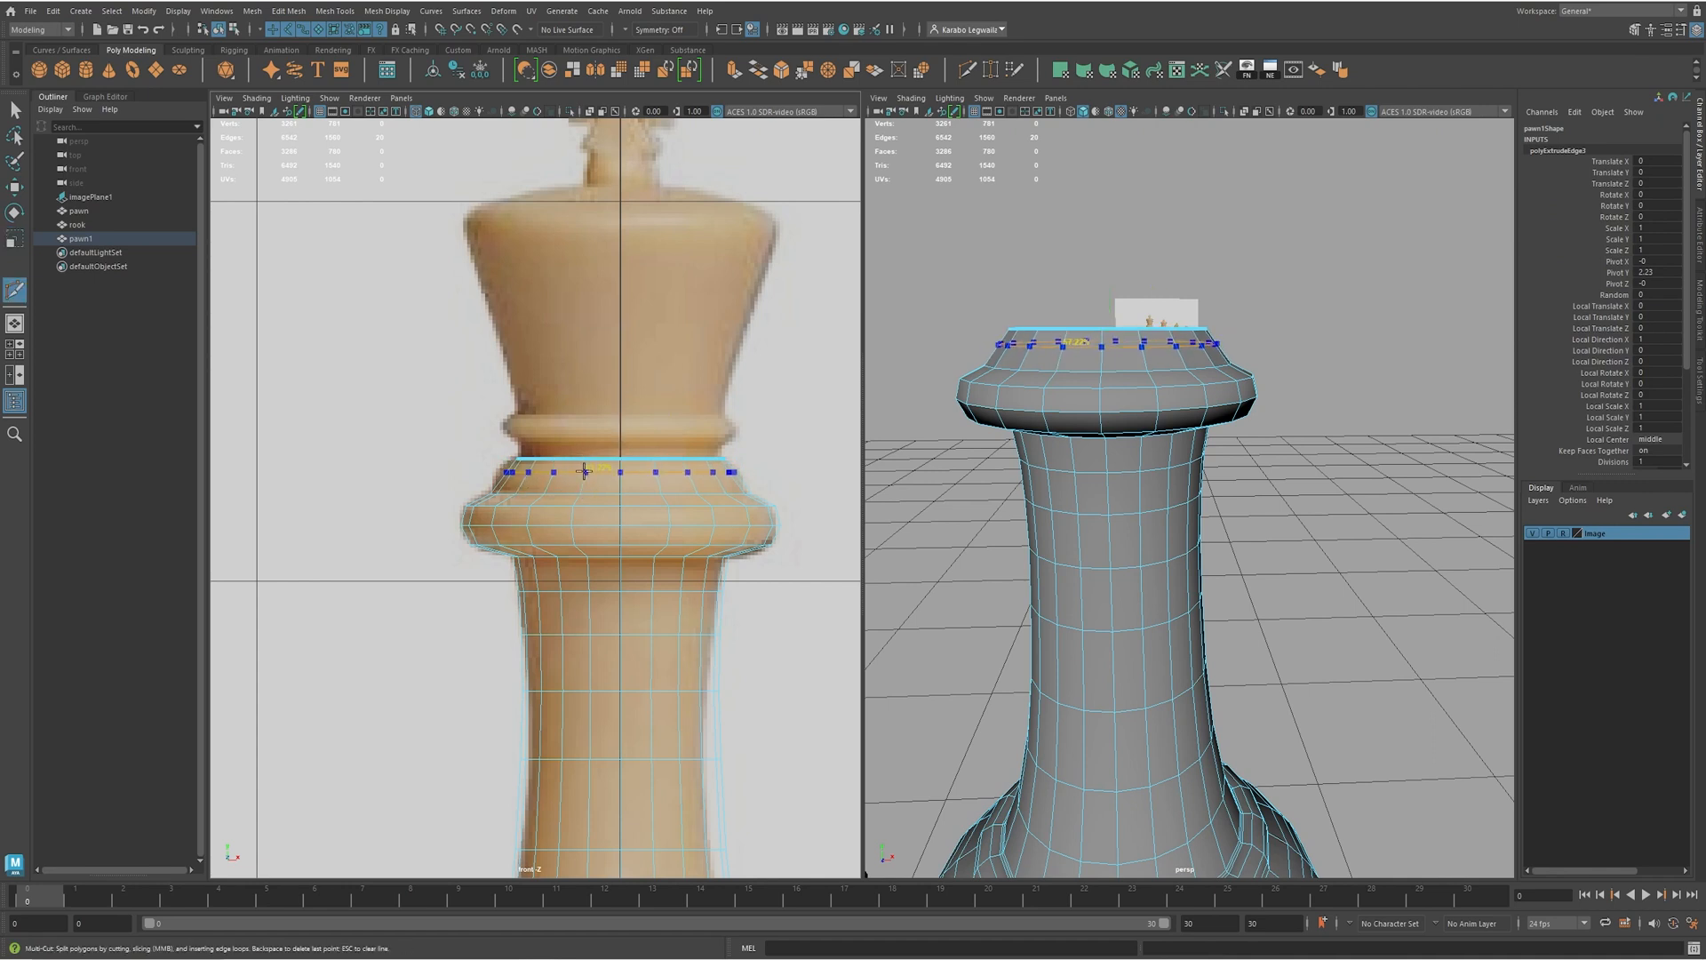
pyautogui.keyDown('ctrl'); pyautogui.click(591, 466); pyautogui.keyUp('ctrl')
pyautogui.press('w')
pyautogui.press('r')
pyautogui.moveTo(628, 471); pyautogui.dragTo(636, 469)
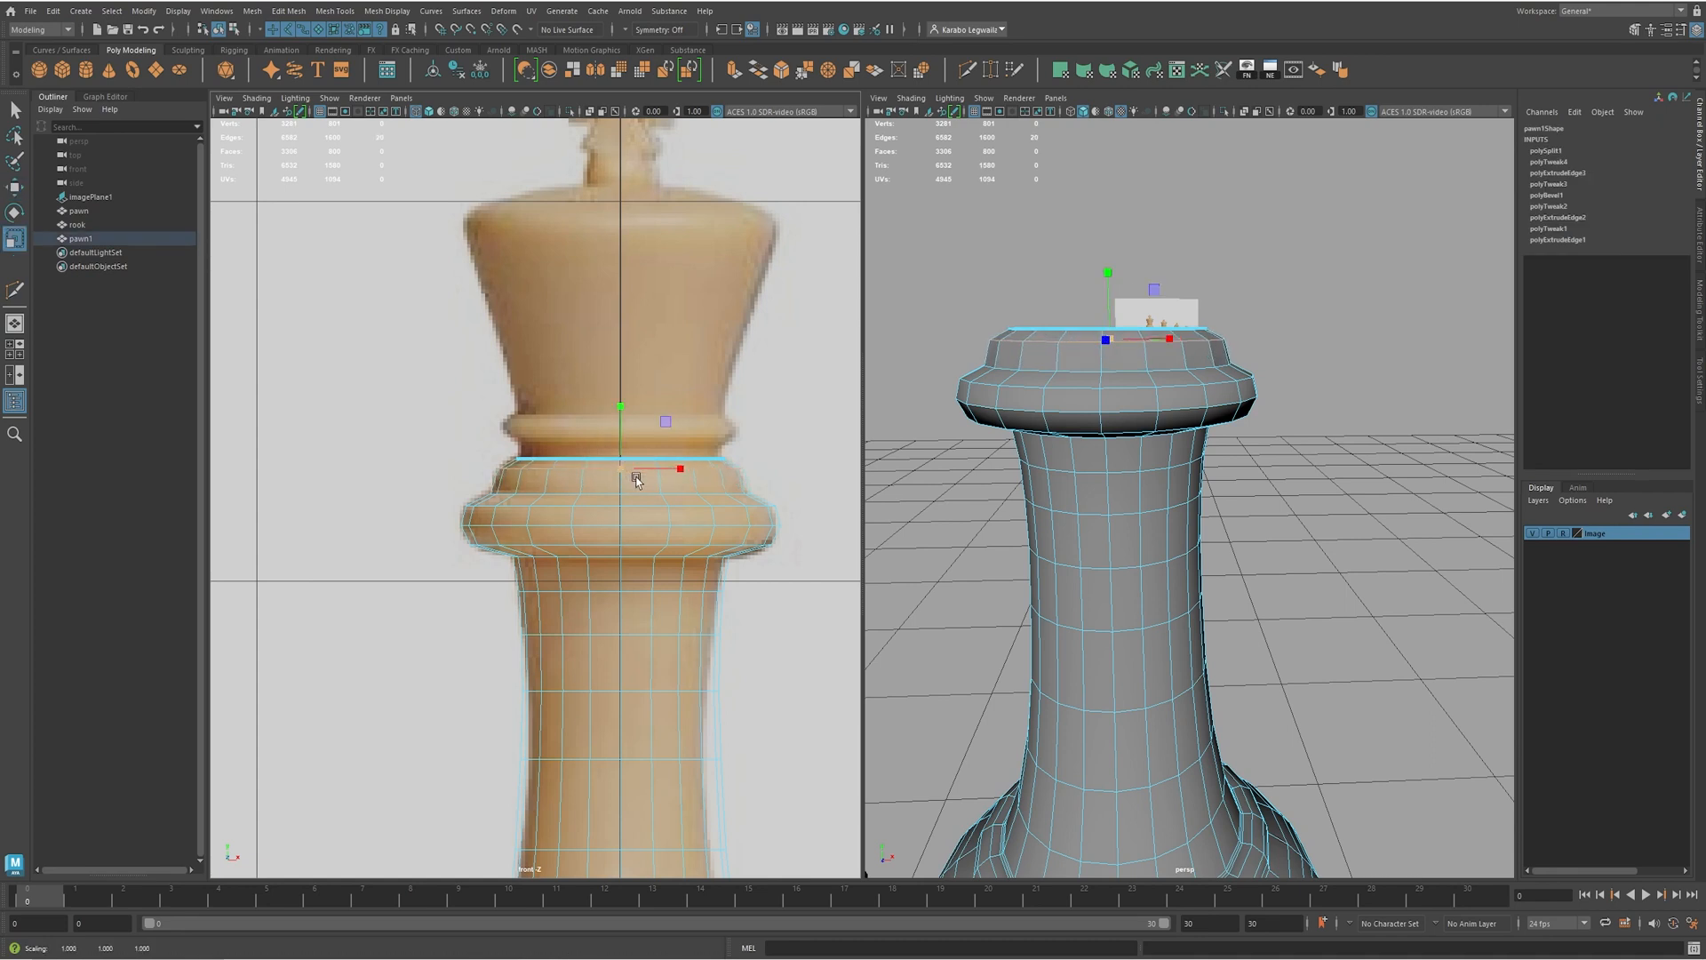
pyautogui.keyDown('alt'); pyautogui.moveTo(636, 469); pyautogui.dragTo(598, 593, button='middle'); pyautogui.keyUp('alt')
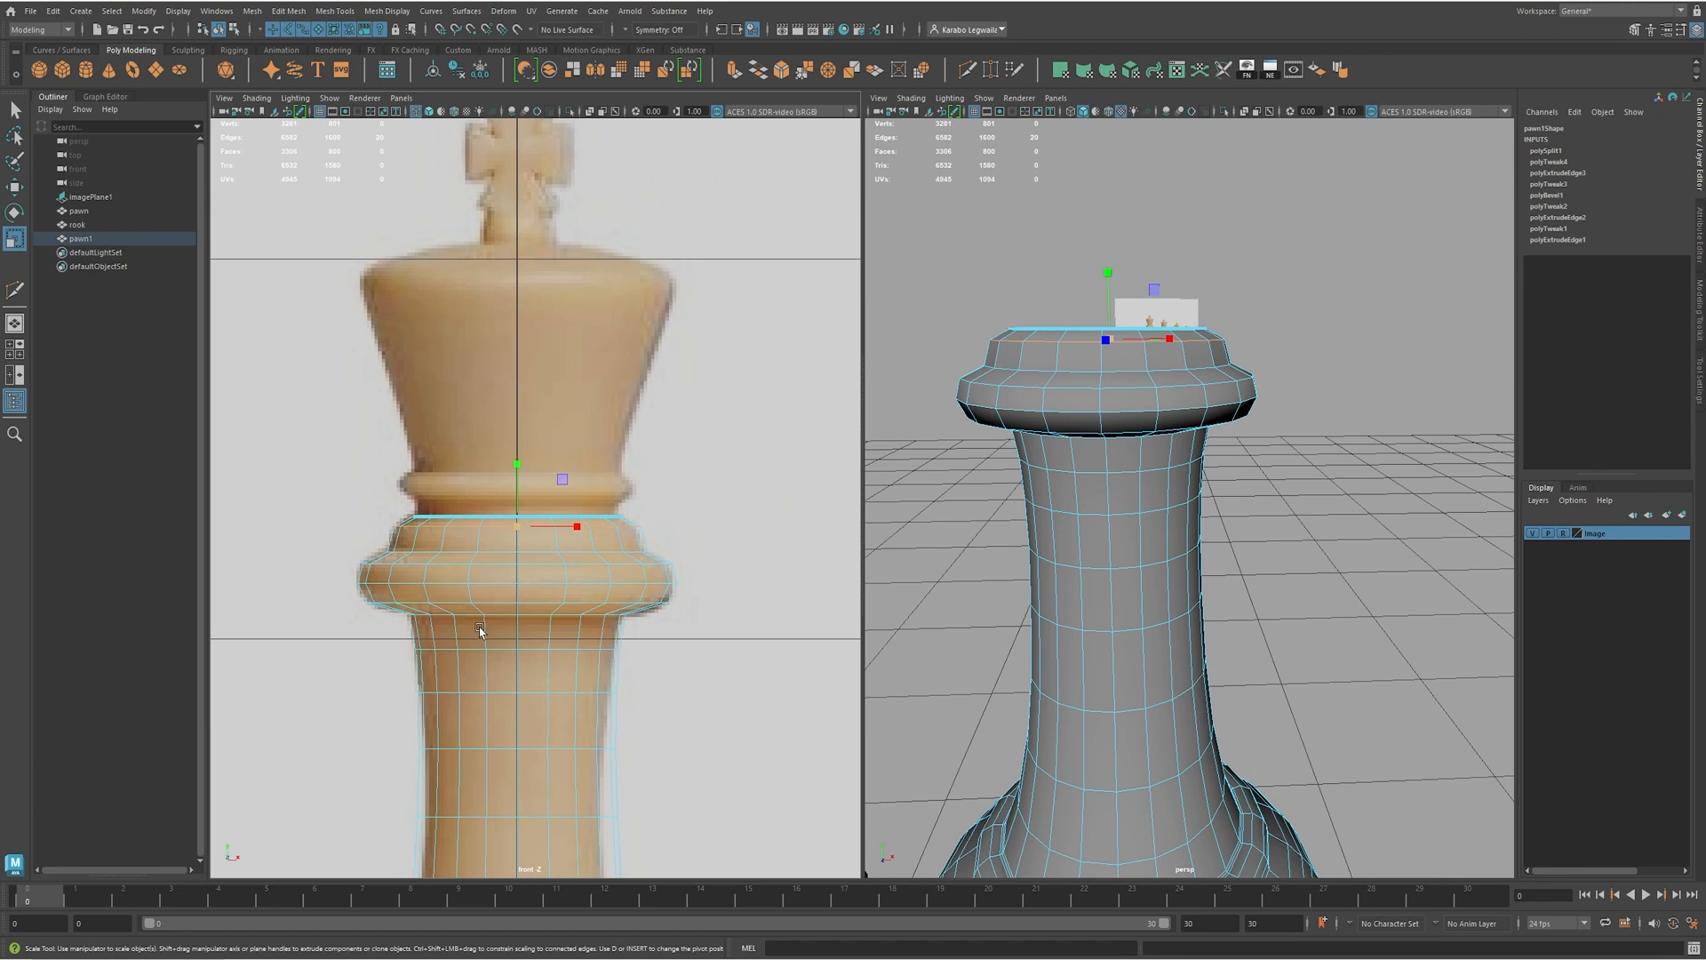
# - Extrude the second tier's top border loop straight up to the underside of the thin ring, forming the recess
pyautogui.doubleClick(587, 516)
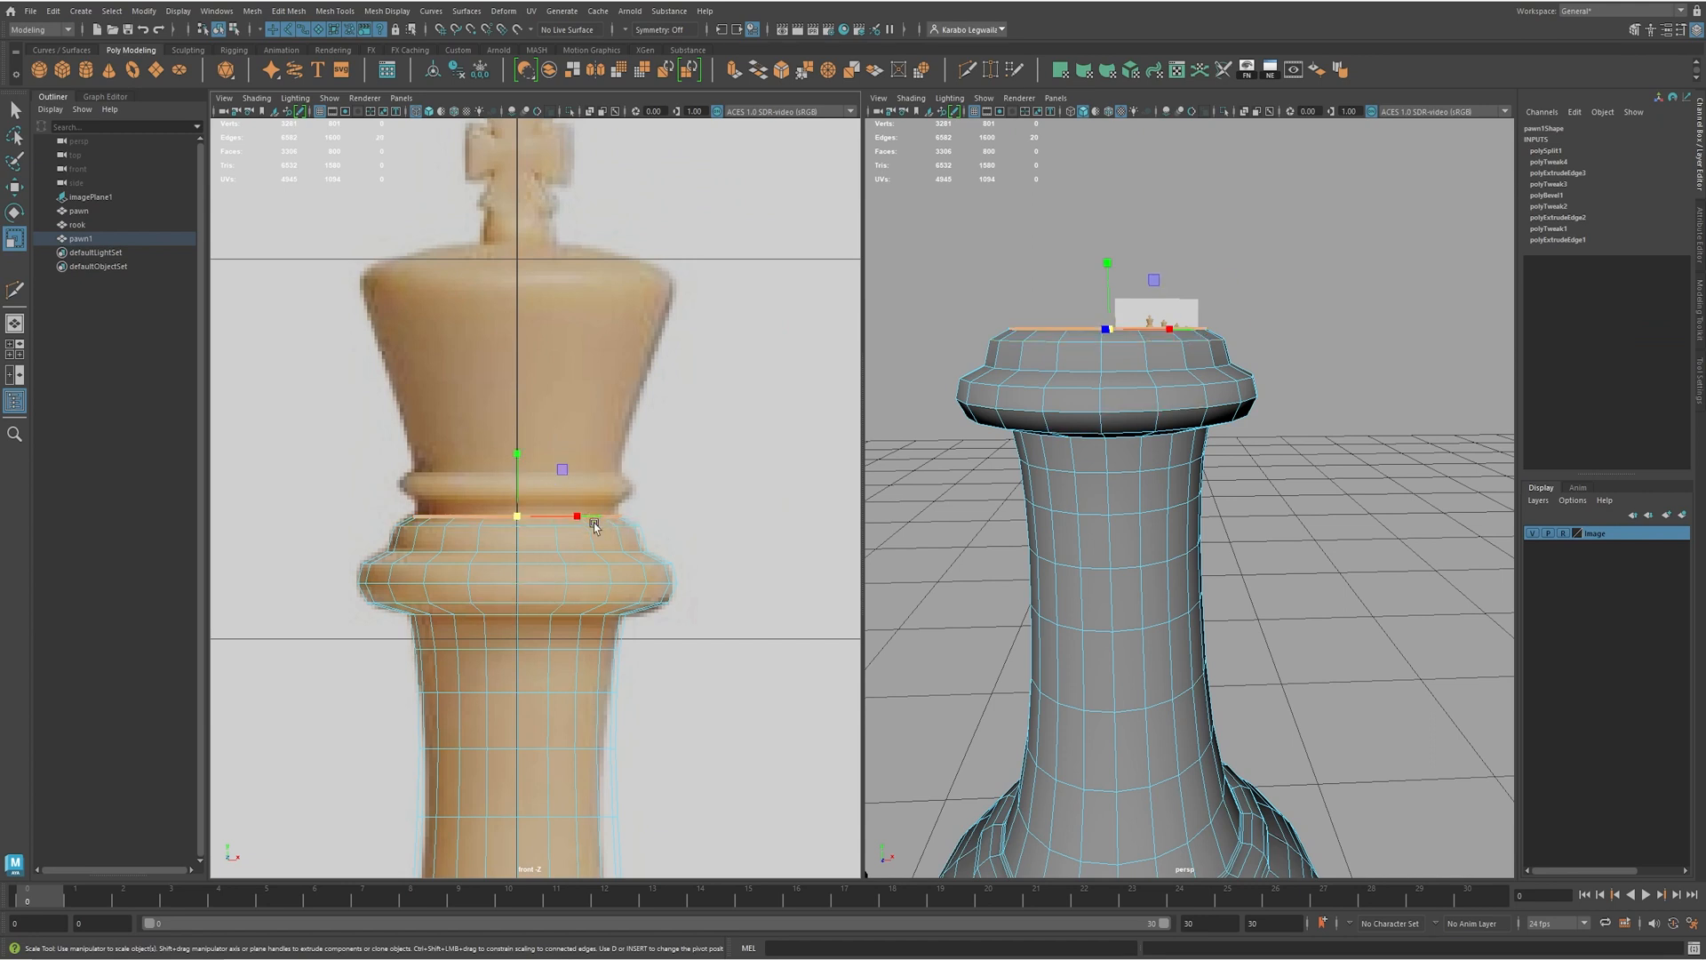
pyautogui.keyDown('alt'); pyautogui.moveTo(624, 543); pyautogui.dragTo(664, 578, button='middle'); pyautogui.keyUp('alt')
pyautogui.press('w')
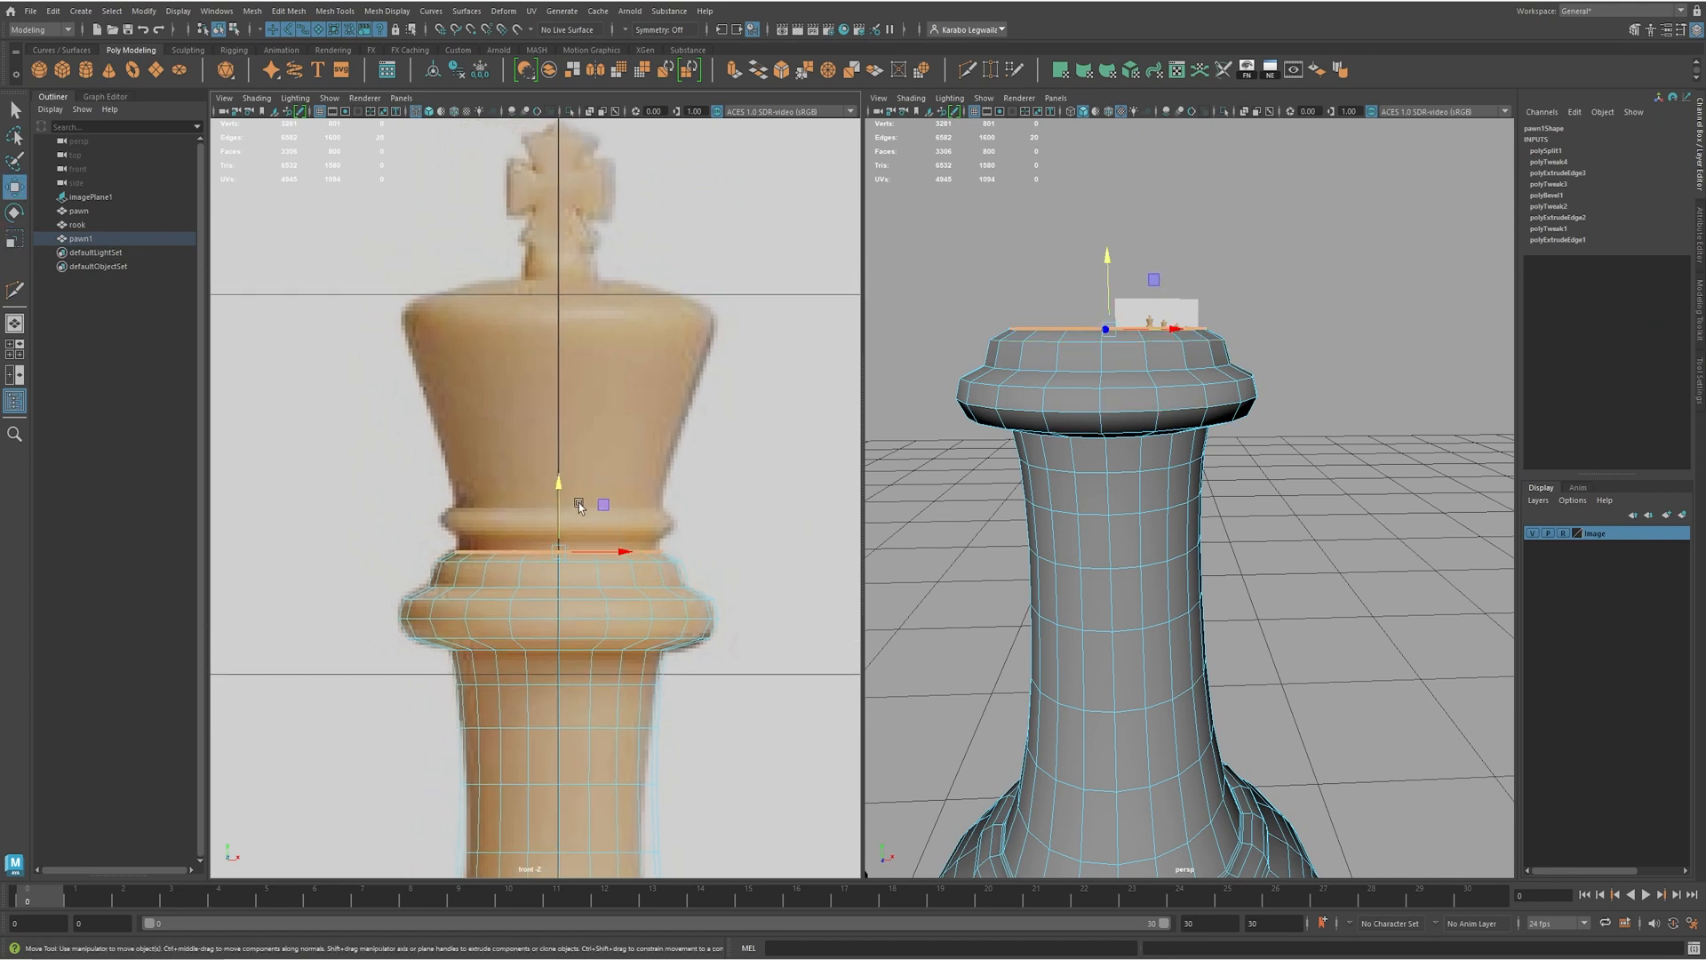
pyautogui.keyDown('shift'); pyautogui.moveTo(560, 487); pyautogui.dragTo(562, 476); pyautogui.keyUp('shift')
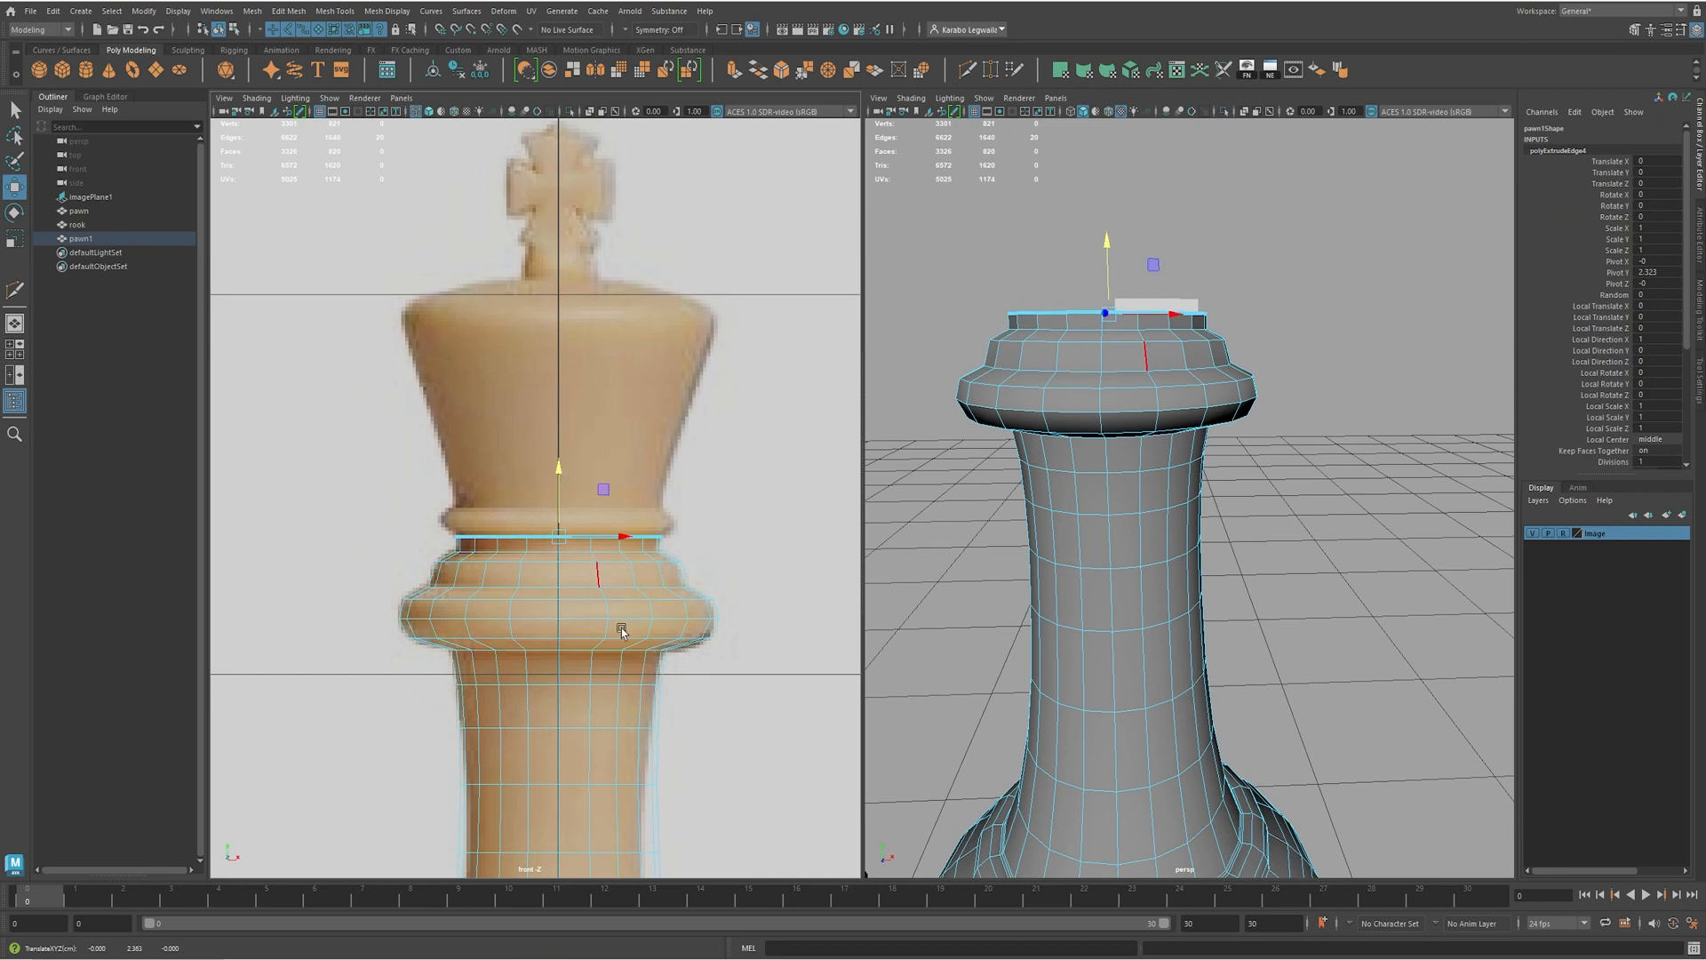
# - Extrude the recess's top border loop upward into the thin ring beneath the king's crown
pyautogui.keyDown('alt'); pyautogui.moveTo(673, 604); pyautogui.dragTo(670, 617, button='middle'); pyautogui.keyUp('alt')
pyautogui.keyDown('alt'); pyautogui.moveTo(670, 616); pyautogui.dragTo(647, 587, button='right'); pyautogui.keyUp('alt')
pyautogui.moveTo(564, 505); pyautogui.dragTo(569, 483)
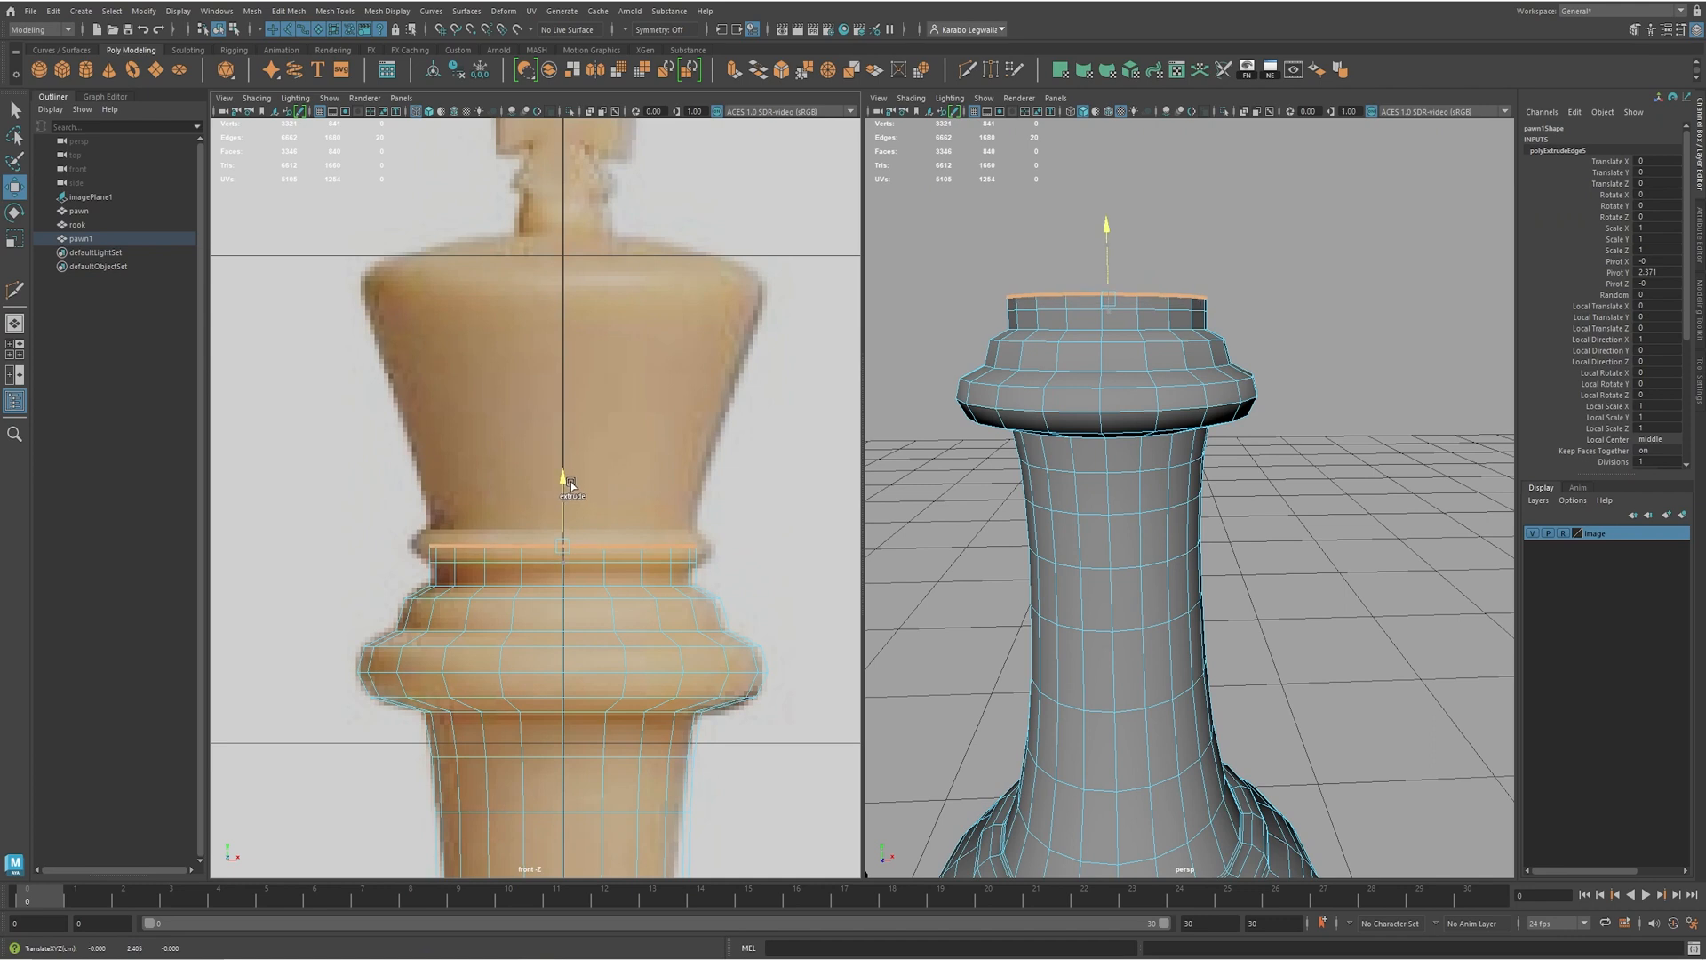
# - Extrude the top border edge upward in stages and scale it out and back in to match the collar under the king's head
pyautogui.press('r')
pyautogui.moveTo(565, 546); pyautogui.dragTo(570, 483)
pyautogui.press('w')
pyautogui.press('r')
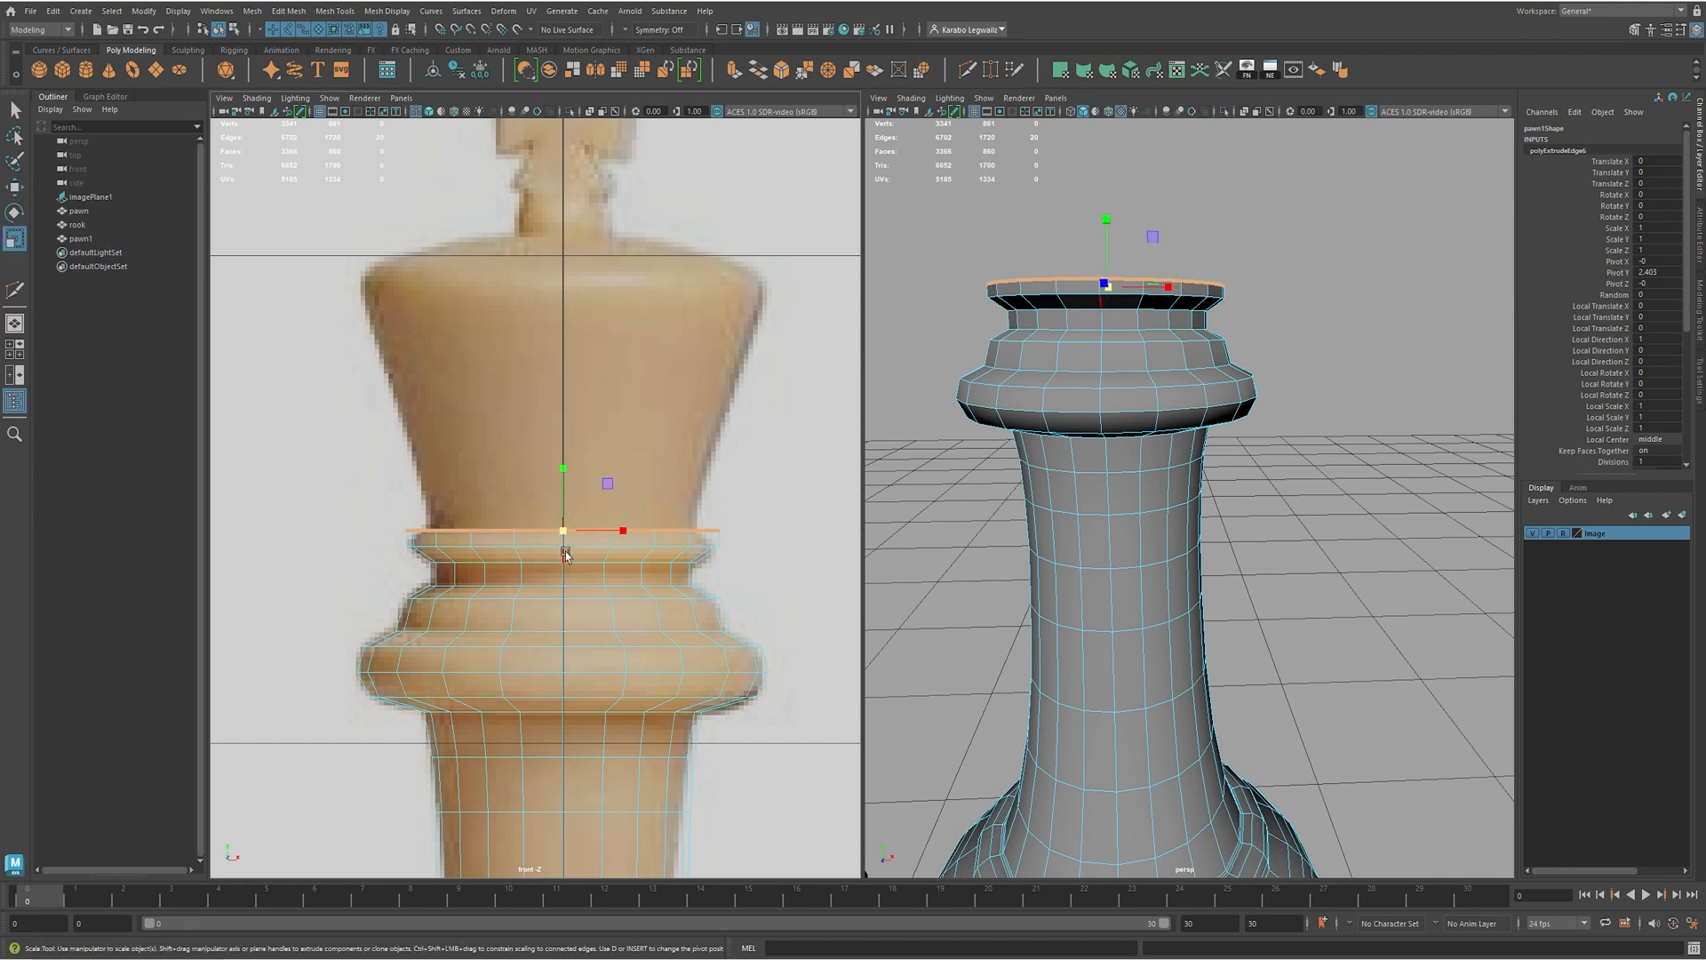
pyautogui.moveTo(560, 534); pyautogui.dragTo(532, 539)
# - Bevel the collar's widest edge loop with a fraction of 0.6
pyautogui.hotkey('ctrl', 'b')
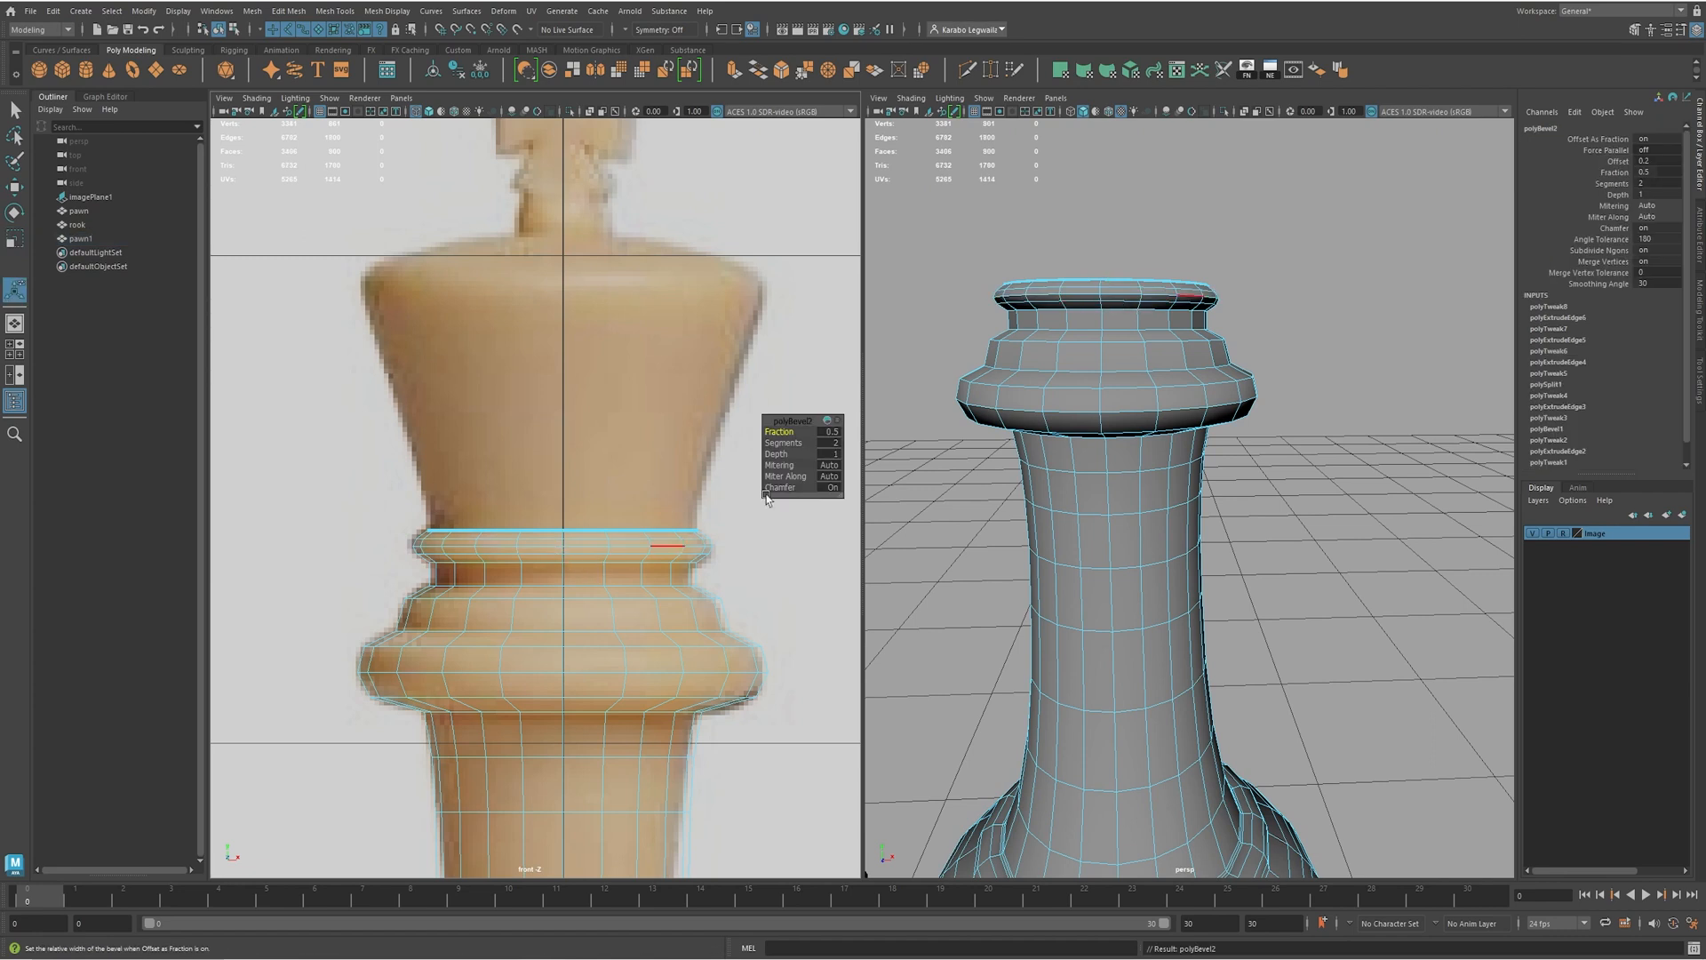
pyautogui.moveTo(778, 431); pyautogui.dragTo(782, 431)
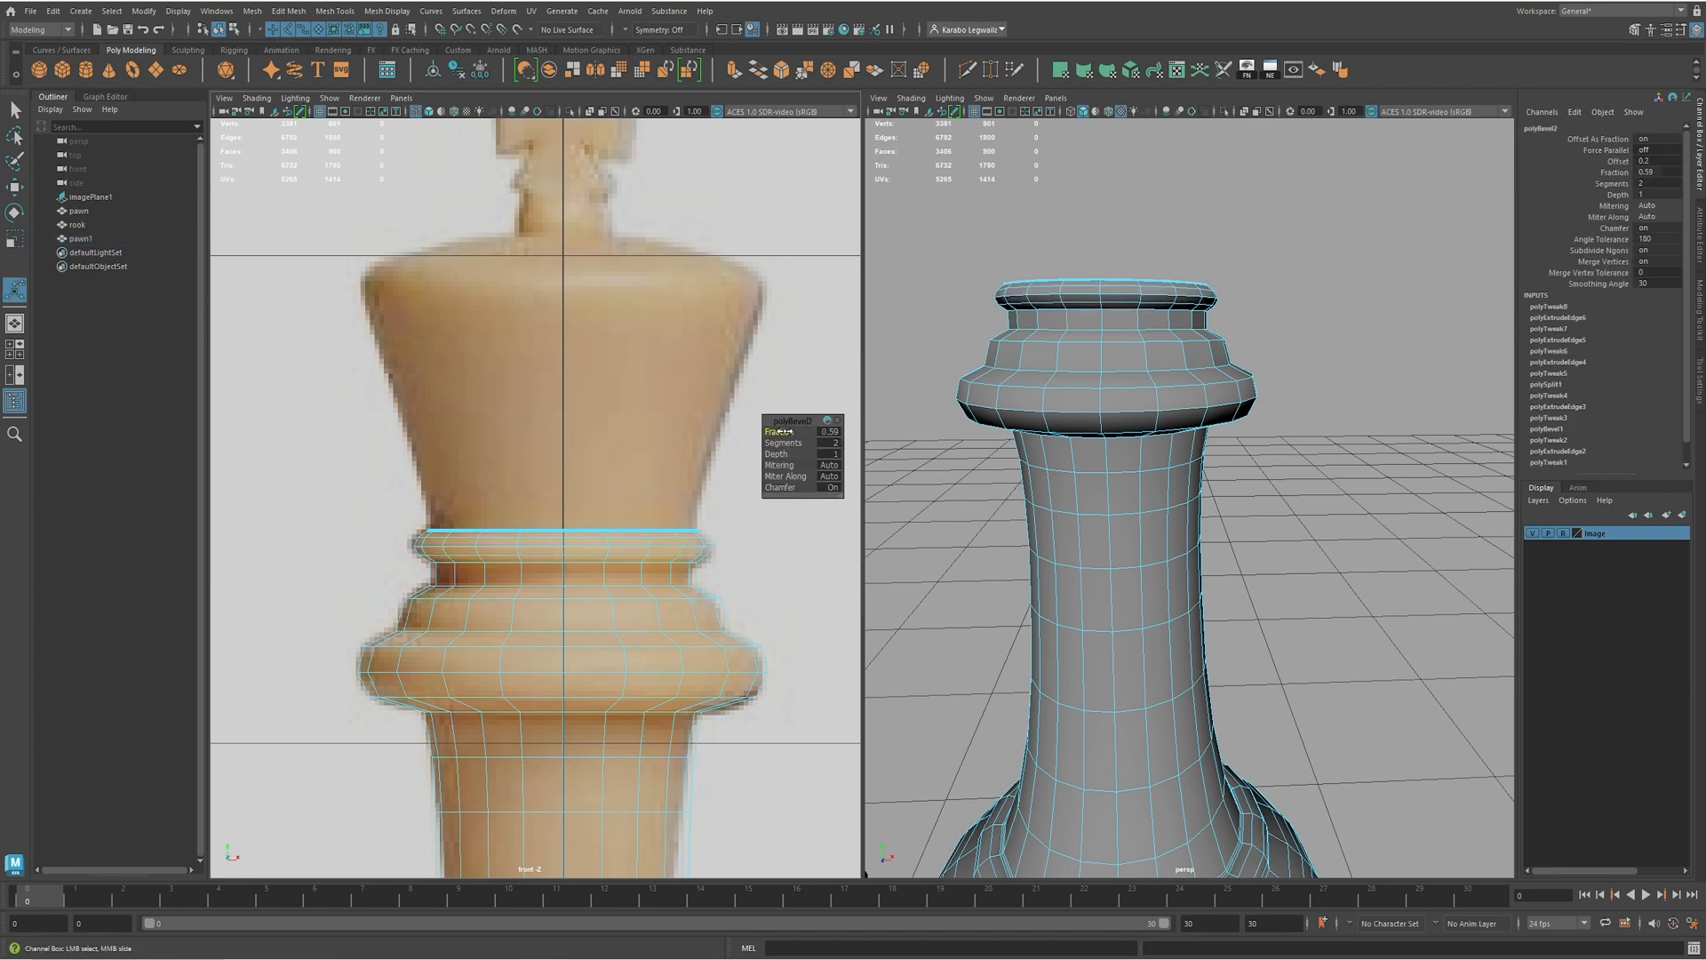
pyautogui.scroll(5, 685, 476)
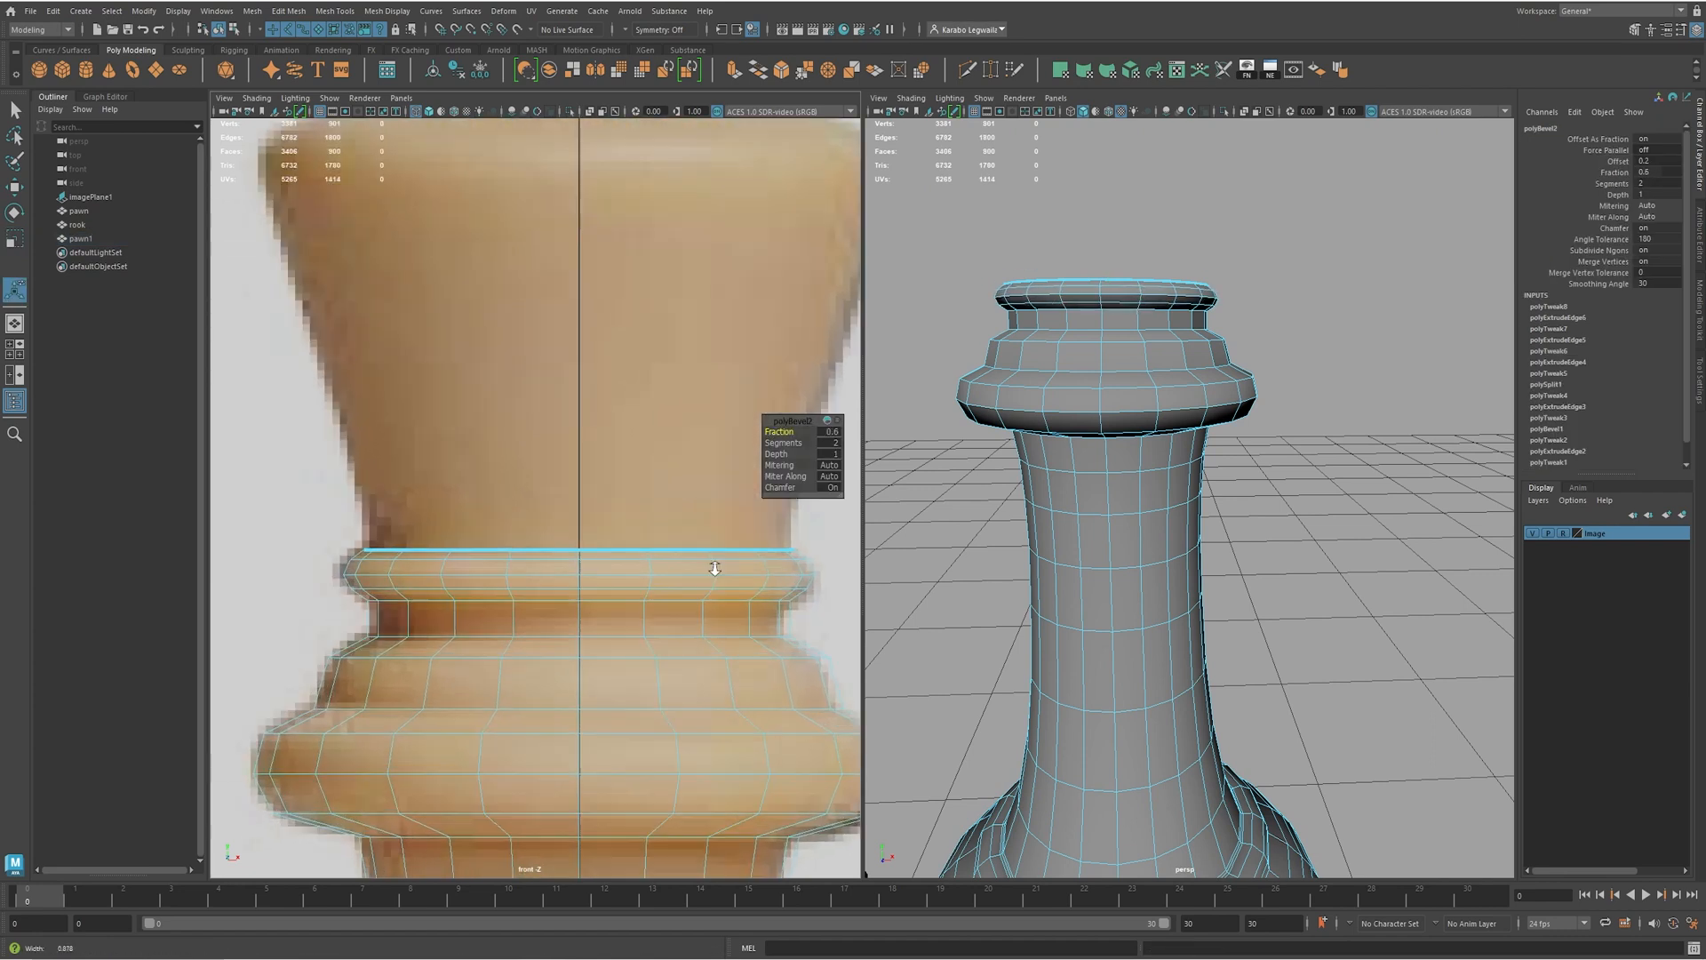
# - Scale the beveled collar loop and raise and scale the loop below it to follow the reference outline
pyautogui.press('q')
pyautogui.doubleClick(389, 579)
pyautogui.press('r')
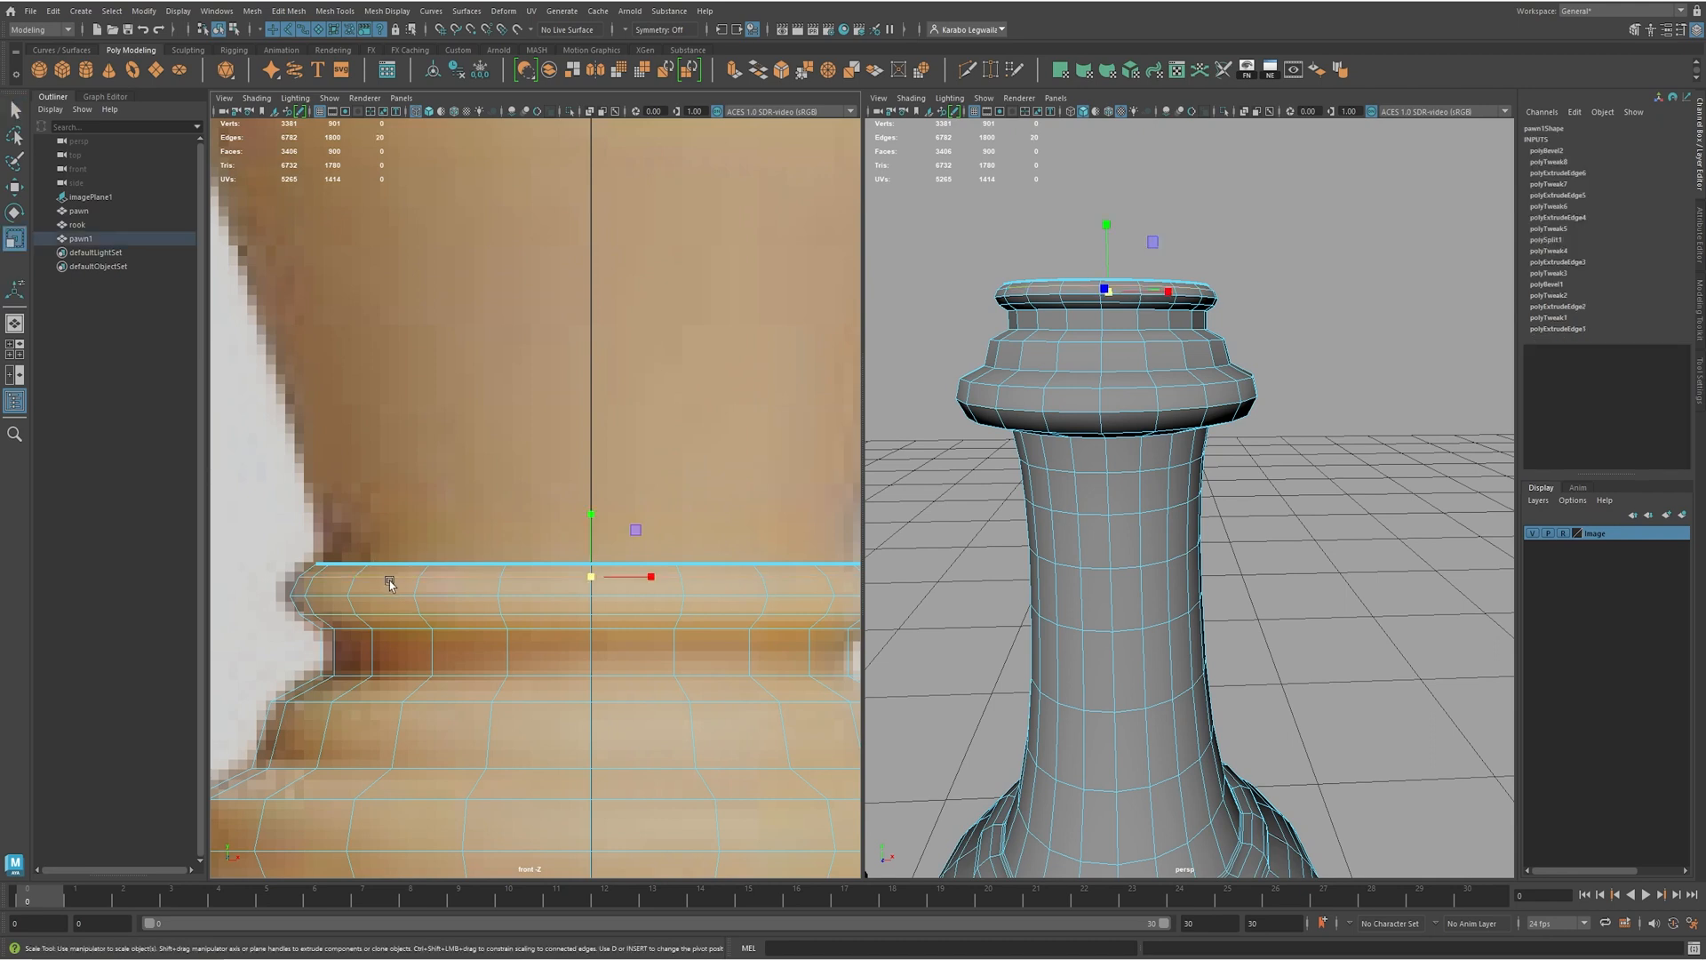
pyautogui.moveTo(596, 578); pyautogui.dragTo(591, 578)
pyautogui.doubleClick(435, 614)
pyautogui.press('w')
pyautogui.press('r')
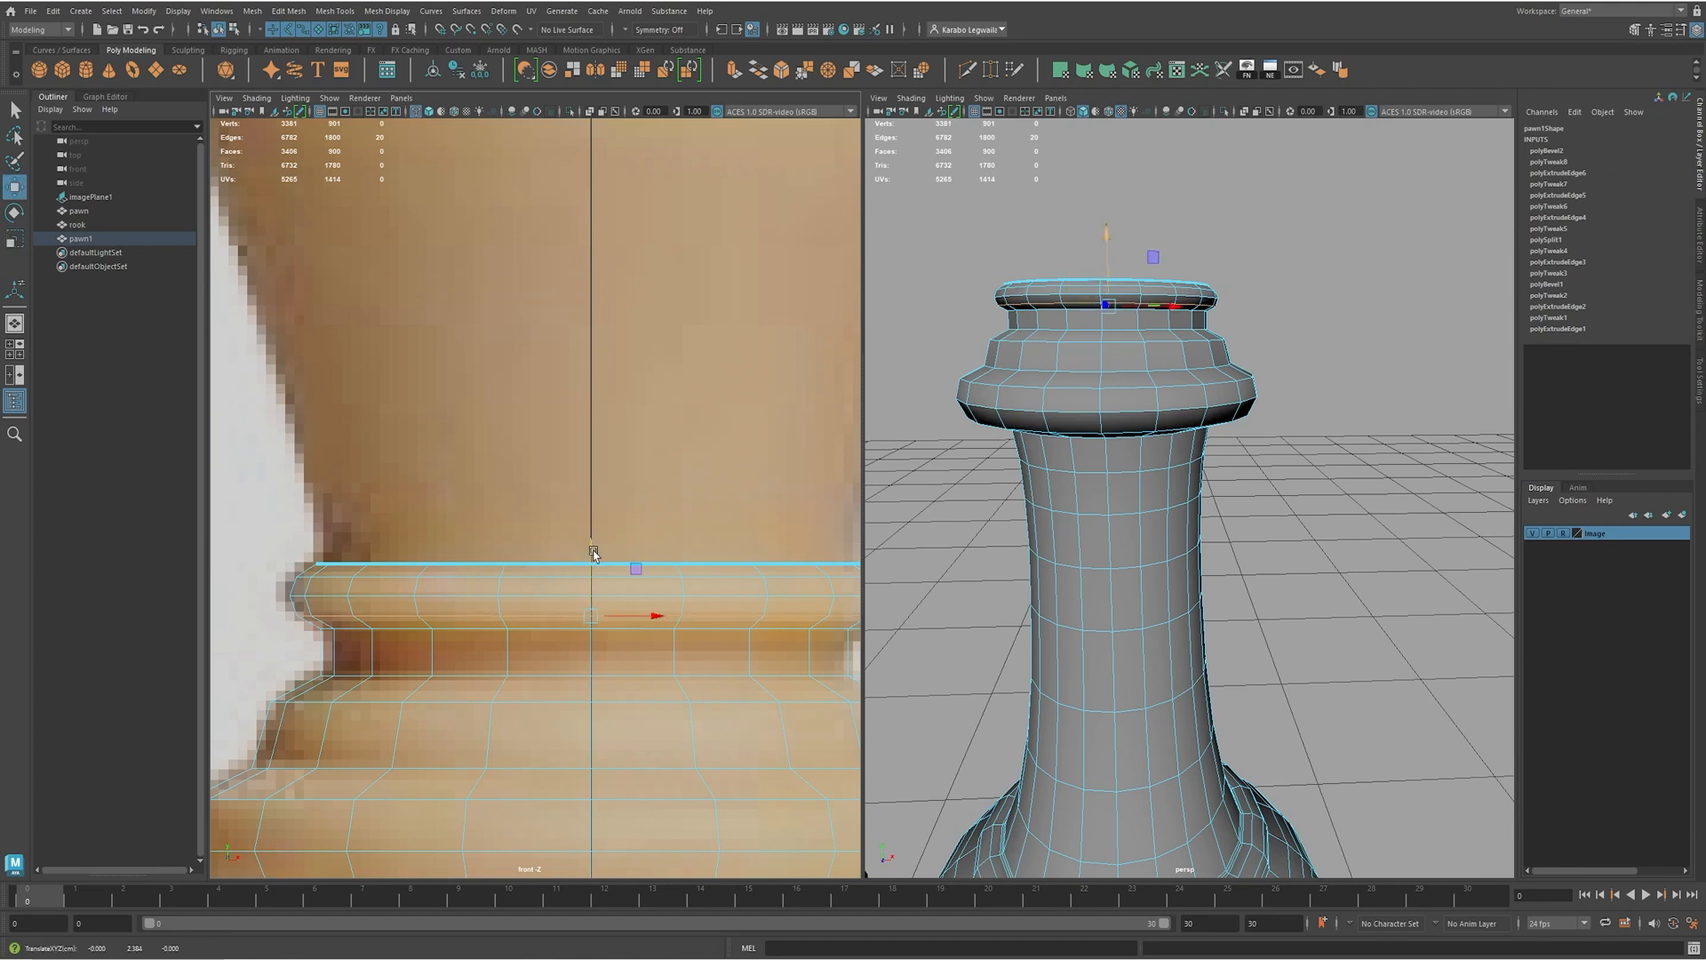
pyautogui.moveTo(589, 614); pyautogui.dragTo(591, 616)
pyautogui.press('w')
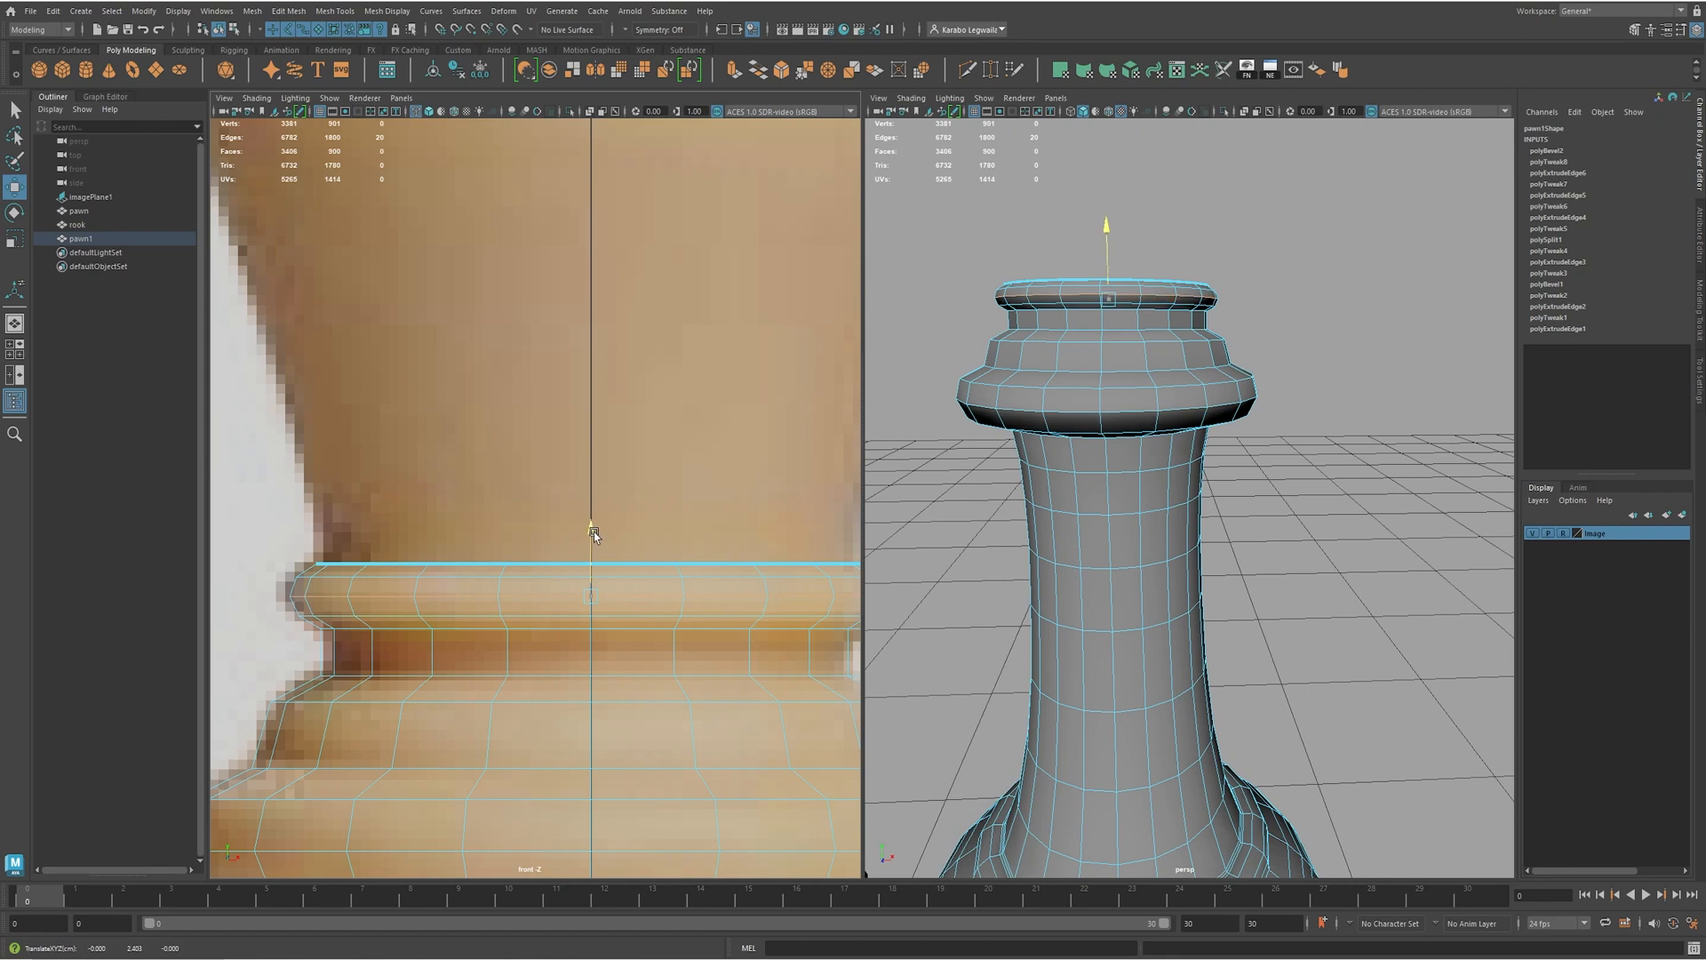
# - Extrude the collar's top border edge up to the head's shoulder and scale it out to the head's full width
pyautogui.scroll(-5, 604, 534)
pyautogui.scroll(4, 639, 577)
pyautogui.scroll(-1, 622, 533)
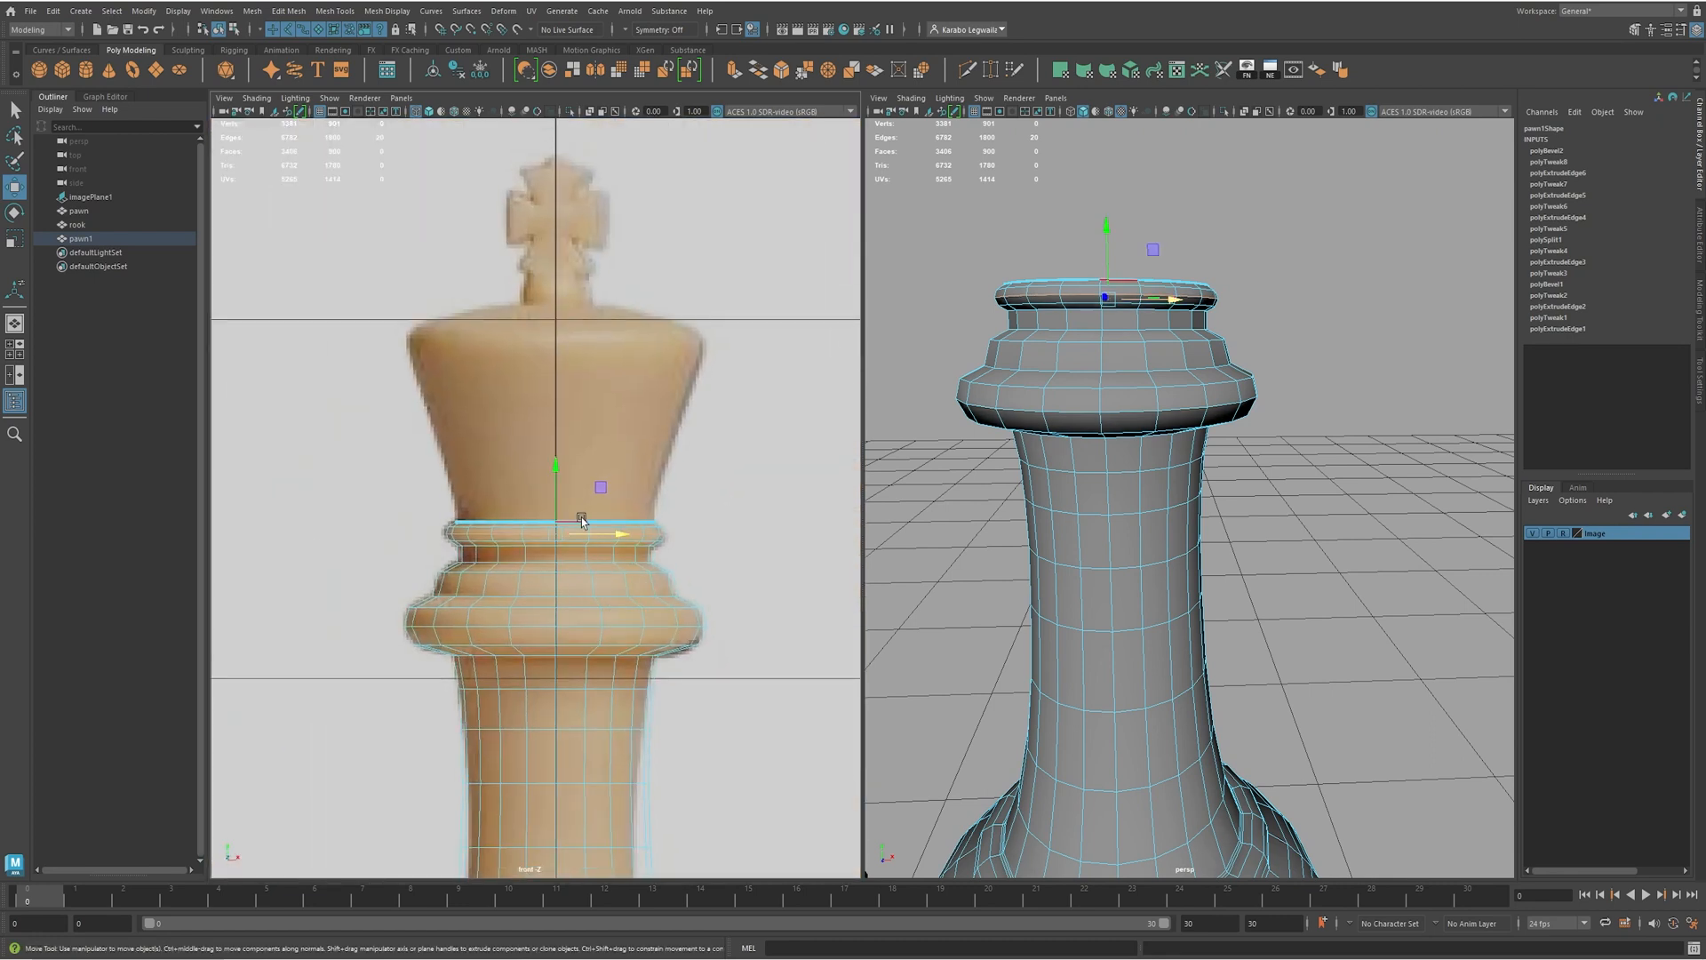
pyautogui.doubleClick(622, 523)
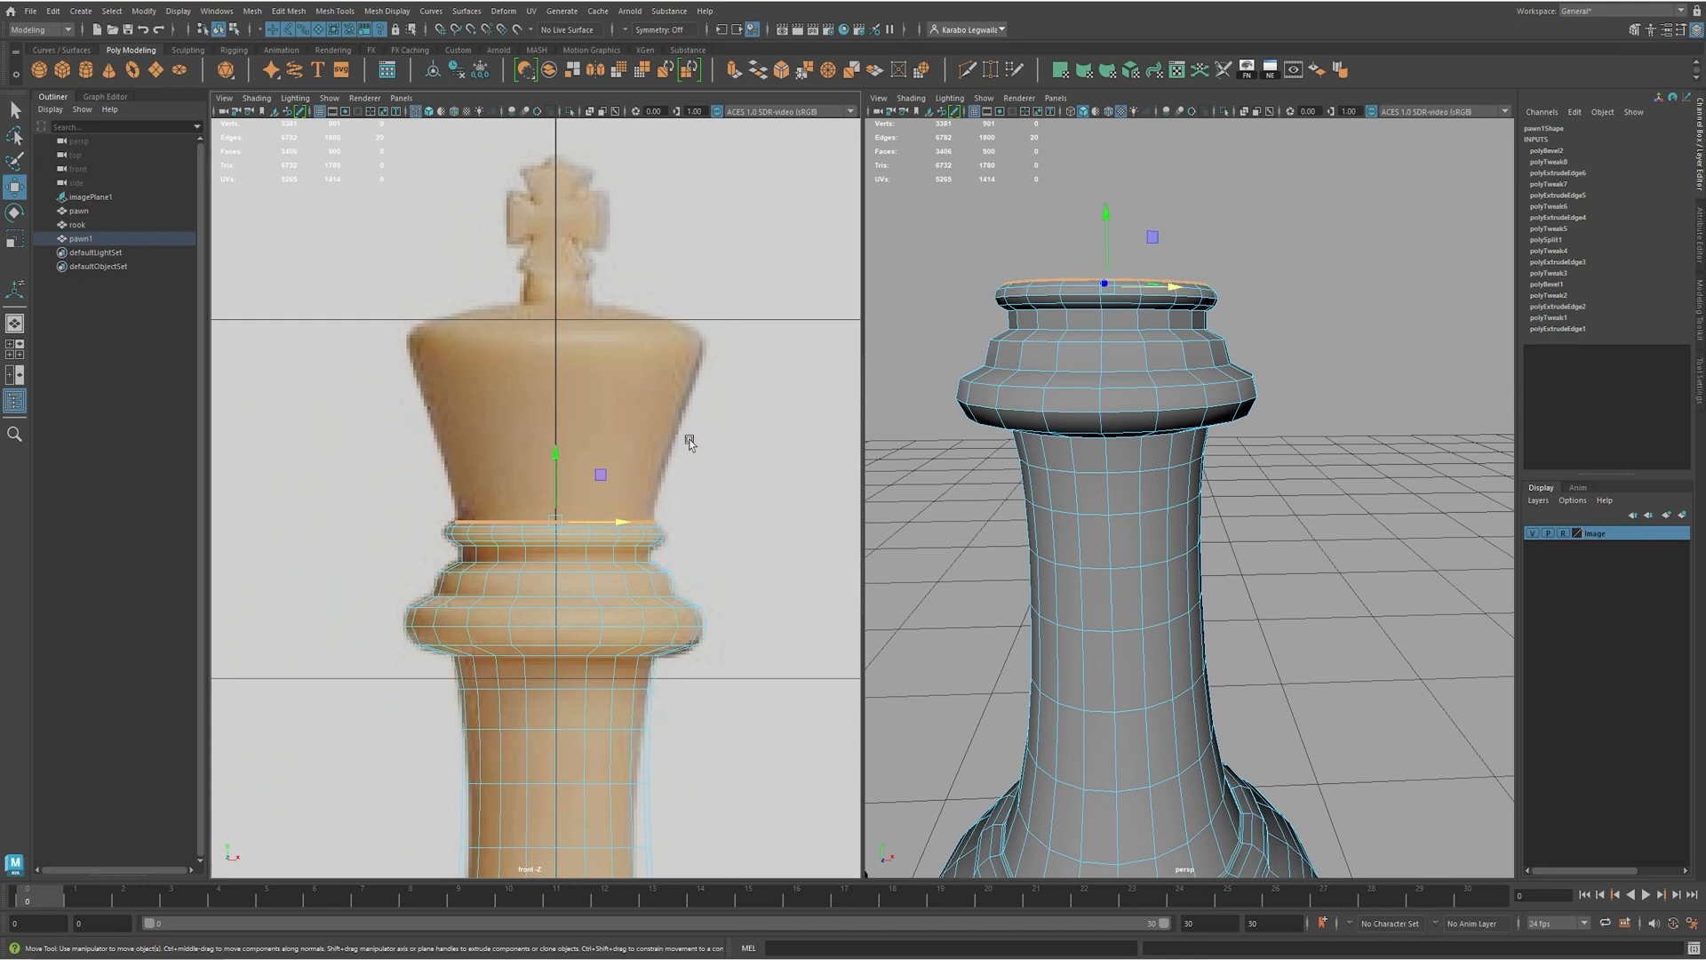
pyautogui.keyDown('shift'); pyautogui.moveTo(558, 466); pyautogui.dragTo(566, 281); pyautogui.keyUp('shift')
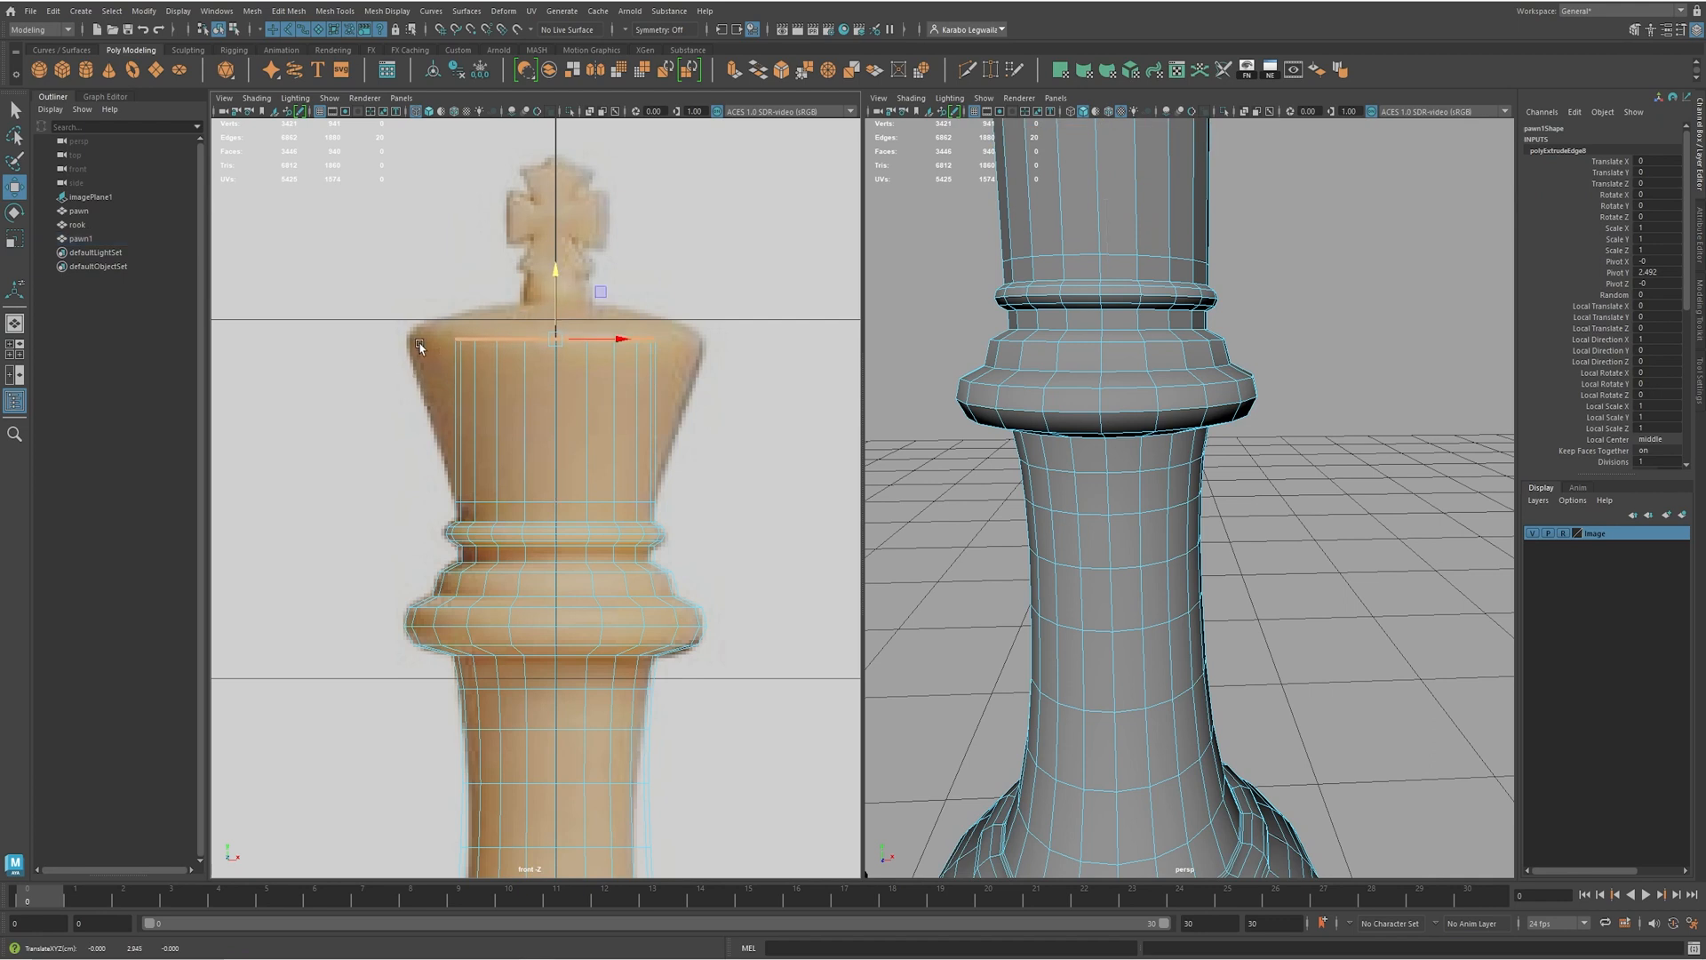
pyautogui.press('r')
pyautogui.moveTo(552, 339); pyautogui.dragTo(629, 341)
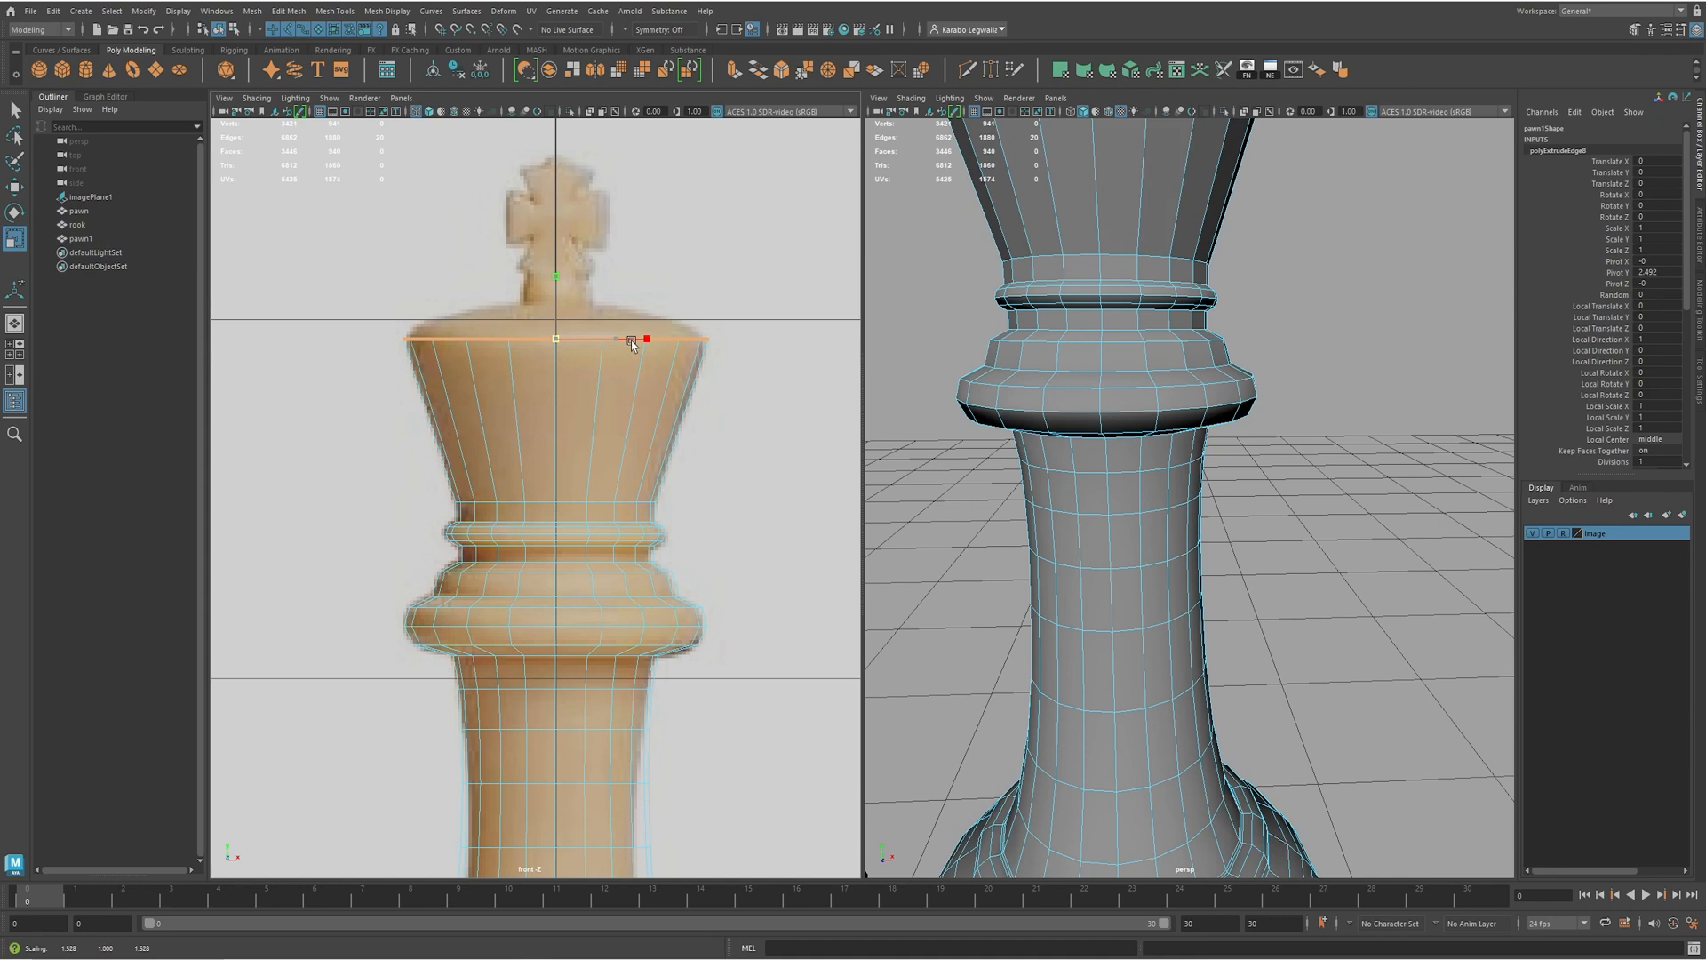
# - Extrude the head's top border up to the base of the cross and scale it inward to form the sloped cap
pyautogui.keyDown('alt'); pyautogui.moveTo(659, 350); pyautogui.dragTo(643, 499, button='middle'); pyautogui.keyUp('alt')
pyautogui.keyDown('alt'); pyautogui.moveTo(643, 498); pyautogui.dragTo(677, 508, button='right'); pyautogui.keyUp('alt')
pyautogui.keyDown('alt'); pyautogui.moveTo(602, 514); pyautogui.dragTo(615, 596, button='middle'); pyautogui.keyUp('alt')
pyautogui.press('w')
pyautogui.keyDown('shift'); pyautogui.moveTo(558, 510); pyautogui.dragTo(582, 465); pyautogui.keyUp('shift')
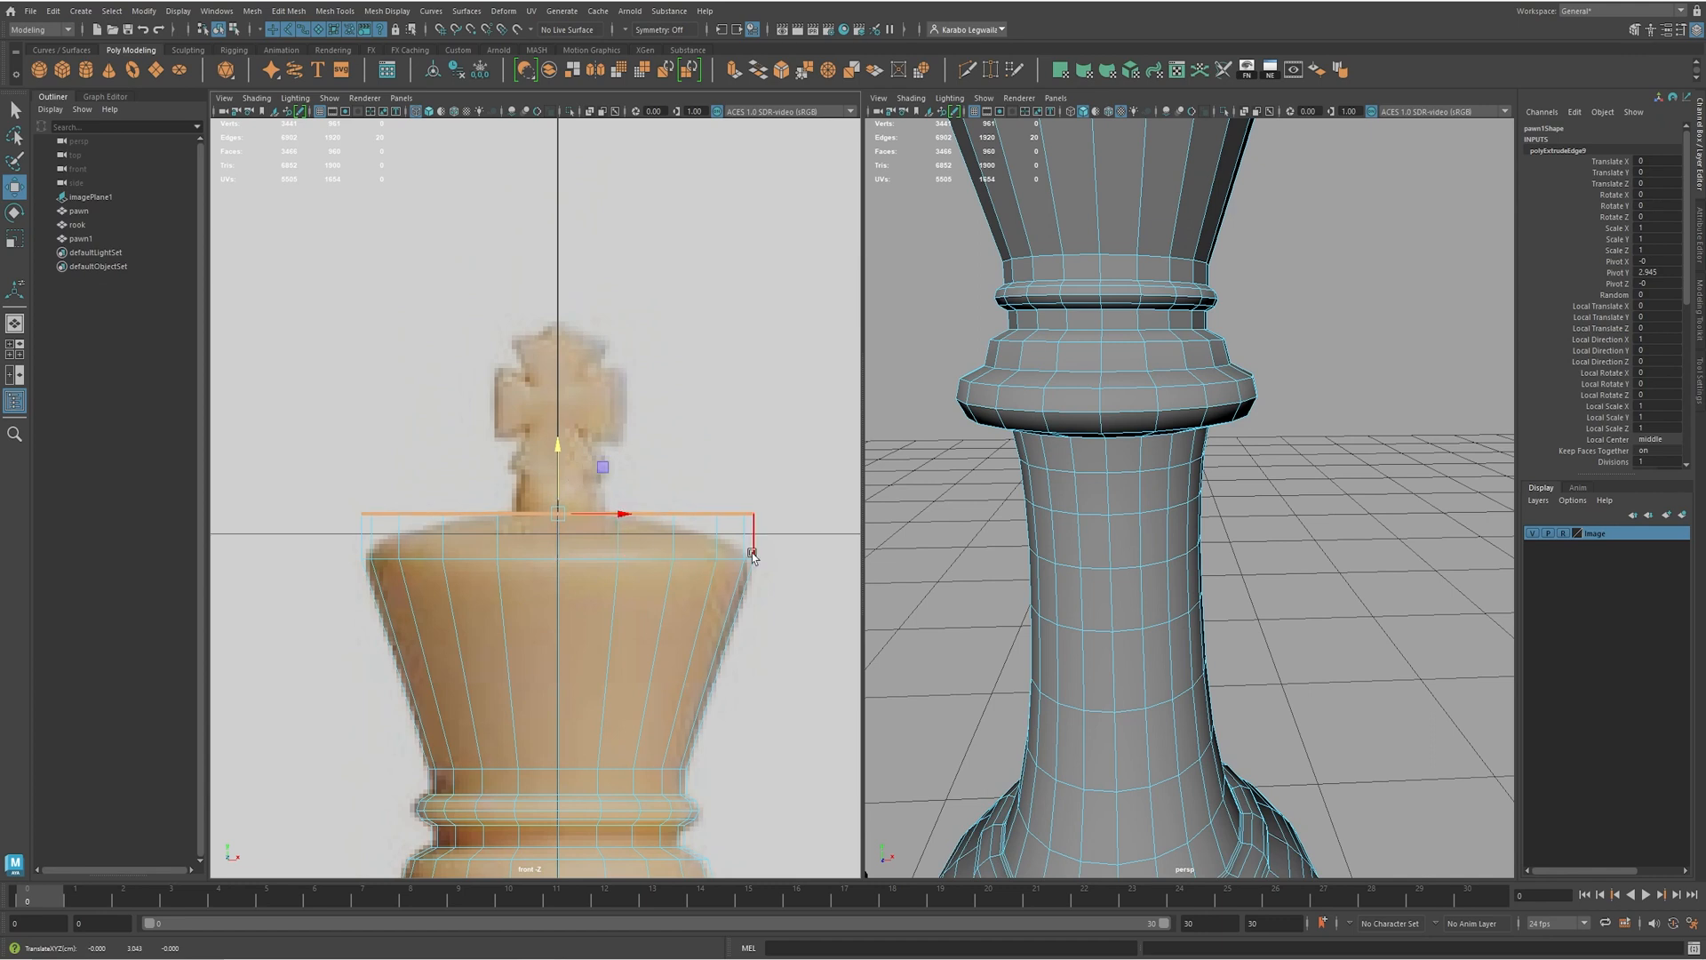
pyautogui.press('r')
pyautogui.moveTo(594, 514); pyautogui.dragTo(557, 520)
pyautogui.moveTo(378, 529); pyautogui.dragTo(347, 532)
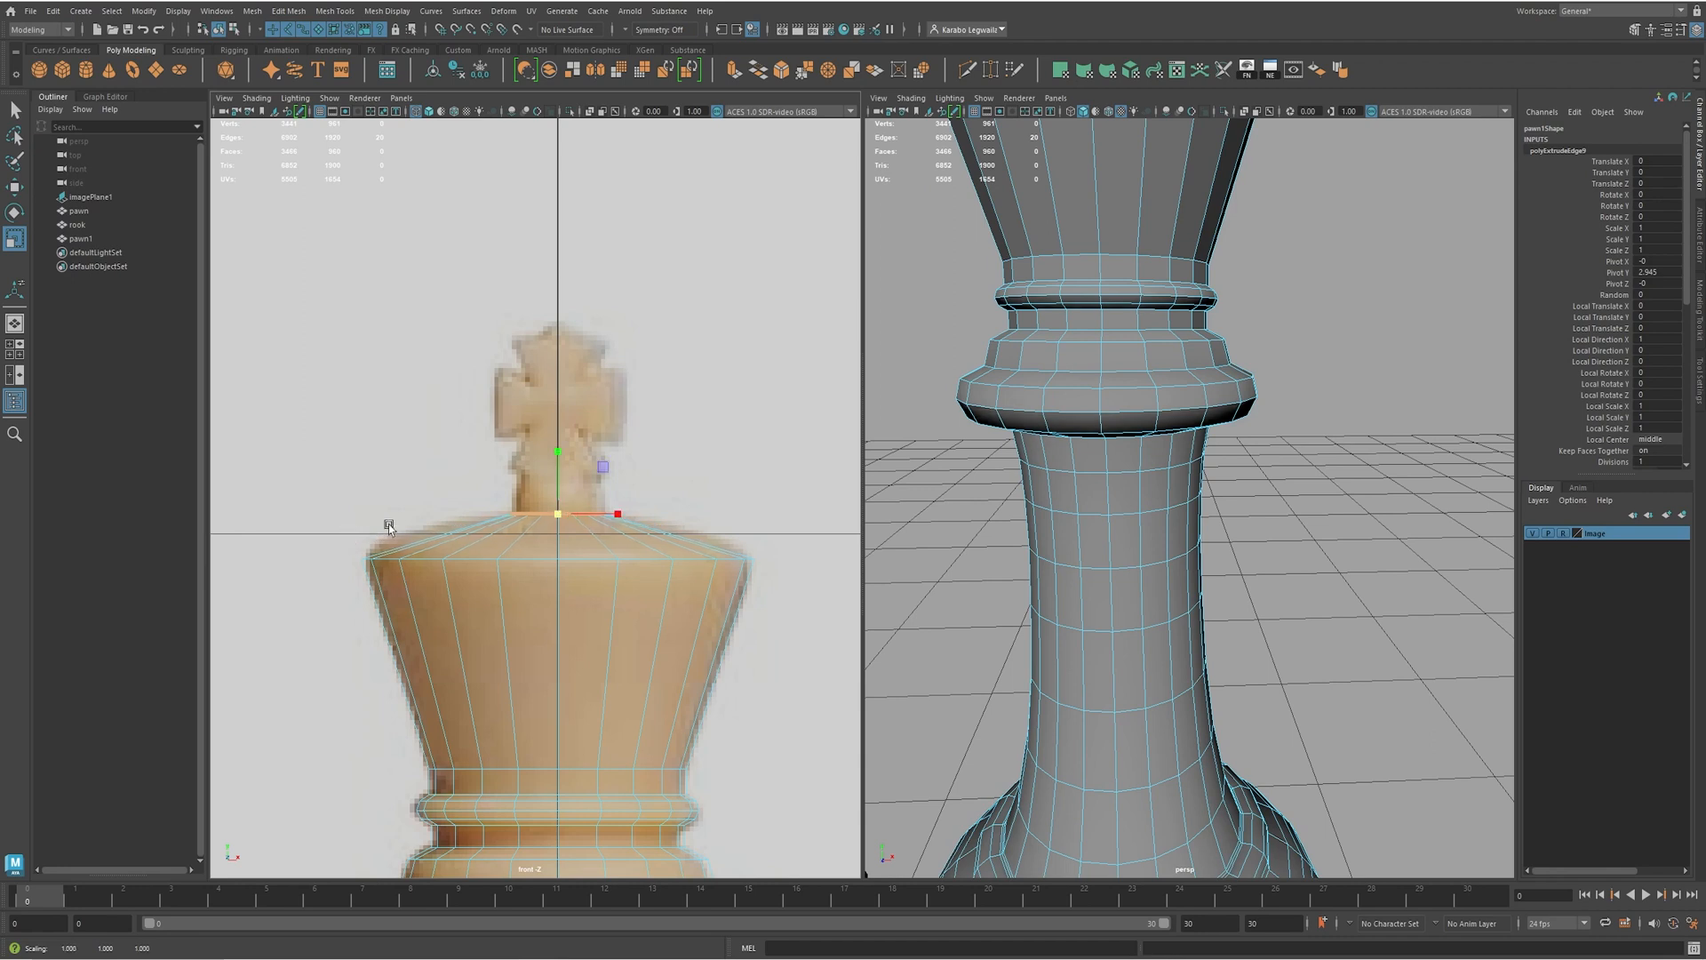
# - Bevel the head's outer shoulder edge loop with a fraction of 0.1
pyautogui.keyDown('alt'); pyautogui.moveTo(774, 678); pyautogui.dragTo(781, 713, button='middle'); pyautogui.keyUp('alt')
pyautogui.keyDown('alt'); pyautogui.moveTo(1129, 272); pyautogui.dragTo(1141, 628, button='middle'); pyautogui.keyUp('alt')
pyautogui.keyDown('alt'); pyautogui.moveTo(1140, 628); pyautogui.dragTo(1082, 551); pyautogui.keyUp('alt')
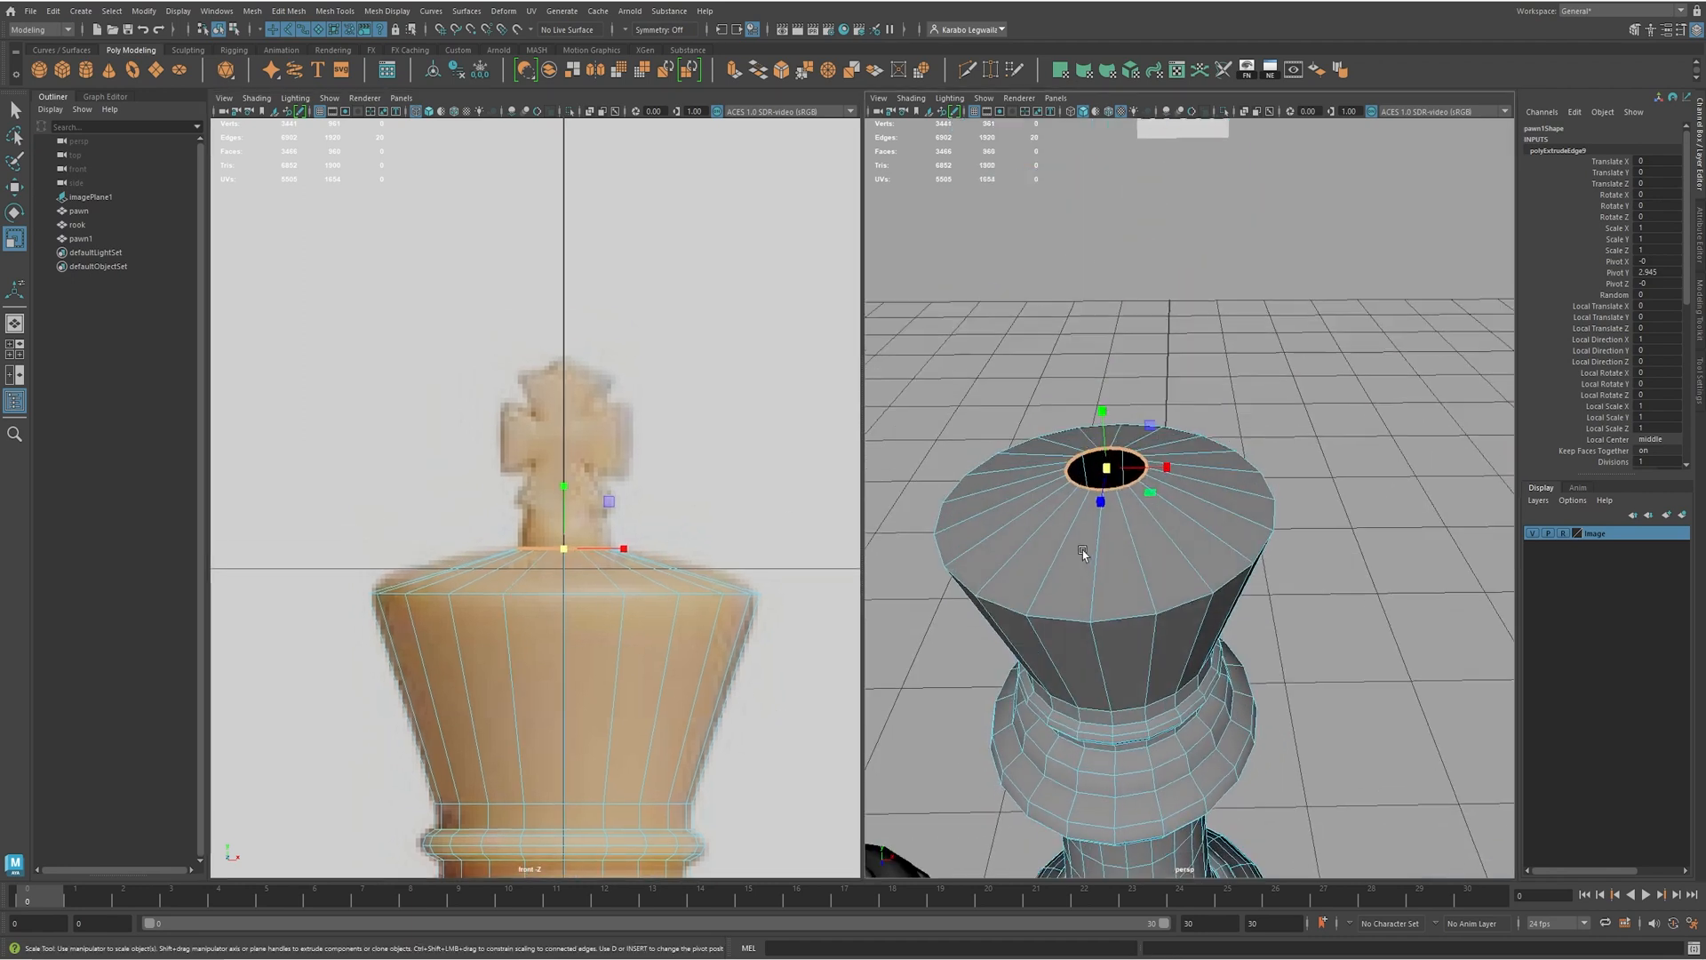
pyautogui.click(1074, 623)
pyautogui.doubleClick(1053, 615)
pyautogui.click(1146, 595)
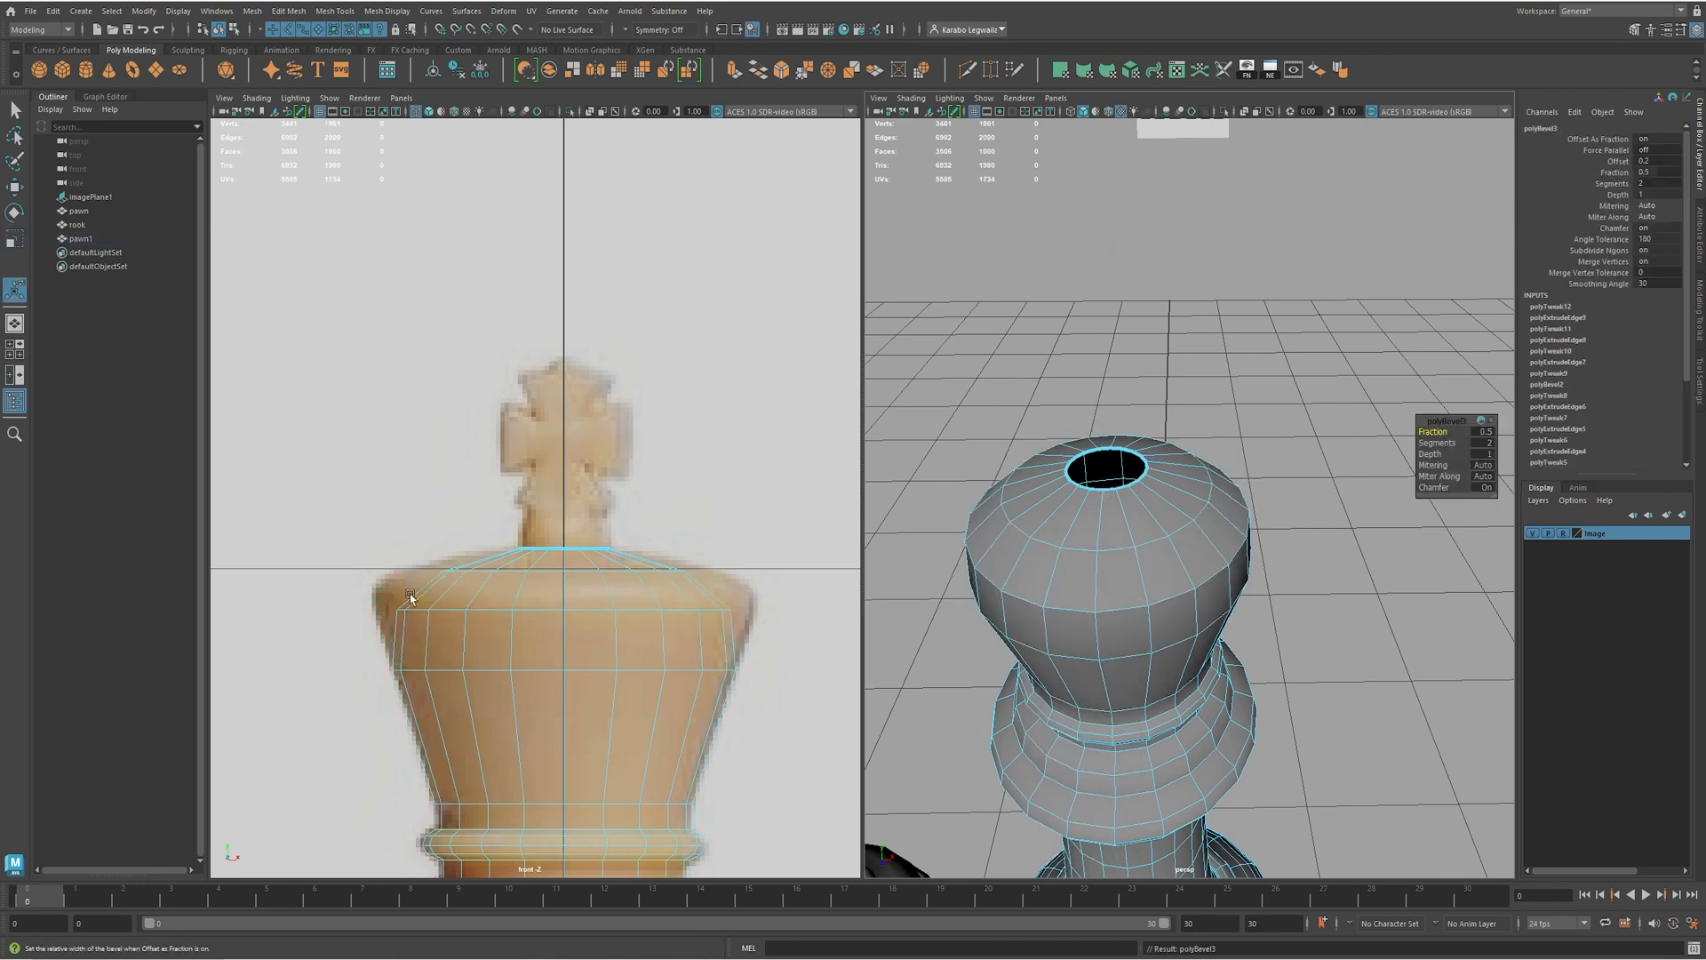
pyautogui.keyDown('alt'); pyautogui.moveTo(723, 566); pyautogui.dragTo(726, 505, button='middle'); pyautogui.keyUp('alt')
pyautogui.moveTo(776, 436); pyautogui.dragTo(780, 430)
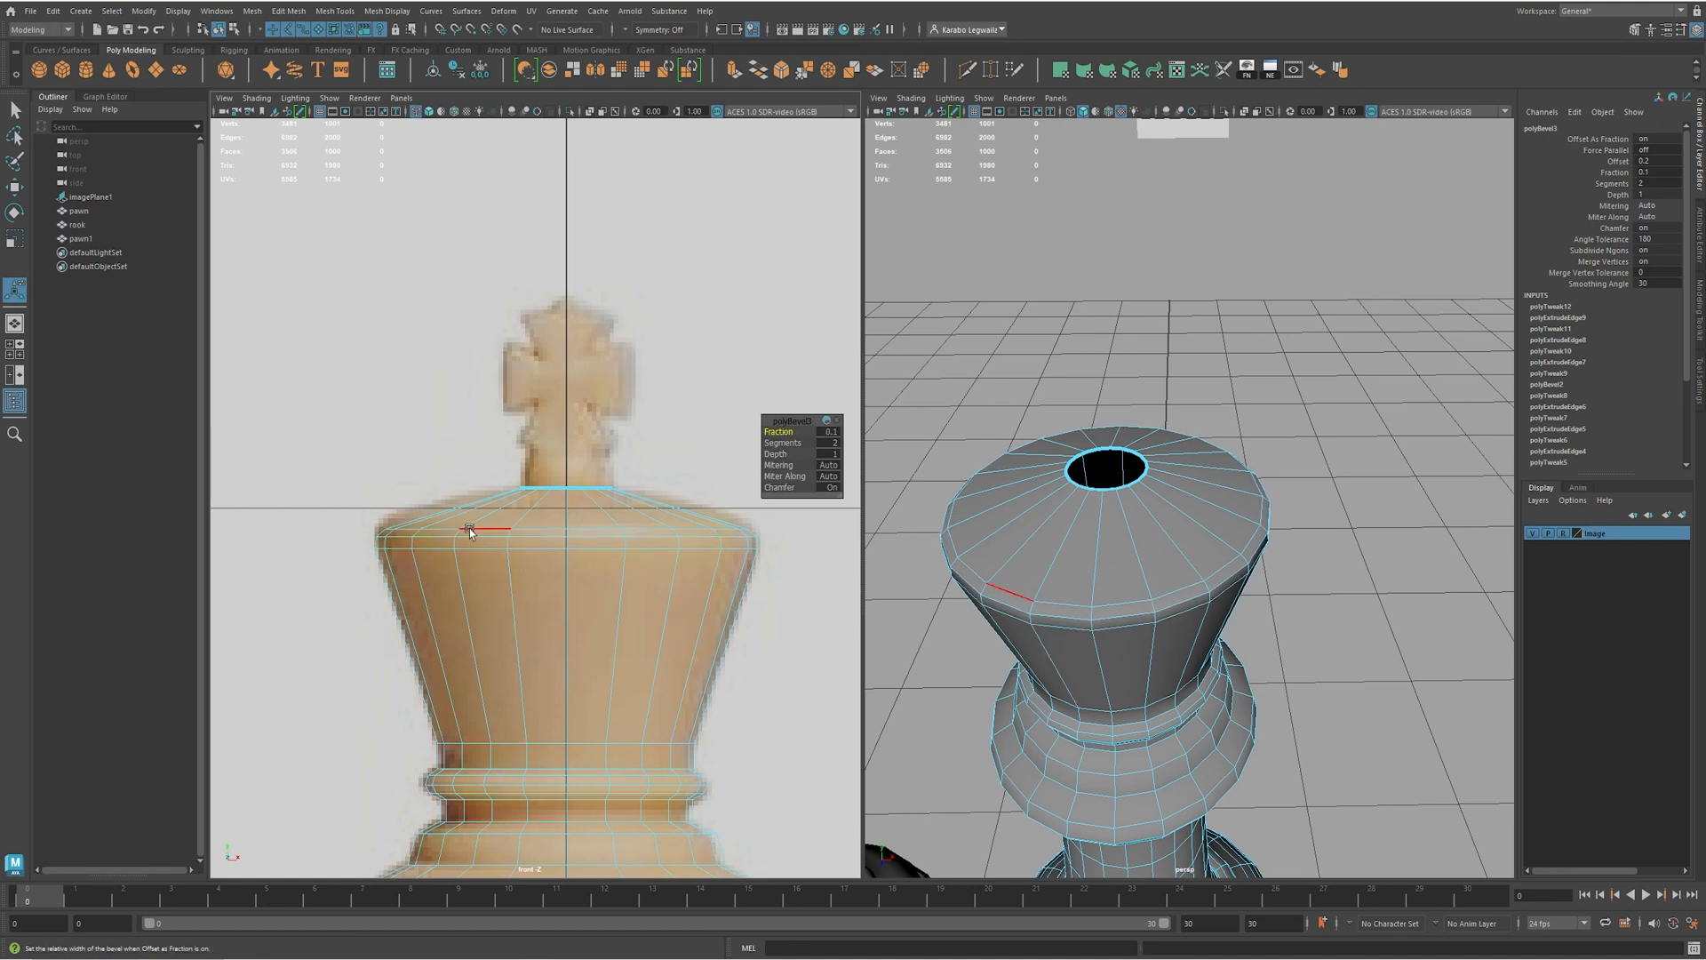
# - Select the beveled shoulder loops and raise them slightly to match the reference
pyautogui.keyDown('alt'); pyautogui.moveTo(970, 596); pyautogui.dragTo(959, 520); pyautogui.keyUp('alt')
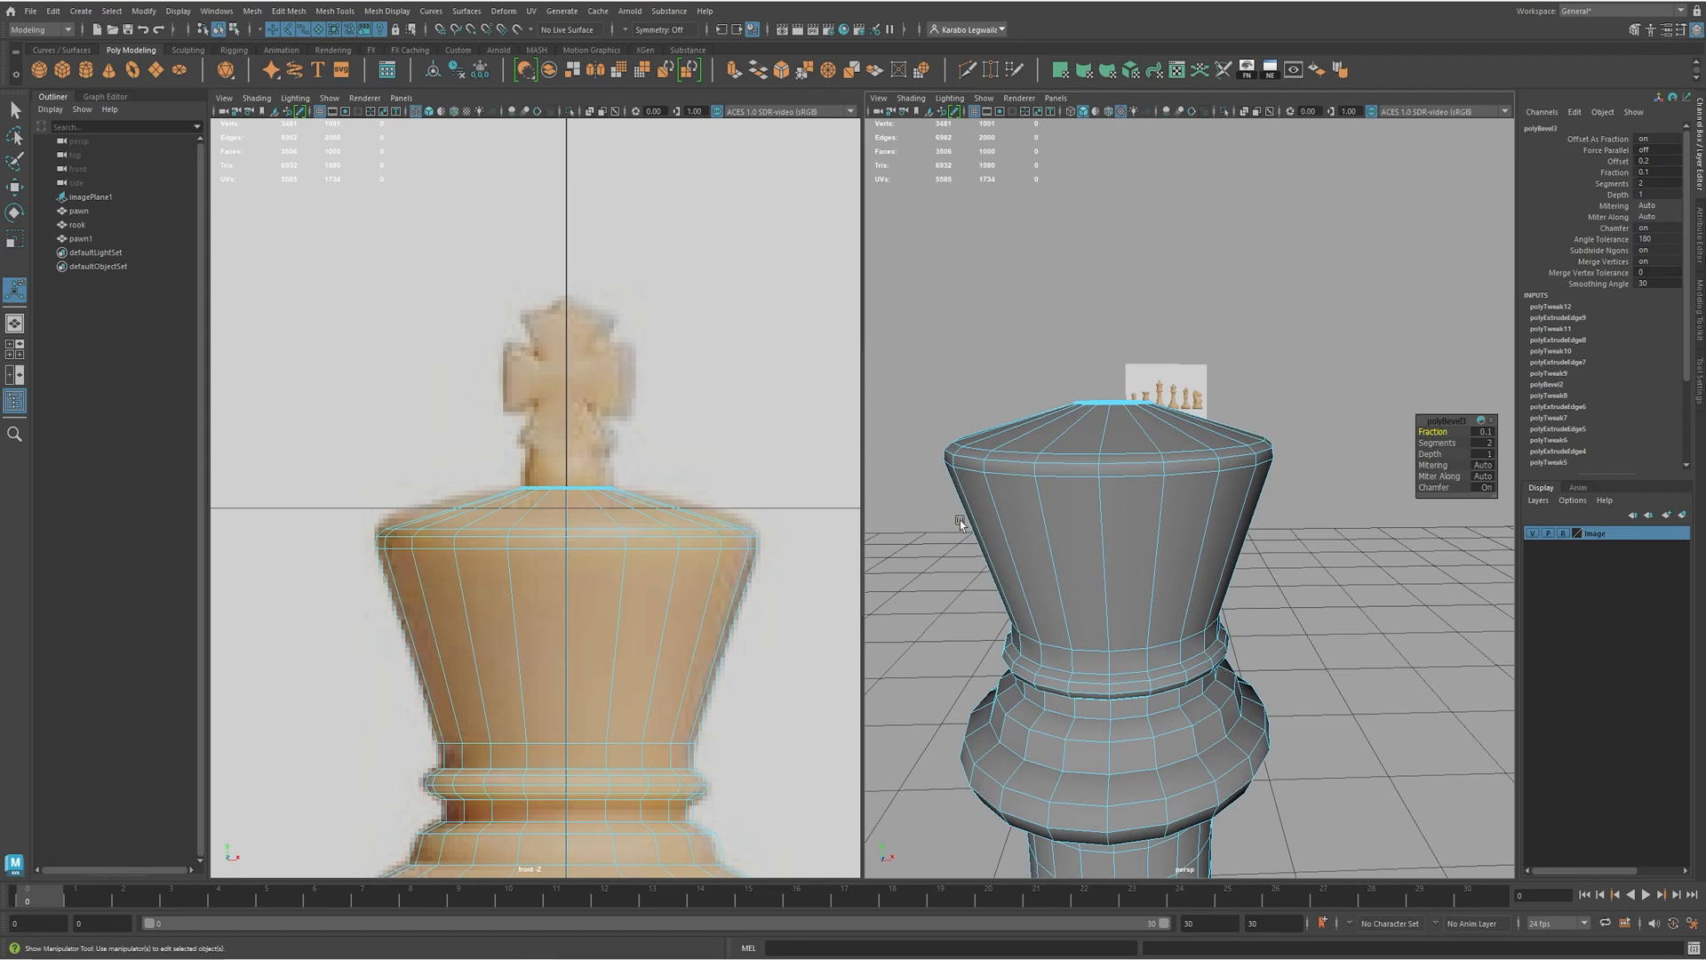
pyautogui.click(522, 536)
pyautogui.keyDown('shift'); pyautogui.doubleClick(535, 527); pyautogui.keyUp('shift')
pyautogui.press('w')
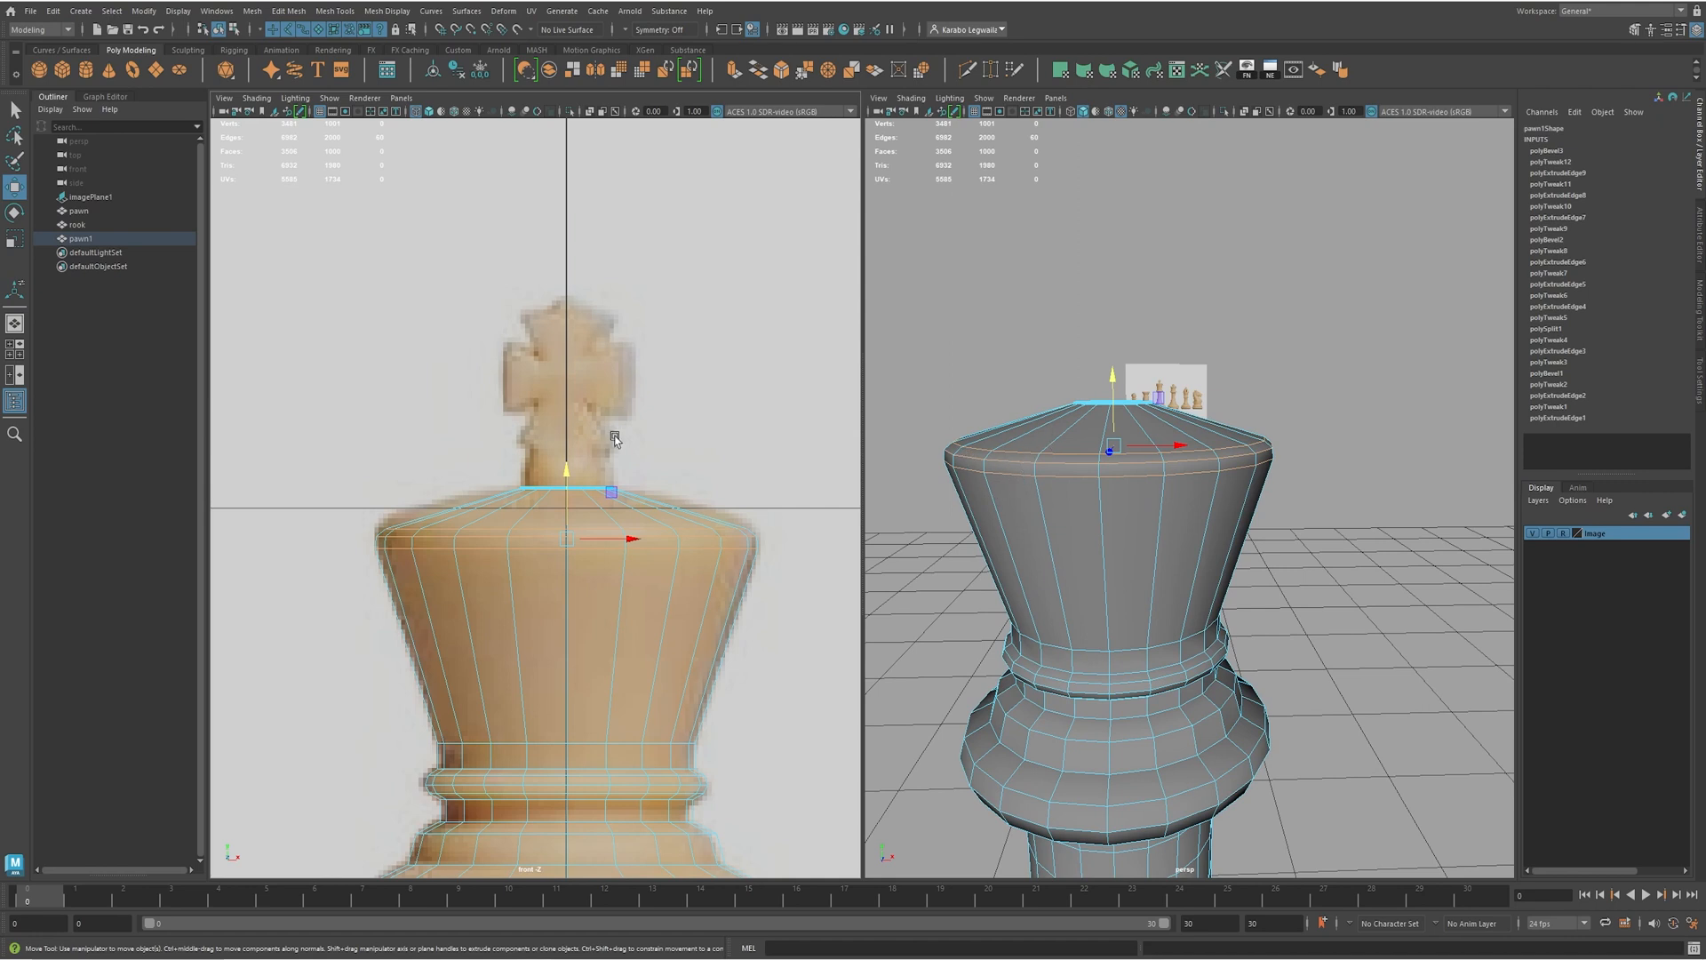
pyautogui.moveTo(566, 471); pyautogui.dragTo(567, 463)
# - Insert an edge loop around the sloped cap, then scale it outward and raise it to the reference curve
pyautogui.scroll(1, 709, 470)
pyautogui.keyDown('alt'); pyautogui.moveTo(1337, 327); pyautogui.dragTo(1324, 380); pyautogui.keyUp('alt')
pyautogui.keyDown('shift'); pyautogui.moveTo(1171, 506); pyautogui.dragTo(1118, 508, button='right'); pyautogui.keyUp('shift')
pyautogui.keyDown('ctrl'); pyautogui.click(1153, 521); pyautogui.keyUp('ctrl')
pyautogui.press('w')
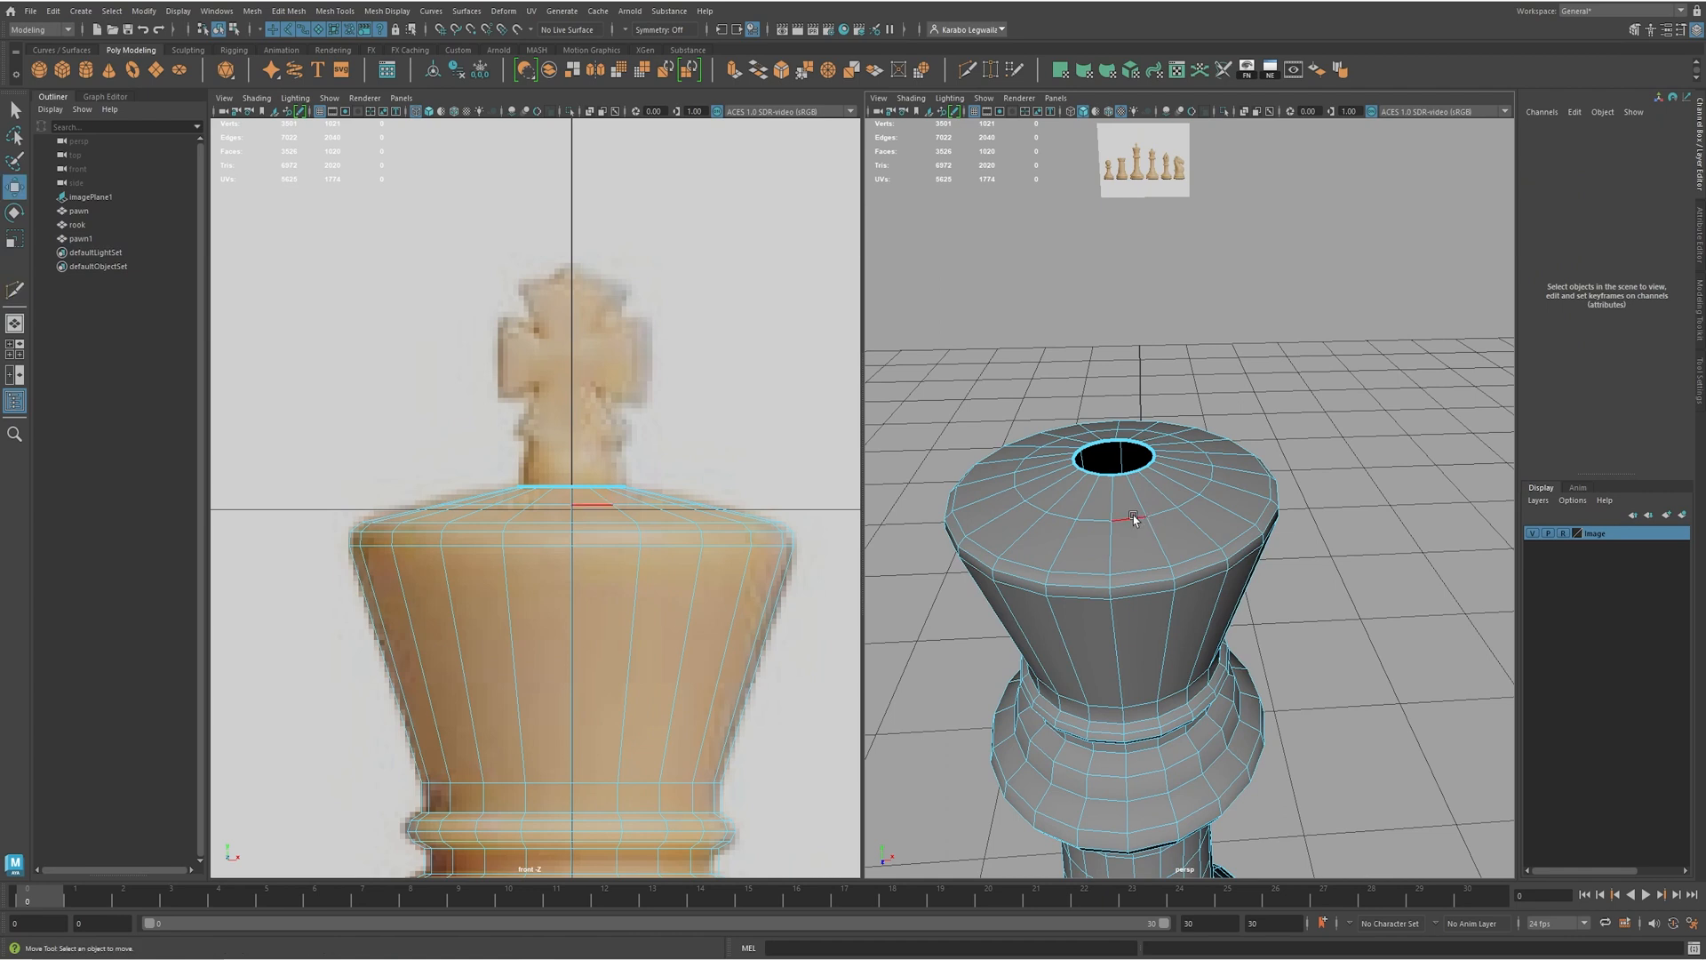
pyautogui.press('r')
pyautogui.moveTo(568, 504); pyautogui.dragTo(598, 499)
pyautogui.press('w')
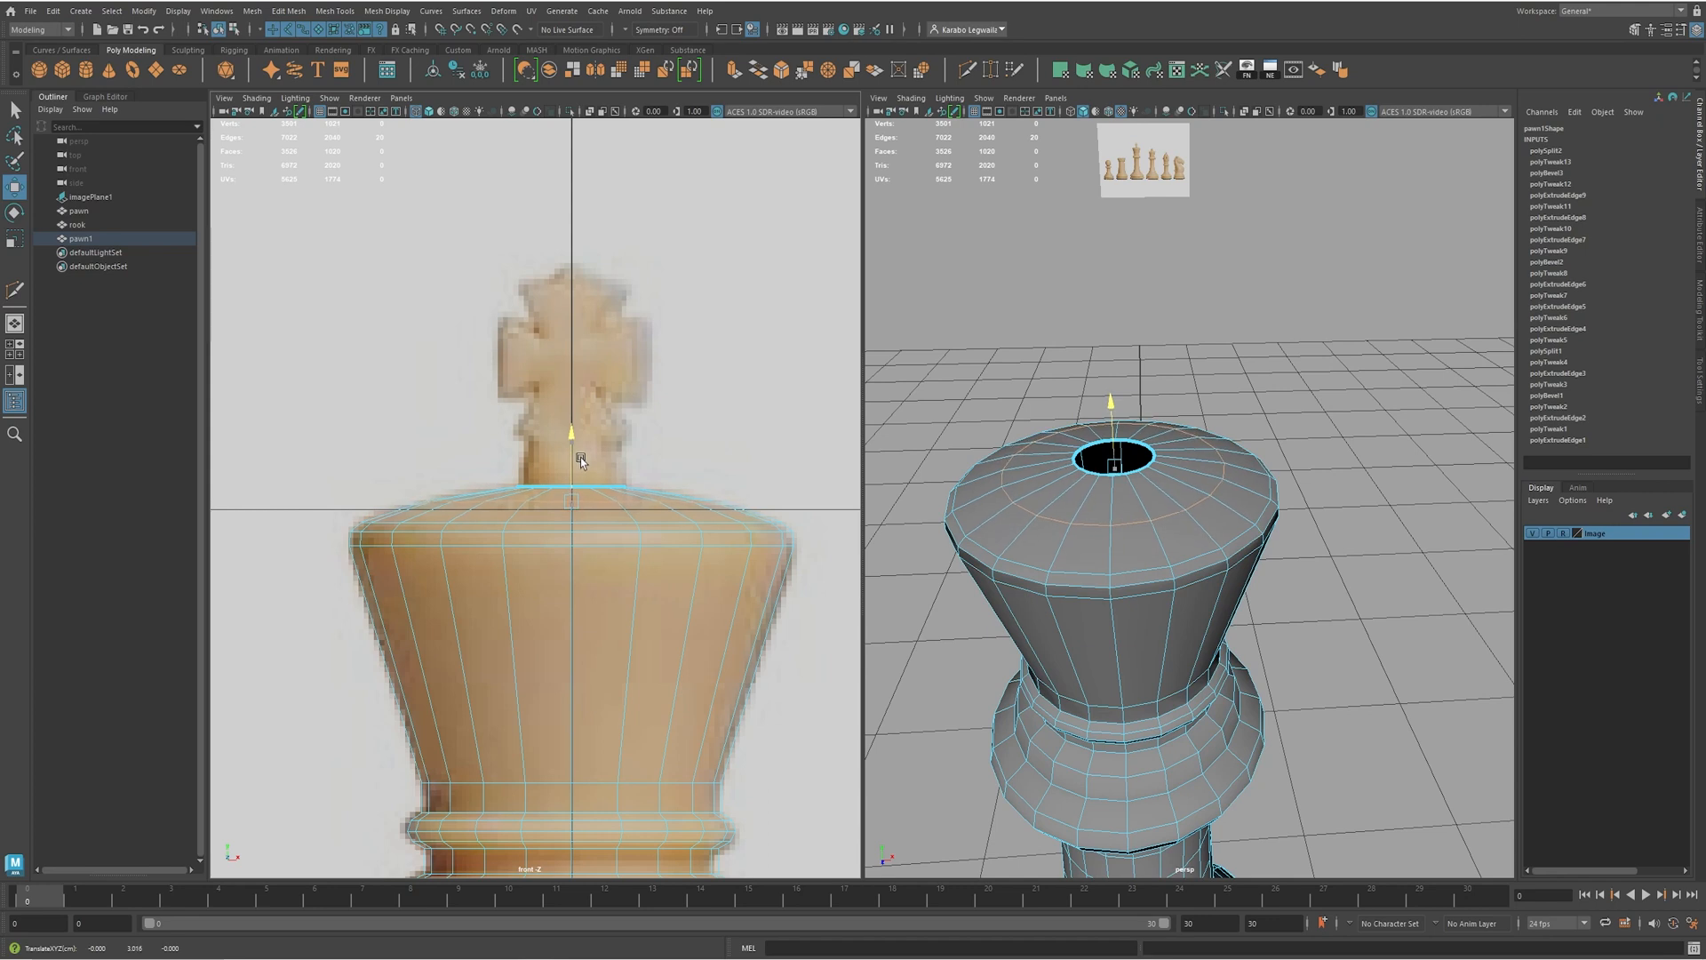
# - Insert two more edge loops on the cap, one on each side of the middle loop, and adjust their heights to round it
pyautogui.keyDown('alt'); pyautogui.moveTo(1264, 499); pyautogui.dragTo(1234, 518); pyautogui.keyUp('alt')
pyautogui.keyDown('shift'); pyautogui.moveTo(1157, 511); pyautogui.dragTo(1106, 504, button='right'); pyautogui.keyUp('shift')
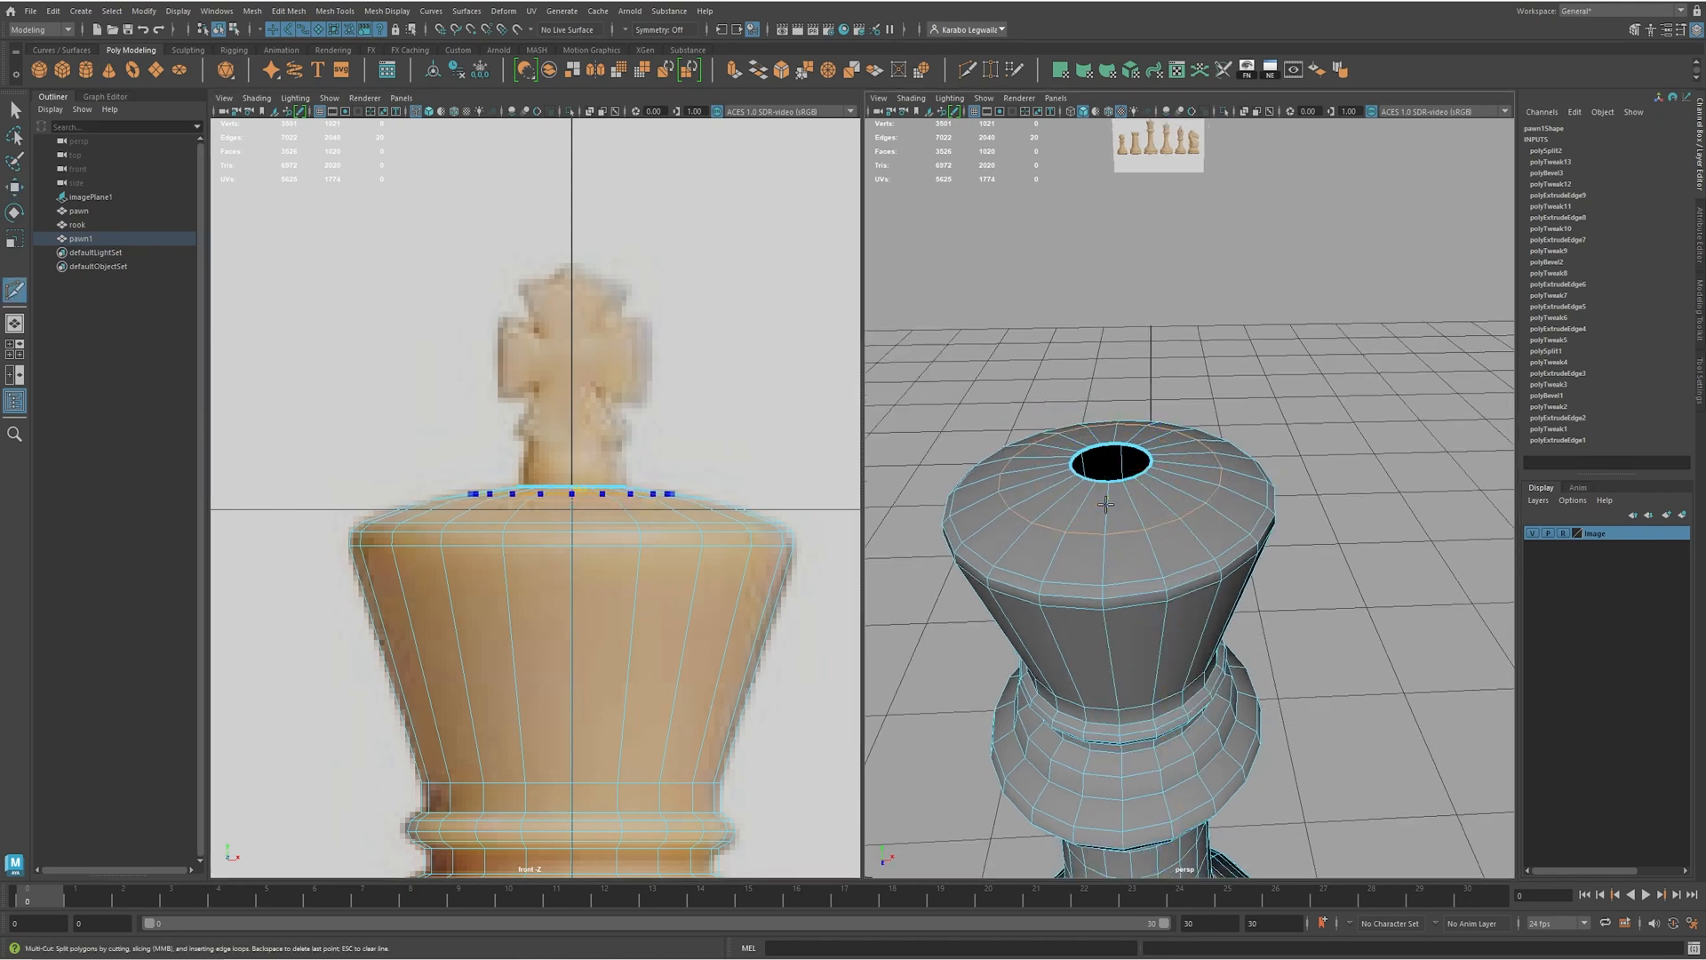
pyautogui.keyDown('ctrl'); pyautogui.click(1106, 503); pyautogui.keyUp('ctrl')
pyautogui.keyDown('ctrl'); pyautogui.click(1106, 559); pyautogui.keyUp('ctrl')
pyautogui.press('w')
pyautogui.doubleClick(1118, 505)
pyautogui.moveTo(567, 437); pyautogui.dragTo(584, 430)
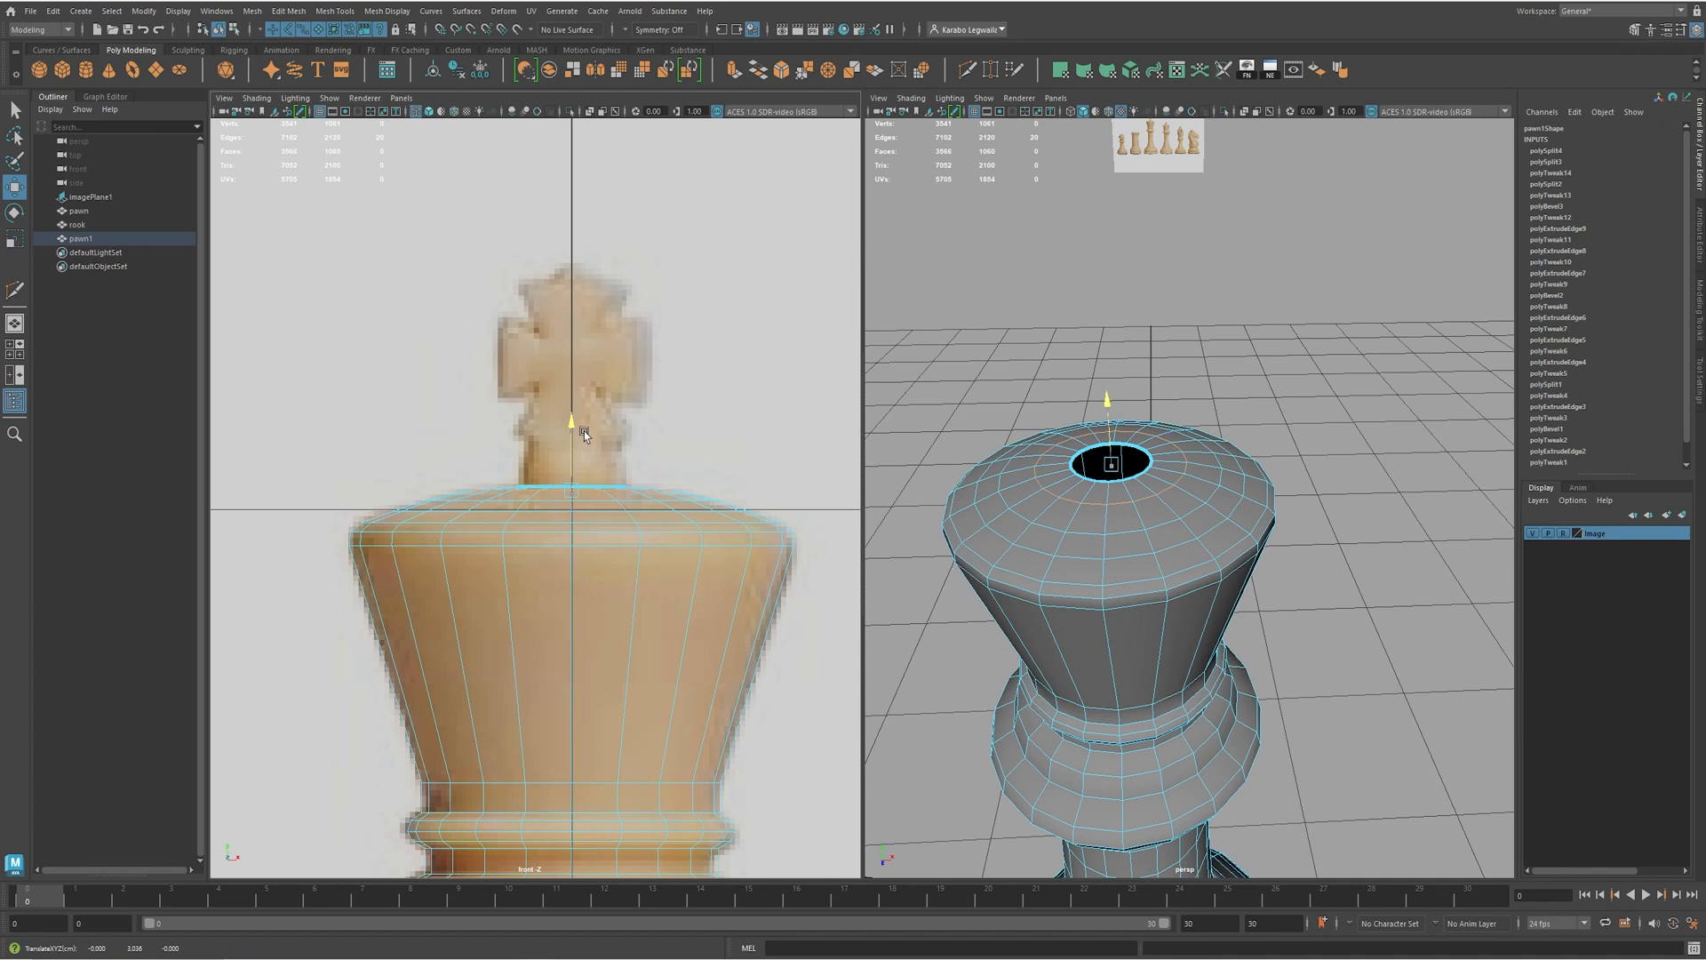
pyautogui.doubleClick(447, 510)
pyautogui.moveTo(571, 449); pyautogui.dragTo(581, 450)
# - Extrude the border of the cap's top hole upward to form the short neck under the cross
pyautogui.moveTo(1259, 495)
pyautogui.keyDown('alt'); pyautogui.mouseDown()
pyautogui.moveTo(1224, 478)
pyautogui.moveTo(1257, 505)
pyautogui.mouseUp(); pyautogui.keyUp('alt')
pyautogui.keyDown('alt'); pyautogui.moveTo(1055, 513); pyautogui.dragTo(1140, 547, button='right'); pyautogui.keyUp('alt')
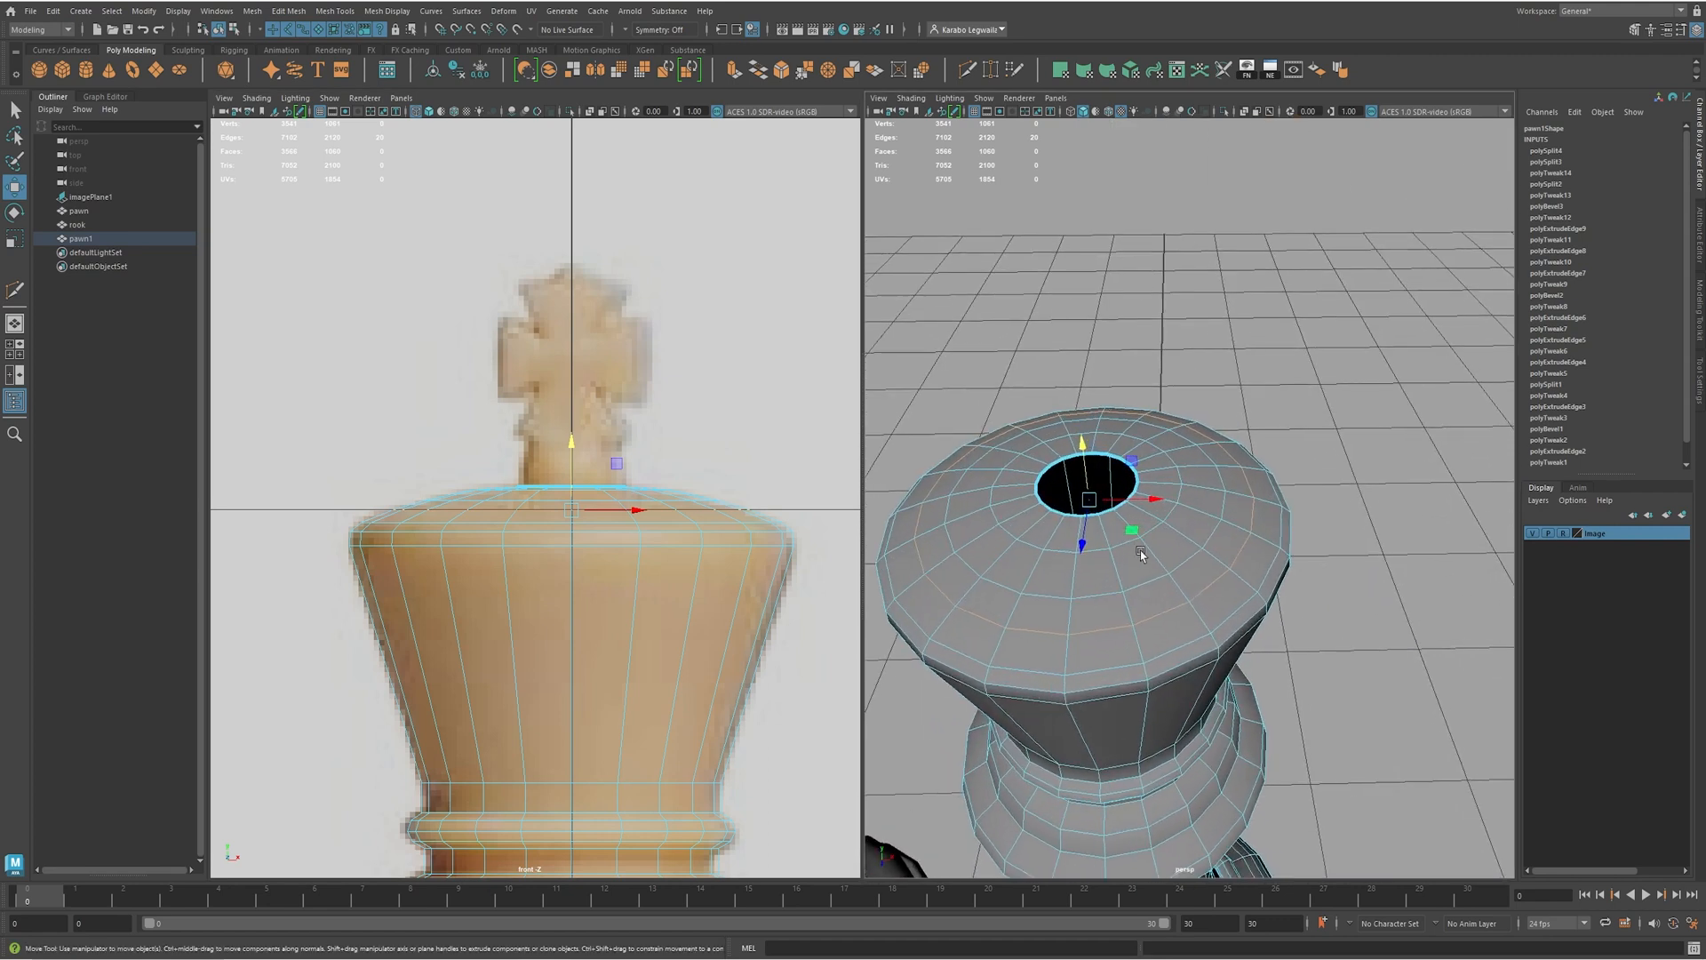
pyautogui.keyDown('alt'); pyautogui.moveTo(1197, 542); pyautogui.dragTo(1266, 524); pyautogui.keyUp('alt')
pyautogui.keyDown('alt'); pyautogui.moveTo(1311, 533); pyautogui.dragTo(1239, 547, button='right'); pyautogui.keyUp('alt')
pyautogui.scroll(-3, 1239, 548)
pyautogui.keyDown('alt'); pyautogui.moveTo(1241, 556); pyautogui.dragTo(1195, 519); pyautogui.keyUp('alt')
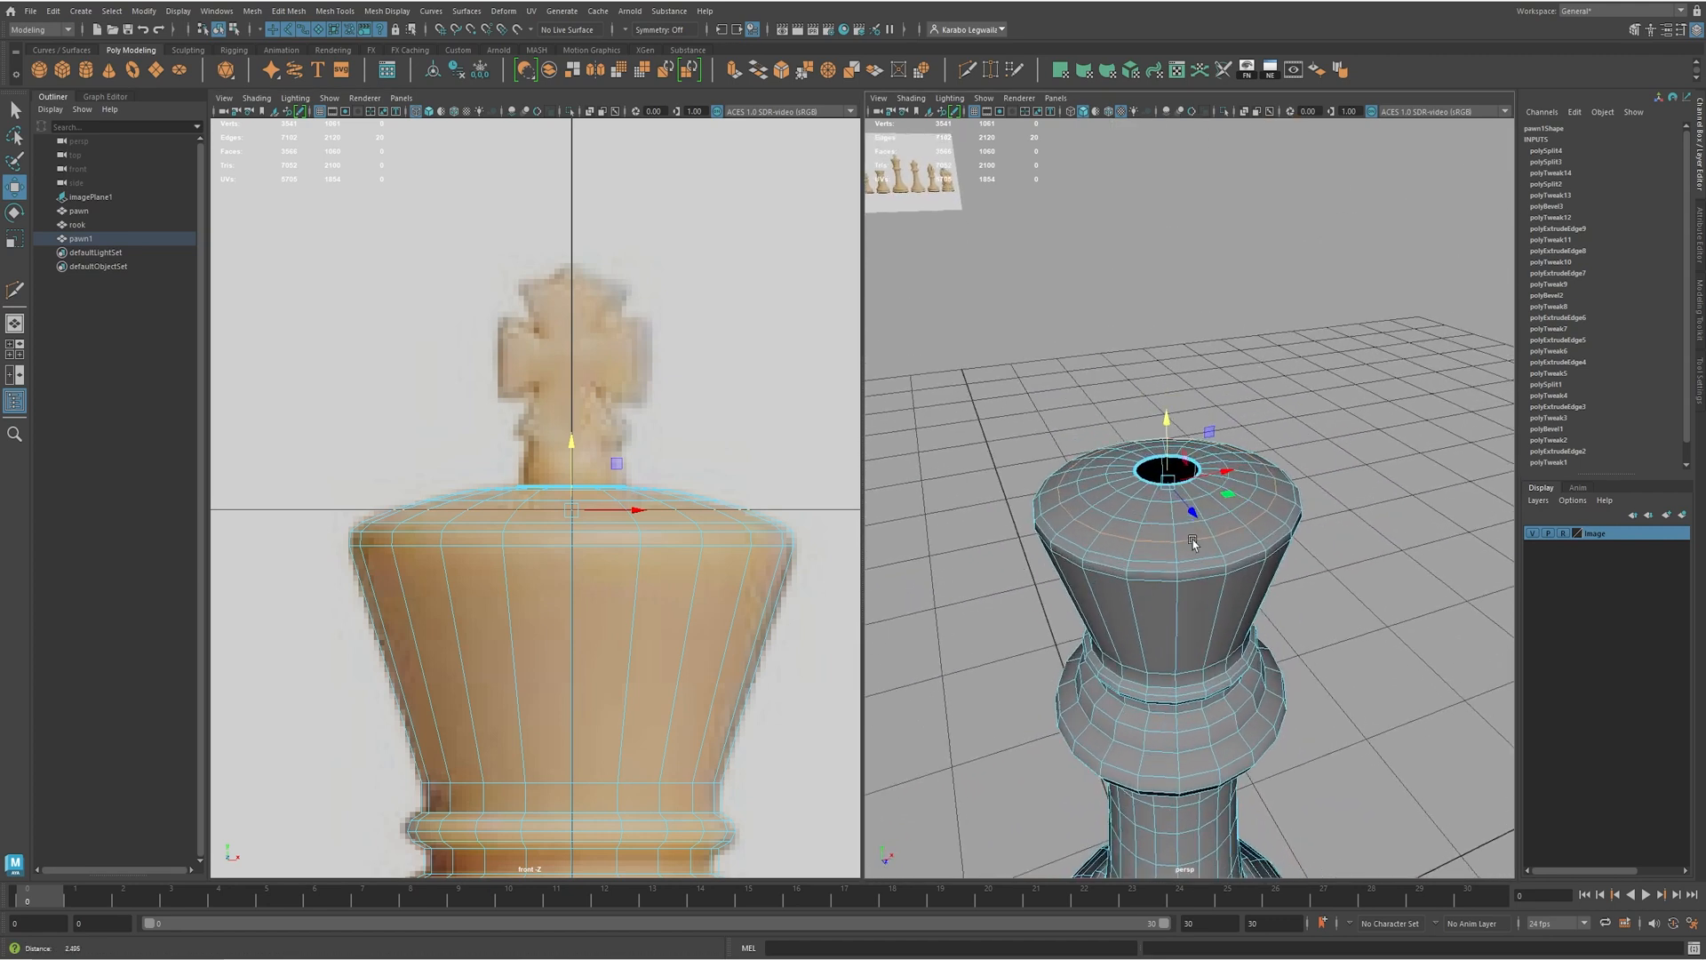
pyautogui.scroll(7, 1185, 503)
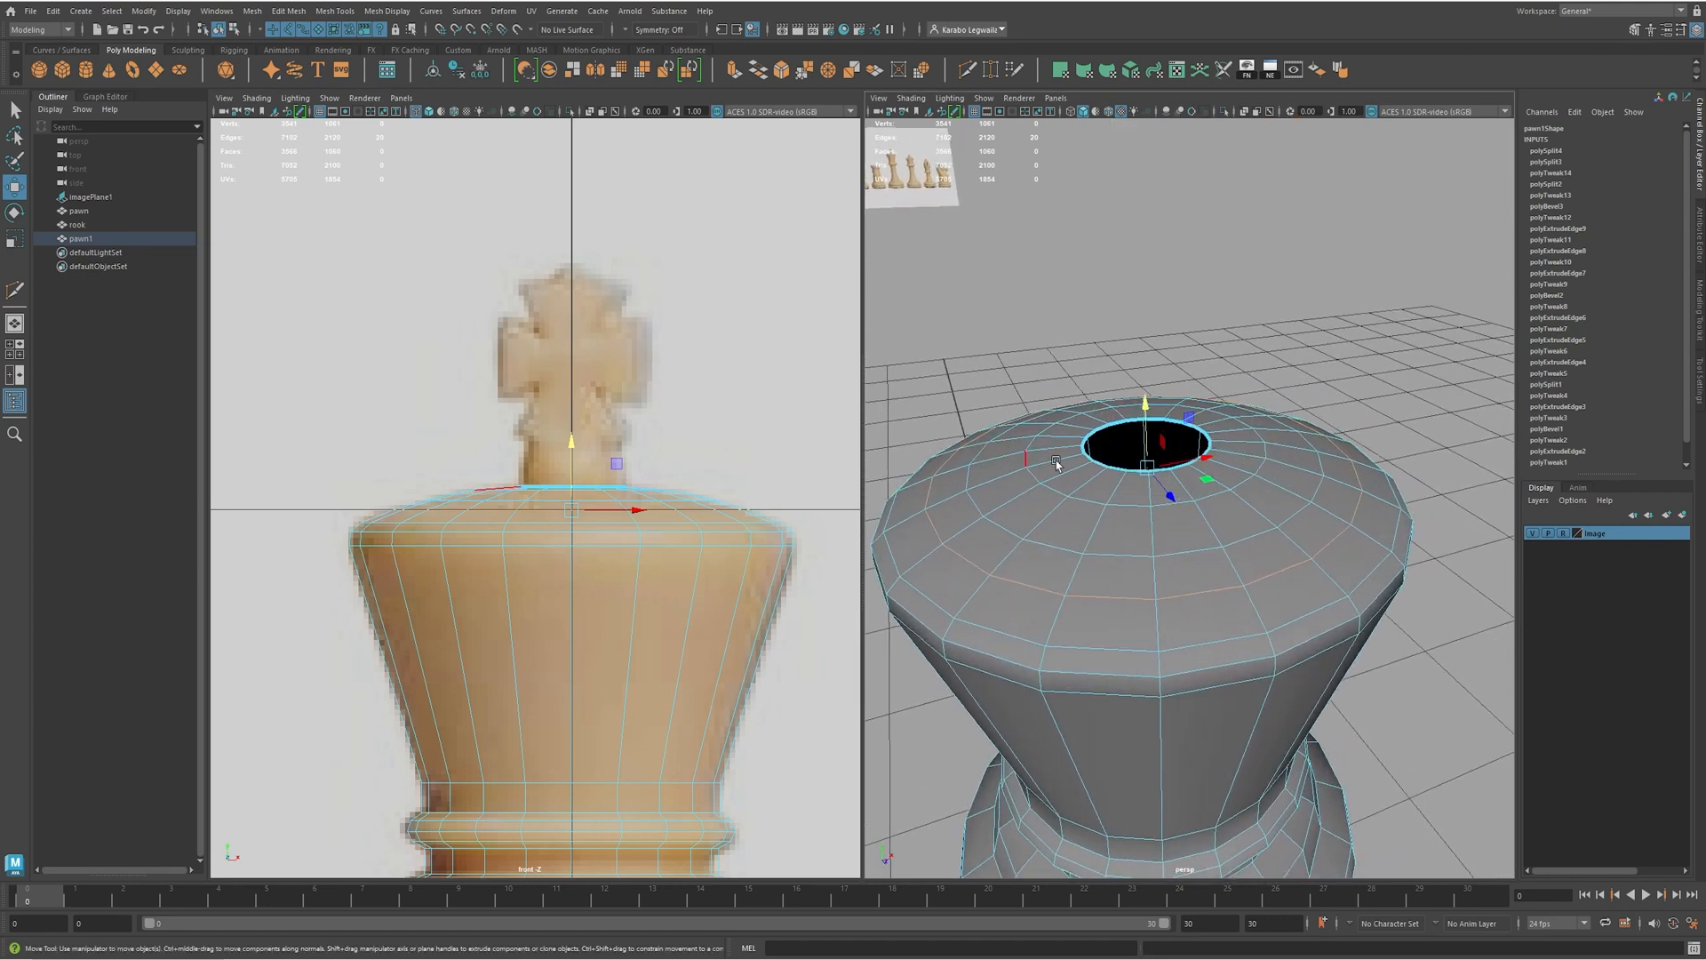
pyautogui.doubleClick(1125, 468)
pyautogui.keyDown('alt'); pyautogui.moveTo(582, 525); pyautogui.dragTo(503, 497); pyautogui.keyUp('alt')
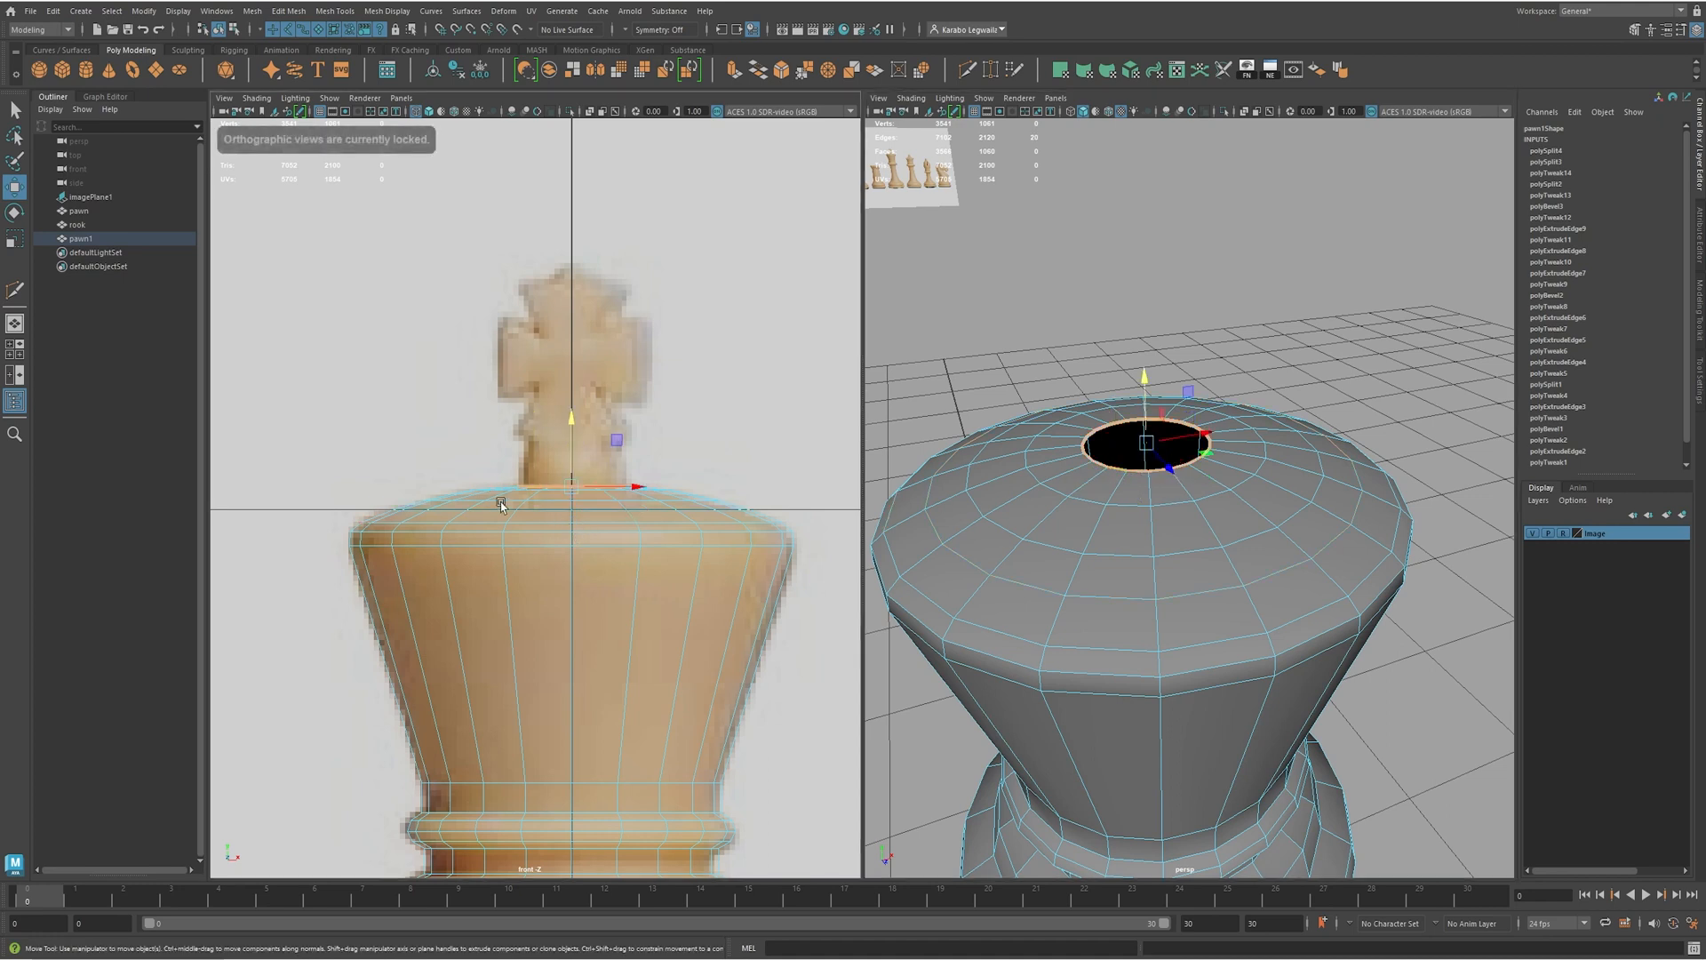
pyautogui.keyDown('alt'); pyautogui.moveTo(503, 497); pyautogui.dragTo(619, 492, button='right'); pyautogui.keyUp('alt')
pyautogui.keyDown('shift'); pyautogui.moveTo(578, 442); pyautogui.dragTo(587, 405); pyautogui.keyUp('shift')
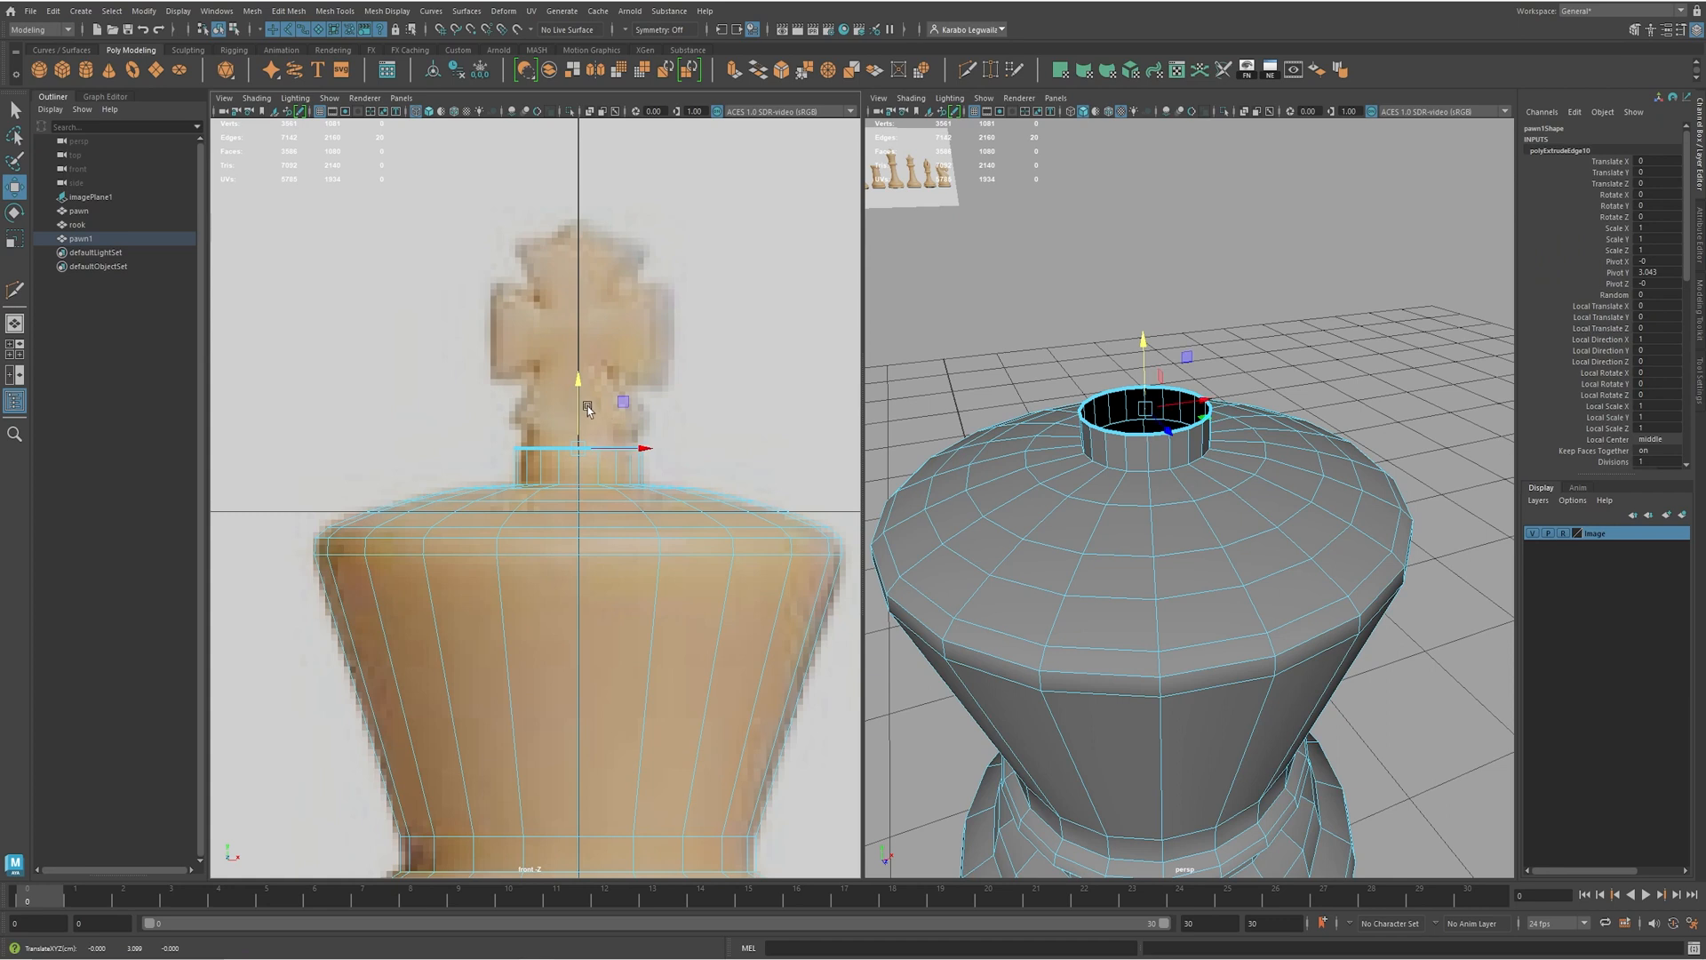
# - Extrude the neck's top border up once more and scale it inward to taper the rim
pyautogui.keyDown('shift'); pyautogui.moveTo(579, 416); pyautogui.dragTo(582, 399); pyautogui.keyUp('shift')
pyautogui.press('r')
pyautogui.moveTo(578, 434); pyautogui.dragTo(552, 439)
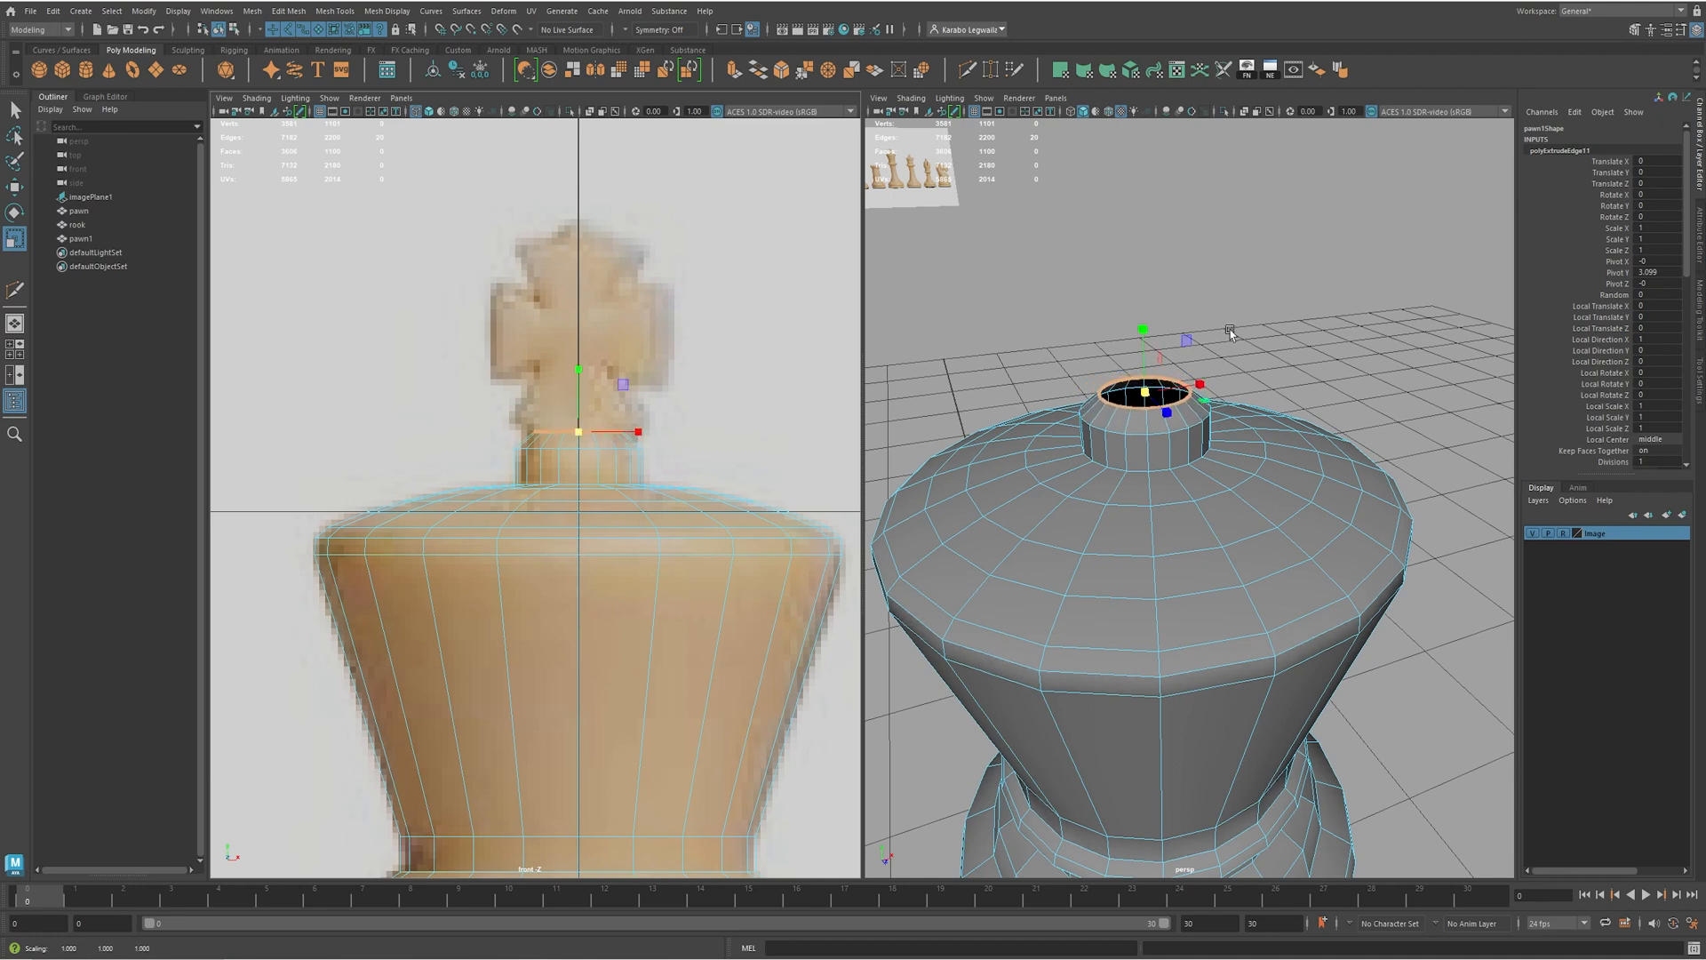
# - Insert an edge loop around the tapered rim, then scale it outward and adjust its height to round the rim
pyautogui.scroll(5, 1168, 484)
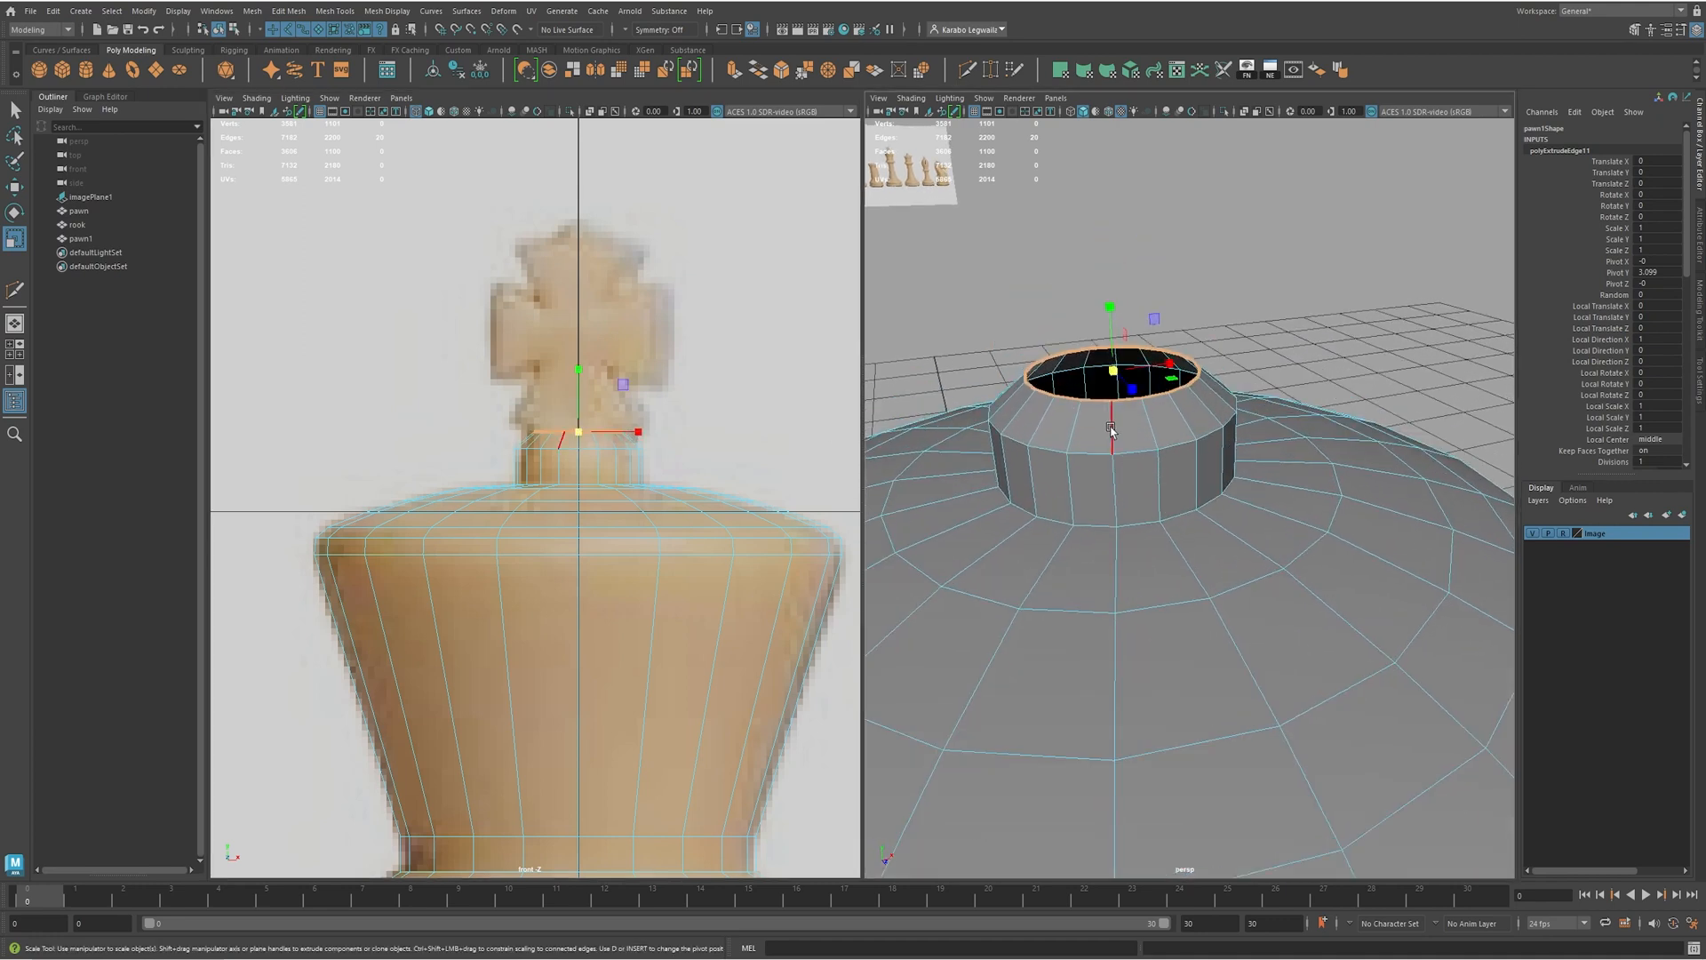
pyautogui.keyDown('shift'); pyautogui.moveTo(1129, 428); pyautogui.dragTo(1059, 434, button='right'); pyautogui.keyUp('shift')
pyautogui.keyDown('ctrl'); pyautogui.click(1118, 426); pyautogui.keyUp('ctrl')
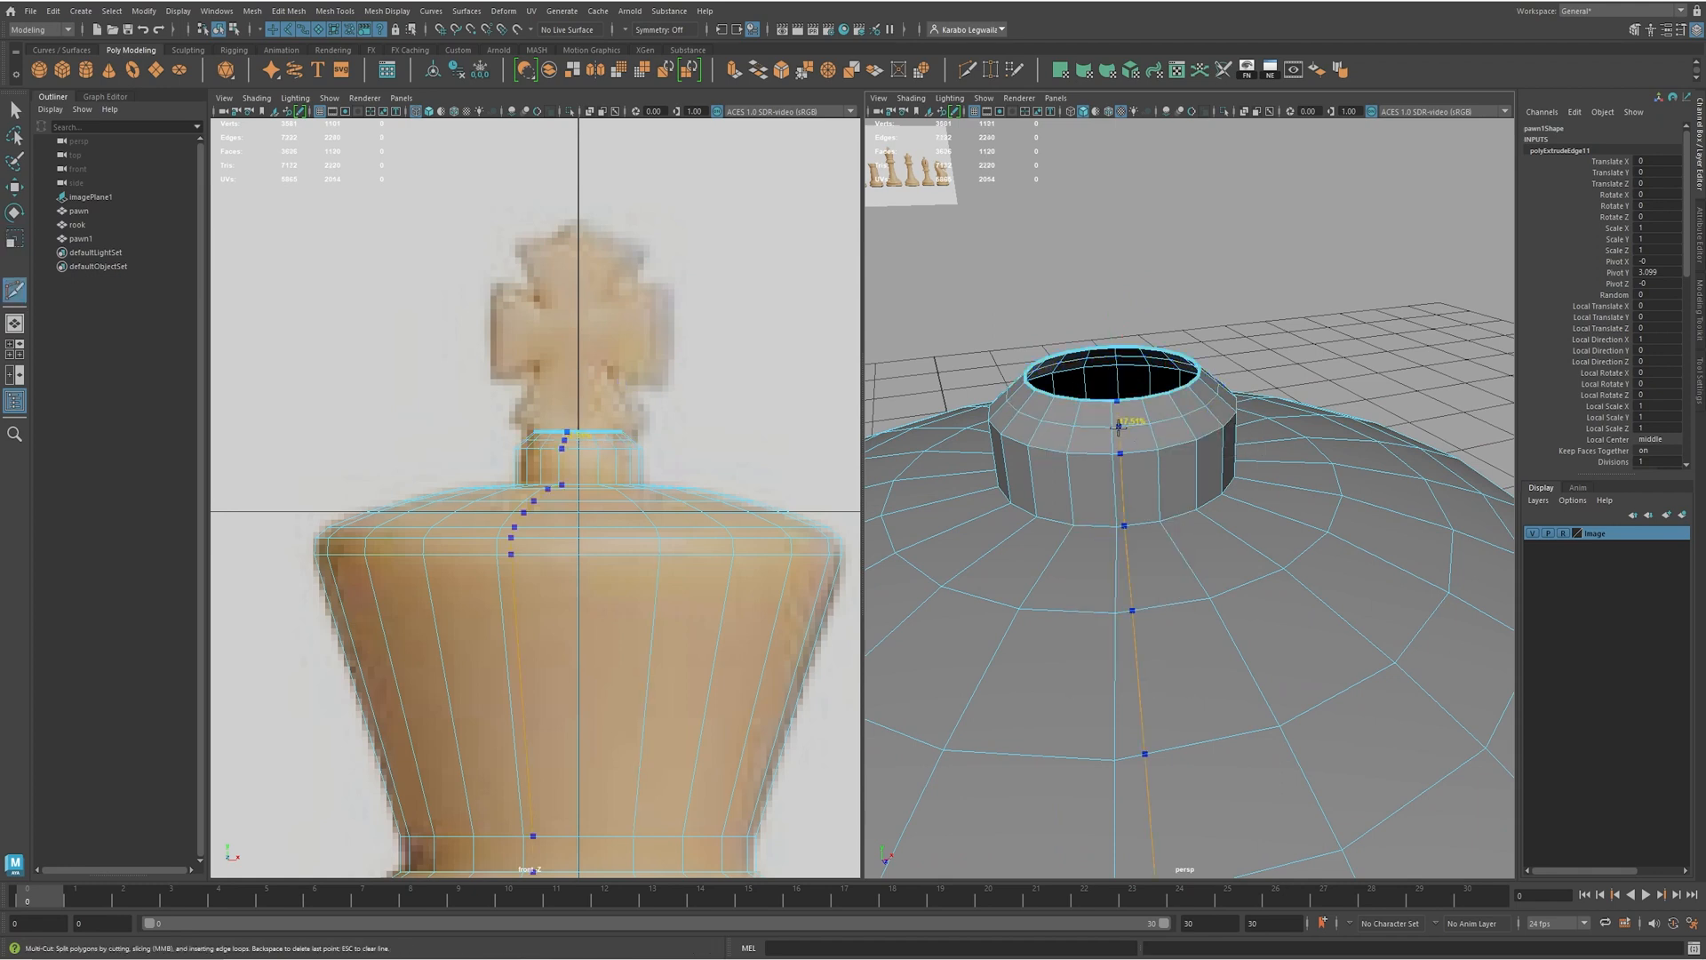
pyautogui.press('w')
pyautogui.press('r')
pyautogui.moveTo(578, 439); pyautogui.dragTo(581, 442)
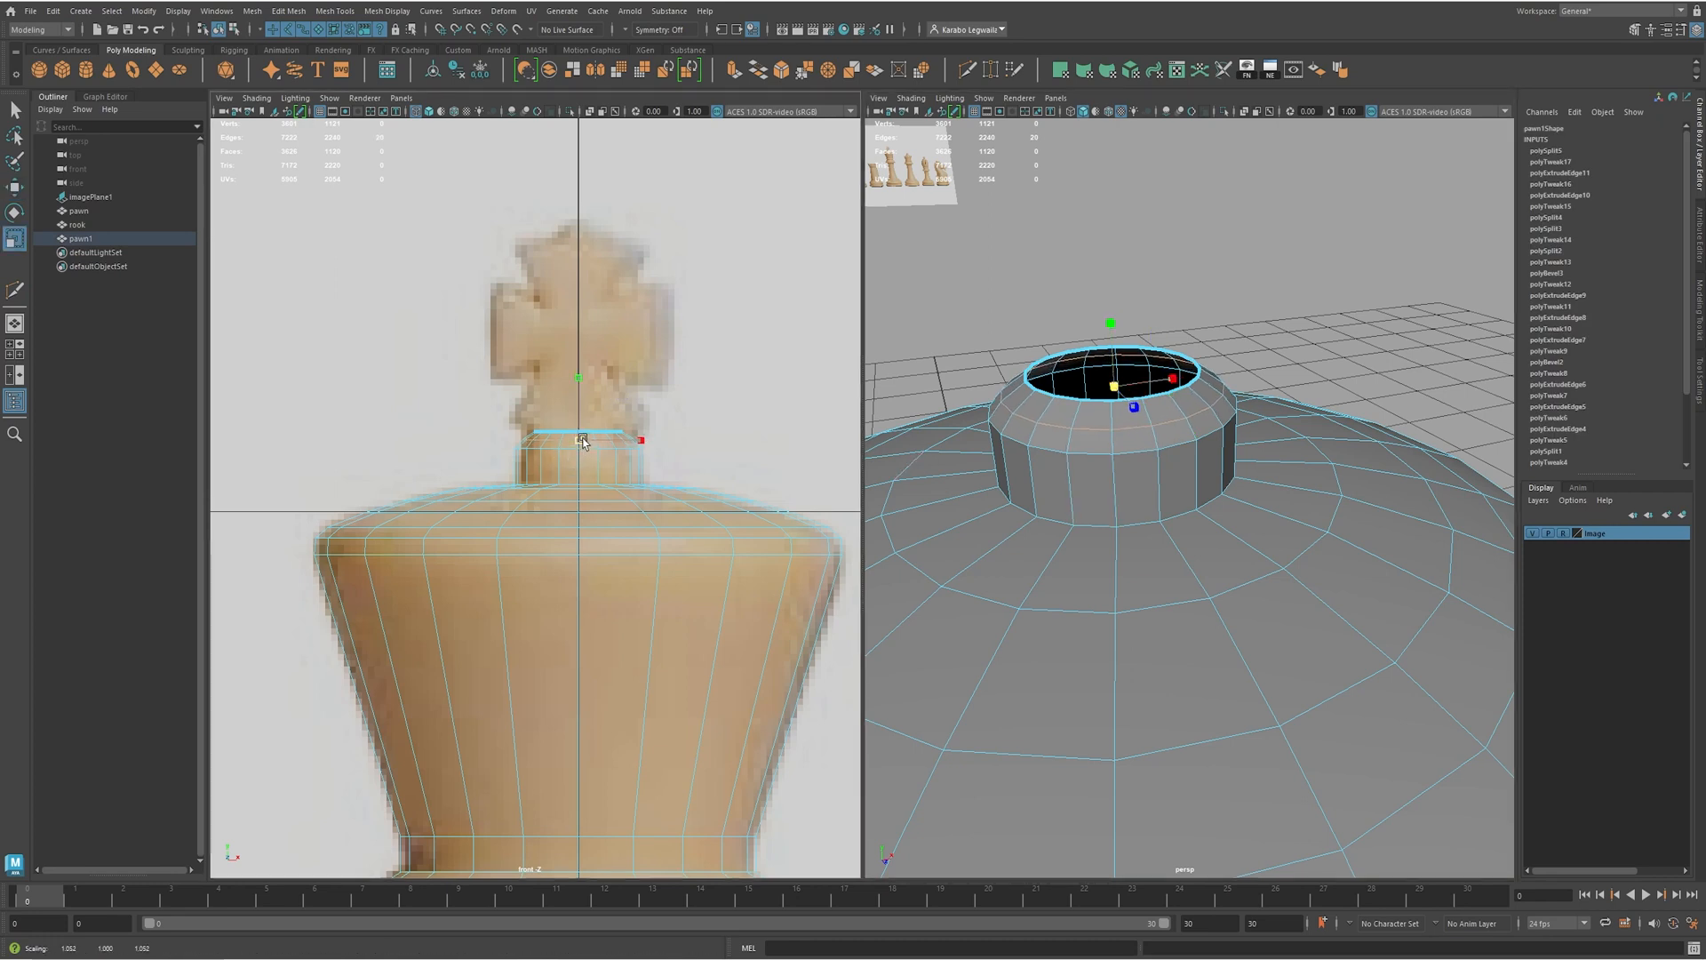
pyautogui.press('w')
pyautogui.moveTo(581, 394); pyautogui.dragTo(582, 398)
# - Extrude the rim's border edge inward to reduce the opening on top of the neck to a small hole
pyautogui.scroll(3, 1150, 425)
pyautogui.keyDown('alt'); pyautogui.moveTo(1068, 436); pyautogui.dragTo(1114, 431); pyautogui.keyUp('alt')
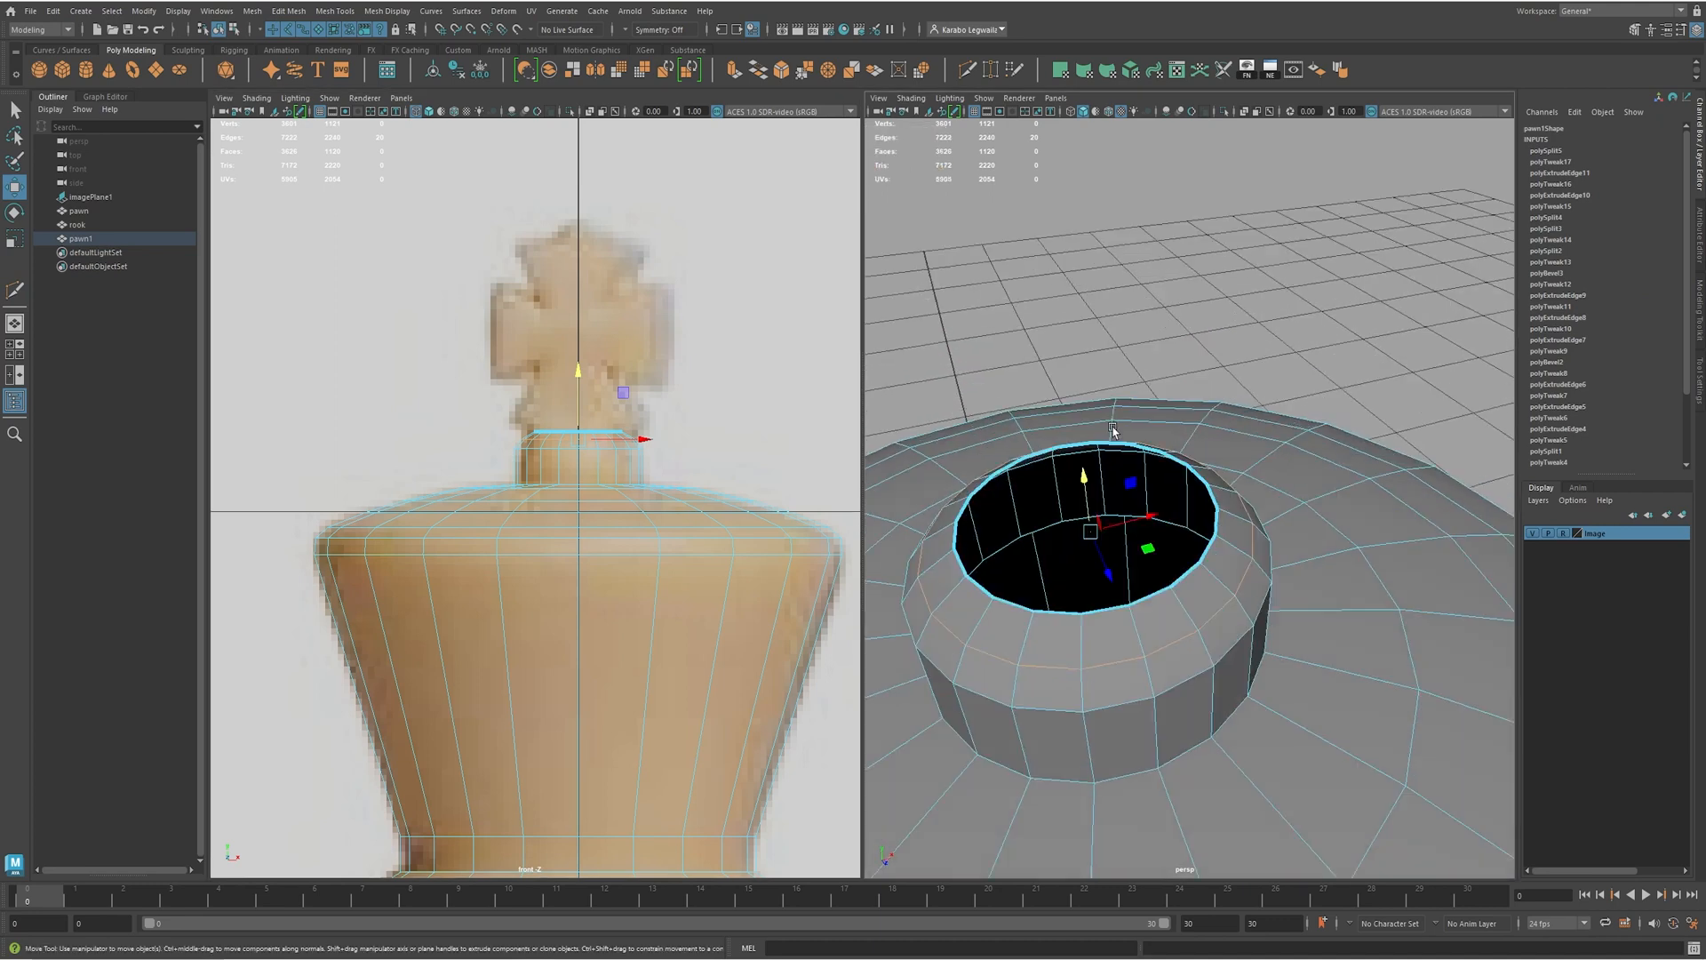
pyautogui.press('t')
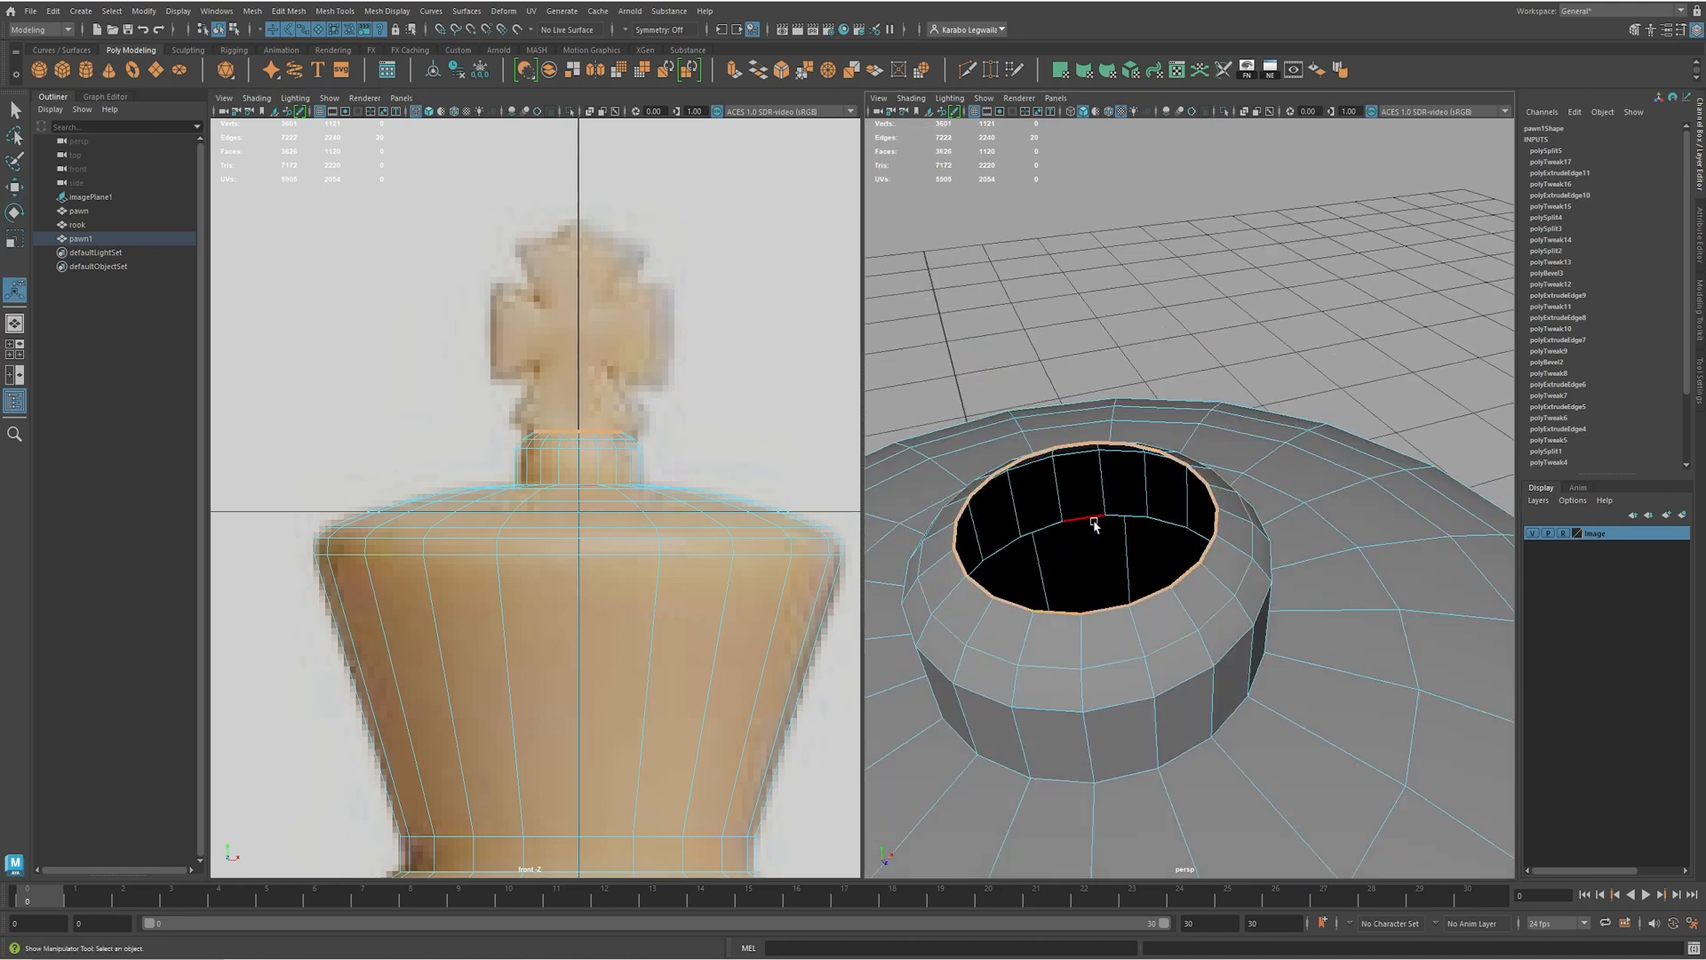
pyautogui.press('r')
pyautogui.keyDown('shift'); pyautogui.moveTo(1090, 518); pyautogui.dragTo(959, 536); pyautogui.keyUp('shift')
pyautogui.moveTo(1186, 582)
pyautogui.keyDown('alt'); pyautogui.mouseDown()
pyautogui.moveTo(1191, 518)
pyautogui.moveTo(1218, 573)
pyautogui.mouseUp(); pyautogui.keyUp('alt')
pyautogui.moveTo(1218, 574)
pyautogui.keyDown('alt'); pyautogui.mouseDown(button='right')
pyautogui.moveTo(1306, 533)
pyautogui.moveTo(1205, 570)
pyautogui.mouseUp(button='right'); pyautogui.keyUp('alt')
pyautogui.keyDown('alt'); pyautogui.moveTo(1200, 567); pyautogui.dragTo(1155, 613); pyautogui.keyUp('alt')
pyautogui.keyDown('alt'); pyautogui.moveTo(1102, 604); pyautogui.dragTo(1137, 541, button='right'); pyautogui.keyUp('alt')
# - Fill the small hole remaining on top of the neck
pyautogui.press('w')
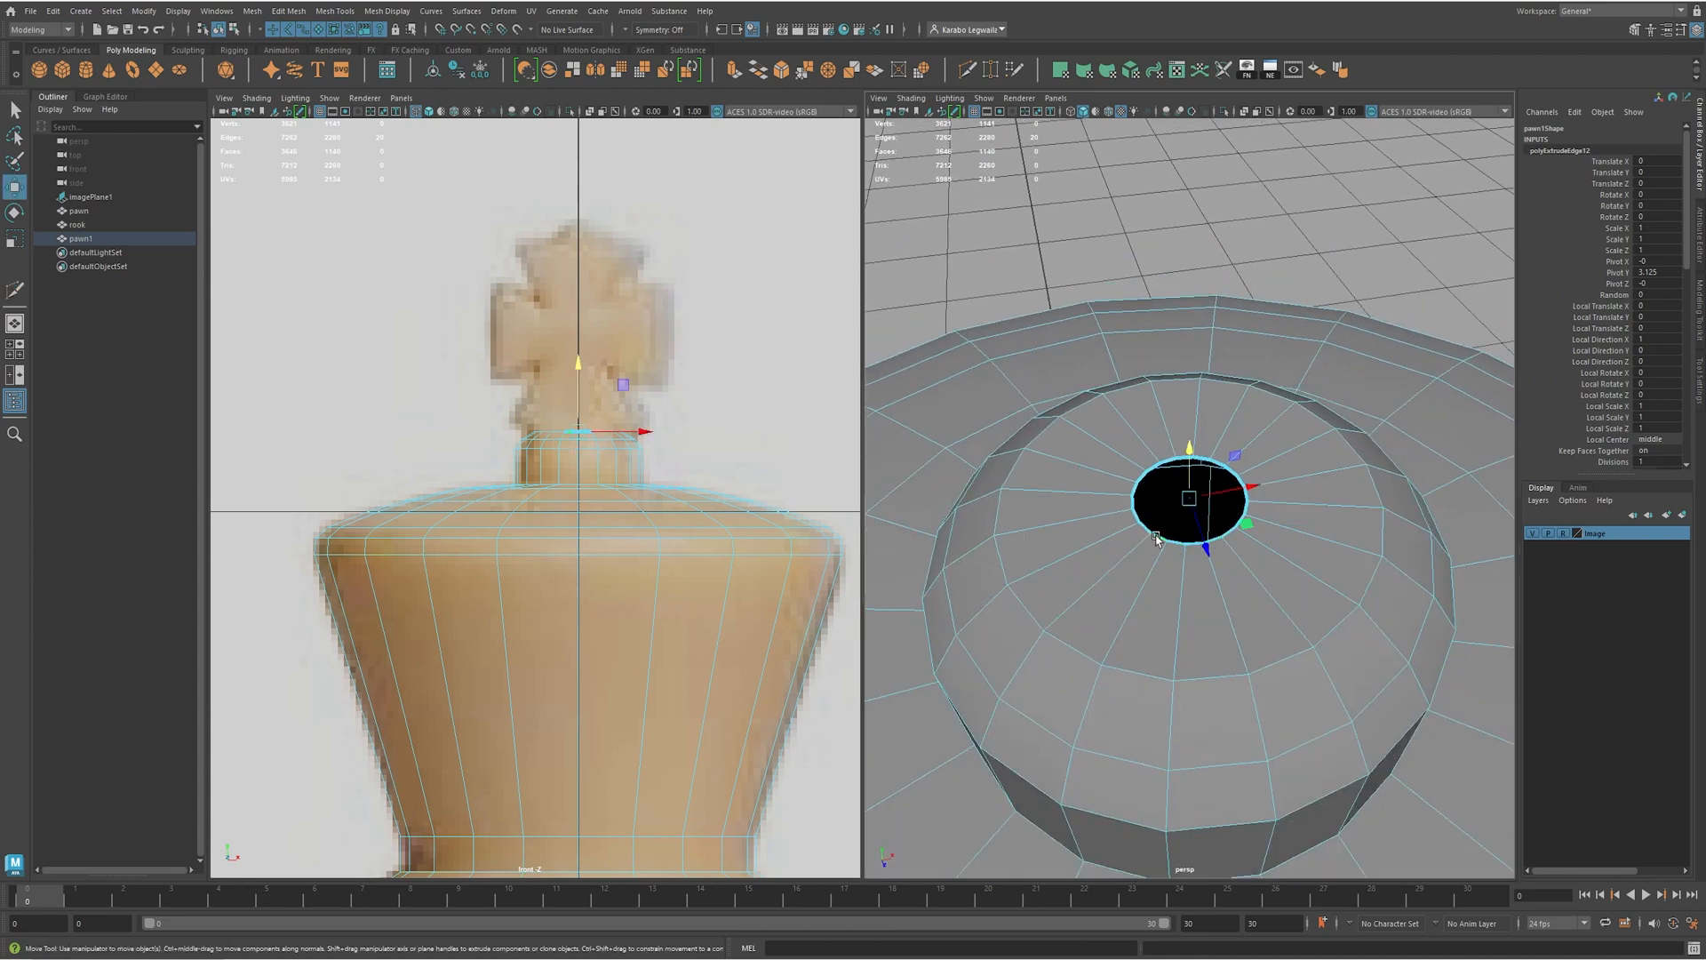
pyautogui.doubleClick(1155, 538)
pyautogui.keyDown('shift'); pyautogui.moveTo(1266, 508); pyautogui.dragTo(1251, 680, button='right'); pyautogui.keyUp('shift')
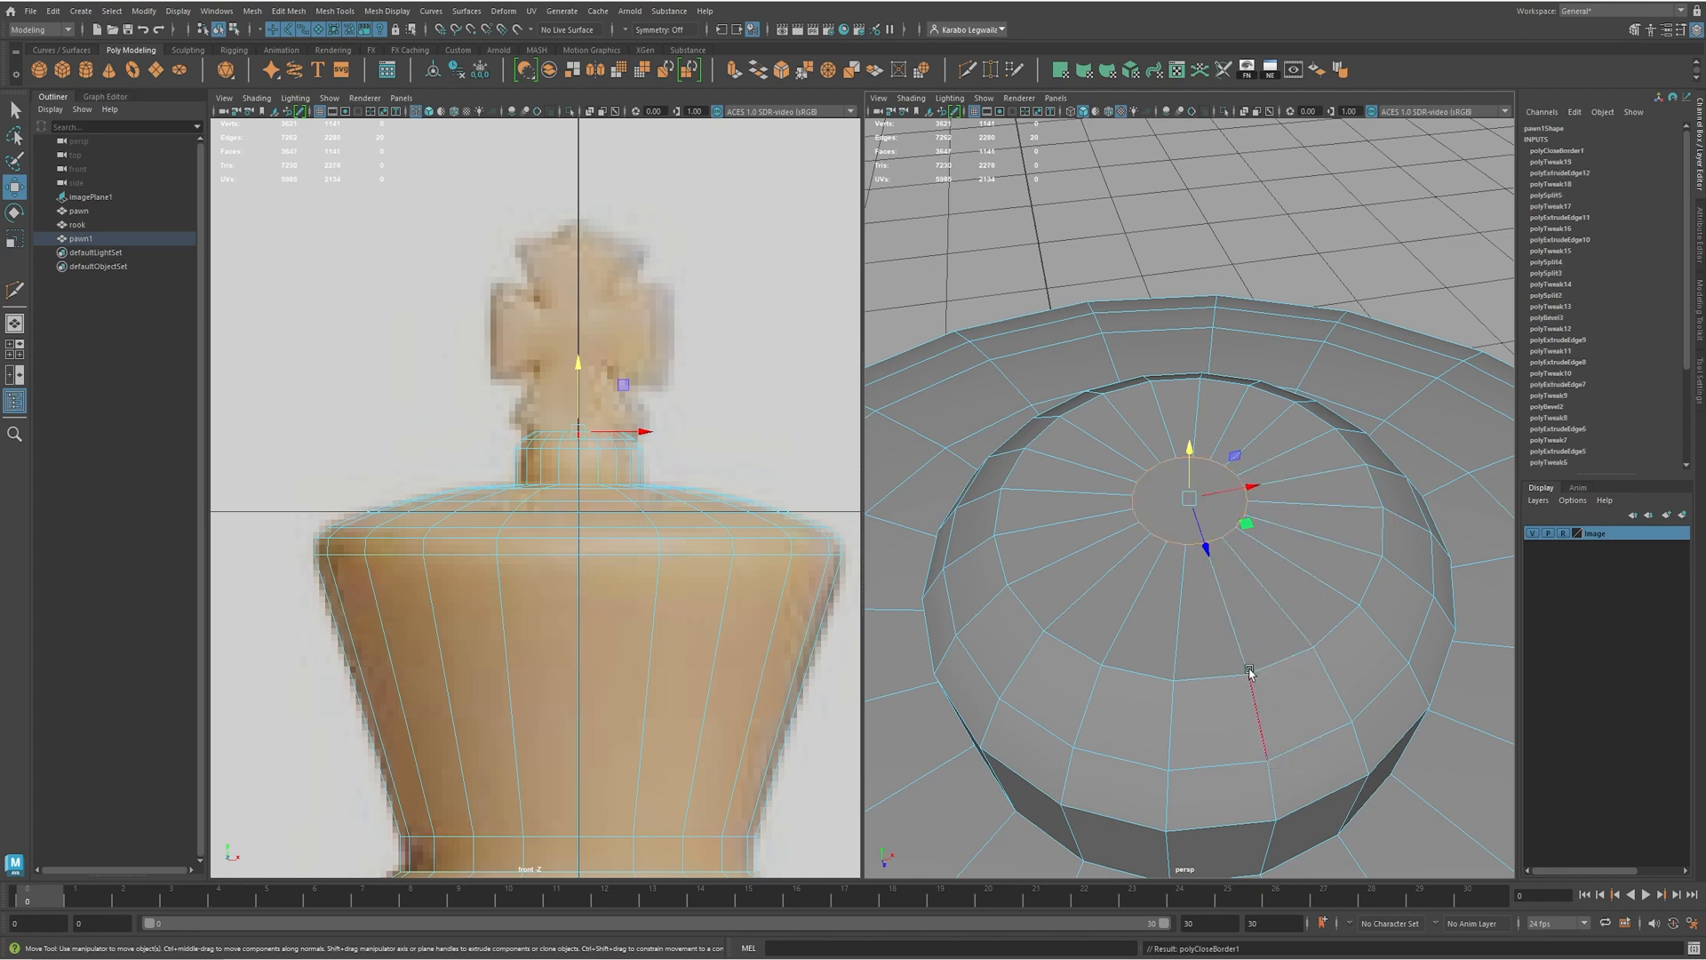
# - Poke the face that caps the small hole on top of the neck
pyautogui.moveTo(1164, 495); pyautogui.dragTo(1166, 523, button='right')
pyautogui.click(1169, 511)
pyautogui.keyDown('shift'); pyautogui.rightClick(1219, 513); pyautogui.keyUp('shift')
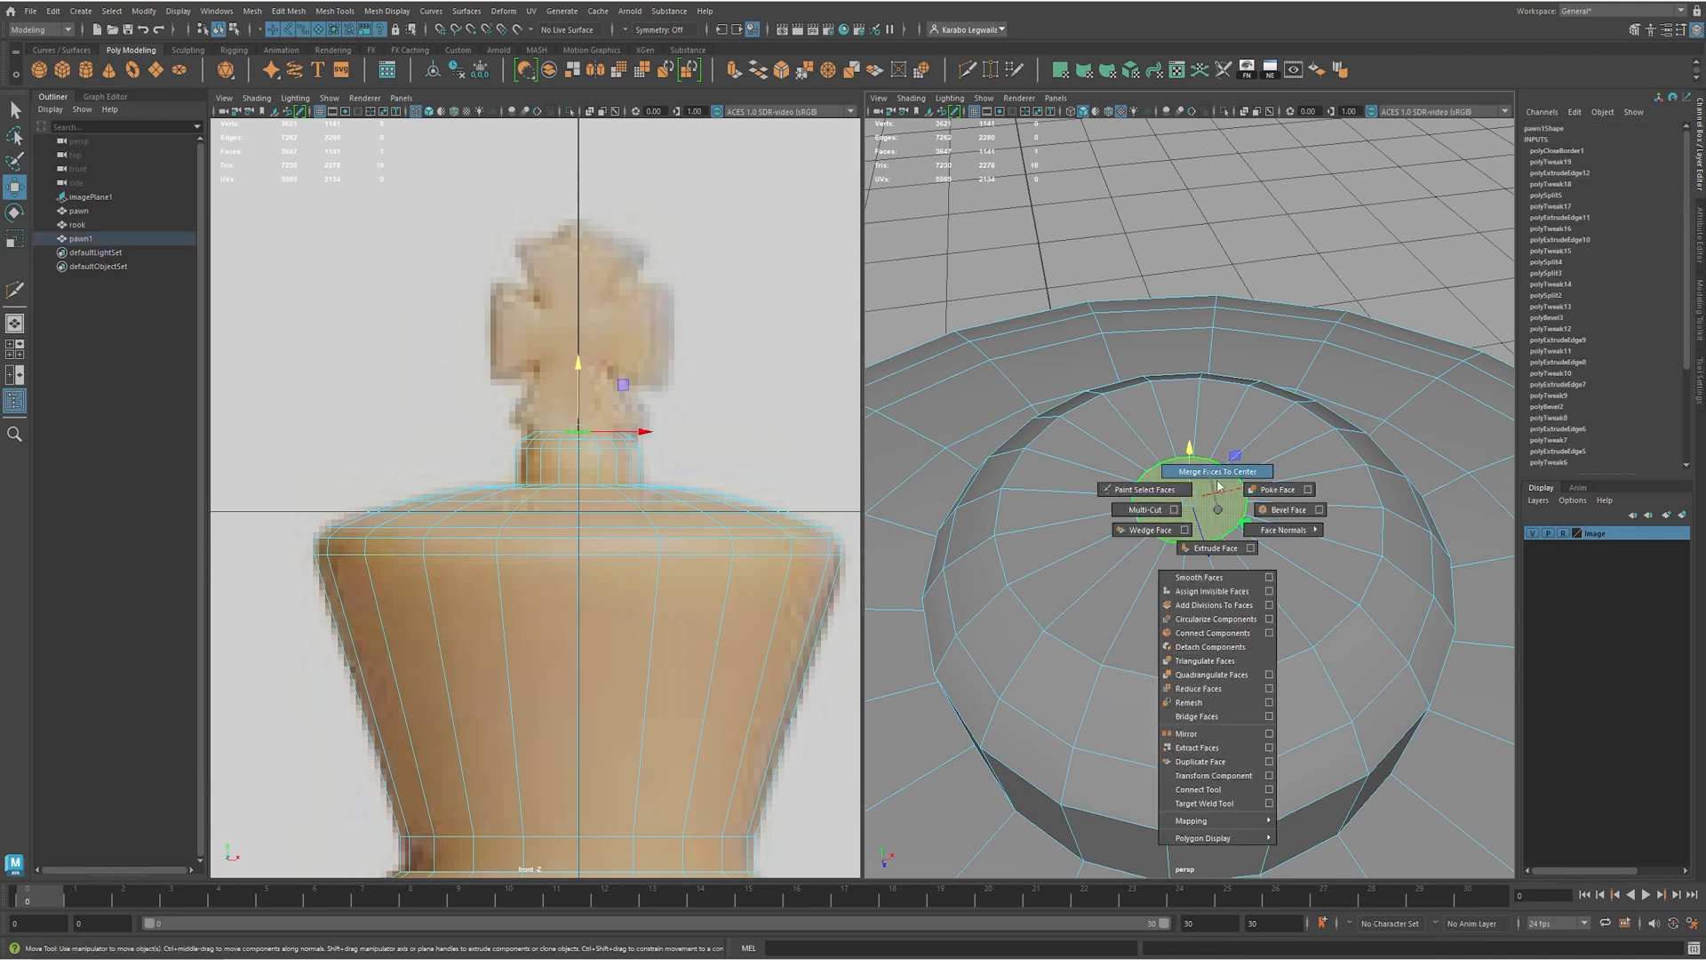
pyautogui.click(1282, 489)
# - Delete every other spoke edge of the poked cap to turn its triangles into quads
pyautogui.moveTo(1182, 521)
pyautogui.keyDown('alt'); pyautogui.mouseDown()
pyautogui.moveTo(1093, 562)
pyautogui.moveTo(1207, 566)
pyautogui.moveTo(1169, 525)
pyautogui.mouseUp(); pyautogui.keyUp('alt')
pyautogui.keyDown('alt'); pyautogui.moveTo(1169, 525); pyautogui.dragTo(1693, 539, button='right'); pyautogui.keyUp('alt')
pyautogui.rightClick(1211, 553)
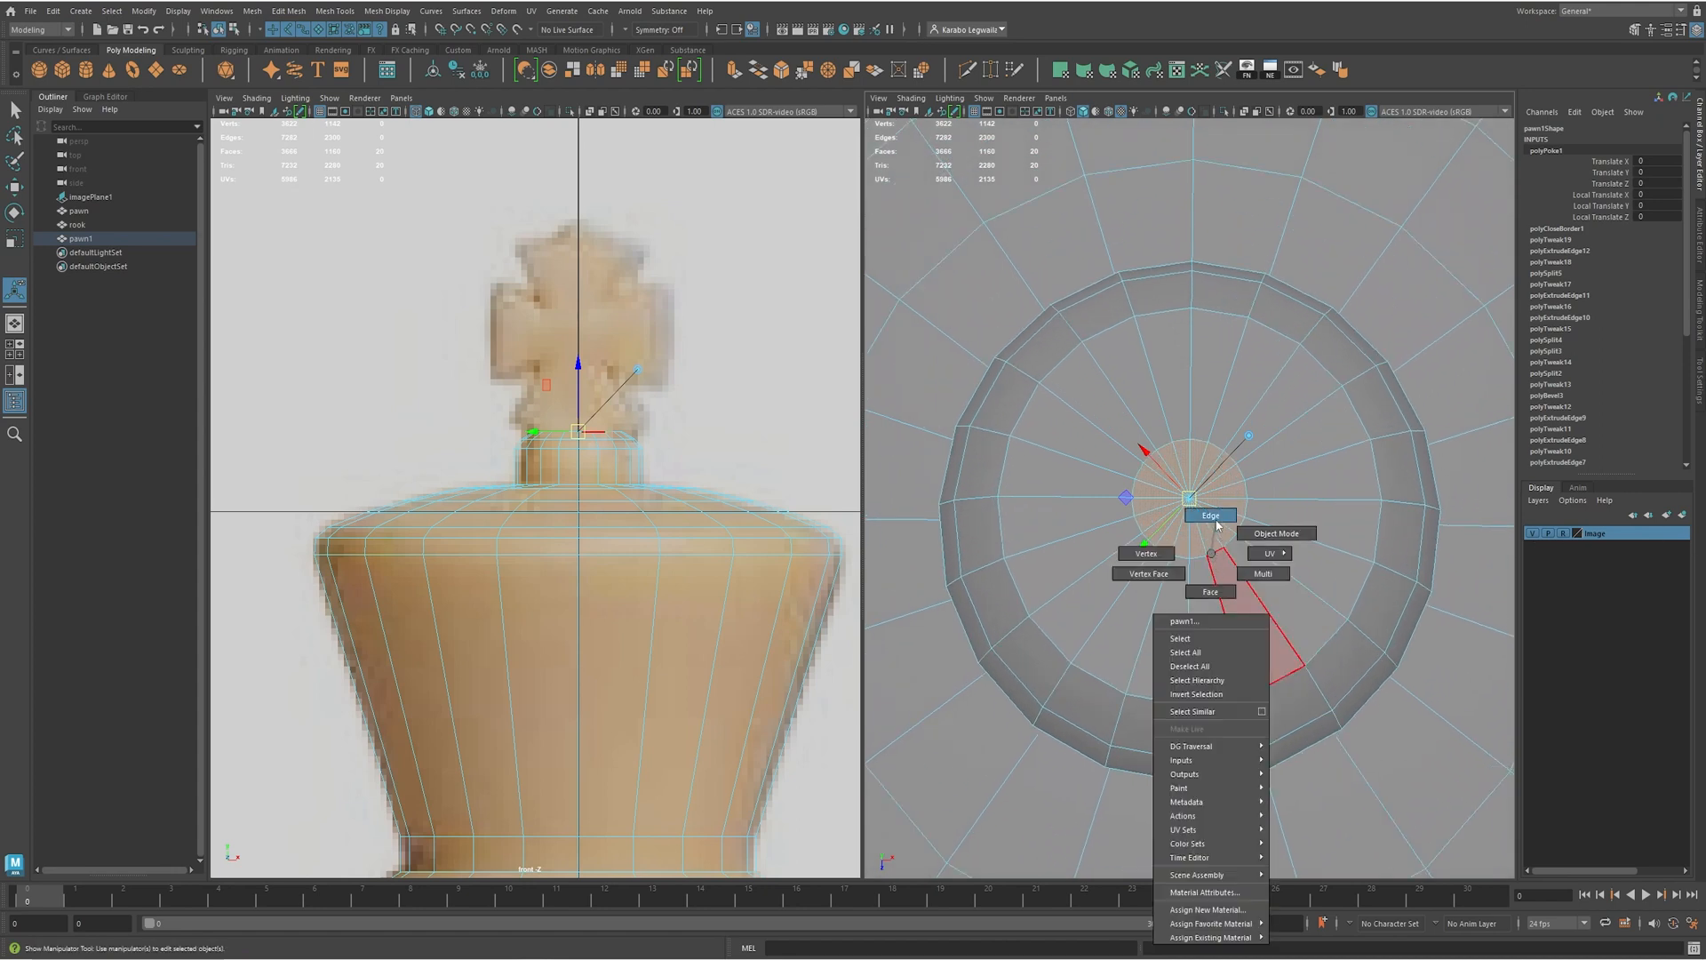
pyautogui.click(1210, 516)
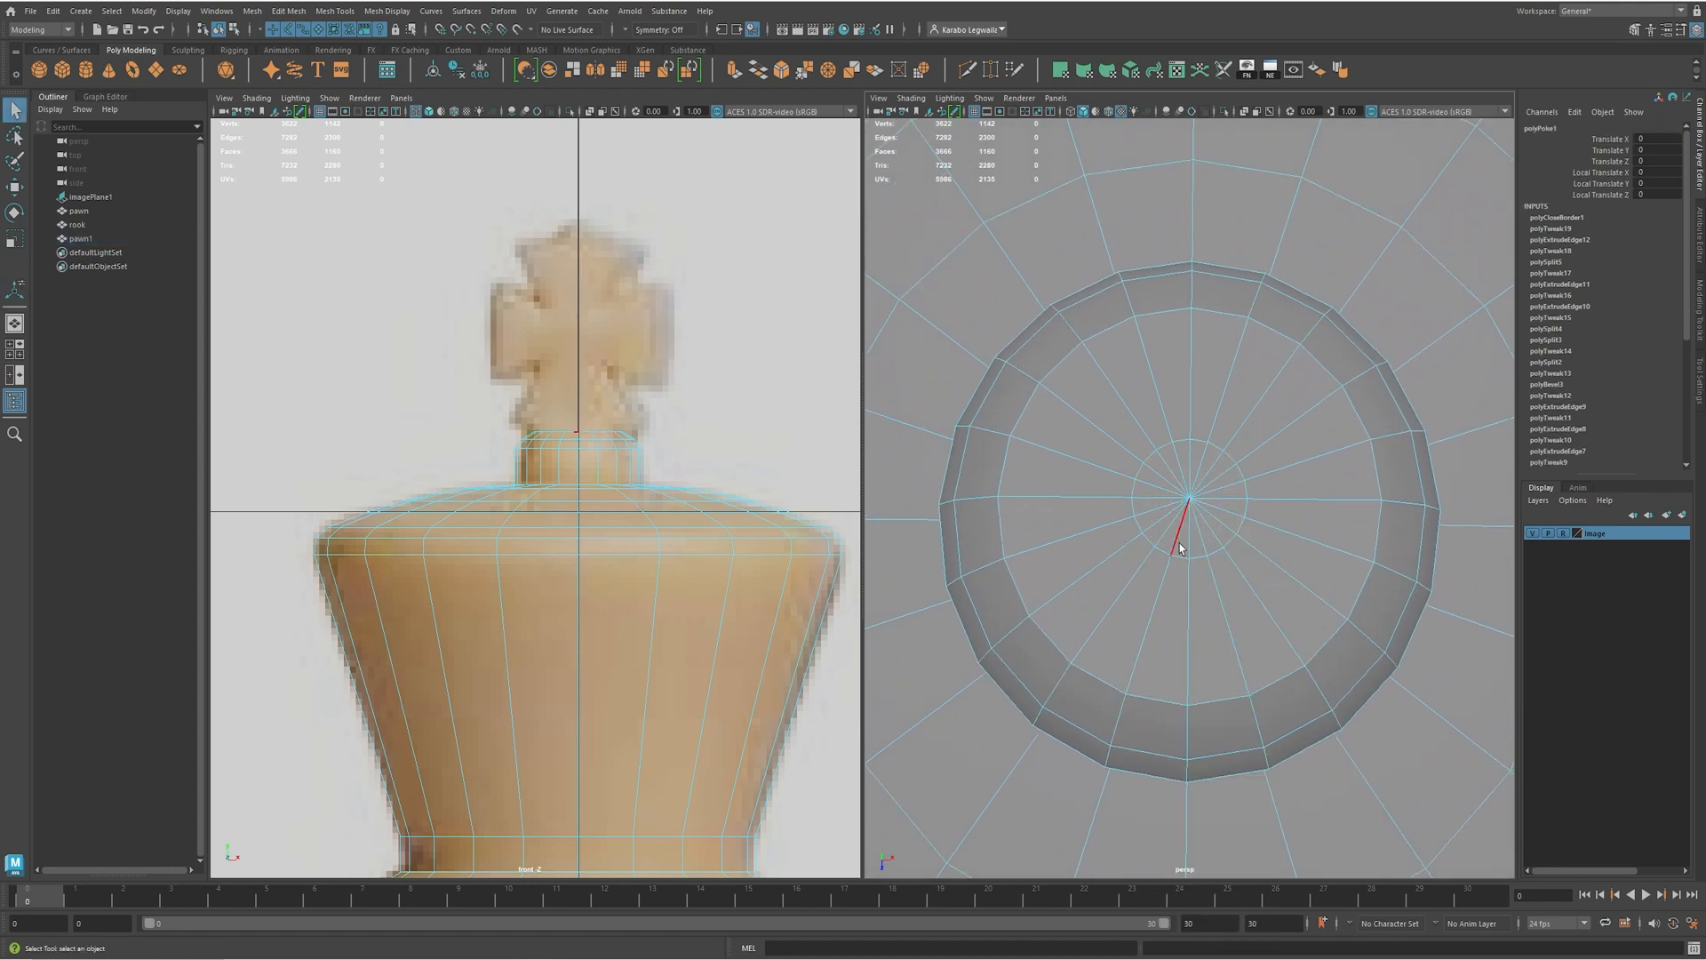
pyautogui.click(1180, 548)
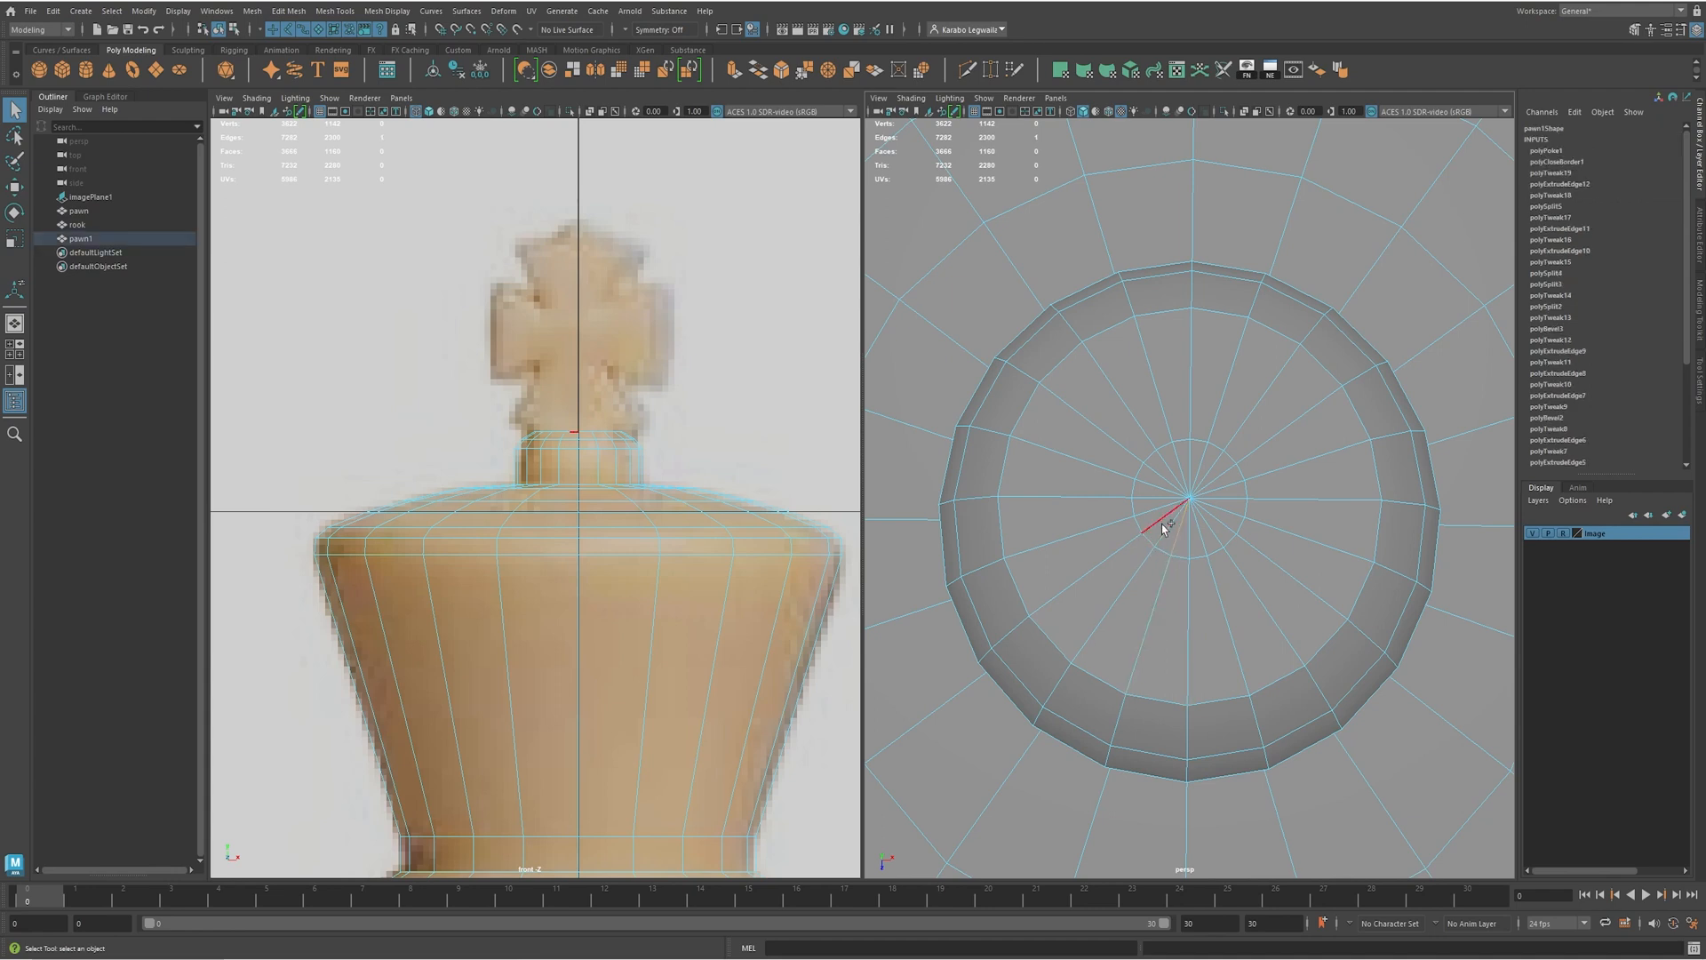
pyautogui.keyDown('shift'); pyautogui.click(1151, 496); pyautogui.keyUp('shift')
pyautogui.keyDown('shift'); pyautogui.click(1167, 465); pyautogui.keyUp('shift')
pyautogui.keyDown('shift'); pyautogui.click(1192, 457); pyautogui.keyUp('shift')
pyautogui.keyDown('shift'); pyautogui.click(1221, 460); pyautogui.keyUp('shift')
pyautogui.keyDown('shift'); pyautogui.click(1237, 514); pyautogui.keyUp('shift')
pyautogui.keyDown('shift'); pyautogui.click(1210, 542); pyautogui.keyUp('shift')
pyautogui.keyDown('alt'); pyautogui.moveTo(1268, 535); pyautogui.dragTo(1230, 545, button='middle'); pyautogui.keyUp('alt')
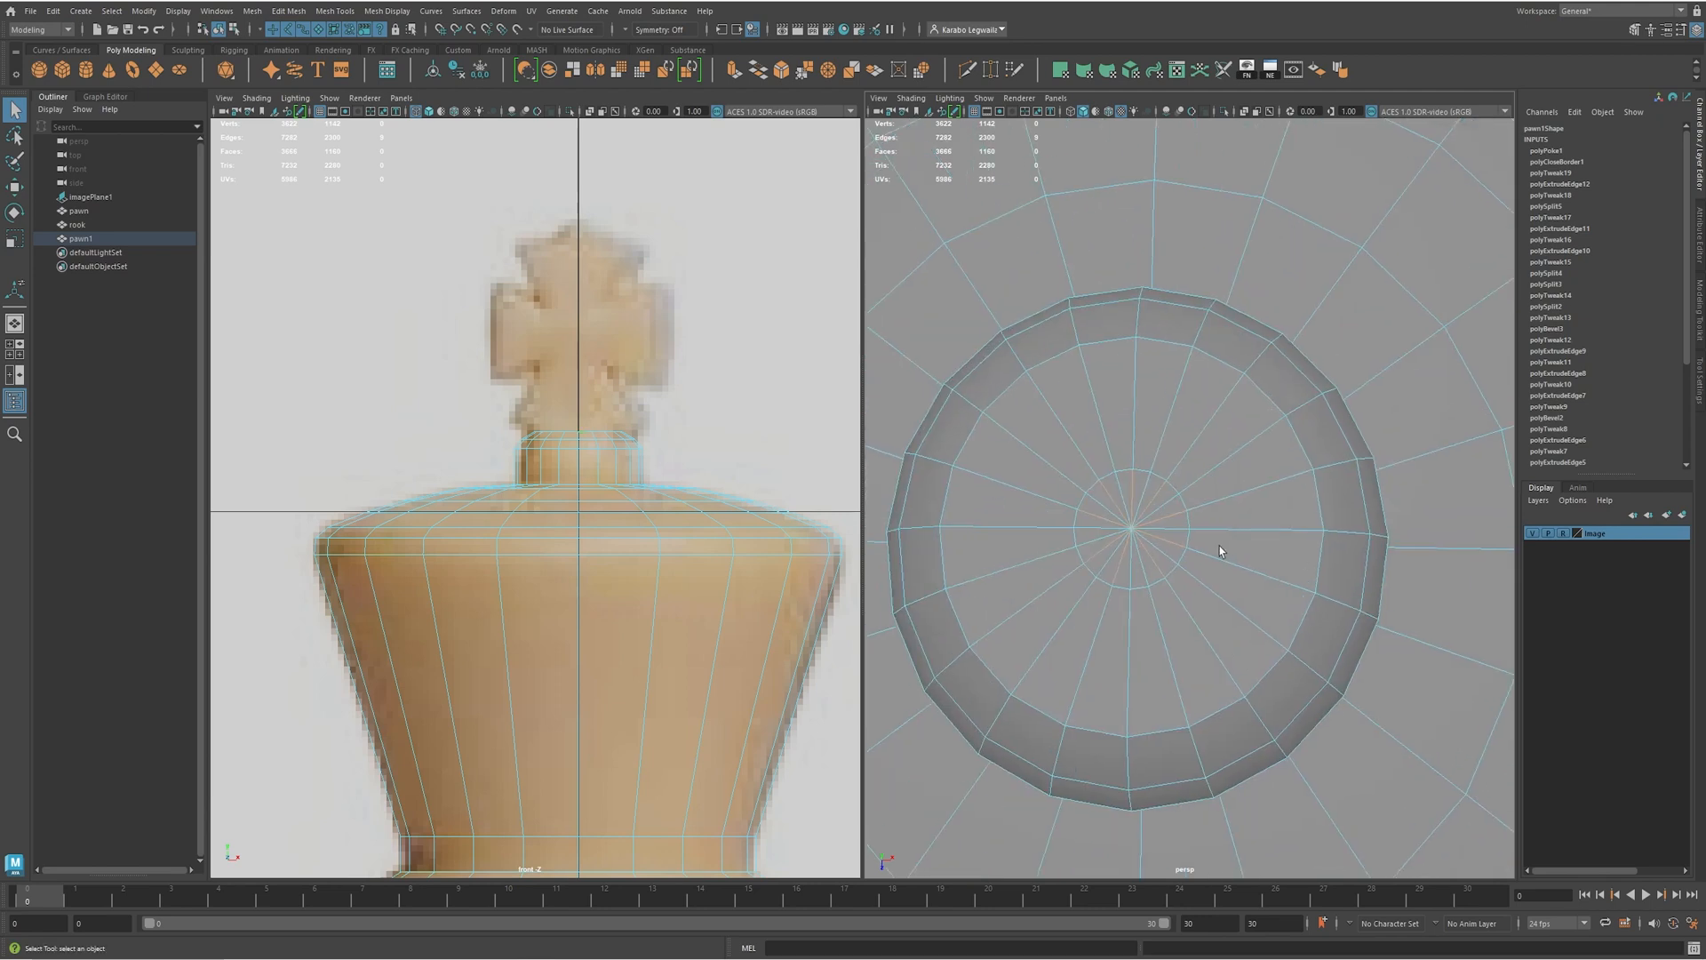
pyautogui.hotkey('ctrl', 'z')
pyautogui.keyDown('shift'); pyautogui.click(1092, 529); pyautogui.keyUp('shift')
pyautogui.keyDown('shift'); pyautogui.click(1106, 508); pyautogui.keyUp('shift')
pyautogui.keyDown('shift'); pyautogui.click(1148, 572); pyautogui.keyUp('shift')
pyautogui.press('Delete')
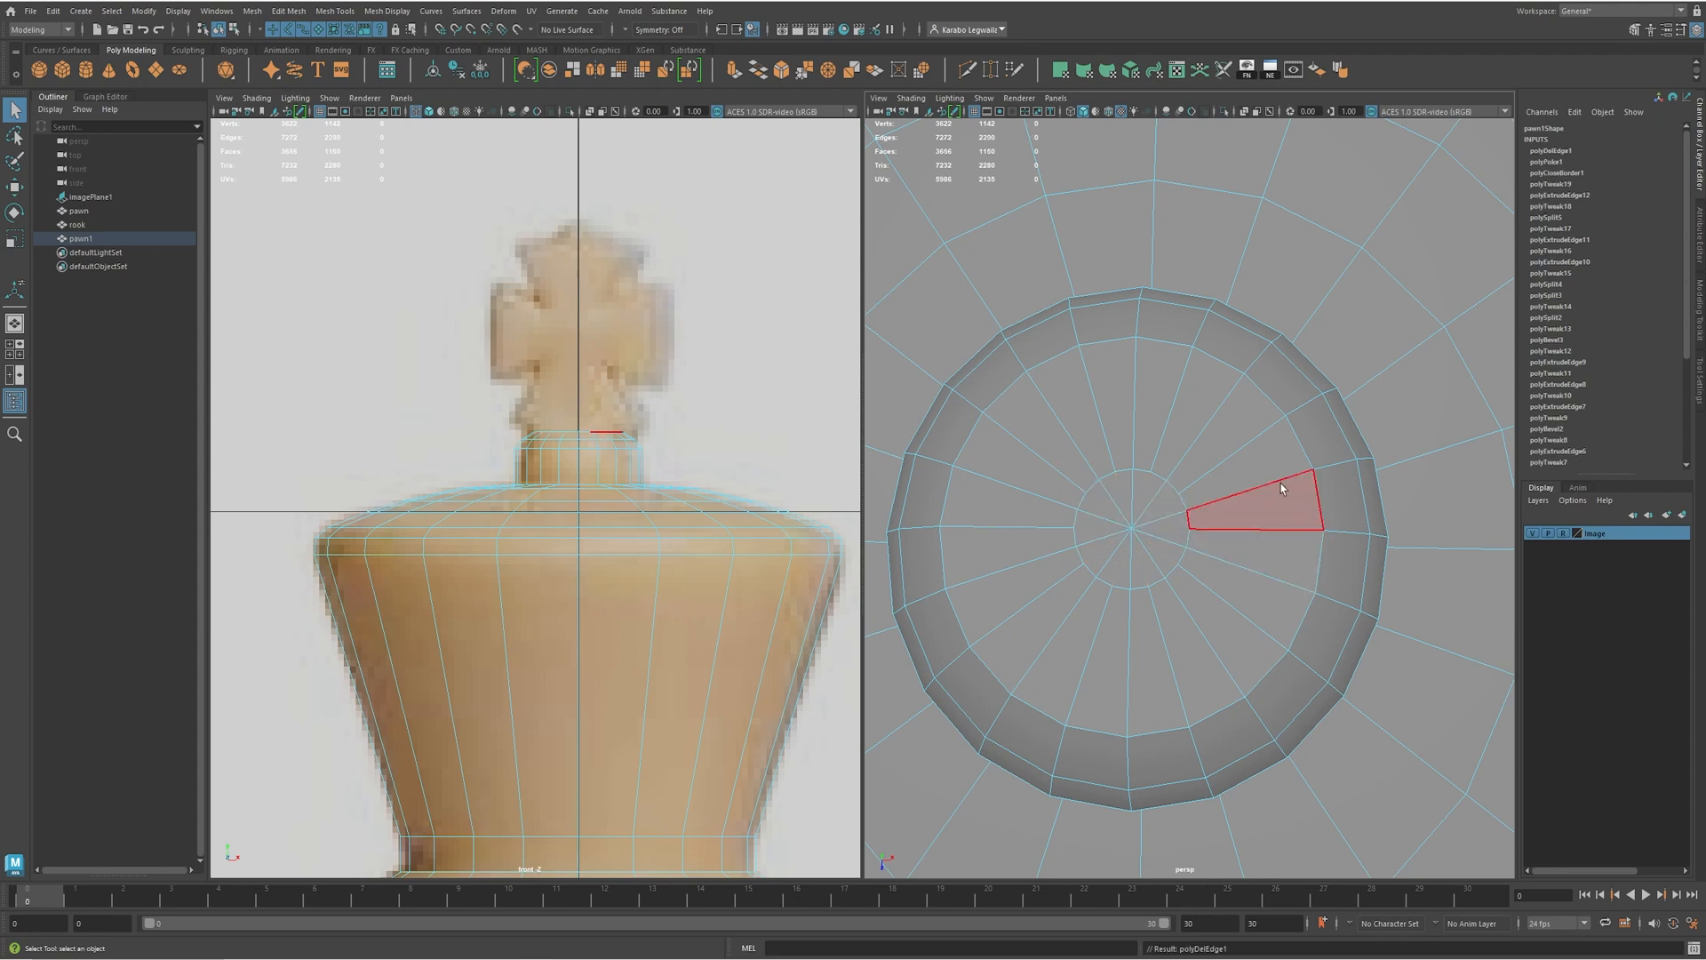
# - Bevel the hard edge loops around the collar rings below the head with 2 segments and a fraction of 0.28
pyautogui.keyDown('alt'); pyautogui.moveTo(1226, 462); pyautogui.dragTo(1220, 421); pyautogui.keyUp('alt')
pyautogui.keyDown('alt'); pyautogui.moveTo(1283, 440); pyautogui.dragTo(1195, 442, button='right'); pyautogui.keyUp('alt')
pyautogui.keyDown('alt'); pyautogui.moveTo(1199, 467); pyautogui.dragTo(1203, 382); pyautogui.keyUp('alt')
pyautogui.keyDown('alt'); pyautogui.moveTo(1243, 464); pyautogui.dragTo(1244, 354, button='middle'); pyautogui.keyUp('alt')
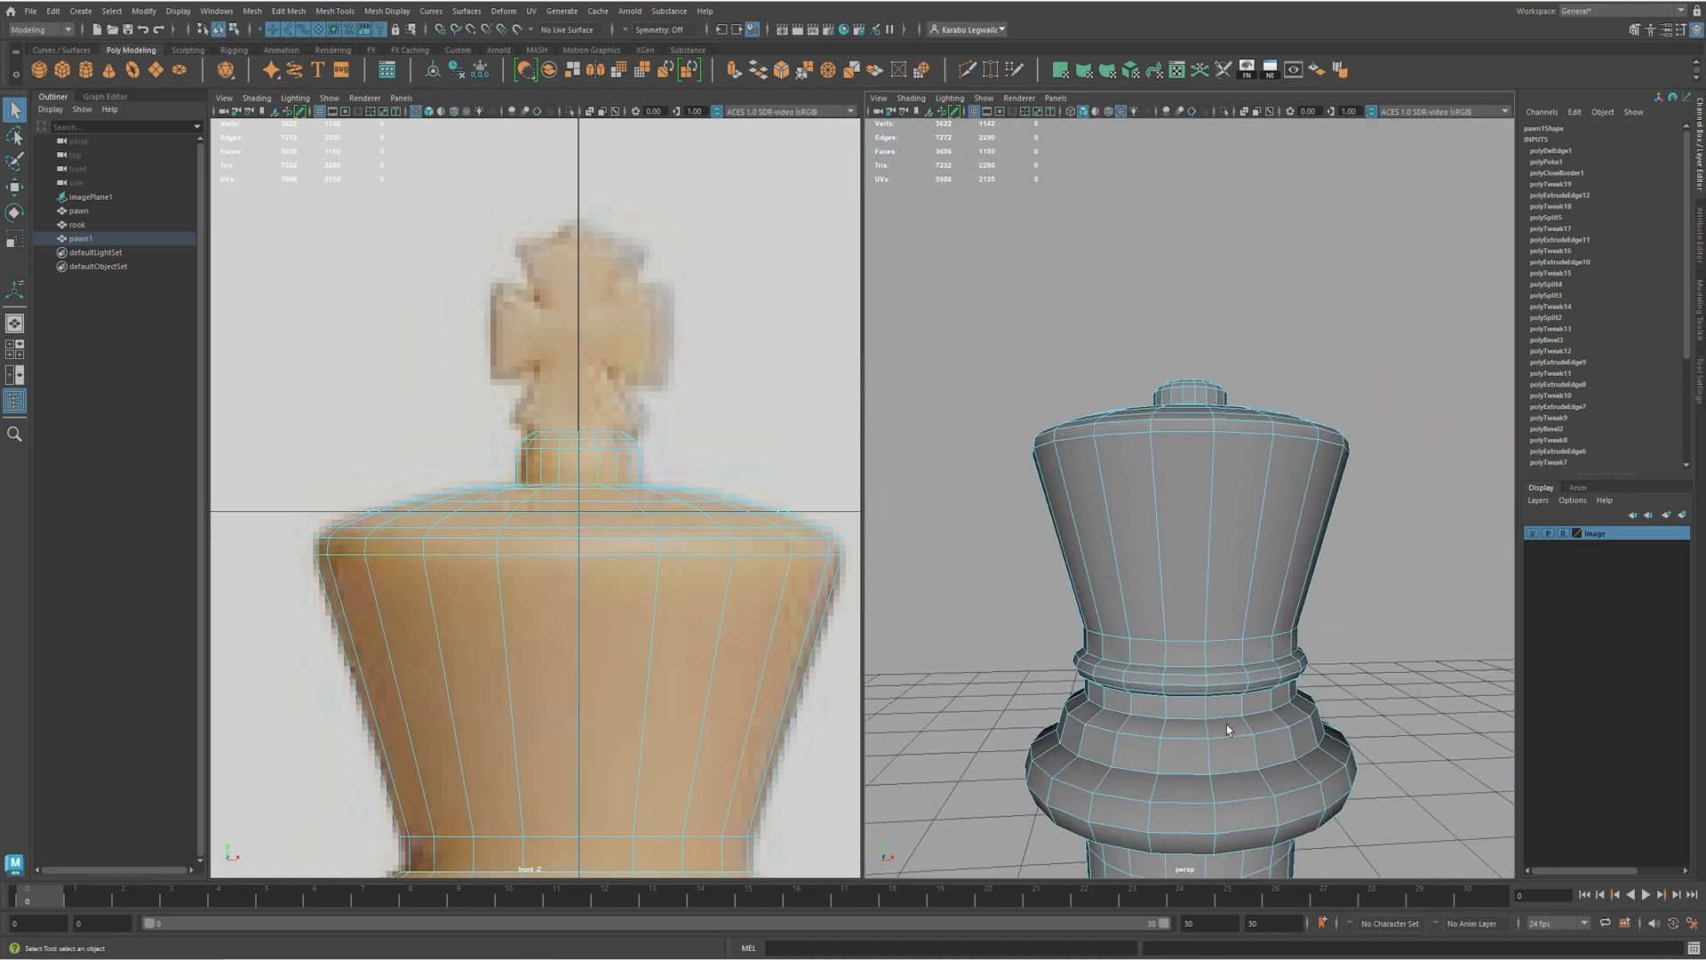
pyautogui.keyDown('alt'); pyautogui.moveTo(1242, 725); pyautogui.dragTo(1251, 487, button='middle'); pyautogui.keyUp('alt')
pyautogui.keyDown('alt'); pyautogui.moveTo(1231, 578); pyautogui.dragTo(1223, 522); pyautogui.keyUp('alt')
pyautogui.keyDown('alt'); pyautogui.moveTo(1195, 499); pyautogui.dragTo(1210, 464, button='right'); pyautogui.keyUp('alt')
pyautogui.moveTo(1210, 464)
pyautogui.keyDown('alt'); pyautogui.mouseDown()
pyautogui.moveTo(1178, 529)
pyautogui.moveTo(1193, 465)
pyautogui.moveTo(1219, 439)
pyautogui.mouseUp(); pyautogui.keyUp('alt')
pyautogui.keyDown('shift'); pyautogui.doubleClick(1199, 464); pyautogui.keyUp('shift')
pyautogui.keyDown('shift'); pyautogui.doubleClick(1223, 405); pyautogui.keyUp('shift')
pyautogui.press('super')
pyautogui.write('z')
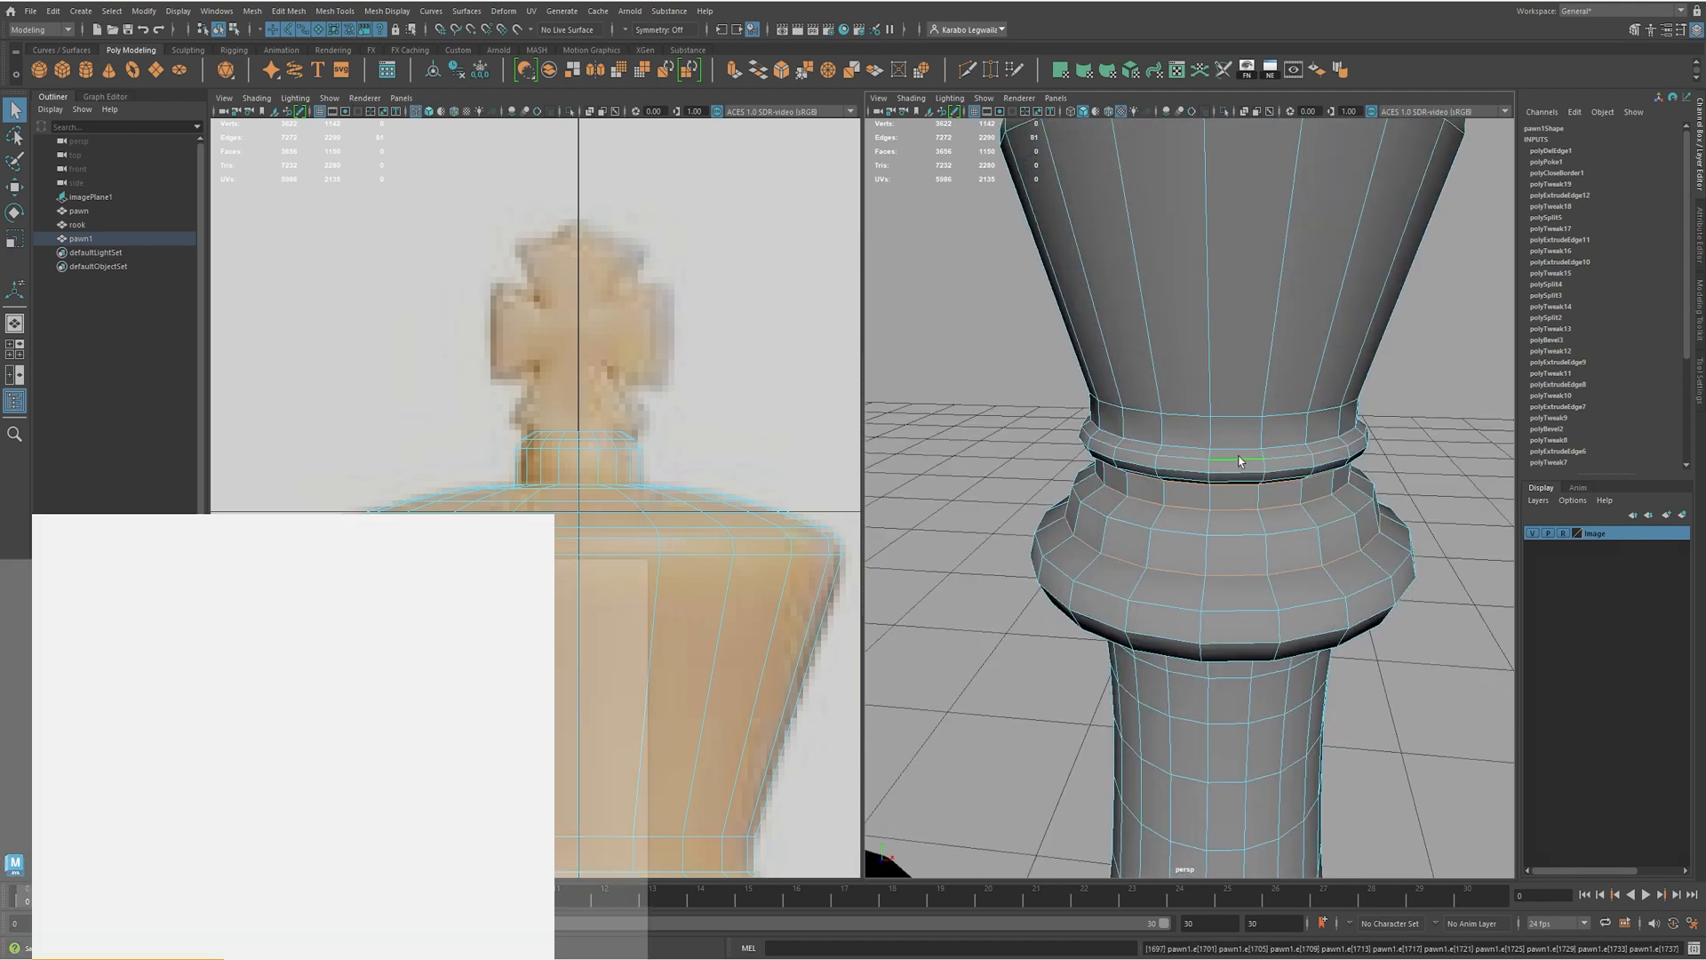
pyautogui.keyDown('alt'); pyautogui.moveTo(1299, 480); pyautogui.dragTo(1259, 458, button='middle'); pyautogui.keyUp('alt')
pyautogui.hotkey('ctrl', 'z')
pyautogui.hotkey('ctrl', 'z')
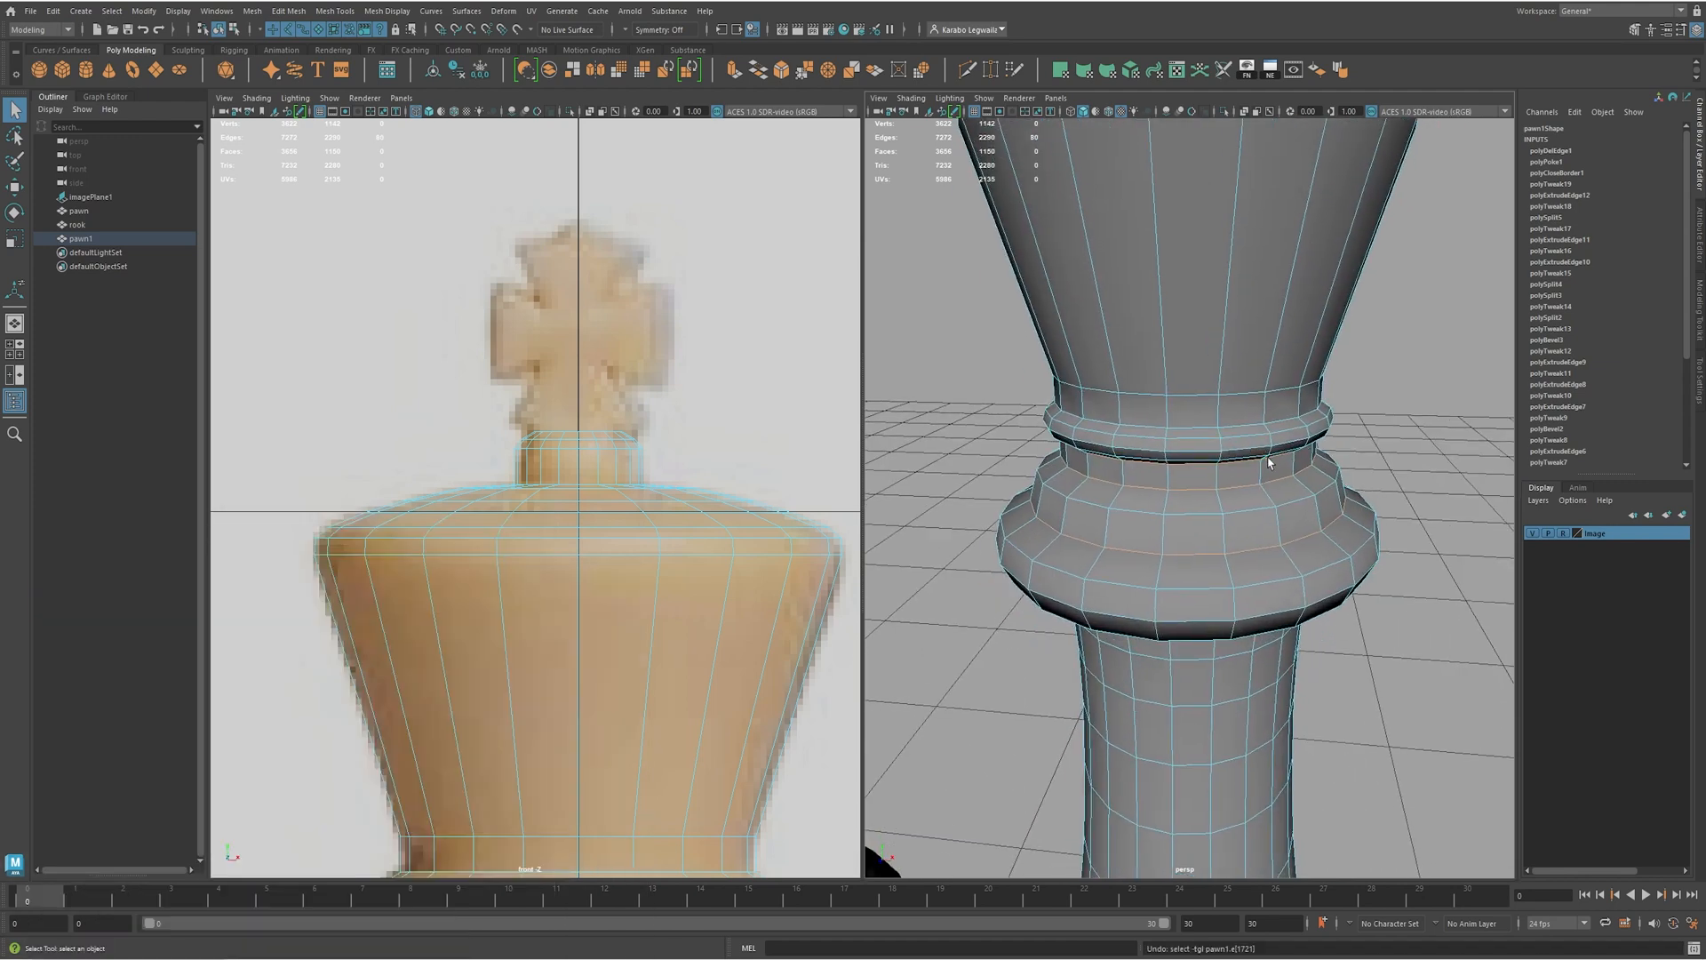
pyautogui.keyDown('shift'); pyautogui.click(1195, 425); pyautogui.keyUp('shift')
pyautogui.keyDown('alt'); pyautogui.moveTo(1224, 437); pyautogui.dragTo(1180, 421); pyautogui.keyUp('alt')
pyautogui.keyDown('shift'); pyautogui.moveTo(1202, 464); pyautogui.dragTo(1264, 462, button='right'); pyautogui.keyUp('shift')
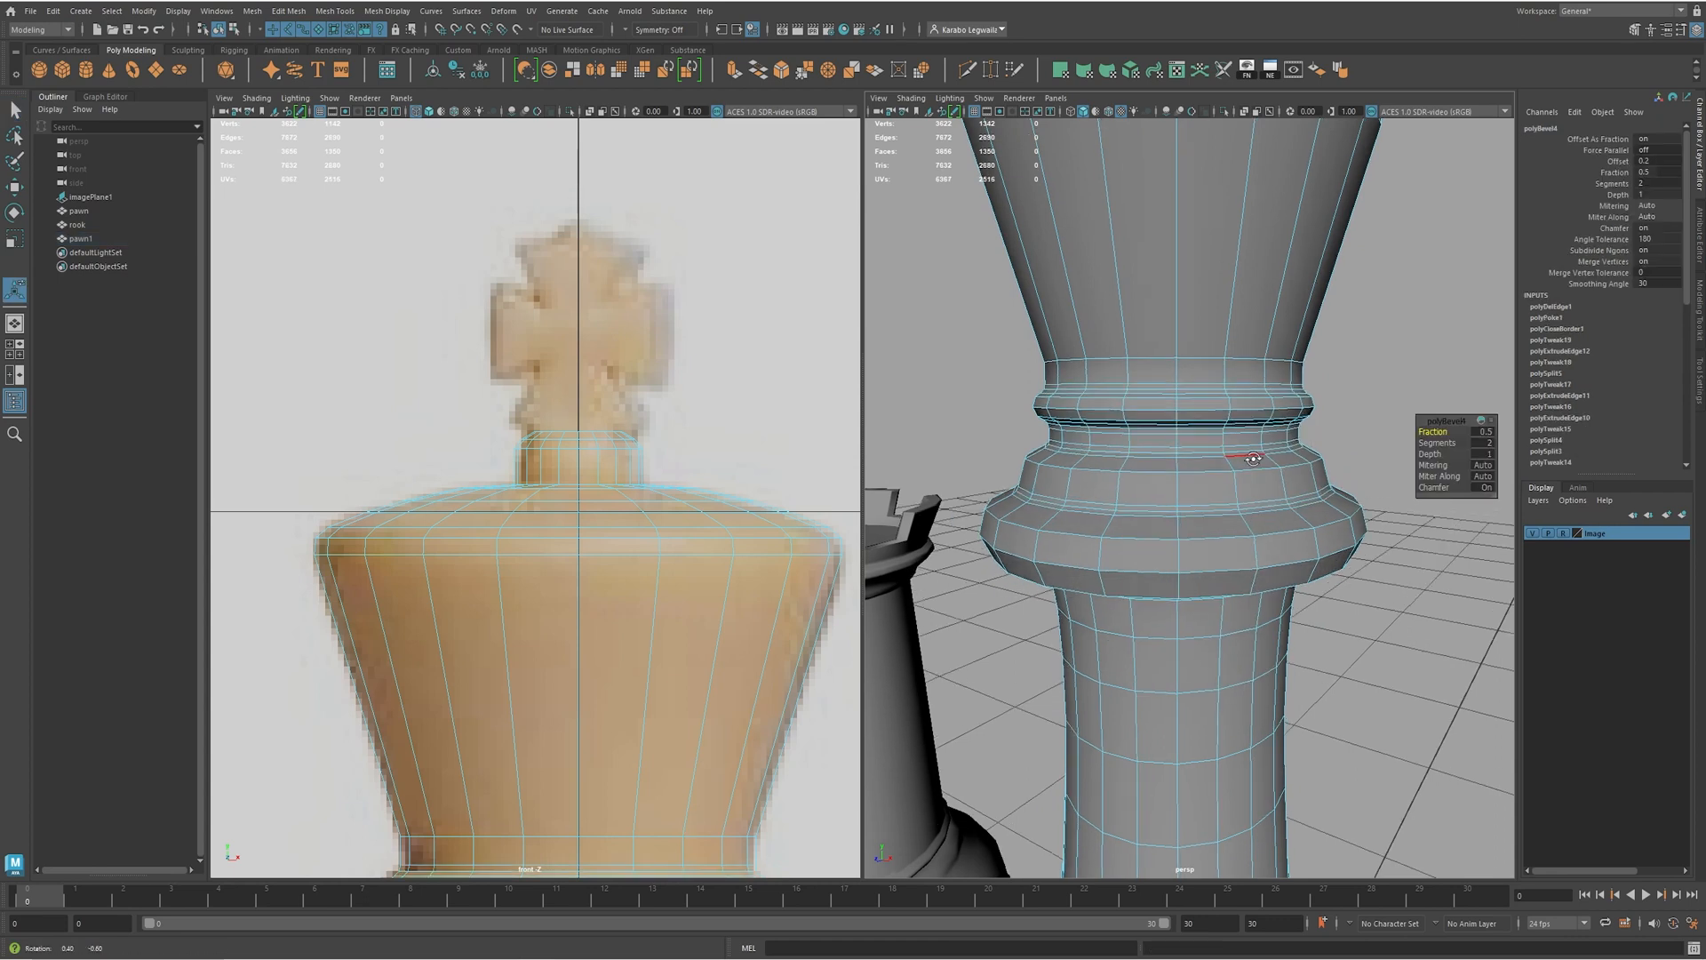
pyautogui.keyDown('alt'); pyautogui.moveTo(1263, 462); pyautogui.dragTo(1225, 437); pyautogui.keyUp('alt')
pyautogui.moveTo(1427, 432); pyautogui.dragTo(1426, 432)
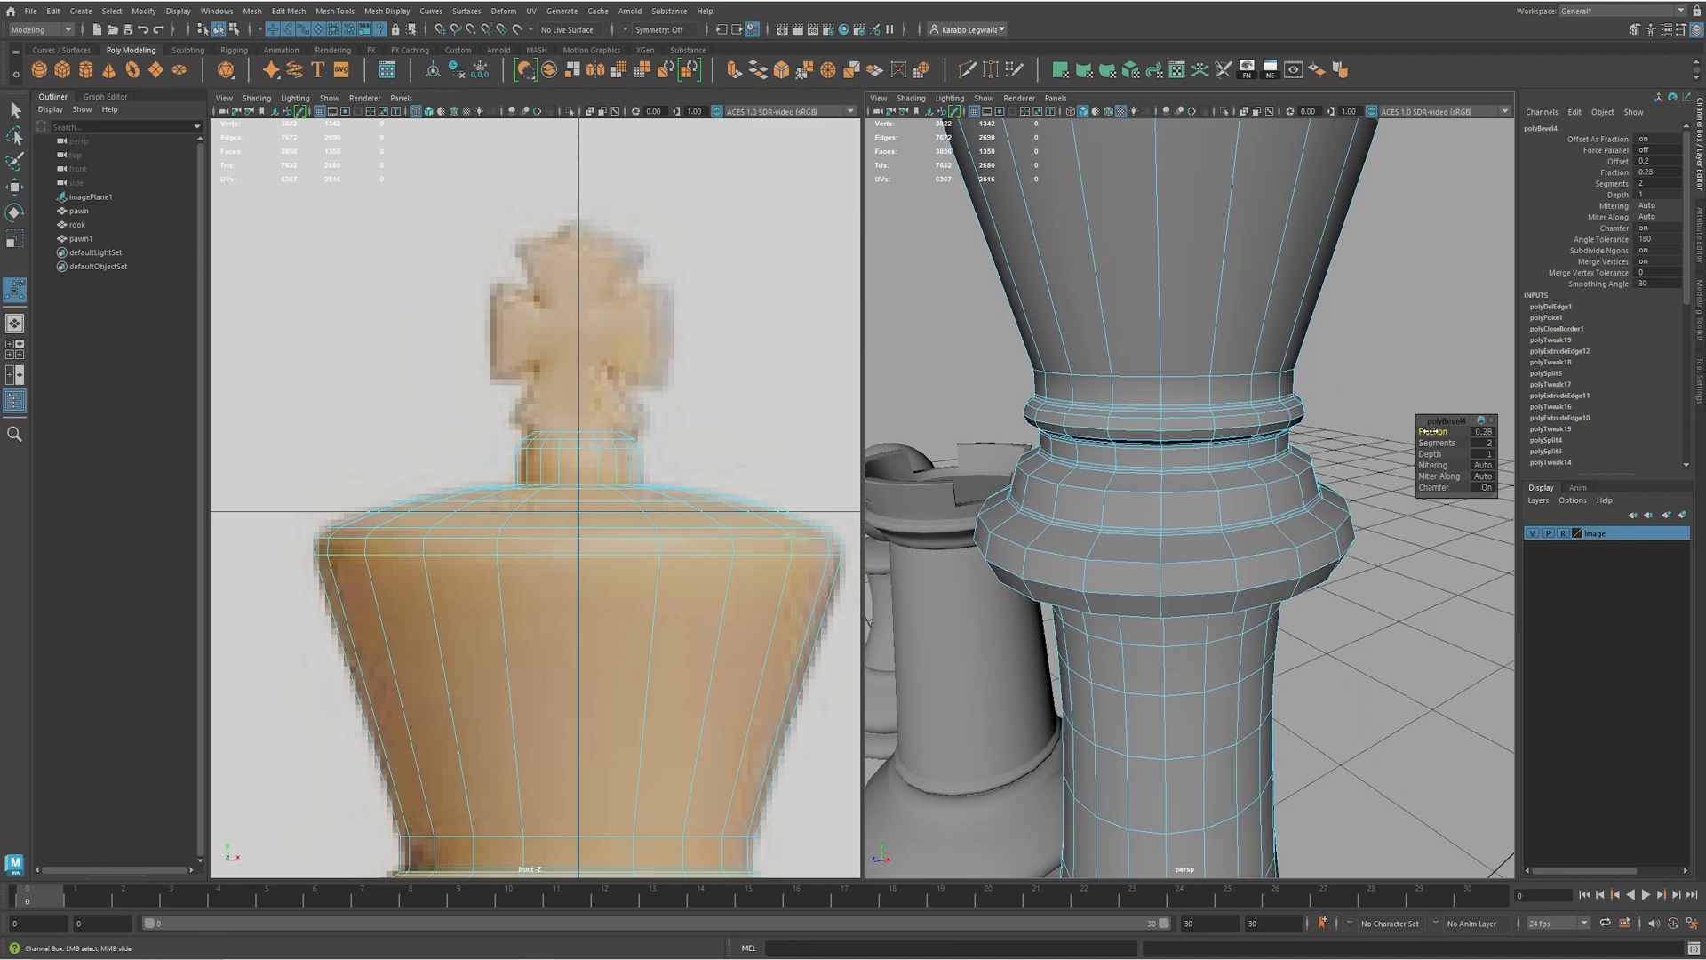
pyautogui.keyDown('alt'); pyautogui.moveTo(1219, 454); pyautogui.dragTo(1207, 465); pyautogui.keyUp('alt')
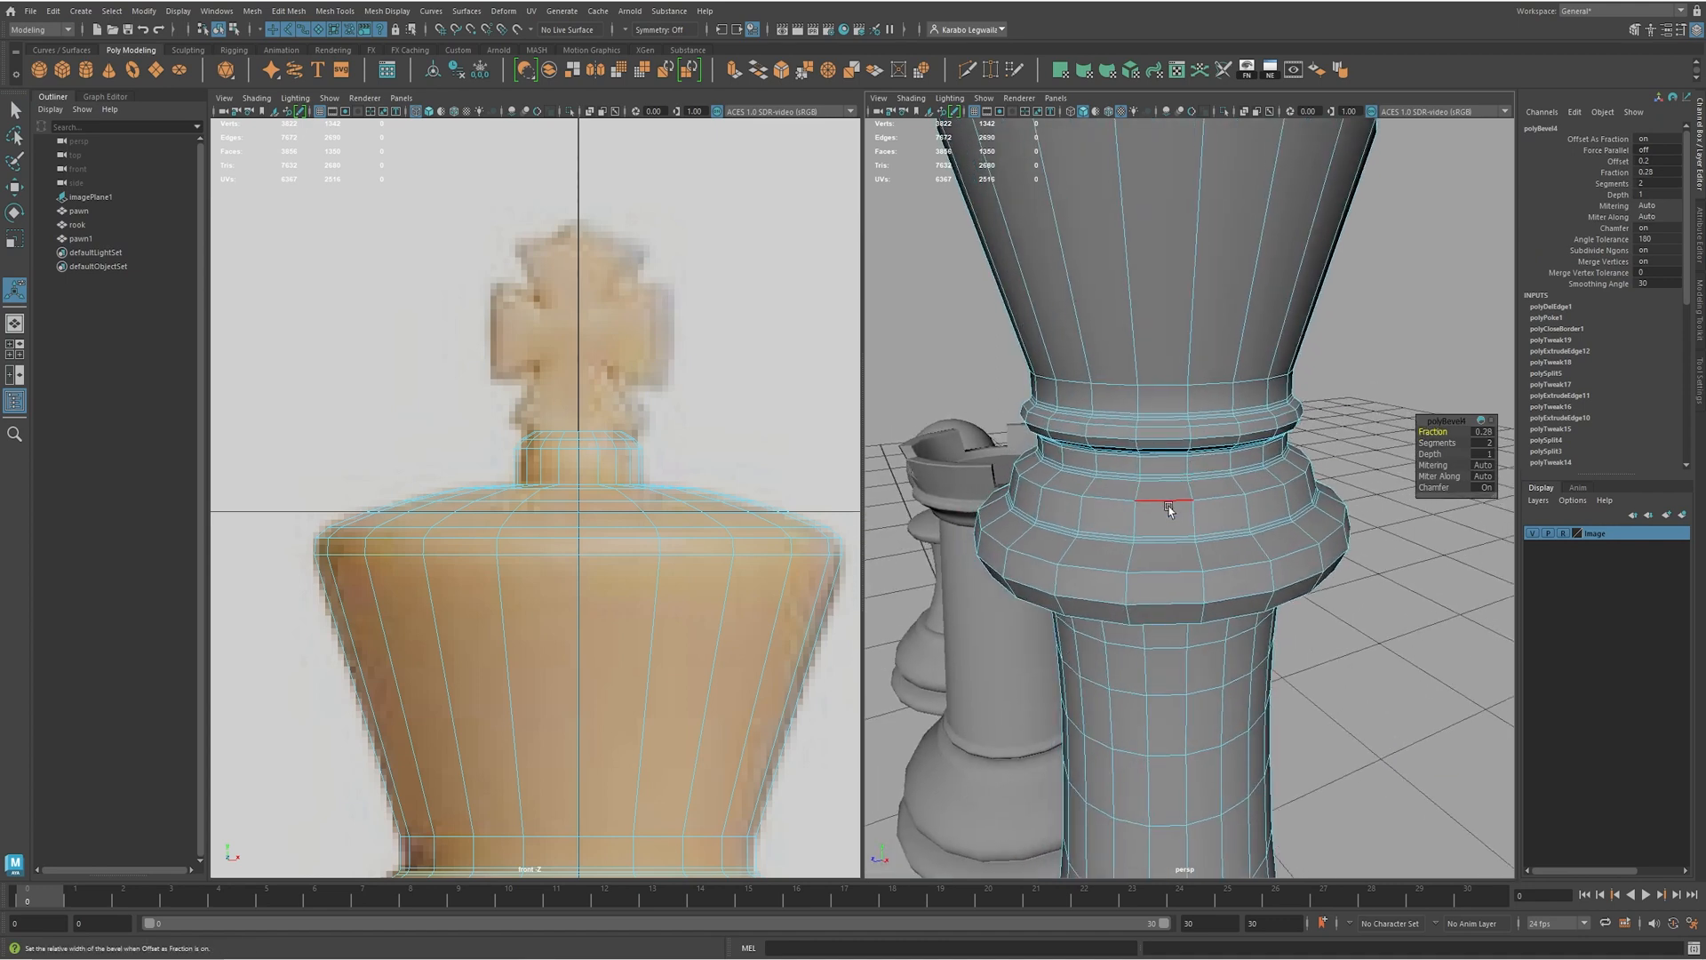
# - Insert an edge loop around the underside of the widest collar ring and adjust it to round the lower profile
pyautogui.moveTo(1152, 501)
pyautogui.keyDown('alt'); pyautogui.mouseDown()
pyautogui.moveTo(1146, 439)
pyautogui.moveTo(1143, 485)
pyautogui.mouseUp(); pyautogui.keyUp('alt')
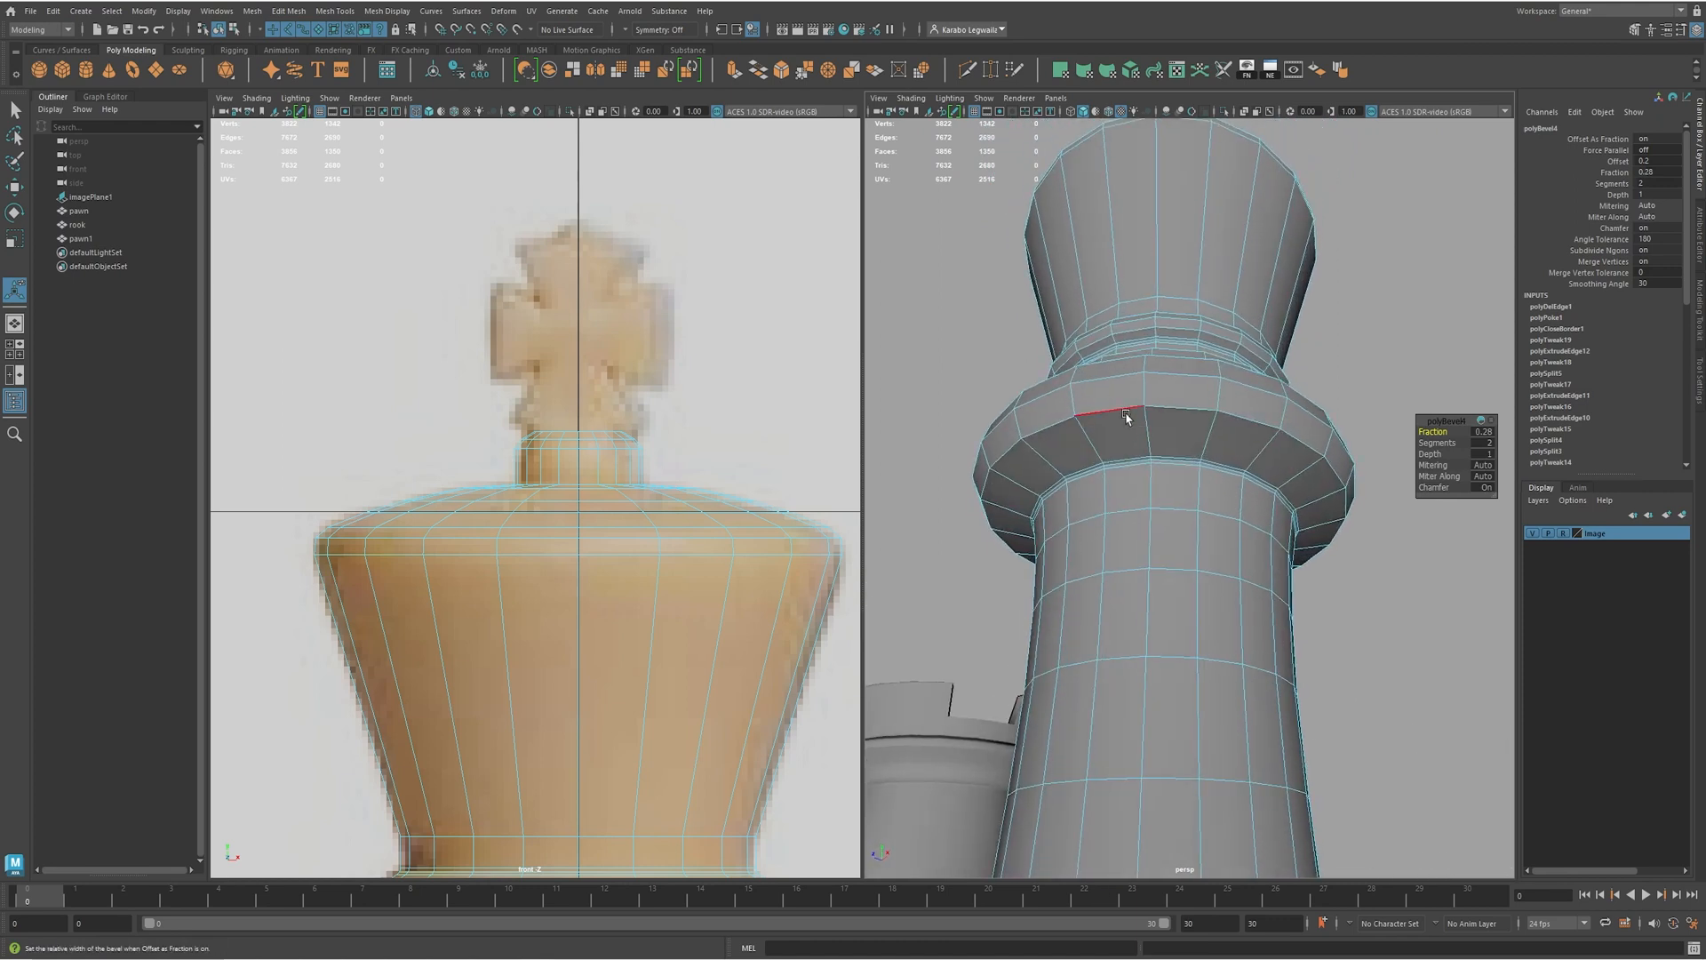
pyautogui.doubleClick(1122, 407)
pyautogui.keyDown('alt'); pyautogui.moveTo(1122, 407); pyautogui.dragTo(1153, 461); pyautogui.keyUp('alt')
pyautogui.keyDown('shift'); pyautogui.moveTo(1155, 448); pyautogui.dragTo(1090, 456, button='right'); pyautogui.keyUp('shift')
pyautogui.keyDown('ctrl'); pyautogui.click(1111, 437); pyautogui.keyUp('ctrl')
pyautogui.press('w')
pyautogui.doubleClick(1155, 436)
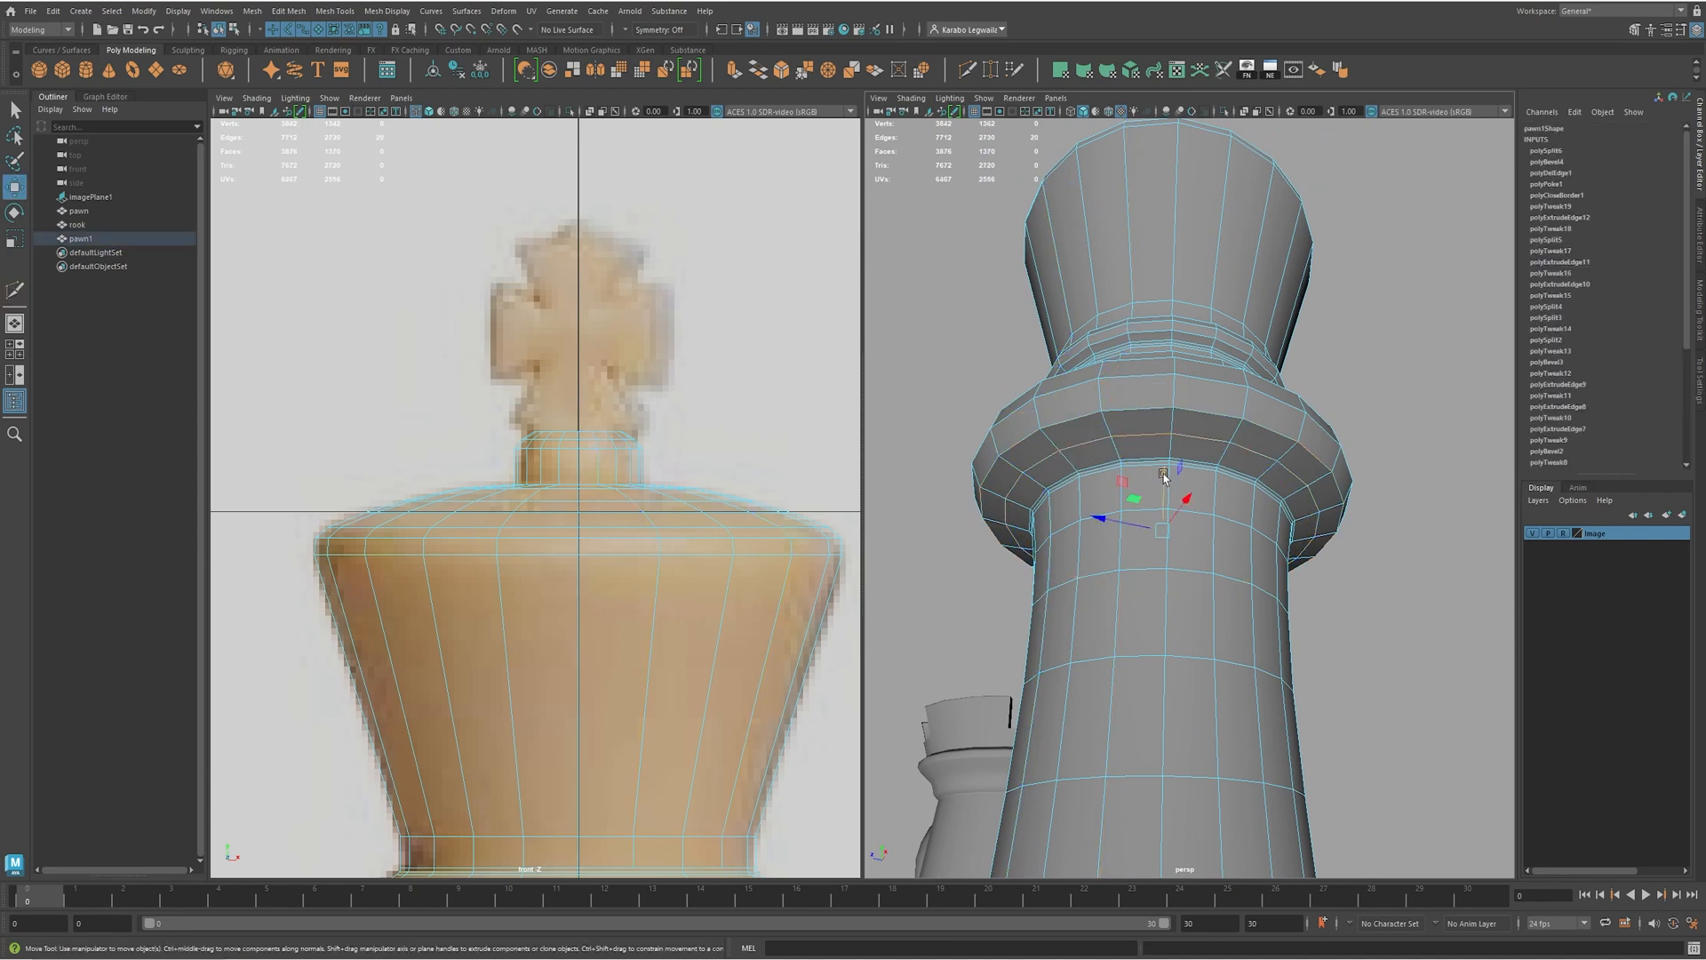
pyautogui.moveTo(1169, 472)
pyautogui.keyDown('alt'); pyautogui.mouseDown()
pyautogui.moveTo(1146, 505)
pyautogui.moveTo(1171, 507)
pyautogui.moveTo(1162, 485)
pyautogui.mouseUp(); pyautogui.keyUp('alt')
pyautogui.keyDown('alt'); pyautogui.moveTo(725, 658); pyautogui.dragTo(696, 433, button='middle'); pyautogui.keyUp('alt')
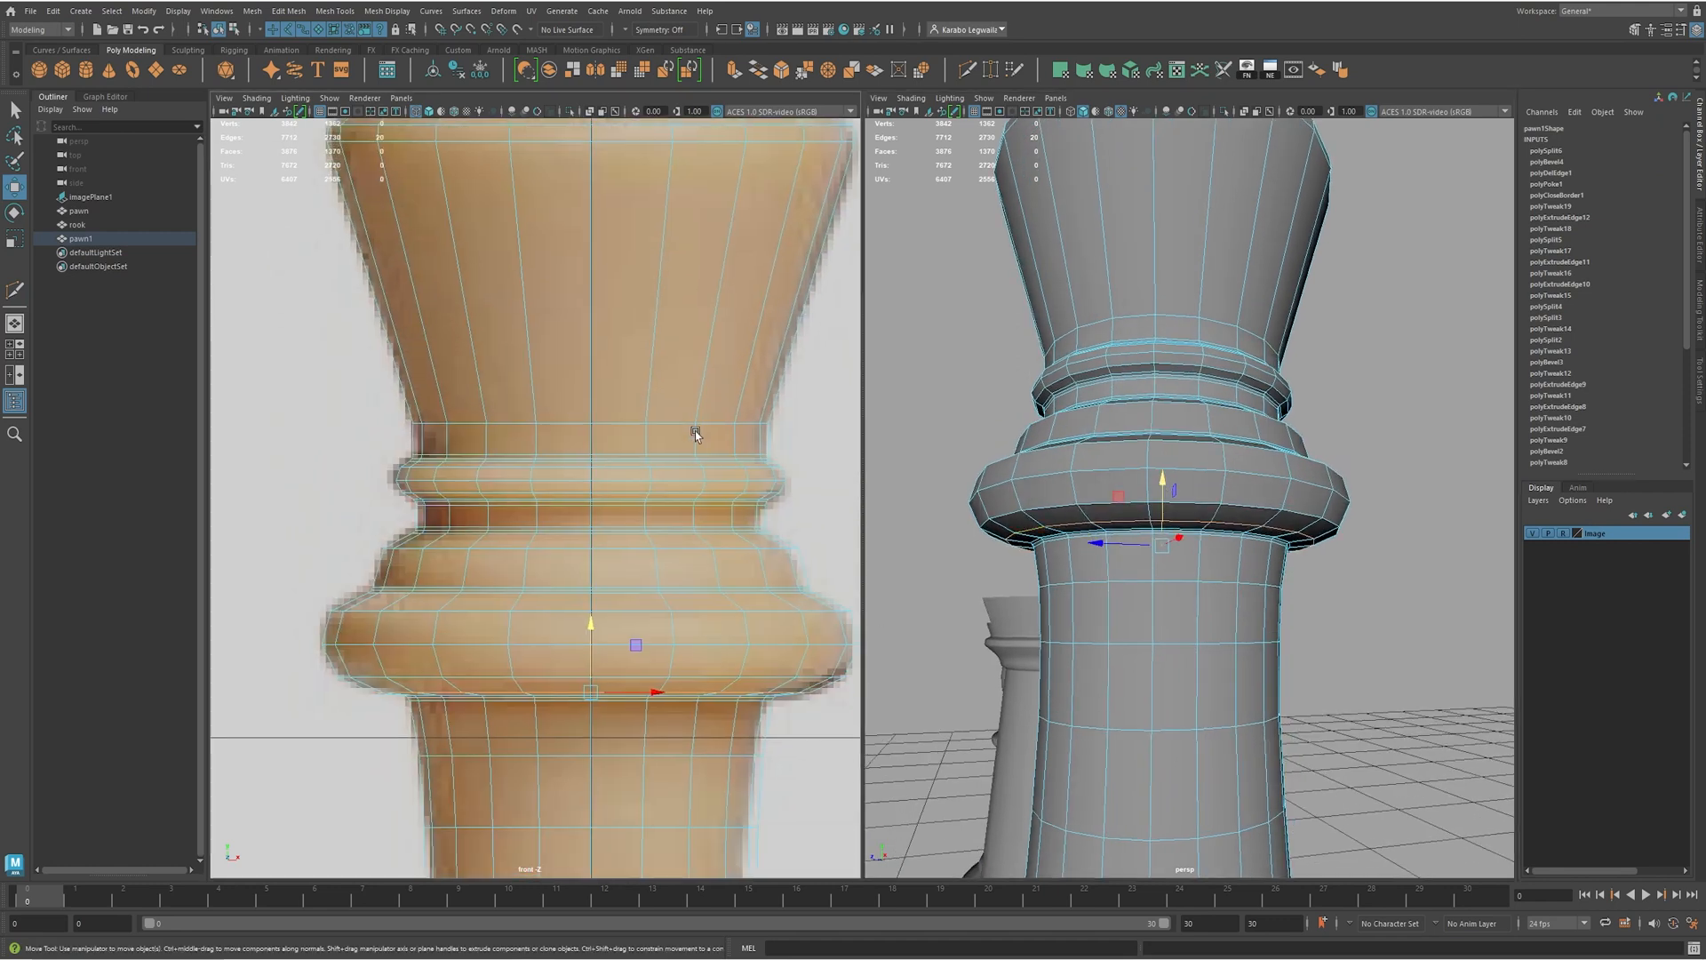
# - Insert an edge loop around the upper slope of the widest collar ring and adjust it to round the profile
pyautogui.keyDown('alt'); pyautogui.moveTo(1262, 456); pyautogui.dragTo(1124, 583); pyautogui.keyUp('alt')
pyautogui.keyDown('shift'); pyautogui.moveTo(1051, 569); pyautogui.dragTo(1014, 571, button='right'); pyautogui.keyUp('shift')
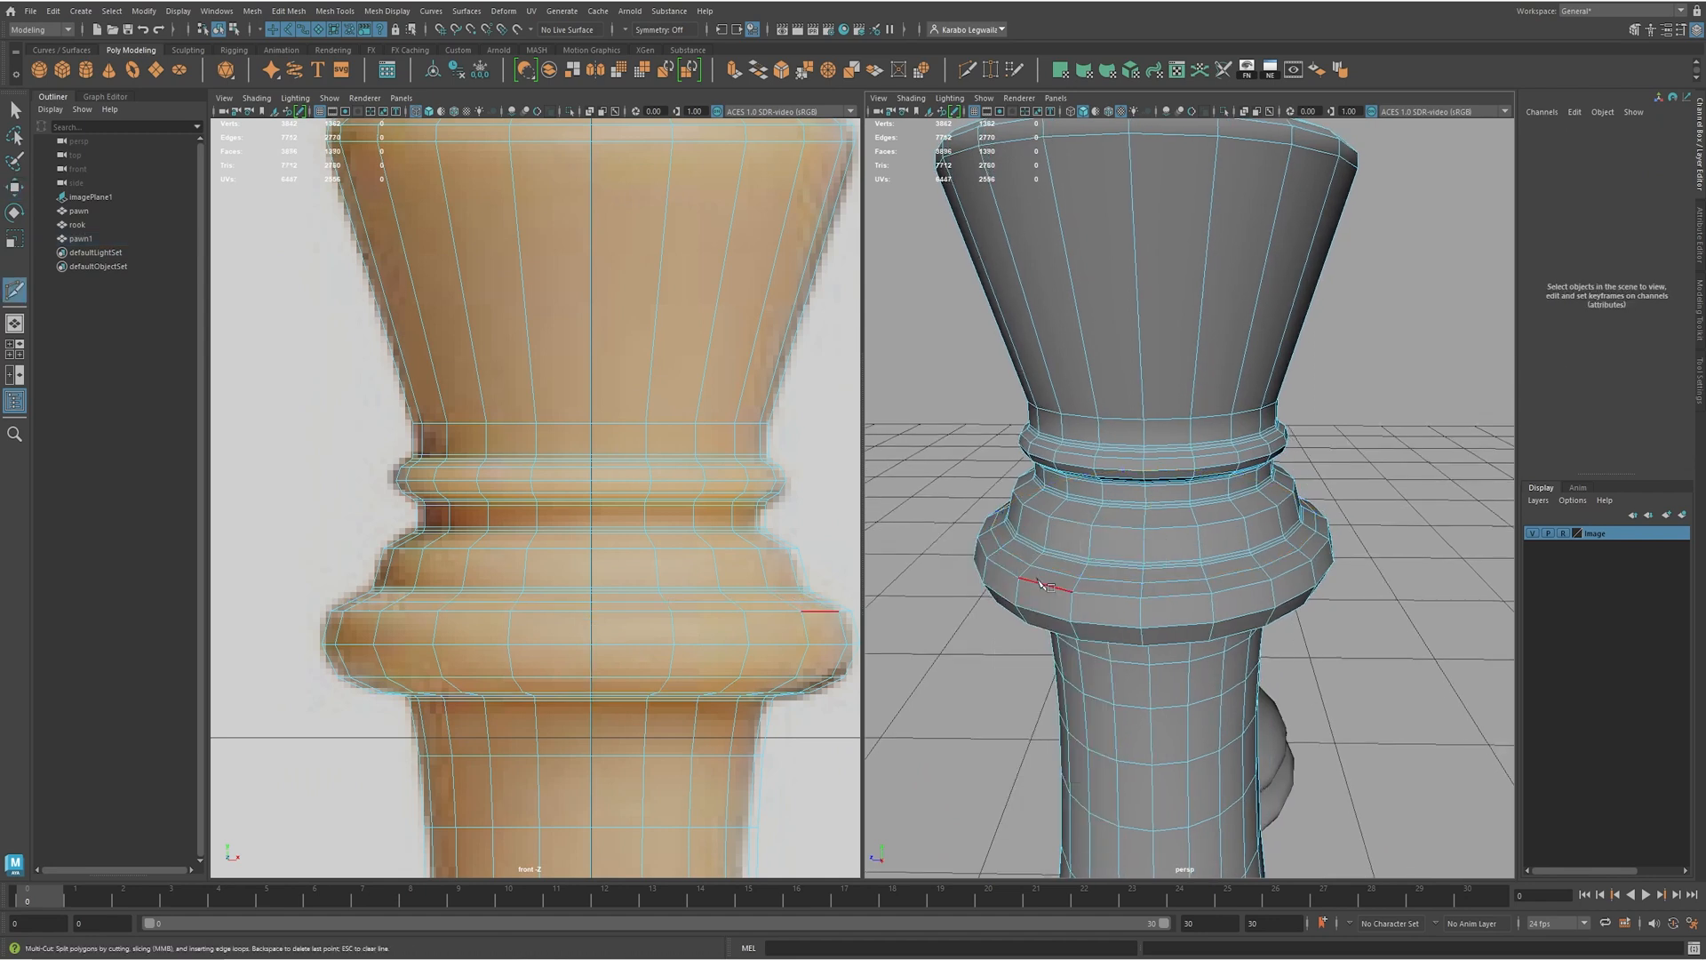
pyautogui.keyDown('ctrl'); pyautogui.click(1046, 571); pyautogui.keyUp('ctrl')
pyautogui.press('w')
pyautogui.keyDown('alt'); pyautogui.moveTo(1061, 573); pyautogui.dragTo(1099, 492); pyautogui.keyUp('alt')
pyautogui.keyDown('alt'); pyautogui.moveTo(1098, 492); pyautogui.dragTo(1161, 515, button='right'); pyautogui.keyUp('alt')
pyautogui.keyDown('alt'); pyautogui.moveTo(1161, 507); pyautogui.dragTo(1164, 519, button='middle'); pyautogui.keyUp('alt')
# - Insert an edge loop near the upper edge of the middle collar ring and raise it slightly
pyautogui.keyDown('shift'); pyautogui.moveTo(1209, 515); pyautogui.dragTo(1144, 522, button='right'); pyautogui.keyUp('shift')
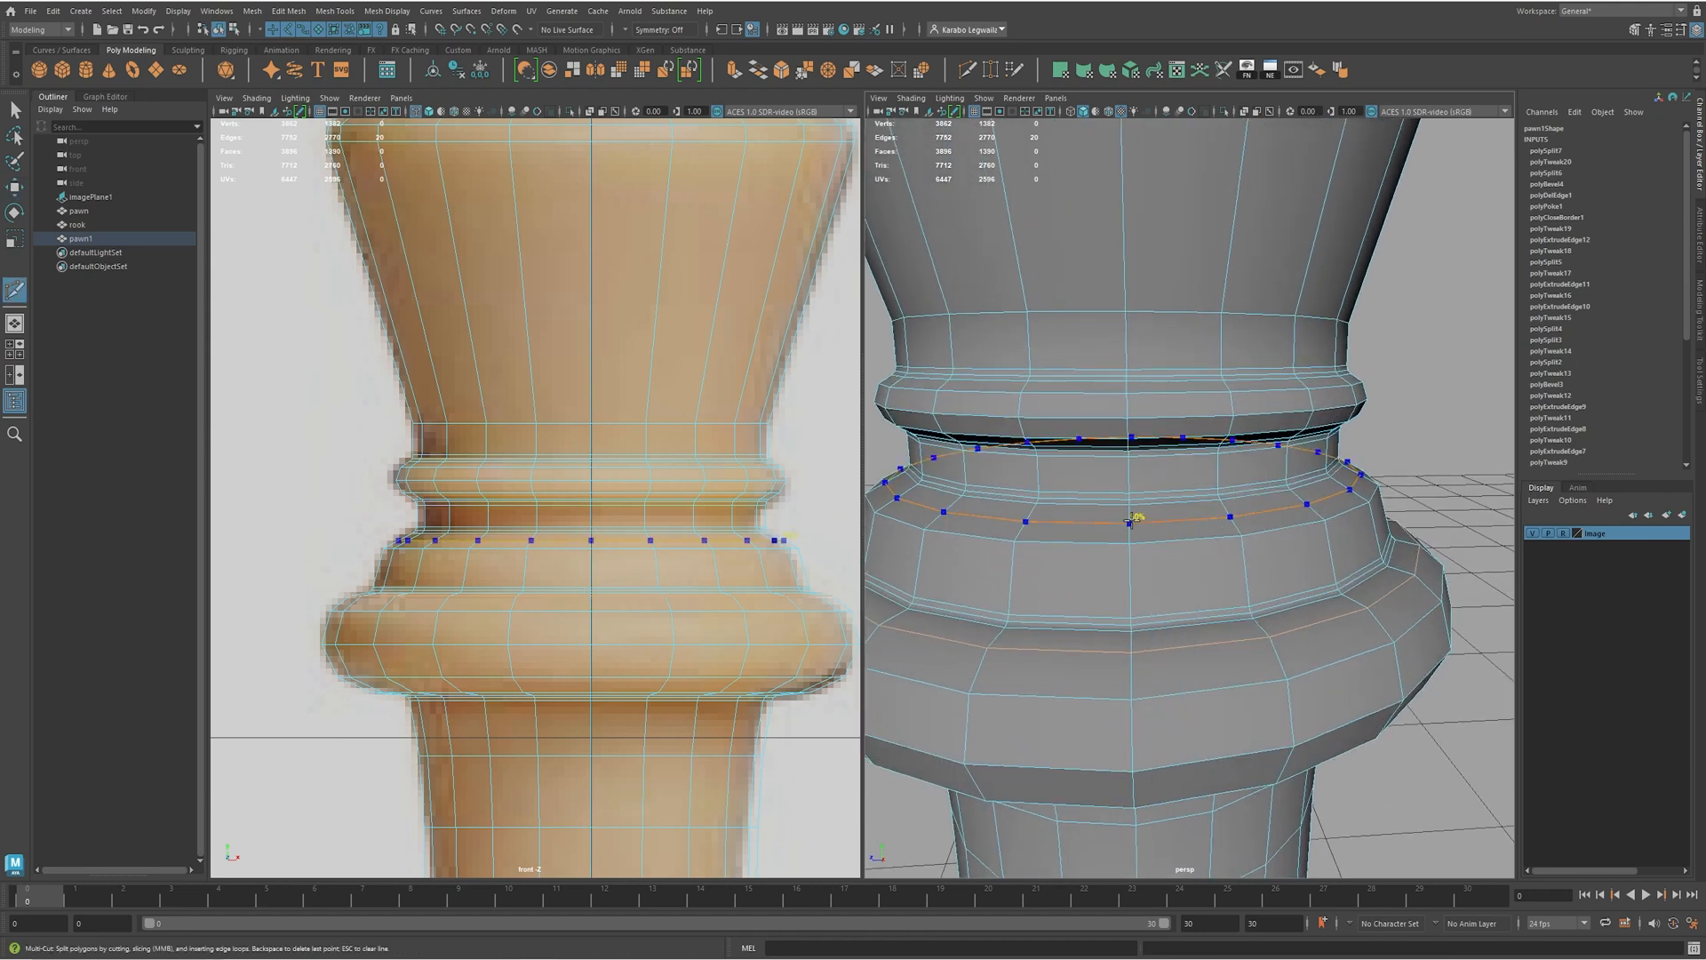
pyautogui.keyDown('ctrl'); pyautogui.click(1131, 522); pyautogui.keyUp('ctrl')
pyautogui.press('w')
pyautogui.click(1179, 520)
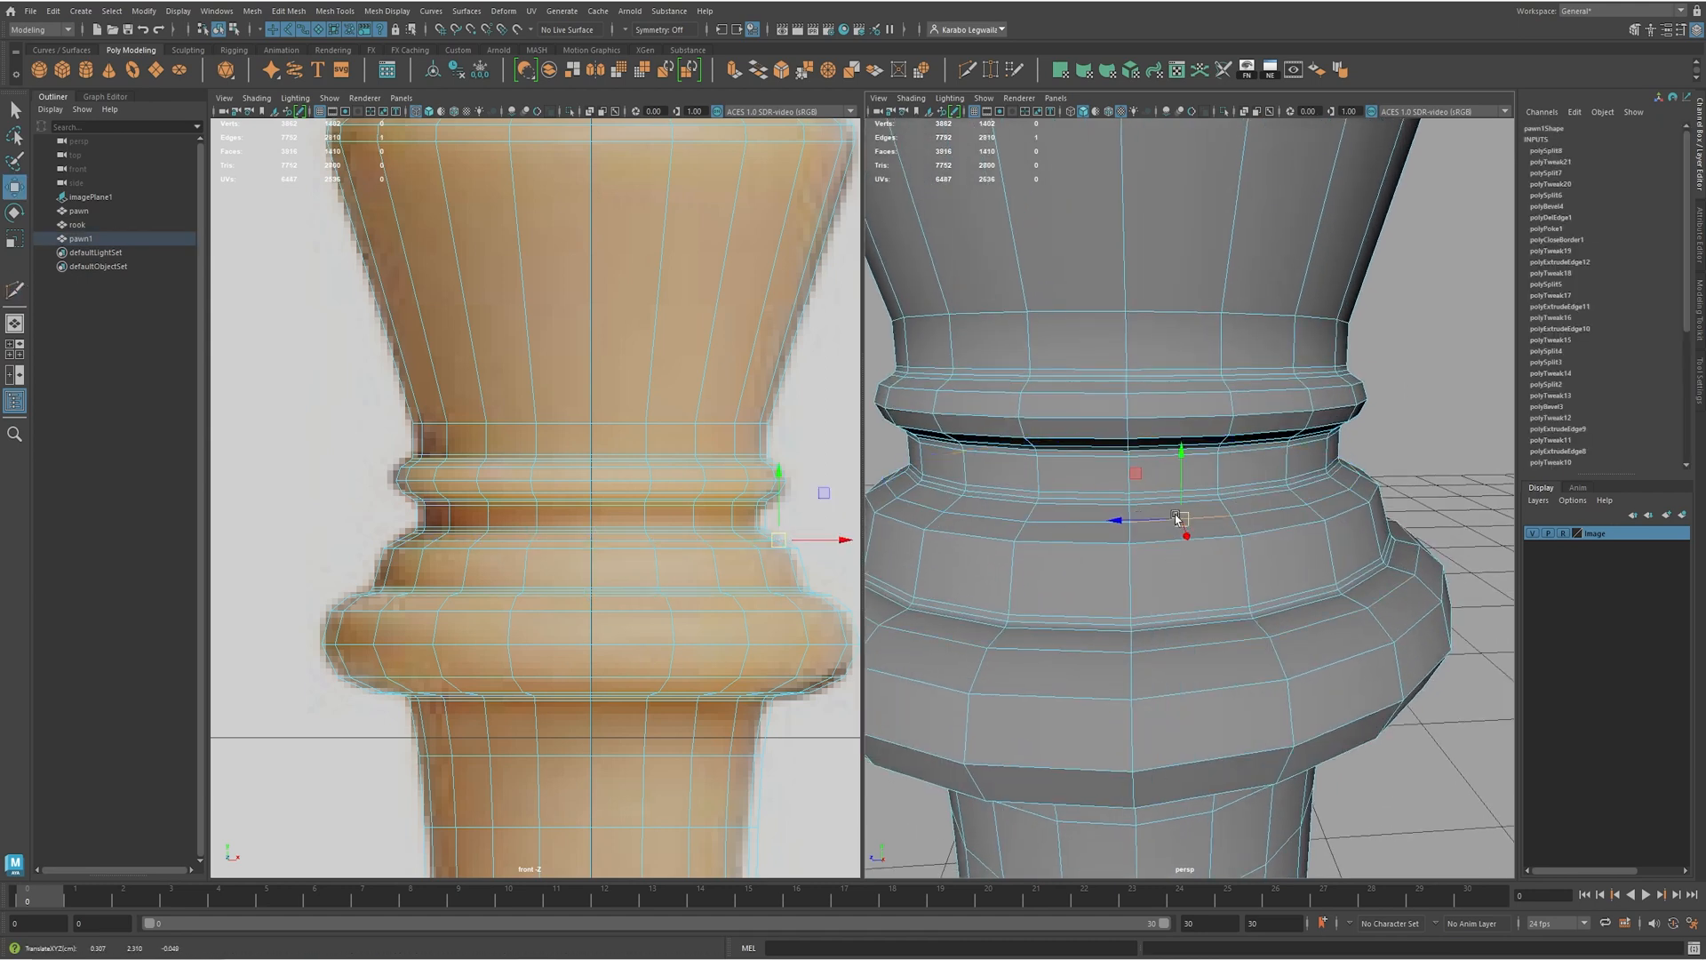
pyautogui.doubleClick(1083, 526)
pyautogui.moveTo(1132, 420); pyautogui.dragTo(1132, 416)
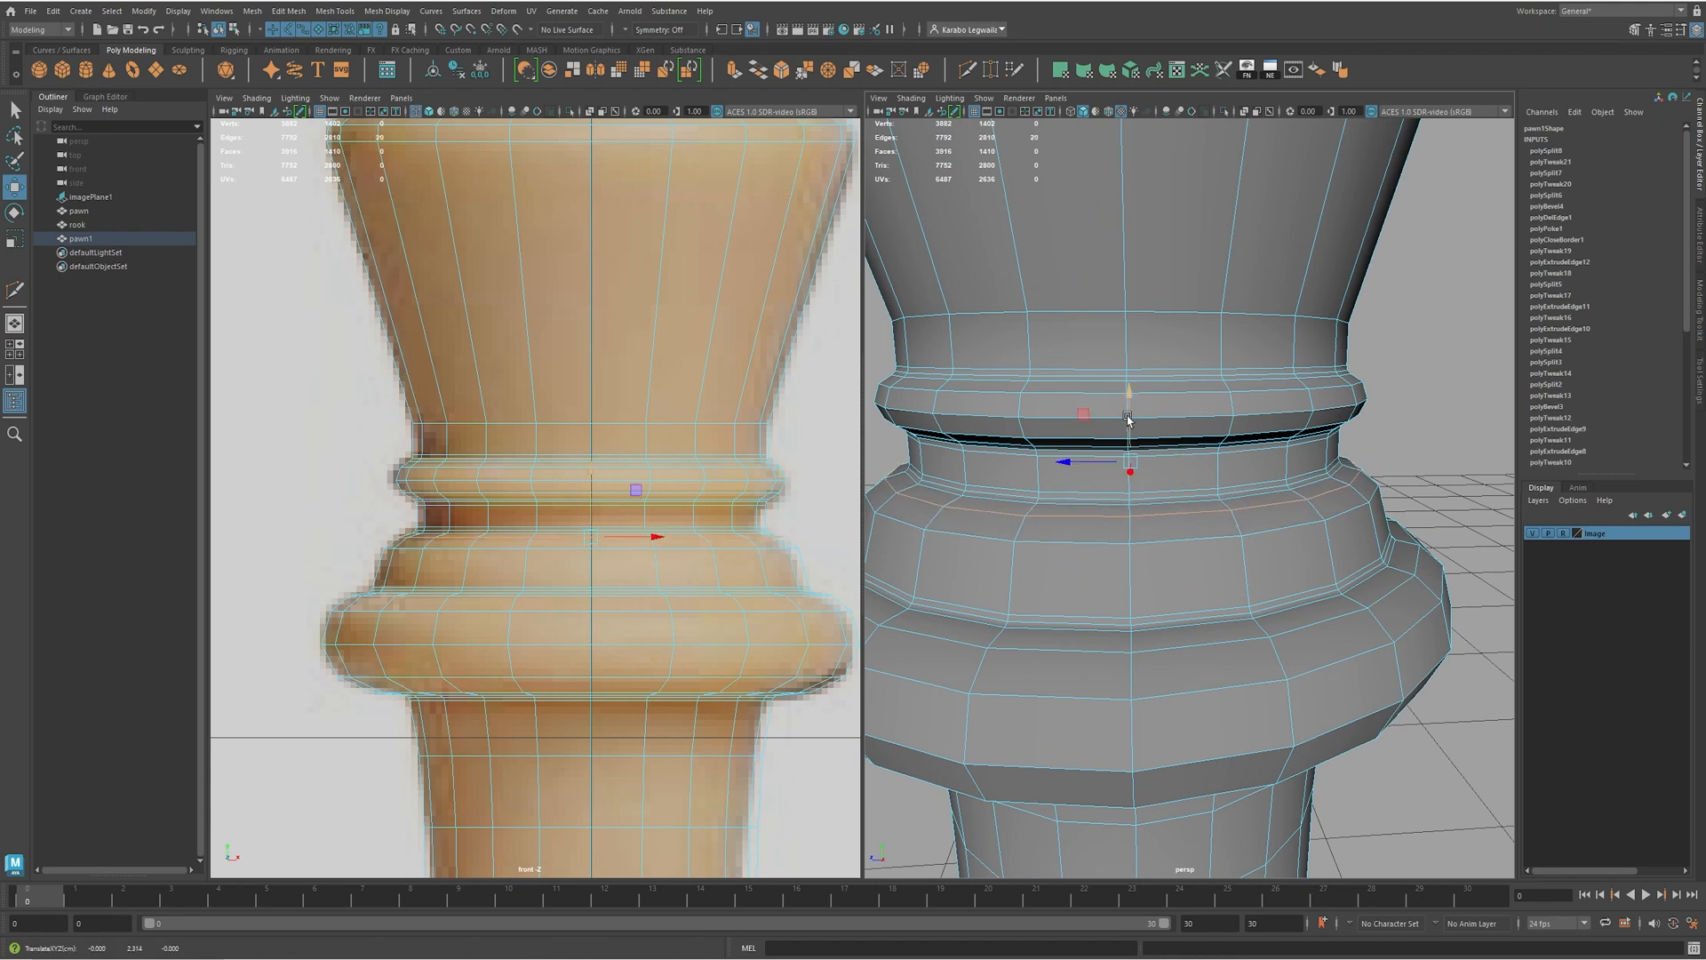
pyautogui.keyDown('alt'); pyautogui.moveTo(1115, 504); pyautogui.dragTo(1007, 550); pyautogui.keyUp('alt')
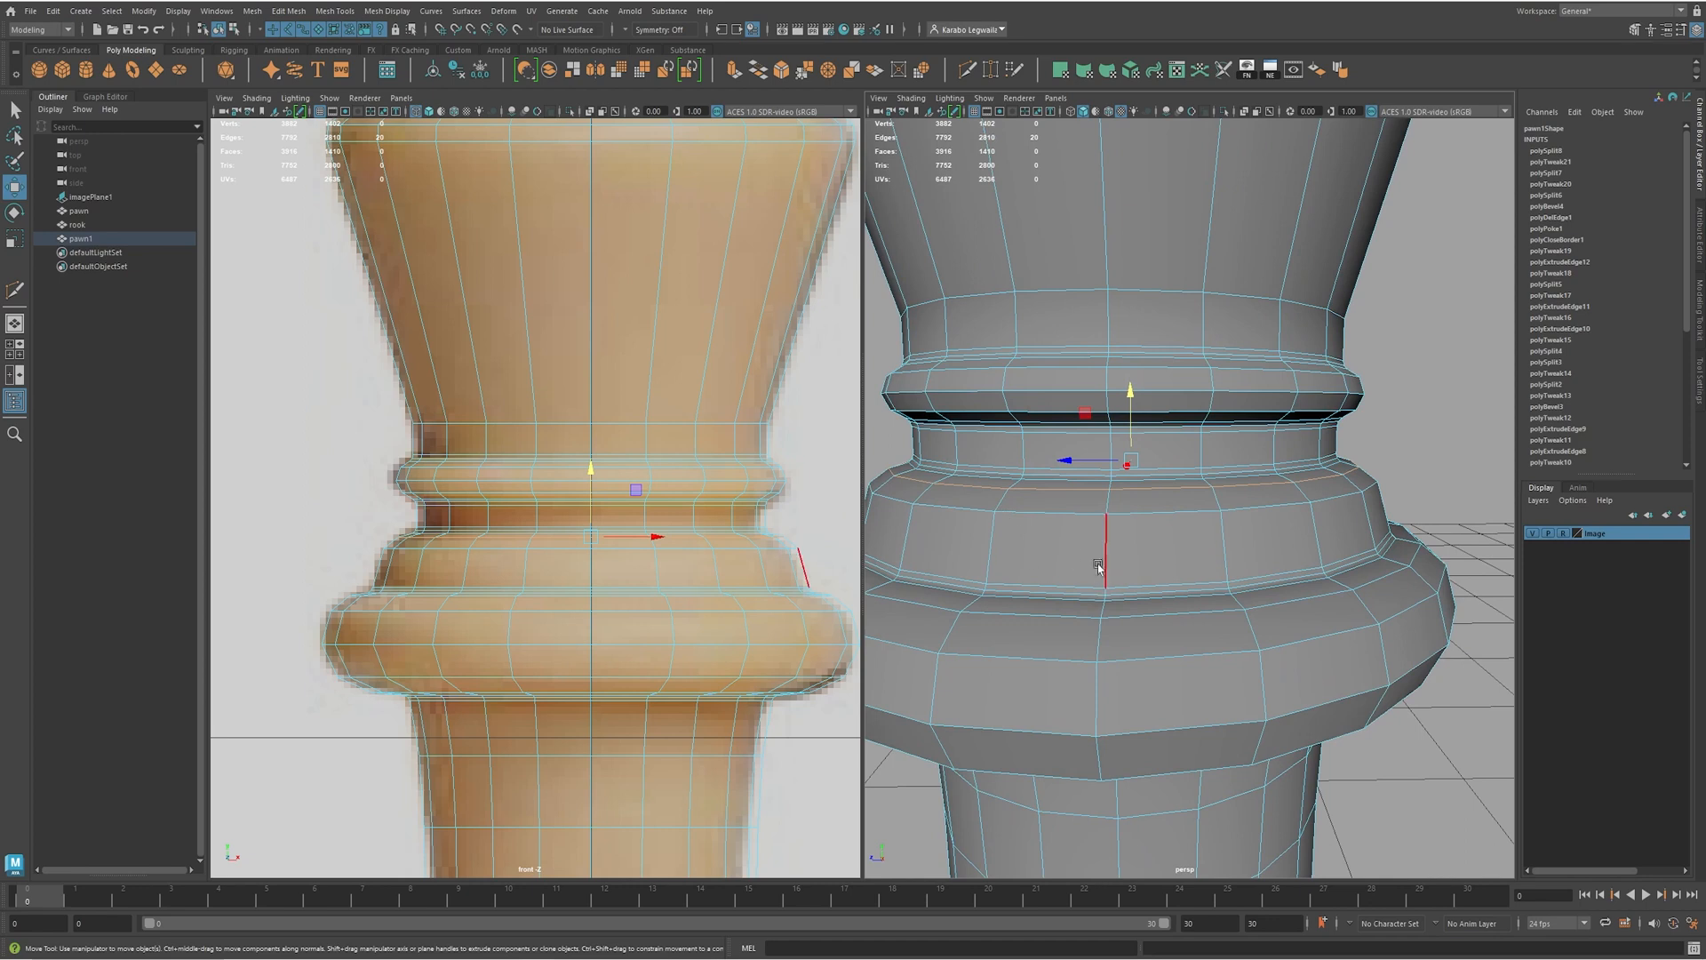
# - Insert an edge loop around the middle of the middle collar ring and scale it to follow the reference curve
pyautogui.keyDown('shift'); pyautogui.moveTo(1117, 551); pyautogui.dragTo(1043, 551, button='right'); pyautogui.keyUp('shift')
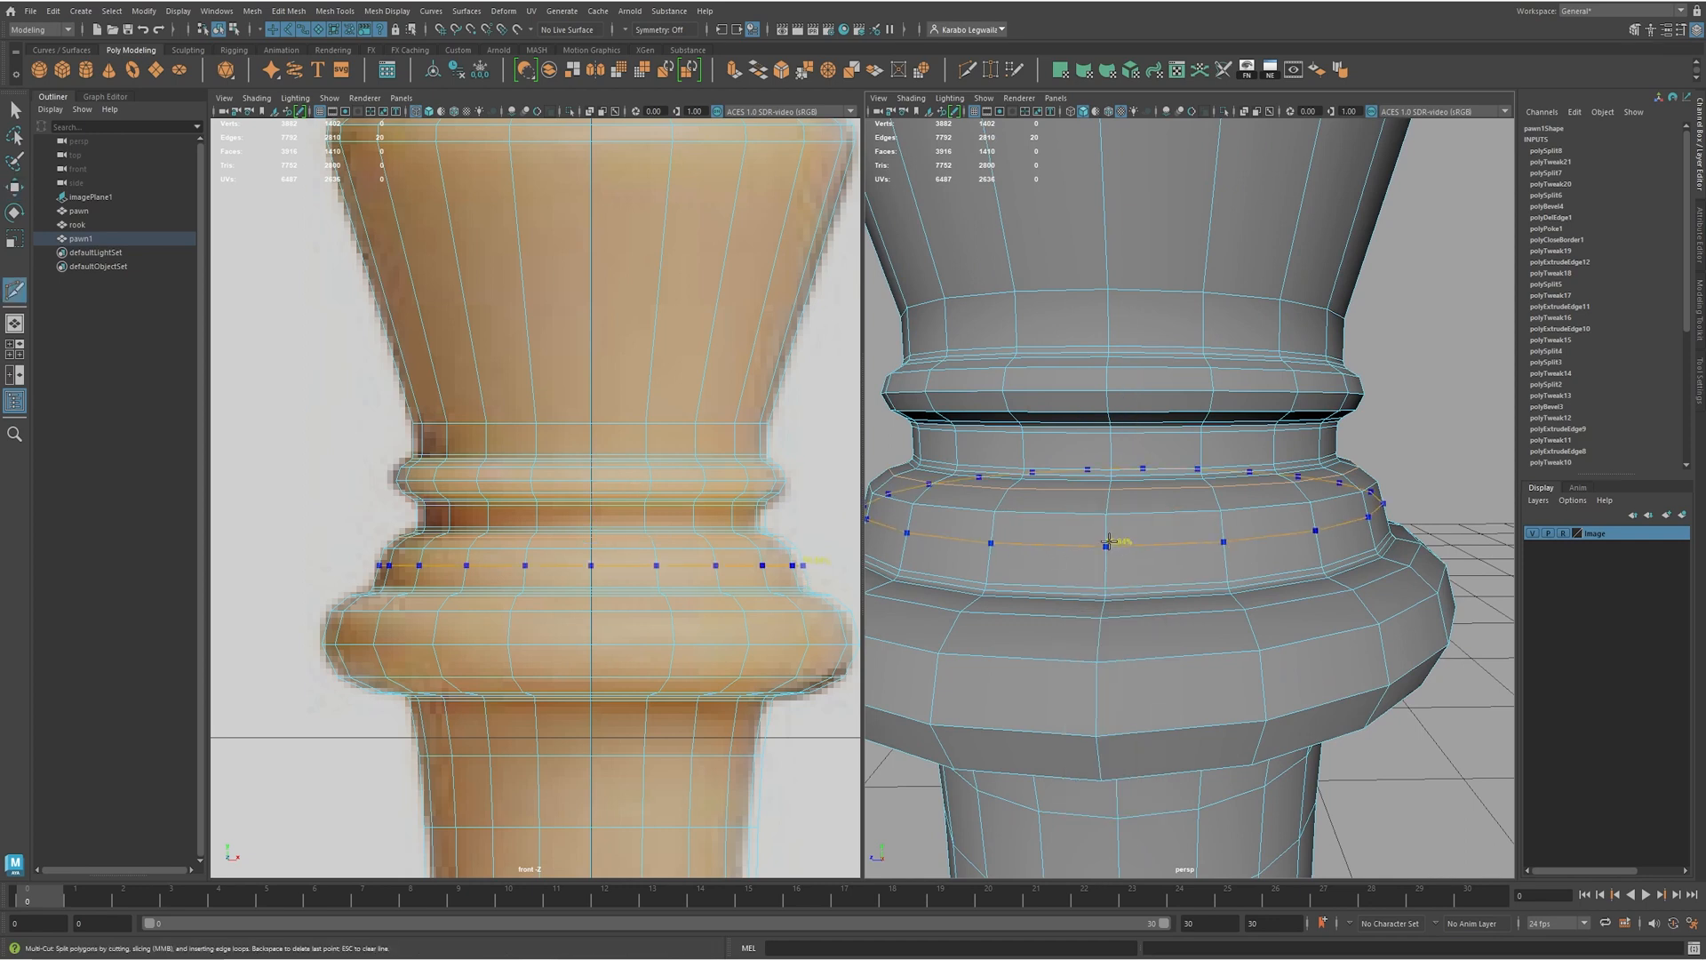
pyautogui.keyDown('ctrl'); pyautogui.click(1100, 544); pyautogui.keyUp('ctrl')
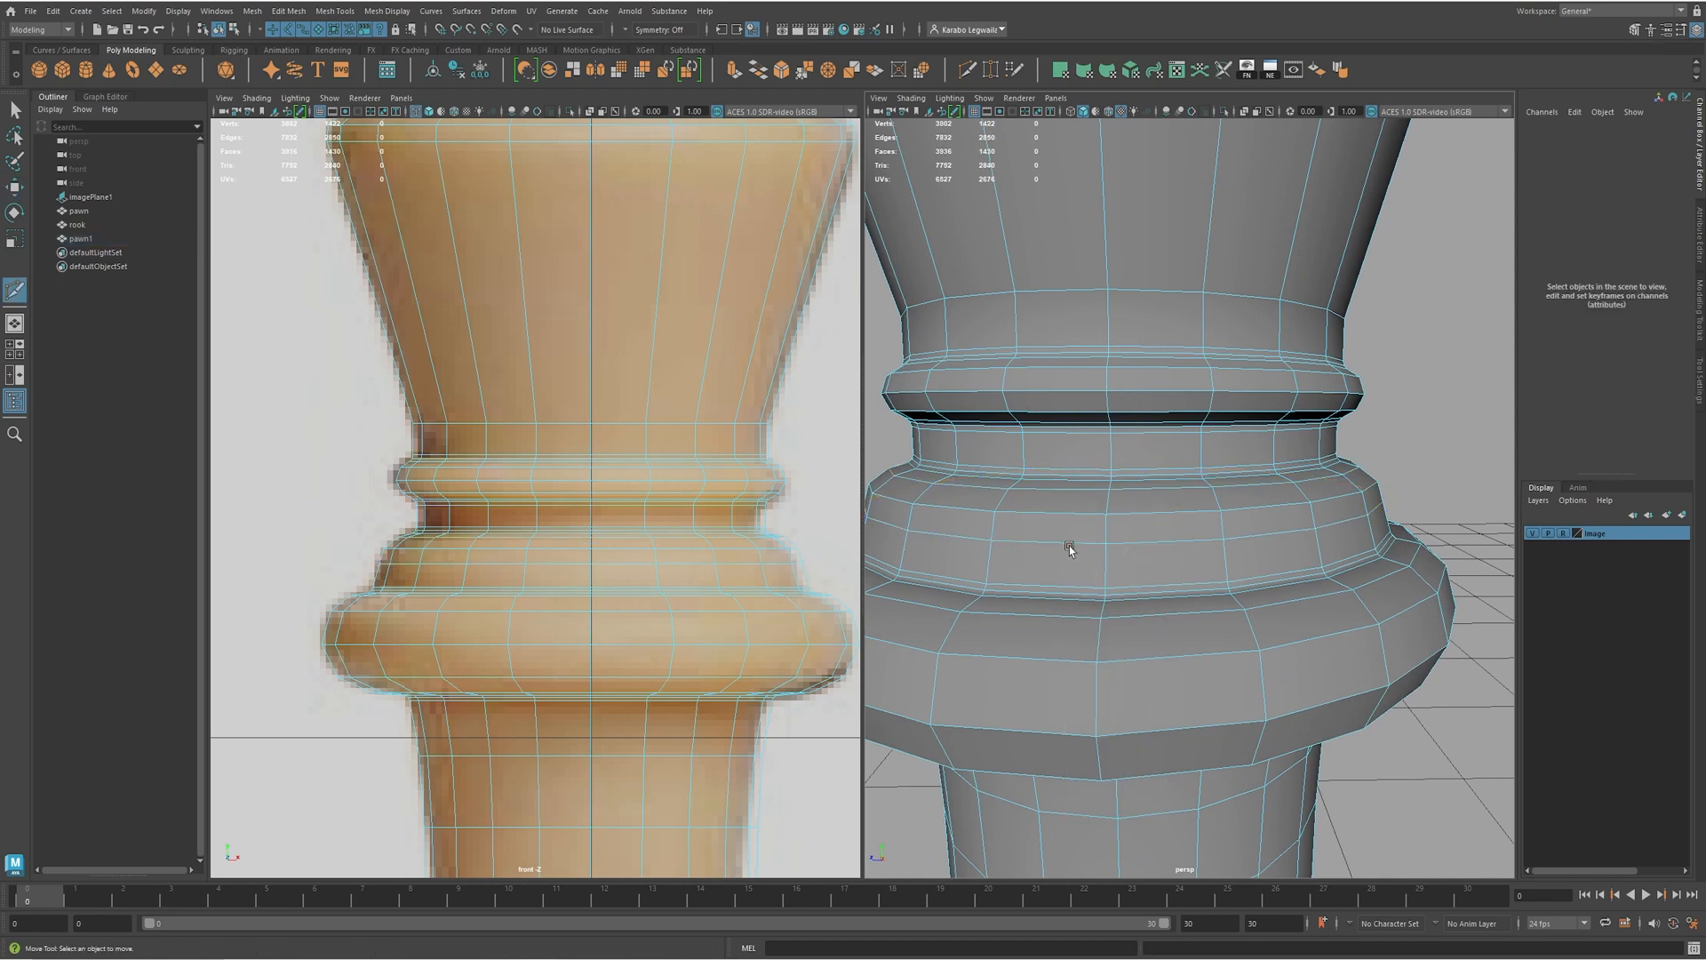
pyautogui.press('w')
pyautogui.press('r')
pyautogui.moveTo(596, 565); pyautogui.dragTo(591, 563)
pyautogui.keyDown('alt'); pyautogui.moveTo(1238, 405); pyautogui.dragTo(1257, 418); pyautogui.keyUp('alt')
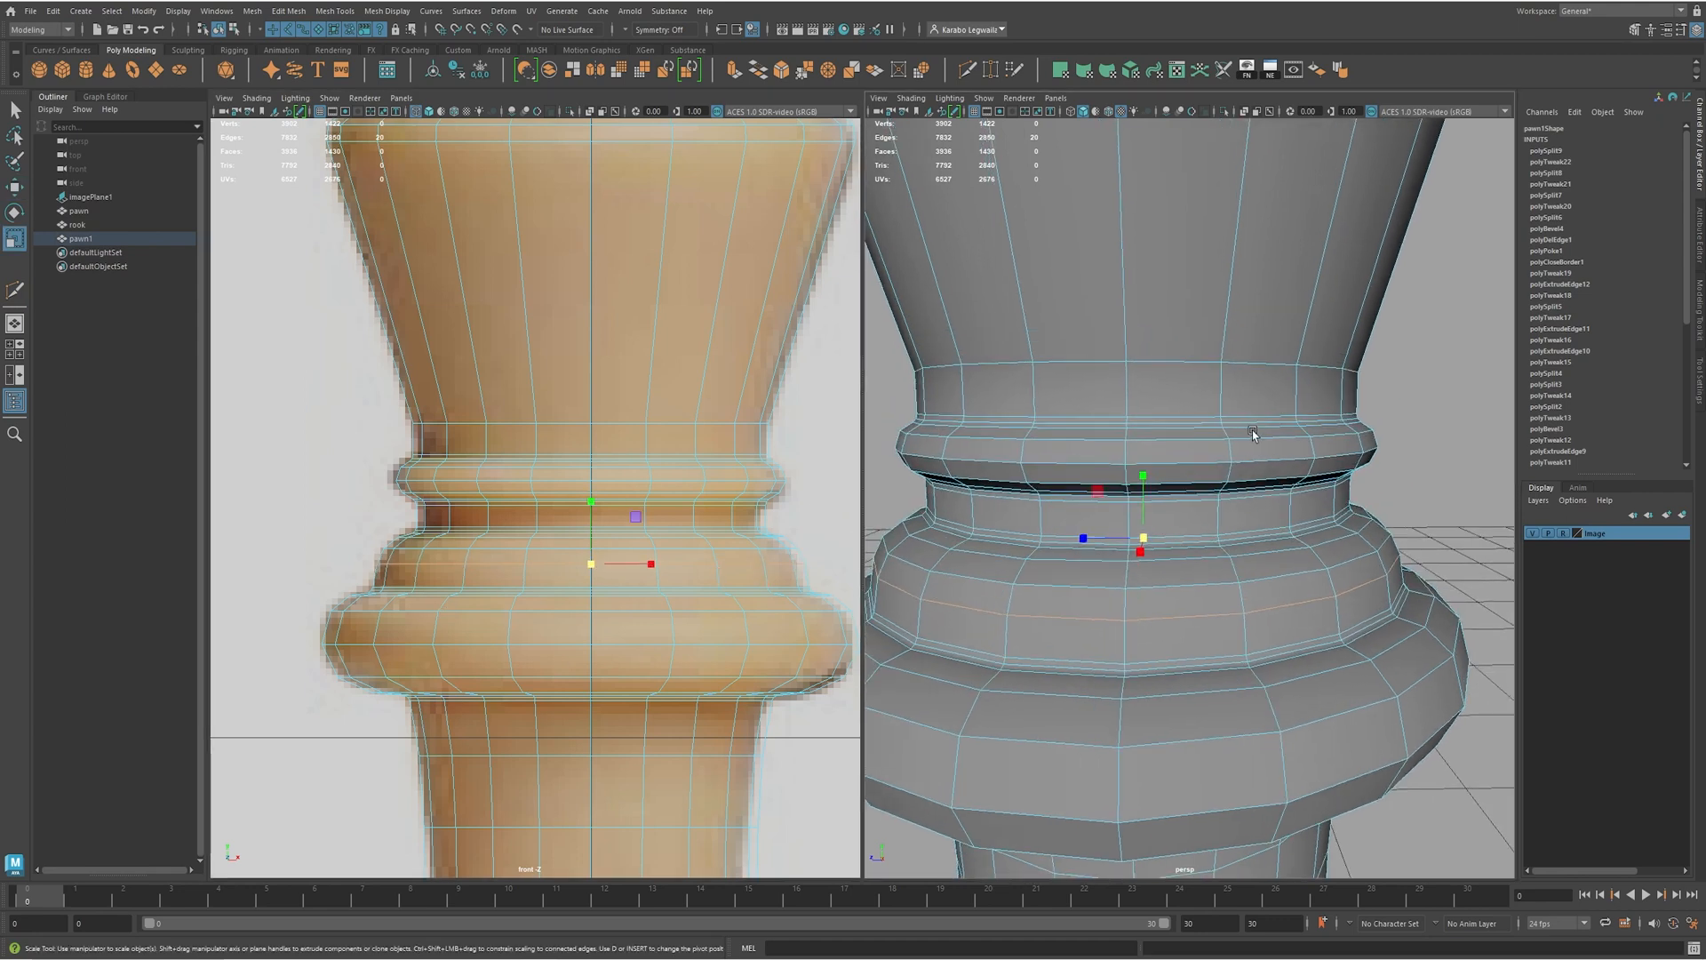
# - Return to object mode with smooth preview on and examine the king's shape from several angles and against the reference
pyautogui.keyDown('alt'); pyautogui.moveTo(1258, 428); pyautogui.dragTo(1203, 435, button='right'); pyautogui.keyUp('alt')
pyautogui.keyDown('alt'); pyautogui.moveTo(1203, 434); pyautogui.dragTo(1138, 446); pyautogui.keyUp('alt')
pyautogui.keyDown('alt'); pyautogui.moveTo(1333, 439); pyautogui.dragTo(1325, 465, button='middle'); pyautogui.keyUp('alt')
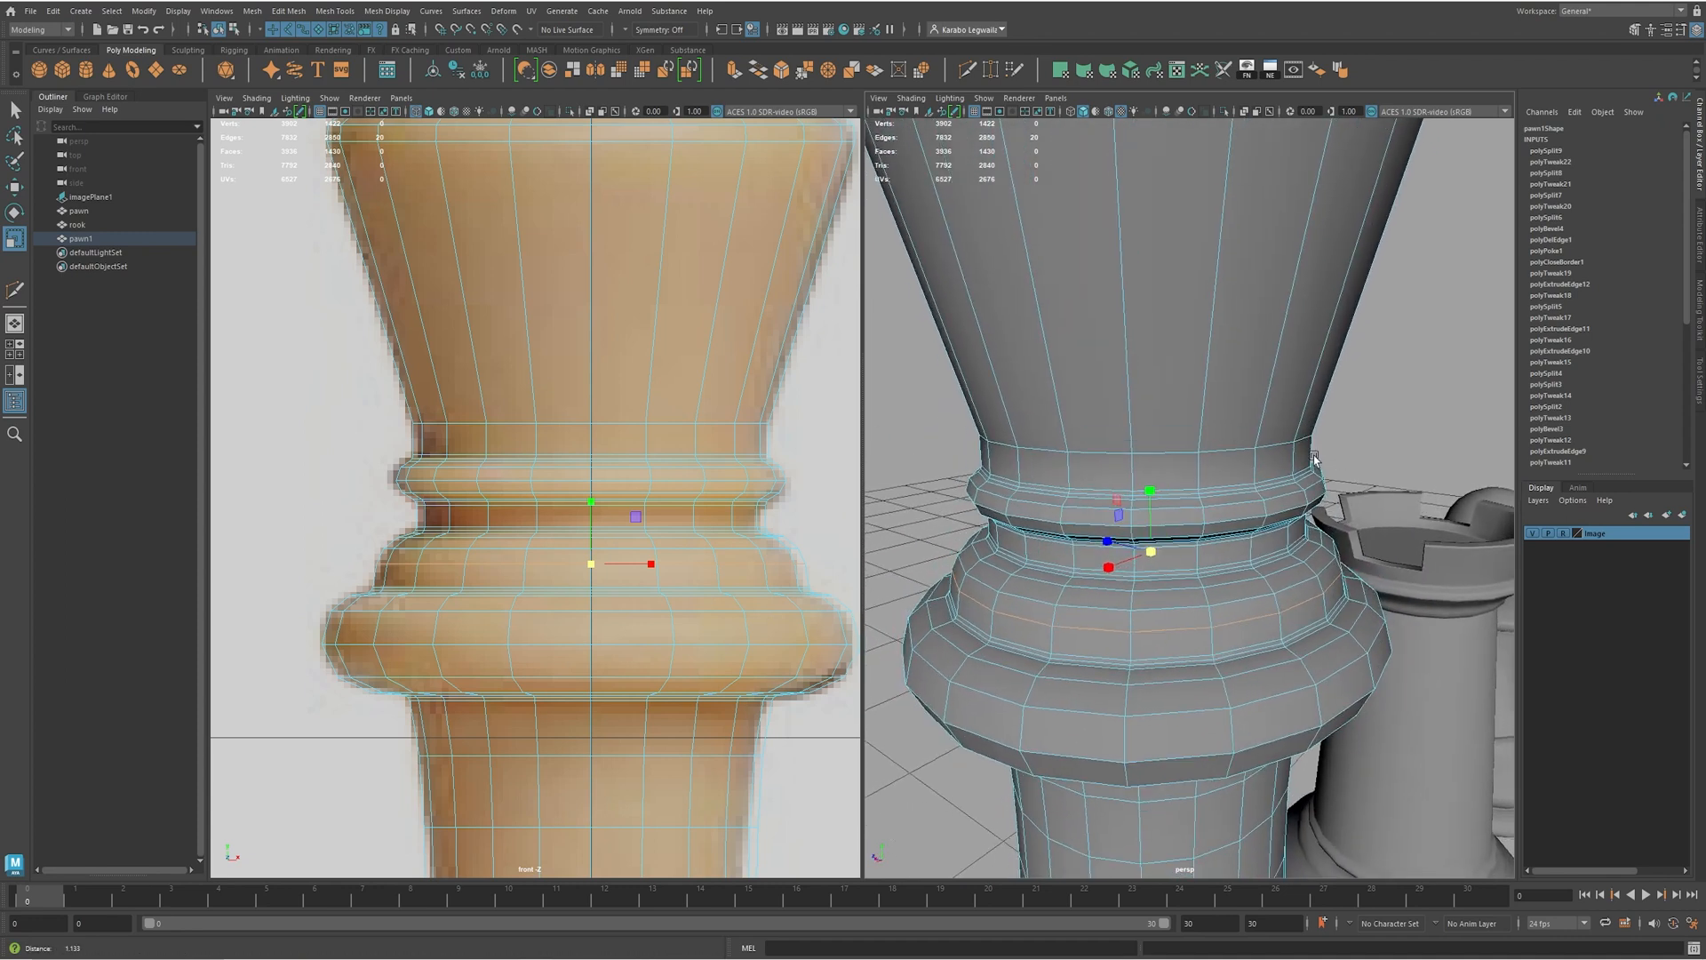
pyautogui.scroll(-5, 1288, 417)
pyautogui.press('F8')
pyautogui.press('3')
pyautogui.click(1408, 402)
pyautogui.keyDown('alt'); pyautogui.moveTo(1407, 402); pyautogui.dragTo(1309, 439, button='right'); pyautogui.keyUp('alt')
pyautogui.keyDown('alt'); pyautogui.moveTo(1309, 439); pyautogui.dragTo(1164, 442); pyautogui.keyUp('alt')
pyautogui.keyDown('alt'); pyautogui.moveTo(1298, 444); pyautogui.dragTo(1192, 450, button='right'); pyautogui.keyUp('alt')
pyautogui.keyDown('alt'); pyautogui.moveTo(669, 649); pyautogui.dragTo(449, 636, button='right'); pyautogui.keyUp('alt')
pyautogui.keyDown('alt'); pyautogui.moveTo(530, 636); pyautogui.dragTo(533, 617, button='middle'); pyautogui.keyUp('alt')
pyautogui.keyDown('alt'); pyautogui.moveTo(533, 616); pyautogui.dragTo(915, 622, button='right'); pyautogui.keyUp('alt')
pyautogui.keyDown('alt'); pyautogui.moveTo(1166, 454); pyautogui.dragTo(1155, 407); pyautogui.keyUp('alt')
pyautogui.keyDown('alt'); pyautogui.moveTo(543, 380); pyautogui.dragTo(576, 461, button='middle'); pyautogui.keyUp('alt')
pyautogui.keyDown('alt'); pyautogui.moveTo(575, 460); pyautogui.dragTo(835, 391, button='right'); pyautogui.keyUp('alt')
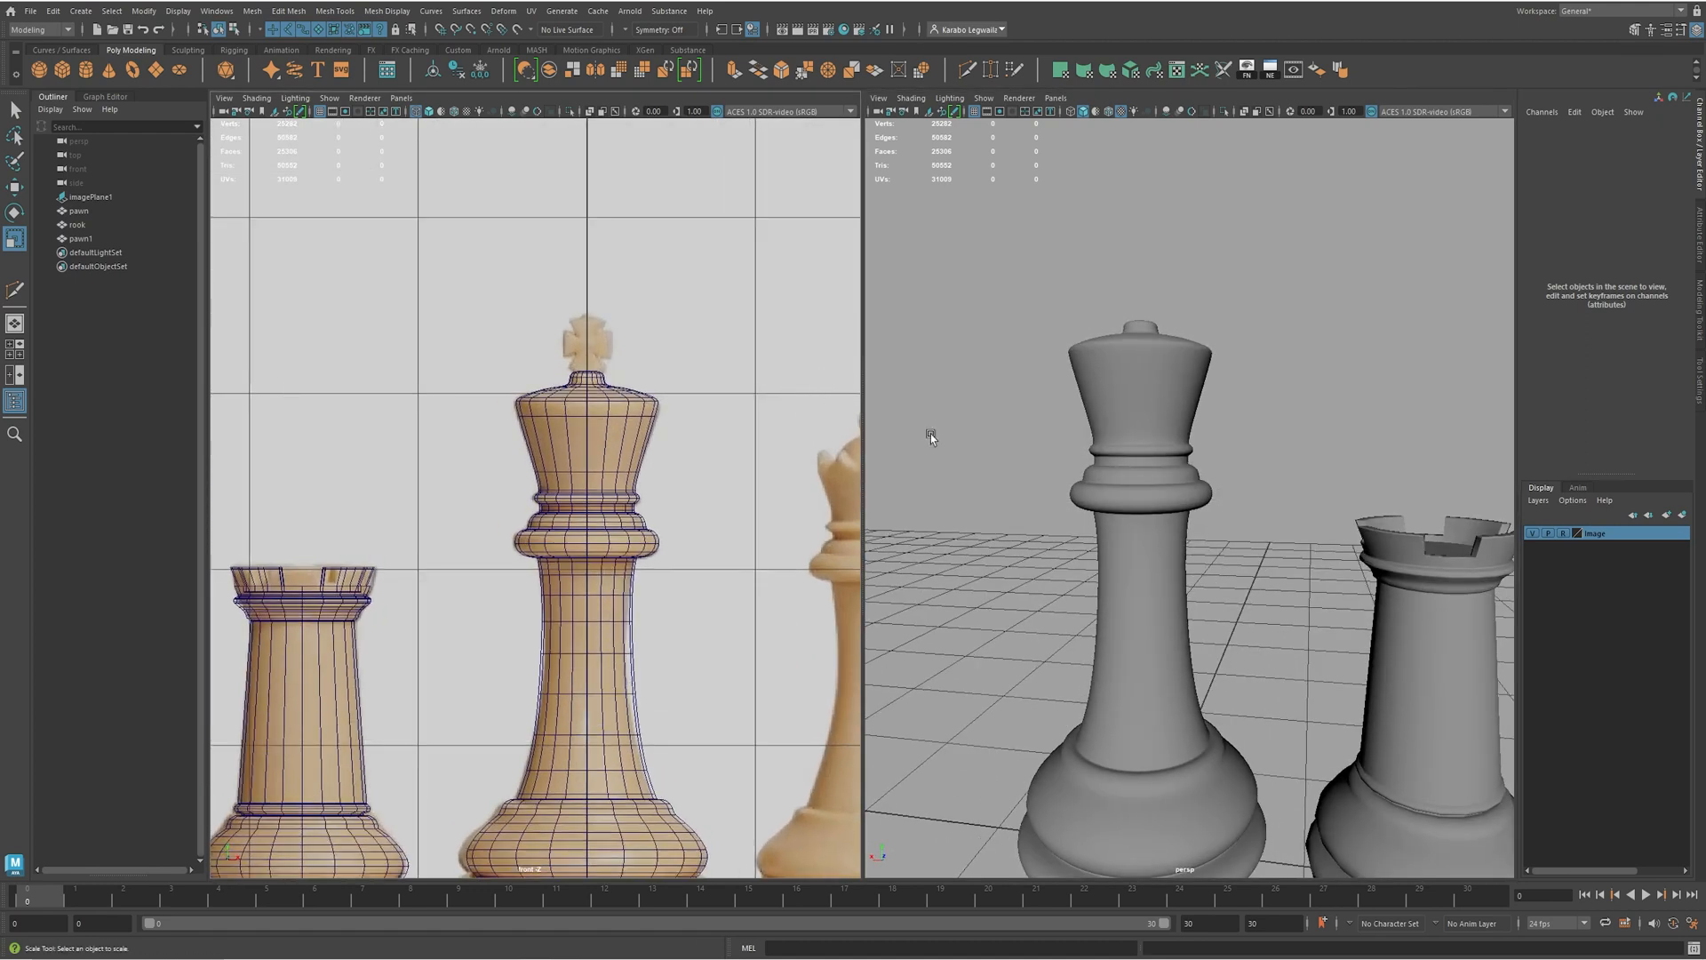
pyautogui.keyDown('alt'); pyautogui.moveTo(1154, 329); pyautogui.dragTo(1120, 334); pyautogui.keyUp('alt')
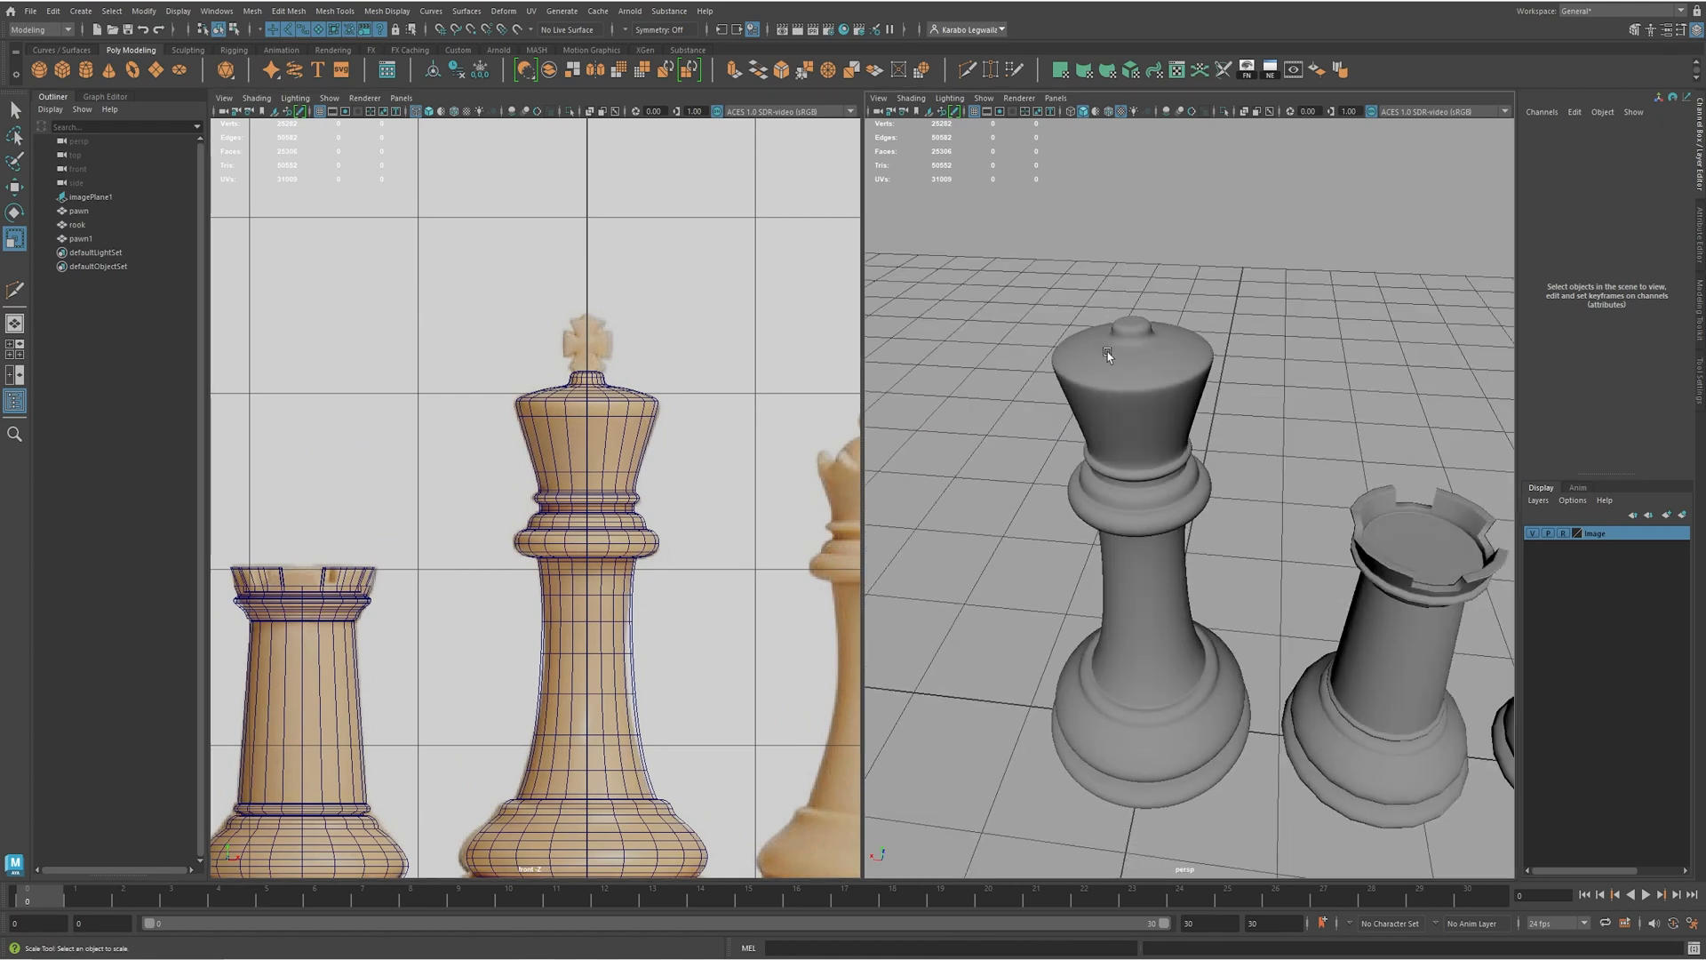
pyautogui.scroll(4, 1111, 364)
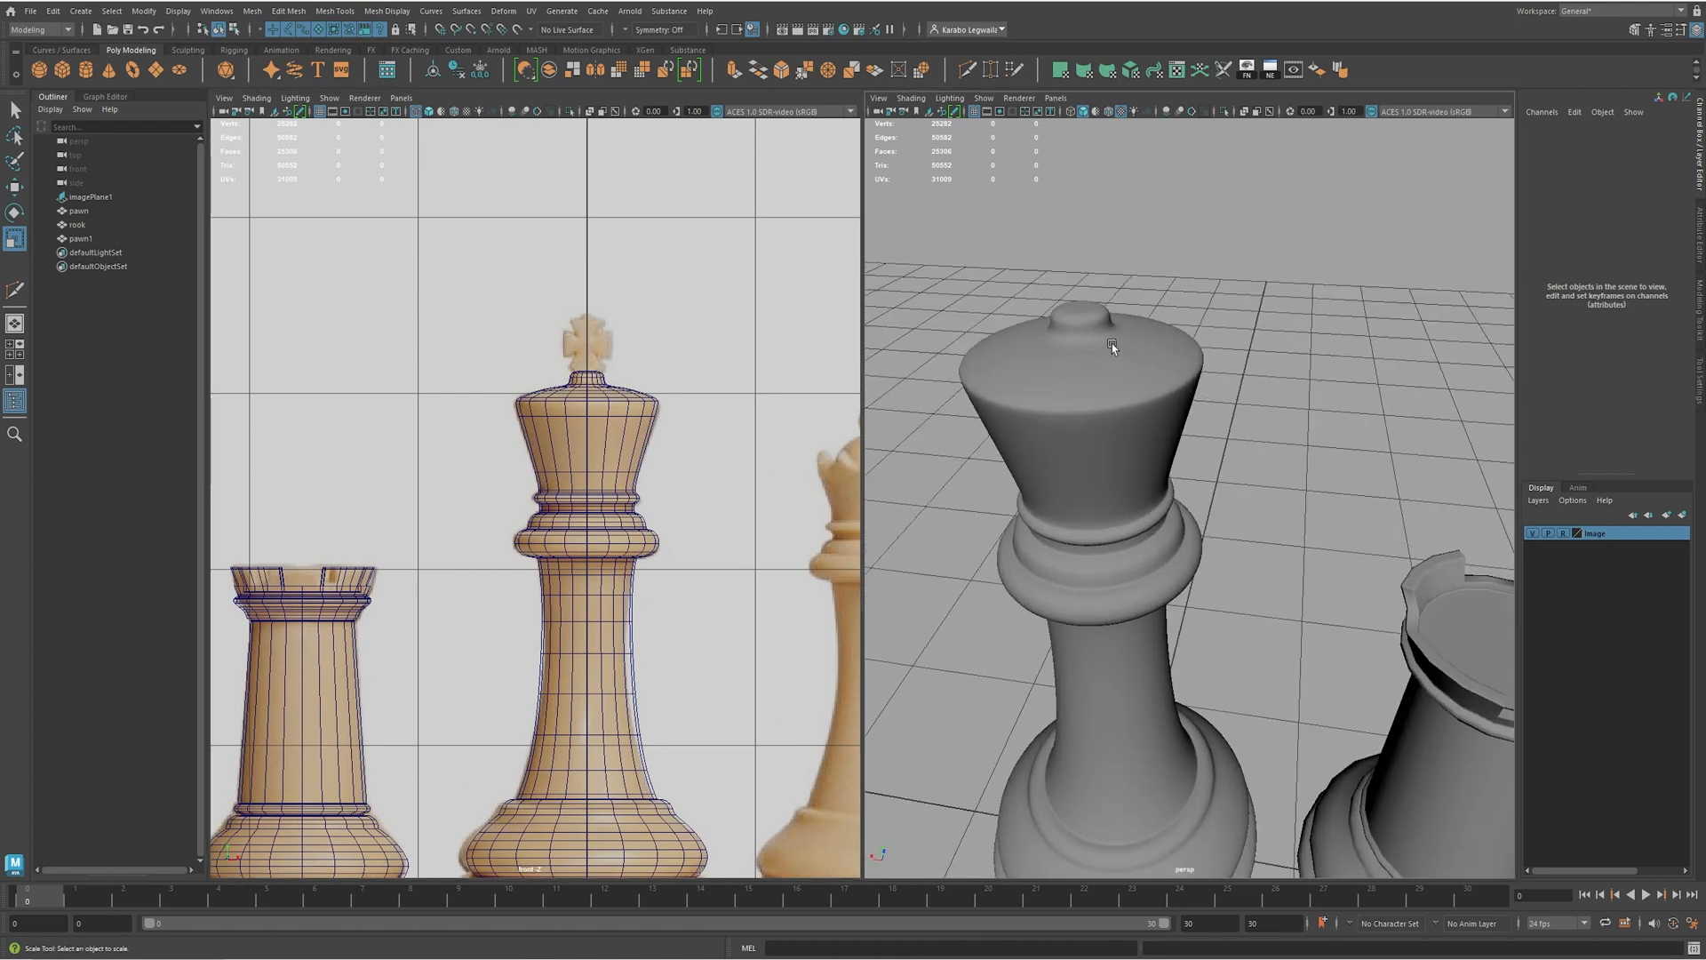
# - Turn off smooth preview and bevel the edge loop where the neck meets the domed head with a fraction of 0.07
pyautogui.click(1112, 343)
pyautogui.press('1')
pyautogui.scroll(6, 1115, 373)
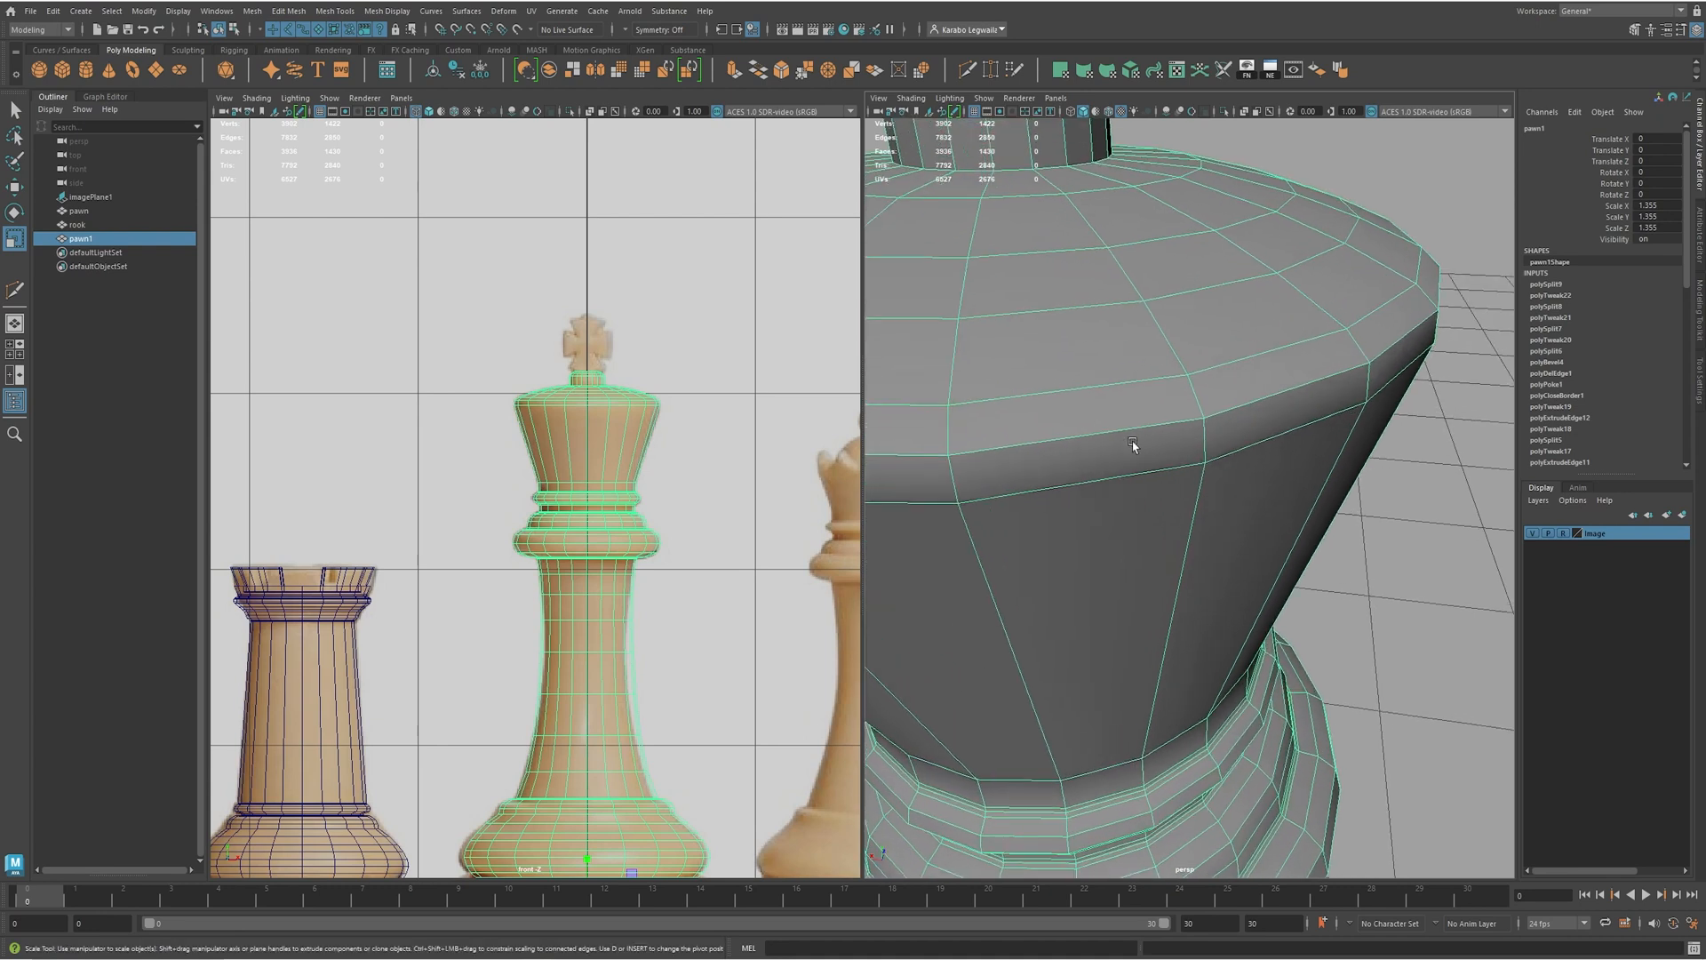
pyautogui.scroll(-5, 1132, 444)
pyautogui.moveTo(1130, 366); pyautogui.dragTo(1206, 356, button='right')
pyautogui.doubleClick(1142, 336)
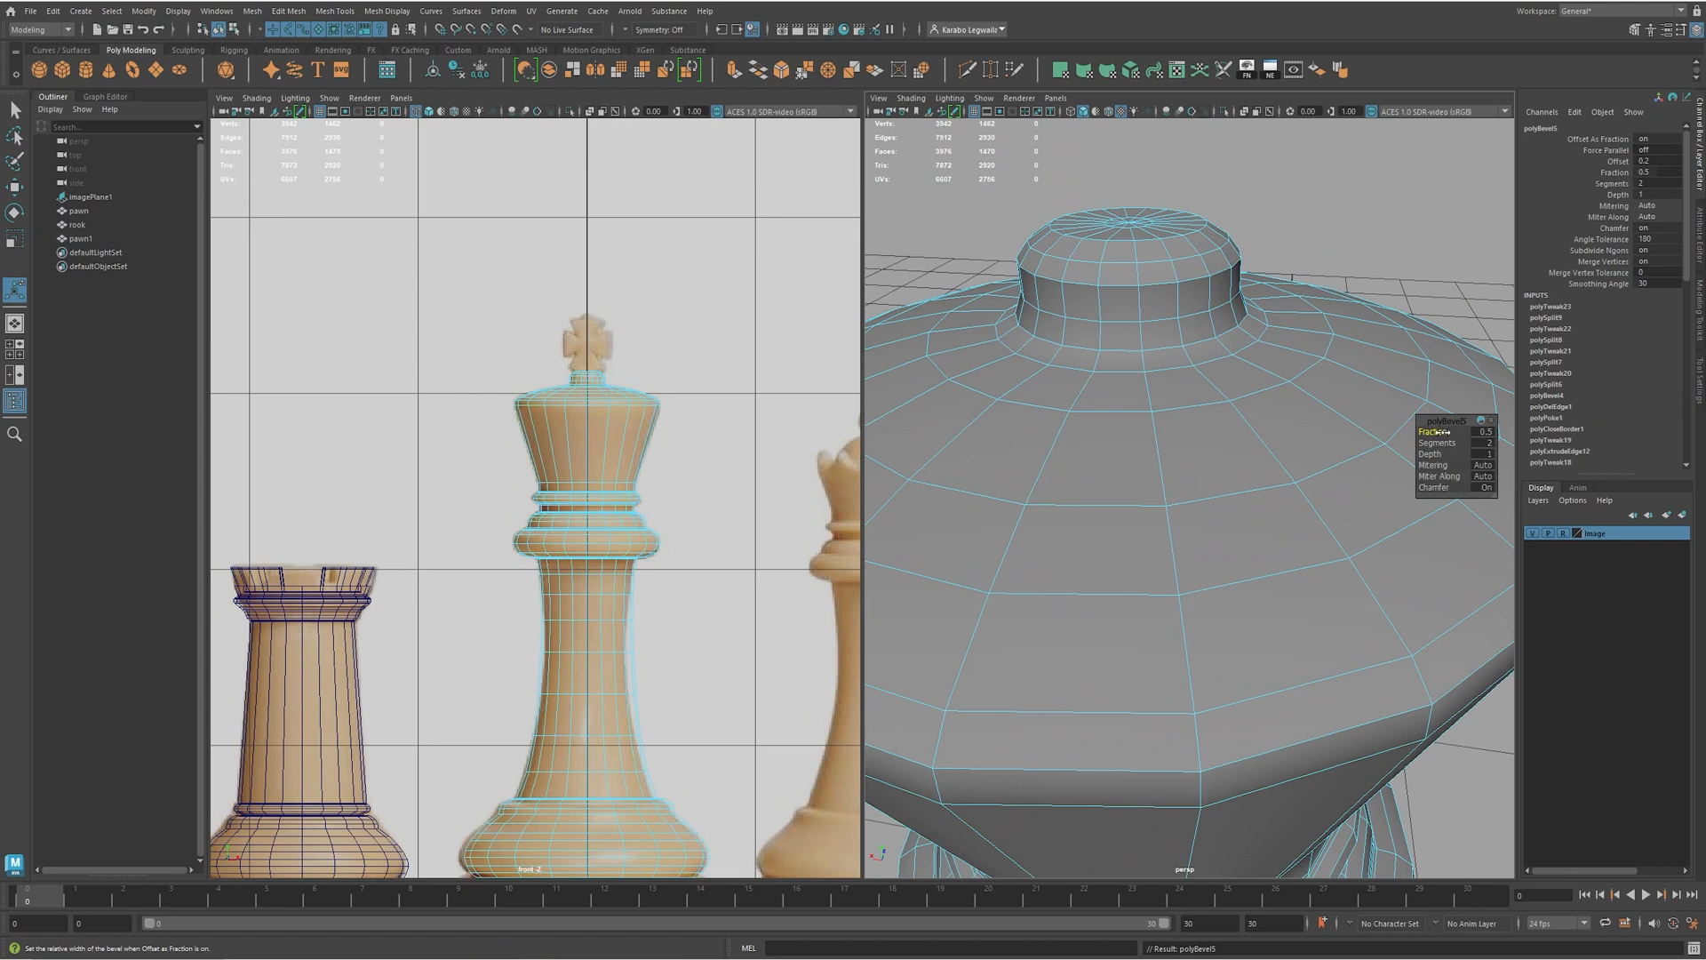
pyautogui.moveTo(1439, 432); pyautogui.dragTo(1412, 435)
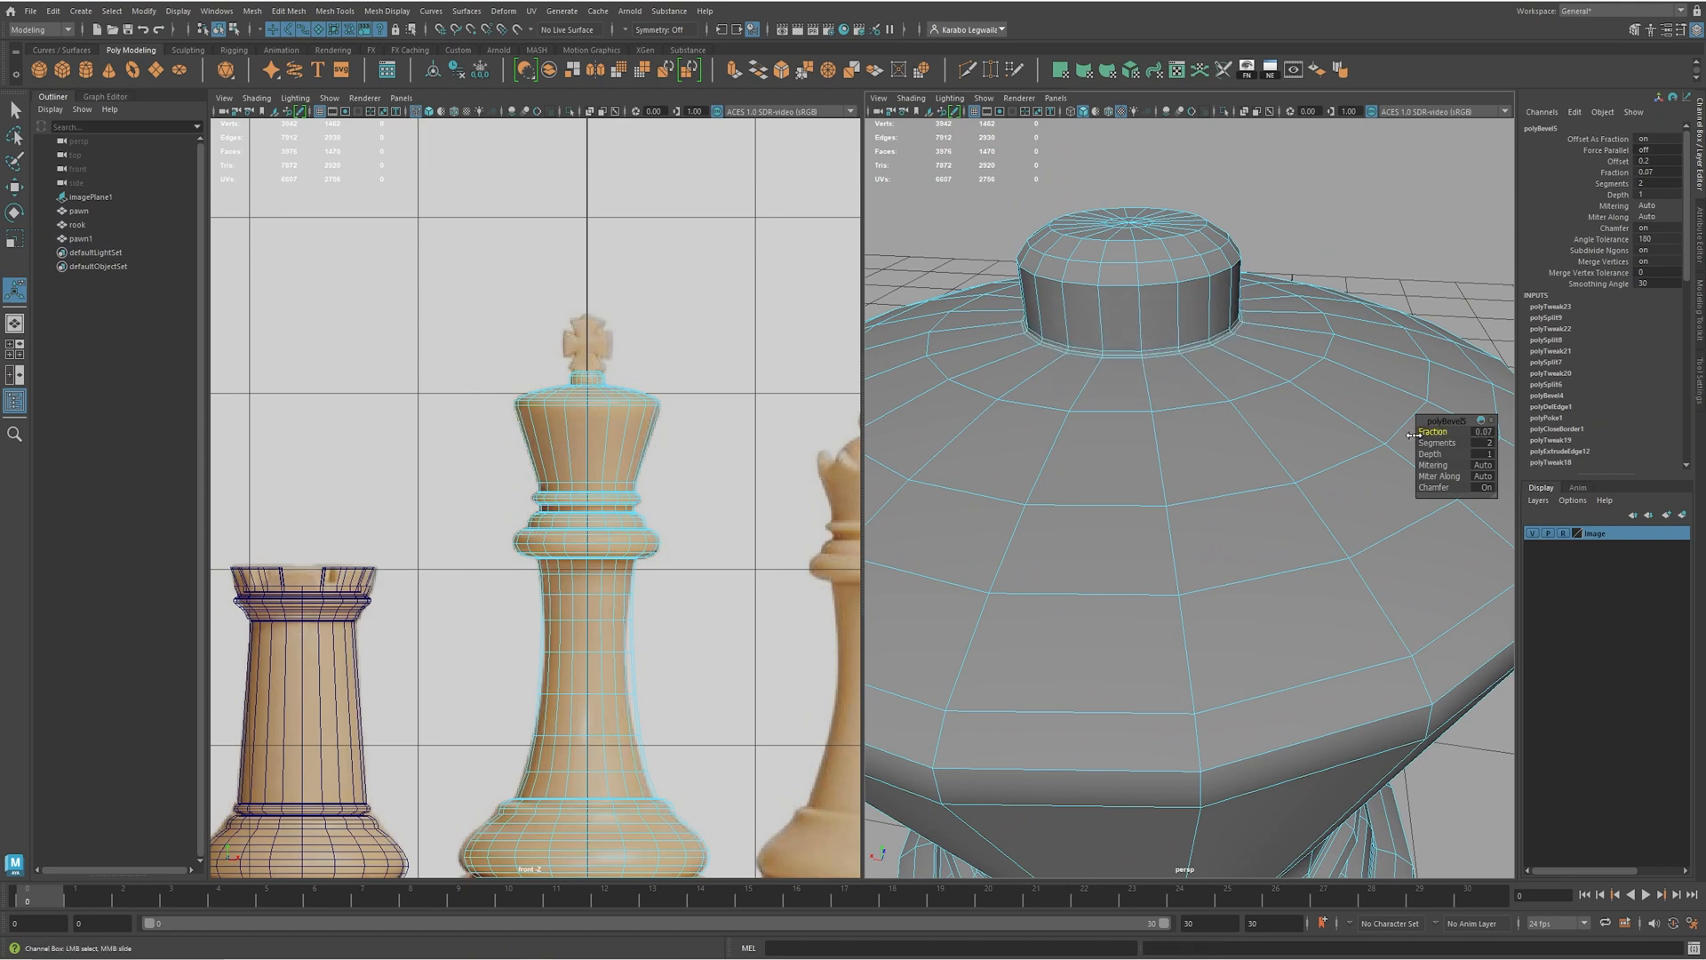
pyautogui.press('q')
# - Check the sharpened neck base on the king in smooth preview, then restore the unsmoothed display
pyautogui.moveTo(1237, 415); pyautogui.dragTo(1262, 389, button='right')
pyautogui.press('3')
pyautogui.click(1331, 252)
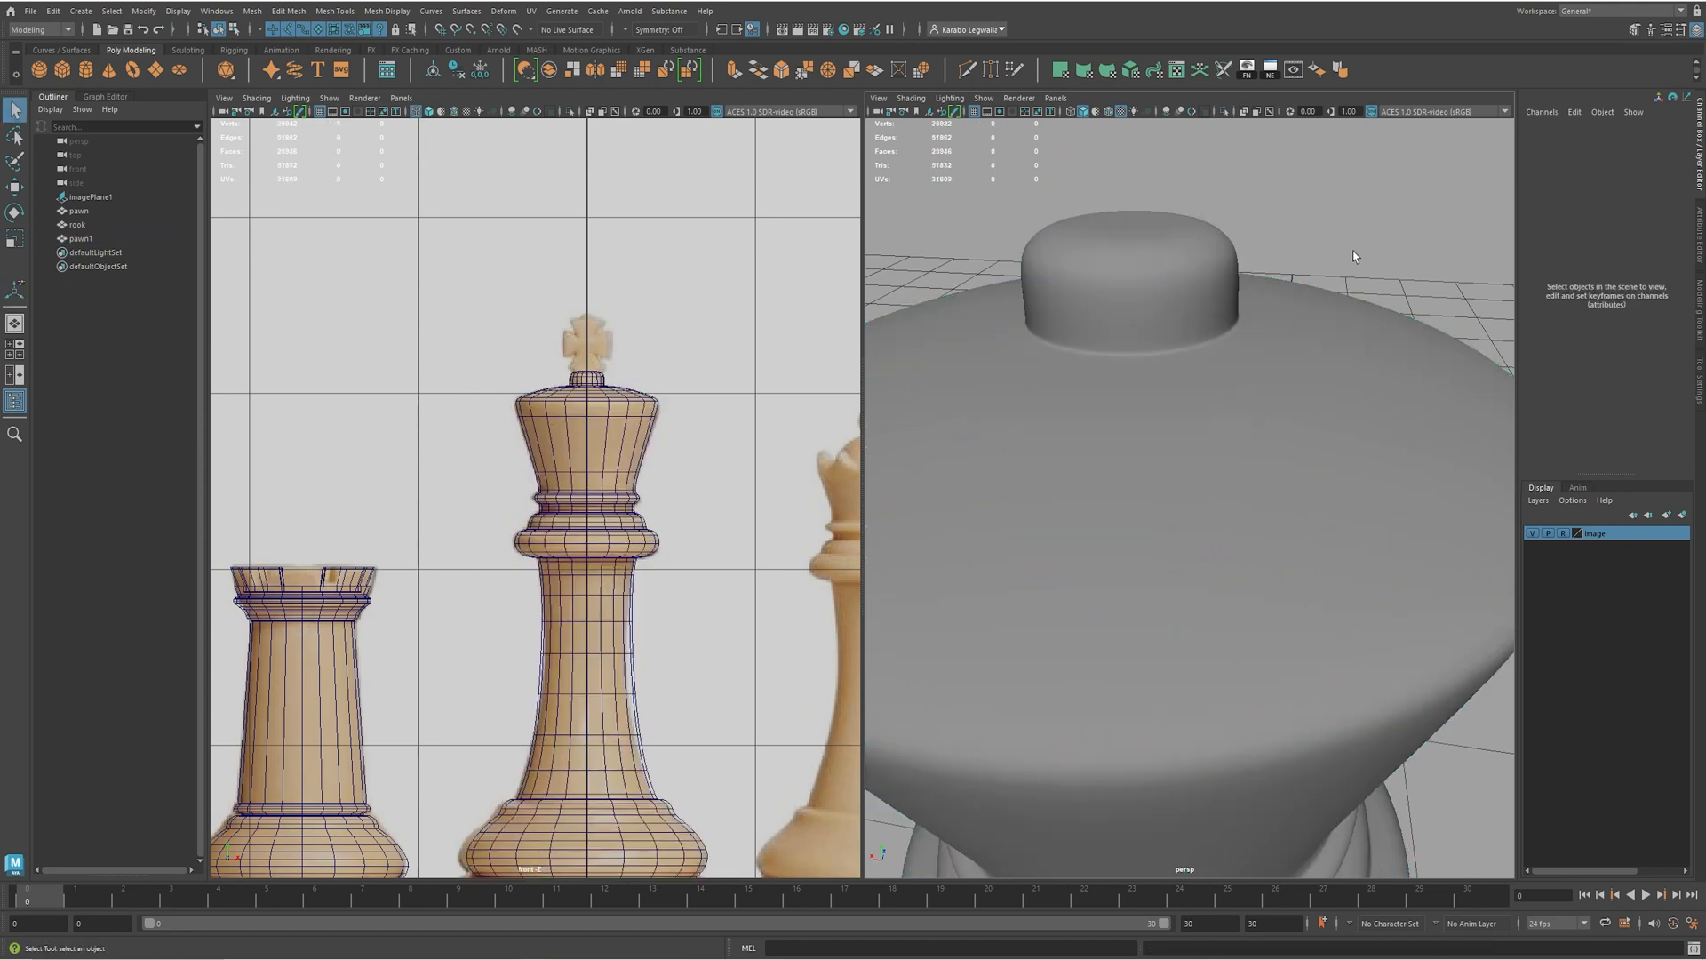
pyautogui.keyDown('alt'); pyautogui.moveTo(1331, 252); pyautogui.dragTo(1159, 350, button='right'); pyautogui.keyUp('alt')
pyautogui.keyDown('alt'); pyautogui.moveTo(1020, 407); pyautogui.dragTo(1078, 435); pyautogui.keyUp('alt')
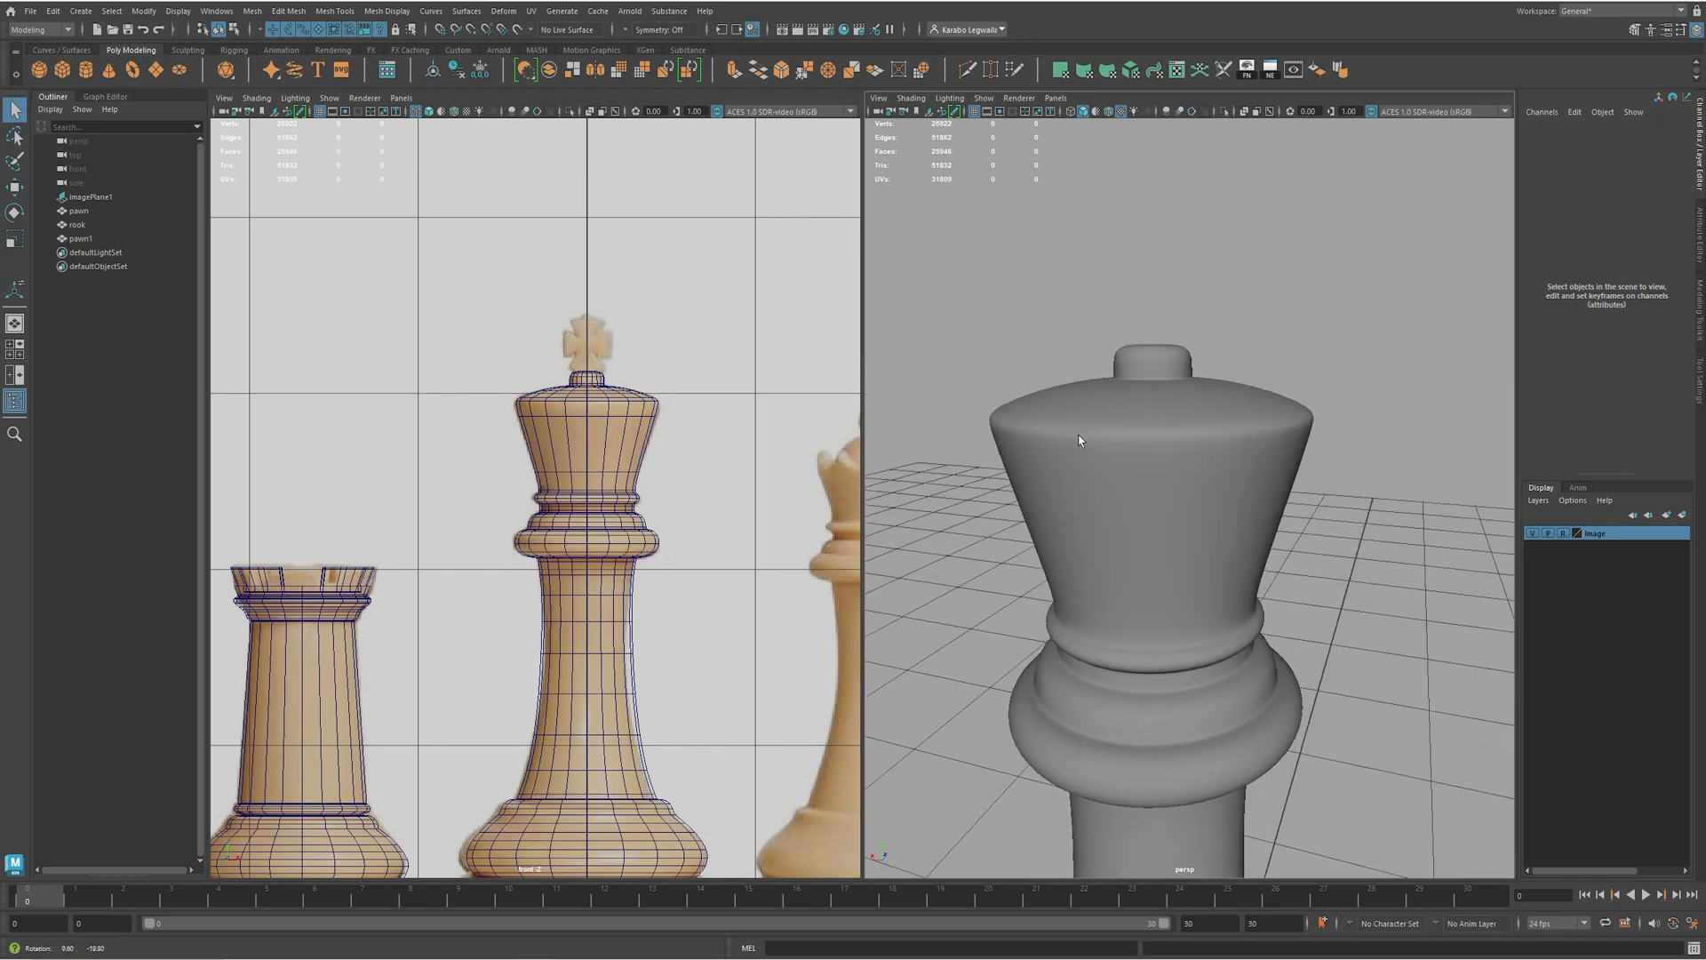
pyautogui.click(1178, 390)
pyautogui.press('1')
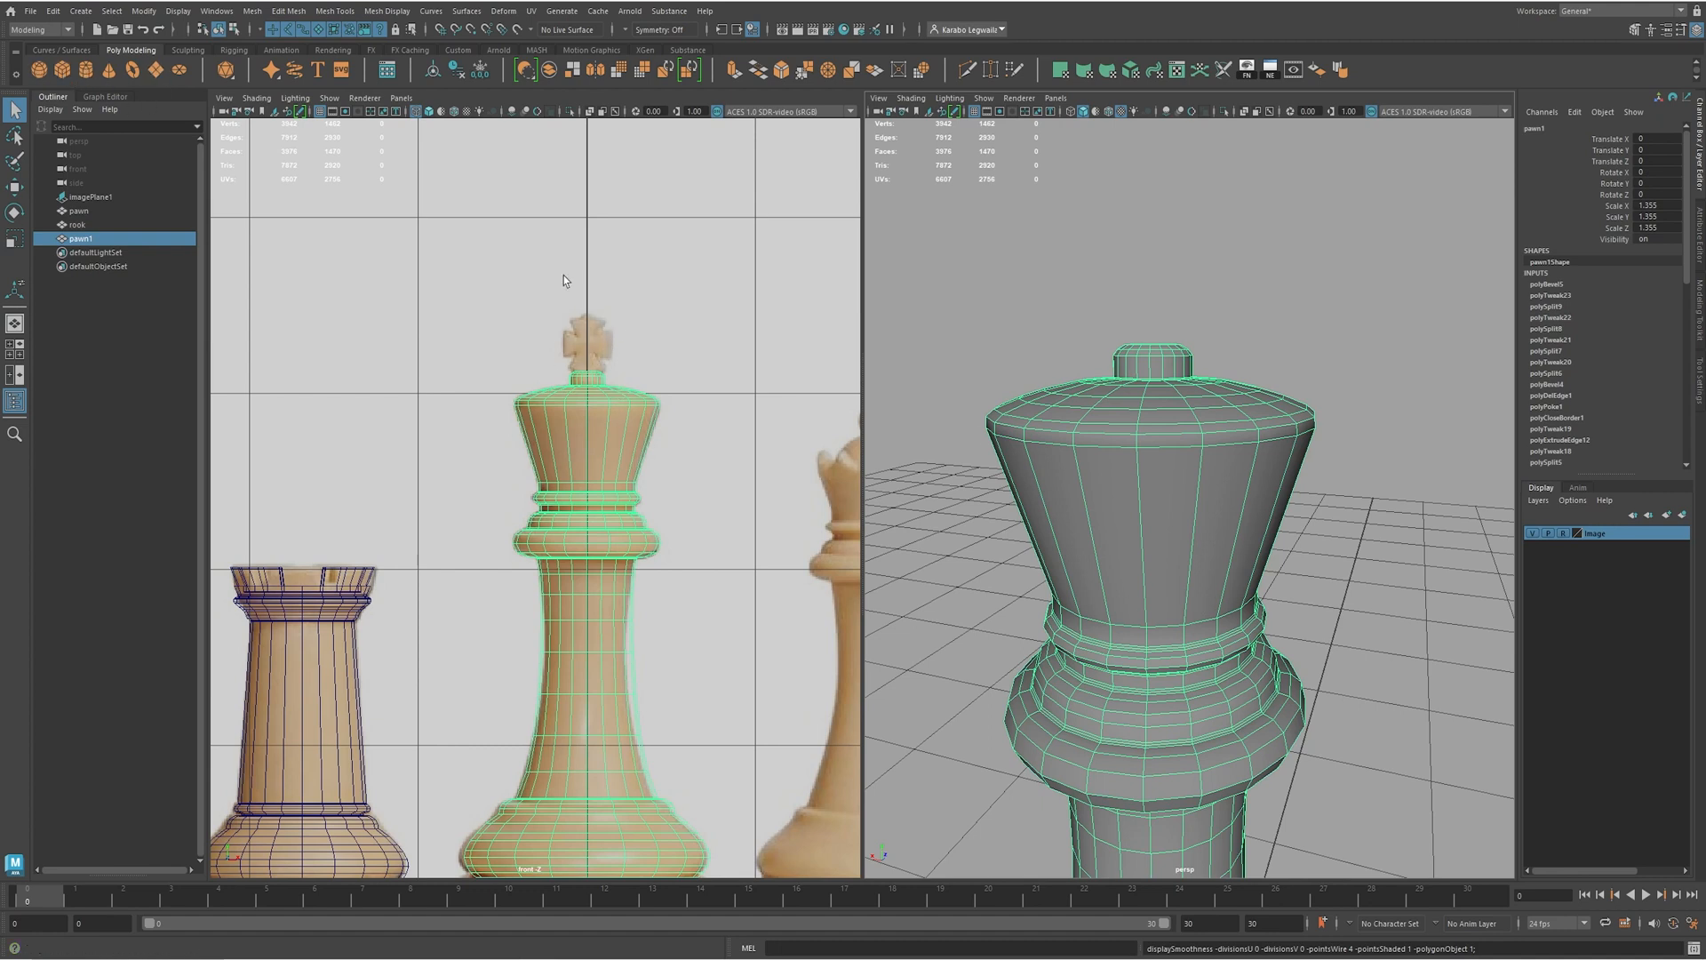
# - Create a polygon cube and raise it to the height of the reference cross, at Translate Y 3.287
pyautogui.click(63, 69)
pyautogui.scroll(-6, 1155, 622)
pyautogui.press('w')
pyautogui.moveTo(1186, 697); pyautogui.dragTo(1186, 393)
# - Scale the cube uniformly to 0.096 so it fits inside the center of the reference cross
pyautogui.keyDown('alt'); pyautogui.moveTo(563, 270); pyautogui.dragTo(518, 375, button='middle'); pyautogui.keyUp('alt')
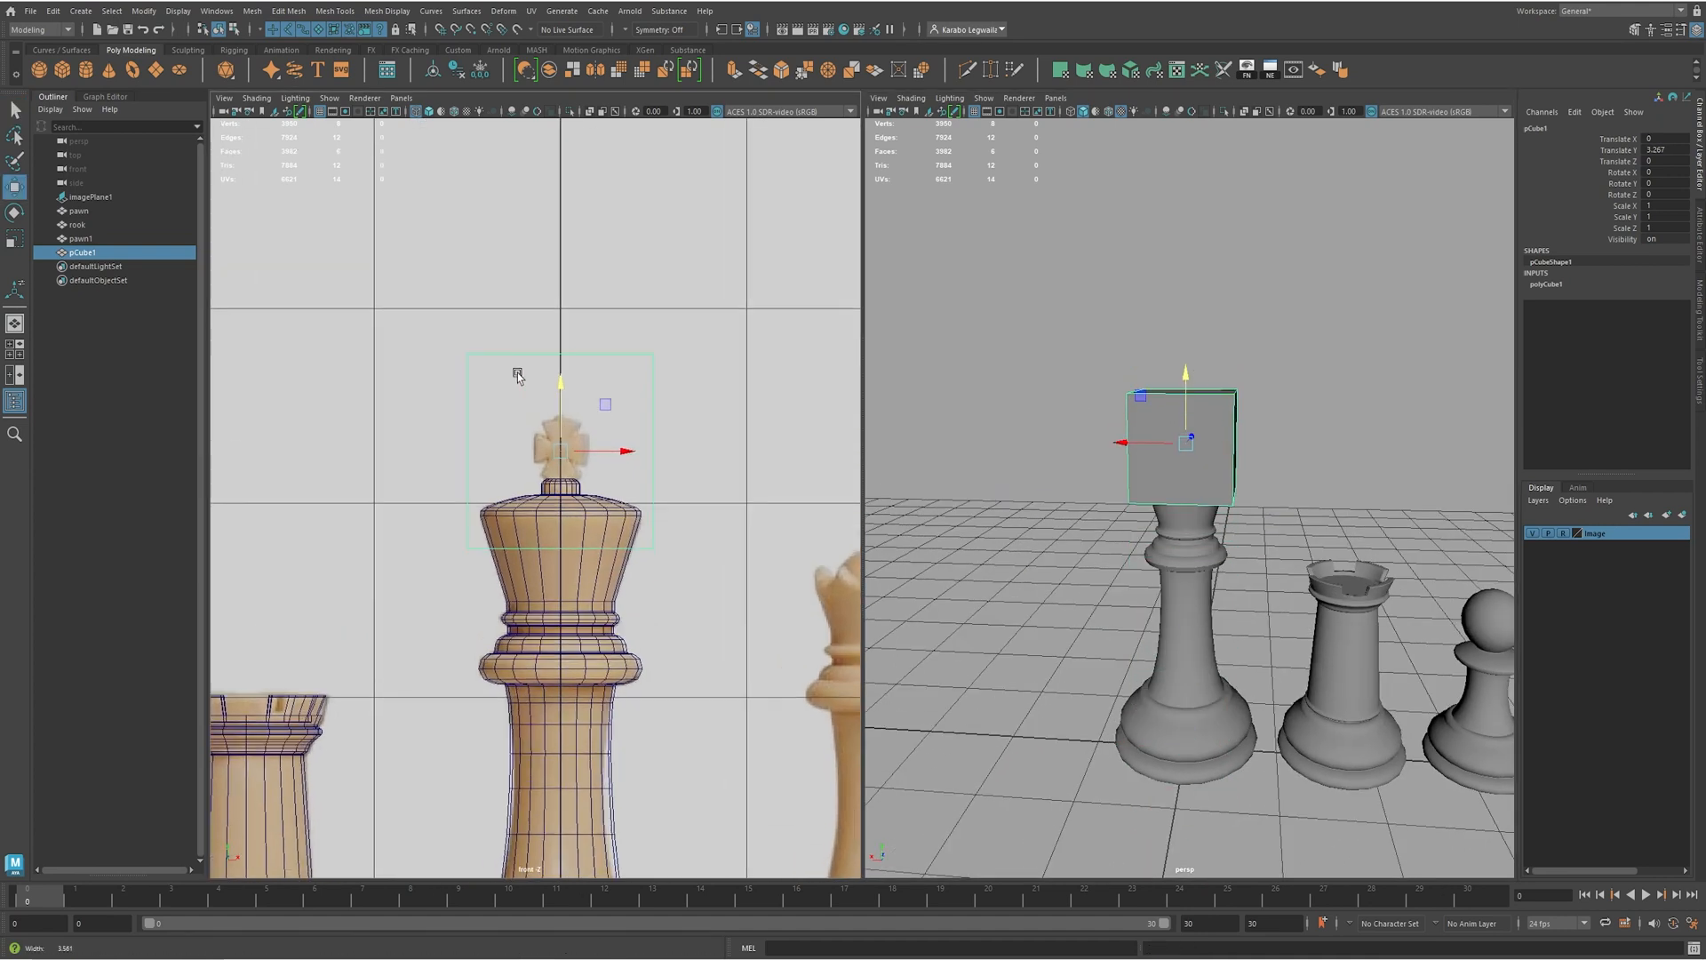
pyautogui.keyDown('alt'); pyautogui.moveTo(518, 375); pyautogui.dragTo(654, 411, button='right'); pyautogui.keyUp('alt')
pyautogui.press('r')
pyautogui.moveTo(573, 426); pyautogui.dragTo(399, 439)
pyautogui.keyDown('alt'); pyautogui.moveTo(399, 439); pyautogui.dragTo(551, 445, button='right'); pyautogui.keyUp('alt')
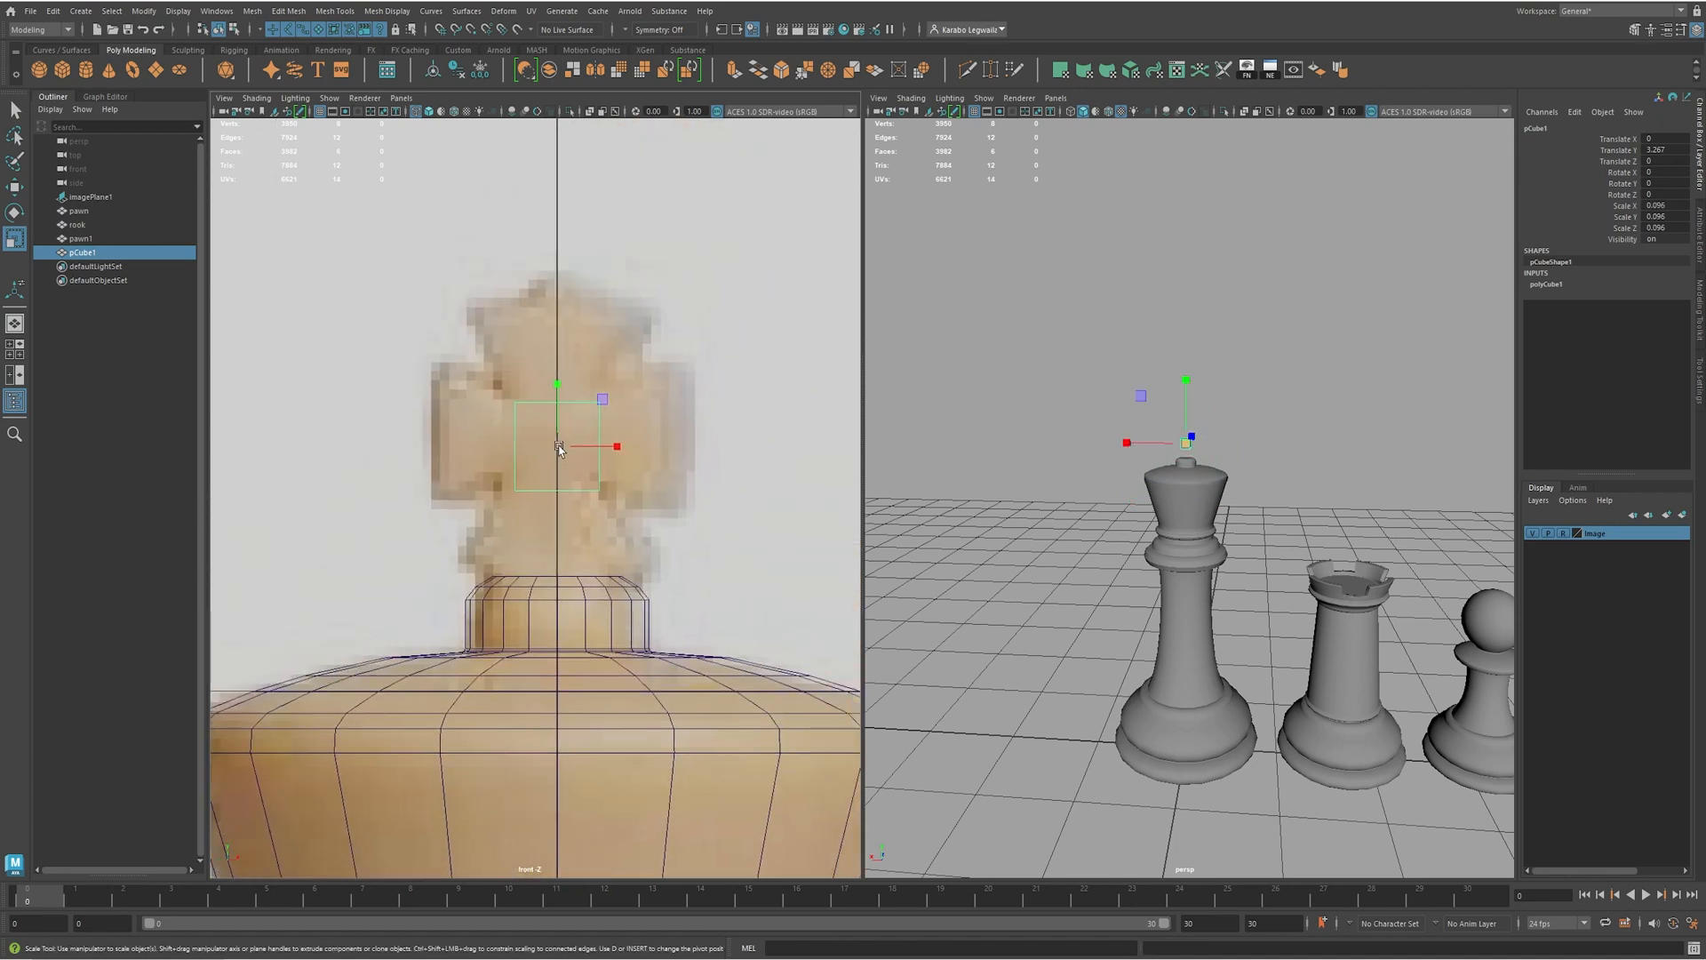
# - Scale the cube uniformly to 0.091 and lower it to Translate Y 3.271 at the reference cross's center
pyautogui.moveTo(559, 447); pyautogui.dragTo(558, 383)
pyautogui.press('w')
pyautogui.moveTo(621, 442); pyautogui.dragTo(548, 447)
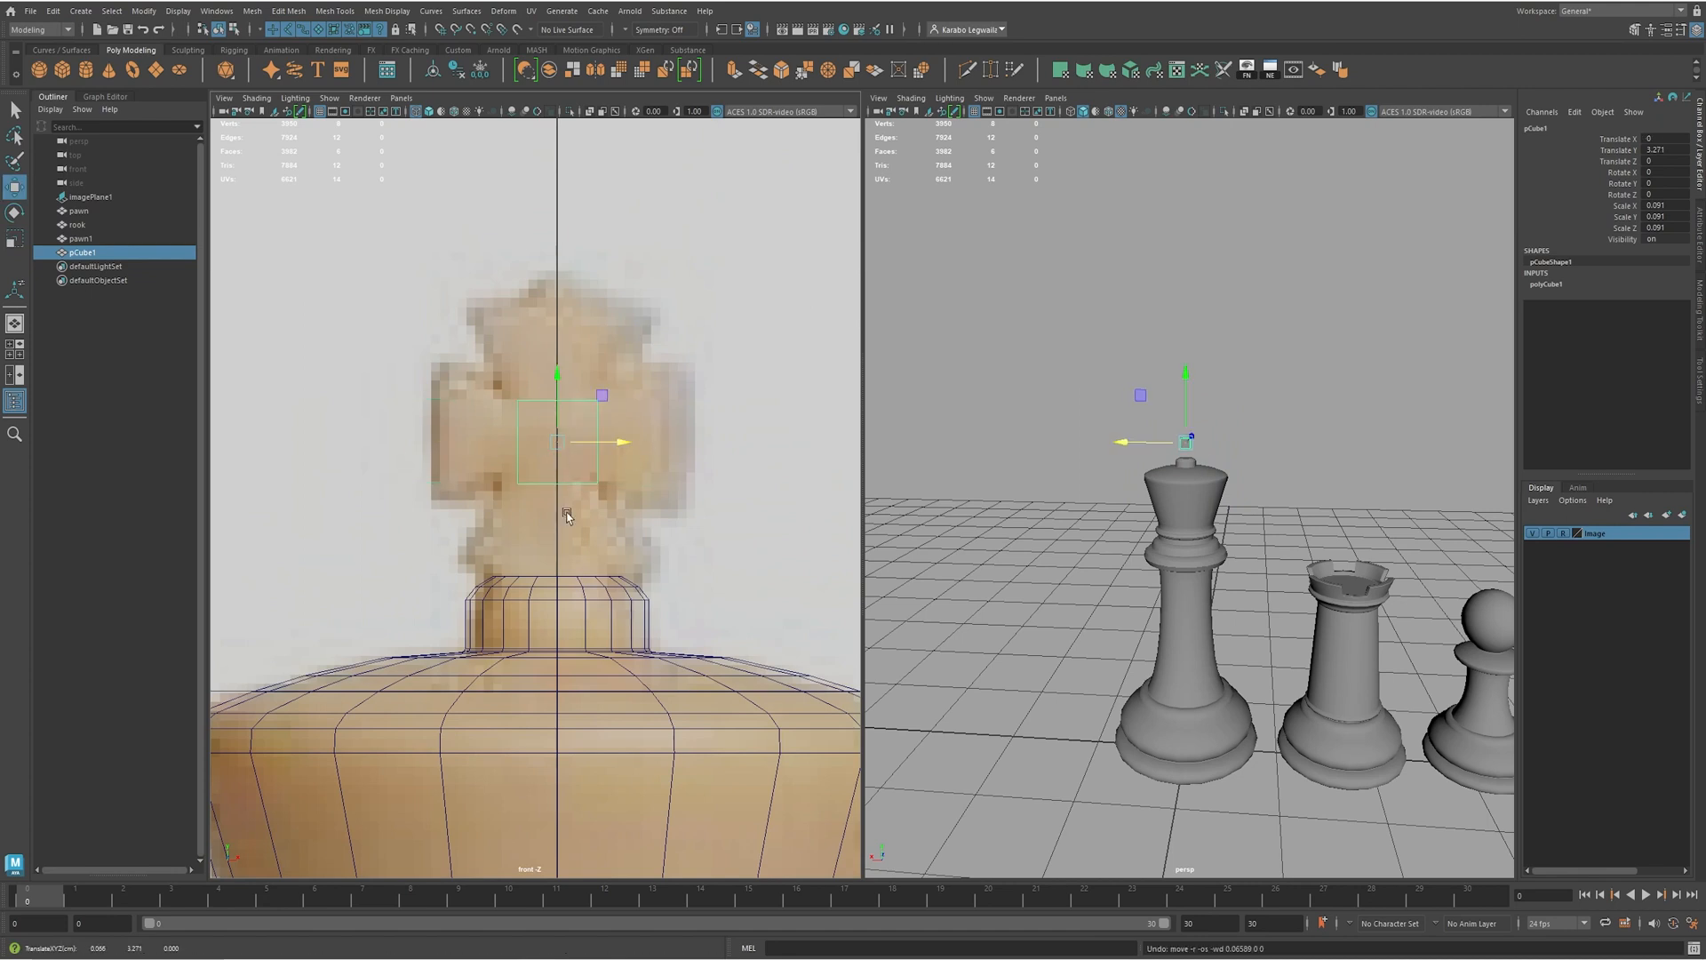
pyautogui.scroll(3, 576, 477)
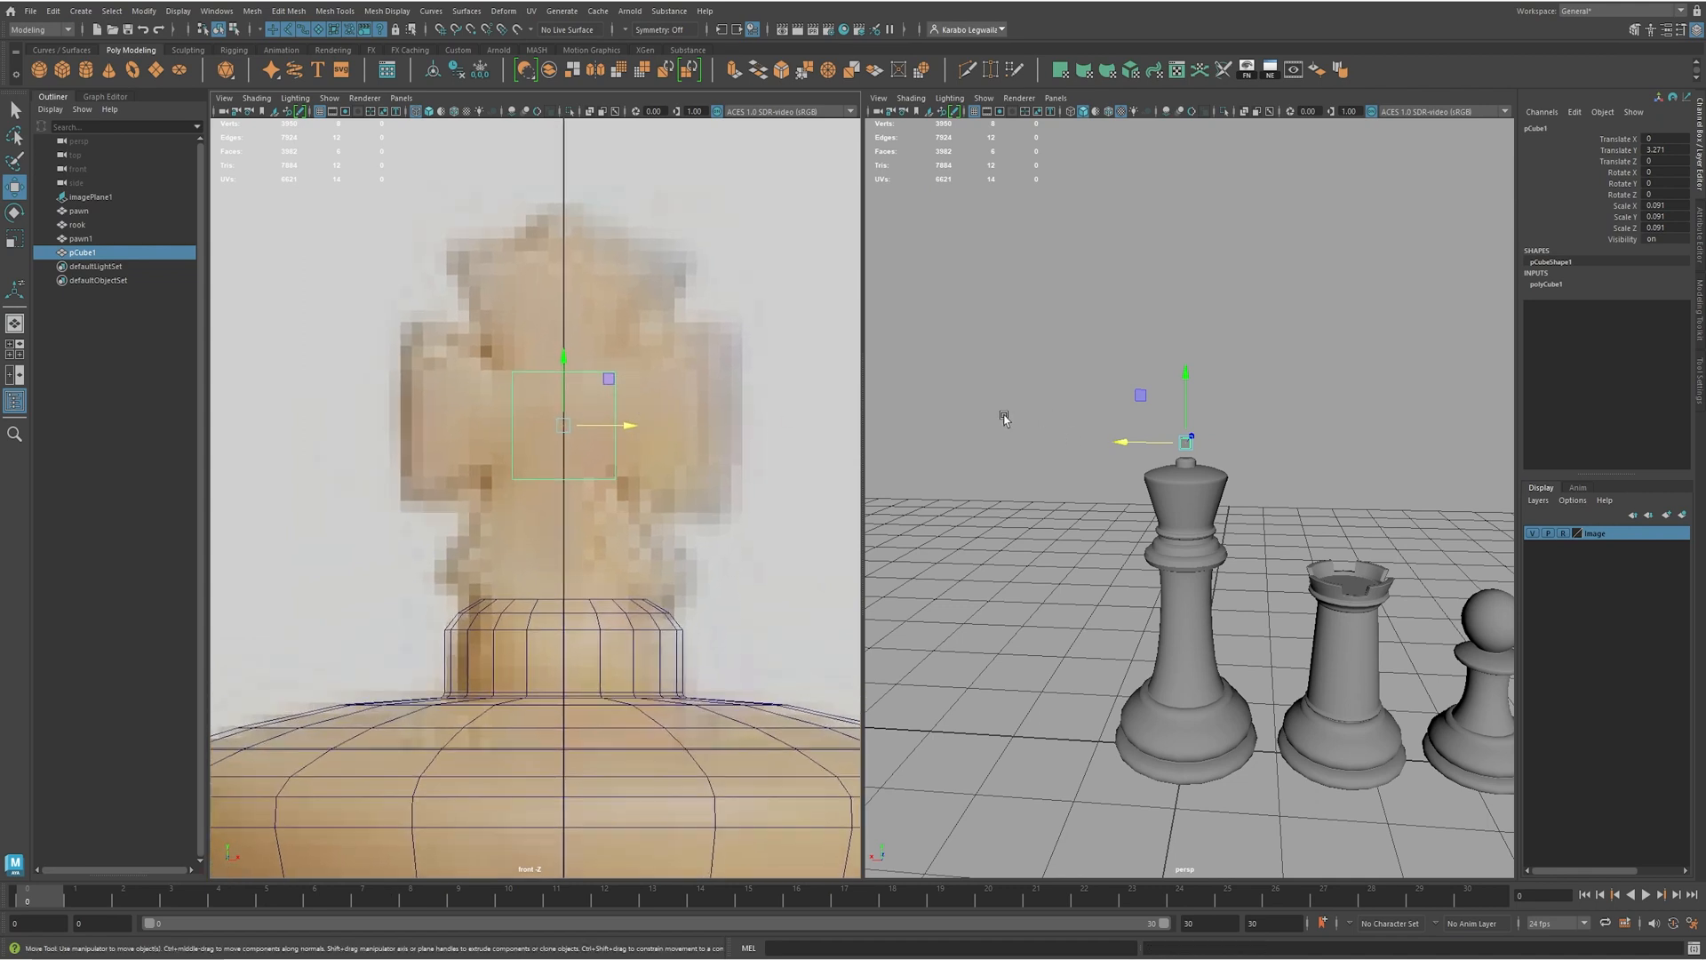
# - Thin the cube front to back to Scale Z 0.05
pyautogui.scroll(5, 1264, 462)
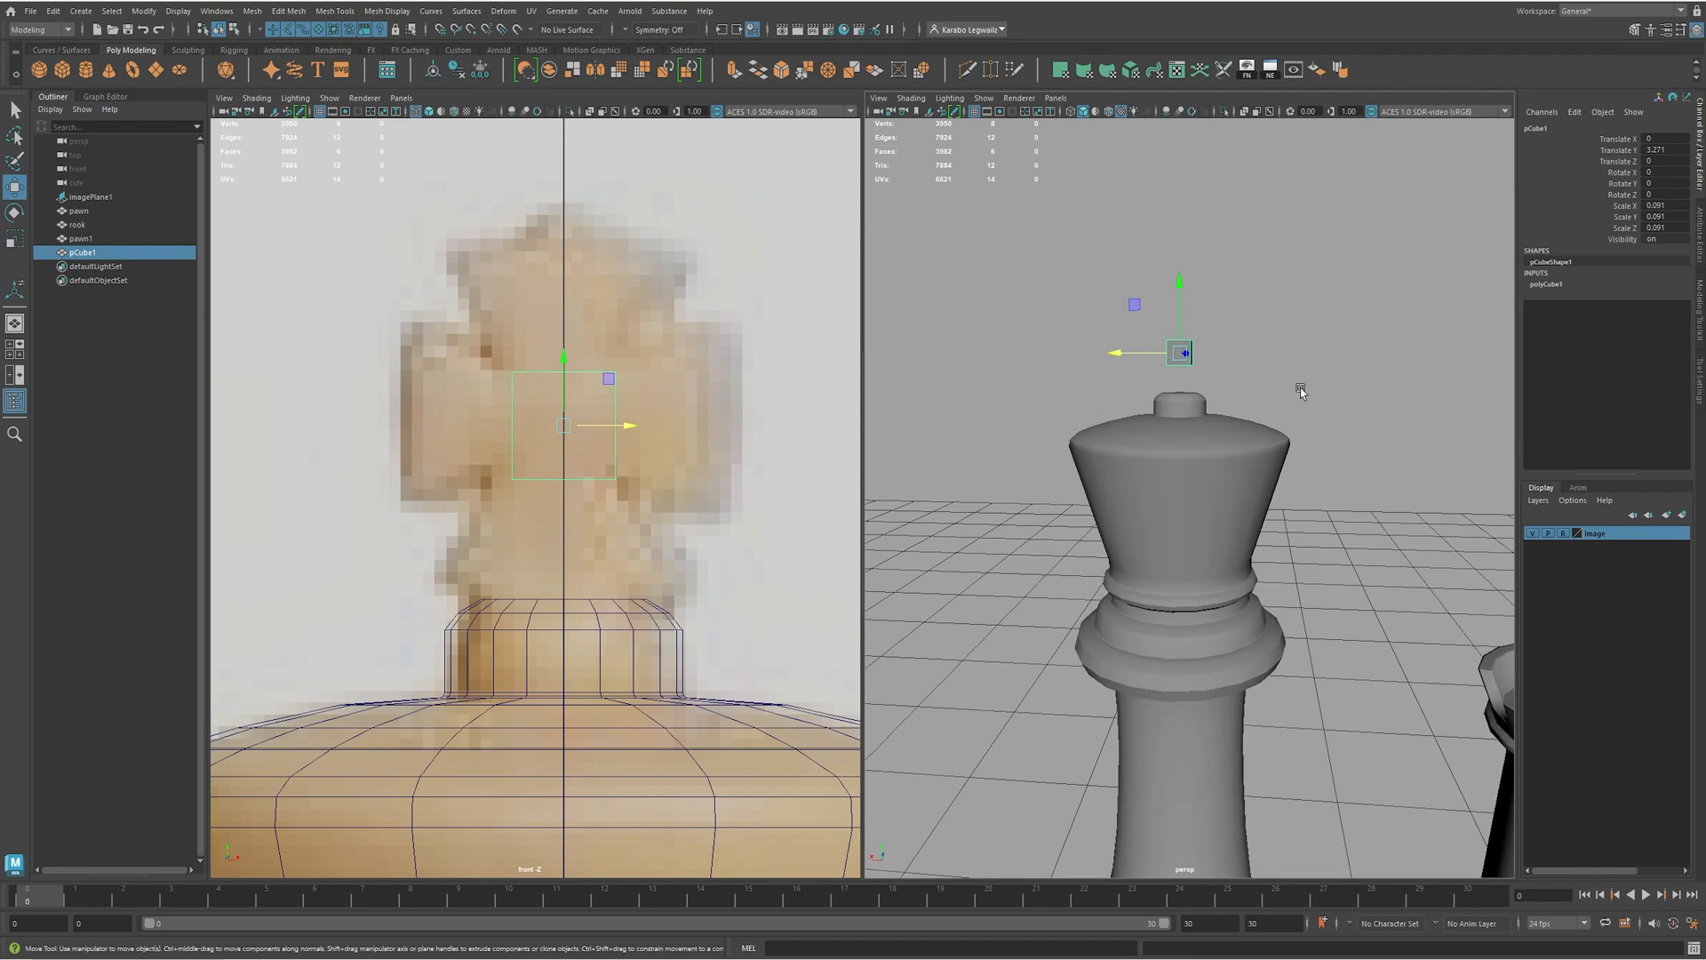
pyautogui.keyDown('alt'); pyautogui.moveTo(1298, 388); pyautogui.dragTo(1203, 397); pyautogui.keyUp('alt')
pyautogui.keyDown('alt'); pyautogui.moveTo(1203, 396); pyautogui.dragTo(1225, 484, button='middle'); pyautogui.keyUp('alt')
pyautogui.scroll(1, 1225, 484)
pyautogui.keyDown('alt'); pyautogui.moveTo(1225, 483); pyautogui.dragTo(1514, 464, button='right'); pyautogui.keyUp('alt')
pyautogui.keyDown('alt'); pyautogui.moveTo(1264, 447); pyautogui.dragTo(1147, 472); pyautogui.keyUp('alt')
pyautogui.press('r')
pyautogui.moveTo(1289, 523)
pyautogui.keyDown('alt'); pyautogui.mouseDown()
pyautogui.moveTo(1261, 511)
pyautogui.moveTo(1284, 503)
pyautogui.mouseUp(); pyautogui.keyUp('alt')
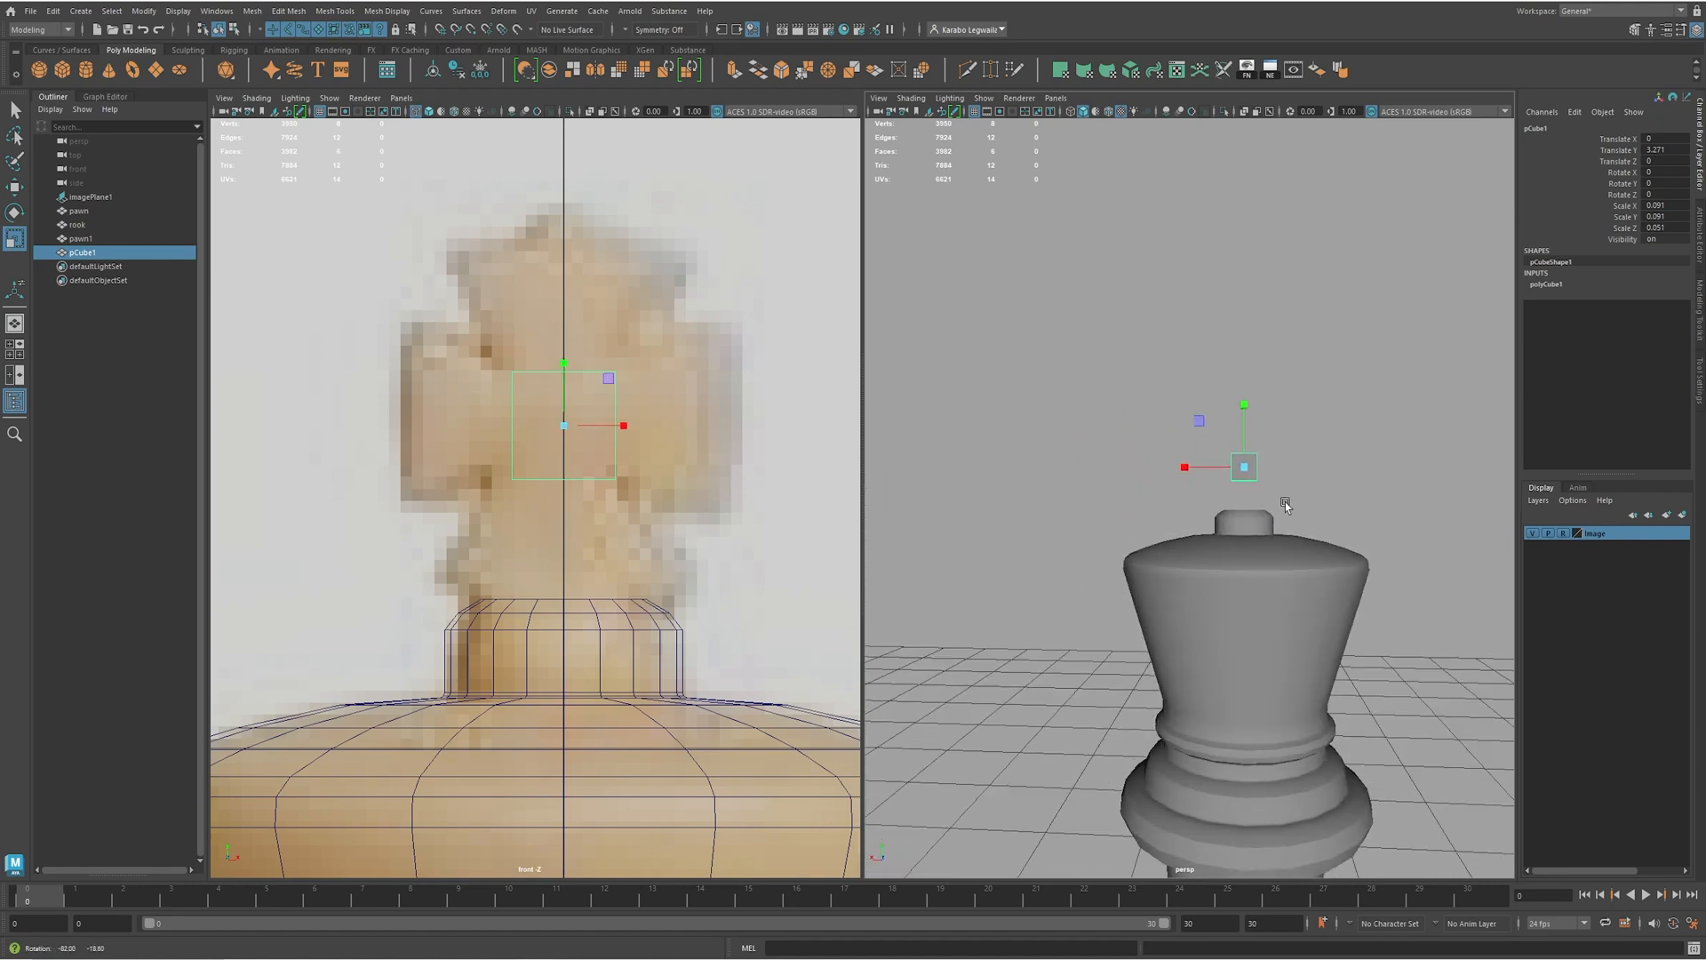
pyautogui.keyDown('alt'); pyautogui.moveTo(1184, 607); pyautogui.dragTo(1090, 562); pyautogui.keyUp('alt')
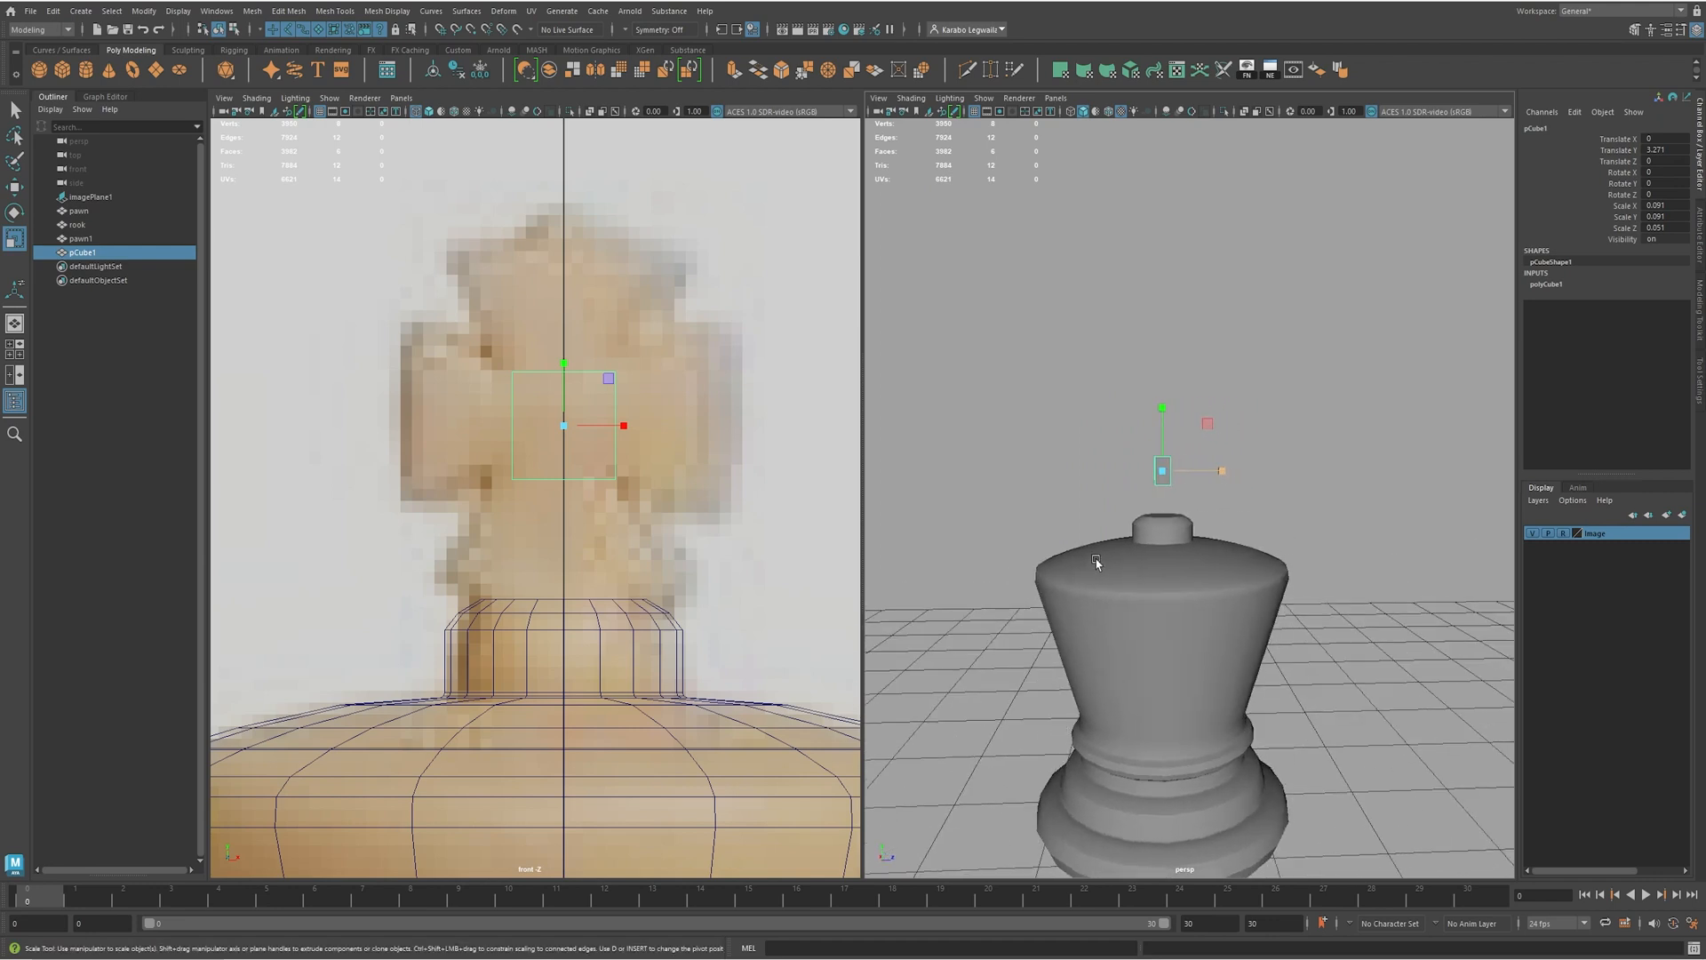
pyautogui.keyDown('alt'); pyautogui.moveTo(1145, 490); pyautogui.dragTo(1235, 525); pyautogui.keyUp('alt')
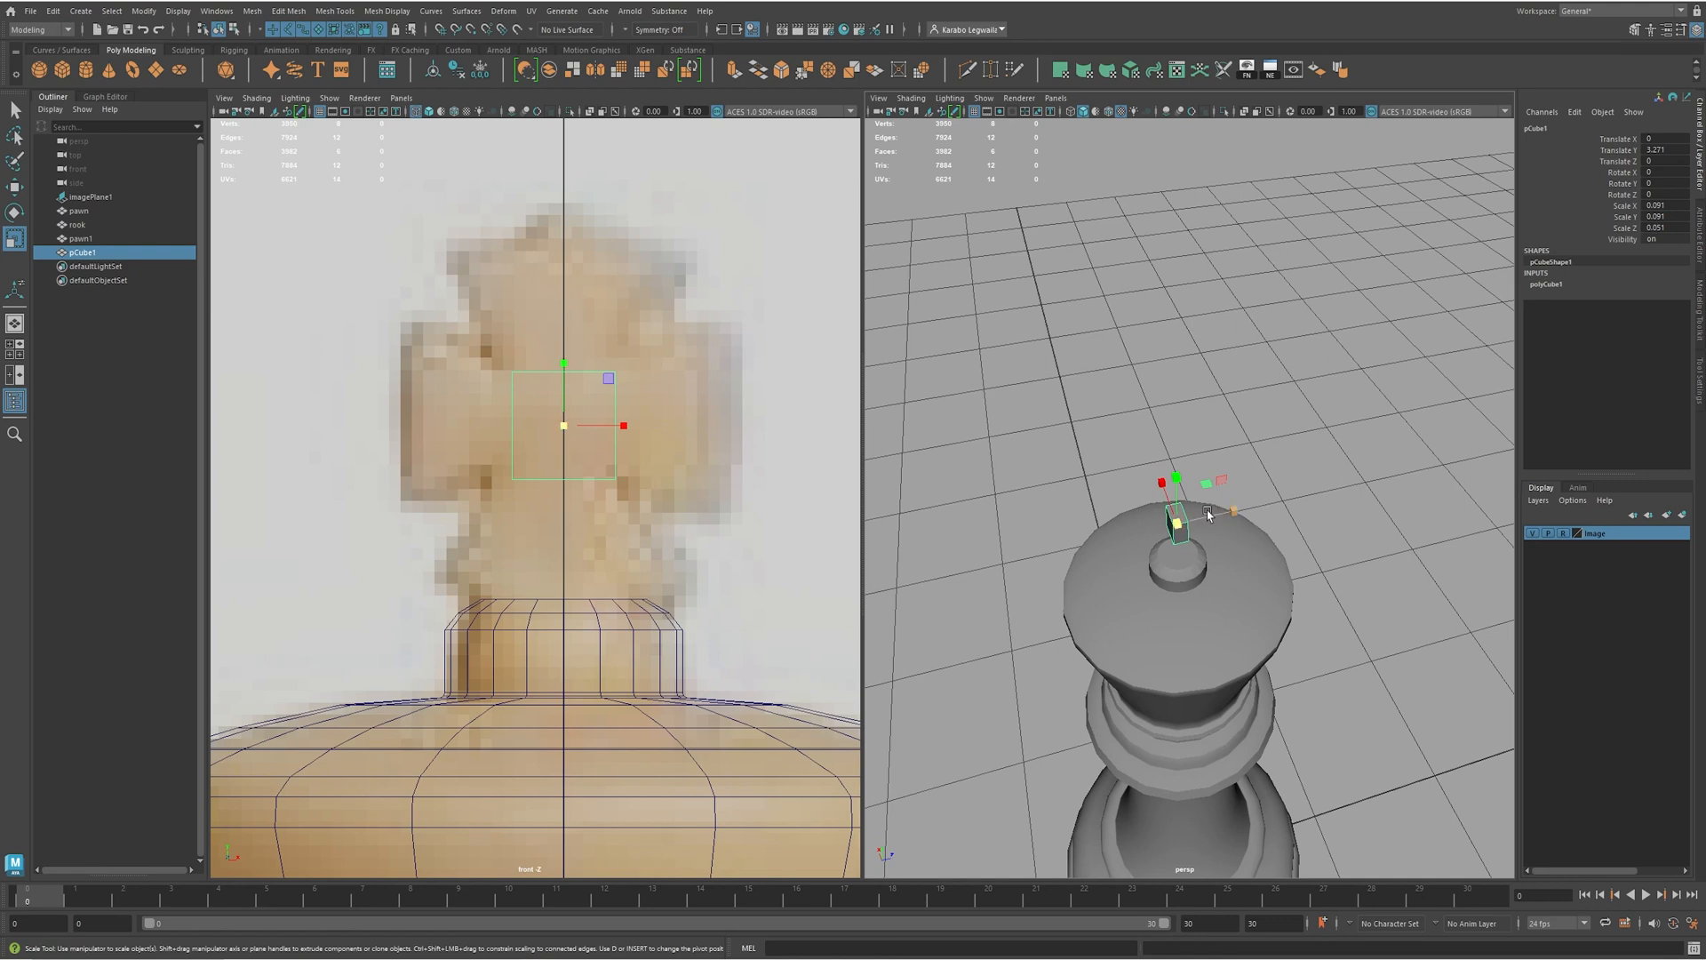
pyautogui.moveTo(1235, 516); pyautogui.dragTo(1229, 515)
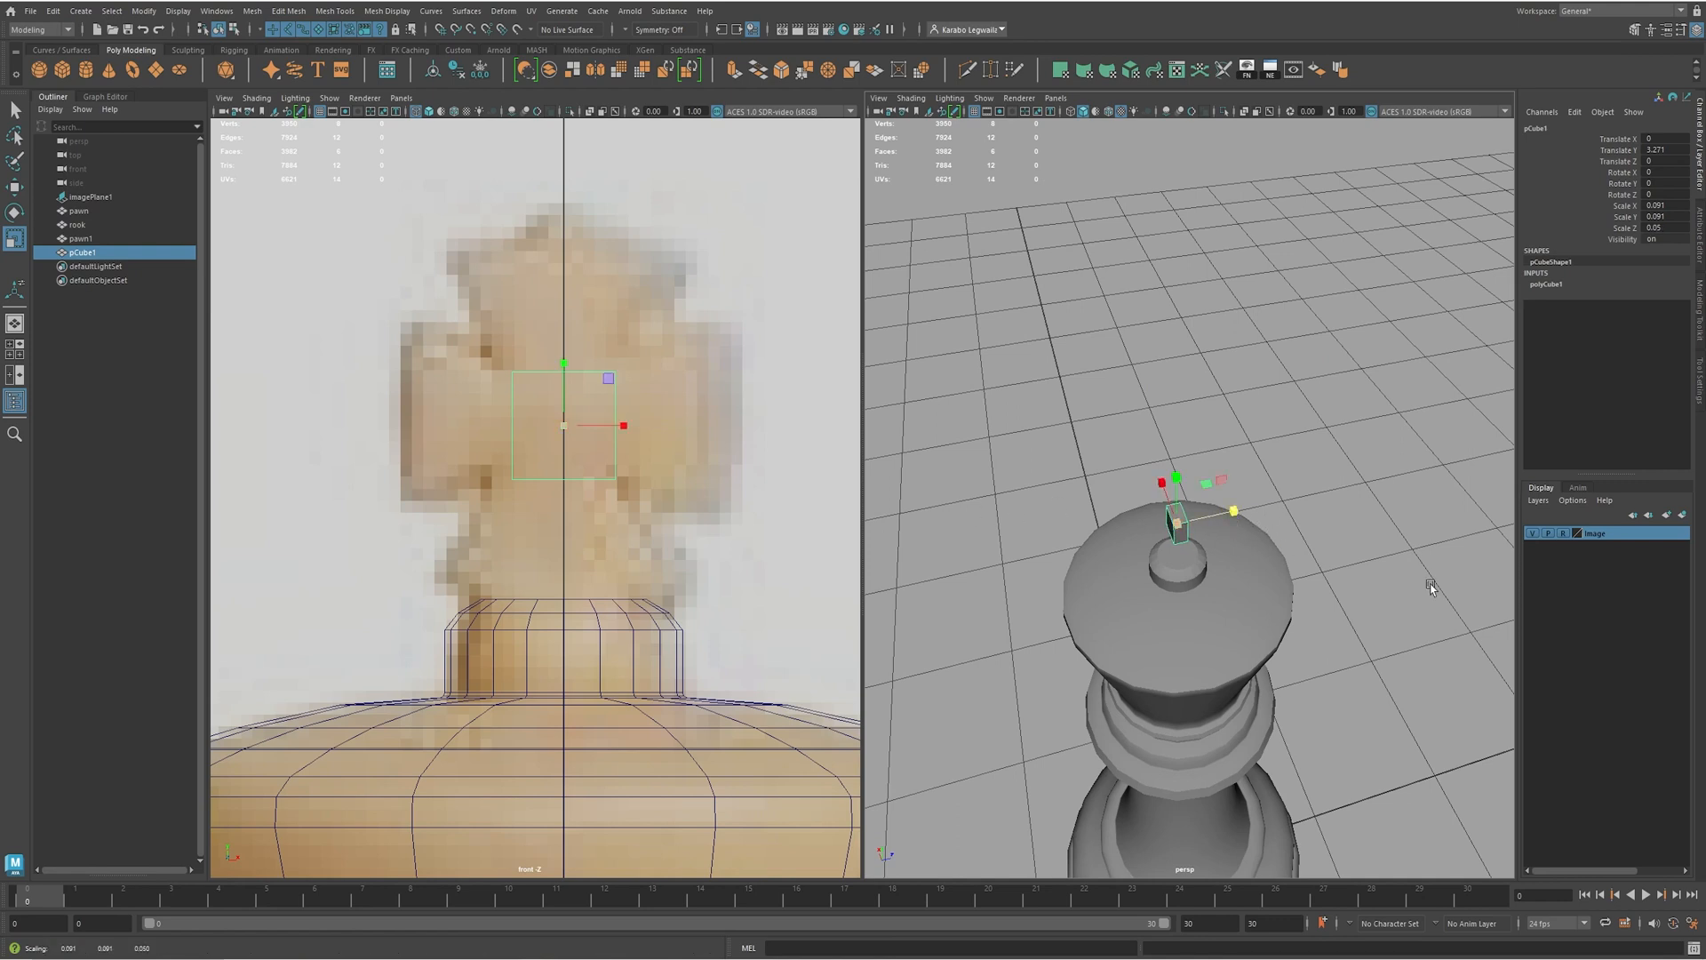
# - Switch to face selection and select the cube's two opposite side faces
pyautogui.keyDown('alt'); pyautogui.moveTo(1306, 631); pyautogui.dragTo(1409, 552); pyautogui.keyUp('alt')
pyautogui.keyDown('alt'); pyautogui.moveTo(1213, 551); pyautogui.dragTo(1318, 552, button='right'); pyautogui.keyUp('alt')
pyautogui.keyDown('alt'); pyautogui.moveTo(1250, 491); pyautogui.dragTo(1199, 514, button='middle'); pyautogui.keyUp('alt')
pyautogui.keyDown('alt'); pyautogui.moveTo(1200, 514); pyautogui.dragTo(1359, 501, button='right'); pyautogui.keyUp('alt')
pyautogui.moveTo(1245, 482)
pyautogui.keyDown('alt'); pyautogui.mouseDown()
pyautogui.moveTo(1266, 468)
pyautogui.moveTo(1252, 467)
pyautogui.mouseUp(); pyautogui.keyUp('alt')
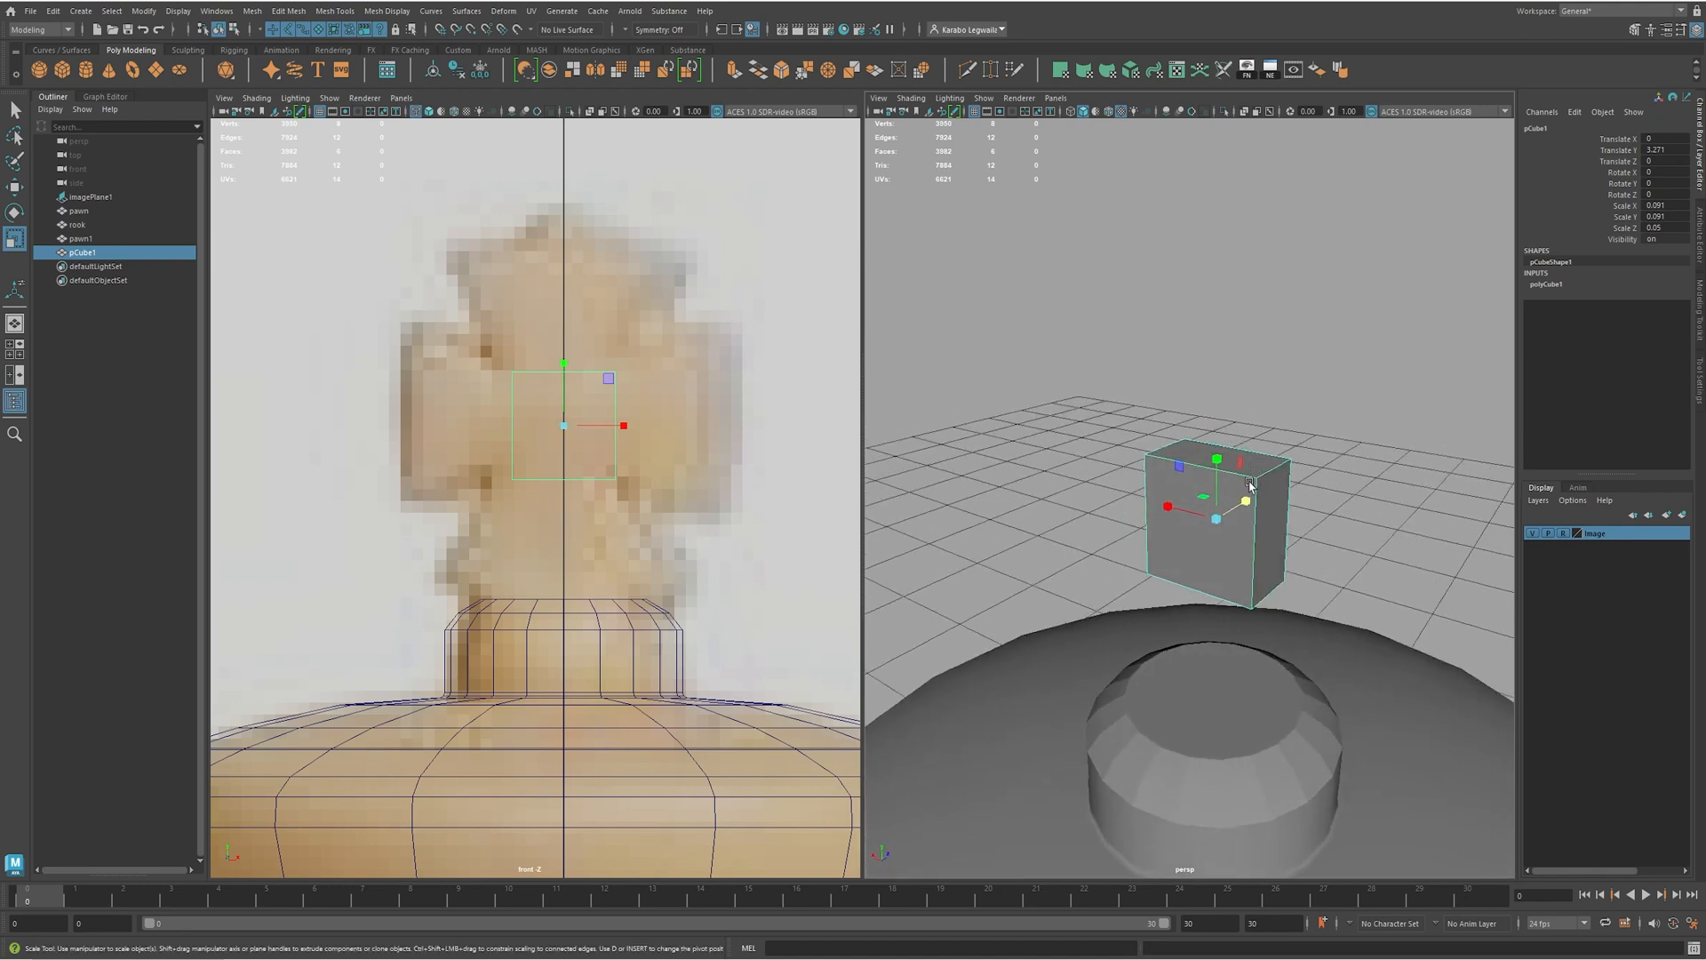
pyautogui.keyDown('alt'); pyautogui.moveTo(1285, 514); pyautogui.dragTo(1144, 505); pyautogui.keyUp('alt')
pyautogui.press('F11')
pyautogui.click(1216, 462)
pyautogui.keyDown('shift'); pyautogui.click(1366, 468); pyautogui.keyUp('shift')
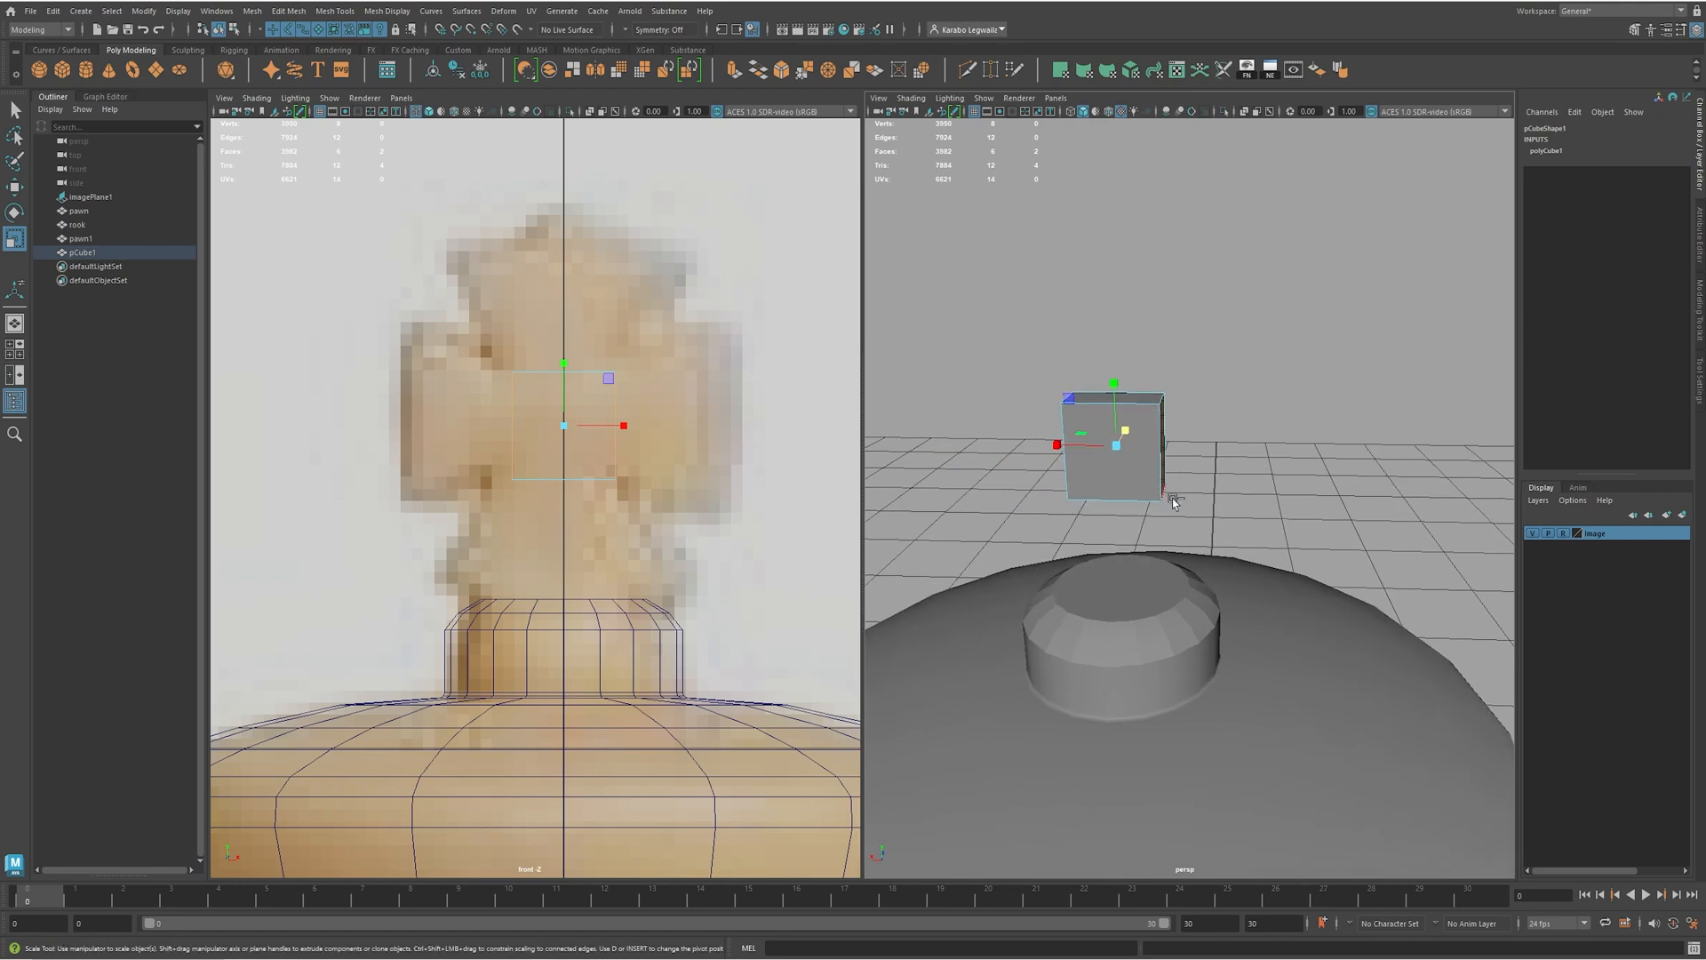
pyautogui.hotkey('ctrl', 'e')
pyautogui.moveTo(1422, 432)
pyautogui.mouseDown()
pyautogui.moveTo(1457, 432)
pyautogui.moveTo(1423, 431)
pyautogui.mouseUp()
pyautogui.hotkey('ctrl', 'z')
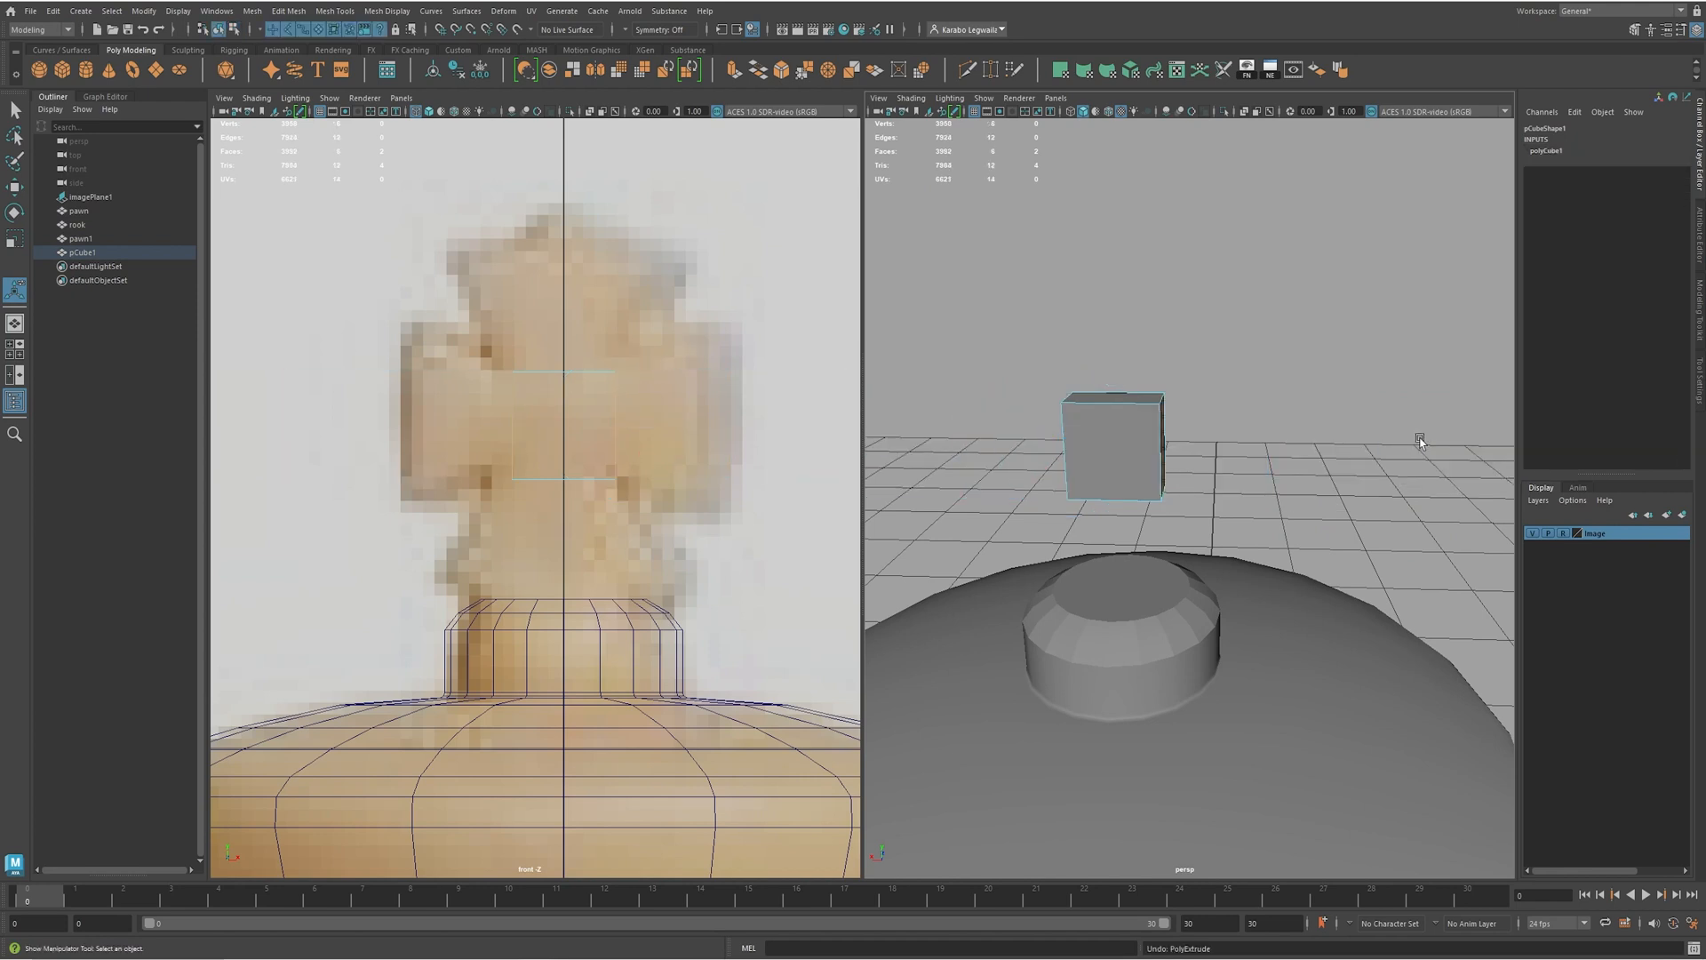
# - Extrude the cube's two side faces outward with a thickness of 0.01
pyautogui.keyDown('alt'); pyautogui.moveTo(1186, 476); pyautogui.dragTo(1150, 455); pyautogui.keyUp('alt')
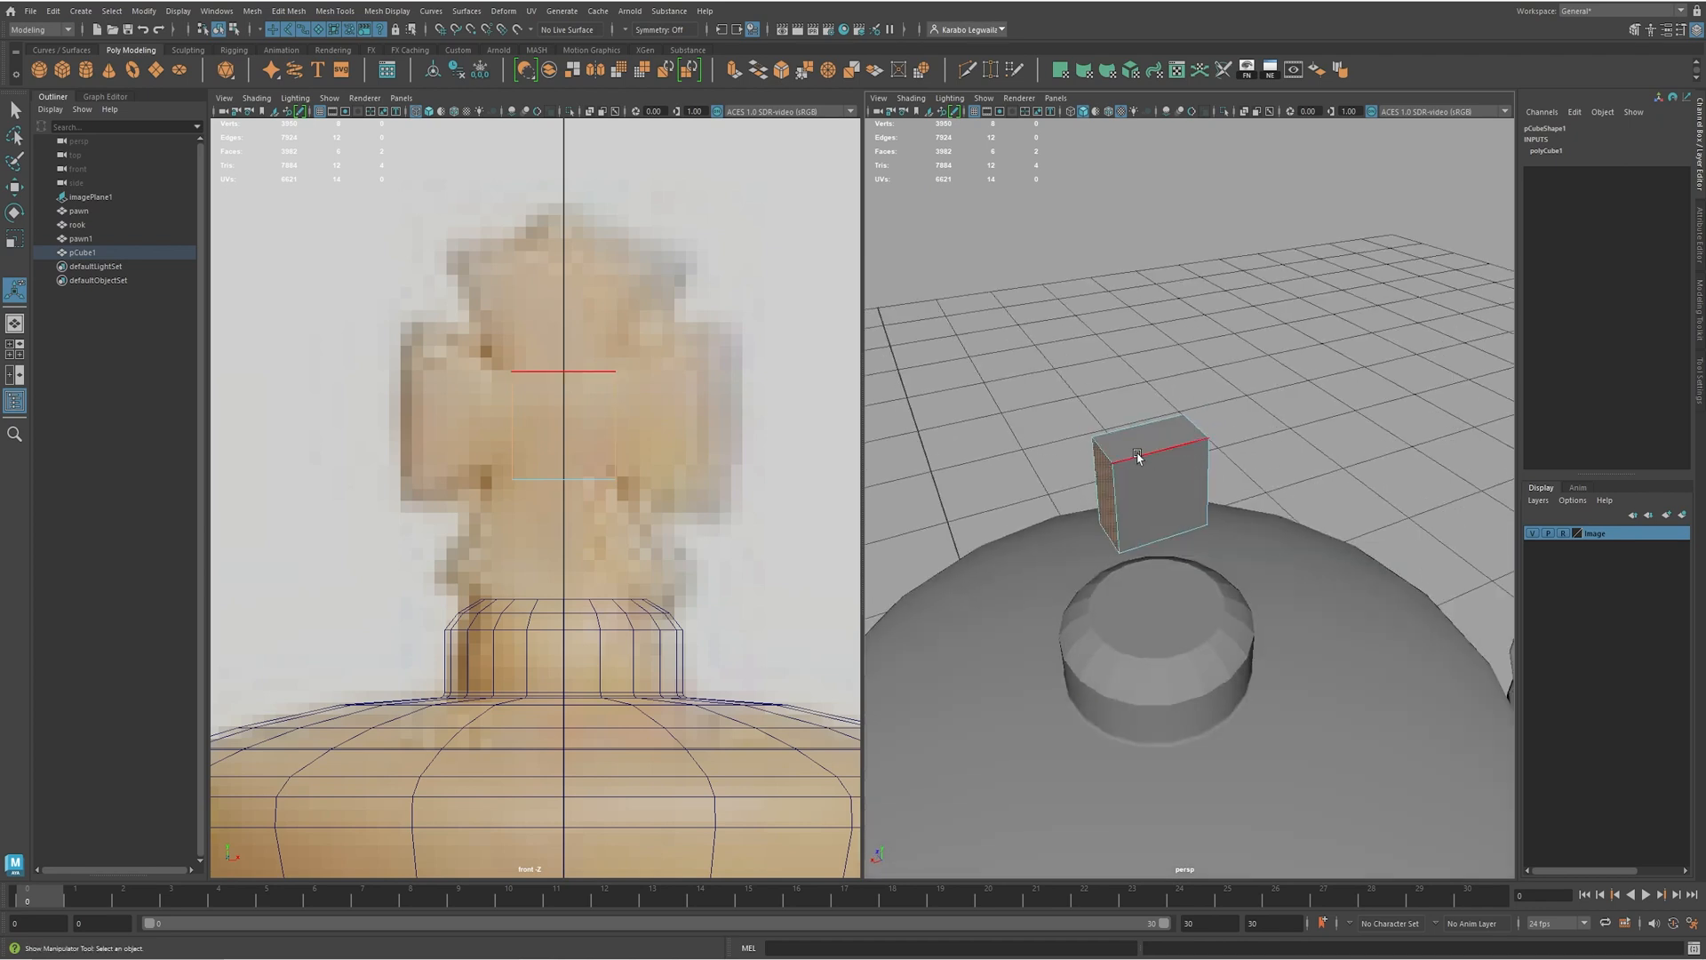
pyautogui.keyDown('alt'); pyautogui.moveTo(1161, 451); pyautogui.dragTo(1110, 434); pyautogui.keyUp('alt')
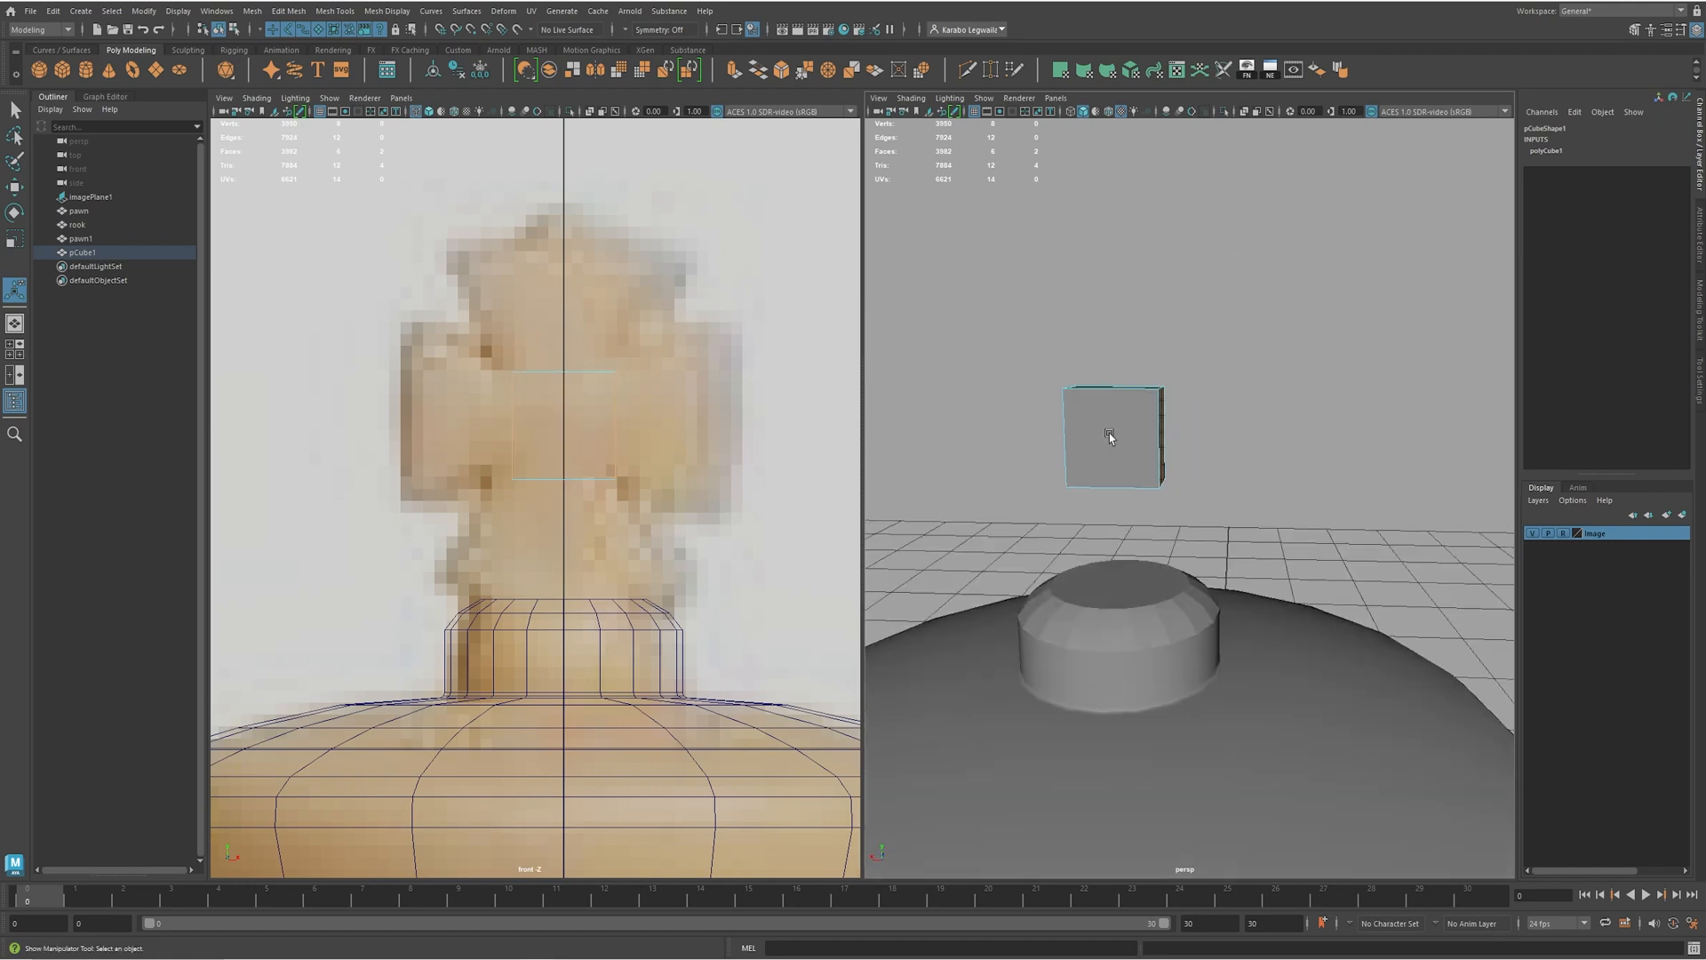
pyautogui.keyDown('alt'); pyautogui.moveTo(1110, 435); pyautogui.dragTo(1151, 464, button='right'); pyautogui.keyUp('alt')
pyautogui.hotkey('ctrl', 'e')
pyautogui.keyDown('alt'); pyautogui.moveTo(1158, 480); pyautogui.dragTo(1397, 491, button='middle'); pyautogui.keyUp('alt')
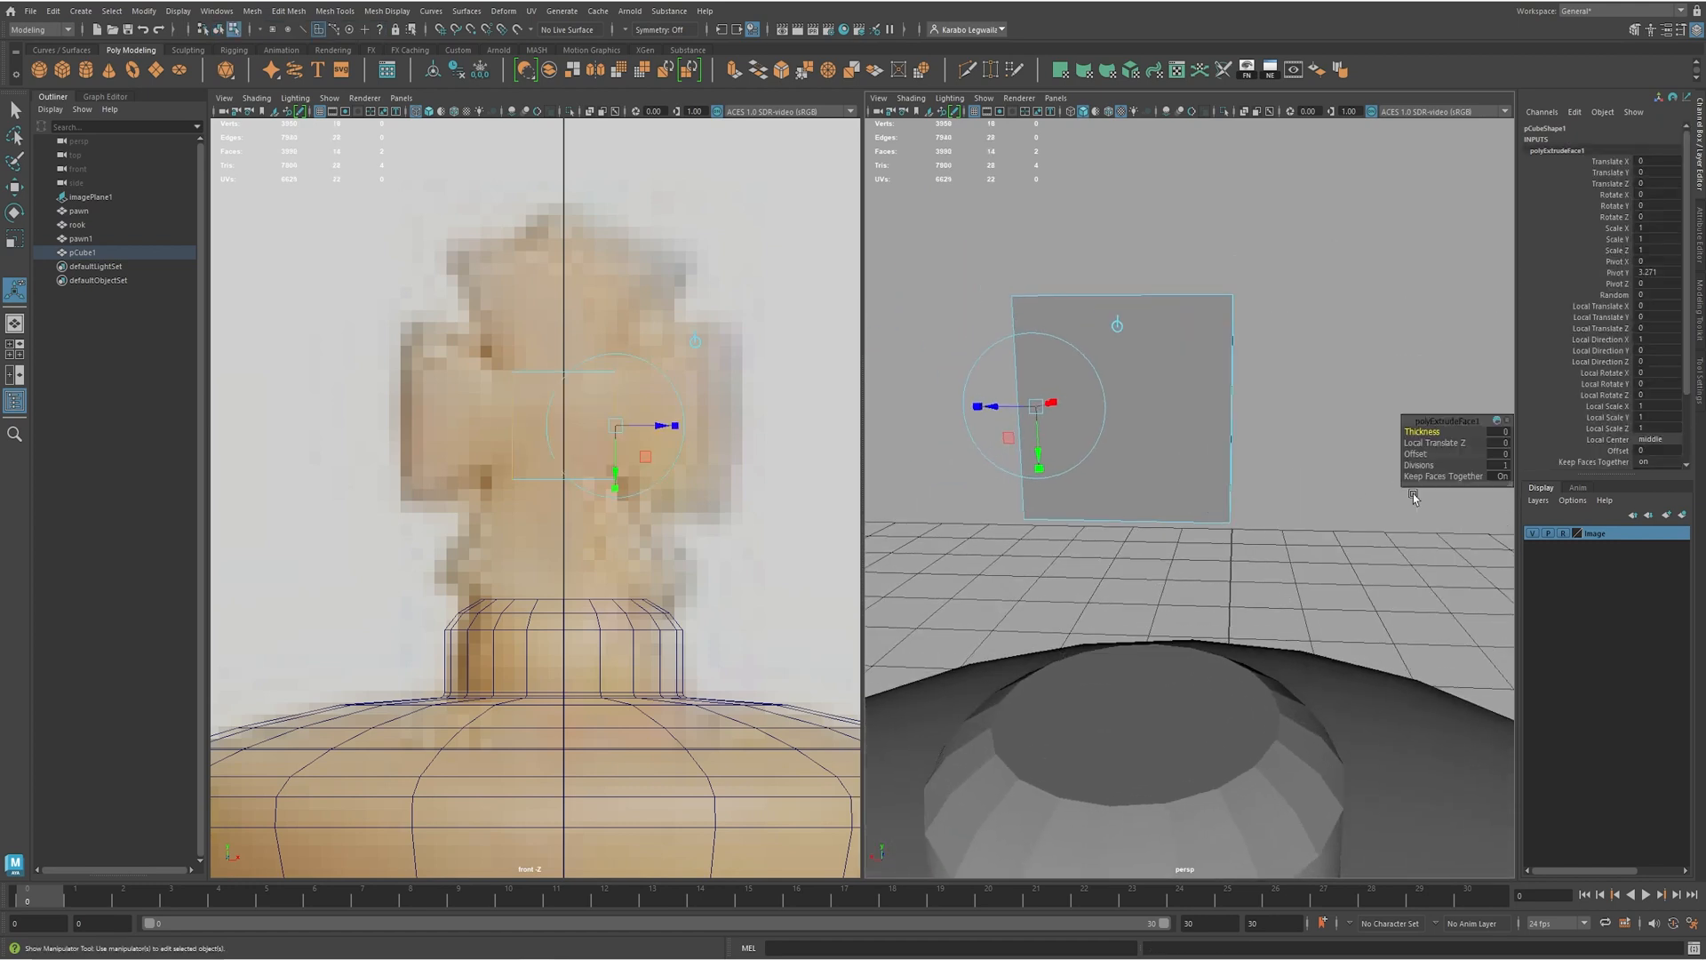
pyautogui.moveTo(1419, 432); pyautogui.dragTo(1423, 431)
pyautogui.click(1499, 431)
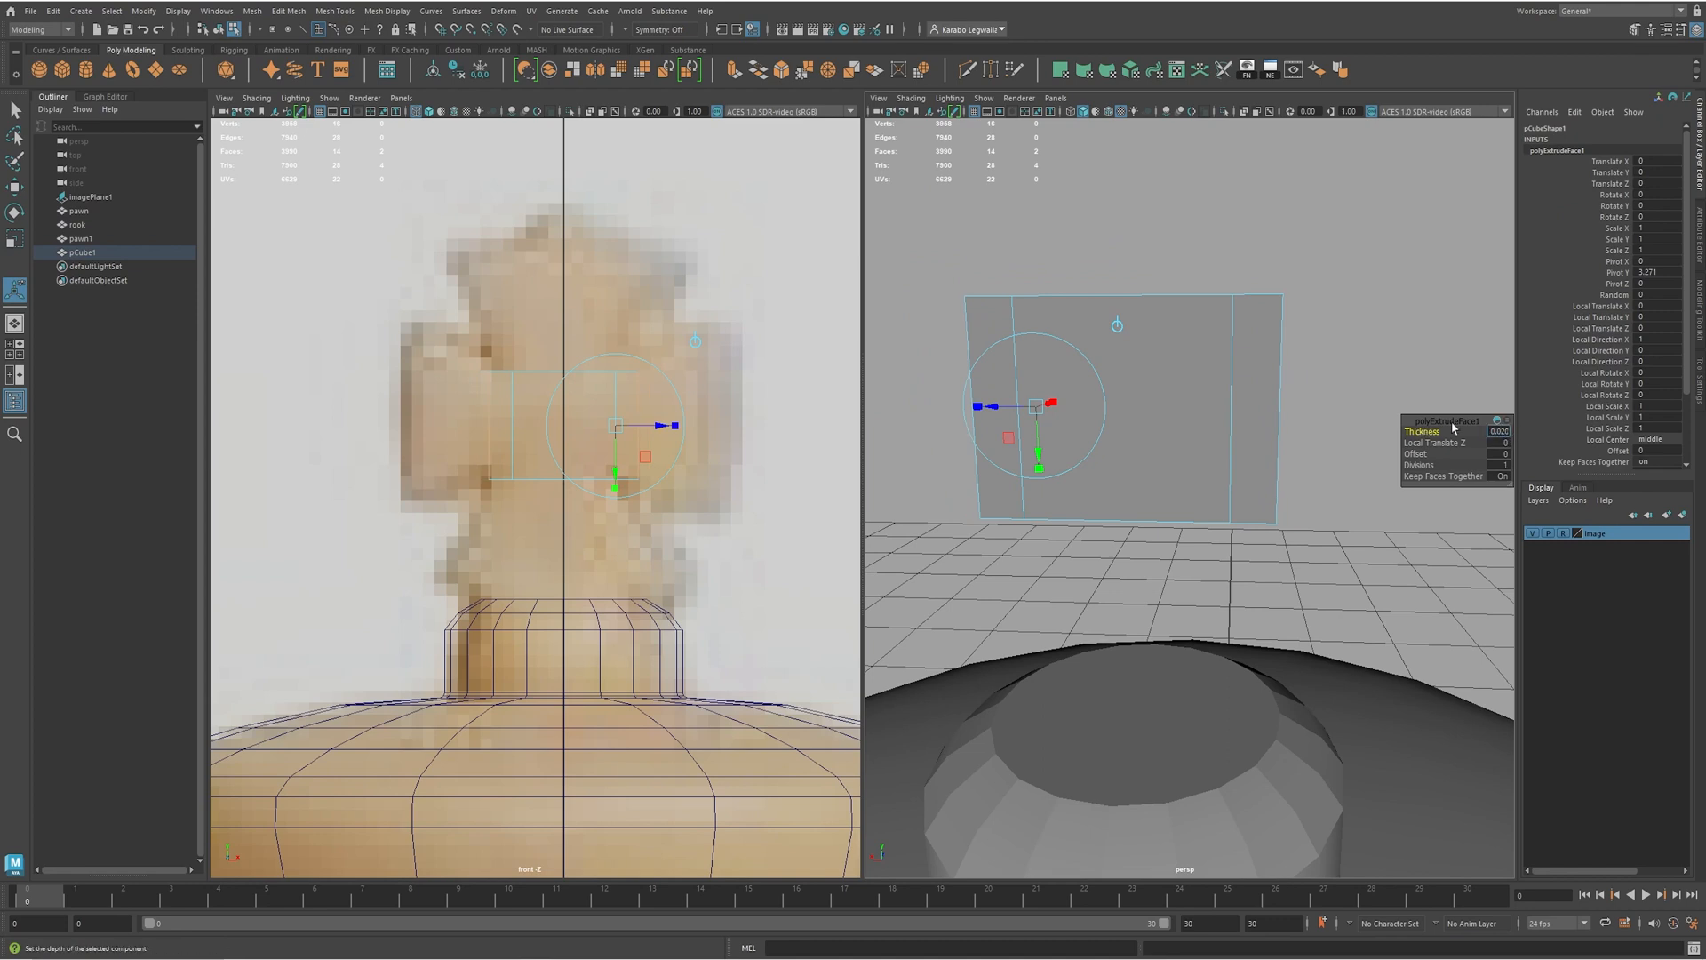
pyautogui.press('Return')
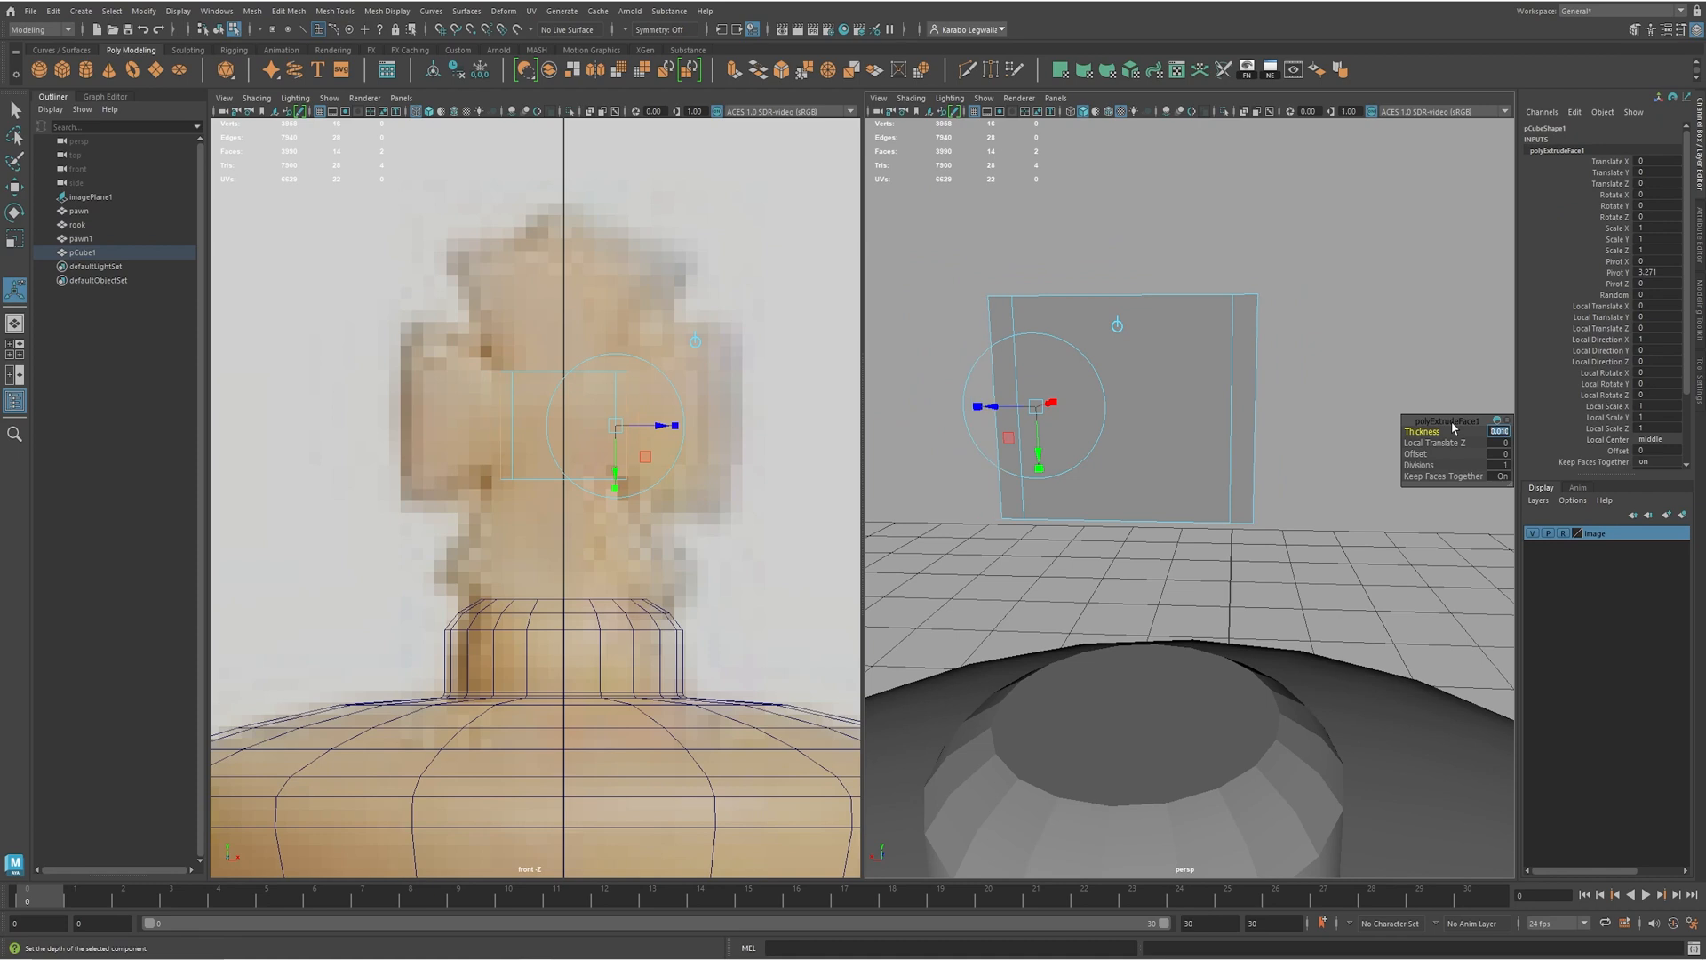
# - Select the cube's upper and lower middle faces and extrude them with a thickness of 0.01
pyautogui.keyDown('alt'); pyautogui.moveTo(1085, 418); pyautogui.dragTo(1133, 378); pyautogui.keyUp('alt')
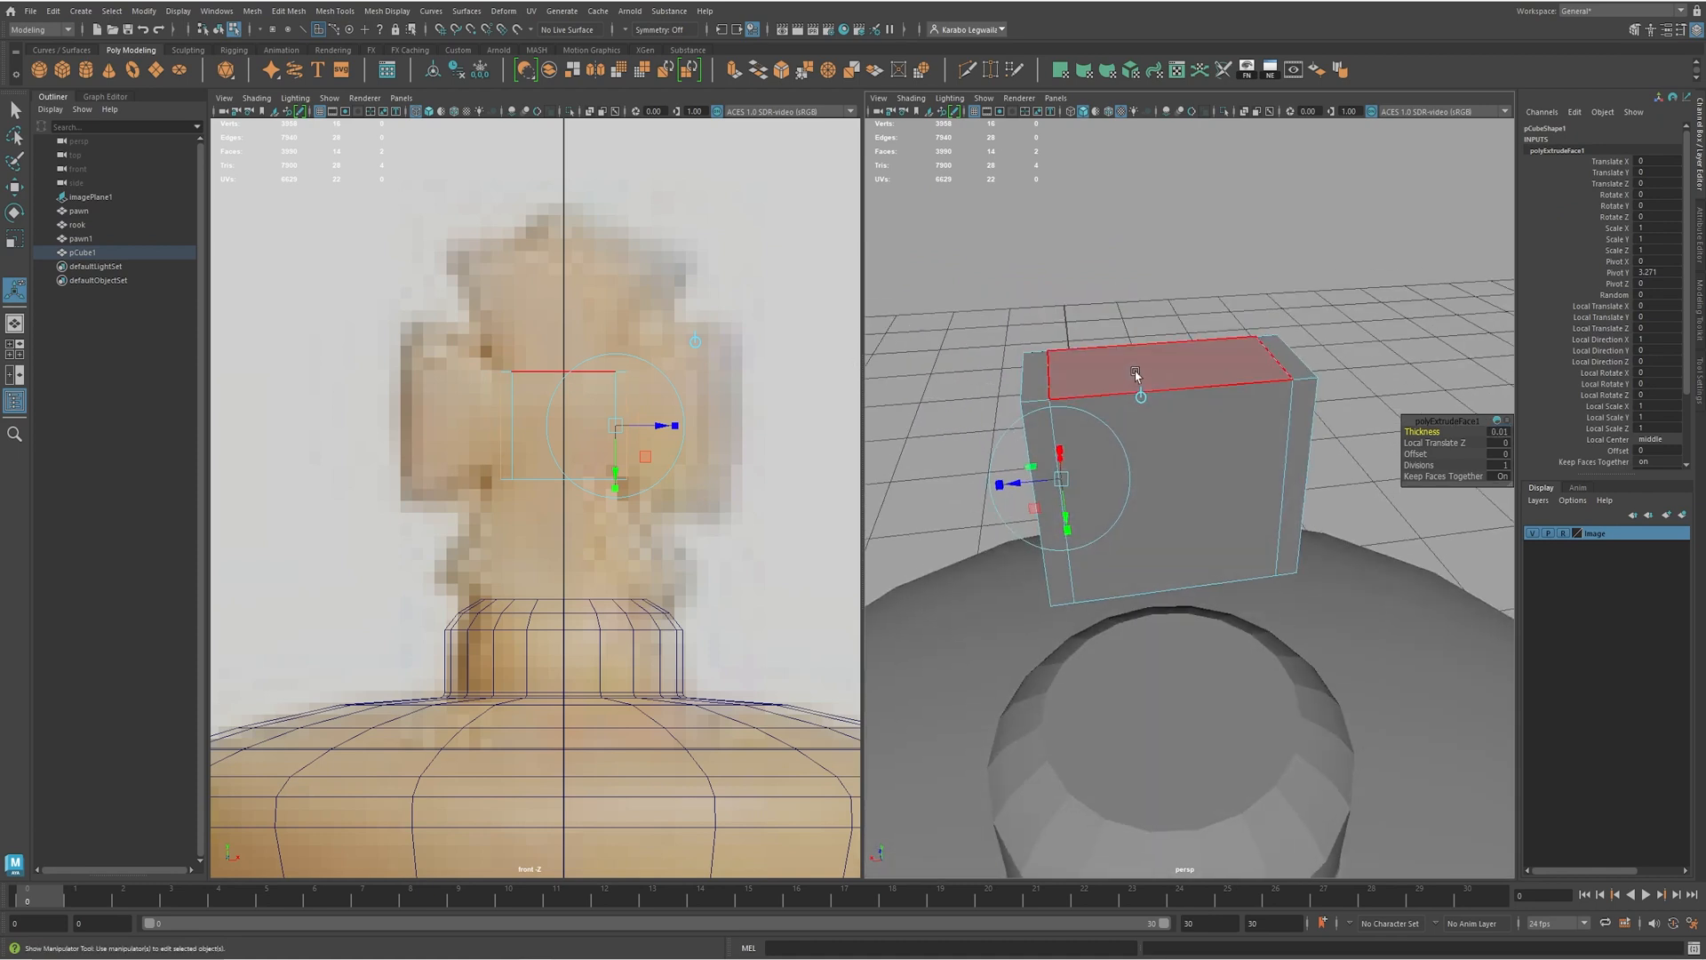
pyautogui.click(1211, 441)
pyautogui.keyDown('alt'); pyautogui.moveTo(1211, 442); pyautogui.dragTo(1180, 425); pyautogui.keyUp('alt')
pyautogui.click(1182, 414)
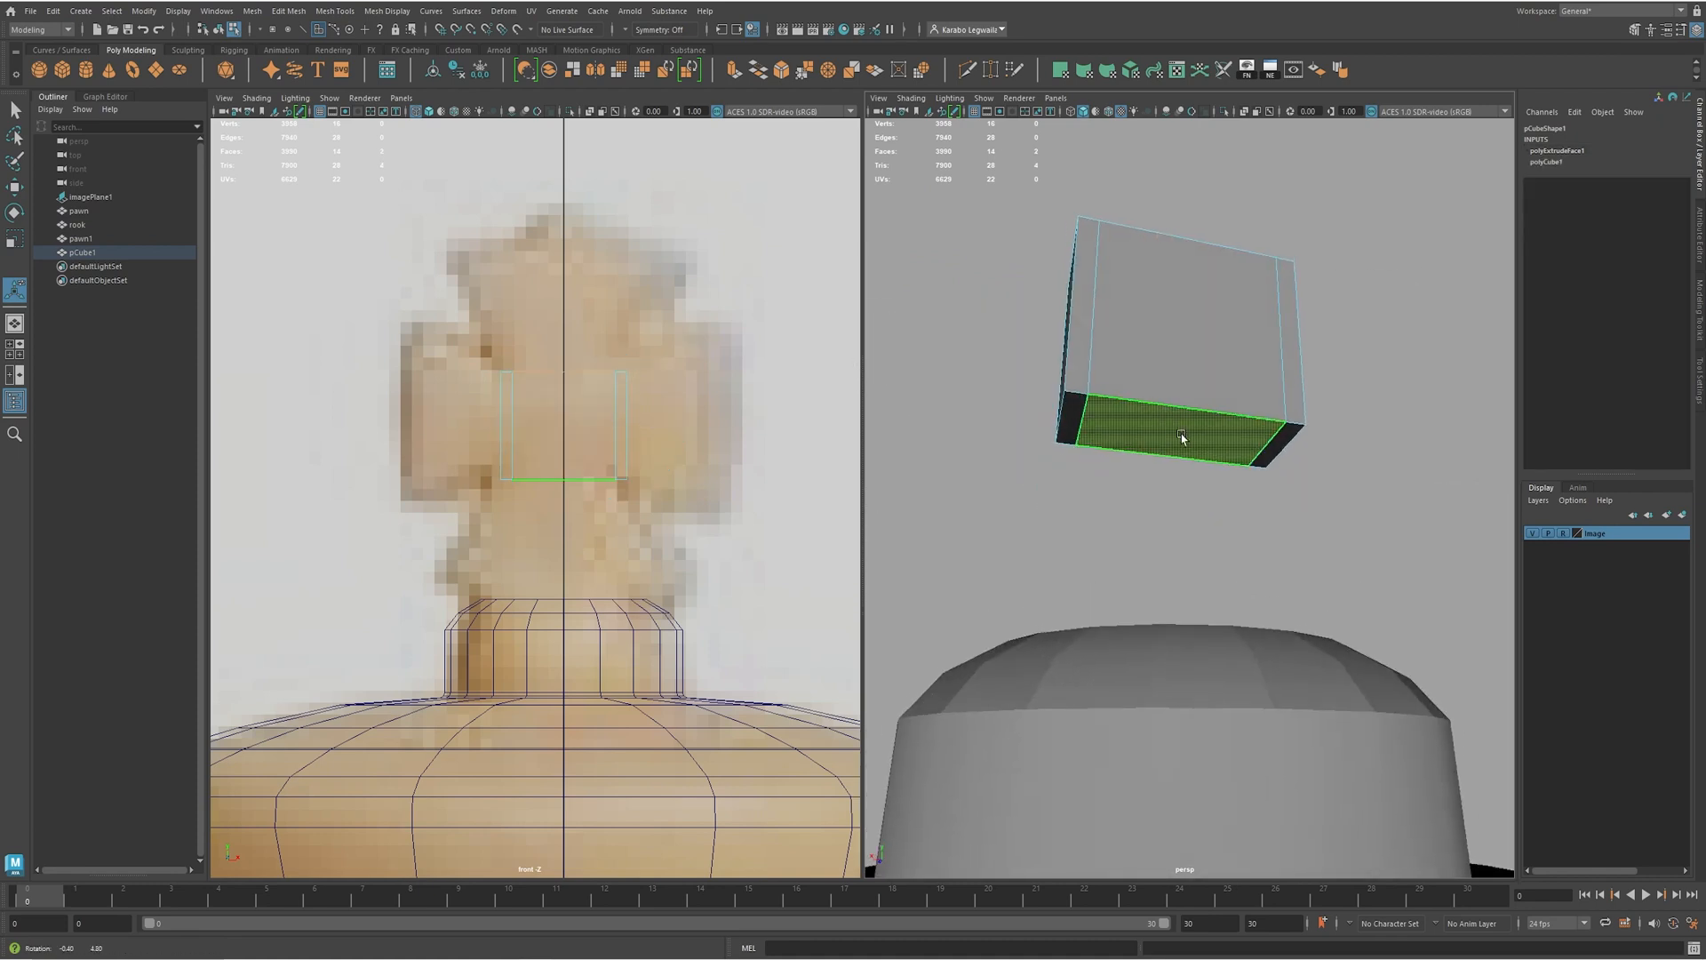
pyautogui.hotkey('ctrl', 'e')
pyautogui.click(1498, 432)
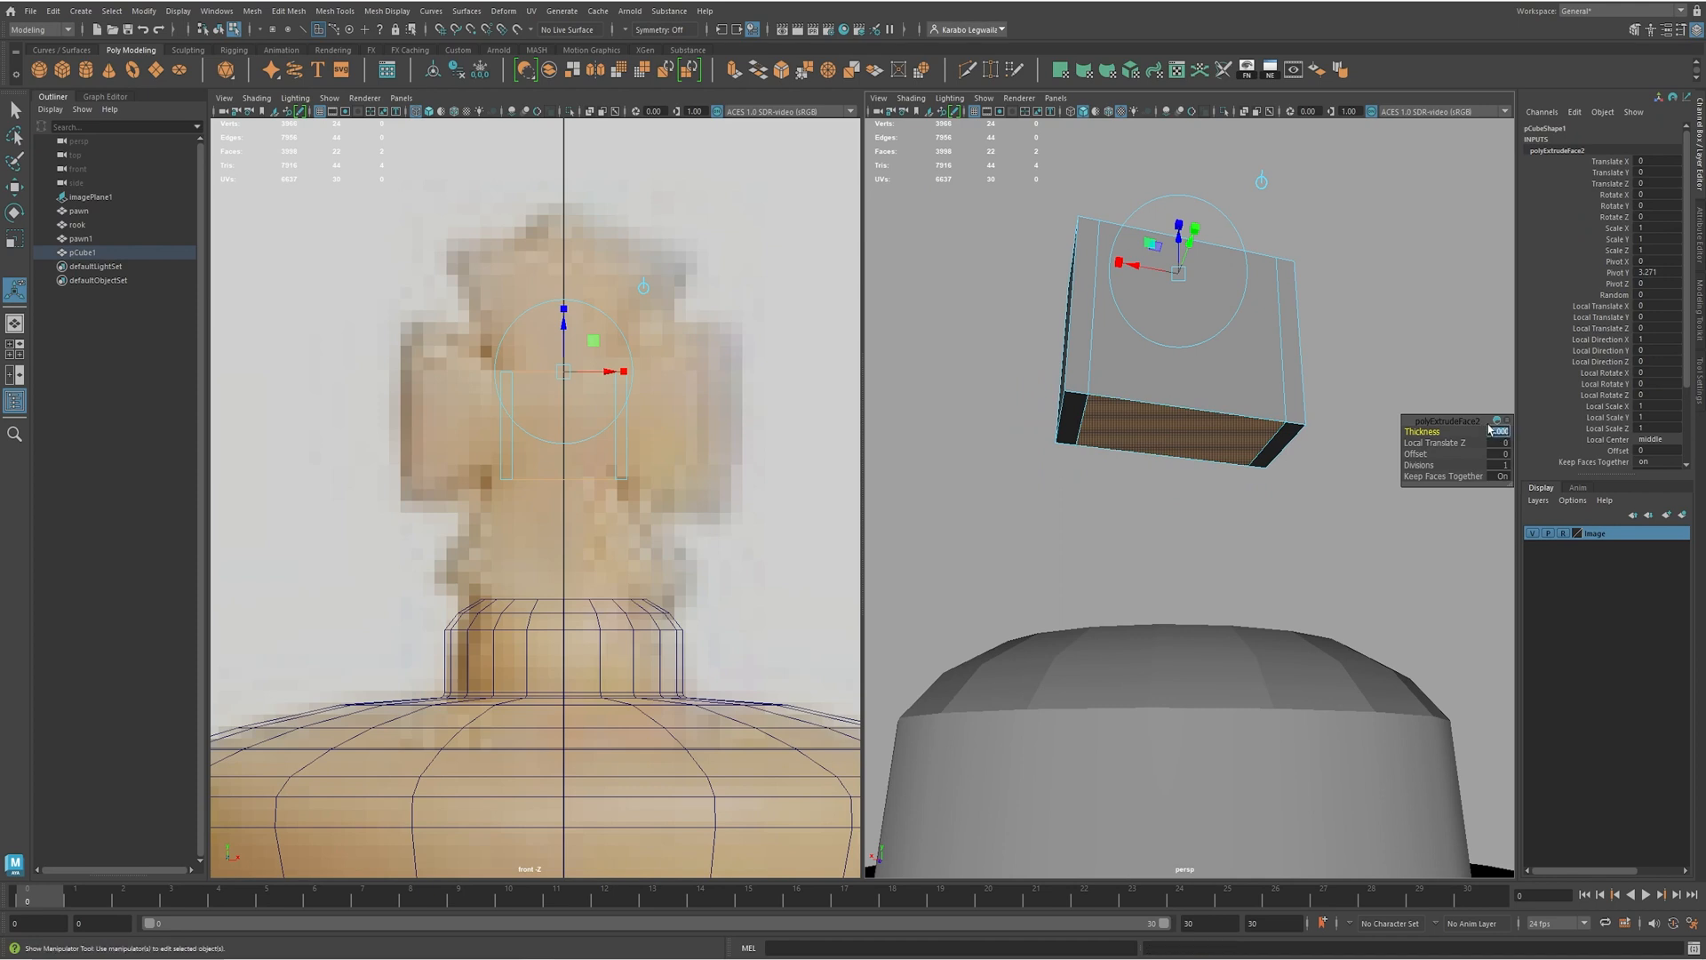
pyautogui.write('0.01')
pyautogui.press('Return')
# - Extrude the four outer end faces to a Local Translate Z of 0.094 to form the arms of the cross
pyautogui.keyDown('alt'); pyautogui.moveTo(1164, 462); pyautogui.dragTo(1090, 487); pyautogui.keyUp('alt')
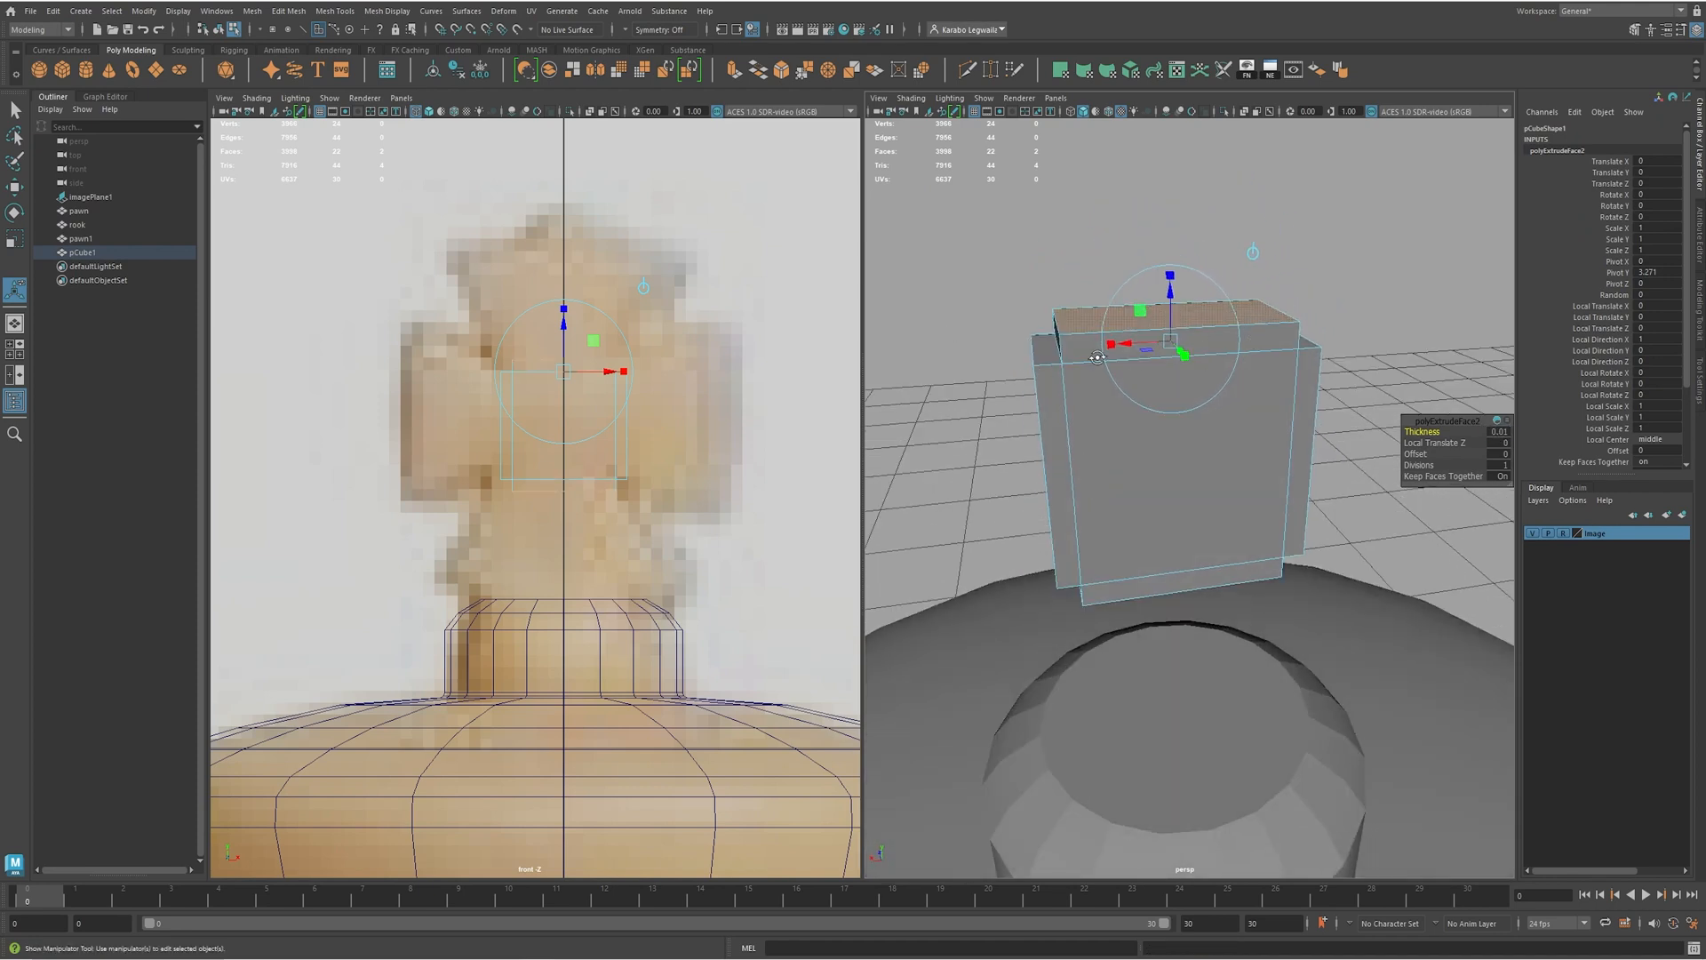
pyautogui.keyDown('alt'); pyautogui.moveTo(1097, 358); pyautogui.dragTo(1182, 365); pyautogui.keyUp('alt')
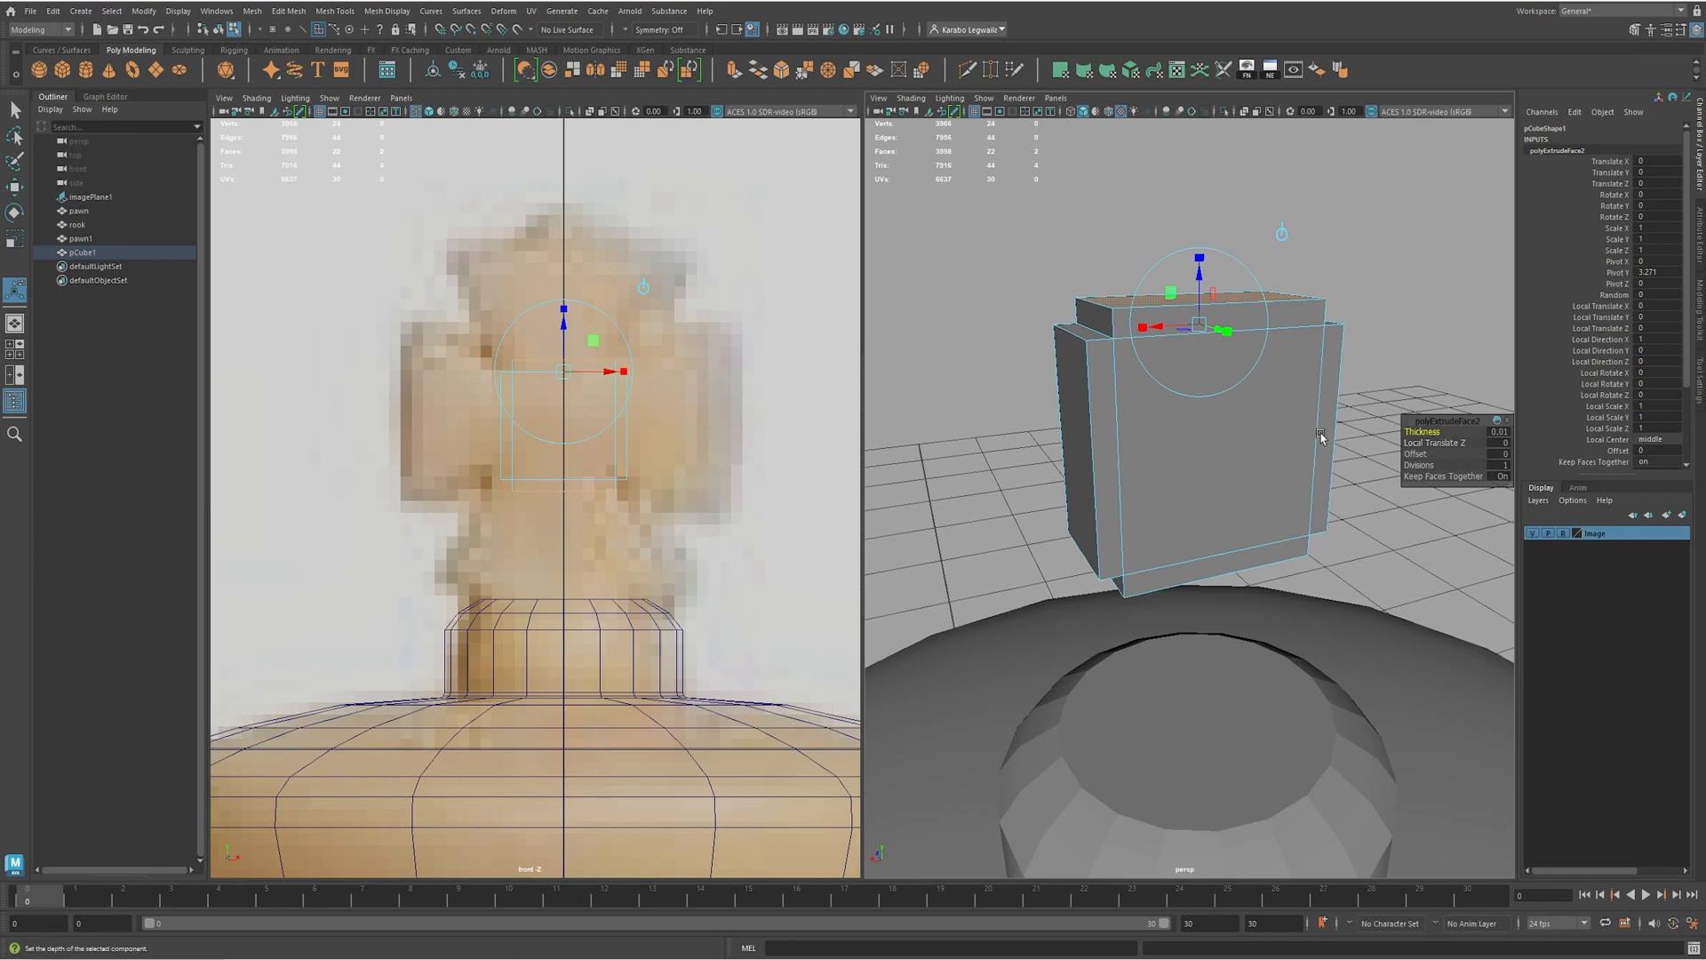
pyautogui.keyDown('alt'); pyautogui.moveTo(1320, 435); pyautogui.dragTo(1227, 377); pyautogui.keyUp('alt')
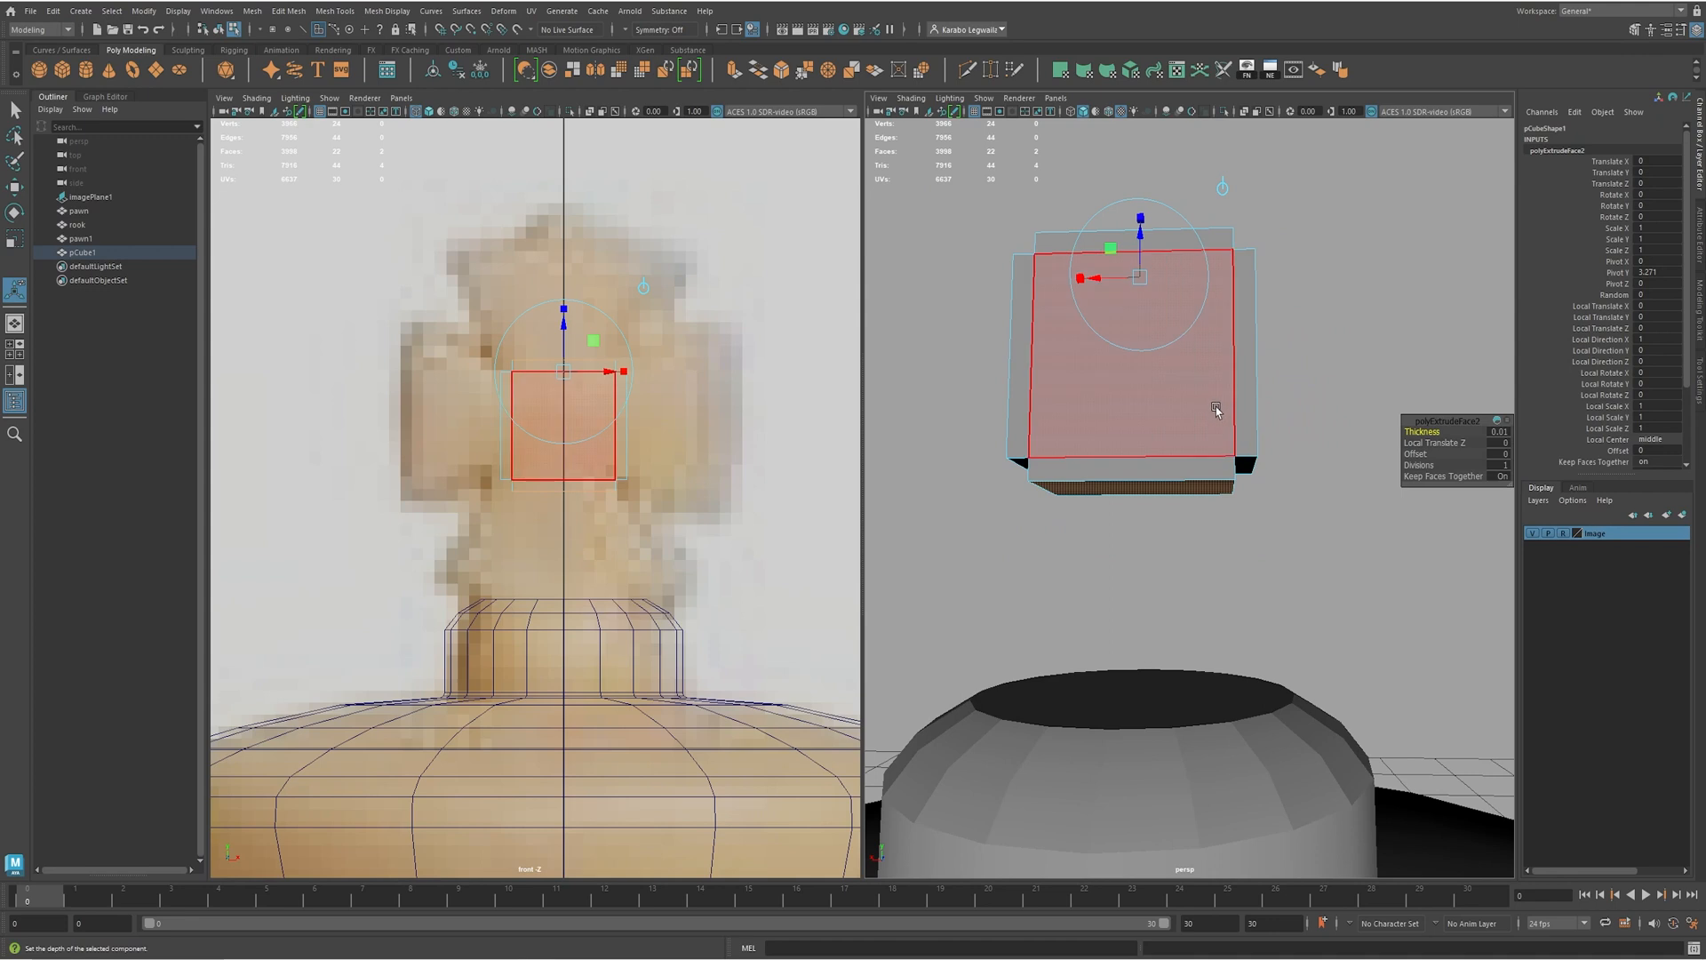
pyautogui.keyDown('alt'); pyautogui.moveTo(1042, 265); pyautogui.dragTo(1142, 362); pyautogui.keyUp('alt')
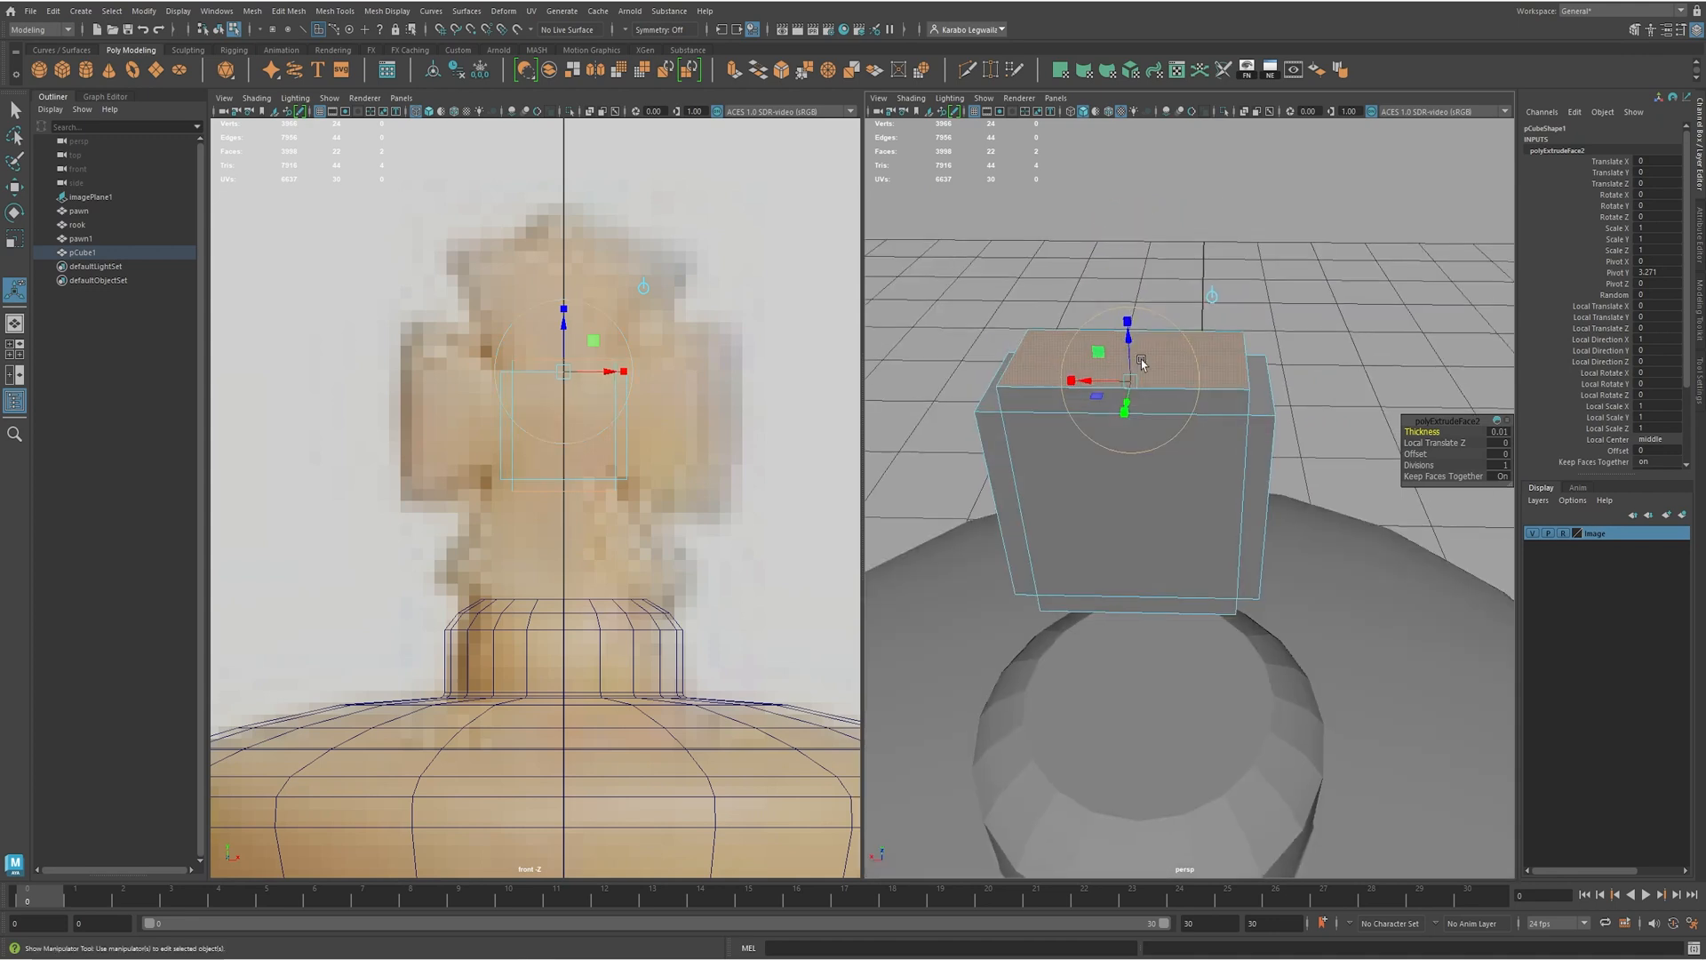
pyautogui.moveTo(1240, 478)
pyautogui.keyDown('alt'); pyautogui.mouseDown()
pyautogui.moveTo(1204, 425)
pyautogui.moveTo(1094, 373)
pyautogui.moveTo(1295, 459)
pyautogui.moveTo(1218, 407)
pyautogui.moveTo(1242, 446)
pyautogui.mouseUp(); pyautogui.keyUp('alt')
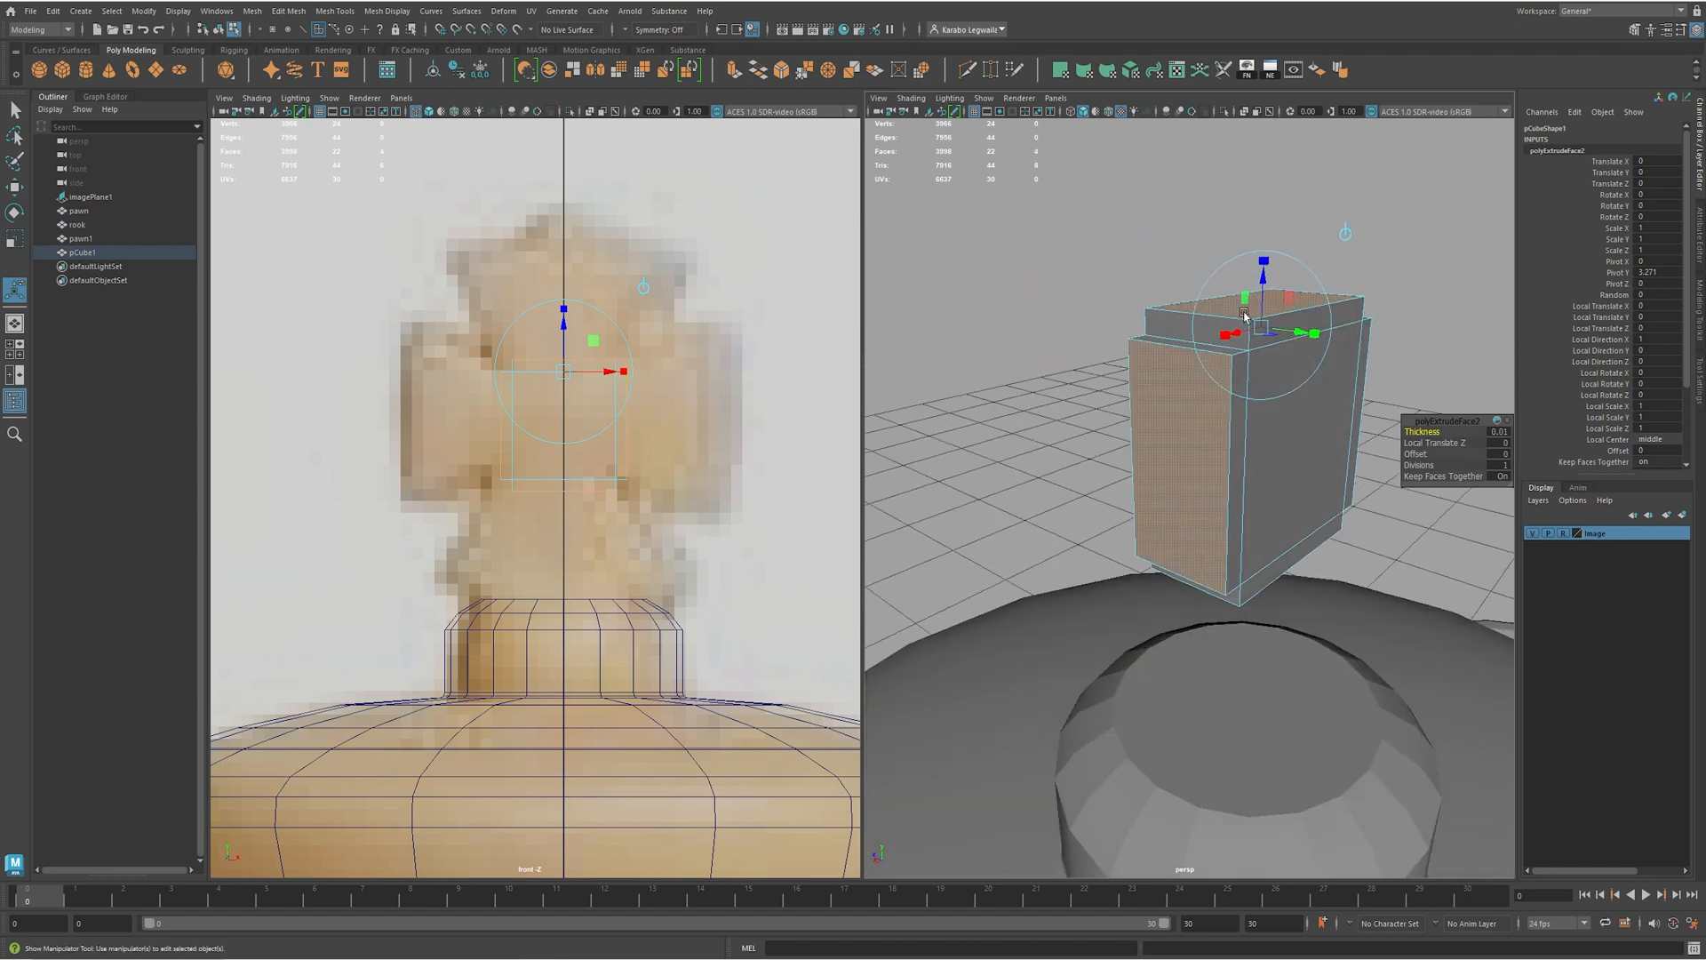
pyautogui.keyDown('alt'); pyautogui.moveTo(1158, 372); pyautogui.dragTo(1162, 410); pyautogui.keyUp('alt')
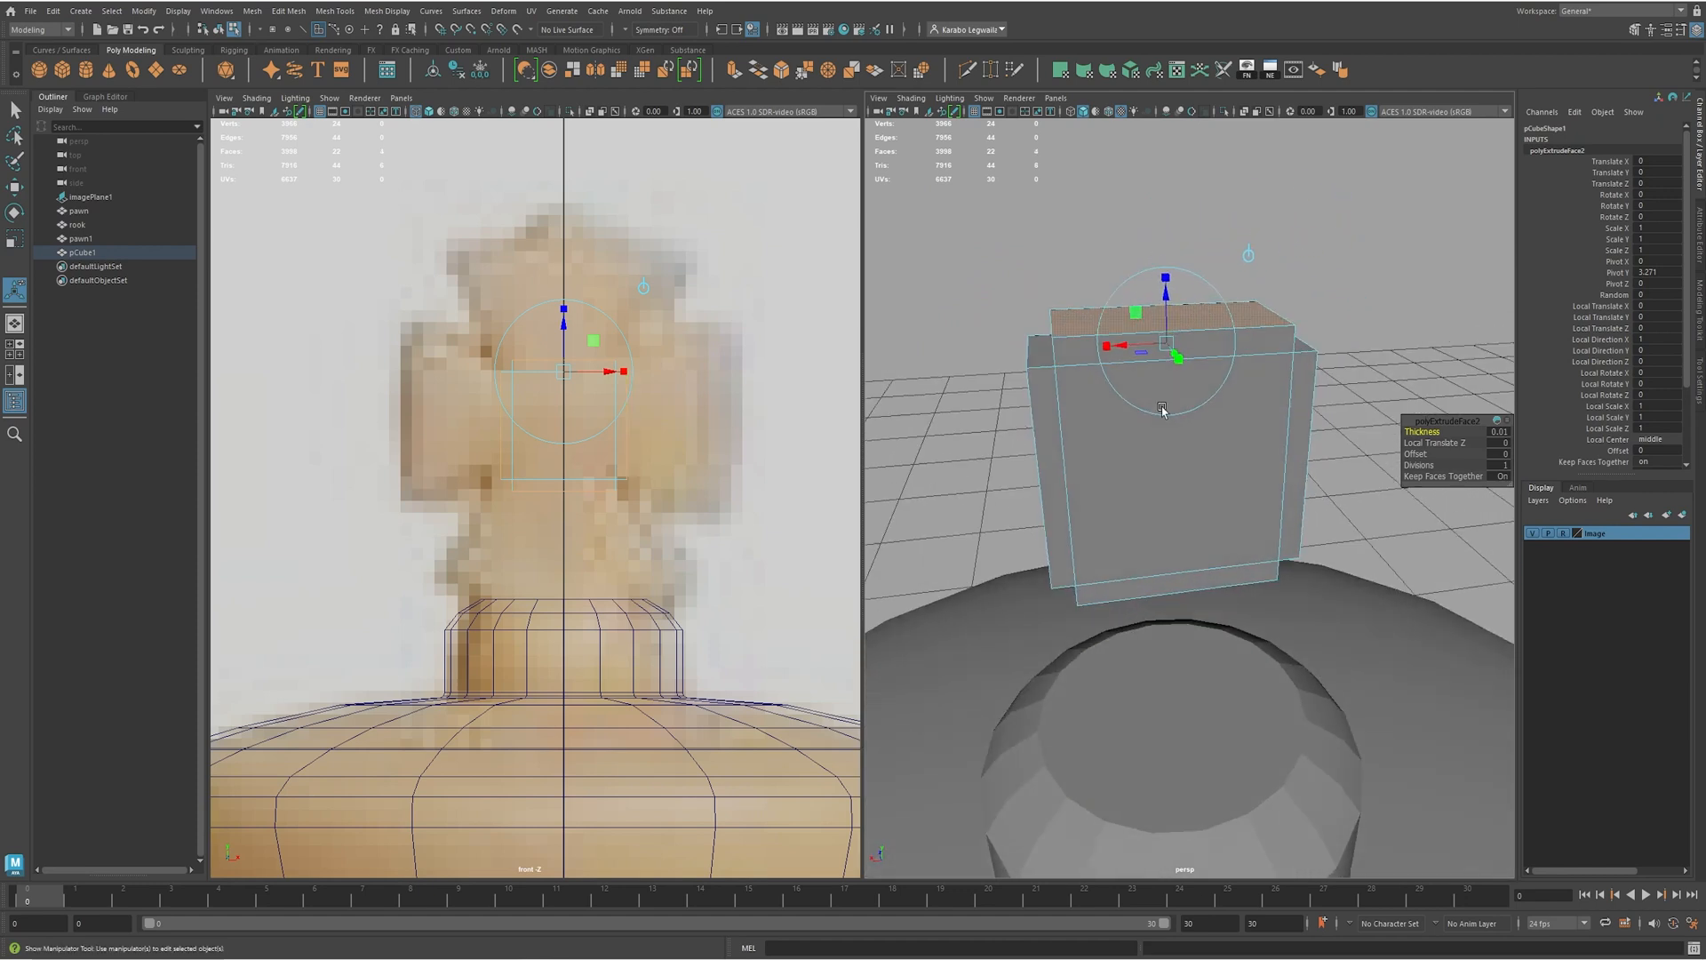
pyautogui.keyDown('alt'); pyautogui.moveTo(666, 464); pyautogui.dragTo(619, 476, button='middle'); pyautogui.keyUp('alt')
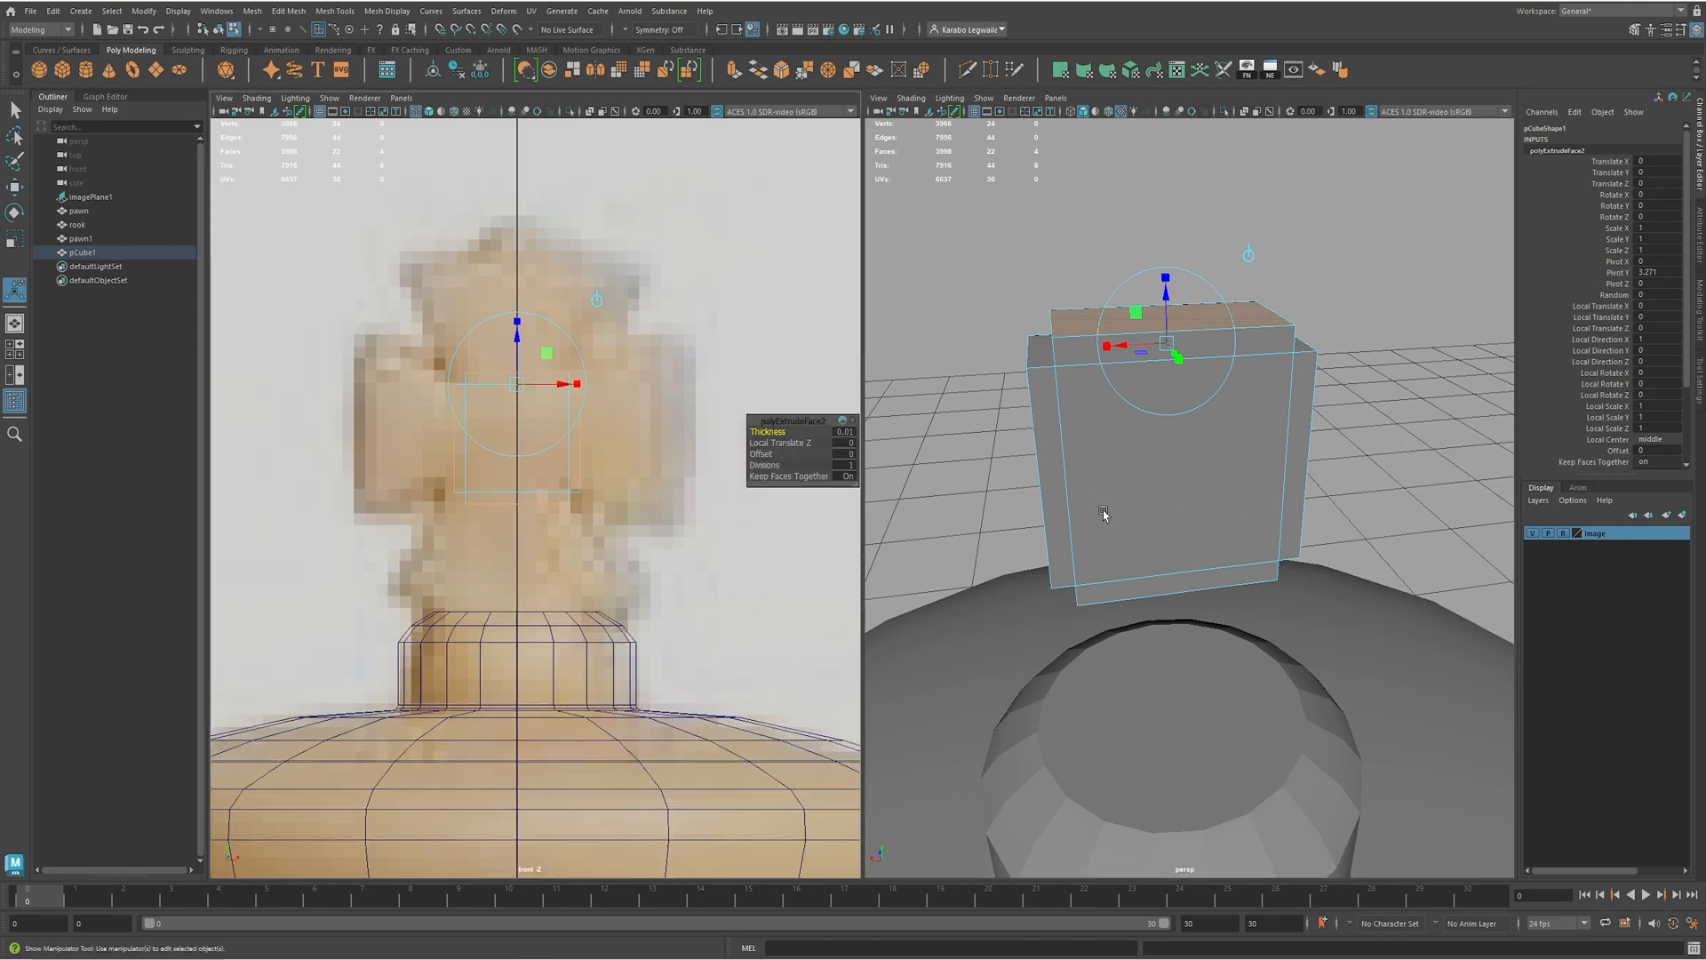
pyautogui.hotkey('ctrl', 'e')
pyautogui.keyDown('alt'); pyautogui.moveTo(1123, 492); pyautogui.dragTo(1050, 517, button='middle'); pyautogui.keyUp('alt')
pyautogui.moveTo(1092, 293); pyautogui.dragTo(1078, 116)
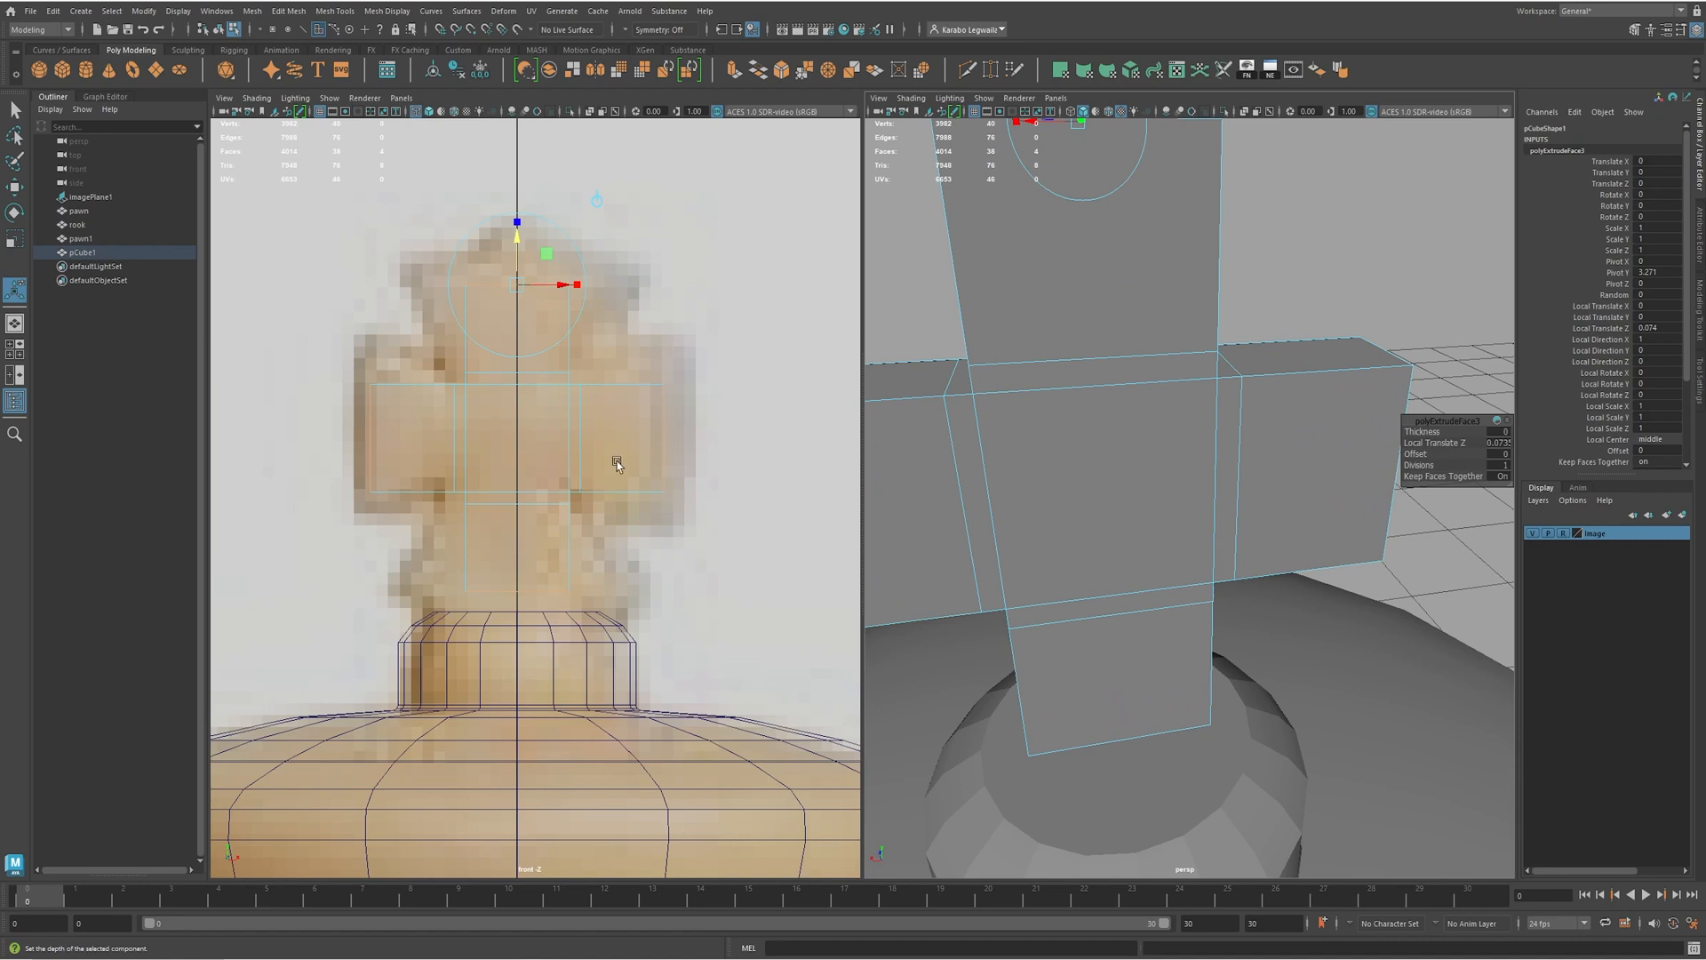
pyautogui.keyDown('alt'); pyautogui.moveTo(617, 461); pyautogui.dragTo(617, 535, button='middle'); pyautogui.keyUp('alt')
pyautogui.moveTo(516, 320); pyautogui.dragTo(531, 296)
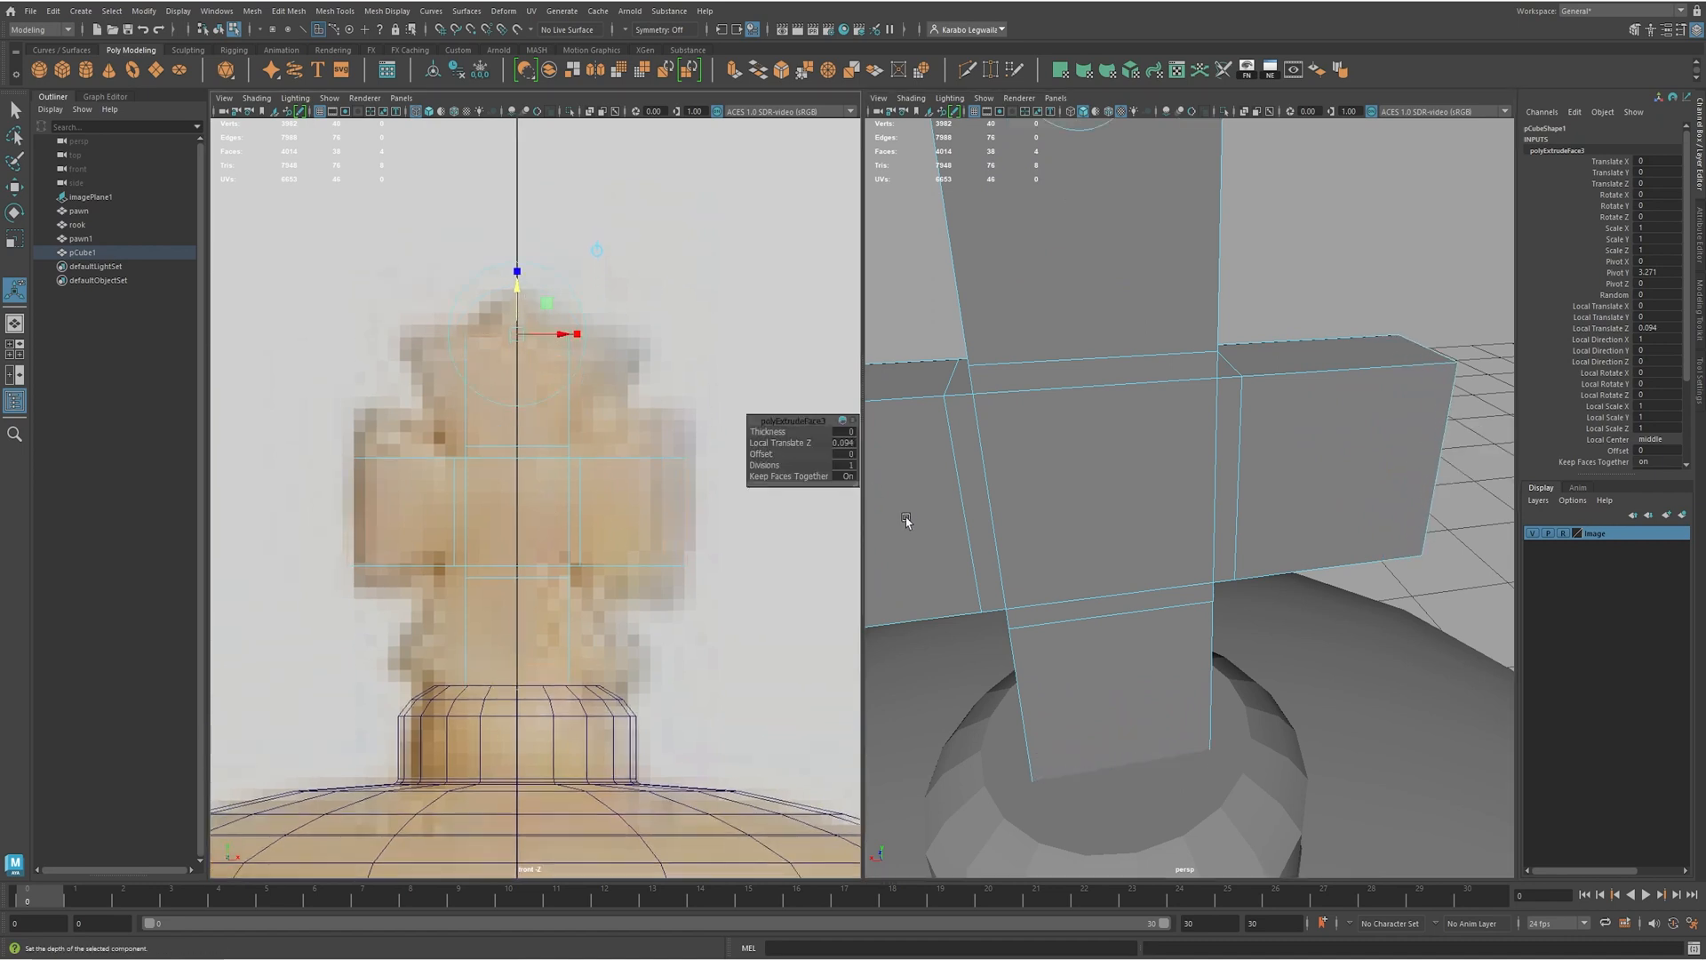
pyautogui.keyDown('alt'); pyautogui.moveTo(524, 428); pyautogui.dragTo(527, 464, button='middle'); pyautogui.keyUp('alt')
pyautogui.keyDown('alt'); pyautogui.moveTo(1310, 439); pyautogui.dragTo(1223, 427, button='right'); pyautogui.keyUp('alt')
pyautogui.keyDown('alt'); pyautogui.moveTo(1223, 426); pyautogui.dragTo(1207, 414); pyautogui.keyUp('alt')
pyautogui.moveTo(1079, 347); pyautogui.dragTo(1007, 347)
pyautogui.hotkey('ctrl', 'z')
# - Select the end faces of the two side arms and scale them vertically to flare the arms like the reference
pyautogui.moveTo(1198, 359)
pyautogui.keyDown('alt'); pyautogui.mouseDown()
pyautogui.moveTo(1175, 349)
pyautogui.moveTo(1178, 388)
pyautogui.moveTo(1174, 373)
pyautogui.mouseUp(); pyautogui.keyUp('alt')
pyautogui.keyDown('alt'); pyautogui.moveTo(1205, 454); pyautogui.dragTo(1117, 470); pyautogui.keyUp('alt')
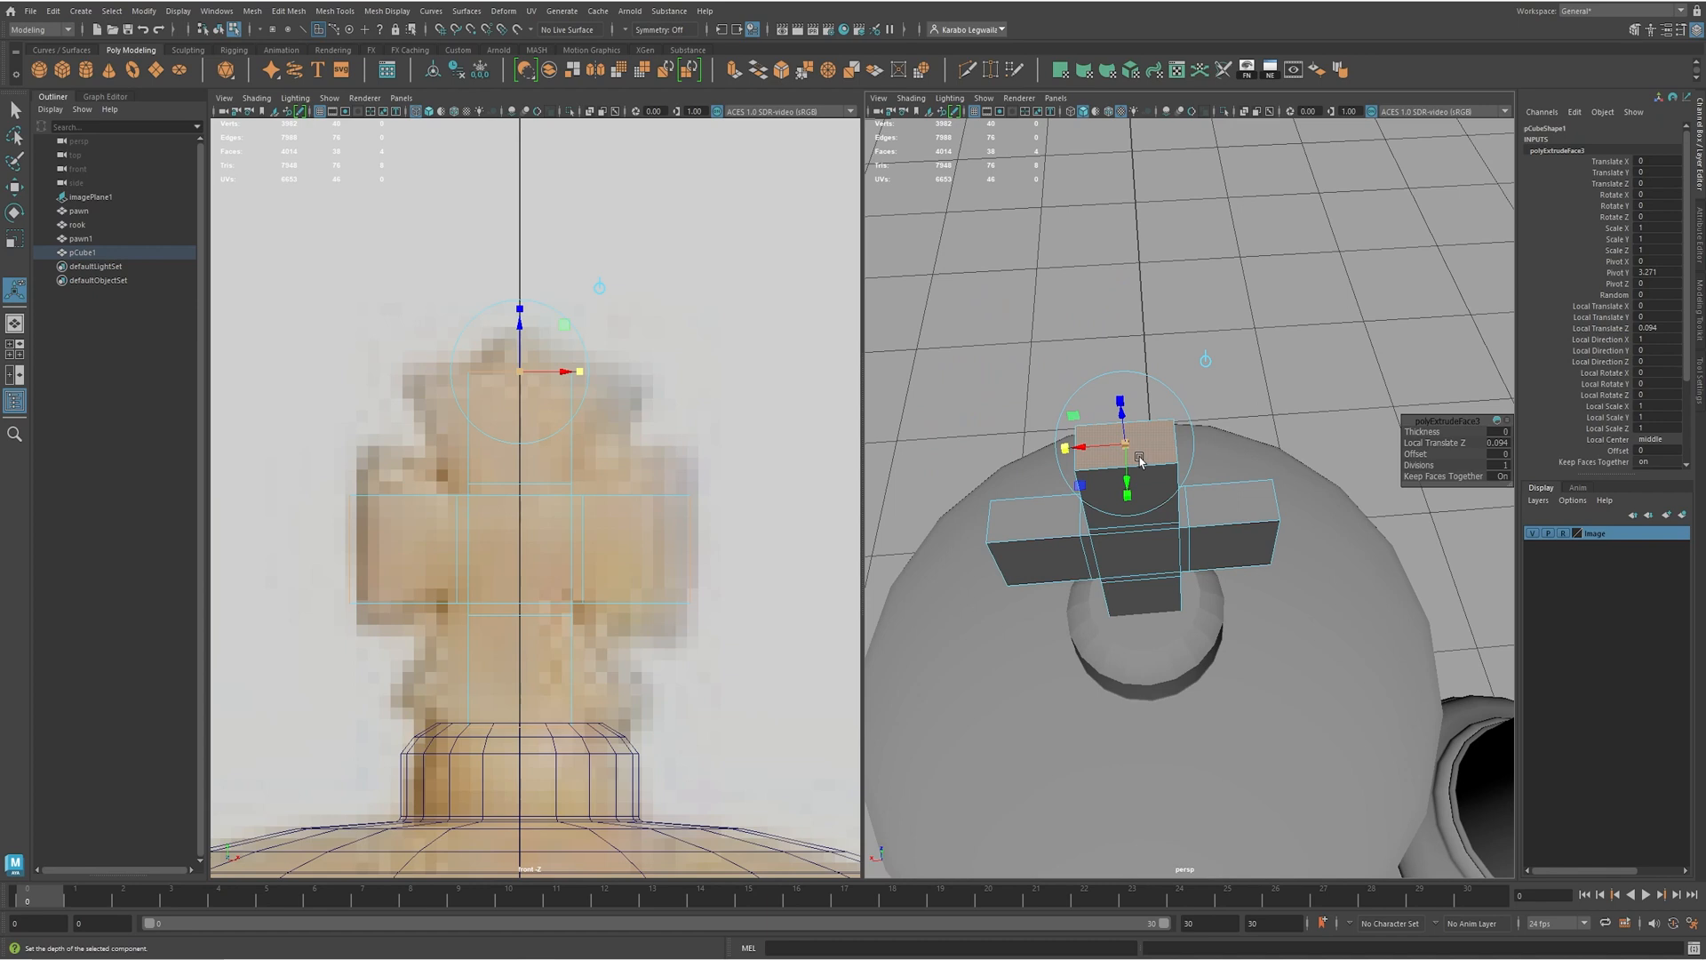
pyautogui.press('r')
pyautogui.keyDown('alt'); pyautogui.moveTo(1129, 524); pyautogui.dragTo(1139, 487); pyautogui.keyUp('alt')
pyautogui.click(1086, 534)
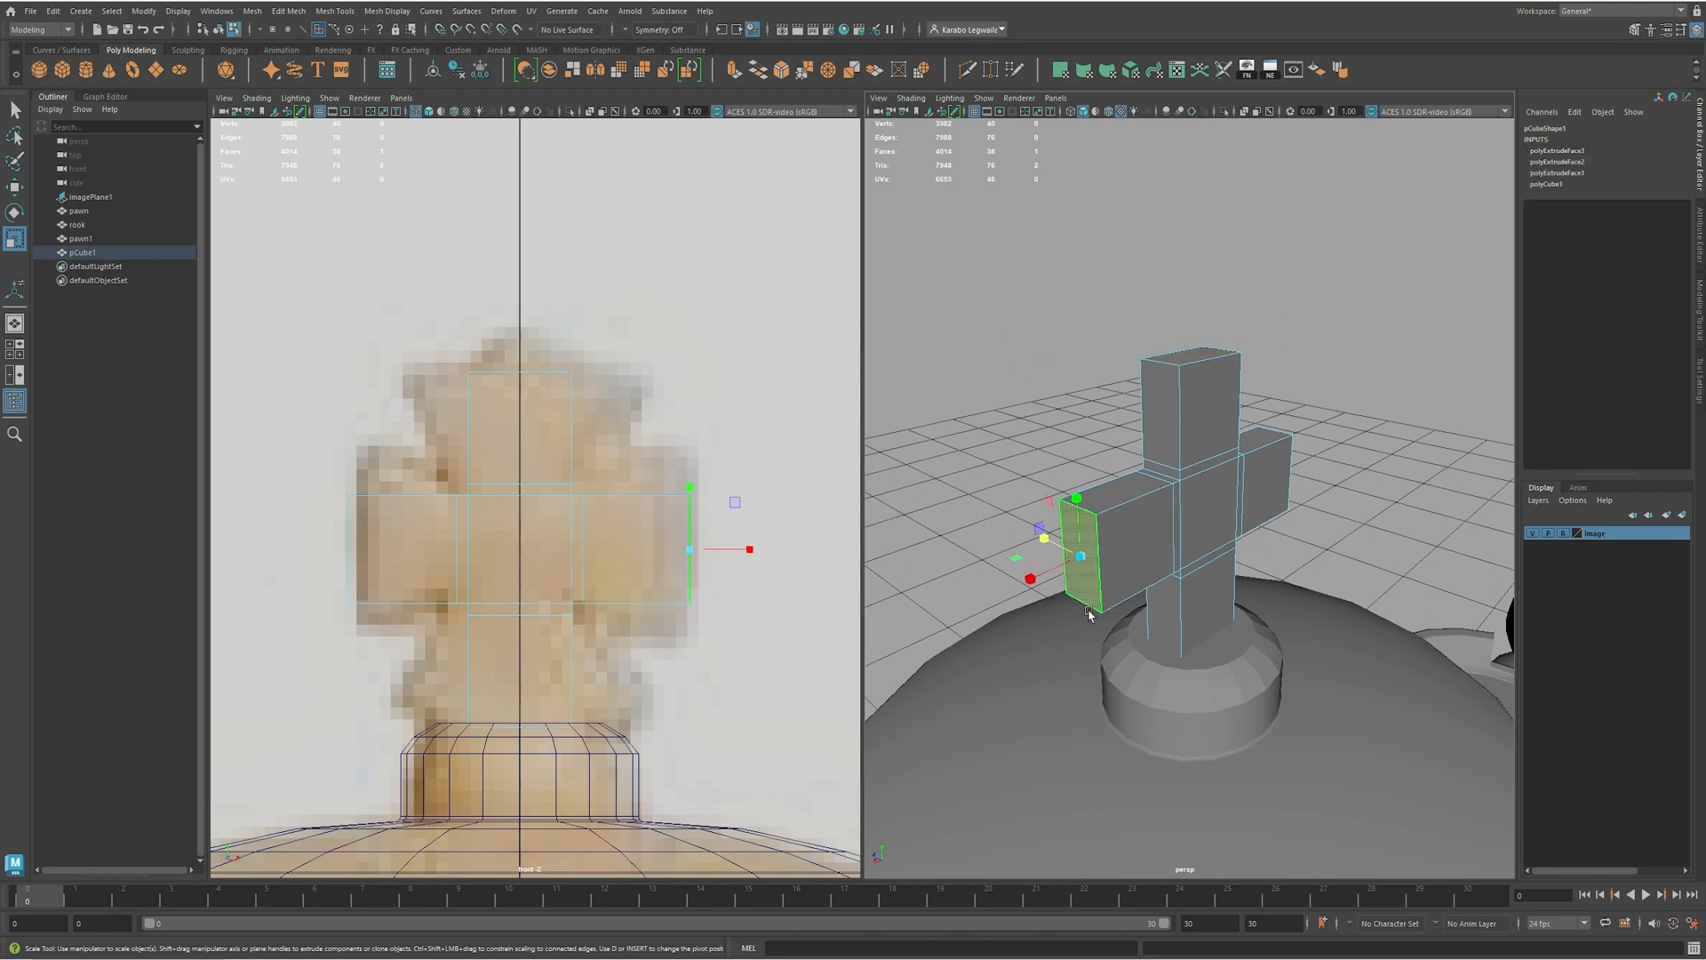
pyautogui.keyDown('alt'); pyautogui.moveTo(1089, 607); pyautogui.dragTo(1182, 569); pyautogui.keyUp('alt')
pyautogui.keyDown('shift'); pyautogui.click(1244, 508); pyautogui.keyUp('shift')
# - Select the end faces of the upper and lower arms and scale them horizontally to match the reference's flare
pyautogui.keyDown('alt'); pyautogui.moveTo(1115, 489); pyautogui.dragTo(1155, 393); pyautogui.keyUp('alt')
pyautogui.click(1153, 391)
pyautogui.keyDown('alt'); pyautogui.moveTo(1171, 638); pyautogui.dragTo(1162, 555); pyautogui.keyUp('alt')
pyautogui.press('4')
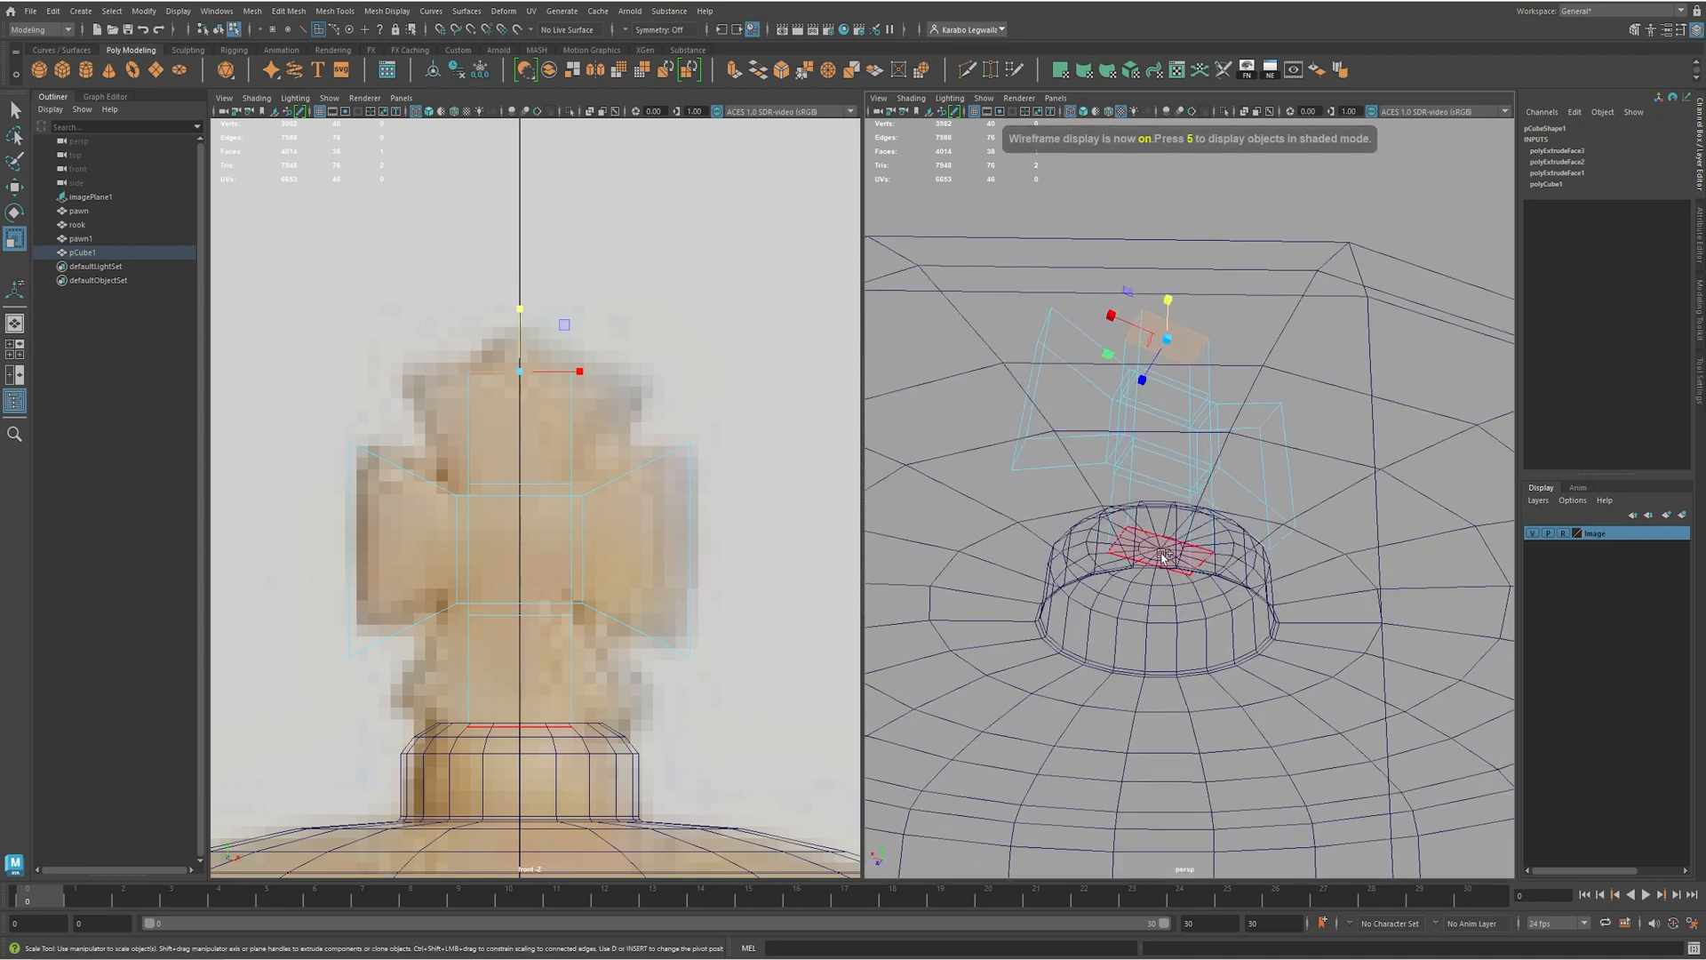
pyautogui.click(1163, 555)
pyautogui.keyDown('alt'); pyautogui.moveTo(1163, 555); pyautogui.dragTo(1100, 525); pyautogui.keyUp('alt')
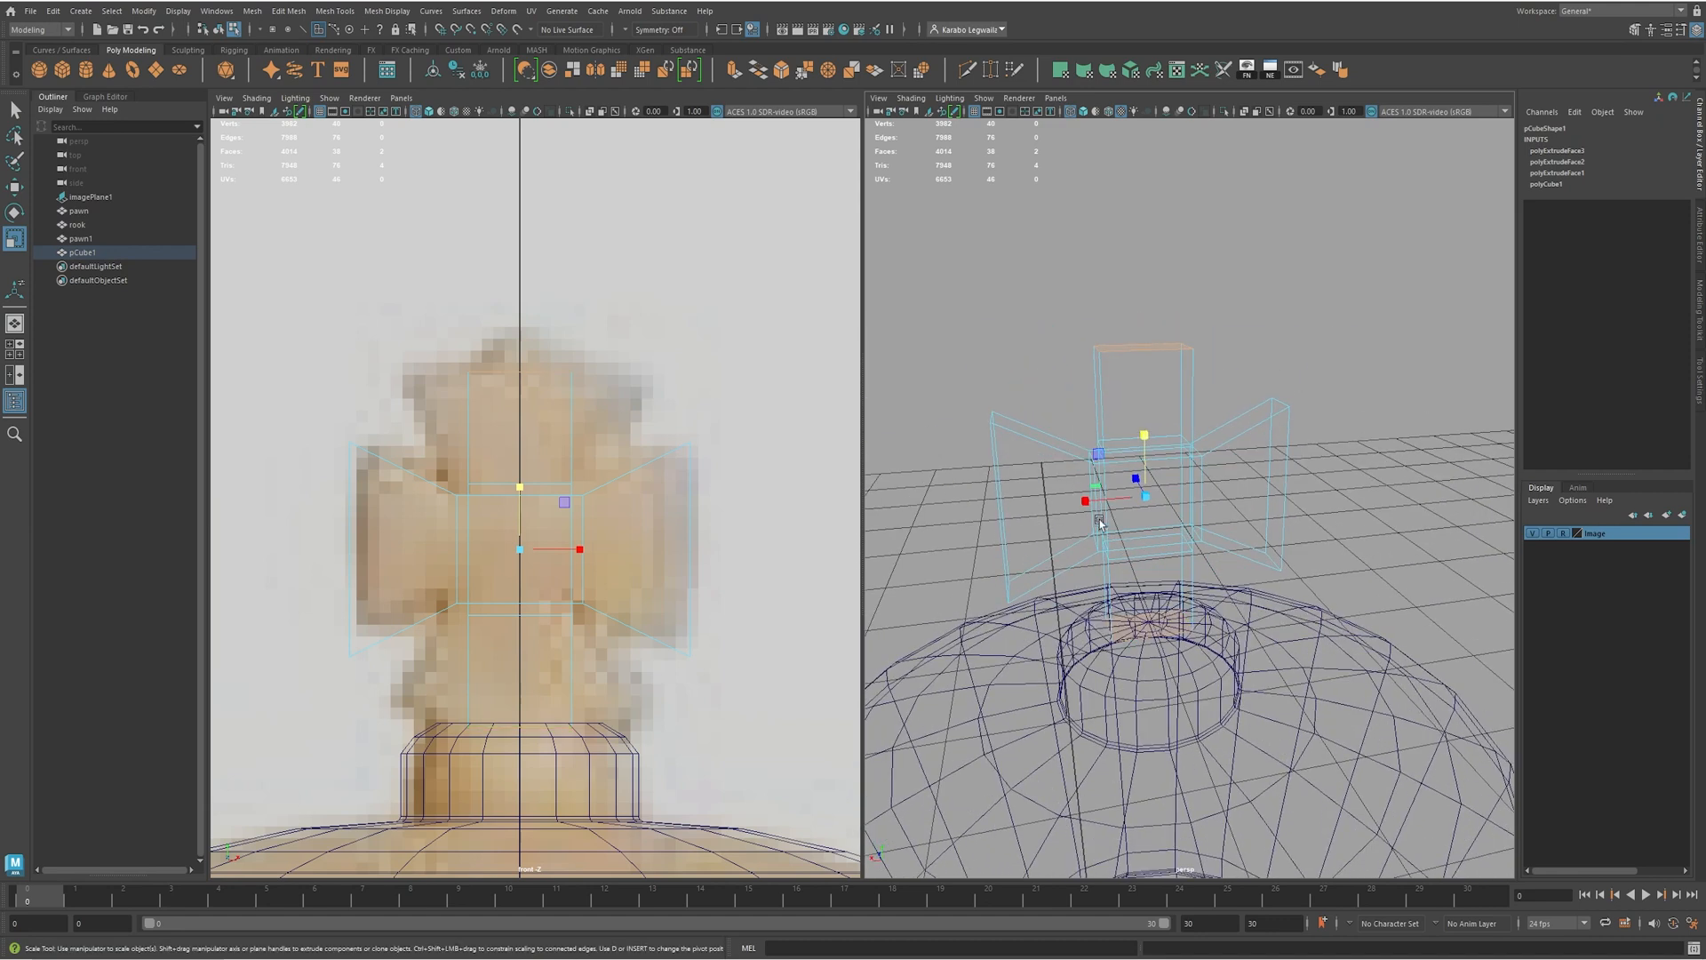
pyautogui.press('6')
pyautogui.moveTo(1085, 524)
pyautogui.keyDown('alt'); pyautogui.mouseDown()
pyautogui.moveTo(1101, 511)
pyautogui.moveTo(1072, 489)
pyautogui.moveTo(996, 494)
pyautogui.mouseUp(); pyautogui.keyUp('alt')
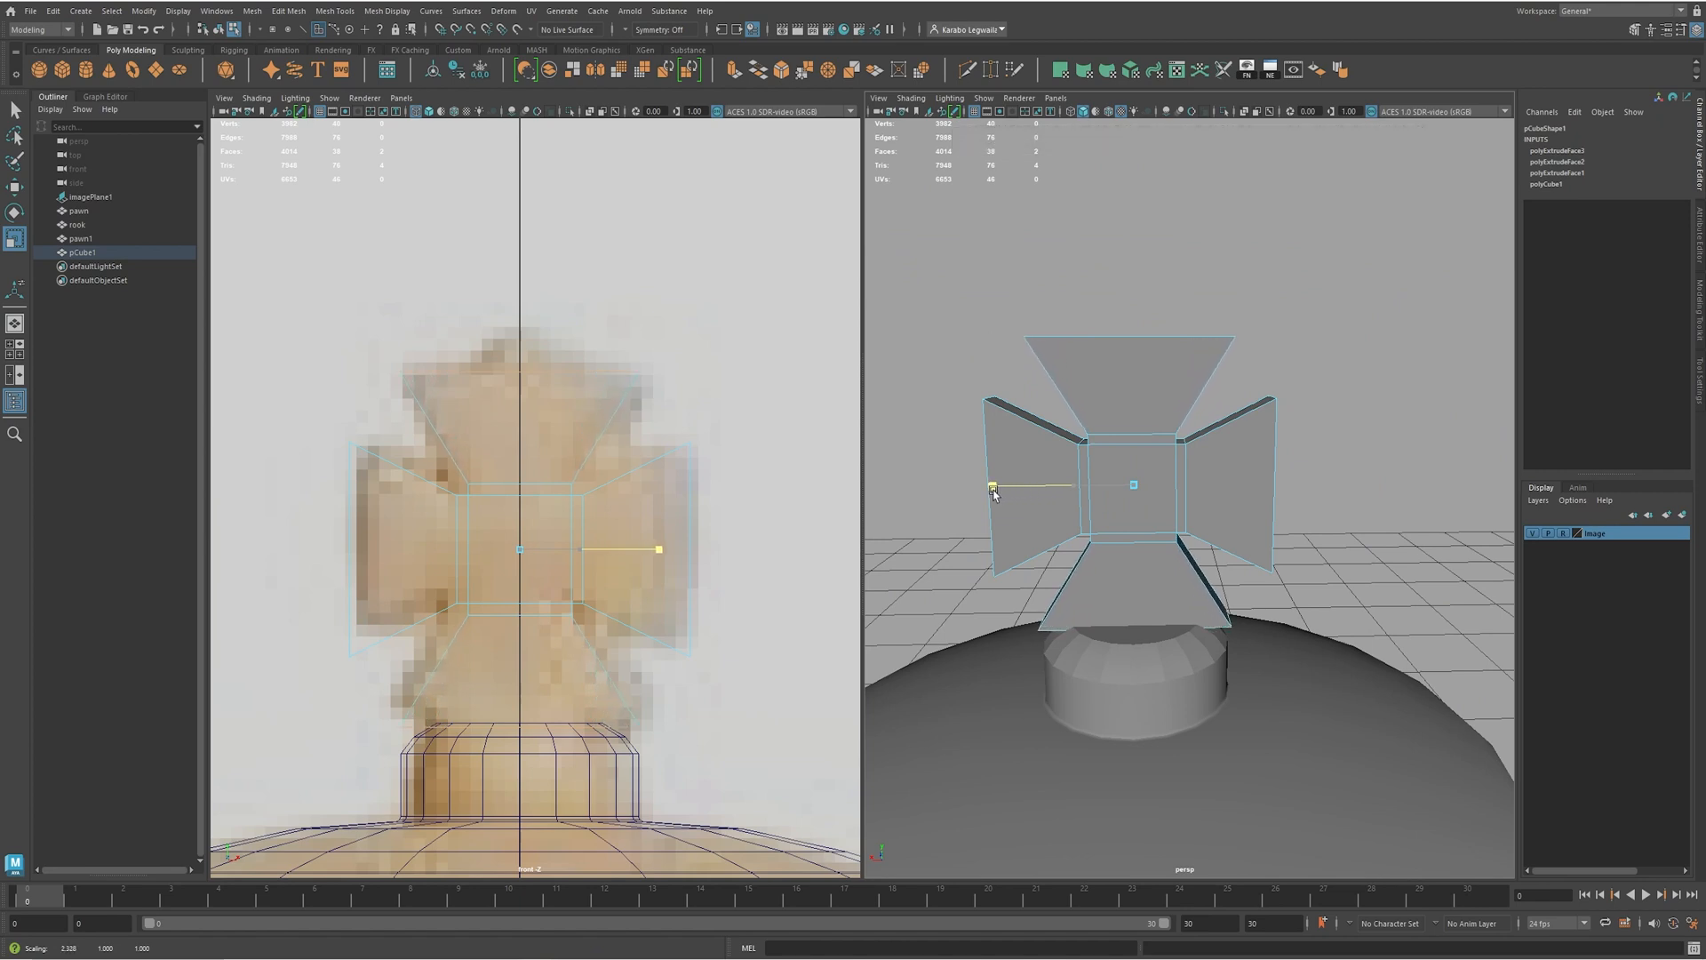
pyautogui.moveTo(990, 491); pyautogui.dragTo(983, 485)
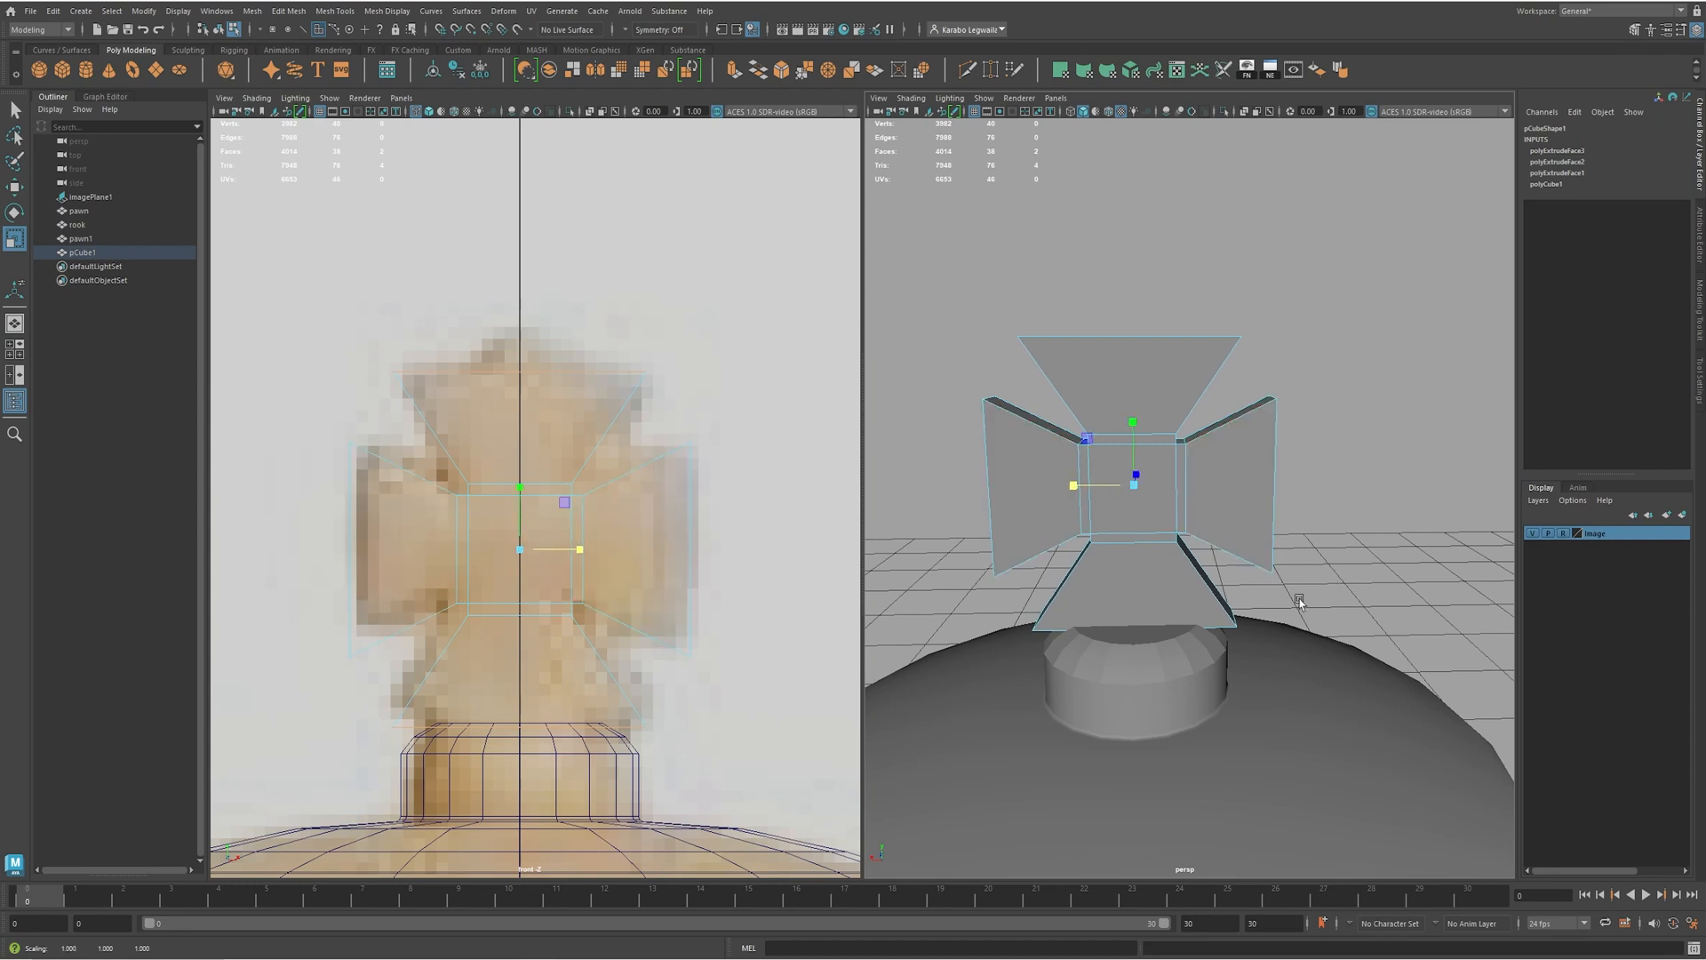
# - Insert an edge loop near the outer end of each of the cross's four arms with the Multi-Cut tool
pyautogui.keyDown('alt'); pyautogui.moveTo(1293, 624); pyautogui.dragTo(1147, 455); pyautogui.keyUp('alt')
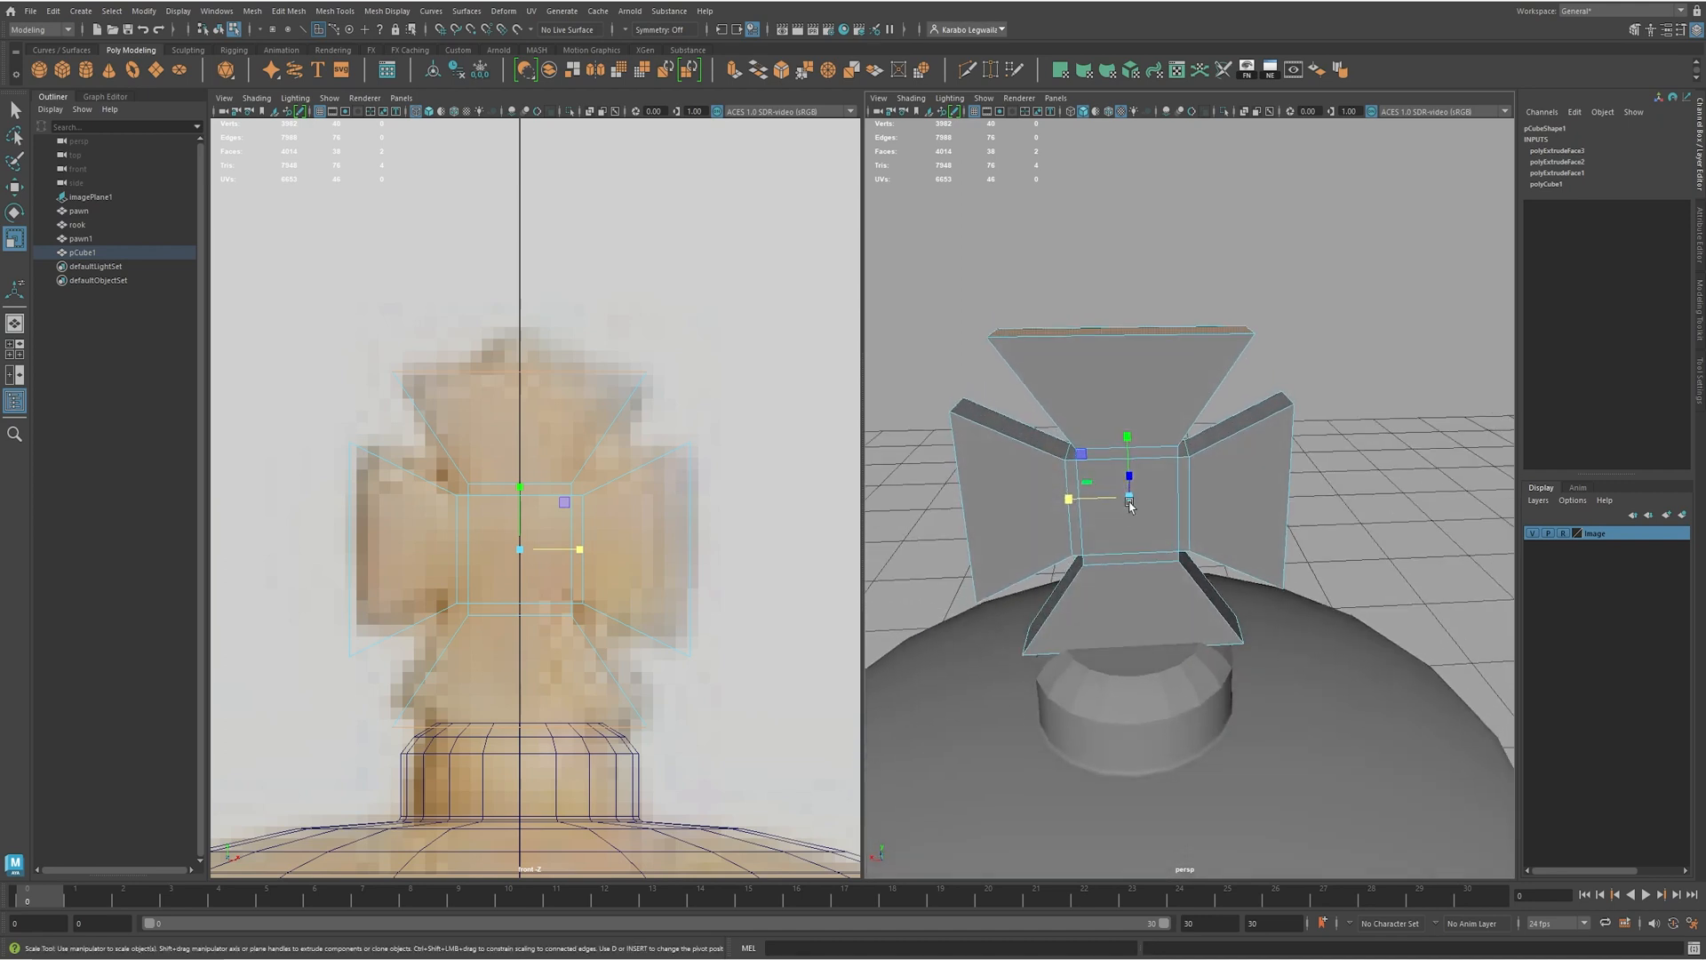
pyautogui.keyDown('shift'); pyautogui.moveTo(1133, 376); pyautogui.dragTo(1003, 362, button='right'); pyautogui.keyUp('shift')
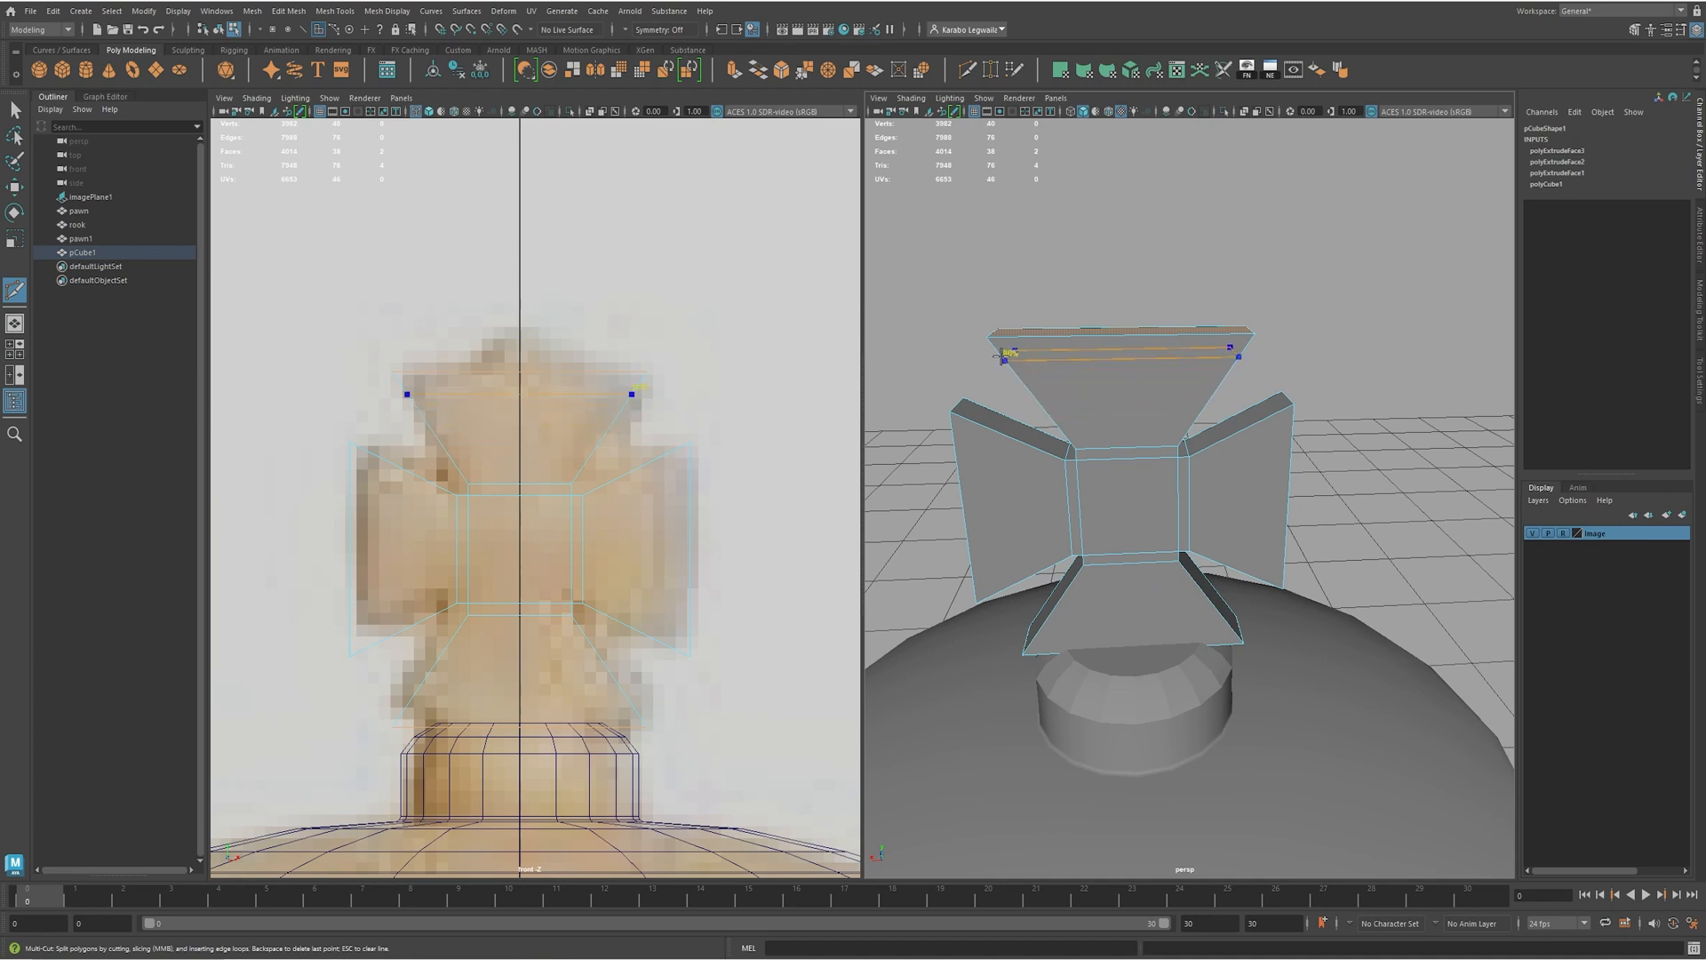
pyautogui.keyDown('ctrl'); pyautogui.click(1004, 354); pyautogui.keyUp('ctrl')
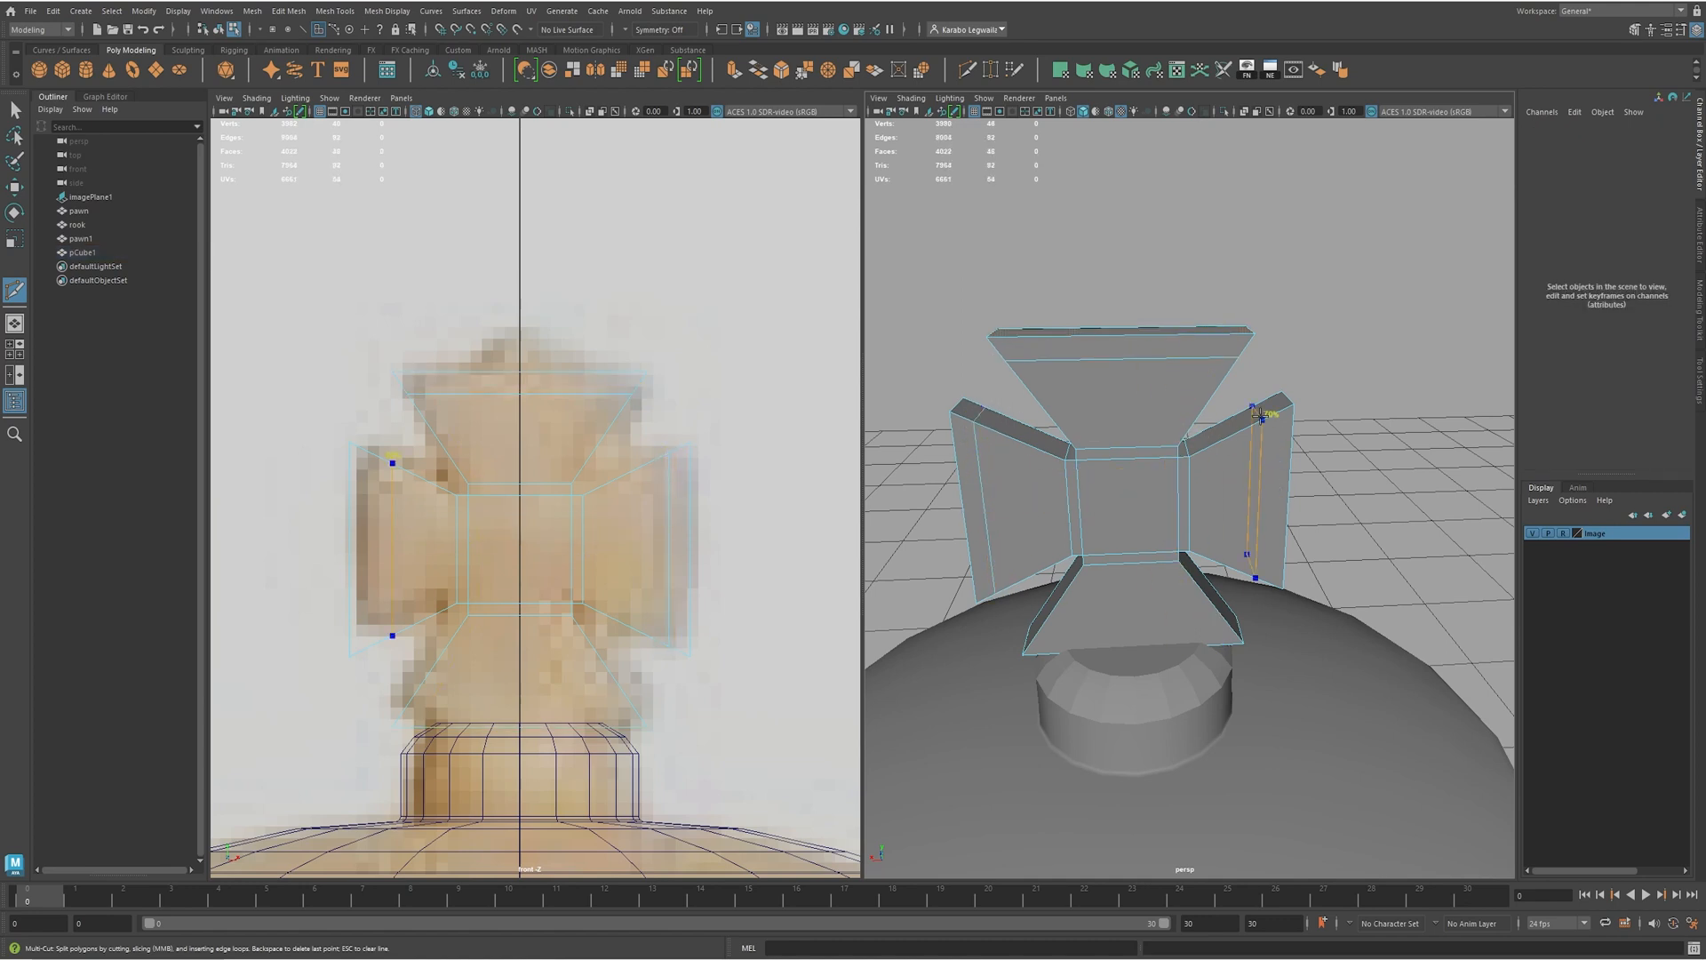
pyautogui.keyDown('ctrl'); pyautogui.click(1272, 411); pyautogui.keyUp('ctrl')
pyautogui.keyDown('alt'); pyautogui.moveTo(1173, 570); pyautogui.dragTo(1199, 489); pyautogui.keyUp('alt')
pyautogui.keyDown('alt'); pyautogui.moveTo(1135, 627); pyautogui.dragTo(1124, 362); pyautogui.keyUp('alt')
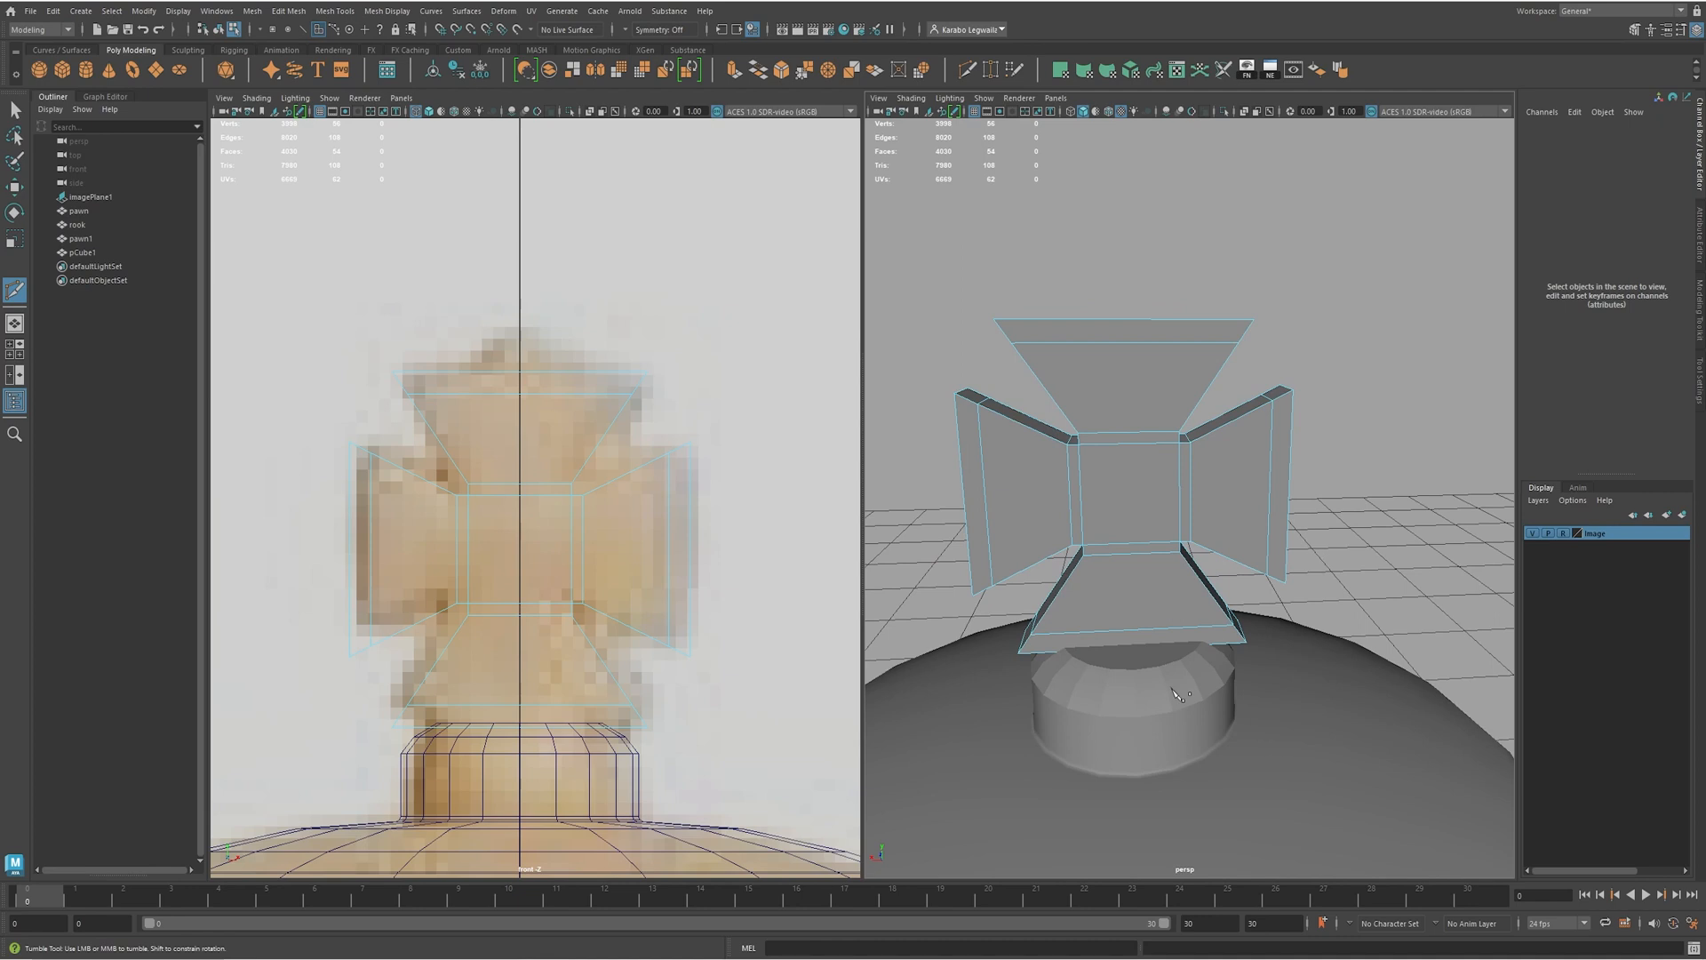
# - Insert an edge loop near the inner end of each arm, close to the cross's central square
pyautogui.keyDown('alt'); pyautogui.moveTo(1246, 458); pyautogui.dragTo(1199, 498); pyautogui.keyUp('alt')
pyautogui.click(1201, 545)
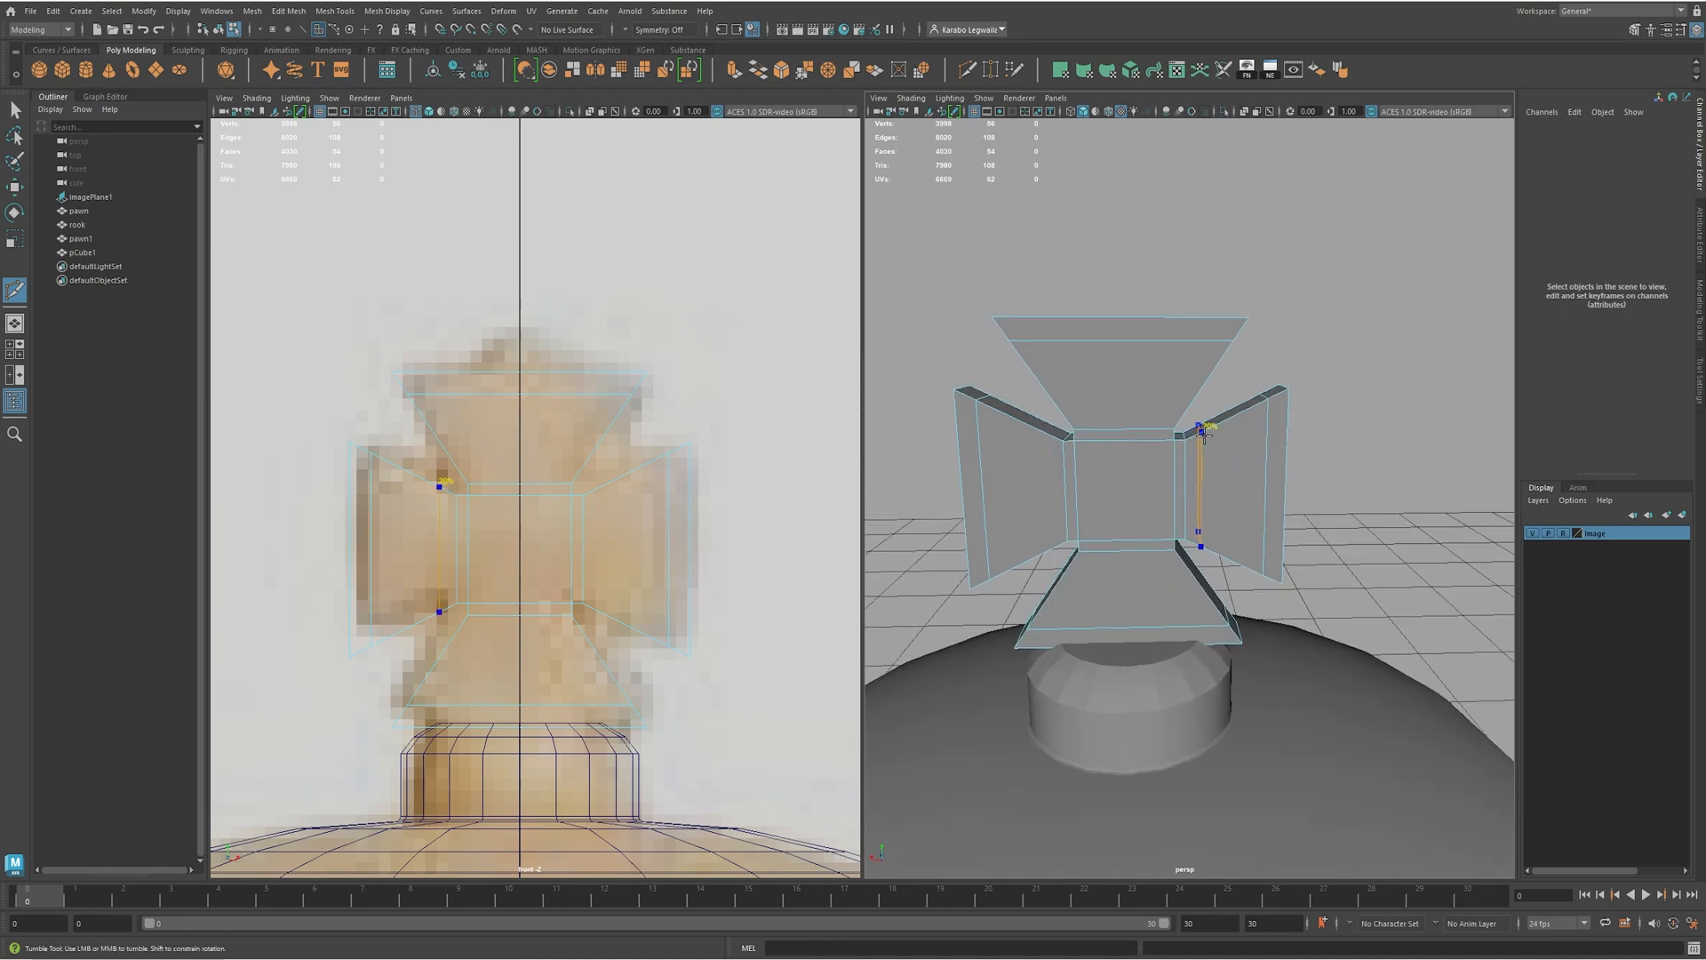
pyautogui.click(1202, 429)
pyautogui.press('Return')
pyautogui.keyDown('ctrl'); pyautogui.keyDown('shift'); pyautogui.click(1185, 408); pyautogui.keyUp('shift'); pyautogui.keyUp('ctrl')
pyautogui.keyDown('ctrl'); pyautogui.keyDown('shift'); pyautogui.click(1044, 433); pyautogui.keyUp('shift'); pyautogui.keyUp('ctrl')
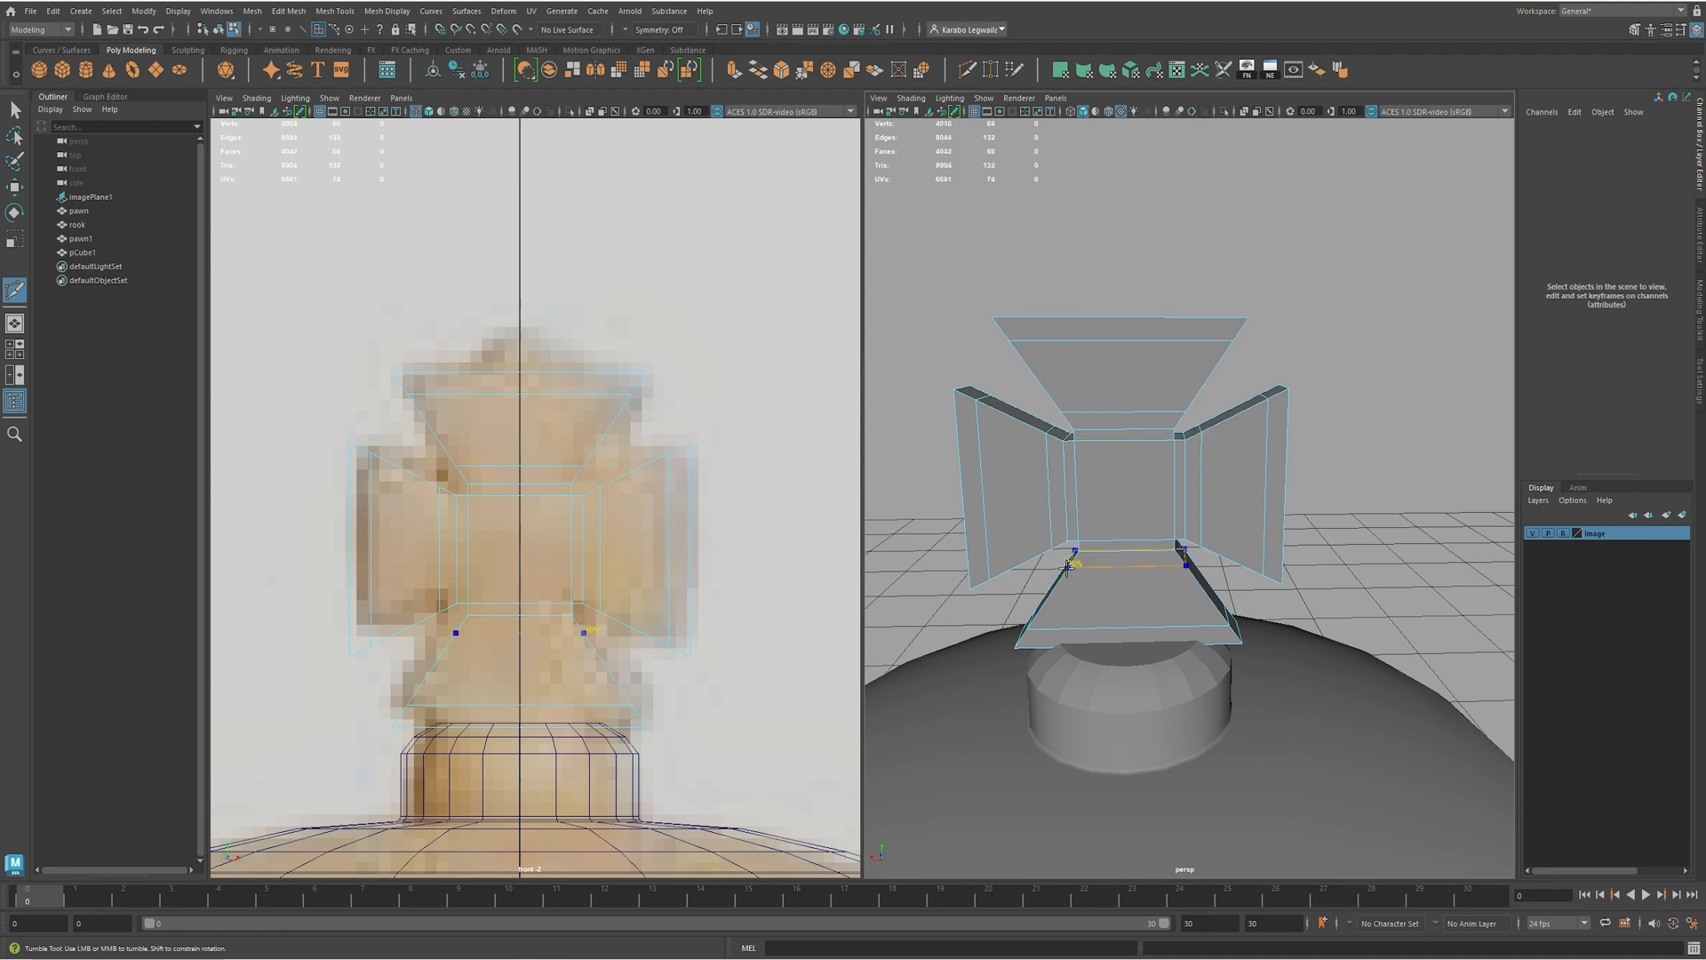
pyautogui.keyDown('alt'); pyautogui.moveTo(1260, 595); pyautogui.dragTo(1165, 537); pyautogui.keyUp('alt')
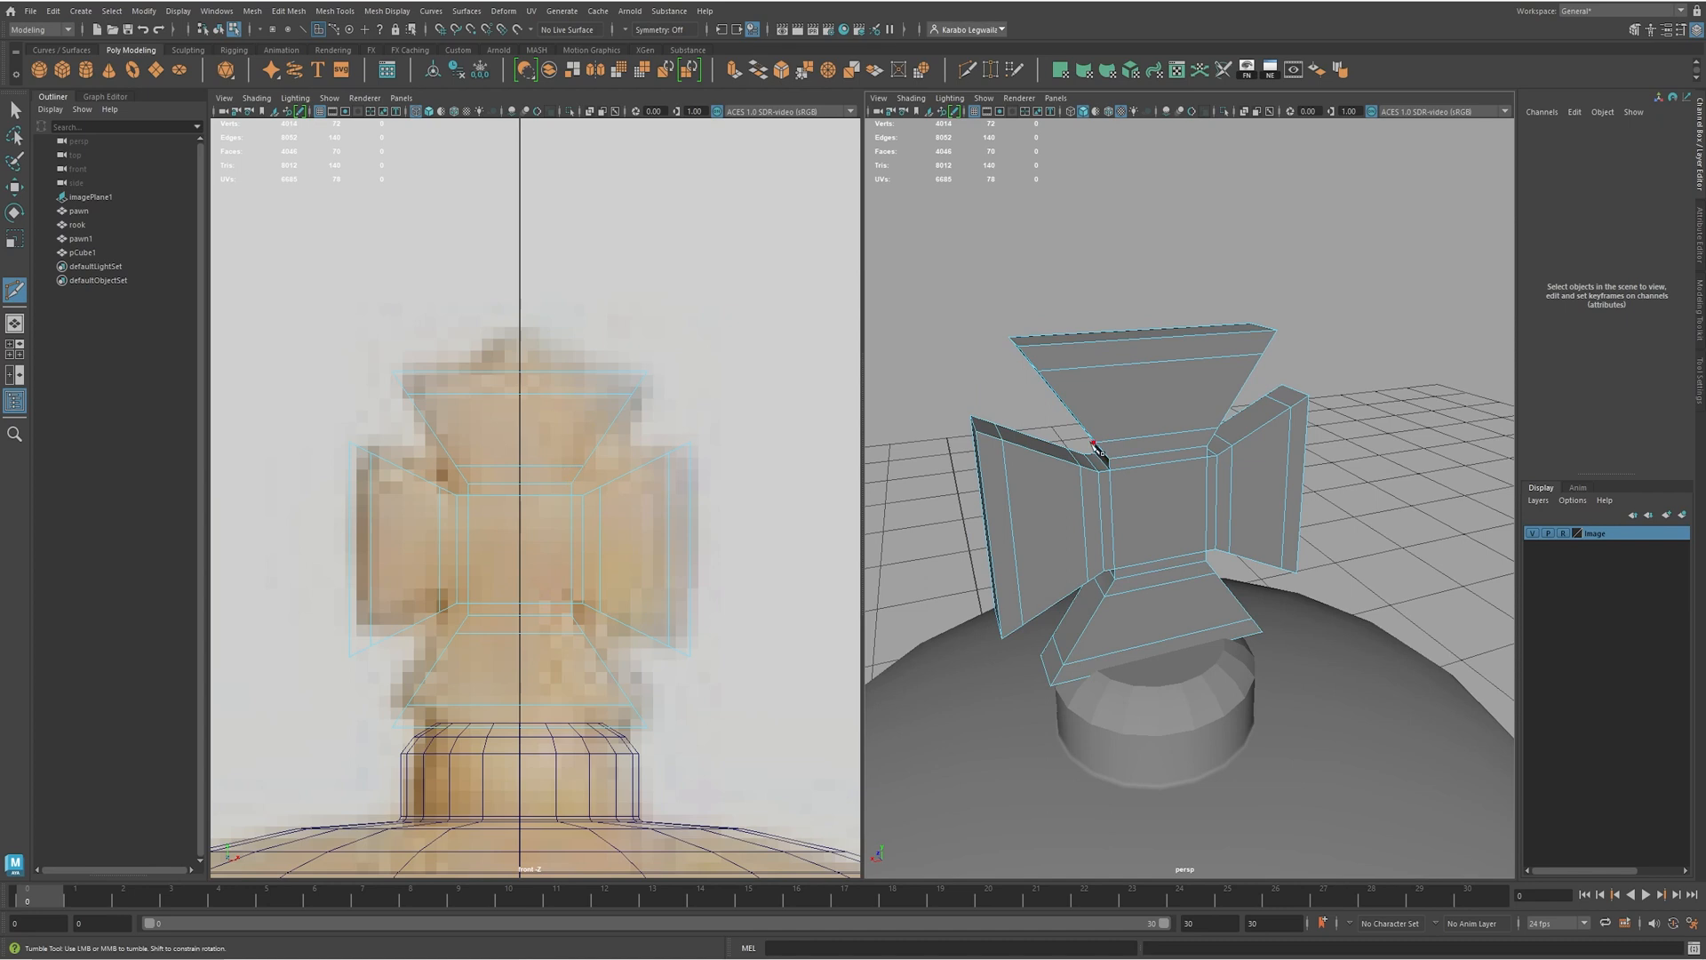
# - Switch to edge selection and select the border edges of the cross's upper arm on both faces and its end
pyautogui.keyDown('alt'); pyautogui.moveTo(1098, 449); pyautogui.dragTo(1155, 440); pyautogui.keyUp('alt')
pyautogui.press('w')
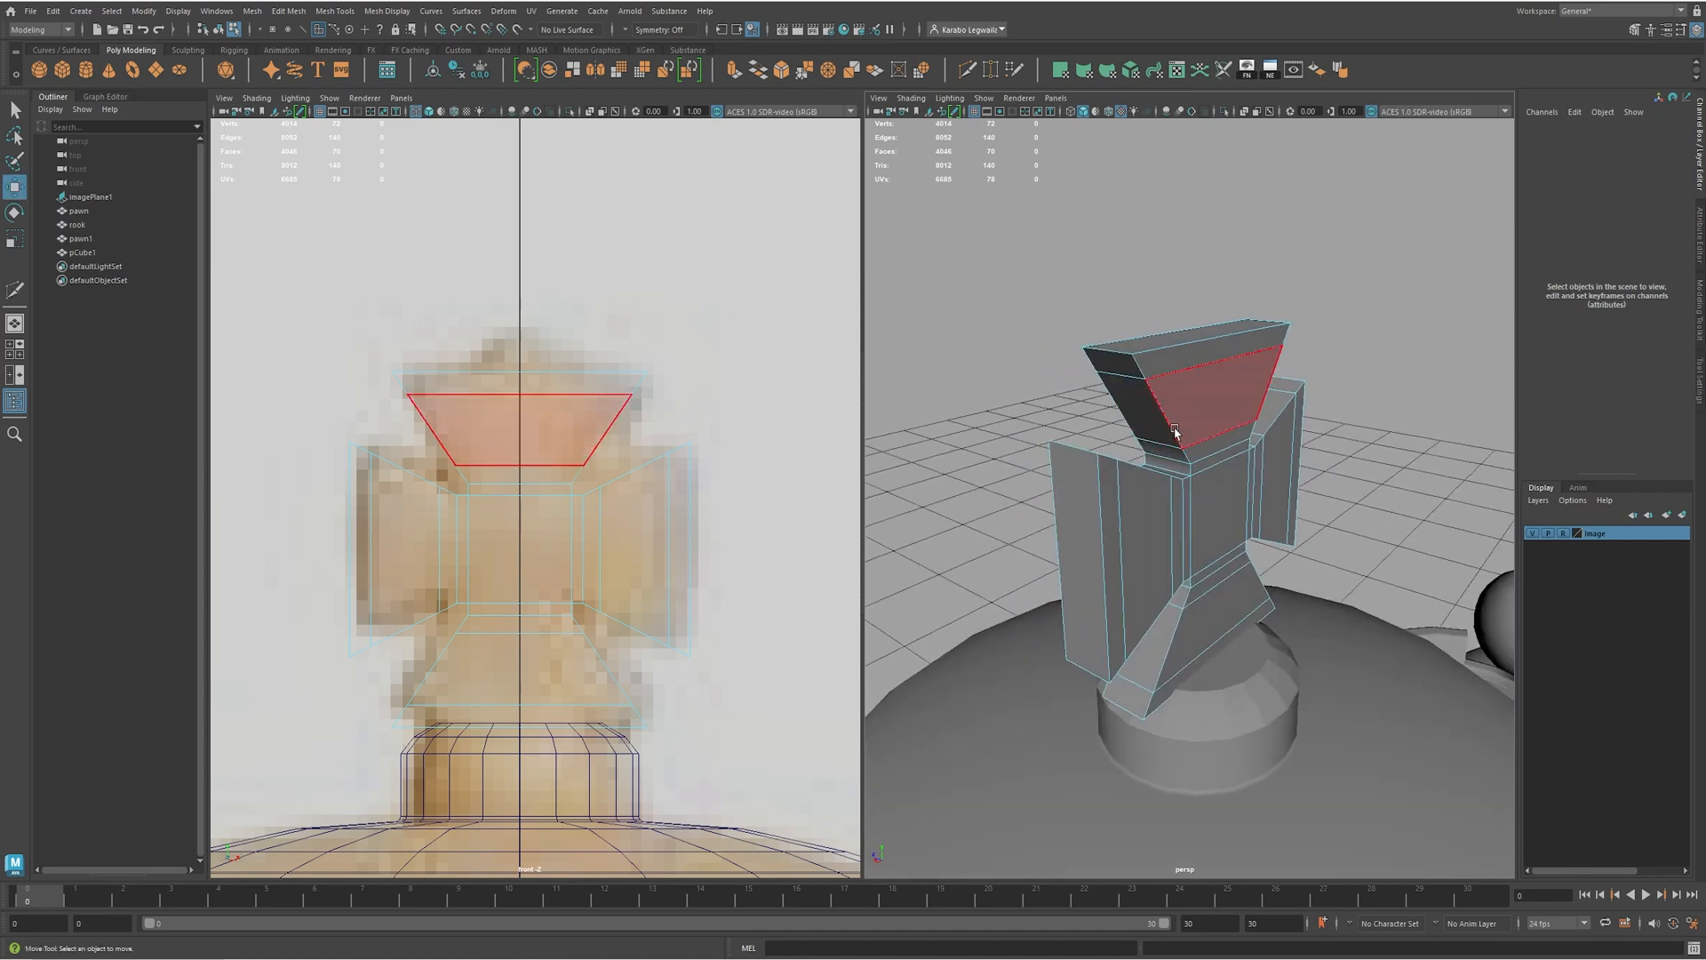
pyautogui.rightClick(1174, 432)
pyautogui.click(1173, 391)
pyautogui.click(1160, 403)
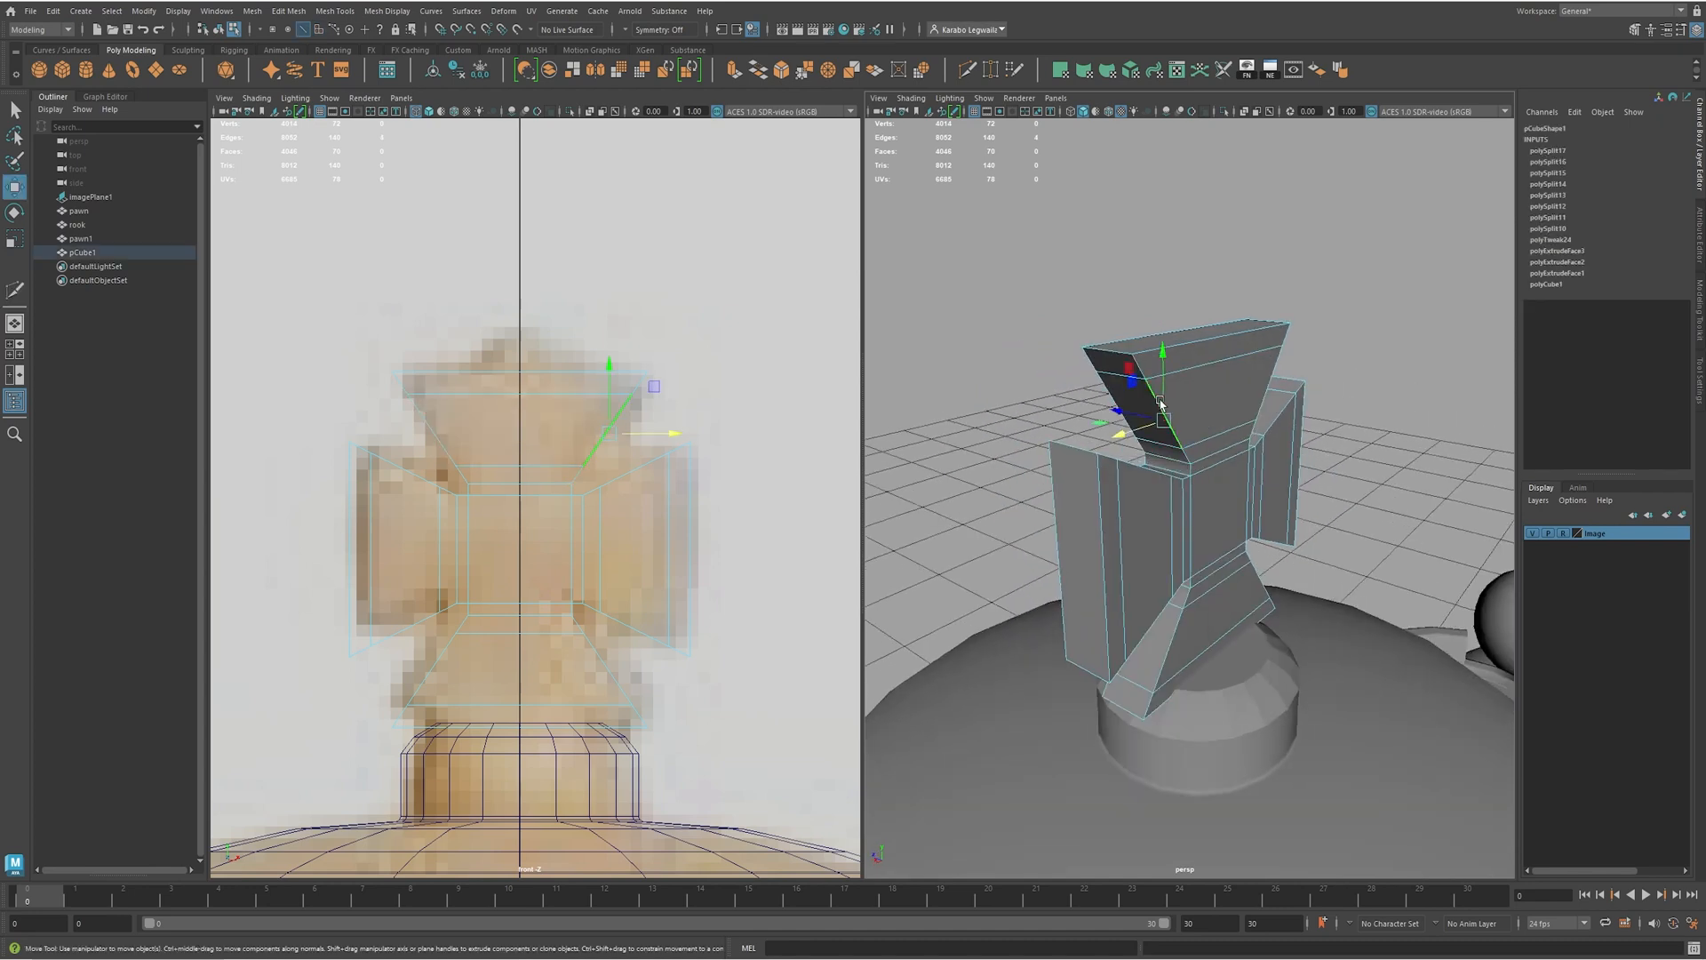
pyautogui.keyDown('alt'); pyautogui.moveTo(1176, 439); pyautogui.dragTo(1144, 454); pyautogui.keyUp('alt')
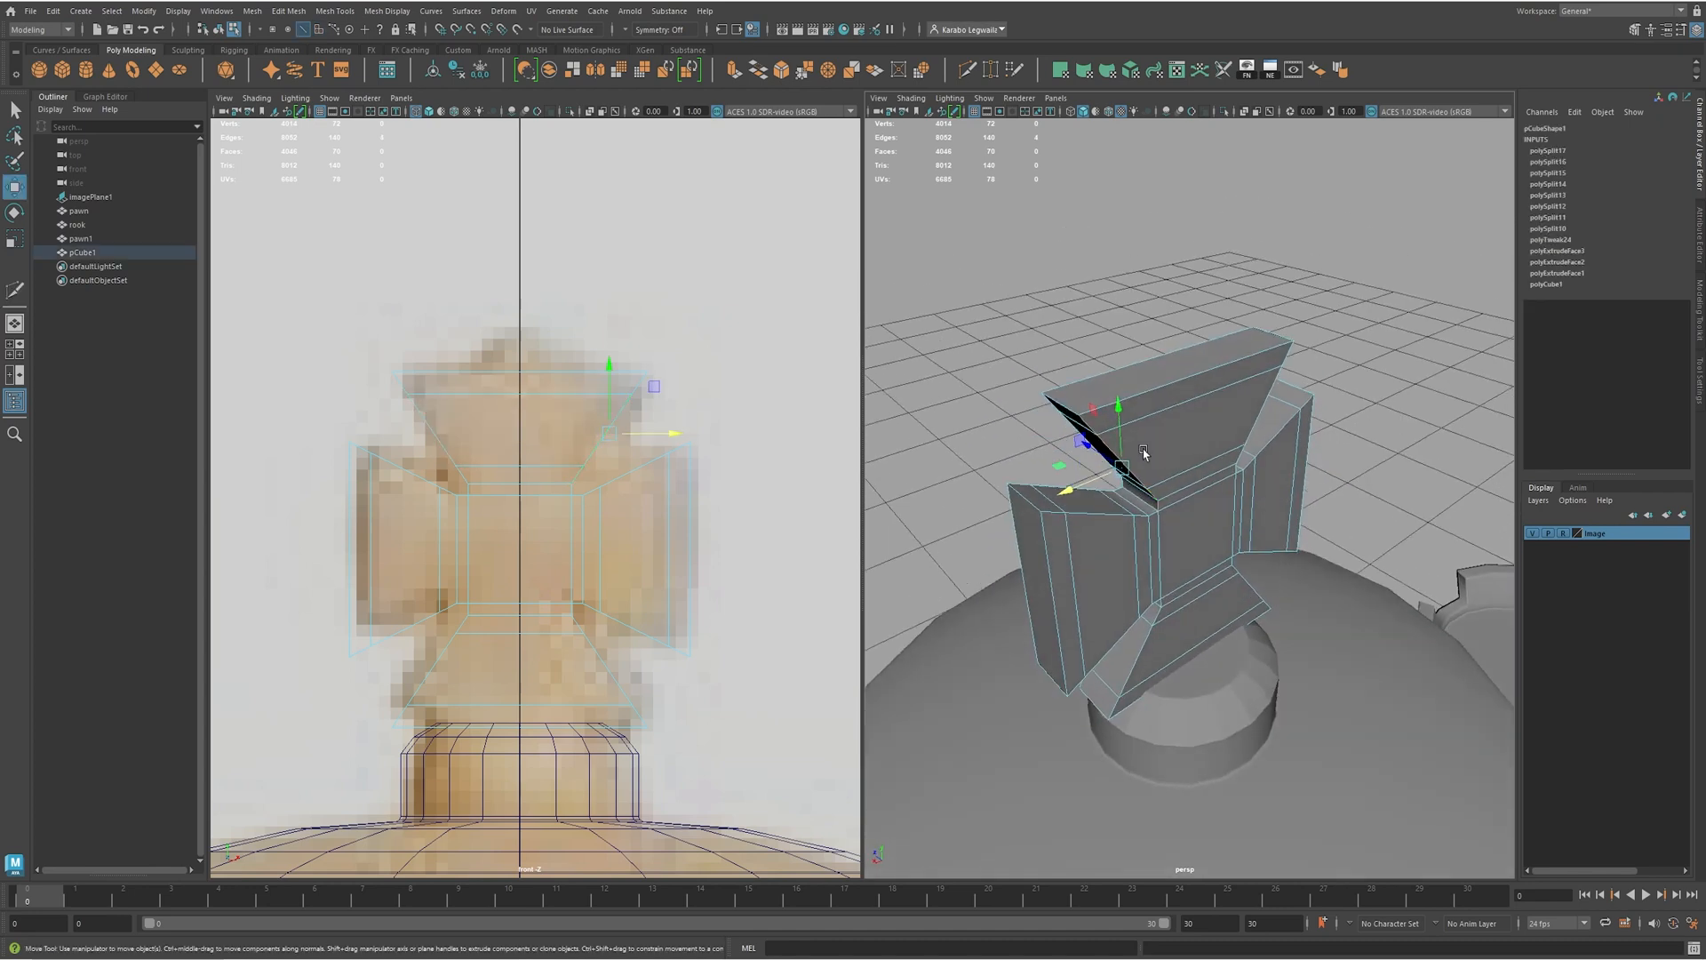
pyautogui.click(1064, 387)
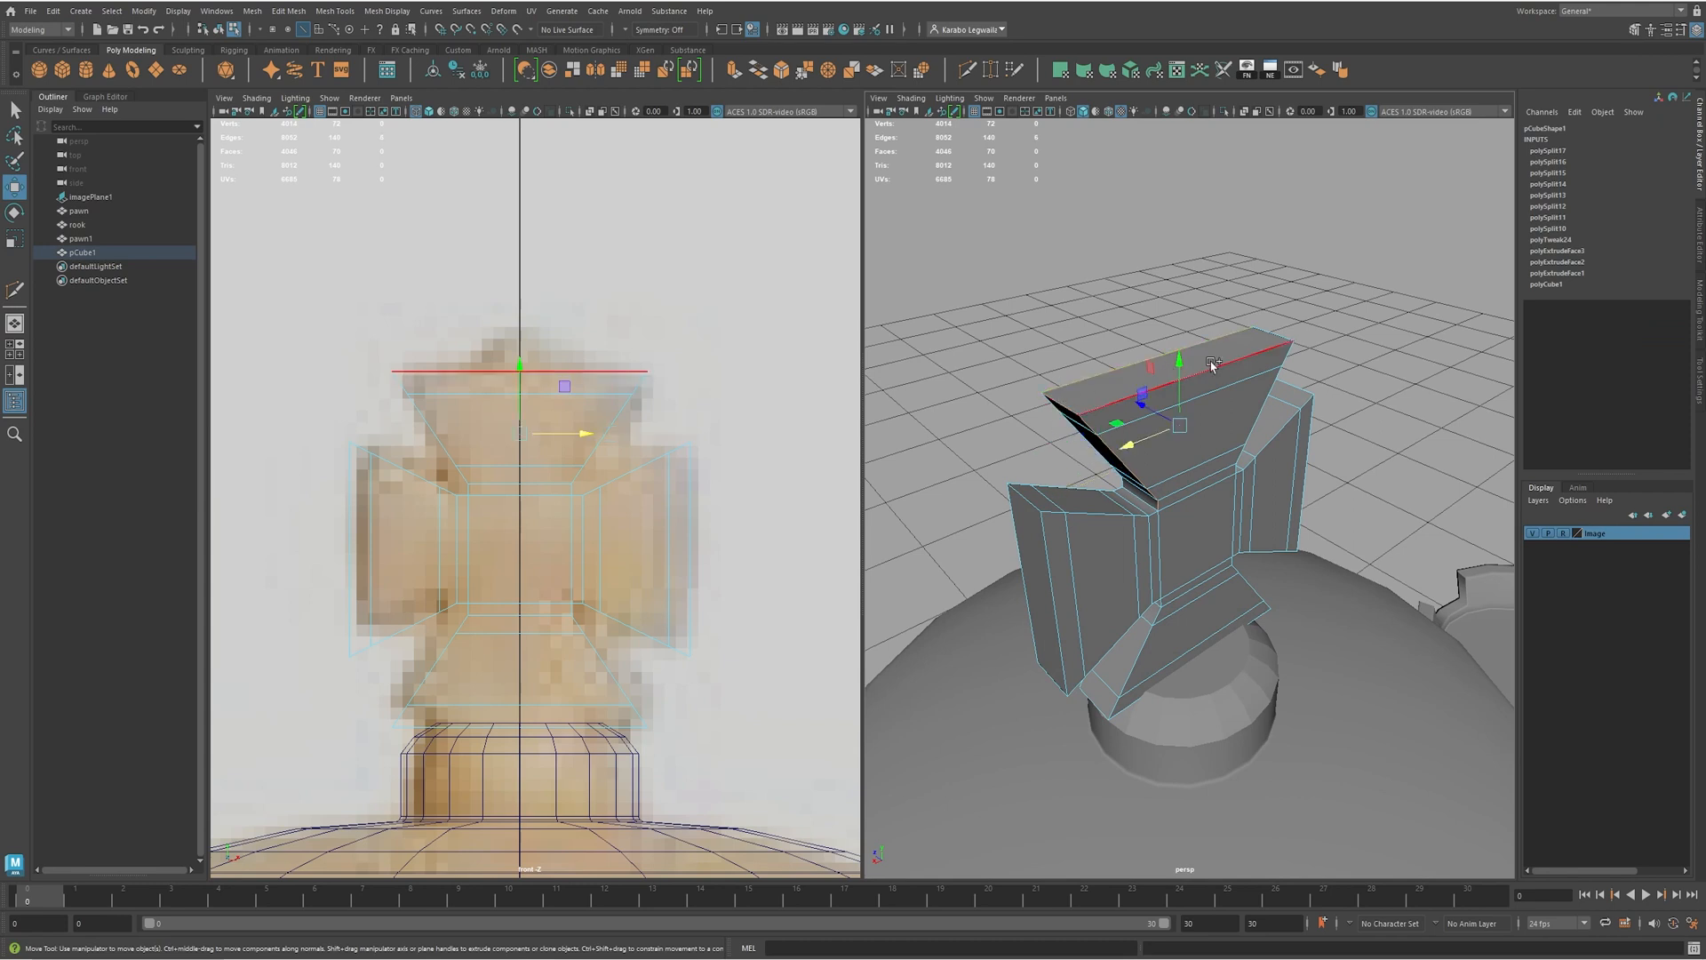
pyautogui.keyDown('alt'); pyautogui.moveTo(1275, 331); pyautogui.dragTo(1207, 355); pyautogui.keyUp('alt')
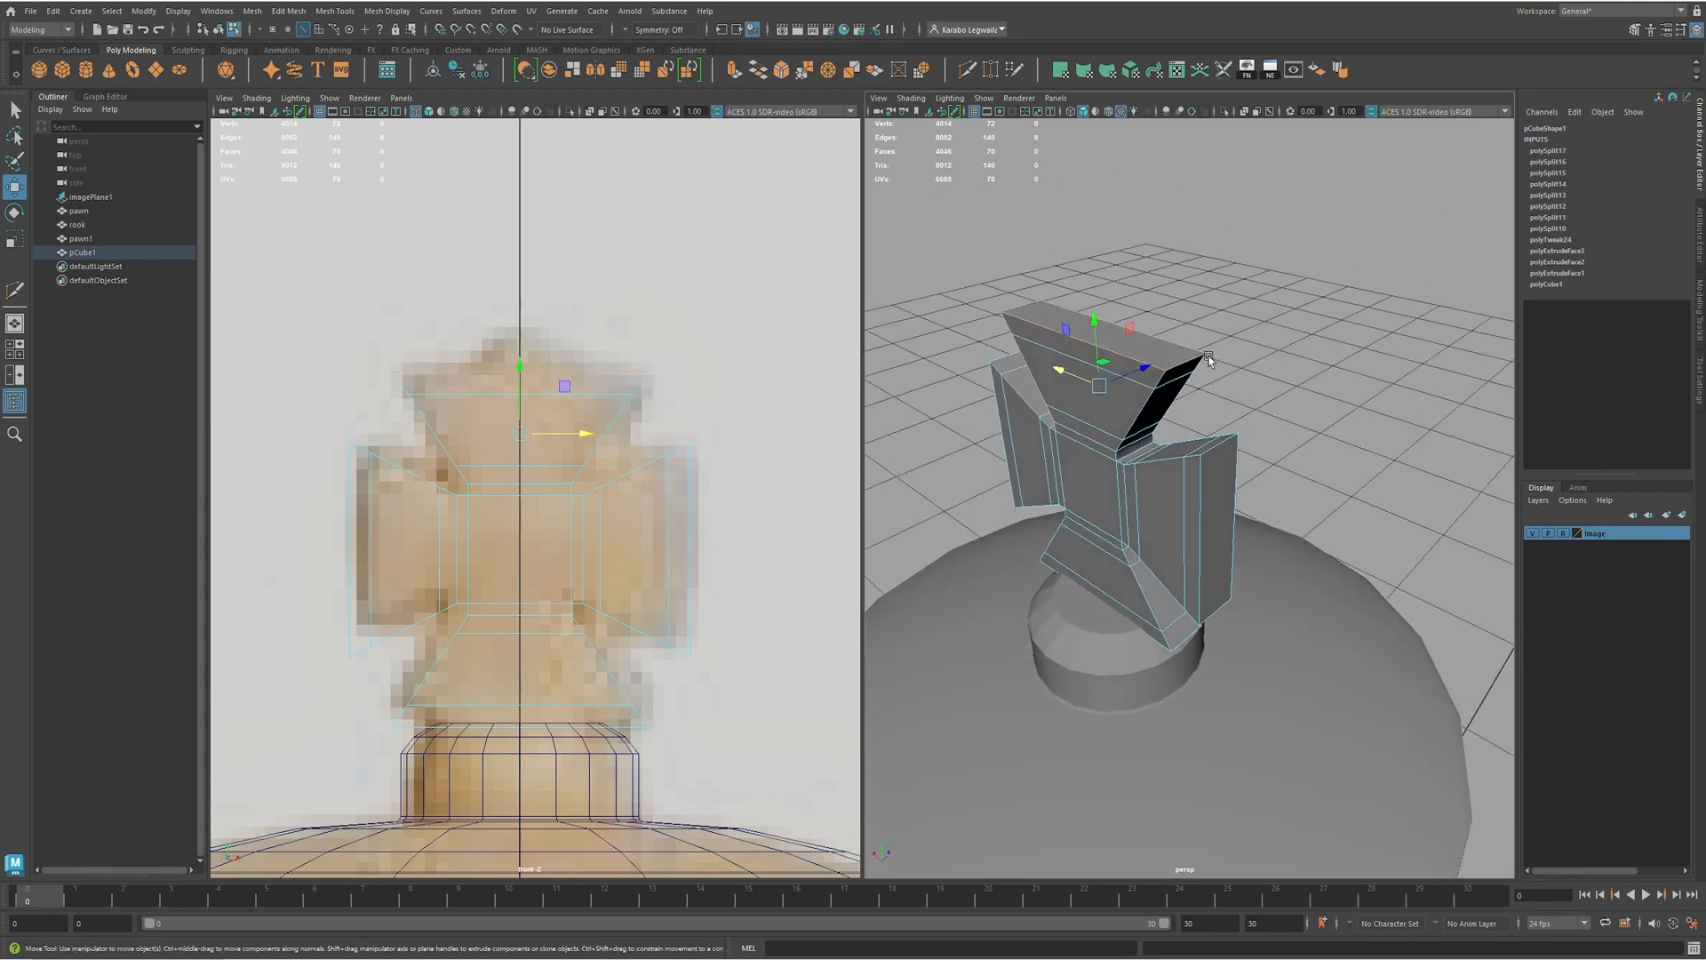
pyautogui.keyDown('shift'); pyautogui.doubleClick(1149, 401); pyautogui.keyUp('shift')
pyautogui.moveTo(1248, 501)
pyautogui.keyDown('alt'); pyautogui.mouseDown()
pyautogui.moveTo(1181, 476)
pyautogui.moveTo(1251, 471)
pyautogui.mouseUp(); pyautogui.keyUp('alt')
# - Add the outer border edges of one side arm to the edge selection
pyautogui.keyDown('shift'); pyautogui.click(1275, 478); pyautogui.keyUp('shift')
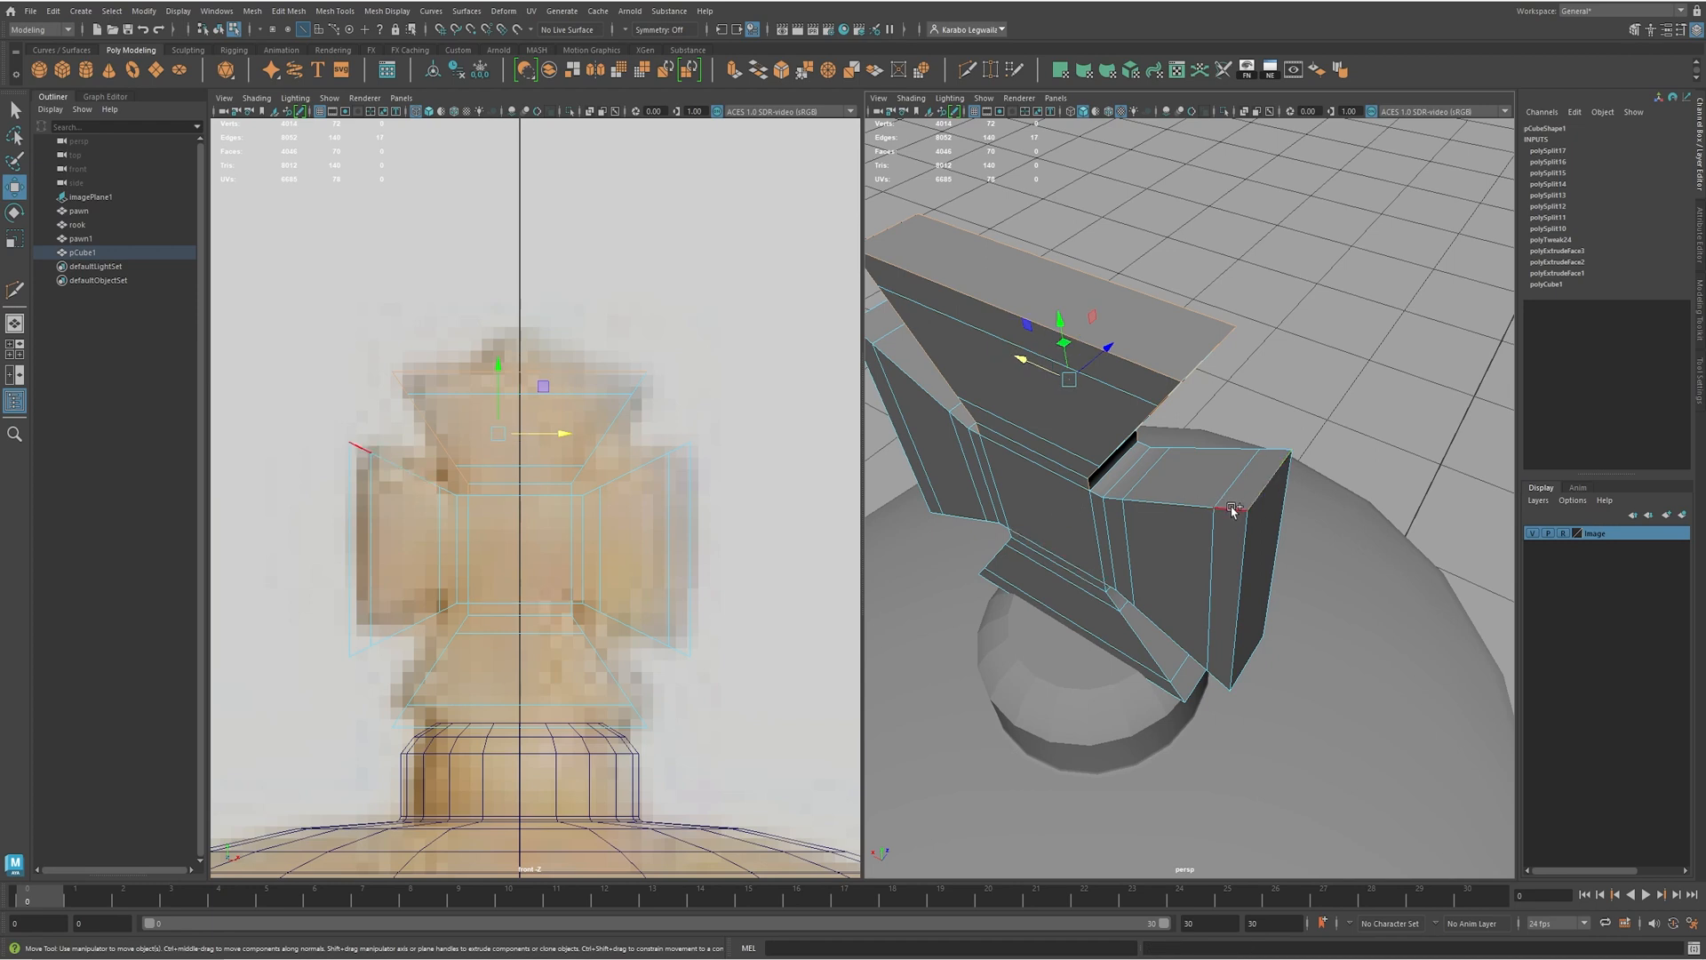
pyautogui.keyDown('alt'); pyautogui.moveTo(1267, 453); pyautogui.dragTo(1227, 619); pyautogui.keyUp('alt')
pyautogui.keyDown('shift'); pyautogui.doubleClick(1228, 618); pyautogui.keyUp('shift')
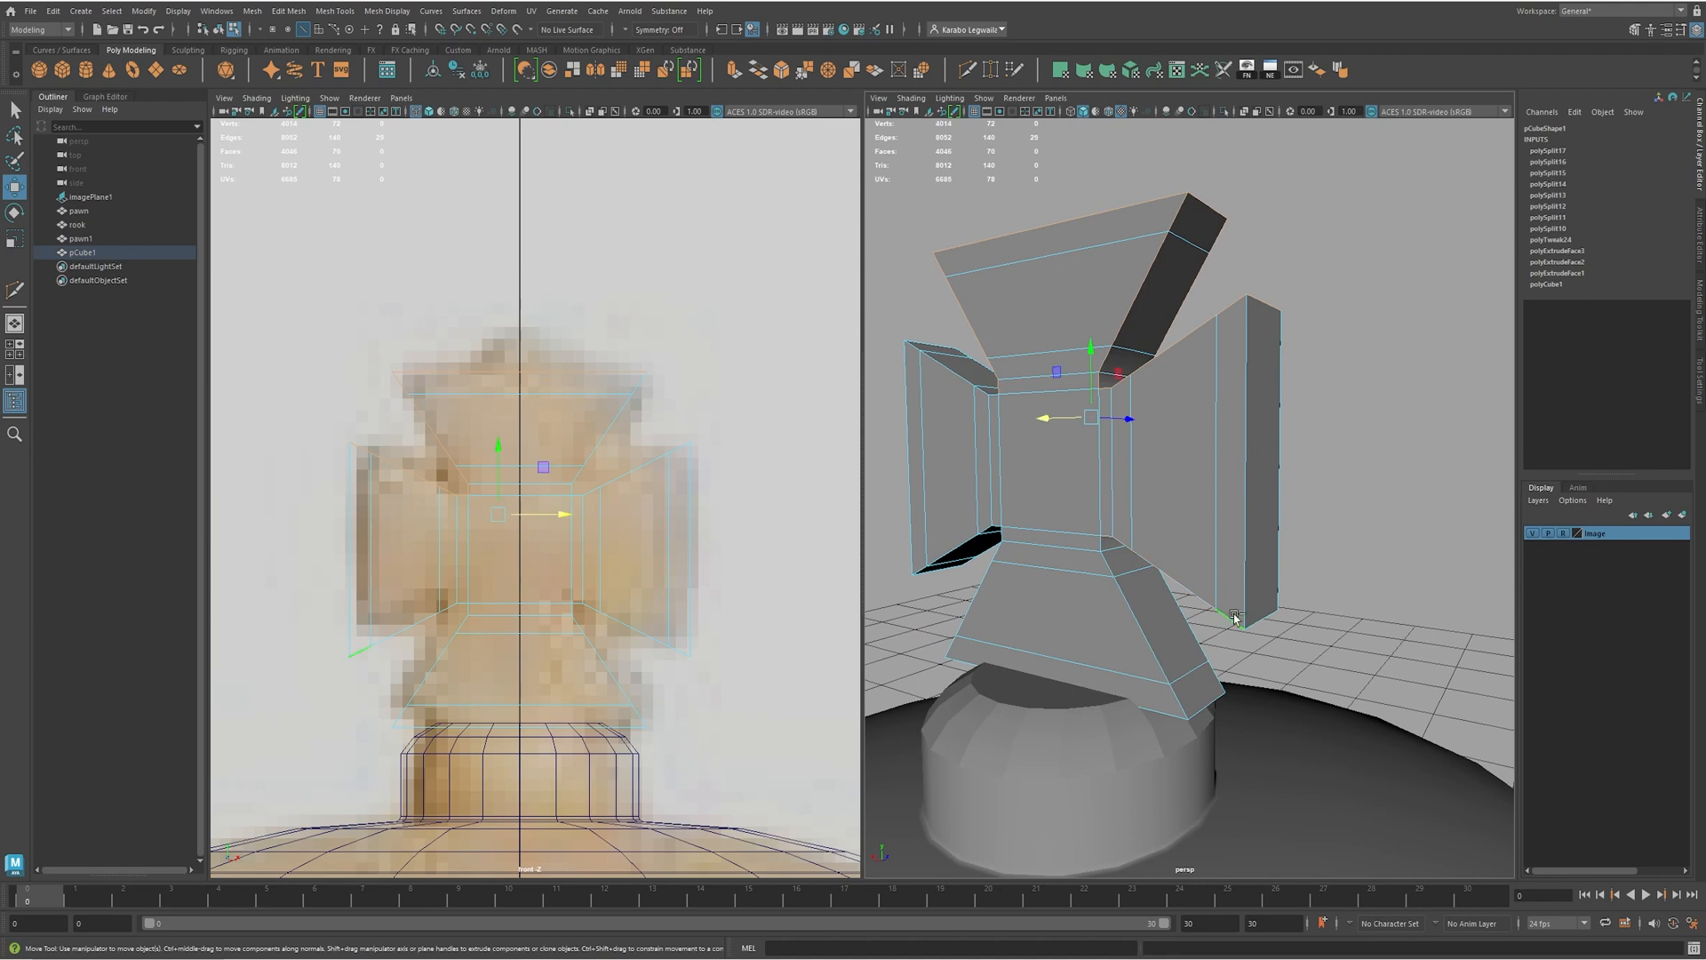
pyautogui.keyDown('shift'); pyautogui.click(1244, 581); pyautogui.keyUp('shift')
pyautogui.keyDown('shift'); pyautogui.click(1276, 566); pyautogui.keyUp('shift')
# - Add the slanted side edges and end edges of the lower arm to the edge selection
pyautogui.keyDown('alt'); pyautogui.moveTo(1268, 620); pyautogui.dragTo(1106, 604); pyautogui.keyUp('alt')
pyautogui.keyDown('shift'); pyautogui.doubleClick(1106, 604); pyautogui.keyUp('shift')
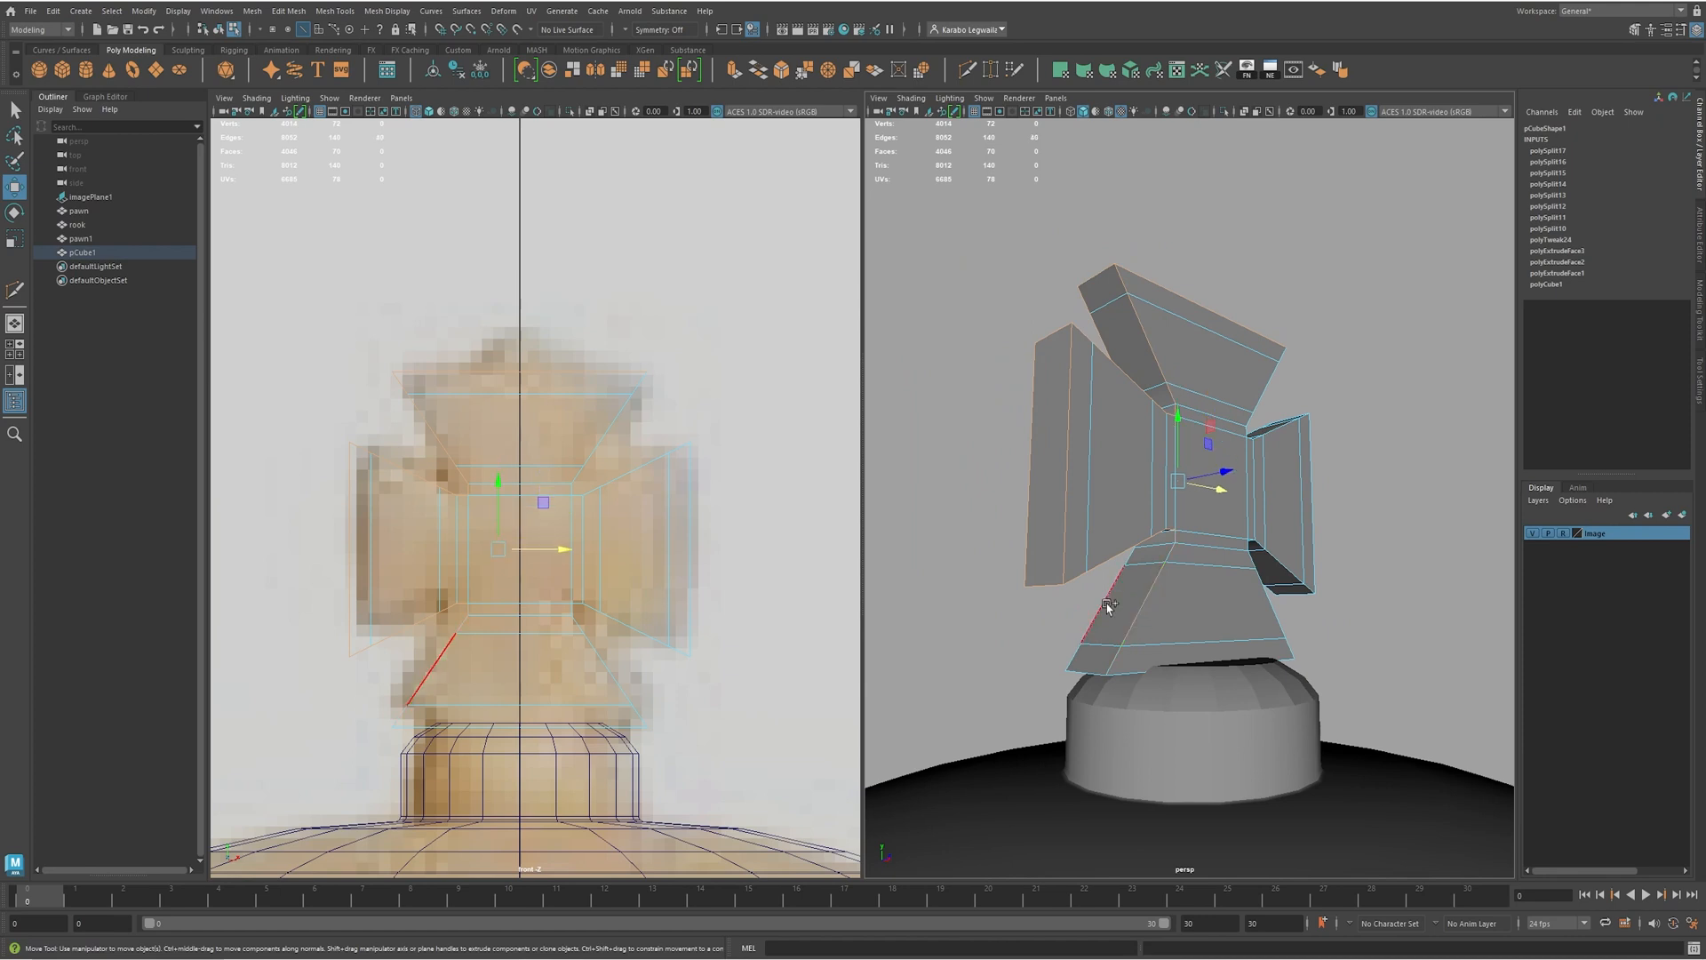
pyautogui.keyDown('shift'); pyautogui.doubleClick(1103, 662); pyautogui.keyUp('shift')
pyautogui.keyDown('alt'); pyautogui.moveTo(1093, 680); pyautogui.dragTo(1131, 657); pyautogui.keyUp('alt')
pyautogui.keyDown('shift'); pyautogui.doubleClick(1155, 658); pyautogui.keyUp('shift')
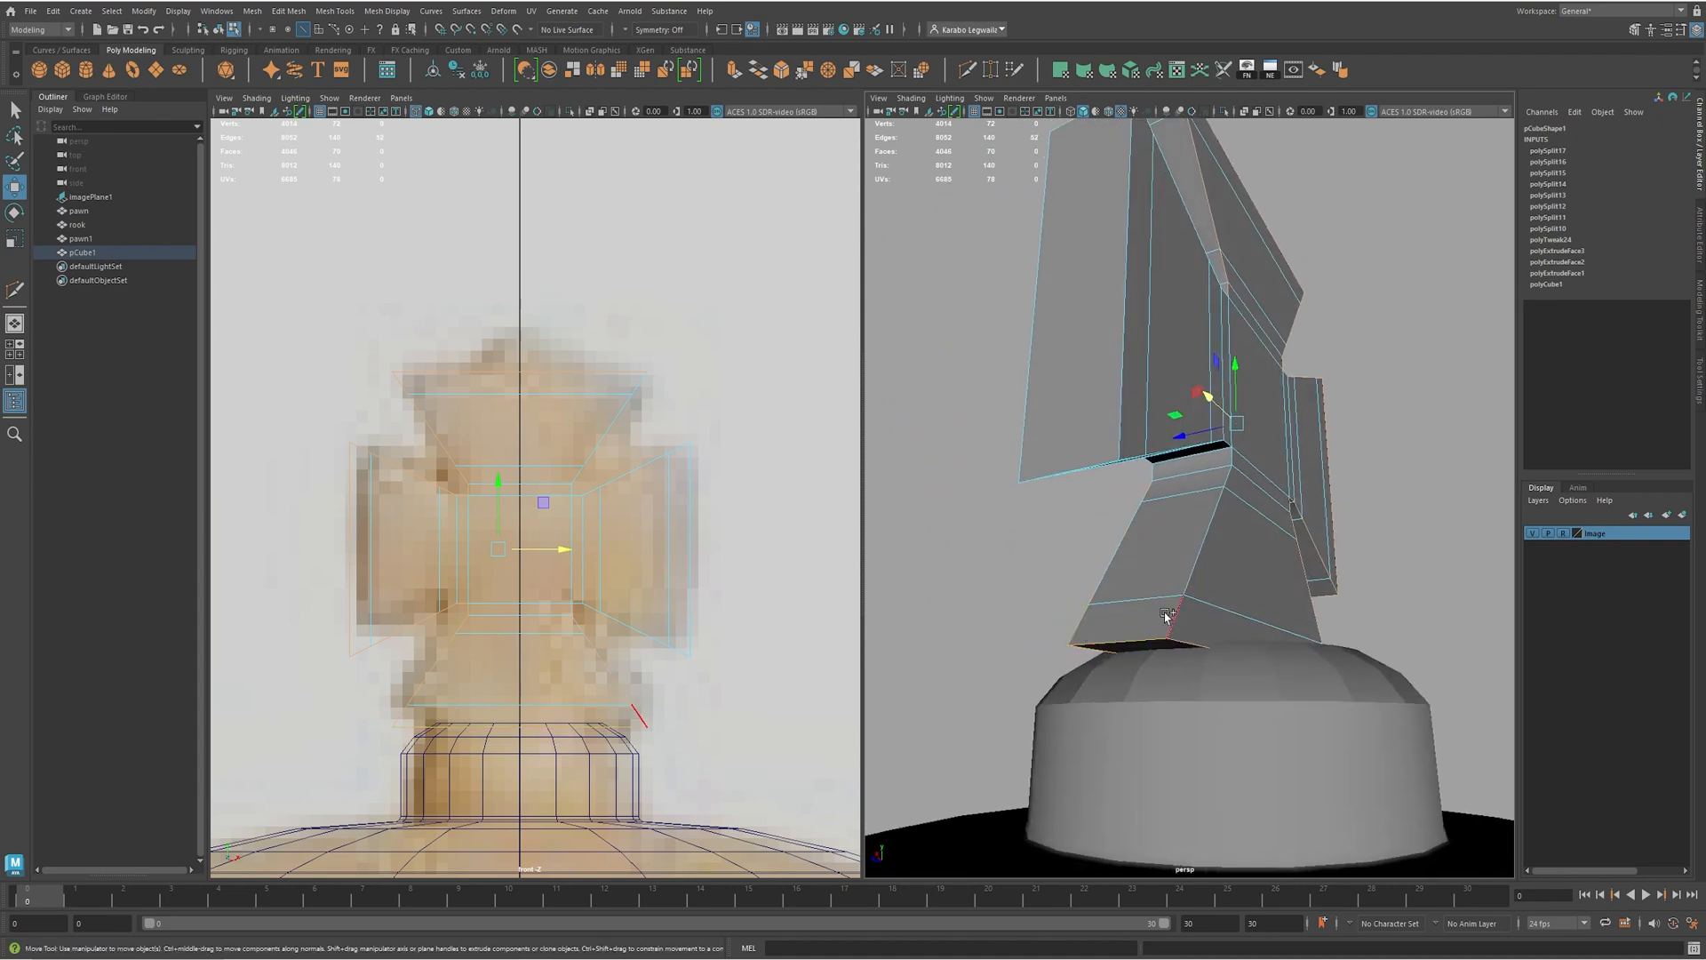
# - Add the outer border edges of the opposite side arm to the edge selection
pyautogui.keyDown('alt'); pyautogui.moveTo(1201, 525); pyautogui.dragTo(1135, 399); pyautogui.keyUp('alt')
pyautogui.keyDown('shift'); pyautogui.click(1133, 311); pyautogui.keyUp('shift')
pyautogui.keyDown('shift'); pyautogui.click(1037, 305); pyautogui.keyUp('shift')
pyautogui.keyDown('shift'); pyautogui.click(1070, 273); pyautogui.keyUp('shift')
pyautogui.keyDown('shift'); pyautogui.click(1000, 275); pyautogui.keyUp('shift')
pyautogui.keyDown('alt'); pyautogui.moveTo(1049, 240); pyautogui.dragTo(931, 676); pyautogui.keyUp('alt')
pyautogui.keyDown('shift'); pyautogui.click(1093, 399); pyautogui.keyUp('shift')
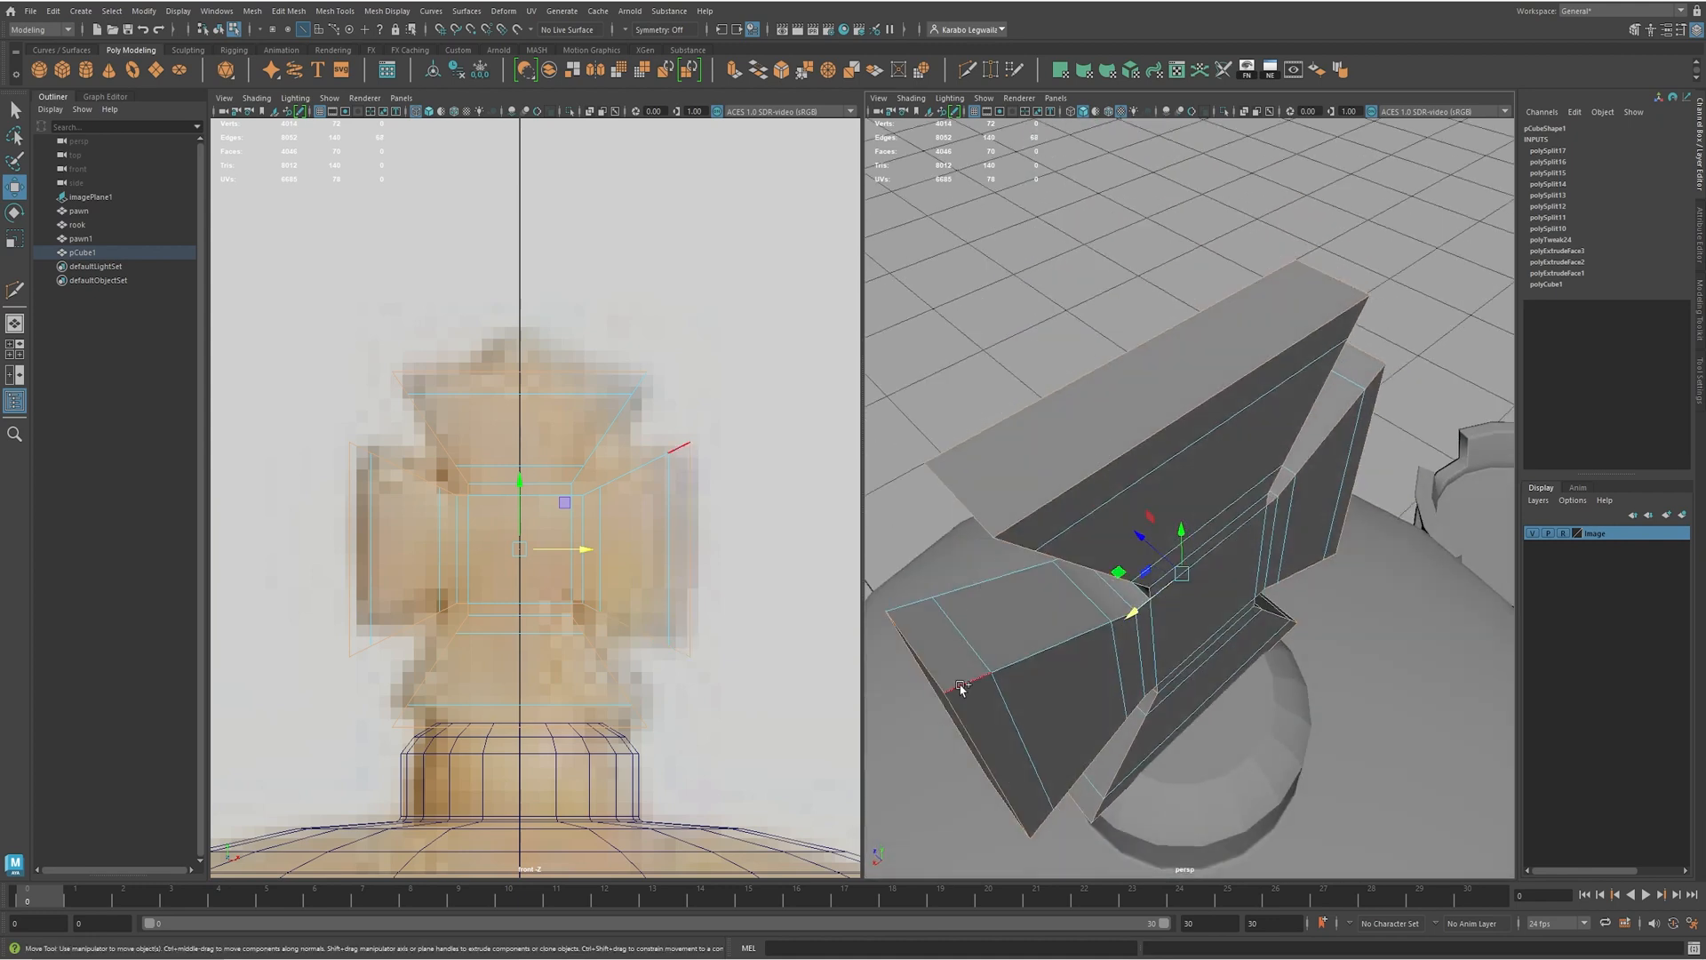
pyautogui.keyDown('alt'); pyautogui.moveTo(1159, 539); pyautogui.dragTo(1206, 498); pyautogui.keyUp('alt')
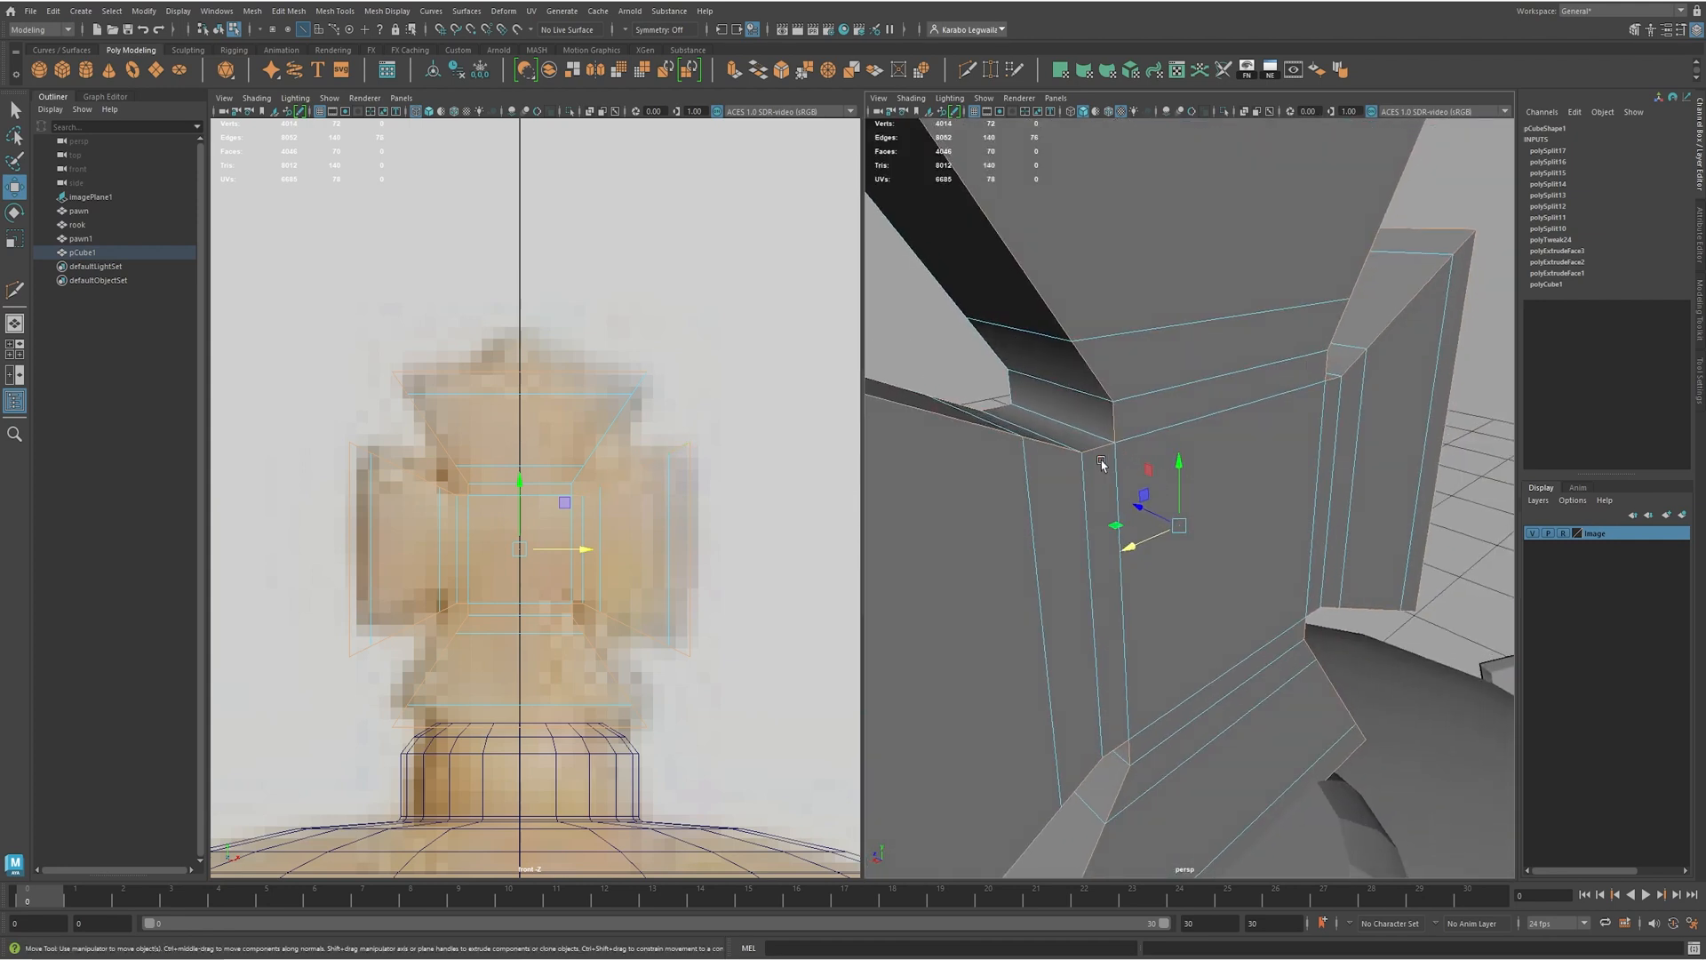
# - Add the edges bordering the cross's central square on both its front and back to the selection
pyautogui.keyDown('alt'); pyautogui.moveTo(1152, 428); pyautogui.dragTo(1097, 416); pyautogui.keyUp('alt')
pyautogui.keyDown('shift'); pyautogui.click(1062, 405); pyautogui.keyUp('shift')
pyautogui.keyDown('shift'); pyautogui.click(1075, 499); pyautogui.keyUp('shift')
pyautogui.keyDown('shift'); pyautogui.click(1130, 355); pyautogui.keyUp('shift')
pyautogui.keyDown('alt'); pyautogui.moveTo(1130, 356); pyautogui.dragTo(1104, 541); pyautogui.keyUp('alt')
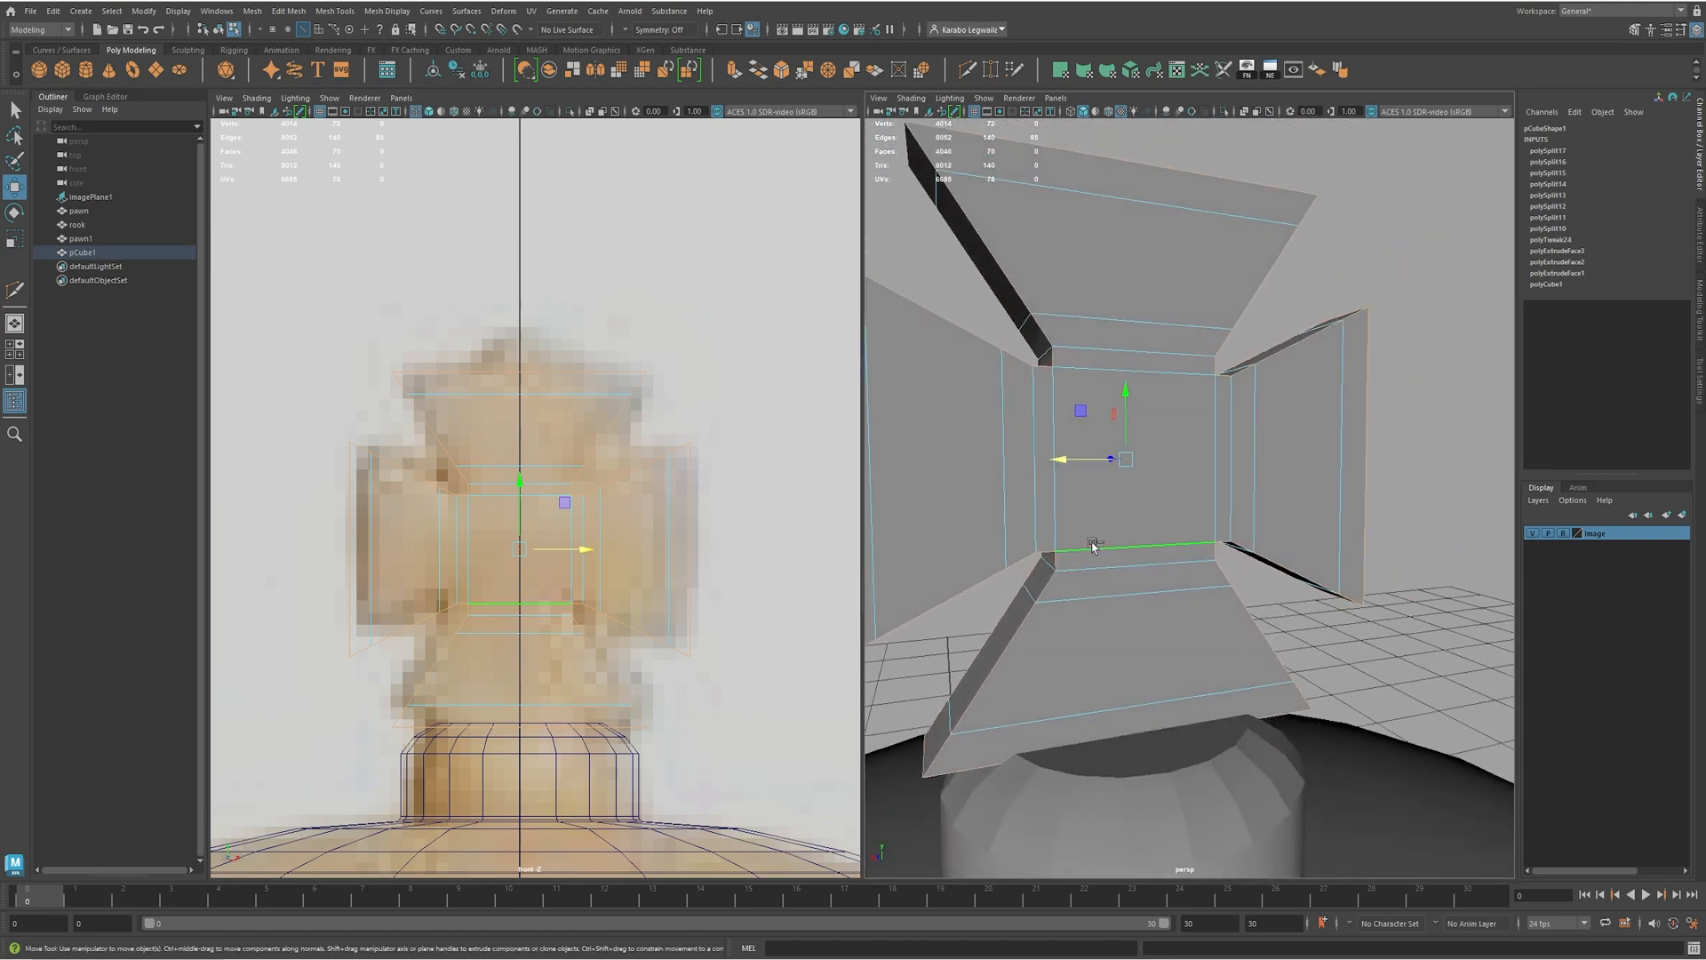
pyautogui.keyDown('shift'); pyautogui.click(1054, 502); pyautogui.keyUp('shift')
pyautogui.keyDown('shift'); pyautogui.click(1085, 368); pyautogui.keyUp('shift')
pyautogui.keyDown('shift'); pyautogui.click(1212, 418); pyautogui.keyUp('shift')
pyautogui.keyDown('alt'); pyautogui.moveTo(1212, 419); pyautogui.dragTo(788, 465); pyautogui.keyUp('alt')
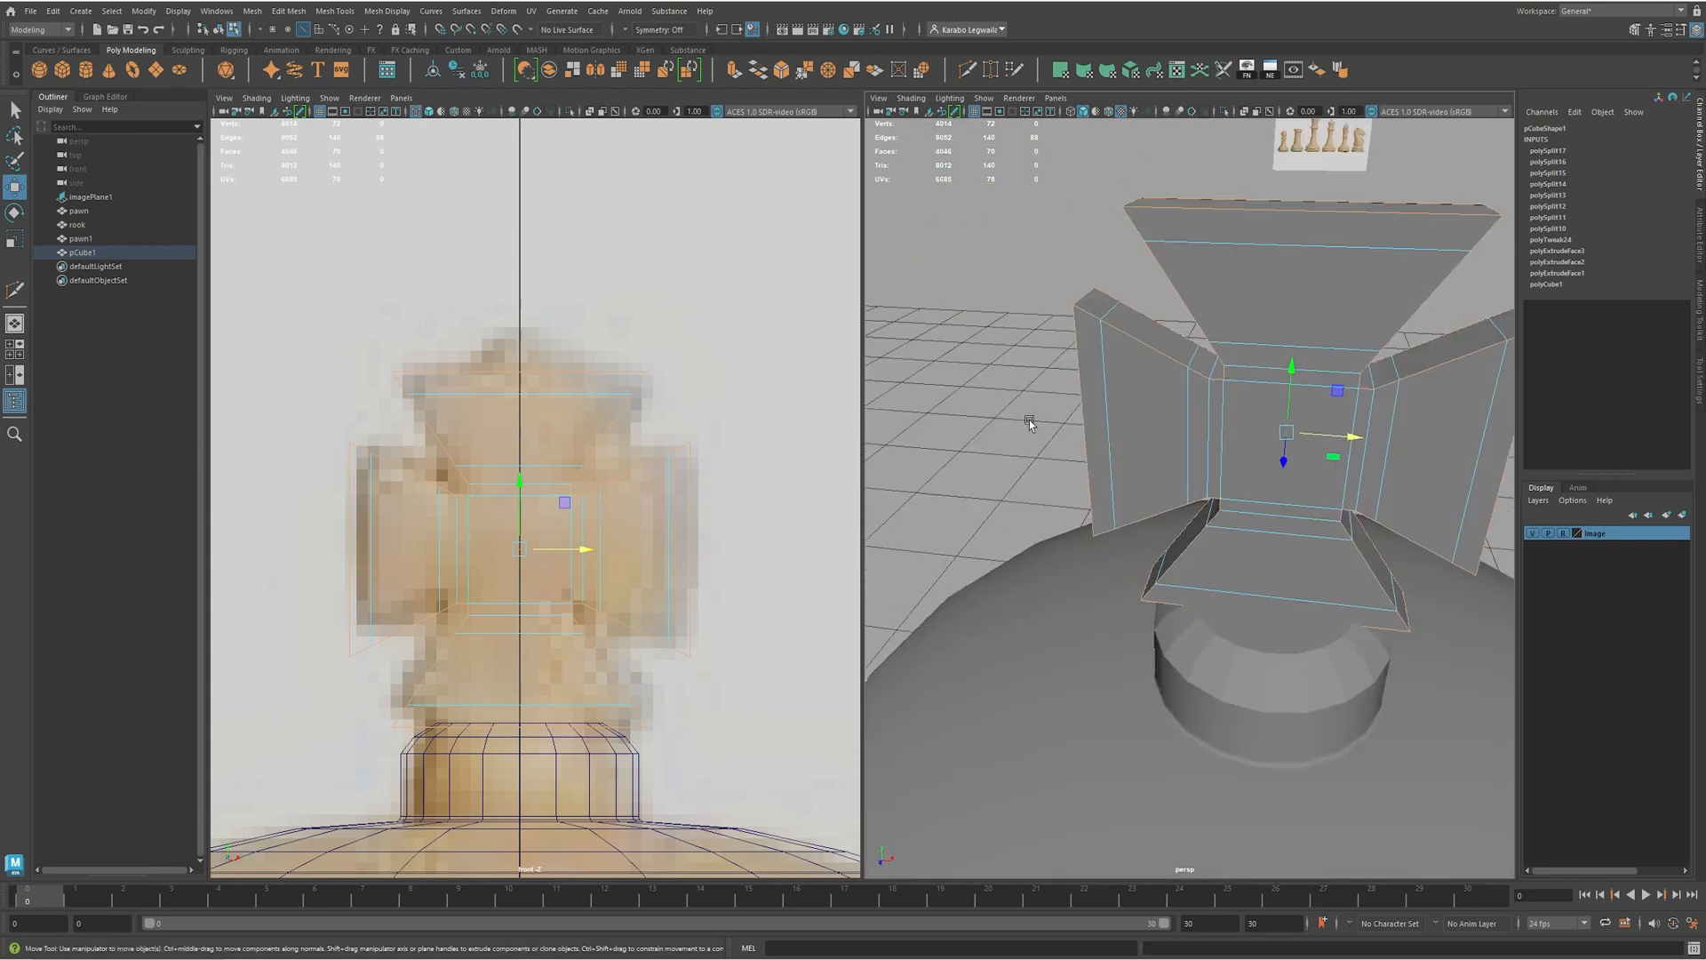
pyautogui.keyDown('shift'); pyautogui.click(1357, 415); pyautogui.keyUp('shift')
pyautogui.keyDown('shift'); pyautogui.click(1245, 385); pyautogui.keyUp('shift')
# - Bevel the selected edges of the cross with 2 segments and a Fraction of 0.39
pyautogui.keyDown('alt'); pyautogui.moveTo(1317, 458); pyautogui.dragTo(1187, 513); pyautogui.keyUp('alt')
pyautogui.keyDown('shift'); pyautogui.moveTo(1199, 490); pyautogui.dragTo(1191, 542, button='right'); pyautogui.keyUp('shift')
pyautogui.keyDown('alt'); pyautogui.moveTo(1190, 542); pyautogui.dragTo(1106, 468); pyautogui.keyUp('alt')
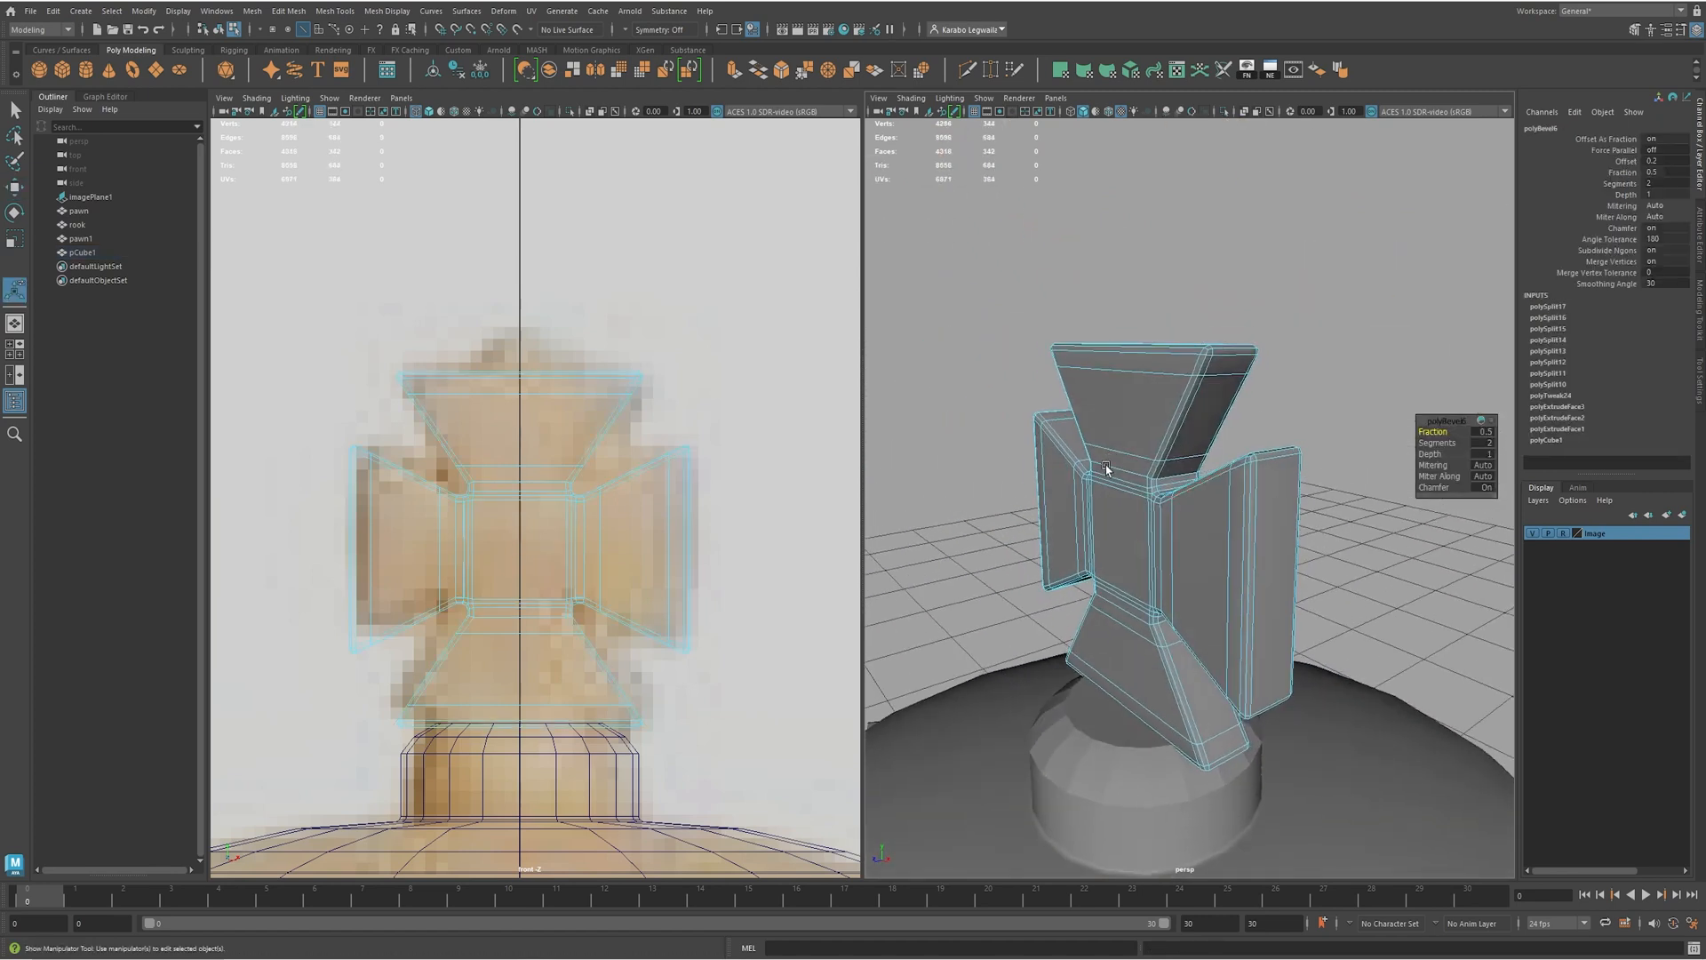
pyautogui.scroll(5, 1106, 469)
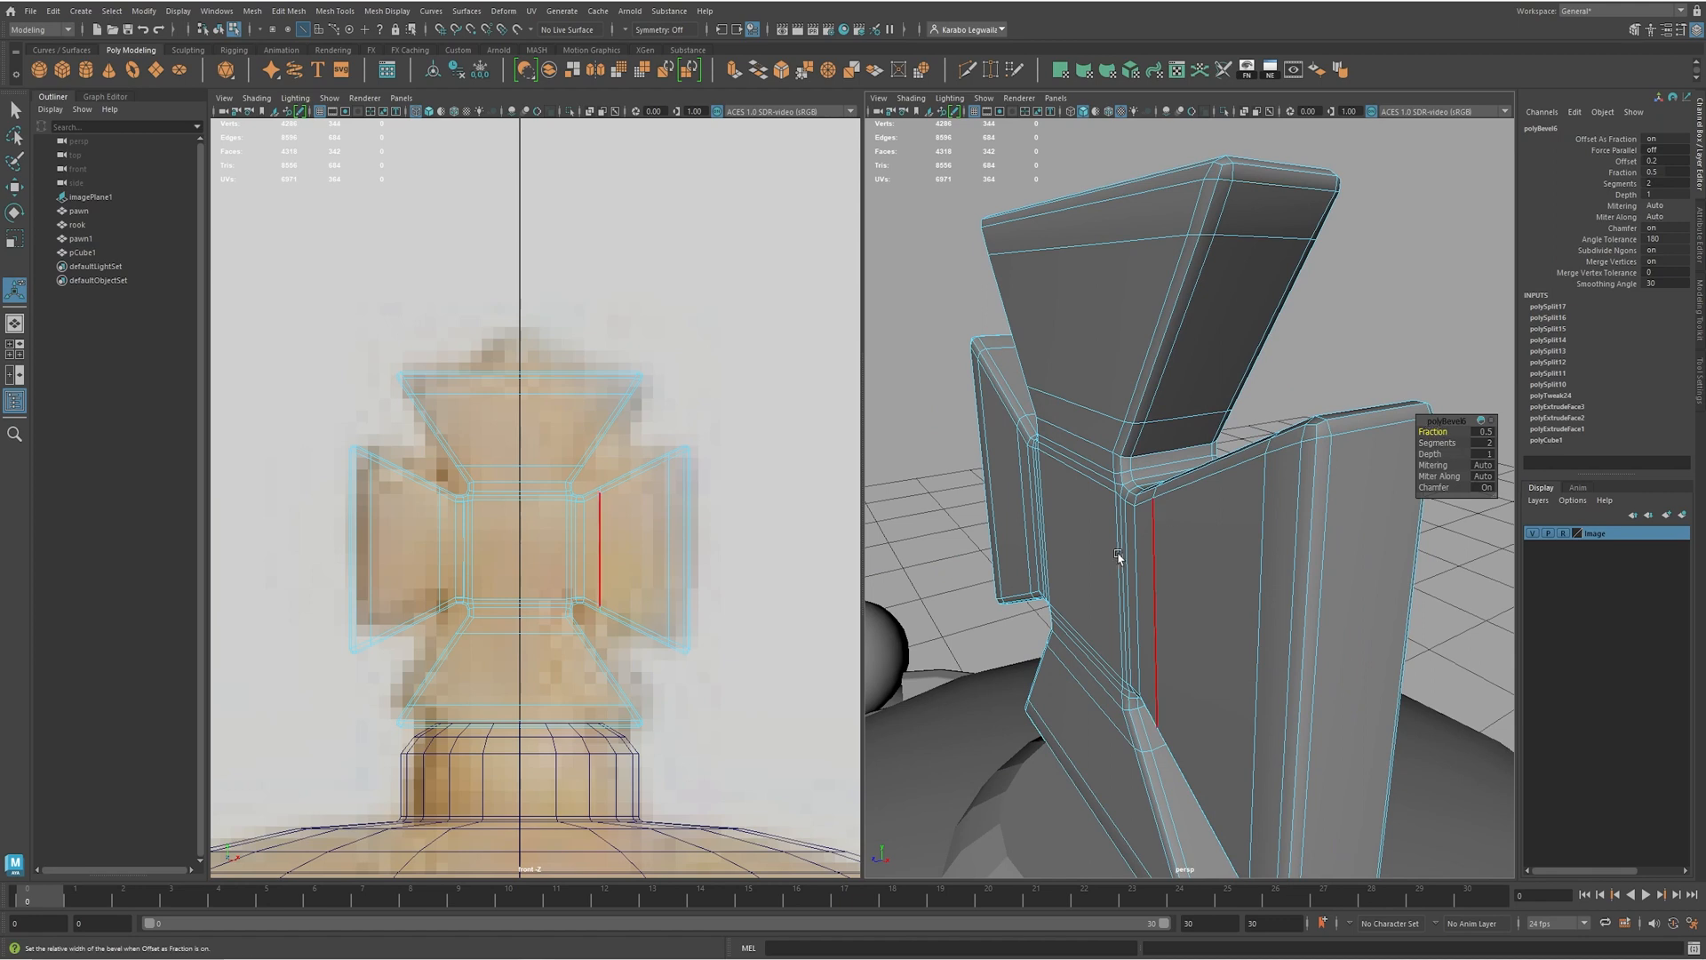
pyautogui.keyDown('alt'); pyautogui.moveTo(1254, 566); pyautogui.dragTo(1355, 476); pyautogui.keyUp('alt')
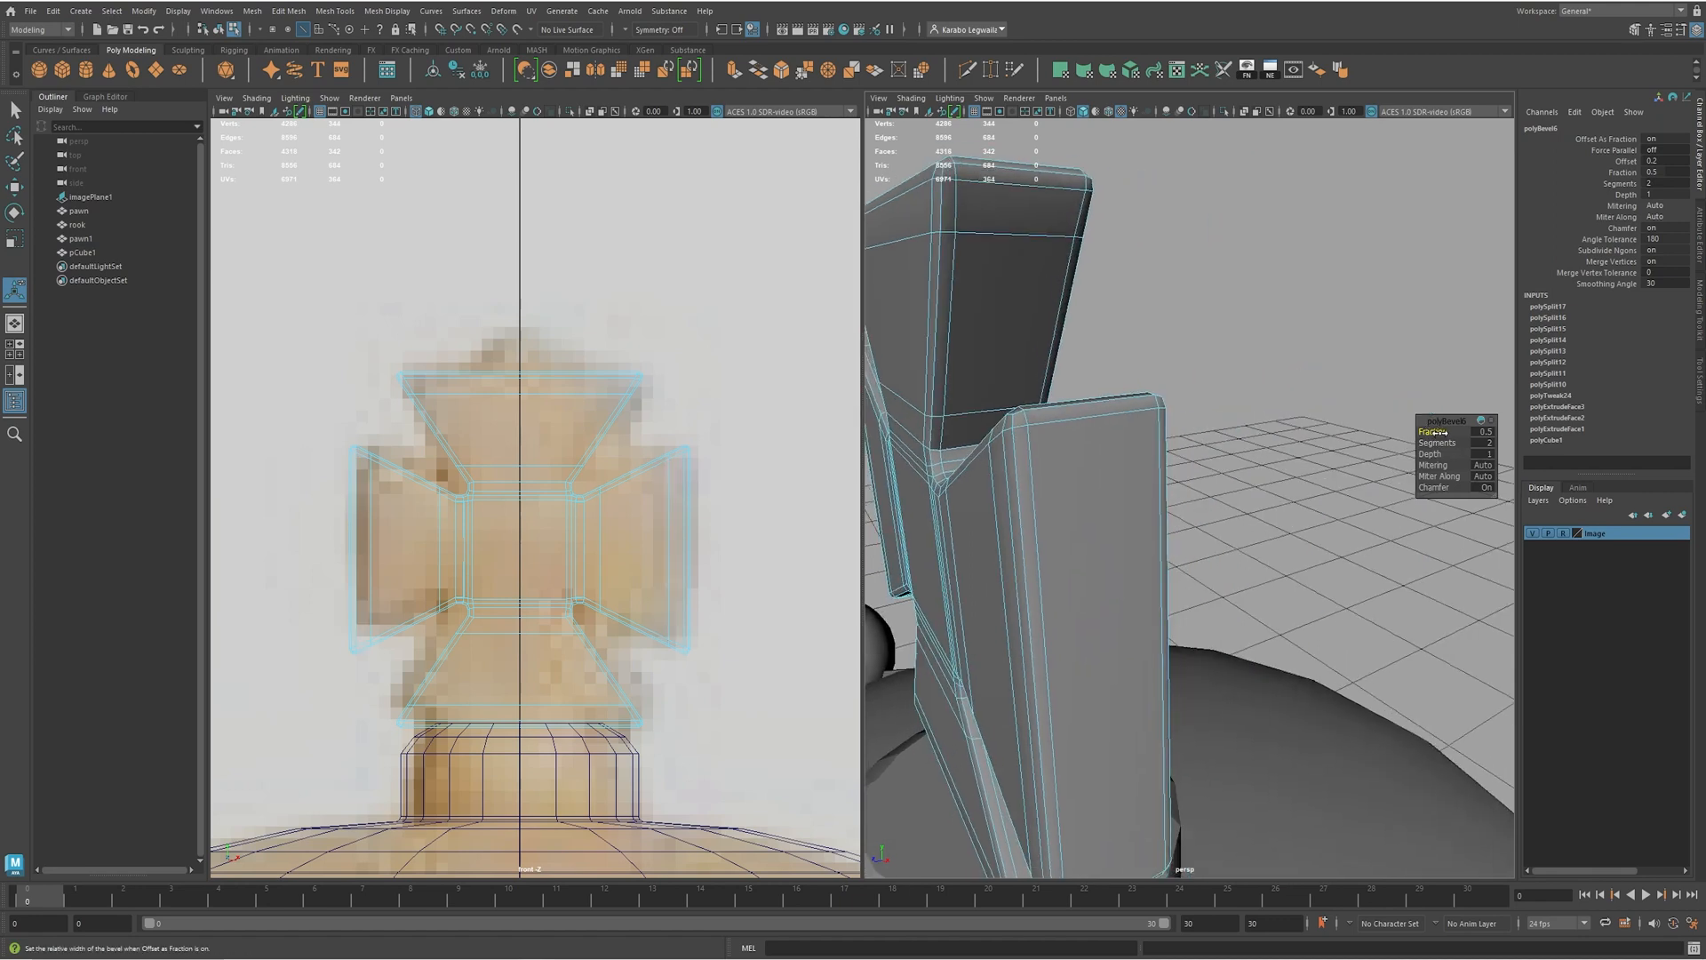
pyautogui.moveTo(1436, 431); pyautogui.dragTo(1436, 432)
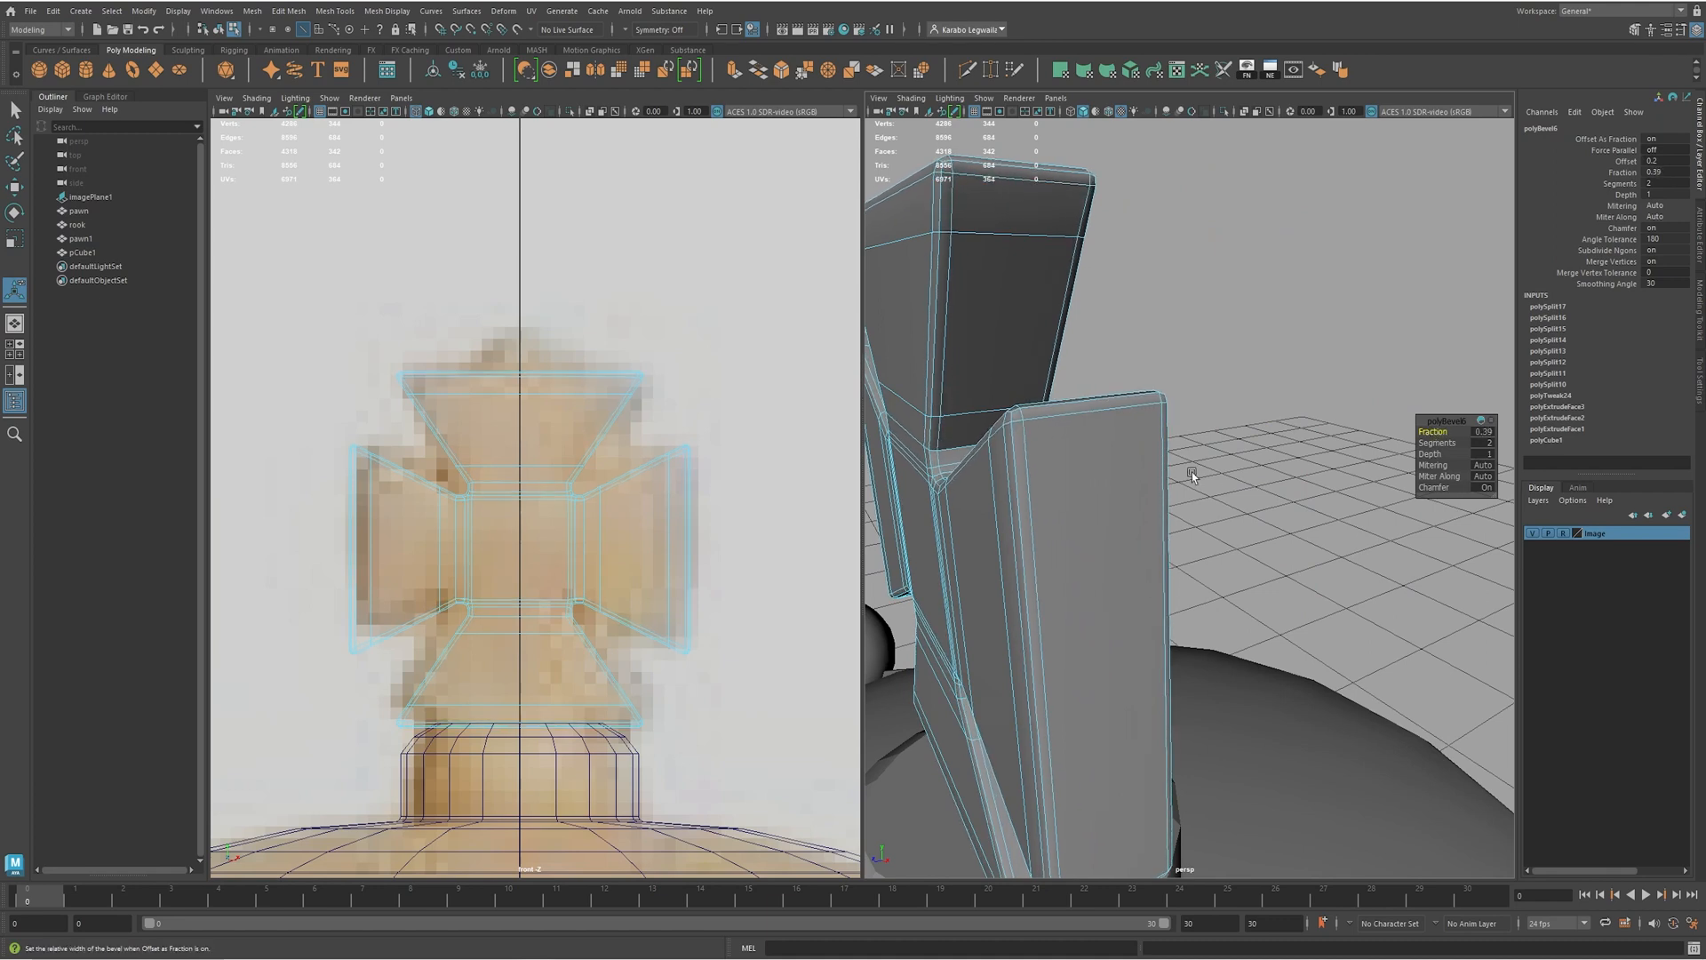
# - Return the bevelled cross to object mode, preview it smoothed and deselect it
pyautogui.keyDown('alt'); pyautogui.moveTo(1189, 471); pyautogui.dragTo(1333, 515); pyautogui.keyUp('alt')
pyautogui.keyDown('alt'); pyautogui.moveTo(1332, 516); pyautogui.dragTo(1191, 499, button='right'); pyautogui.keyUp('alt')
pyautogui.keyDown('alt'); pyautogui.moveTo(898, 506); pyautogui.dragTo(1066, 485); pyautogui.keyUp('alt')
pyautogui.keyDown('alt'); pyautogui.moveTo(1262, 515); pyautogui.dragTo(1197, 520, button='middle'); pyautogui.keyUp('alt')
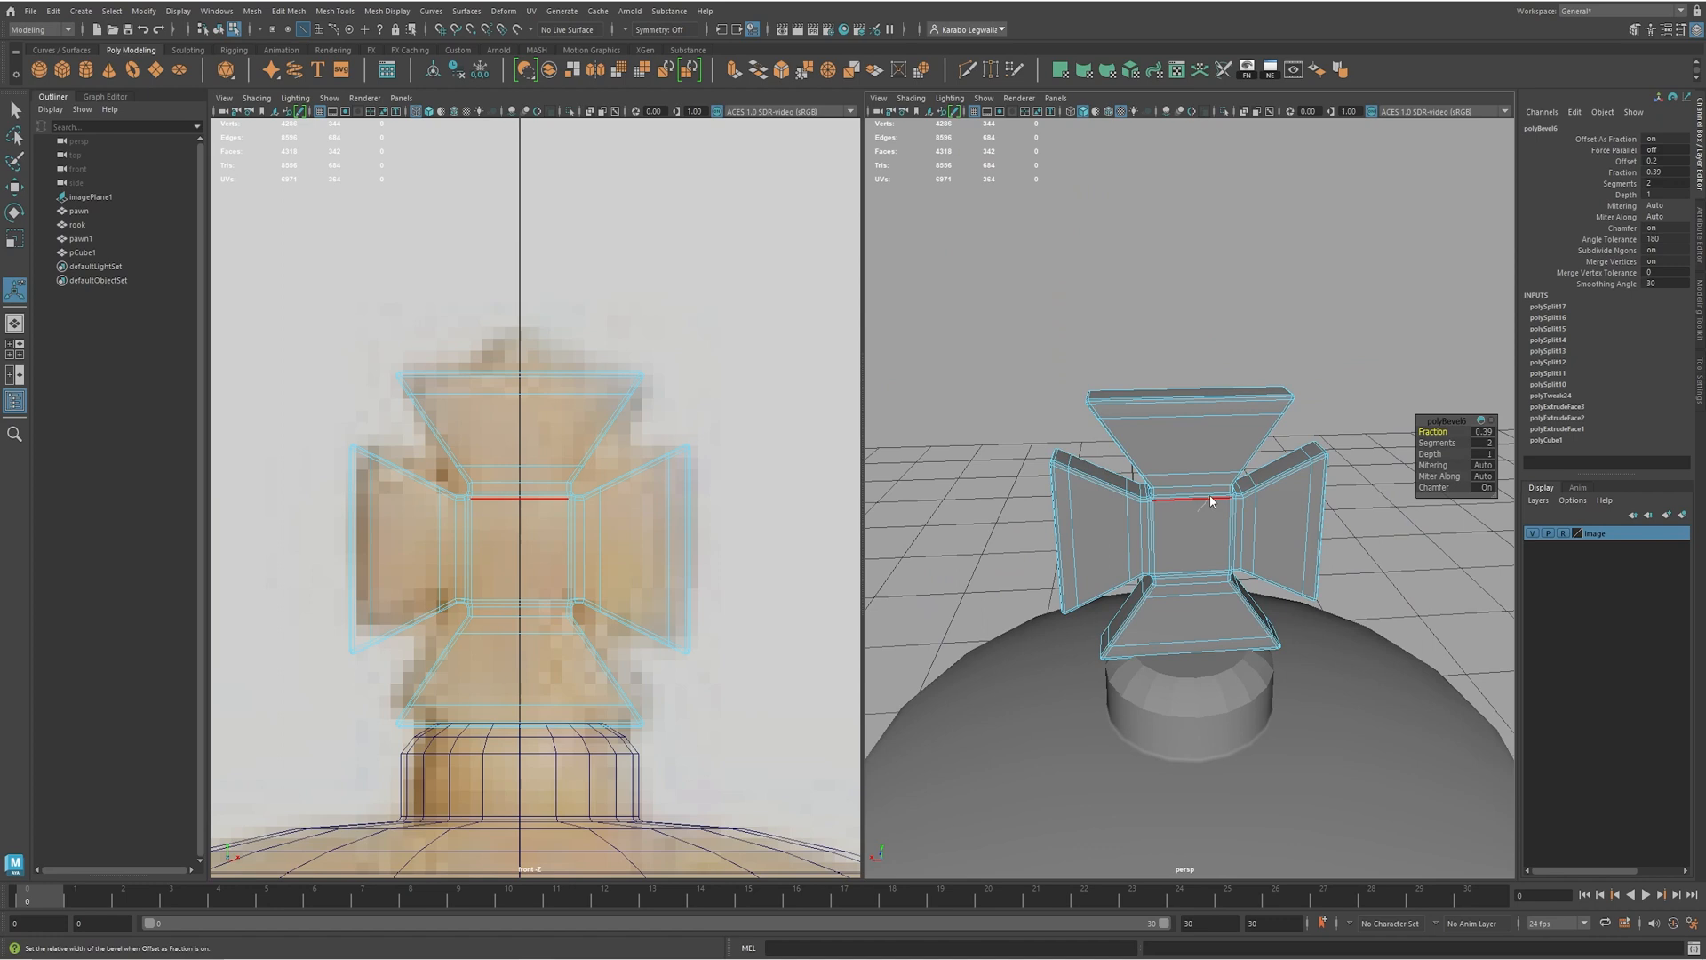
pyautogui.moveTo(1208, 497); pyautogui.dragTo(1267, 478, button='right')
pyautogui.press('3')
pyautogui.click(1353, 406)
pyautogui.keyDown('alt'); pyautogui.moveTo(1388, 451); pyautogui.dragTo(1082, 434); pyautogui.keyUp('alt')
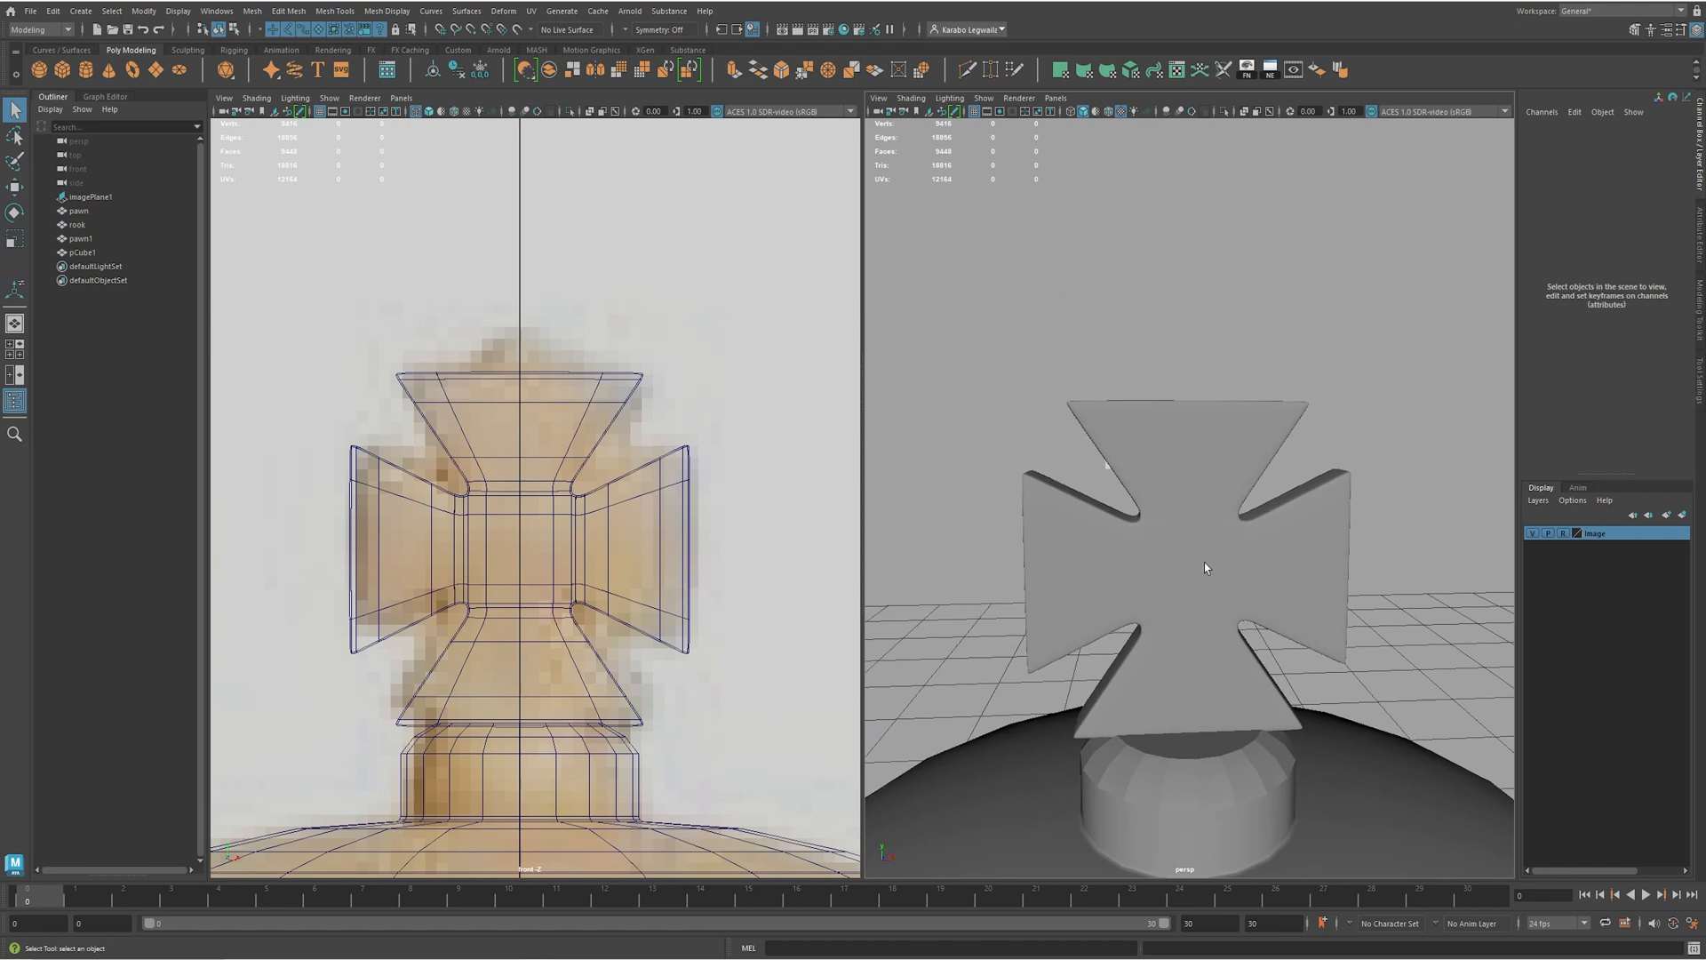
# - Examine the cross from several angles, including where its lower arm meets the collar beneath it
pyautogui.keyDown('alt'); pyautogui.moveTo(1252, 530); pyautogui.dragTo(1510, 538); pyautogui.keyUp('alt')
pyautogui.keyDown('alt'); pyautogui.moveTo(1511, 537); pyautogui.dragTo(1276, 548, button='right'); pyautogui.keyUp('alt')
pyautogui.keyDown('alt'); pyautogui.moveTo(1276, 548); pyautogui.dragTo(1341, 548); pyautogui.keyUp('alt')
pyautogui.keyDown('alt'); pyautogui.moveTo(1215, 552); pyautogui.dragTo(1231, 693, button='right'); pyautogui.keyUp('alt')
pyautogui.keyDown('alt'); pyautogui.moveTo(1191, 556); pyautogui.dragTo(1309, 651, button='right'); pyautogui.keyUp('alt')
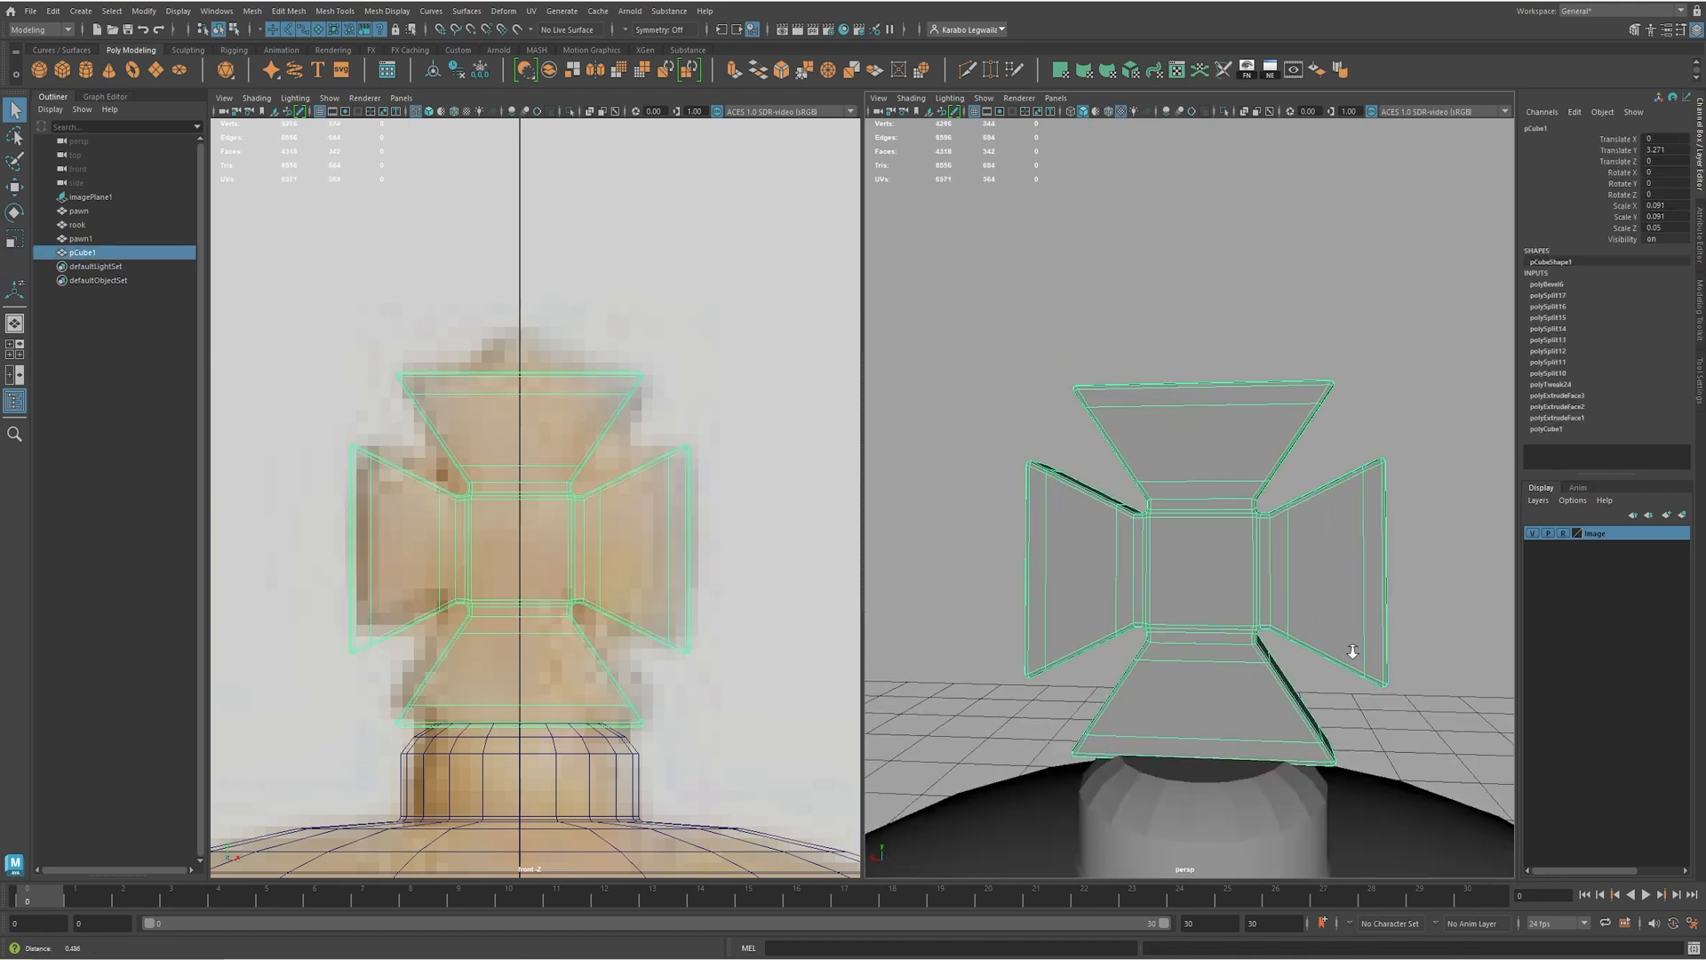
pyautogui.keyDown('alt'); pyautogui.moveTo(1310, 651); pyautogui.dragTo(1165, 690); pyautogui.keyUp('alt')
pyautogui.keyDown('alt'); pyautogui.moveTo(1186, 800); pyautogui.dragTo(1191, 623, button='middle'); pyautogui.keyUp('alt')
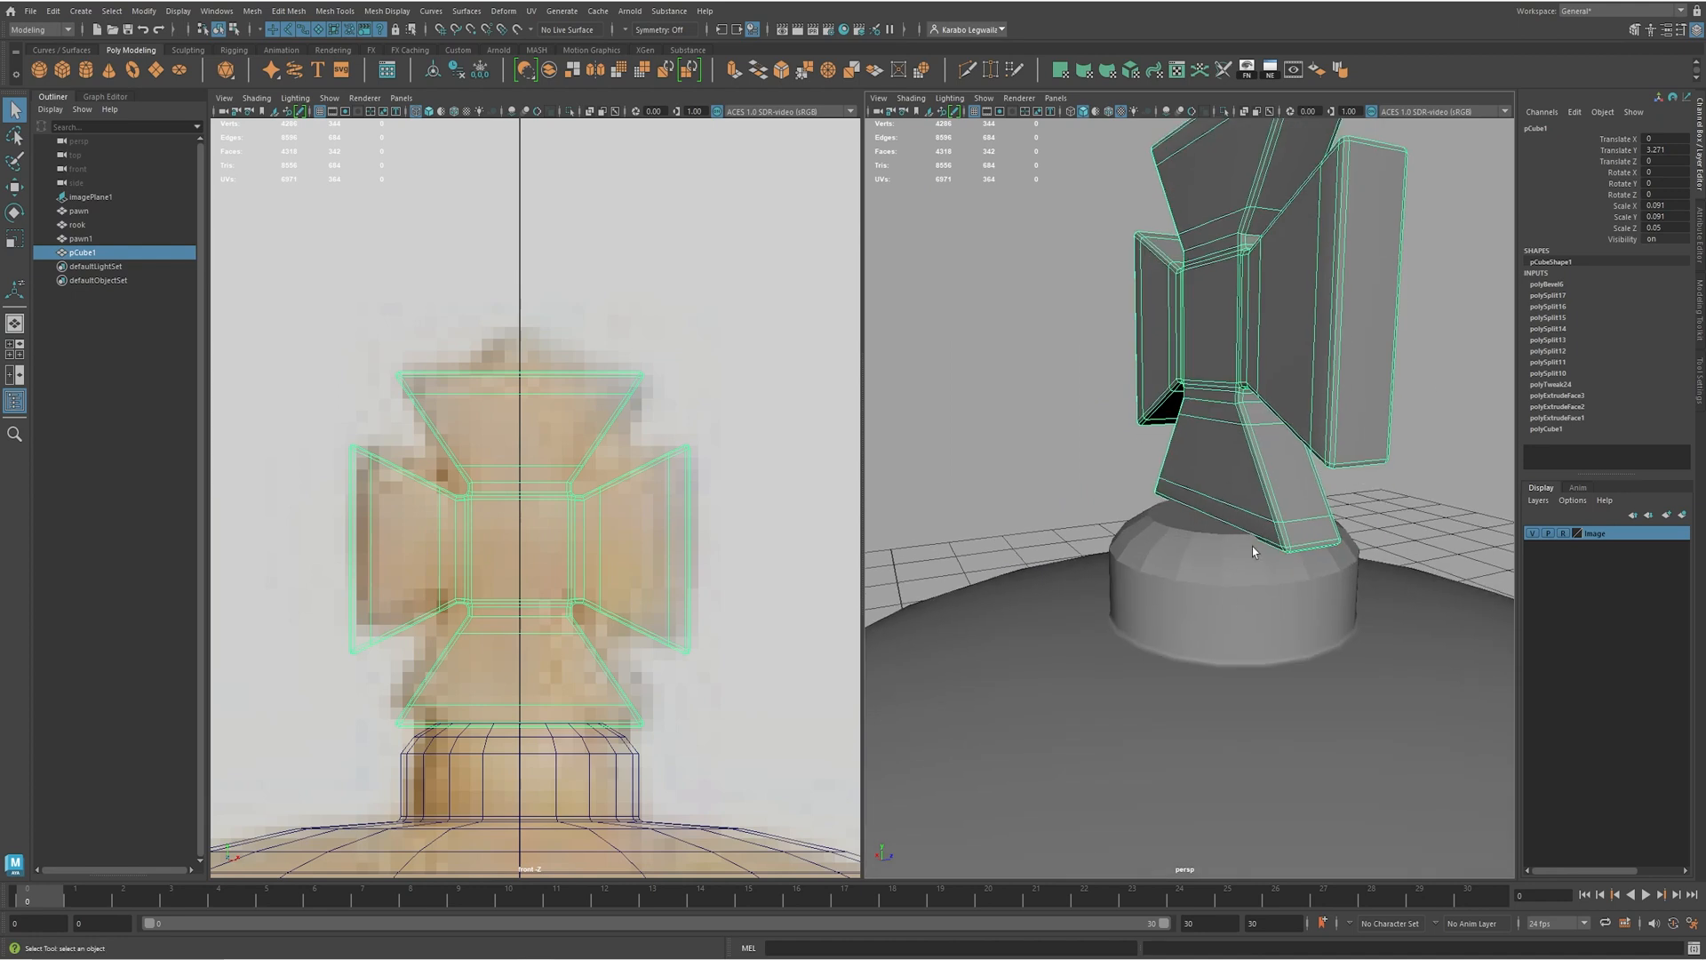
pyautogui.keyDown('alt'); pyautogui.moveTo(1269, 533); pyautogui.dragTo(1154, 534); pyautogui.keyUp('alt')
pyautogui.keyDown('alt'); pyautogui.moveTo(1155, 535); pyautogui.dragTo(1088, 775, button='right'); pyautogui.keyUp('alt')
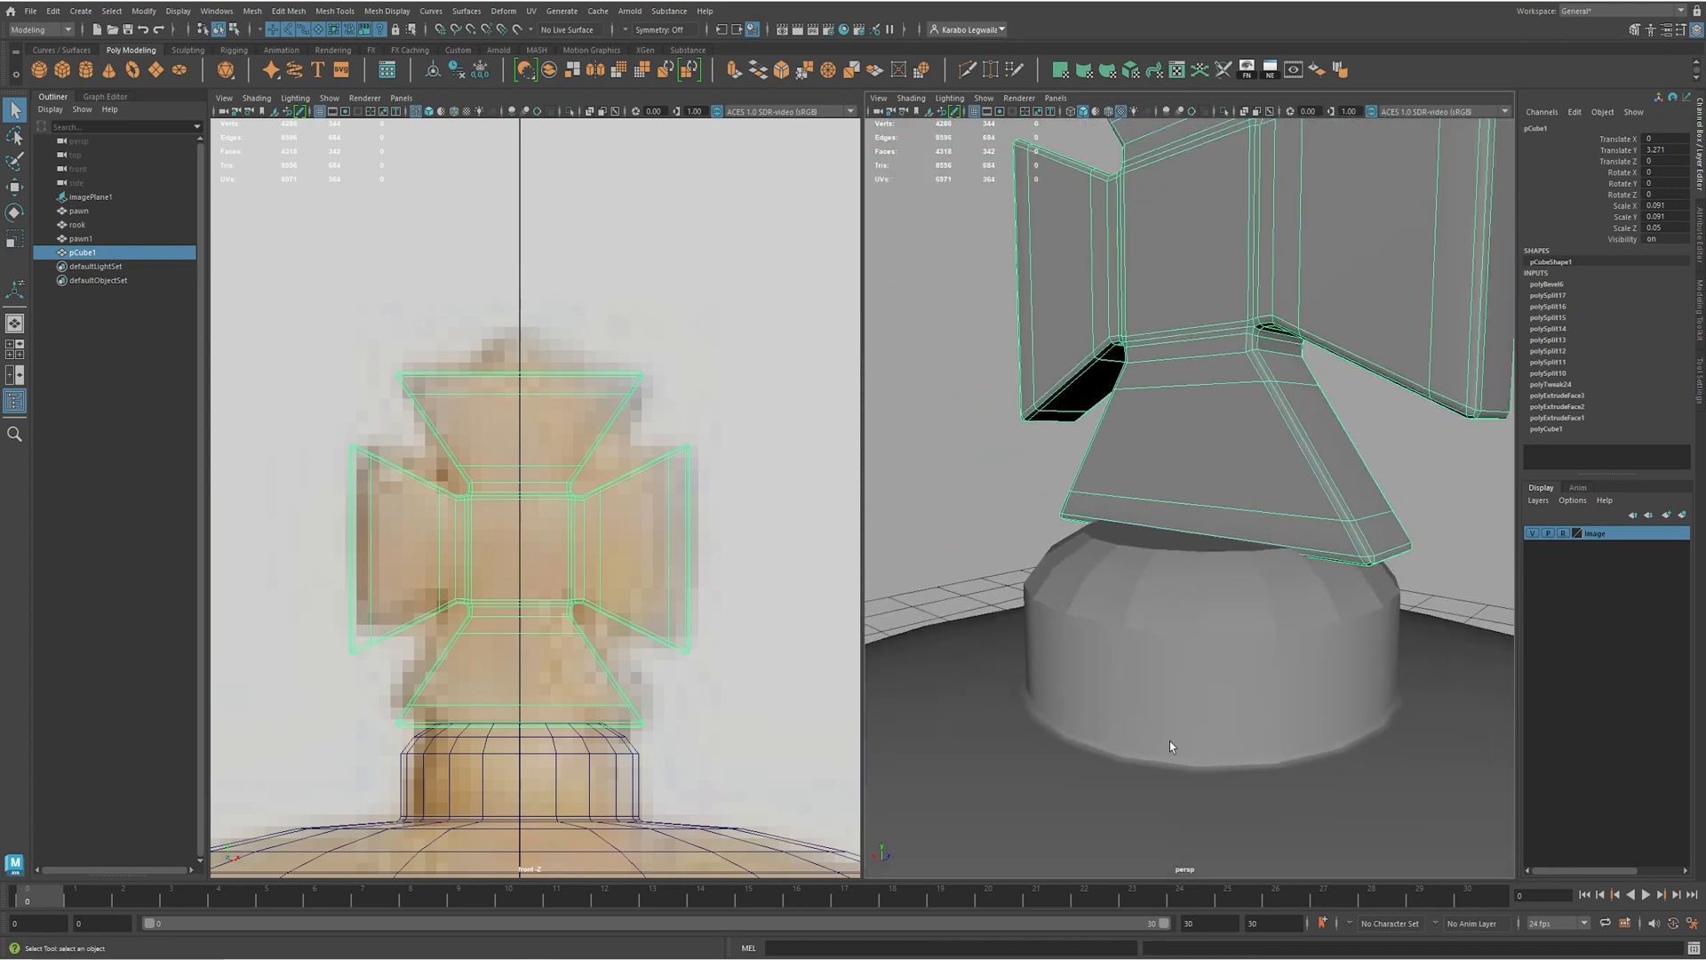
# - Turn on smooth preview for both the king's body and the cross, with nothing left selected
pyautogui.keyDown('alt'); pyautogui.moveTo(1193, 691); pyautogui.dragTo(1169, 670); pyautogui.keyUp('alt')
pyautogui.click(1151, 643)
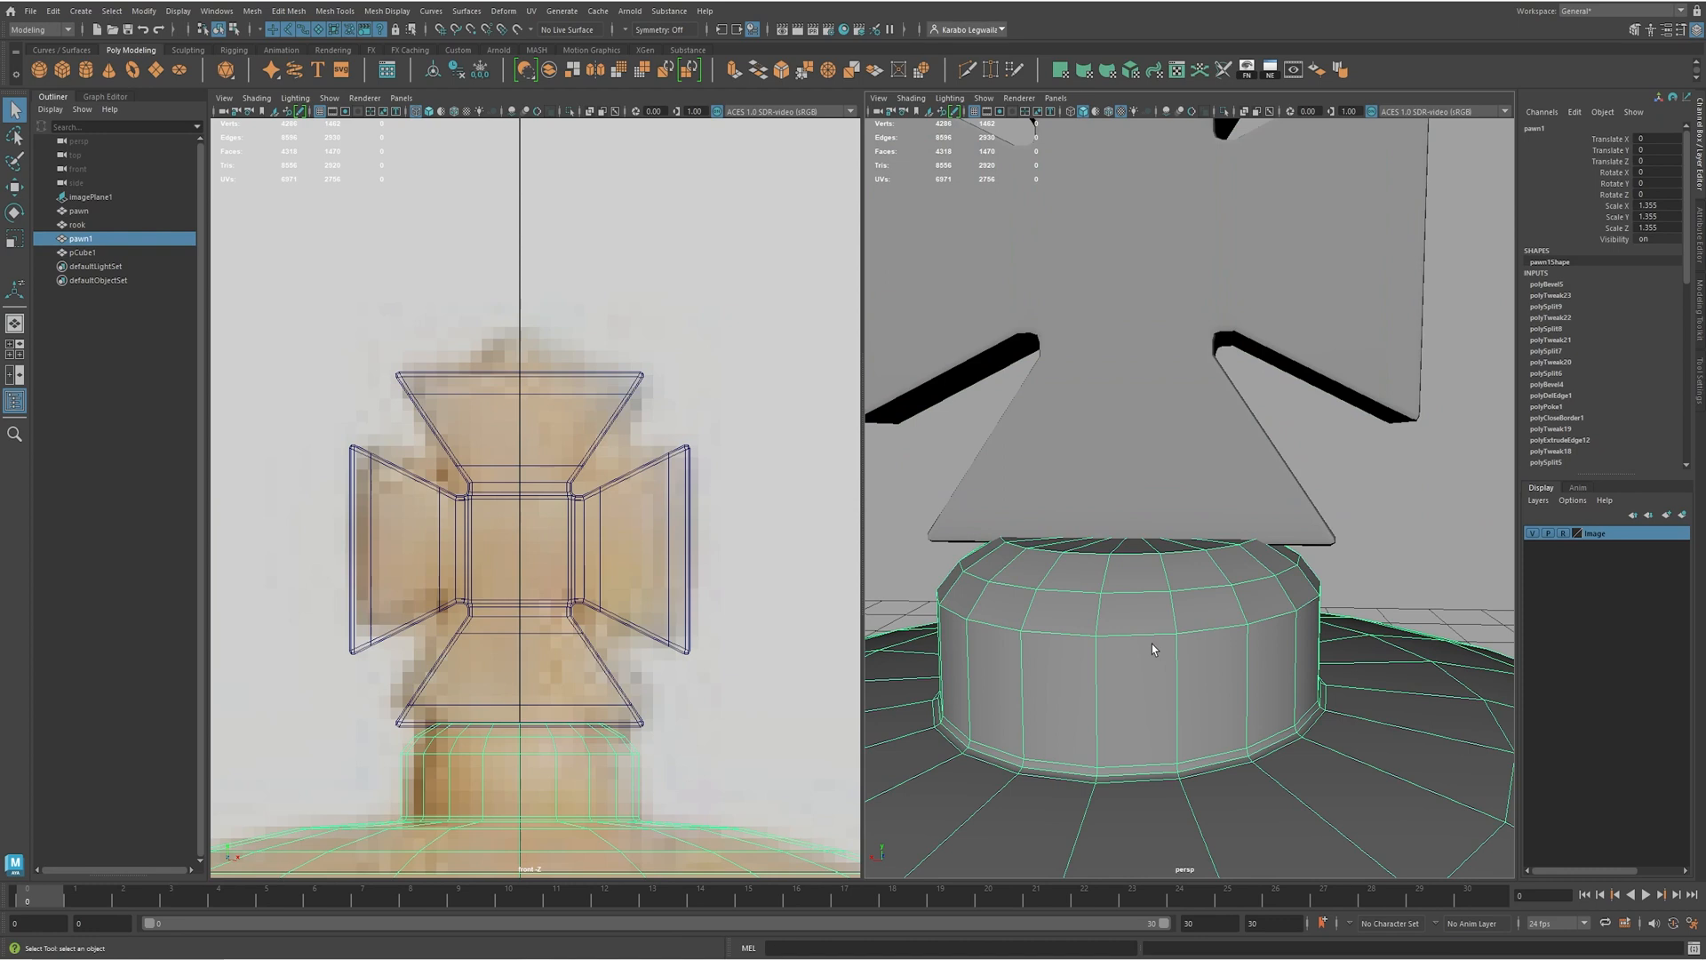
pyautogui.press('3')
pyautogui.click(1208, 503)
pyautogui.press('3')
pyautogui.click(1402, 473)
pyautogui.keyDown('alt'); pyautogui.moveTo(1402, 473); pyautogui.dragTo(1156, 524, button='right'); pyautogui.keyUp('alt')
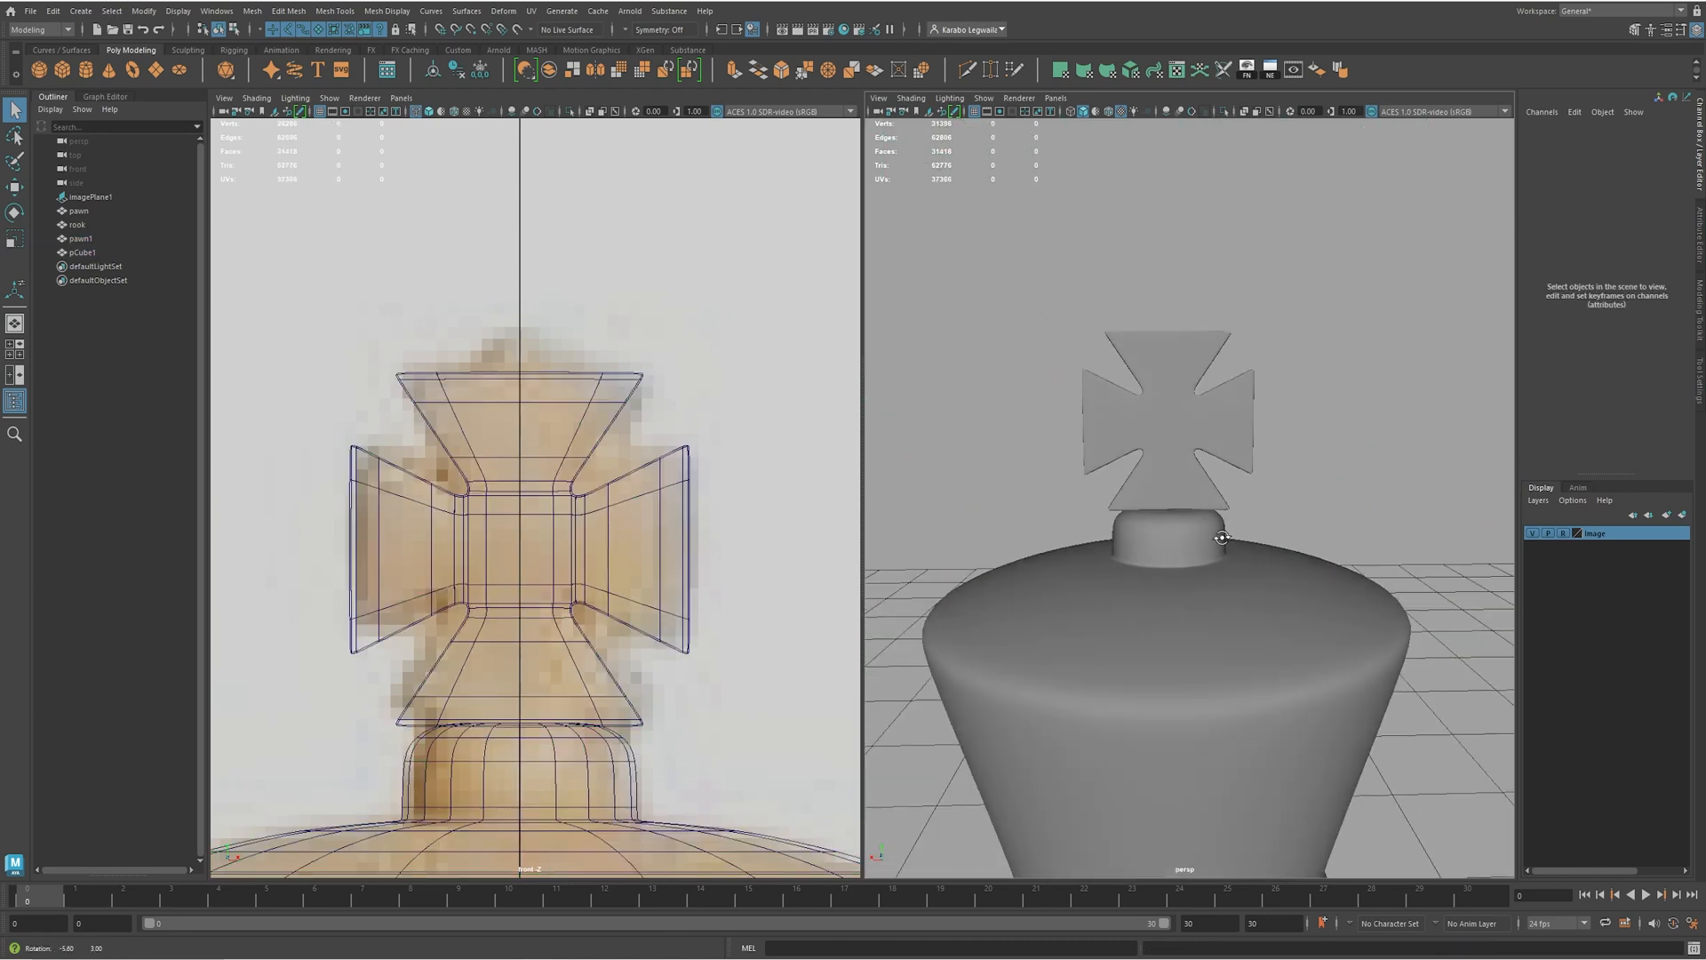
# - Try to raise the cross slightly above the collar of the king's body
pyautogui.keyDown('alt'); pyautogui.moveTo(1156, 524); pyautogui.dragTo(1323, 526); pyautogui.keyUp('alt')
pyautogui.scroll(6, 1101, 532)
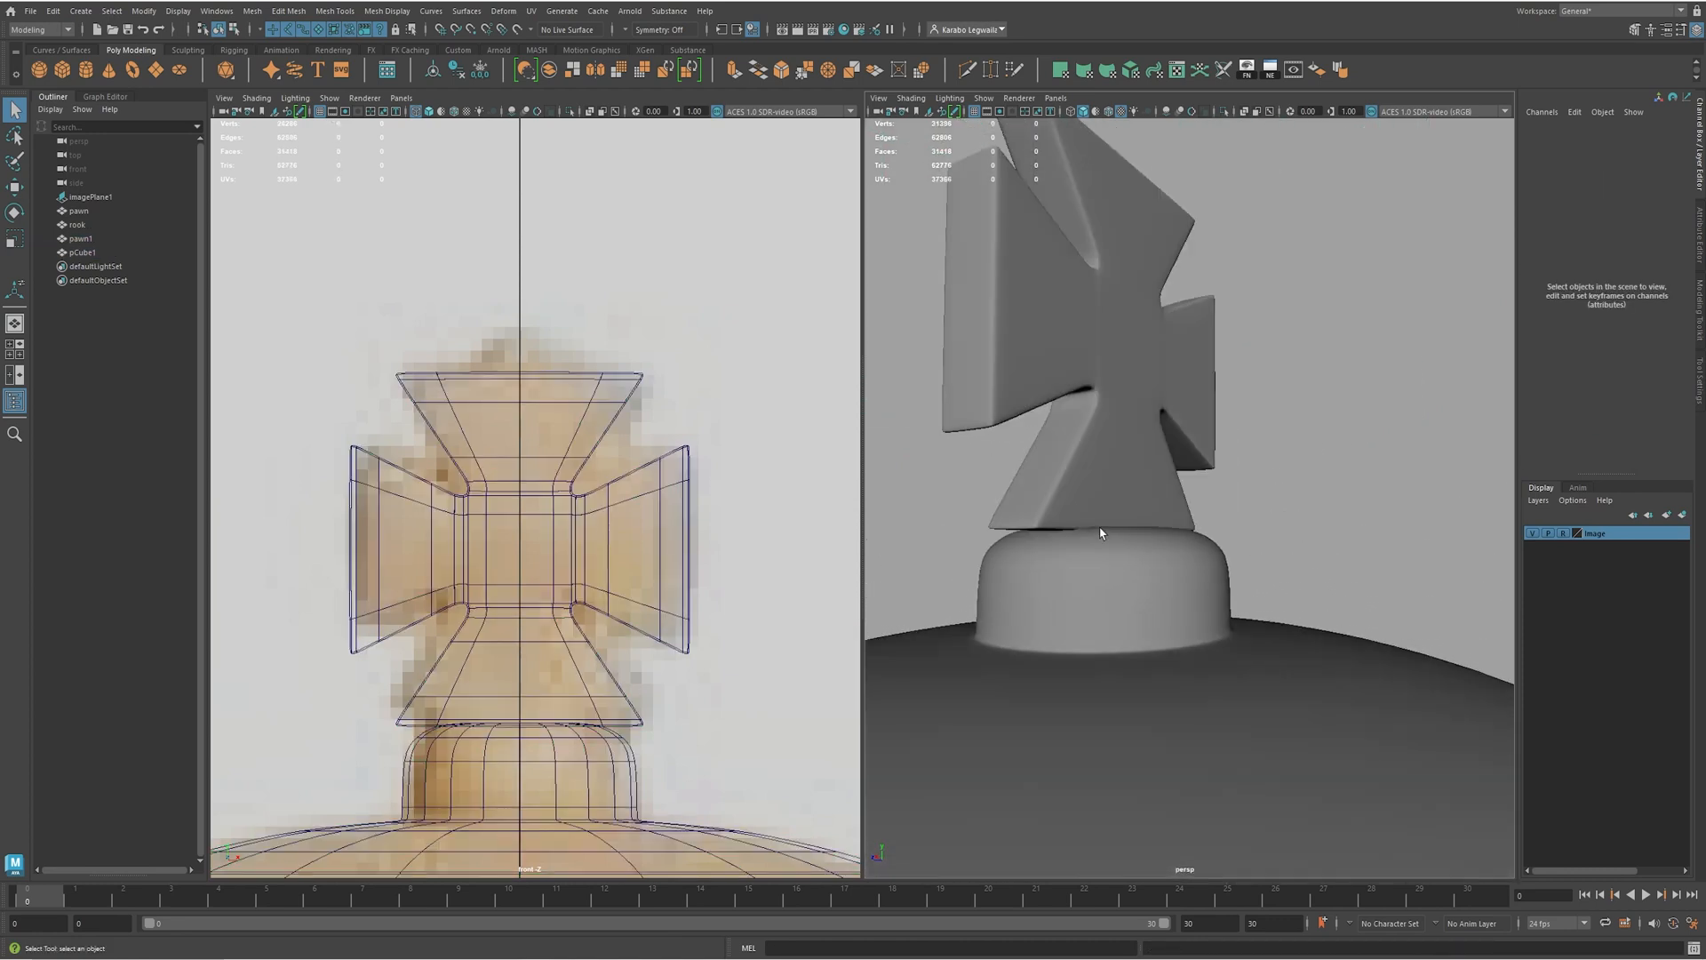
pyautogui.press('w')
pyautogui.click(1122, 411)
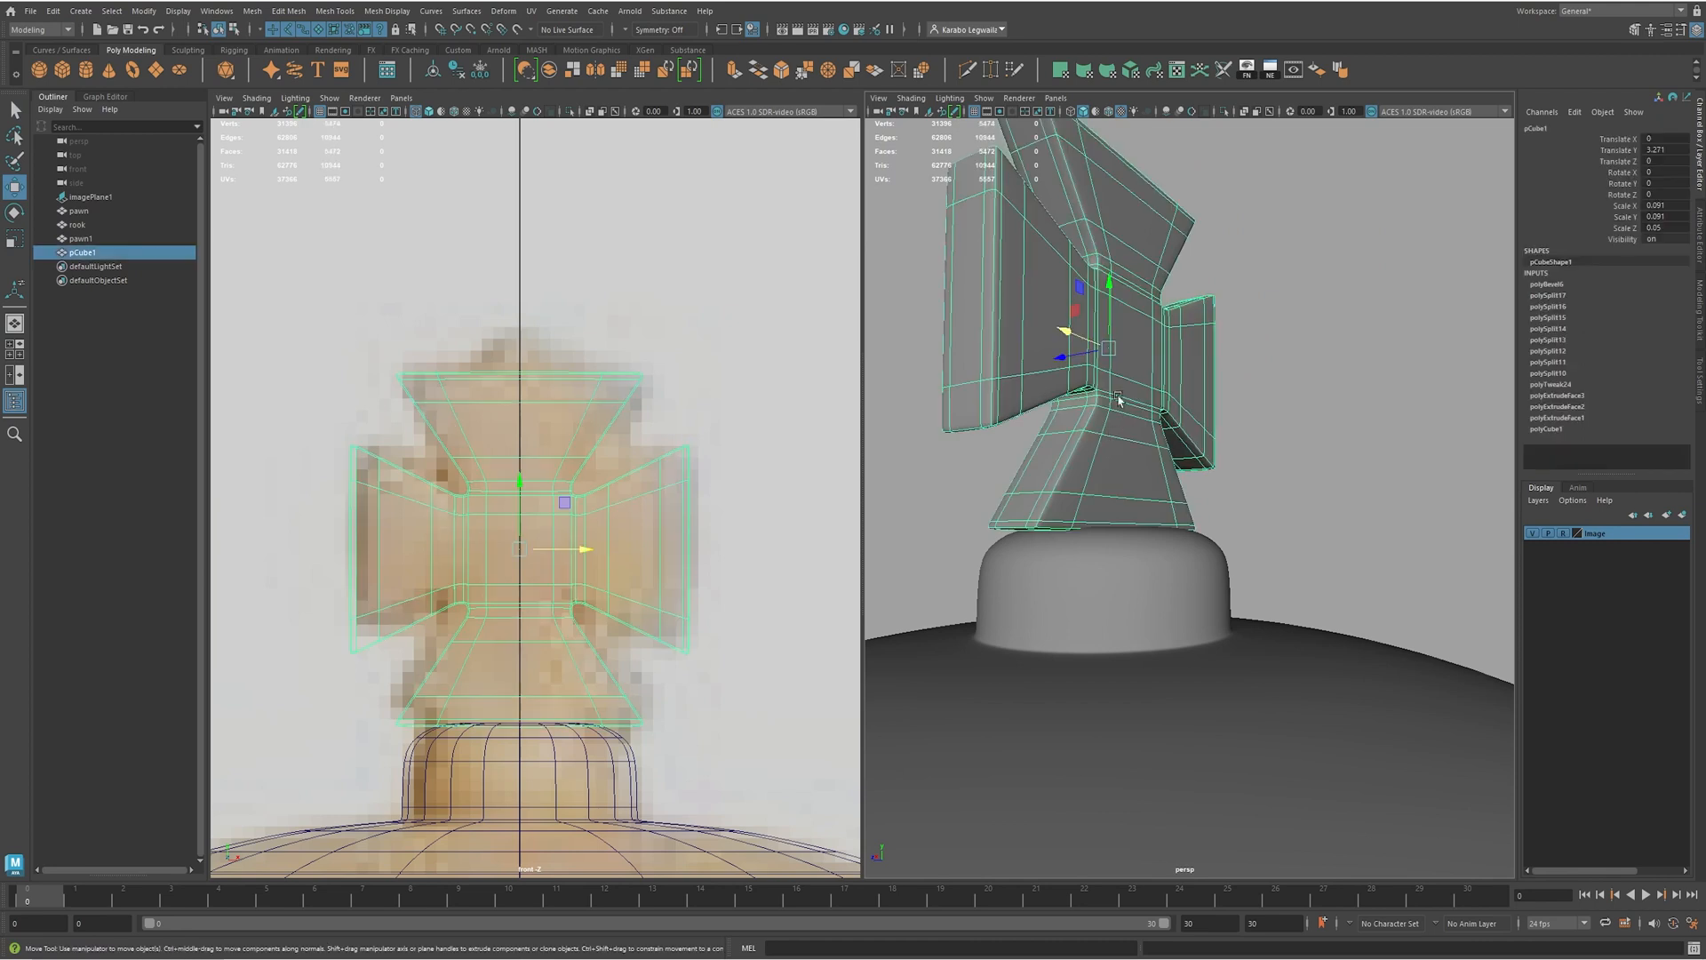
pyautogui.moveTo(1111, 302); pyautogui.dragTo(1111, 295)
pyautogui.click(1330, 389)
pyautogui.keyDown('alt'); pyautogui.moveTo(1253, 471); pyautogui.dragTo(1303, 503); pyautogui.keyUp('alt')
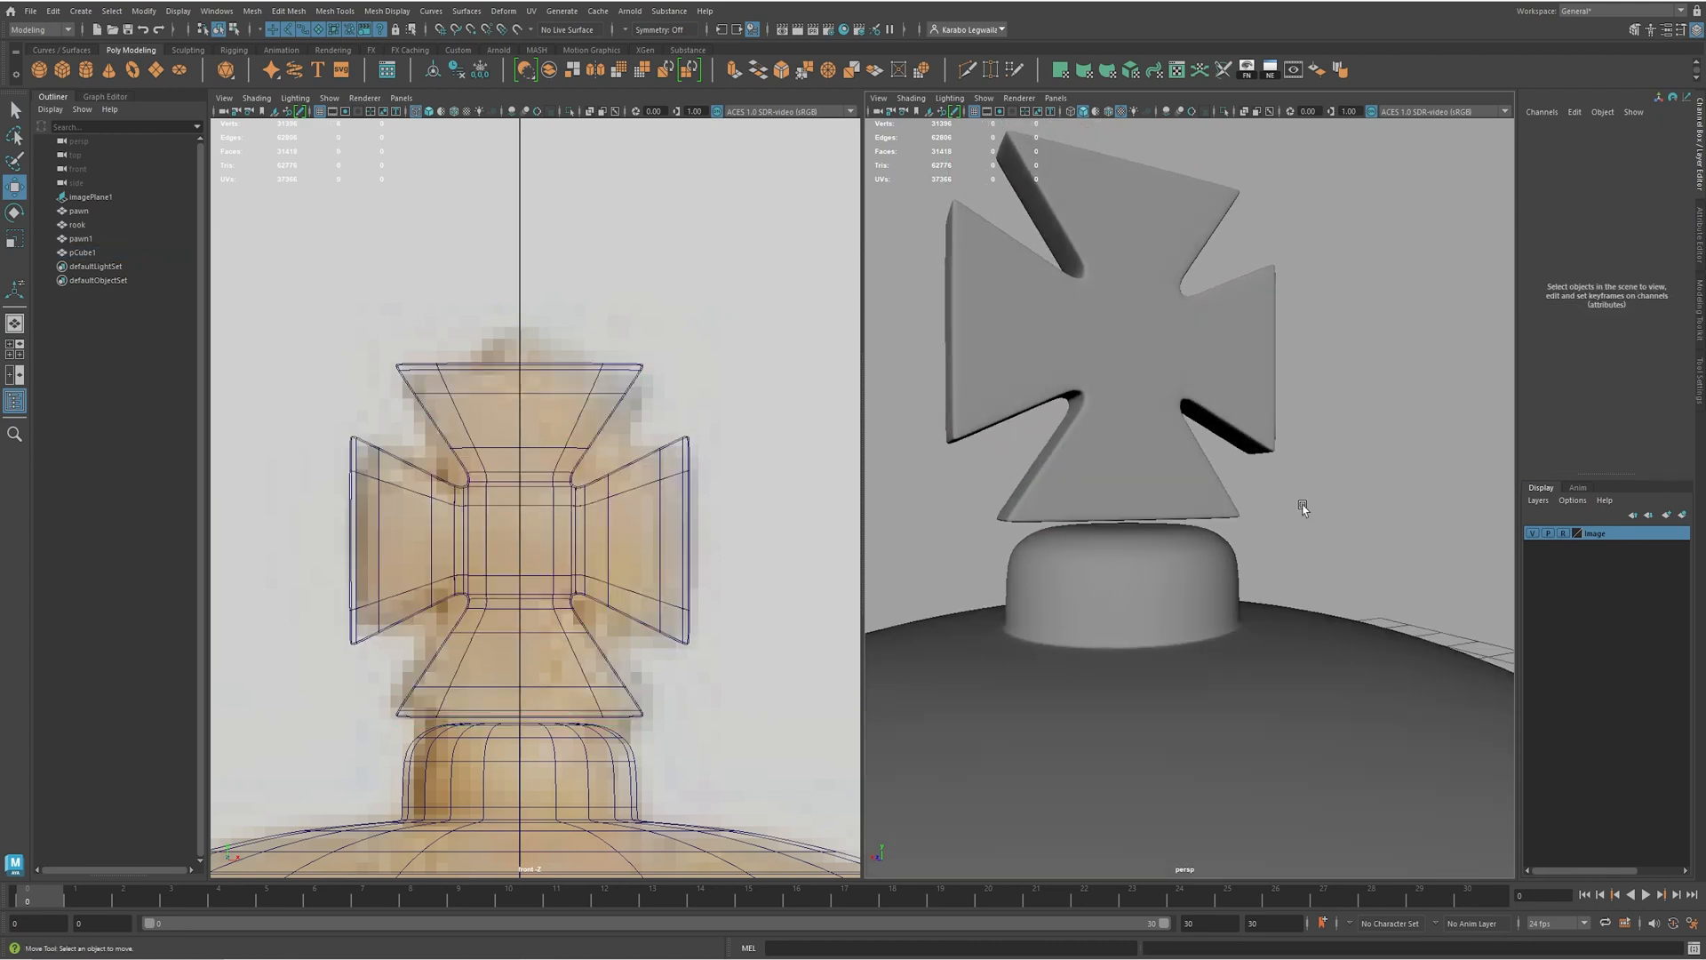
# - Undo the upward move of the cross
pyautogui.hotkey('ctrl', 'z')
pyautogui.hotkey('ctrl', 'z')
pyautogui.hotkey('ctrl', 'z')
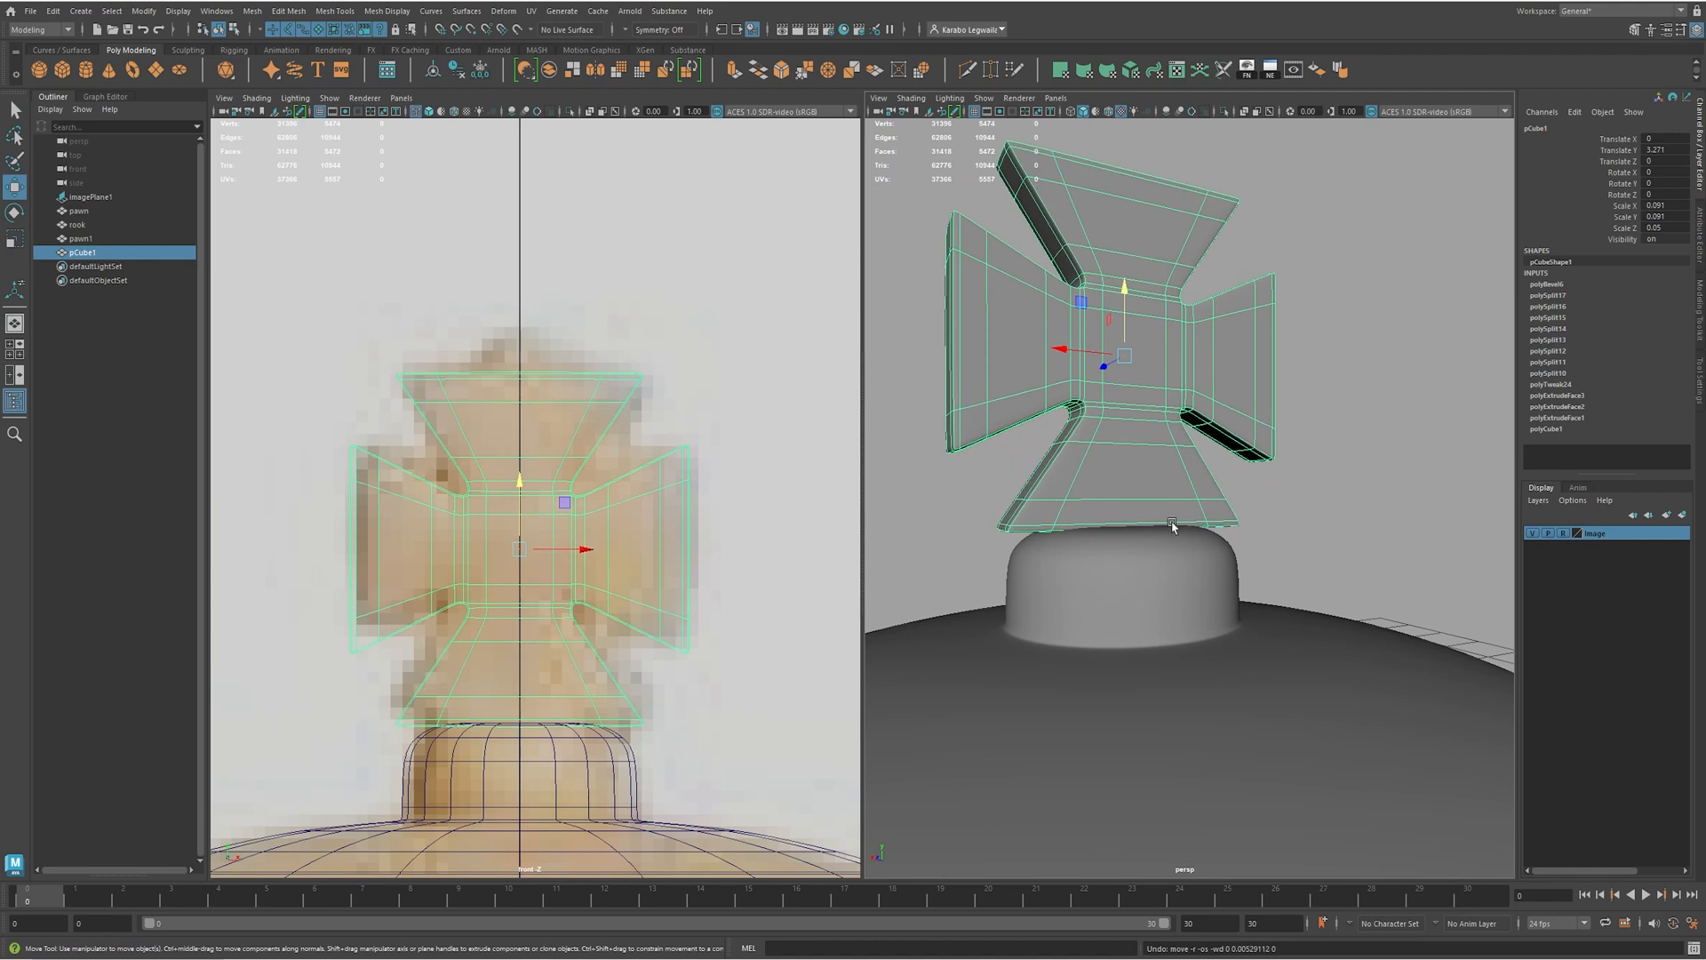
# - Set the perspective view to textured shading, turn off smooth preview for the king's body and cross, and leave nothing selected
pyautogui.keyDown('shift'); pyautogui.click(1226, 573); pyautogui.keyUp('shift')
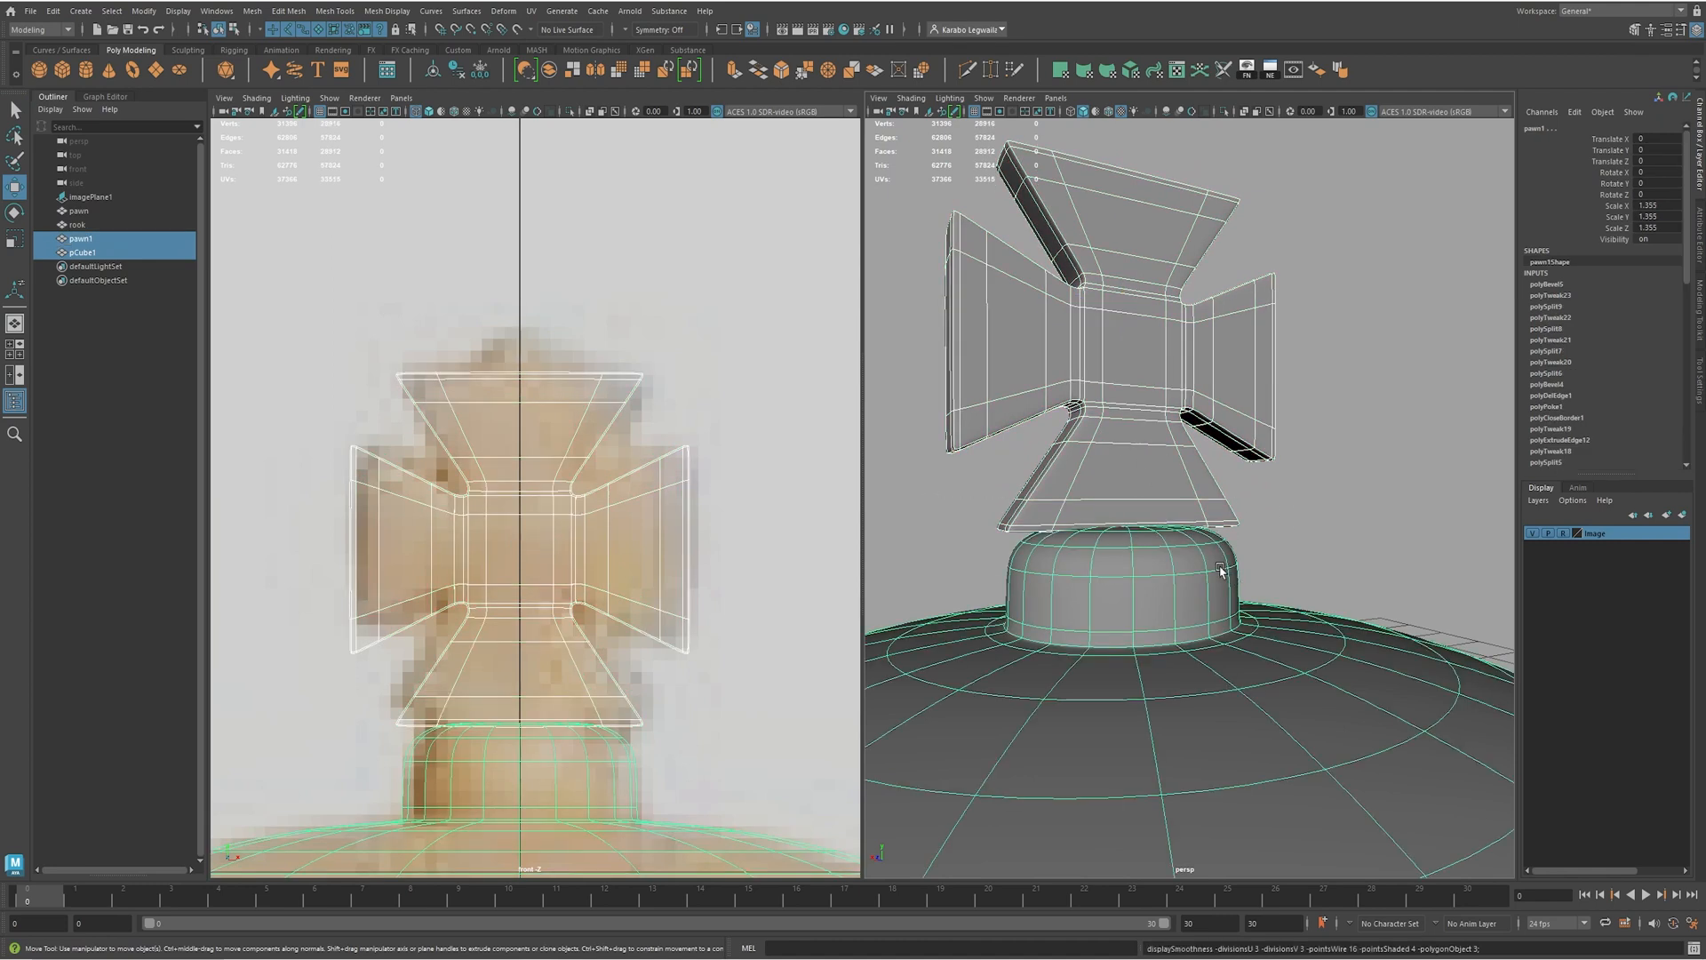
pyautogui.press('4')
pyautogui.press('5')
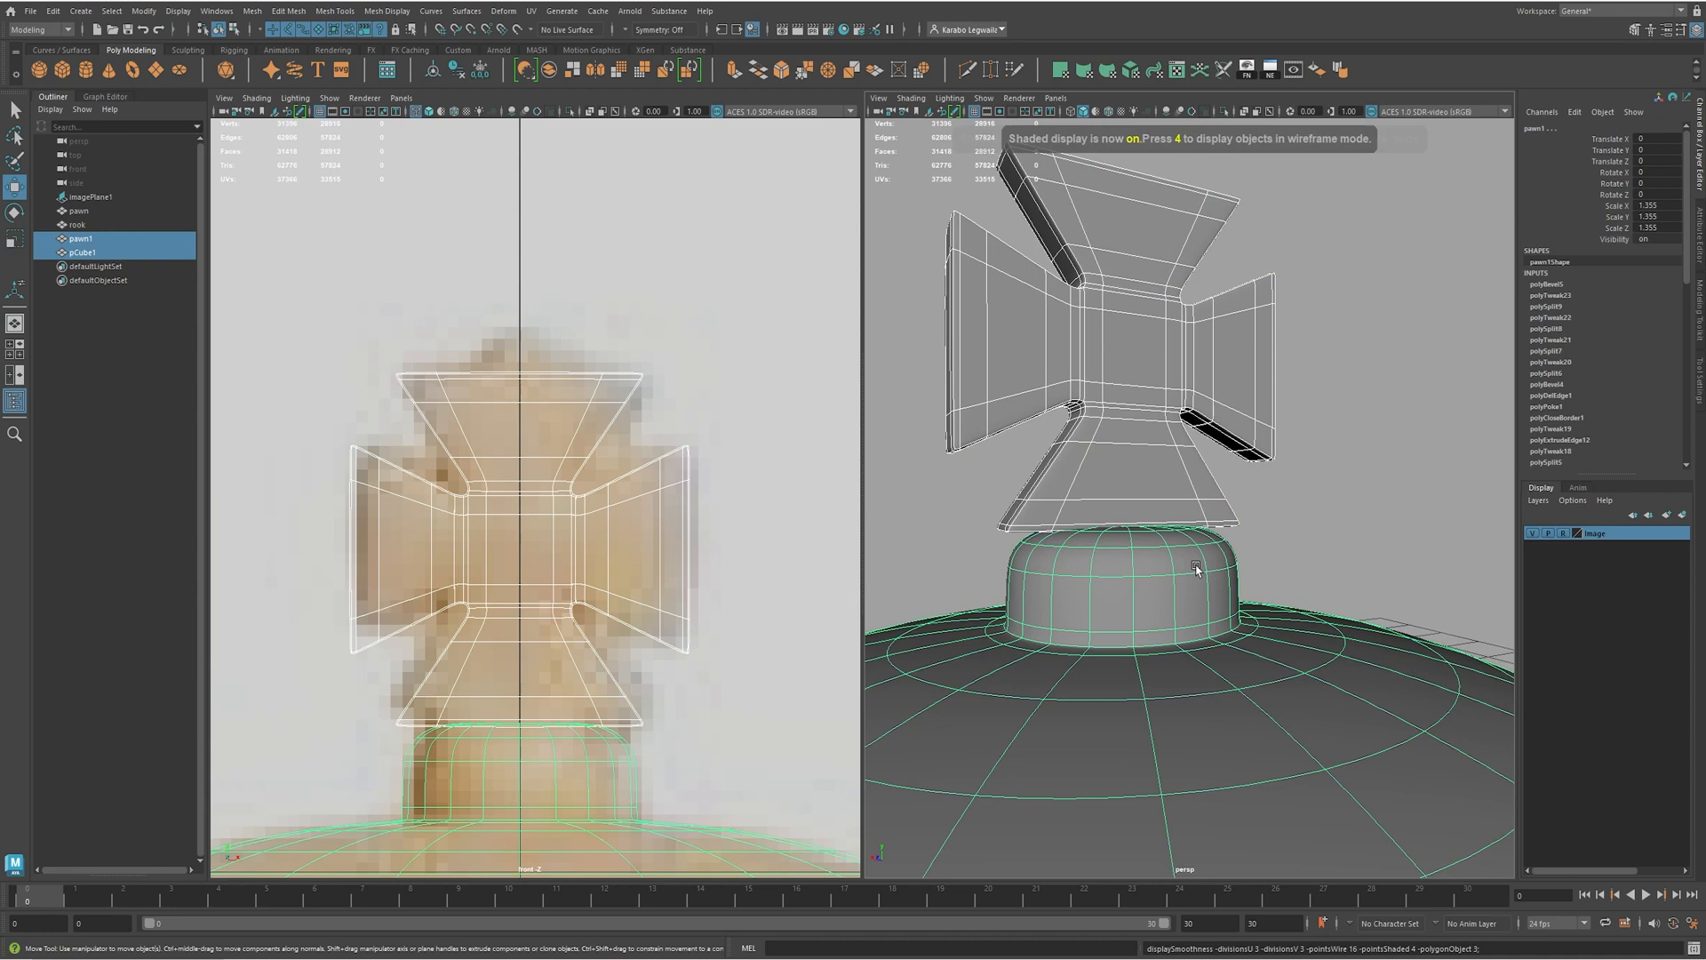
pyautogui.click(1326, 490)
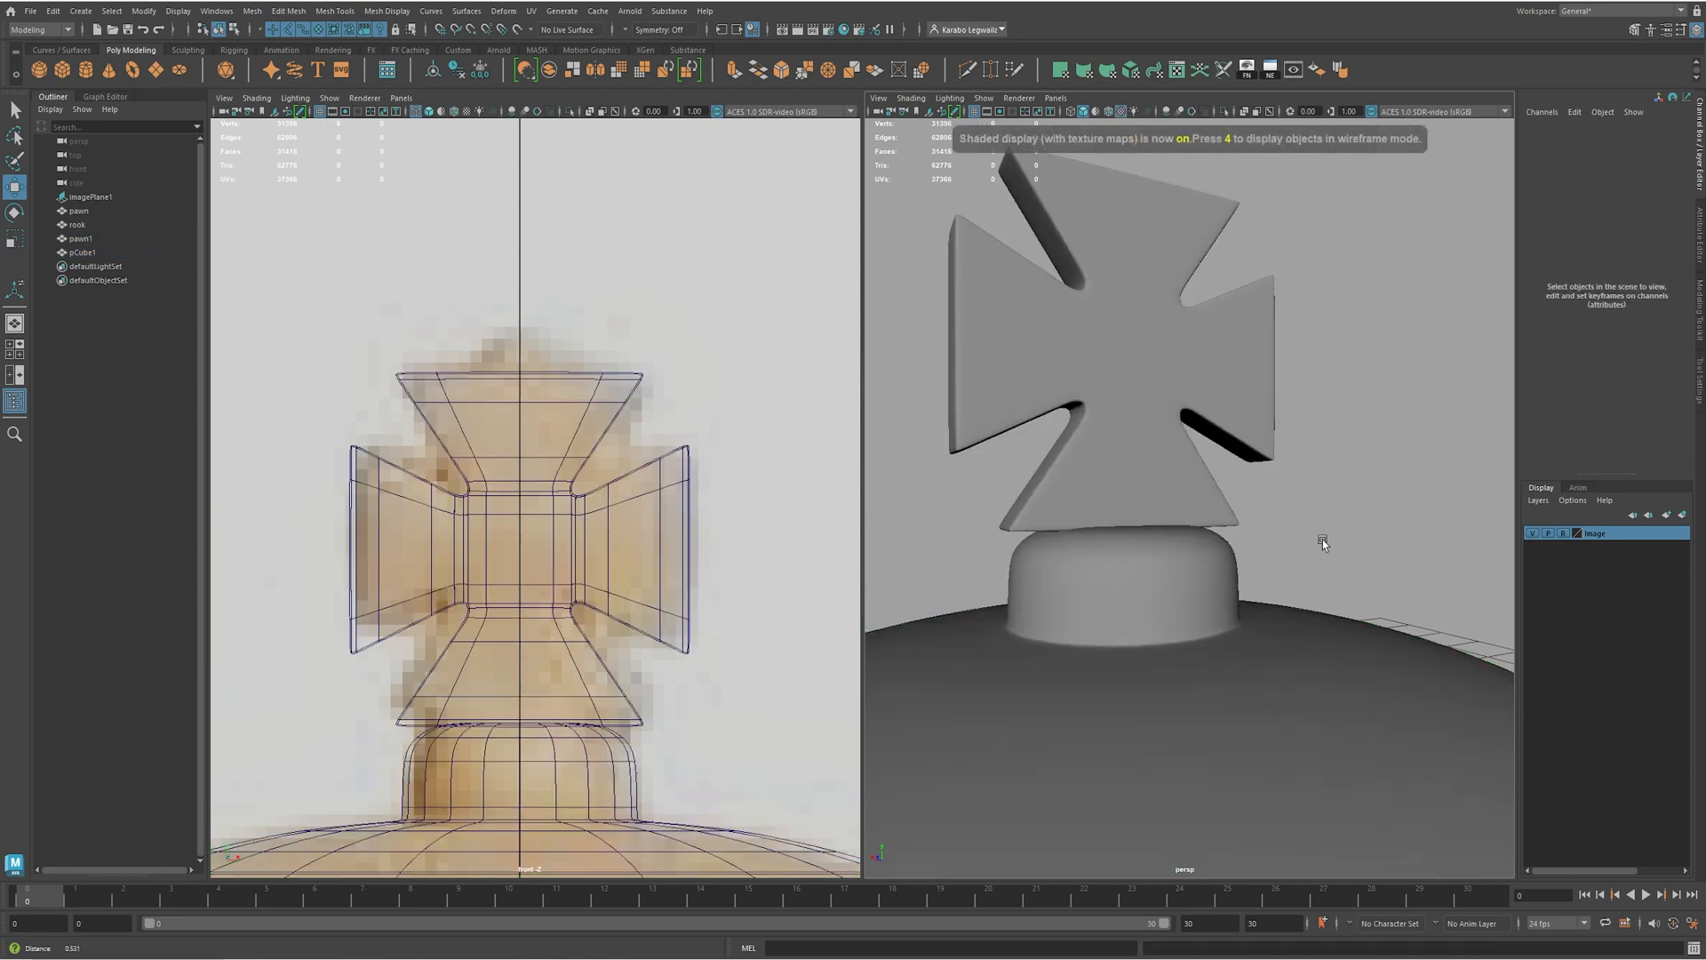
pyautogui.scroll(-5, 1322, 541)
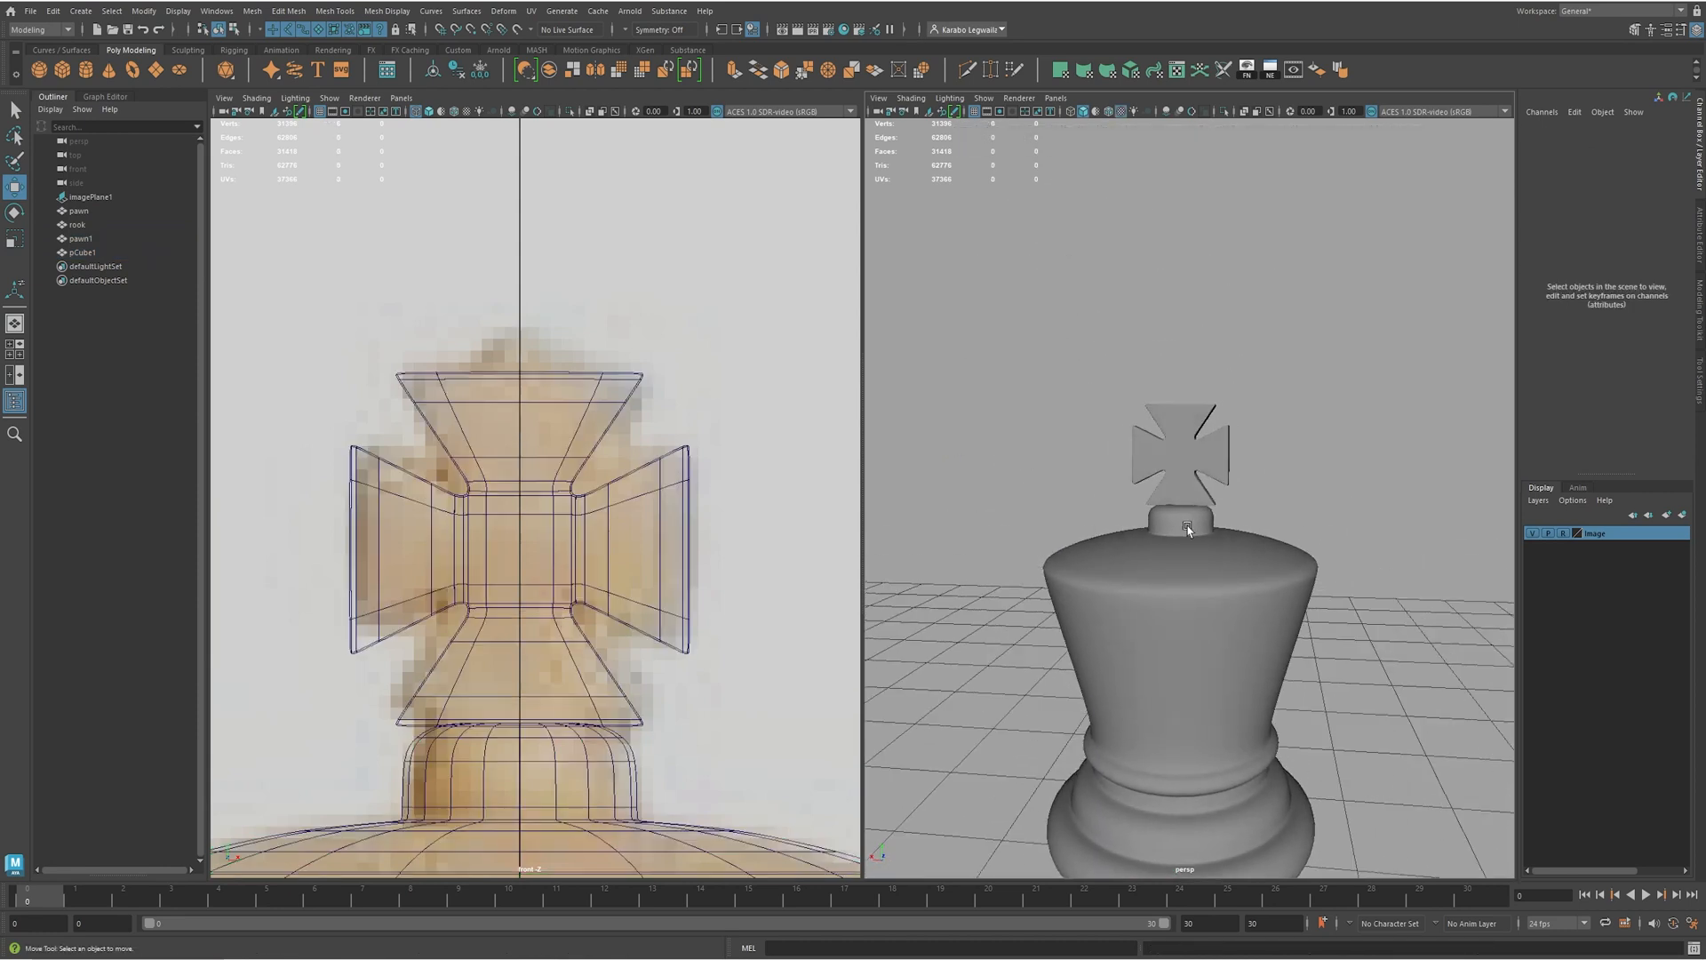
pyautogui.click(1171, 435)
pyautogui.keyDown('shift'); pyautogui.click(1302, 582); pyautogui.keyUp('shift')
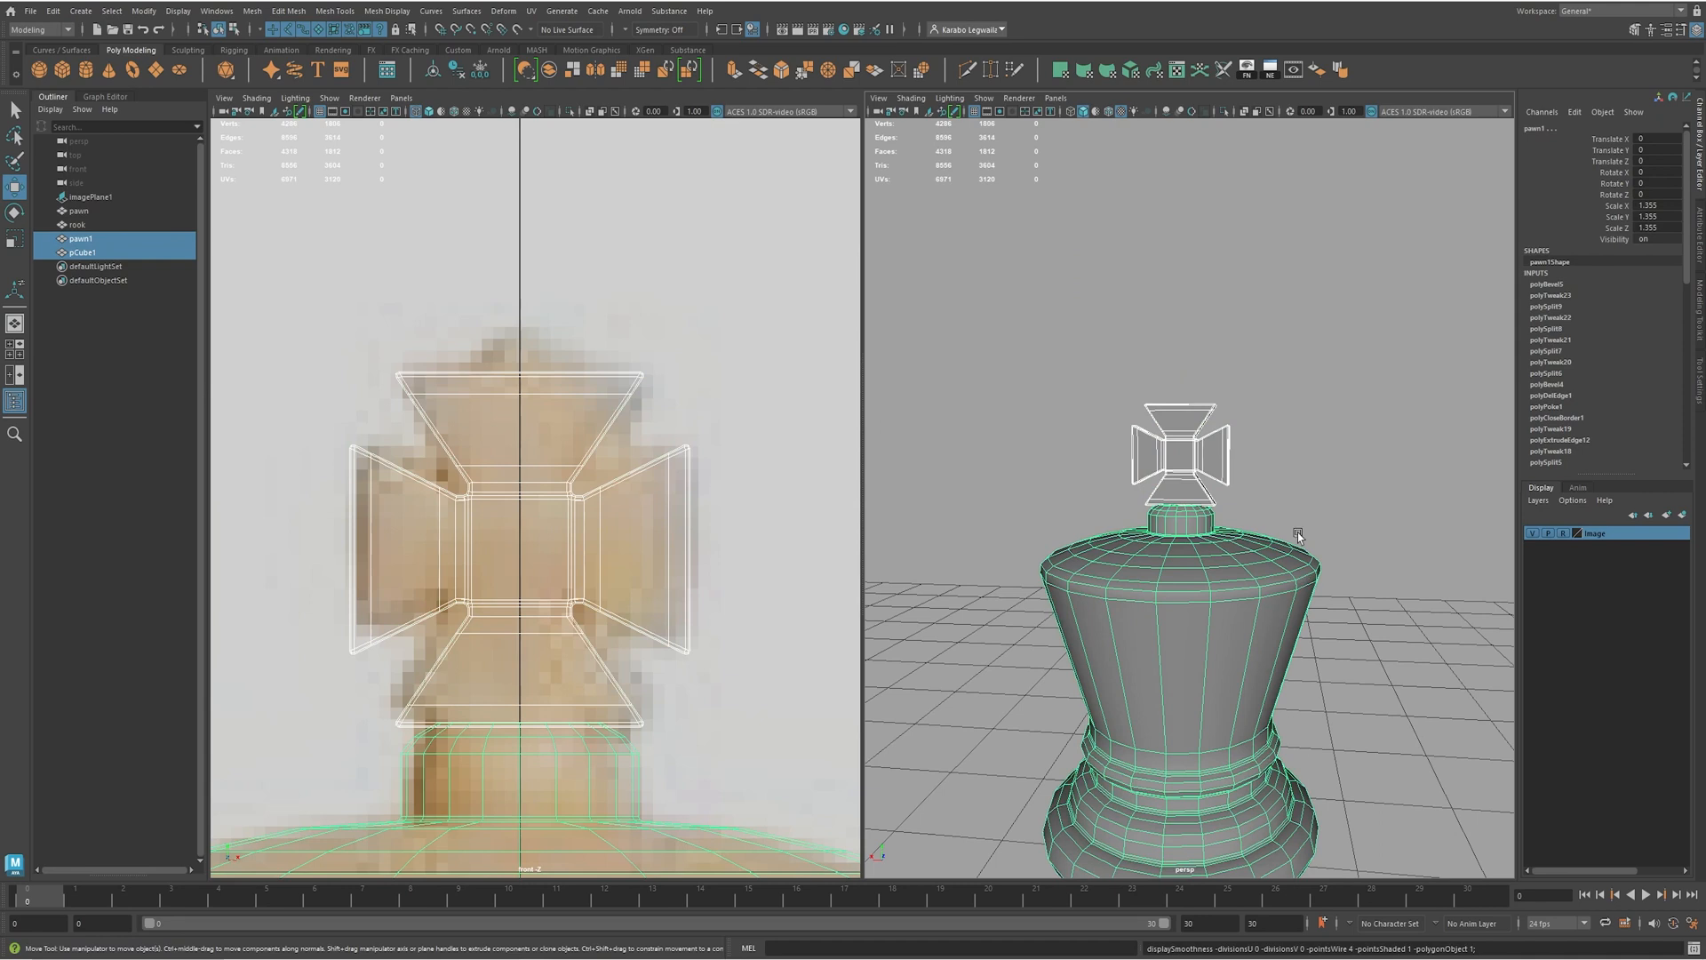
pyautogui.click(1333, 455)
pyautogui.scroll(3, 1190, 662)
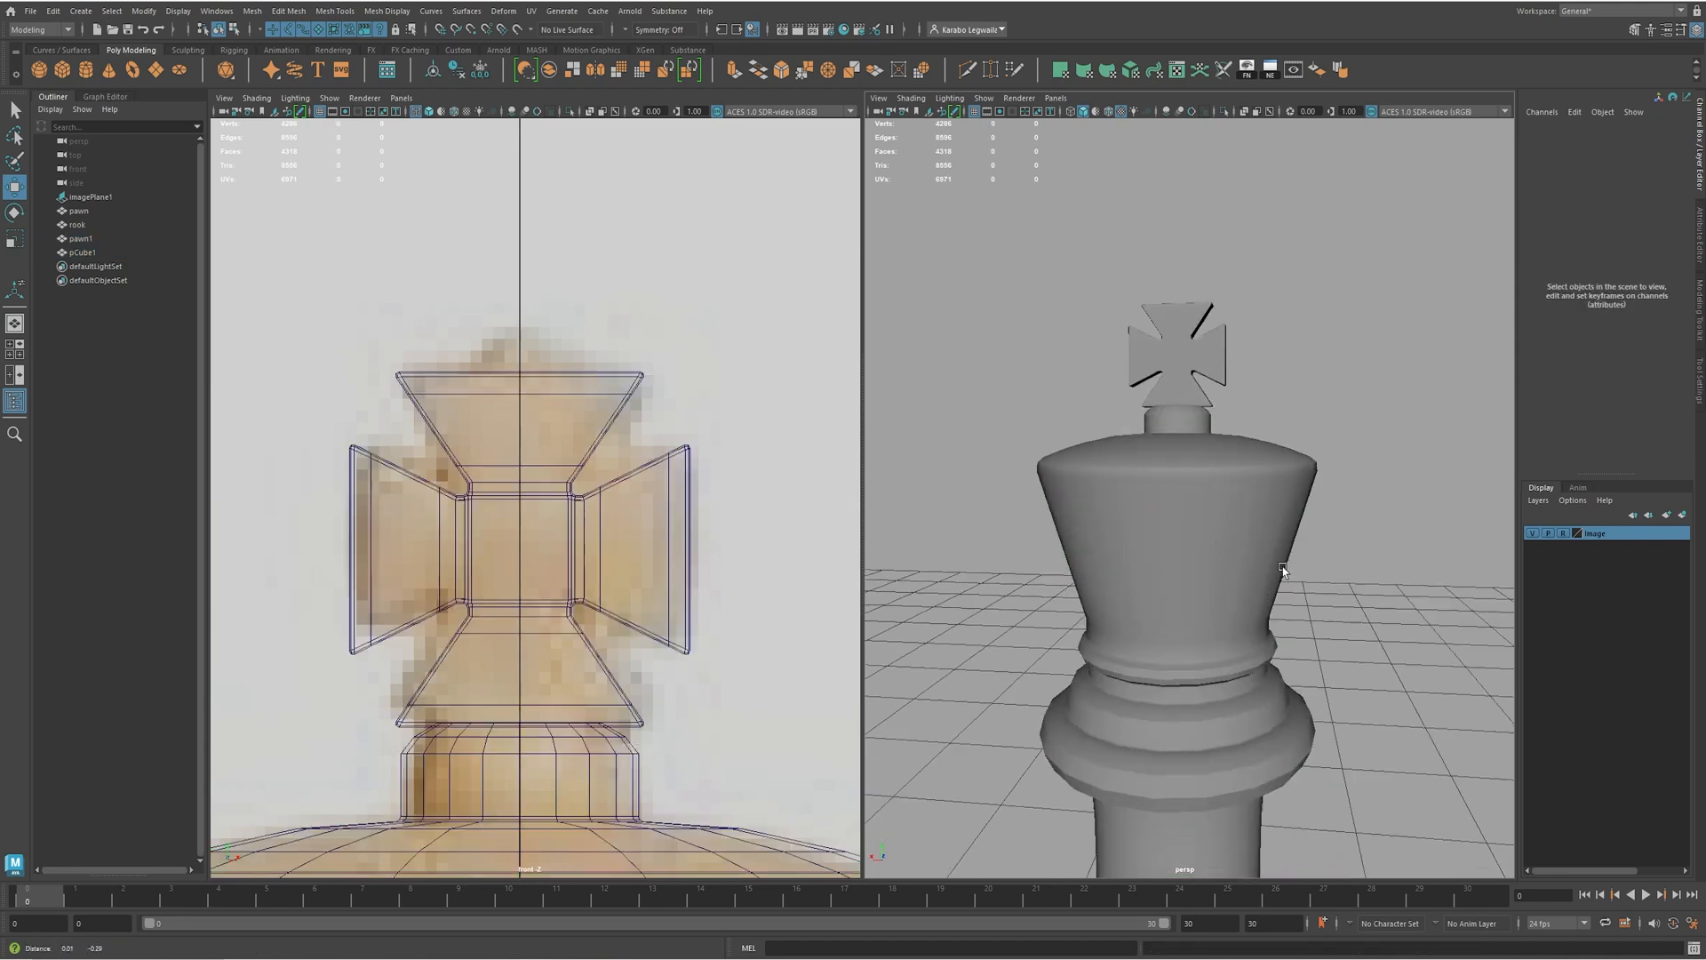
pyautogui.keyDown('alt'); pyautogui.moveTo(1360, 563); pyautogui.dragTo(994, 550, button='right'); pyautogui.keyUp('alt')
pyautogui.click(1178, 621)
pyautogui.click(1171, 436)
pyautogui.click(1191, 451)
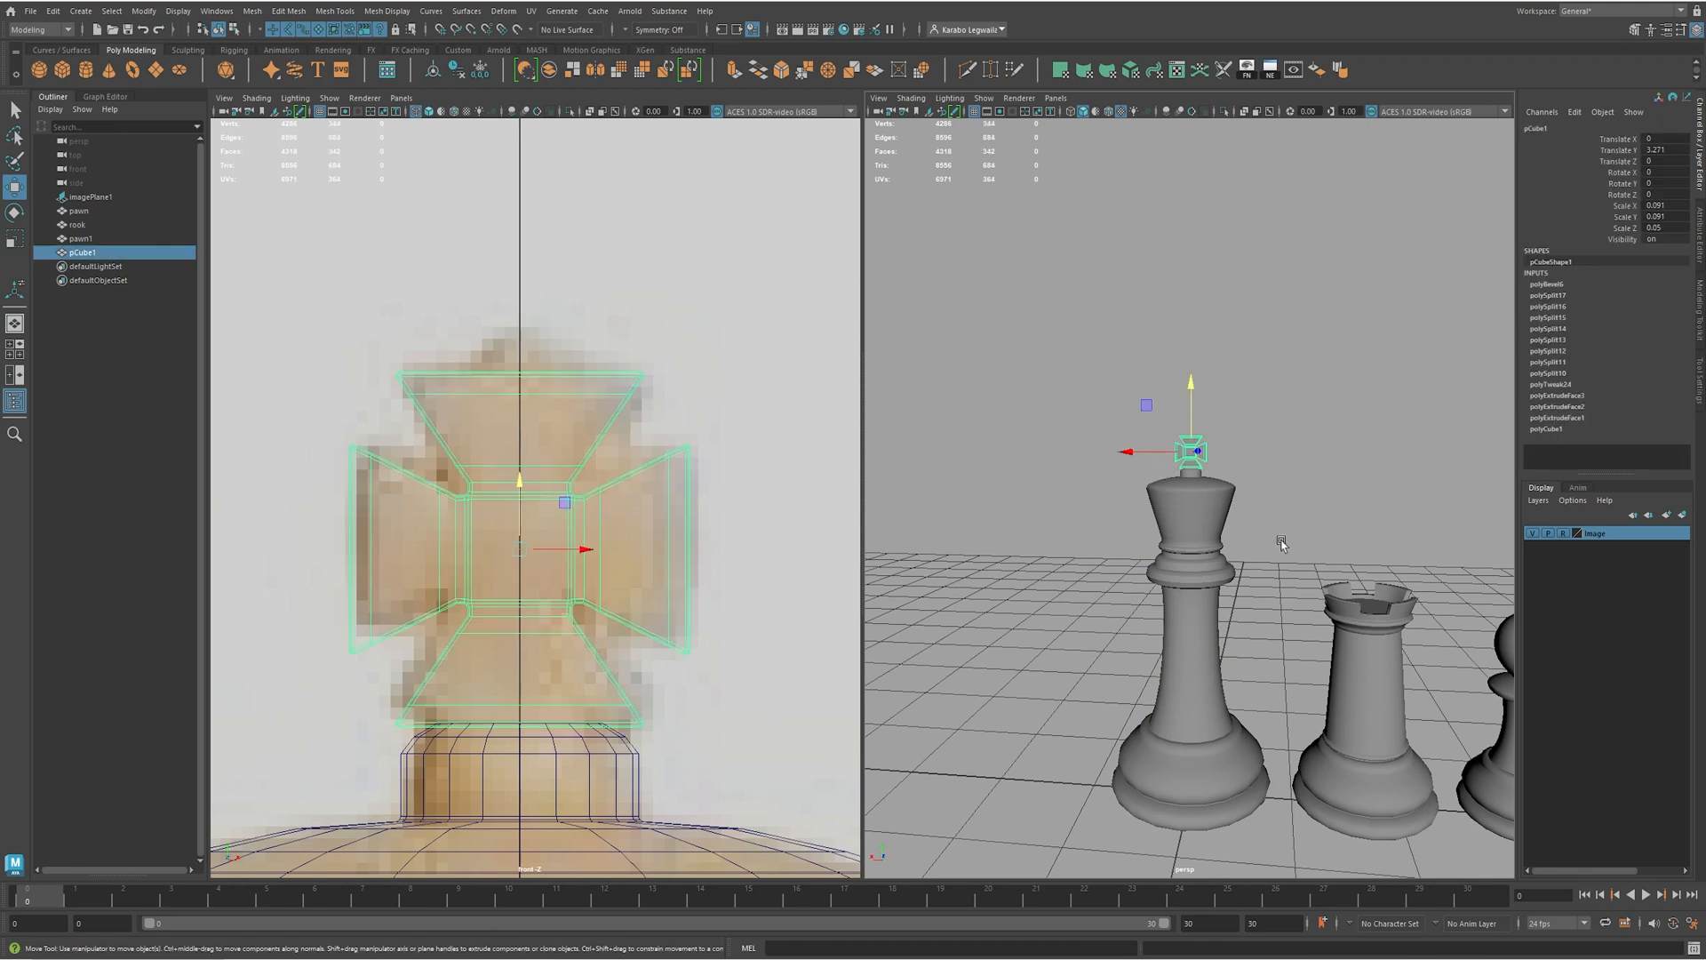
pyautogui.keyDown('shift'); pyautogui.click(1187, 503); pyautogui.keyUp('shift')
pyautogui.moveTo(1126, 788); pyautogui.dragTo(1021, 784)
pyautogui.hotkey('ctrl', 'z')
# - Combine the king's body and cross into a single mesh and deselect it
pyautogui.keyDown('alt'); pyautogui.moveTo(1118, 442); pyautogui.dragTo(1144, 447); pyautogui.keyUp('alt')
pyautogui.scroll(6, 1143, 446)
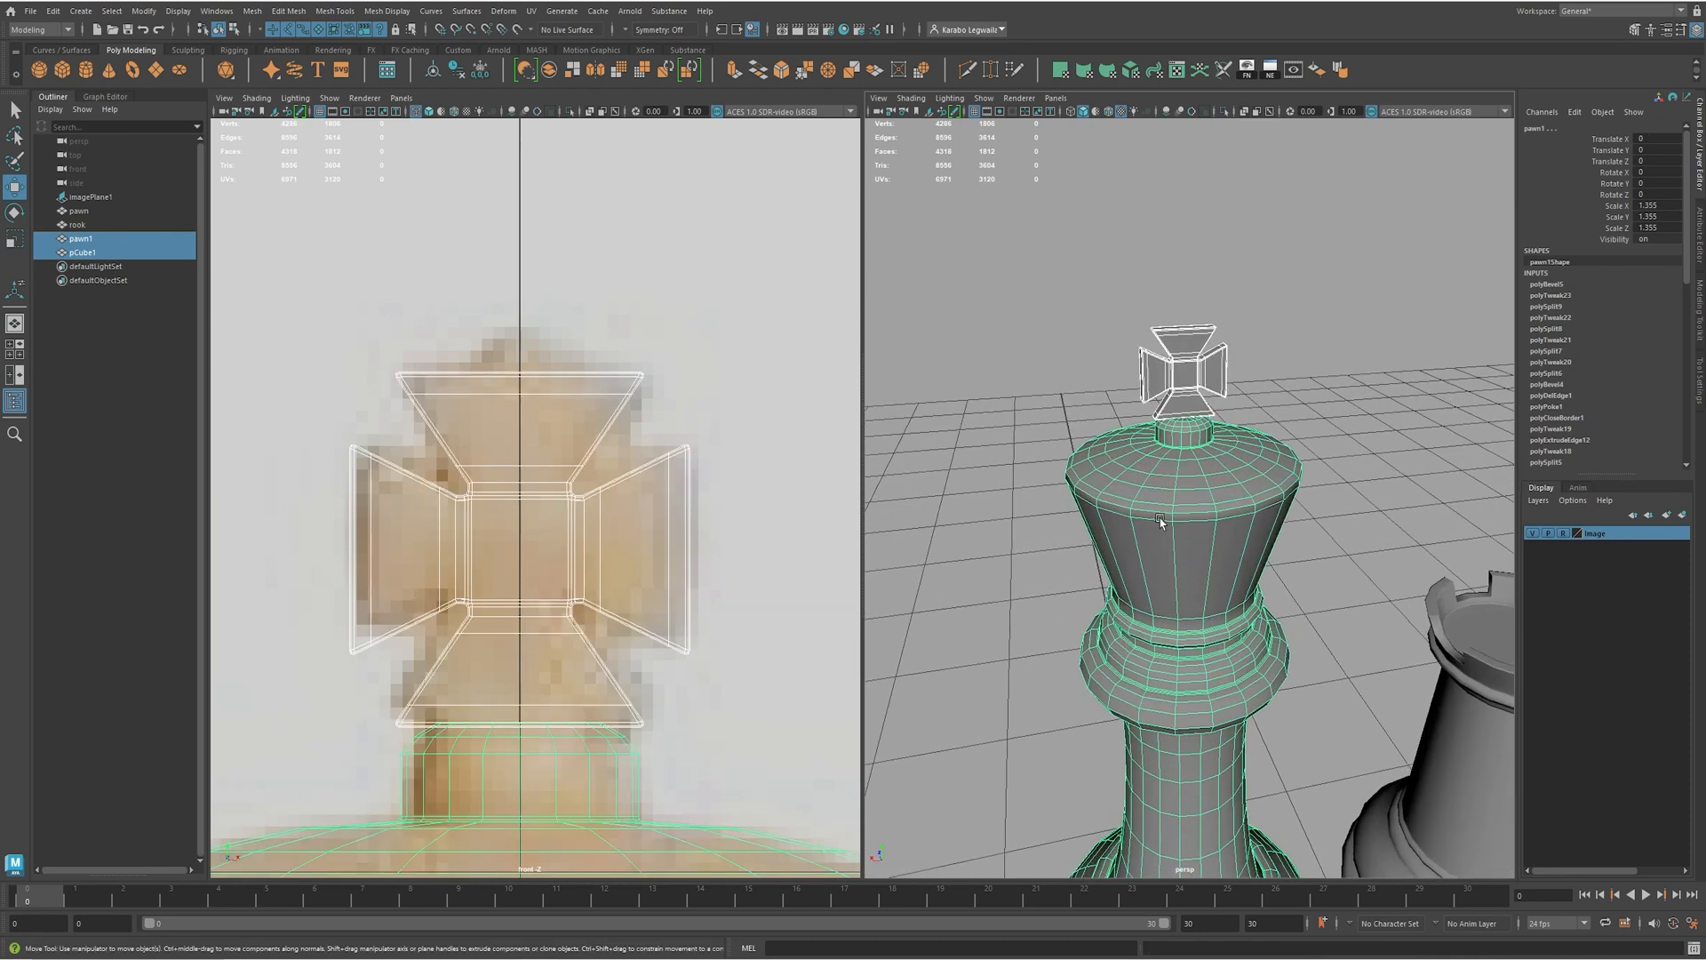
pyautogui.click(1239, 527)
pyautogui.keyDown('shift'); pyautogui.click(1208, 387); pyautogui.keyUp('shift')
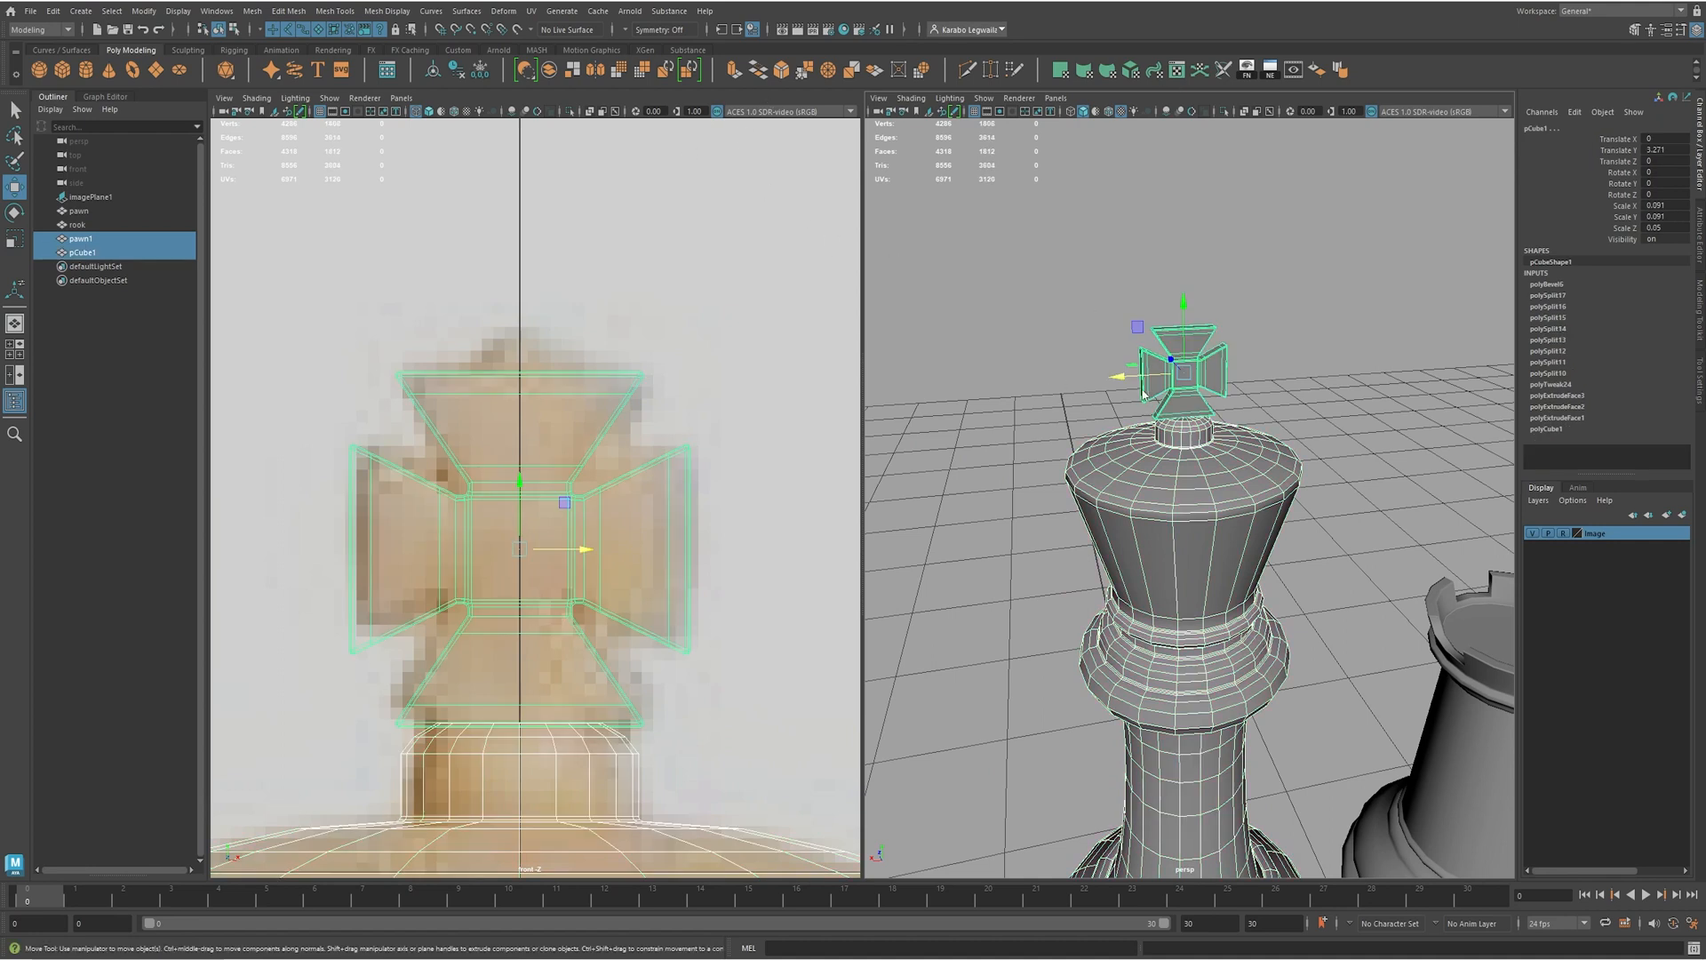
pyautogui.keyDown('shift'); pyautogui.moveTo(1144, 391); pyautogui.dragTo(1189, 870, button='right'); pyautogui.keyUp('shift')
pyautogui.click(1132, 682)
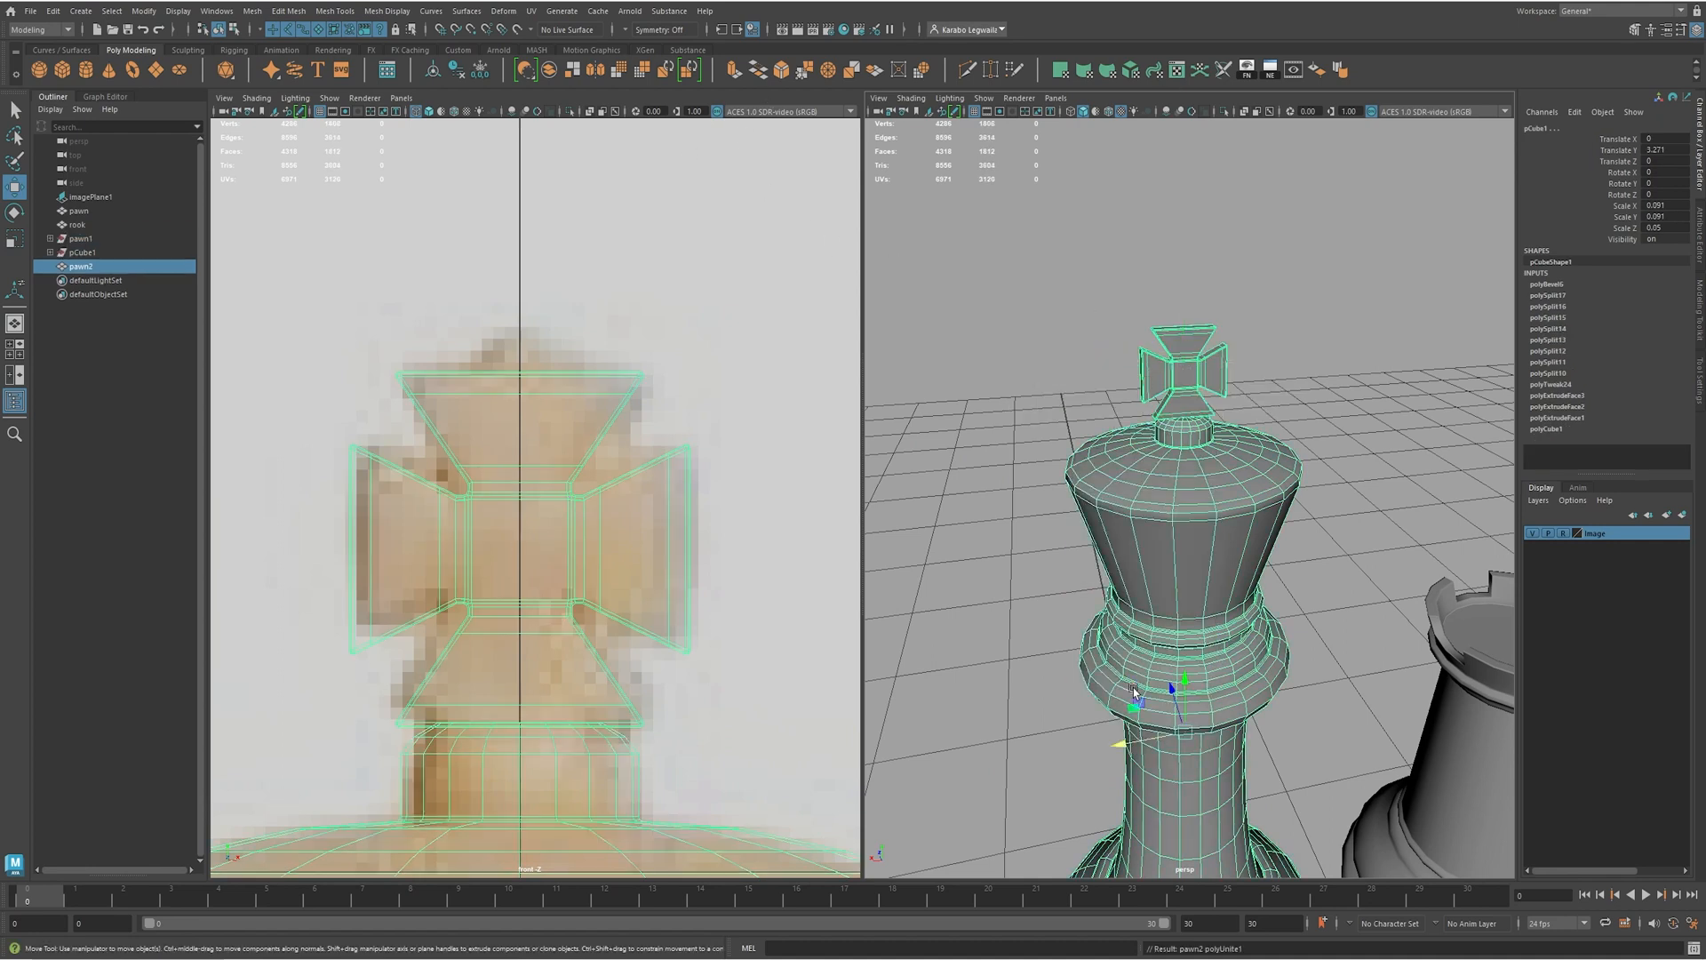
pyautogui.keyDown('alt'); pyautogui.moveTo(1239, 581); pyautogui.dragTo(1203, 546, button='middle'); pyautogui.keyUp('alt')
pyautogui.click(1304, 601)
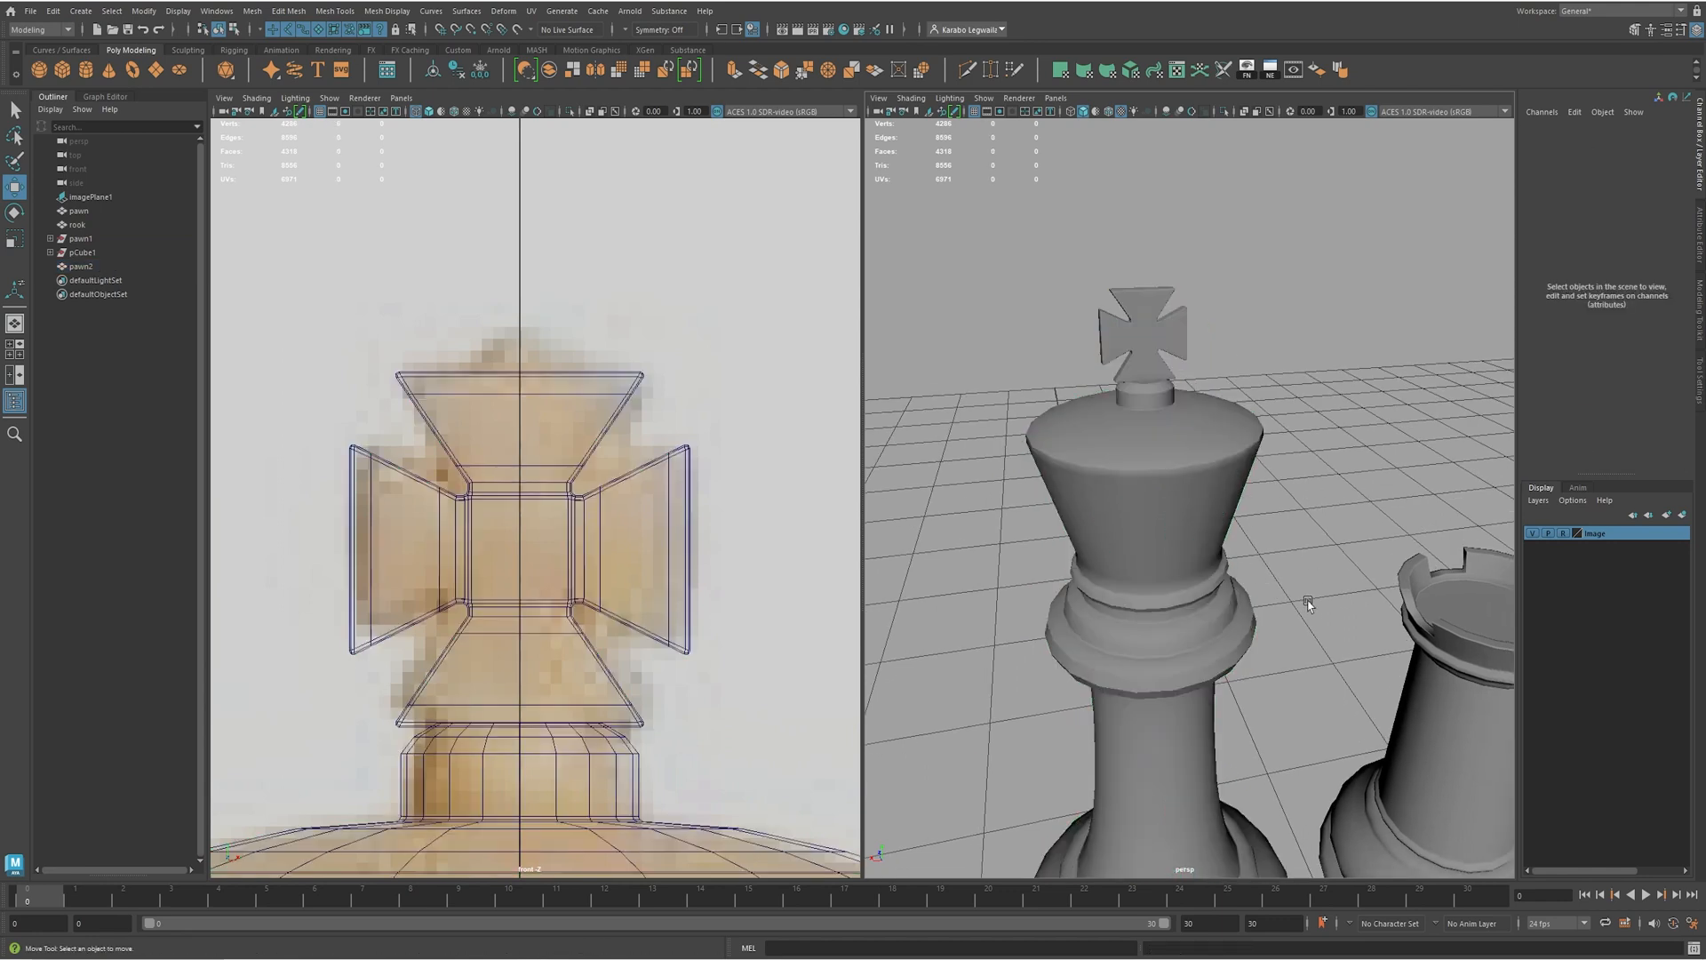
# - Move the combined king's pivot to the centre vertex on the underside of its base, using vertex snapping
pyautogui.keyDown('alt'); pyautogui.moveTo(1139, 755); pyautogui.dragTo(1137, 629, button='middle'); pyautogui.keyUp('alt')
pyautogui.click(1137, 631)
pyautogui.keyDown('alt'); pyautogui.moveTo(1194, 663); pyautogui.dragTo(1185, 595); pyautogui.keyUp('alt')
pyautogui.keyDown('alt'); pyautogui.moveTo(1244, 666); pyautogui.dragTo(1270, 595, button='right'); pyautogui.keyUp('alt')
pyautogui.keyDown('alt'); pyautogui.moveTo(1192, 737); pyautogui.dragTo(1182, 579, button='middle'); pyautogui.keyUp('alt')
pyautogui.keyDown('alt'); pyautogui.moveTo(1182, 579); pyautogui.dragTo(1131, 746); pyautogui.keyUp('alt')
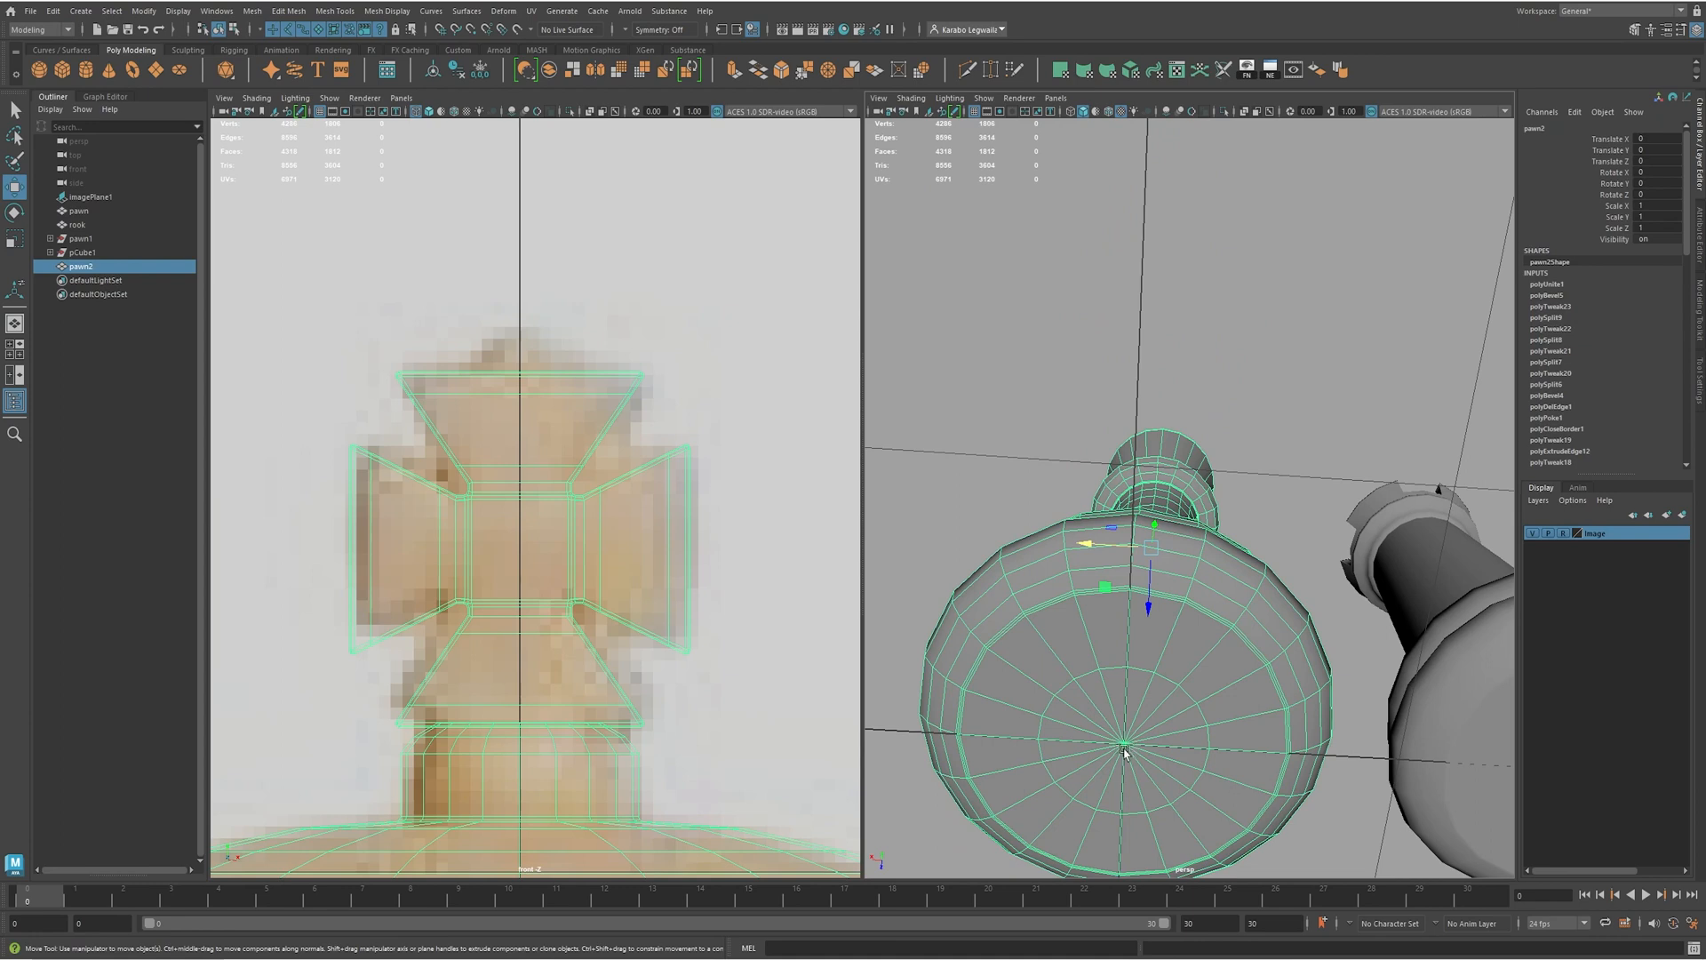
pyautogui.keyDown('alt'); pyautogui.moveTo(1138, 797); pyautogui.dragTo(1142, 701); pyautogui.keyUp('alt')
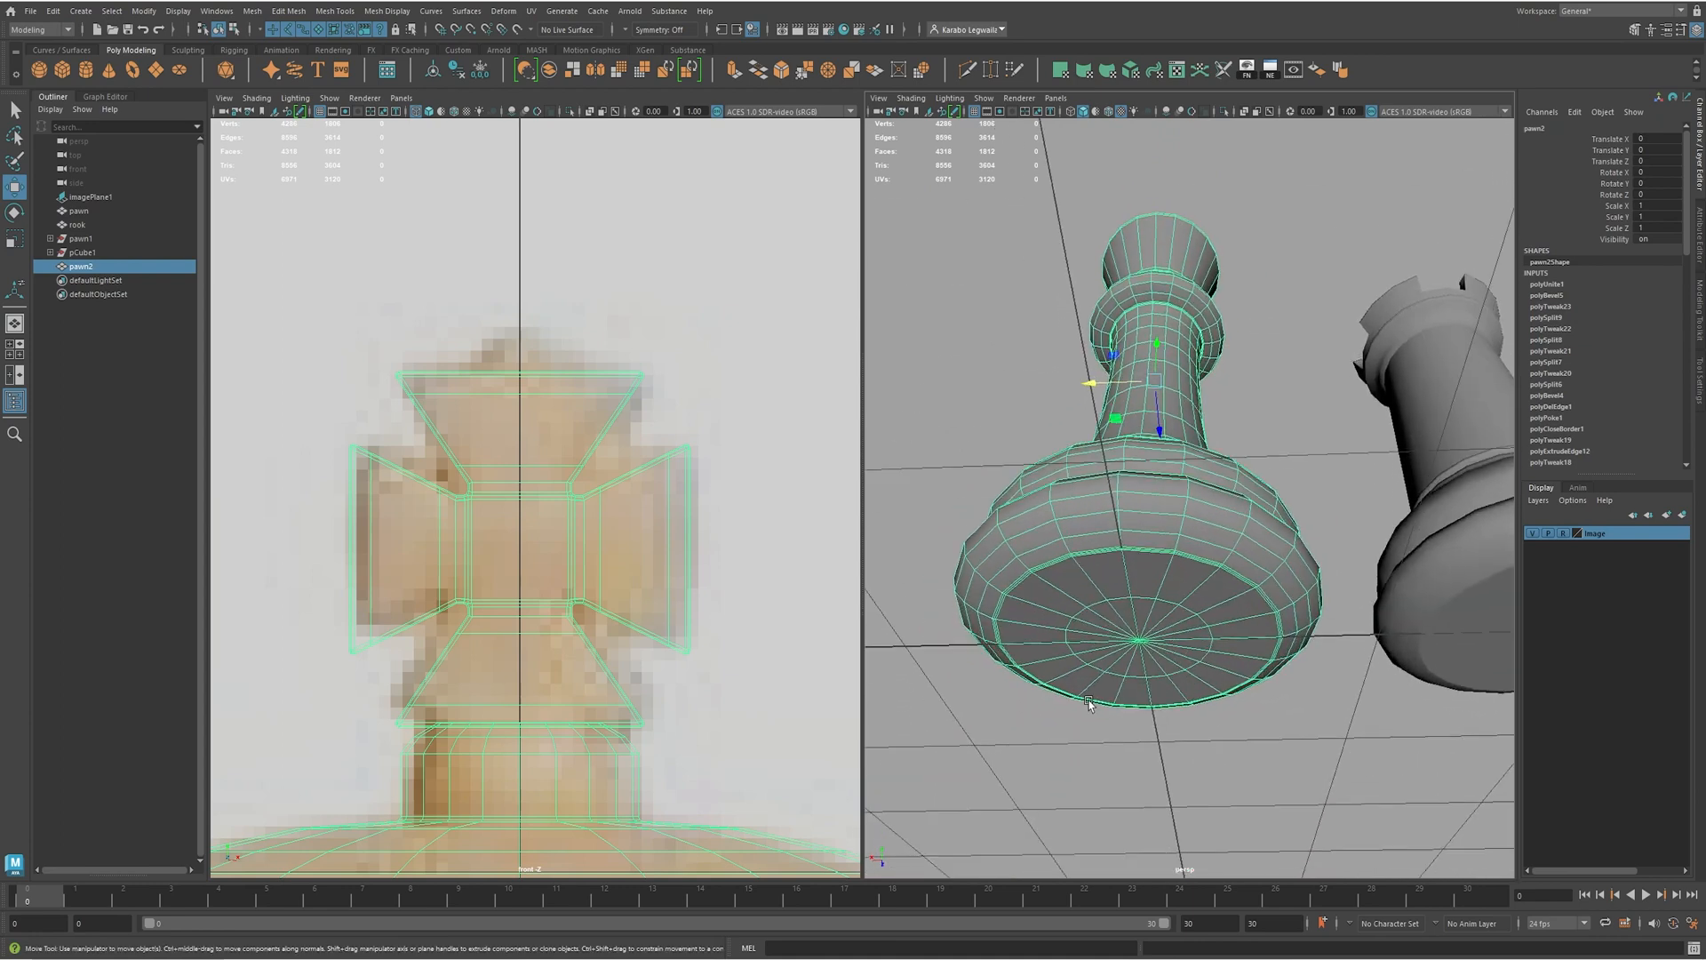
pyautogui.keyDown('alt'); pyautogui.moveTo(1143, 701); pyautogui.dragTo(1171, 755, button='right'); pyautogui.keyUp('alt')
pyautogui.keyDown('alt'); pyautogui.moveTo(1171, 755); pyautogui.dragTo(1170, 692); pyautogui.keyUp('alt')
pyautogui.press('d')
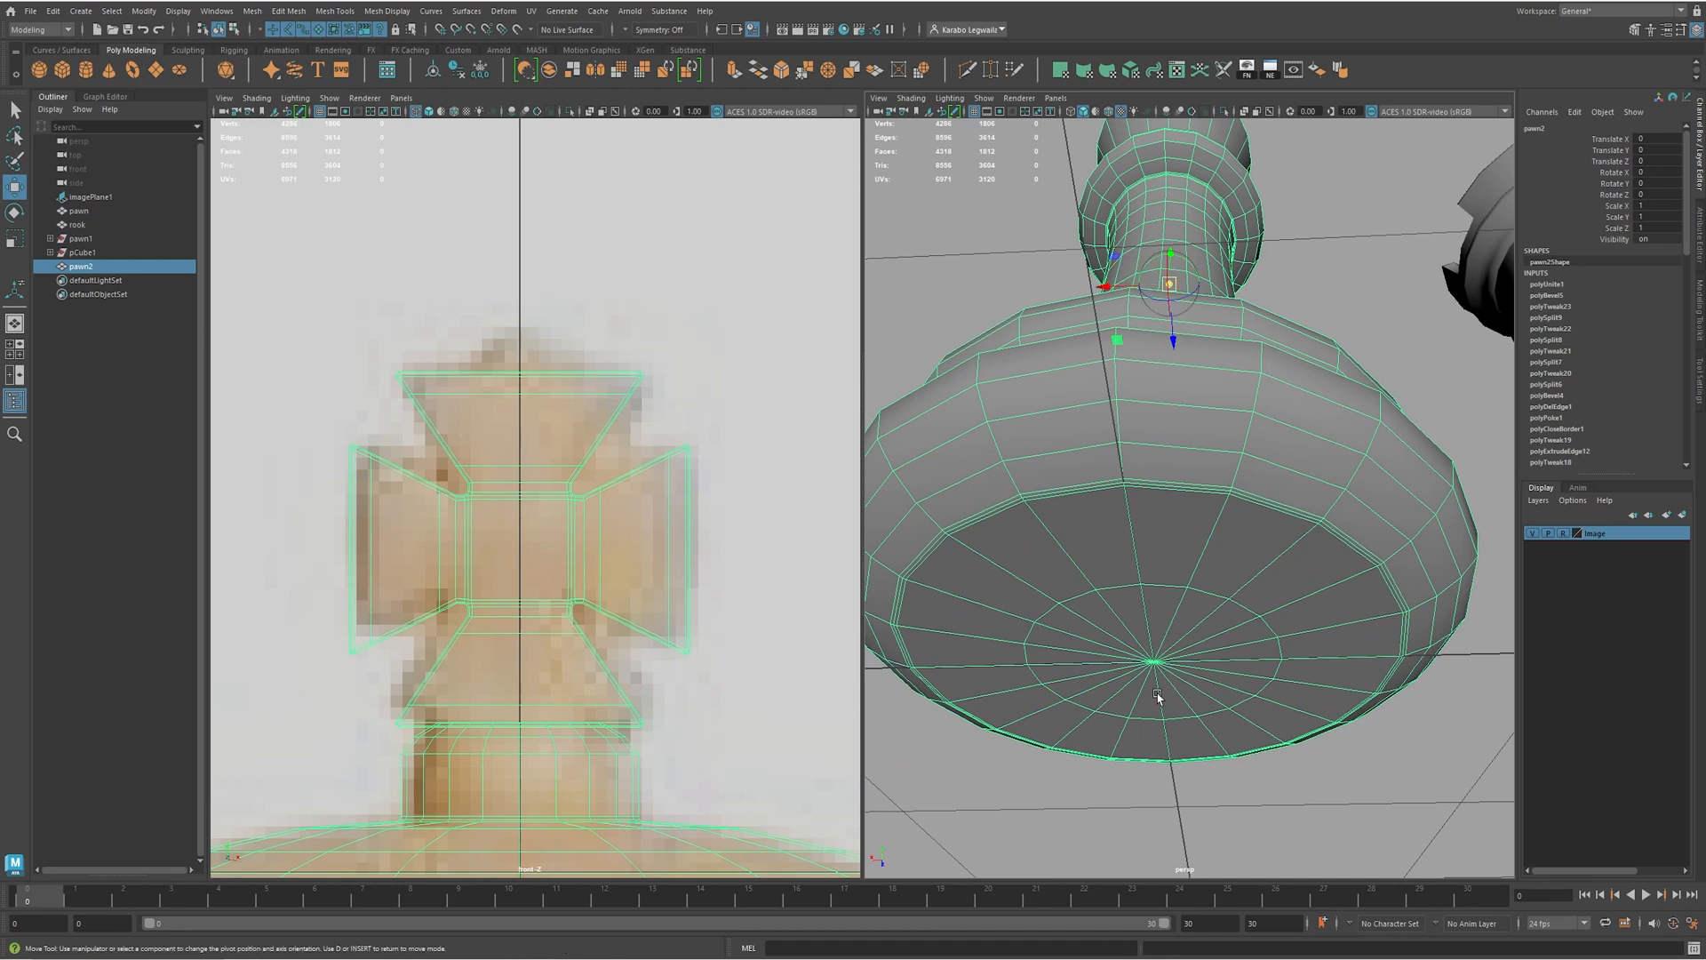
pyautogui.press('v')
pyautogui.moveTo(1461, 365); pyautogui.dragTo(1157, 663, button='middle')
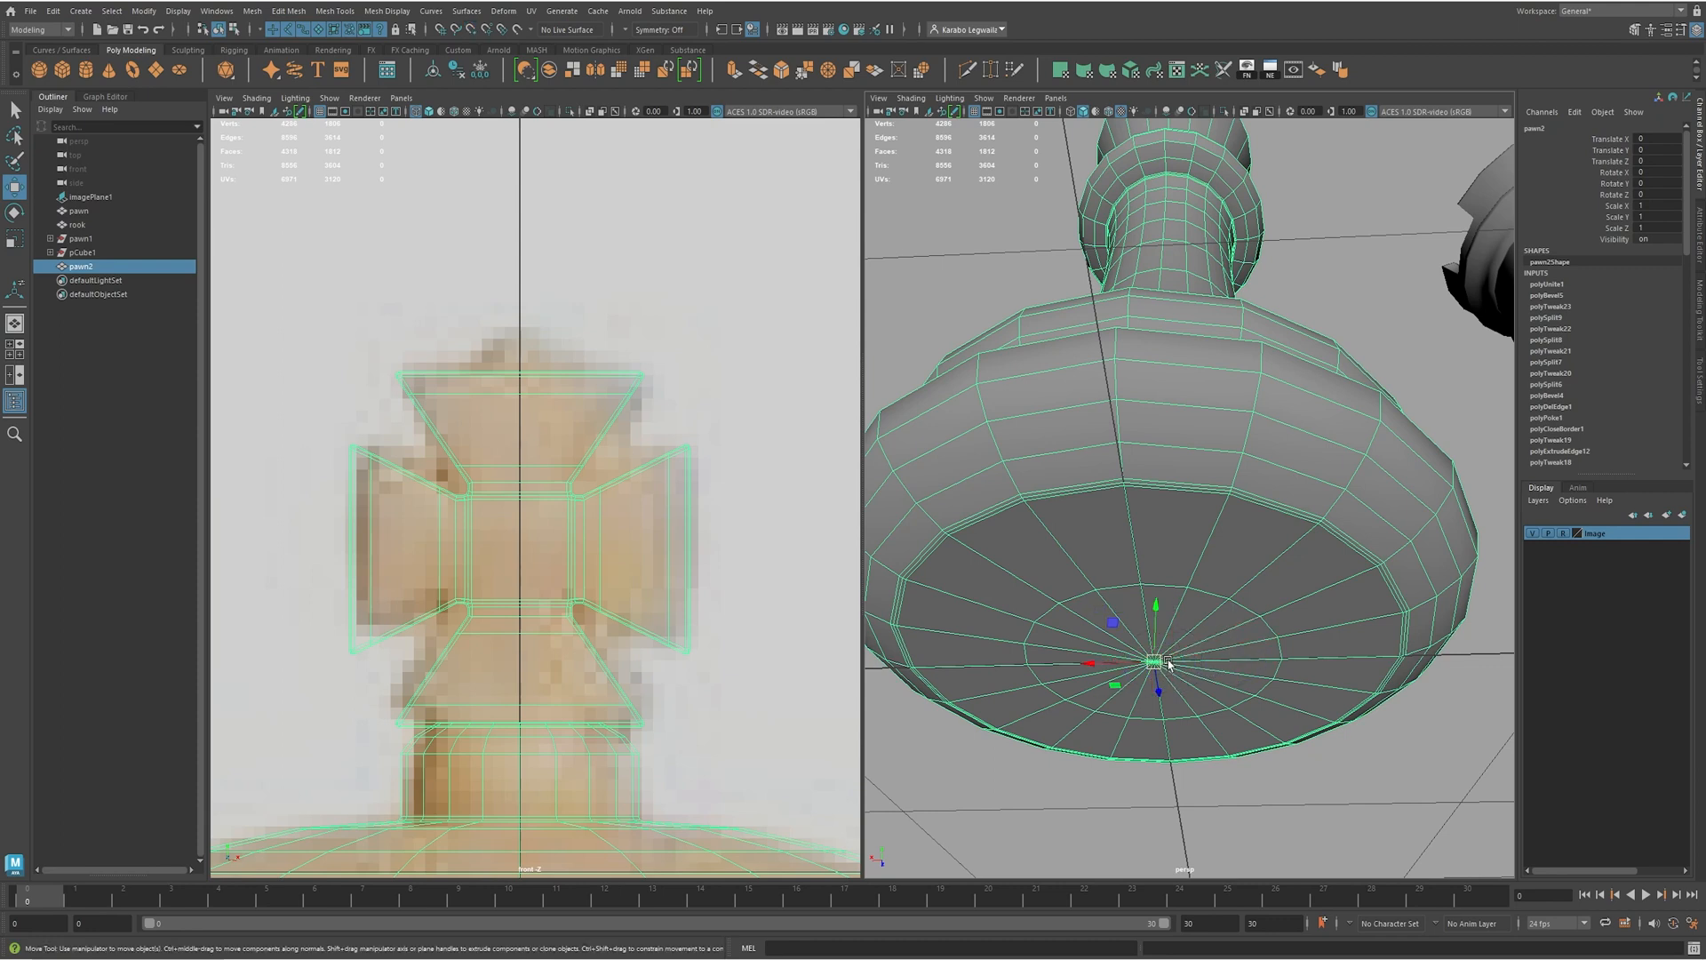
# - Rename the combined mesh to king
pyautogui.keyDown('alt'); pyautogui.moveTo(1319, 544); pyautogui.dragTo(1196, 571); pyautogui.keyUp('alt')
pyautogui.scroll(-4, 1196, 572)
pyautogui.keyDown('alt'); pyautogui.moveTo(1288, 493); pyautogui.dragTo(1386, 542); pyautogui.keyUp('alt')
pyautogui.scroll(-3, 1308, 552)
pyautogui.click(1538, 130)
pyautogui.doubleClick(1538, 130)
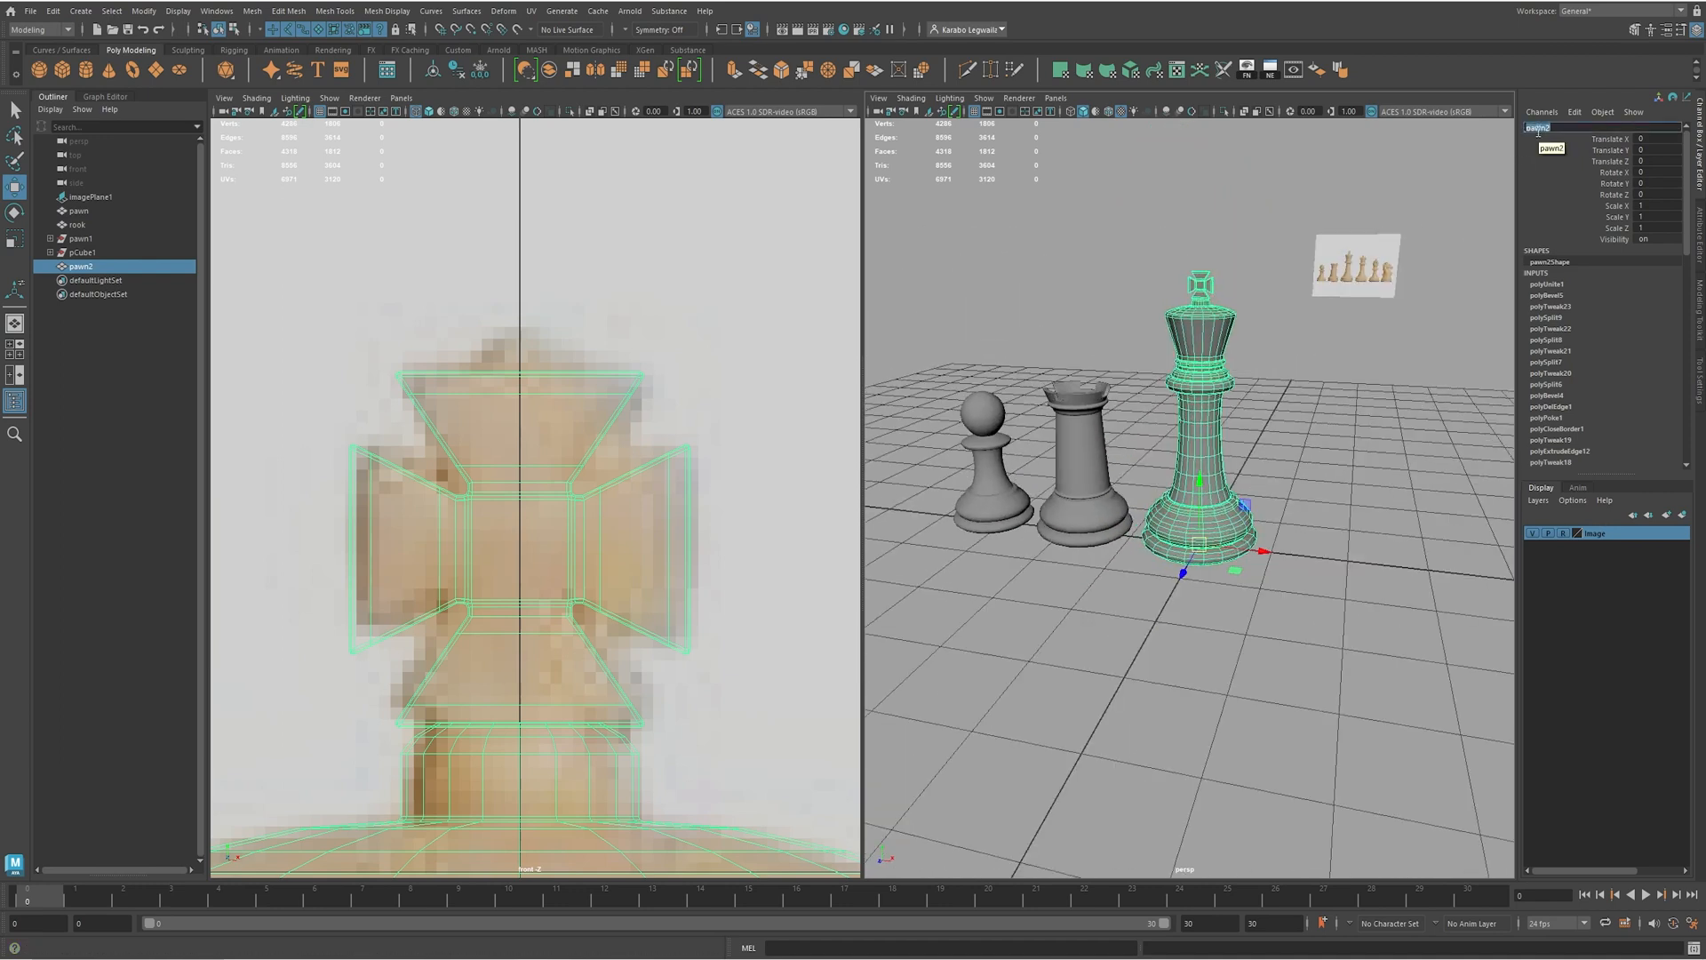
pyautogui.press('Return')
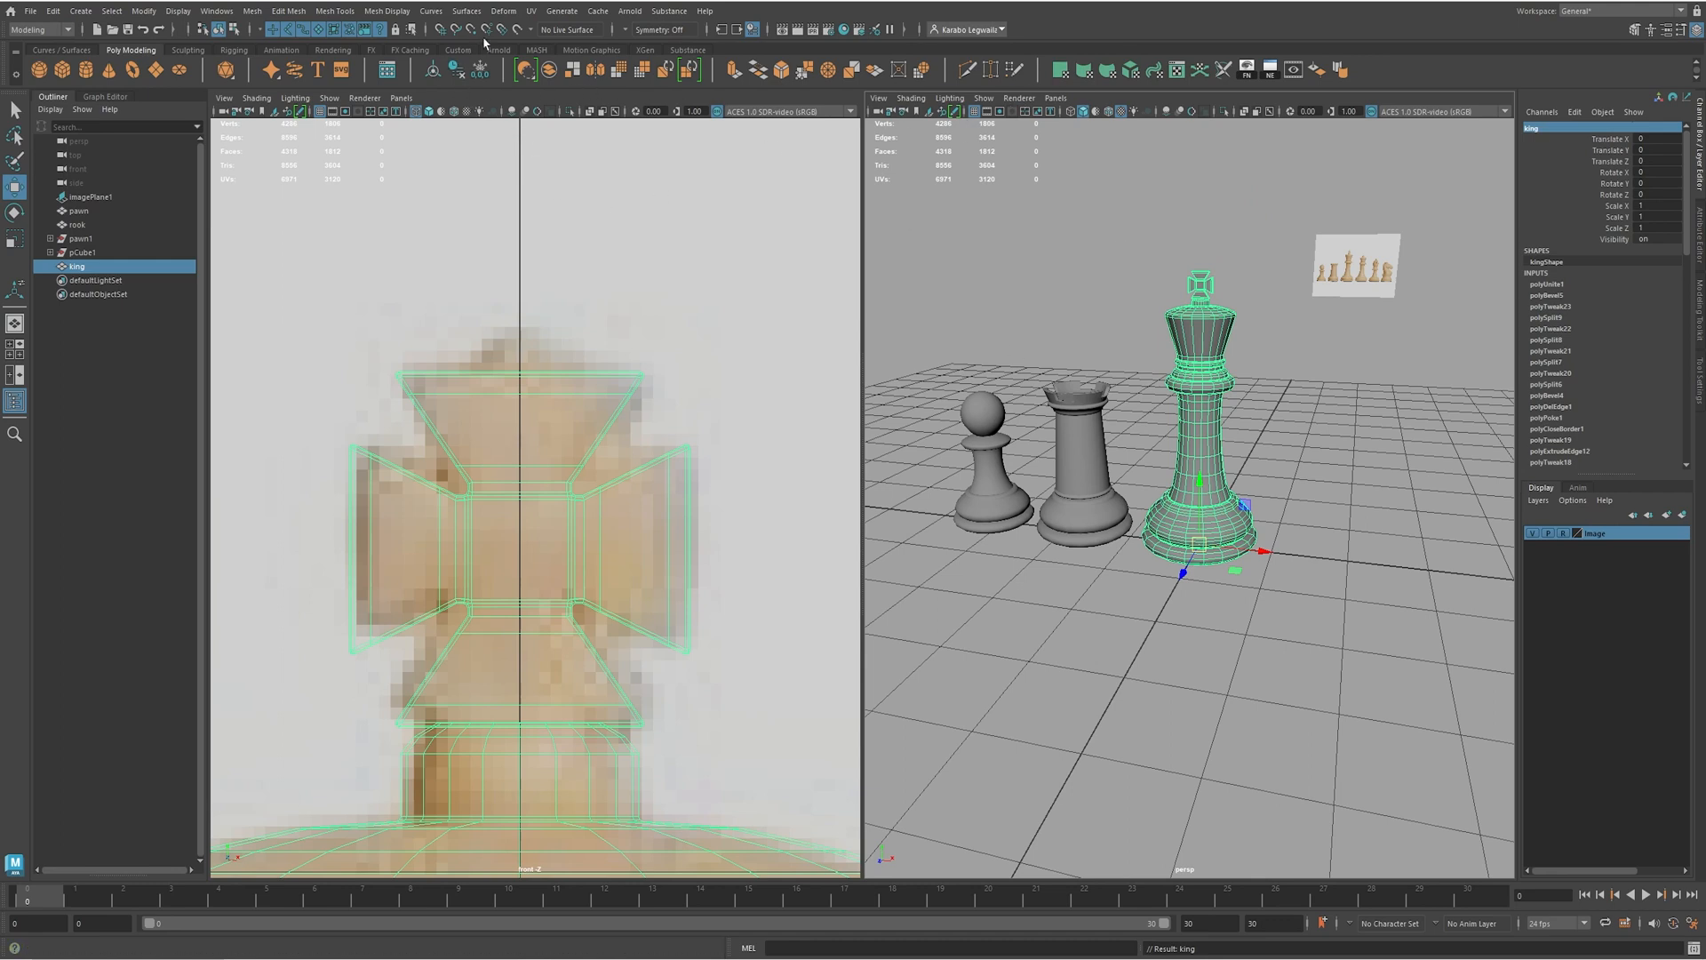
# - Soften the edges of the king mesh and delete its construction history
pyautogui.click(380, 12)
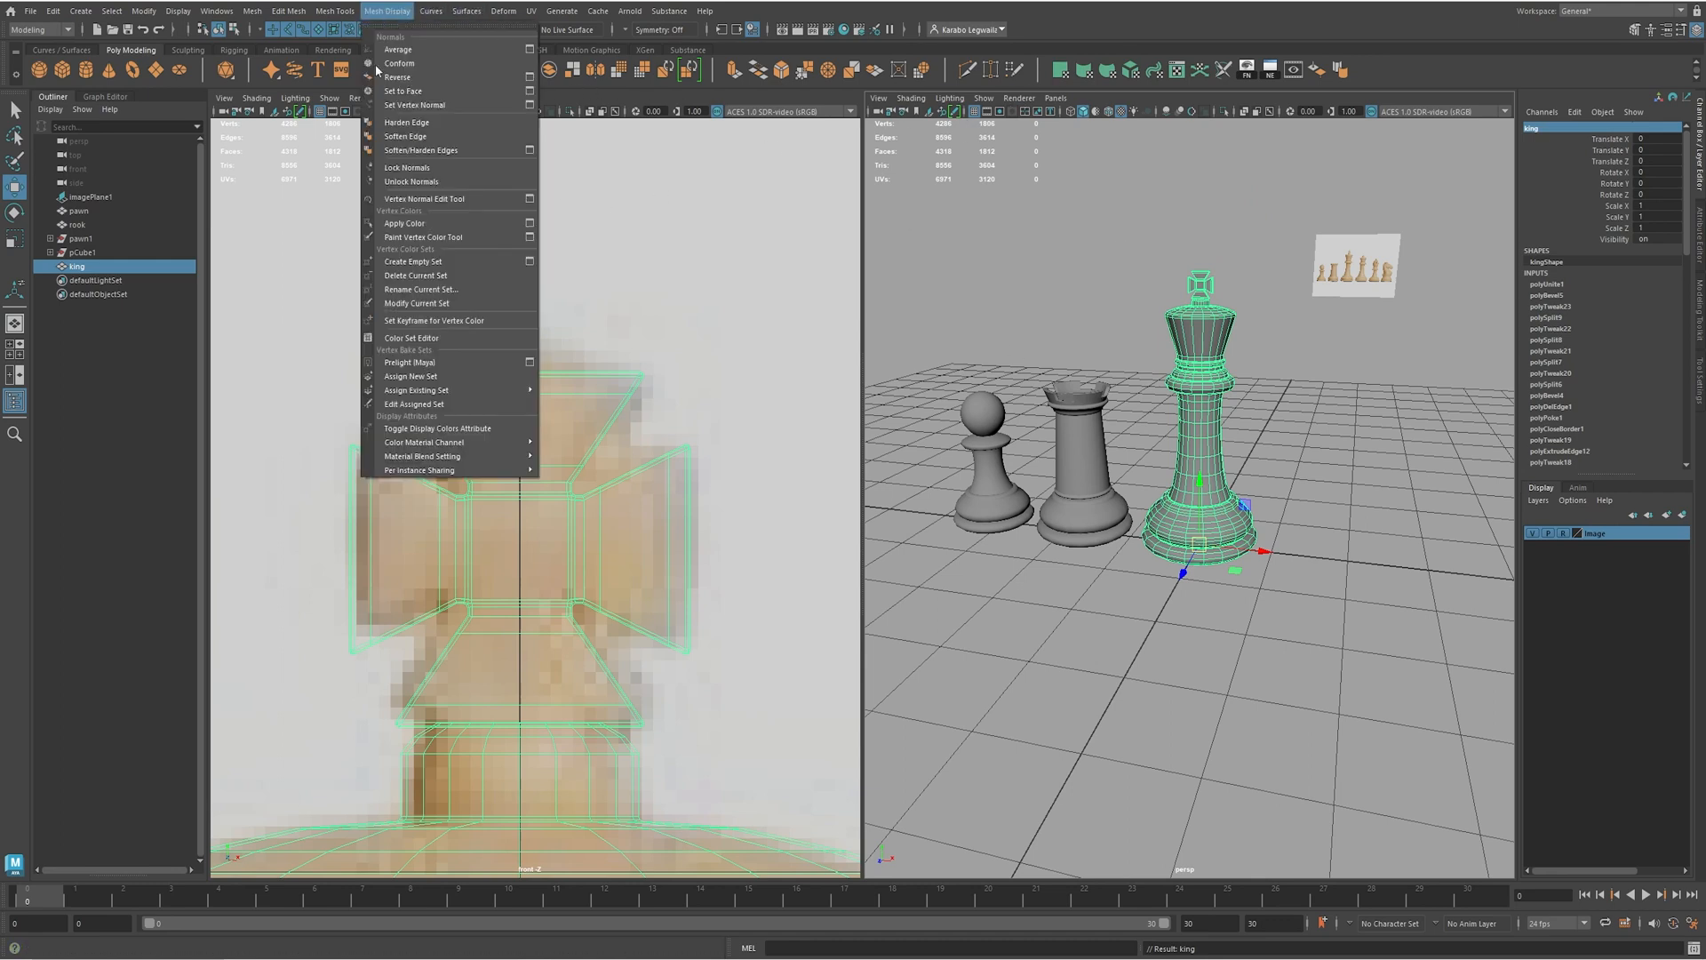
pyautogui.click(417, 136)
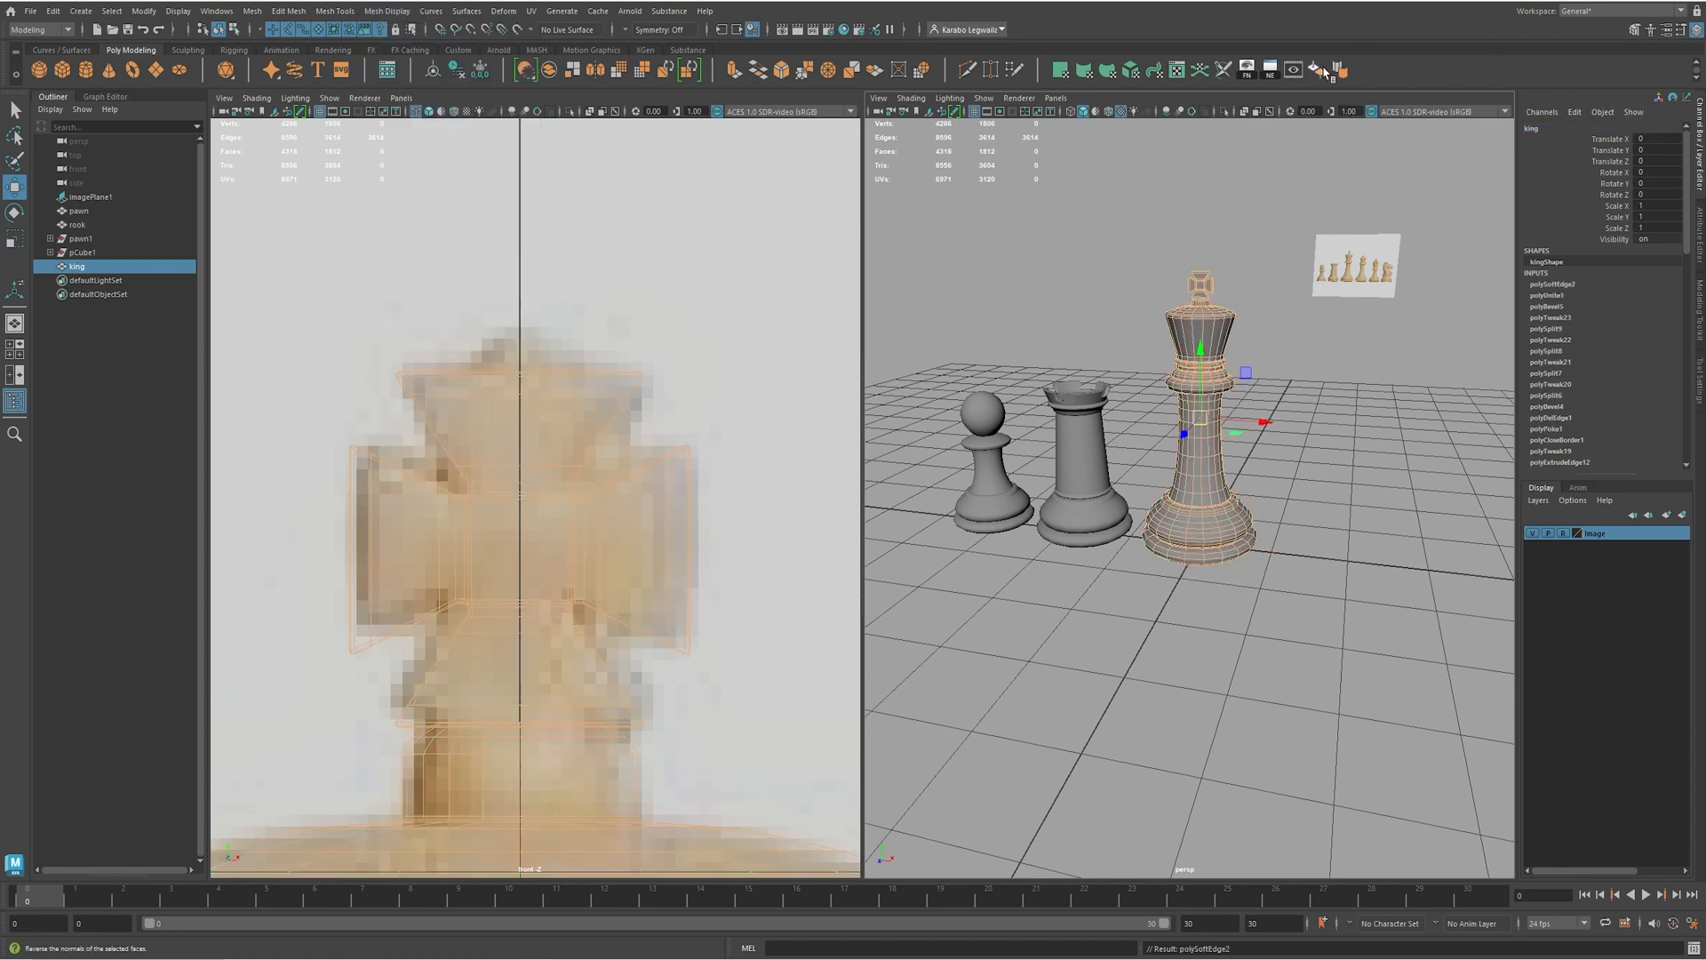
pyautogui.click(1225, 484)
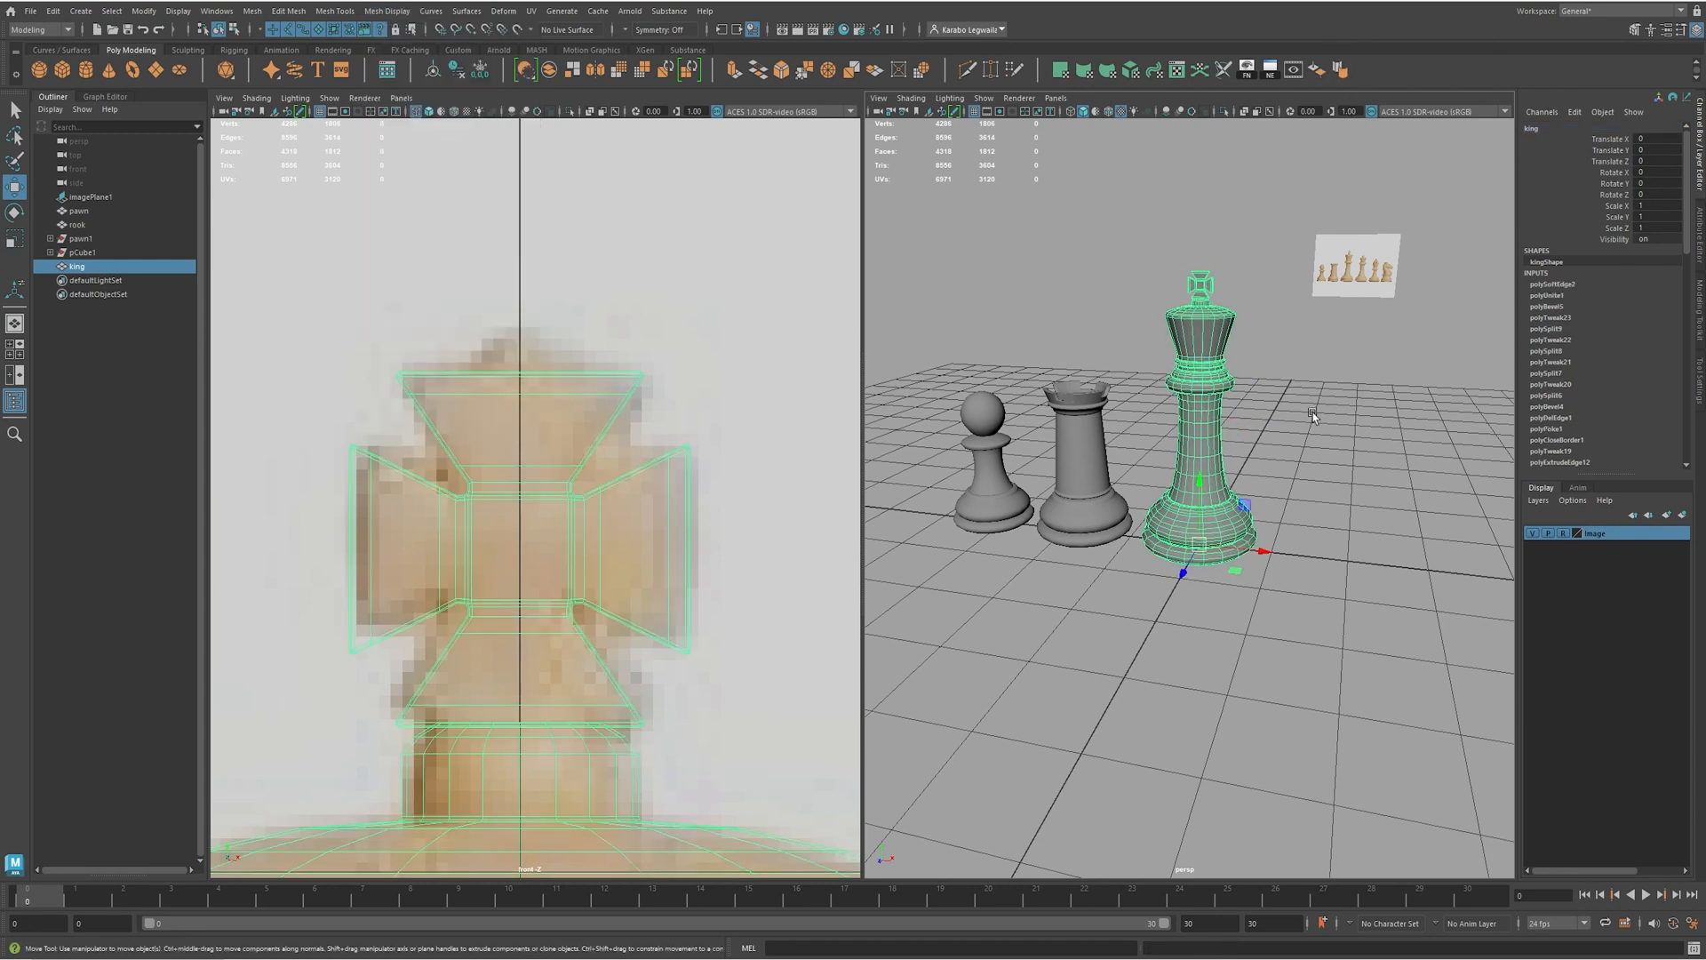
pyautogui.click(456, 72)
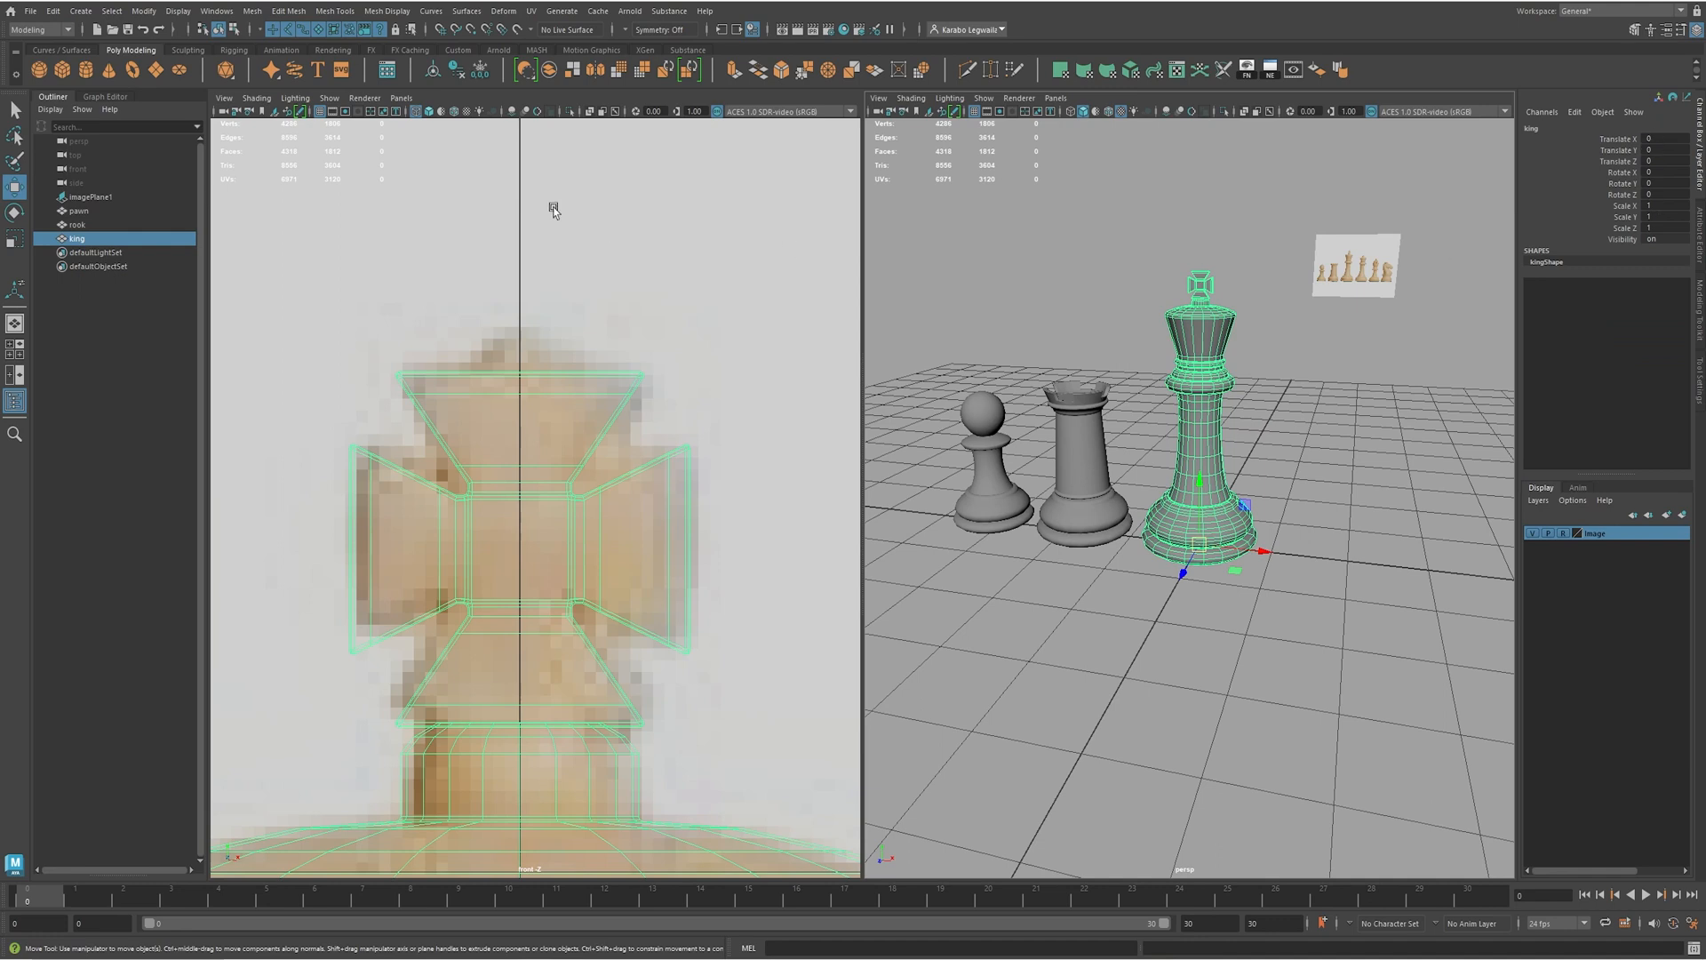
pyautogui.click(1333, 525)
pyautogui.keyDown('alt'); pyautogui.moveTo(1333, 525); pyautogui.dragTo(1287, 565); pyautogui.keyUp('alt')
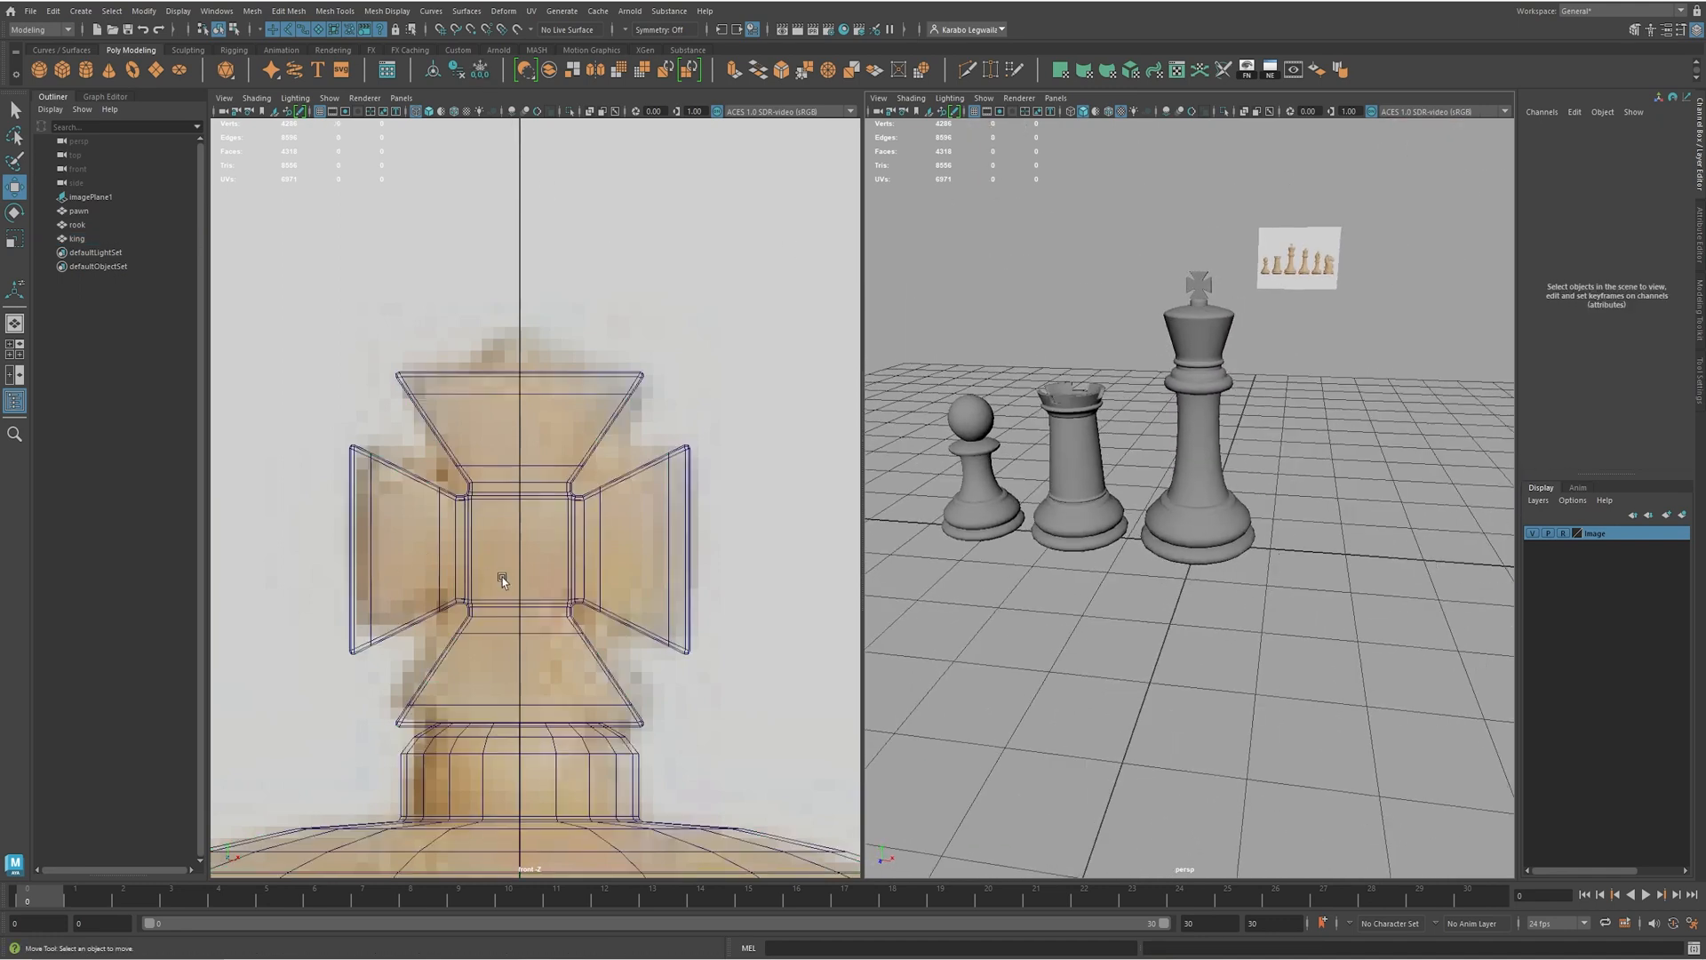
# - Shift the pawn, rook, king and reference image together along X until the pictured queen is centred on the vertical axis
pyautogui.scroll(-6, 502, 579)
pyautogui.scroll(1, 524, 653)
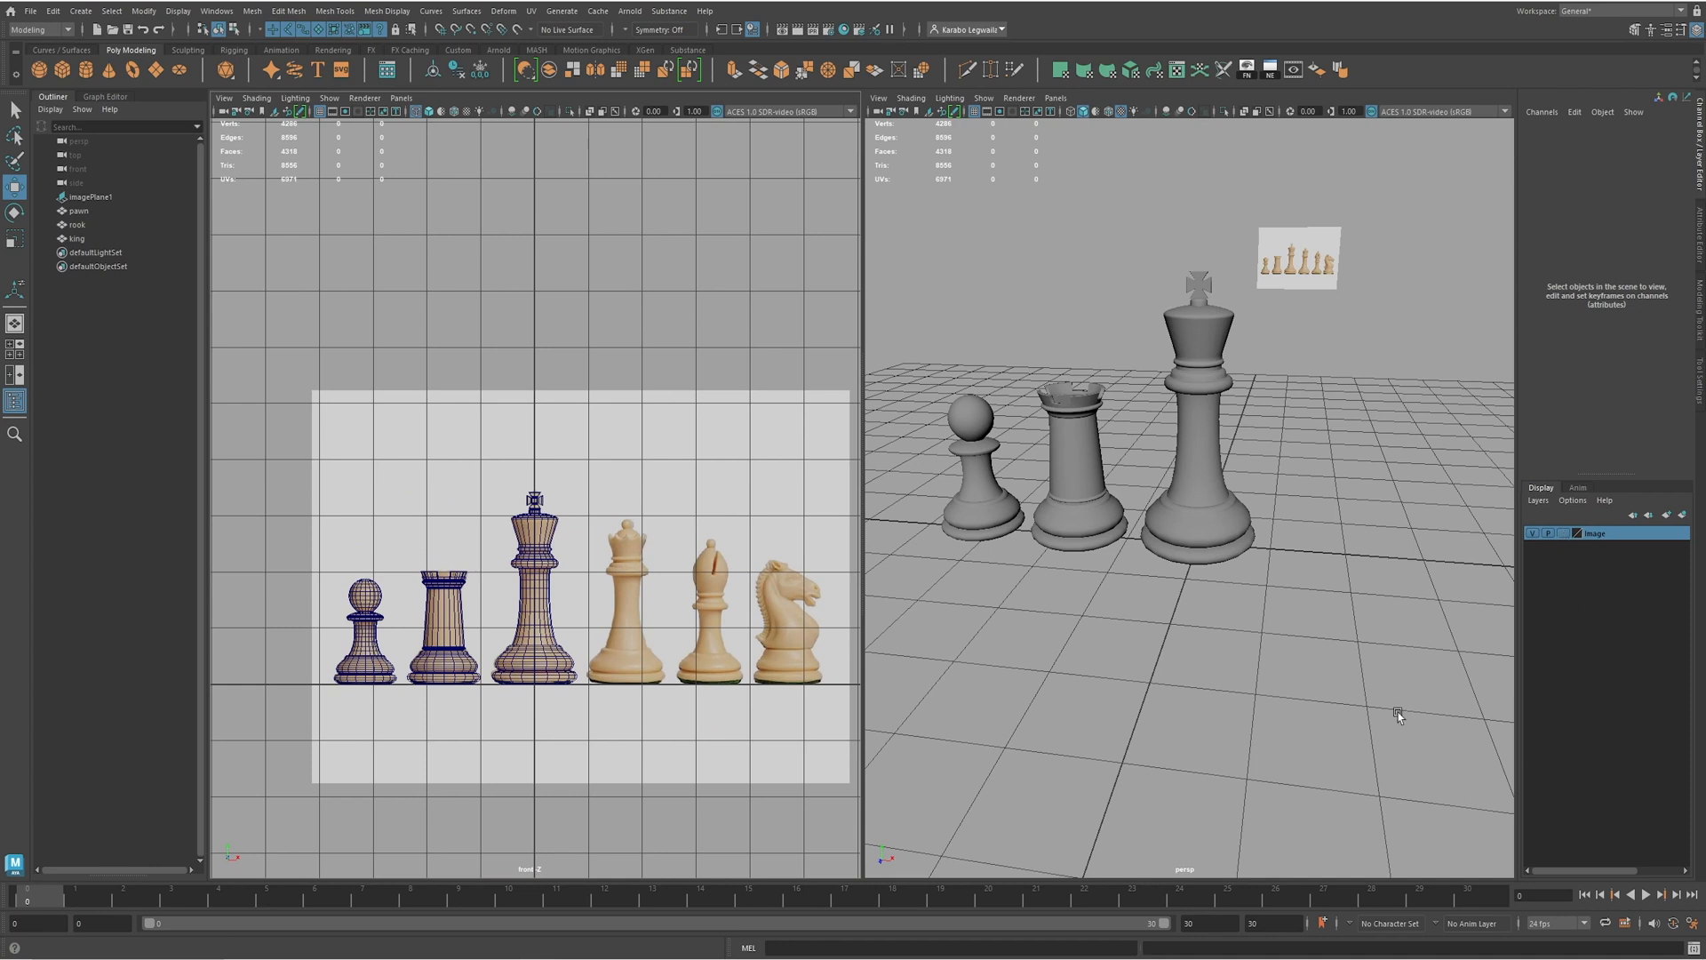
pyautogui.keyDown('alt'); pyautogui.moveTo(1358, 630); pyautogui.dragTo(1395, 499); pyautogui.keyUp('alt')
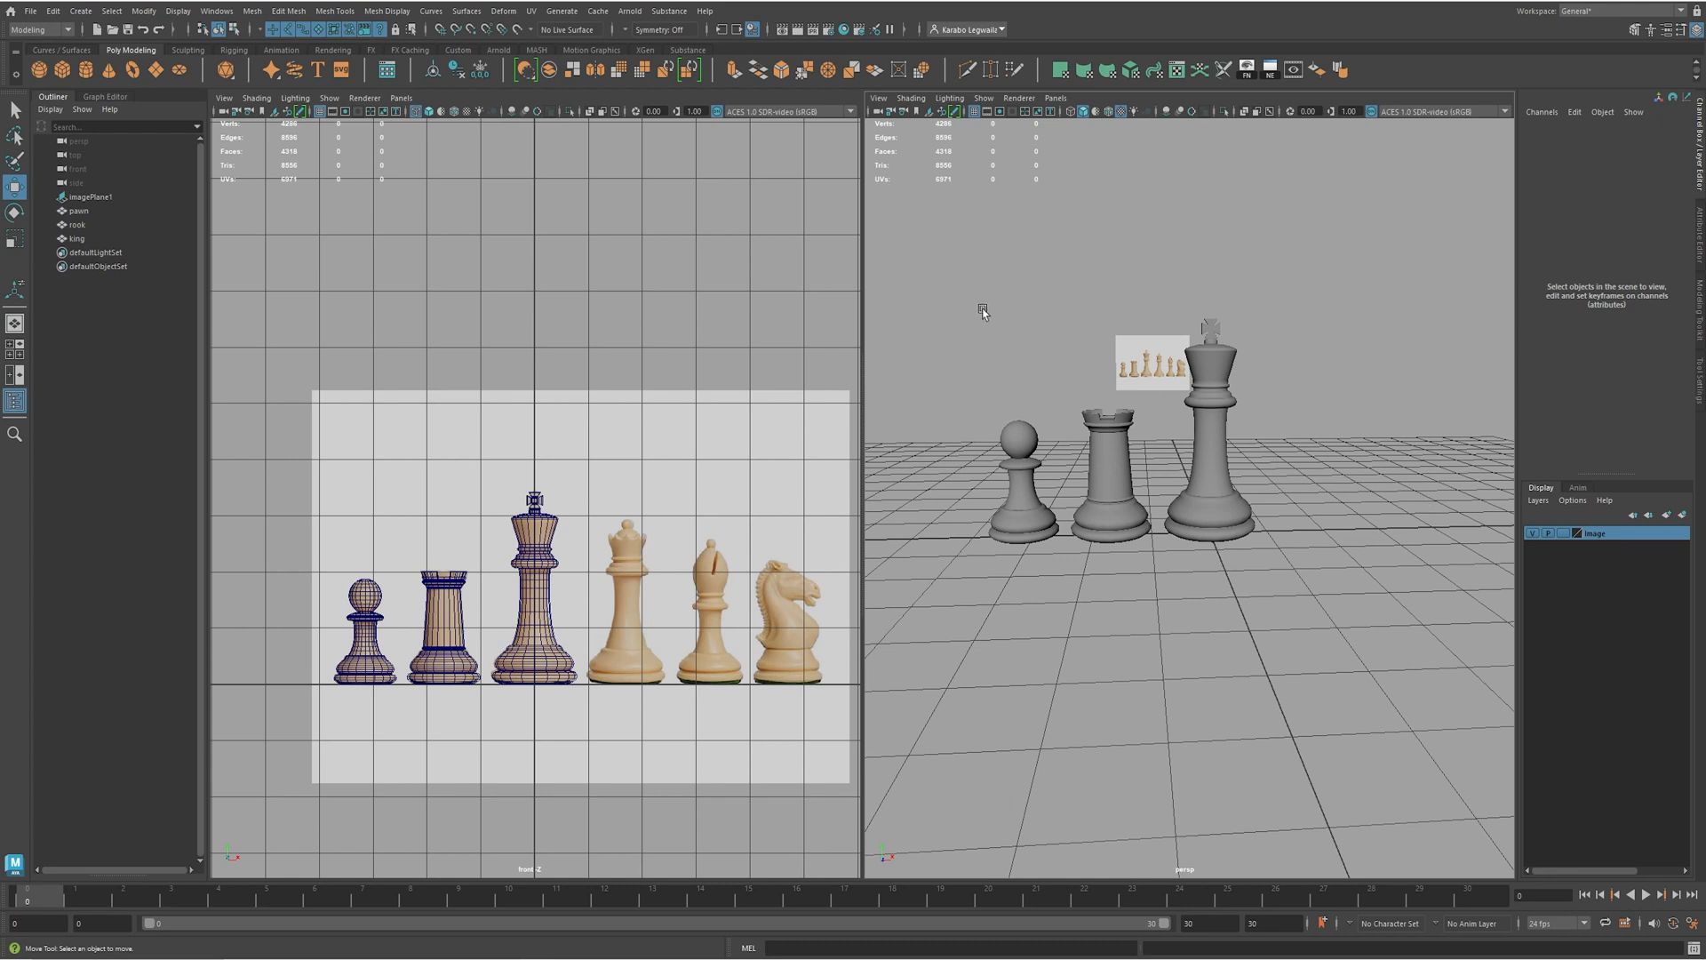
pyautogui.moveTo(971, 465); pyautogui.dragTo(1456, 576)
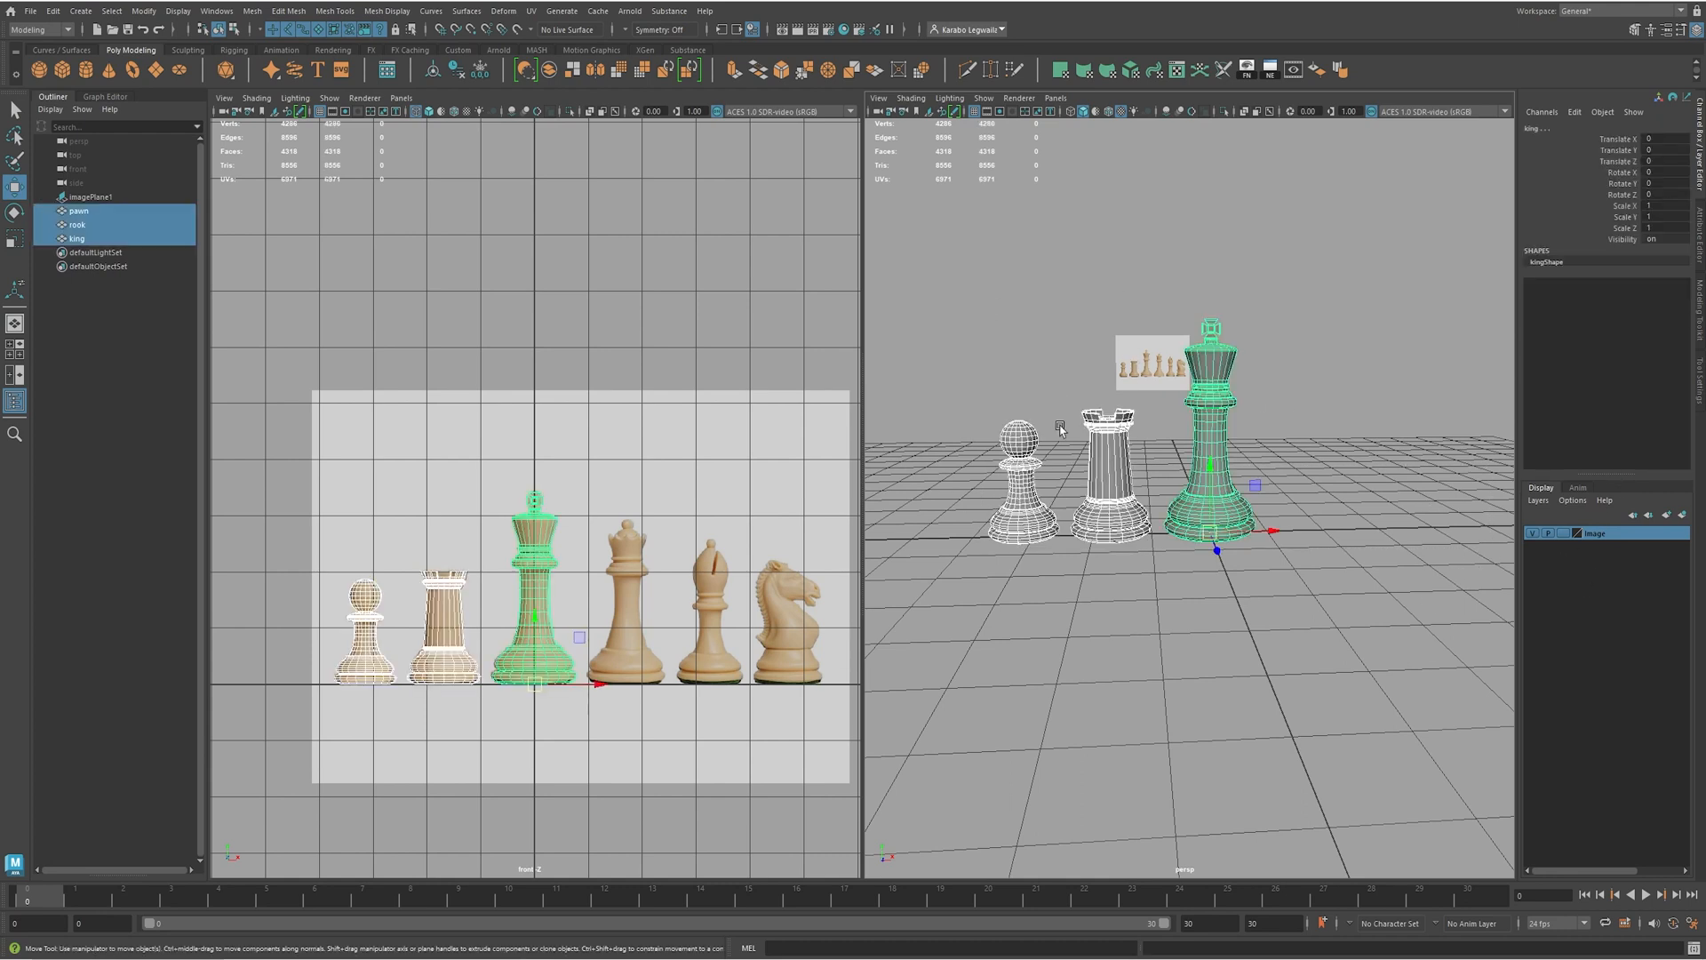
pyautogui.keyDown('shift'); pyautogui.click(1147, 364); pyautogui.keyUp('shift')
pyautogui.moveTo(647, 589); pyautogui.dragTo(534, 558)
pyautogui.scroll(2, 621, 577)
pyautogui.scroll(3, 621, 578)
pyautogui.keyDown('alt'); pyautogui.moveTo(642, 638); pyautogui.dragTo(540, 631, button='middle'); pyautogui.keyUp('alt')
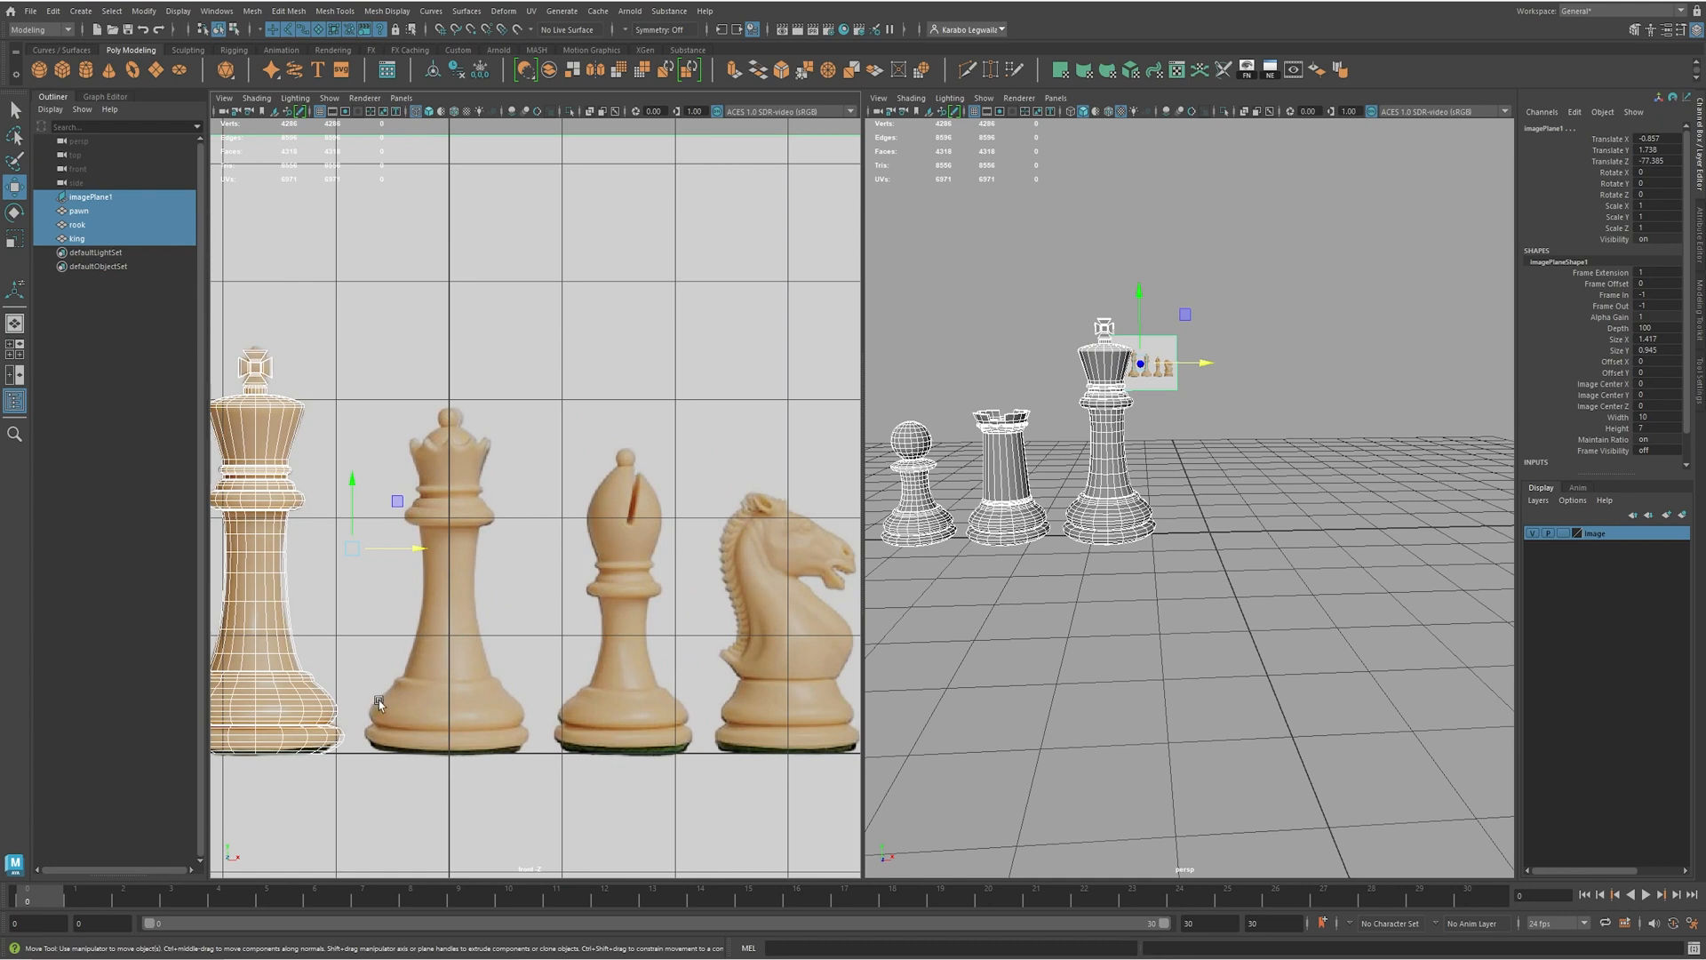
pyautogui.keyDown('alt'); pyautogui.moveTo(417, 562); pyautogui.dragTo(576, 514, button='middle'); pyautogui.keyUp('alt')
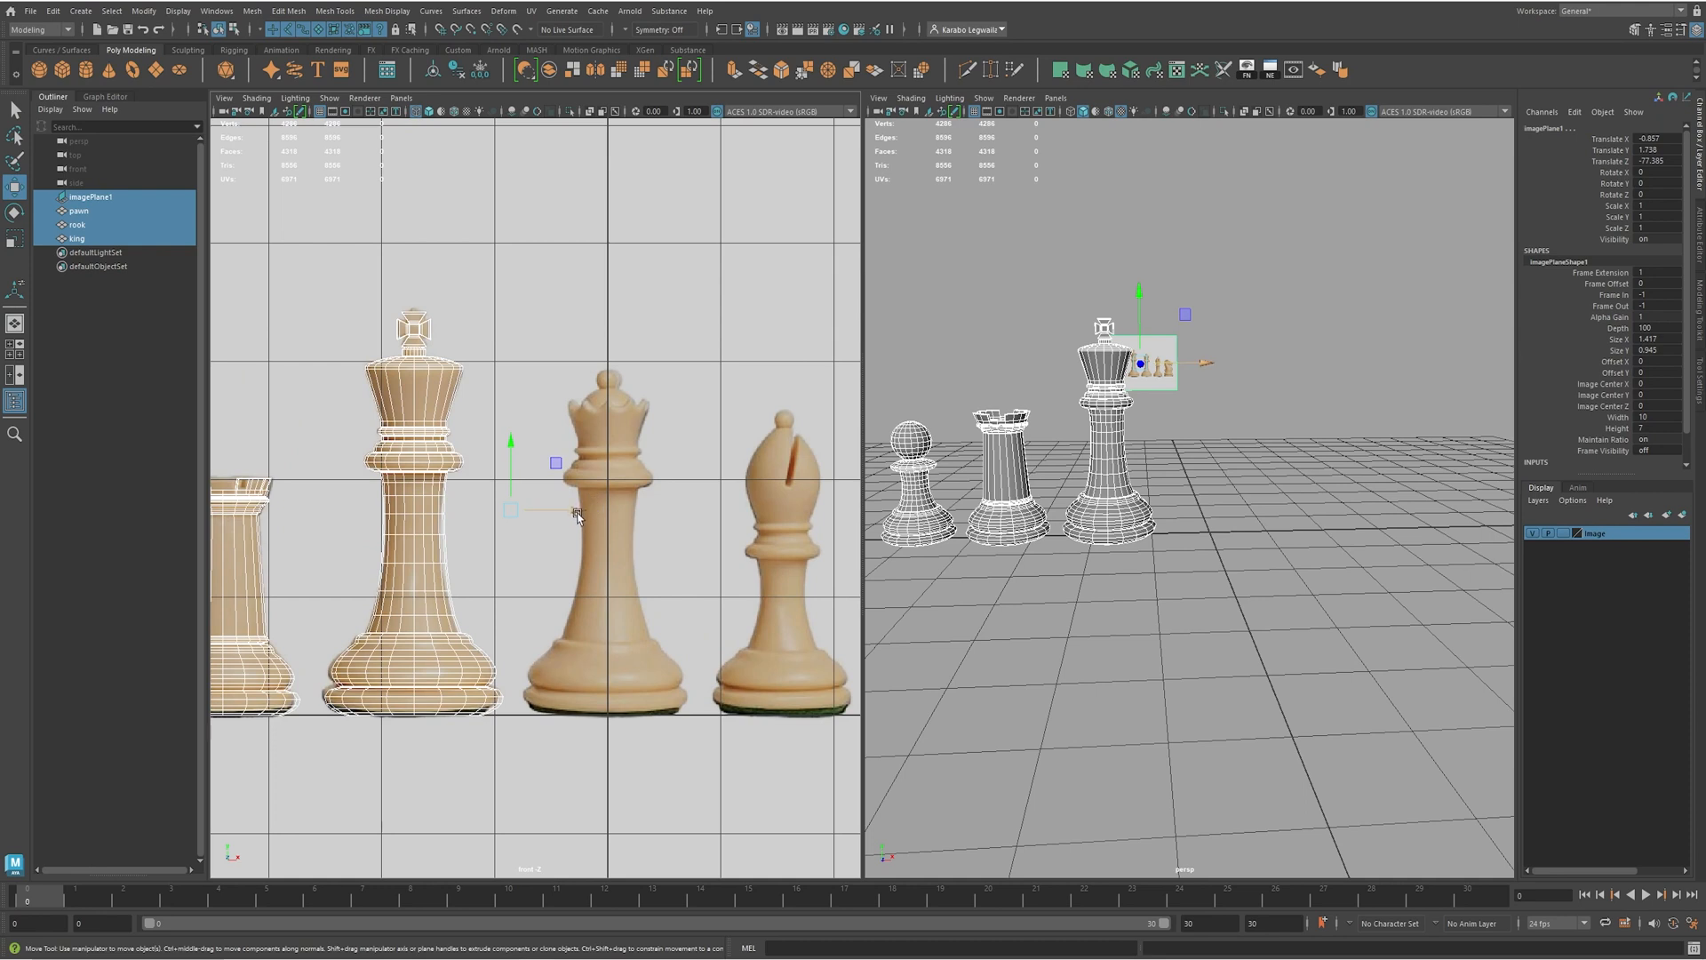
pyautogui.moveTo(576, 514); pyautogui.dragTo(578, 514)
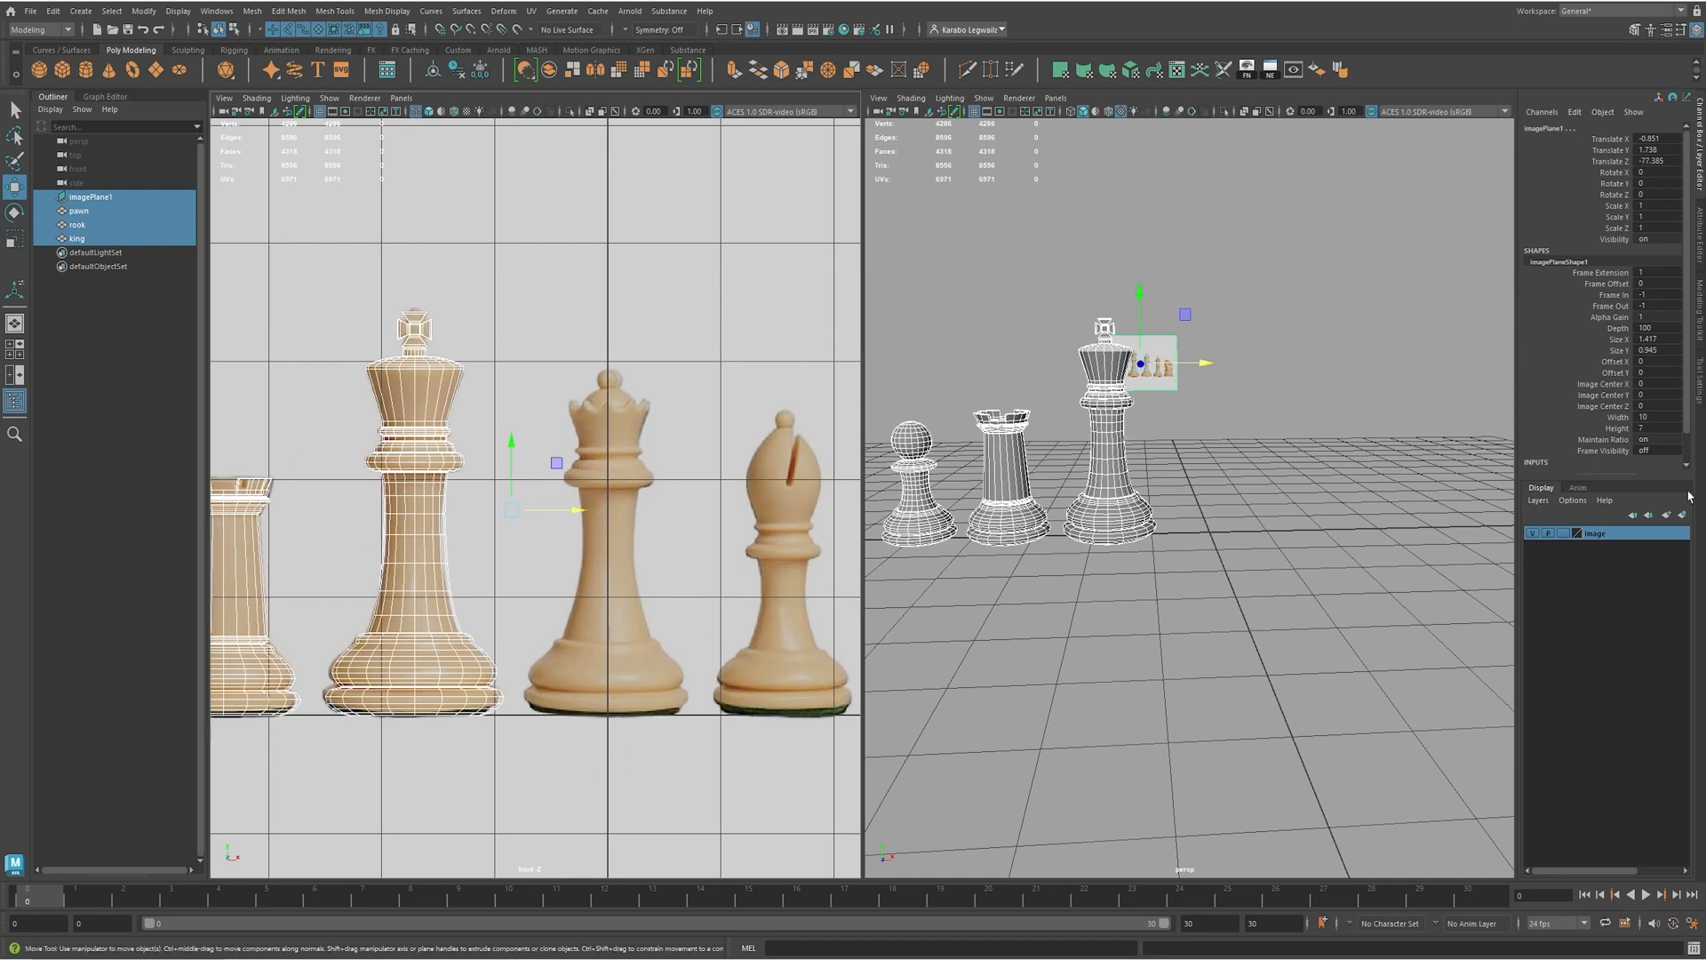
# - Set the Image layer back to reference display and clear the selection
pyautogui.keyDown('alt'); pyautogui.moveTo(702, 621); pyautogui.dragTo(741, 586, button='middle'); pyautogui.keyUp('alt')
pyautogui.click(1564, 533)
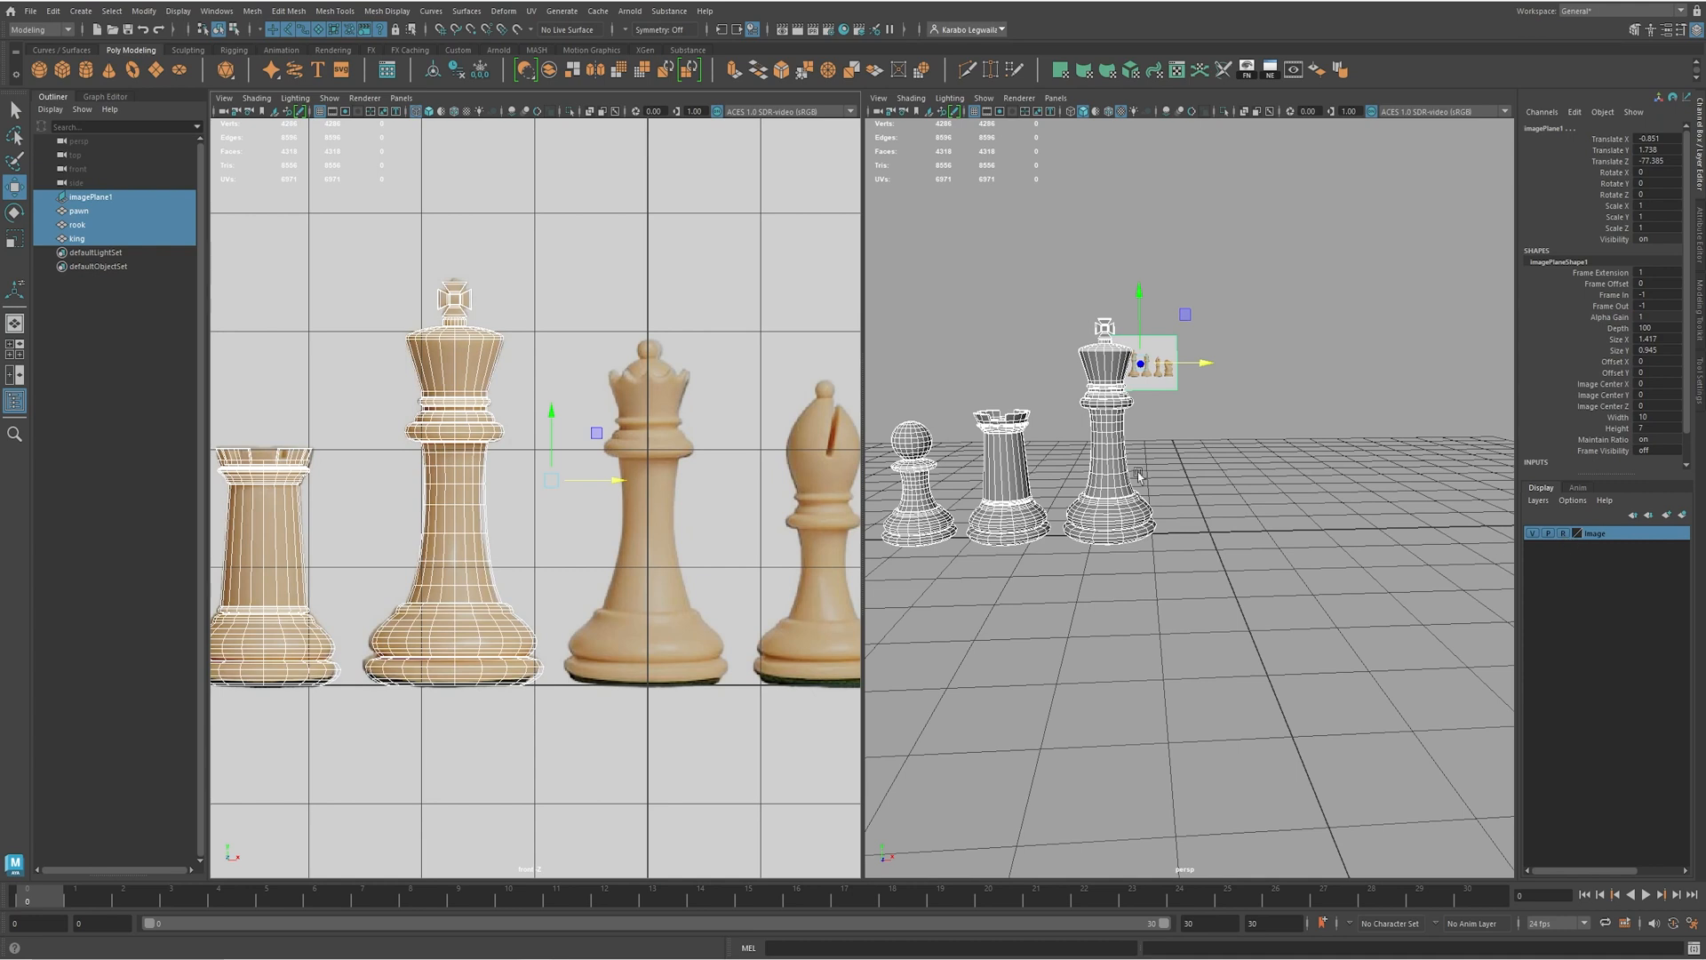
pyautogui.click(1085, 725)
# - Duplicate the king and place the copy over the reference queen with Translate X set to 0
pyautogui.click(516, 654)
pyautogui.keyDown('alt'); pyautogui.moveTo(661, 656); pyautogui.dragTo(636, 628, button='middle'); pyautogui.keyUp('alt')
pyautogui.hotkey('ctrl', 'd')
pyautogui.moveTo(494, 655); pyautogui.dragTo(662, 656)
pyautogui.click(1656, 138)
pyautogui.write('0')
pyautogui.press('Return')
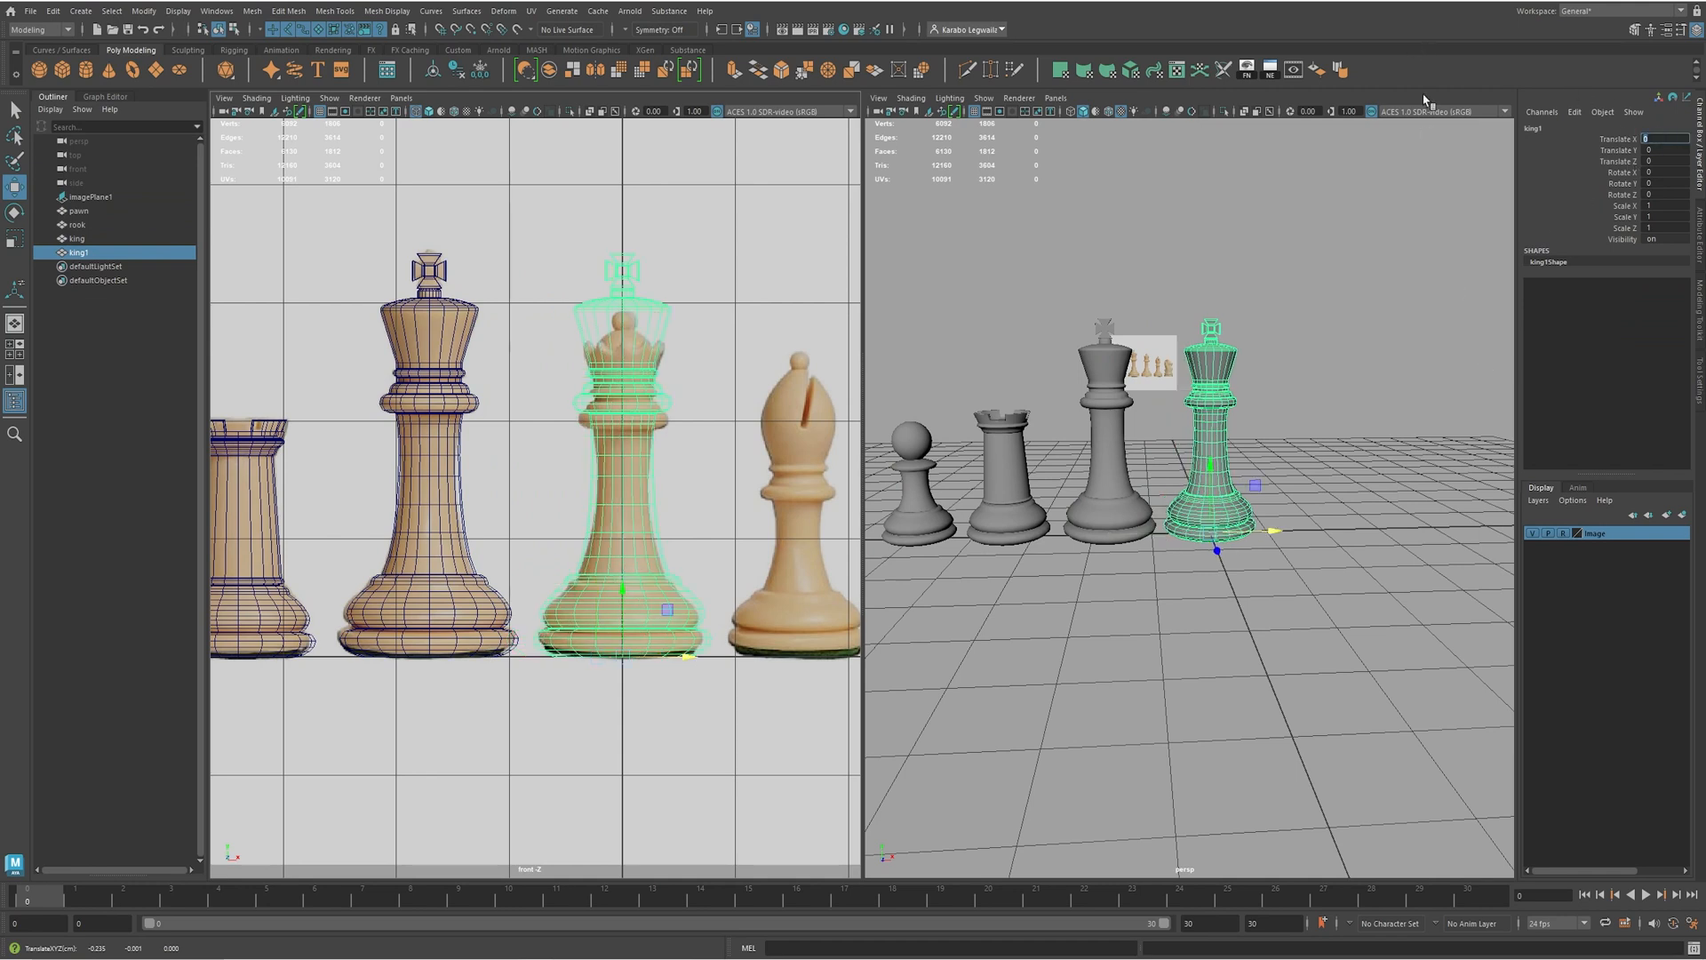
# - Scale the duplicated king uniformly to about 0.933 so its base, stem and collars match the reference queen
pyautogui.scroll(5, 716, 589)
pyautogui.press('r')
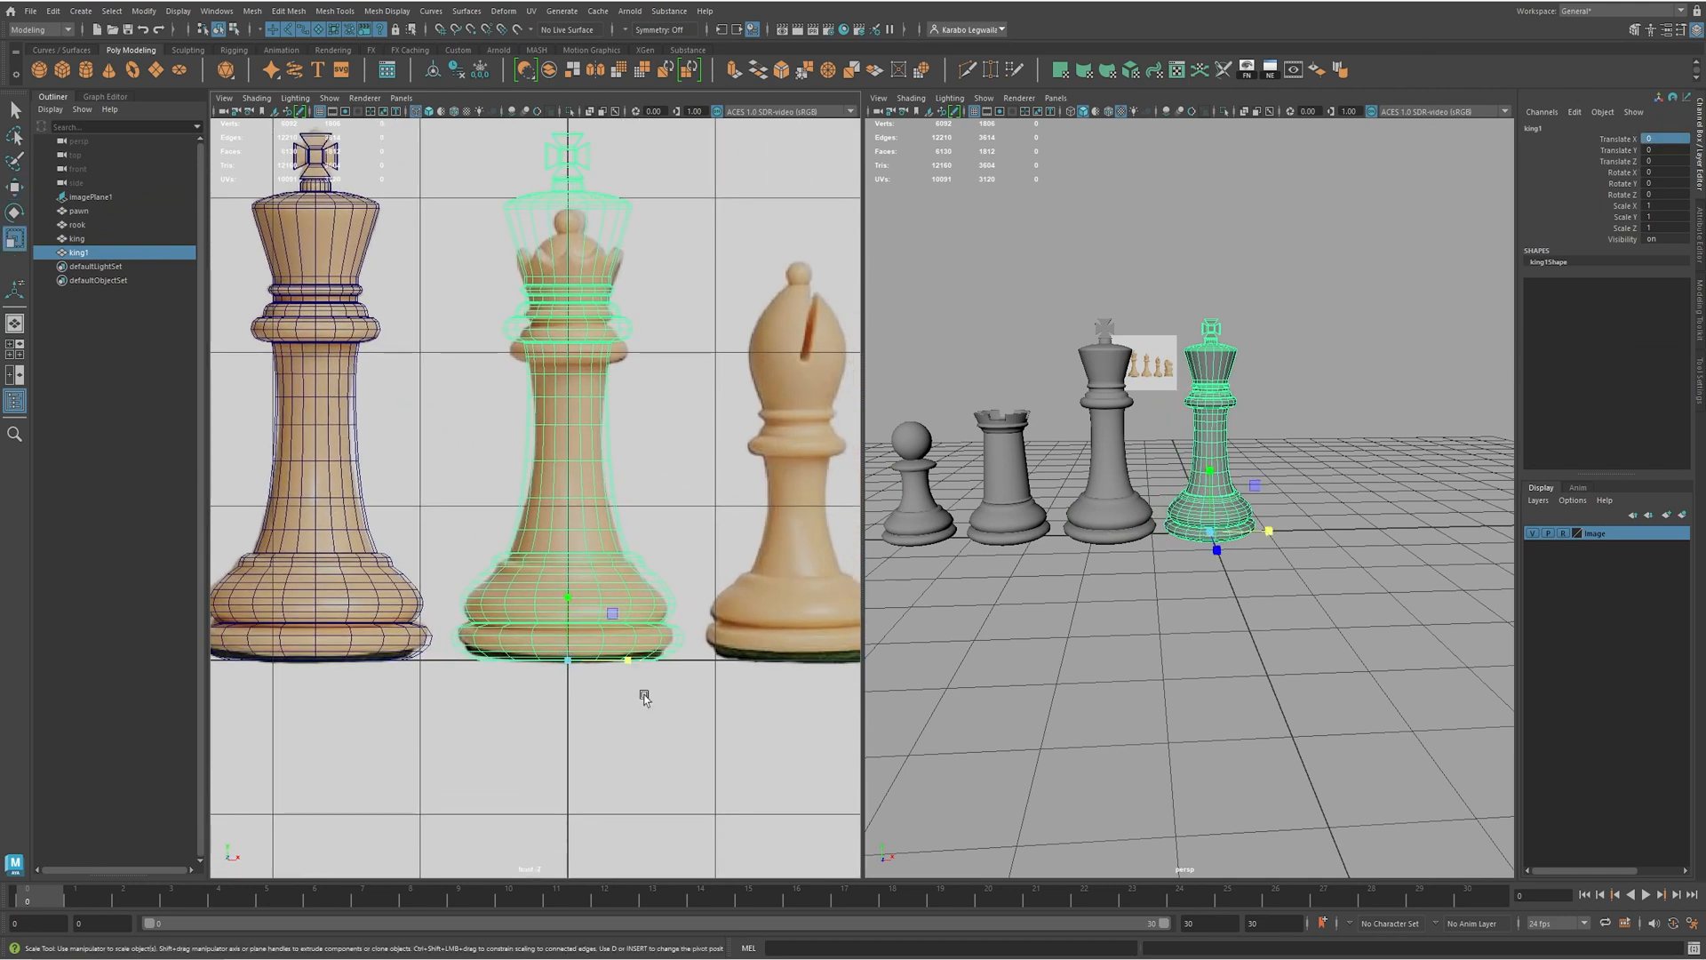
pyautogui.moveTo(569, 661); pyautogui.dragTo(533, 668)
pyautogui.keyDown('alt'); pyautogui.moveTo(607, 382); pyautogui.dragTo(609, 483, button='middle'); pyautogui.keyUp('alt')
pyautogui.keyDown('alt'); pyautogui.moveTo(610, 486); pyautogui.dragTo(823, 450, button='right'); pyautogui.keyUp('alt')
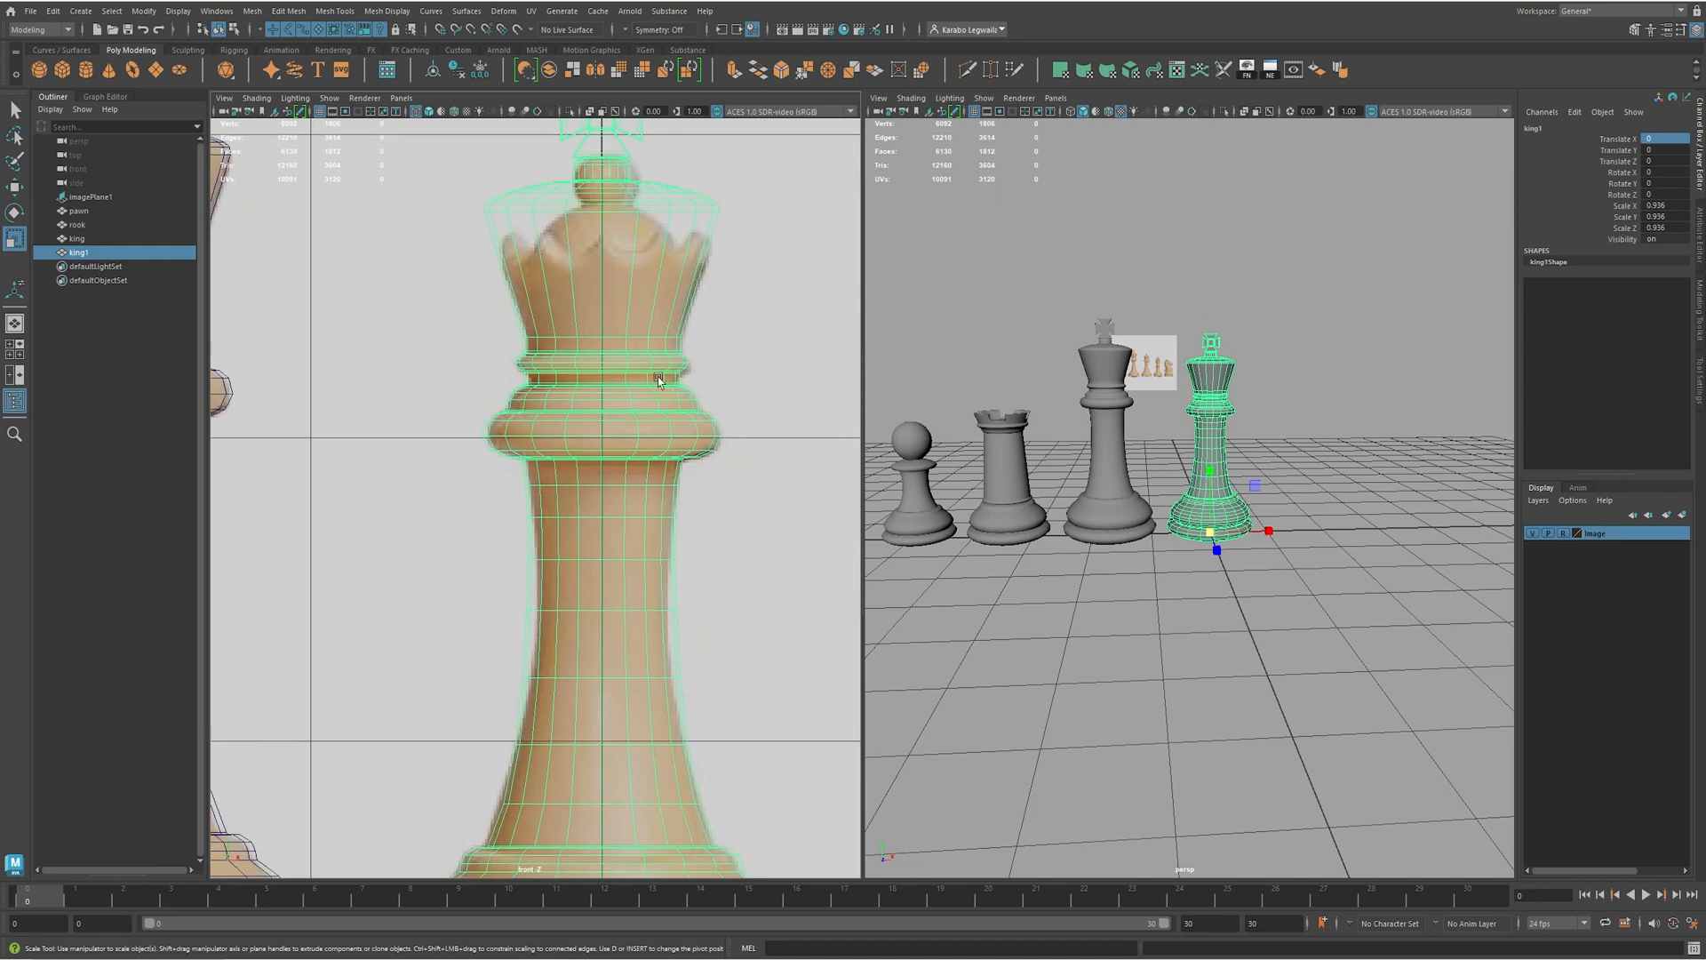
pyautogui.scroll(-3, 690, 510)
pyautogui.scroll(3, 690, 510)
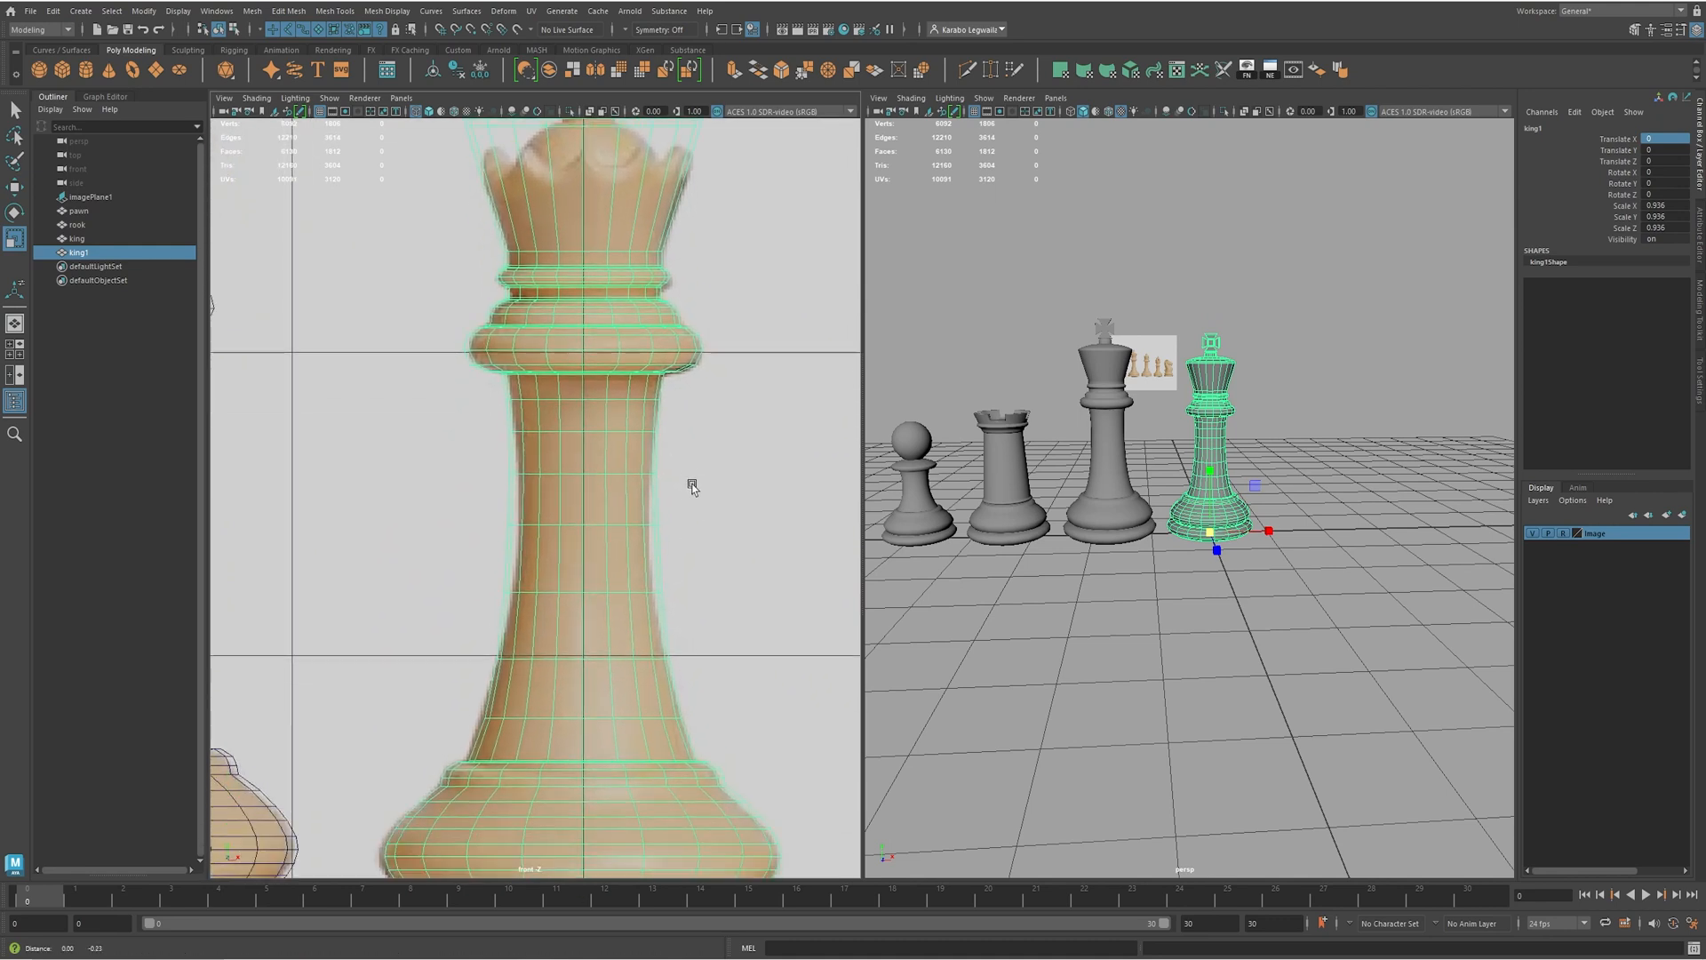
pyautogui.keyDown('alt'); pyautogui.moveTo(622, 672); pyautogui.dragTo(619, 590, button='middle'); pyautogui.keyUp('alt')
pyautogui.moveTo(593, 833); pyautogui.dragTo(593, 837)
pyautogui.keyDown('alt'); pyautogui.moveTo(697, 212); pyautogui.dragTo(697, 460, button='middle'); pyautogui.keyUp('alt')
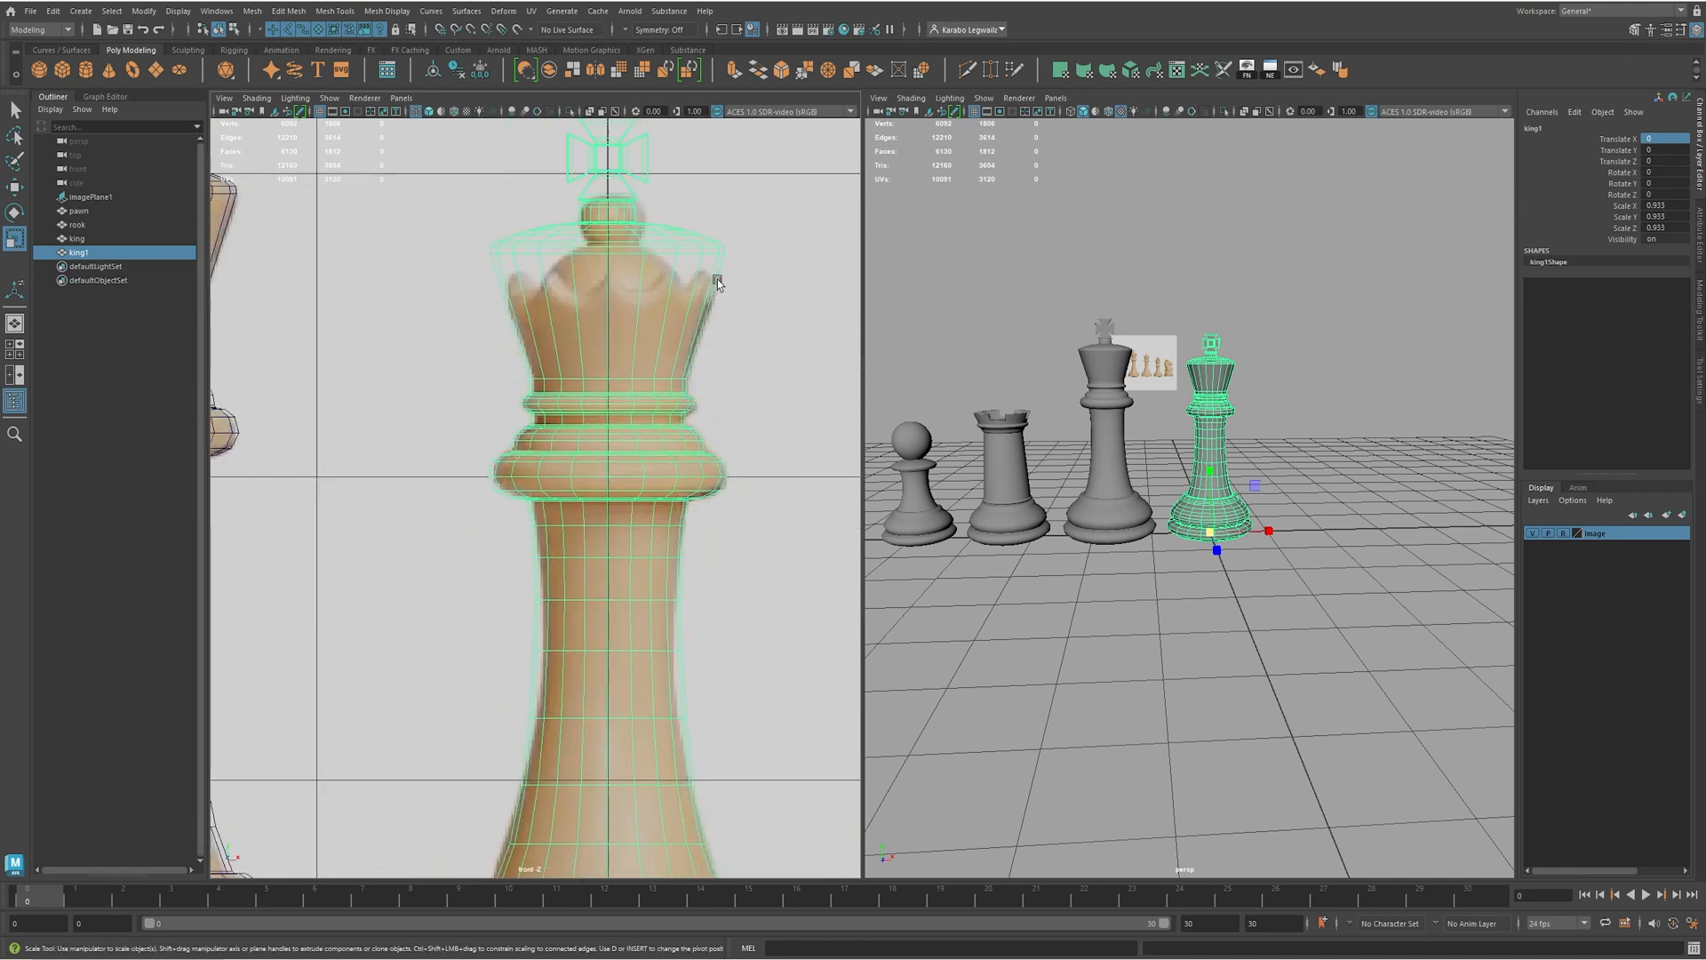
pyautogui.keyDown('alt'); pyautogui.moveTo(716, 284); pyautogui.dragTo(716, 360, button='middle'); pyautogui.keyUp('alt')
pyautogui.keyDown('alt'); pyautogui.moveTo(620, 266); pyautogui.dragTo(626, 327, button='middle'); pyautogui.keyUp('alt')
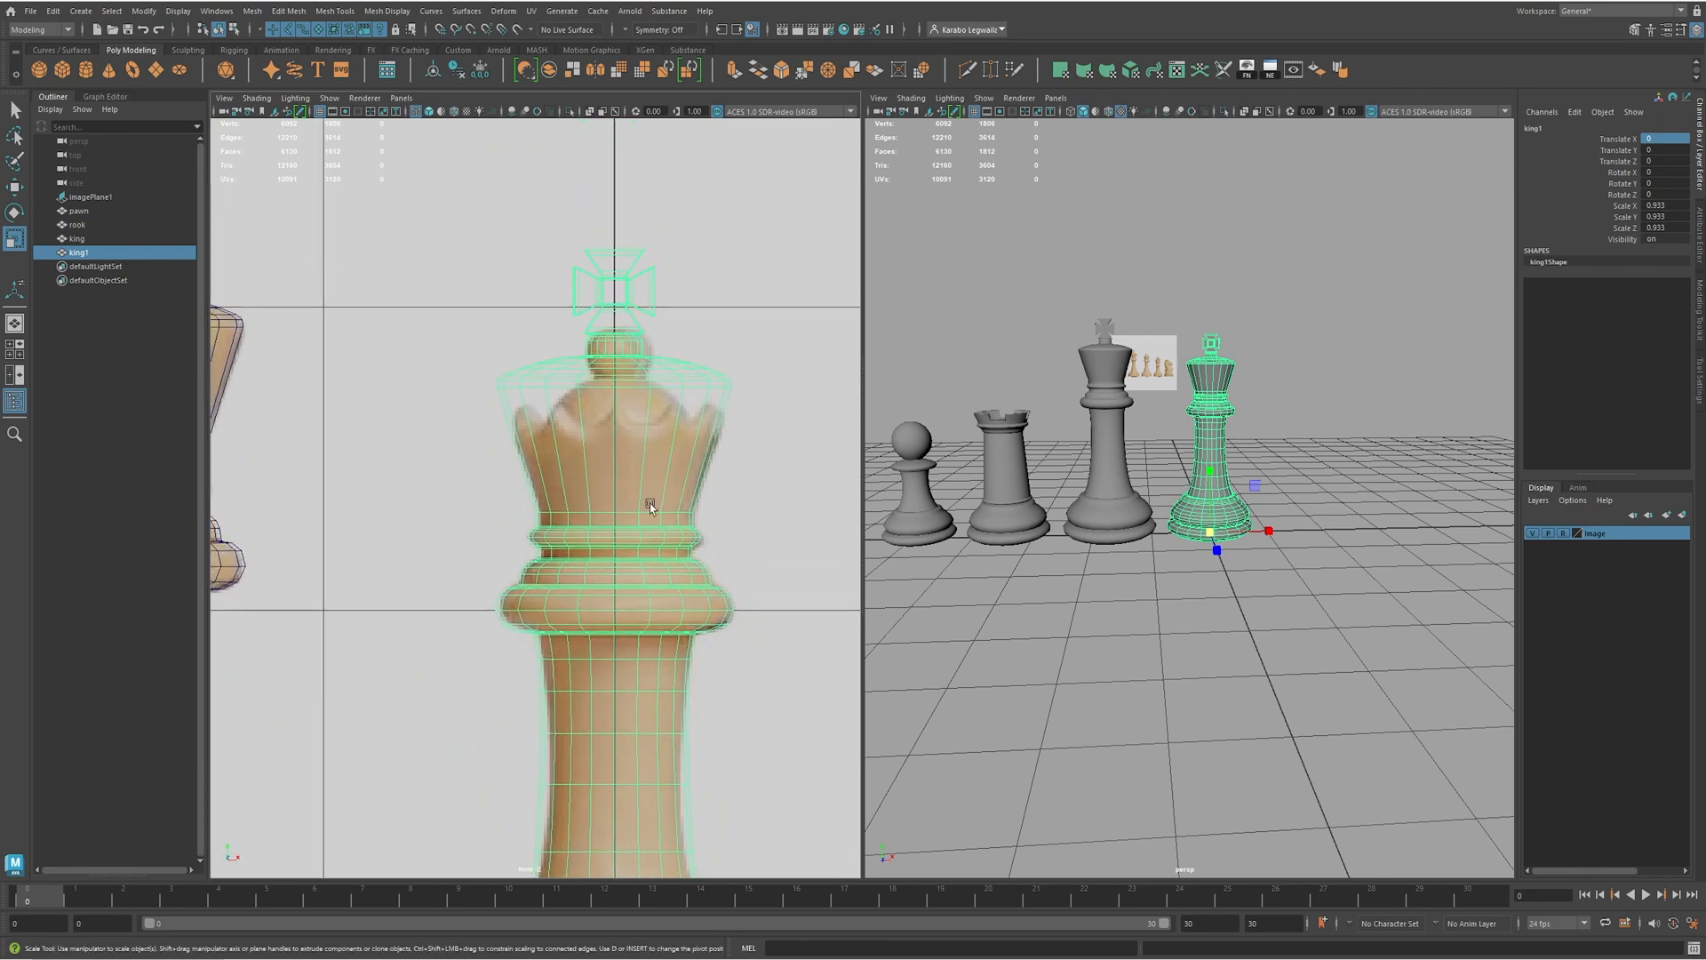
# - Rename the duplicated king to Queen
pyautogui.scroll(5, 1168, 486)
pyautogui.scroll(3, 1168, 486)
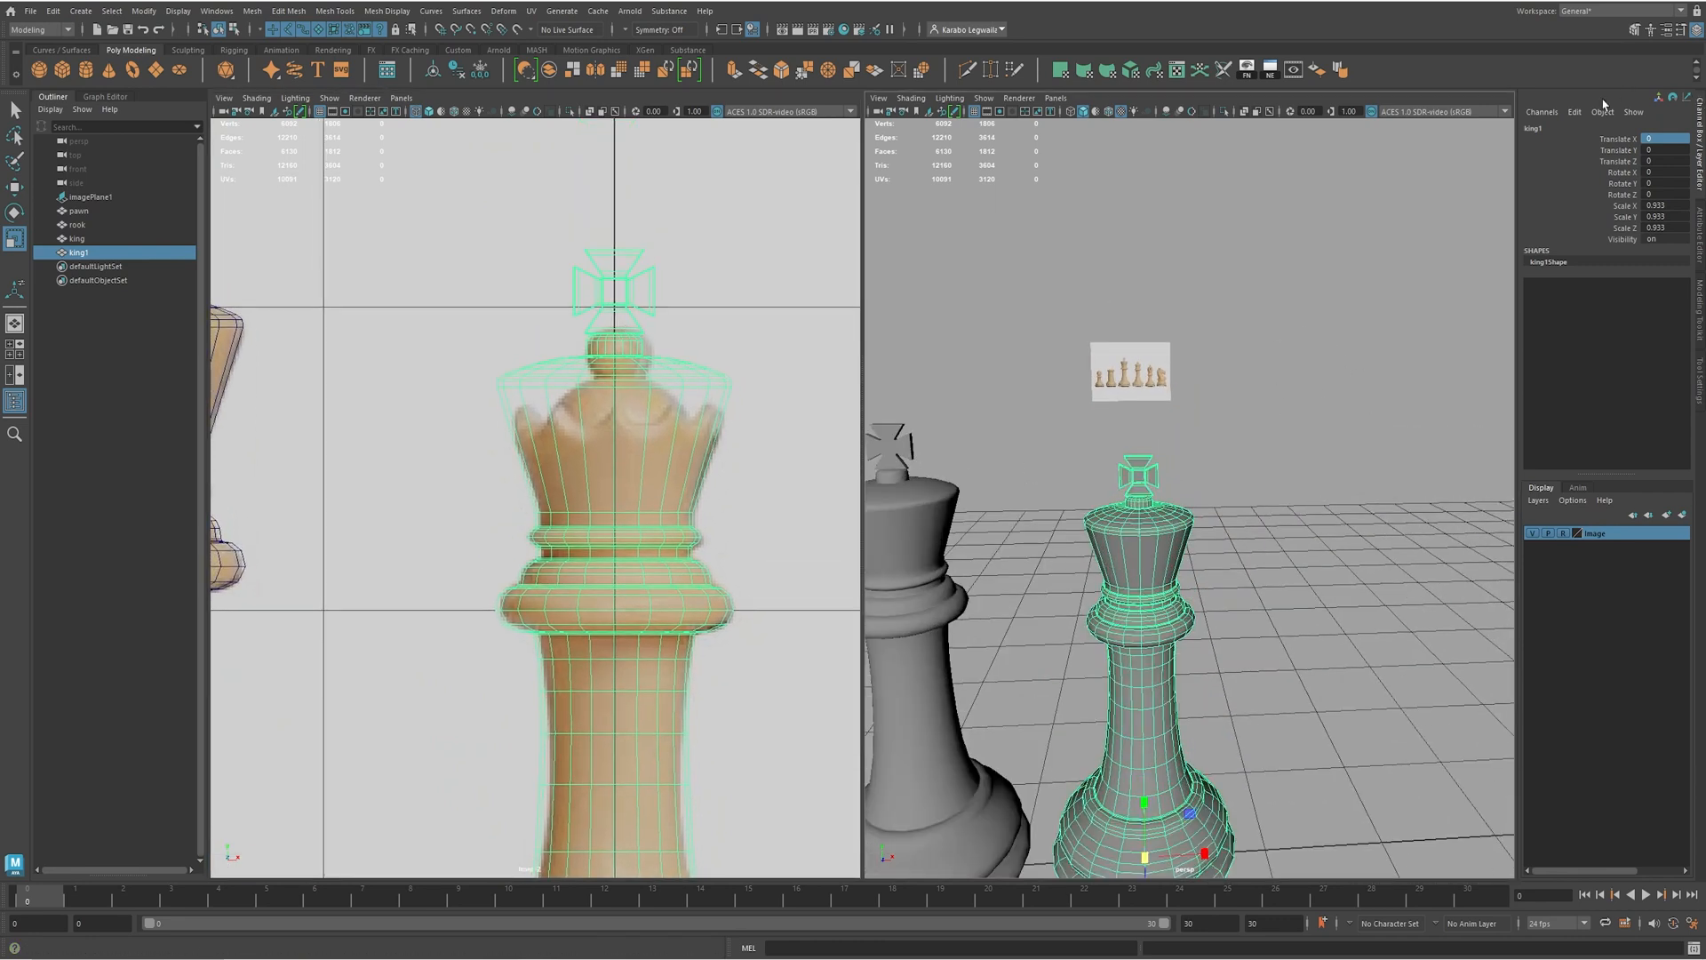
pyautogui.doubleClick(1544, 127)
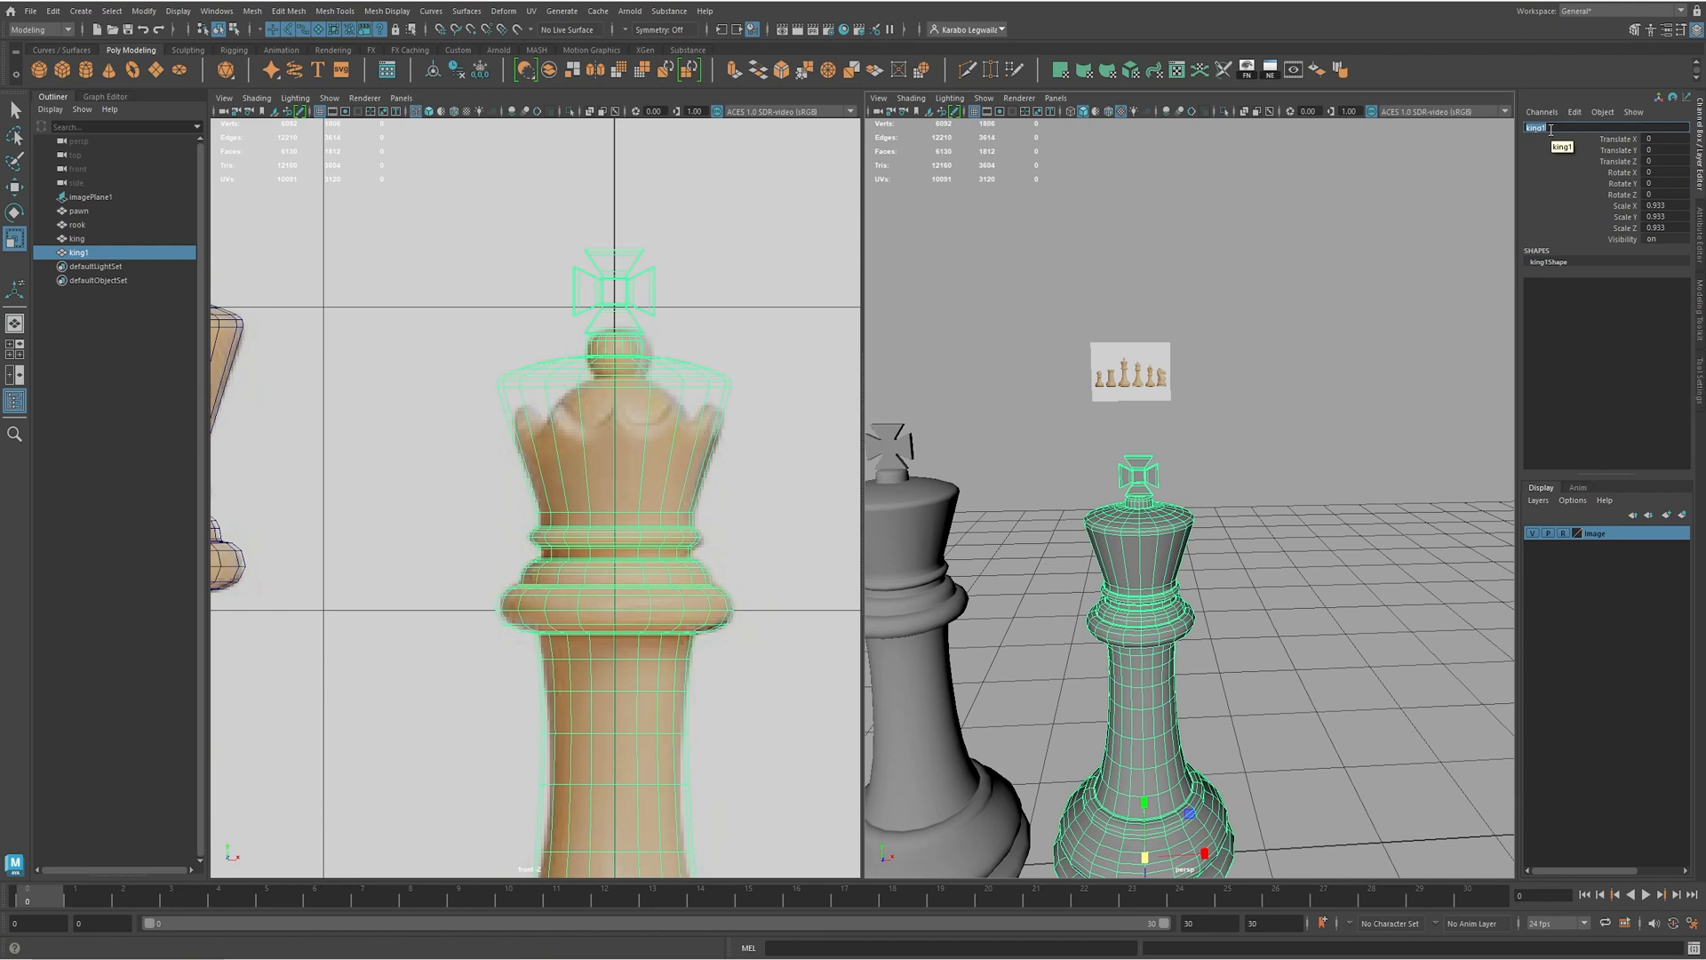
pyautogui.write('Queen')
pyautogui.press('Return')
pyautogui.scroll(1, 1283, 442)
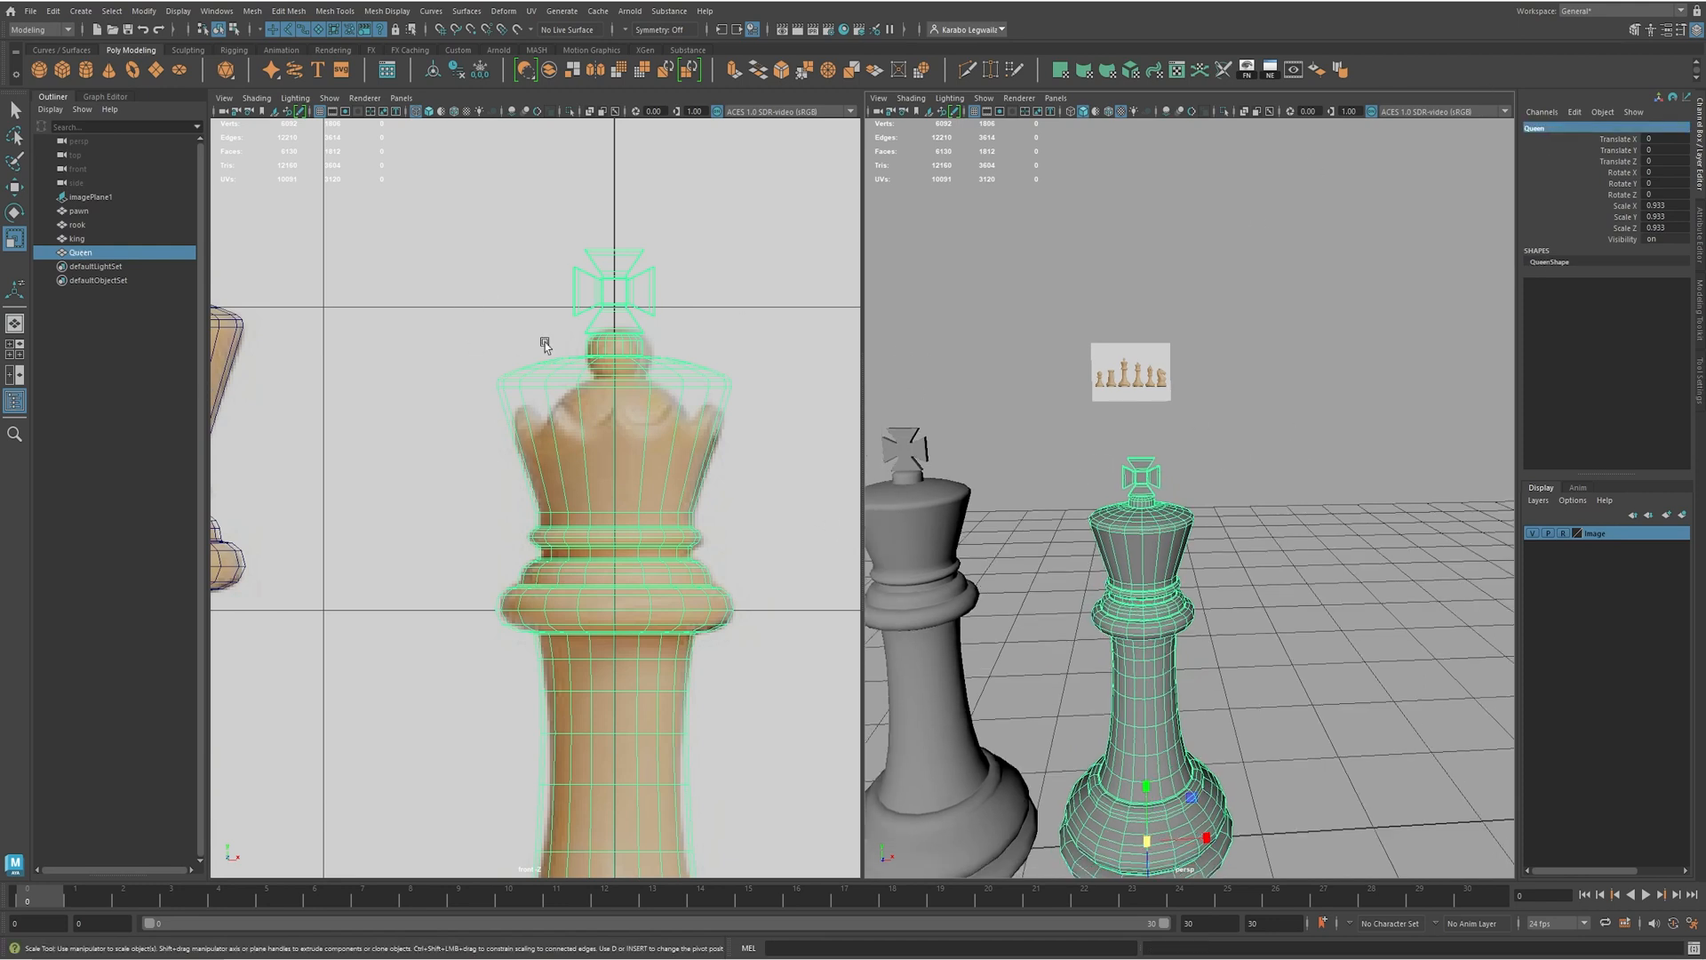
# - Delete the faces of the cross, its neck and the domed cap above the queen's head rim
pyautogui.scroll(1, 544, 350)
pyautogui.moveTo(663, 360); pyautogui.dragTo(662, 399, button='right')
pyautogui.moveTo(401, 198); pyautogui.dragTo(853, 379)
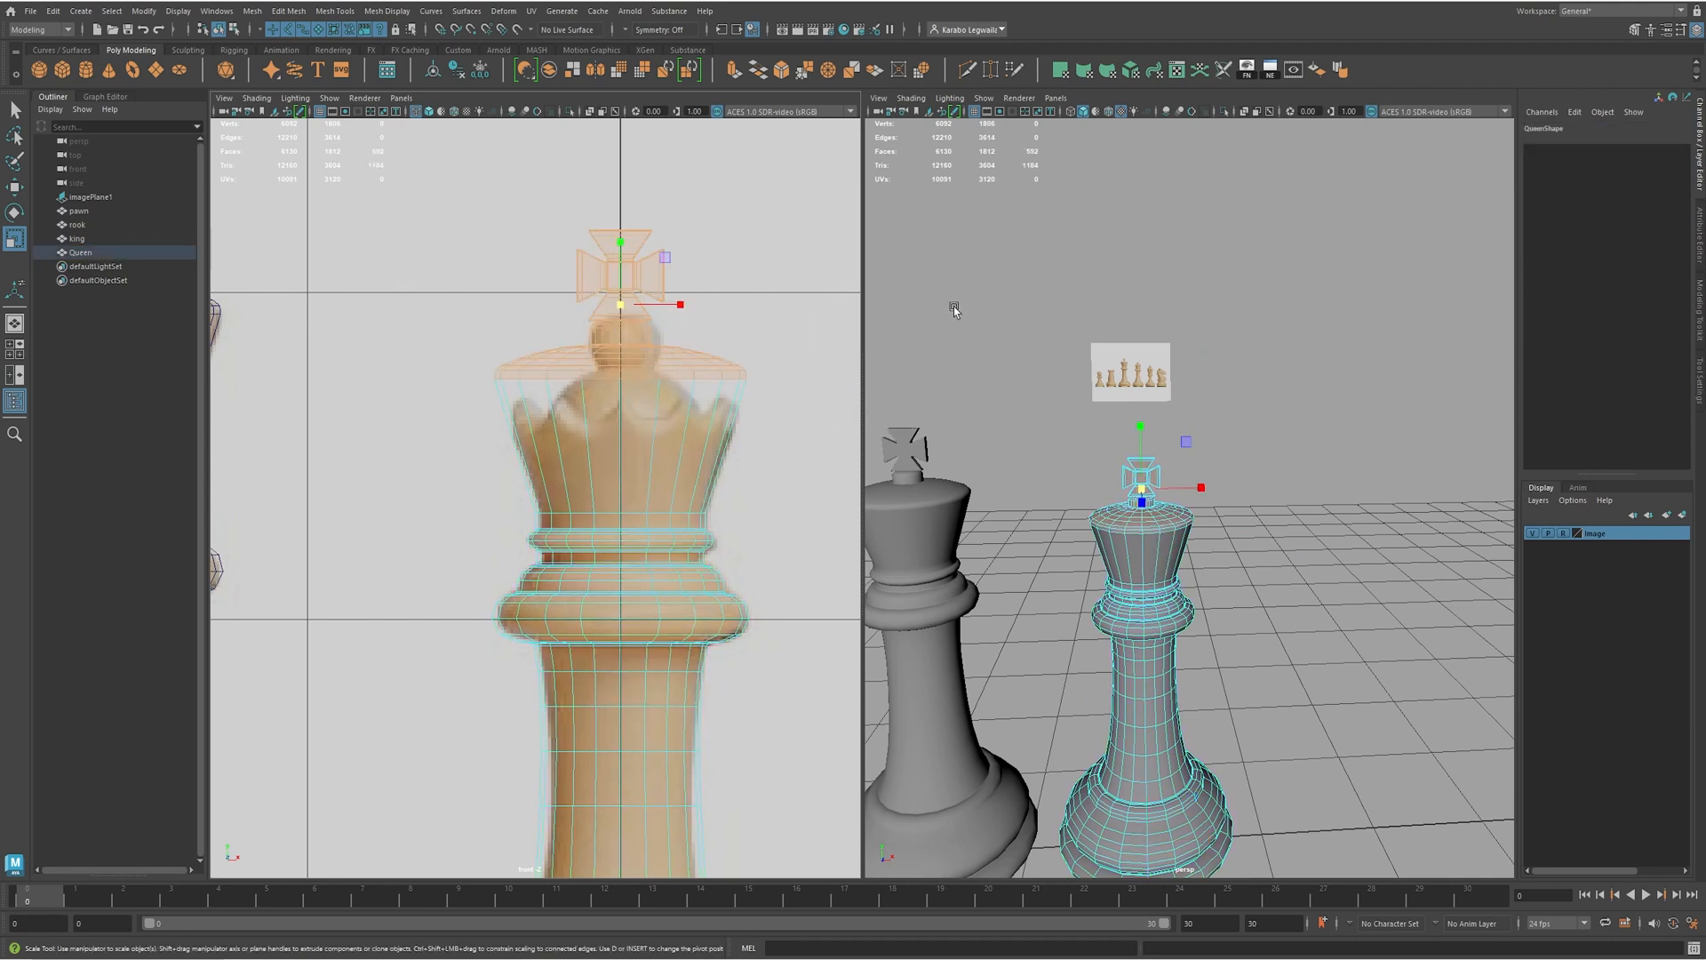
pyautogui.press('Delete')
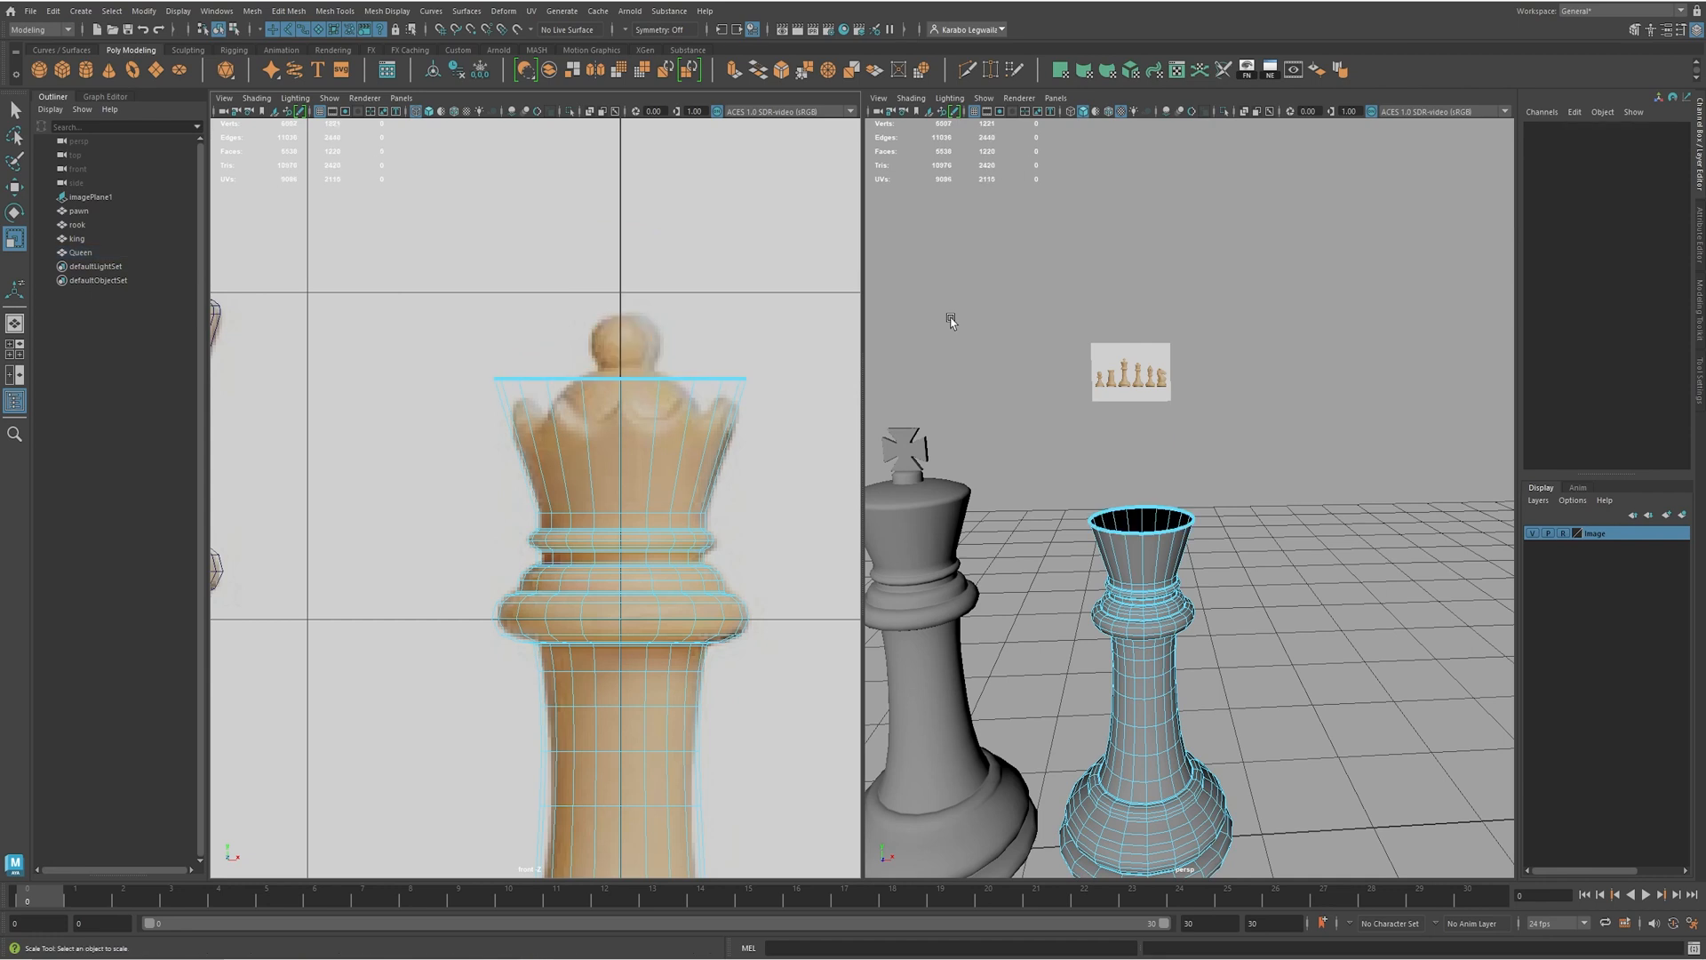
# - Lower the open border edge loop of the queen's head to the pictured crown height and scale it slightly inward
pyautogui.moveTo(641, 385); pyautogui.dragTo(643, 347, button='right')
pyautogui.doubleClick(646, 378)
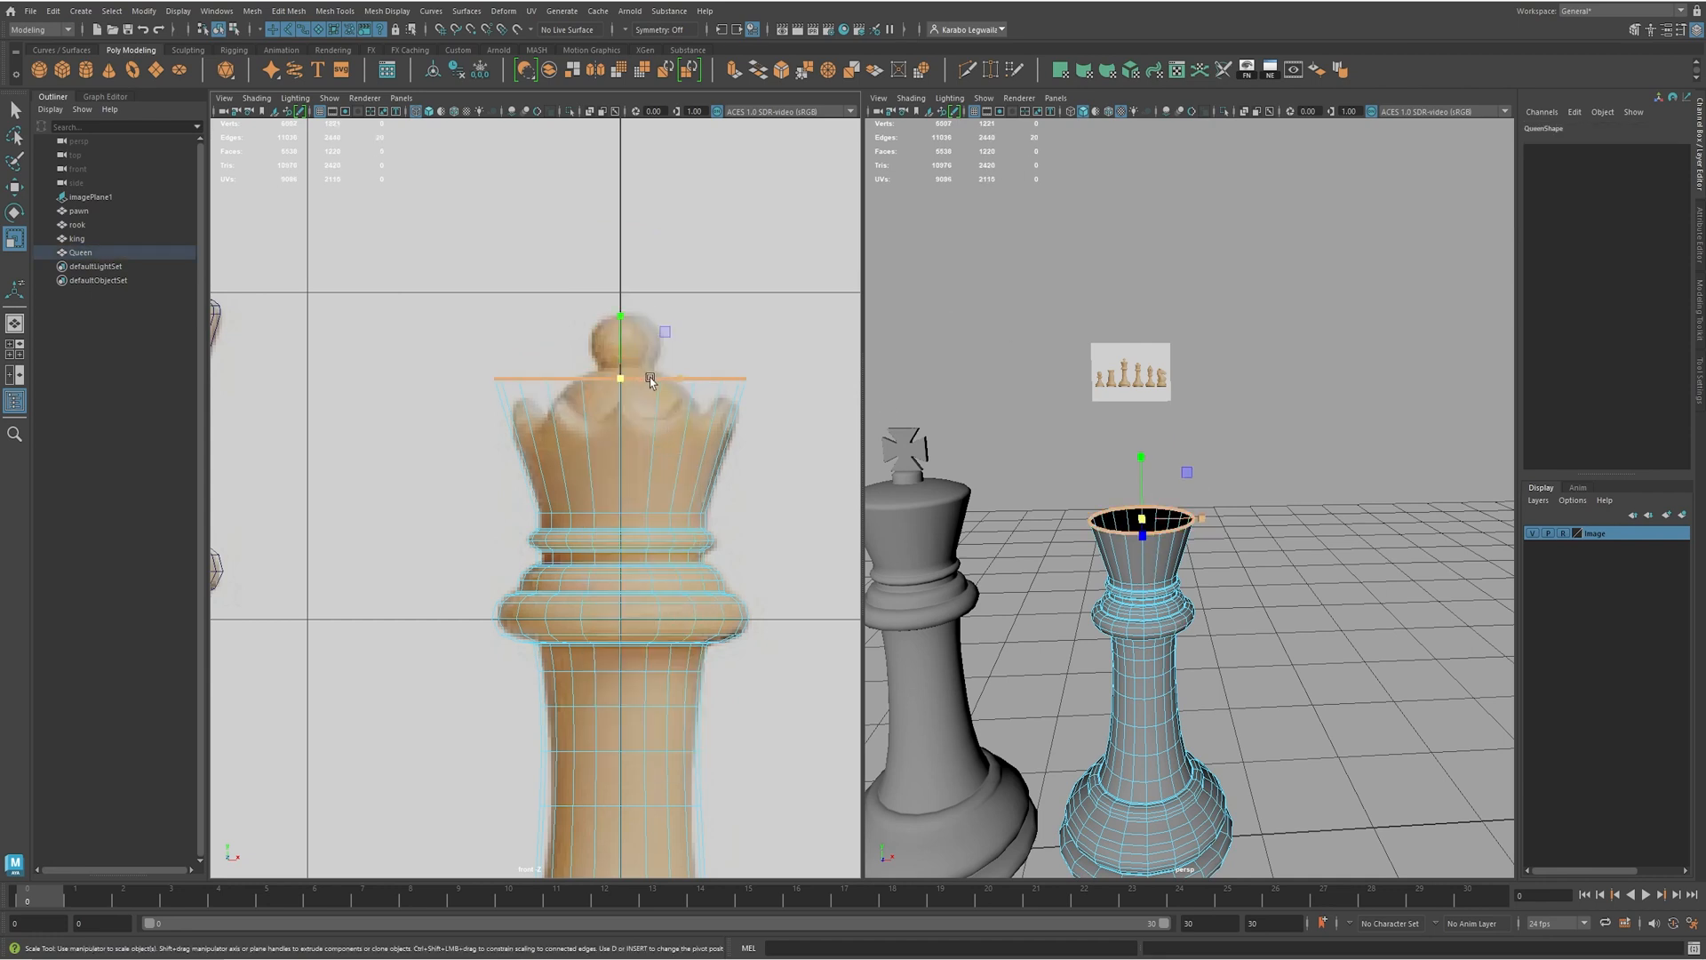
pyautogui.press('w')
pyautogui.moveTo(621, 310); pyautogui.dragTo(640, 330)
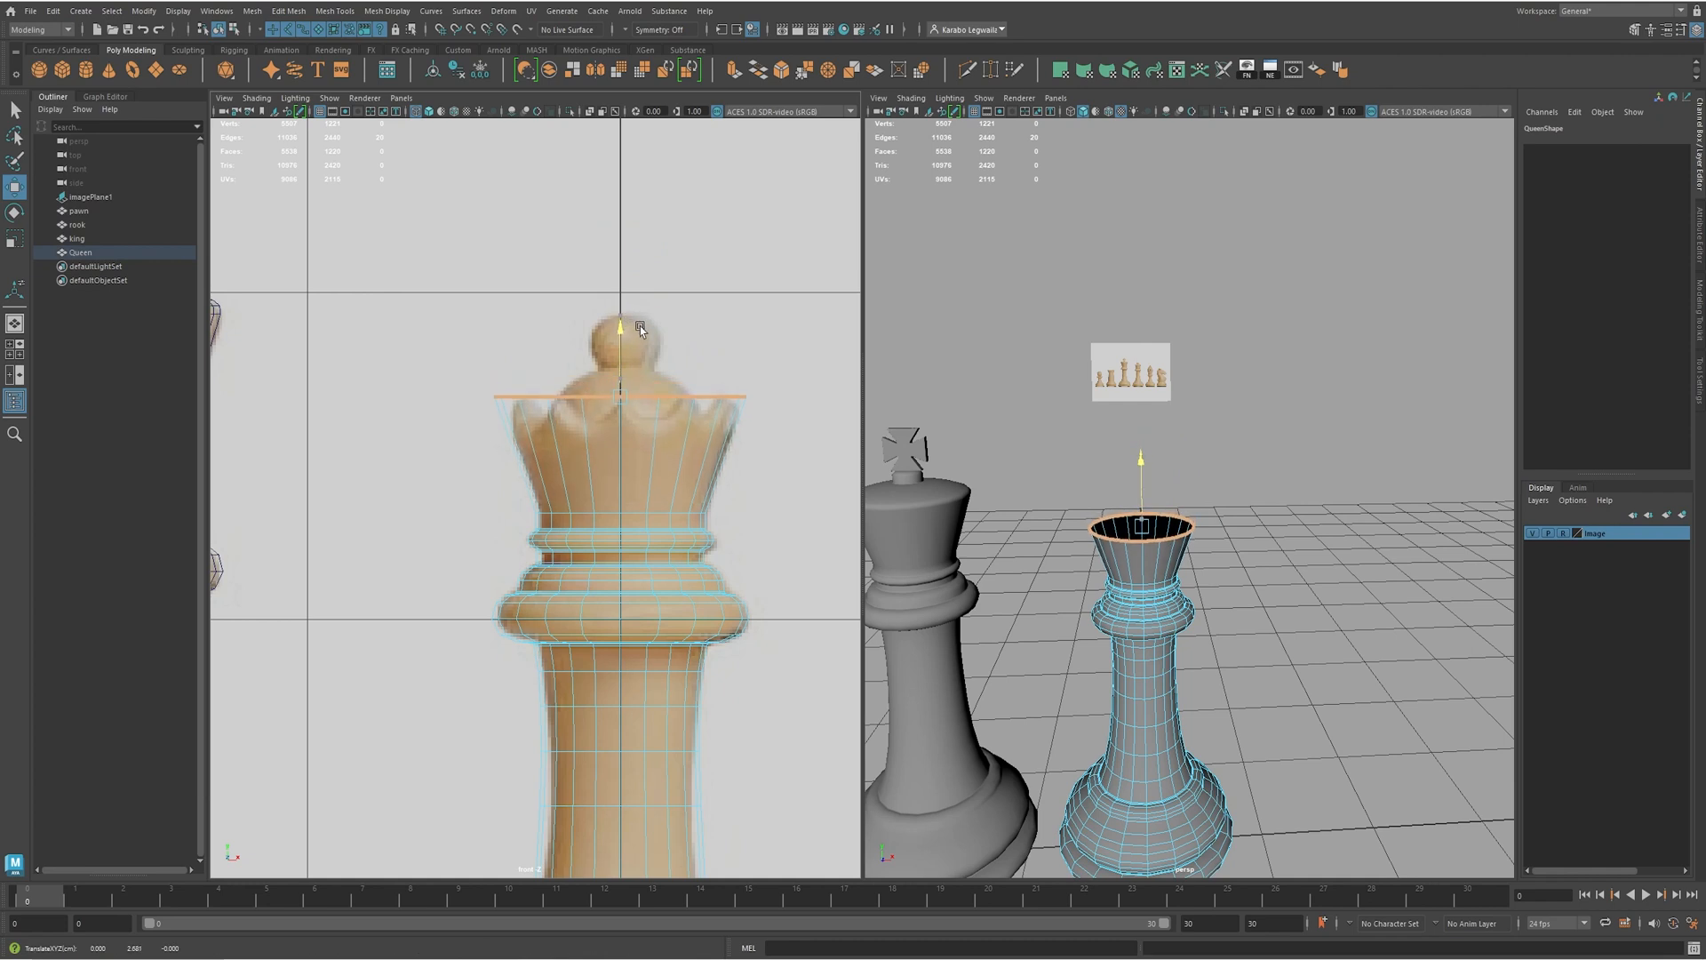
pyautogui.scroll(3, 1134, 547)
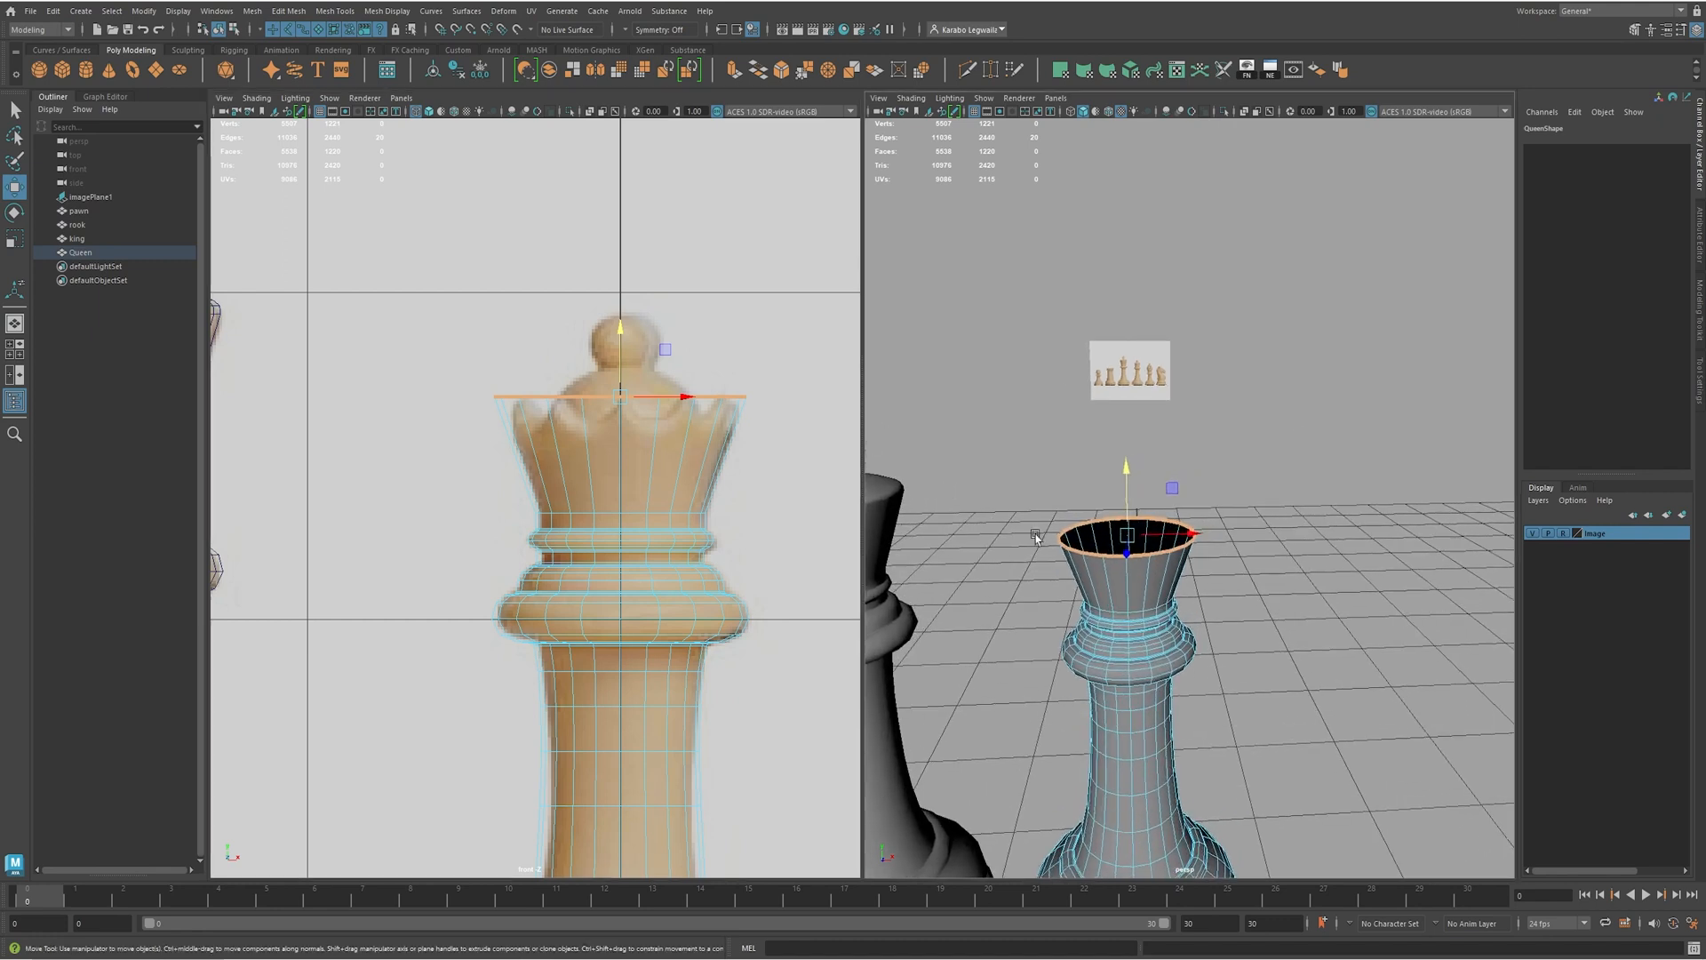
pyautogui.press('r')
pyautogui.moveTo(622, 394); pyautogui.dragTo(616, 389)
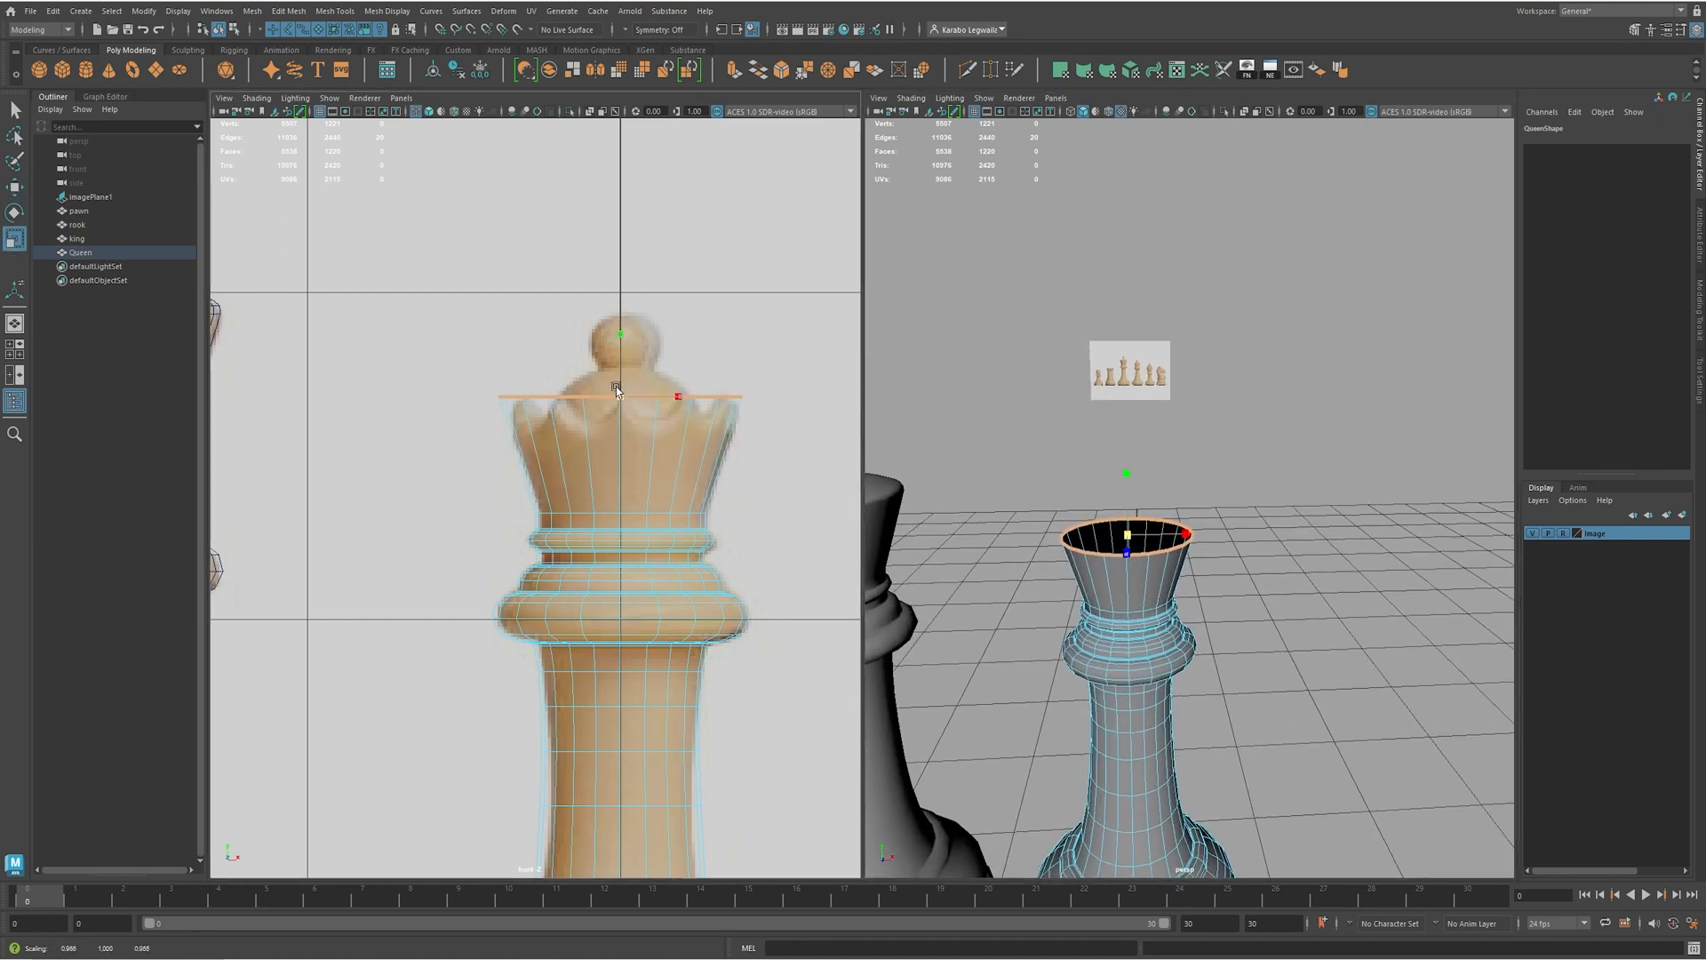
# - Extrude the queen's top border loop inward to give the head a flat rim with wall thickness
pyautogui.keyDown('alt'); pyautogui.moveTo(1278, 579); pyautogui.dragTo(1169, 602); pyautogui.keyUp('alt')
pyautogui.keyDown('alt'); pyautogui.moveTo(1169, 602); pyautogui.dragTo(1220, 562, button='middle'); pyautogui.keyUp('alt')
pyautogui.keyDown('alt'); pyautogui.moveTo(1110, 508); pyautogui.dragTo(1166, 501, button='right'); pyautogui.keyUp('alt')
pyautogui.keyDown('alt'); pyautogui.moveTo(1132, 496); pyautogui.dragTo(1138, 484); pyautogui.keyUp('alt')
pyautogui.keyDown('alt'); pyautogui.moveTo(1138, 484); pyautogui.dragTo(1169, 476, button='middle'); pyautogui.keyUp('alt')
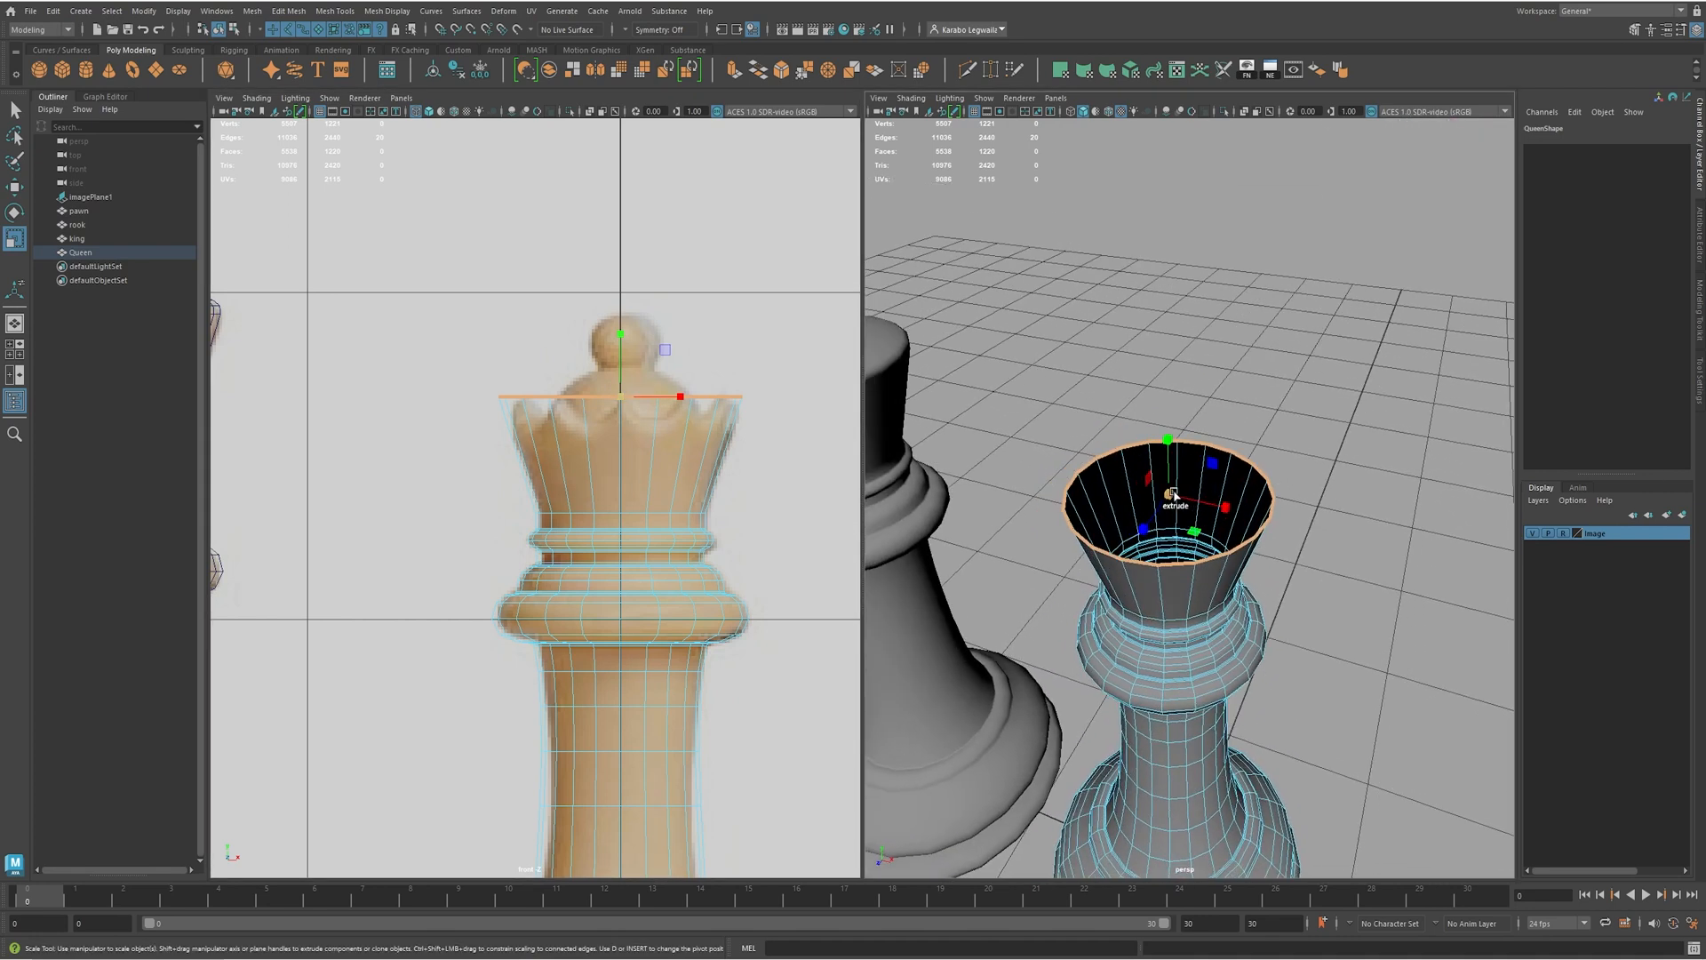
pyautogui.moveTo(1169, 495)
pyautogui.keyDown('shift'); pyautogui.mouseDown()
pyautogui.moveTo(1148, 496)
pyautogui.moveTo(1165, 479)
pyautogui.mouseUp(); pyautogui.keyUp('shift')
pyautogui.keyDown('alt'); pyautogui.moveTo(1165, 480); pyautogui.dragTo(1266, 458, button='right'); pyautogui.keyUp('alt')
# - Extrude the inner rim loop downward inside the head to form an inner wall and widen its lower edge slightly
pyautogui.press('w')
pyautogui.keyDown('shift'); pyautogui.moveTo(1192, 451); pyautogui.dragTo(1149, 522); pyautogui.keyUp('shift')
pyautogui.press('r')
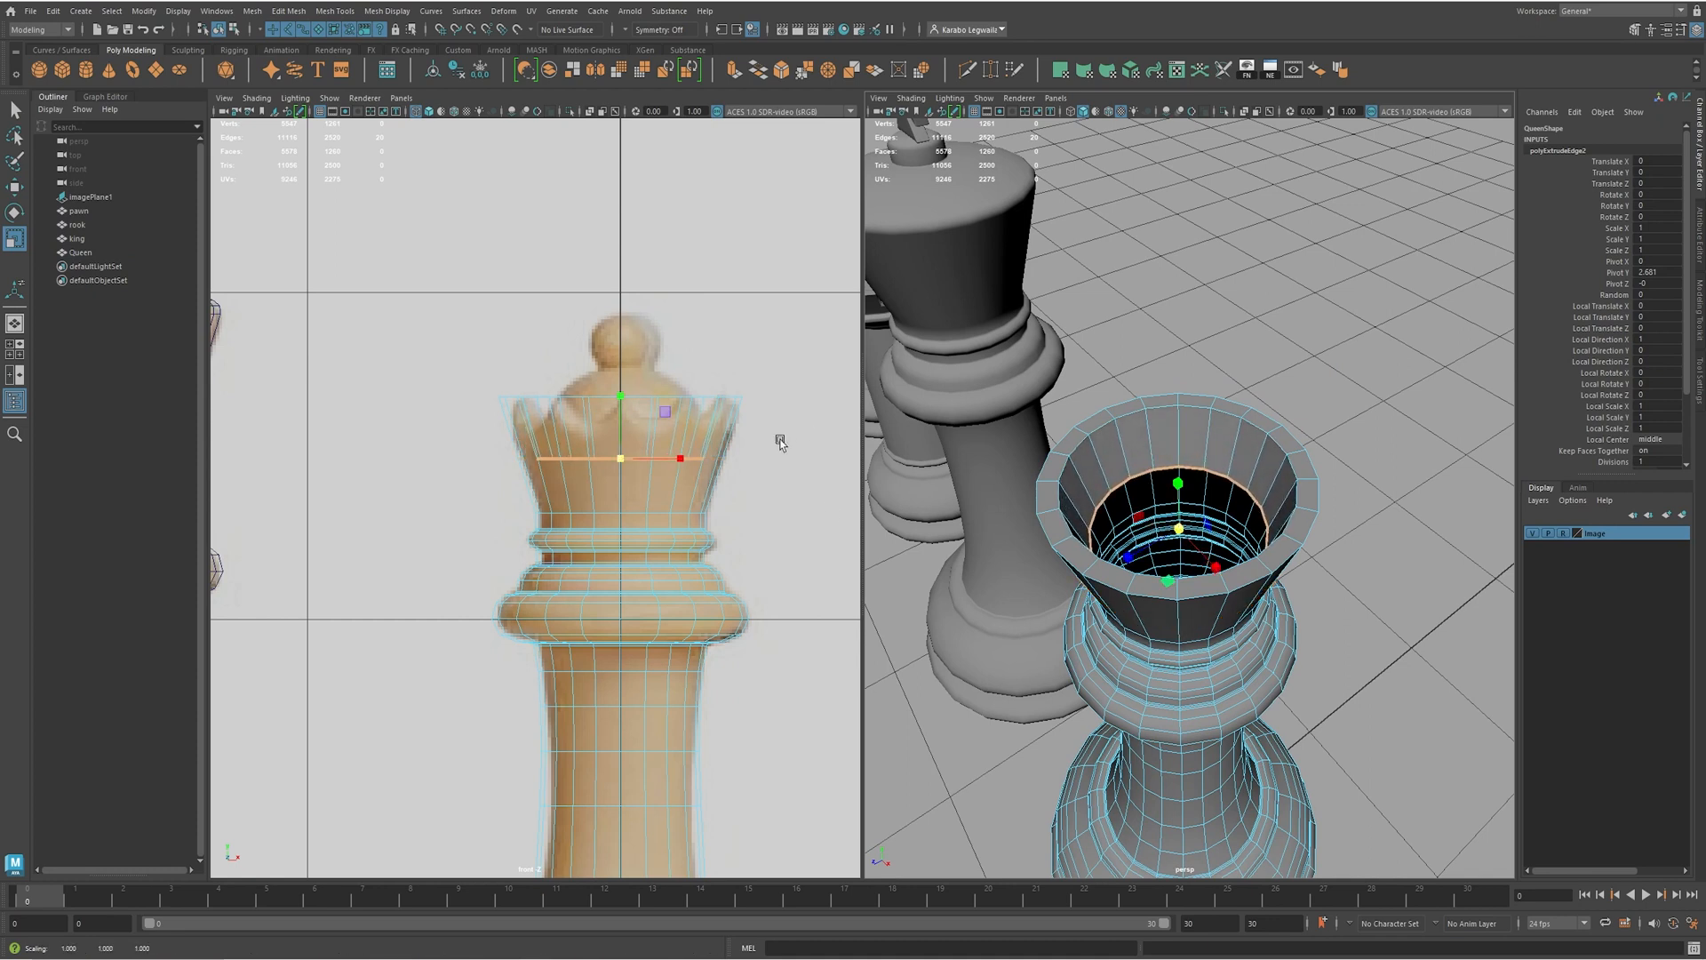
pyautogui.keyDown('alt'); pyautogui.moveTo(562, 538); pyautogui.dragTo(796, 578, button='right'); pyautogui.keyUp('alt')
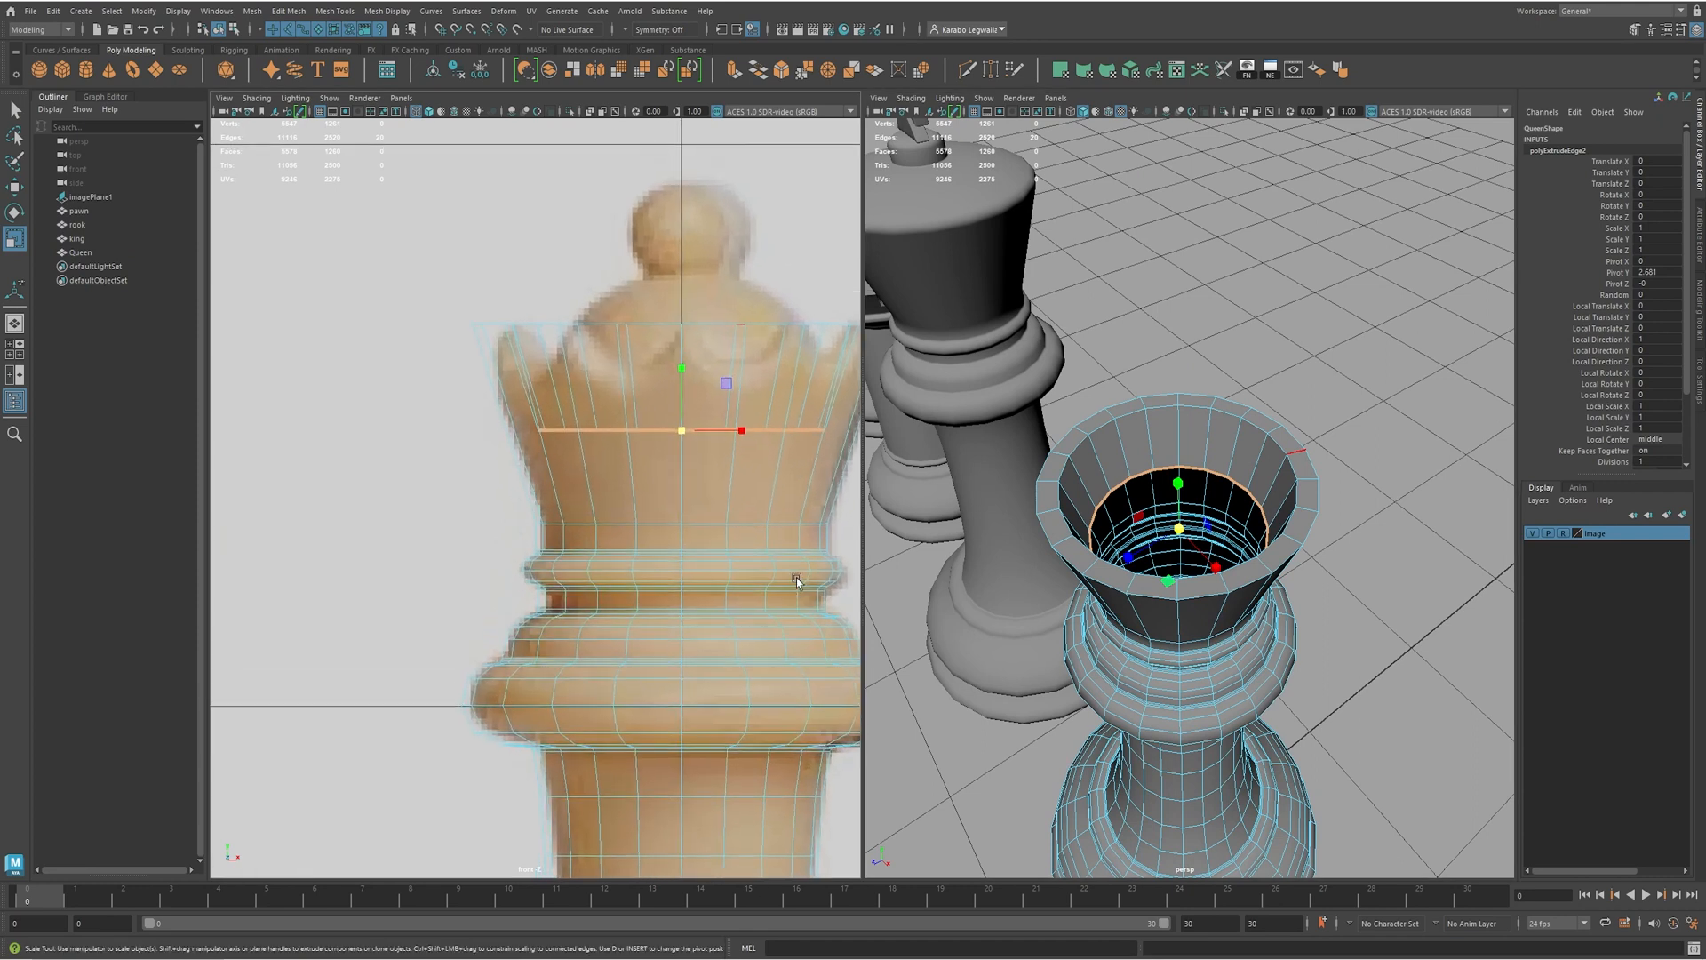
pyautogui.keyDown('alt'); pyautogui.moveTo(796, 577); pyautogui.dragTo(683, 631, button='middle'); pyautogui.keyUp('alt')
pyautogui.moveTo(569, 483); pyautogui.dragTo(574, 486)
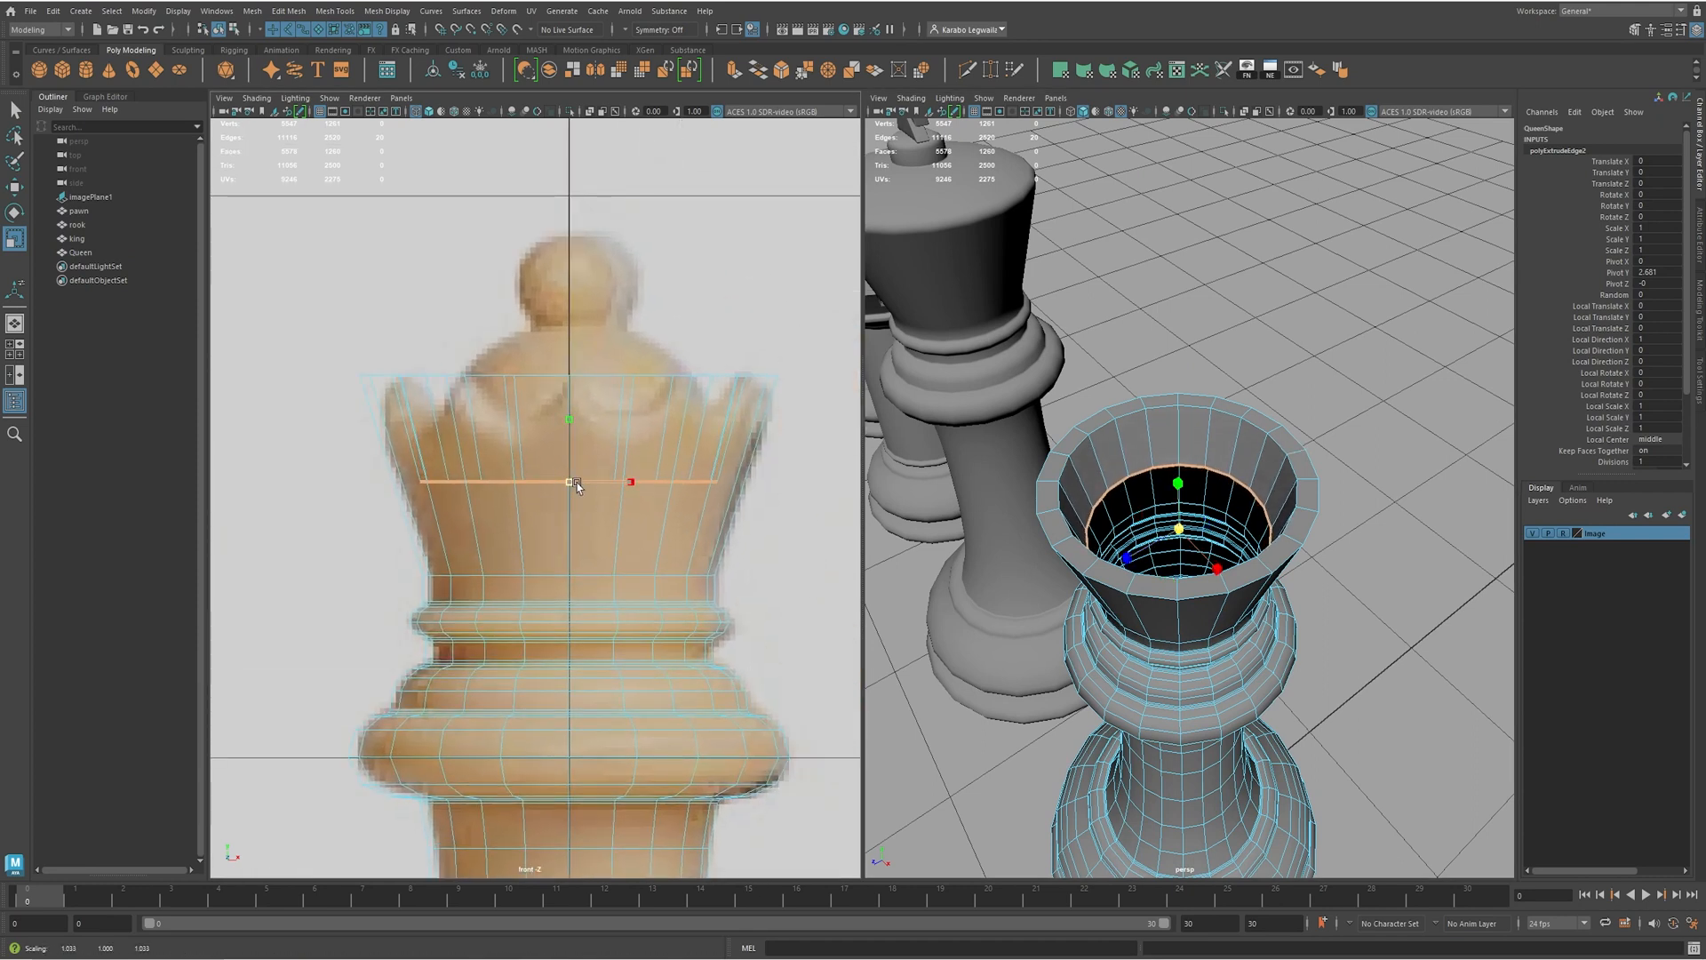
pyautogui.moveTo(1109, 436)
pyautogui.keyDown('alt'); pyautogui.mouseDown()
pyautogui.moveTo(1031, 430)
pyautogui.moveTo(1066, 418)
pyautogui.moveTo(1106, 447)
pyautogui.mouseUp(); pyautogui.keyUp('alt')
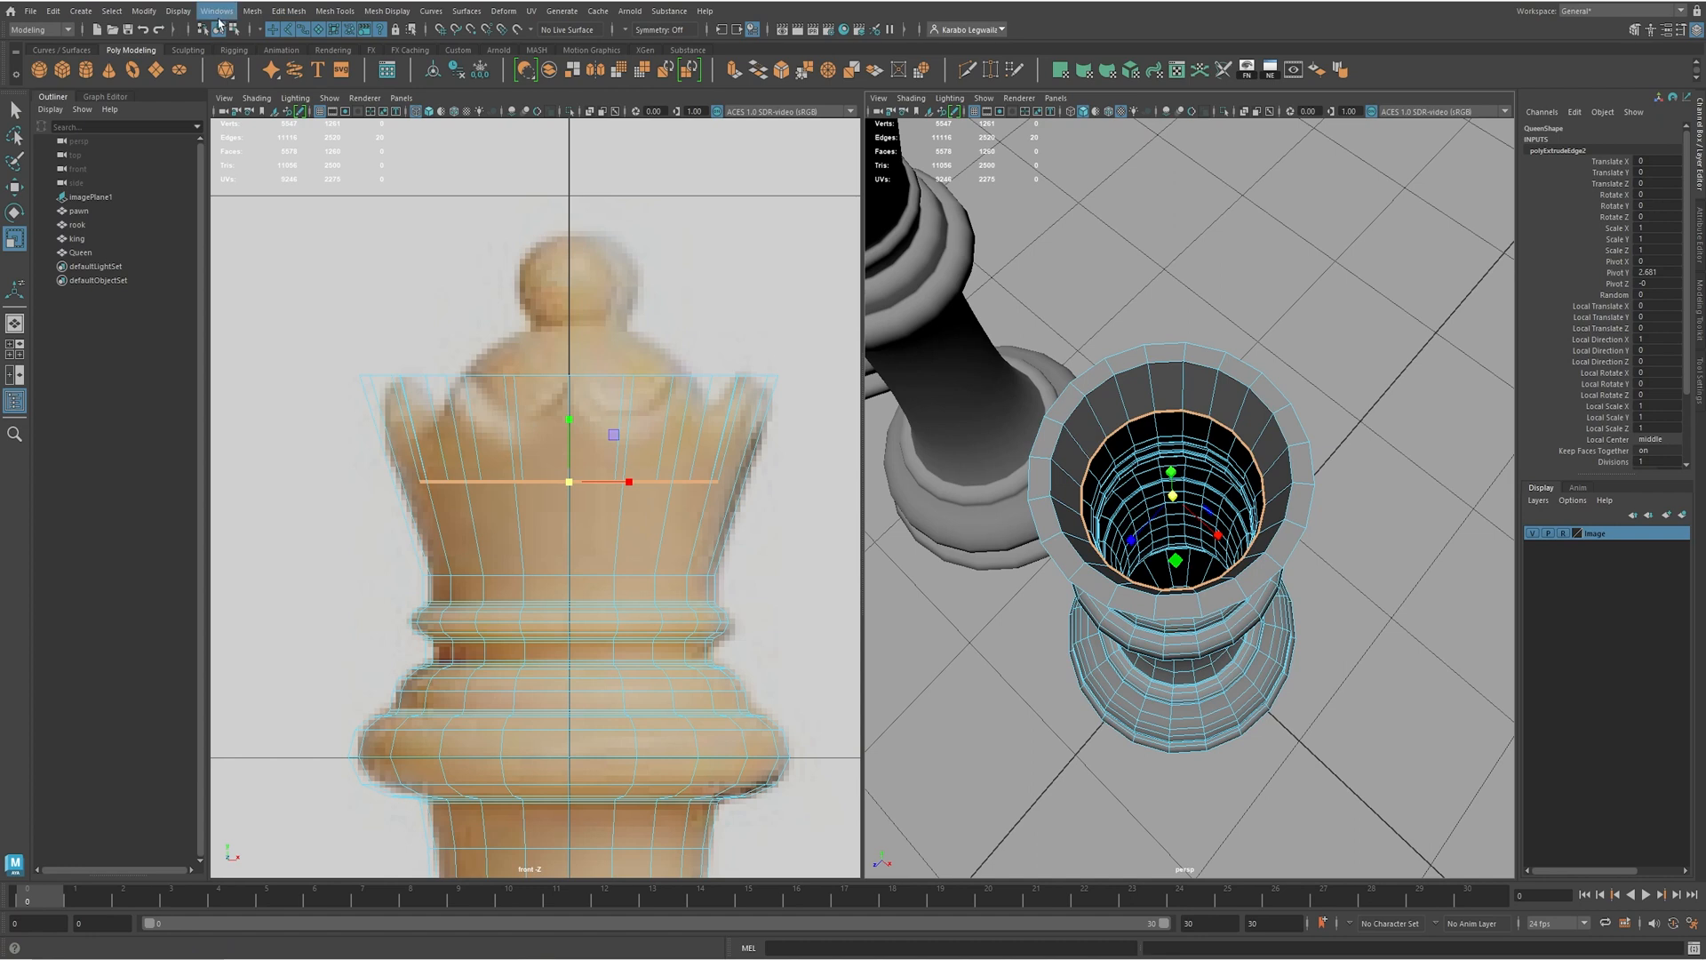
pyautogui.click(178, 11)
pyautogui.moveTo(258, 67)
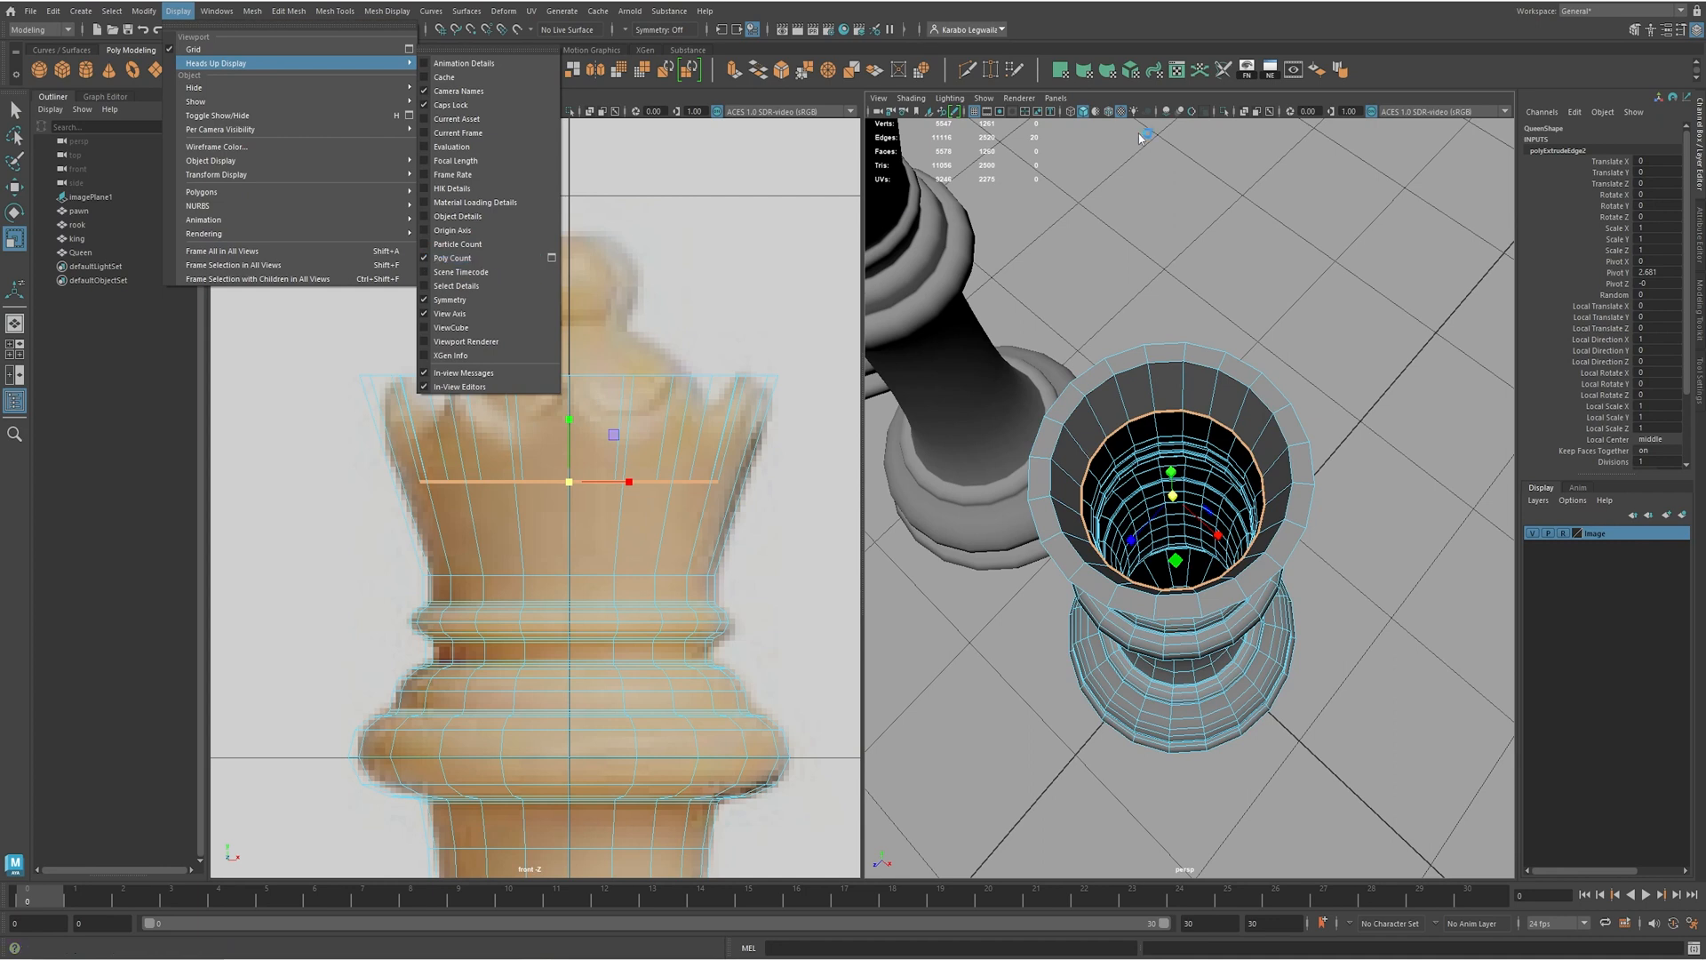
pyautogui.click(1047, 328)
pyautogui.keyDown('alt'); pyautogui.moveTo(1046, 328); pyautogui.dragTo(1043, 331, button='middle'); pyautogui.keyUp('alt')
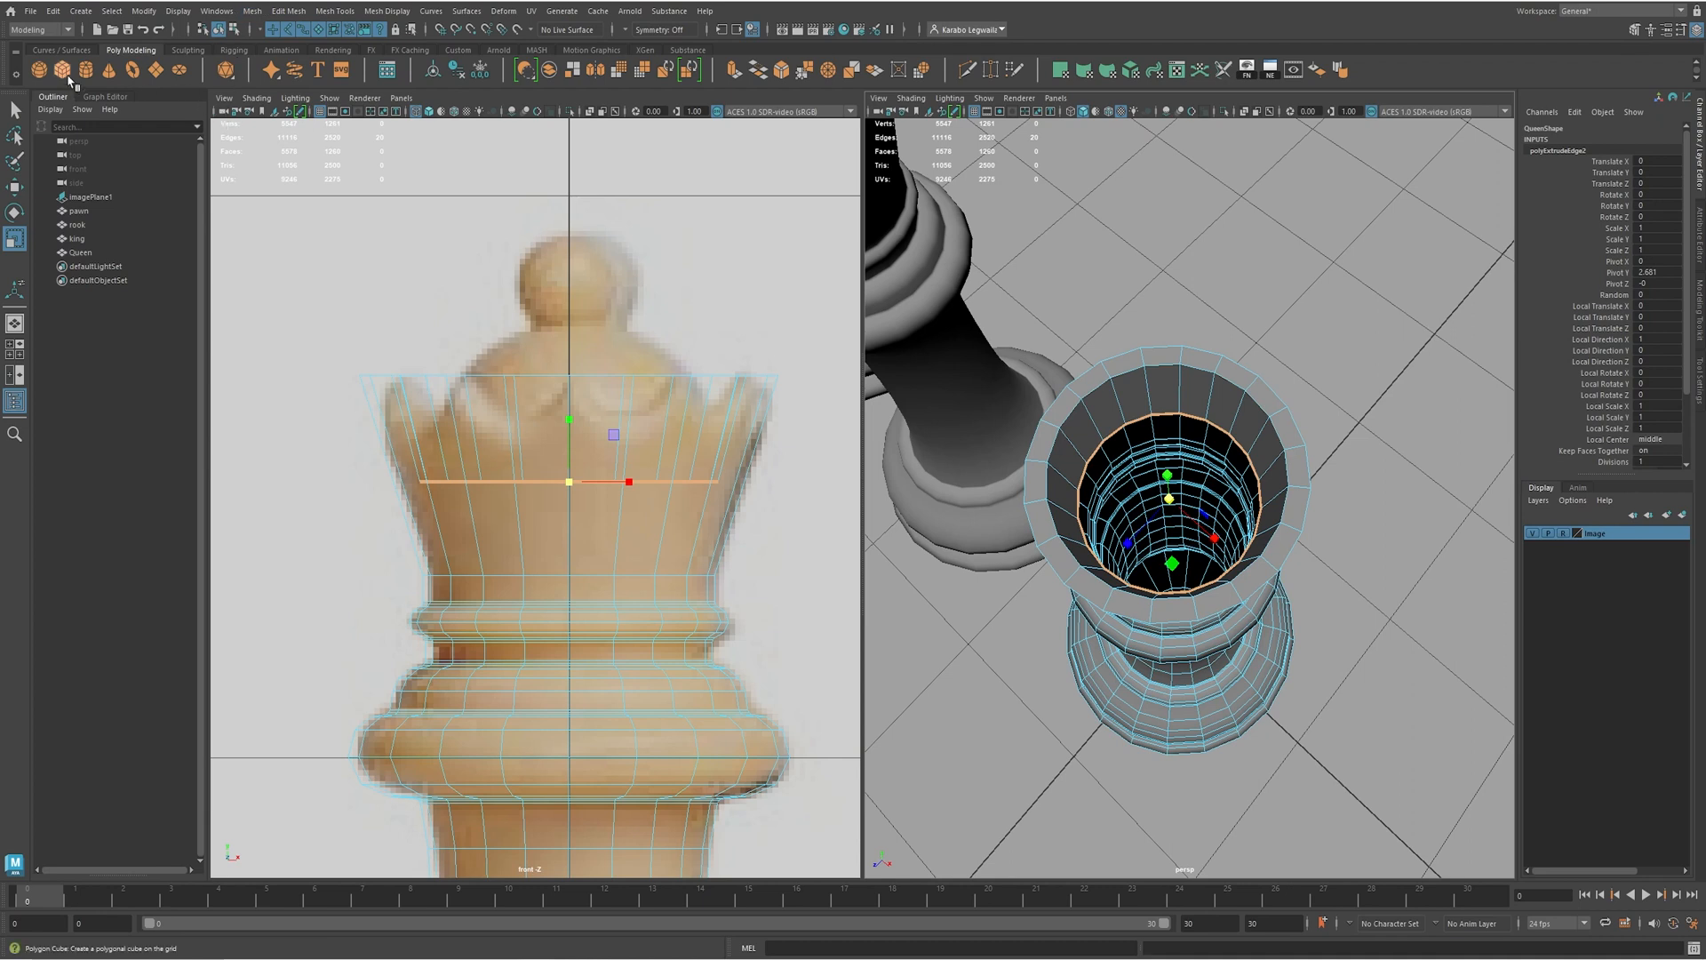
# - Create a polygon sphere and set its Subdivisions Height to 12
pyautogui.click(37, 72)
pyautogui.keyDown('alt'); pyautogui.moveTo(1333, 664); pyautogui.dragTo(1243, 567); pyautogui.keyUp('alt')
pyautogui.click(1553, 284)
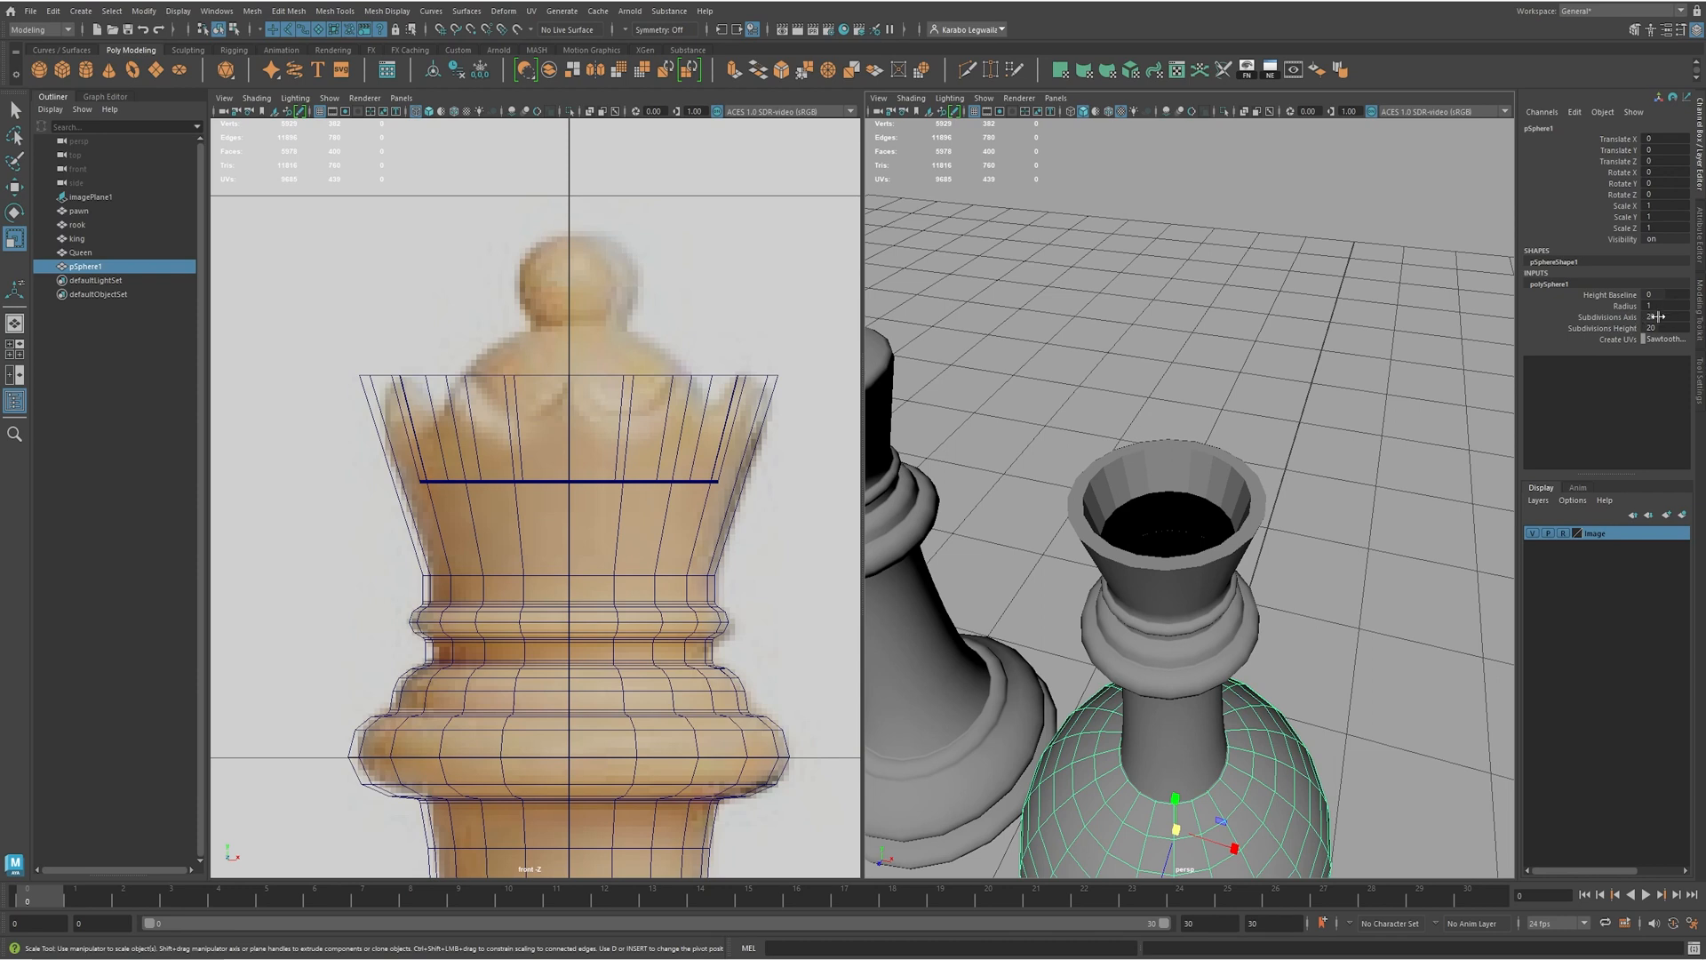
pyautogui.keyDown('alt'); pyautogui.moveTo(1253, 733); pyautogui.dragTo(1345, 391); pyautogui.keyUp('alt')
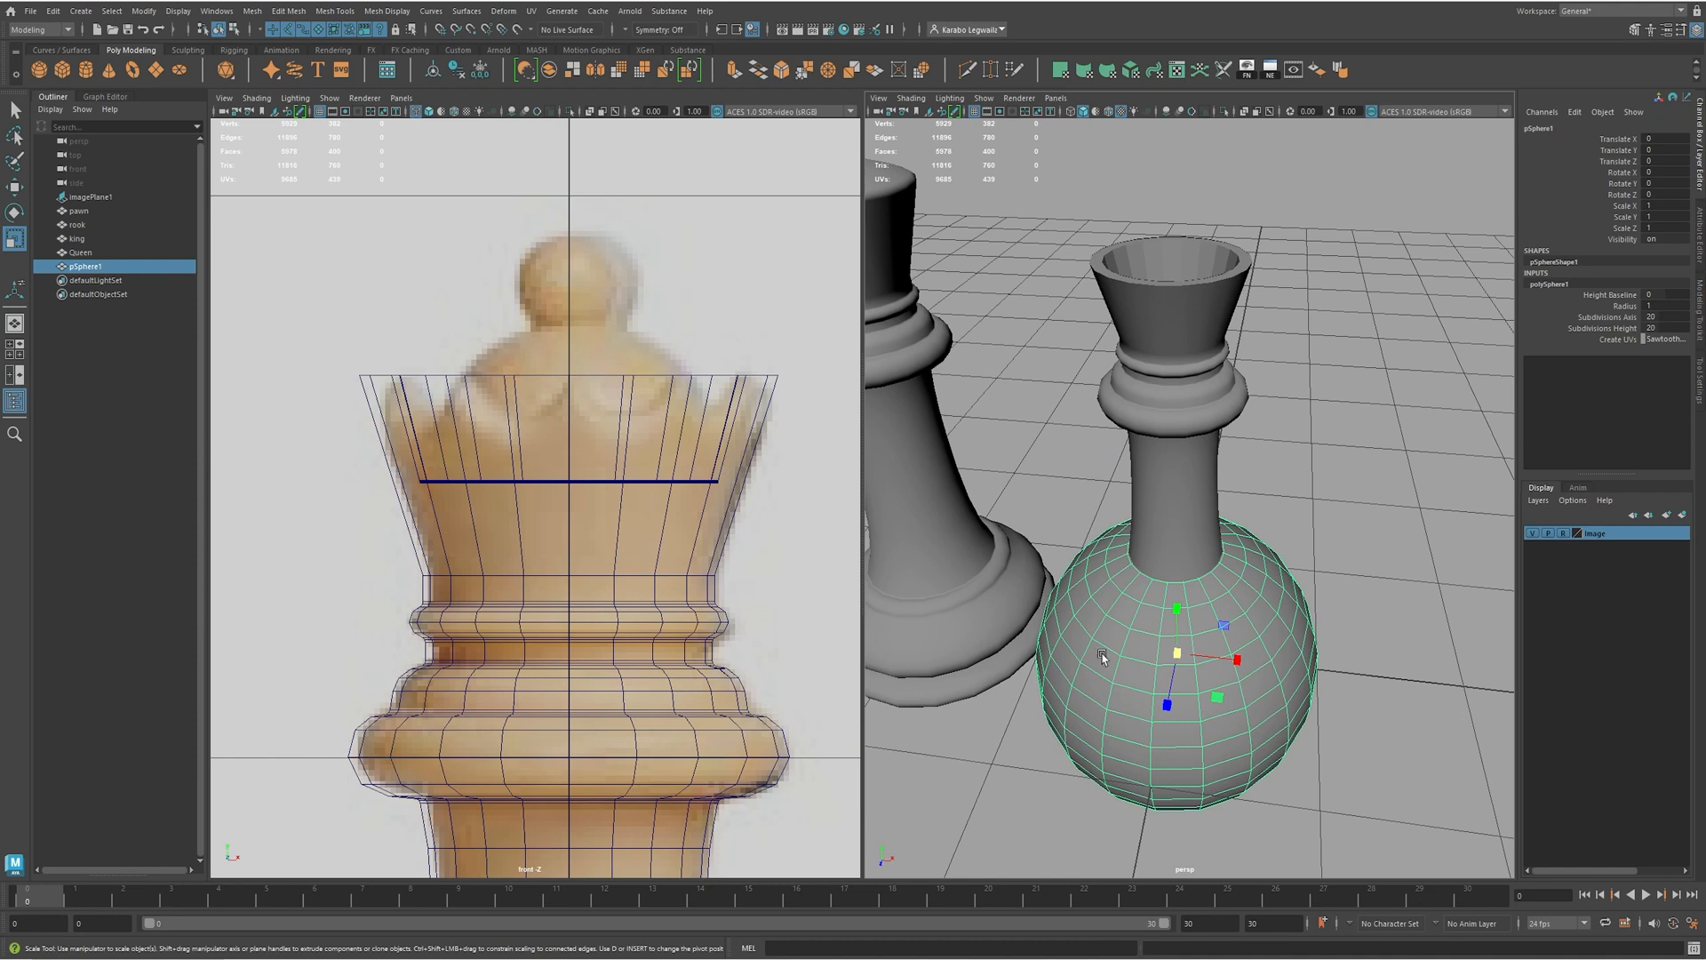
pyautogui.doubleClick(1673, 326)
pyautogui.press('Return')
pyautogui.keyDown('alt'); pyautogui.moveTo(1234, 627); pyautogui.dragTo(1271, 593); pyautogui.keyUp('alt')
pyautogui.keyDown('alt'); pyautogui.moveTo(1270, 593); pyautogui.dragTo(1108, 573, button='right'); pyautogui.keyUp('alt')
pyautogui.keyDown('alt'); pyautogui.moveTo(1108, 573); pyautogui.dragTo(1164, 582); pyautogui.keyUp('alt')
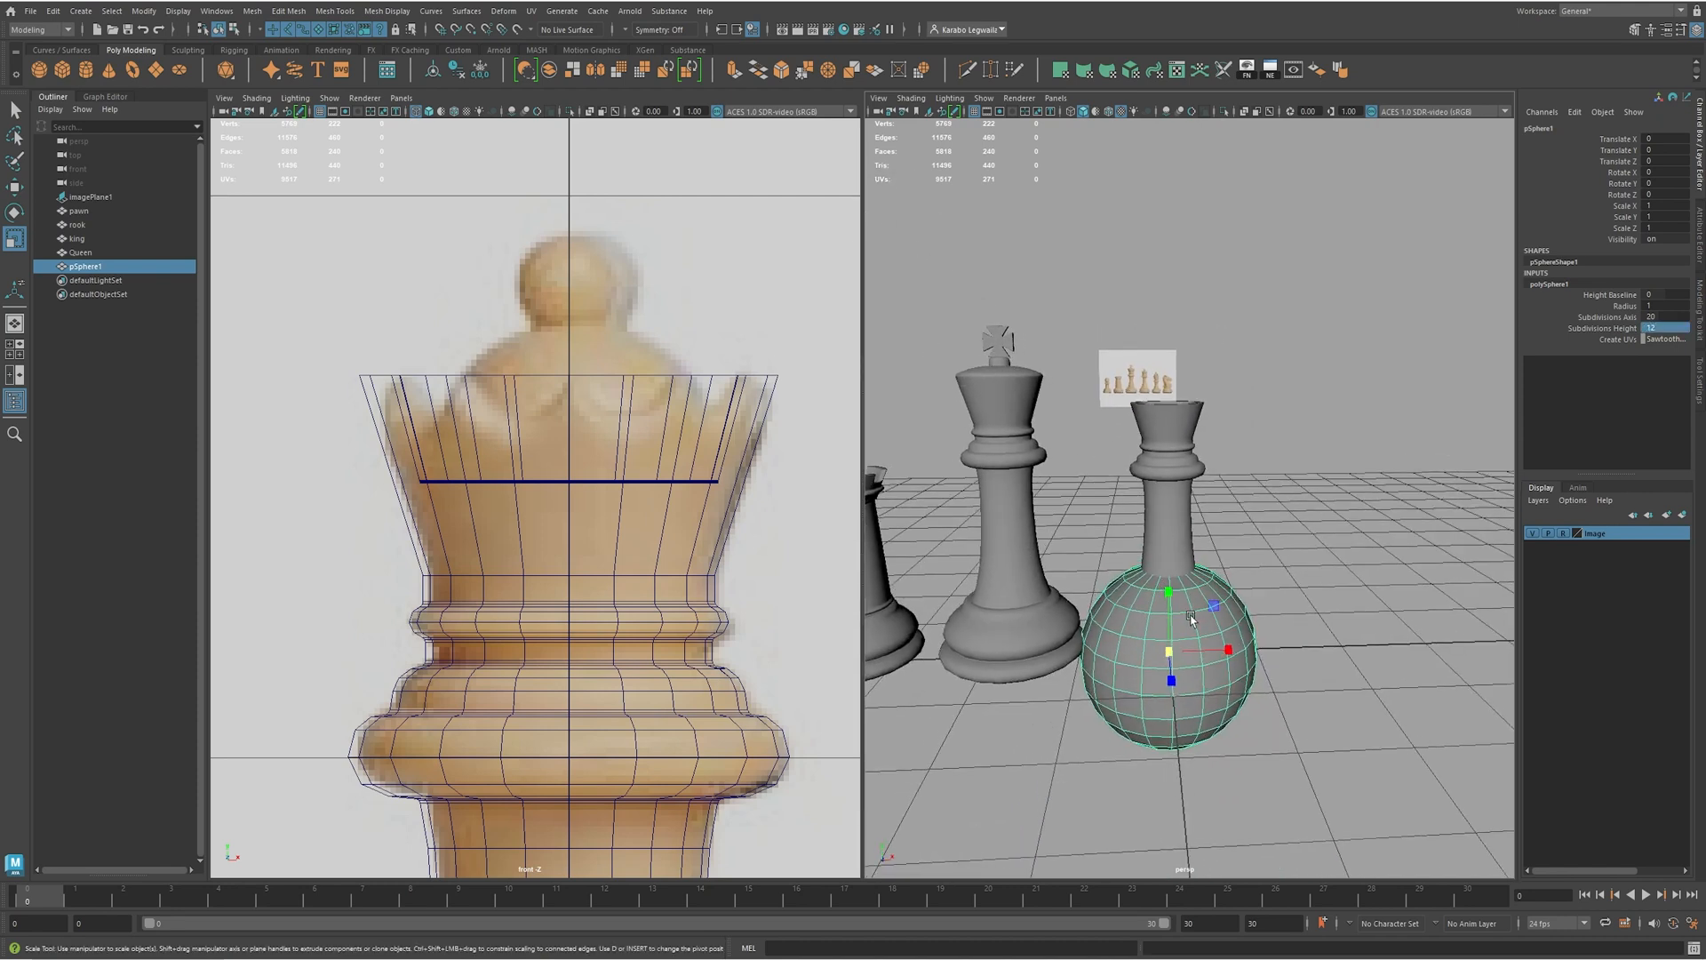
# - Raise the sphere to the top of the queen and scale it down uniformly to about 0.188
pyautogui.press('w')
pyautogui.moveTo(1170, 603); pyautogui.dragTo(1171, 357)
pyautogui.scroll(-4, 528, 465)
pyautogui.scroll(-3, 528, 465)
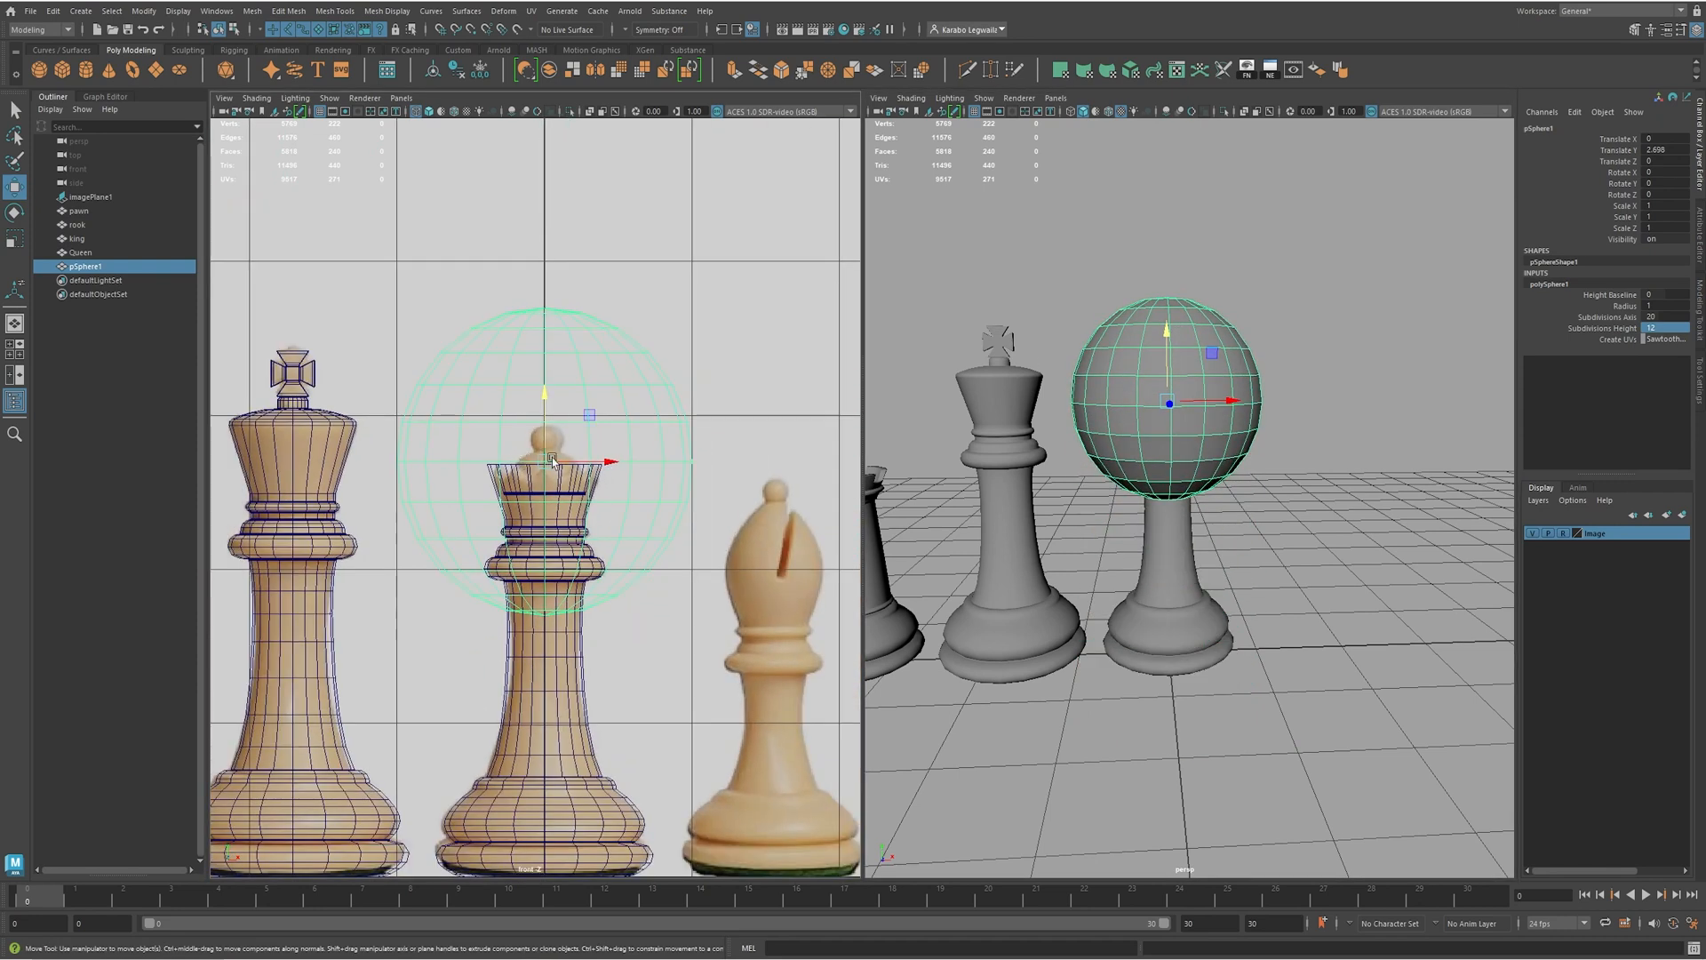
pyautogui.press('r')
pyautogui.moveTo(545, 464); pyautogui.dragTo(479, 468)
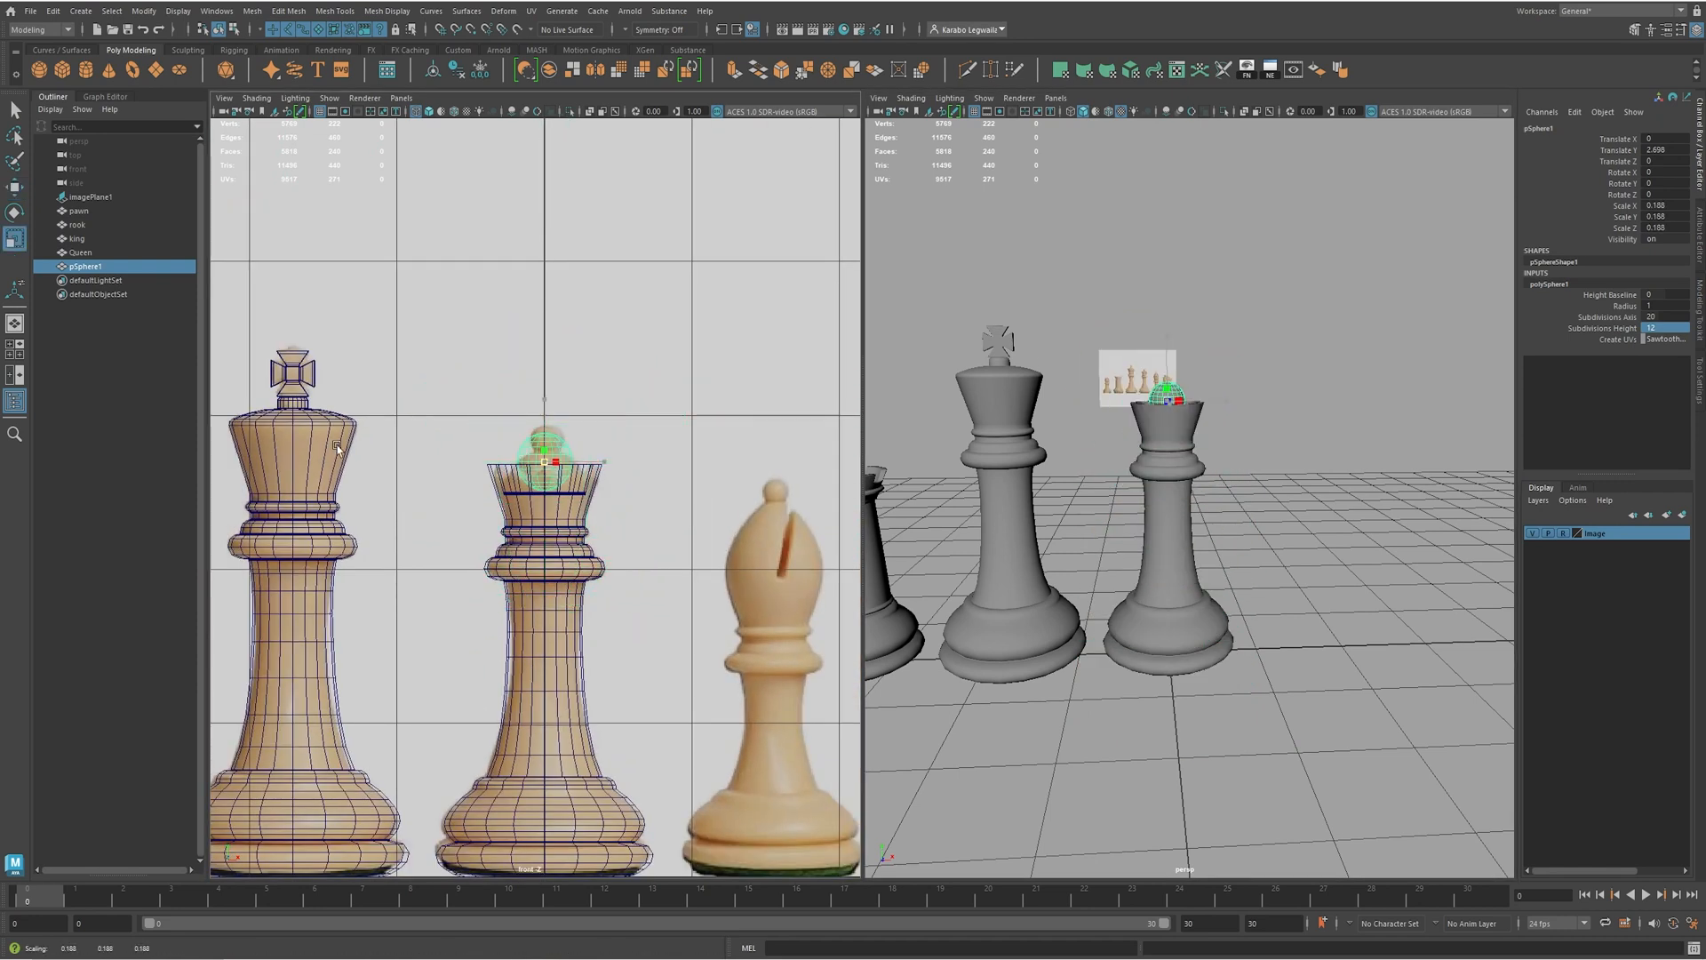
# - Fit the sphere to the pictured dome inside the crown, with uniform scale about 0.259 and Translate Y about 2.52
pyautogui.scroll(2, 478, 469)
pyautogui.scroll(3, 478, 468)
pyautogui.press('w')
pyautogui.moveTo(553, 341); pyautogui.dragTo(568, 396)
pyautogui.press('r')
pyautogui.moveTo(558, 462); pyautogui.dragTo(585, 465)
pyautogui.press('w')
pyautogui.moveTo(568, 406); pyautogui.dragTo(570, 415)
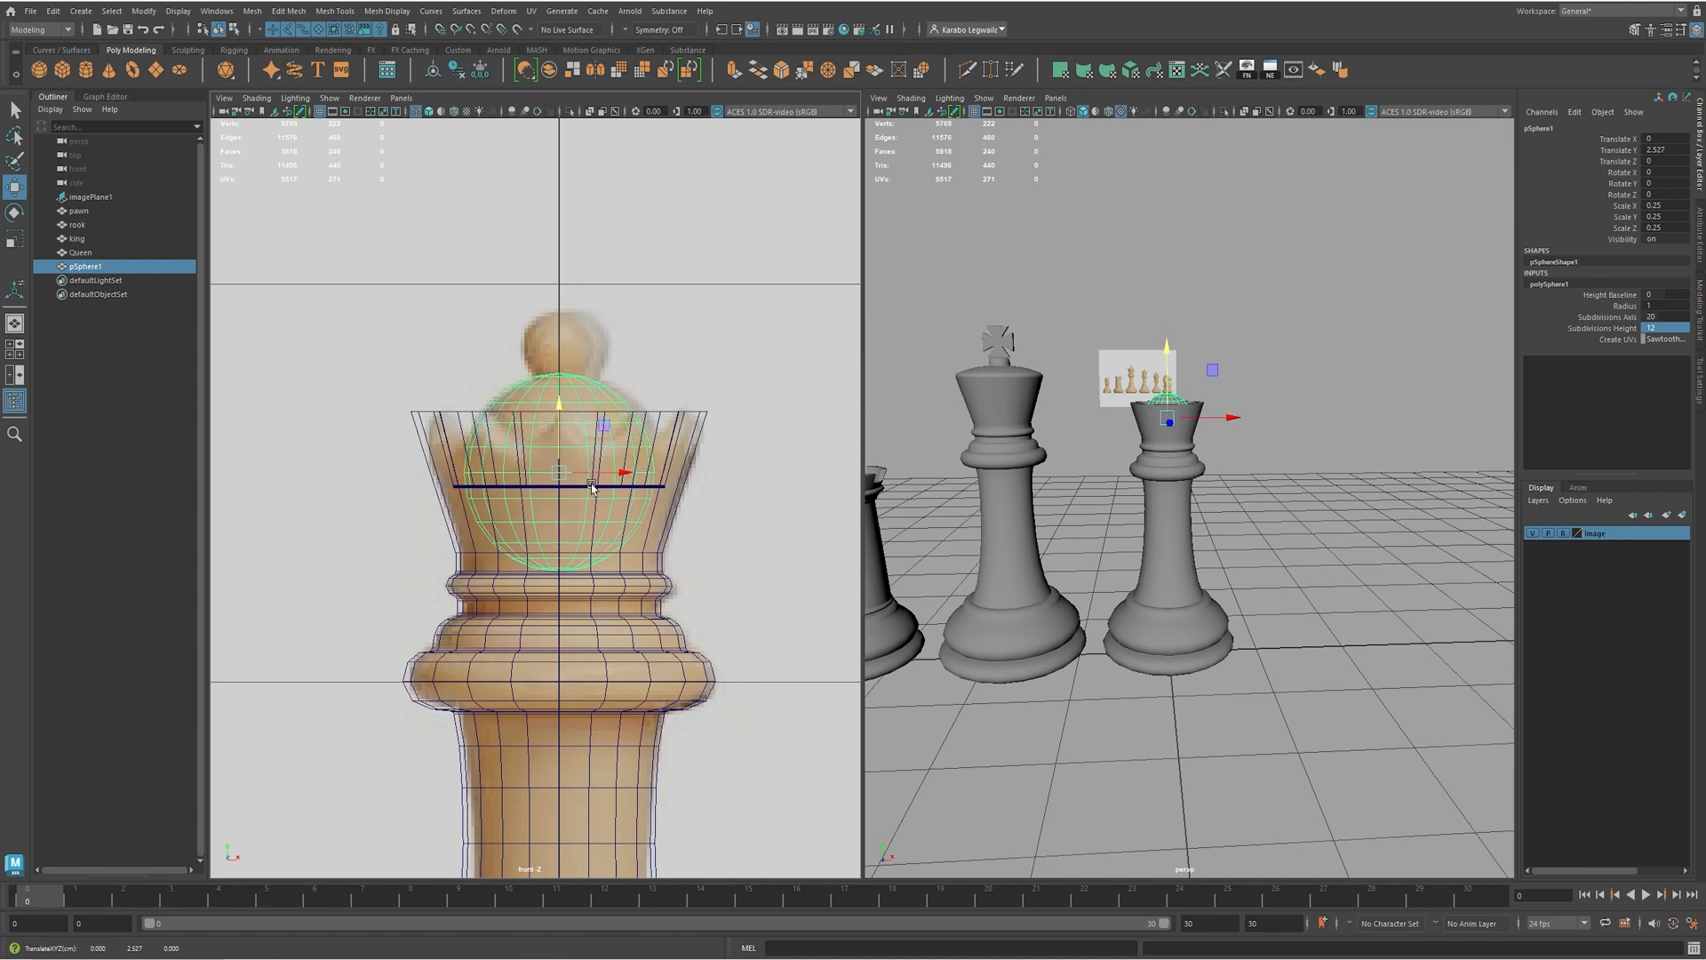
pyautogui.press('r')
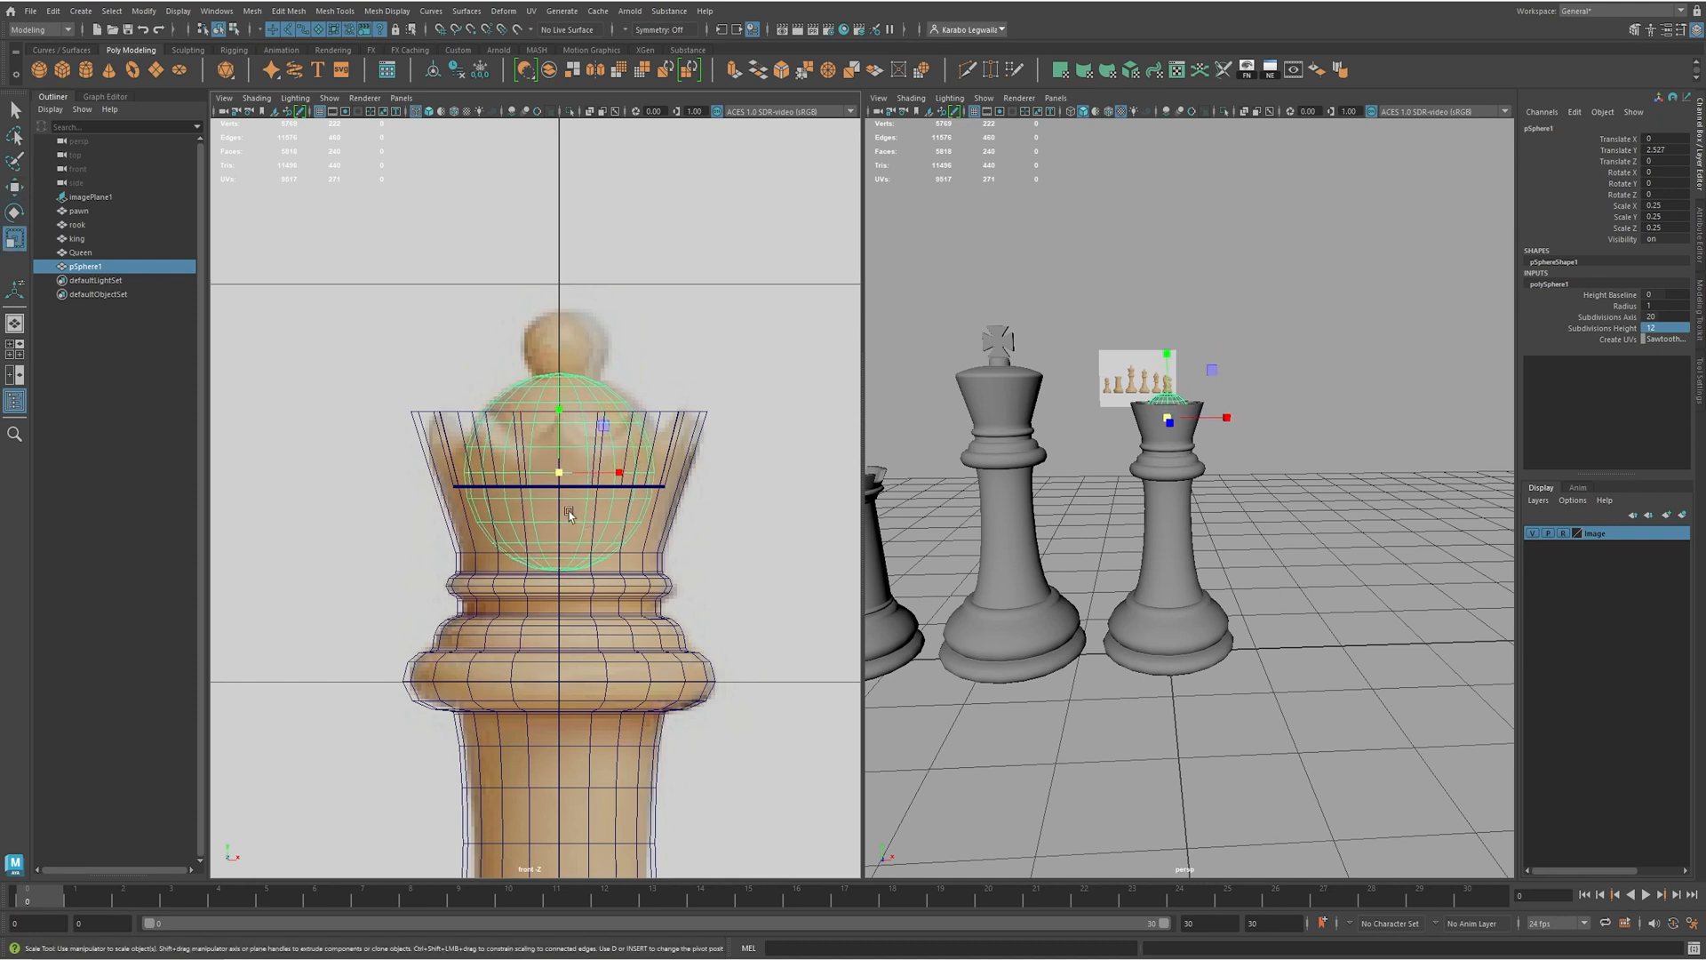
pyautogui.moveTo(562, 471); pyautogui.dragTo(562, 471)
pyautogui.press('w')
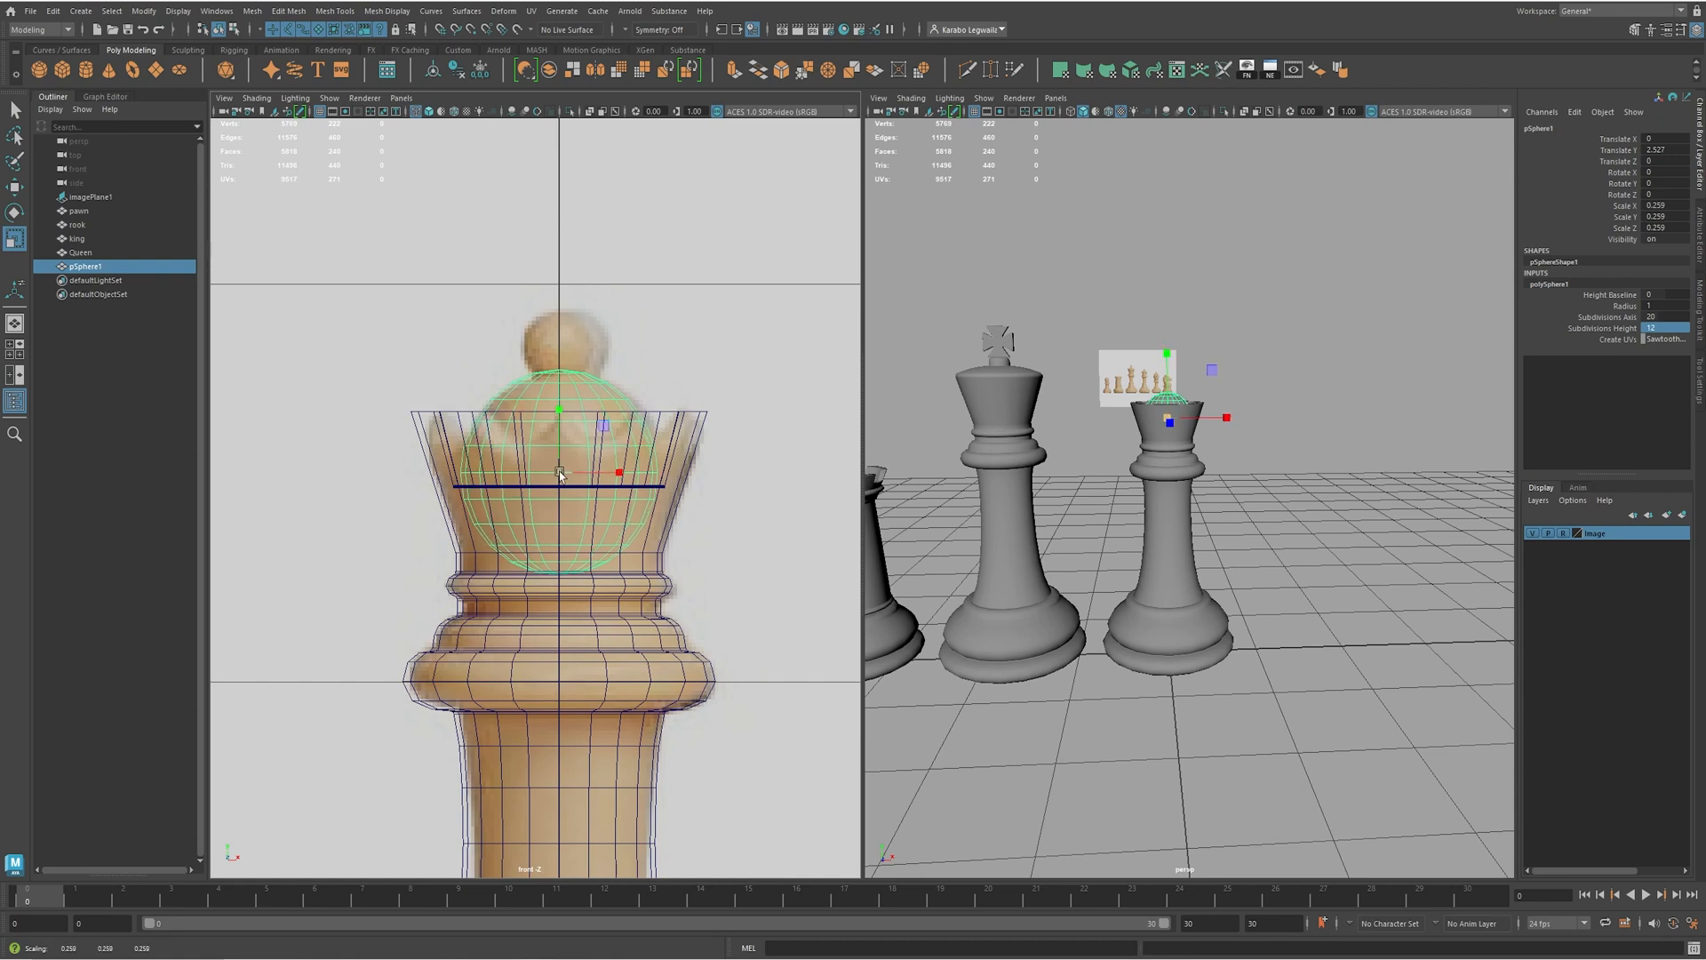
pyautogui.moveTo(561, 409); pyautogui.dragTo(562, 414)
pyautogui.keyDown('alt'); pyautogui.moveTo(1133, 402); pyautogui.dragTo(1013, 419); pyautogui.keyUp('alt')
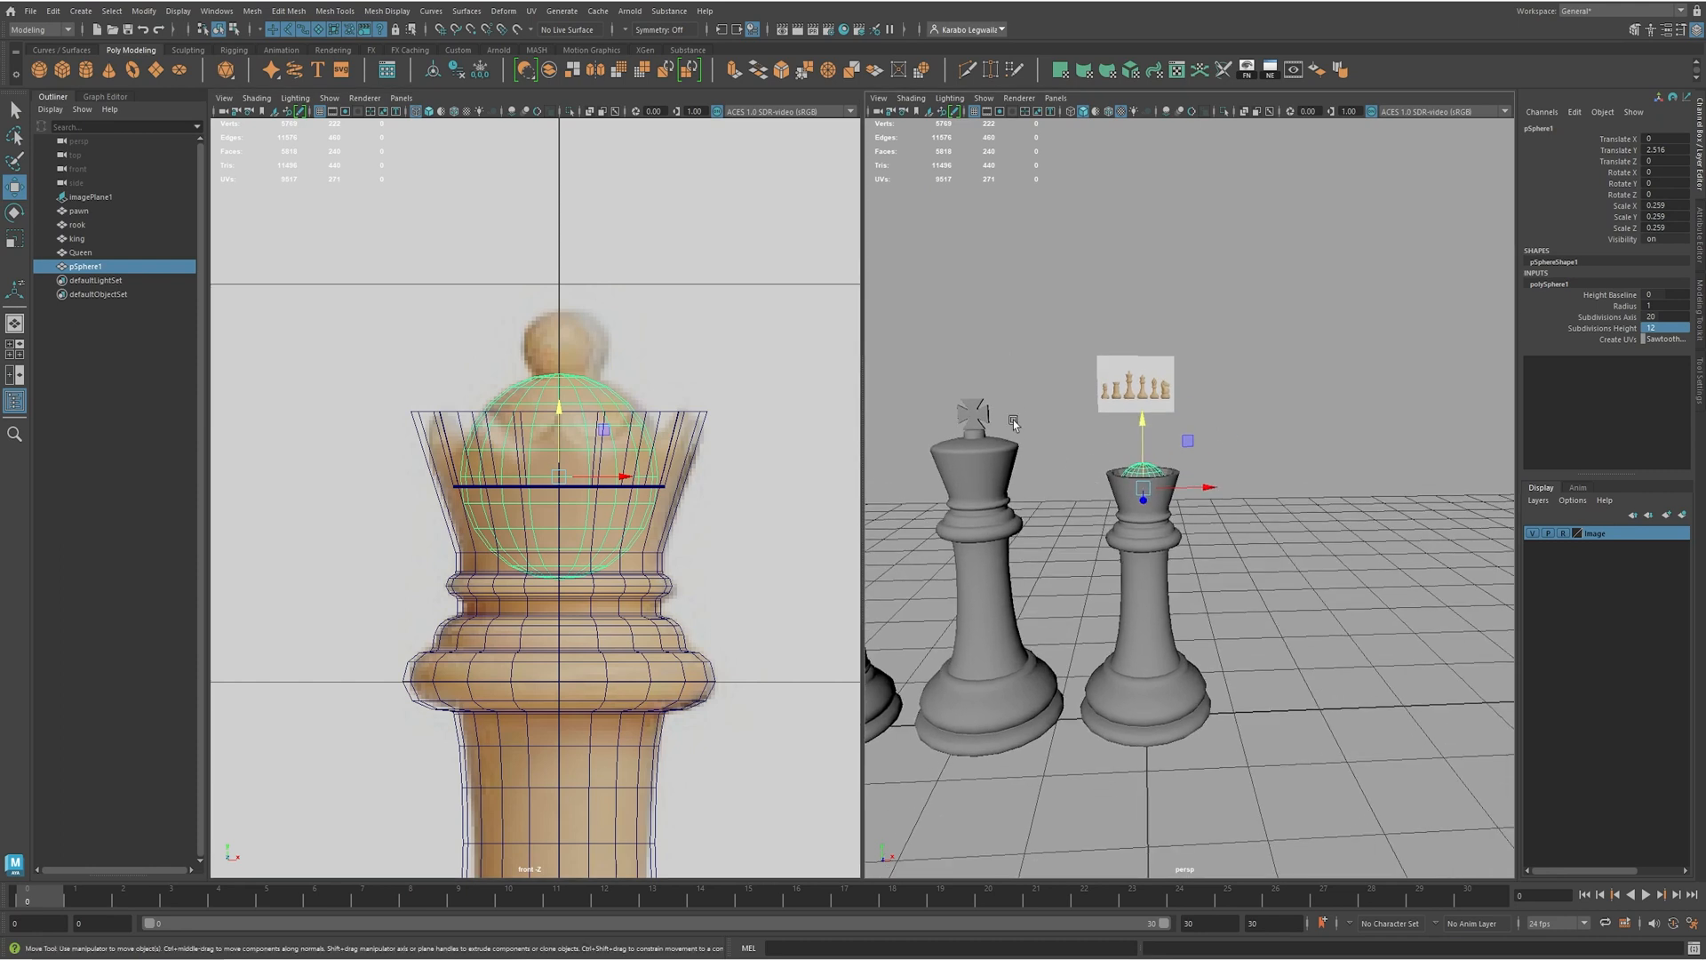
pyautogui.moveTo(558, 433); pyautogui.dragTo(558, 432)
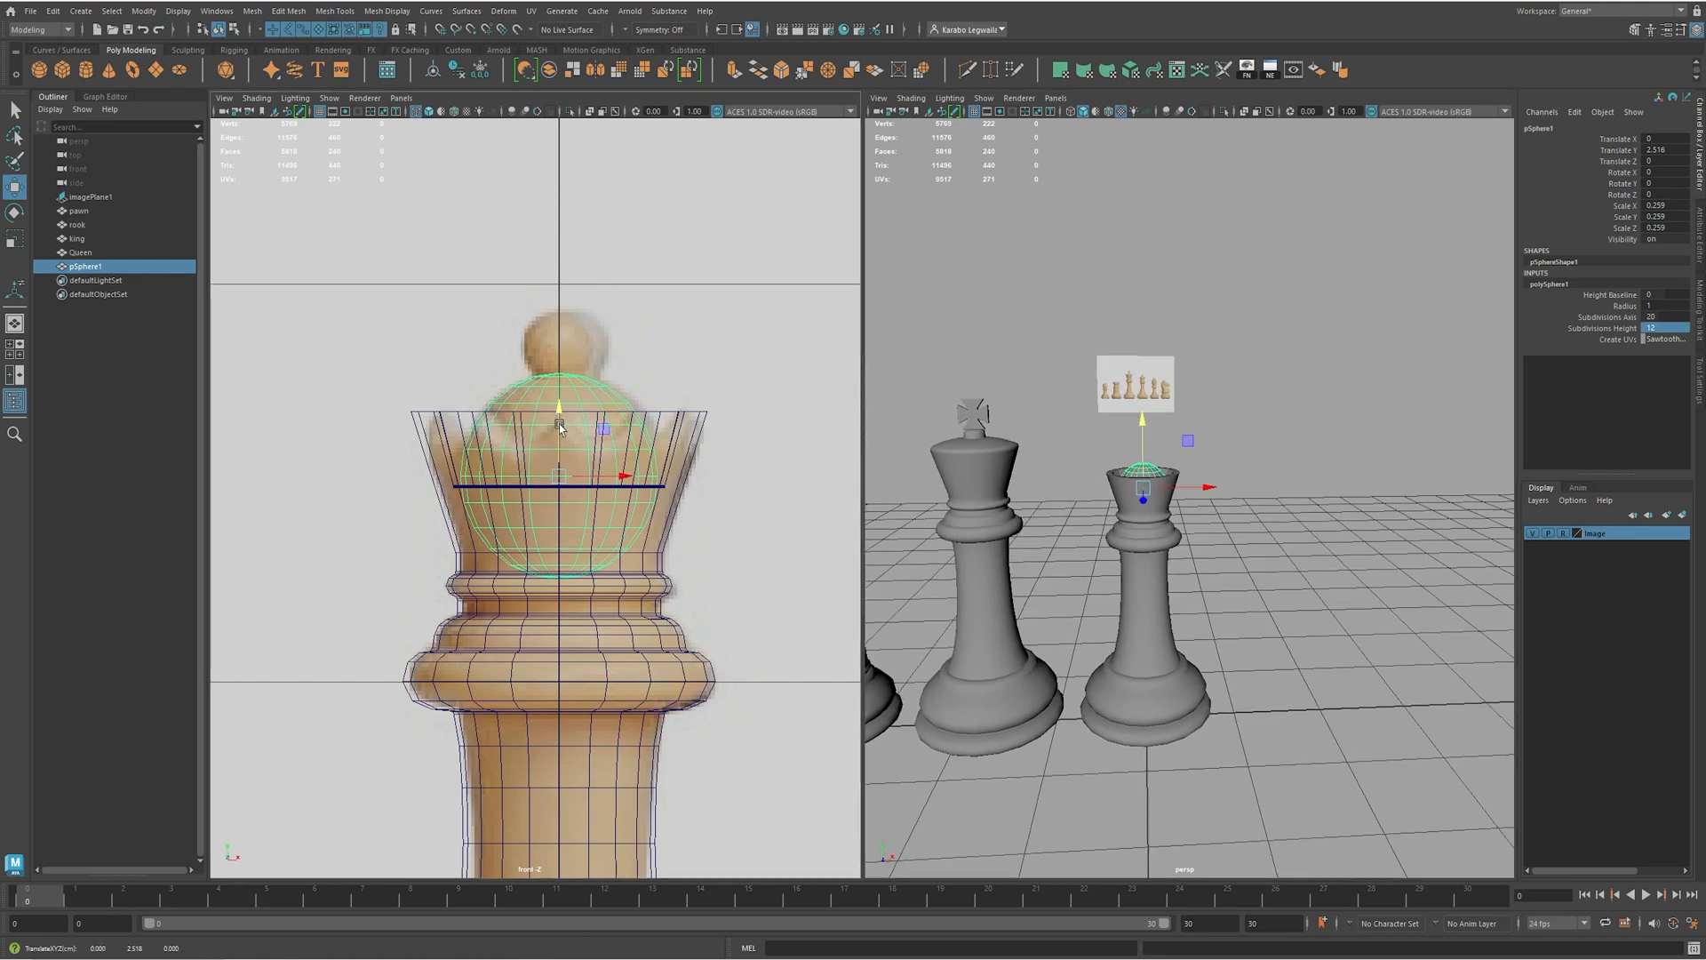
# - Duplicate the dome sphere, raise the copy to Translate Y about 2.849 and scale it to about 0.094 as the top ball
pyautogui.keyDown('alt'); pyautogui.moveTo(1269, 510); pyautogui.dragTo(1274, 542, button='middle'); pyautogui.keyUp('alt')
pyautogui.keyDown('alt'); pyautogui.moveTo(1186, 520); pyautogui.dragTo(1453, 514, button='right'); pyautogui.keyUp('alt')
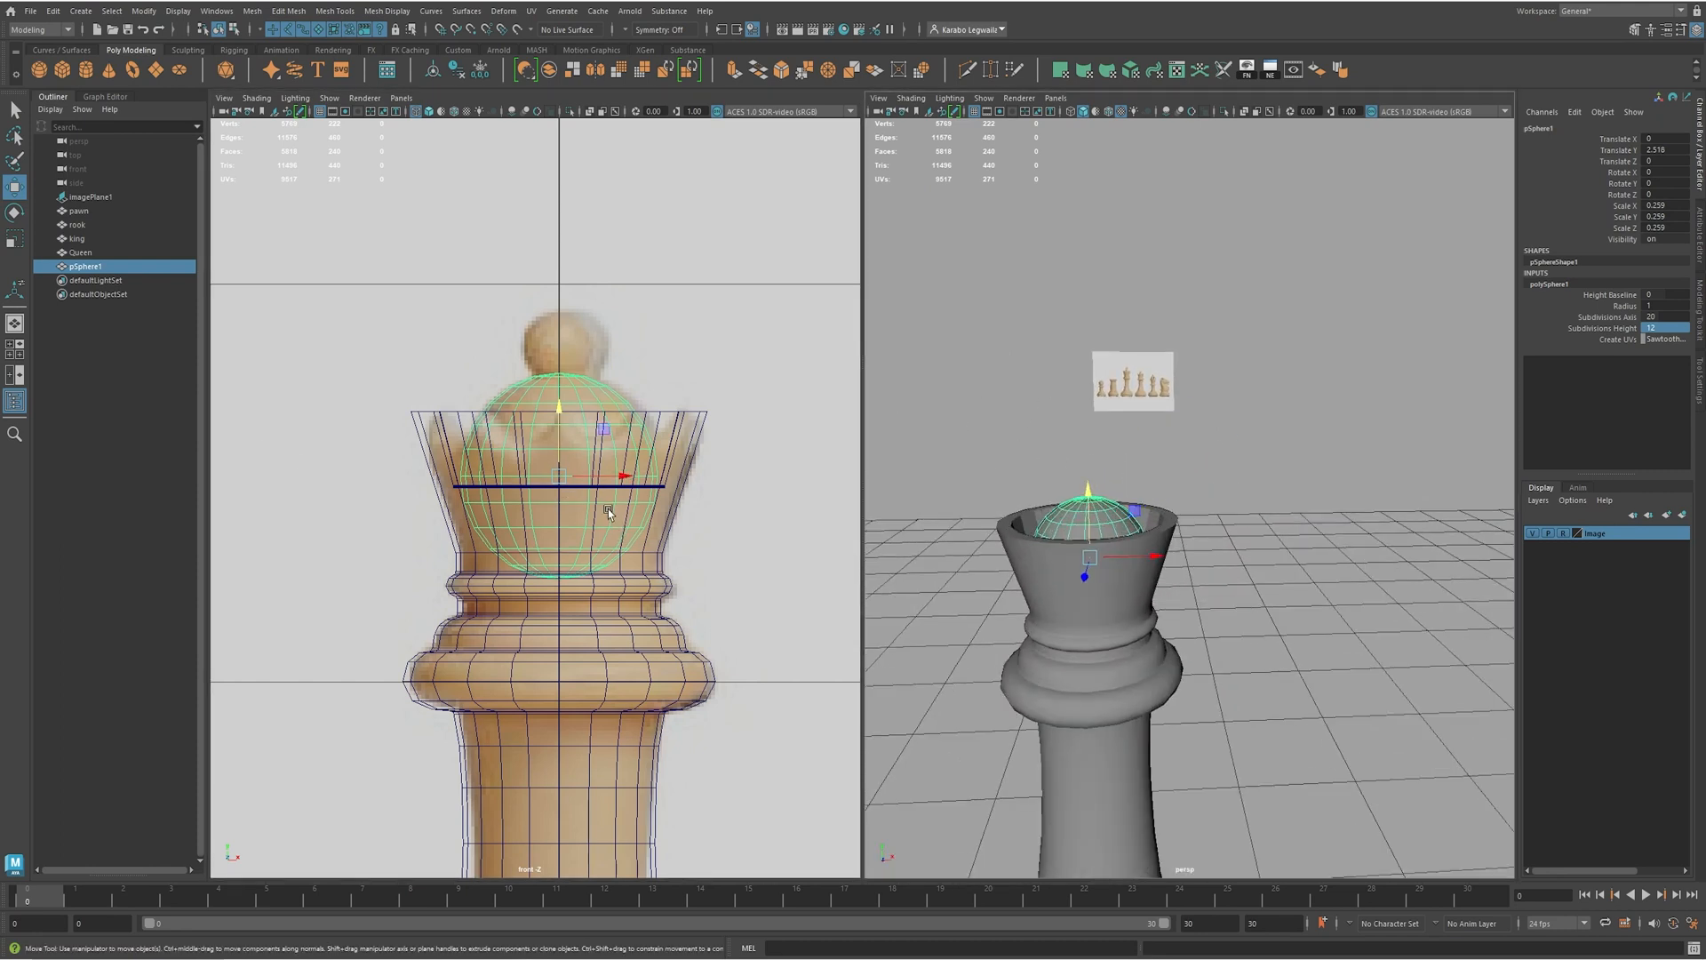
pyautogui.hotkey('ctrl', 'd')
pyautogui.moveTo(556, 414); pyautogui.dragTo(588, 282)
pyautogui.press('r')
pyautogui.moveTo(558, 345); pyautogui.dragTo(452, 351)
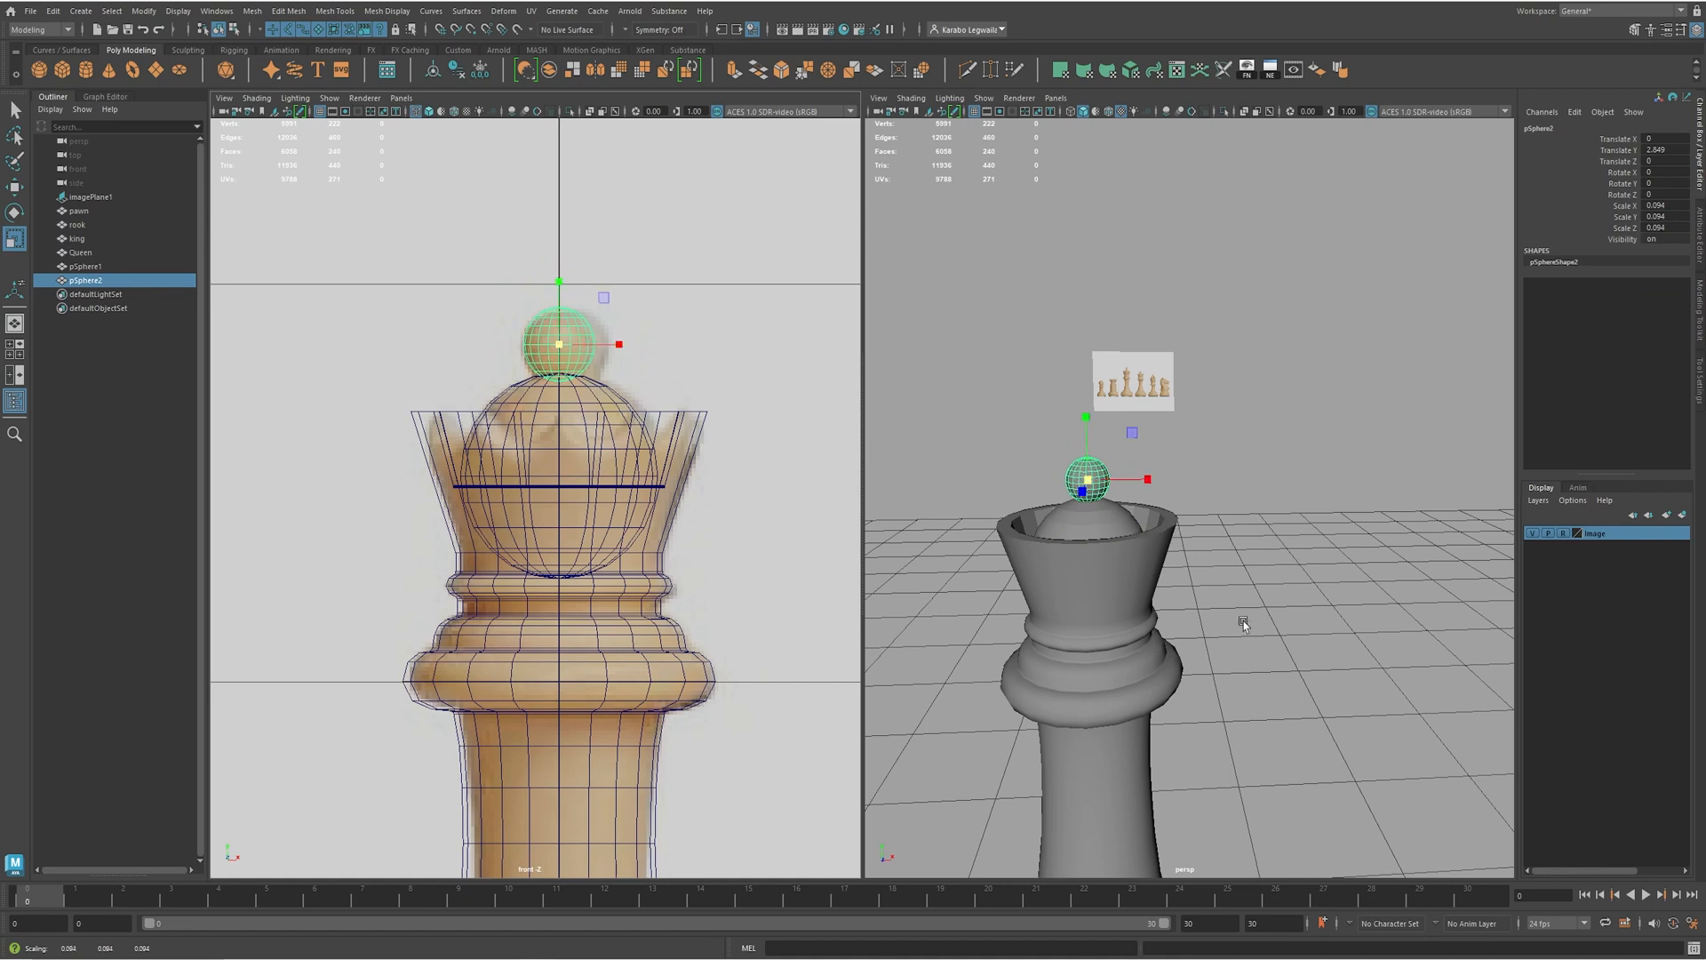
# - Delete the lower half of the larger sphere's faces, leaving only the dome
pyautogui.scroll(4, 1124, 488)
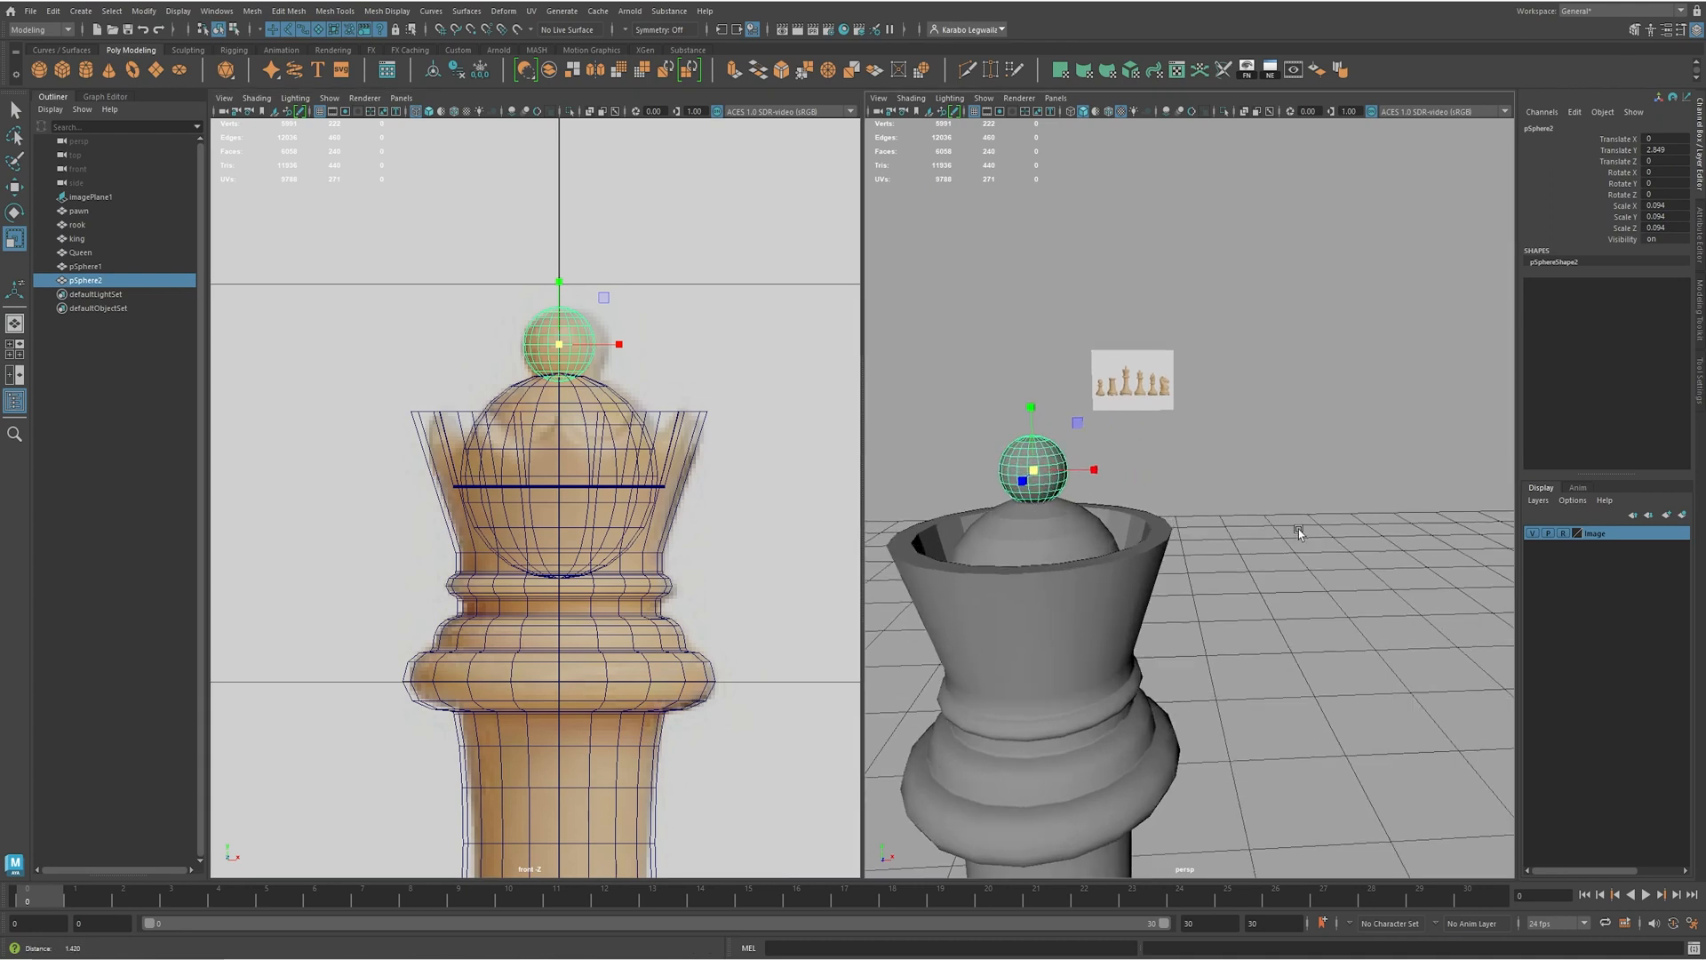
pyautogui.click(1059, 530)
pyautogui.moveTo(1072, 524); pyautogui.dragTo(1070, 561, button='right')
pyautogui.moveTo(749, 619); pyautogui.dragTo(377, 496)
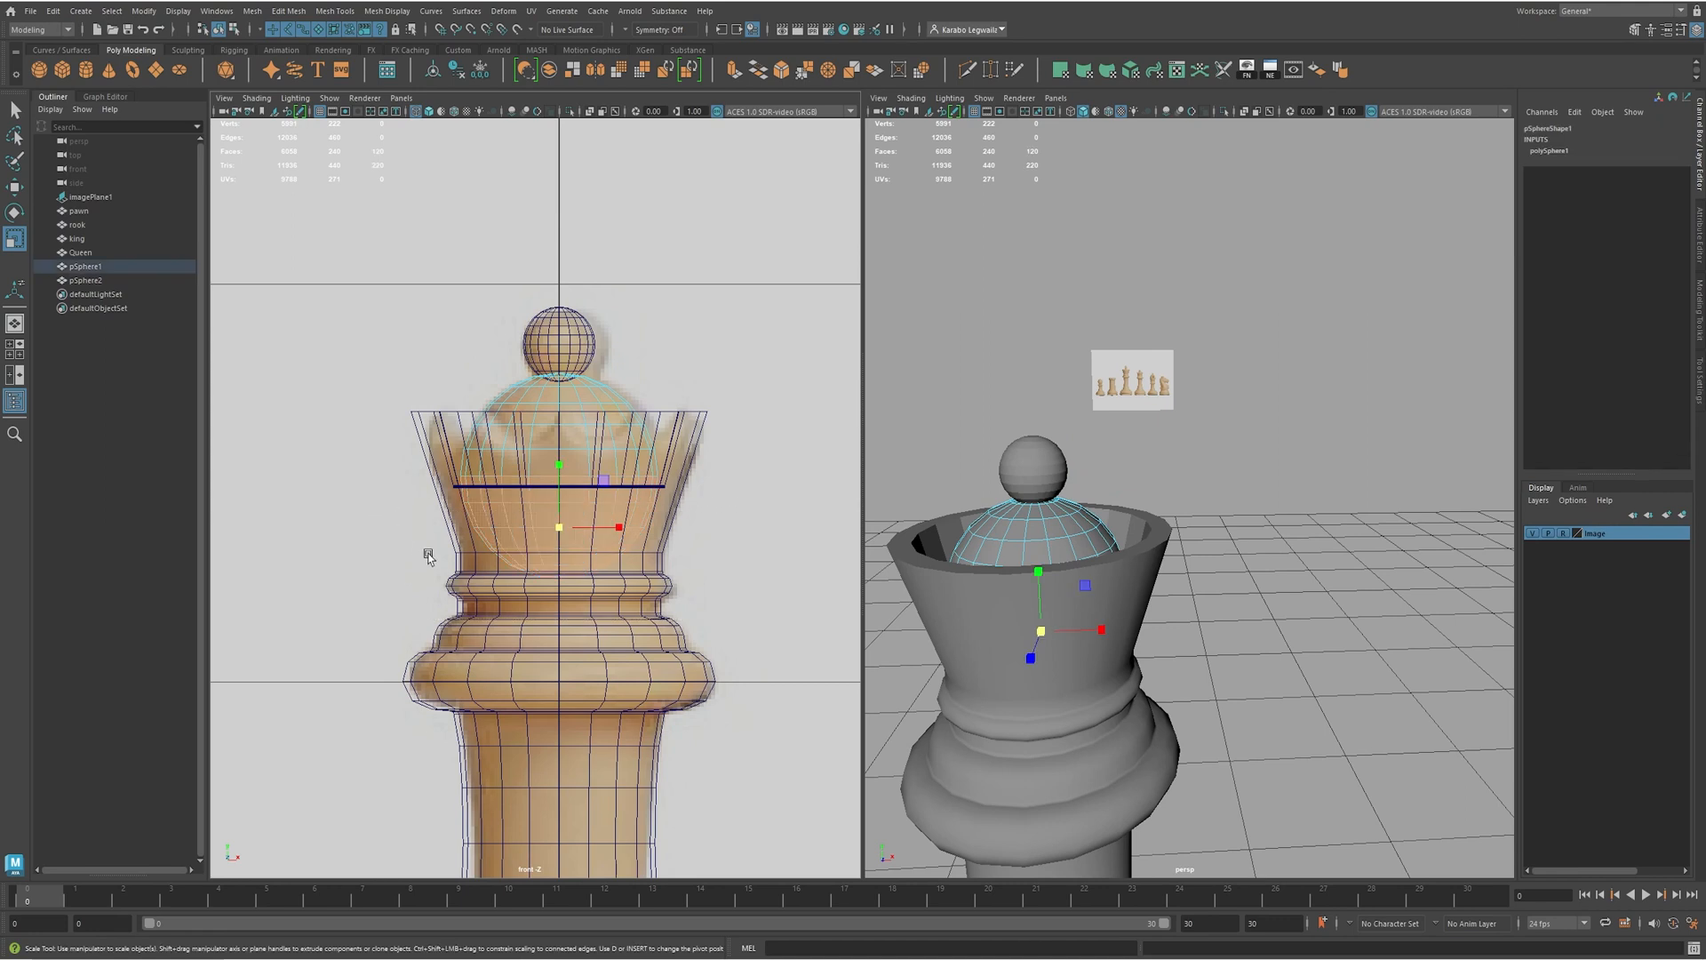
pyautogui.press('Delete')
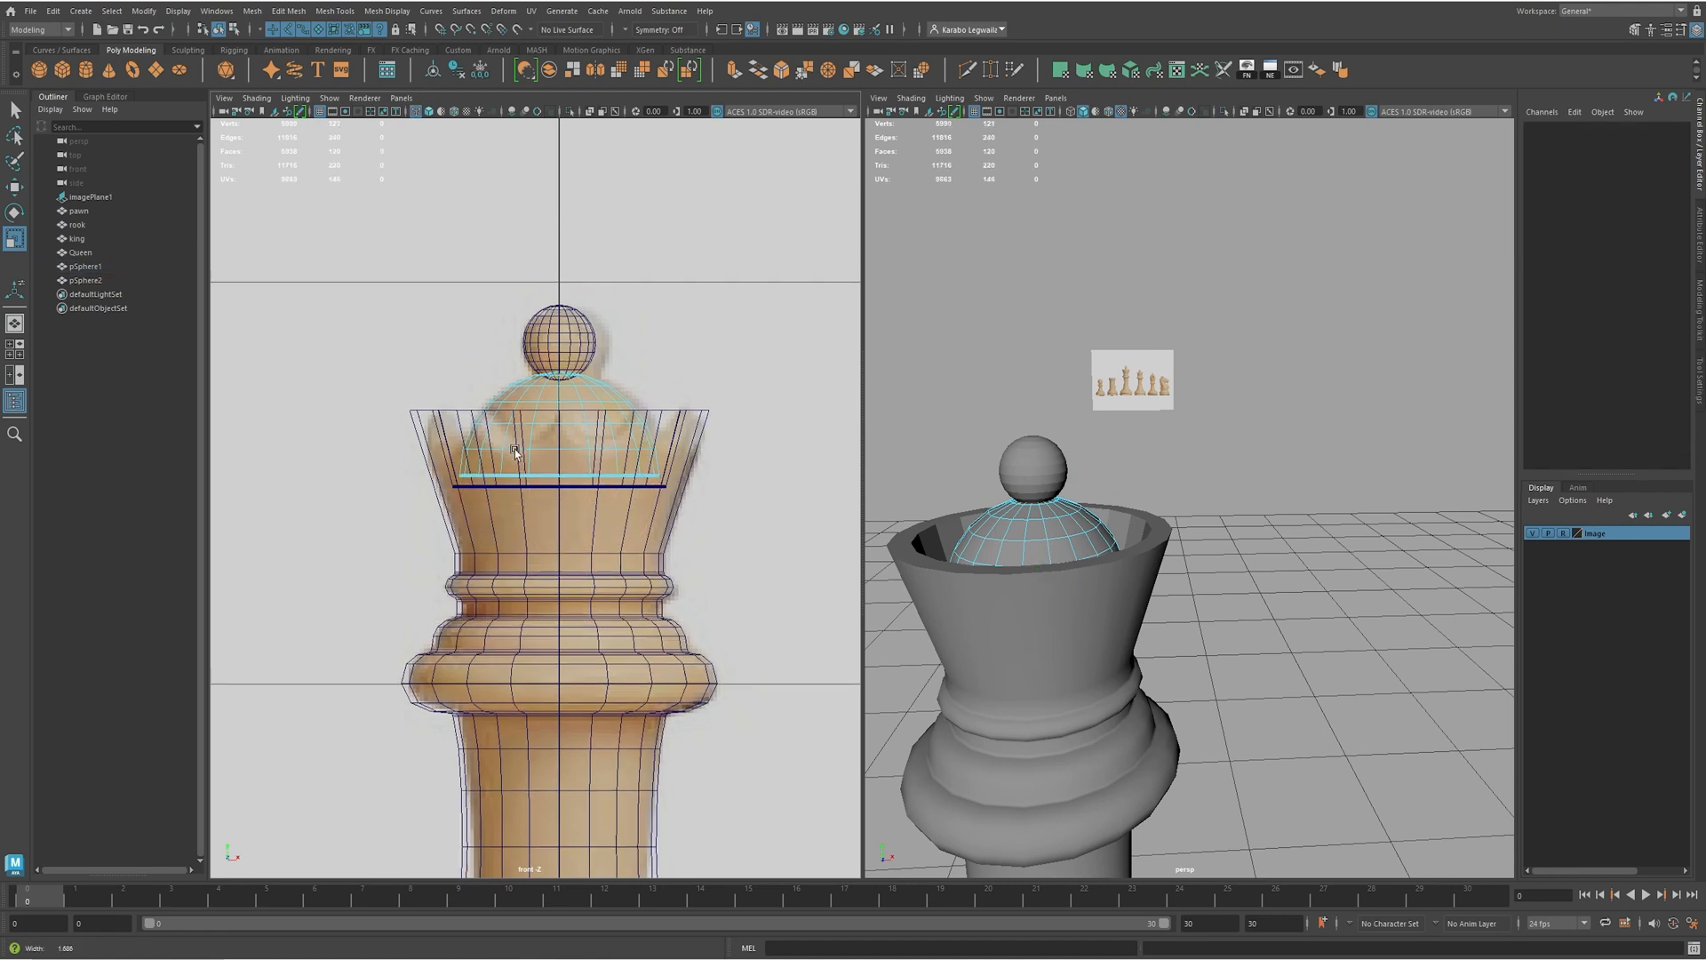
# - Examine the open borders of the dome and the queen's hollow crown from above, with the queen in component mode
pyautogui.scroll(4, 505, 447)
pyautogui.keyDown('alt'); pyautogui.moveTo(1276, 525); pyautogui.dragTo(1217, 612); pyautogui.keyUp('alt')
pyautogui.scroll(3, 700, 491)
pyautogui.scroll(2, 700, 490)
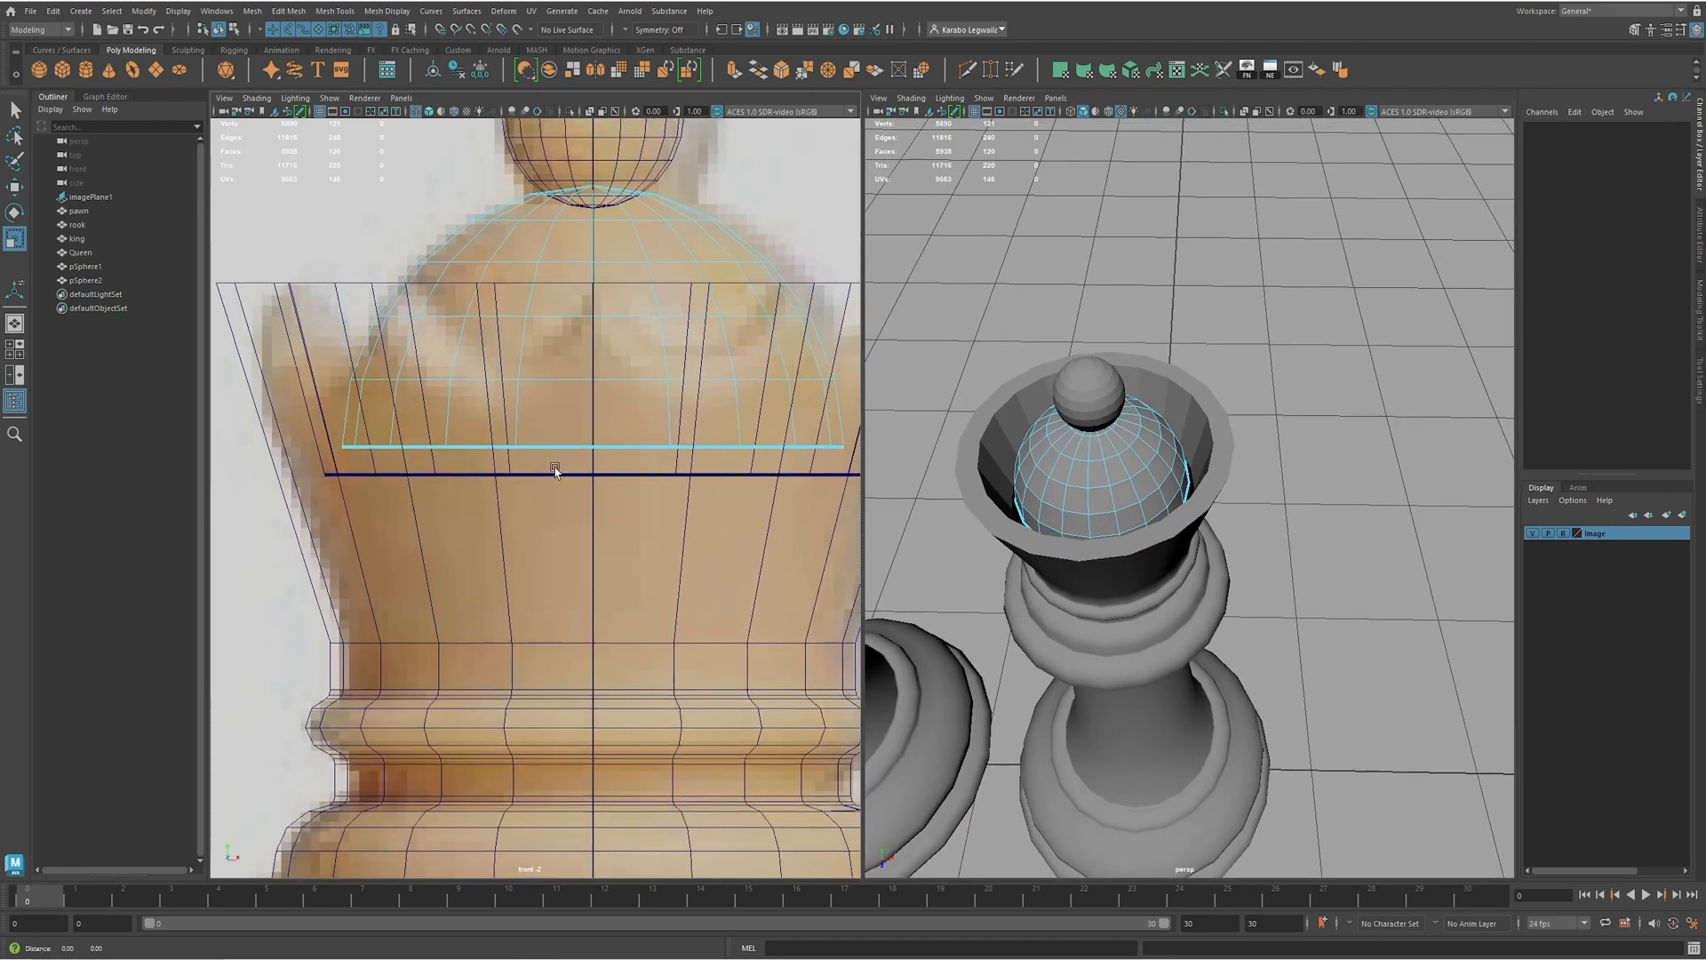
pyautogui.click(551, 478)
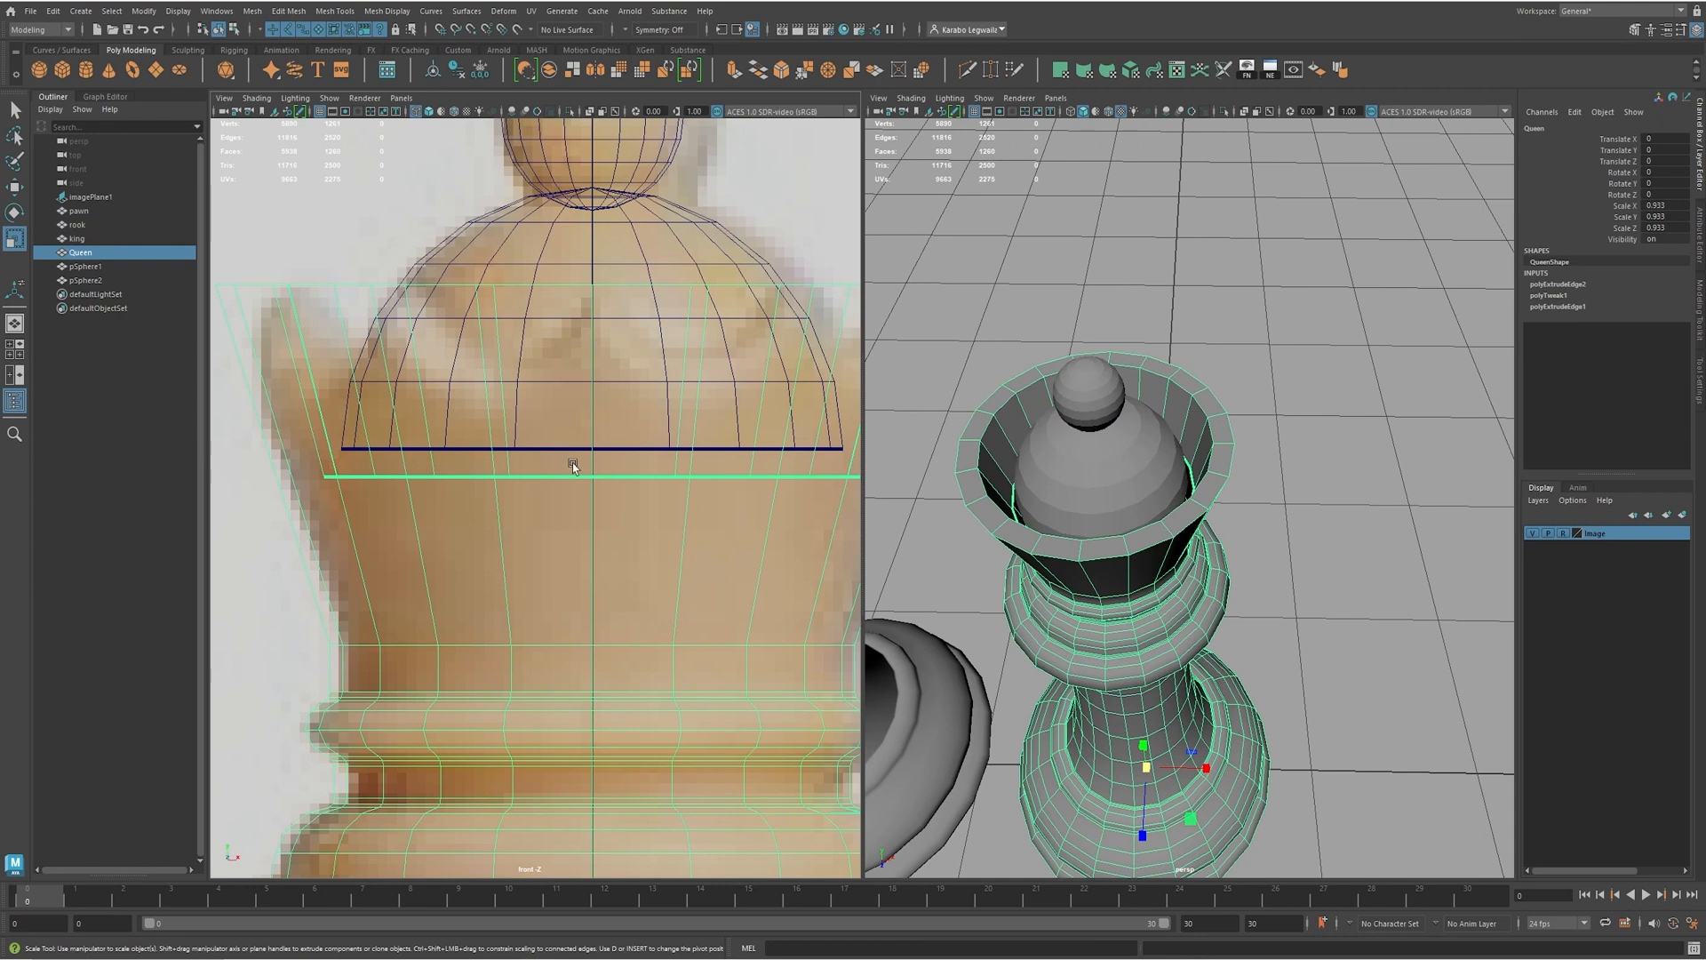
pyautogui.moveTo(578, 476); pyautogui.dragTo(572, 507, button='right')
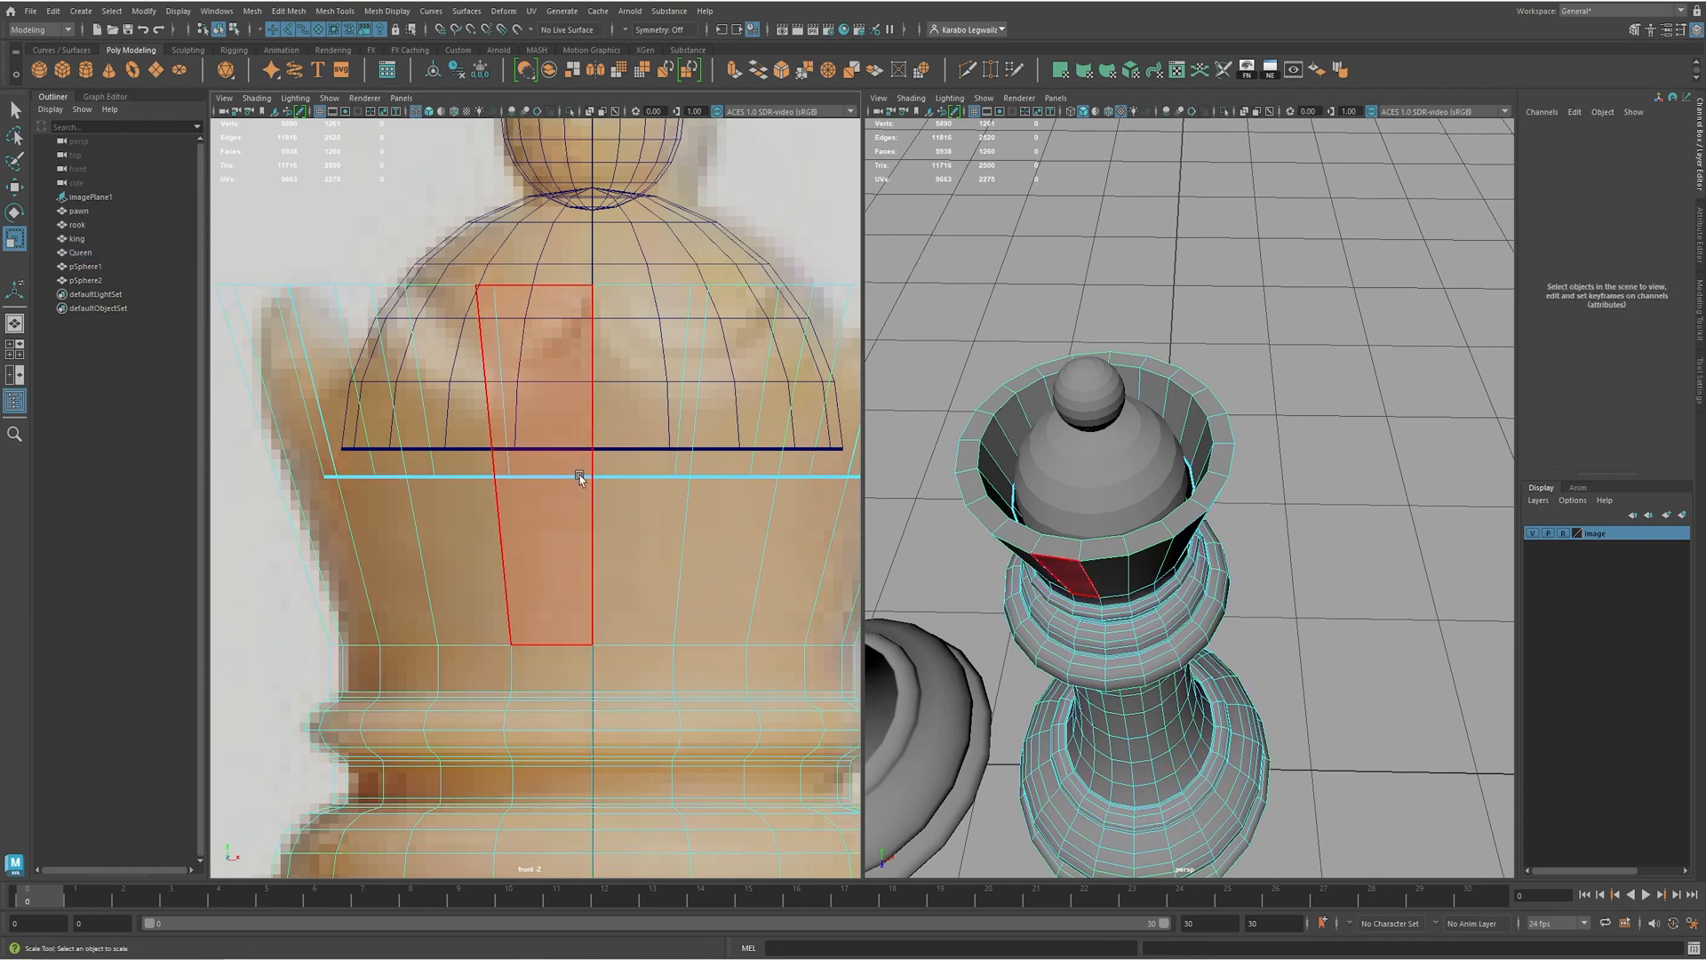
pyautogui.keyDown('alt'); pyautogui.moveTo(952, 513); pyautogui.dragTo(1066, 551); pyautogui.keyUp('alt')
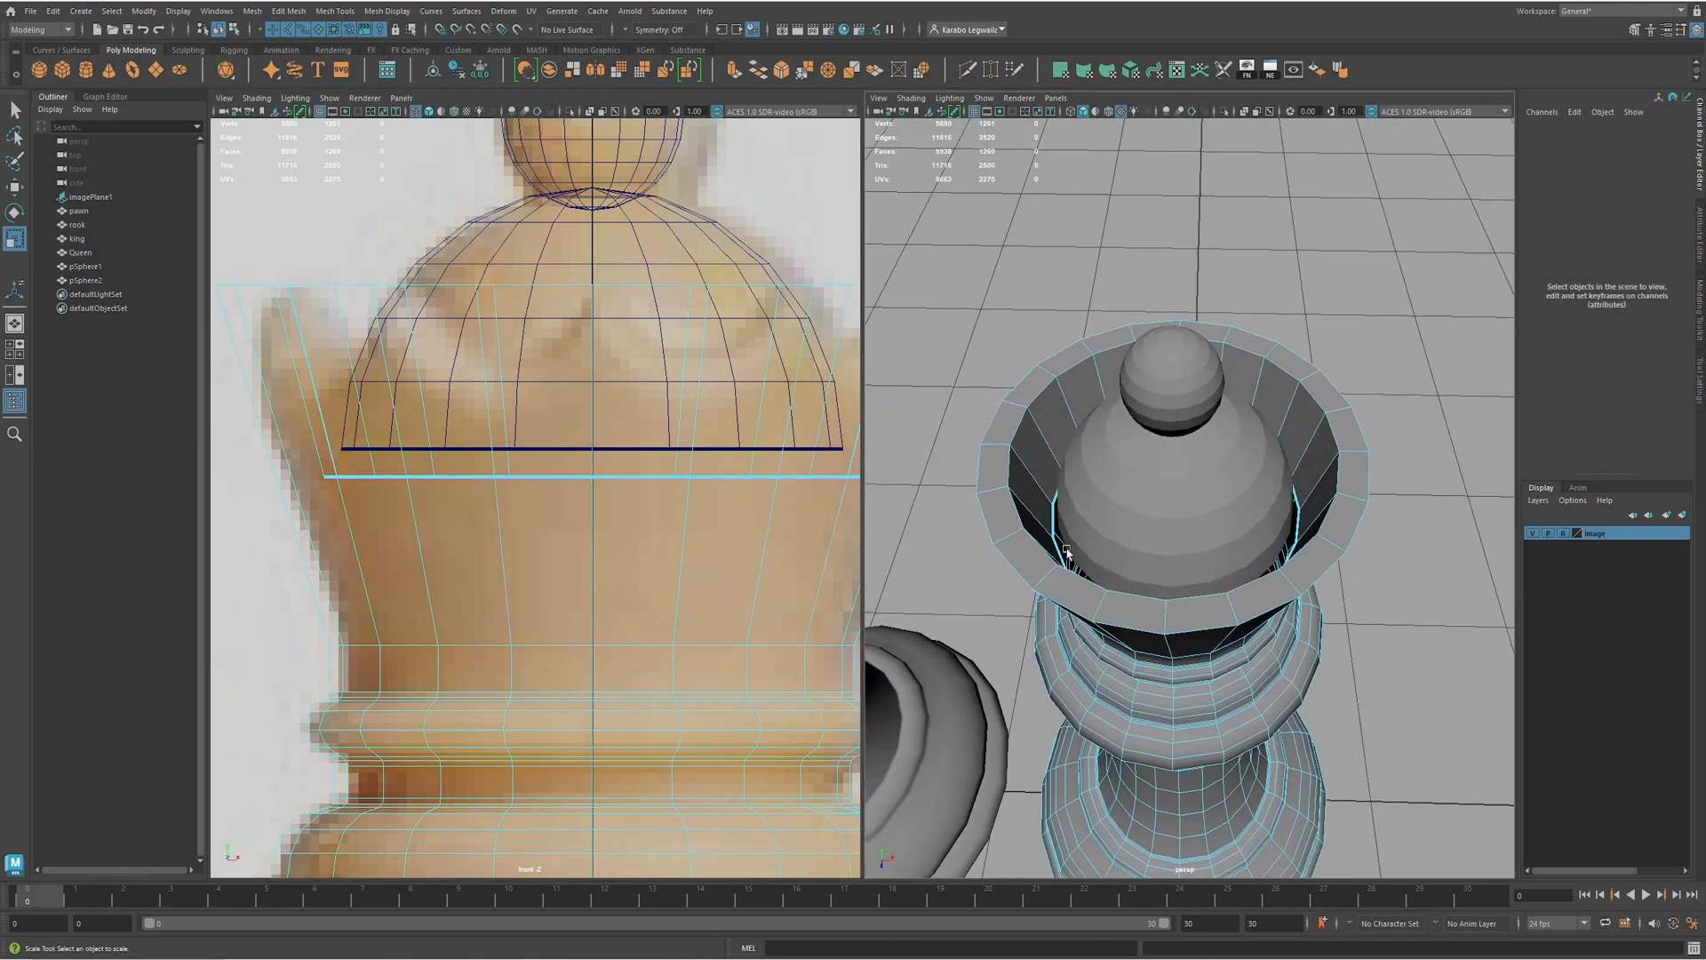
# - Save the polygon display preferences with border edges highlighted and an edge width of 5.0
pyautogui.click(1691, 932)
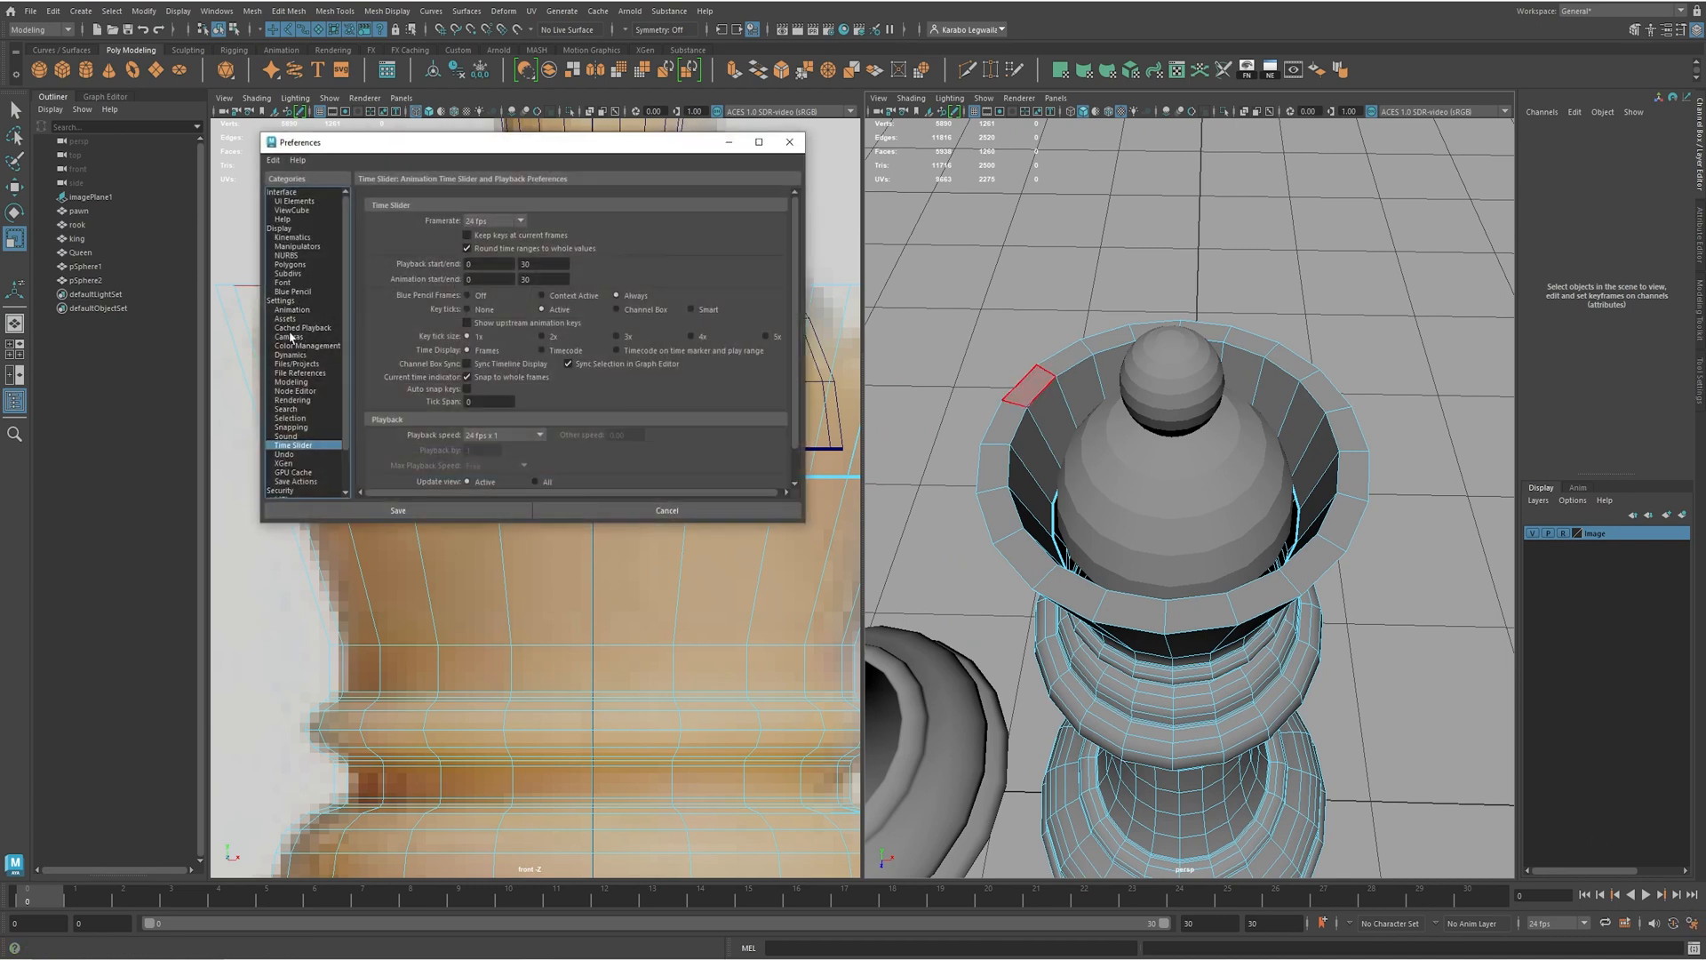
pyautogui.click(291, 265)
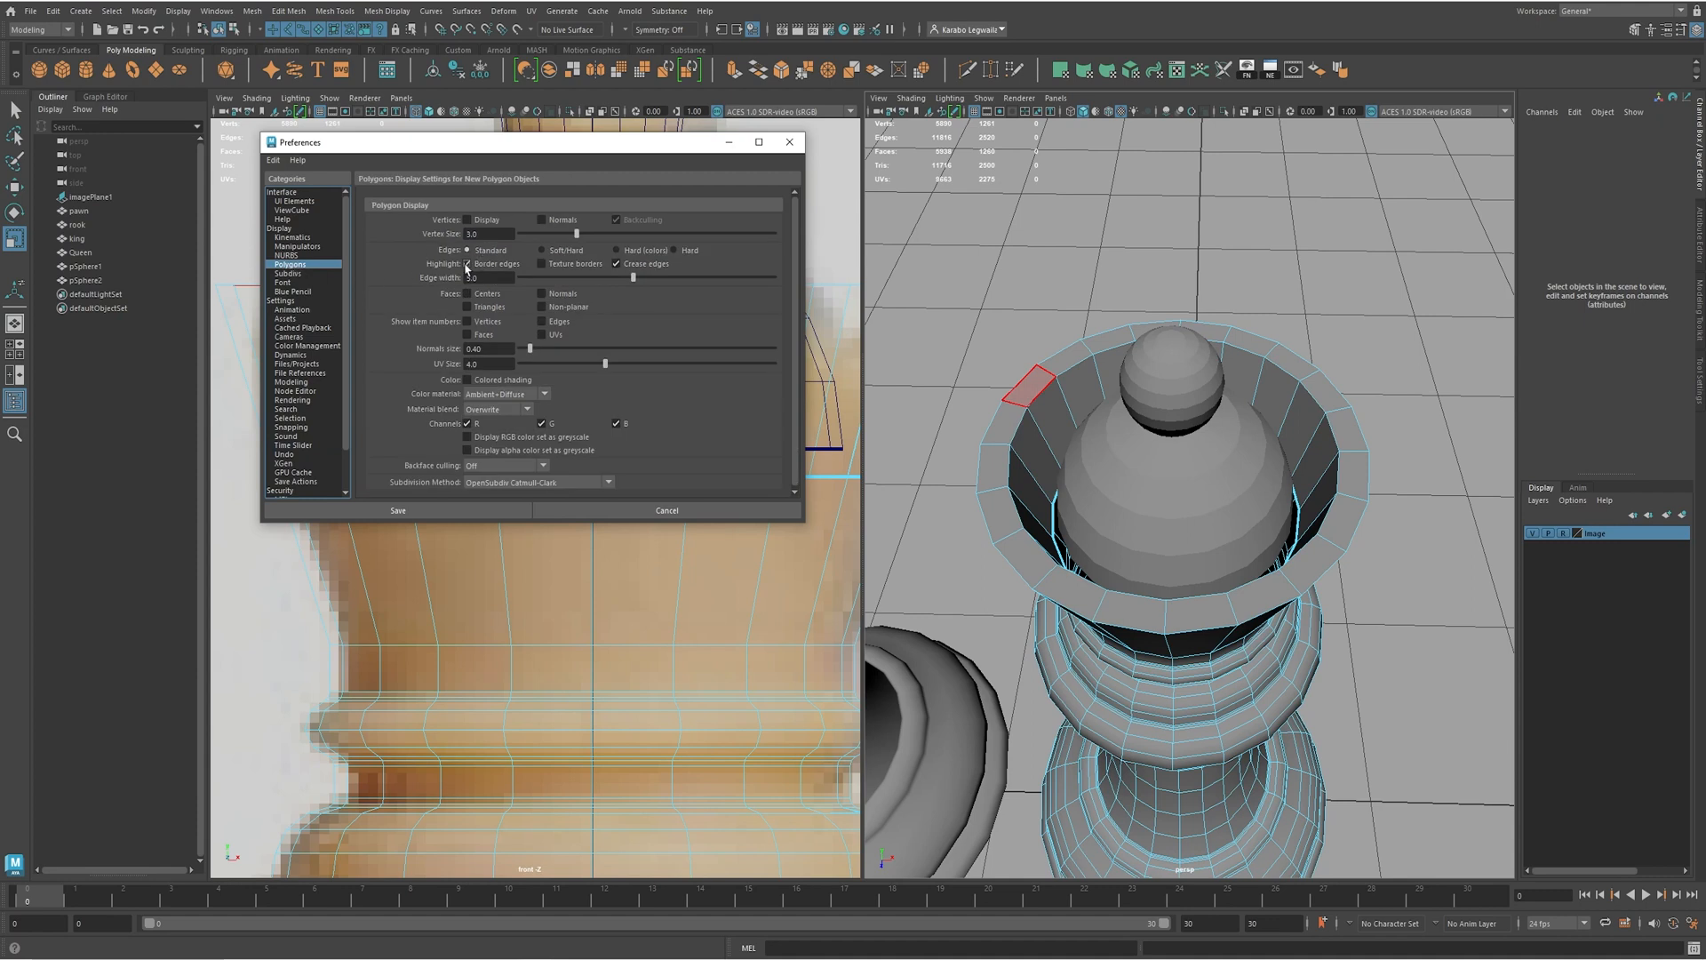
pyautogui.moveTo(491, 279); pyautogui.dragTo(439, 281)
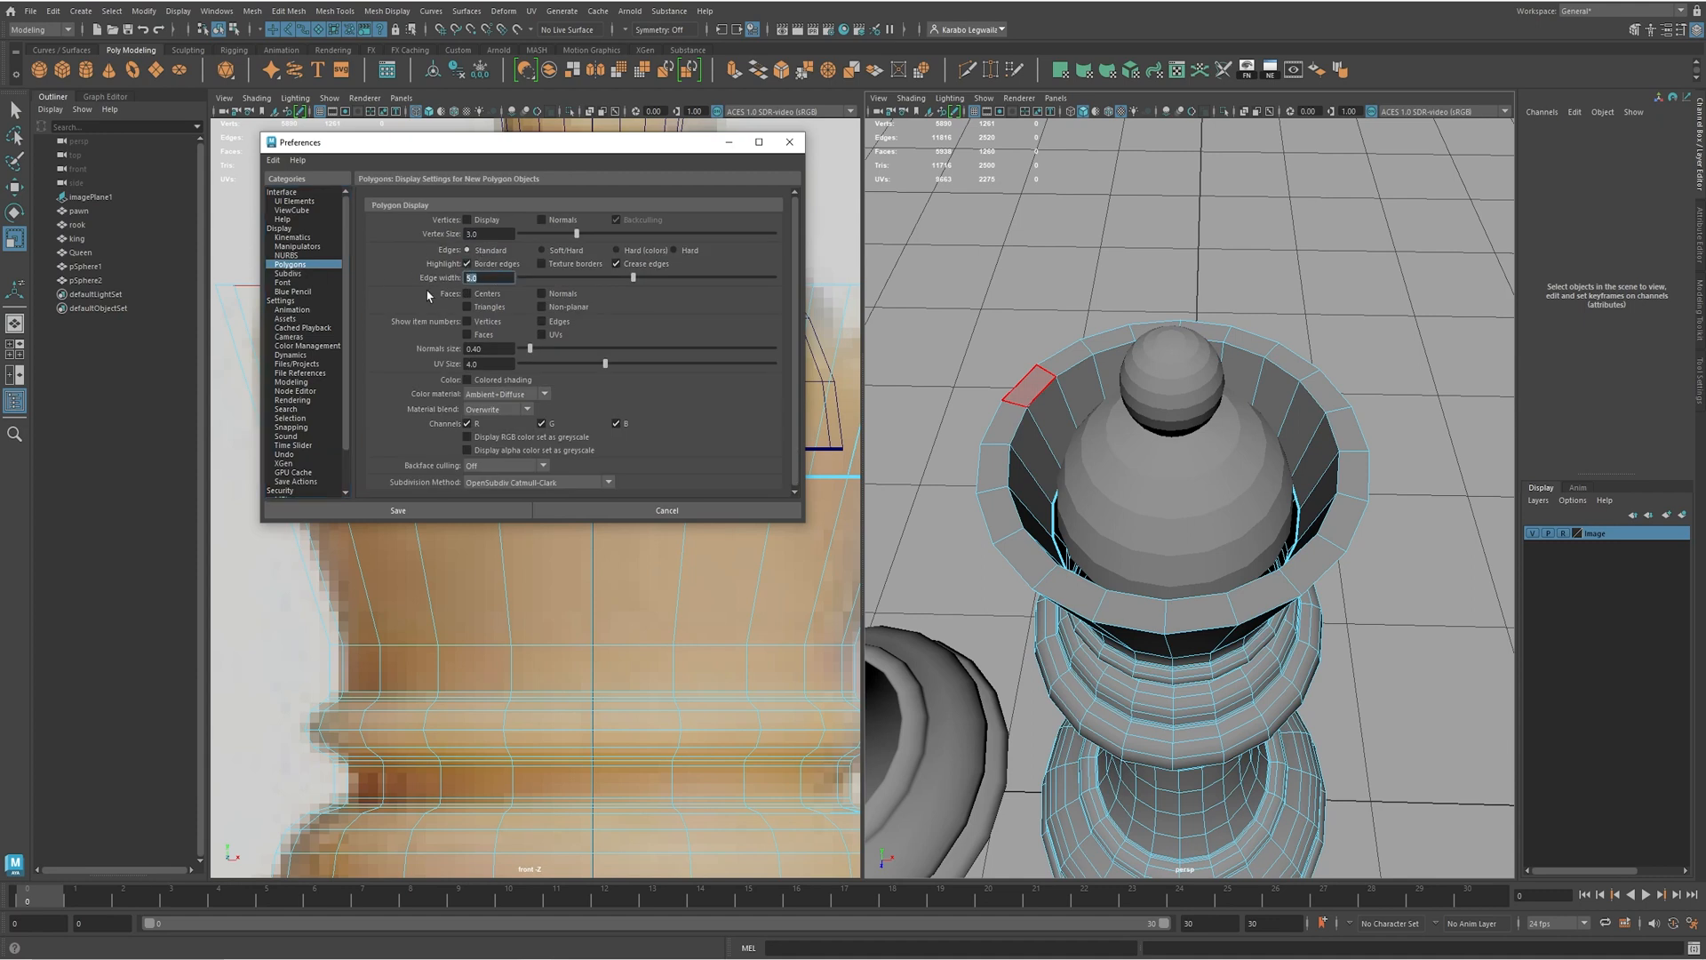
pyautogui.click(512, 513)
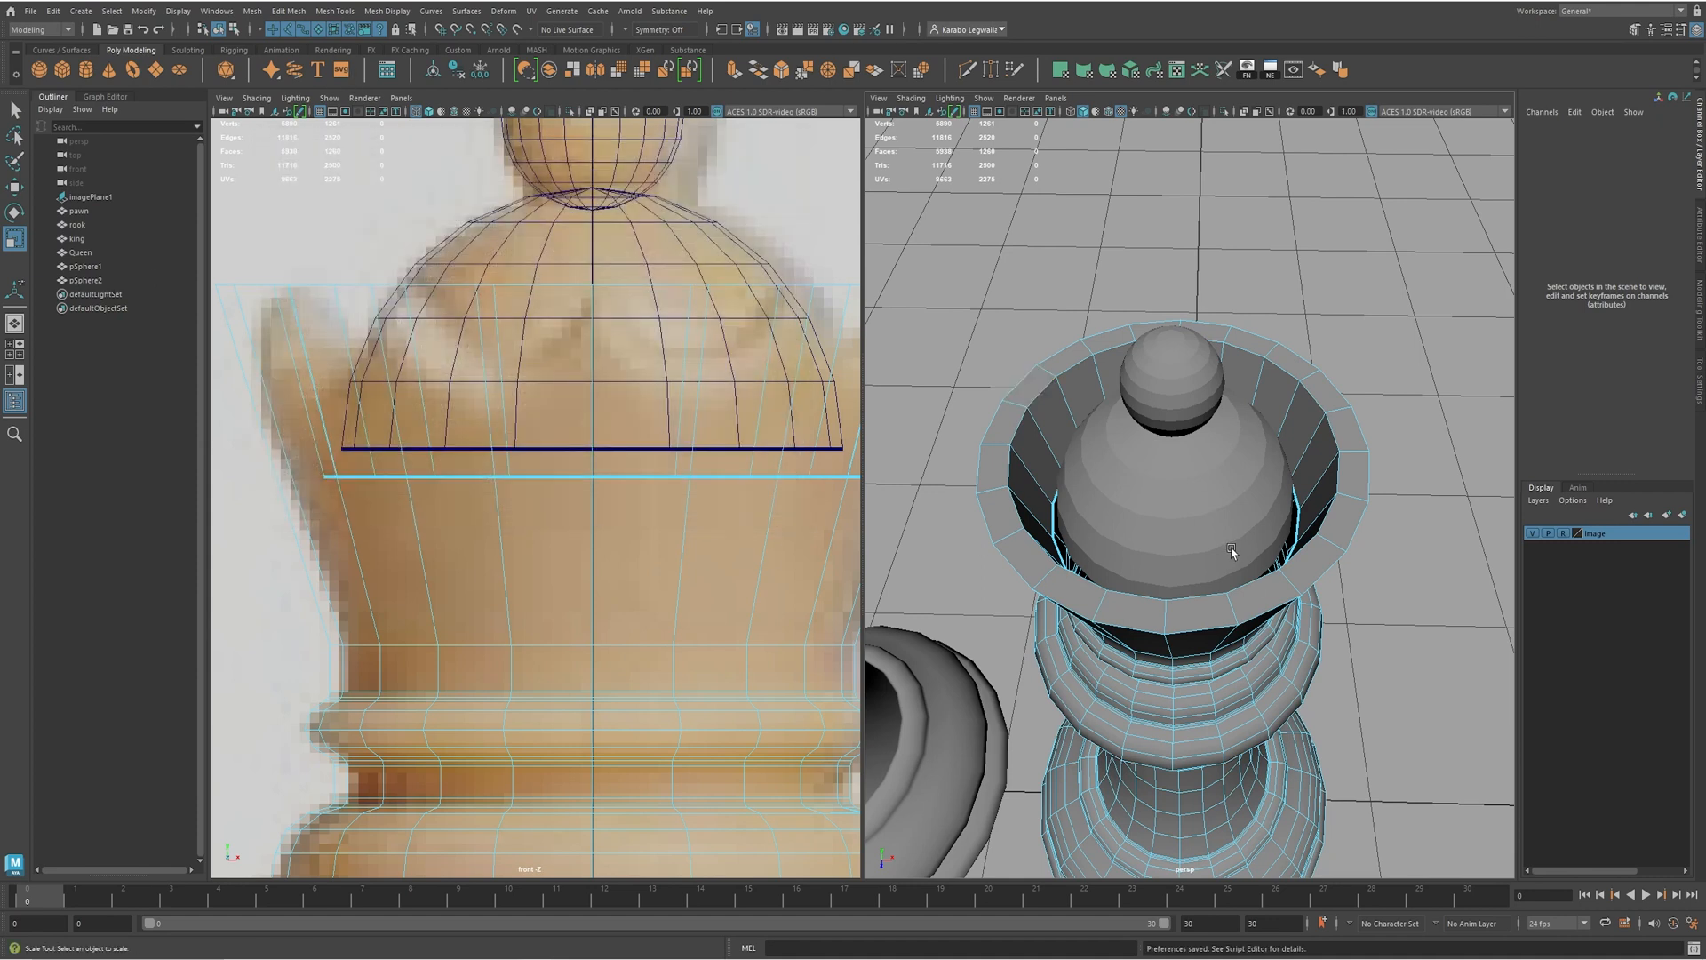
# - Save the scene and reopen it from the recent files
pyautogui.click(127, 30)
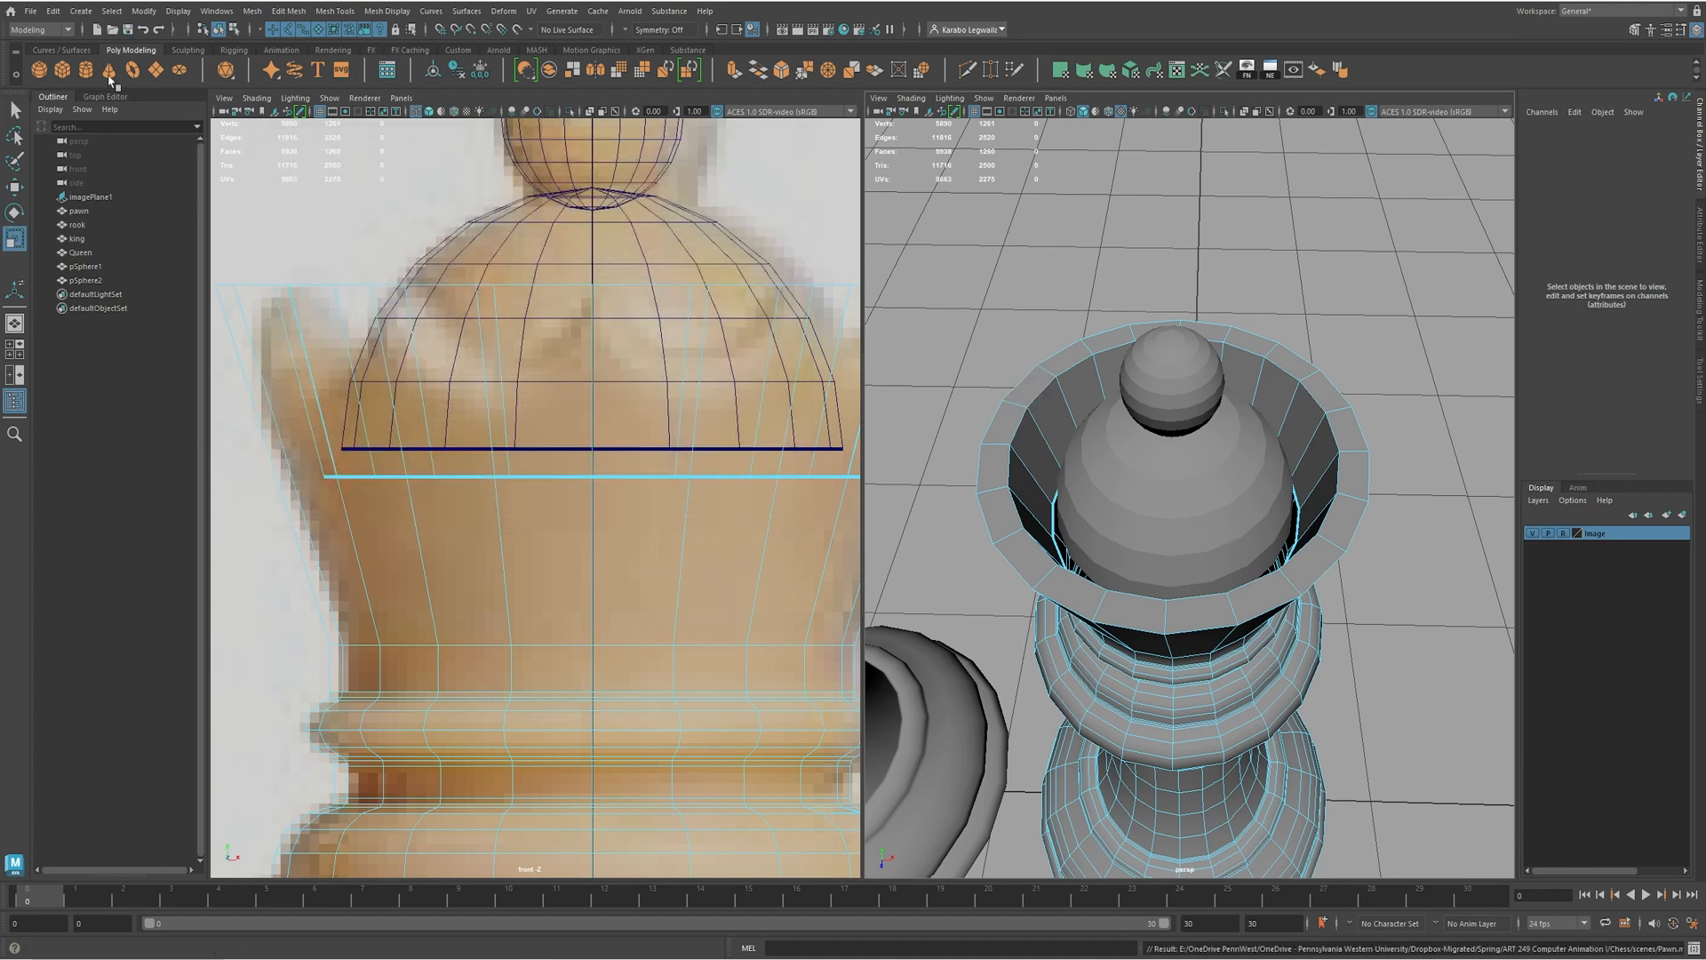
pyautogui.rightClick(113, 30)
pyautogui.click(230, 38)
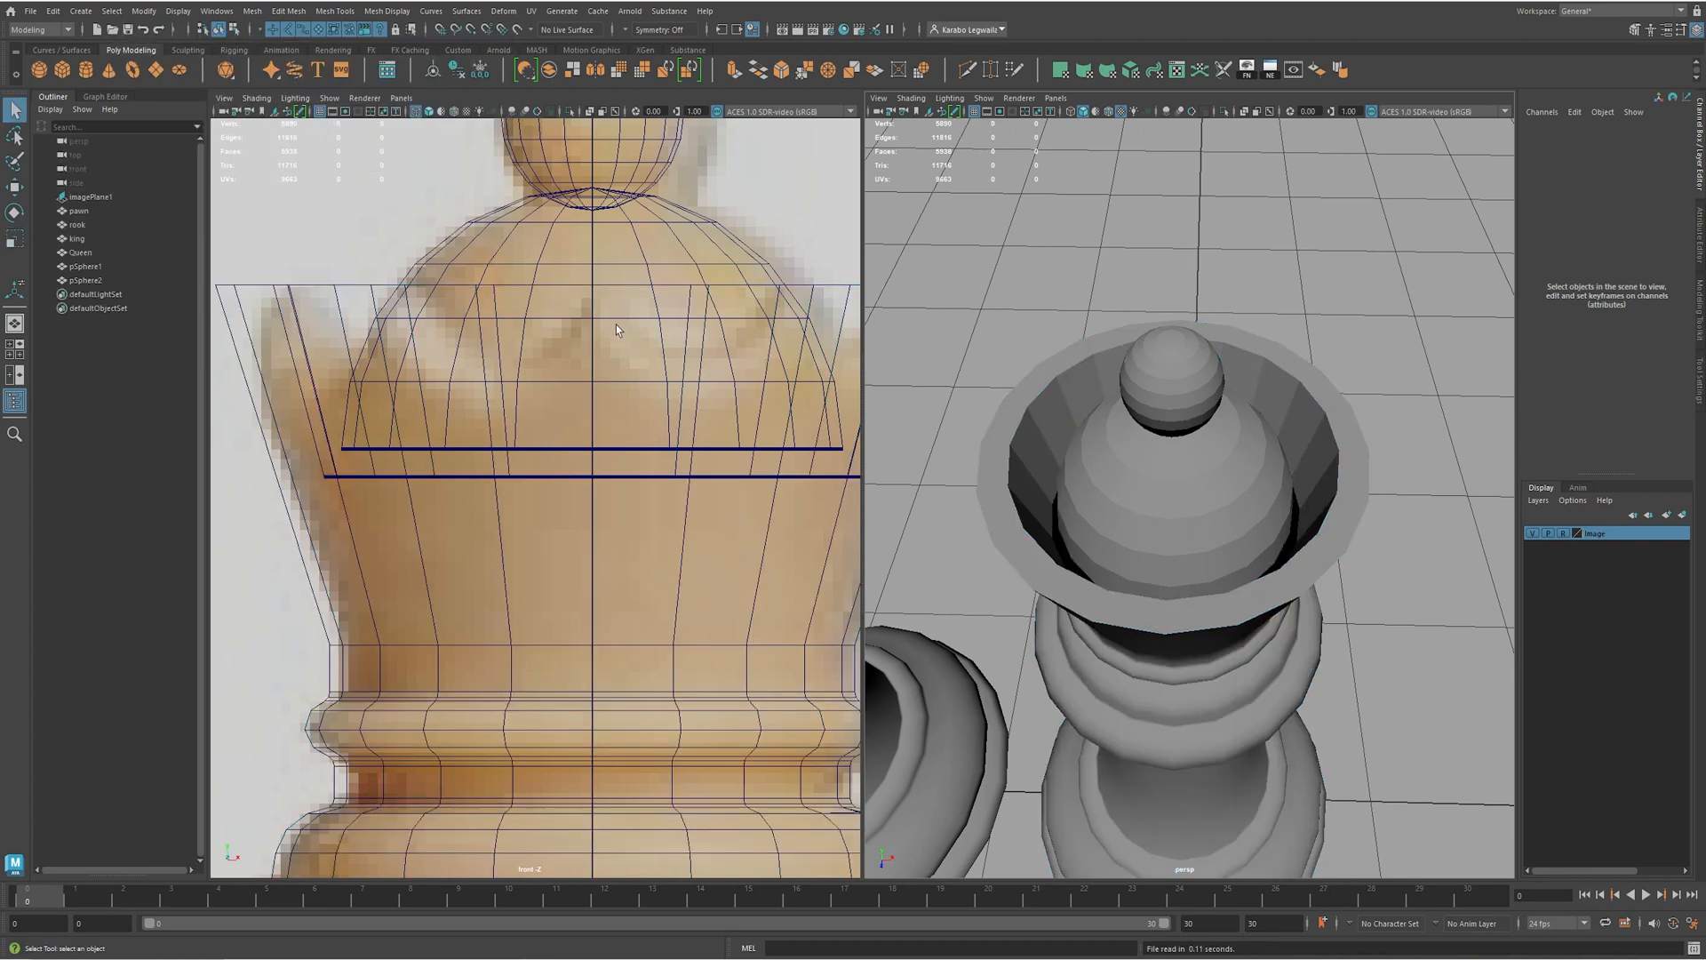
# - Raise the queen's inner crown border loop level with the dome's base and scale it outward slightly
pyautogui.click(1028, 563)
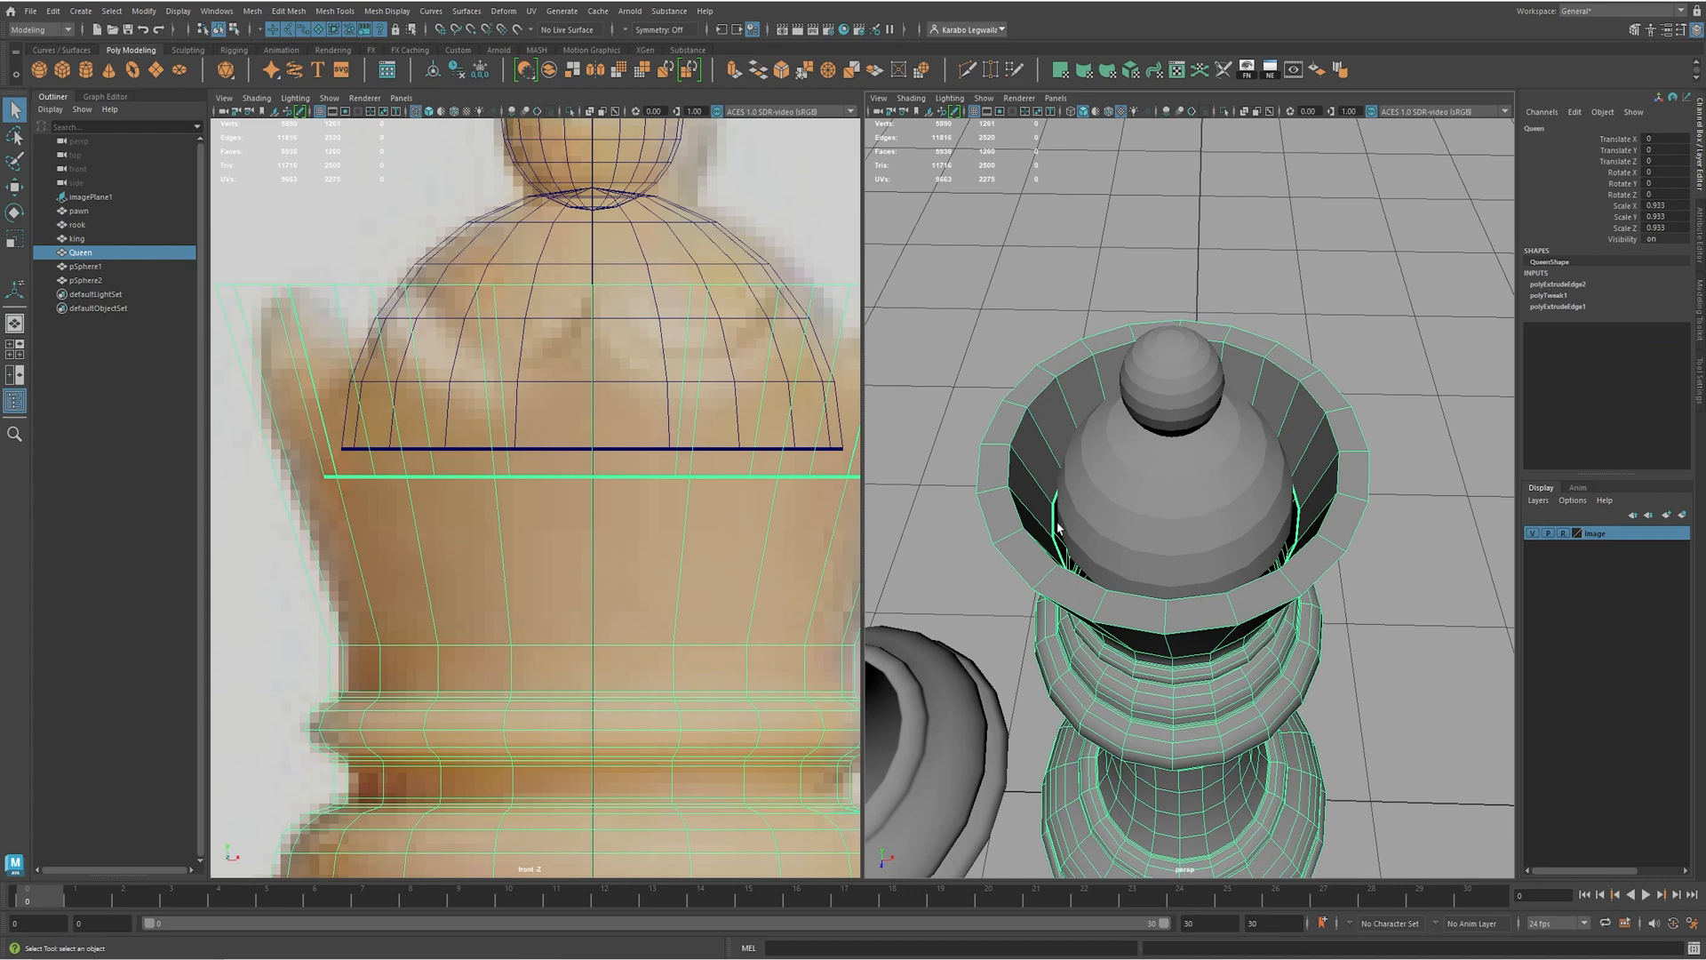
pyautogui.scroll(4, 1091, 514)
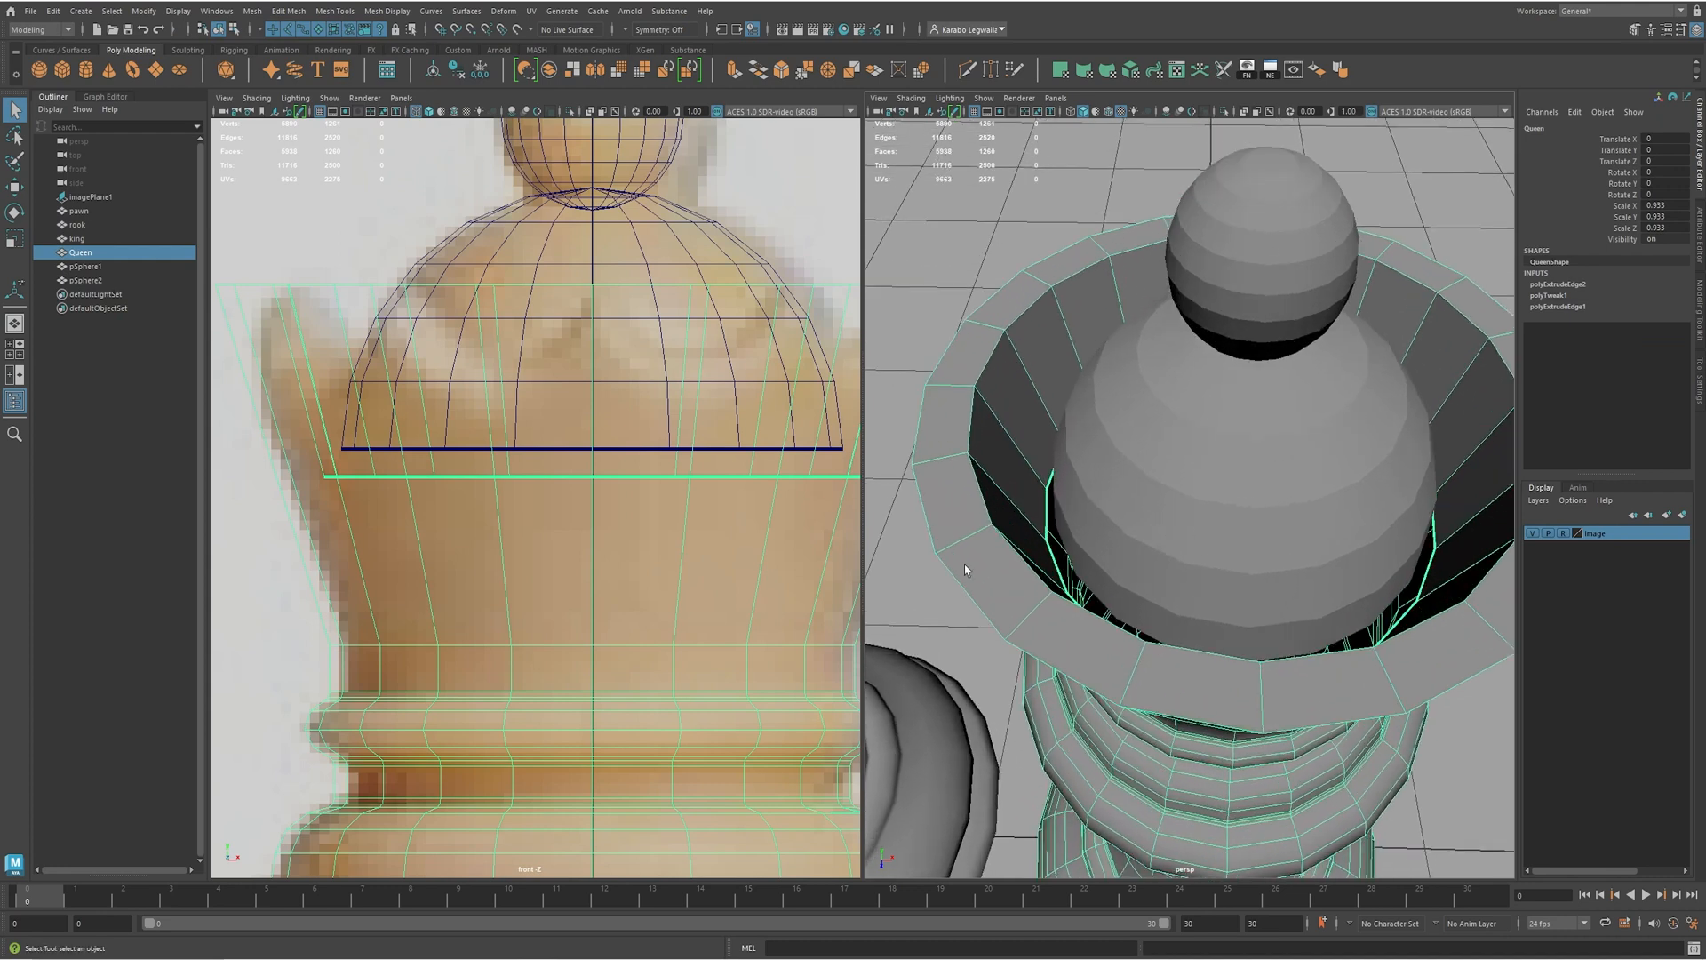
pyautogui.moveTo(1037, 522); pyautogui.dragTo(1038, 494, button='right')
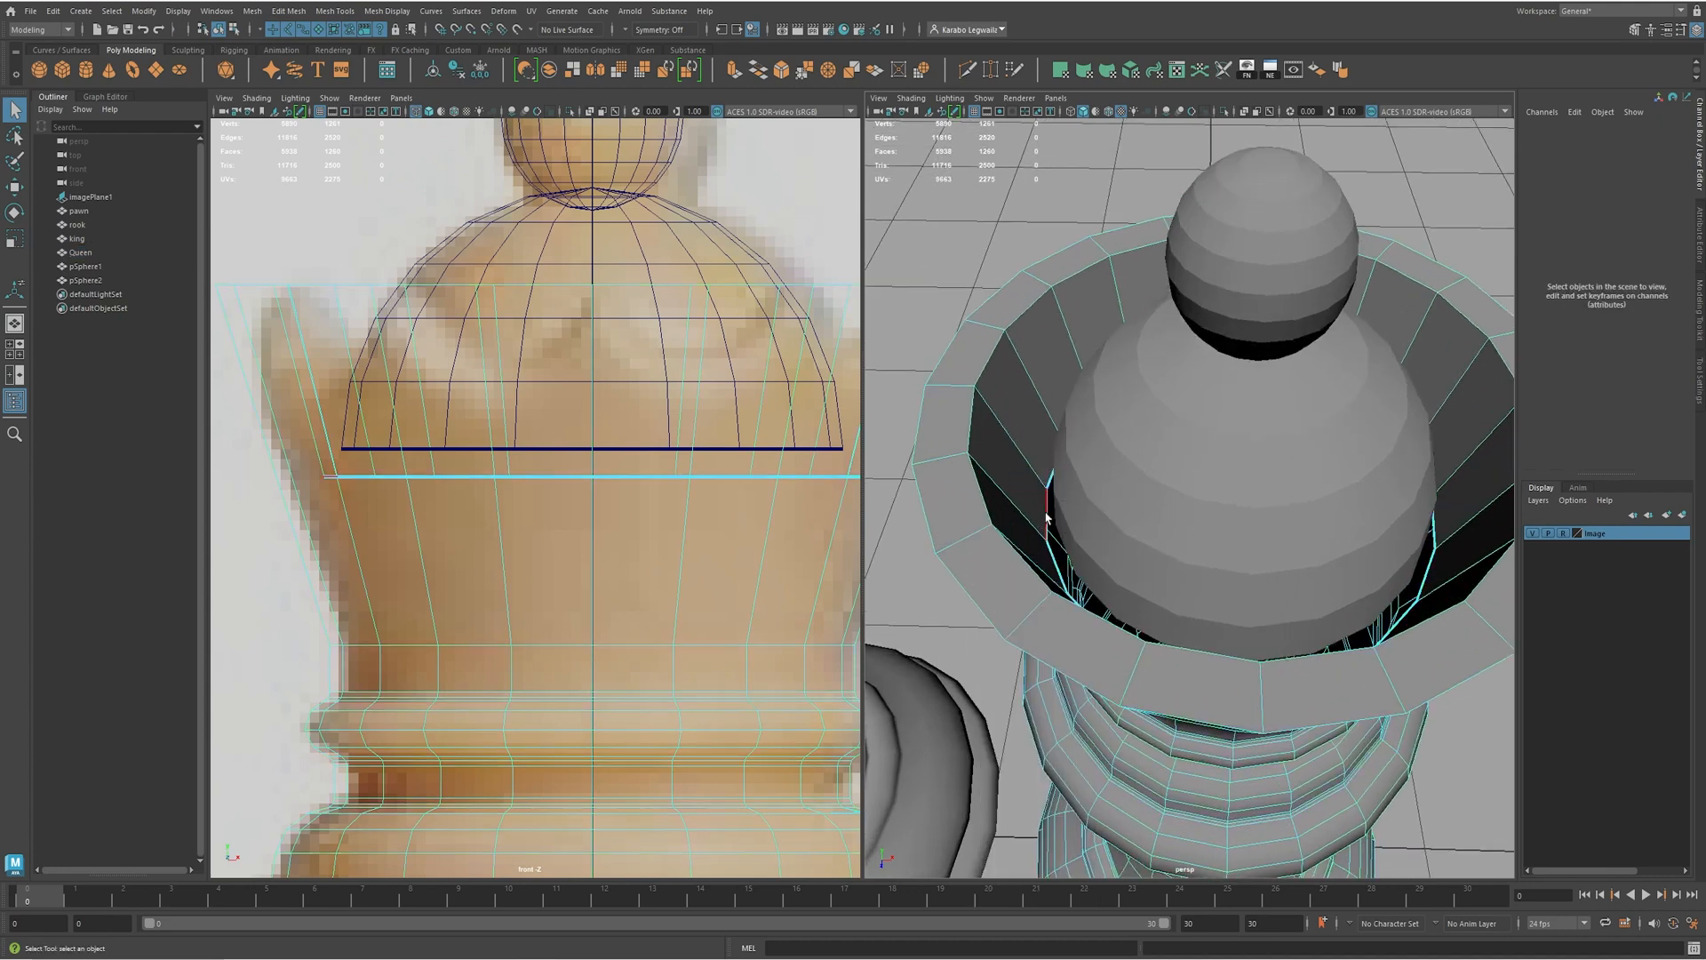
pyautogui.click(1045, 513)
pyautogui.doubleClick(1046, 514)
pyautogui.scroll(2, 524, 533)
pyautogui.press('w')
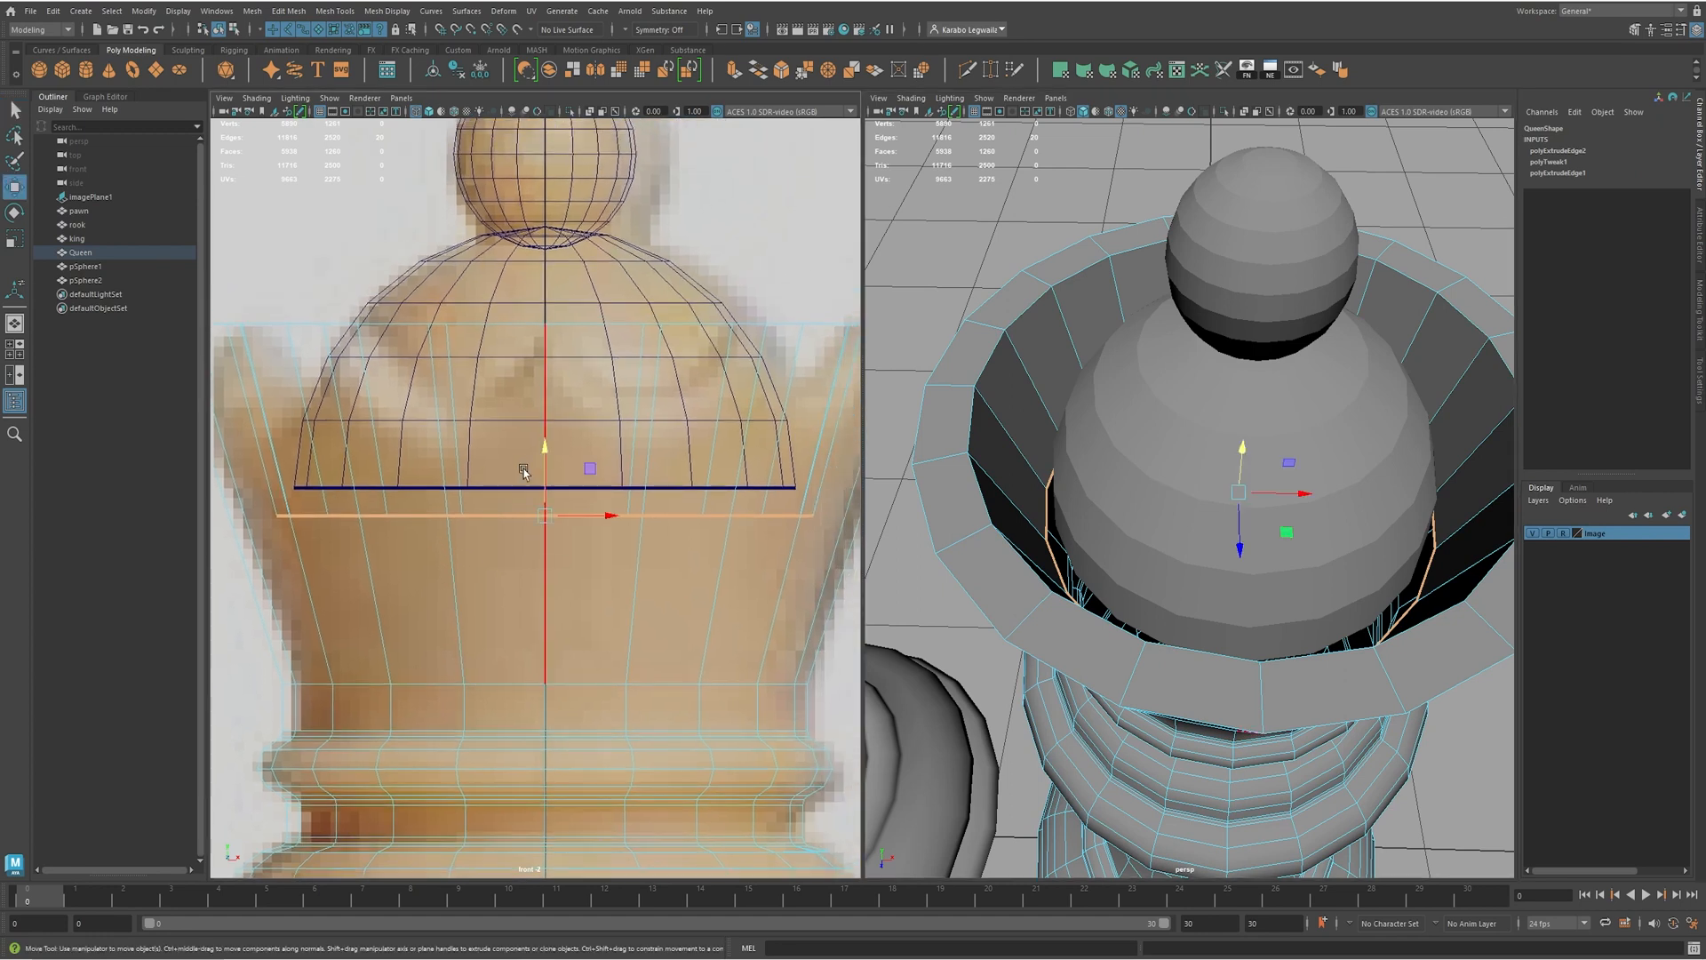
pyautogui.moveTo(565, 453); pyautogui.dragTo(546, 416)
pyautogui.press('r')
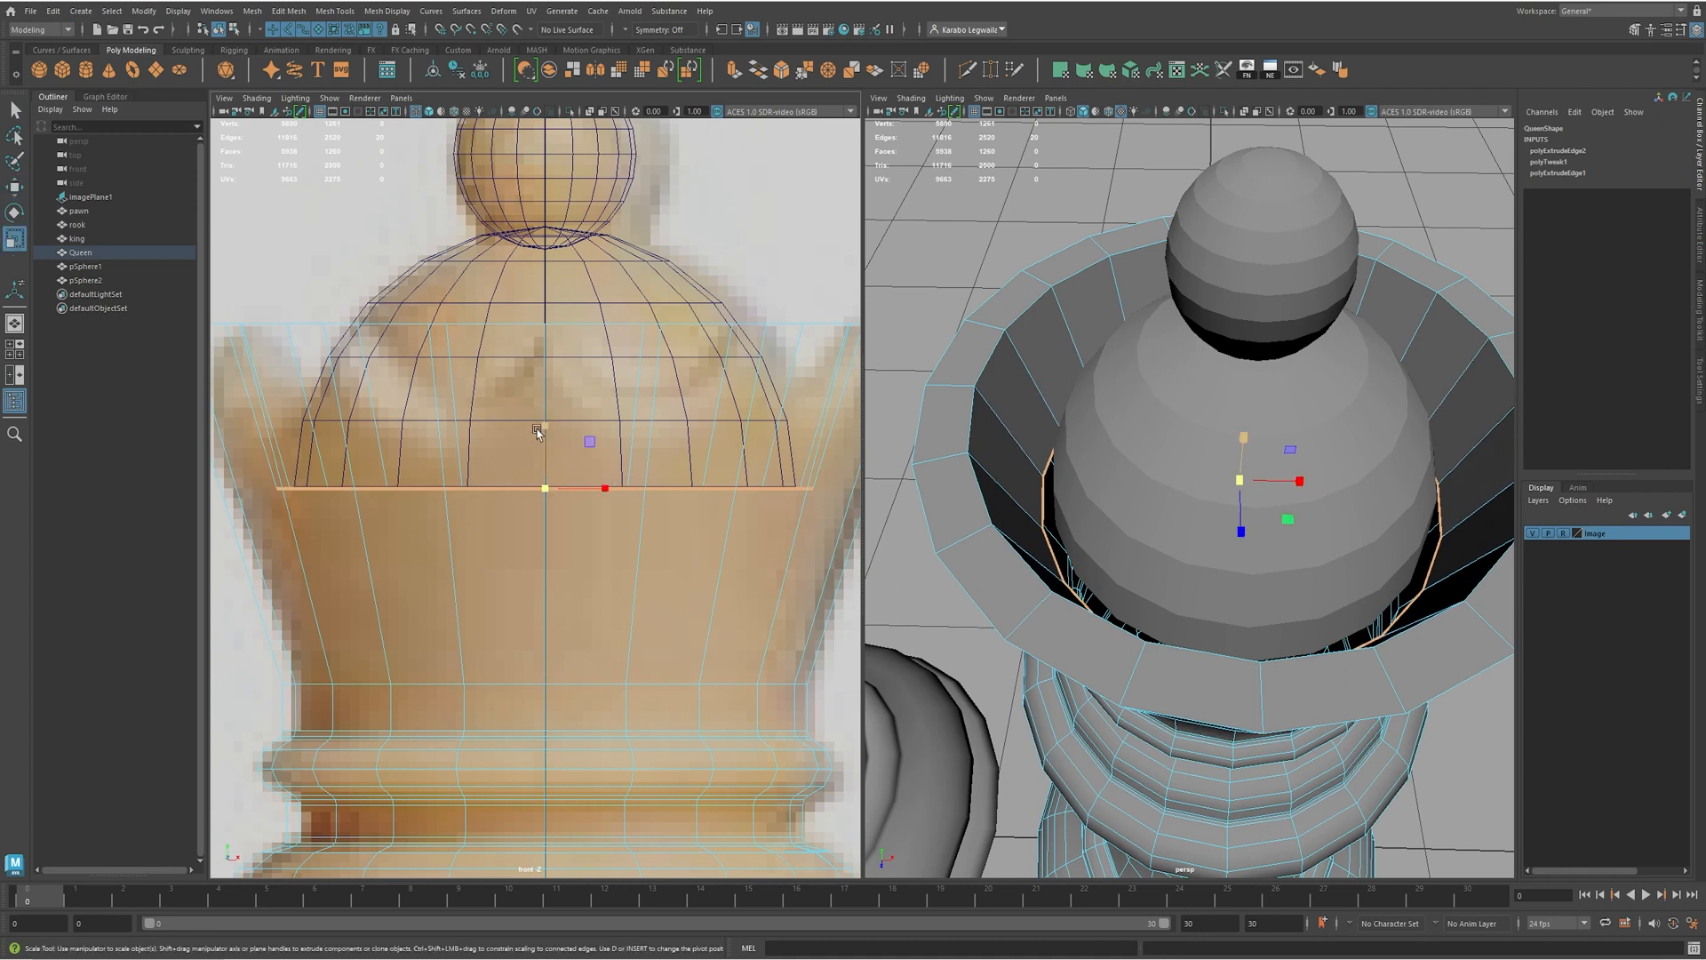
pyautogui.moveTo(549, 493); pyautogui.dragTo(562, 481)
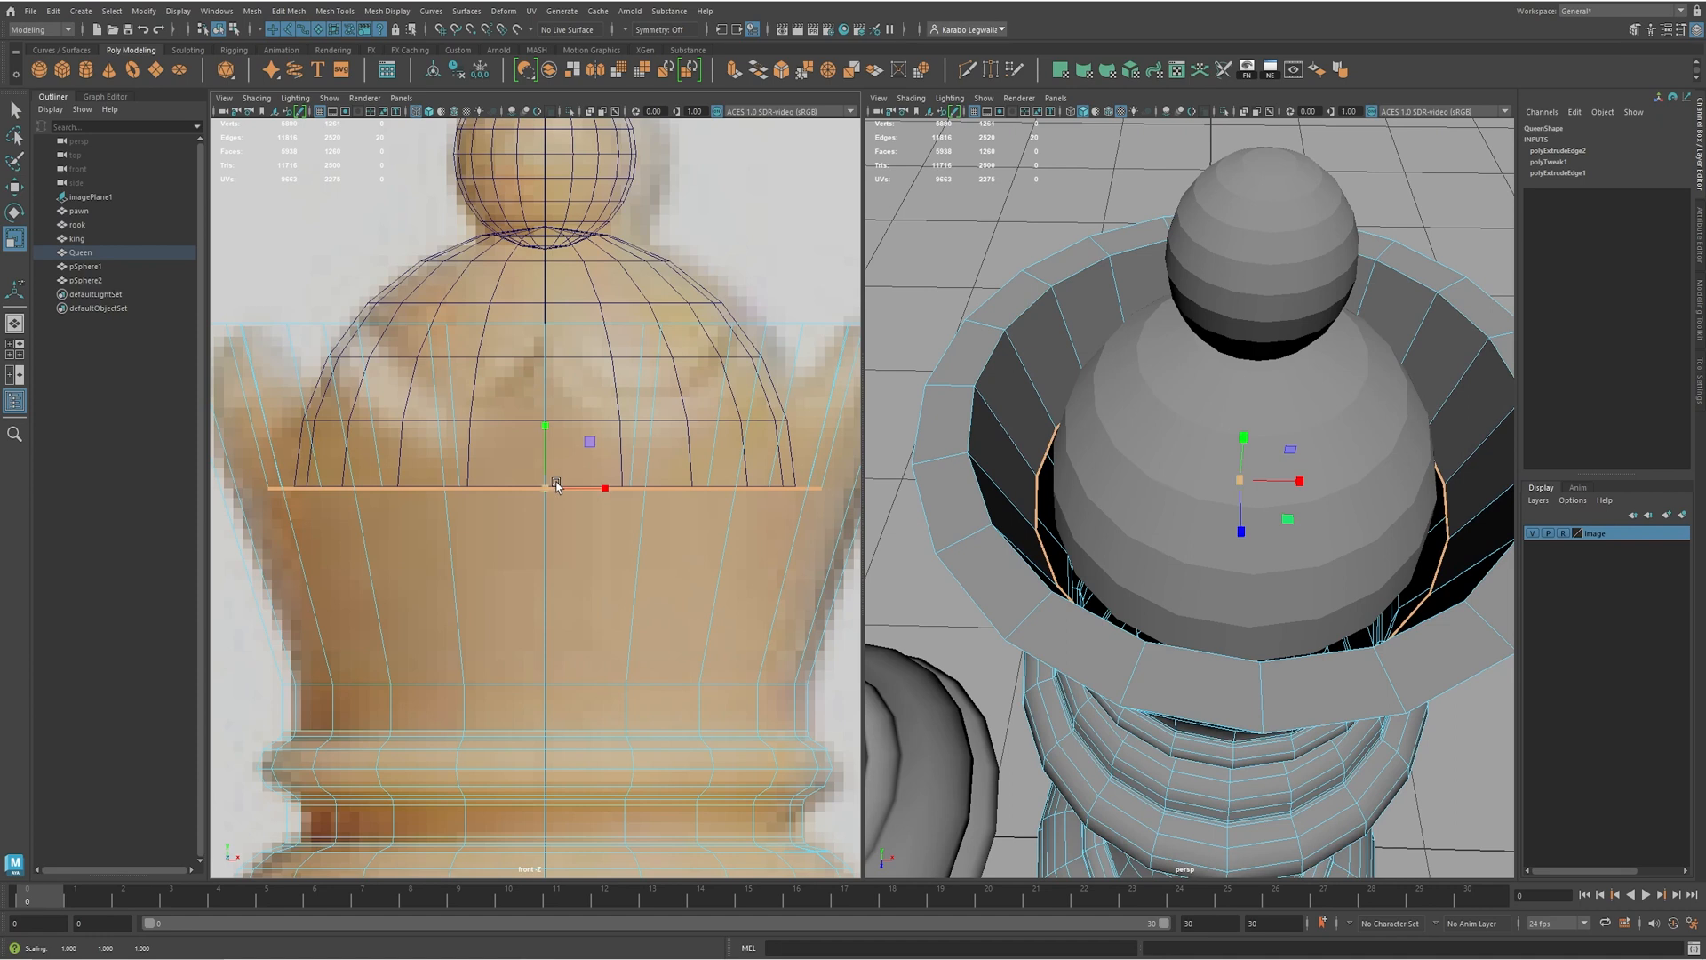
# - Return the queen to object mode and combine it with the dome sphere into one mesh
pyautogui.scroll(2, 1117, 507)
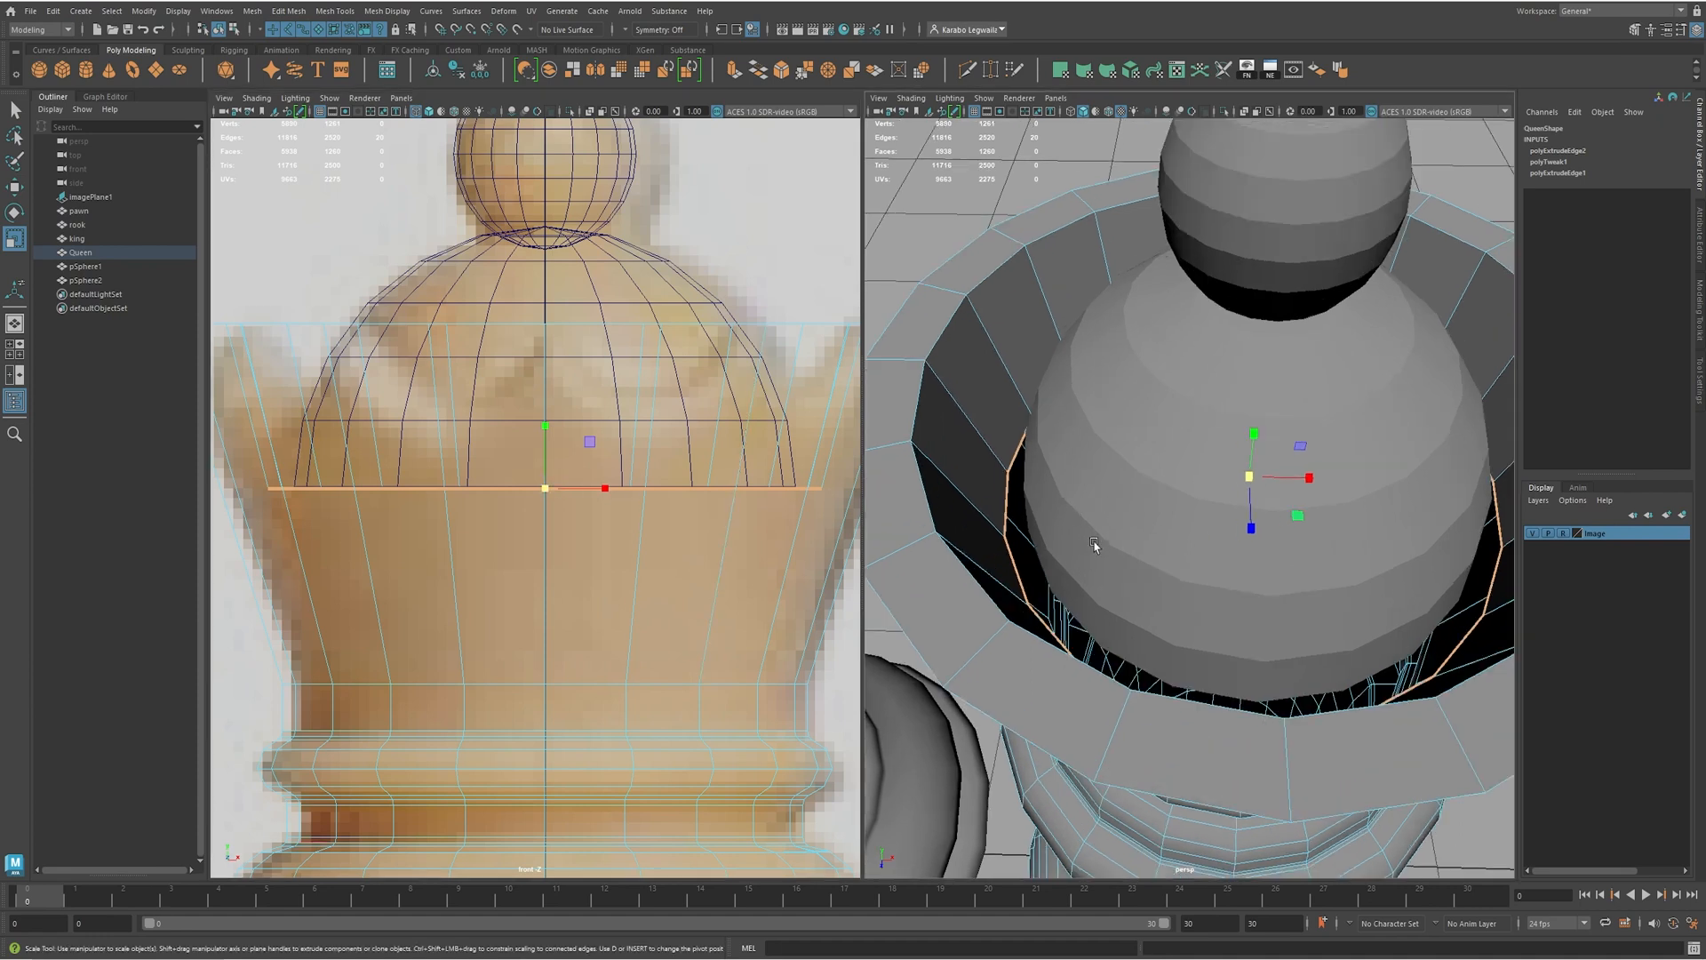
pyautogui.click(686, 490)
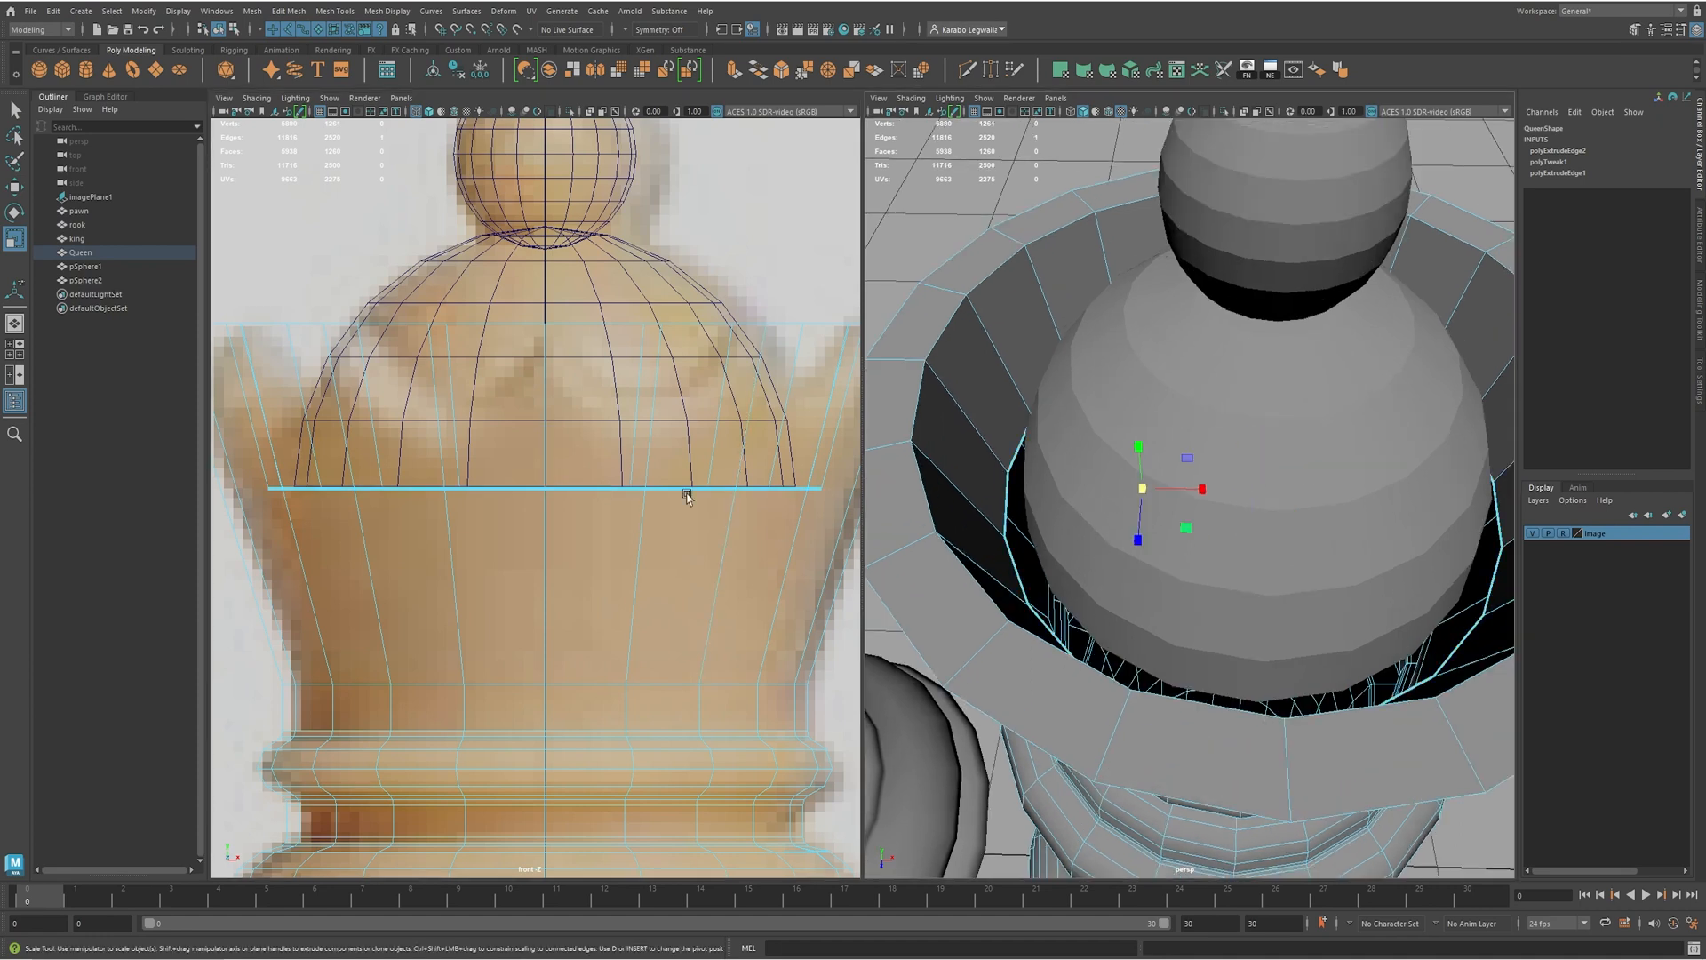
pyautogui.keyDown('alt'); pyautogui.moveTo(1065, 562); pyautogui.dragTo(1127, 556); pyautogui.keyUp('alt')
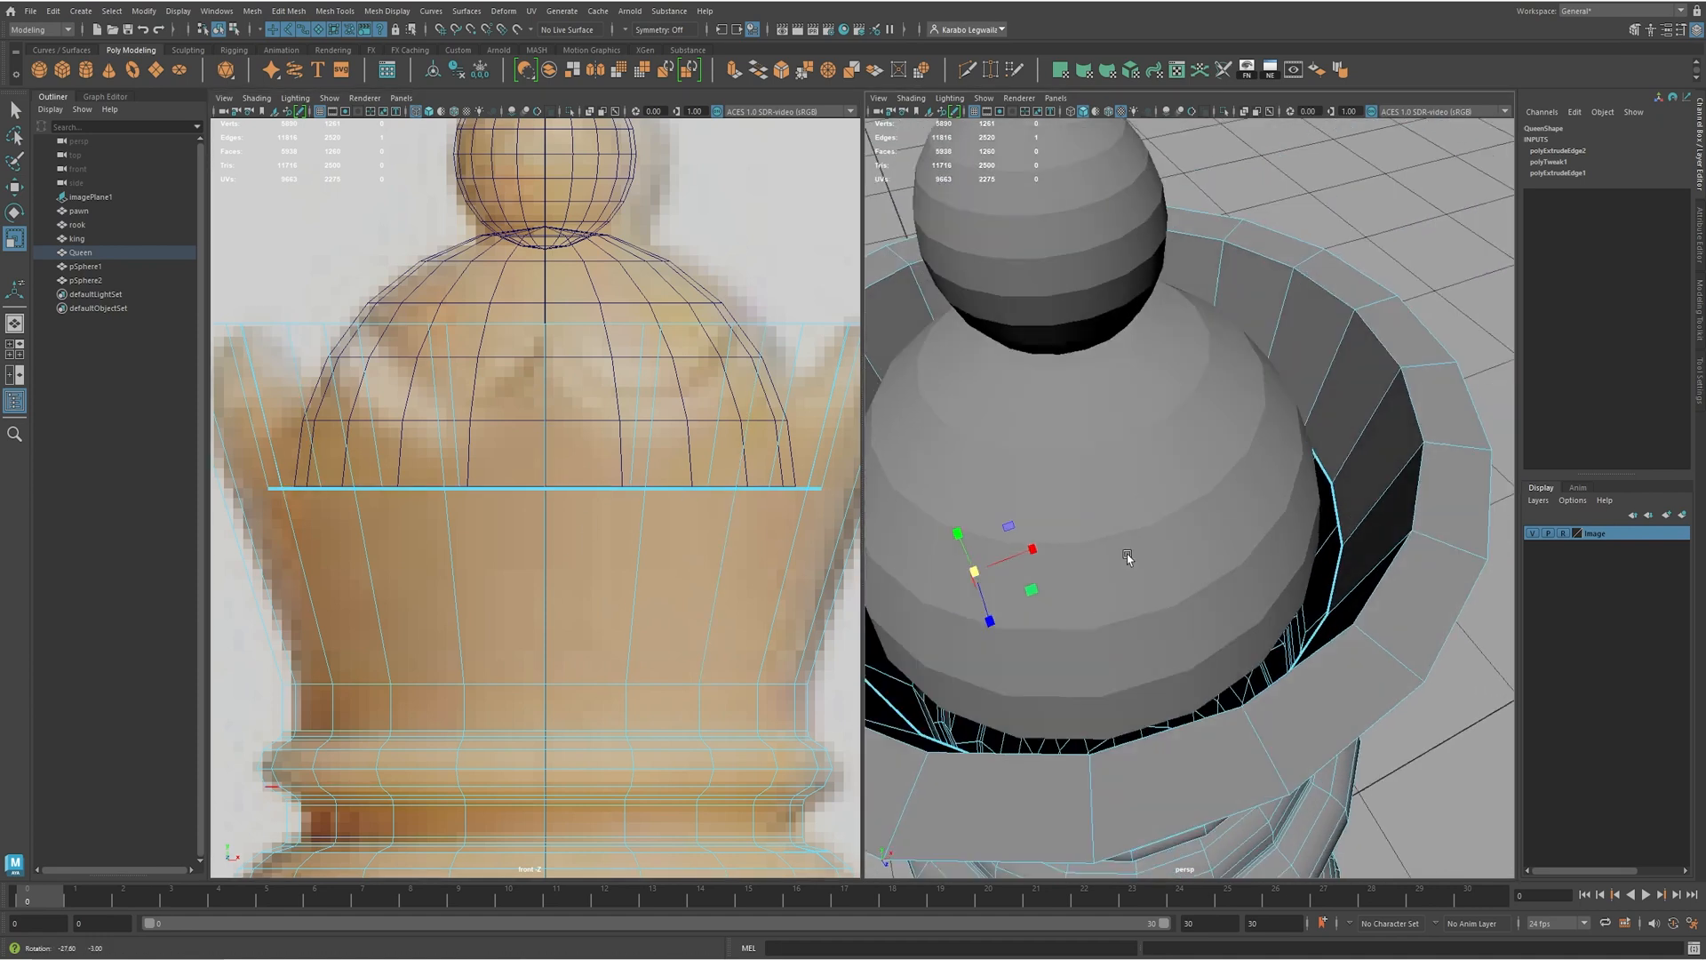
pyautogui.scroll(-5, 1173, 575)
pyautogui.keyDown('alt'); pyautogui.moveTo(1177, 661); pyautogui.dragTo(1161, 590, button='middle'); pyautogui.keyUp('alt')
pyautogui.scroll(1, 1149, 505)
pyautogui.keyDown('alt'); pyautogui.moveTo(1089, 497); pyautogui.dragTo(1196, 505, button='middle'); pyautogui.keyUp('alt')
pyautogui.scroll(2, 1150, 505)
pyautogui.click(1137, 503)
pyautogui.moveTo(1091, 459); pyautogui.dragTo(1159, 401, button='right')
pyautogui.click(1160, 401)
pyautogui.click(1050, 531)
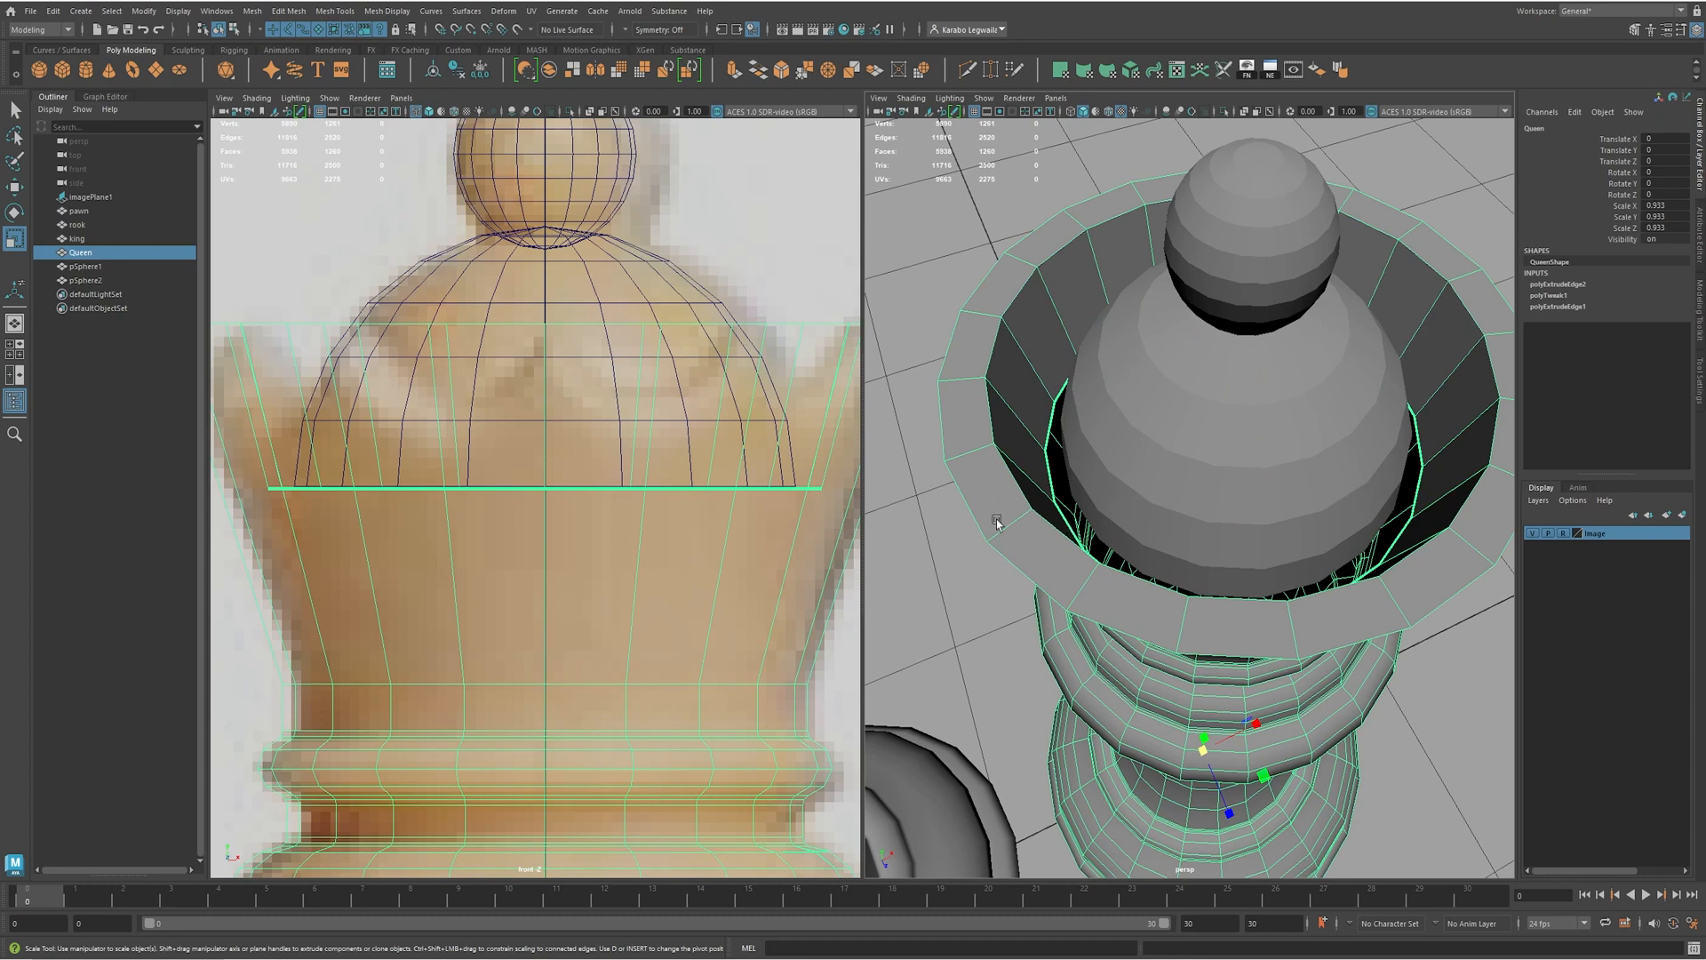
pyautogui.keyDown('shift'); pyautogui.click(1144, 494); pyautogui.keyUp('shift')
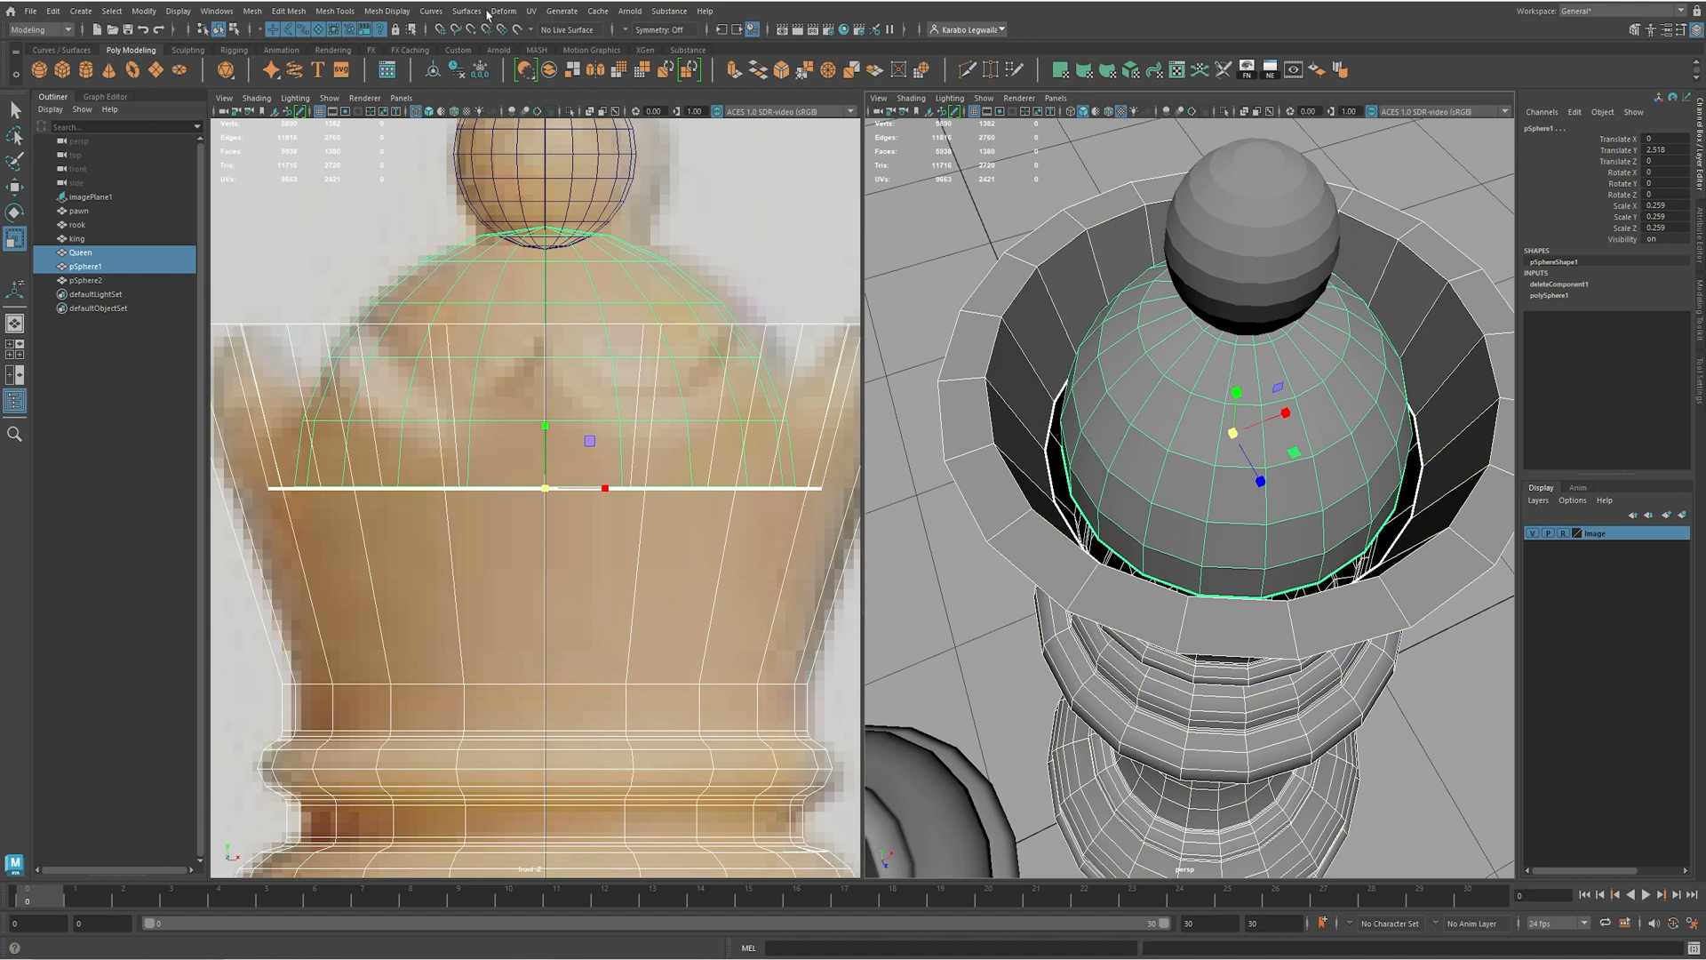
pyautogui.keyDown('shift'); pyautogui.moveTo(1053, 572); pyautogui.dragTo(1023, 867, button='right'); pyautogui.keyUp('shift')
# - Bridge one pair of facing border edges between the crown's inner wall and the dome's base
pyautogui.scroll(6, 1084, 538)
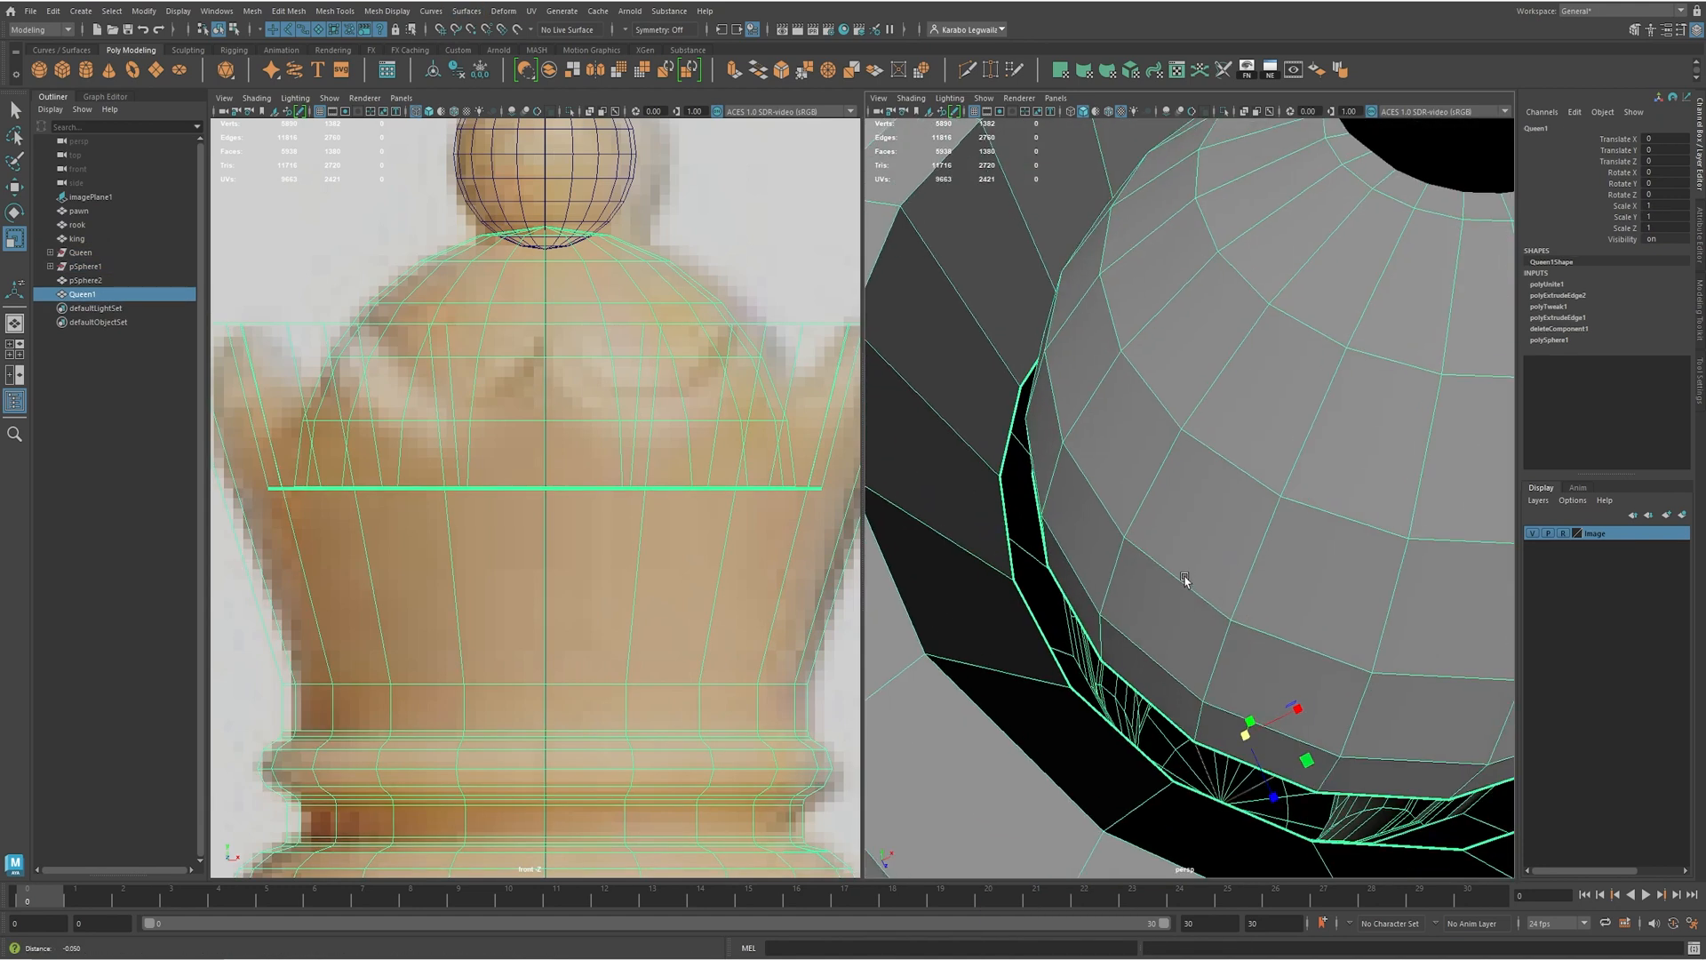
pyautogui.moveTo(1074, 638); pyautogui.dragTo(1061, 613, button='right')
pyautogui.click(1061, 613)
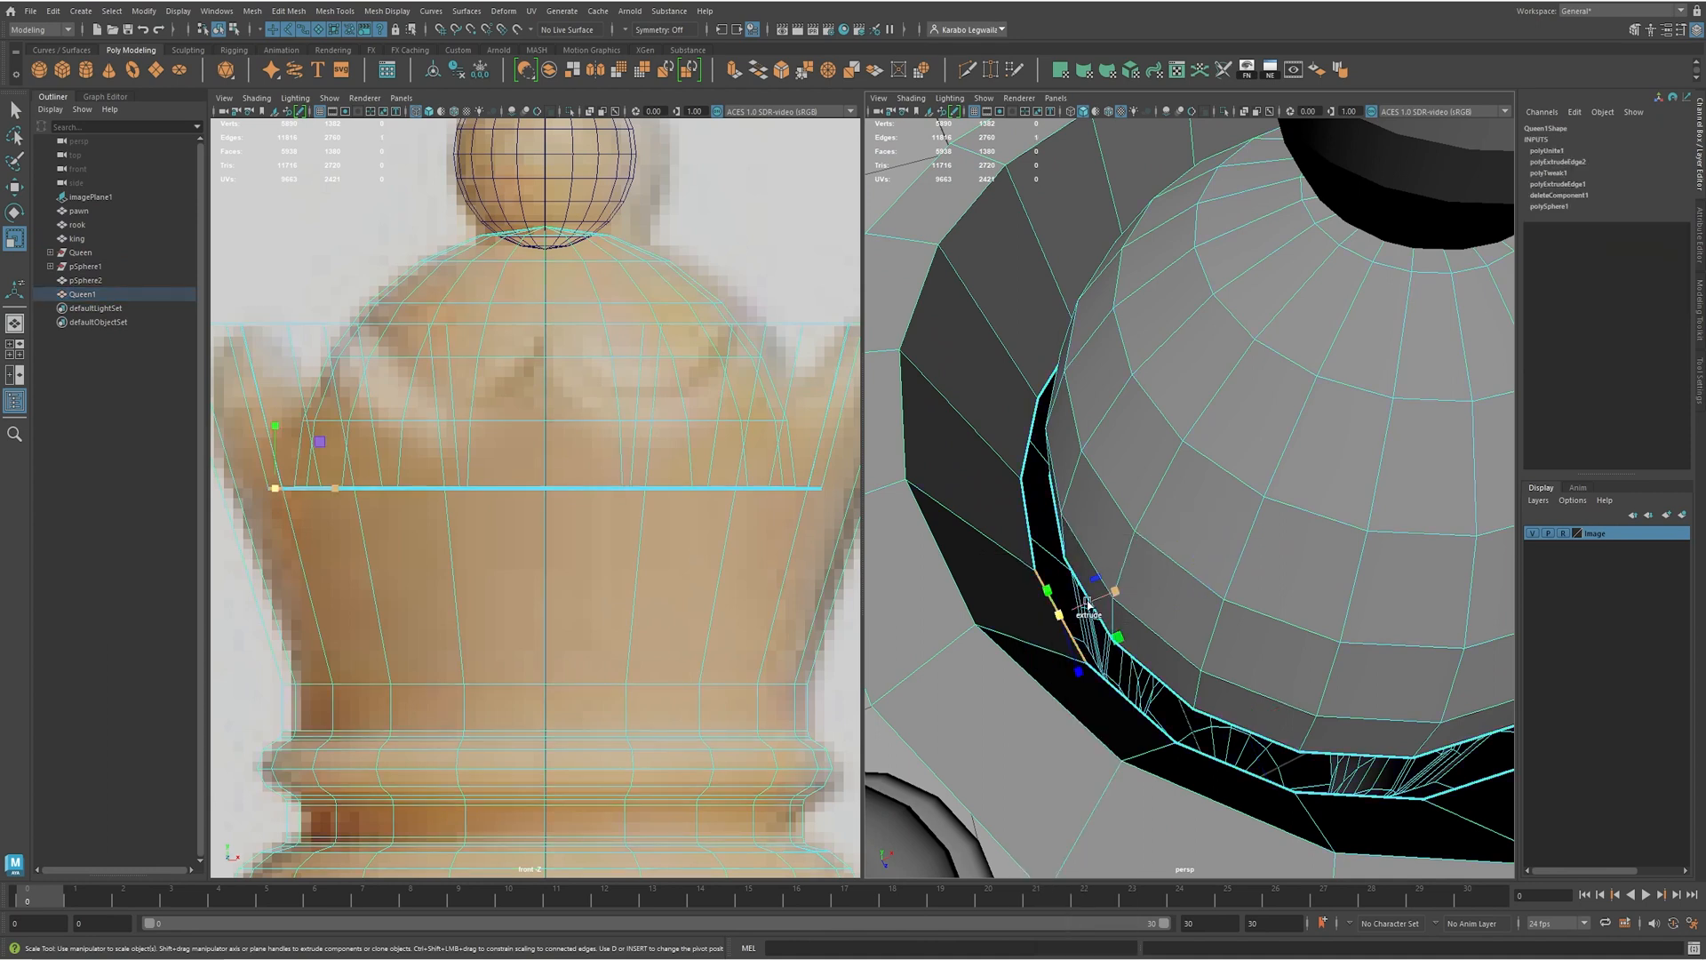
pyautogui.keyDown('shift'); pyautogui.moveTo(1215, 610); pyautogui.dragTo(1181, 781, button='right'); pyautogui.keyUp('shift')
pyautogui.keyDown('alt'); pyautogui.moveTo(1206, 691); pyautogui.dragTo(1132, 668, button='middle'); pyautogui.keyUp('alt')
# - Select the remaining border edges of the crown and dome without the bridged face's sides, and bridge them to close the gap
pyautogui.doubleClick(1101, 651)
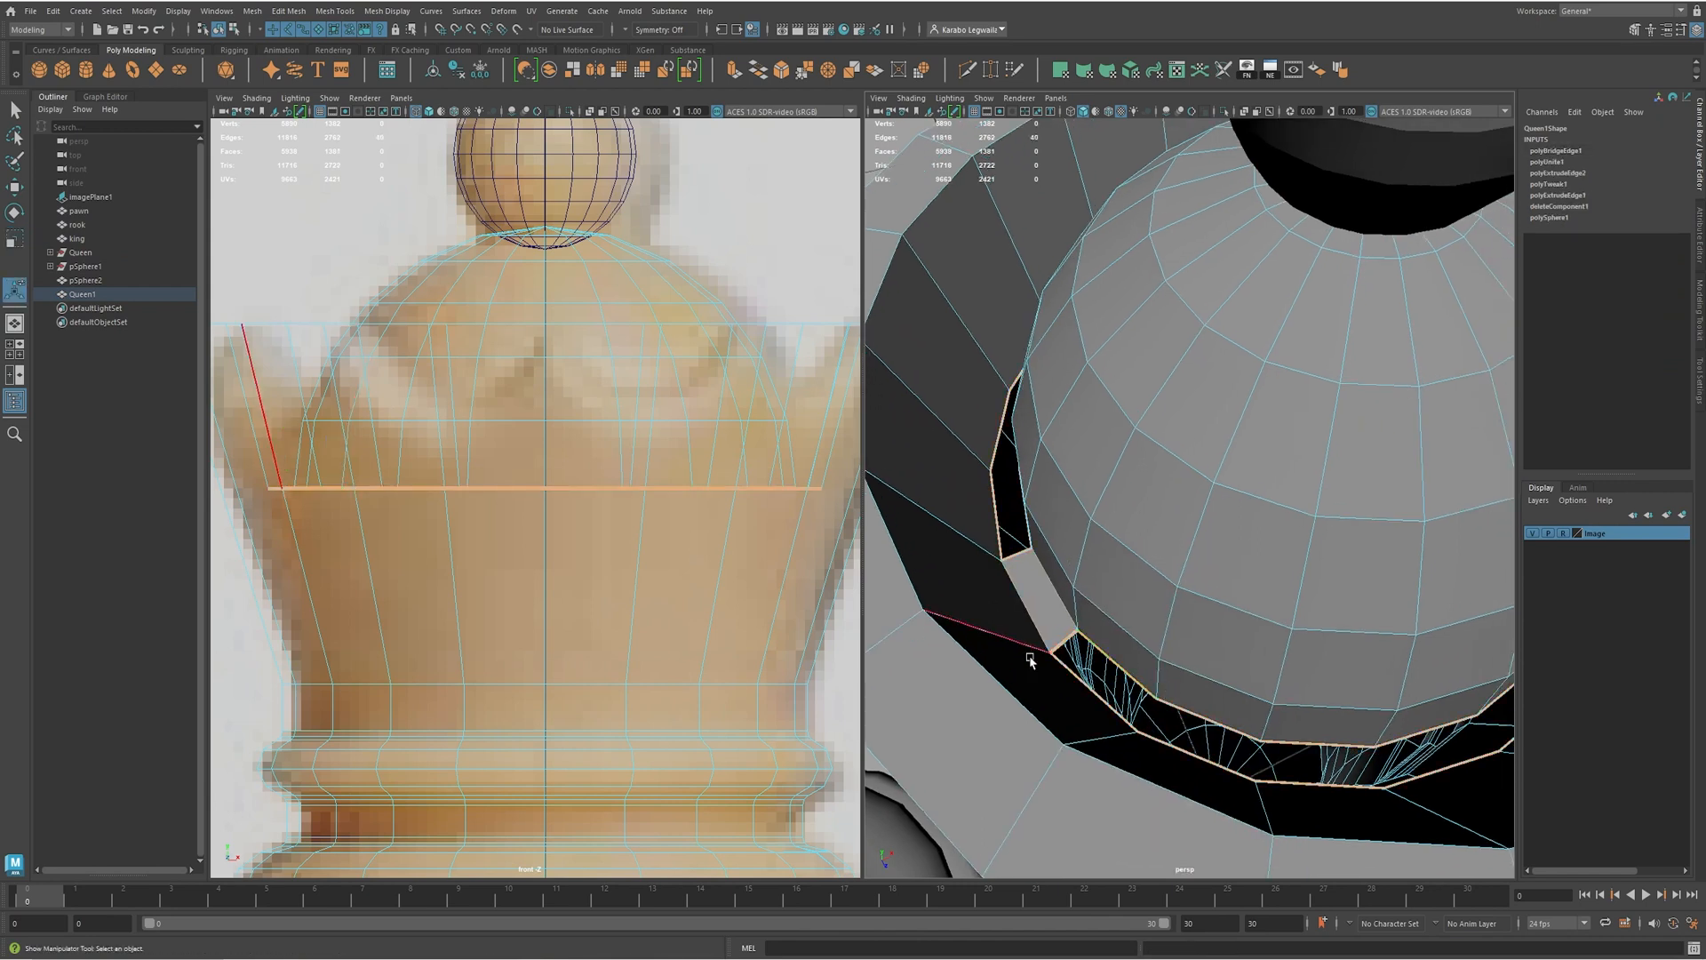
pyautogui.keyDown('alt'); pyautogui.moveTo(1371, 686); pyautogui.dragTo(1267, 661, button='right'); pyautogui.keyUp('alt')
pyautogui.keyDown('alt'); pyautogui.moveTo(1150, 595); pyautogui.dragTo(1166, 574); pyautogui.keyUp('alt')
pyautogui.scroll(3, 1218, 529)
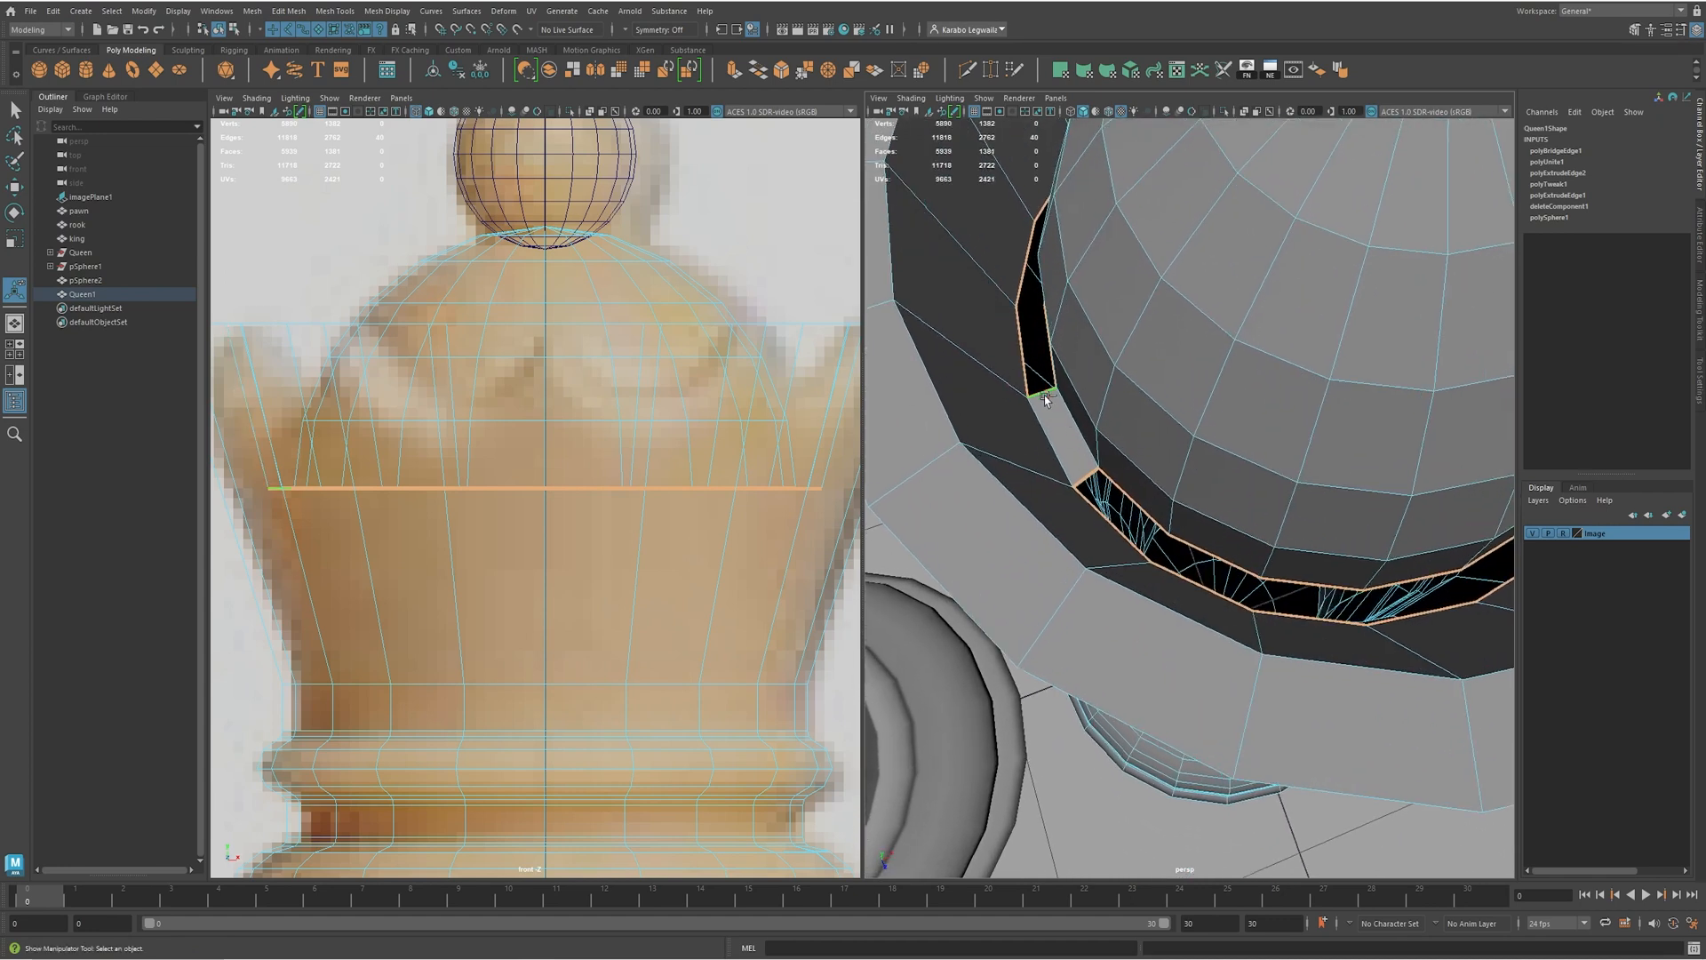
pyautogui.keyDown('alt'); pyautogui.moveTo(1371, 549); pyautogui.dragTo(1298, 483, button='right'); pyautogui.keyUp('alt')
pyautogui.keyDown('shift'); pyautogui.rightClick(1292, 476); pyautogui.keyUp('shift')
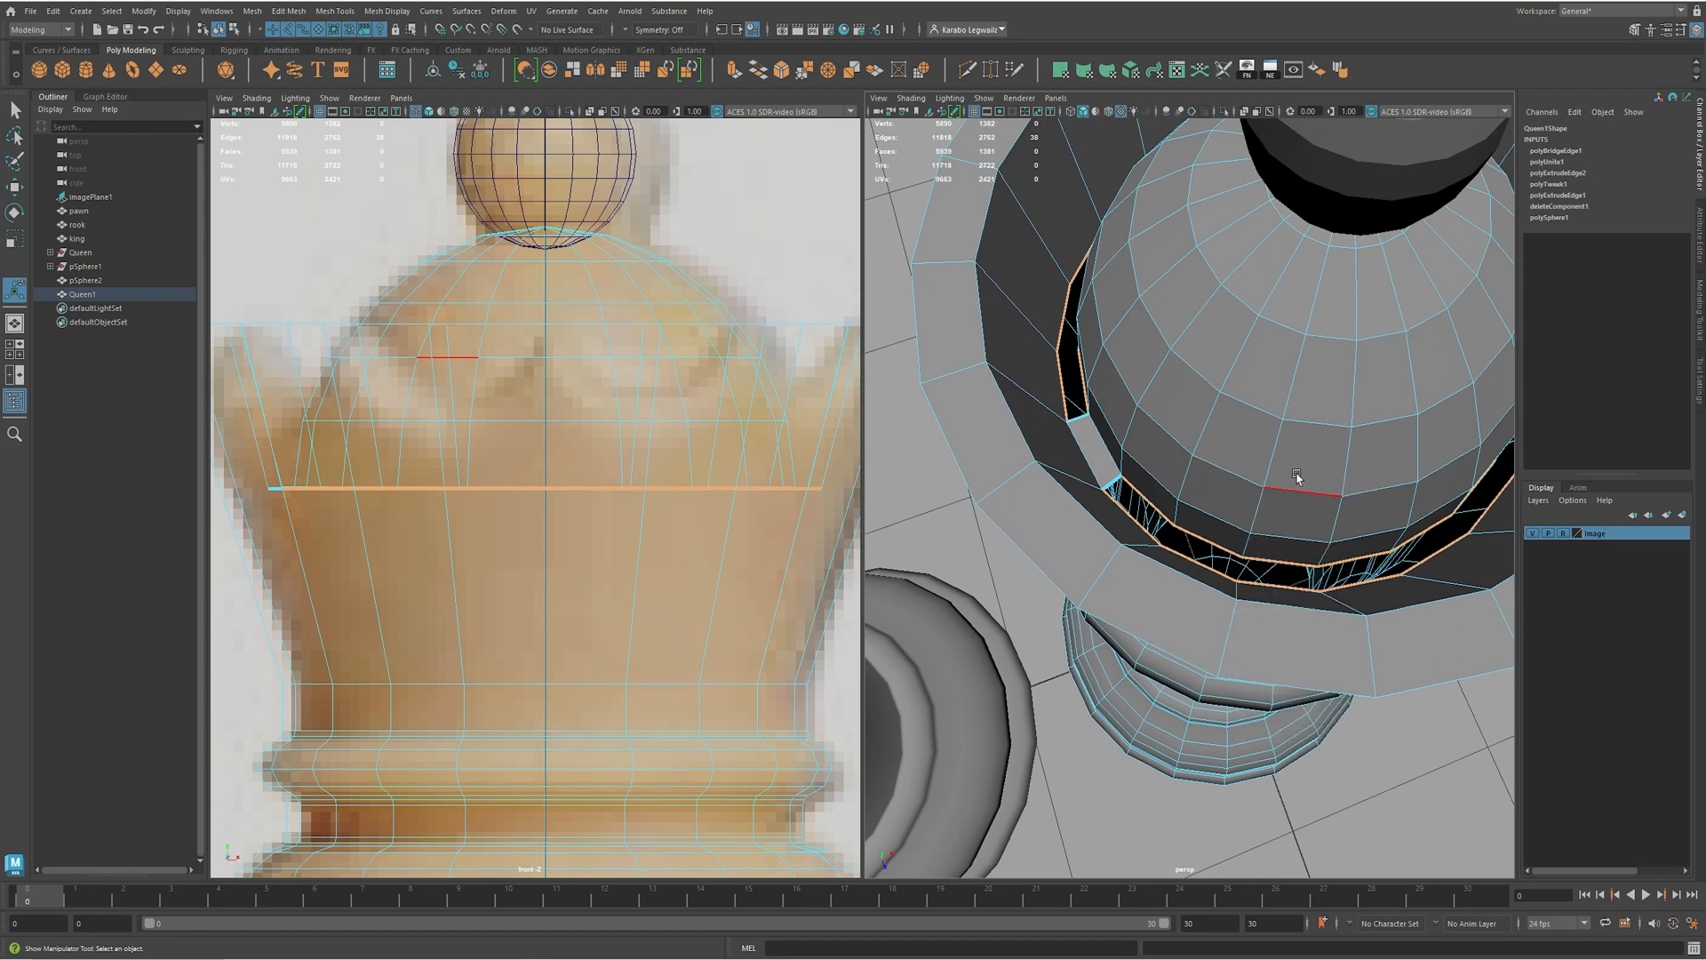
pyautogui.press('g')
# - Examine the bridged gap between the crown and dome from above and from the side
pyautogui.keyDown('alt'); pyautogui.moveTo(1291, 476); pyautogui.dragTo(1173, 558); pyautogui.keyUp('alt')
pyautogui.scroll(-3, 1184, 445)
pyautogui.keyDown('alt'); pyautogui.moveTo(1184, 445); pyautogui.dragTo(1159, 498); pyautogui.keyUp('alt')
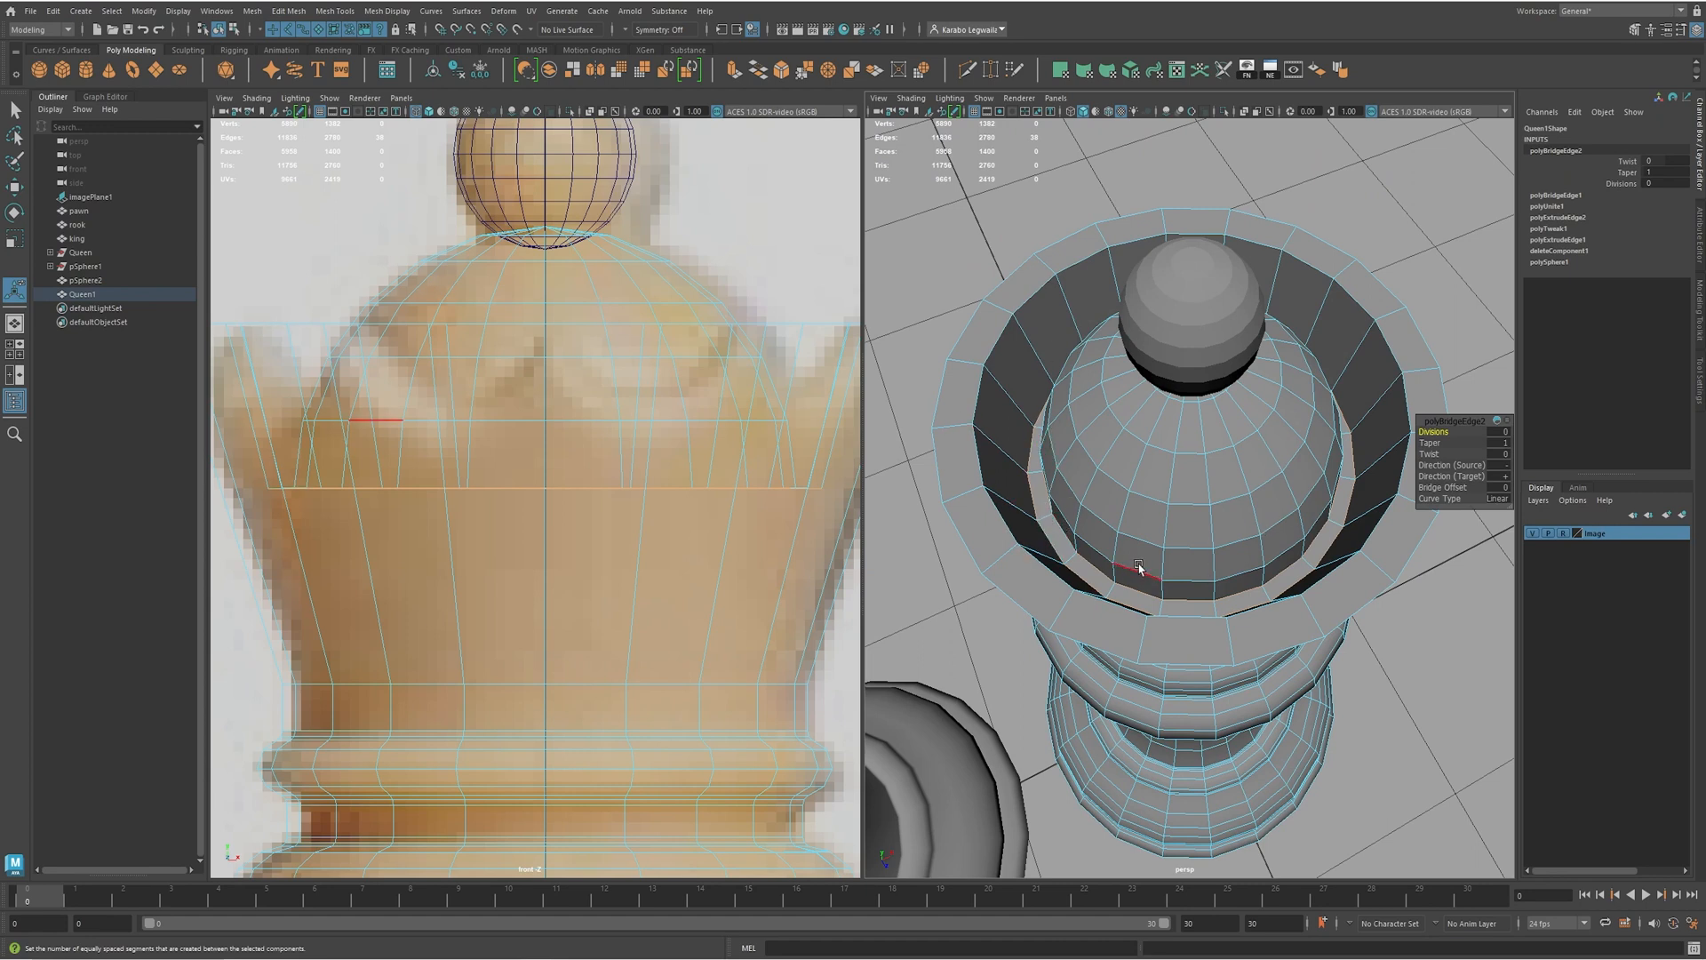
pyautogui.keyDown('alt'); pyautogui.moveTo(1136, 464); pyautogui.dragTo(1164, 469); pyautogui.keyUp('alt')
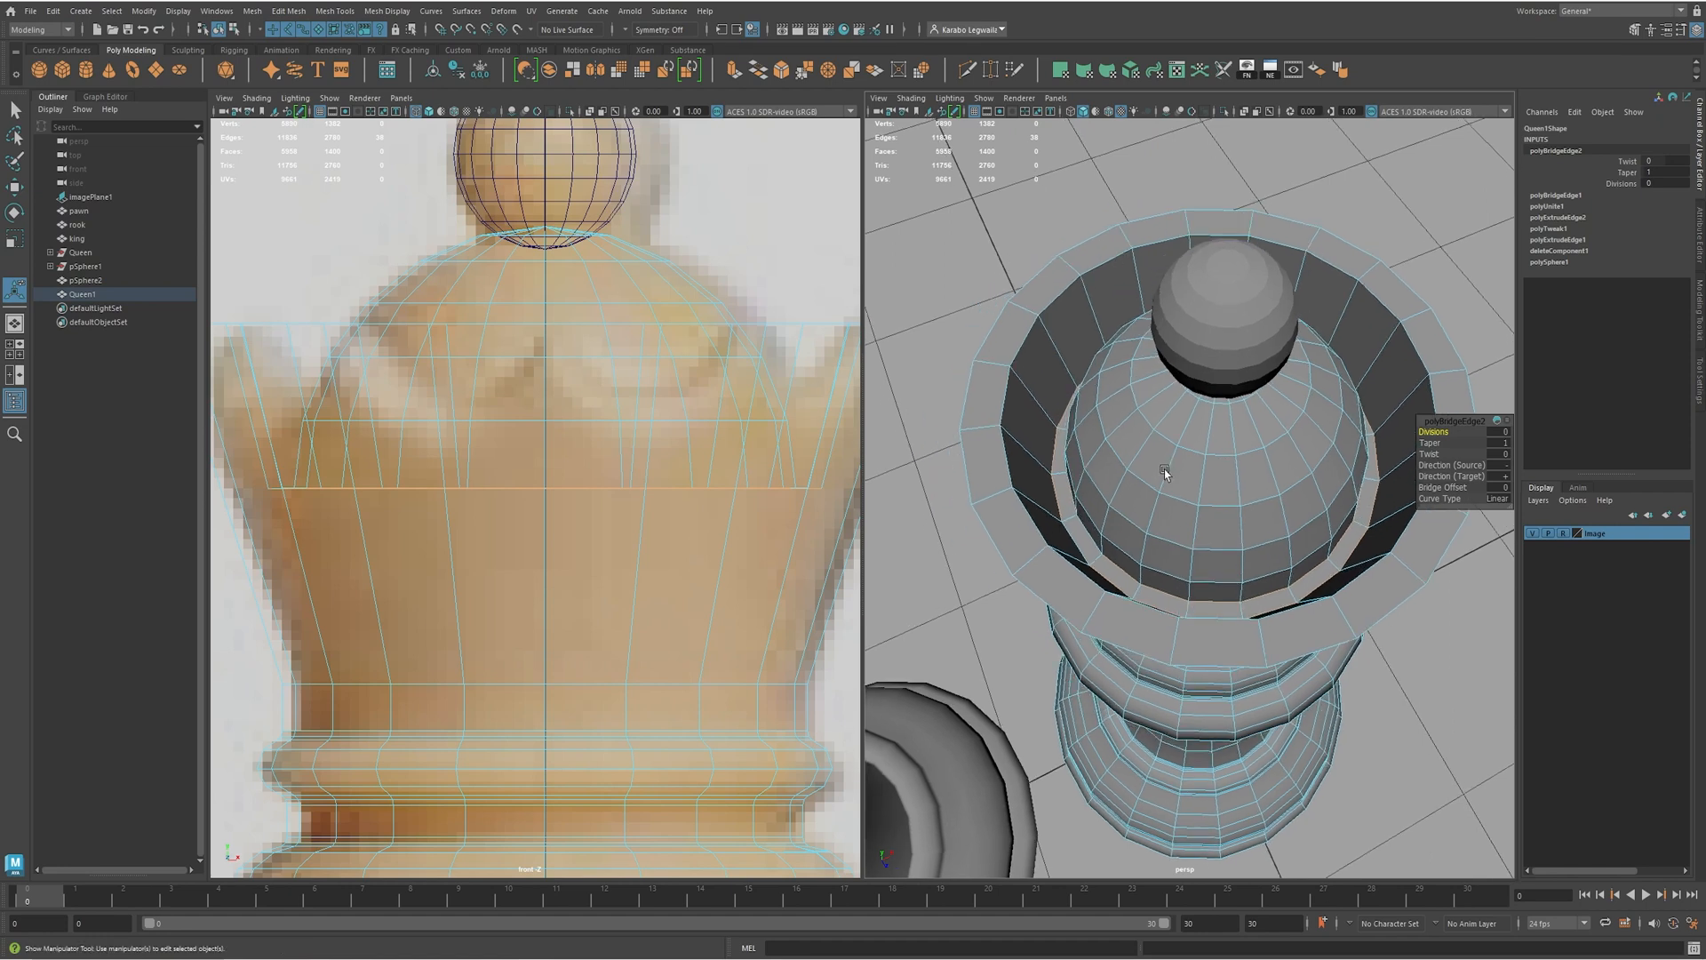
pyautogui.keyDown('alt'); pyautogui.moveTo(1106, 539); pyautogui.dragTo(1127, 555, button='right'); pyautogui.keyUp('alt')
pyautogui.keyDown('alt'); pyautogui.moveTo(1127, 555); pyautogui.dragTo(1027, 584); pyautogui.keyUp('alt')
pyautogui.keyDown('alt'); pyautogui.moveTo(1162, 578); pyautogui.dragTo(1100, 559, button='right'); pyautogui.keyUp('alt')
pyautogui.keyDown('alt'); pyautogui.moveTo(1101, 560); pyautogui.dragTo(1111, 513); pyautogui.keyUp('alt')
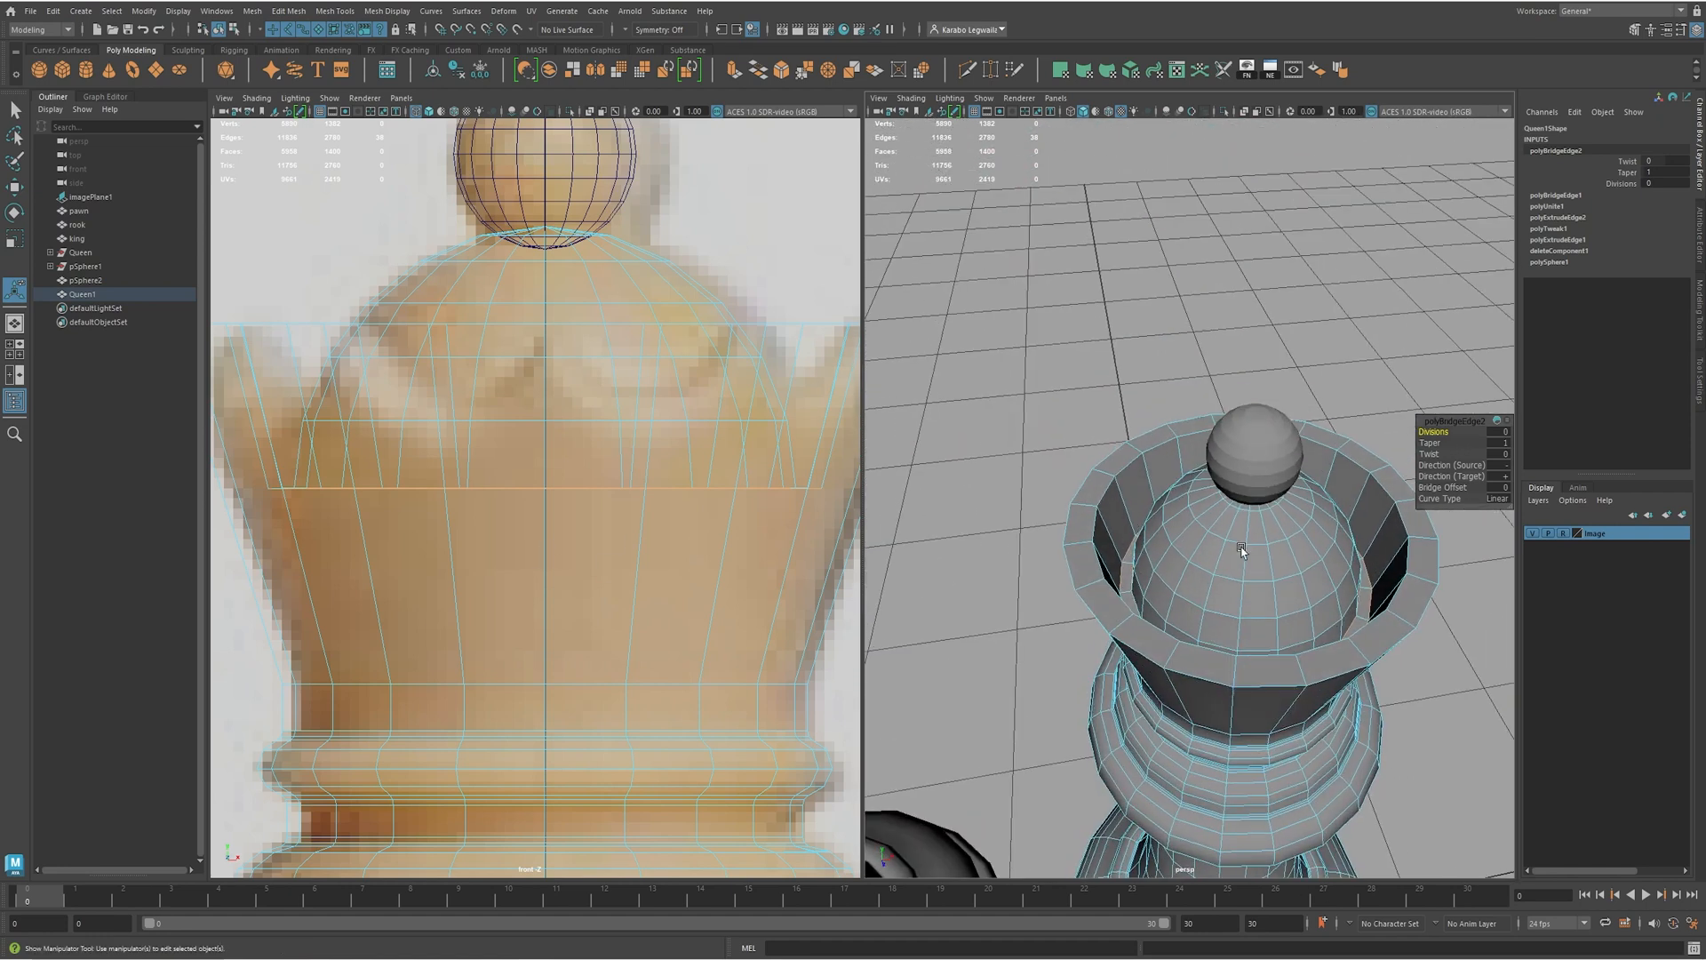
pyautogui.keyDown('alt'); pyautogui.moveTo(1242, 548); pyautogui.dragTo(1191, 544, button='right'); pyautogui.keyUp('alt')
pyautogui.keyDown('alt'); pyautogui.moveTo(1200, 551); pyautogui.dragTo(1250, 492); pyautogui.keyUp('alt')
pyautogui.keyDown('alt'); pyautogui.moveTo(1183, 677); pyautogui.dragTo(1187, 645, button='middle'); pyautogui.keyUp('alt')
pyautogui.keyDown('alt'); pyautogui.moveTo(1212, 613); pyautogui.dragTo(1066, 597); pyautogui.keyUp('alt')
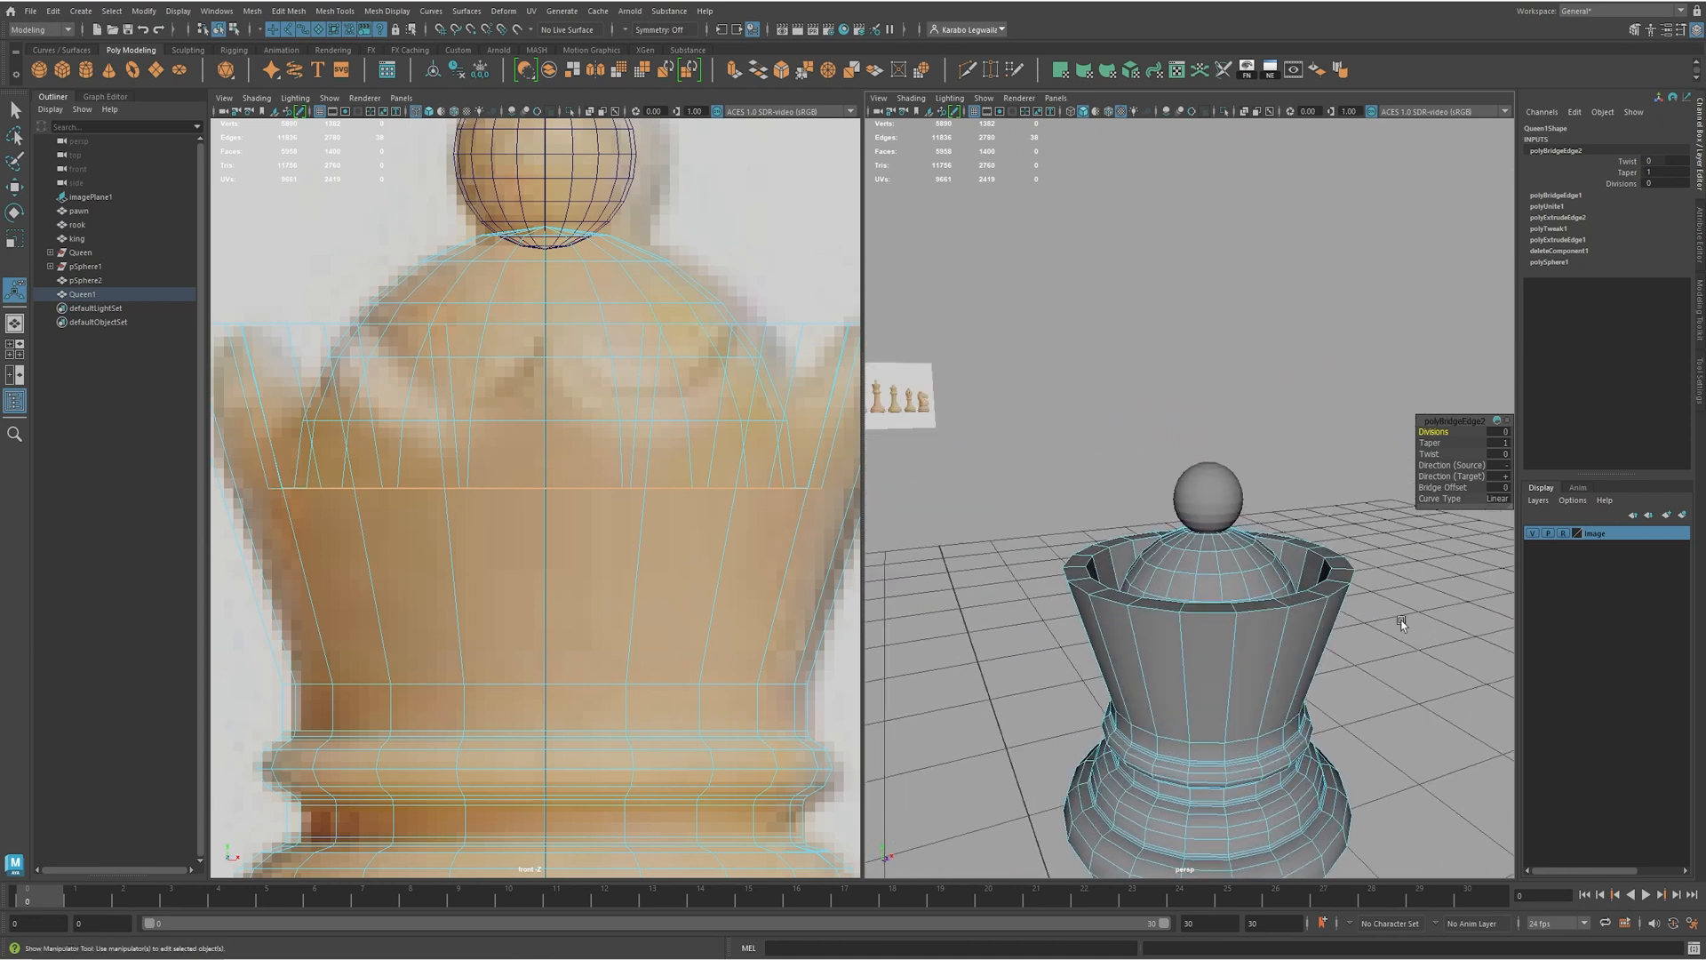
pyautogui.scroll(-3, 1384, 628)
pyautogui.keyDown('alt'); pyautogui.moveTo(1385, 628); pyautogui.dragTo(1342, 636); pyautogui.keyUp('alt')
# - Delete the ring of faces capping the top of the queen's dome beneath the ball, leaving an open hole
pyautogui.scroll(7, 1294, 610)
pyautogui.keyDown('alt'); pyautogui.moveTo(1318, 583); pyautogui.dragTo(1170, 569, button='middle'); pyautogui.keyUp('alt')
pyautogui.scroll(5, 1170, 569)
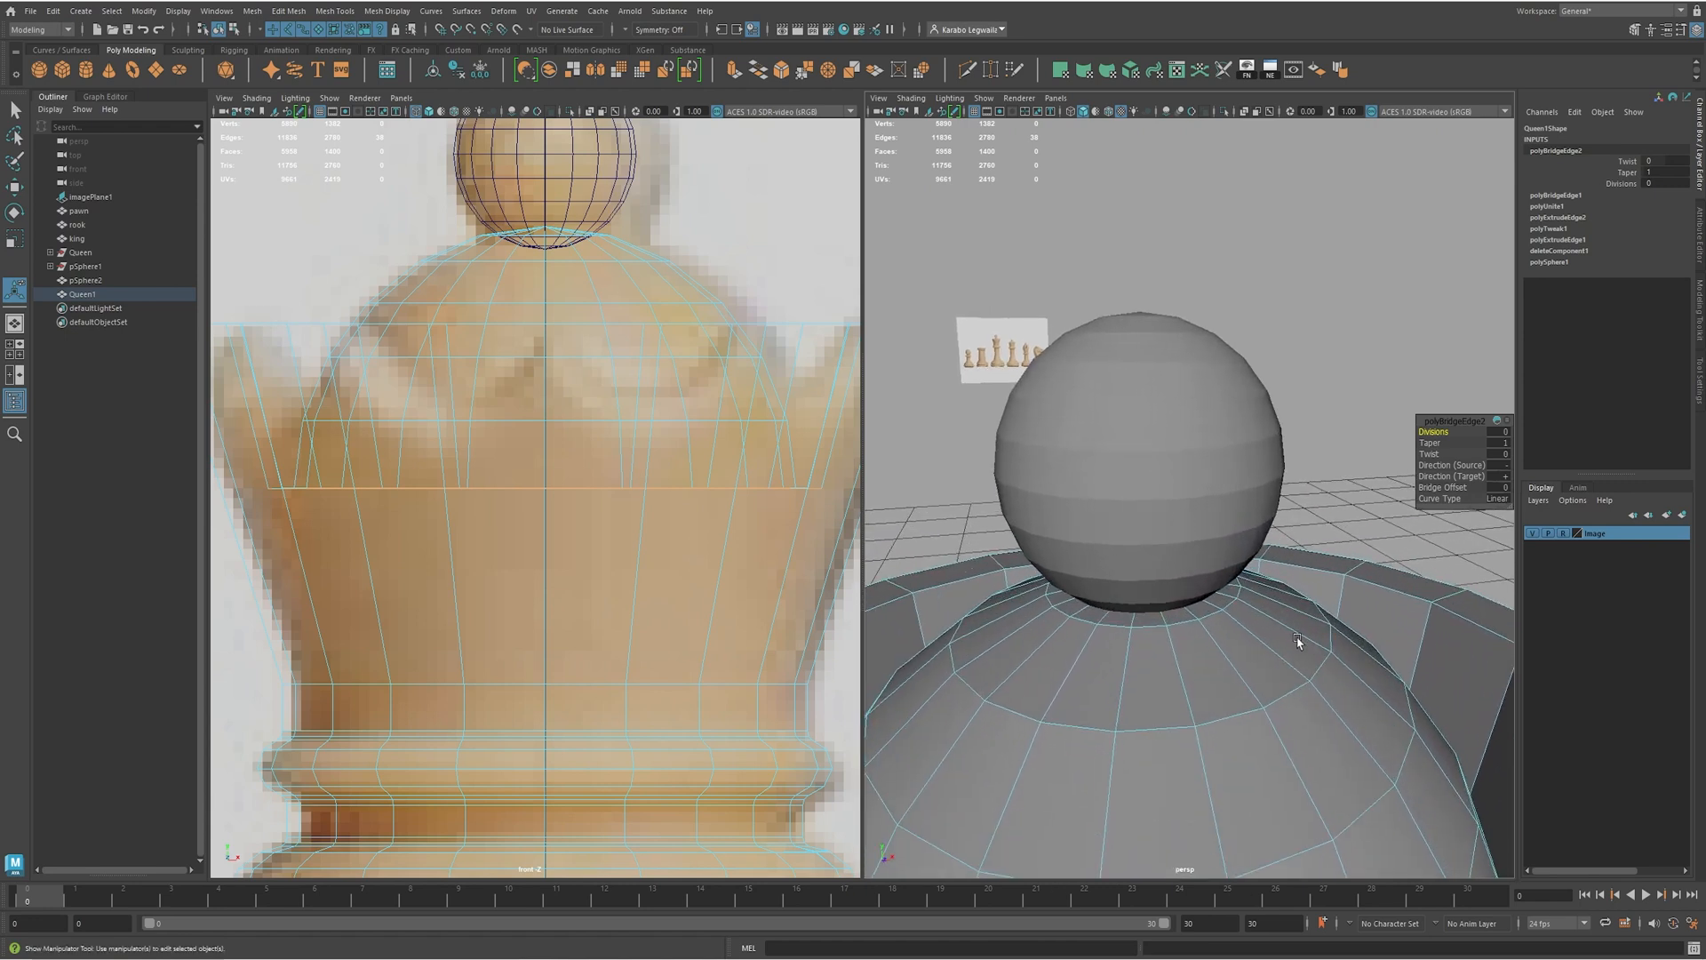
pyautogui.click(1170, 569)
pyautogui.keyDown('alt'); pyautogui.moveTo(1189, 649); pyautogui.dragTo(1165, 639); pyautogui.keyUp('alt')
pyautogui.keyDown('alt'); pyautogui.moveTo(1099, 676); pyautogui.dragTo(1128, 605, button='middle'); pyautogui.keyUp('alt')
pyautogui.scroll(6, 1098, 612)
pyautogui.scroll(-3, 1098, 613)
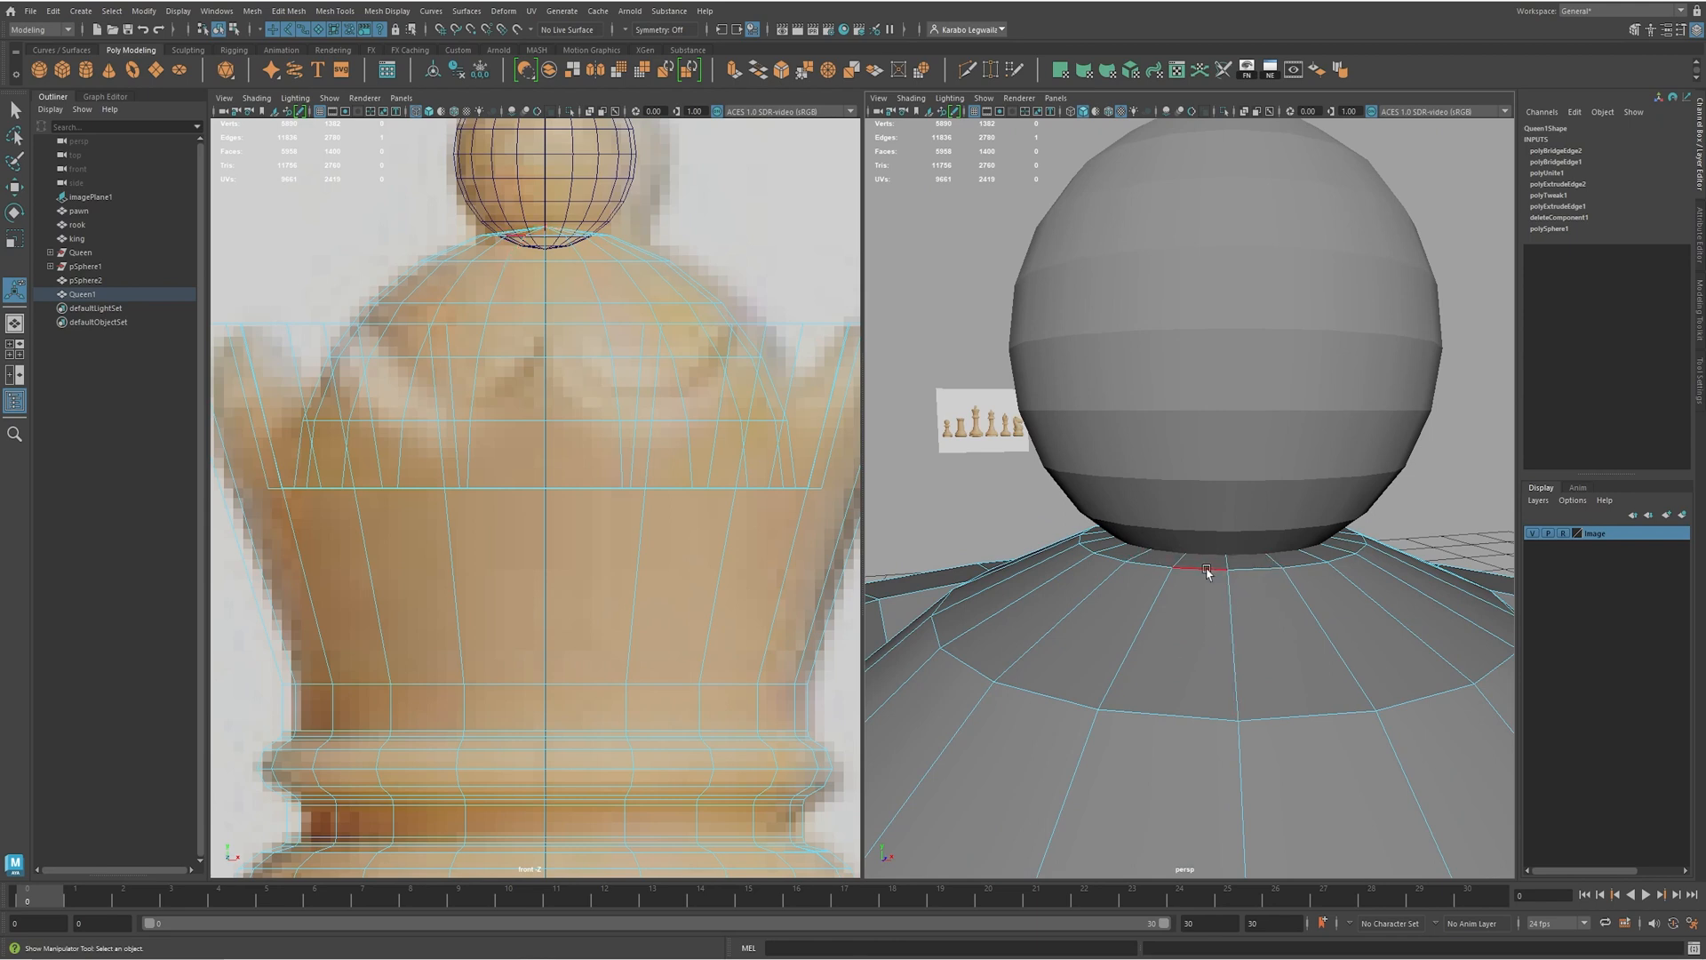
pyautogui.moveTo(1237, 590); pyautogui.dragTo(1240, 600, button='right')
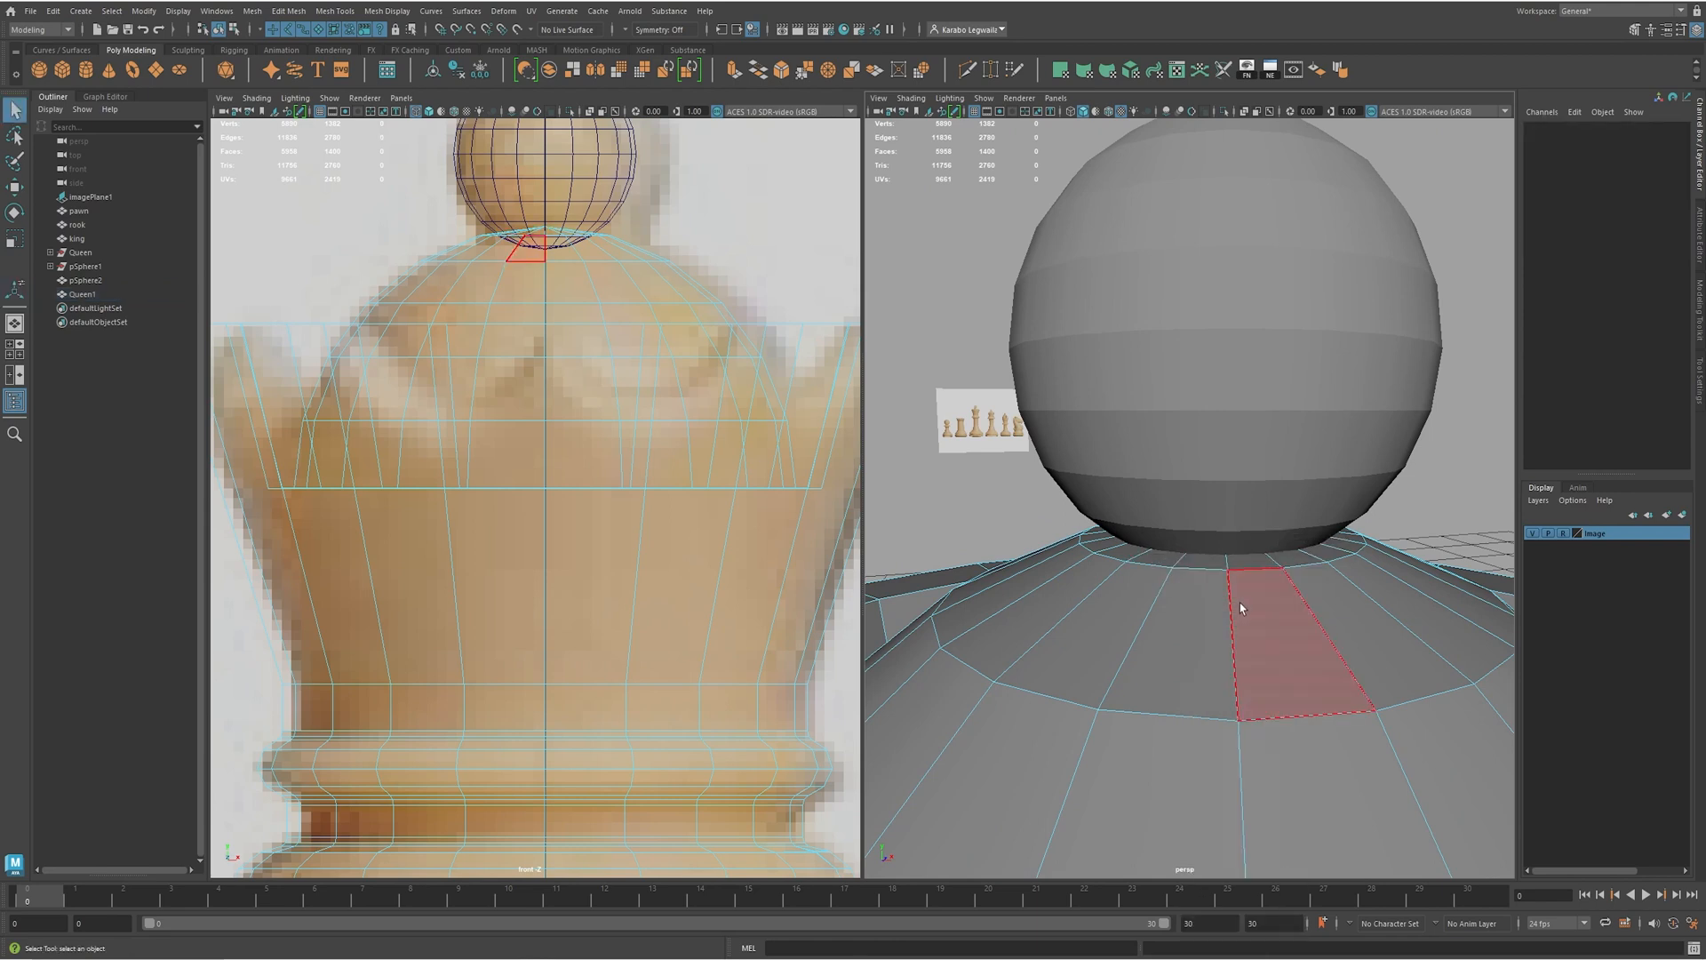
pyautogui.press('4')
pyautogui.moveTo(1239, 602)
pyautogui.keyDown('alt'); pyautogui.mouseDown(button='middle')
pyautogui.moveTo(1262, 568)
pyautogui.moveTo(1173, 647)
pyautogui.moveTo(1242, 611)
pyautogui.mouseUp(button='middle'); pyautogui.keyUp('alt')
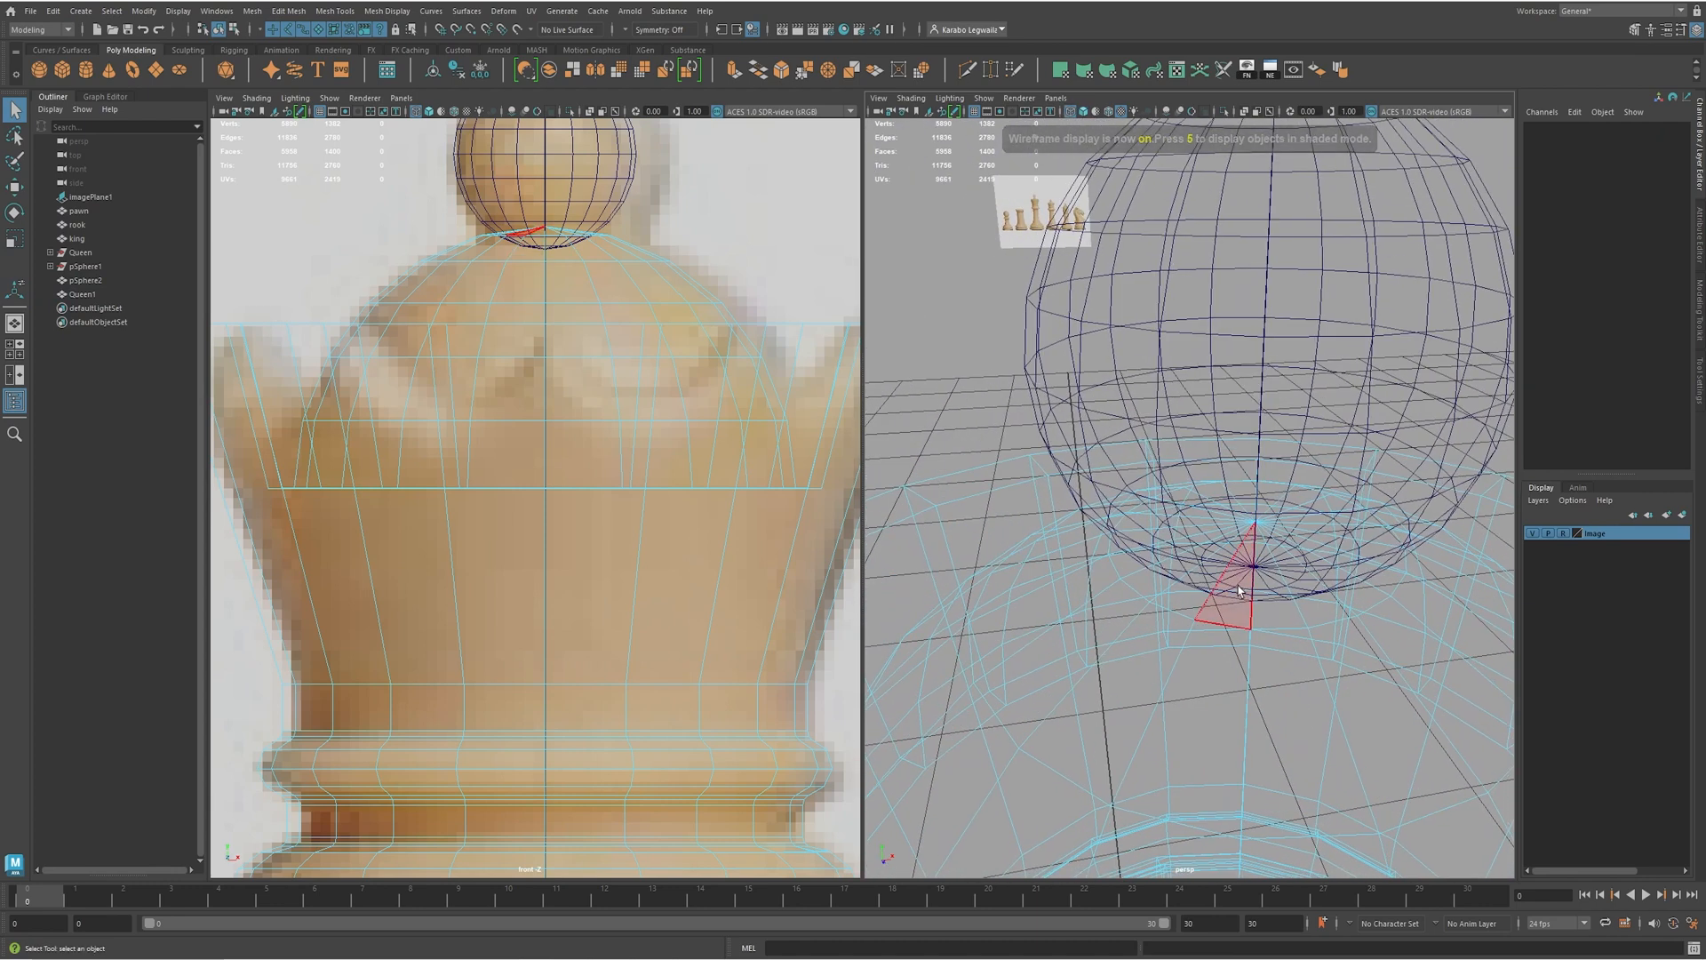
pyautogui.moveTo(1206, 585)
pyautogui.mouseDown()
pyautogui.moveTo(1293, 582)
pyautogui.moveTo(1263, 511)
pyautogui.moveTo(1146, 543)
pyautogui.moveTo(1200, 538)
pyautogui.moveTo(1190, 552)
pyautogui.mouseUp()
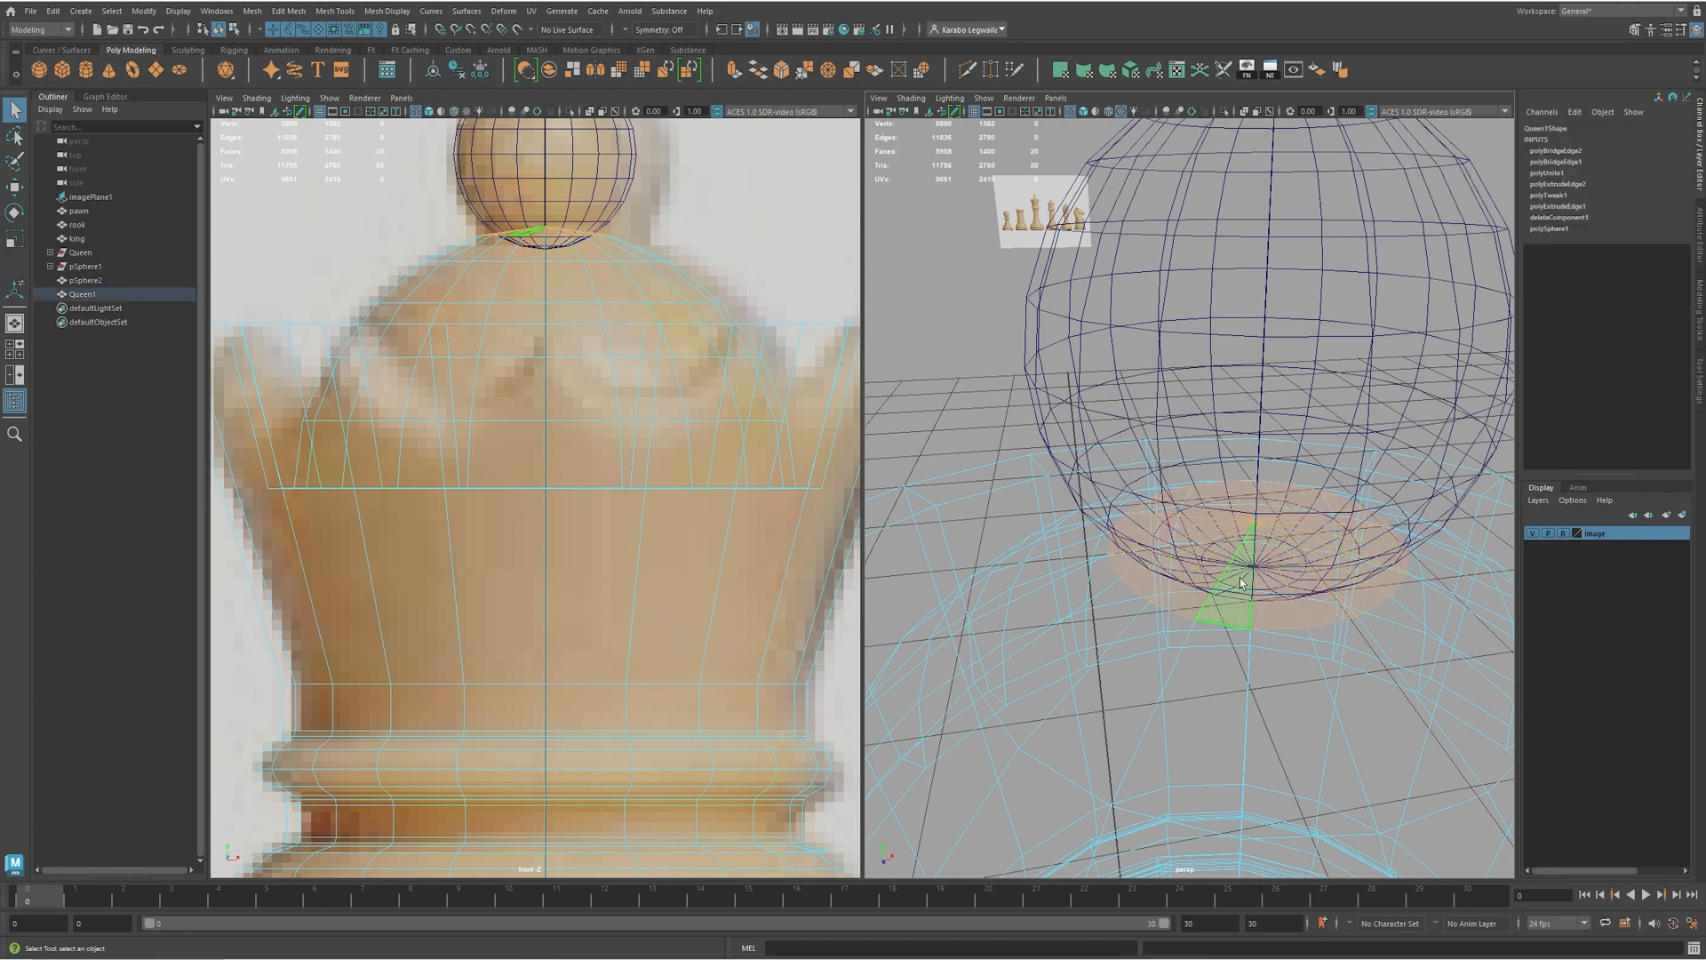
pyautogui.press('Delete')
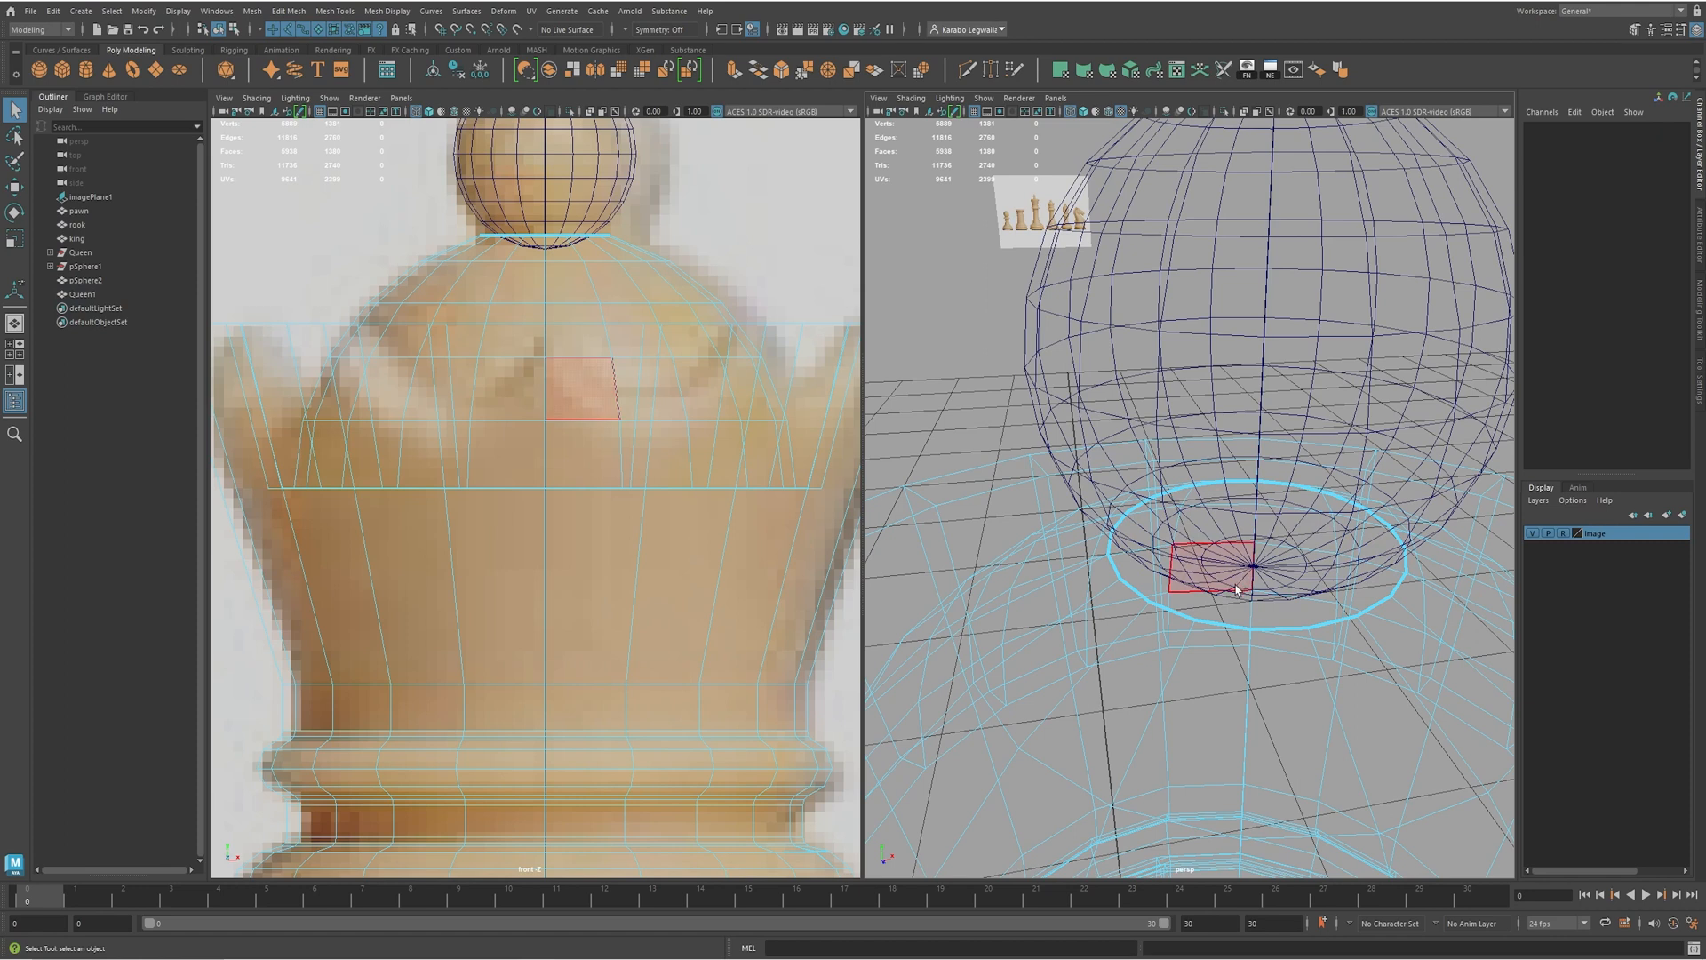
pyautogui.press('6')
# - Delete the lowest faces of the ball where it dips into the dome's opening
pyautogui.moveTo(1263, 603)
pyautogui.keyDown('alt'); pyautogui.mouseDown(button='middle')
pyautogui.moveTo(1266, 782)
pyautogui.moveTo(1268, 562)
pyautogui.mouseUp(button='middle'); pyautogui.keyUp('alt')
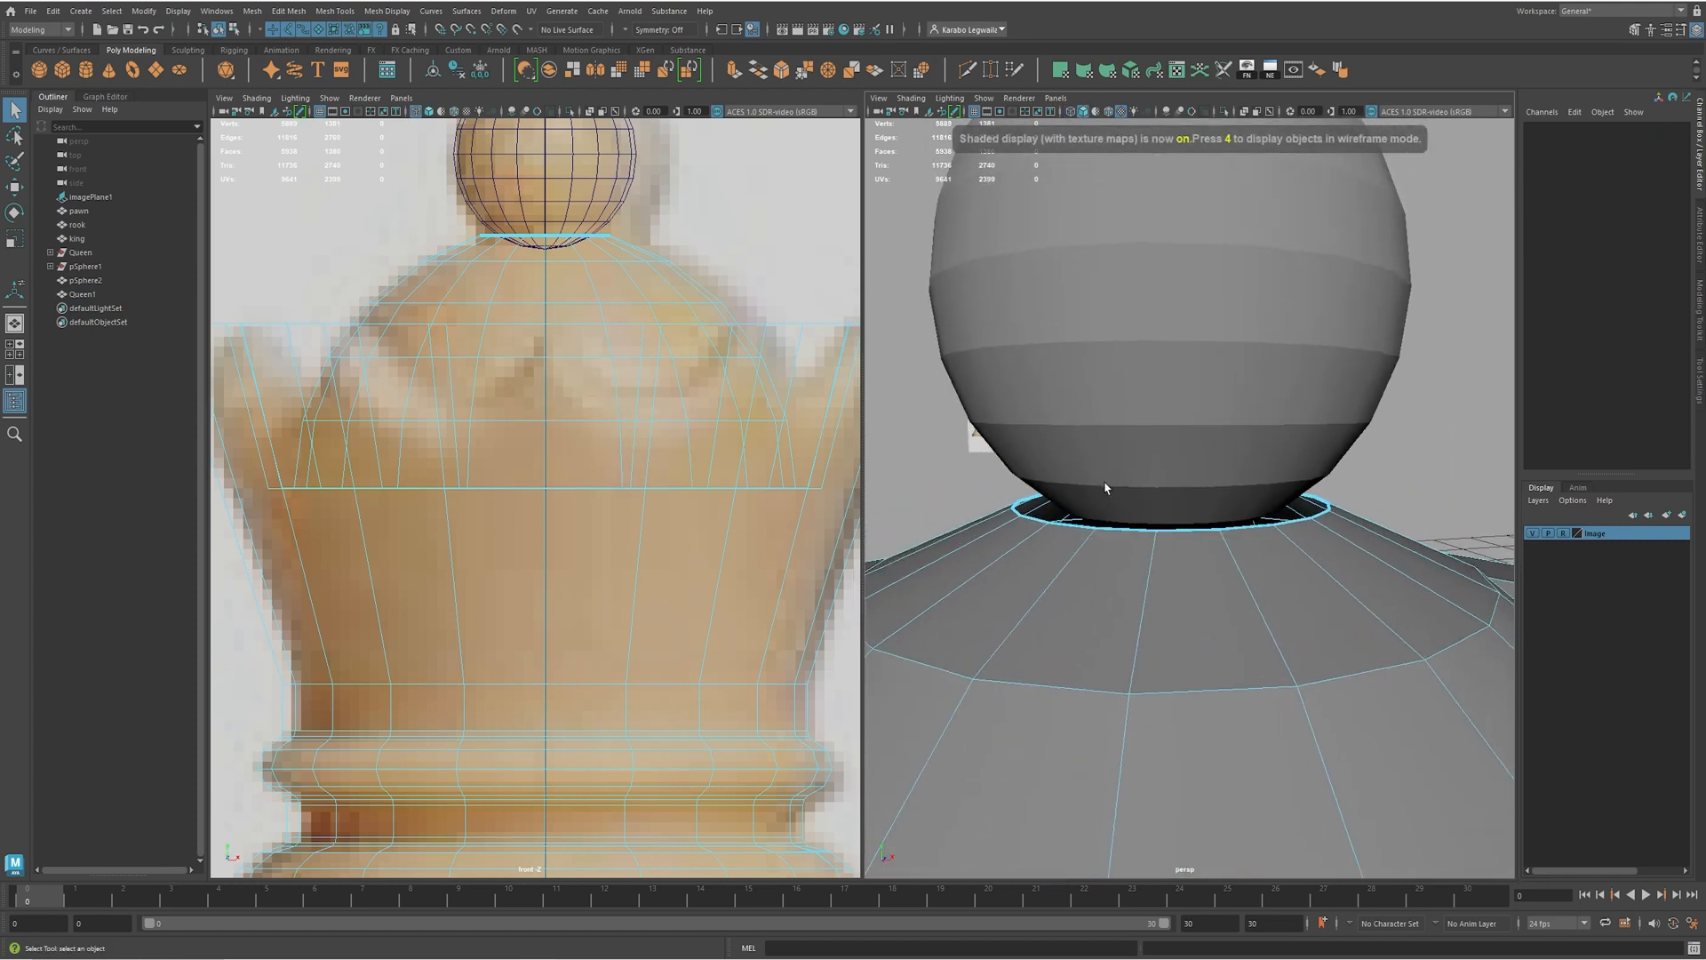
pyautogui.scroll(3, 1105, 493)
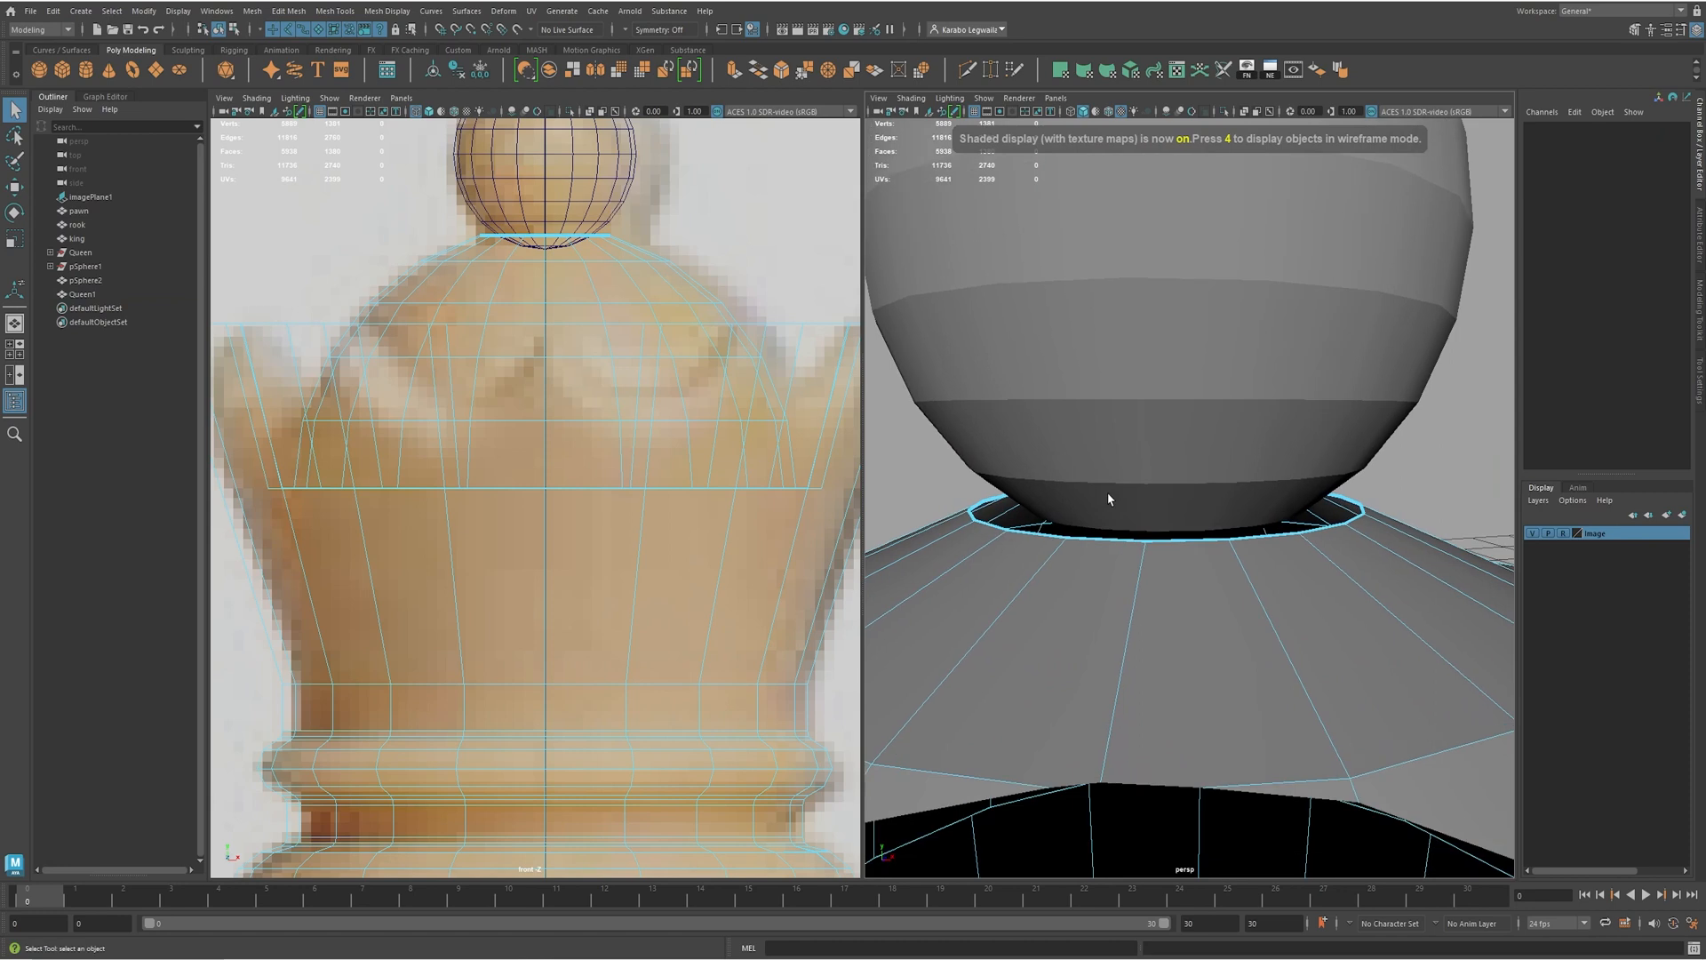
pyautogui.click(1179, 395)
pyautogui.keyDown('alt'); pyautogui.moveTo(1129, 516); pyautogui.dragTo(1155, 498, button='middle'); pyautogui.keyUp('alt')
pyautogui.moveTo(1226, 376); pyautogui.dragTo(1226, 414, button='right')
pyautogui.keyDown('alt'); pyautogui.moveTo(632, 152); pyautogui.dragTo(636, 271, button='middle'); pyautogui.keyUp('alt')
pyautogui.keyDown('alt'); pyautogui.moveTo(636, 271); pyautogui.dragTo(784, 377, button='right'); pyautogui.keyUp('alt')
pyautogui.keyDown('alt'); pyautogui.moveTo(560, 310); pyautogui.dragTo(588, 427, button='middle'); pyautogui.keyUp('alt')
pyautogui.moveTo(502, 366); pyautogui.dragTo(494, 370)
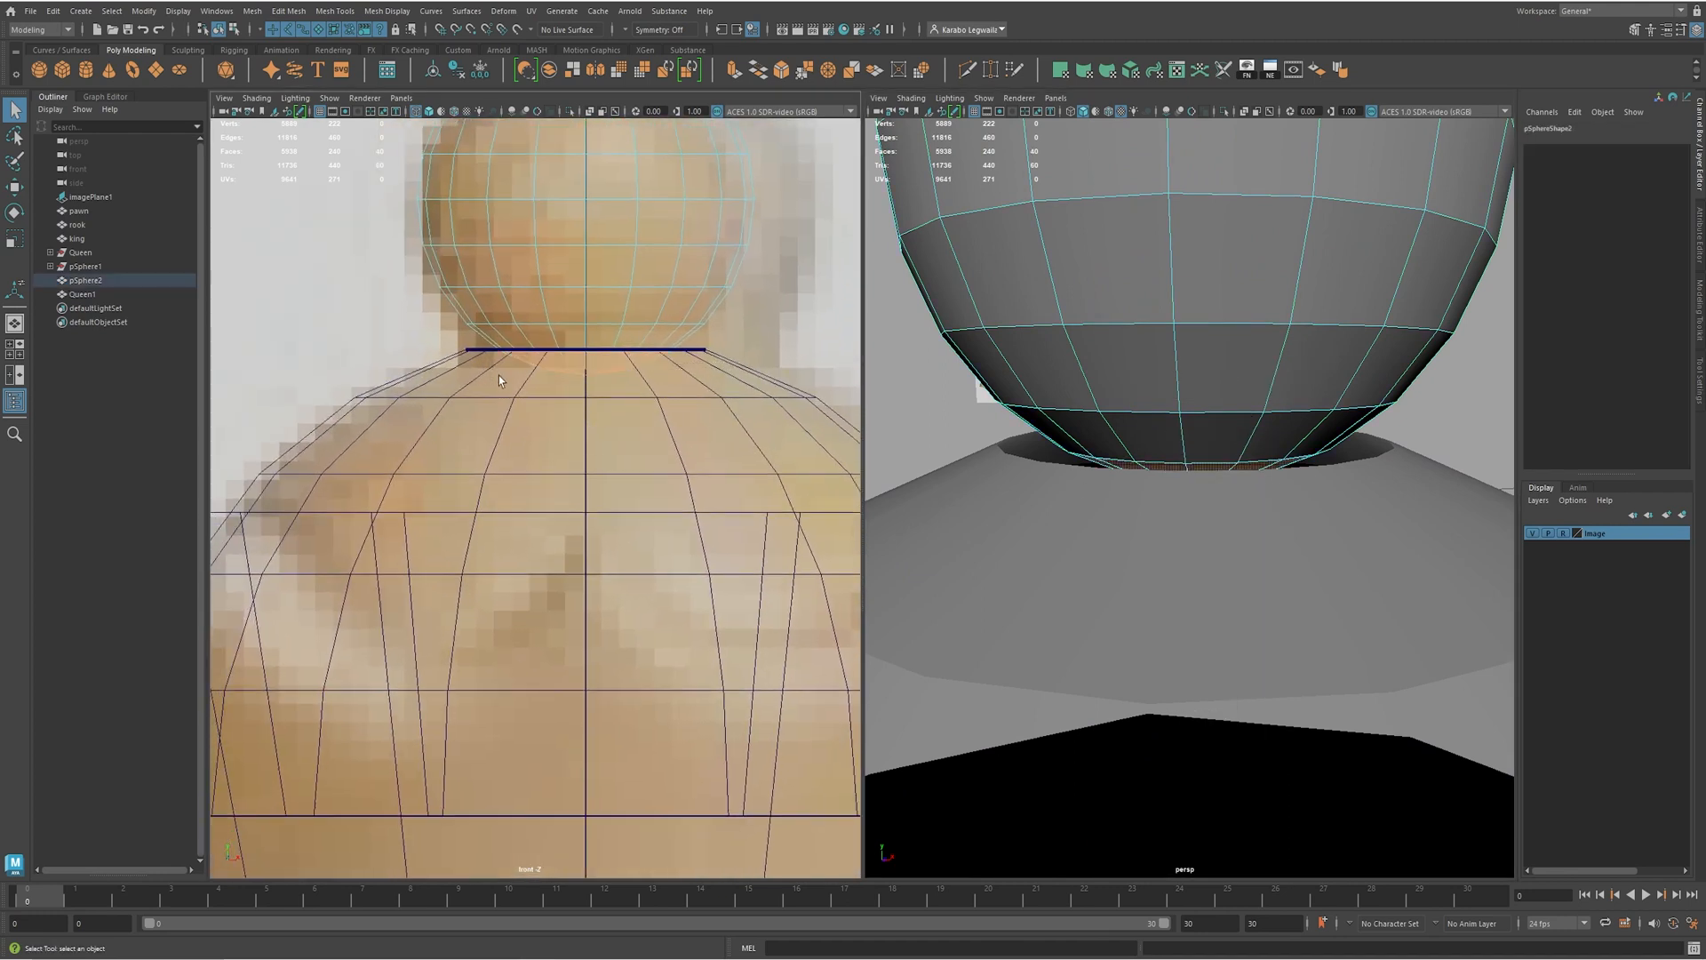
pyautogui.press('Delete')
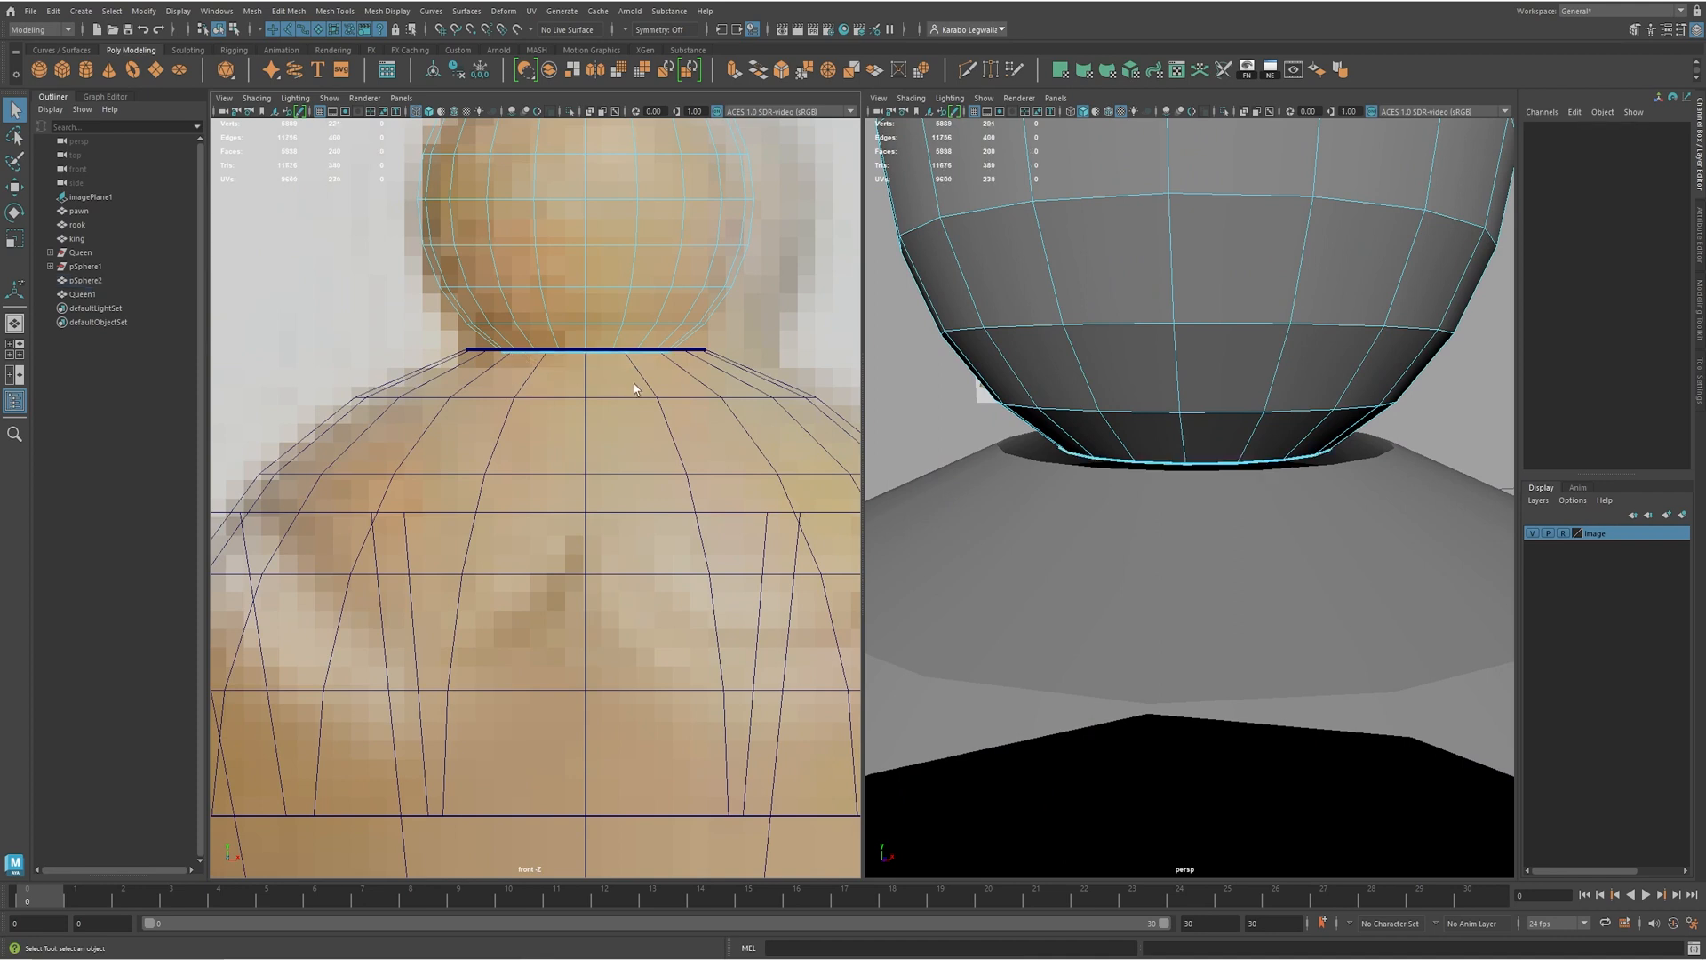
# - Delete the next ring of faces at the ball's underside to leave a gap above the dome's opening
pyautogui.keyDown('alt'); pyautogui.moveTo(460, 423); pyautogui.dragTo(451, 453, button='middle'); pyautogui.keyUp('alt')
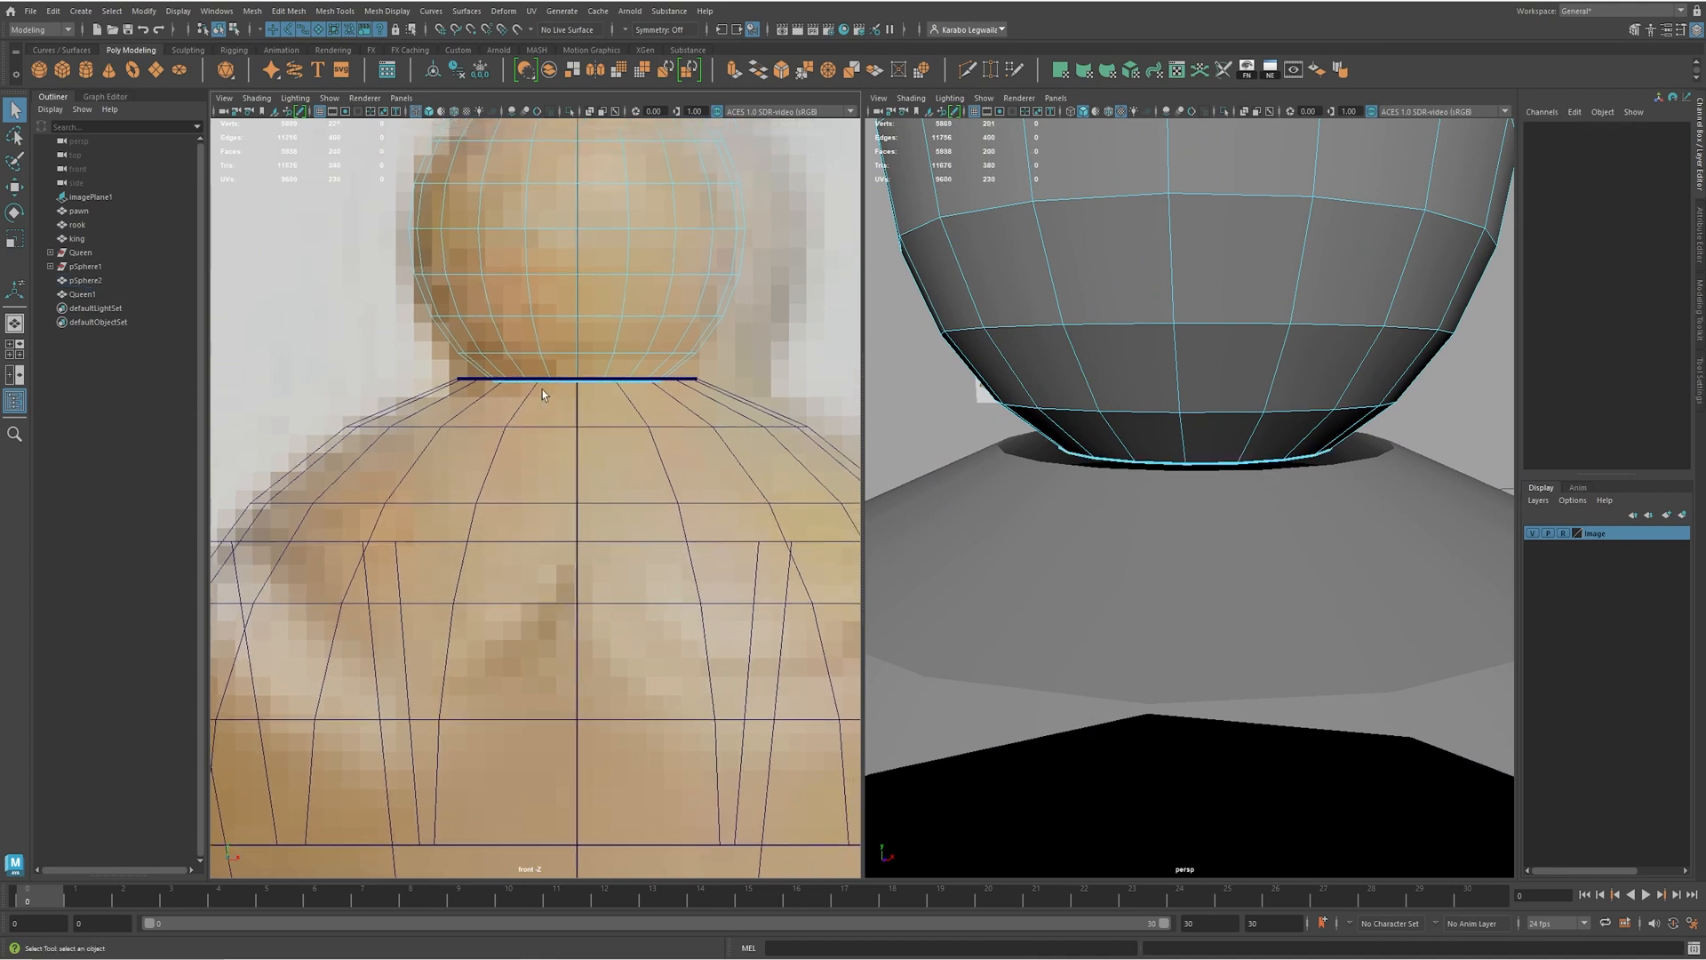
pyautogui.moveTo(691, 364); pyautogui.dragTo(450, 377)
pyautogui.press('Delete')
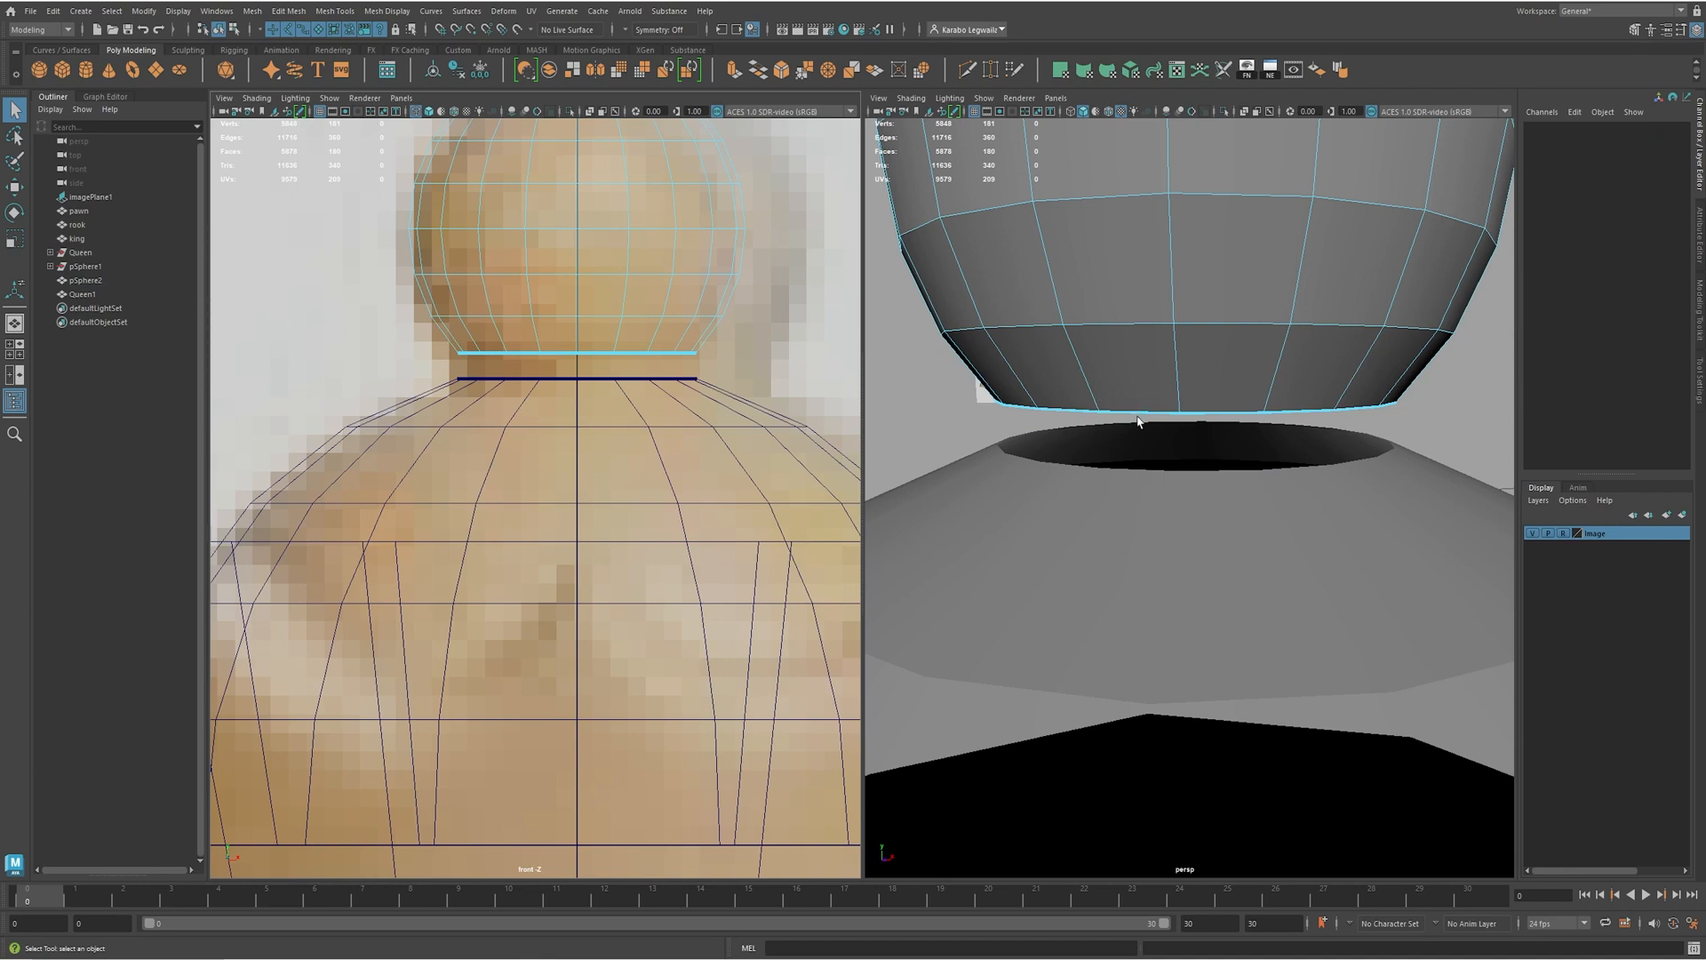
# - Combine the queen's body and the top ball into one mesh
pyautogui.scroll(-5, 1056, 481)
pyautogui.click(1066, 570)
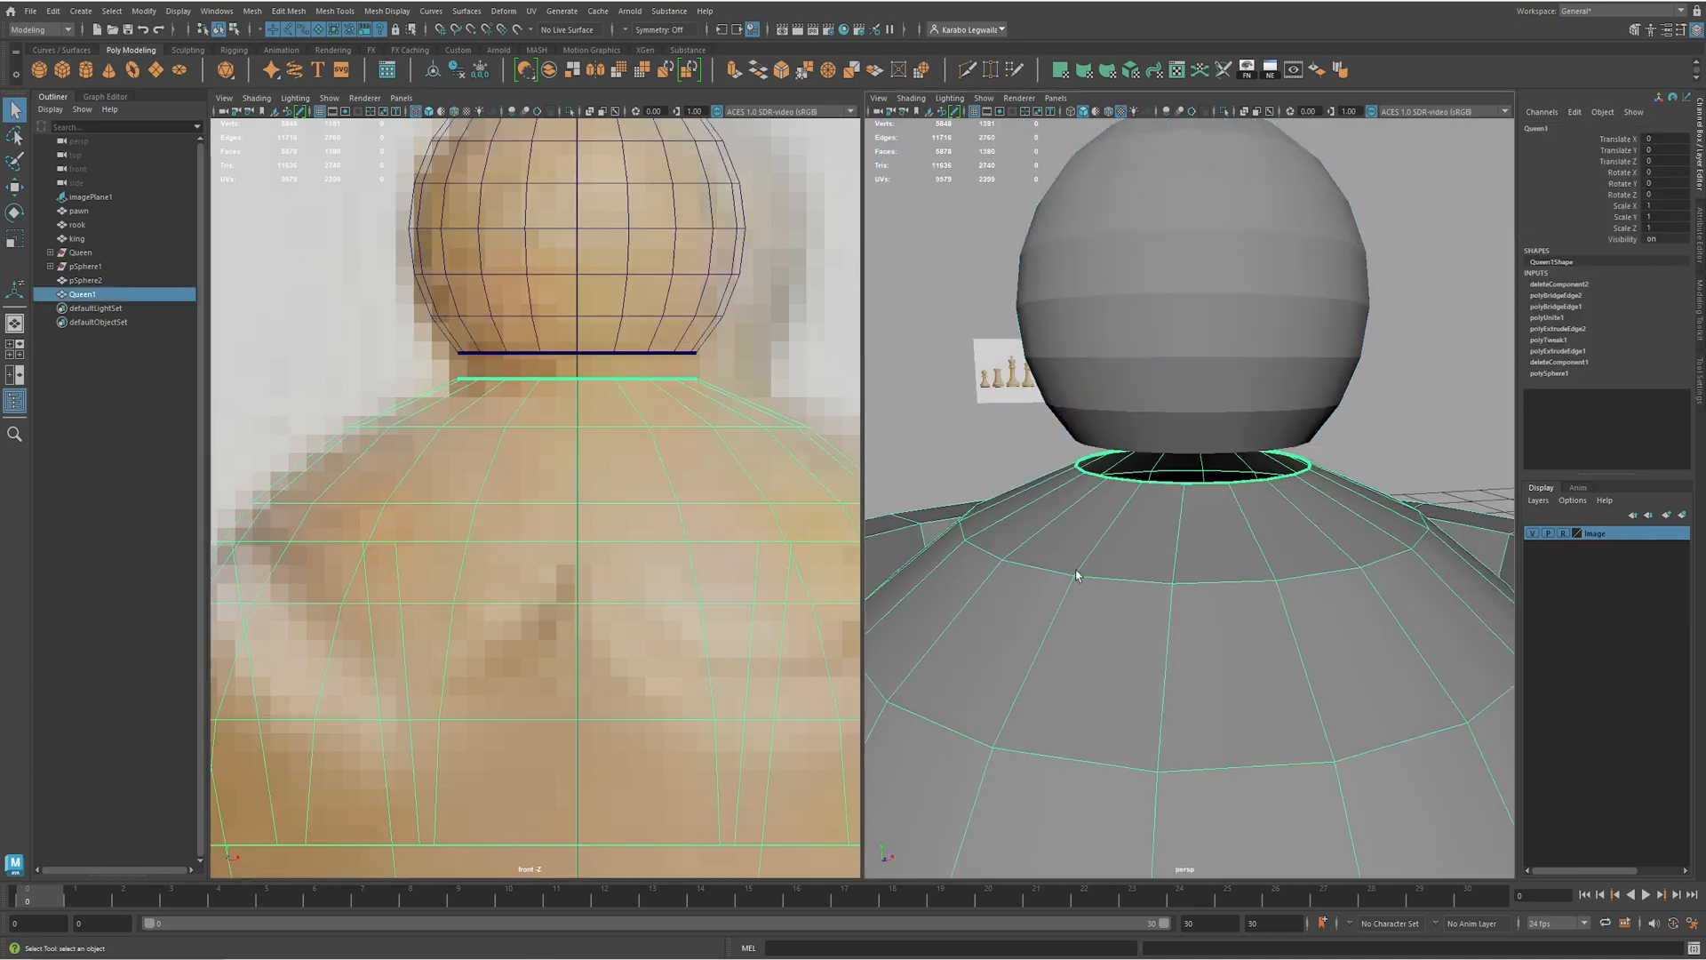
pyautogui.keyDown('shift'); pyautogui.click(1229, 396); pyautogui.keyUp('shift')
pyautogui.keyDown('shift'); pyautogui.rightClick(1260, 344); pyautogui.keyUp('shift')
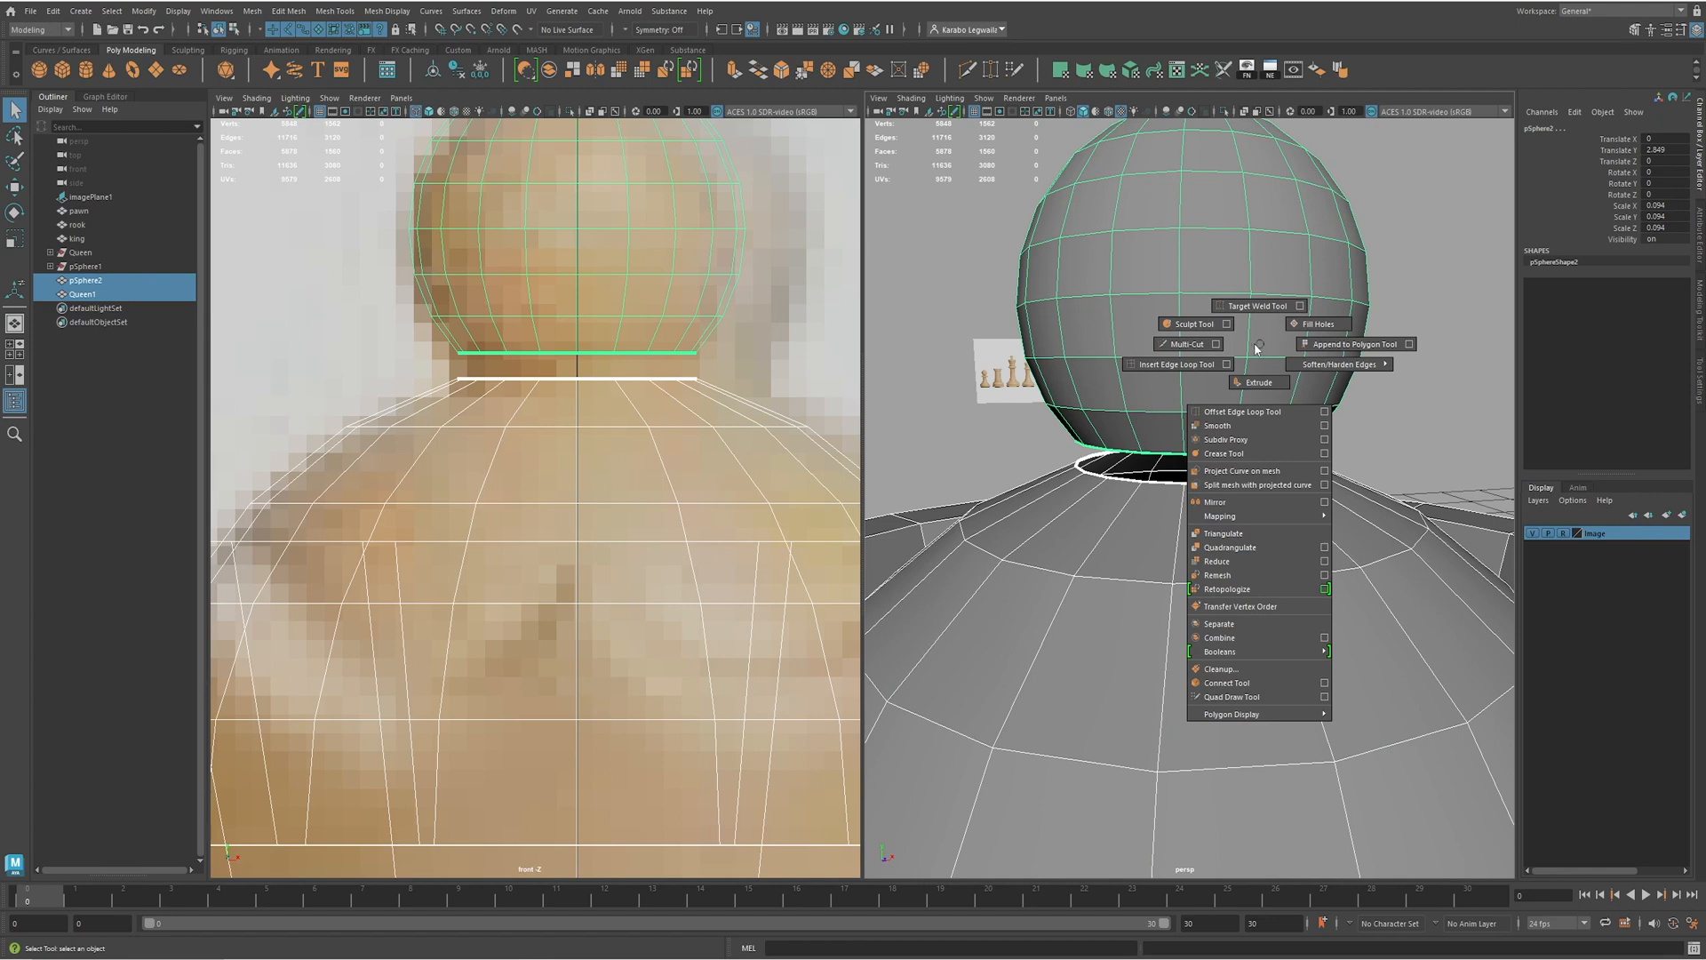
pyautogui.click(1219, 637)
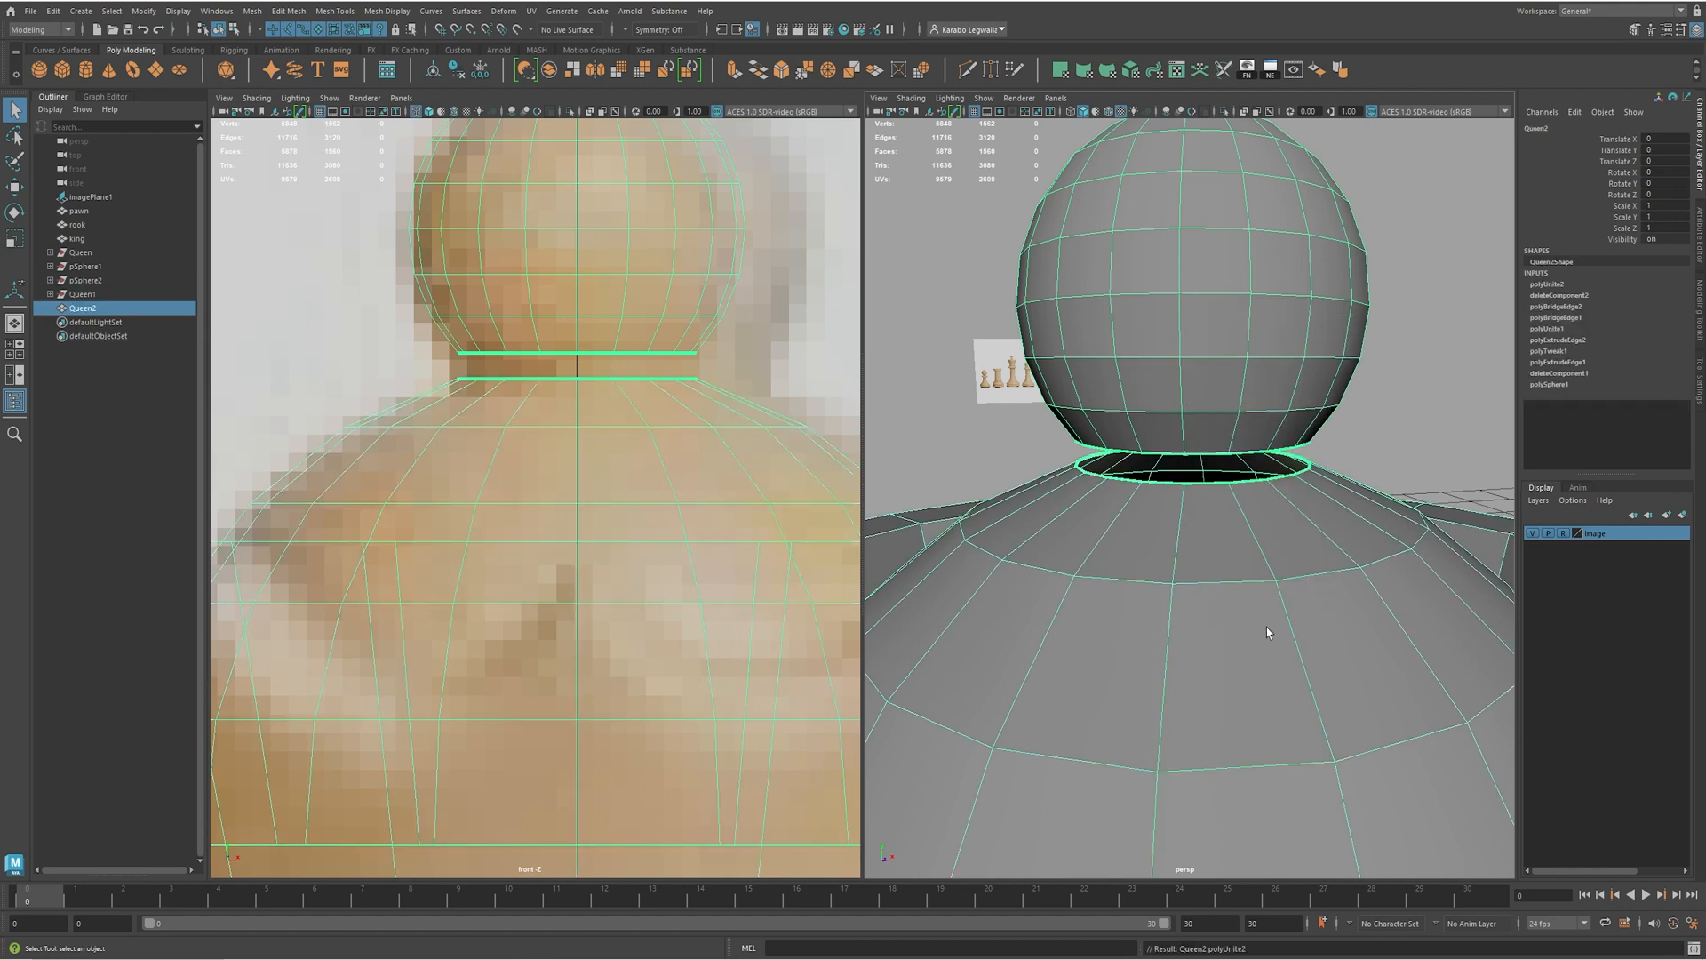
# - Select the open border loops of the ball and the dome and bridge them to form a neck
pyautogui.scroll(-3, 1237, 605)
pyautogui.scroll(-2, 1237, 605)
pyautogui.scroll(10, 1279, 569)
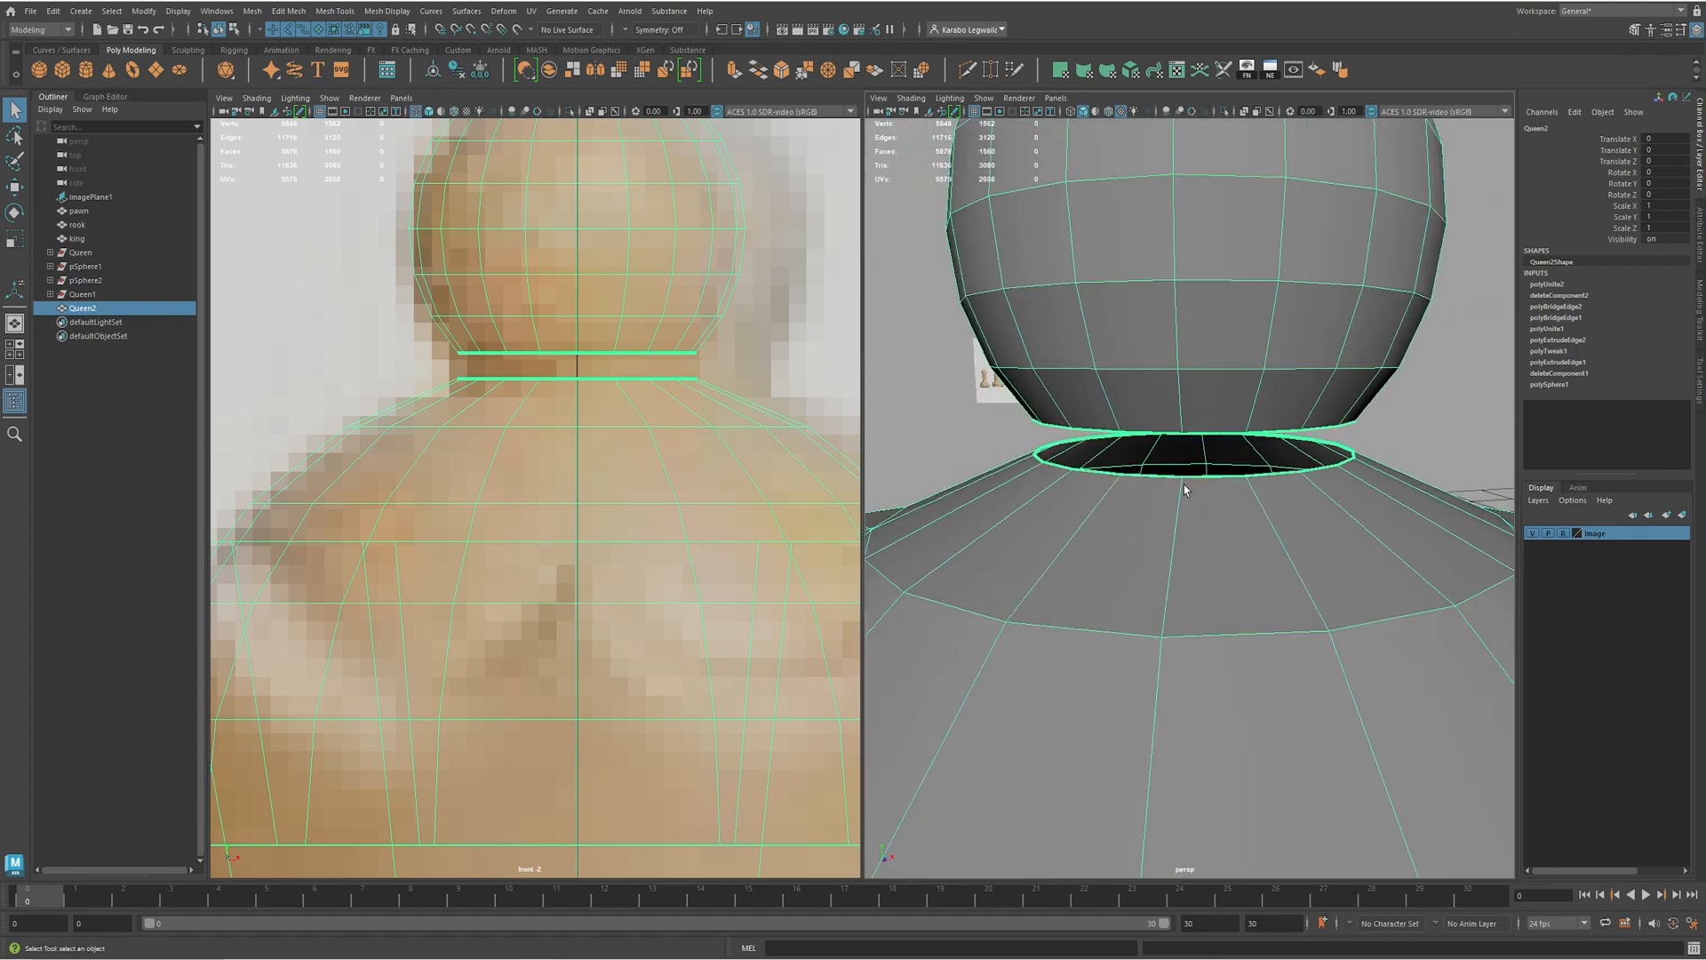
pyautogui.moveTo(1150, 484); pyautogui.dragTo(1150, 455, button='right')
pyautogui.doubleClick(1095, 476)
pyautogui.keyDown('shift'); pyautogui.doubleClick(1092, 433); pyautogui.keyUp('shift')
pyautogui.keyDown('alt'); pyautogui.moveTo(1276, 532); pyautogui.dragTo(1226, 517, button='middle'); pyautogui.keyUp('alt')
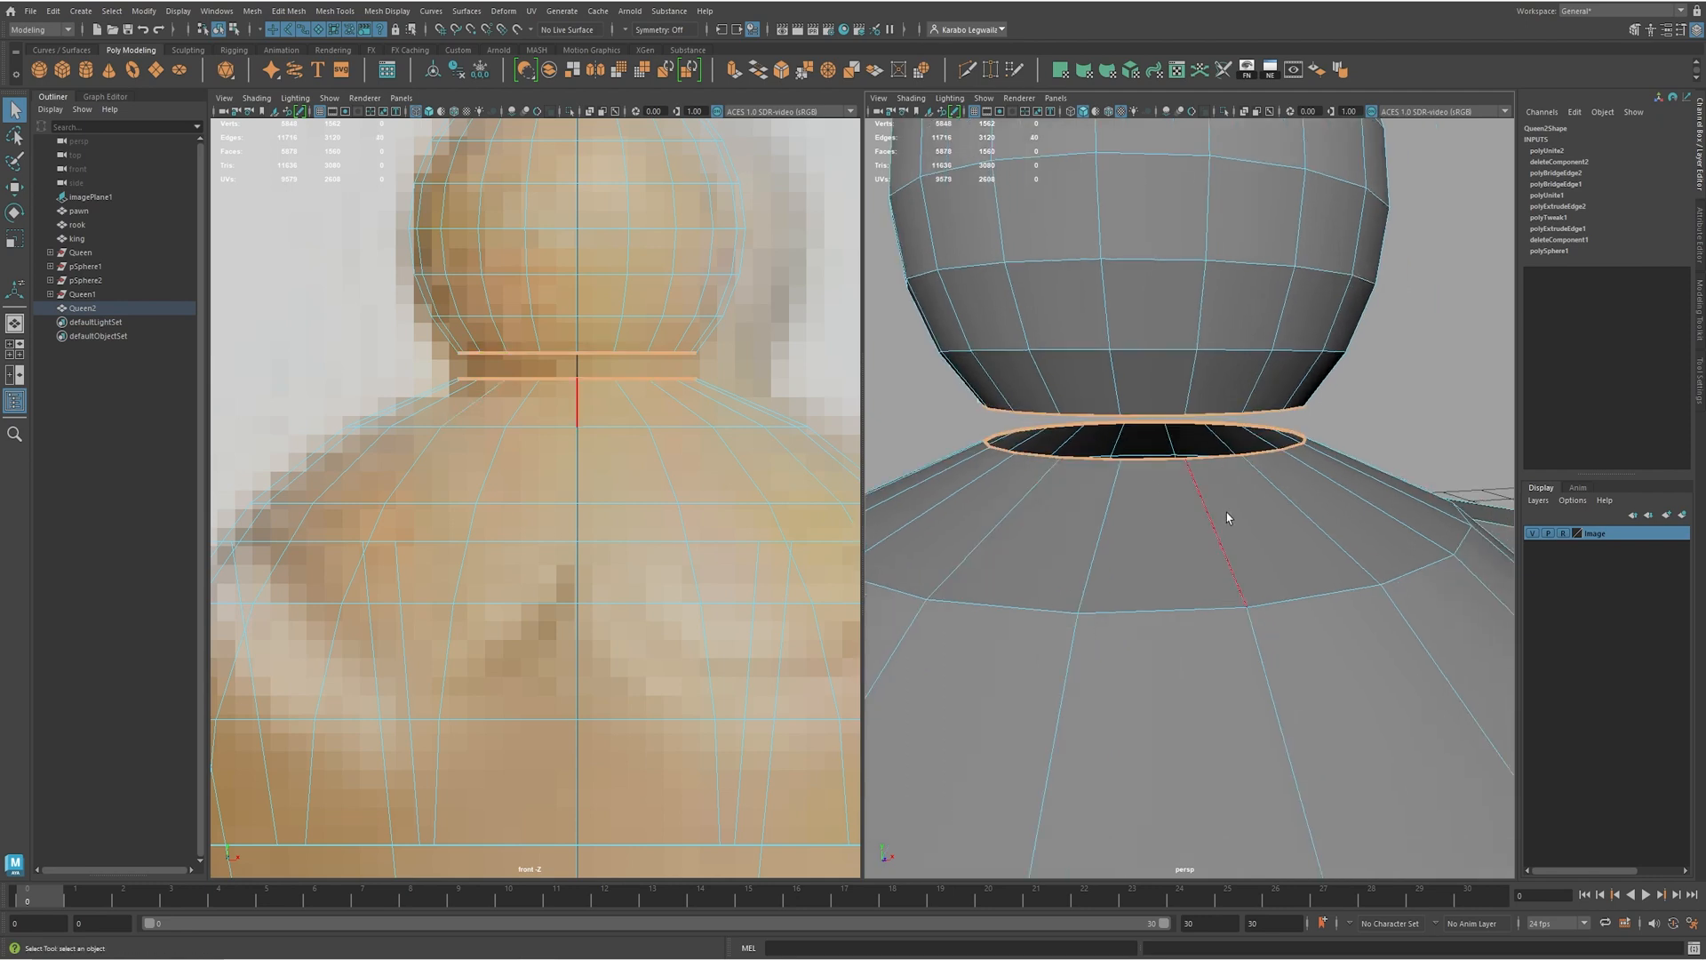
pyautogui.keyDown('shift'); pyautogui.rightClick(1233, 502); pyautogui.keyUp('shift')
pyautogui.keyDown('shift'); pyautogui.moveTo(1235, 506); pyautogui.dragTo(1223, 672, button='right'); pyautogui.keyUp('shift')
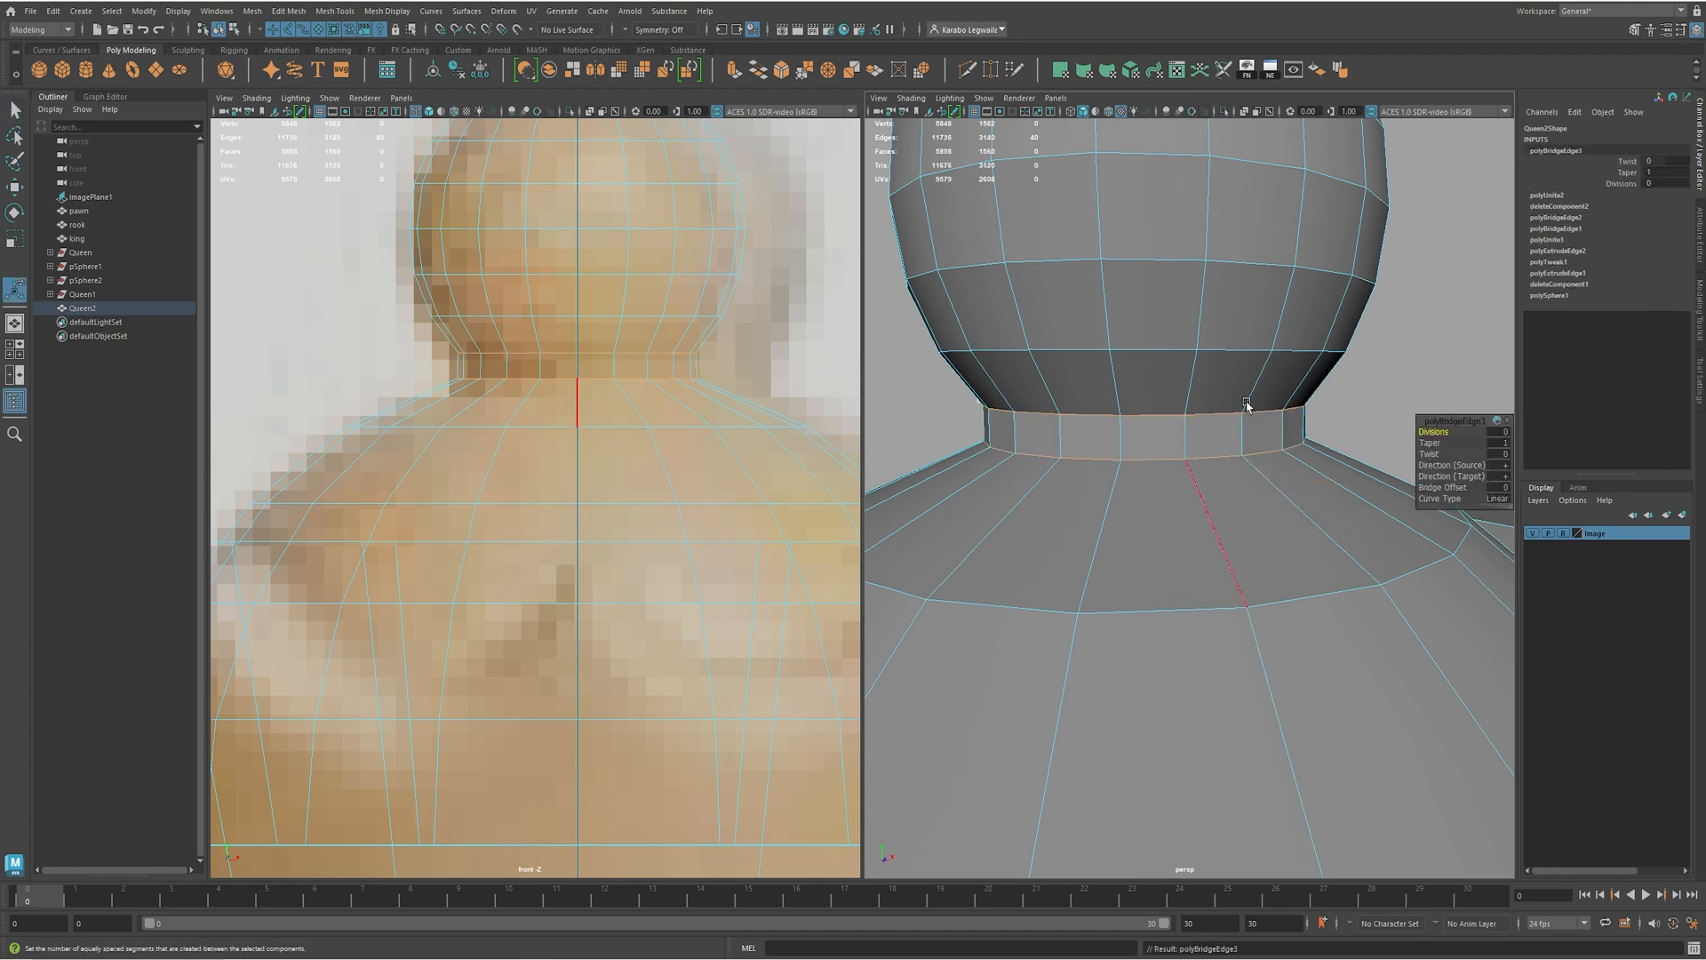
# - Cut an edge loop around the middle of the bridged neck and scale it slightly inward
pyautogui.keyDown('alt'); pyautogui.moveTo(1158, 430); pyautogui.dragTo(1142, 434); pyautogui.keyUp('alt')
pyautogui.keyDown('shift'); pyautogui.moveTo(1164, 421); pyautogui.dragTo(1086, 424, button='right'); pyautogui.keyUp('shift')
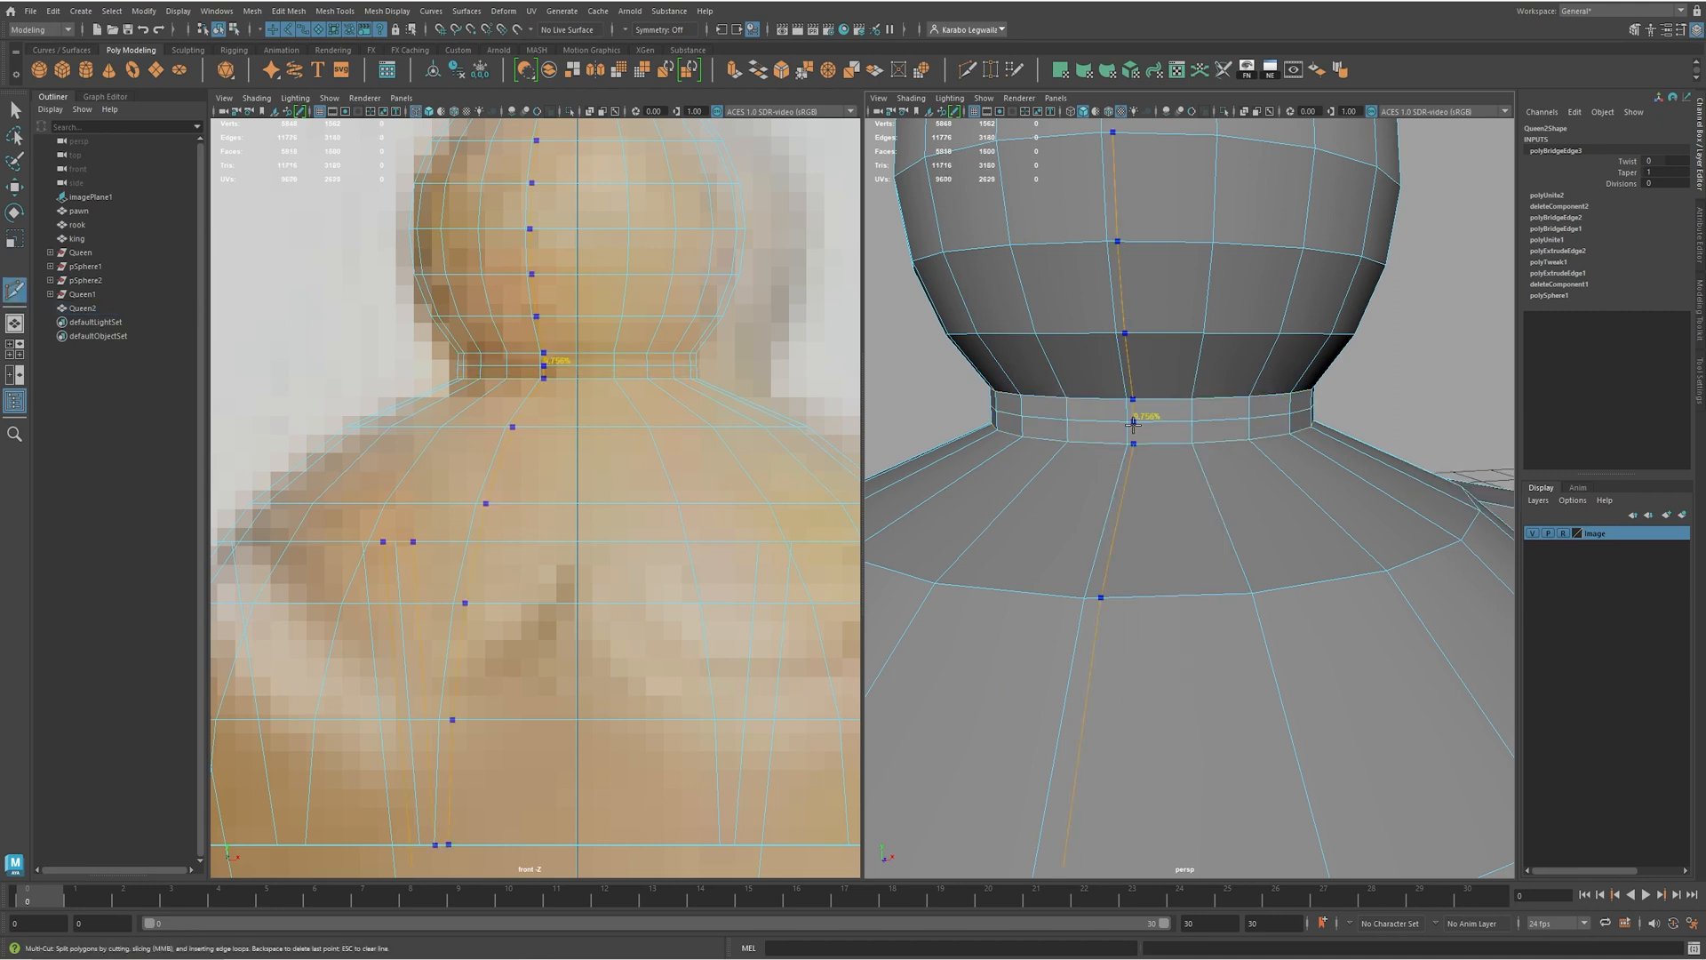
pyautogui.keyDown('ctrl'); pyautogui.click(1146, 417); pyautogui.keyUp('ctrl')
pyautogui.press('w')
pyautogui.press('r')
pyautogui.moveTo(1154, 402); pyautogui.dragTo(1146, 411)
# - Bevel the neck's edge loop with a fraction of 0.54 and return the queen to object mode
pyautogui.keyDown('shift'); pyautogui.moveTo(1205, 472); pyautogui.dragTo(1258, 472, button='right'); pyautogui.keyUp('shift')
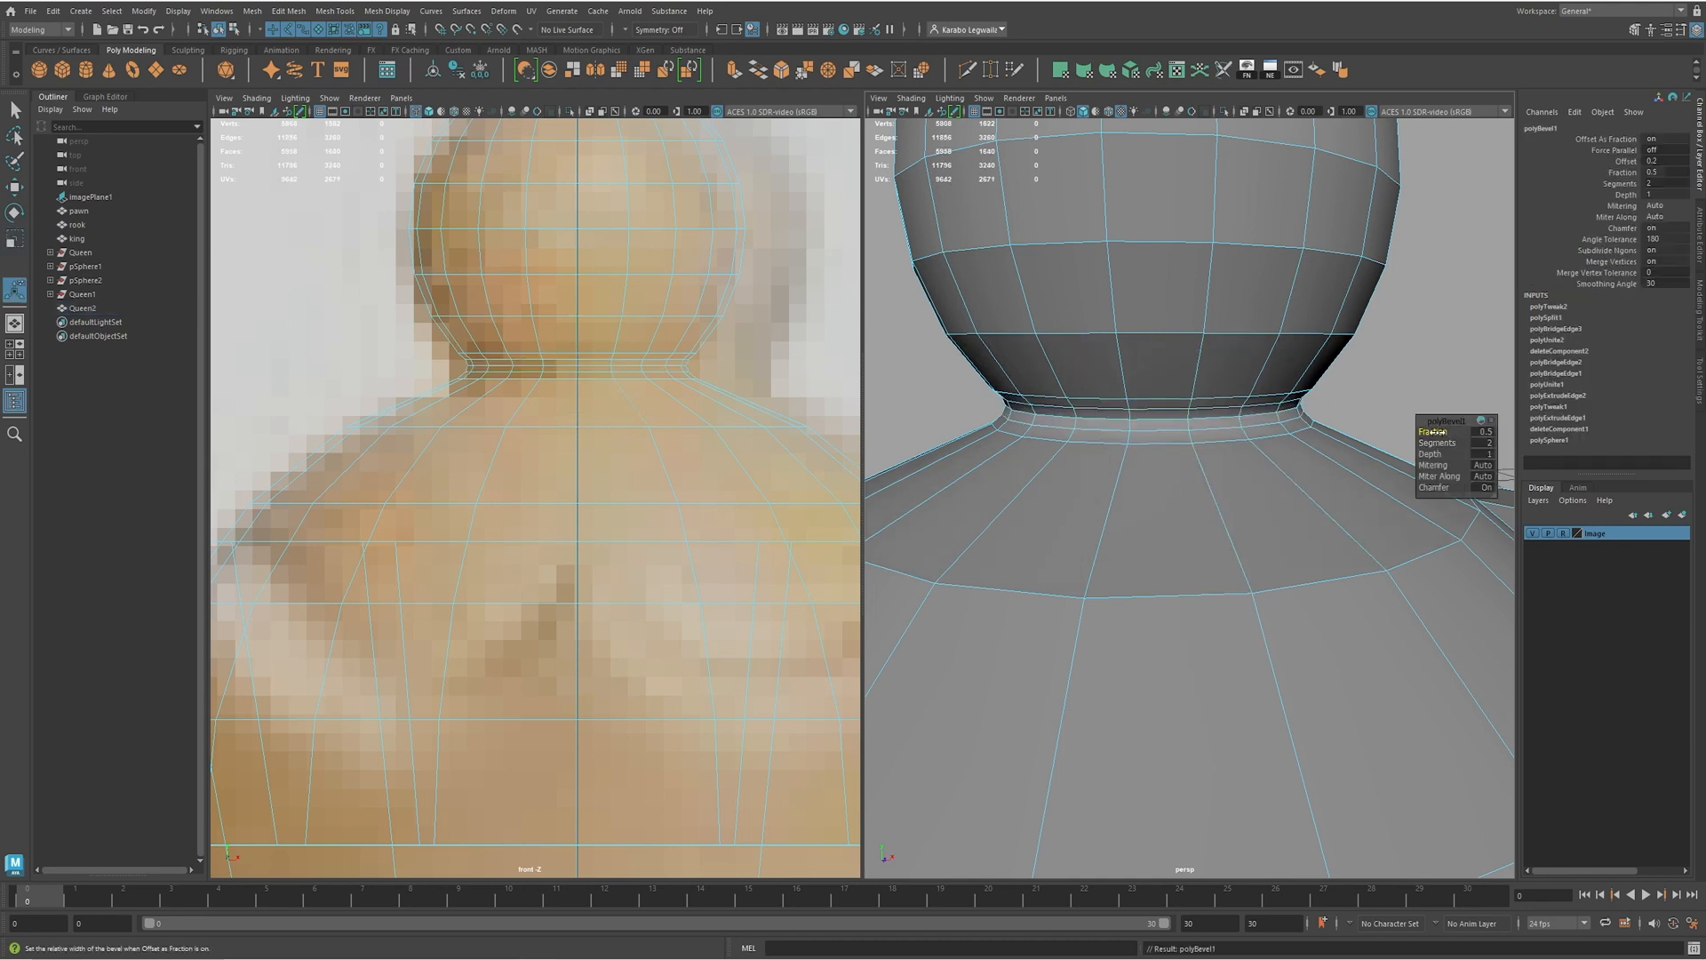
pyautogui.moveTo(1432, 431); pyautogui.dragTo(1445, 431)
pyautogui.scroll(-5, 1151, 507)
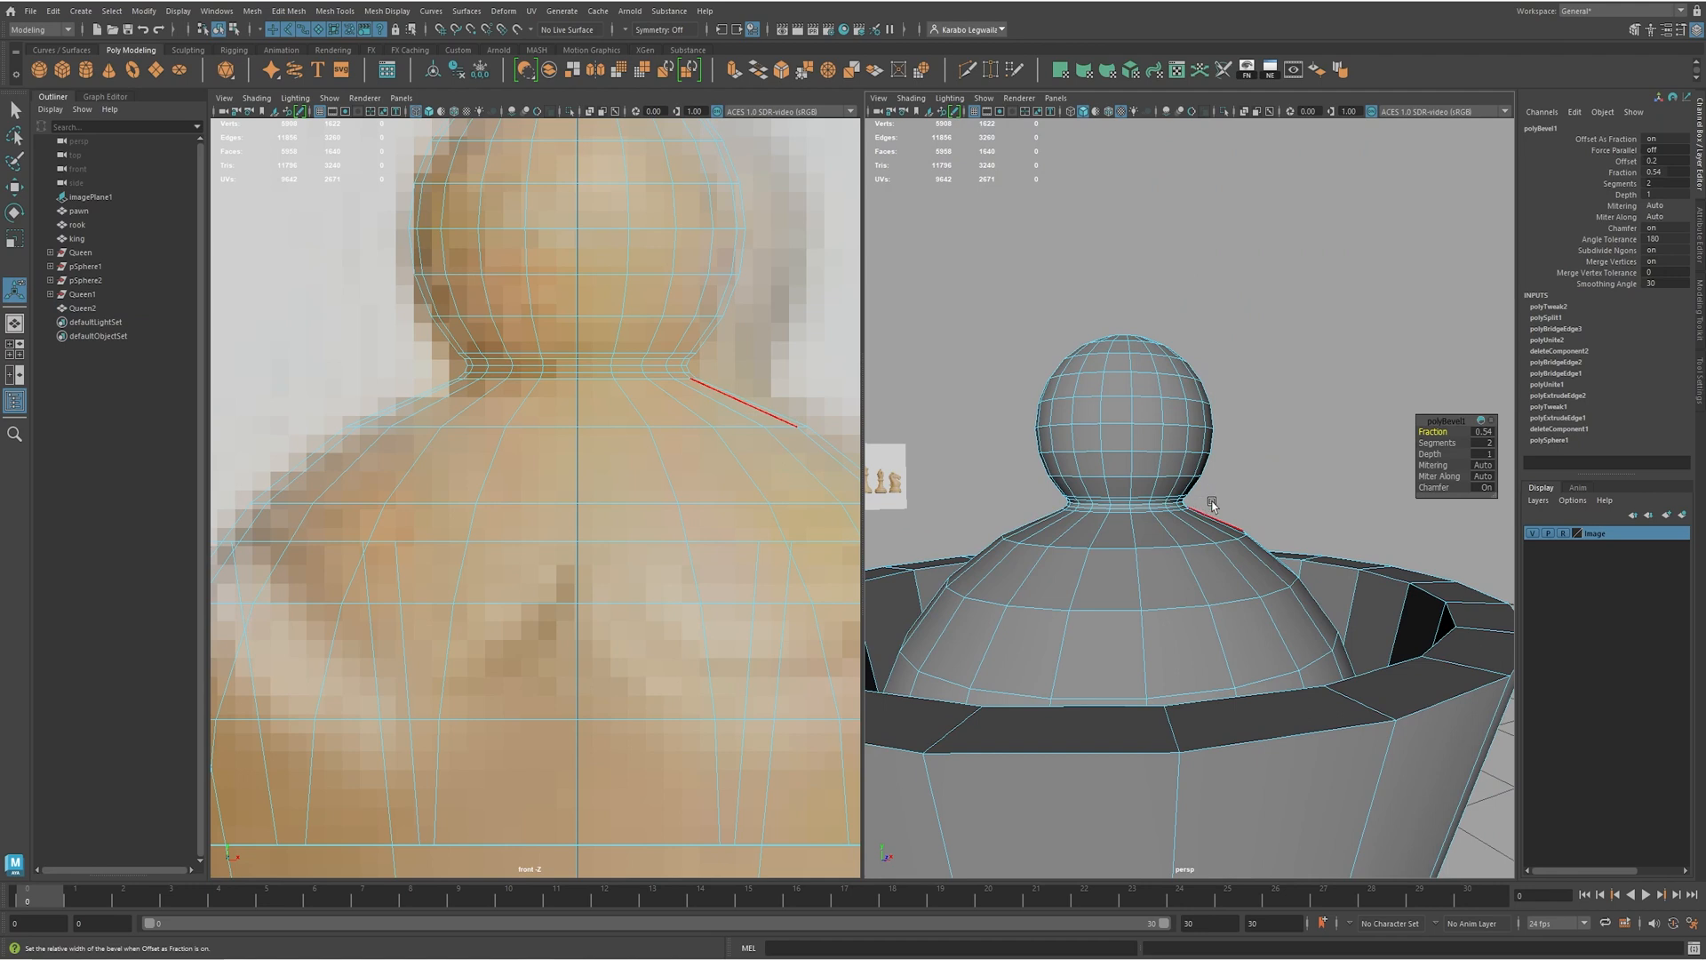
pyautogui.scroll(-5, 1155, 533)
pyautogui.keyDown('alt'); pyautogui.moveTo(1142, 617); pyautogui.dragTo(1334, 568); pyautogui.keyUp('alt')
pyautogui.press('F8')
pyautogui.press('q')
# - Cut a horizontal edge loop around the crown's outer wall, below the points in the reference image
pyautogui.scroll(3, 1154, 508)
pyautogui.keyDown('alt'); pyautogui.moveTo(1335, 568); pyautogui.dragTo(1244, 582, button='right'); pyautogui.keyUp('alt')
pyautogui.keyDown('alt'); pyautogui.moveTo(1244, 582); pyautogui.dragTo(1156, 589); pyautogui.keyUp('alt')
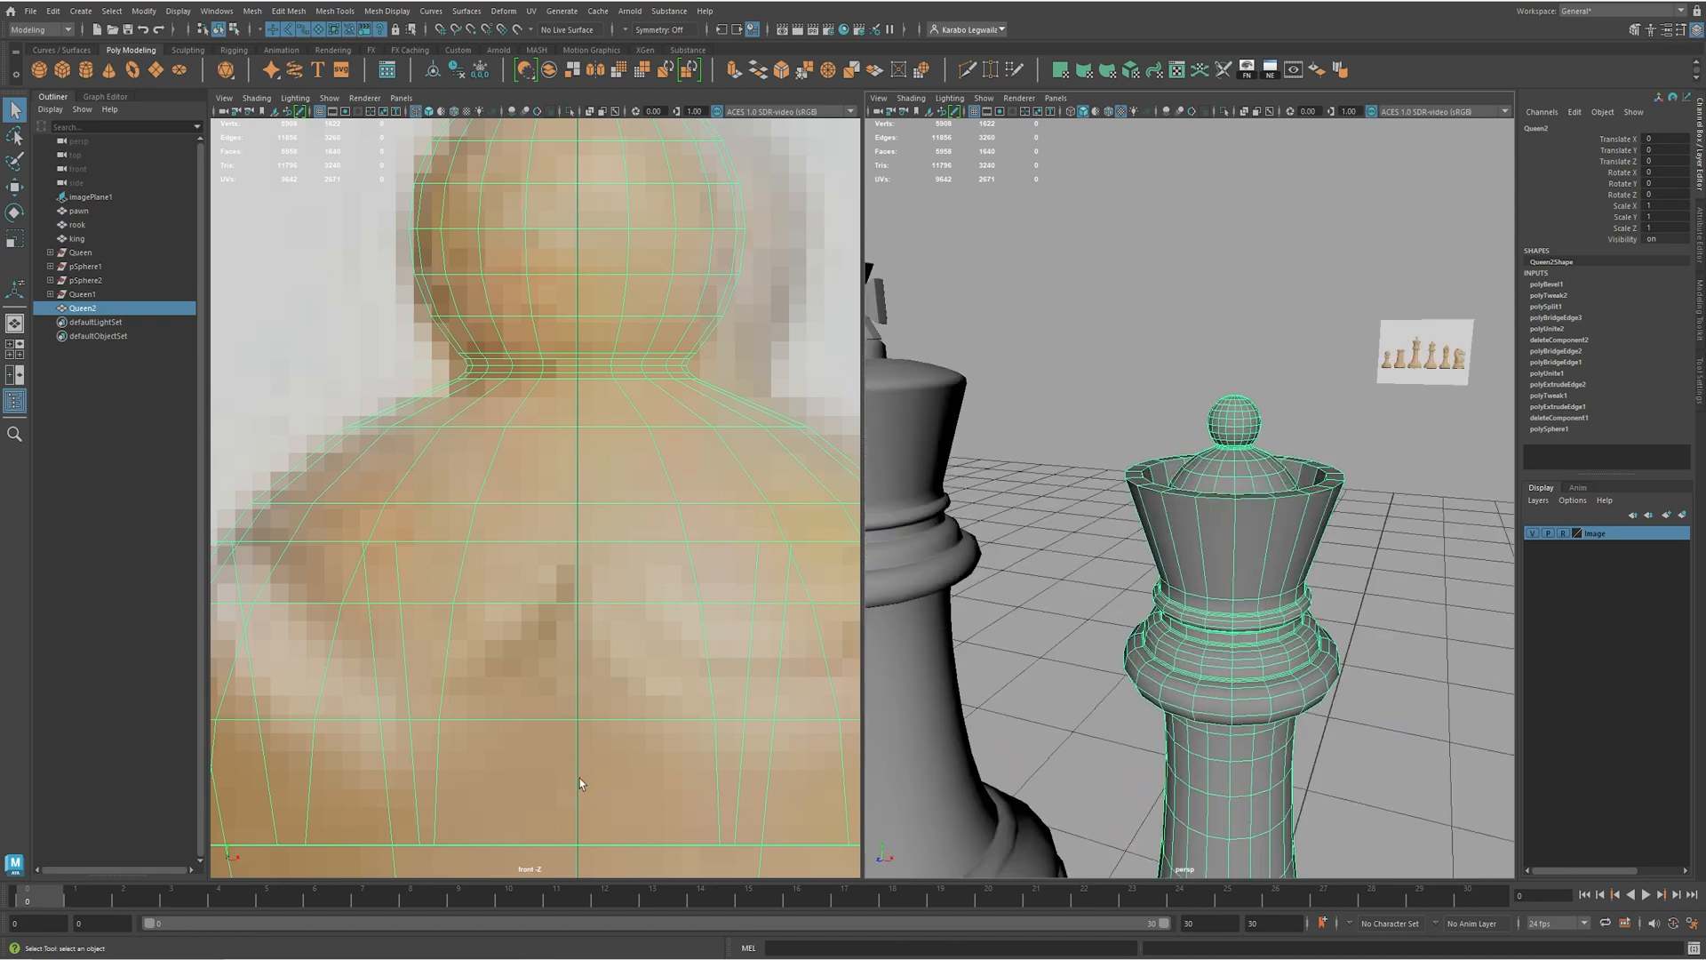
pyautogui.scroll(-5, 579, 782)
pyautogui.scroll(5, 1321, 533)
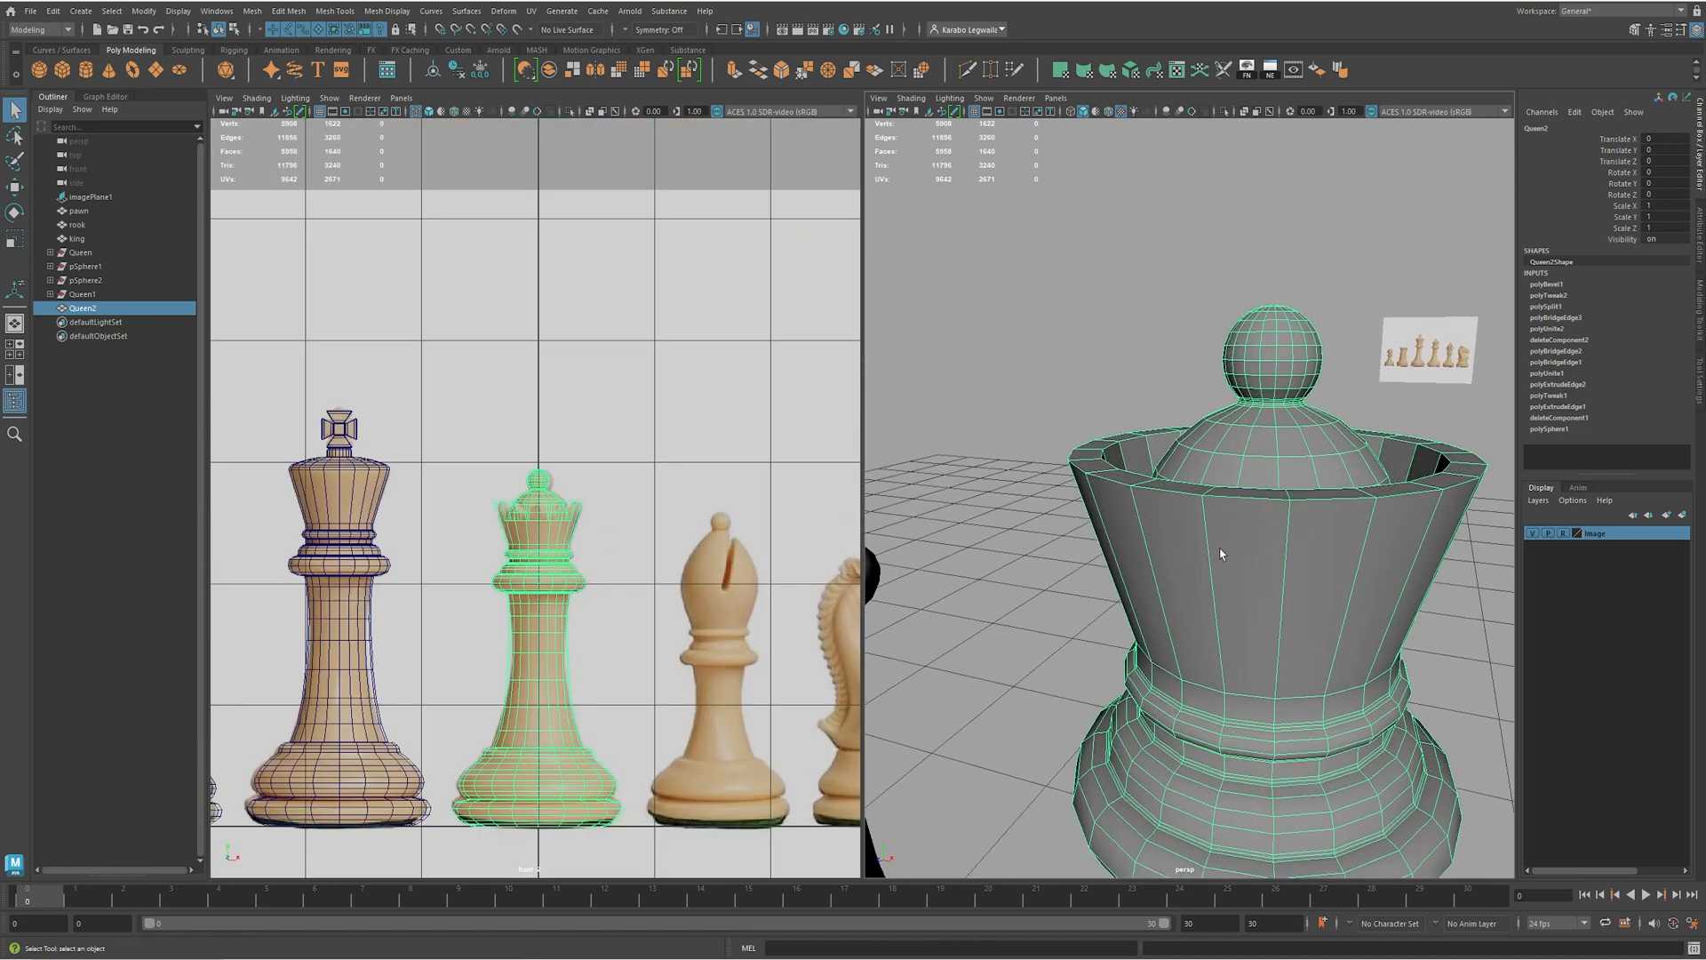
pyautogui.keyDown('shift'); pyautogui.moveTo(1264, 562); pyautogui.dragTo(1164, 573, button='right'); pyautogui.keyUp('shift')
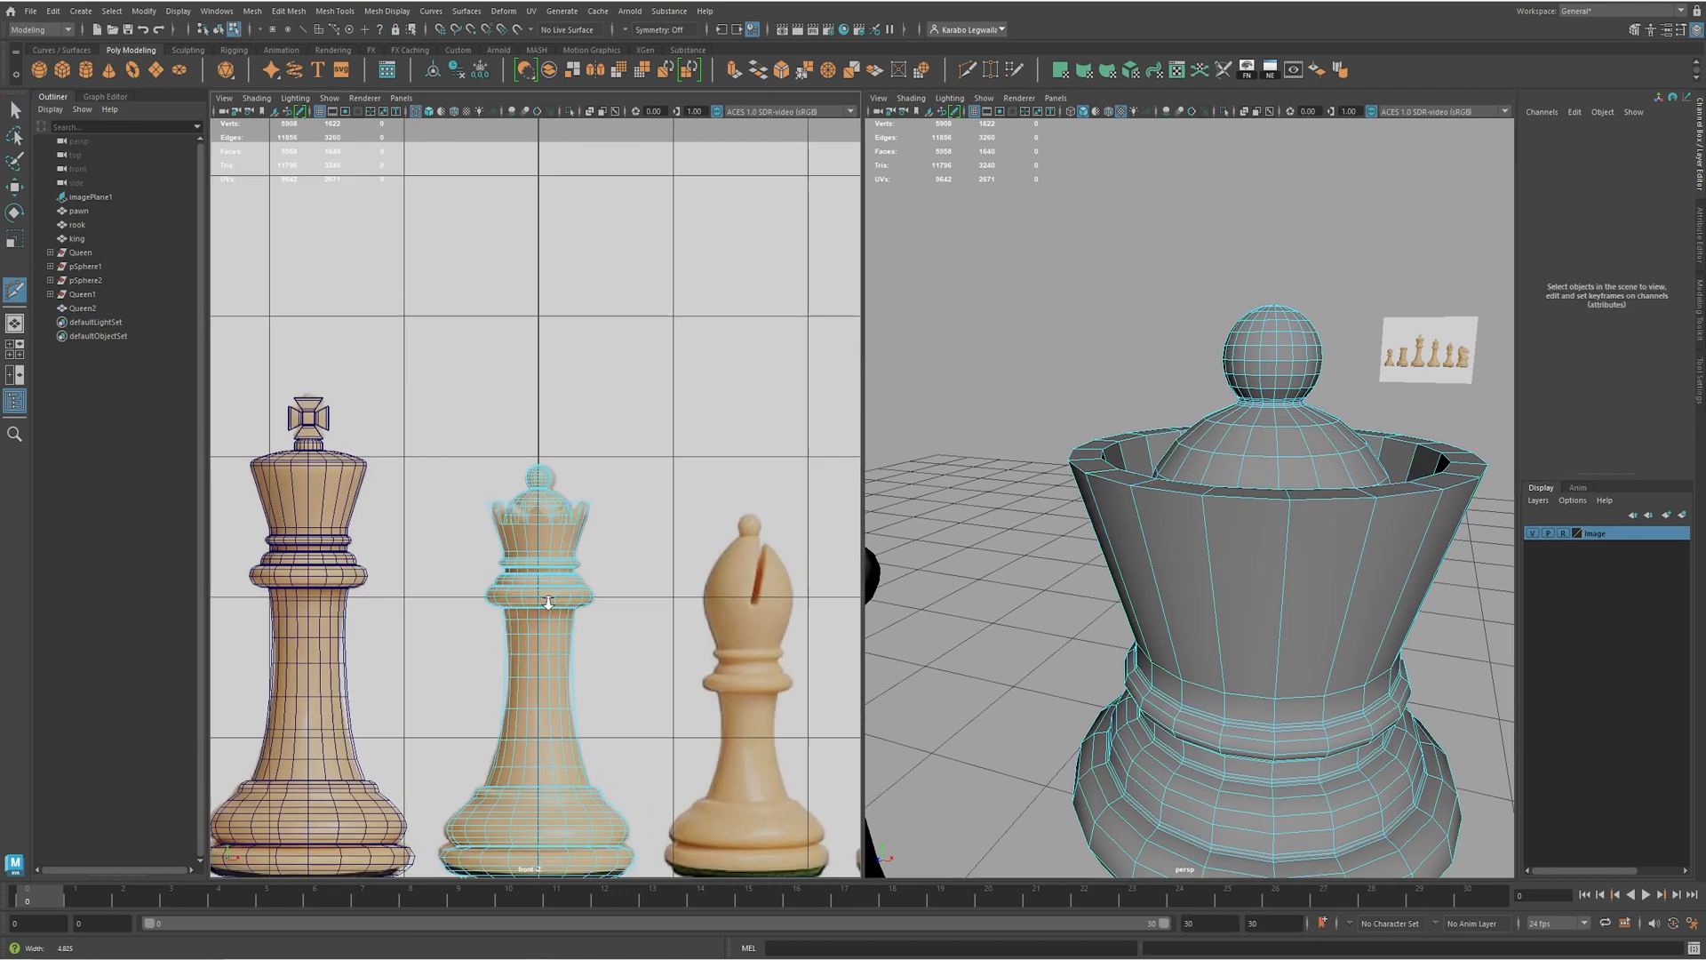
pyautogui.scroll(5, 535, 490)
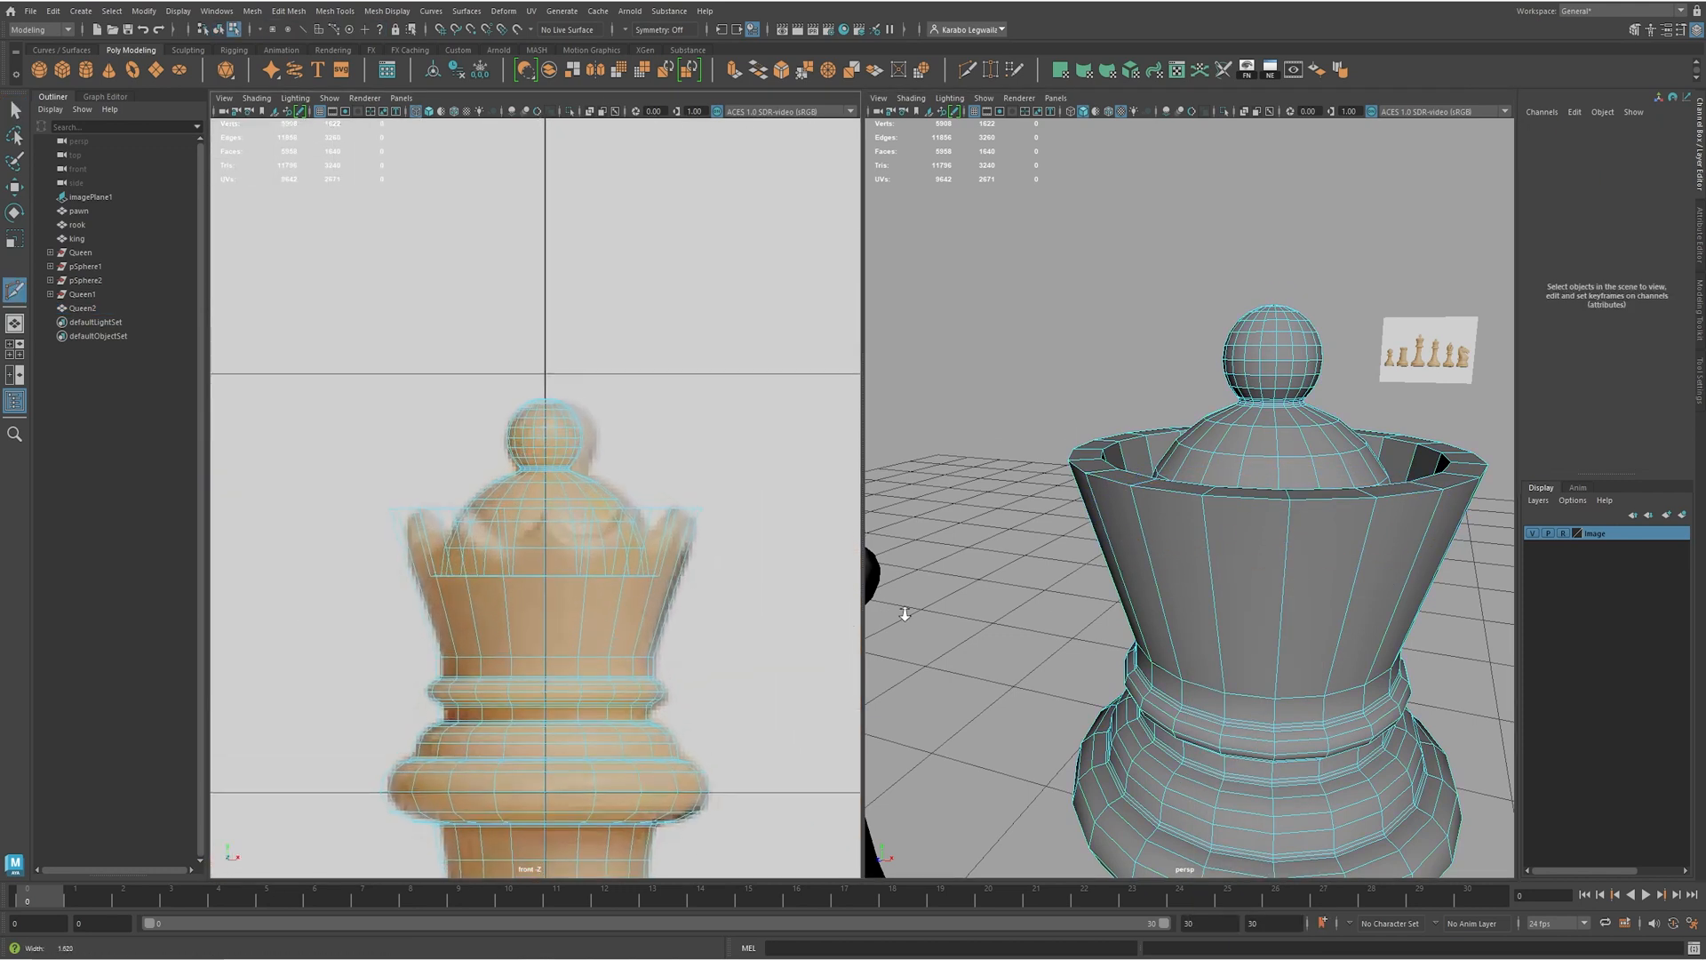
pyautogui.keyDown('ctrl'); pyautogui.click(549, 566); pyautogui.keyUp('ctrl')
# - Cut an edge loop around the crown's inner wall near its base, close to the dome
pyautogui.keyDown('alt'); pyautogui.moveTo(1066, 498); pyautogui.dragTo(1164, 503); pyautogui.keyUp('alt')
pyautogui.keyDown('alt'); pyautogui.moveTo(746, 569); pyautogui.dragTo(783, 593, button='right'); pyautogui.keyUp('alt')
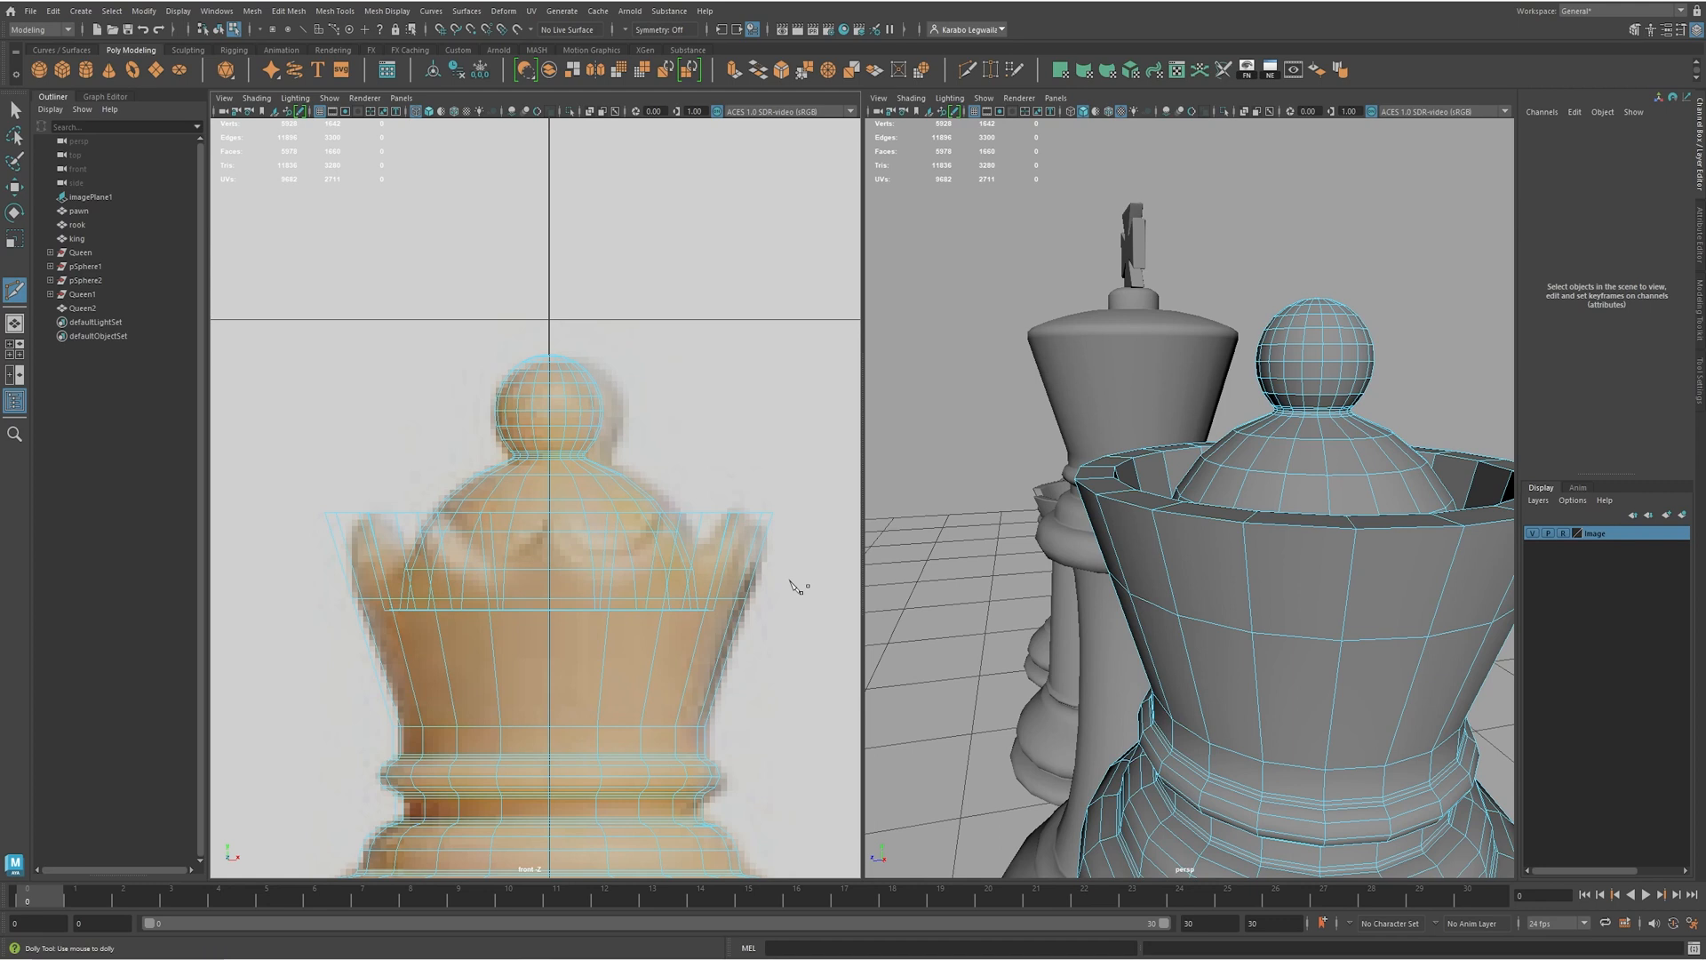
pyautogui.keyDown('alt'); pyautogui.moveTo(1204, 509); pyautogui.dragTo(1146, 568); pyautogui.keyUp('alt')
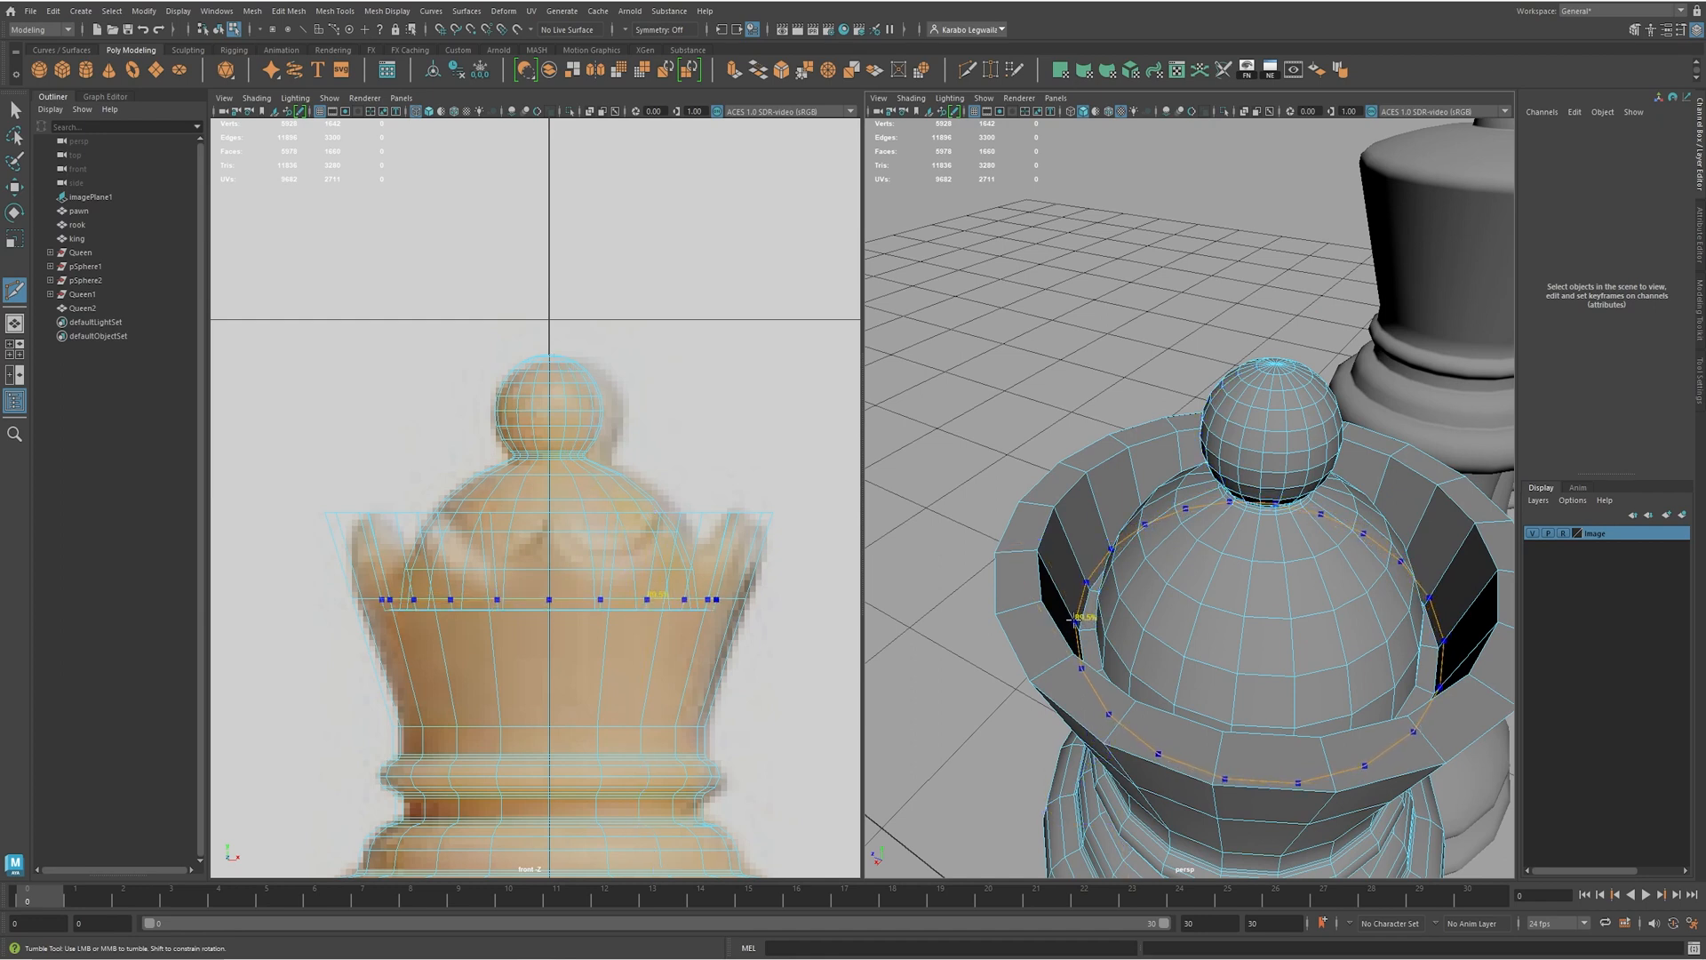
pyautogui.scroll(5, 1092, 609)
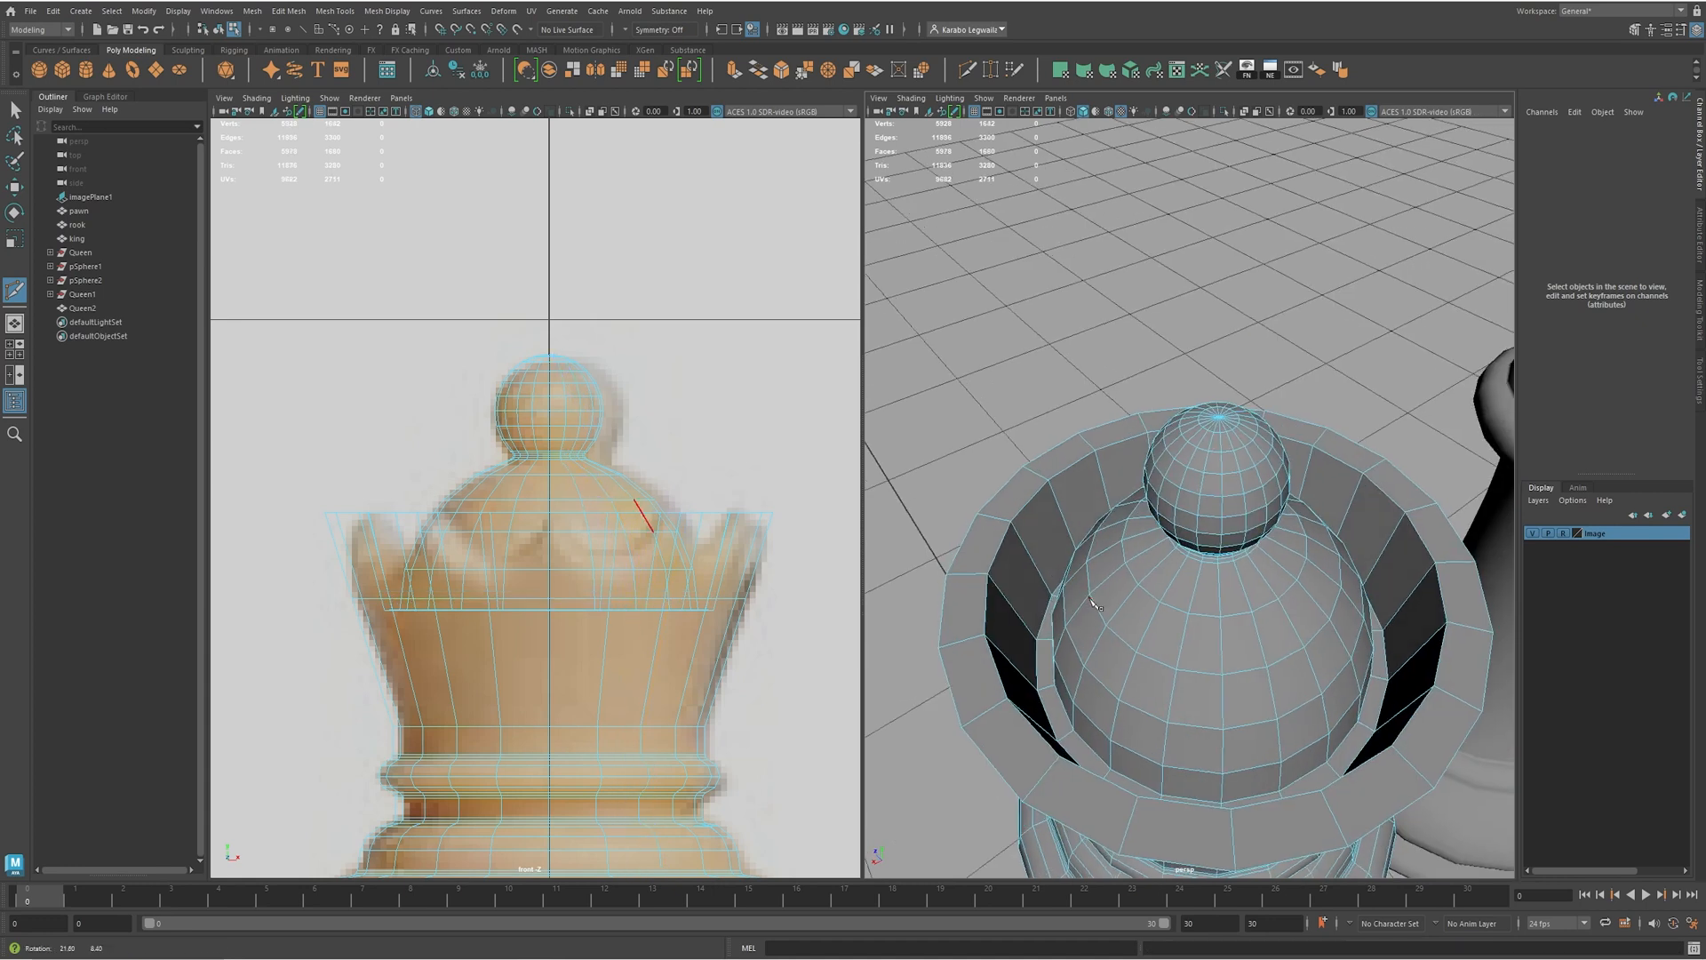
pyautogui.keyDown('alt'); pyautogui.moveTo(1115, 594); pyautogui.dragTo(1188, 592); pyautogui.keyUp('alt')
pyautogui.scroll(3, 1190, 595)
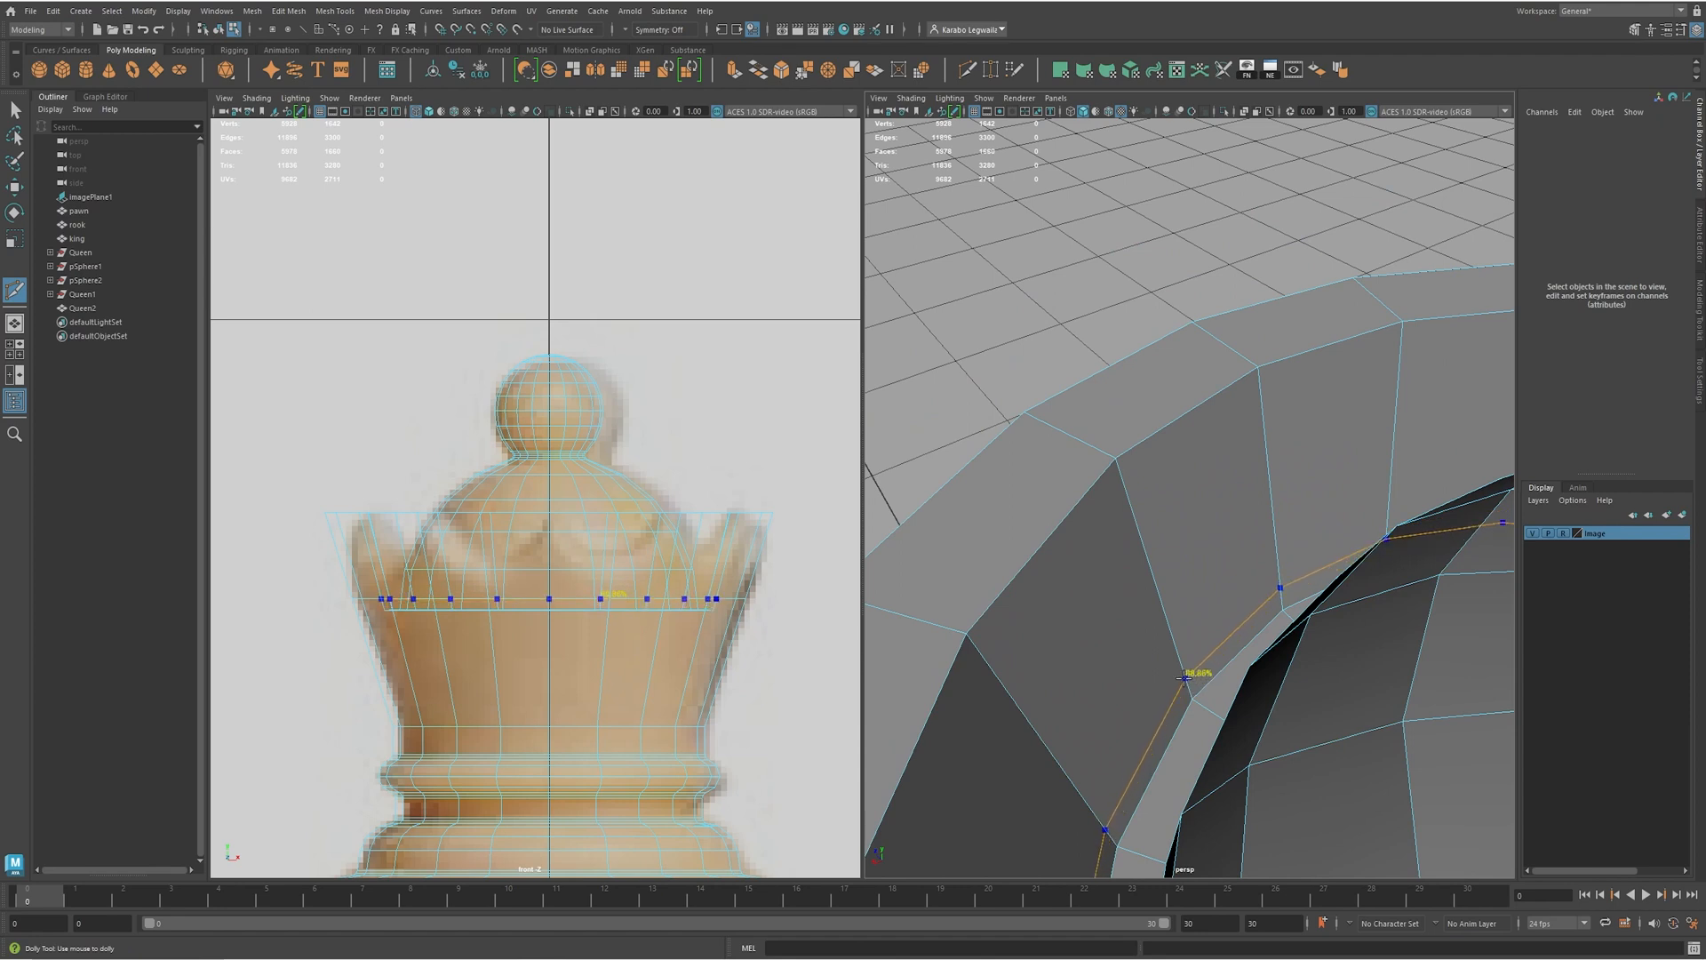
pyautogui.keyDown('ctrl'); pyautogui.click(1203, 506); pyautogui.keyUp('ctrl')
# - Select every other edge across the crown's rim and move them down to form zigzag points
pyautogui.keyDown('alt'); pyautogui.moveTo(1203, 506); pyautogui.dragTo(1262, 555); pyautogui.keyUp('alt')
pyautogui.scroll(-8, 1306, 560)
pyautogui.scroll(6, 1269, 558)
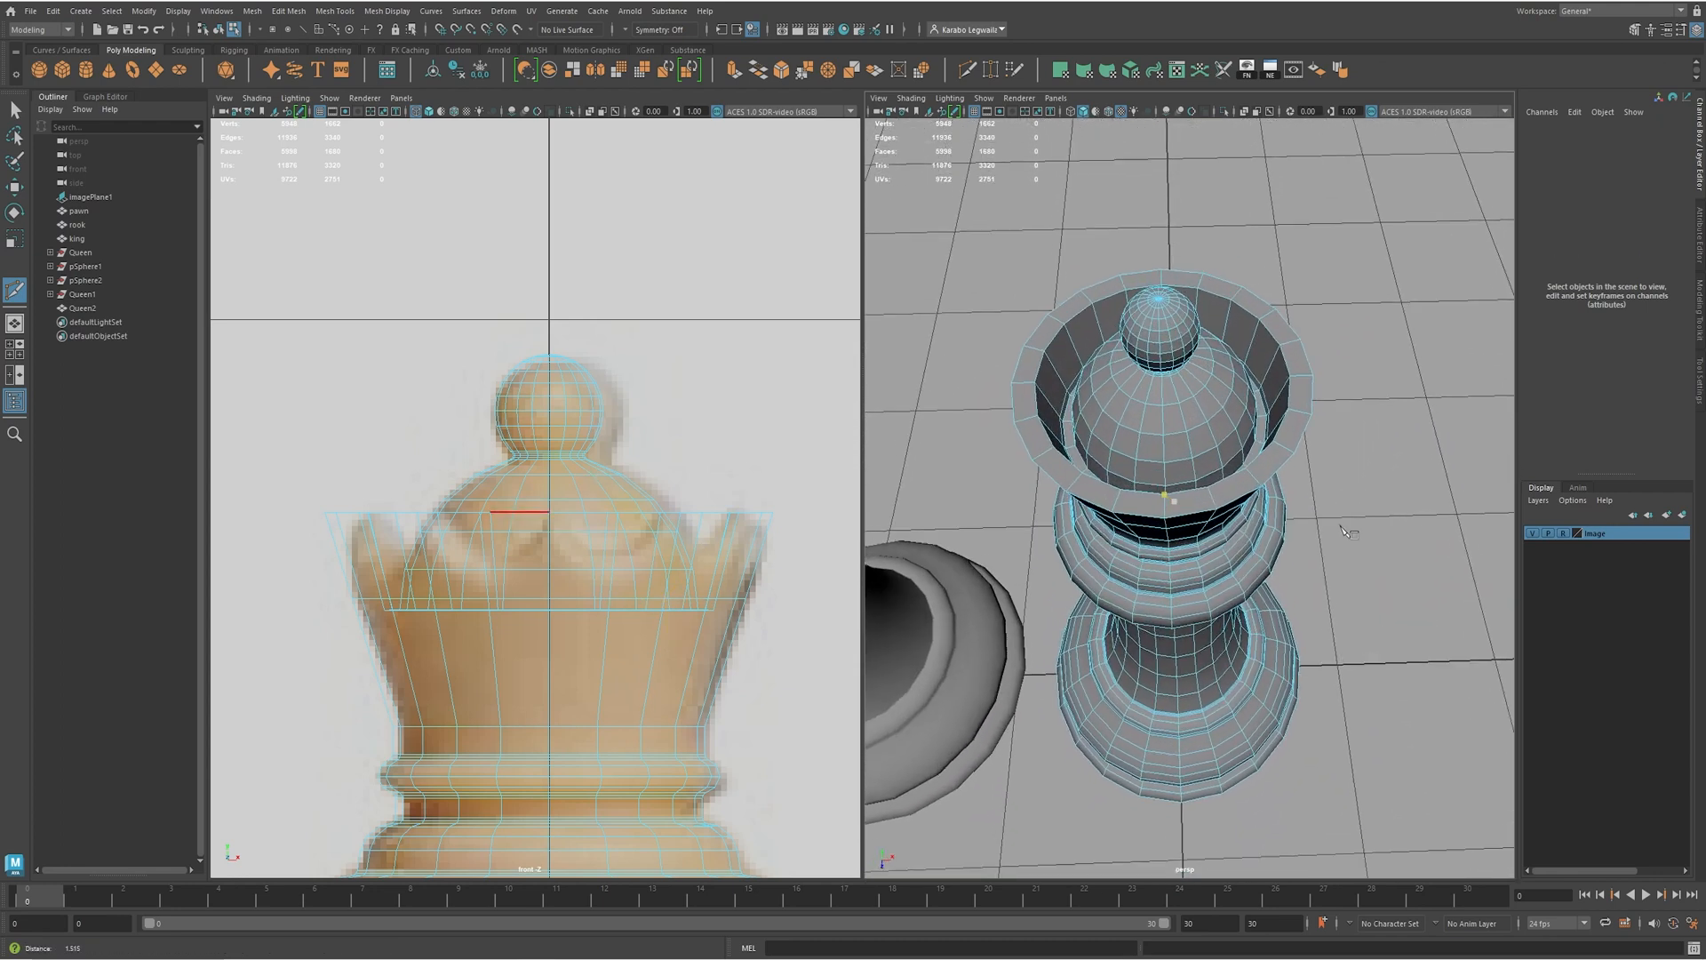
pyautogui.press('w')
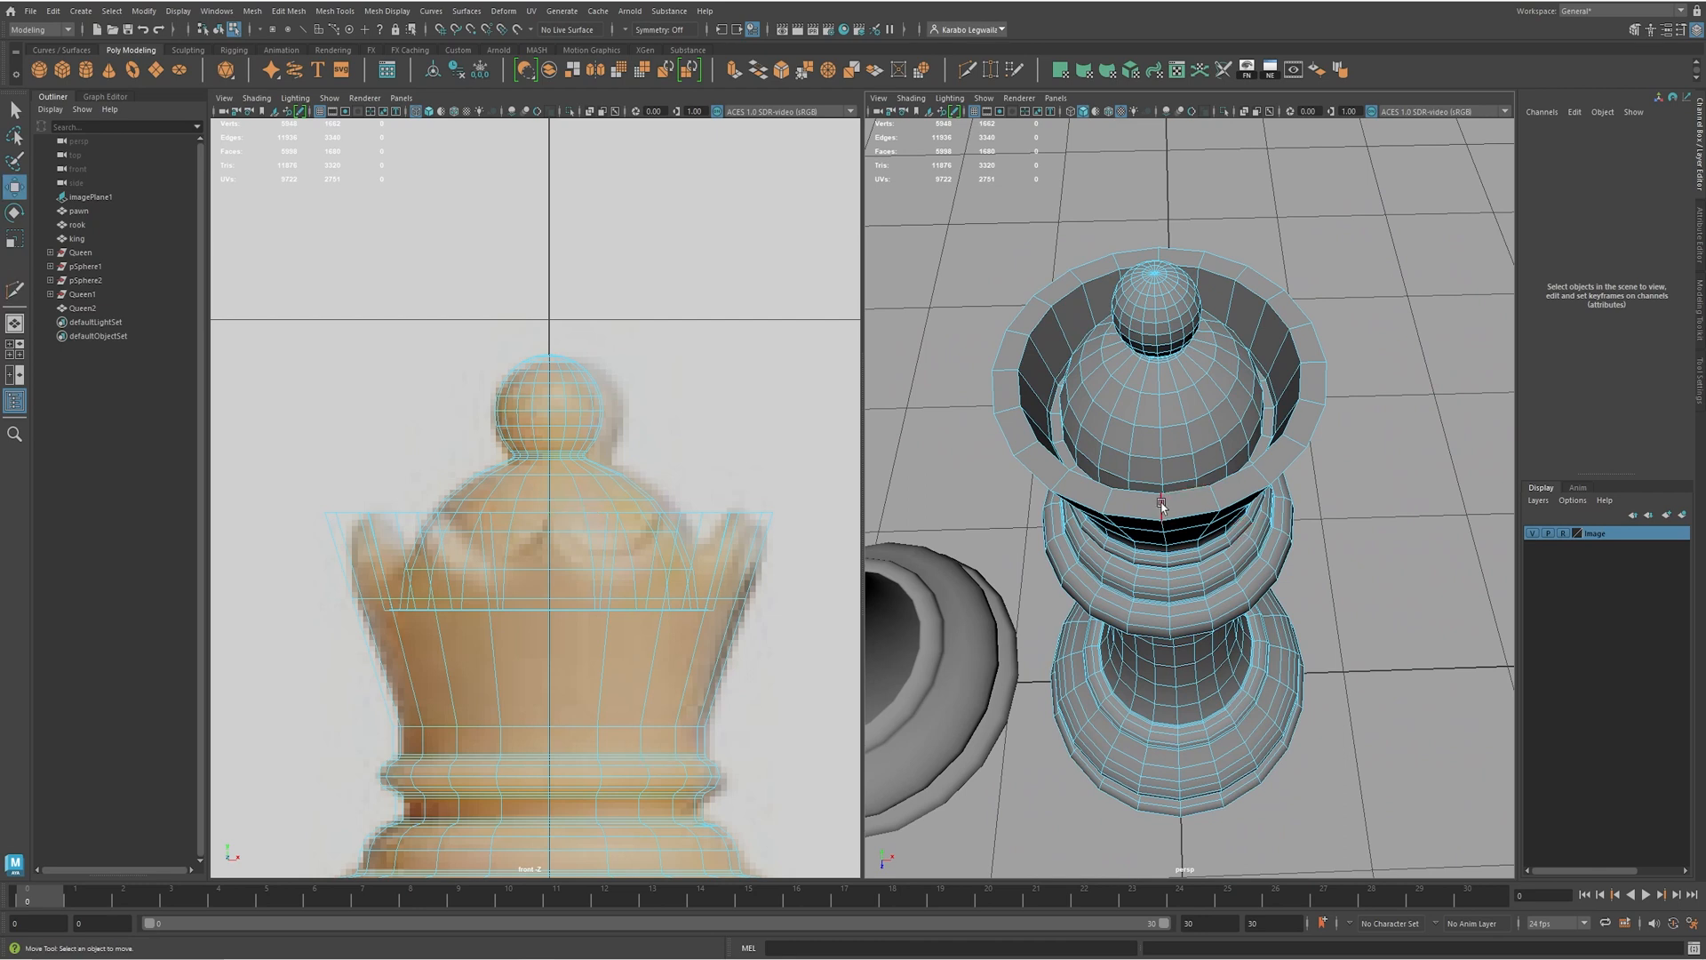
pyautogui.click(1161, 504)
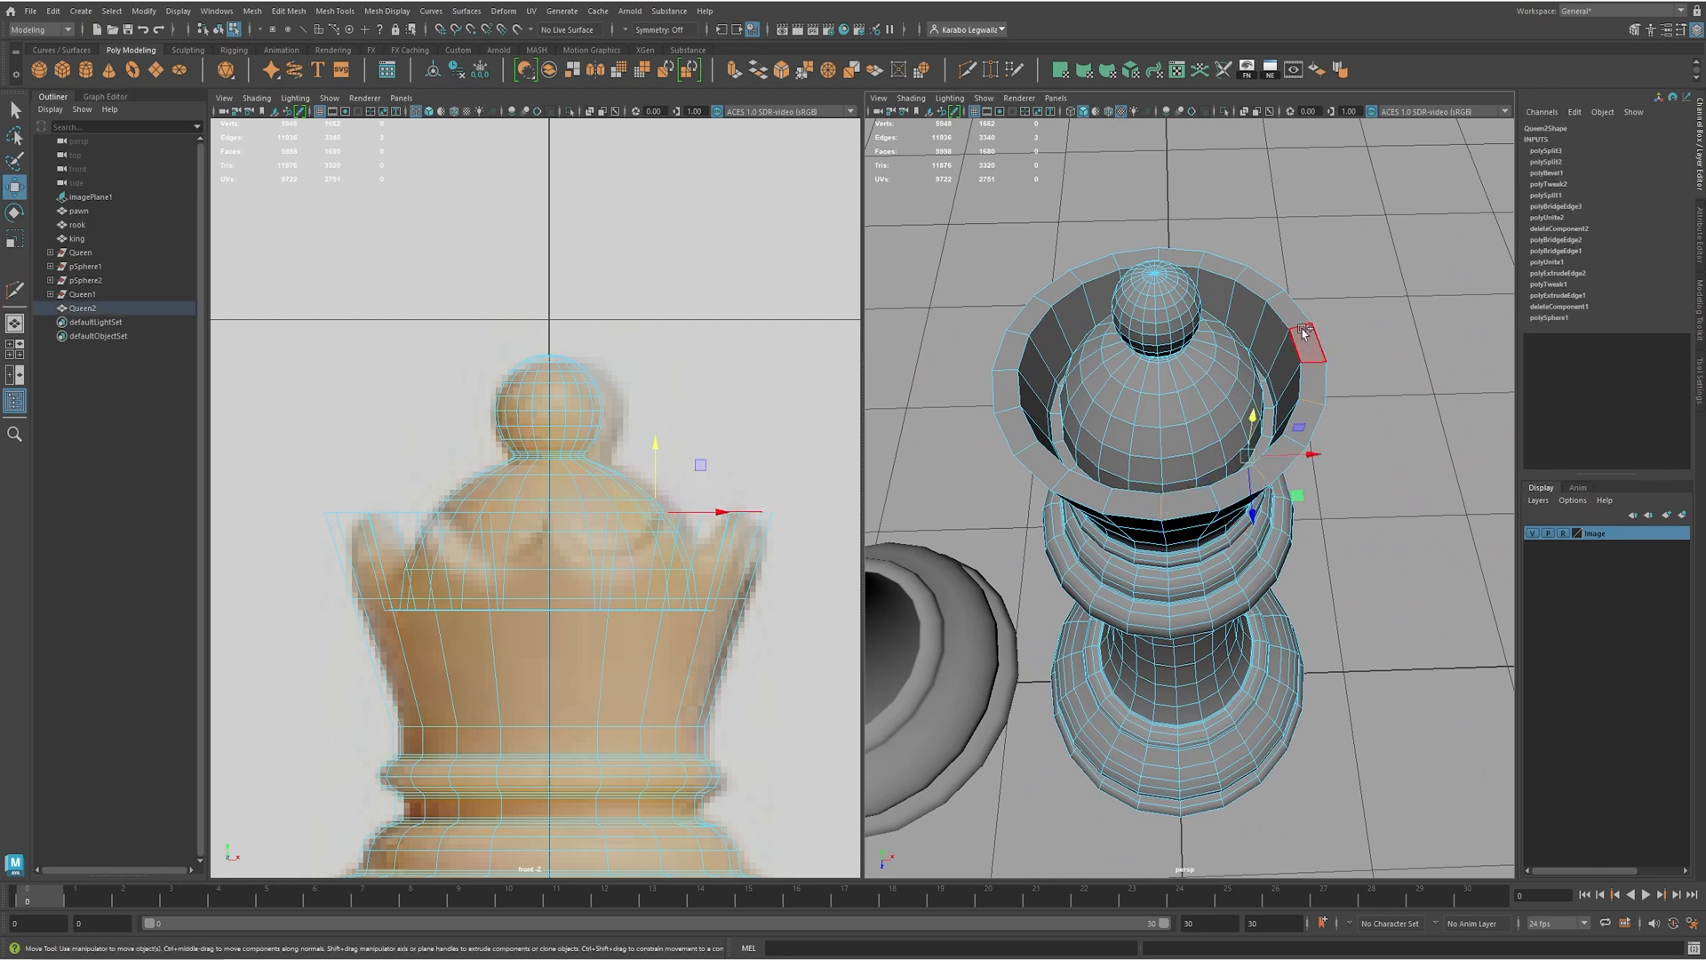
pyautogui.keyDown('shift'); pyautogui.click(1199, 280); pyautogui.keyUp('shift')
pyautogui.keyDown('shift'); pyautogui.click(1182, 256); pyautogui.keyUp('shift')
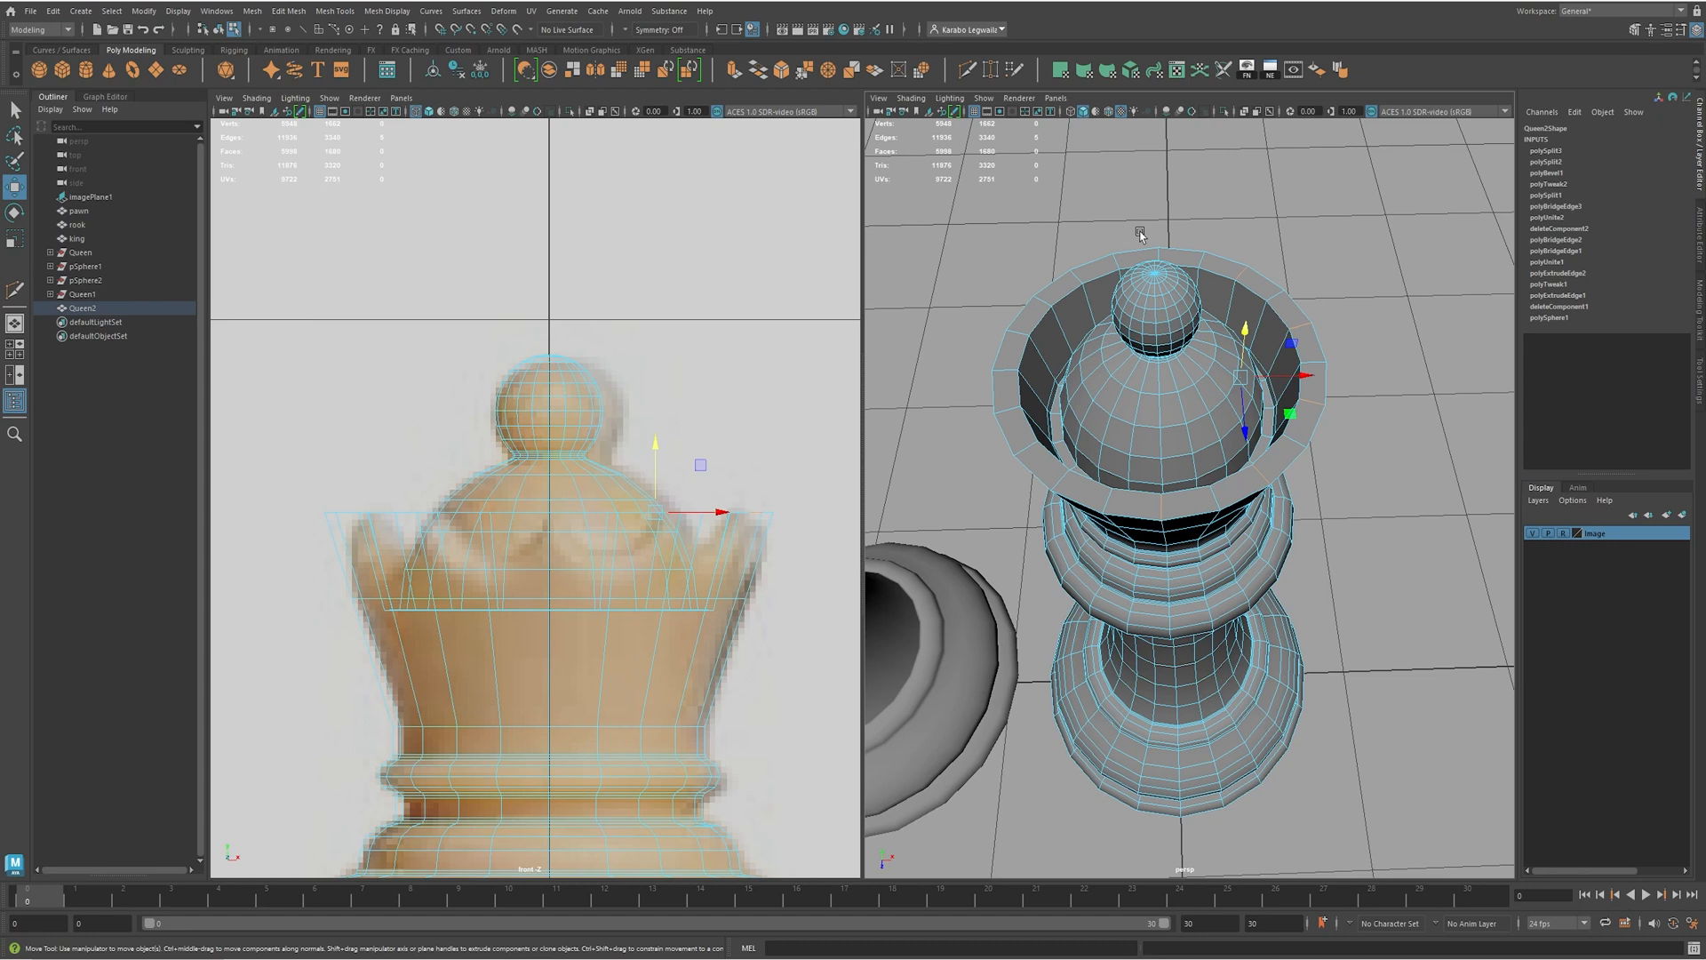
pyautogui.keyDown('shift'); pyautogui.click(1160, 253); pyautogui.keyUp('shift')
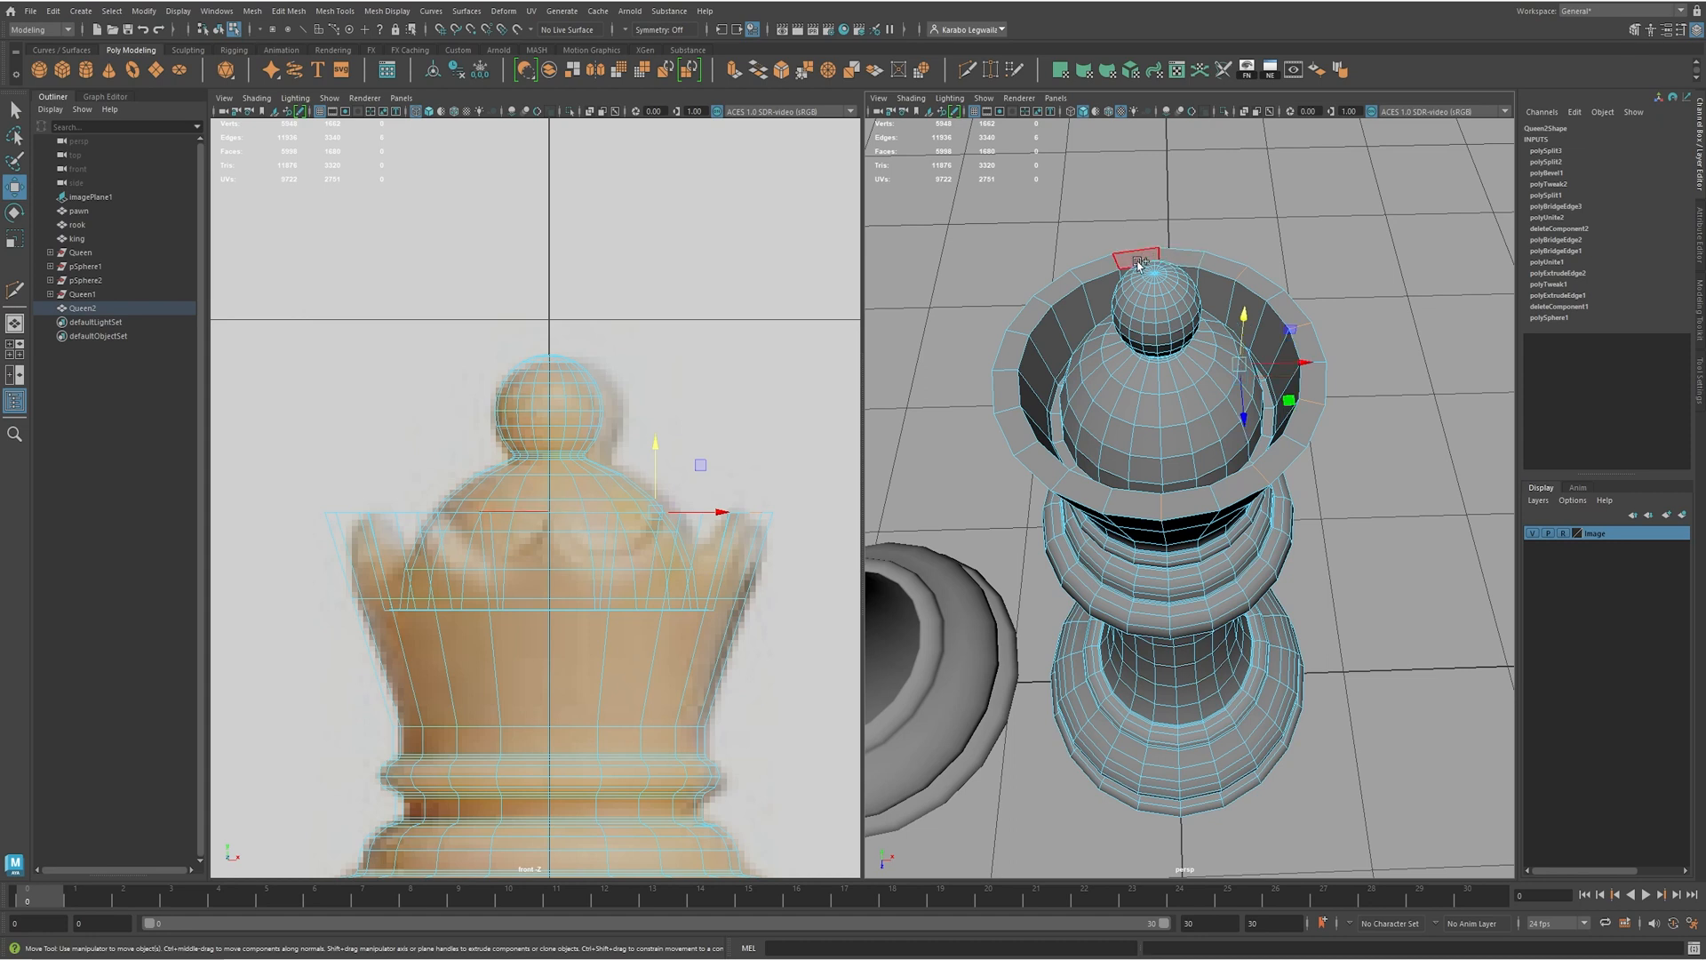
pyautogui.keyDown('shift'); pyautogui.click(1036, 286); pyautogui.keyUp('shift')
pyautogui.keyDown('shift'); pyautogui.click(1019, 335); pyautogui.keyUp('shift')
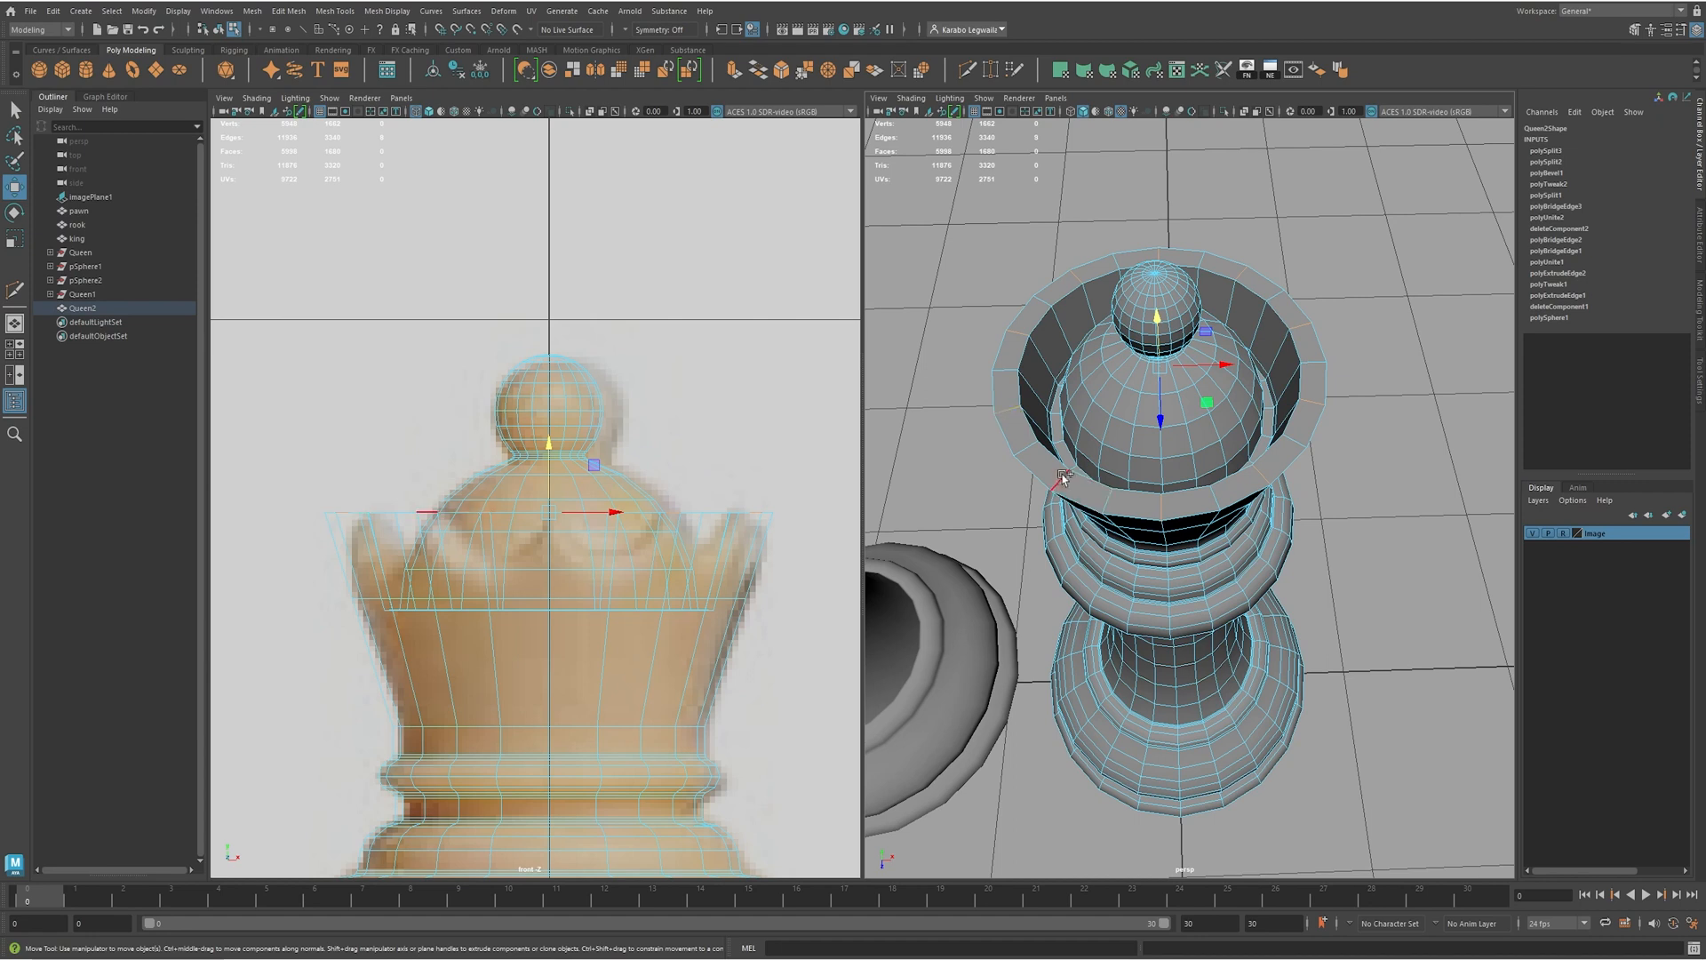
pyautogui.keyDown('alt'); pyautogui.moveTo(1140, 500); pyautogui.dragTo(1148, 331); pyautogui.keyUp('alt')
pyautogui.keyDown('alt'); pyautogui.moveTo(1210, 431); pyautogui.dragTo(1272, 516); pyautogui.keyUp('alt')
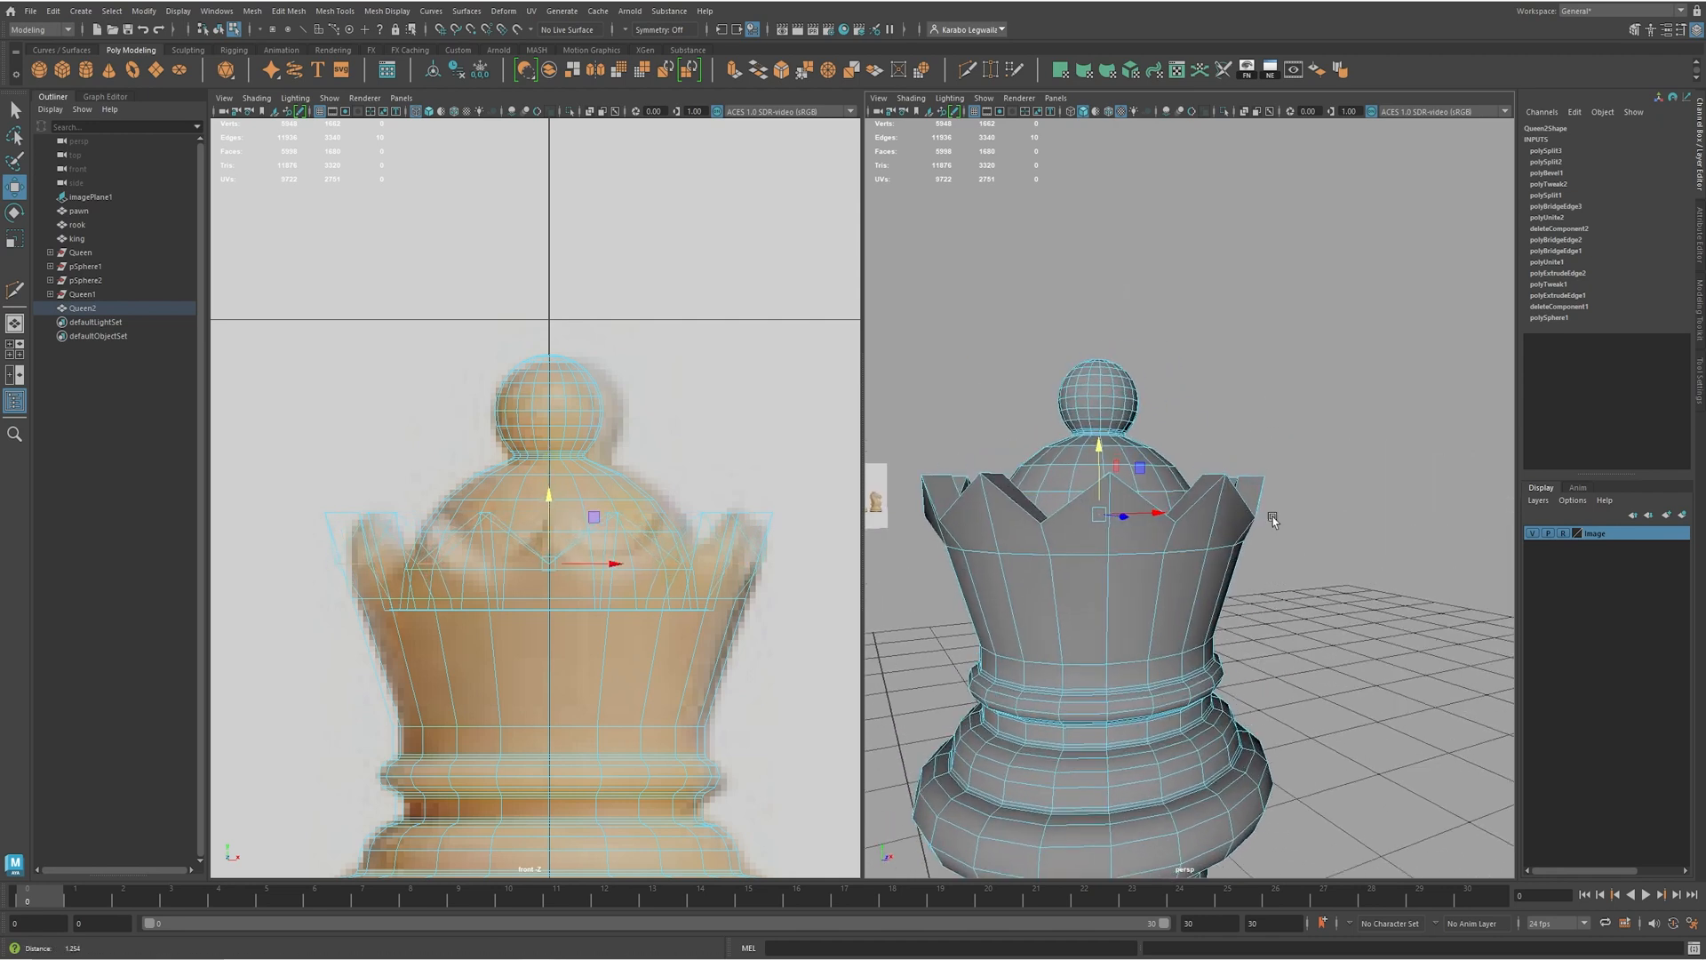
pyautogui.keyDown('alt'); pyautogui.moveTo(1273, 515); pyautogui.dragTo(1329, 552, button='right'); pyautogui.keyUp('alt')
pyautogui.keyDown('alt'); pyautogui.moveTo(1329, 552); pyautogui.dragTo(1339, 544); pyautogui.keyUp('alt')
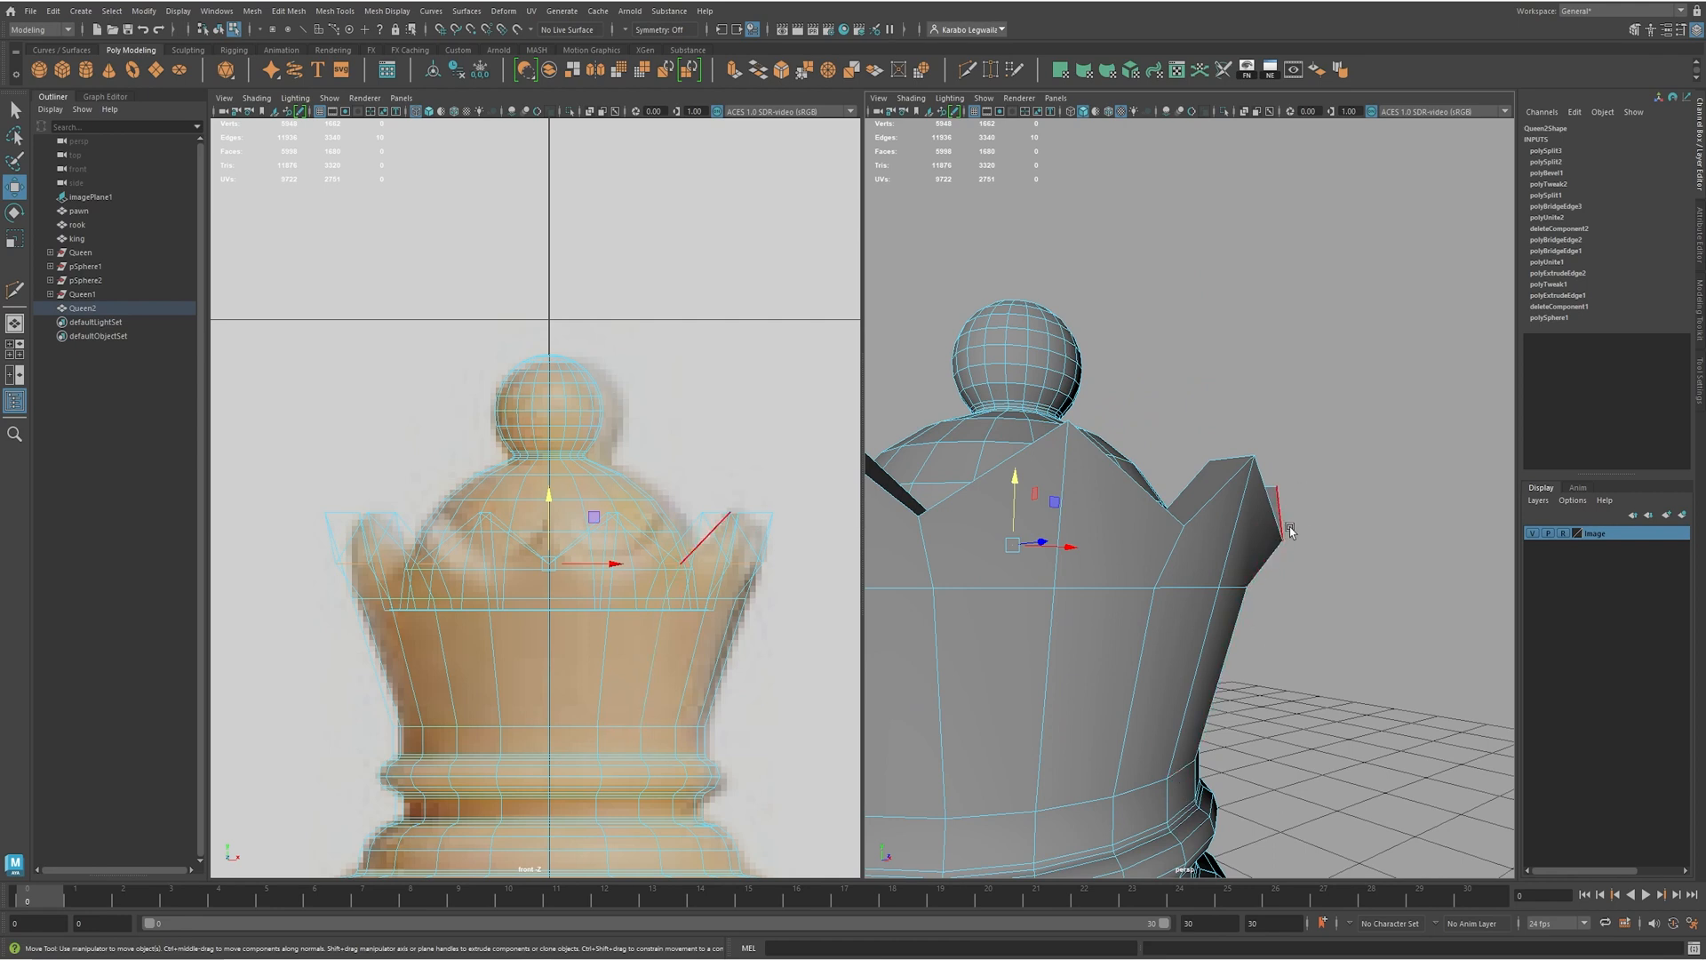
# - Examine the crown's new points from all around against the dome
pyautogui.press('r')
pyautogui.keyDown('alt'); pyautogui.moveTo(1021, 579); pyautogui.dragTo(984, 502); pyautogui.keyUp('alt')
pyautogui.keyDown('alt'); pyautogui.moveTo(1244, 487); pyautogui.dragTo(1080, 453); pyautogui.keyUp('alt')
pyautogui.scroll(-2, 1135, 606)
pyautogui.scroll(-4, 1266, 502)
pyautogui.keyDown('alt'); pyautogui.moveTo(1079, 453); pyautogui.dragTo(1364, 511, button='right'); pyautogui.keyUp('alt')
pyautogui.keyDown('alt'); pyautogui.moveTo(1214, 511); pyautogui.dragTo(1088, 524); pyautogui.keyUp('alt')
pyautogui.keyDown('alt'); pyautogui.moveTo(1089, 524); pyautogui.dragTo(1181, 528, button='right'); pyautogui.keyUp('alt')
pyautogui.keyDown('alt'); pyautogui.moveTo(1182, 528); pyautogui.dragTo(1302, 545); pyautogui.keyUp('alt')
pyautogui.keyDown('alt'); pyautogui.moveTo(1303, 545); pyautogui.dragTo(1359, 523, button='right'); pyautogui.keyUp('alt')
pyautogui.moveTo(1360, 522)
pyautogui.keyDown('alt'); pyautogui.mouseDown()
pyautogui.moveTo(1230, 531)
pyautogui.moveTo(1353, 526)
pyautogui.mouseUp(); pyautogui.keyUp('alt')
pyautogui.keyDown('alt'); pyautogui.moveTo(1200, 522); pyautogui.dragTo(1098, 480); pyautogui.keyUp('alt')
# - Select the edges across the tips of the crown's points and preview the queen smoothed
pyautogui.click(1192, 502)
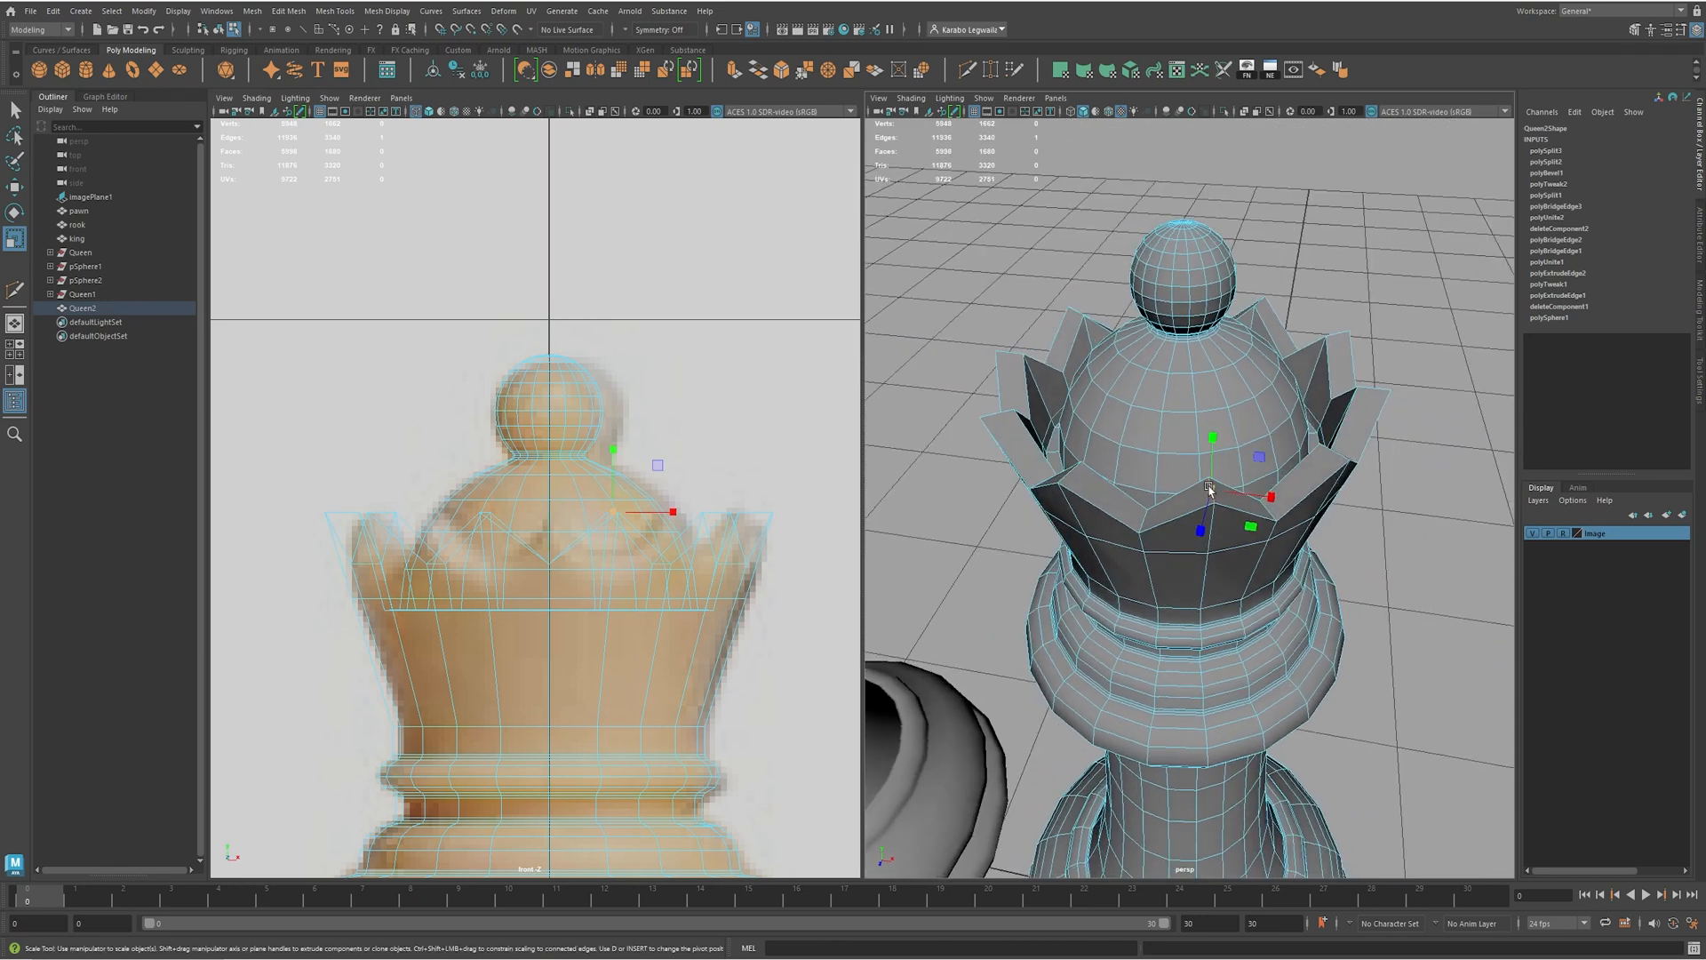
pyautogui.keyDown('shift'); pyautogui.click(1071, 472); pyautogui.keyUp('shift')
pyautogui.keyDown('shift'); pyautogui.click(1012, 411); pyautogui.keyUp('shift')
pyautogui.keyDown('shift'); pyautogui.click(1012, 353); pyautogui.keyUp('shift')
pyautogui.keyDown('shift'); pyautogui.click(1079, 314); pyautogui.keyUp('shift')
pyautogui.keyDown('alt'); pyautogui.moveTo(1086, 315); pyautogui.dragTo(1164, 355); pyautogui.keyUp('alt')
pyautogui.keyDown('alt'); pyautogui.moveTo(1457, 507); pyautogui.dragTo(1333, 457, button='middle'); pyautogui.keyUp('alt')
pyautogui.keyDown('alt'); pyautogui.moveTo(1409, 471); pyautogui.dragTo(1379, 466, button='right'); pyautogui.keyUp('alt')
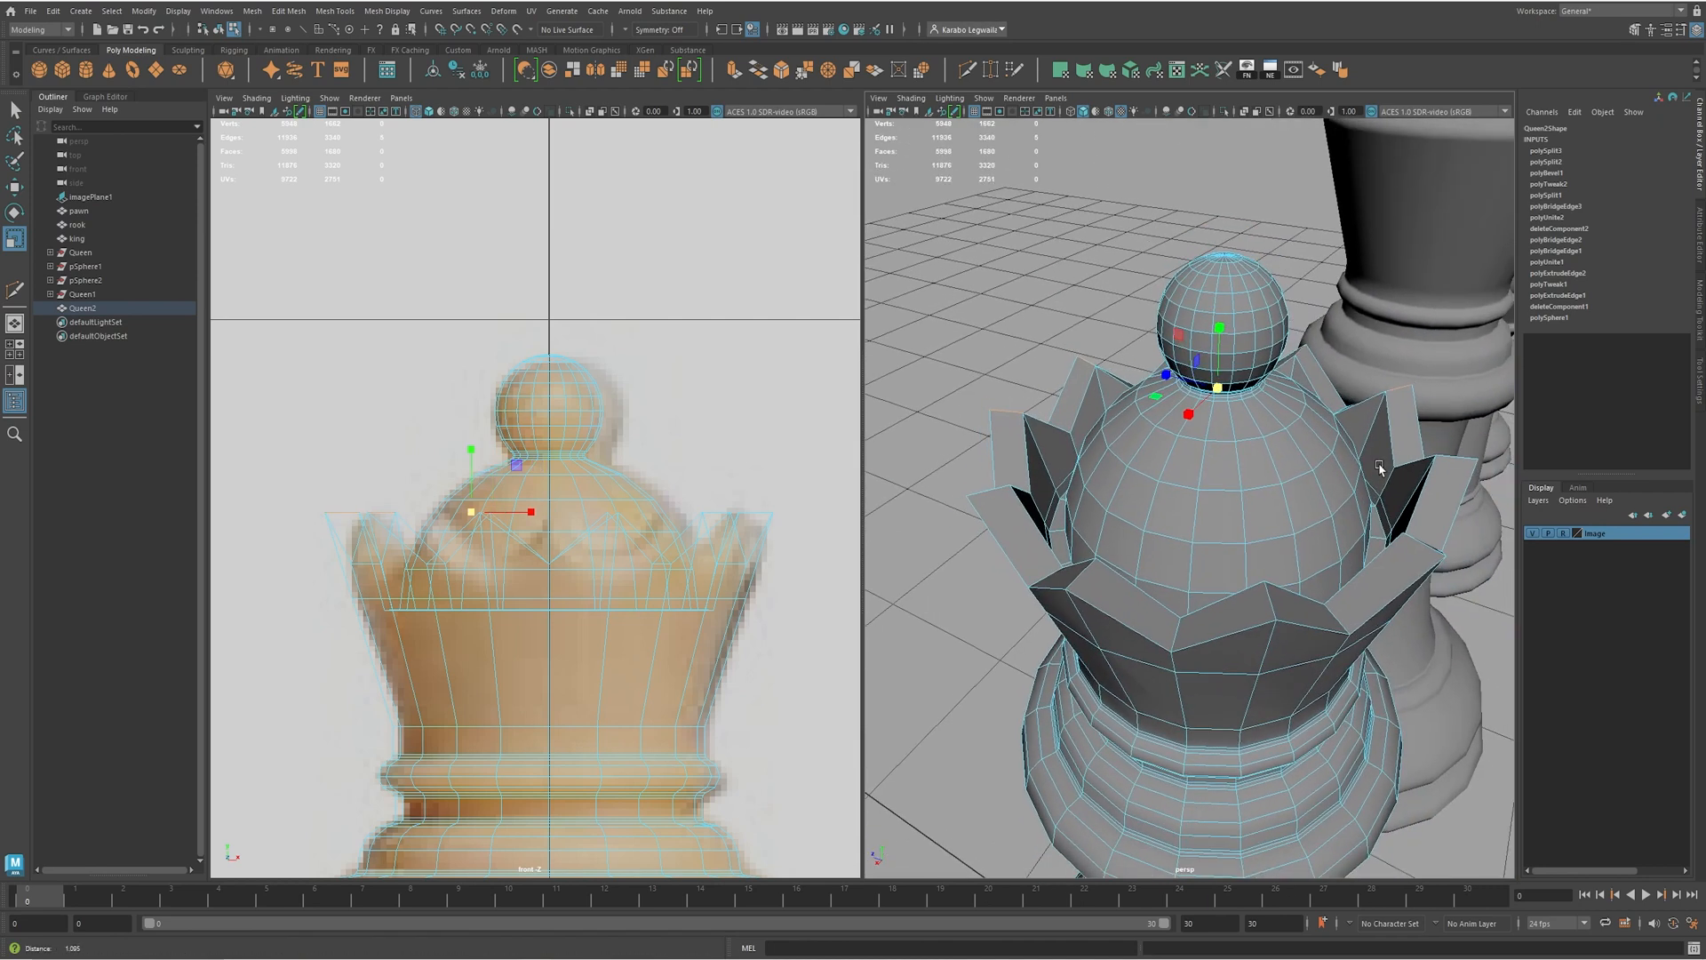
pyautogui.keyDown('alt'); pyautogui.moveTo(1379, 469); pyautogui.dragTo(1345, 542); pyautogui.keyUp('alt')
pyautogui.press('3')
pyautogui.keyDown('alt'); pyautogui.moveTo(1345, 542); pyautogui.dragTo(1250, 538, button='right'); pyautogui.keyUp('alt')
pyautogui.moveTo(1250, 538)
pyautogui.keyDown('alt'); pyautogui.mouseDown()
pyautogui.moveTo(1250, 521)
pyautogui.moveTo(1266, 555)
pyautogui.mouseUp(); pyautogui.keyUp('alt')
pyautogui.press('1')
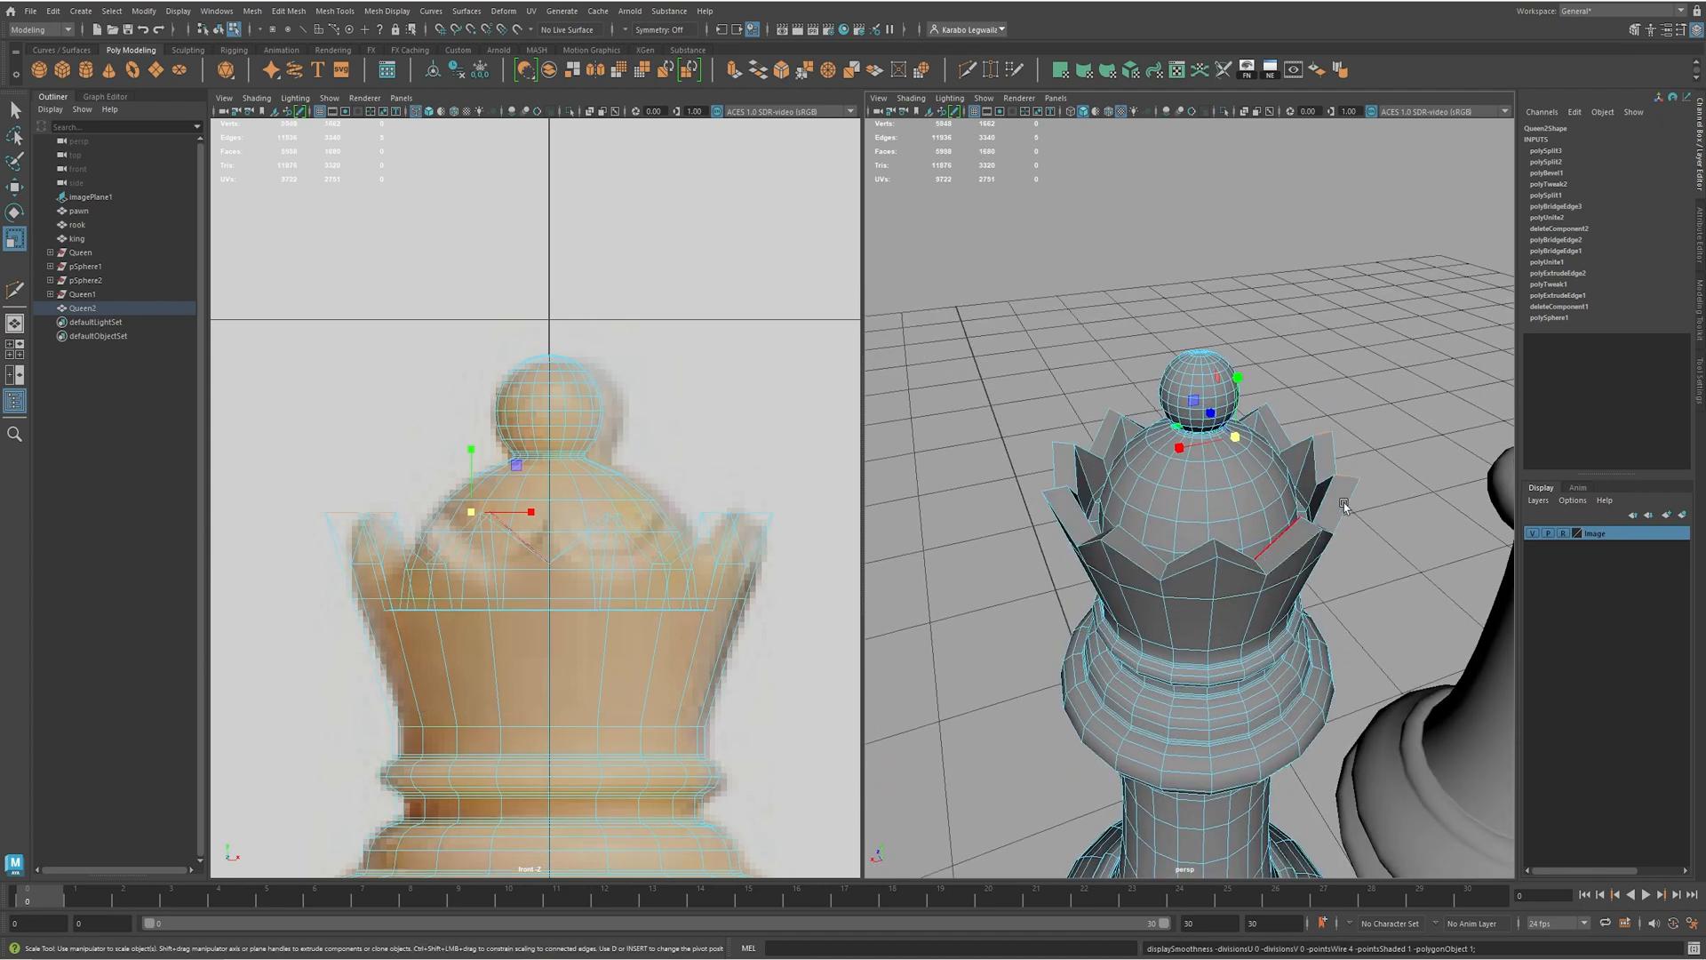
# - Add the remaining tip edges and the rim's edge loops, and bevel them with 2 segments and a fraction of about 0.3
pyautogui.keyDown('alt'); pyautogui.moveTo(1344, 500); pyautogui.dragTo(1275, 529); pyautogui.keyUp('alt')
pyautogui.keyDown('alt'); pyautogui.moveTo(1324, 601); pyautogui.dragTo(1419, 602, button='right'); pyautogui.keyUp('alt')
pyautogui.keyDown('shift'); pyautogui.click(1354, 558); pyautogui.keyUp('shift')
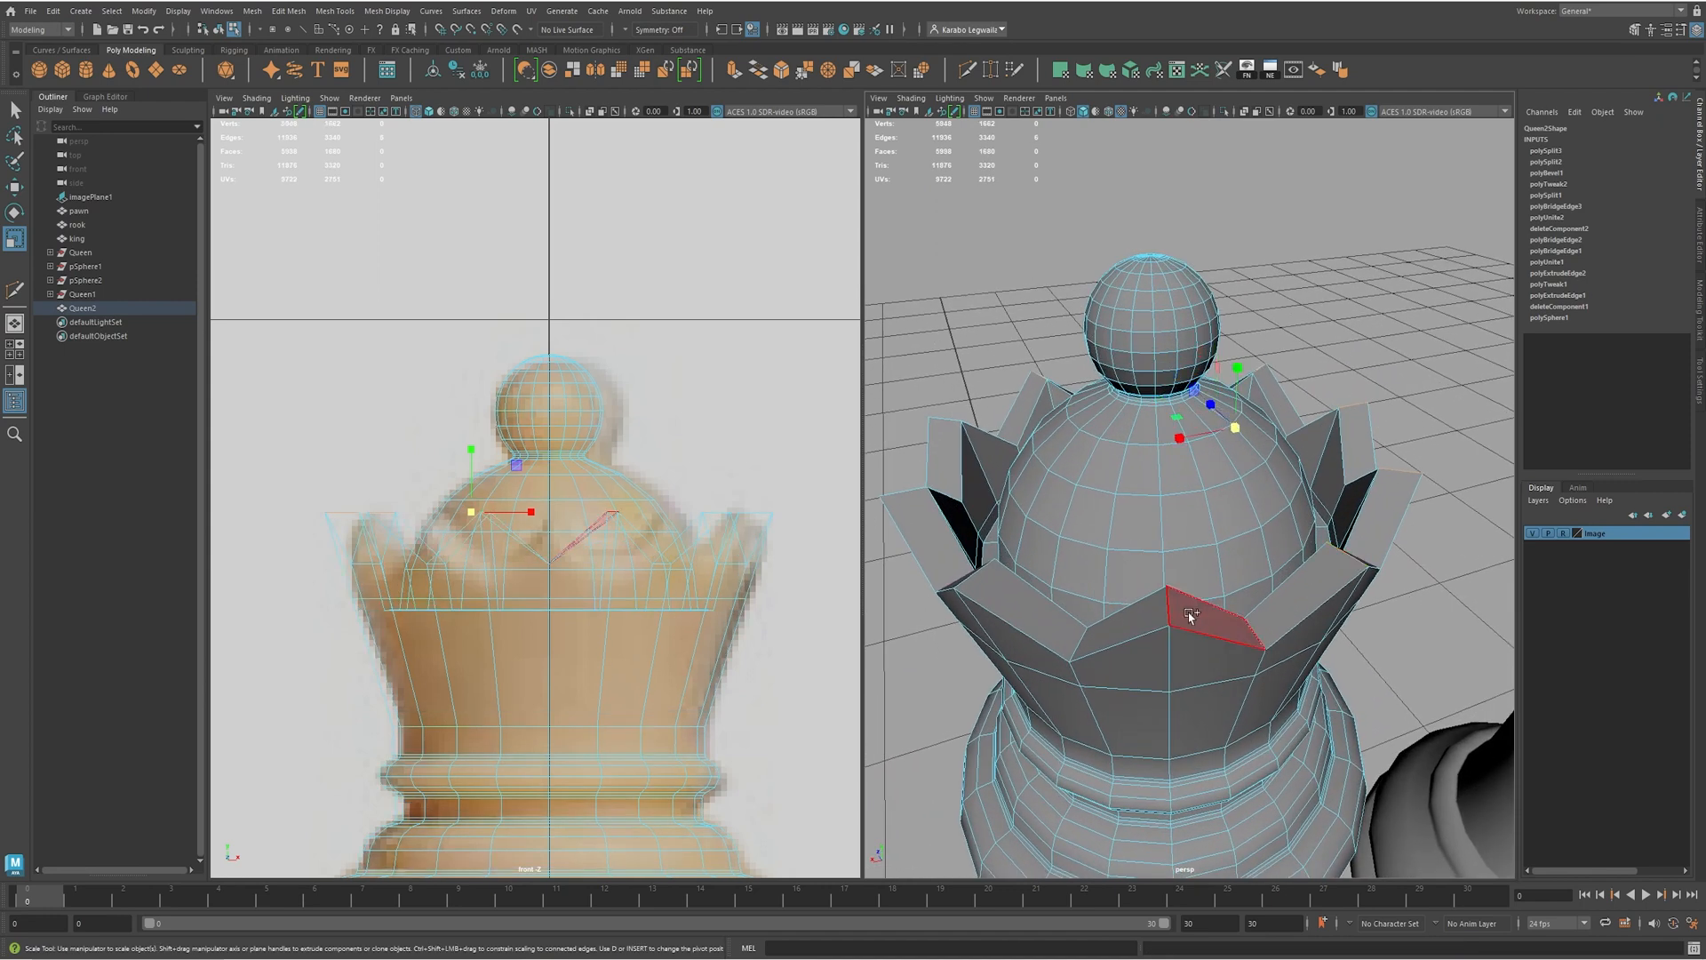
pyautogui.keyDown('shift'); pyautogui.click(965, 580); pyautogui.keyUp('shift')
pyautogui.keyDown('shift'); pyautogui.click(908, 482); pyautogui.keyUp('shift')
pyautogui.keyDown('shift'); pyautogui.click(947, 424); pyautogui.keyUp('shift')
pyautogui.keyDown('alt'); pyautogui.moveTo(948, 425); pyautogui.dragTo(968, 518); pyautogui.keyUp('alt')
pyautogui.keyDown('alt'); pyautogui.moveTo(1121, 627); pyautogui.dragTo(1234, 579); pyautogui.keyUp('alt')
pyautogui.keyDown('shift'); pyautogui.doubleClick(1086, 544); pyautogui.keyUp('shift')
pyautogui.keyDown('shift'); pyautogui.moveTo(1172, 574); pyautogui.dragTo(1226, 573, button='right'); pyautogui.keyUp('shift')
pyautogui.keyDown('alt'); pyautogui.moveTo(1226, 573); pyautogui.dragTo(1256, 541); pyautogui.keyUp('alt')
pyautogui.moveTo(1436, 432); pyautogui.dragTo(1427, 432)
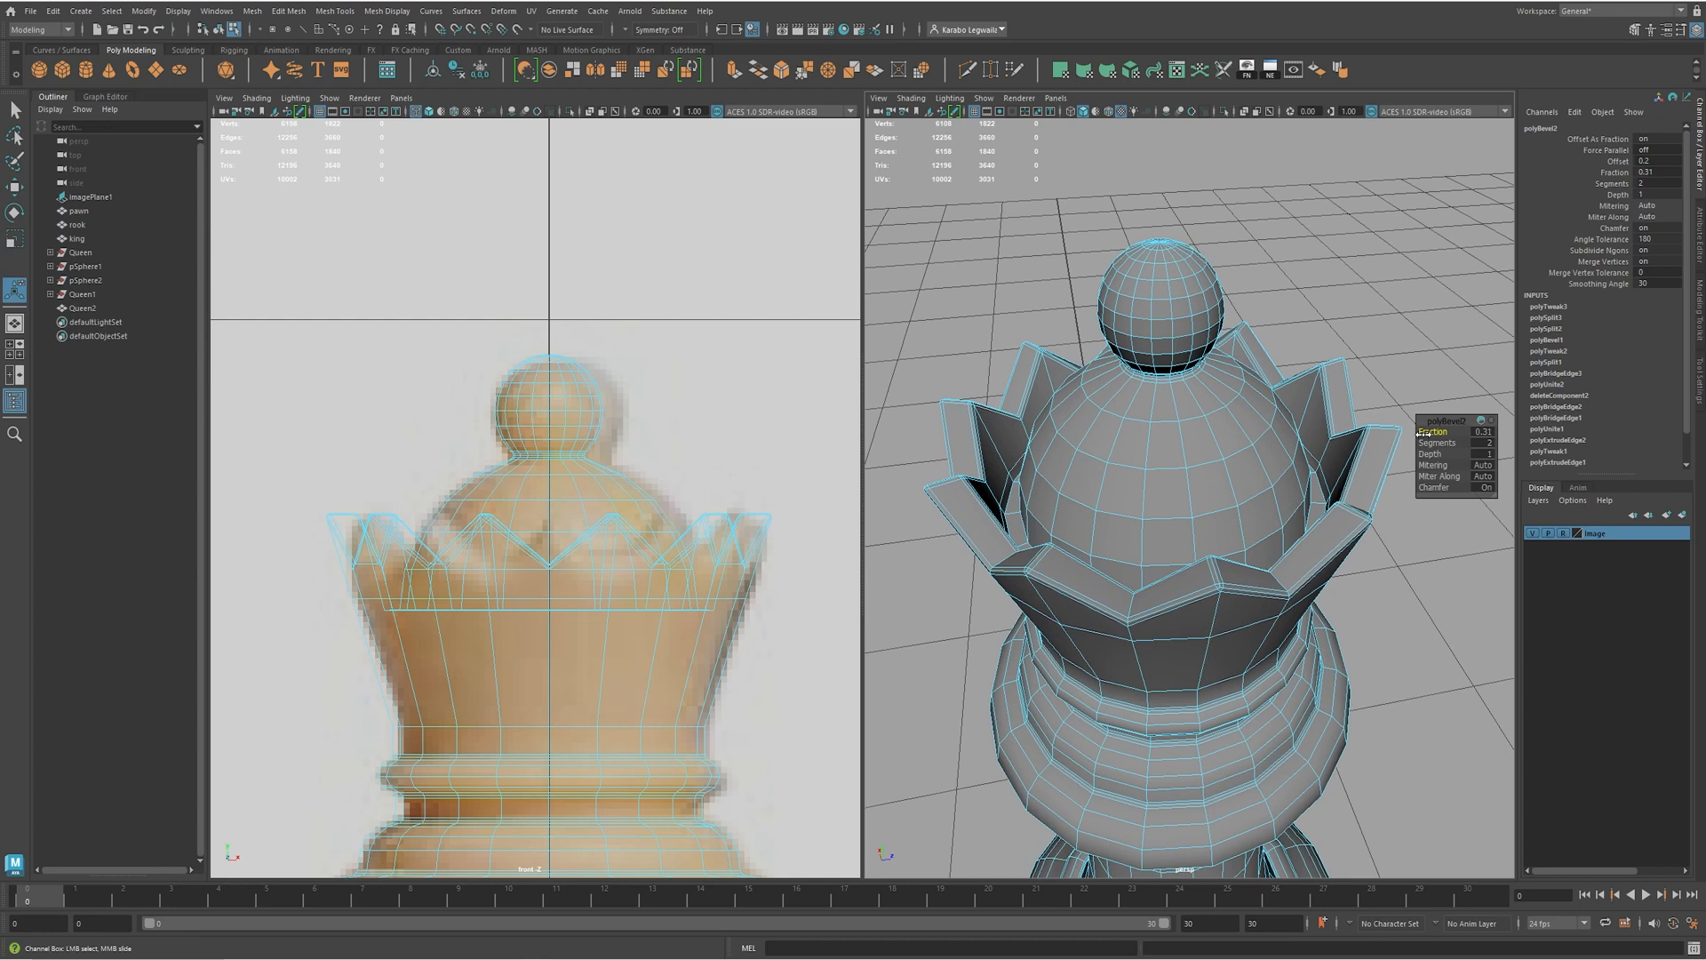
pyautogui.moveTo(1425, 433); pyautogui.dragTo(1421, 433)
# - Return the queen to object mode and check the bevelled points in smooth preview
pyautogui.keyDown('alt'); pyautogui.moveTo(1168, 546); pyautogui.dragTo(1205, 523); pyautogui.keyUp('alt')
pyautogui.press('q')
pyautogui.press('F8')
pyautogui.press('3')
pyautogui.click(1372, 376)
pyautogui.keyDown('alt'); pyautogui.moveTo(1372, 377); pyautogui.dragTo(1109, 554); pyautogui.keyUp('alt')
pyautogui.scroll(5, 1284, 527)
pyautogui.click(1058, 496)
pyautogui.press('1')
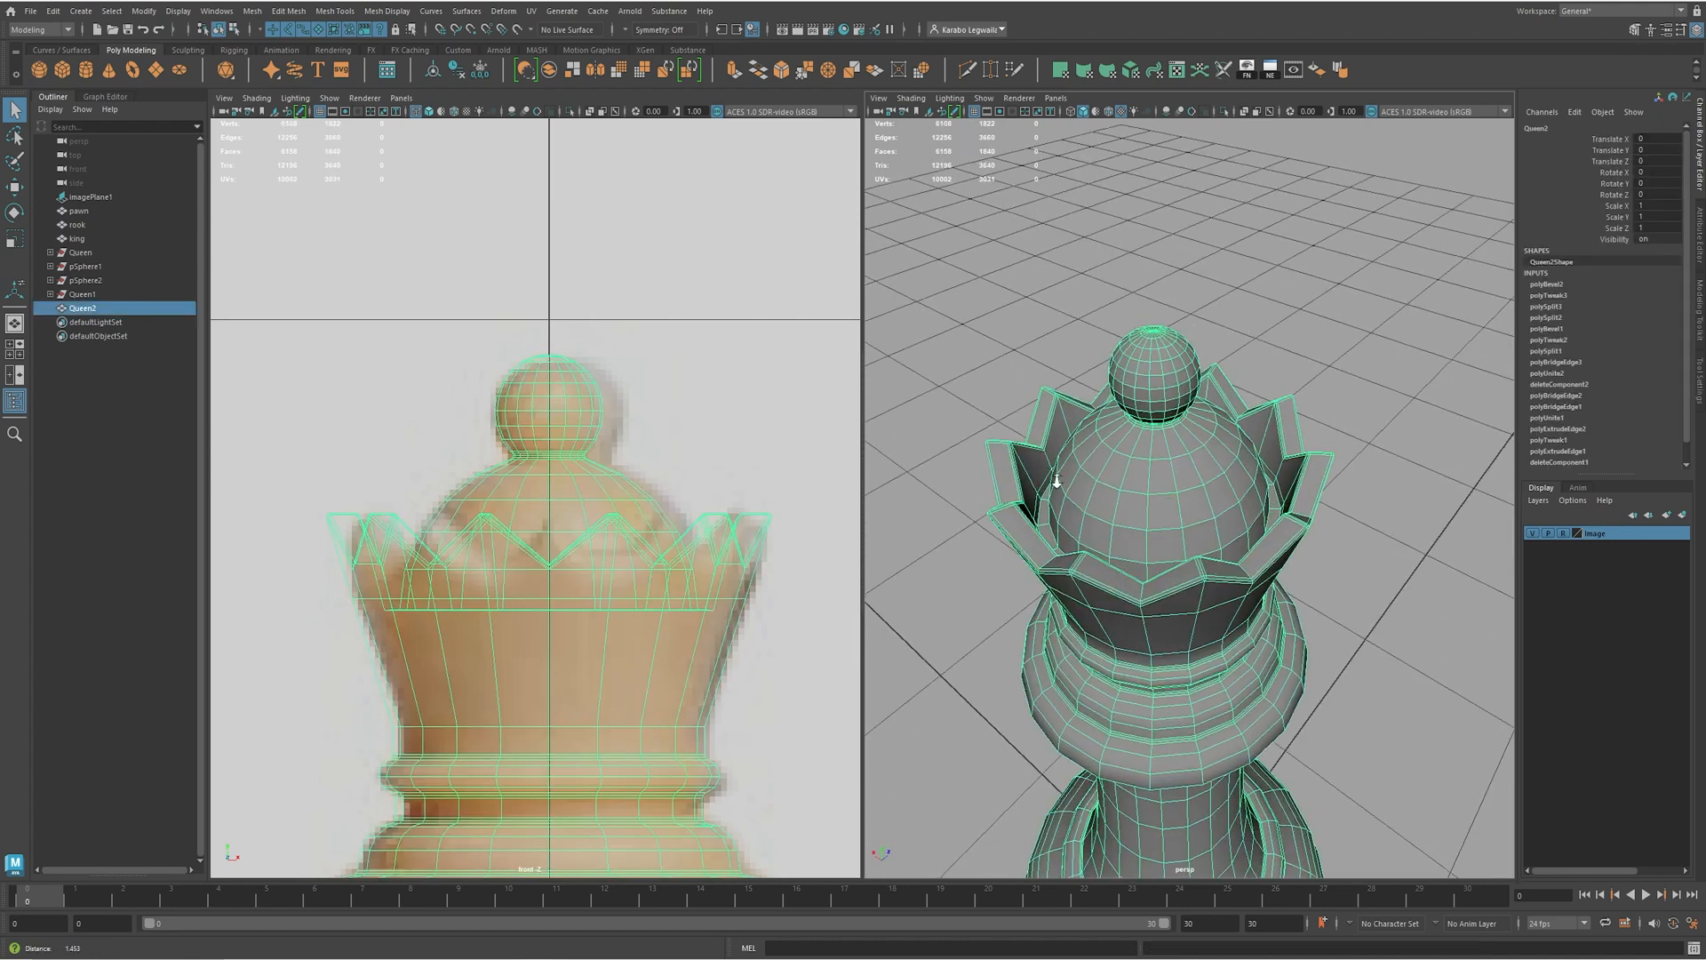
# - Bevel the edge loops of the narrow ring between crown wall and dome with a fraction of 0.25 and 2 segments
pyautogui.keyDown('alt'); pyautogui.moveTo(1058, 496); pyautogui.dragTo(1244, 506, button='right'); pyautogui.keyUp('alt')
pyautogui.keyDown('alt'); pyautogui.moveTo(1102, 711); pyautogui.dragTo(1139, 477, button='middle'); pyautogui.keyUp('alt')
pyautogui.keyDown('alt'); pyautogui.moveTo(1139, 476); pyautogui.dragTo(1300, 445, button='right'); pyautogui.keyUp('alt')
pyautogui.scroll(10, 1300, 445)
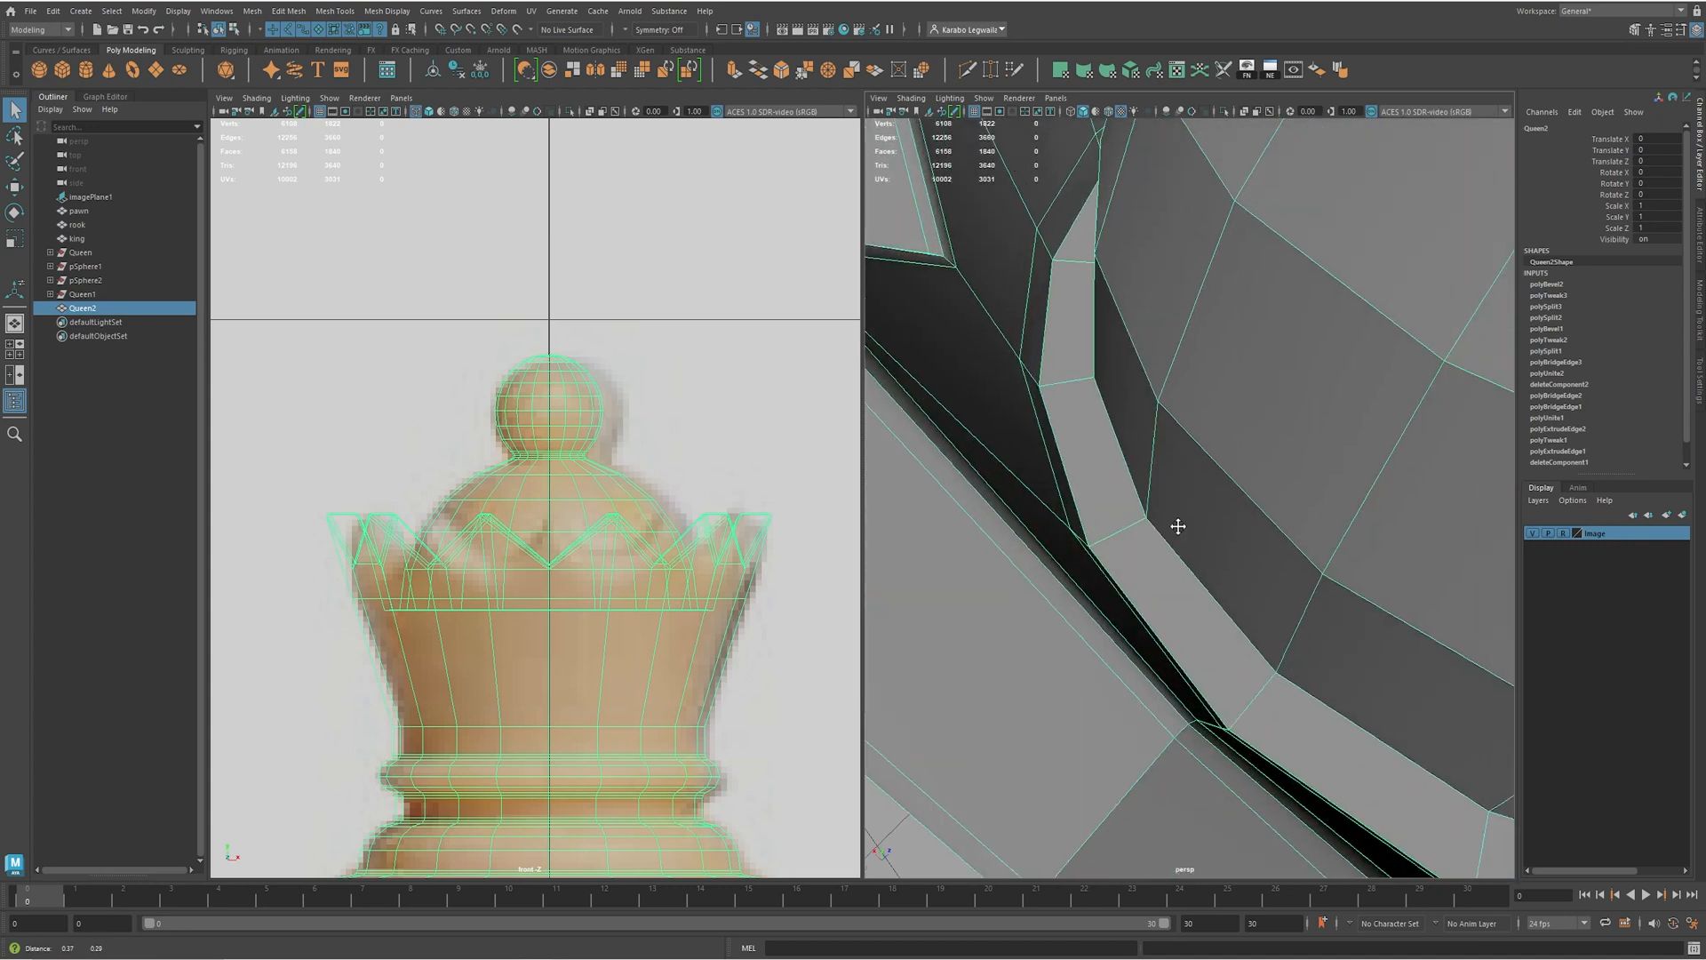
pyautogui.moveTo(1106, 538); pyautogui.dragTo(1110, 511, button='right')
pyautogui.click(1117, 526)
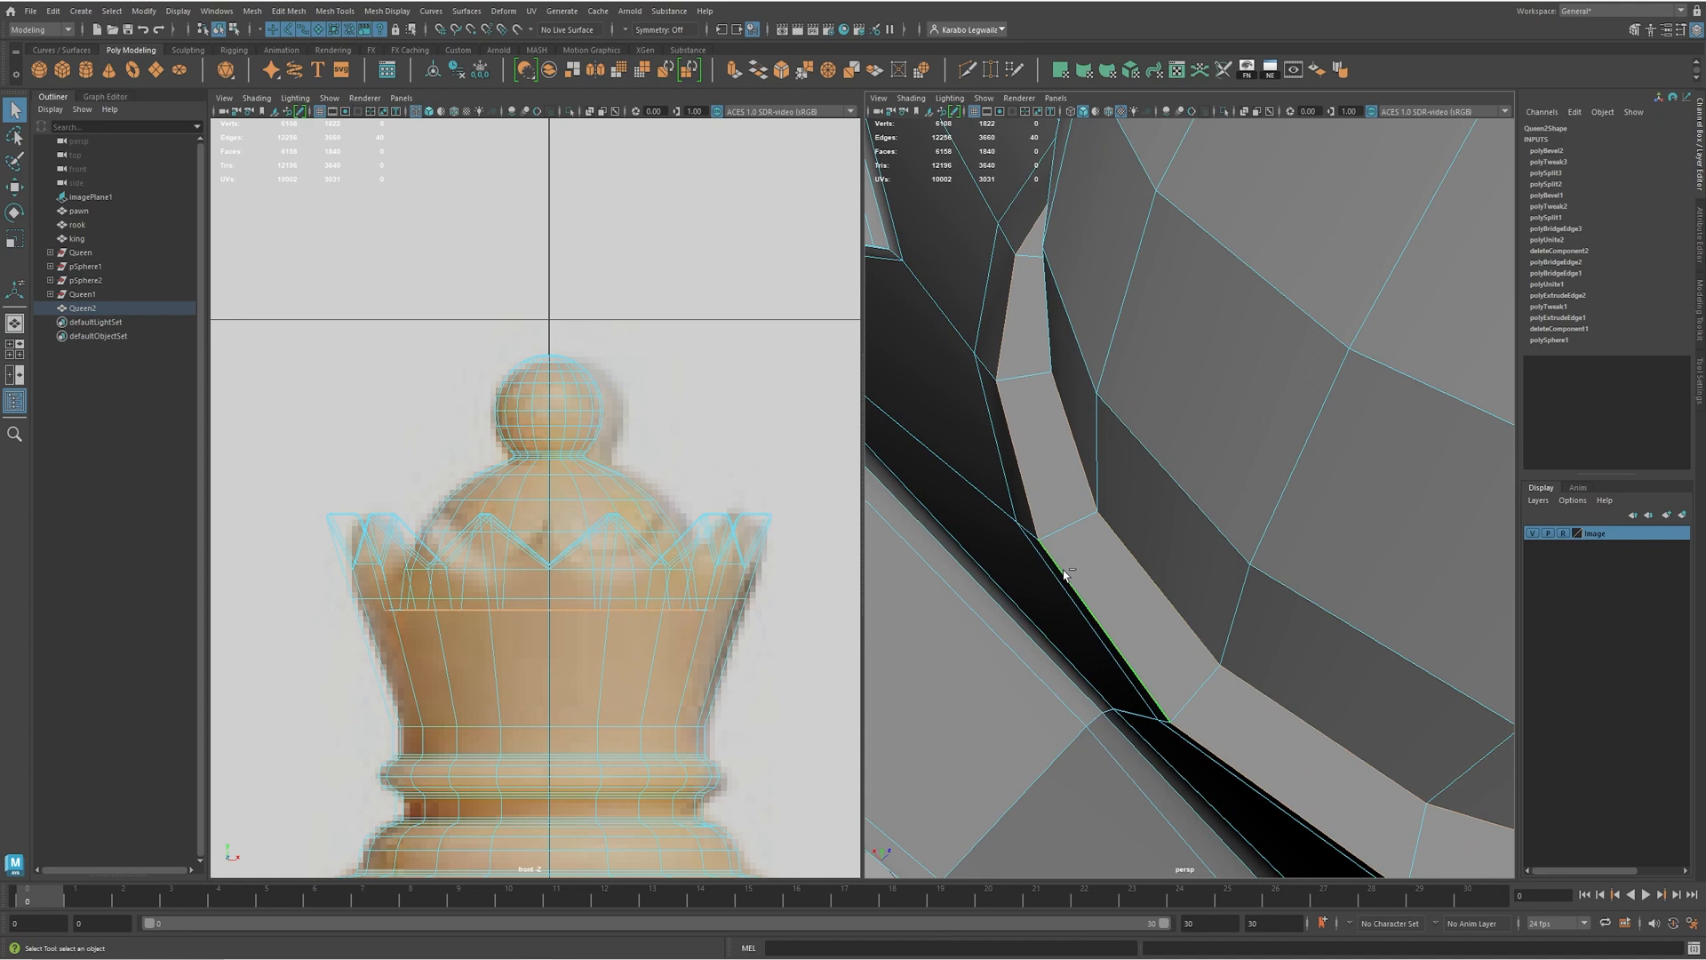
pyautogui.scroll(-10, 1065, 573)
pyautogui.keyDown('shift'); pyautogui.moveTo(1152, 517); pyautogui.dragTo(1190, 518, button='right'); pyautogui.keyUp('shift')
pyautogui.scroll(5, 1226, 497)
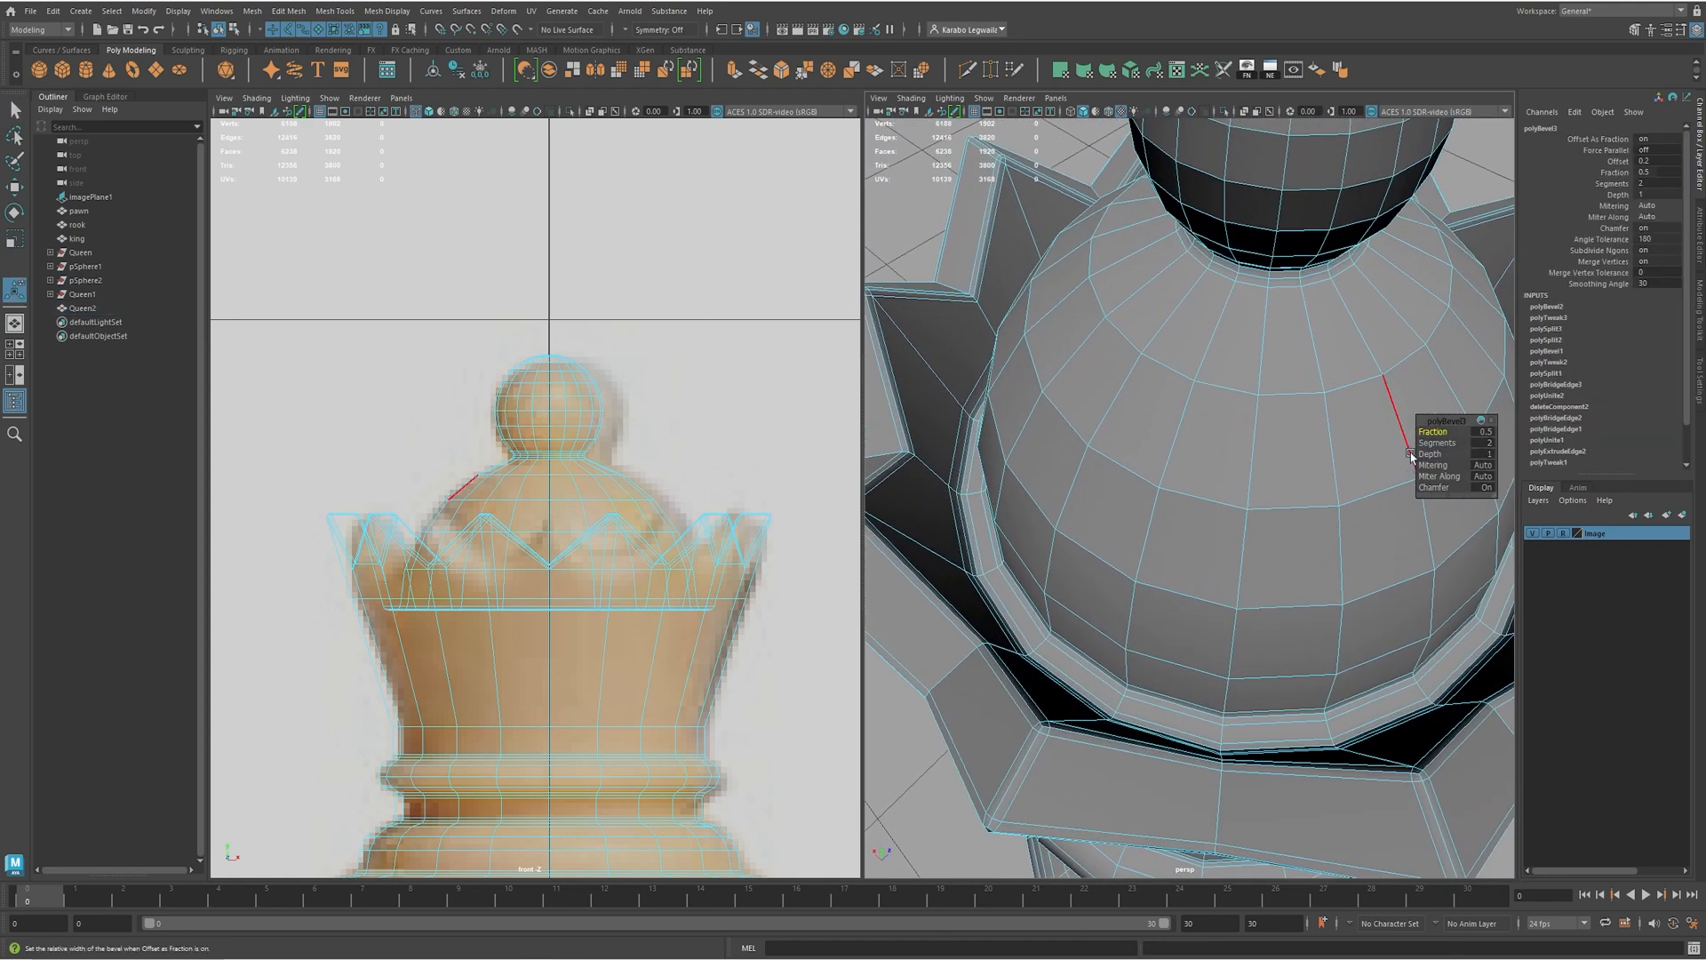
pyautogui.press('q')
pyautogui.press('F8')
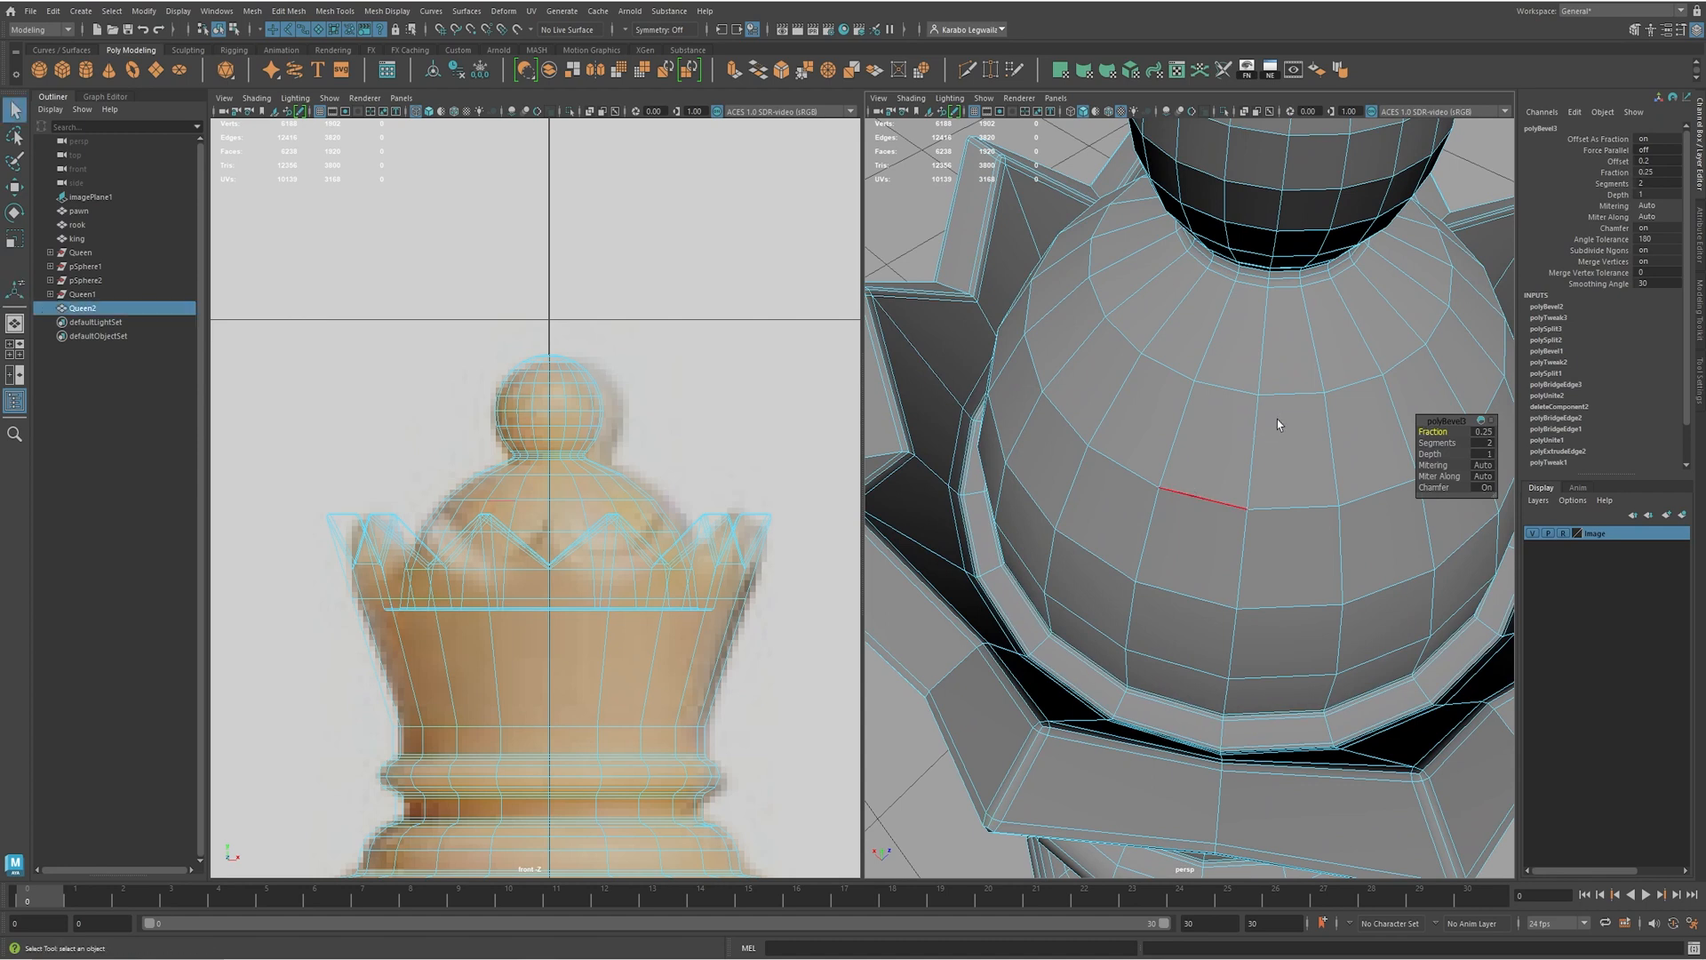
# - Inspect the join between the dome and the crown in smooth preview
pyautogui.press('3')
pyautogui.click(890, 180)
pyautogui.scroll(-8, 1211, 525)
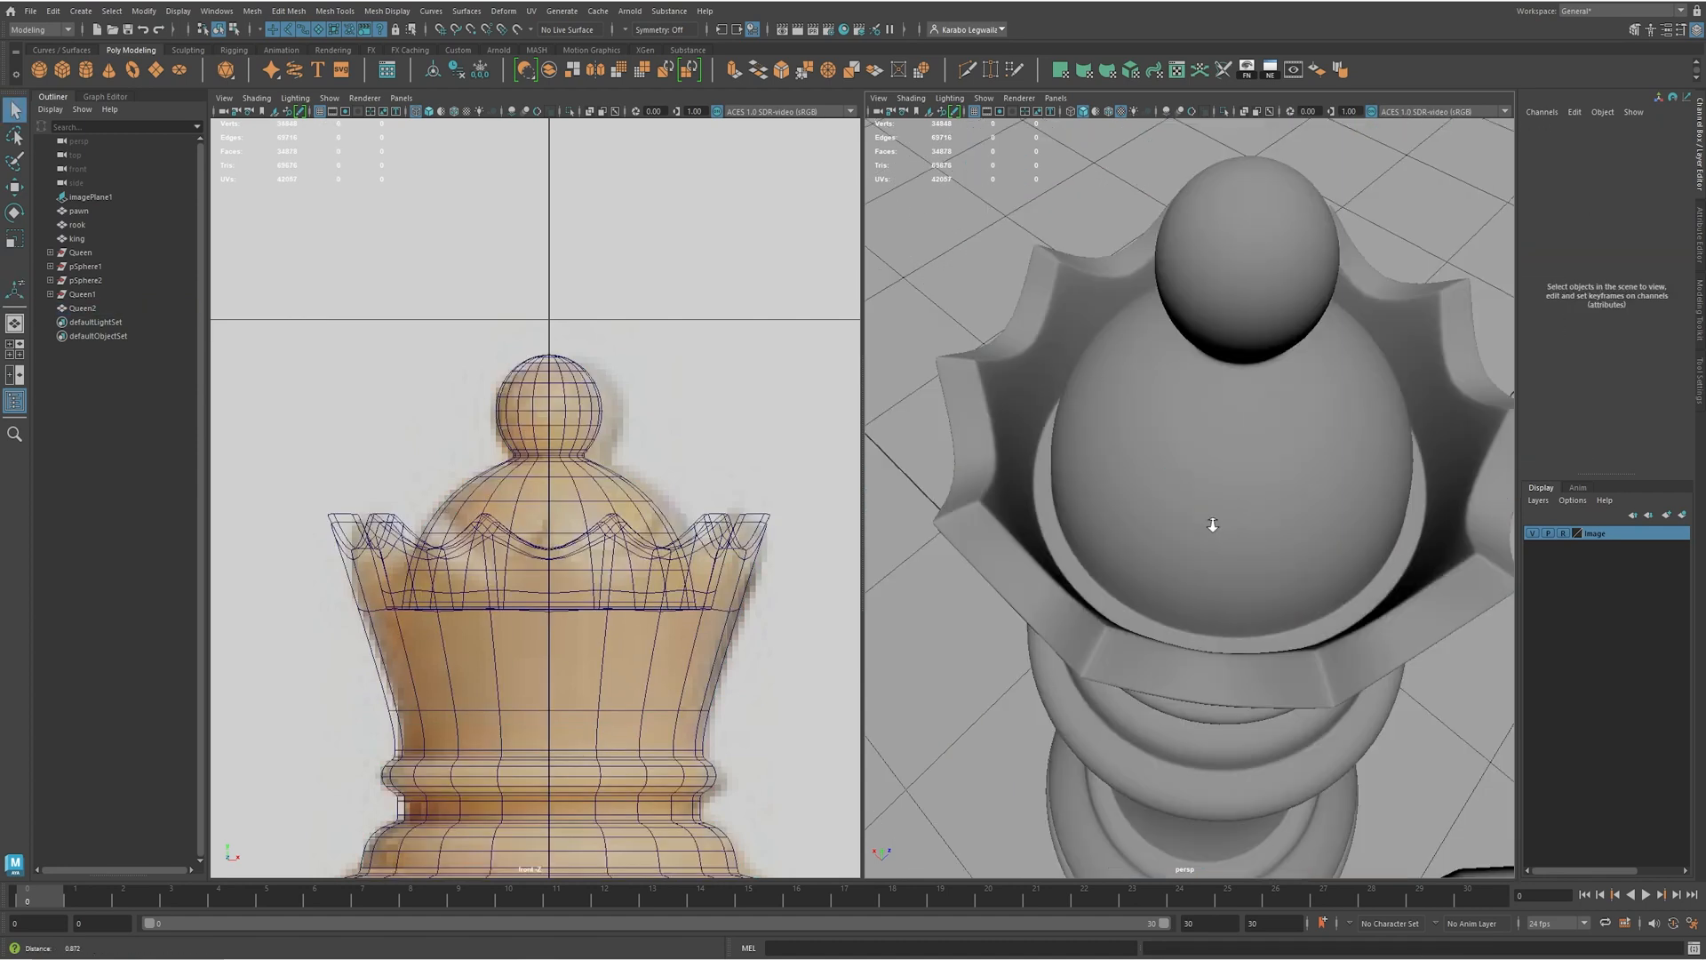
pyautogui.keyDown('alt'); pyautogui.moveTo(1211, 525); pyautogui.dragTo(1367, 637); pyautogui.keyUp('alt')
# - Move the queen's pivot to the centre vertex on the underside of its base
pyautogui.click(1183, 591)
pyautogui.keyDown('alt'); pyautogui.moveTo(1184, 591); pyautogui.dragTo(1219, 613); pyautogui.keyUp('alt')
pyautogui.press('w')
pyautogui.keyDown('alt'); pyautogui.moveTo(1215, 626); pyautogui.dragTo(1218, 524, button='middle'); pyautogui.keyUp('alt')
pyautogui.keyDown('alt'); pyautogui.moveTo(1066, 534); pyautogui.dragTo(1181, 650); pyautogui.keyUp('alt')
pyautogui.keyDown('alt'); pyautogui.moveTo(1246, 641); pyautogui.dragTo(1287, 651, button='right'); pyautogui.keyUp('alt')
pyautogui.press('d')
pyautogui.click(1121, 691)
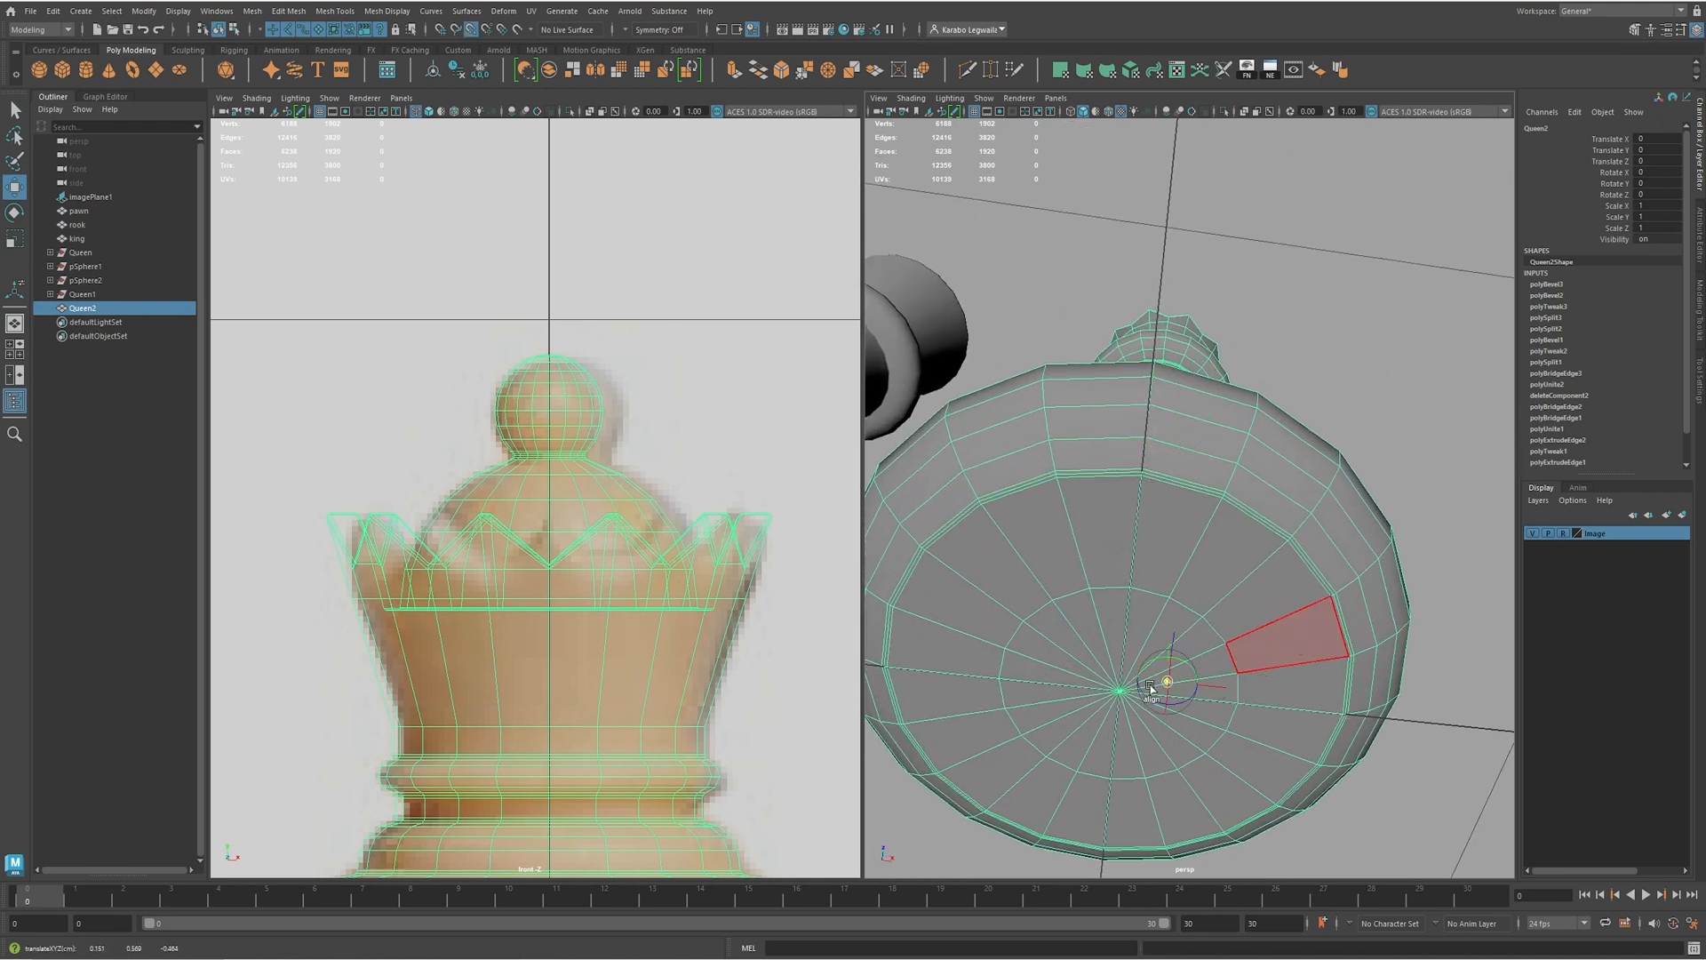
pyautogui.press('d')
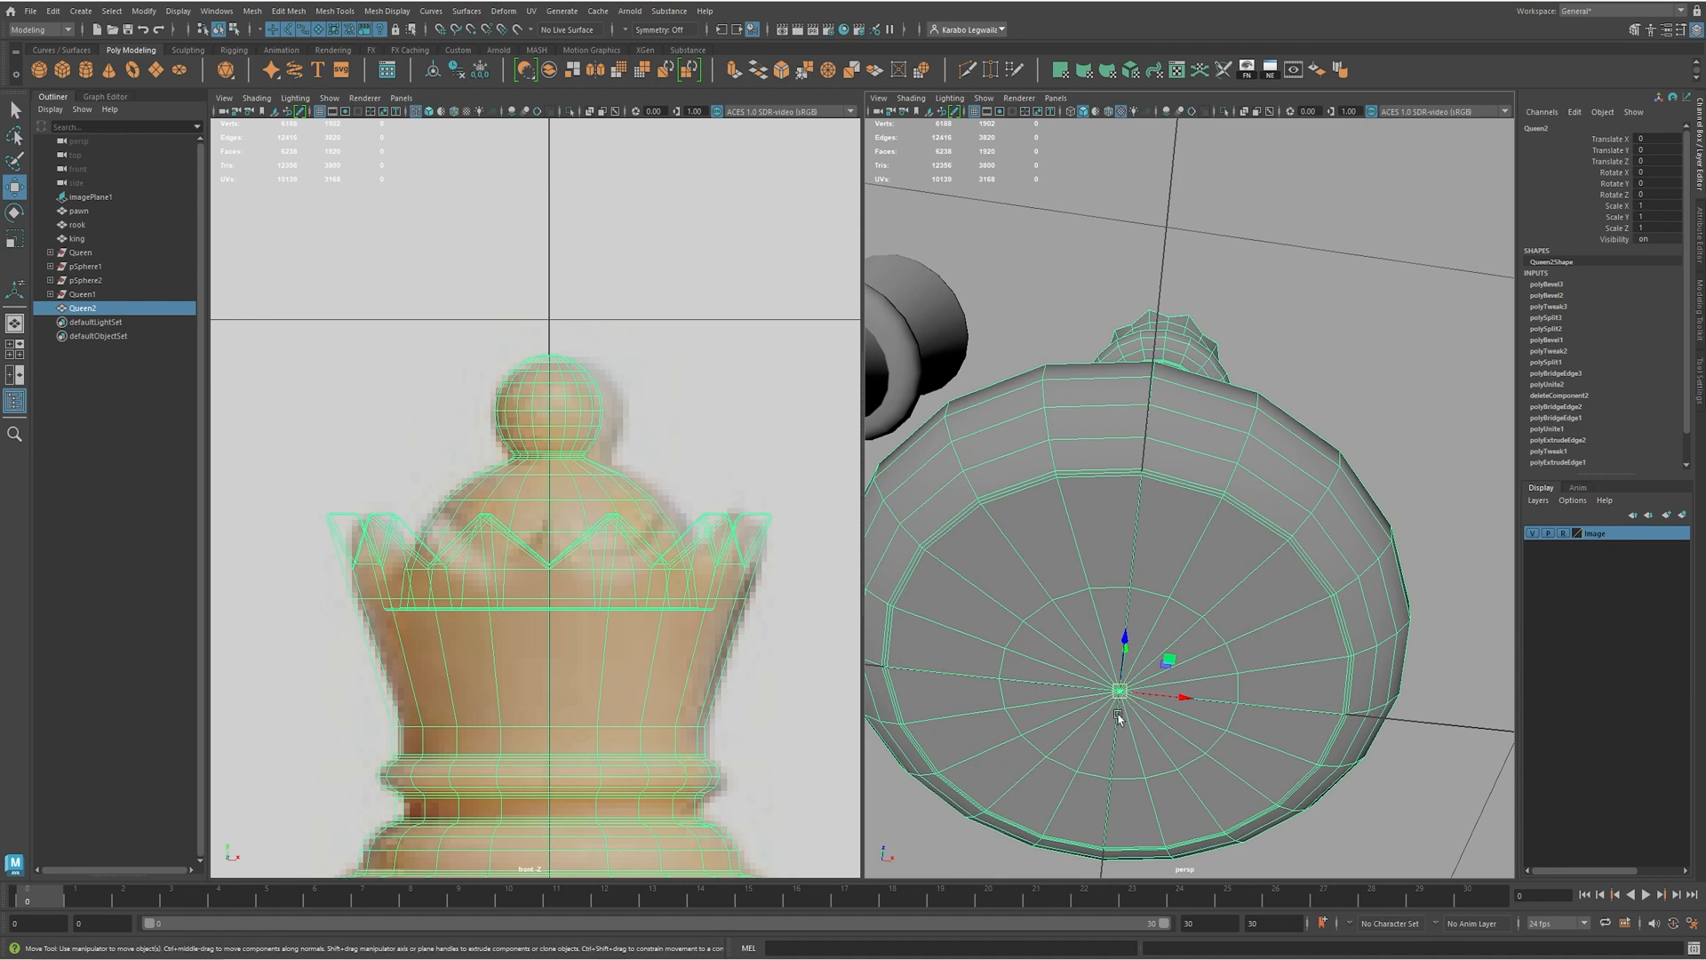
pyautogui.keyDown('alt'); pyautogui.moveTo(1221, 620); pyautogui.dragTo(1192, 701); pyautogui.keyUp('alt')
pyautogui.keyDown('alt'); pyautogui.moveTo(1192, 701); pyautogui.dragTo(1177, 617, button='right'); pyautogui.keyUp('alt')
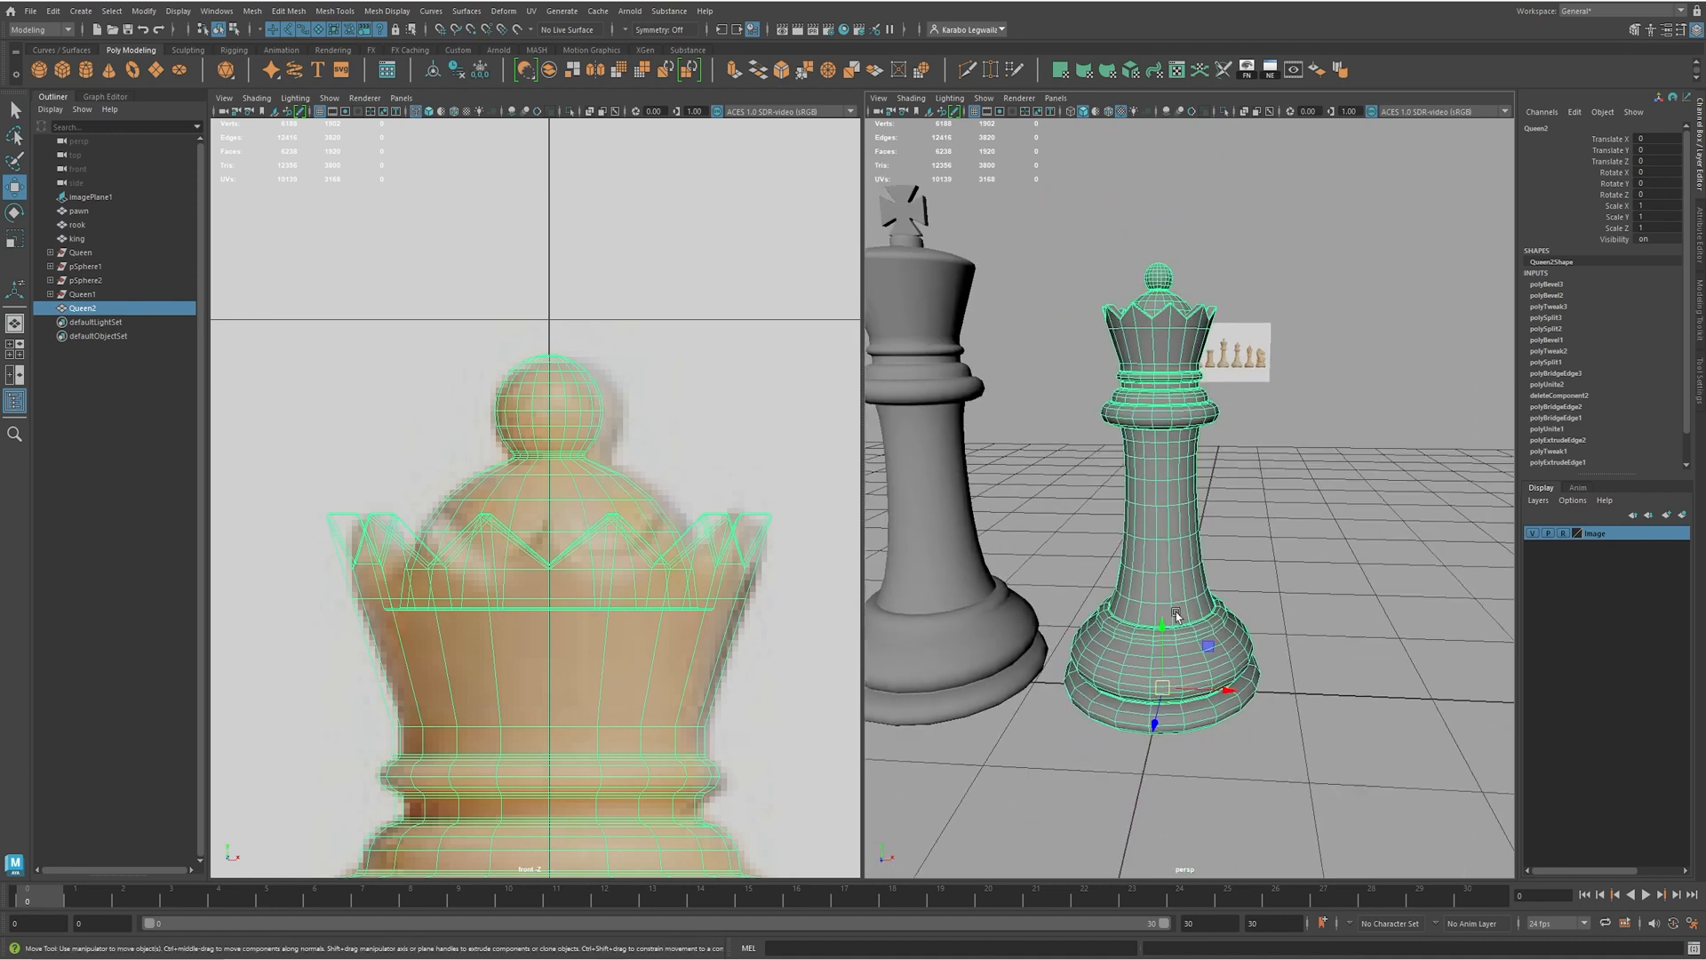
pyautogui.keyDown('alt'); pyautogui.moveTo(1177, 616); pyautogui.dragTo(1177, 638); pyautogui.keyUp('alt')
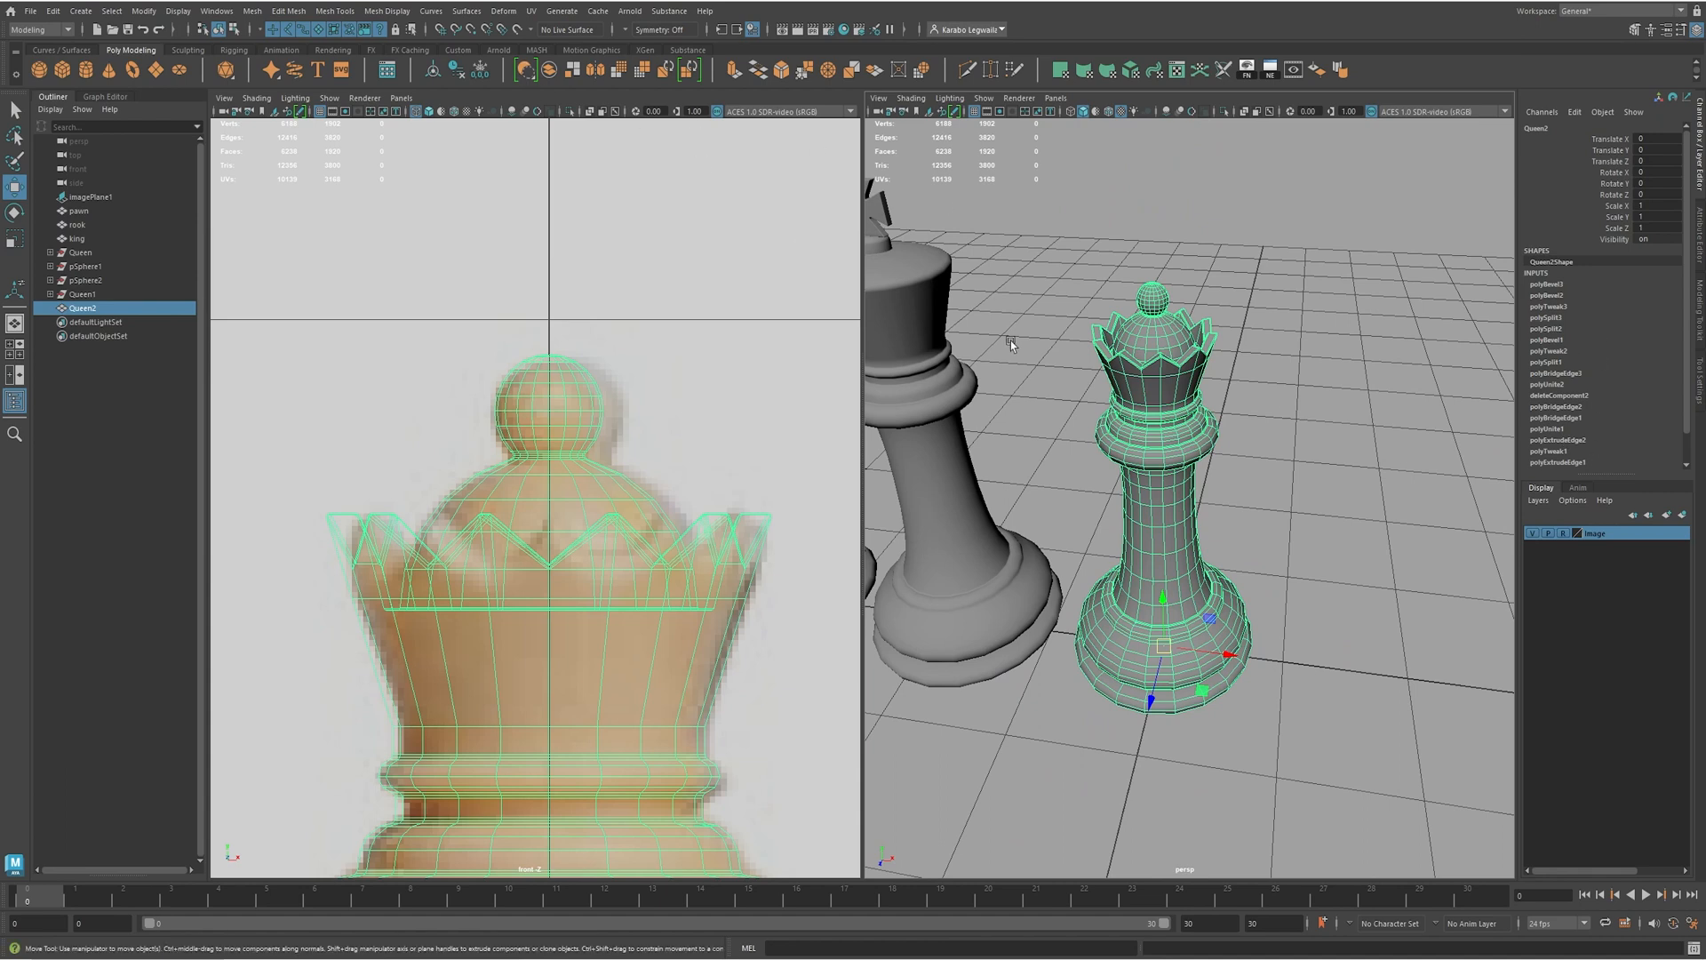
# - Soften all edges of the queen and reselect it as an object
pyautogui.click(389, 11)
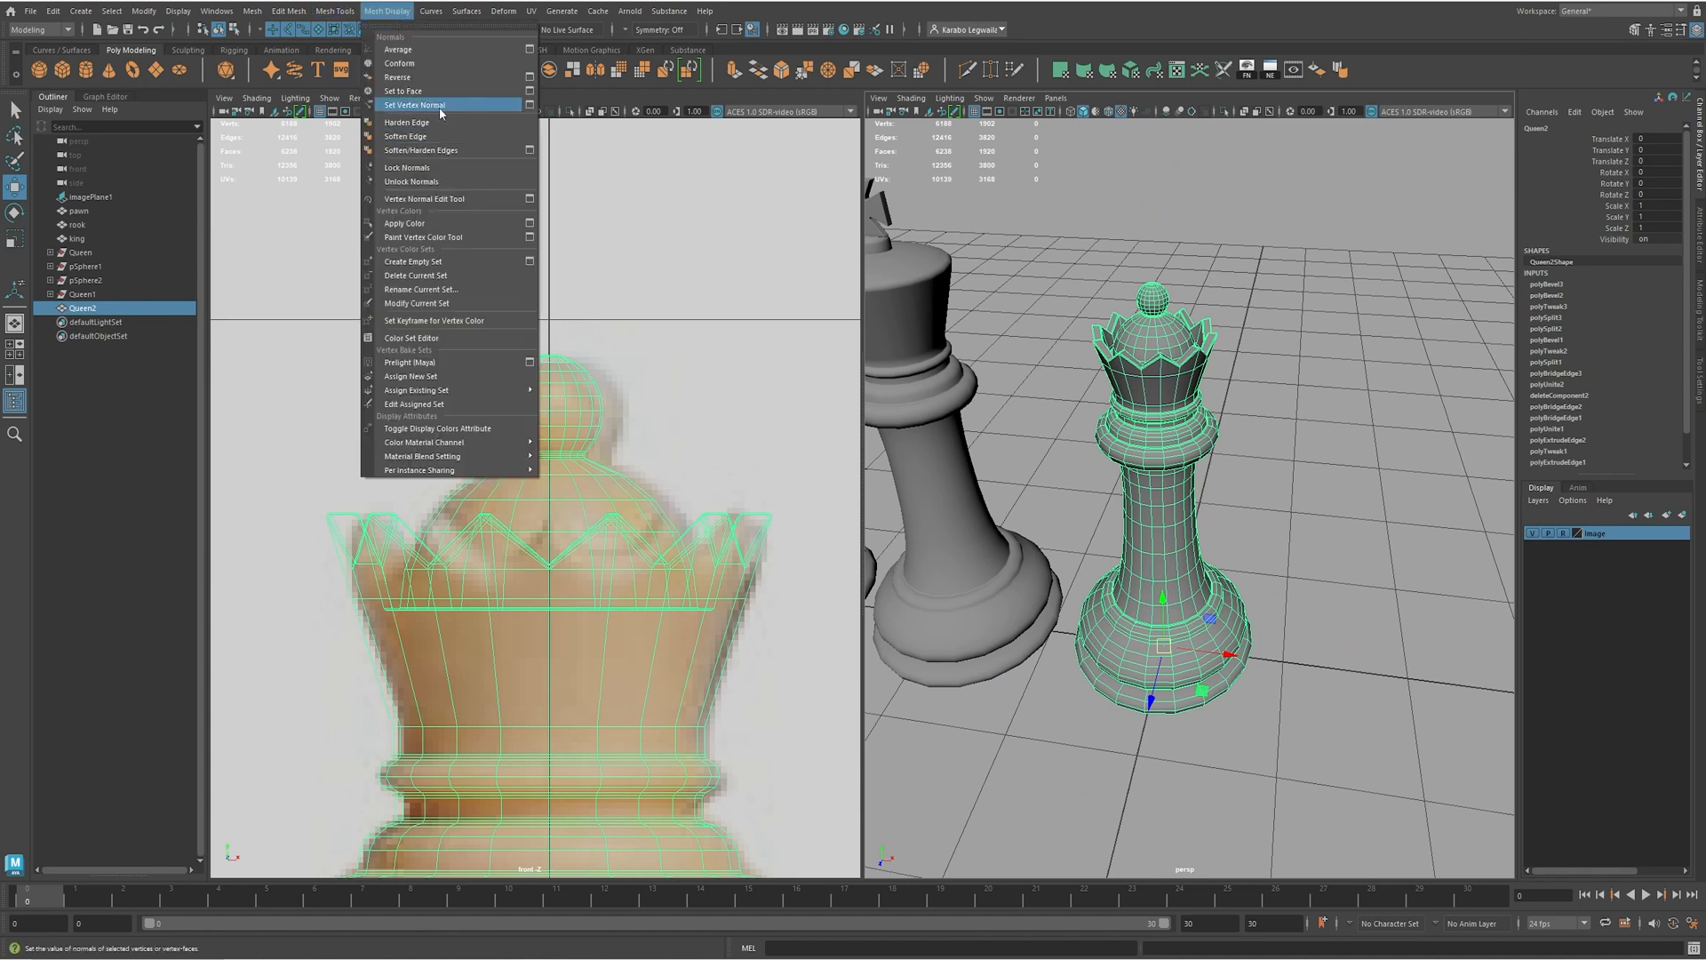
pyautogui.click(405, 136)
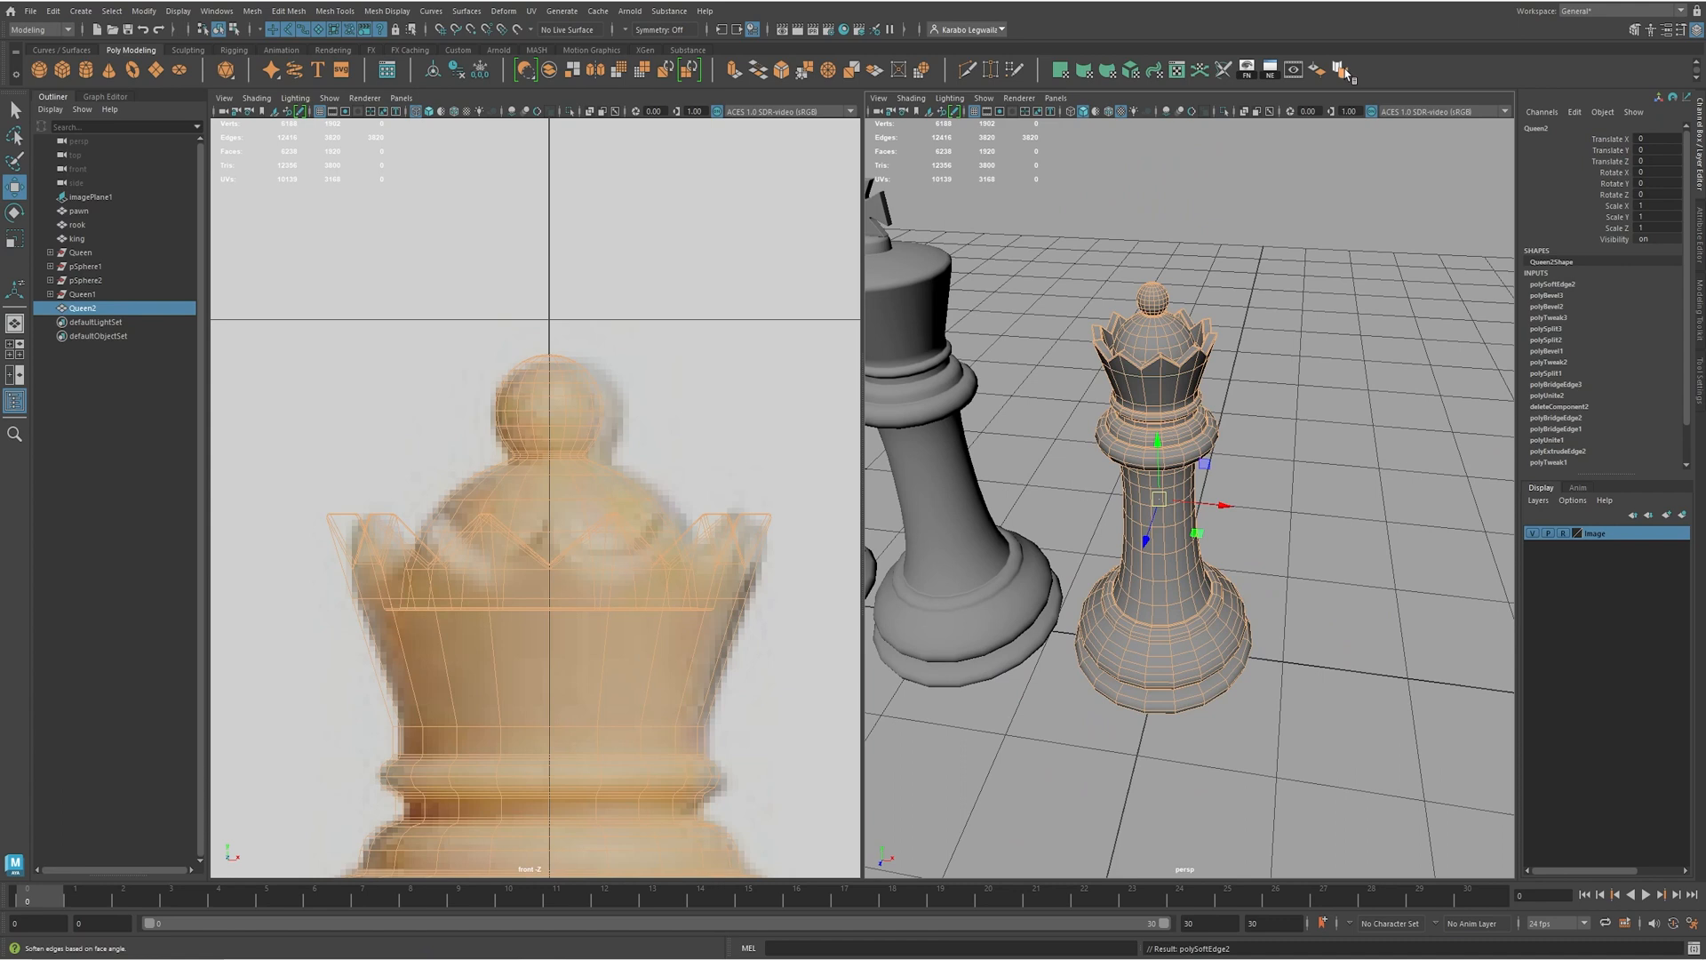
pyautogui.click(1267, 436)
pyautogui.click(1175, 417)
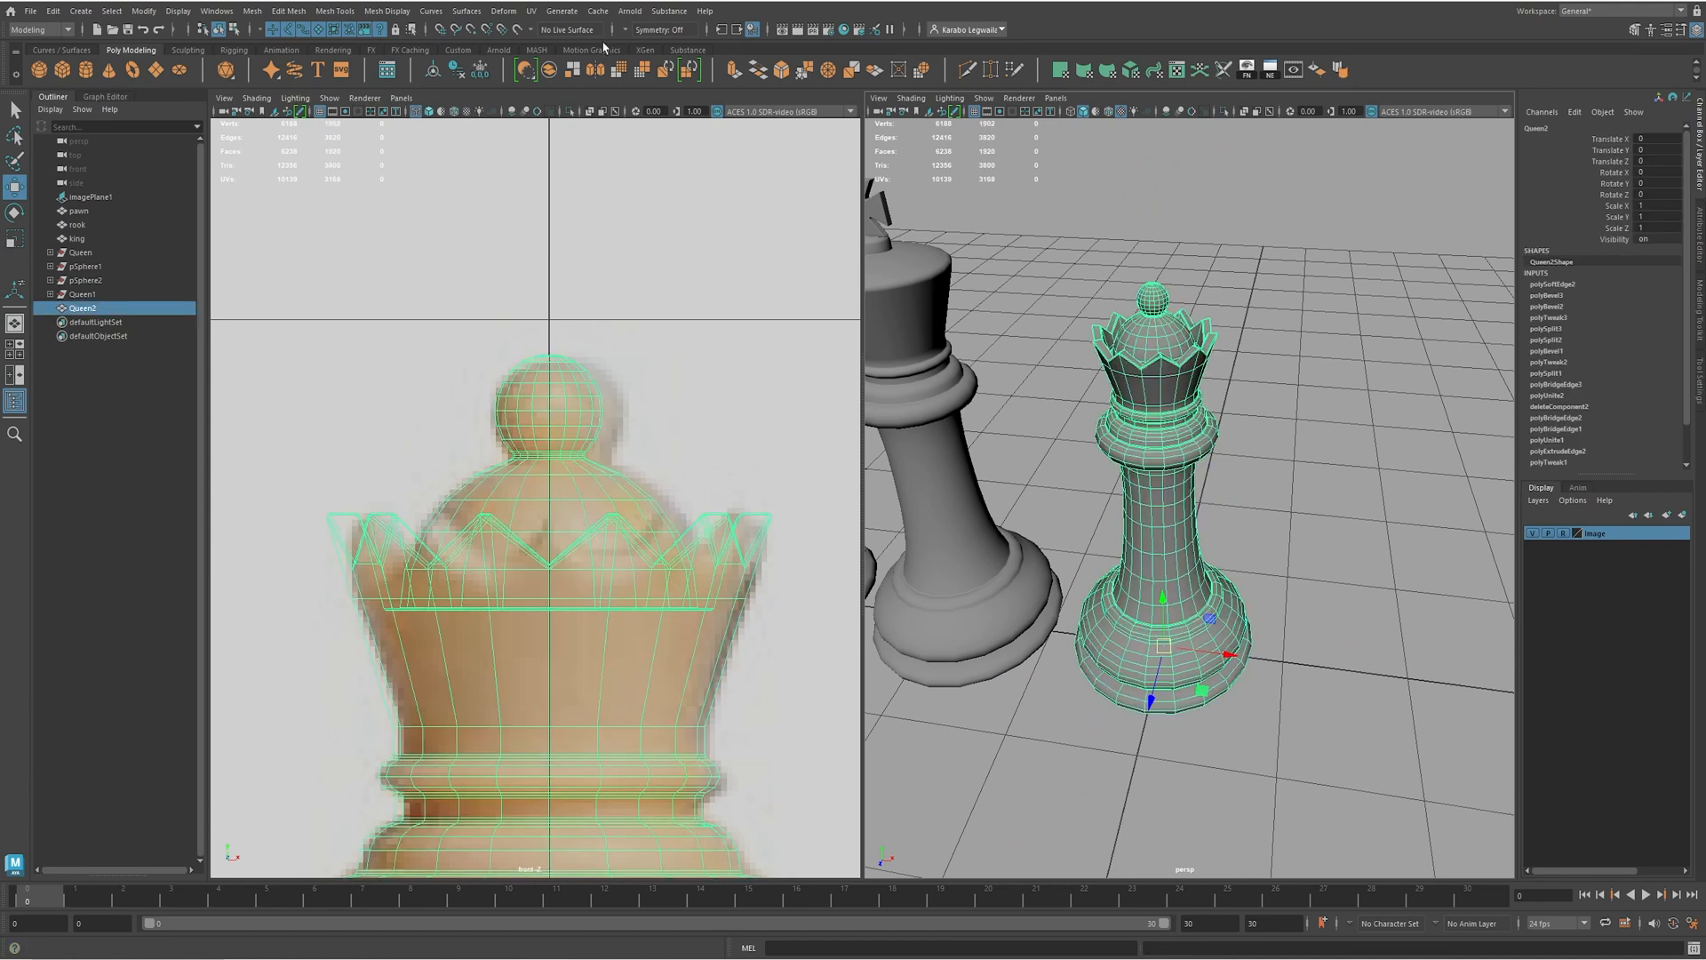
# - Delete the queen's construction history and freeze its transformations
pyautogui.click(458, 73)
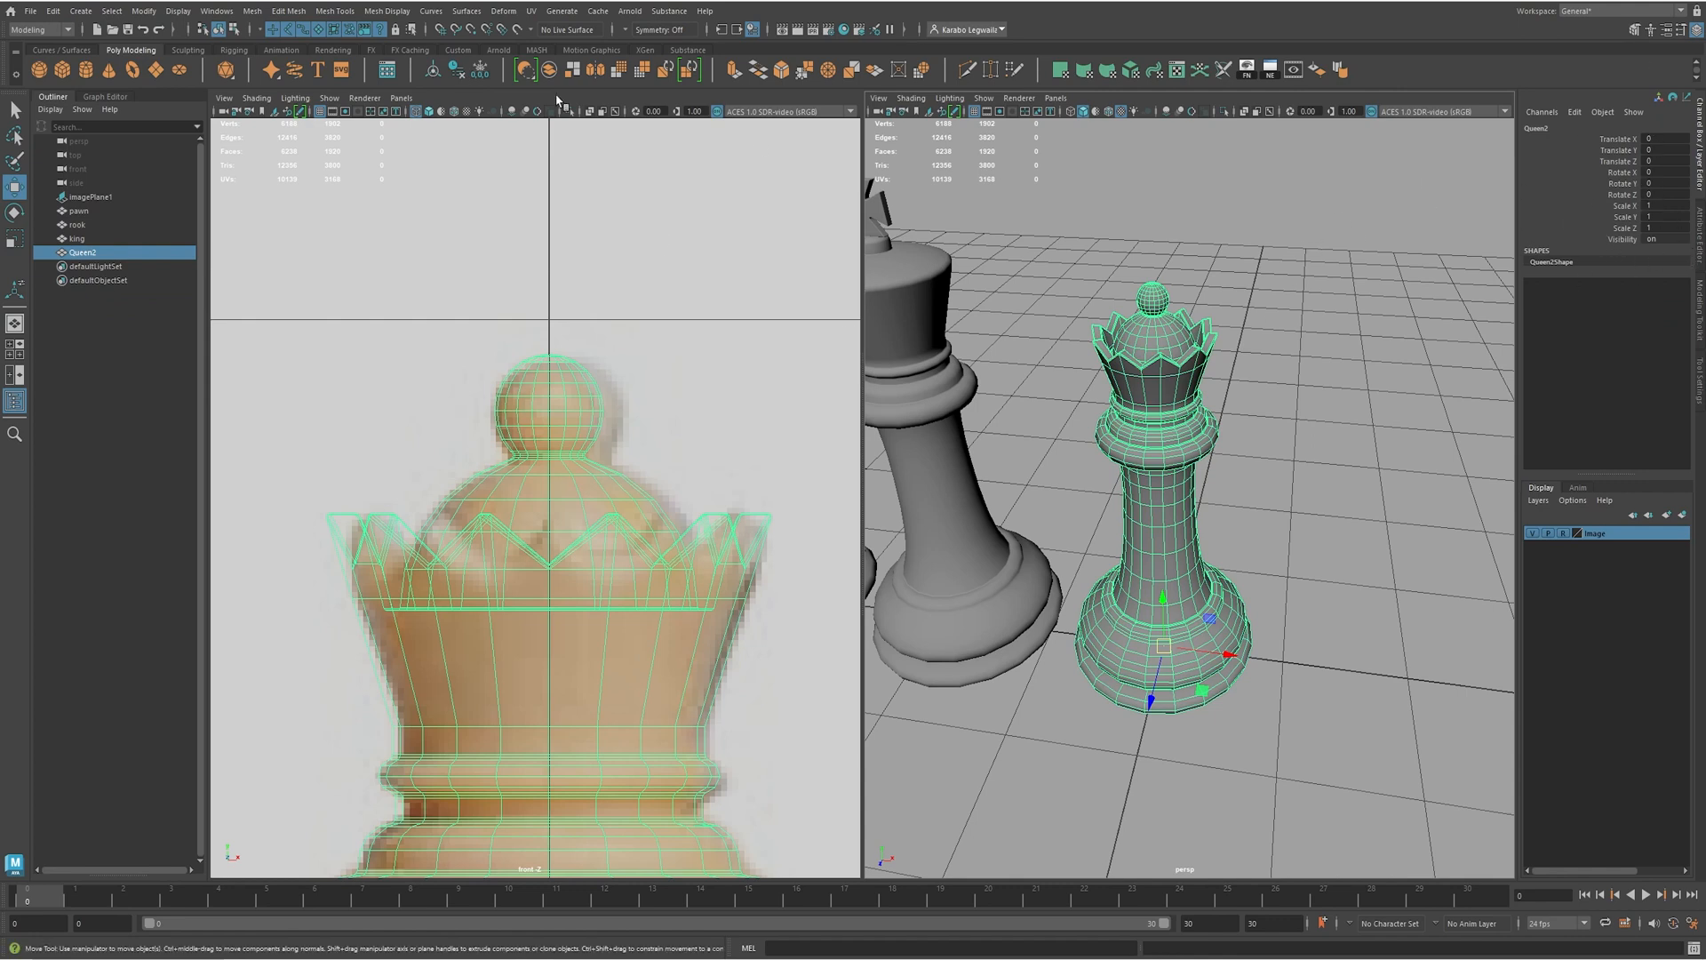
pyautogui.click(481, 71)
pyautogui.keyDown('alt'); pyautogui.moveTo(1285, 284); pyautogui.dragTo(1348, 295); pyautogui.keyUp('alt')
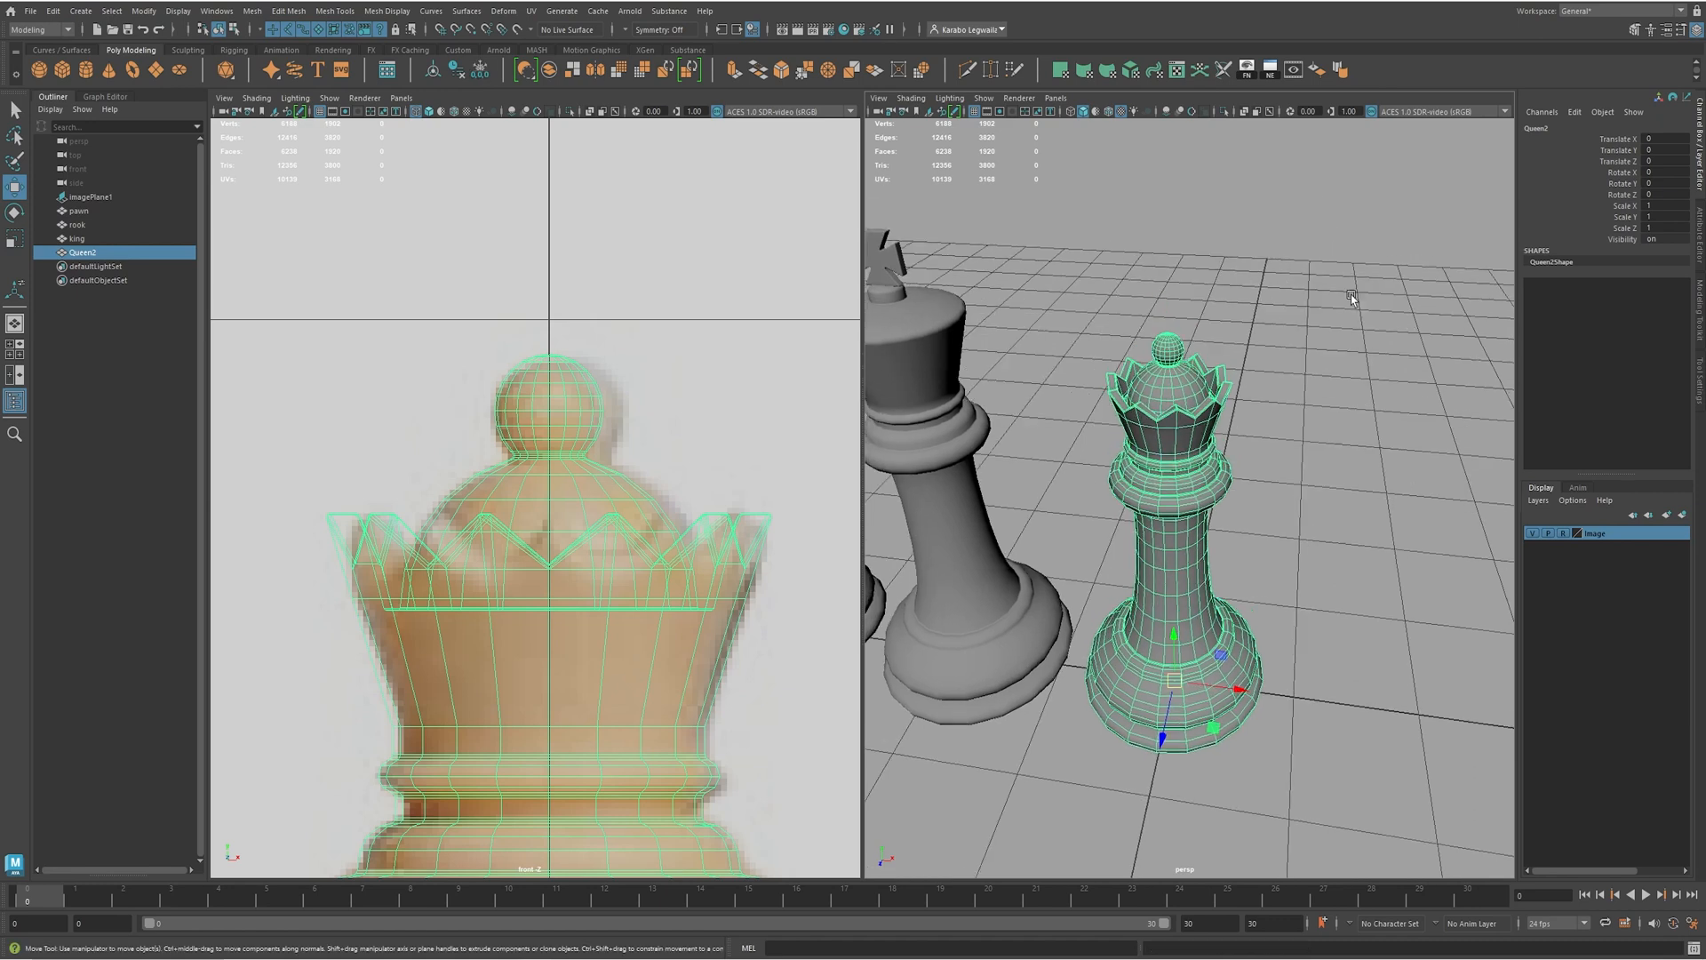
# - Rename the finished piece to queen and deselect it
pyautogui.click(1565, 127)
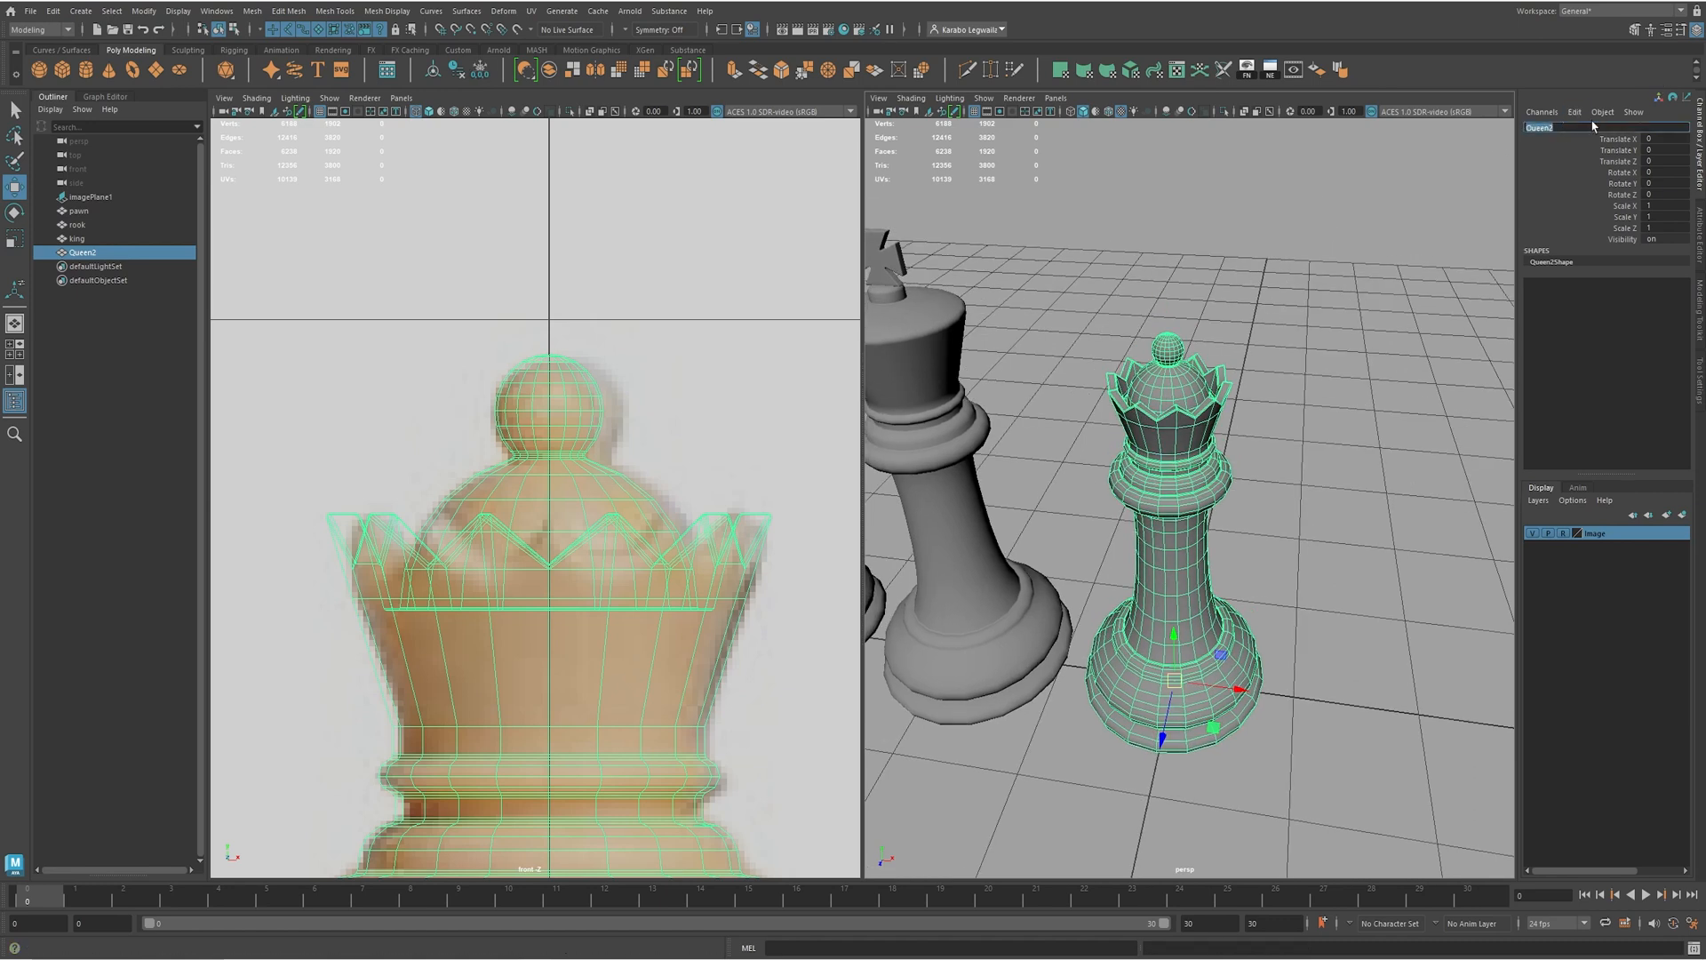
pyautogui.write('queen')
pyautogui.press('Return')
pyautogui.click(1345, 560)
# - Make the image layer selectable and shift the four pieces with the reference image along X to centre the bishop, image Translate X -2.422
pyautogui.keyDown('alt'); pyautogui.moveTo(1345, 560); pyautogui.dragTo(1307, 511); pyautogui.keyUp('alt')
pyautogui.keyDown('alt'); pyautogui.moveTo(1306, 511); pyautogui.dragTo(1074, 563, button='right'); pyautogui.keyUp('alt')
pyautogui.keyDown('alt'); pyautogui.moveTo(721, 688); pyautogui.dragTo(653, 667, button='middle'); pyautogui.keyUp('alt')
pyautogui.keyDown('alt'); pyautogui.moveTo(653, 667); pyautogui.dragTo(602, 649, button='right'); pyautogui.keyUp('alt')
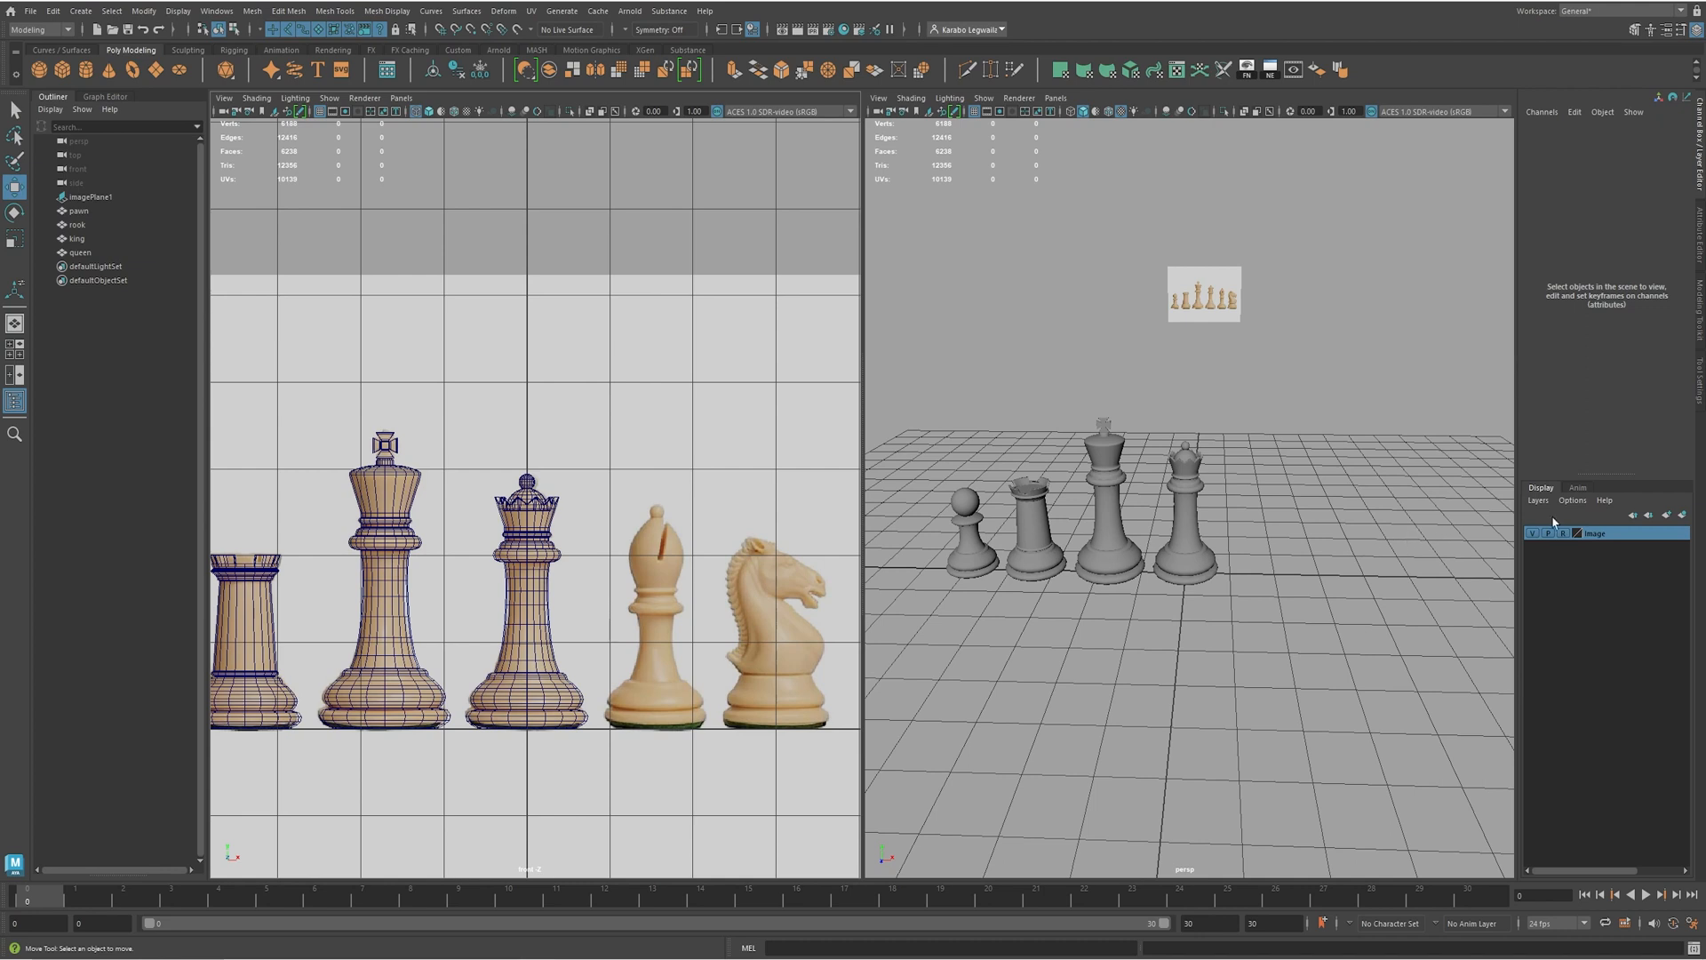
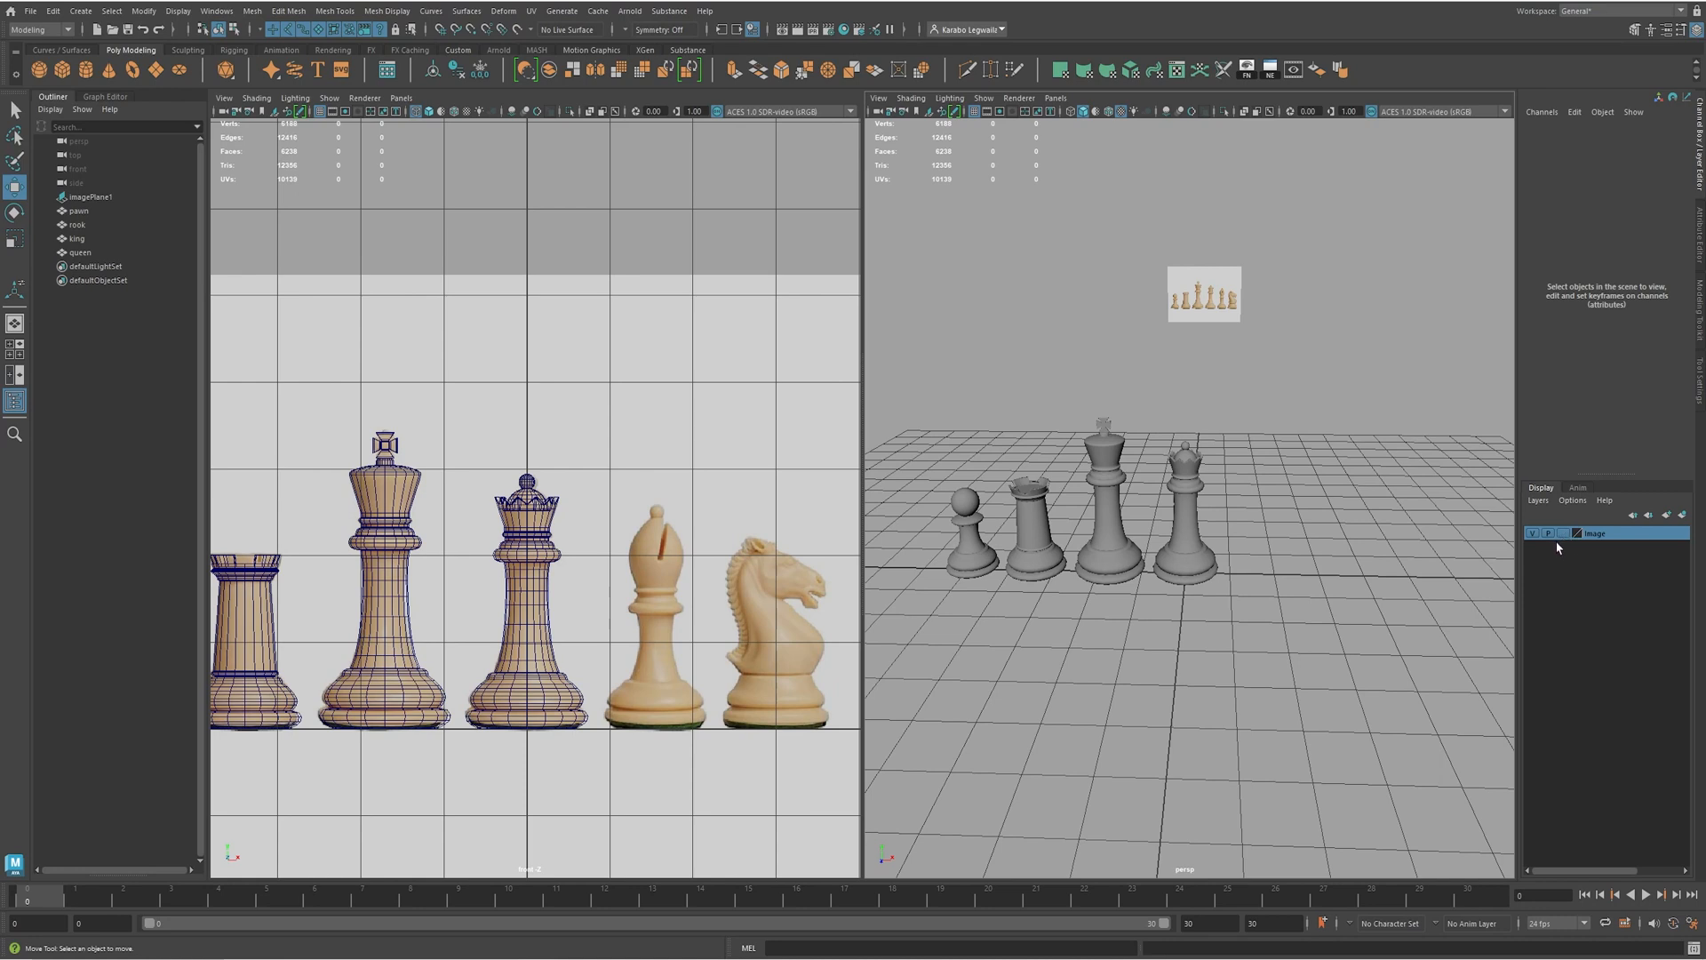
pyautogui.moveTo(937, 407); pyautogui.dragTo(1299, 604)
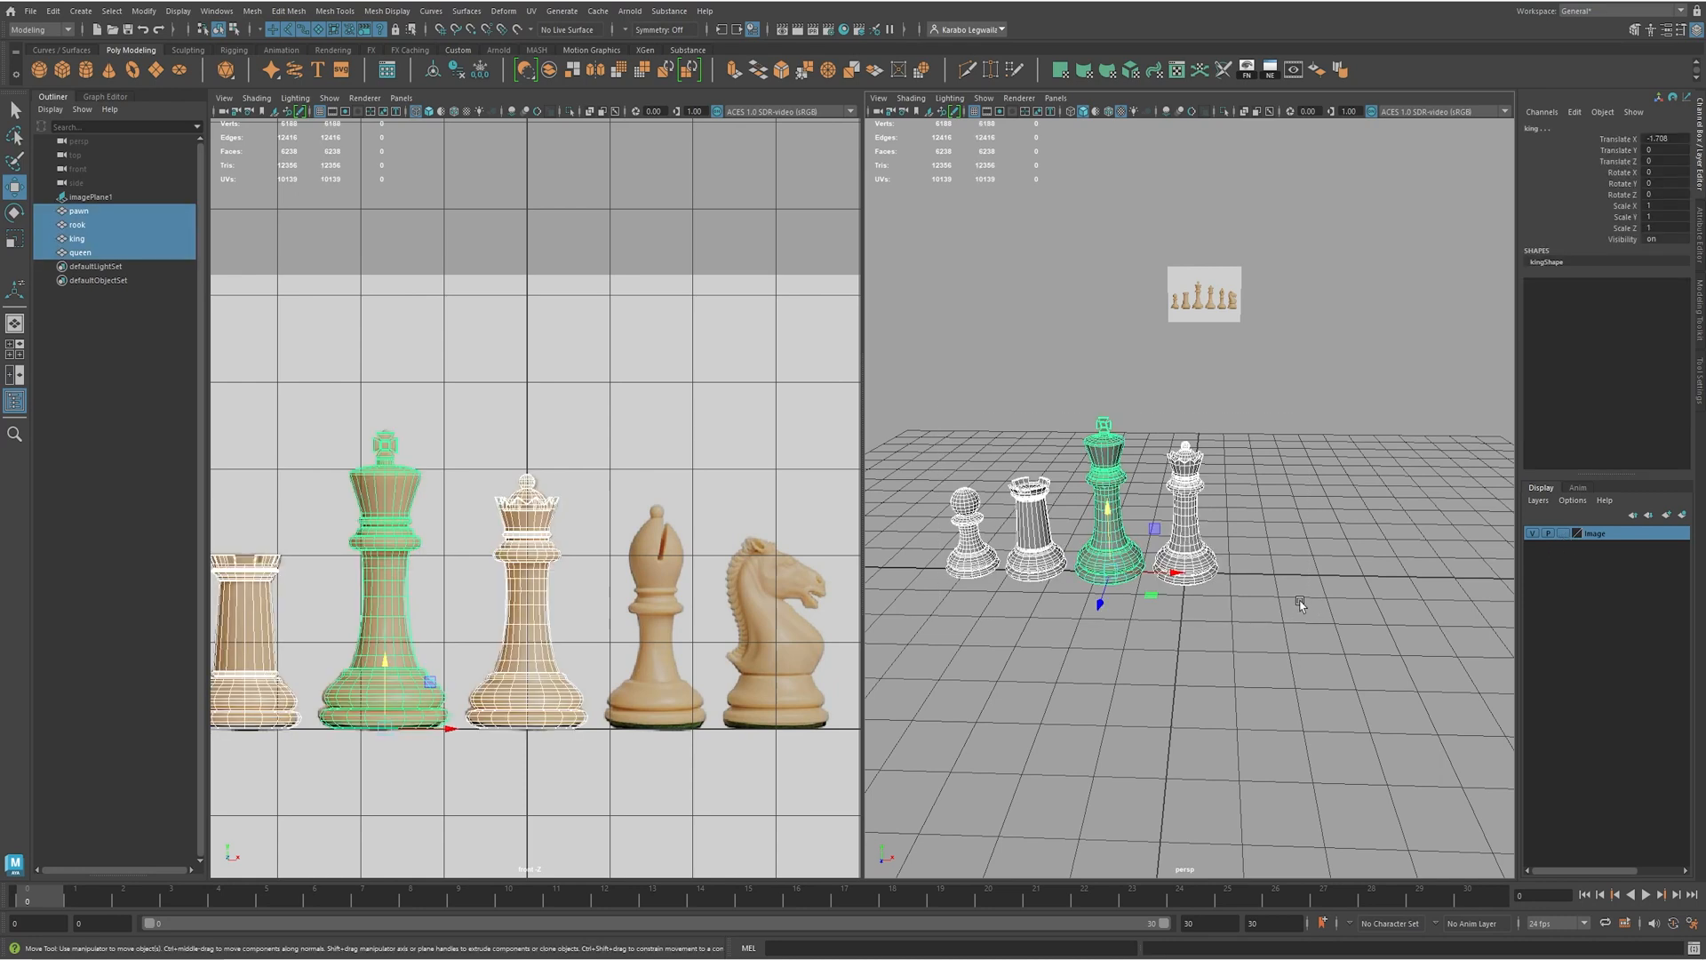
pyautogui.keyDown('shift'); pyautogui.click(1211, 293); pyautogui.keyUp('shift')
pyautogui.scroll(-2, 550, 560)
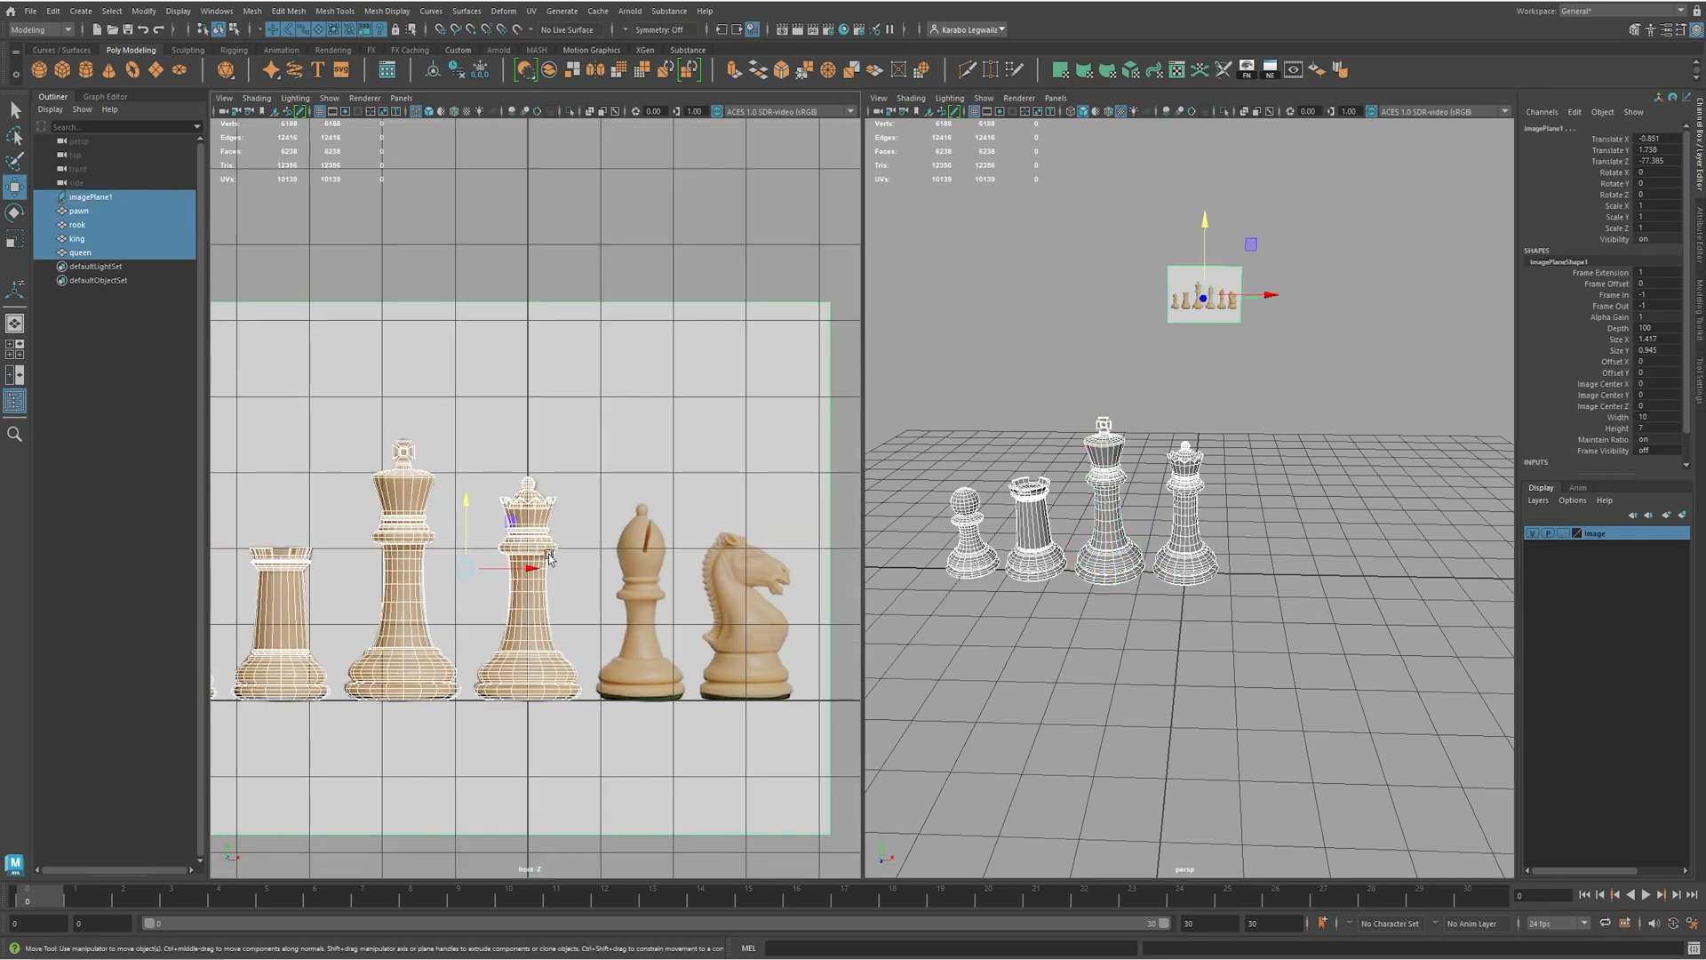
pyautogui.moveTo(529, 569); pyautogui.dragTo(431, 569)
pyautogui.scroll(3, 294, 664)
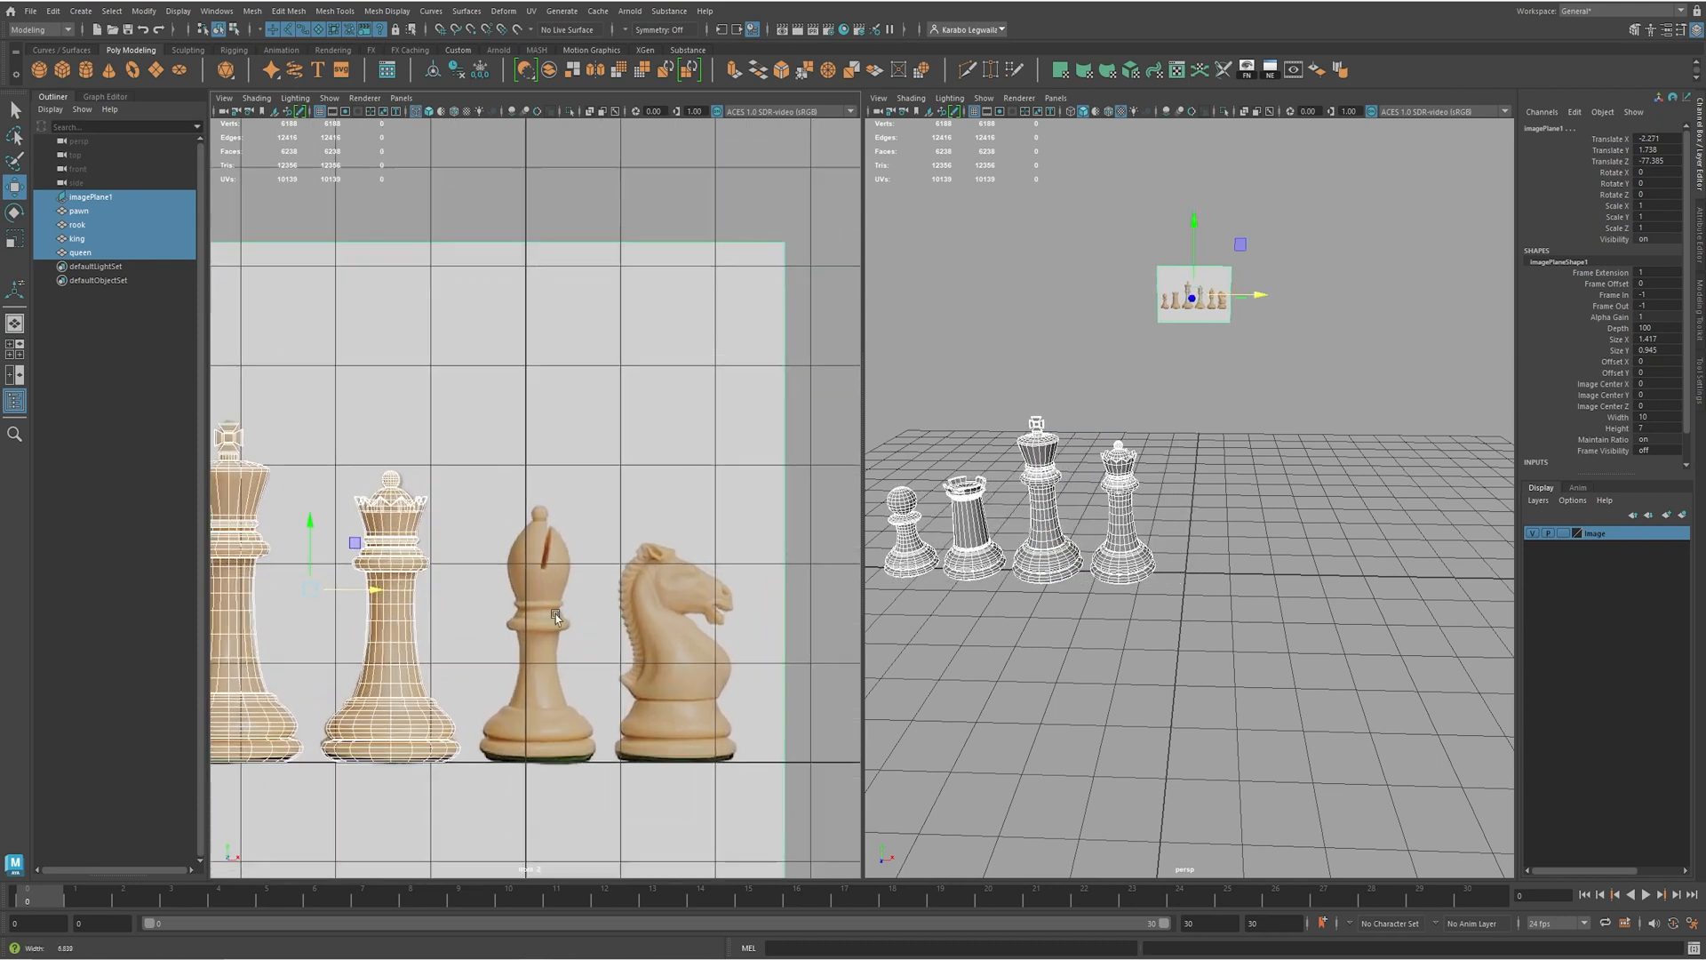
pyautogui.moveTo(285, 631); pyautogui.dragTo(266, 624)
pyautogui.keyDown('alt'); pyautogui.moveTo(1072, 573); pyautogui.dragTo(1182, 555); pyautogui.keyUp('alt')
pyautogui.click(1562, 533)
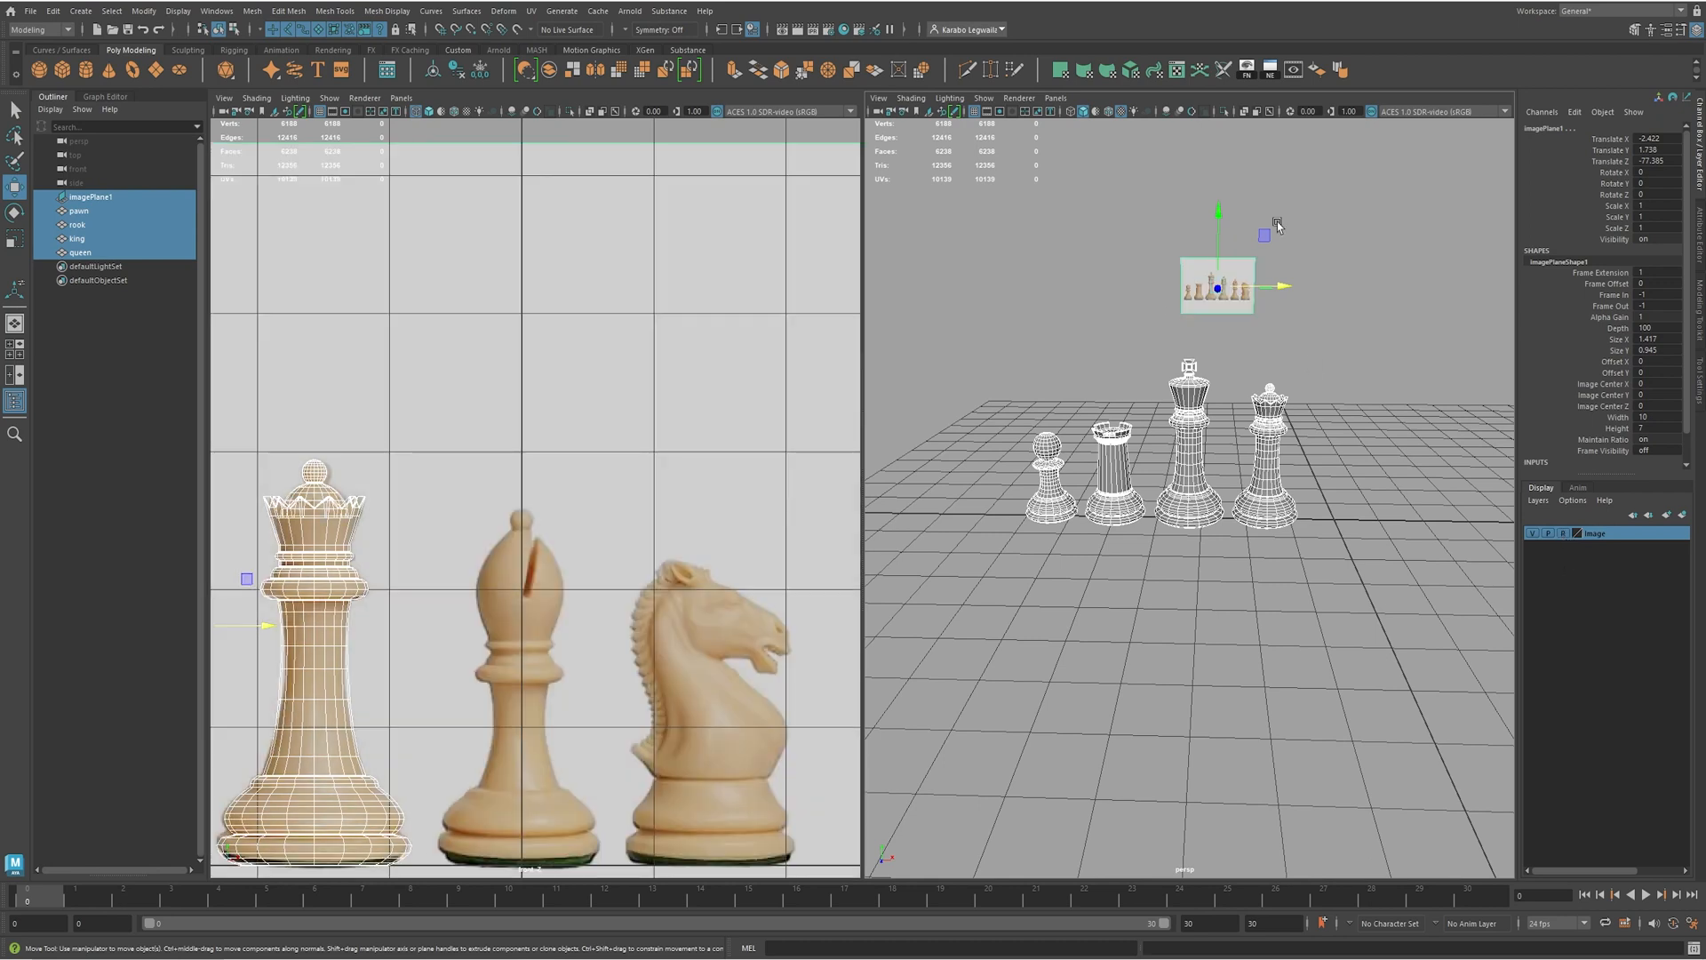
# - Duplicate the pawn and move the copy over the bishop in the reference, with its Translate X at 0
pyautogui.scroll(-5, 524, 613)
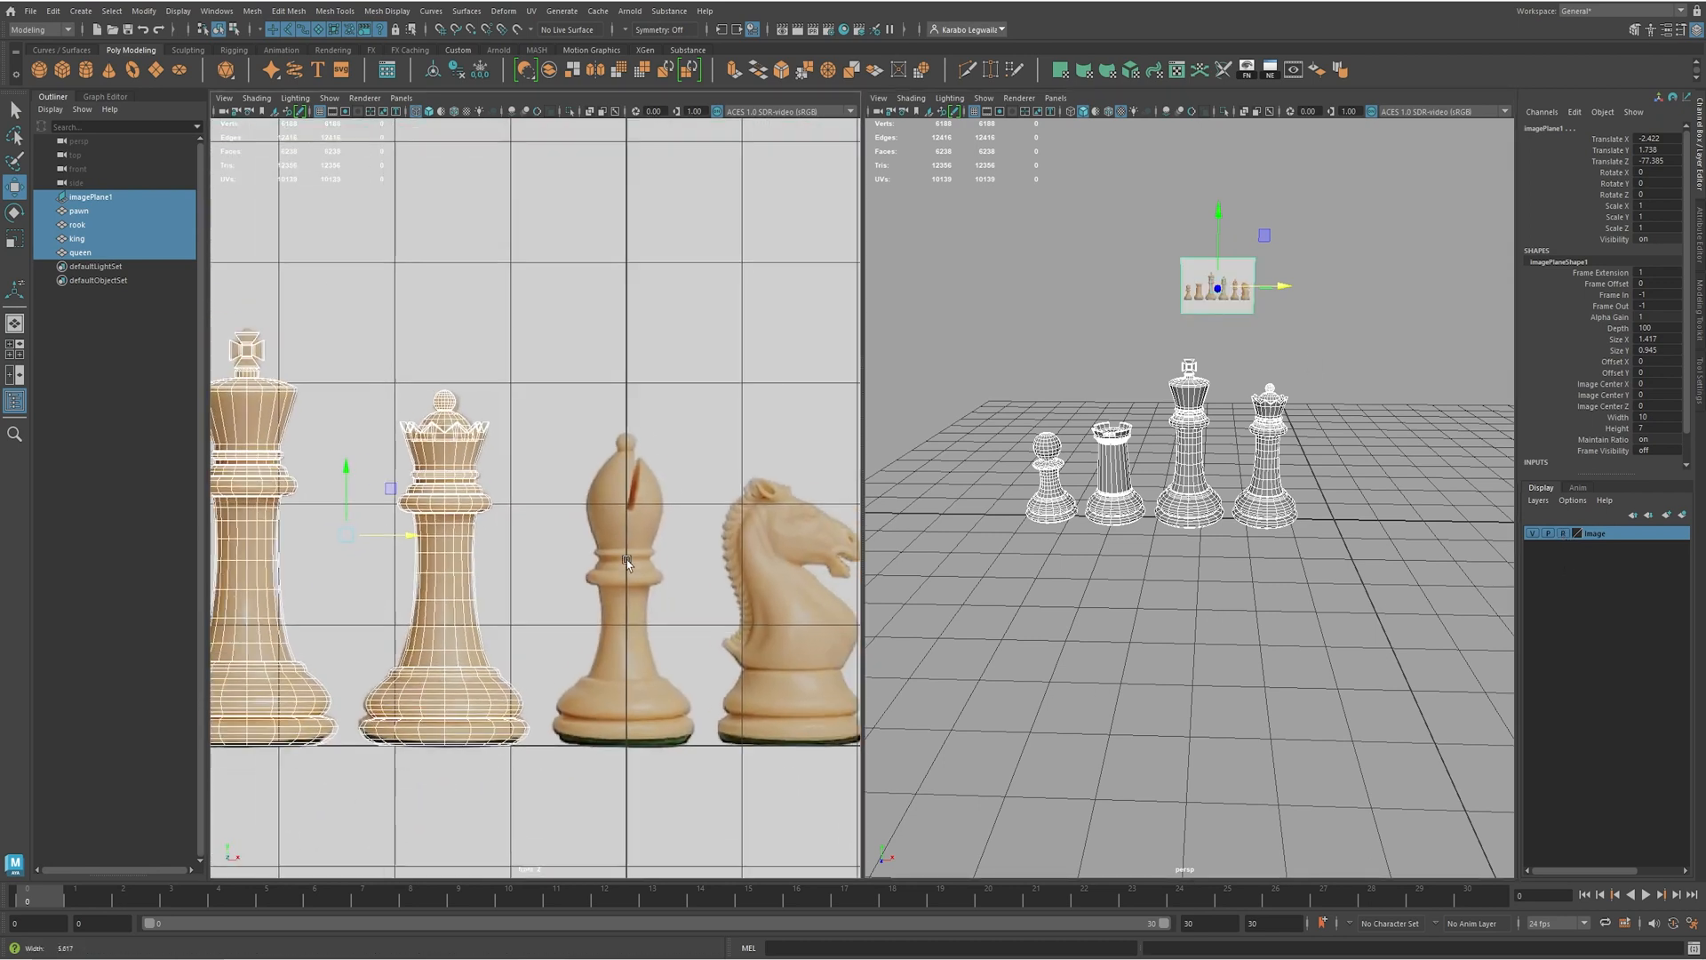
pyautogui.scroll(-5, 547, 613)
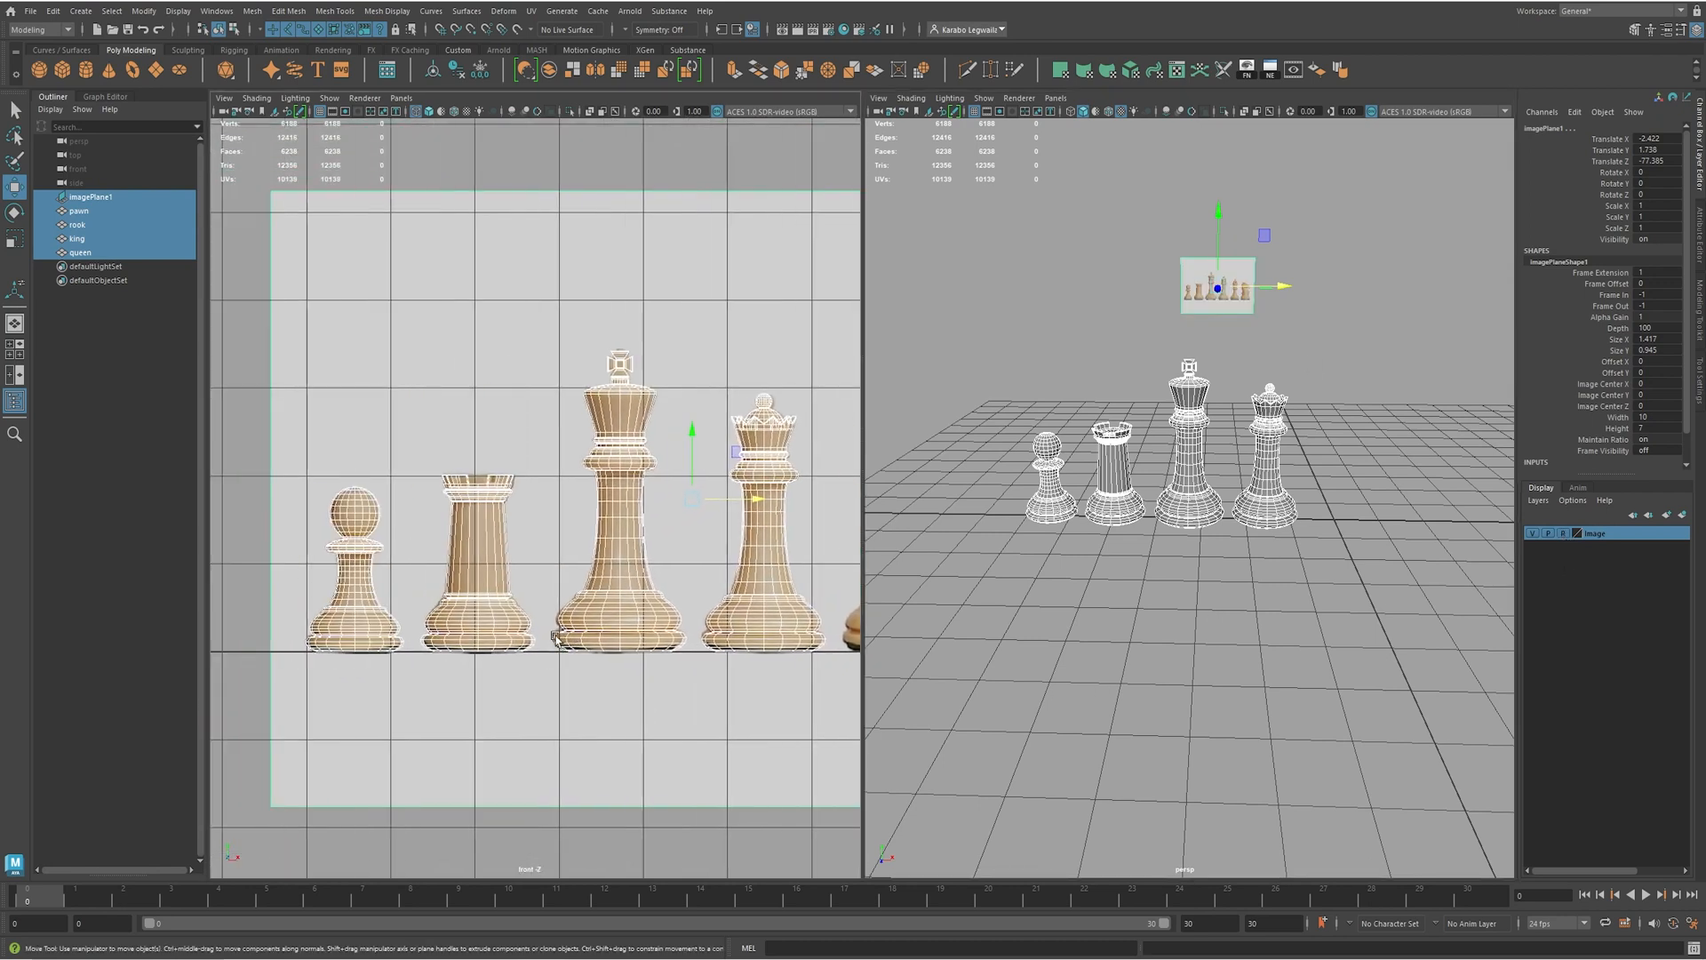
pyautogui.keyDown('alt'); pyautogui.moveTo(495, 598); pyautogui.dragTo(456, 606, button='middle'); pyautogui.keyUp('alt')
pyautogui.click(366, 622)
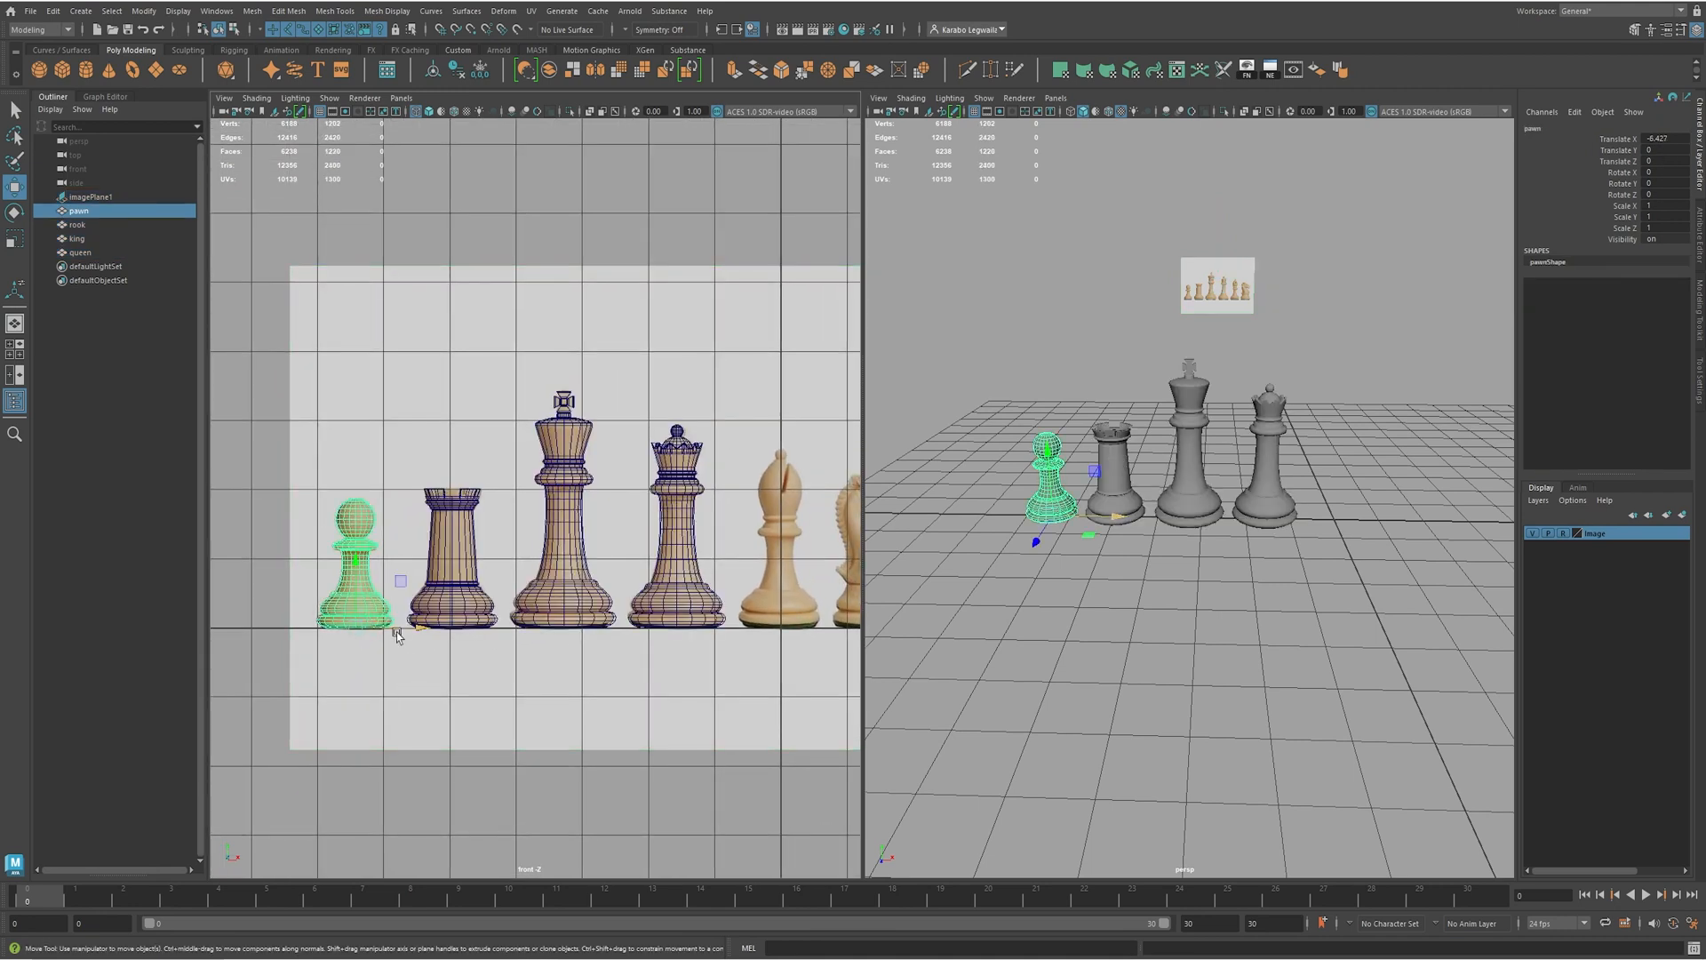
pyautogui.hotkey('ctrl', 'd')
pyautogui.keyDown('alt'); pyautogui.moveTo(529, 655); pyautogui.dragTo(469, 657, button='middle'); pyautogui.keyUp('alt')
pyautogui.moveTo(363, 630); pyautogui.dragTo(737, 638)
pyautogui.scroll(3, 676, 613)
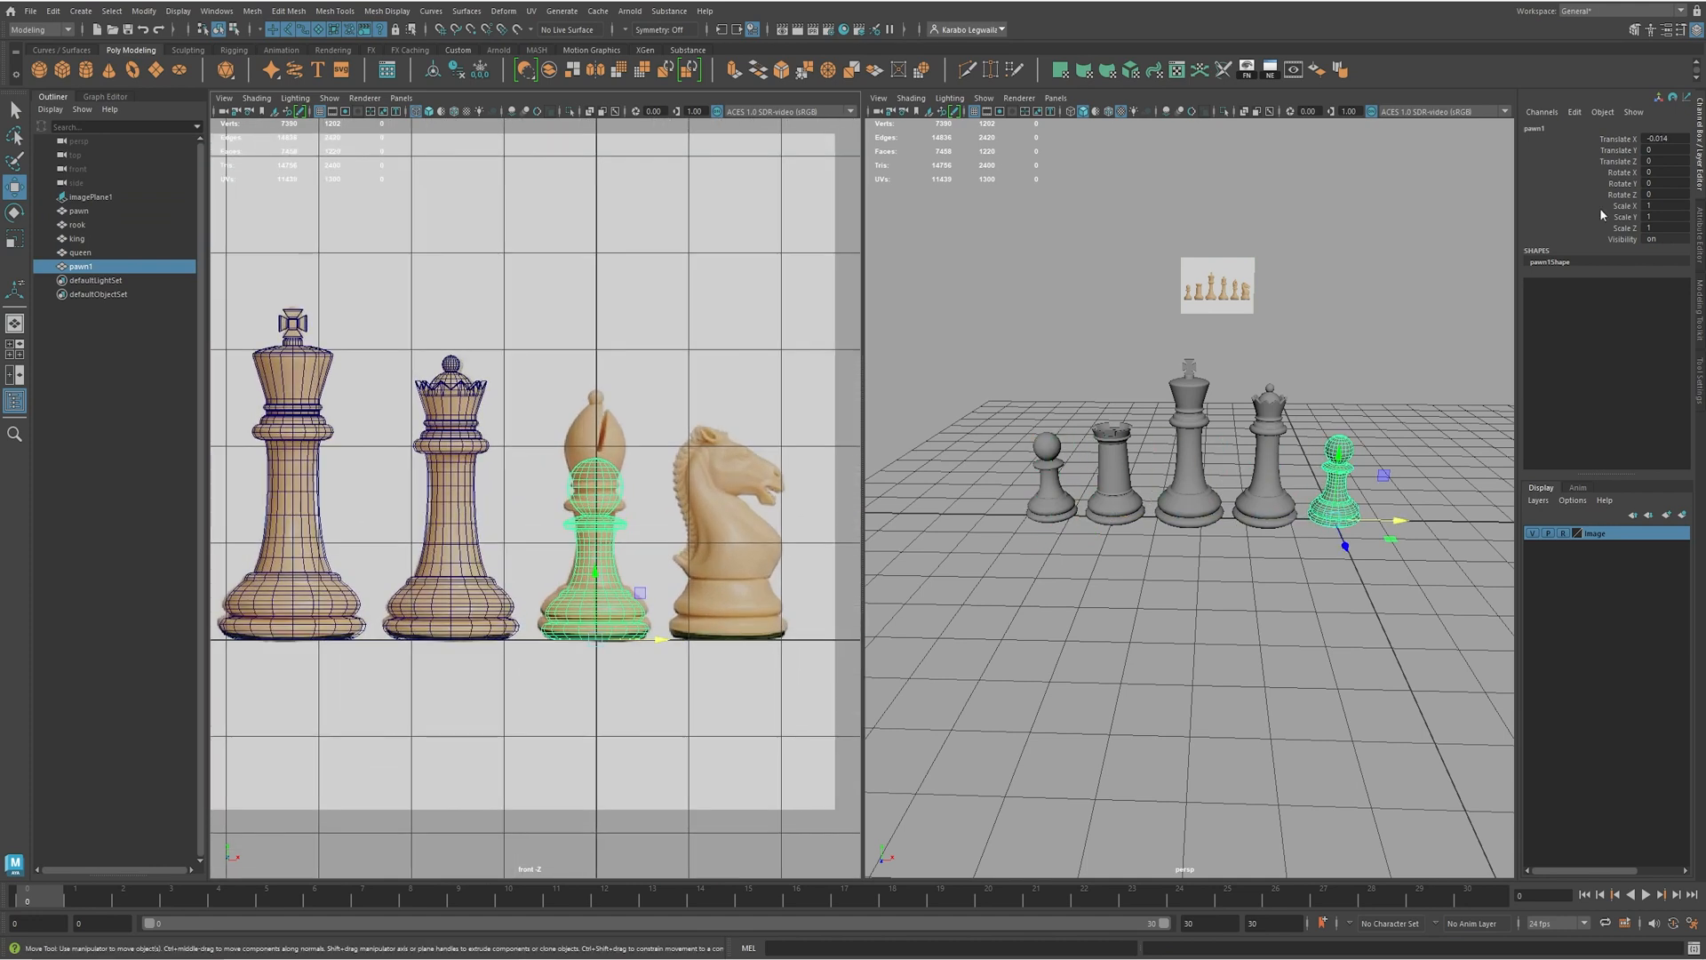
pyautogui.write('0')
pyautogui.press('Return')
# - Scale the pawn copy uniformly to 1.109 so its base matches the bishop's base in the reference
pyautogui.keyDown('alt'); pyautogui.moveTo(681, 534); pyautogui.dragTo(561, 542, button='middle'); pyautogui.keyUp('alt')
pyautogui.scroll(5, 534, 656)
pyautogui.press('r')
pyautogui.moveTo(438, 671); pyautogui.dragTo(505, 663)
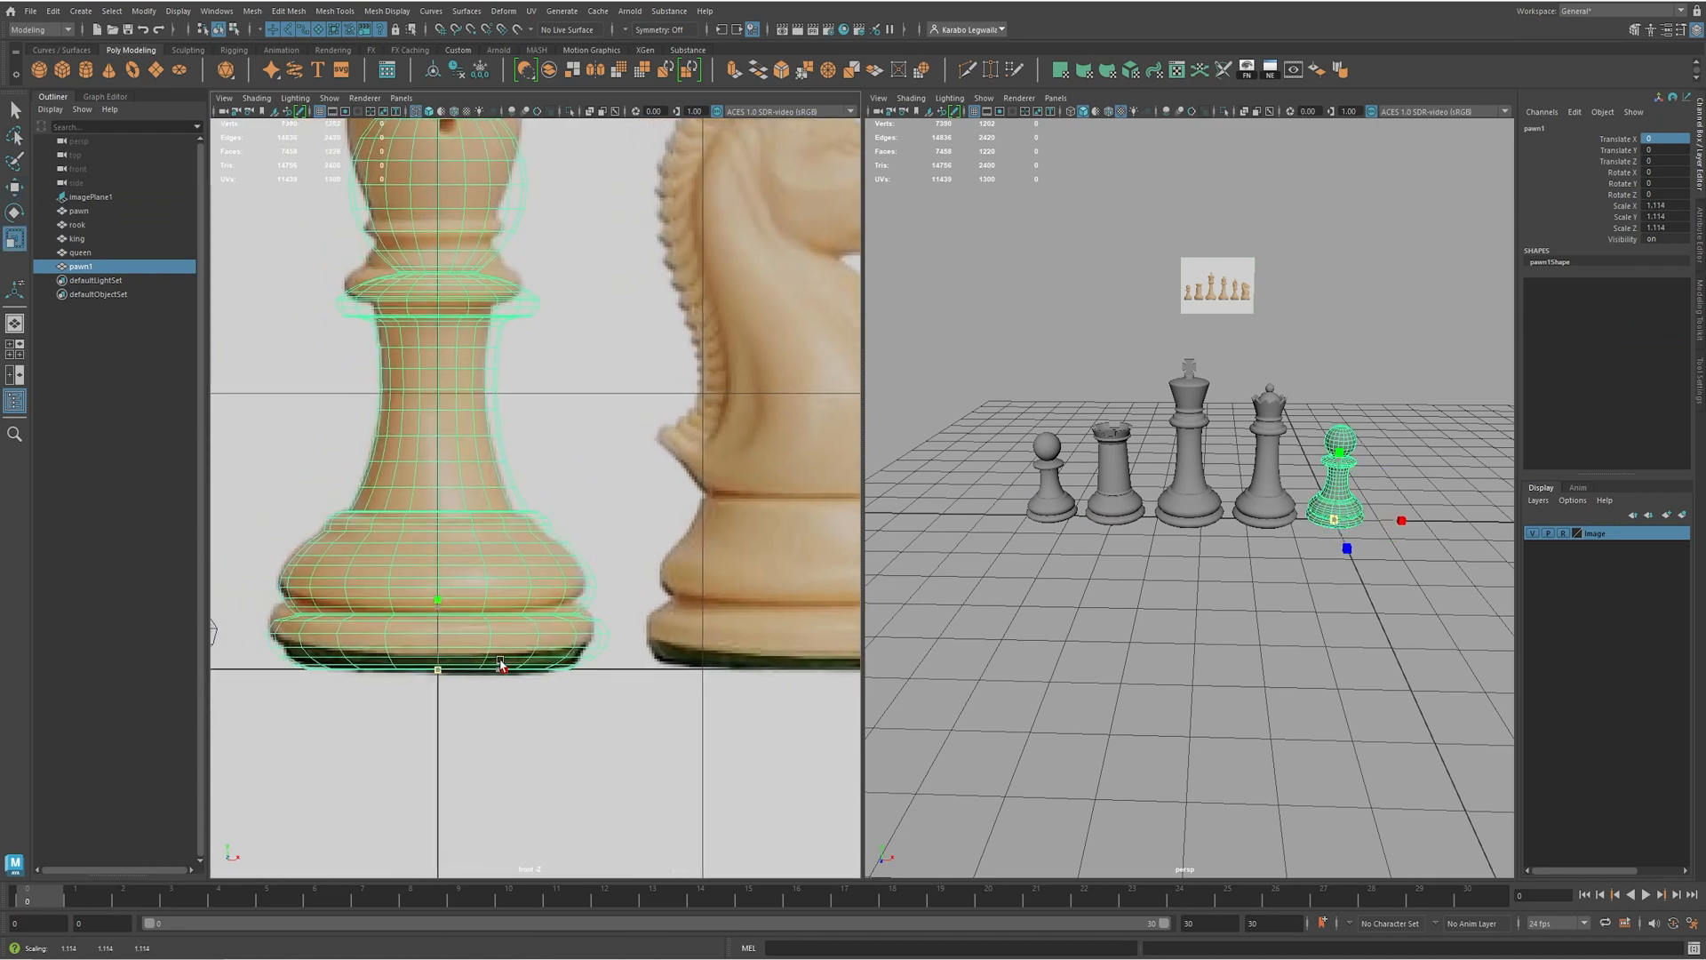
pyautogui.moveTo(504, 663); pyautogui.dragTo(498, 663)
pyautogui.keyDown('alt'); pyautogui.moveTo(511, 632); pyautogui.dragTo(587, 626, button='middle'); pyautogui.keyUp('alt')
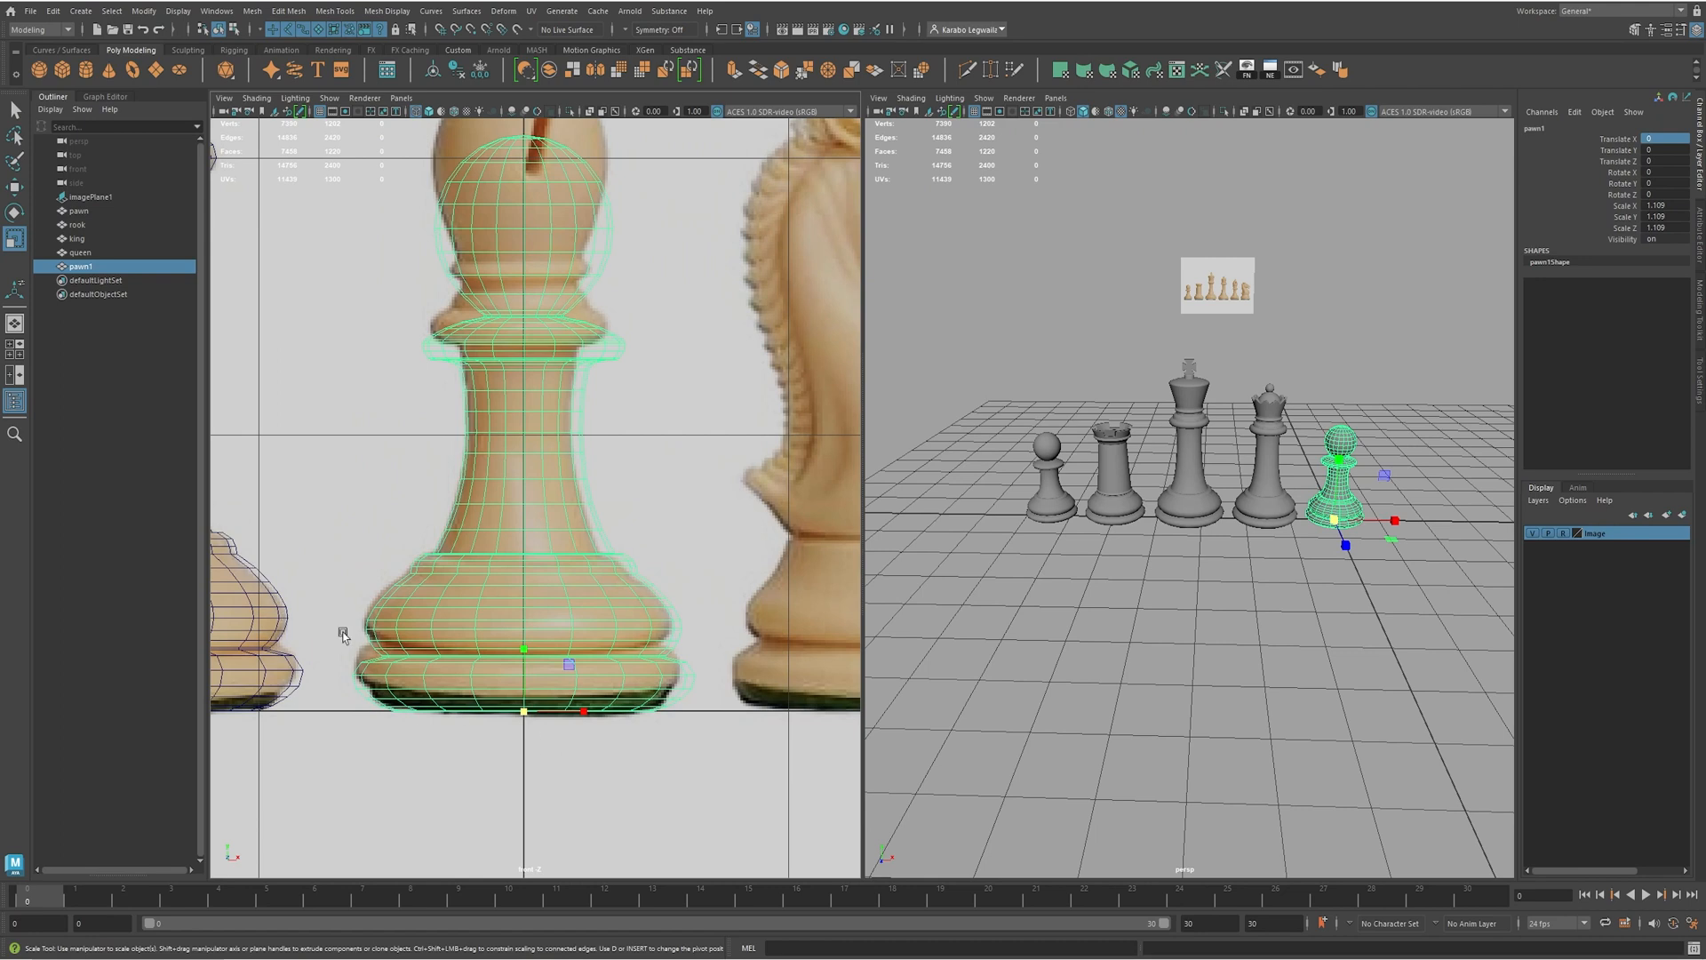
# - Delete the head and collar faces of the pawn copy, keeping its base and neck
pyautogui.scroll(5, 459, 633)
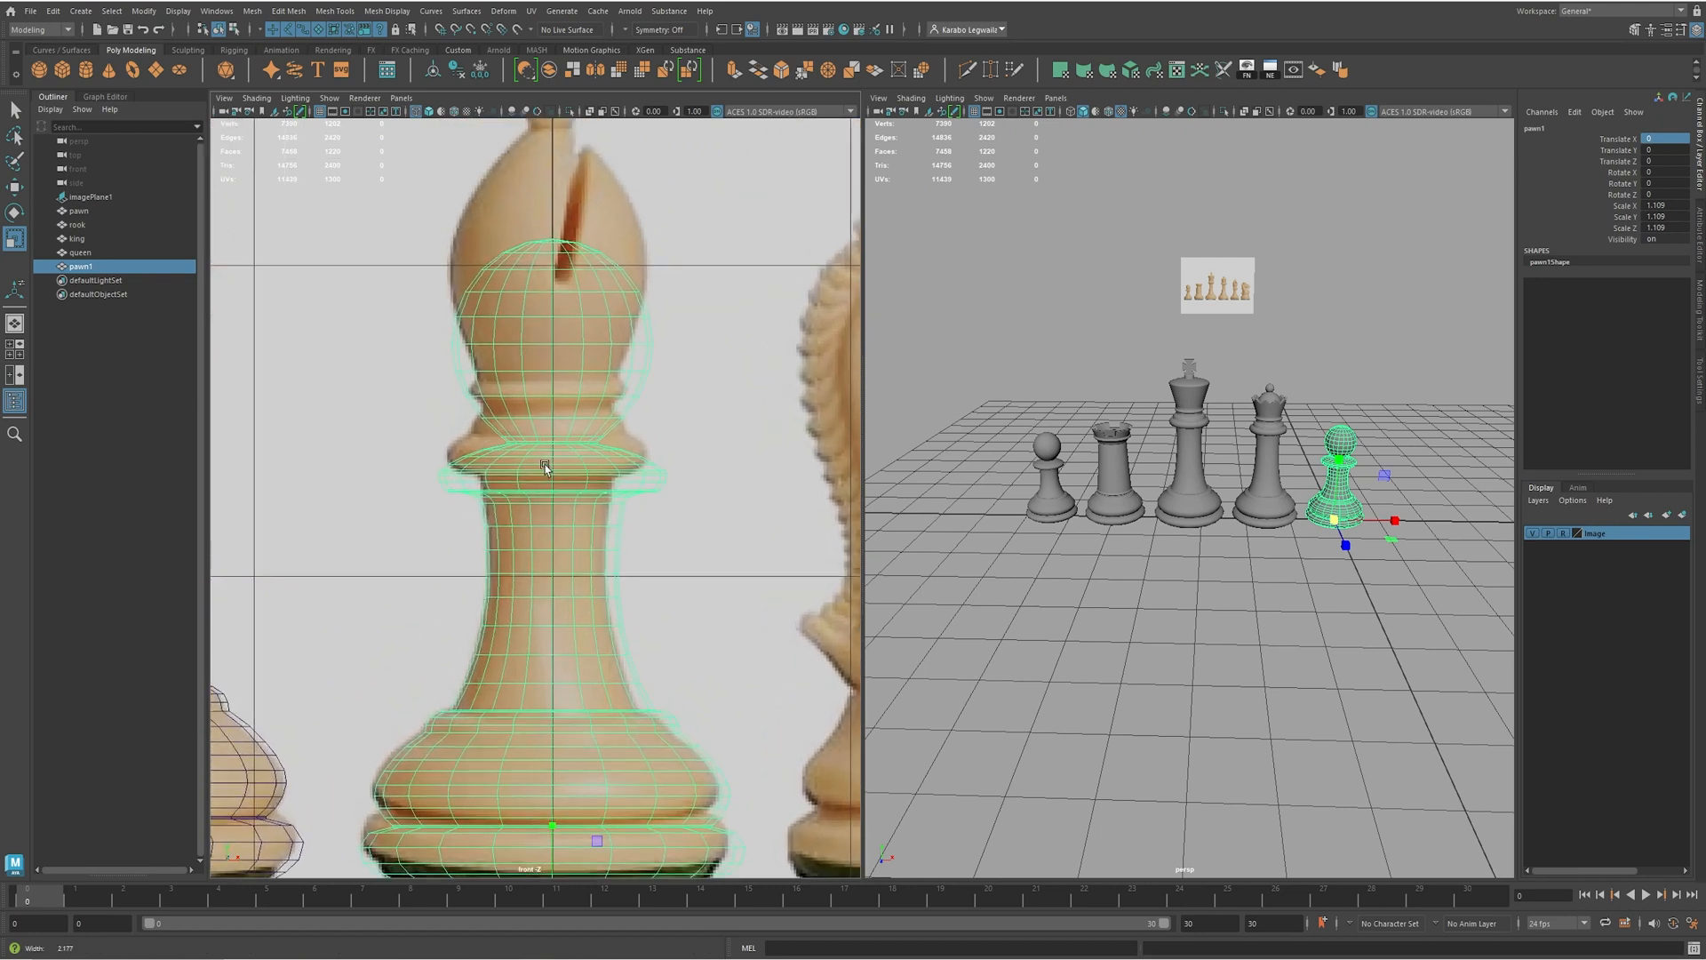
pyautogui.keyDown('alt'); pyautogui.moveTo(477, 423); pyautogui.dragTo(522, 478, button='middle'); pyautogui.keyUp('alt')
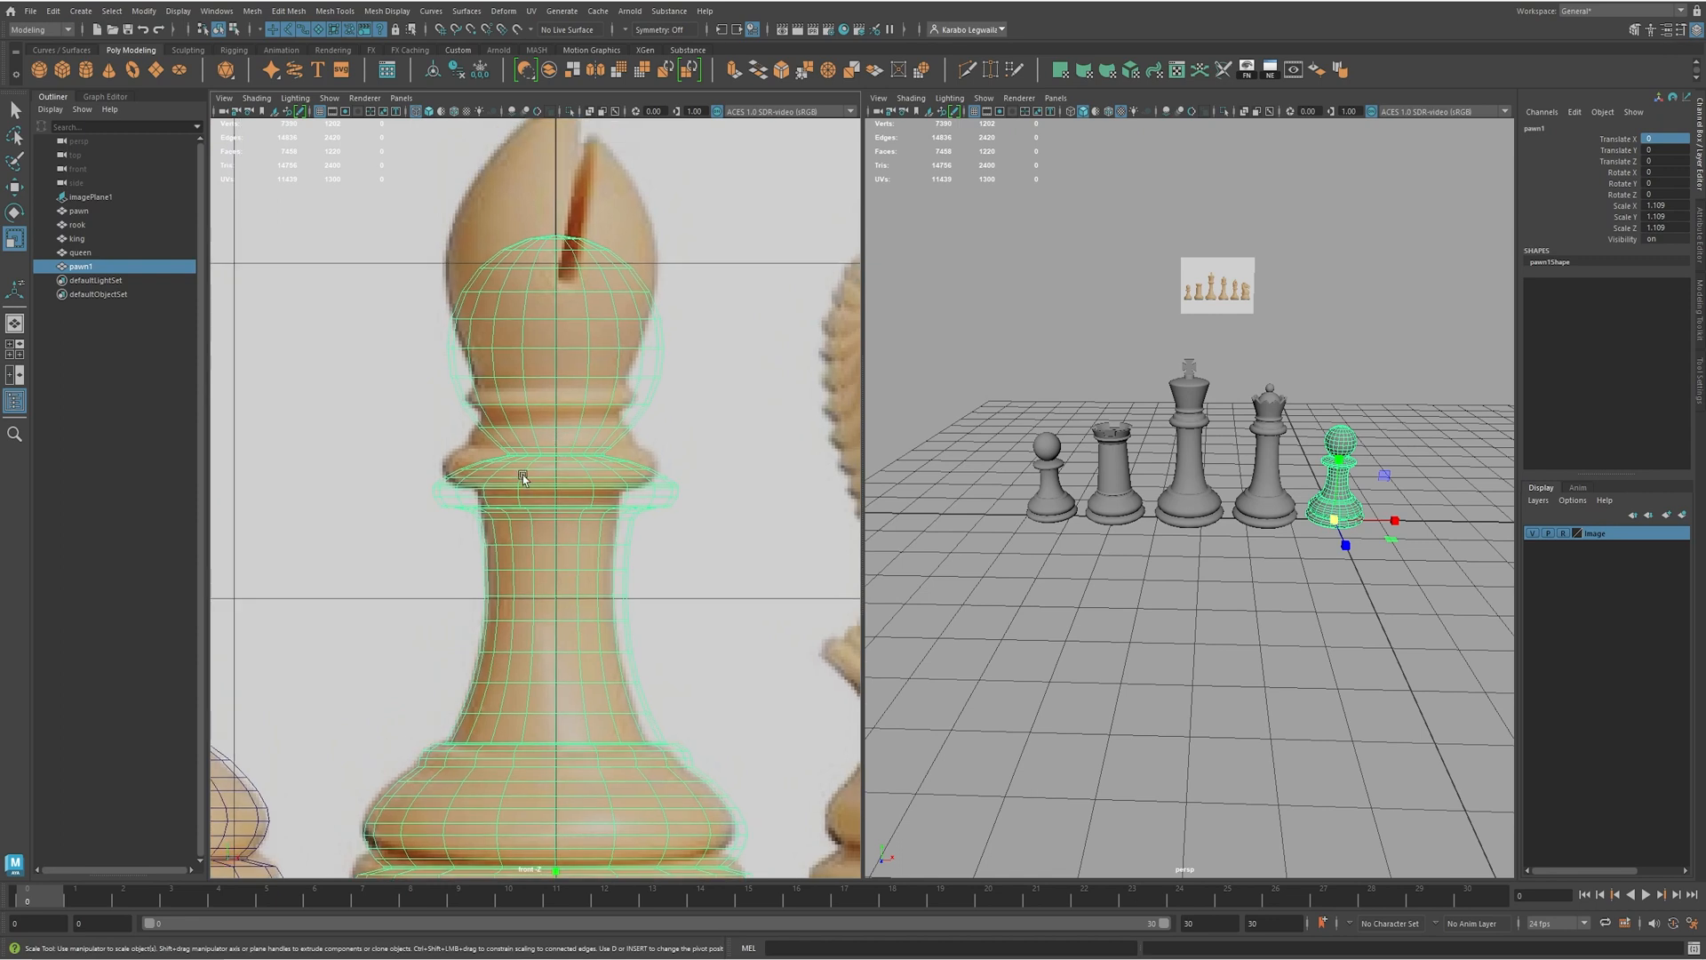
pyautogui.rightClick(544, 288)
pyautogui.moveTo(397, 184); pyautogui.dragTo(785, 516)
pyautogui.press('Delete')
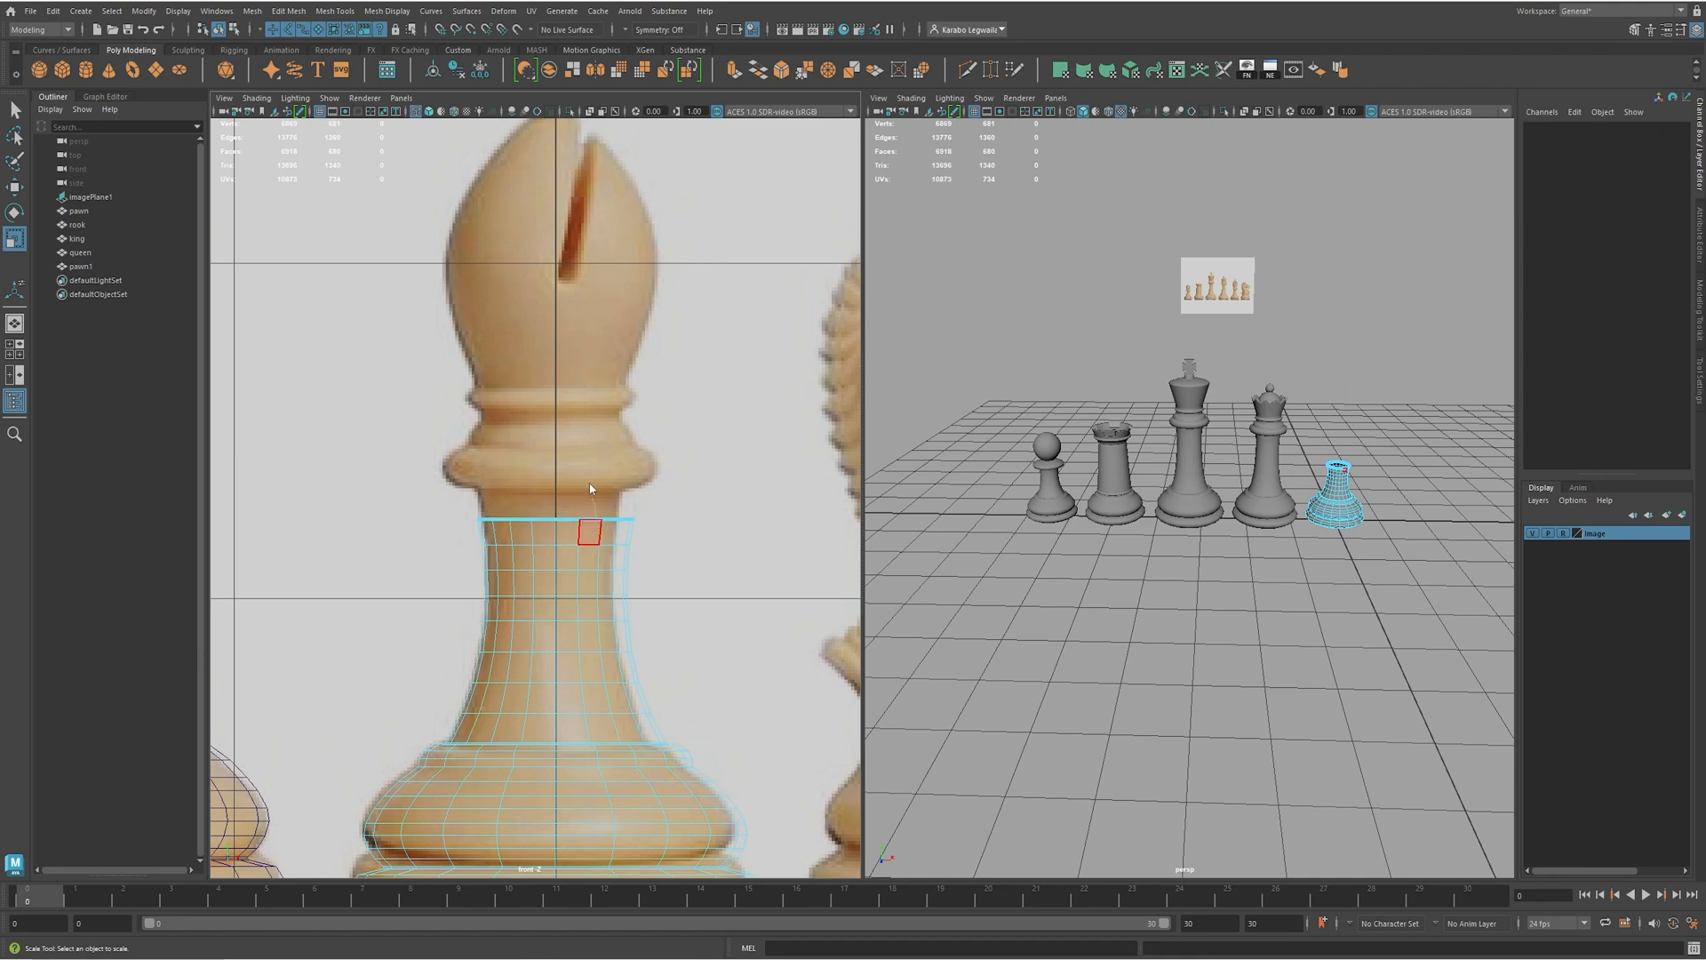
# - Raise the neck's open top edge loop with soft selection to the underside of the bishop's collar, and turn soft selection off
pyautogui.doubleClick(594, 520)
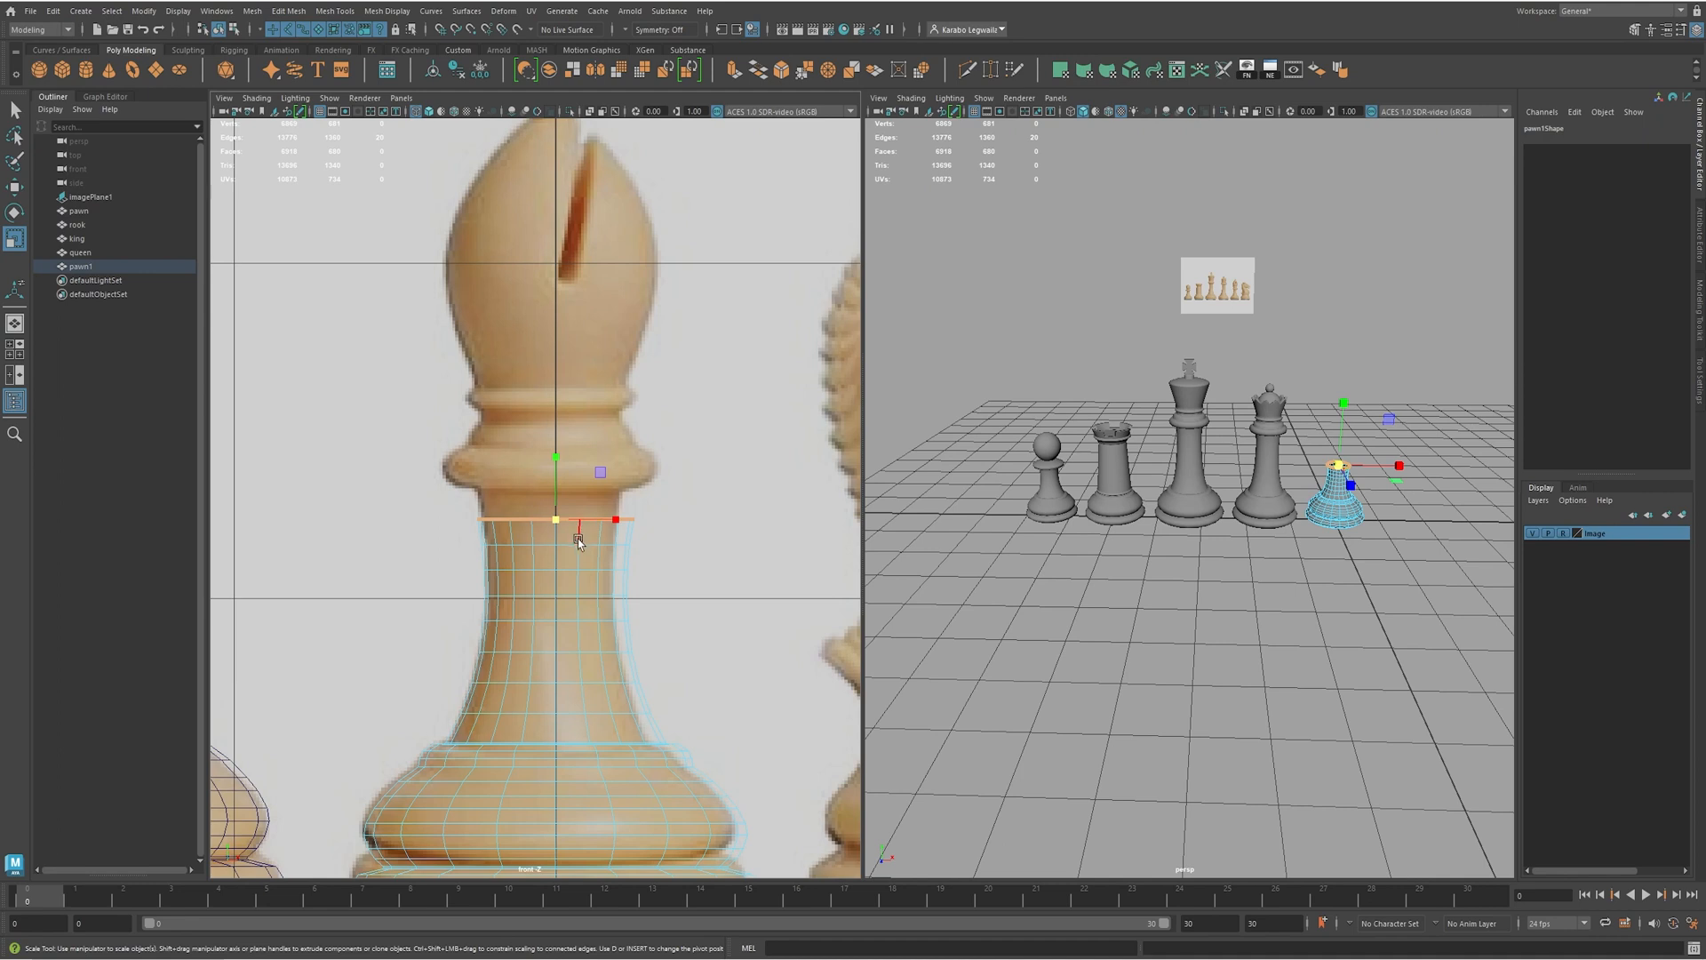
pyautogui.press('b')
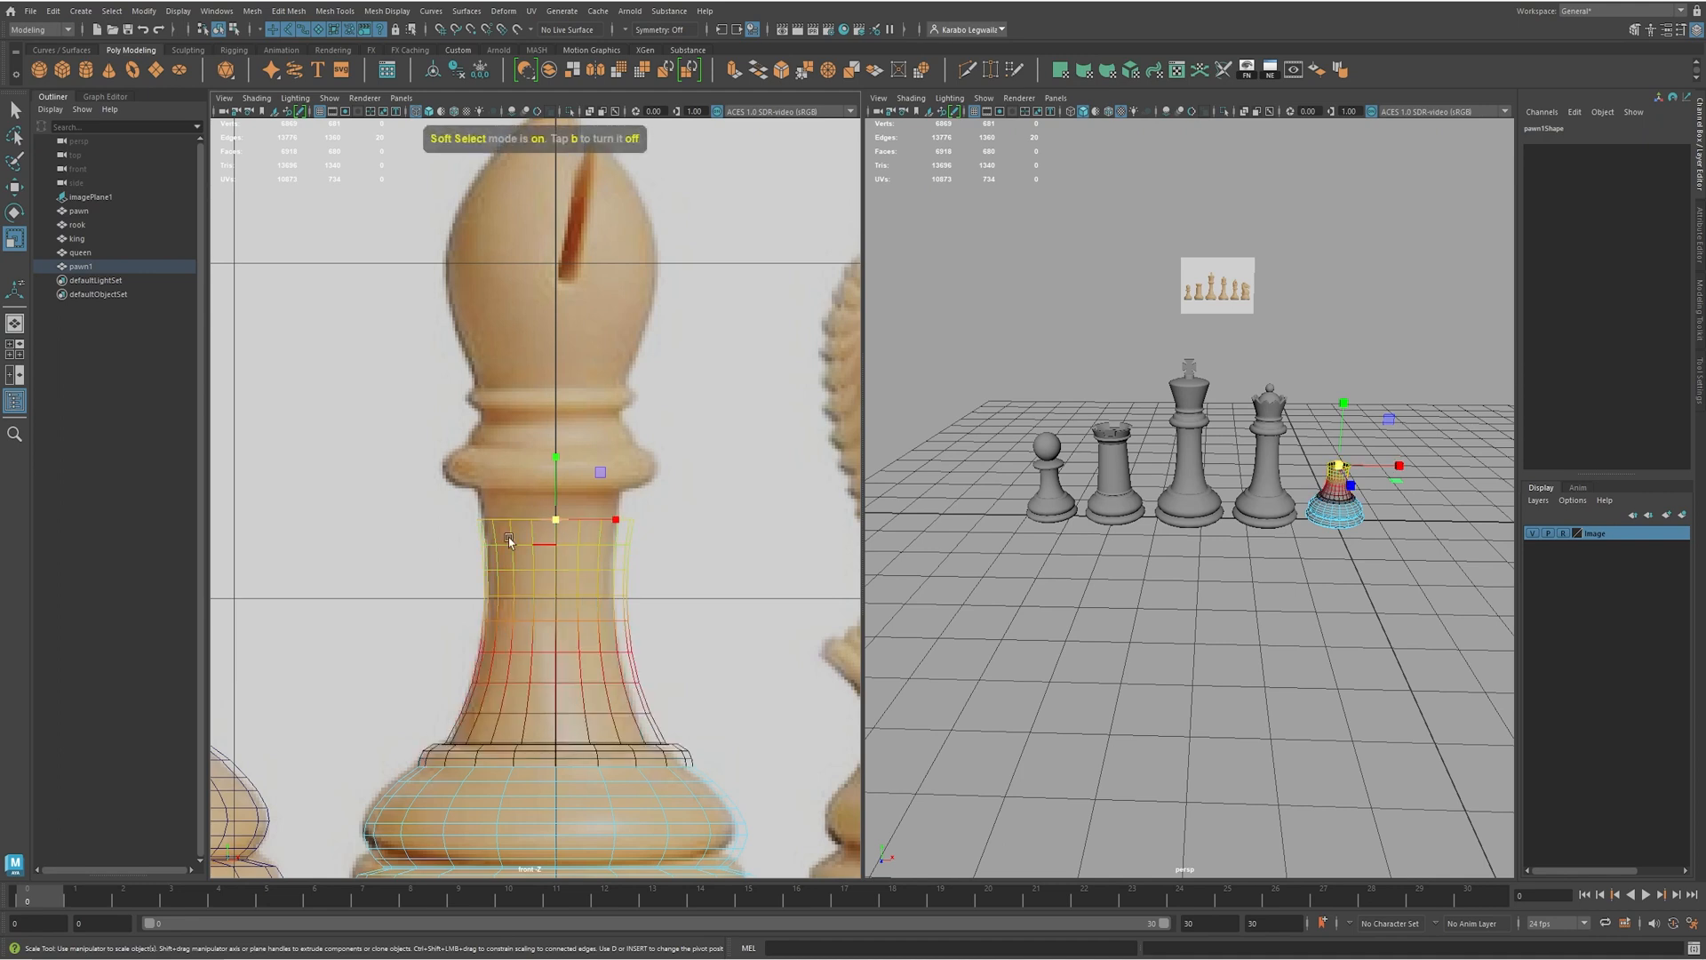
pyautogui.click(554, 521)
pyautogui.press('w')
pyautogui.moveTo(559, 457); pyautogui.dragTo(565, 423)
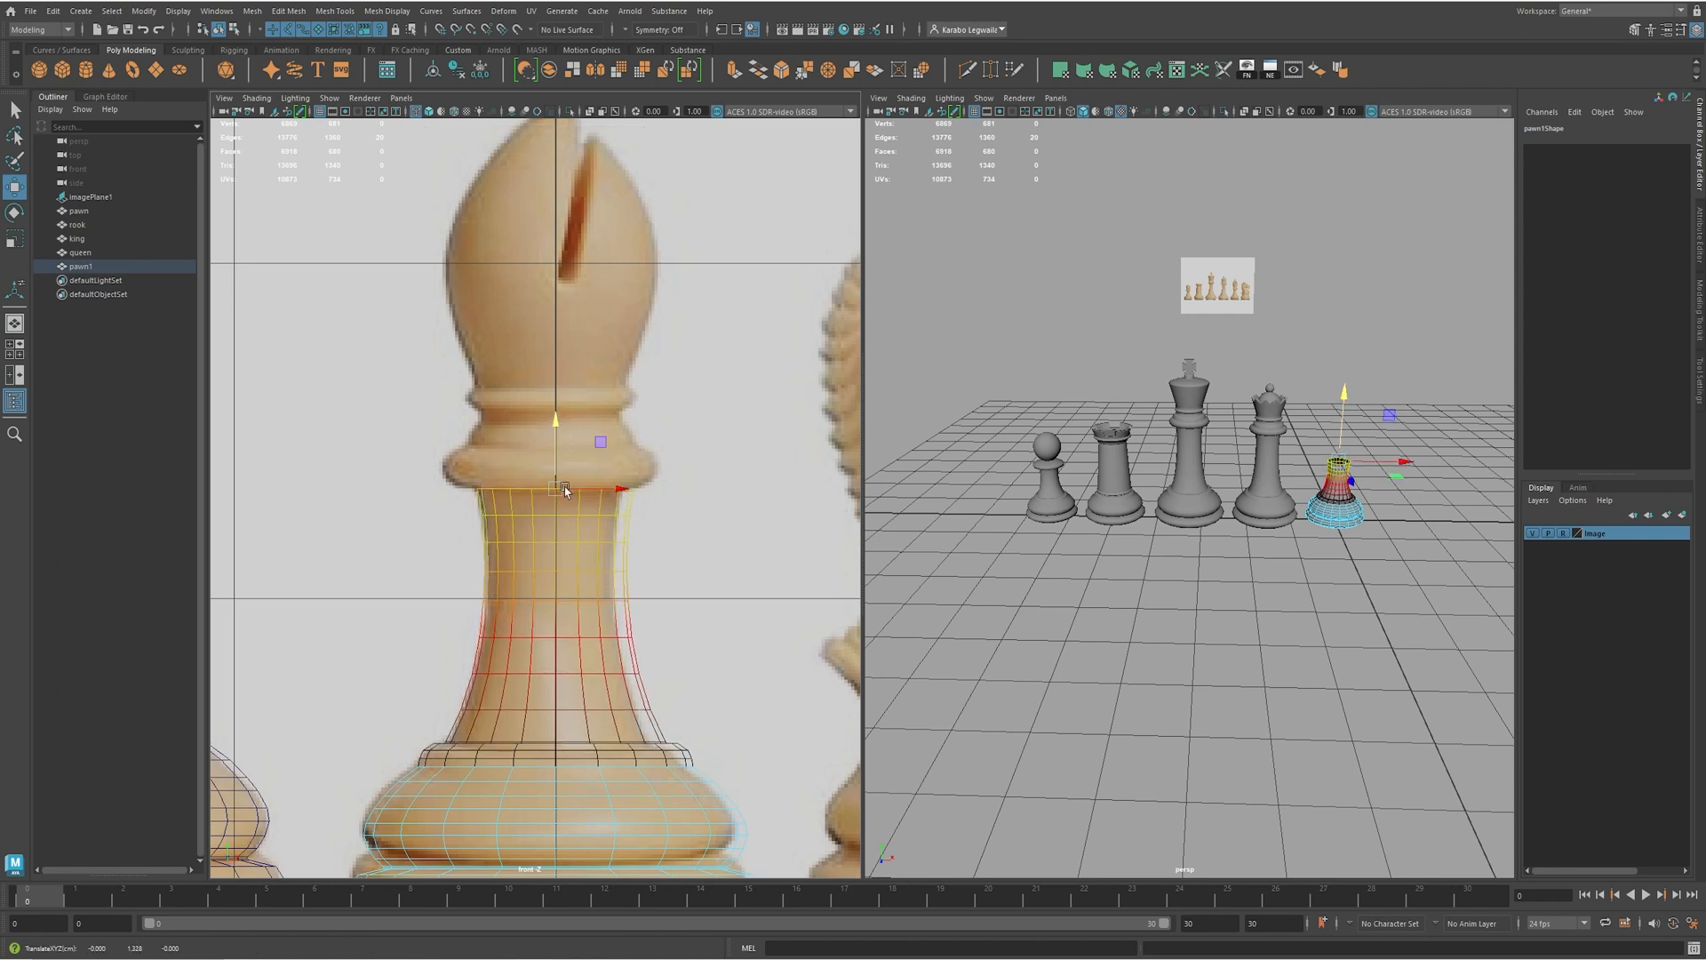
pyautogui.press('b')
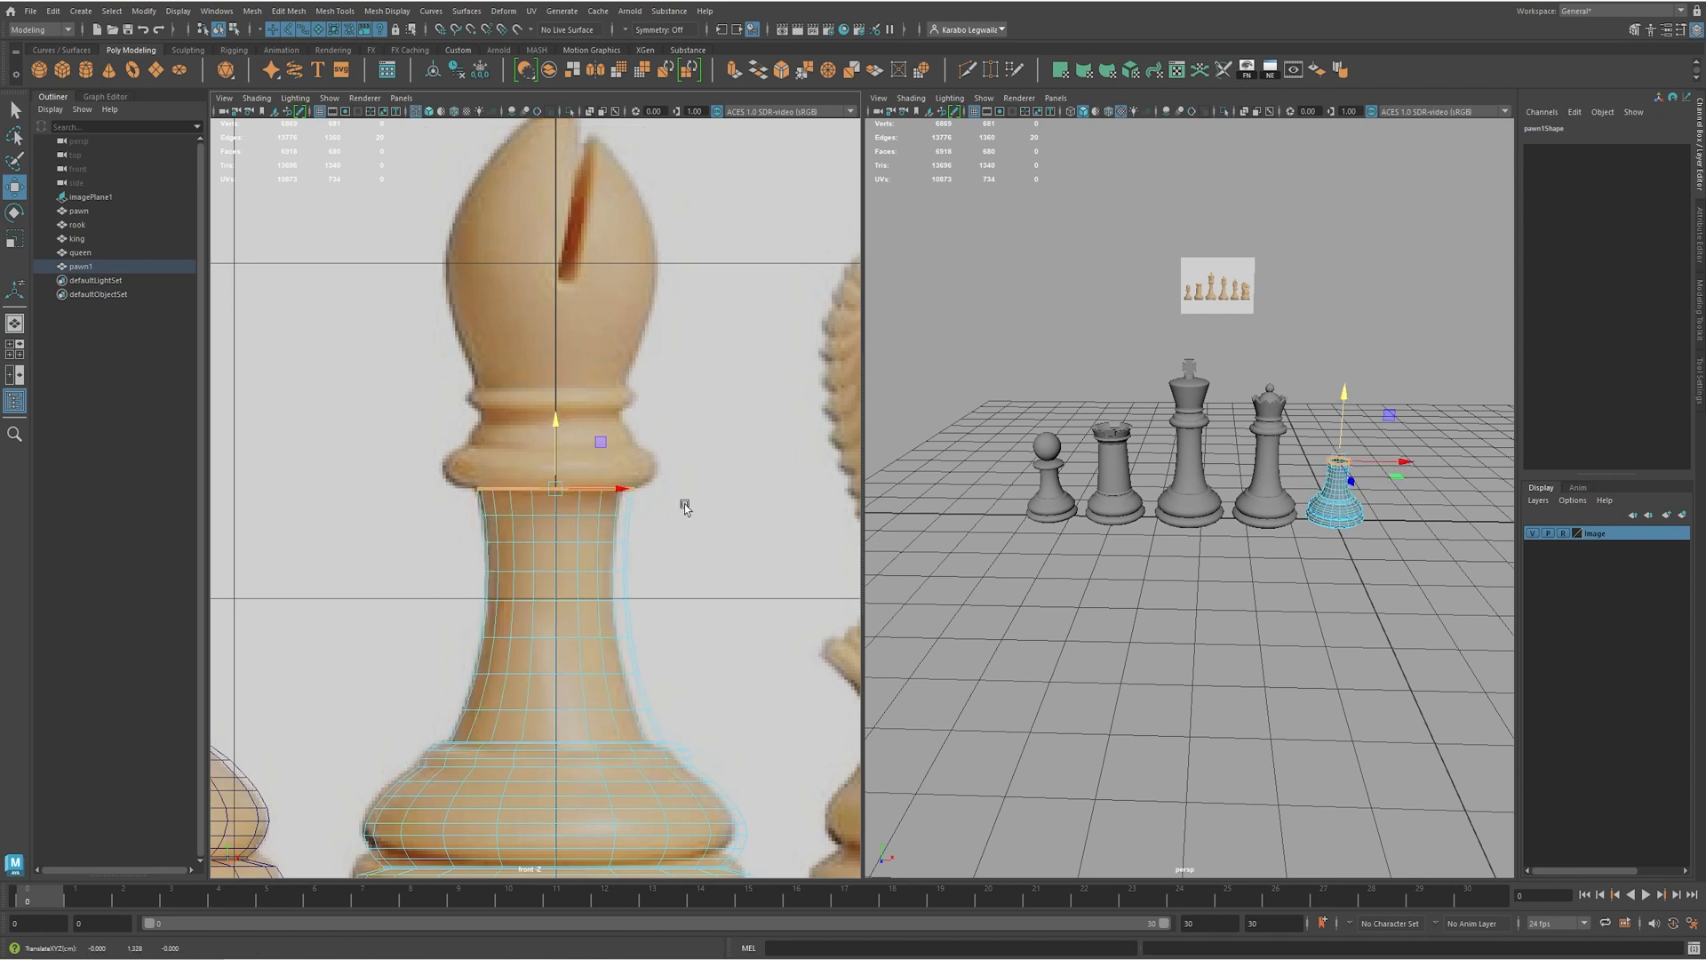
pyautogui.press('b')
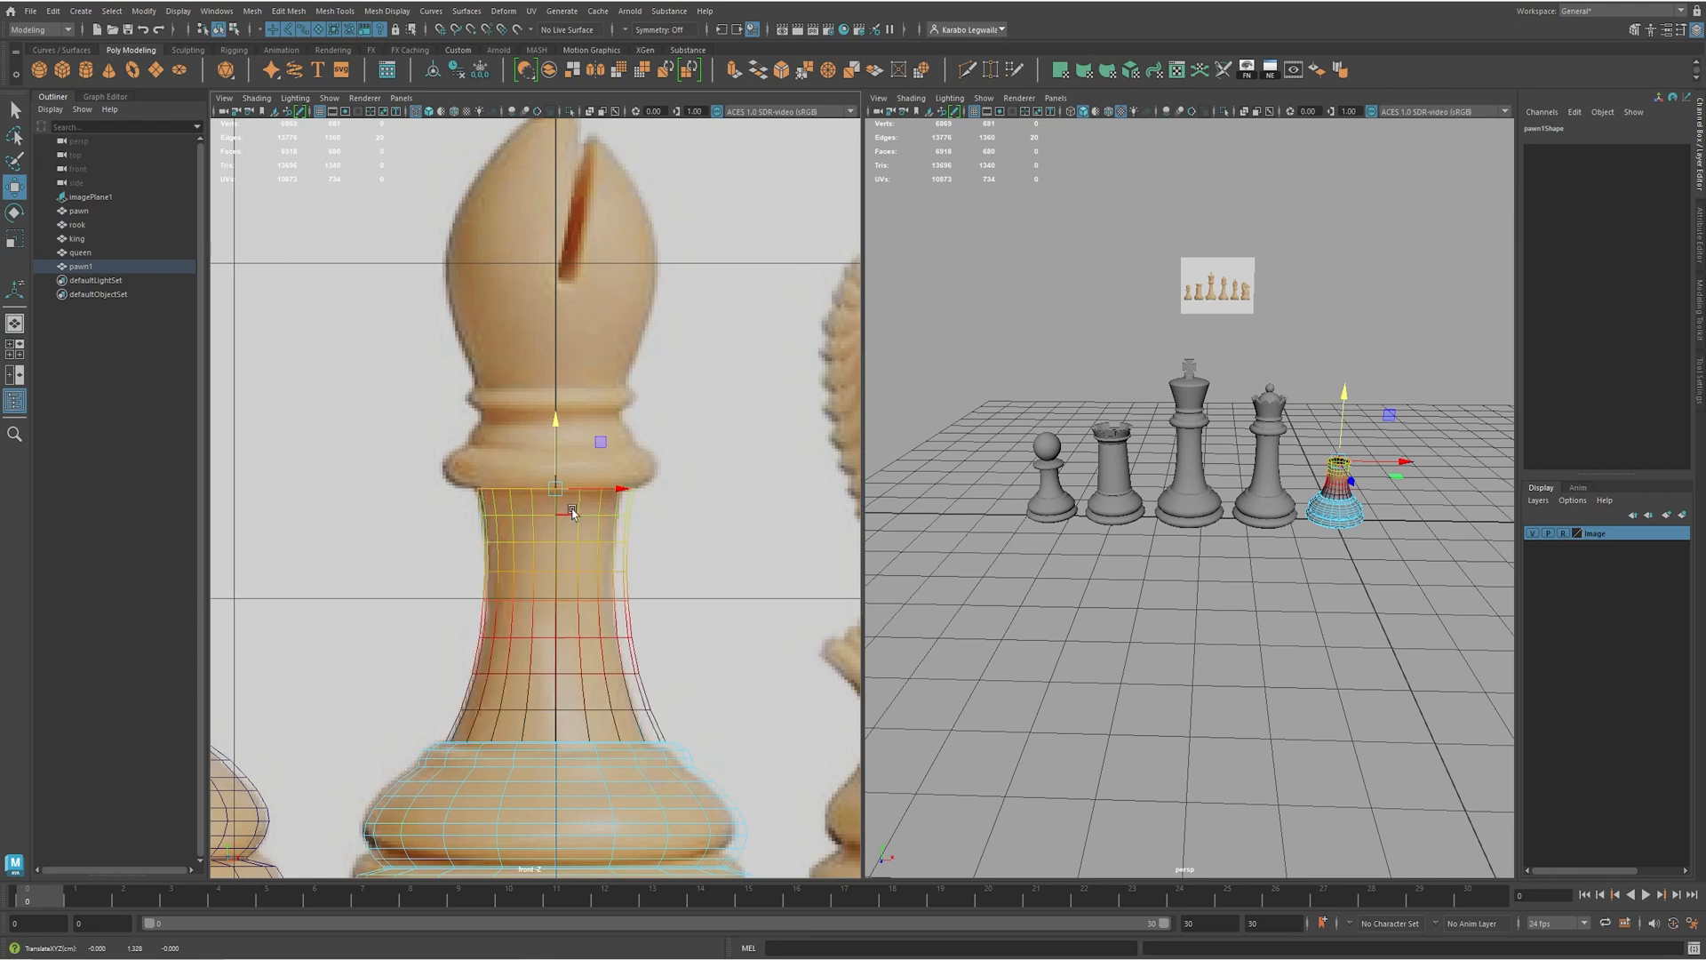
pyautogui.moveTo(562, 491); pyautogui.dragTo(811, 566)
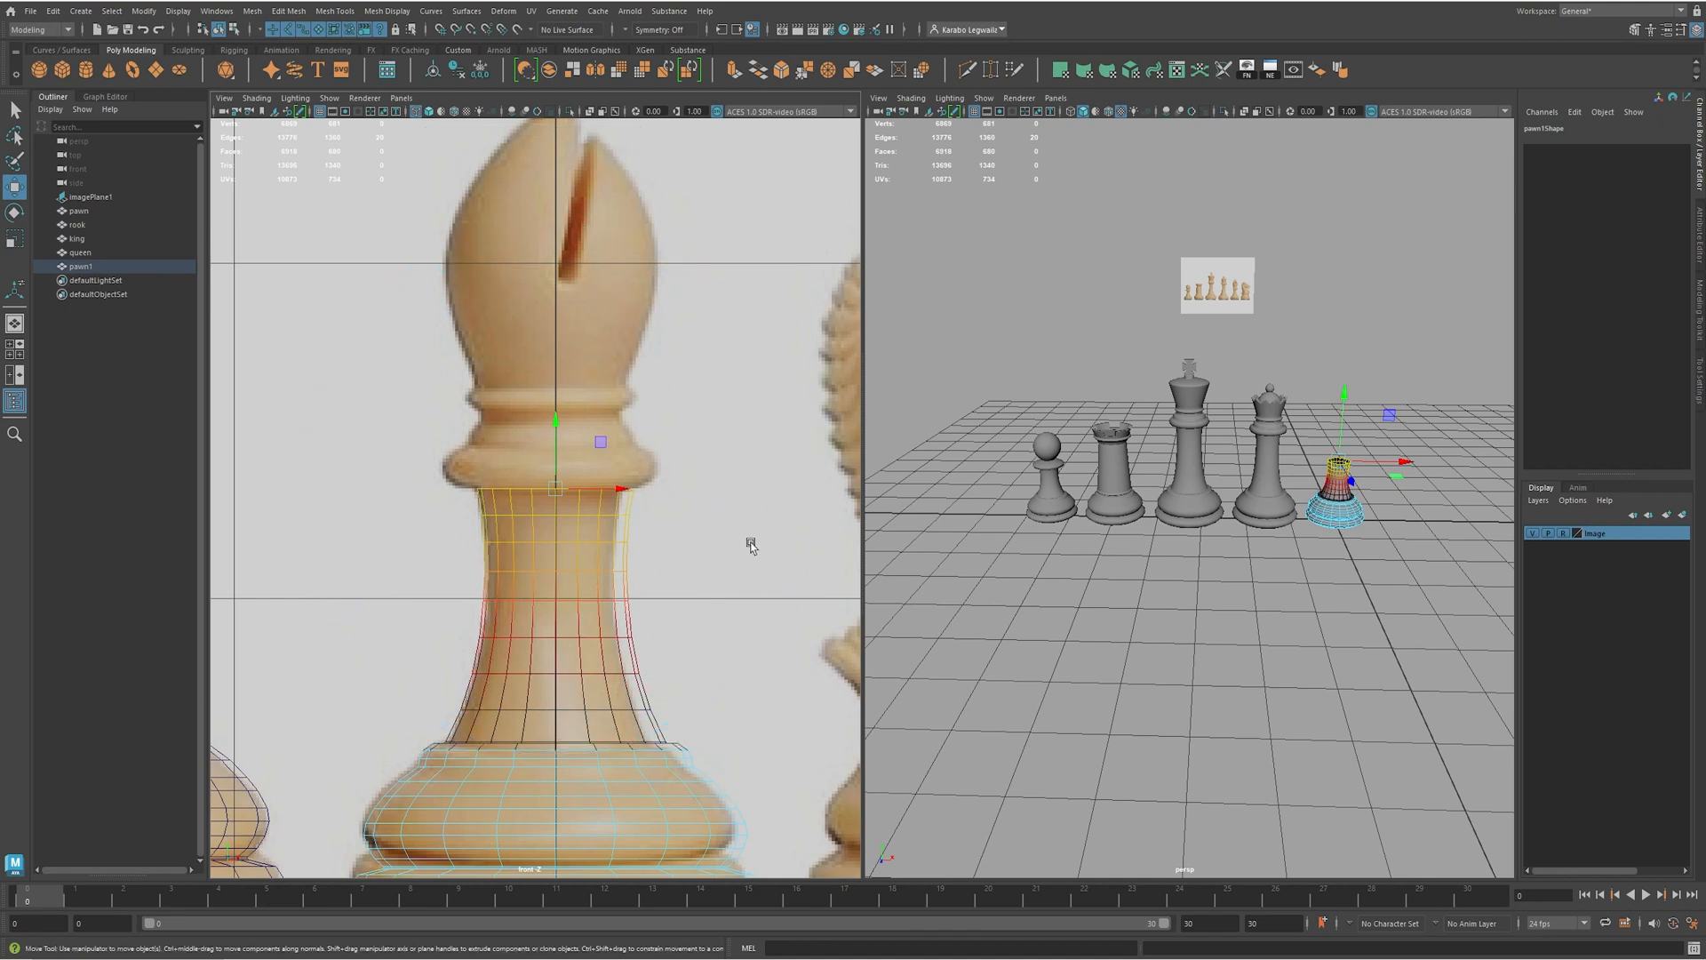
pyautogui.press('b')
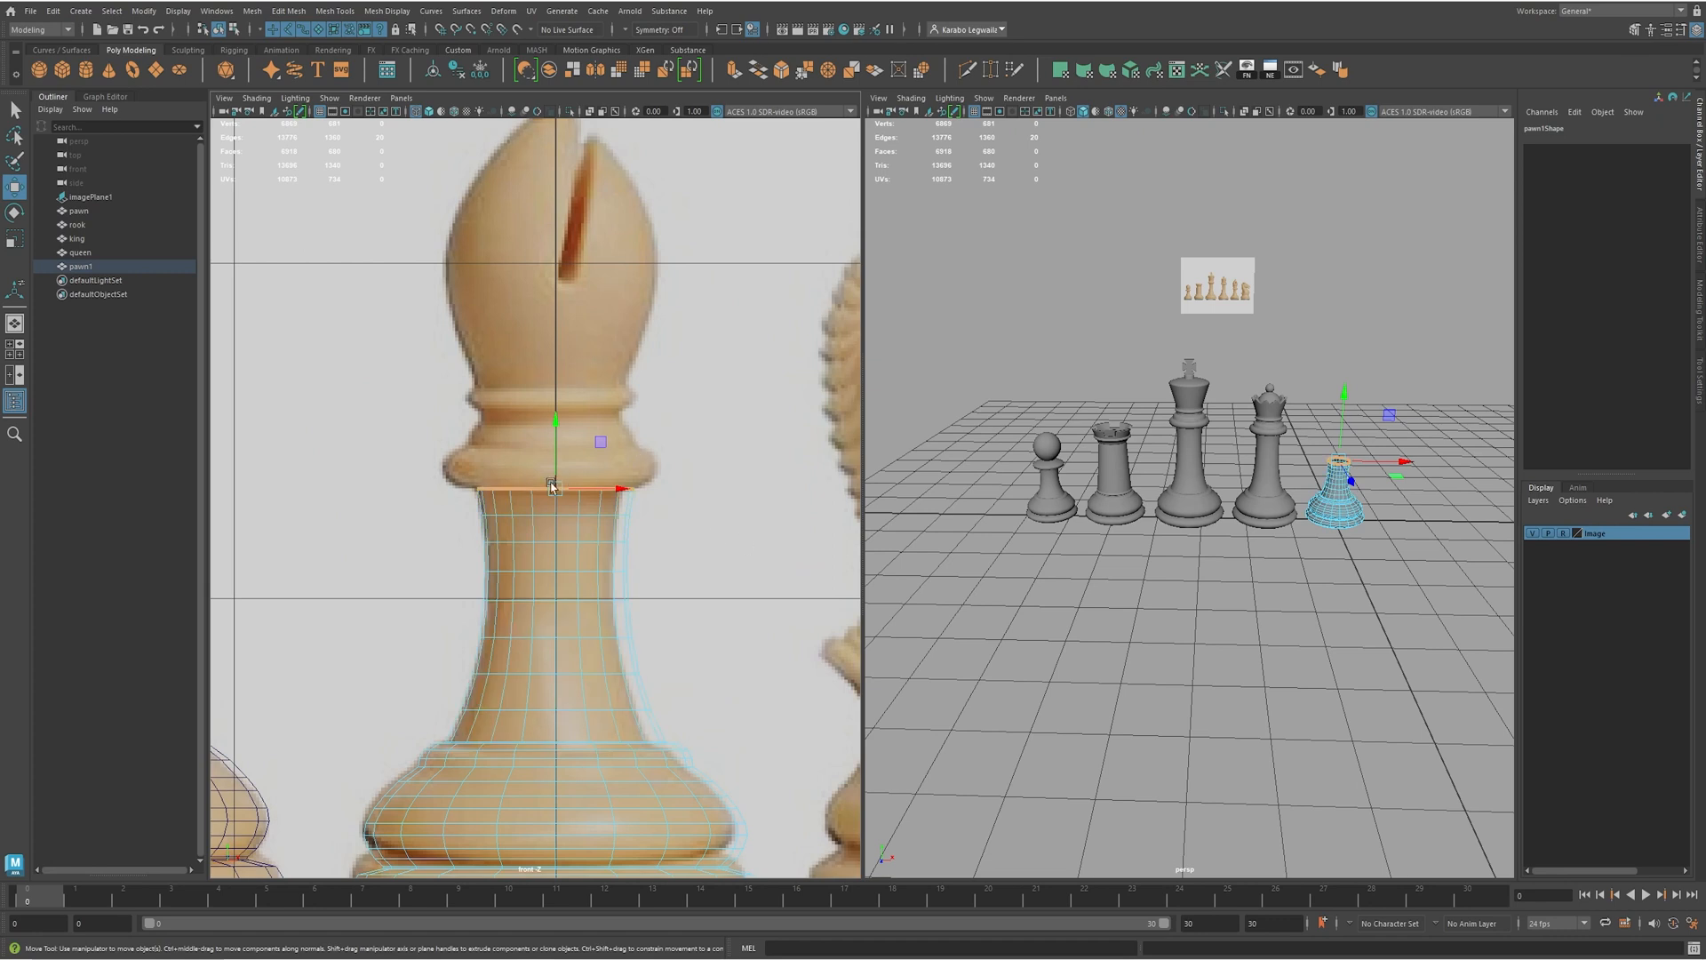
# - Examine the collars of the finished pieces for one that resembles the bishop's collar
pyautogui.scroll(-3, 553, 493)
pyautogui.scroll(-5, 643, 500)
pyautogui.scroll(-1, 642, 500)
pyautogui.moveTo(500, 527)
pyautogui.keyDown('alt'); pyautogui.mouseDown(button='middle')
pyautogui.moveTo(746, 538)
pyautogui.moveTo(517, 508)
pyautogui.mouseUp(button='middle'); pyautogui.keyUp('alt')
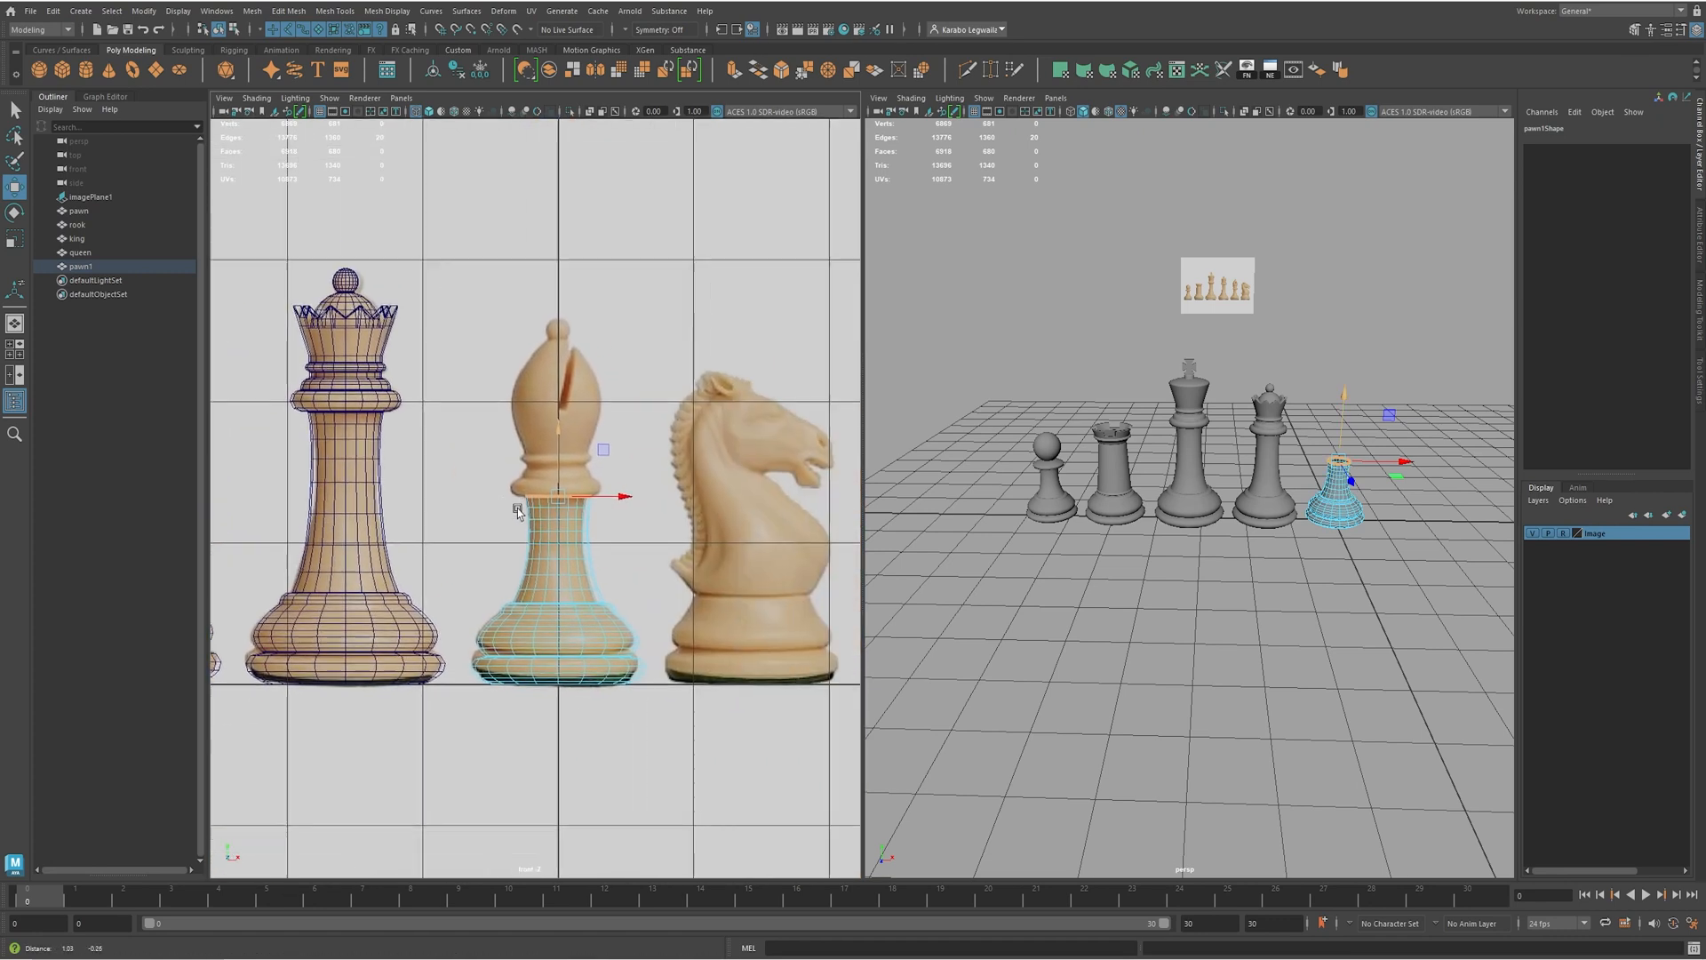
pyautogui.scroll(2, 517, 511)
pyautogui.scroll(1, 355, 400)
pyautogui.keyDown('alt'); pyautogui.moveTo(251, 334); pyautogui.dragTo(362, 367, button='middle'); pyautogui.keyUp('alt')
pyautogui.keyDown('alt'); pyautogui.moveTo(430, 412); pyautogui.dragTo(916, 427, button='middle'); pyautogui.keyUp('alt')
pyautogui.keyDown('alt'); pyautogui.moveTo(401, 526); pyautogui.dragTo(843, 497, button='middle'); pyautogui.keyUp('alt')
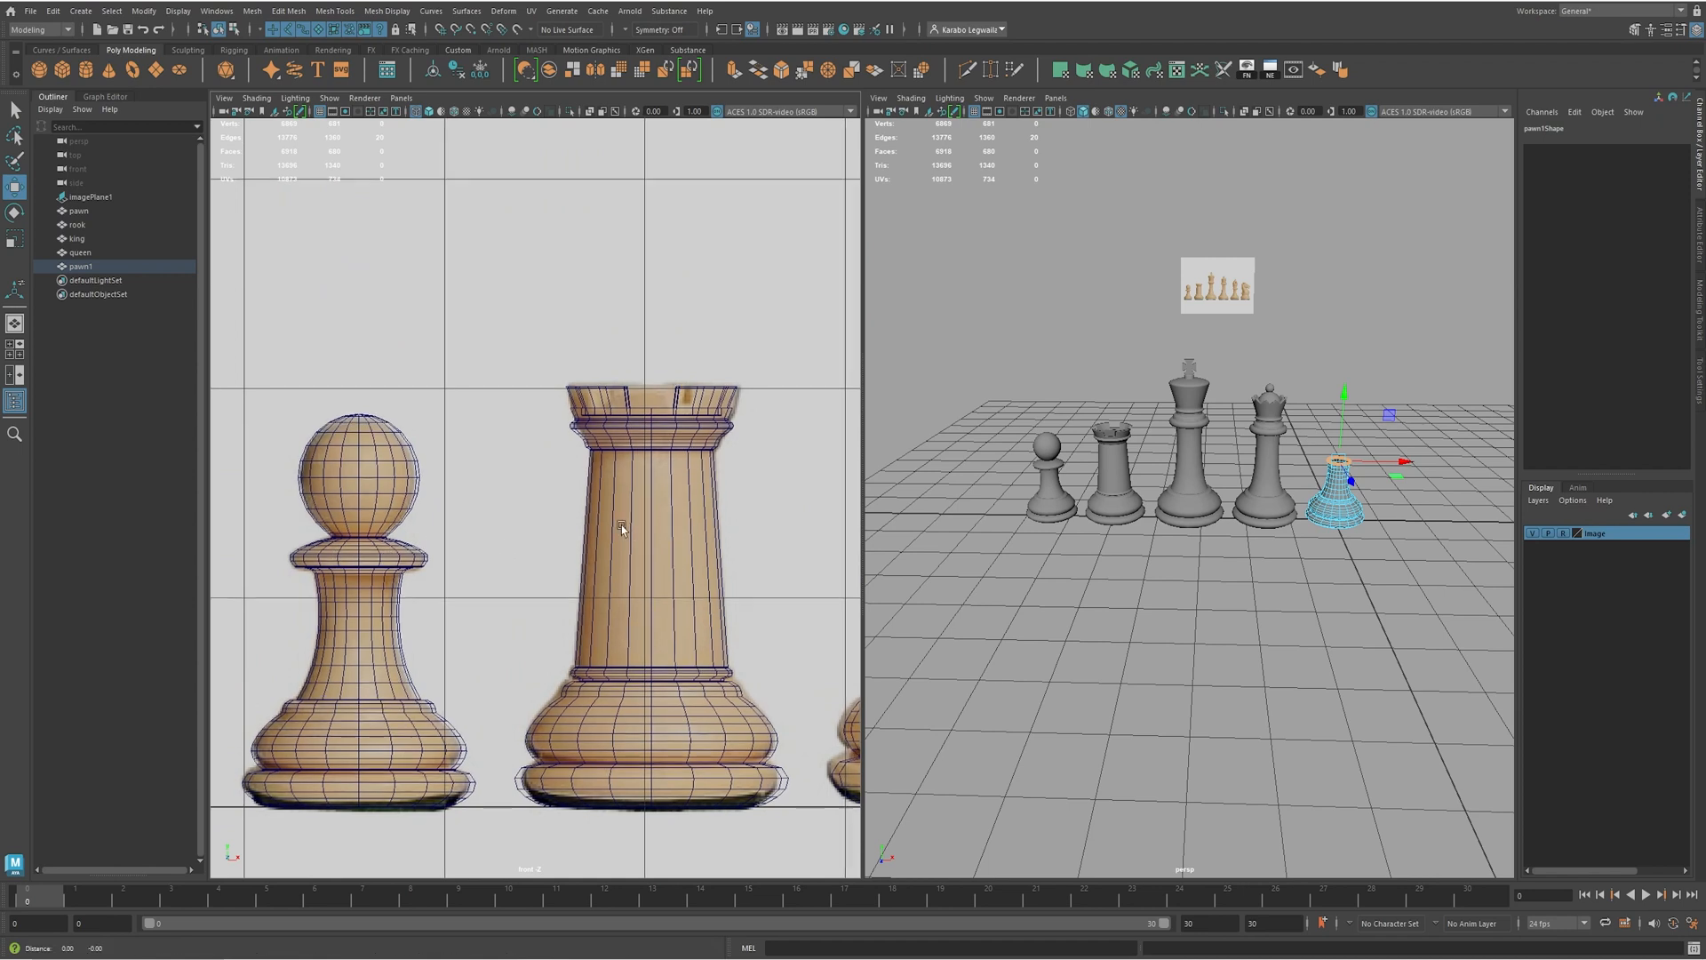
pyautogui.keyDown('alt'); pyautogui.moveTo(630, 525); pyautogui.dragTo(239, 525, button='middle'); pyautogui.keyUp('alt')
pyautogui.keyDown('alt'); pyautogui.moveTo(835, 492); pyautogui.dragTo(195, 502, button='middle'); pyautogui.keyUp('alt')
pyautogui.keyDown('alt'); pyautogui.moveTo(324, 503); pyautogui.dragTo(336, 501, button='middle'); pyautogui.keyUp('alt')
pyautogui.keyDown('alt'); pyautogui.moveTo(419, 428); pyautogui.dragTo(568, 411, button='middle'); pyautogui.keyUp('alt')
# - Duplicate the queen, move the copy along X to about 2.453 beside the knight, and show the front view shaded
pyautogui.click(427, 390)
pyautogui.keyDown('alt'); pyautogui.moveTo(533, 535); pyautogui.dragTo(570, 576, button='middle'); pyautogui.keyUp('alt')
pyautogui.keyDown('alt'); pyautogui.moveTo(653, 524); pyautogui.dragTo(609, 588, button='right'); pyautogui.keyUp('alt')
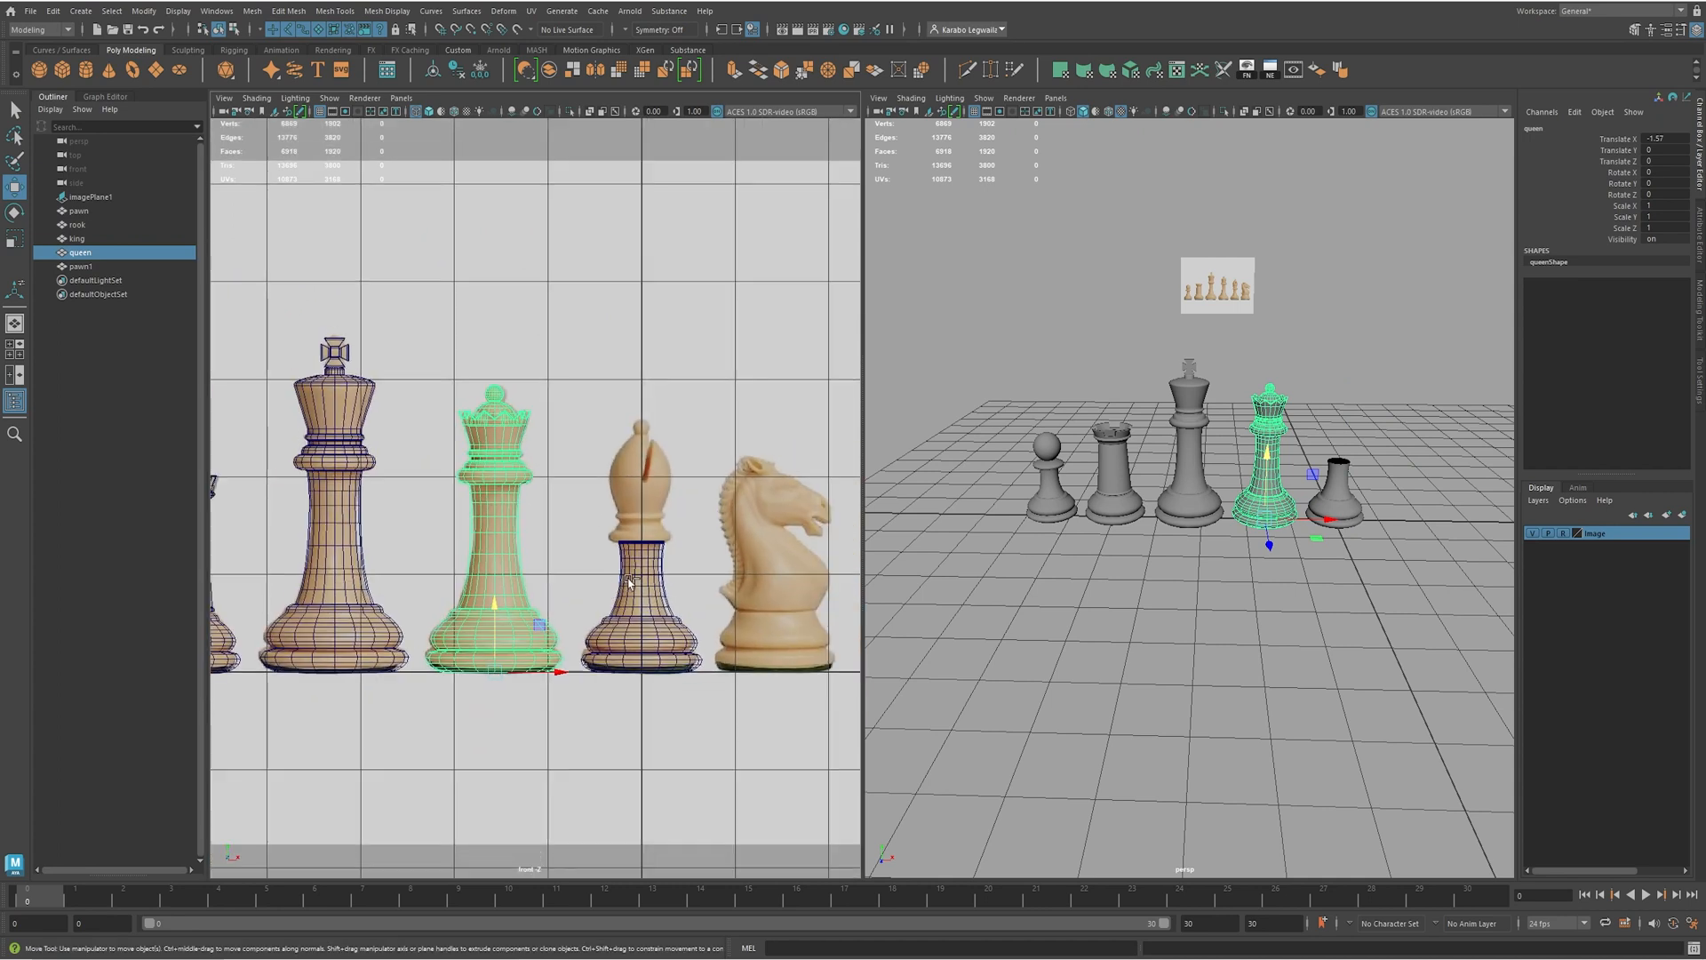
pyautogui.hotkey('ctrl', 'd')
pyautogui.moveTo(550, 672); pyautogui.dragTo(936, 660)
pyautogui.moveTo(847, 487)
pyautogui.keyDown('alt'); pyautogui.mouseDown(button='middle')
pyautogui.moveTo(598, 504)
pyautogui.moveTo(567, 522)
pyautogui.mouseUp(button='middle'); pyautogui.keyUp('alt')
pyautogui.keyDown('alt'); pyautogui.moveTo(567, 521); pyautogui.dragTo(658, 554, button='right'); pyautogui.keyUp('alt')
pyautogui.press('5')
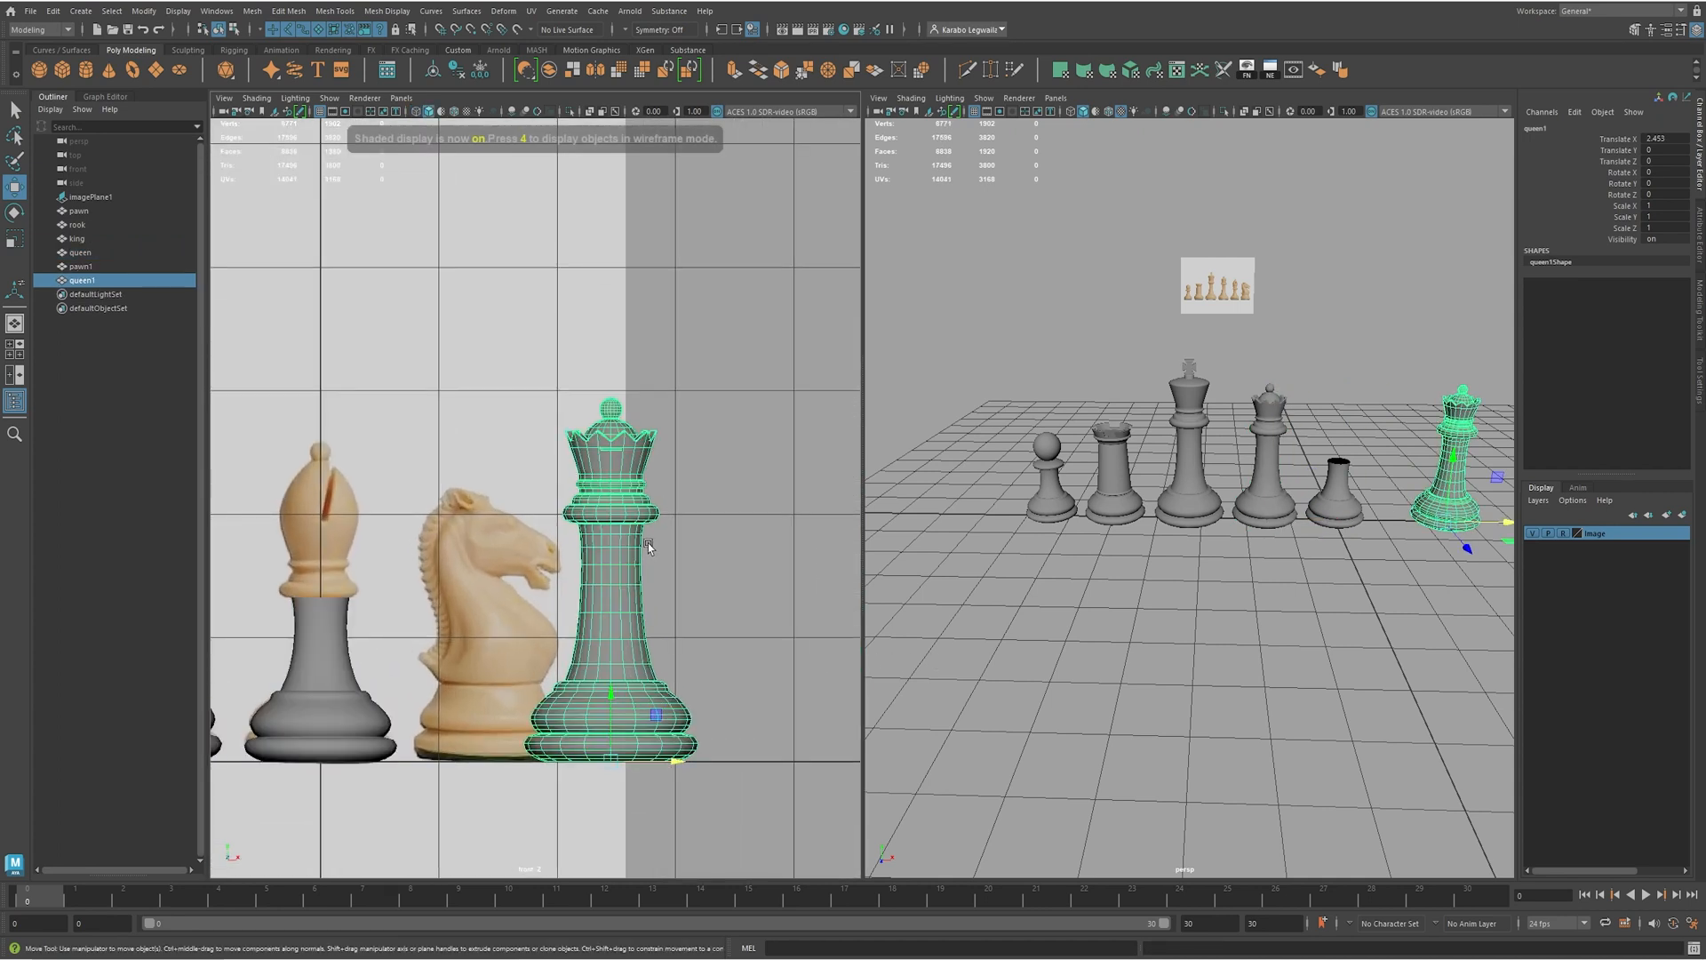
# - Delete all faces of the queen copy except the wide collar ring and the smaller tier directly above it
pyautogui.moveTo(605, 487); pyautogui.dragTo(800, 494, button='right')
pyautogui.keyDown('alt'); pyautogui.moveTo(564, 280); pyautogui.dragTo(468, 288, button='middle'); pyautogui.keyUp('alt')
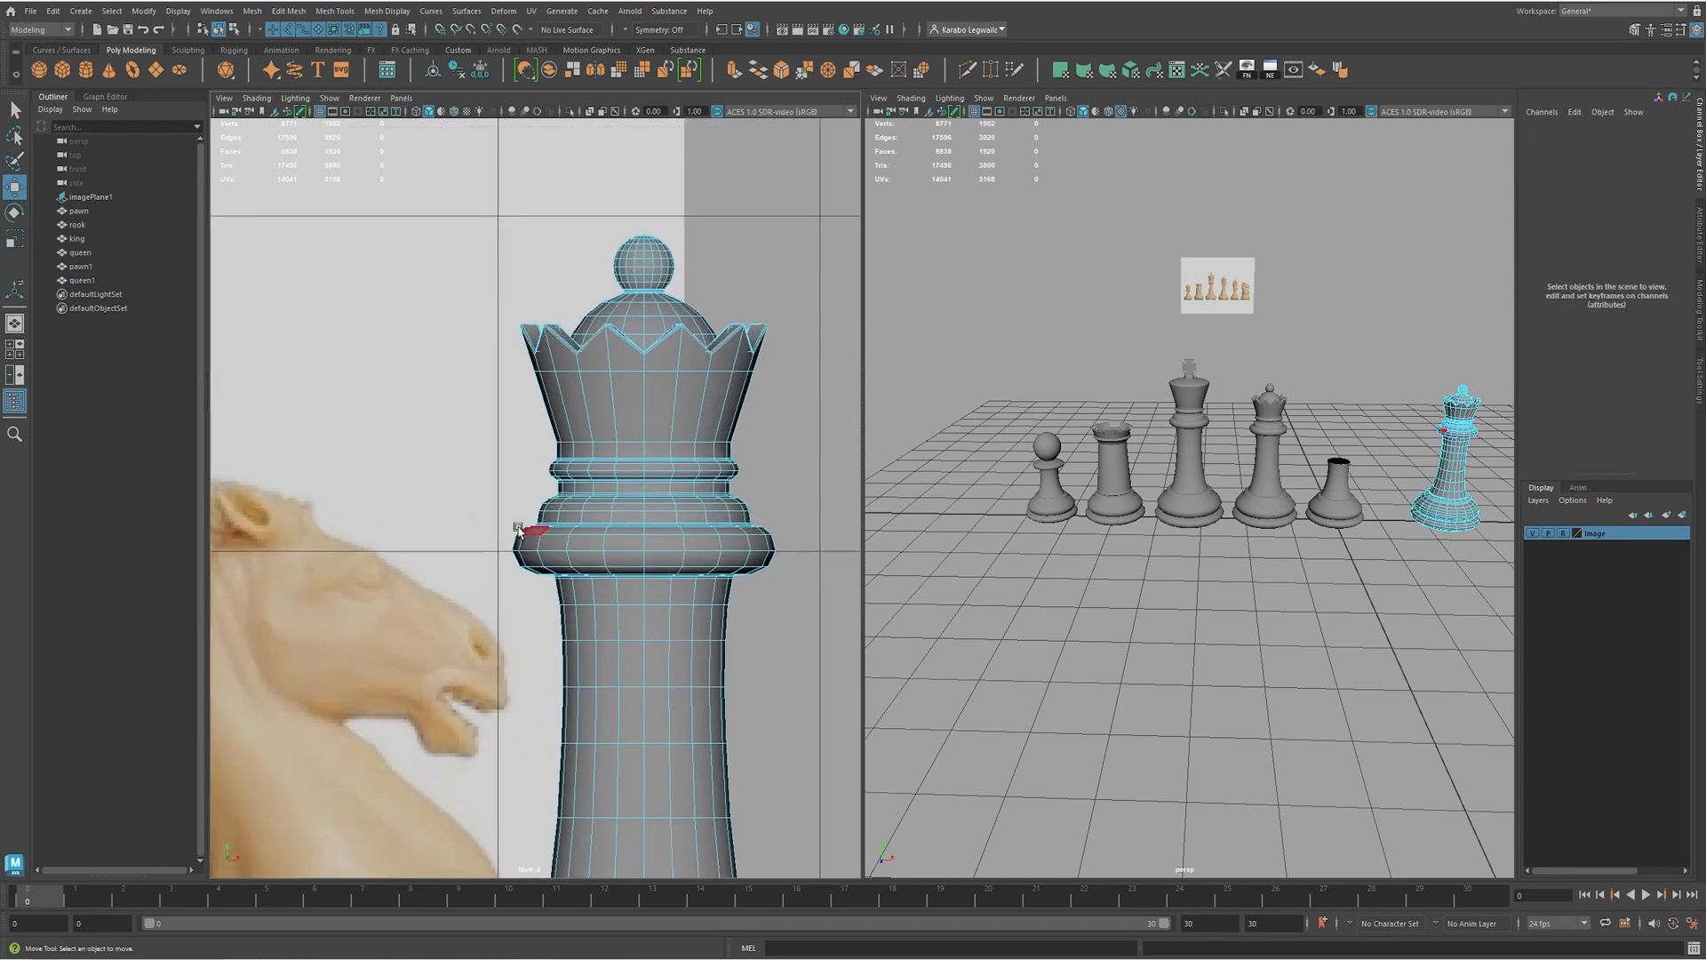
pyautogui.moveTo(514, 513); pyautogui.dragTo(493, 594)
pyautogui.keyDown('alt'); pyautogui.moveTo(669, 534); pyautogui.dragTo(587, 552, button='middle'); pyautogui.keyUp('alt')
pyautogui.keyDown('alt'); pyautogui.moveTo(581, 555); pyautogui.dragTo(927, 606, button='right'); pyautogui.keyUp('alt')
pyautogui.keyDown('alt'); pyautogui.moveTo(382, 586); pyautogui.dragTo(142, 594, button='right'); pyautogui.keyUp('alt')
pyautogui.keyDown('alt'); pyautogui.moveTo(457, 582); pyautogui.dragTo(876, 558, button='right'); pyautogui.keyUp('alt')
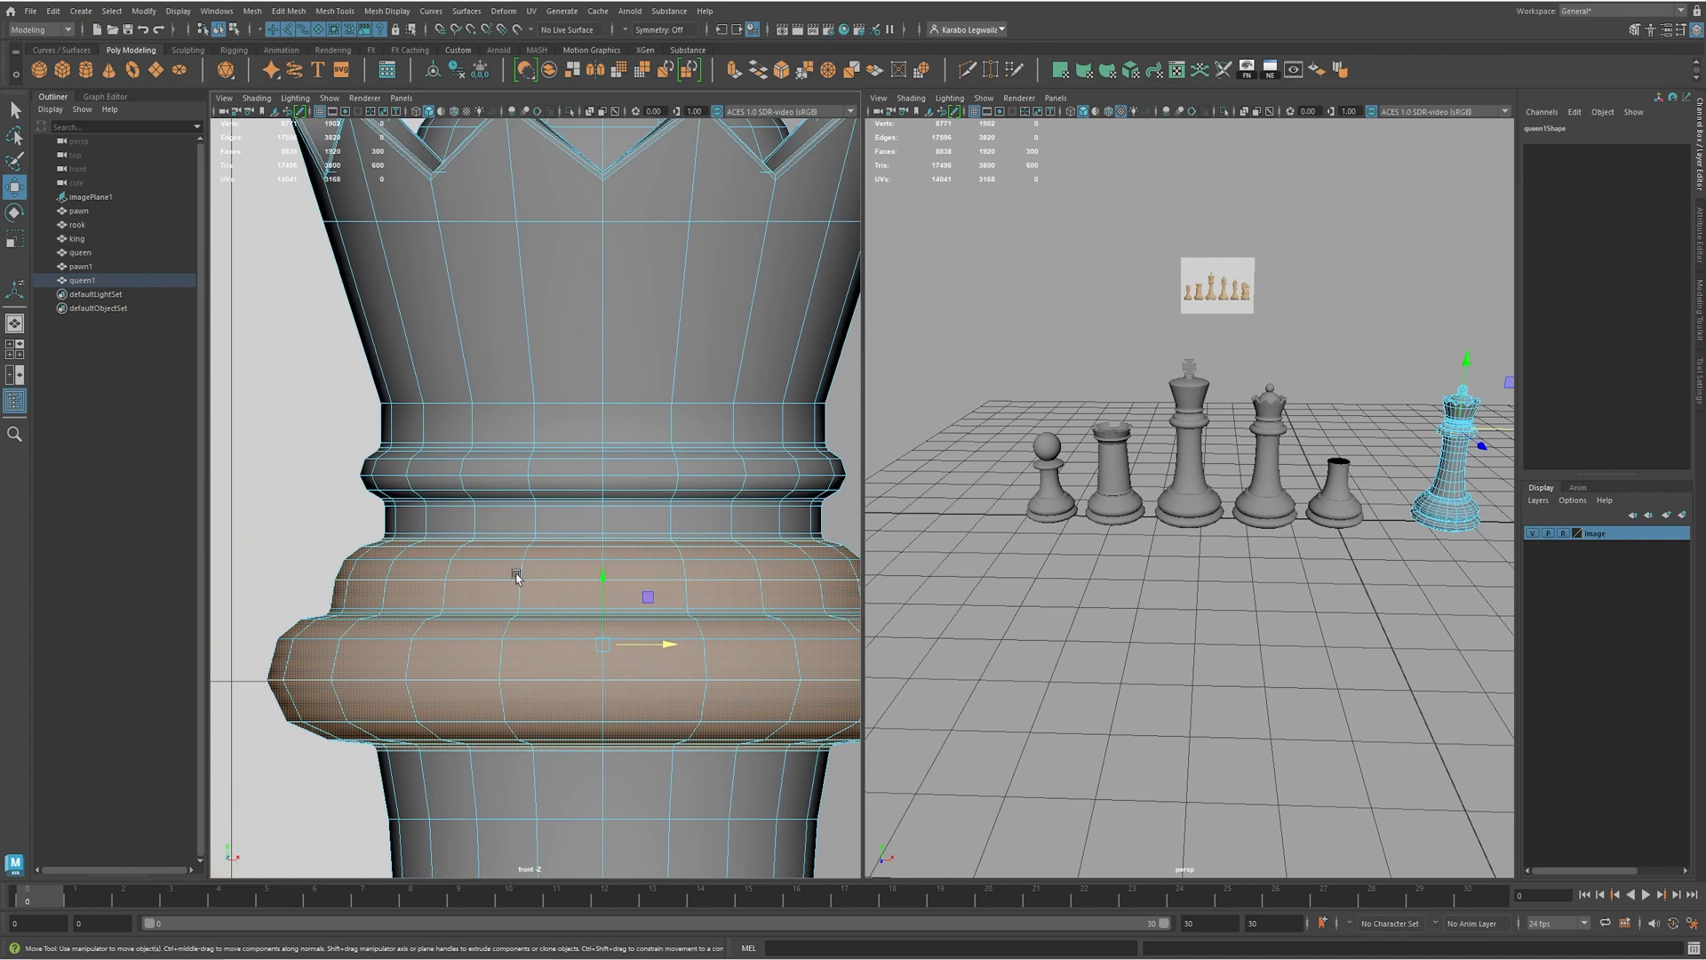
pyautogui.keyDown('shift'); pyautogui.click(400, 536); pyautogui.keyUp('shift')
pyautogui.keyDown('shift'); pyautogui.doubleClick(445, 537); pyautogui.keyUp('shift')
pyautogui.keyDown('alt'); pyautogui.moveTo(799, 578); pyautogui.dragTo(617, 593, button='right'); pyautogui.keyUp('alt')
pyautogui.scroll(1, 619, 591)
pyautogui.scroll(-8, 737, 595)
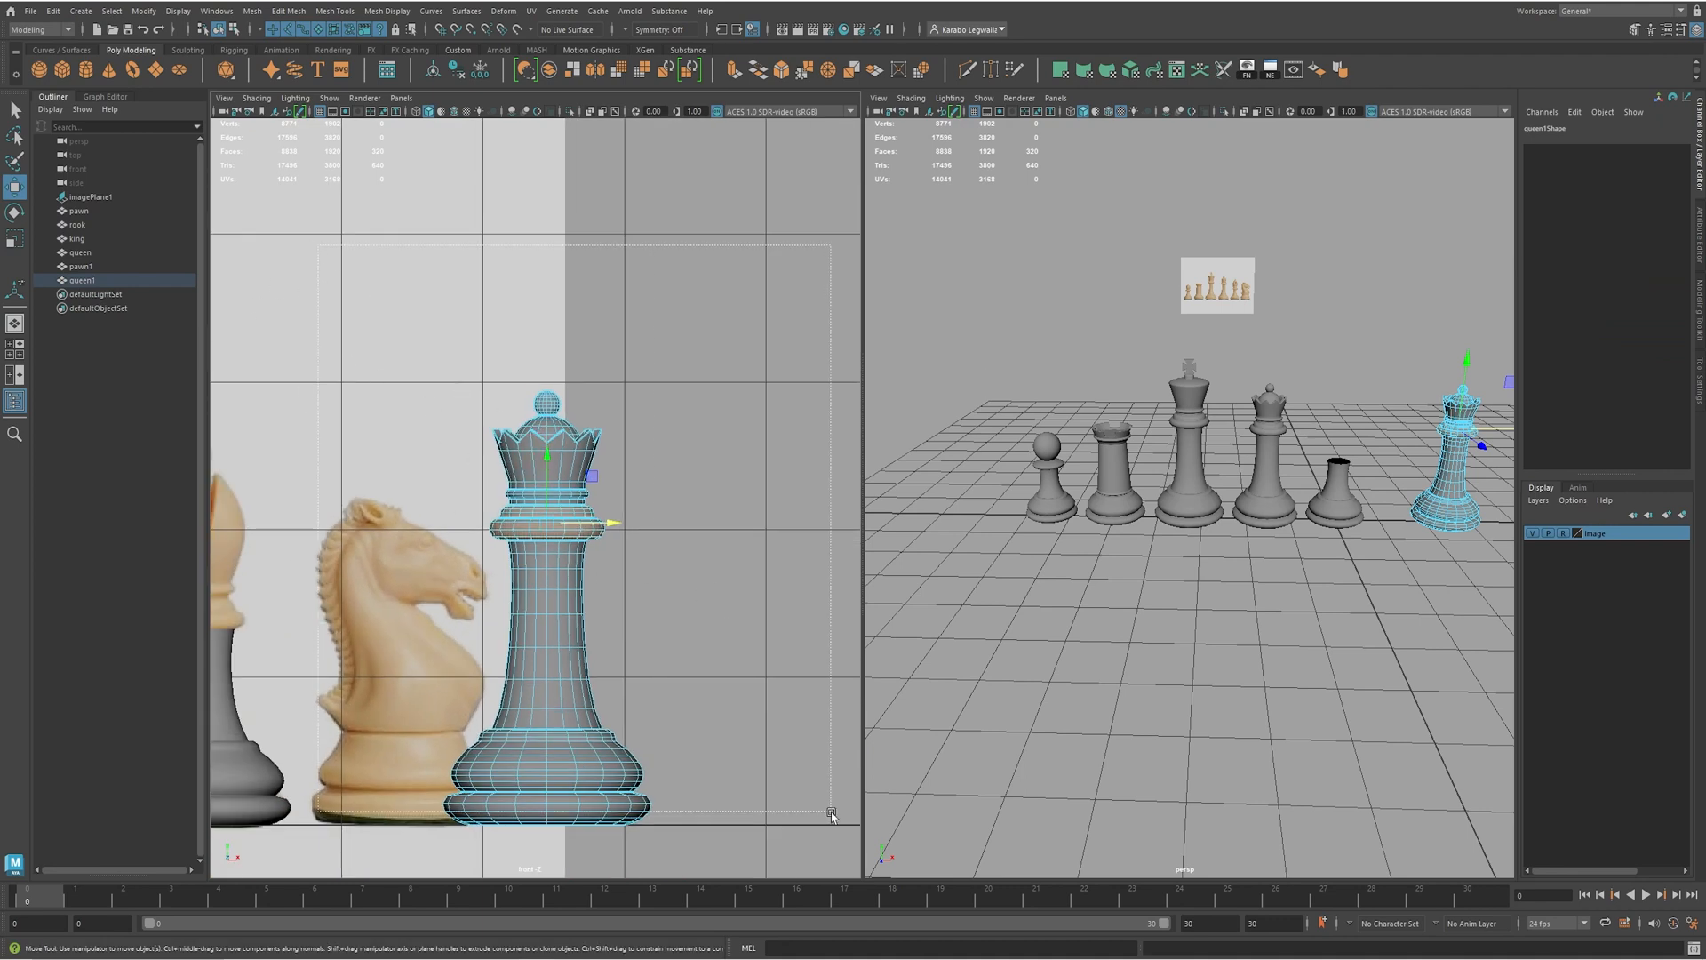
pyautogui.hotkey('ctrl', 'shift', 'i')
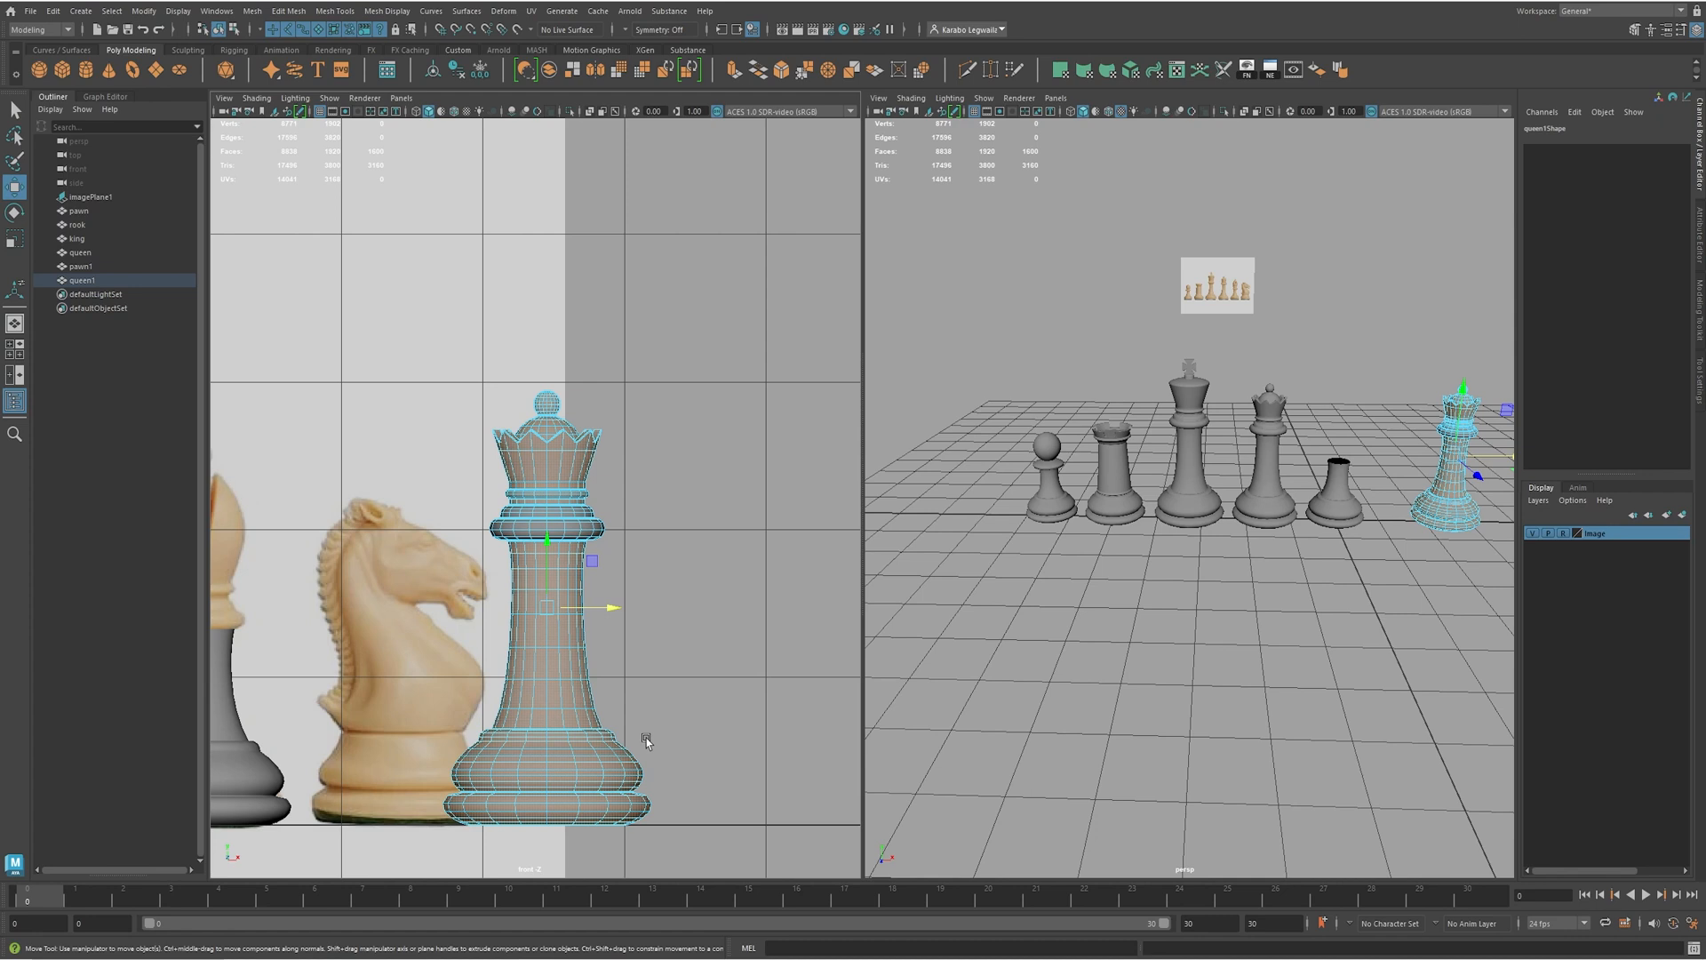
pyautogui.press('Delete')
# - Return the remaining collar to object mode and set its Translate X to 0
pyautogui.click(556, 529)
pyautogui.press('F8')
pyautogui.click(1654, 138)
pyautogui.write('0')
pyautogui.press('Return')
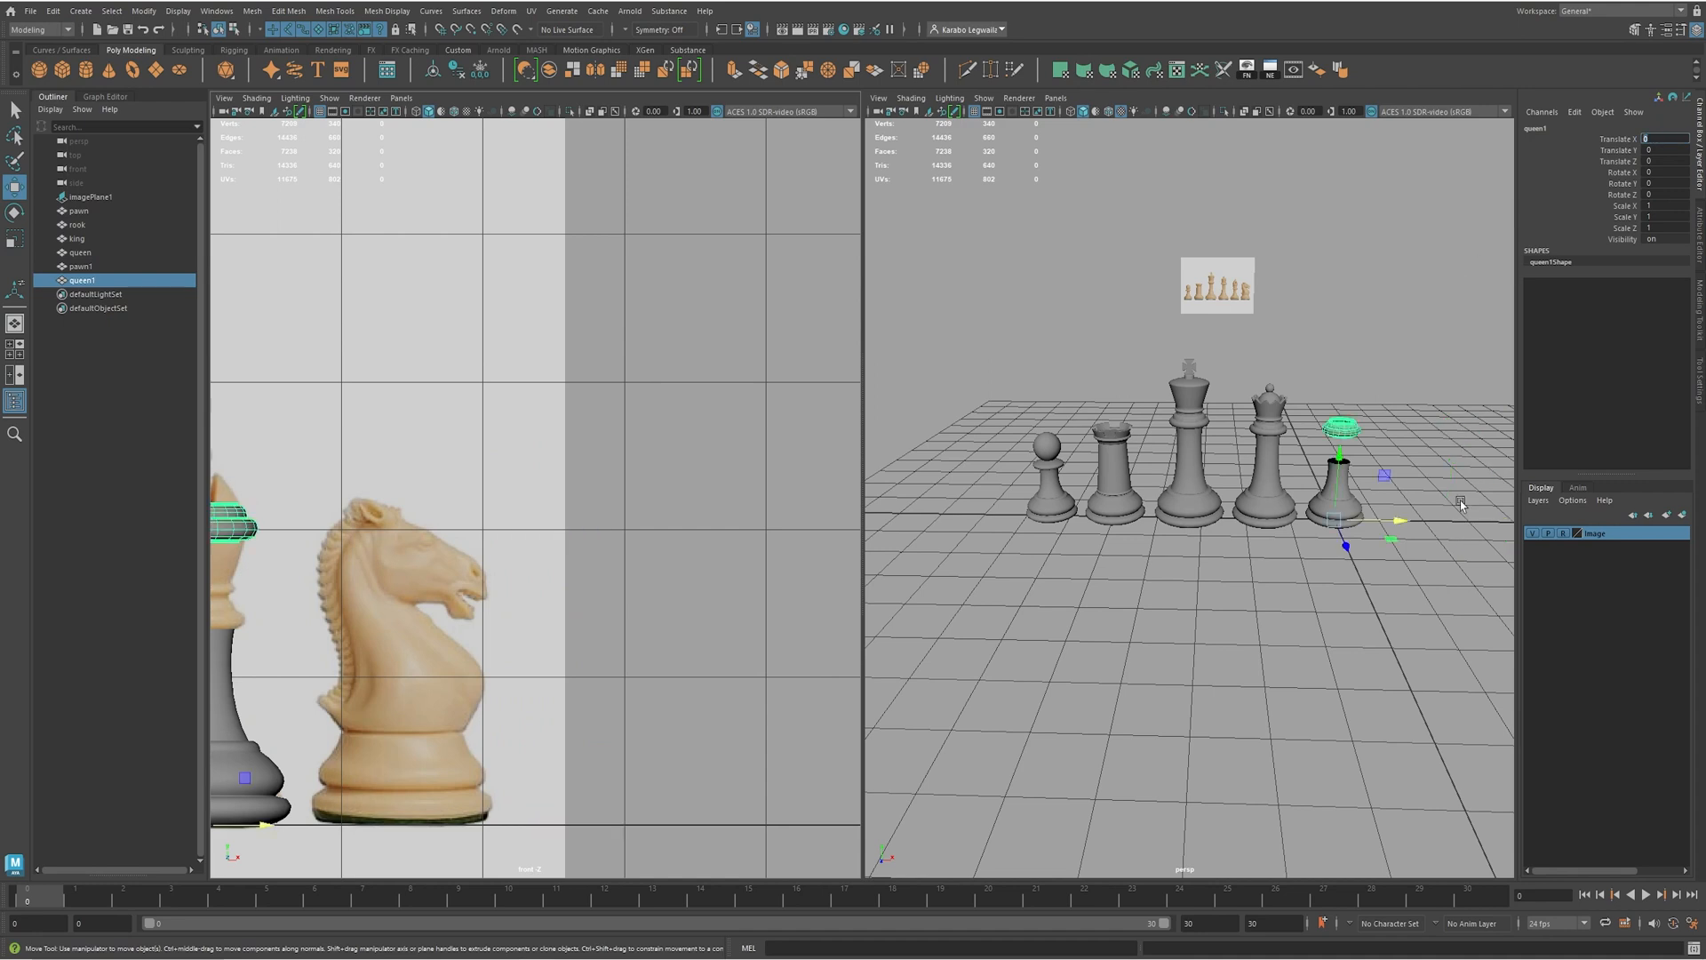
# - Select all faces of the collar and lower them onto the top of the bishop's neck
pyautogui.keyDown('alt'); pyautogui.moveTo(484, 658); pyautogui.dragTo(754, 600, button='middle'); pyautogui.keyUp('alt')
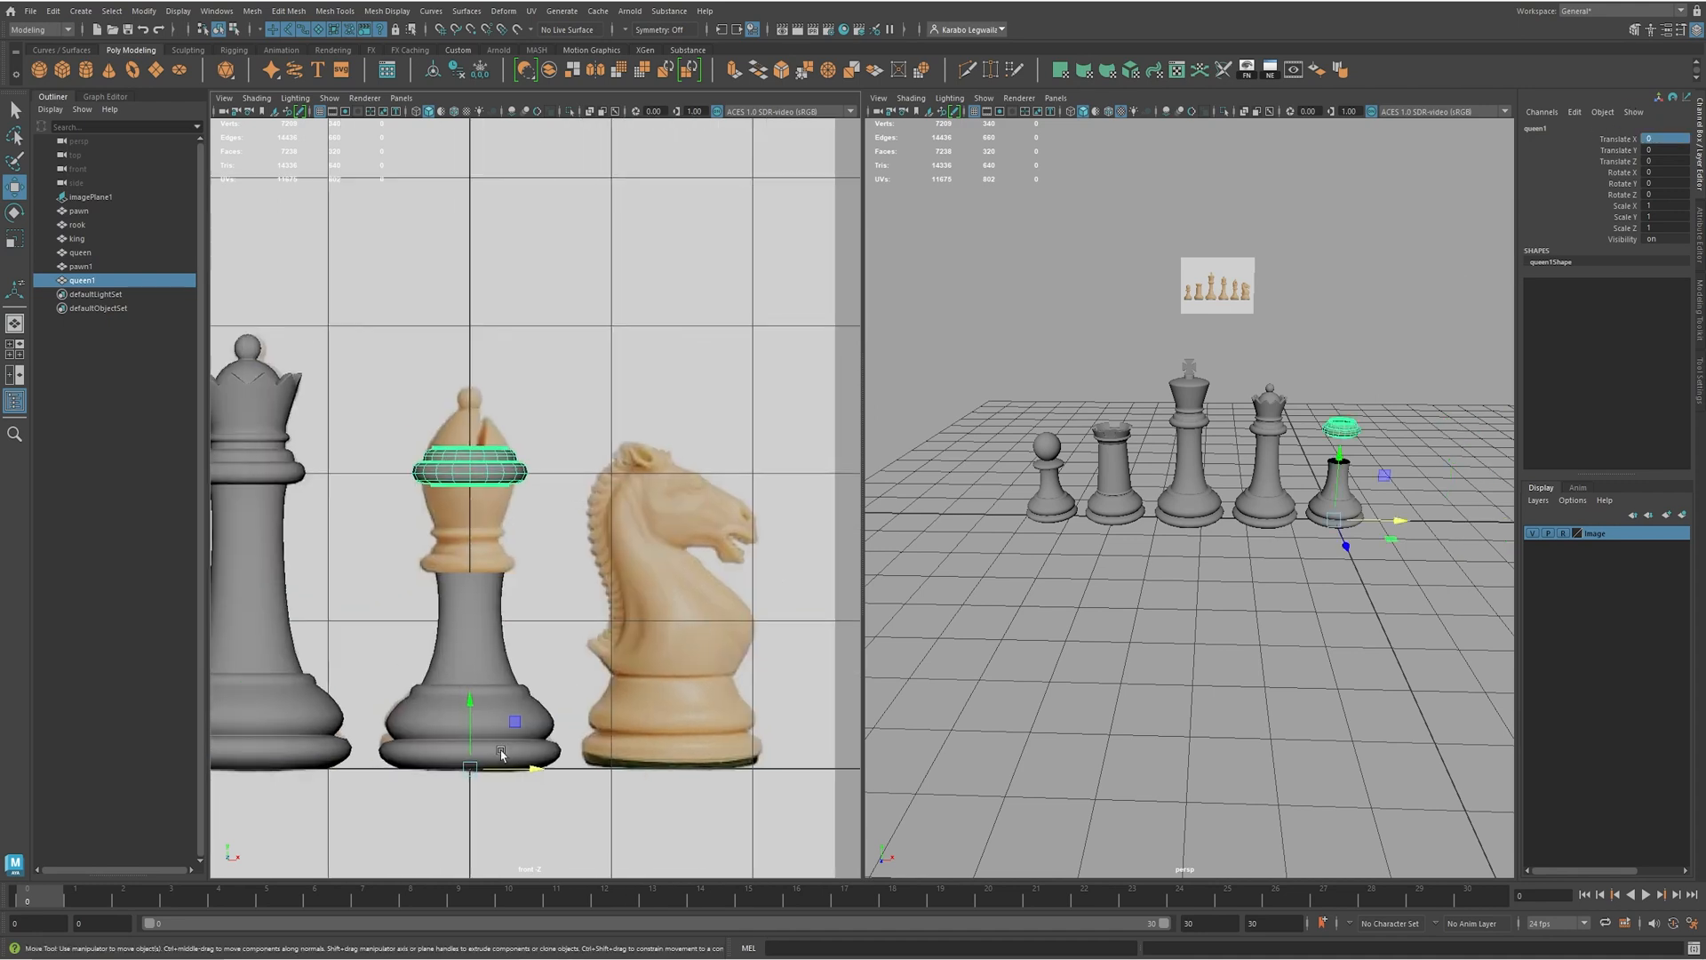
pyautogui.keyDown('alt'); pyautogui.moveTo(265, 695); pyautogui.dragTo(566, 667, button='middle'); pyautogui.keyUp('alt')
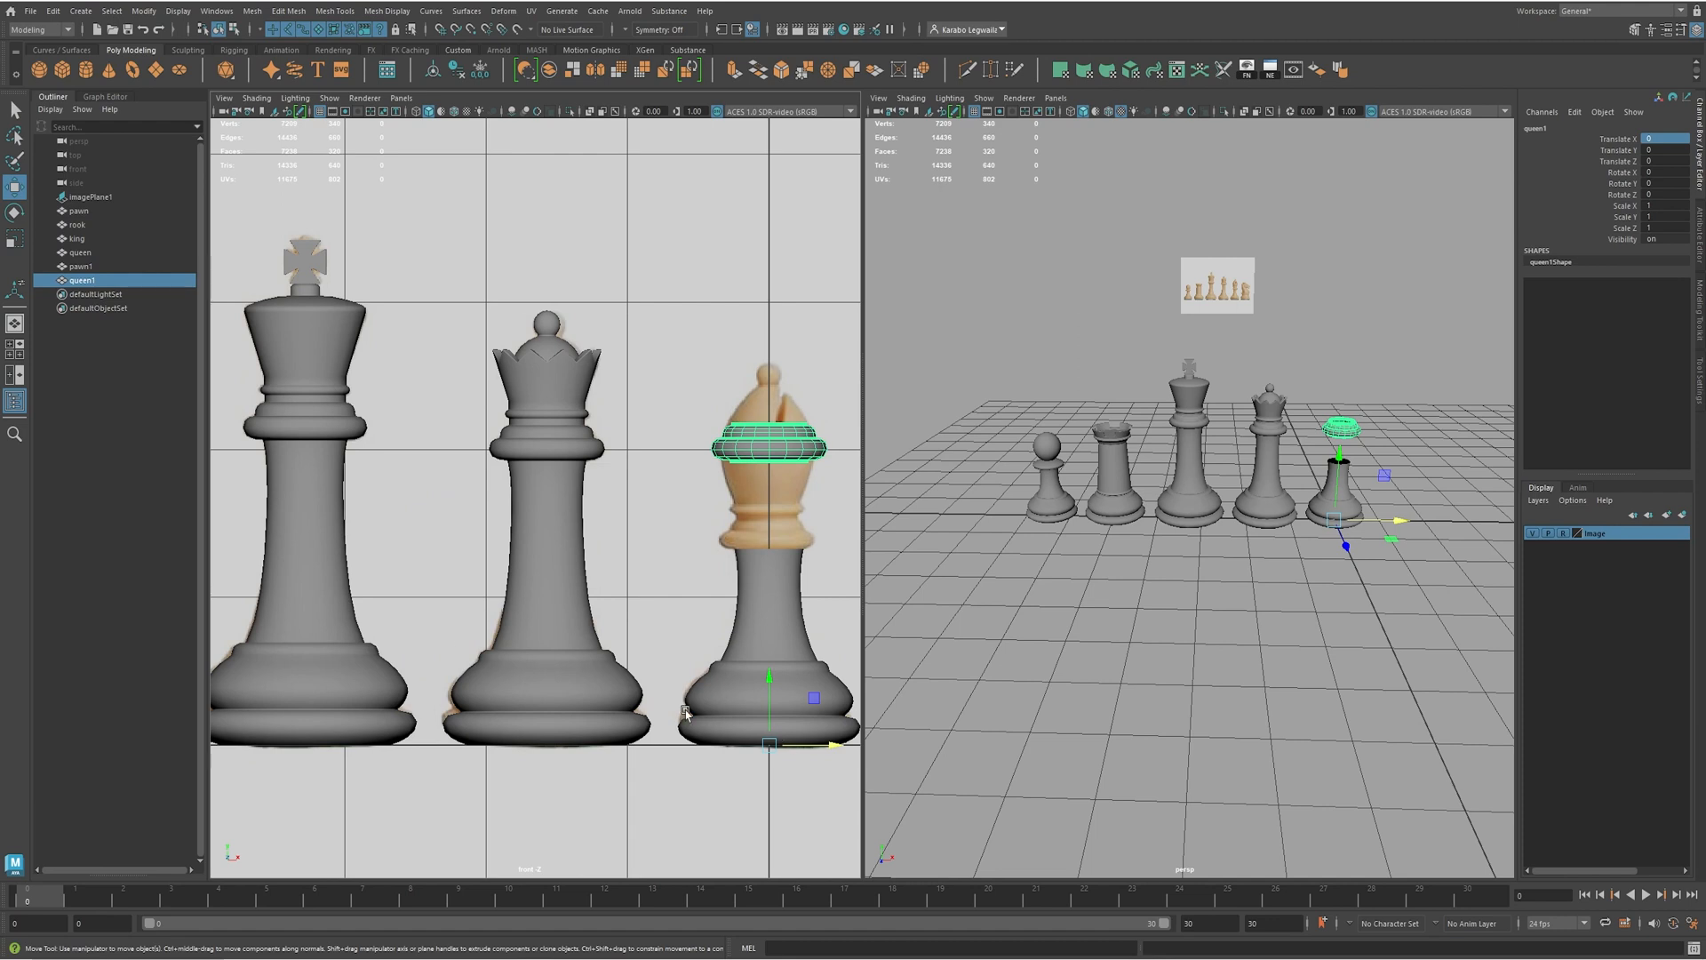
pyautogui.keyDown('alt'); pyautogui.moveTo(772, 749); pyautogui.dragTo(684, 768, button='middle'); pyautogui.keyUp('alt')
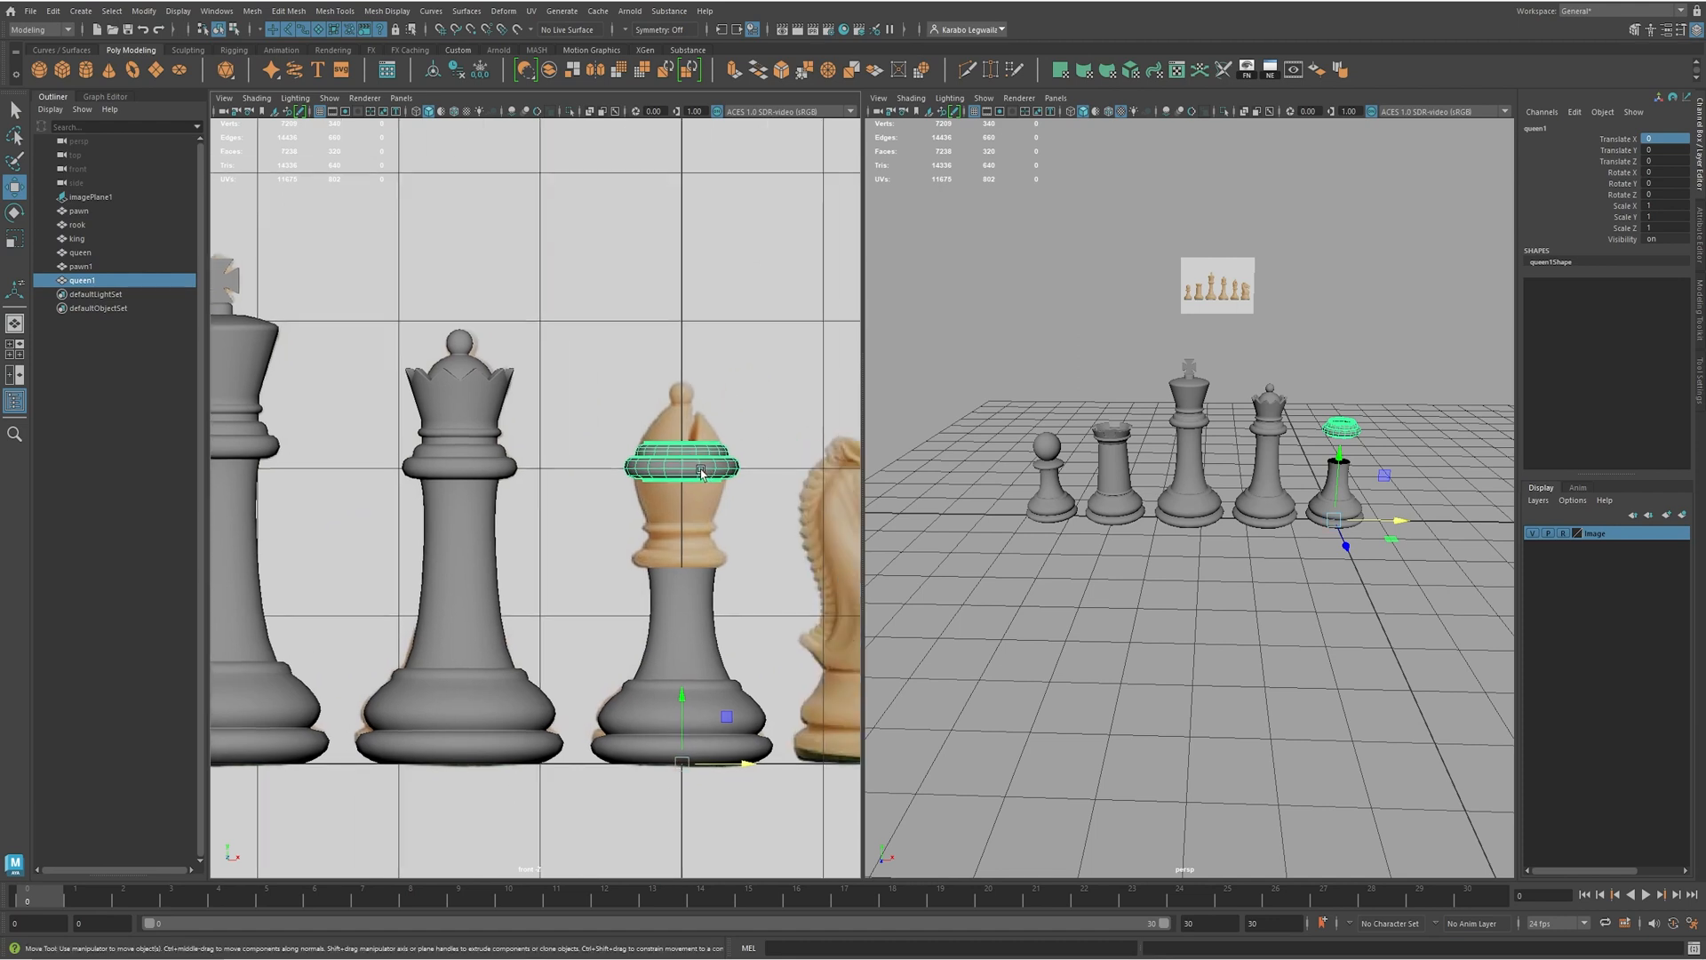
pyautogui.moveTo(700, 465); pyautogui.dragTo(607, 425, button='right')
pyautogui.keyDown('alt'); pyautogui.moveTo(727, 506); pyautogui.dragTo(637, 446, button='middle'); pyautogui.keyUp('alt')
pyautogui.keyDown('alt'); pyautogui.moveTo(636, 446); pyautogui.dragTo(704, 458, button='right'); pyautogui.keyUp('alt')
pyautogui.moveTo(472, 257); pyautogui.dragTo(782, 461)
pyautogui.moveTo(616, 292); pyautogui.dragTo(630, 425)
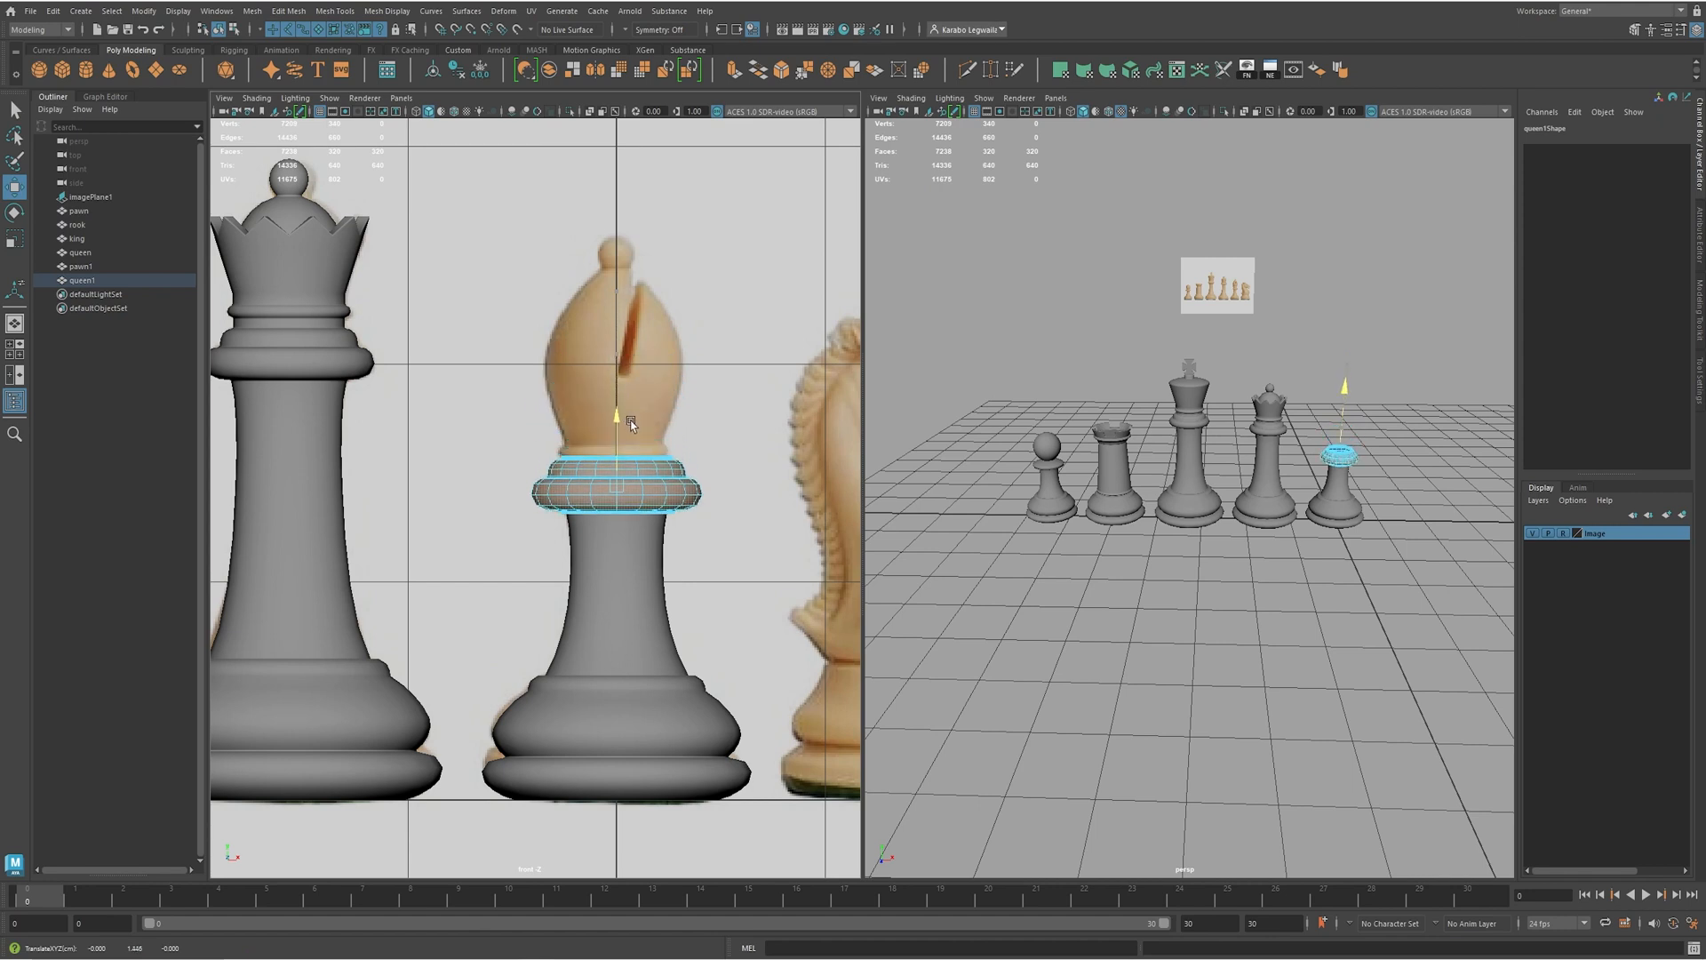
# - In wireframe display, scale the collar faces down slightly and adjust their height to match the bishop's collar in the reference
pyautogui.press('4')
pyautogui.scroll(5, 587, 498)
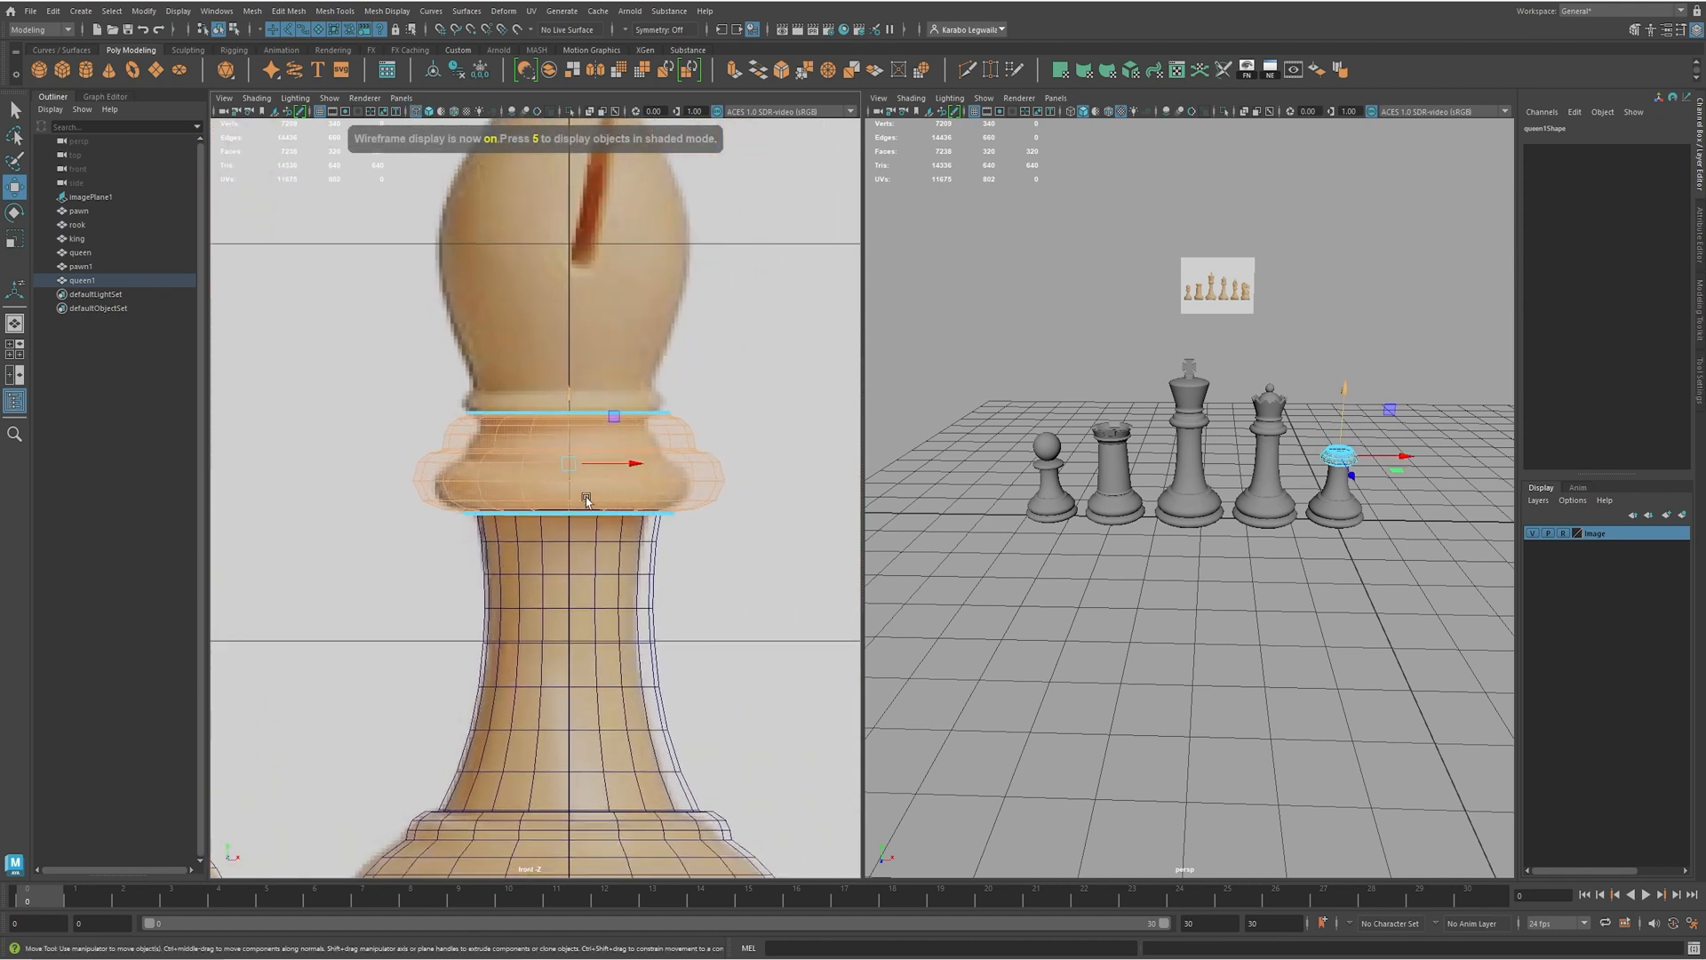
pyautogui.scroll(1, 585, 500)
pyautogui.press('r')
pyautogui.moveTo(573, 458); pyautogui.dragTo(541, 458)
pyautogui.press('w')
pyautogui.moveTo(571, 392); pyautogui.dragTo(582, 397)
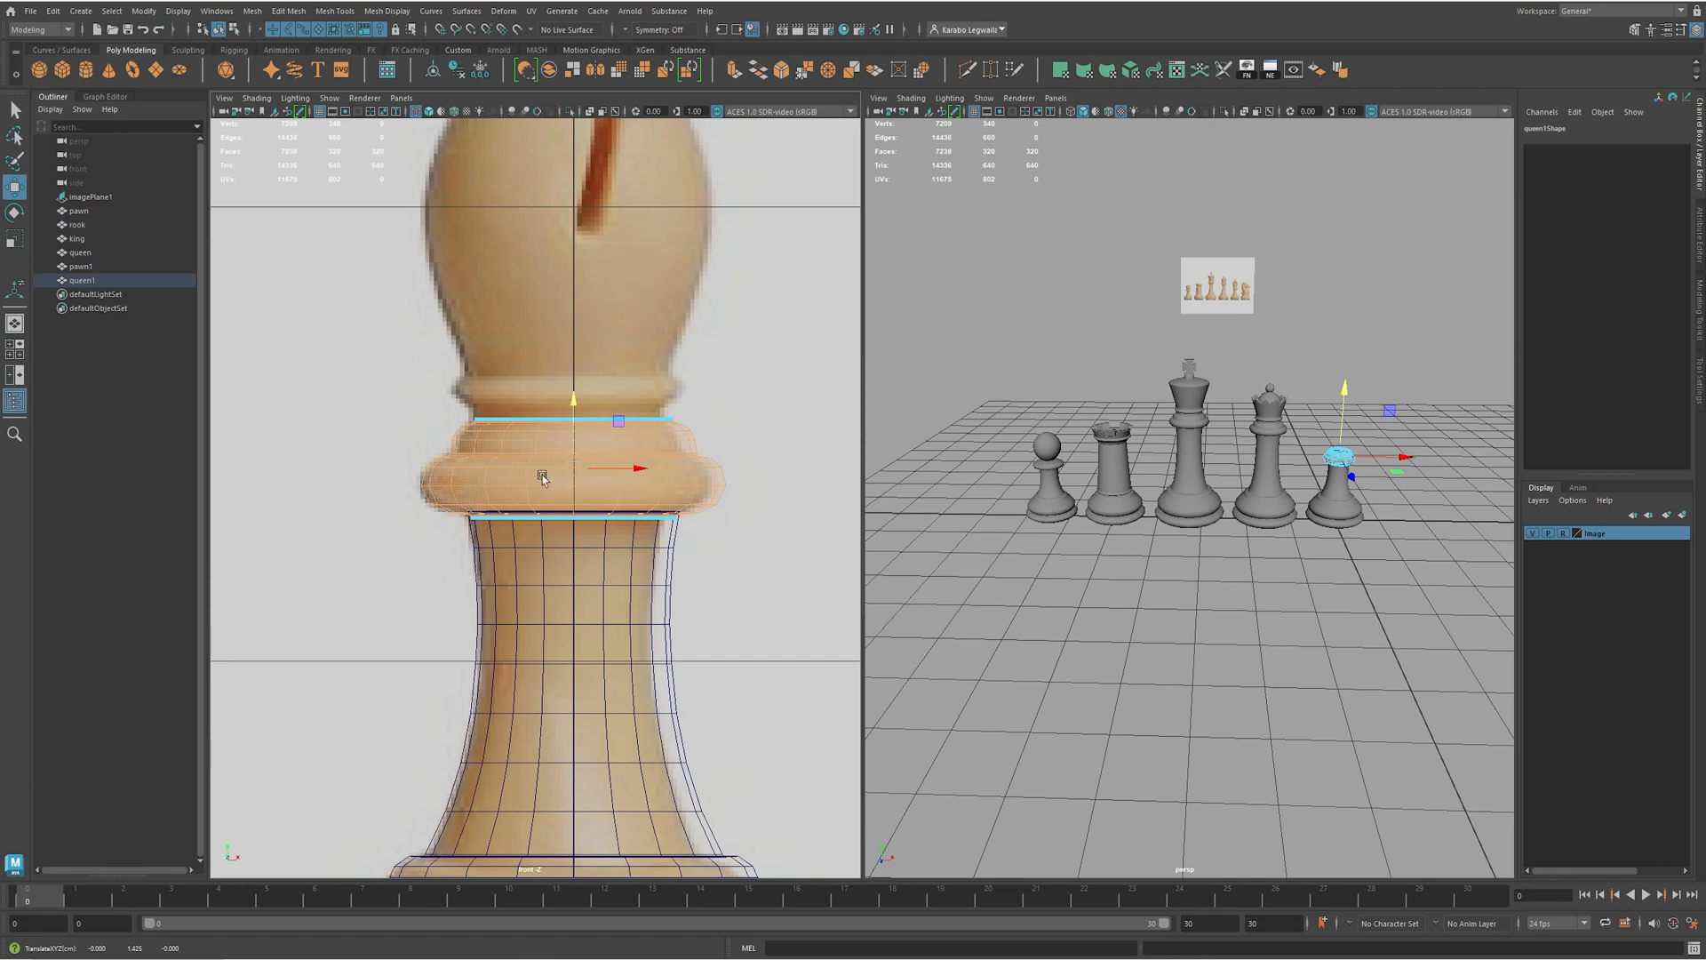
# - Return the collar to object mode, select the neck piece beneath it, and switch that piece to component selection
pyautogui.scroll(5, 542, 478)
pyautogui.scroll(-6, 670, 495)
pyautogui.scroll(5, 678, 488)
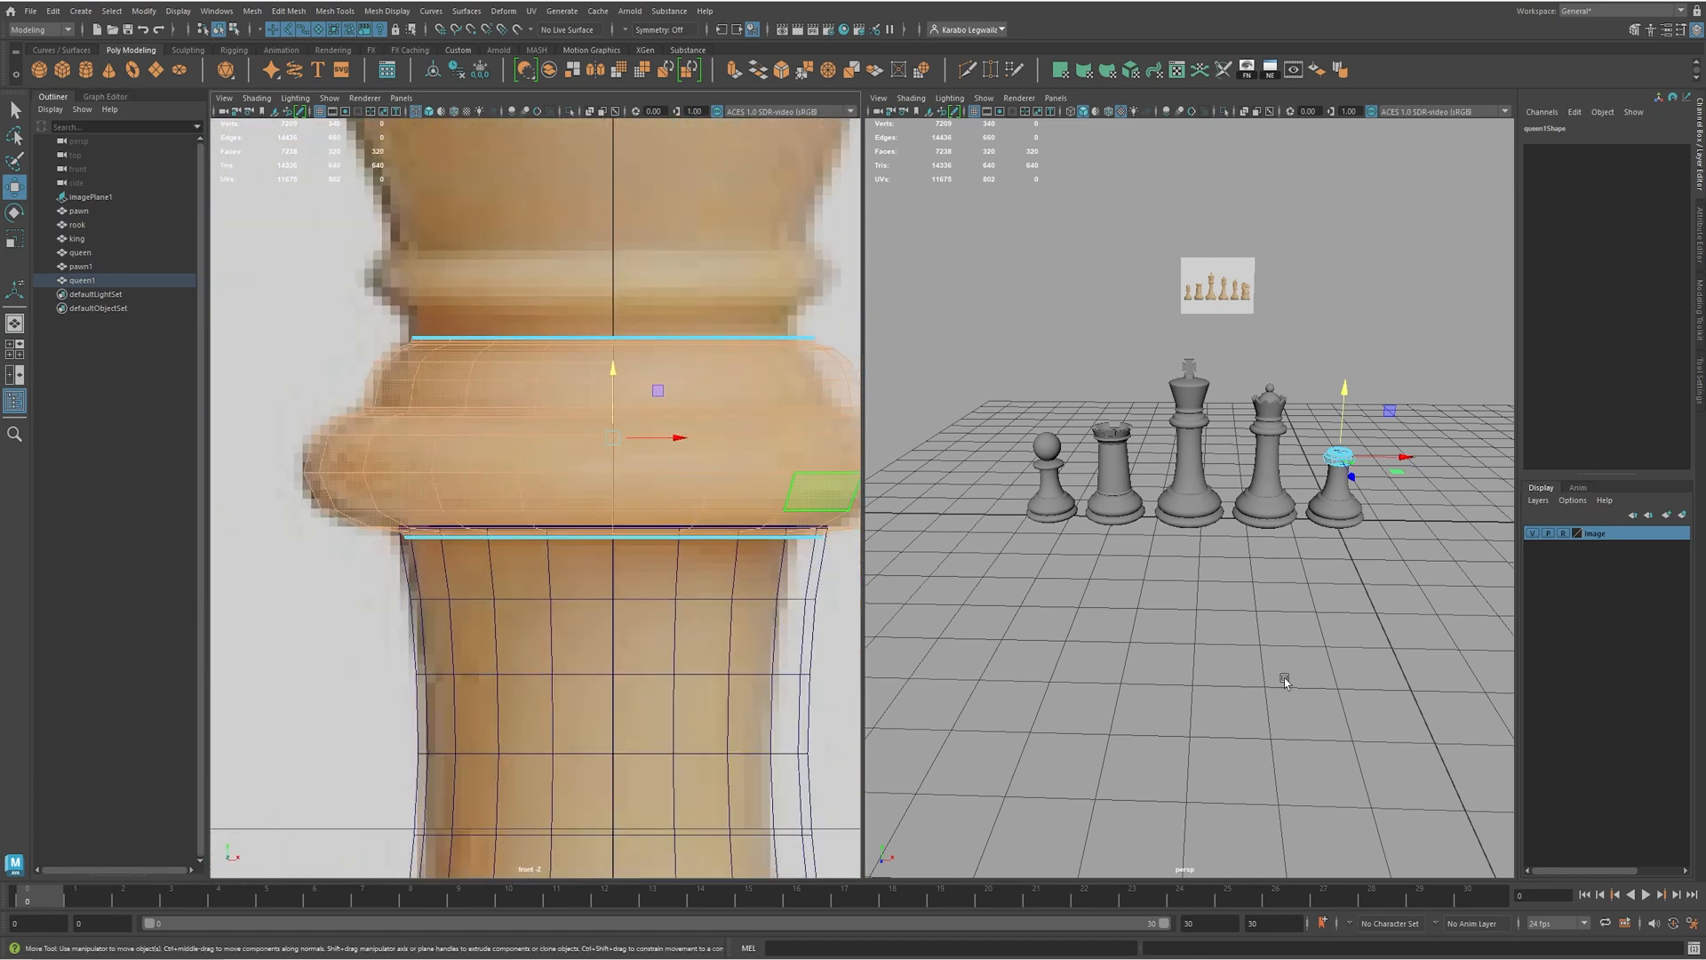
pyautogui.press('f')
pyautogui.keyDown('alt'); pyautogui.moveTo(1169, 602); pyautogui.dragTo(1144, 558); pyautogui.keyUp('alt')
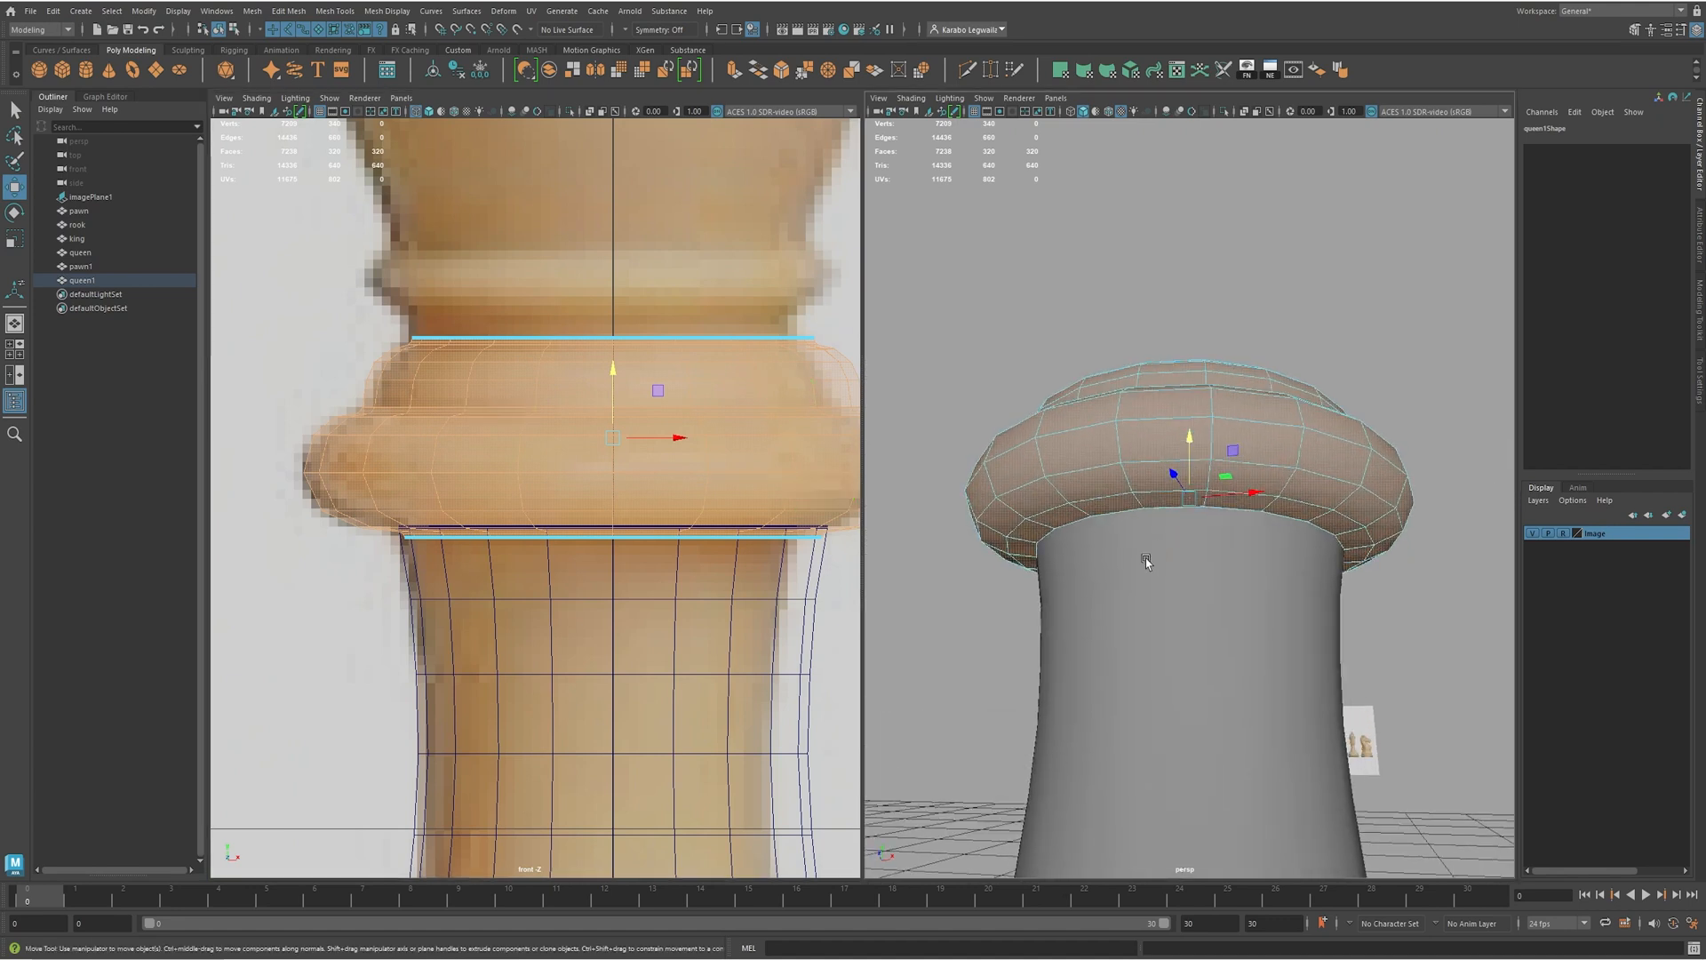
pyautogui.click(1175, 535)
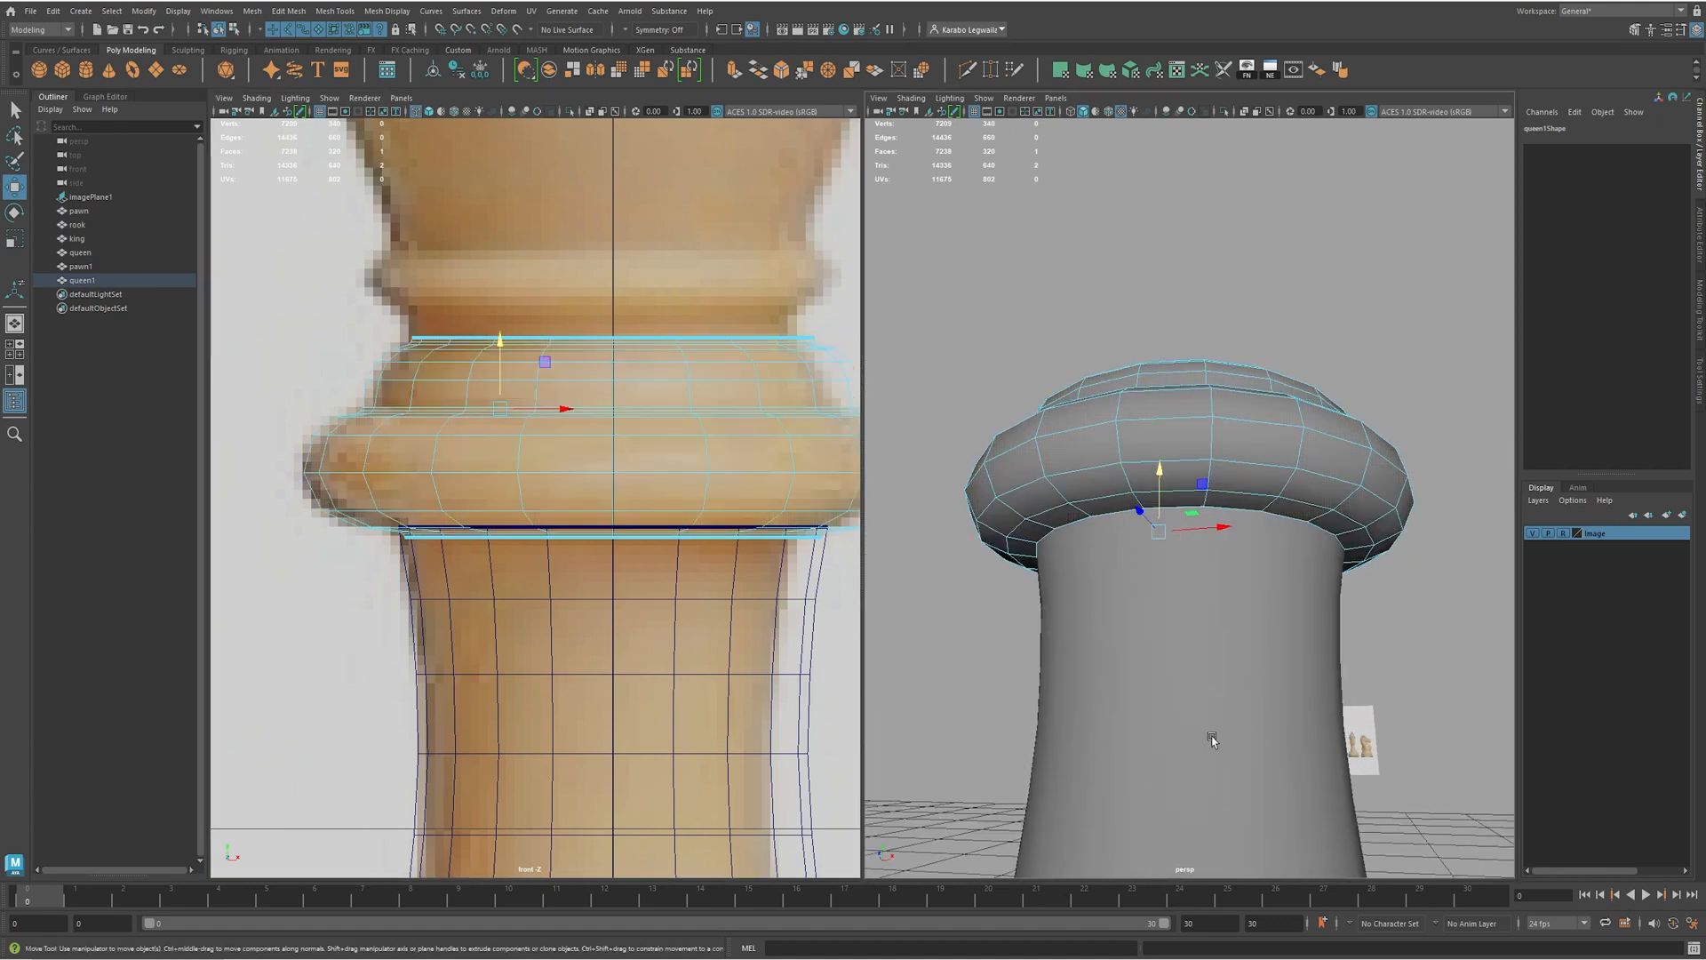
pyautogui.moveTo(1213, 734); pyautogui.dragTo(1242, 703, button='right')
pyautogui.press('F8')
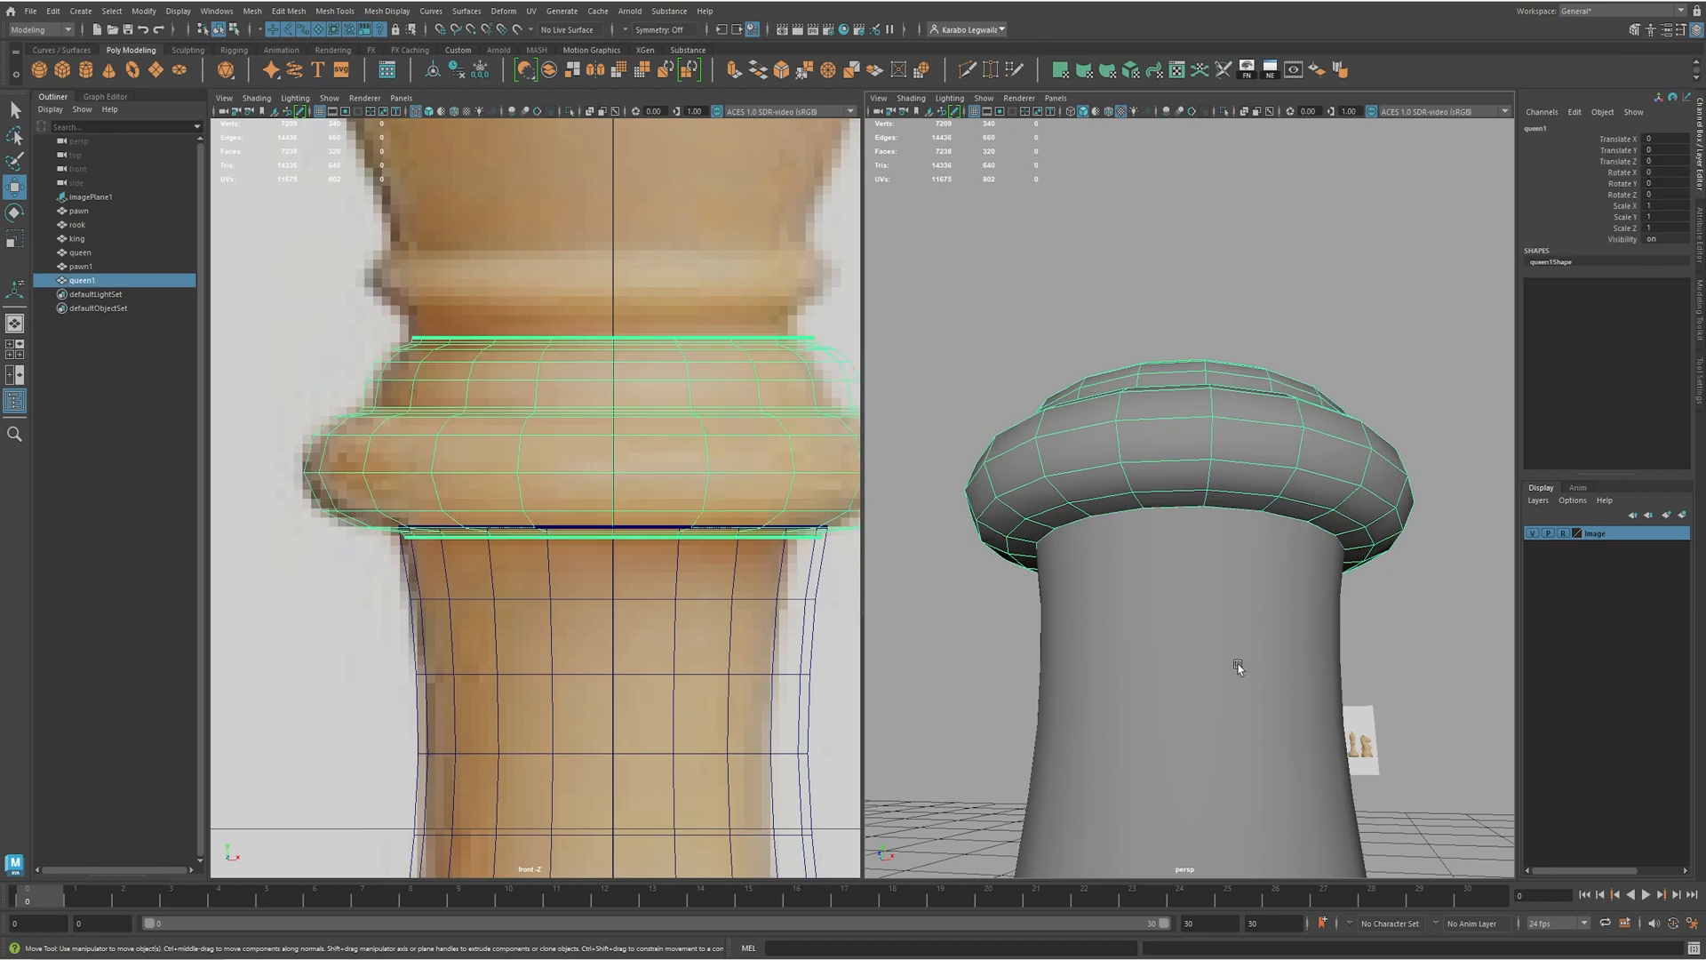
pyautogui.click(1229, 619)
pyautogui.moveTo(1119, 596); pyautogui.dragTo(1122, 611, button='right')
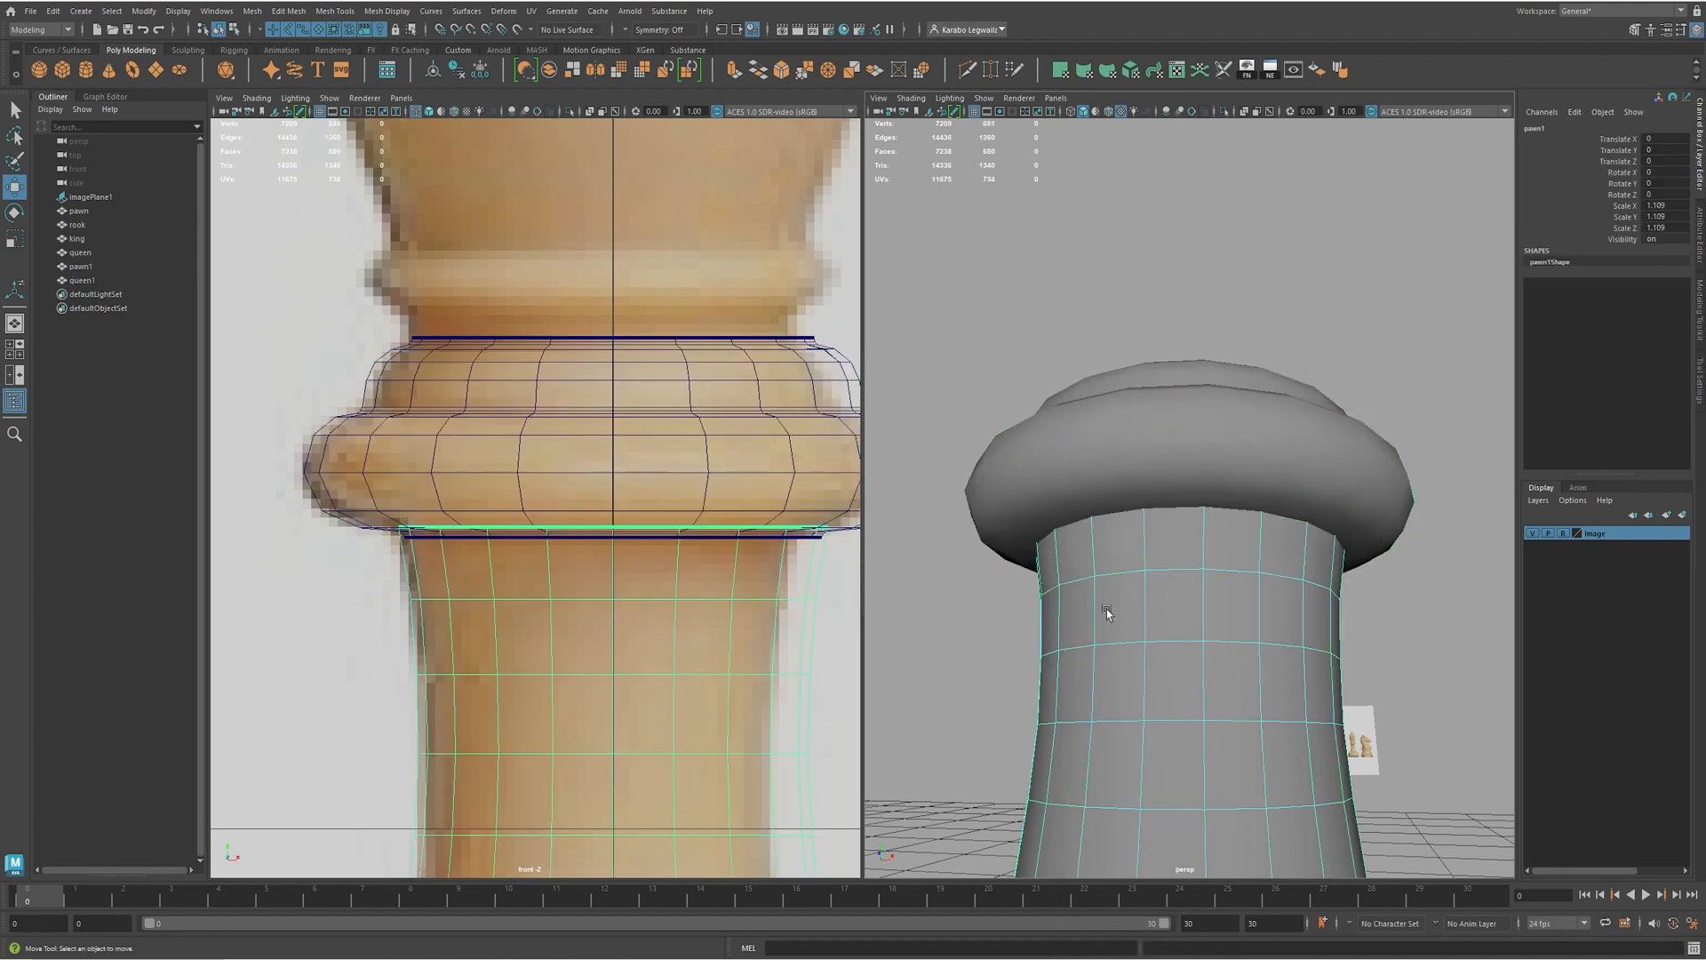
# - Snap the stem's top edge loop to the underside of the collar and scale it to the collar opening
pyautogui.moveTo(1233, 577); pyautogui.dragTo(1233, 524, button='right')
pyautogui.doubleClick(805, 552)
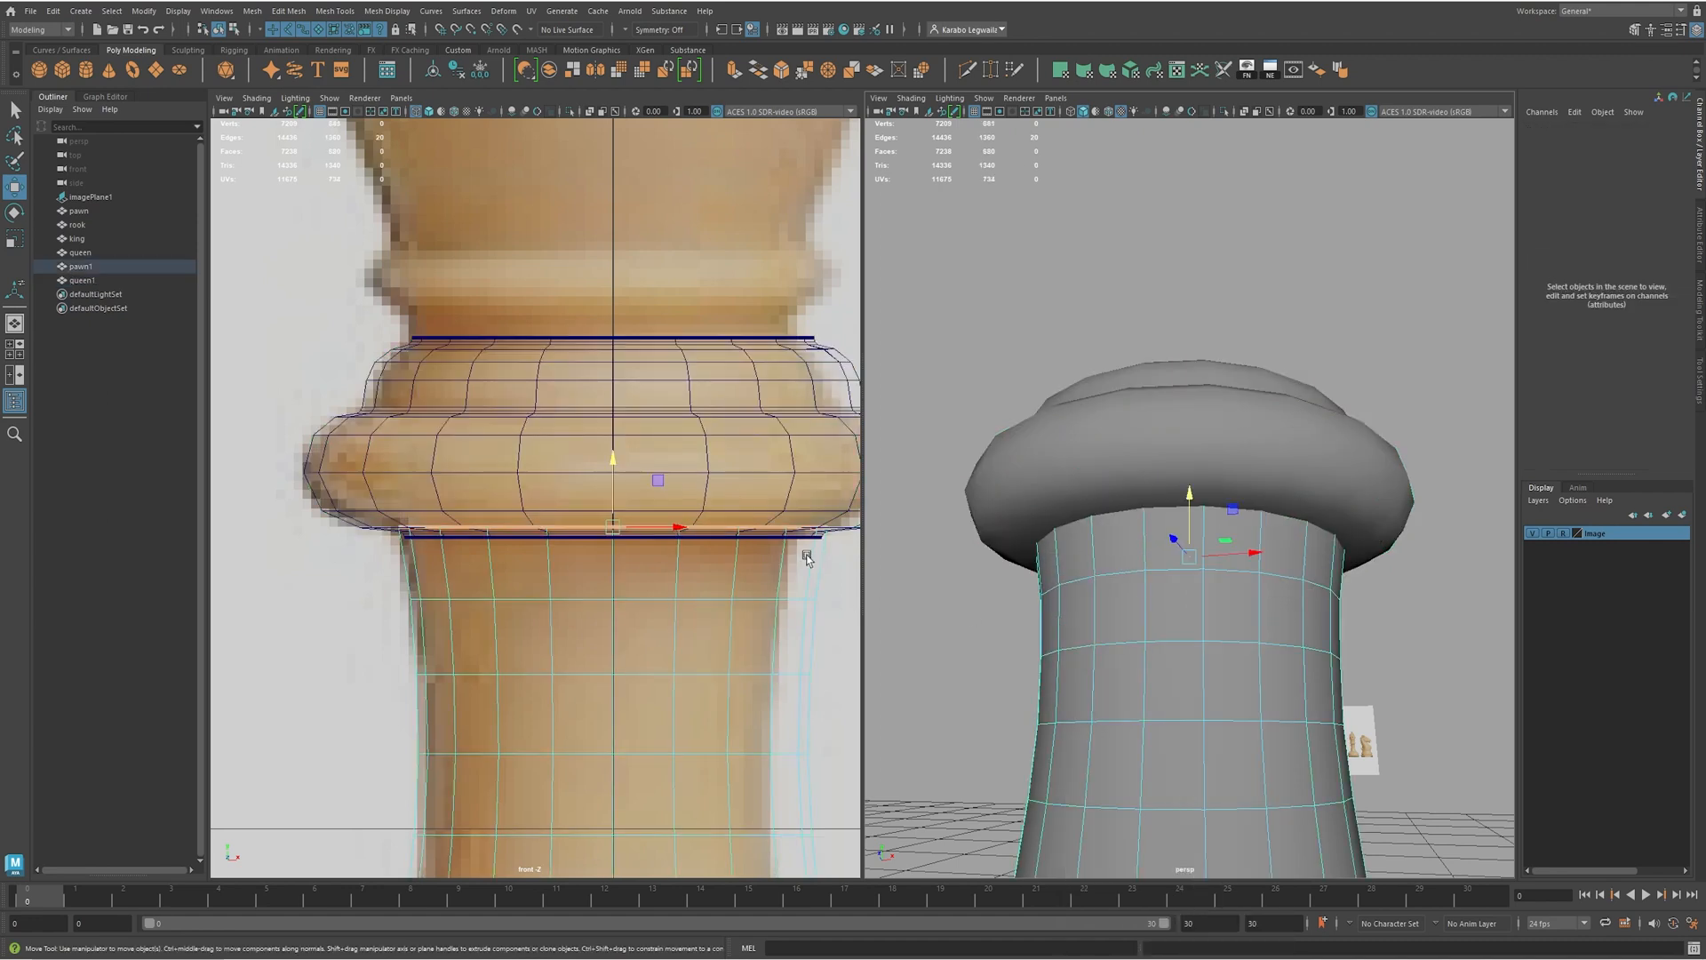
pyautogui.moveTo(613, 460); pyautogui.dragTo(613, 481)
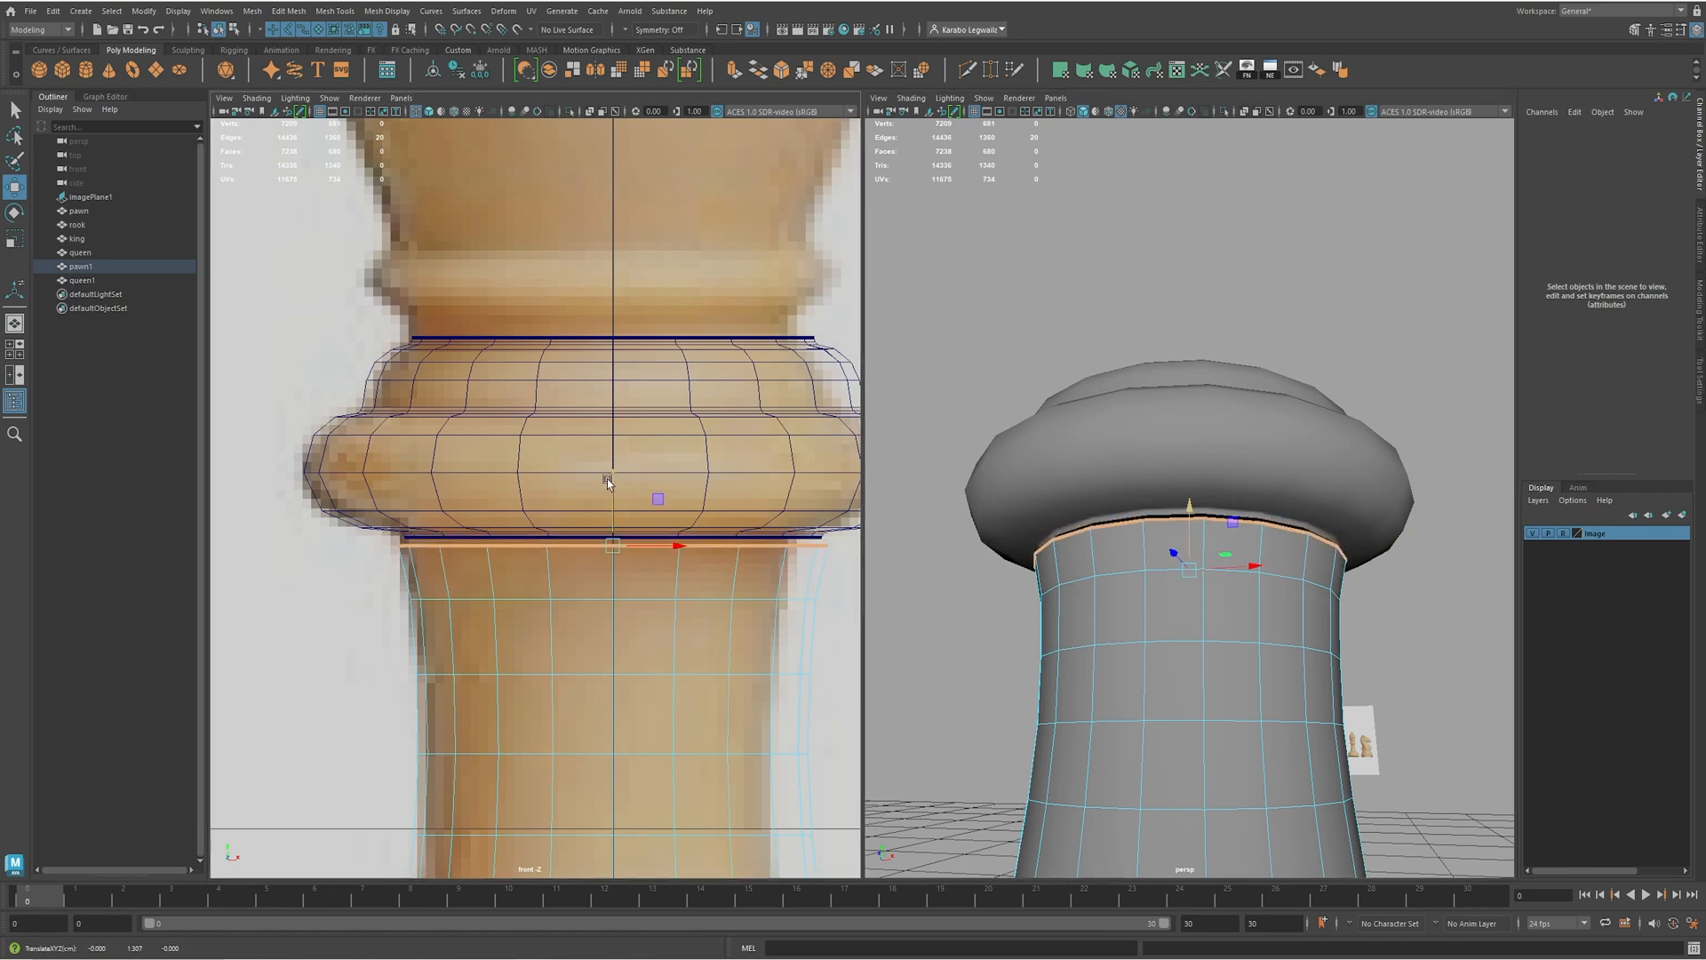
pyautogui.press('v')
pyautogui.moveTo(610, 482); pyautogui.dragTo(616, 540)
pyautogui.keyDown('alt'); pyautogui.moveTo(1321, 592); pyautogui.dragTo(1160, 558); pyautogui.keyUp('alt')
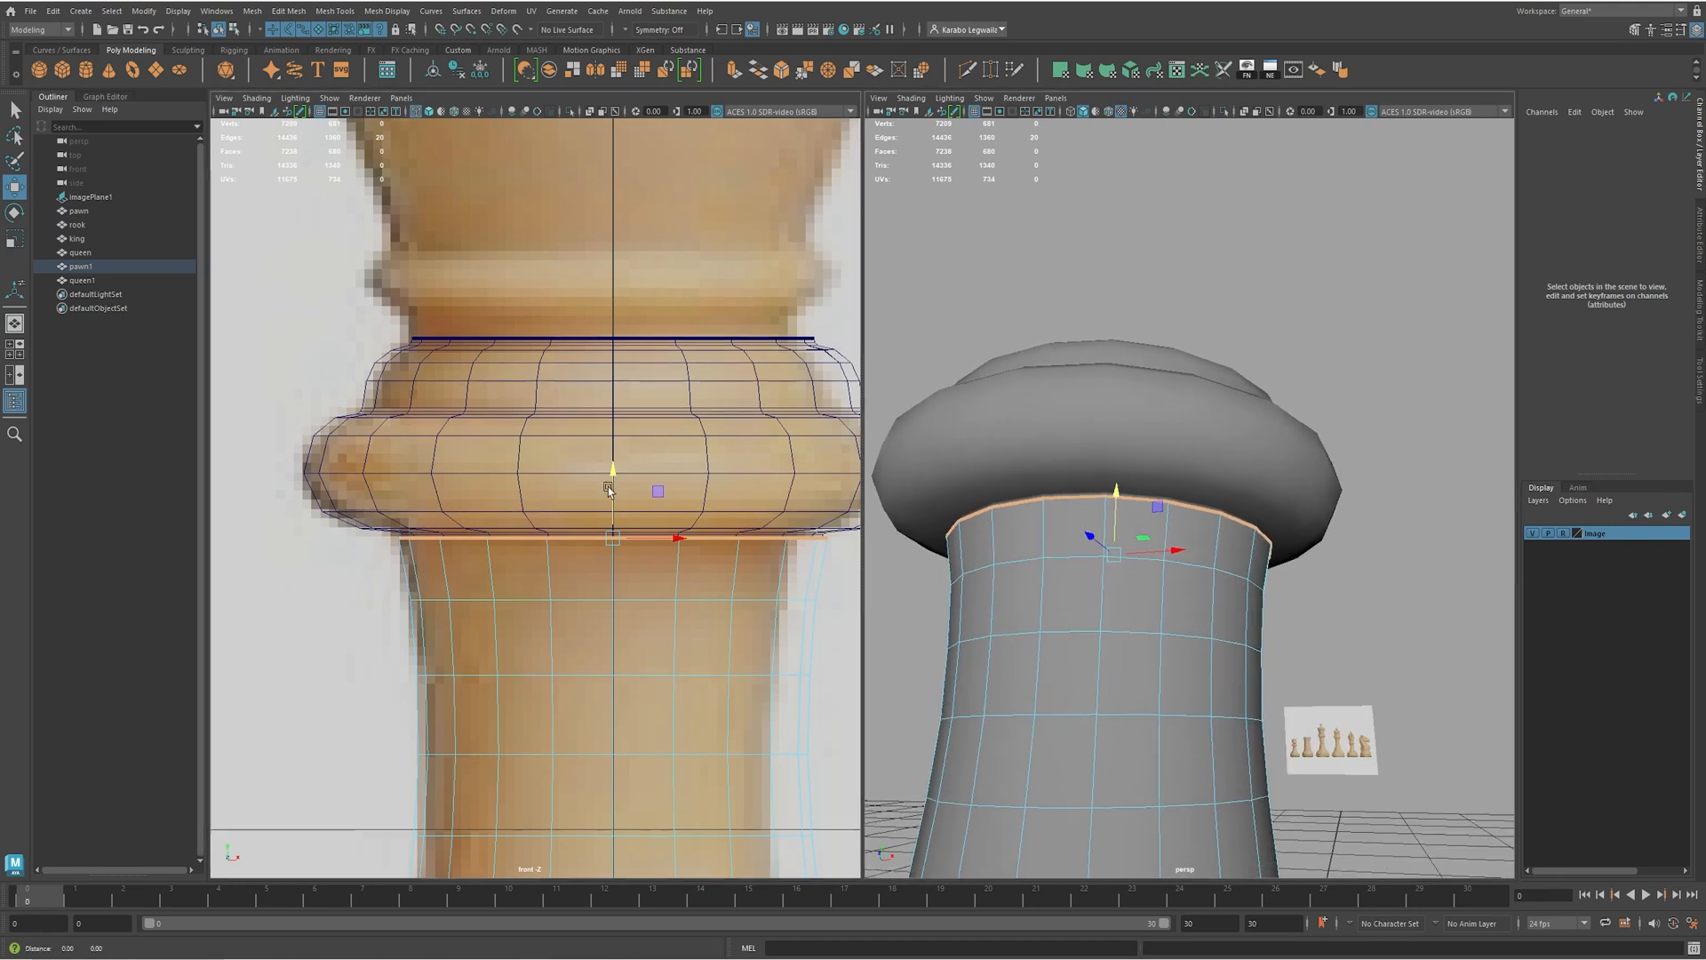
pyautogui.scroll(3, 608, 481)
pyautogui.press('r')
pyautogui.scroll(2, 563, 504)
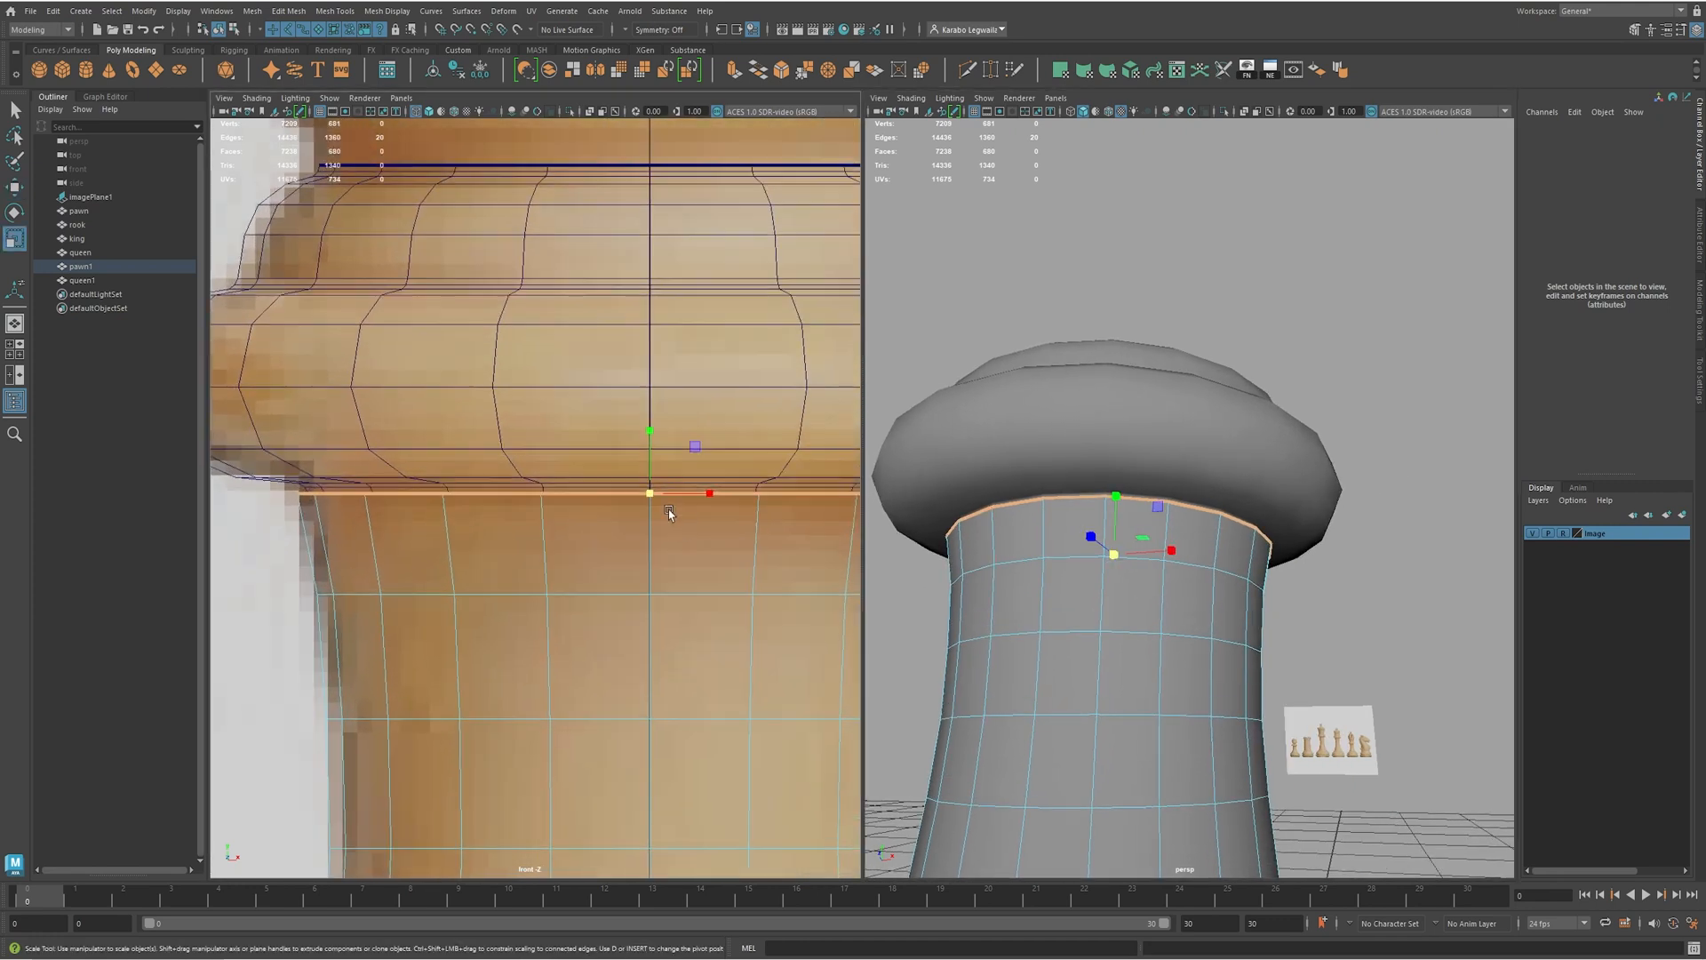
pyautogui.moveTo(648, 498); pyautogui.dragTo(634, 500)
pyautogui.keyDown('alt'); pyautogui.moveTo(569, 561); pyautogui.dragTo(568, 558, button='middle'); pyautogui.keyUp('alt')
# - Select the full uppermost ring of faces on the bishop's stem and delete it
pyautogui.moveTo(415, 537); pyautogui.dragTo(381, 563, button='right')
pyautogui.moveTo(400, 530); pyautogui.dragTo(698, 560)
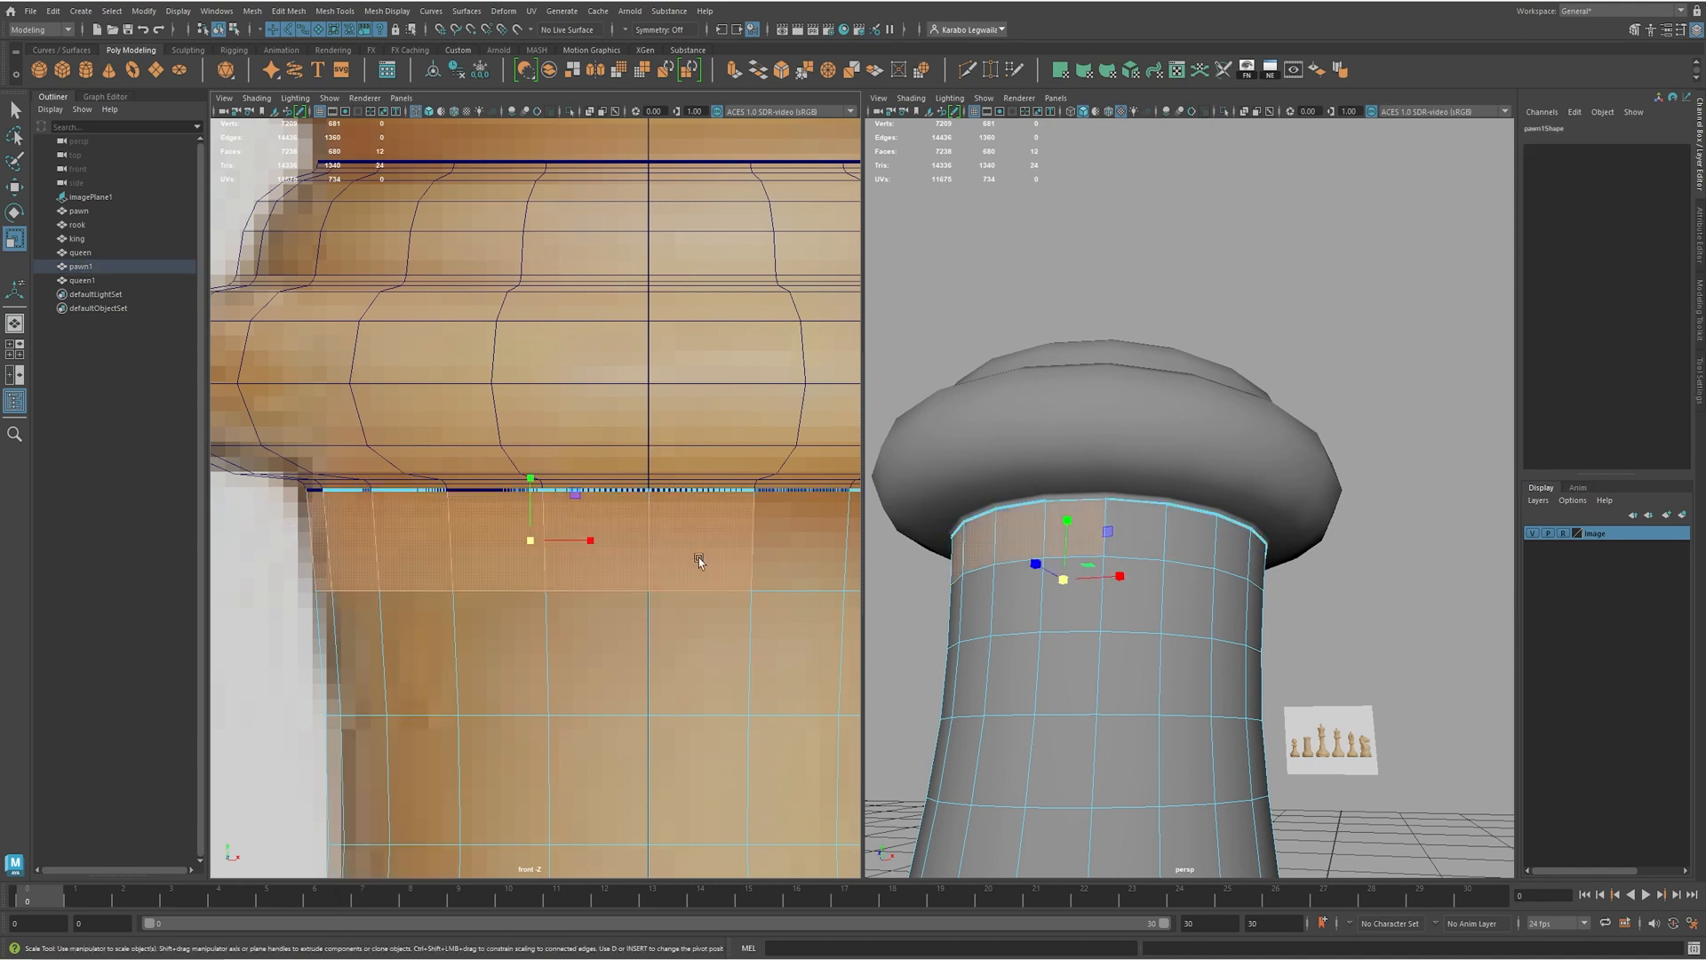
pyautogui.scroll(-10, 698, 560)
pyautogui.scroll(2, 653, 546)
pyautogui.press('f')
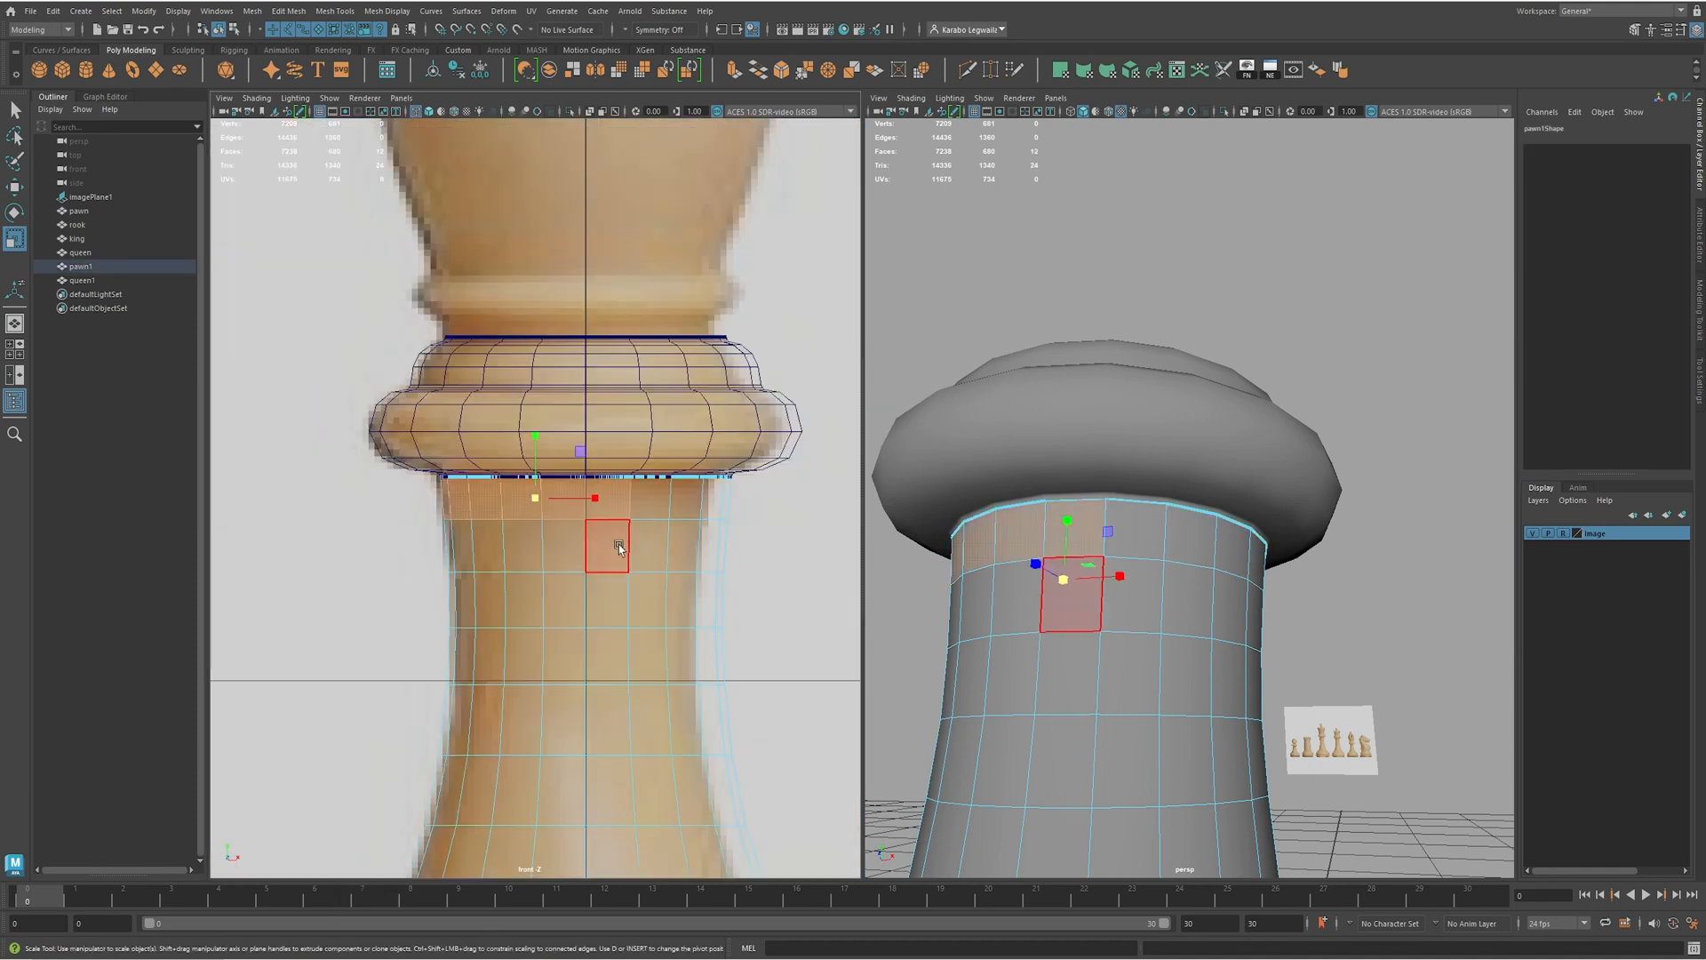
pyautogui.moveTo(428, 498); pyautogui.dragTo(754, 504)
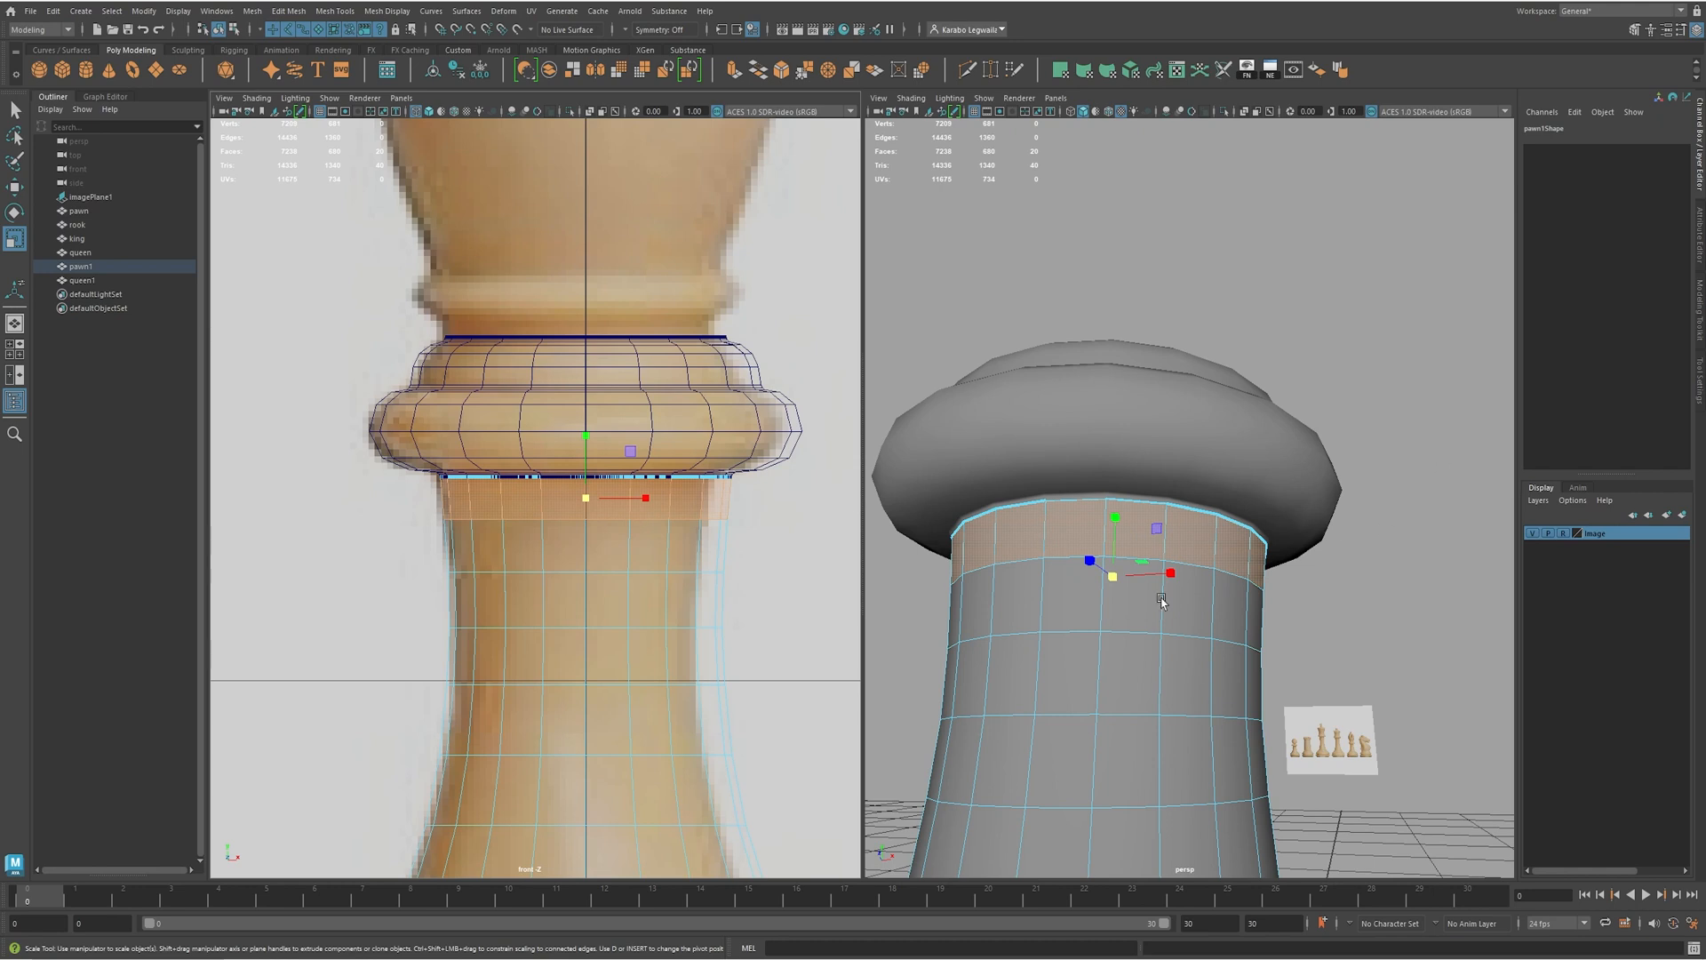
pyautogui.press('Delete')
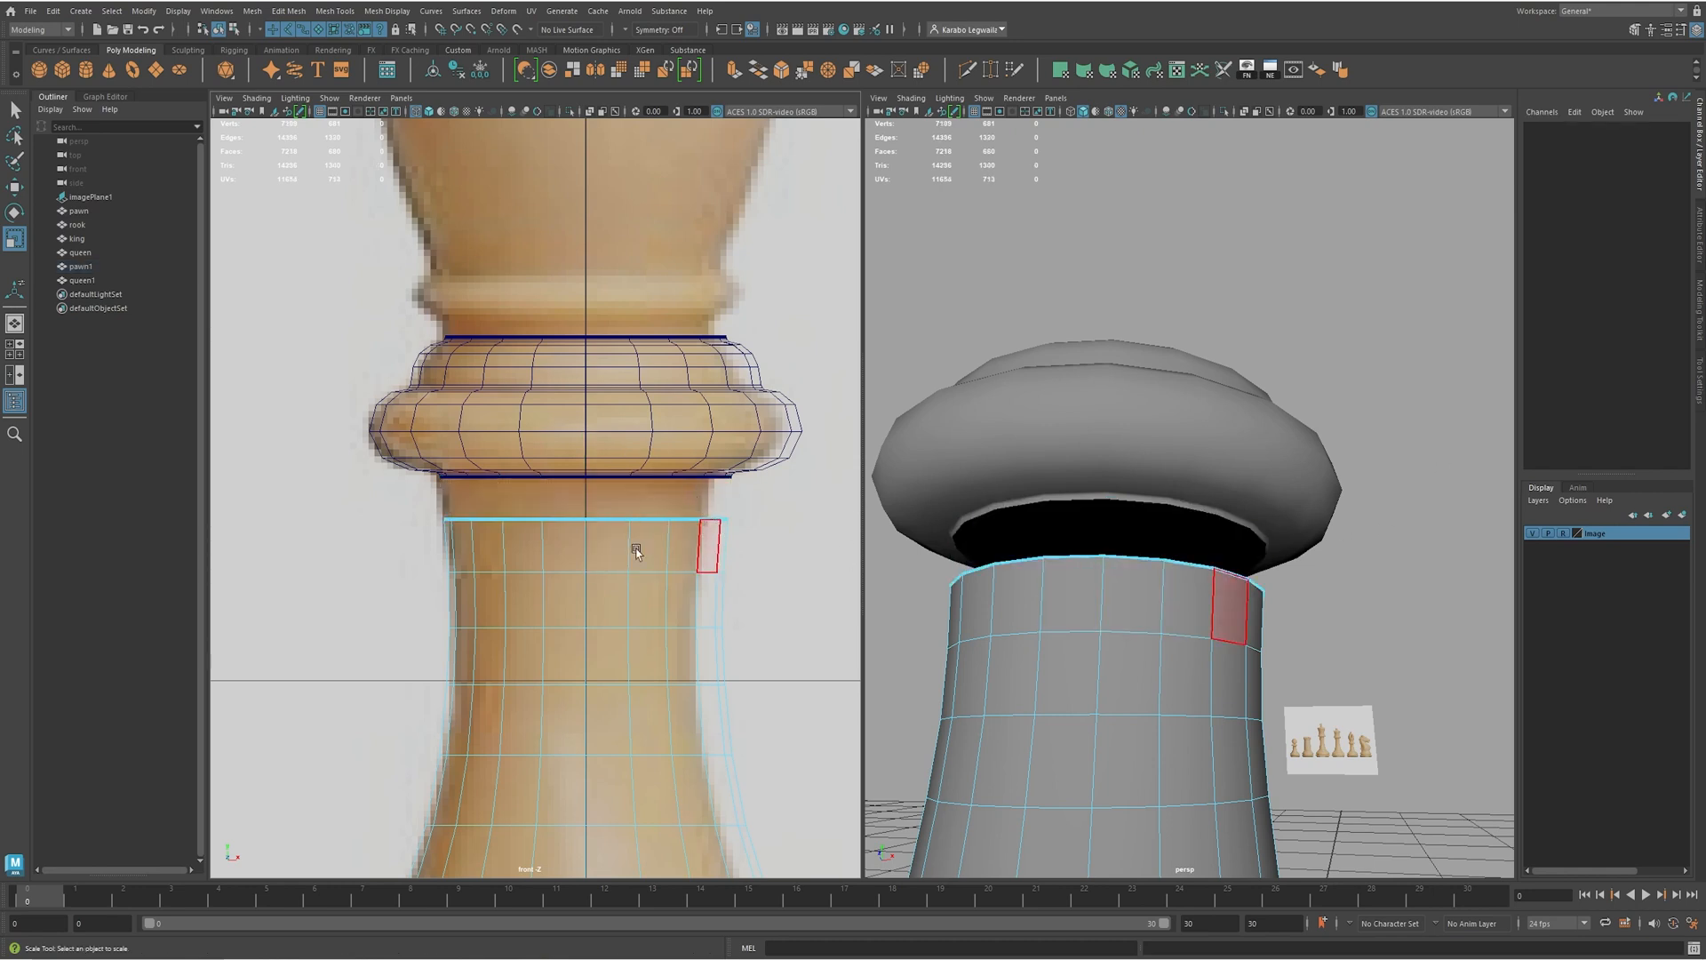
# - Combine the stem and collar meshes into one object
pyautogui.scroll(3, 636, 552)
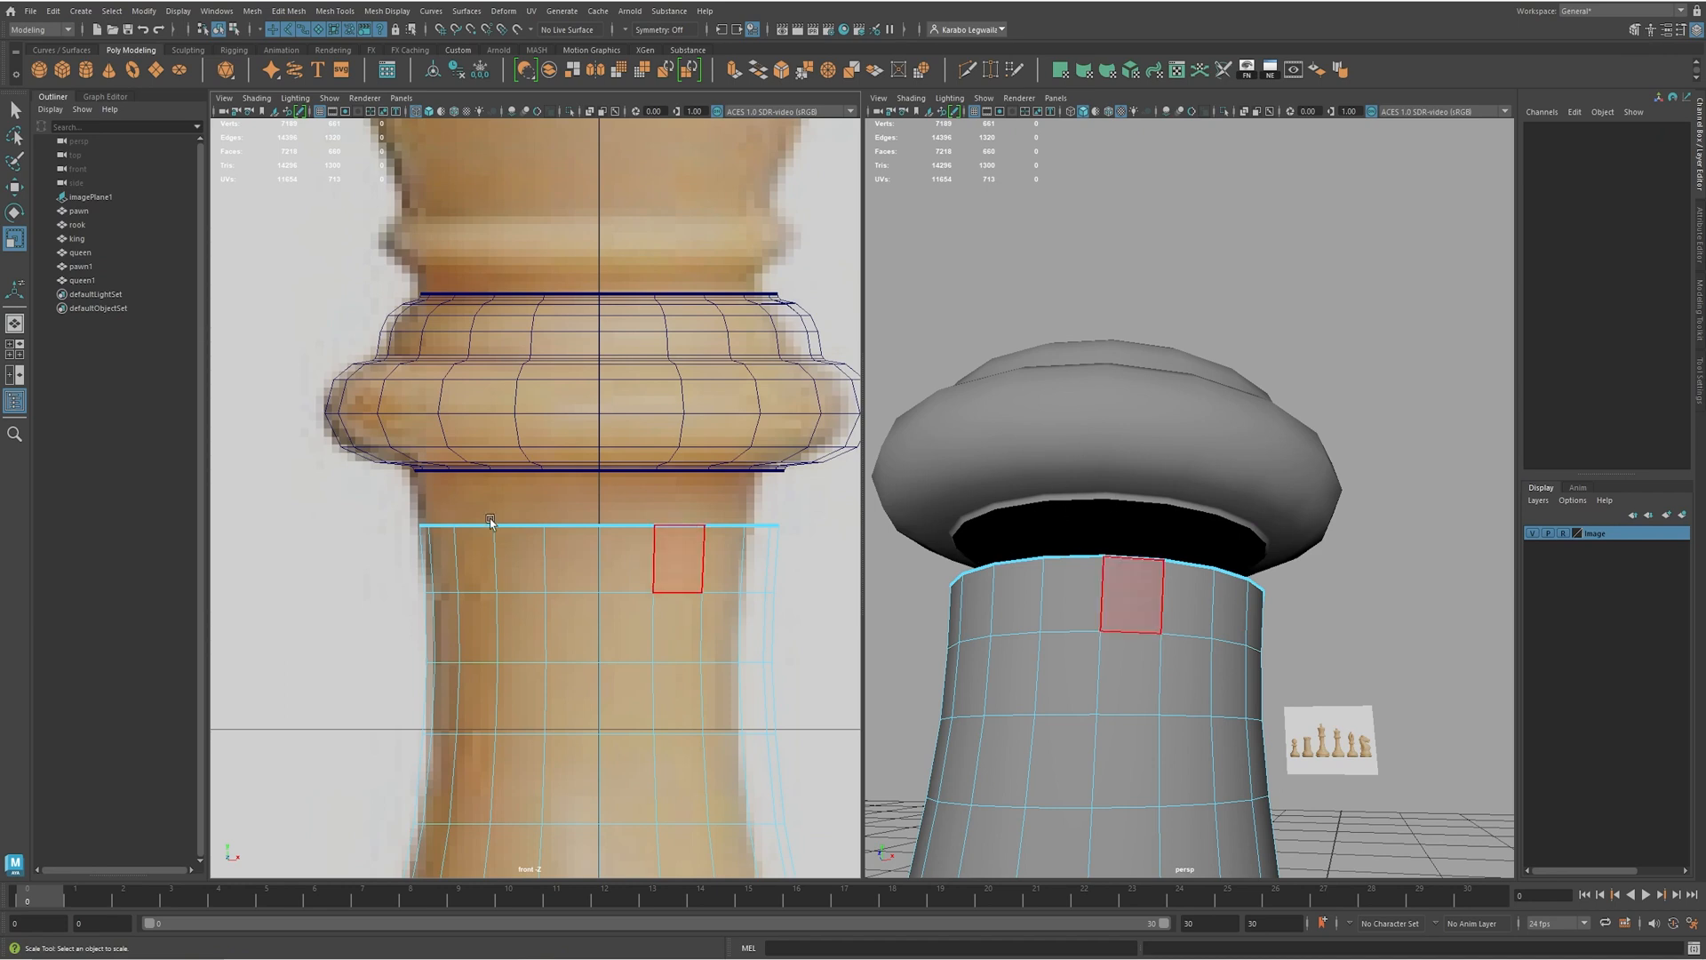
pyautogui.click(1141, 592)
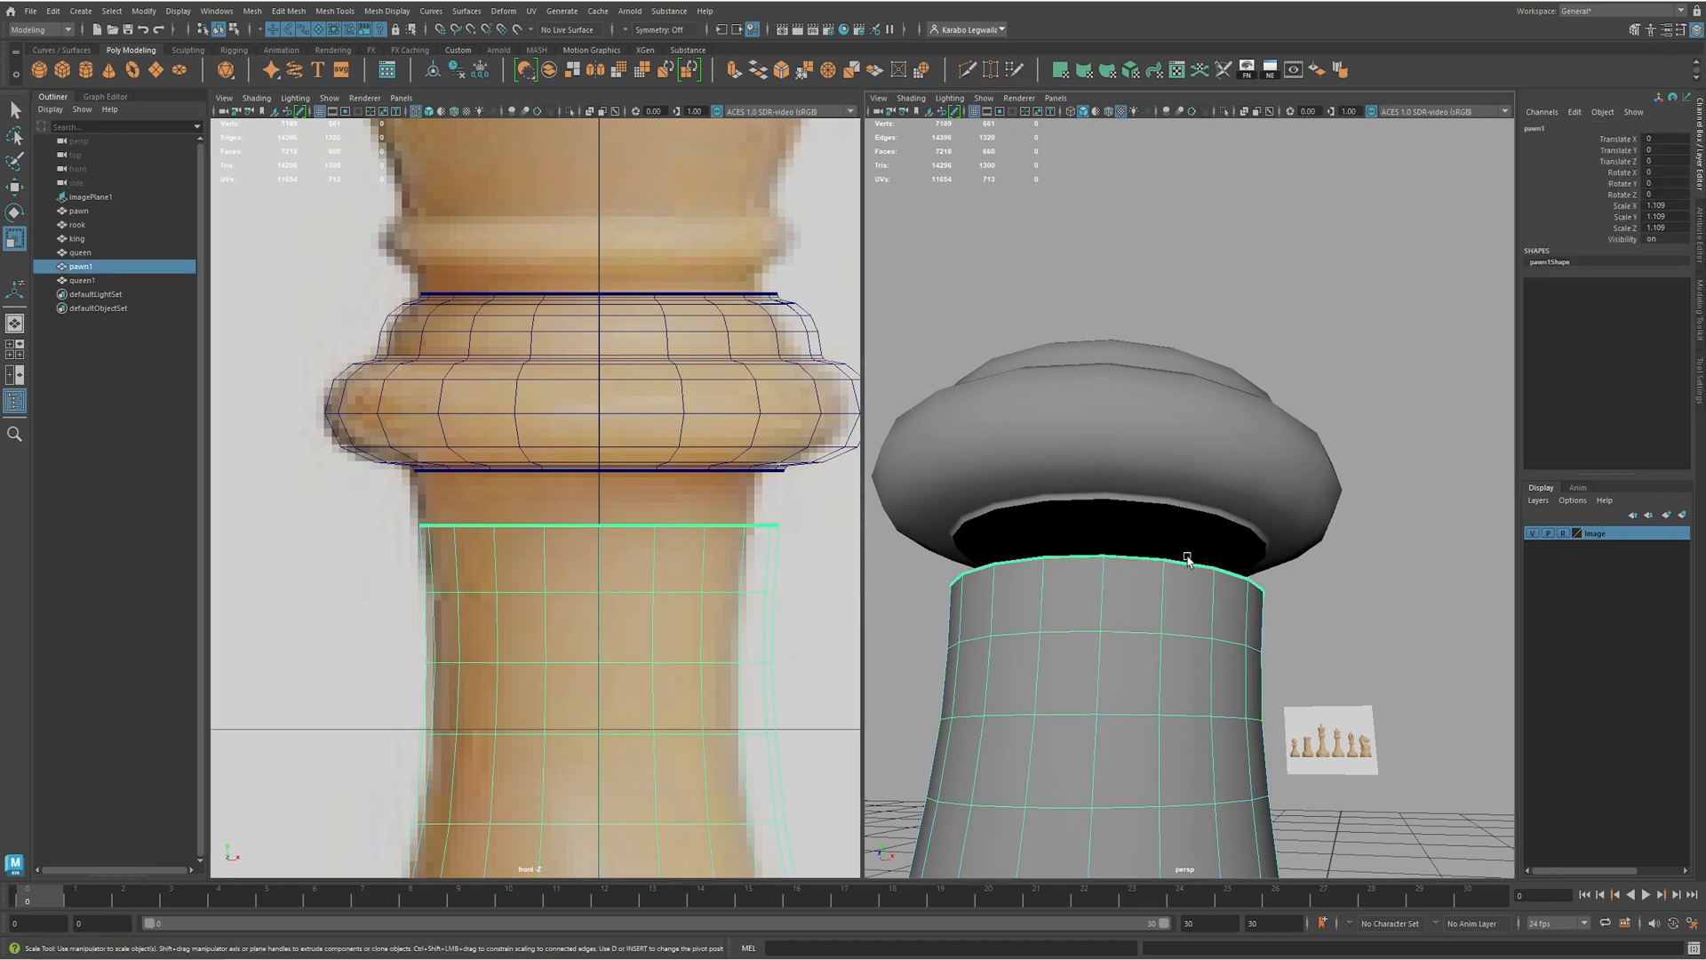
pyautogui.keyDown('shift'); pyautogui.click(1225, 444); pyautogui.keyUp('shift')
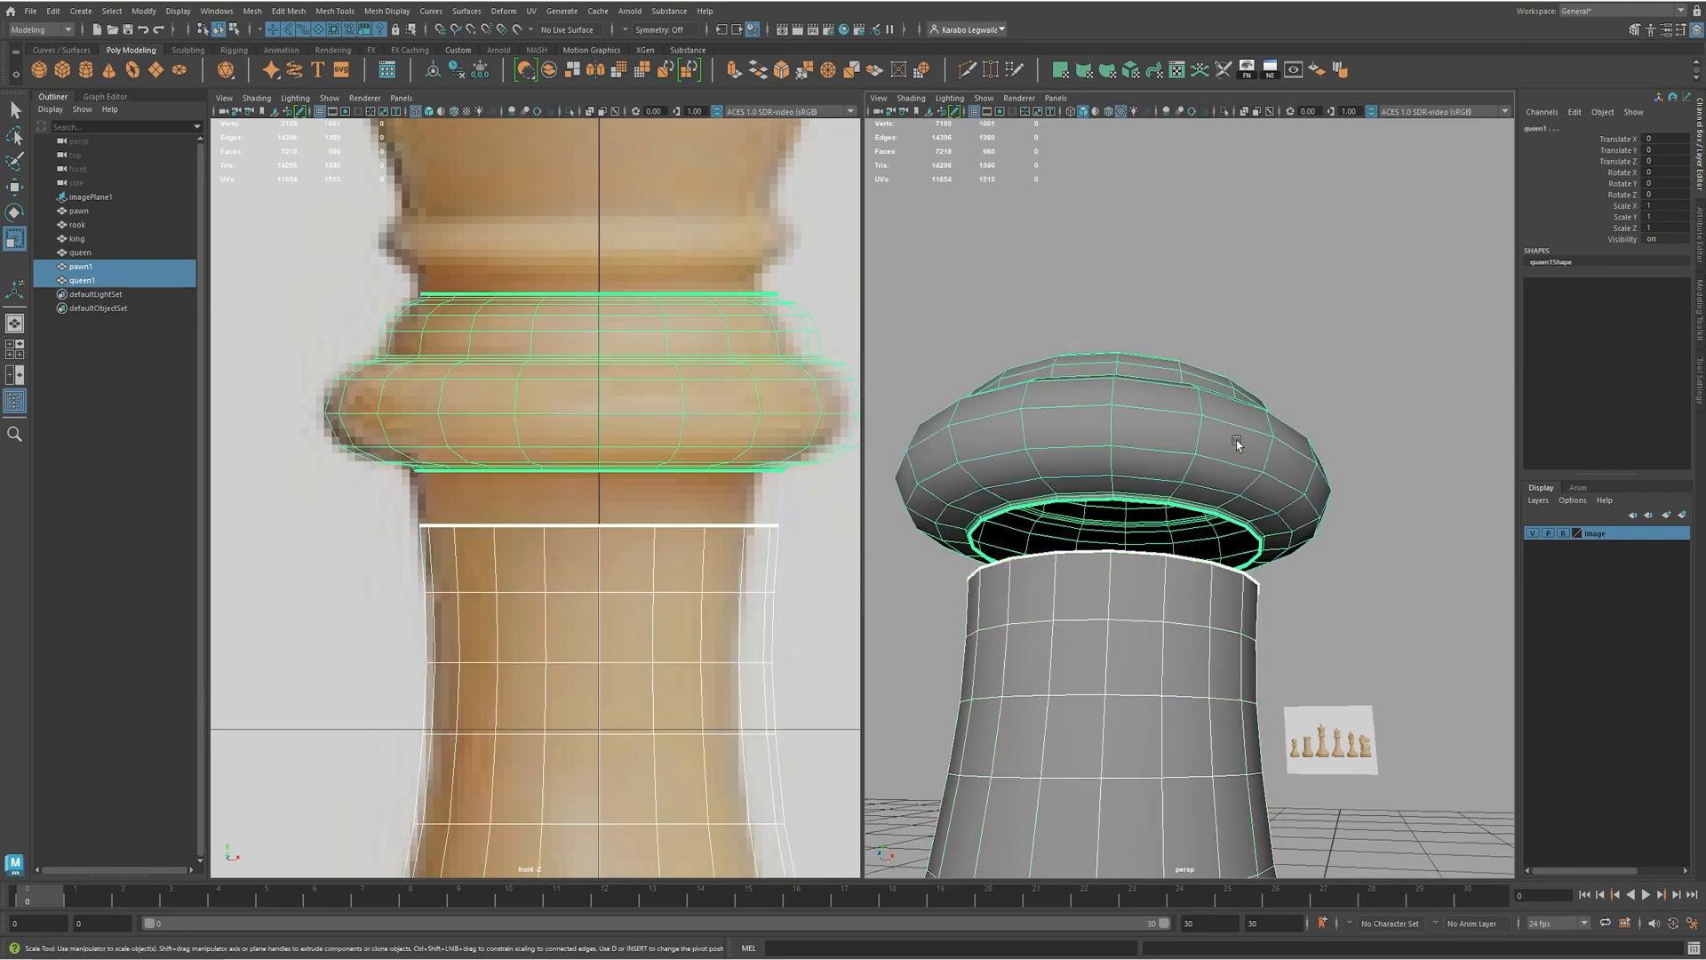
pyautogui.keyDown('shift'); pyautogui.moveTo(1233, 434); pyautogui.dragTo(1196, 736, button='right'); pyautogui.keyUp('shift')
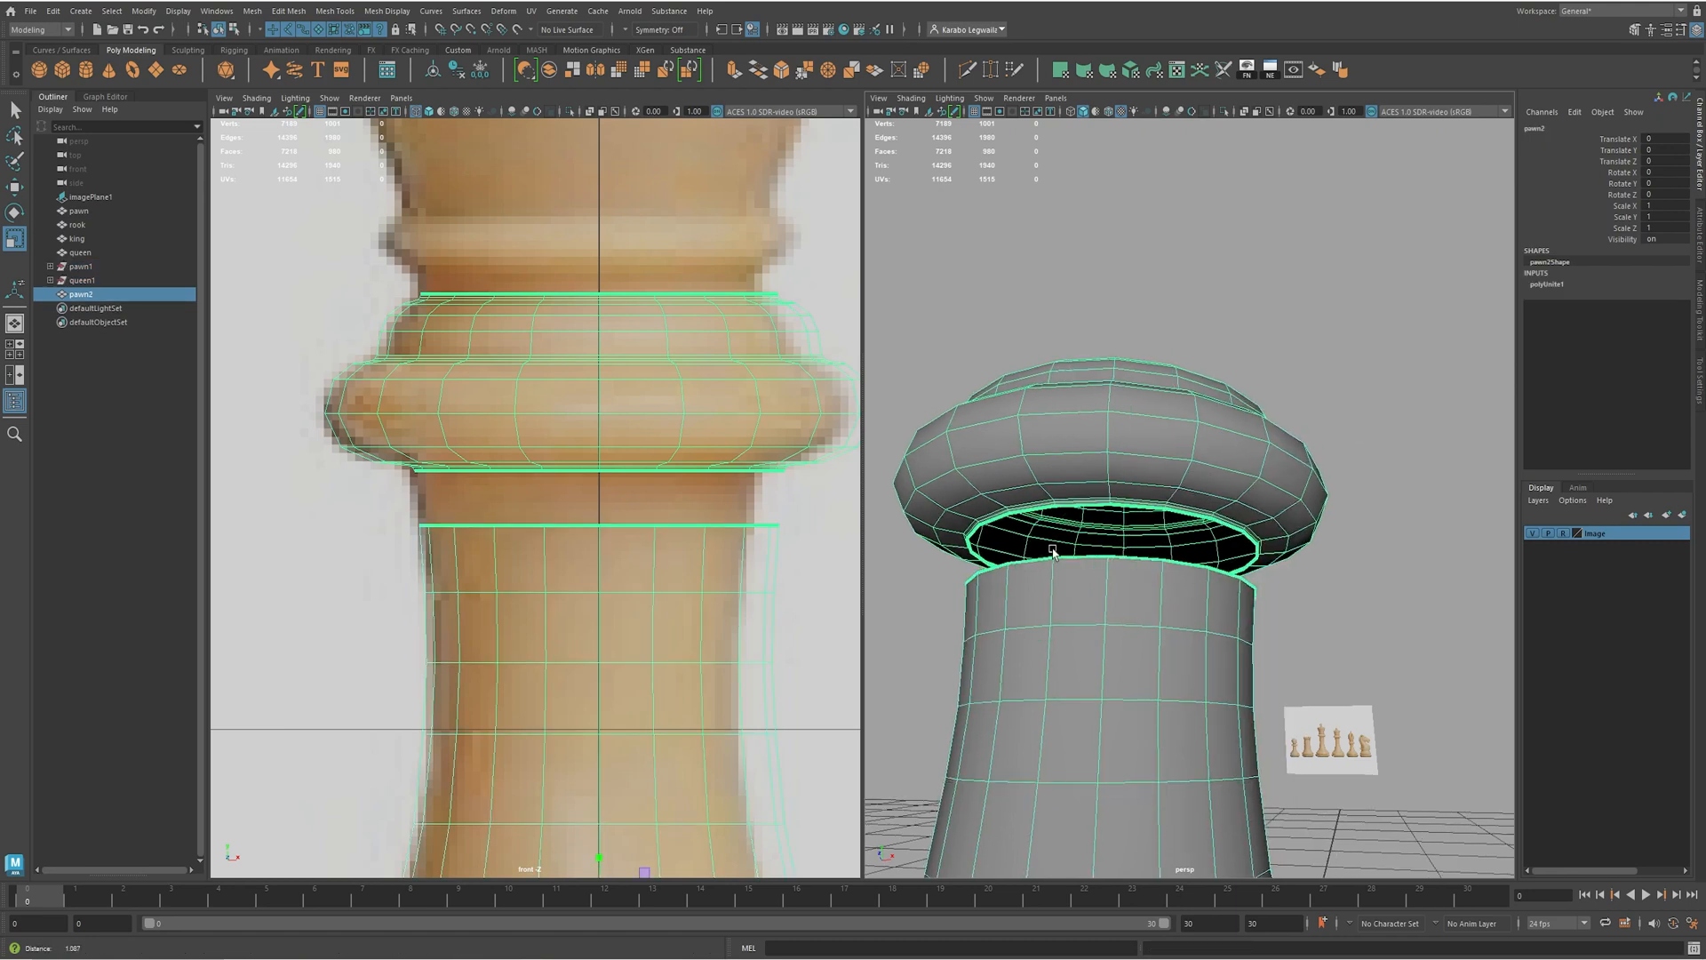
# - Bridge the collar's lower border edge loop to the stem's top border edge loop, closing the gap
pyautogui.scroll(3, 1105, 602)
pyautogui.moveTo(1108, 520); pyautogui.dragTo(1108, 503, button='right')
pyautogui.doubleClick(1105, 511)
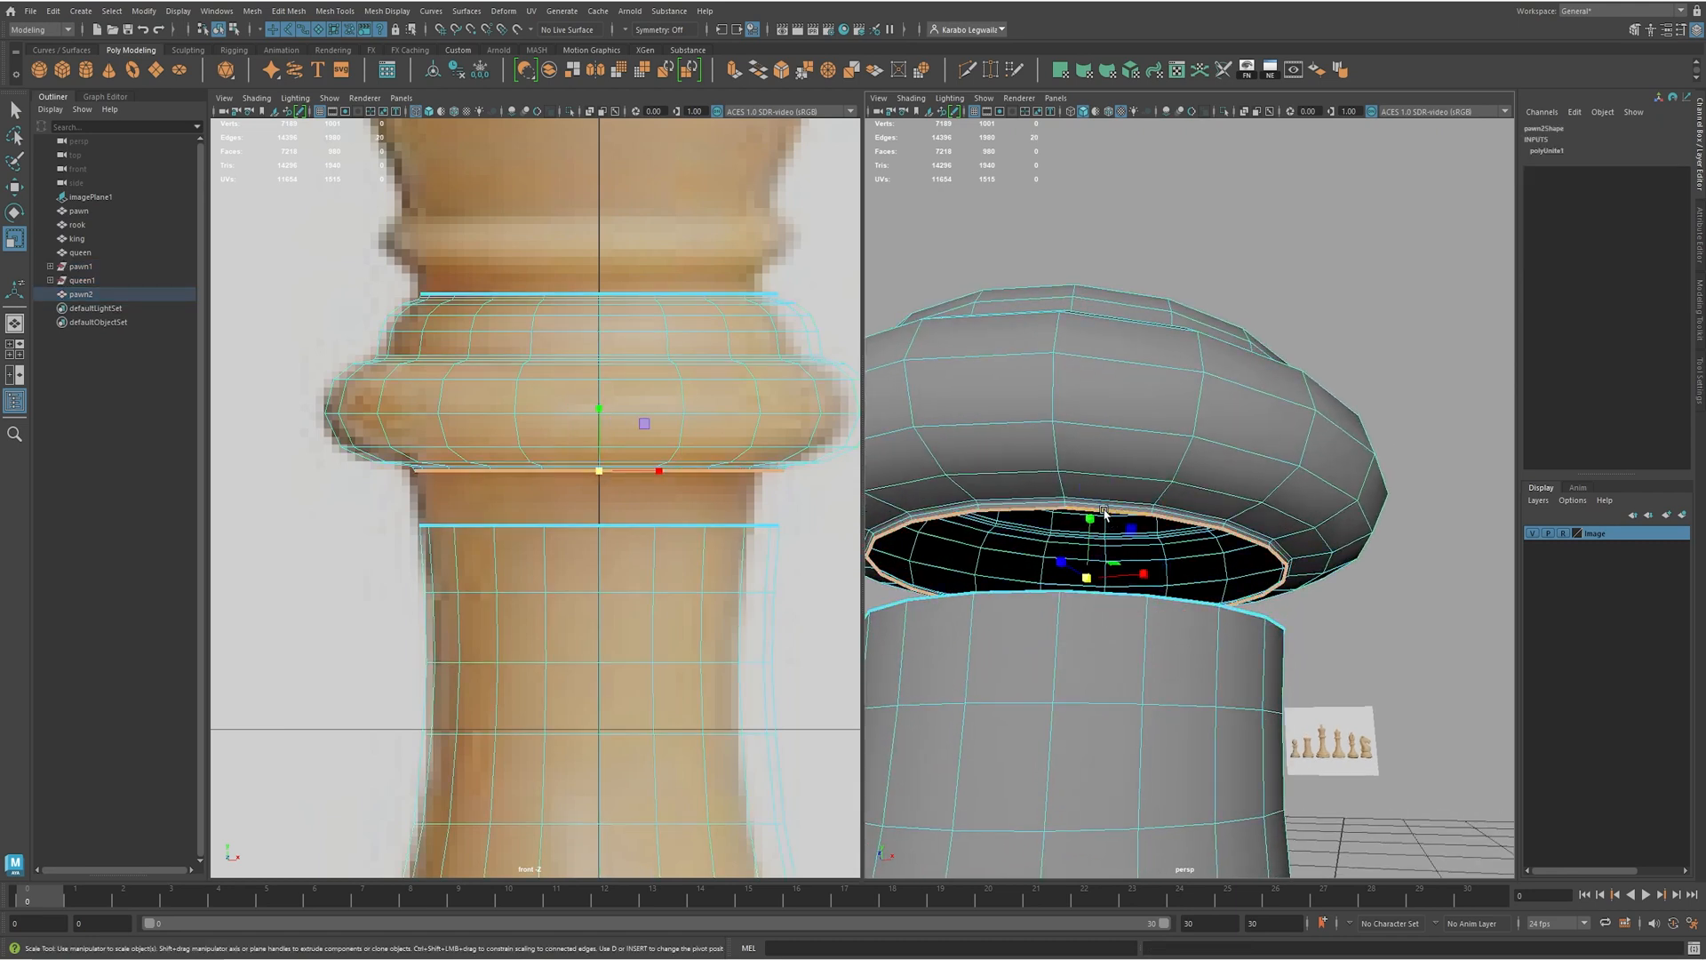
pyautogui.keyDown('shift'); pyautogui.doubleClick(1116, 595); pyautogui.keyUp('shift')
pyautogui.keyDown('shift'); pyautogui.moveTo(1134, 646); pyautogui.dragTo(1103, 815, button='right'); pyautogui.keyUp('shift')
pyautogui.scroll(-6, 1111, 613)
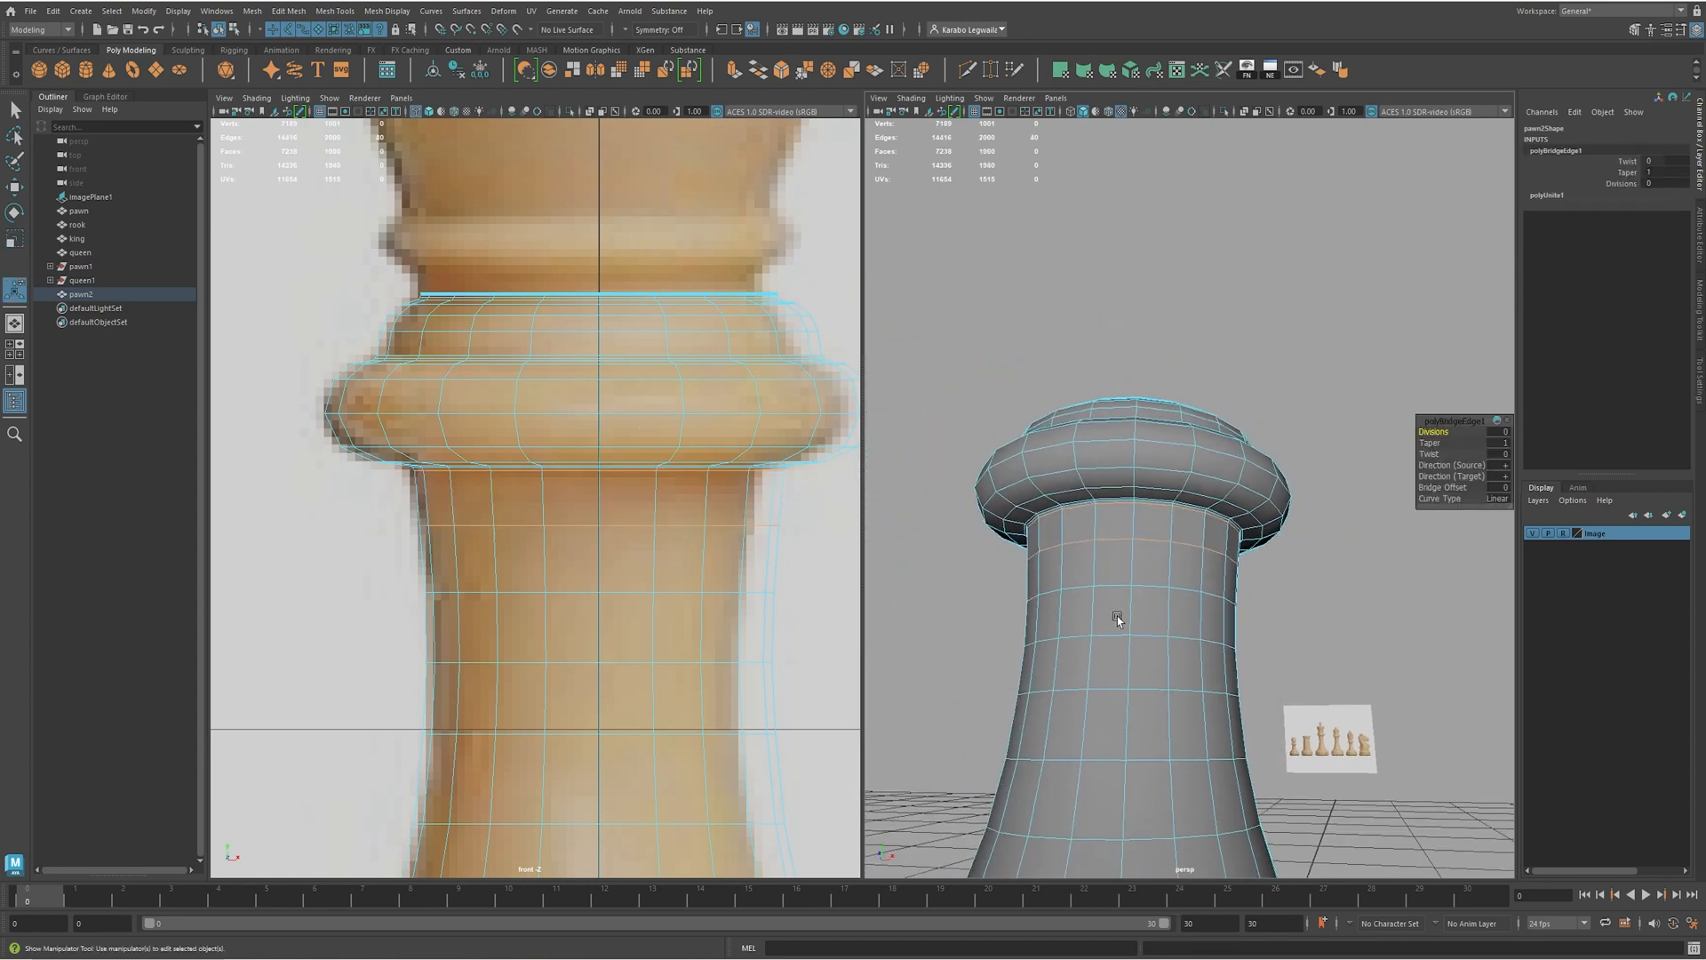
# - Examine the joined stem and collar against the bishop reference and the neighbouring queen
pyautogui.keyDown('alt'); pyautogui.moveTo(1112, 613); pyautogui.dragTo(1070, 616); pyautogui.keyUp('alt')
pyautogui.keyDown('alt'); pyautogui.moveTo(791, 646); pyautogui.dragTo(789, 644, button='middle'); pyautogui.keyUp('alt')
pyautogui.keyDown('alt'); pyautogui.moveTo(1178, 581); pyautogui.dragTo(974, 606); pyautogui.keyUp('alt')
pyautogui.scroll(-7, 685, 432)
pyautogui.scroll(2, 684, 432)
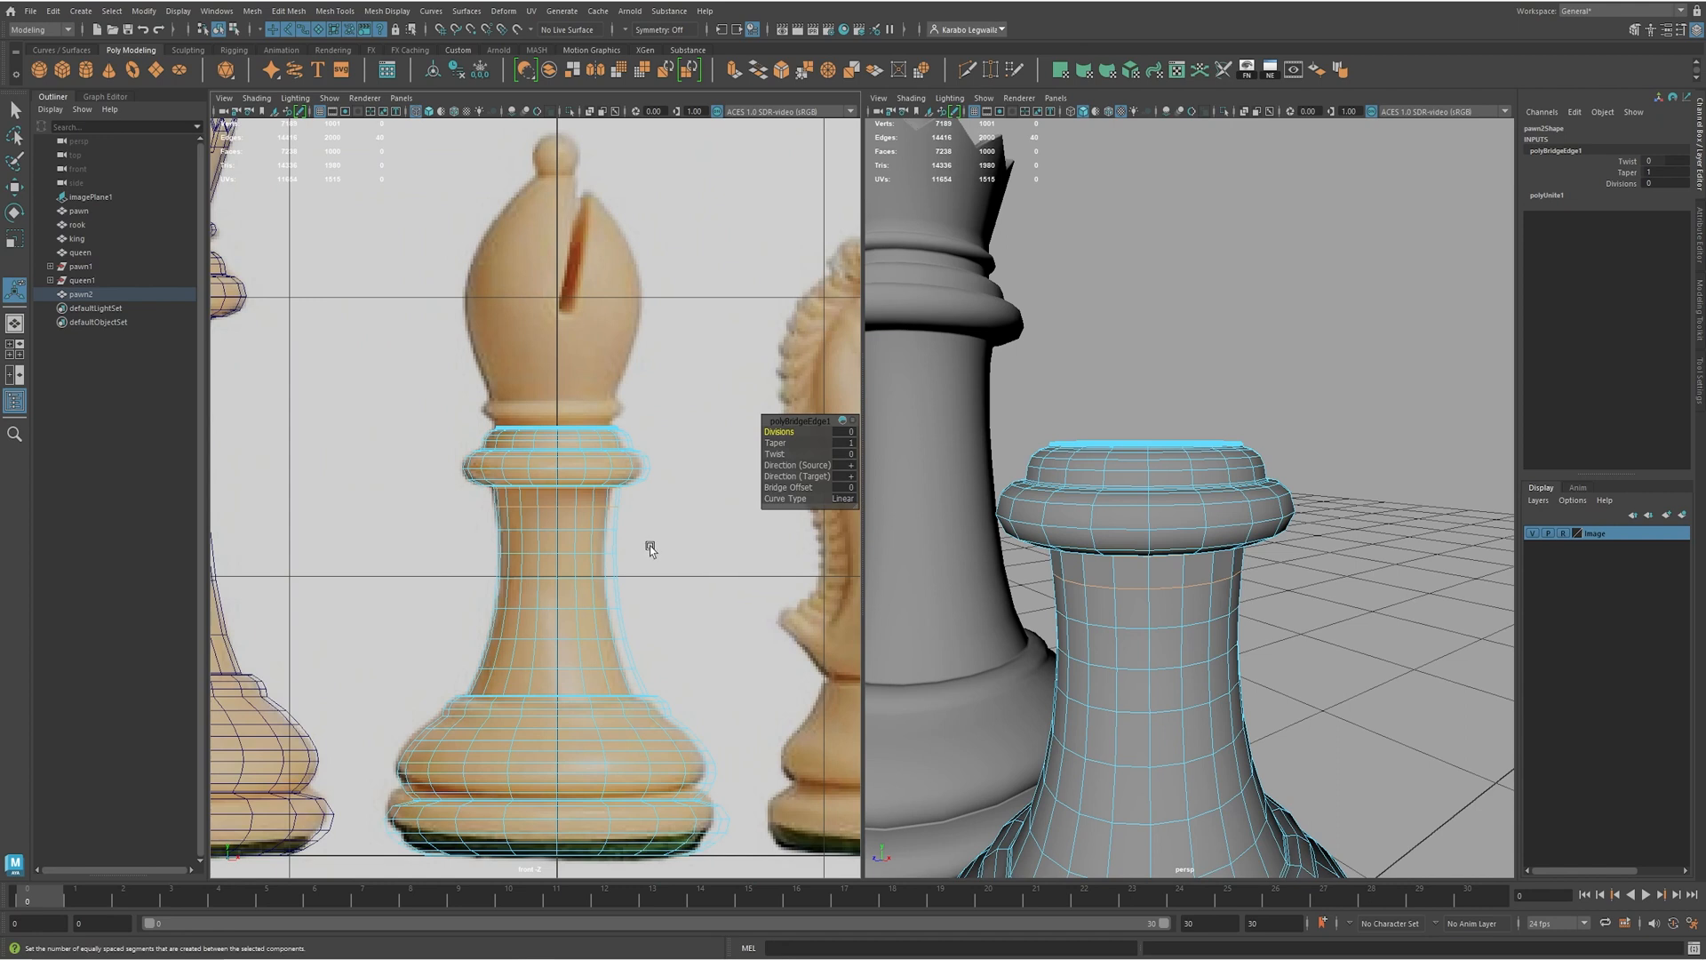
pyautogui.scroll(-3, 733, 543)
pyautogui.scroll(1, 733, 544)
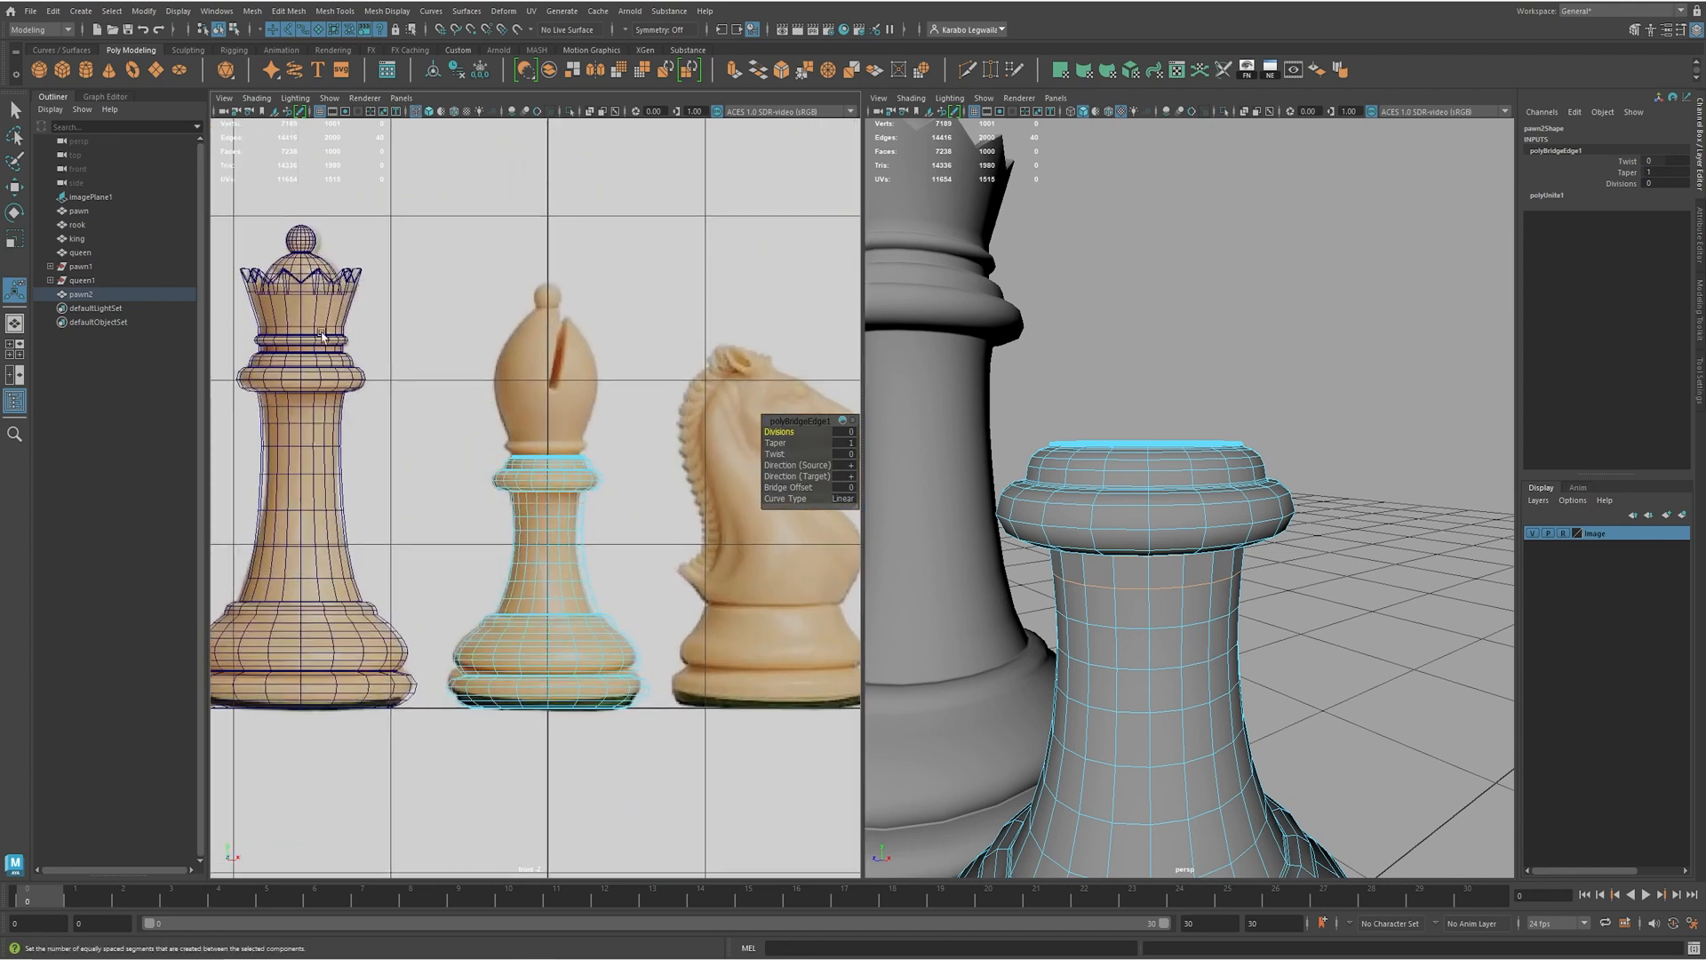
pyautogui.scroll(6, 420, 407)
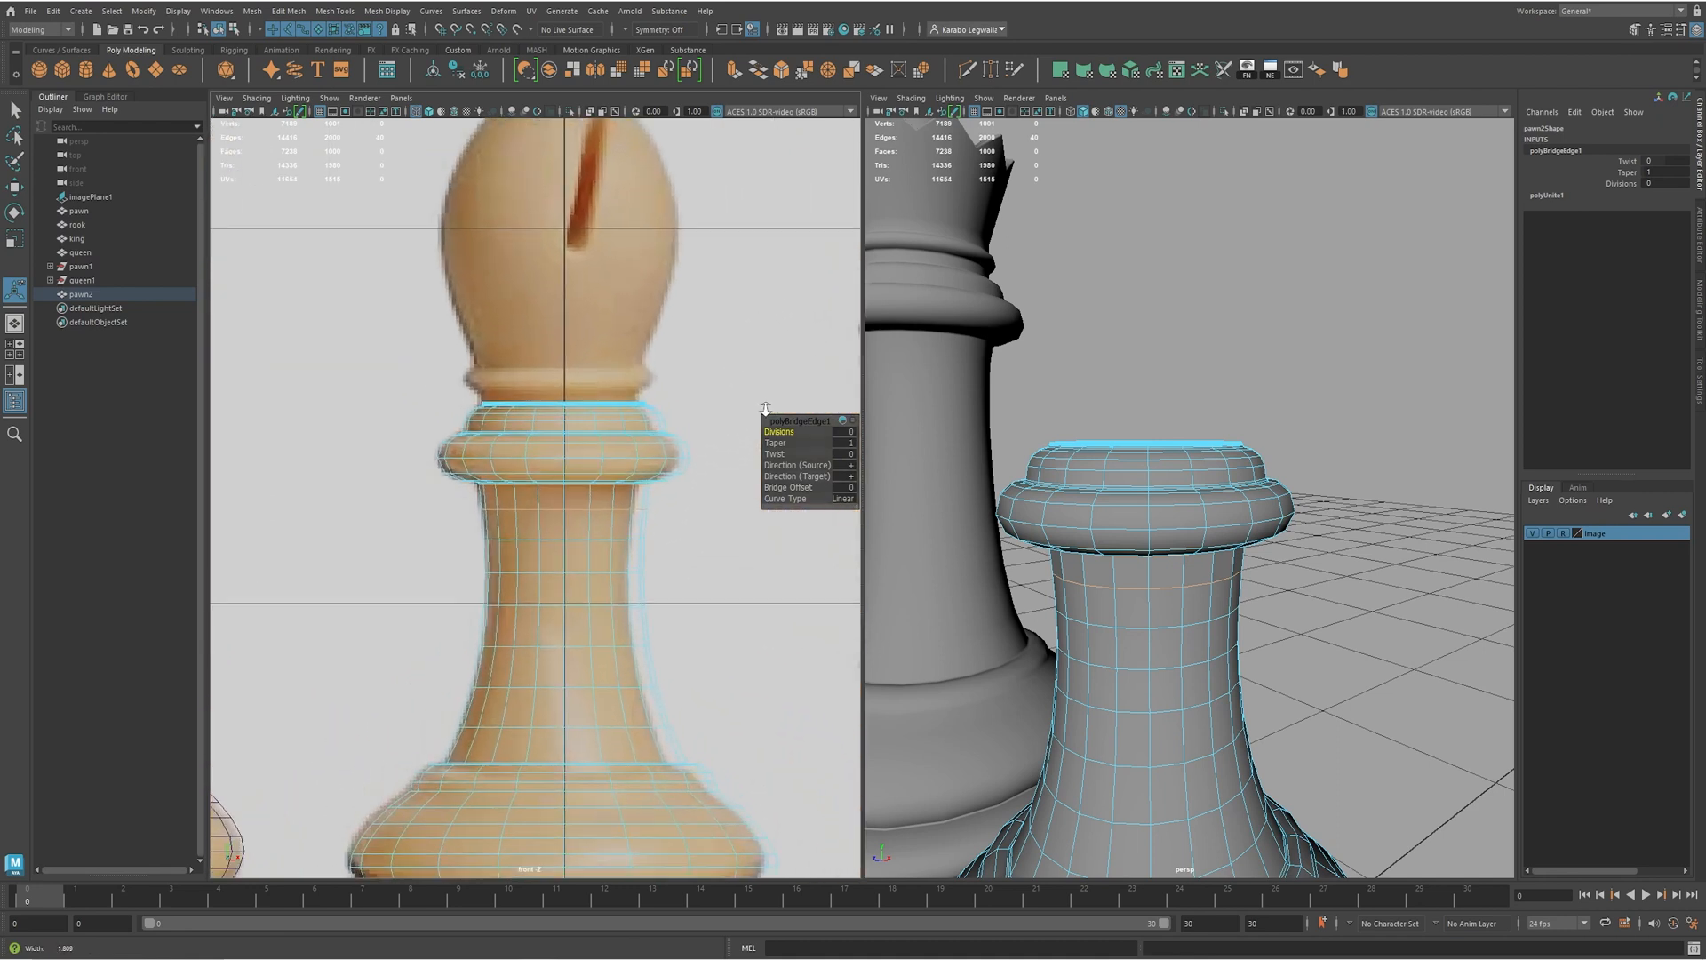
pyautogui.scroll(1, 547, 398)
# - Extrude the collar's top border loop up to the middle of the bishop's upper ring and scale it outward to the ring's width
pyautogui.keyDown('alt'); pyautogui.moveTo(1017, 484); pyautogui.dragTo(975, 506, button='middle'); pyautogui.keyUp('alt')
pyautogui.scroll(4, 975, 506)
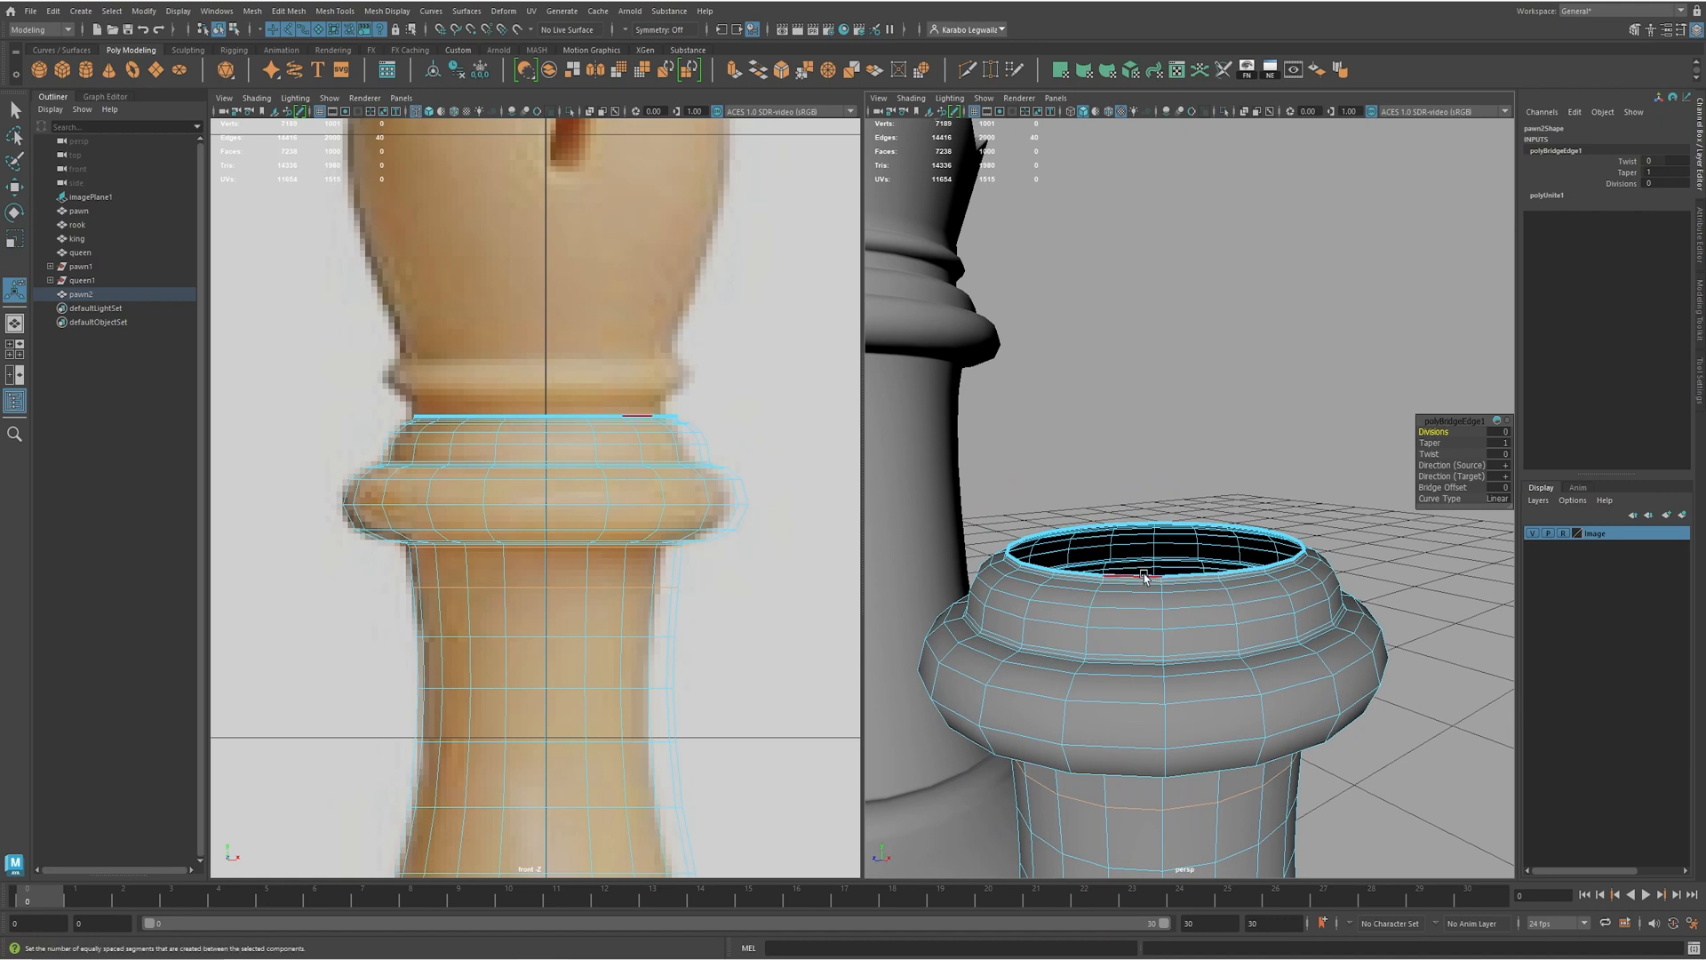
pyautogui.doubleClick(1144, 577)
pyautogui.press('f')
pyautogui.press('w')
pyautogui.keyDown('shift'); pyautogui.moveTo(538, 431); pyautogui.dragTo(537, 373); pyautogui.keyUp('shift')
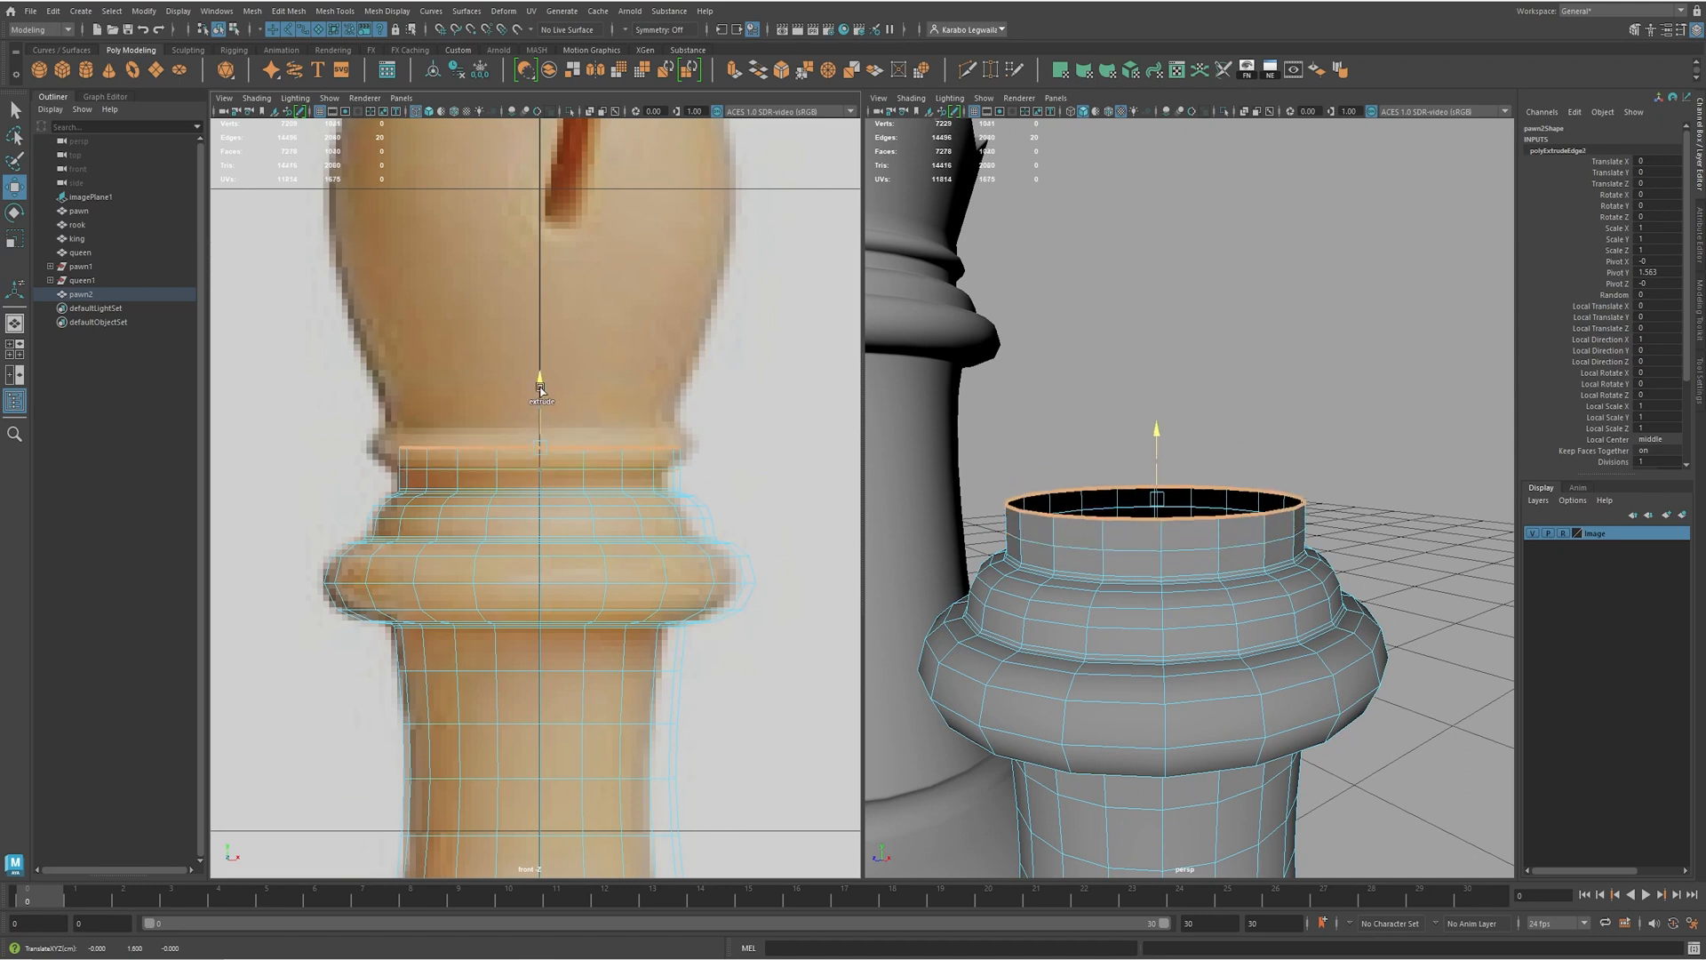
pyautogui.press('r')
pyautogui.moveTo(542, 452); pyautogui.dragTo(590, 453)
# - Extrude the flared border loop up to the rim of the upper ring and scale it slightly inward
pyautogui.press('w')
pyautogui.keyDown('shift'); pyautogui.moveTo(540, 411); pyautogui.dragTo(510, 433); pyautogui.keyUp('shift')
pyautogui.press('r')
# - Bevel the upper ring's widest edge loop with a fraction of 0.6 and 2 segments
pyautogui.doubleClick(508, 450)
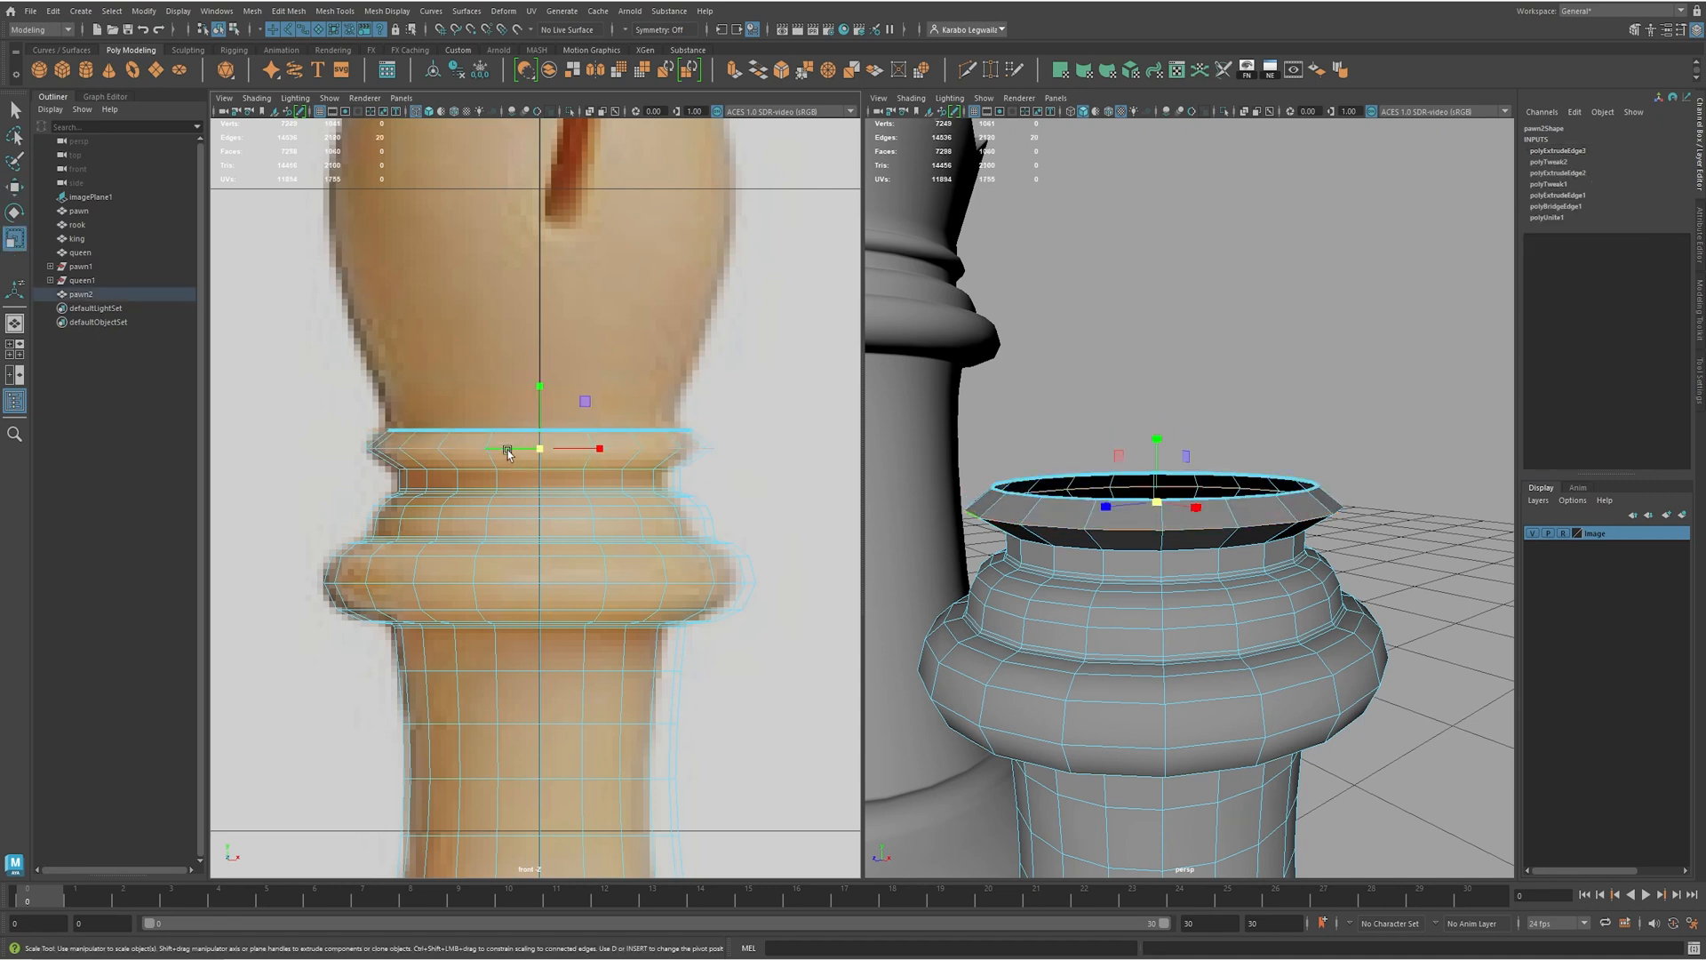
pyautogui.keyDown('alt'); pyautogui.moveTo(1248, 518); pyautogui.dragTo(1271, 505, button='middle'); pyautogui.keyUp('alt')
pyautogui.keyDown('shift'); pyautogui.moveTo(1218, 499); pyautogui.dragTo(1280, 488, button='right'); pyautogui.keyUp('shift')
pyautogui.moveTo(1439, 432); pyautogui.dragTo(1447, 432)
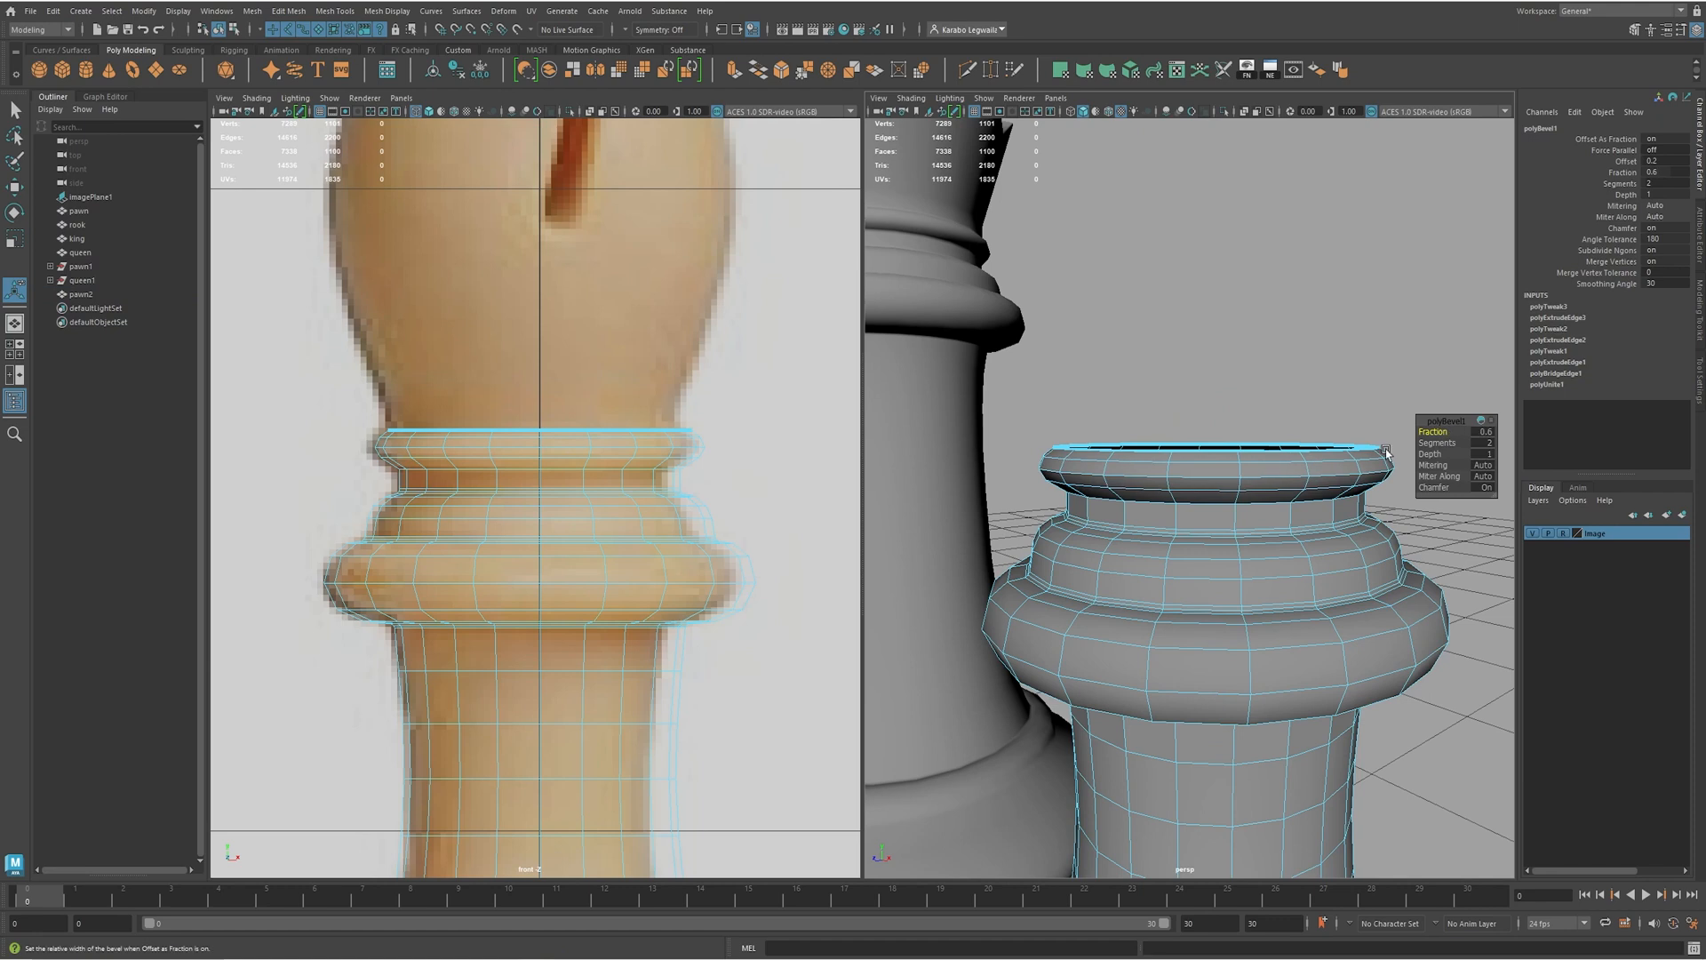
# - Adjust the height and scale of the bevelled edge loops to match the upper ring's profile in the reference
pyautogui.scroll(2, 697, 472)
pyautogui.press('w')
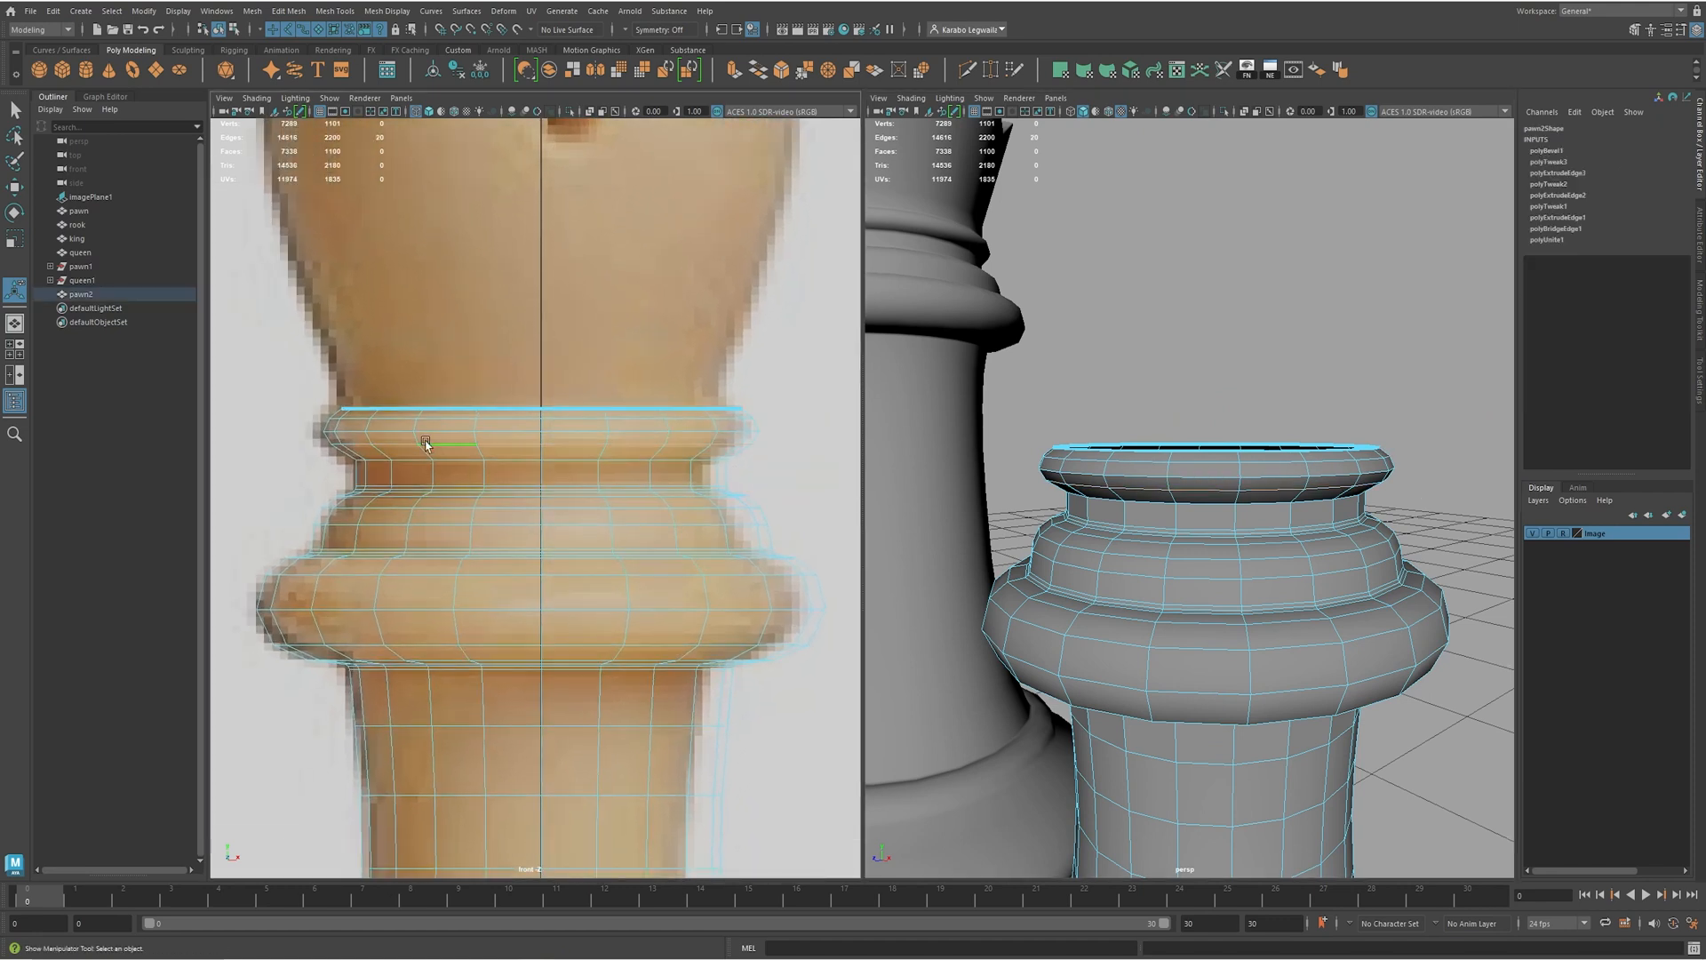
pyautogui.press('r')
pyautogui.press('w')
pyautogui.moveTo(542, 366); pyautogui.dragTo(543, 374)
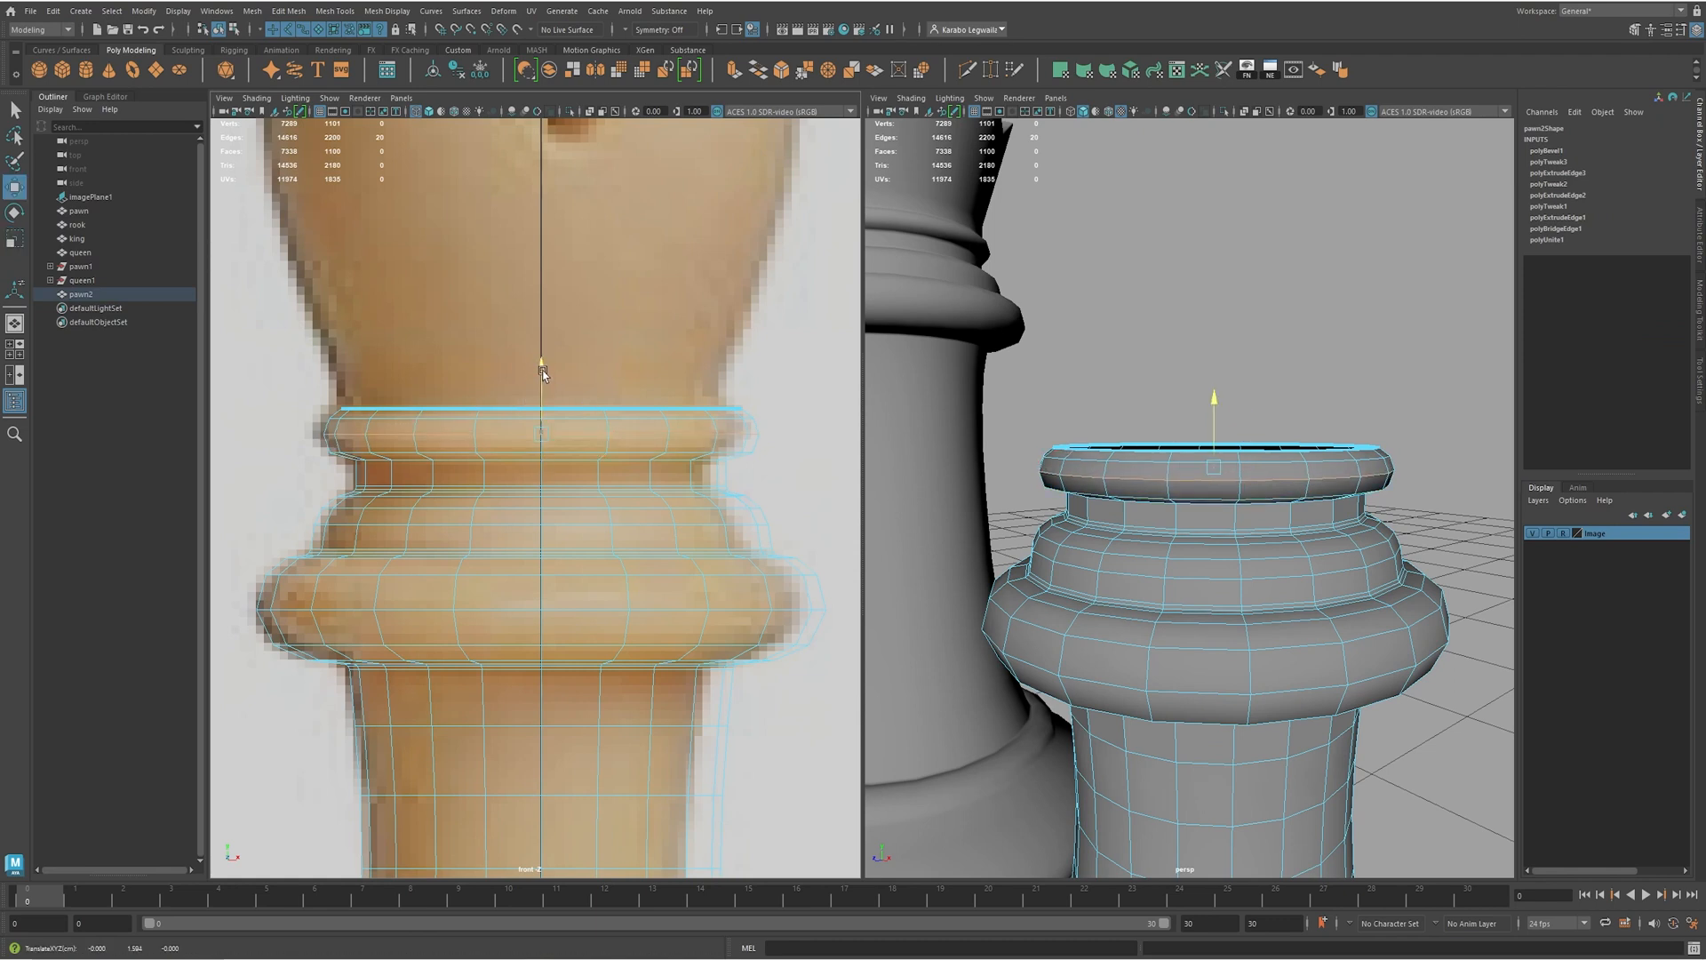
pyautogui.press('r')
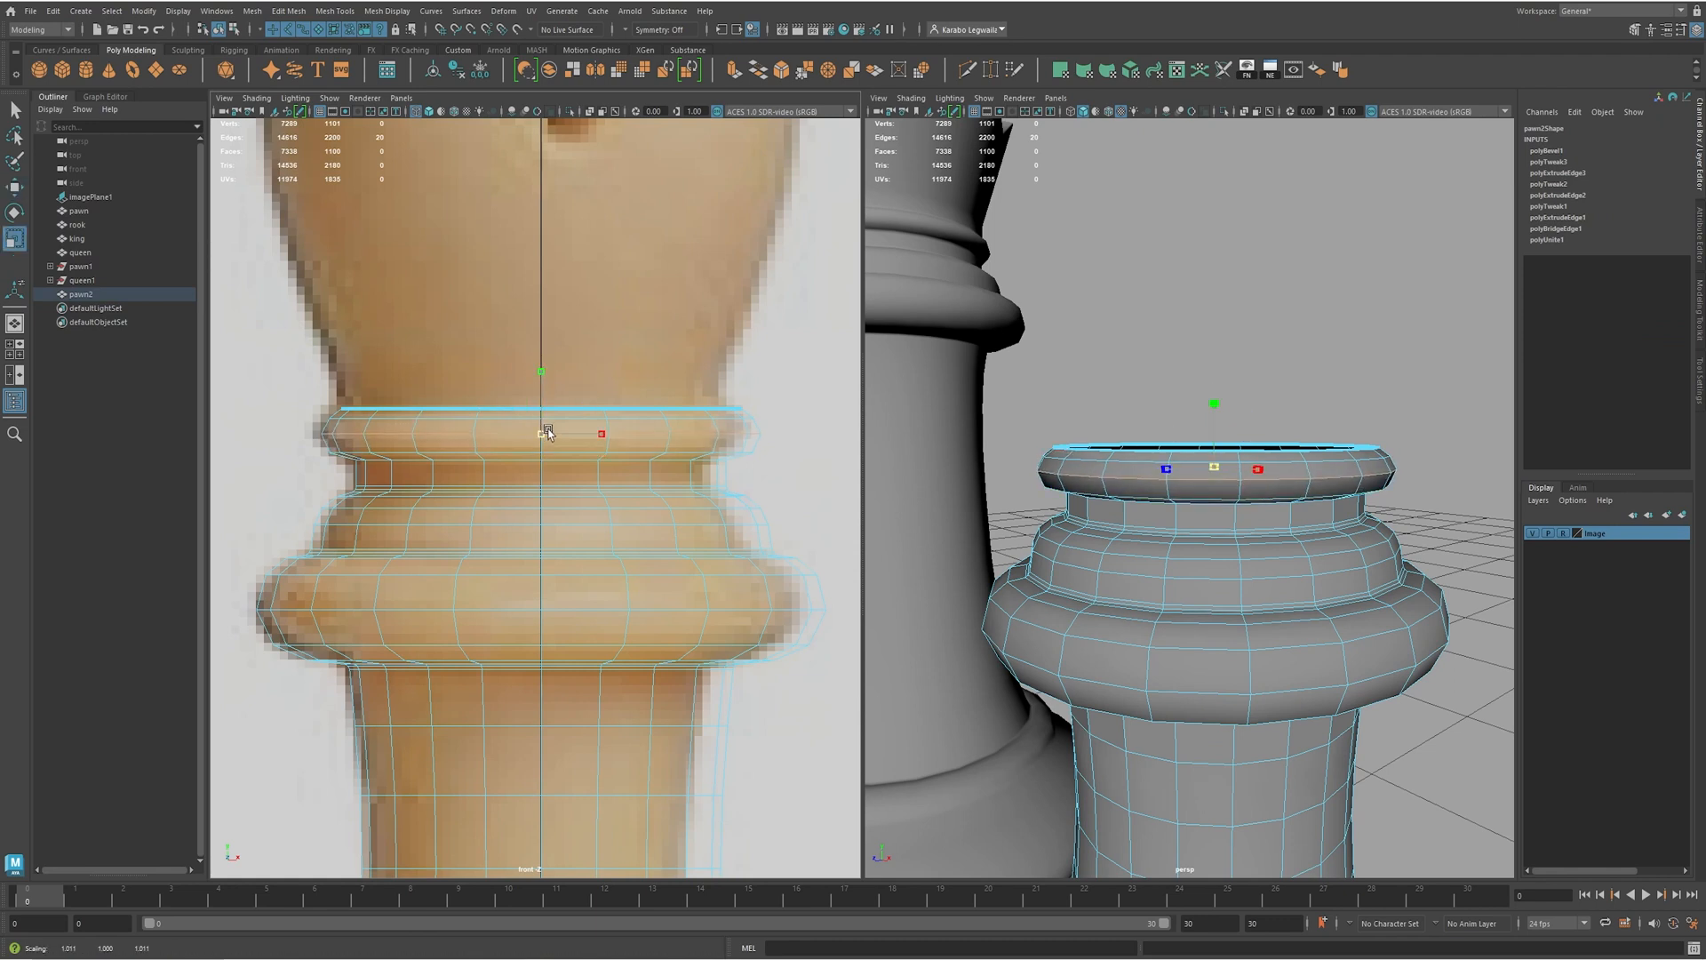
pyautogui.moveTo(542, 414); pyautogui.dragTo(539, 412)
pyautogui.press('w')
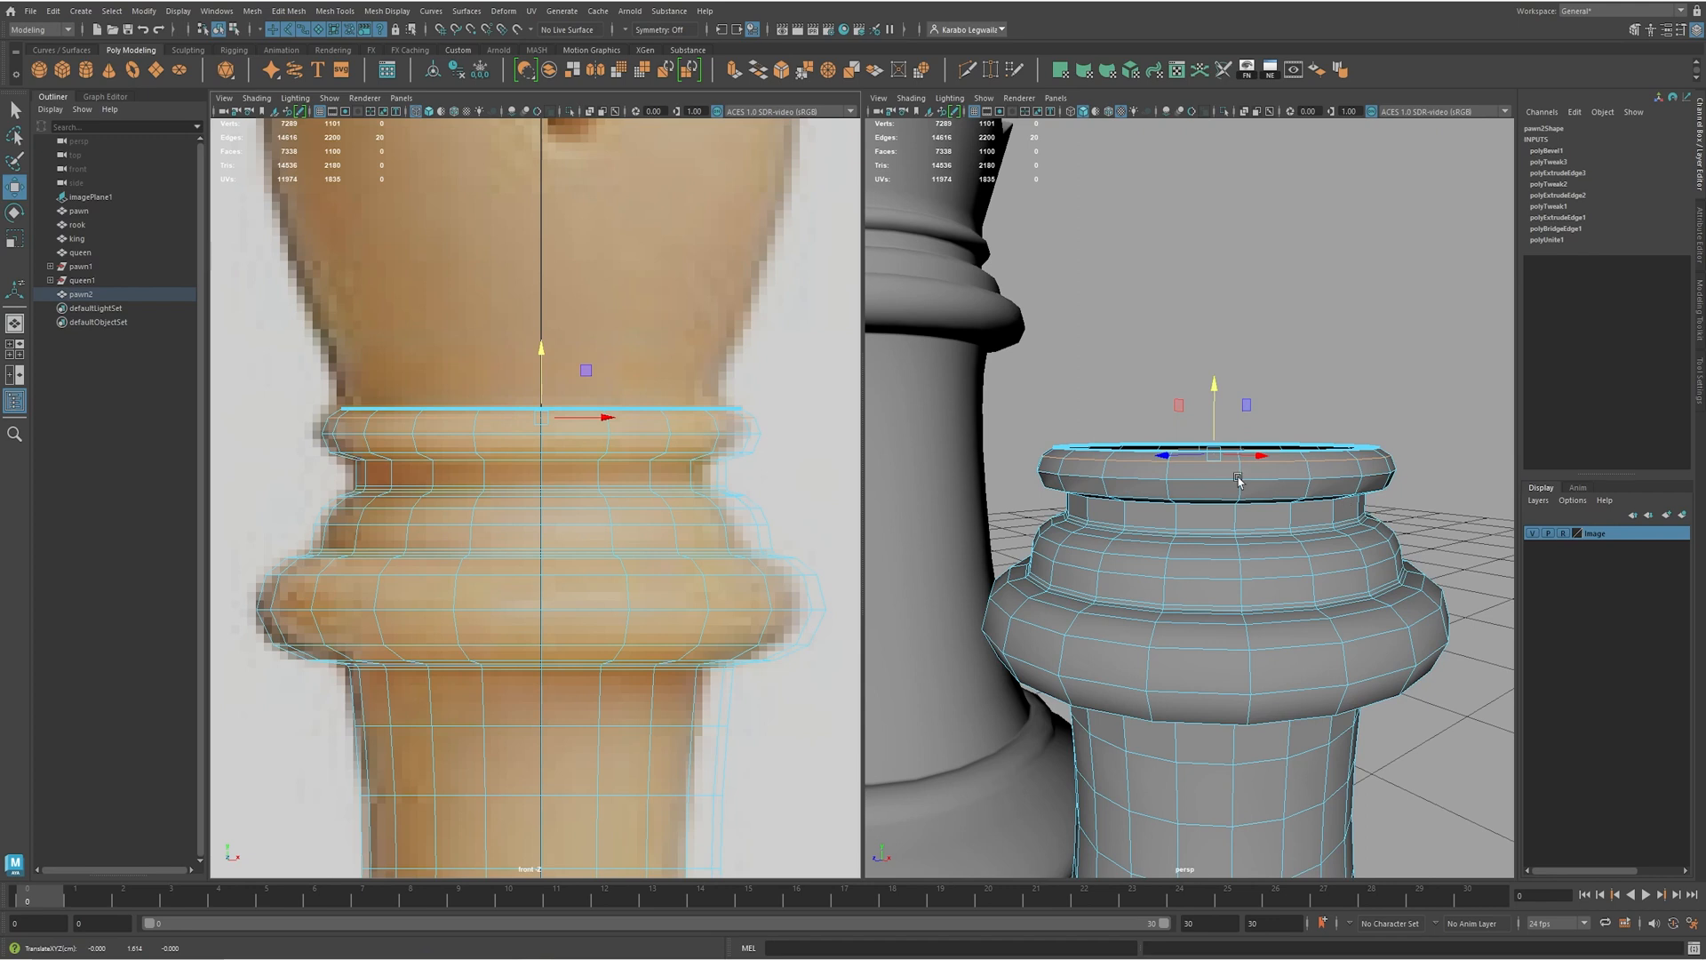
# - Extrude the upper ring's top border loop up to the widest part of the bishop's head and scale it outward to fit
pyautogui.scroll(-5, 616, 552)
pyautogui.scroll(3, 716, 513)
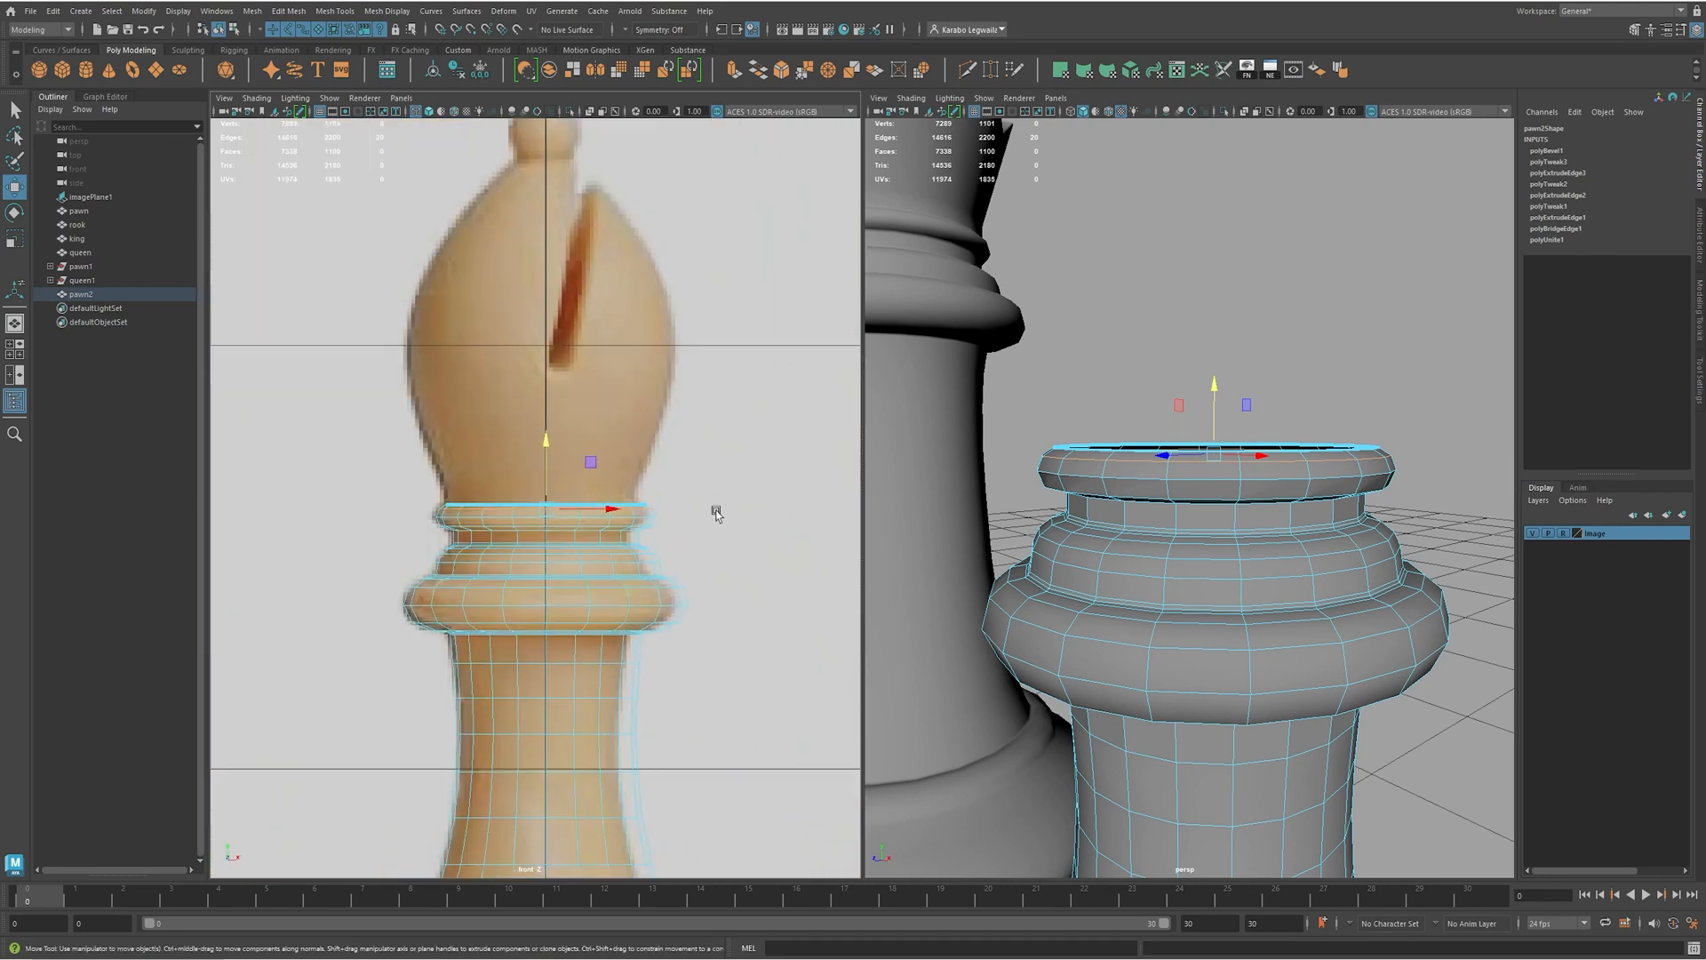
pyautogui.keyDown('alt'); pyautogui.moveTo(1224, 460); pyautogui.dragTo(1214, 496); pyautogui.keyUp('alt')
pyautogui.click(1276, 510)
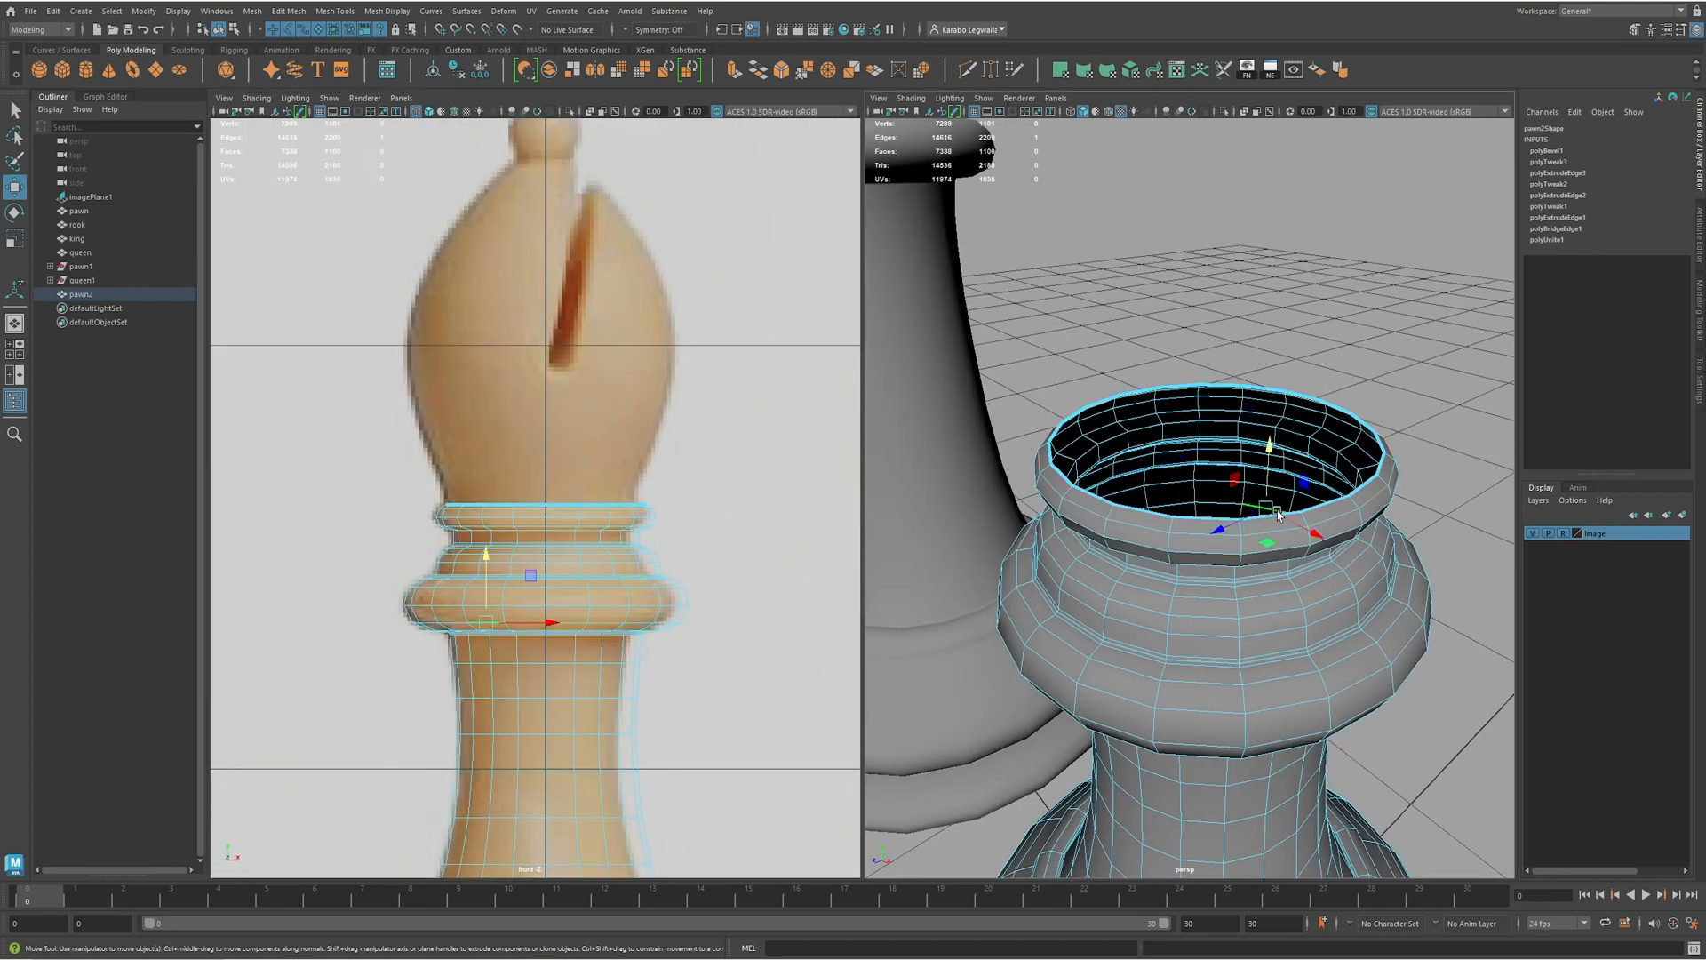
pyautogui.doubleClick(1197, 526)
pyautogui.keyDown('alt'); pyautogui.moveTo(328, 469); pyautogui.dragTo(349, 522, button='middle'); pyautogui.keyUp('alt')
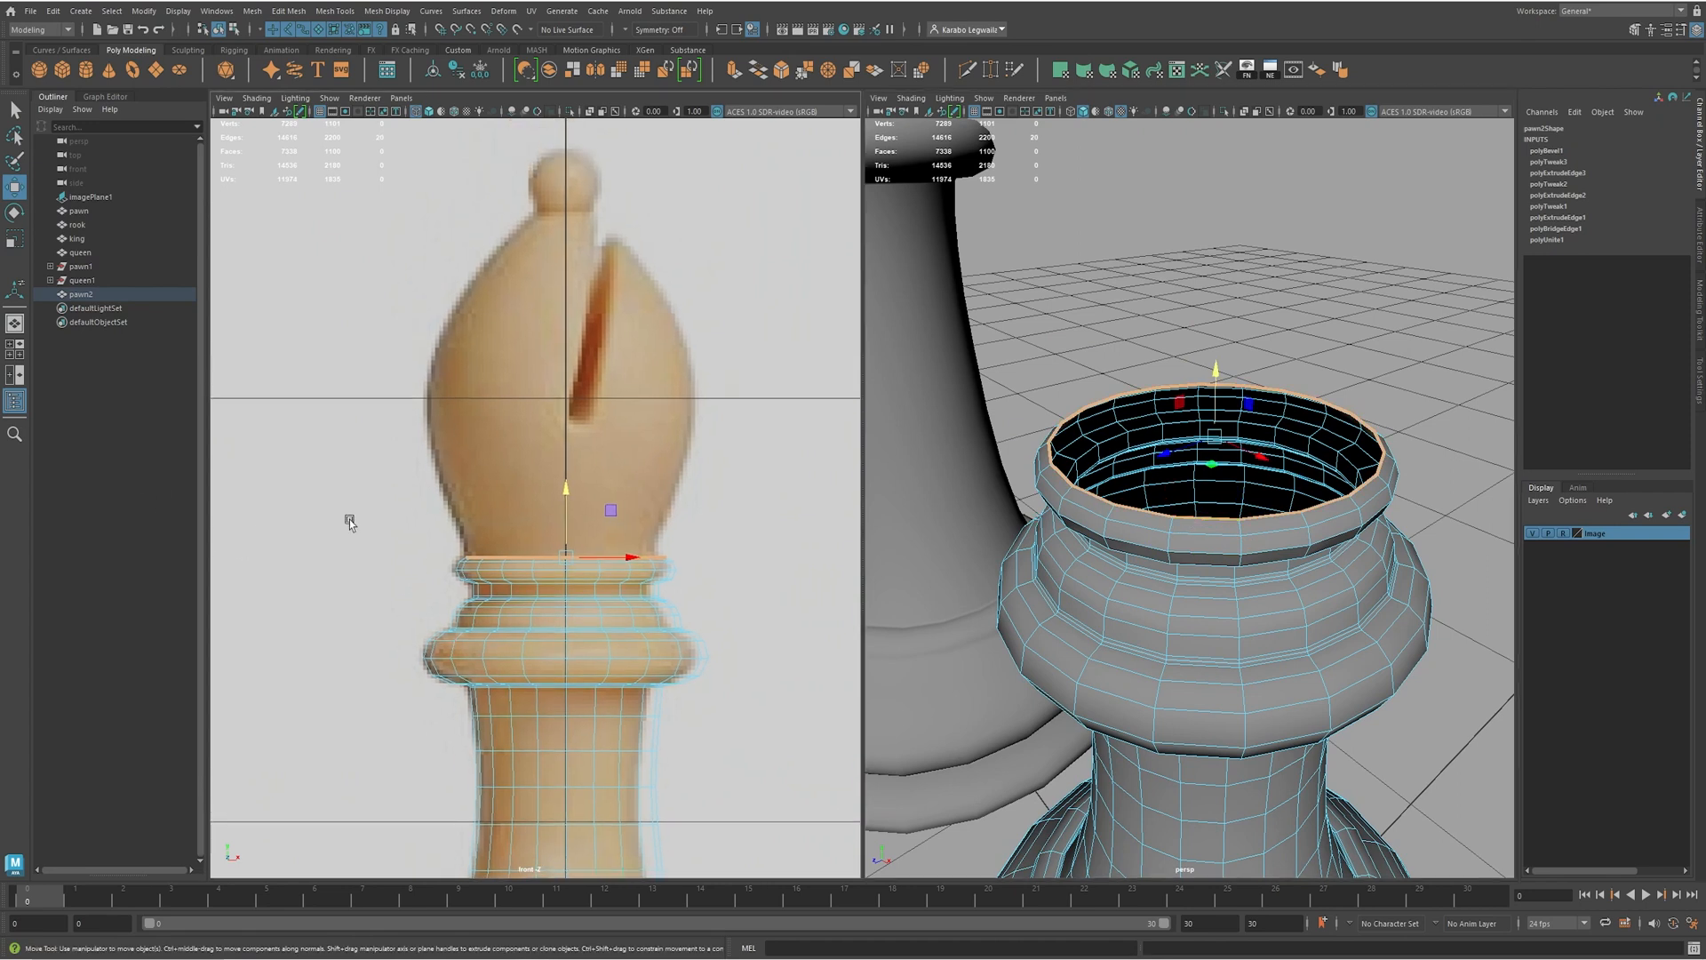
pyautogui.keyDown('shift'); pyautogui.moveTo(569, 502); pyautogui.dragTo(597, 340); pyautogui.keyUp('shift')
pyautogui.press('r')
pyautogui.moveTo(561, 402); pyautogui.dragTo(623, 392)
# - Extrude the head's border loop up to the base of the top ball and scale it inward to the tip's width
pyautogui.press('w')
pyautogui.keyDown('shift'); pyautogui.moveTo(571, 341); pyautogui.dragTo(603, 151); pyautogui.keyUp('shift')
pyautogui.keyDown('alt'); pyautogui.moveTo(598, 241); pyautogui.dragTo(608, 453, button='middle'); pyautogui.keyUp('alt')
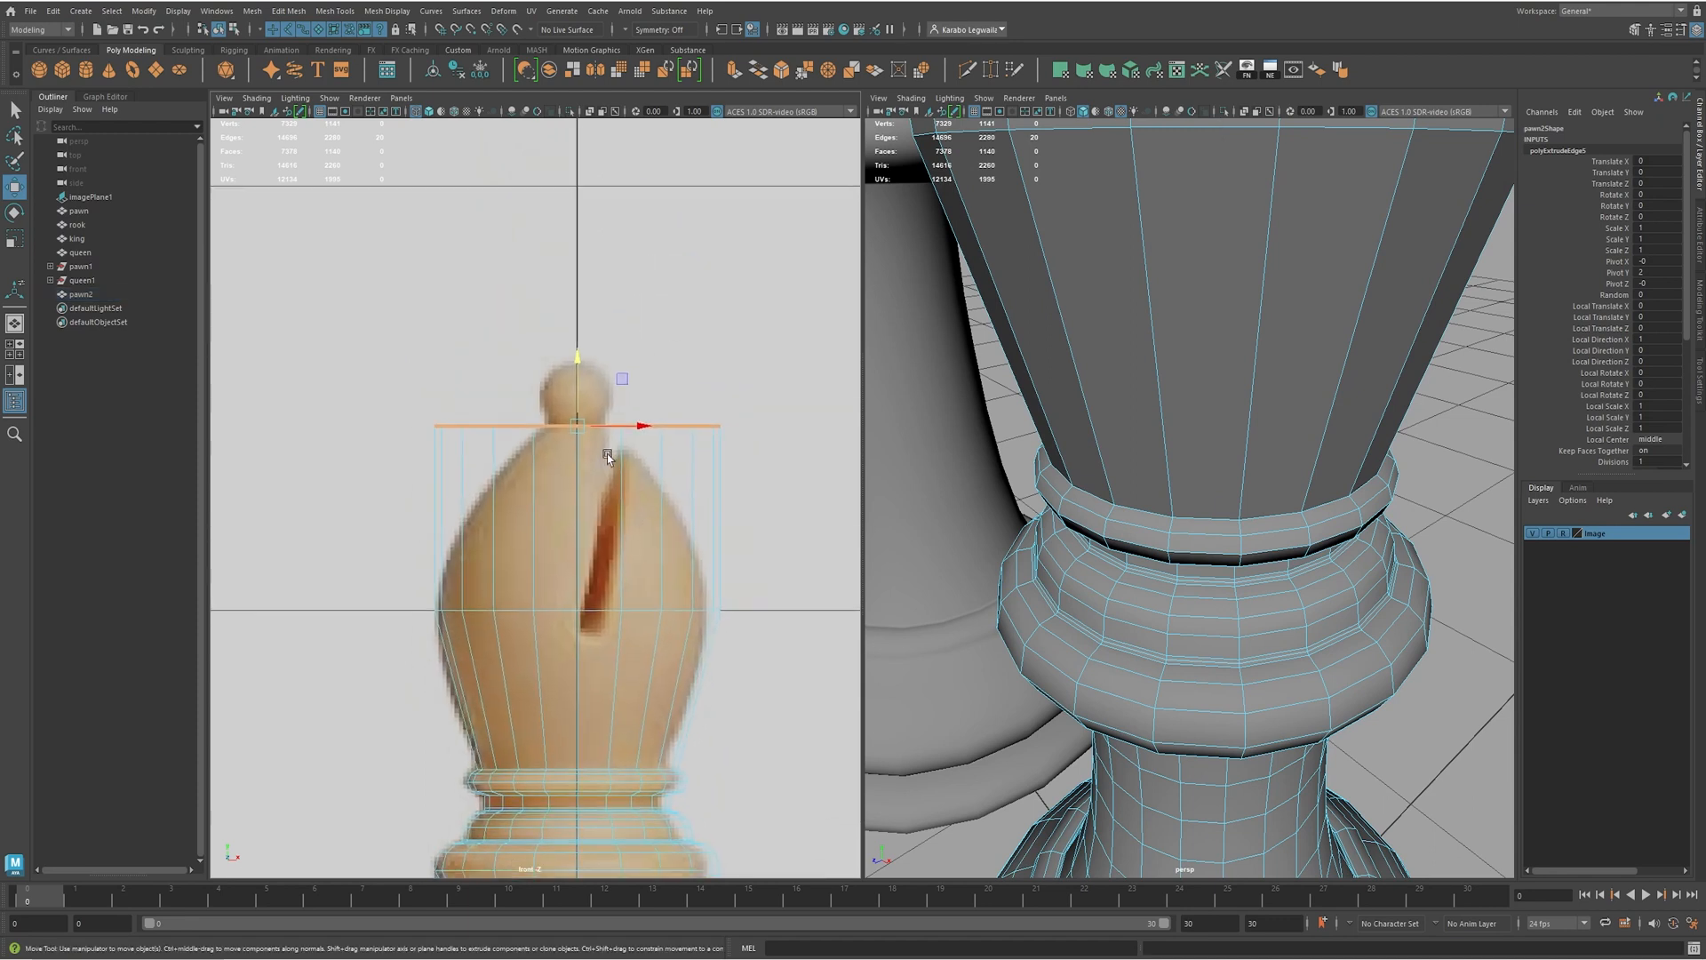
pyautogui.press('r')
pyautogui.moveTo(582, 424); pyautogui.dragTo(432, 431)
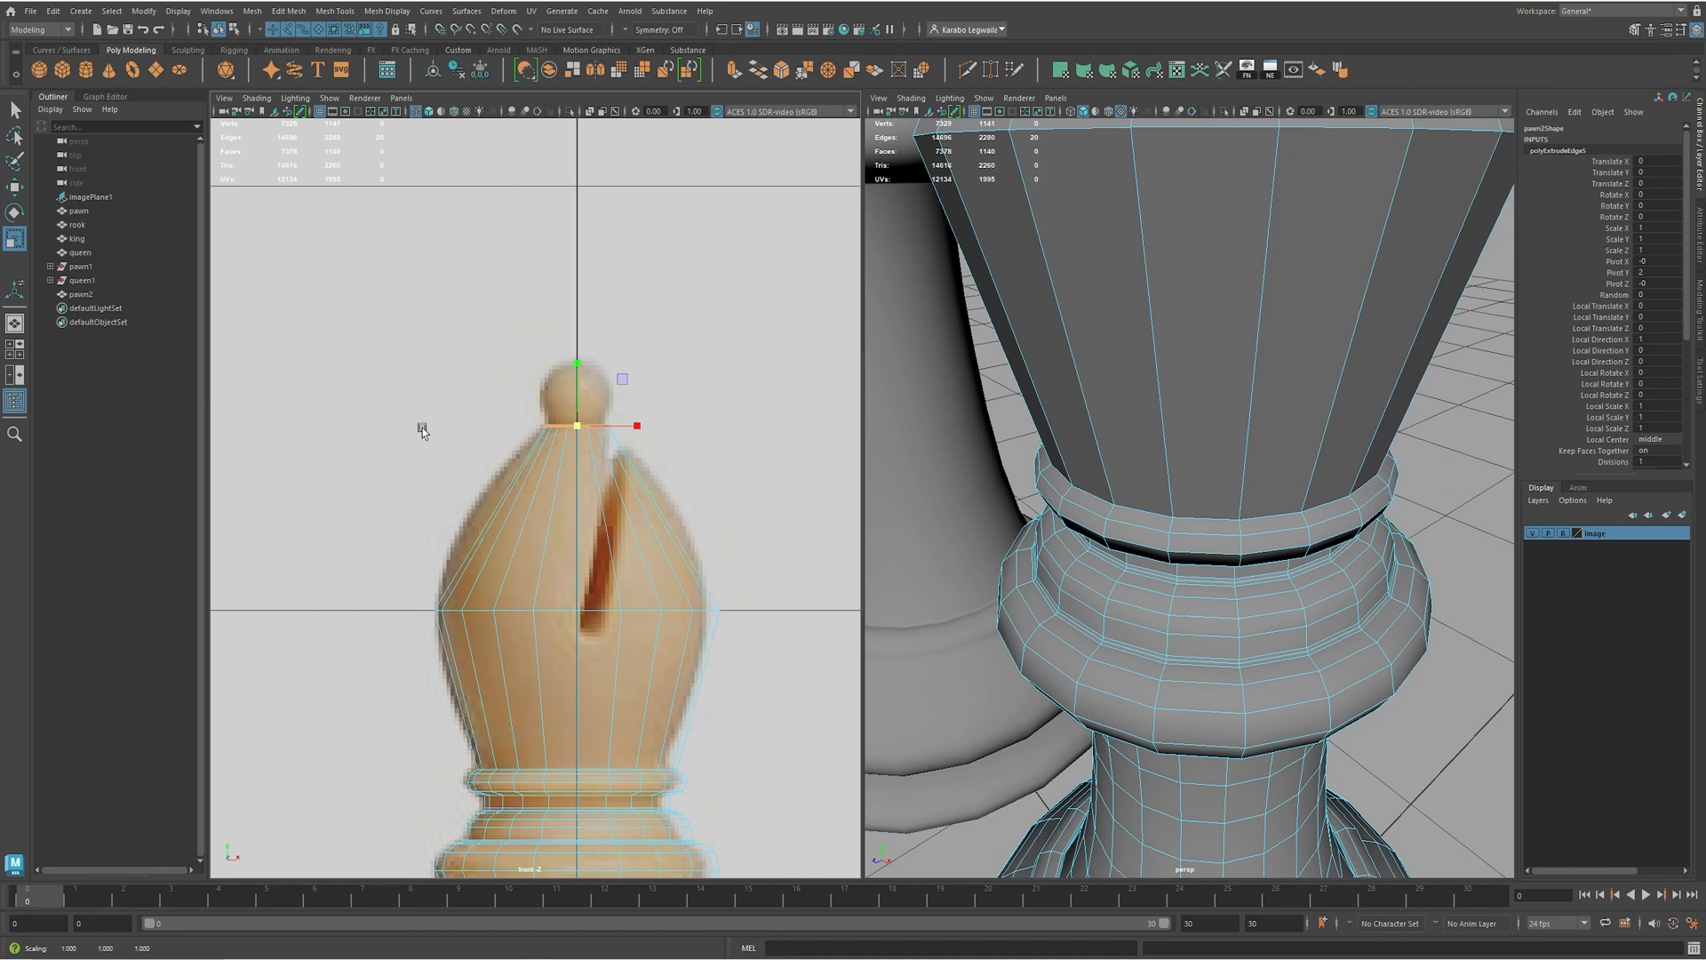
# - Insert two edge loops around the bishop's head with Multi-Cut, one above and one below its widest point
pyautogui.scroll(-5, 374, 417)
pyautogui.keyDown('alt'); pyautogui.moveTo(322, 450); pyautogui.dragTo(336, 451, button='middle'); pyautogui.keyUp('alt')
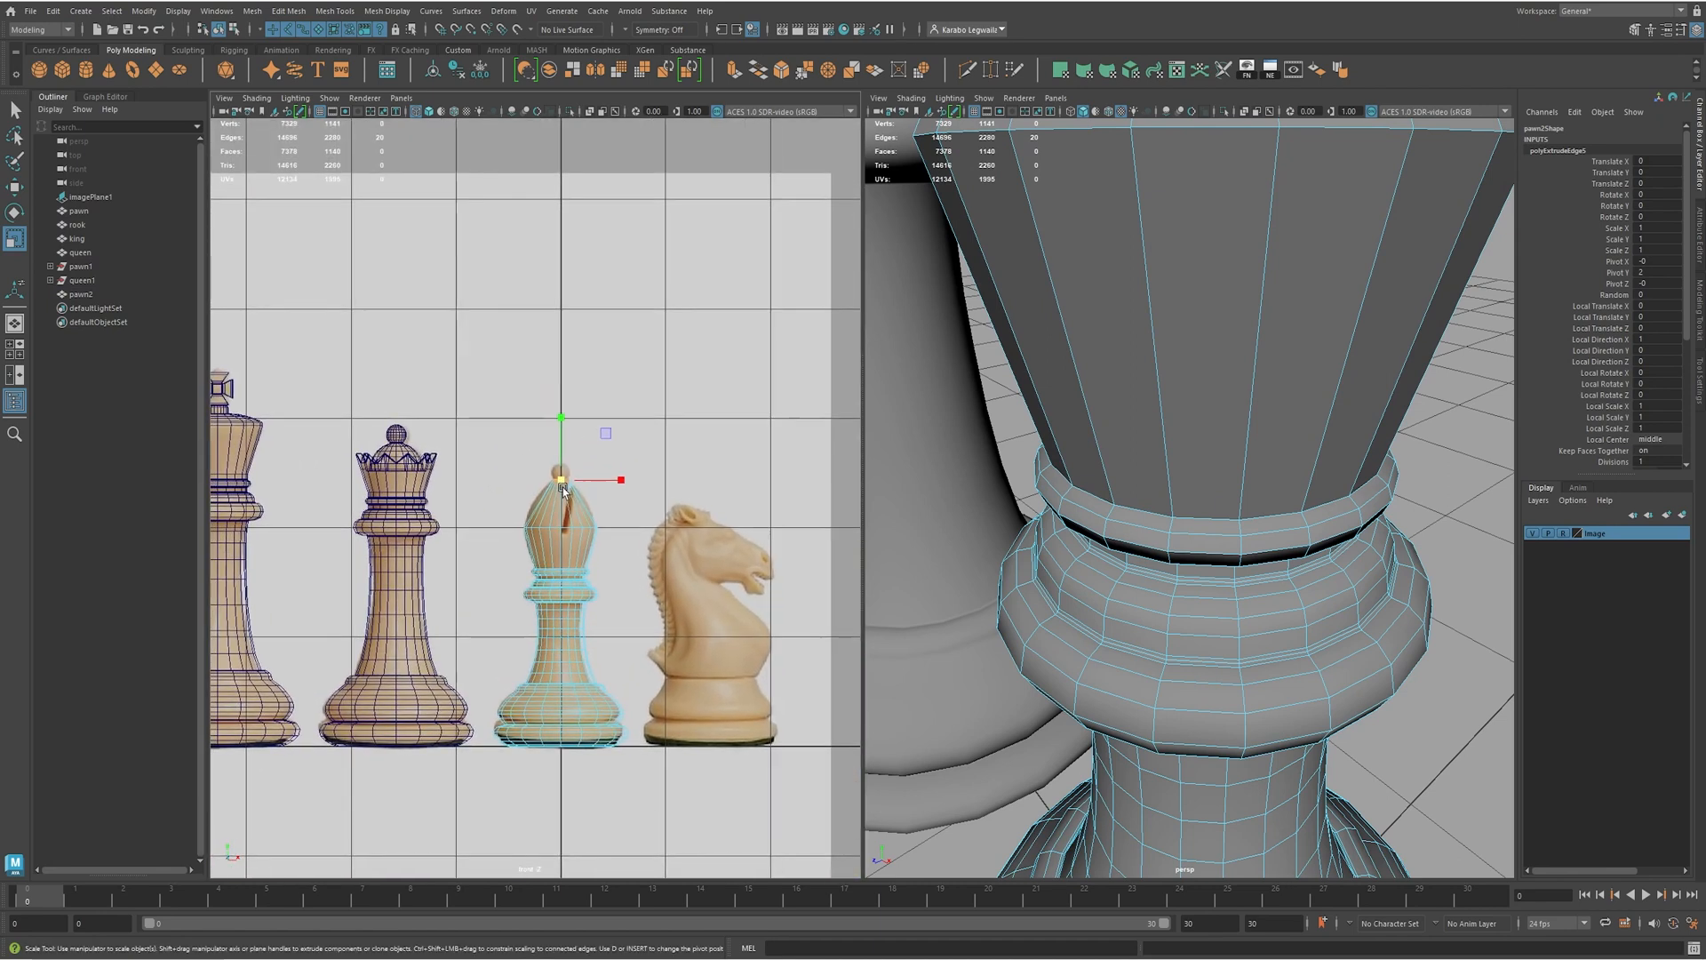
pyautogui.scroll(5, 436, 467)
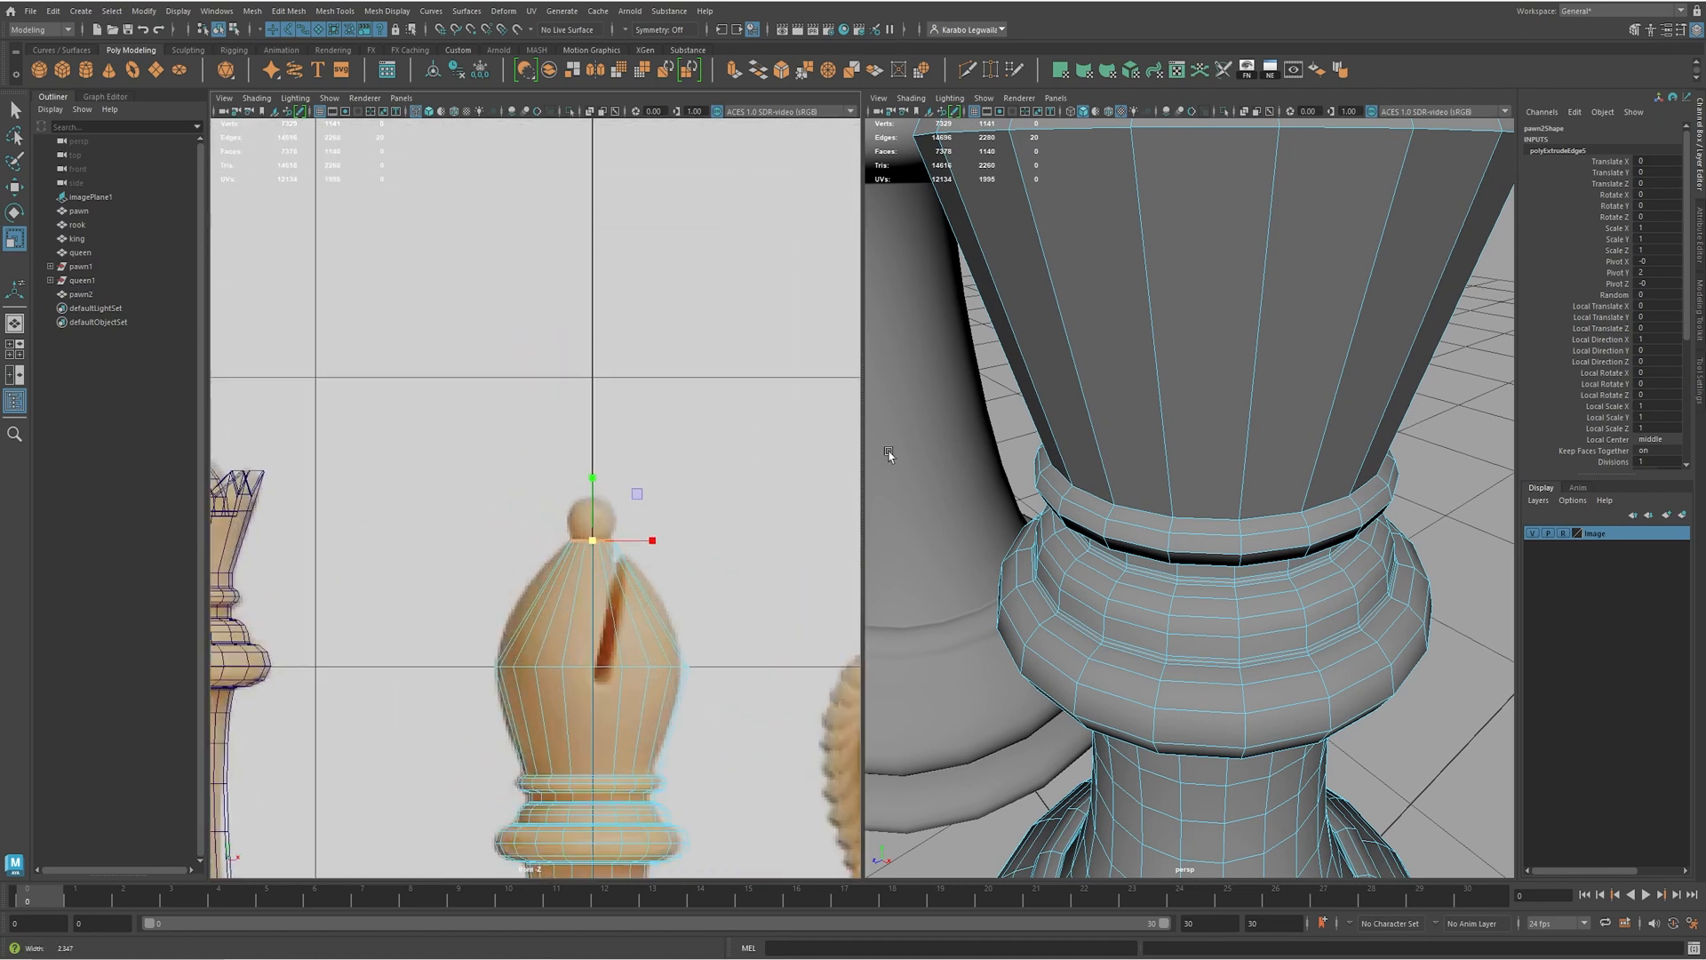
pyautogui.scroll(-3, 569, 542)
pyautogui.scroll(3, 530, 515)
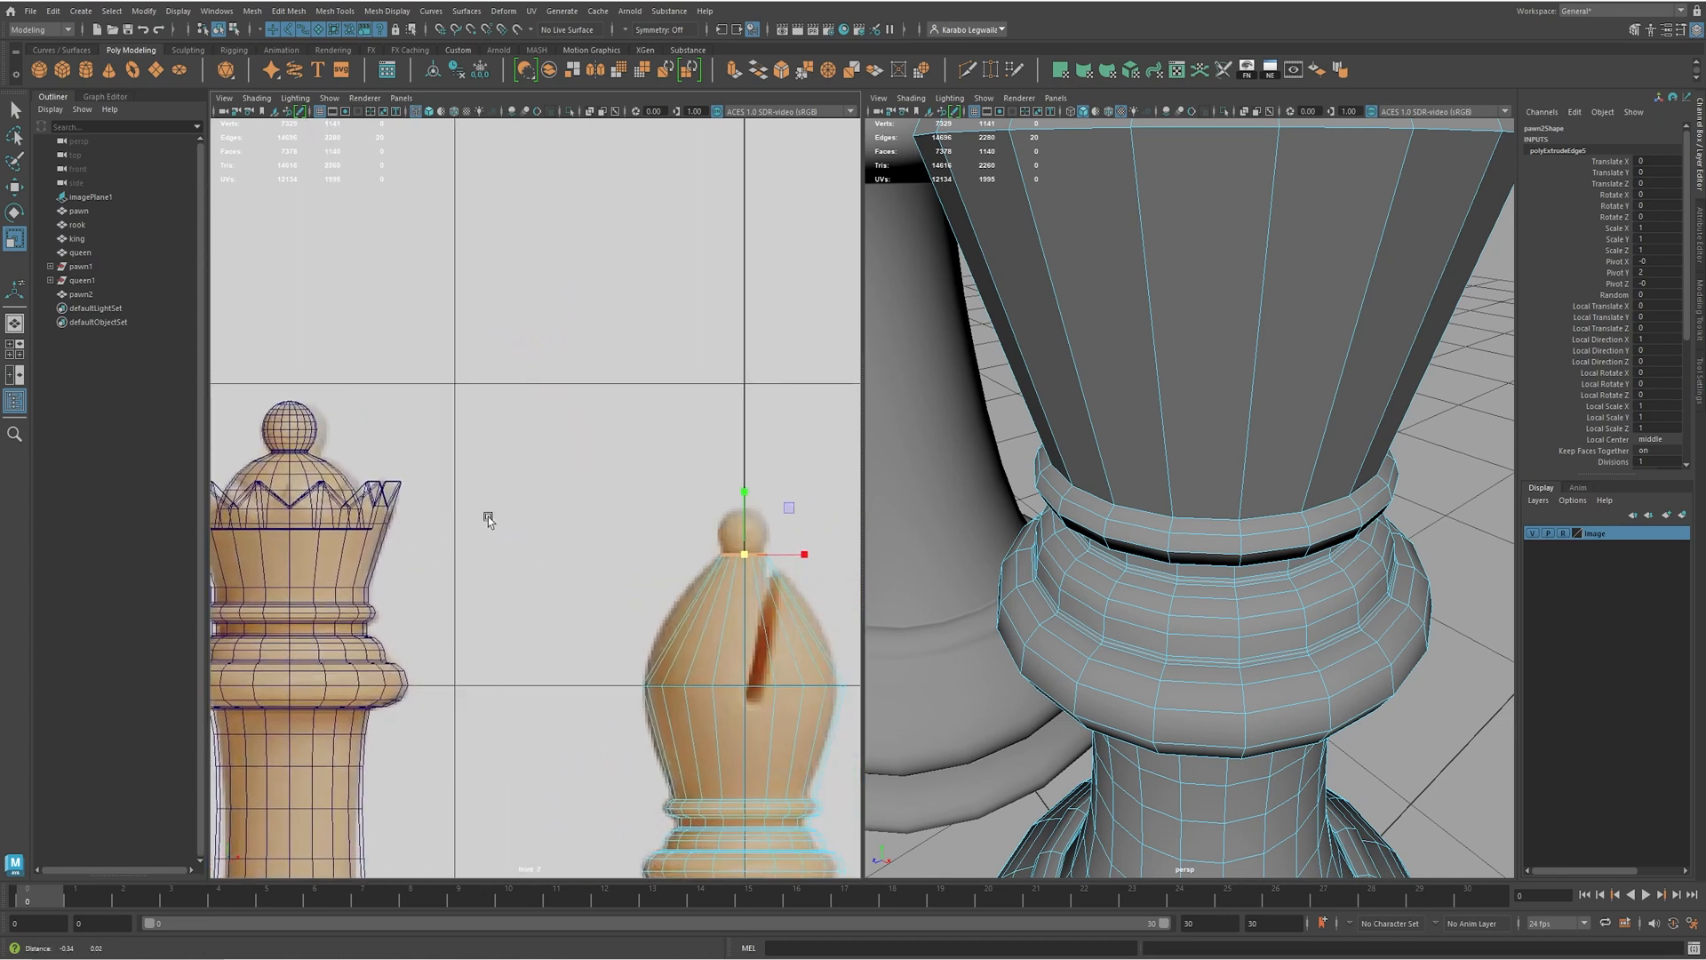
pyautogui.keyDown('alt'); pyautogui.moveTo(610, 630); pyautogui.dragTo(552, 523, button='middle'); pyautogui.keyUp('alt')
pyautogui.keyDown('alt'); pyautogui.moveTo(473, 541); pyautogui.dragTo(743, 522, button='right'); pyautogui.keyUp('alt')
pyautogui.keyDown('alt'); pyautogui.moveTo(576, 710); pyautogui.dragTo(579, 681, button='middle'); pyautogui.keyUp('alt')
pyautogui.keyDown('shift'); pyautogui.moveTo(519, 475); pyautogui.dragTo(460, 480, button='right'); pyautogui.keyUp('shift')
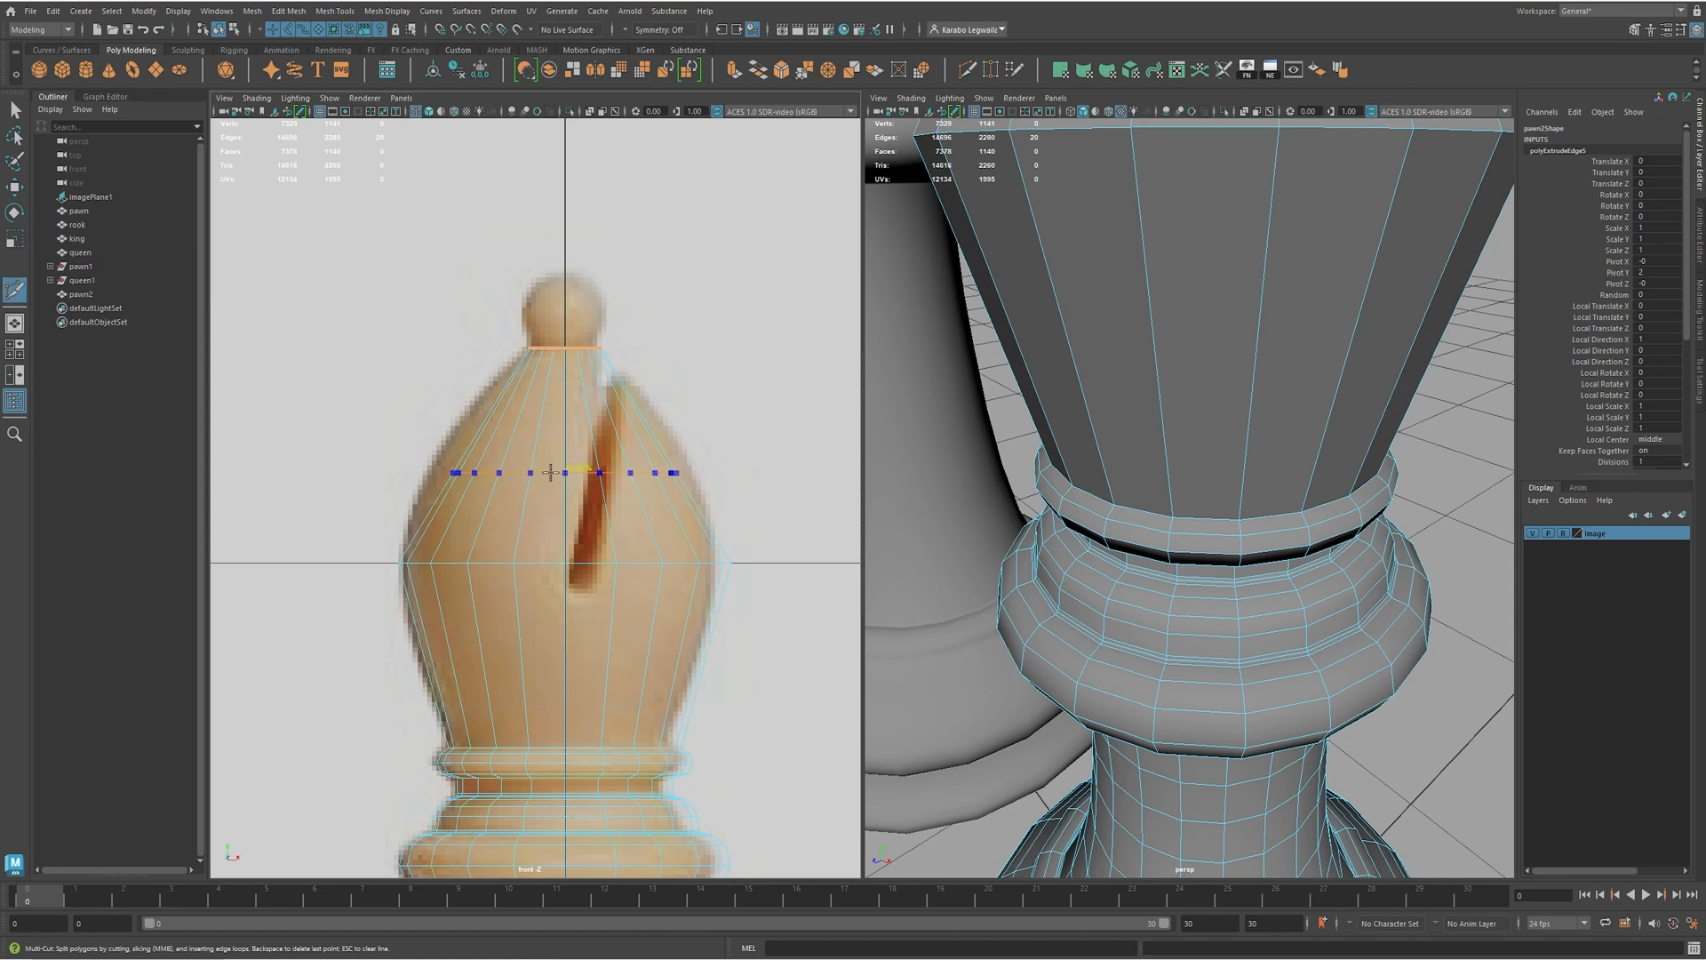
pyautogui.keyDown('ctrl'); pyautogui.click(565, 670); pyautogui.keyUp('ctrl')
pyautogui.keyDown('ctrl'); pyautogui.click(568, 655); pyautogui.keyUp('ctrl')
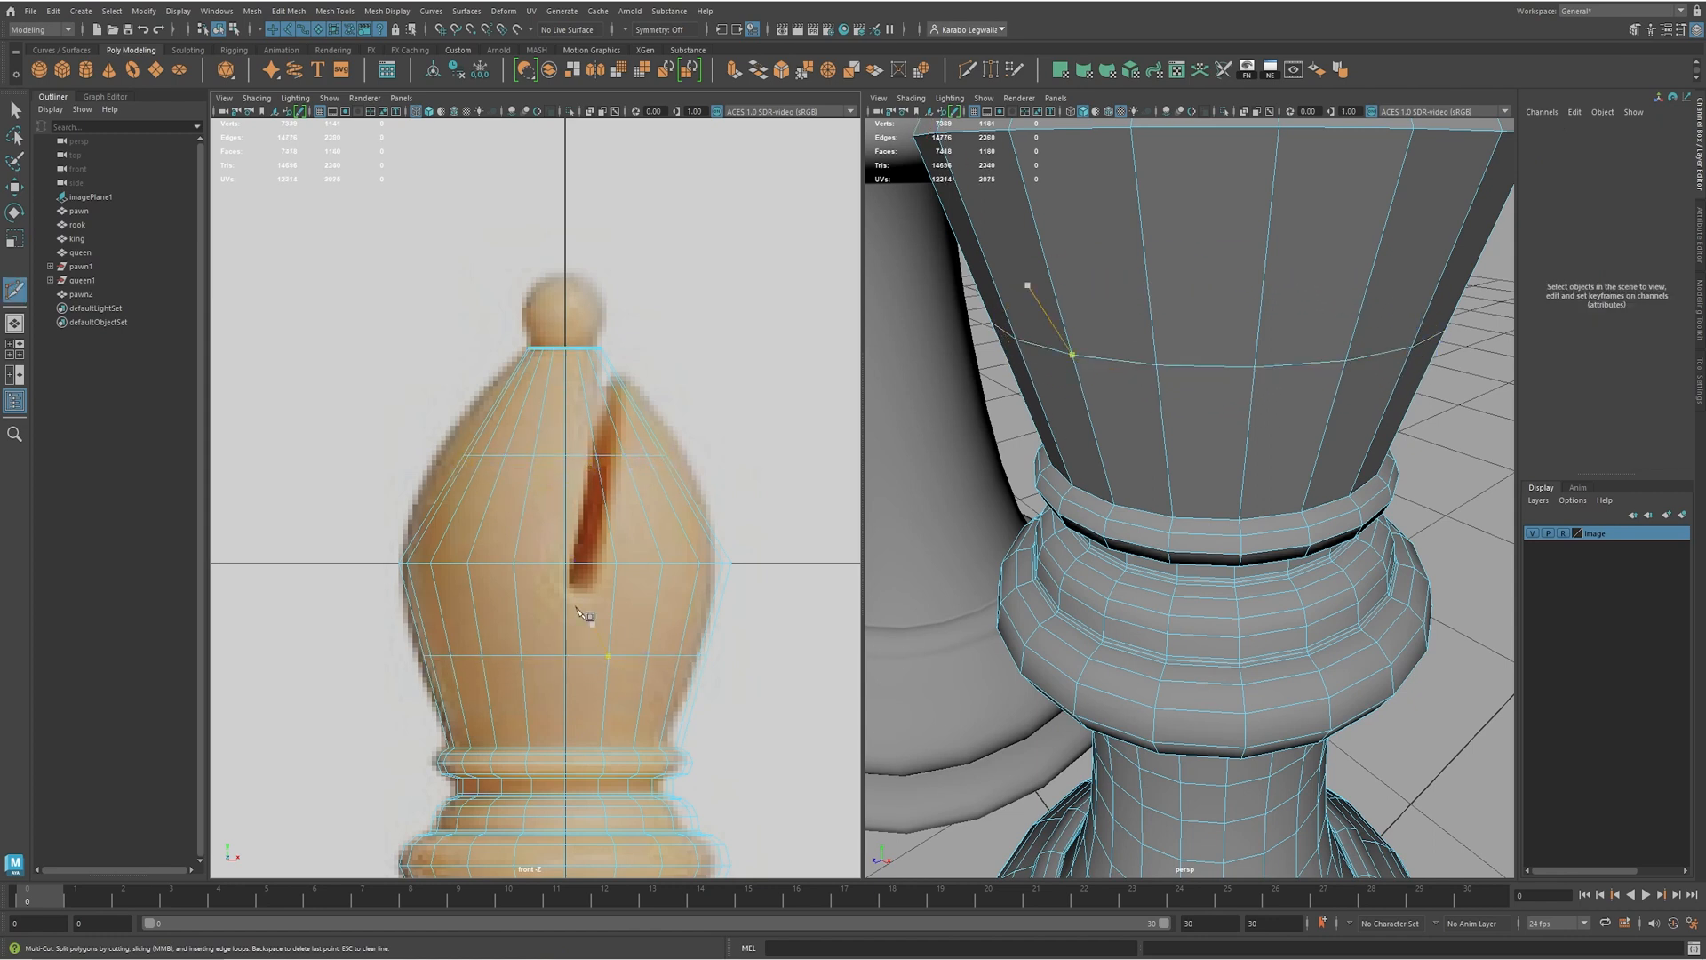
# - Undo the two head edge loops and reinsert them with Multi-Cut using Edge Flow, above and below the widest point
pyautogui.hotkey('ctrl', 'z')
pyautogui.hotkey('ctrl', 'z')
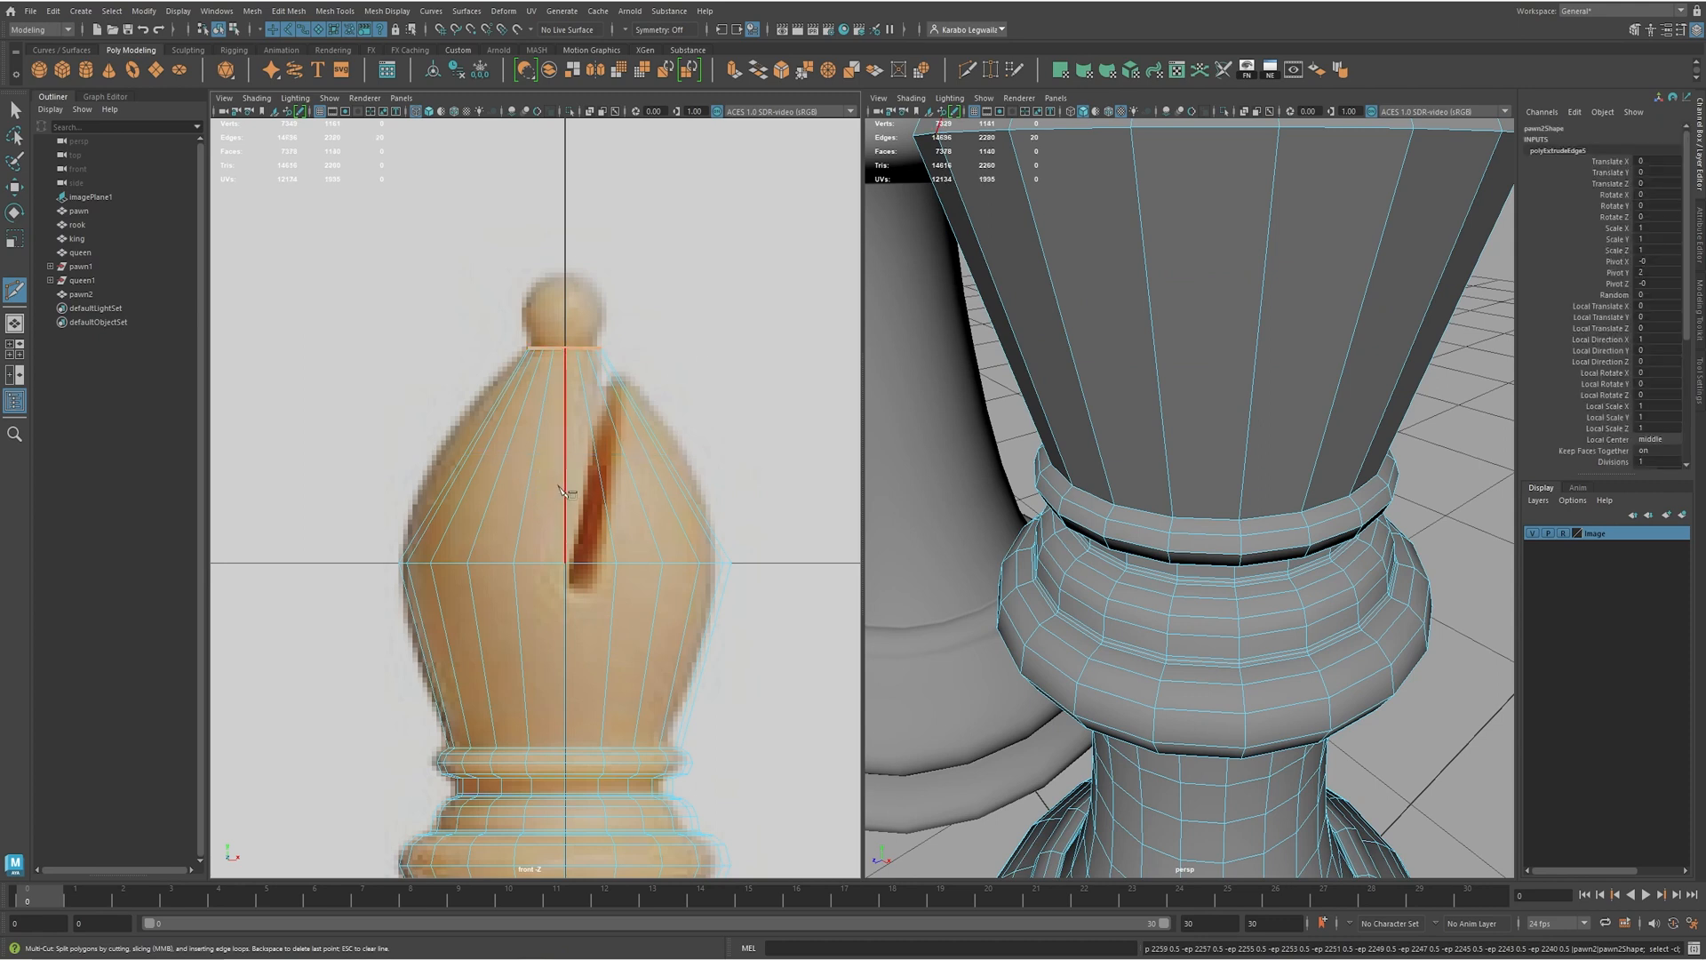
pyautogui.keyDown('shift'); pyautogui.moveTo(560, 449); pyautogui.dragTo(515, 450, button='right'); pyautogui.keyUp('shift')
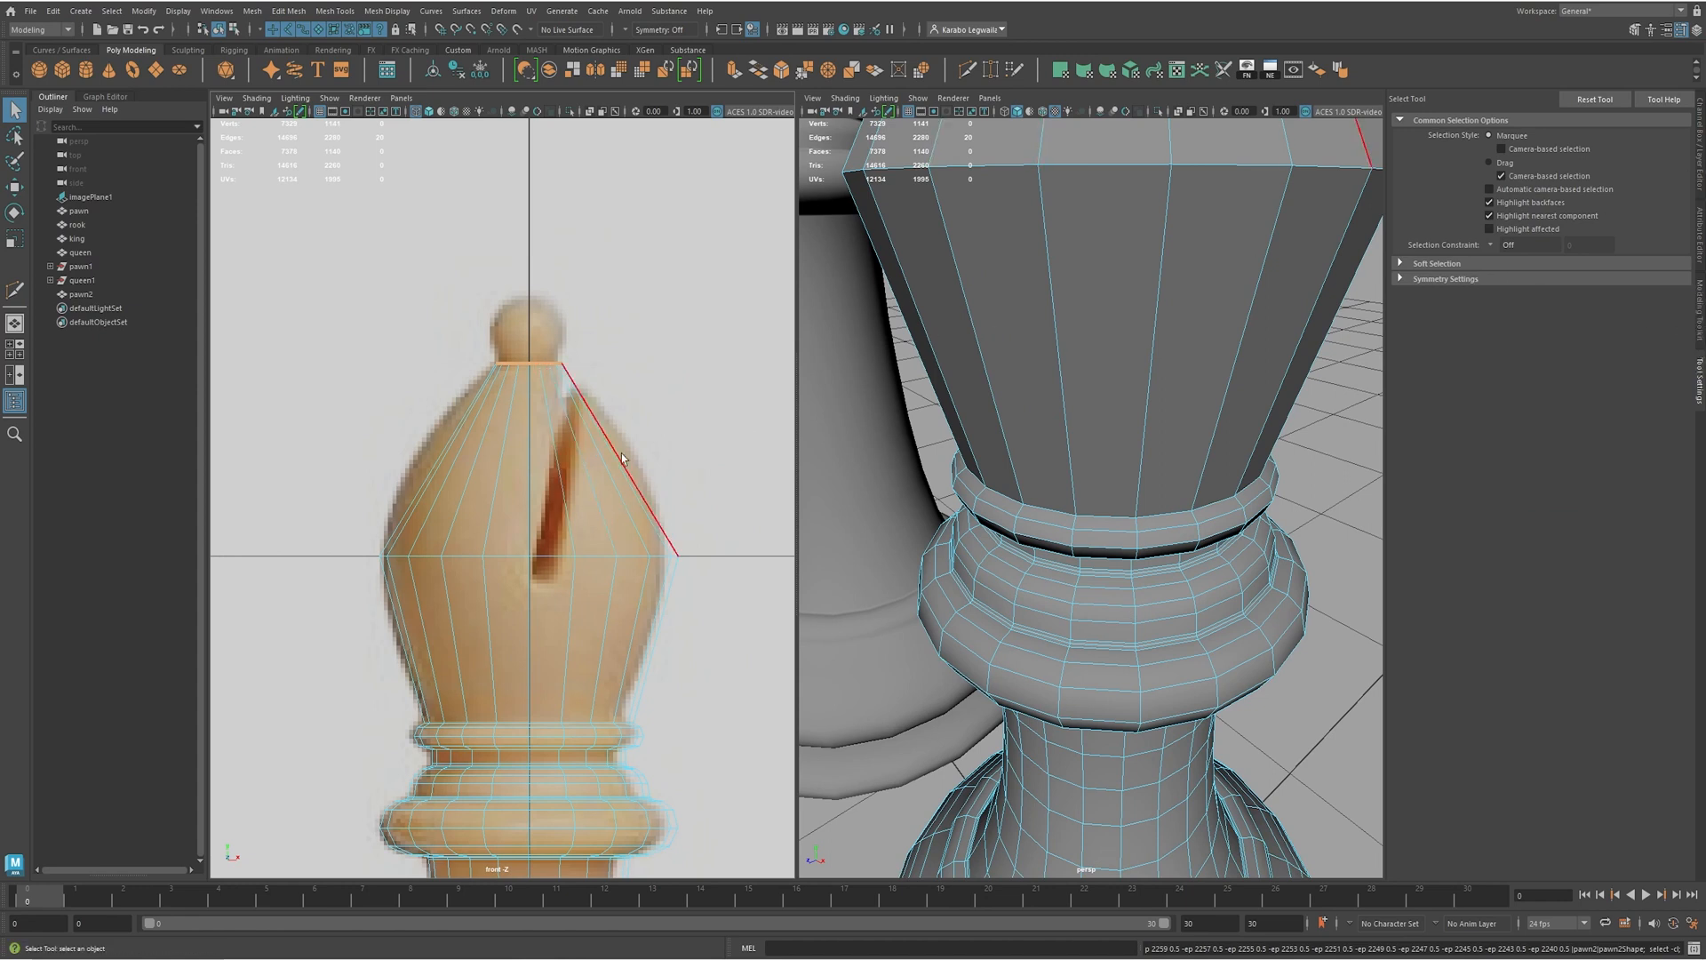
pyautogui.keyDown('shift'); pyautogui.moveTo(550, 455); pyautogui.dragTo(508, 463, button='right'); pyautogui.keyUp('shift')
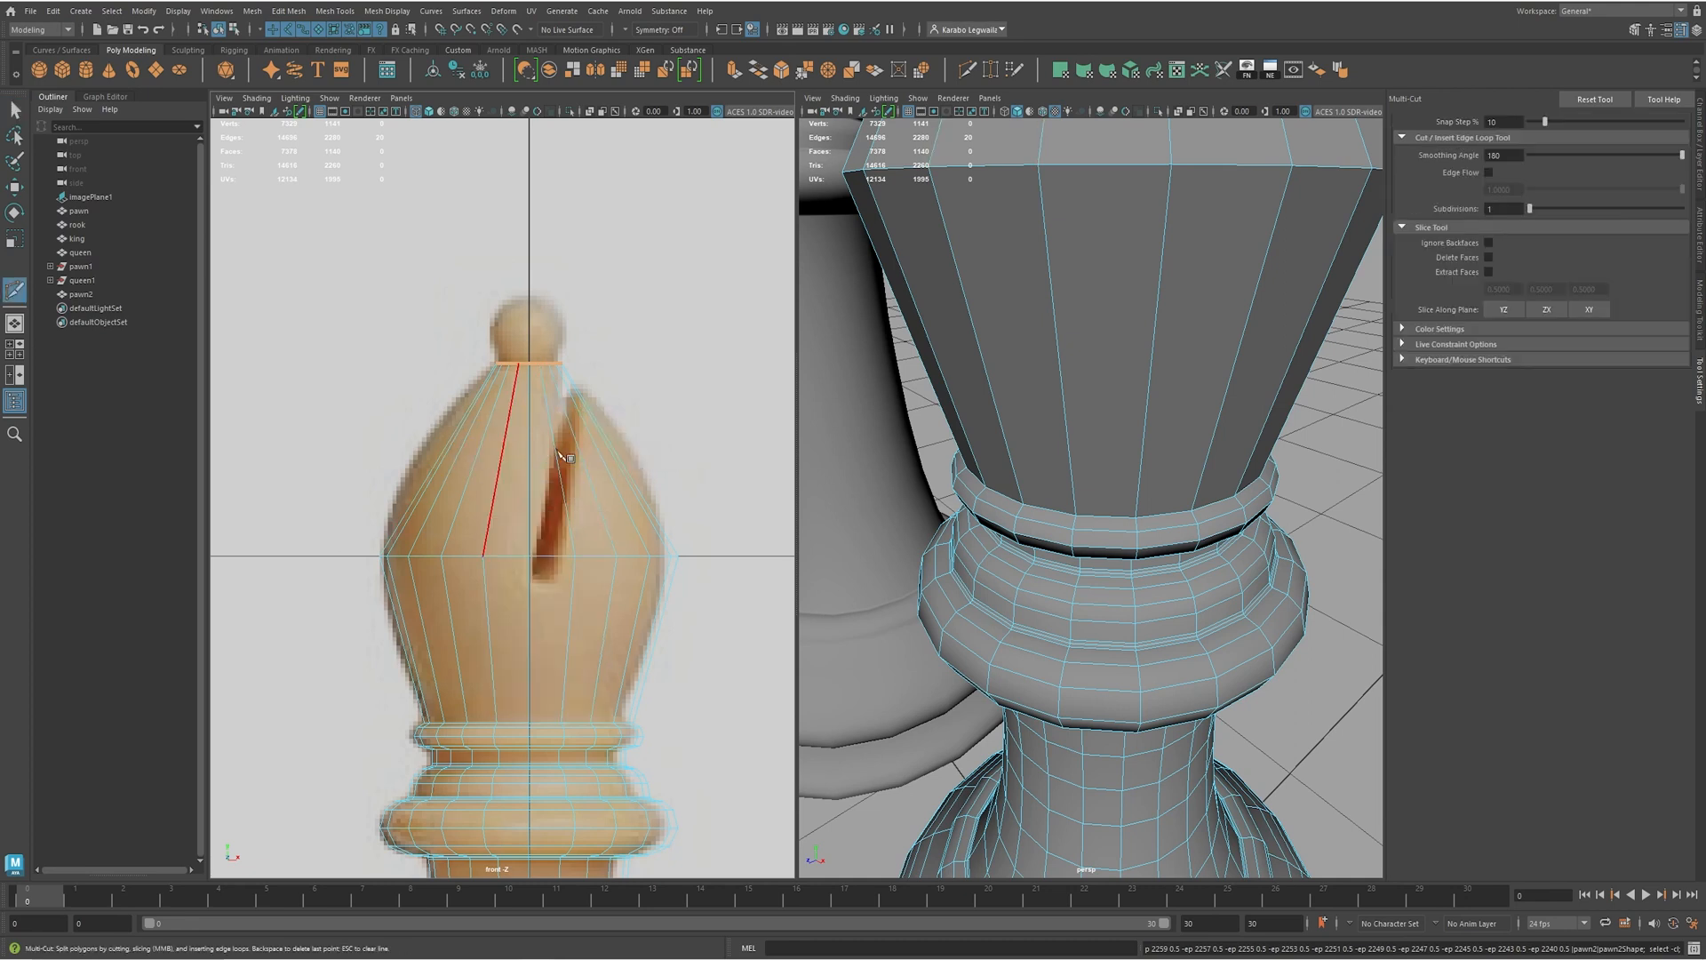
pyautogui.click(1488, 172)
pyautogui.keyDown('ctrl'); pyautogui.click(533, 470); pyautogui.keyUp('ctrl')
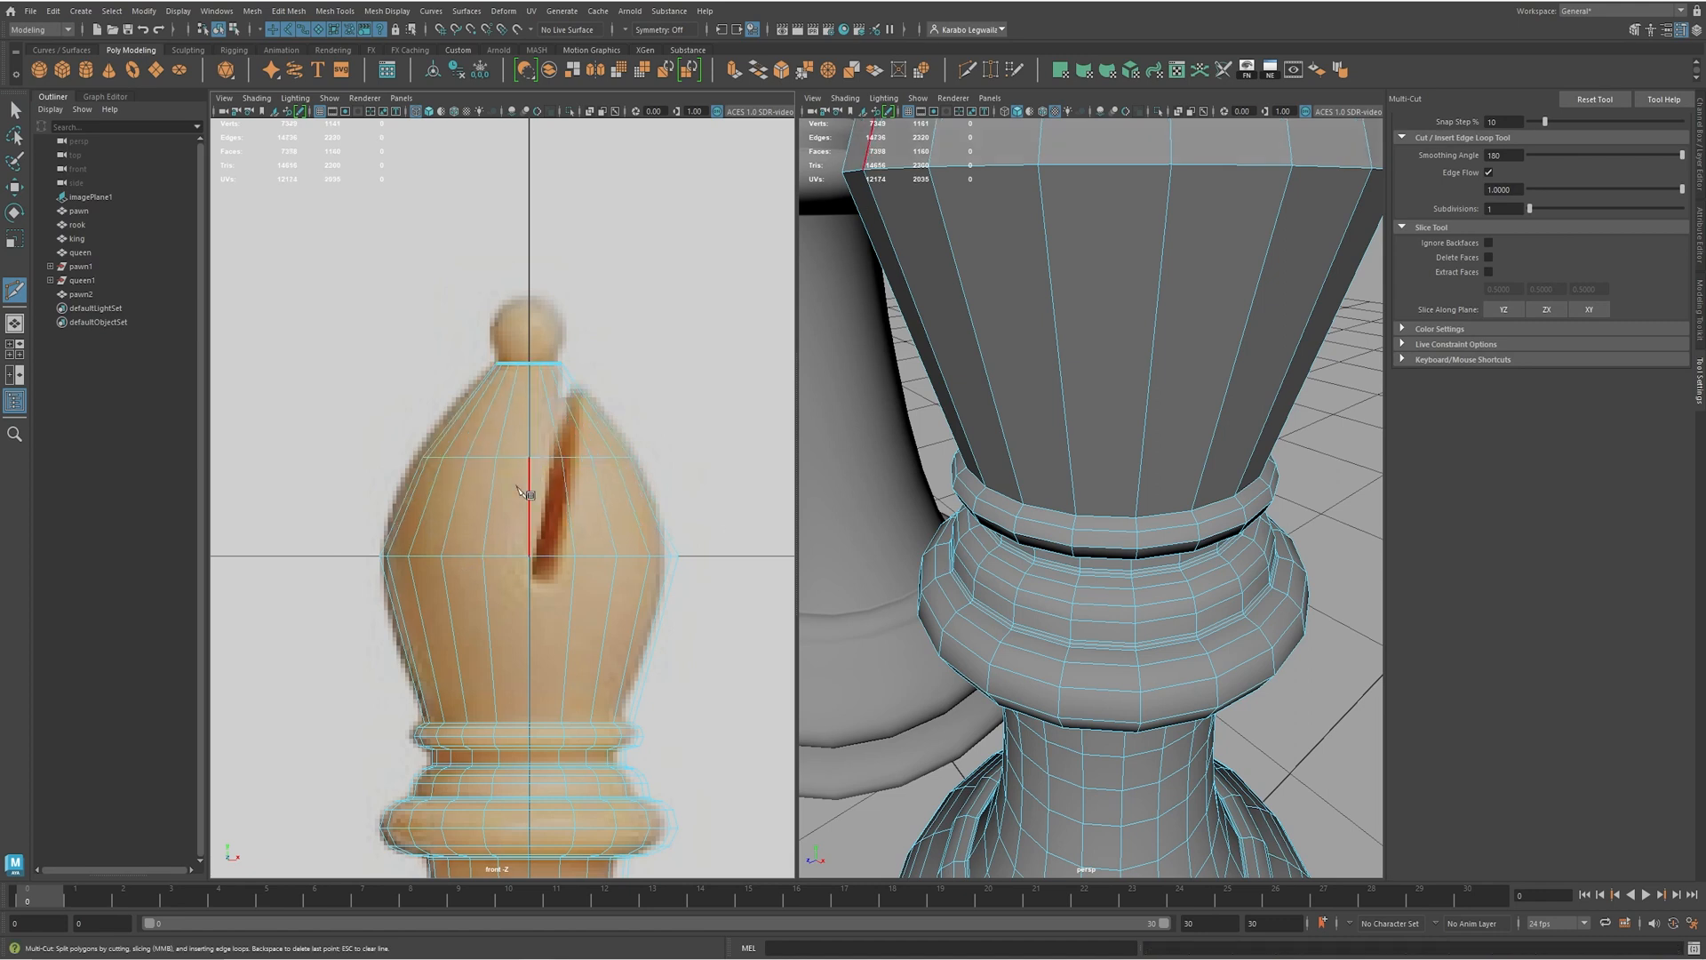
pyautogui.keyDown('ctrl'); pyautogui.click(494, 641); pyautogui.keyUp('ctrl')
# - Scale the lower and upper new edge loops to follow the bishop head's outline in the reference
pyautogui.press('w')
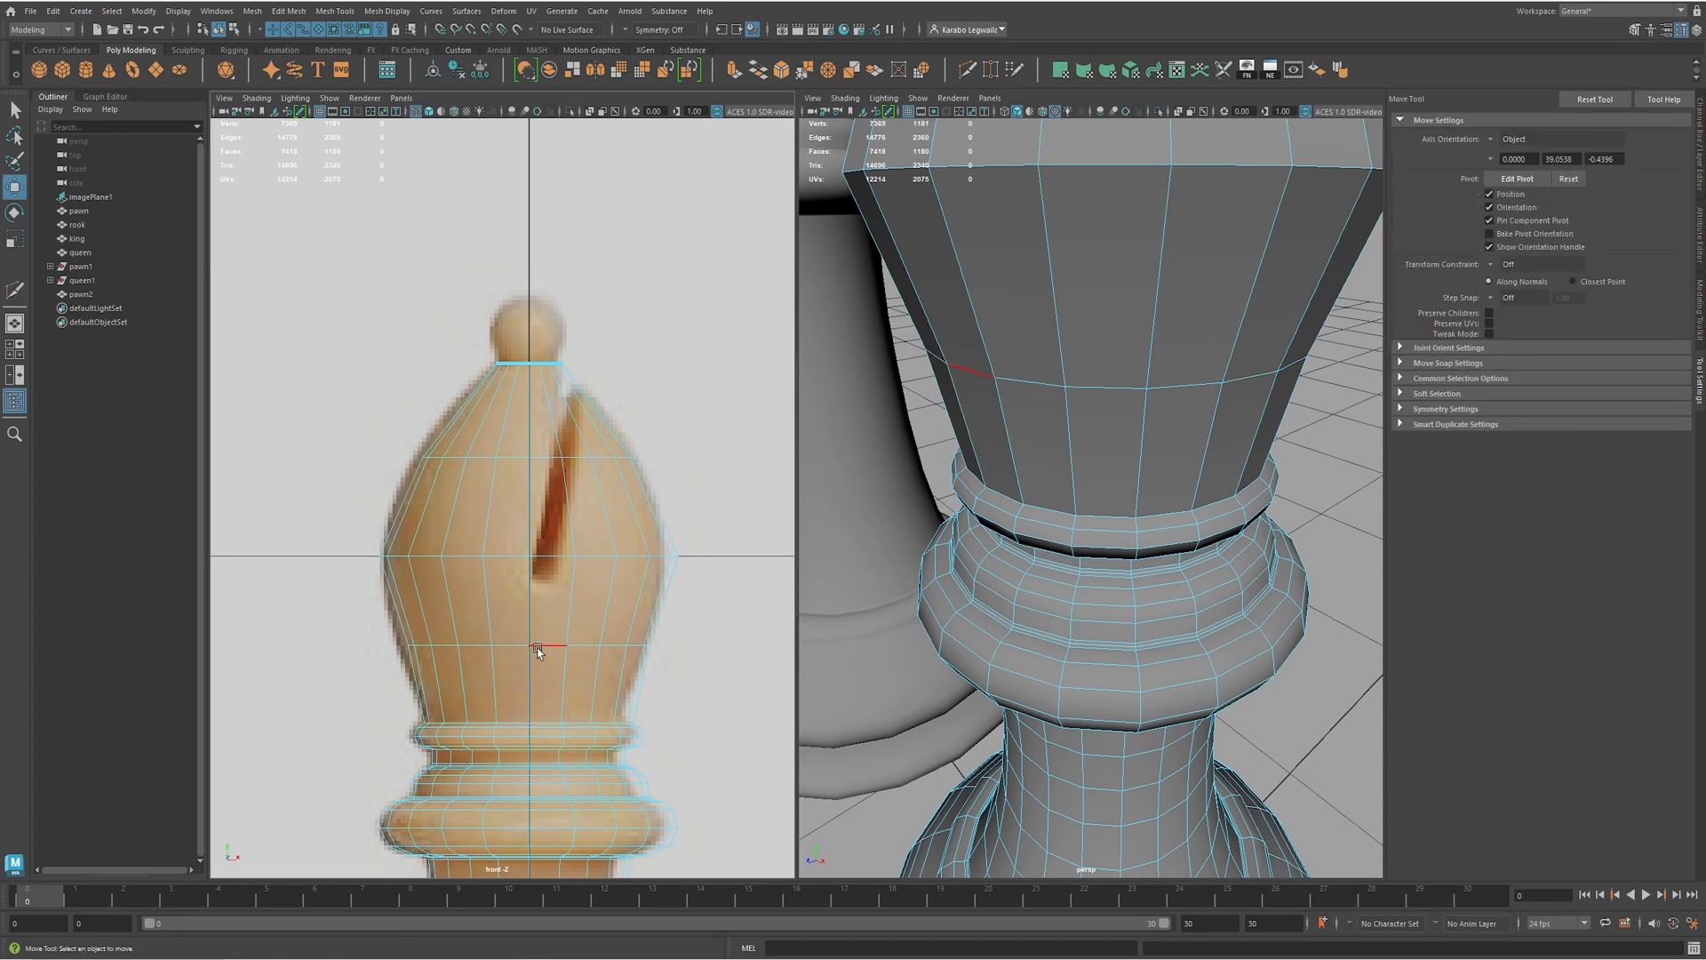
pyautogui.press('r')
pyautogui.moveTo(529, 645); pyautogui.dragTo(549, 644)
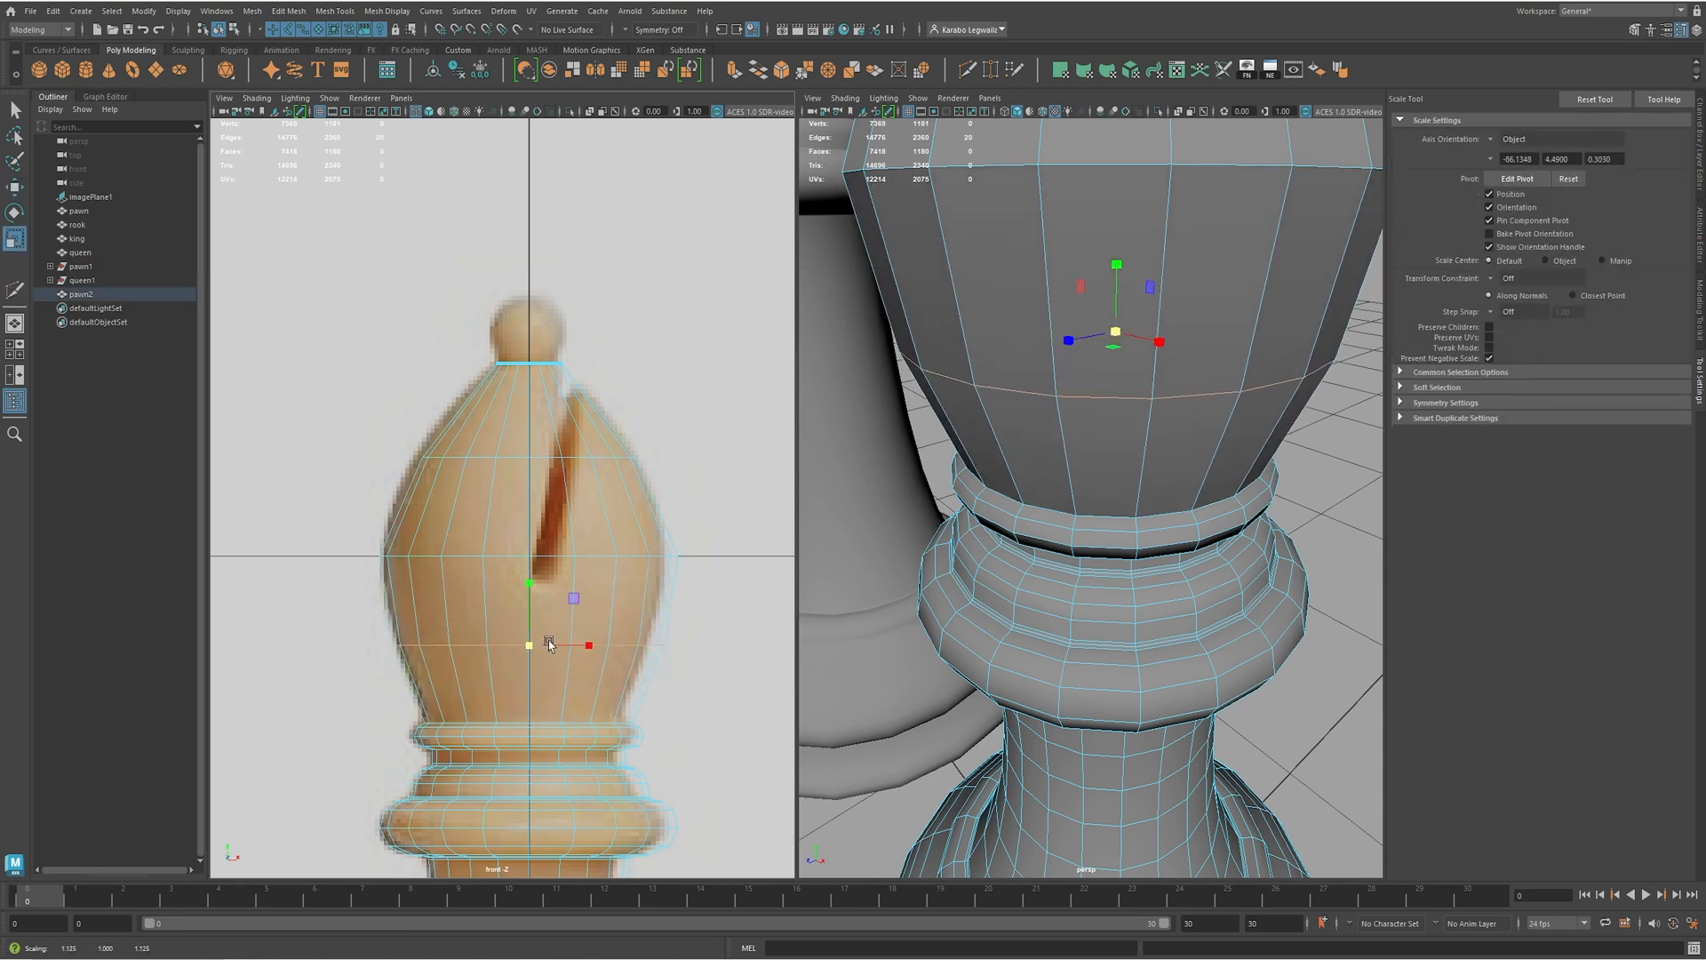
pyautogui.doubleClick(507, 461)
pyautogui.moveTo(531, 459); pyautogui.dragTo(531, 459)
# - Insert four more Edge Flow loops with Multi-Cut, one in each section between the head's existing loops
pyautogui.keyDown('shift'); pyautogui.moveTo(519, 428); pyautogui.dragTo(463, 434, button='right'); pyautogui.keyUp('shift')
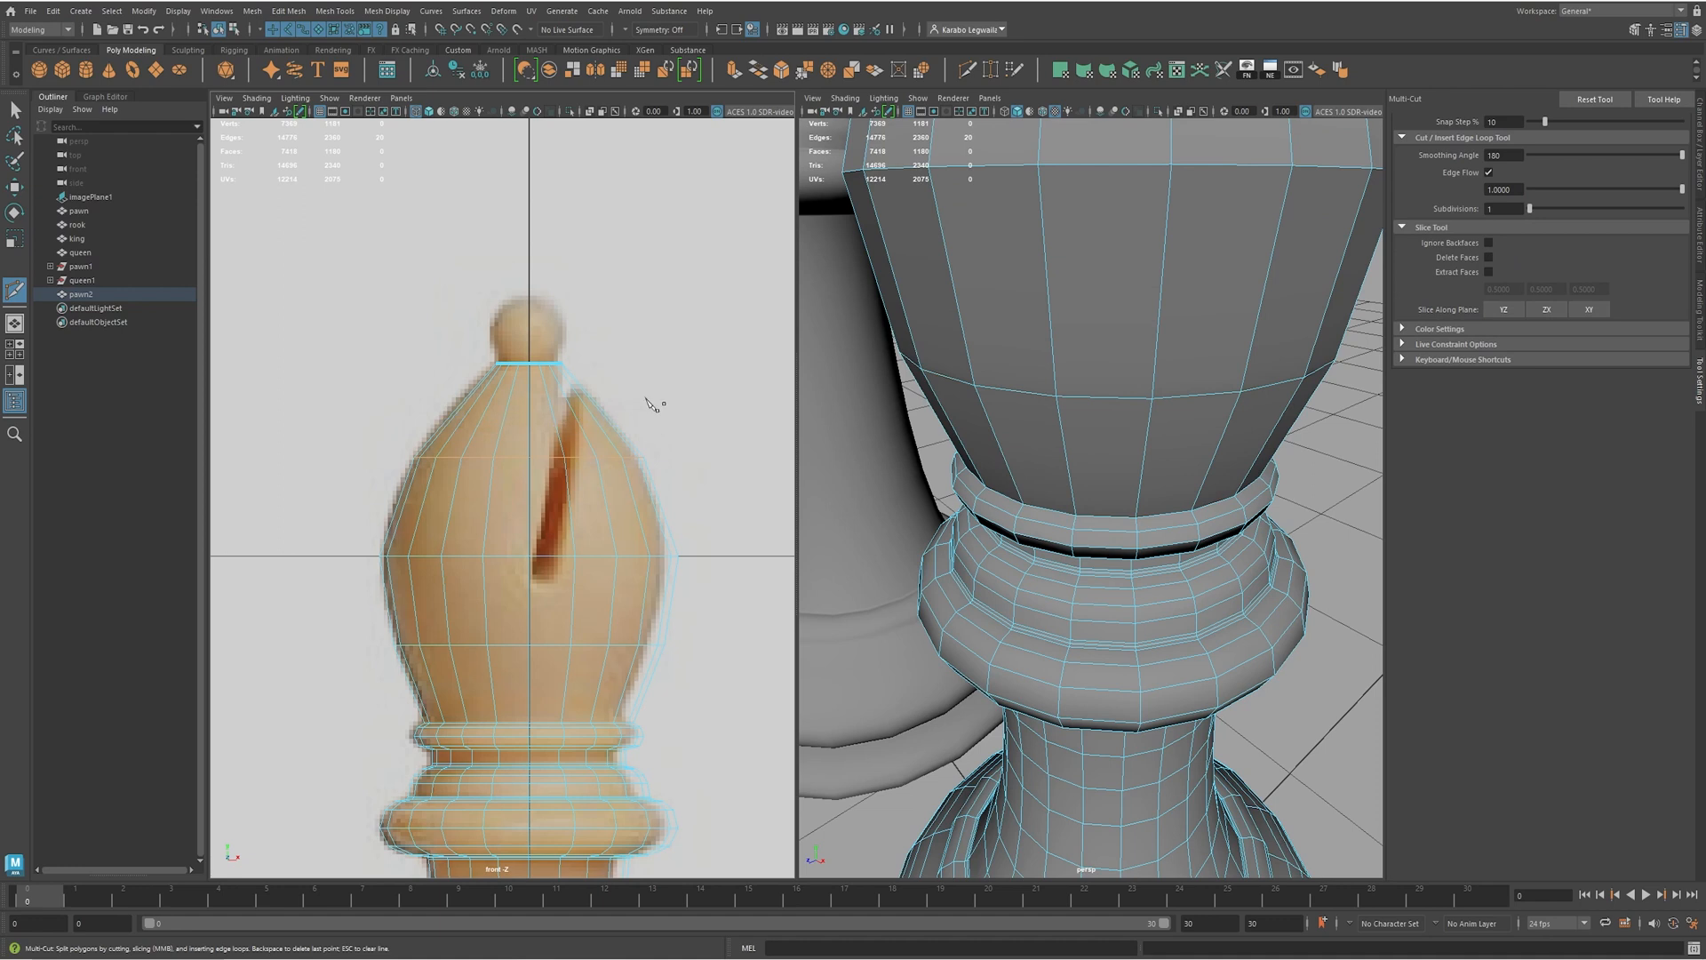
pyautogui.keyDown('ctrl'); pyautogui.click(558, 414); pyautogui.keyUp('ctrl')
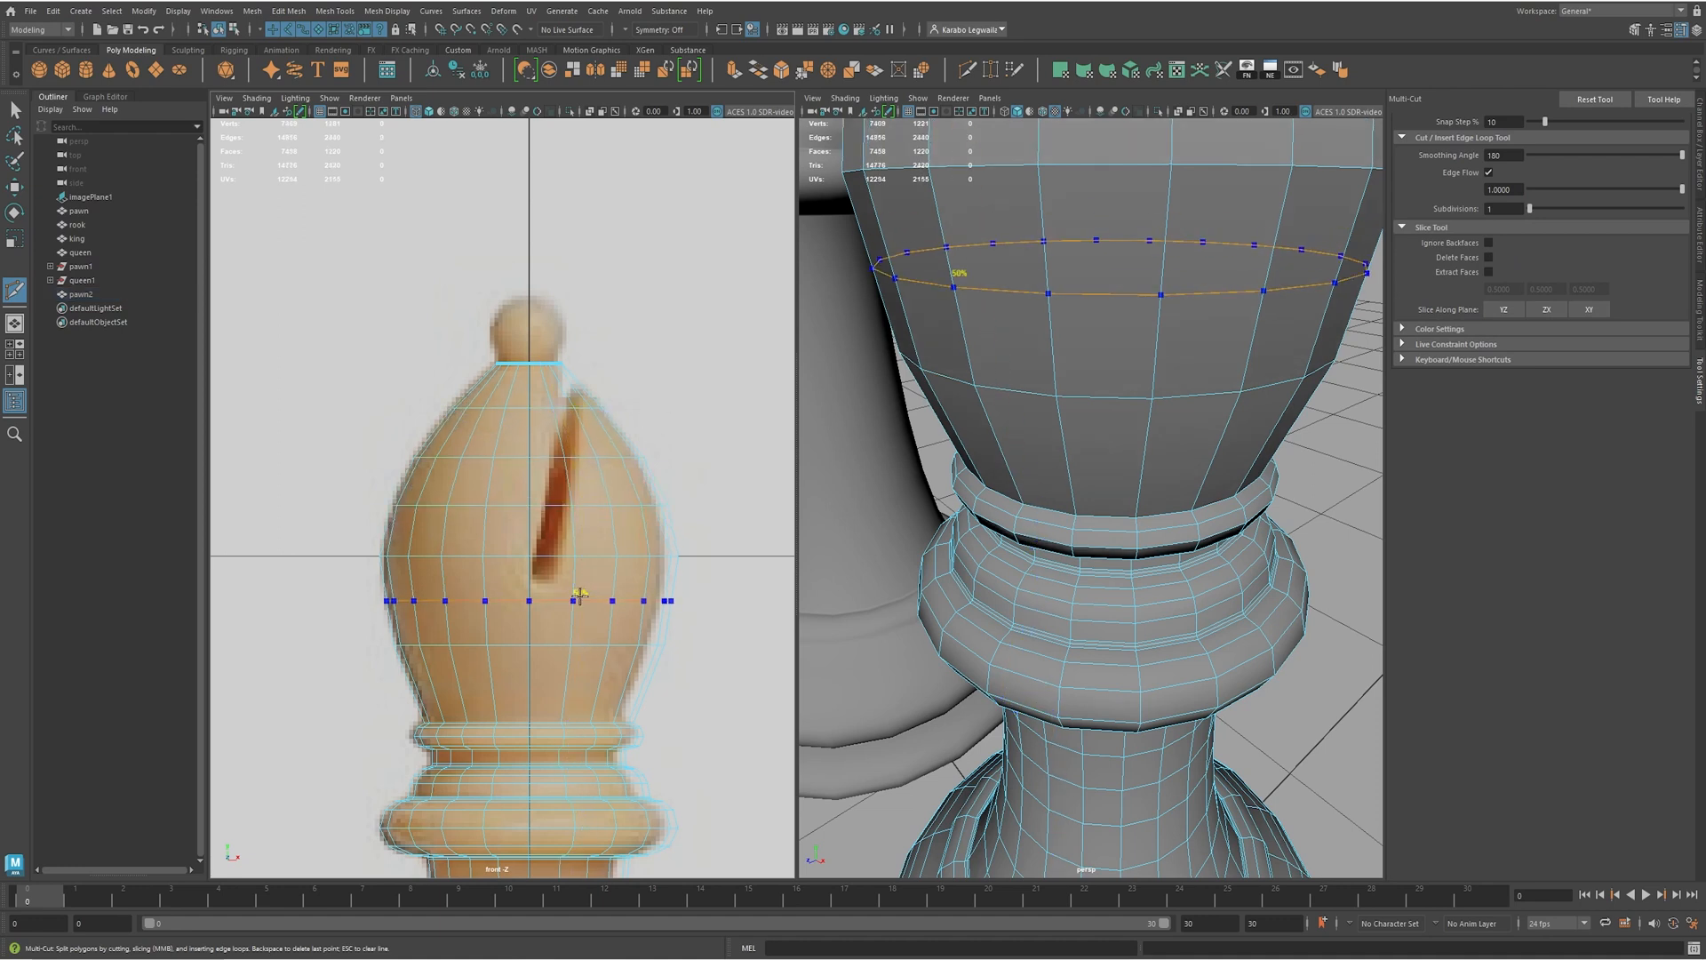
pyautogui.keyDown('ctrl'); pyautogui.click(595, 685); pyautogui.keyUp('ctrl')
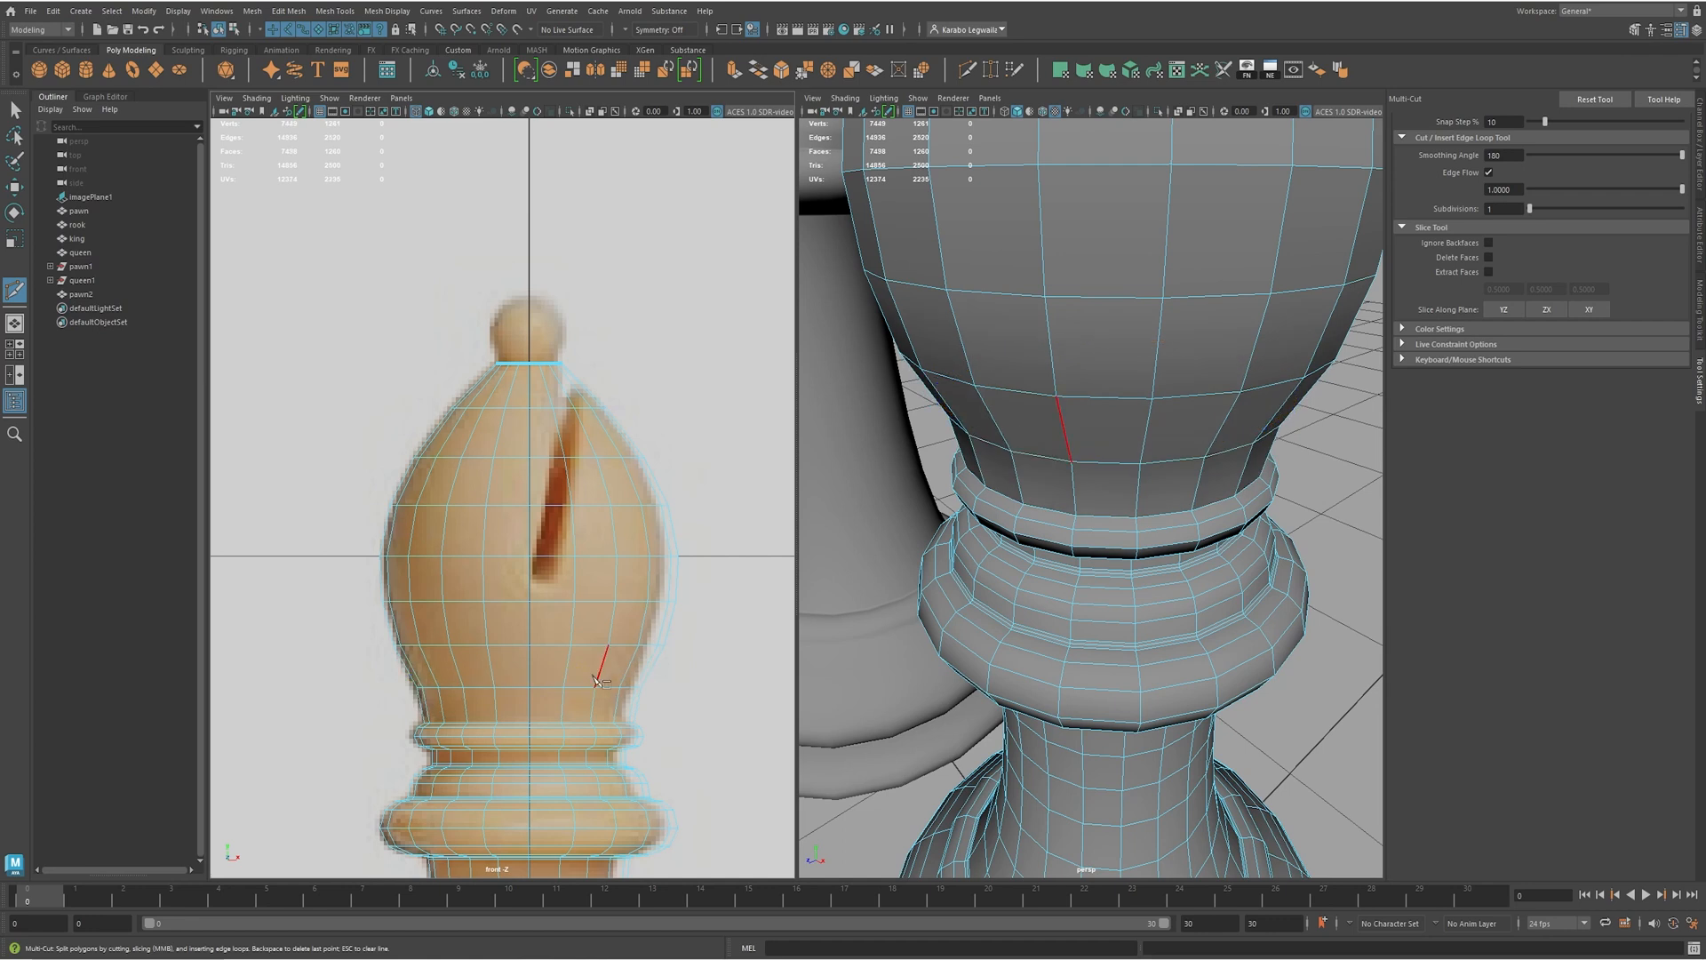
# - Scale the edge loops in the lower and upper parts of the head to match its curve in the reference
pyautogui.press('r')
pyautogui.doubleClick(547, 688)
pyautogui.moveTo(532, 688); pyautogui.dragTo(540, 686)
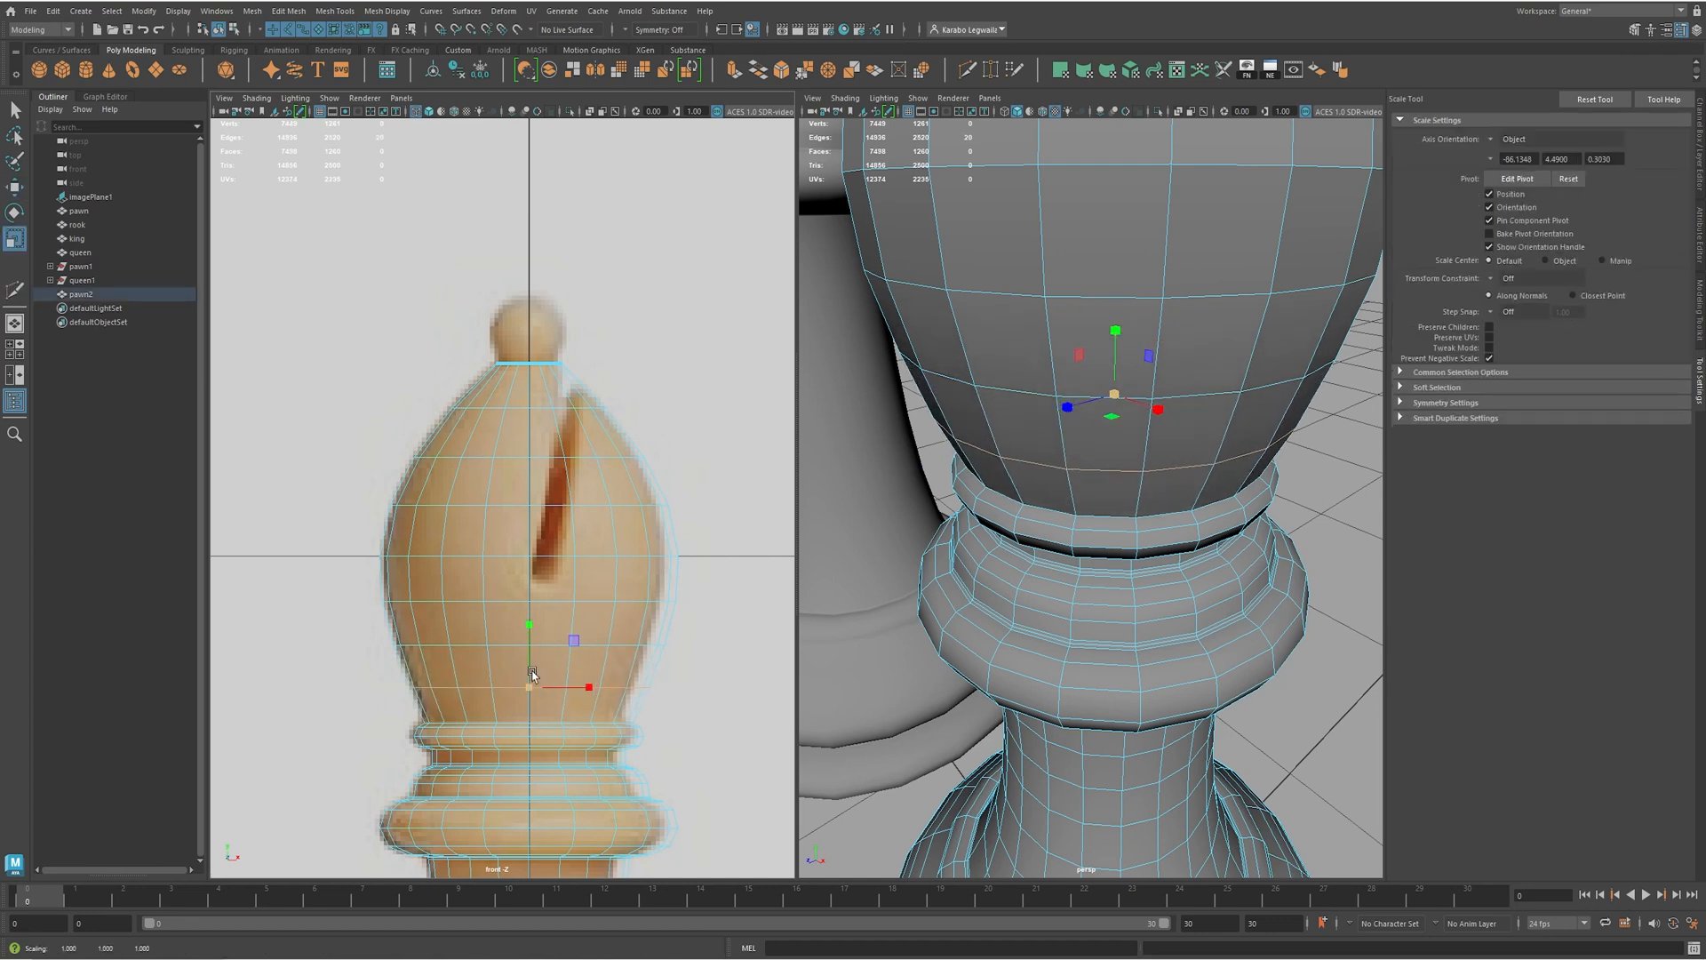
pyautogui.doubleClick(466, 641)
pyautogui.click(531, 643)
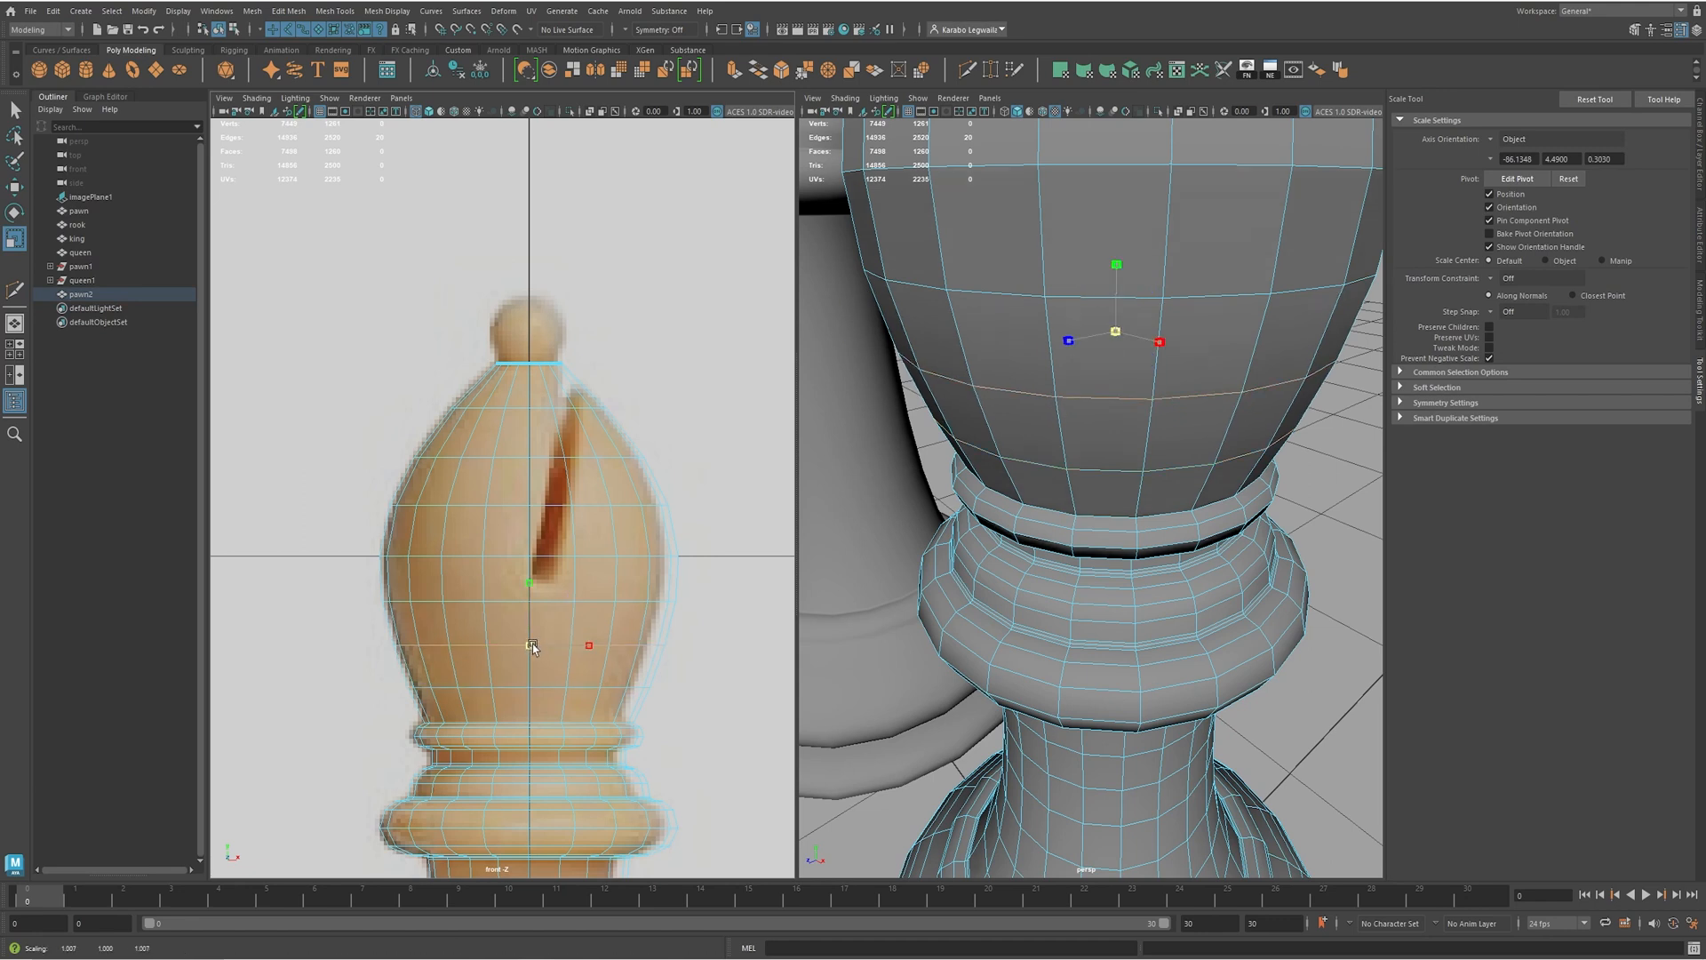
pyautogui.doubleClick(478, 455)
pyautogui.click(532, 457)
pyautogui.doubleClick(495, 408)
pyautogui.moveTo(526, 412); pyautogui.dragTo(534, 408)
# - Create a polygon sphere and move it up to the tip of the bishop's head
pyautogui.scroll(-6, 1221, 480)
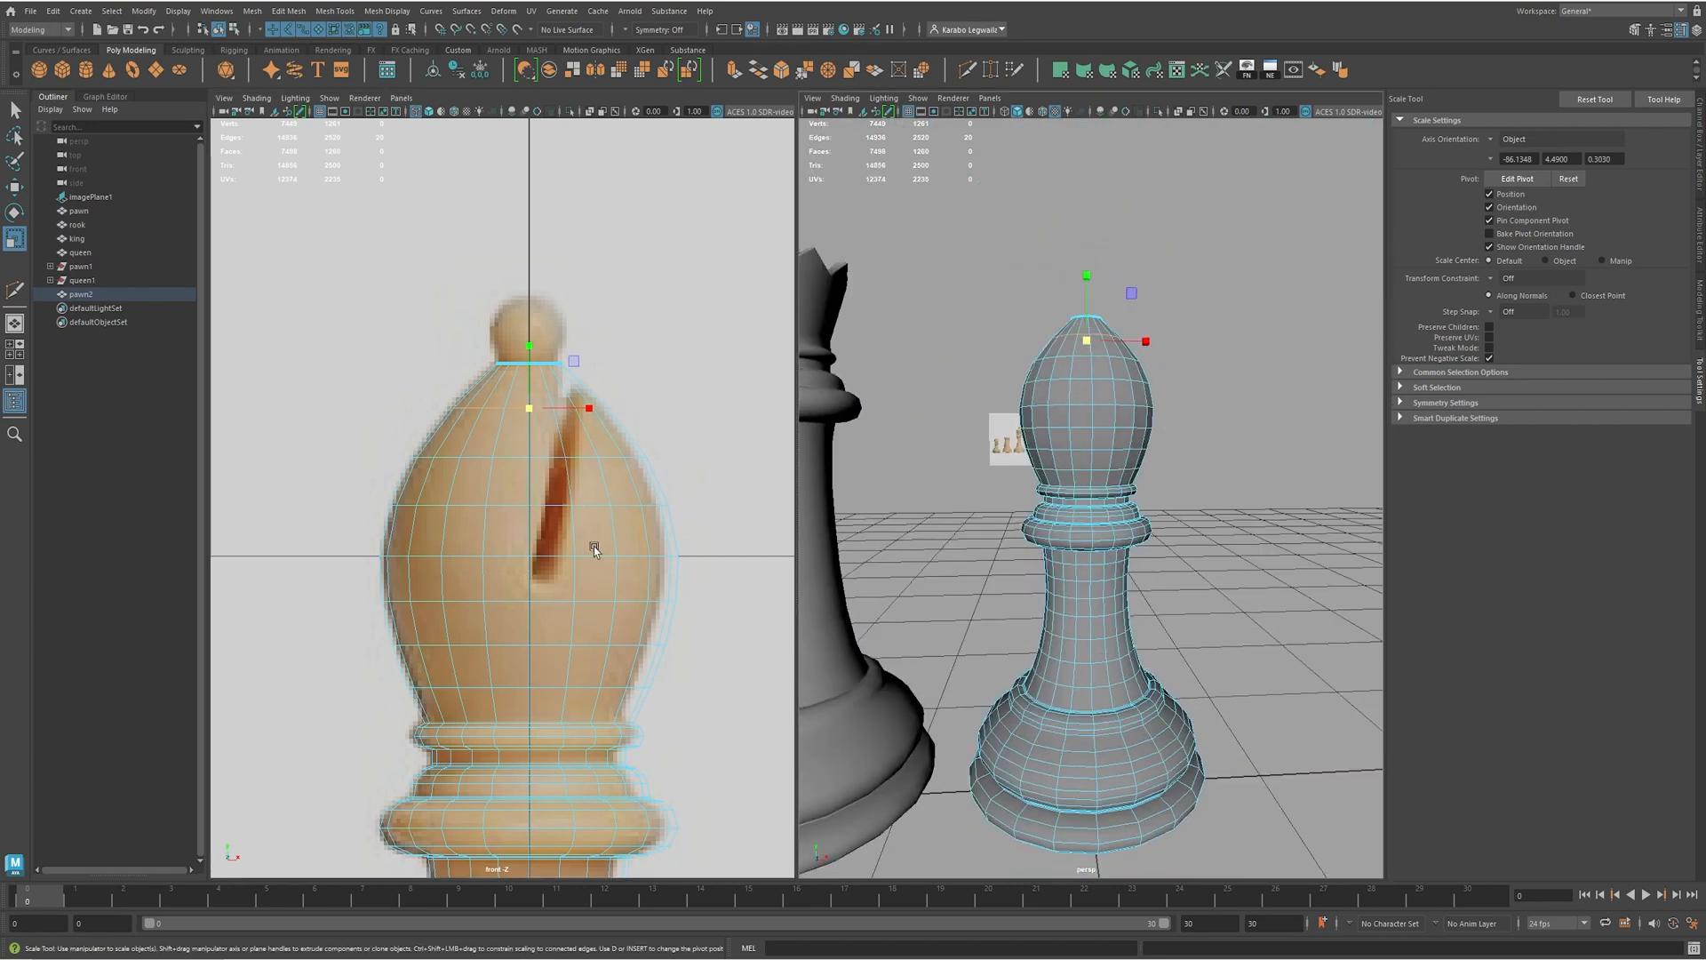
pyautogui.keyDown('alt'); pyautogui.moveTo(549, 415); pyautogui.dragTo(542, 467, button='middle'); pyautogui.keyUp('alt')
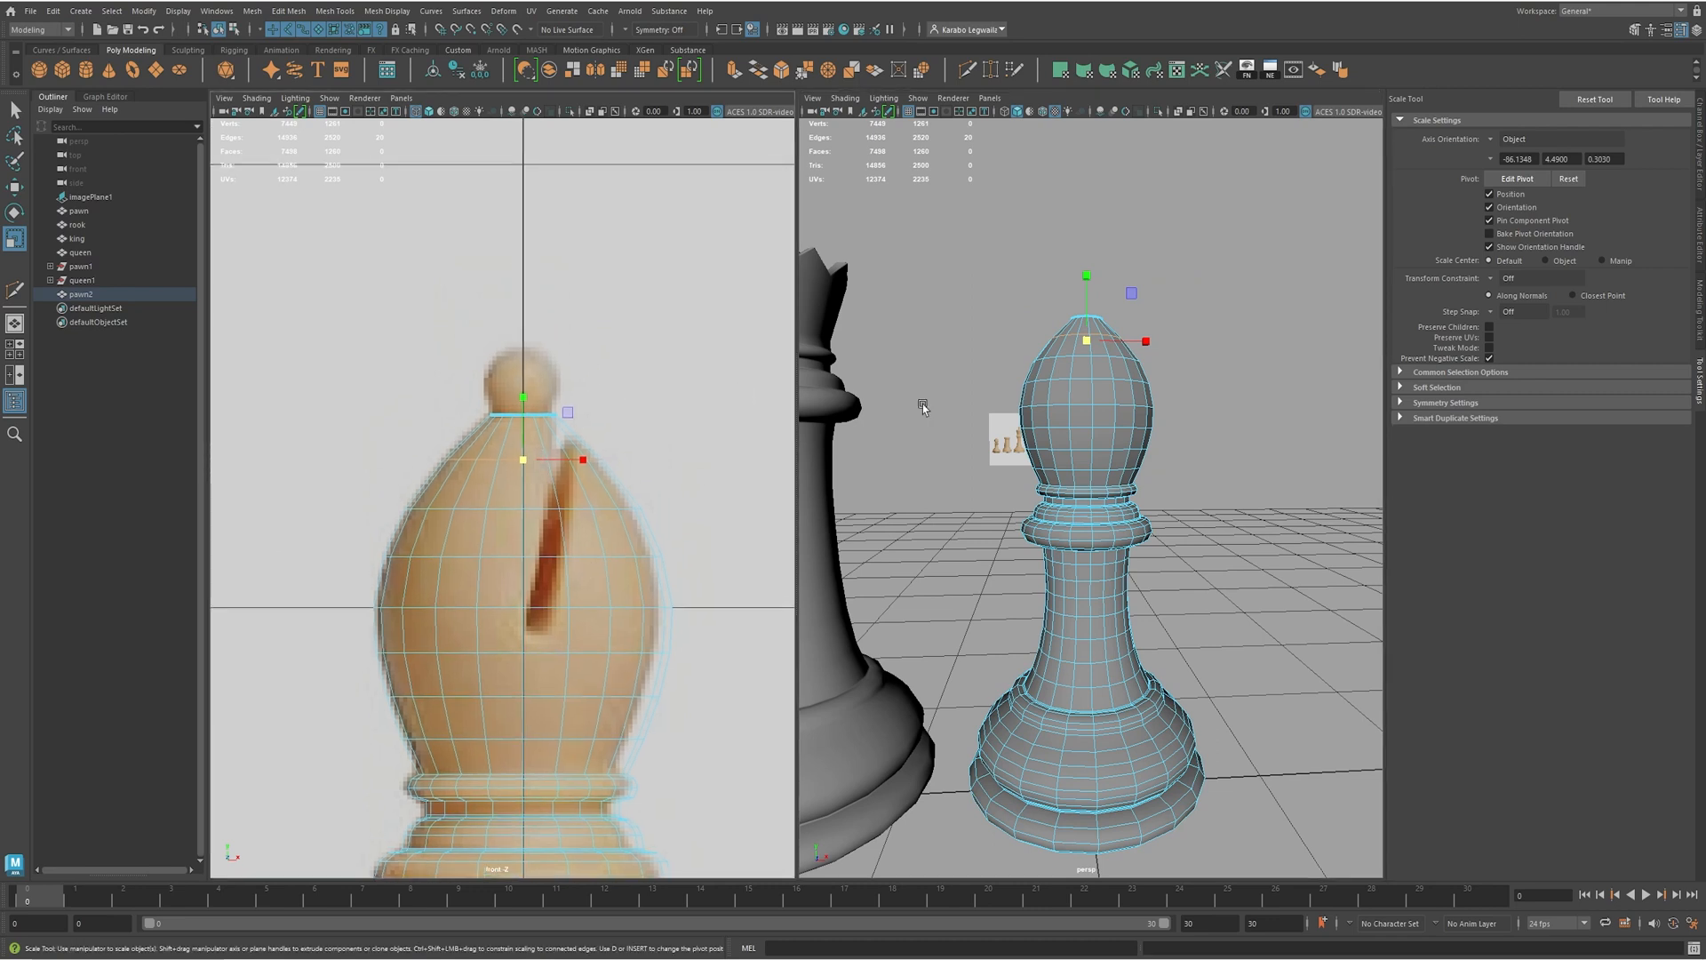
pyautogui.keyDown('alt'); pyautogui.moveTo(1000, 442); pyautogui.dragTo(1169, 413, button='middle'); pyautogui.keyUp('alt')
pyautogui.keyDown('alt'); pyautogui.moveTo(1170, 413); pyautogui.dragTo(1134, 355, button='right'); pyautogui.keyUp('alt')
pyautogui.keyDown('alt'); pyautogui.moveTo(1134, 354); pyautogui.dragTo(1089, 440); pyautogui.keyUp('alt')
pyautogui.keyDown('alt'); pyautogui.moveTo(1089, 440); pyautogui.dragTo(998, 445, button='middle'); pyautogui.keyUp('alt')
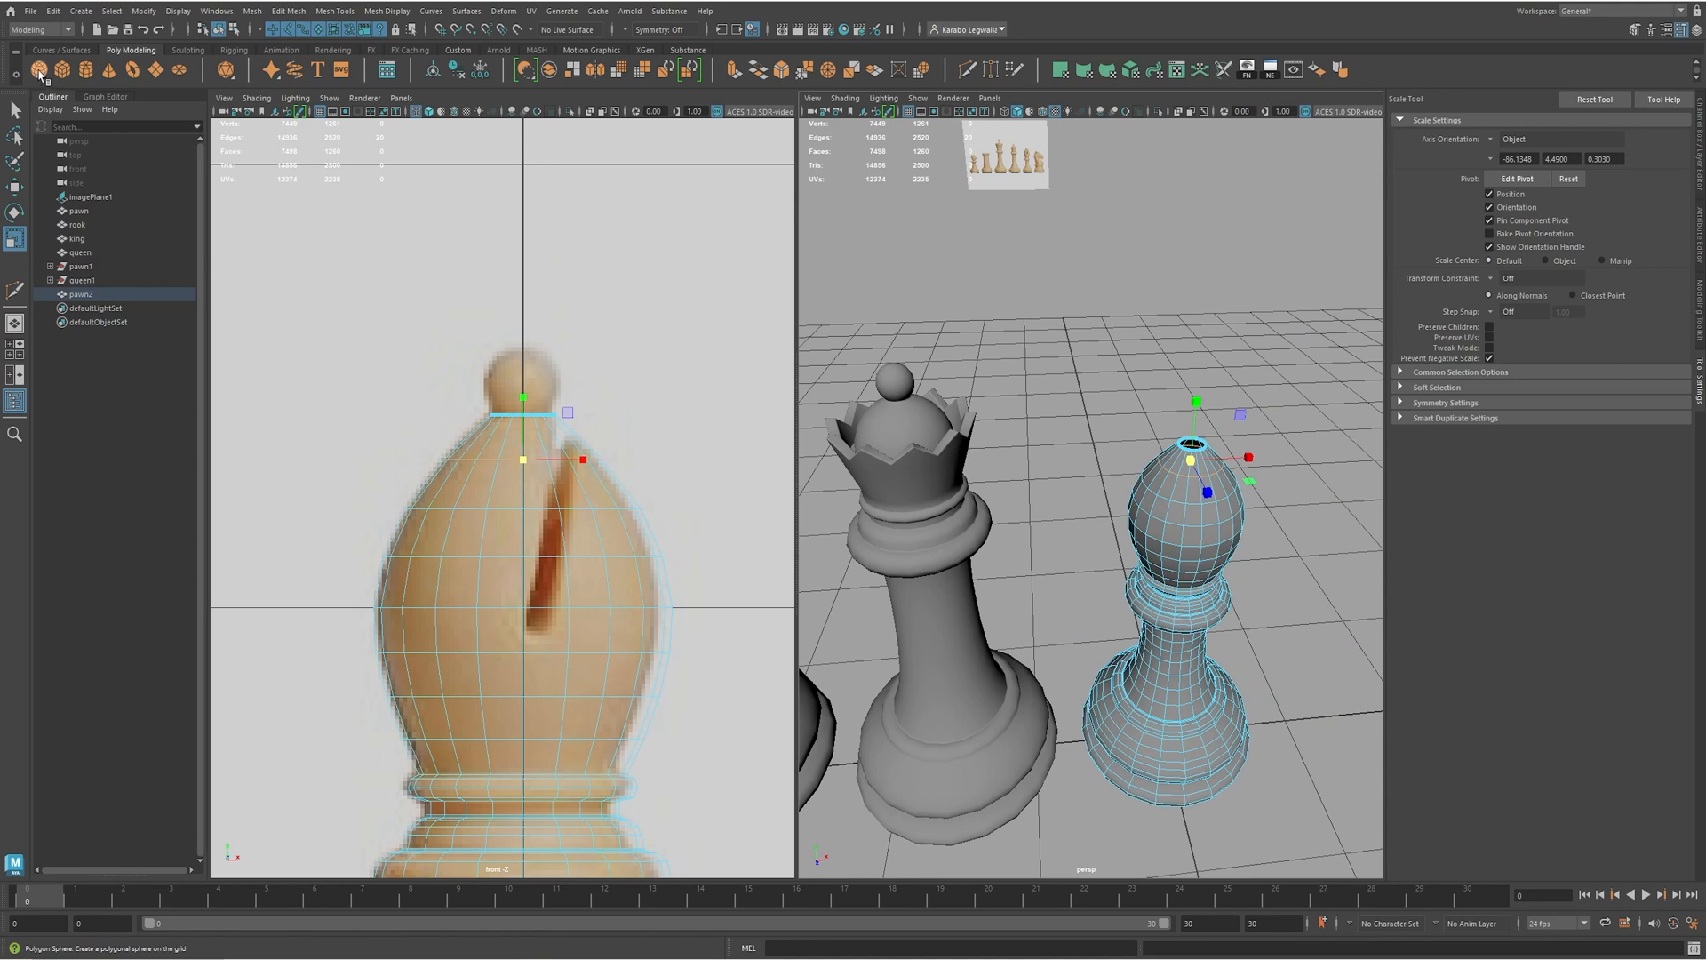
pyautogui.click(39, 71)
pyautogui.scroll(3, 1075, 553)
pyautogui.press('w')
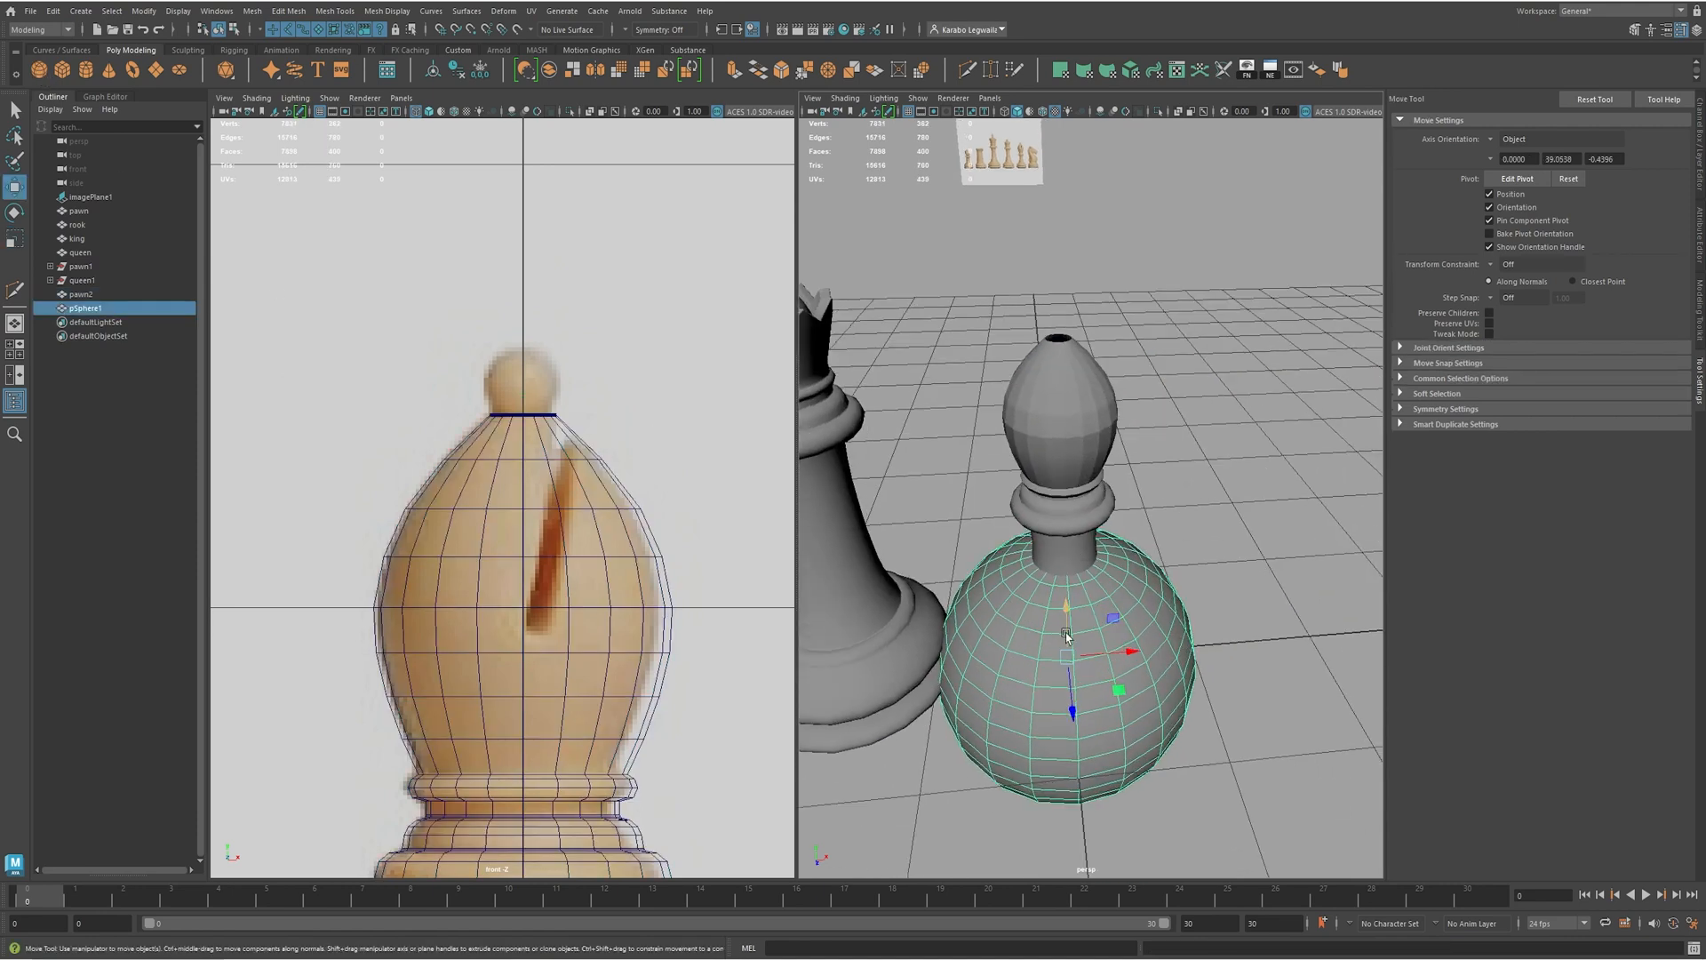
pyautogui.moveTo(1070, 636); pyautogui.dragTo(1061, 336)
# - Scale the sphere uniformly down to the reference ball's size and position it on top of the head
pyautogui.press('r')
pyautogui.moveTo(533, 406); pyautogui.dragTo(608, 442)
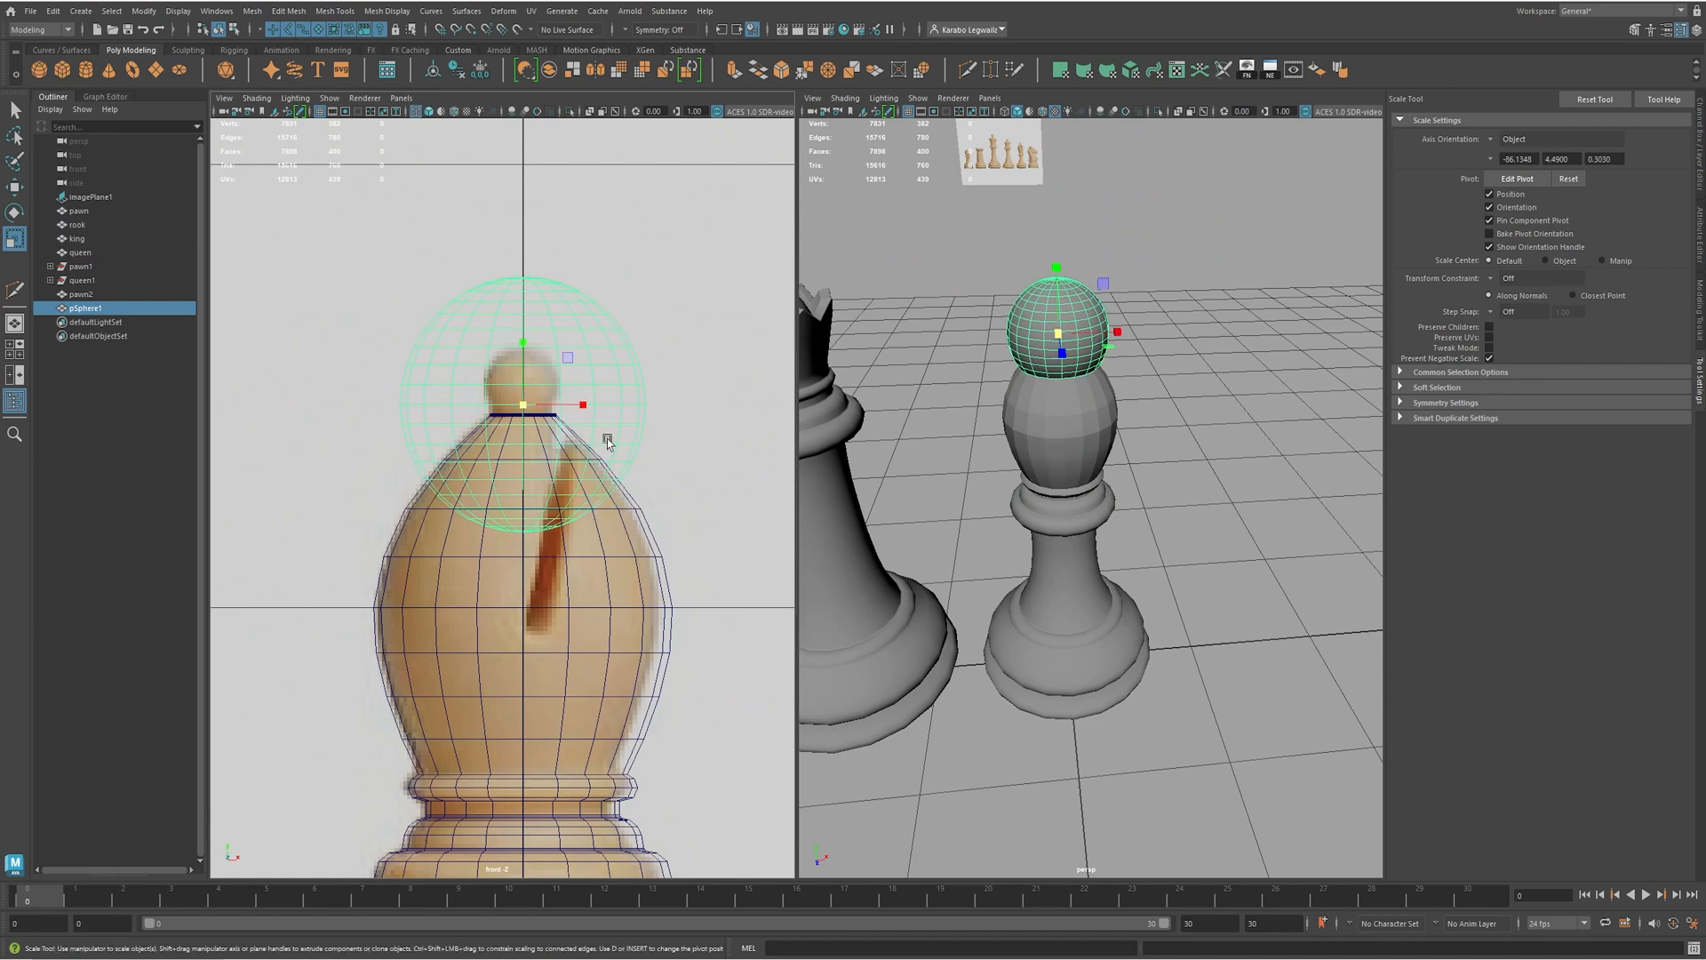
pyautogui.moveTo(504, 414); pyautogui.dragTo(381, 414)
pyautogui.press('w')
pyautogui.moveTo(523, 362); pyautogui.dragTo(523, 343)
# - Set the sphere's Subdivisions Height to 8
pyautogui.click(1697, 29)
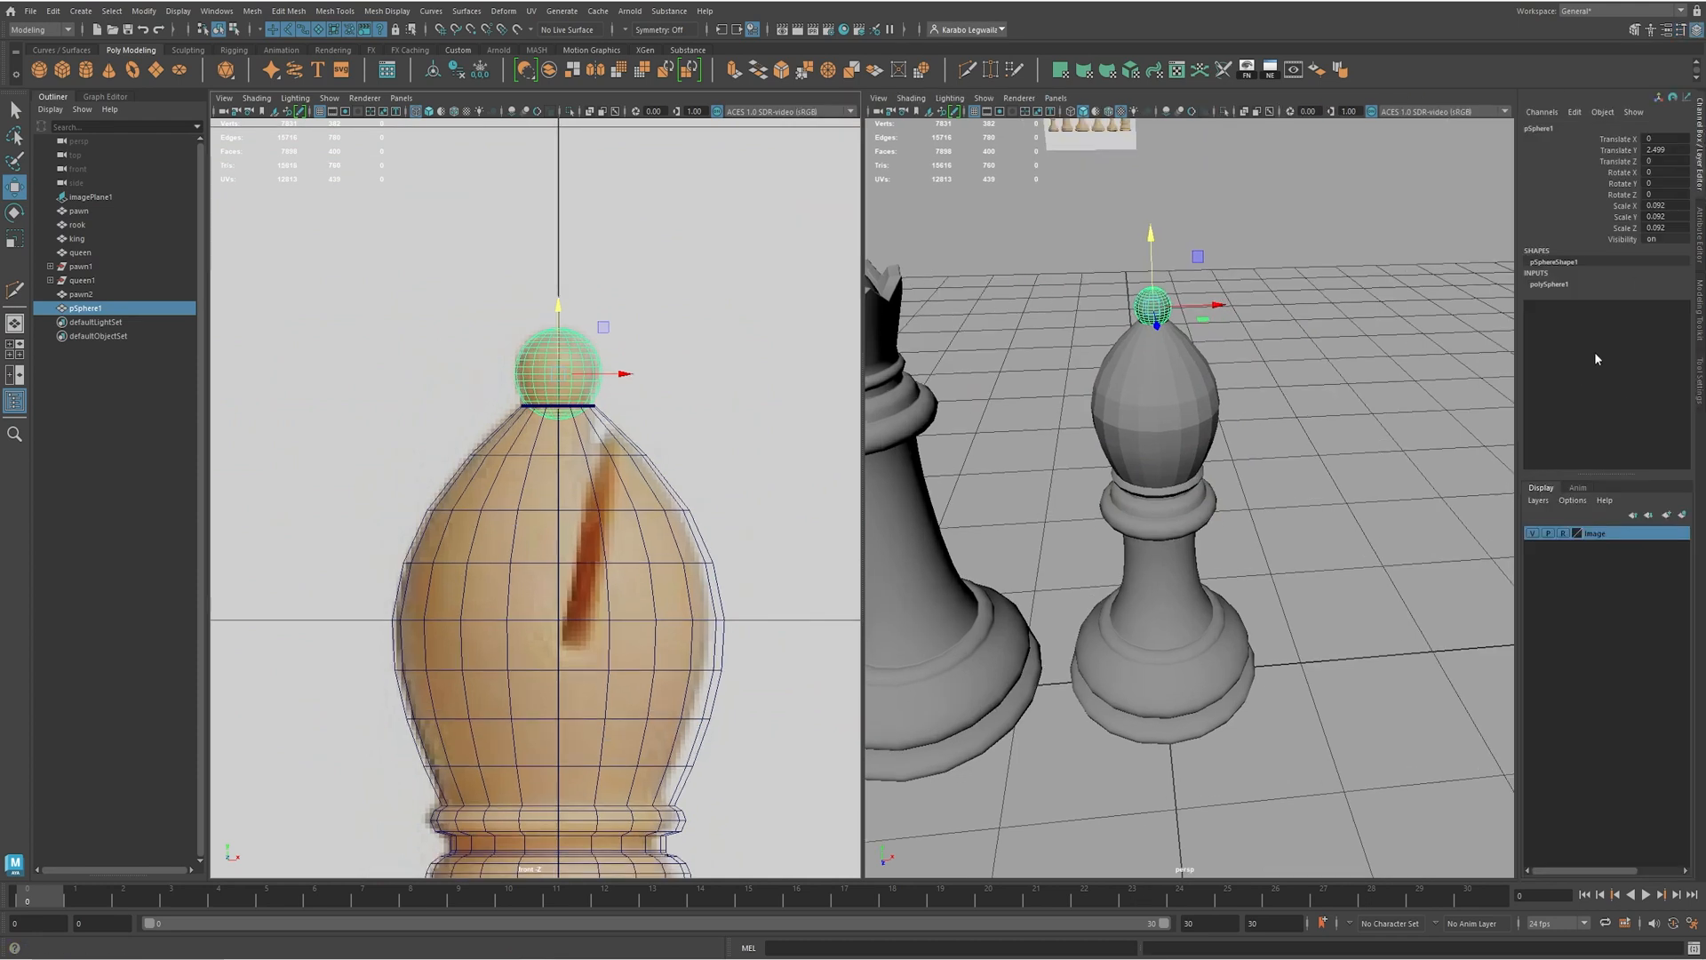
pyautogui.click(1549, 285)
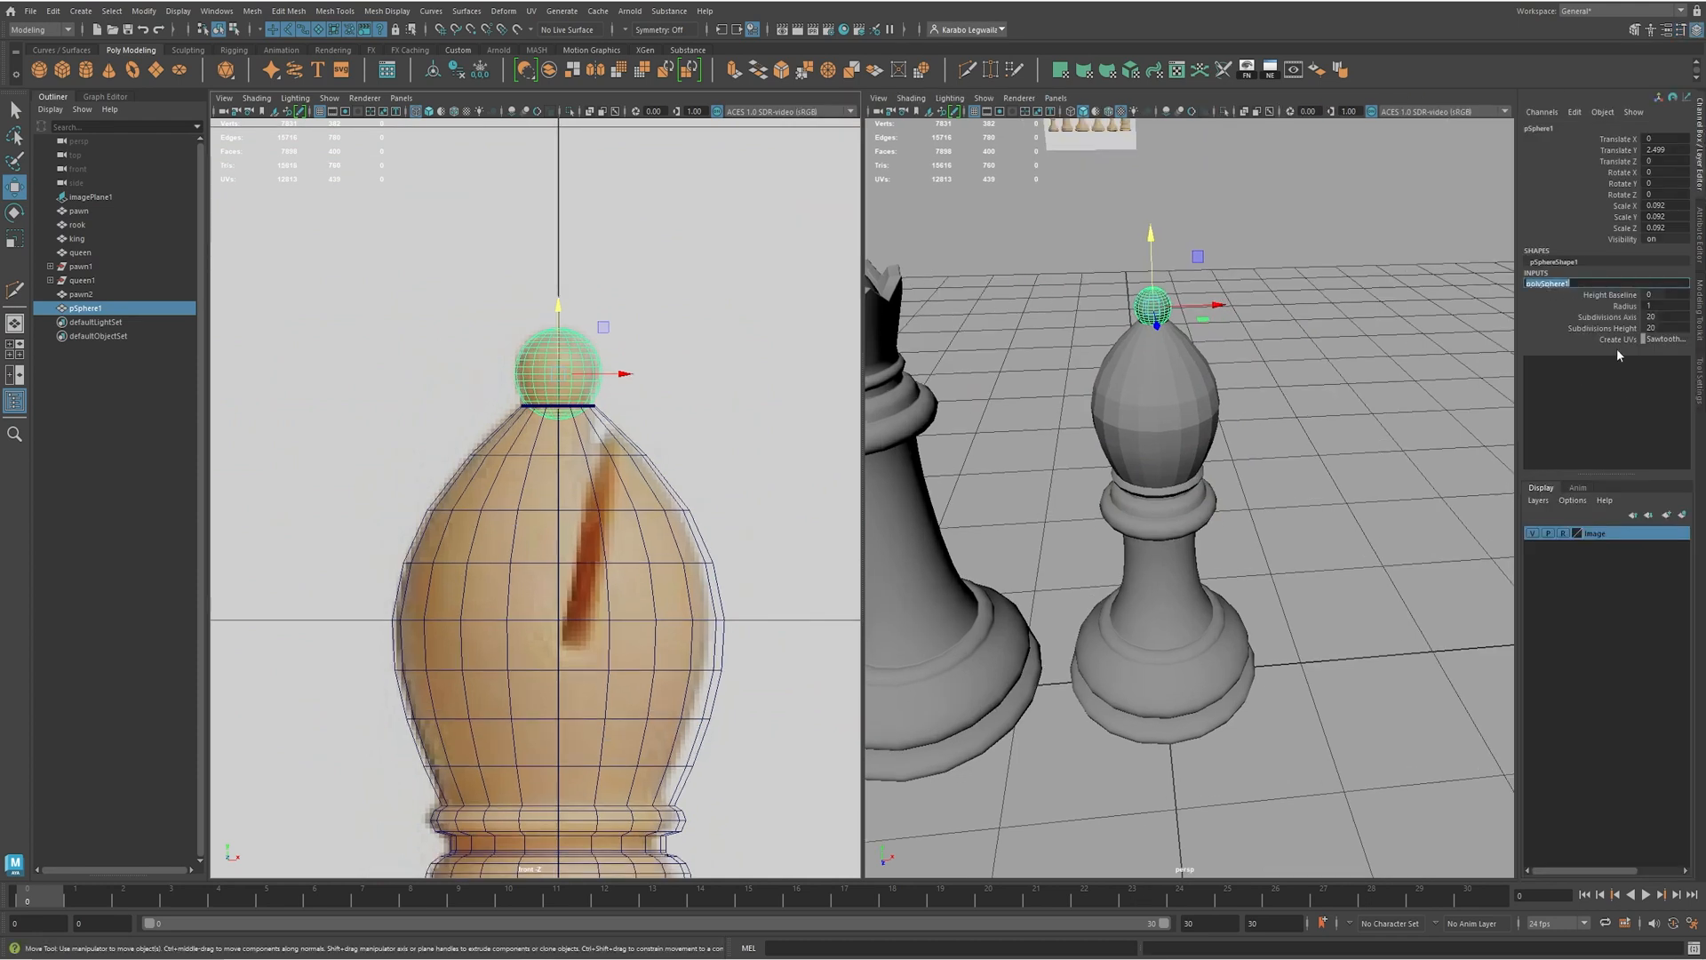
pyautogui.click(1657, 327)
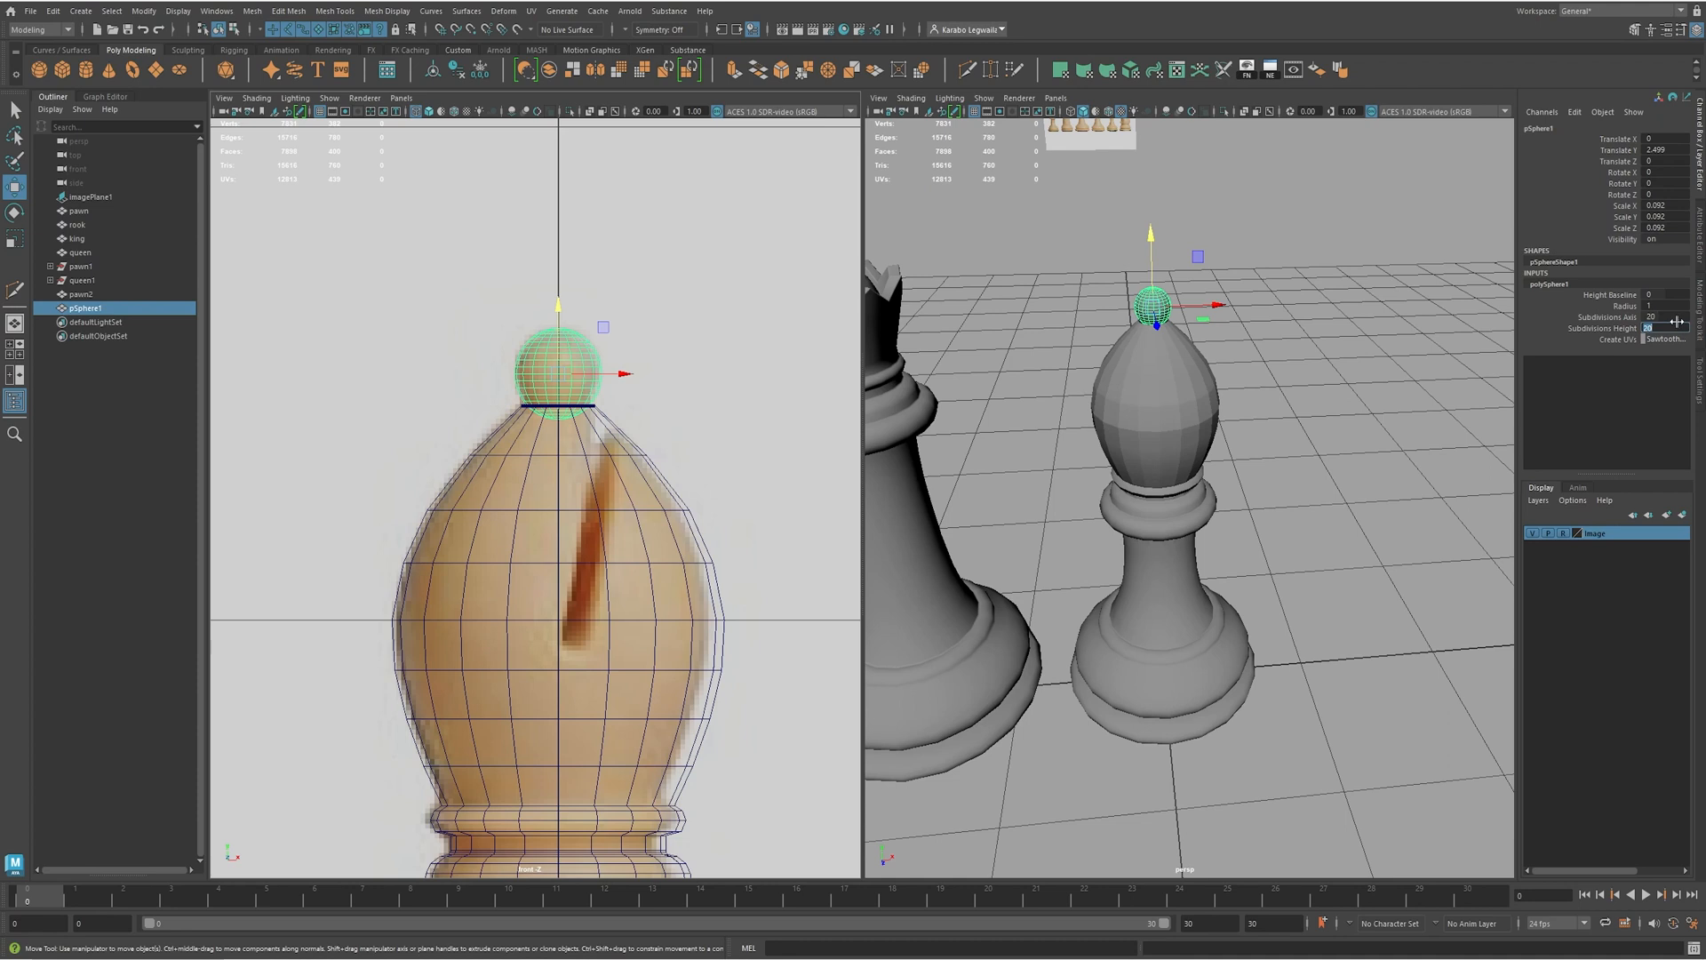
pyautogui.write('8')
pyautogui.press('Return')
# - Raise the sphere slightly so its lowest ring sits just above the head's top border
pyautogui.keyDown('alt'); pyautogui.moveTo(425, 418); pyautogui.dragTo(743, 449, button='right'); pyautogui.keyUp('alt')
pyautogui.keyDown('alt'); pyautogui.moveTo(655, 414); pyautogui.dragTo(601, 539, button='middle'); pyautogui.keyUp('alt')
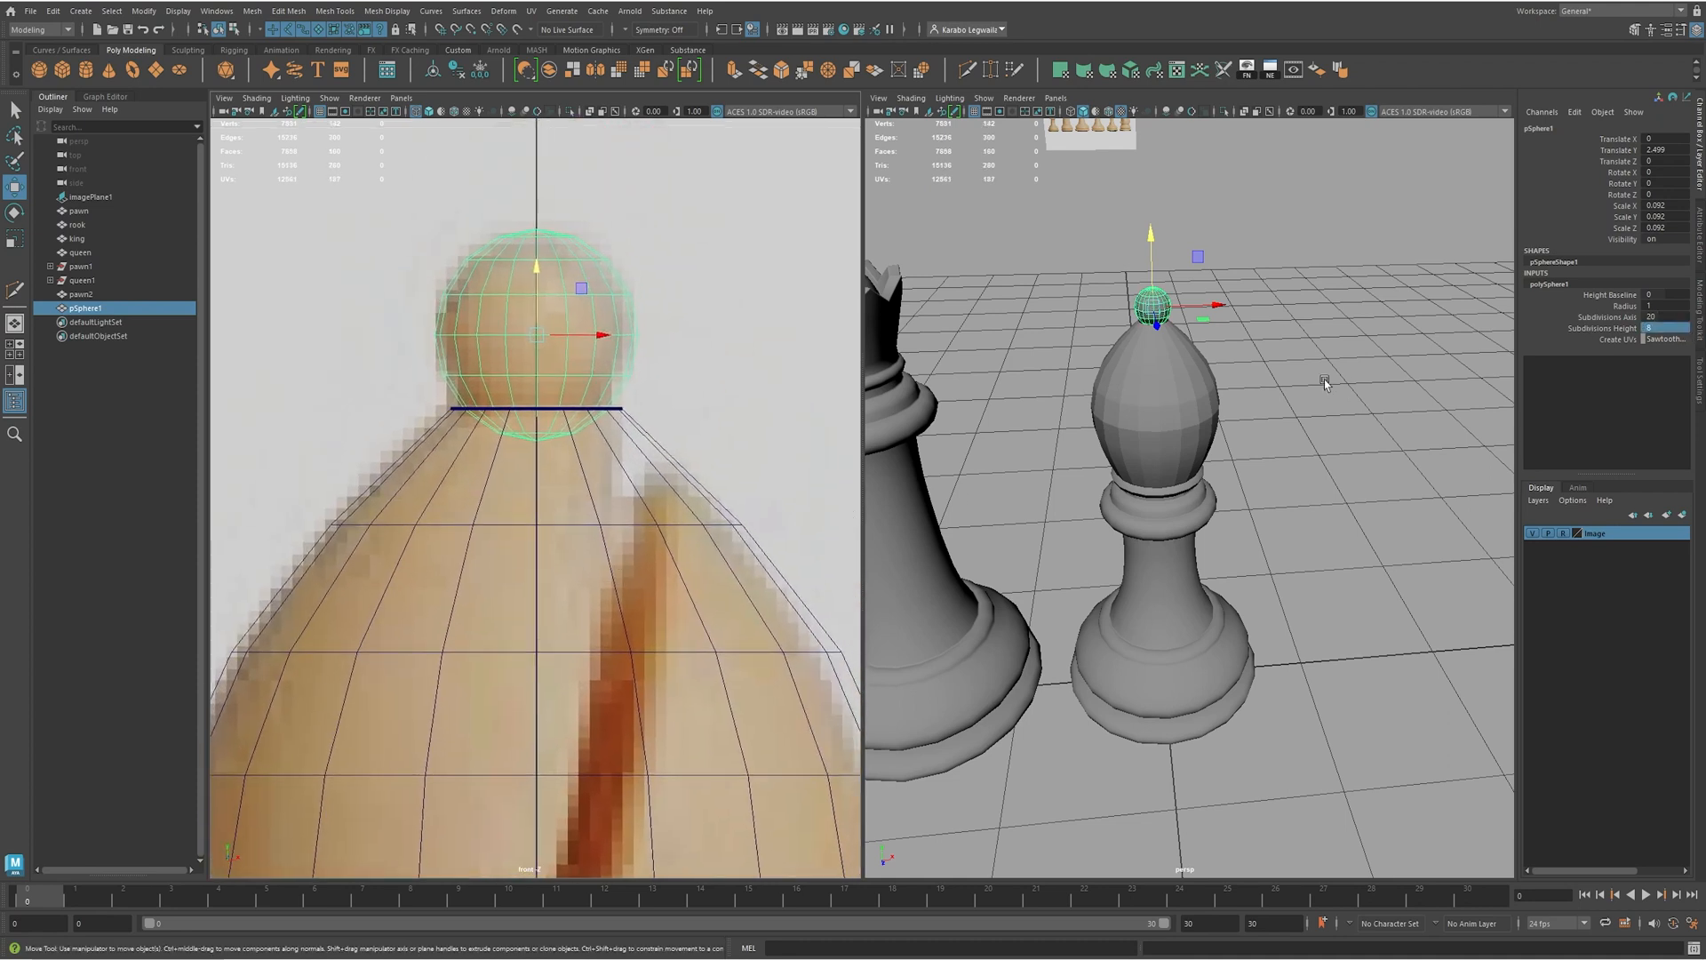
pyautogui.keyDown('alt'); pyautogui.moveTo(1325, 384); pyautogui.dragTo(1274, 600, button='middle'); pyautogui.keyUp('alt')
pyautogui.keyDown('alt'); pyautogui.moveTo(1274, 533); pyautogui.dragTo(1416, 479, button='right'); pyautogui.keyUp('alt')
pyautogui.moveTo(537, 274); pyautogui.dragTo(538, 266)
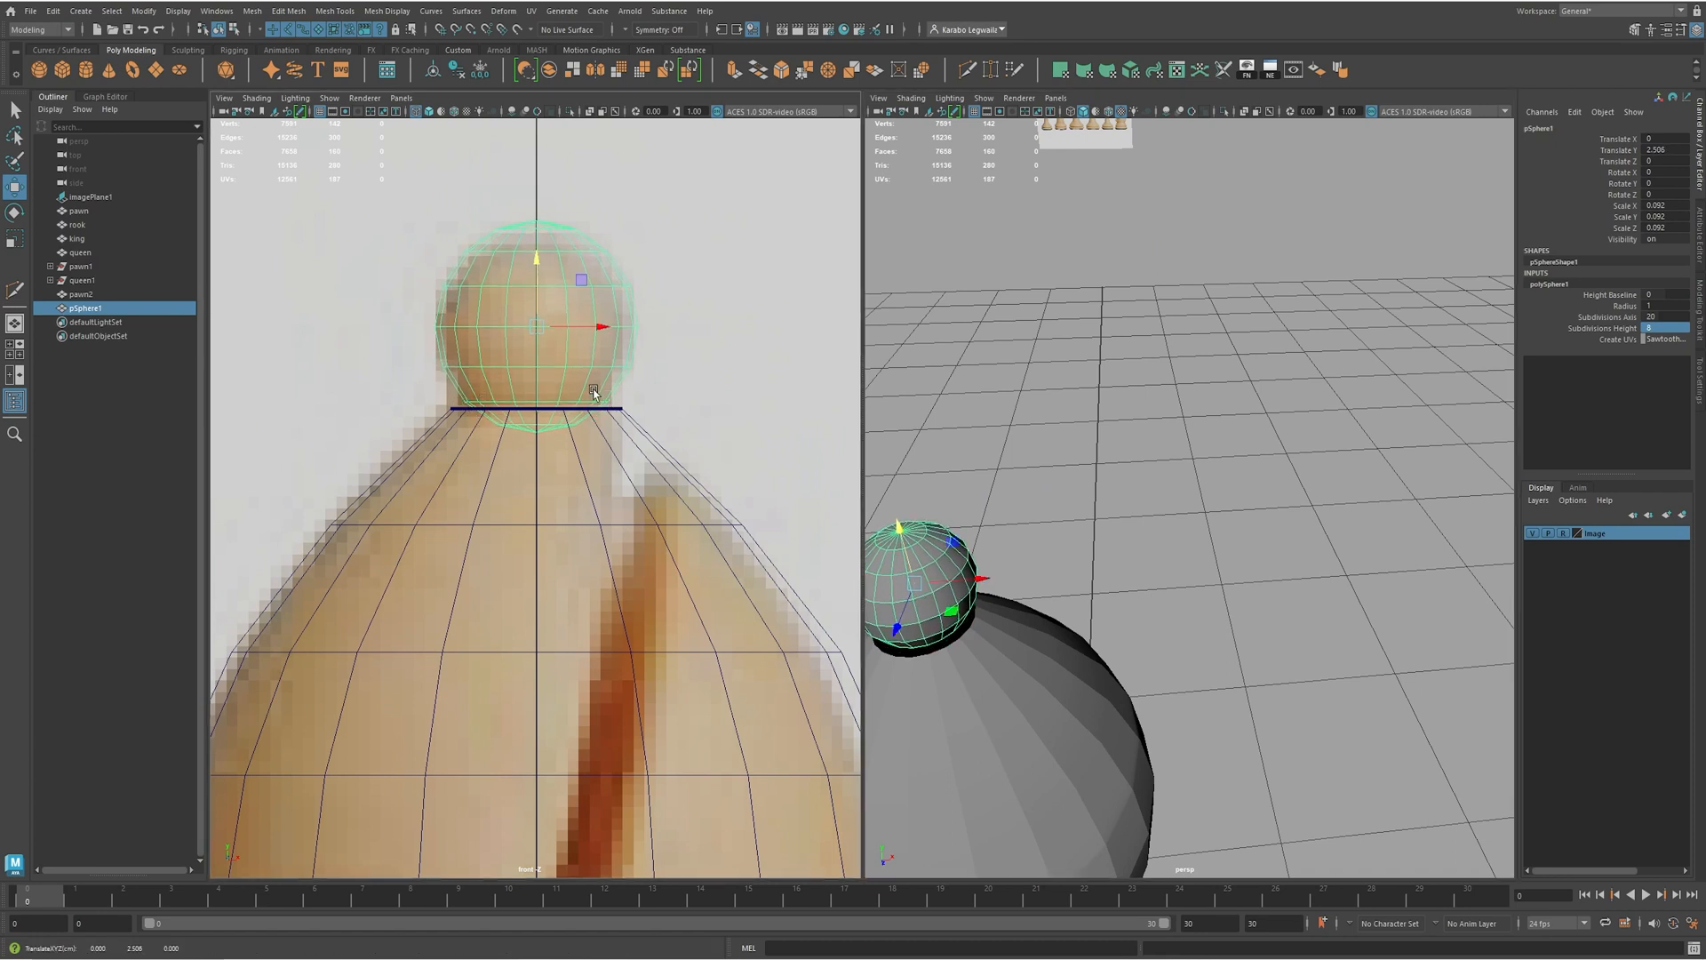
# - Delete the sphere's bottom cap faces to leave an opening facing the head
pyautogui.keyDown('alt'); pyautogui.moveTo(984, 606); pyautogui.dragTo(1152, 454, button='middle'); pyautogui.keyUp('alt')
pyautogui.moveTo(585, 295); pyautogui.dragTo(586, 336, button='right')
pyautogui.moveTo(660, 455); pyautogui.dragTo(436, 413)
pyautogui.press('Delete')
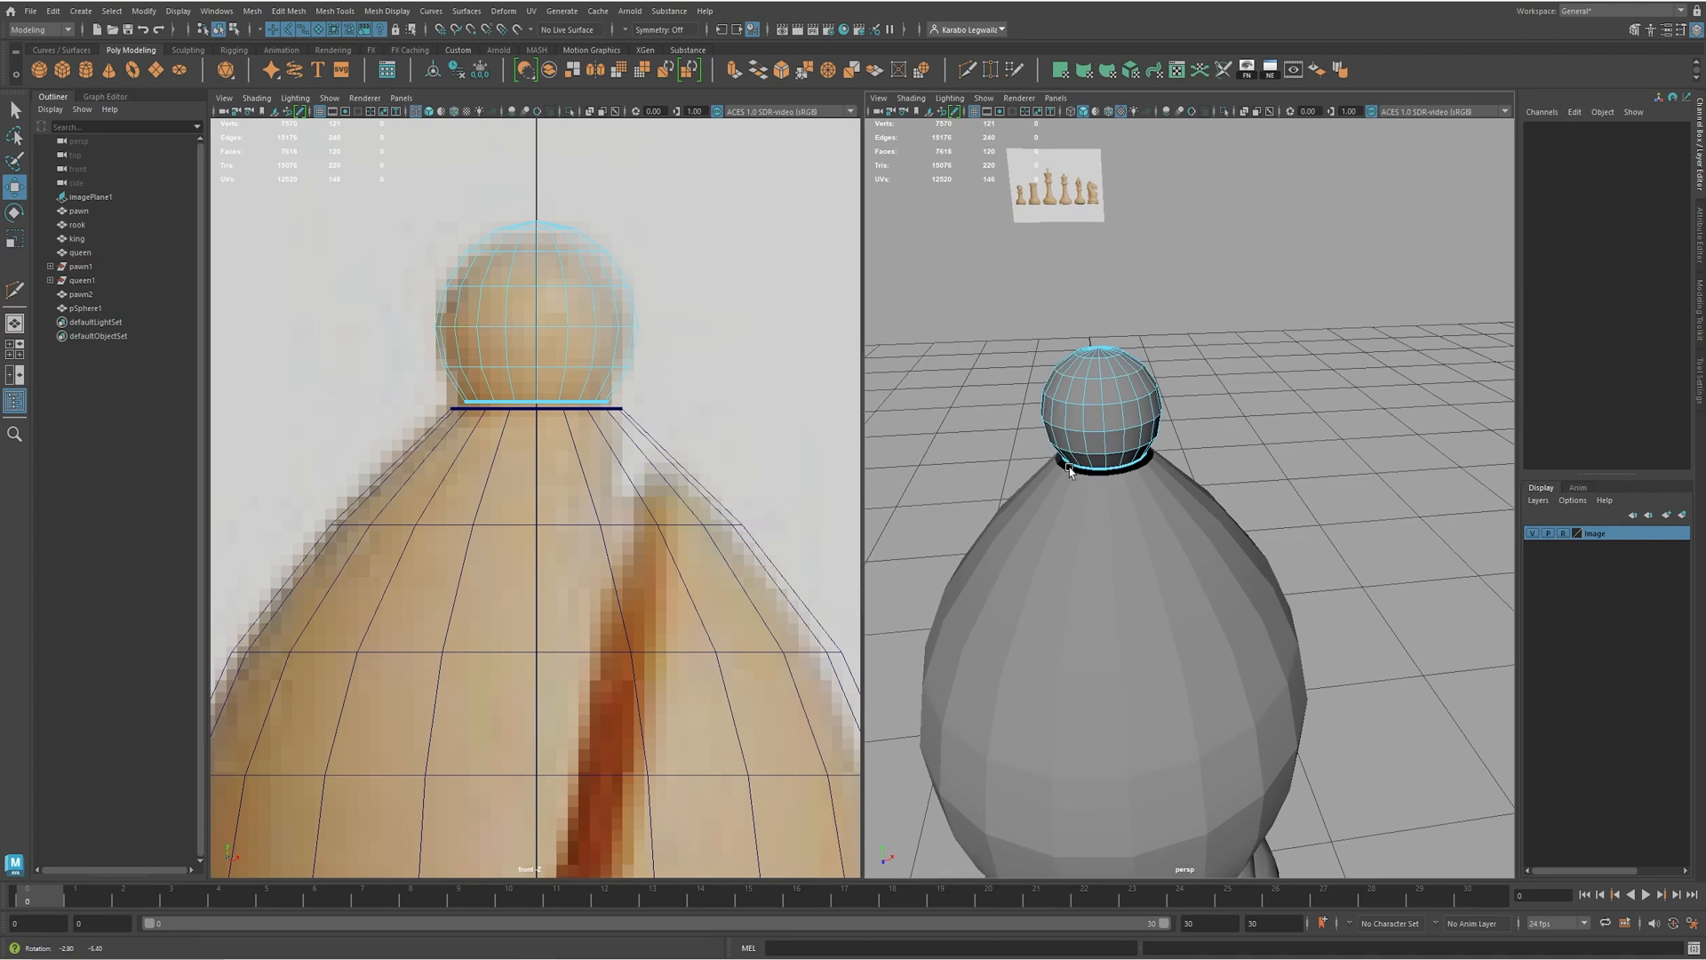
# - Select the head's top border loop and scale it inward to match the width of the ball's opening
pyautogui.scroll(5, 1104, 462)
pyautogui.keyDown('alt'); pyautogui.moveTo(1109, 419); pyautogui.dragTo(1164, 397, button='middle'); pyautogui.keyUp('alt')
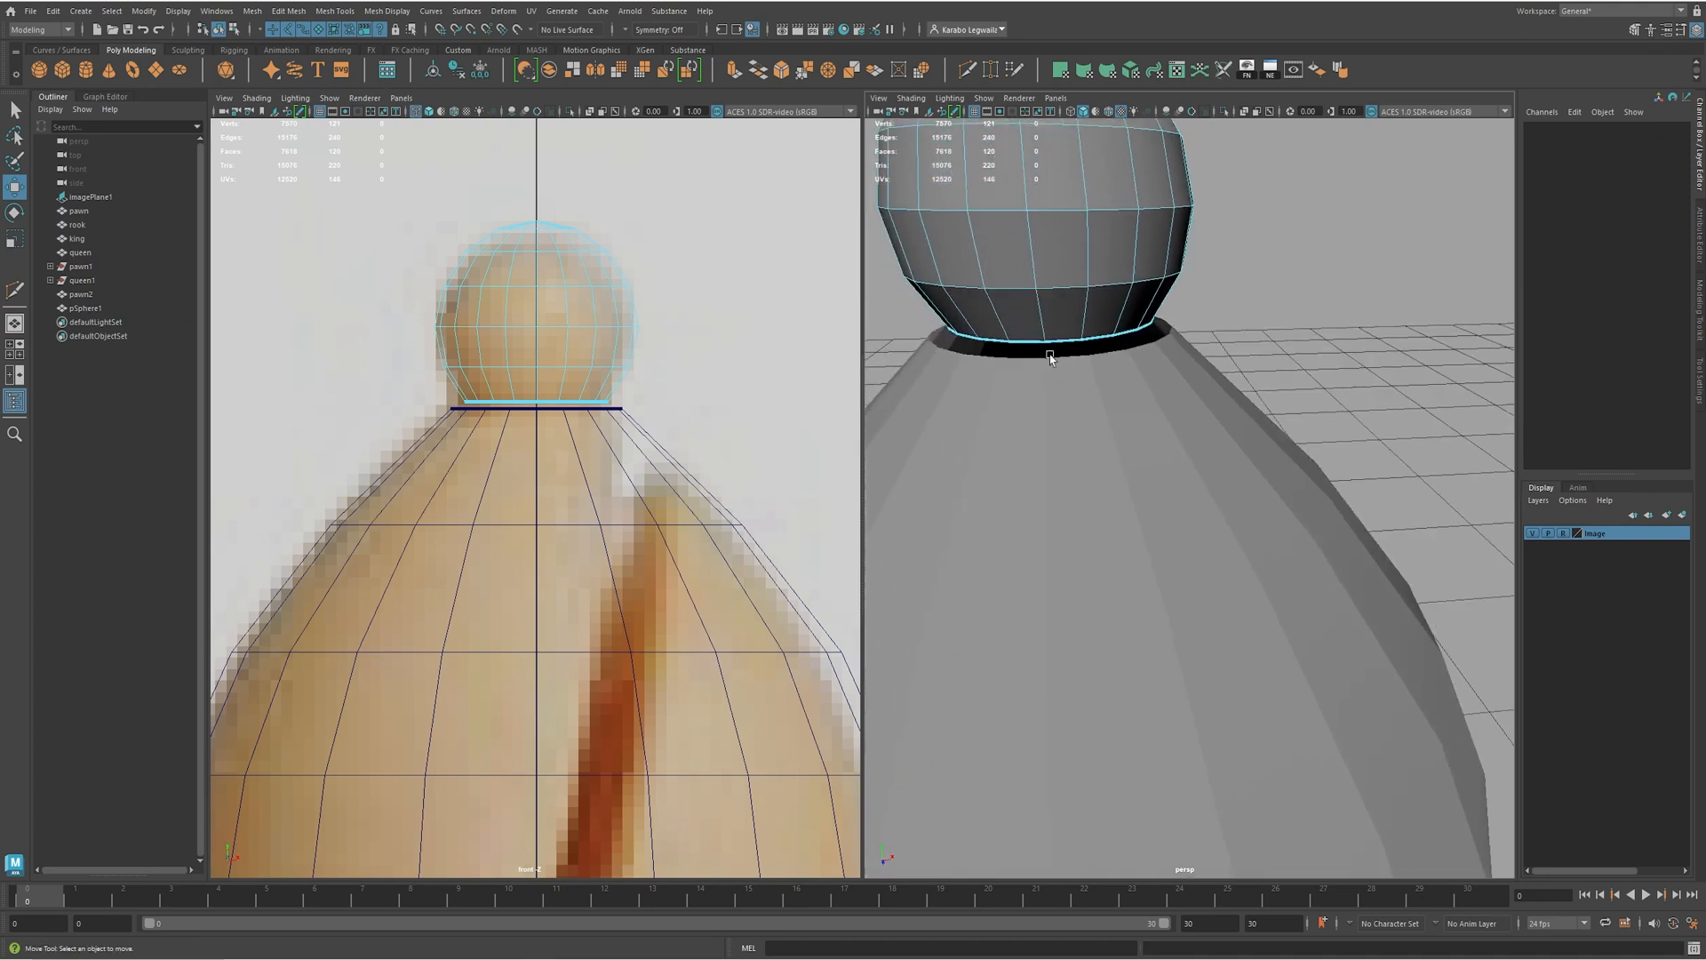
pyautogui.click(536, 439)
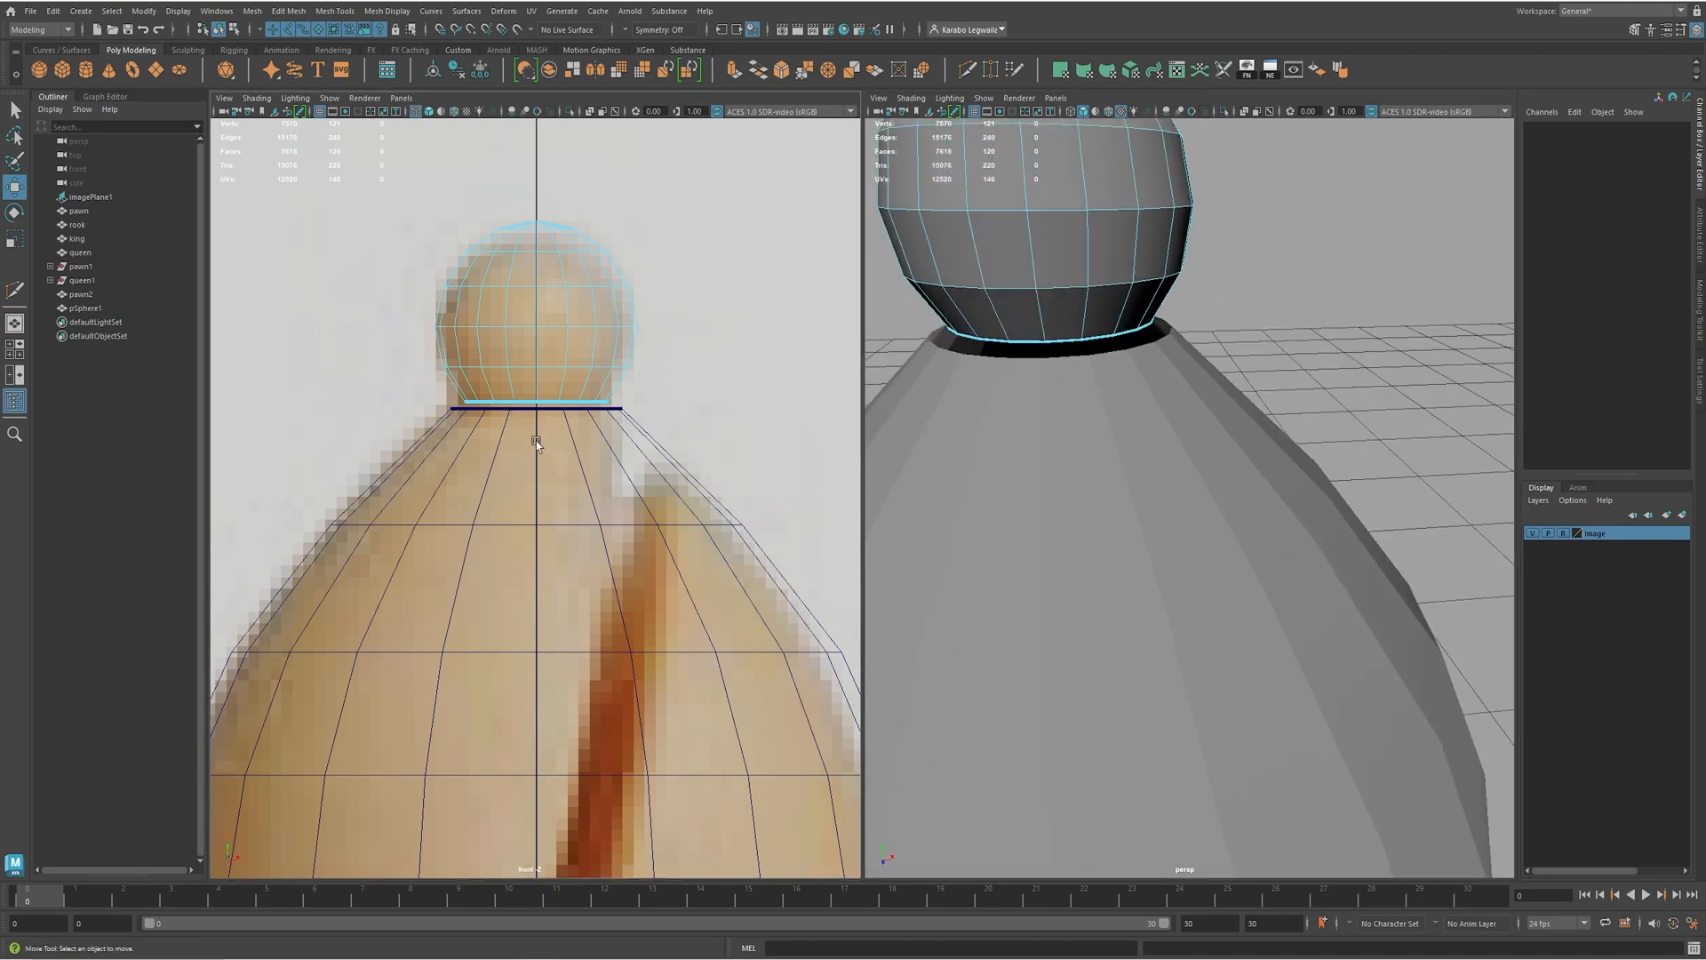
pyautogui.moveTo(1193, 449); pyautogui.dragTo(1192, 485, button='right')
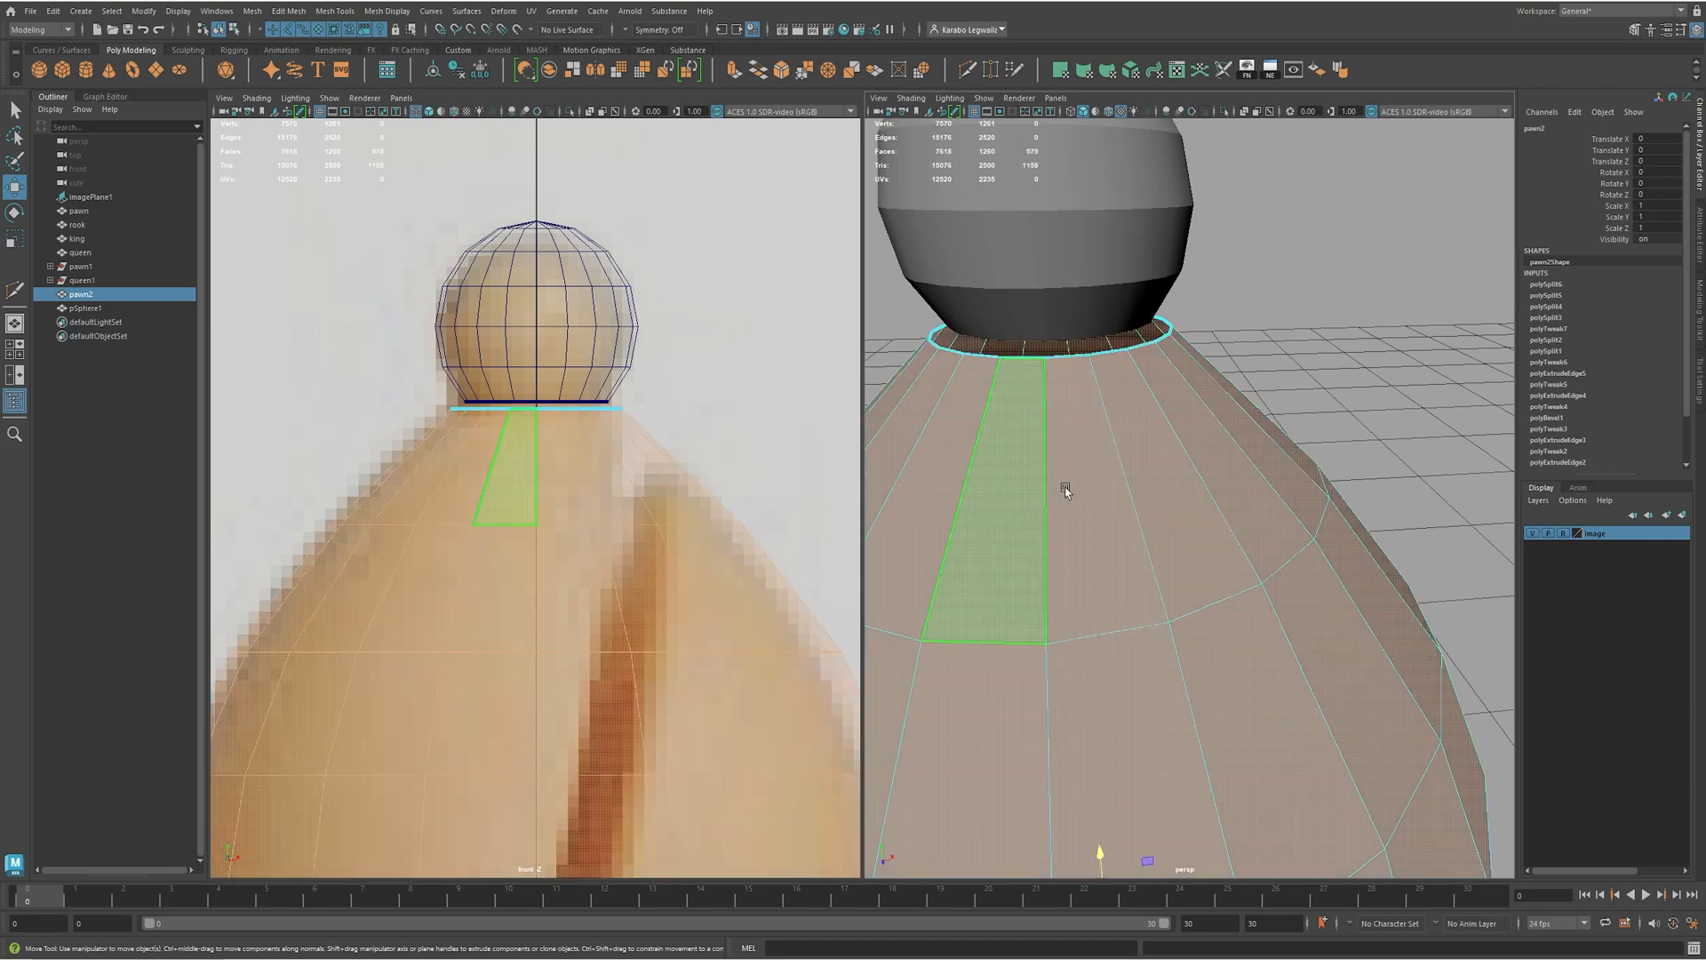
pyautogui.rightClick(1019, 488)
pyautogui.click(1018, 447)
pyautogui.doubleClick(1048, 354)
pyautogui.press('r')
pyautogui.moveTo(533, 419); pyautogui.dragTo(519, 416)
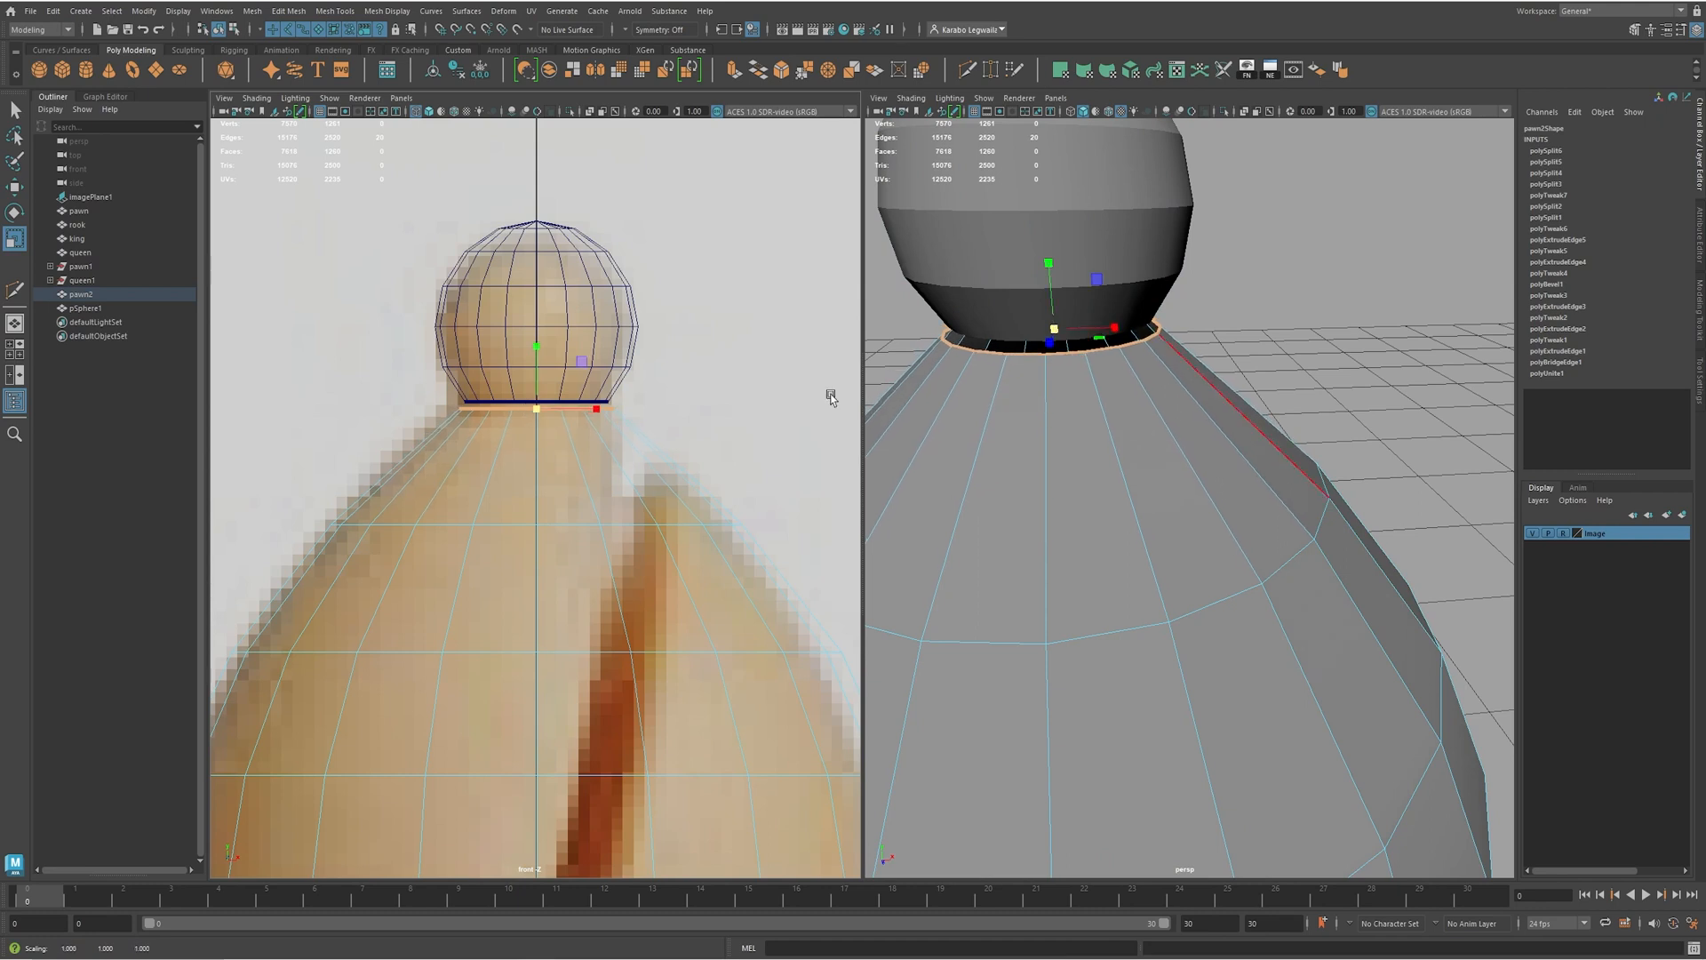
# - Combine the bishop's body and the ball into one mesh
pyautogui.keyDown('alt'); pyautogui.moveTo(1147, 497); pyautogui.dragTo(1189, 516); pyautogui.keyUp('alt')
pyautogui.press('F8')
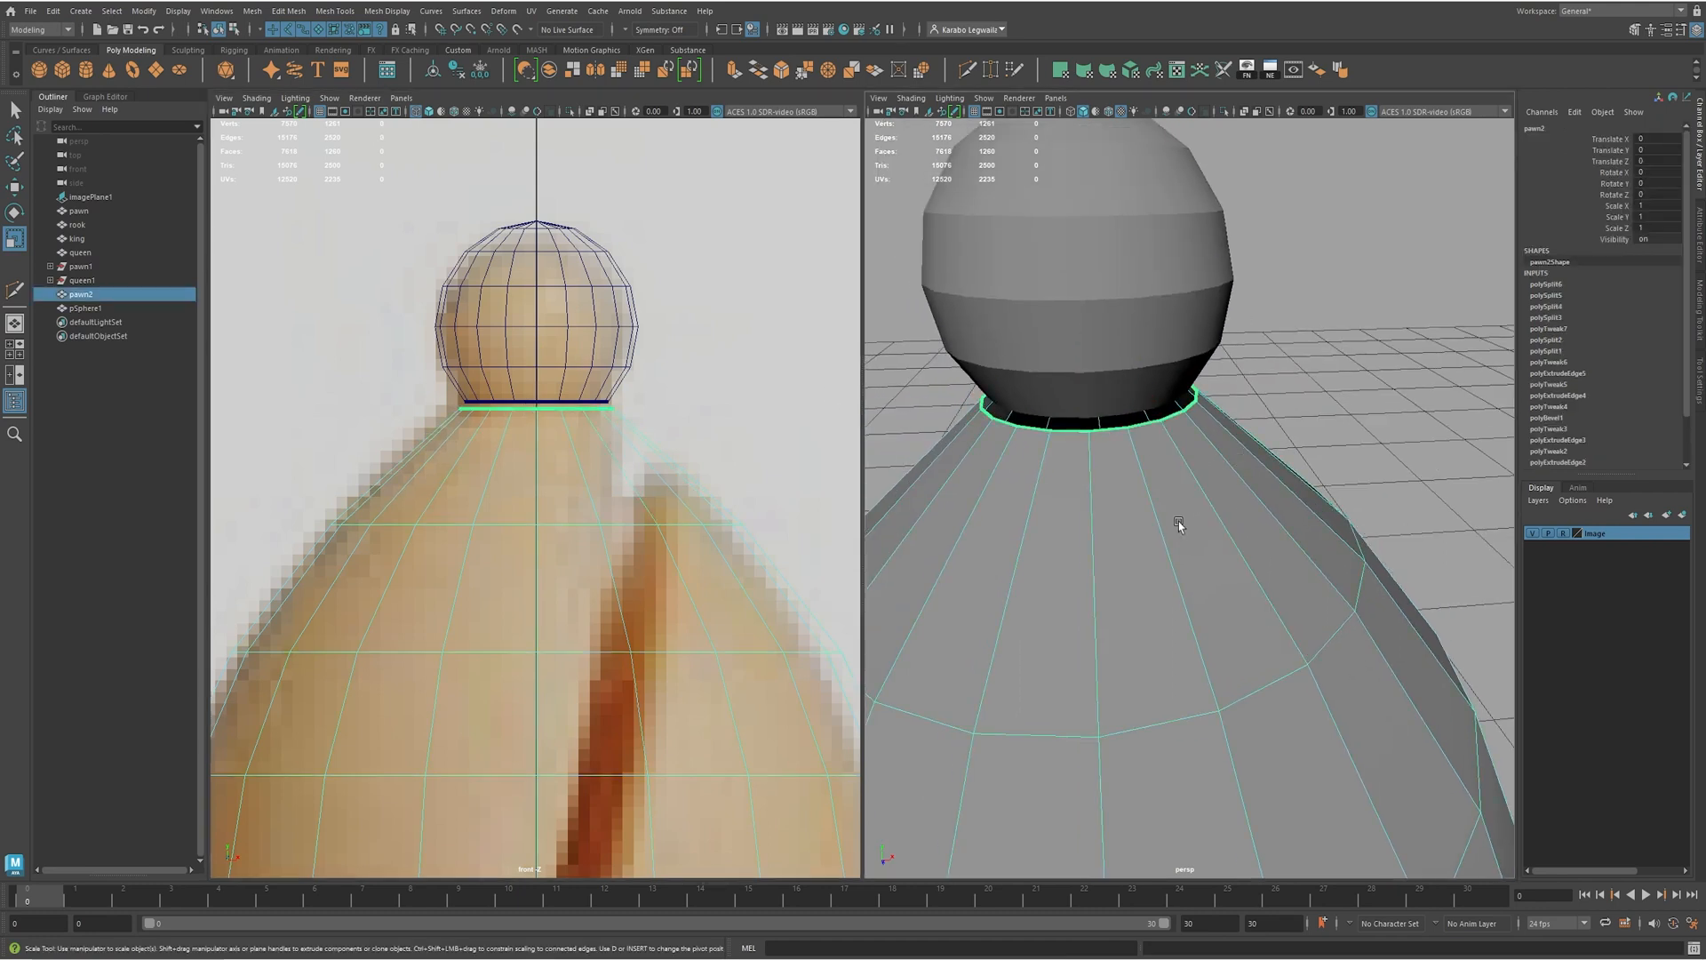
pyautogui.keyDown('shift'); pyautogui.click(1174, 286); pyautogui.keyUp('shift')
pyautogui.keyDown('shift'); pyautogui.moveTo(1107, 309); pyautogui.dragTo(1080, 604, button='right'); pyautogui.keyUp('shift')
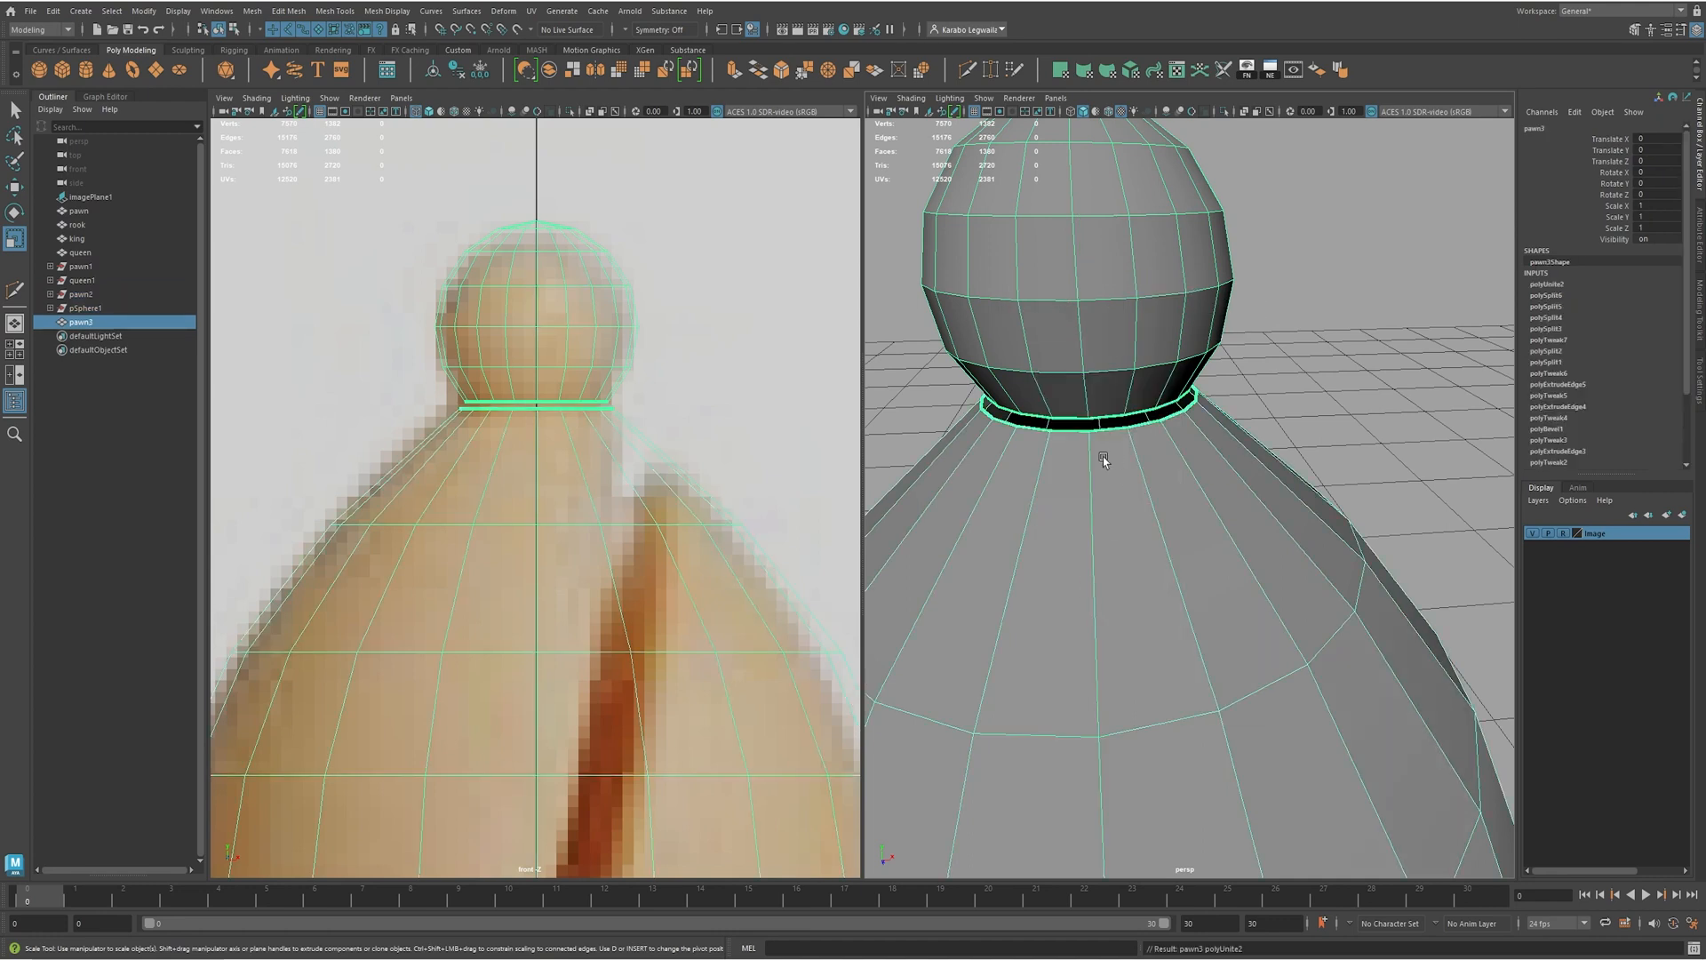
# - Bridge the ball's opening to the head's top border and assign the default material to the combined mesh
pyautogui.press('F10')
pyautogui.doubleClick(1072, 421)
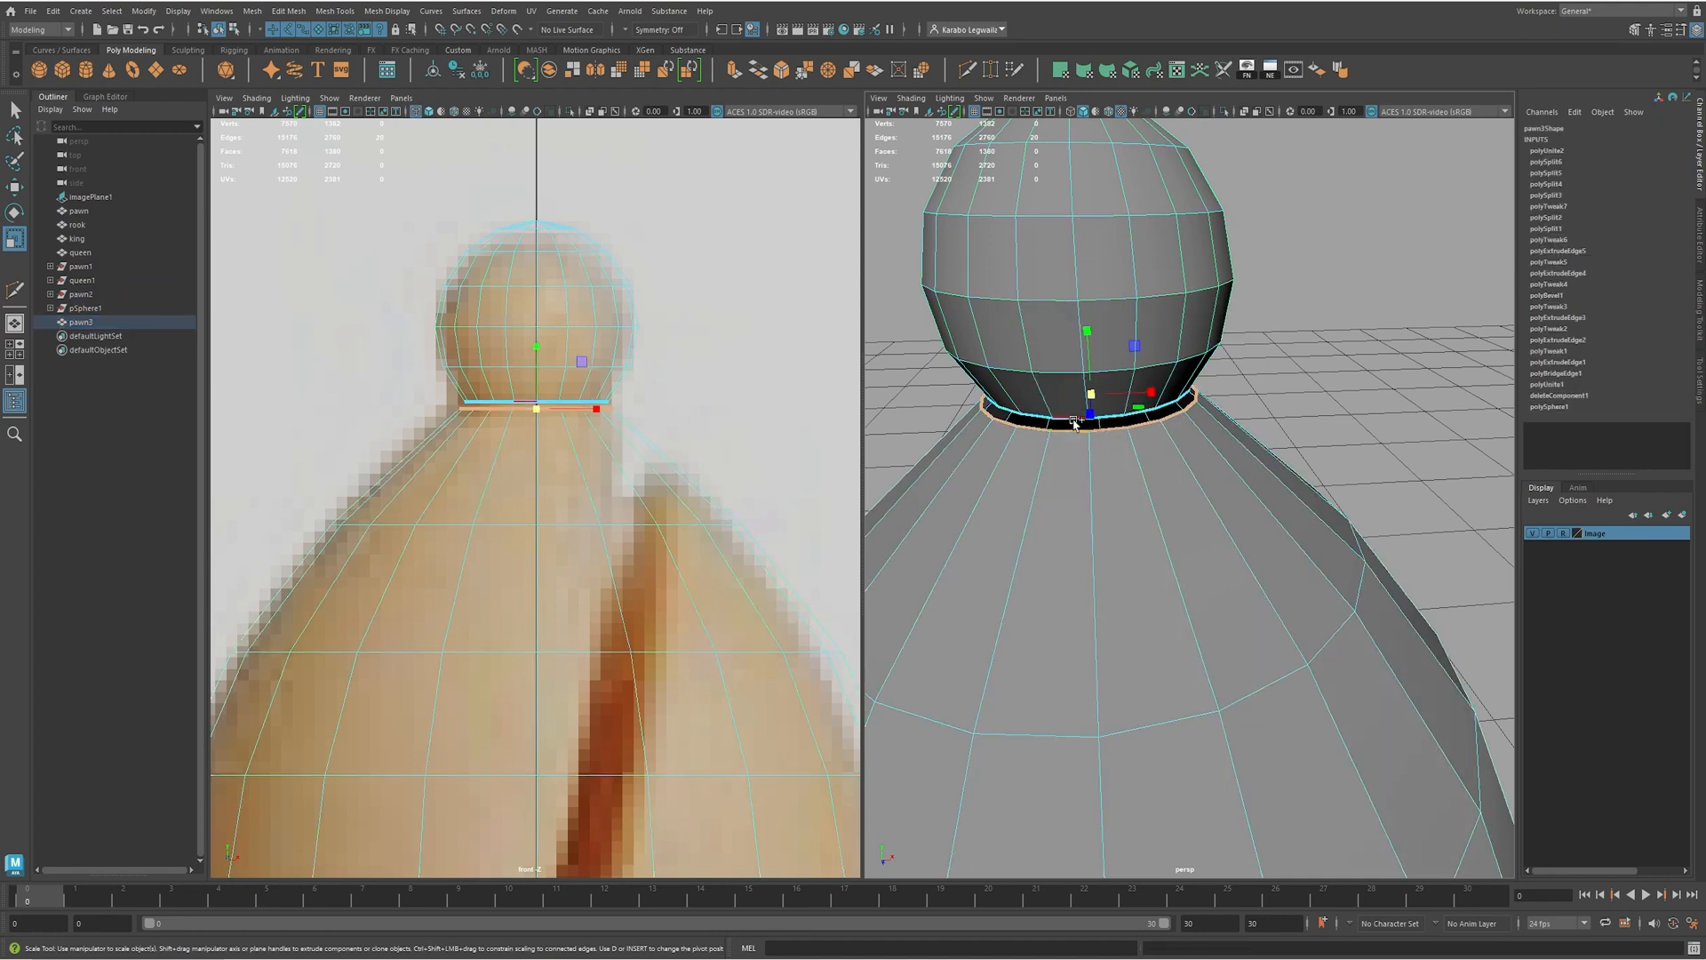
pyautogui.keyDown('shift'); pyautogui.doubleClick(1070, 423); pyautogui.keyUp('shift')
pyautogui.keyDown('shift'); pyautogui.moveTo(1143, 525); pyautogui.dragTo(1134, 702, button='right'); pyautogui.keyUp('shift')
pyautogui.keyDown('alt'); pyautogui.moveTo(1134, 702); pyautogui.dragTo(1157, 566); pyautogui.keyUp('alt')
pyautogui.keyDown('alt'); pyautogui.moveTo(1157, 567); pyautogui.dragTo(1040, 445, button='middle'); pyautogui.keyUp('alt')
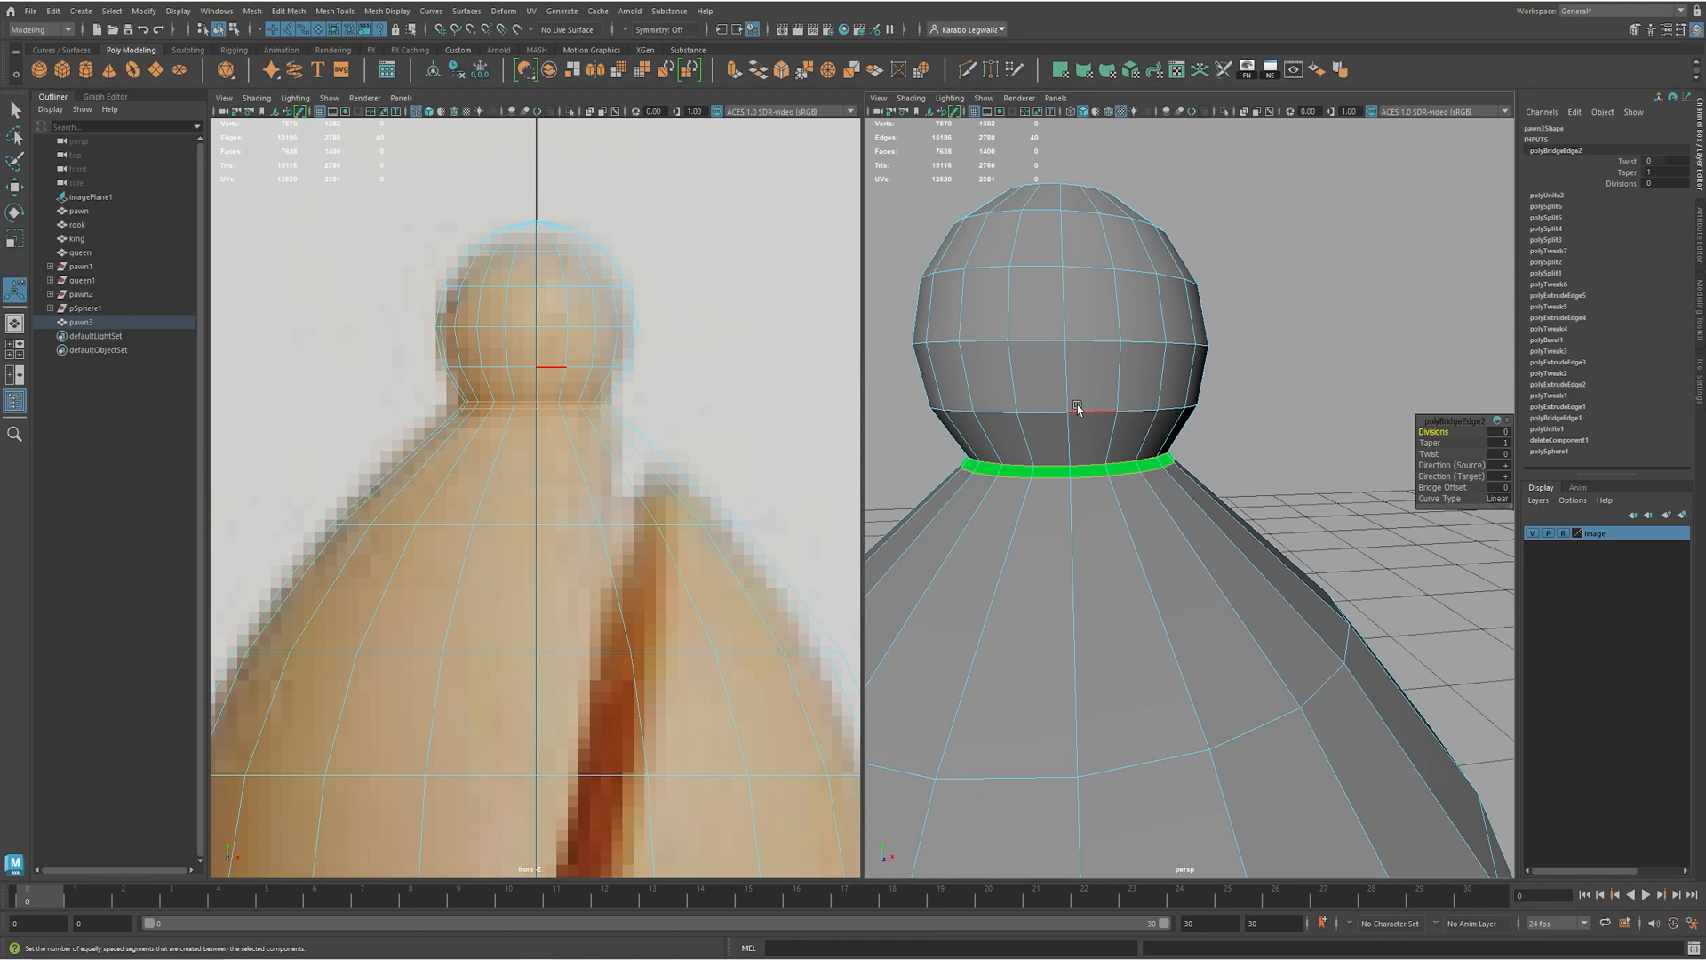
pyautogui.moveTo(1102, 369); pyautogui.dragTo(1173, 347, button='right')
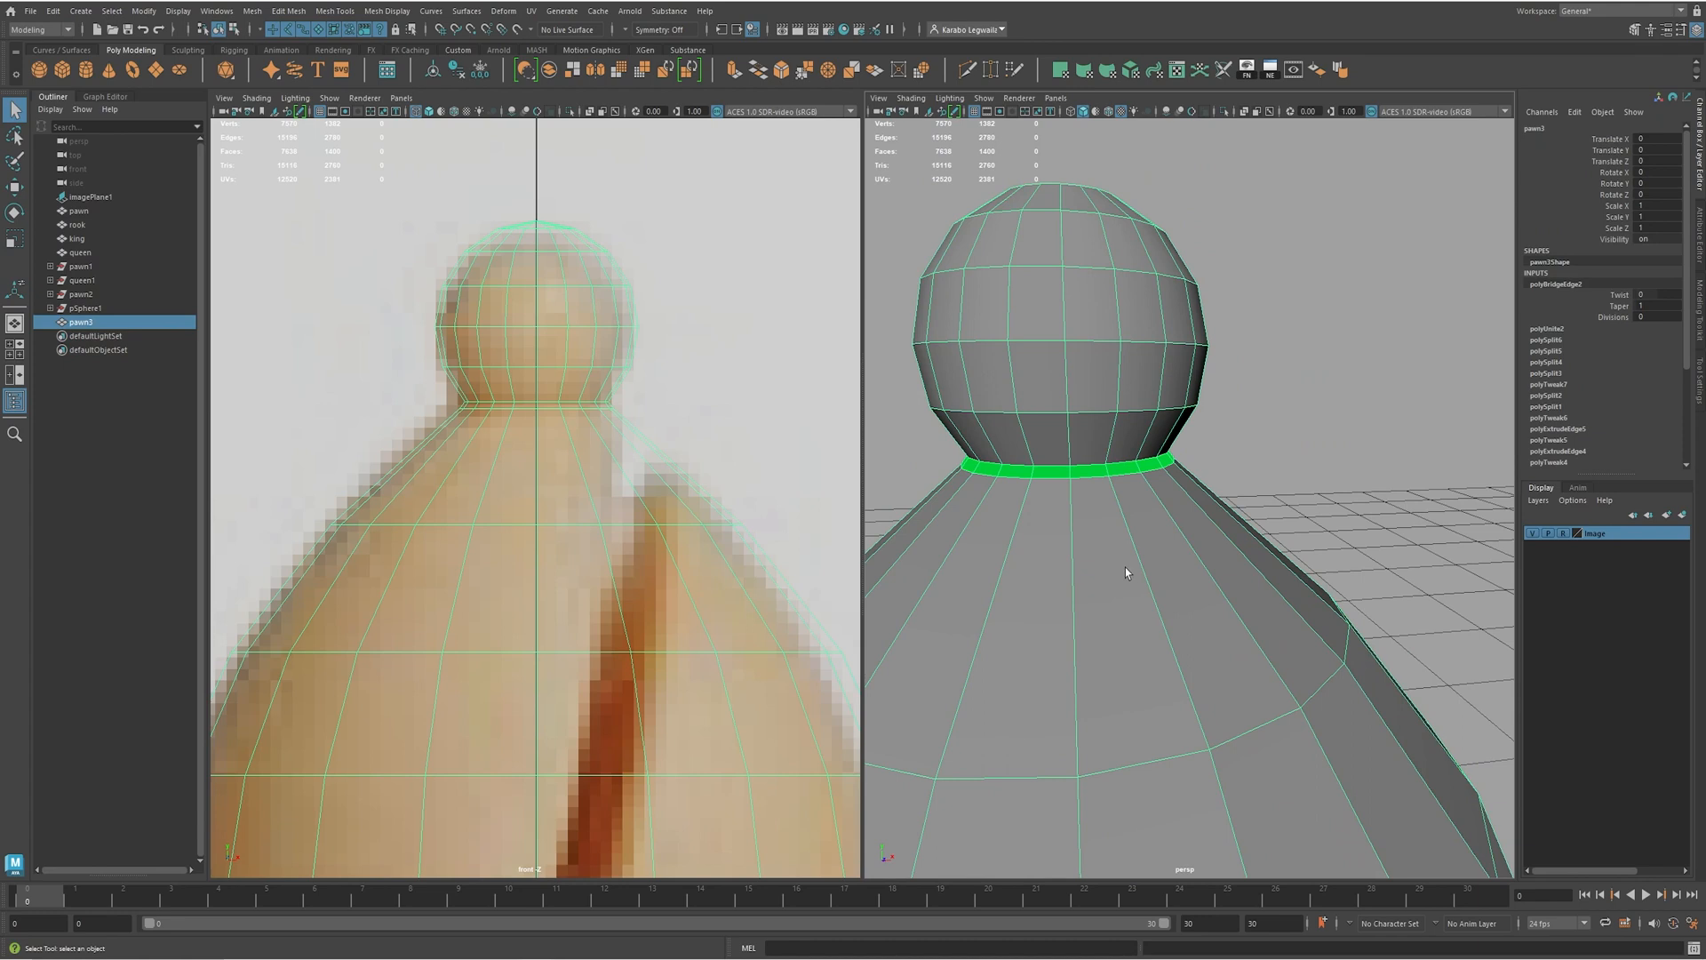
pyautogui.moveTo(1111, 502); pyautogui.dragTo(1207, 887, button='right')
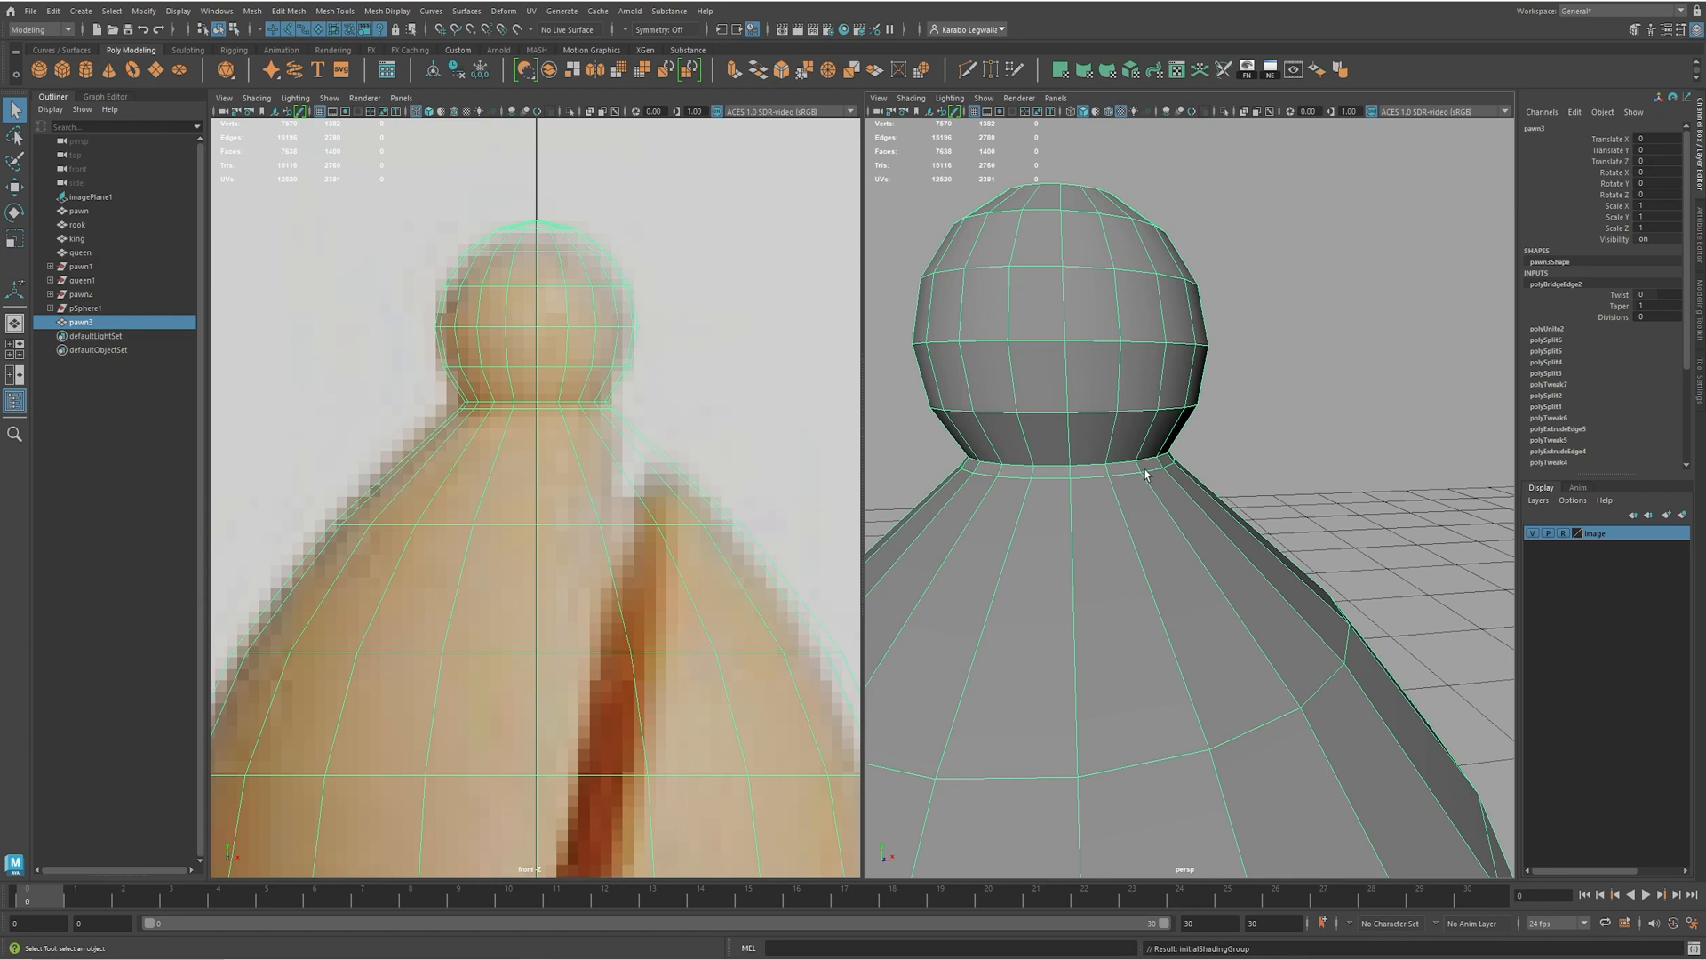
# - Bevel the edge loop where the head meets the ball's neck with a fraction of 0.5 and 2 segments
pyautogui.click(1092, 478)
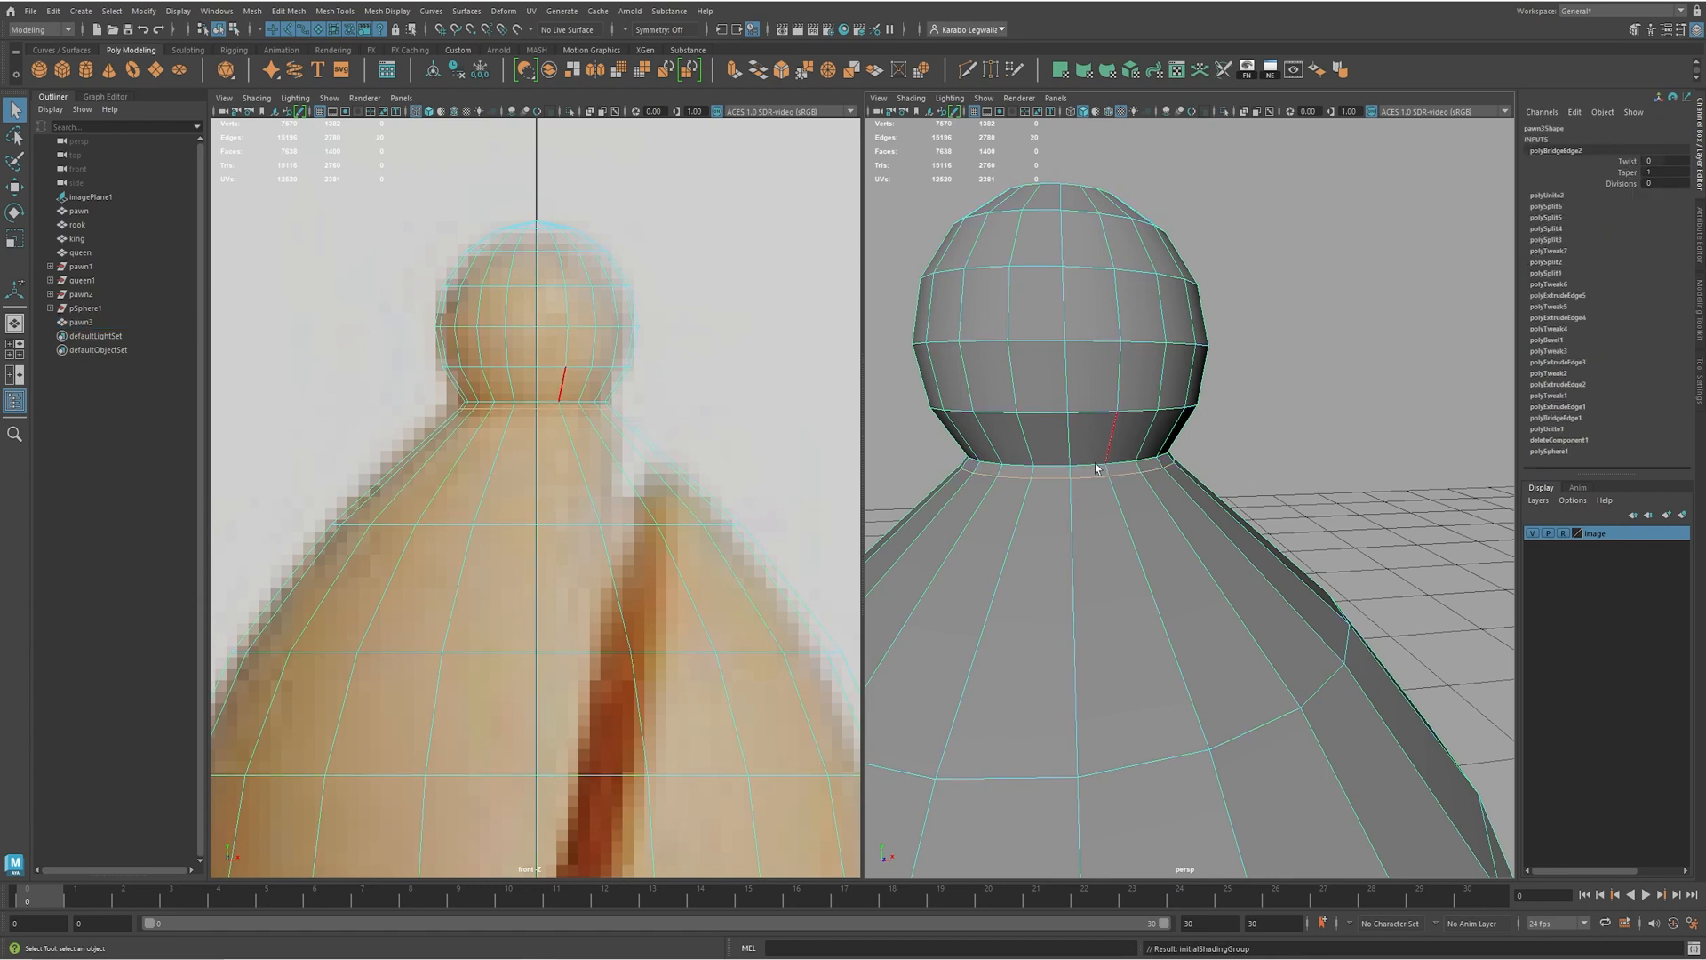
pyautogui.keyDown('shift'); pyautogui.moveTo(1098, 481); pyautogui.dragTo(1161, 486, button='right'); pyautogui.keyUp('shift')
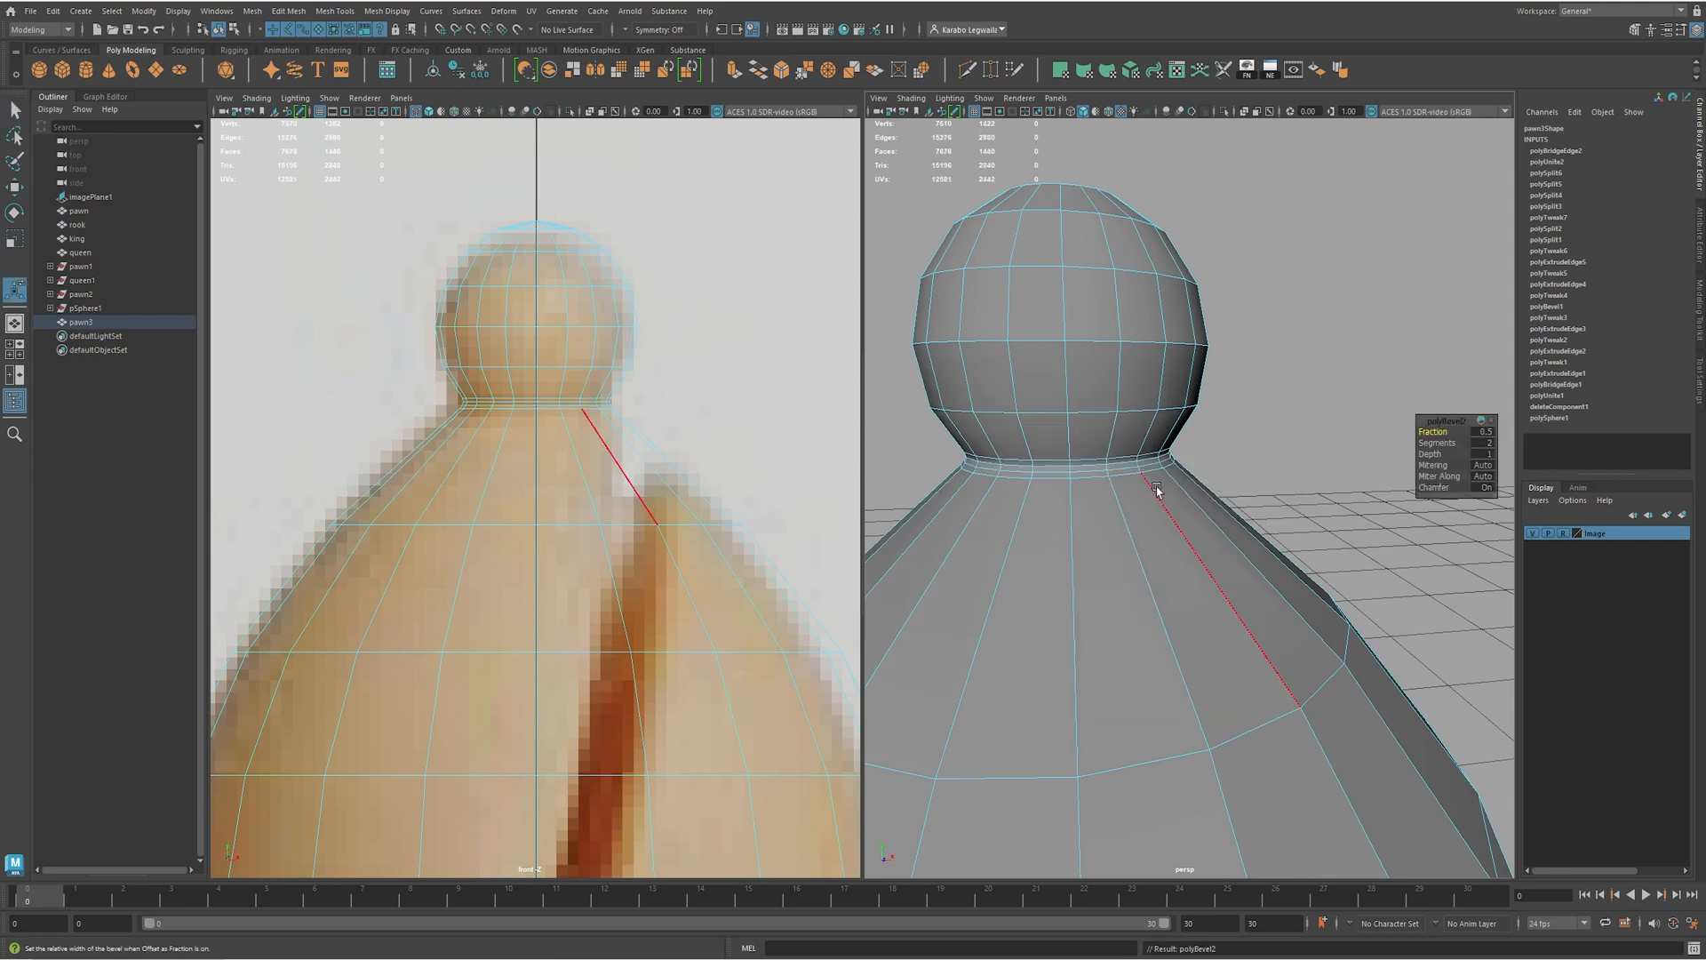
pyautogui.keyDown('alt'); pyautogui.moveTo(1114, 428); pyautogui.dragTo(1127, 508, button='middle'); pyautogui.keyUp('alt')
pyautogui.keyDown('alt'); pyautogui.moveTo(1126, 509); pyautogui.dragTo(1127, 483, button='right'); pyautogui.keyUp('alt')
pyautogui.keyDown('alt'); pyautogui.moveTo(1134, 521); pyautogui.dragTo(1146, 478, button='middle'); pyautogui.keyUp('alt')
pyautogui.keyDown('alt'); pyautogui.moveTo(1160, 487); pyautogui.dragTo(1120, 513, button='right'); pyautogui.keyUp('alt')
pyautogui.keyDown('alt'); pyautogui.moveTo(1264, 578); pyautogui.dragTo(1223, 500, button='middle'); pyautogui.keyUp('alt')
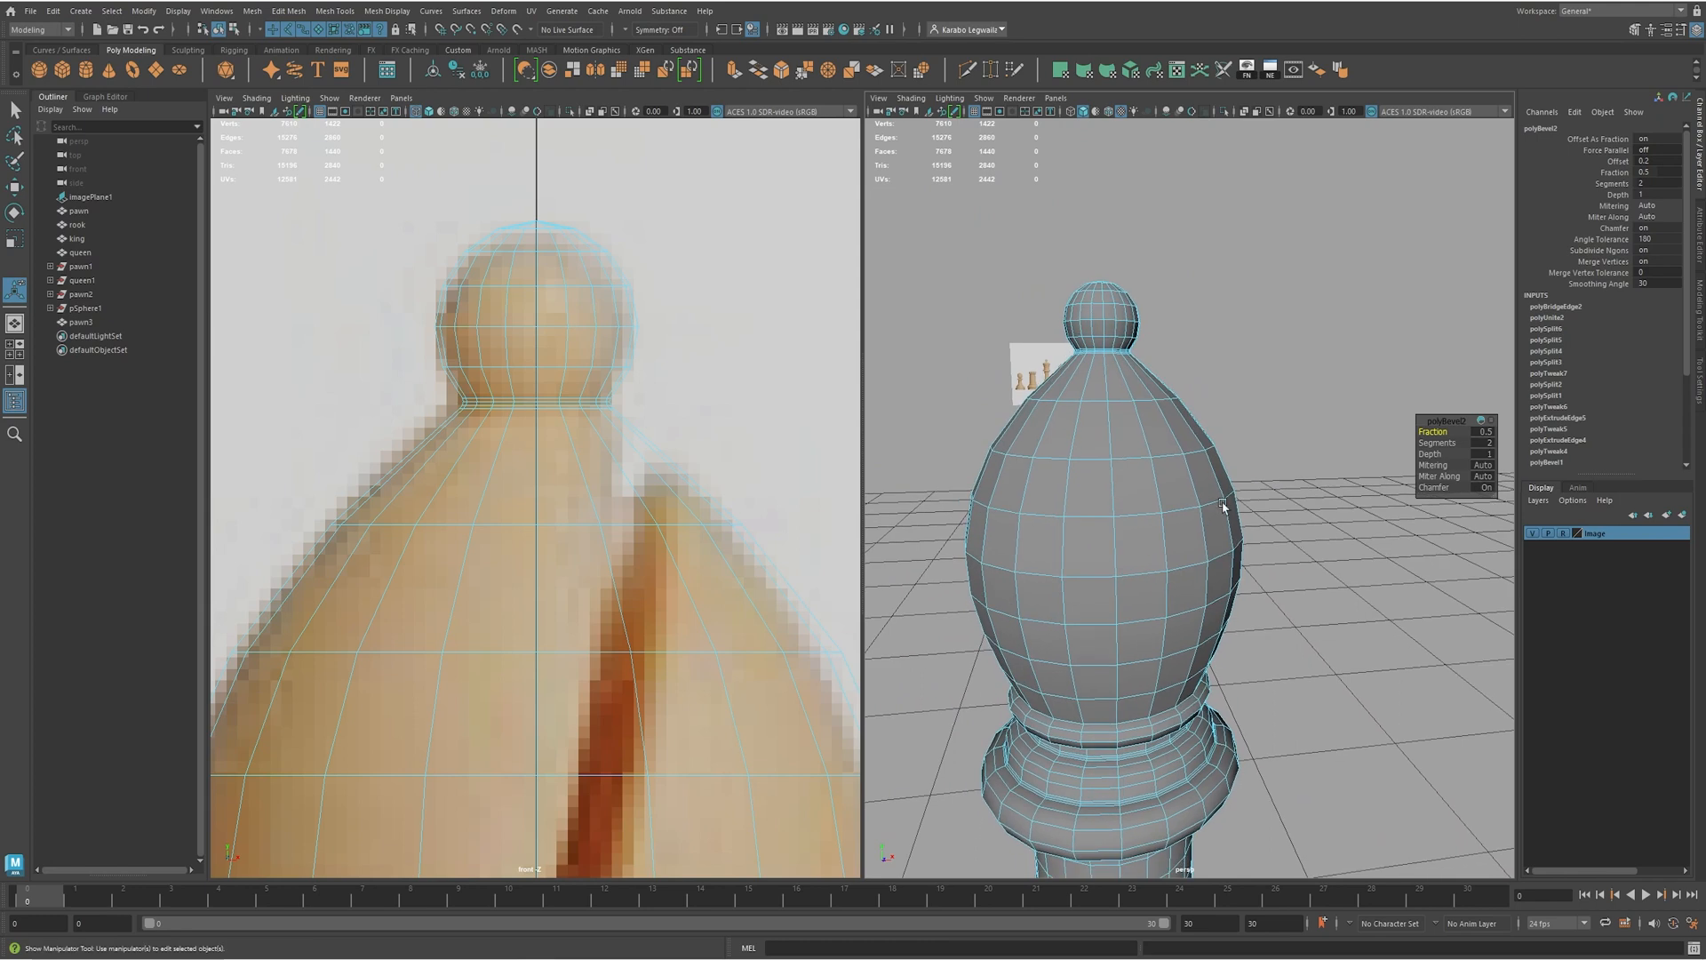
# - Bevel the edge loops where the bishop's head meets the collar, adjusting the bevel's width
pyautogui.keyDown('alt'); pyautogui.moveTo(1174, 643); pyautogui.dragTo(1205, 488, button='middle'); pyautogui.keyUp('alt')
pyautogui.keyDown('alt'); pyautogui.moveTo(1147, 568); pyautogui.dragTo(1302, 563, button='right'); pyautogui.keyUp('alt')
pyautogui.keyDown('alt'); pyautogui.moveTo(1165, 625); pyautogui.dragTo(1083, 571); pyautogui.keyUp('alt')
pyautogui.click(1102, 377)
pyautogui.doubleClick(1103, 377)
pyautogui.keyDown('alt'); pyautogui.moveTo(1103, 378); pyautogui.dragTo(1101, 426); pyautogui.keyUp('alt')
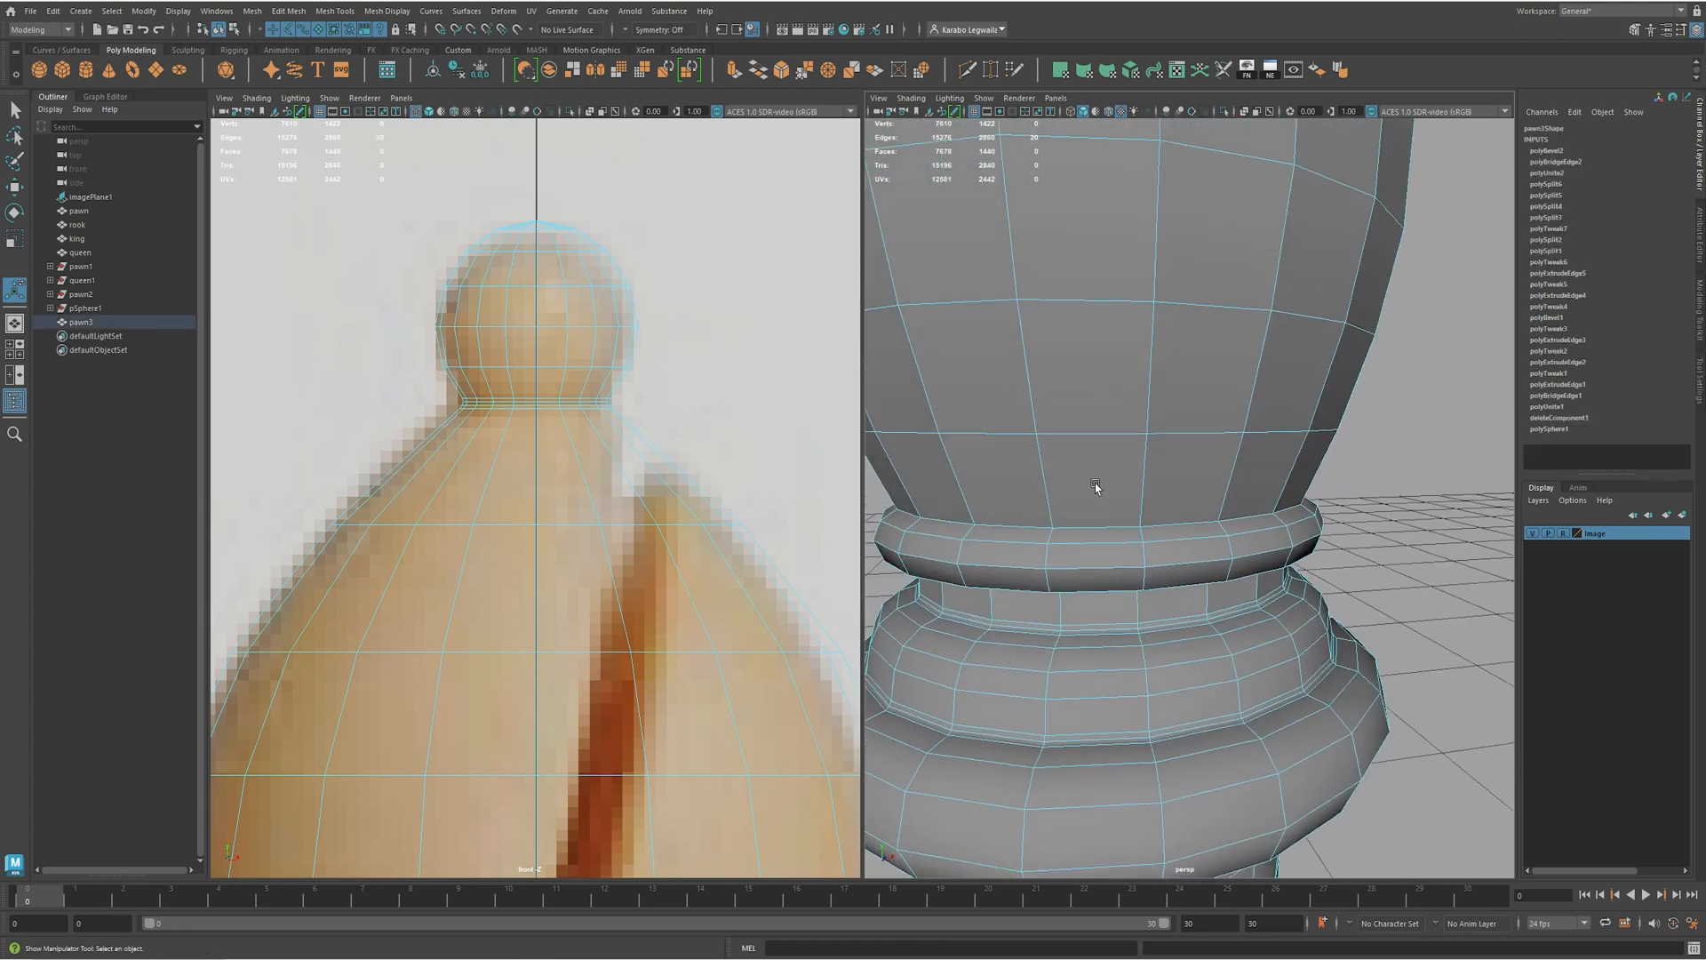
pyautogui.keyDown('shift'); pyautogui.doubleClick(1100, 526); pyautogui.keyUp('shift')
pyautogui.keyDown('shift'); pyautogui.moveTo(1100, 527); pyautogui.dragTo(1200, 522, button='right'); pyautogui.keyUp('shift')
pyautogui.moveTo(1440, 433); pyautogui.dragTo(1388, 433)
# - Return to object mode and preview the bishop smoothed to examine its beveled joints
pyautogui.keyDown('alt'); pyautogui.moveTo(1251, 531); pyautogui.dragTo(1180, 553, button='right'); pyautogui.keyUp('alt')
pyautogui.keyDown('alt'); pyautogui.moveTo(1180, 553); pyautogui.dragTo(1164, 637); pyautogui.keyUp('alt')
pyautogui.moveTo(1058, 426); pyautogui.dragTo(1138, 344, button='right')
pyautogui.press('3')
pyautogui.click(1368, 368)
pyautogui.keyDown('alt'); pyautogui.moveTo(1368, 374); pyautogui.dragTo(1191, 400, button='right'); pyautogui.keyUp('alt')
pyautogui.keyDown('alt'); pyautogui.moveTo(1235, 457); pyautogui.dragTo(1190, 427); pyautogui.keyUp('alt')
# - Select the bishop and snap its pivot to the centre vertex of its base
pyautogui.click(1190, 429)
pyautogui.press('w')
pyautogui.keyDown('alt'); pyautogui.moveTo(1181, 698); pyautogui.dragTo(1165, 595); pyautogui.keyUp('alt')
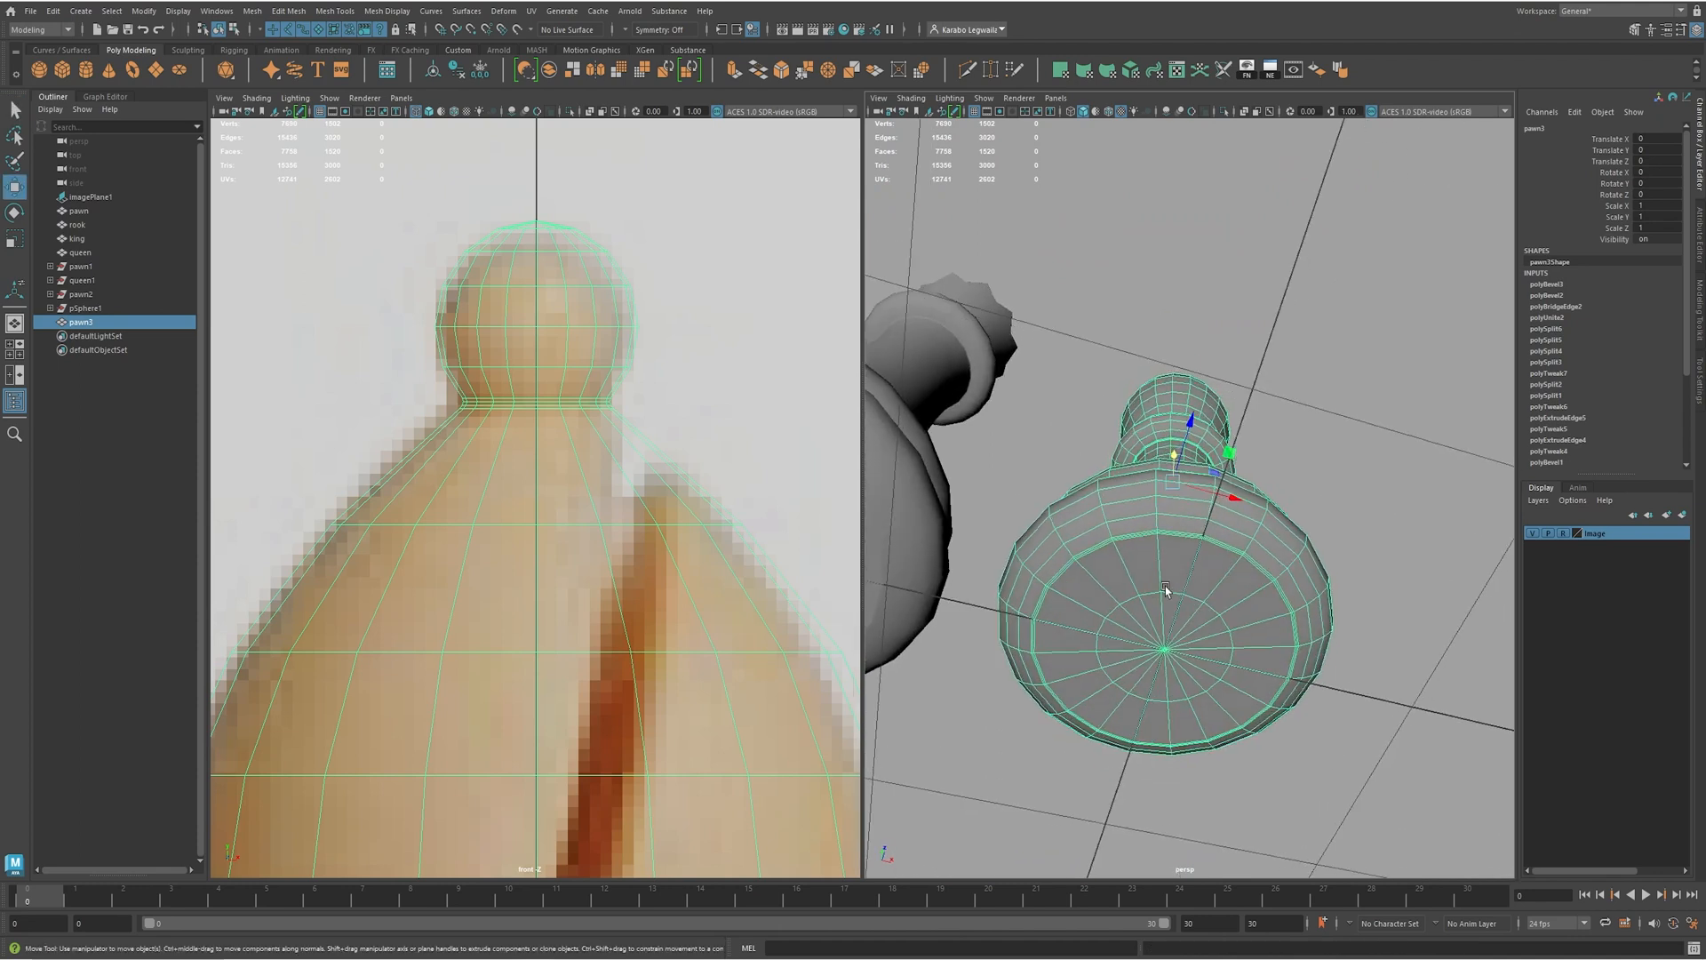
pyautogui.keyDown('alt'); pyautogui.moveTo(1164, 594); pyautogui.dragTo(1257, 647, button='right'); pyautogui.keyUp('alt')
pyautogui.keyDown('alt'); pyautogui.moveTo(1256, 648); pyautogui.dragTo(1284, 569); pyautogui.keyUp('alt')
pyautogui.keyDown('alt'); pyautogui.moveTo(1284, 569); pyautogui.dragTo(1203, 571, button='right'); pyautogui.keyUp('alt')
pyautogui.press('d')
pyautogui.press('v')
pyautogui.moveTo(1272, 567); pyautogui.dragTo(1189, 602, button='middle')
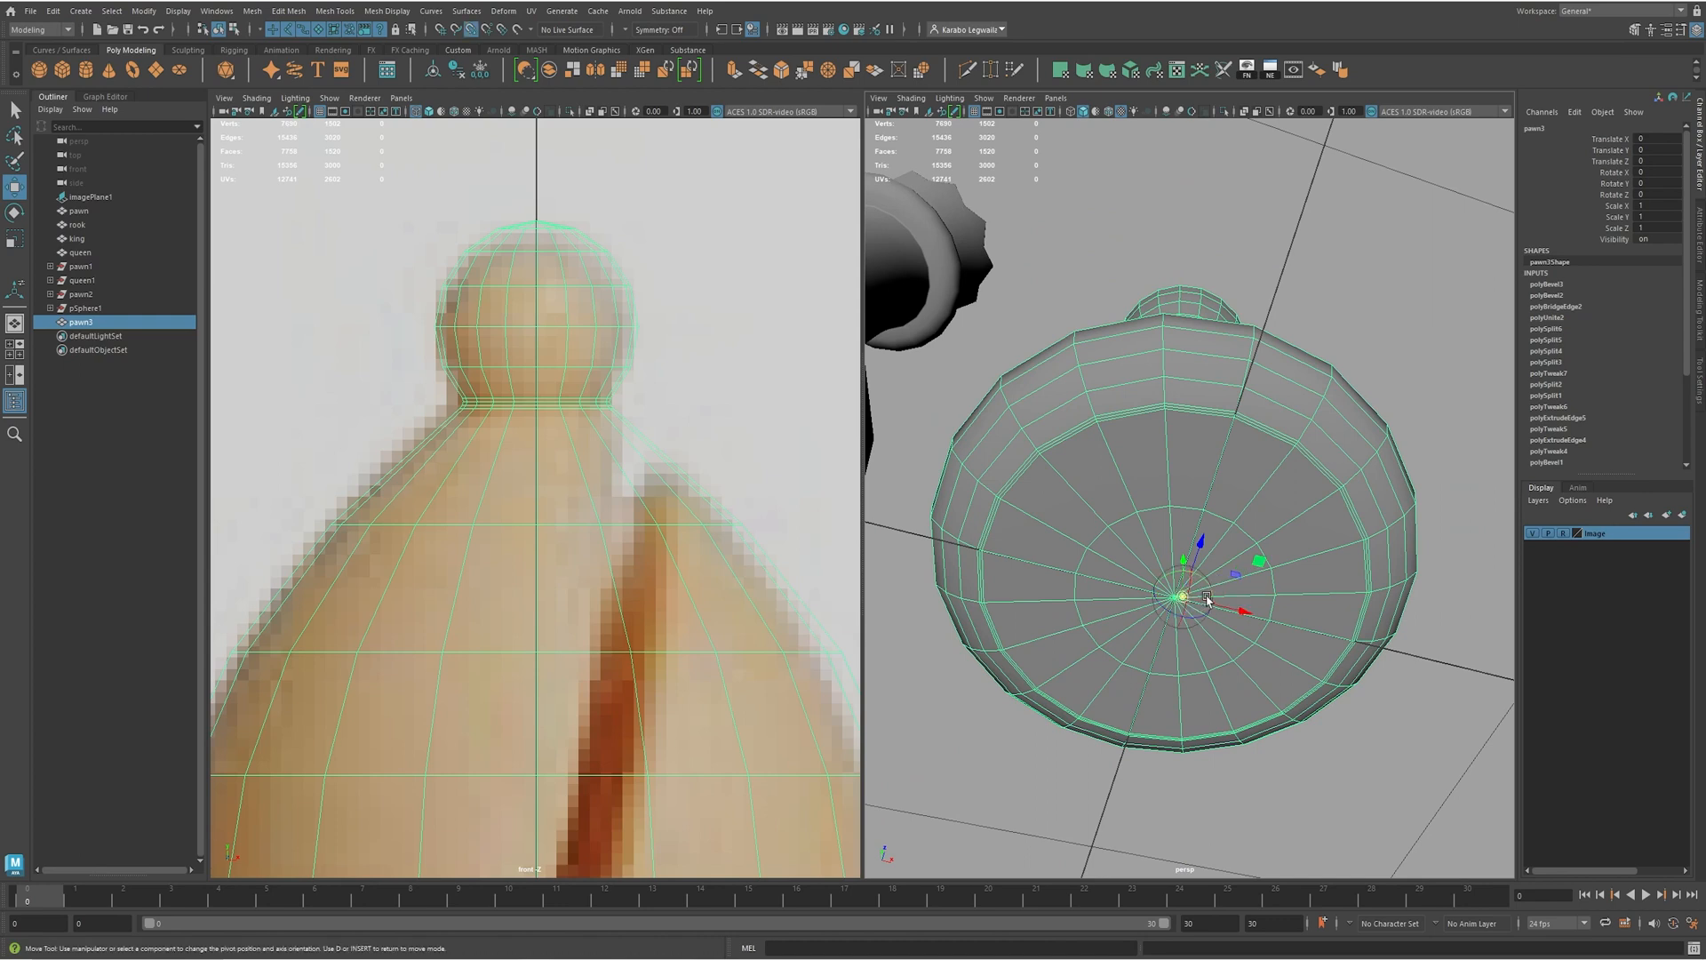
pyautogui.press('d')
# - Create a polygon cube, raise it to about 2.345 in Y at head height, and thin it to 0.07 in X
pyautogui.keyDown('alt'); pyautogui.moveTo(1256, 667); pyautogui.dragTo(1289, 542); pyautogui.keyUp('alt')
pyautogui.keyDown('alt'); pyautogui.moveTo(1290, 542); pyautogui.dragTo(1219, 542, button='right'); pyautogui.keyUp('alt')
pyautogui.keyDown('alt'); pyautogui.moveTo(1218, 542); pyautogui.dragTo(1155, 549); pyautogui.keyUp('alt')
pyautogui.keyDown('alt'); pyautogui.moveTo(1155, 548); pyautogui.dragTo(1158, 592, button='middle'); pyautogui.keyUp('alt')
pyautogui.keyDown('alt'); pyautogui.moveTo(1158, 591); pyautogui.dragTo(1561, 507, button='right'); pyautogui.keyUp('alt')
pyautogui.keyDown('alt'); pyautogui.moveTo(1271, 537); pyautogui.dragTo(1209, 537, button='right'); pyautogui.keyUp('alt')
pyautogui.keyDown('alt'); pyautogui.moveTo(1210, 537); pyautogui.dragTo(1188, 413); pyautogui.keyUp('alt')
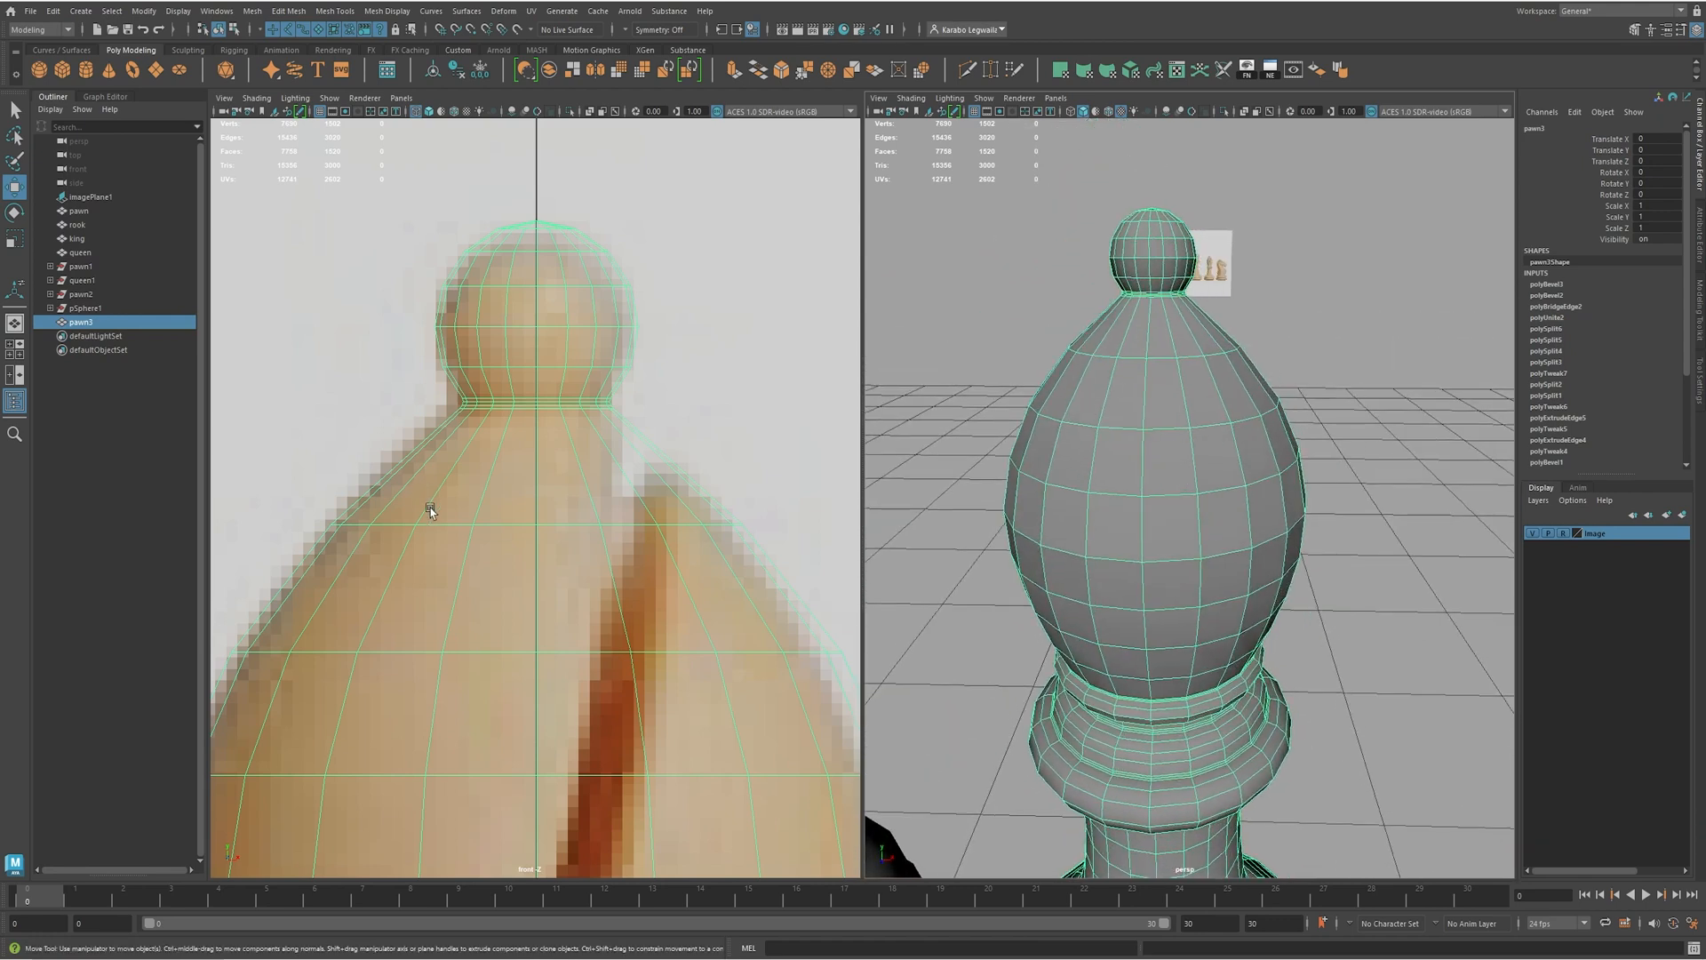
pyautogui.scroll(-8, 811, 579)
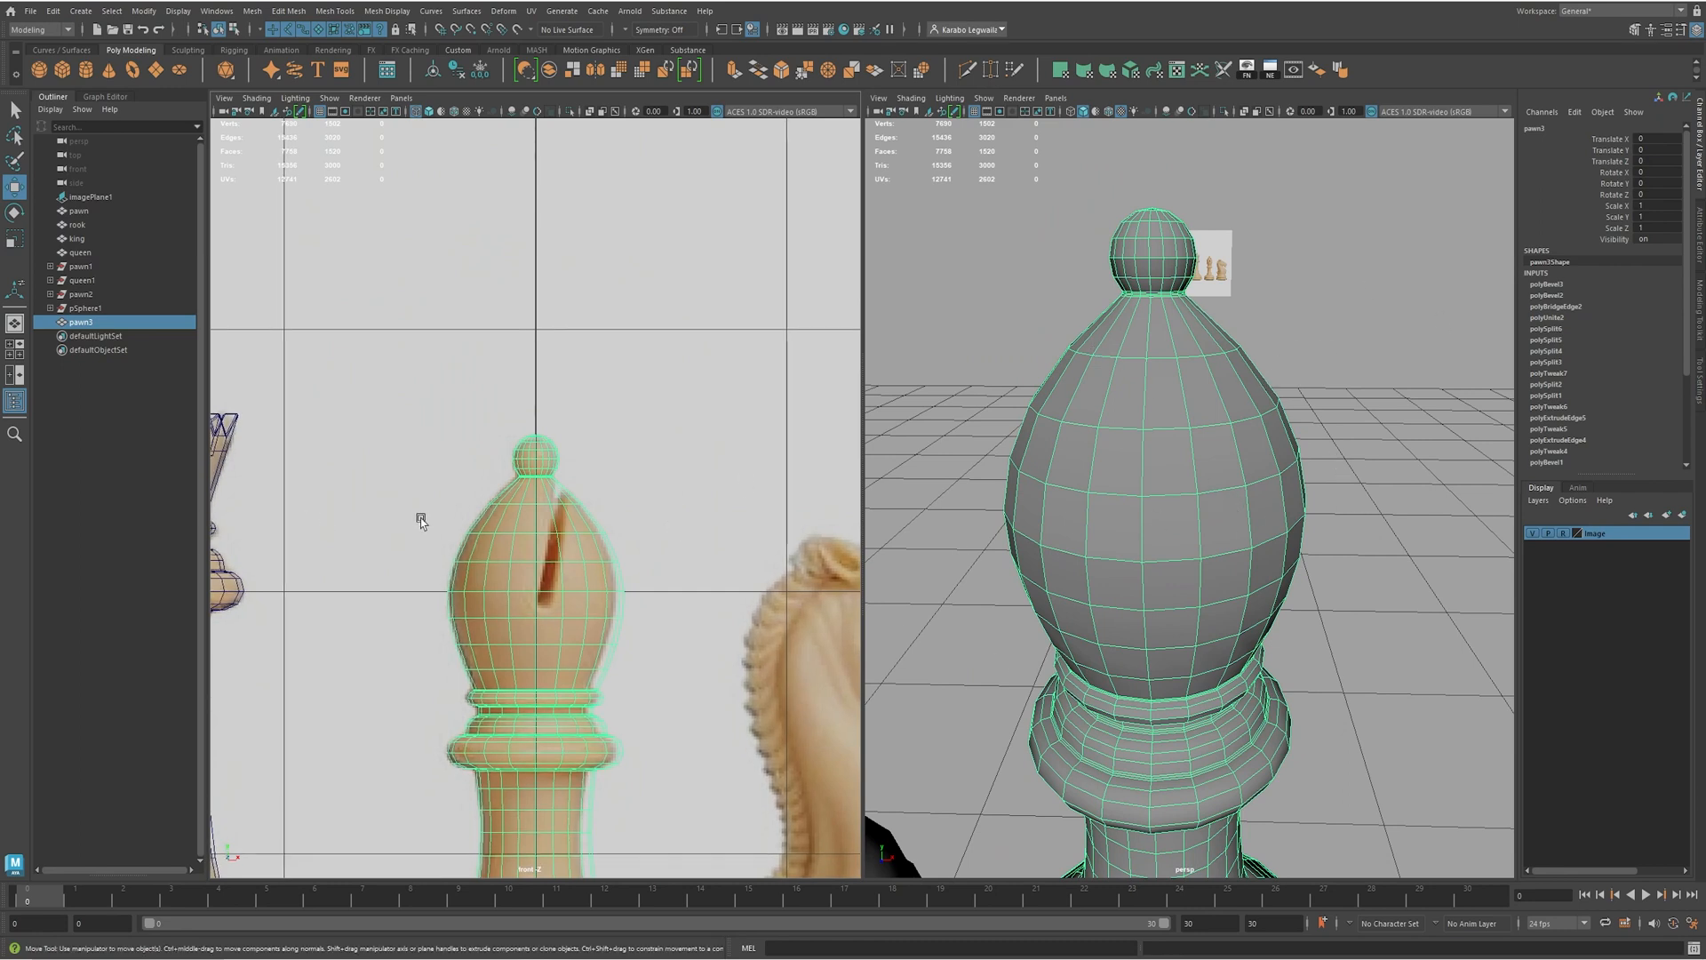
pyautogui.click(62, 69)
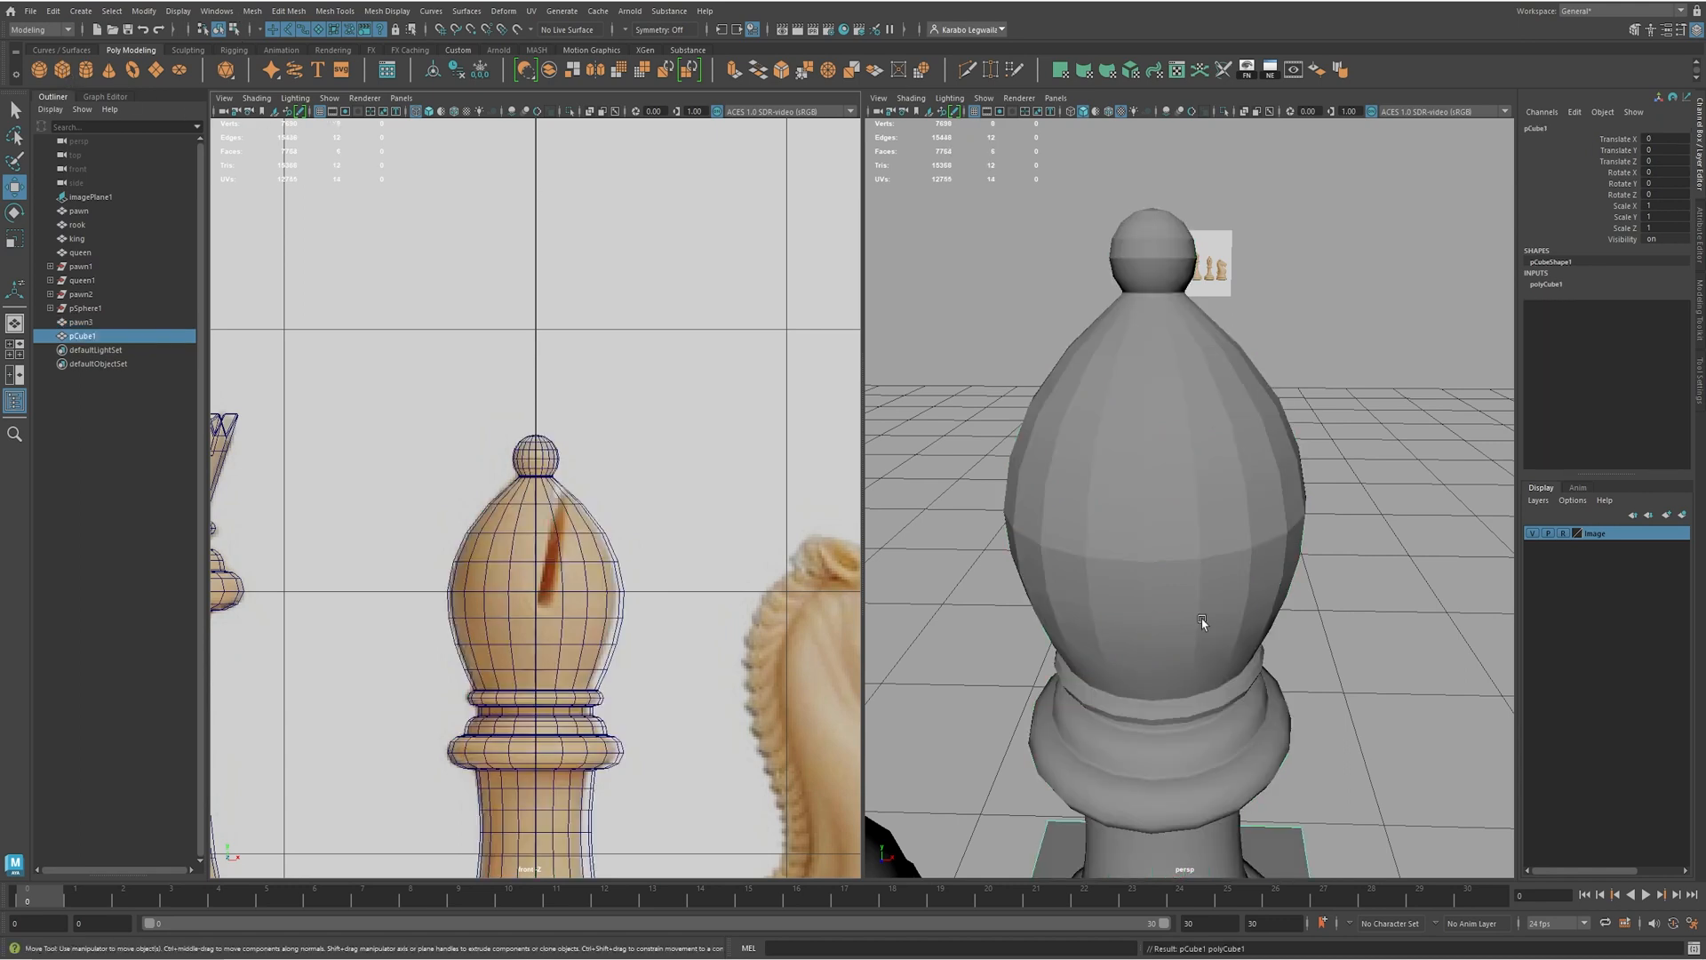
pyautogui.scroll(-5, 1160, 576)
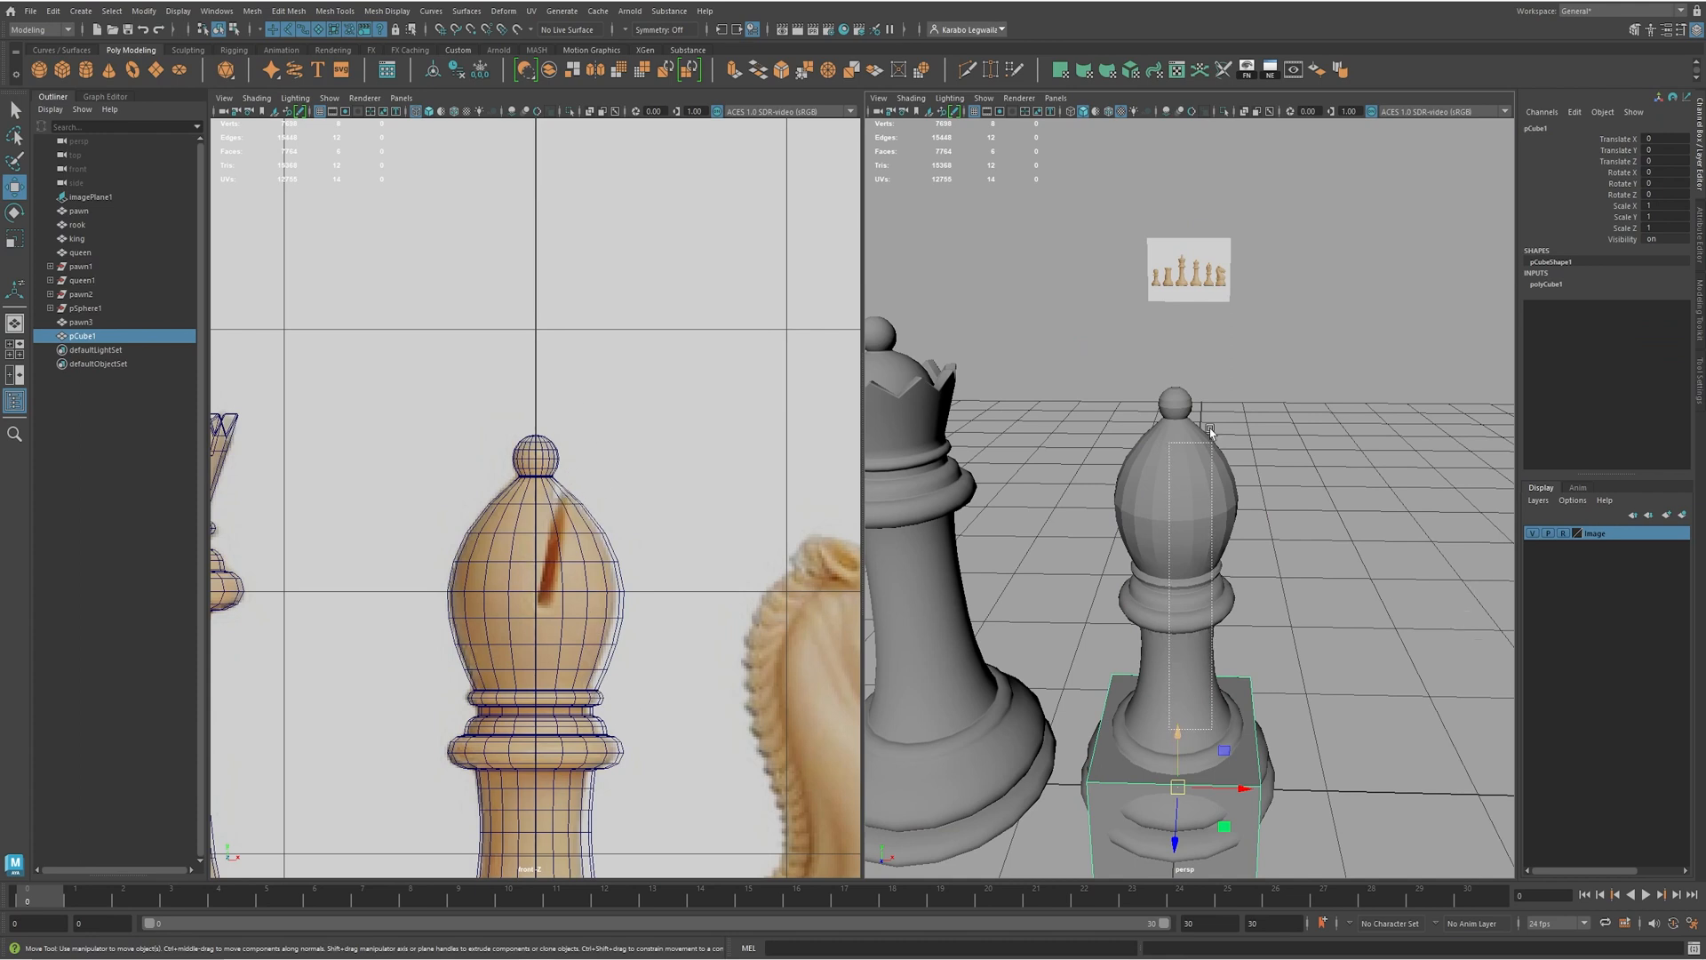
pyautogui.moveTo(1179, 734); pyautogui.dragTo(1217, 359)
pyautogui.press('r')
pyautogui.moveTo(1234, 436); pyautogui.dragTo(1177, 440)
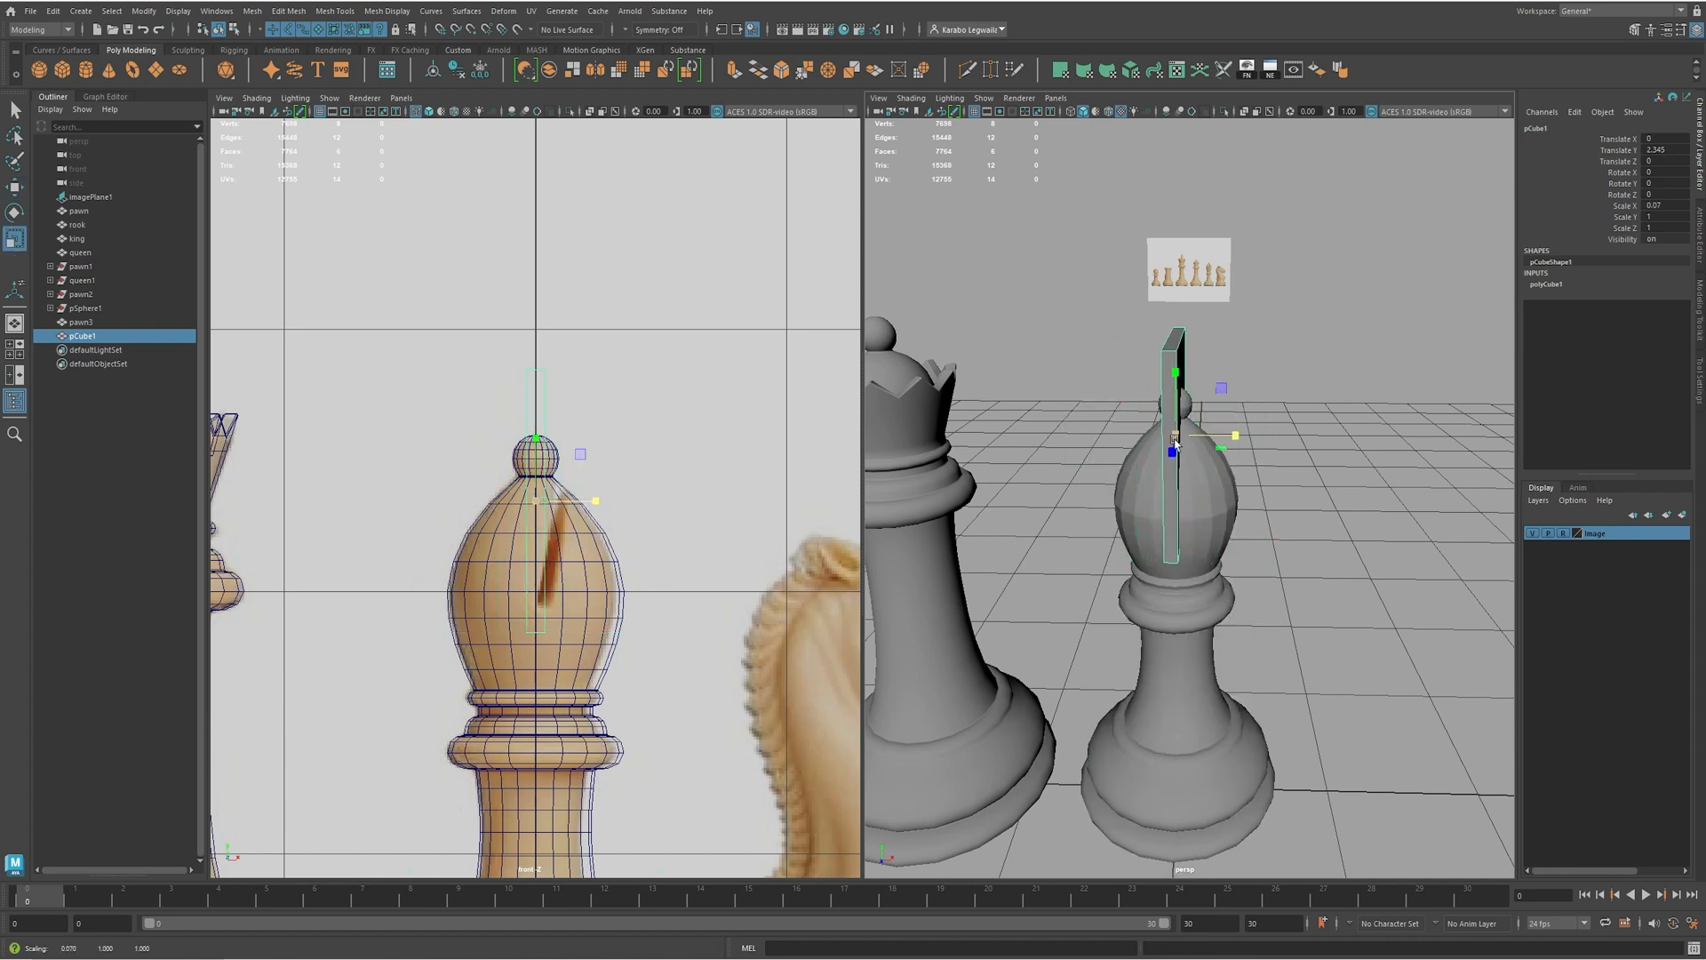
# - Scale the cube to about 0.047 in X and 0.622 in Y, and tilt it over the reference's red notch
pyautogui.scroll(2, 542, 500)
pyautogui.moveTo(598, 506)
pyautogui.mouseDown()
pyautogui.moveTo(577, 506)
pyautogui.moveTo(629, 509)
pyautogui.moveTo(613, 508)
pyautogui.mouseUp()
pyautogui.press('w')
pyautogui.press('r')
pyautogui.moveTo(559, 447); pyautogui.dragTo(570, 538)
pyautogui.press('e')
pyautogui.press('w')
pyautogui.keyDown('alt'); pyautogui.moveTo(586, 587); pyautogui.dragTo(773, 567, button='right'); pyautogui.keyUp('alt')
pyautogui.keyDown('alt'); pyautogui.click(666, 529); pyautogui.keyUp('alt')
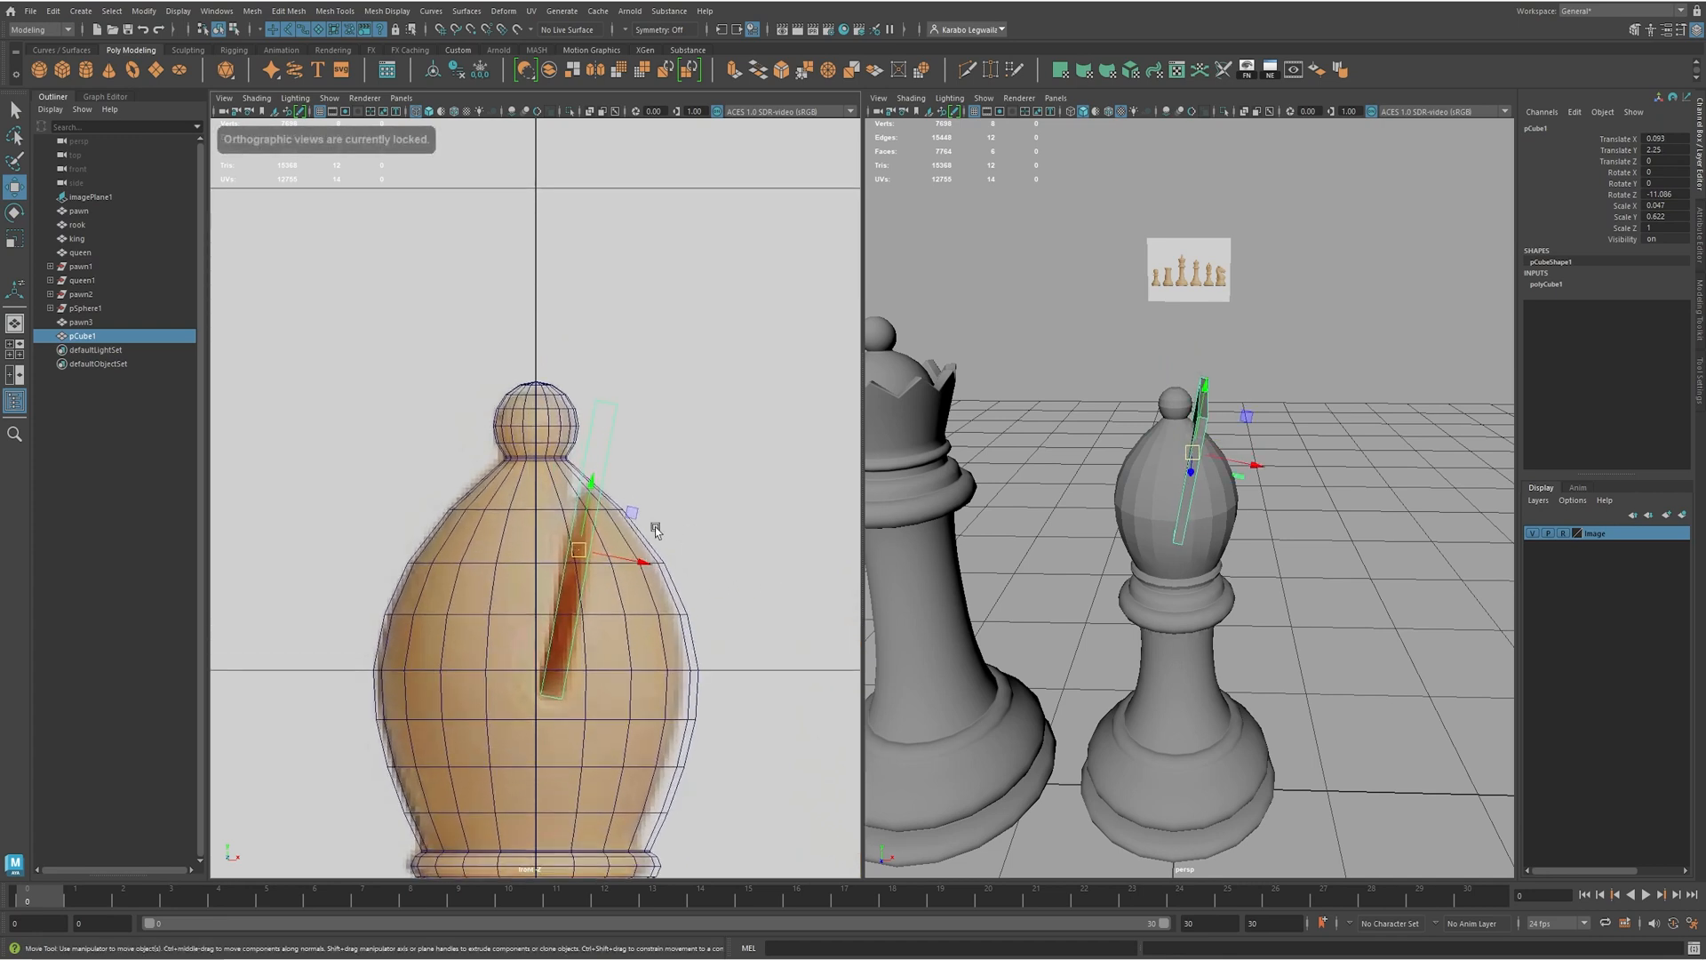
# - Refine the cube's tilt to about -7.8° in Z and place it at about X 0.065, Y 2.251 over the notch
pyautogui.keyDown('alt'); pyautogui.moveTo(666, 530); pyautogui.dragTo(727, 544, button='right'); pyautogui.keyUp('alt')
pyautogui.keyDown('alt'); pyautogui.moveTo(727, 543); pyautogui.dragTo(685, 464, button='middle'); pyautogui.keyUp('alt')
pyautogui.press('e')
pyautogui.moveTo(597, 448); pyautogui.dragTo(607, 487)
pyautogui.press('w')
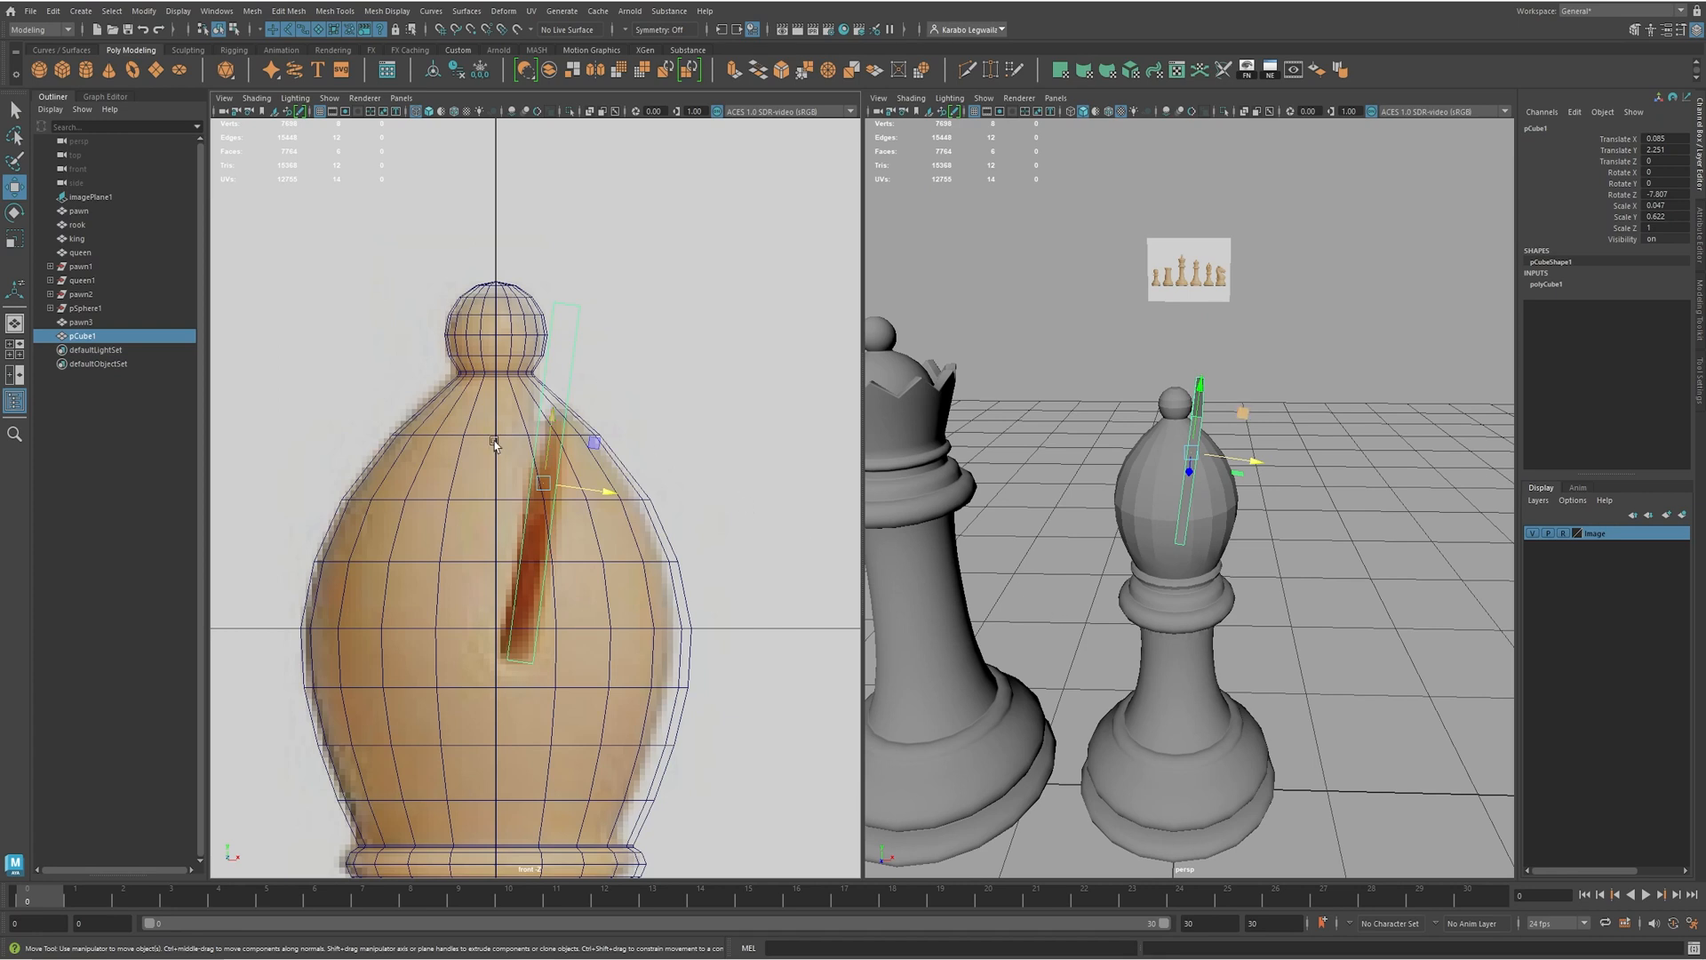
# - Subtract the thin cube from the bishop with a Boolean difference to cut the notch in the head
pyautogui.keyDown('alt'); pyautogui.moveTo(1368, 510); pyautogui.dragTo(1178, 530); pyautogui.keyUp('alt')
pyautogui.keyDown('alt'); pyautogui.moveTo(978, 455); pyautogui.dragTo(1191, 531); pyautogui.keyUp('alt')
pyautogui.click(1167, 551)
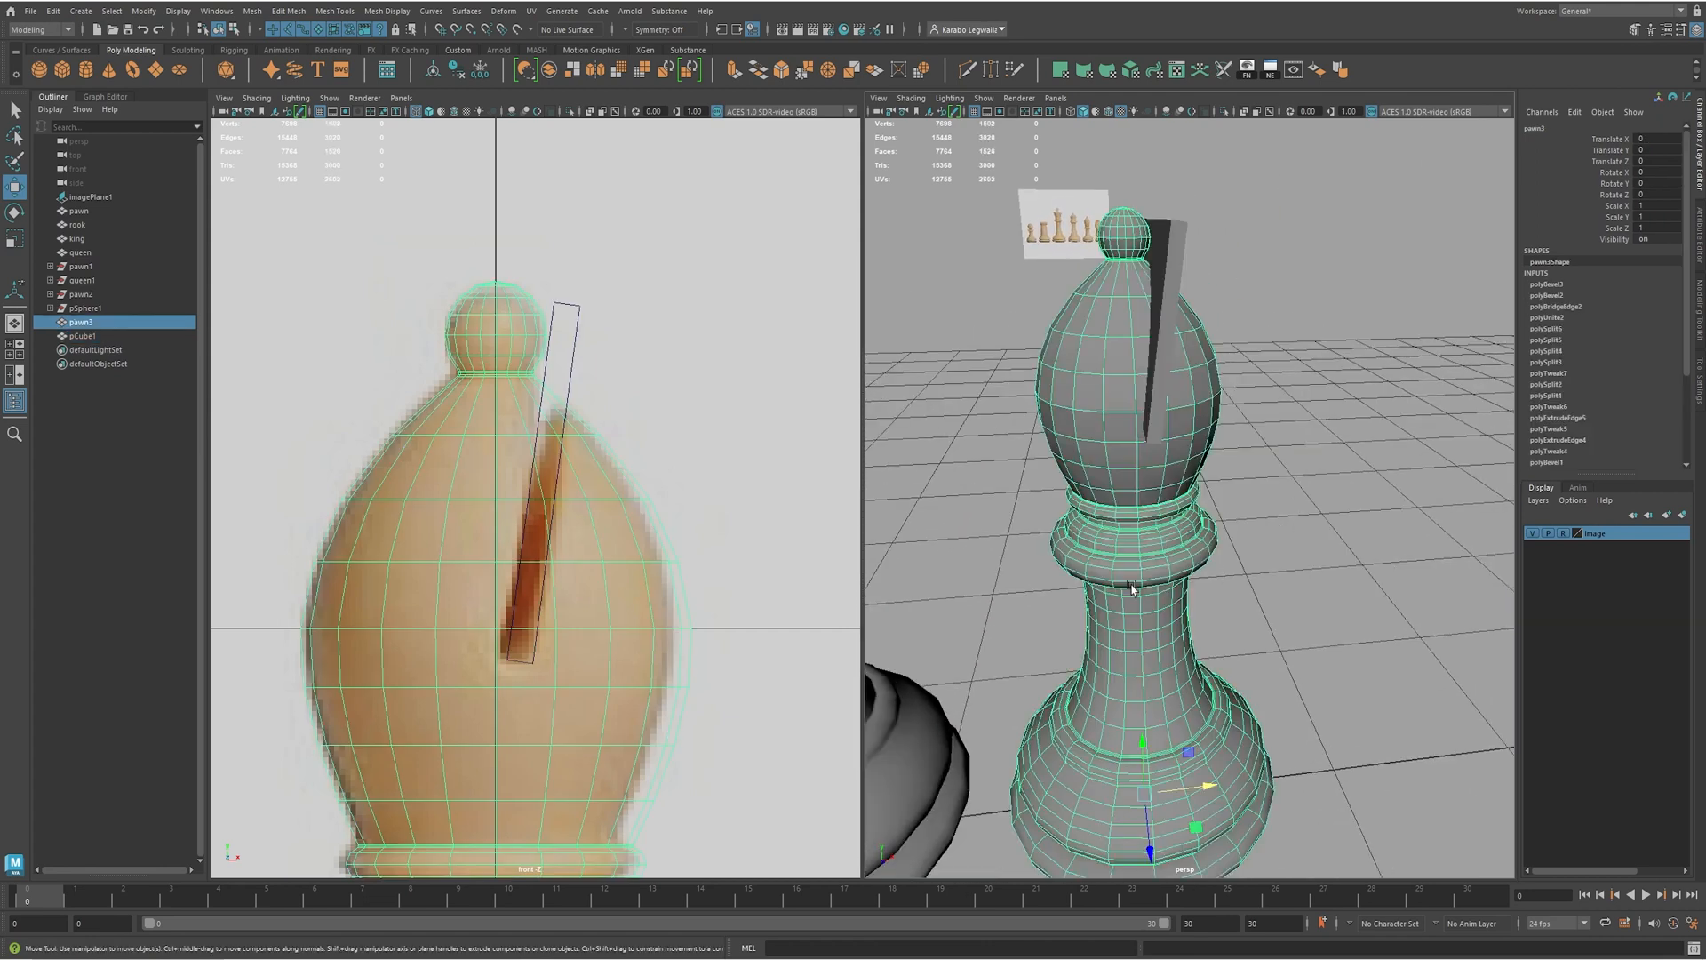
pyautogui.keyDown('alt'); pyautogui.moveTo(1320, 544); pyautogui.dragTo(1254, 641); pyautogui.keyUp('alt')
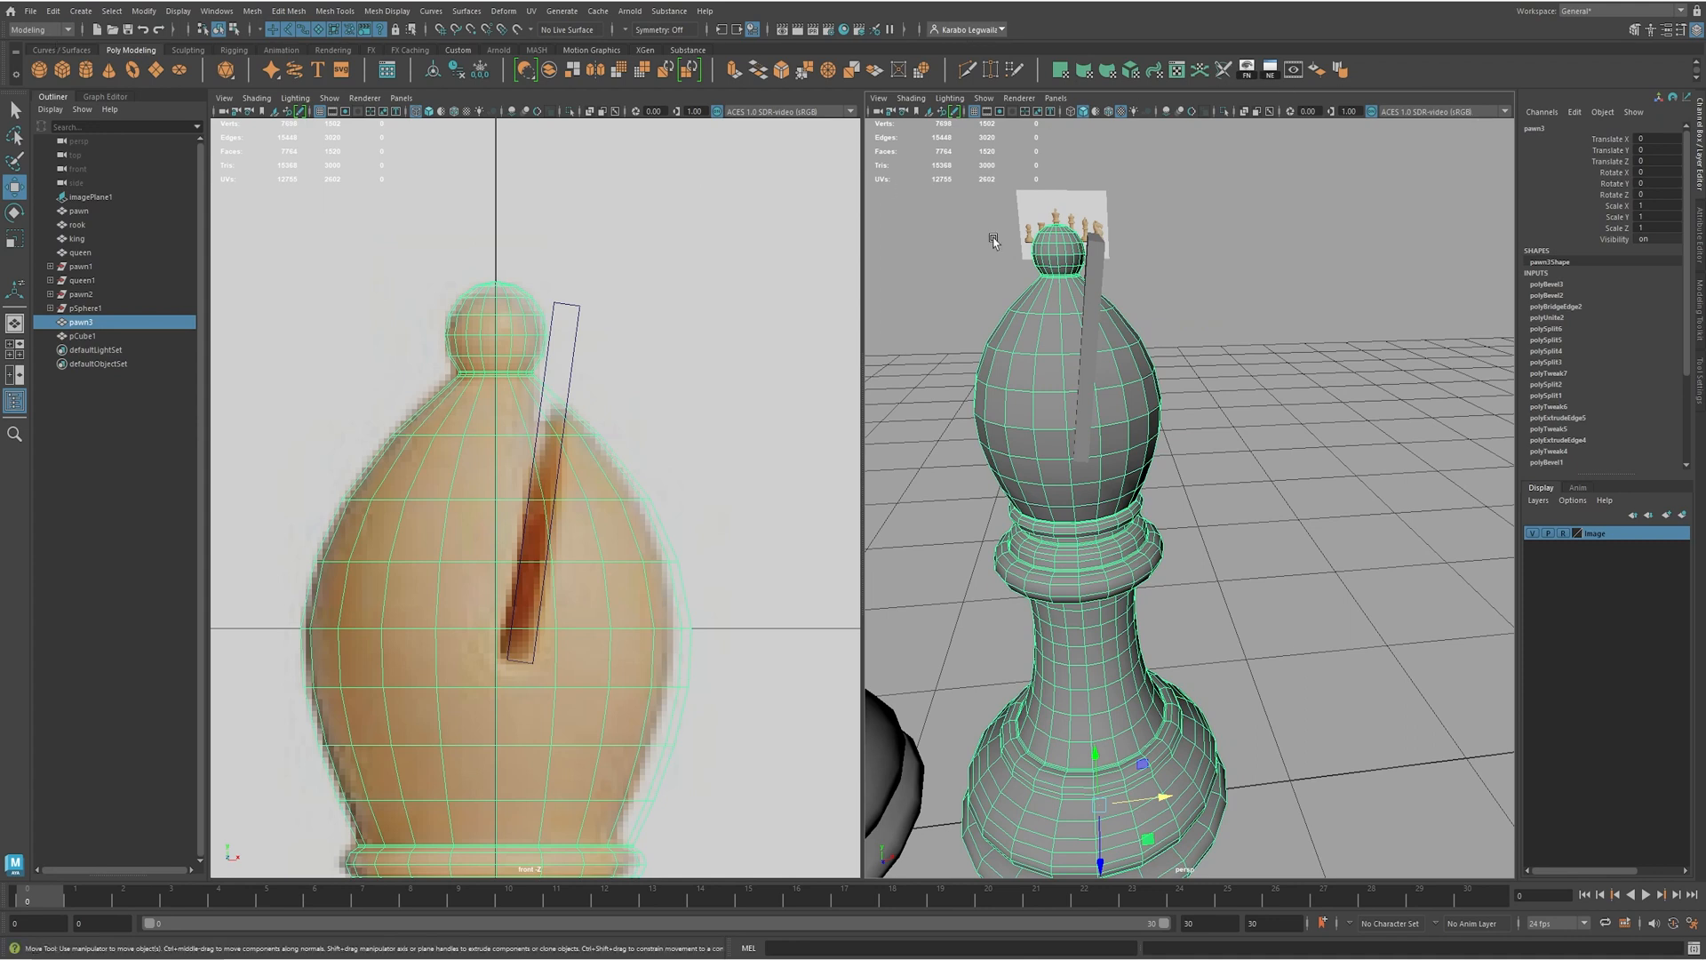
pyautogui.keyDown('shift'); pyautogui.click(1101, 258); pyautogui.keyUp('shift')
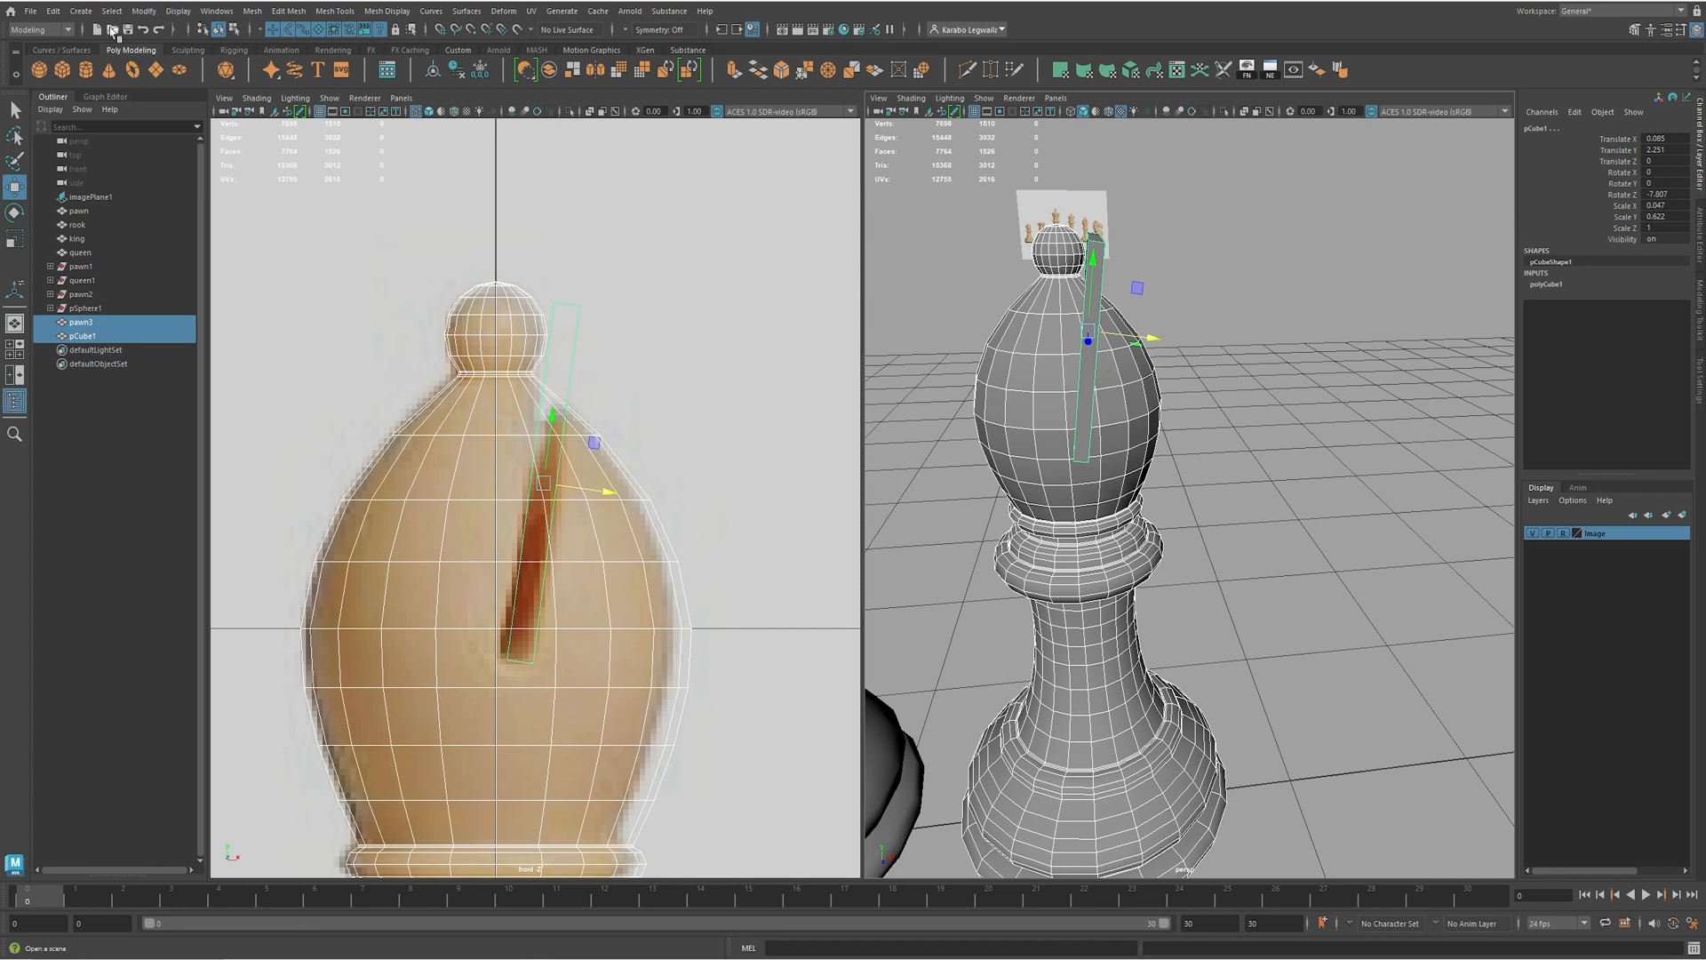
pyautogui.click(83, 13)
pyautogui.moveTo(138, 17)
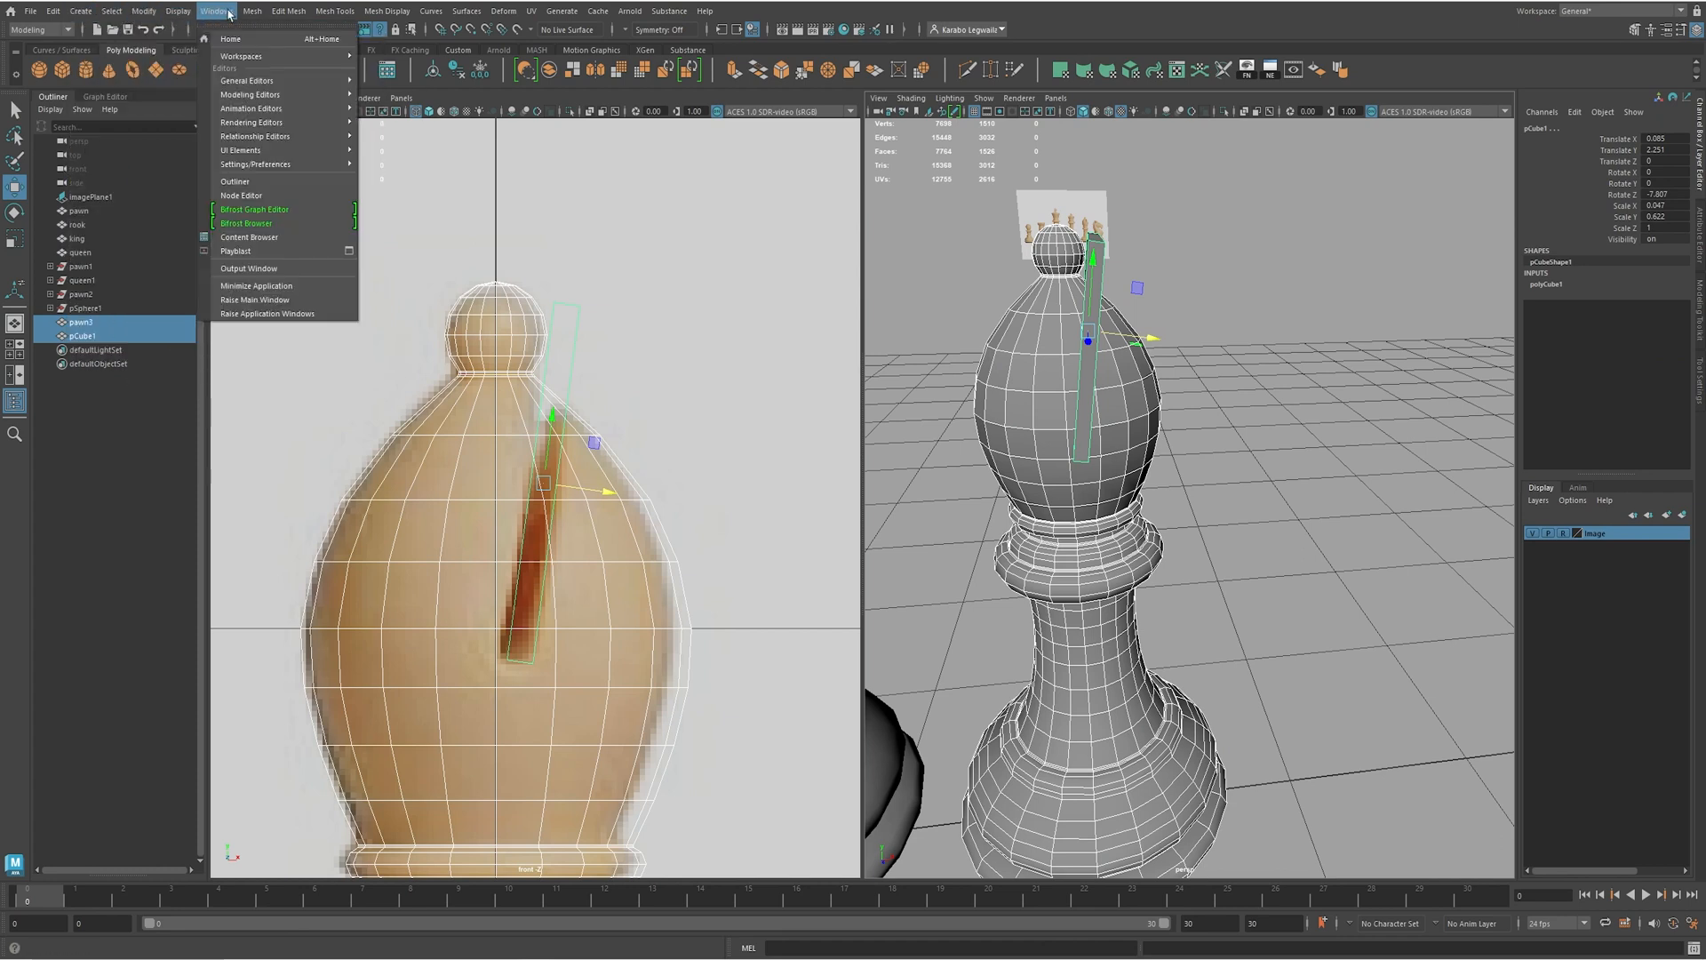
pyautogui.moveTo(253, 11)
pyautogui.moveTo(334, 50)
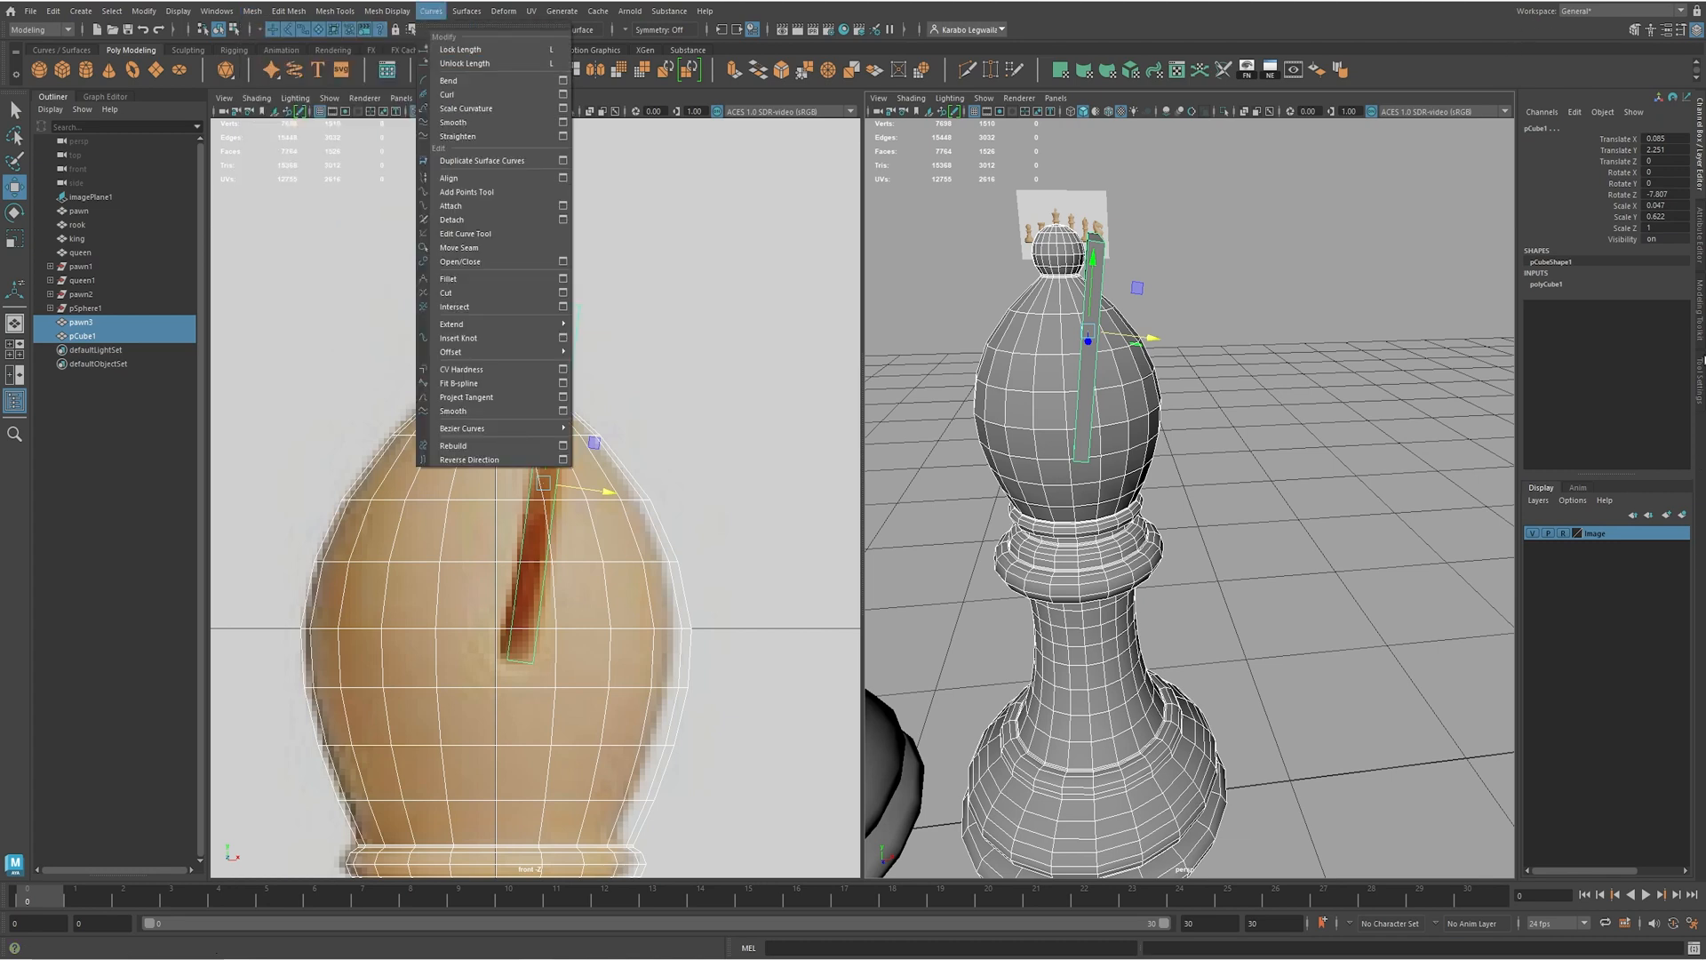
pyautogui.click(1701, 328)
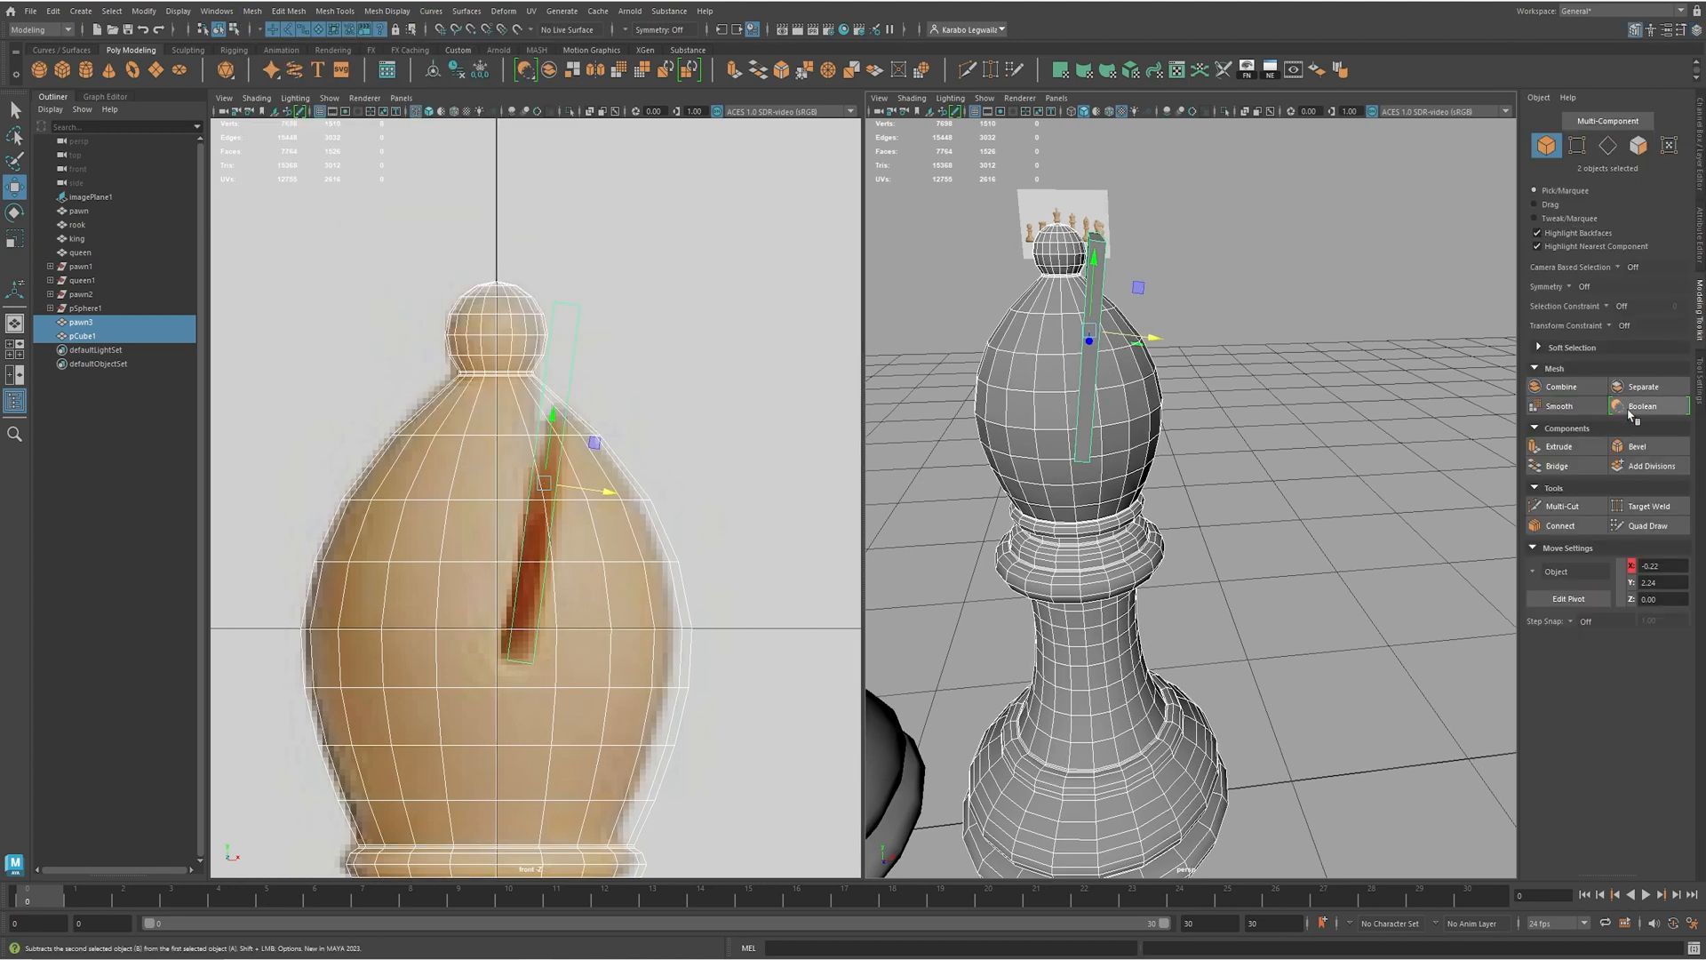
pyautogui.click(1659, 415)
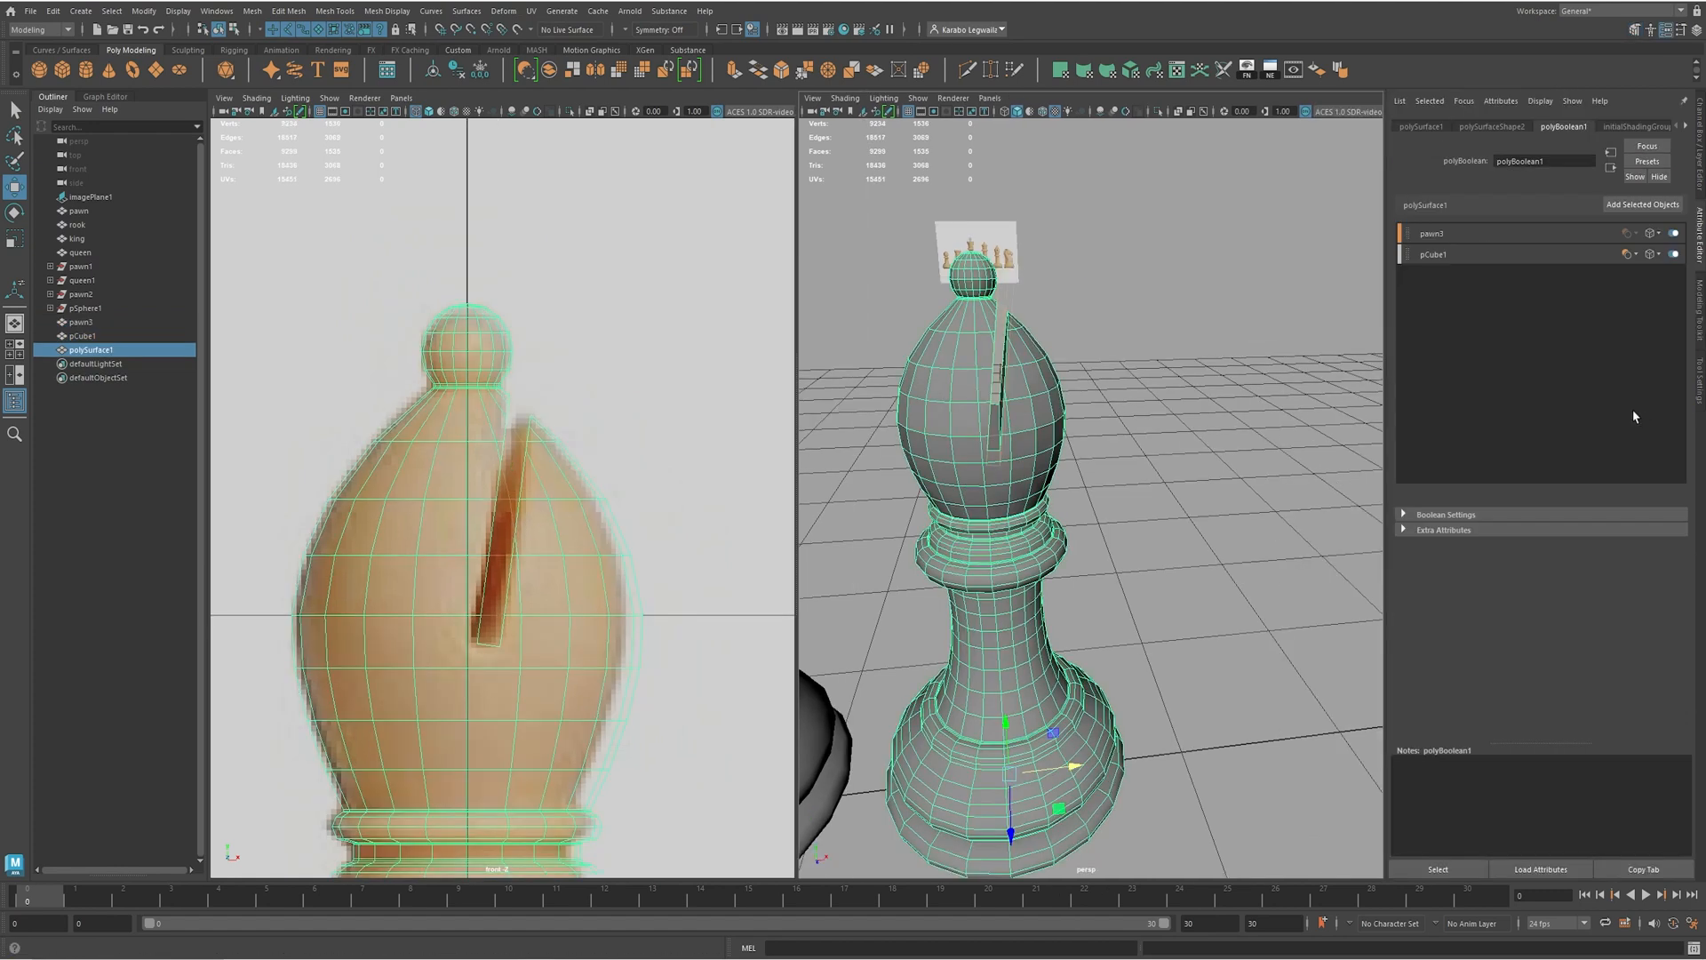
pyautogui.click(1632, 258)
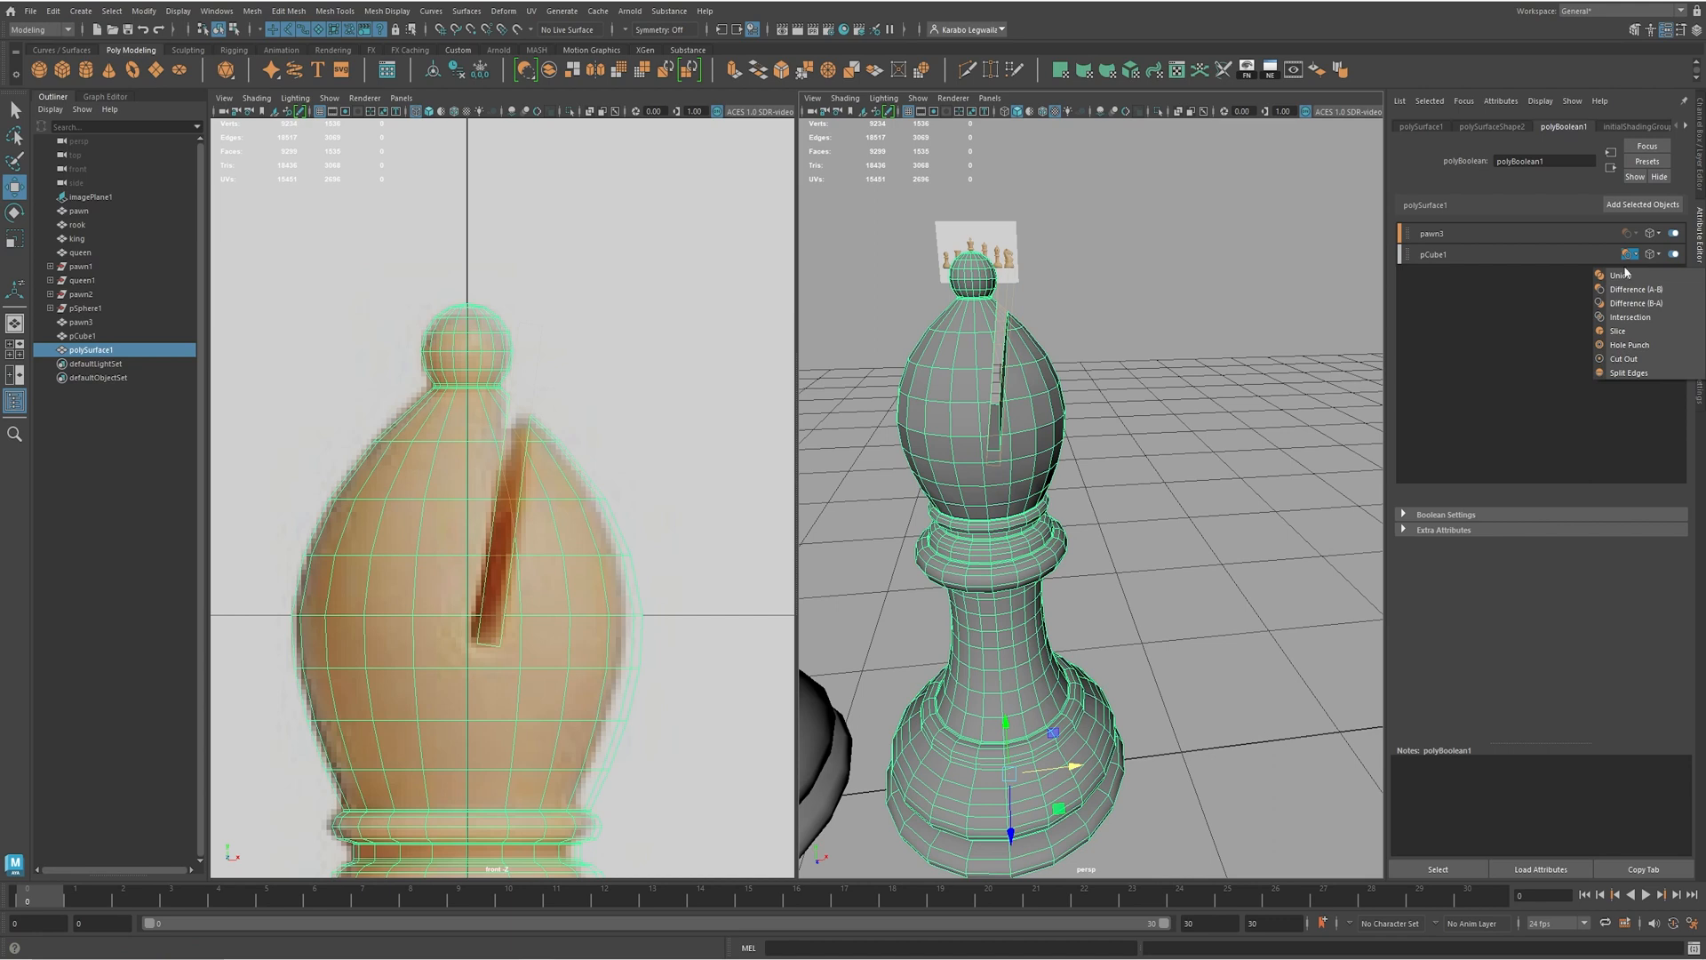
pyautogui.click(985, 442)
# - Examine the notch cut from several sides and select the cutting cube to check its placement
pyautogui.keyDown('alt'); pyautogui.moveTo(1127, 365); pyautogui.dragTo(924, 330); pyautogui.keyUp('alt')
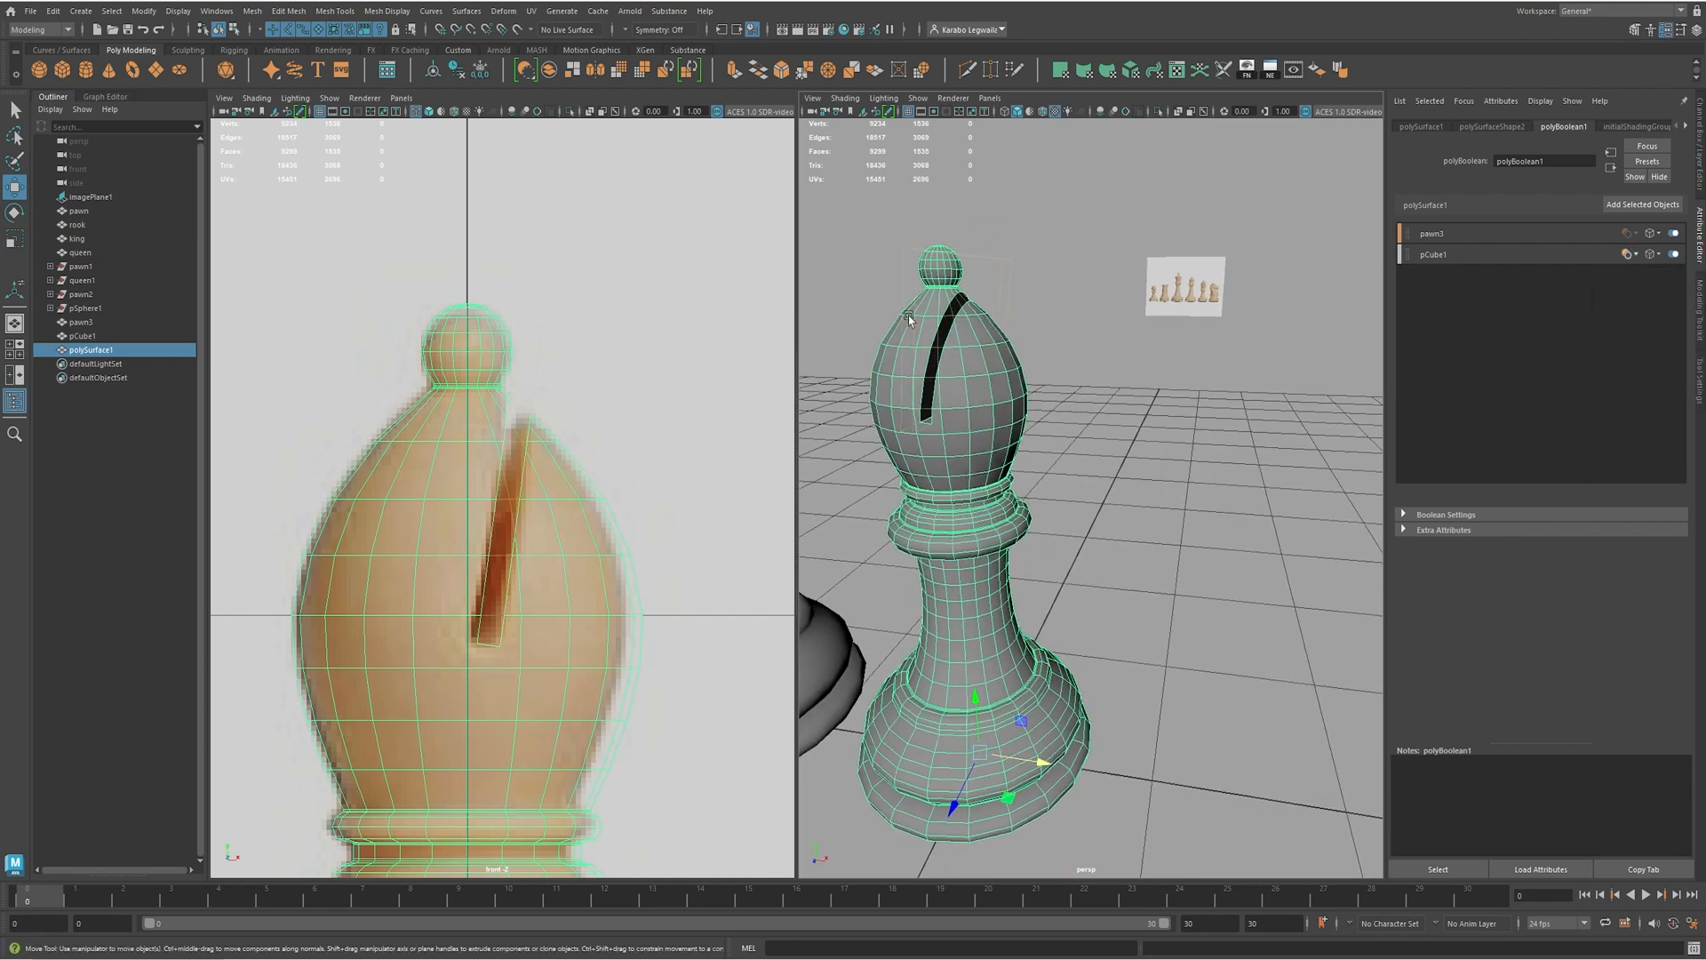
pyautogui.keyDown('alt'); pyautogui.moveTo(993, 377); pyautogui.dragTo(1036, 384, button='middle'); pyautogui.keyUp('alt')
pyautogui.keyDown('alt'); pyautogui.moveTo(964, 352); pyautogui.dragTo(1013, 339, button='right'); pyautogui.keyUp('alt')
pyautogui.keyDown('alt'); pyautogui.moveTo(1013, 339); pyautogui.dragTo(1071, 360); pyautogui.keyUp('alt')
pyautogui.moveTo(1171, 223); pyautogui.dragTo(1191, 245)
pyautogui.keyDown('alt'); pyautogui.moveTo(1190, 245); pyautogui.dragTo(1098, 263); pyautogui.keyUp('alt')
pyautogui.keyDown('alt'); pyautogui.moveTo(1213, 313); pyautogui.dragTo(1145, 629); pyautogui.keyUp('alt')
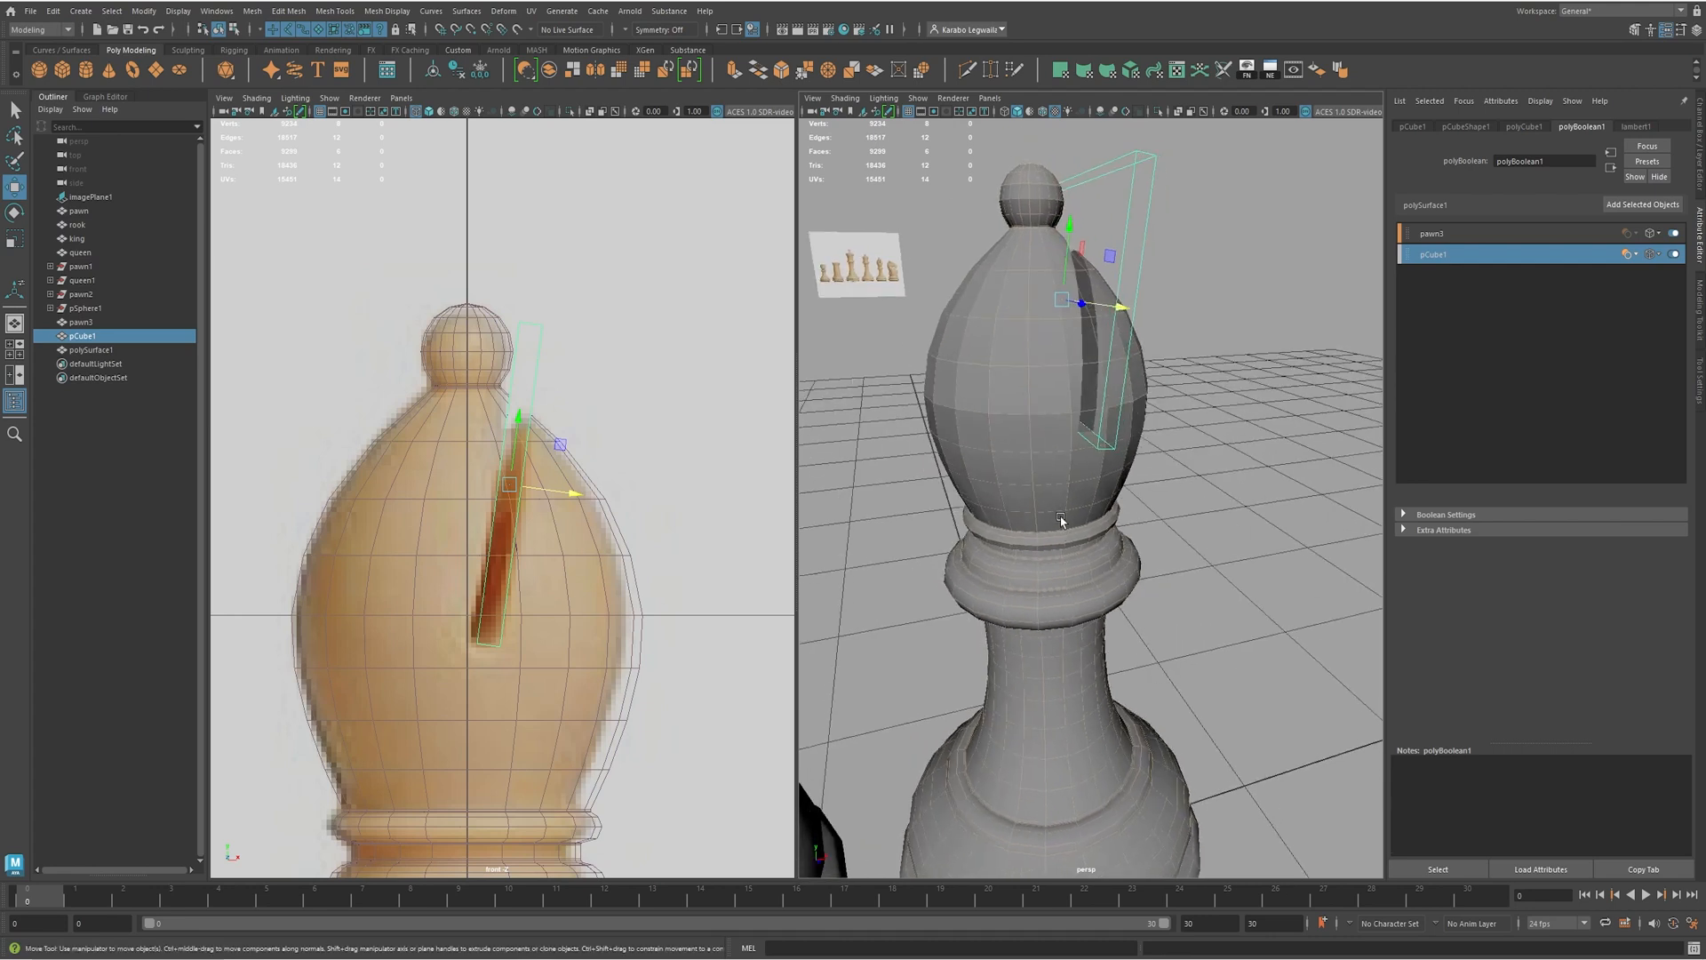
# - Try to delete the history of the original bishop mesh used by the Boolean
pyautogui.click(1034, 485)
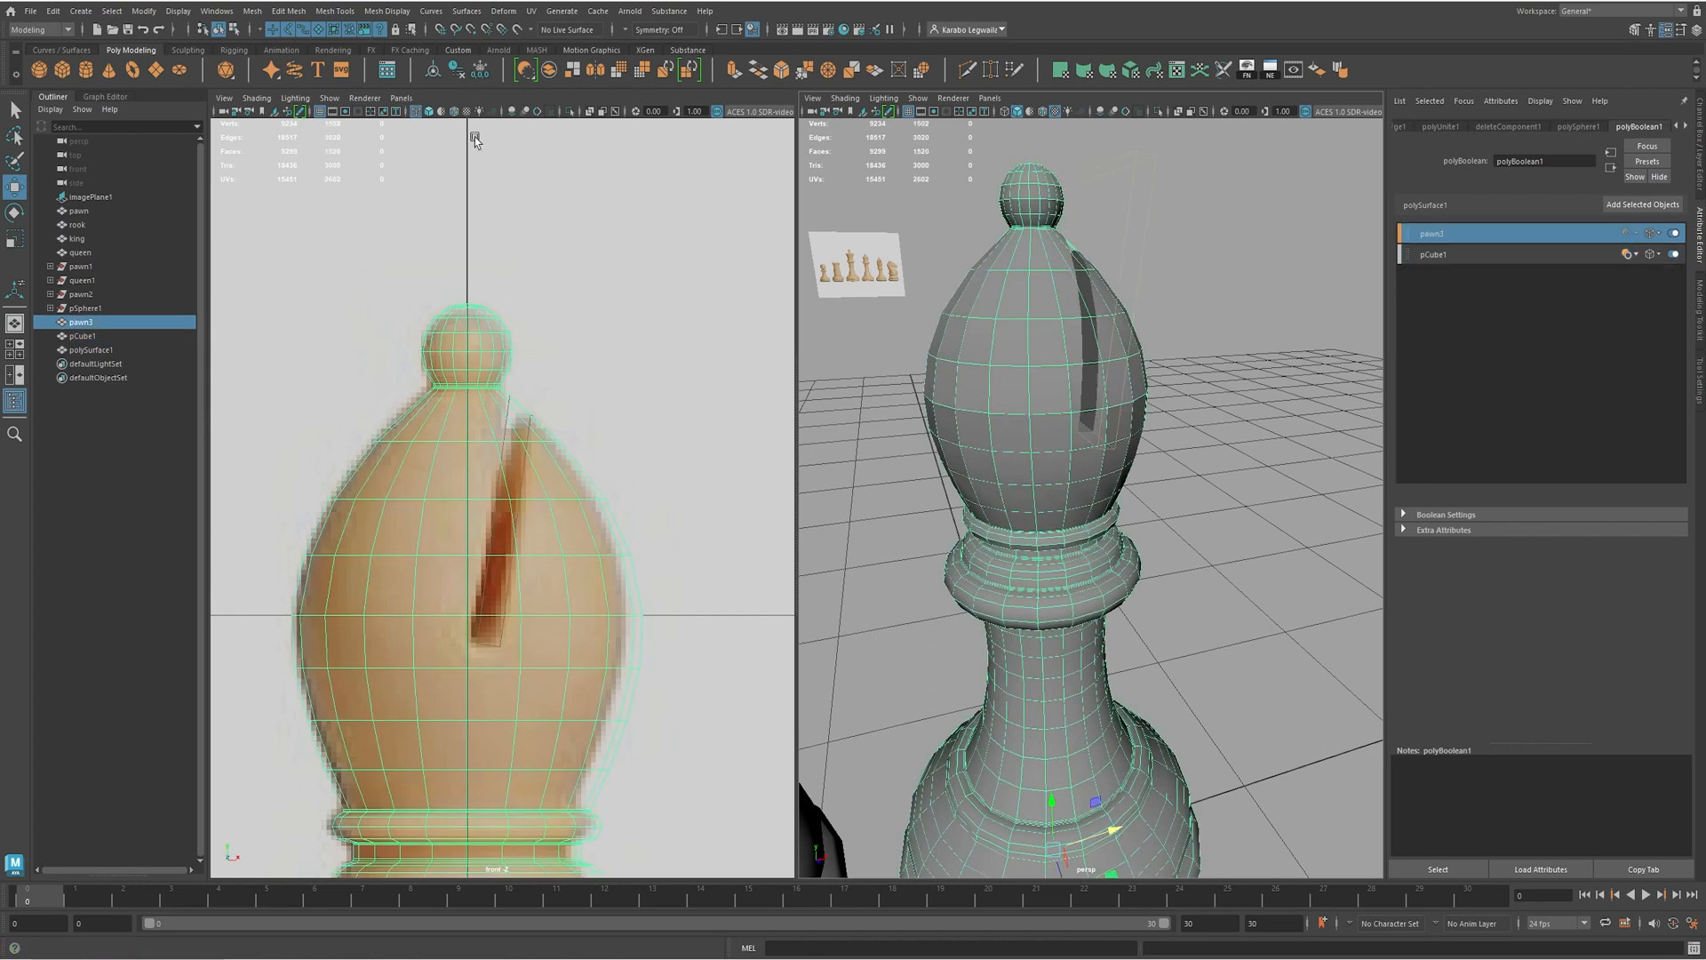
pyautogui.click(457, 71)
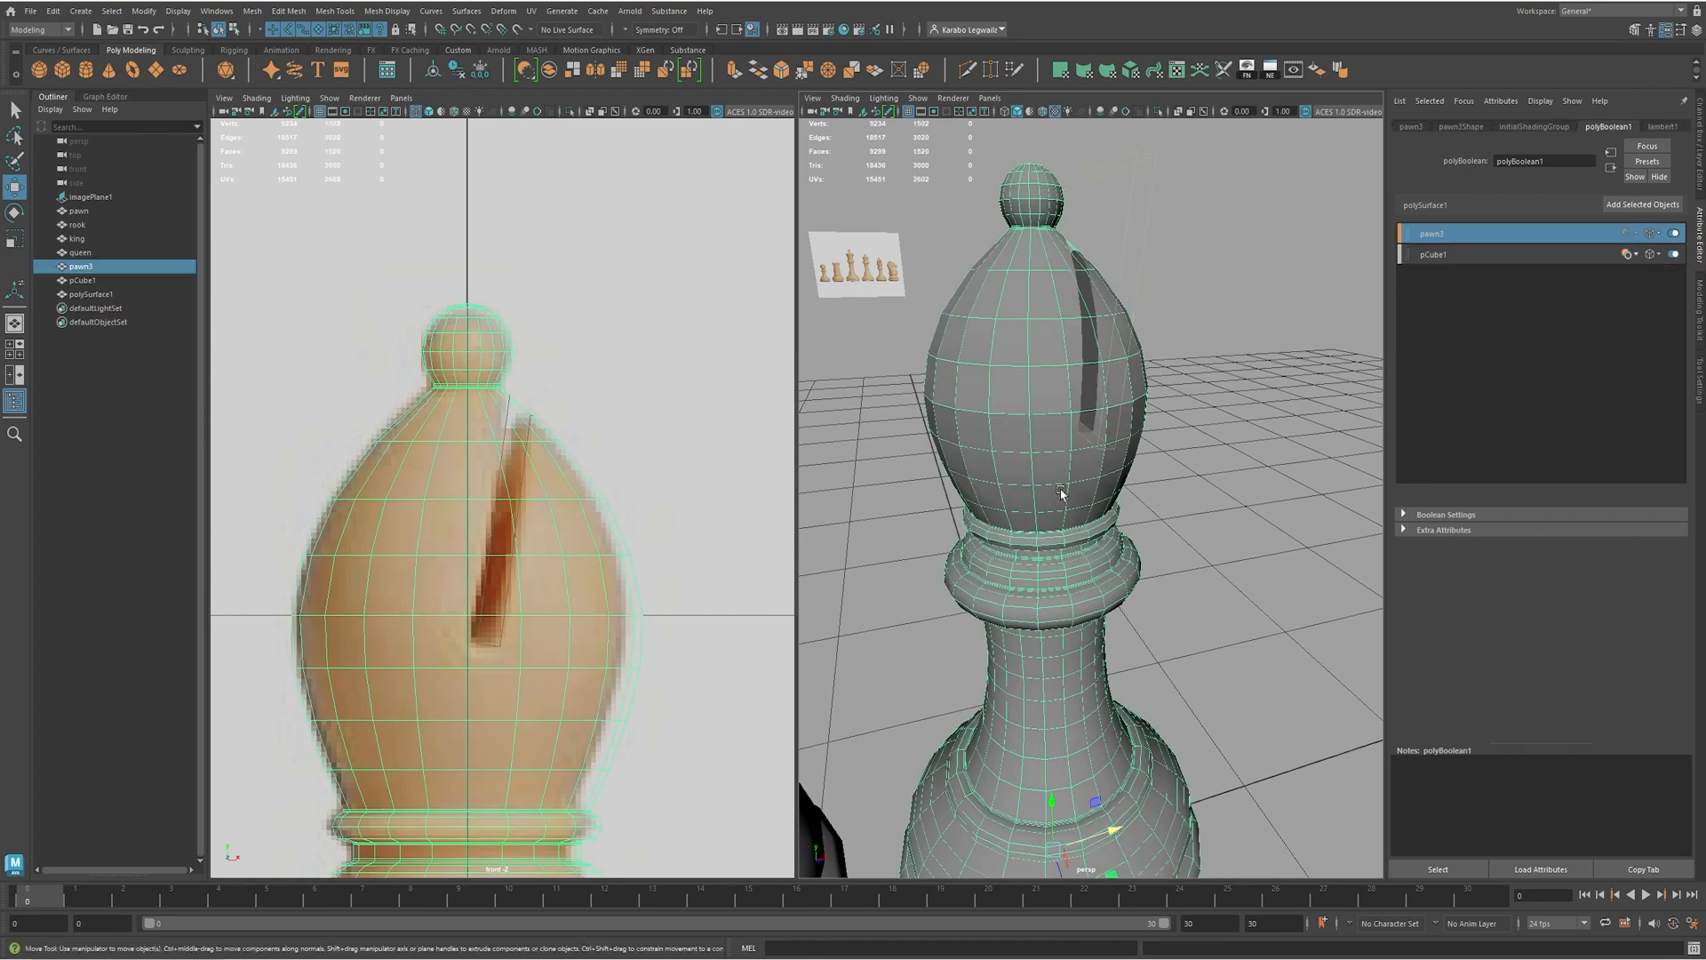
pyautogui.keyDown('alt'); pyautogui.moveTo(1061, 492); pyautogui.dragTo(1068, 474, button='middle'); pyautogui.keyUp('alt')
pyautogui.click(1078, 518)
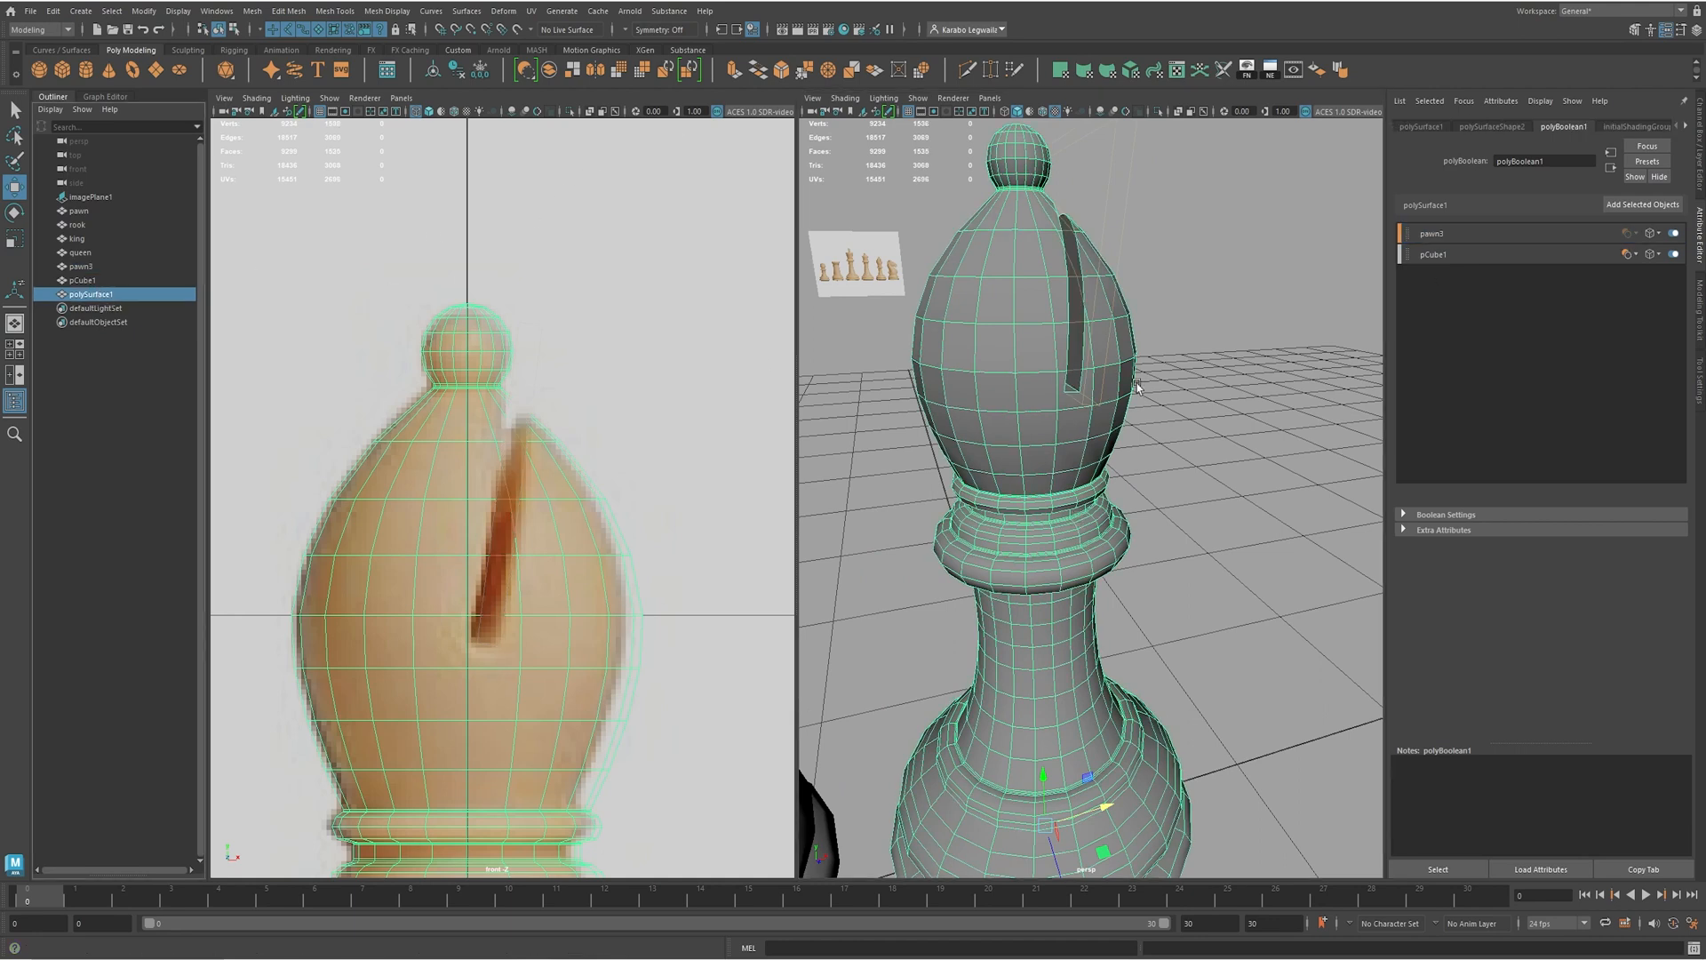
pyautogui.hotkey('ctrl', 'z')
pyautogui.hotkey('ctrl', 'z')
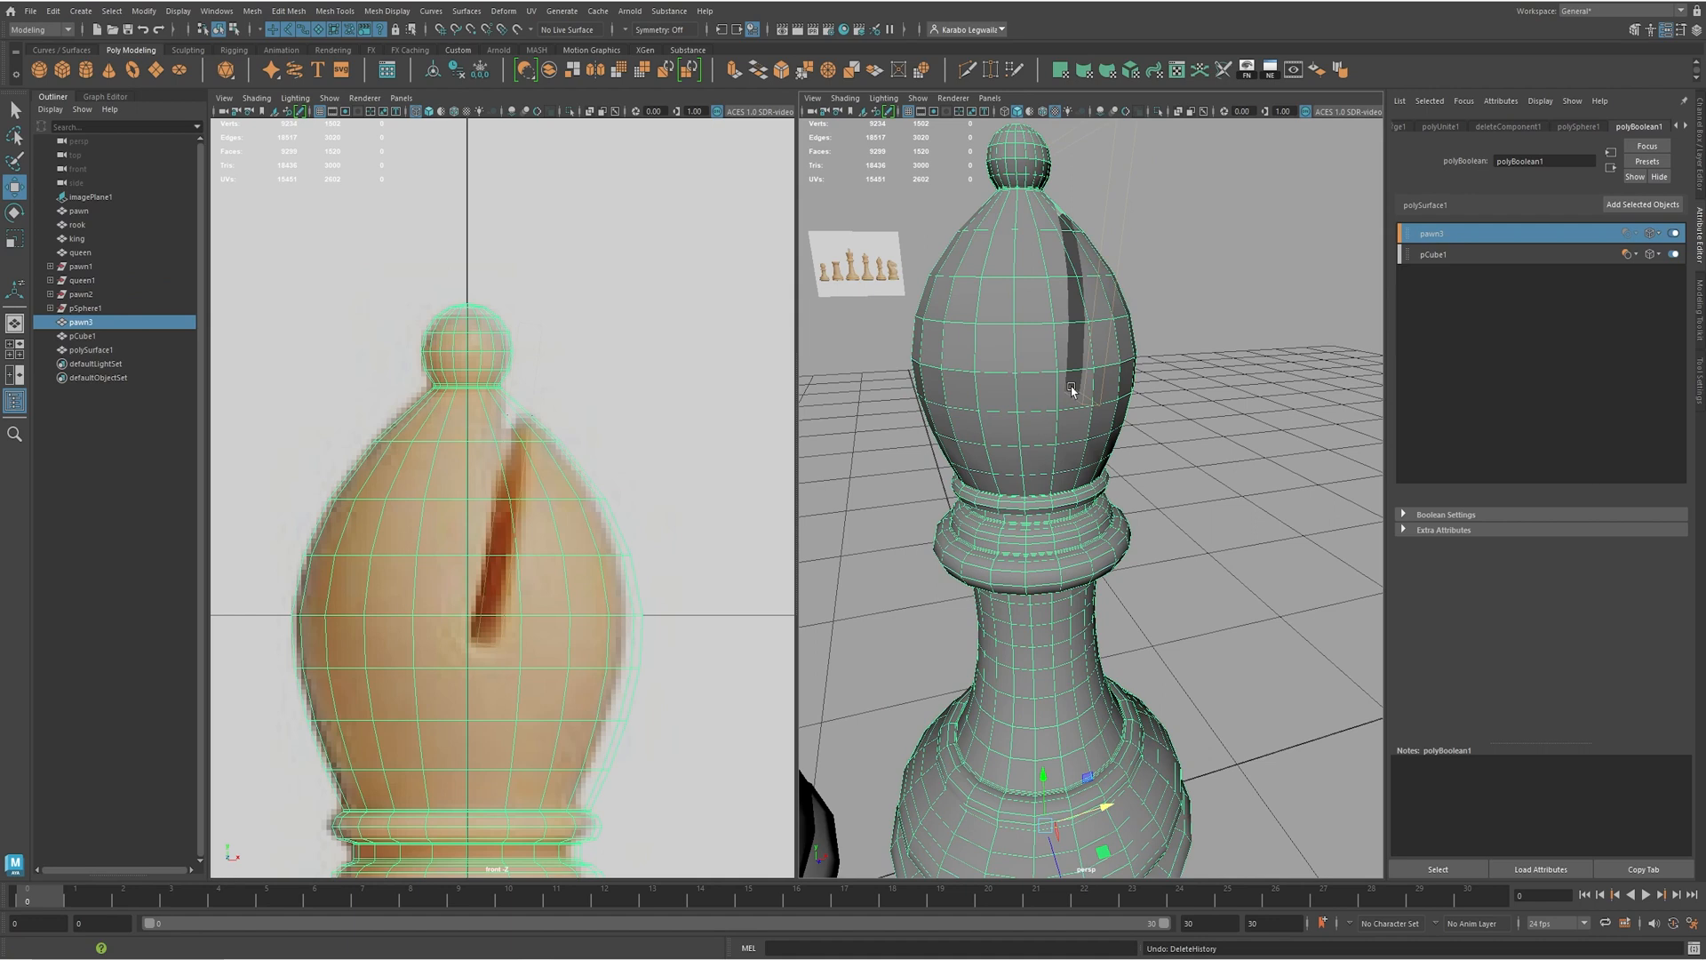
# - Select the Boolean result mesh and delete its history
pyautogui.click(1031, 546)
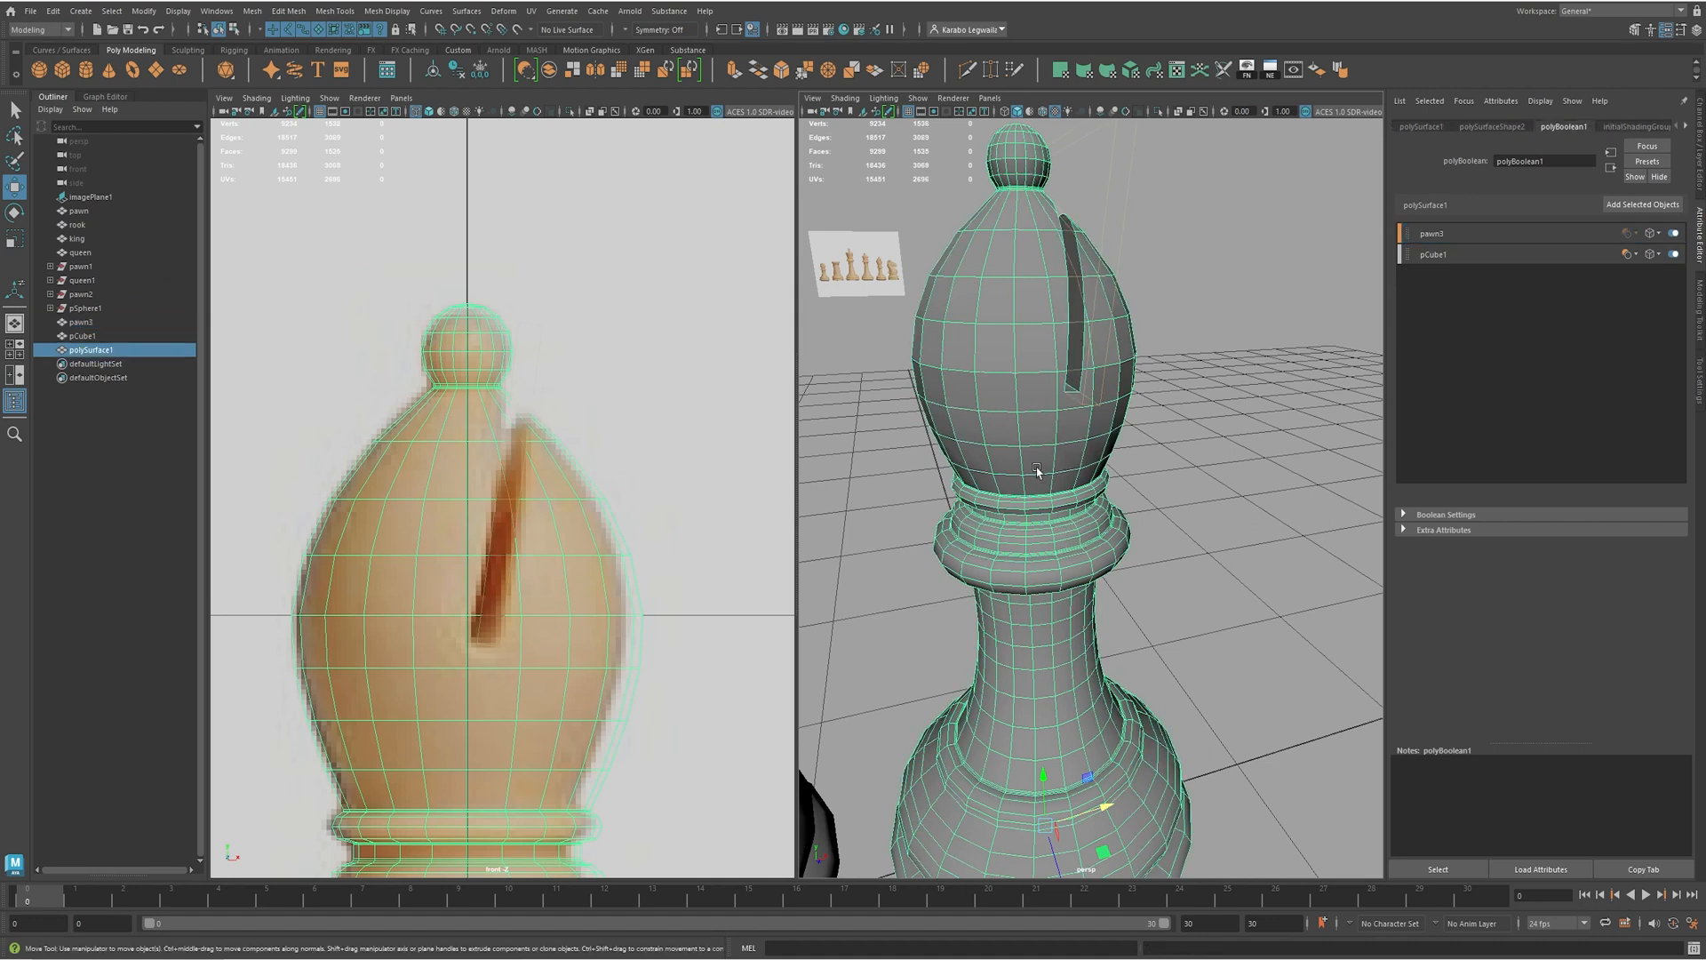
pyautogui.moveTo(795, 470); pyautogui.dragTo(800, 471)
pyautogui.click(871, 391)
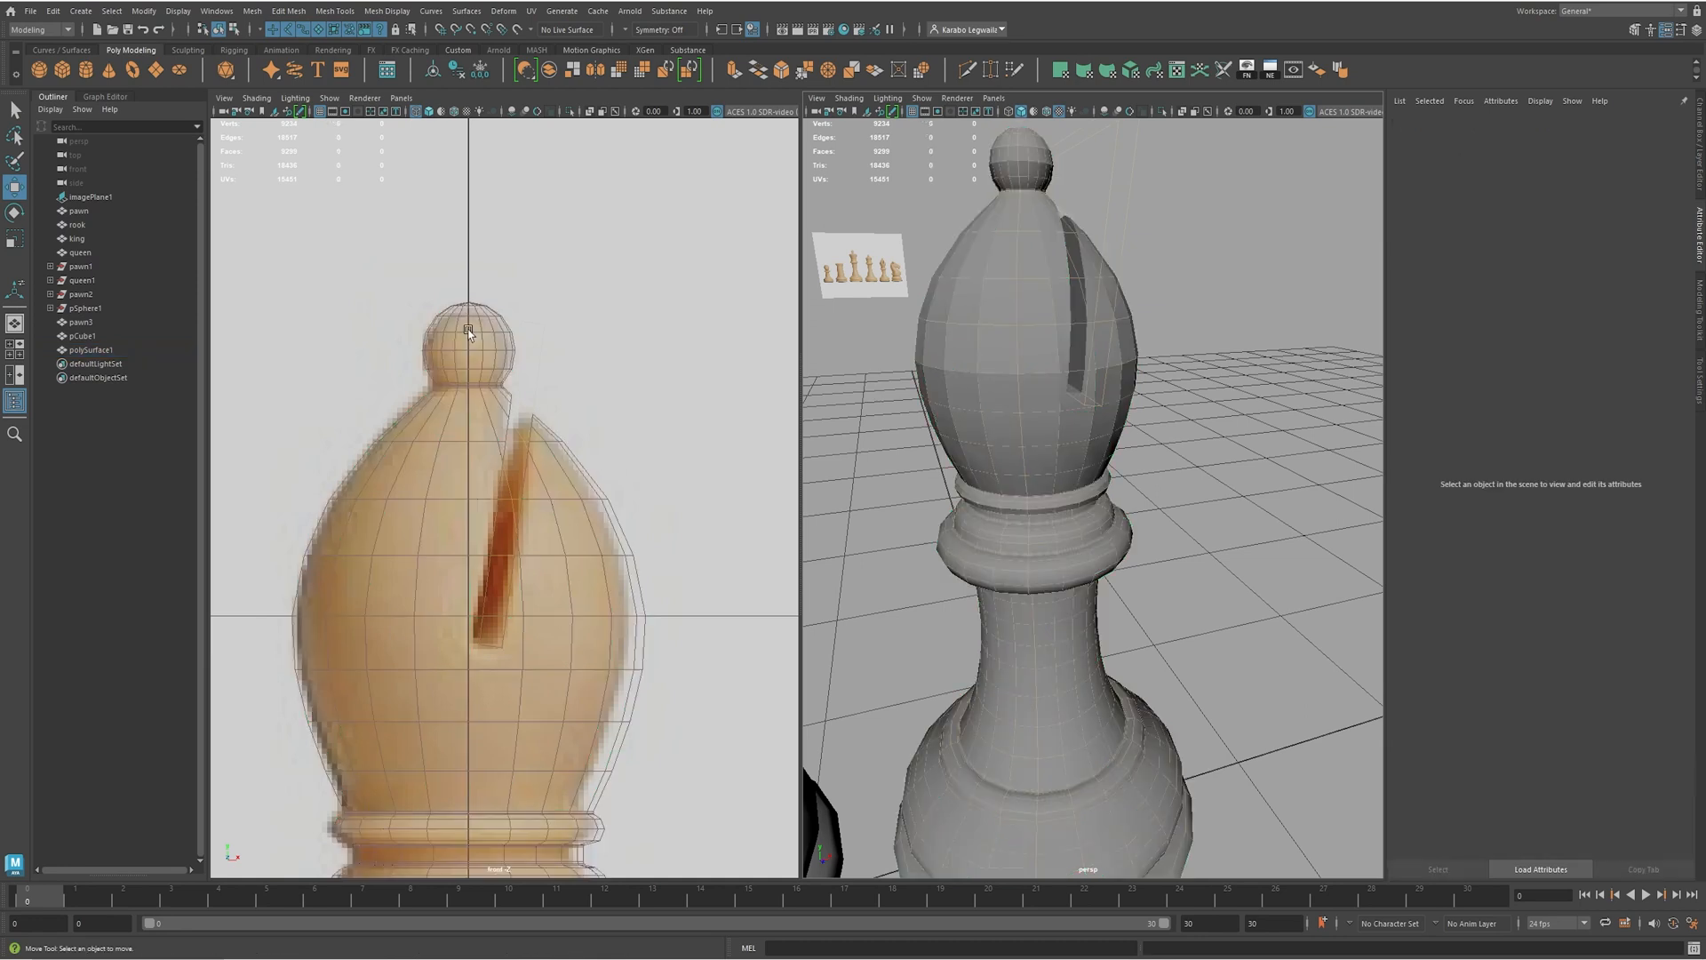
pyautogui.click(93, 339)
pyautogui.click(80, 322)
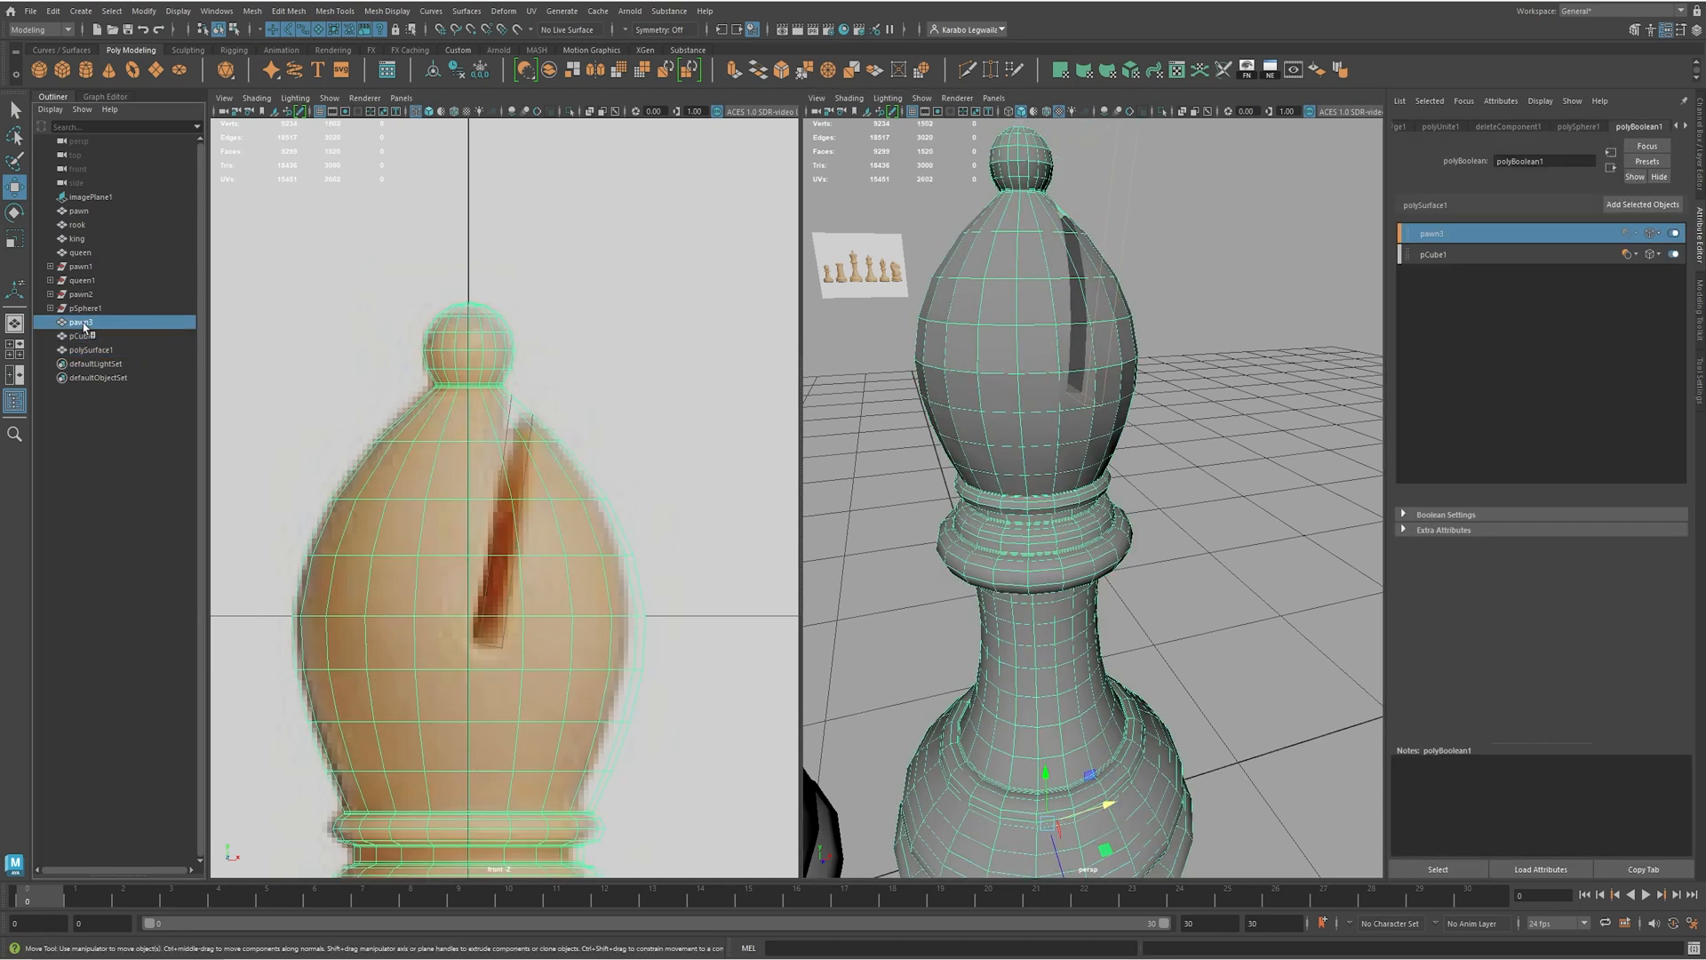
pyautogui.keyDown('alt'); pyautogui.moveTo(1187, 450); pyautogui.dragTo(1111, 374); pyautogui.keyUp('alt')
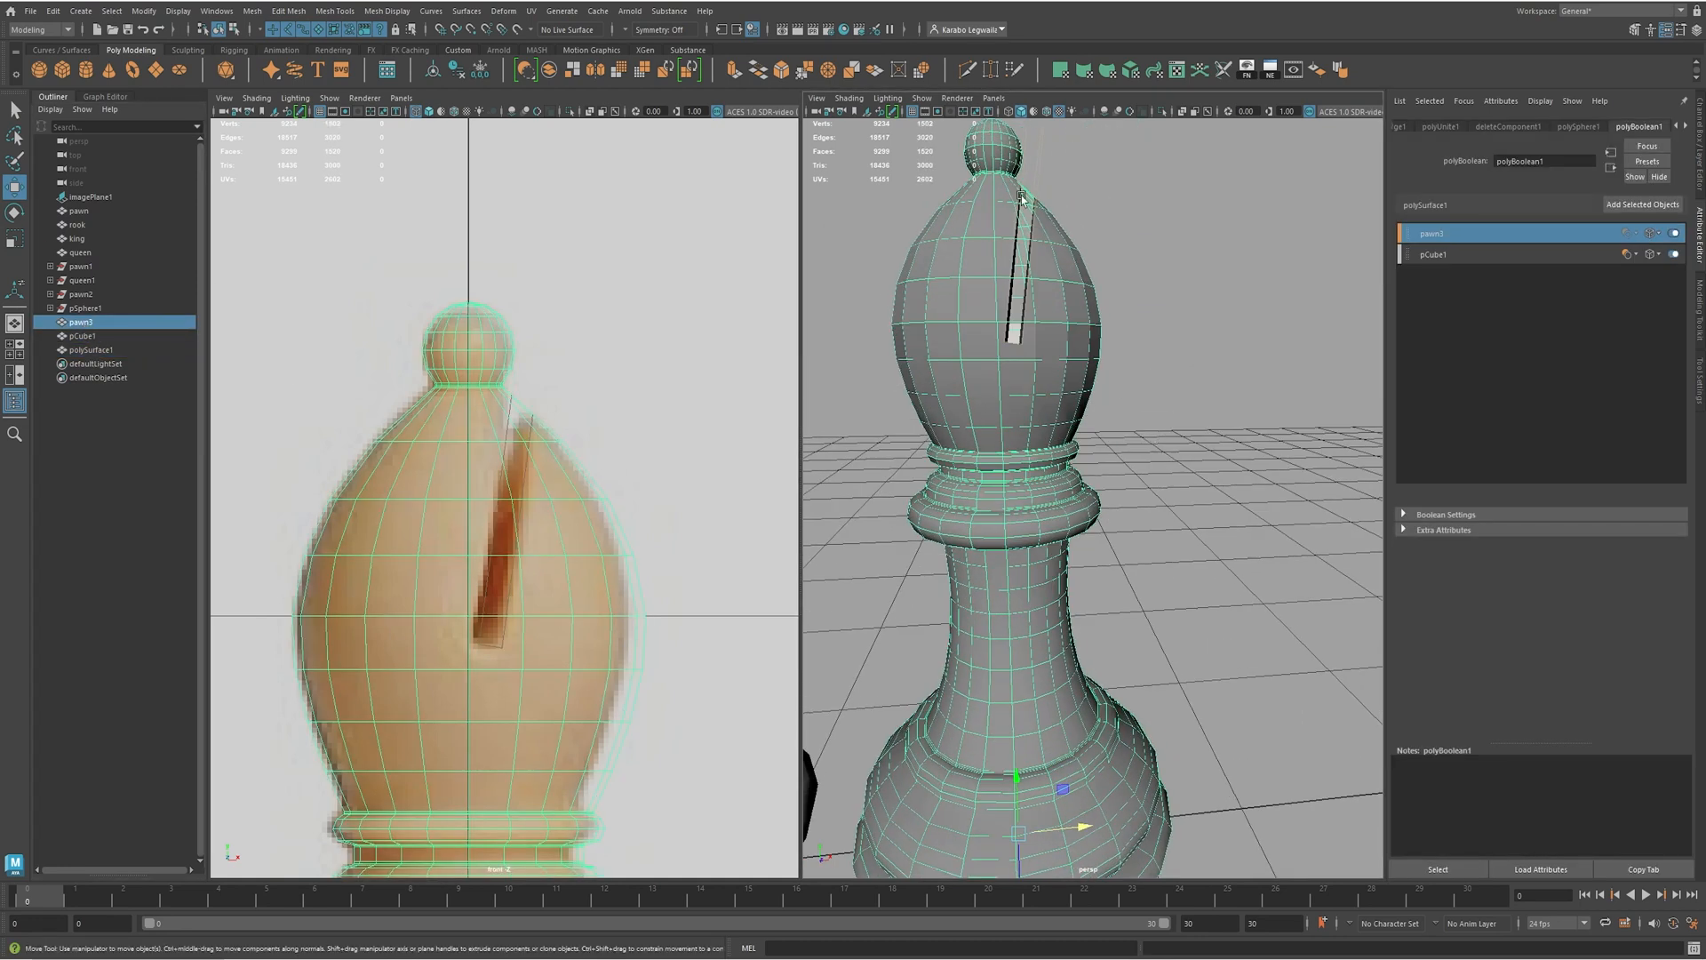
pyautogui.click(93, 350)
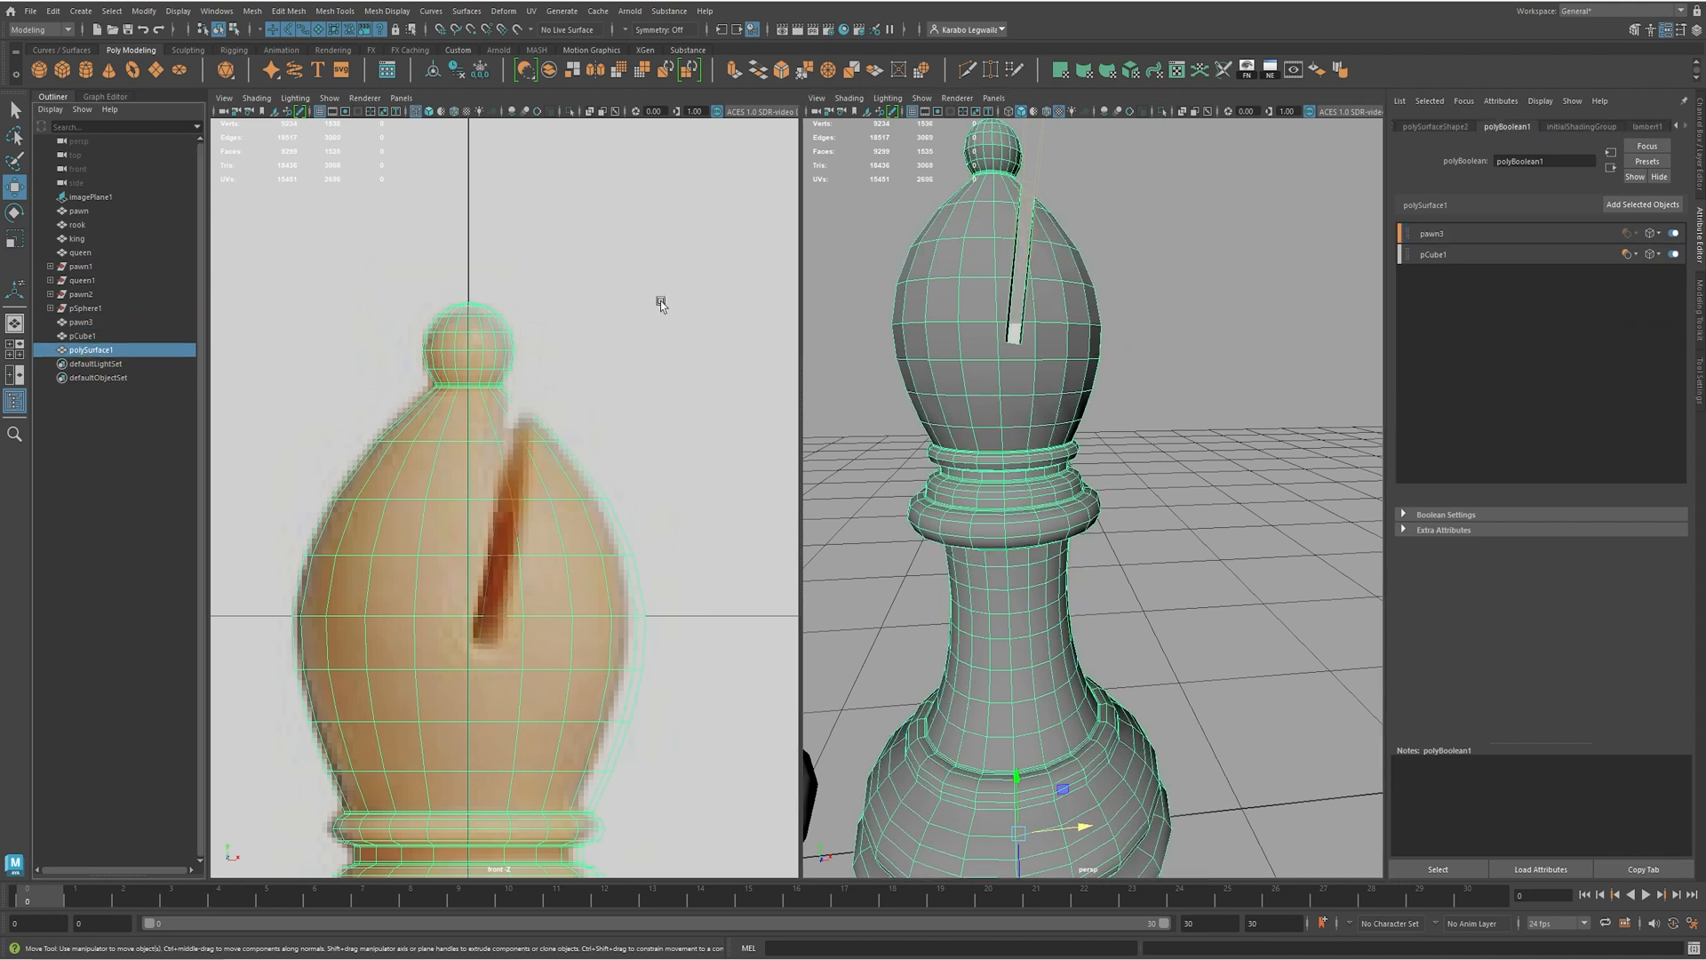
pyautogui.keyDown('alt'); pyautogui.moveTo(1186, 325); pyautogui.dragTo(1110, 320); pyautogui.keyUp('alt')
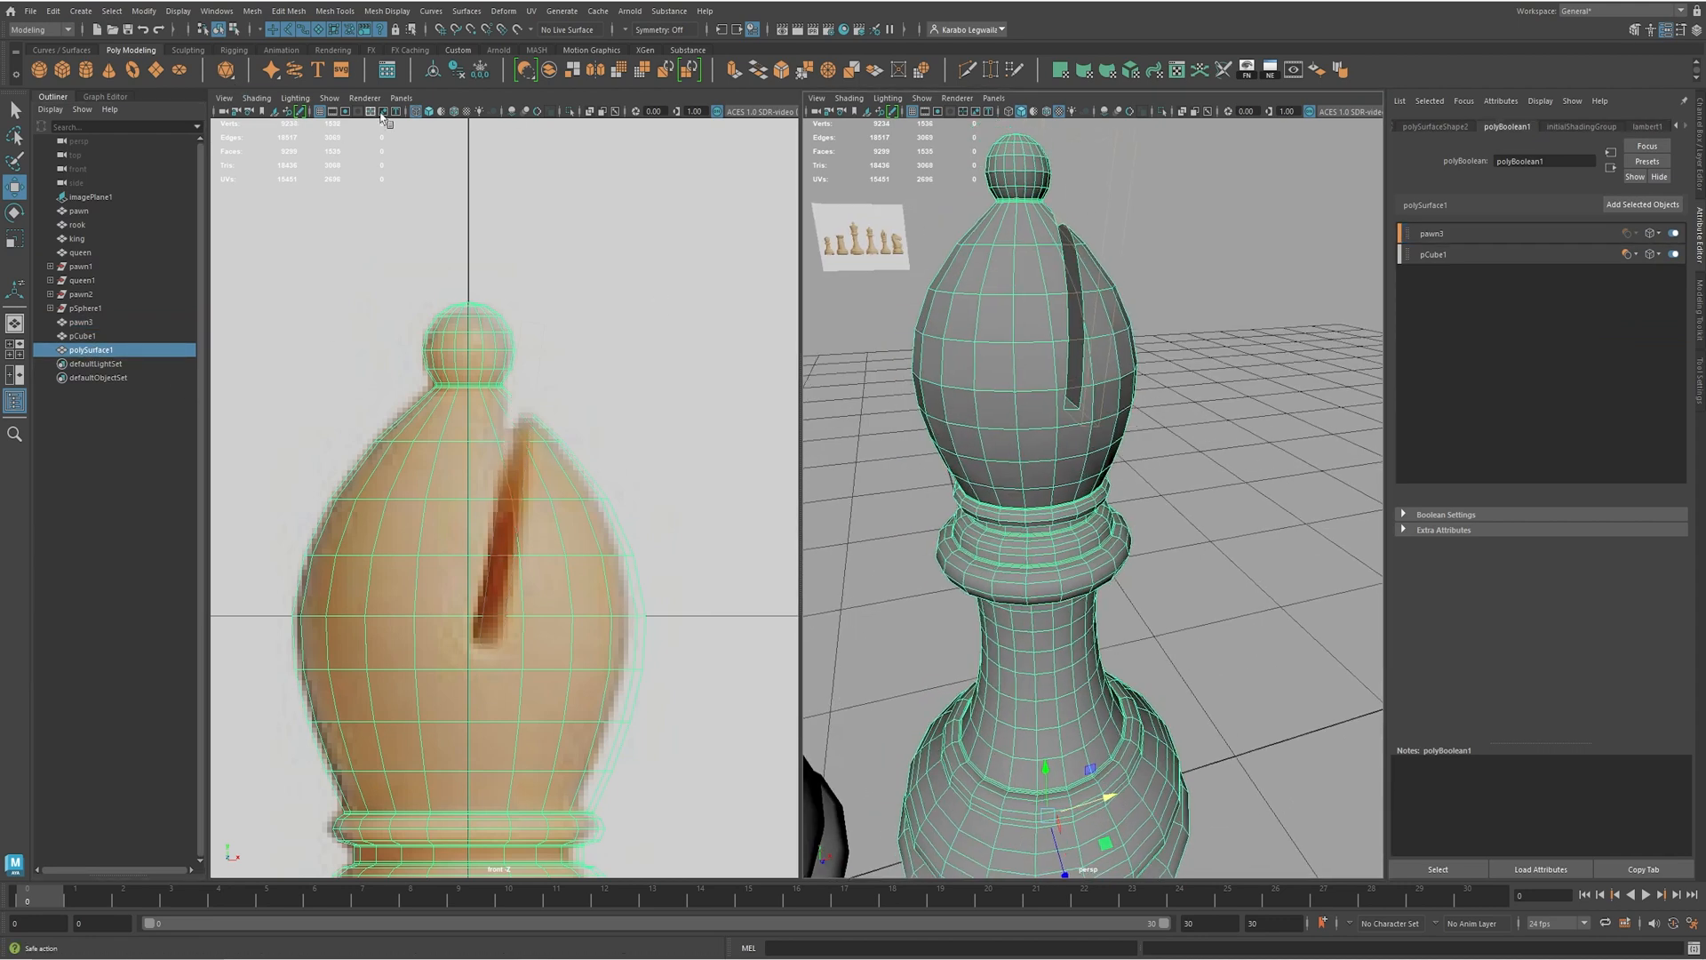
pyautogui.hotkey('alt', 'shift', 'd')
pyautogui.keyDown('alt'); pyautogui.moveTo(1156, 368); pyautogui.dragTo(1124, 362); pyautogui.keyUp('alt')
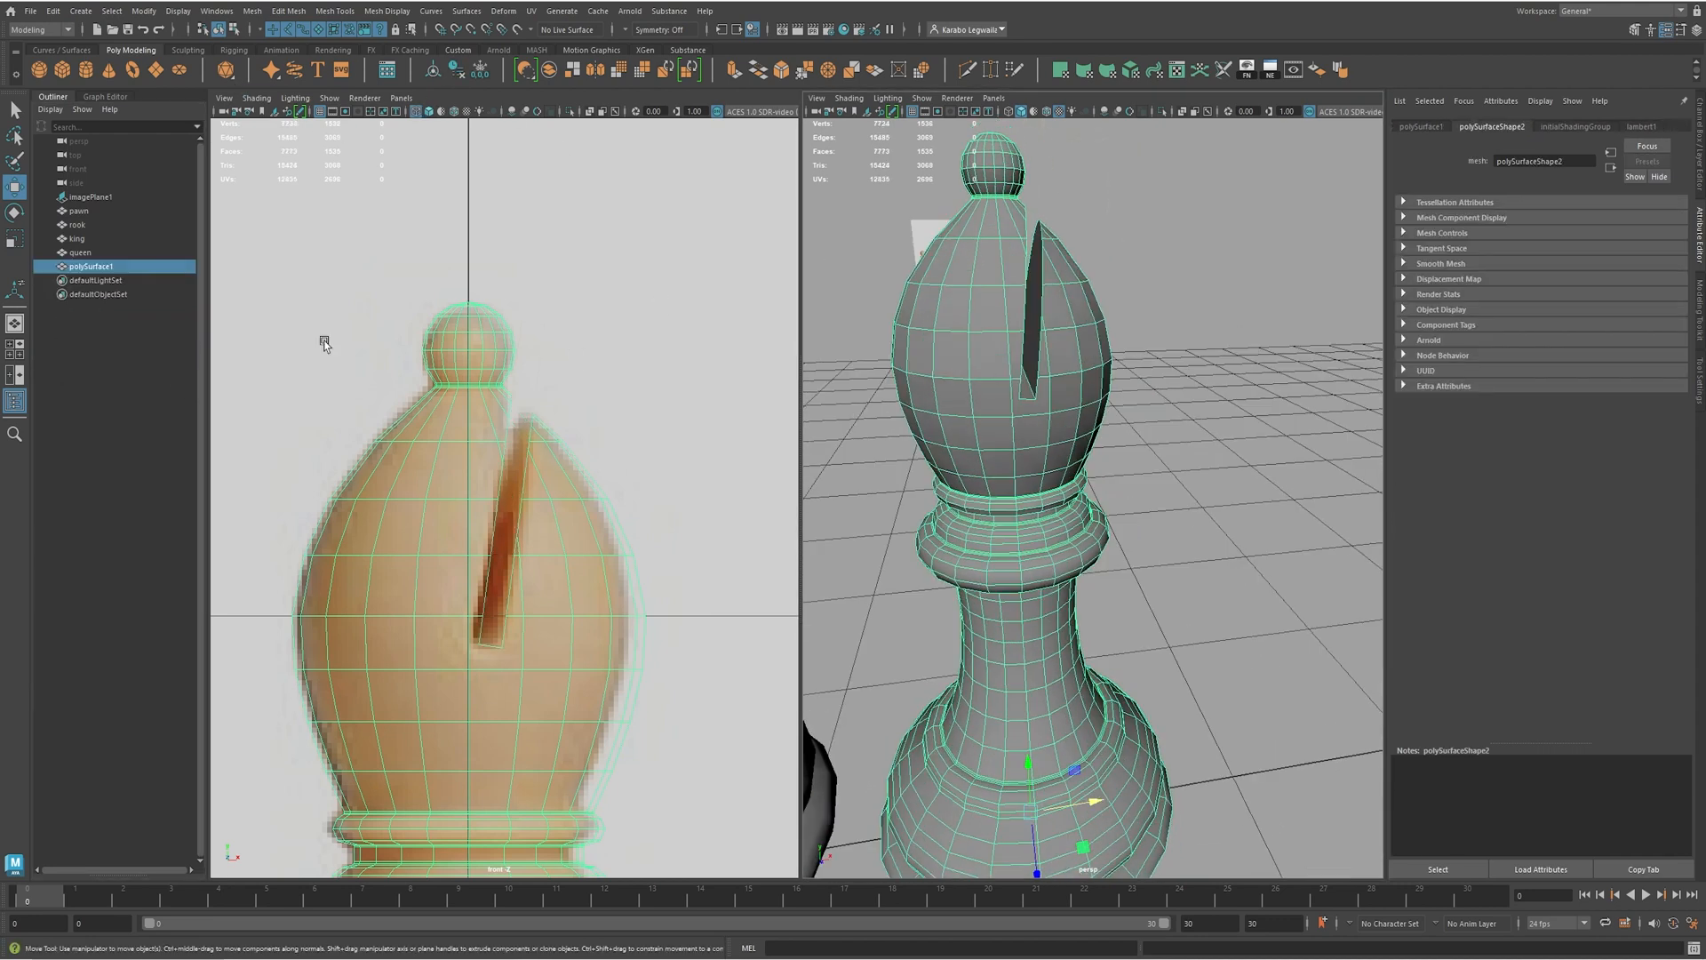
# - Preview the notched head smoothed to examine the notch's edges, and return to the unsmoothed display
pyautogui.keyDown('alt'); pyautogui.moveTo(1202, 435); pyautogui.dragTo(1102, 373); pyautogui.keyUp('alt')
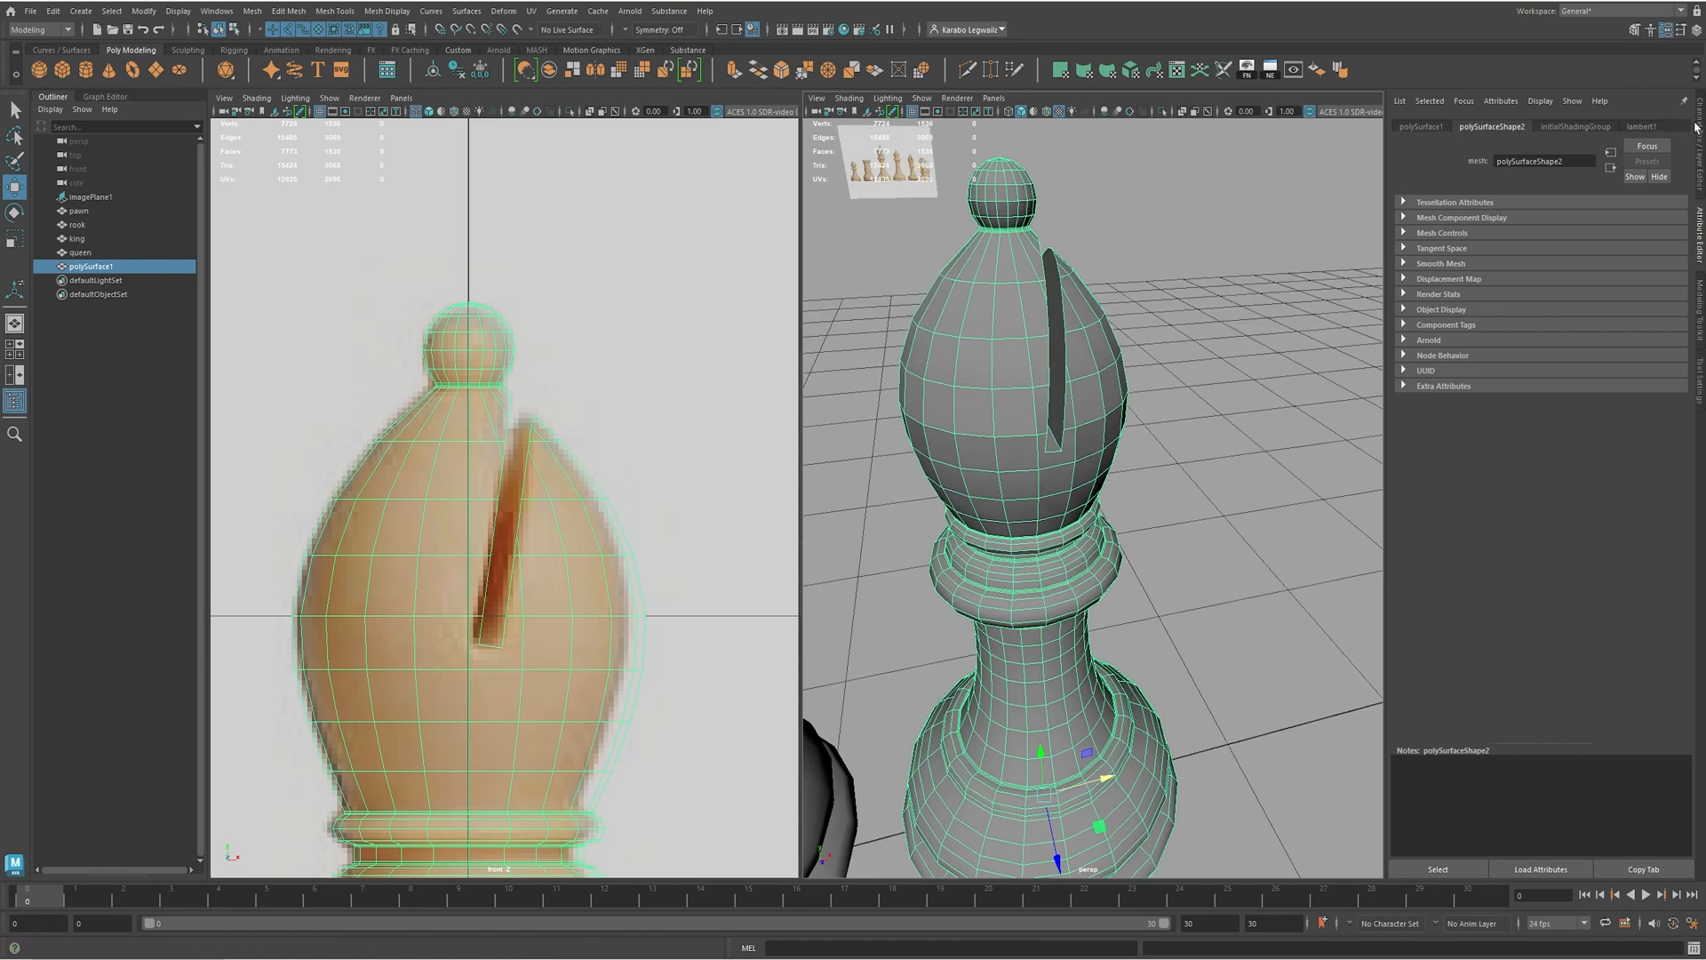
pyautogui.keyDown('alt'); pyautogui.moveTo(1049, 417); pyautogui.dragTo(986, 432); pyautogui.keyUp('alt')
pyautogui.keyDown('alt'); pyautogui.moveTo(986, 432); pyautogui.dragTo(1028, 488, button='middle'); pyautogui.keyUp('alt')
pyautogui.scroll(3, 1014, 449)
pyautogui.keyDown('alt'); pyautogui.moveTo(1013, 445); pyautogui.dragTo(1049, 441); pyautogui.keyUp('alt')
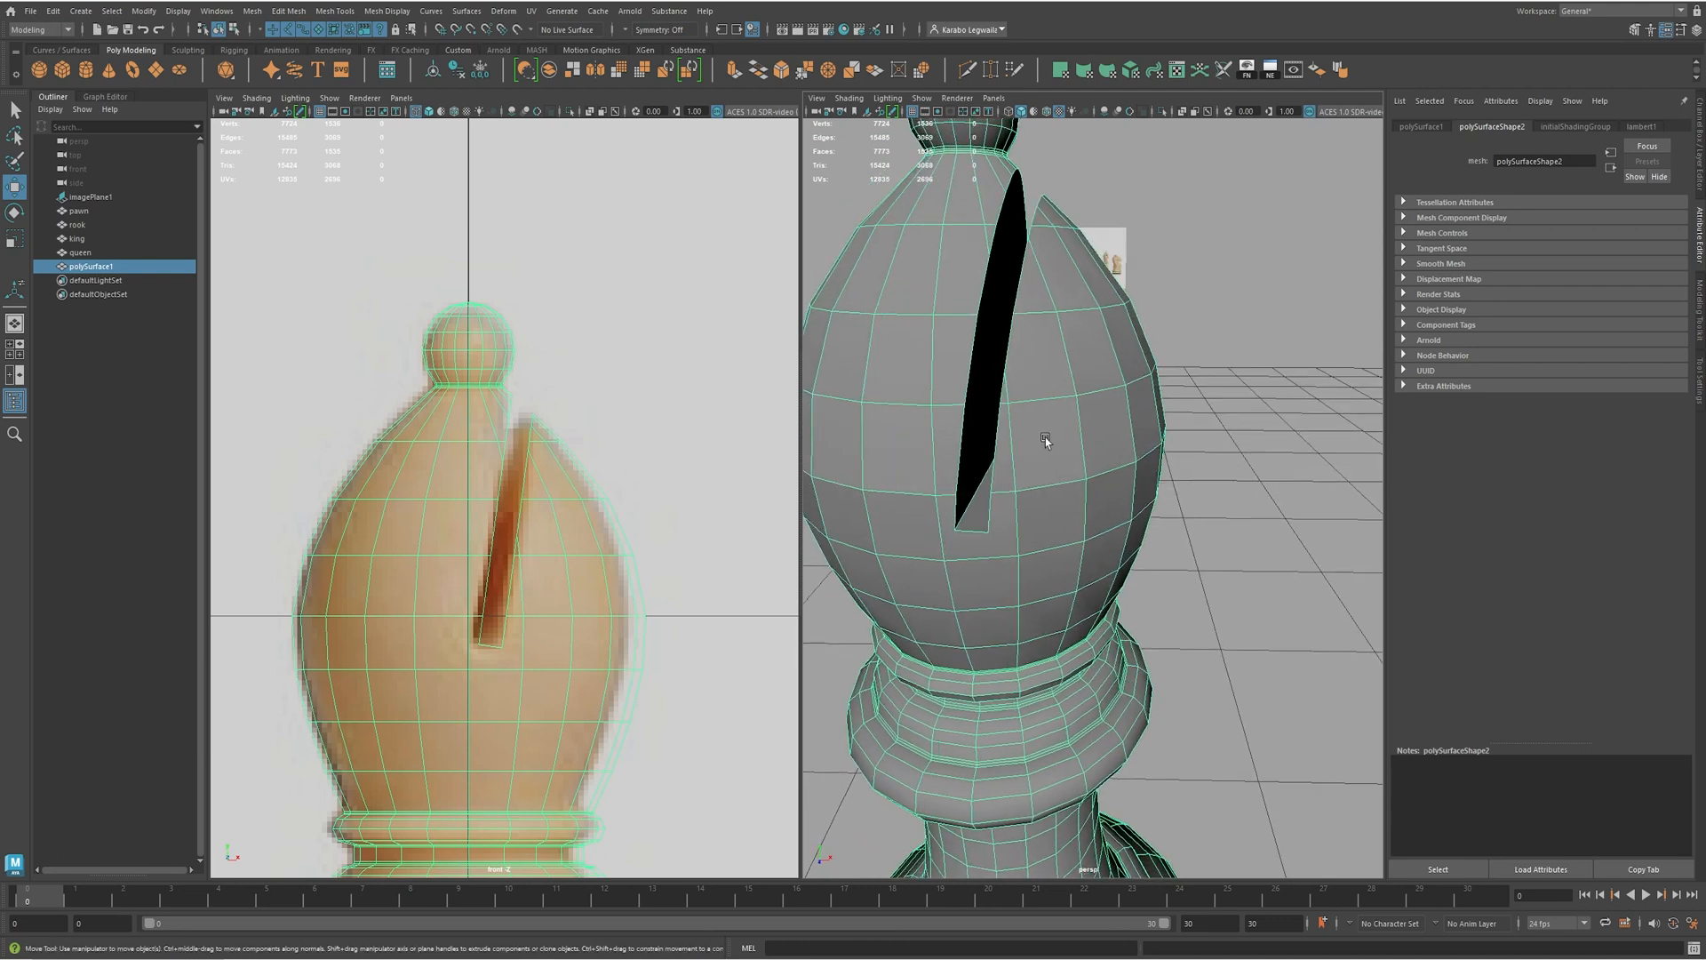
pyautogui.press('3')
pyautogui.press('4')
pyautogui.press('6')
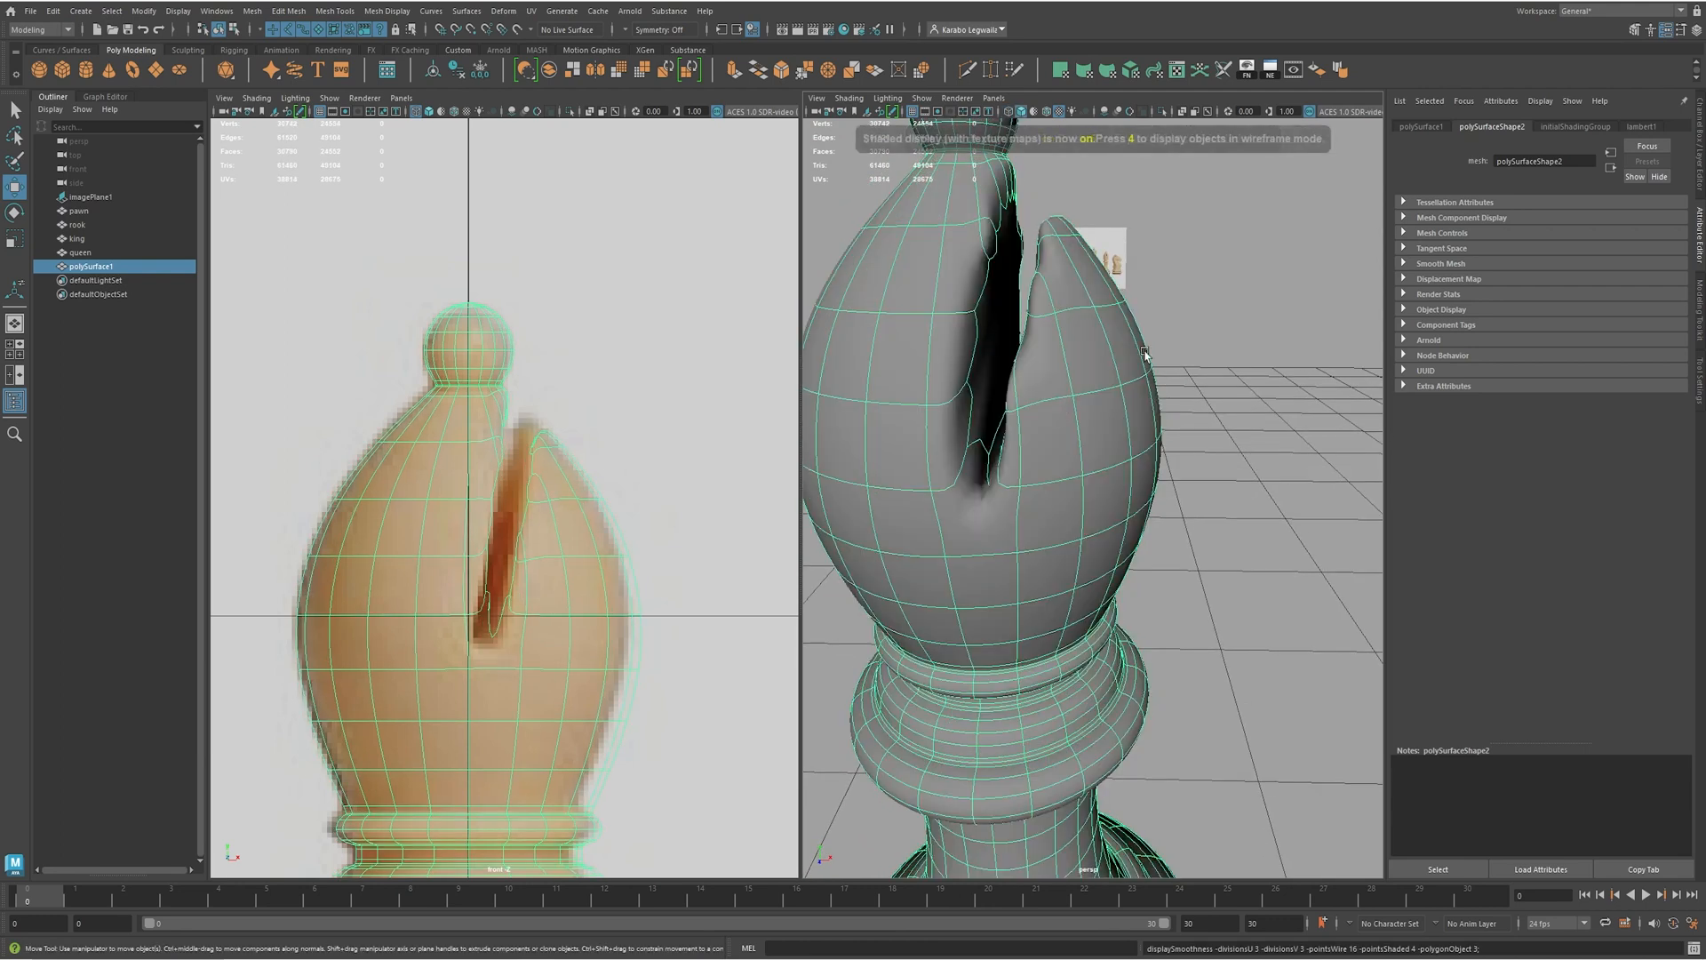
pyautogui.click(1217, 345)
pyautogui.scroll(-3, 1219, 345)
pyautogui.moveTo(1219, 345)
pyautogui.keyDown('alt'); pyautogui.mouseDown()
pyautogui.moveTo(787, 364)
pyautogui.moveTo(1047, 365)
pyautogui.moveTo(1058, 401)
pyautogui.moveTo(938, 356)
pyautogui.mouseUp(); pyautogui.keyUp('alt')
pyautogui.click(1052, 373)
pyautogui.press('1')
# - Examine the faces along both rims and around the lower end of the notch in face selection mode
pyautogui.scroll(3, 1052, 373)
pyautogui.moveTo(904, 294); pyautogui.dragTo(908, 330, button='right')
pyautogui.click(901, 308)
pyautogui.keyDown('alt'); pyautogui.moveTo(901, 307); pyautogui.dragTo(1015, 334); pyautogui.keyUp('alt')
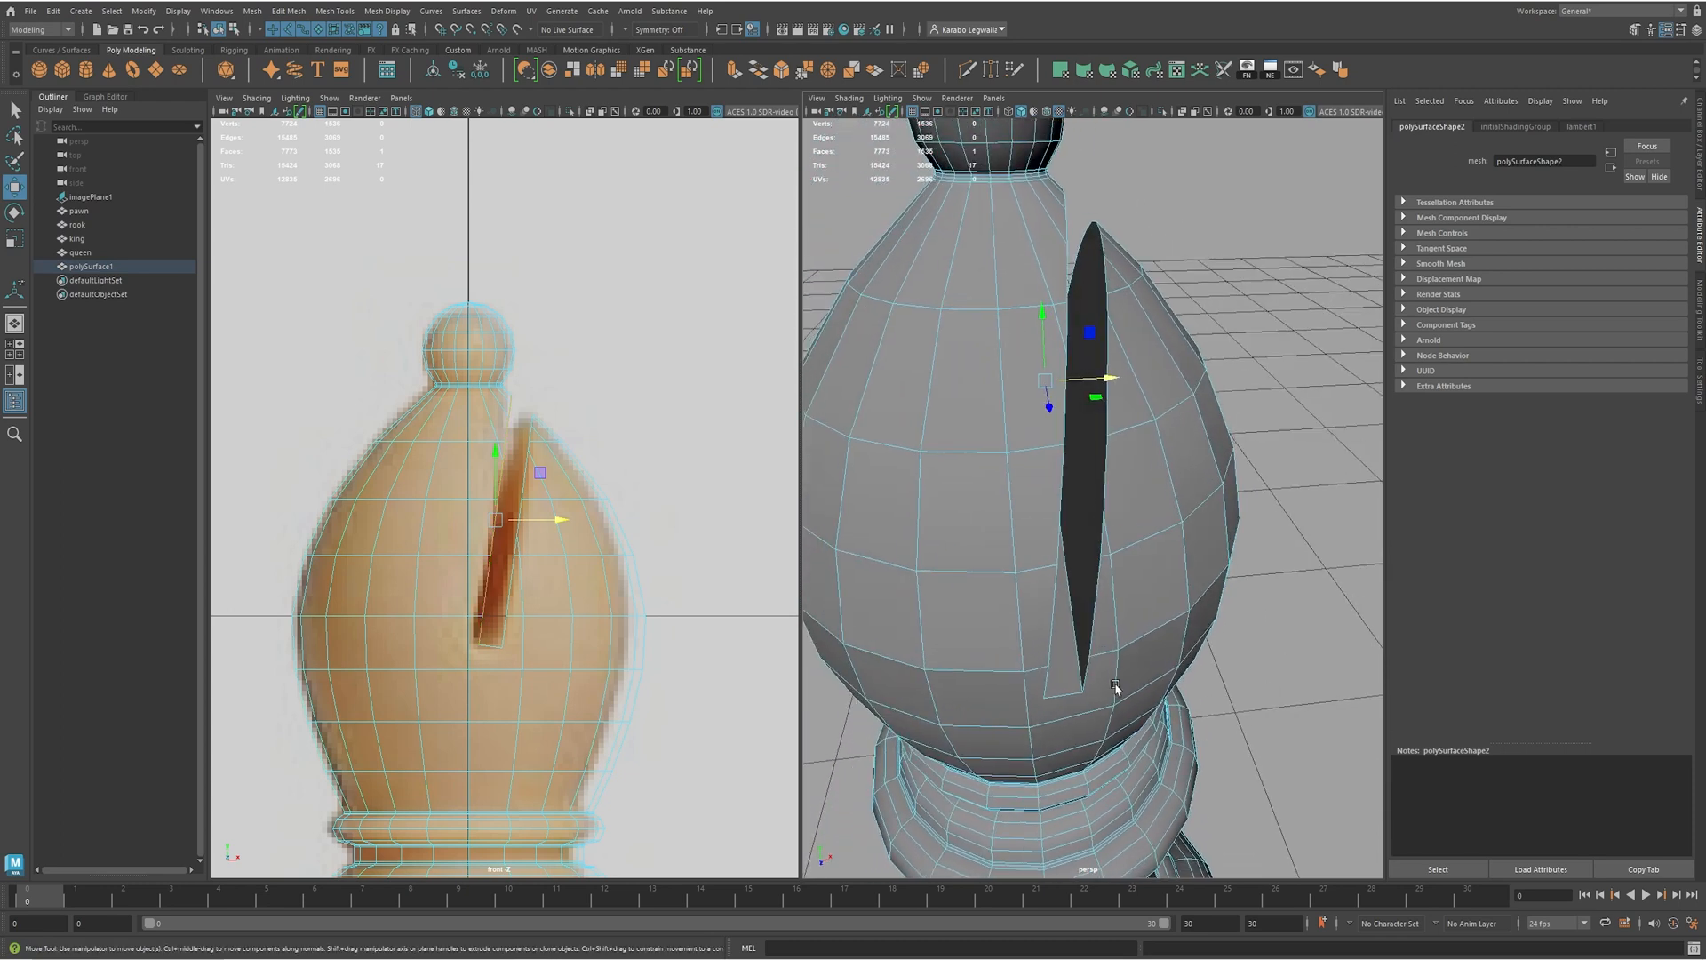
pyautogui.click(1067, 656)
pyautogui.moveTo(1067, 657)
pyautogui.keyDown('alt'); pyautogui.mouseDown()
pyautogui.moveTo(1055, 632)
pyautogui.moveTo(1068, 646)
pyautogui.mouseUp(); pyautogui.keyUp('alt')
pyautogui.click(1100, 331)
pyautogui.keyDown('alt'); pyautogui.moveTo(1151, 470); pyautogui.dragTo(1106, 444); pyautogui.keyUp('alt')
pyautogui.click(1097, 457)
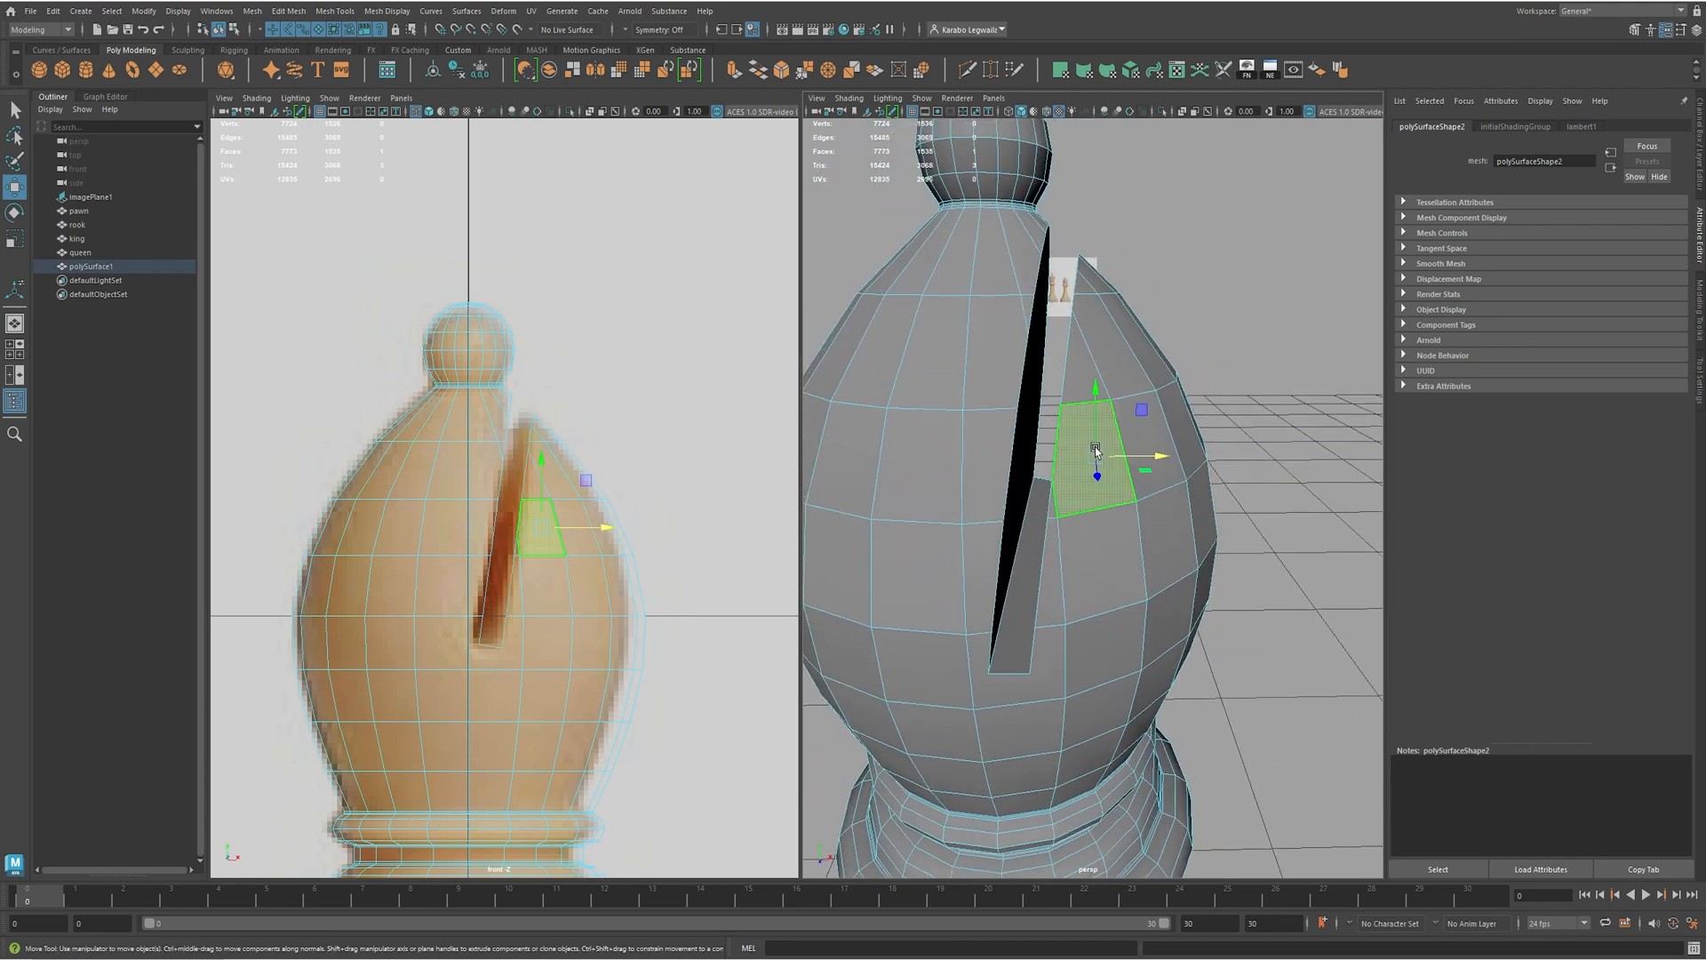
pyautogui.click(997, 337)
pyautogui.keyDown('alt'); pyautogui.moveTo(997, 337); pyautogui.dragTo(1015, 371); pyautogui.keyUp('alt')
pyautogui.press('q')
pyautogui.keyDown('alt'); pyautogui.moveTo(1181, 537); pyautogui.dragTo(1108, 500, button='middle'); pyautogui.keyUp('alt')
pyautogui.click(1057, 615)
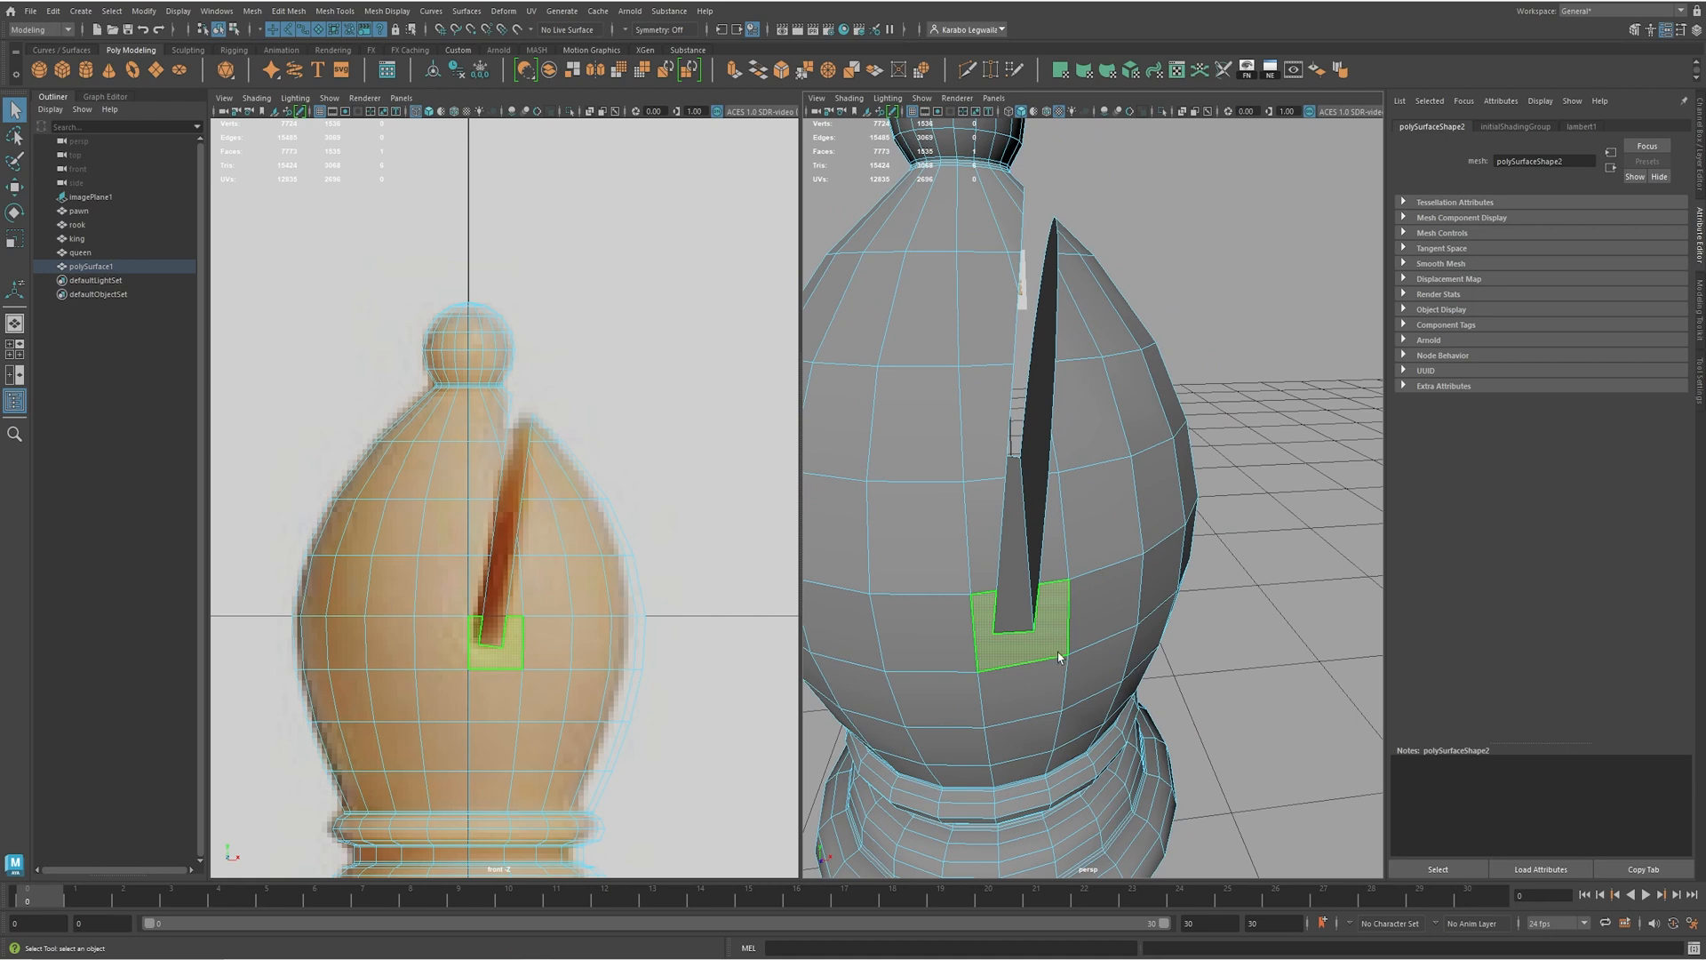
pyautogui.keyDown('alt'); pyautogui.moveTo(1104, 515); pyautogui.dragTo(960, 463); pyautogui.keyUp('alt')
pyautogui.keyDown('alt'); pyautogui.moveTo(960, 464); pyautogui.dragTo(1051, 511, button='right'); pyautogui.keyUp('alt')
pyautogui.keyDown('alt'); pyautogui.moveTo(1051, 511); pyautogui.dragTo(1070, 557); pyautogui.keyUp('alt')
pyautogui.click(1050, 437)
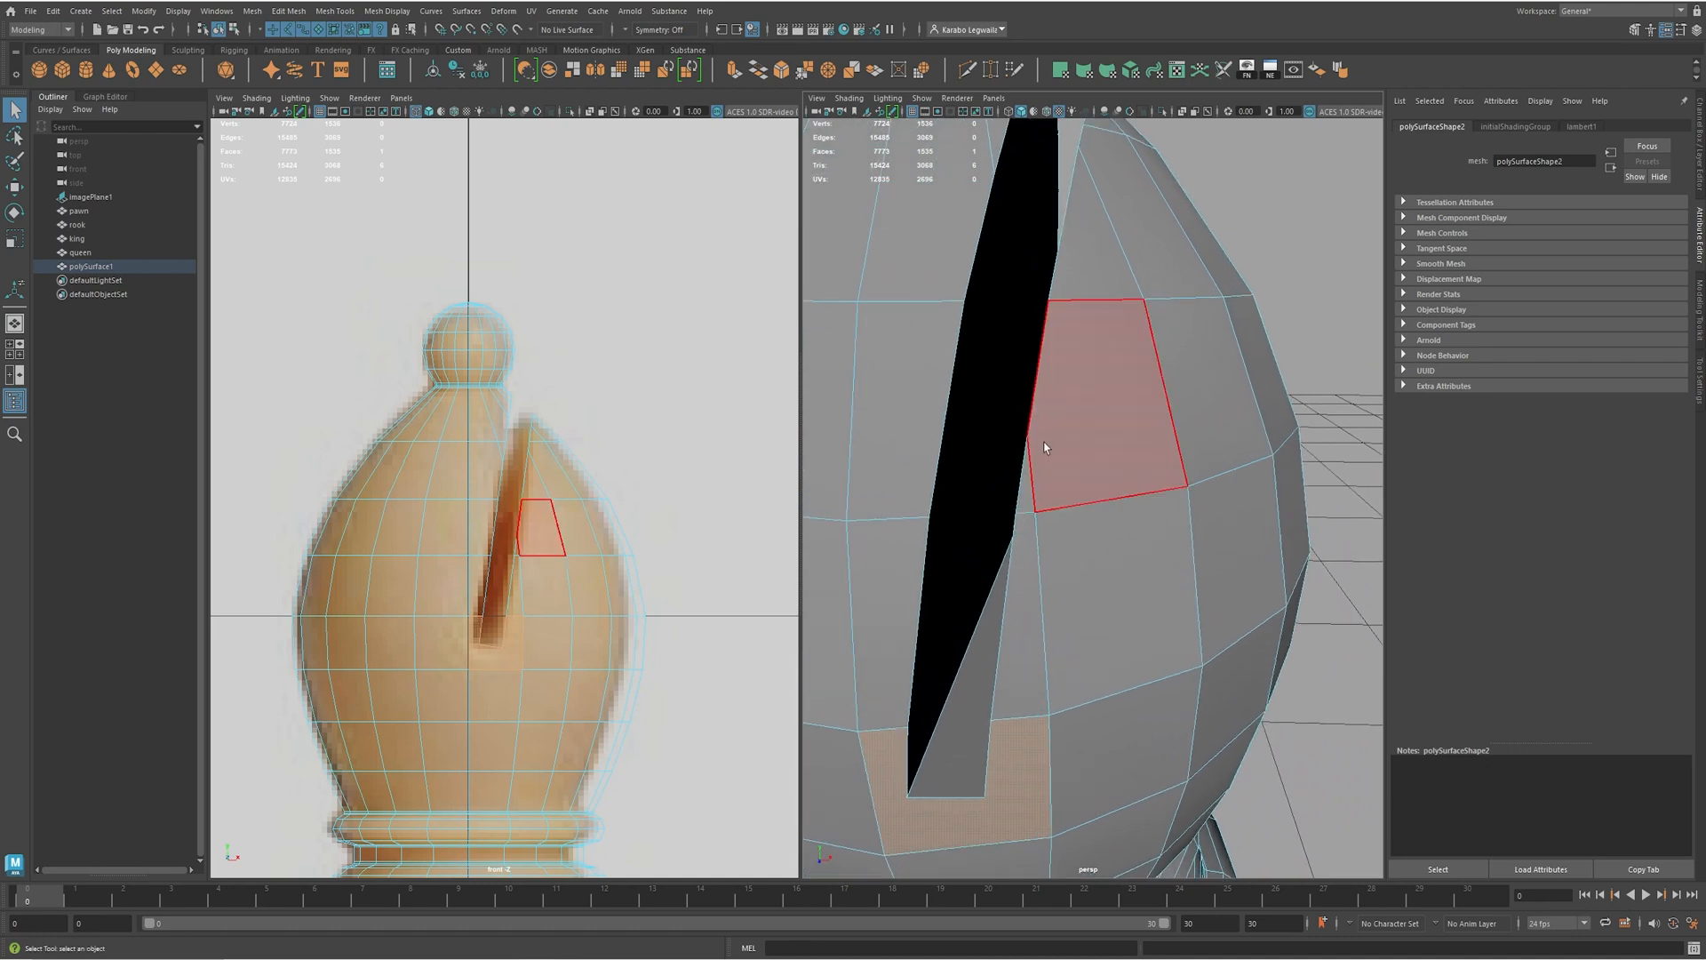
pyautogui.click(1011, 494)
pyautogui.click(1103, 444)
# - Use Target Weld to merge the extra vertices on the notch's outer rim into the neighbouring vertex of the head's edge grid
pyautogui.moveTo(1114, 425); pyautogui.dragTo(1034, 430, button='right')
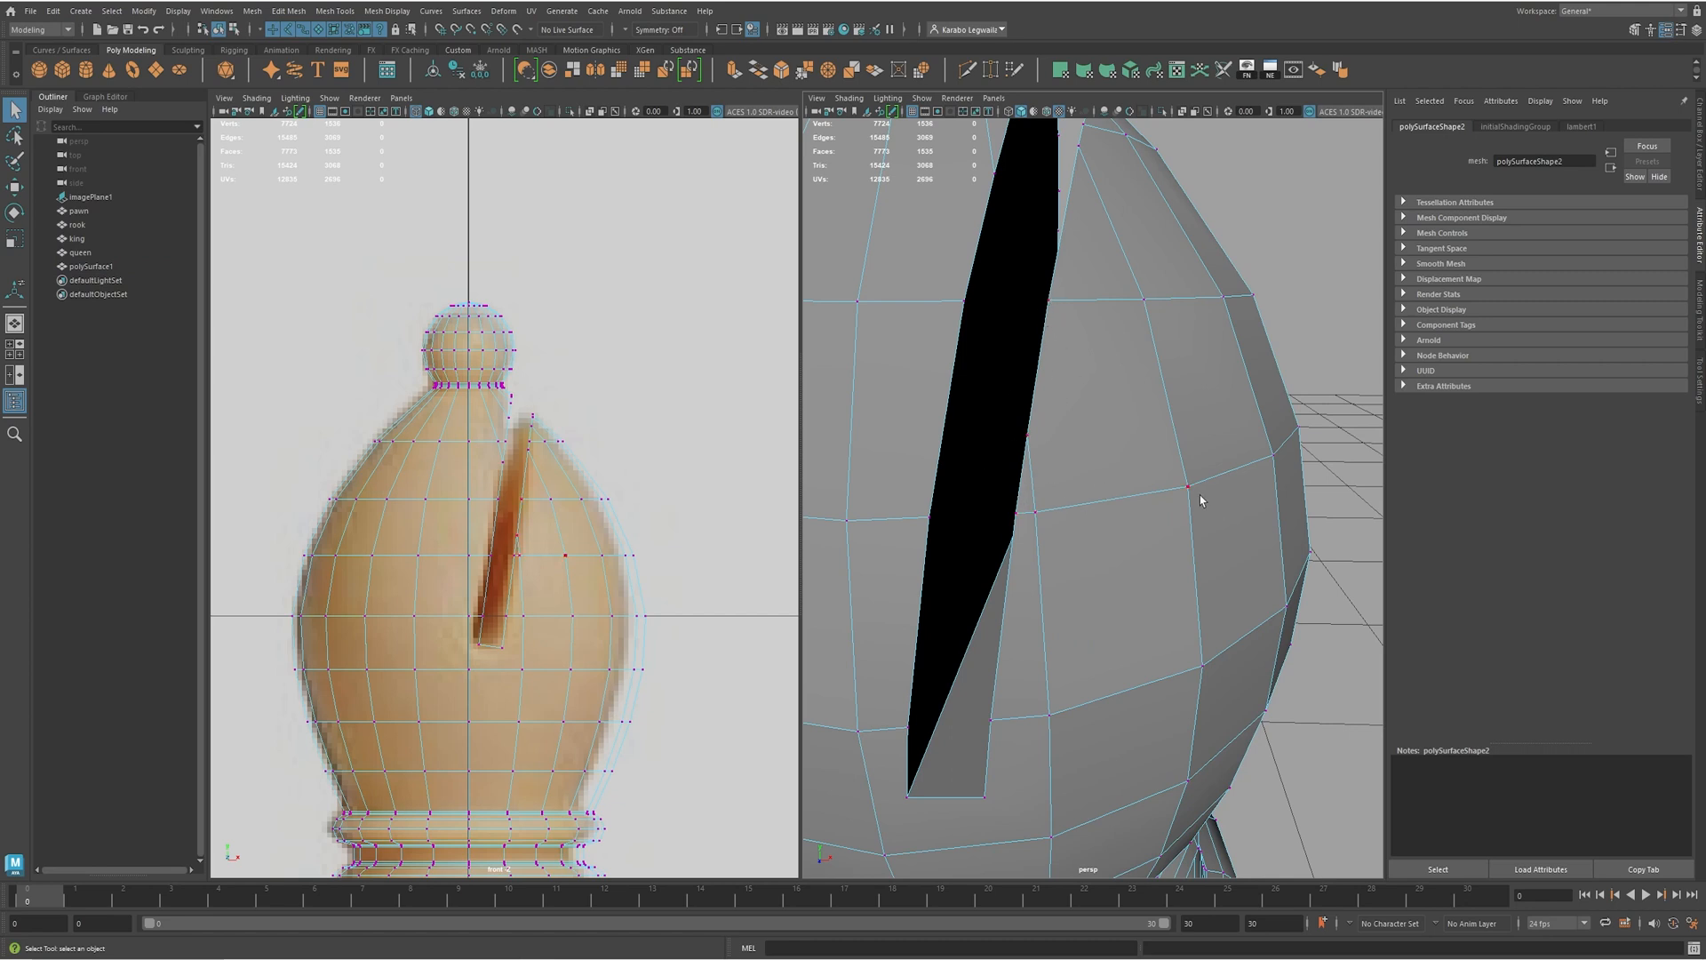
pyautogui.click(971, 74)
pyautogui.moveTo(1065, 458)
pyautogui.keyDown('shift'); pyautogui.mouseDown(button='right')
pyautogui.moveTo(1067, 423)
pyautogui.moveTo(1055, 458)
pyautogui.mouseUp(button='right'); pyautogui.keyUp('shift')
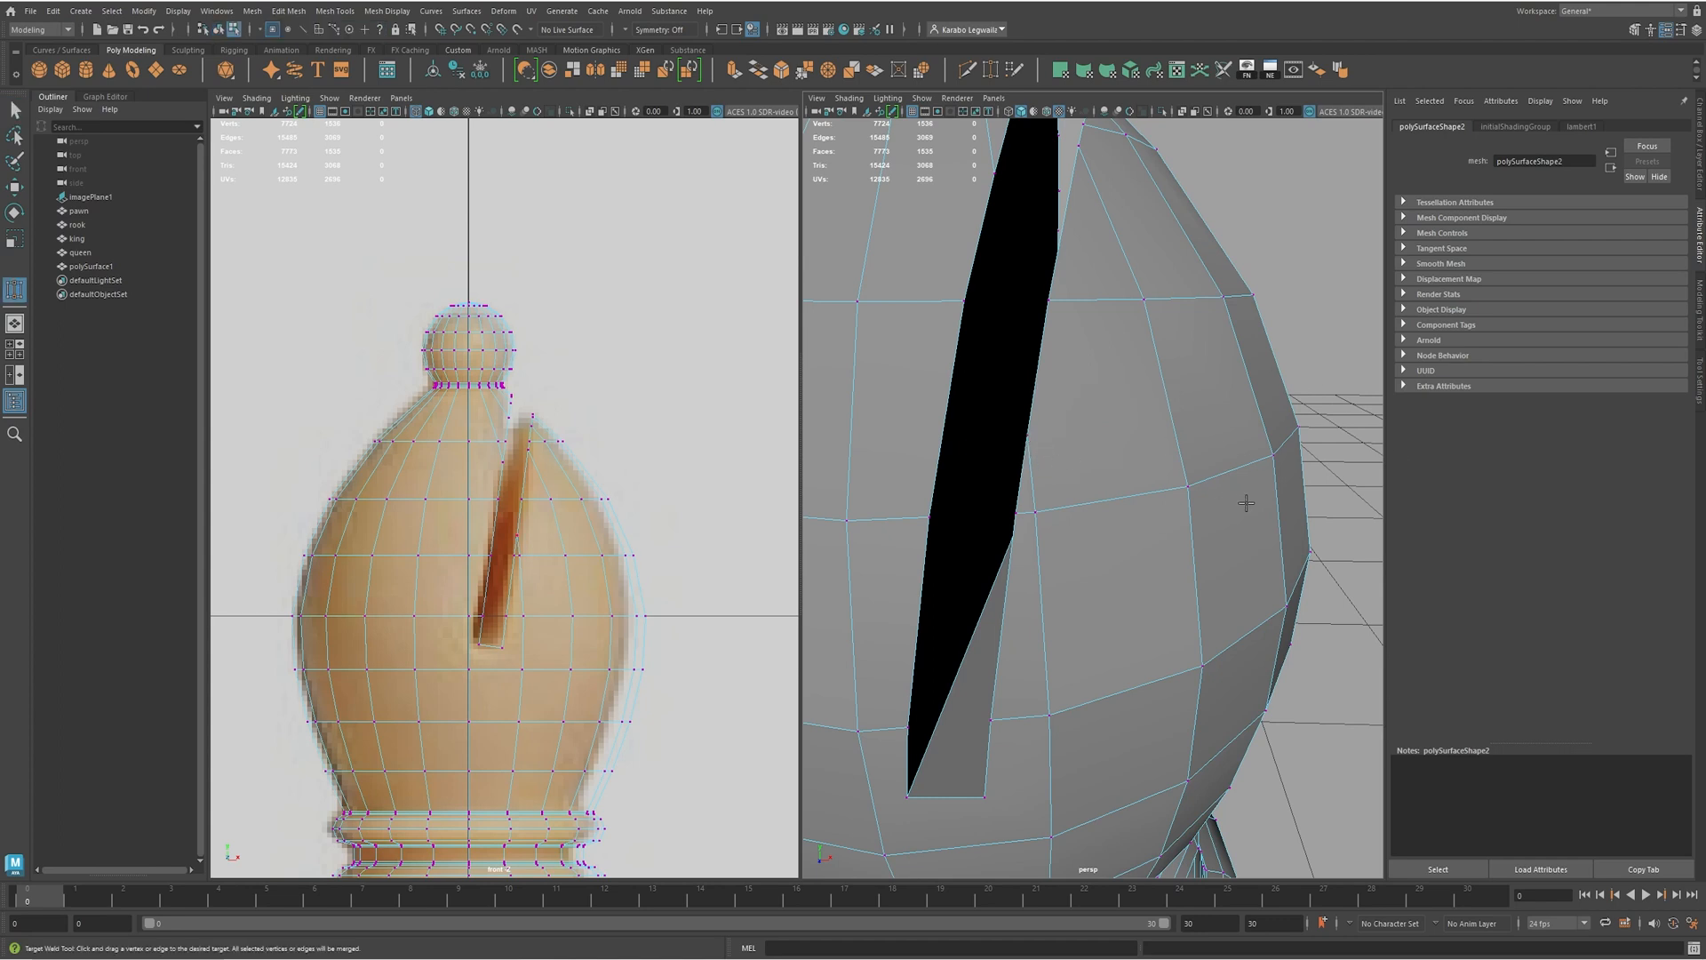
pyautogui.scroll(-2, 1242, 502)
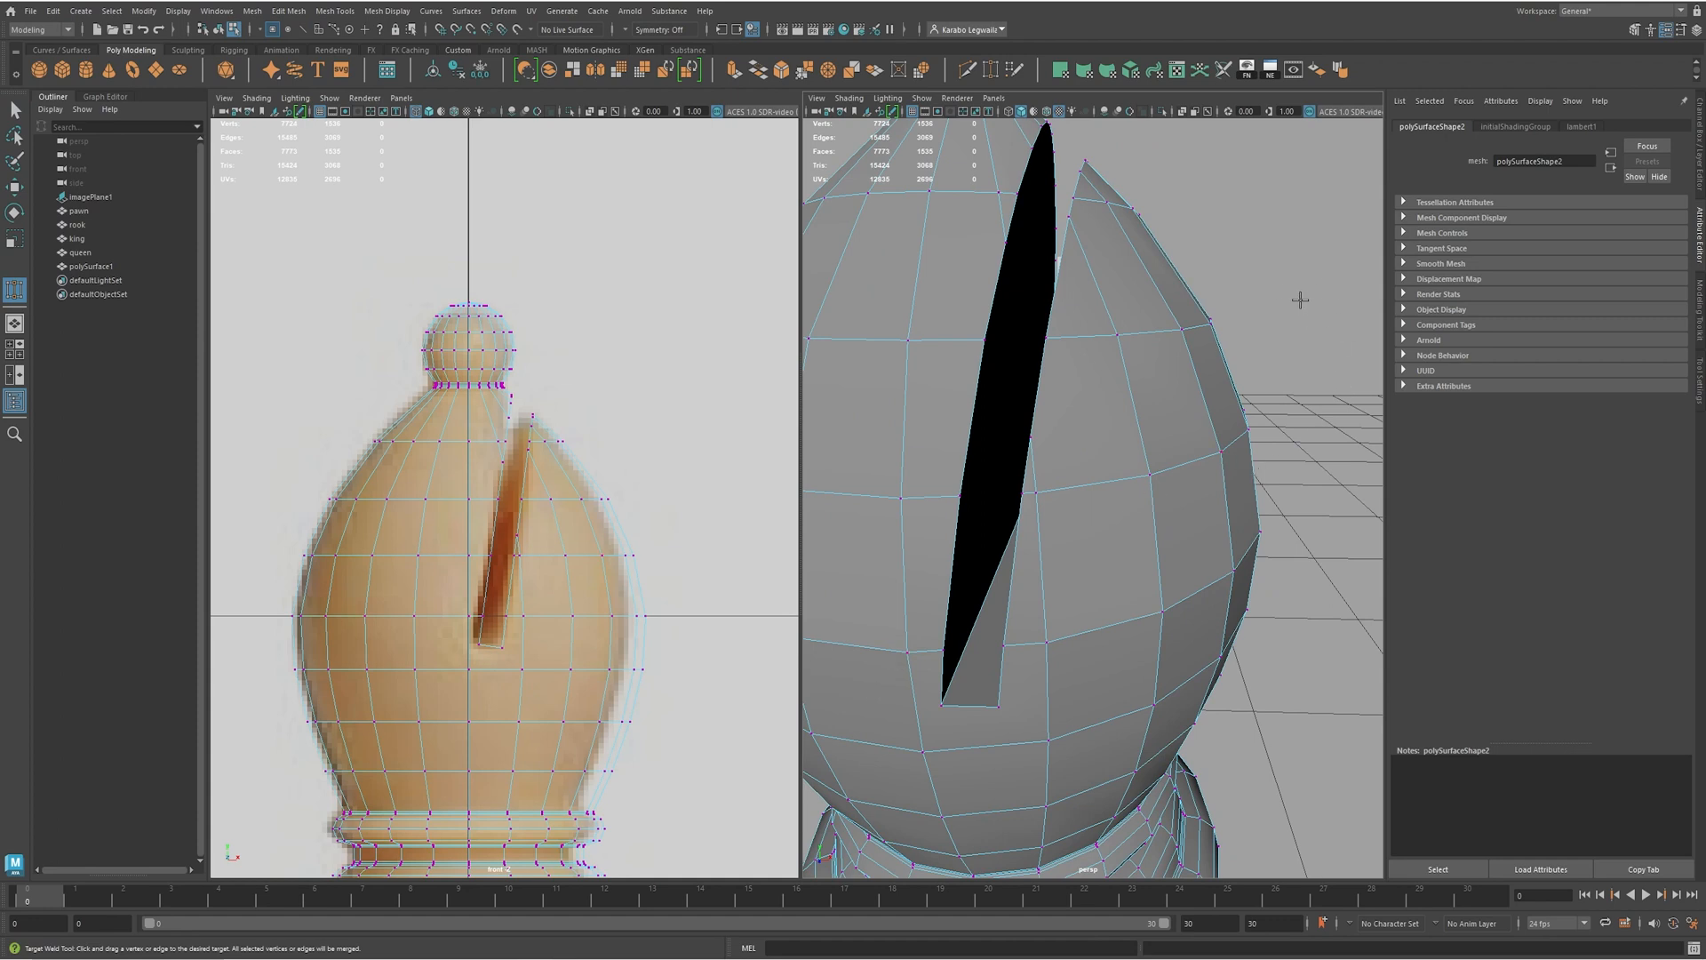
pyautogui.scroll(5, 989, 476)
pyautogui.keyDown('alt'); pyautogui.moveTo(1036, 468); pyautogui.dragTo(1067, 487); pyautogui.keyUp('alt')
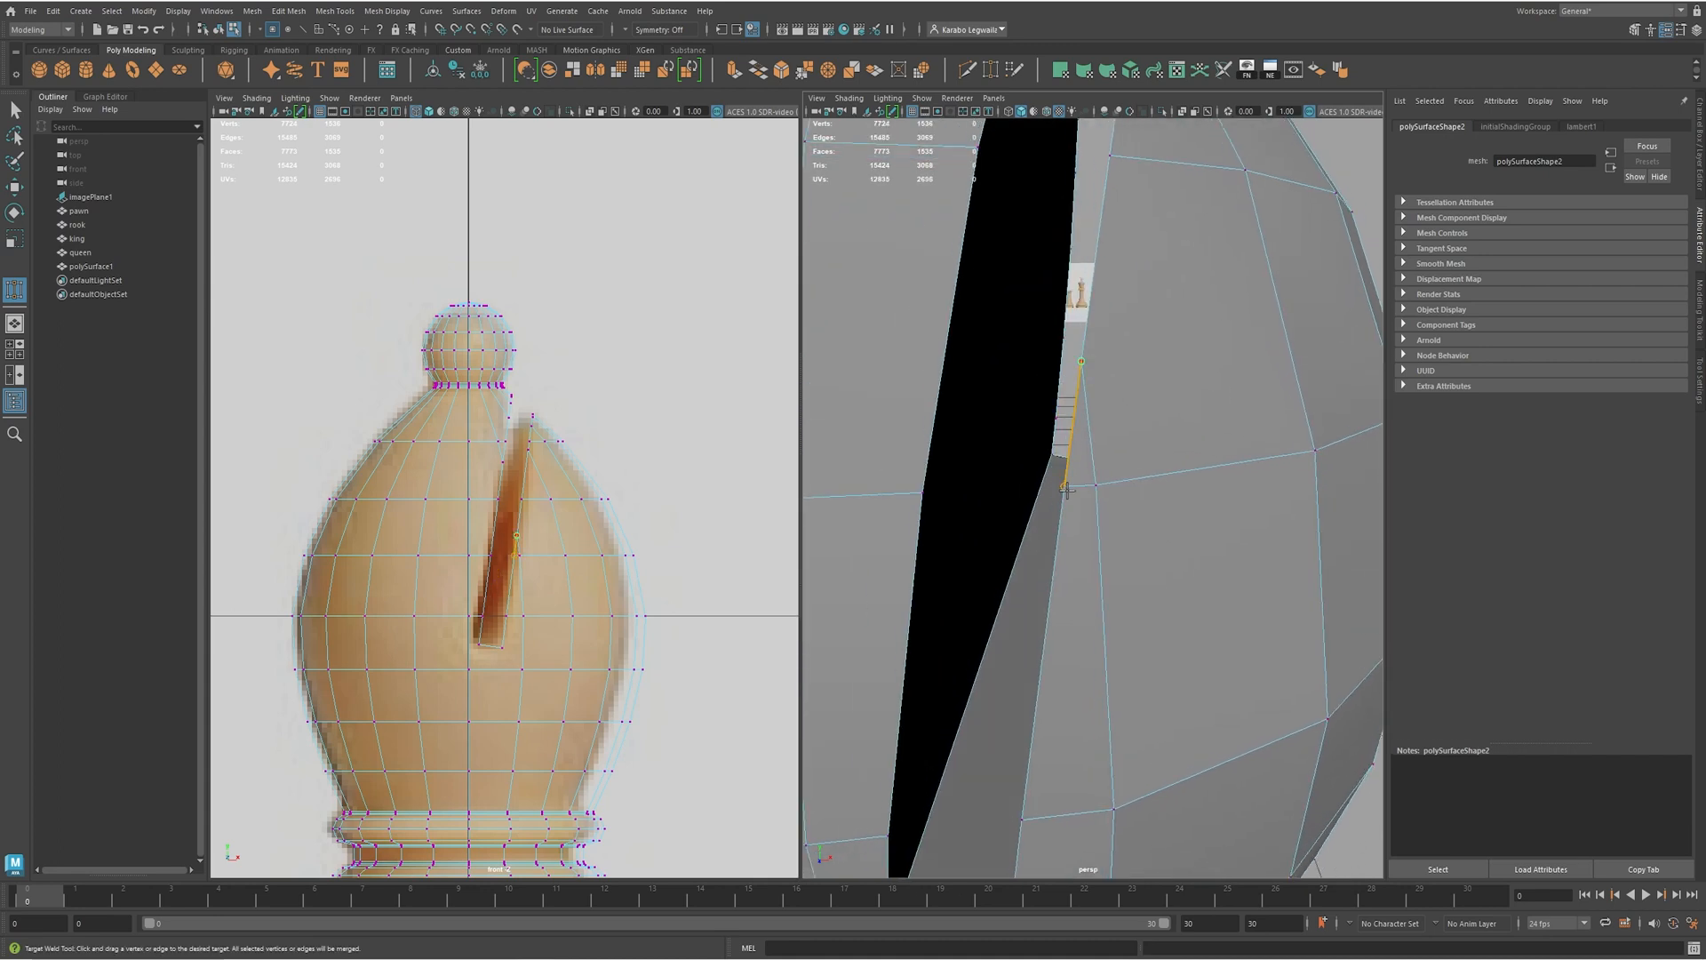
pyautogui.moveTo(1082, 364); pyautogui.dragTo(1071, 484)
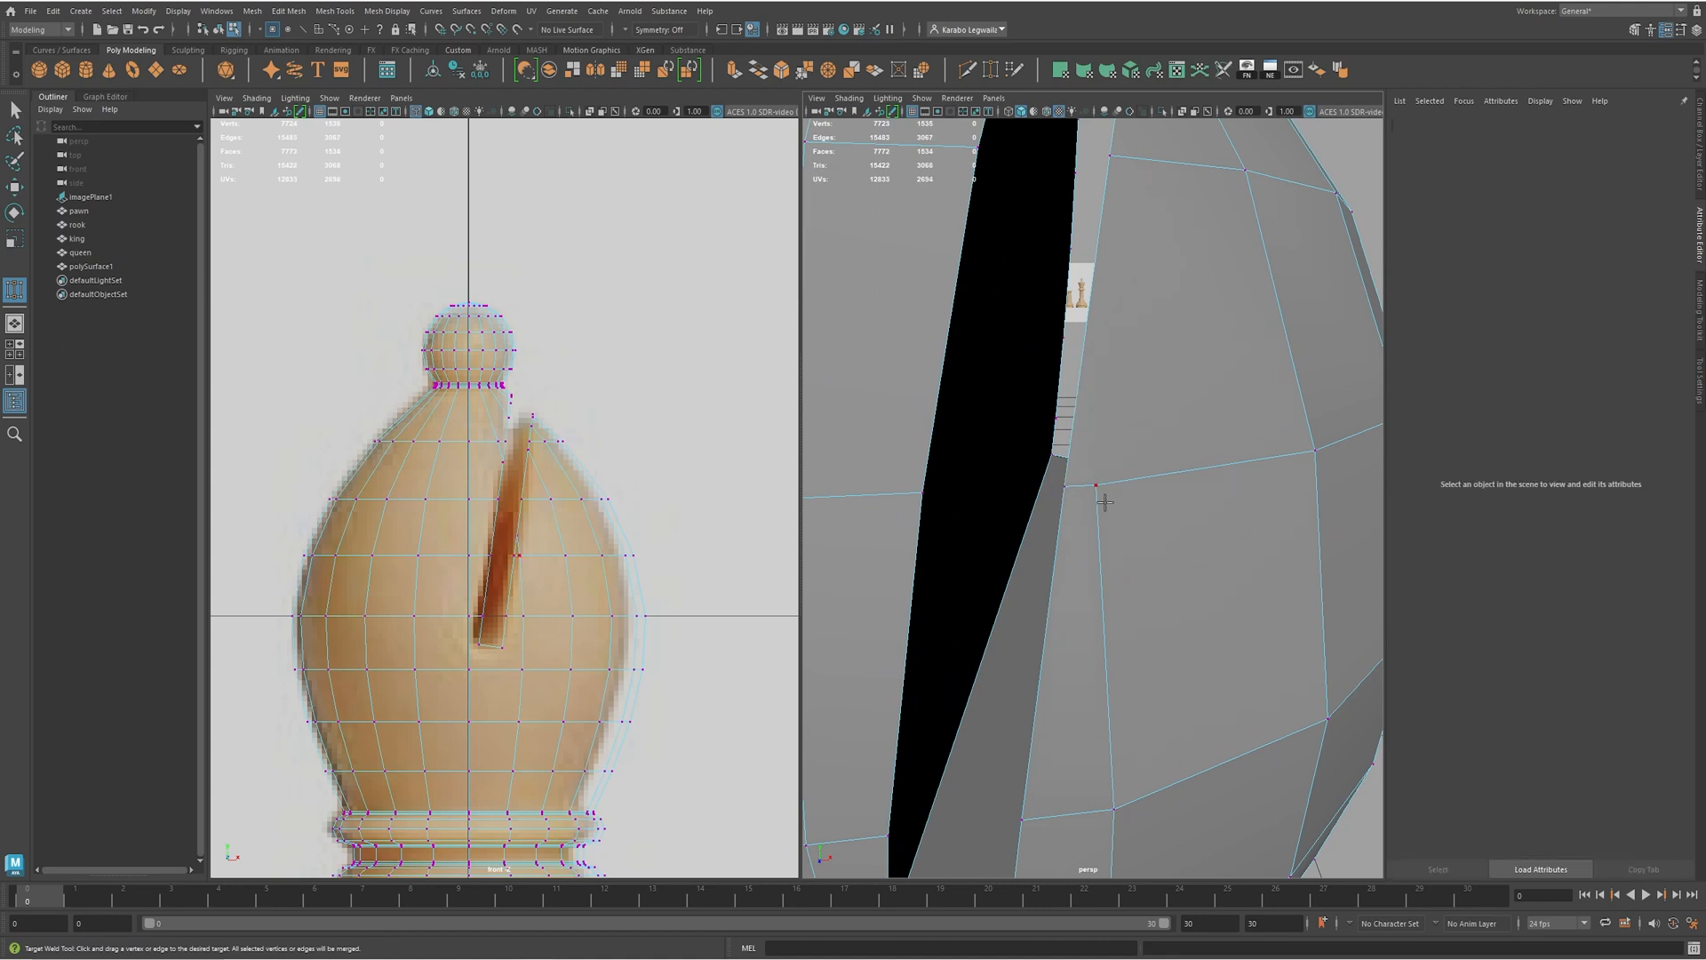
pyautogui.moveTo(1063, 487); pyautogui.dragTo(1095, 485)
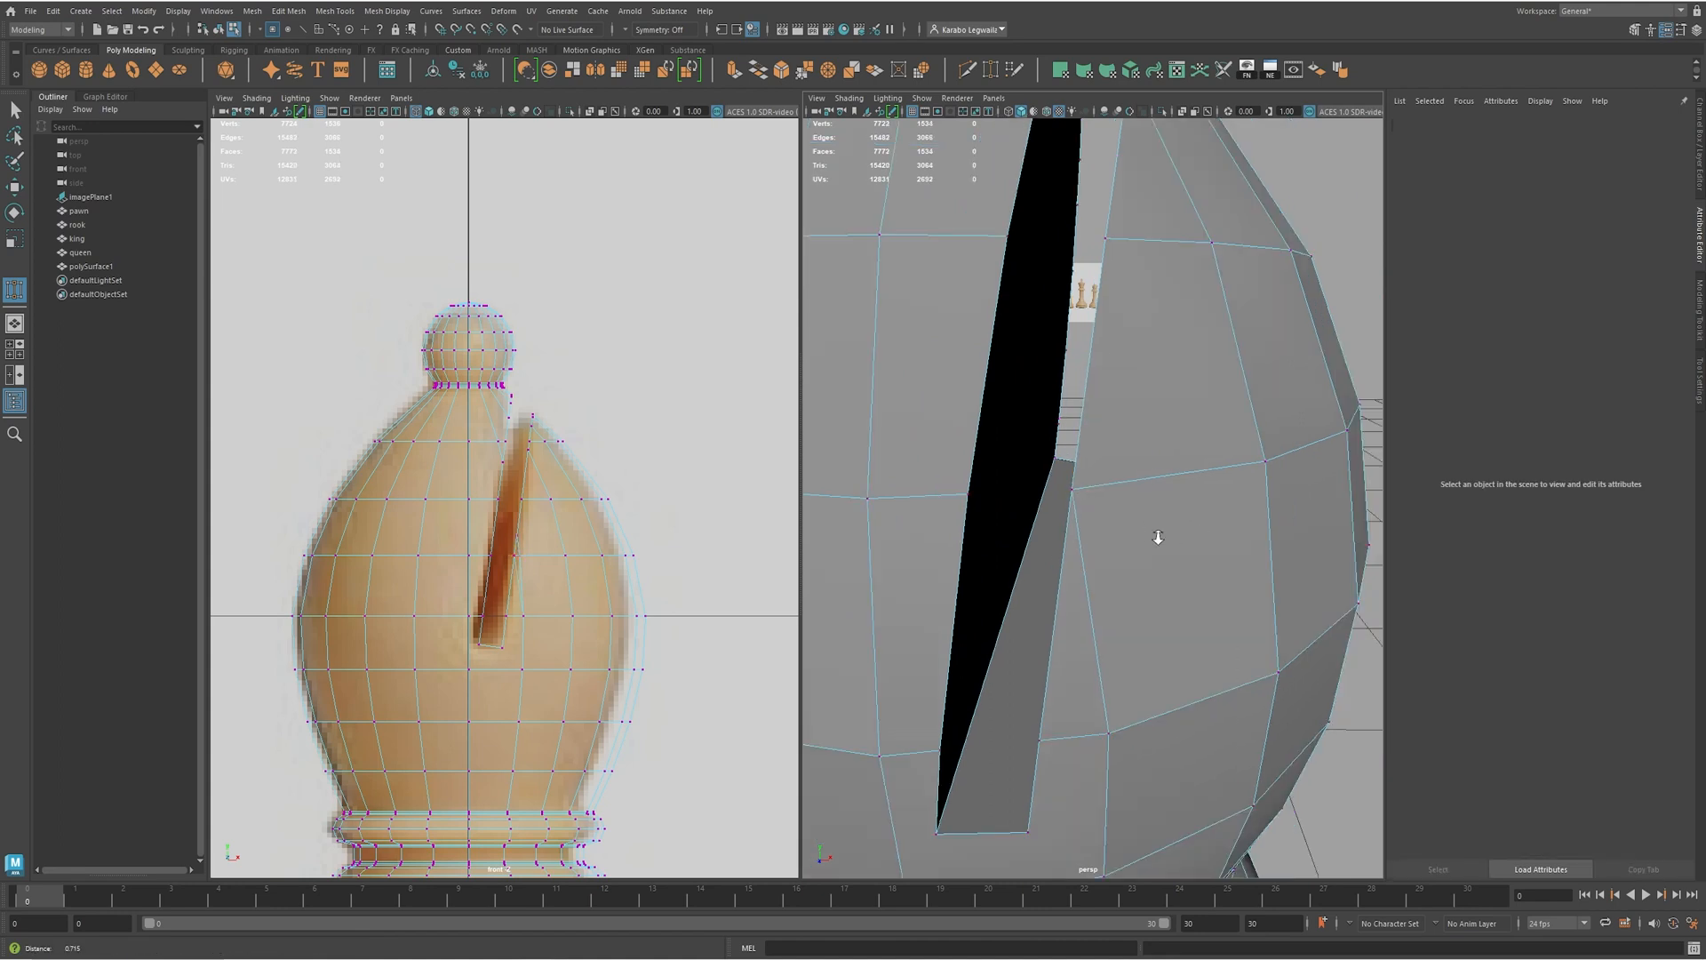
# - Weld the extra vertex beside the notch's upper end on the finial side
pyautogui.scroll(-5, 1131, 525)
pyautogui.keyDown('alt'); pyautogui.moveTo(1123, 571); pyautogui.dragTo(1126, 433); pyautogui.keyUp('alt')
pyautogui.keyDown('alt'); pyautogui.moveTo(1073, 443); pyautogui.dragTo(1069, 499, button='middle'); pyautogui.keyUp('alt')
pyautogui.keyDown('alt'); pyautogui.moveTo(1062, 413); pyautogui.dragTo(1047, 480, button='middle'); pyautogui.keyUp('alt')
pyautogui.scroll(4, 1037, 427)
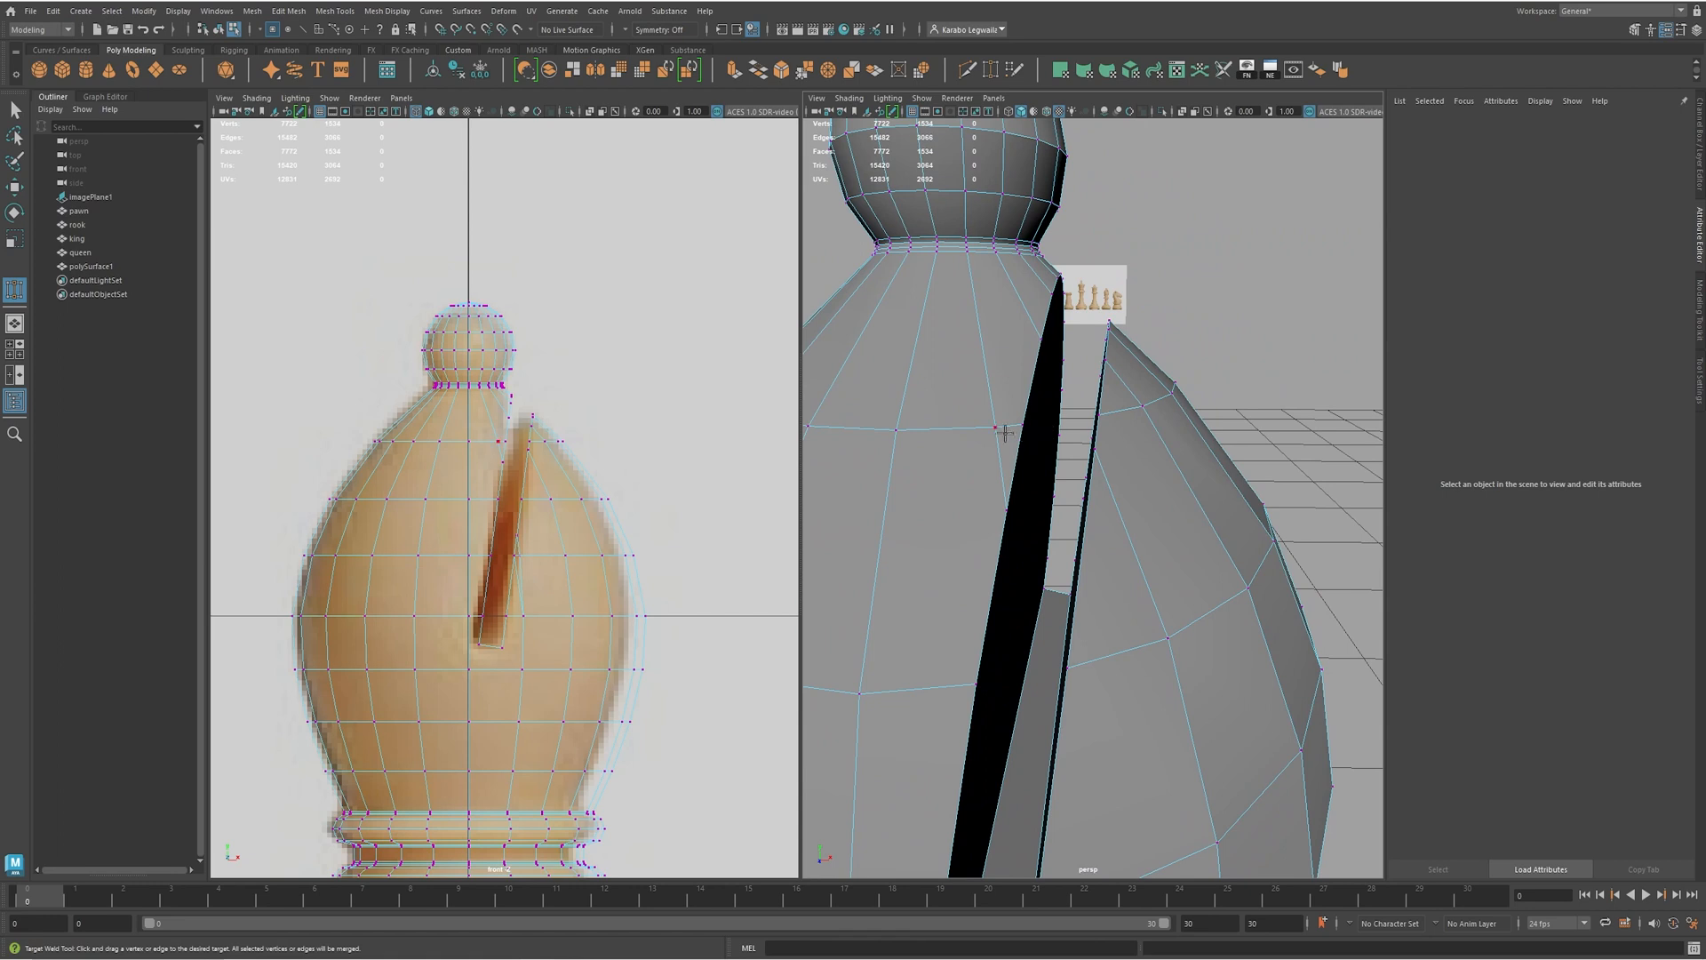
pyautogui.moveTo(1015, 426); pyautogui.dragTo(1067, 450)
# - Weld the extra vertex near the top of the notch's outer rim to the rim vertex on the grid row above it
pyautogui.scroll(-2, 1090, 461)
pyautogui.keyDown('alt'); pyautogui.moveTo(1066, 451); pyautogui.dragTo(1042, 468, button='middle'); pyautogui.keyUp('alt')
pyautogui.keyDown('alt'); pyautogui.moveTo(1043, 467); pyautogui.dragTo(1146, 360, button='right'); pyautogui.keyUp('alt')
pyautogui.keyDown('alt'); pyautogui.moveTo(1147, 360); pyautogui.dragTo(1040, 471, button='middle'); pyautogui.keyUp('alt')
pyautogui.keyDown('alt'); pyautogui.moveTo(1040, 471); pyautogui.dragTo(1047, 465); pyautogui.keyUp('alt')
pyautogui.keyDown('alt'); pyautogui.moveTo(1047, 465); pyautogui.dragTo(1057, 473, button='middle'); pyautogui.keyUp('alt')
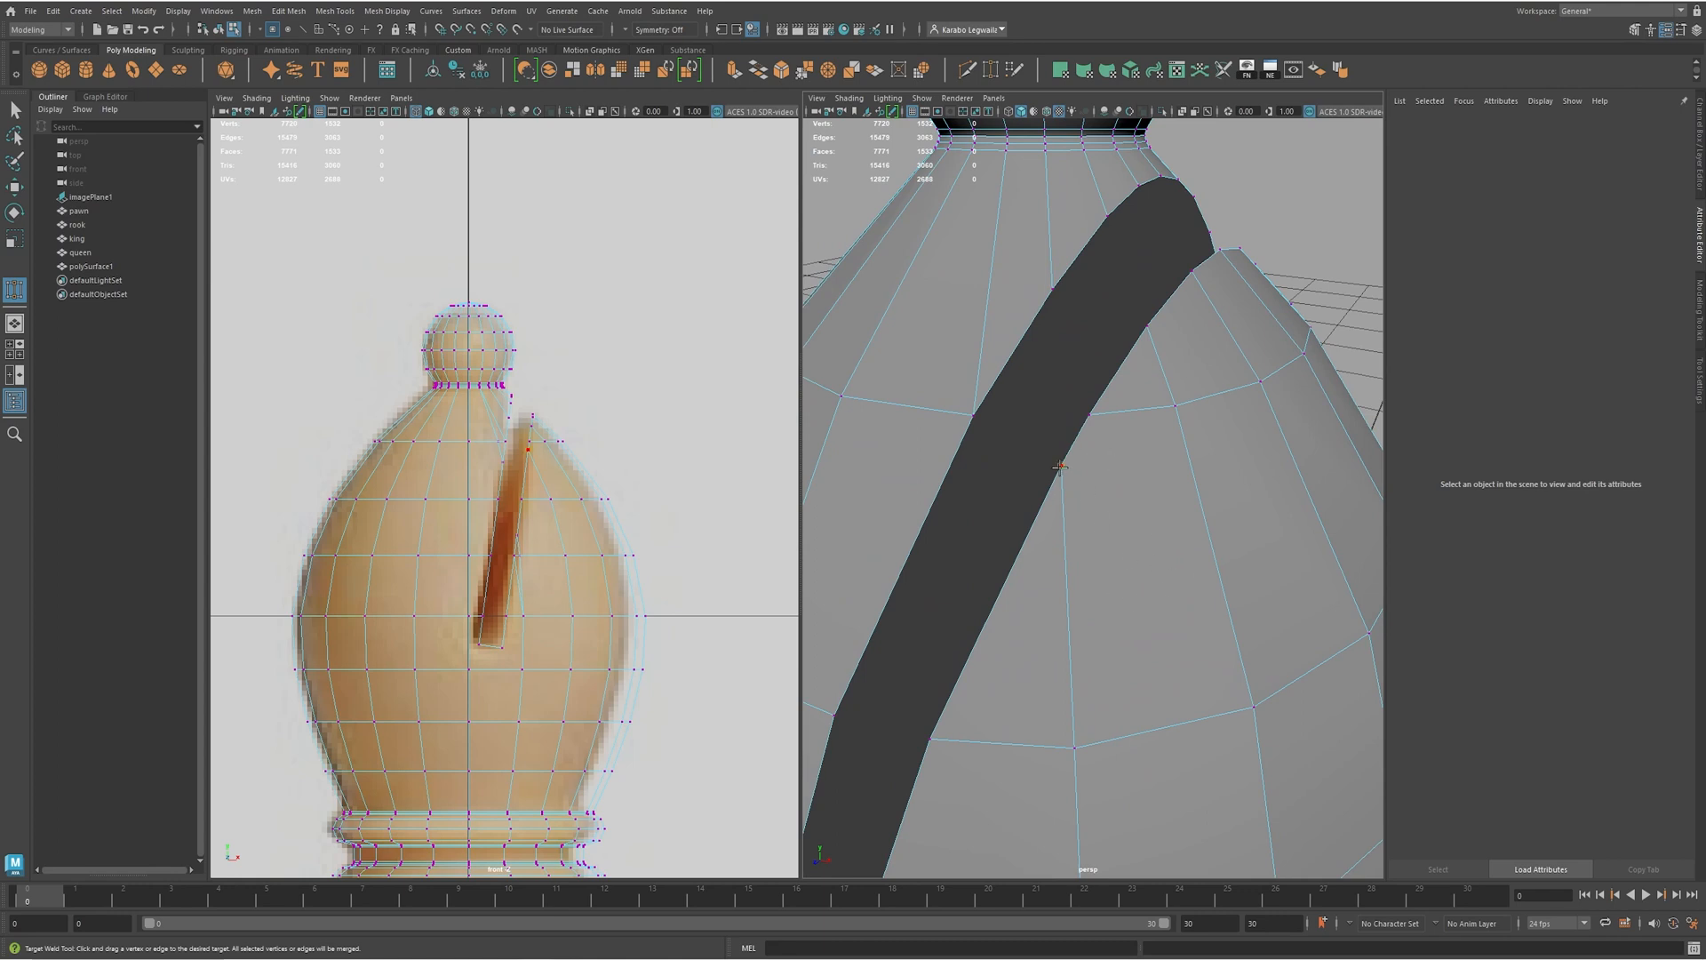
pyautogui.moveTo(1089, 411); pyautogui.dragTo(1089, 411)
# - Weld the extra outer-rim vertex on the back of the head to the adjacent rim vertex on the grid row
pyautogui.scroll(-3, 1146, 525)
pyautogui.keyDown('alt'); pyautogui.moveTo(1147, 524); pyautogui.dragTo(1047, 487); pyautogui.keyUp('alt')
pyautogui.scroll(5, 1069, 514)
pyautogui.scroll(-3, 1048, 512)
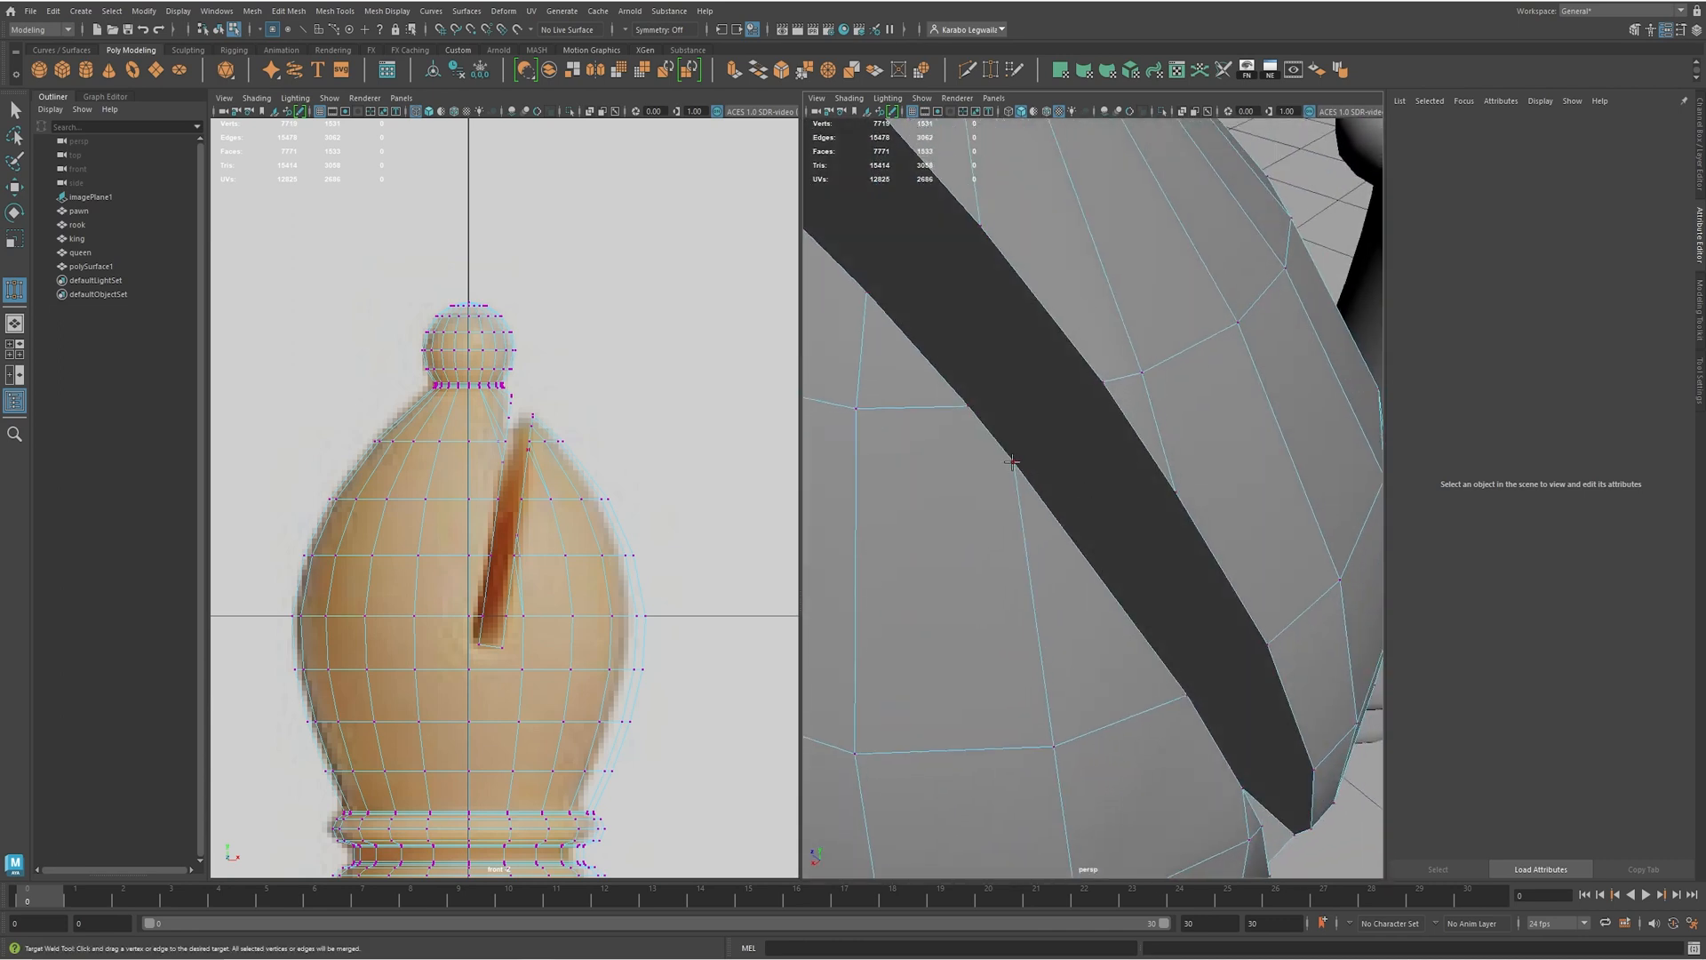
pyautogui.moveTo(972, 411); pyautogui.dragTo(970, 409)
# - Undo a misplaced weld on the finial-side rim at the back and weld the extra vertex to the rim vertex above it instead
pyautogui.keyDown('alt'); pyautogui.moveTo(1038, 582); pyautogui.dragTo(1083, 550); pyautogui.keyUp('alt')
pyautogui.moveTo(1032, 423); pyautogui.dragTo(1028, 423)
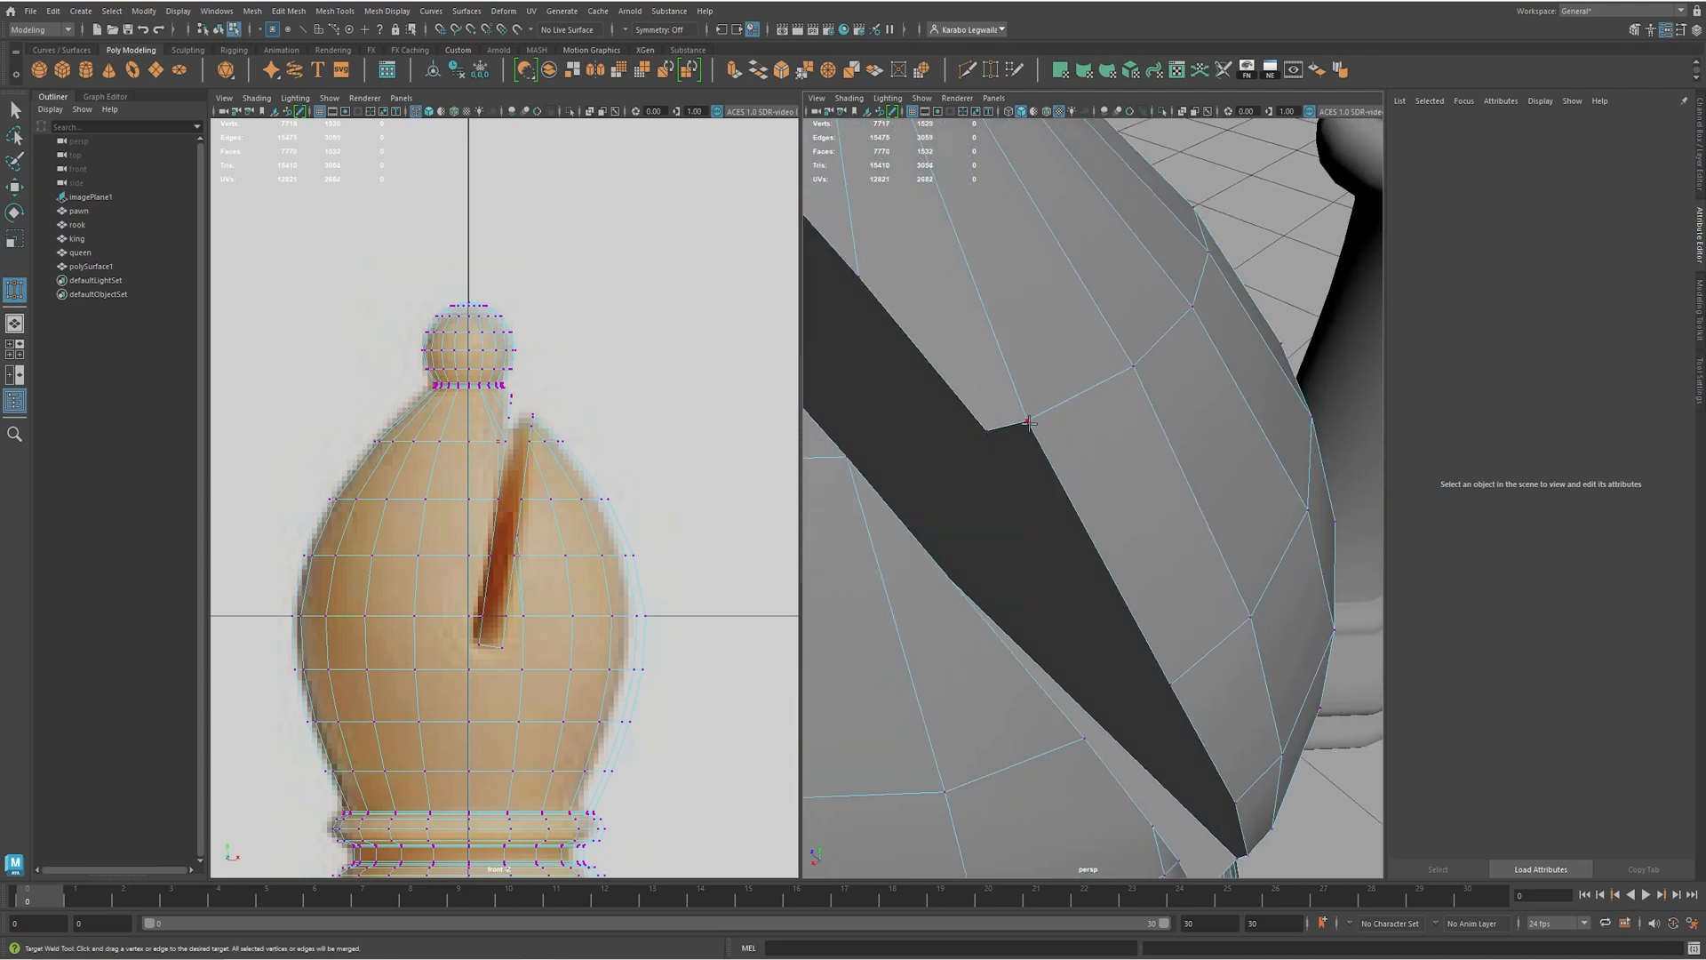
pyautogui.hotkey('ctrl', 'z')
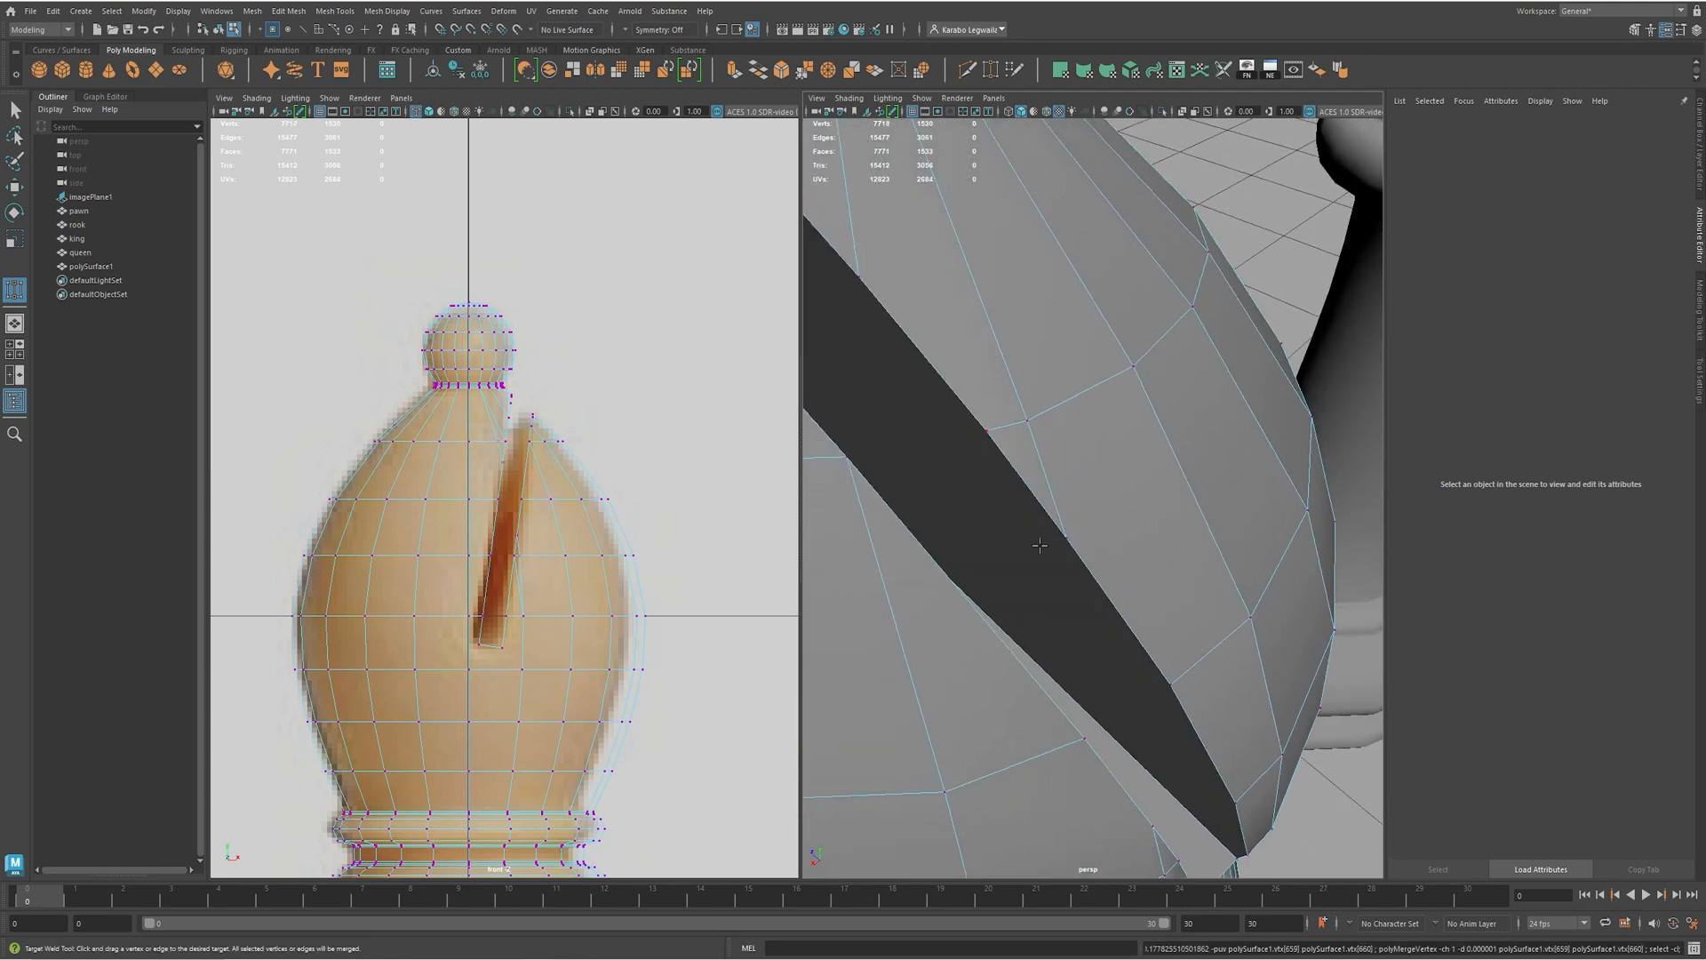
pyautogui.moveTo(1066, 537); pyautogui.dragTo(985, 429)
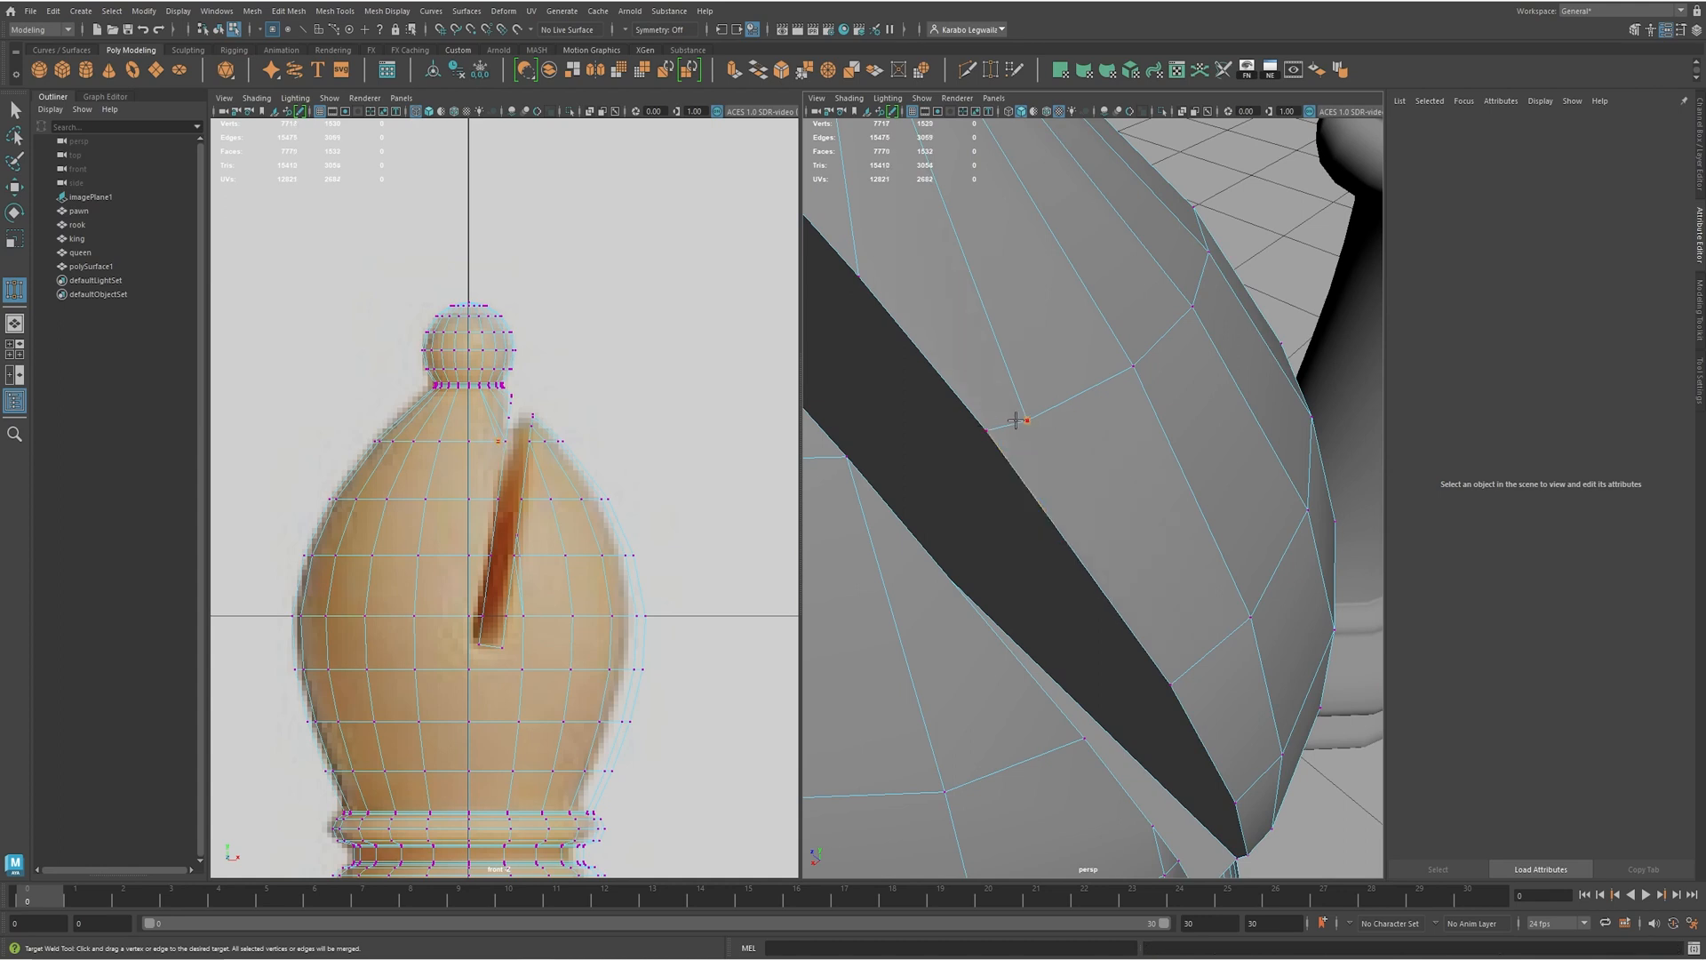
# - Weld the remaining extra rim vertices on the back of the head into the grid rows
pyautogui.keyDown('alt'); pyautogui.moveTo(1155, 524); pyautogui.dragTo(1116, 503, button='right'); pyautogui.keyUp('alt')
pyautogui.keyDown('alt'); pyautogui.moveTo(1116, 503); pyautogui.dragTo(1031, 426); pyautogui.keyUp('alt')
pyautogui.moveTo(1005, 595)
pyautogui.keyDown('alt'); pyautogui.mouseDown(button='right')
pyautogui.moveTo(1030, 607)
pyautogui.moveTo(986, 622)
pyautogui.mouseUp(button='right'); pyautogui.keyUp('alt')
pyautogui.moveTo(915, 644)
pyautogui.mouseDown()
pyautogui.moveTo(902, 546)
pyautogui.moveTo(919, 643)
pyautogui.mouseUp()
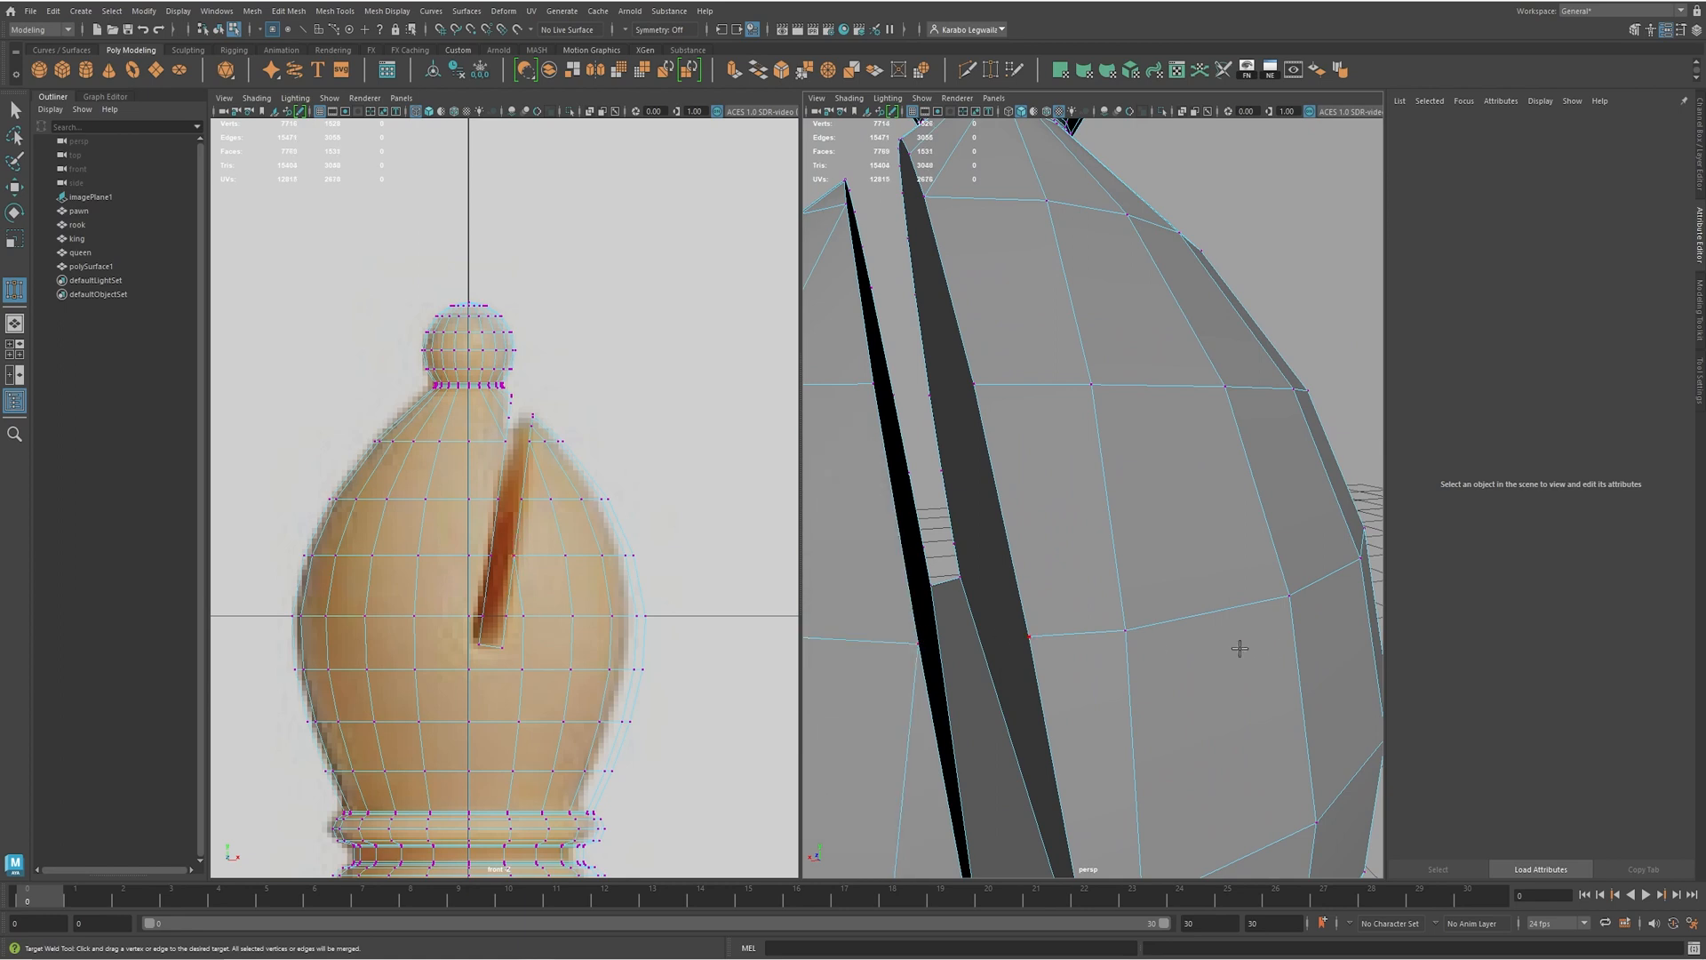
# - Examine the face that wraps around the lower end of the notch and the grid around it
pyautogui.keyDown('alt'); pyautogui.moveTo(1238, 648); pyautogui.dragTo(1146, 632, button='right'); pyautogui.keyUp('alt')
pyautogui.keyDown('alt'); pyautogui.moveTo(1146, 632); pyautogui.dragTo(1249, 531); pyautogui.keyUp('alt')
pyautogui.scroll(-5, 1220, 506)
pyautogui.press('q')
pyautogui.click(1090, 782)
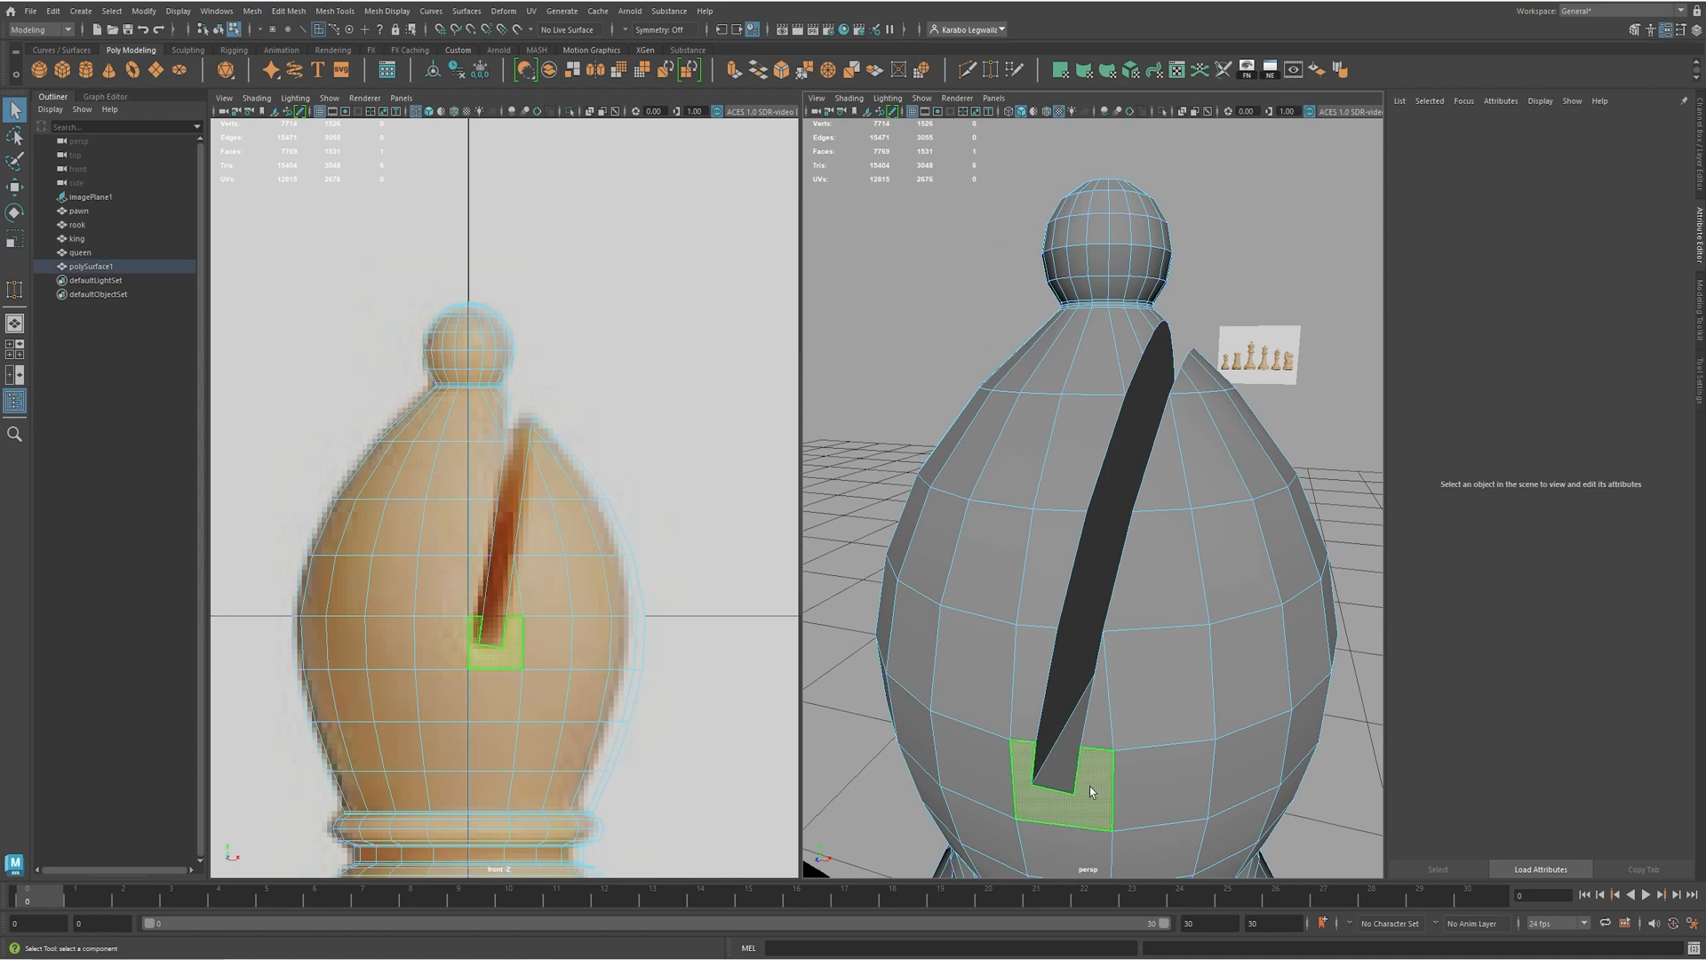
pyautogui.keyDown('alt'); pyautogui.moveTo(1090, 782); pyautogui.dragTo(893, 730); pyautogui.keyUp('alt')
pyautogui.keyDown('shift'); pyautogui.moveTo(1095, 685); pyautogui.dragTo(1261, 702); pyautogui.keyUp('shift')
pyautogui.keyDown('alt'); pyautogui.moveTo(1142, 694); pyautogui.dragTo(1129, 610, button='middle'); pyautogui.keyUp('alt')
pyautogui.click(1127, 610)
pyautogui.click(867, 237)
pyautogui.keyDown('alt'); pyautogui.moveTo(938, 430); pyautogui.dragTo(944, 364, button='middle'); pyautogui.keyUp('alt')
pyautogui.keyDown('shift'); pyautogui.moveTo(986, 311); pyautogui.dragTo(1093, 457, button='right'); pyautogui.keyUp('shift')
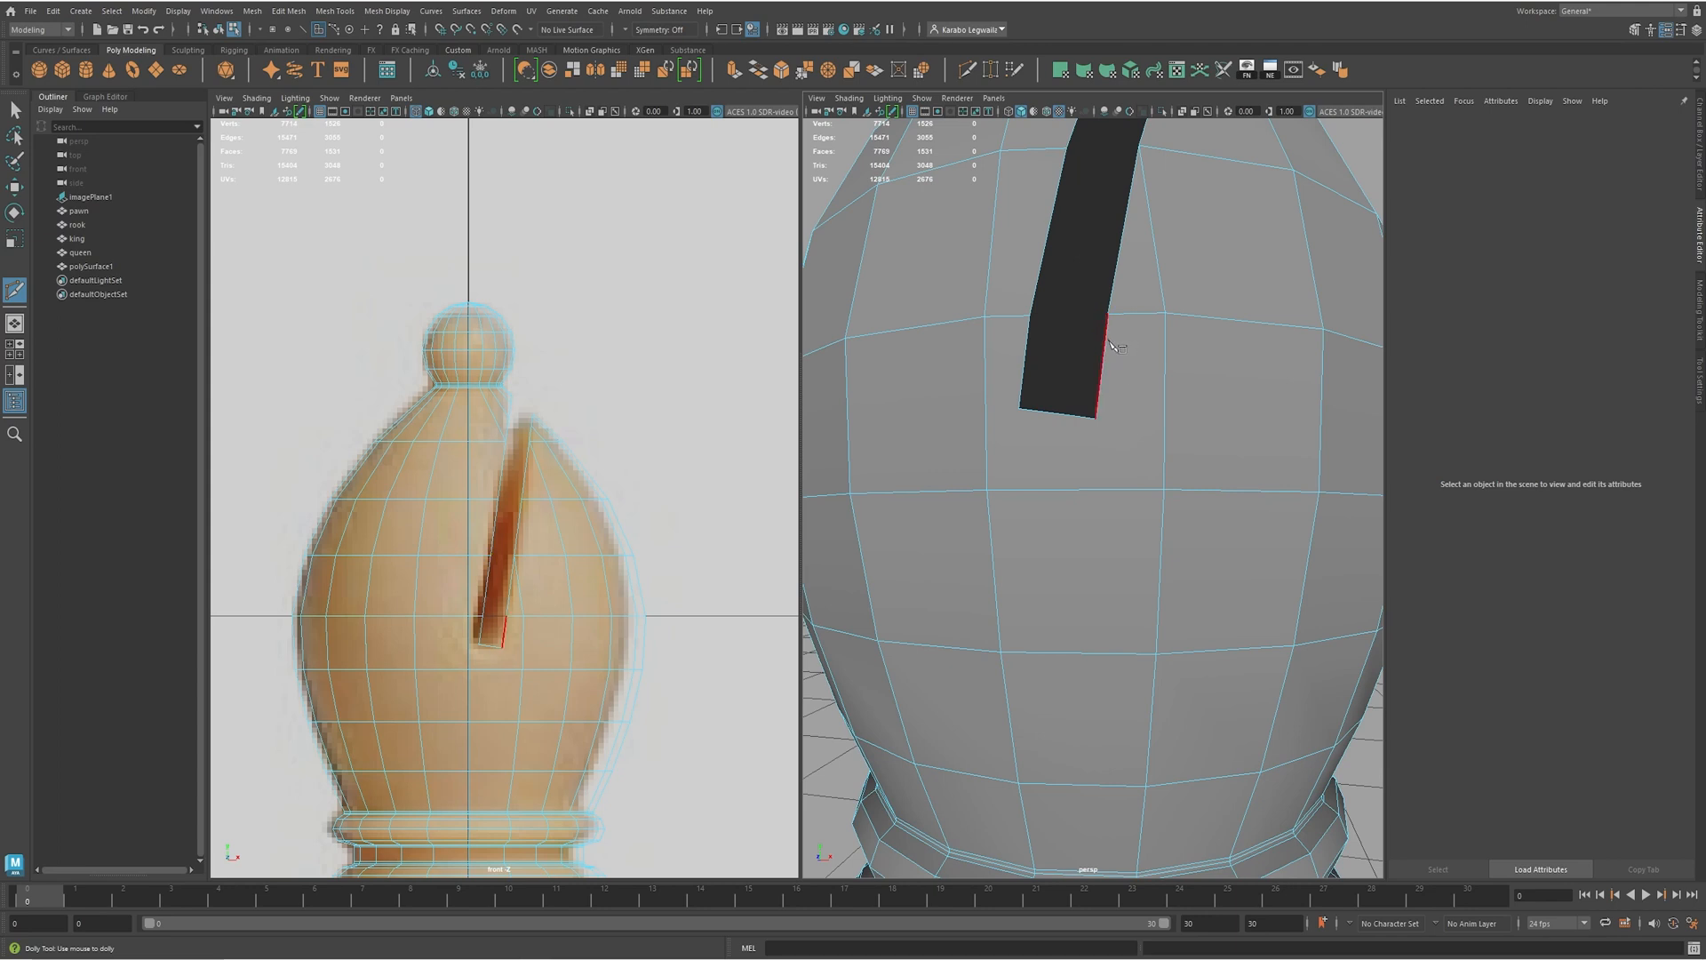
pyautogui.click(1102, 369)
pyautogui.moveTo(1131, 377); pyautogui.dragTo(1147, 425)
pyautogui.click(1165, 489)
pyautogui.hotkey('ctrl', 'z')
pyautogui.keyDown('alt'); pyautogui.moveTo(1182, 513); pyautogui.dragTo(1266, 480); pyautogui.keyUp('alt')
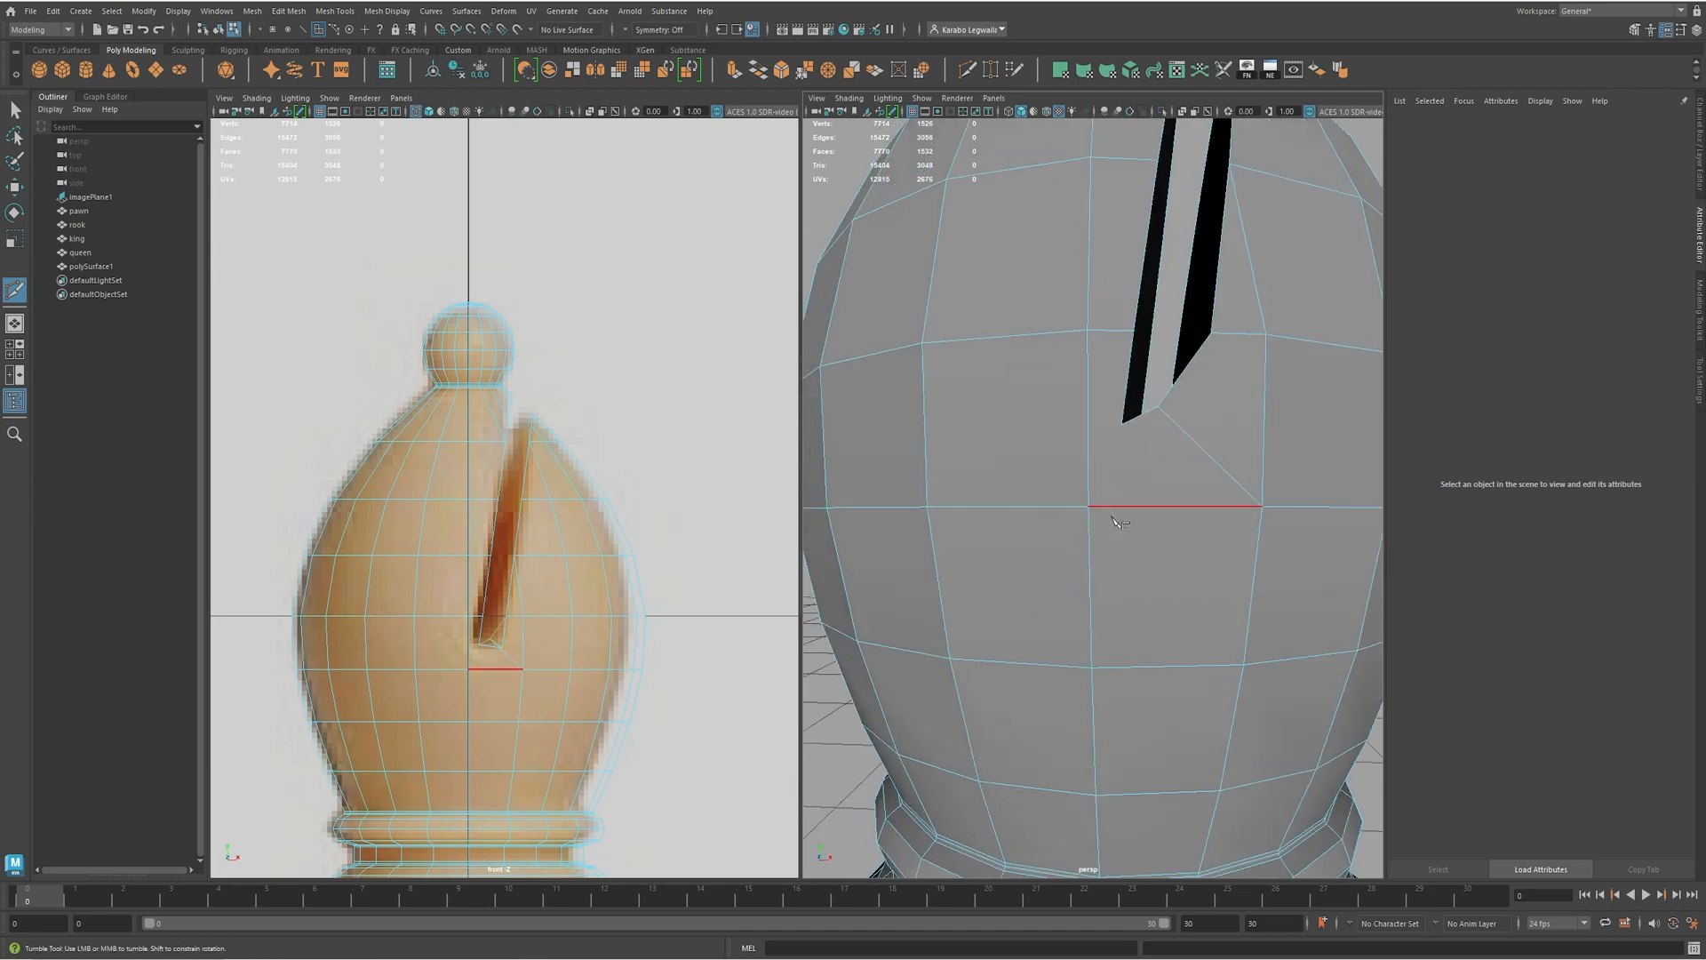
pyautogui.click(1261, 505)
pyautogui.keyDown('alt'); pyautogui.moveTo(1261, 505); pyautogui.dragTo(1110, 417, button='middle'); pyautogui.keyUp('alt')
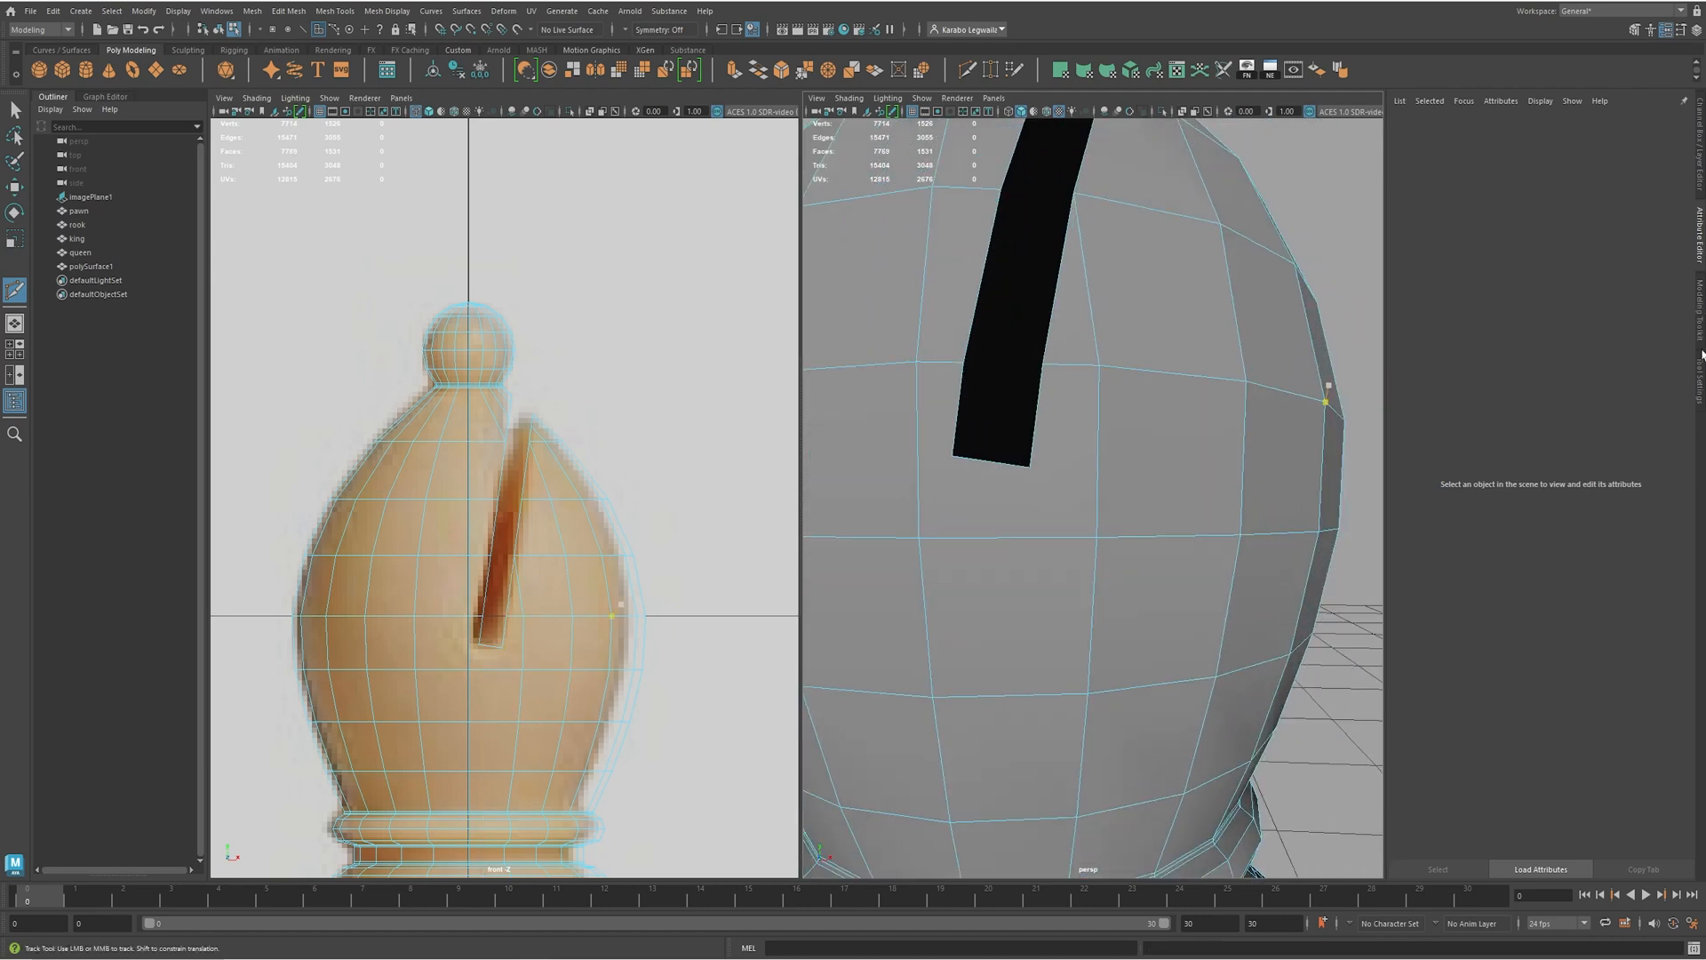
pyautogui.press('Escape')
# - Turn off Edge Flow for Multi-Cut and cut an edge from the notch's lower outer corner to the nearest grid vertex
pyautogui.click(1681, 31)
pyautogui.click(1489, 172)
pyautogui.click(1034, 209)
pyautogui.keyDown('alt'); pyautogui.moveTo(1036, 390); pyautogui.dragTo(1071, 326, button='middle'); pyautogui.keyUp('alt')
pyautogui.scroll(3, 1071, 324)
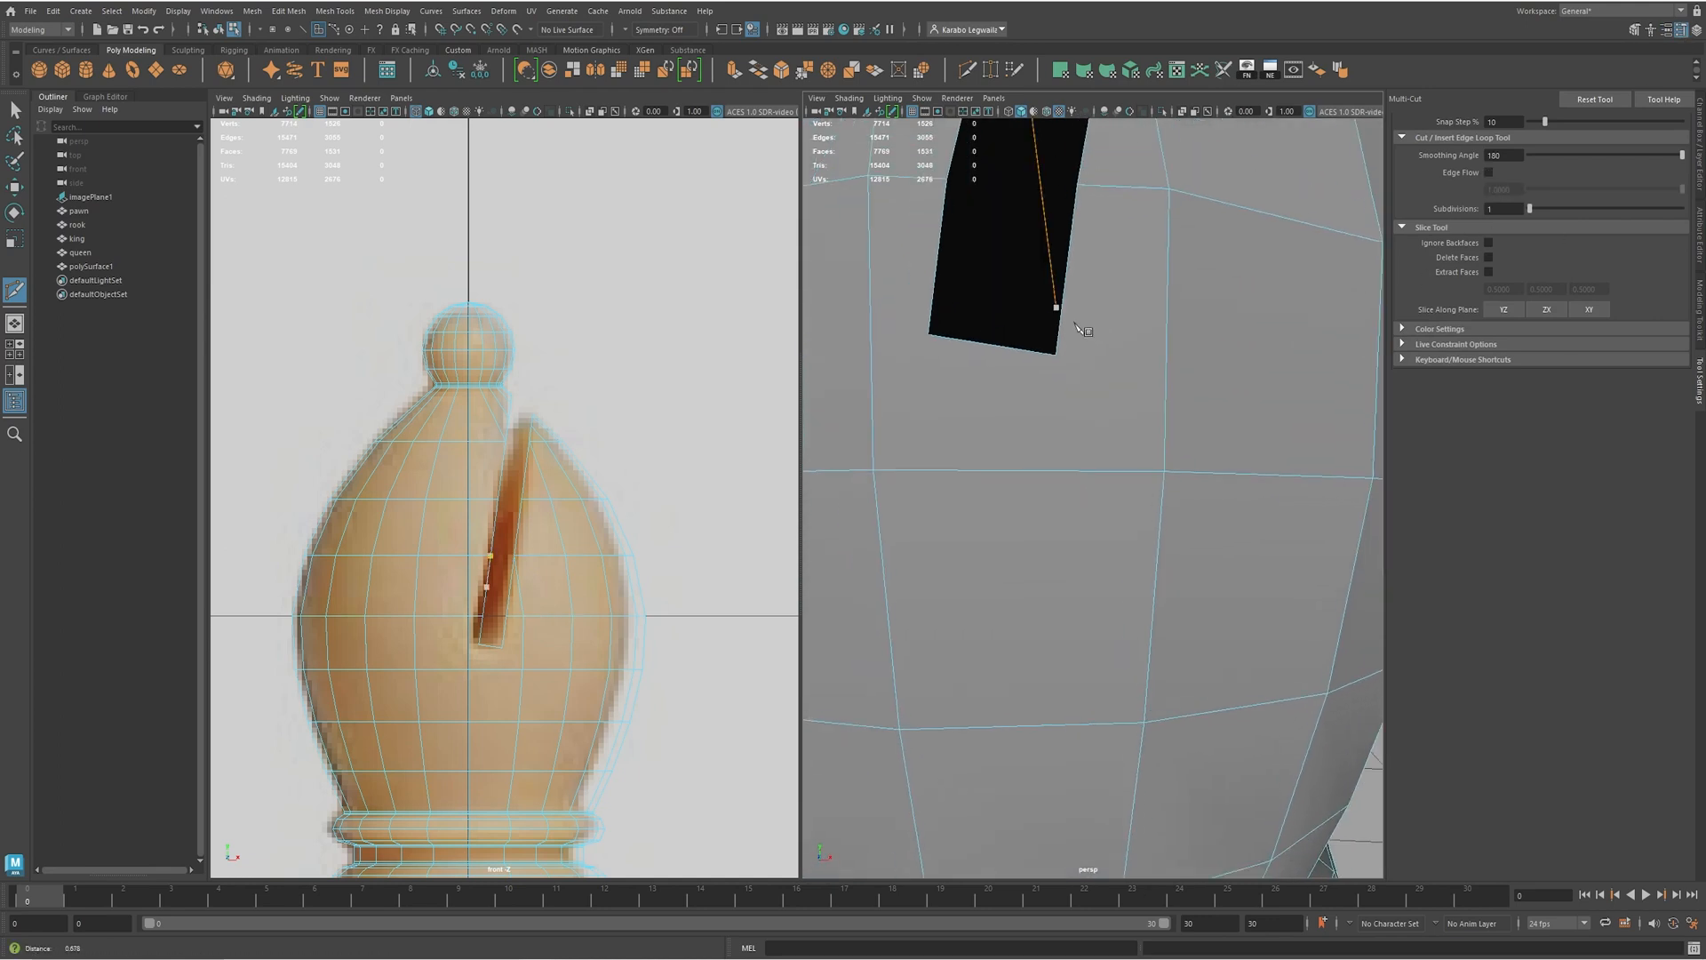
pyautogui.moveTo(1078, 305)
pyautogui.keyDown('alt'); pyautogui.mouseDown(button='middle')
pyautogui.moveTo(1116, 331)
pyautogui.moveTo(1095, 302)
pyautogui.mouseUp(button='middle'); pyautogui.keyUp('alt')
pyautogui.click(1077, 322)
pyautogui.click(1179, 435)
pyautogui.rightClick(1187, 441)
# - Cut an edge from the notch's other lower corner to its nearest grid vertex on the front of the head
pyautogui.keyDown('alt'); pyautogui.moveTo(1121, 444); pyautogui.dragTo(1205, 525, button='middle'); pyautogui.keyUp('alt')
pyautogui.click(1074, 247)
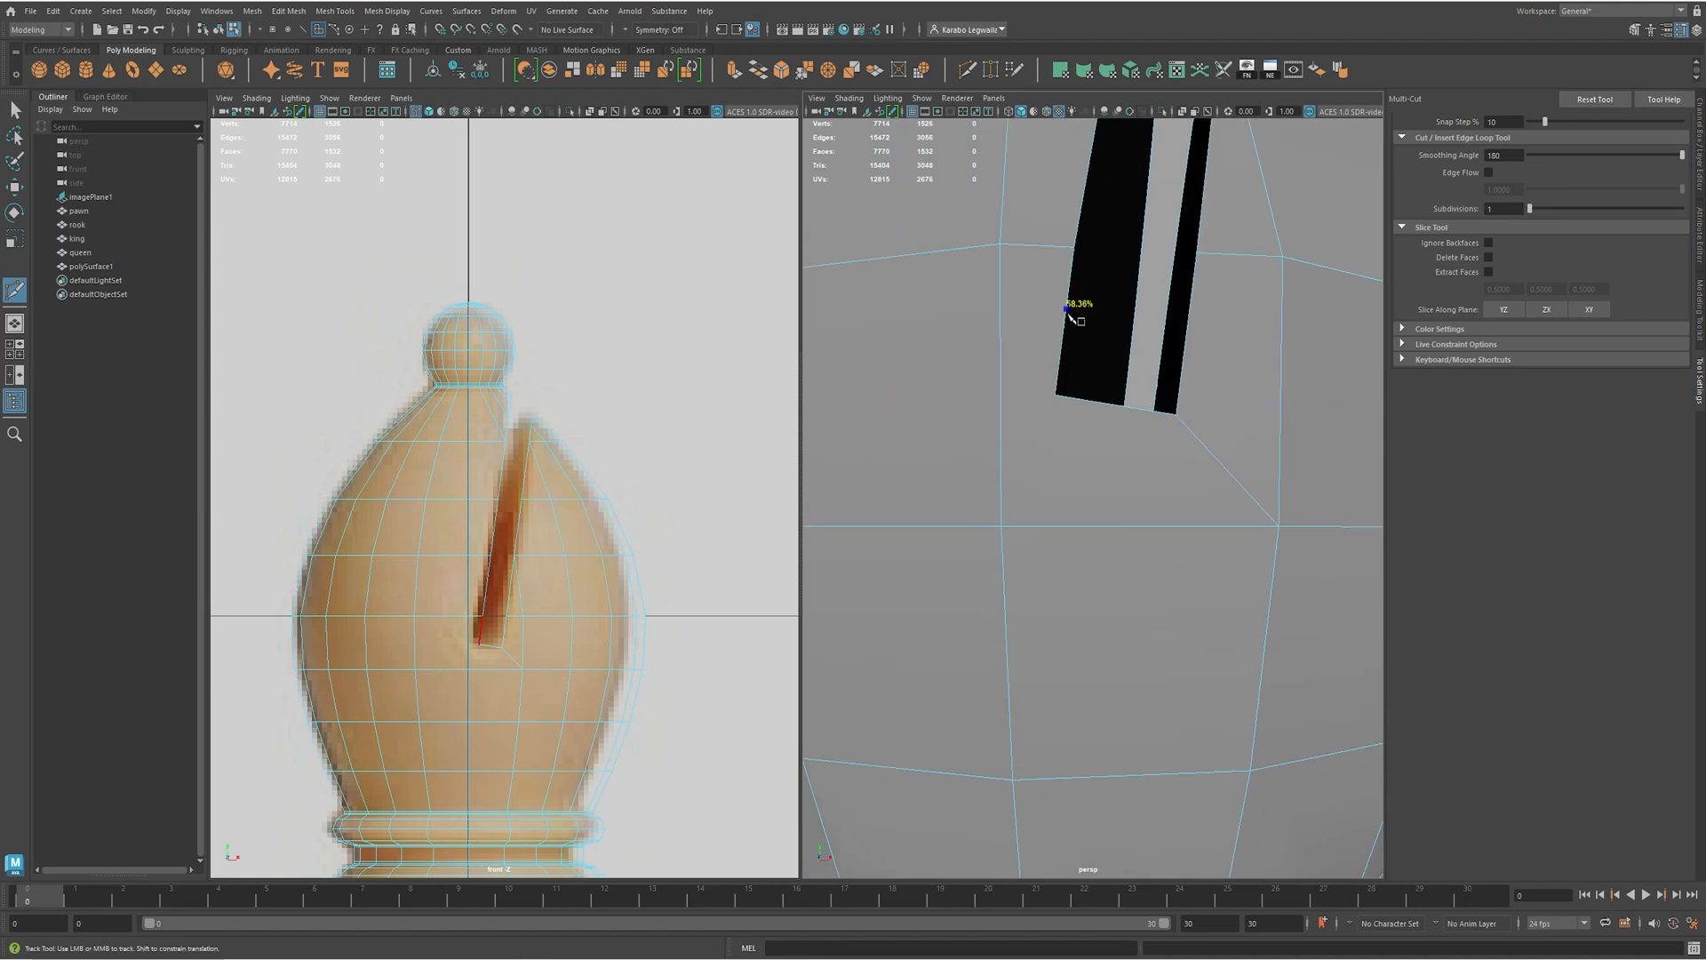
pyautogui.click(1055, 395)
pyautogui.click(1002, 524)
pyautogui.rightClick(1073, 509)
# - Cut edges from both lower corners of the notch to the nearest grid vertices on the back of the head
pyautogui.scroll(-10, 1180, 495)
pyautogui.keyDown('alt'); pyautogui.moveTo(1181, 495); pyautogui.dragTo(892, 460); pyautogui.keyUp('alt')
pyautogui.keyDown('alt'); pyautogui.moveTo(901, 465); pyautogui.dragTo(1121, 485, button='right'); pyautogui.keyUp('alt')
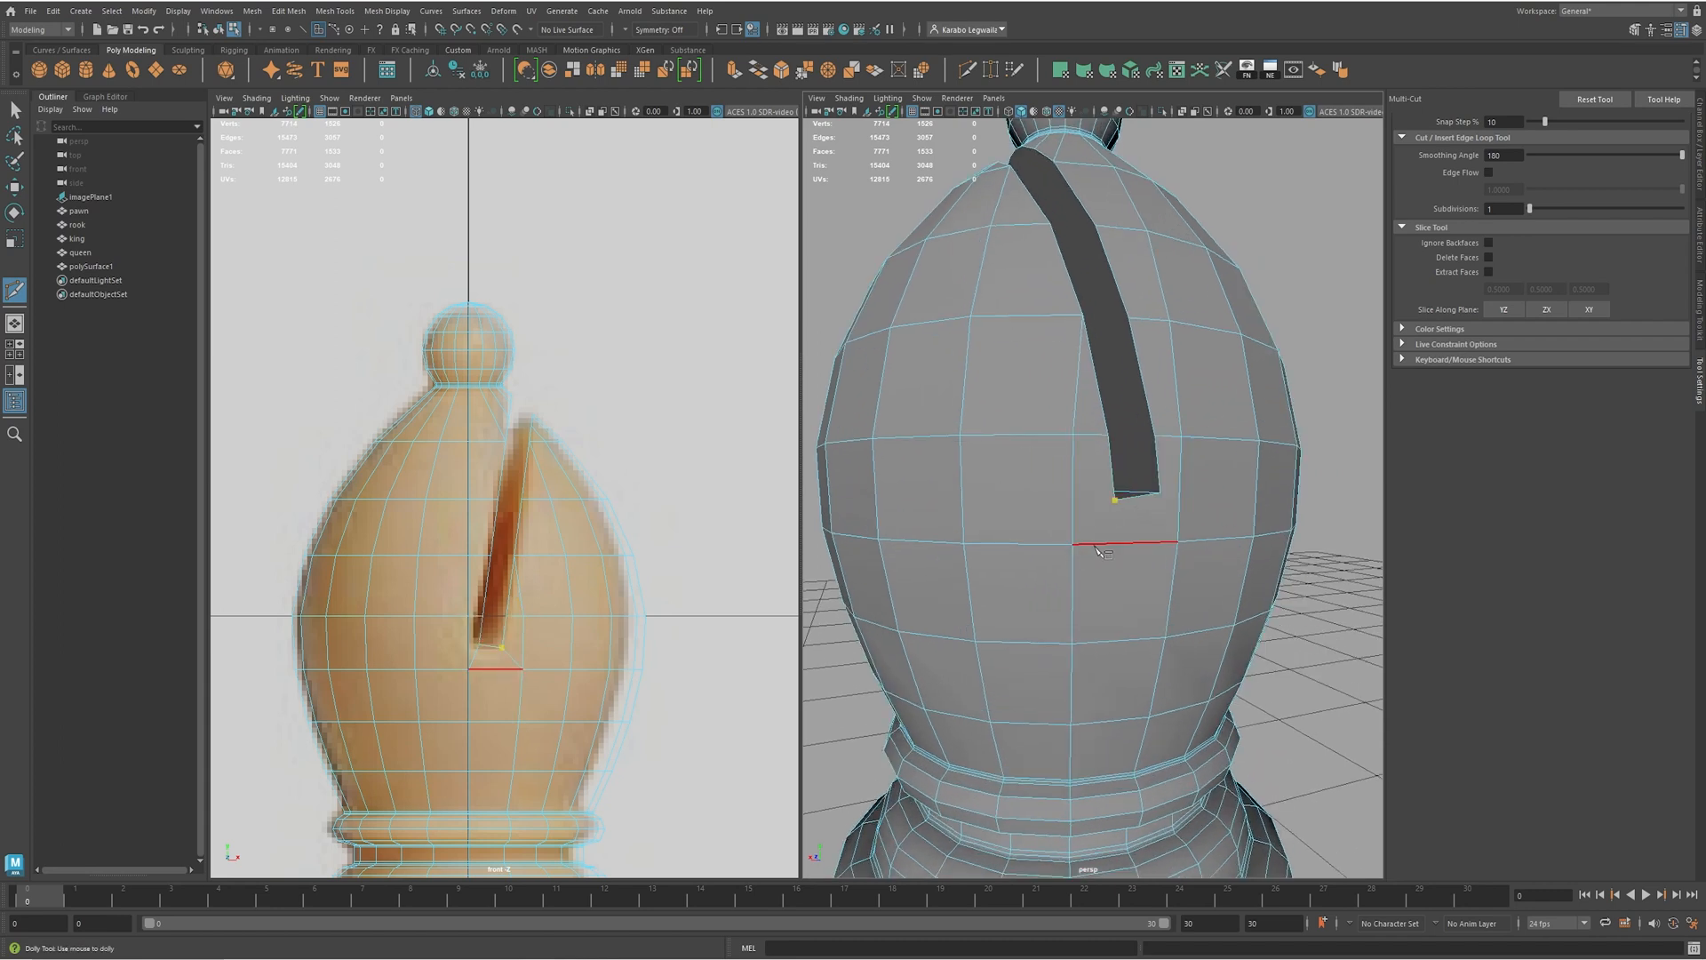
pyautogui.keyDown('alt'); pyautogui.moveTo(1140, 549); pyautogui.dragTo(1107, 543); pyautogui.keyUp('alt')
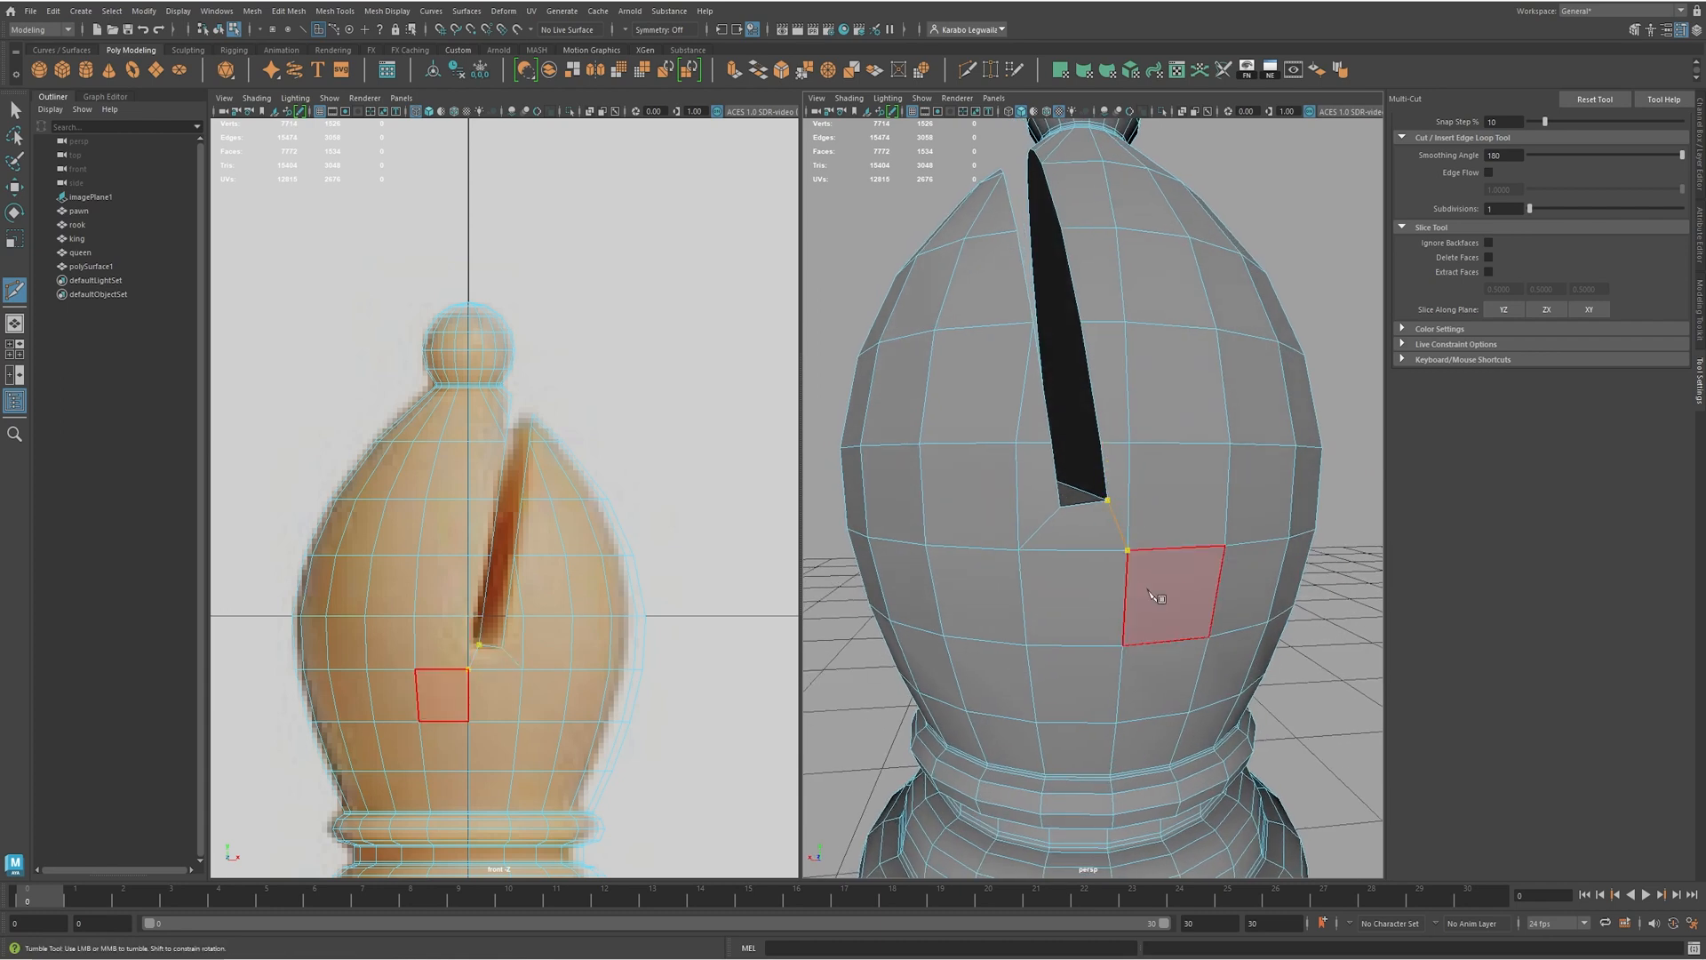
pyautogui.click(1124, 549)
pyautogui.scroll(2, 1124, 548)
pyautogui.press('w')
# - Check the new faces below the notch, preview the head smoothed, and return to the unsmoothed display
pyautogui.click(1015, 462)
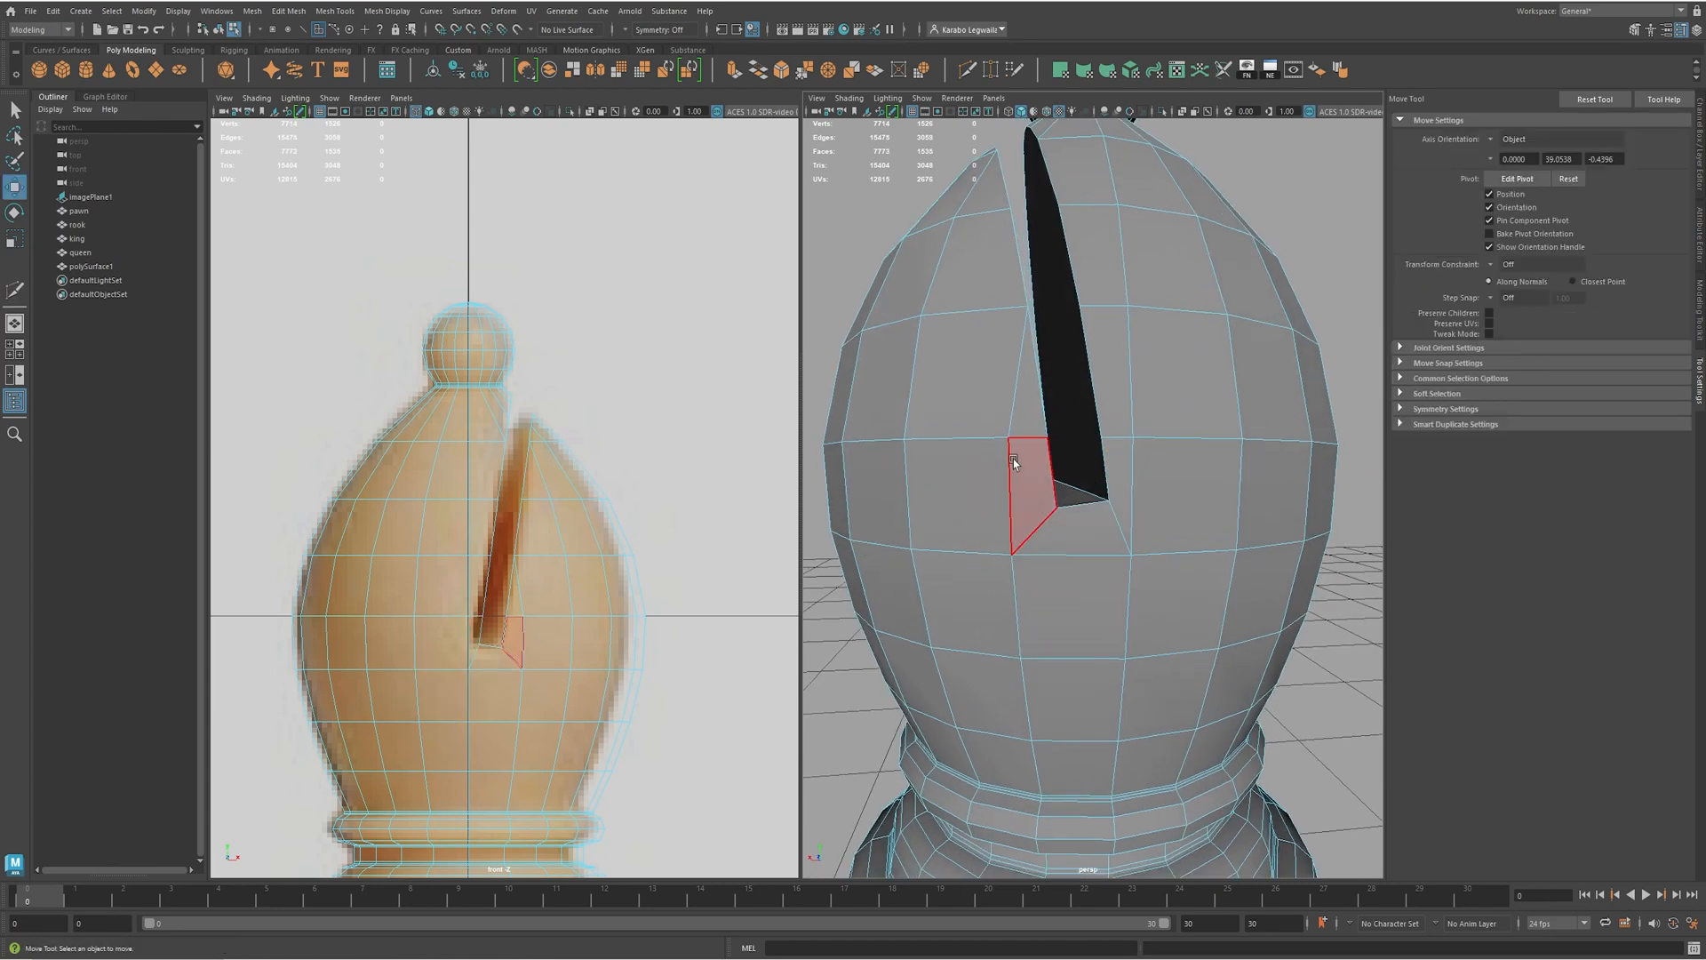
pyautogui.click(1066, 586)
pyautogui.click(1074, 528)
pyautogui.click(1092, 546)
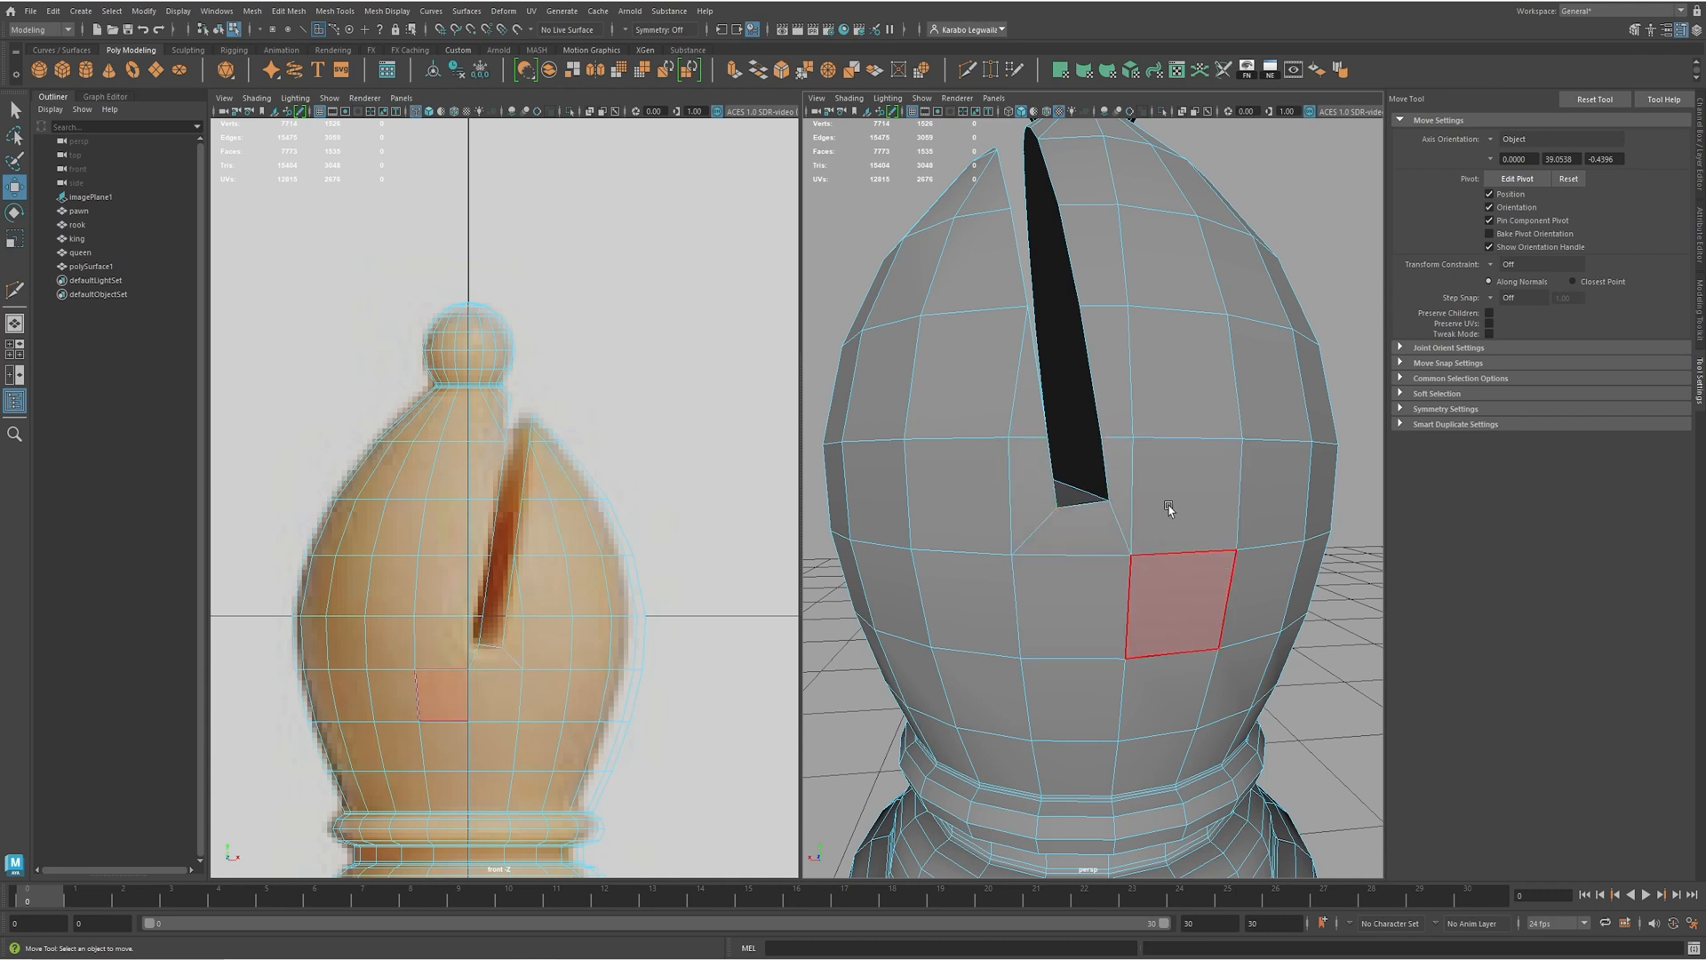
pyautogui.click(1108, 537)
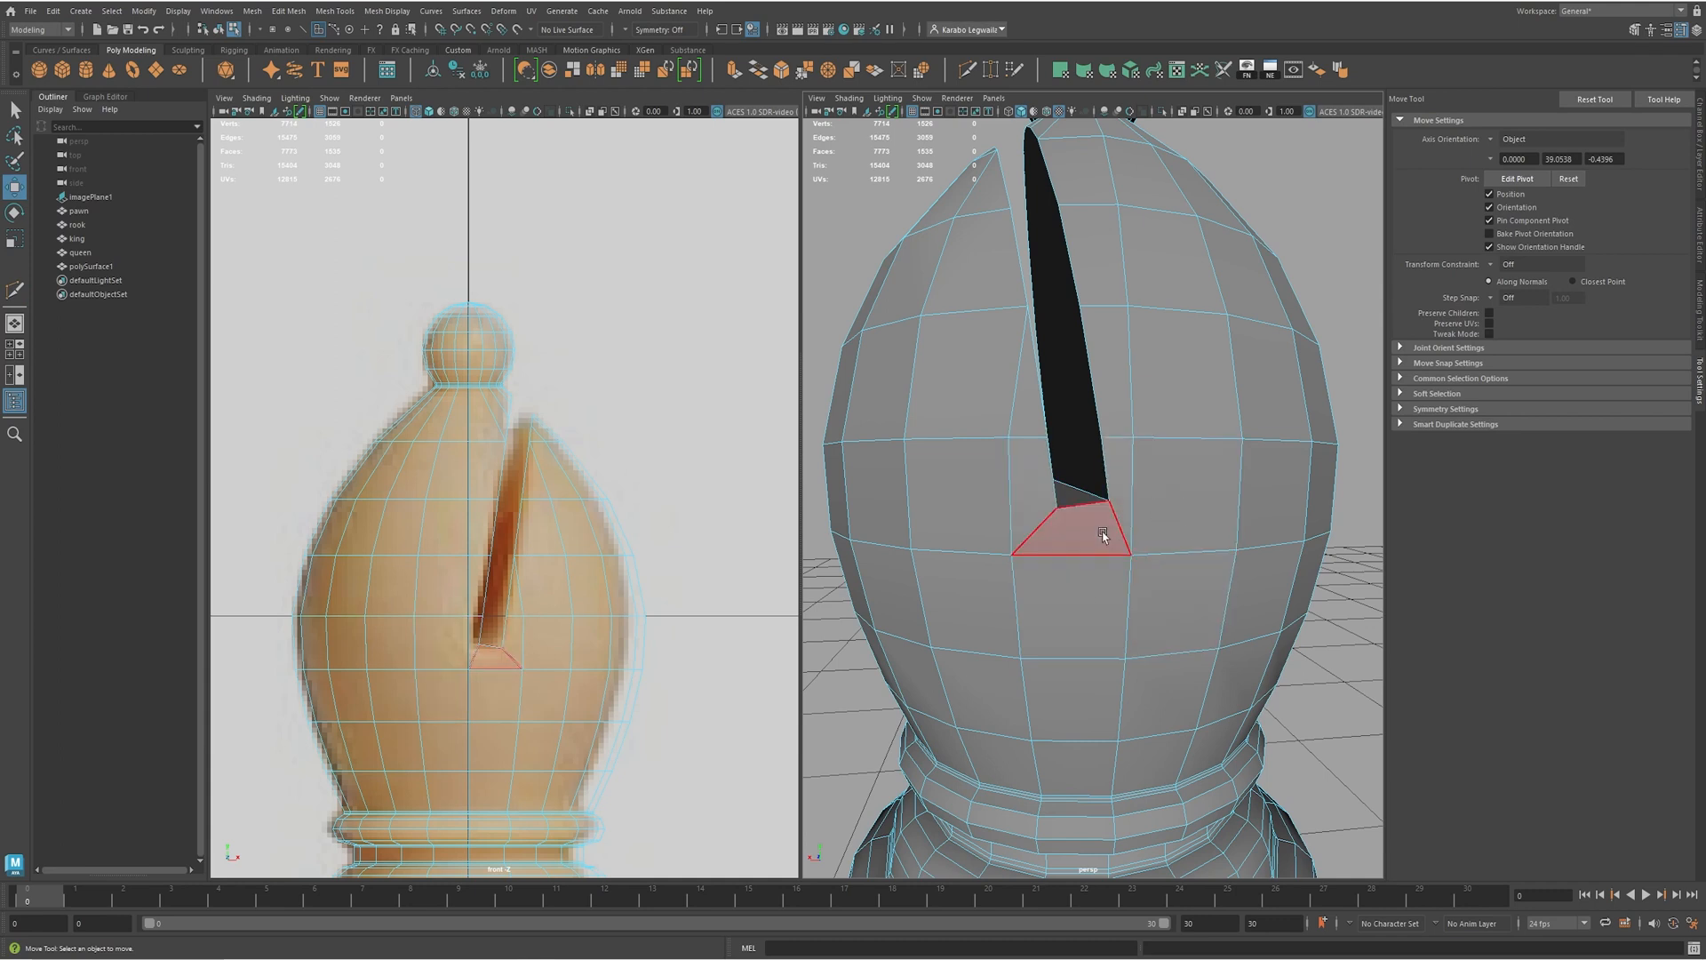
pyautogui.scroll(-3, 1123, 488)
pyautogui.keyDown('alt'); pyautogui.moveTo(1070, 484); pyautogui.dragTo(1144, 498); pyautogui.keyUp('alt')
pyautogui.press('3')
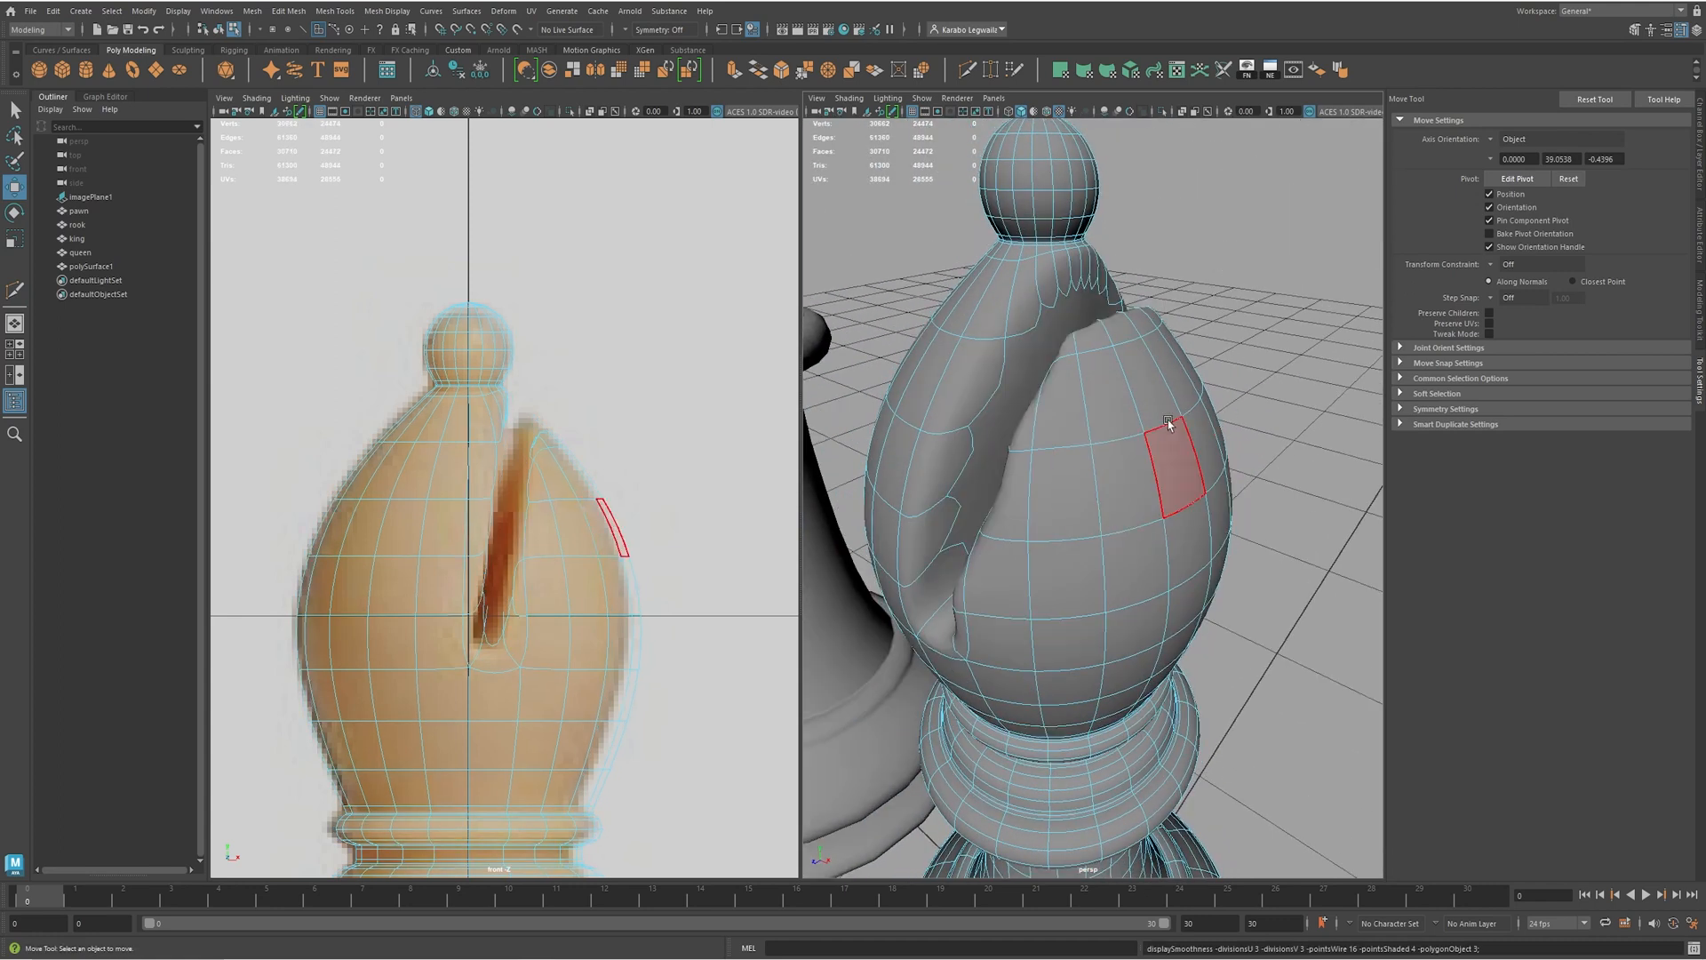
pyautogui.moveTo(1160, 433); pyautogui.dragTo(1223, 355, button='right')
pyautogui.click(1226, 350)
pyautogui.keyDown('alt'); pyautogui.moveTo(1098, 435); pyautogui.dragTo(1136, 438); pyautogui.keyUp('alt')
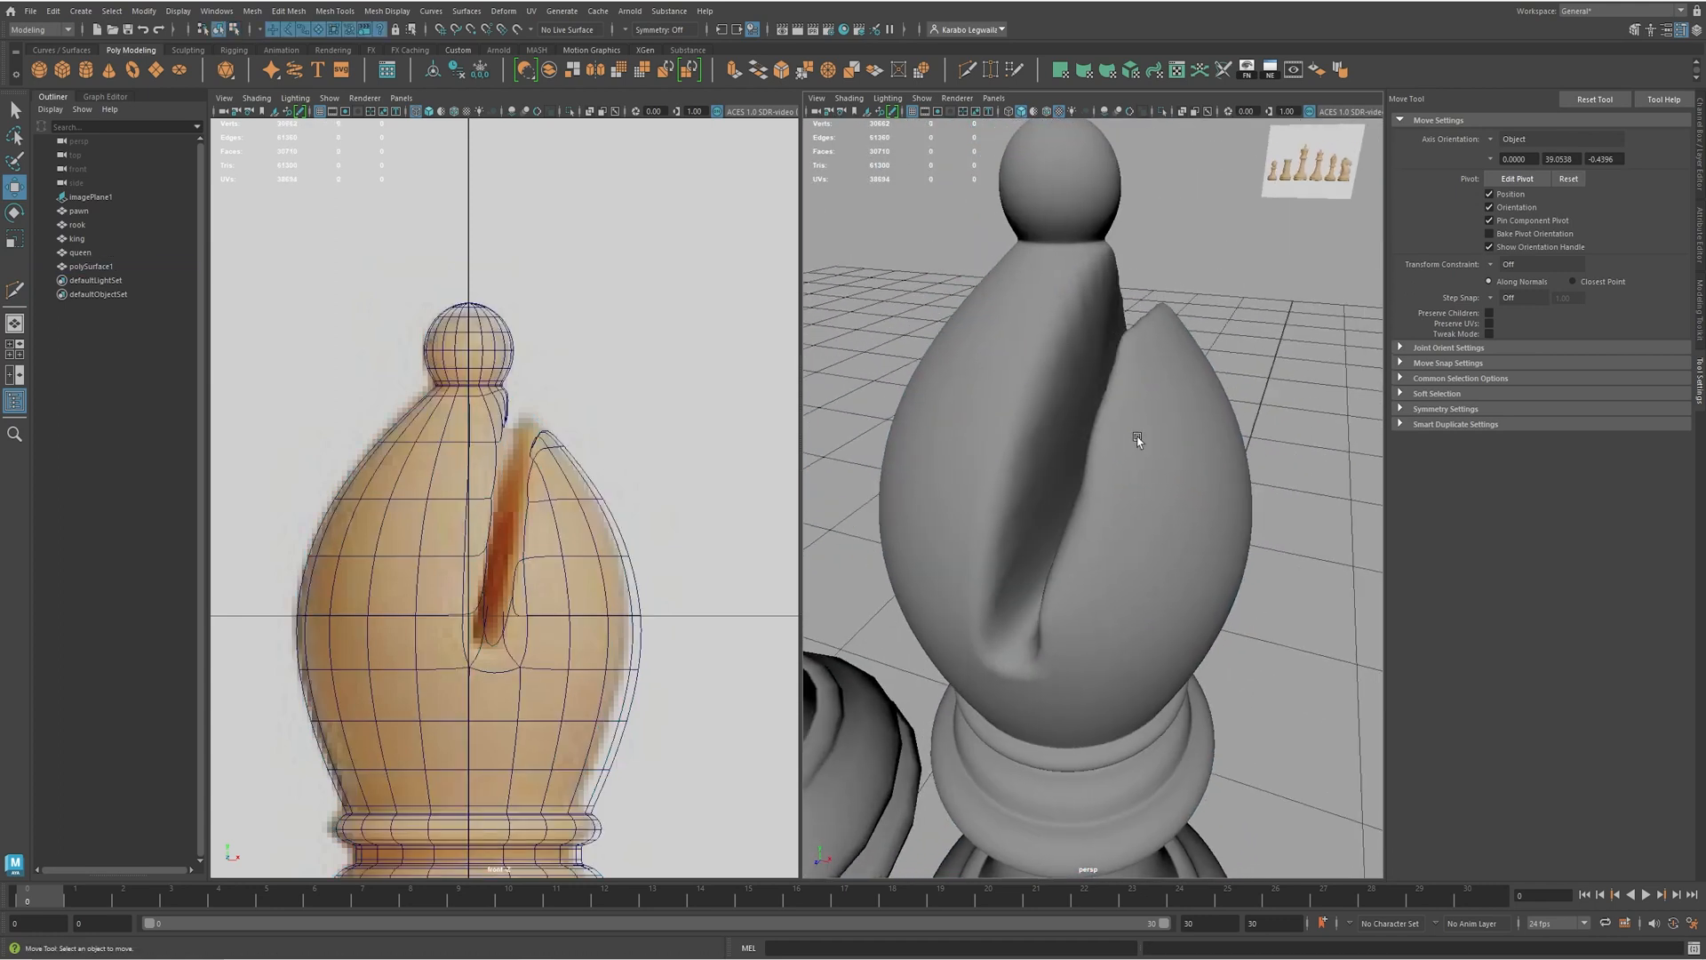
pyautogui.click(1029, 427)
pyautogui.press('1')
# - Connect the lowest grid-row rim vertices at front and back with an edge across the notch's finial-side inner wall
pyautogui.scroll(5, 1021, 464)
pyautogui.keyDown('alt'); pyautogui.moveTo(1048, 450); pyautogui.dragTo(1082, 453); pyautogui.keyUp('alt')
pyautogui.keyDown('alt'); pyautogui.moveTo(1028, 538); pyautogui.dragTo(1138, 493, button='right'); pyautogui.keyUp('alt')
pyautogui.keyDown('alt'); pyautogui.moveTo(1138, 493); pyautogui.dragTo(1149, 476); pyautogui.keyUp('alt')
pyautogui.press('F9')
pyautogui.click(1076, 427)
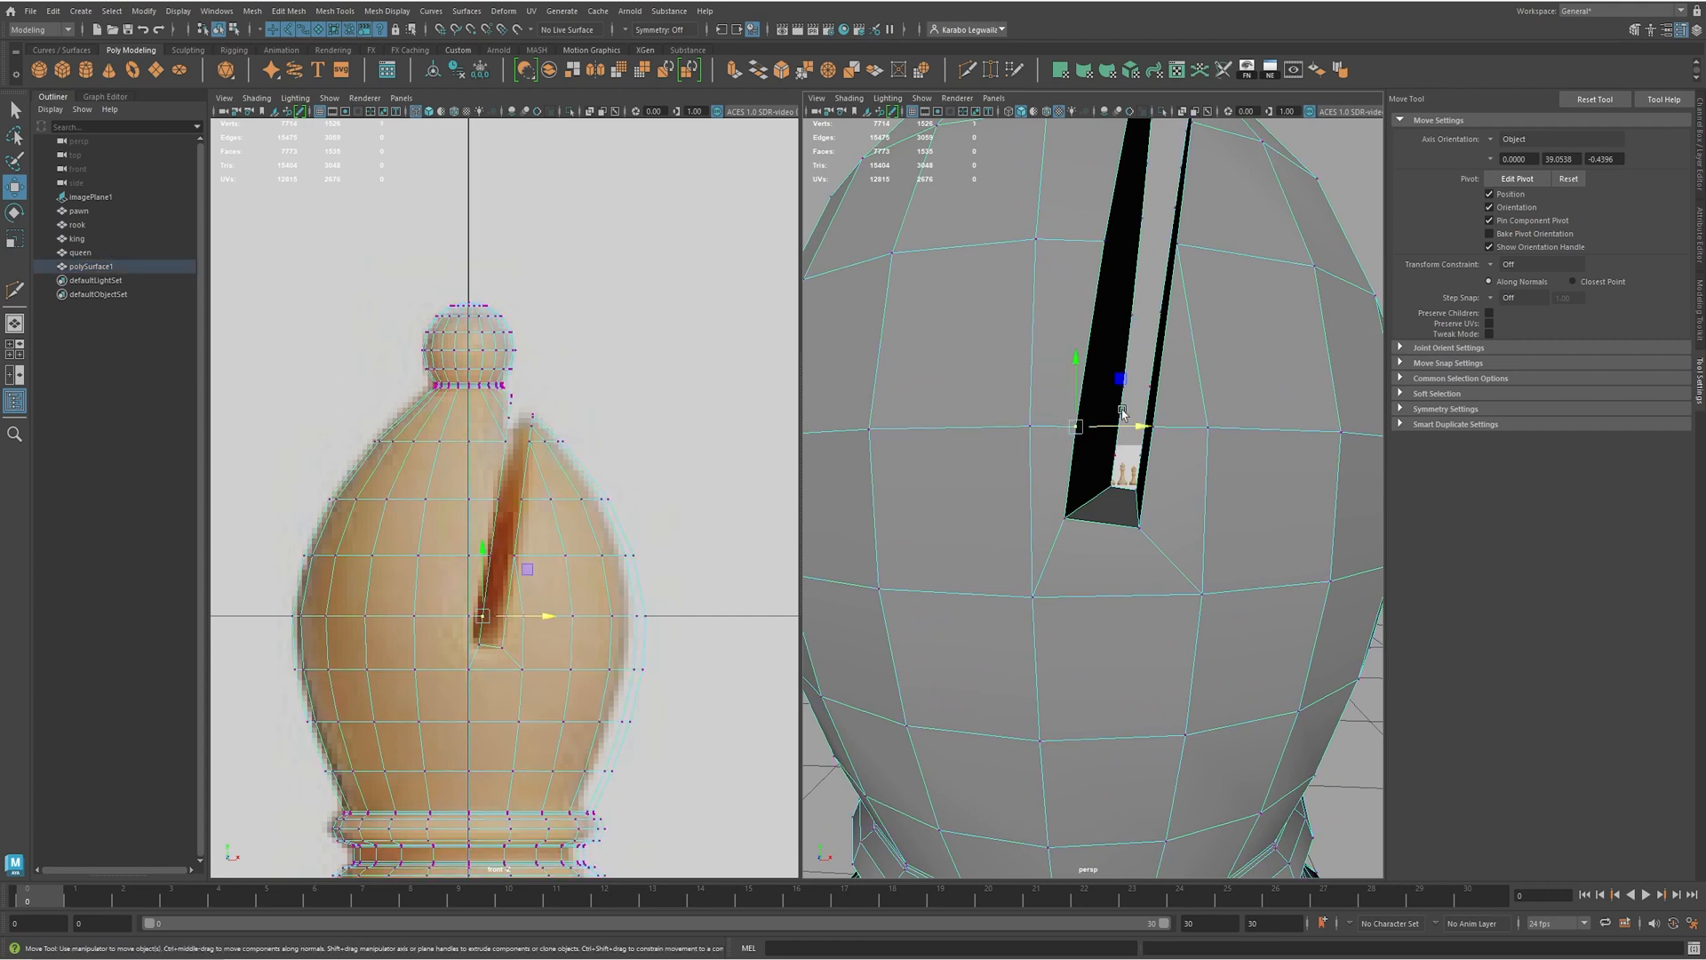
pyautogui.keyDown('alt'); pyautogui.moveTo(1123, 458); pyautogui.dragTo(1129, 453); pyautogui.keyUp('alt')
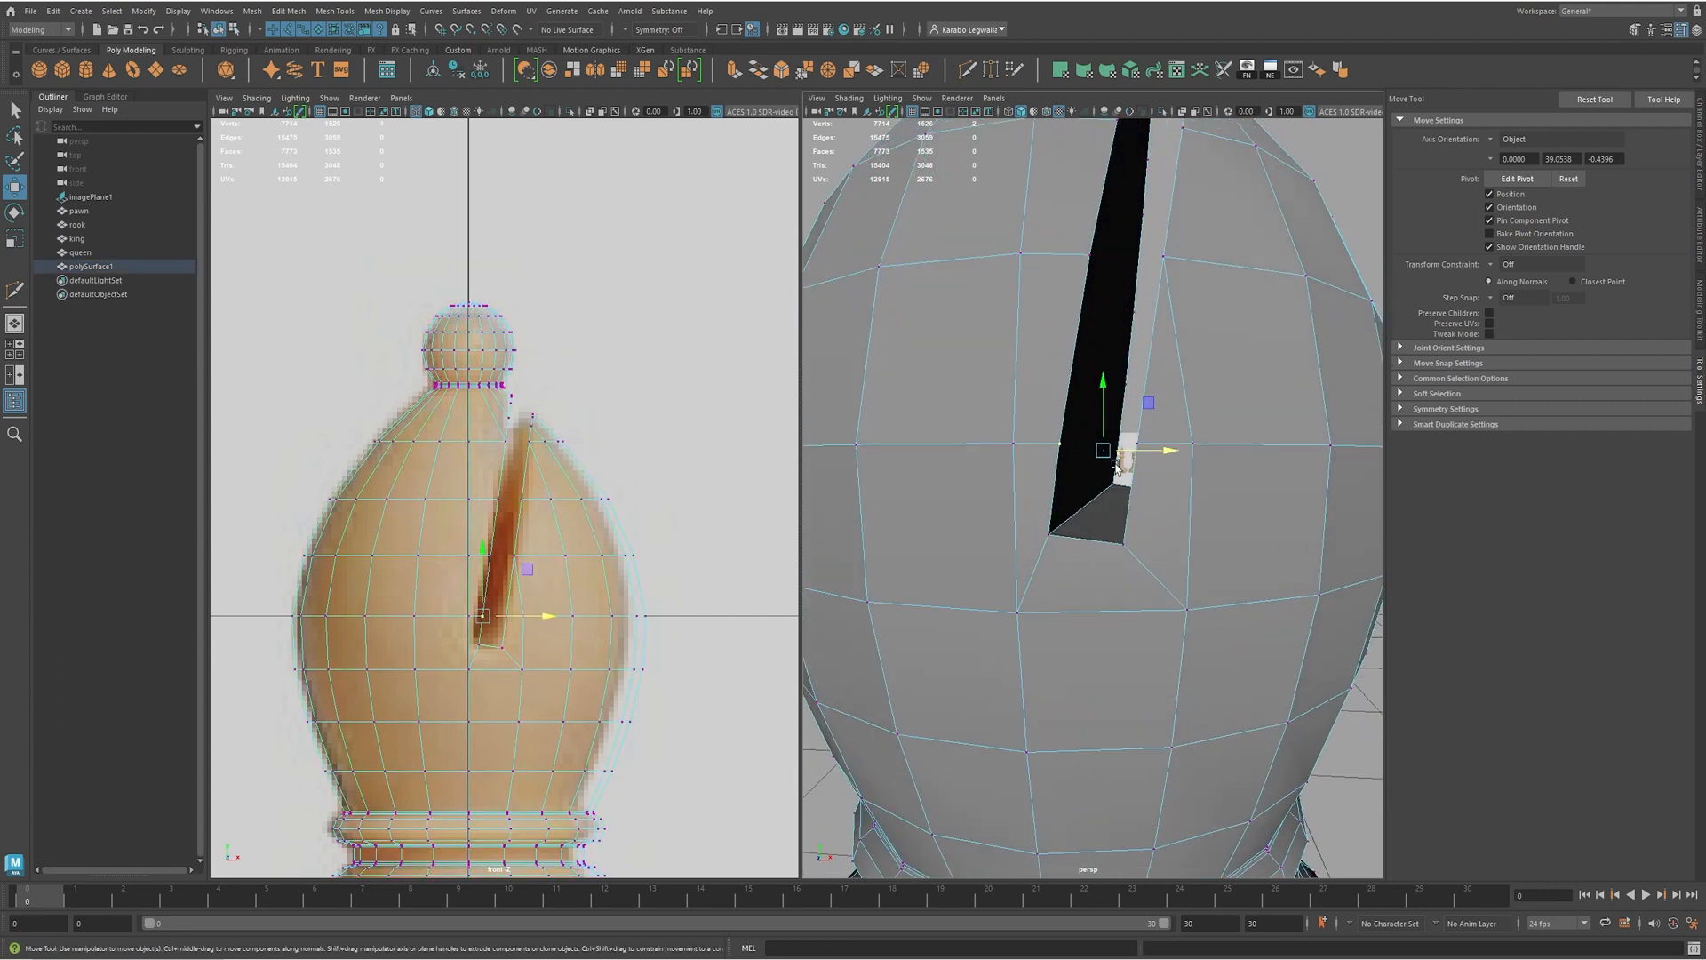
pyautogui.keyDown('shift'); pyautogui.moveTo(1066, 435); pyautogui.dragTo(1063, 517, button='right'); pyautogui.keyUp('shift')
# - Cut a matching edge between the front and back rim vertices across the notch's opposite inner wall
pyautogui.keyDown('alt'); pyautogui.moveTo(1086, 484); pyautogui.dragTo(1101, 491); pyautogui.keyUp('alt')
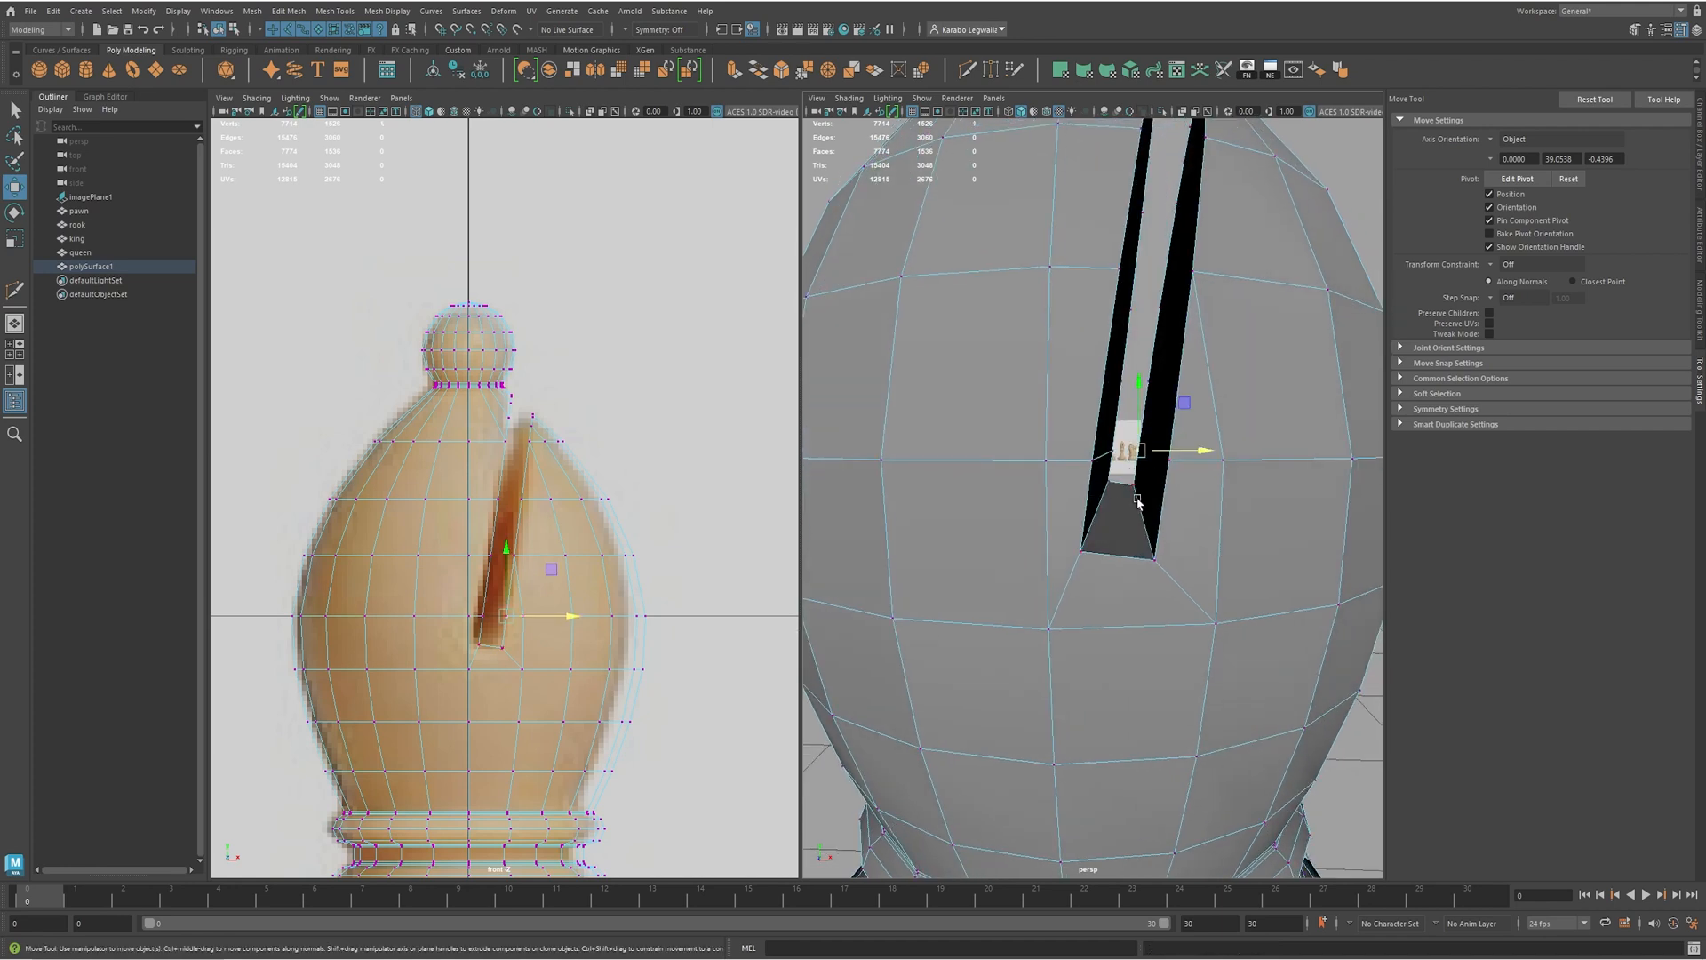
pyautogui.keyDown('shift'); pyautogui.moveTo(1140, 471); pyautogui.dragTo(1065, 477, button='right'); pyautogui.keyUp('shift')
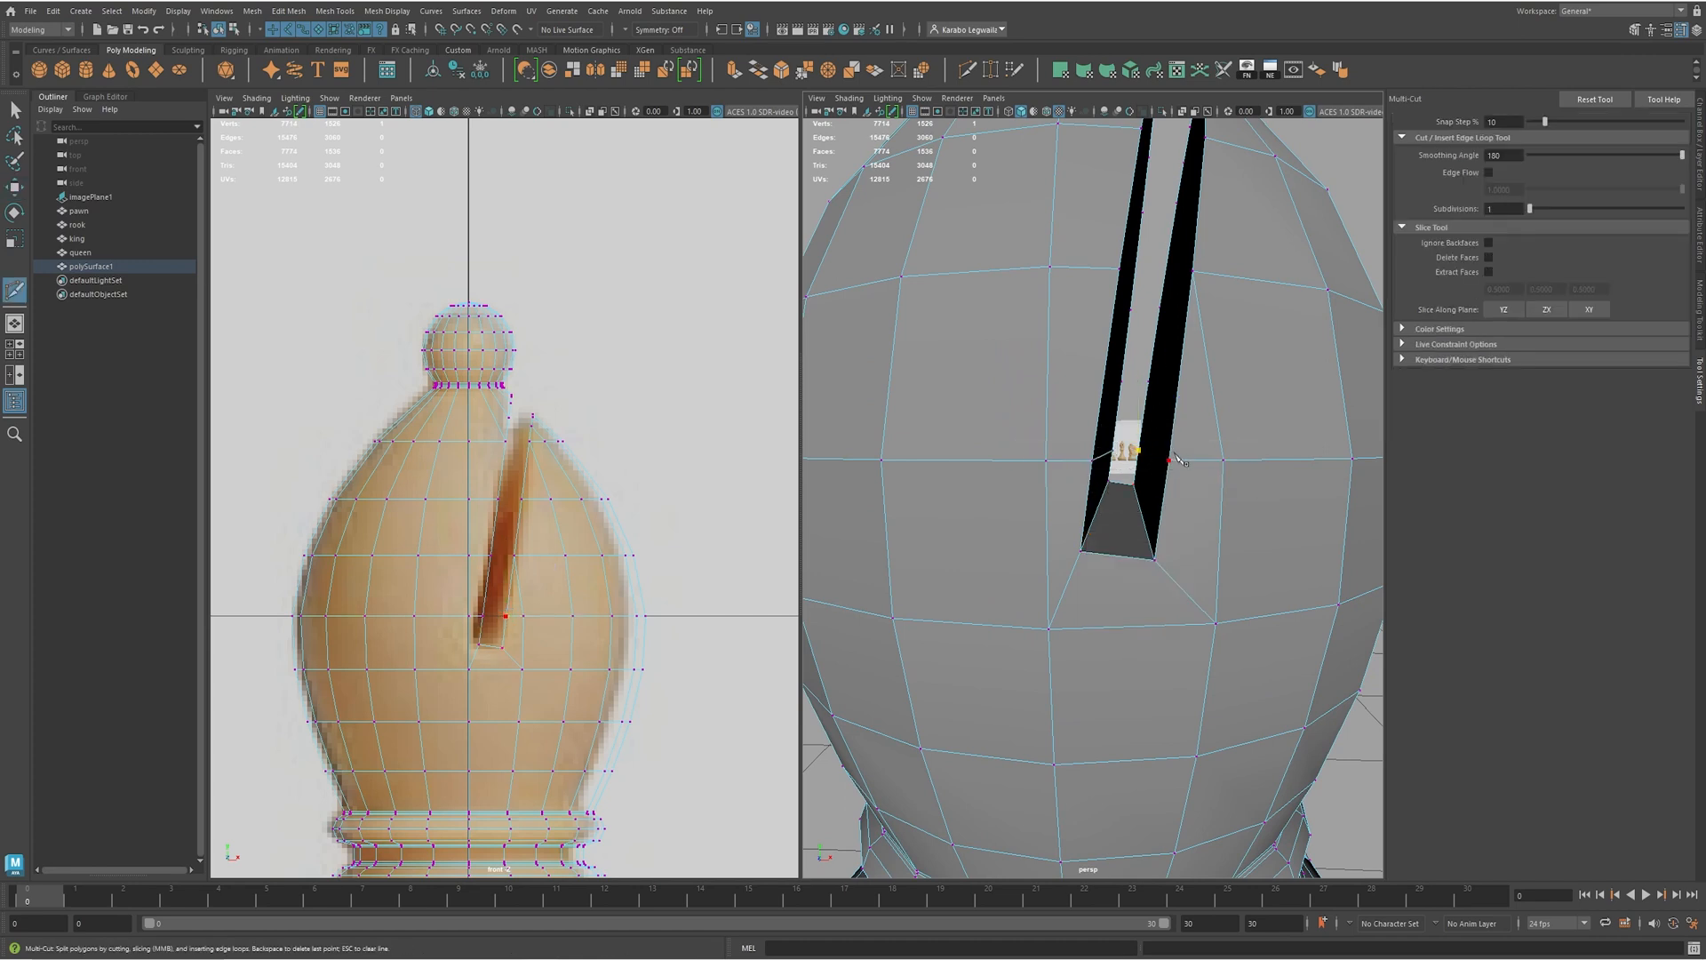
pyautogui.press('Return')
# - Connect the next-higher pair of front and back rim vertices across the notch's finial-side inner wall
pyautogui.keyDown('alt'); pyautogui.moveTo(1182, 488); pyautogui.dragTo(1137, 471); pyautogui.keyUp('alt')
pyautogui.keyDown('alt'); pyautogui.moveTo(1137, 471); pyautogui.dragTo(1121, 462, button='middle'); pyautogui.keyUp('alt')
pyautogui.press('w')
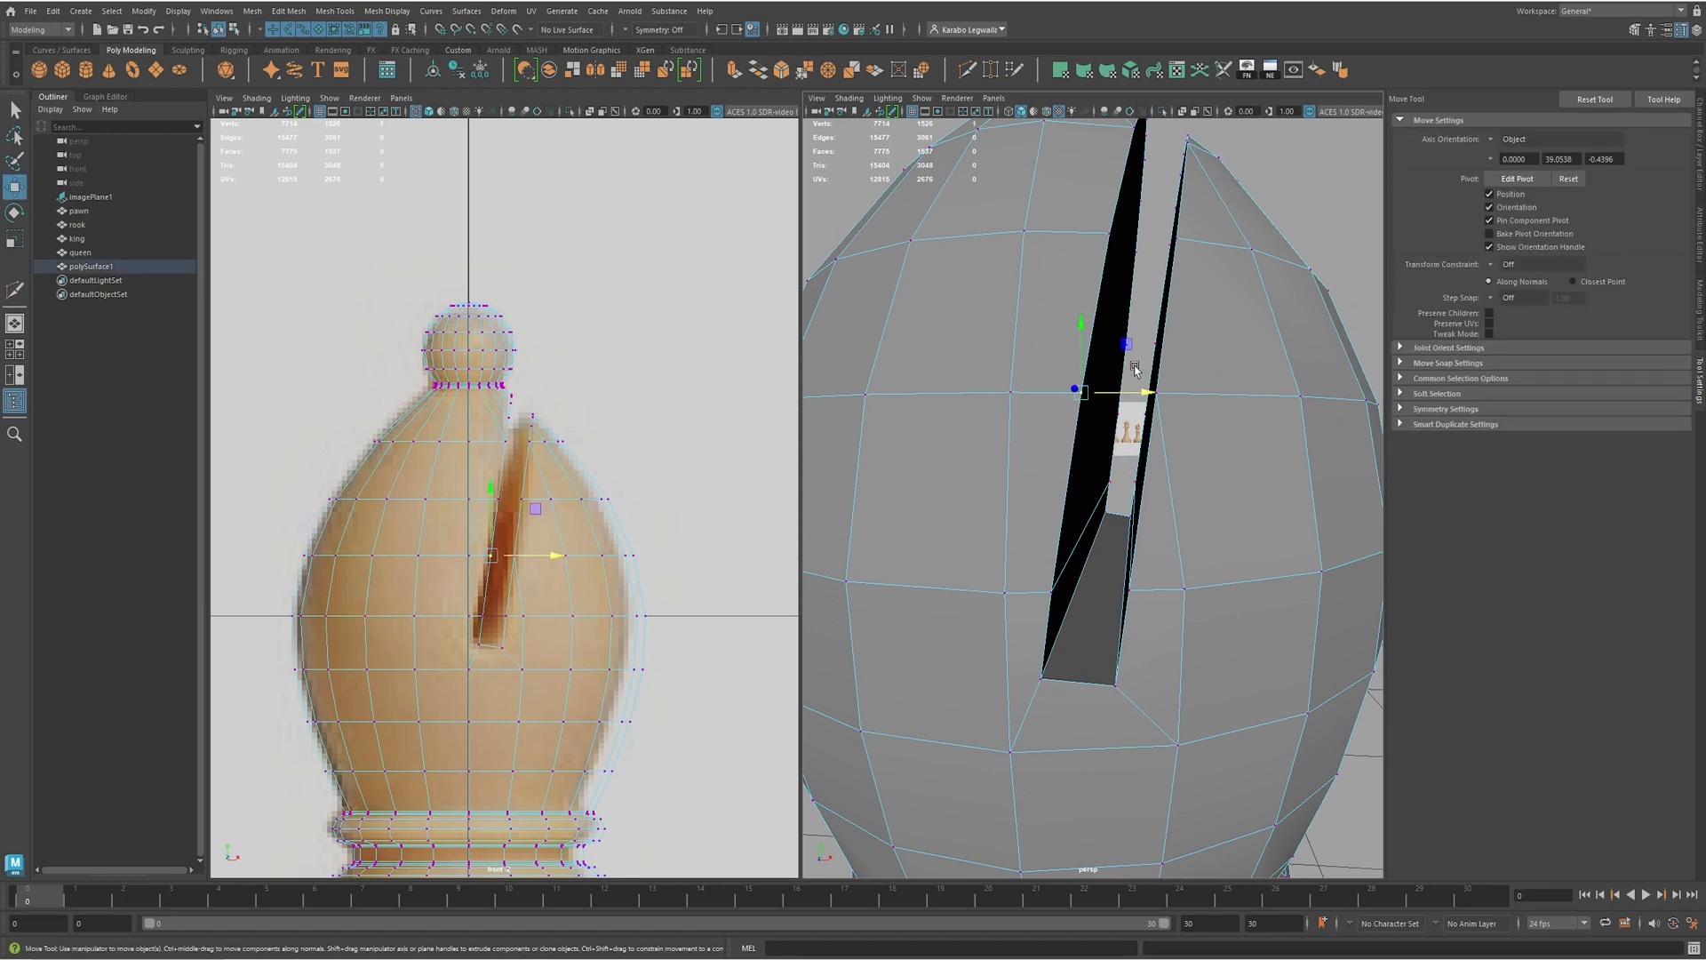
pyautogui.keyDown('shift'); pyautogui.moveTo(1128, 349); pyautogui.dragTo(1118, 342); pyautogui.keyUp('shift')
pyautogui.keyDown('shift'); pyautogui.moveTo(1107, 388); pyautogui.dragTo(1113, 455, button='right'); pyautogui.keyUp('shift')
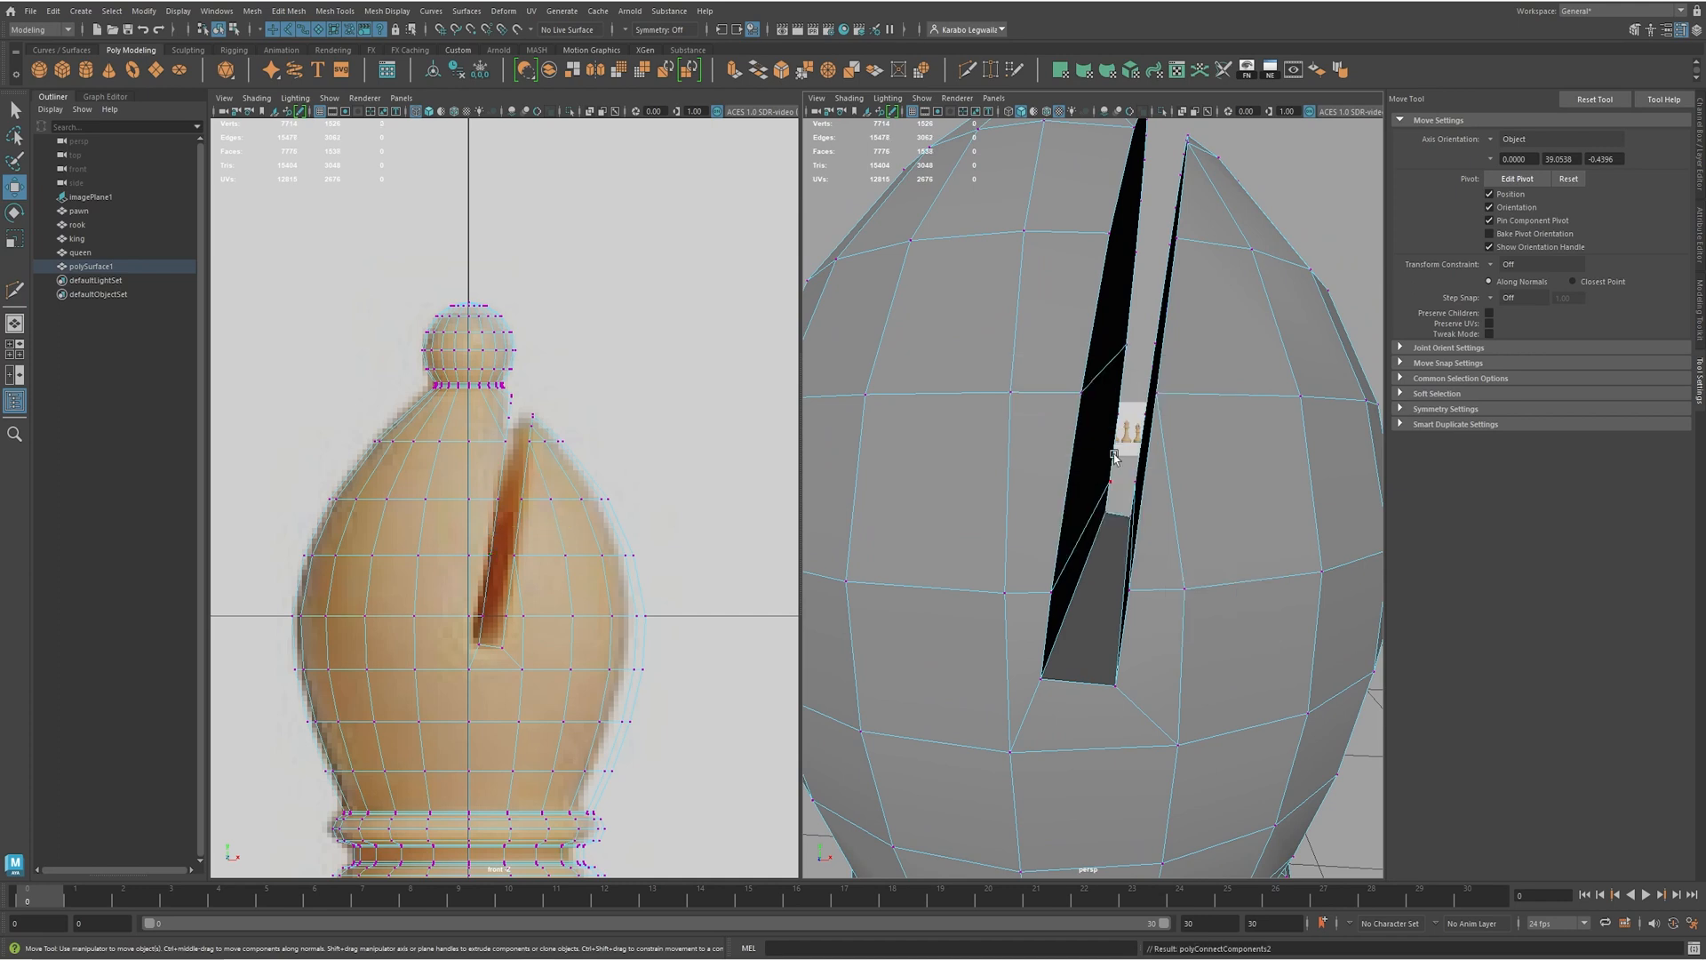
# - Try to connect a front rim vertex to a back rim vertex across the notch wall opposite the finial
pyautogui.keyDown('alt'); pyautogui.moveTo(1113, 456); pyautogui.dragTo(1145, 437); pyautogui.keyUp('alt')
pyautogui.keyDown('shift'); pyautogui.click(1179, 389); pyautogui.keyUp('shift')
pyautogui.keyDown('shift'); pyautogui.rightClick(1145, 398); pyautogui.keyUp('shift')
pyautogui.keyDown('alt'); pyautogui.moveTo(1172, 417); pyautogui.dragTo(1121, 448); pyautogui.keyUp('alt')
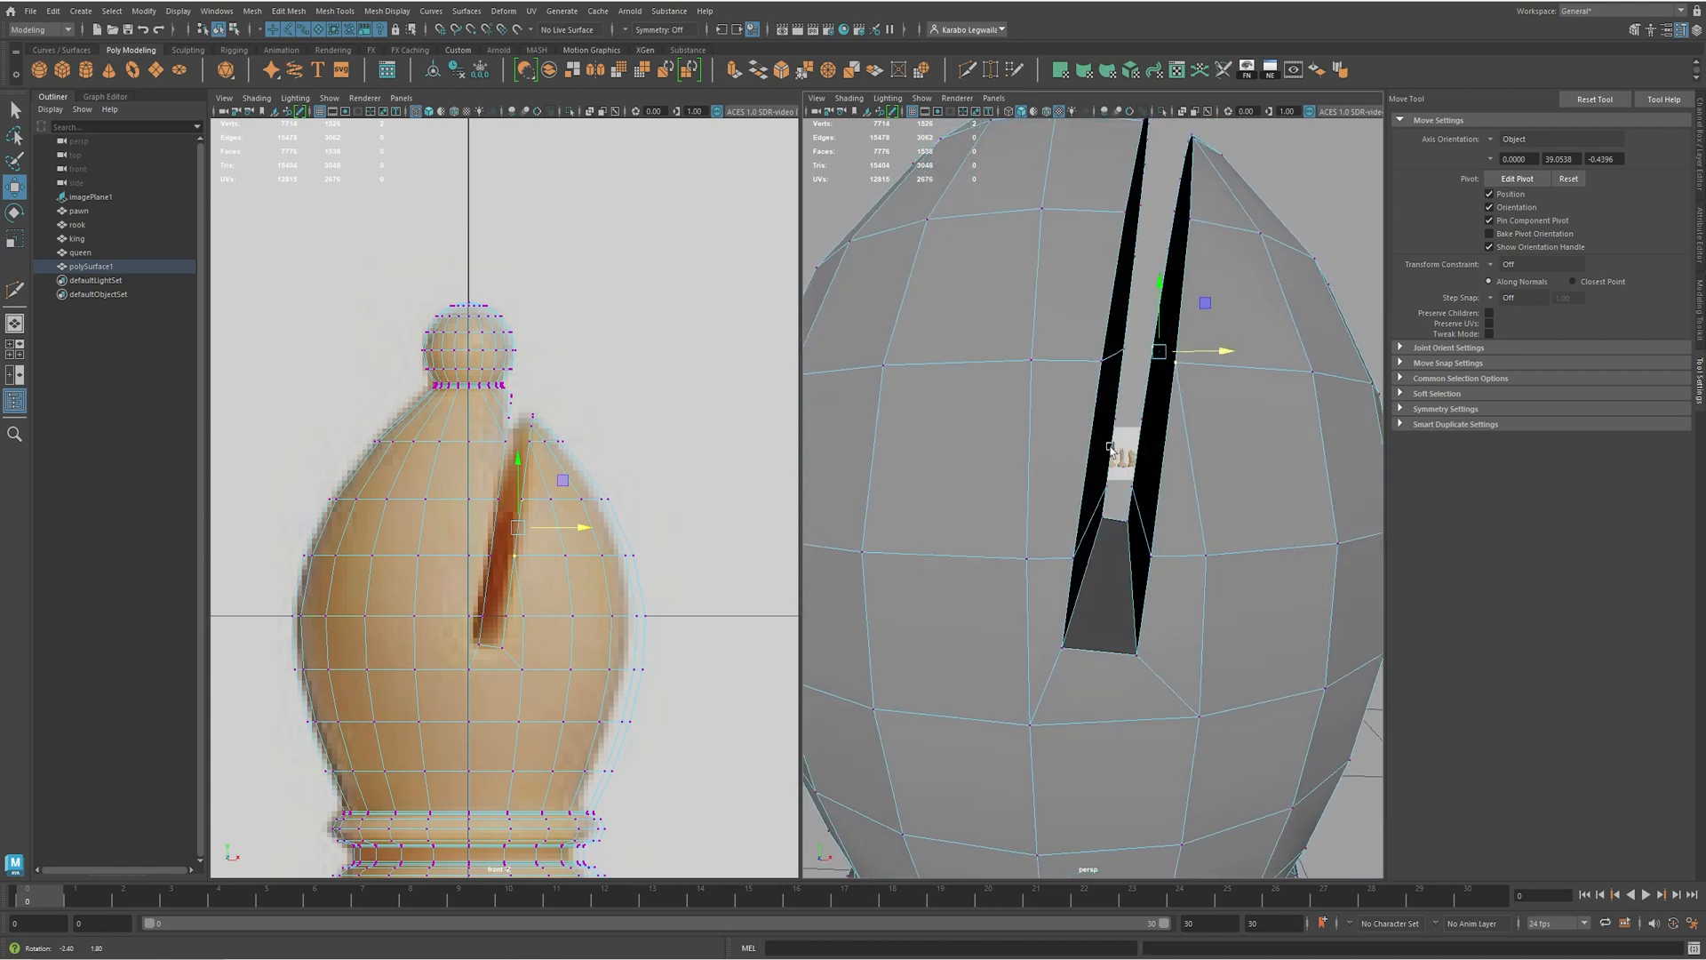
pyautogui.keyDown('shift'); pyautogui.moveTo(1181, 443); pyautogui.dragTo(1174, 525, button='right'); pyautogui.keyUp('shift')
pyautogui.keyDown('alt'); pyautogui.moveTo(1151, 455); pyautogui.dragTo(1230, 460); pyautogui.keyUp('alt')
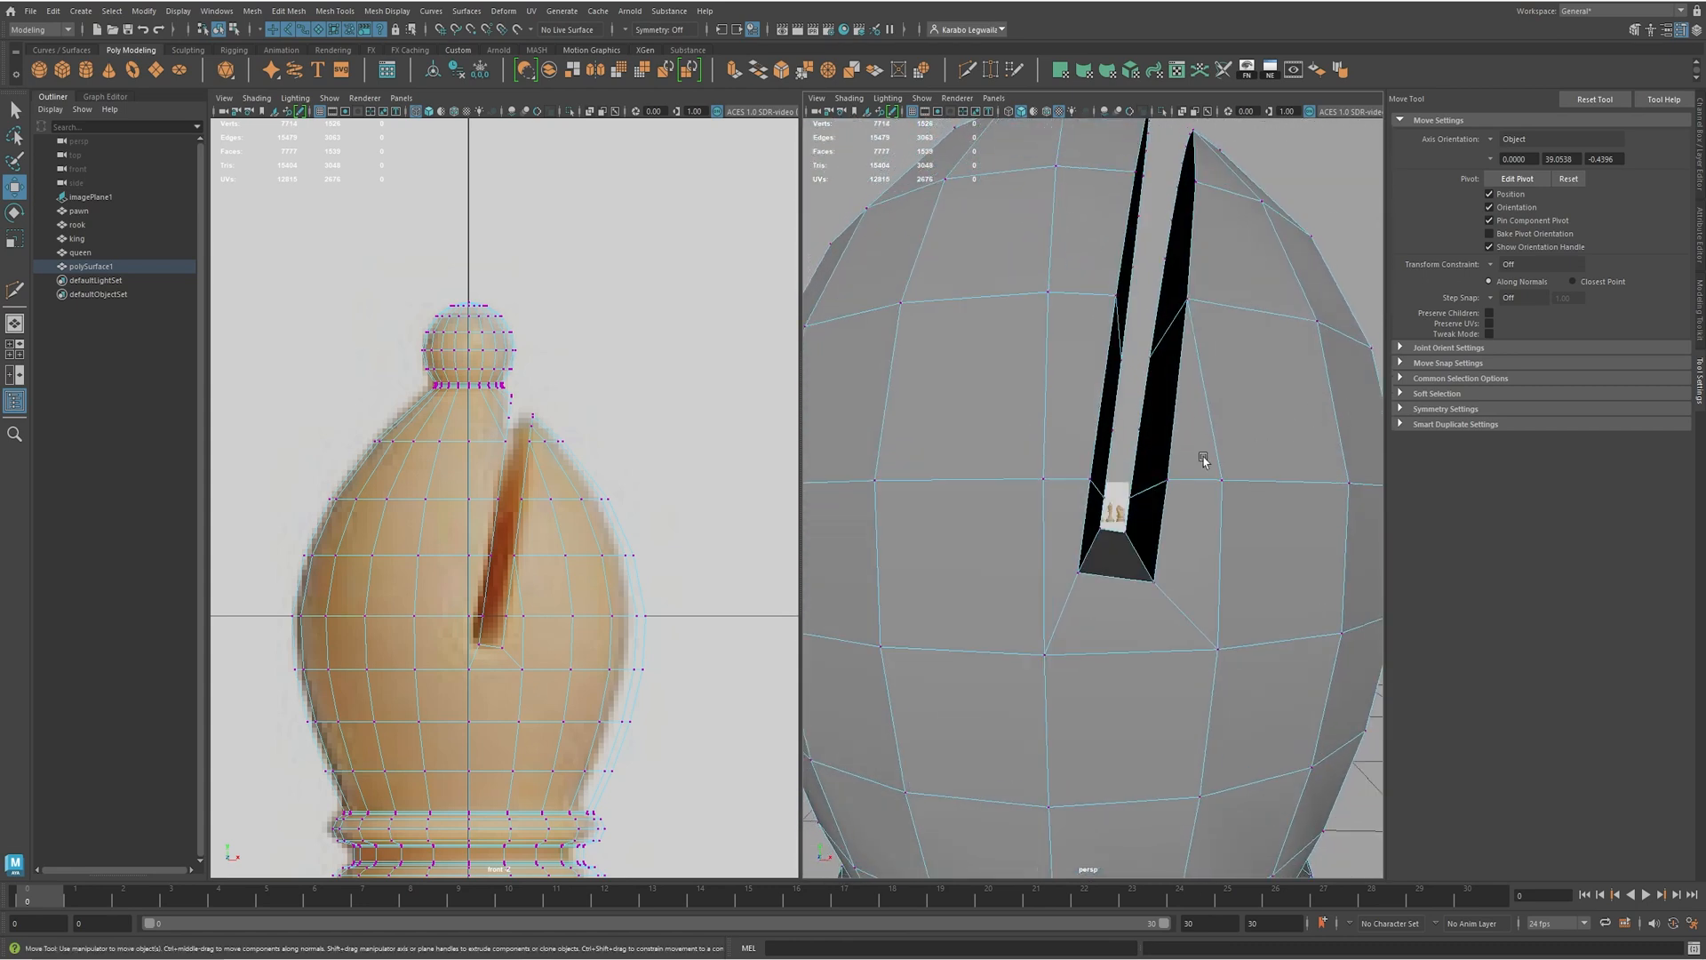
# - Delete the mismatched diagonal edge on the notch's inner wall opposite the finial
pyautogui.click(1140, 433)
pyautogui.moveTo(1140, 433)
pyautogui.keyDown('alt'); pyautogui.mouseDown()
pyautogui.moveTo(1150, 443)
pyautogui.moveTo(891, 456)
pyautogui.moveTo(1170, 450)
pyautogui.moveTo(1120, 318)
pyautogui.moveTo(1173, 396)
pyautogui.moveTo(859, 399)
pyautogui.moveTo(1048, 464)
pyautogui.moveTo(1100, 530)
pyautogui.moveTo(1045, 522)
pyautogui.moveTo(1057, 551)
pyautogui.moveTo(987, 498)
pyautogui.moveTo(1044, 502)
pyautogui.moveTo(1008, 484)
pyautogui.moveTo(1107, 508)
pyautogui.moveTo(1069, 435)
pyautogui.mouseUp(); pyautogui.keyUp('alt')
pyautogui.press('4')
pyautogui.press('5')
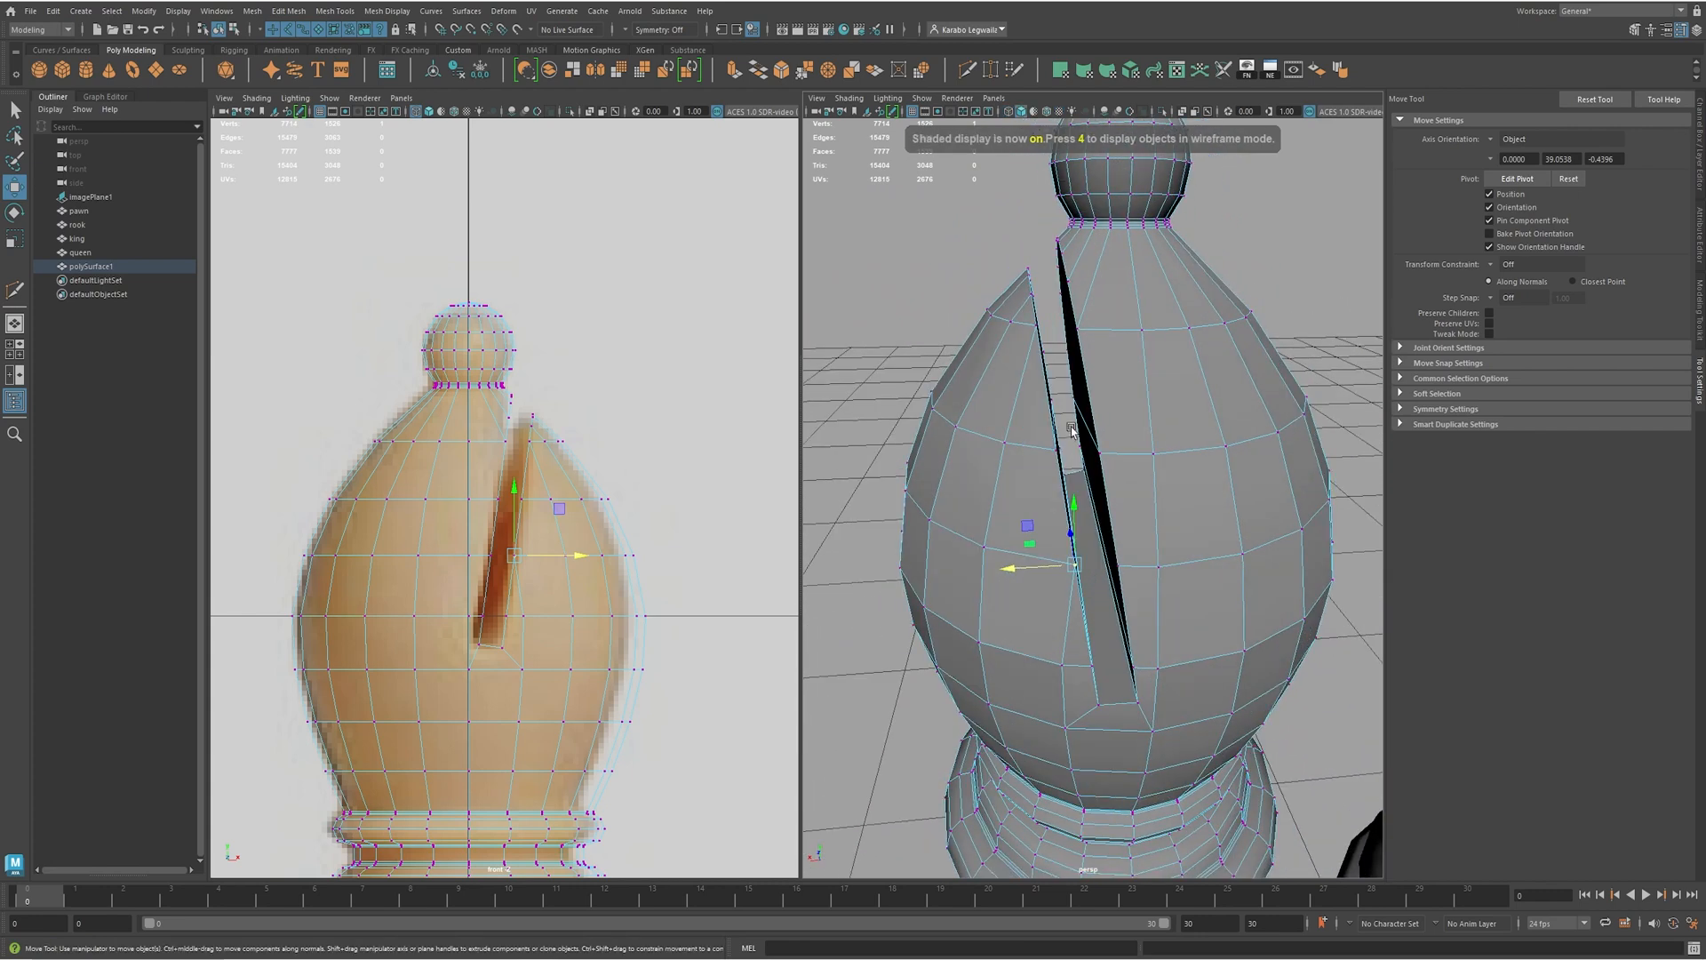
pyautogui.rightClick(1069, 431)
pyautogui.moveTo(1062, 374); pyautogui.dragTo(1064, 380, button='right')
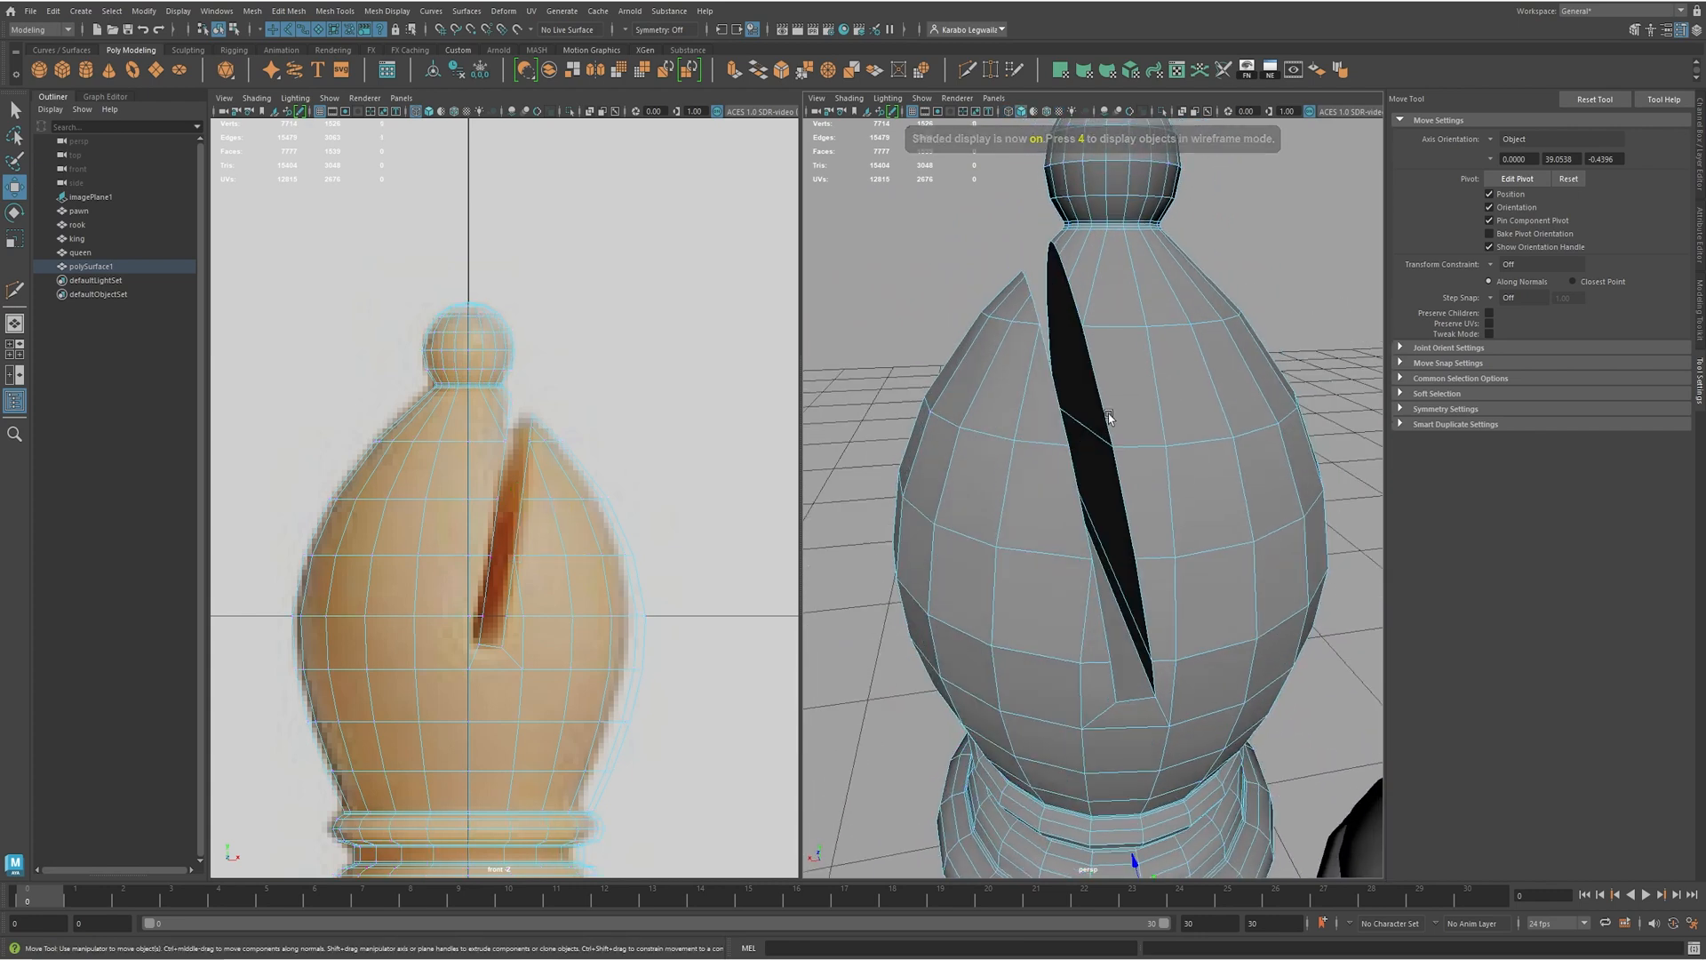
pyautogui.click(1094, 429)
pyautogui.keyDown('alt'); pyautogui.moveTo(1095, 429); pyautogui.dragTo(1060, 459); pyautogui.keyUp('alt')
pyautogui.press('Delete')
# - Connect the front and back rim vertices of the same grid row across the notch wall opposite the finial
pyautogui.keyDown('alt'); pyautogui.moveTo(895, 577); pyautogui.dragTo(960, 531); pyautogui.keyUp('alt')
pyautogui.click(959, 531)
pyautogui.moveTo(1013, 505); pyautogui.dragTo(1039, 487, button='right')
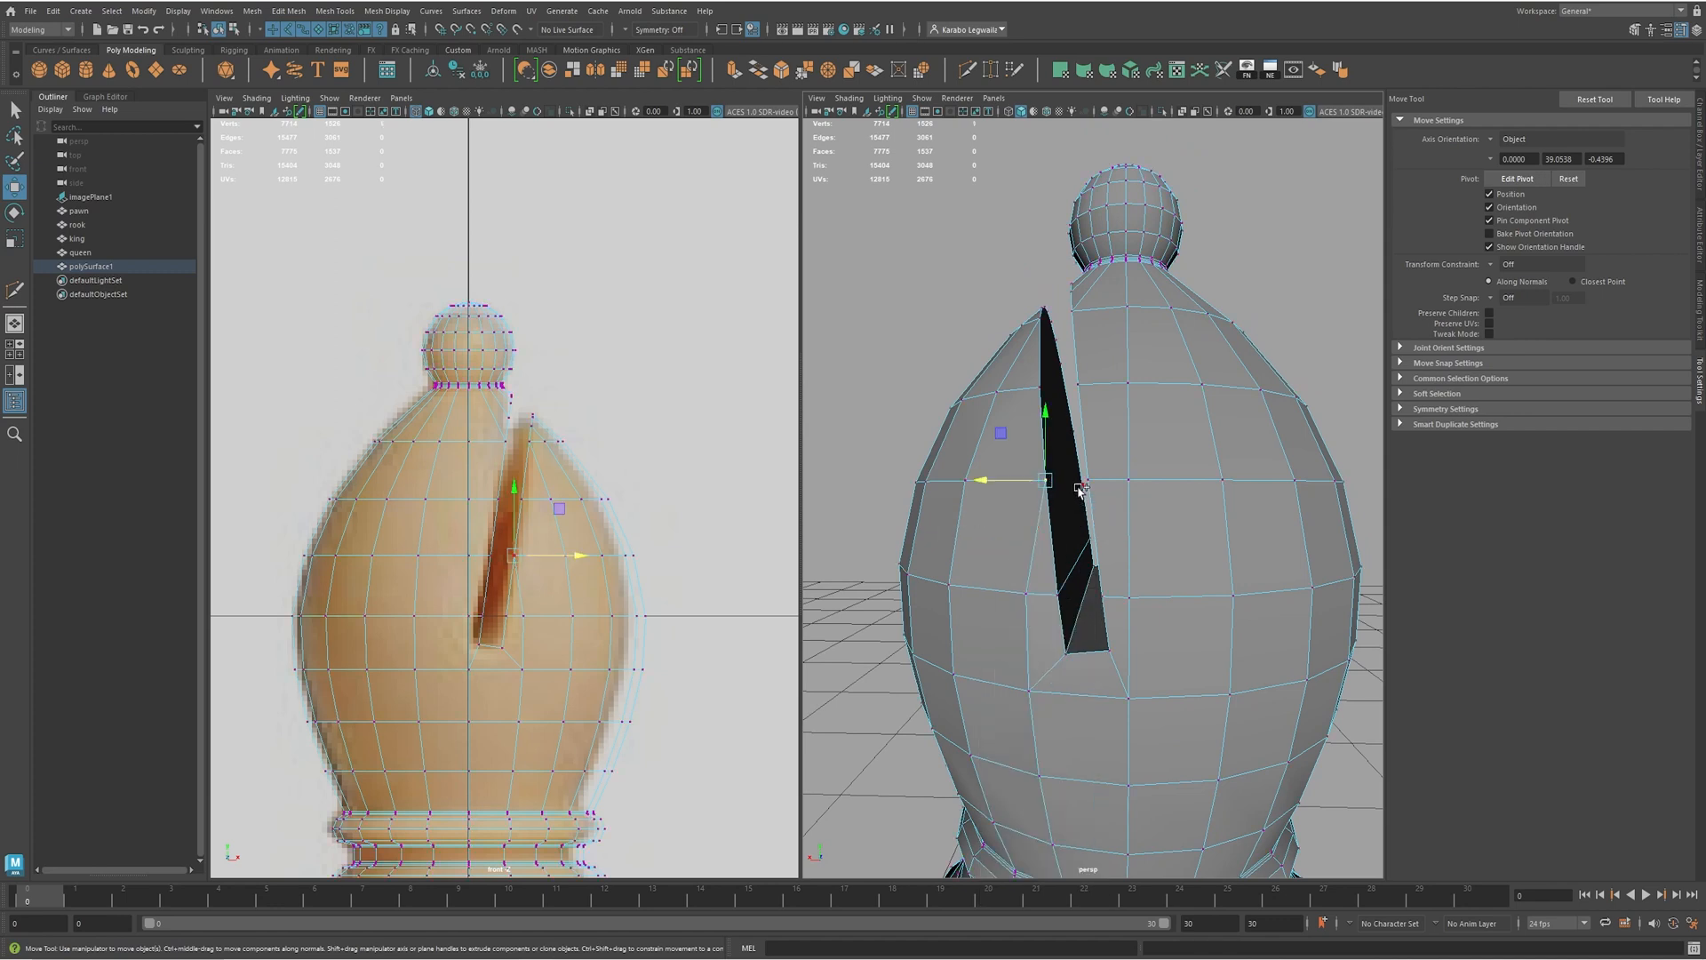
pyautogui.keyDown('alt'); pyautogui.moveTo(1044, 502); pyautogui.dragTo(1065, 496); pyautogui.keyUp('alt')
pyautogui.keyDown('shift'); pyautogui.moveTo(1065, 496); pyautogui.dragTo(1061, 577, button='right'); pyautogui.keyUp('shift')
pyautogui.keyDown('alt'); pyautogui.moveTo(1061, 577); pyautogui.dragTo(1091, 511); pyautogui.keyUp('alt')
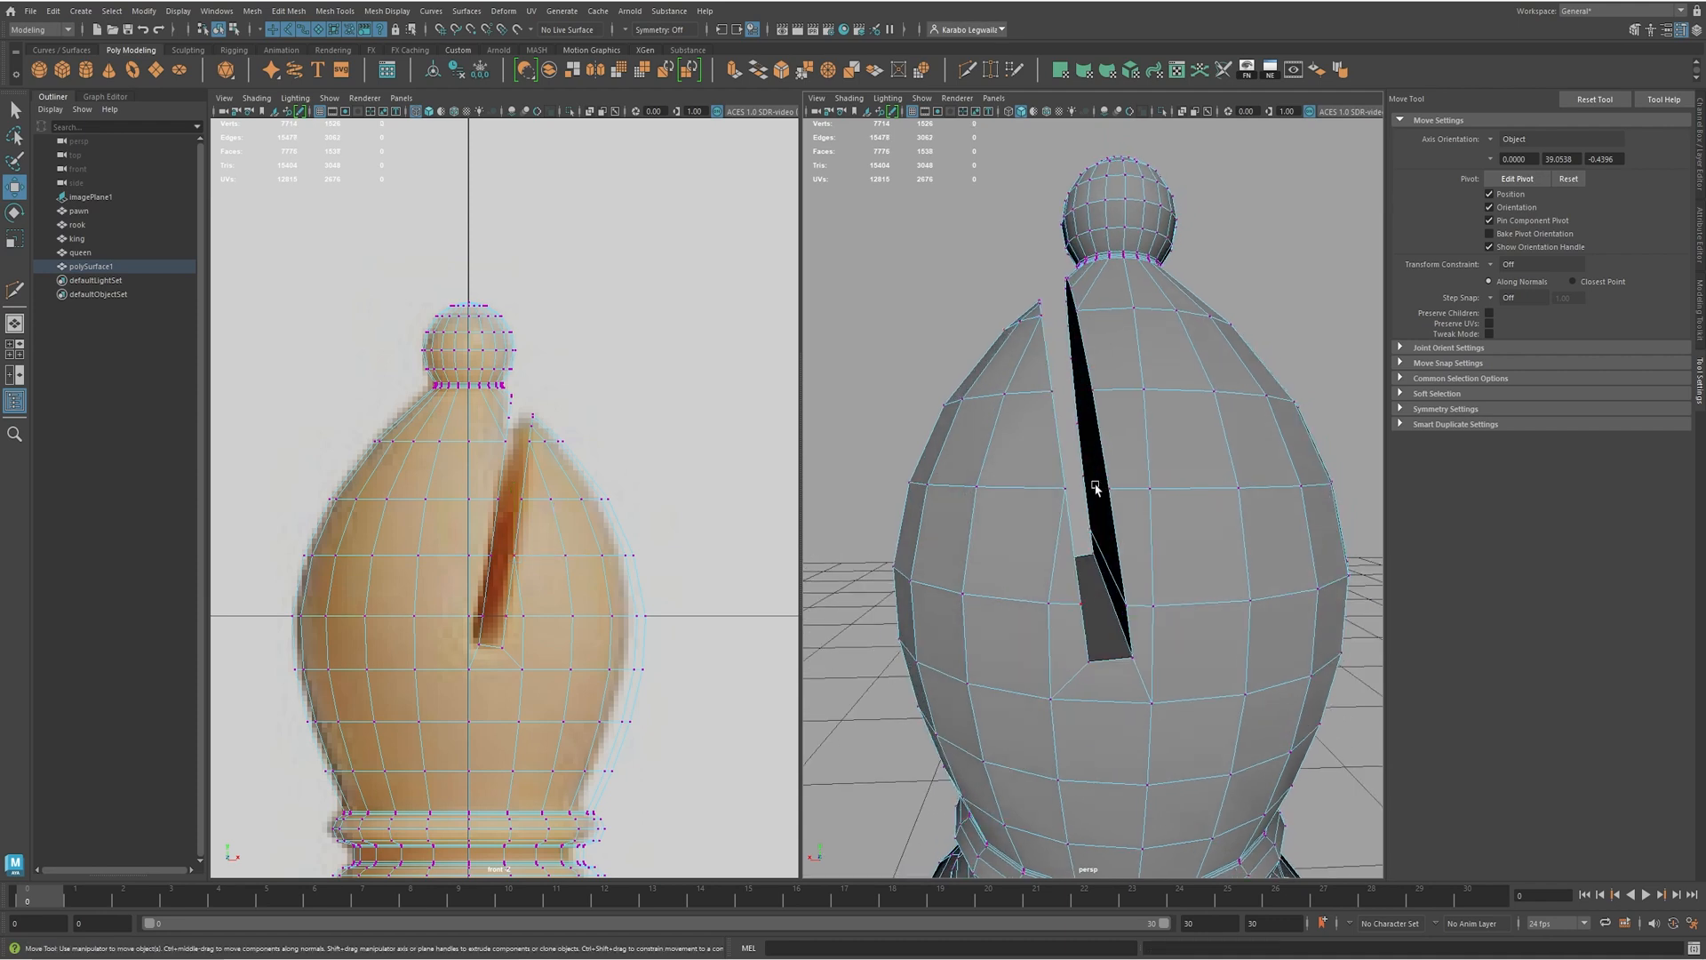
# - Connect the next grid row's front and back rim vertices across both inner walls of the notch
pyautogui.press('g')
pyautogui.keyDown('alt'); pyautogui.moveTo(1118, 495); pyautogui.dragTo(1059, 488); pyautogui.keyUp('alt')
pyautogui.scroll(3, 1059, 489)
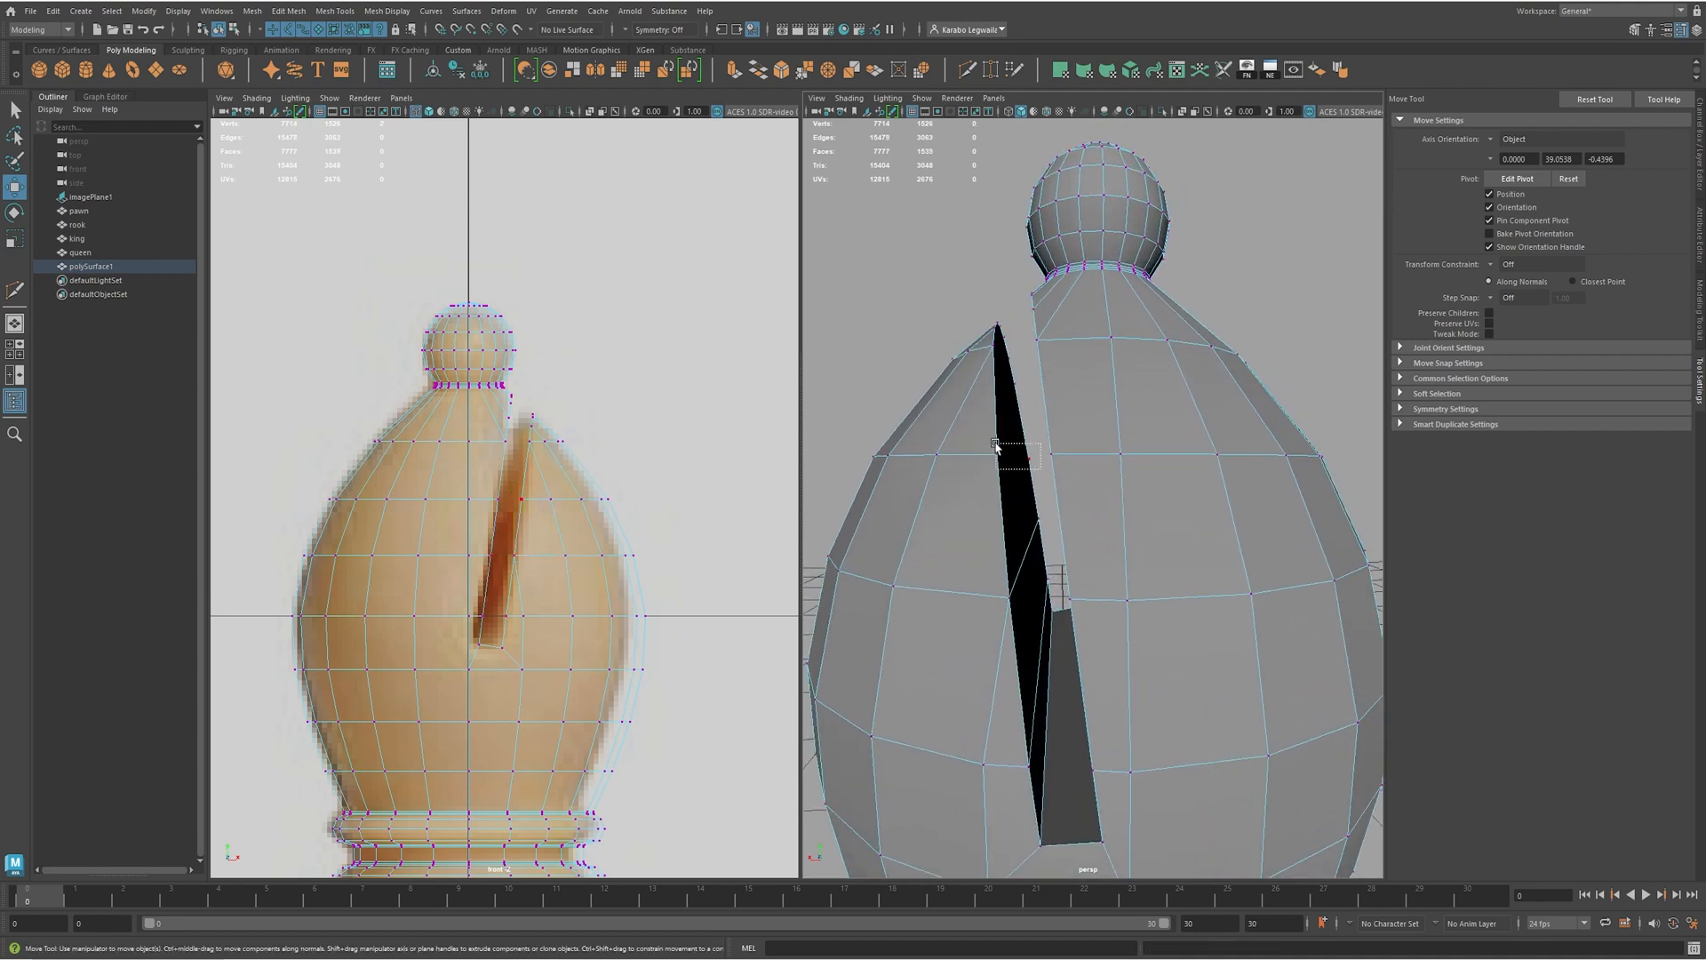
pyautogui.keyDown('alt'); pyautogui.moveTo(1034, 453); pyautogui.dragTo(1040, 351); pyautogui.keyUp('alt')
pyautogui.press('g')
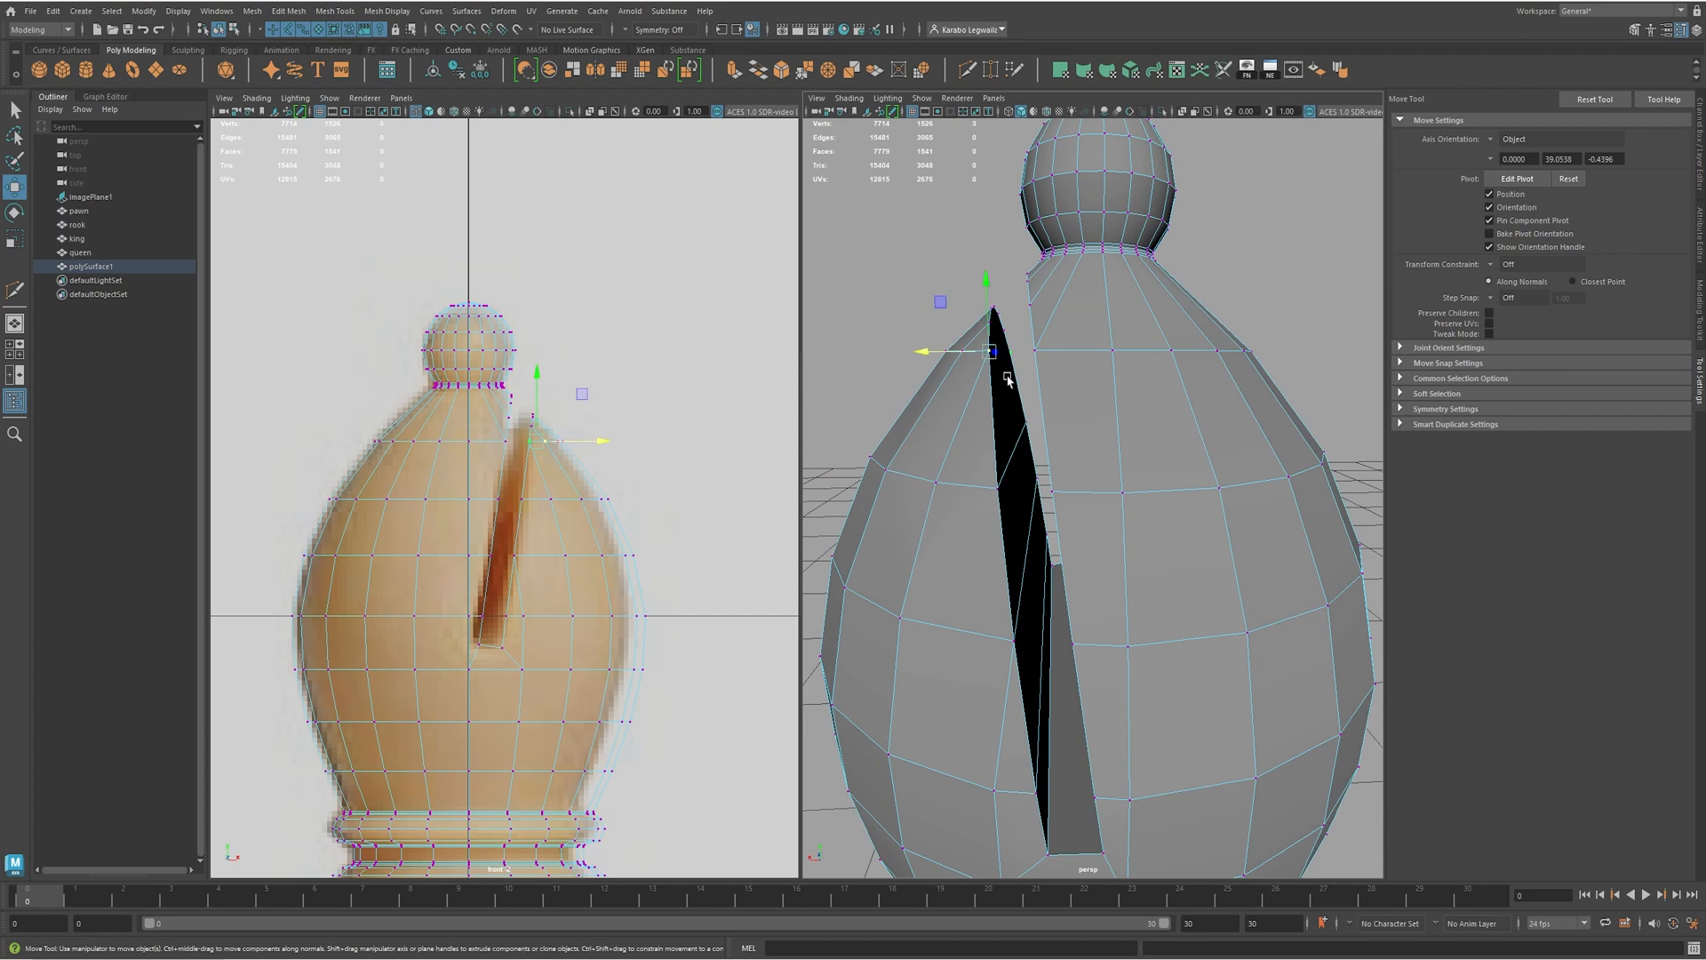
# - Connect the remaining matching front and back rim vertices near the top of both notch walls
pyautogui.keyDown('shift'); pyautogui.click(995, 404); pyautogui.keyUp('shift')
pyautogui.press('g')
pyautogui.keyDown('alt'); pyautogui.moveTo(994, 404); pyautogui.dragTo(1052, 347); pyautogui.keyUp('alt')
pyautogui.press('g')
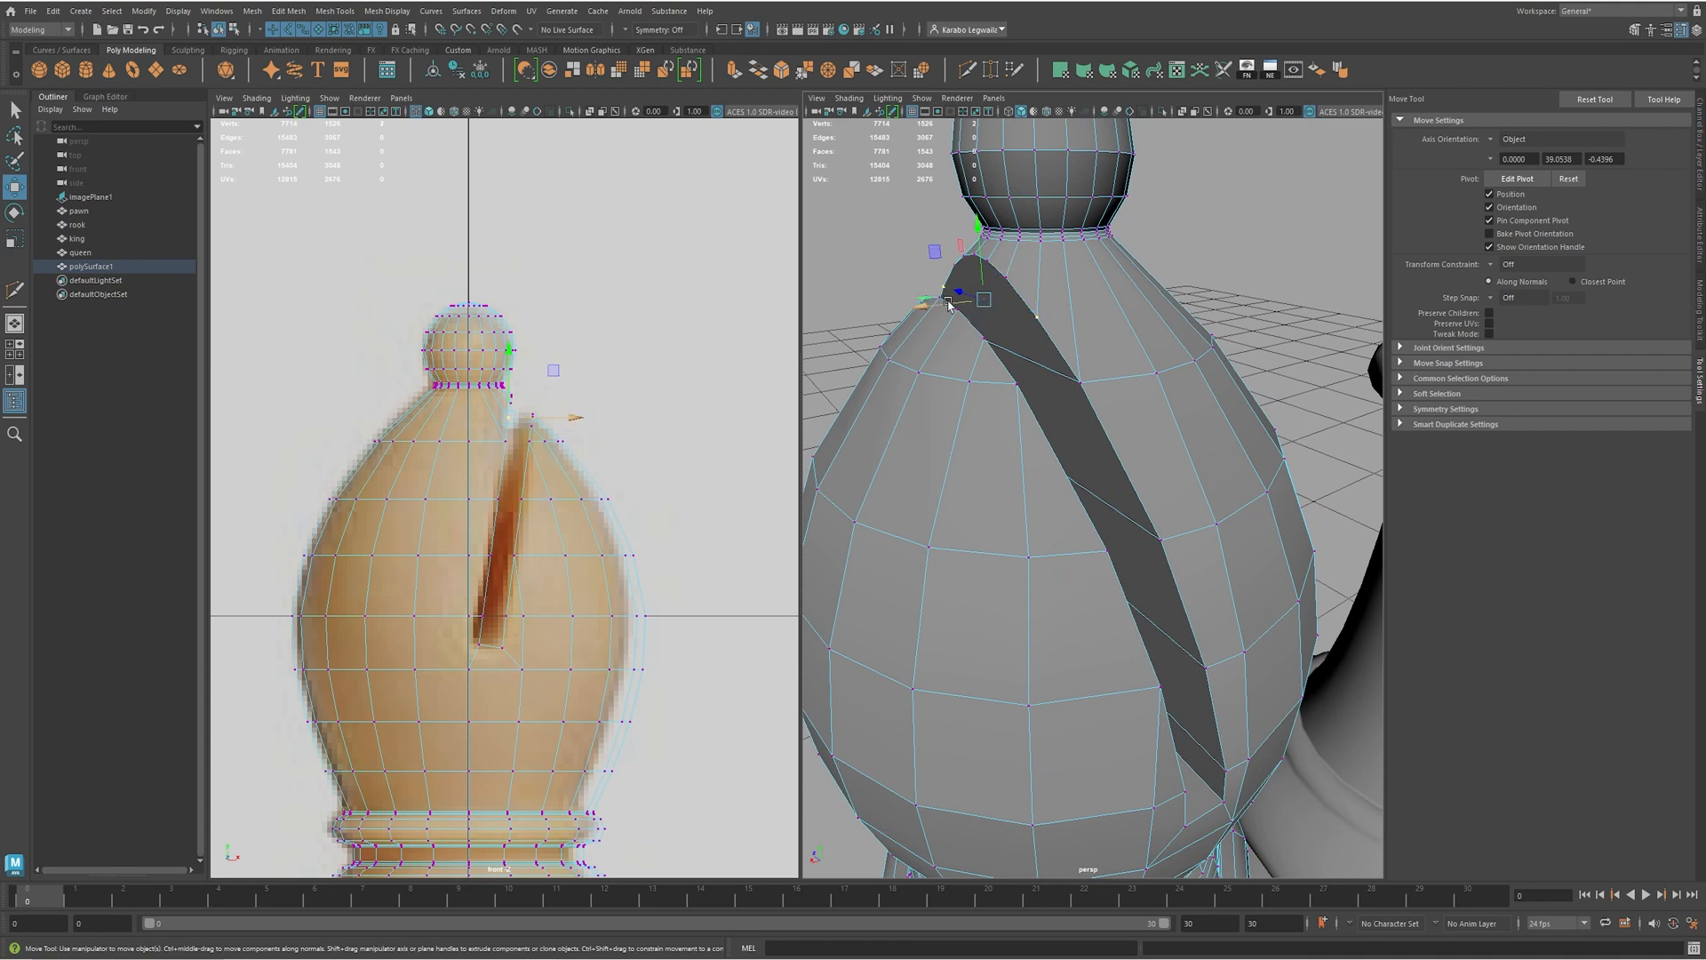
pyautogui.keyDown('alt'); pyautogui.moveTo(978, 307); pyautogui.dragTo(927, 273); pyautogui.keyUp('alt')
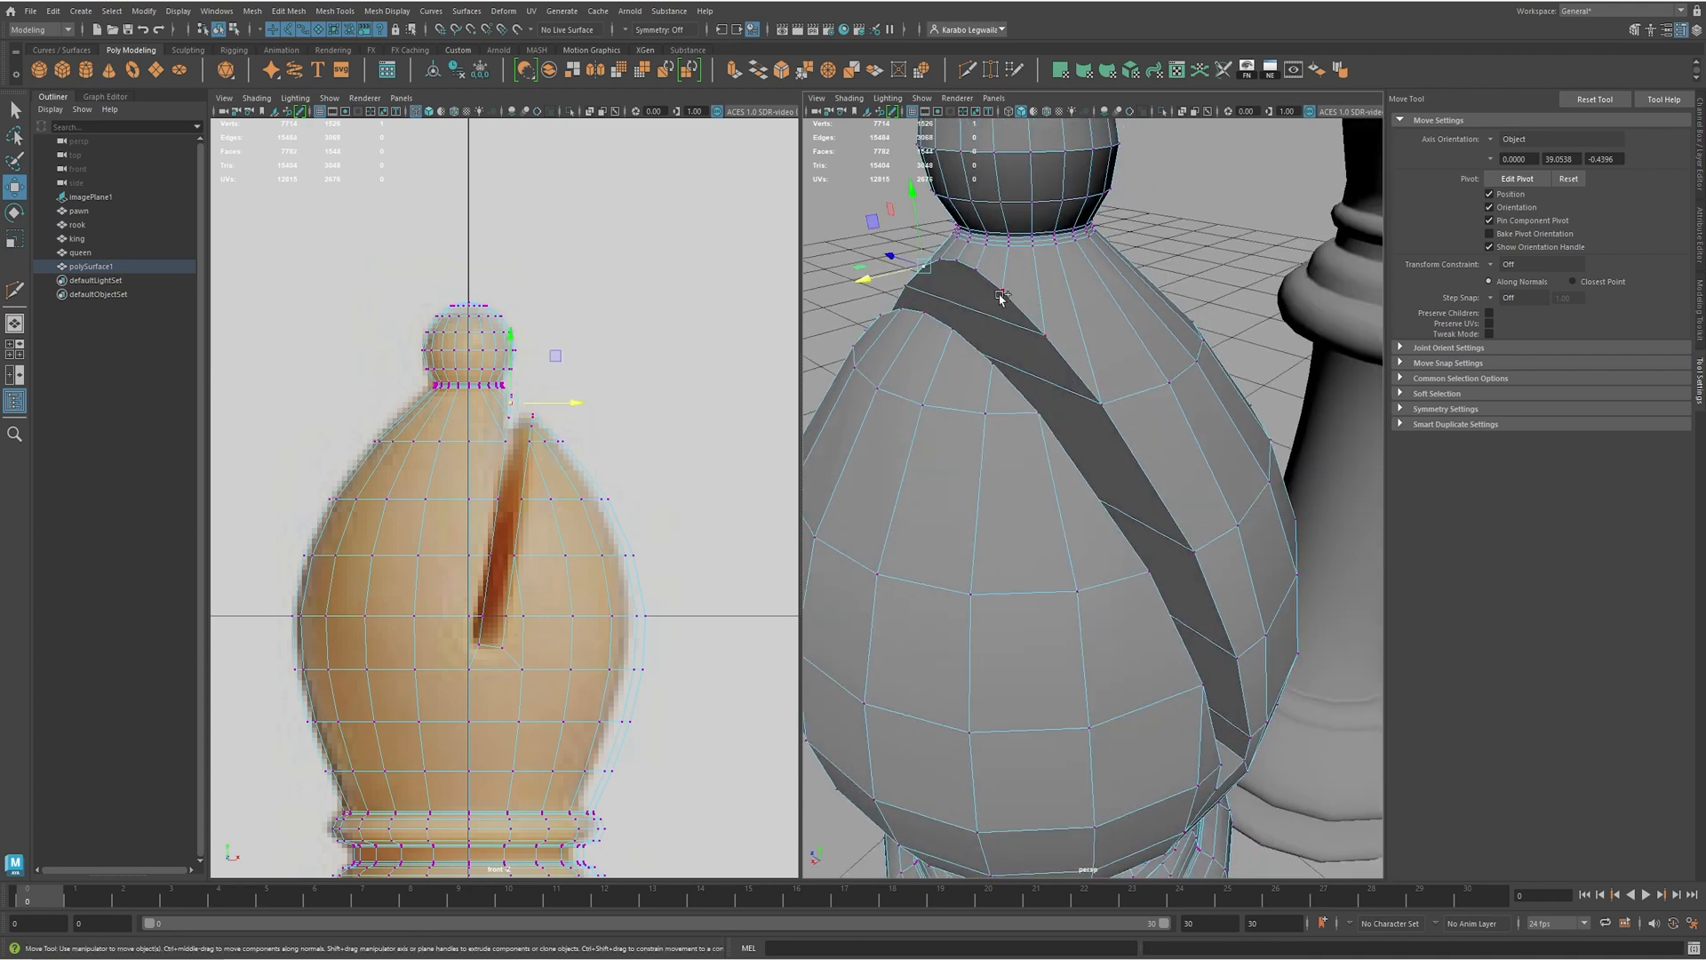
pyautogui.press('g')
pyautogui.moveTo(1002, 307)
pyautogui.keyDown('alt'); pyautogui.mouseDown()
pyautogui.moveTo(908, 313)
pyautogui.moveTo(1008, 280)
pyautogui.mouseUp(); pyautogui.keyUp('alt')
pyautogui.click(985, 325)
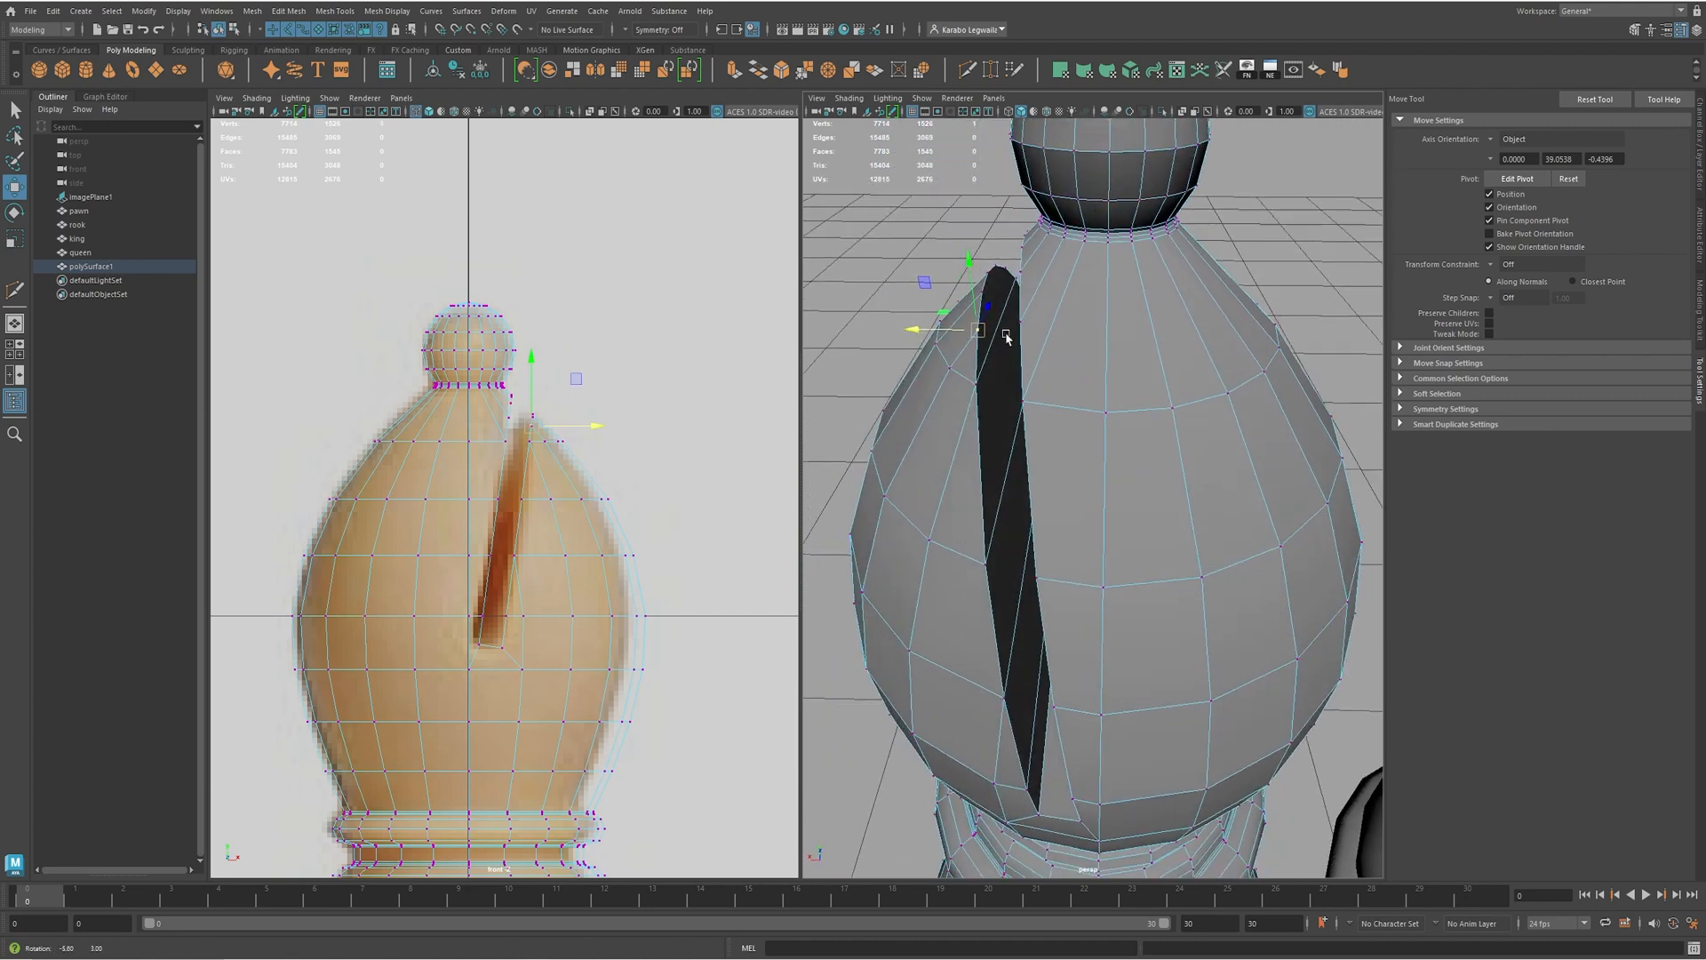
# - Try to connect the two rim vertices flanking the notch's topmost point on the finial side
pyautogui.keyDown('alt'); pyautogui.moveTo(1004, 285); pyautogui.dragTo(957, 421); pyautogui.keyUp('alt')
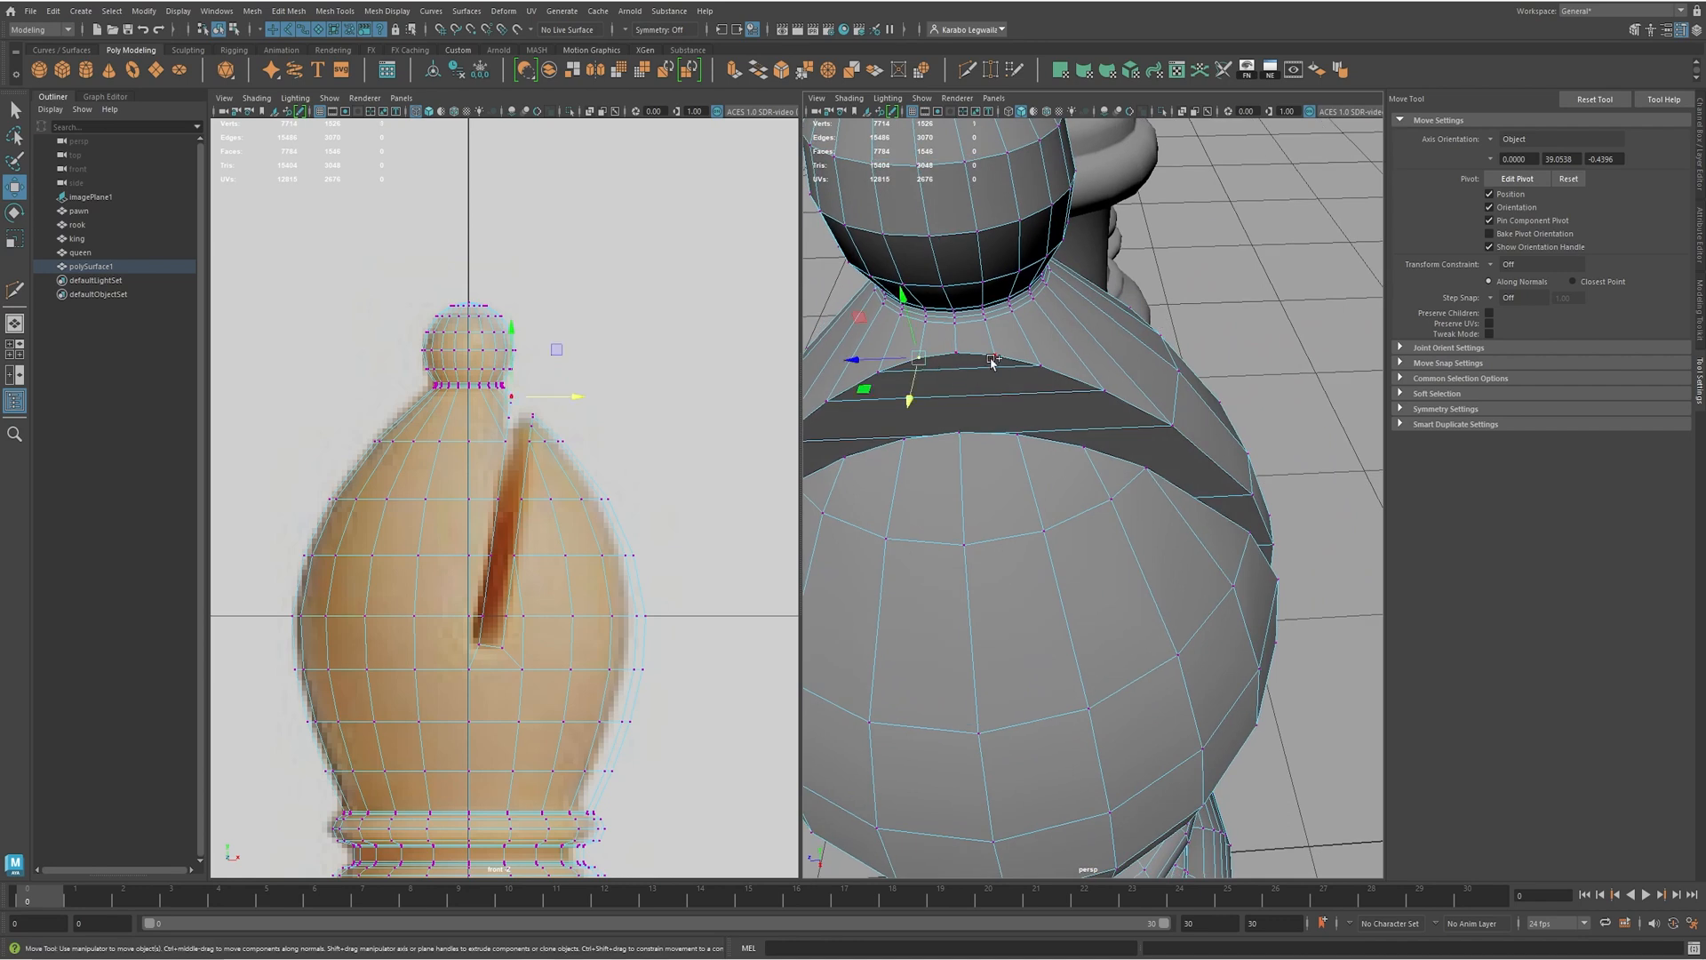
pyautogui.keyDown('shift'); pyautogui.moveTo(984, 356); pyautogui.dragTo(1007, 407, button='right'); pyautogui.keyUp('shift')
pyautogui.moveTo(950, 358)
pyautogui.keyDown('alt'); pyautogui.mouseDown(button='right')
pyautogui.moveTo(971, 369)
pyautogui.moveTo(952, 370)
pyautogui.mouseUp(button='right'); pyautogui.keyUp('alt')
pyautogui.keyDown('alt'); pyautogui.moveTo(952, 370); pyautogui.dragTo(961, 374); pyautogui.keyUp('alt')
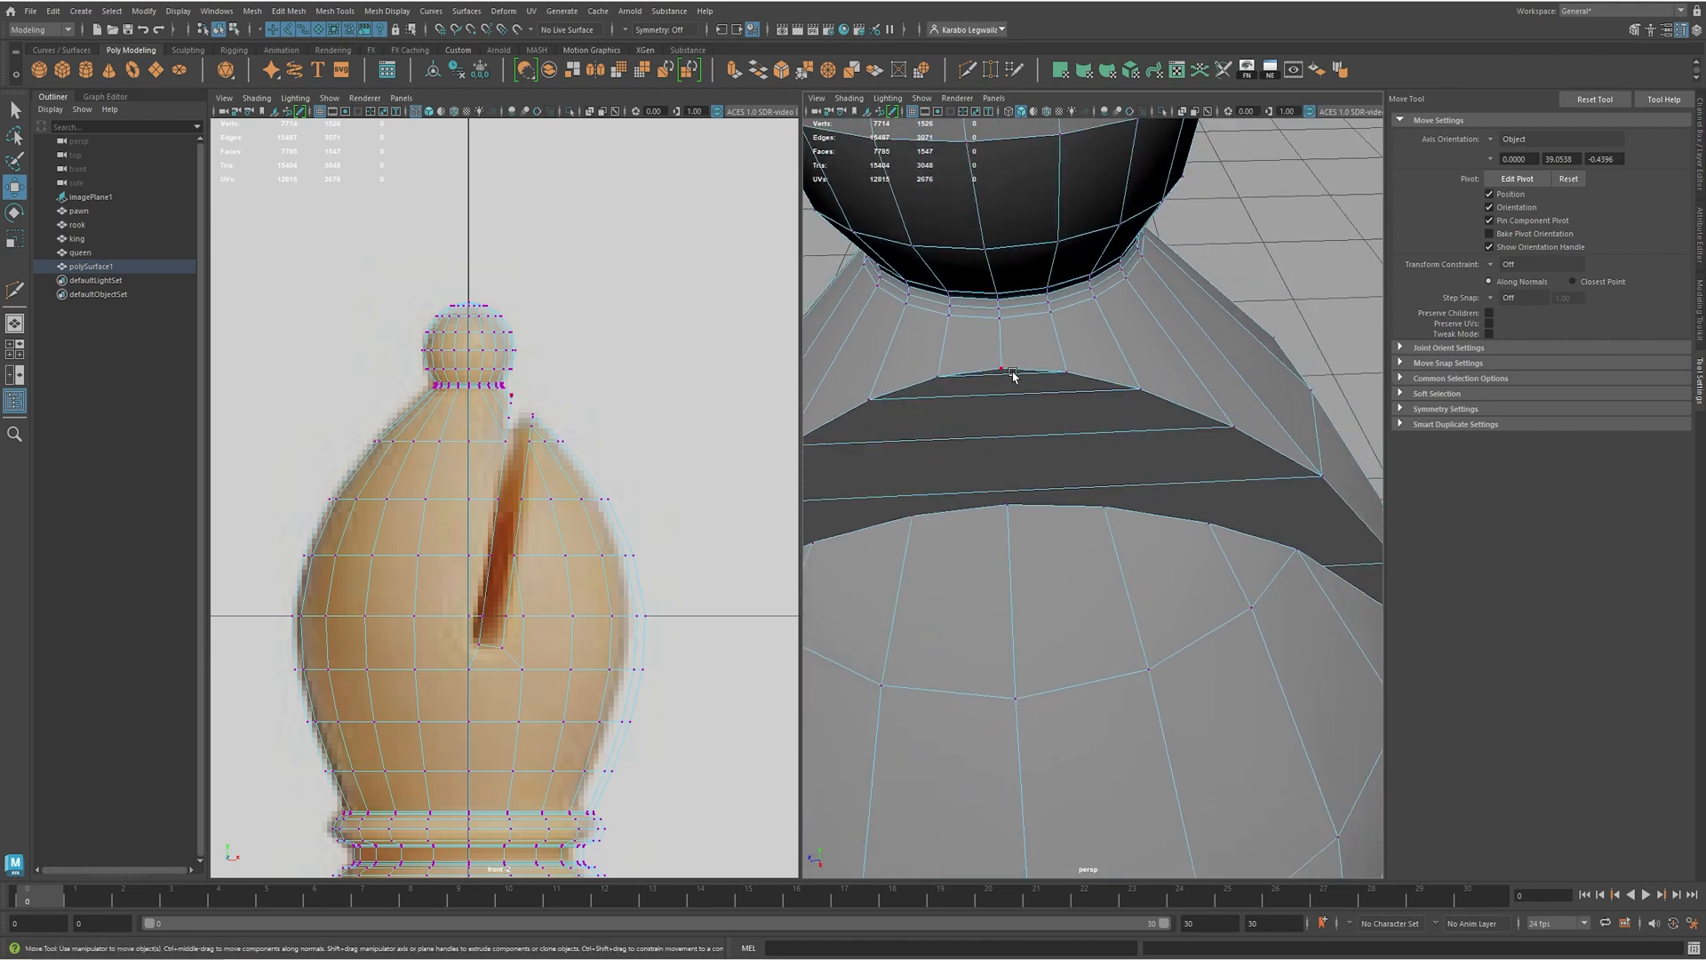
# - Insert an edge loop at 50% along the notch's inner walls and join its end to the finial-side top rim vertex
pyautogui.keyDown('shift'); pyautogui.moveTo(1024, 411); pyautogui.dragTo(1002, 399, button='right'); pyautogui.keyUp('shift')
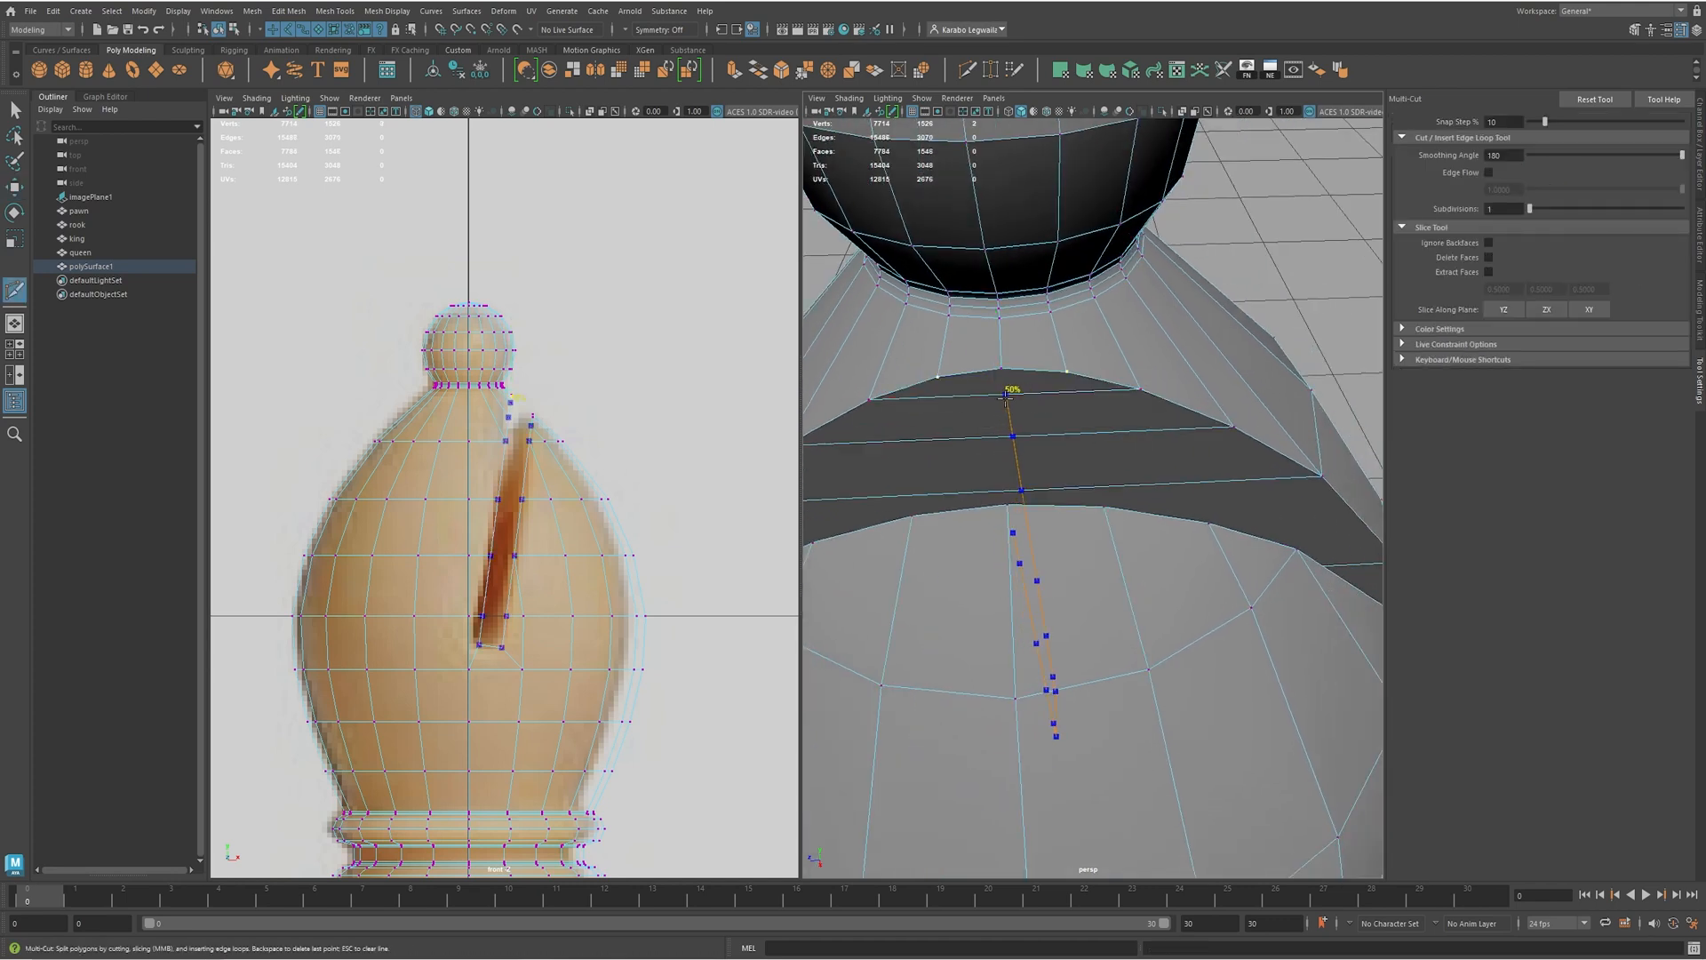
pyautogui.keyDown('ctrl'); pyautogui.click(1001, 399); pyautogui.keyUp('ctrl')
pyautogui.keyDown('alt'); pyautogui.moveTo(1021, 442); pyautogui.dragTo(1101, 498); pyautogui.keyUp('alt')
pyautogui.rightClick(1014, 296)
# - Cut from the other end of the centre loop to the peak vertex of the notch rim opposite the finial
pyautogui.keyDown('alt'); pyautogui.moveTo(1102, 498); pyautogui.dragTo(1108, 431, button='middle'); pyautogui.keyUp('alt')
pyautogui.scroll(-4, 1116, 480)
pyautogui.keyDown('alt'); pyautogui.moveTo(1121, 520); pyautogui.dragTo(1148, 493, button='middle'); pyautogui.keyUp('alt')
pyautogui.keyDown('alt'); pyautogui.moveTo(1152, 500); pyautogui.dragTo(1171, 481); pyautogui.keyUp('alt')
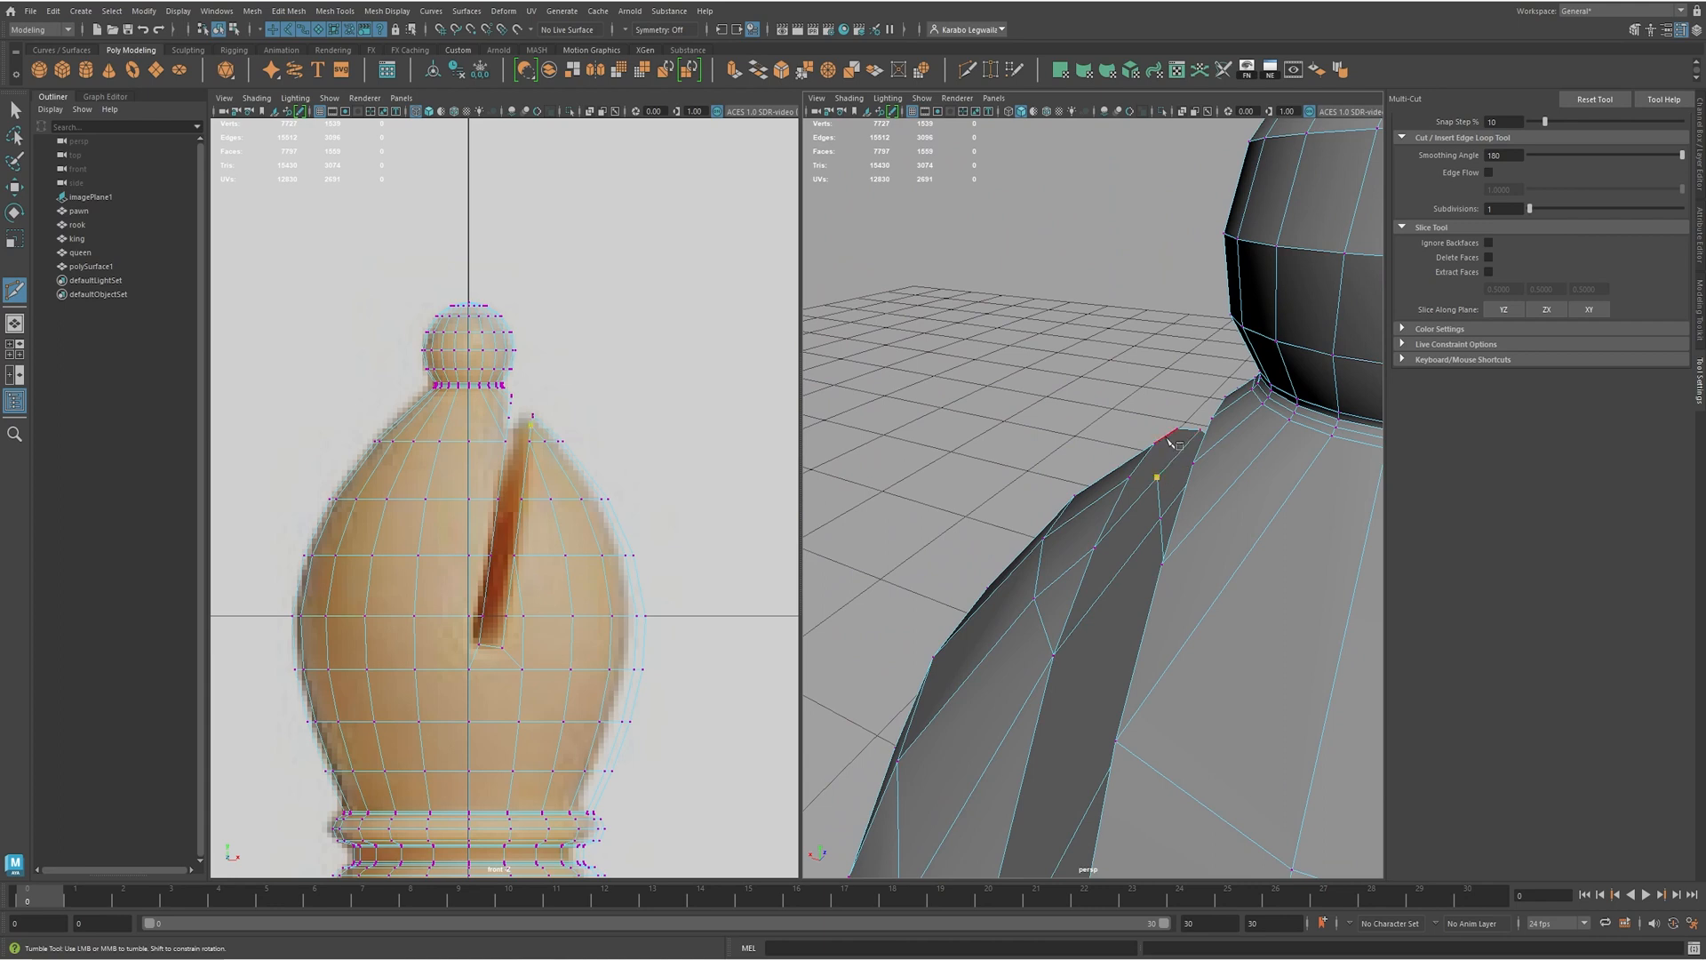
pyautogui.click(1152, 455)
# - Inspect the recut notch, preview the bishop smoothed in object mode, and return to the unsmoothed display
pyautogui.keyDown('alt'); pyautogui.moveTo(1151, 455); pyautogui.dragTo(1297, 480); pyautogui.keyUp('alt')
pyautogui.keyDown('alt'); pyautogui.moveTo(1102, 601); pyautogui.dragTo(1082, 610, button='middle'); pyautogui.keyUp('alt')
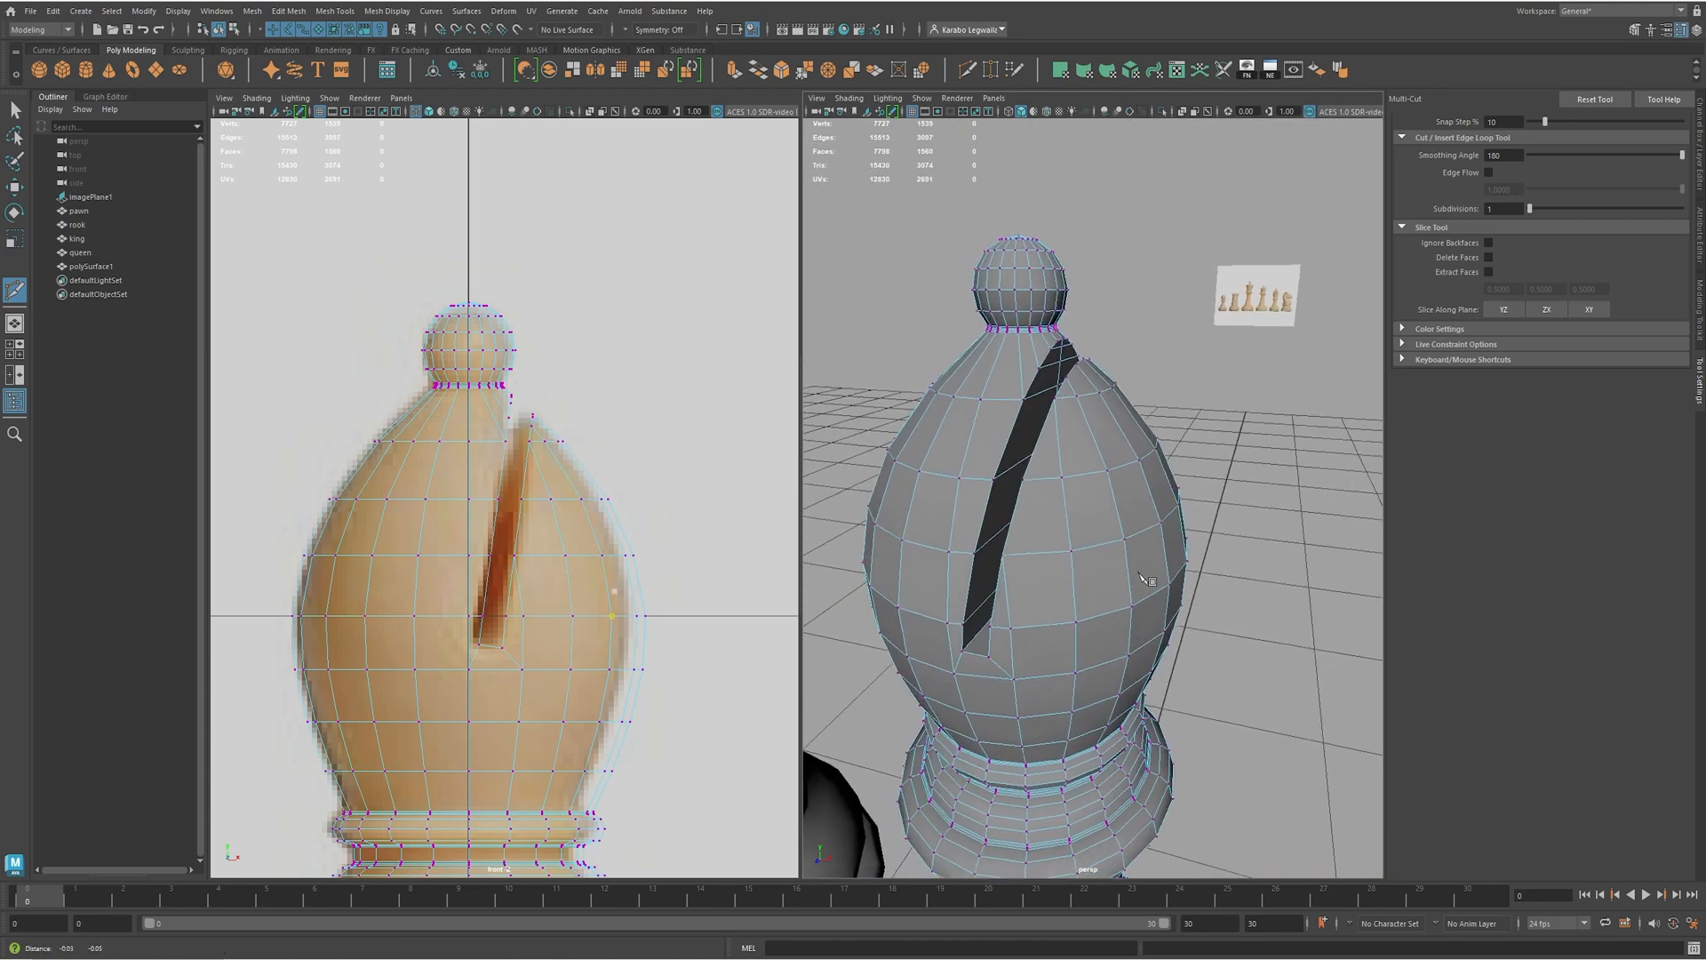
pyautogui.keyDown('alt'); pyautogui.moveTo(1082, 609); pyautogui.dragTo(1090, 579); pyautogui.keyUp('alt')
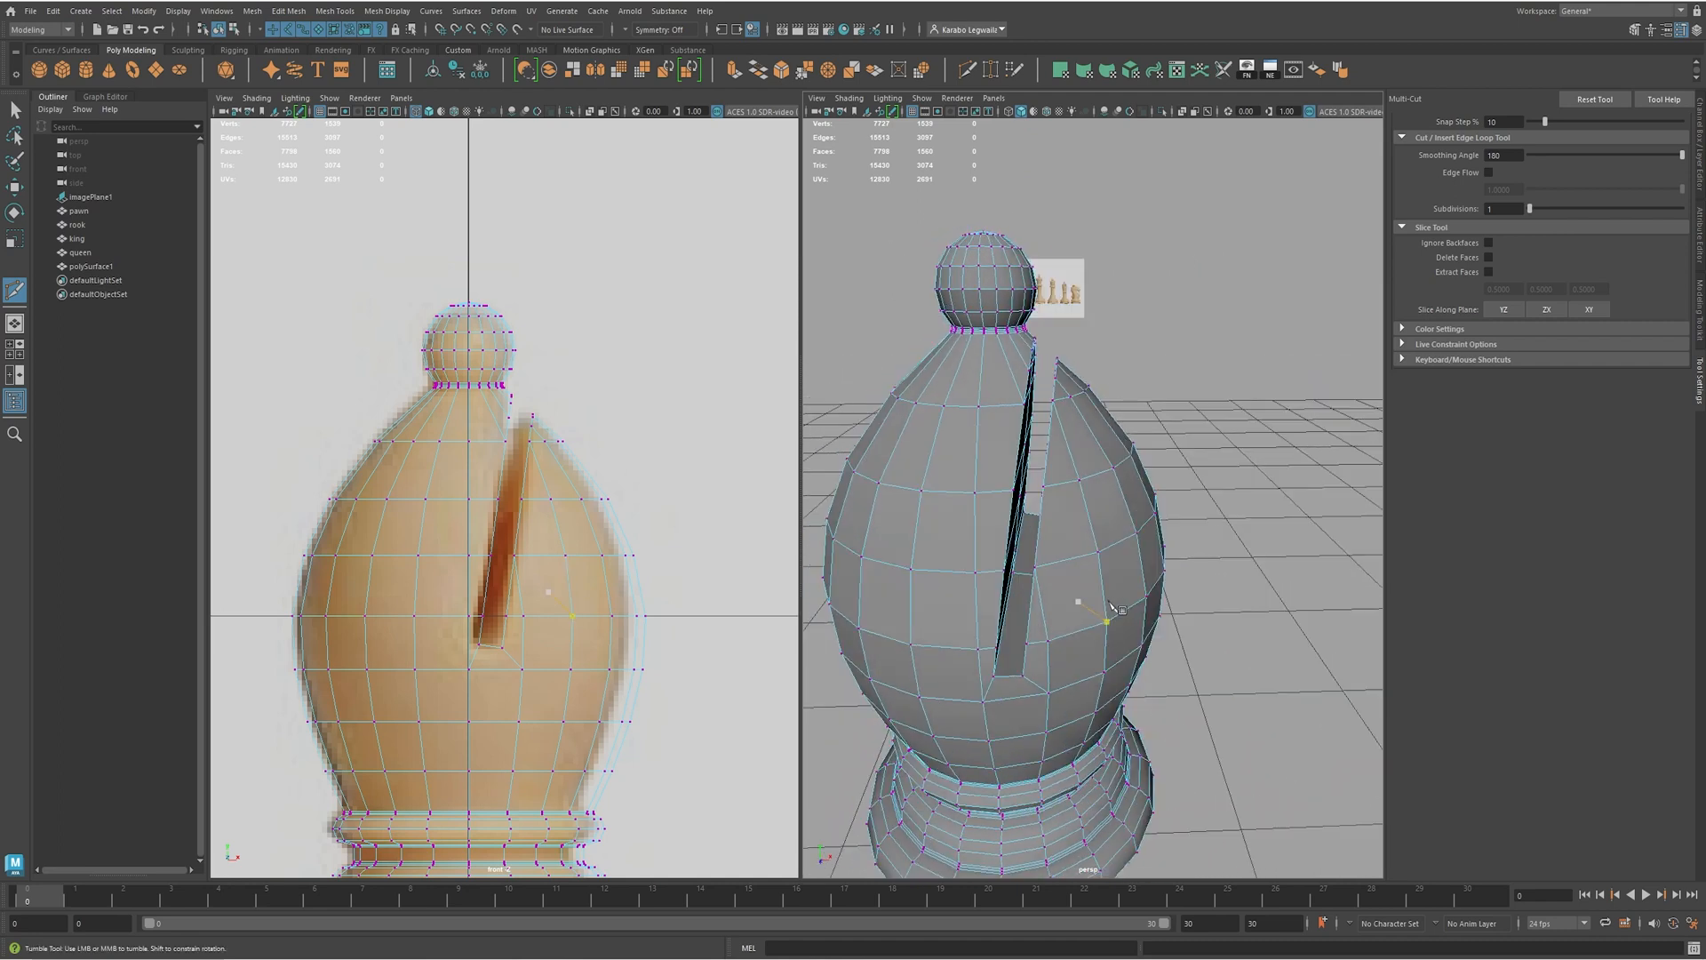
pyautogui.press('w')
pyautogui.press('3')
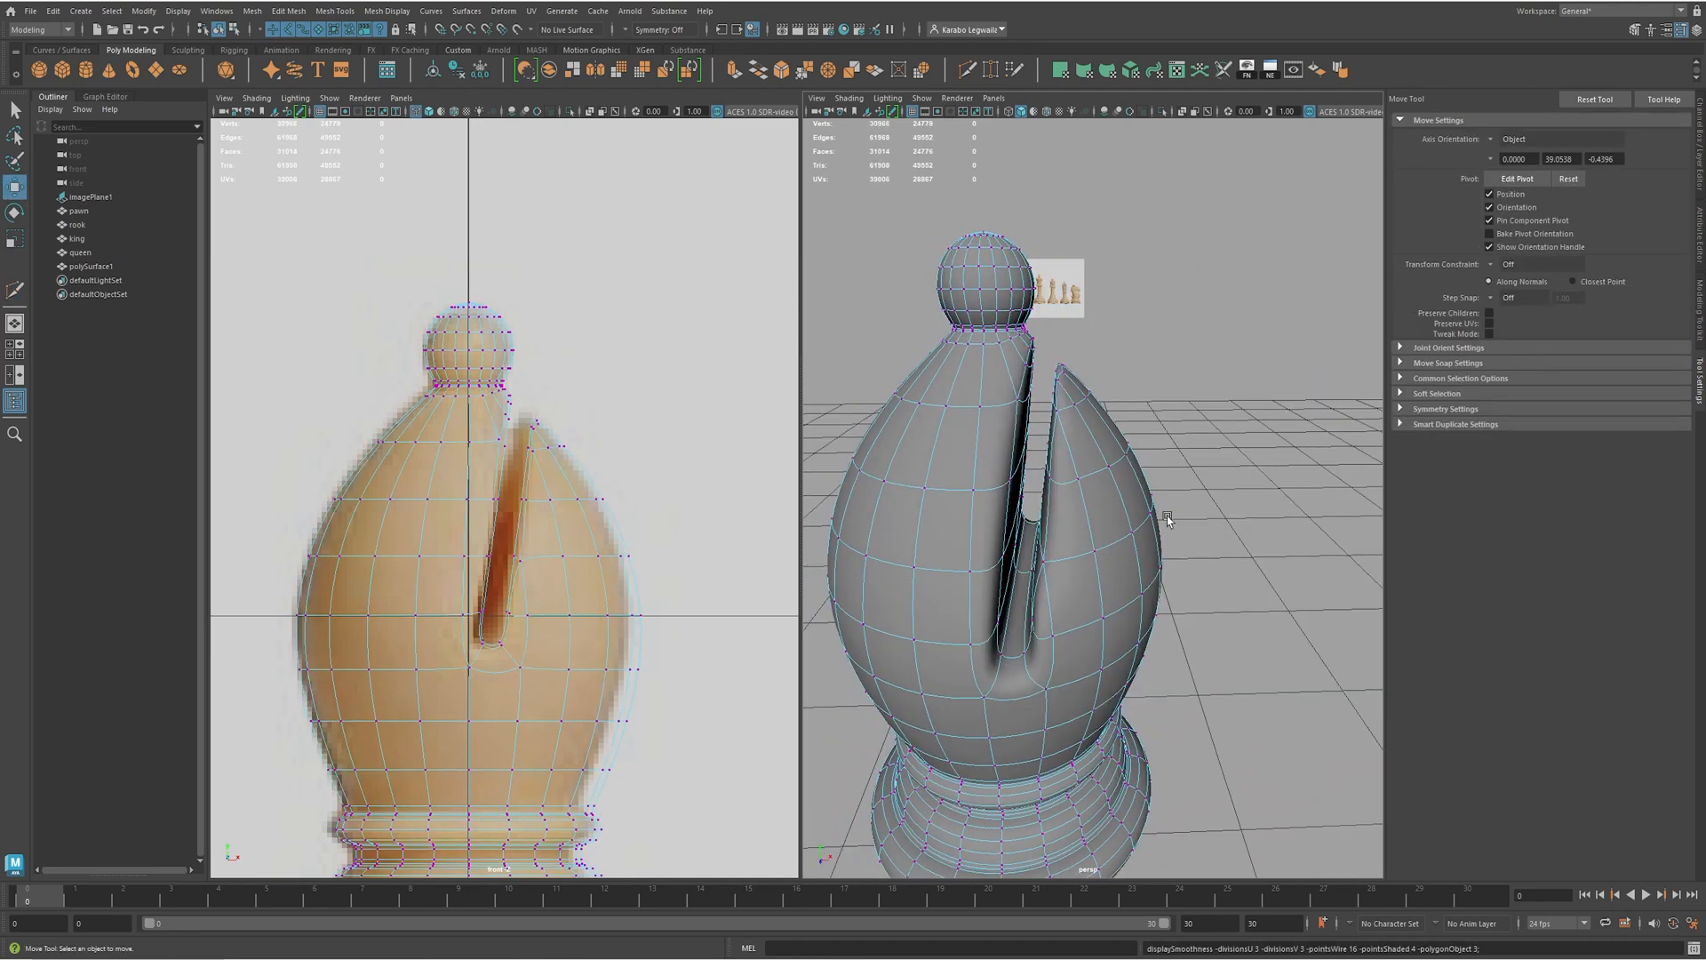
pyautogui.keyDown('alt'); pyautogui.moveTo(1220, 511); pyautogui.dragTo(1158, 522); pyautogui.keyUp('alt')
pyautogui.moveTo(1158, 523); pyautogui.dragTo(1266, 397, button='right')
pyautogui.click(1266, 397)
pyautogui.keyDown('alt'); pyautogui.moveTo(1266, 397); pyautogui.dragTo(1207, 498); pyautogui.keyUp('alt')
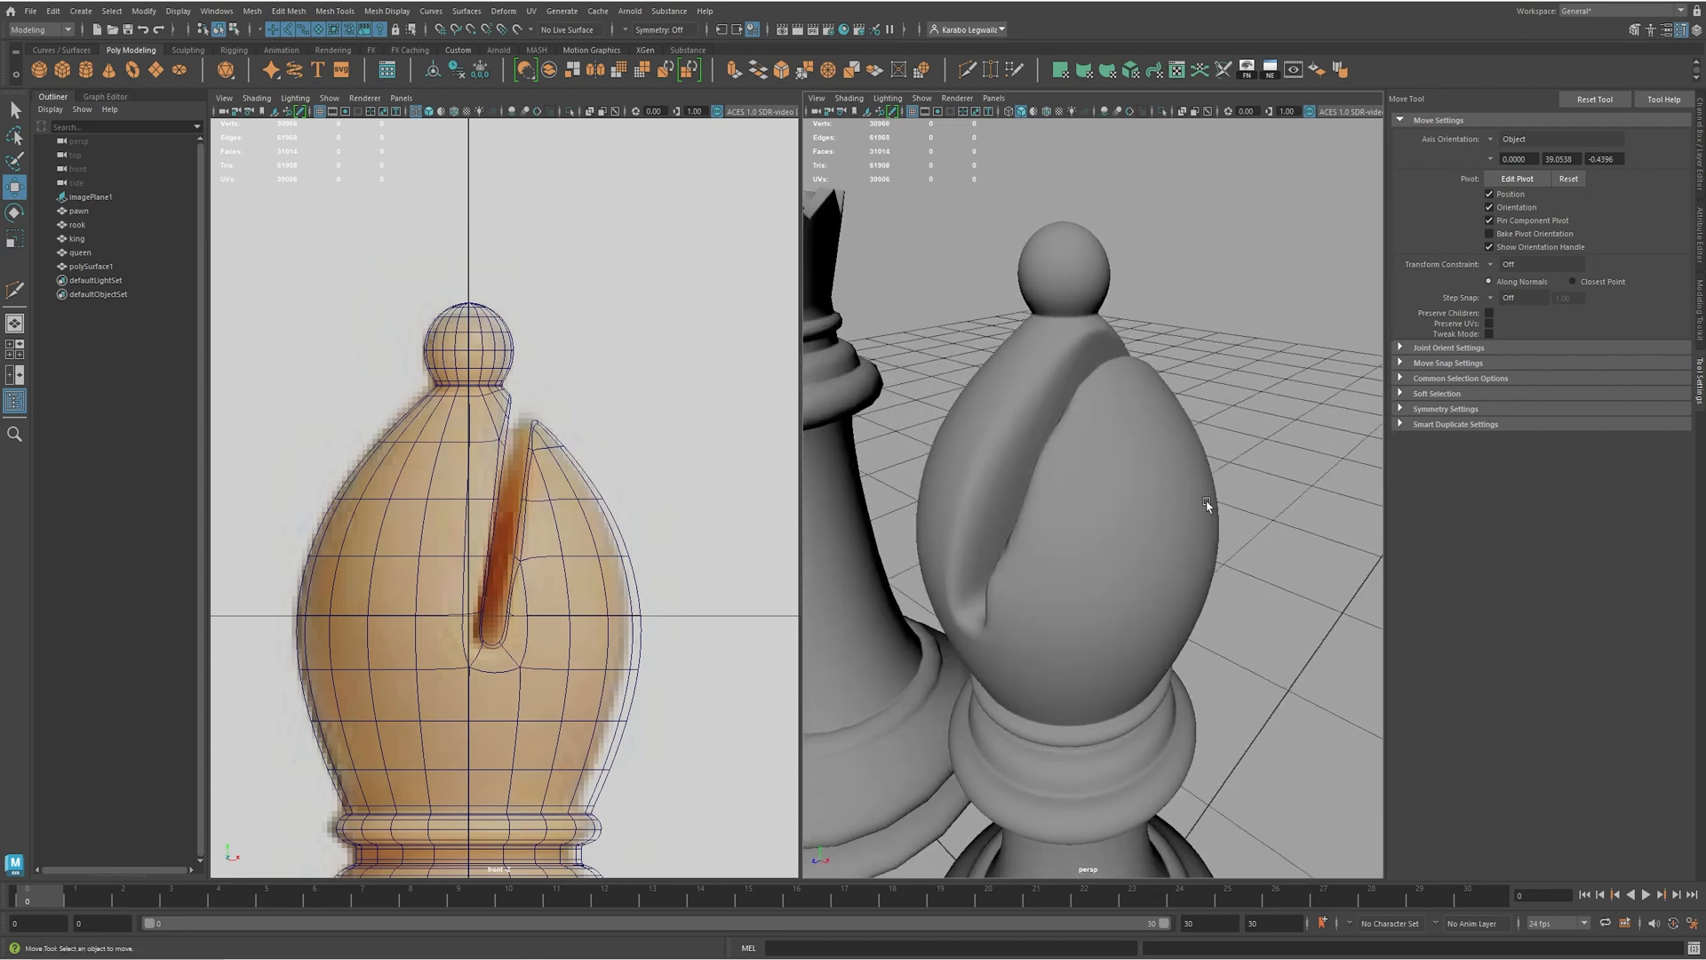
pyautogui.click(1161, 507)
pyautogui.press('1')
# - Select the edges along both rims of the notch, from its lower corners up over the top
pyautogui.keyDown('alt'); pyautogui.moveTo(1002, 622); pyautogui.dragTo(1019, 677); pyautogui.keyUp('alt')
pyautogui.keyDown('alt'); pyautogui.moveTo(1013, 586); pyautogui.dragTo(962, 646); pyautogui.keyUp('alt')
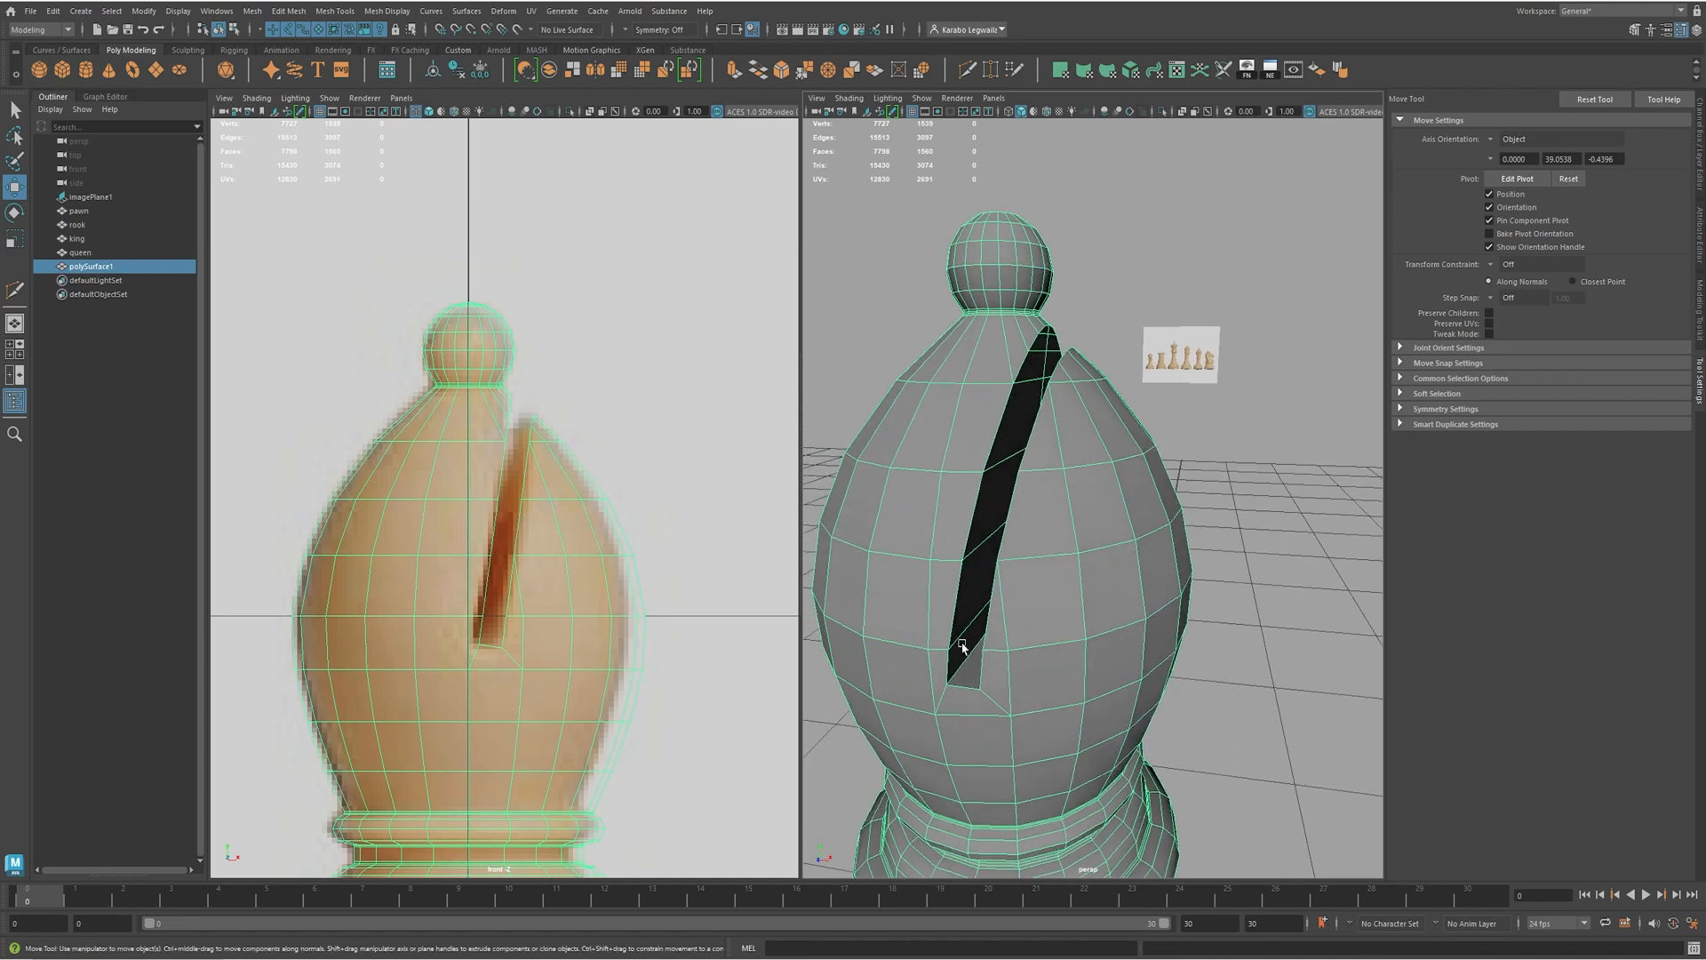
pyautogui.moveTo(949, 596); pyautogui.dragTo(956, 549, button='right')
pyautogui.doubleClick(960, 582)
pyautogui.keyDown('alt'); pyautogui.moveTo(968, 577); pyautogui.dragTo(1077, 542); pyautogui.keyUp('alt')
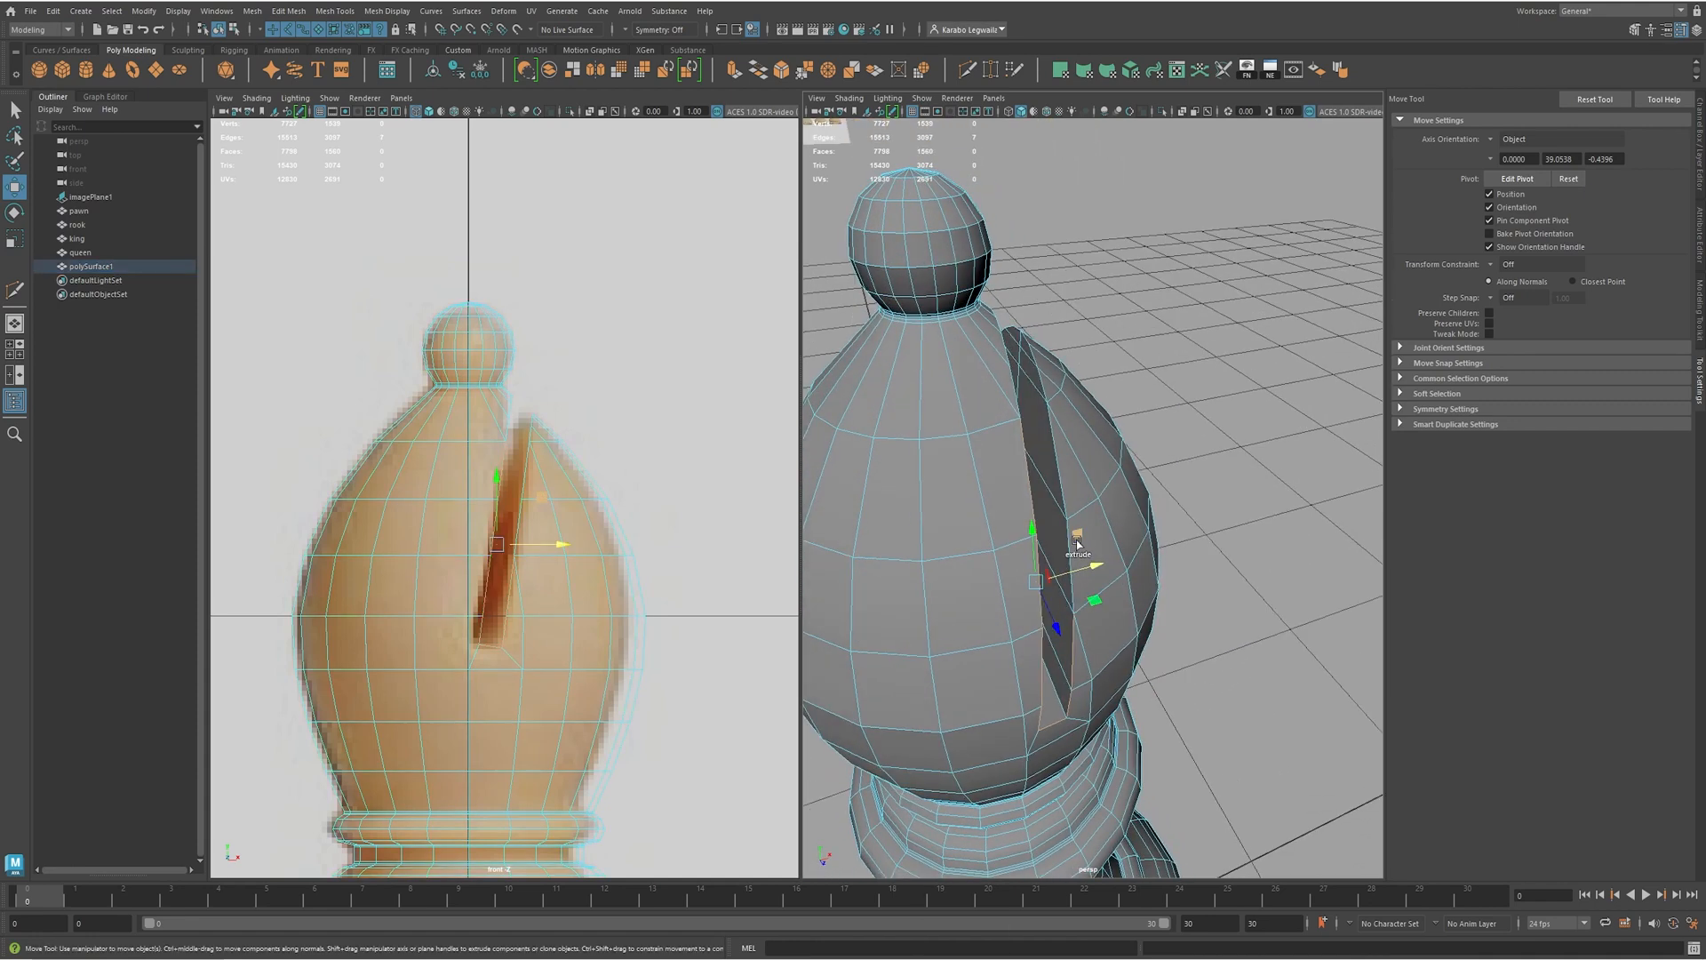
pyautogui.keyDown('shift'); pyautogui.click(1063, 484); pyautogui.keyUp('shift')
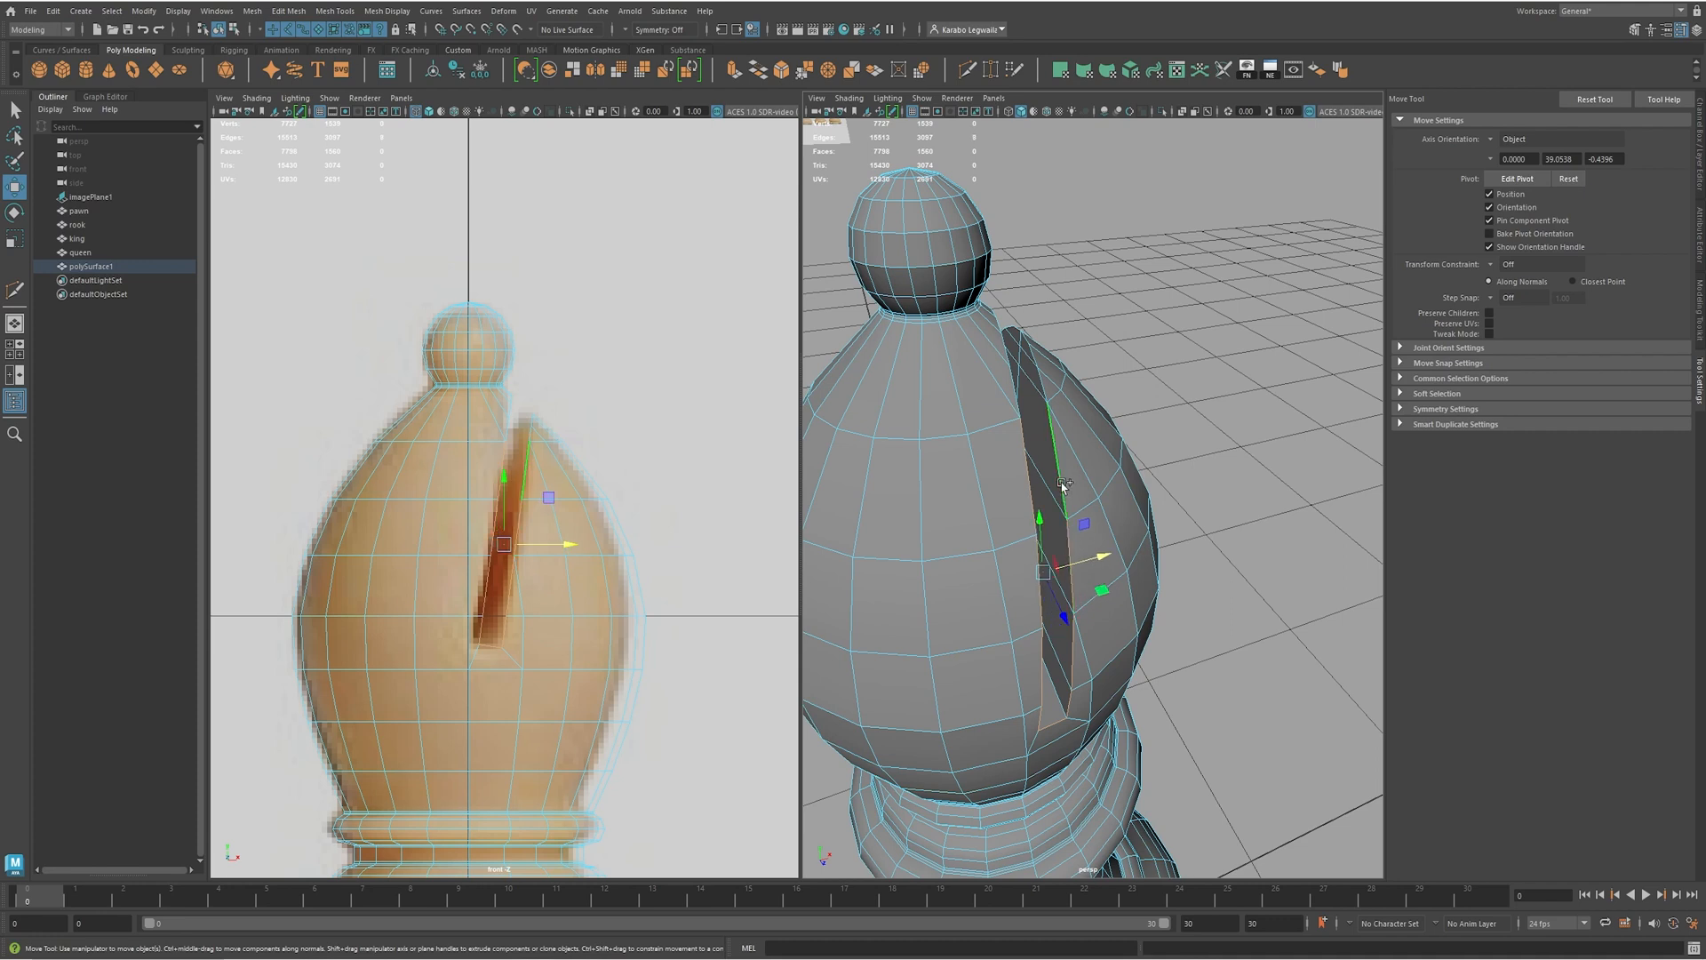
pyautogui.keyDown('shift'); pyautogui.click(1044, 384); pyautogui.keyUp('shift')
pyautogui.scroll(6, 1066, 400)
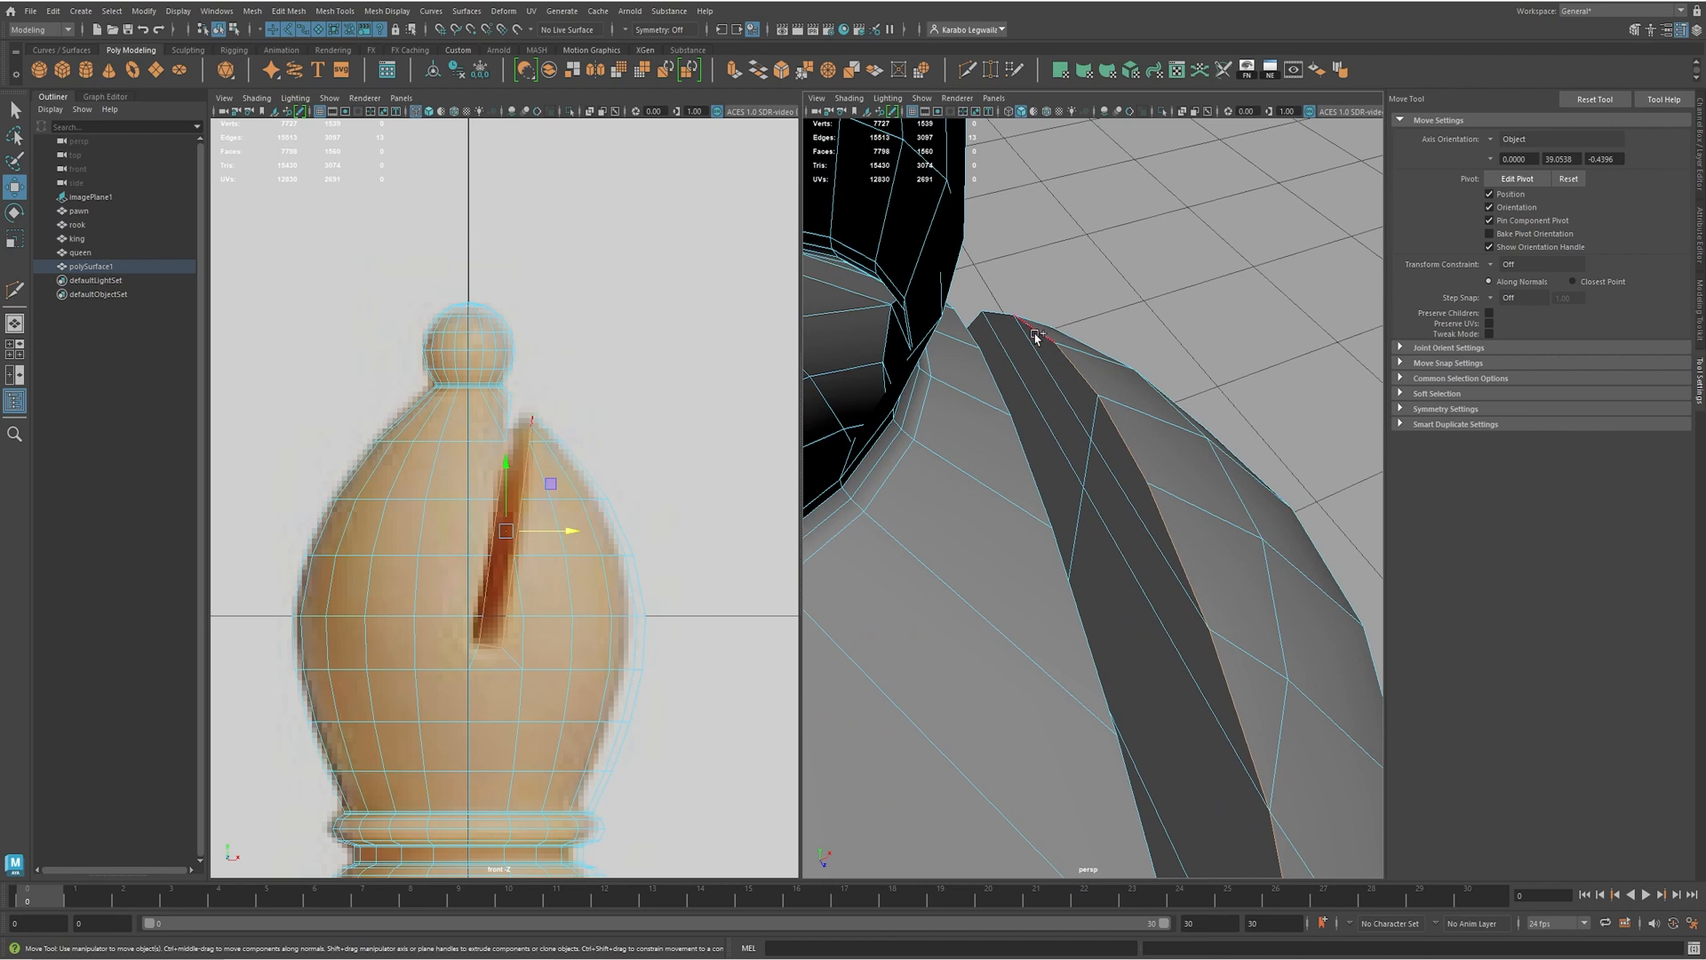
pyautogui.keyDown('alt'); pyautogui.moveTo(1117, 471); pyautogui.dragTo(1090, 412); pyautogui.keyUp('alt')
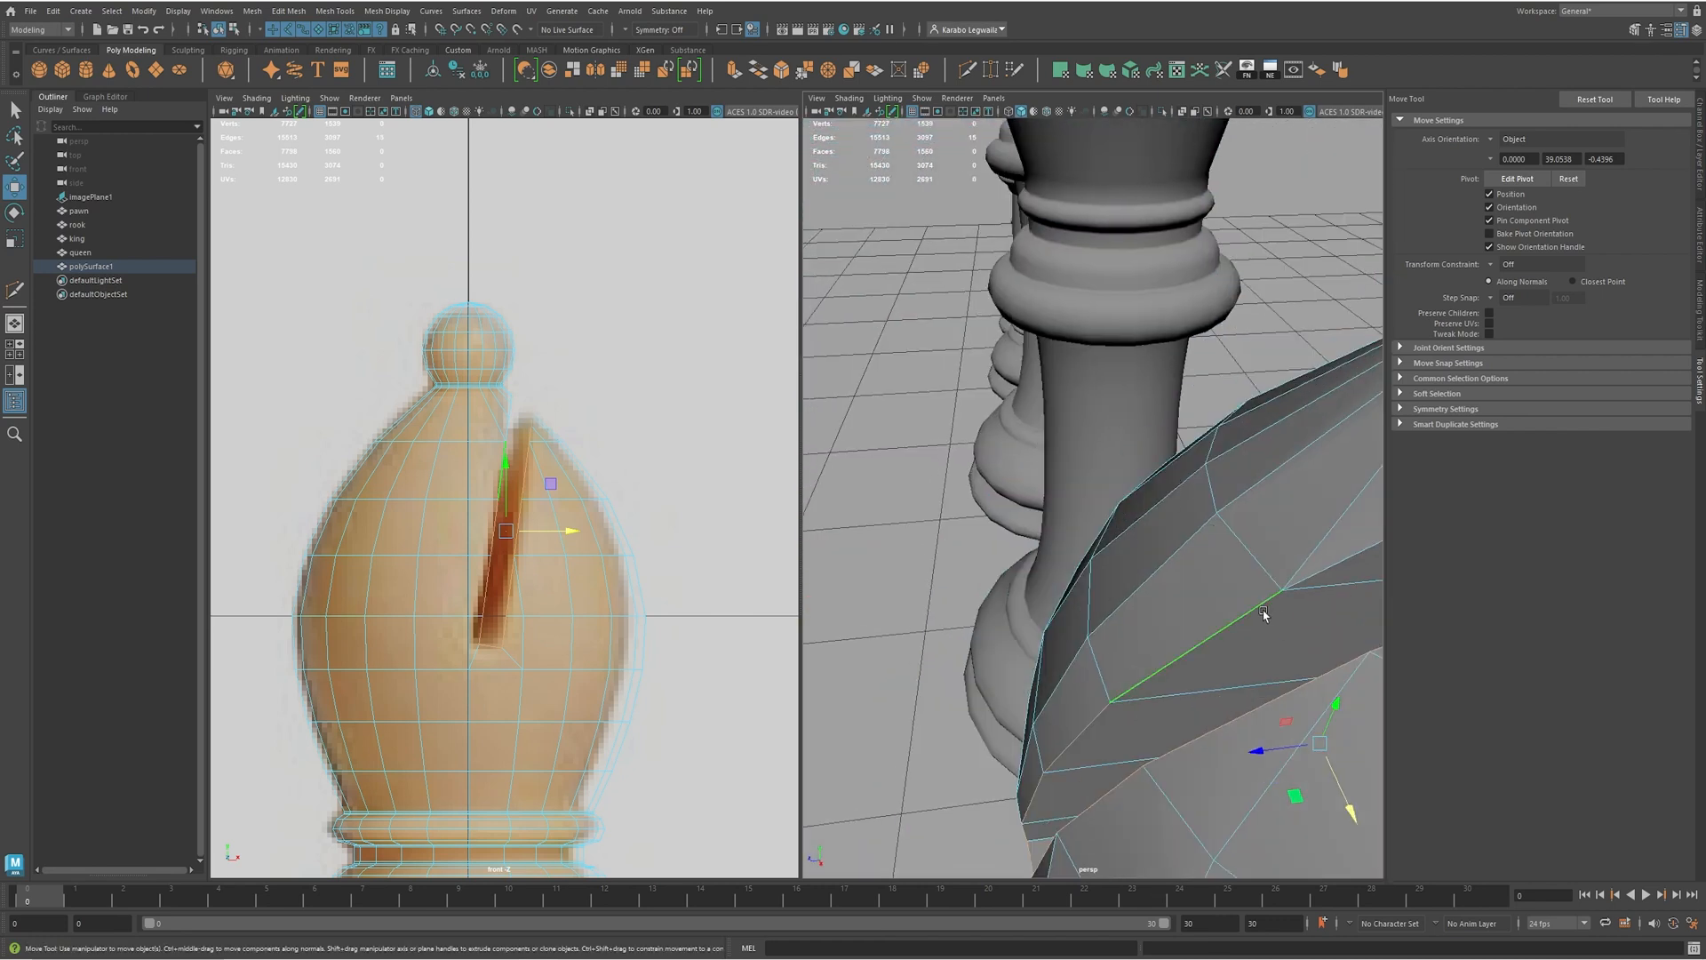
pyautogui.keyDown('alt'); pyautogui.moveTo(1264, 613); pyautogui.dragTo(1194, 615); pyautogui.keyUp('alt')
pyautogui.keyDown('shift'); pyautogui.click(1003, 556); pyautogui.keyUp('shift')
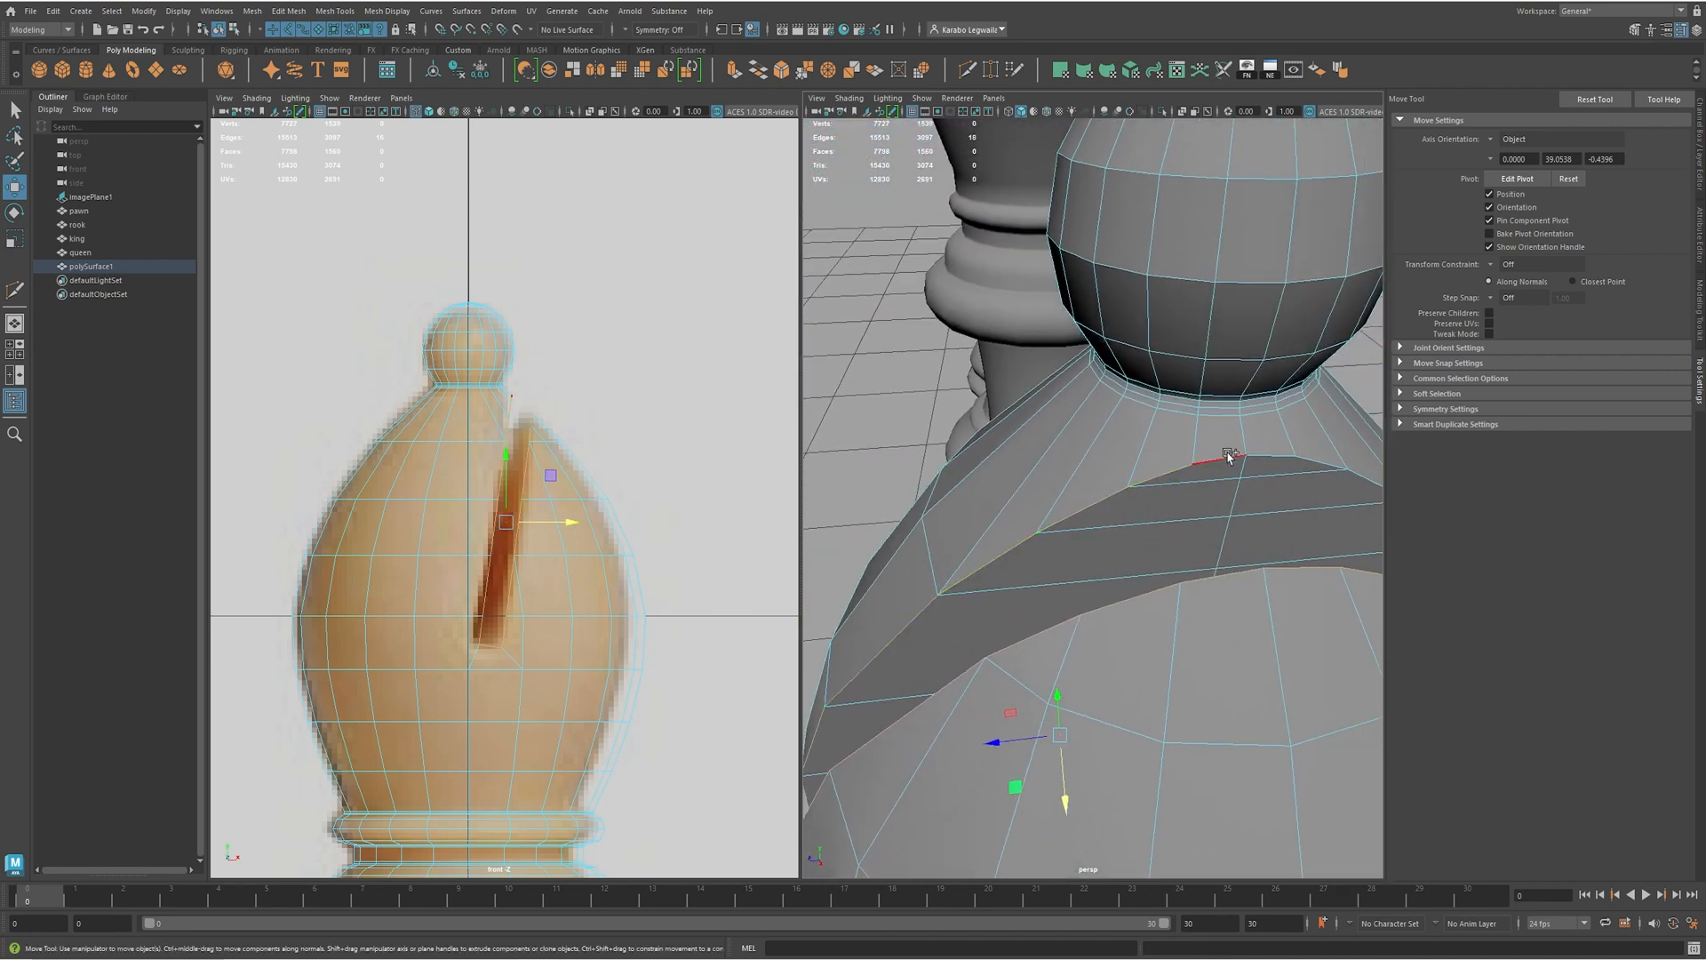
pyautogui.keyDown('alt'); pyautogui.moveTo(1287, 487); pyautogui.dragTo(1167, 540); pyautogui.keyUp('alt')
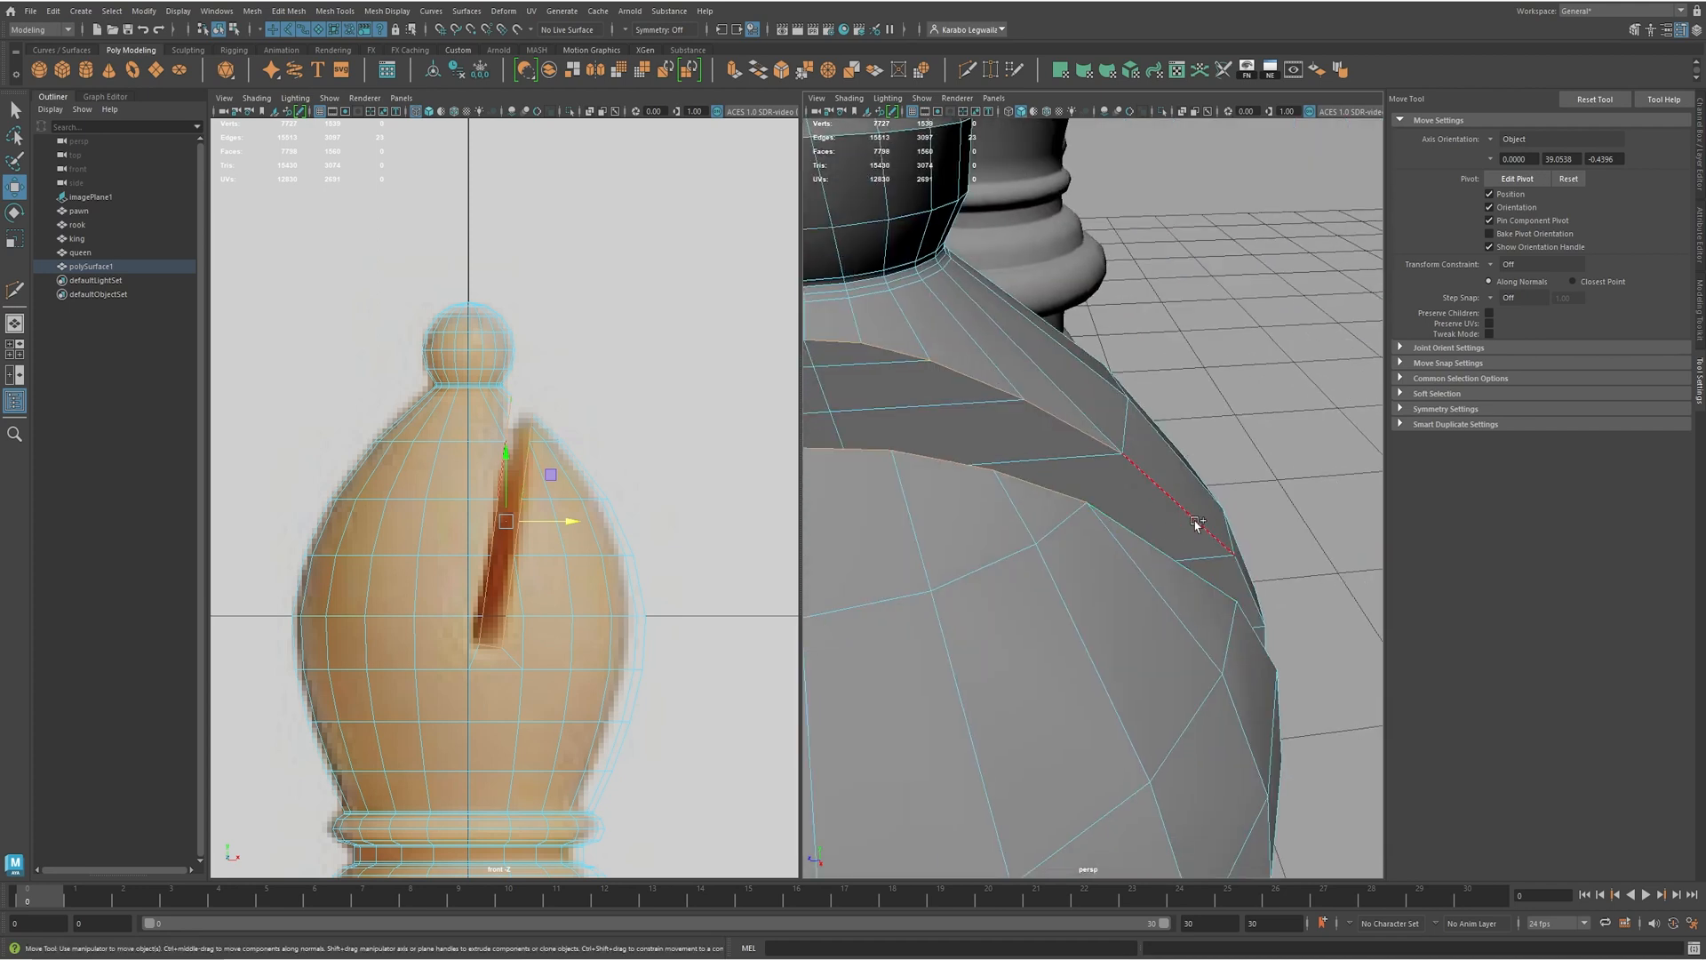
# - Check the selected notch rim edges from all sides, including in wireframe display
pyautogui.keyDown('alt'); pyautogui.moveTo(1250, 588); pyautogui.dragTo(1078, 563, button='right'); pyautogui.keyUp('alt')
pyautogui.keyDown('alt'); pyautogui.moveTo(1078, 563); pyautogui.dragTo(941, 515); pyautogui.keyUp('alt')
pyautogui.keyDown('alt'); pyautogui.moveTo(1158, 717); pyautogui.dragTo(1157, 689, button='middle'); pyautogui.keyUp('alt')
pyautogui.moveTo(1066, 666)
pyautogui.keyDown('alt'); pyautogui.mouseDown(button='right')
pyautogui.moveTo(1120, 666)
pyautogui.moveTo(1133, 638)
pyautogui.moveTo(1097, 662)
pyautogui.mouseUp(button='right'); pyautogui.keyUp('alt')
pyautogui.keyDown('alt'); pyautogui.moveTo(1155, 773); pyautogui.dragTo(1155, 658, button='middle'); pyautogui.keyUp('alt')
pyautogui.moveTo(1162, 659)
pyautogui.keyDown('alt'); pyautogui.mouseDown()
pyautogui.moveTo(1096, 650)
pyautogui.moveTo(1079, 622)
pyautogui.mouseUp(); pyautogui.keyUp('alt')
pyautogui.press('4')
pyautogui.keyDown('alt'); pyautogui.moveTo(1102, 609); pyautogui.dragTo(1146, 669); pyautogui.keyUp('alt')
pyautogui.keyDown('alt'); pyautogui.moveTo(1231, 608); pyautogui.dragTo(1174, 630, button='middle'); pyautogui.keyUp('alt')
pyautogui.moveTo(1174, 631)
pyautogui.keyDown('alt'); pyautogui.mouseDown()
pyautogui.moveTo(1150, 569)
pyautogui.moveTo(1047, 525)
pyautogui.mouseUp(); pyautogui.keyUp('alt')
pyautogui.keyDown('alt'); pyautogui.moveTo(1047, 525); pyautogui.dragTo(1059, 537, button='right'); pyautogui.keyUp('alt')
pyautogui.press('6')
pyautogui.scroll(5, 1042, 486)
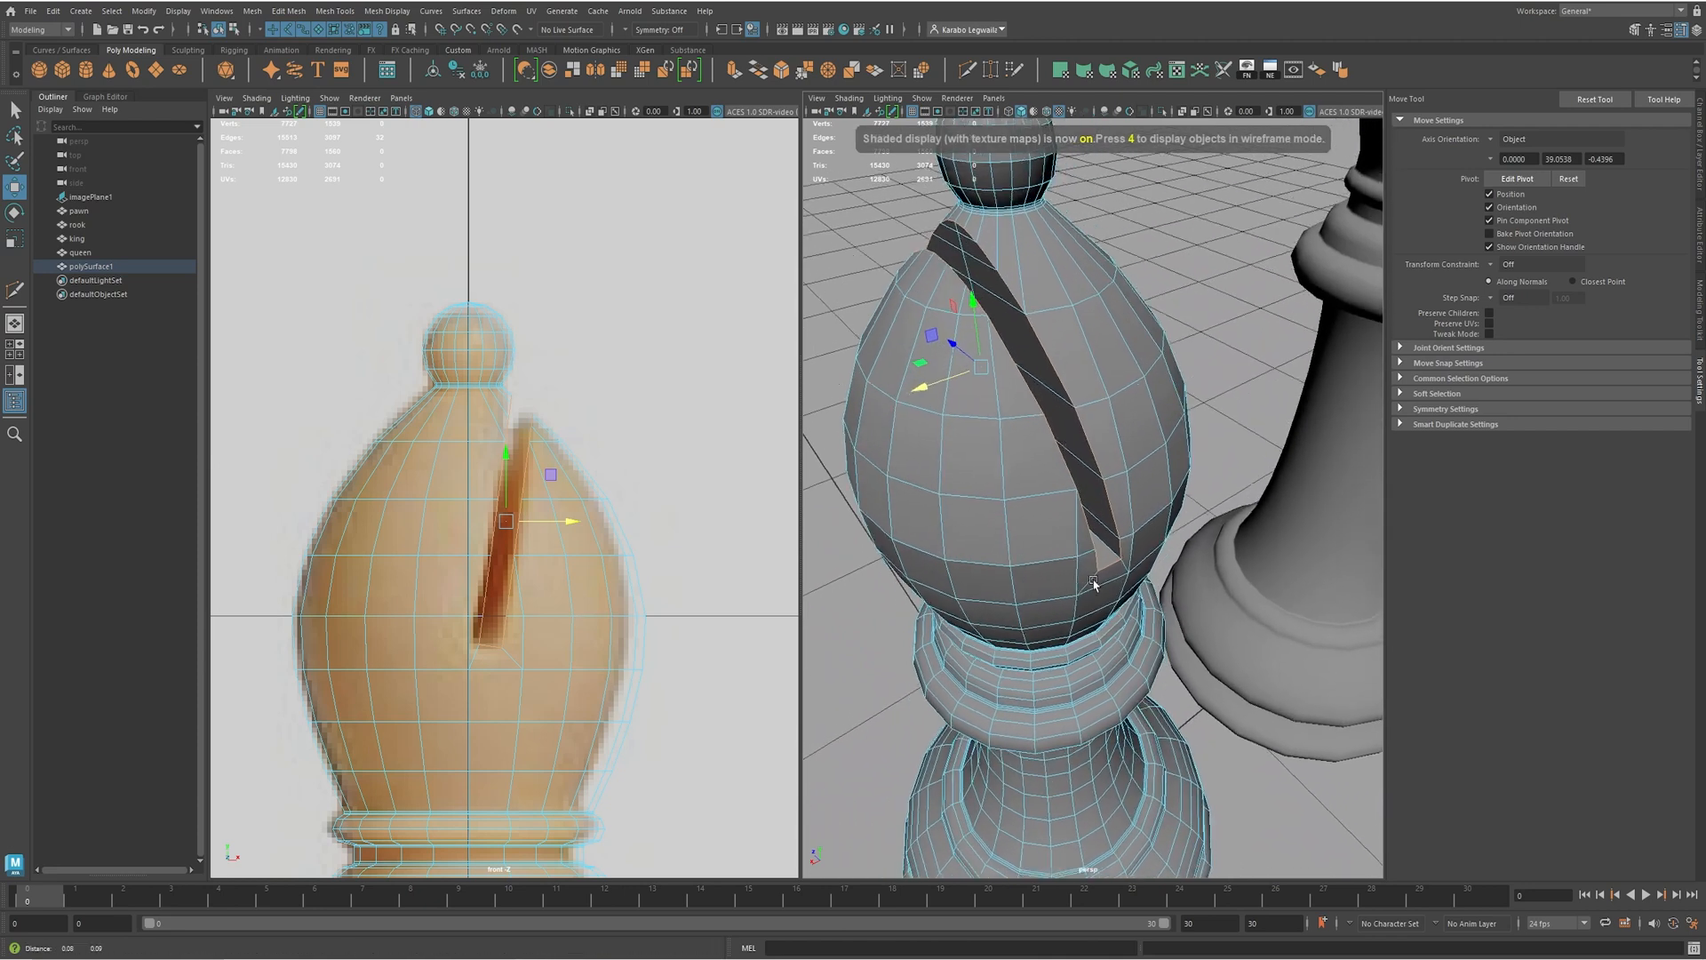
# - Bevel the selected notch rim edges into a narrow border, adjust the bevel, and return to object mode
pyautogui.keyDown('shift'); pyautogui.moveTo(1093, 411); pyautogui.dragTo(1157, 412, button='right'); pyautogui.keyUp('shift')
pyautogui.keyDown('alt'); pyautogui.moveTo(1093, 430); pyautogui.dragTo(1054, 428, button='middle'); pyautogui.keyUp('alt')
pyautogui.scroll(3, 1054, 428)
pyautogui.keyDown('alt'); pyautogui.moveTo(1039, 442); pyautogui.dragTo(1169, 465); pyautogui.keyUp('alt')
pyautogui.moveTo(1307, 431); pyautogui.dragTo(1317, 429)
pyautogui.keyDown('alt'); pyautogui.moveTo(1184, 461); pyautogui.dragTo(1241, 453); pyautogui.keyUp('alt')
pyautogui.keyDown('alt'); pyautogui.moveTo(1241, 453); pyautogui.dragTo(1203, 448, button='middle'); pyautogui.keyUp('alt')
pyautogui.press('F8')
pyautogui.press('q')
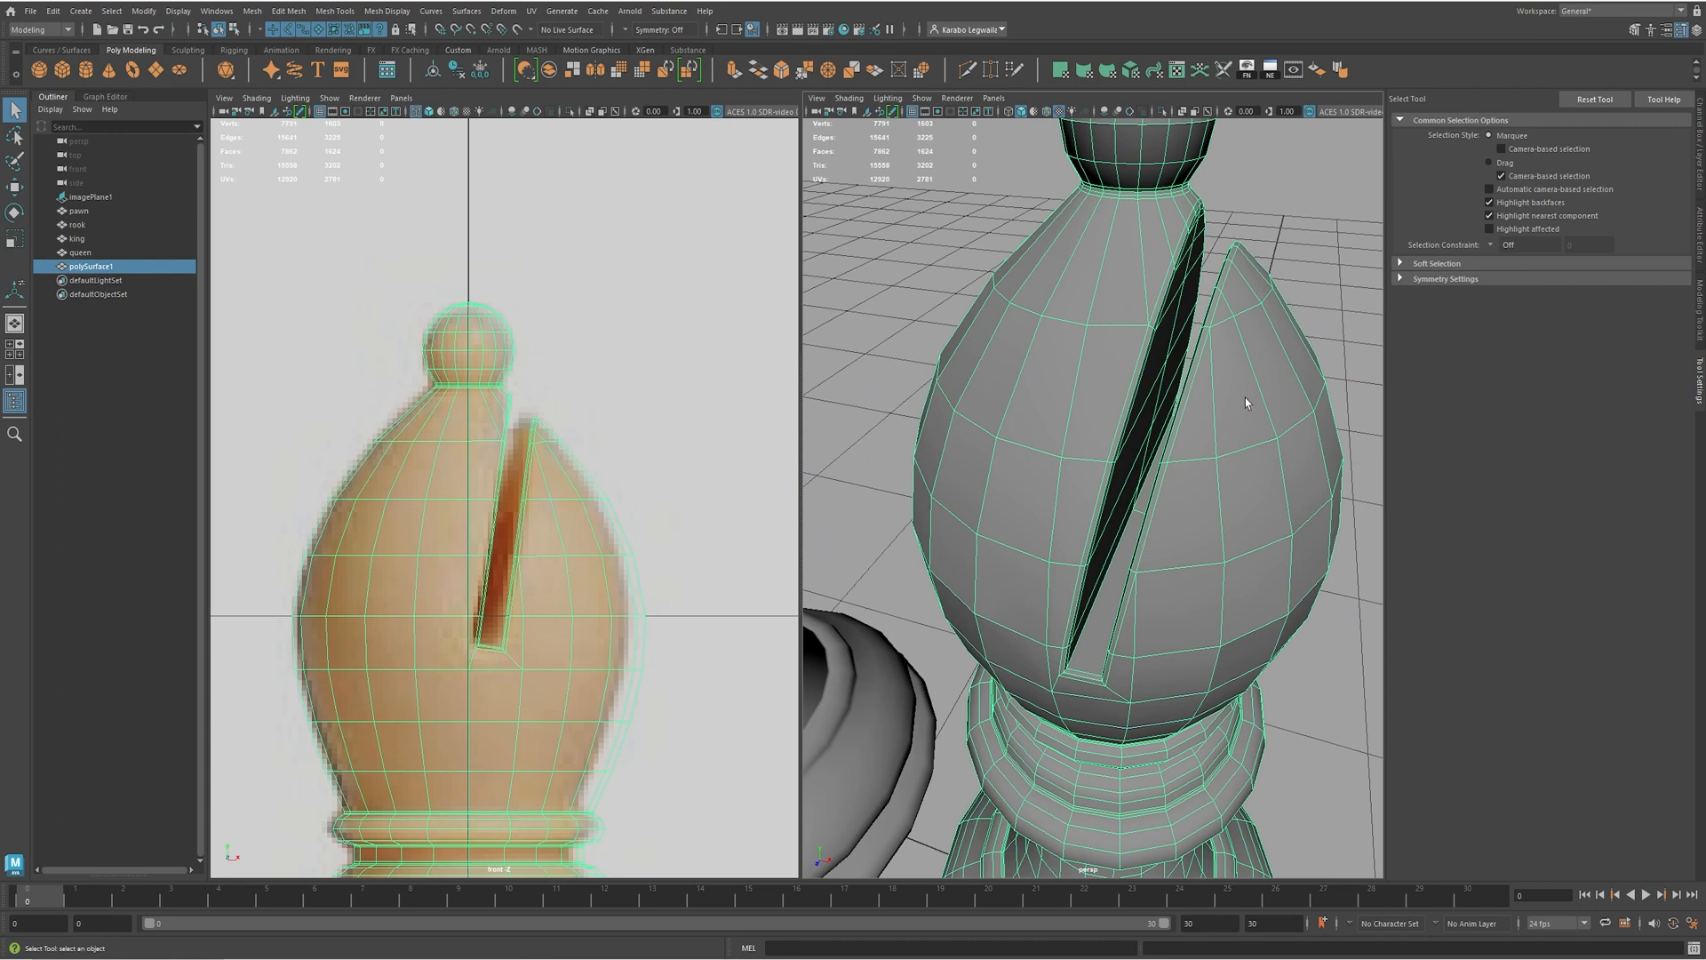
# - Preview the bevelled bishop smoothed beside the queen, and return it to the unsmoothed display
pyautogui.press('3')
pyautogui.click(1290, 282)
pyautogui.scroll(-5, 1217, 373)
pyautogui.keyDown('alt'); pyautogui.moveTo(1146, 409); pyautogui.dragTo(1111, 417); pyautogui.keyUp('alt')
pyautogui.keyDown('alt'); pyautogui.moveTo(1111, 417); pyautogui.dragTo(1150, 551, button='right'); pyautogui.keyUp('alt')
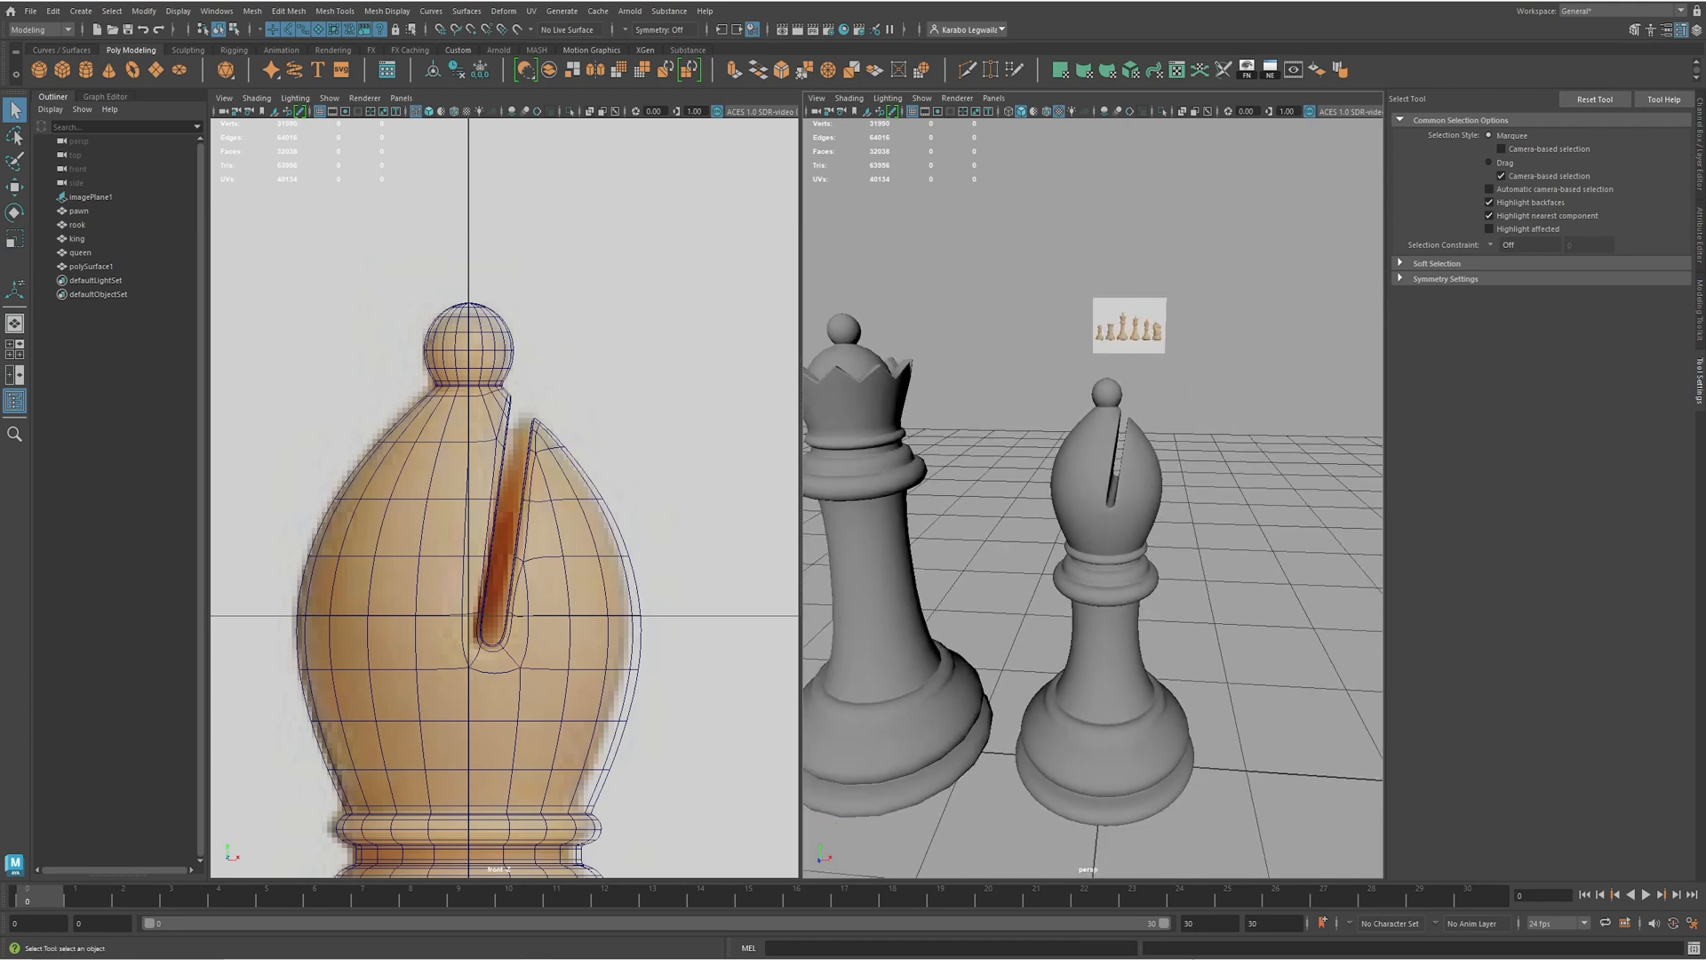
pyautogui.click(1114, 471)
pyautogui.press('1')
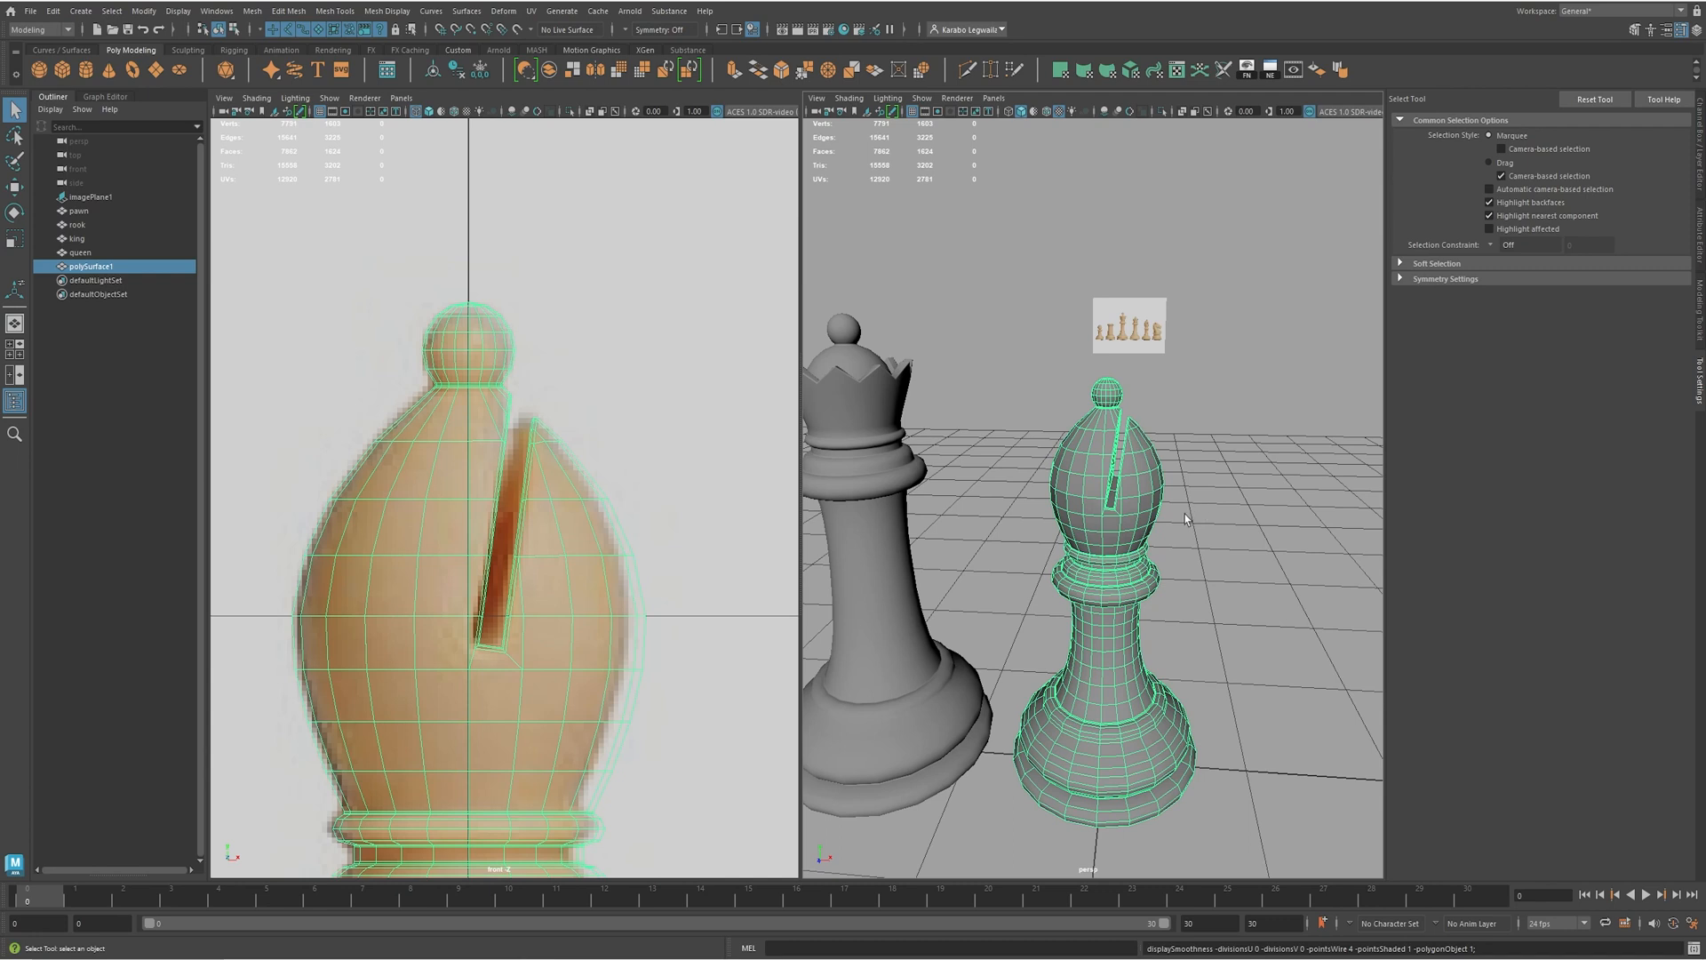
# - Soften all edges of the bishop mesh and return to object selection
pyautogui.keyDown('alt'); pyautogui.moveTo(1248, 506); pyautogui.dragTo(1143, 506, button='right'); pyautogui.keyUp('alt')
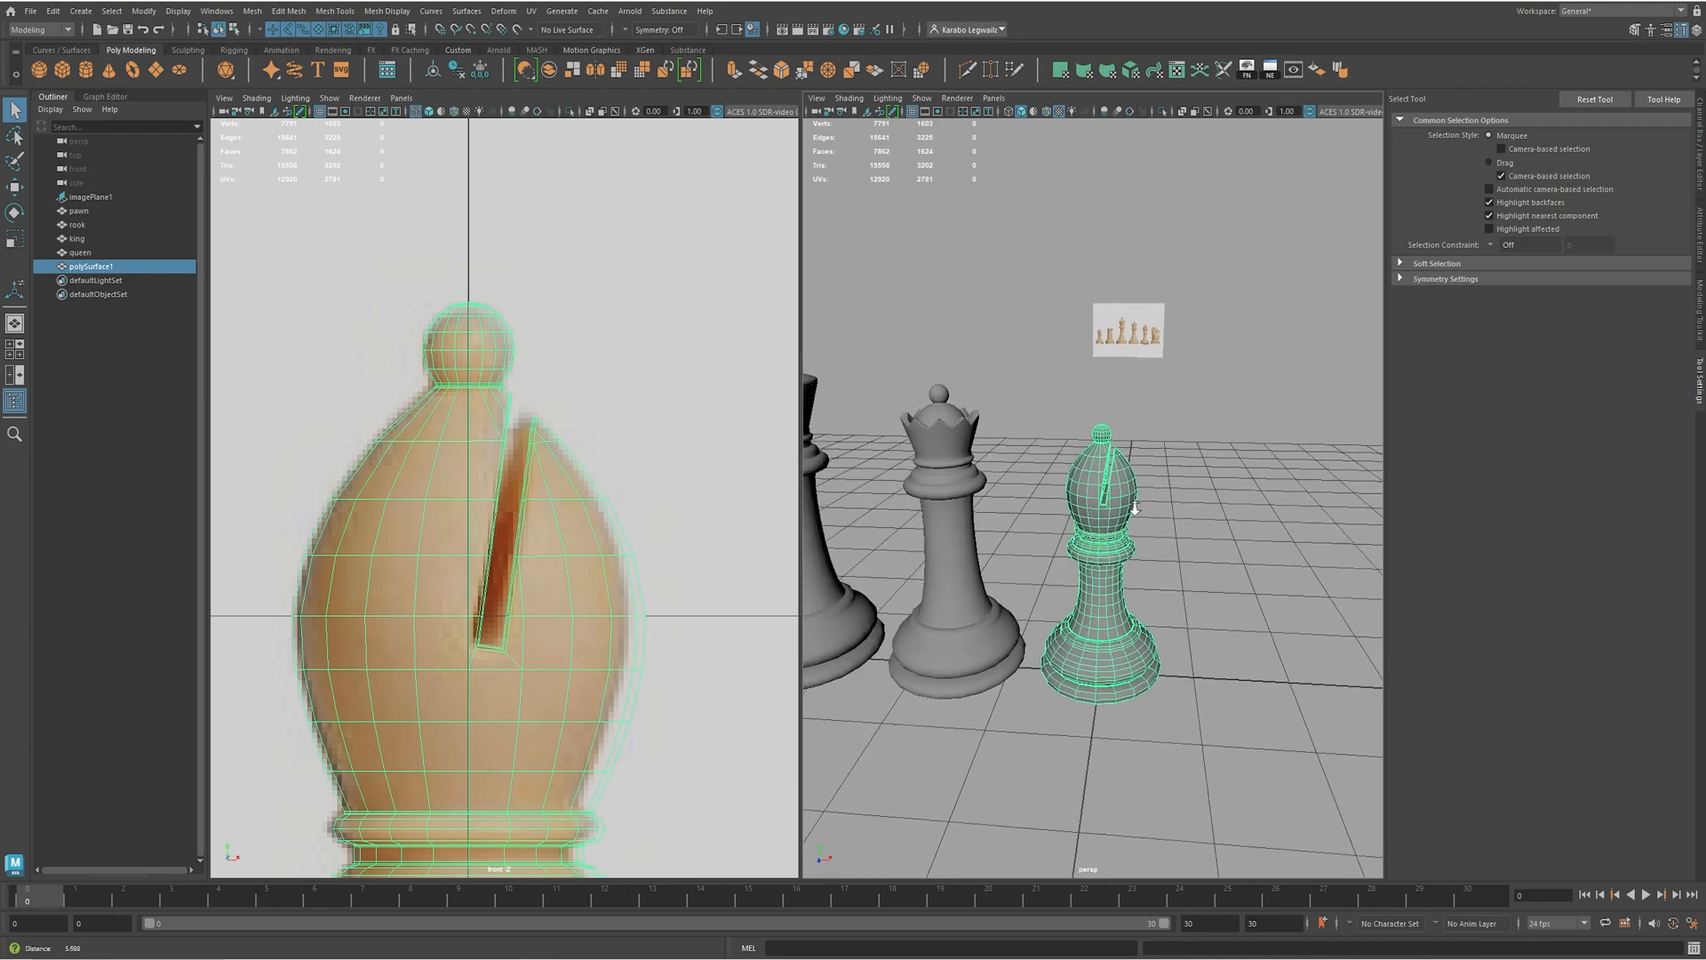
pyautogui.keyDown('alt'); pyautogui.moveTo(1142, 506); pyautogui.dragTo(1182, 465); pyautogui.keyUp('alt')
pyautogui.click(1181, 464)
pyautogui.keyDown('alt'); pyautogui.moveTo(1049, 563); pyautogui.dragTo(1152, 562, button='right'); pyautogui.keyUp('alt')
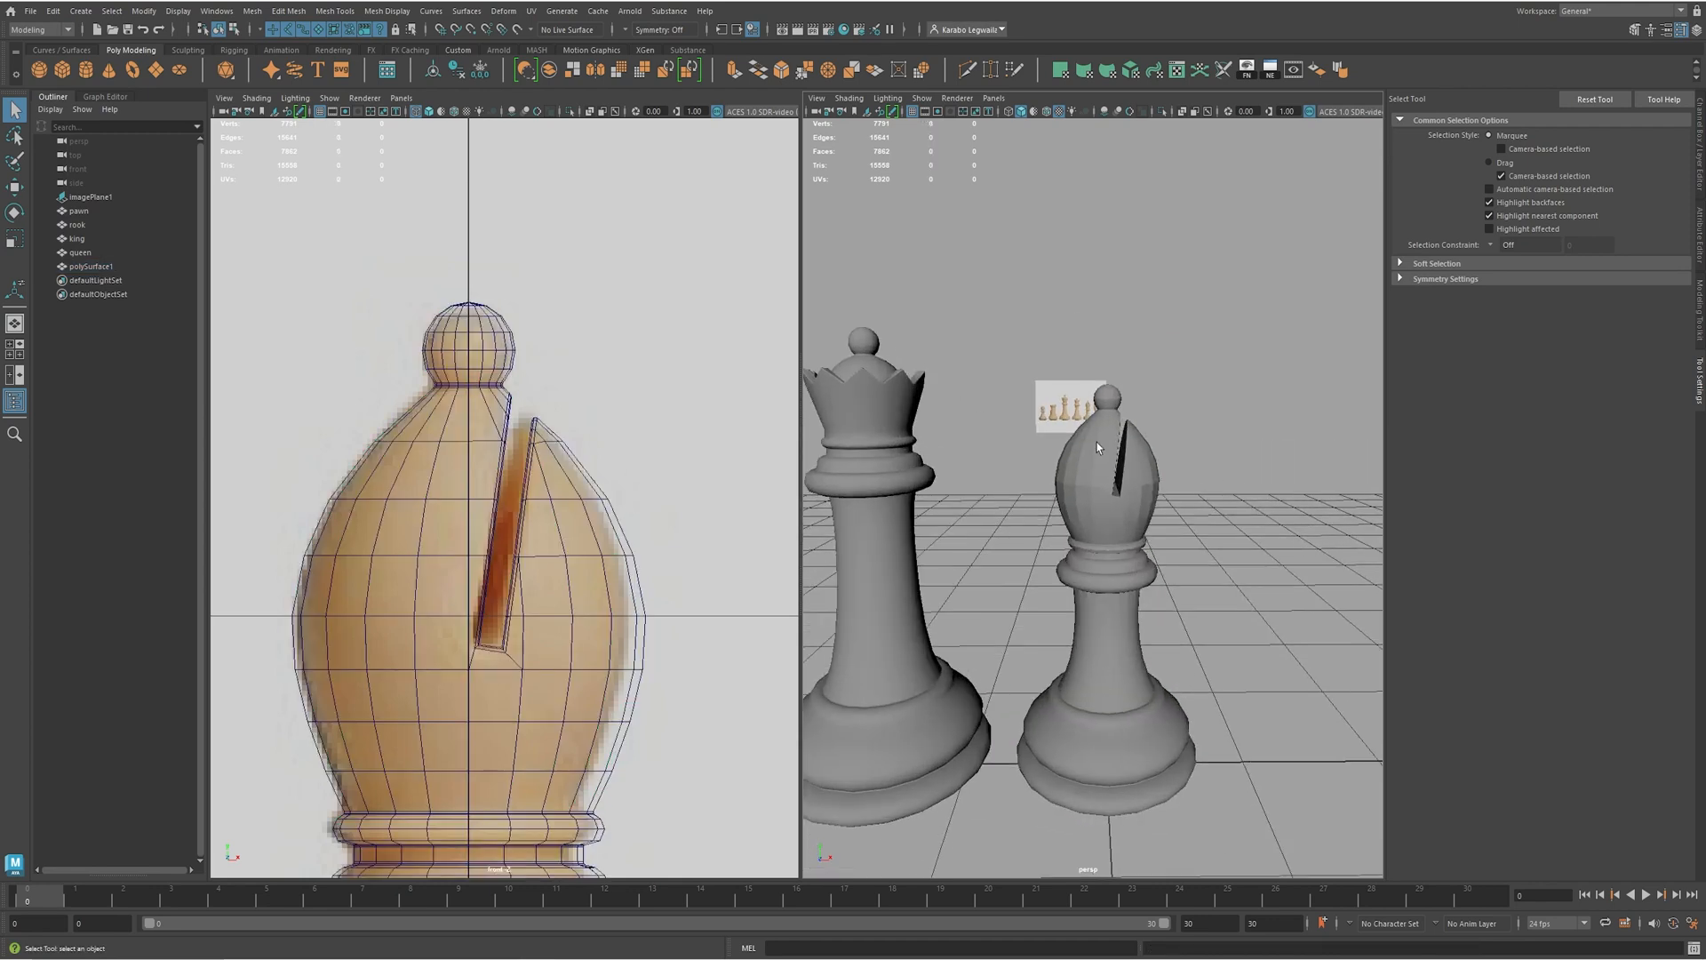
pyautogui.click(1114, 526)
pyautogui.click(387, 11)
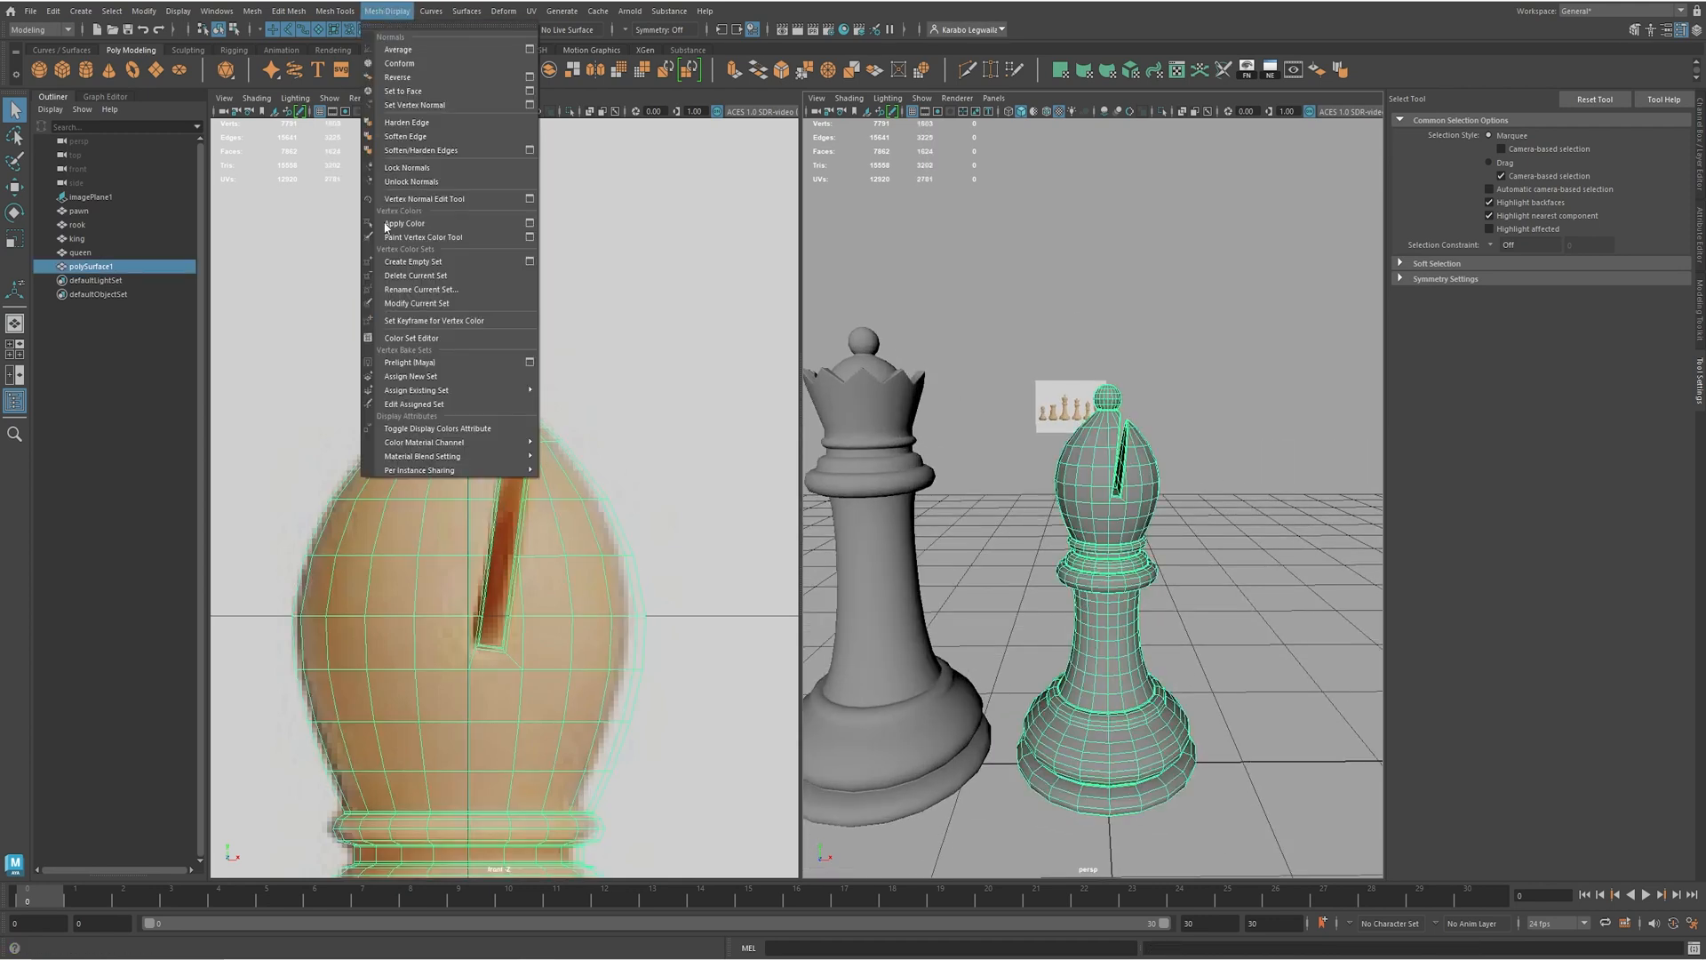
pyautogui.click(419, 139)
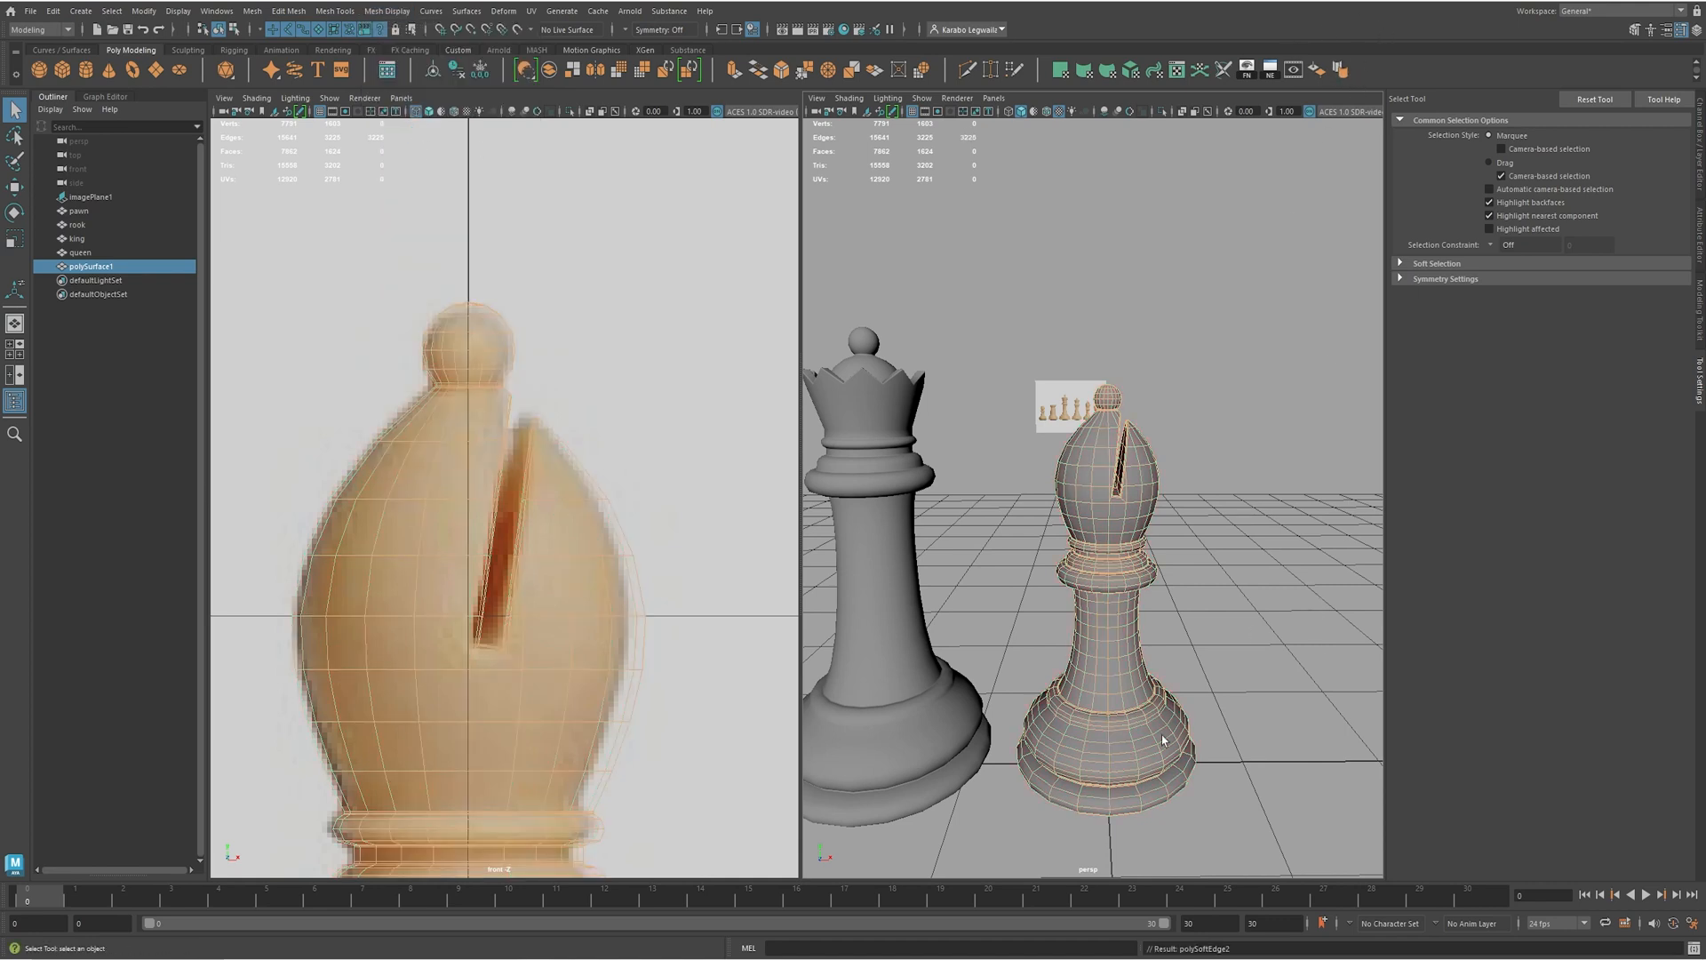
pyautogui.moveTo(1111, 566)
pyautogui.keyDown('alt'); pyautogui.mouseDown(button='middle')
pyautogui.moveTo(1149, 574)
pyautogui.moveTo(1132, 573)
pyautogui.mouseUp(button='middle'); pyautogui.keyUp('alt')
pyautogui.scroll(1, 1084, 528)
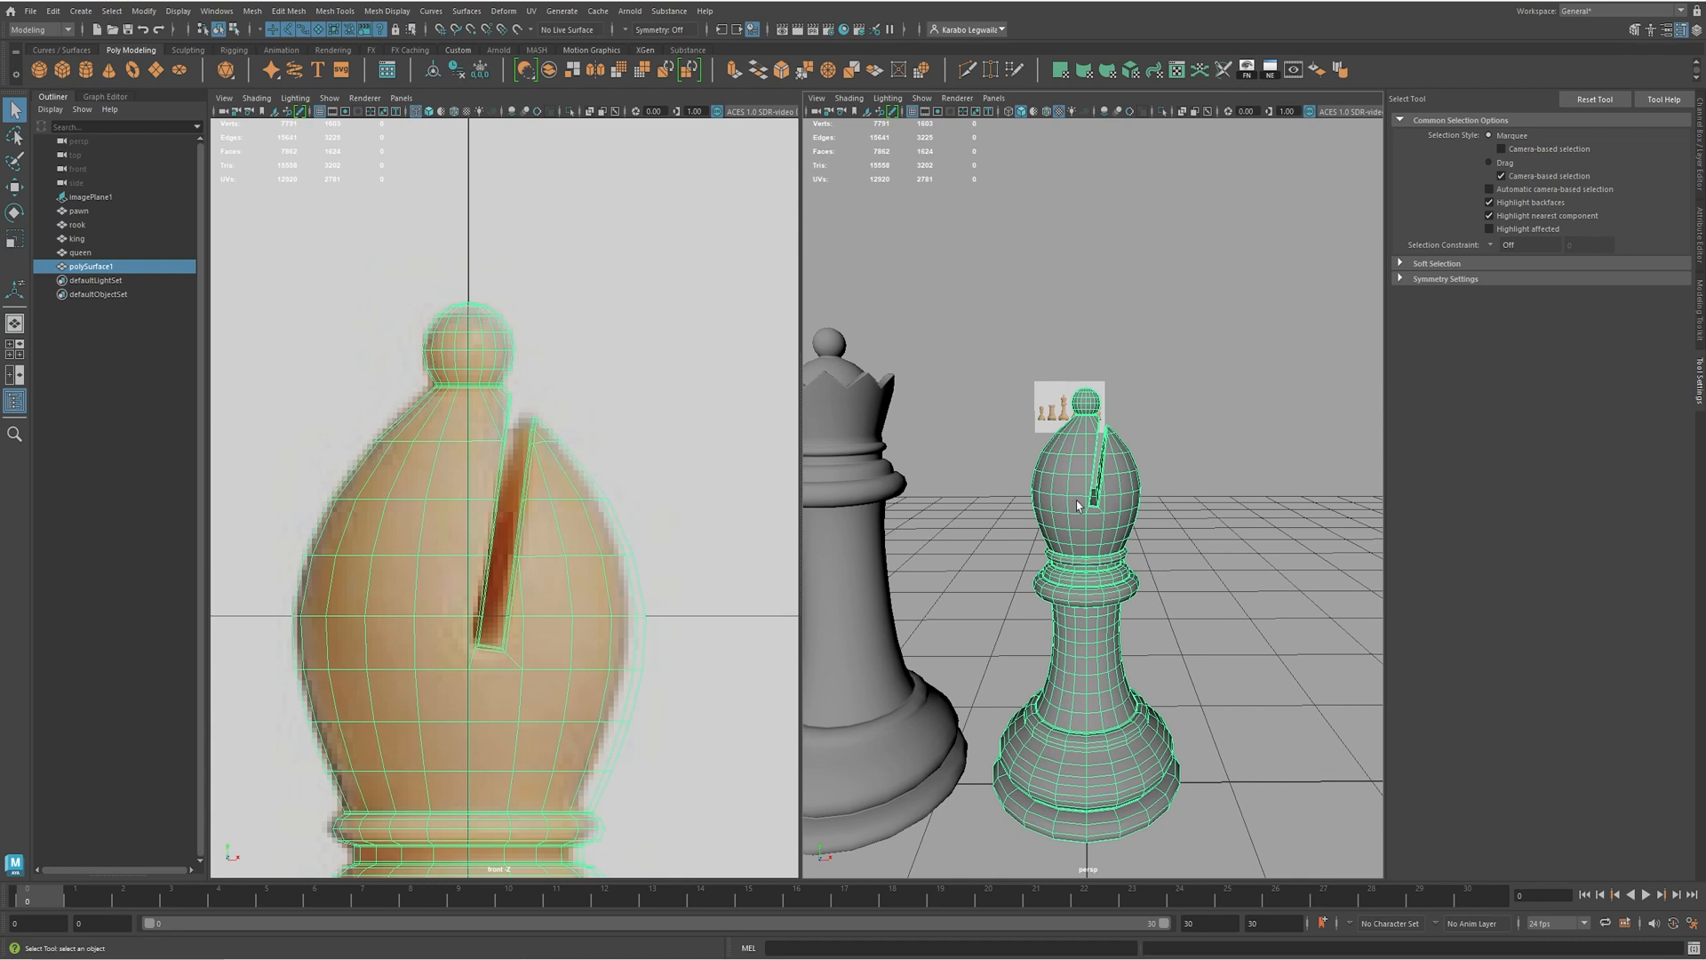
pyautogui.keyDown('shift'); pyautogui.moveTo(1065, 494); pyautogui.dragTo(1198, 496, button='right'); pyautogui.keyUp('shift')
# - Freeze the bishop's transformations and delete its construction history
pyautogui.moveTo(1155, 494)
pyautogui.keyDown('alt'); pyautogui.mouseDown()
pyautogui.moveTo(1110, 489)
pyautogui.moveTo(1172, 503)
pyautogui.moveTo(1145, 517)
pyautogui.mouseUp(); pyautogui.keyUp('alt')
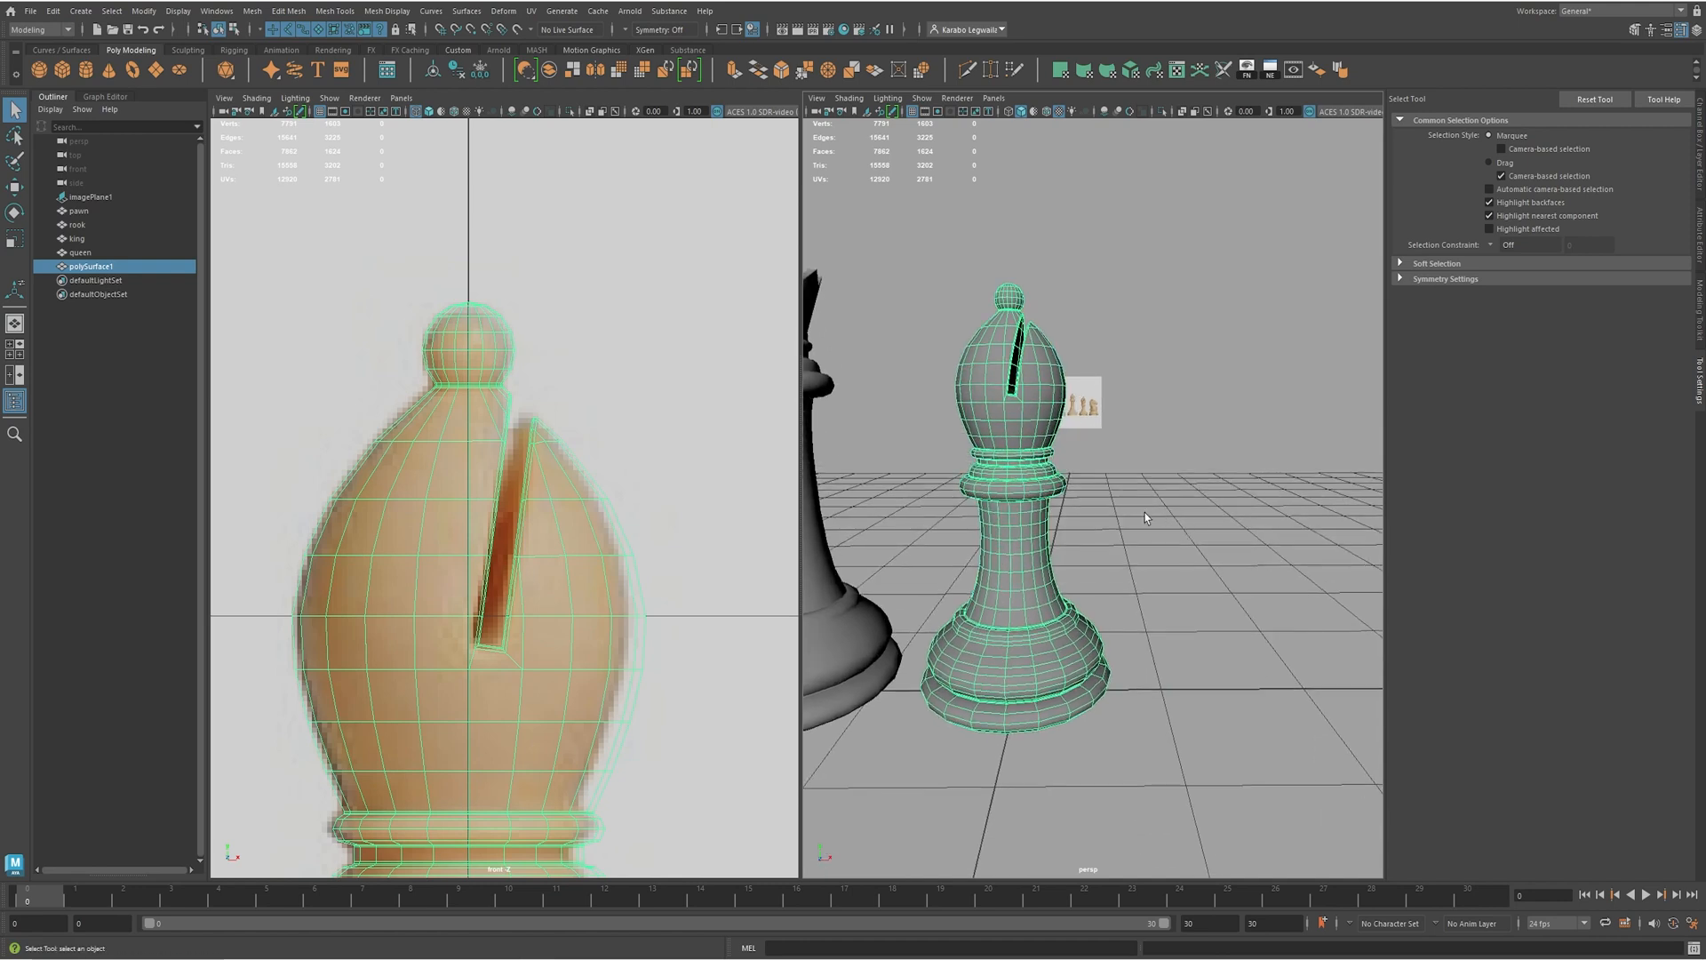
pyautogui.press('w')
pyautogui.keyDown('alt'); pyautogui.moveTo(1045, 594); pyautogui.dragTo(1127, 607); pyautogui.keyUp('alt')
pyautogui.click(1698, 120)
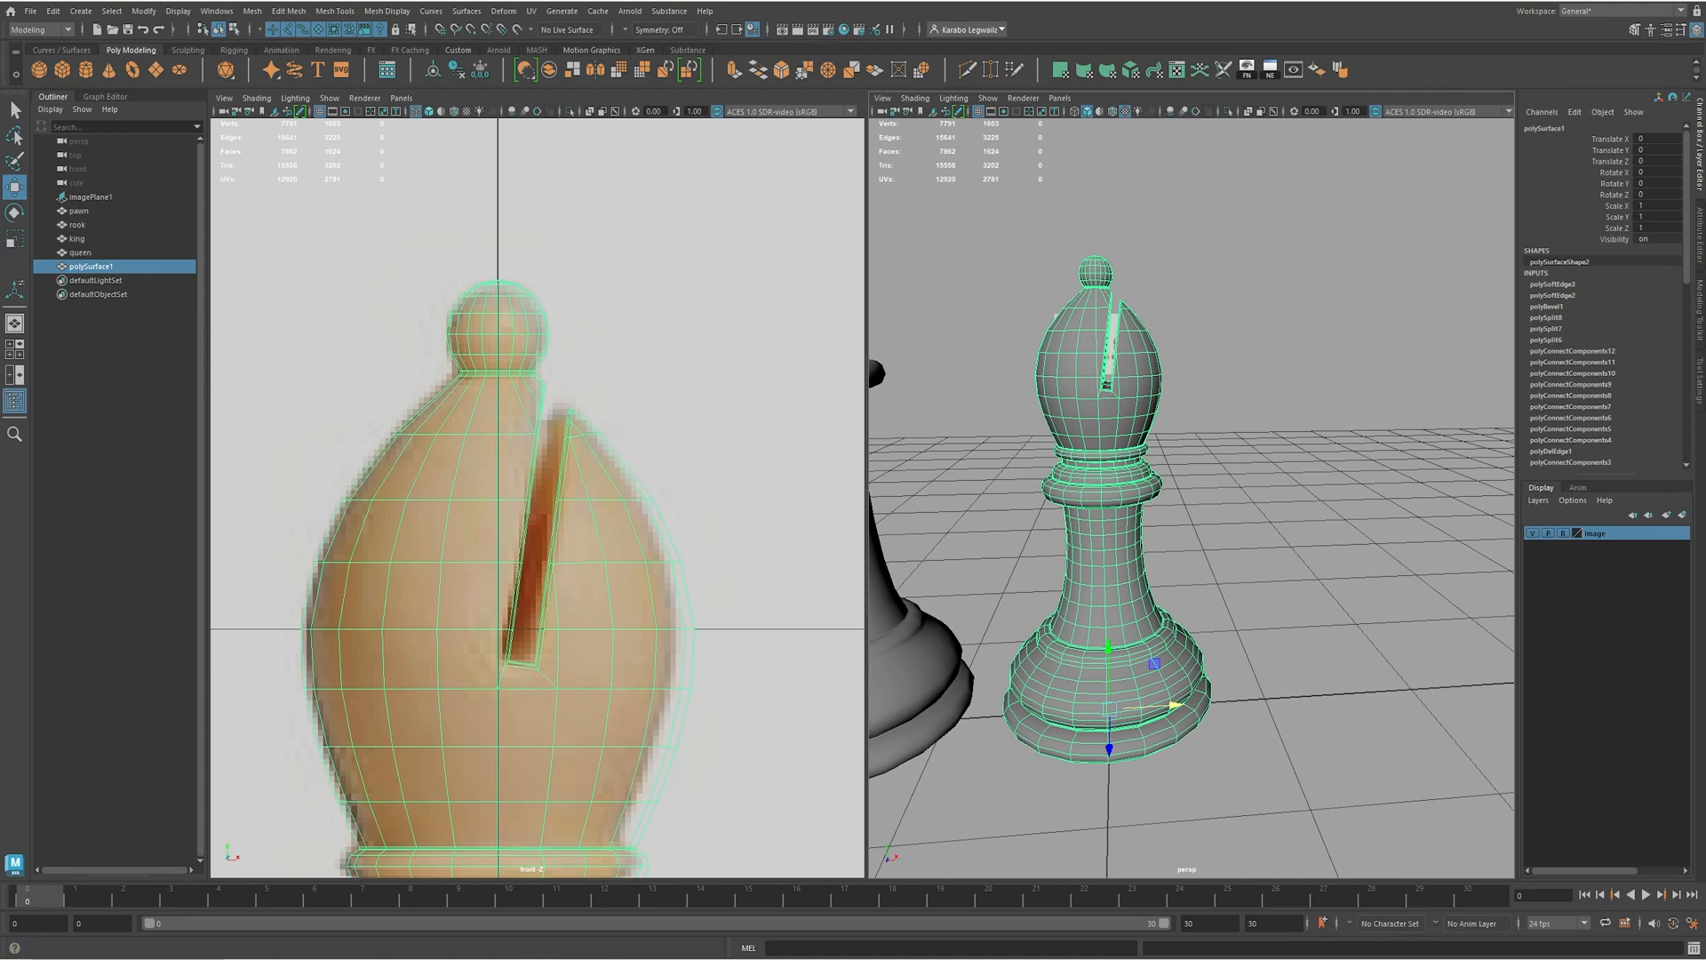
pyautogui.click(457, 70)
pyautogui.click(480, 69)
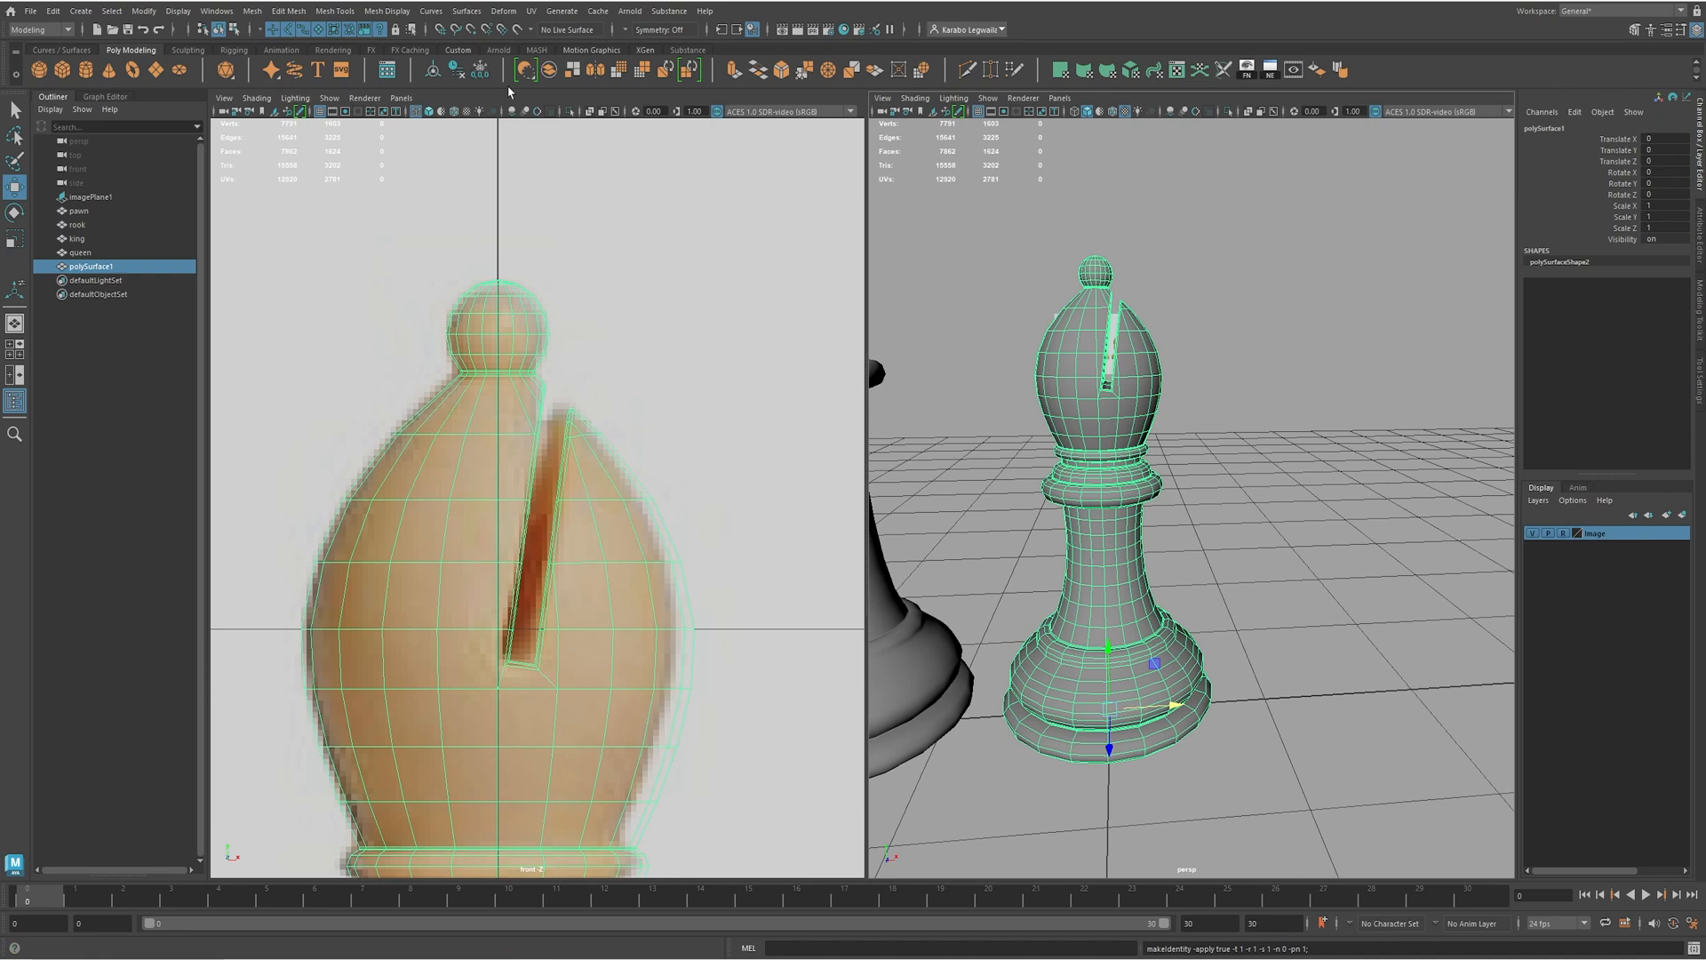
# - Rename the finished piece as bishop and deselect it
pyautogui.doubleClick(120, 267)
pyautogui.write('b')
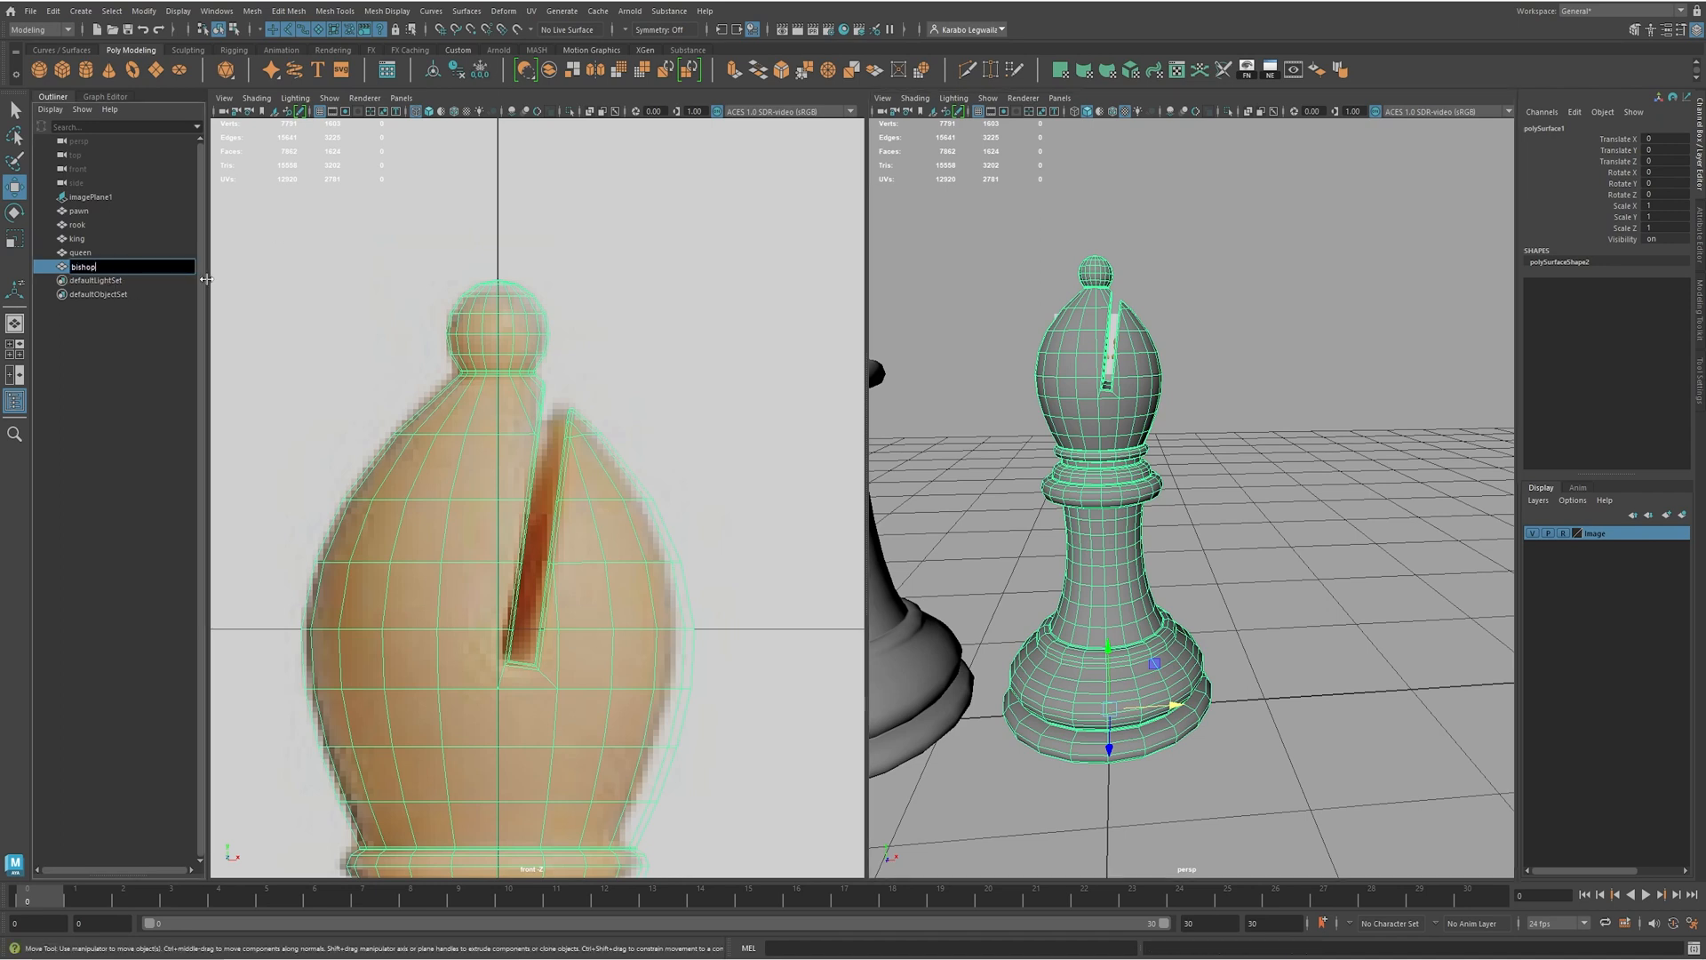
pyautogui.write('ishop')
pyautogui.press('Return')
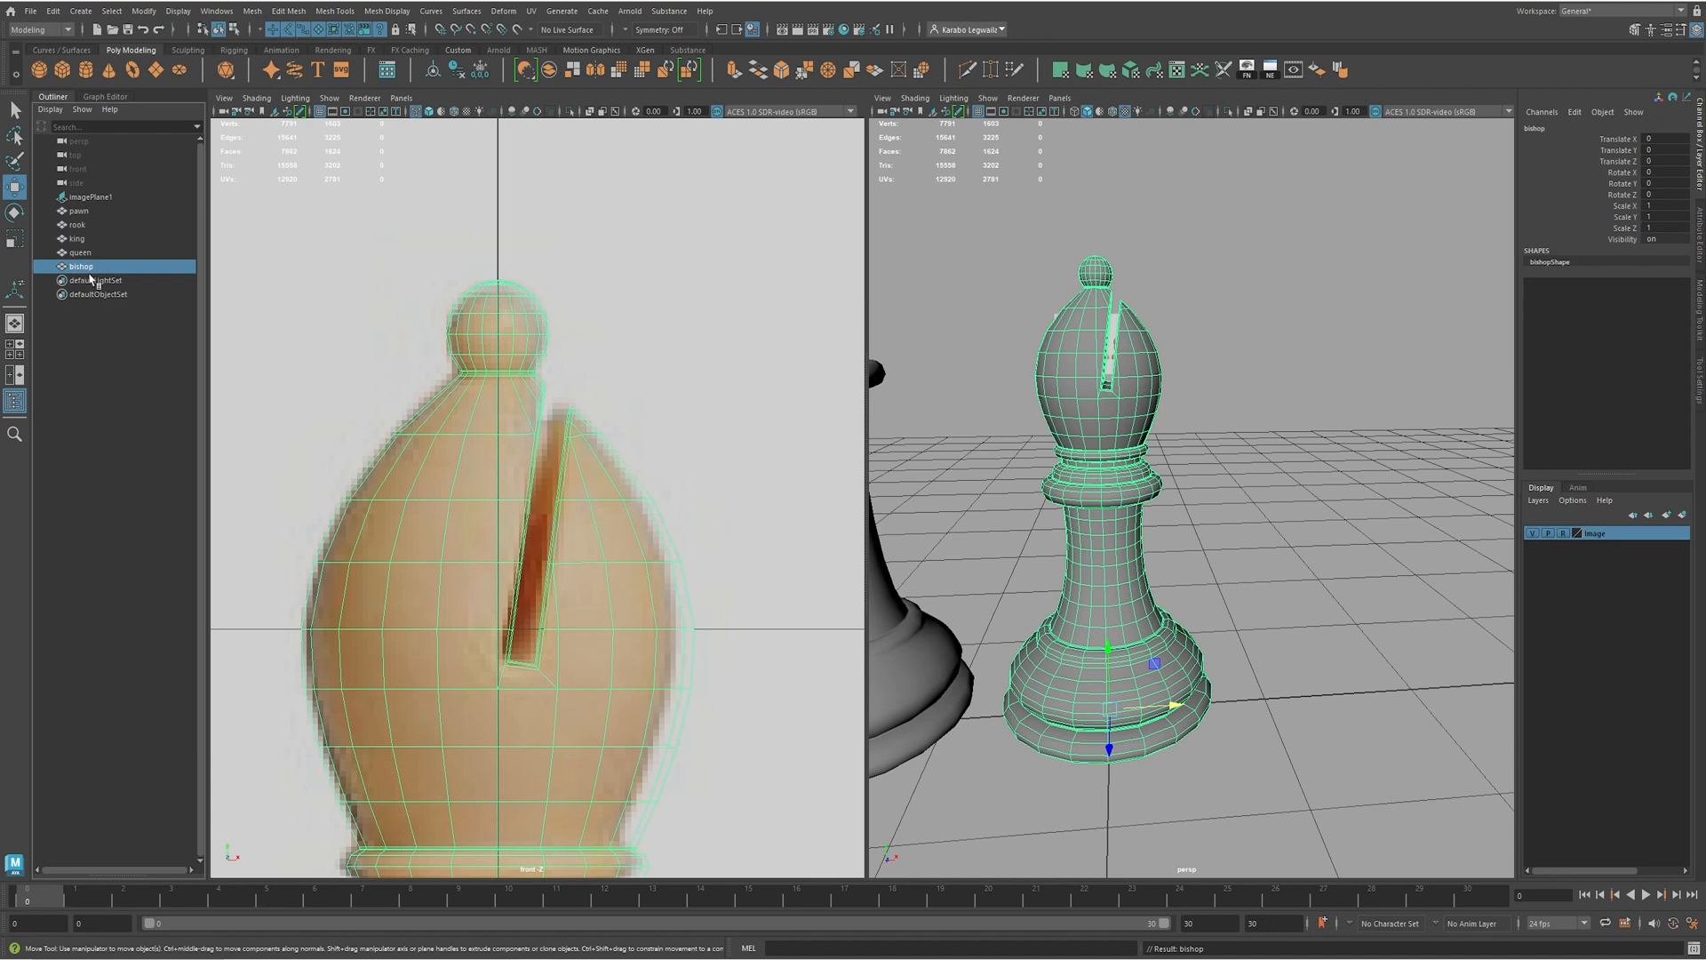
pyautogui.doubleClick(1554, 130)
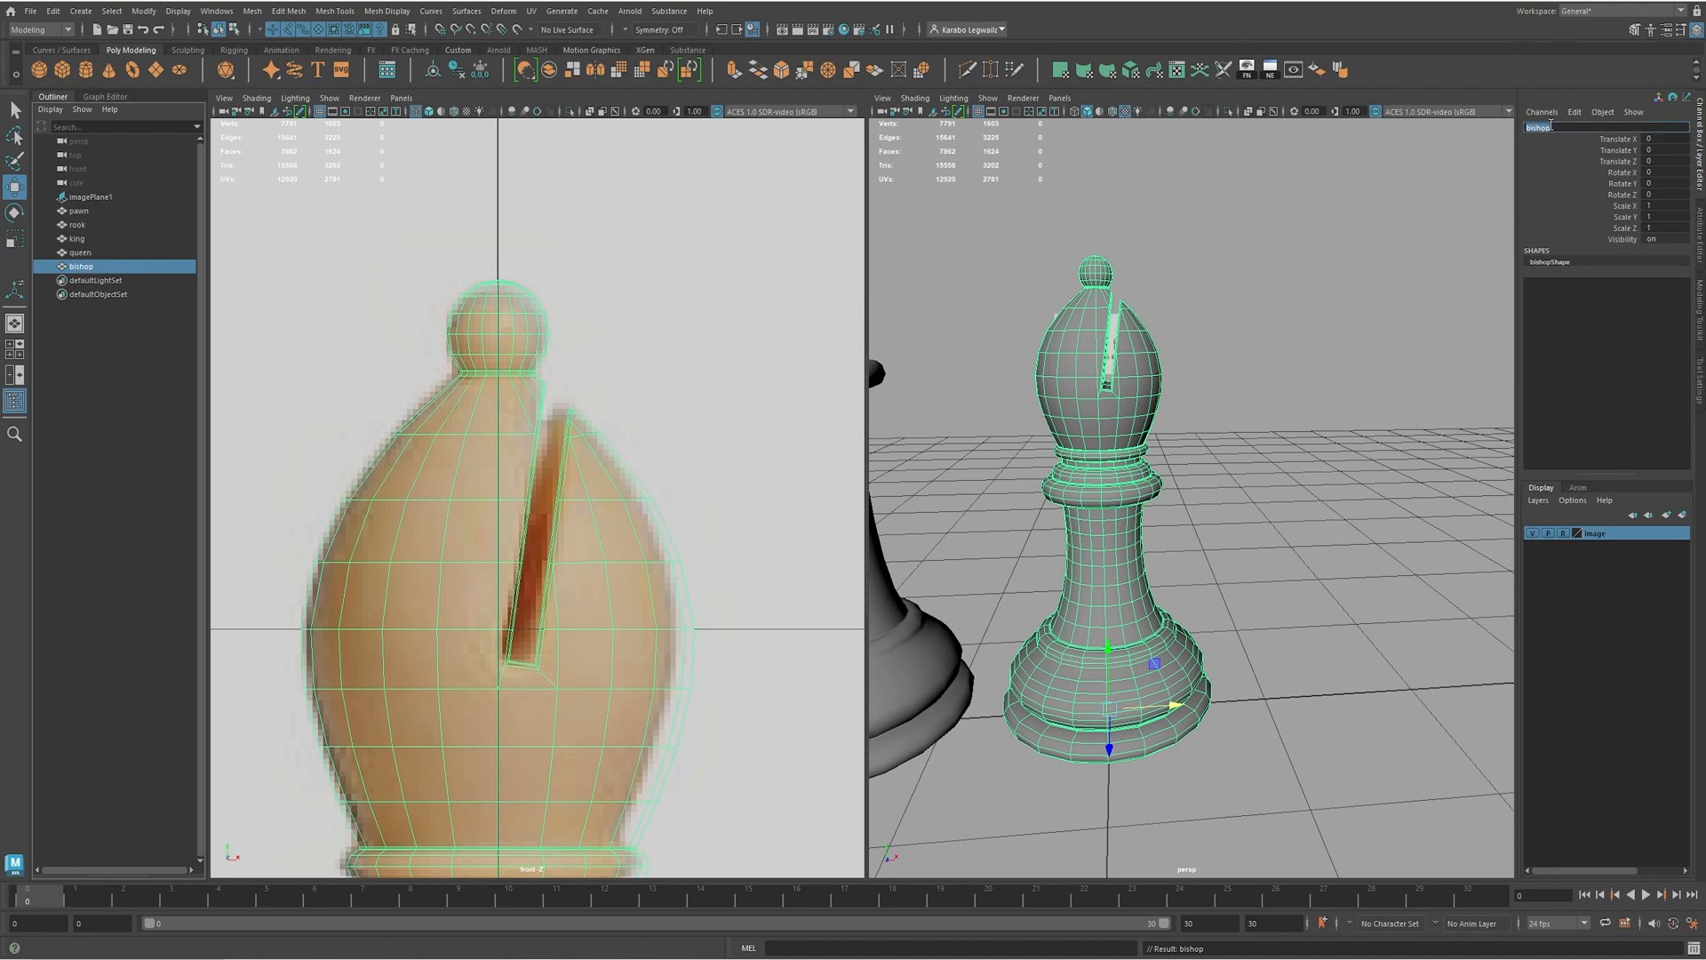
pyautogui.click(1299, 430)
# - Make the reference image selectable and shift it with all five pieces about 1.42 units in negative X, centring the pictured knight on the origin
pyautogui.keyDown('alt'); pyautogui.moveTo(1291, 468); pyautogui.dragTo(915, 480, button='right'); pyautogui.keyUp('alt')
pyautogui.keyDown('alt'); pyautogui.moveTo(1204, 496); pyautogui.dragTo(1160, 489); pyautogui.keyUp('alt')
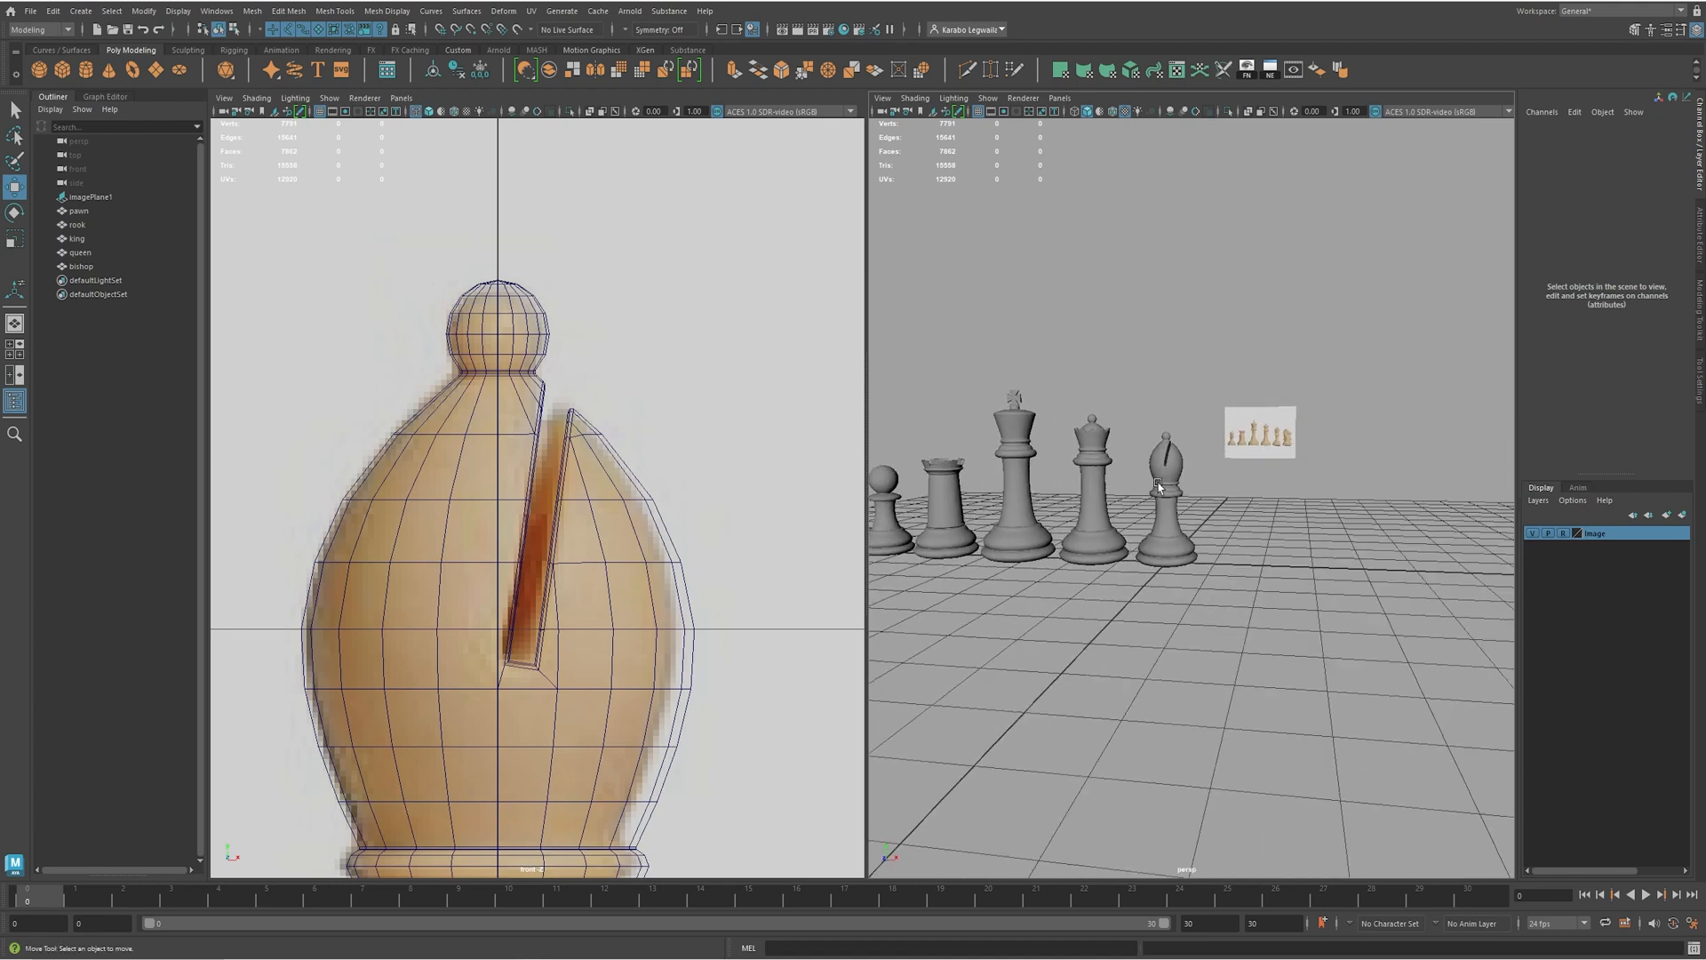
pyautogui.keyDown('alt'); pyautogui.moveTo(1161, 489); pyautogui.dragTo(1180, 465, button='middle'); pyautogui.keyUp('alt')
pyautogui.keyDown('alt'); pyautogui.moveTo(597, 606); pyautogui.dragTo(504, 604, button='right'); pyautogui.keyUp('alt')
pyautogui.keyDown('alt'); pyautogui.moveTo(504, 604); pyautogui.dragTo(630, 584, button='middle'); pyautogui.keyUp('alt')
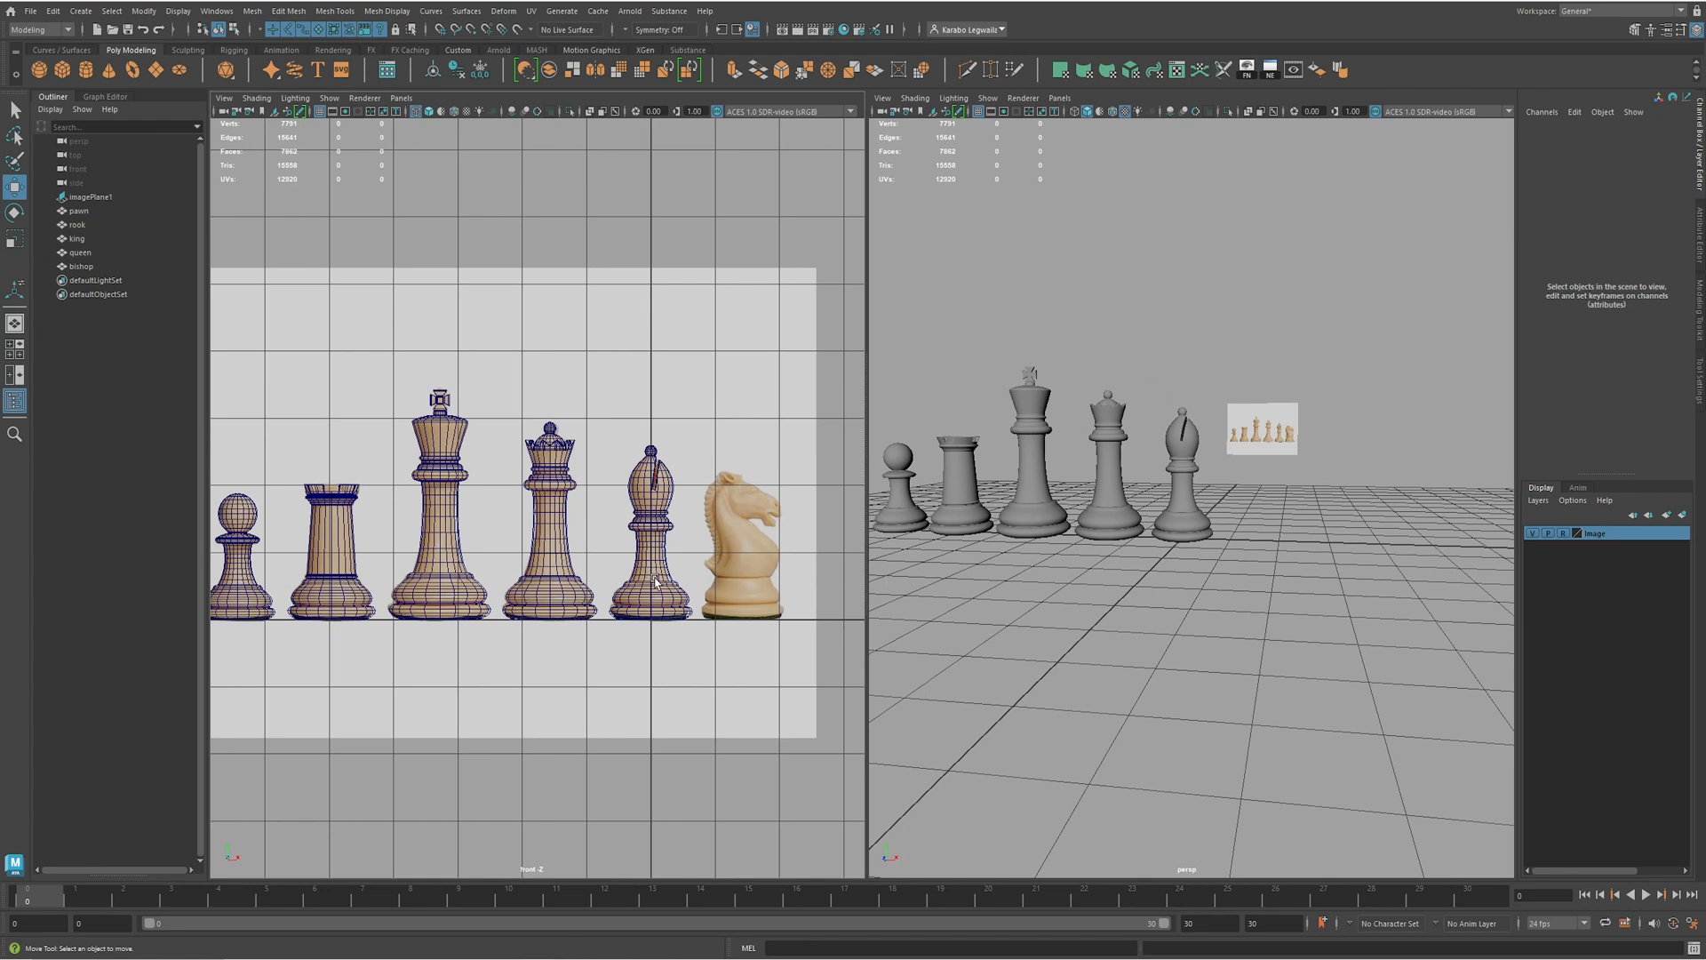
pyautogui.keyDown('alt'); pyautogui.moveTo(647, 582); pyautogui.dragTo(597, 516, button='middle'); pyautogui.keyUp('alt')
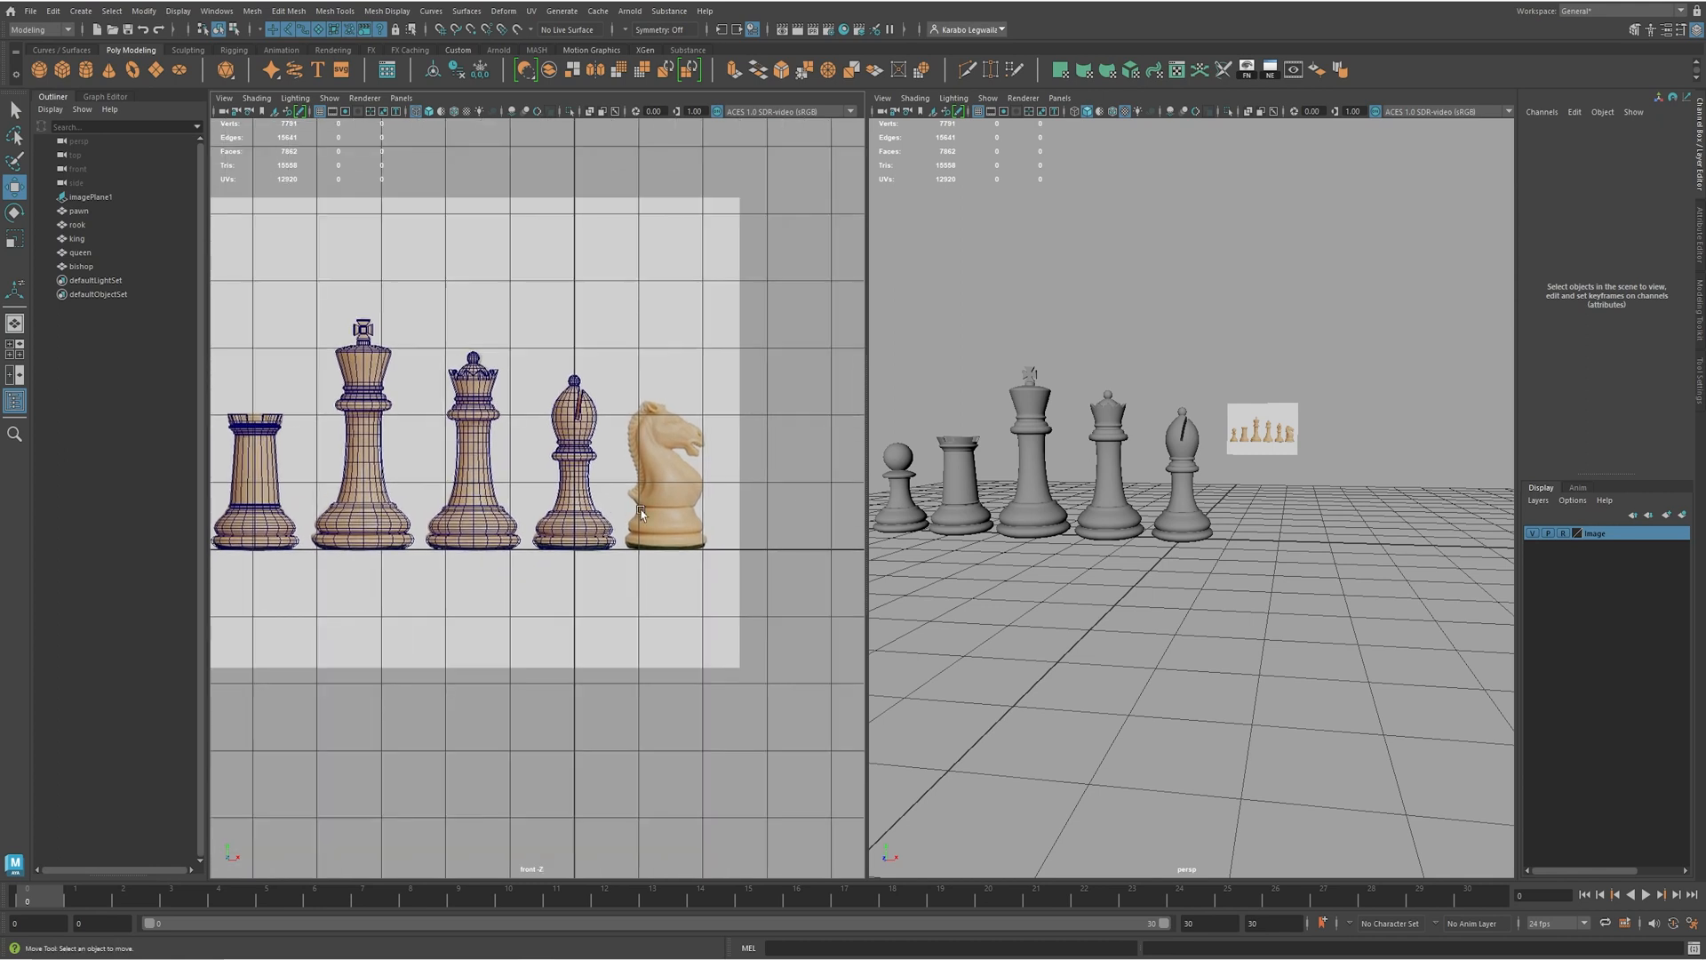
pyautogui.scroll(-5, 1198, 546)
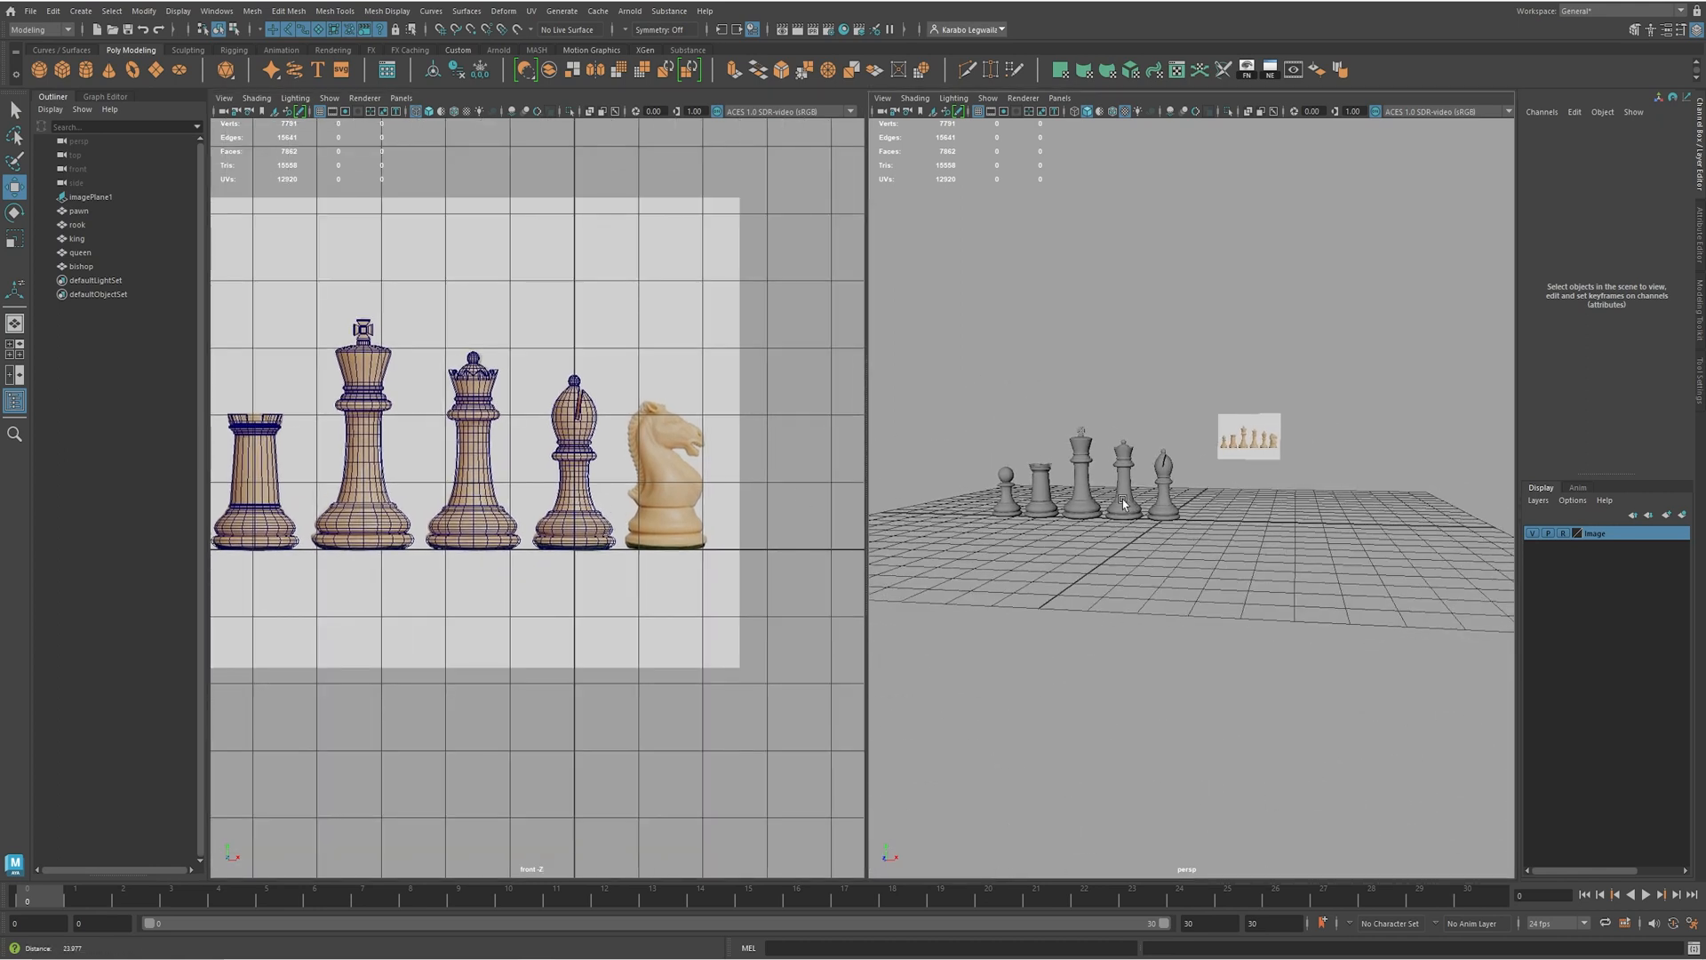
pyautogui.moveTo(966, 444); pyautogui.dragTo(1291, 524)
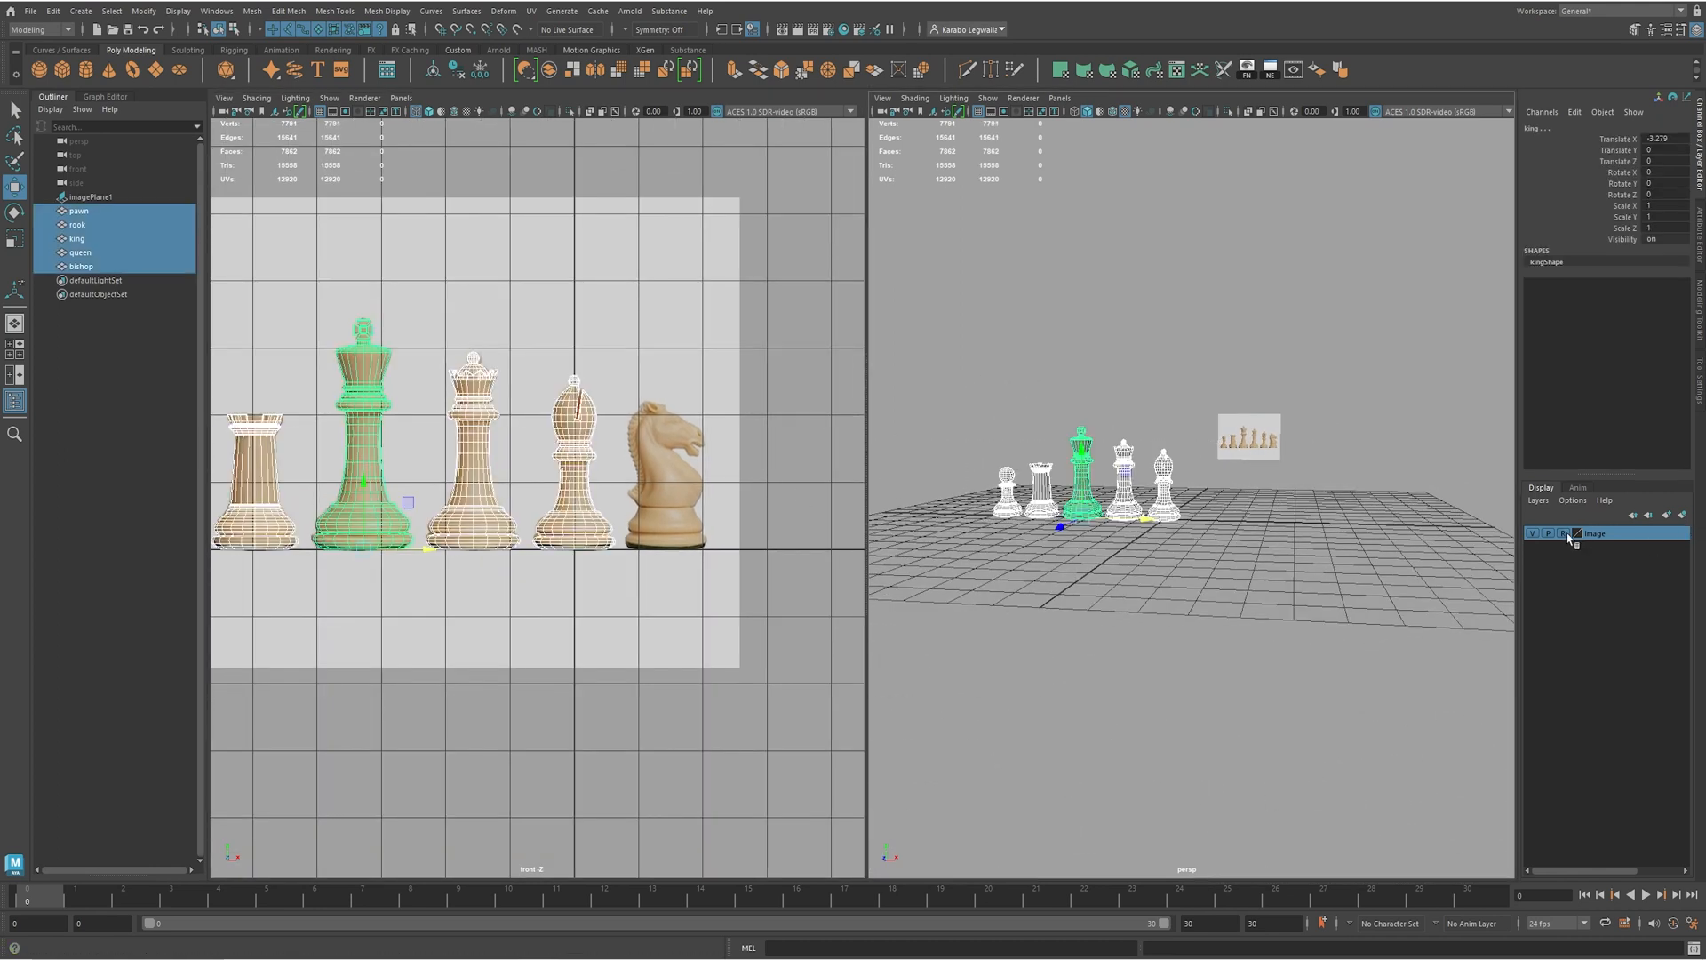
pyautogui.keyDown('shift'); pyautogui.click(1243, 437); pyautogui.keyUp('shift')
pyautogui.moveTo(1321, 430)
pyautogui.mouseDown()
pyautogui.moveTo(1296, 438)
pyautogui.moveTo(1337, 437)
pyautogui.mouseUp()
pyautogui.keyDown('alt'); pyautogui.moveTo(750, 467); pyautogui.dragTo(936, 563, button='right'); pyautogui.keyUp('alt')
pyautogui.moveTo(230, 374); pyautogui.dragTo(235, 386)
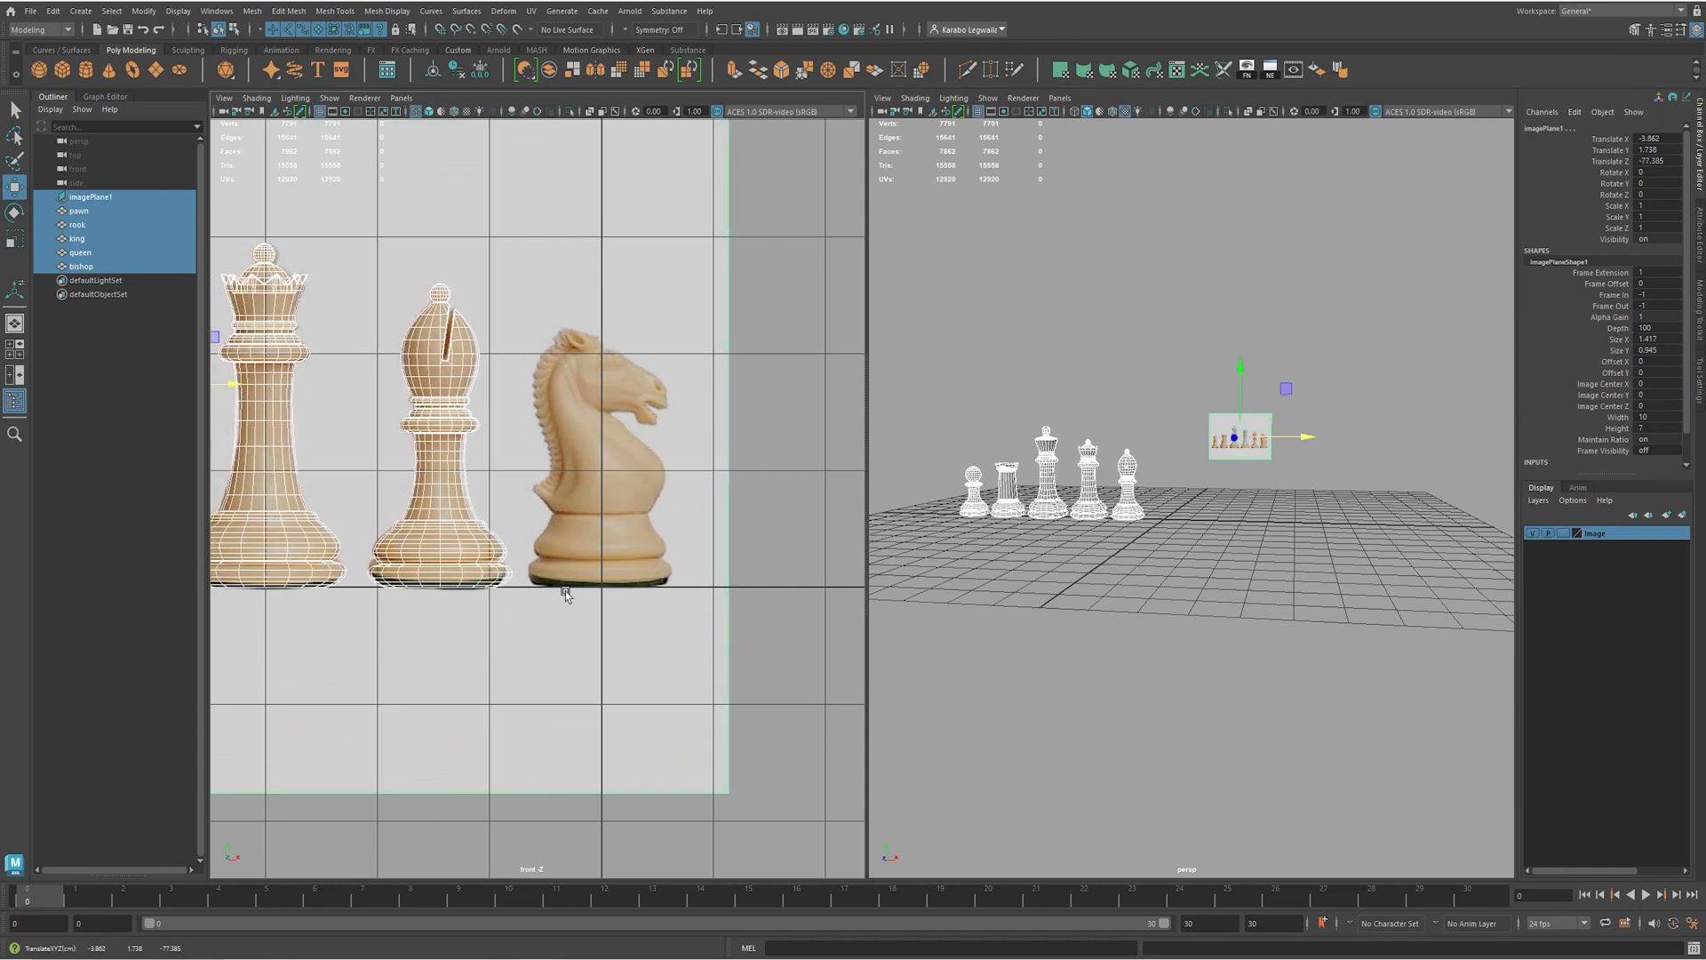
pyautogui.moveTo(235, 387); pyautogui.dragTo(237, 387)
# - Duplicate the bishop and place the copy over the knight reference at Translate X 0
pyautogui.keyDown('alt'); pyautogui.moveTo(559, 560); pyautogui.dragTo(629, 515, button='middle'); pyautogui.keyUp('alt')
pyautogui.scroll(1, 750, 468)
pyautogui.click(531, 471)
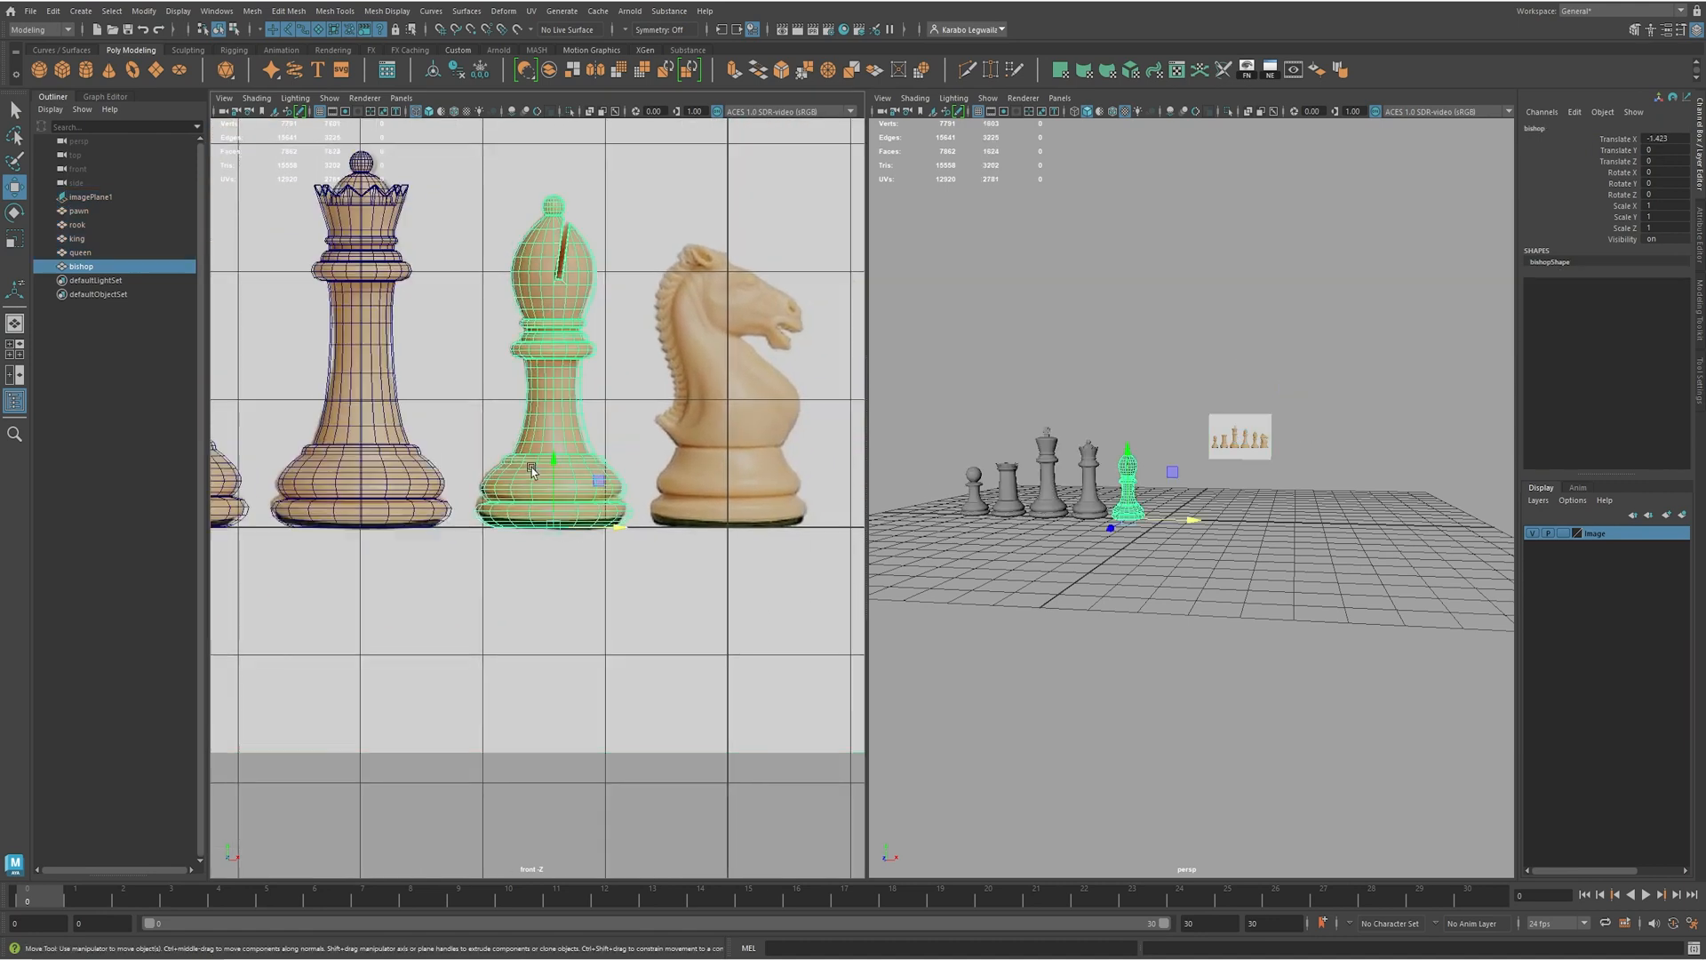
pyautogui.hotkey('ctrl', 'd')
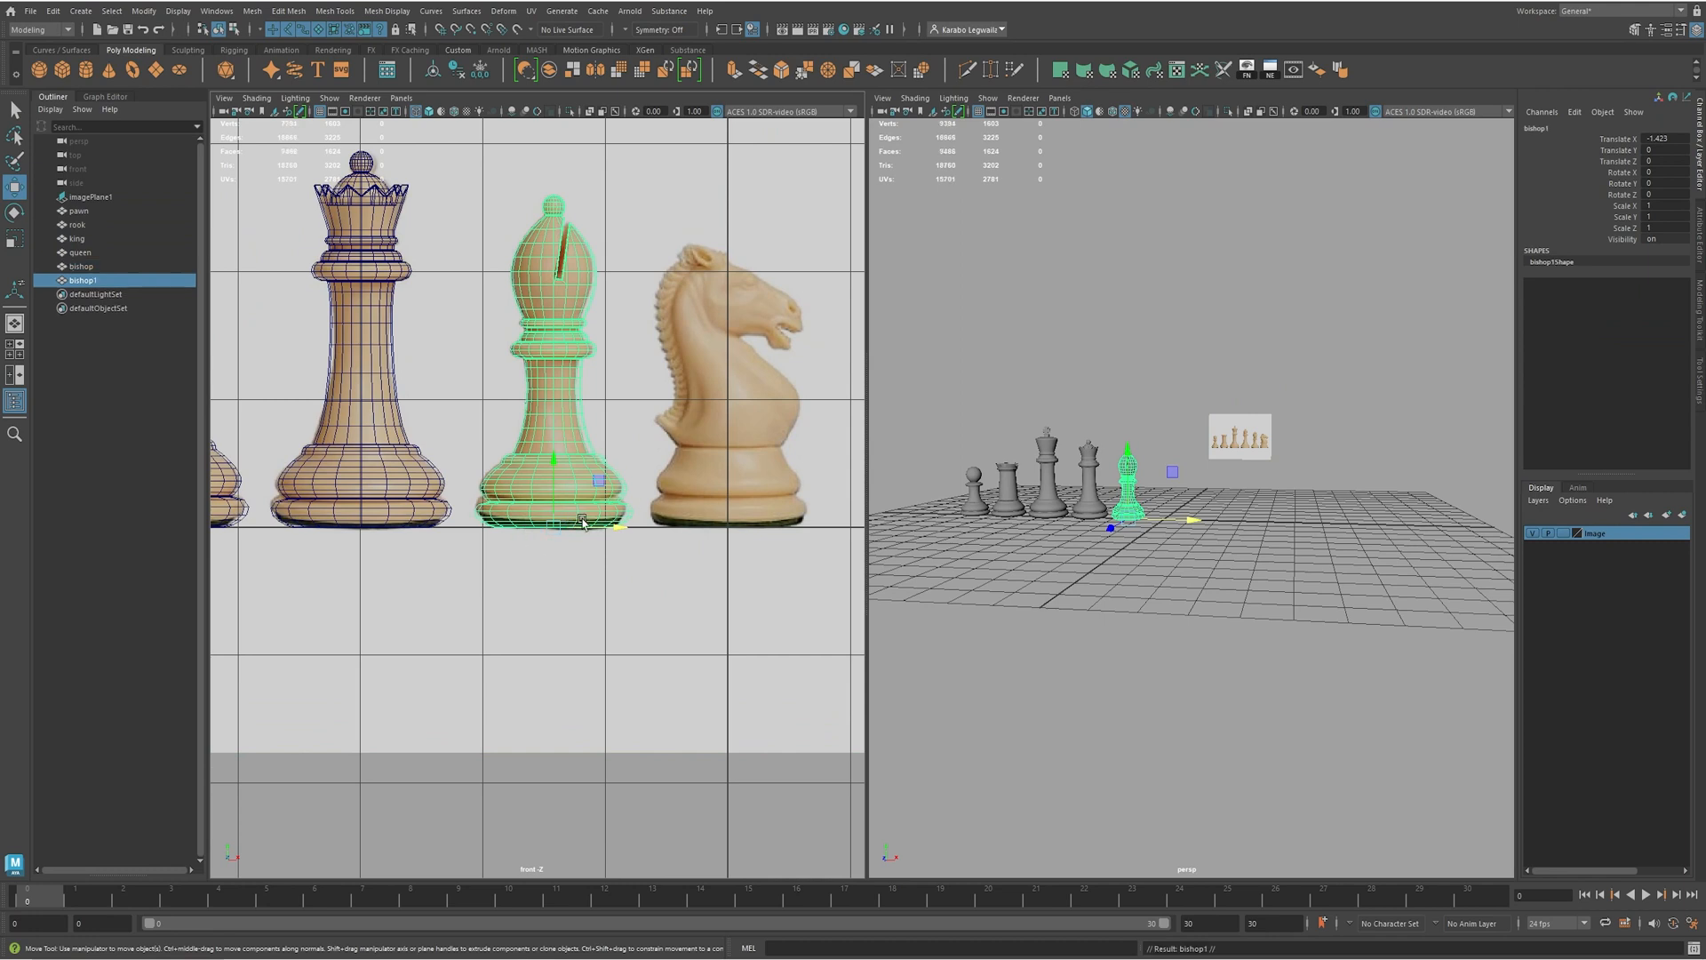
pyautogui.moveTo(620, 525); pyautogui.dragTo(784, 526)
pyautogui.click(1682, 138)
pyautogui.write('0')
pyautogui.press('Return')
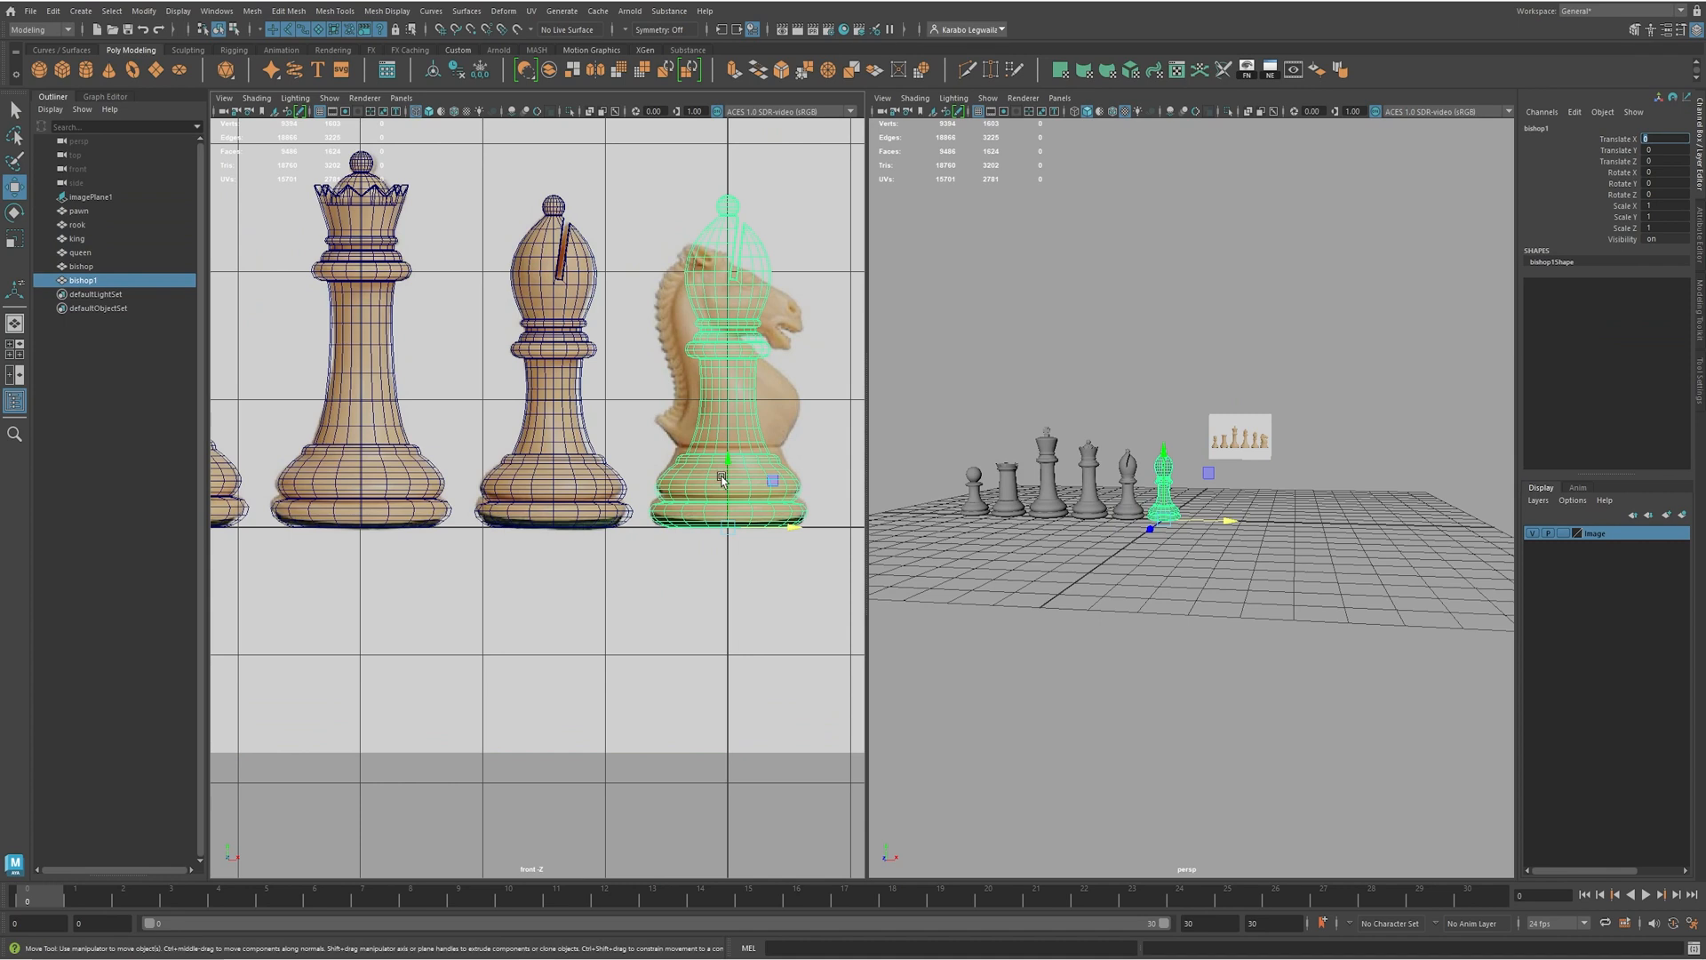
# - Delete the head, collar and stem faces of the duplicated bishop, keeping only its base
pyautogui.scroll(3, 726, 524)
pyautogui.keyDown('alt'); pyautogui.moveTo(756, 484); pyautogui.dragTo(641, 504, button='middle'); pyautogui.keyUp('alt')
pyautogui.scroll(1, 642, 504)
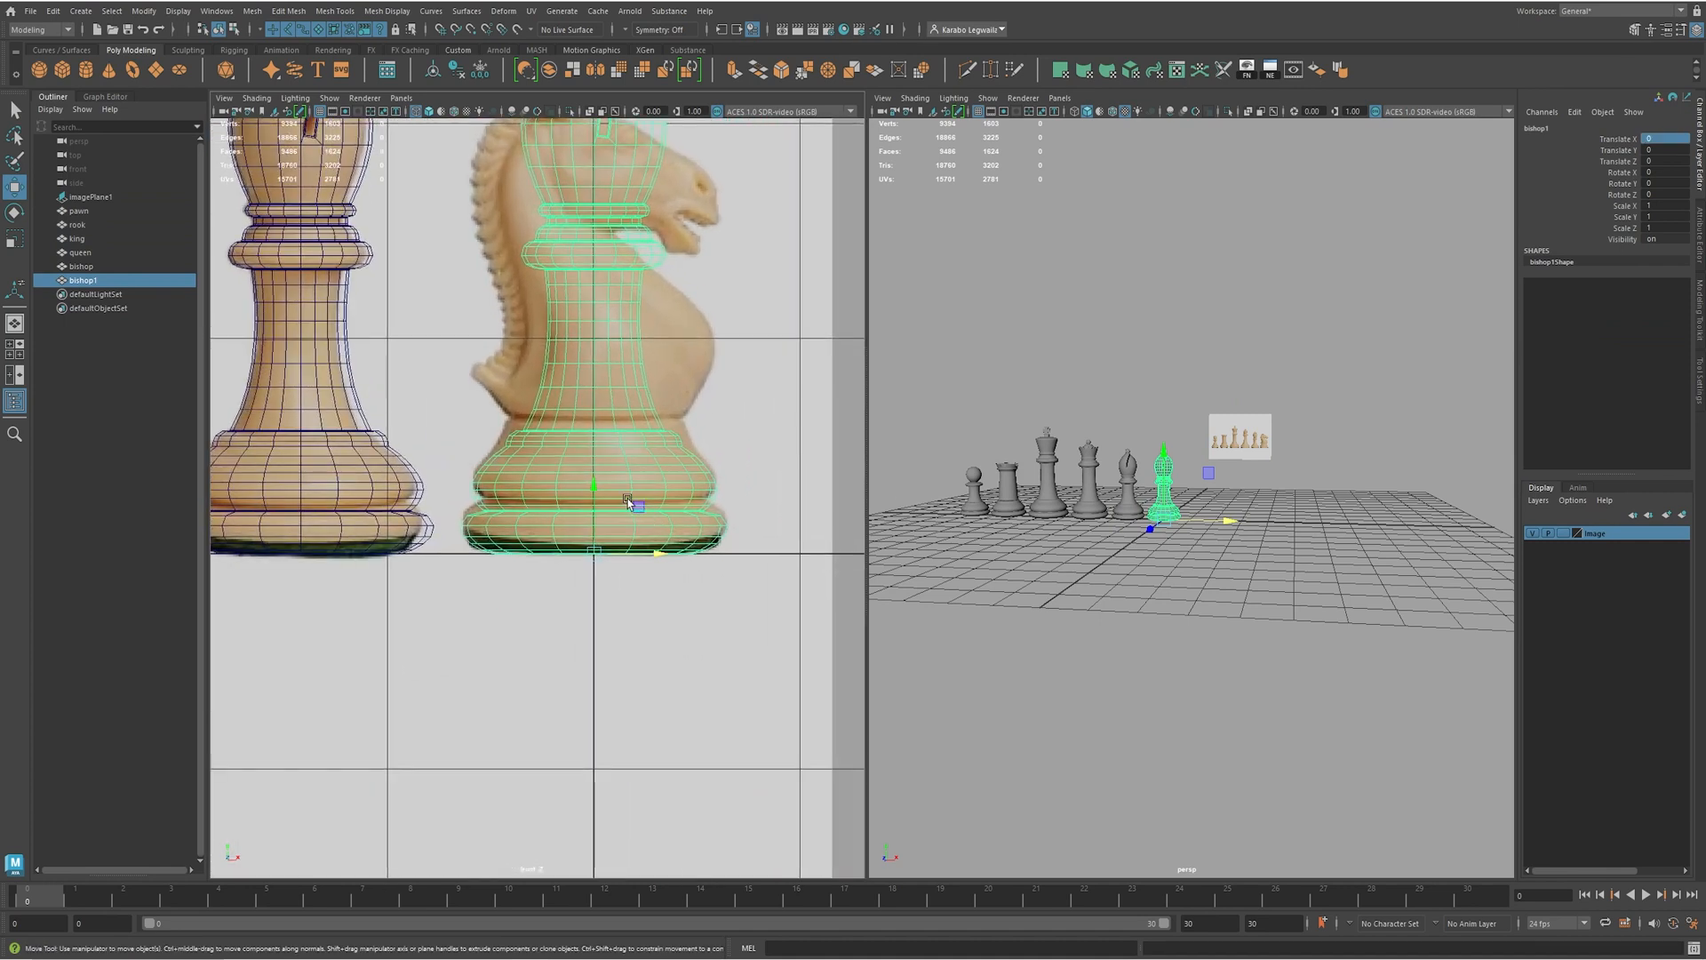
pyautogui.scroll(-4, 705, 423)
pyautogui.keyDown('alt'); pyautogui.moveTo(509, 280); pyautogui.dragTo(506, 315, button='middle'); pyautogui.keyUp('alt')
pyautogui.keyDown('alt'); pyautogui.moveTo(1417, 581); pyautogui.dragTo(1530, 575, button='right'); pyautogui.keyUp('alt')
pyautogui.keyDown('alt'); pyautogui.moveTo(1321, 498); pyautogui.dragTo(1104, 391); pyautogui.keyUp('alt')
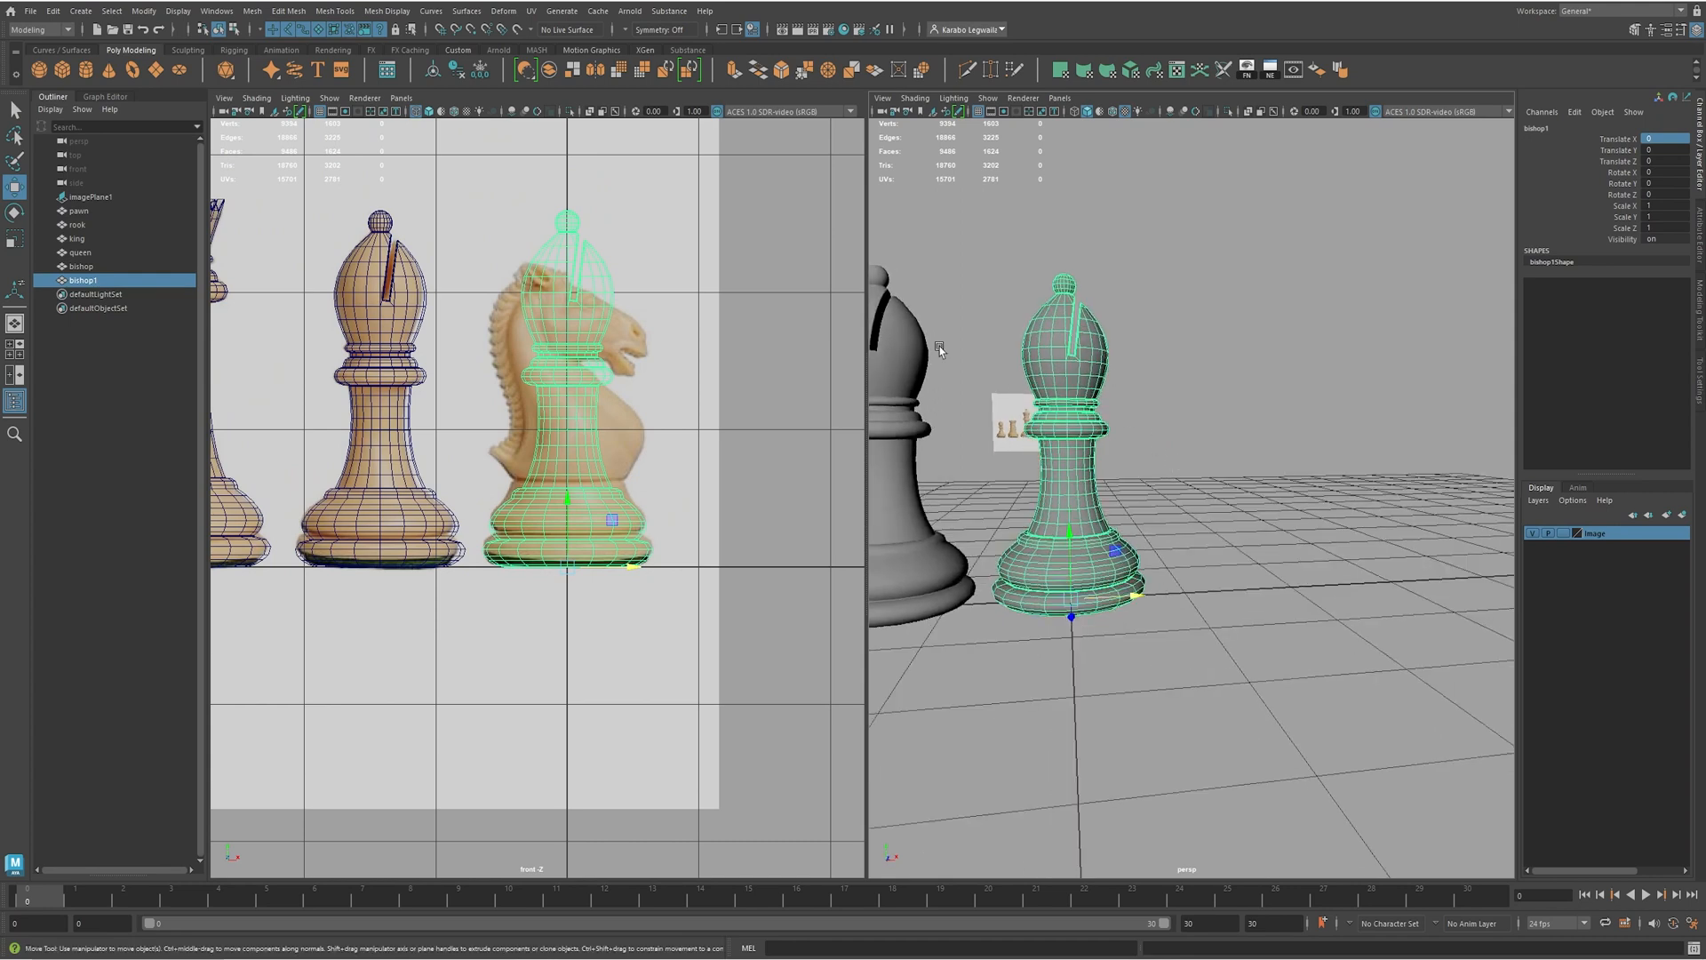
pyautogui.moveTo(1125, 364); pyautogui.dragTo(1093, 392, button='right')
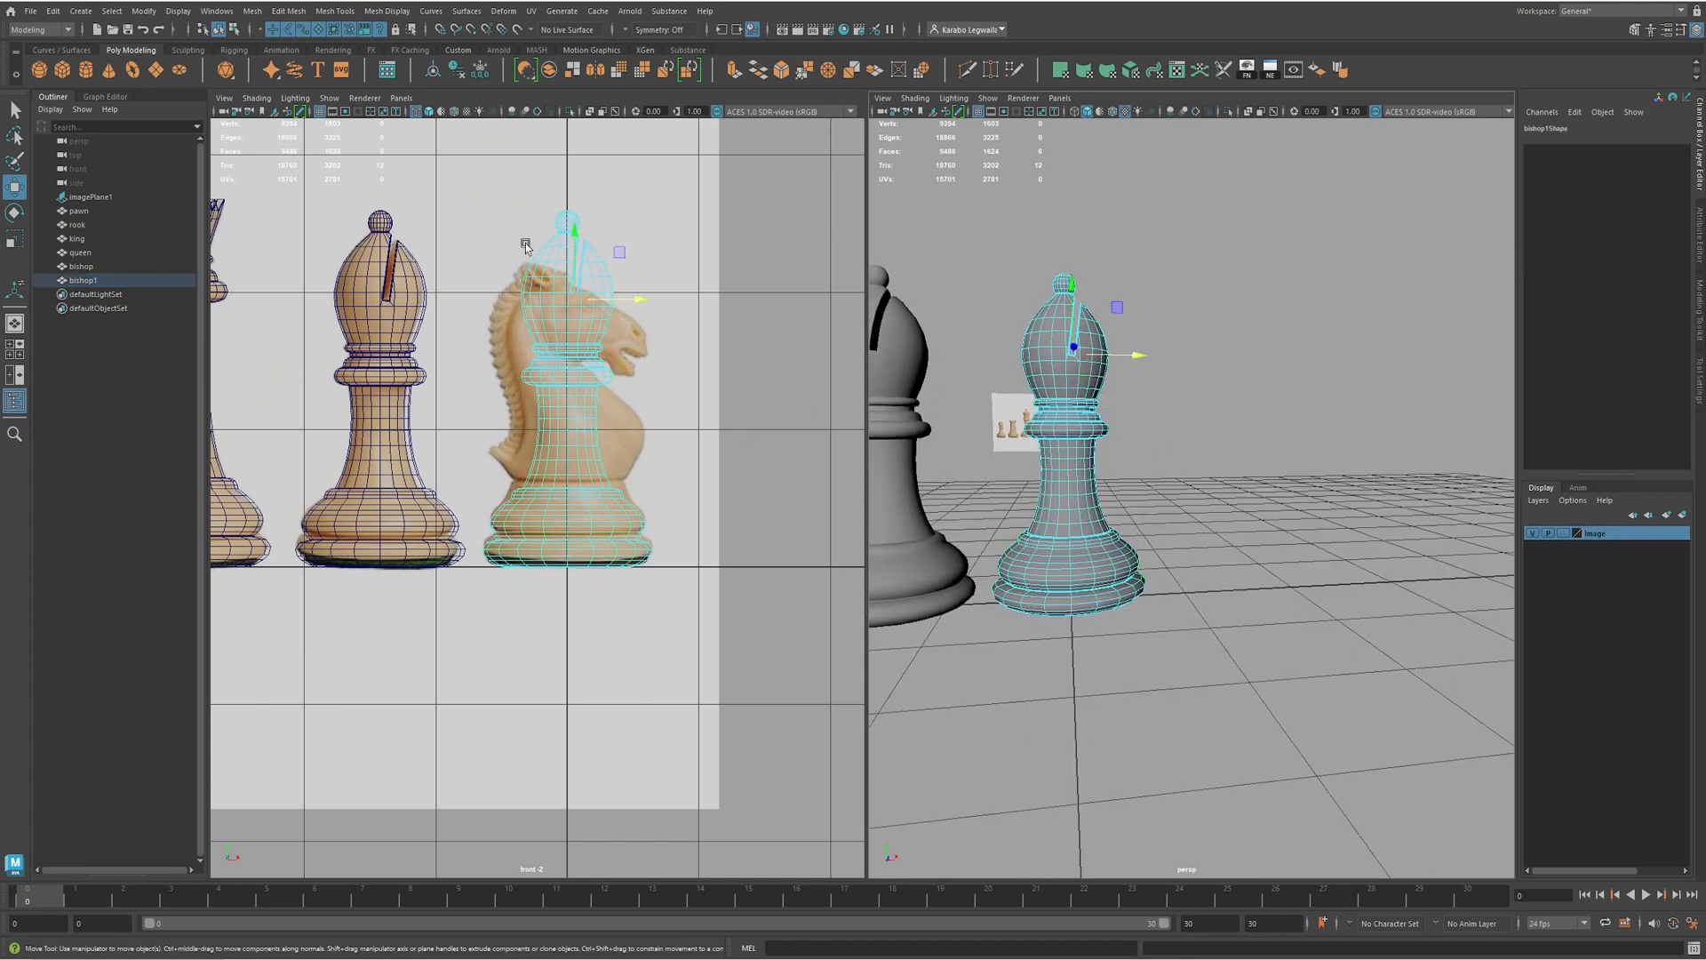
pyautogui.moveTo(483, 176); pyautogui.dragTo(692, 480)
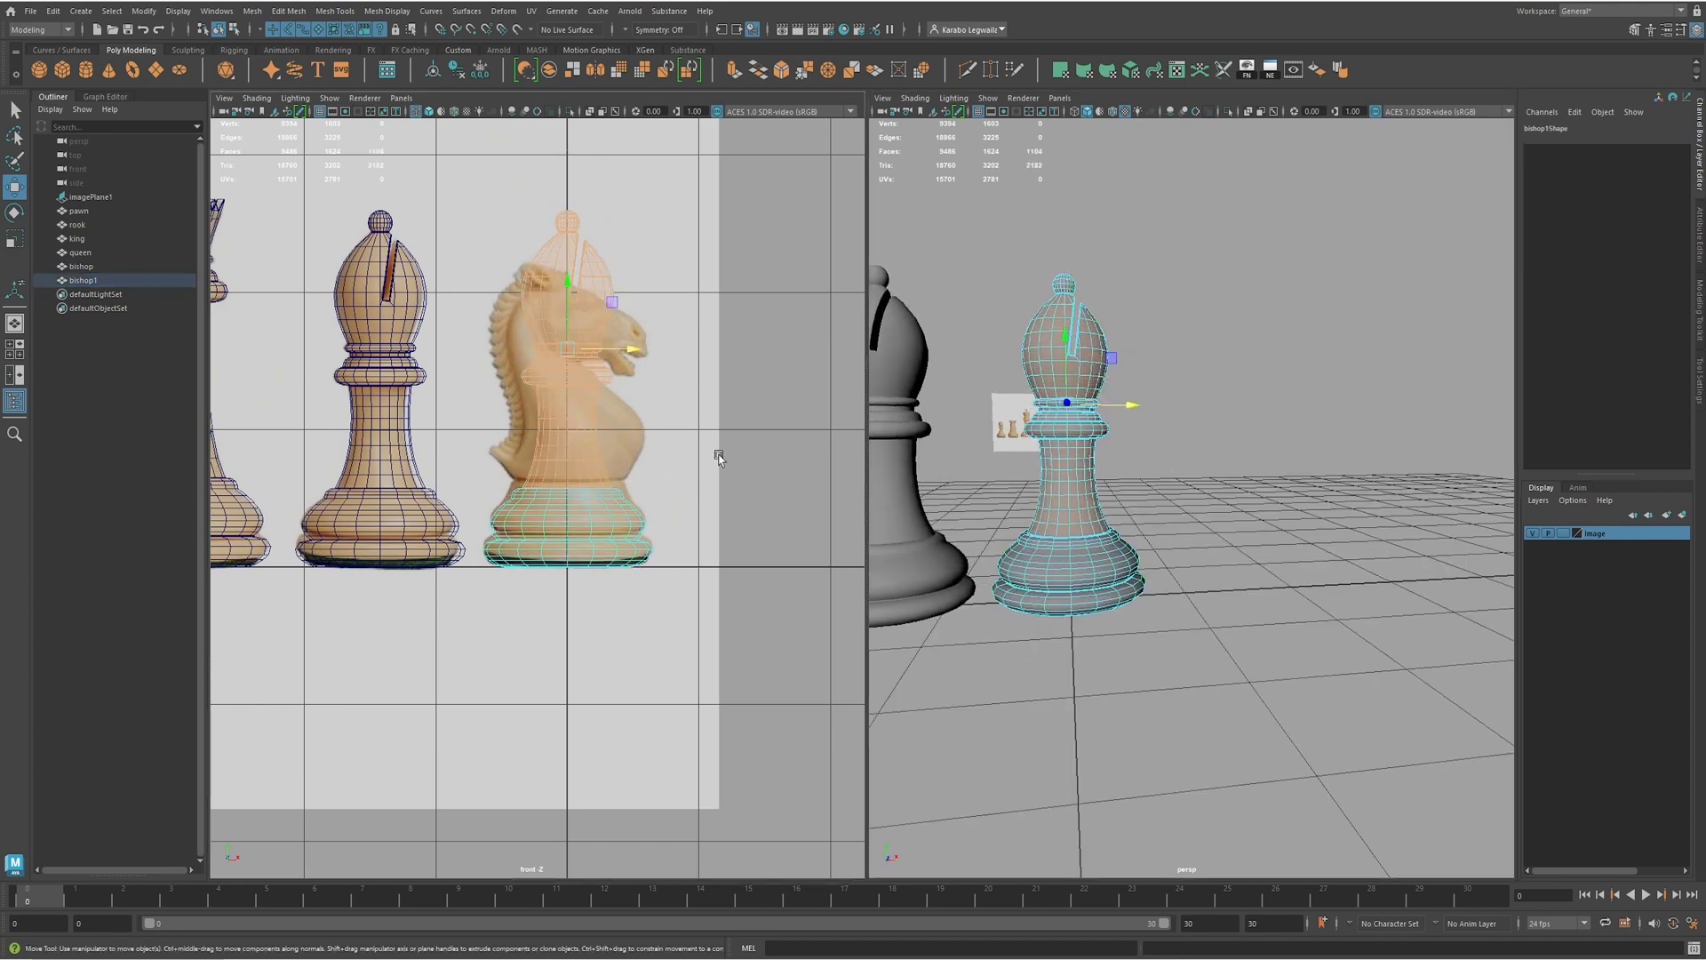
pyautogui.press('Delete')
# - Delete the edge loop just below the rim of the knight's base
pyautogui.scroll(6, 542, 506)
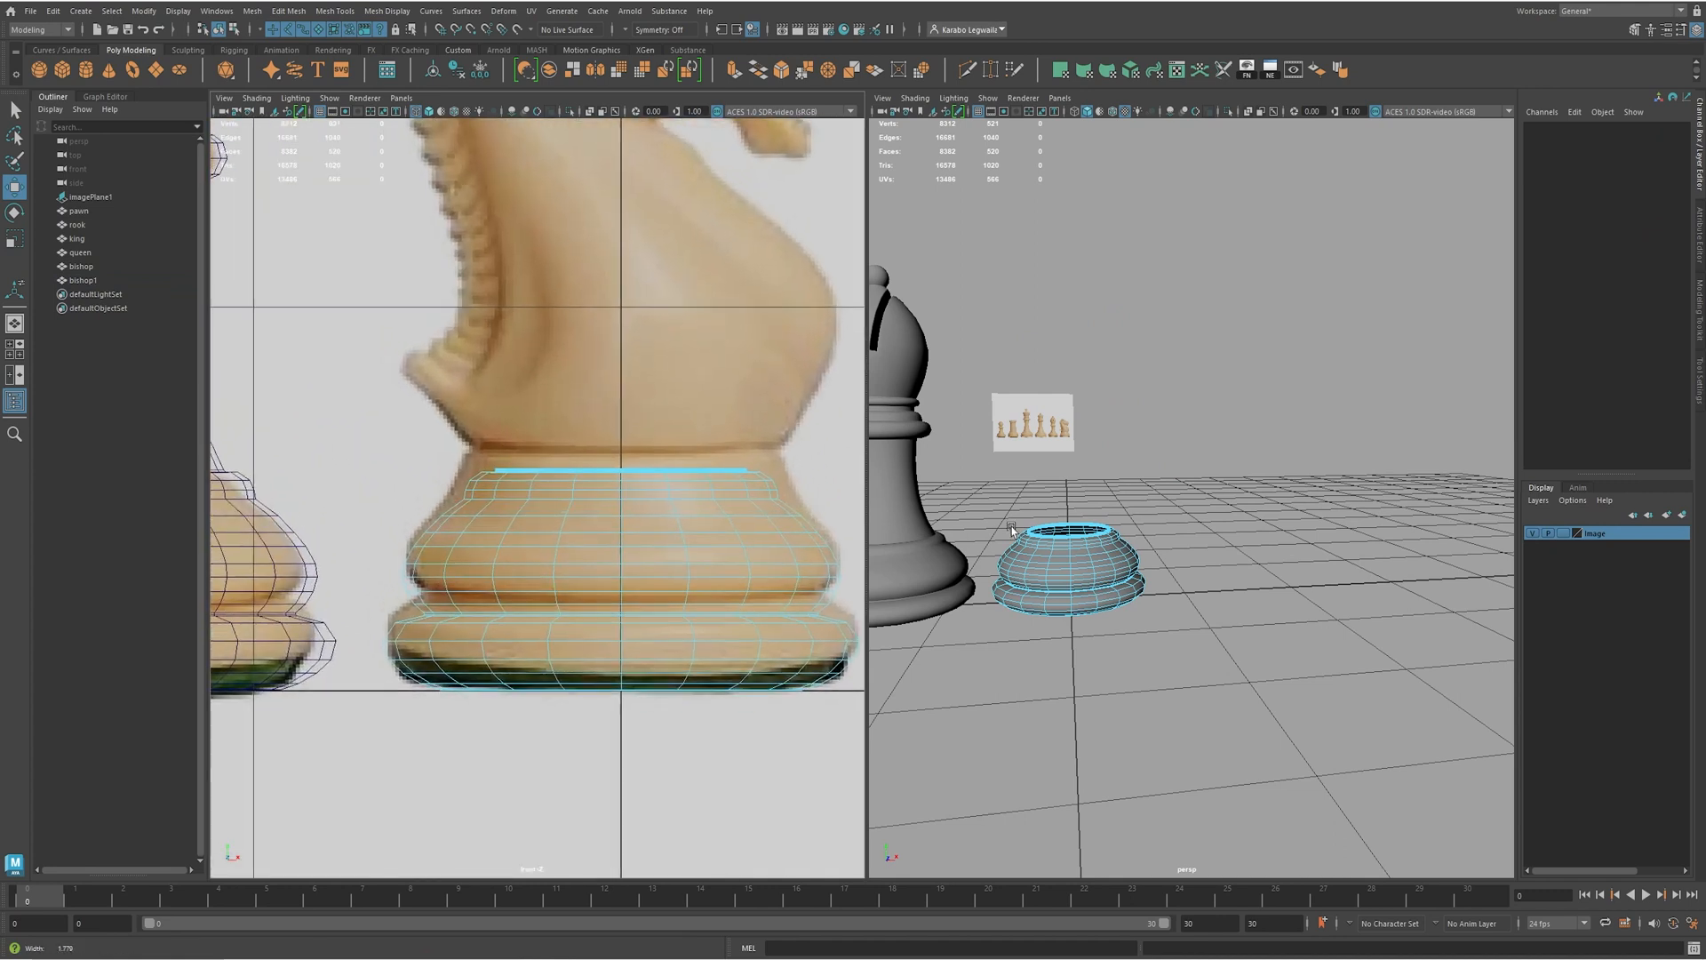
pyautogui.rightClick(521, 513)
pyautogui.moveTo(508, 508); pyautogui.dragTo(504, 469, button='right')
pyautogui.doubleClick(522, 515)
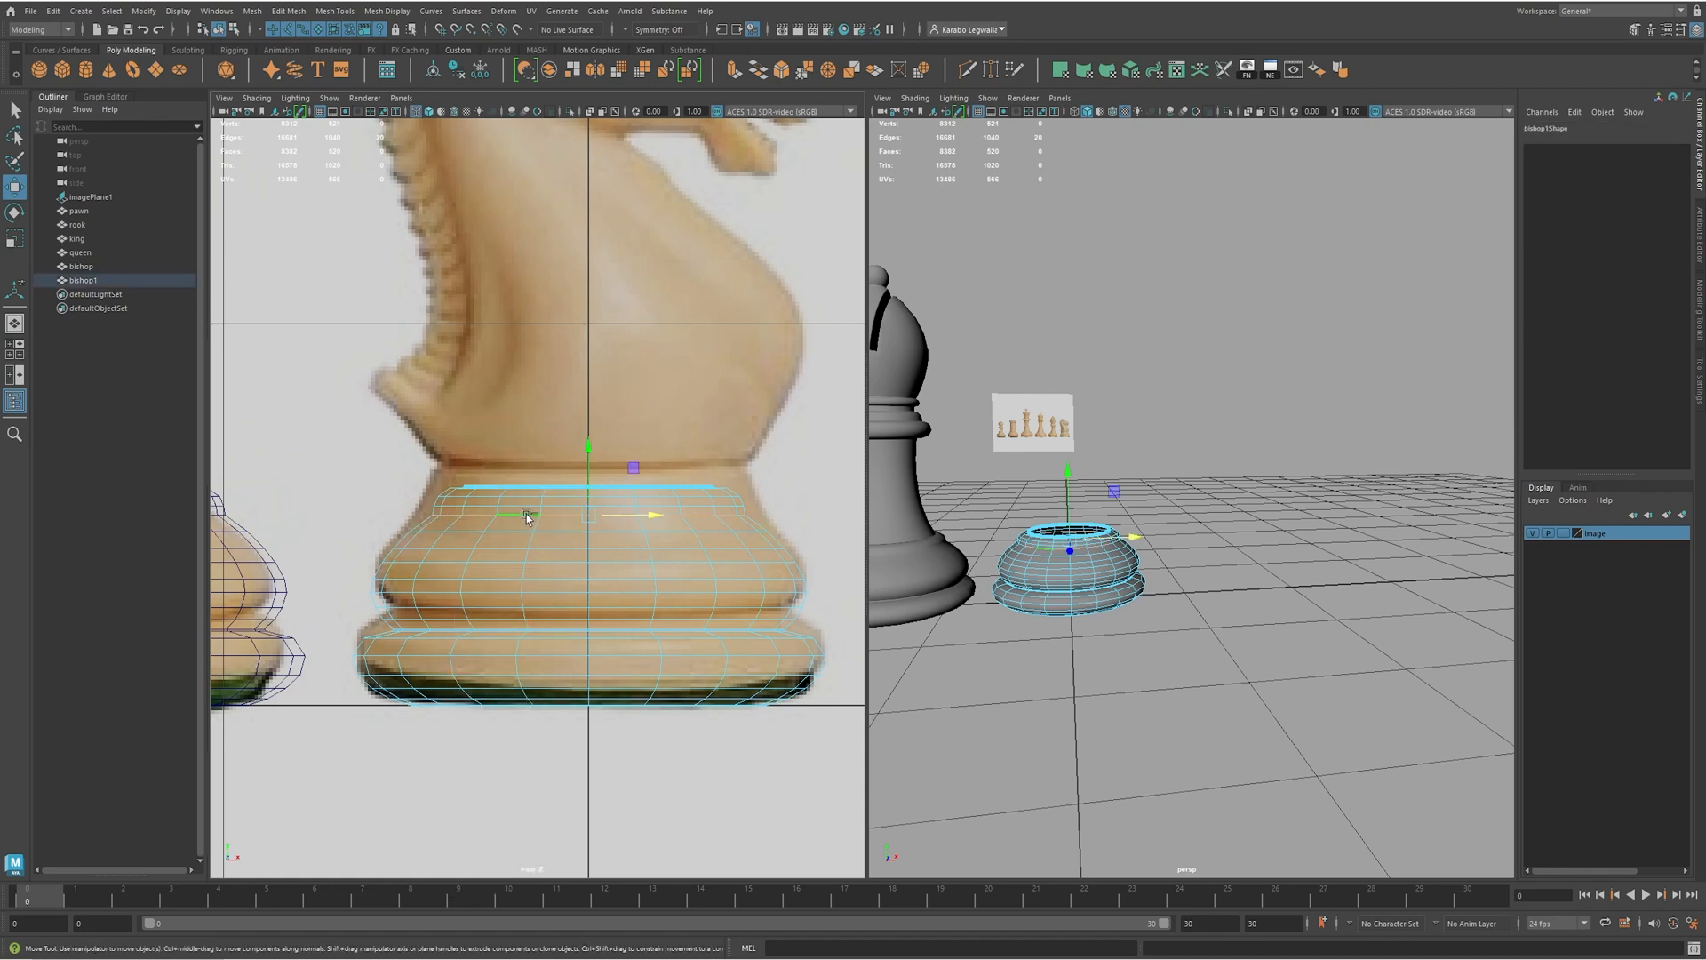
pyautogui.hotkey('ctrl', 'Delete')
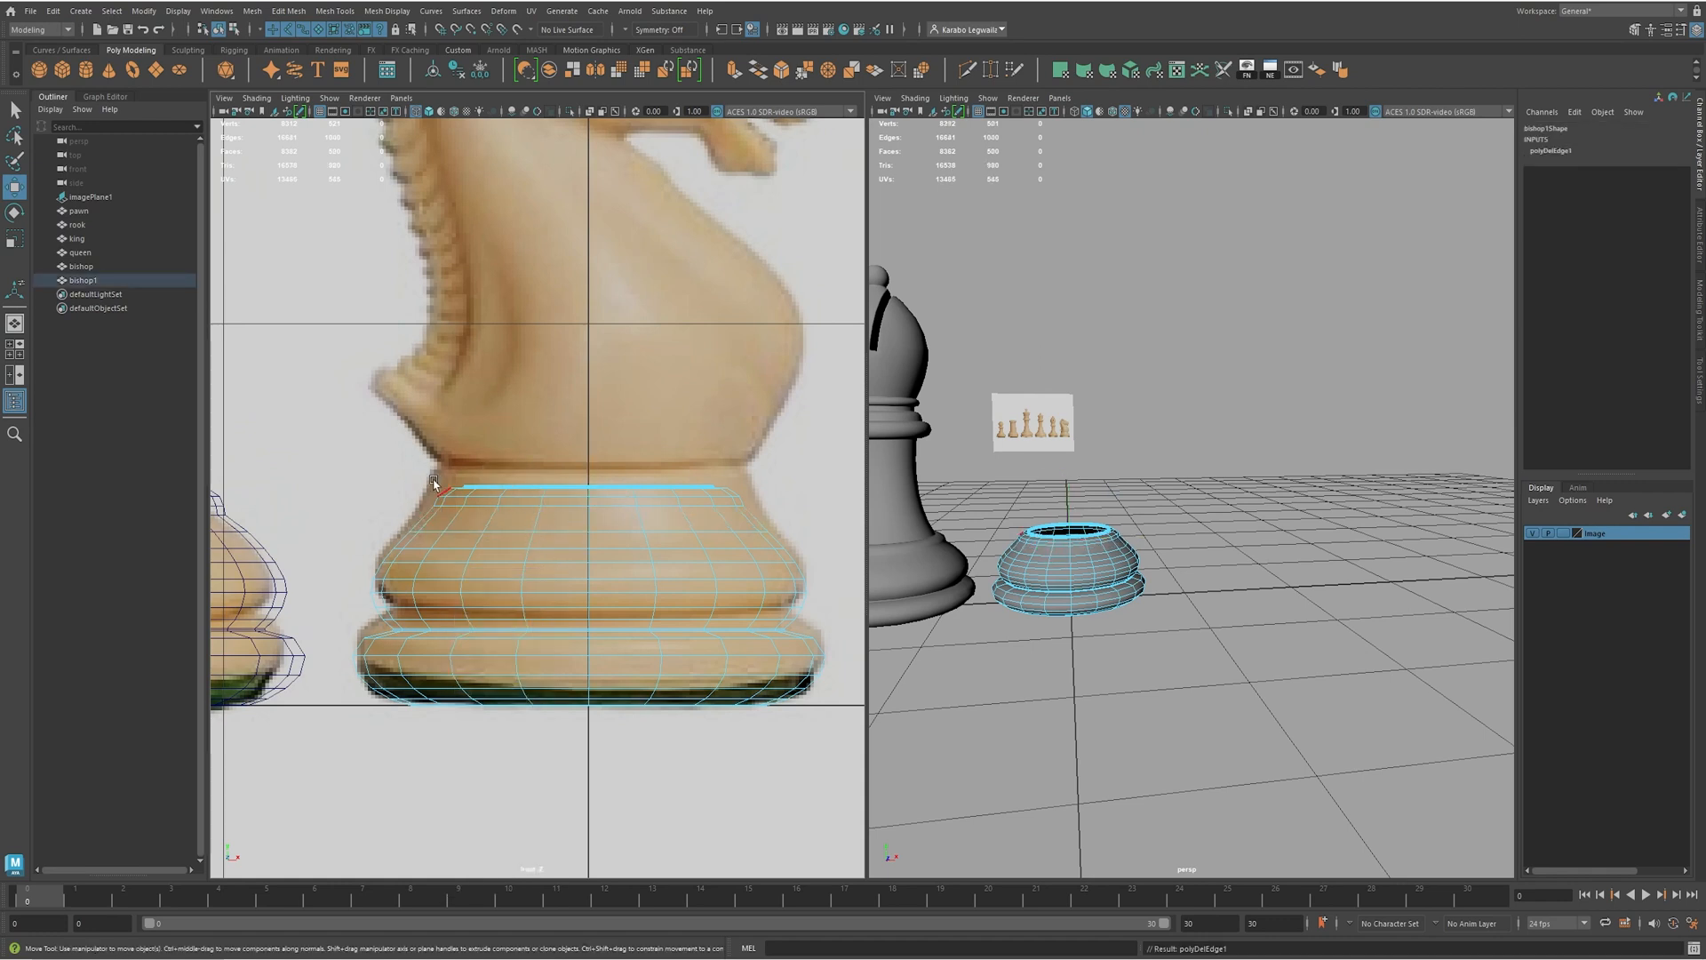
# - Raise the top rows of vertices on the base and widen them to match the knight reference
pyautogui.moveTo(499, 503); pyautogui.dragTo(405, 502, button='right')
pyautogui.moveTo(380, 448); pyautogui.dragTo(800, 525)
pyautogui.moveTo(591, 435); pyautogui.dragTo(596, 415)
pyautogui.press('r')
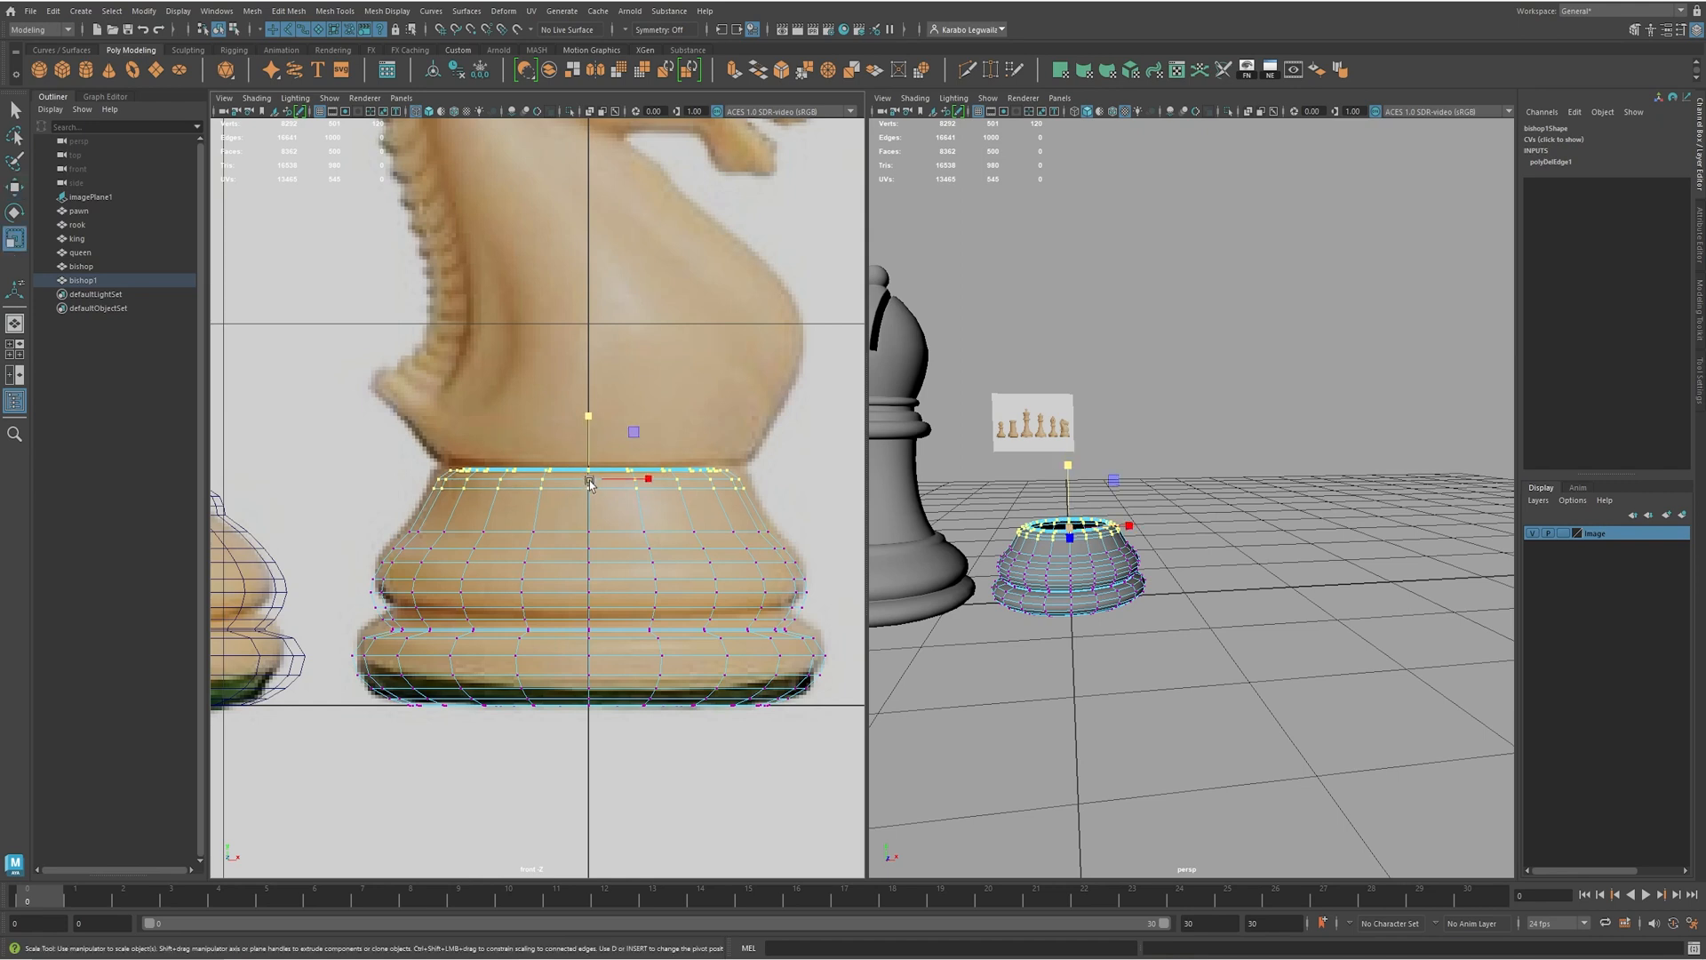
pyautogui.moveTo(590, 495); pyautogui.dragTo(602, 470)
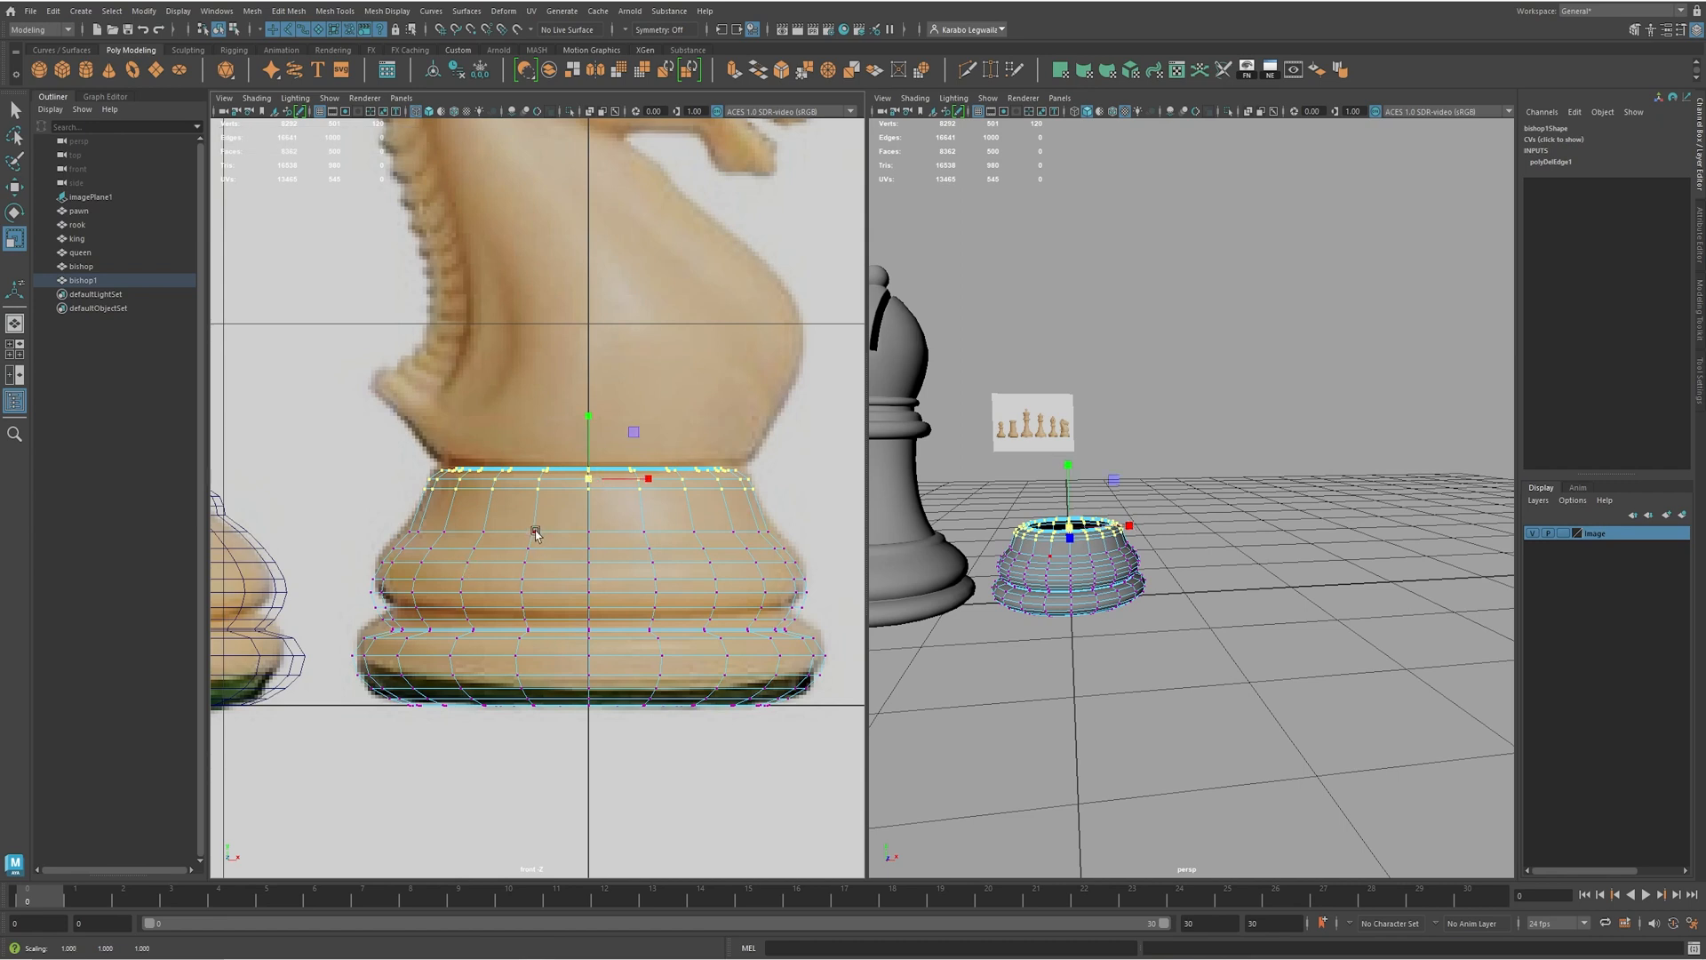
pyautogui.press('2')
pyautogui.press('1')
# - Lower the edge loop across the upper bulge of the base and scale it to the reference outline
pyautogui.moveTo(525, 533); pyautogui.dragTo(514, 535, button='right')
pyautogui.moveTo(588, 532)
pyautogui.mouseDown()
pyautogui.moveTo(488, 551)
pyautogui.moveTo(592, 551)
pyautogui.moveTo(469, 571)
pyautogui.moveTo(602, 574)
pyautogui.moveTo(480, 554)
pyautogui.moveTo(584, 550)
pyautogui.mouseUp()
pyautogui.press('w')
pyautogui.moveTo(588, 491); pyautogui.dragTo(591, 546)
pyautogui.press('r')
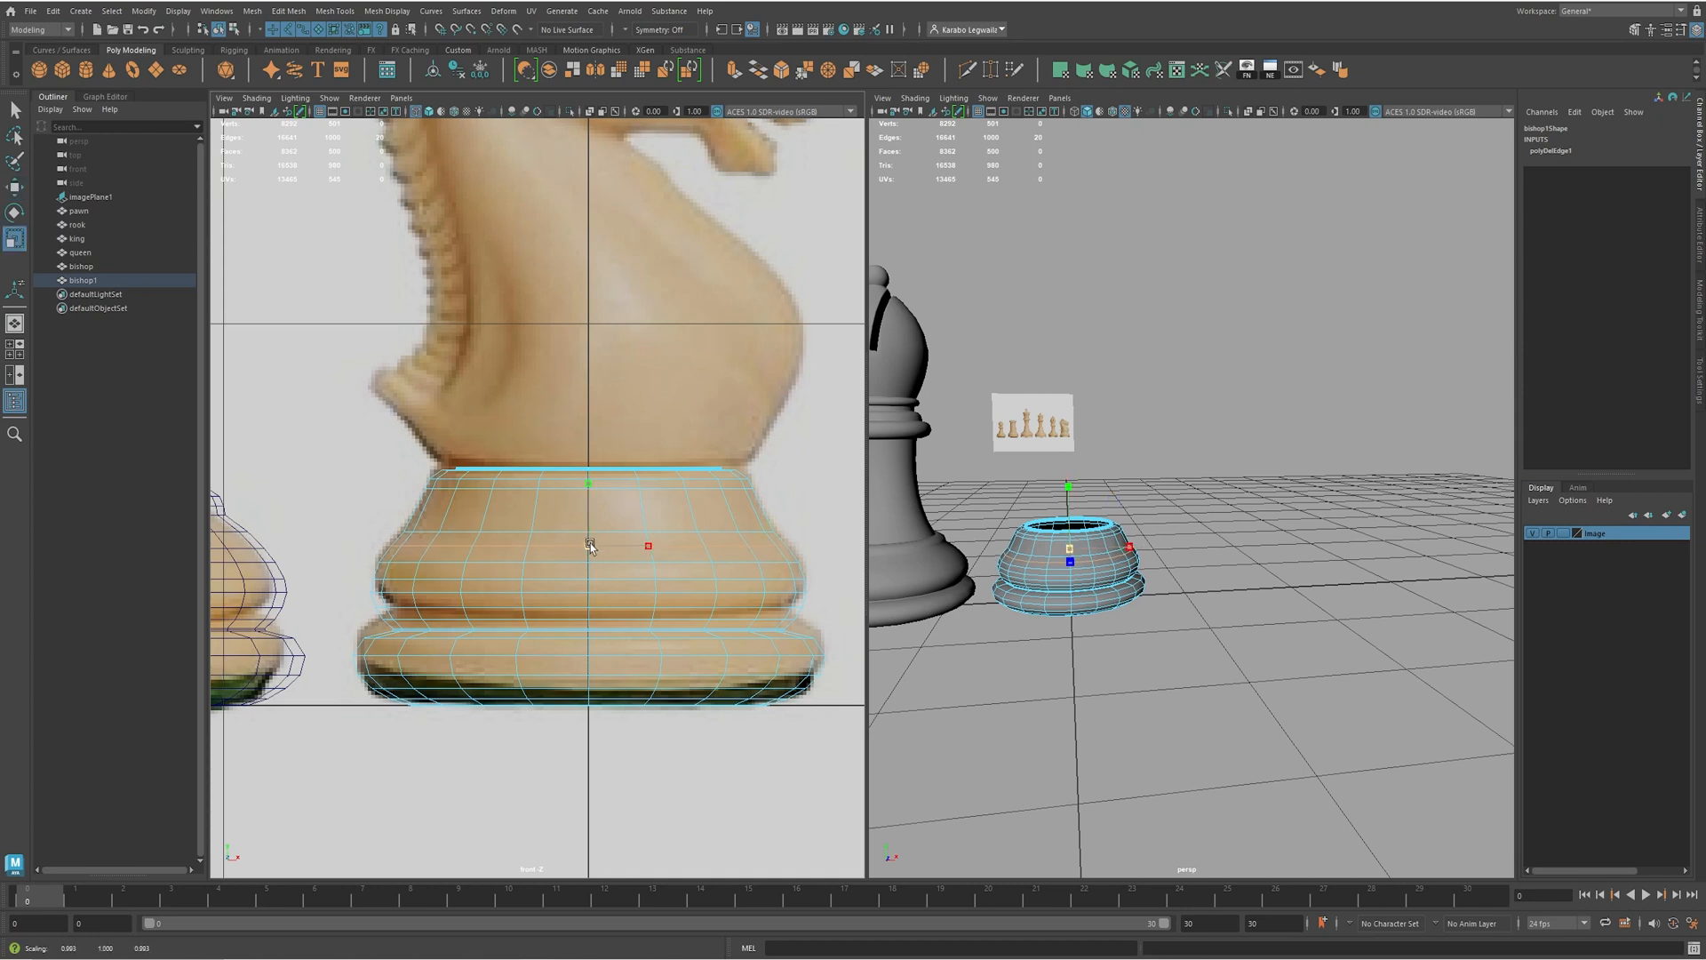
# - Insert an edge loop between the rim and the bulge of the base, and scale it to fit the profile
pyautogui.keyDown('shift'); pyautogui.rightClick(478, 510); pyautogui.keyUp('shift')
pyautogui.click(406, 508)
pyautogui.keyDown('ctrl'); pyautogui.click(480, 499); pyautogui.keyUp('ctrl')
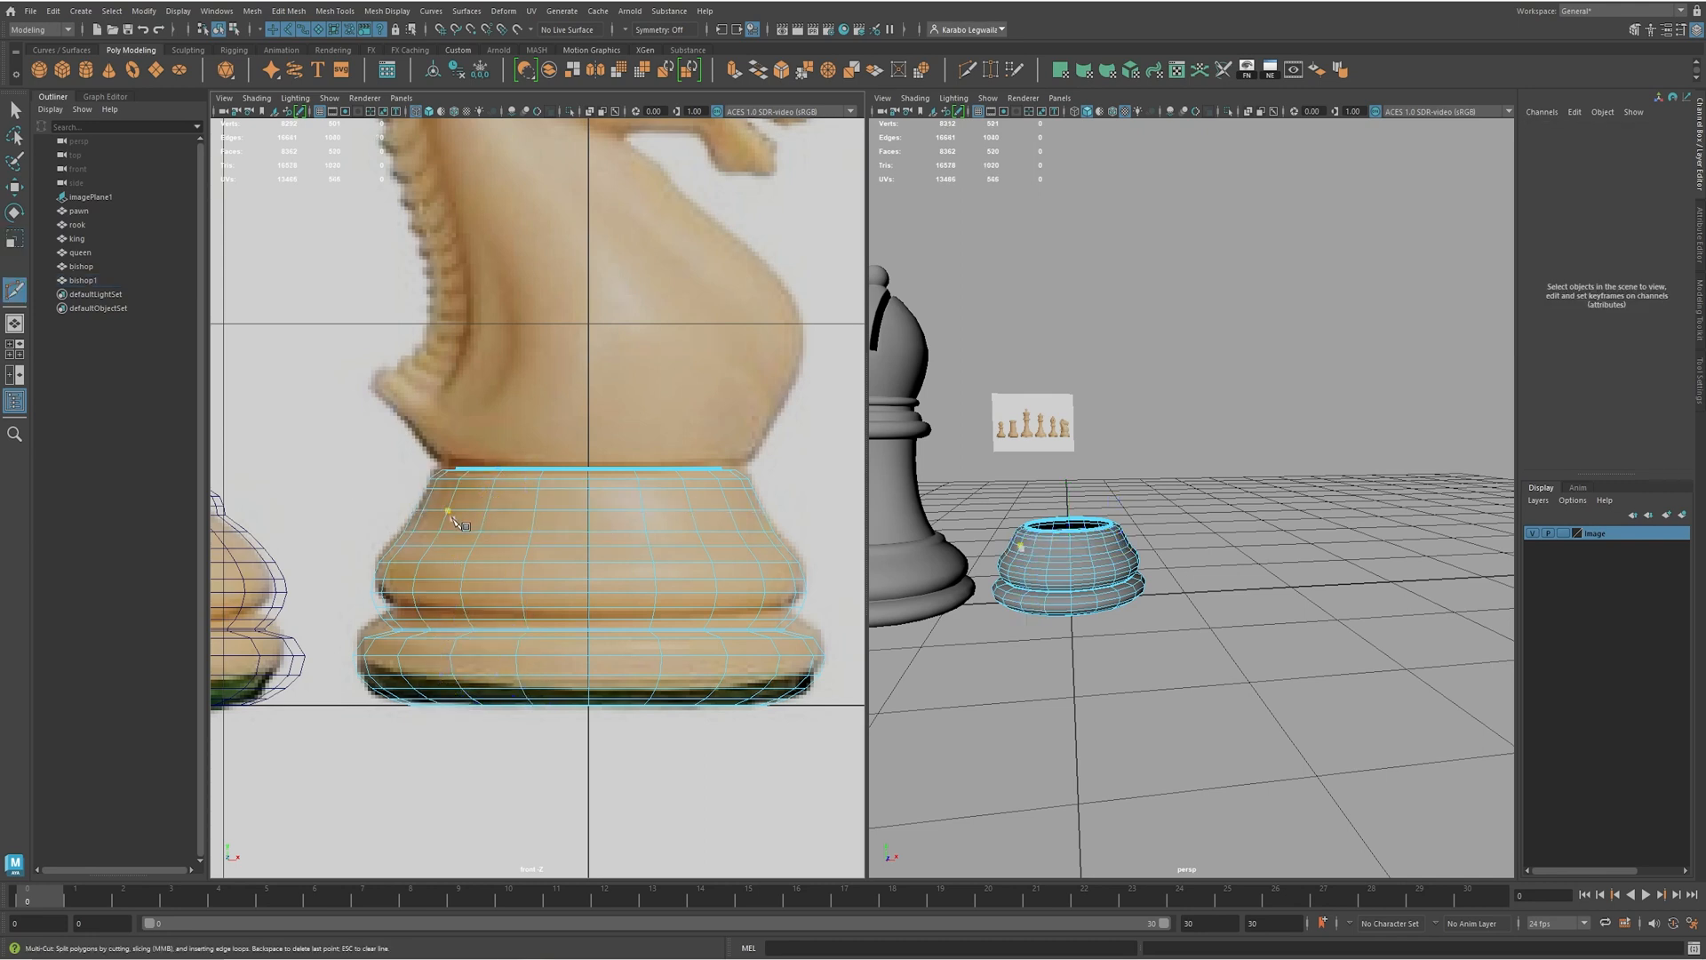
pyautogui.press('w')
pyautogui.press('r')
pyautogui.moveTo(588, 510); pyautogui.dragTo(590, 505)
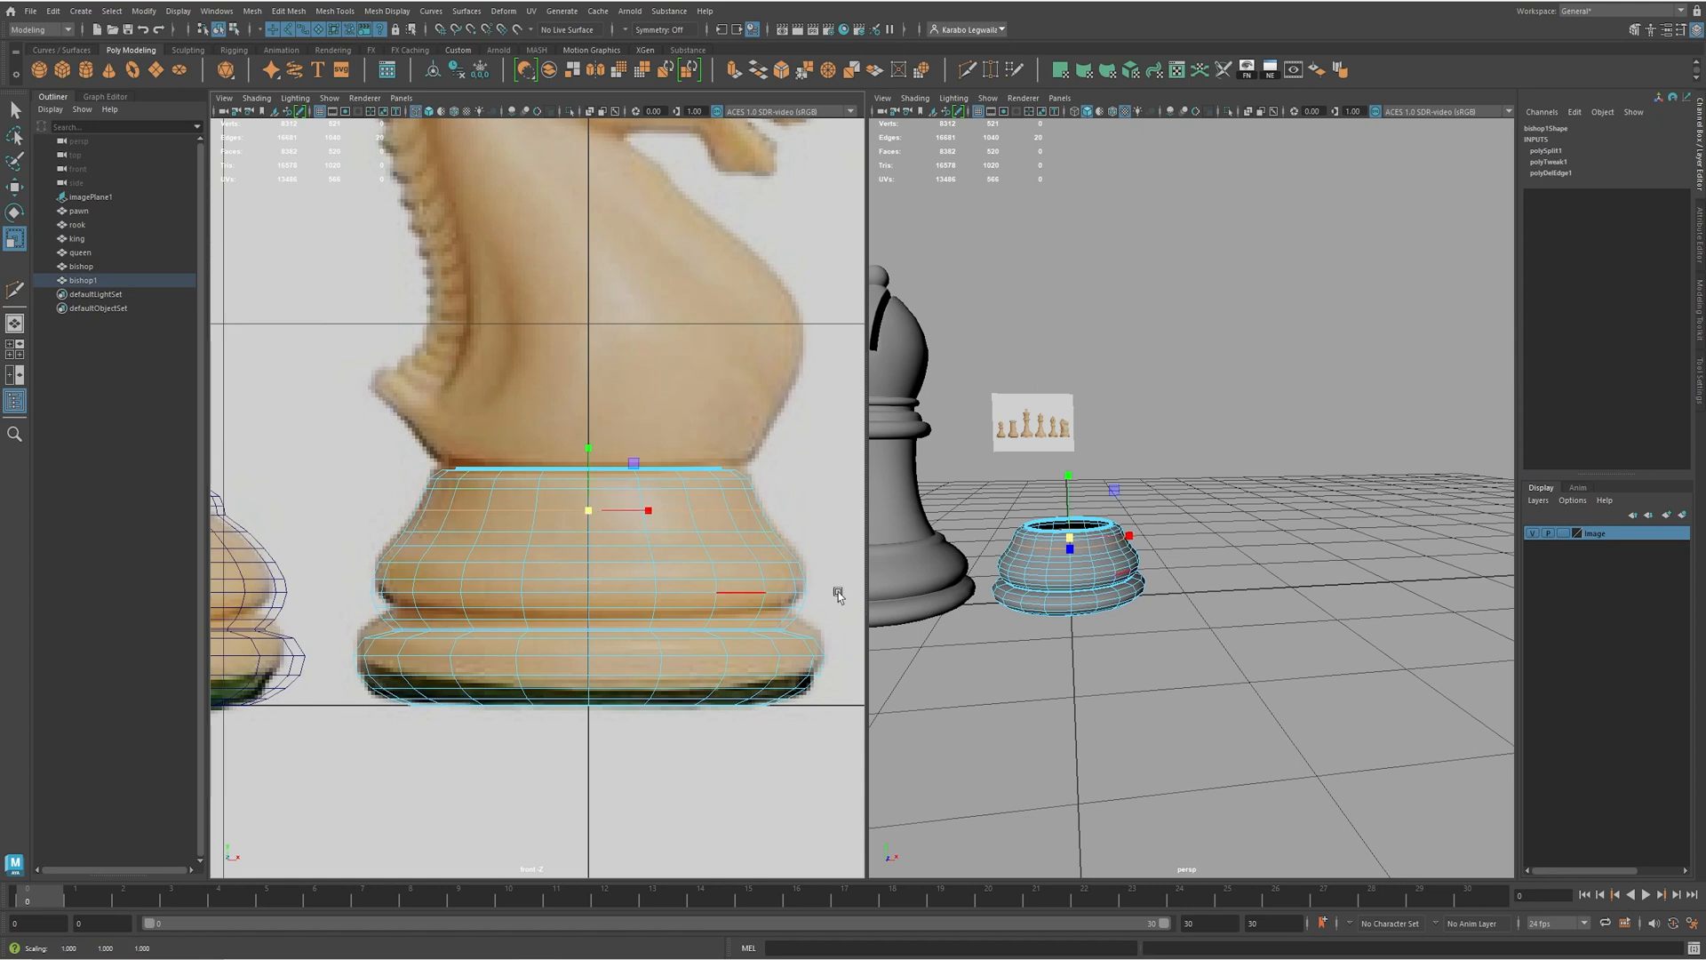
# - Raise the rim vertices of the base slightly to meet the crease beneath the knight's body
pyautogui.scroll(5, 472, 463)
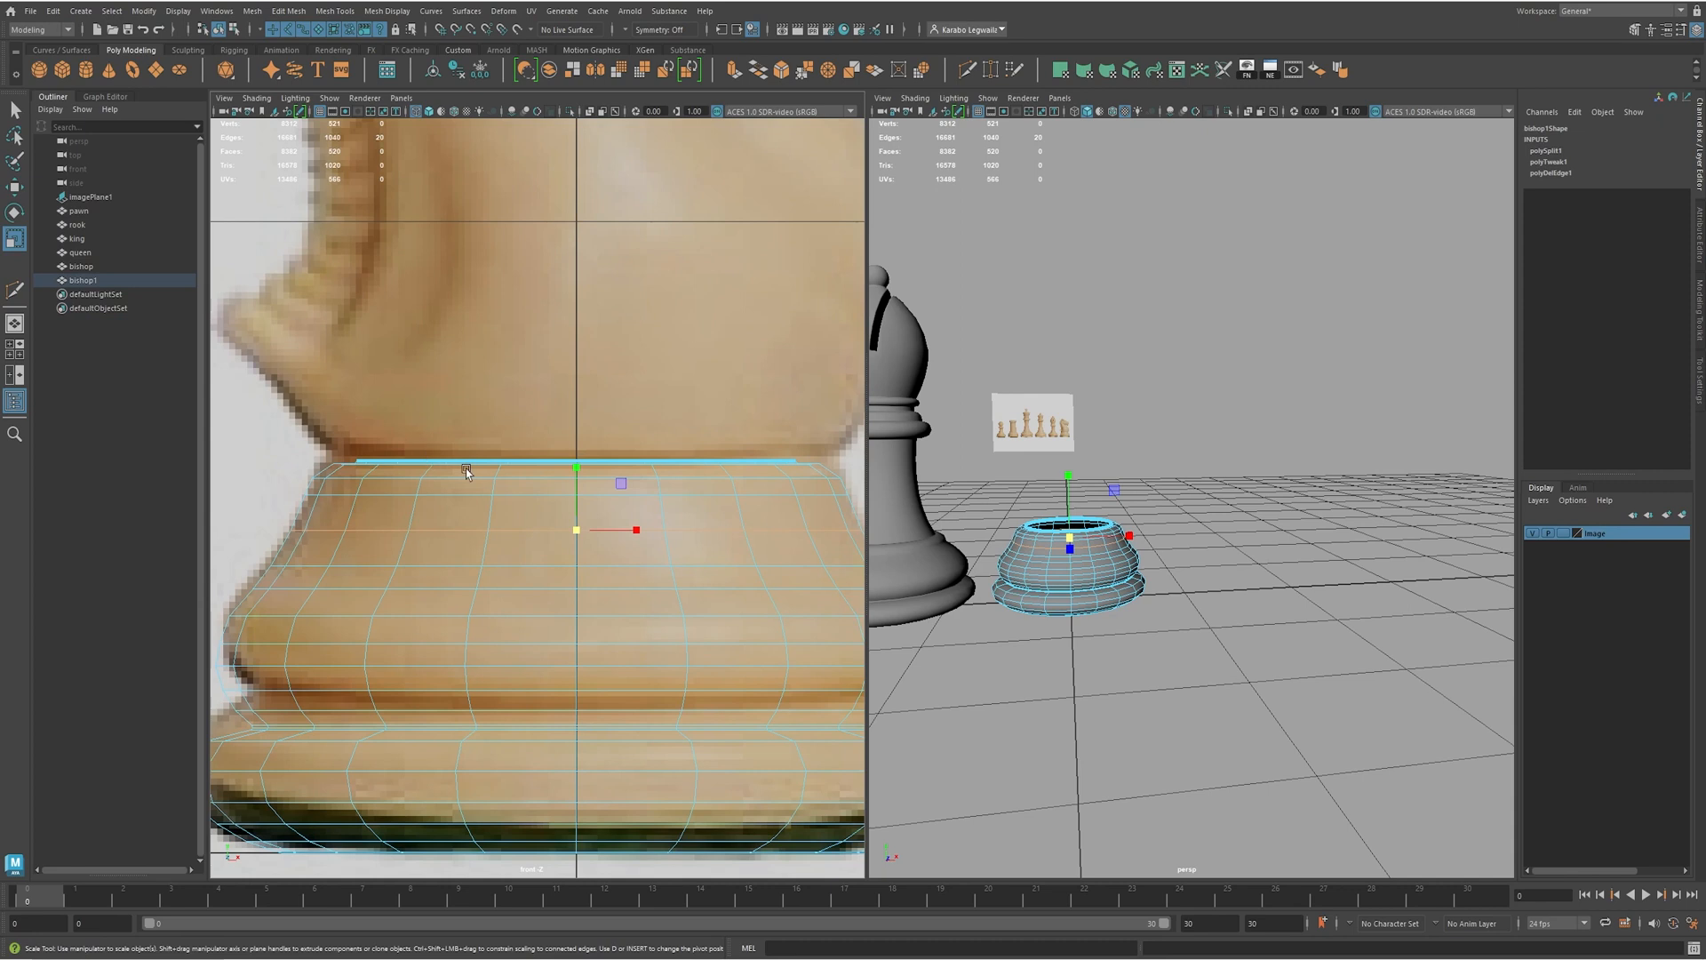
pyautogui.scroll(-4, 466, 472)
pyautogui.click(504, 485)
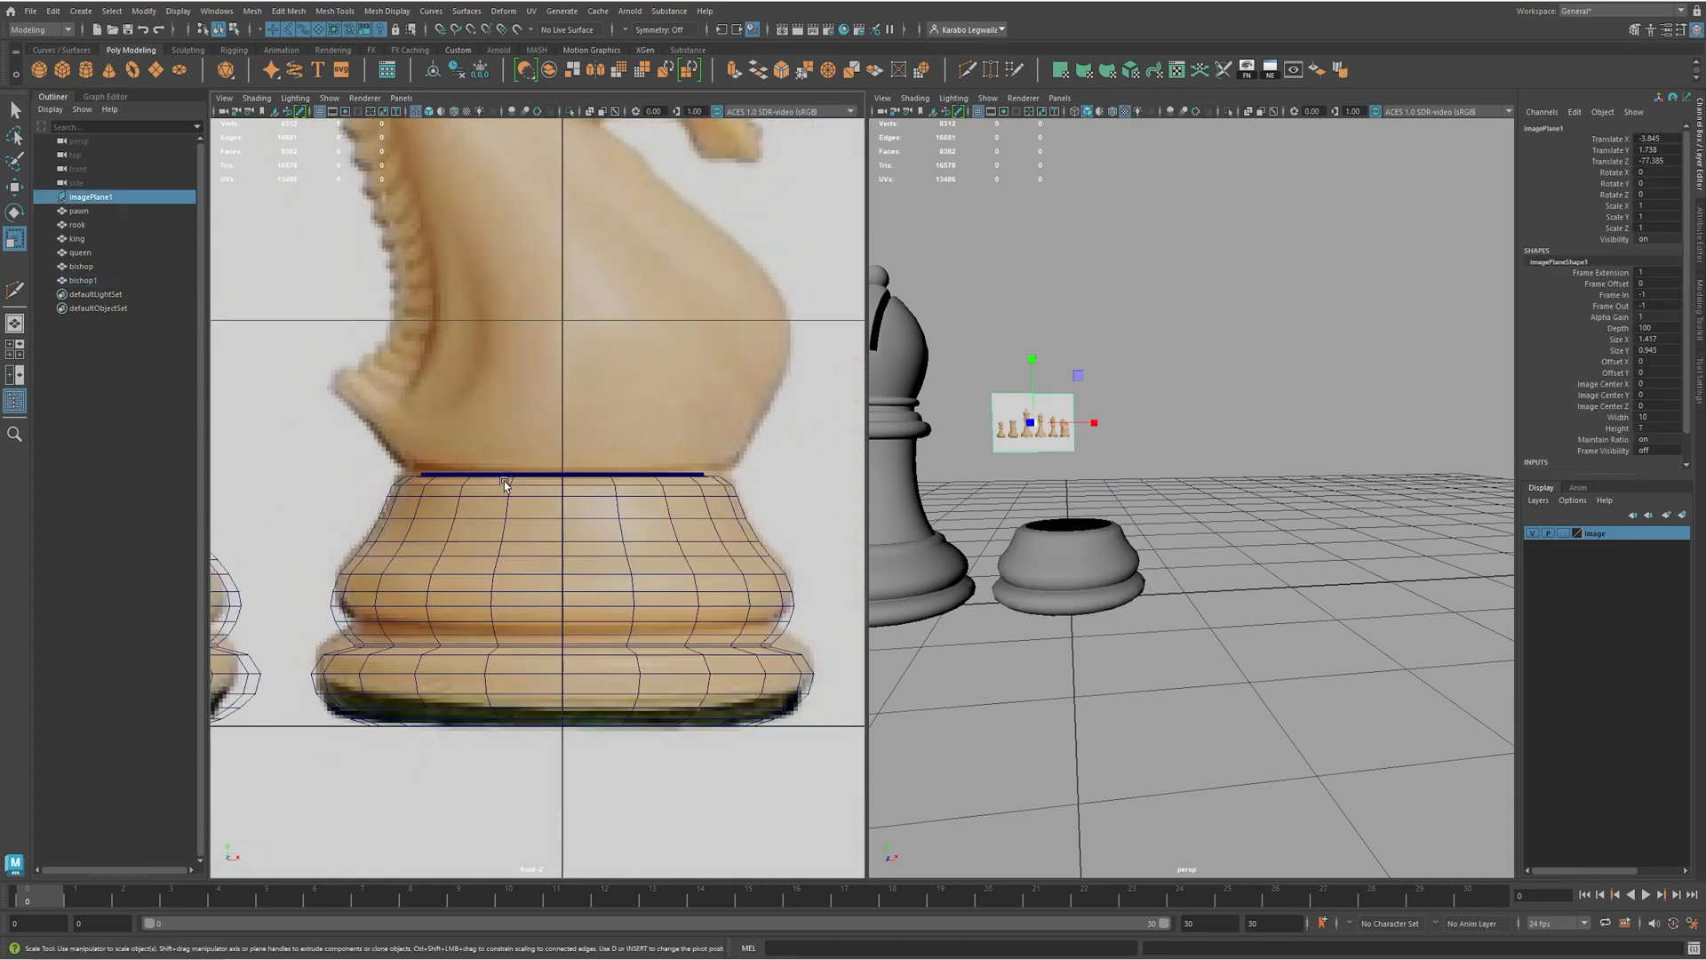
pyautogui.click(508, 488)
pyautogui.moveTo(502, 513); pyautogui.dragTo(439, 512, button='right')
pyautogui.moveTo(353, 444); pyautogui.dragTo(746, 491)
pyautogui.press('w')
pyautogui.moveTo(560, 414); pyautogui.dragTo(566, 409)
pyautogui.keyDown('alt'); pyautogui.moveTo(1013, 475); pyautogui.dragTo(1196, 510, button='right'); pyautogui.keyUp('alt')
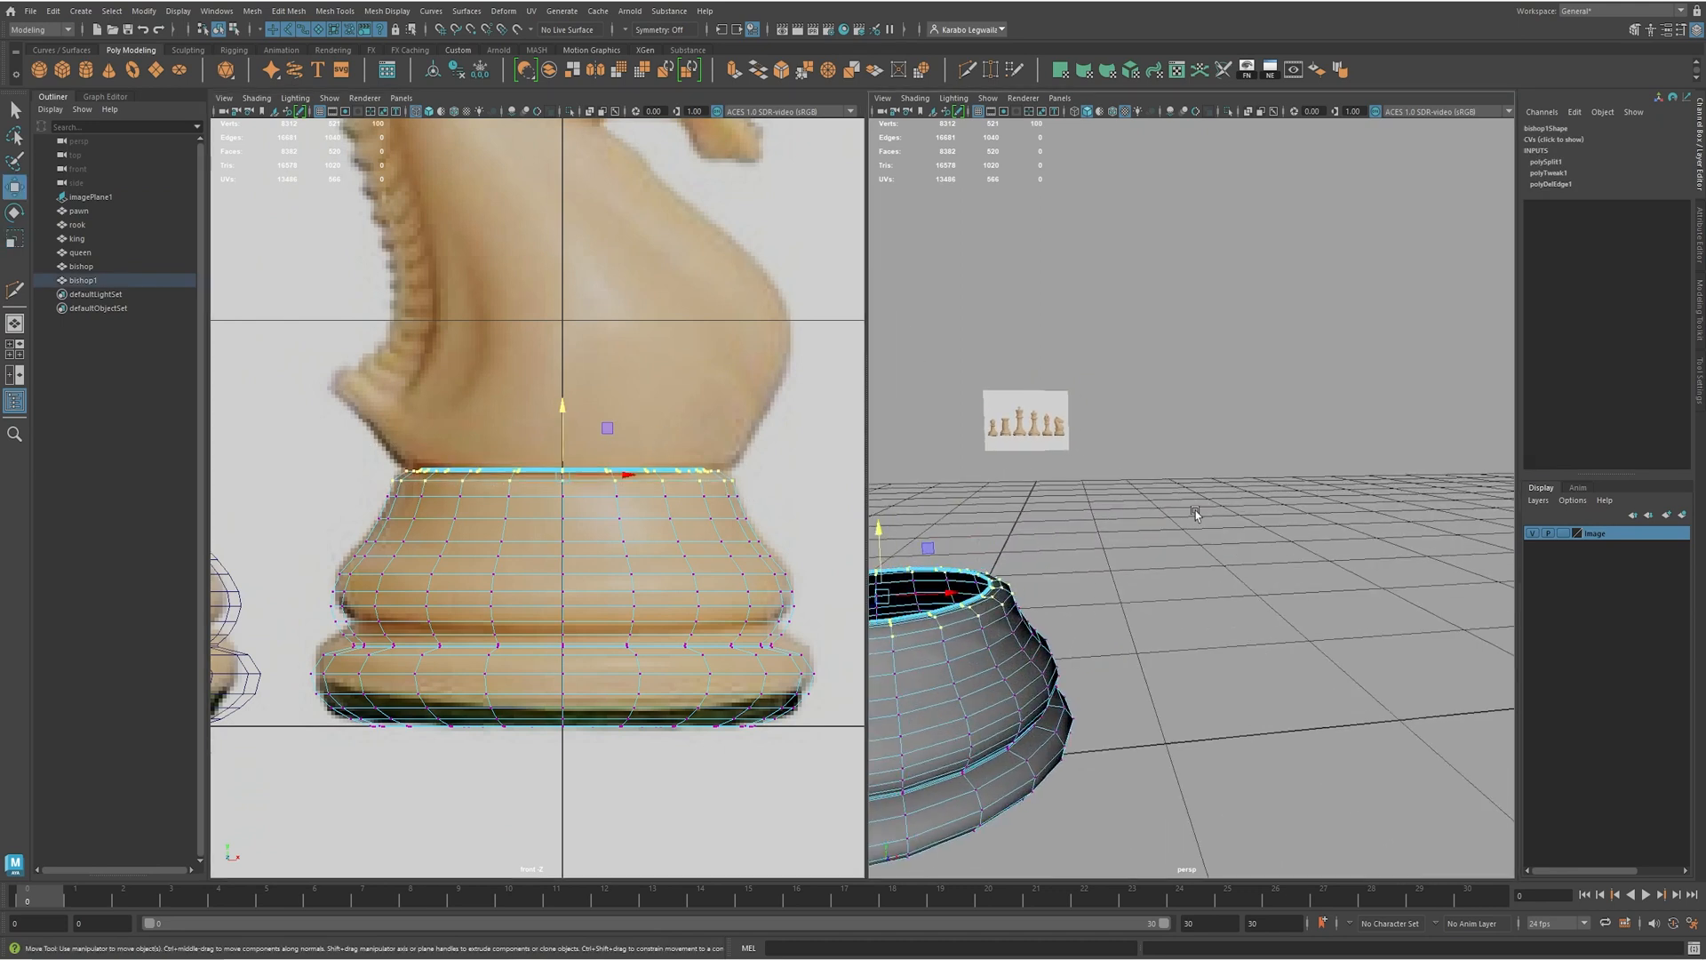
# - Delete the innermost ring of faces around the open top of the knight's base
pyautogui.keyDown('alt'); pyautogui.moveTo(1196, 510); pyautogui.dragTo(1303, 448, button='middle'); pyautogui.keyUp('alt')
pyautogui.keyDown('alt'); pyautogui.moveTo(1029, 522); pyautogui.dragTo(1084, 577); pyautogui.keyUp('alt')
pyautogui.scroll(-2, 1084, 578)
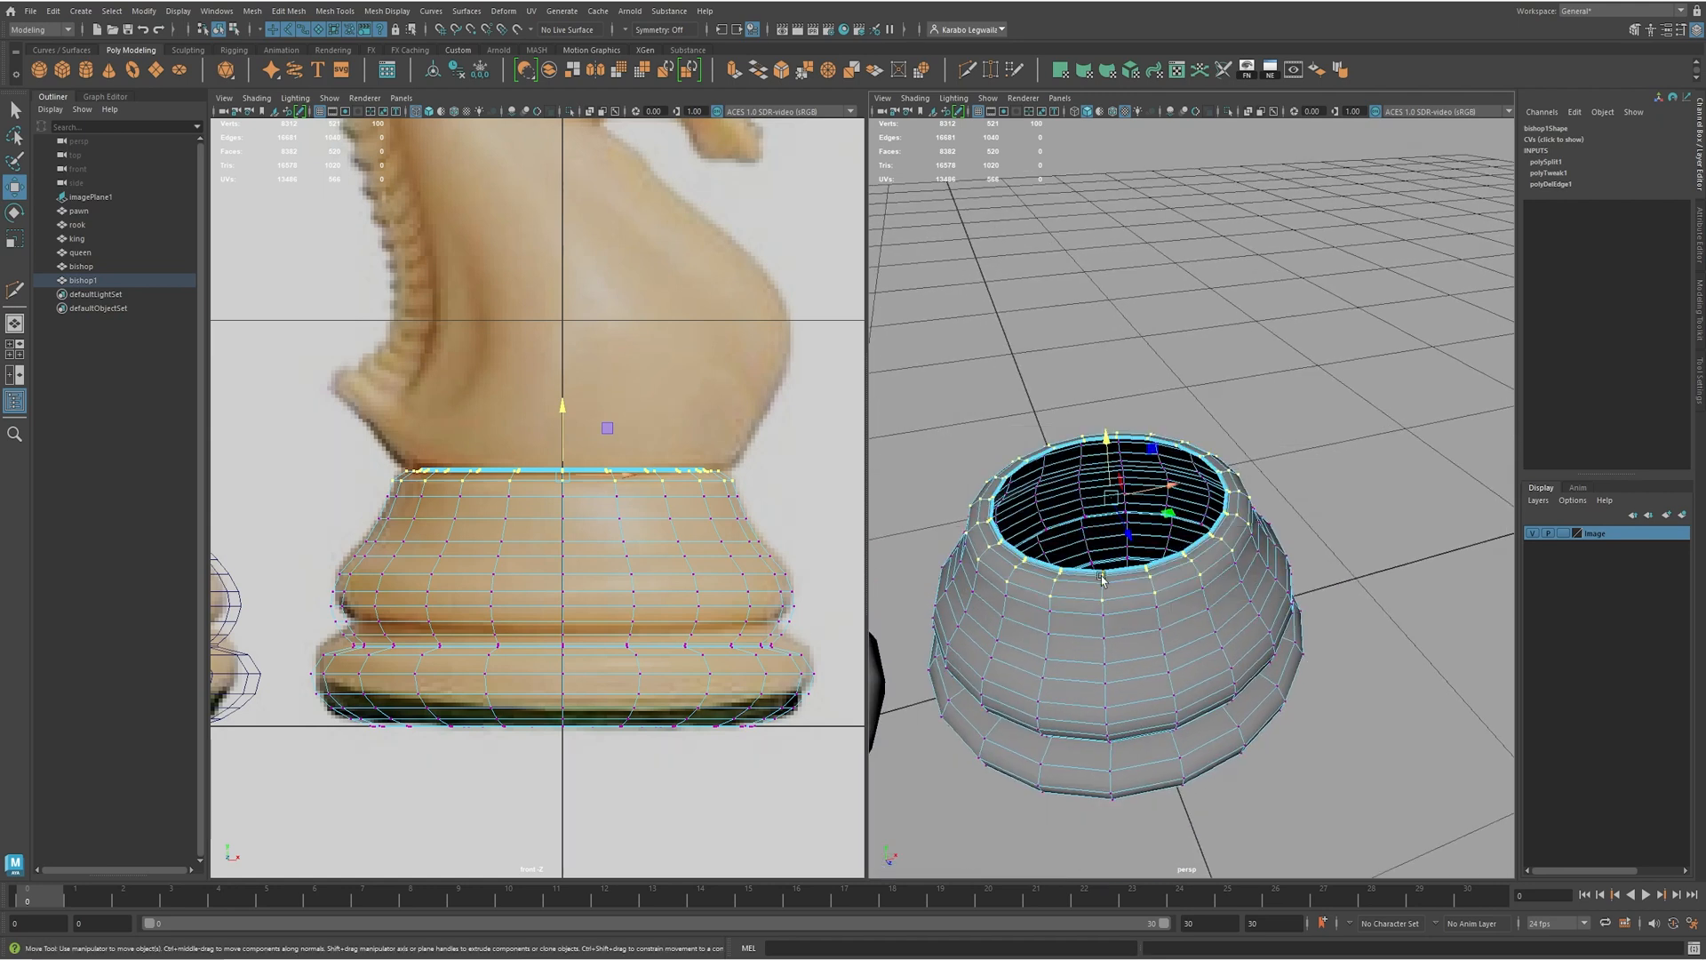
pyautogui.press('space')
pyautogui.keyDown('alt'); pyautogui.moveTo(683, 539); pyautogui.dragTo(833, 525, button='right'); pyautogui.keyUp('alt')
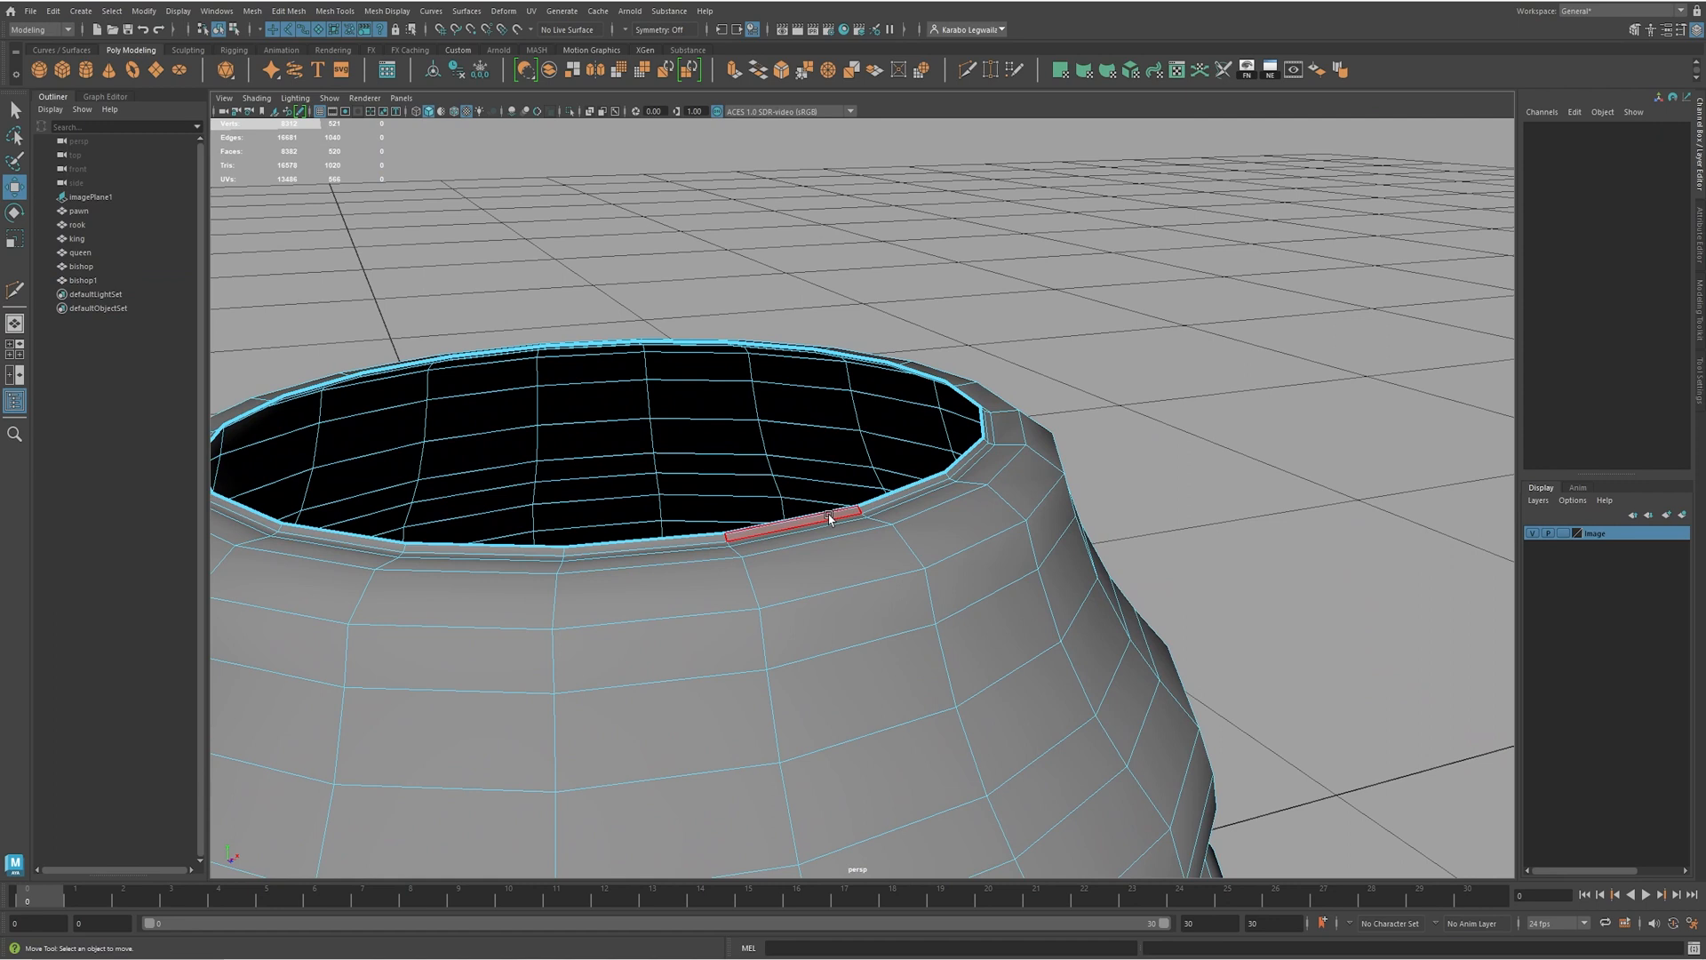
pyautogui.doubleClick(828, 518)
pyautogui.click(801, 525)
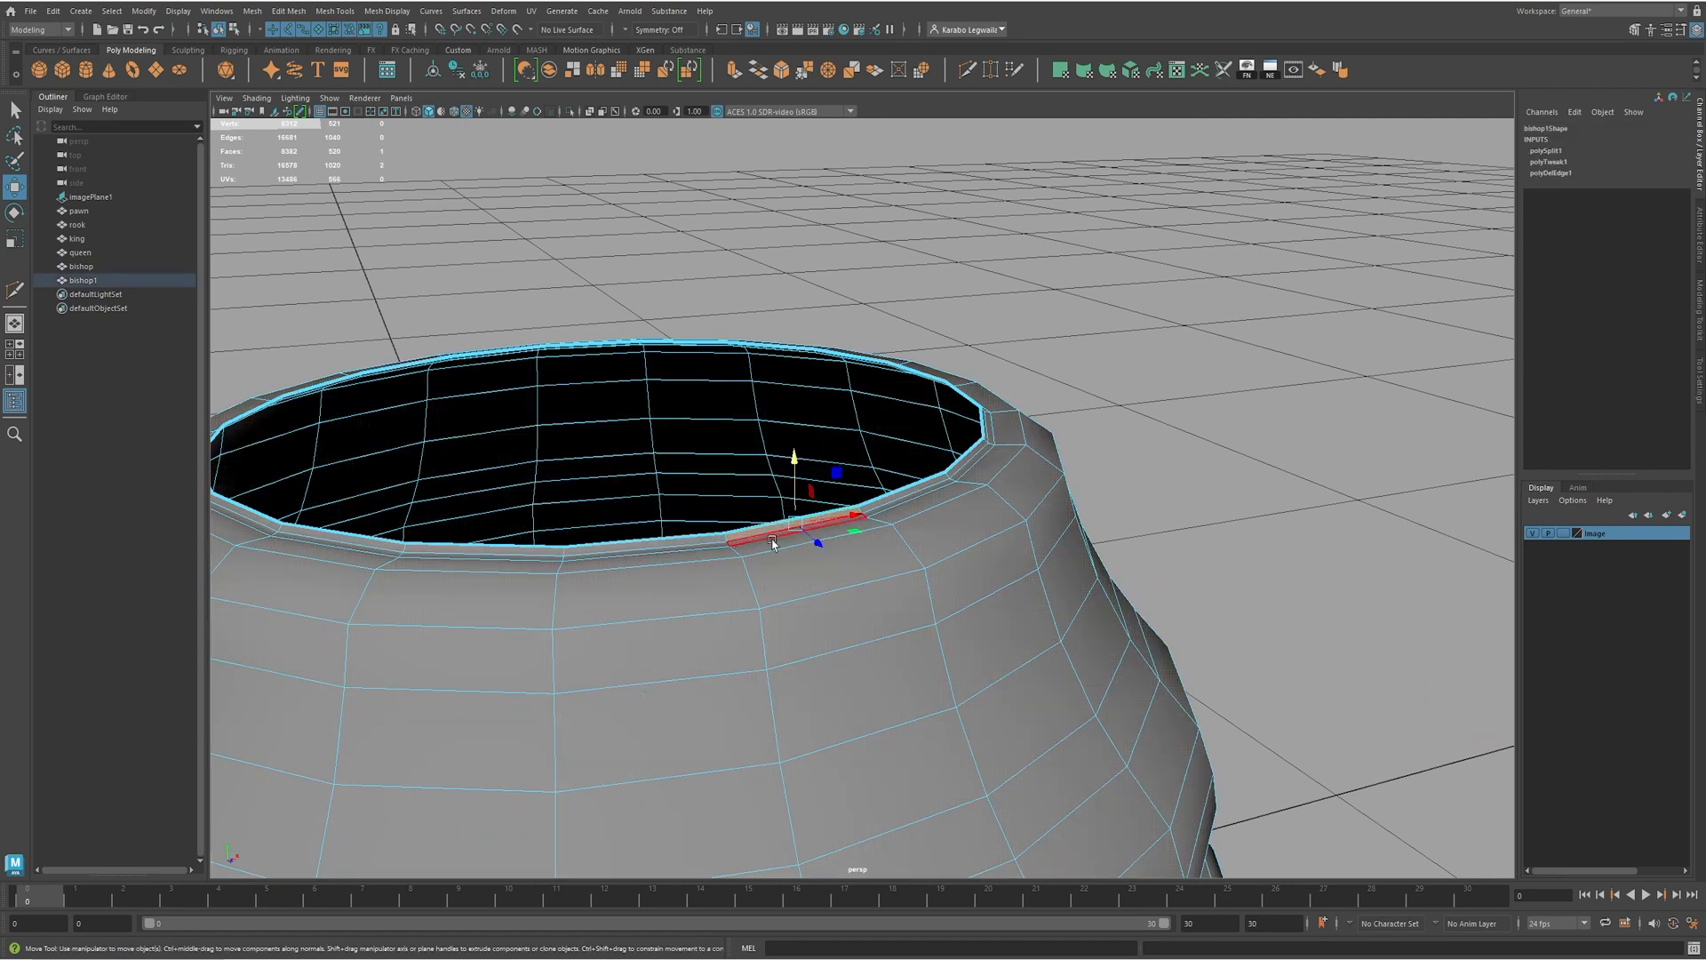
pyautogui.keyDown('shift'); pyautogui.doubleClick(714, 540); pyautogui.keyUp('shift')
pyautogui.keyDown('alt'); pyautogui.moveTo(763, 517); pyautogui.dragTo(792, 525, button='middle'); pyautogui.keyUp('alt')
pyautogui.keyDown('alt'); pyautogui.moveTo(792, 525); pyautogui.dragTo(955, 555, button='right'); pyautogui.keyUp('alt')
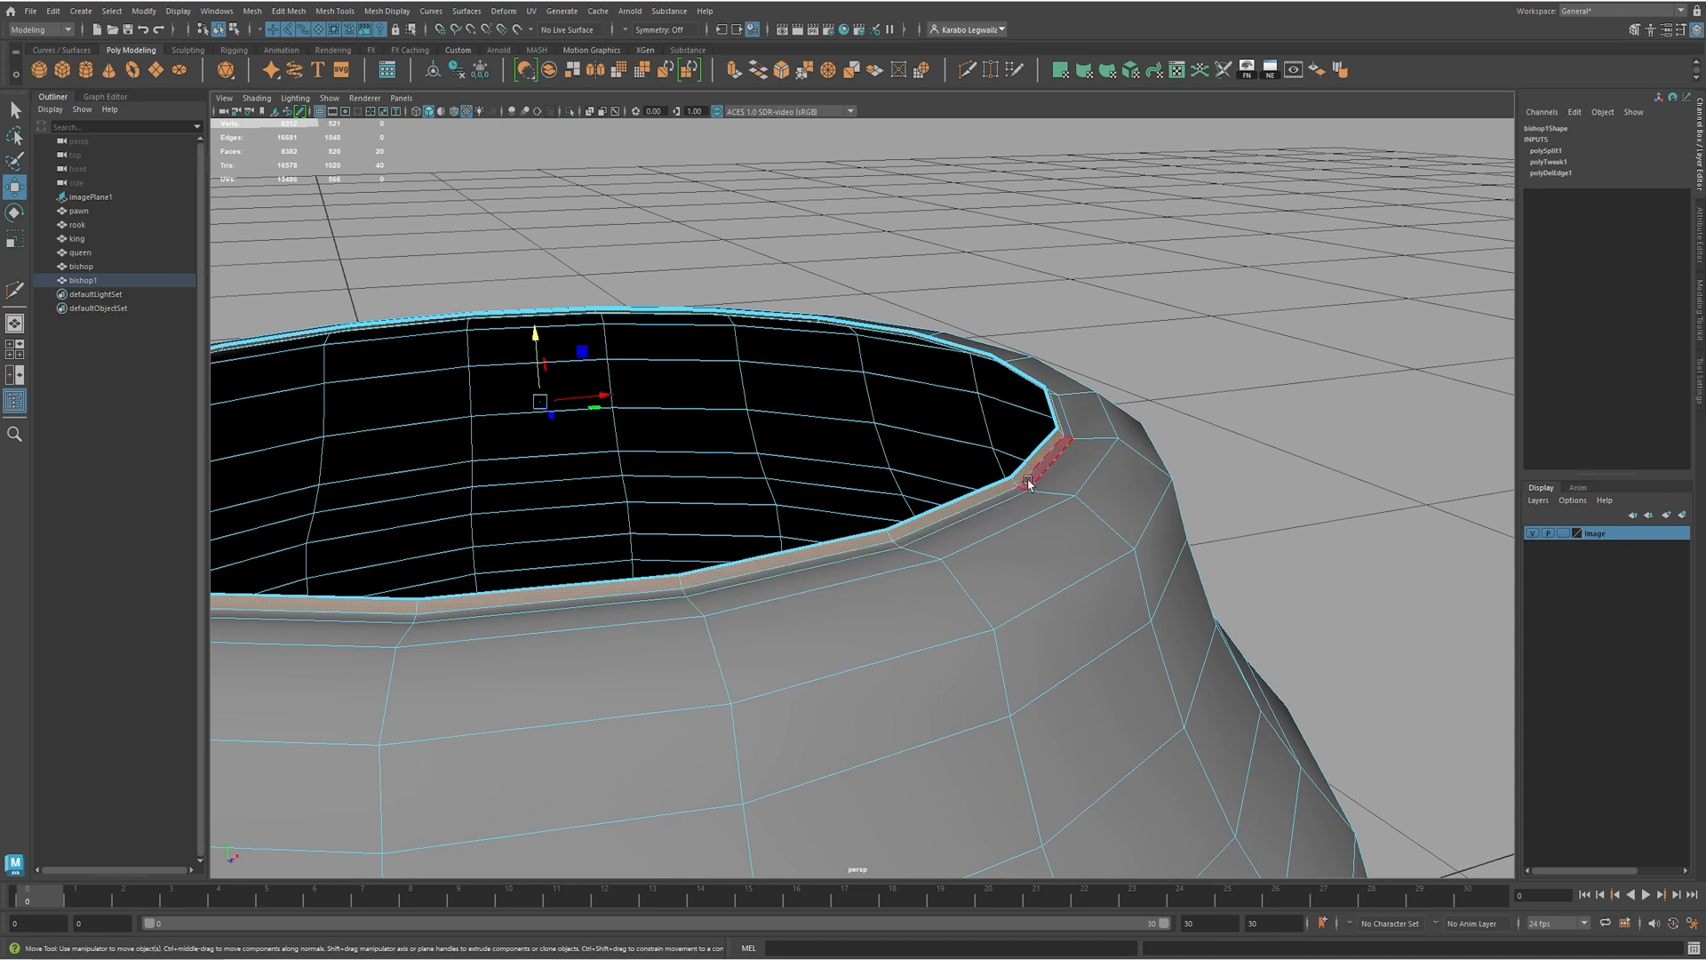
pyautogui.press('Delete')
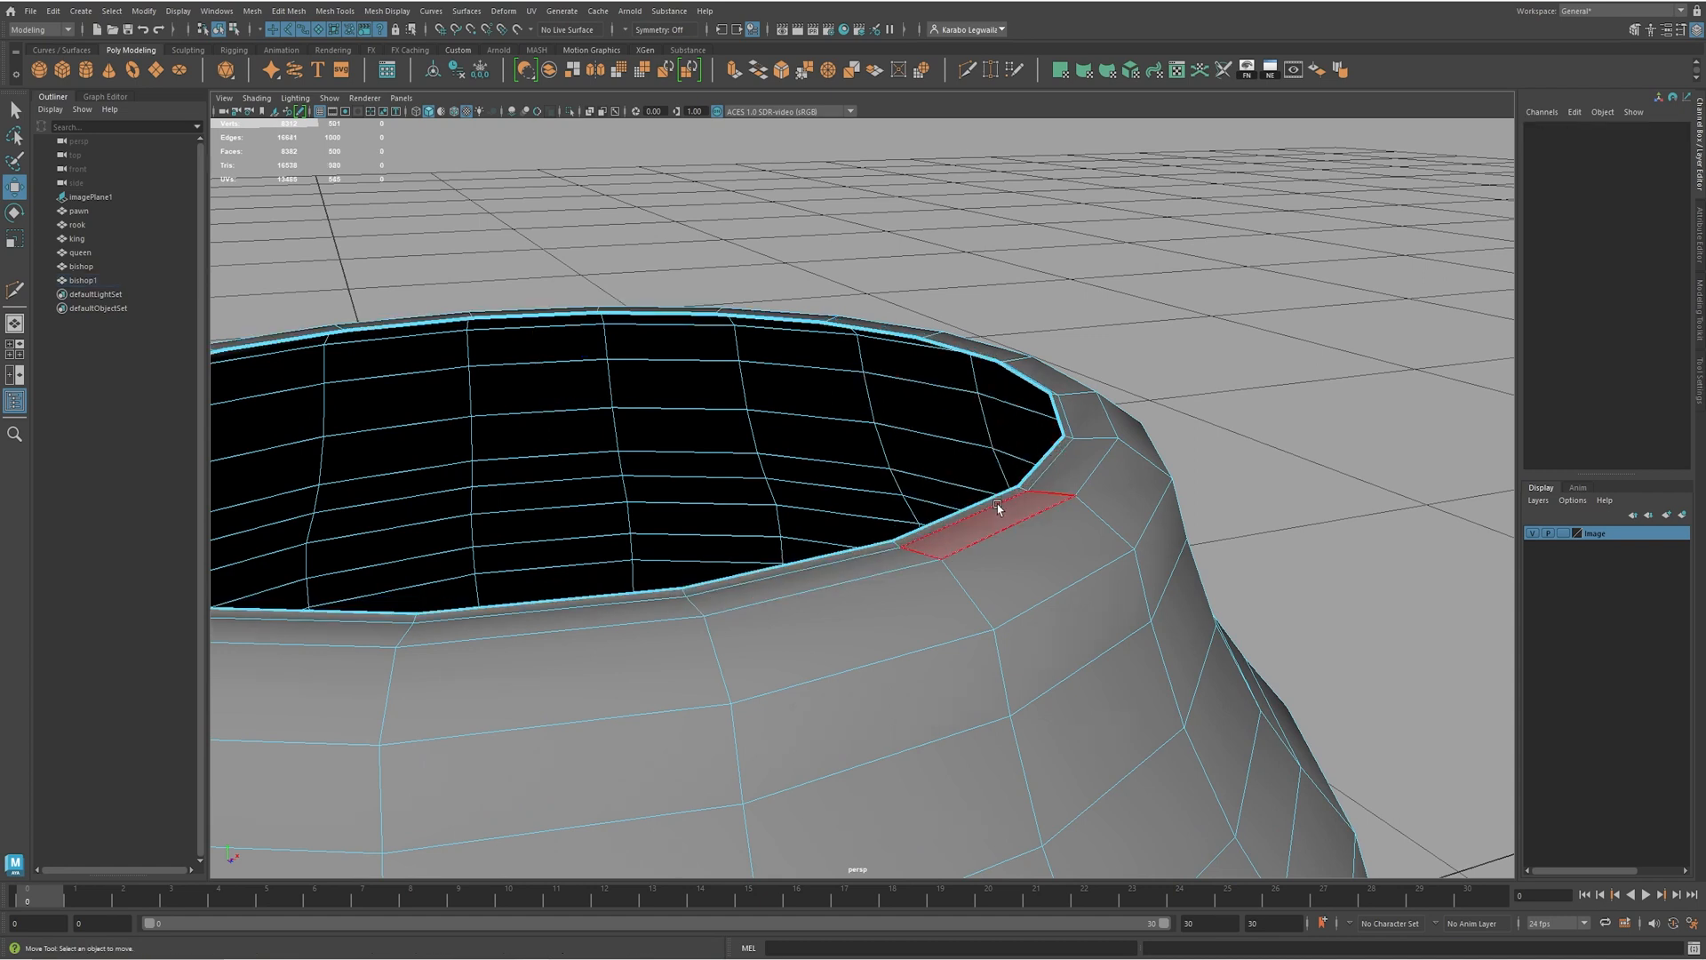
# - Delete the remaining thin ring of faces along the inside of the base's rim
pyautogui.click(1000, 497)
pyautogui.doubleClick(1056, 471)
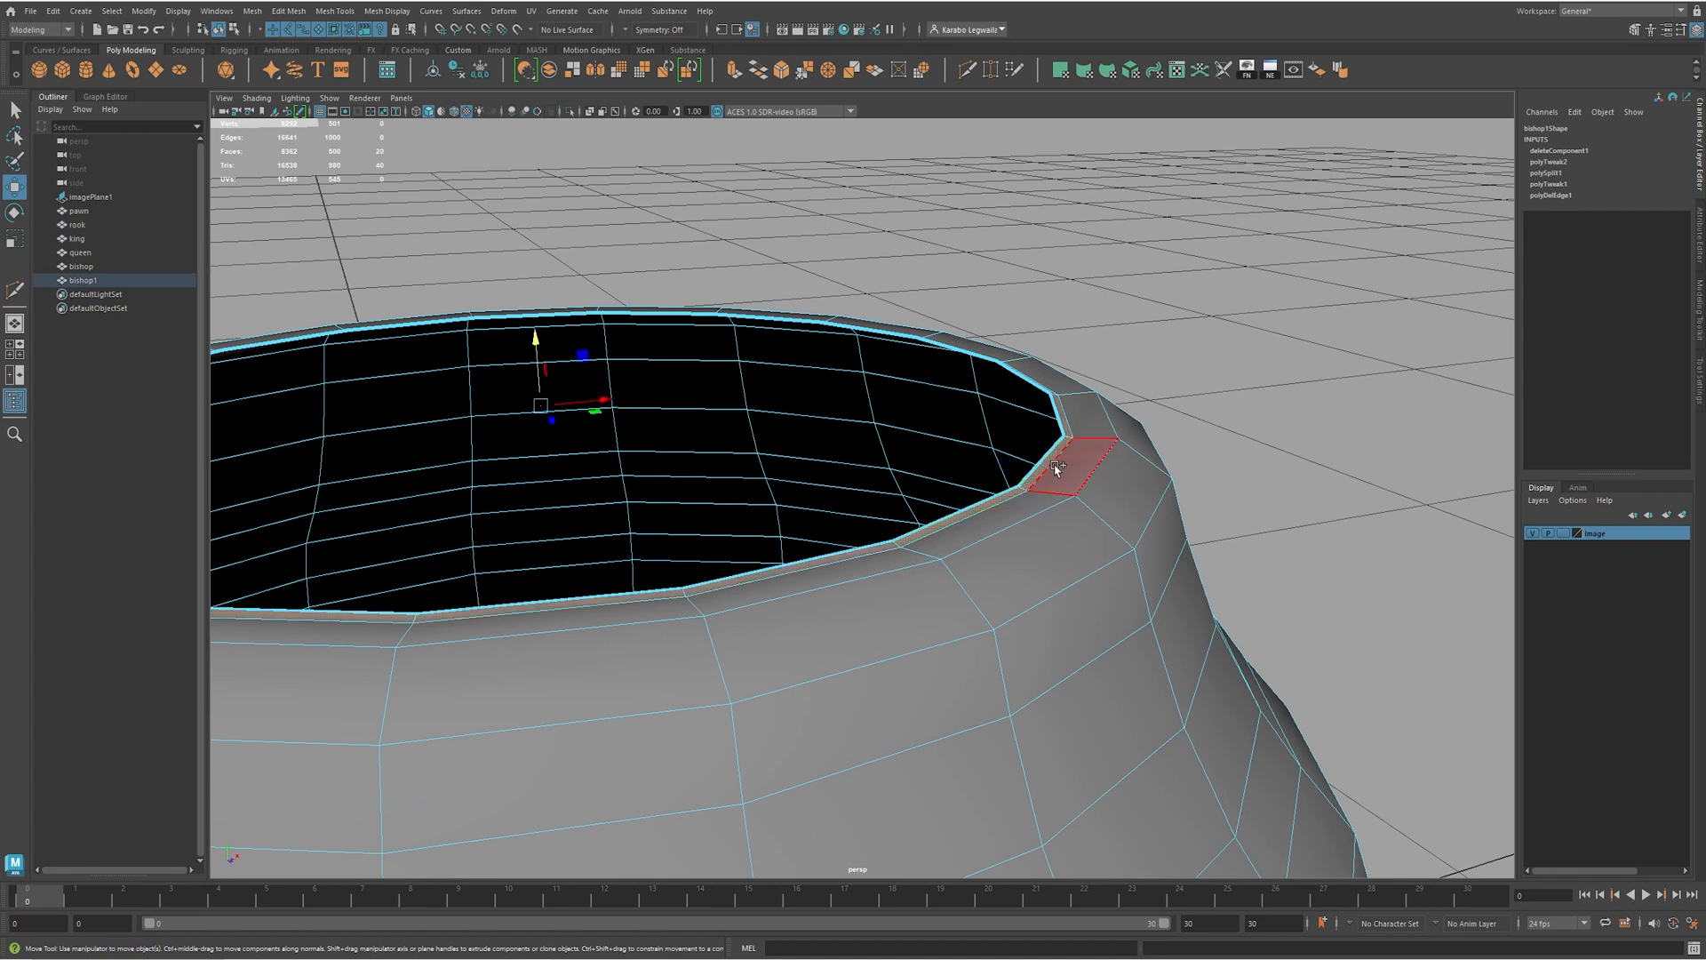
pyautogui.press('Delete')
# - Select the open border edge loop at the top of the base and raise it slightly
pyautogui.click(1066, 458)
pyautogui.press('F10')
pyautogui.doubleClick(1020, 467)
pyautogui.moveTo(540, 338); pyautogui.dragTo(540, 329)
# - Extrude the top border edges inward twice, leaving only a small hole at the centre of the base
pyautogui.press('space')
pyautogui.scroll(2, 410, 504)
pyautogui.scroll(3, 1138, 504)
pyautogui.scroll(-3, 1138, 504)
pyautogui.press('r')
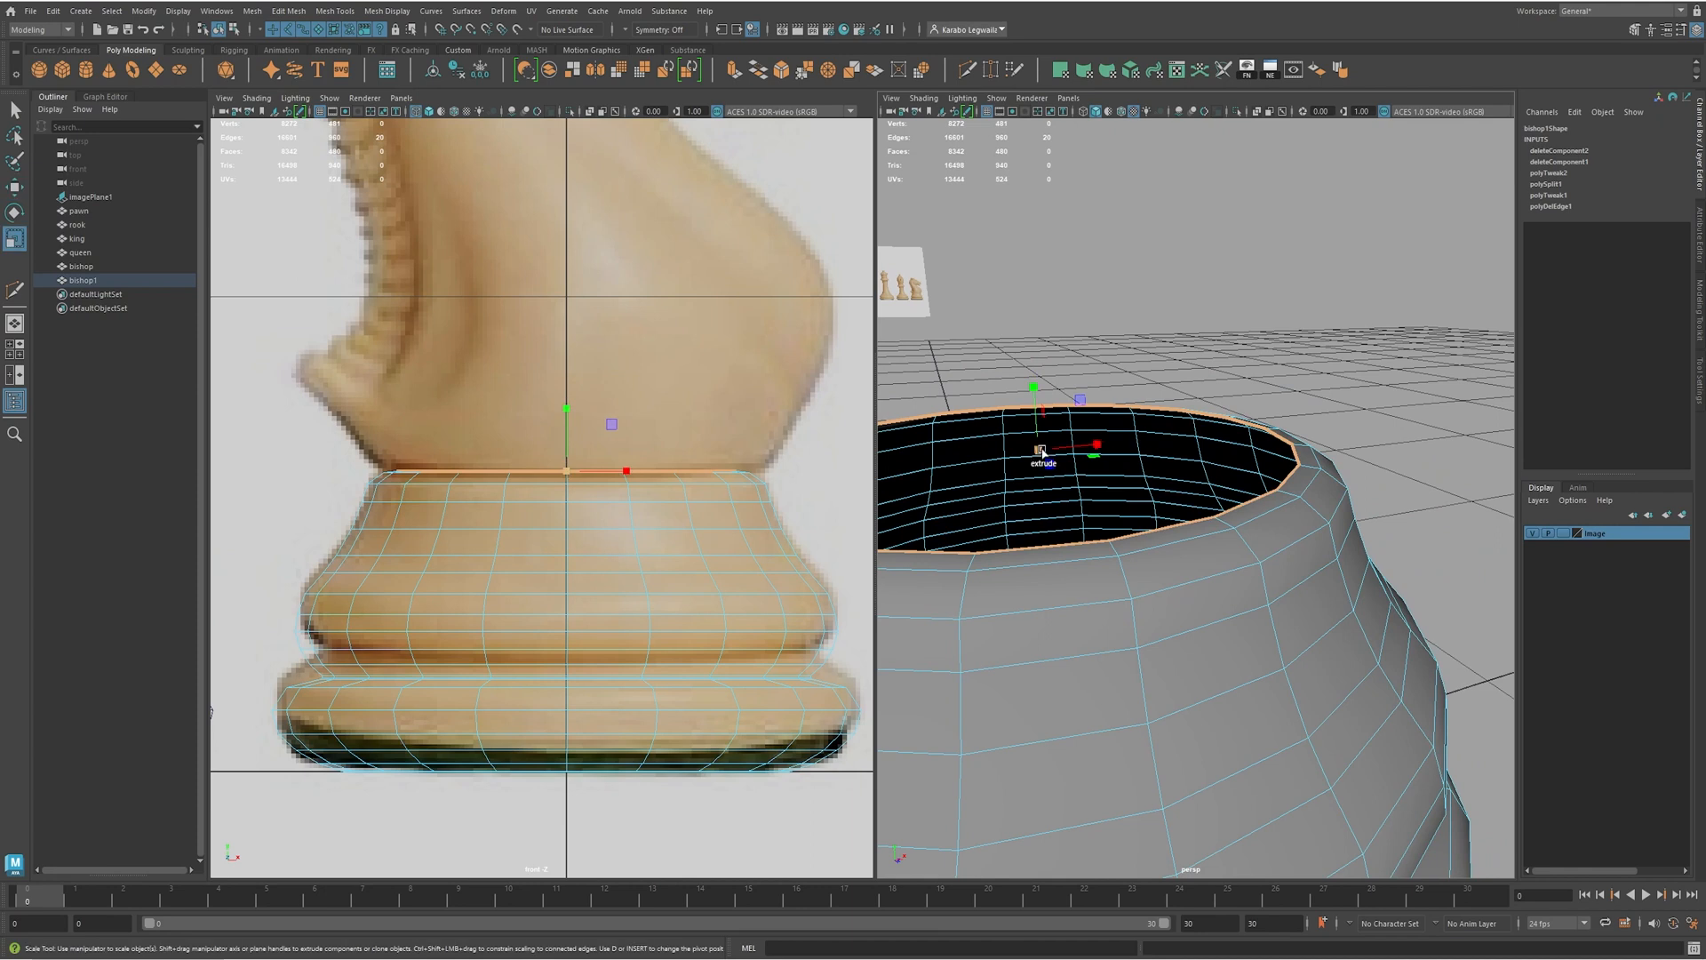
pyautogui.keyDown('shift'); pyautogui.moveTo(1041, 451); pyautogui.dragTo(1009, 451); pyautogui.keyUp('shift')
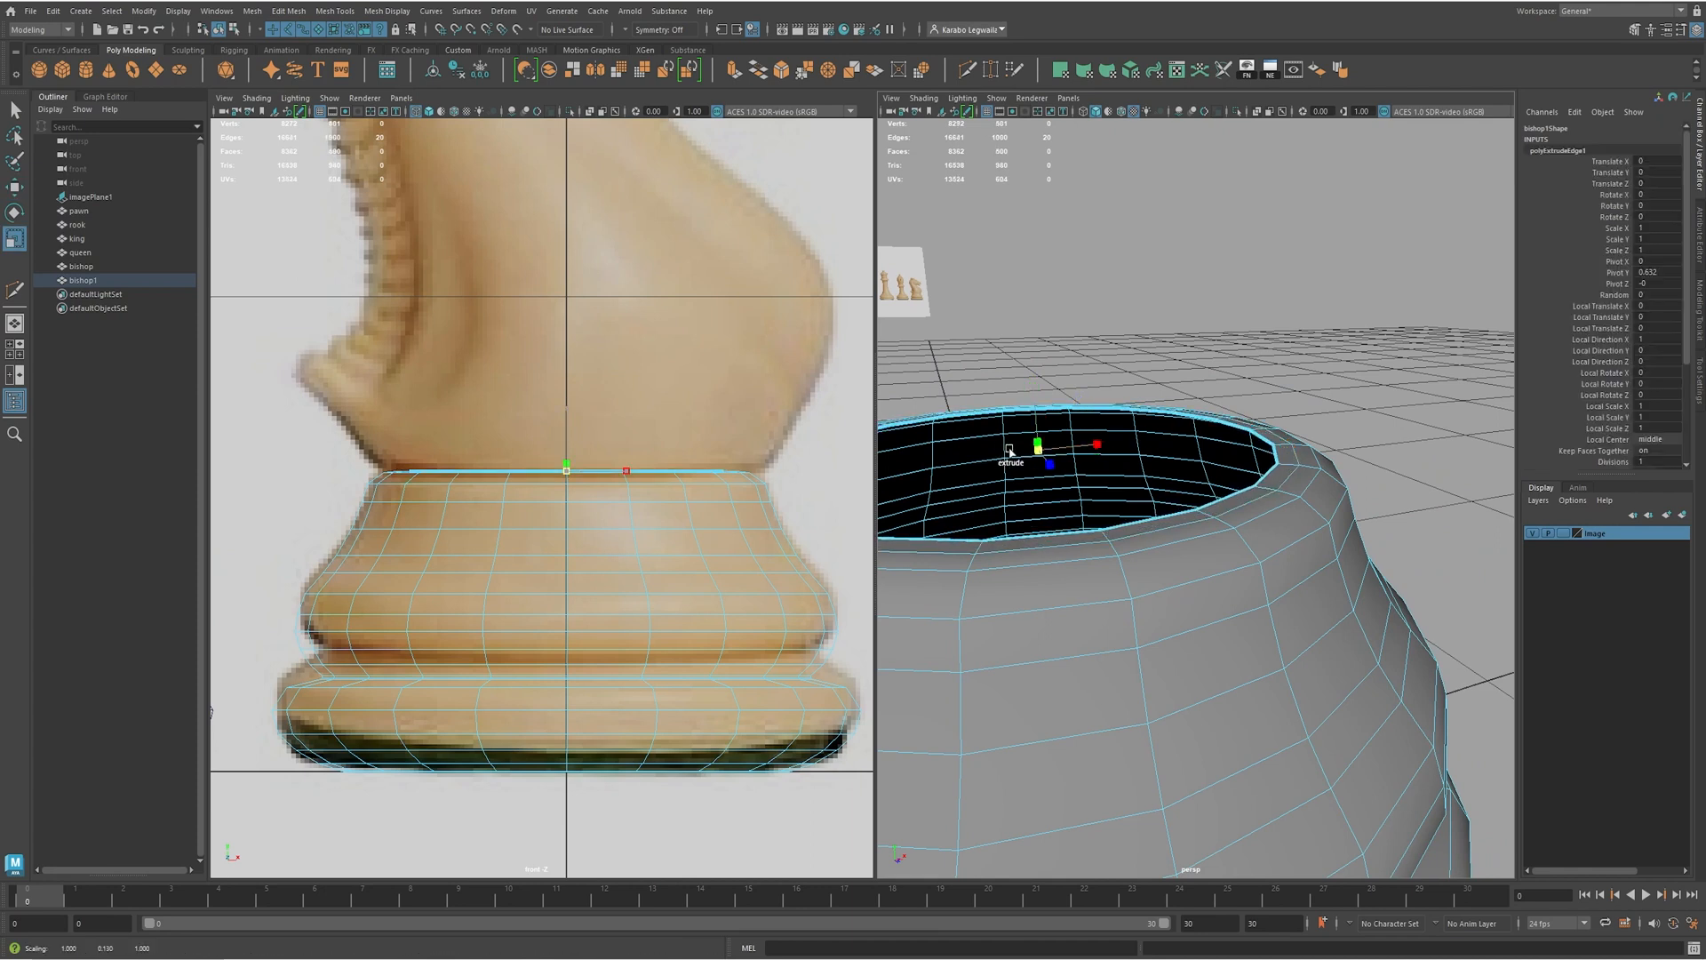
pyautogui.keyDown('alt'); pyautogui.moveTo(1188, 466); pyautogui.dragTo(1167, 509); pyautogui.keyUp('alt')
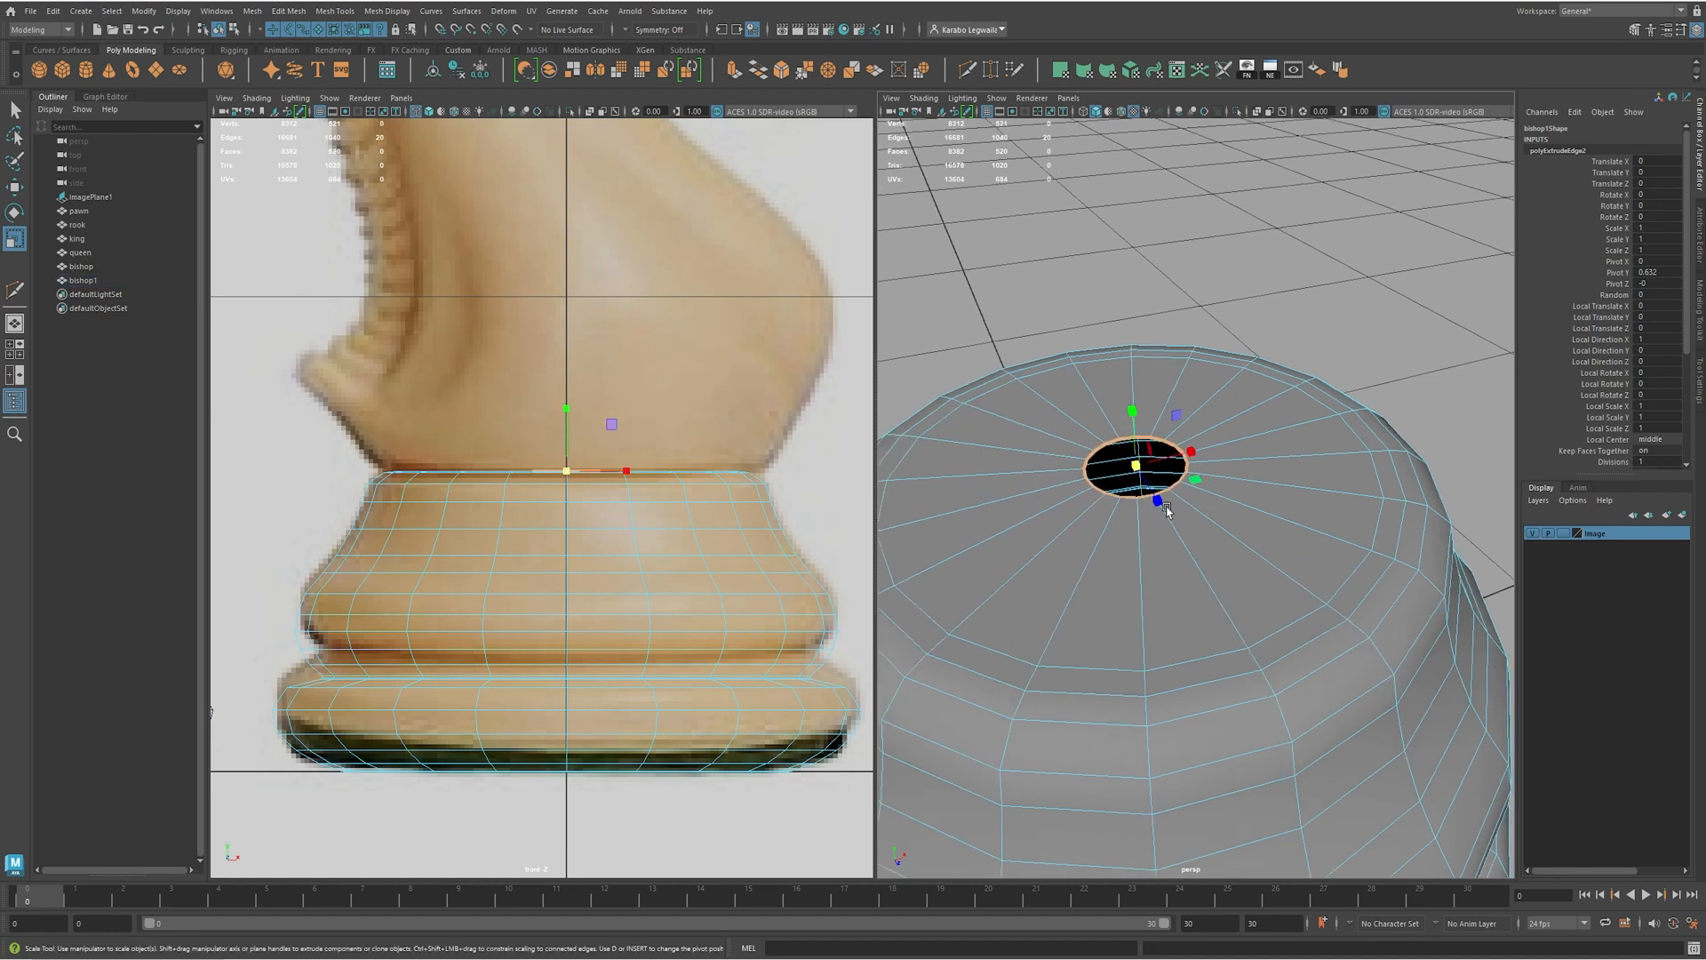
pyautogui.keyDown('alt'); pyautogui.moveTo(1161, 648); pyautogui.dragTo(1181, 609); pyautogui.keyUp('alt')
# - Fill the small central hole on top of the base and poke the new face into triangles
pyautogui.keyDown('shift'); pyautogui.moveTo(1252, 506); pyautogui.dragTo(1224, 688, button='right'); pyautogui.keyUp('shift')
pyautogui.keyDown('alt'); pyautogui.moveTo(1216, 577); pyautogui.dragTo(1218, 617); pyautogui.keyUp('alt')
pyautogui.keyDown('alt'); pyautogui.moveTo(1102, 571); pyautogui.dragTo(1180, 552, button='right'); pyautogui.keyUp('alt')
pyautogui.moveTo(1089, 499); pyautogui.dragTo(1191, 480, button='right')
pyautogui.click(1105, 508)
pyautogui.moveTo(1181, 471)
pyautogui.keyDown('alt'); pyautogui.mouseDown()
pyautogui.moveTo(1166, 510)
pyautogui.moveTo(1164, 479)
pyautogui.mouseUp(); pyautogui.keyUp('alt')
pyautogui.keyDown('alt'); pyautogui.moveTo(1147, 498); pyautogui.dragTo(955, 528, button='right'); pyautogui.keyUp('alt')
pyautogui.keyDown('alt'); pyautogui.moveTo(1146, 569); pyautogui.dragTo(1541, 546, button='right'); pyautogui.keyUp('alt')
pyautogui.keyDown('alt'); pyautogui.moveTo(1211, 609); pyautogui.dragTo(1307, 552, button='middle'); pyautogui.keyUp('alt')
pyautogui.keyDown('alt'); pyautogui.moveTo(1102, 557); pyautogui.dragTo(1181, 636, button='right'); pyautogui.keyUp('alt')
# - Delete every other spoke edge inside the central circle of the base's top cap
pyautogui.moveTo(1151, 562); pyautogui.dragTo(1133, 531, button='right')
pyautogui.press('q')
pyautogui.click(1070, 647)
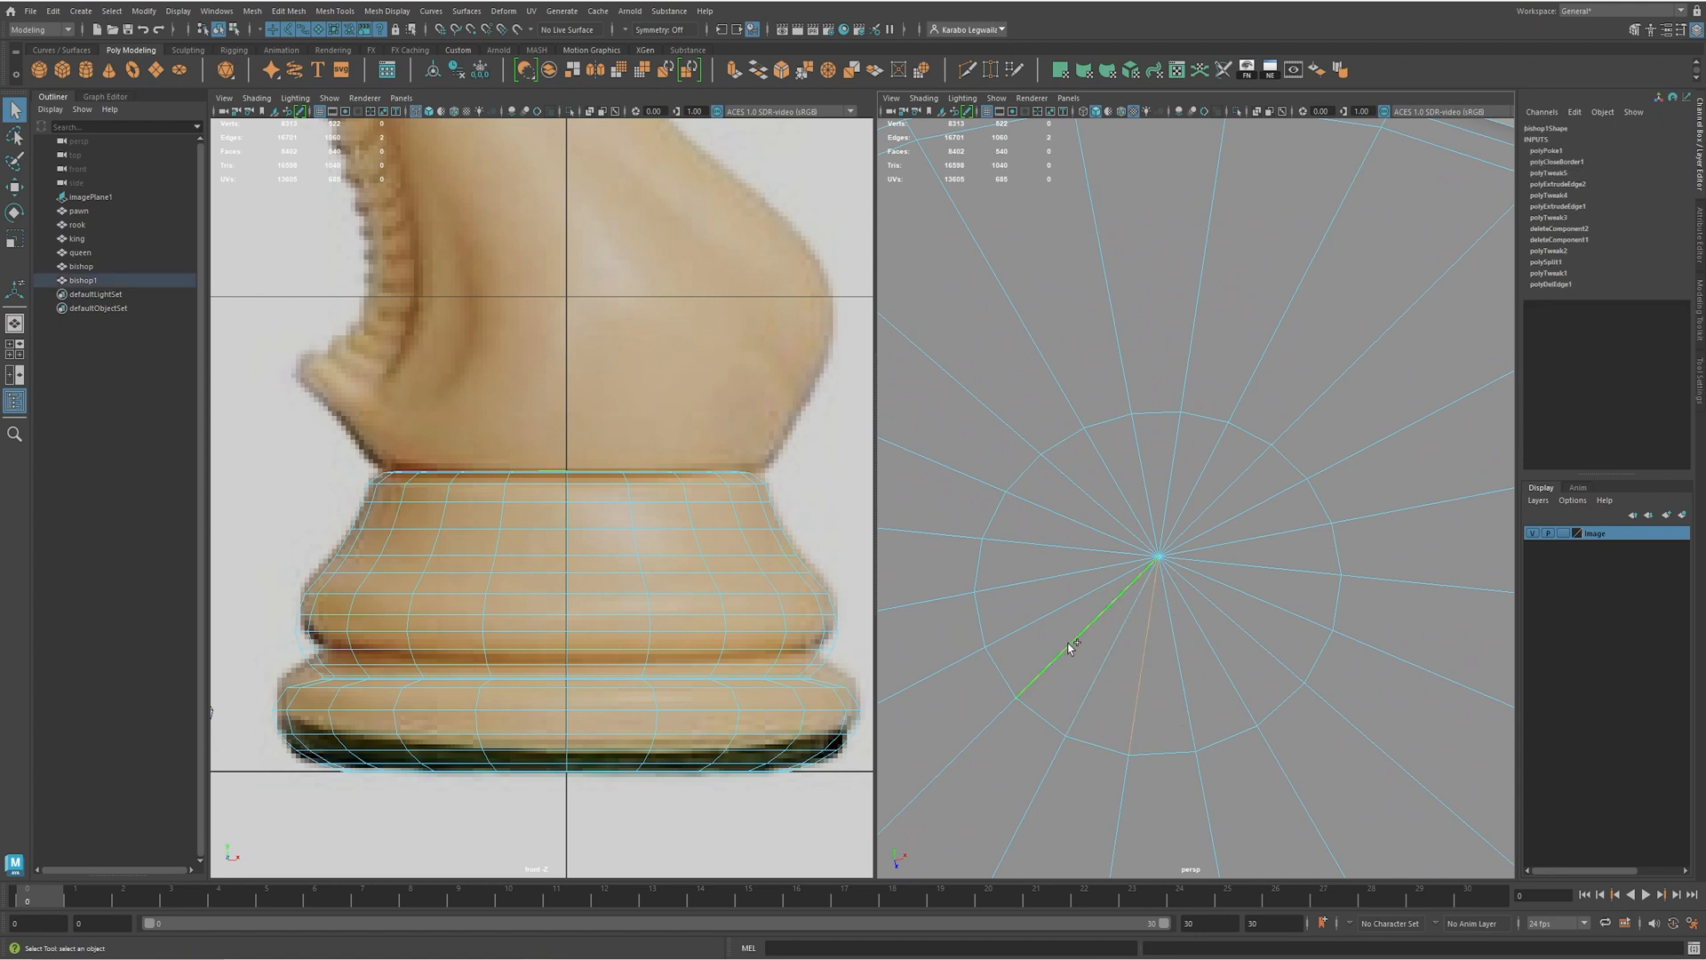
pyautogui.keyDown('shift'); pyautogui.click(1021, 578); pyautogui.keyUp('shift')
pyautogui.keyDown('shift'); pyautogui.click(1078, 522); pyautogui.keyUp('shift')
pyautogui.keyDown('shift'); pyautogui.click(1114, 476); pyautogui.keyUp('shift')
pyautogui.keyDown('shift'); pyautogui.click(1203, 466); pyautogui.keyUp('shift')
pyautogui.keyDown('shift'); pyautogui.click(1251, 471); pyautogui.keyUp('shift')
pyautogui.keyDown('shift'); pyautogui.click(1281, 537); pyautogui.keyUp('shift')
pyautogui.keyDown('shift'); pyautogui.click(1285, 604); pyautogui.keyUp('shift')
pyautogui.hotkey('ctrl', 'Delete')
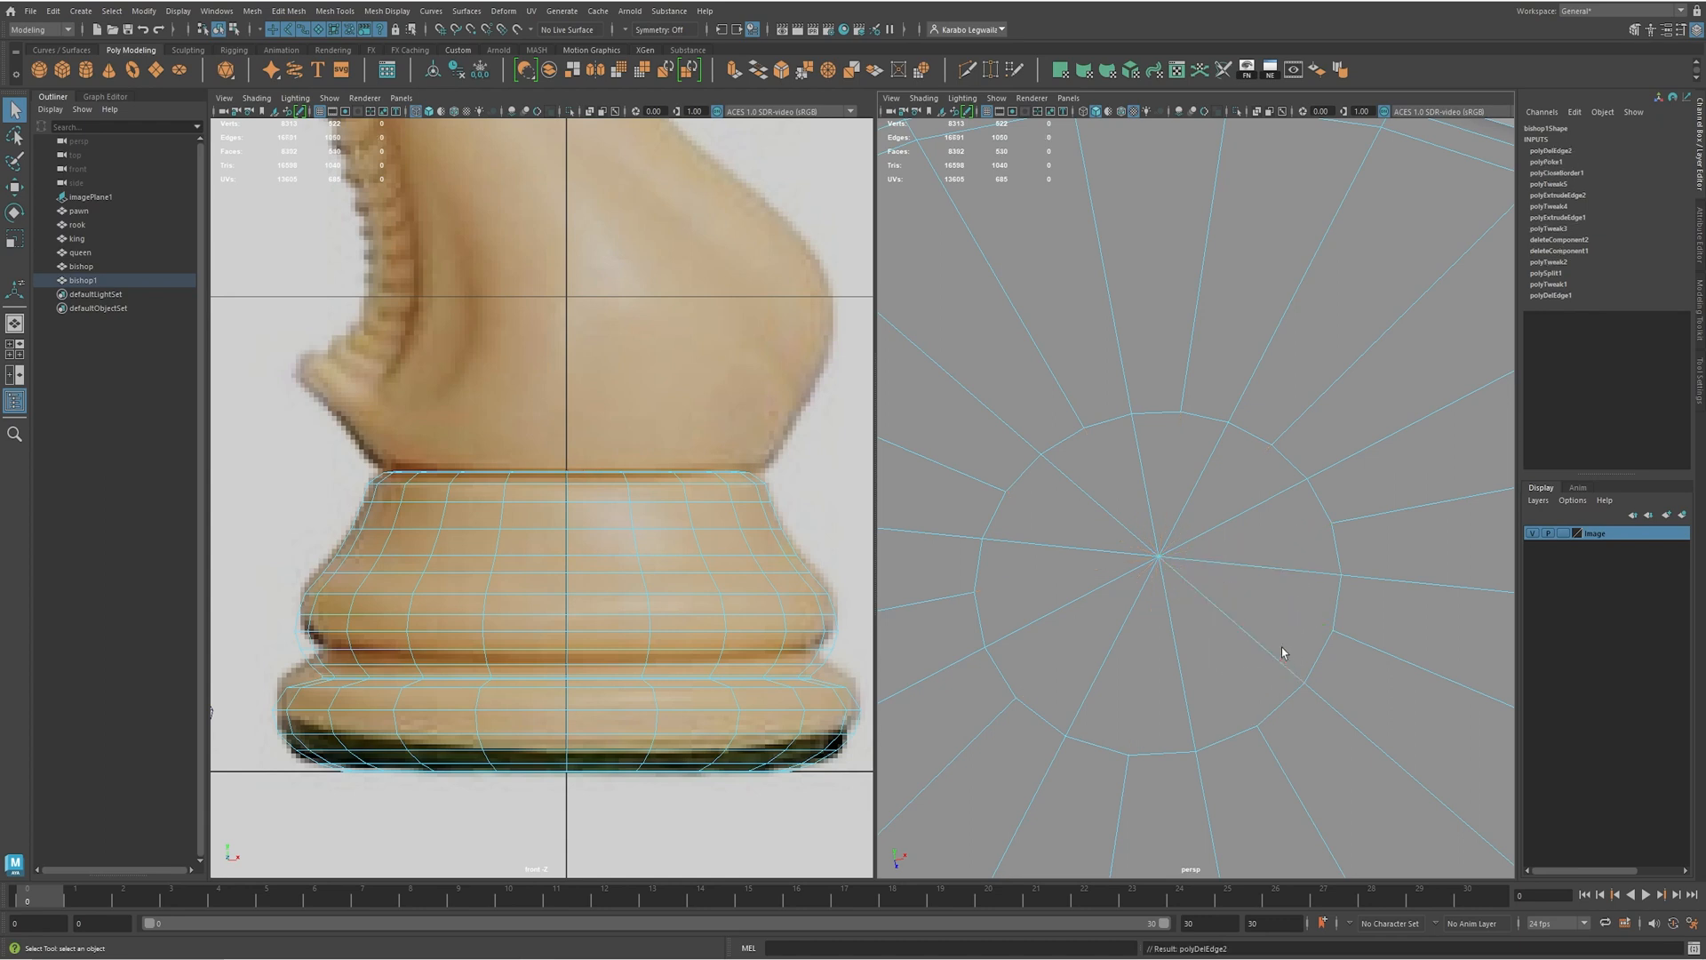
# - Insert centred vertical and horizontal edge loops through the cross on top of the king
pyautogui.scroll(-1, 564, 578)
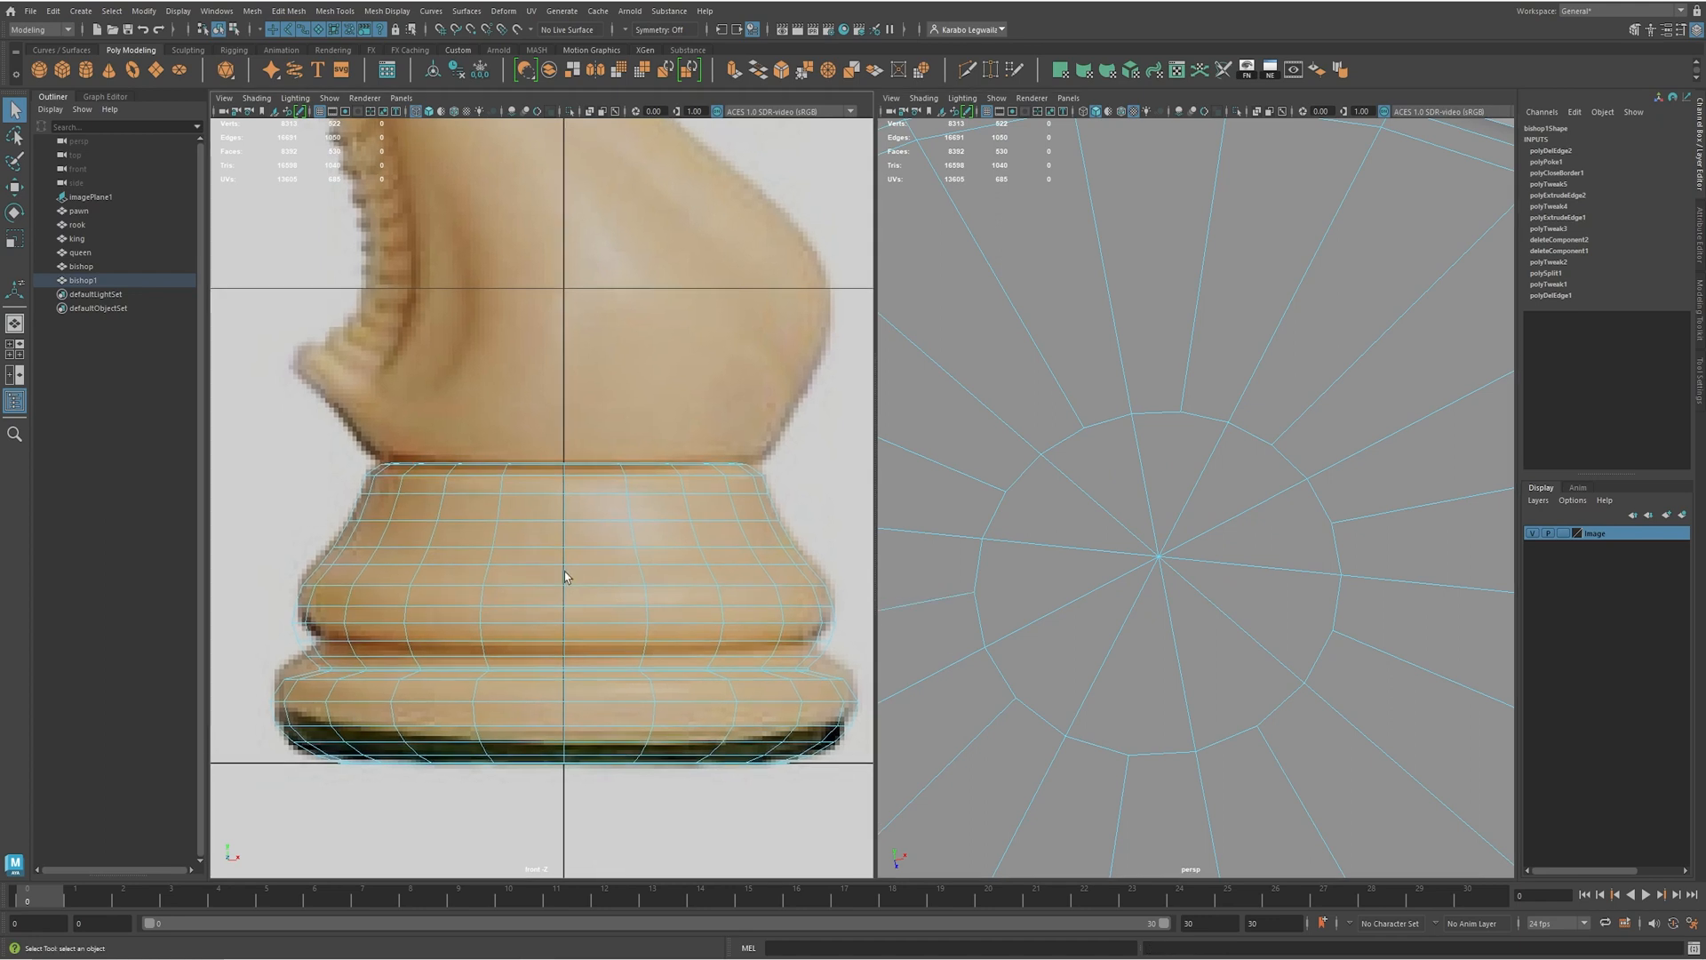
pyautogui.scroll(-3, 568, 571)
pyautogui.scroll(-3, 593, 639)
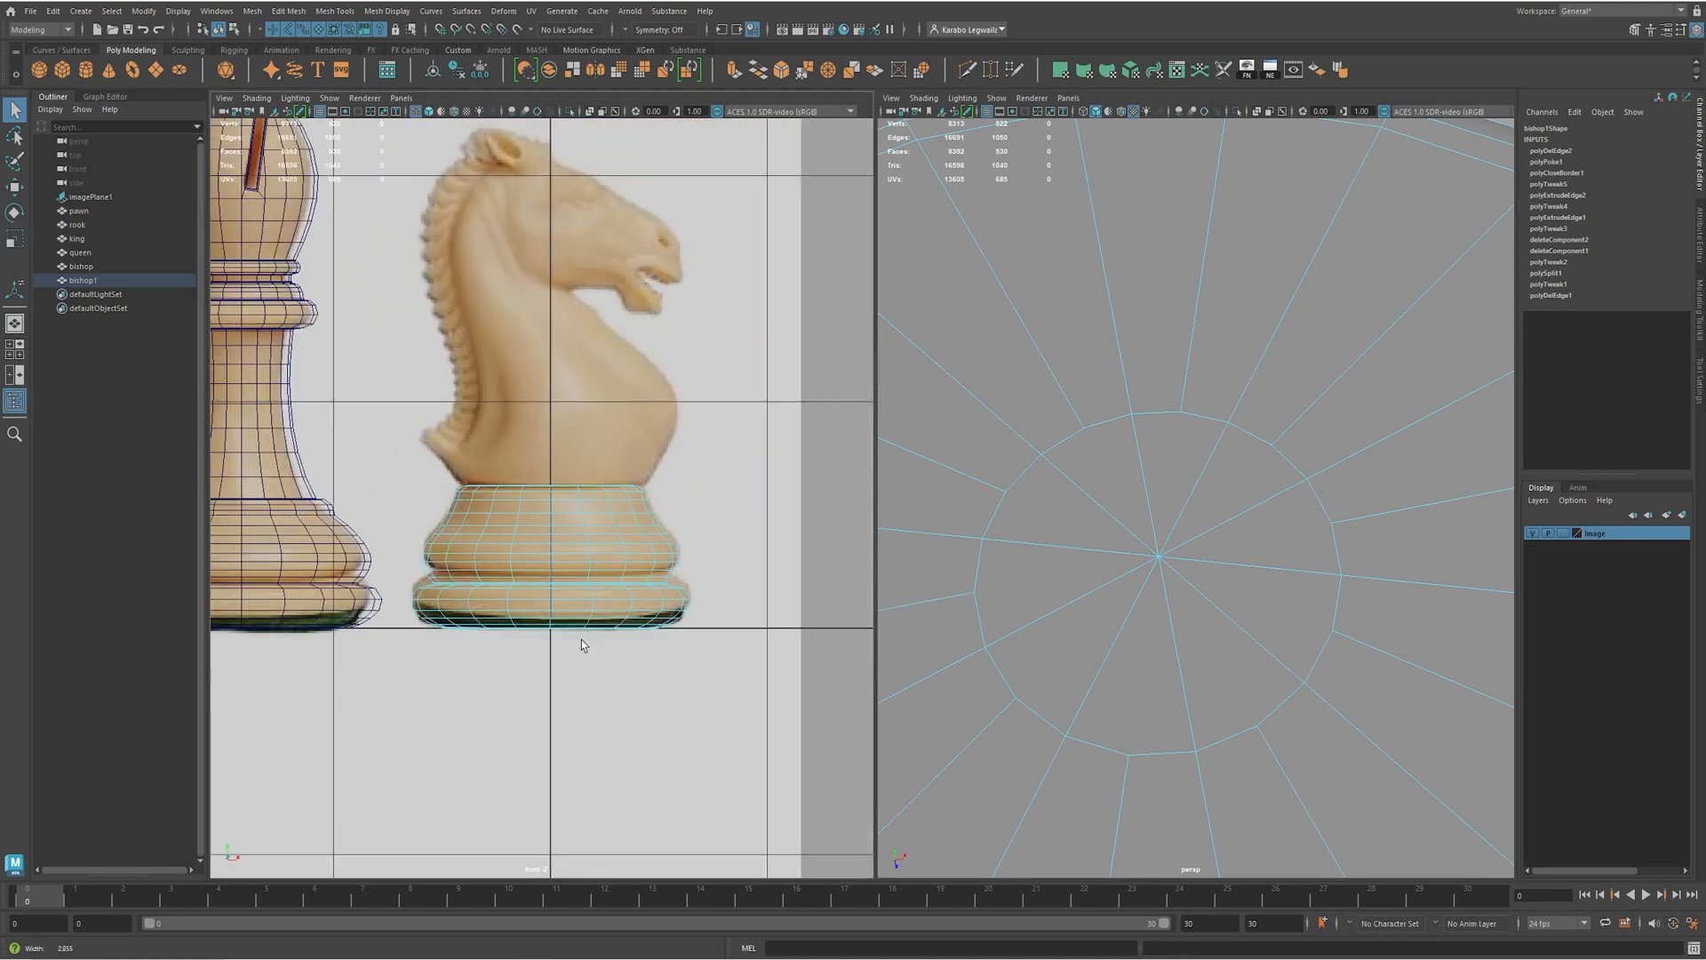
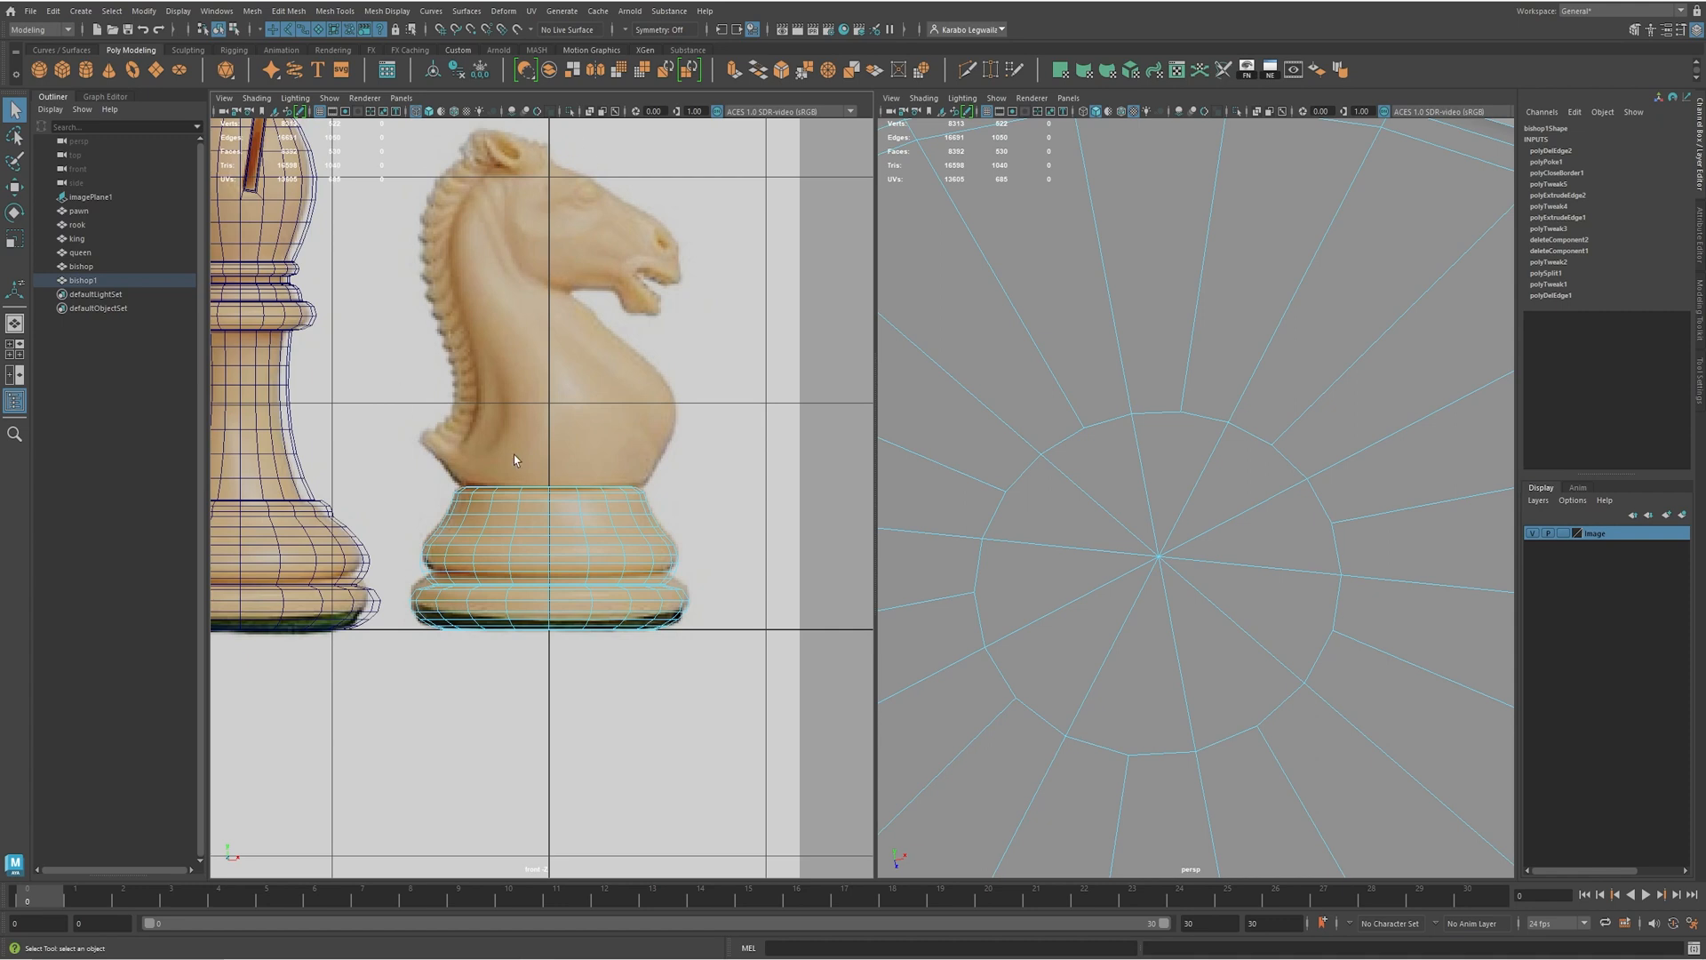
pyautogui.scroll(-5, 693, 498)
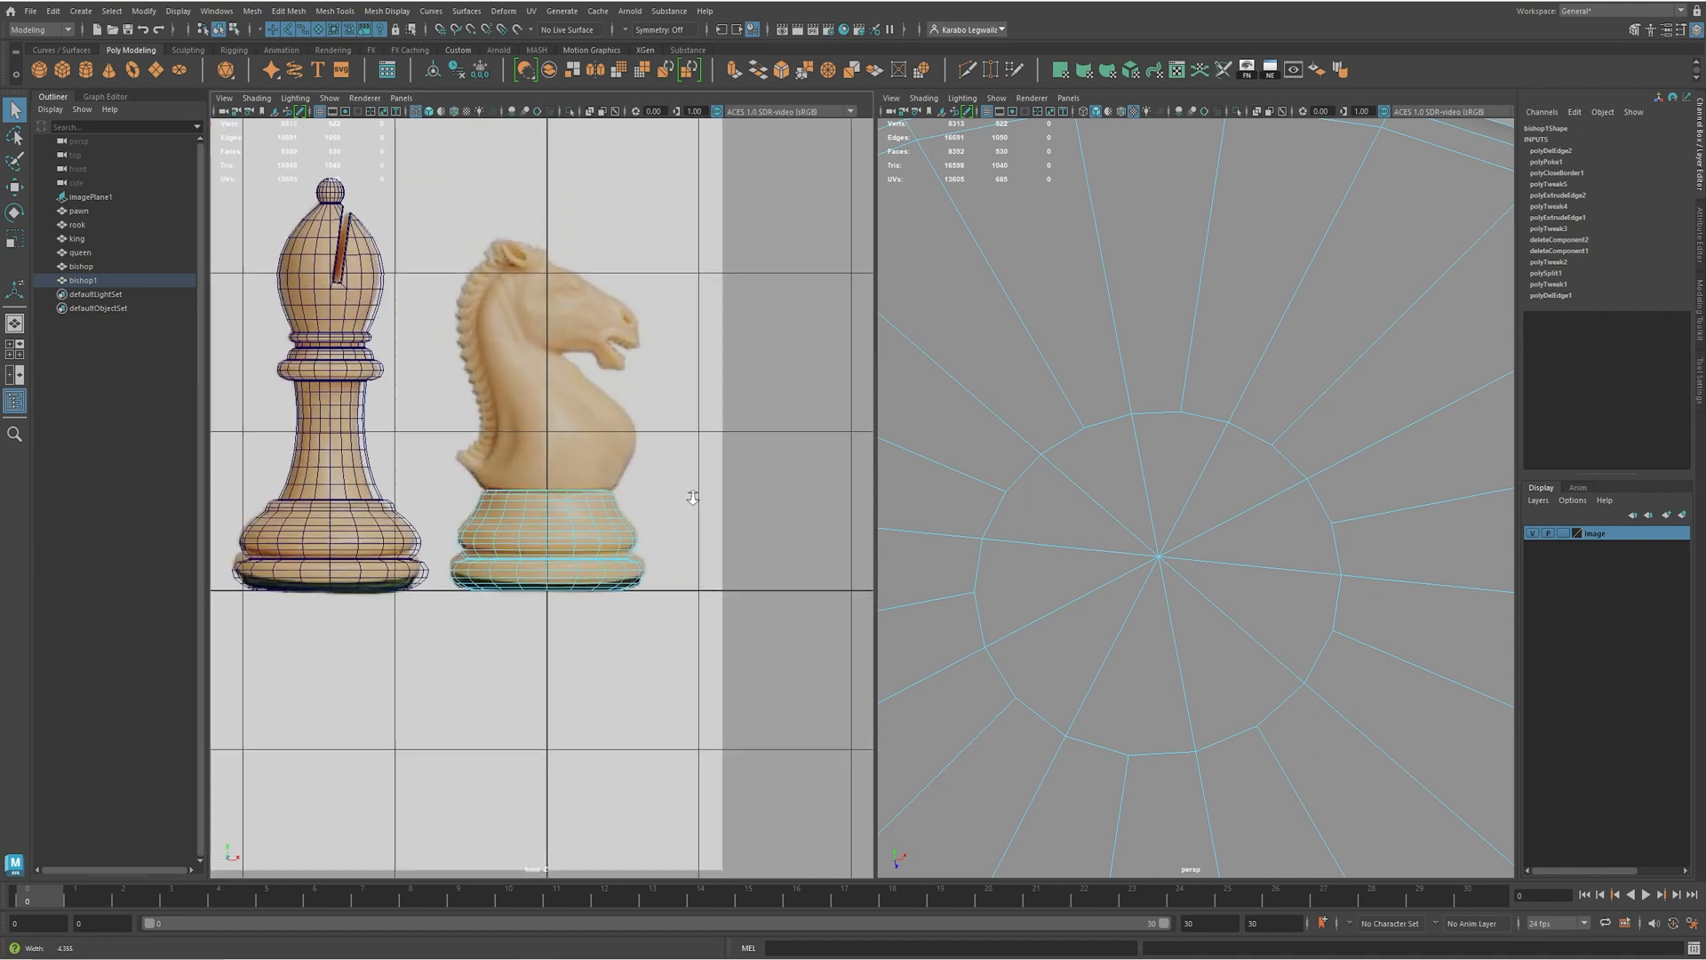
pyautogui.scroll(1, 739, 548)
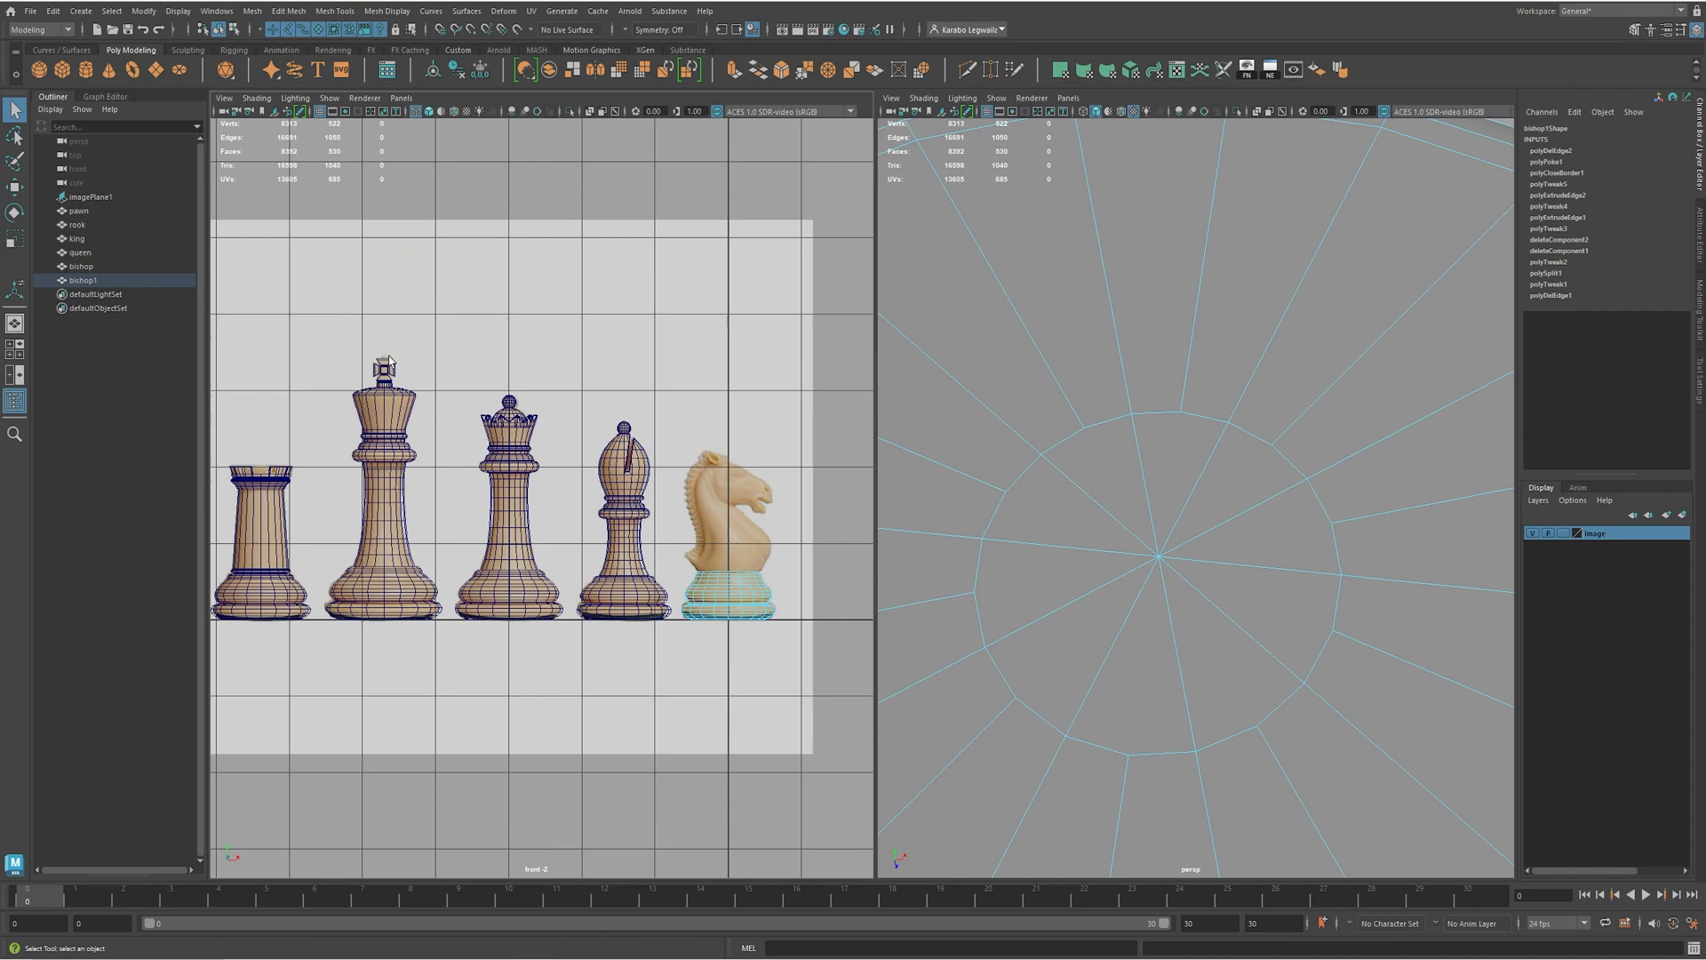
pyautogui.keyDown('alt'); pyautogui.moveTo(403, 435); pyautogui.dragTo(515, 478, button='middle'); pyautogui.keyUp('alt')
pyautogui.scroll(8, 515, 478)
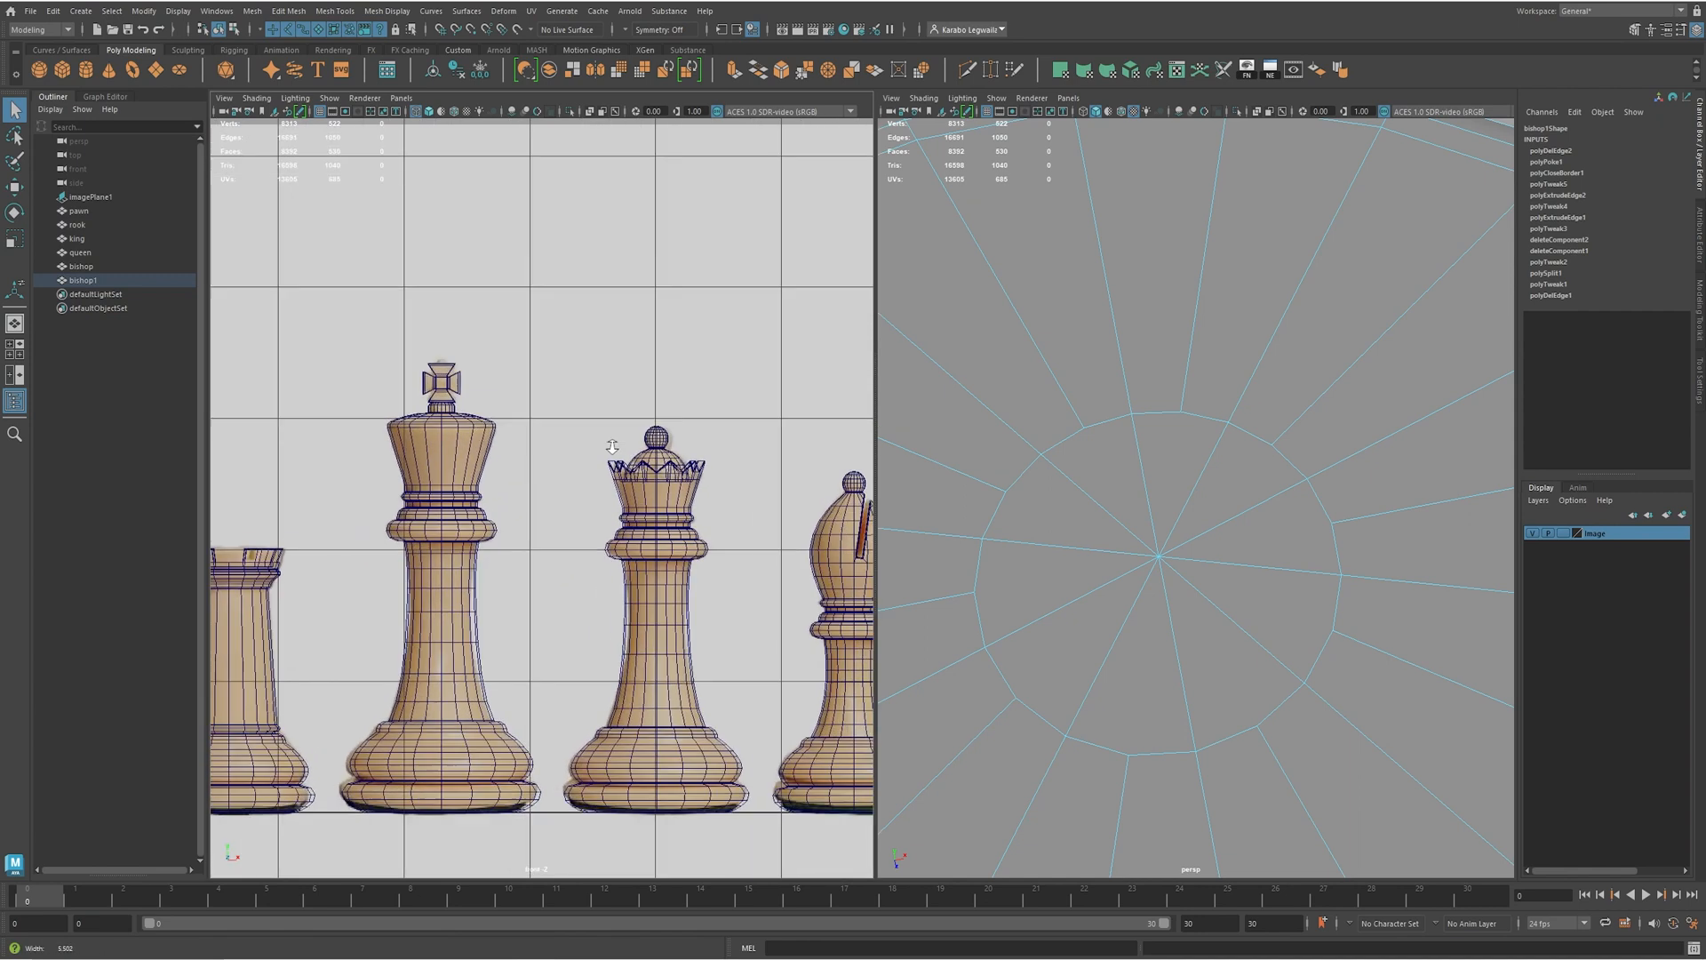
pyautogui.scroll(4, 375, 547)
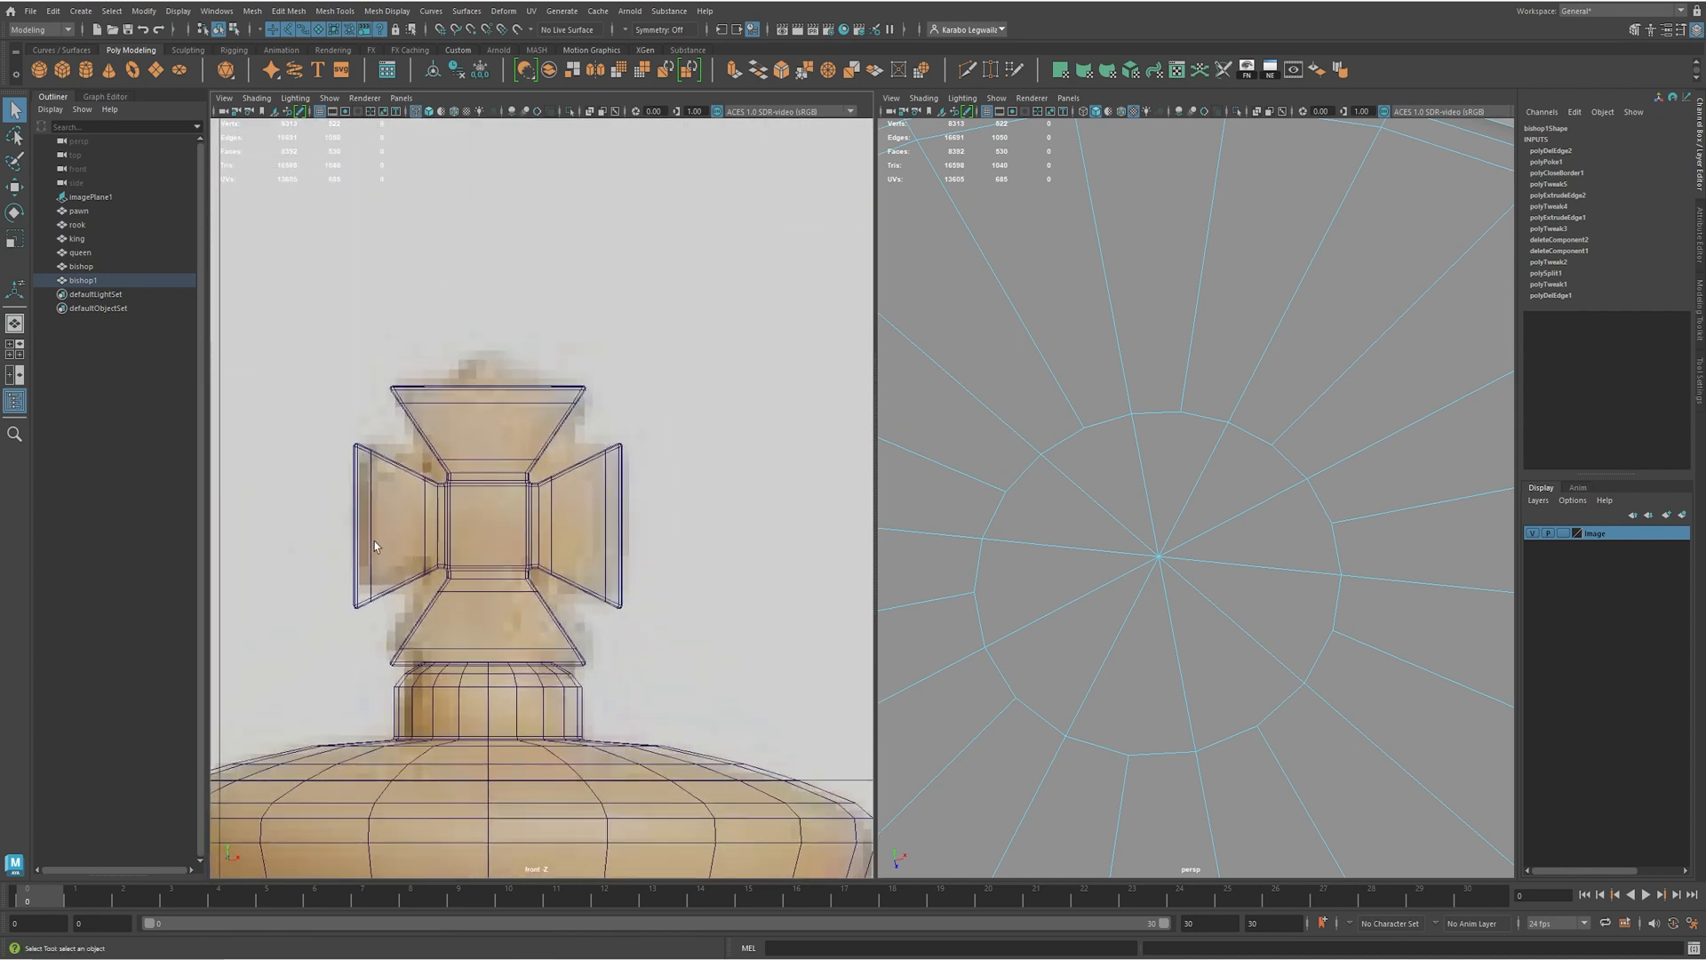
pyautogui.click(540, 506)
pyautogui.click(439, 515)
pyautogui.keyDown('shift'); pyautogui.moveTo(506, 498); pyautogui.dragTo(452, 514, button='right'); pyautogui.keyUp('shift')
pyautogui.keyDown('ctrl'); pyautogui.middleClick(449, 523); pyautogui.keyUp('ctrl')
pyautogui.keyDown('ctrl'); pyautogui.middleClick(493, 515); pyautogui.keyUp('ctrl')
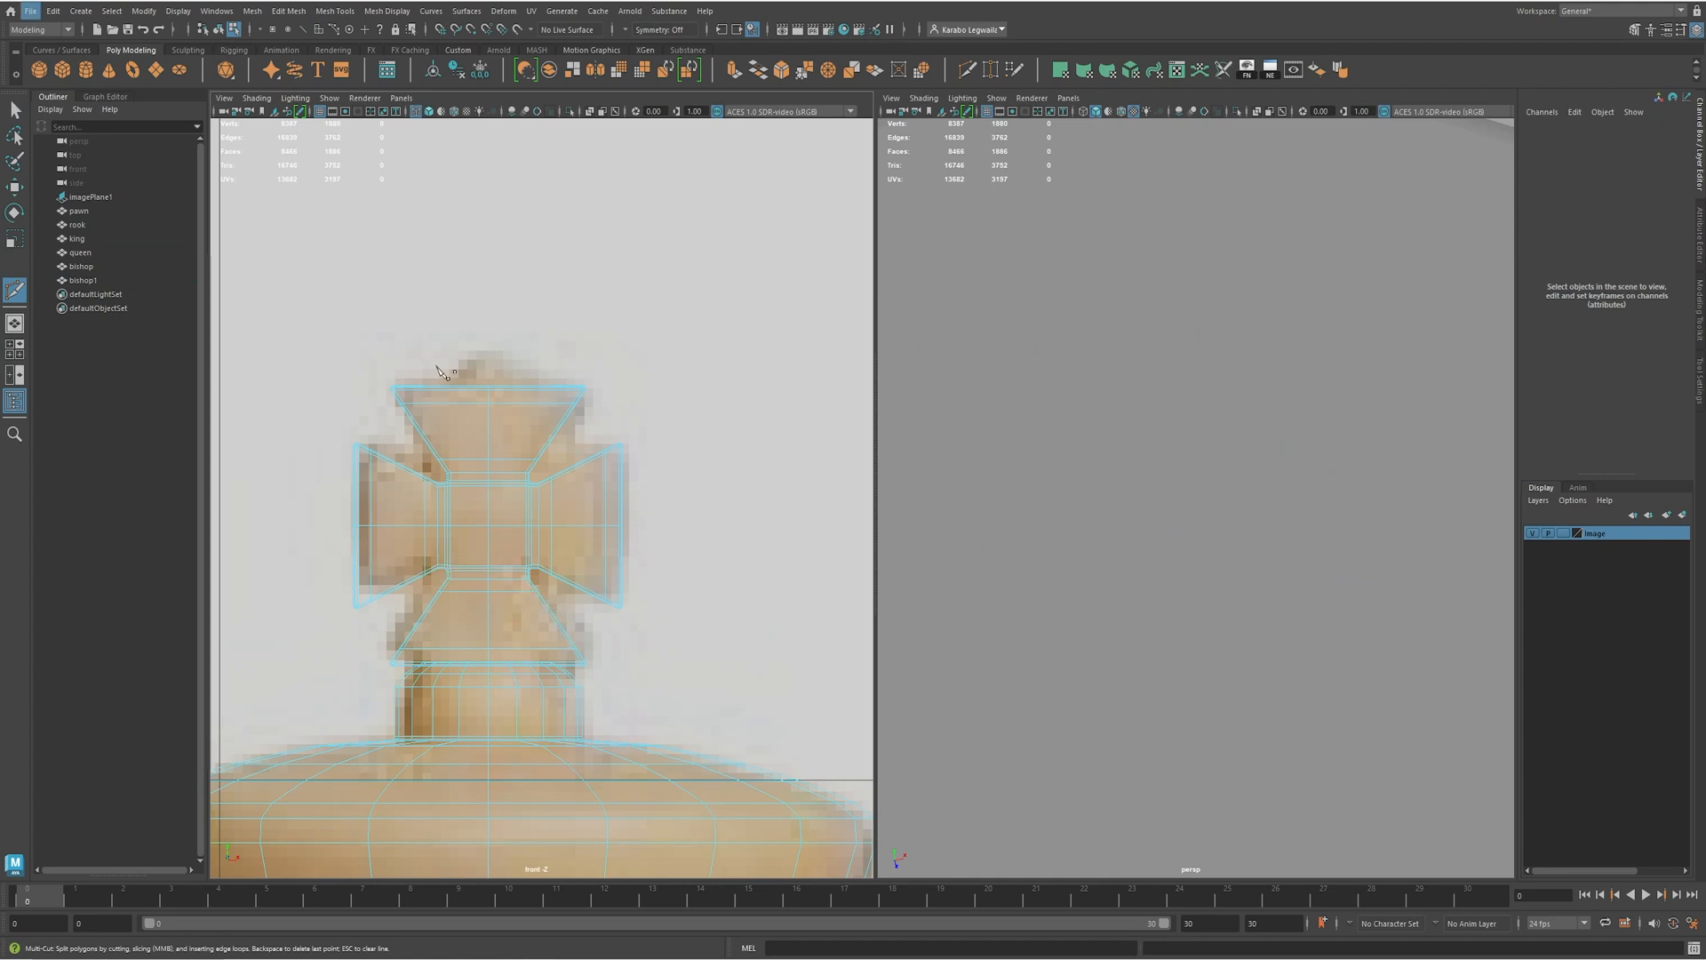
pyautogui.keyDown('ctrl'); pyautogui.moveTo(531, 466); pyautogui.dragTo(465, 457); pyautogui.keyUp('ctrl')
pyautogui.keyDown('ctrl'); pyautogui.click(466, 457); pyautogui.keyUp('ctrl')
pyautogui.keyDown('ctrl'); pyautogui.click(439, 502); pyautogui.keyUp('ctrl')
pyautogui.keyDown('ctrl'); pyautogui.click(438, 548); pyautogui.keyUp('ctrl')
pyautogui.hotkey('ctrl', 'z')
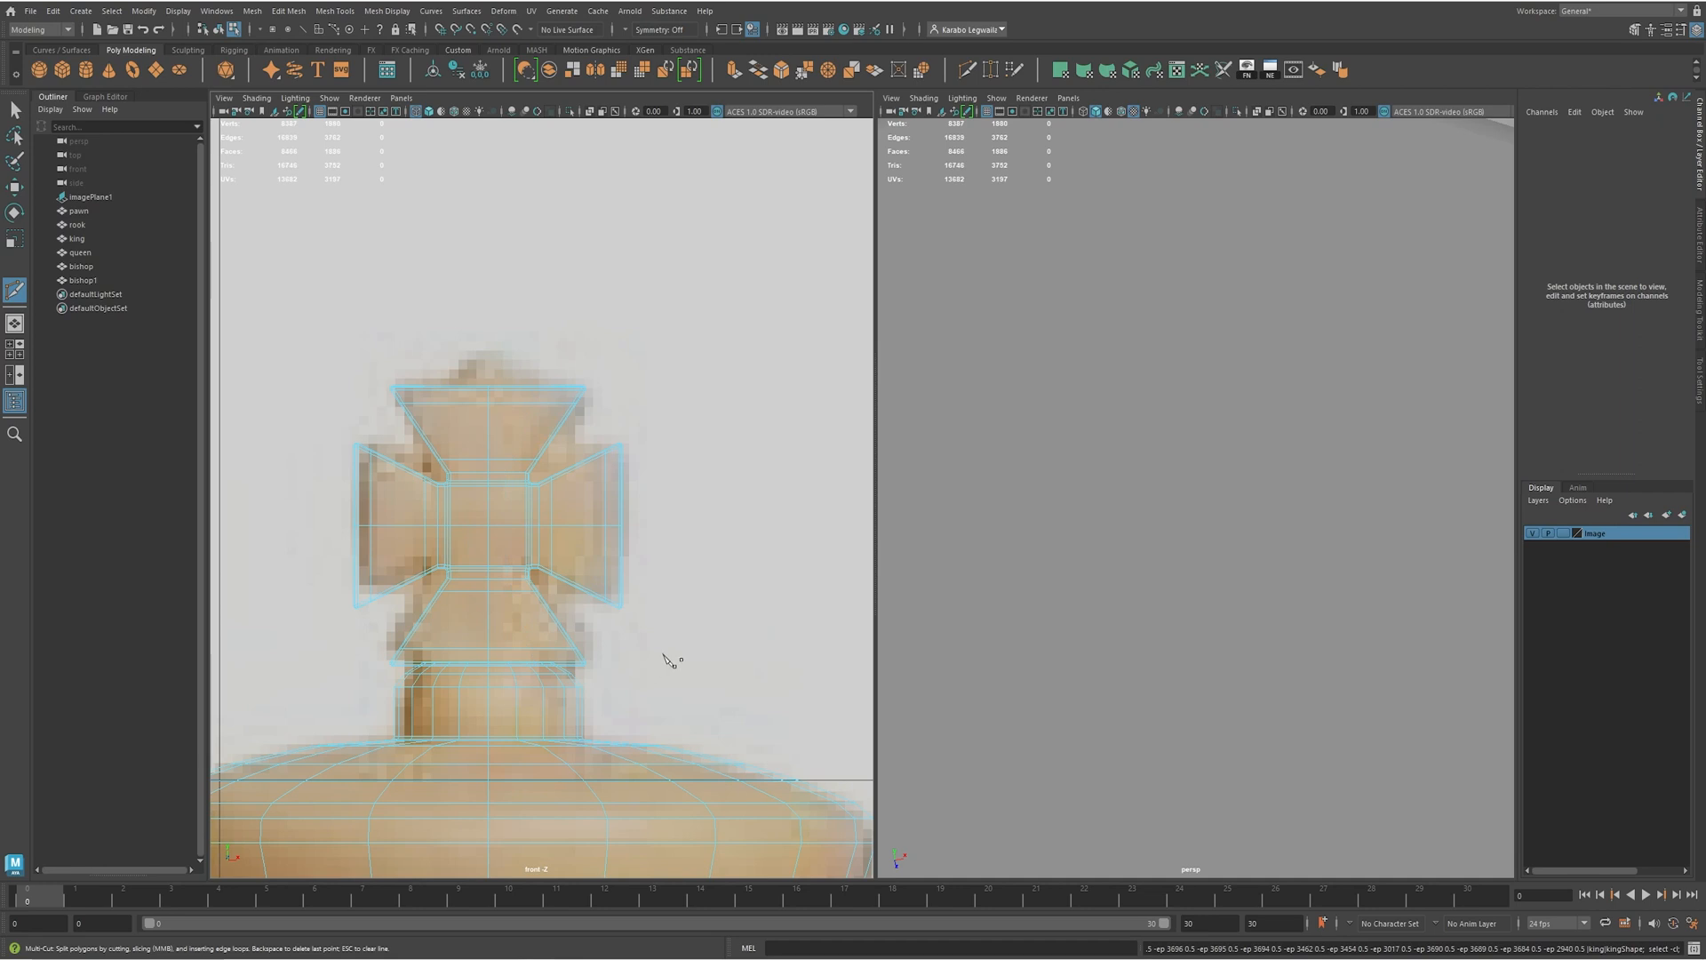
# - Leave the Multi-Cut tool and examine the knight reference above its base, with the base mesh selected
pyautogui.press('w')
pyautogui.keyDown('alt'); pyautogui.moveTo(1197, 487); pyautogui.dragTo(1141, 490, button='right'); pyautogui.keyUp('alt')
pyautogui.keyDown('alt'); pyautogui.moveTo(620, 541); pyautogui.dragTo(432, 537, button='right'); pyautogui.keyUp('alt')
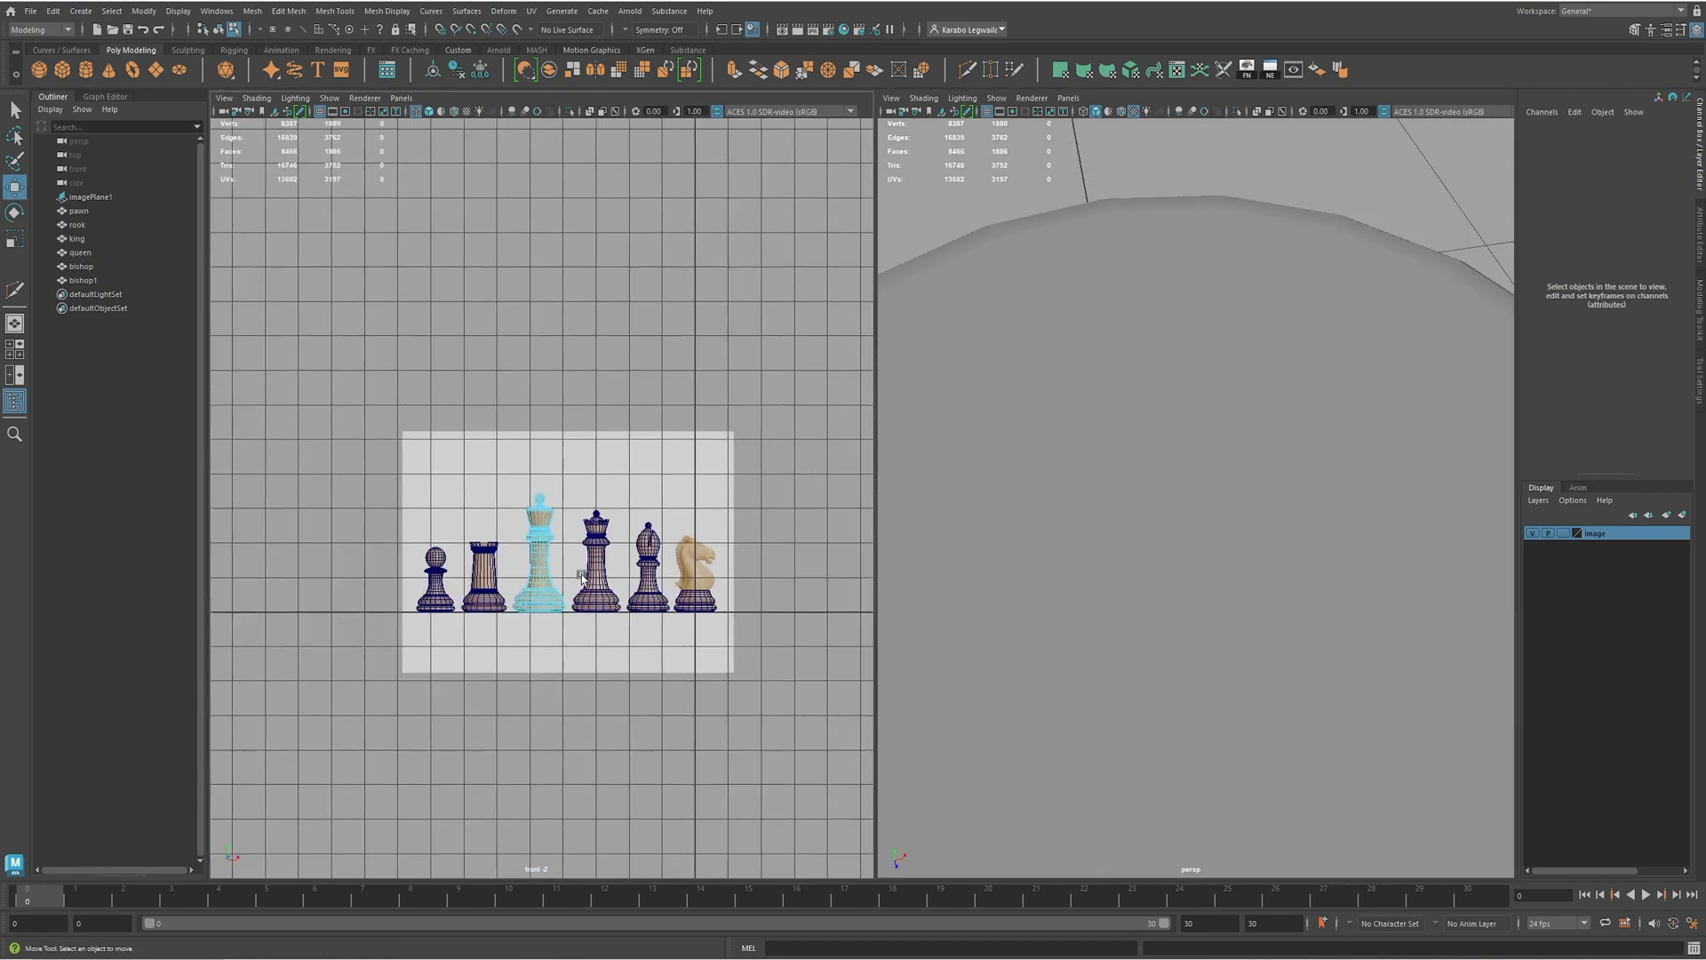
pyautogui.click(547, 573)
pyautogui.scroll(10, 605, 545)
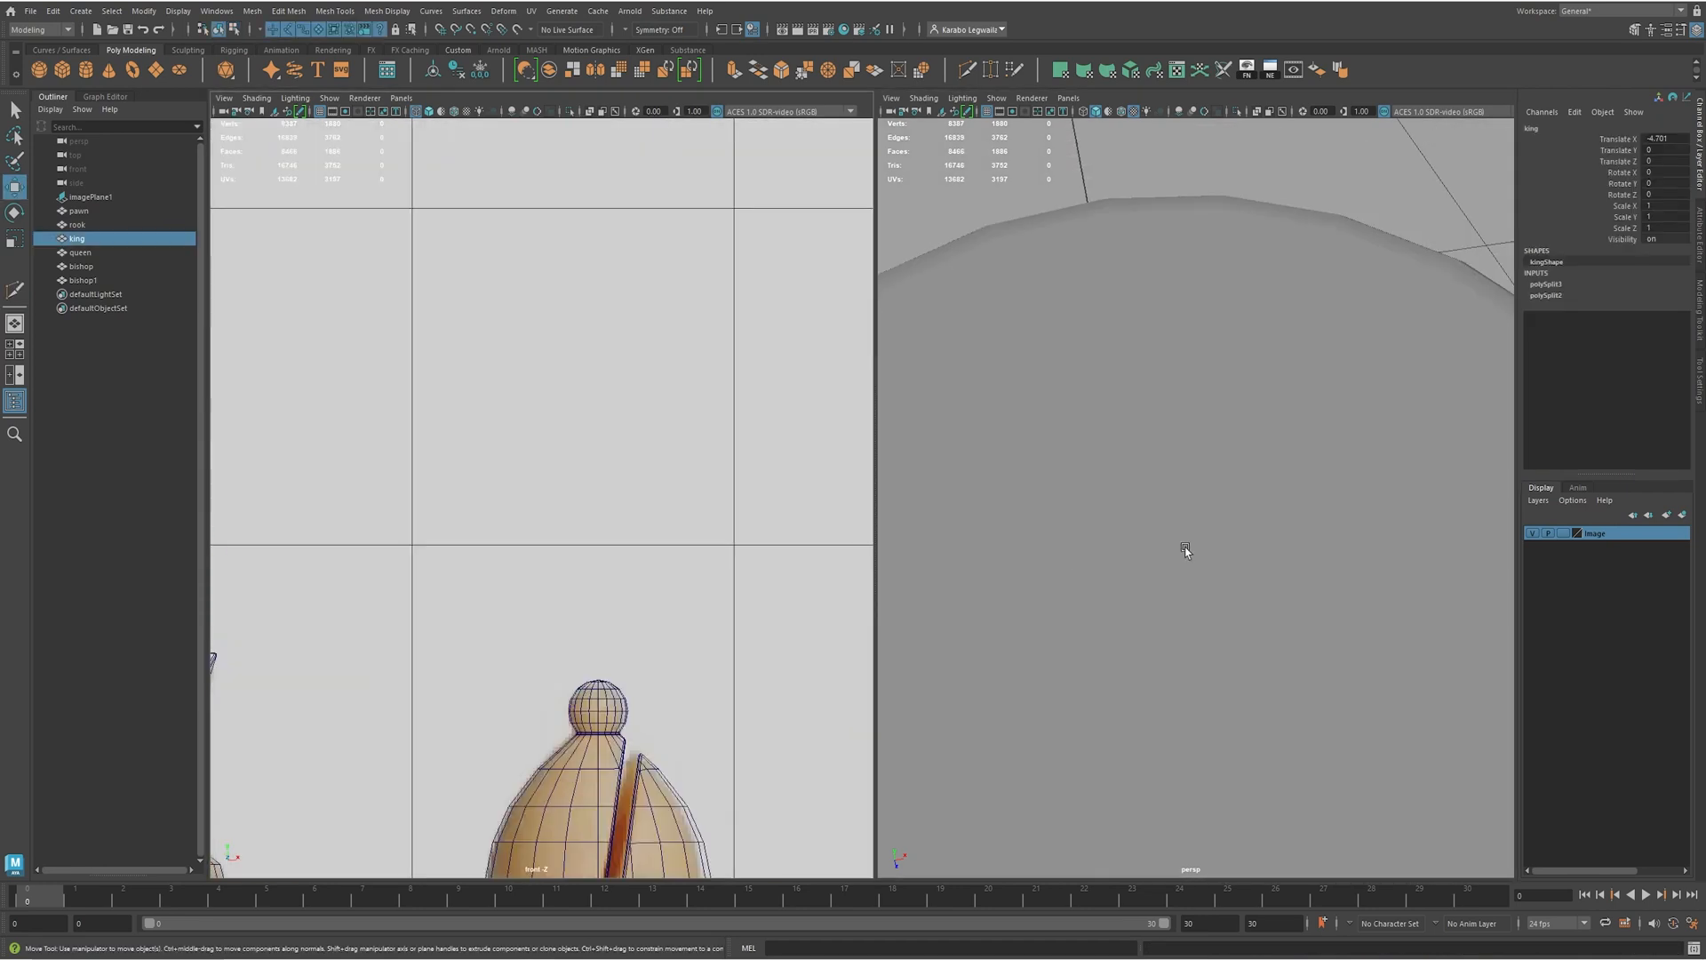
pyautogui.keyDown('alt'); pyautogui.moveTo(646, 673); pyautogui.dragTo(432, 412, button='middle'); pyautogui.keyUp('alt')
pyautogui.keyDown('alt'); pyautogui.moveTo(869, 835); pyautogui.dragTo(549, 539, button='middle'); pyautogui.keyUp('alt')
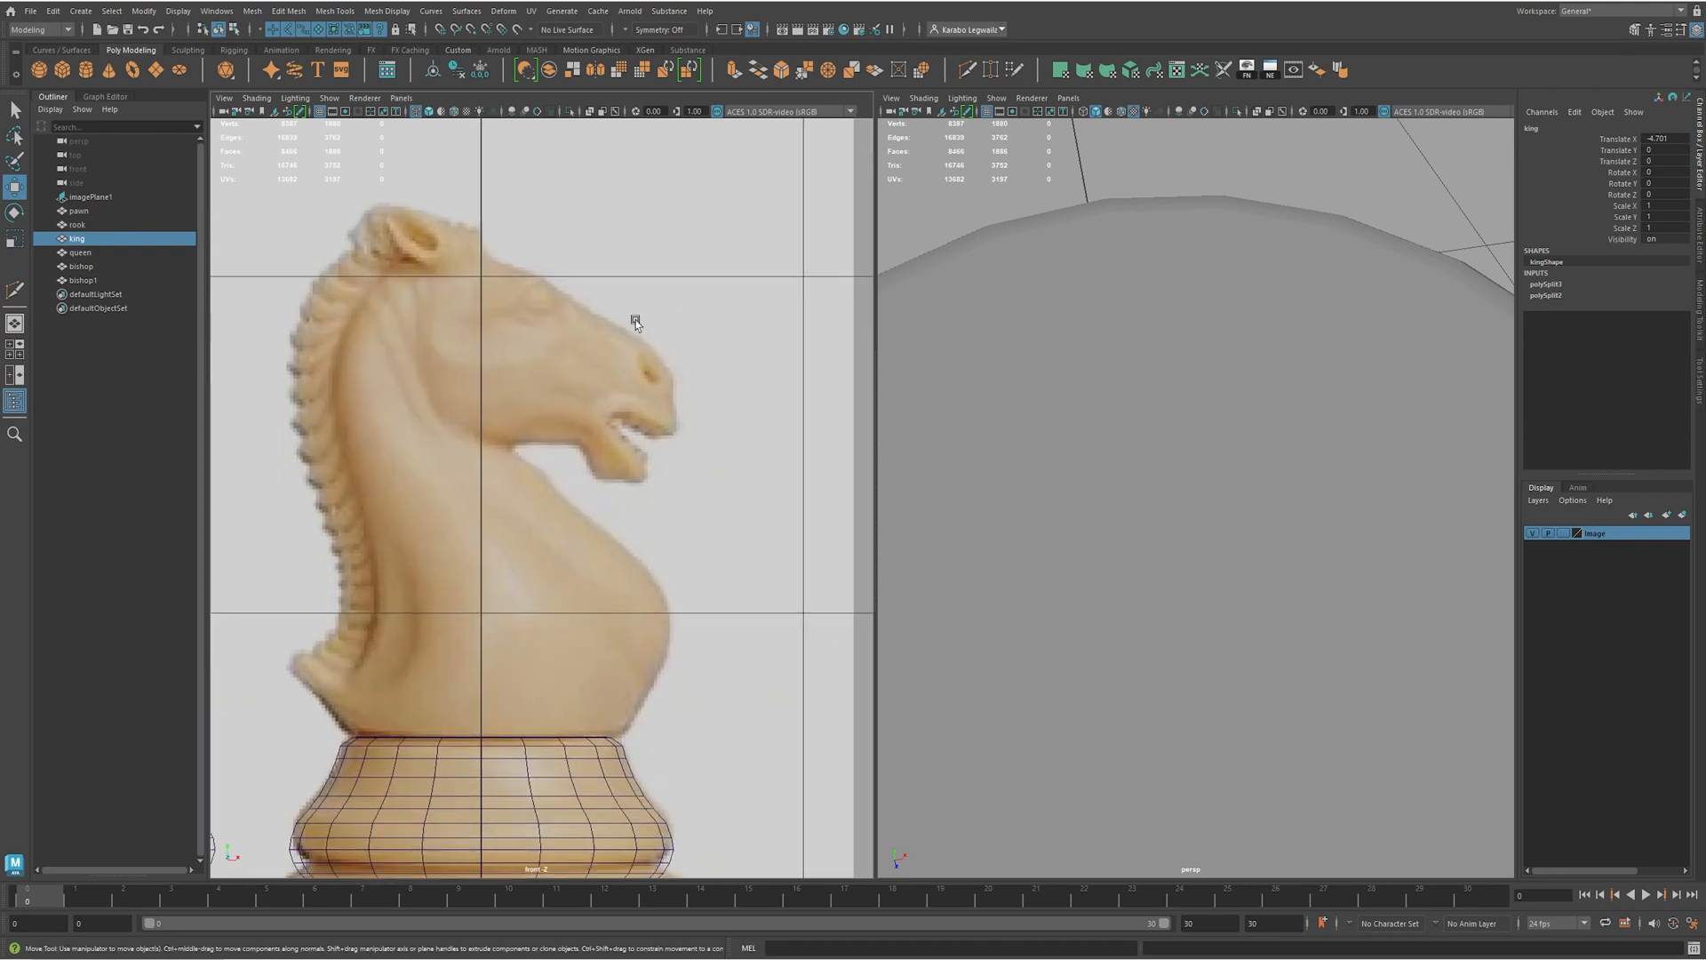
pyautogui.keyDown('alt'); pyautogui.moveTo(728, 291); pyautogui.dragTo(372, 453, button='right'); pyautogui.keyUp('alt')
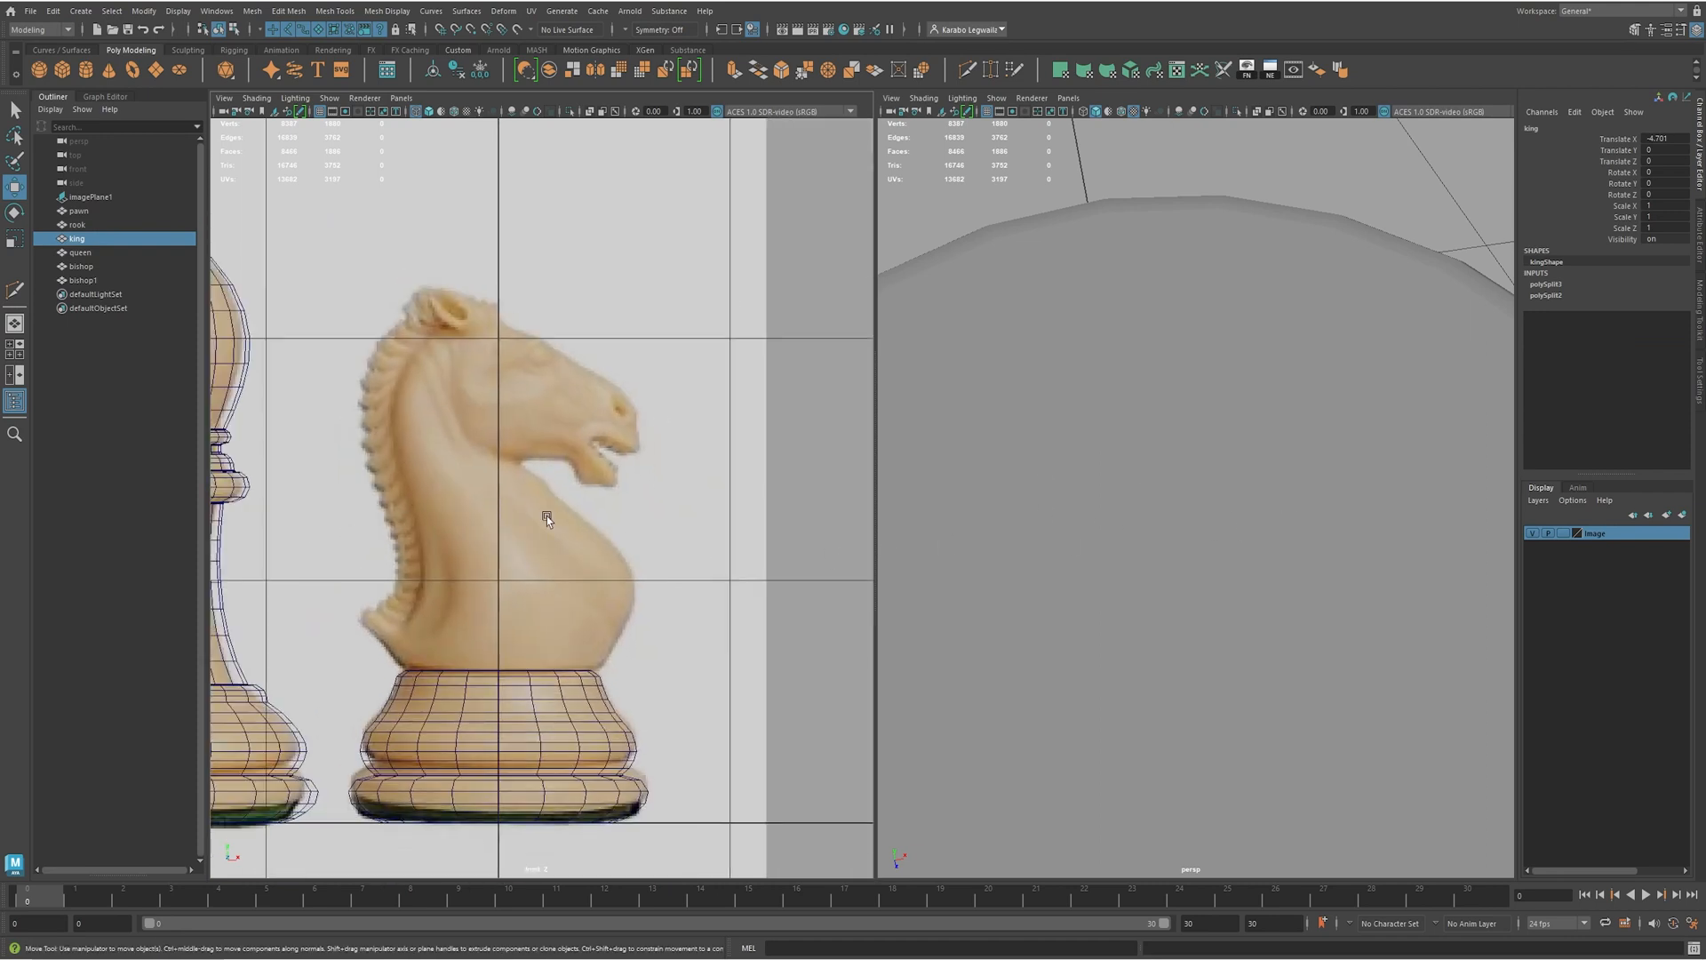
pyautogui.click(1331, 362)
pyautogui.keyDown('alt'); pyautogui.moveTo(1331, 362); pyautogui.dragTo(1319, 457, button='middle'); pyautogui.keyUp('alt')
pyautogui.keyDown('alt'); pyautogui.moveTo(565, 521); pyautogui.dragTo(590, 539, button='middle'); pyautogui.keyUp('alt')
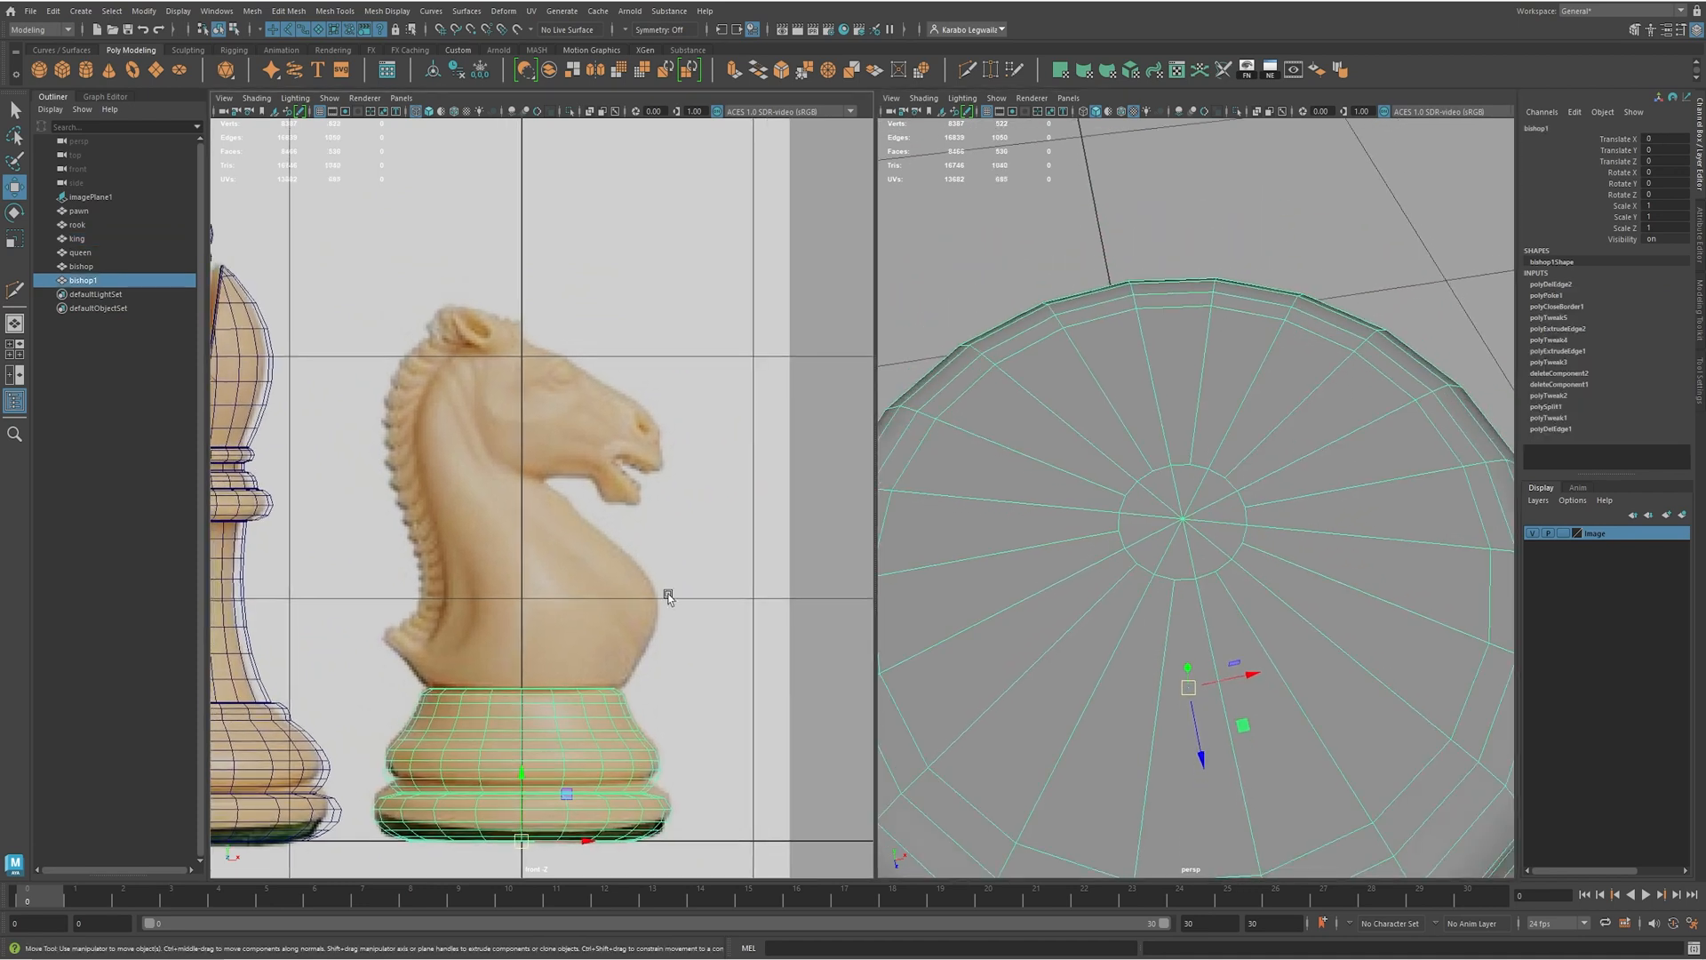
pyautogui.keyDown('alt'); pyautogui.moveTo(665, 598); pyautogui.dragTo(667, 625, button='middle'); pyautogui.keyUp('alt')
# - Create a polygon cube and raise it to about 1.75 in Y, over the knight's head in the reference
pyautogui.keyDown('shift'); pyautogui.moveTo(518, 302); pyautogui.dragTo(622, 302, button='right'); pyautogui.keyUp('shift')
pyautogui.keyDown('alt'); pyautogui.moveTo(799, 355); pyautogui.dragTo(597, 560, button='right'); pyautogui.keyUp('alt')
pyautogui.moveTo(526, 584); pyautogui.dragTo(622, 422)
pyautogui.keyDown('alt'); pyautogui.moveTo(622, 422); pyautogui.dragTo(778, 438, button='right'); pyautogui.keyUp('alt')
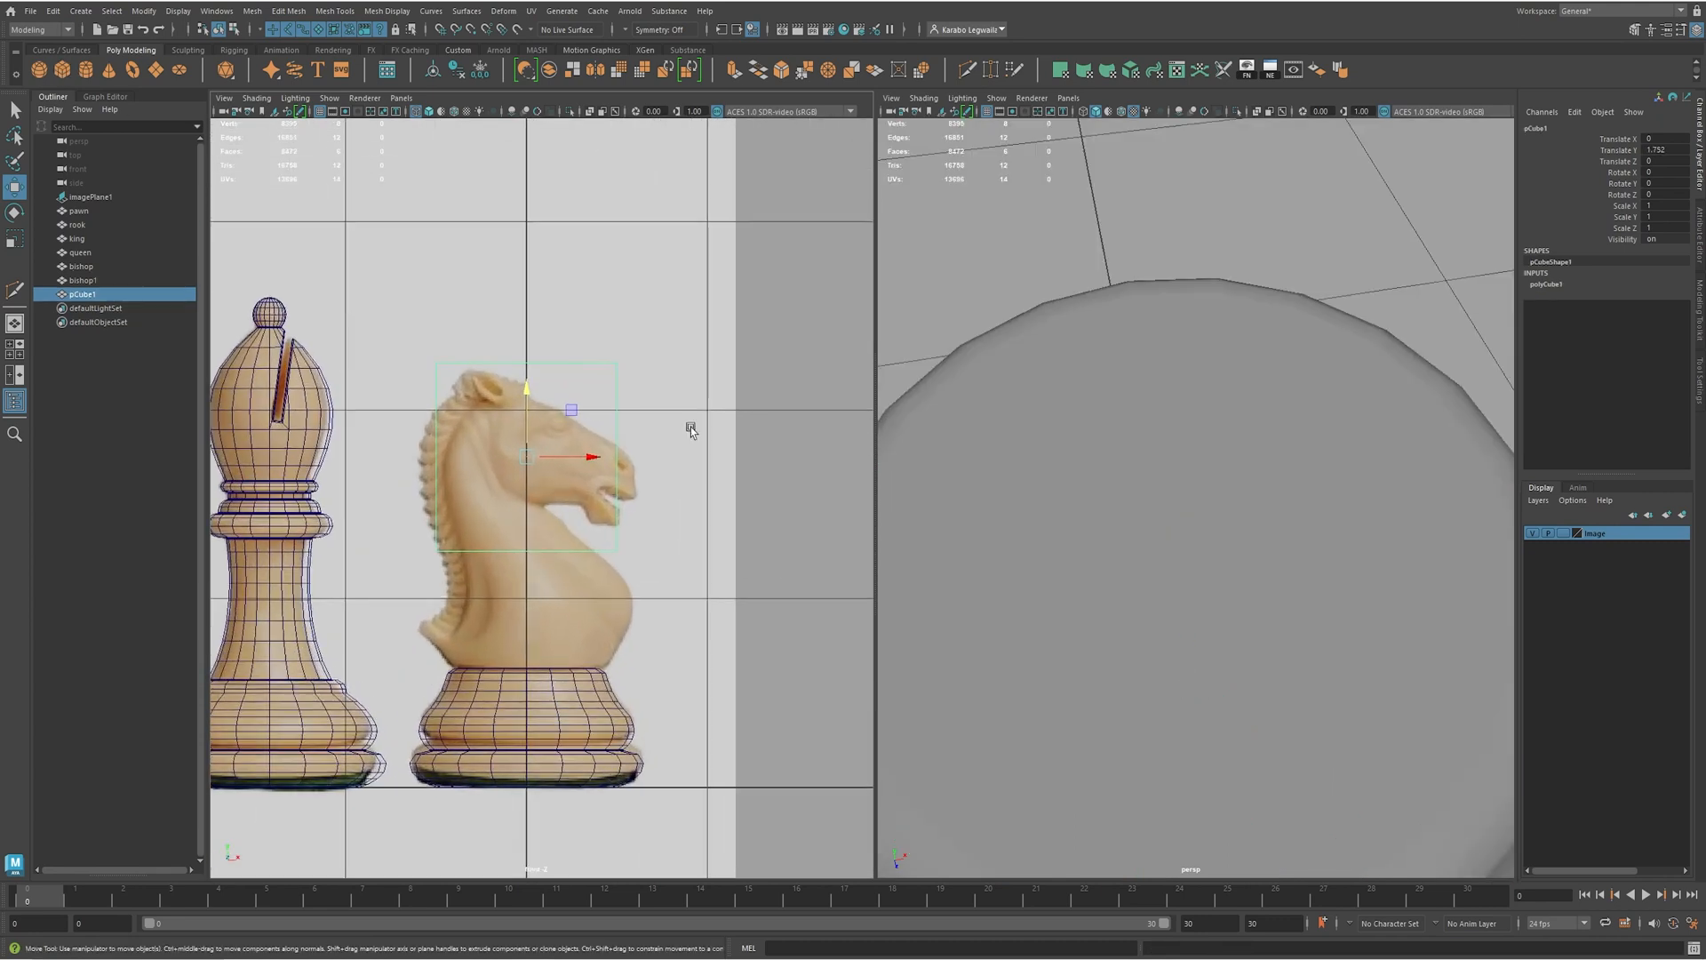
# - Flatten the cube to about 0.41 in Y, tilt it about -25° around Z, and align it with the horse's head
pyautogui.press('r')
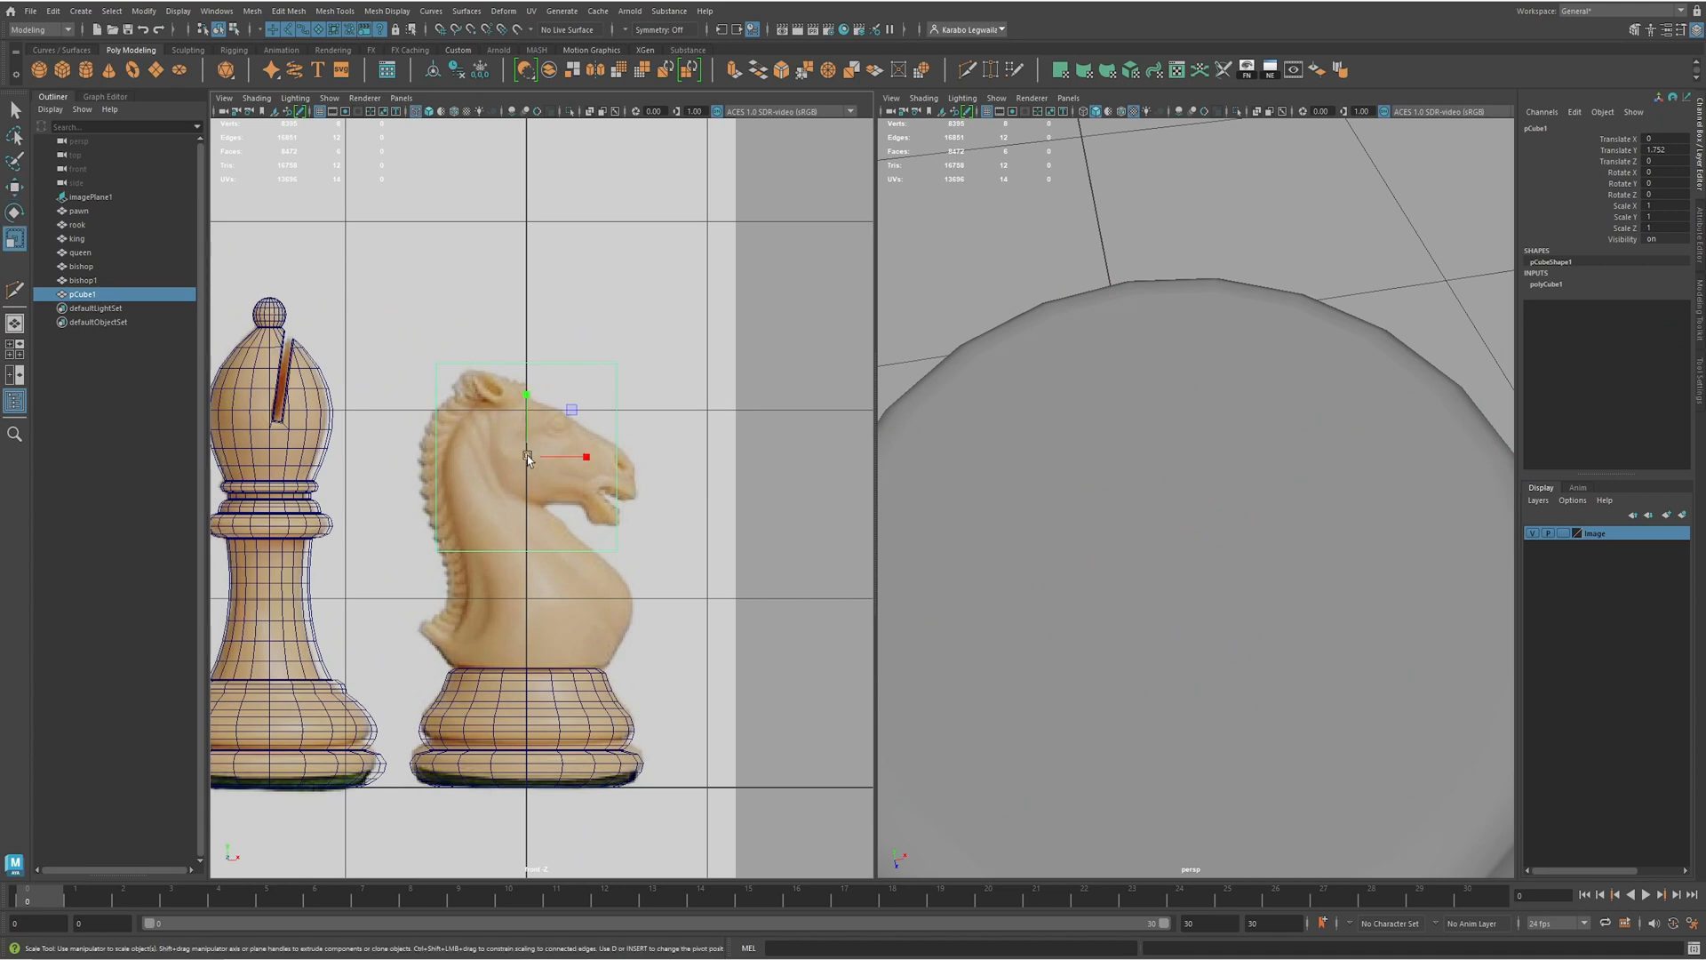
pyautogui.moveTo(529, 398); pyautogui.dragTo(540, 434)
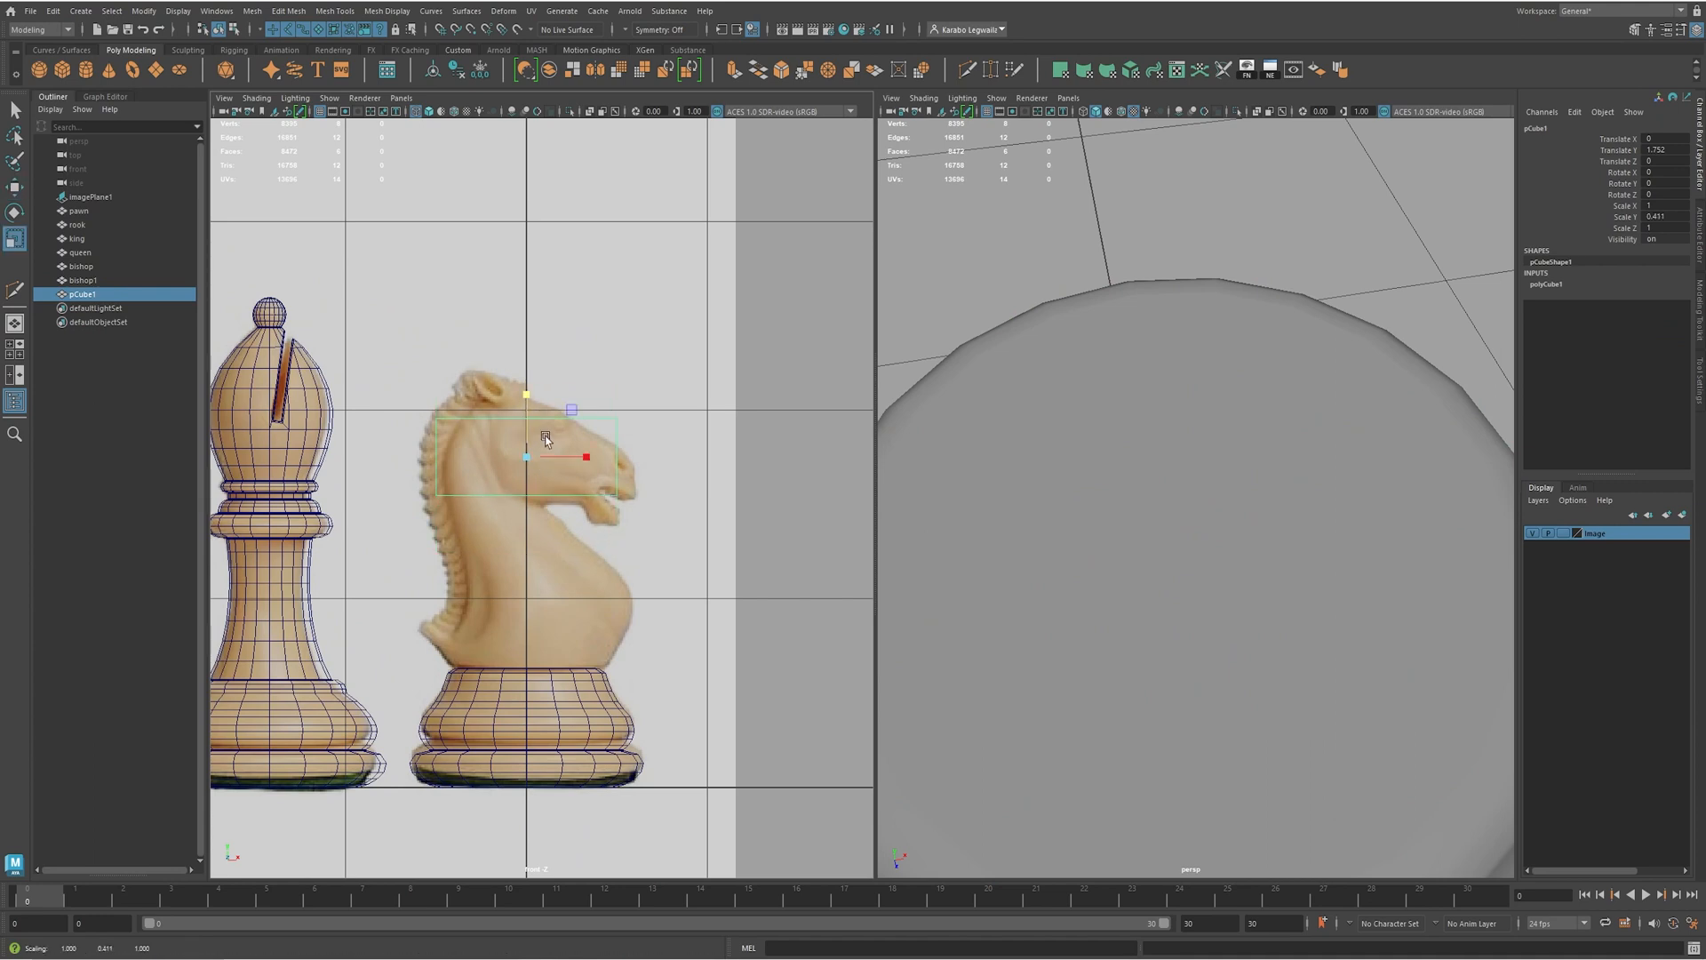
pyautogui.press('e')
pyautogui.moveTo(563, 407); pyautogui.dragTo(554, 453)
pyautogui.press('w')
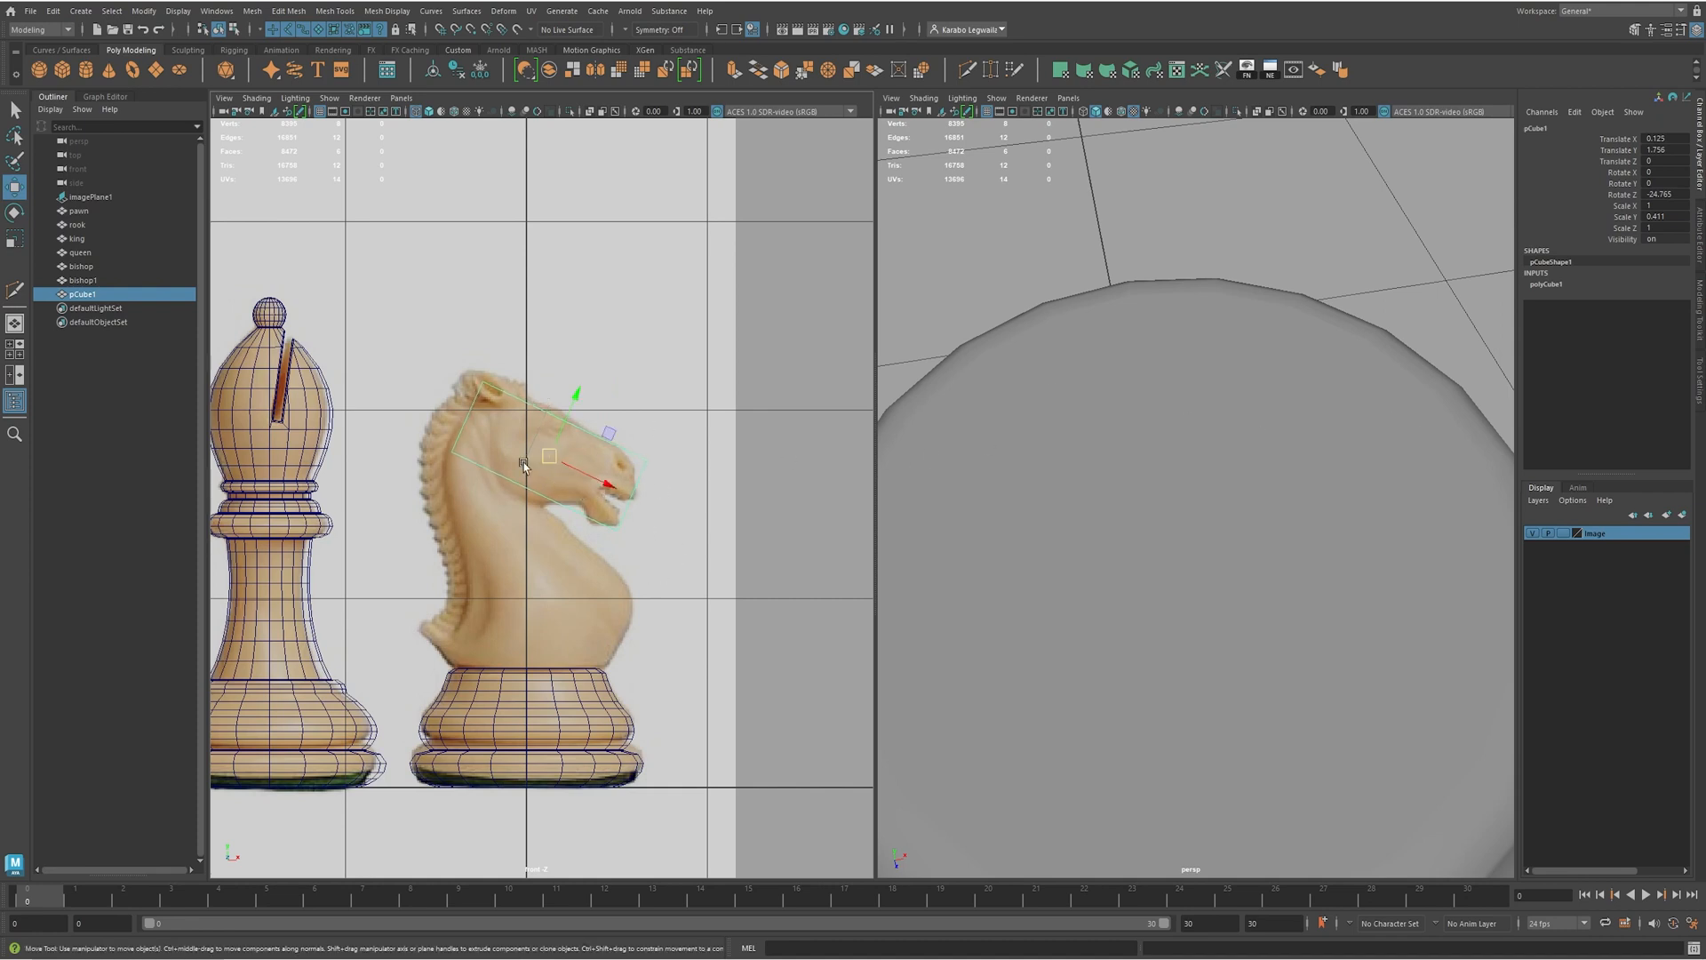
pyautogui.moveTo(550, 457); pyautogui.dragTo(564, 463)
pyautogui.hotkey('ctrl', 'z')
pyautogui.keyDown('alt'); pyautogui.moveTo(1388, 477); pyautogui.dragTo(1230, 473, button='right'); pyautogui.keyUp('alt')
pyautogui.keyDown('alt'); pyautogui.moveTo(1230, 473); pyautogui.dragTo(1282, 351); pyautogui.keyUp('alt')
pyautogui.keyDown('alt'); pyautogui.moveTo(1314, 445); pyautogui.dragTo(1206, 443); pyautogui.keyUp('alt')
pyautogui.hotkey('ctrl', 'z')
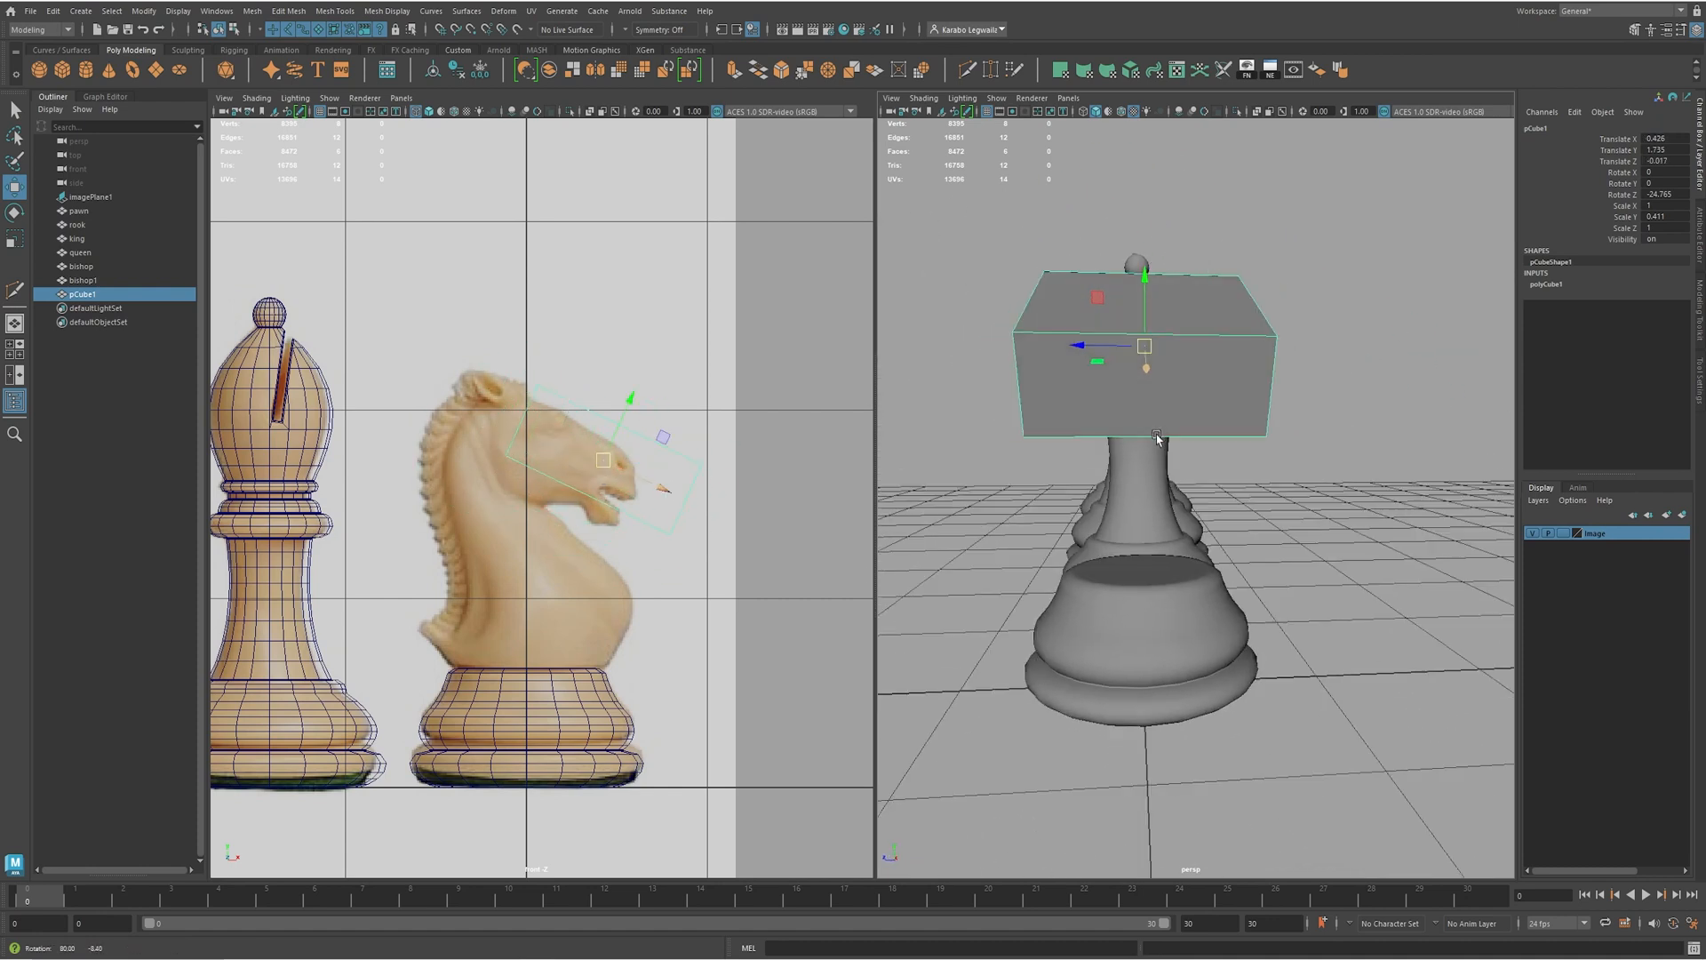
pyautogui.hotkey('ctrl', 'z')
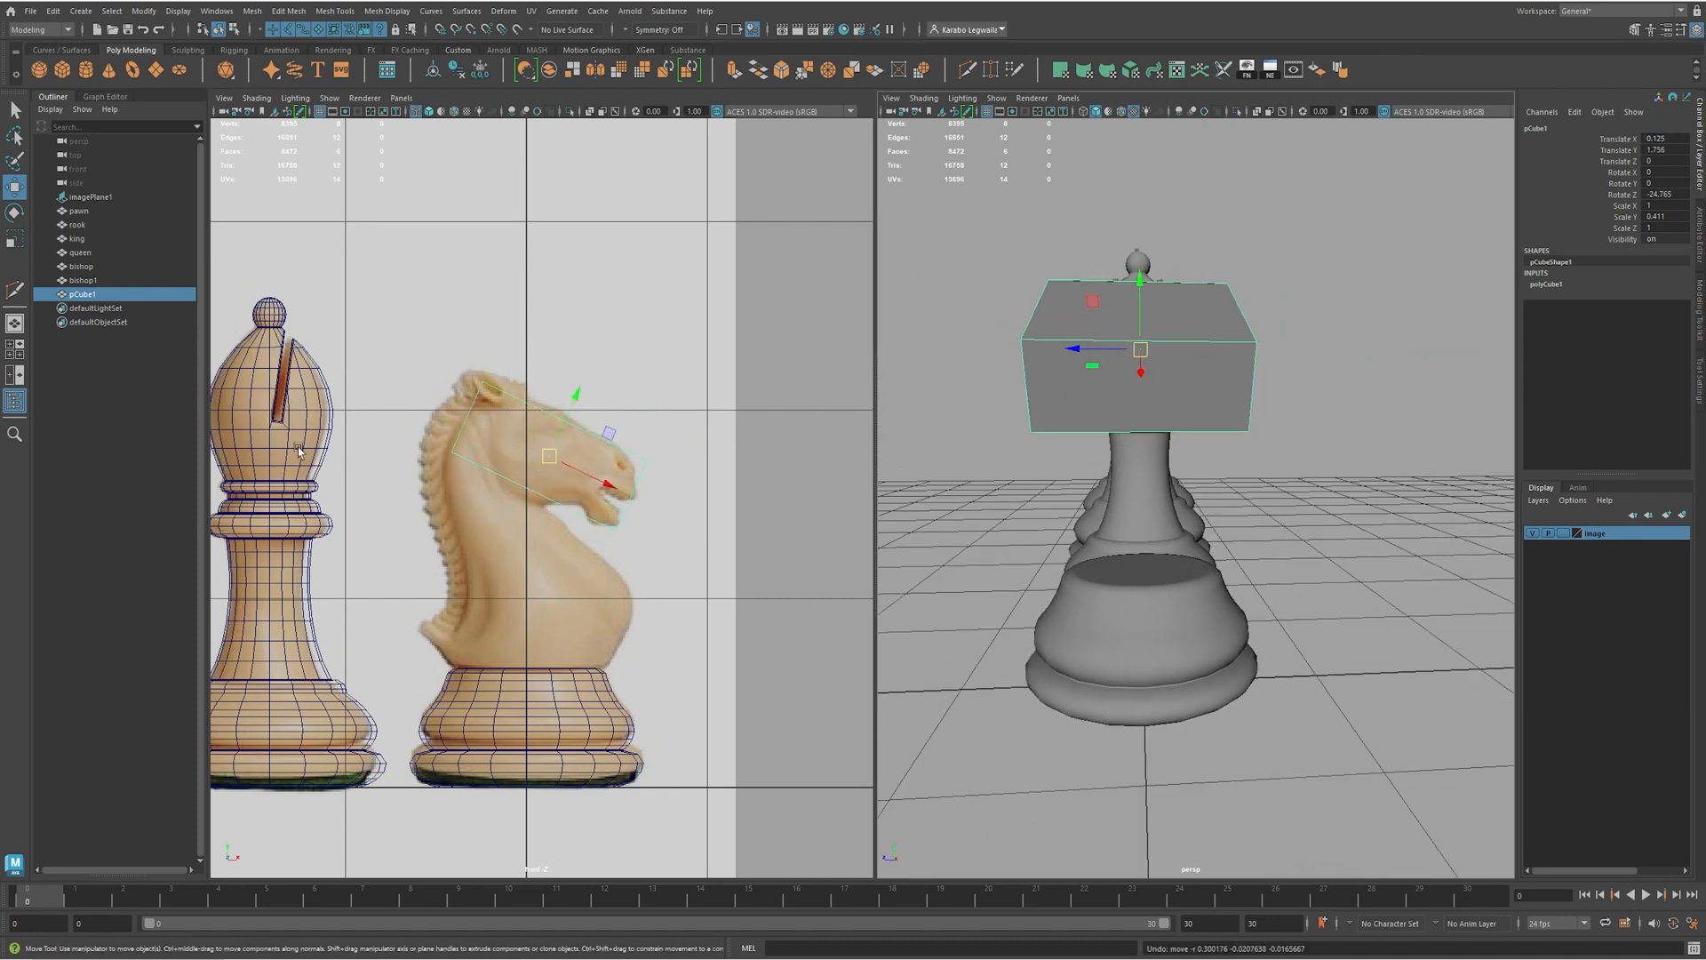
pyautogui.moveTo(545, 455)
pyautogui.mouseDown()
pyautogui.moveTo(559, 483)
pyautogui.moveTo(547, 454)
pyautogui.mouseUp()
pyautogui.hotkey('ctrl', 'z')
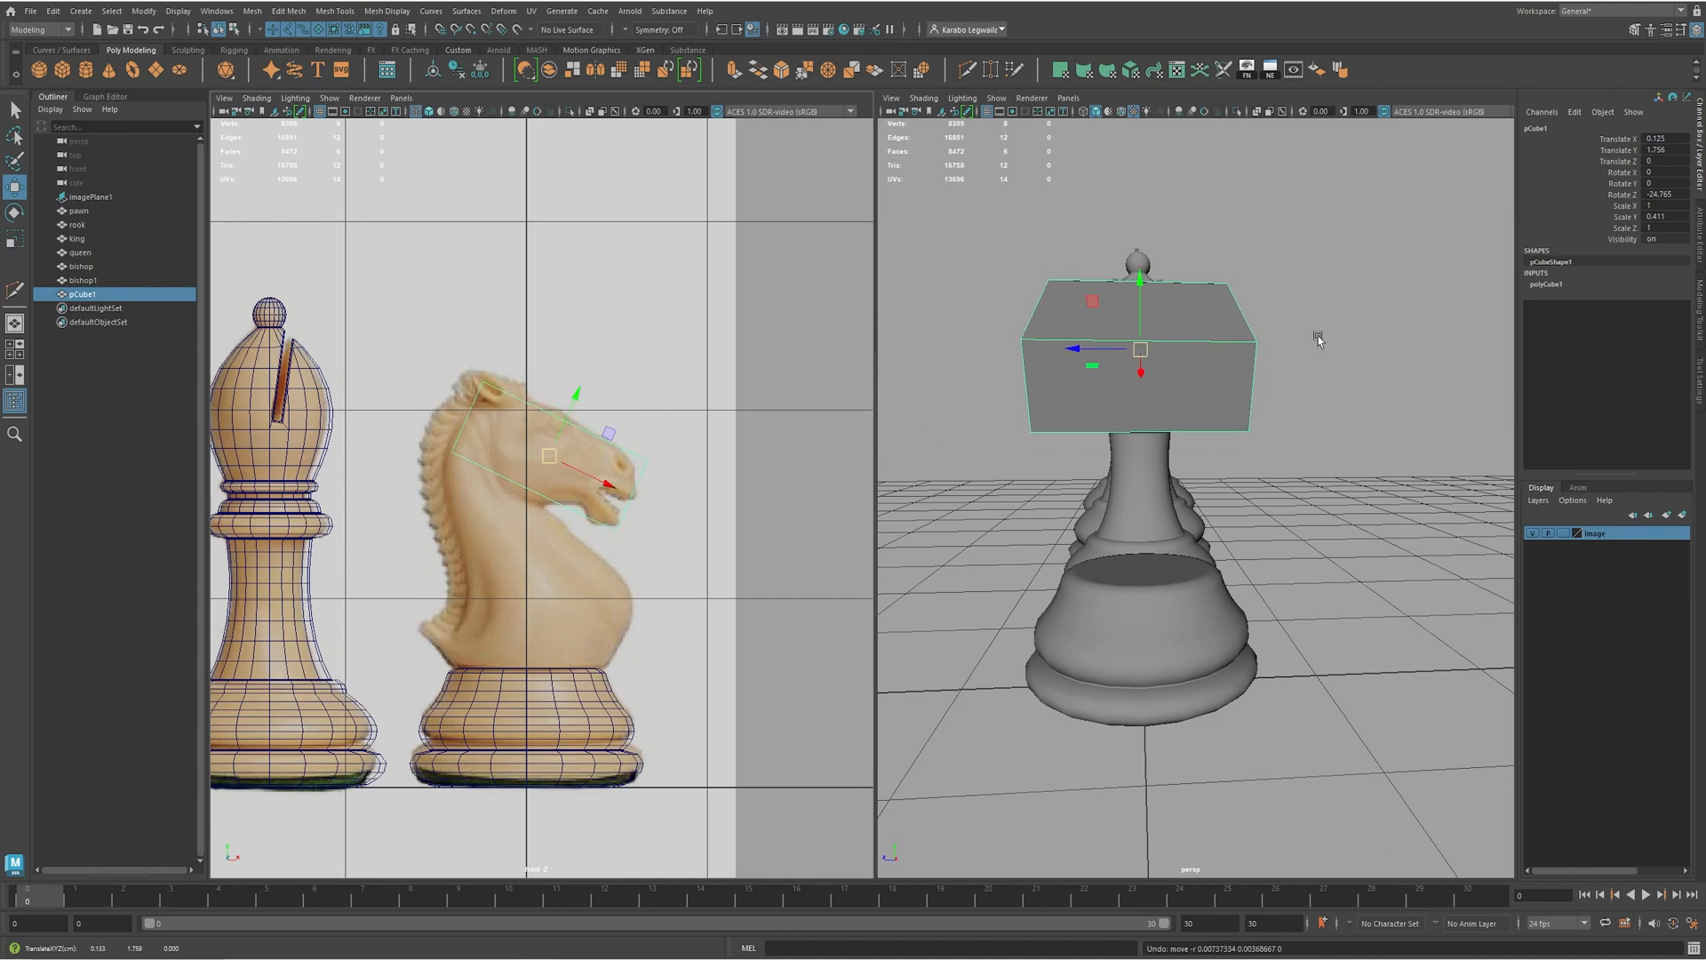
pyautogui.moveTo(1149, 355); pyautogui.dragTo(1315, 338)
pyautogui.hotkey('ctrl', 'z')
# - Move the tilted cube forward over the horse's muzzle, to about 0.25 in X and 1.75 in Y
pyautogui.moveTo(542, 472); pyautogui.dragTo(606, 470)
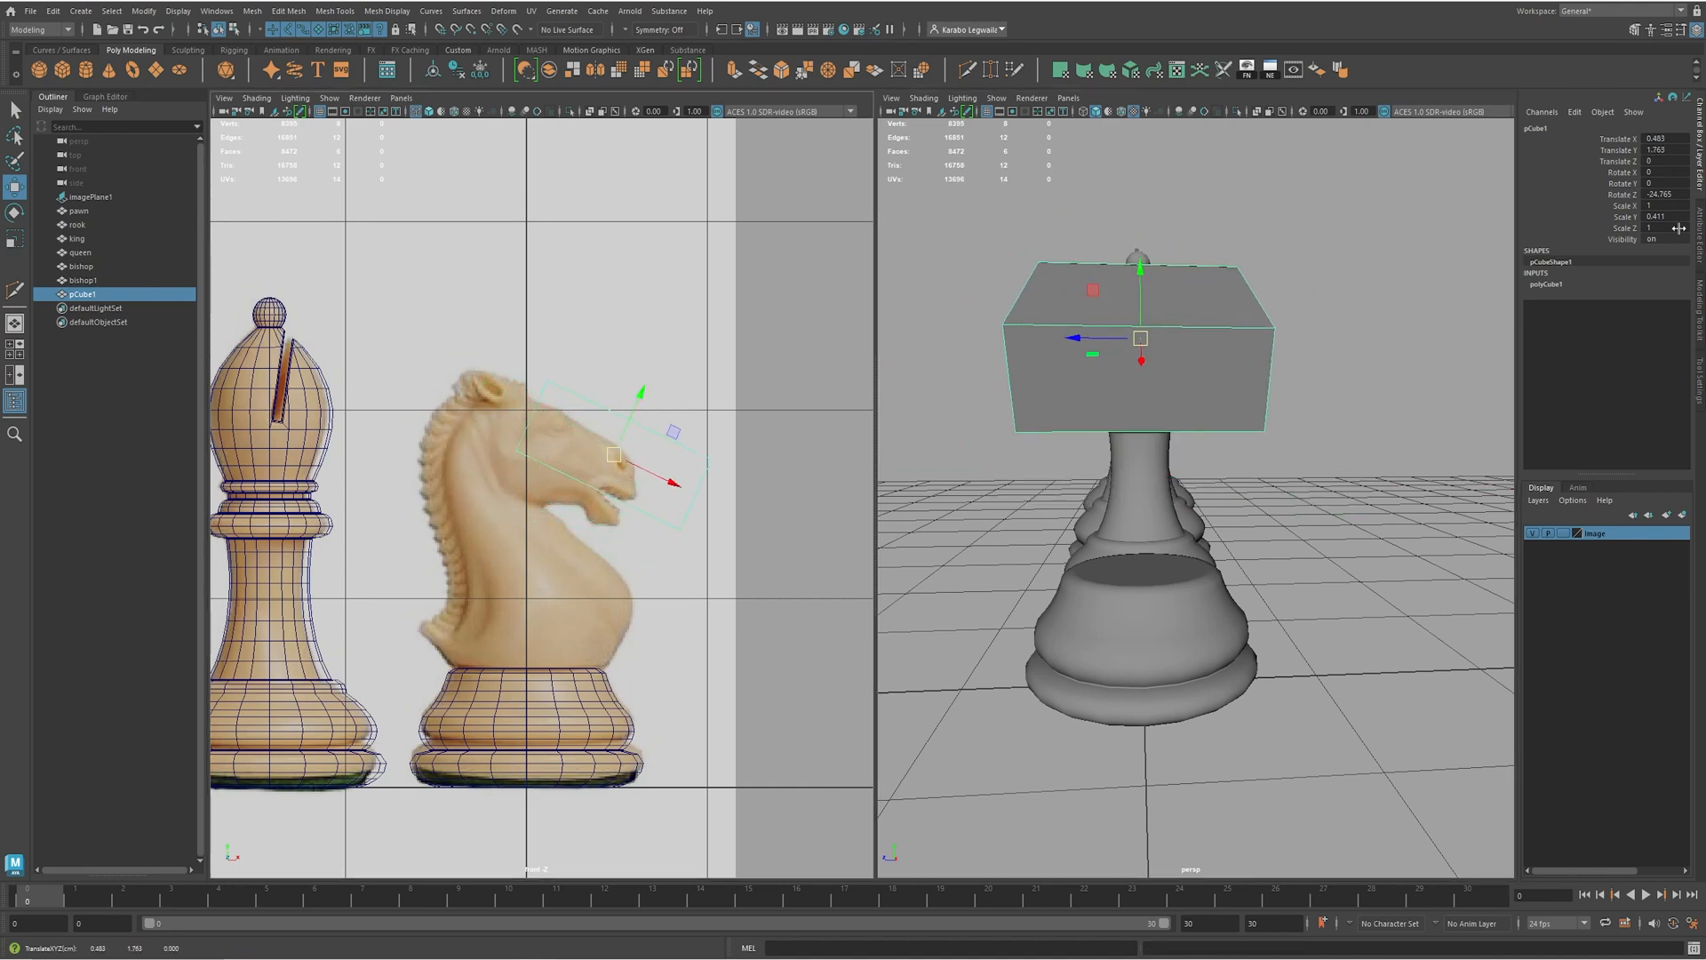
pyautogui.moveTo(613, 454); pyautogui.dragTo(573, 458)
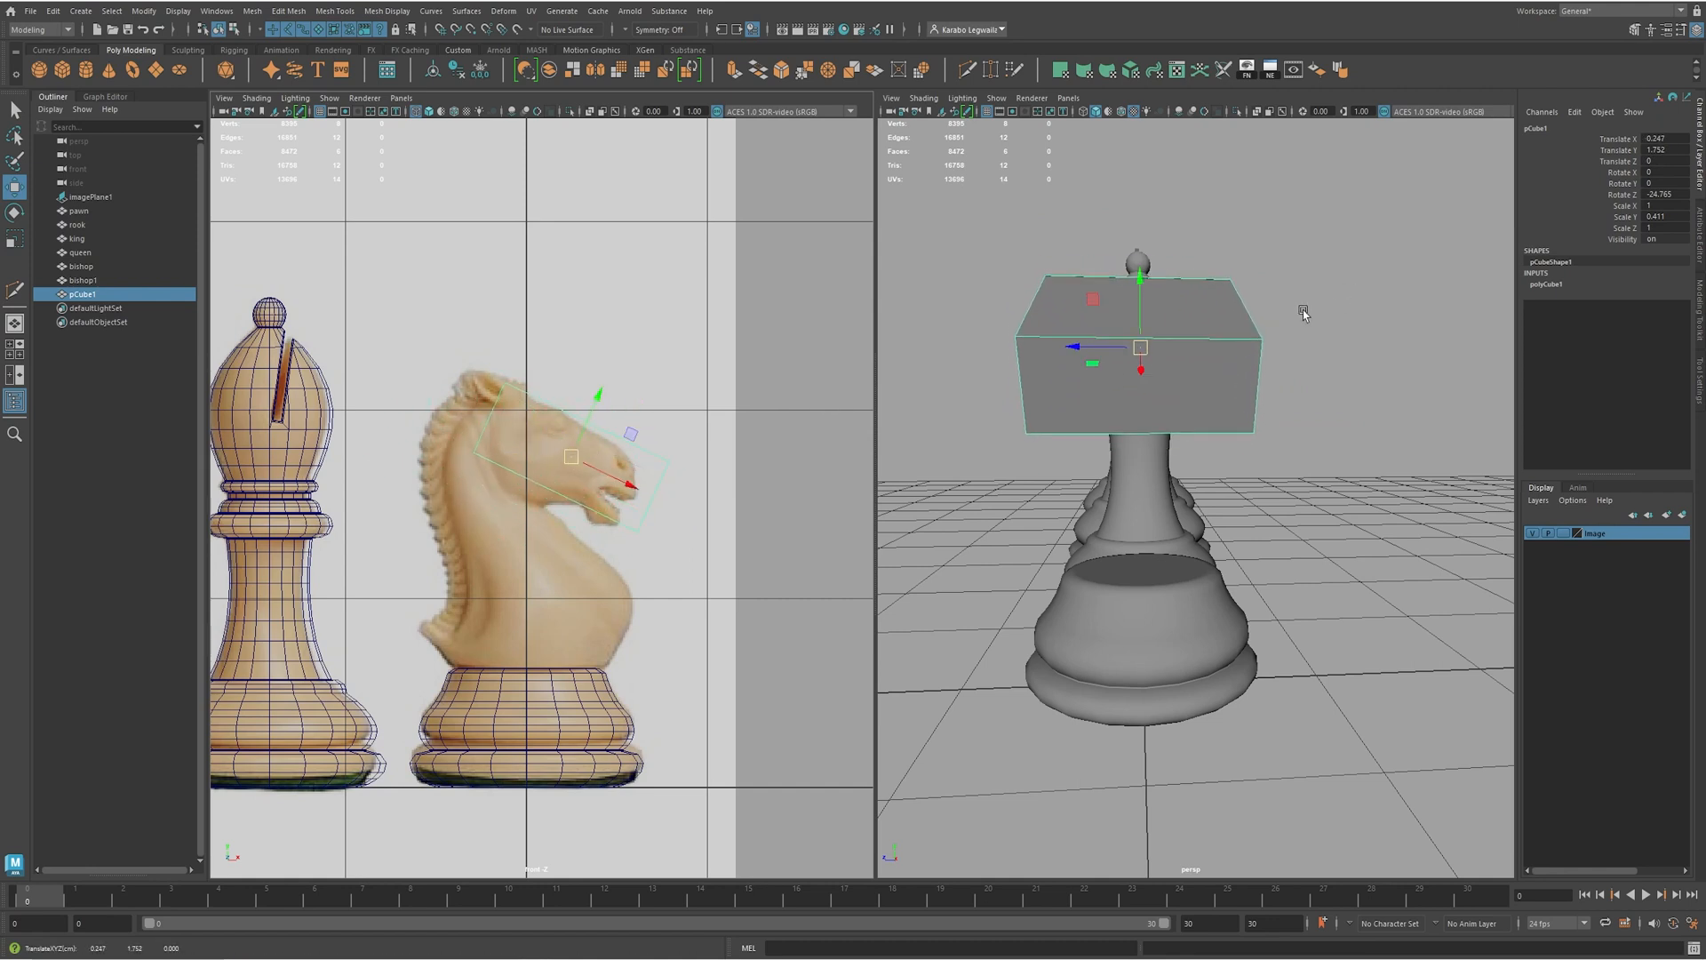
pyautogui.moveTo(1145, 352); pyautogui.dragTo(1377, 373)
pyautogui.hotkey('ctrl', 'z')
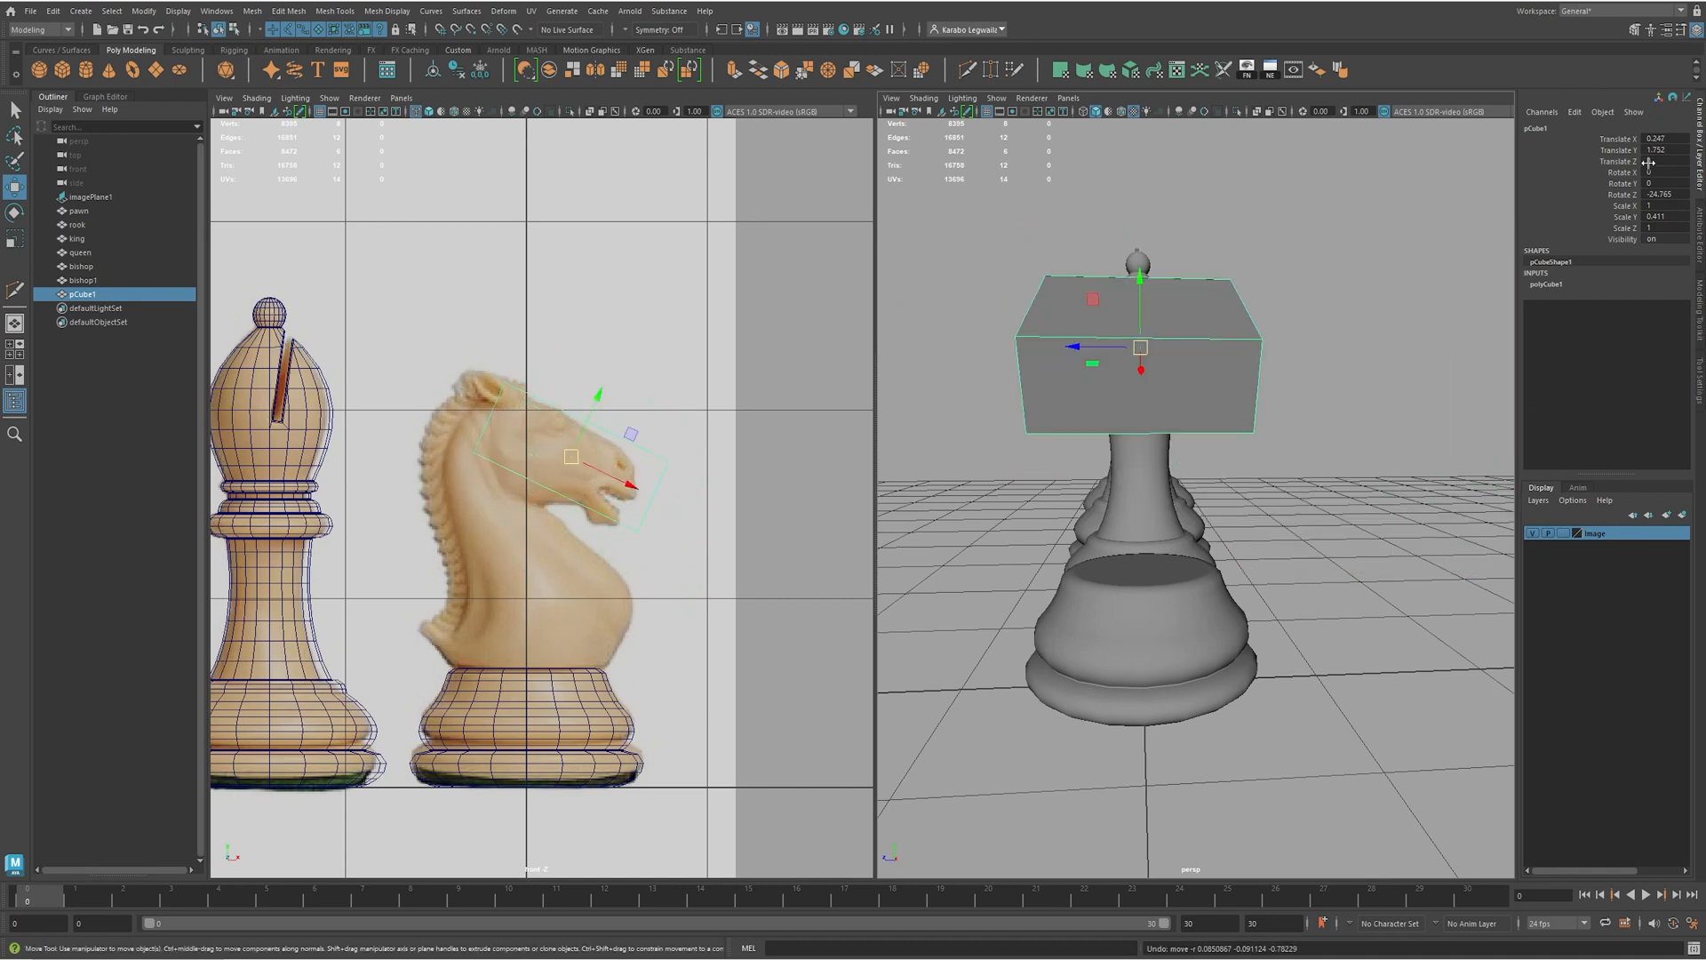
# - Narrow the cube to about 0.33 in Z, shift it to about 0.13 in X and 1.72 in Y, and start vertex editing
pyautogui.scroll(4, 640, 477)
pyautogui.scroll(1, 541, 461)
pyautogui.press('r')
pyautogui.moveTo(1076, 348); pyautogui.dragTo(1099, 391)
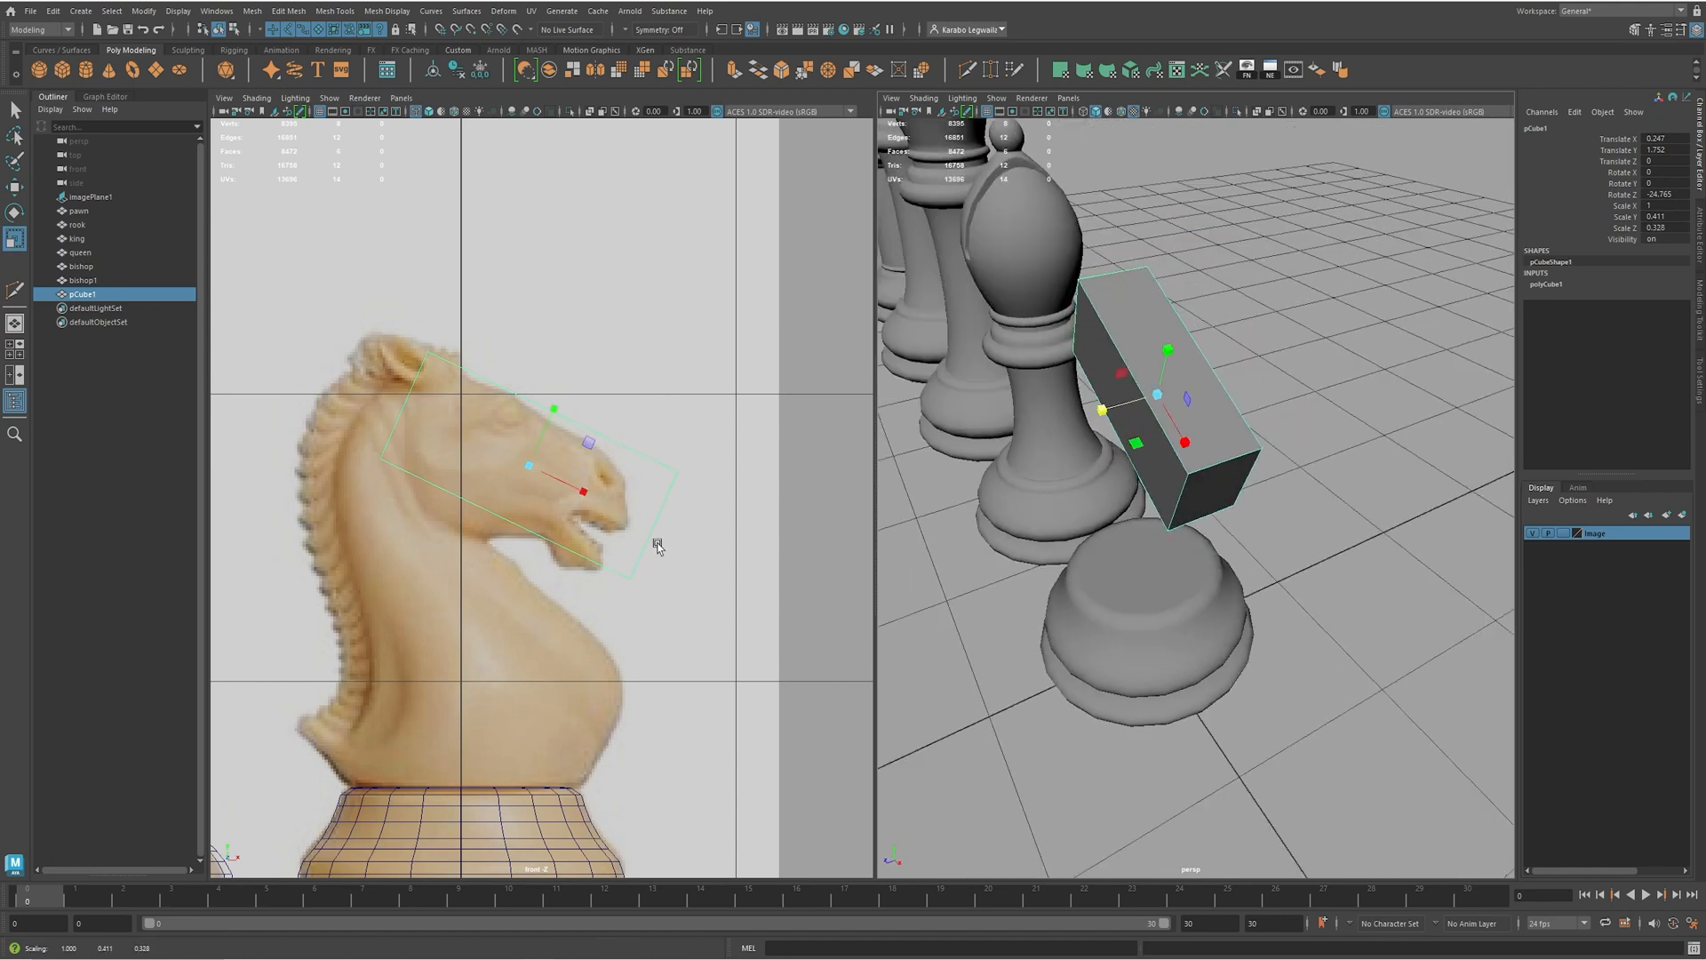
pyautogui.scroll(3, 675, 513)
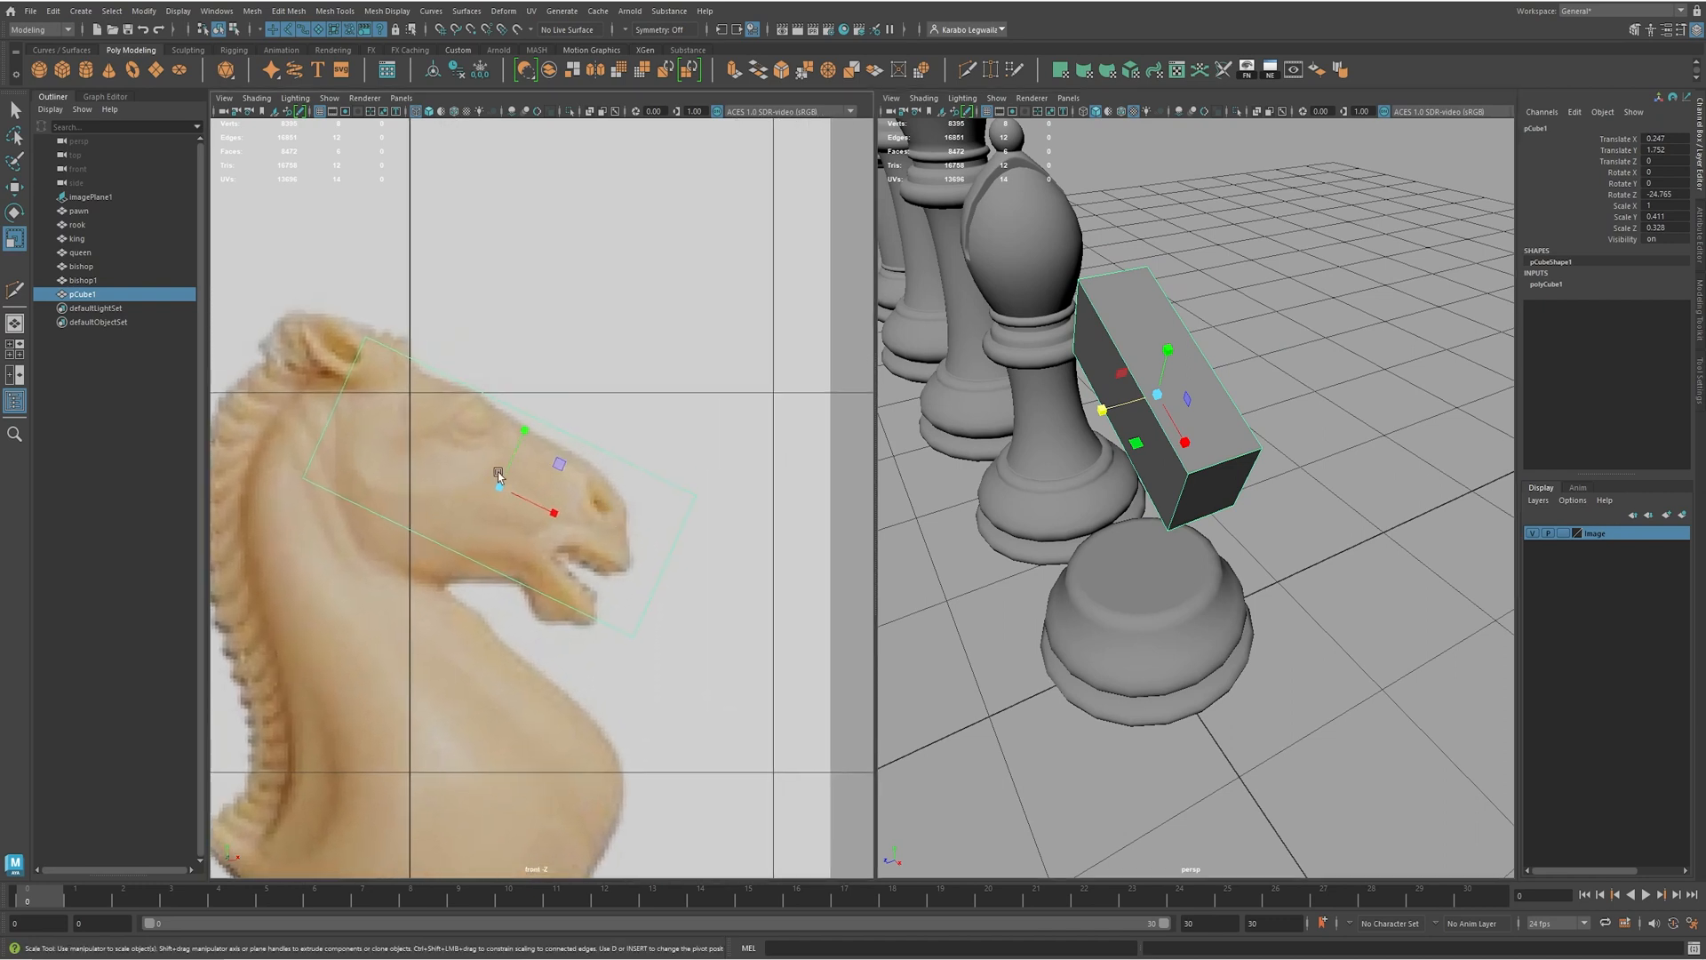
pyautogui.press('w')
pyautogui.moveTo(505, 476); pyautogui.dragTo(456, 498)
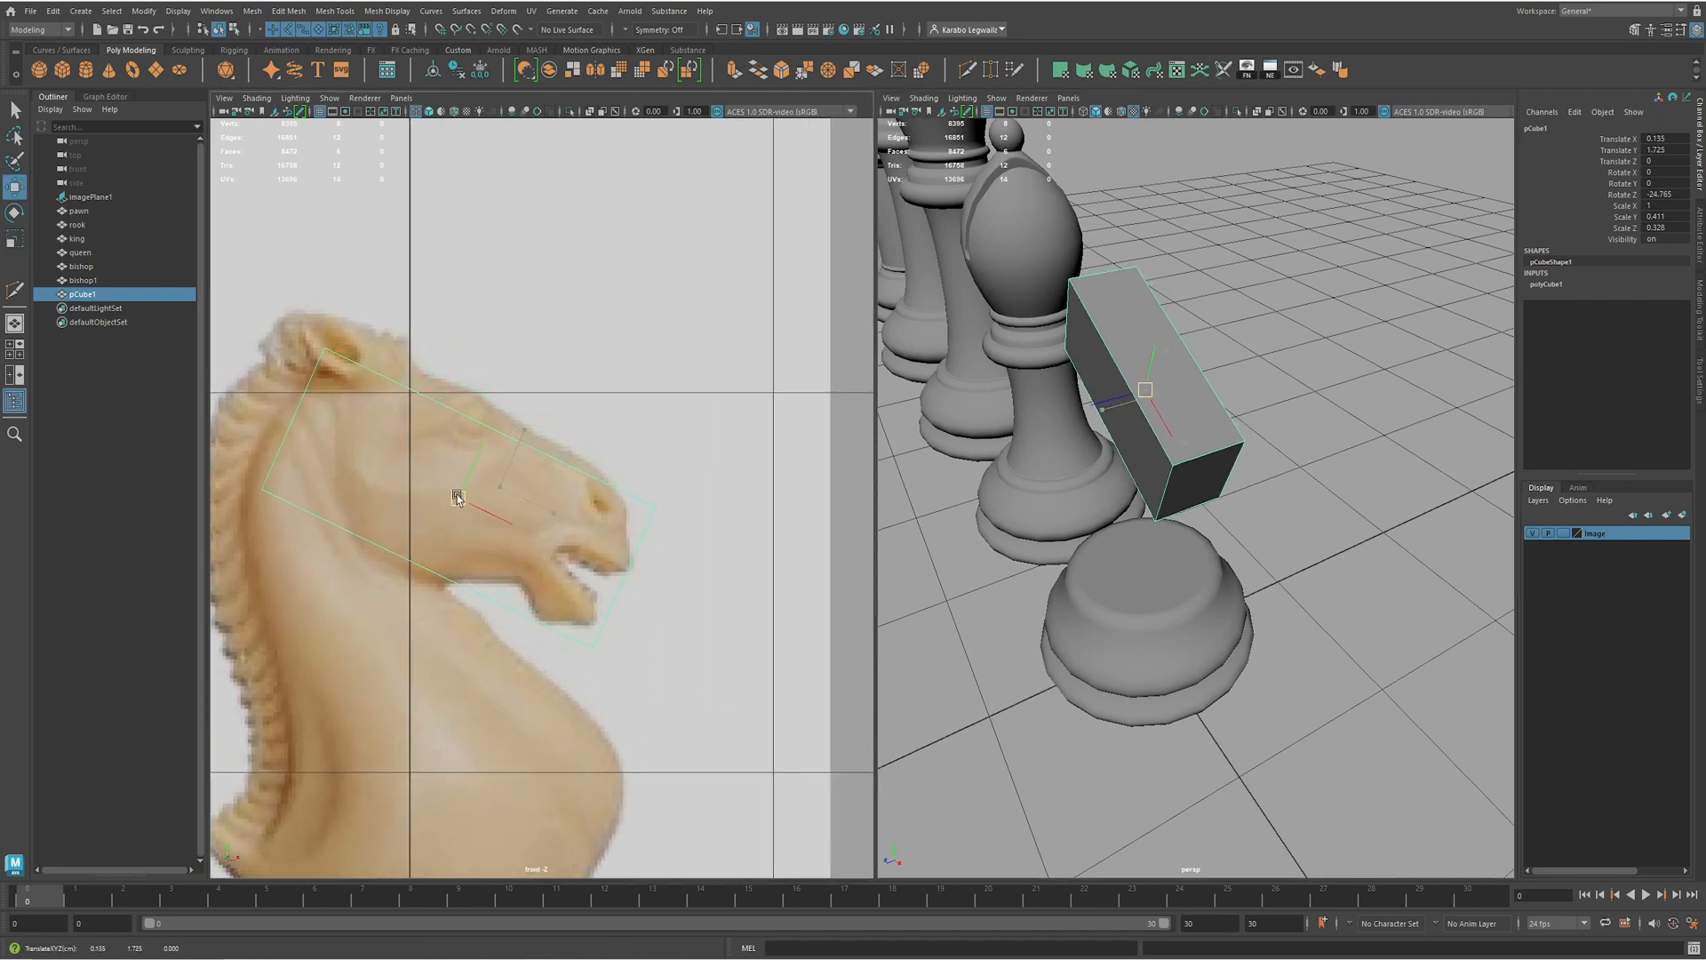
pyautogui.keyDown('alt'); pyautogui.moveTo(387, 403); pyautogui.dragTo(412, 403, button='middle'); pyautogui.keyUp('alt')
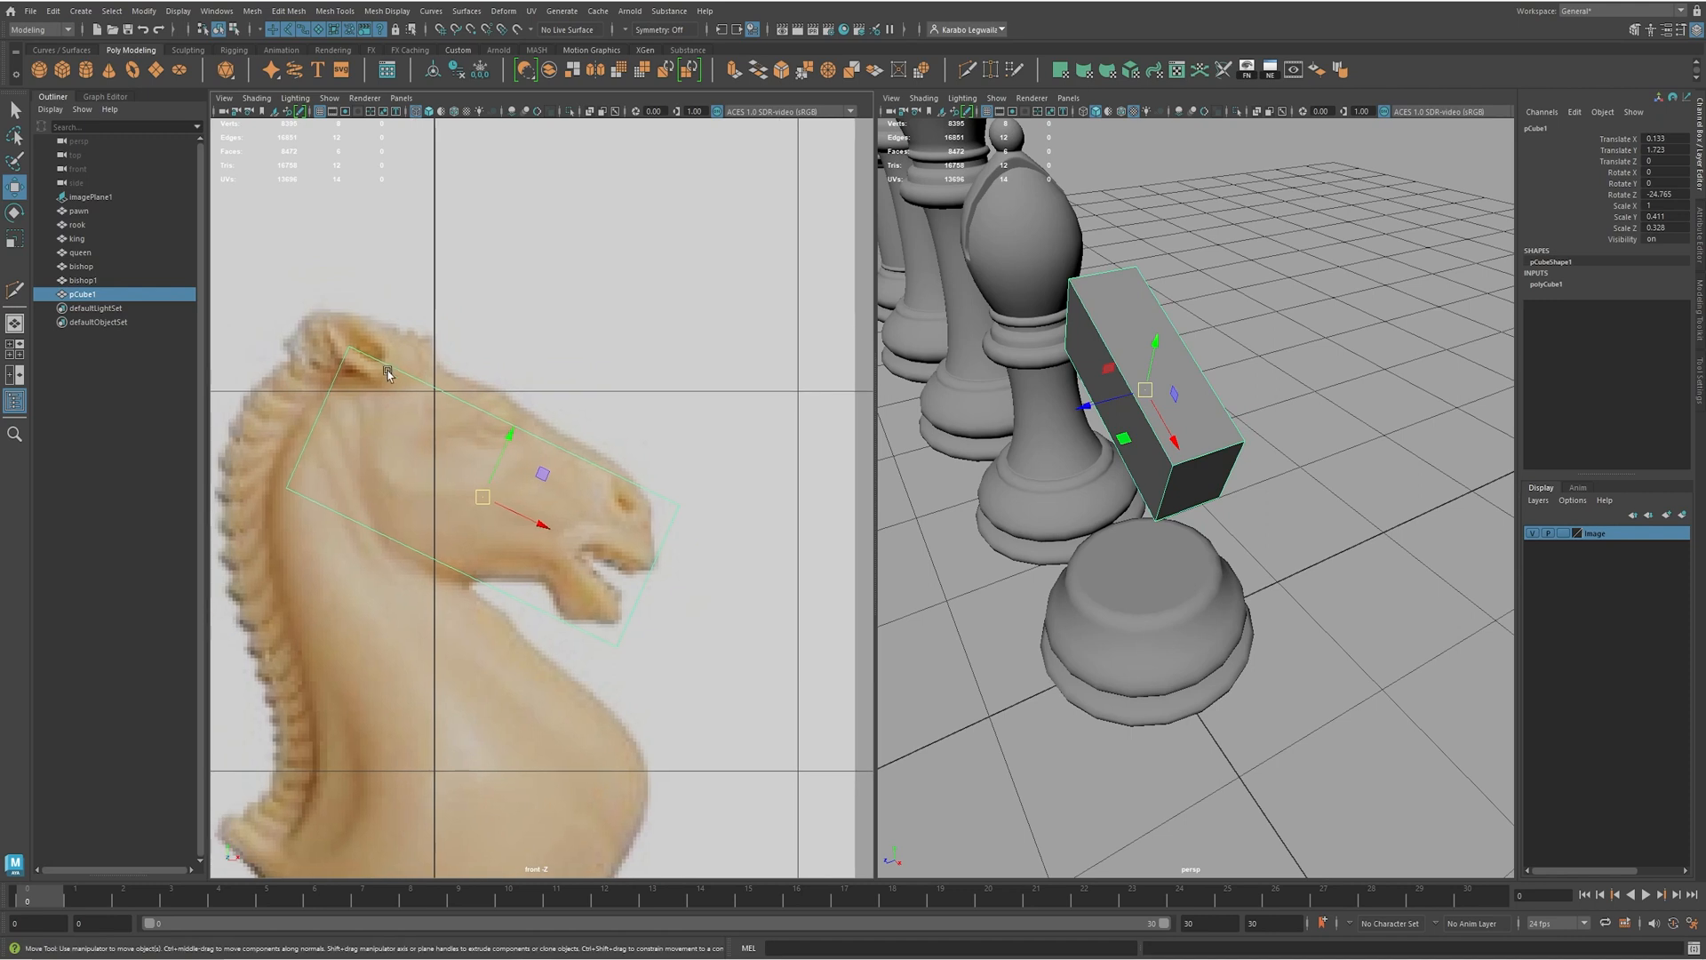
pyautogui.moveTo(1136, 300); pyautogui.dragTo(1073, 302, button='right')
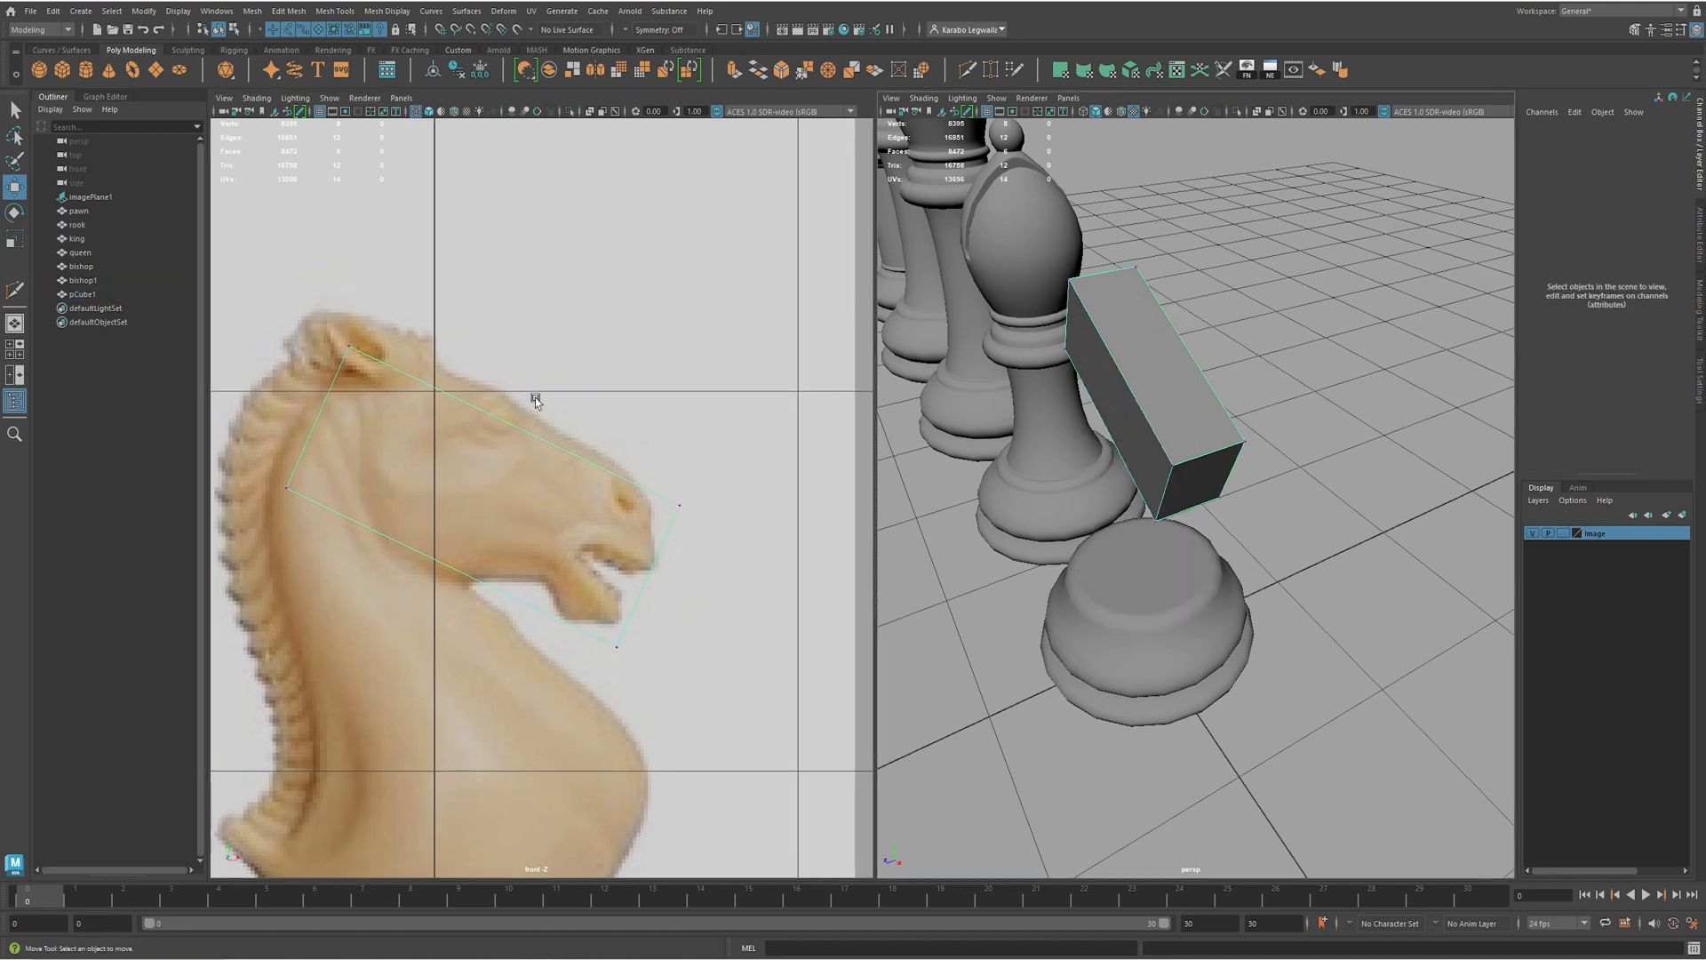
pyautogui.moveTo(289, 258); pyautogui.dragTo(400, 385)
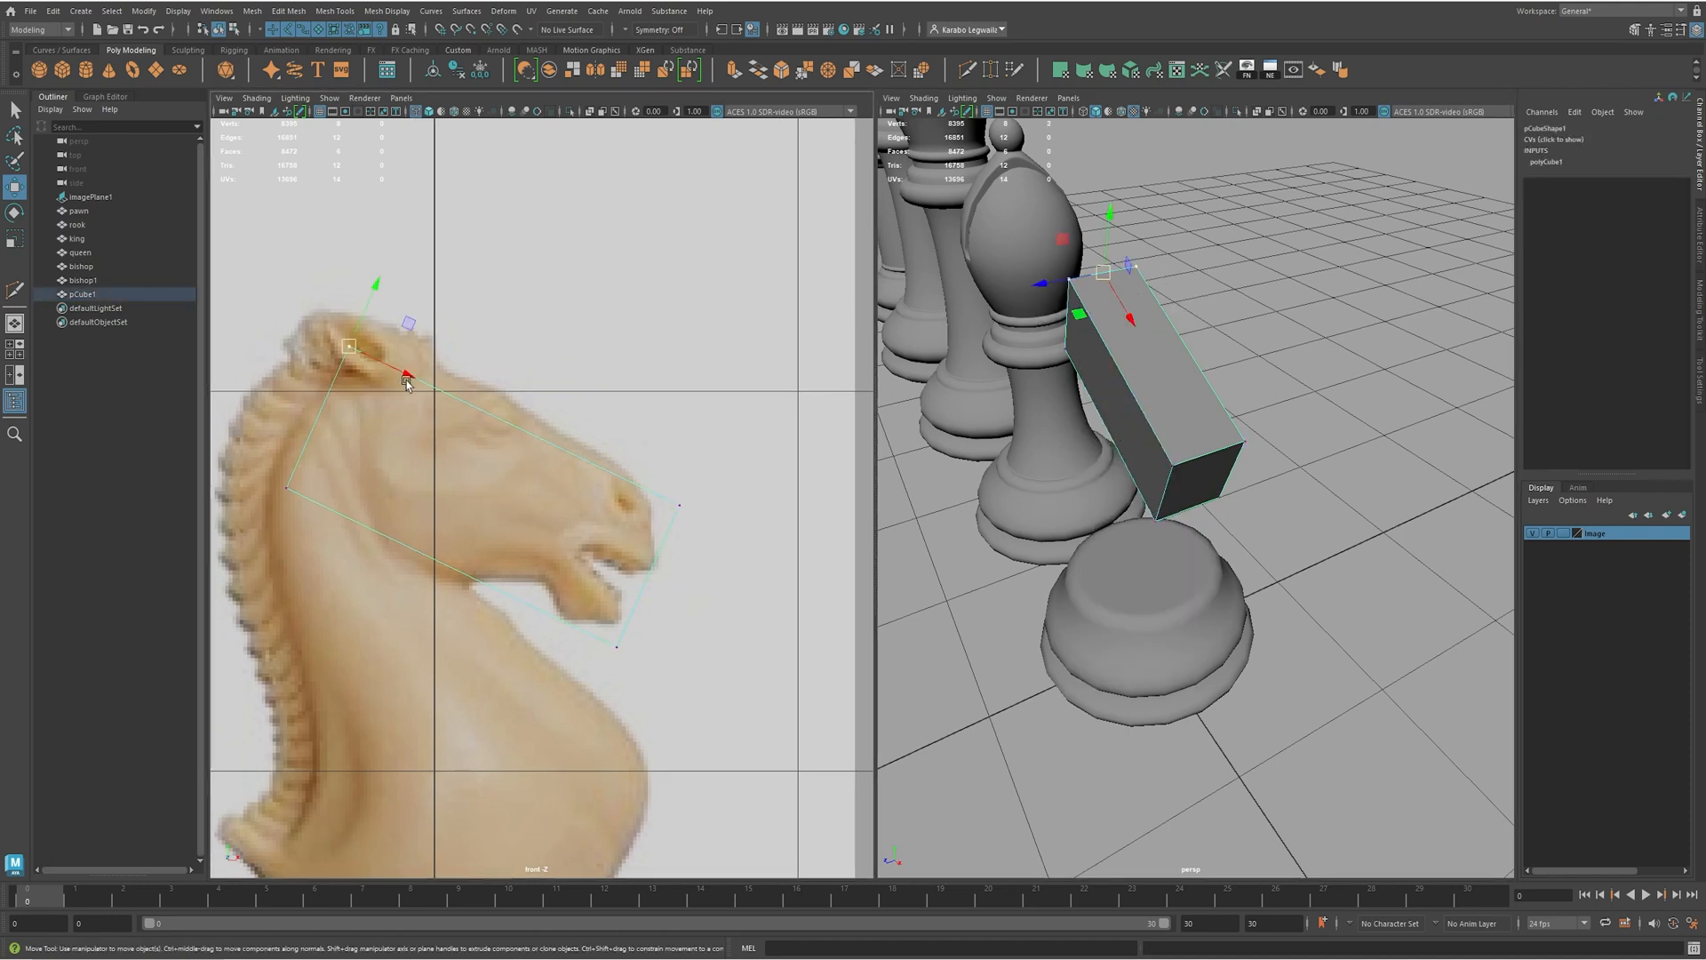
pyautogui.click(679, 505)
pyautogui.moveTo(685, 518); pyautogui.dragTo(624, 536)
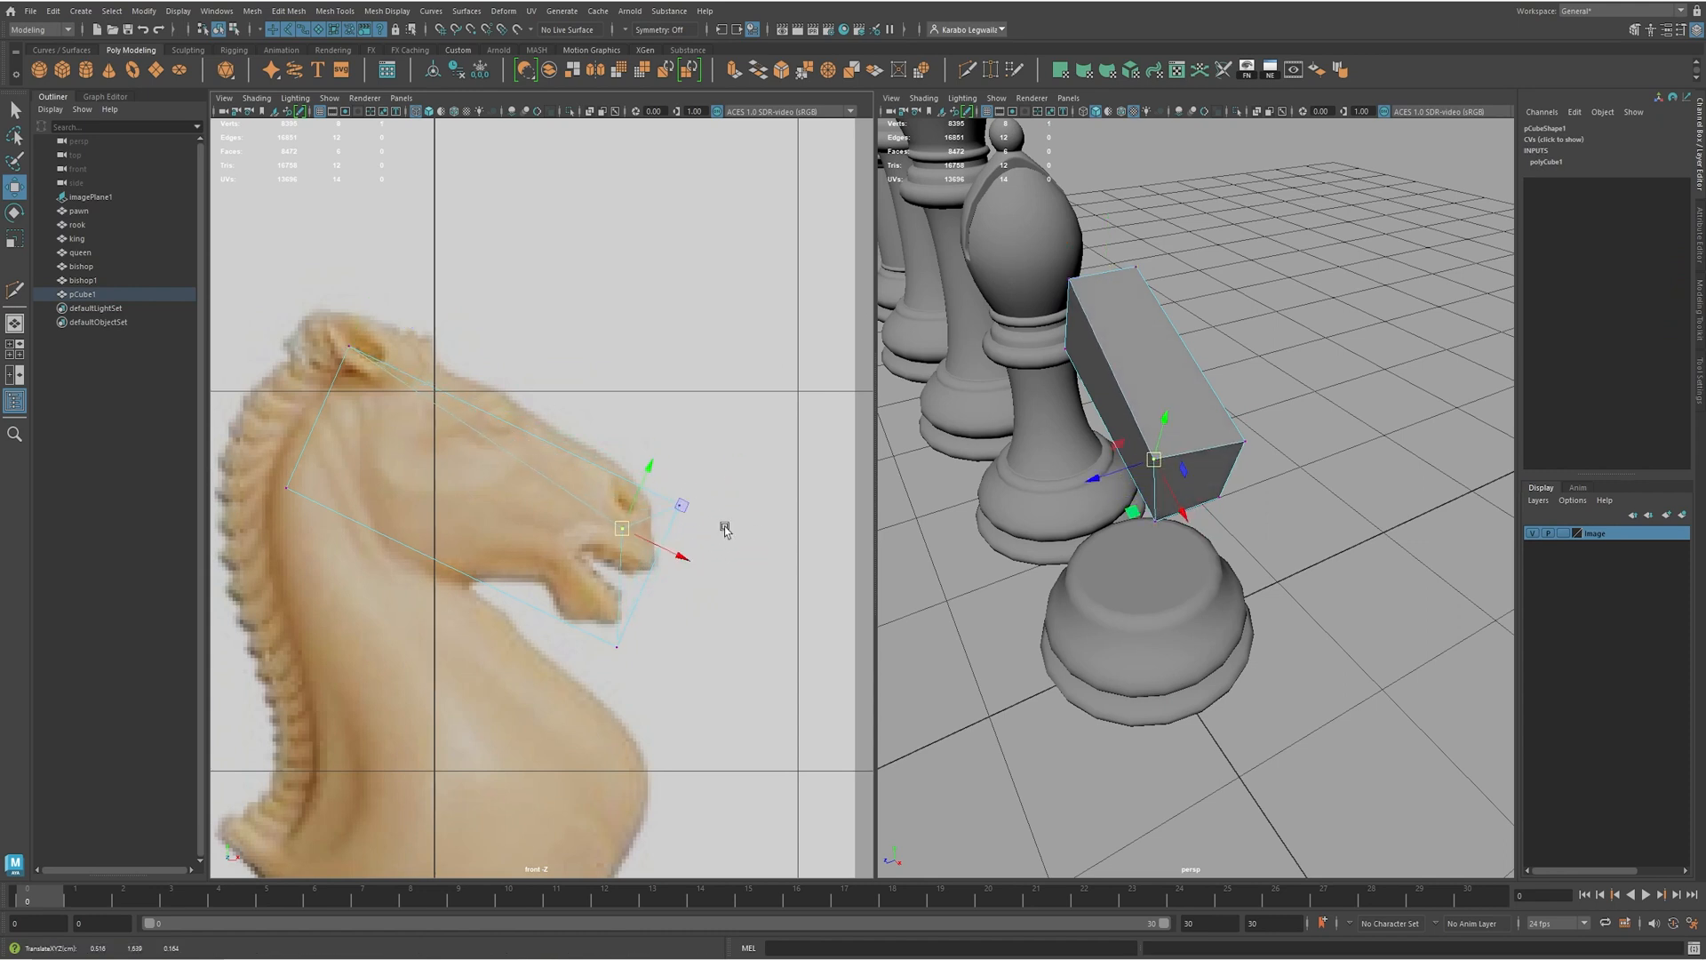
pyautogui.hotkey('ctrl', 'z')
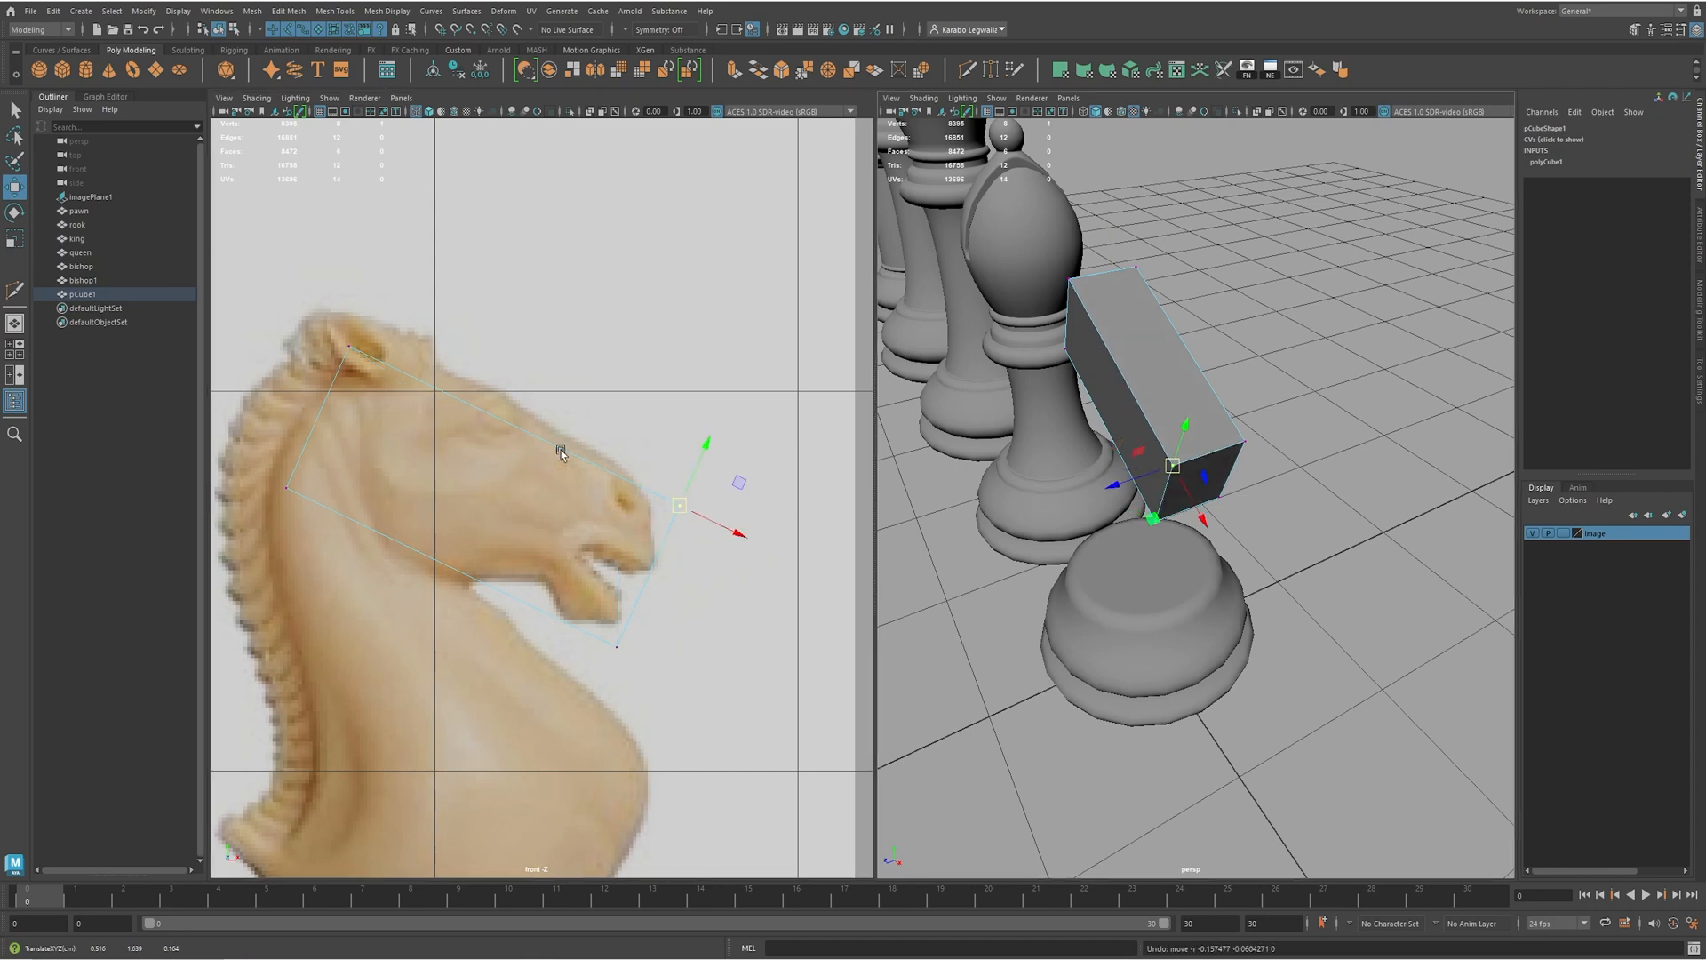
# - Move the cube's rear vertices forward onto the reference, the upper pair at the forehead and the lower pair at the throat
pyautogui.keyDown('alt'); pyautogui.moveTo(330, 322); pyautogui.dragTo(355, 333, button='middle'); pyautogui.keyUp('alt')
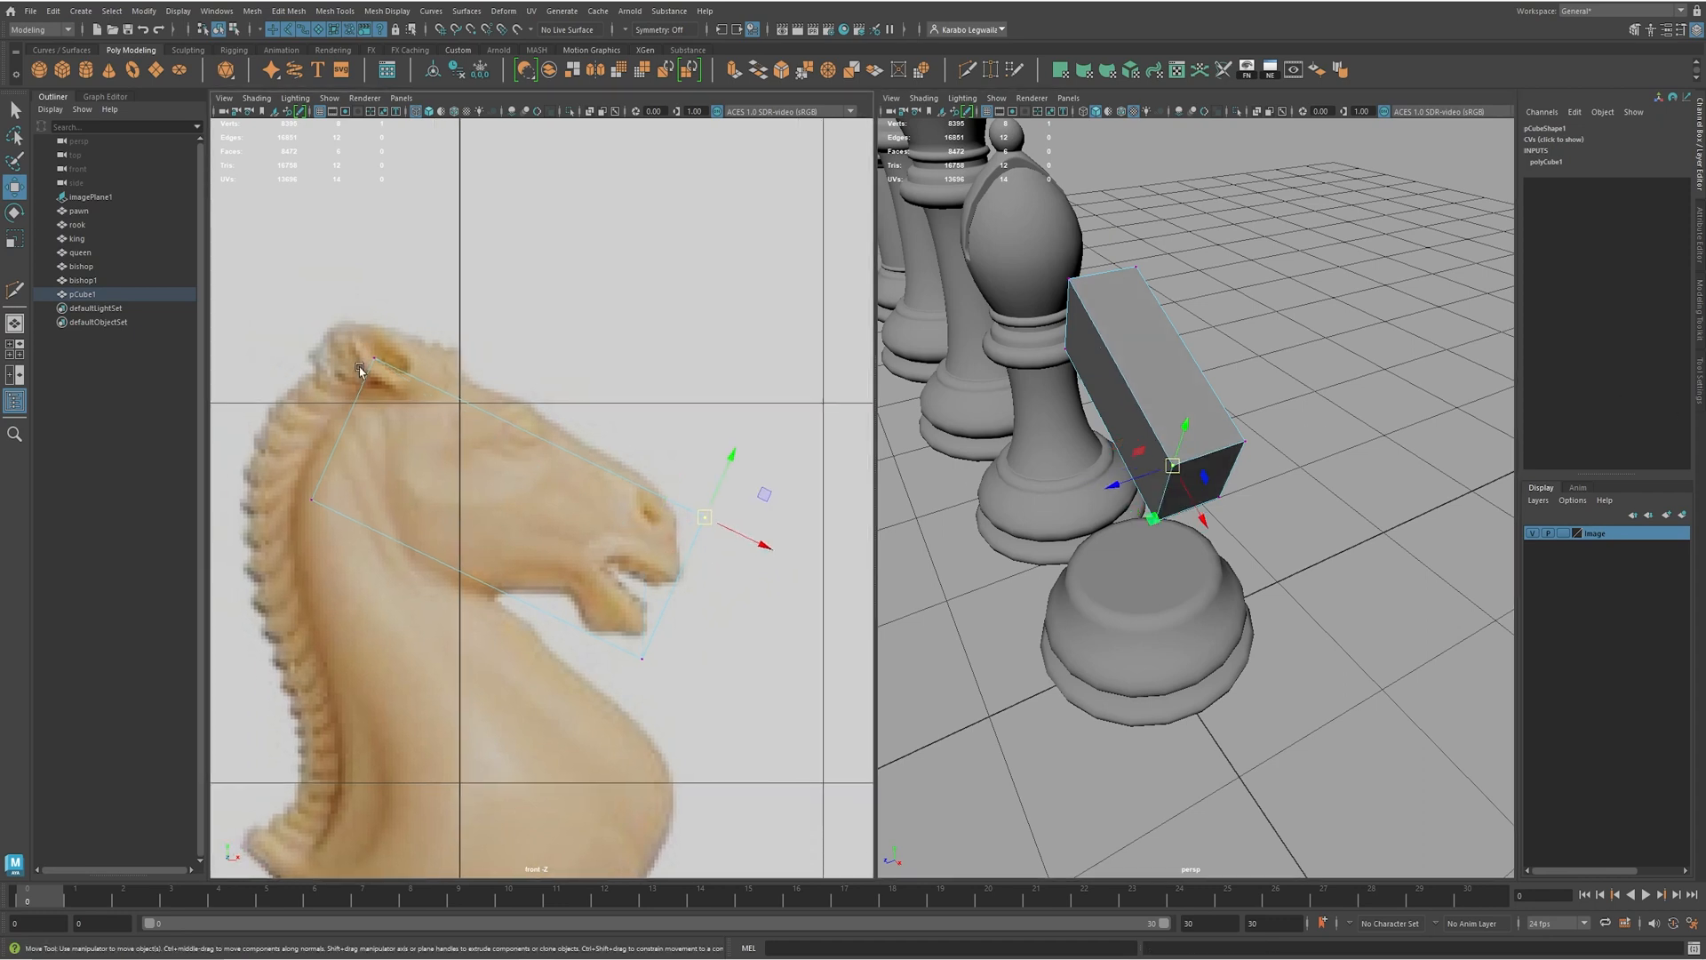
pyautogui.click(374, 358)
pyautogui.moveTo(375, 358); pyautogui.dragTo(447, 366)
pyautogui.click(312, 501)
pyautogui.moveTo(312, 501); pyautogui.dragTo(413, 563)
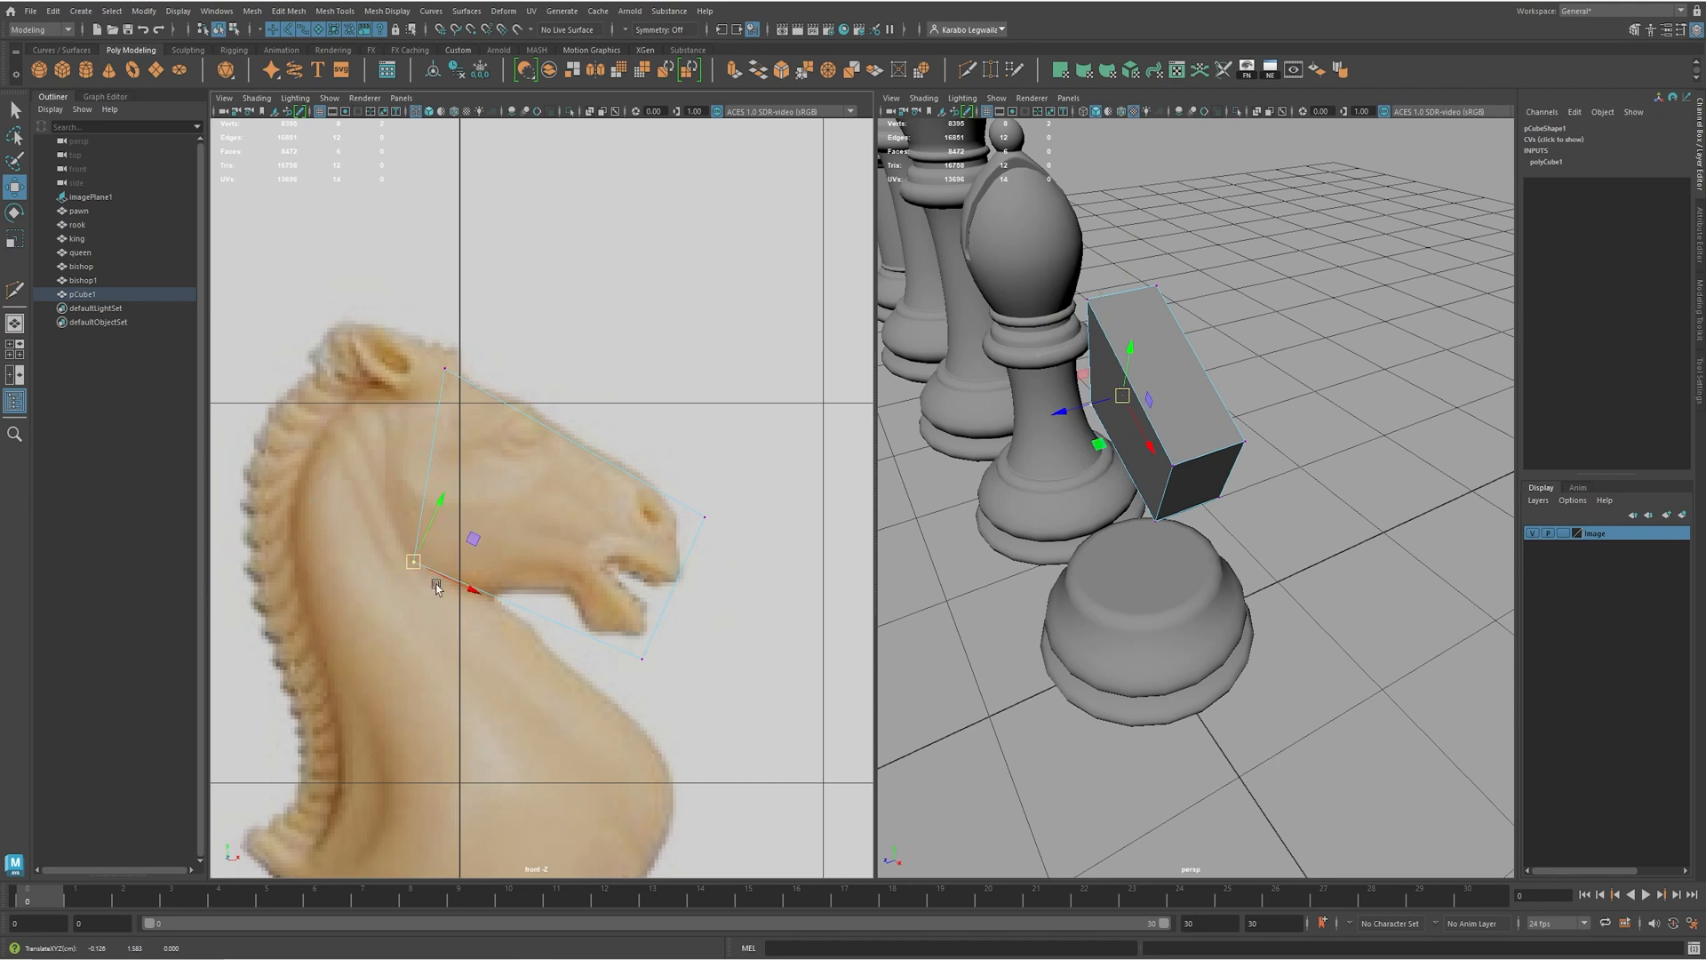
# - Pull the cube's front vertices back to the horse's nose and lower jaw in the reference
pyautogui.click(704, 516)
pyautogui.moveTo(704, 516); pyautogui.dragTo(680, 510)
pyautogui.click(642, 659)
pyautogui.moveTo(642, 658); pyautogui.dragTo(589, 631)
pyautogui.click(675, 513)
pyautogui.moveTo(676, 514); pyautogui.dragTo(666, 499)
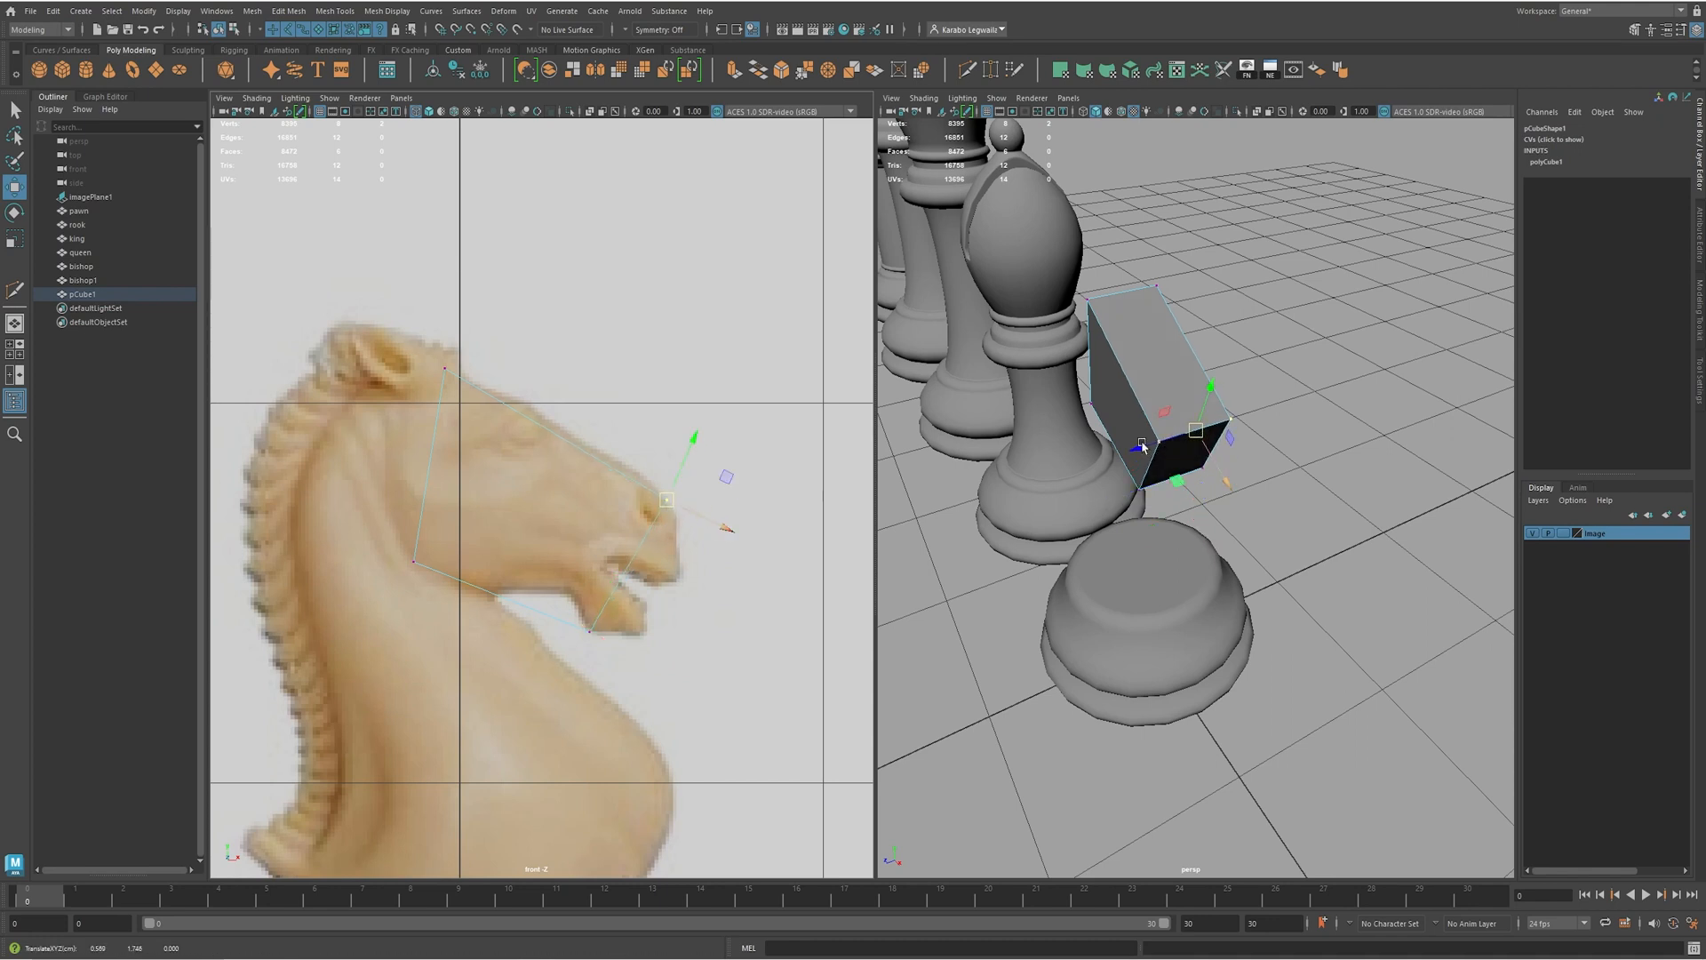
# - Cut an edge loop lengthwise through the middle of the head block with the Multi-Cut tool
pyautogui.keyDown('alt'); pyautogui.moveTo(929, 400); pyautogui.dragTo(1063, 457, button='right'); pyautogui.keyUp('alt')
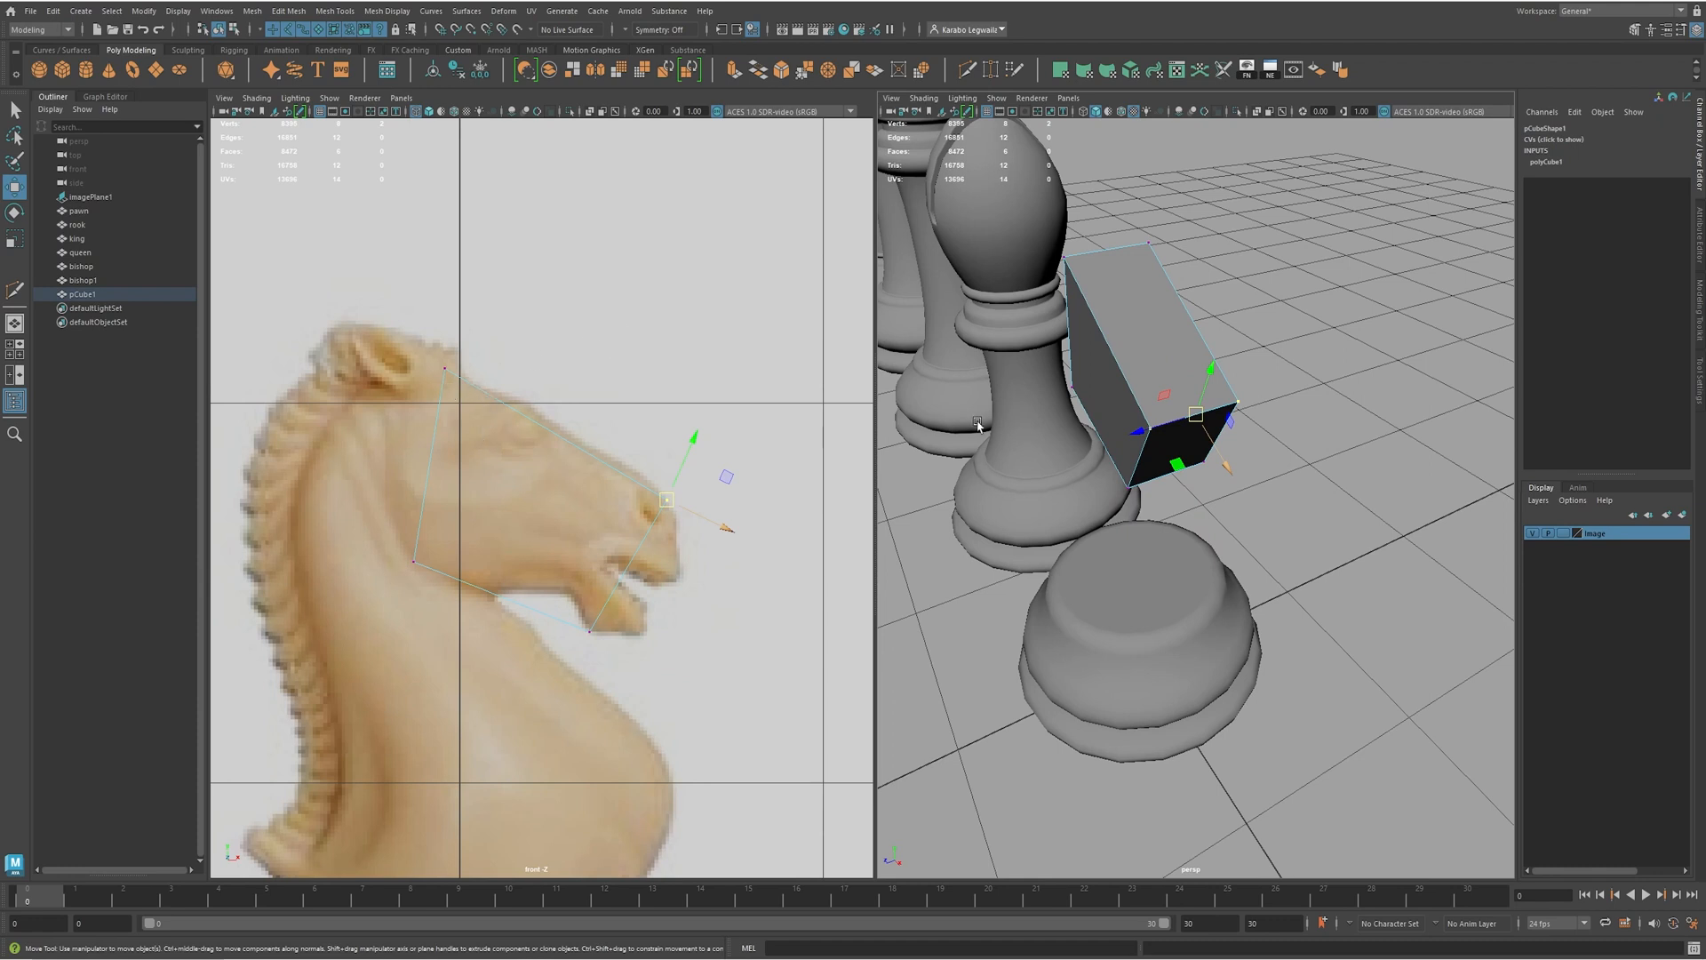
pyautogui.keyDown('alt'); pyautogui.moveTo(1088, 495); pyautogui.dragTo(1073, 298); pyautogui.keyUp('alt')
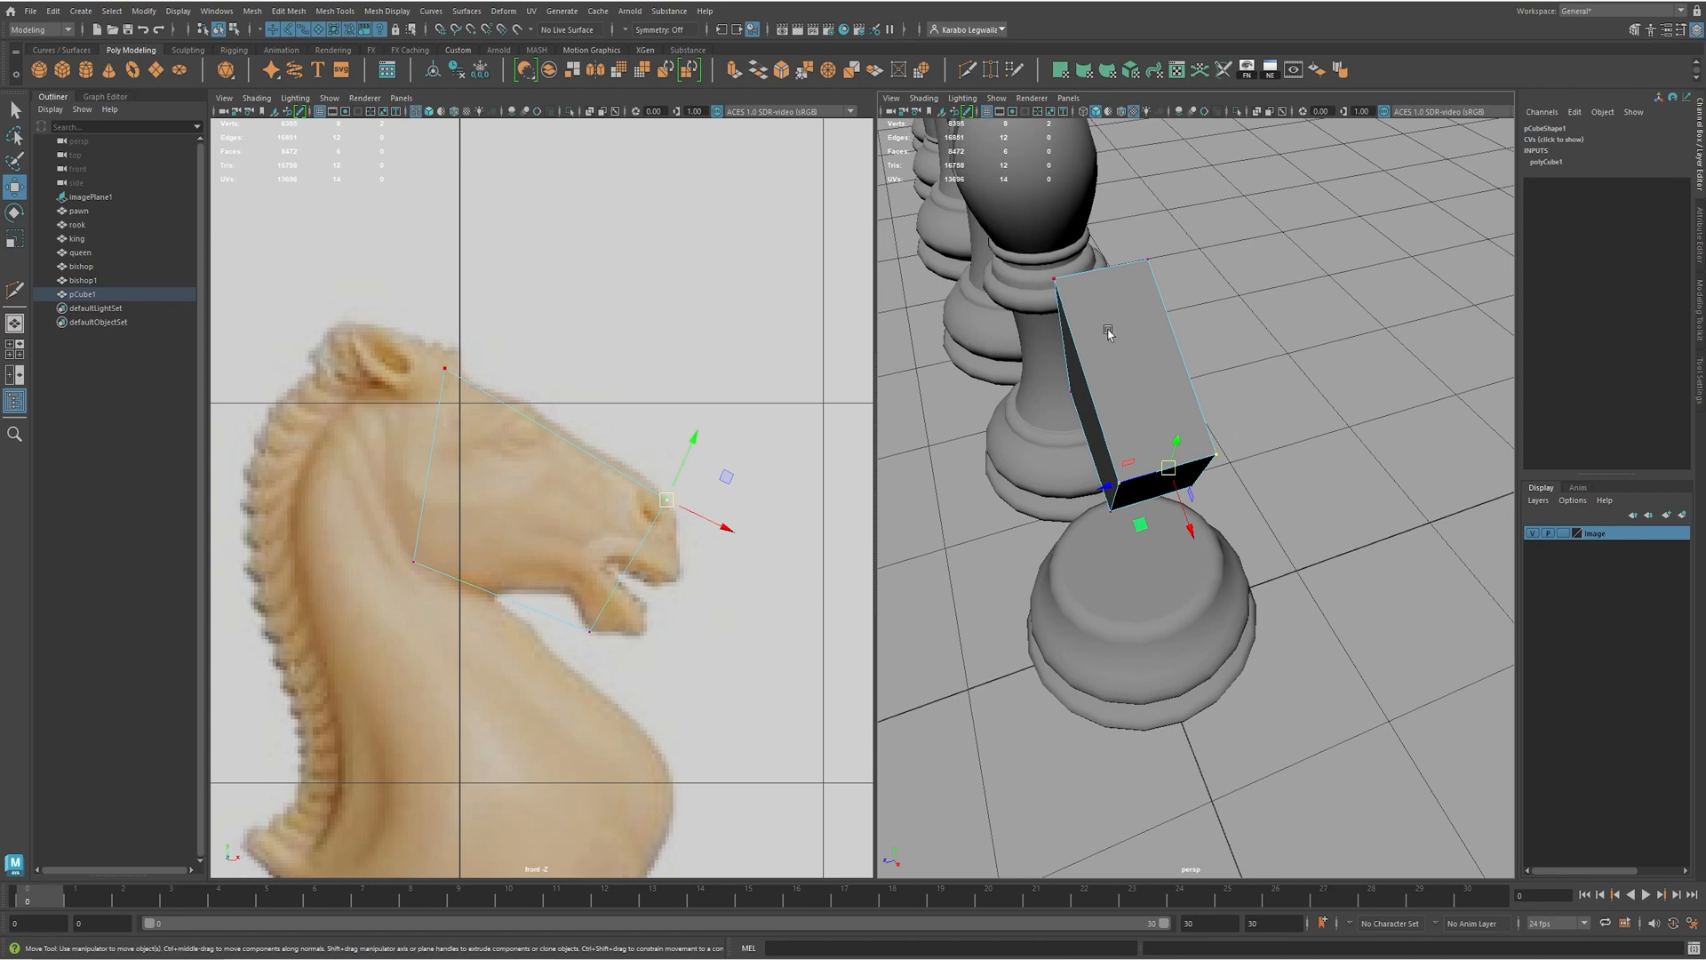
pyautogui.click(966, 70)
pyautogui.keyDown('alt'); pyautogui.moveTo(1166, 397); pyautogui.dragTo(1162, 381); pyautogui.keyUp('alt')
pyautogui.keyDown('ctrl'); pyautogui.click(1137, 449); pyautogui.keyUp('ctrl')
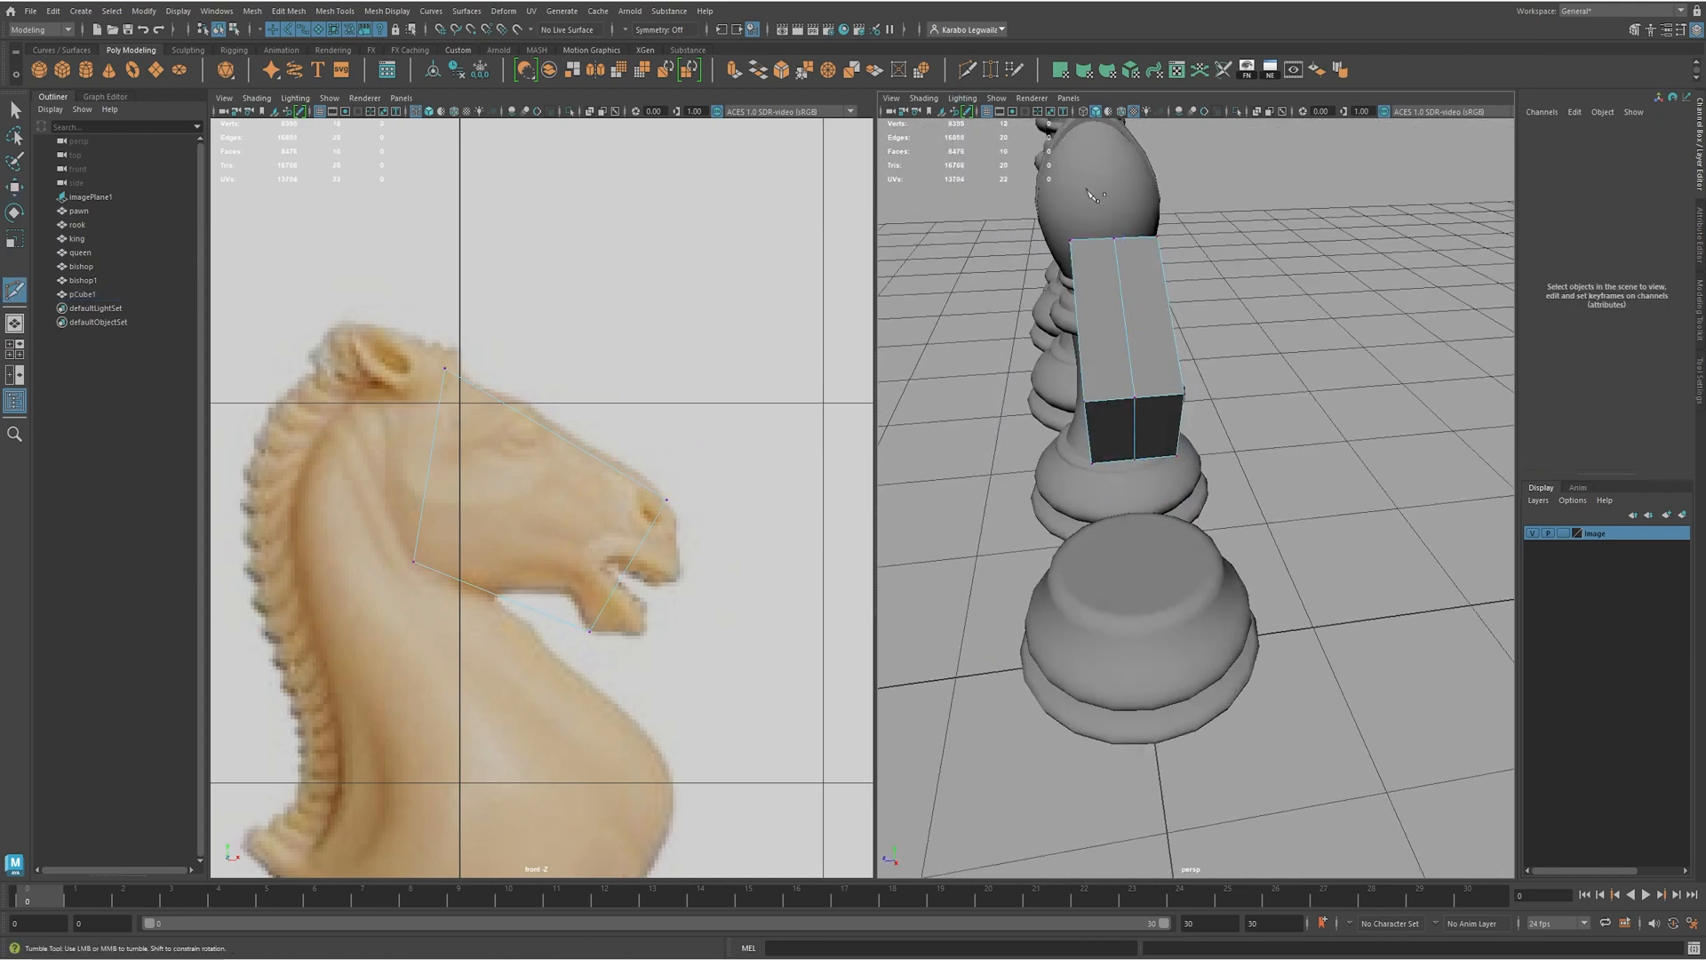
pyautogui.press('w')
# - Delete the faces on one side of the head block's centre loop and reselect the remaining half as an object
pyautogui.keyDown('alt'); pyautogui.moveTo(1171, 336); pyautogui.dragTo(1166, 258); pyautogui.keyUp('alt')
pyautogui.click(1166, 251)
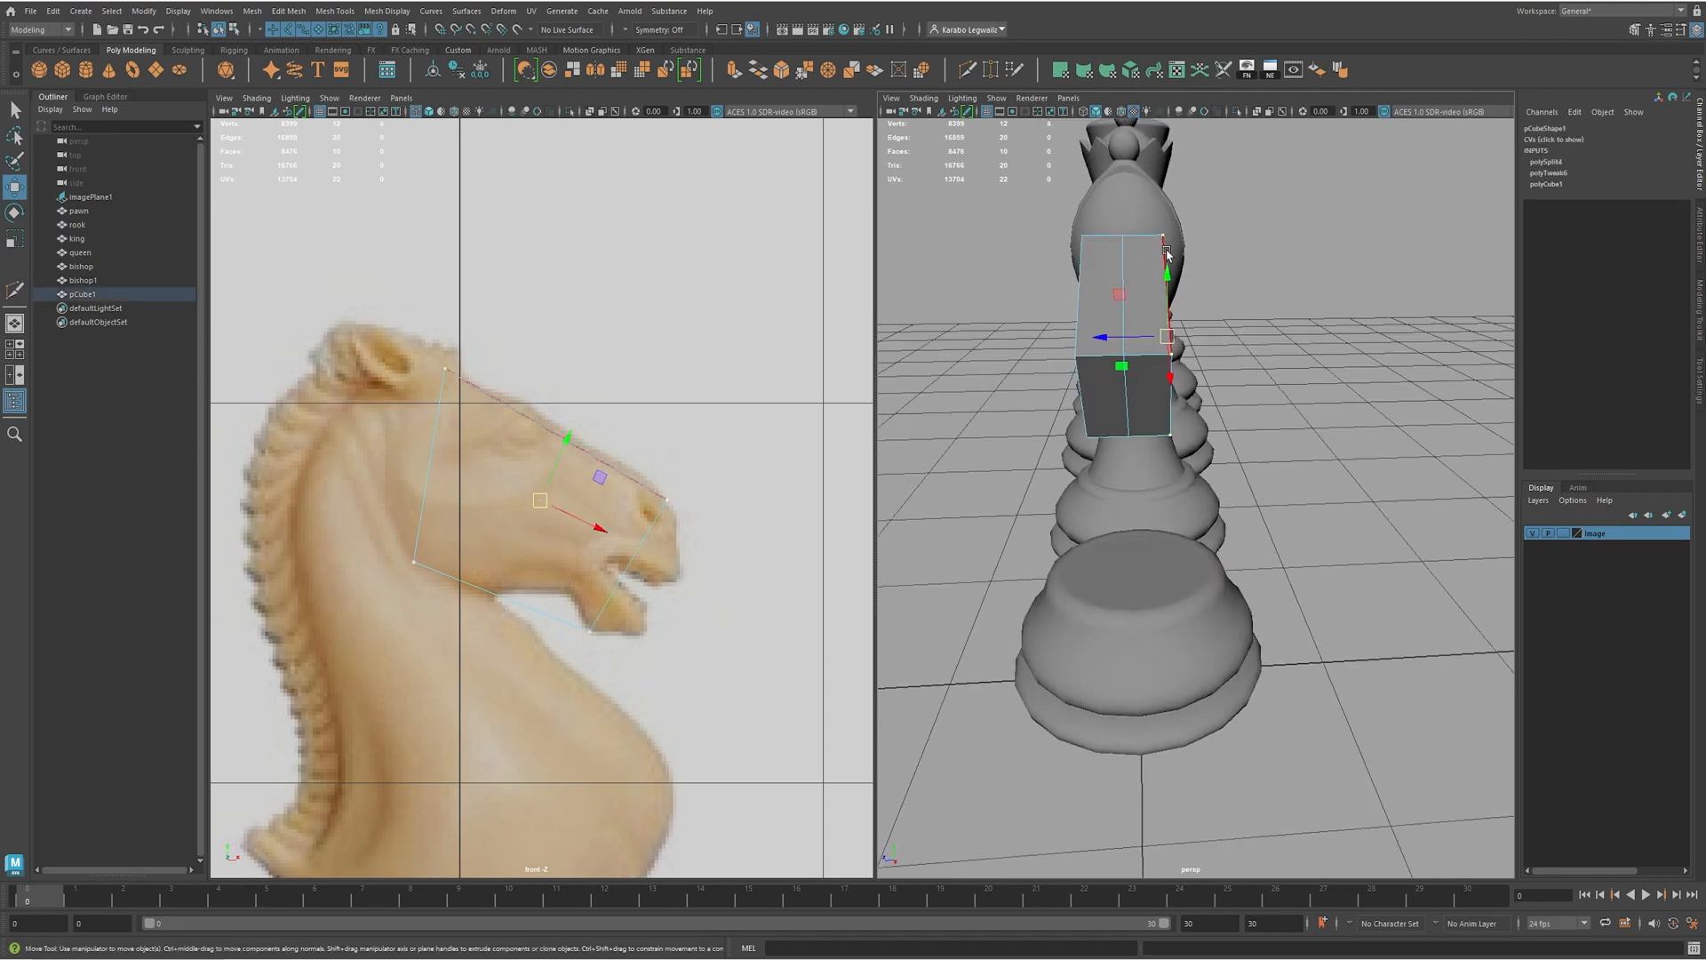
pyautogui.moveTo(1132, 266); pyautogui.dragTo(1134, 306, button='right')
pyautogui.moveTo(1239, 490); pyautogui.dragTo(1153, 199)
pyautogui.press('Delete')
pyautogui.keyDown('alt'); pyautogui.moveTo(1176, 306); pyautogui.dragTo(1064, 278); pyautogui.keyUp('alt')
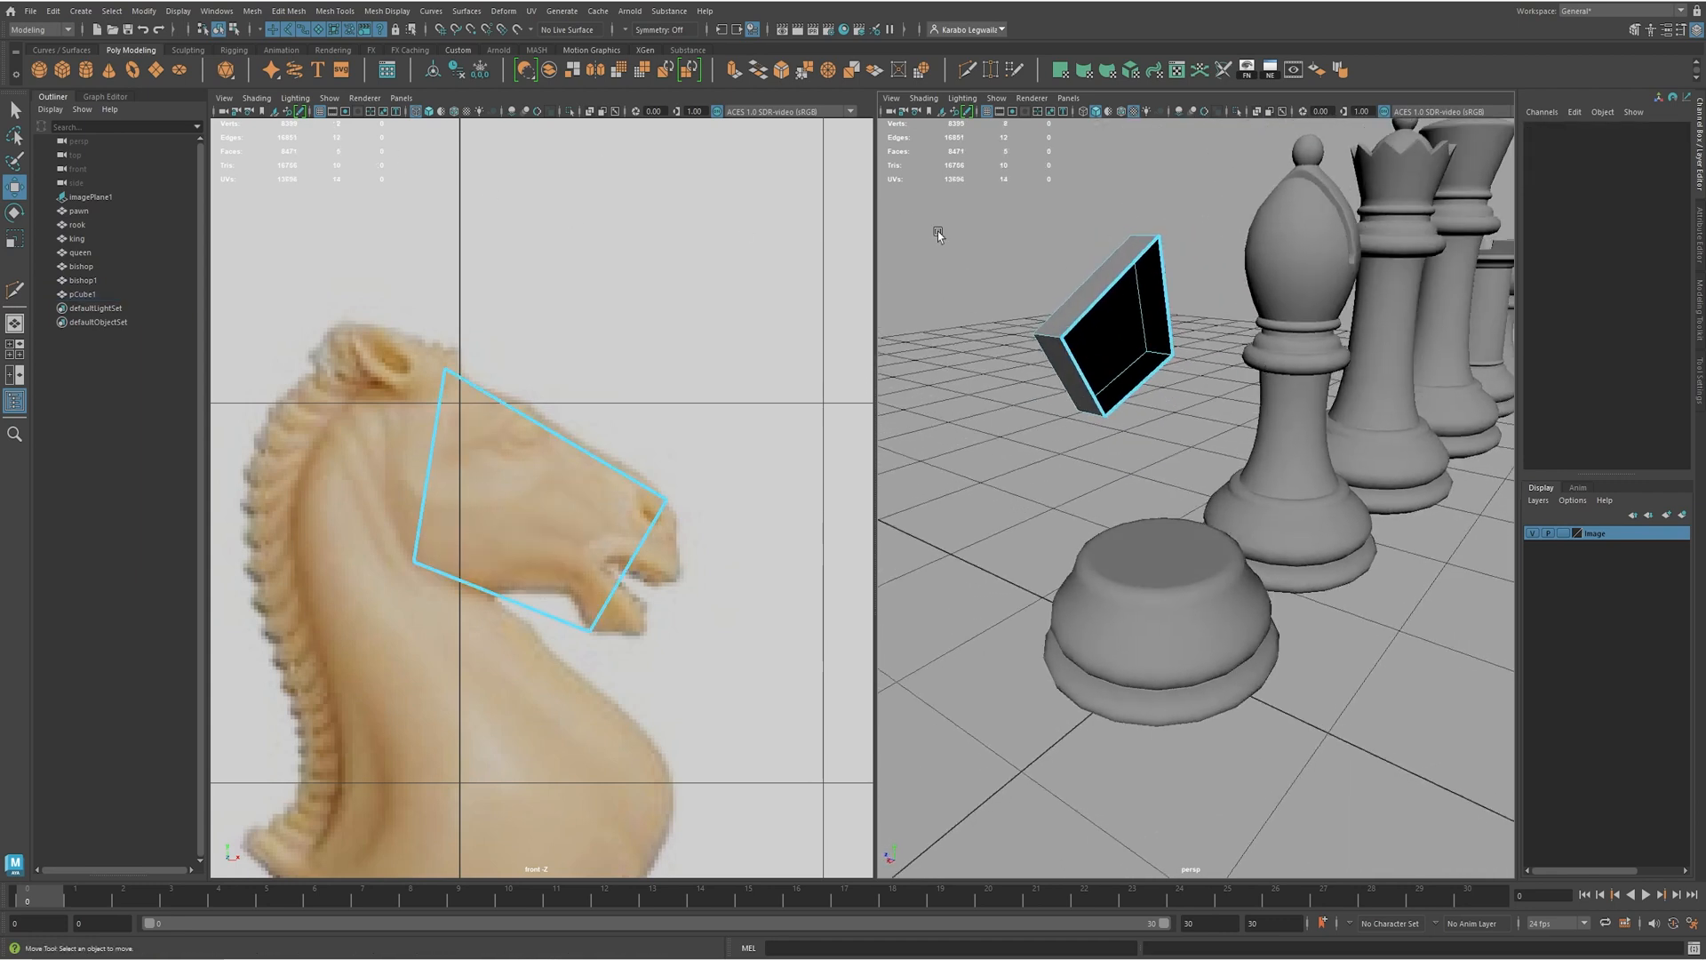
pyautogui.moveTo(1071, 325); pyautogui.dragTo(1130, 275, button='right')
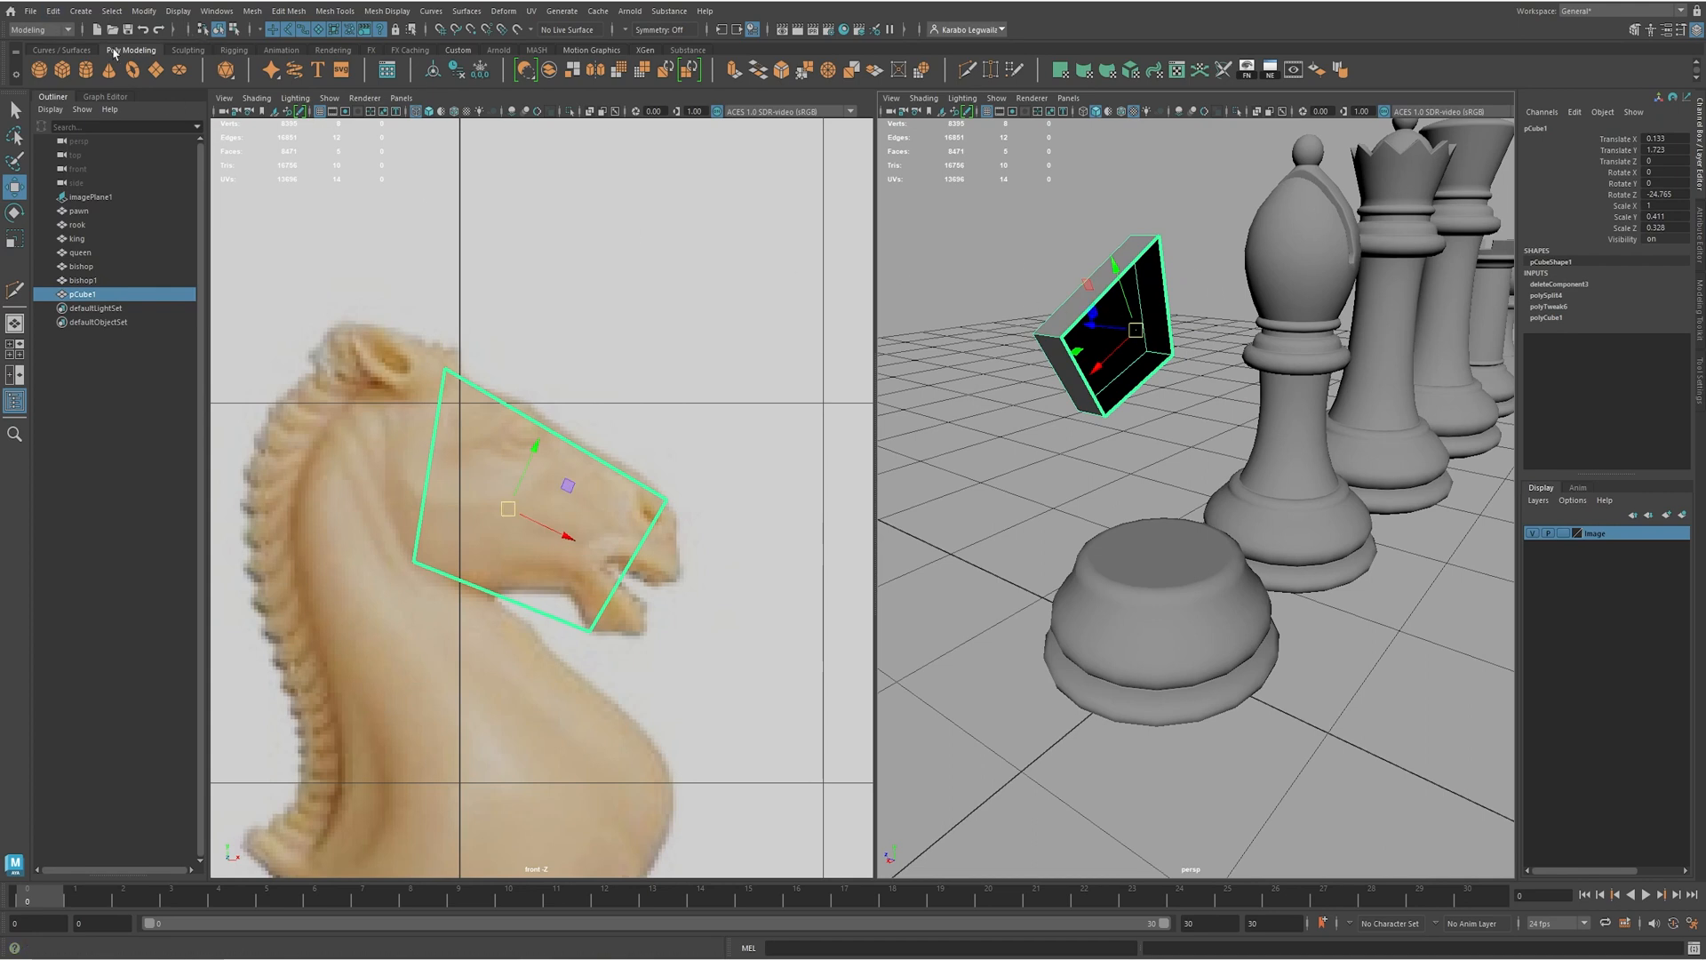
# - Create a mirrored instance of the half head with Duplicate Special, using default settings, Instance geometry and a Z scale of -1
pyautogui.click(53, 10)
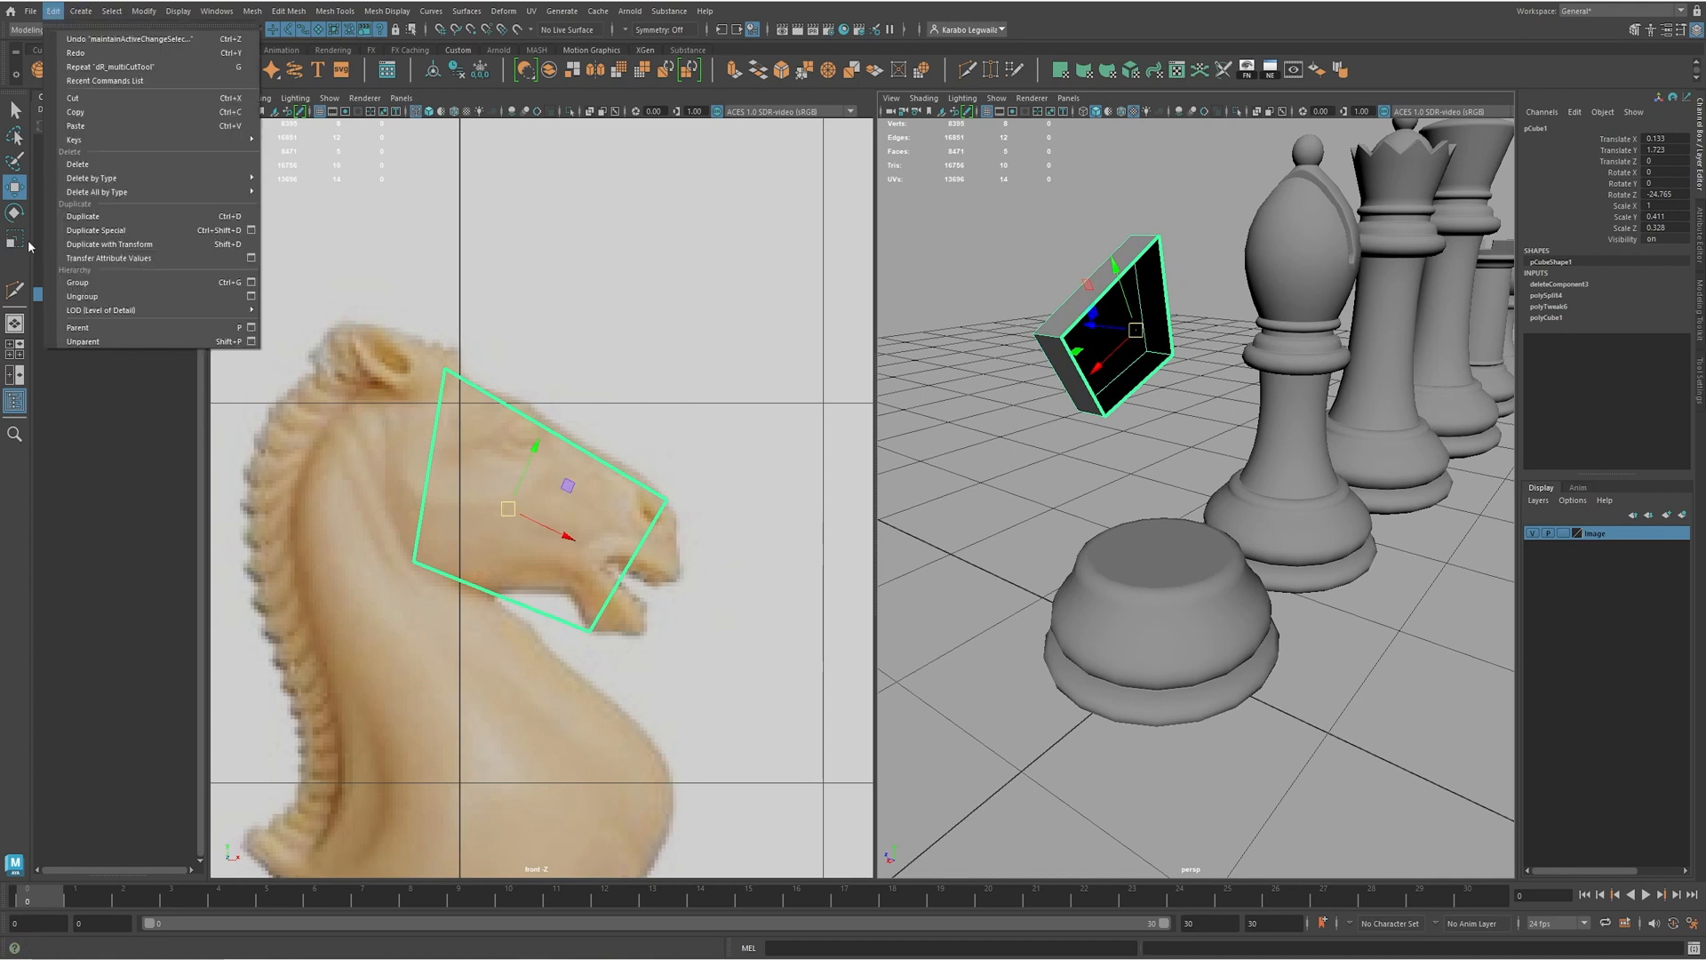
pyautogui.click(252, 231)
pyautogui.click(711, 167)
pyautogui.click(727, 196)
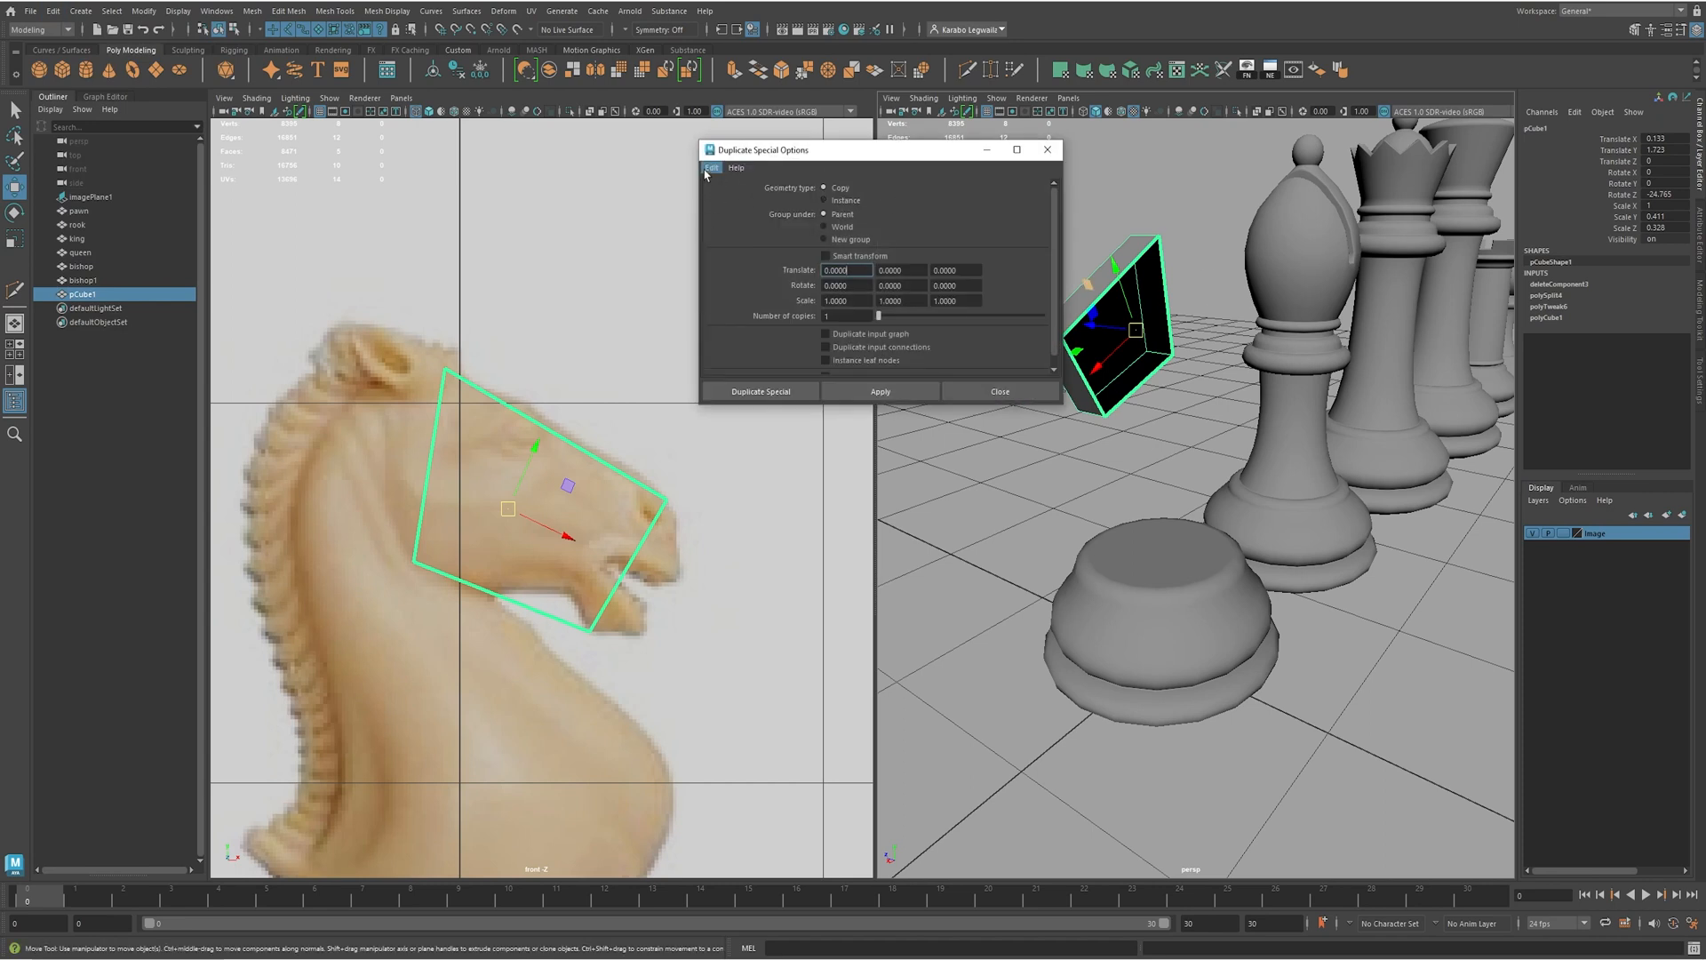
pyautogui.click(825, 201)
pyautogui.click(936, 302)
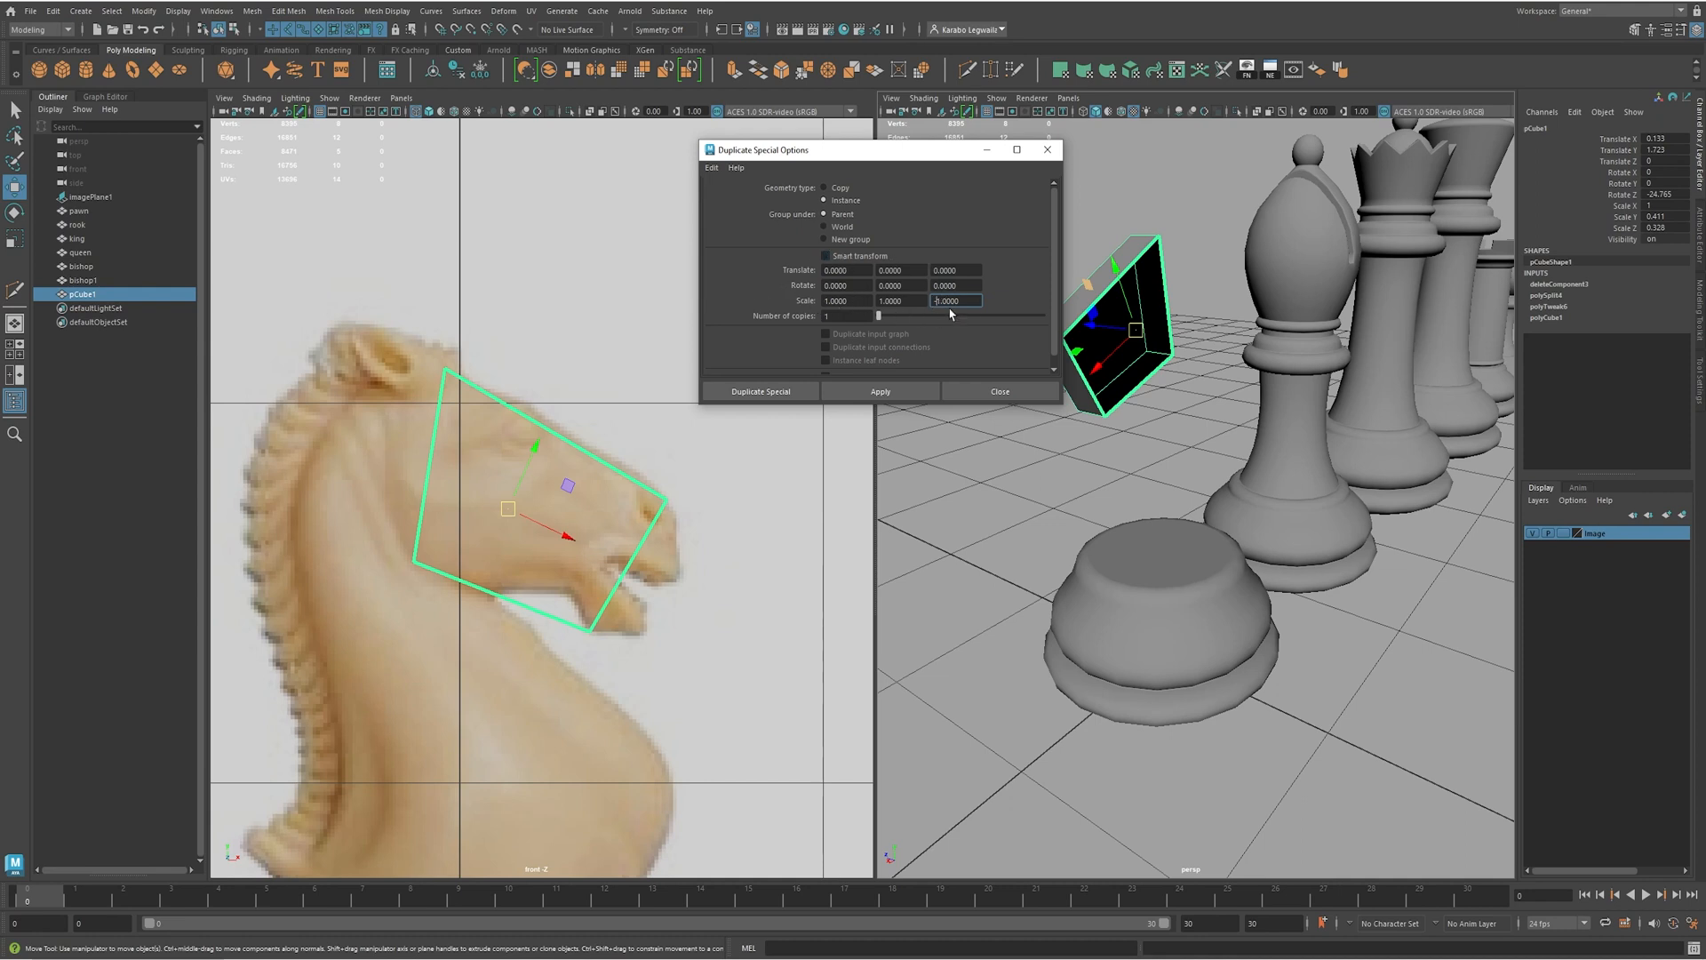
pyautogui.click(769, 391)
# - Try moving the original half's lower rear corner vertex to test the mirrored instance, and undo the moves
pyautogui.keyDown('alt'); pyautogui.moveTo(1299, 448); pyautogui.dragTo(1183, 386); pyautogui.keyUp('alt')
pyautogui.click(1226, 424)
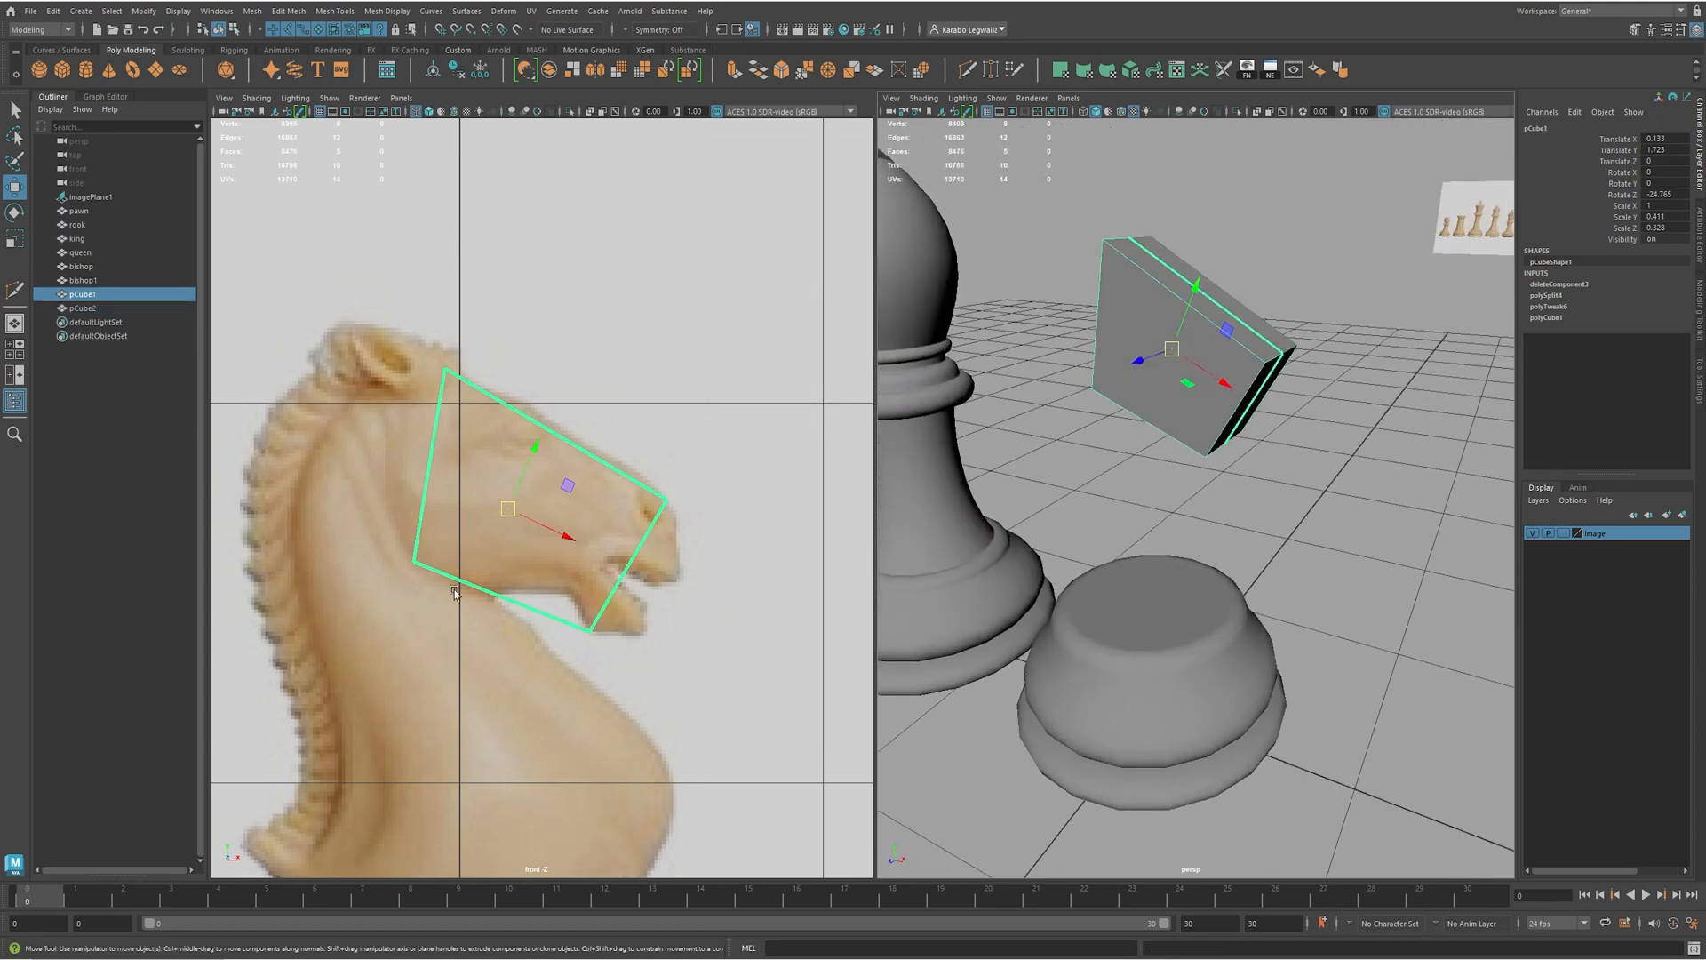
pyautogui.keyDown('alt'); pyautogui.moveTo(1235, 503); pyautogui.dragTo(1226, 427); pyautogui.keyUp('alt')
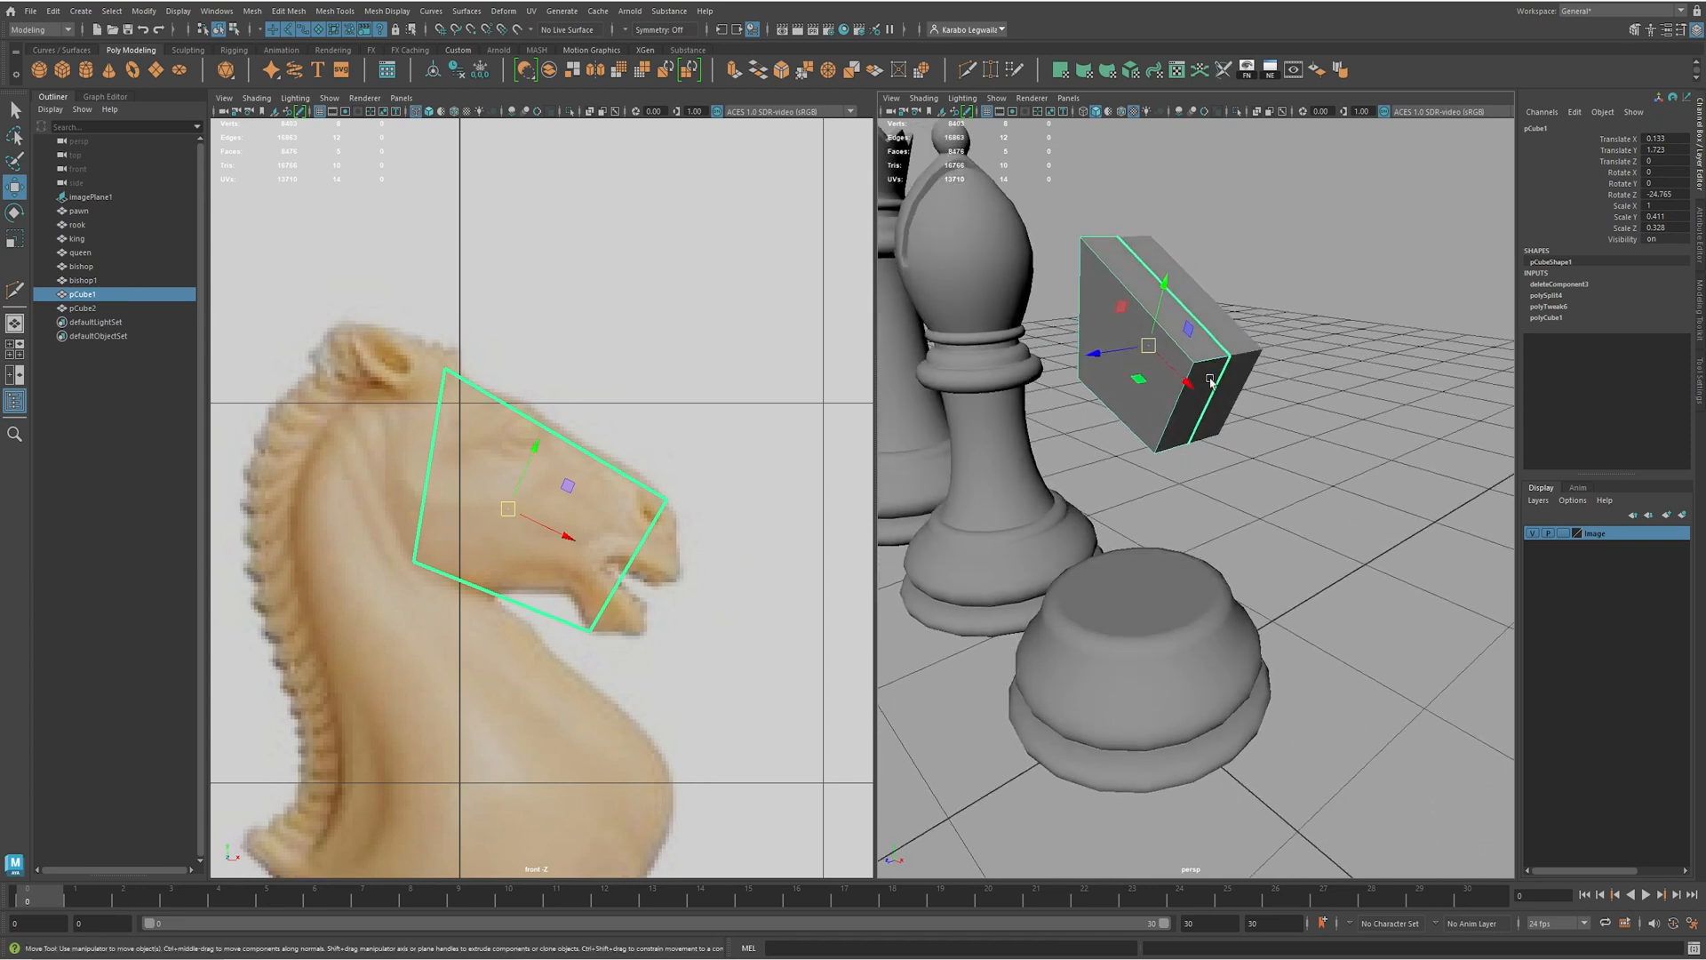
pyautogui.moveTo(1109, 376); pyautogui.dragTo(1053, 377, button='right')
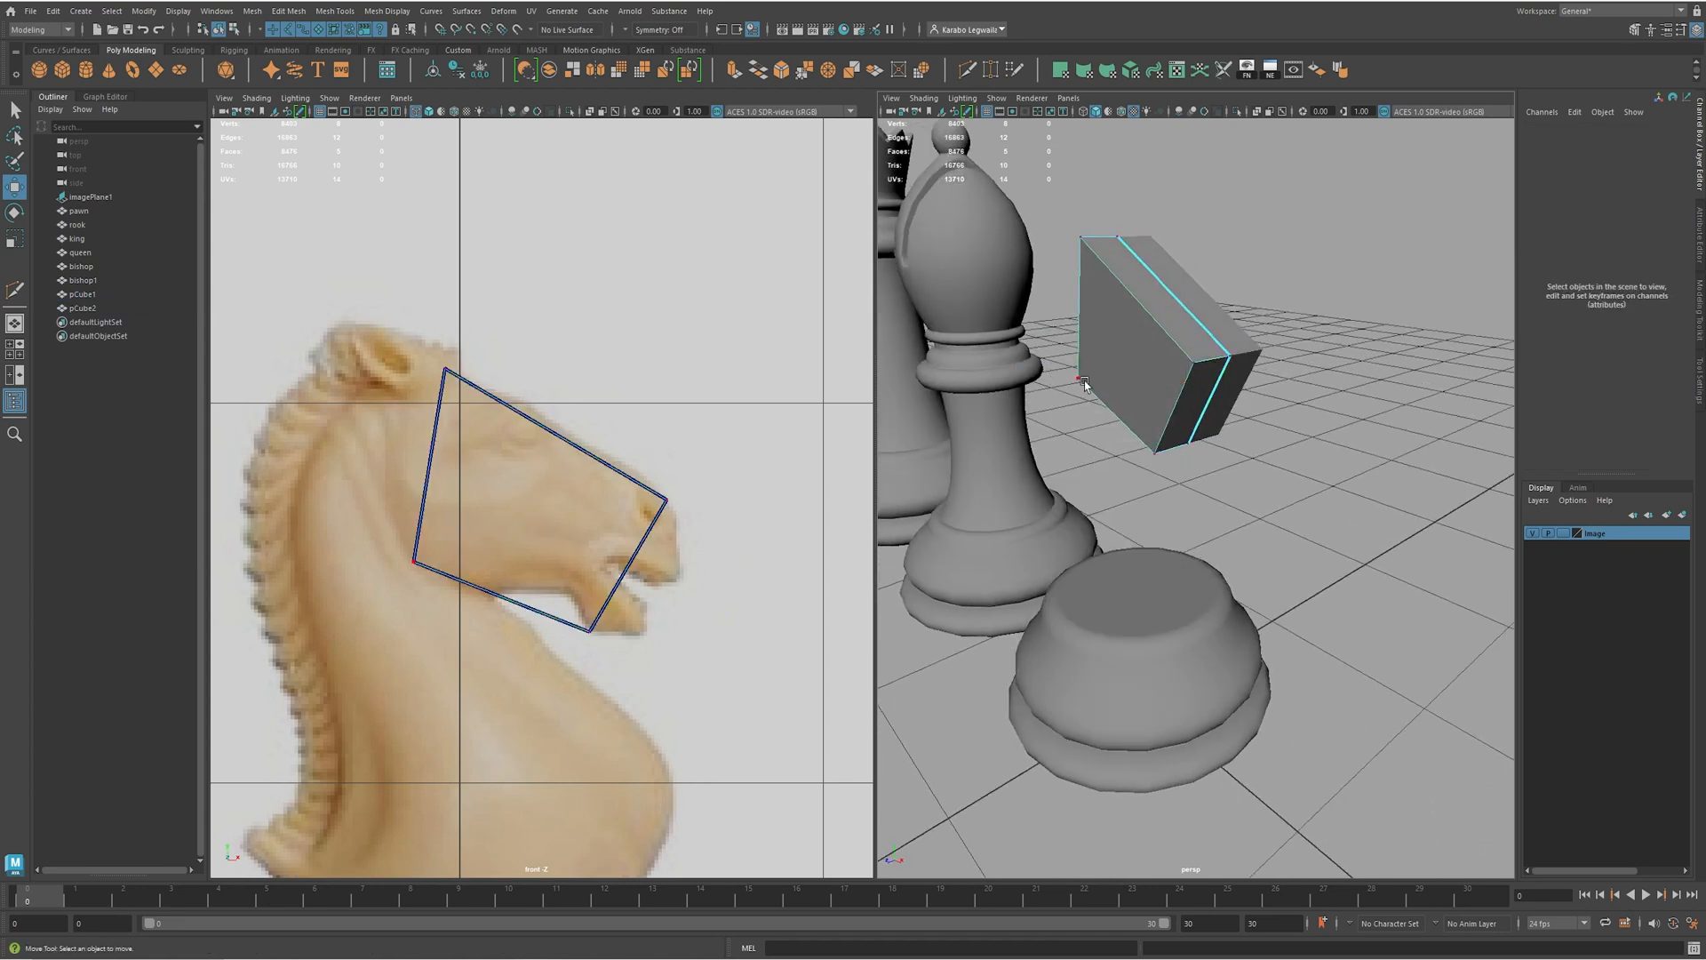
pyautogui.click(1078, 380)
pyautogui.moveTo(1078, 380); pyautogui.dragTo(1033, 402)
pyautogui.keyDown('alt'); pyautogui.moveTo(1155, 431); pyautogui.dragTo(1054, 497); pyautogui.keyUp('alt')
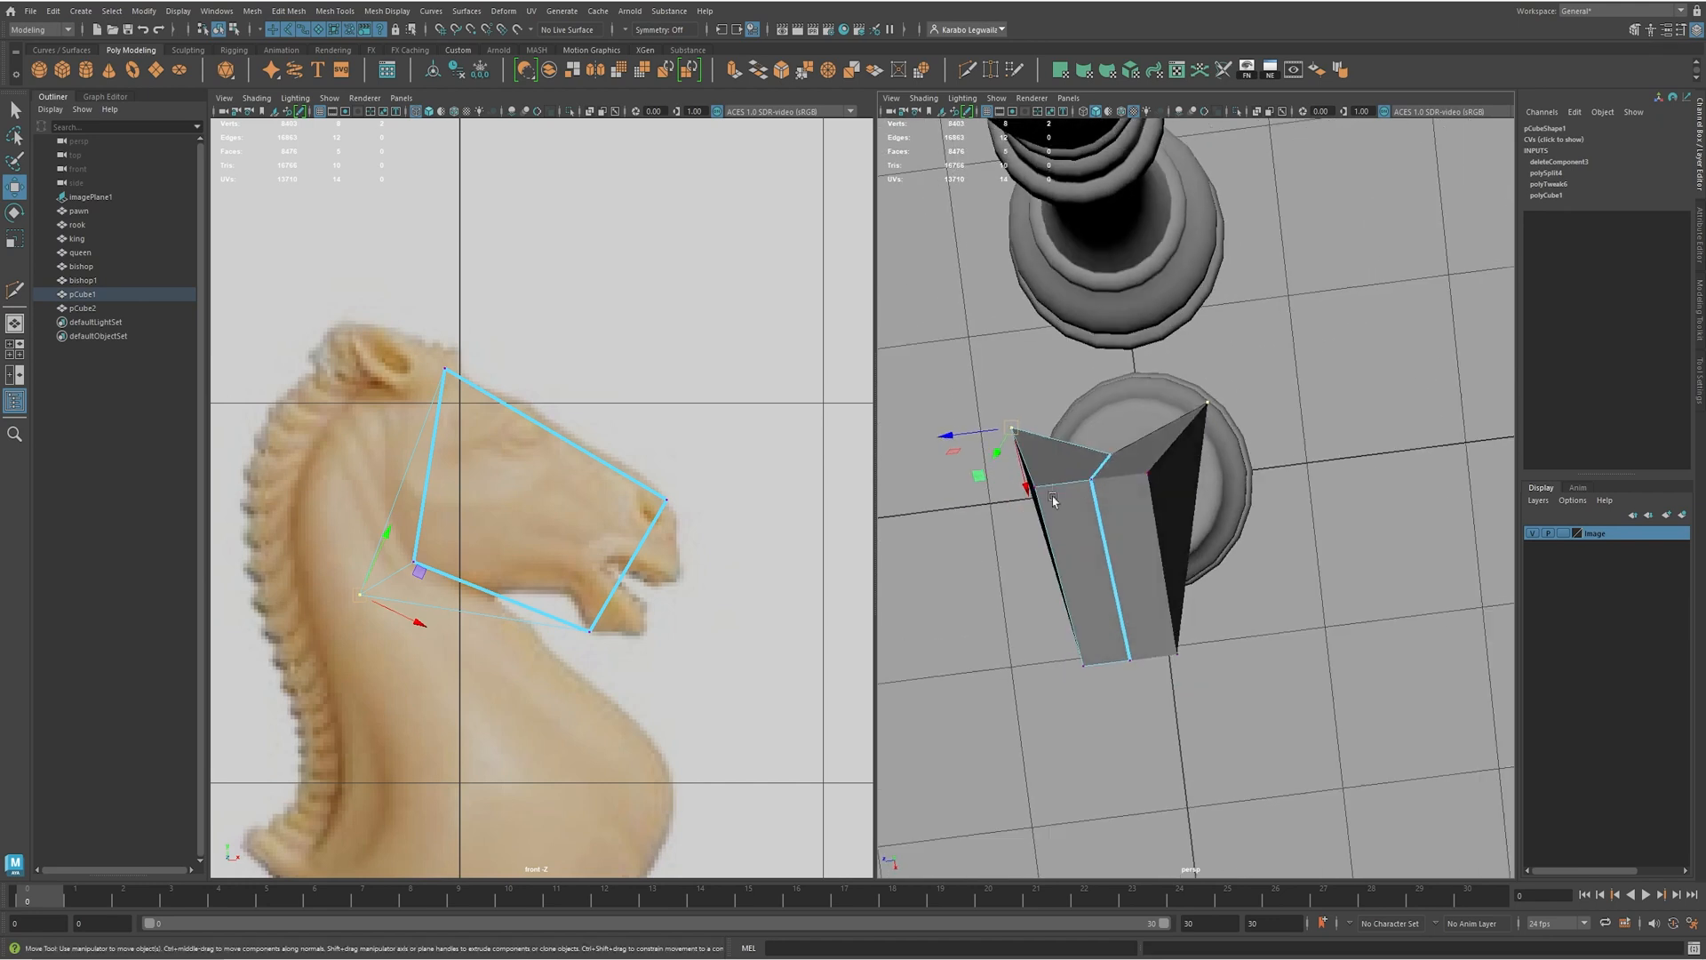
pyautogui.moveTo(1015, 427); pyautogui.dragTo(1159, 422)
pyautogui.hotkey('ctrl', 'z')
pyautogui.hotkey('ctrl', 'z')
# - Extrude the front face of the half head and move it forward over the horse's muzzle tip
pyautogui.click(1173, 368)
pyautogui.hotkey('ctrl', 'e')
pyautogui.moveTo(712, 598); pyautogui.dragTo(725, 606)
pyautogui.keyDown('alt'); pyautogui.moveTo(1447, 433); pyautogui.dragTo(1126, 272); pyautogui.keyUp('alt')
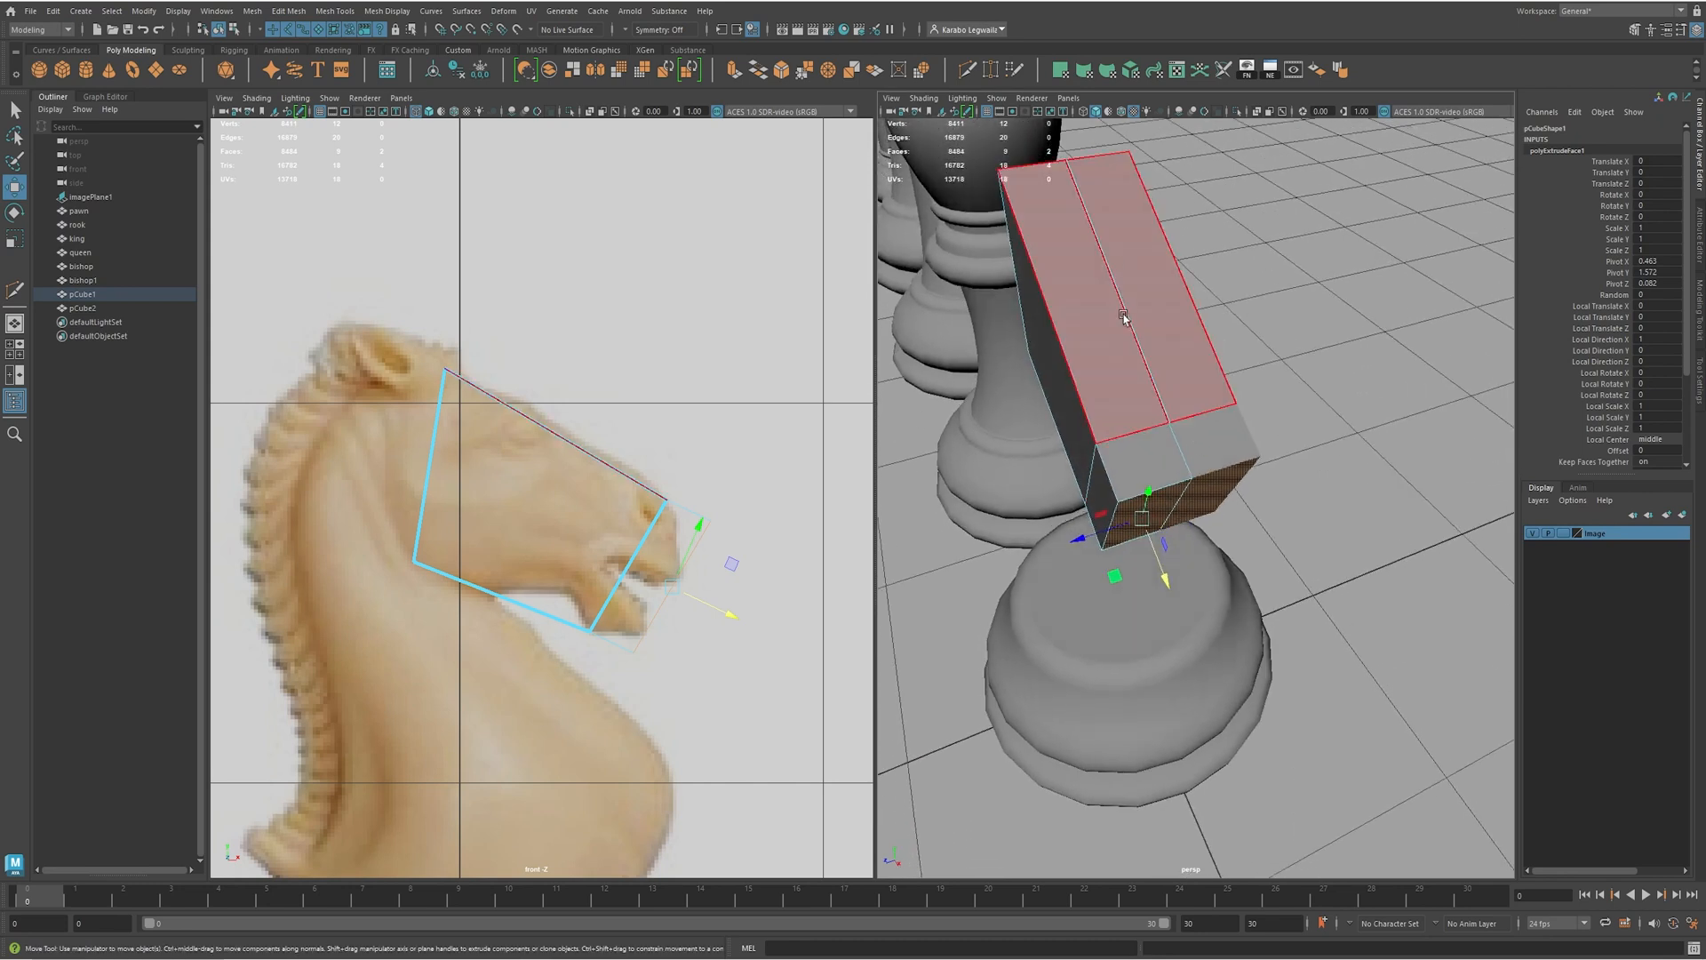
# - Try to move the mirrored half aside to reach the extrusion's inner face, and undo the changes
pyautogui.keyDown('alt'); pyautogui.moveTo(1169, 420); pyautogui.dragTo(1223, 419); pyautogui.keyUp('alt')
pyautogui.press('F8')
pyautogui.click(1140, 380)
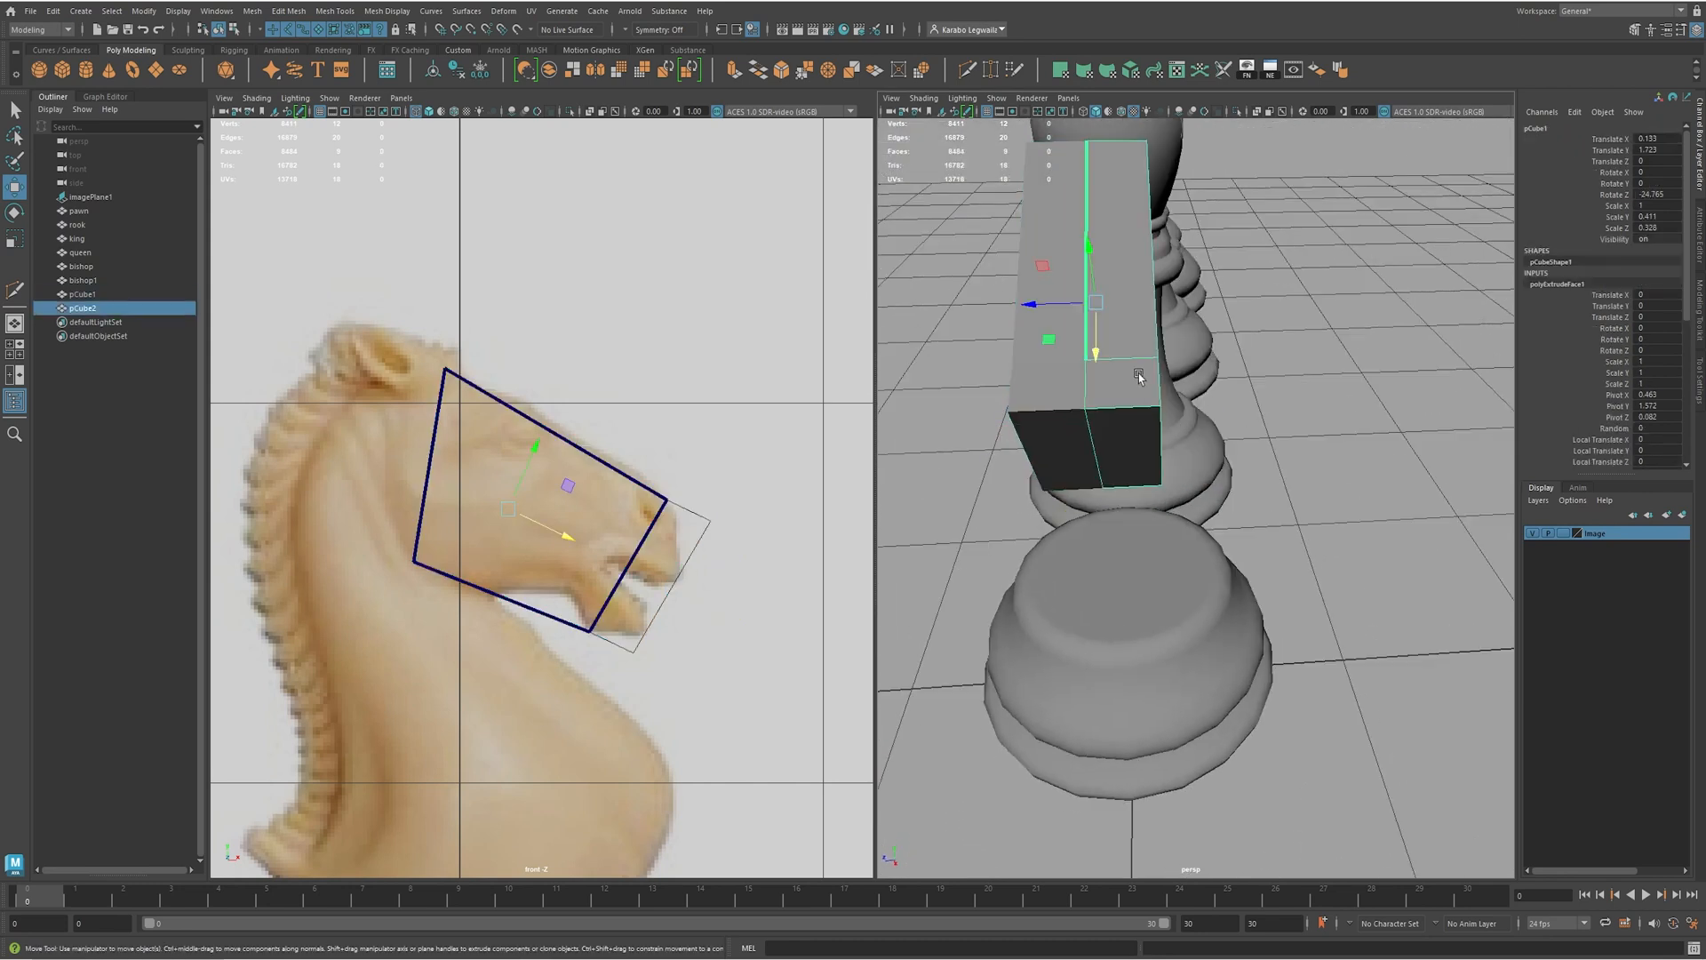
pyautogui.moveTo(1055, 321)
pyautogui.keyDown('alt'); pyautogui.mouseDown()
pyautogui.moveTo(1093, 329)
pyautogui.moveTo(1043, 335)
pyautogui.mouseUp(); pyautogui.keyUp('alt')
pyautogui.click(1033, 323)
pyautogui.press('F11')
pyautogui.click(1066, 351)
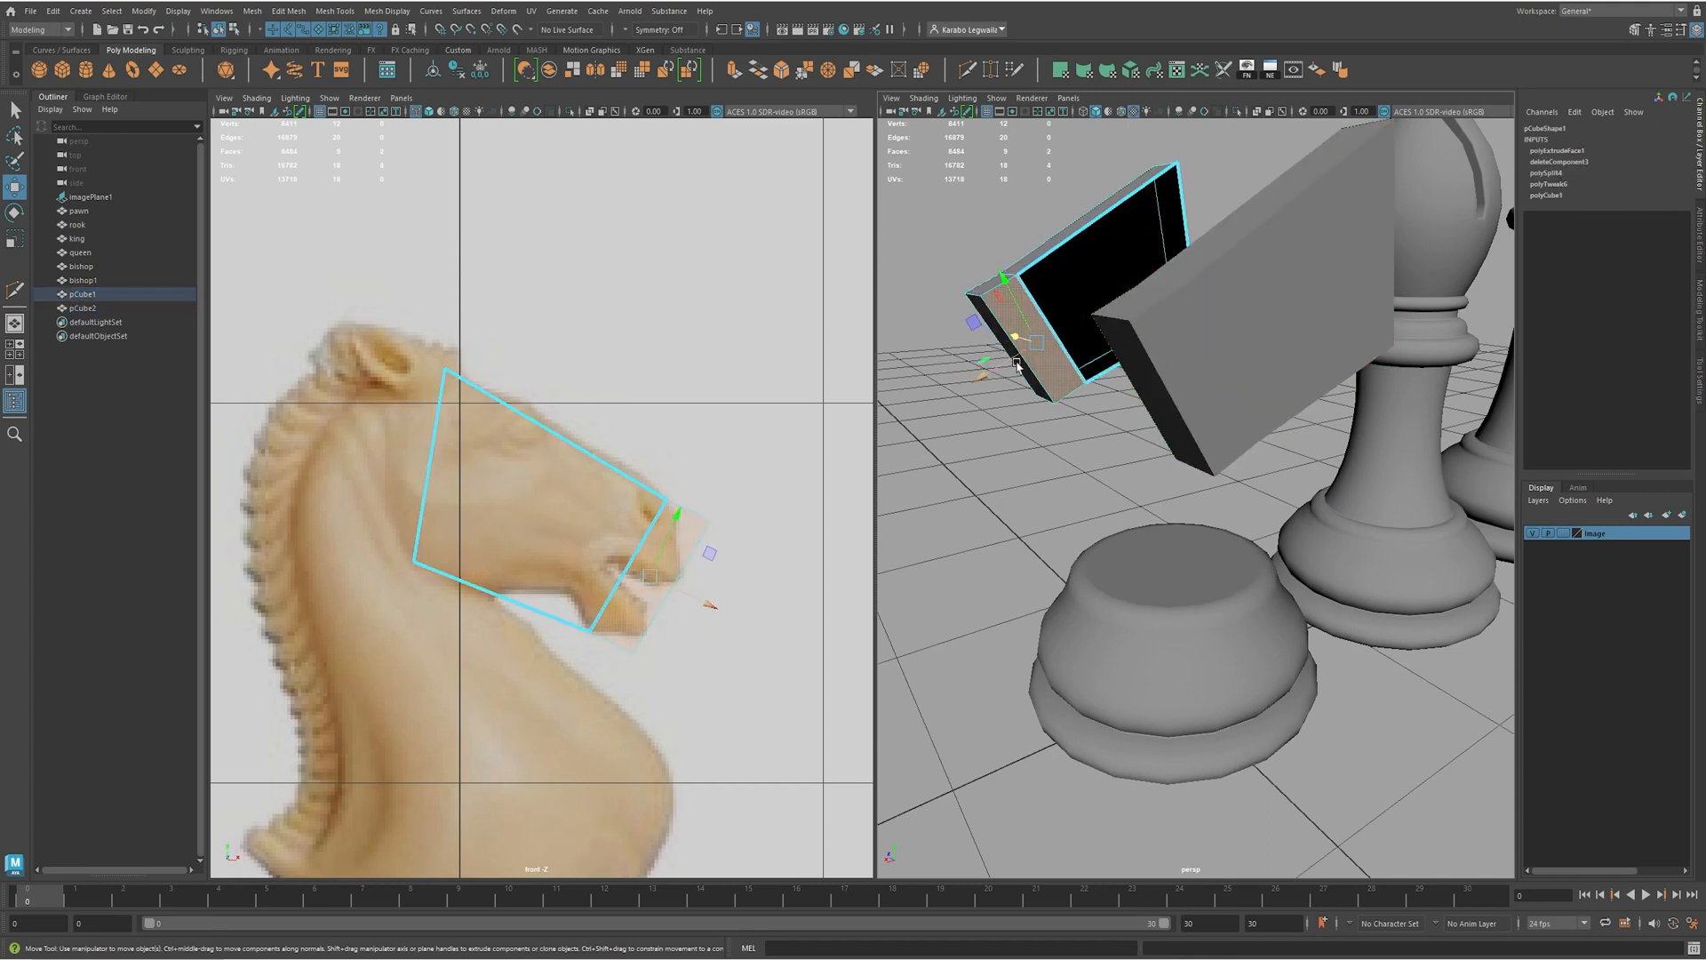
pyautogui.keyDown('alt'); pyautogui.moveTo(1081, 361); pyautogui.dragTo(1072, 360); pyautogui.keyUp('alt')
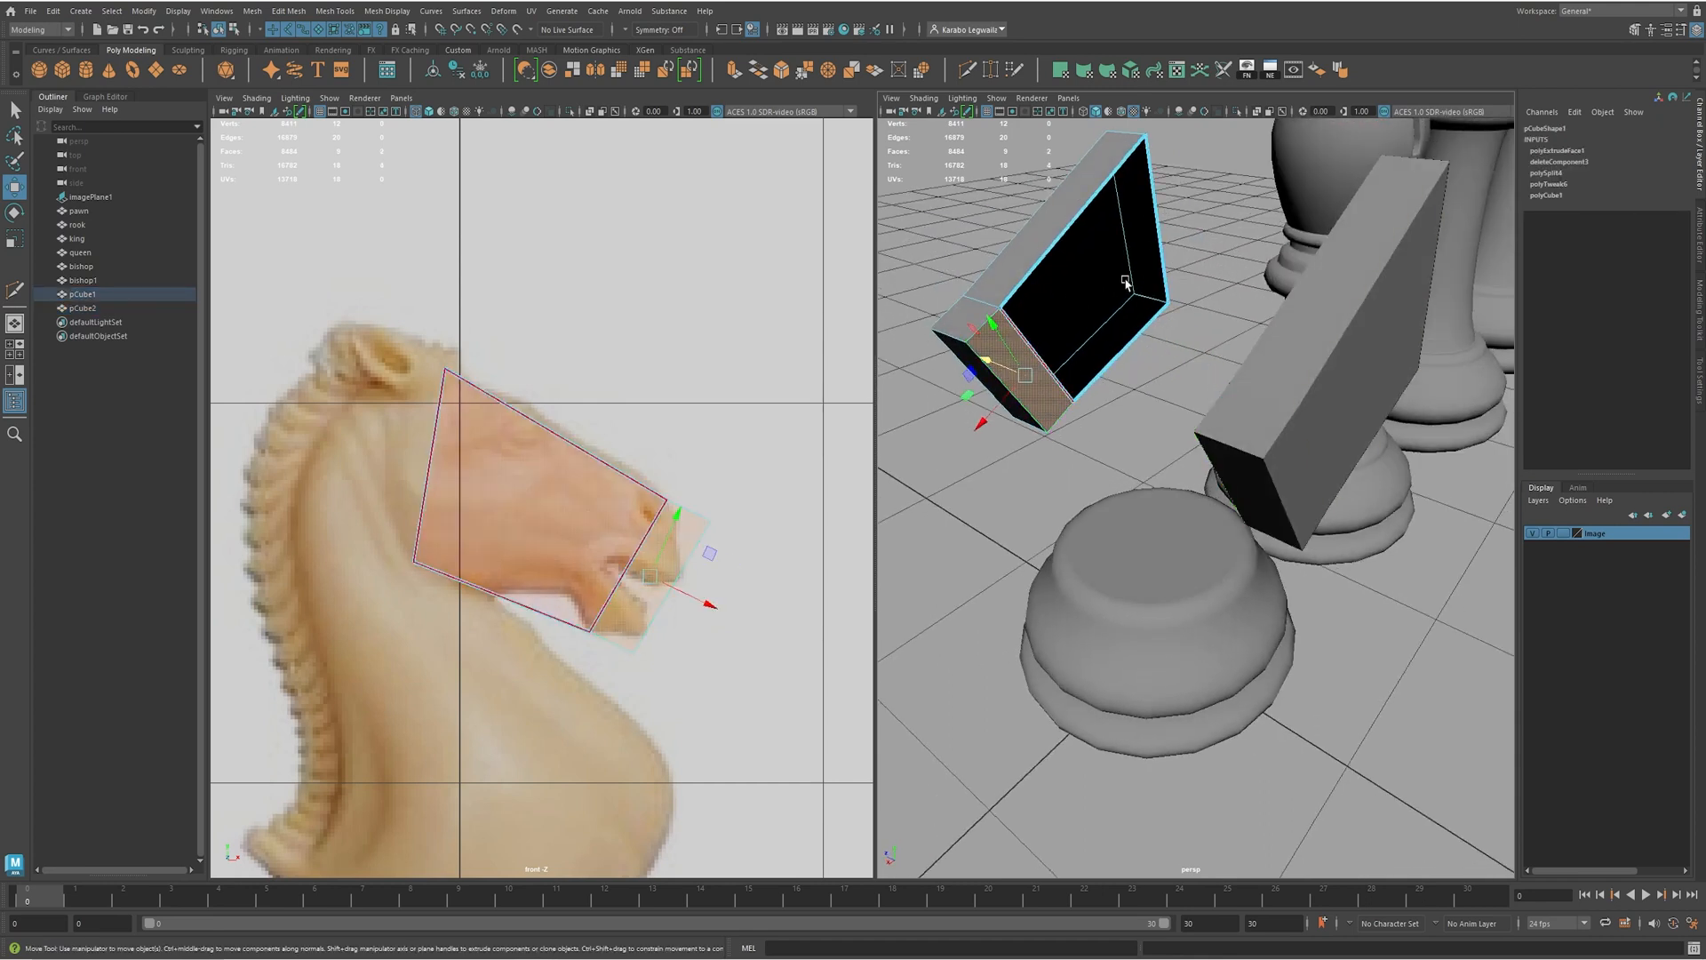
pyautogui.hotkey('ctrl', 'z')
pyautogui.hotkey('ctrl', 'z')
pyautogui.hotkey('ctrl', 'z')
pyautogui.hotkey('ctrl', 'z')
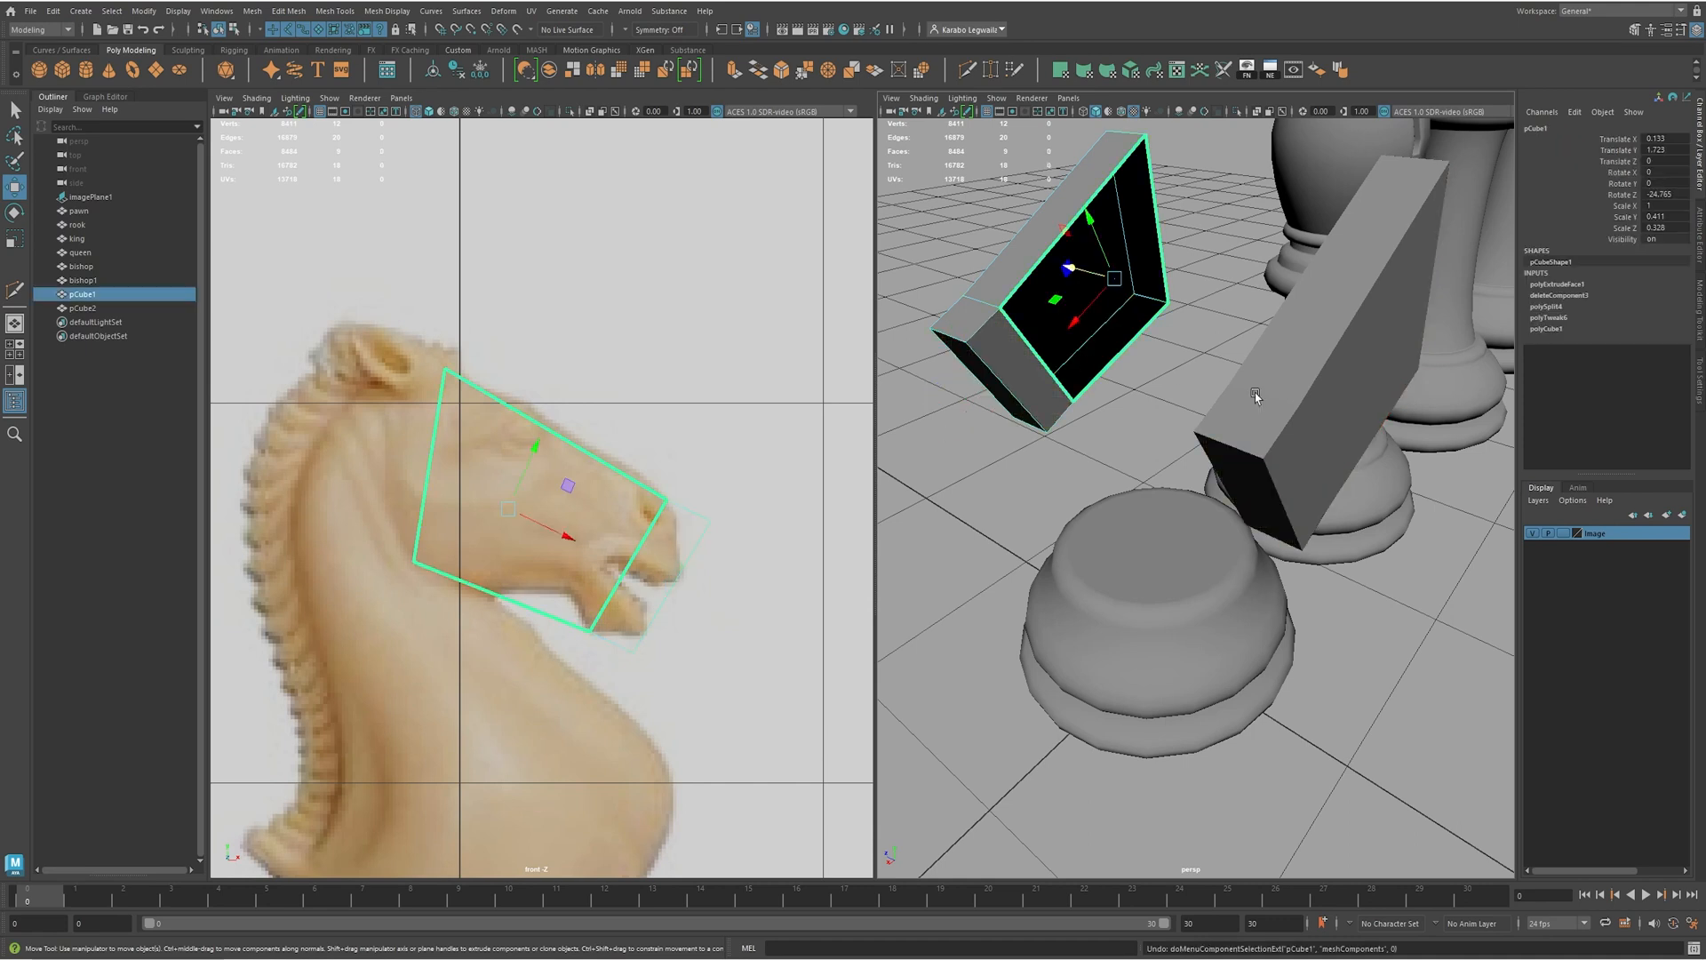
# - Delete the extrusion's inner face along the seam between the halves using wireframe display, and return to shaded display
pyautogui.keyDown('alt'); pyautogui.moveTo(1056, 384); pyautogui.dragTo(1127, 411, button='middle'); pyautogui.keyUp('alt')
pyautogui.scroll(1, 1133, 411)
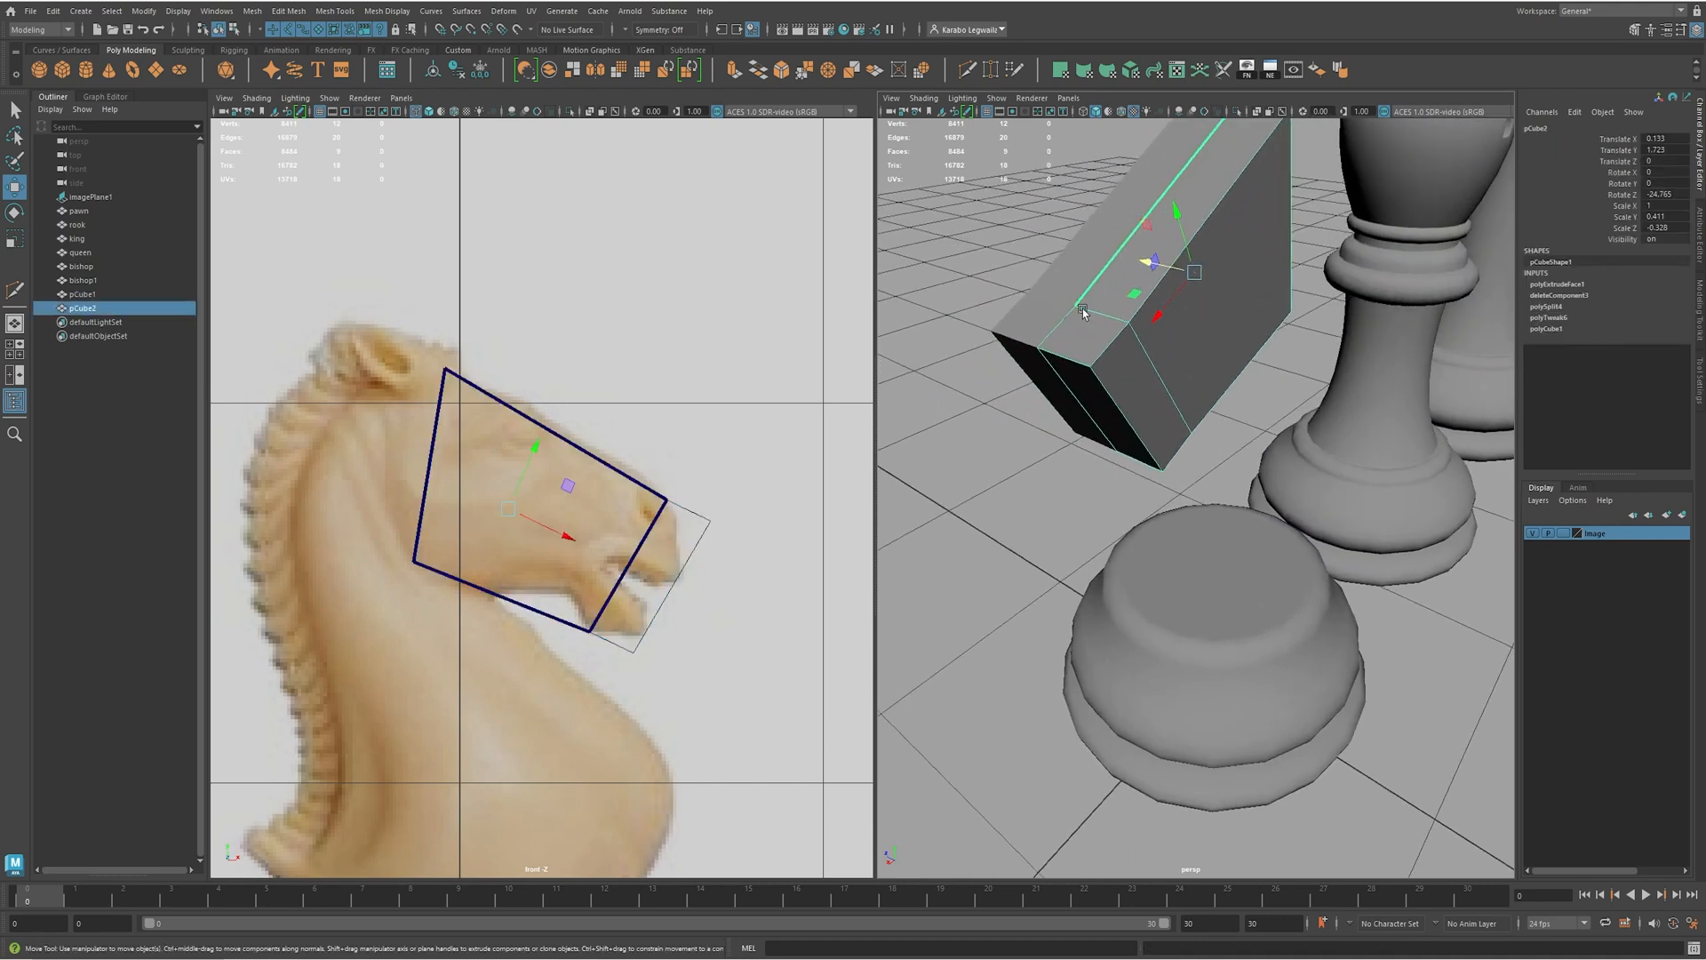
pyautogui.keyDown('shift'); pyautogui.click(1059, 341); pyautogui.keyUp('shift')
pyautogui.press('4')
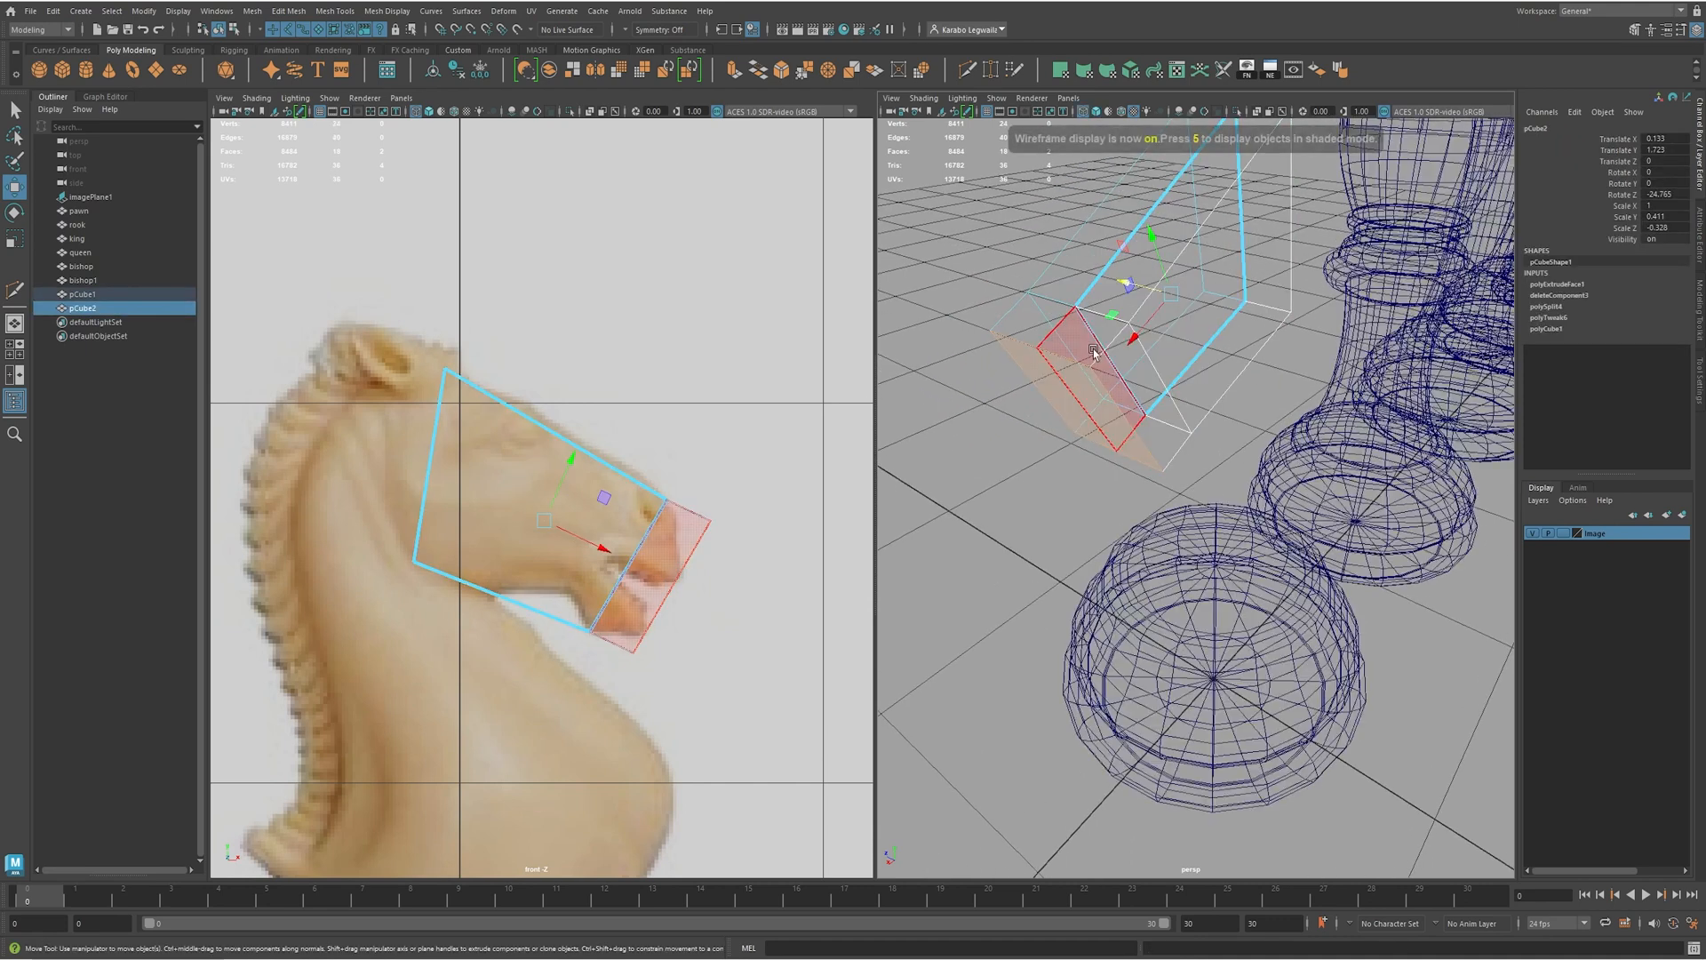
pyautogui.click(1098, 344)
pyautogui.keyDown('alt'); pyautogui.moveTo(1099, 346); pyautogui.dragTo(1141, 382); pyautogui.keyUp('alt')
pyautogui.click(1139, 371)
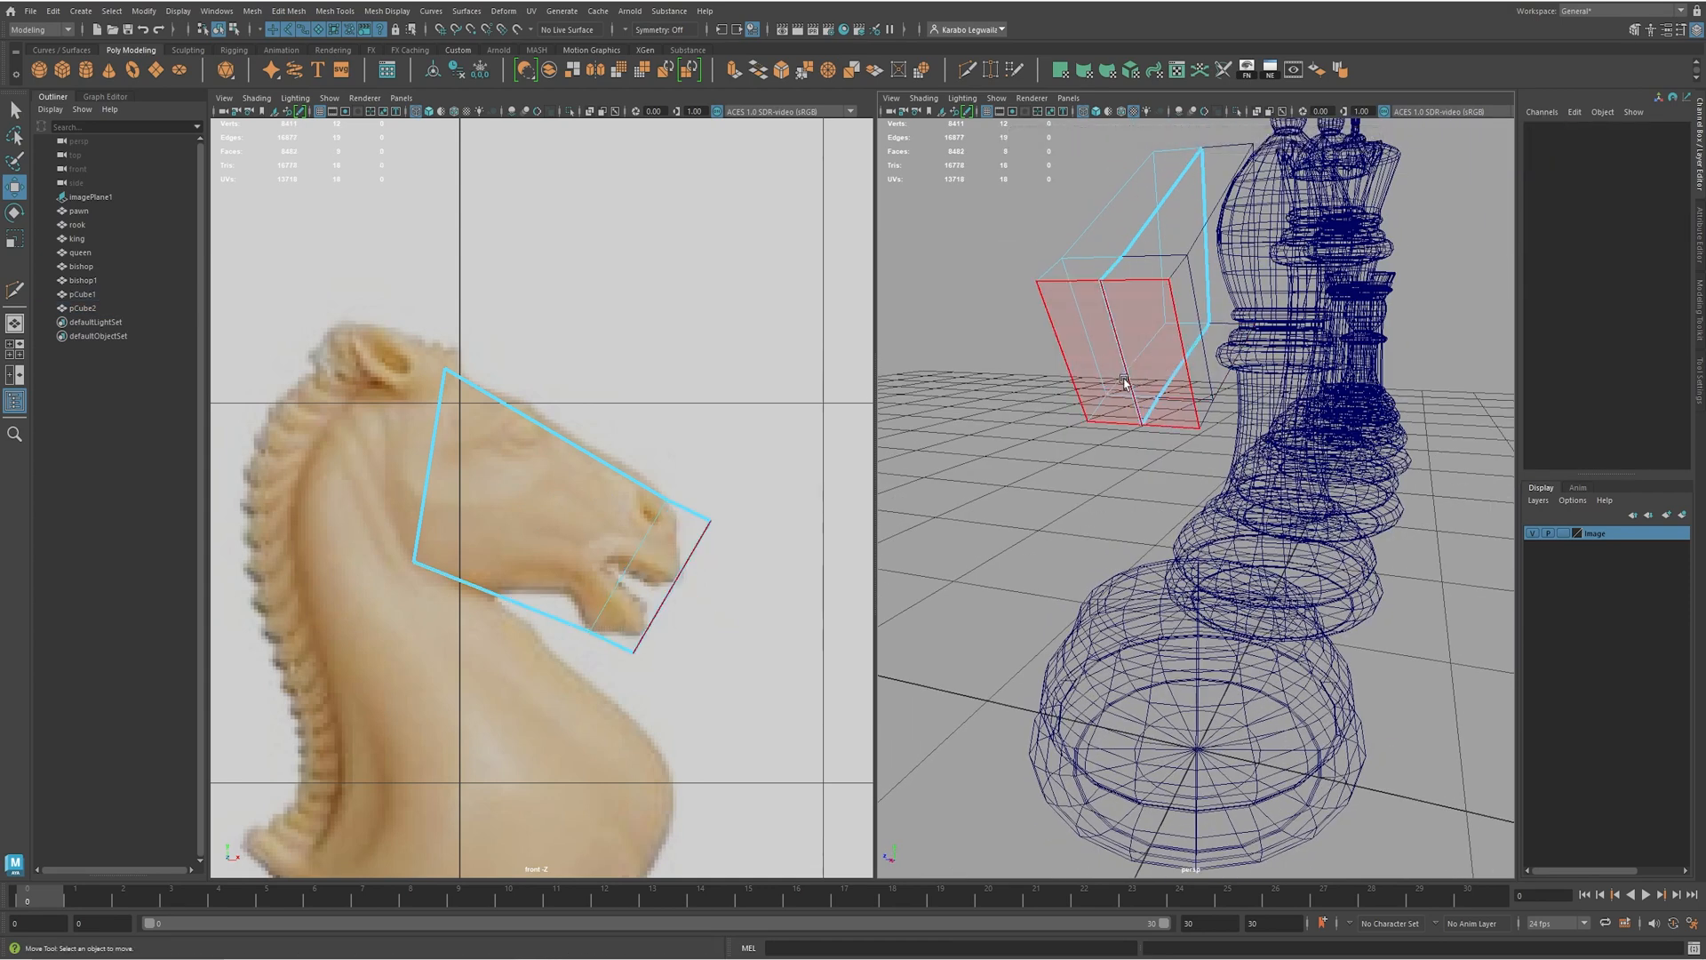
pyautogui.press('5')
pyautogui.moveTo(1131, 415)
pyautogui.keyDown('alt'); pyautogui.mouseDown()
pyautogui.moveTo(1161, 385)
pyautogui.moveTo(1271, 408)
pyautogui.mouseUp(); pyautogui.keyUp('alt')
pyautogui.press('6')
# - Move the front vertices of the muzzle extrusion onto the horse's upper lip and chin in the reference
pyautogui.keyDown('alt'); pyautogui.moveTo(646, 615); pyautogui.dragTo(549, 573, button='middle'); pyautogui.keyUp('alt')
pyautogui.keyDown('alt'); pyautogui.moveTo(549, 572); pyautogui.dragTo(708, 563, button='right'); pyautogui.keyUp('alt')
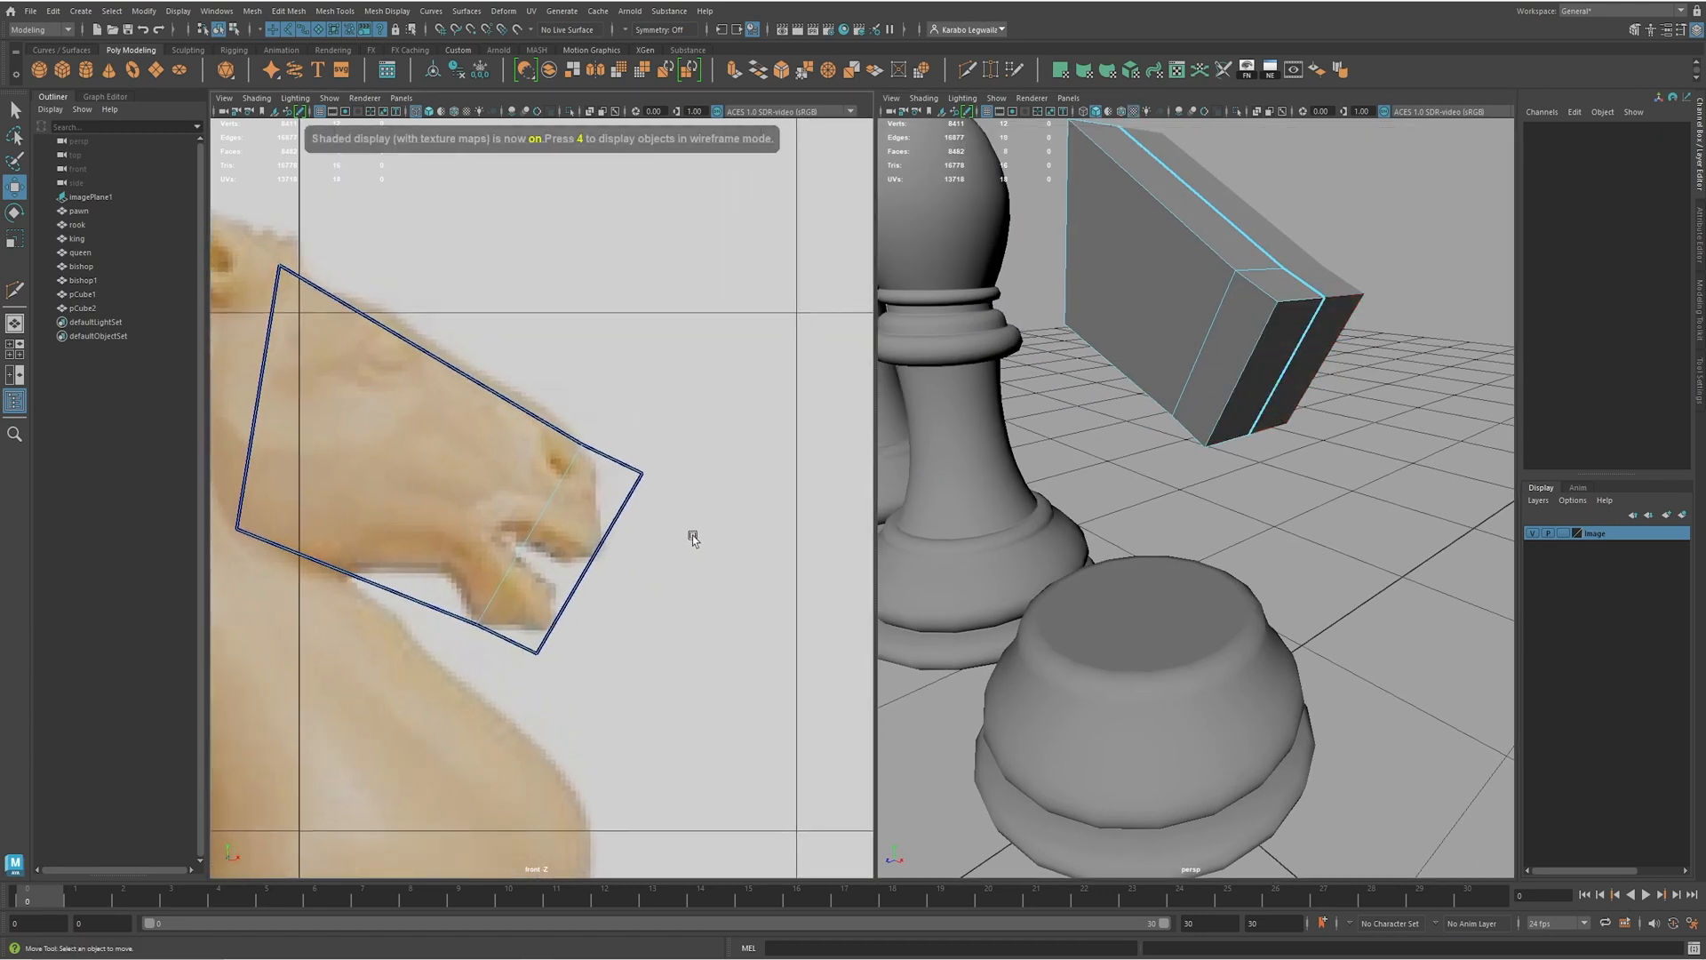
pyautogui.moveTo(582, 449); pyautogui.dragTo(576, 404, button='right')
pyautogui.moveTo(615, 445); pyautogui.dragTo(601, 544)
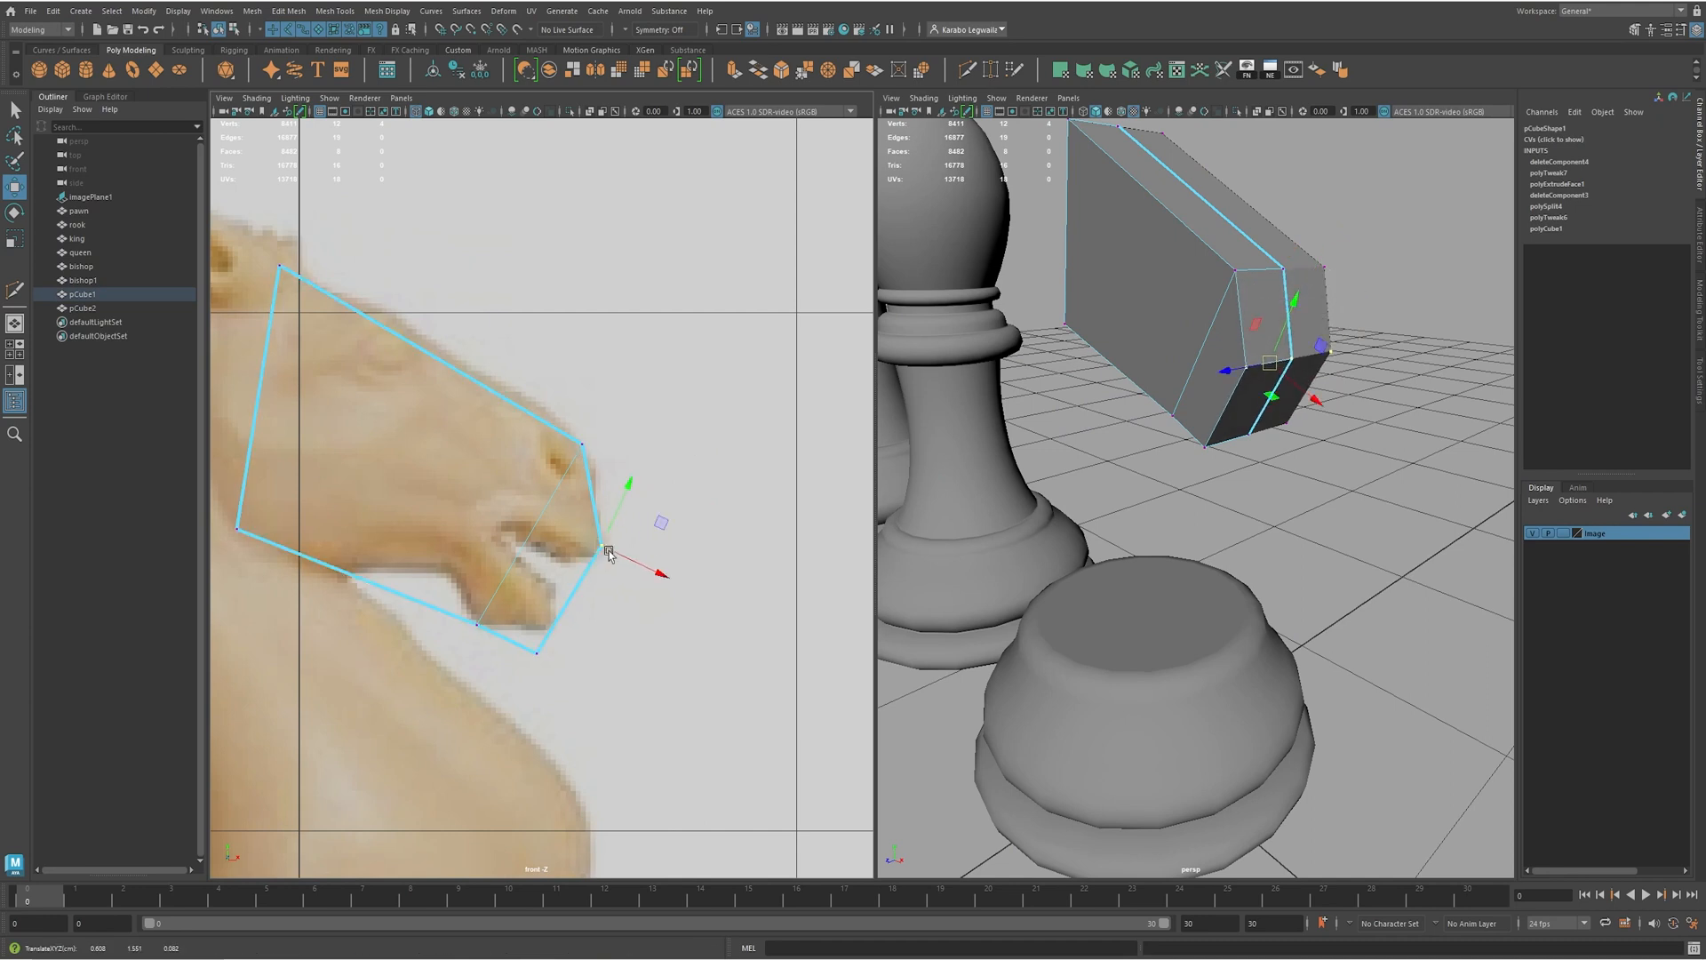
pyautogui.moveTo(537, 653); pyautogui.dragTo(558, 630)
pyautogui.keyDown('alt'); pyautogui.moveTo(1313, 269); pyautogui.dragTo(1096, 411); pyautogui.keyUp('alt')
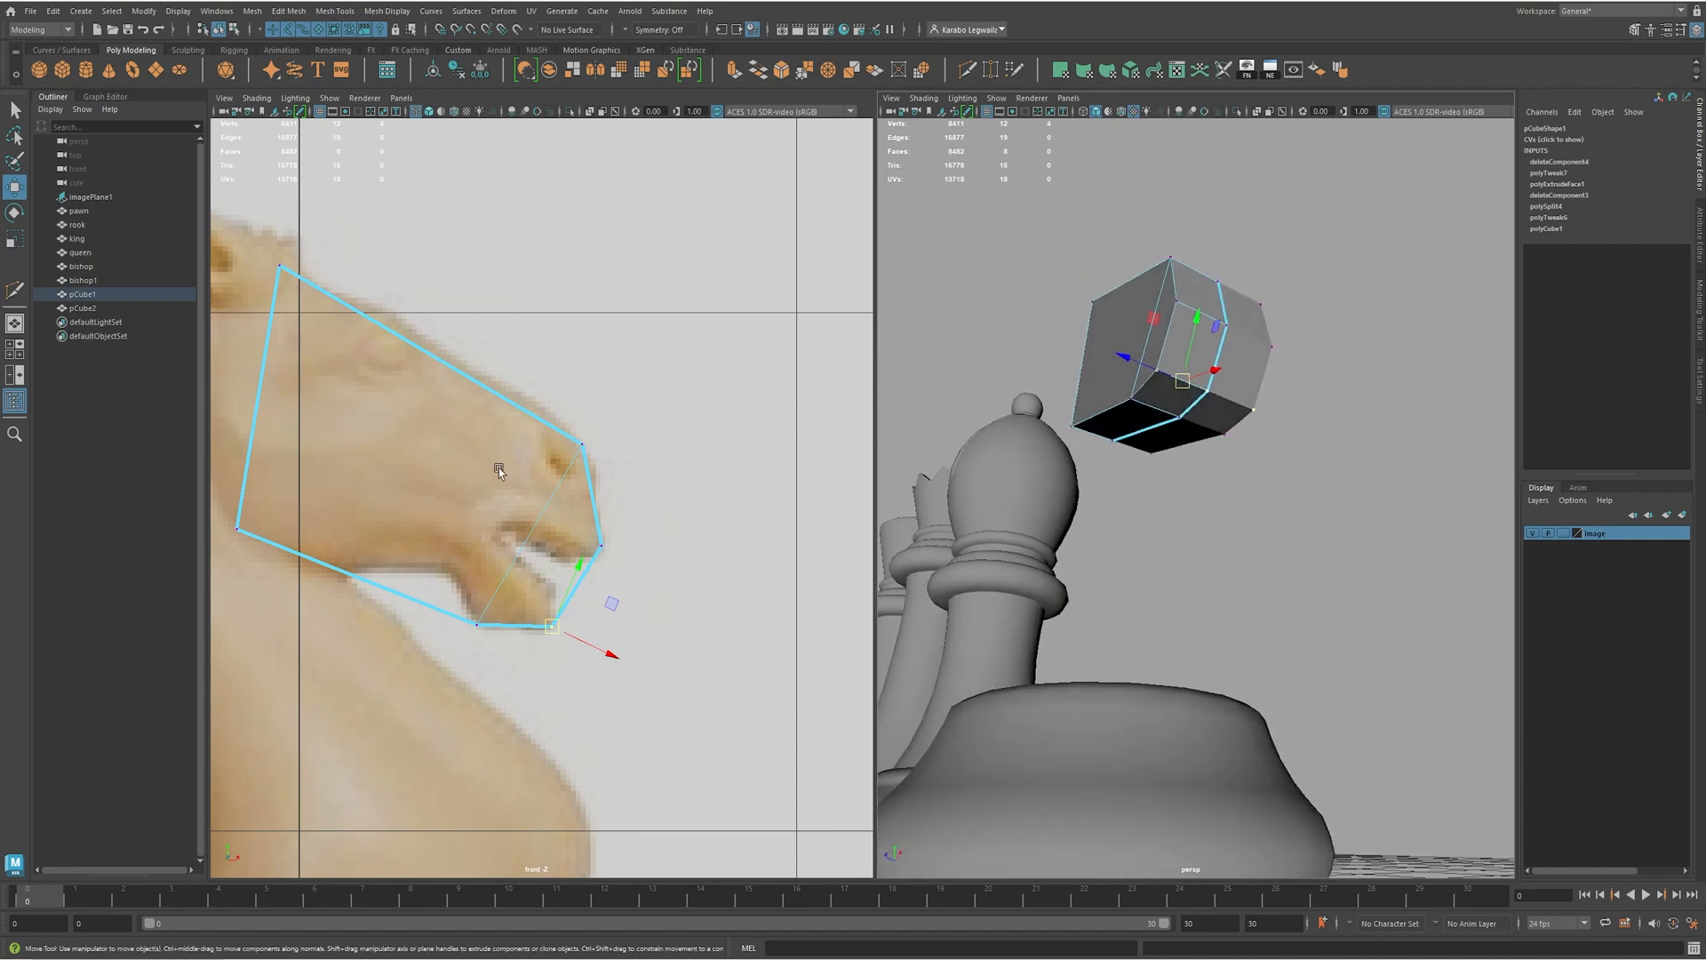
# - Reposition the outer vertex at the rear lower corner of the jaw sideways relative to the centre seam
pyautogui.click(1134, 398)
pyautogui.keyDown('shift'); pyautogui.click(1157, 371); pyautogui.keyUp('shift')
pyautogui.keyDown('alt'); pyautogui.moveTo(1167, 386); pyautogui.dragTo(1091, 389); pyautogui.keyUp('alt')
pyautogui.keyDown('alt'); pyautogui.moveTo(1116, 353); pyautogui.dragTo(1154, 401); pyautogui.keyUp('alt')
pyautogui.click(1079, 396)
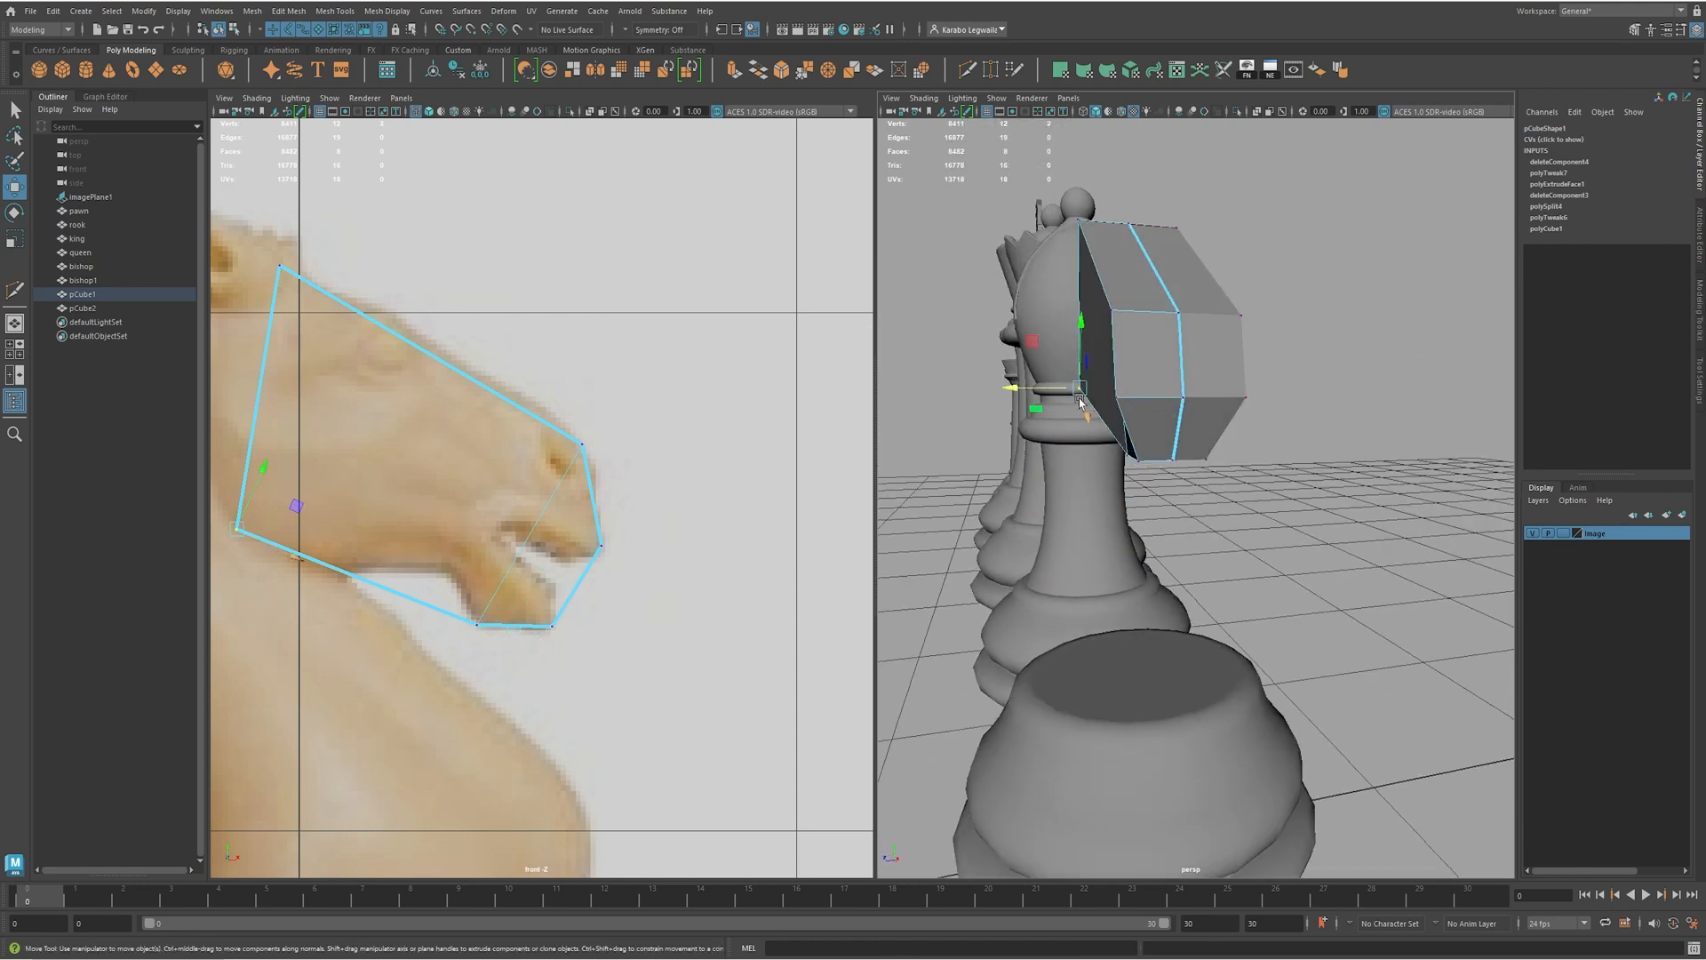
pyautogui.click(1117, 396)
pyautogui.keyDown('alt'); pyautogui.moveTo(1117, 396); pyautogui.dragTo(962, 465); pyautogui.keyUp('alt')
pyautogui.click(1240, 504)
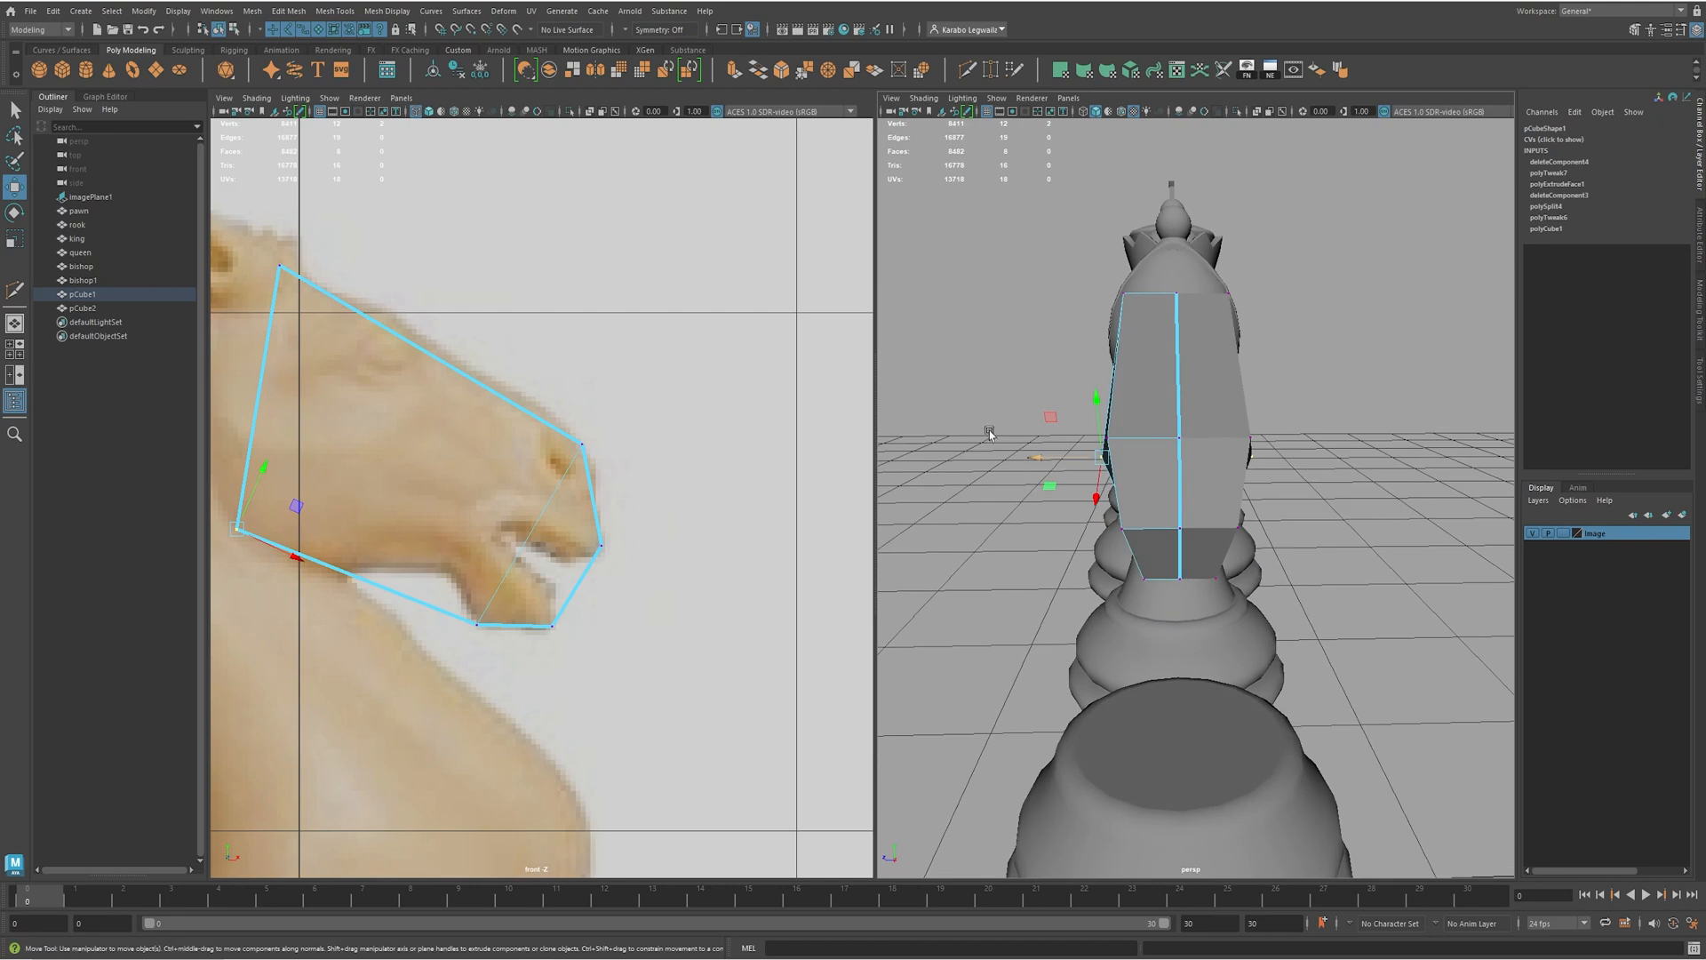
# - Move the outer chin vertex in toward the centre seam to narrow the underside of the muzzle
pyautogui.keyDown('alt'); pyautogui.moveTo(997, 392); pyautogui.dragTo(1226, 533); pyautogui.keyUp('alt')
pyautogui.keyDown('alt'); pyautogui.moveTo(455, 529); pyautogui.dragTo(573, 532, button='middle'); pyautogui.keyUp('alt')
pyautogui.keyDown('alt'); pyautogui.moveTo(1362, 480); pyautogui.dragTo(1180, 496); pyautogui.keyUp('alt')
pyautogui.keyDown('alt'); pyautogui.moveTo(1329, 588); pyautogui.dragTo(1158, 567); pyautogui.keyUp('alt')
pyautogui.click(1145, 537)
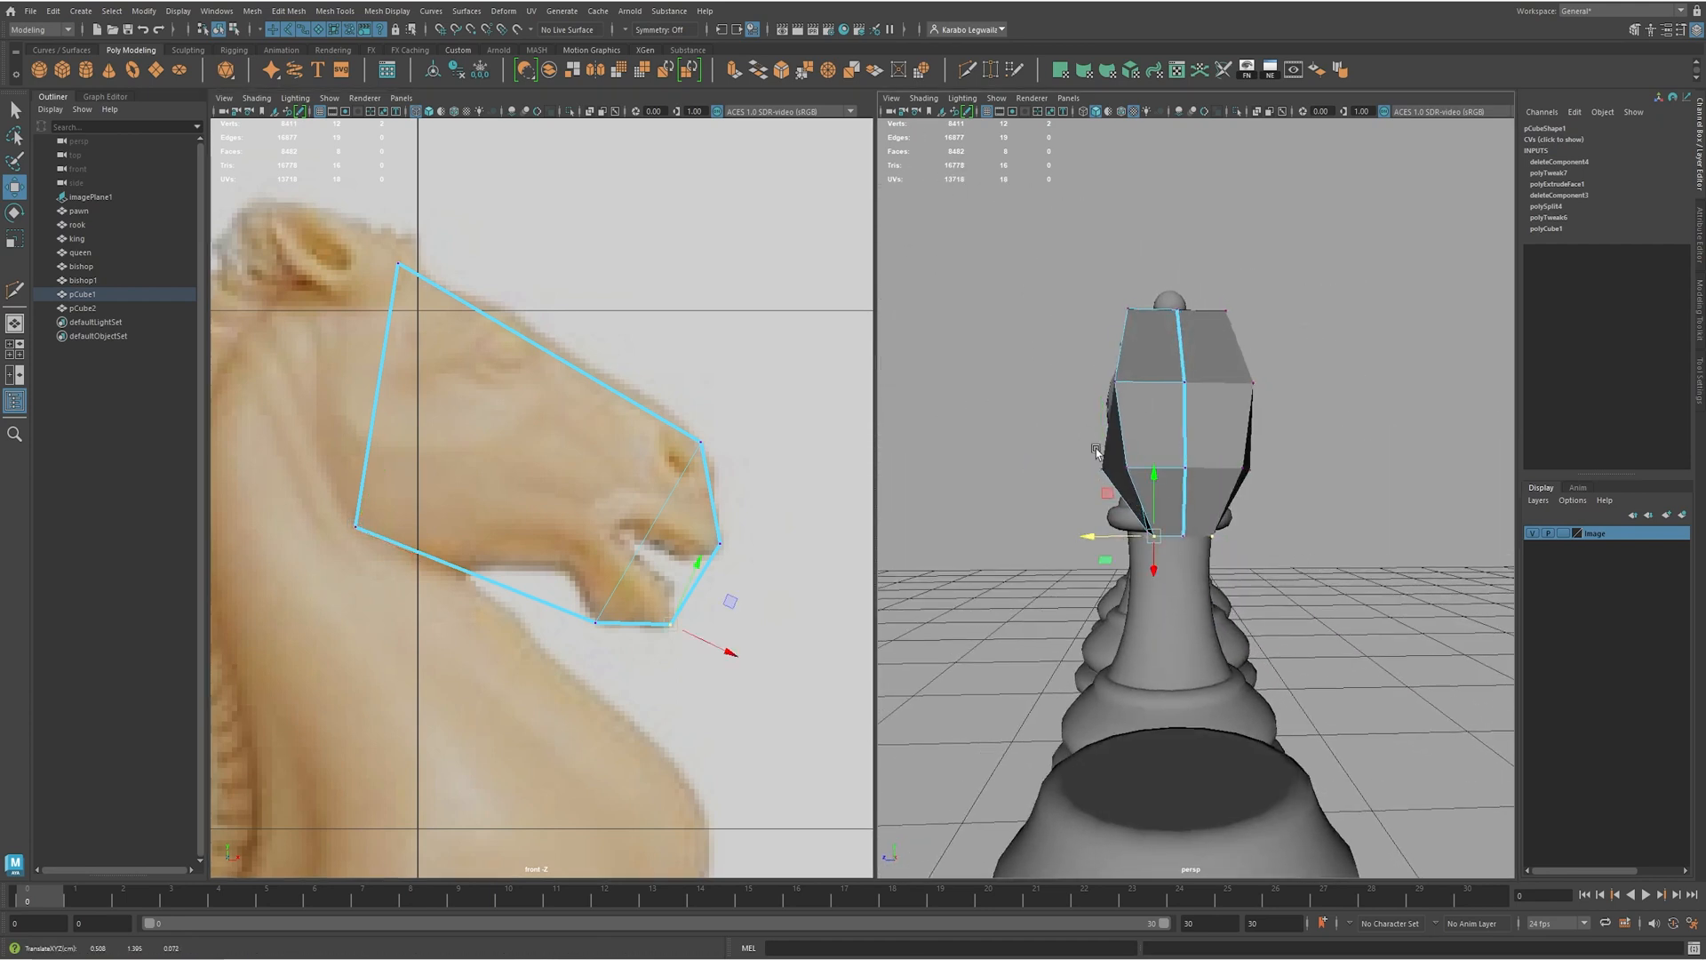
pyautogui.keyDown('alt'); pyautogui.moveTo(1127, 440); pyautogui.dragTo(1228, 468); pyautogui.keyUp('alt')
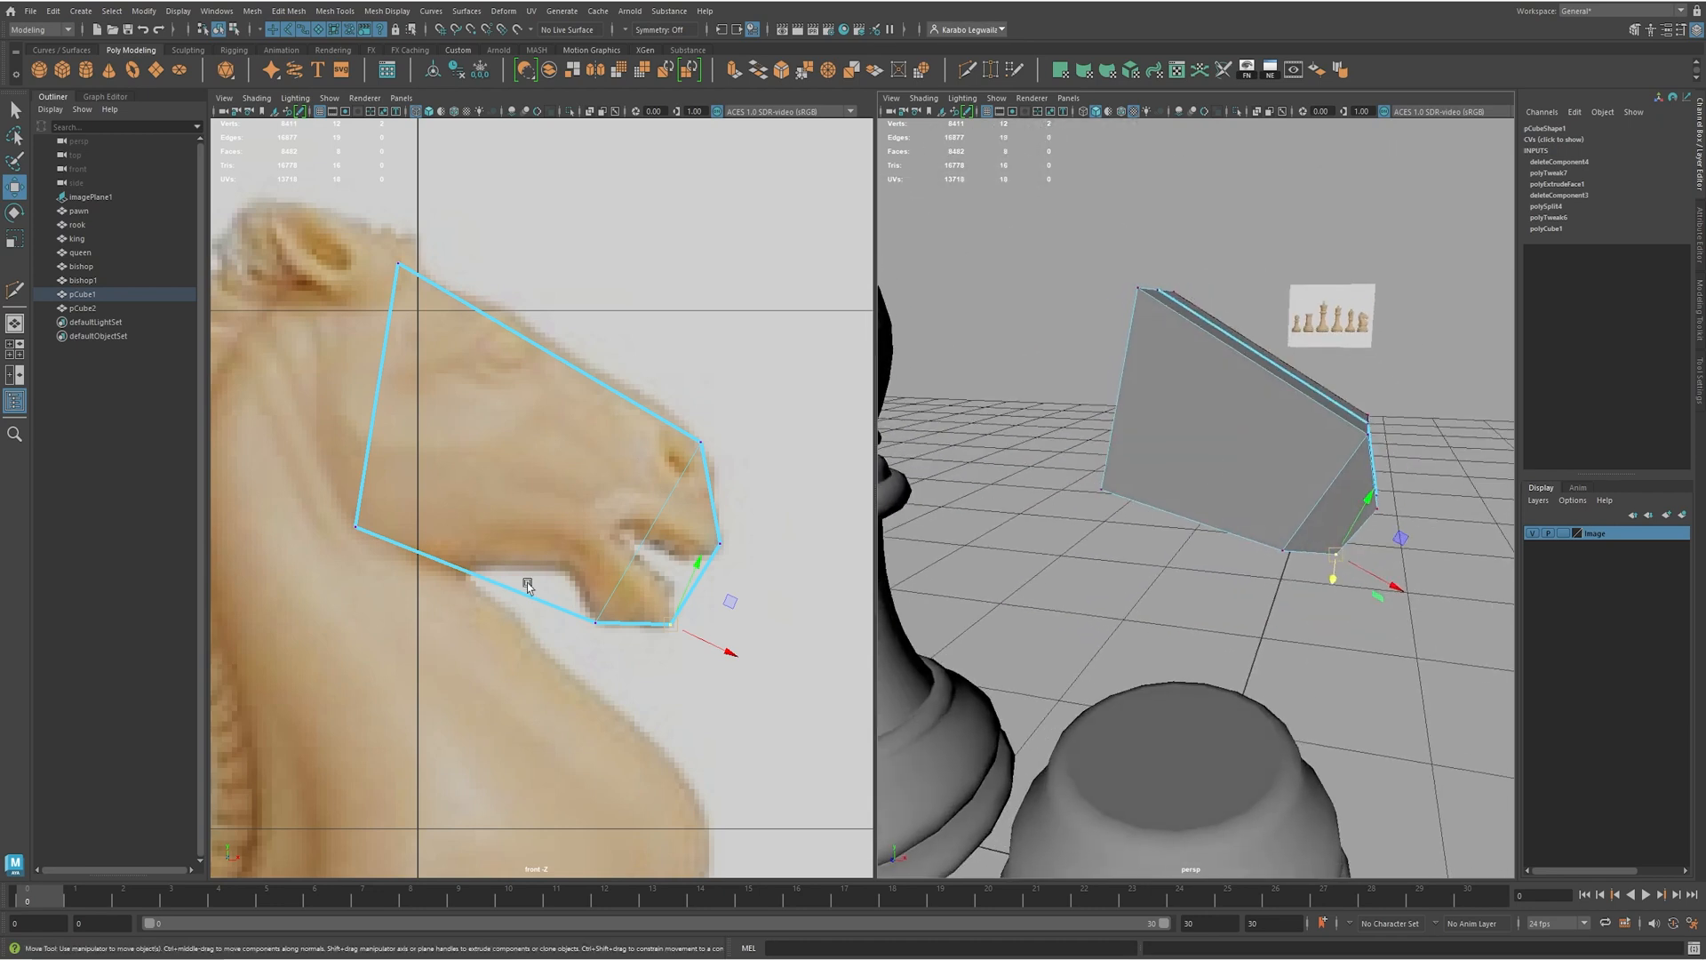
# - Insert an edge loop across the head just behind the muzzle and move its lower vertices up to the jaw notch in the reference
pyautogui.keyDown('shift'); pyautogui.moveTo(1240, 397); pyautogui.dragTo(1155, 410, button='right'); pyautogui.keyUp('shift')
pyautogui.keyDown('alt'); pyautogui.moveTo(1316, 481); pyautogui.dragTo(1288, 494, button='middle'); pyautogui.keyUp('alt')
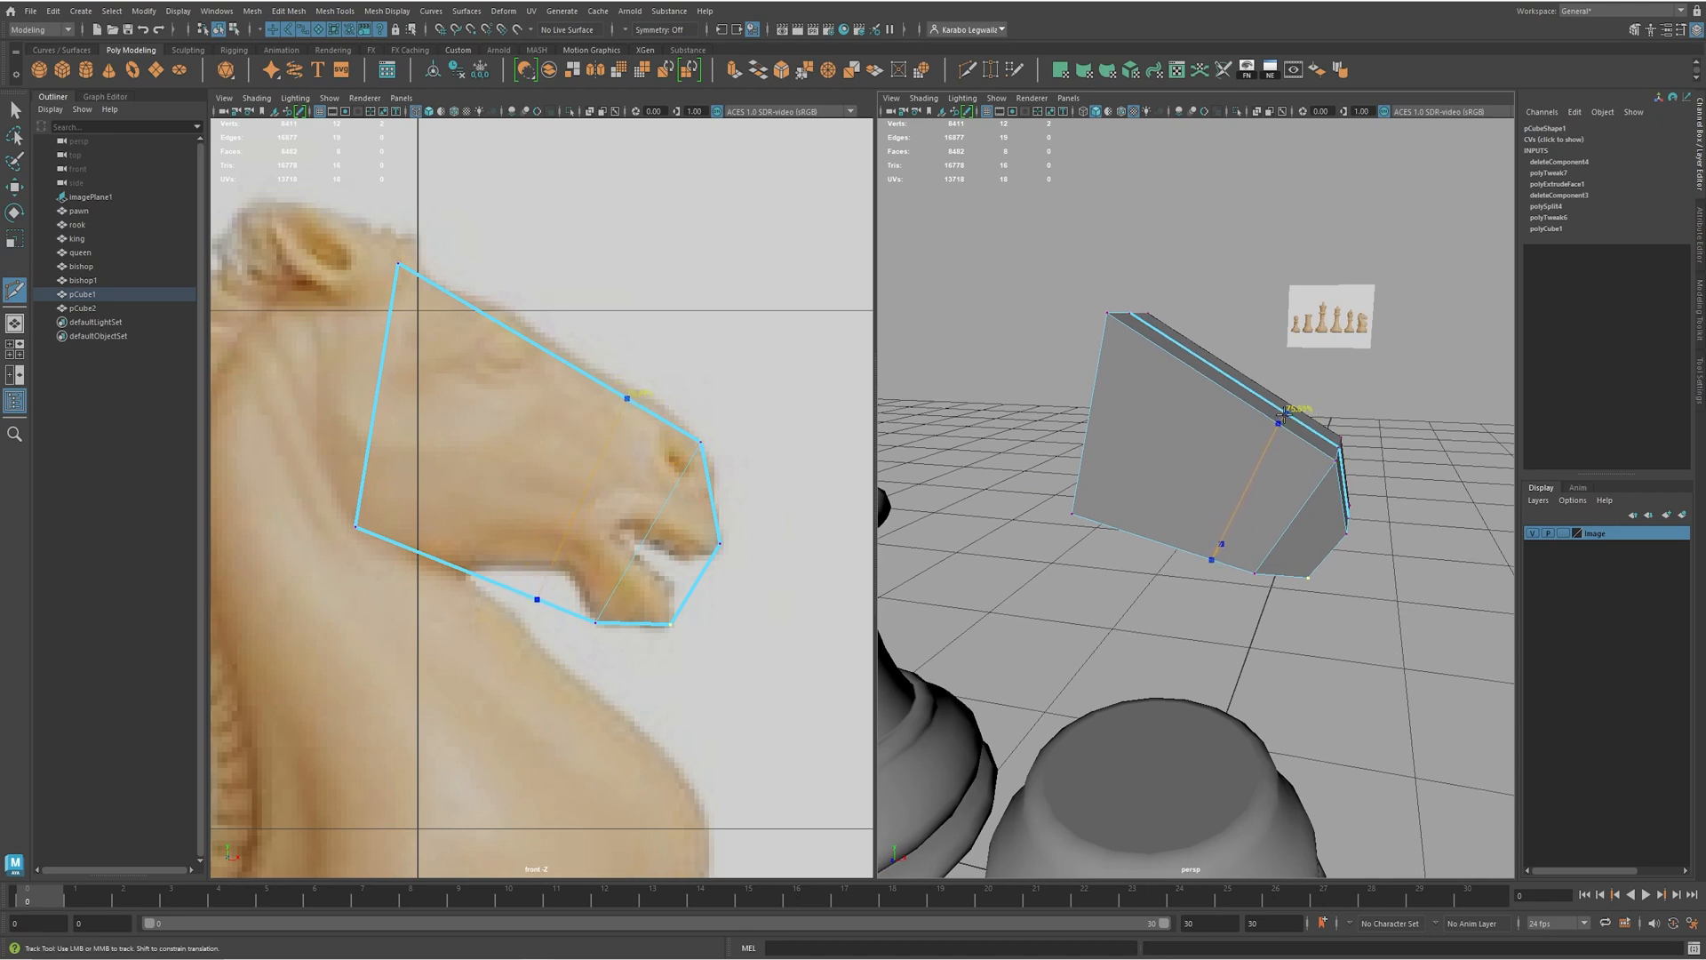
pyautogui.keyDown('ctrl'); pyautogui.click(1282, 414); pyautogui.keyUp('ctrl')
pyautogui.press('w')
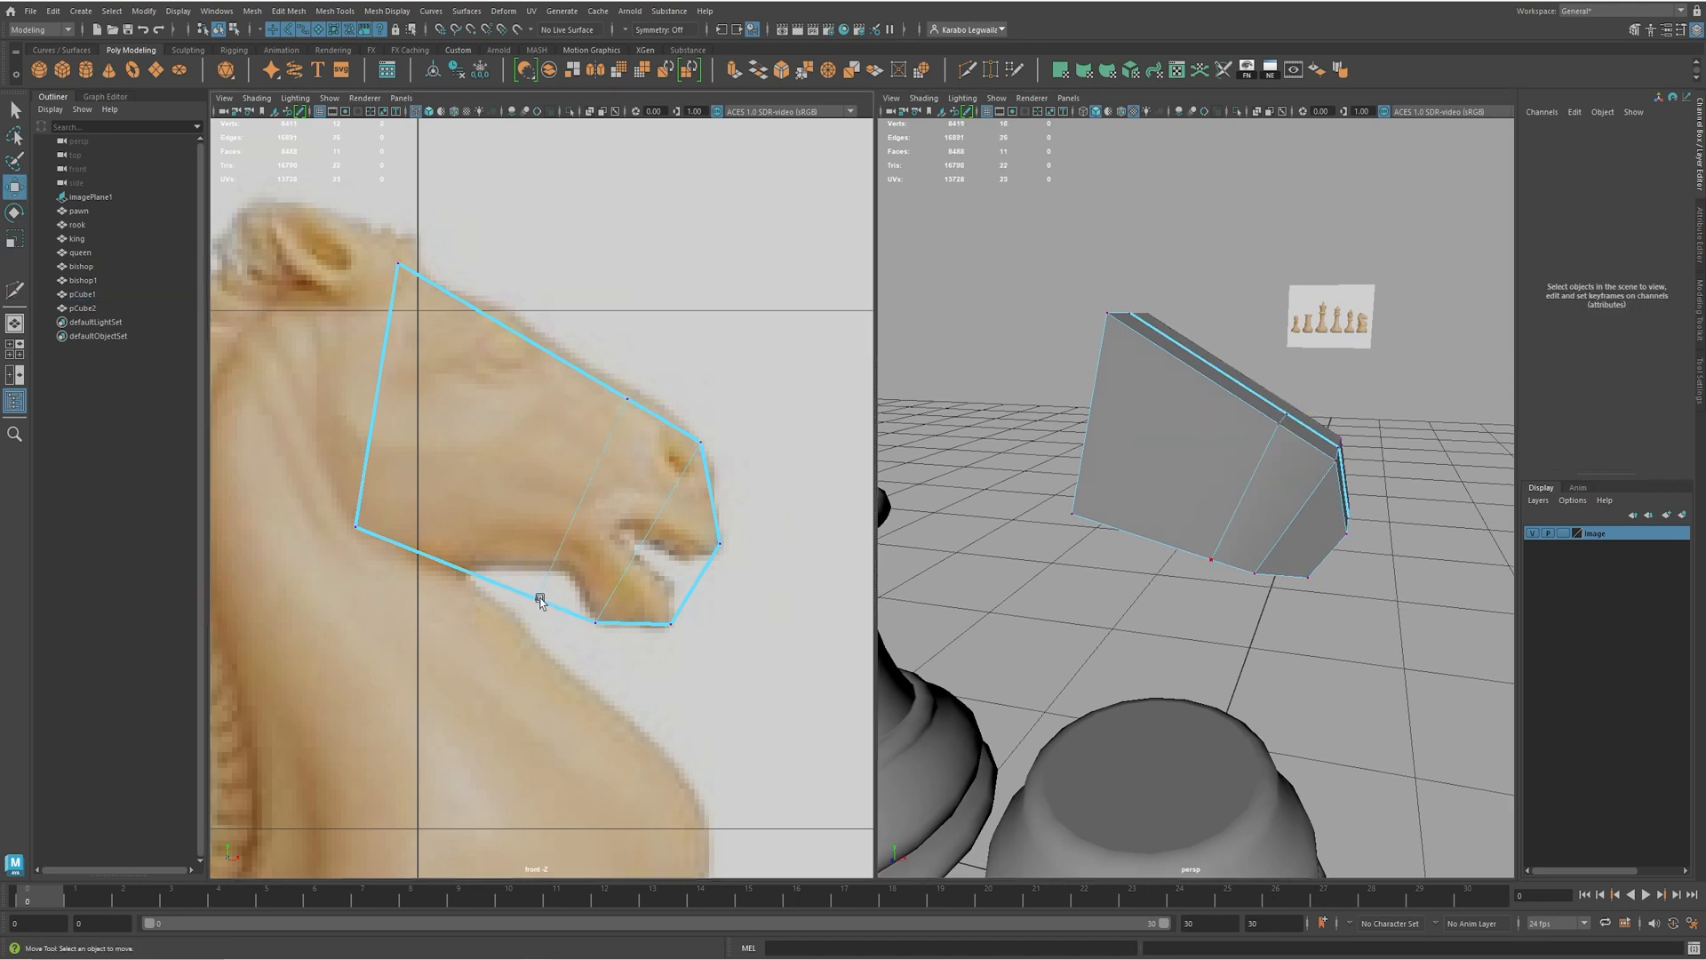
pyautogui.click(540, 600)
pyautogui.moveTo(548, 598)
pyautogui.mouseDown()
pyautogui.moveTo(555, 578)
pyautogui.moveTo(526, 562)
pyautogui.moveTo(541, 583)
pyautogui.mouseUp()
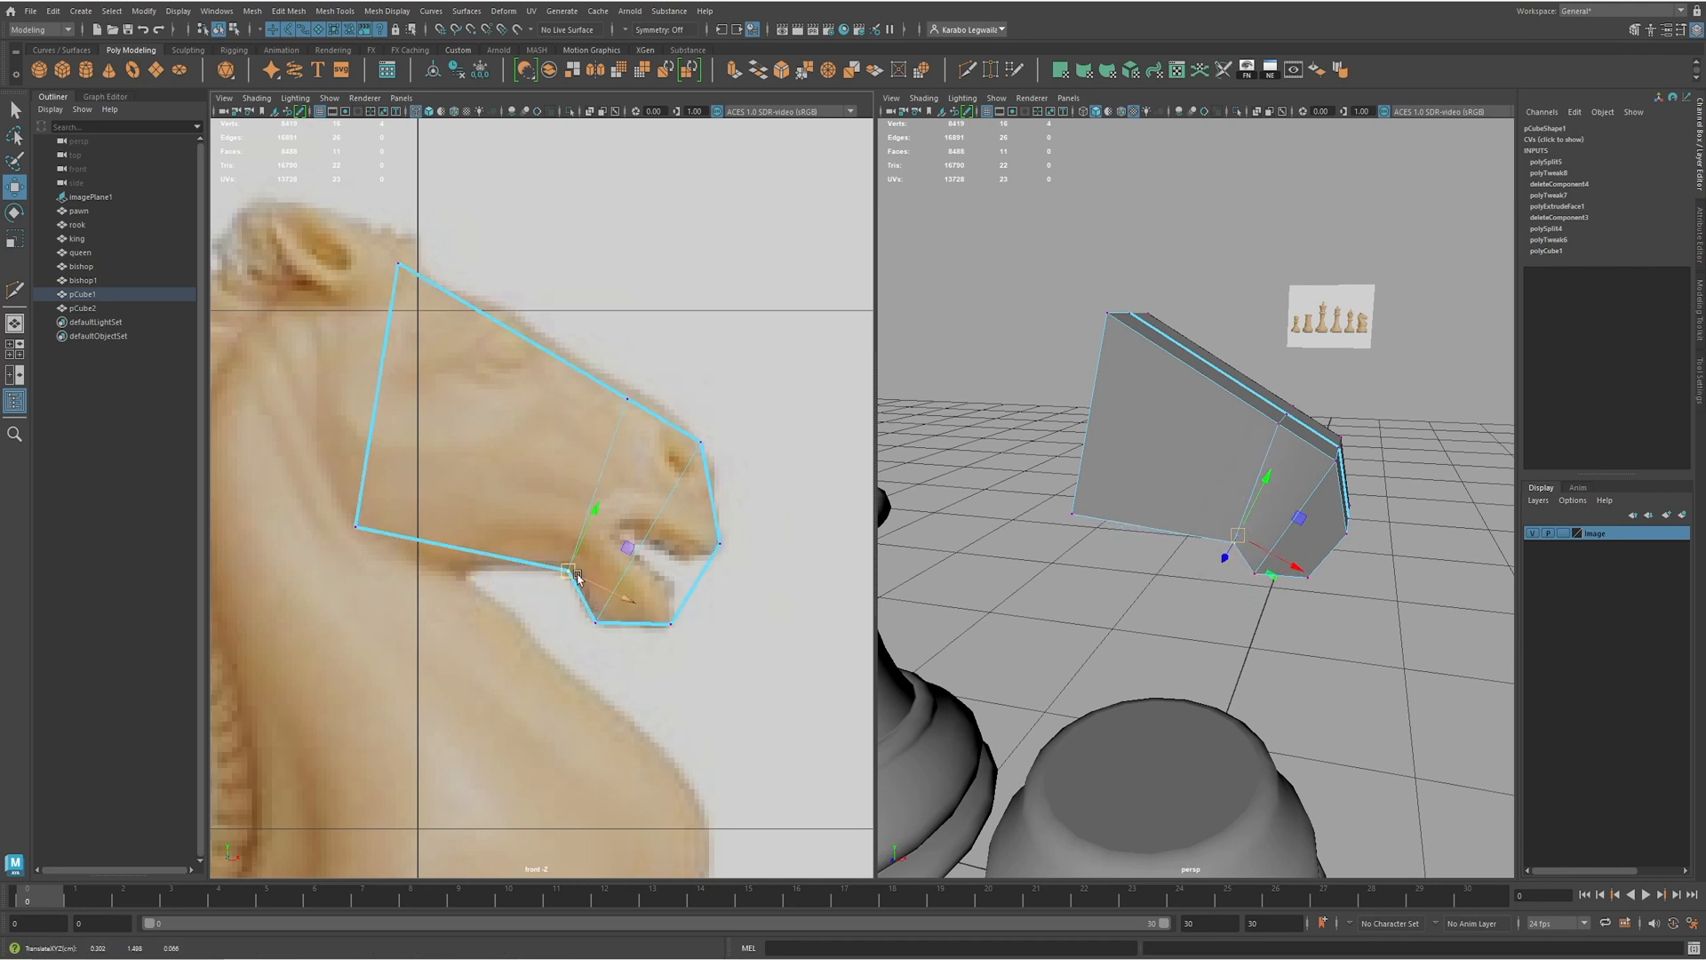
pyautogui.keyDown('alt'); pyautogui.moveTo(782, 343); pyautogui.dragTo(785, 391, button='middle'); pyautogui.keyUp('alt')
# - Align the new loop's top vertices and the muzzle's upper front vertices with the nose outline in the reference
pyautogui.click(633, 440)
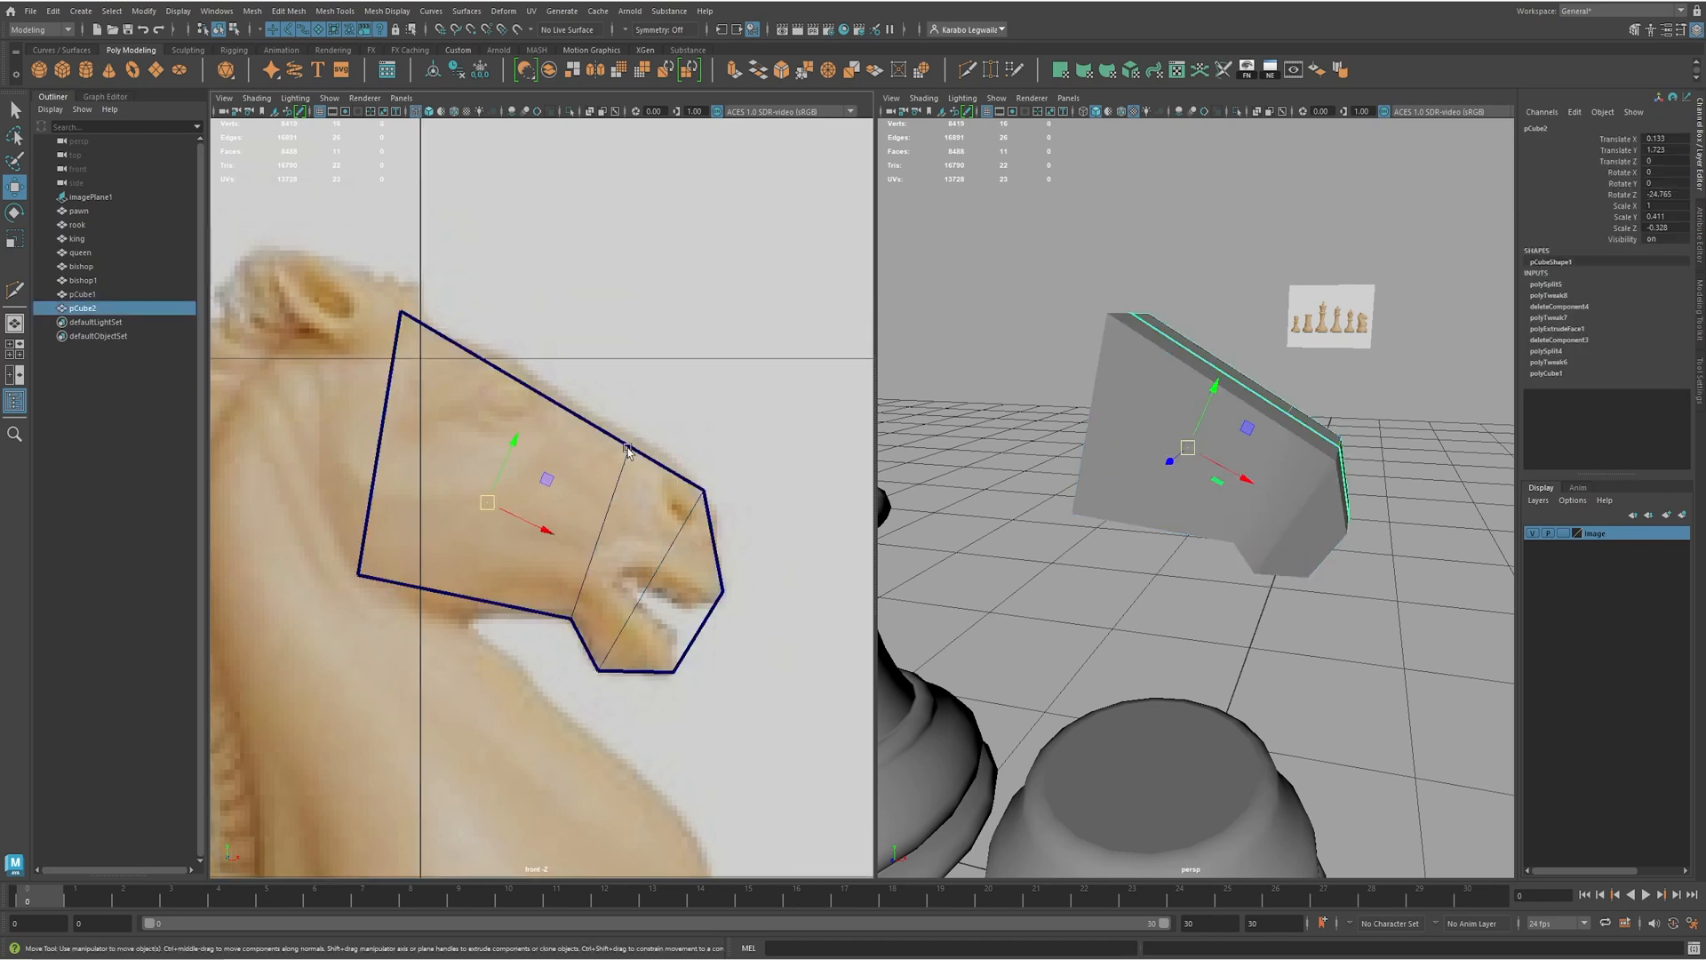
pyautogui.press('F9')
pyautogui.click(646, 447)
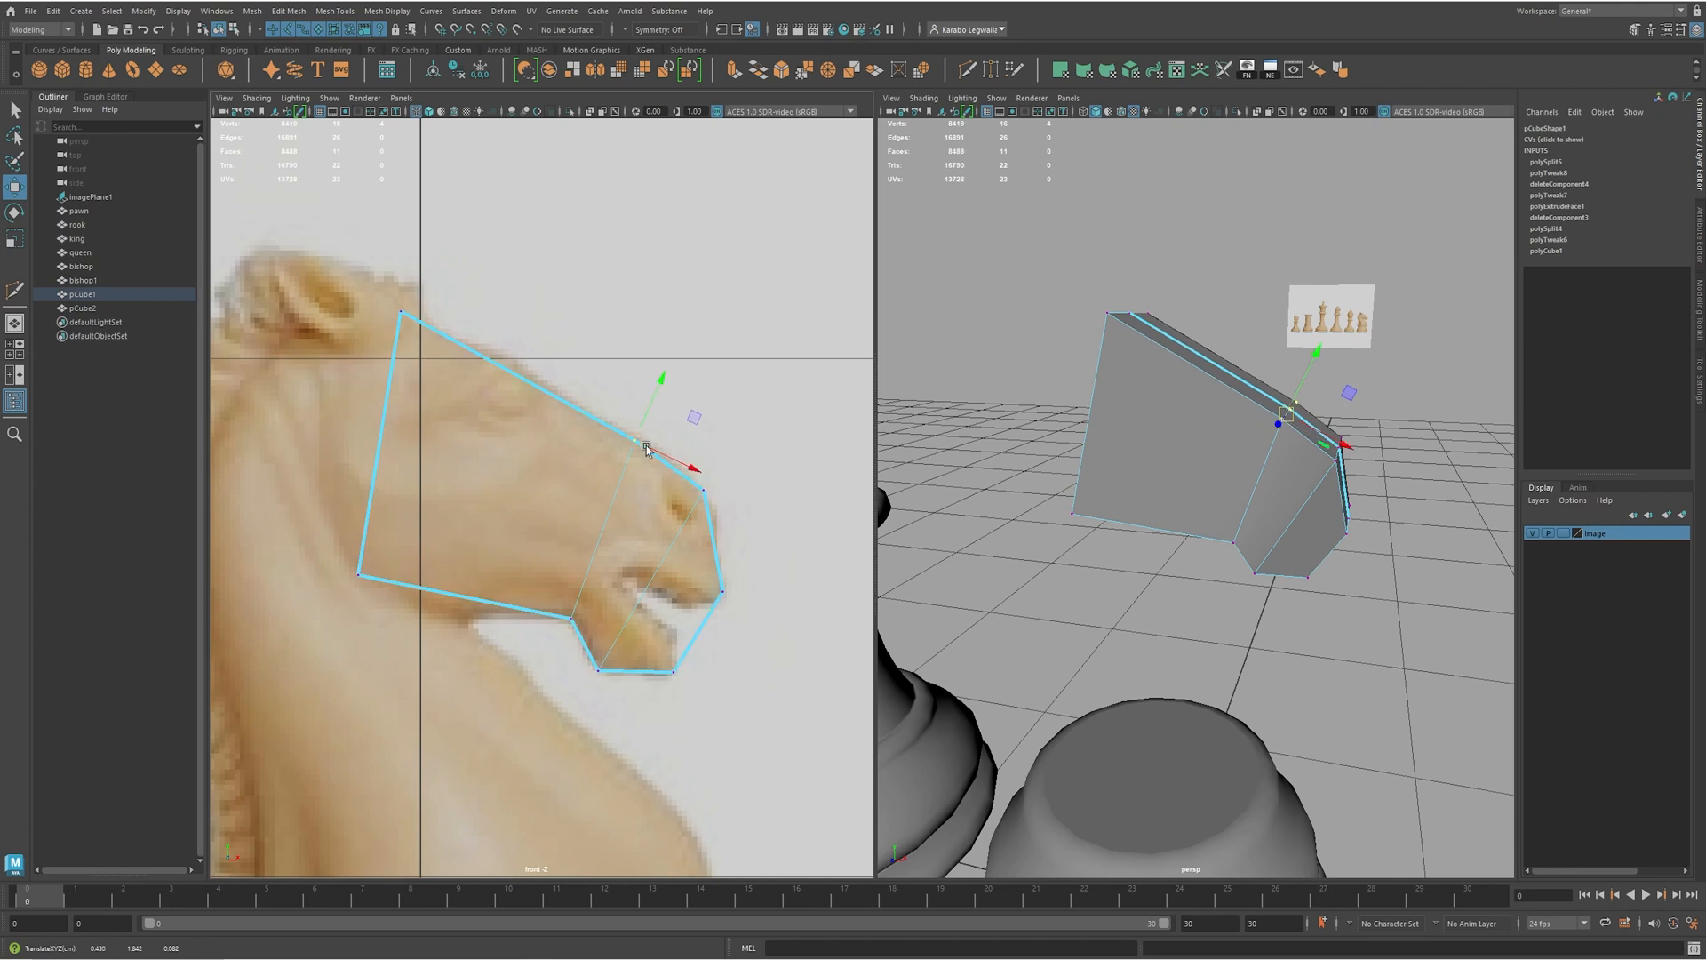
pyautogui.keyDown('alt'); pyautogui.moveTo(1300, 460); pyautogui.dragTo(1206, 415); pyautogui.keyUp('alt')
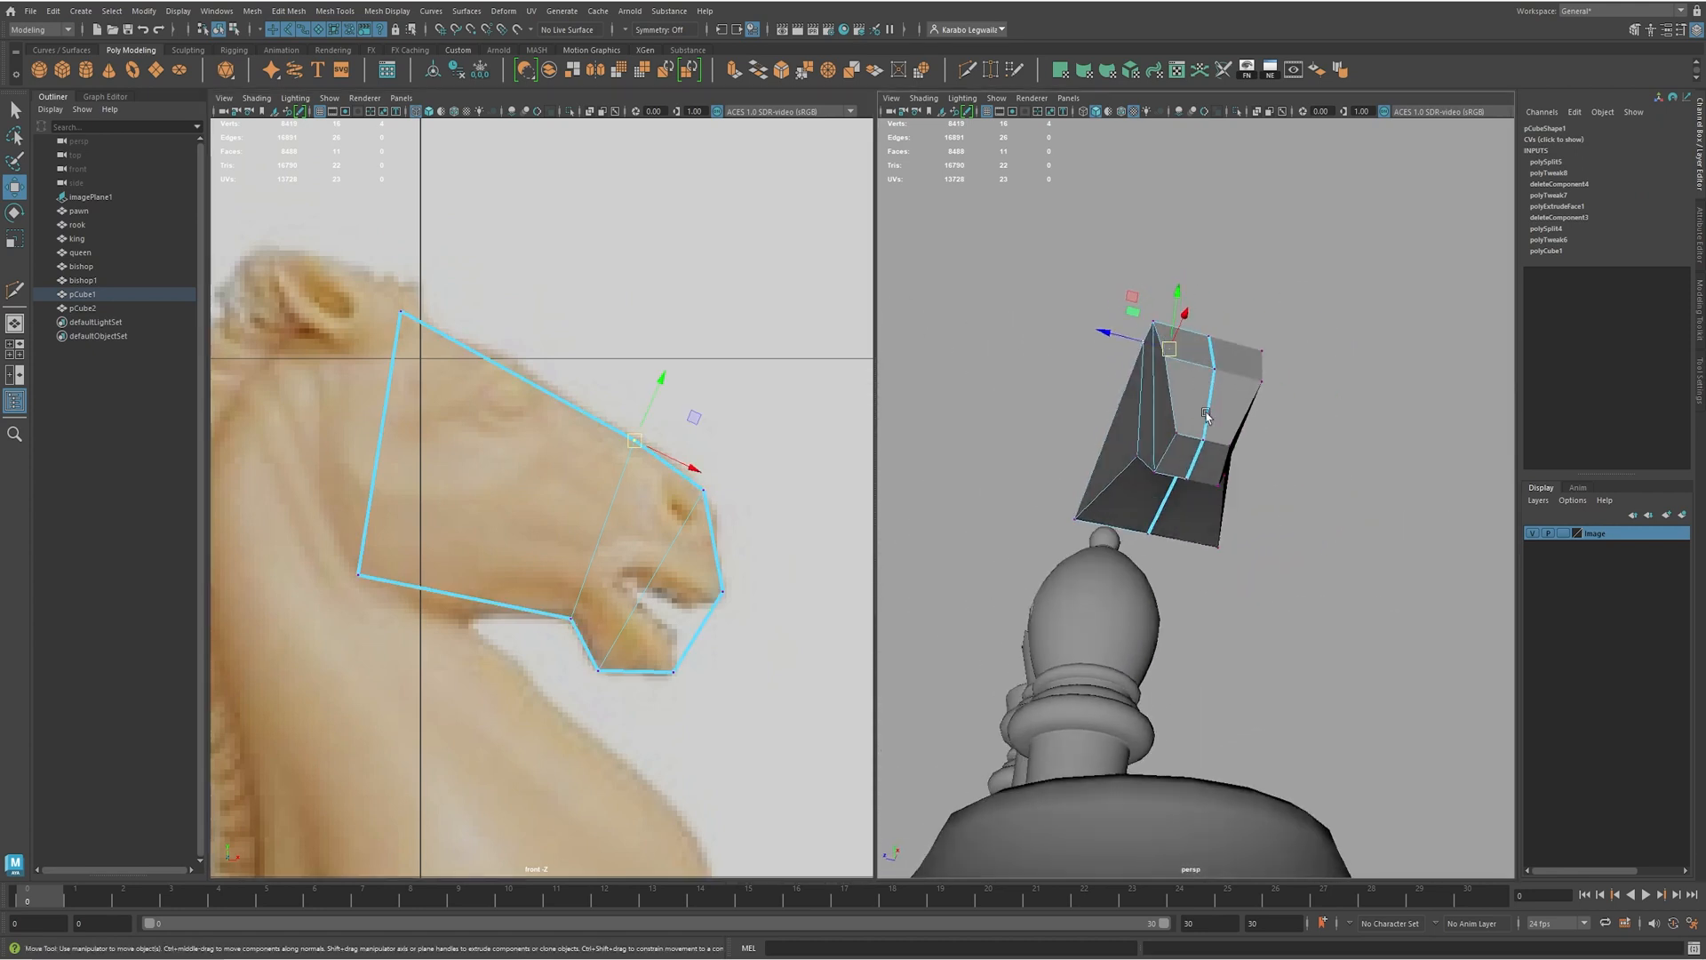
pyautogui.click(1136, 459)
pyautogui.keyDown('alt'); pyautogui.moveTo(1137, 459); pyautogui.dragTo(1161, 542); pyautogui.keyUp('alt')
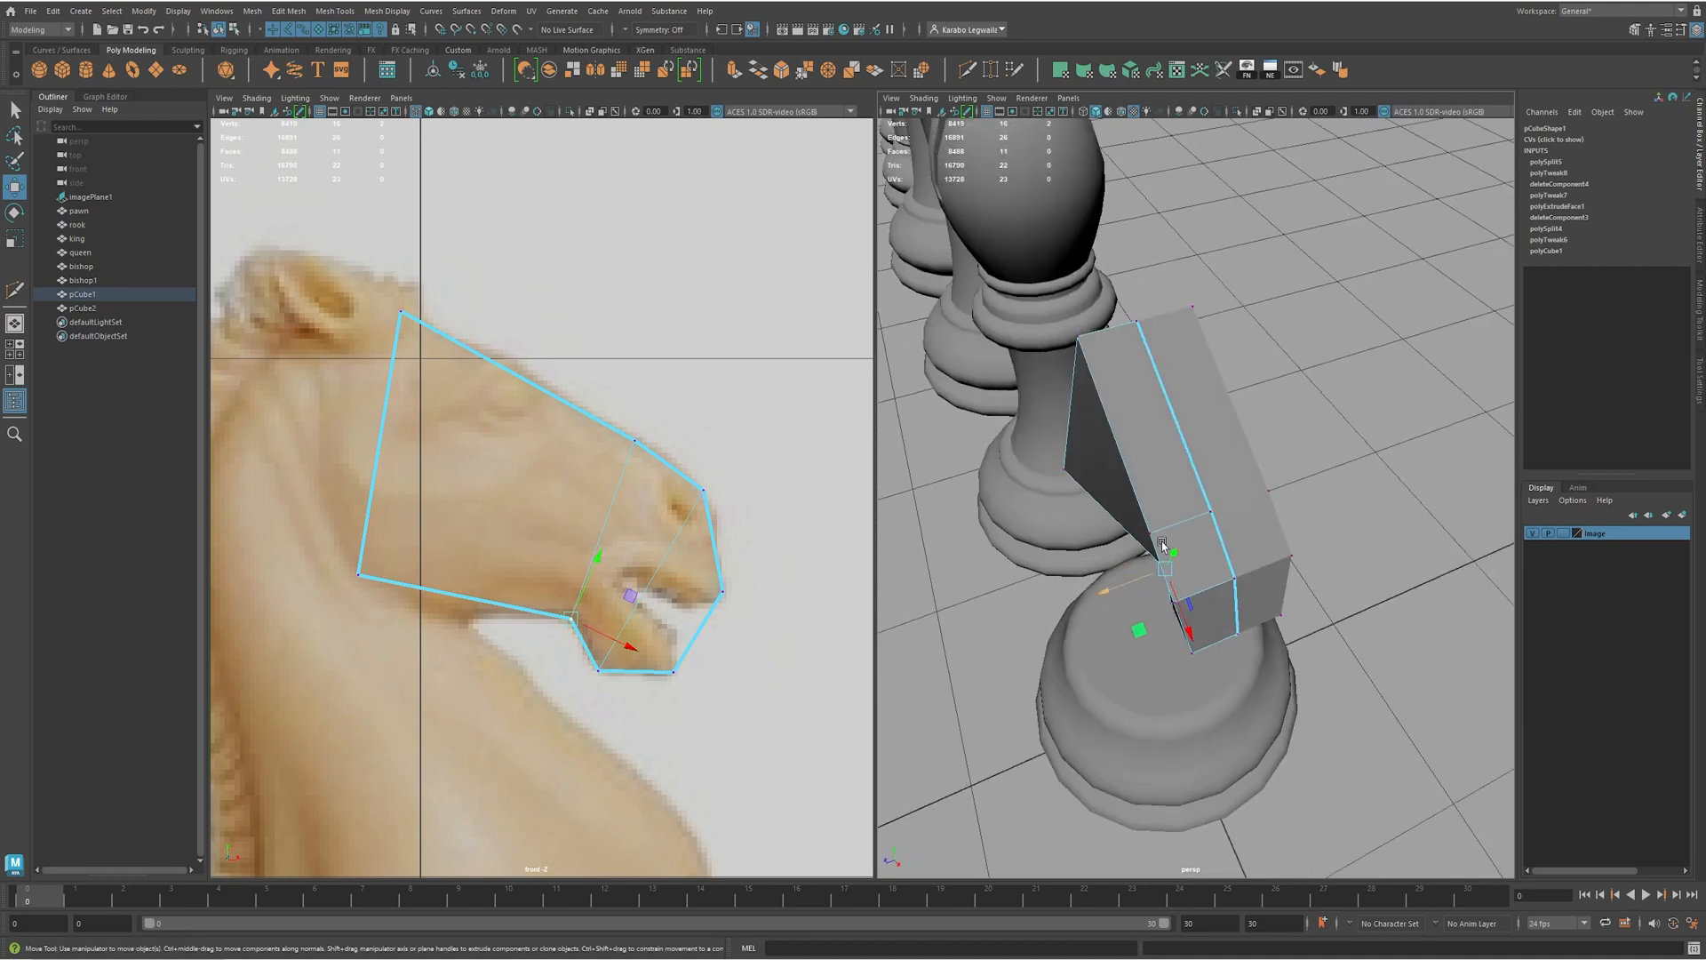
pyautogui.click(693, 480)
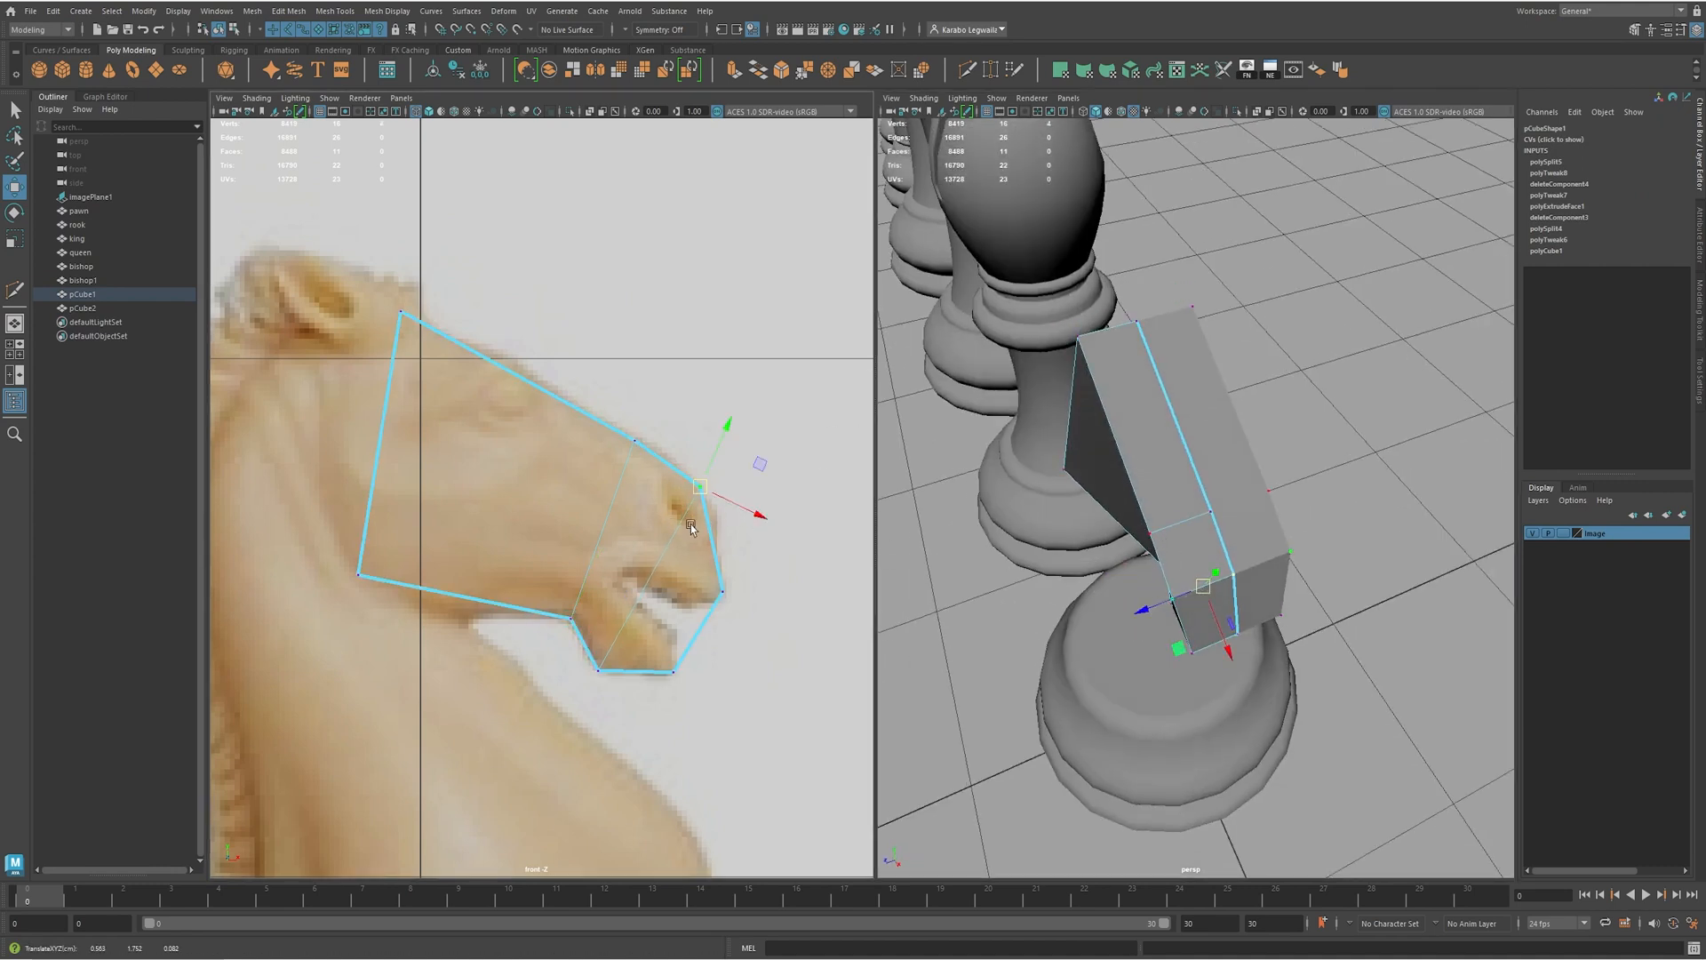
# - Move the outer top vertex of the loop behind the muzzle sideways to shape the nose bridge
pyautogui.keyDown('alt'); pyautogui.moveTo(1253, 561); pyautogui.dragTo(1136, 490); pyautogui.keyUp('alt')
pyautogui.click(1180, 487)
pyautogui.click(1138, 462)
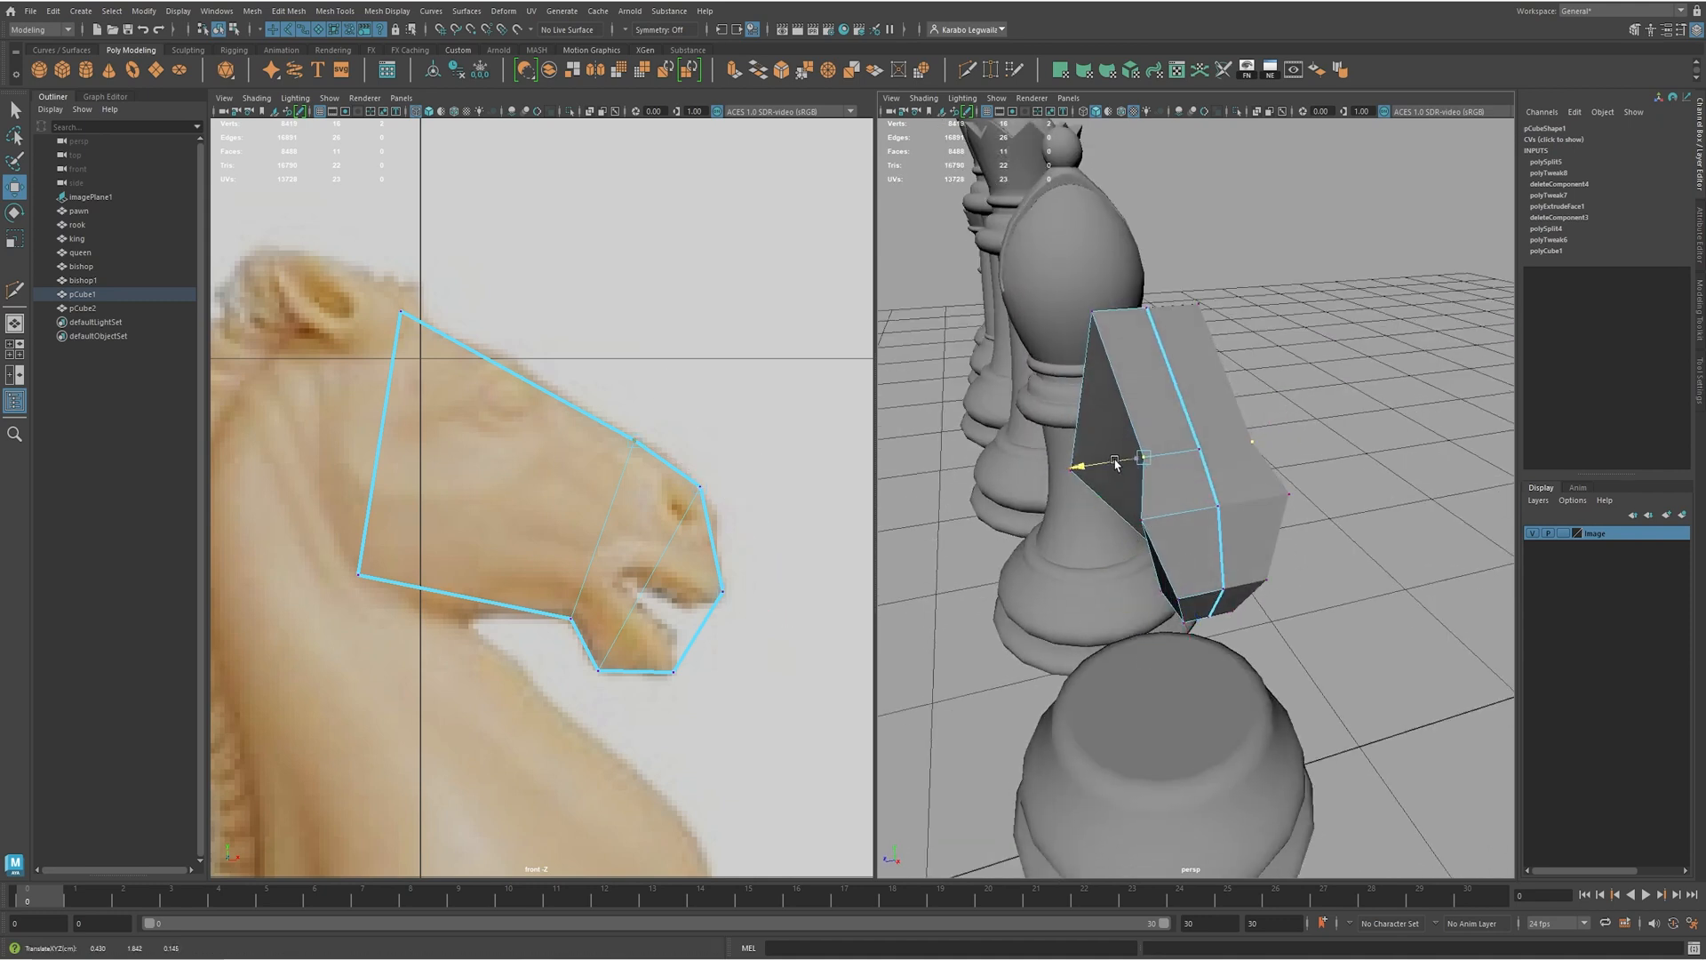
pyautogui.keyDown('alt'); pyautogui.moveTo(1118, 389); pyautogui.dragTo(1112, 389); pyautogui.keyUp('alt')
pyautogui.moveTo(1091, 500); pyautogui.dragTo(1212, 478)
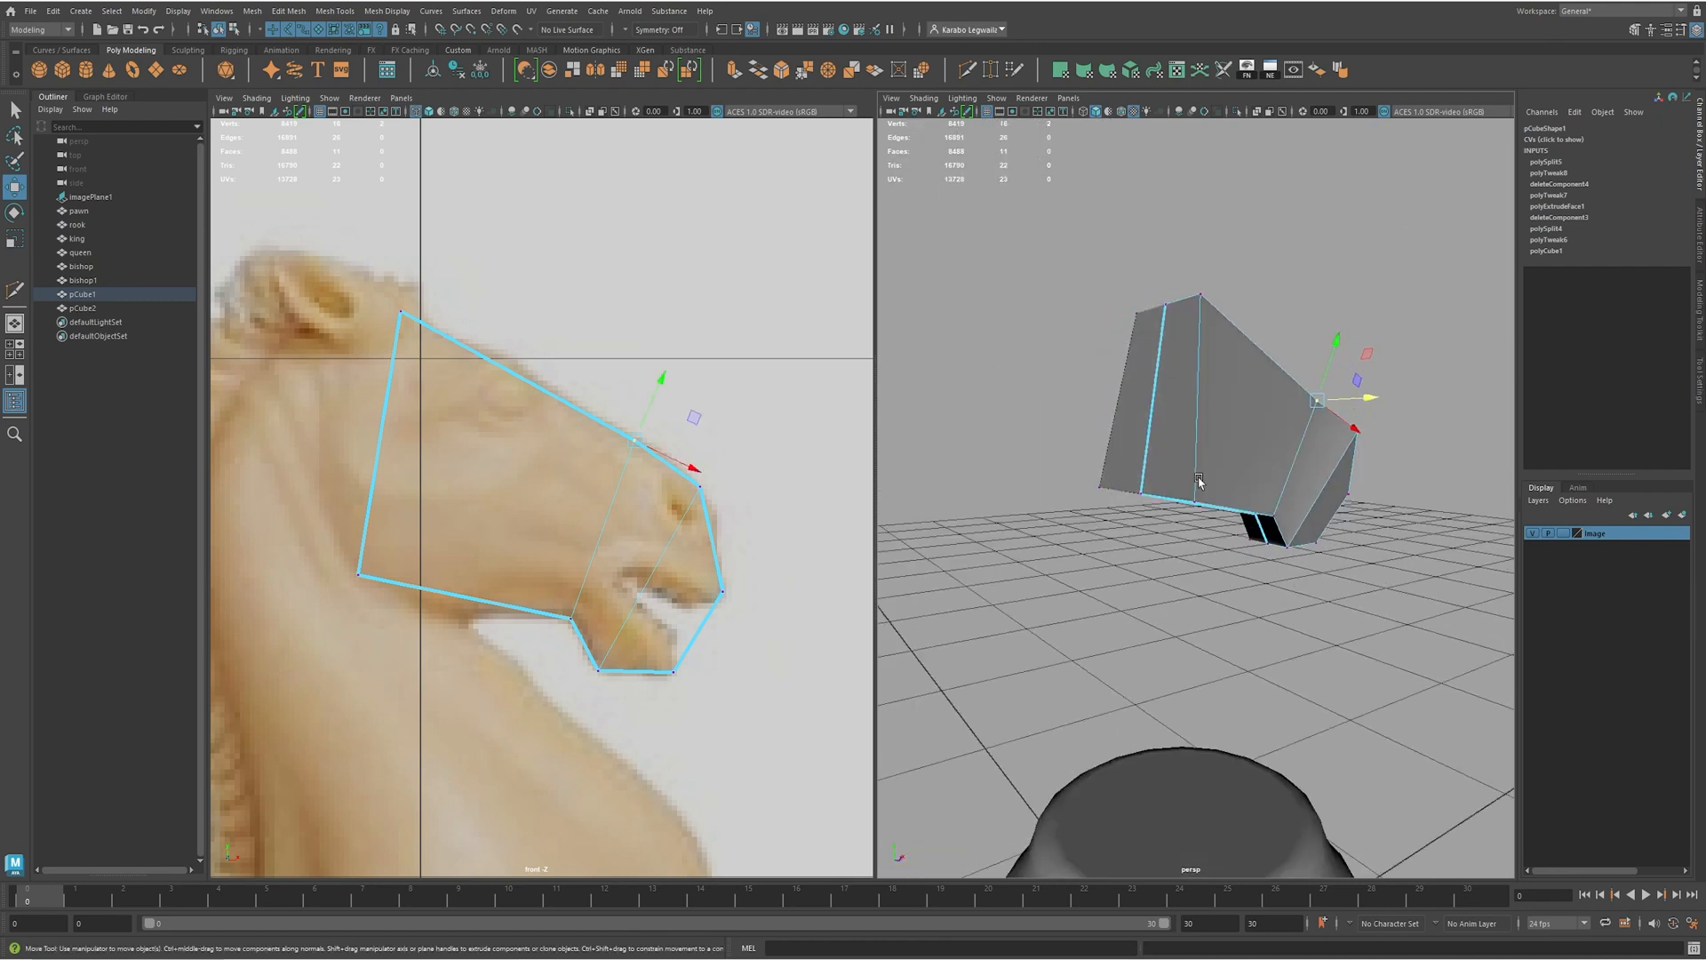
# - Move the rear top vertices toward the base of the ear and insert an edge loop across the head through the eye
pyautogui.click(402, 310)
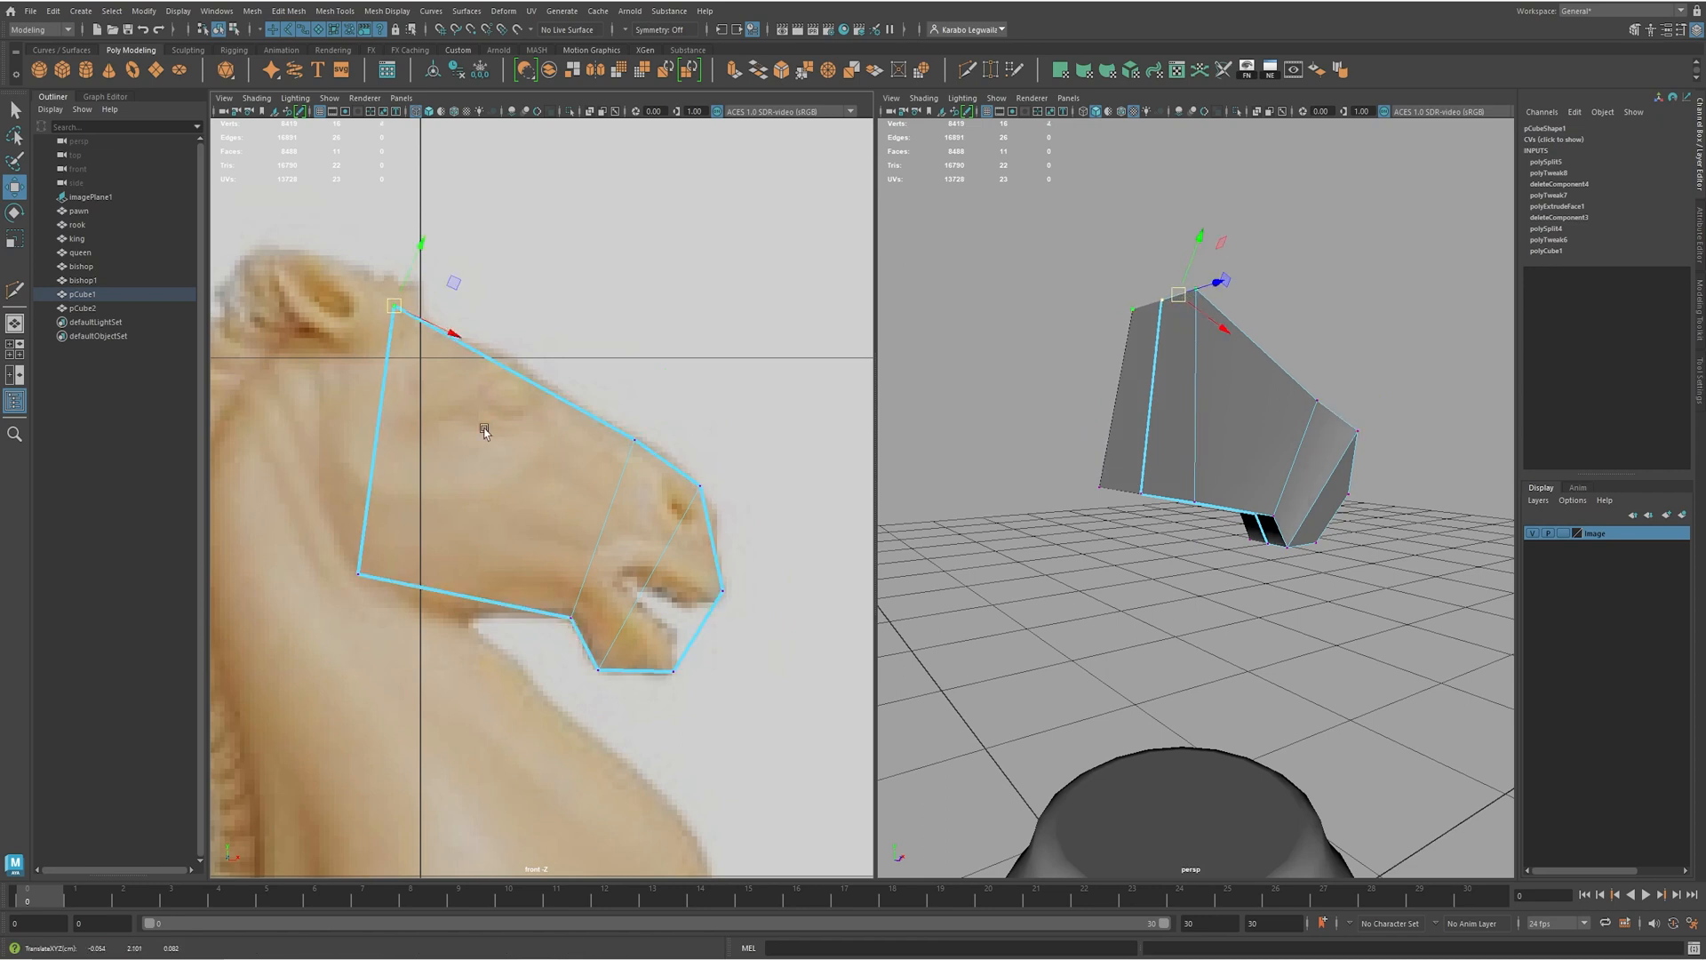
pyautogui.keyDown('alt'); pyautogui.moveTo(554, 414); pyautogui.dragTo(573, 367, button='middle'); pyautogui.keyUp('alt')
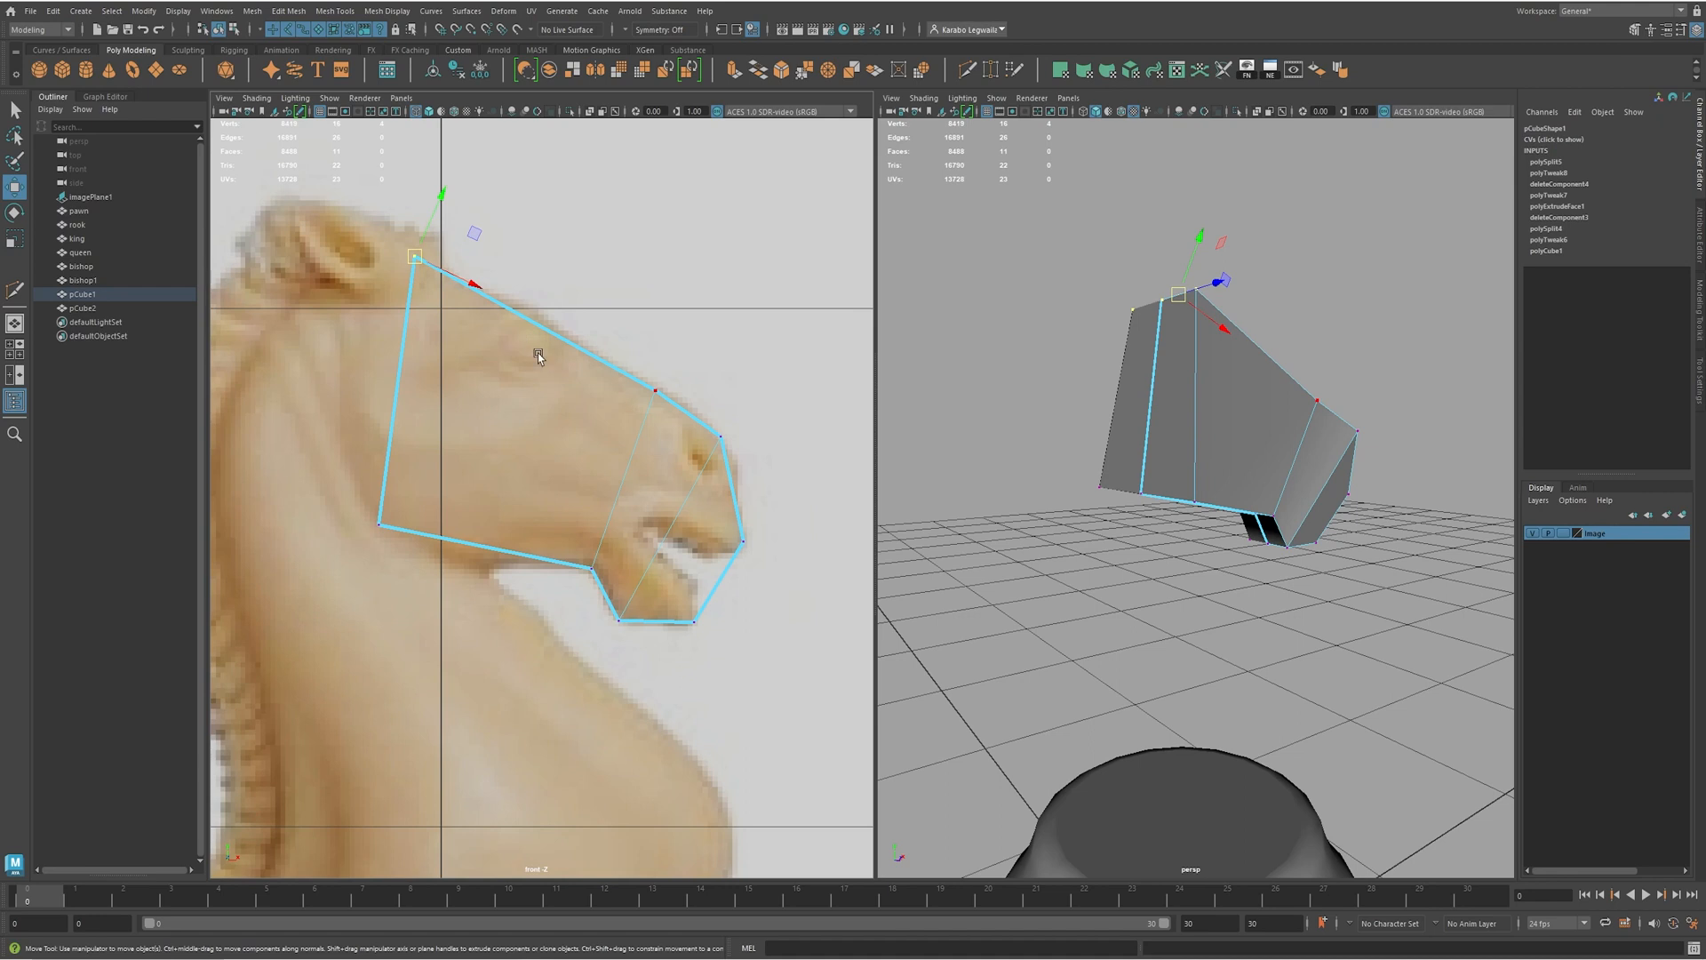
pyautogui.keyDown('shift'); pyautogui.moveTo(555, 324); pyautogui.dragTo(500, 327, button='right'); pyautogui.keyUp('shift')
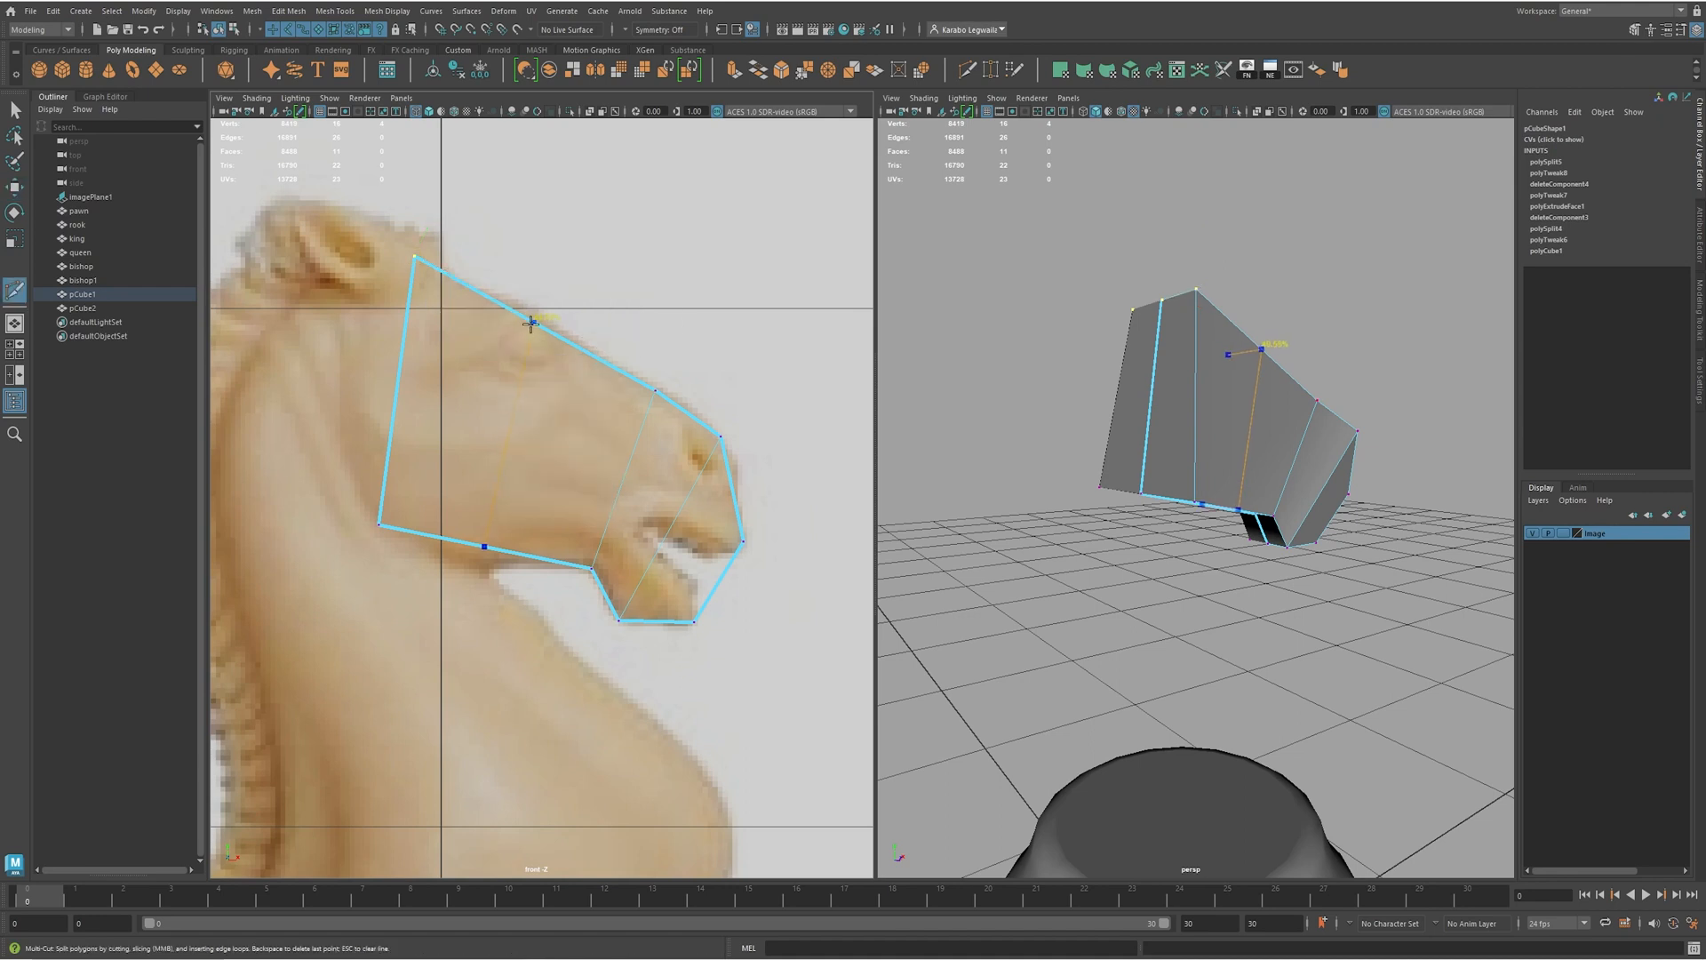
pyautogui.click(533, 322)
pyautogui.press('Return')
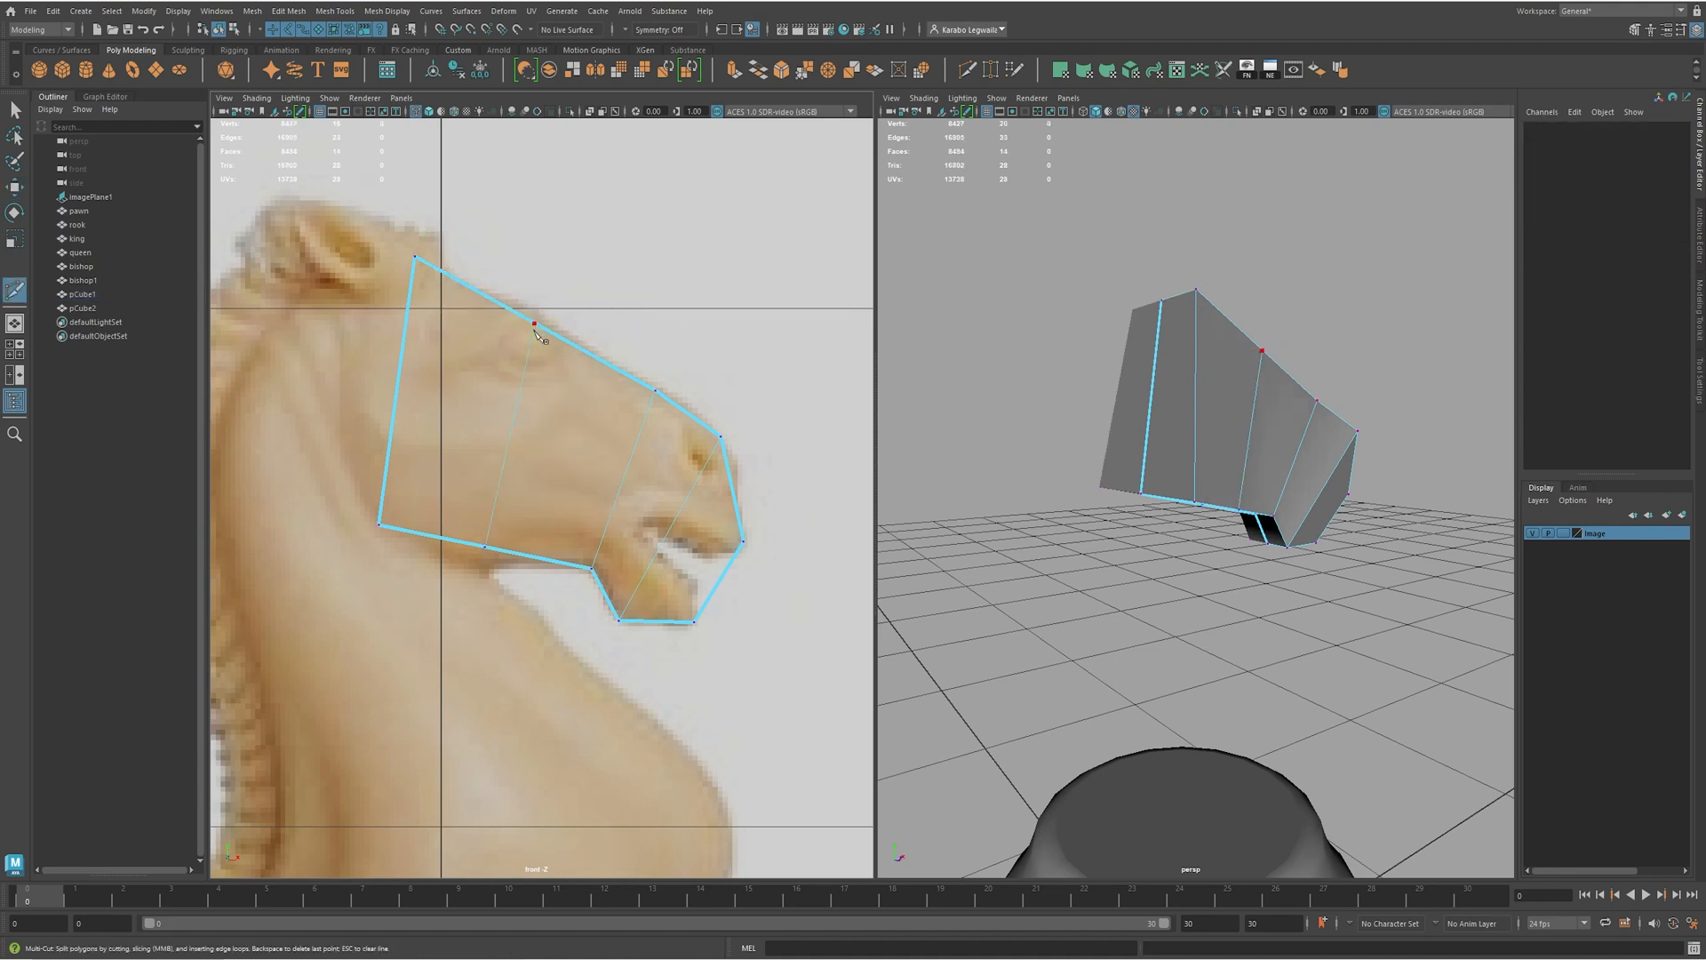
pyautogui.keyDown('alt'); pyautogui.moveTo(1075, 446); pyautogui.dragTo(1156, 396); pyautogui.keyUp('alt')
pyautogui.press('w')
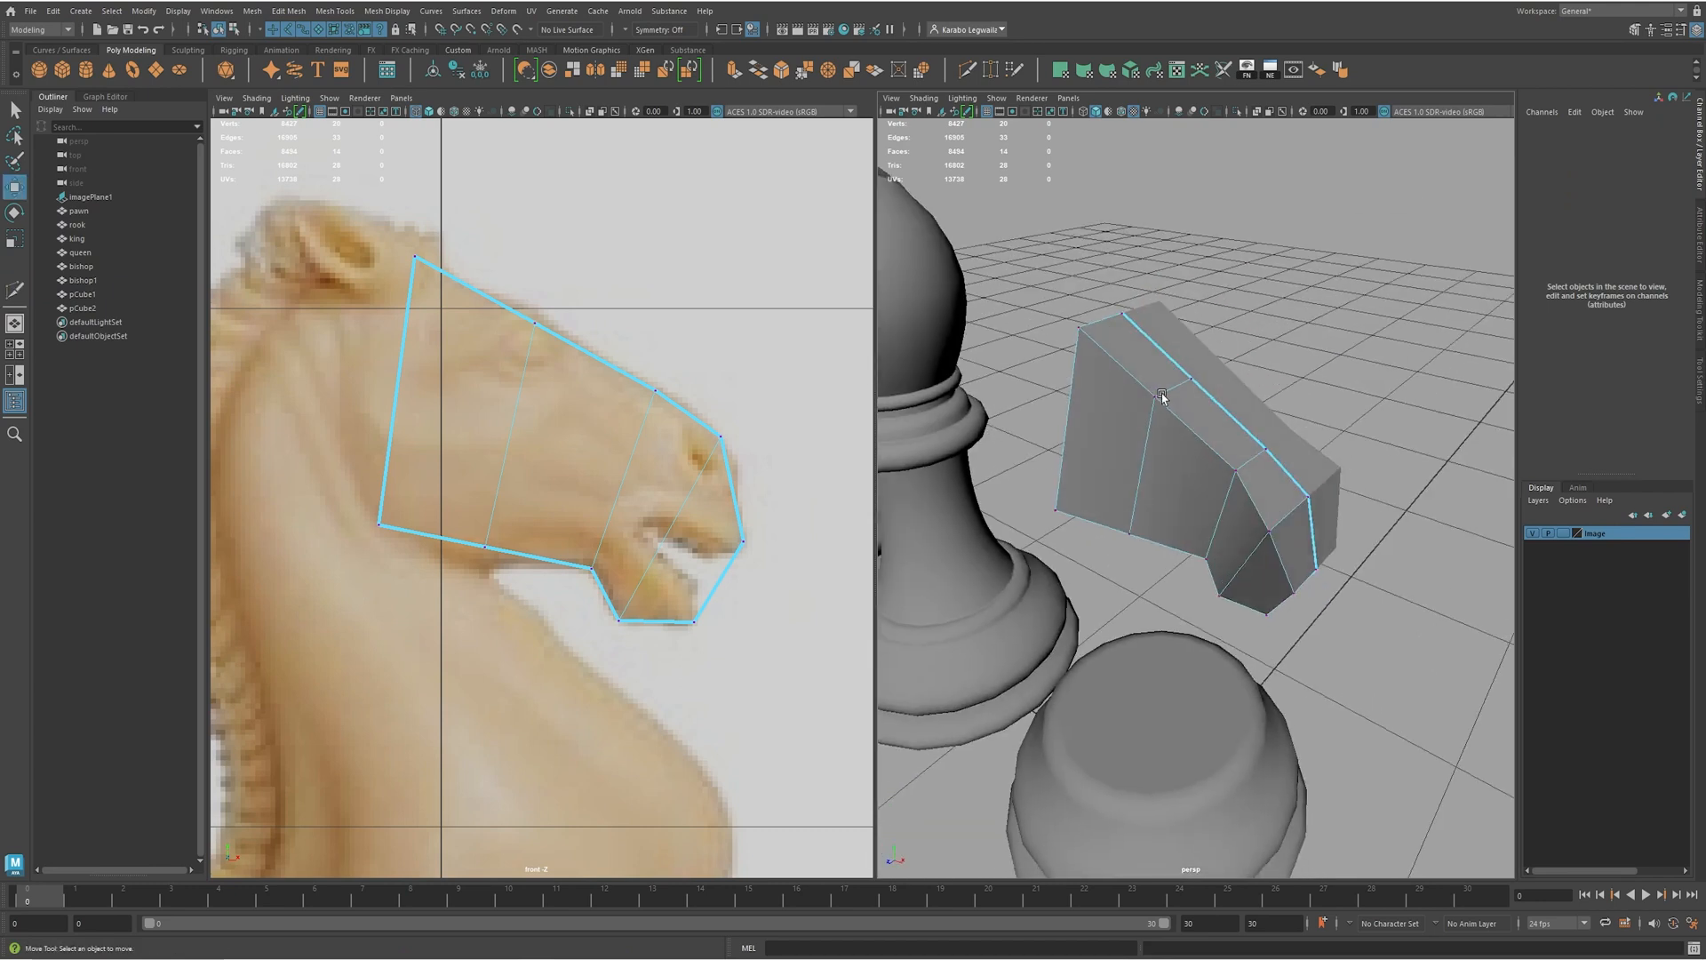
# - Examine horse face photos in the Google Images results in the browser for the shape of the head
pyautogui.click(1157, 396)
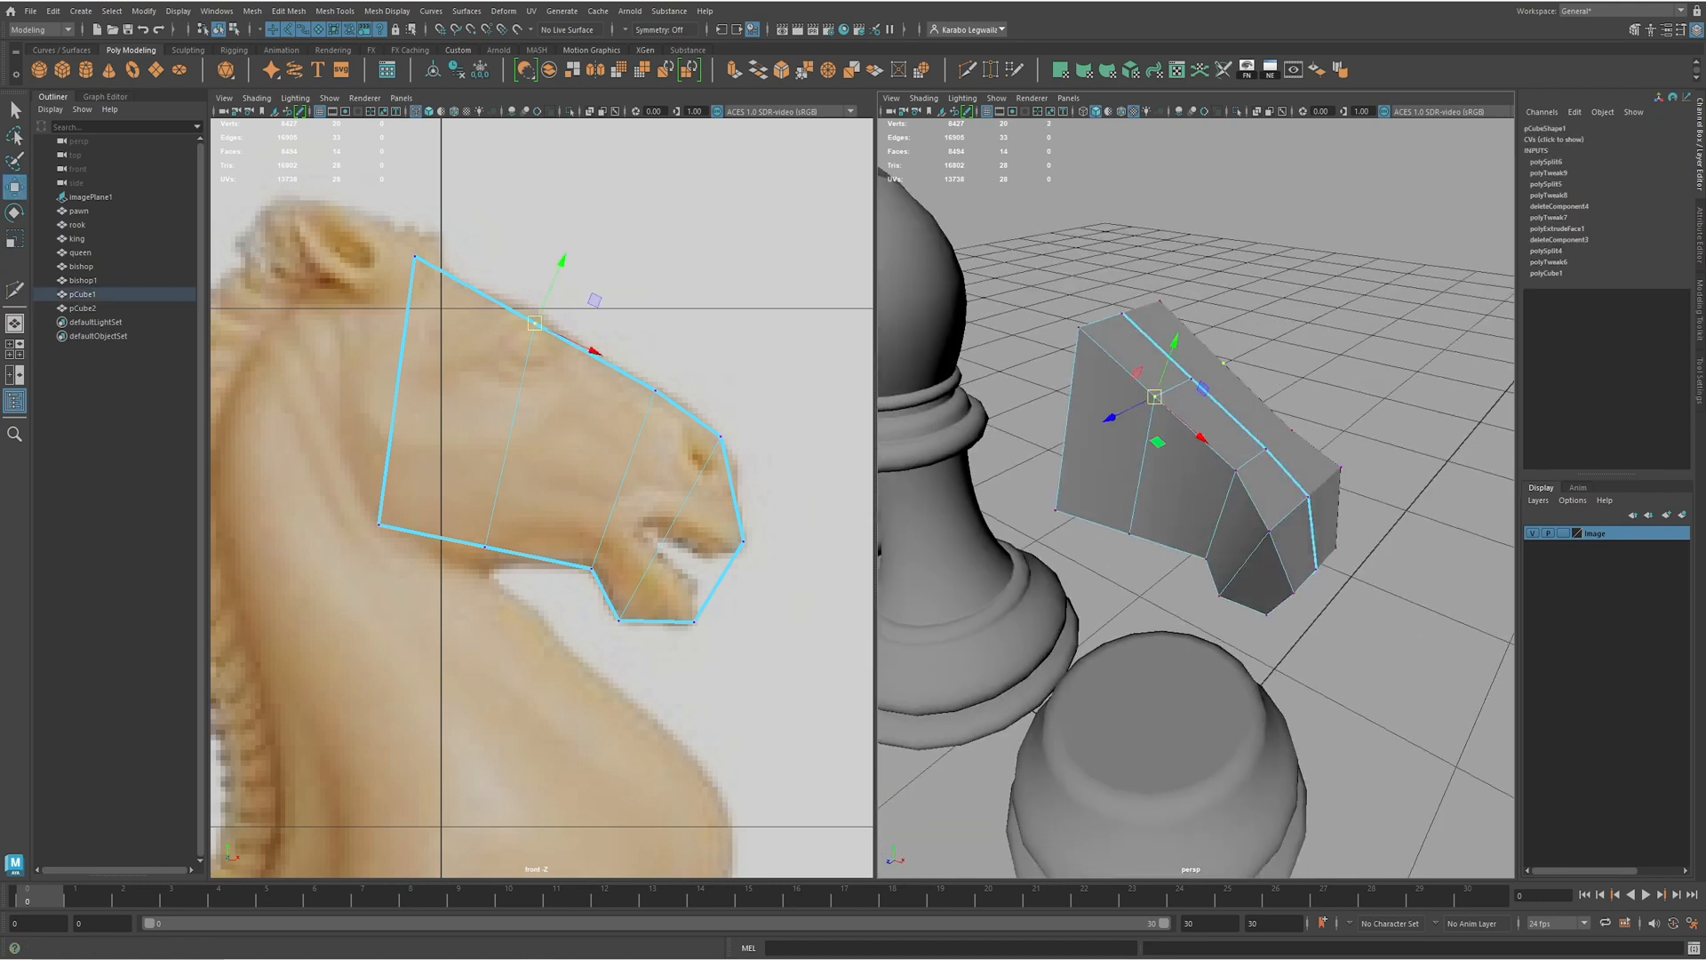
pyautogui.keyDown('alt'); pyautogui.moveTo(1219, 430); pyautogui.dragTo(1187, 463, button='middle'); pyautogui.keyUp('alt')
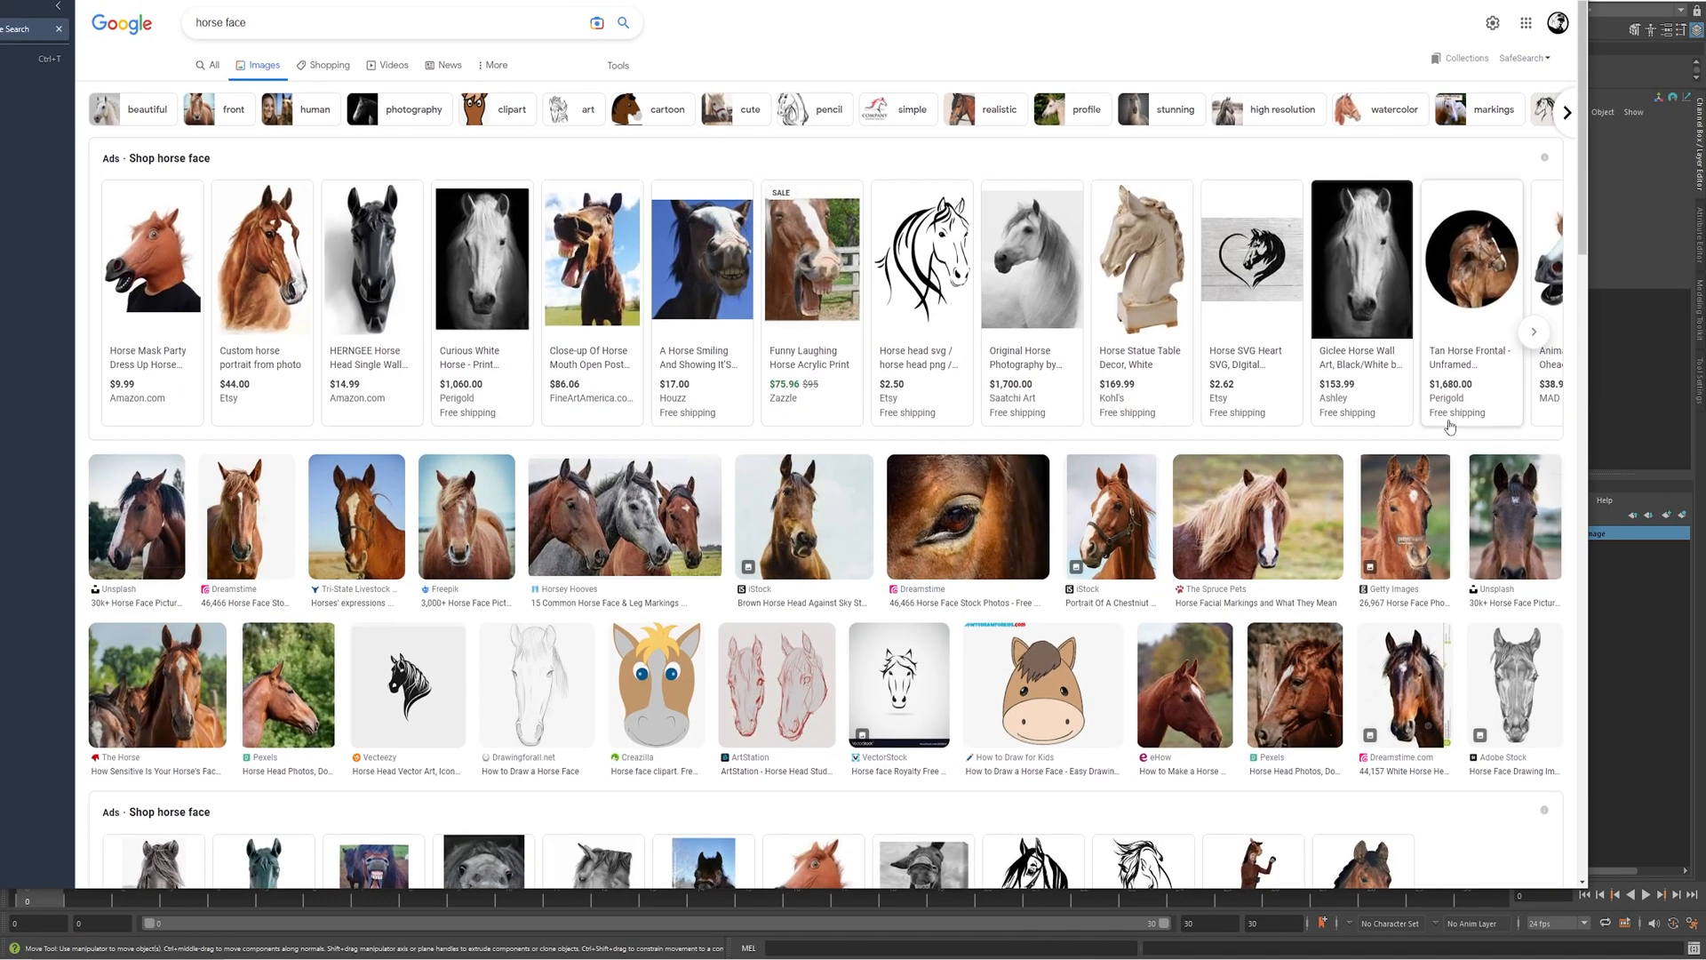
pyautogui.moveTo(1450, 426)
pyautogui.click(459, 526)
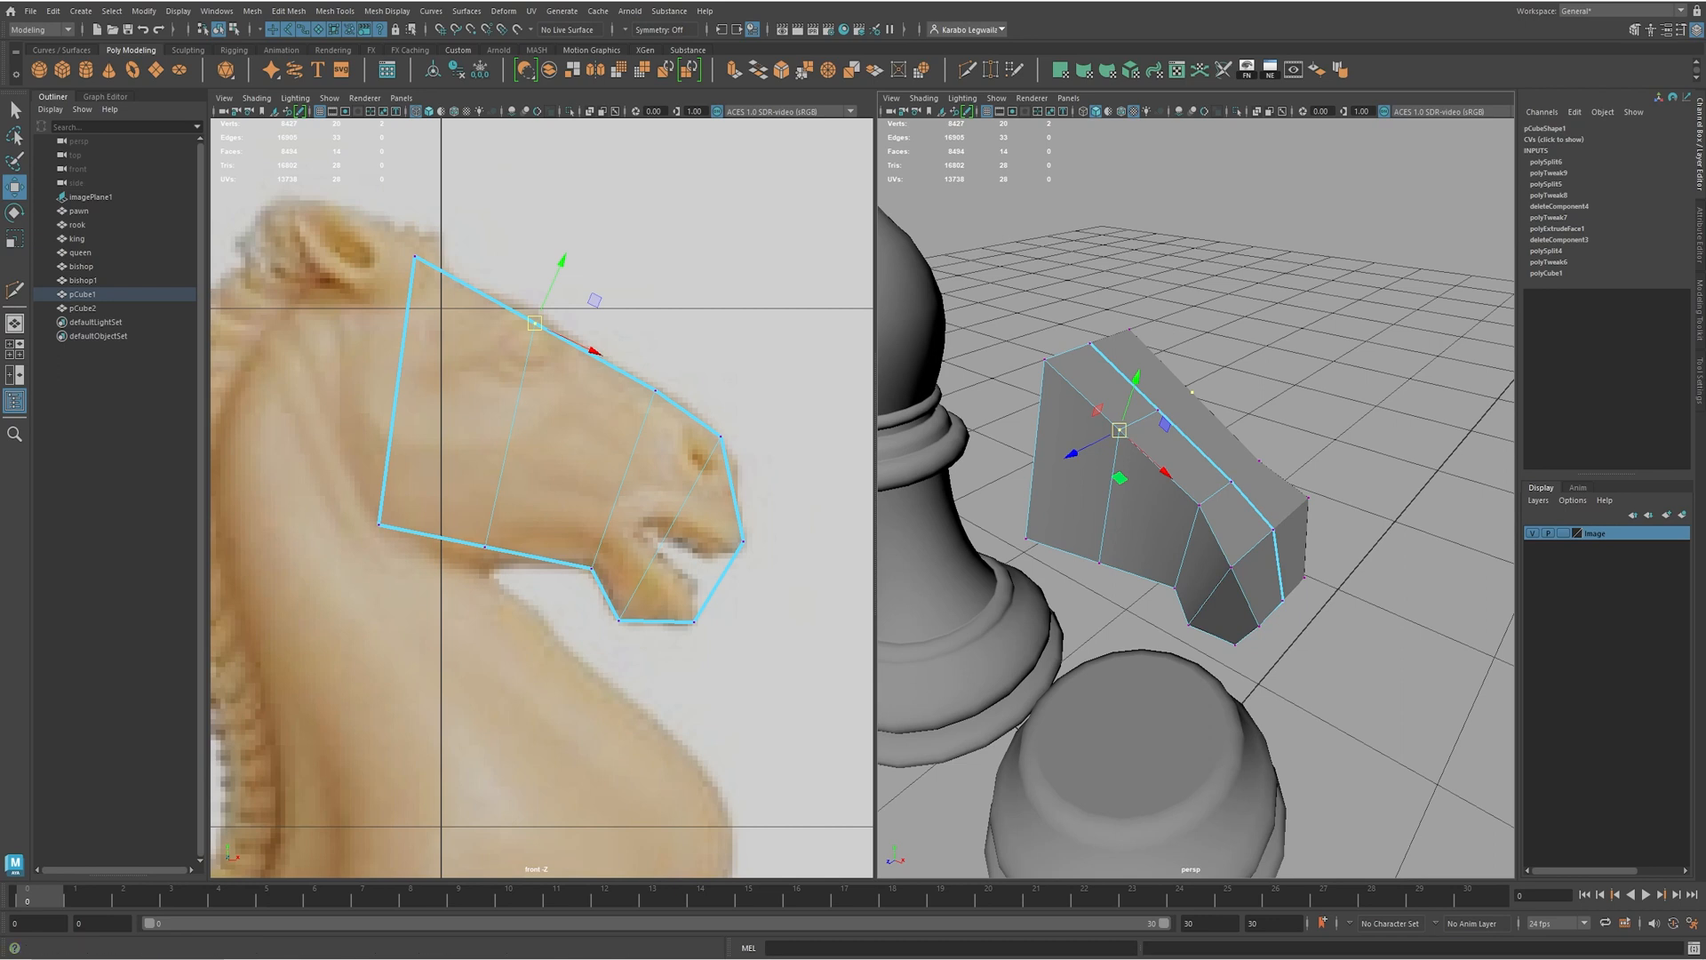
# - Move the outer top edge between the eye loop and the muzzle loop inward to narrow the nose bridge
pyautogui.keyDown('alt'); pyautogui.moveTo(1138, 505); pyautogui.dragTo(1097, 431); pyautogui.keyUp('alt')
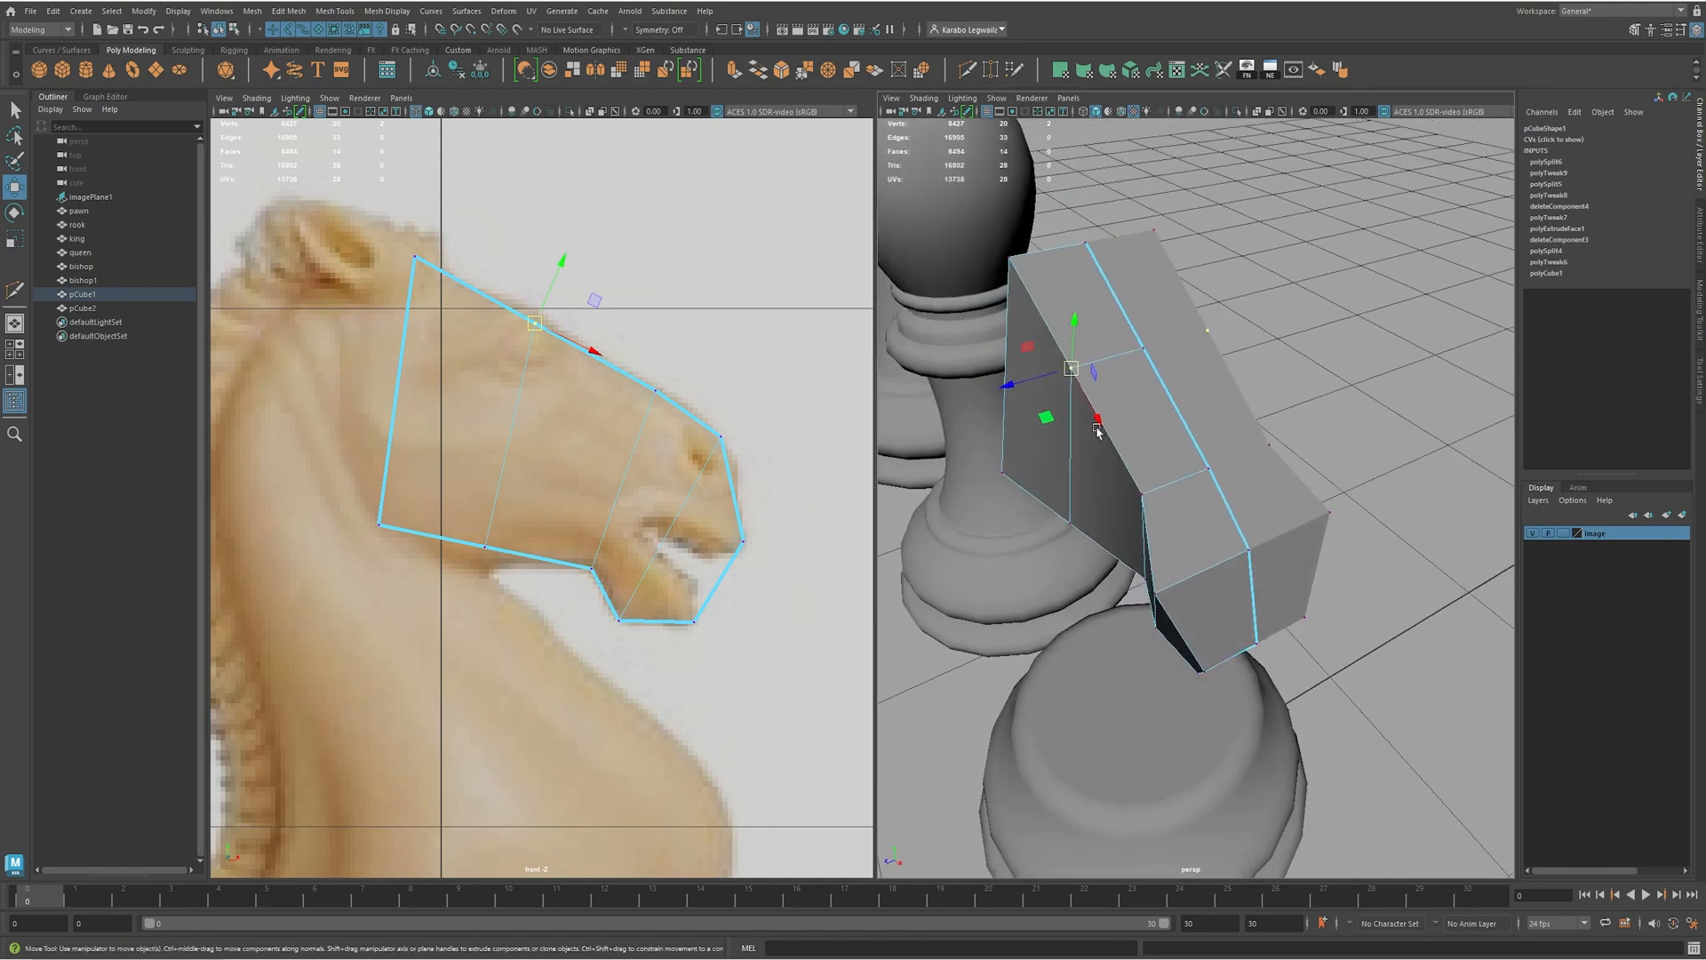
pyautogui.press('F10')
pyautogui.click(1114, 440)
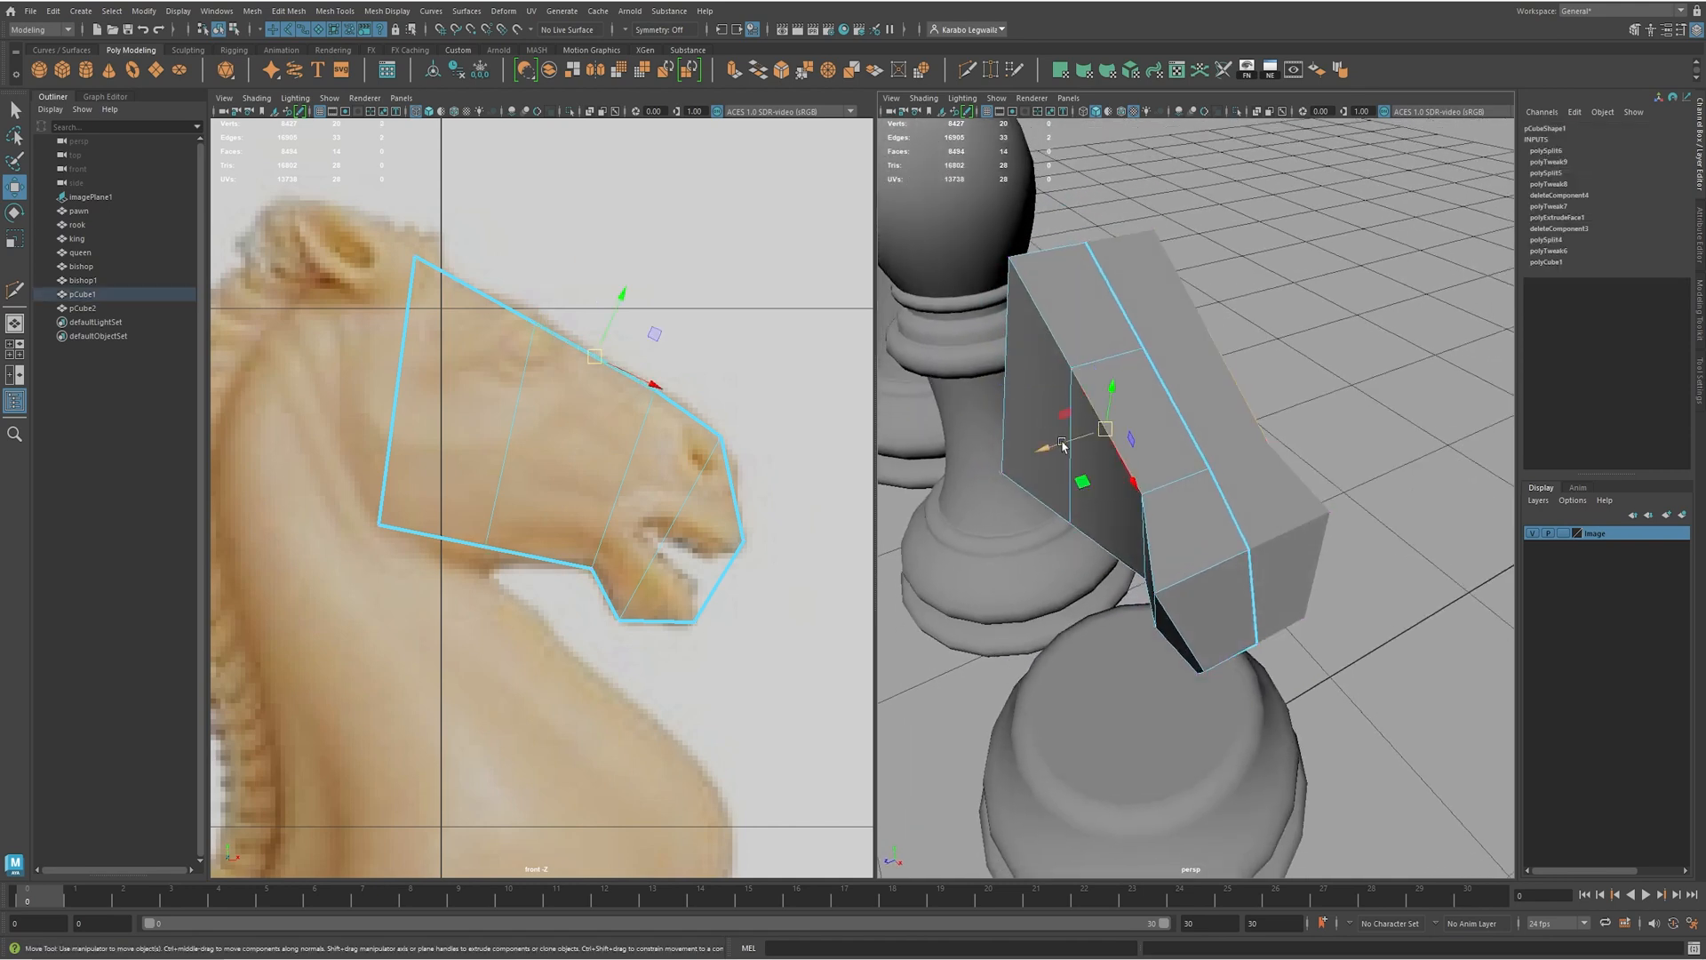
pyautogui.moveTo(1061, 443); pyautogui.dragTo(1073, 439)
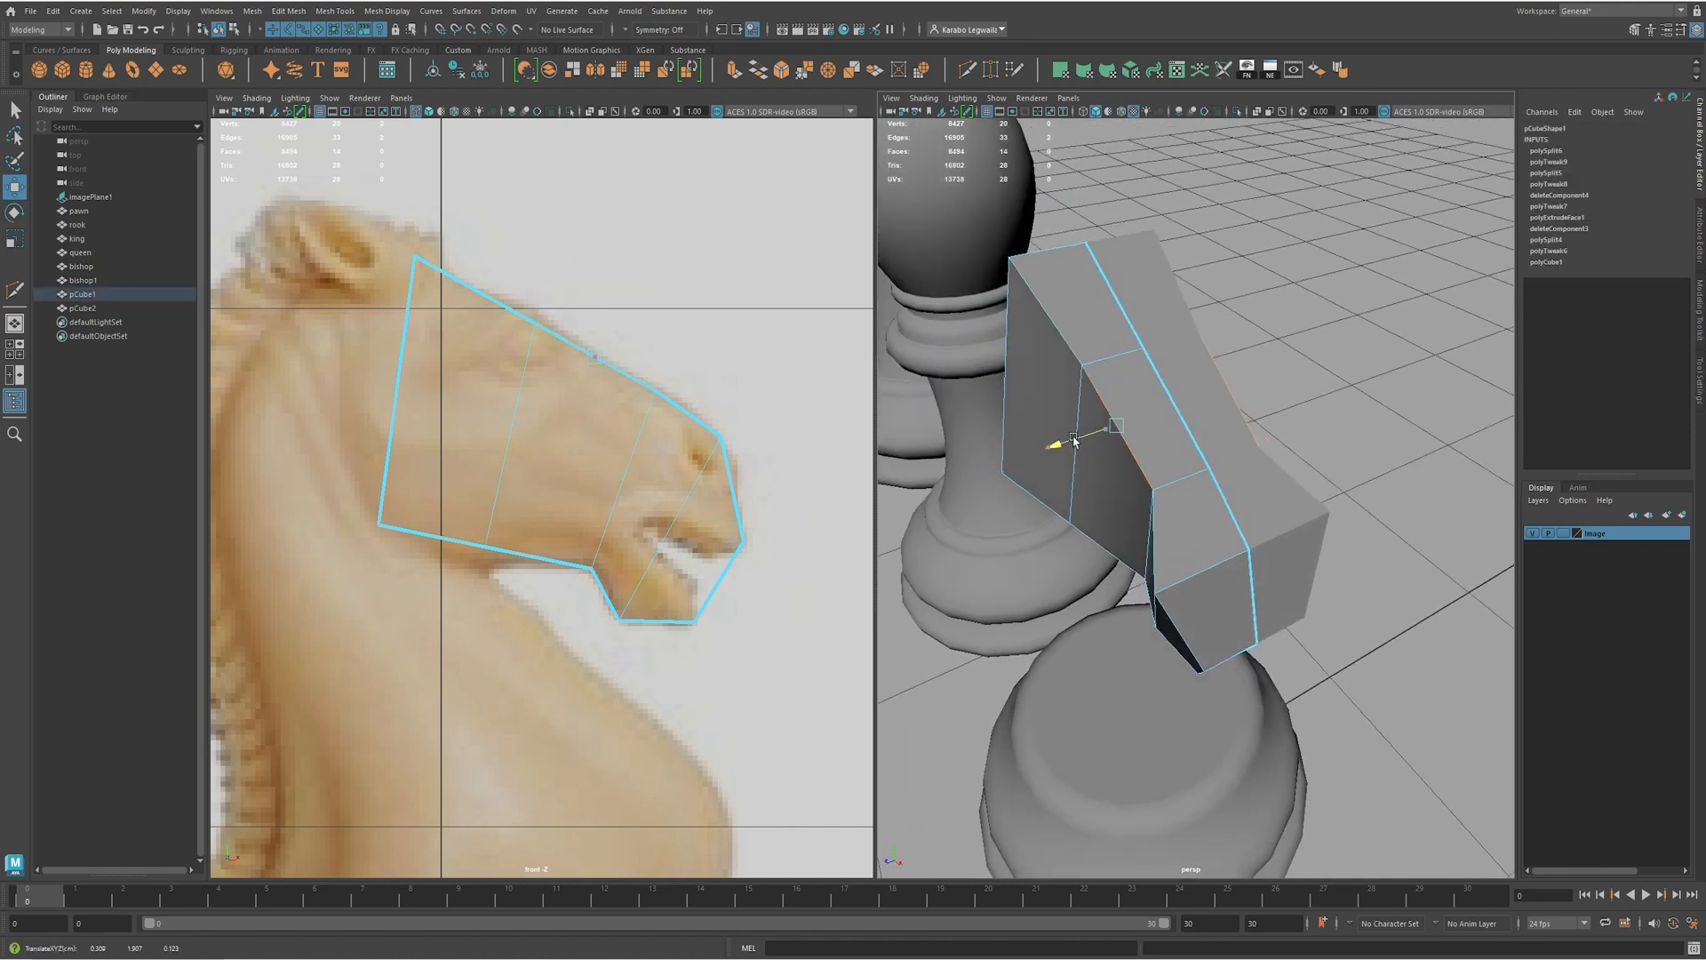
# - Adjust the outer vertices along the top of the muzzle and pull the outer eye-loop vertex outward to widen the brow
pyautogui.press('F9')
pyautogui.click(1159, 597)
pyautogui.keyDown('alt'); pyautogui.moveTo(1160, 600); pyautogui.dragTo(1044, 320); pyautogui.keyUp('alt')
pyautogui.click(1216, 573)
pyautogui.moveTo(509, 298); pyautogui.dragTo(568, 348)
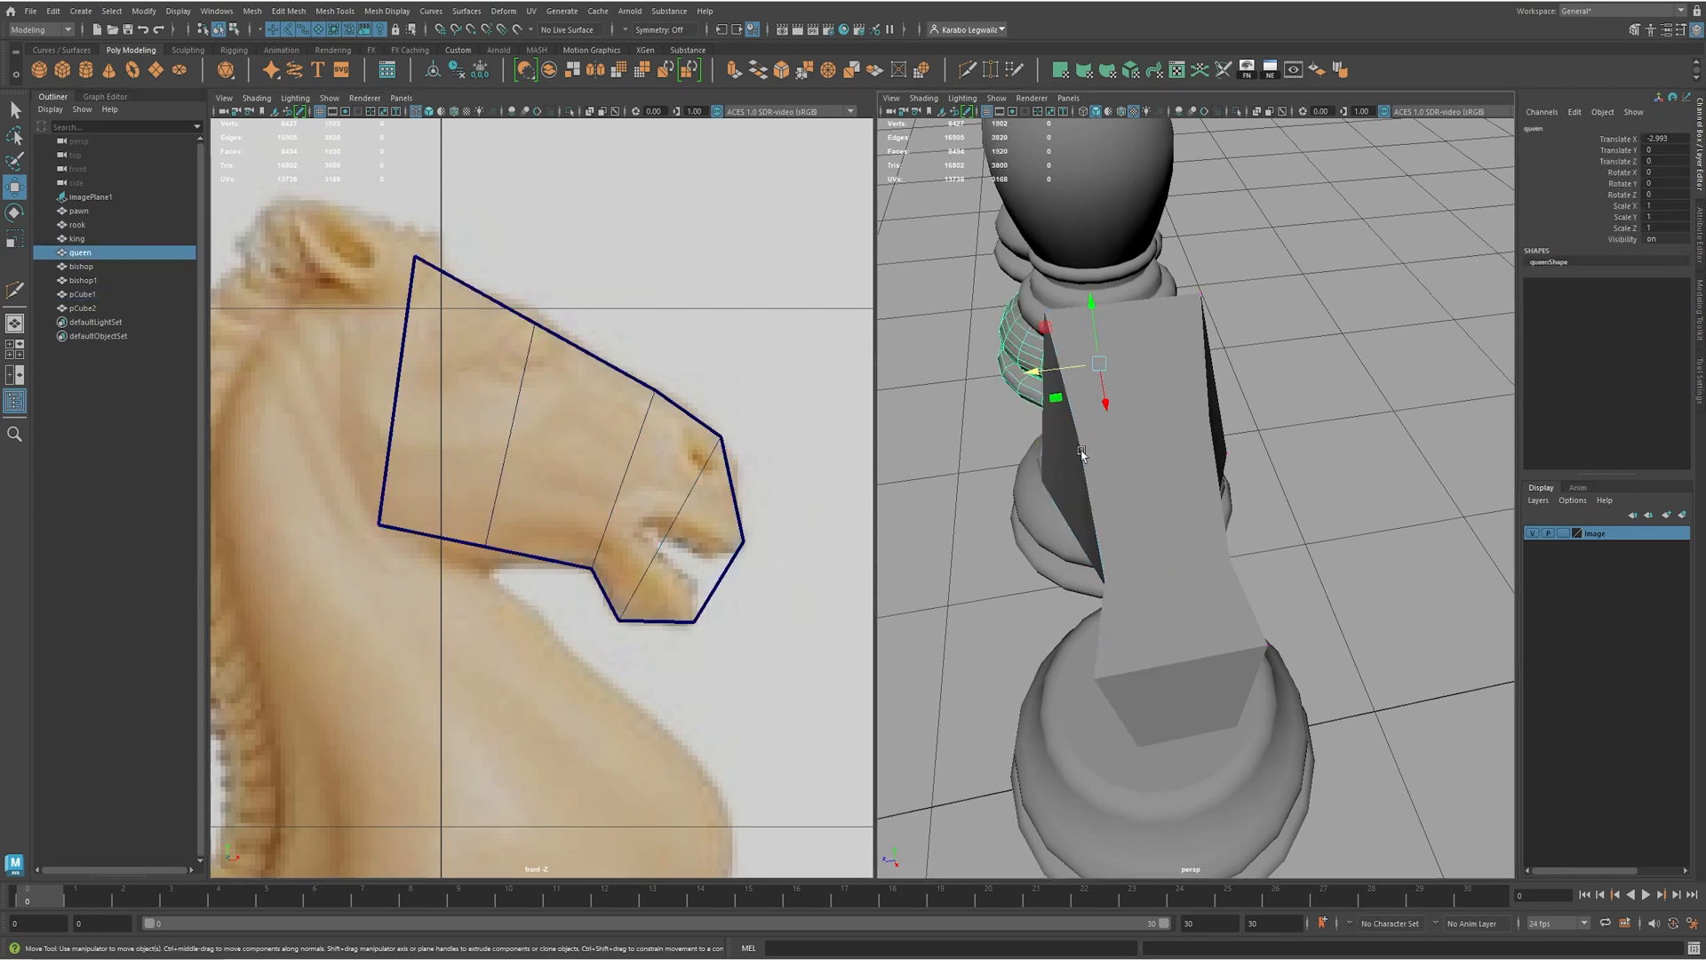
pyautogui.click(1080, 438)
pyautogui.moveTo(1012, 443); pyautogui.dragTo(980, 452)
# - Insert an edge loop between the eye loop and the muzzle loop and adjust its outer top vertex sideways
pyautogui.keyDown('alt'); pyautogui.moveTo(940, 522); pyautogui.dragTo(974, 510); pyautogui.keyUp('alt')
pyautogui.moveTo(589, 392)
pyautogui.keyDown('shift'); pyautogui.mouseDown(button='right')
pyautogui.moveTo(569, 357)
pyautogui.moveTo(588, 380)
pyautogui.mouseUp(button='right'); pyautogui.keyUp('shift')
pyautogui.keyDown('ctrl'); pyautogui.click(1121, 513); pyautogui.keyUp('ctrl')
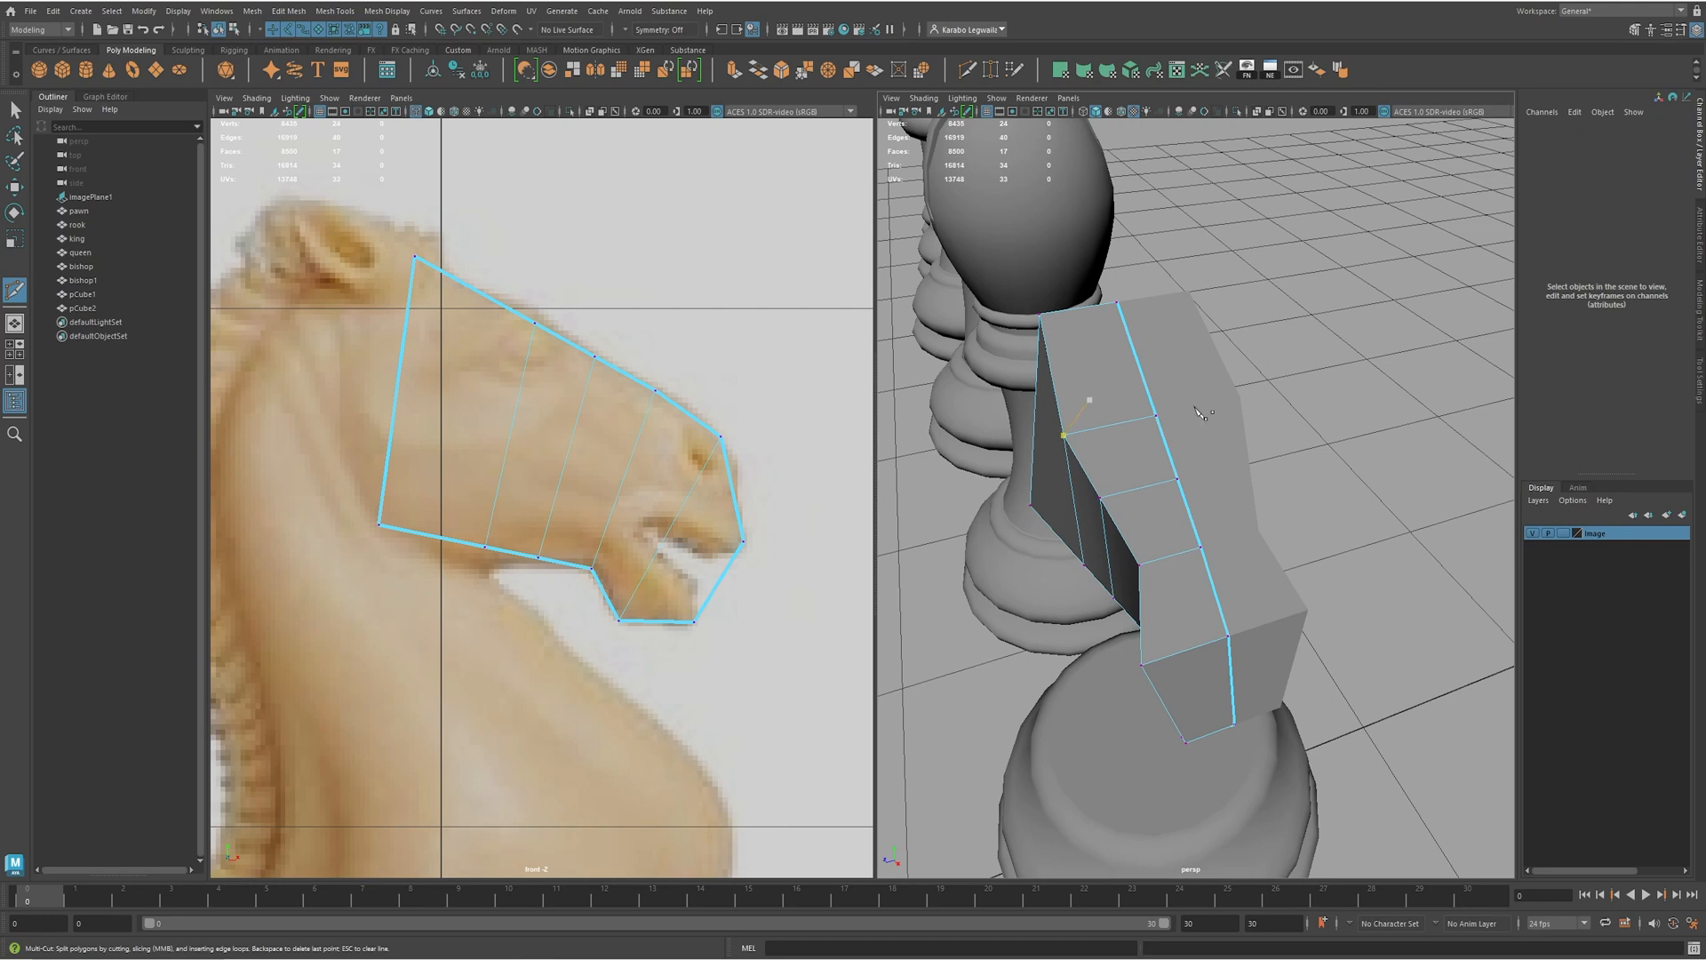
pyautogui.press('w')
pyautogui.click(1104, 502)
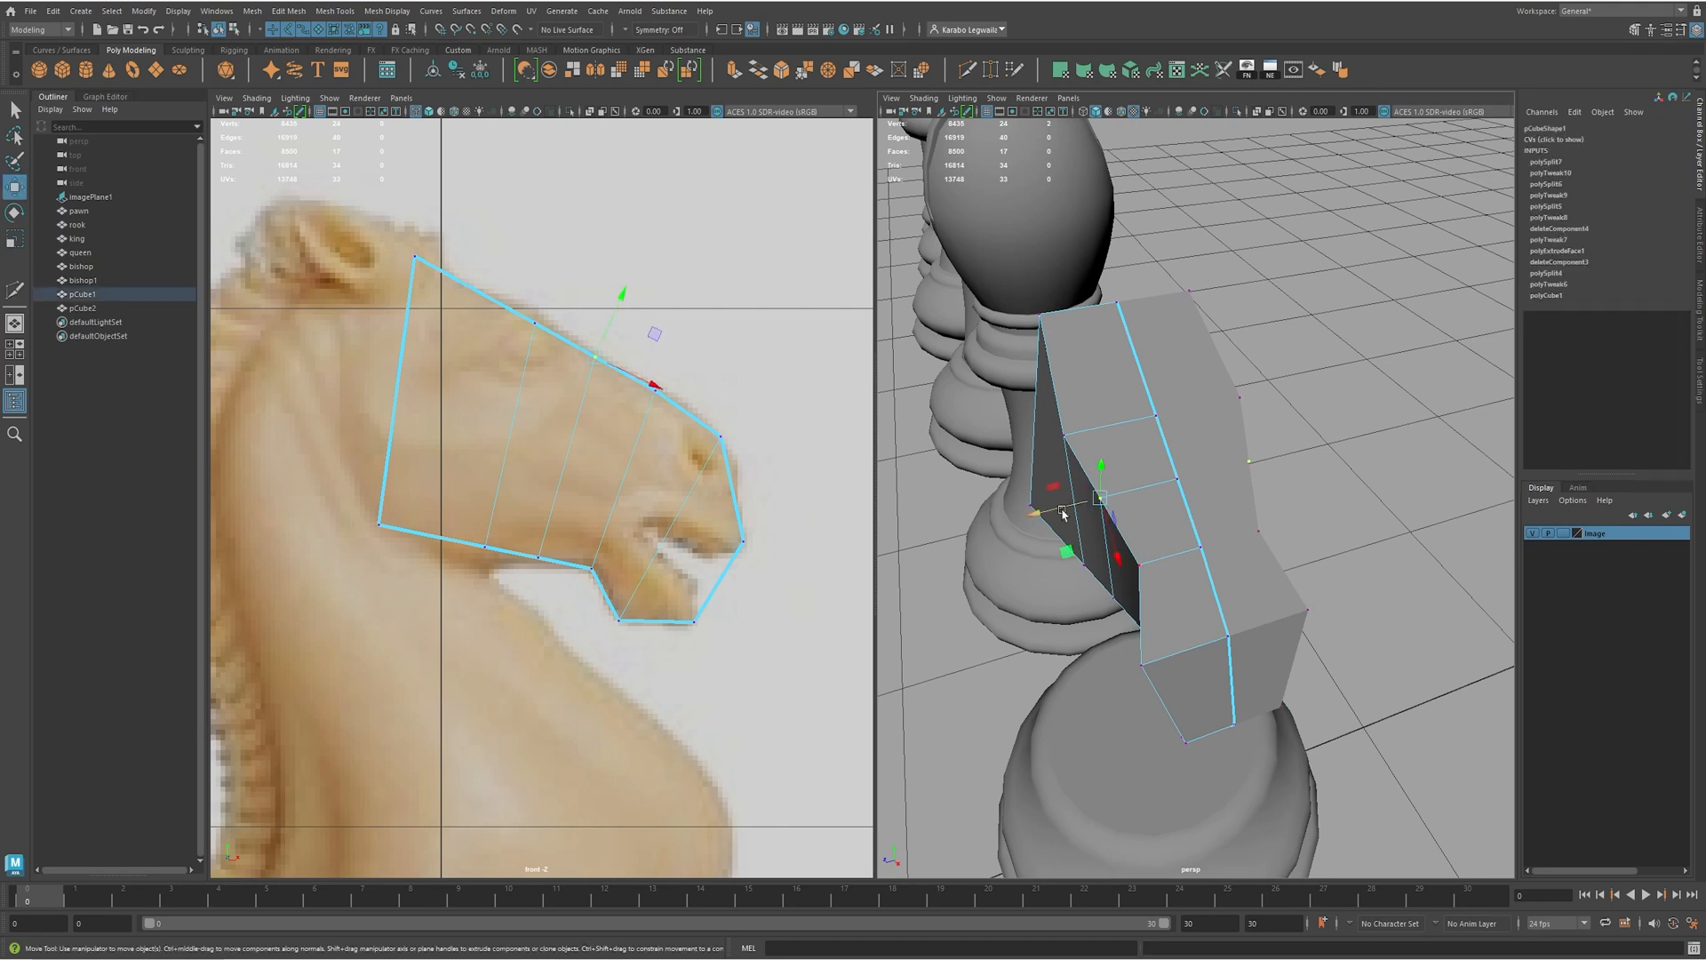
pyautogui.keyDown('alt'); pyautogui.moveTo(1103, 511); pyautogui.dragTo(1256, 449); pyautogui.keyUp('alt')
pyautogui.keyDown('alt'); pyautogui.moveTo(765, 401); pyautogui.dragTo(751, 418, button='middle'); pyautogui.keyUp('alt')
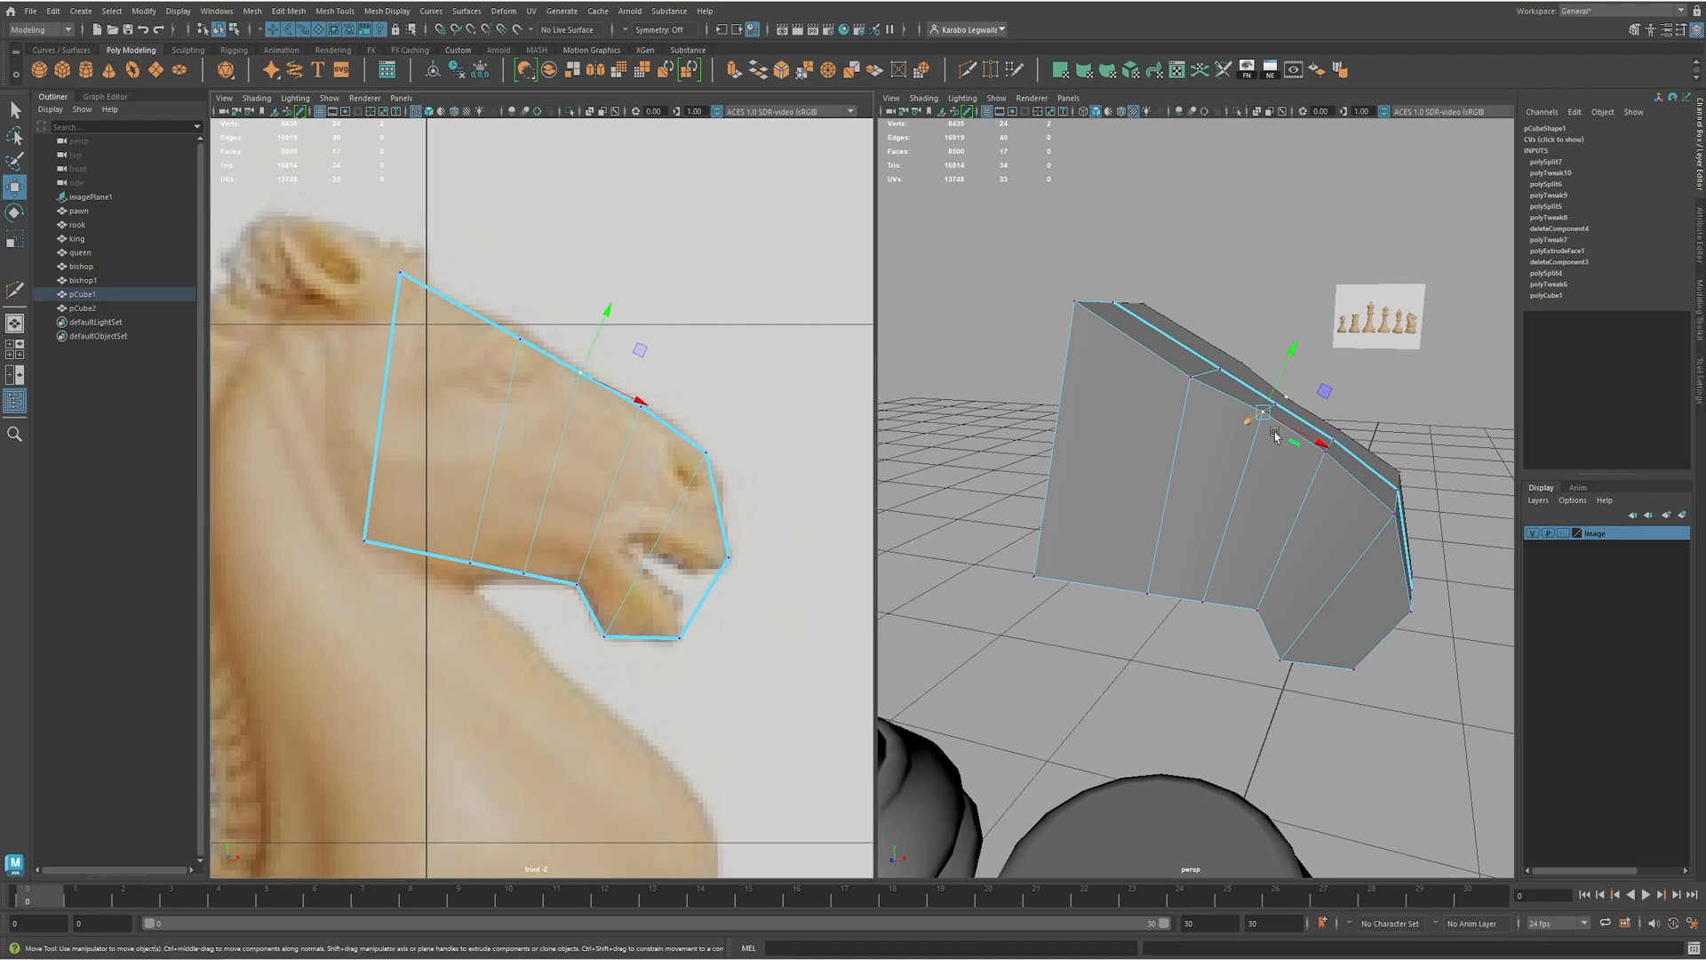
# - Lower the outer top edges from the back of the head to the nose below the centre ridge
pyautogui.keyDown('alt'); pyautogui.moveTo(1275, 434); pyautogui.dragTo(1158, 524); pyautogui.keyUp('alt')
pyautogui.moveTo(1196, 524); pyautogui.dragTo(1182, 500, button='right')
pyautogui.click(1181, 492)
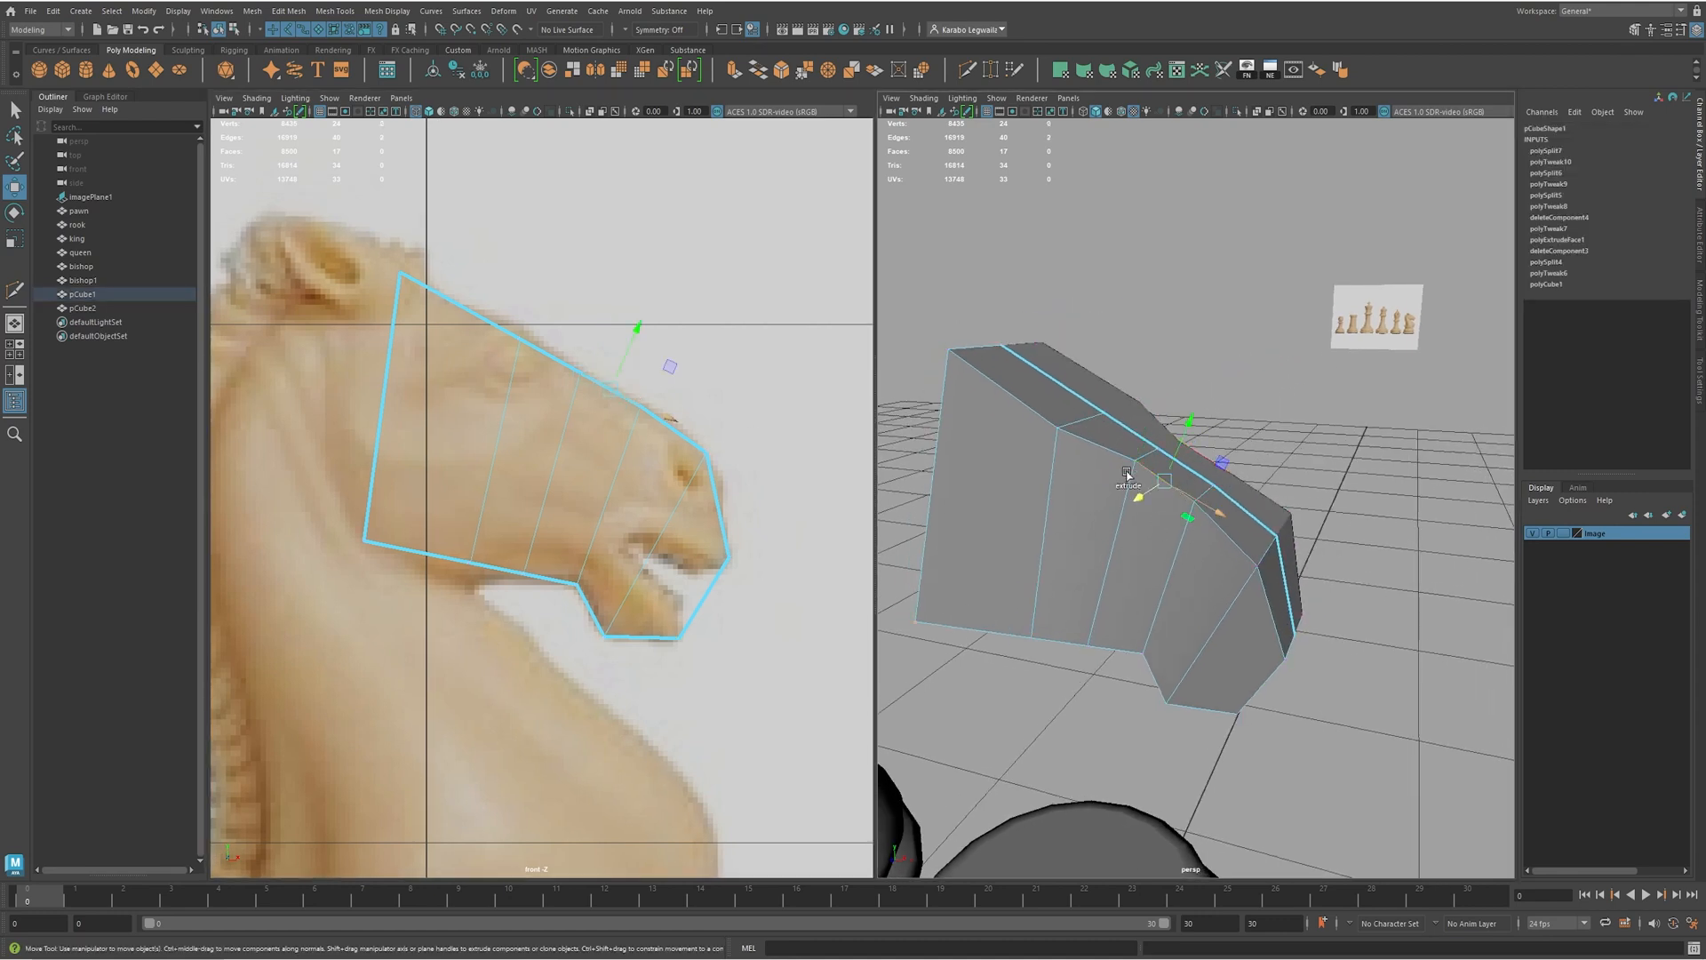
pyautogui.keyDown('shift'); pyautogui.click(1078, 438); pyautogui.keyUp('shift')
pyautogui.keyDown('shift'); pyautogui.click(1053, 423); pyautogui.keyUp('shift')
pyautogui.keyDown('alt'); pyautogui.moveTo(1201, 534); pyautogui.dragTo(1196, 524); pyautogui.keyUp('alt')
pyautogui.keyDown('shift'); pyautogui.click(1230, 529); pyautogui.keyUp('shift')
pyautogui.moveTo(577, 307); pyautogui.dragTo(572, 327)
pyautogui.keyDown('alt'); pyautogui.moveTo(1058, 453); pyautogui.dragTo(896, 400); pyautogui.keyUp('alt')
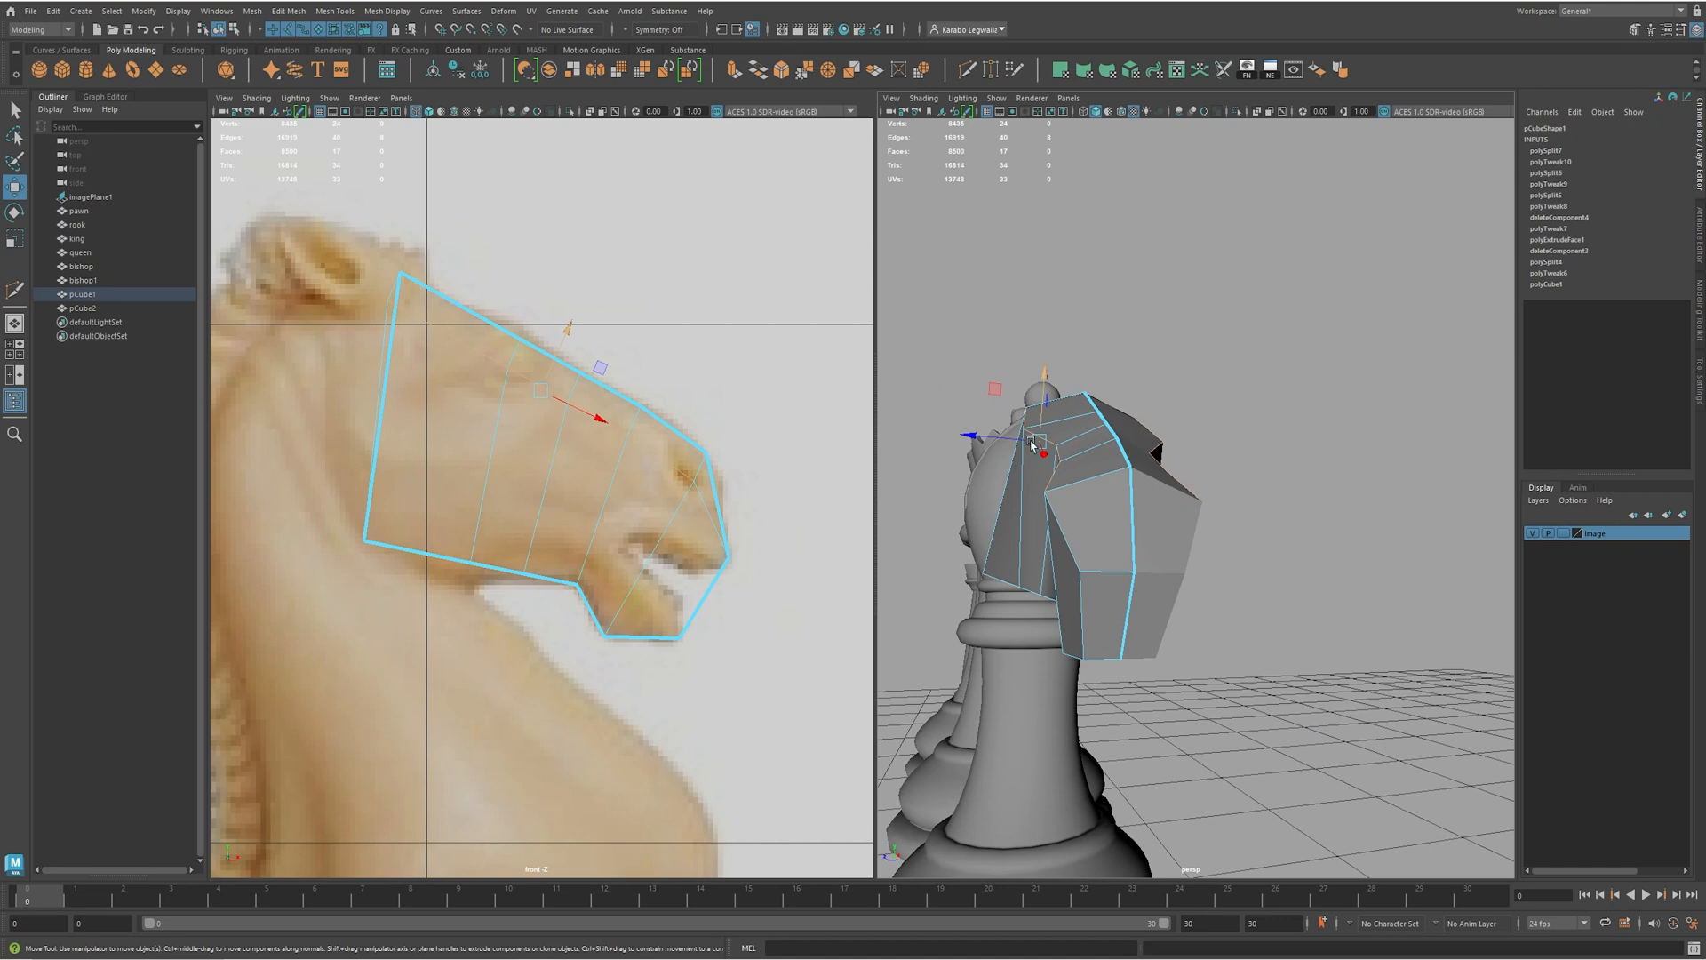
pyautogui.keyDown('alt'); pyautogui.moveTo(711, 573); pyautogui.dragTo(766, 571); pyautogui.keyUp('alt')
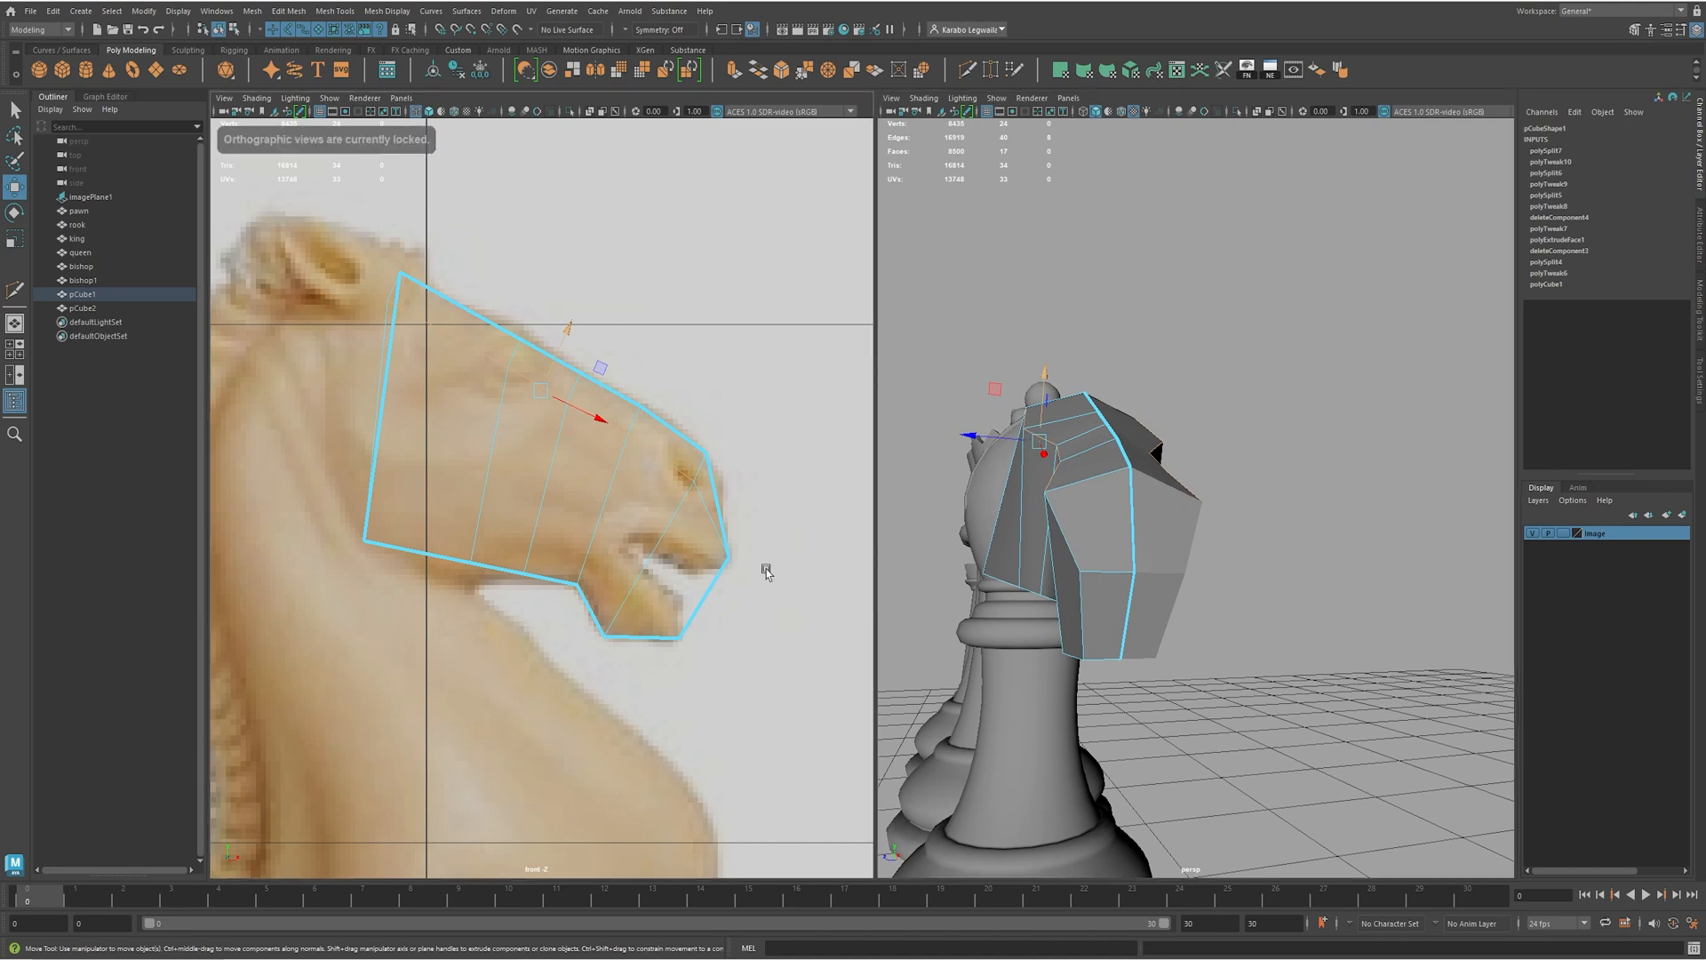
pyautogui.keyDown('alt'); pyautogui.moveTo(1075, 418); pyautogui.dragTo(1142, 393); pyautogui.keyUp('alt')
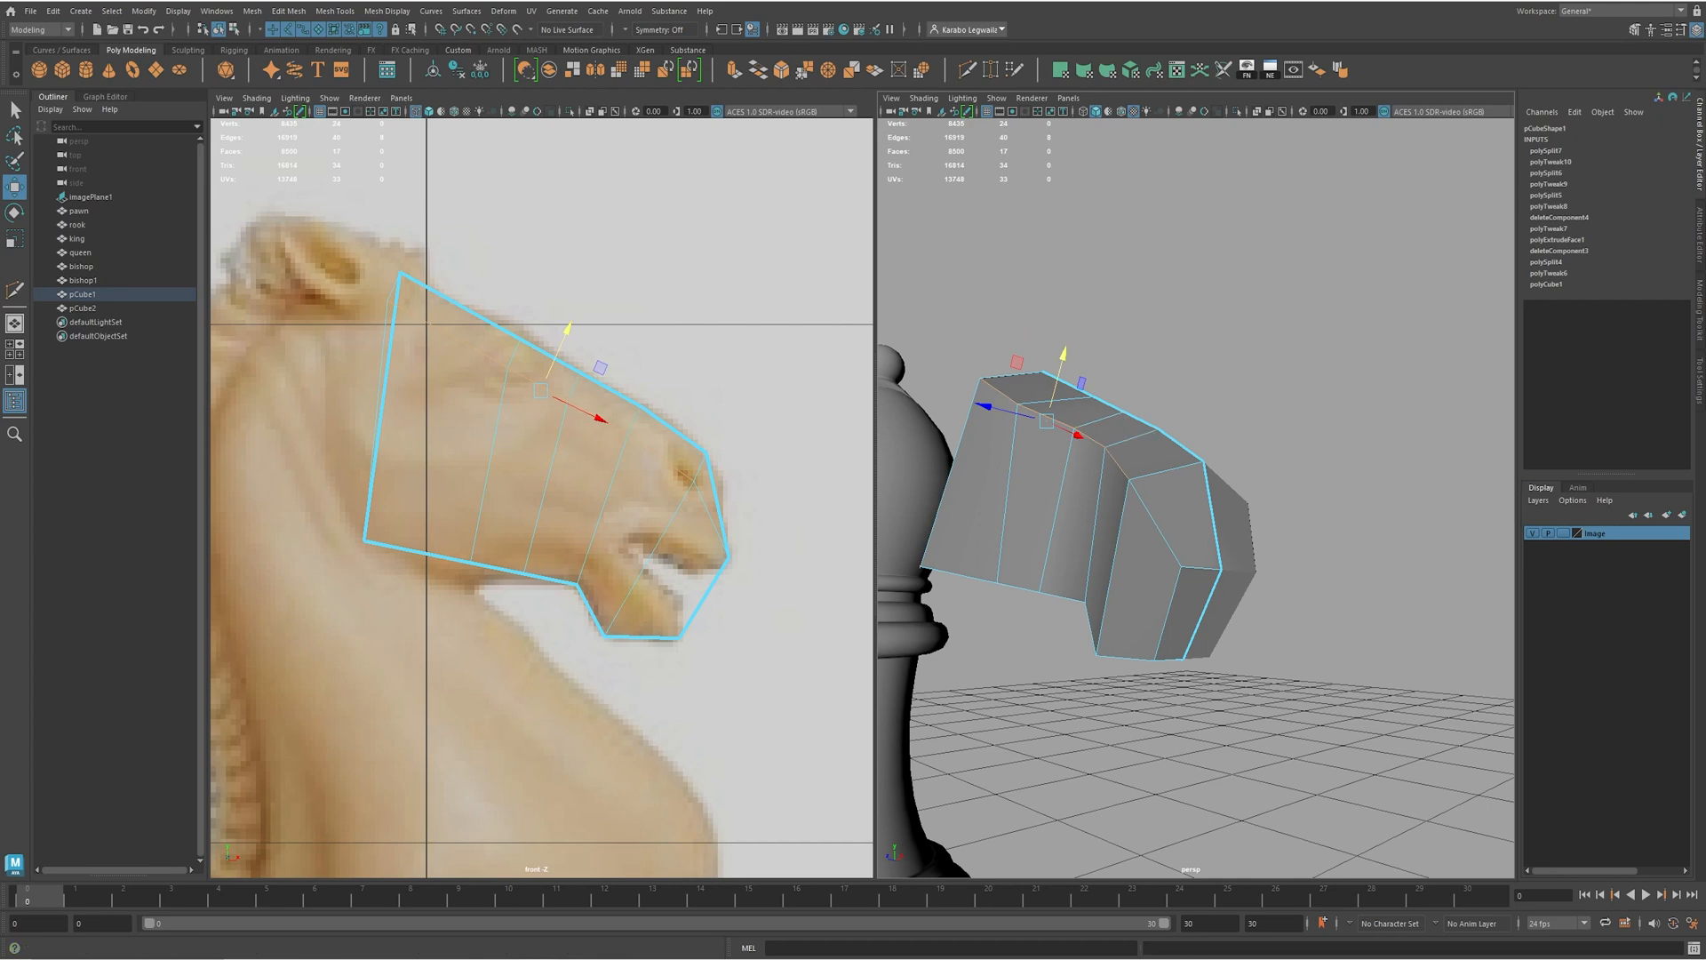
# - Raise the outer bottom edges of the jaw slightly above the centre seam on the underside
pyautogui.keyDown('alt'); pyautogui.moveTo(1280, 608); pyautogui.dragTo(1155, 497); pyautogui.keyUp('alt')
pyautogui.click(973, 404)
pyautogui.keyDown('shift'); pyautogui.click(1111, 433); pyautogui.keyUp('shift')
pyautogui.keyDown('shift'); pyautogui.click(1067, 424); pyautogui.keyUp('shift')
pyautogui.hotkey('ctrl', 'z')
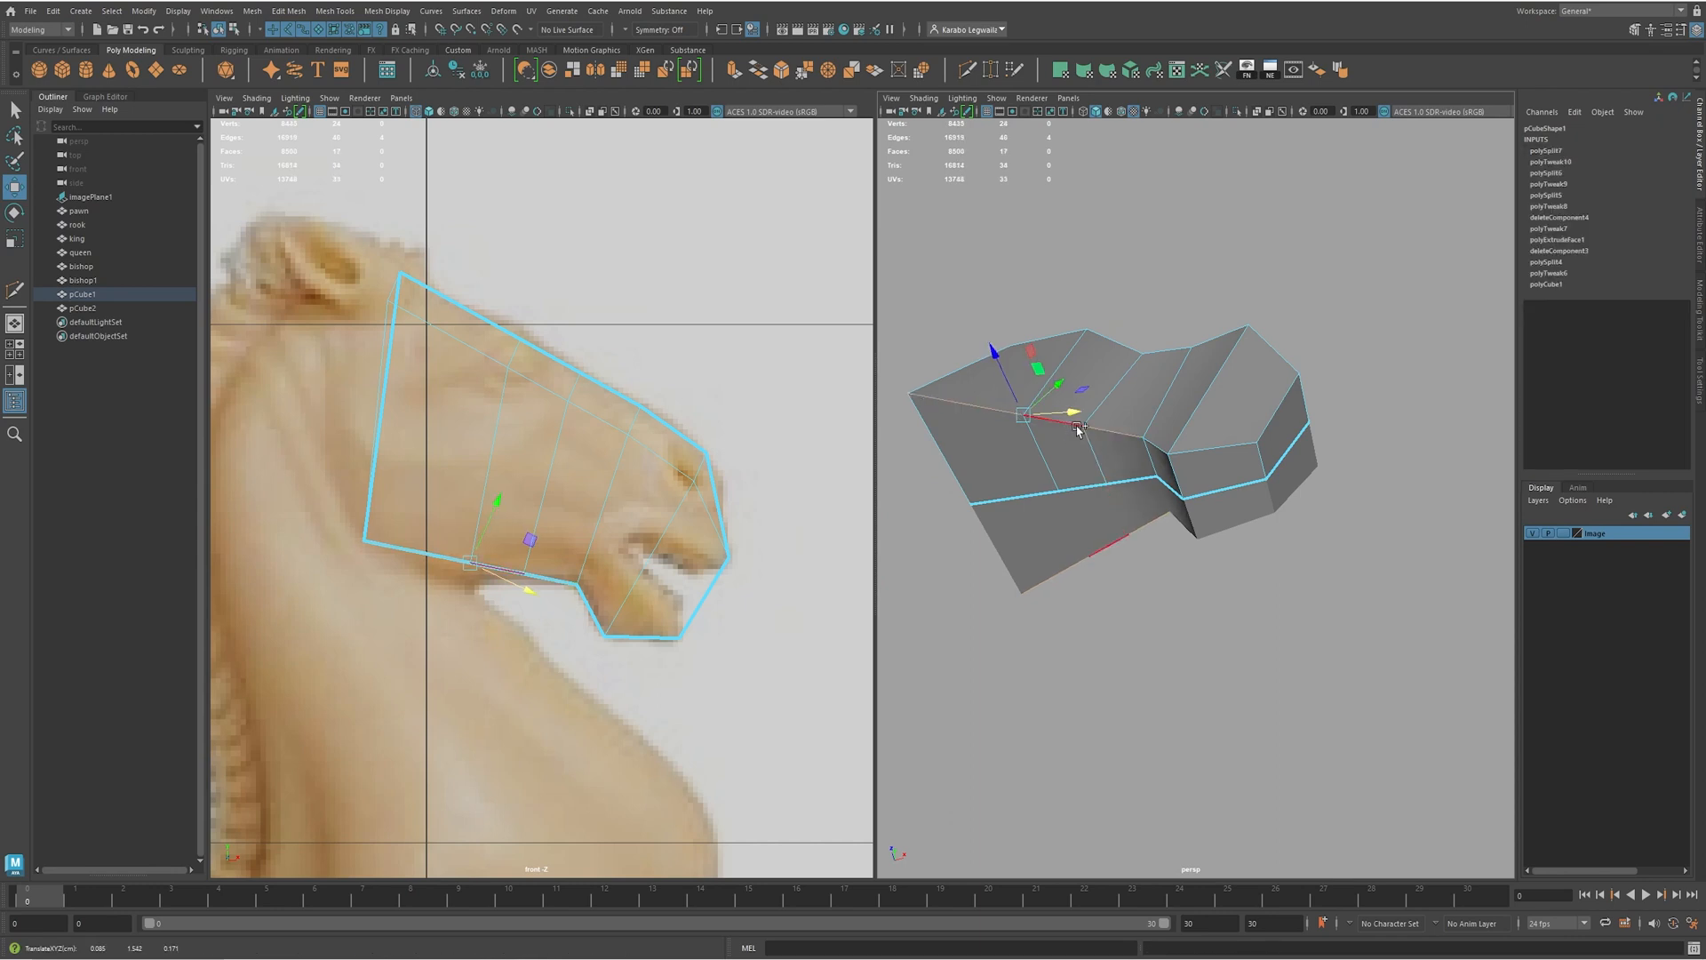
pyautogui.keyDown('shift'); pyautogui.click(1153, 443); pyautogui.keyUp('shift')
pyautogui.keyDown('alt'); pyautogui.moveTo(1137, 447); pyautogui.dragTo(1076, 444); pyautogui.keyUp('alt')
pyautogui.keyDown('alt'); pyautogui.moveTo(1312, 322); pyautogui.dragTo(1144, 443); pyautogui.keyUp('alt')
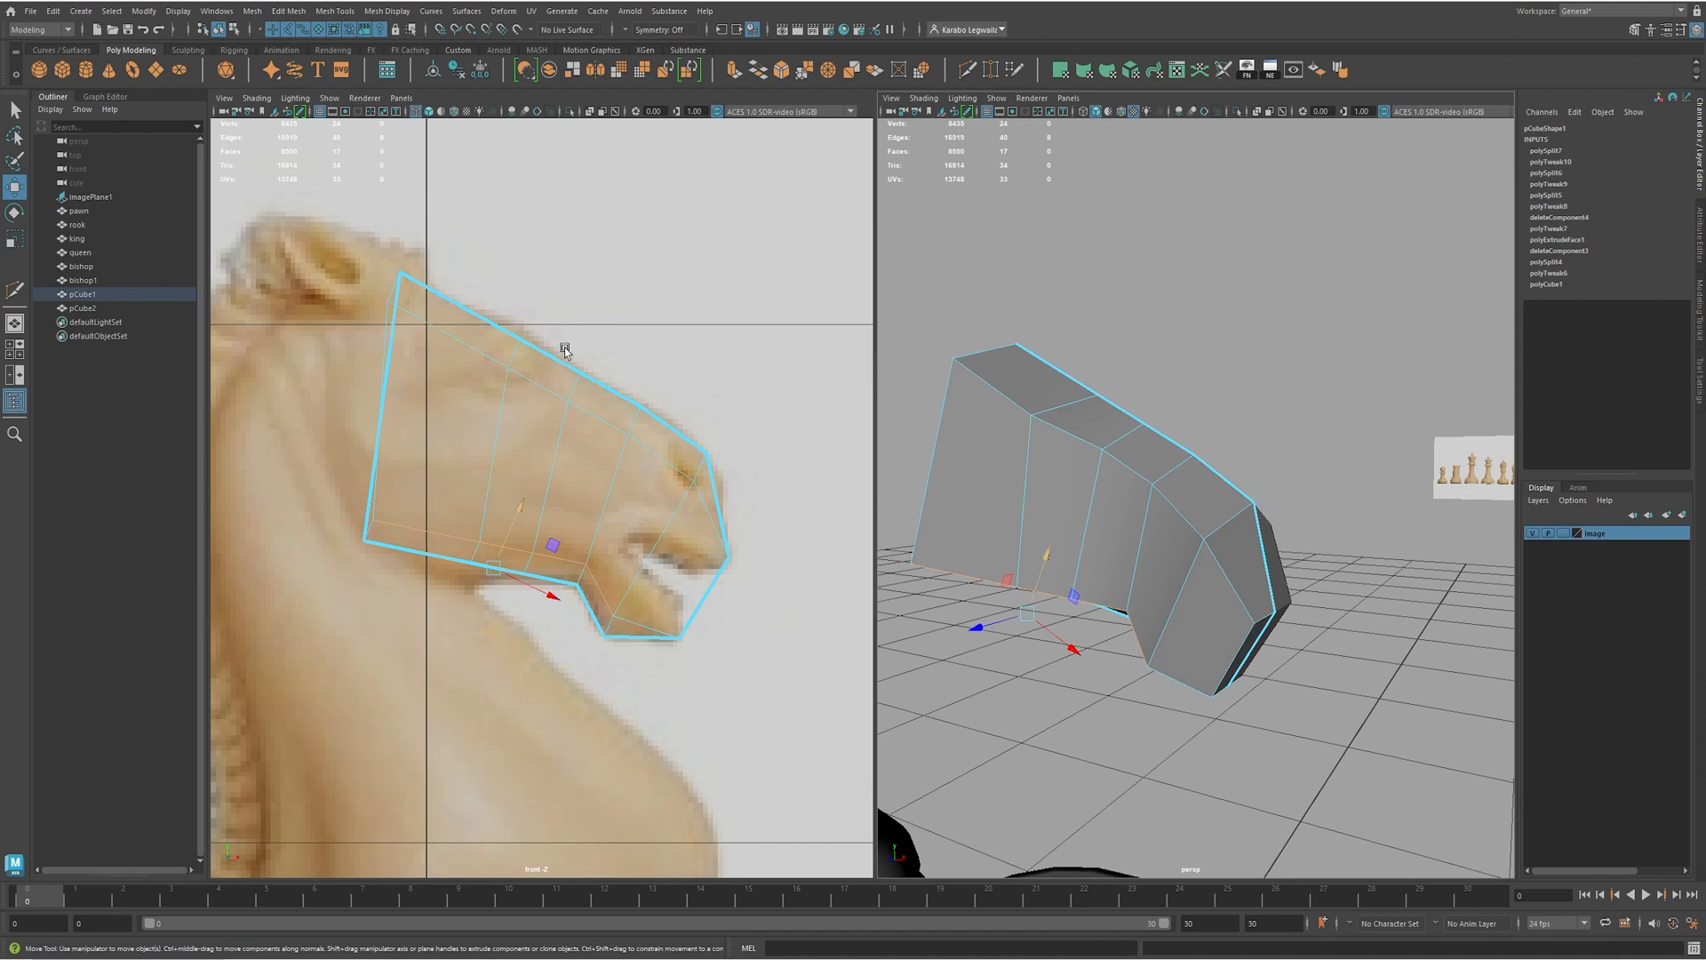
# - Raise the top vertices of the eye loop to follow the forehead outline in the reference
pyautogui.moveTo(526, 341); pyautogui.dragTo(457, 344, button='right')
pyautogui.click(523, 337)
pyautogui.moveTo(540, 308); pyautogui.dragTo(546, 299)
pyautogui.moveTo(1262, 432)
pyautogui.keyDown('alt'); pyautogui.mouseDown()
pyautogui.moveTo(1155, 427)
pyautogui.moveTo(1284, 426)
pyautogui.mouseUp(); pyautogui.keyUp('alt')
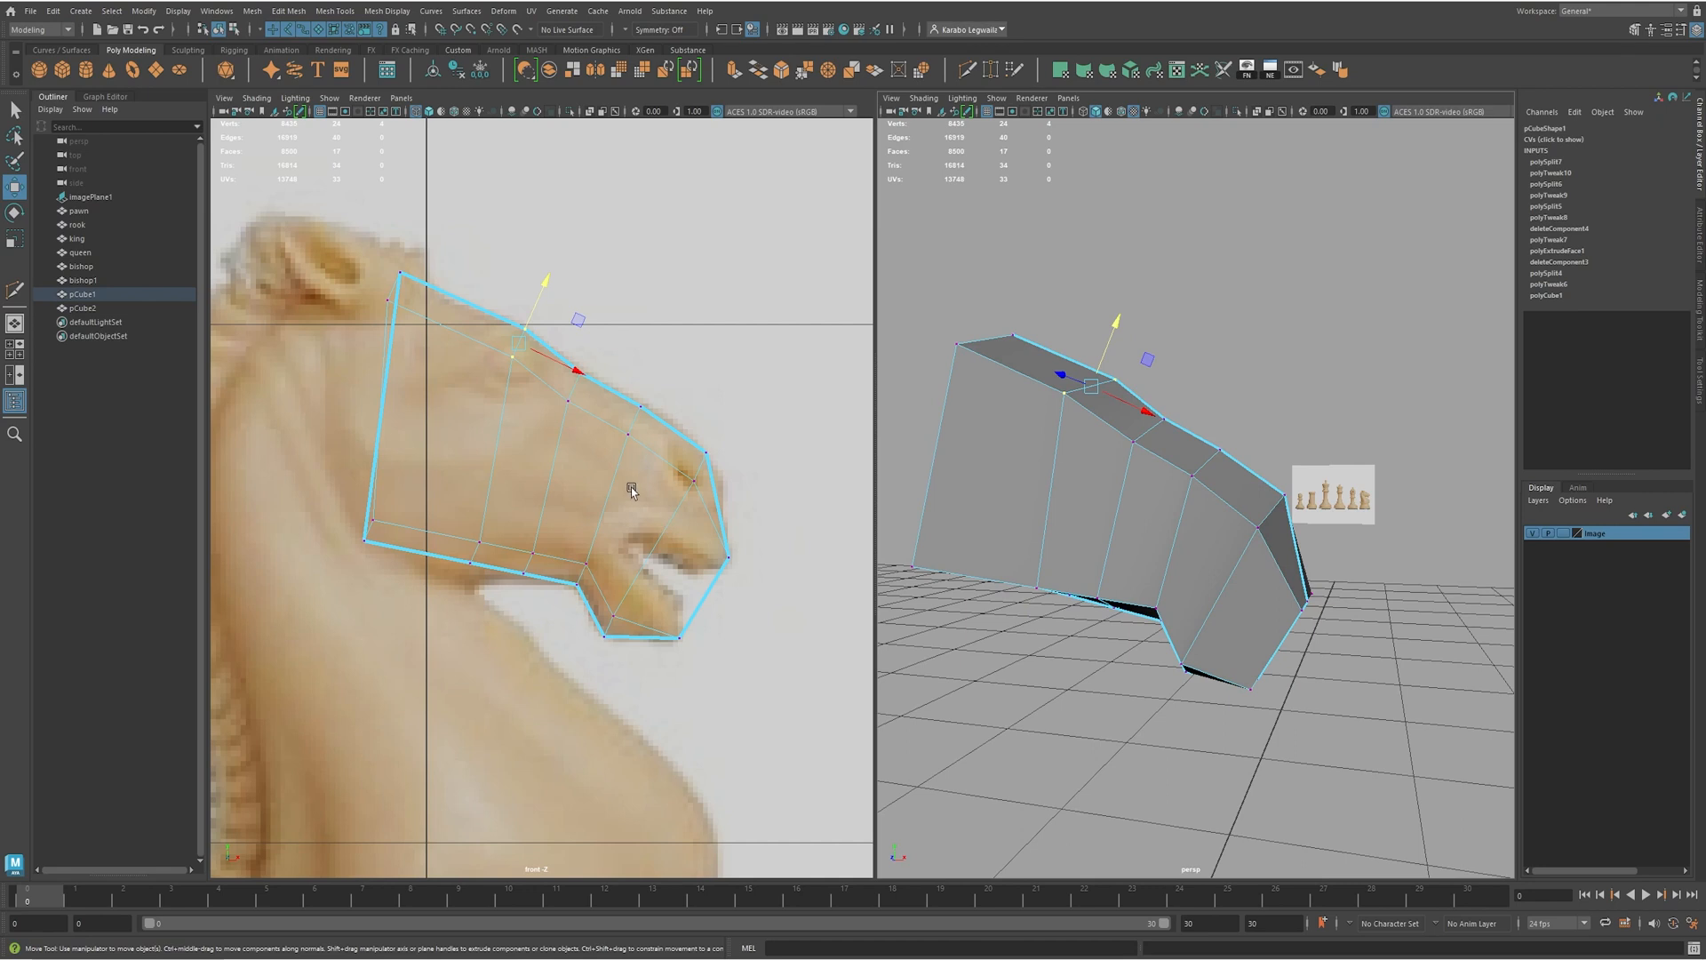
# - Insert an edge loop lengthwise through the middle of the head's side and shift its vertex near the mouth corner slightly down
pyautogui.keyDown('shift'); pyautogui.moveTo(571, 477); pyautogui.dragTo(543, 500, button='right'); pyautogui.keyUp('shift')
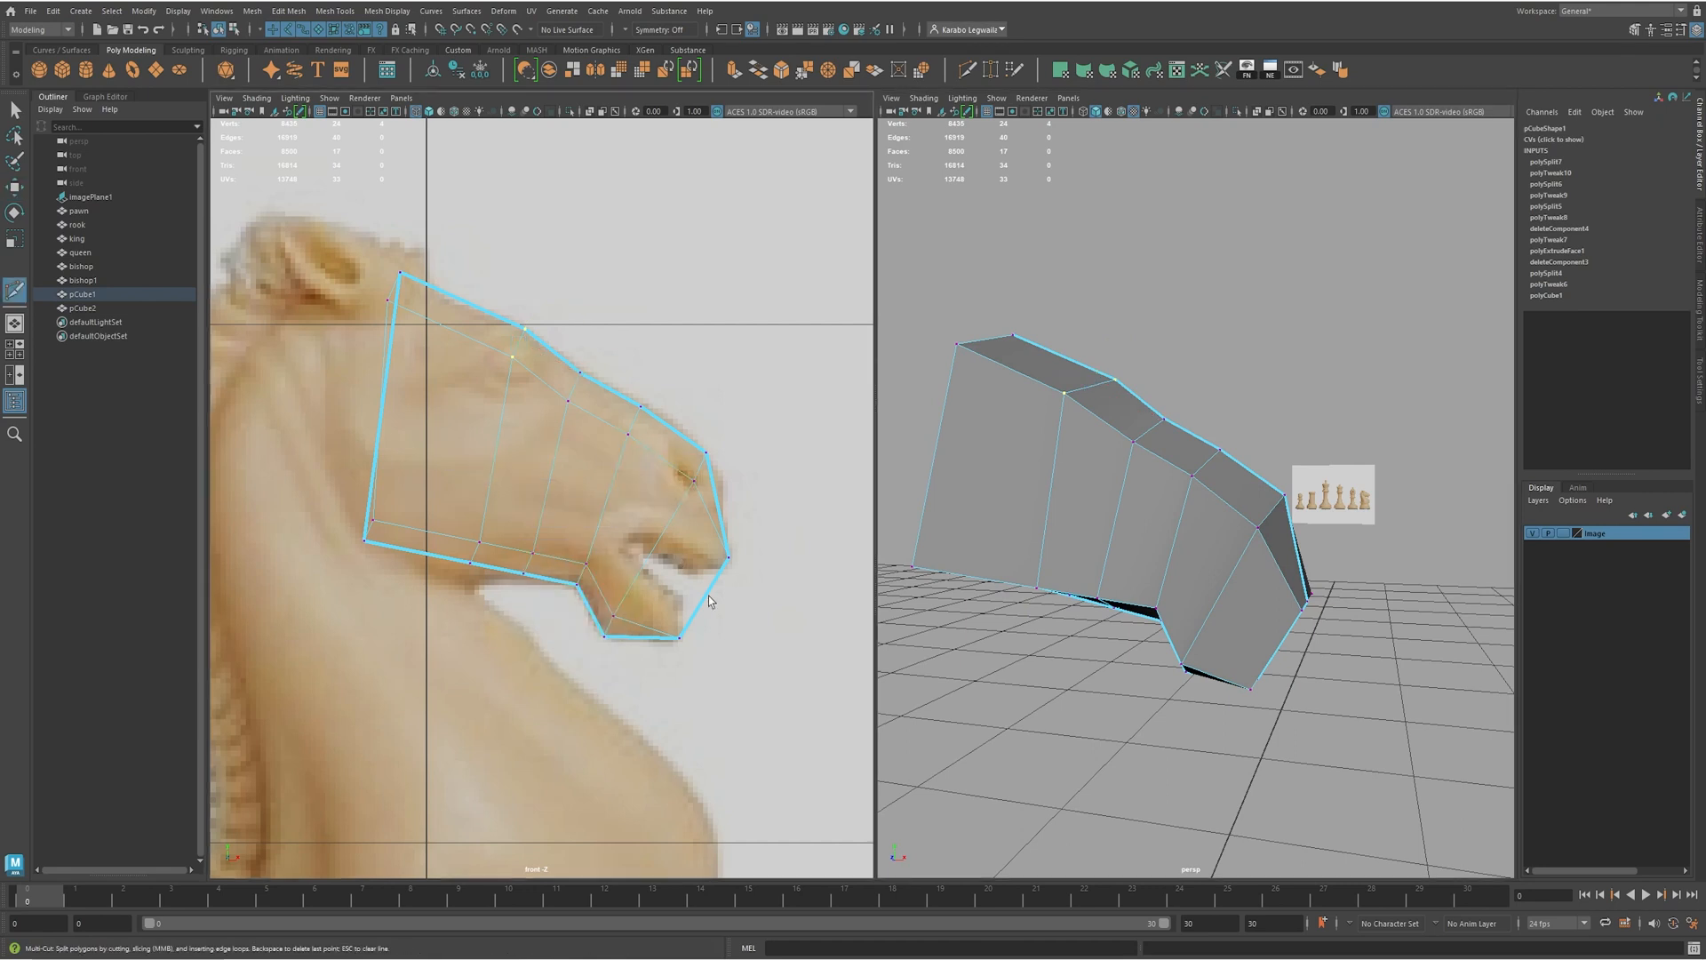
pyautogui.keyDown('alt'); pyautogui.moveTo(642, 539); pyautogui.dragTo(630, 552, button='middle'); pyautogui.keyUp('alt')
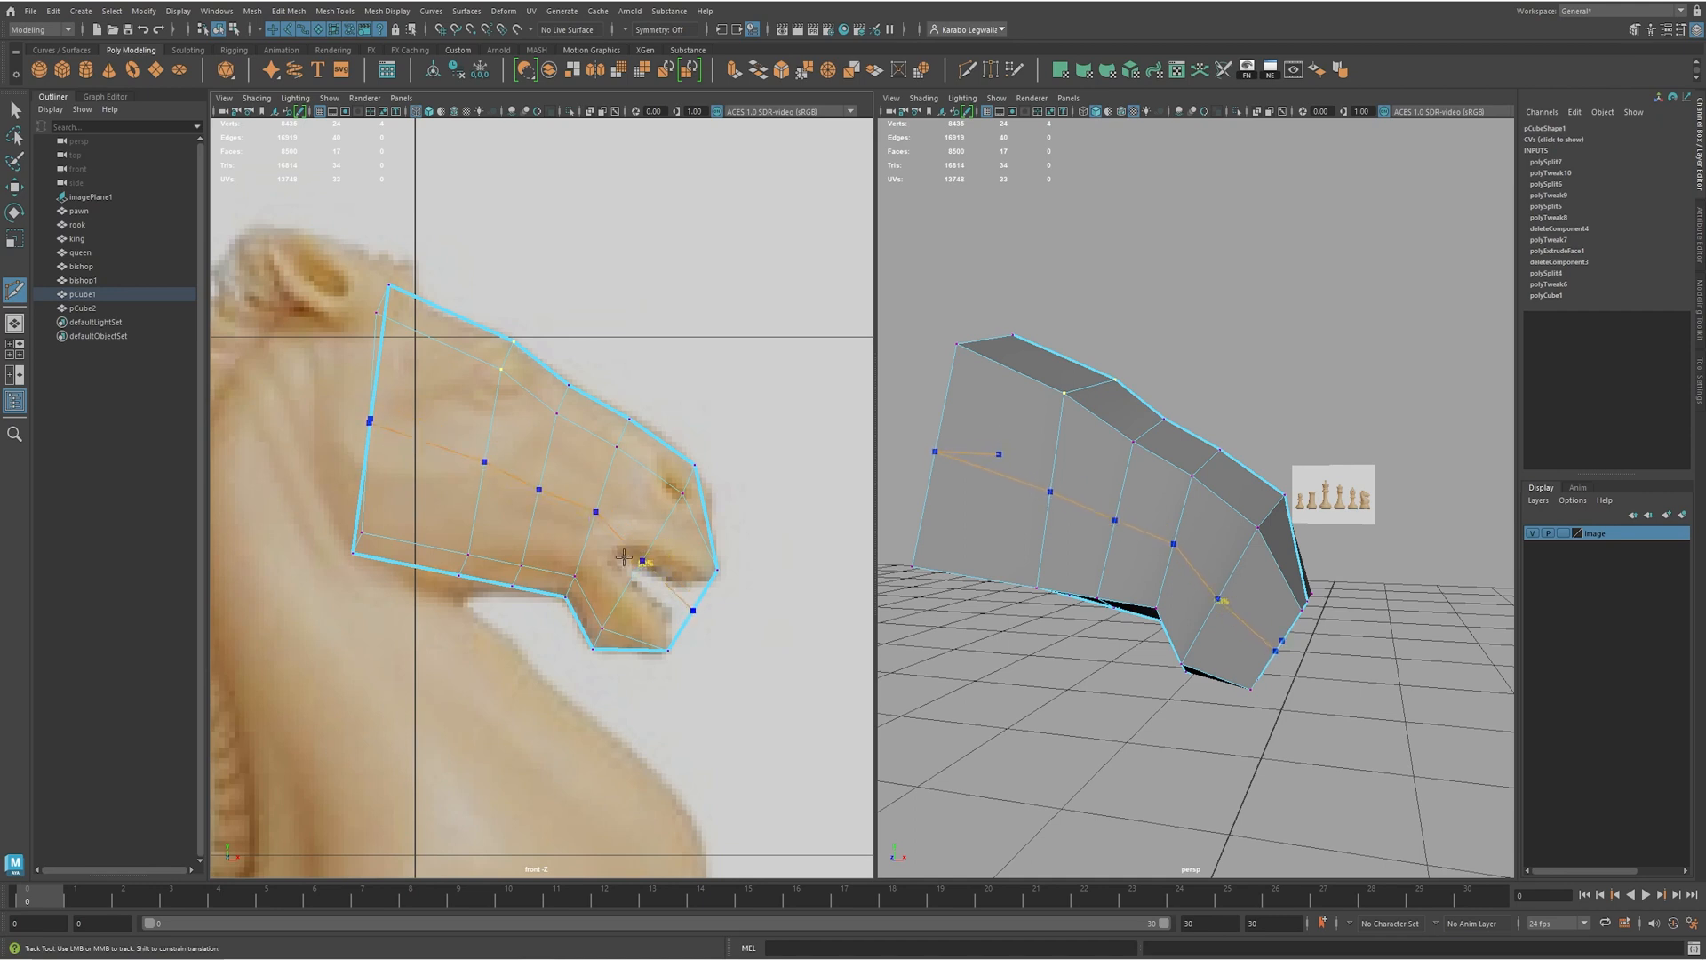
pyautogui.keyDown('ctrl'); pyautogui.click(638, 560); pyautogui.keyUp('ctrl')
pyautogui.click(594, 512)
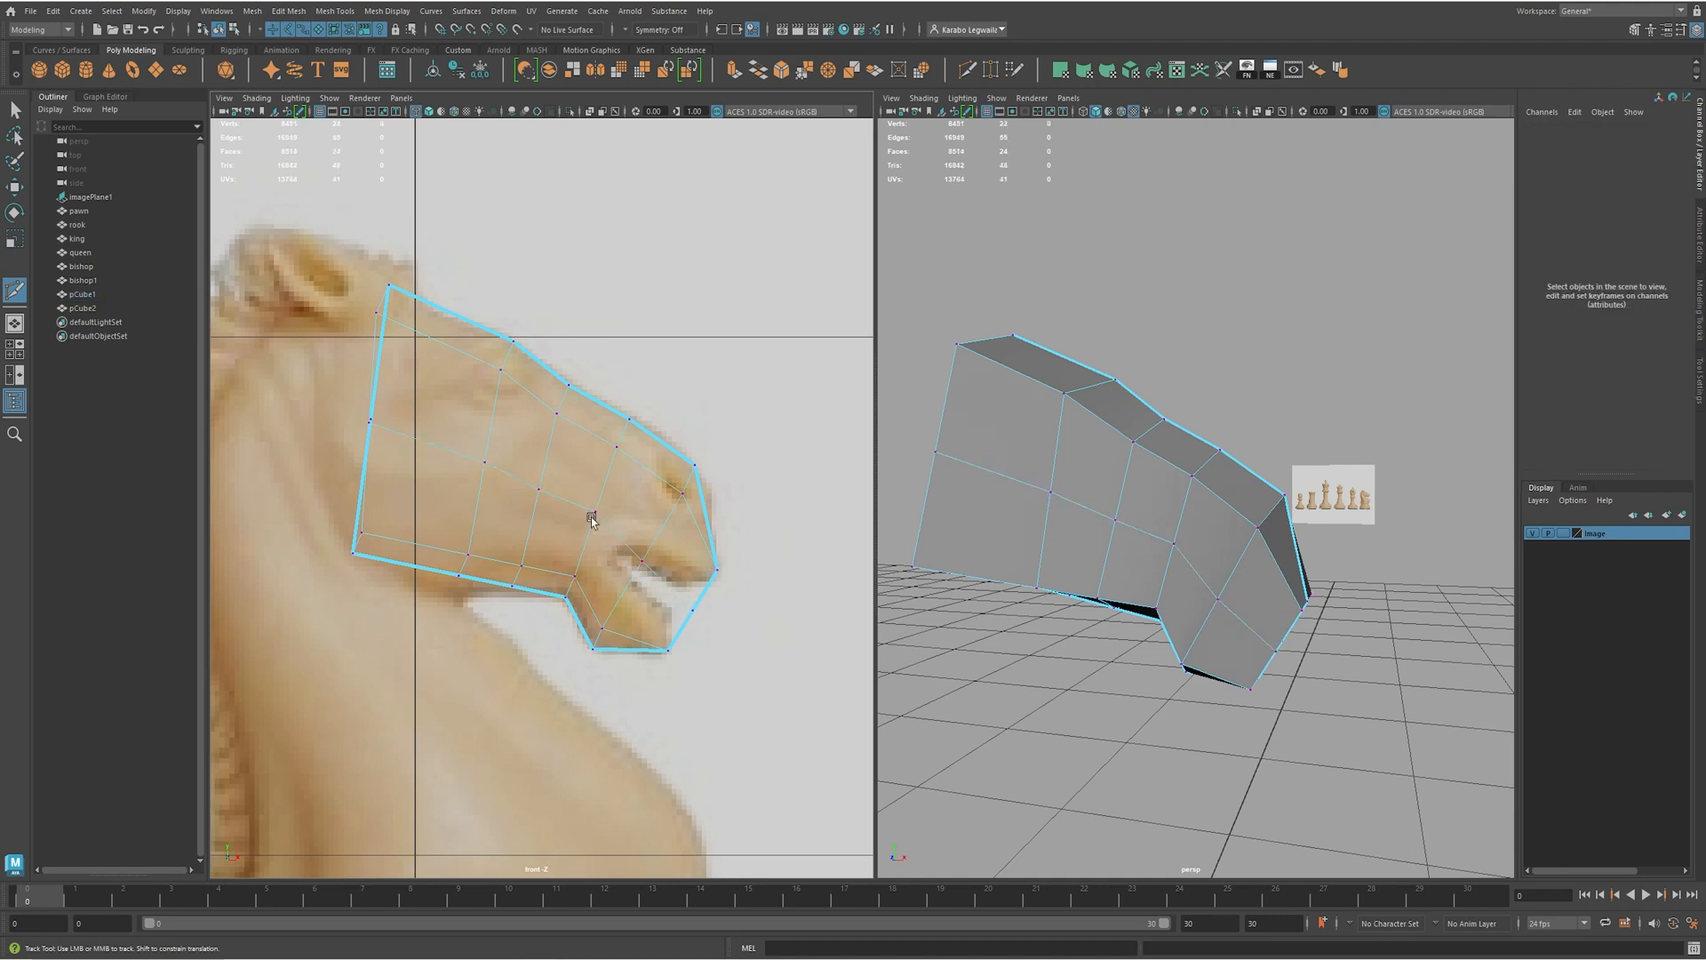
pyautogui.press('w')
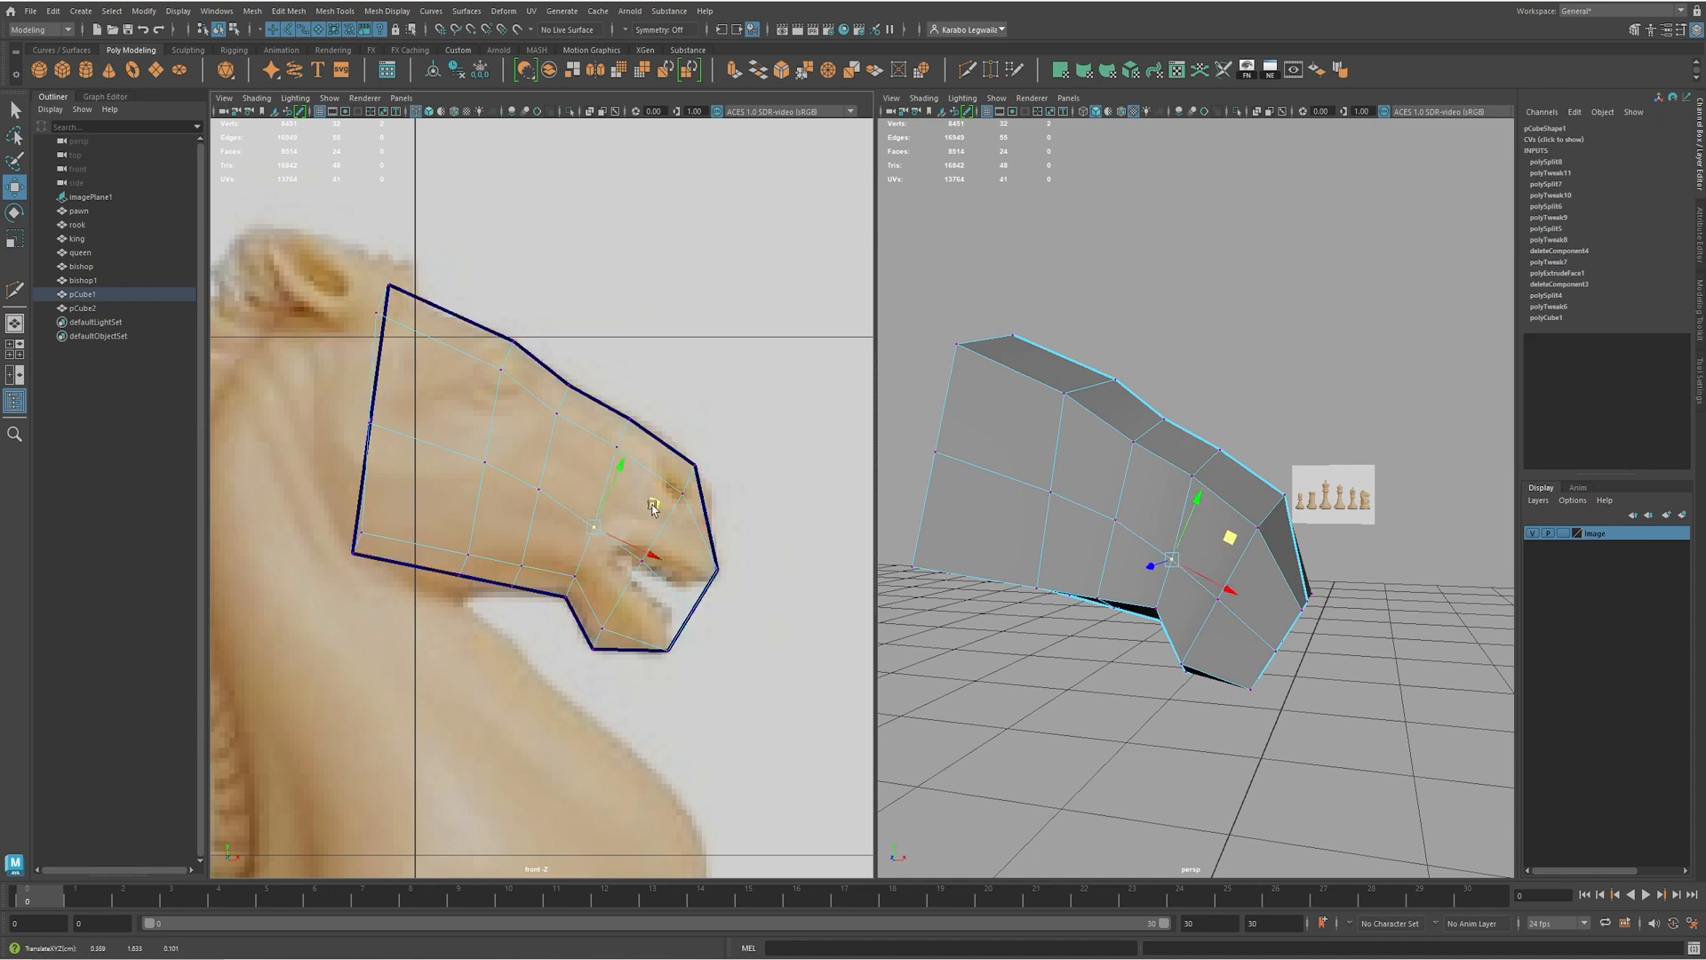
# - Pull the middle side vertices of the cheek outward to round the side of the head
pyautogui.keyDown('alt'); pyautogui.moveTo(1003, 623); pyautogui.dragTo(1058, 538); pyautogui.keyUp('alt')
pyautogui.click(1199, 563)
pyautogui.click(1064, 465)
pyautogui.click(1030, 477)
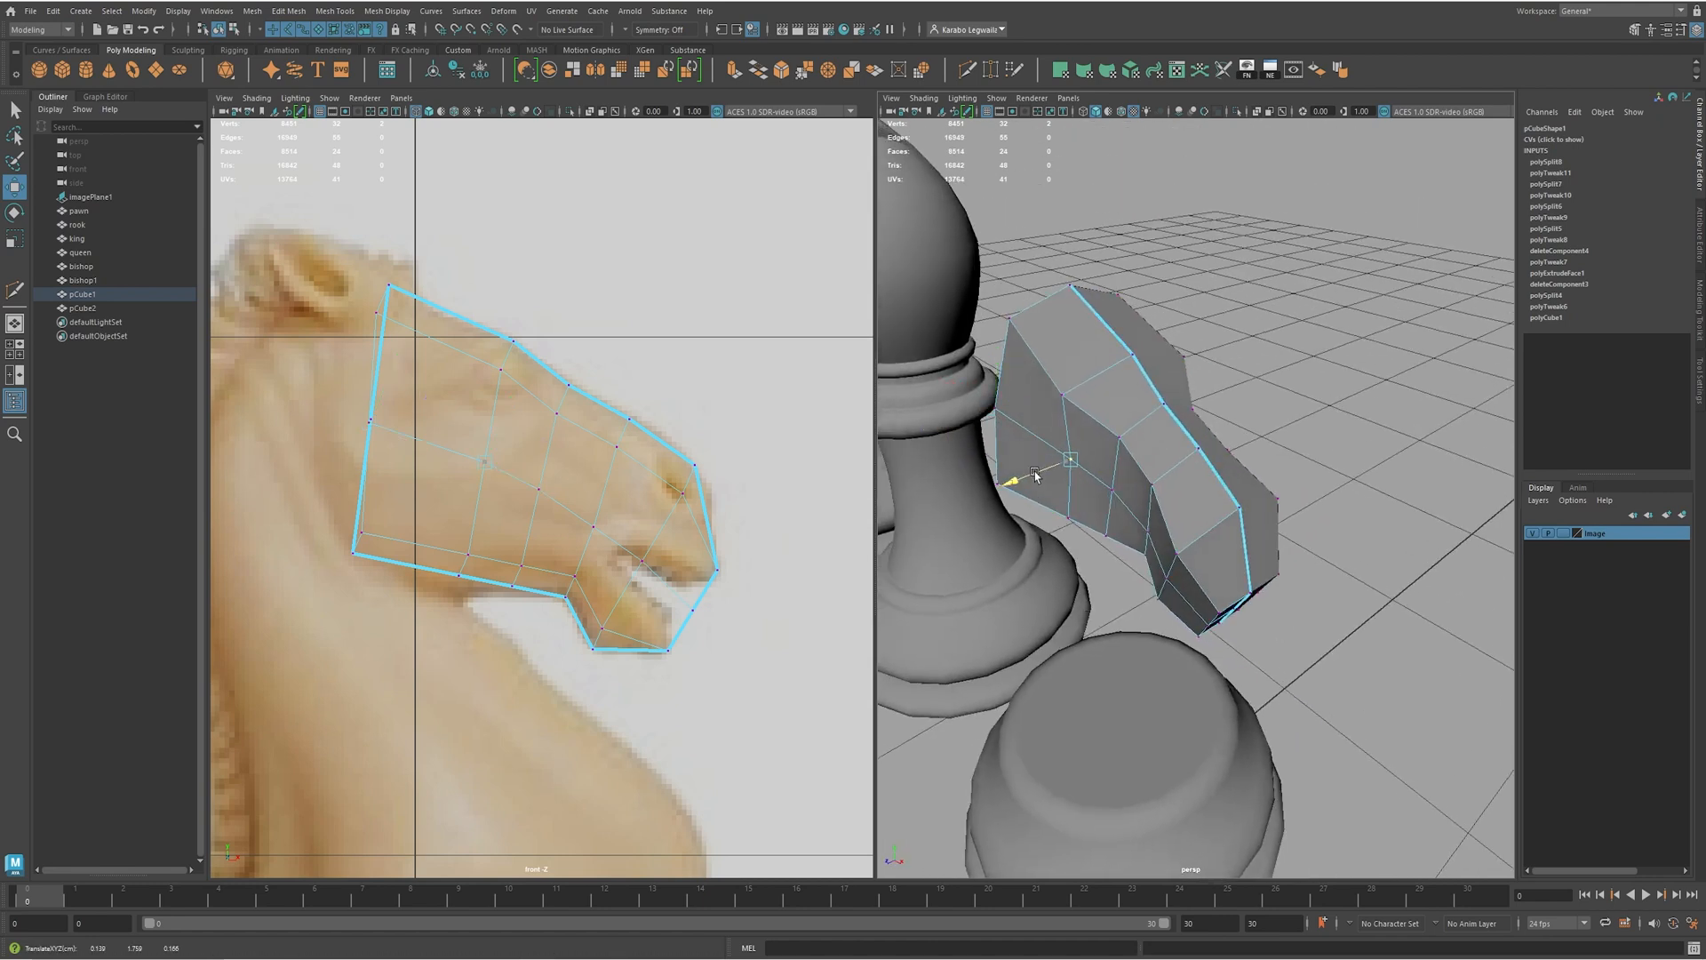
pyautogui.keyDown('alt'); pyautogui.moveTo(1031, 477); pyautogui.dragTo(1336, 498); pyautogui.keyUp('alt')
pyautogui.click(1050, 542)
pyautogui.click(1123, 495)
pyautogui.keyDown('alt'); pyautogui.moveTo(1131, 465); pyautogui.dragTo(1141, 509, button='middle'); pyautogui.keyUp('alt')
# - Pull the middle vertices at the back of the head backward, keeping the outer one slightly ahead of the centre one
pyautogui.doubleClick(372, 431)
pyautogui.keyDown('alt'); pyautogui.moveTo(1247, 515); pyautogui.dragTo(1160, 512); pyautogui.keyUp('alt')
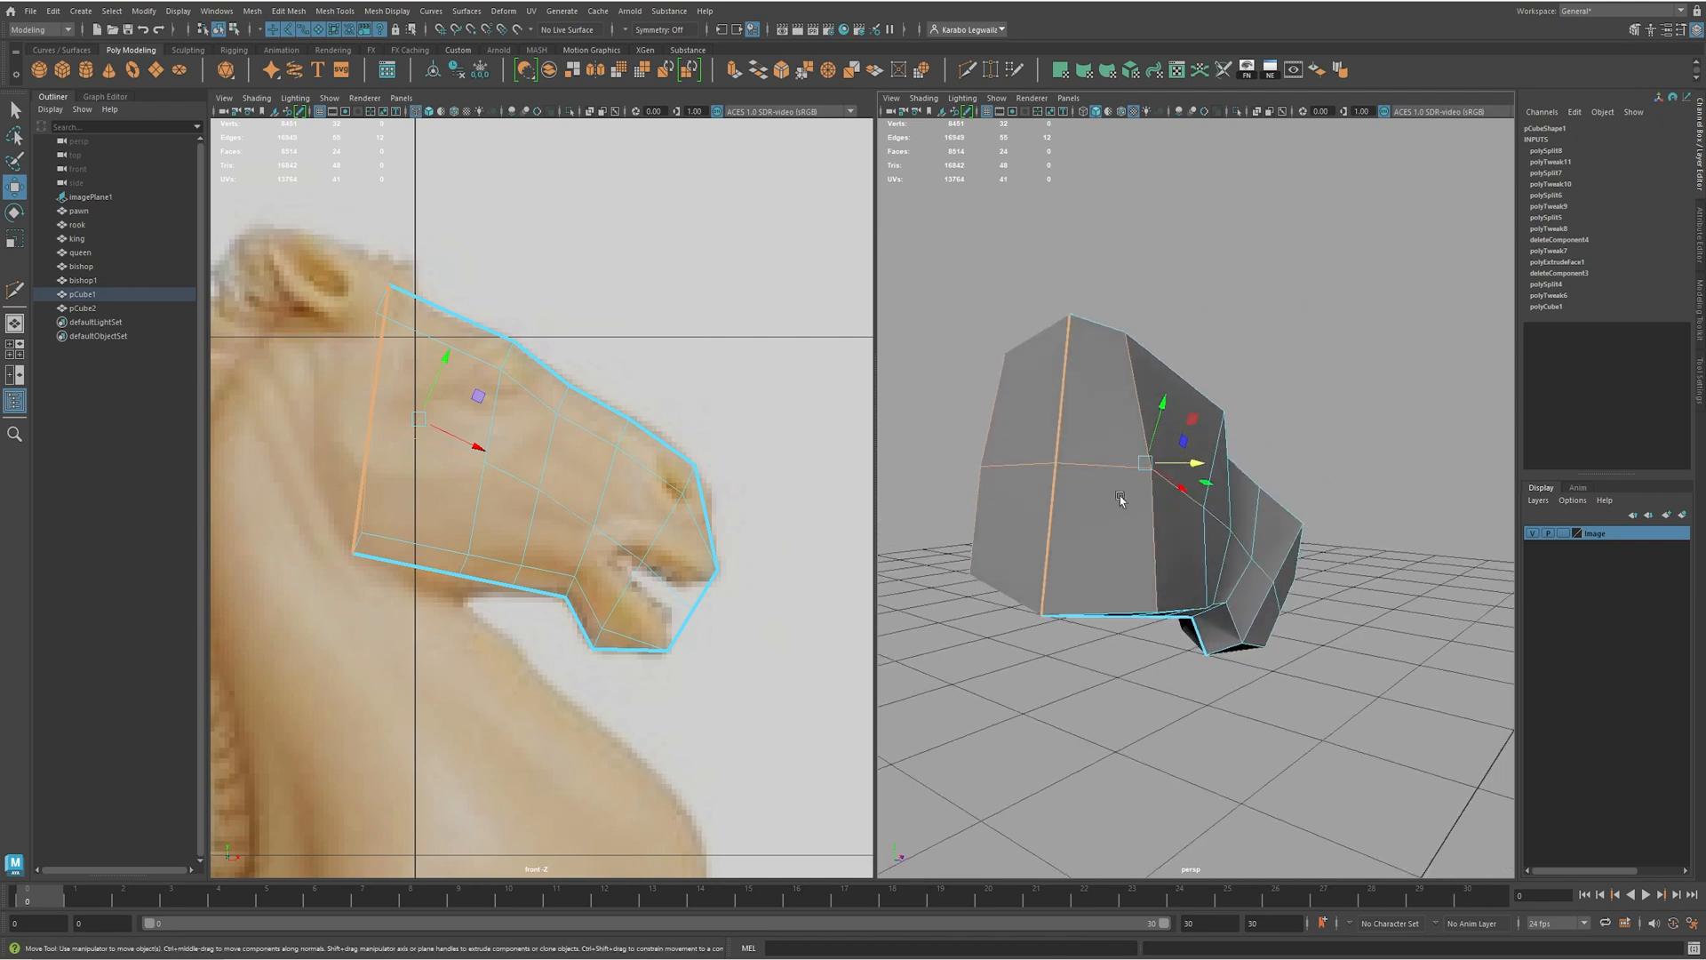
pyautogui.moveTo(1120, 496); pyautogui.dragTo(1092, 508, button='right')
pyautogui.click(371, 425)
pyautogui.moveTo(431, 402); pyautogui.dragTo(377, 398, button='middle')
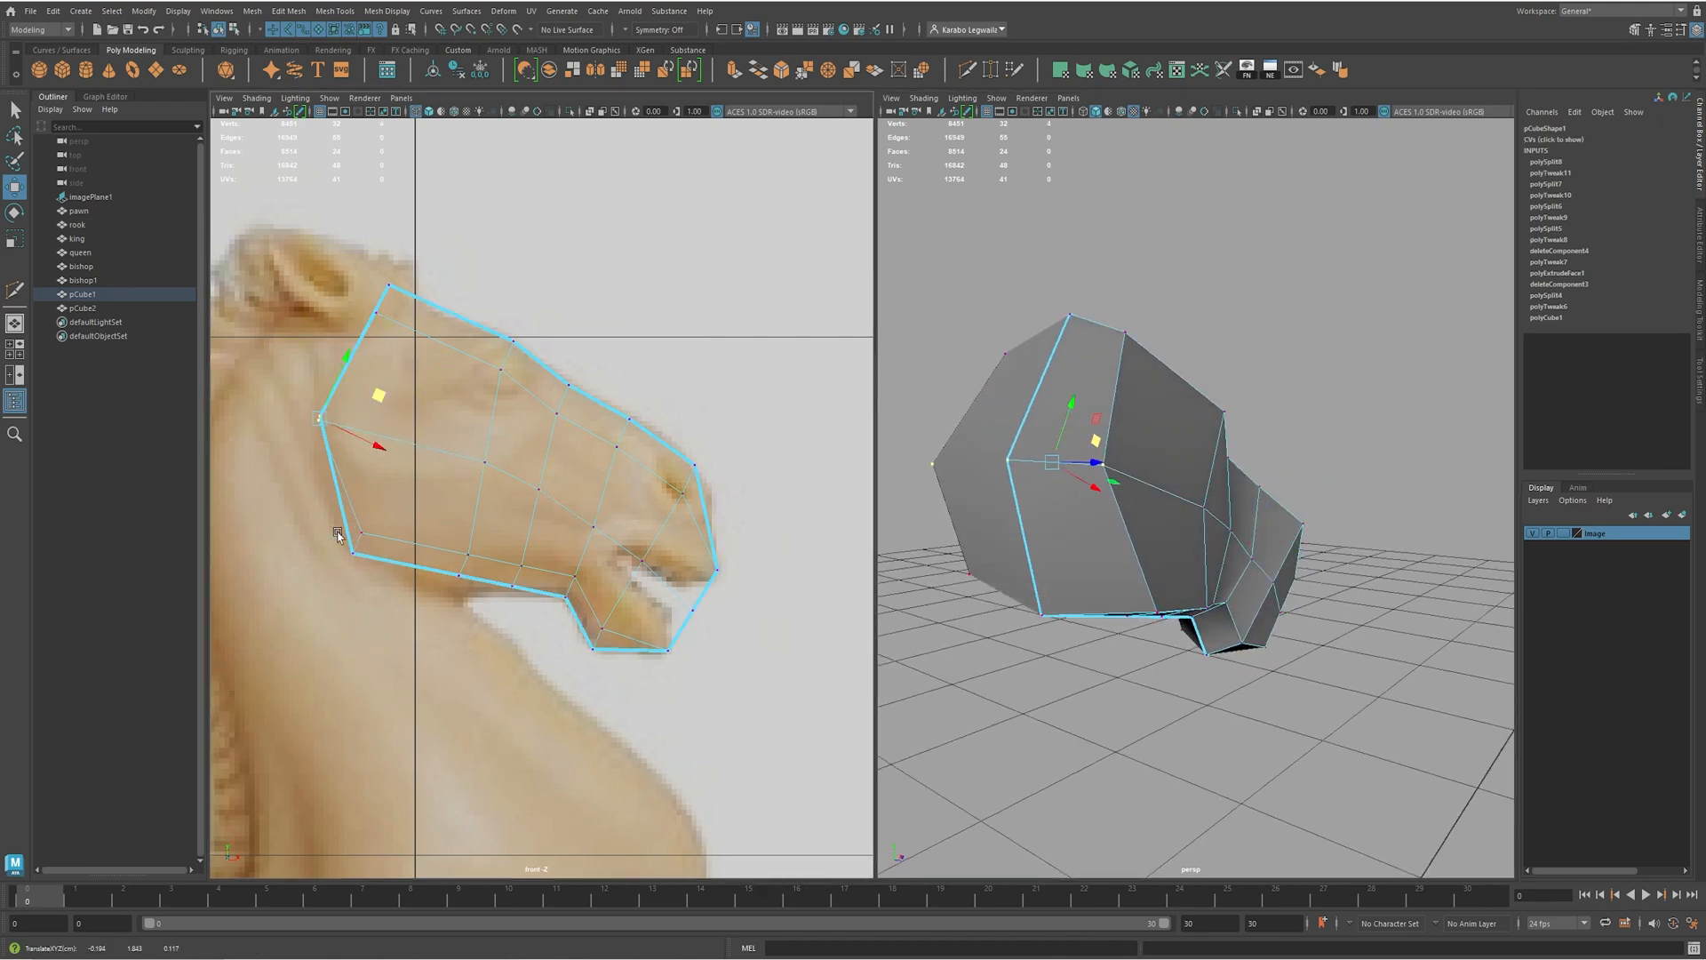
pyautogui.keyDown('alt'); pyautogui.moveTo(1155, 533); pyautogui.dragTo(989, 474); pyautogui.keyUp('alt')
pyautogui.moveTo(380, 400); pyautogui.dragTo(407, 404)
# - Move the outer top vertex at the back of the head forward and the centre top vertex slightly up and back
pyautogui.moveTo(370, 304); pyautogui.dragTo(393, 322)
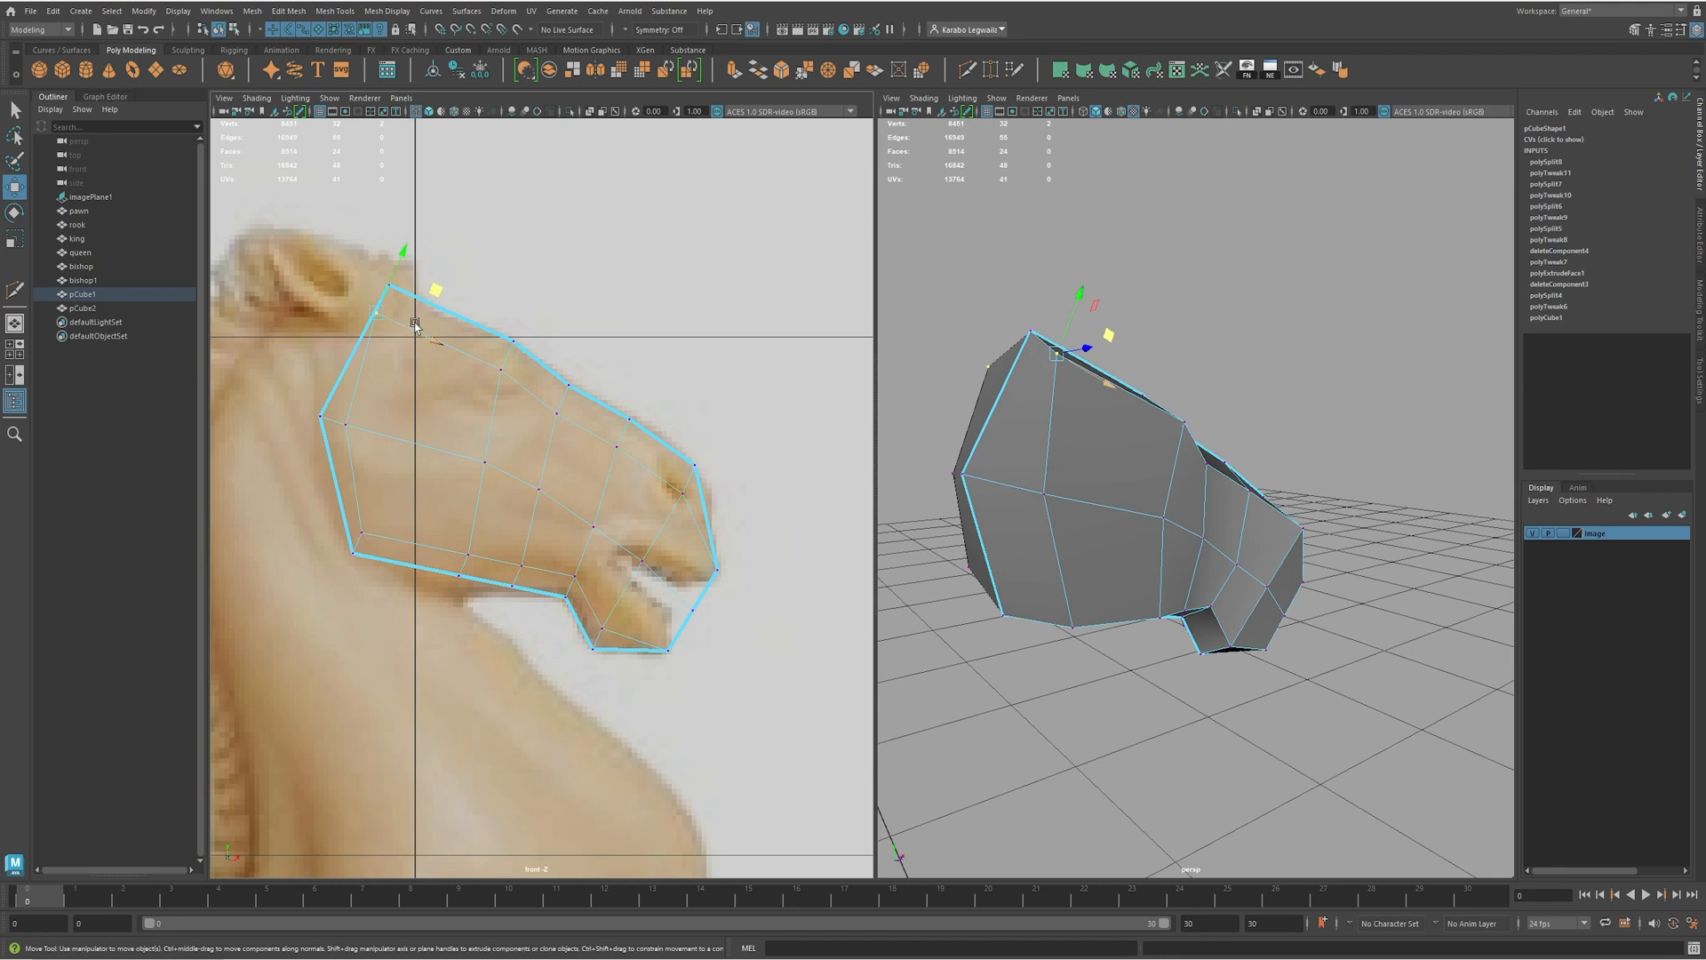
pyautogui.click(437, 288)
pyautogui.hotkey('ctrl', 'z')
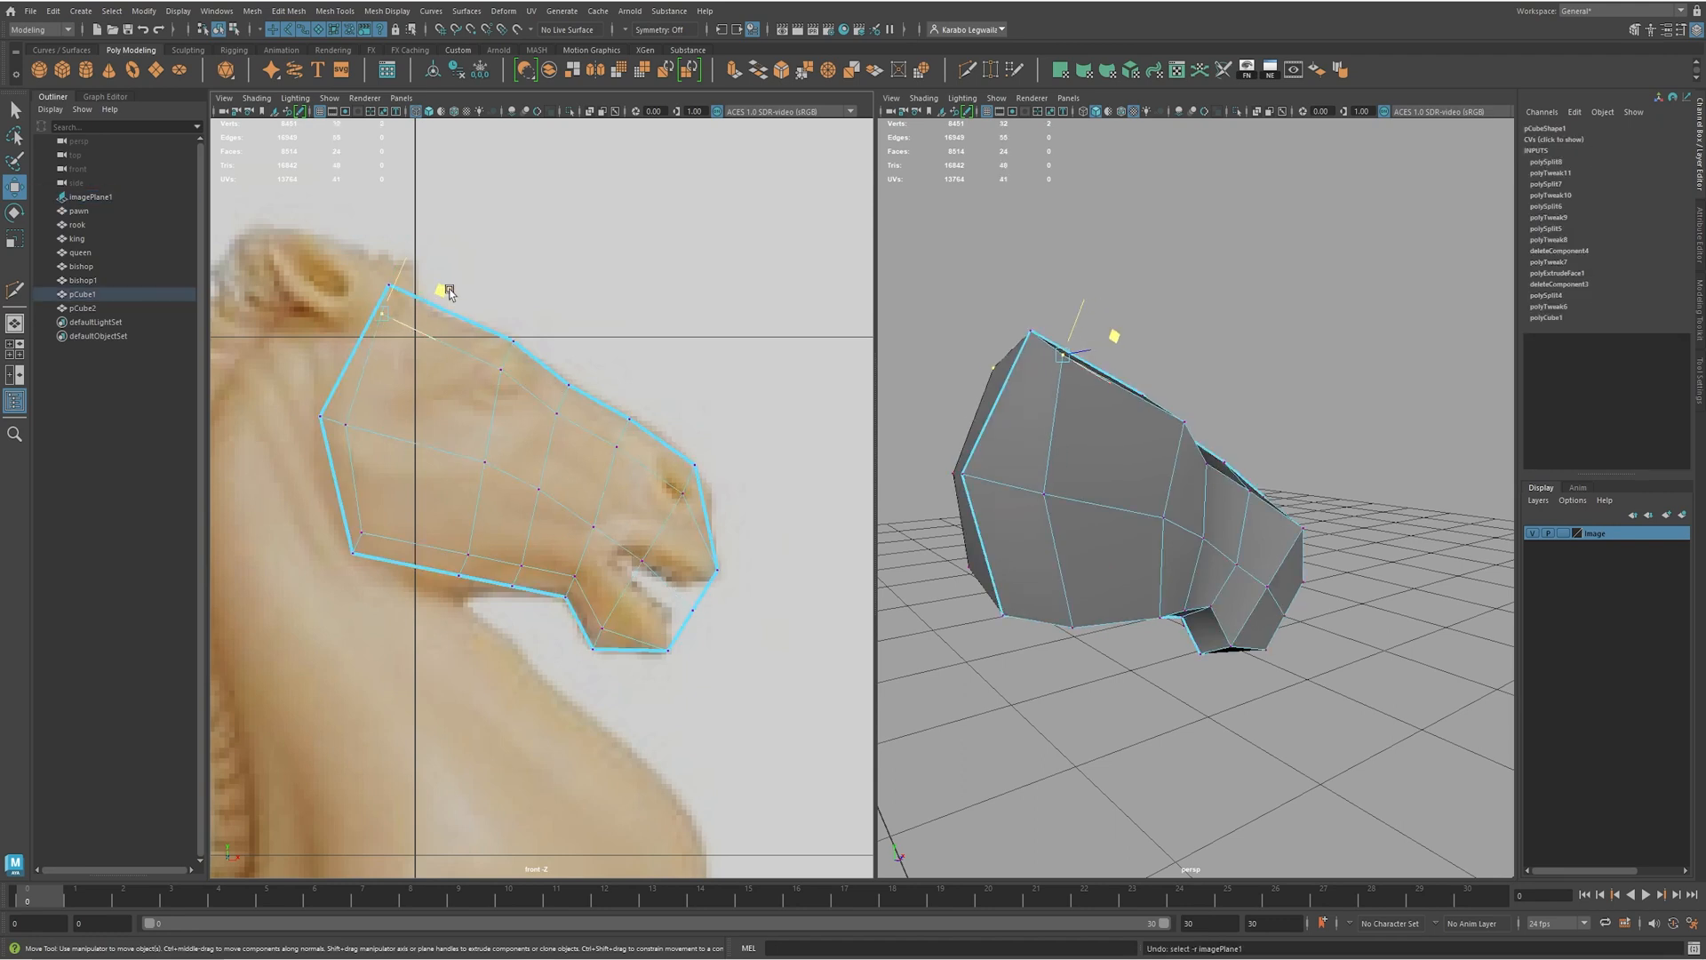
pyautogui.click(421, 288)
pyautogui.moveTo(405, 302); pyautogui.dragTo(439, 256)
# - Lower the underside vertices of the eye loop to match the jaw curve in the reference
pyautogui.click(460, 573)
pyautogui.moveTo(484, 508); pyautogui.dragTo(485, 533)
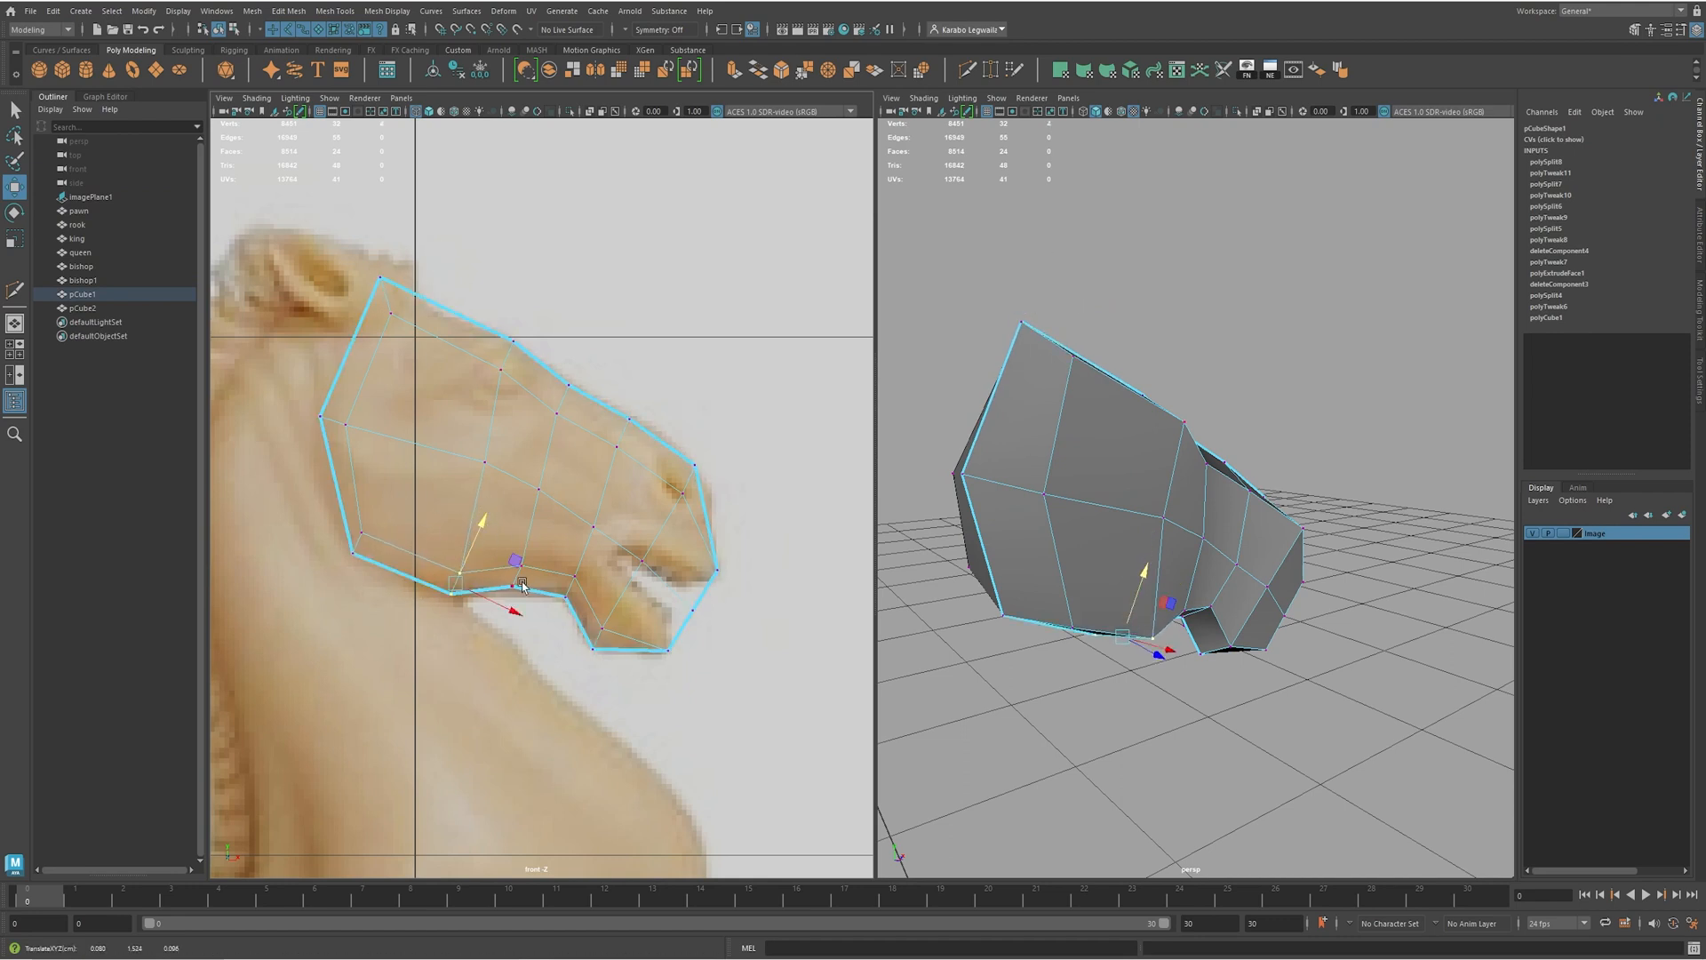
pyautogui.keyDown('alt'); pyautogui.moveTo(1346, 633); pyautogui.dragTo(1234, 582); pyautogui.keyUp('alt')
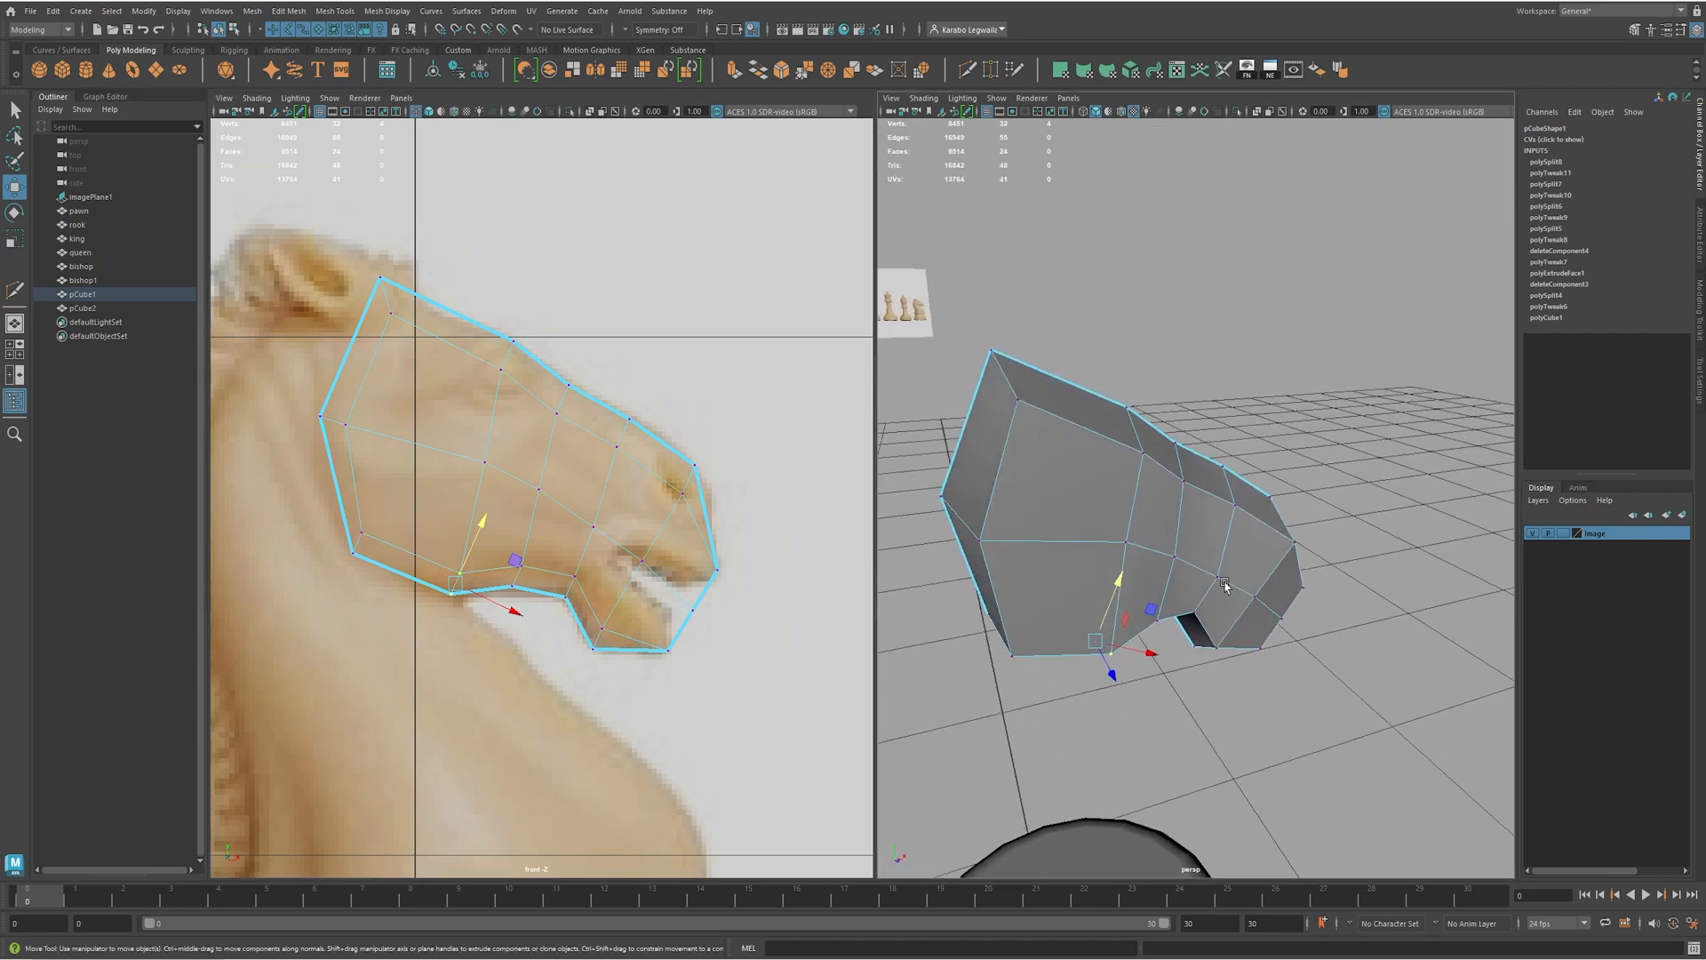
# - Insert a vertical edge loop between the back of the head and the eye loop
pyautogui.moveTo(1065, 498); pyautogui.dragTo(983, 495, button='right')
pyautogui.keyDown('alt'); pyautogui.moveTo(379, 368); pyautogui.dragTo(406, 373, button='middle'); pyautogui.keyUp('alt')
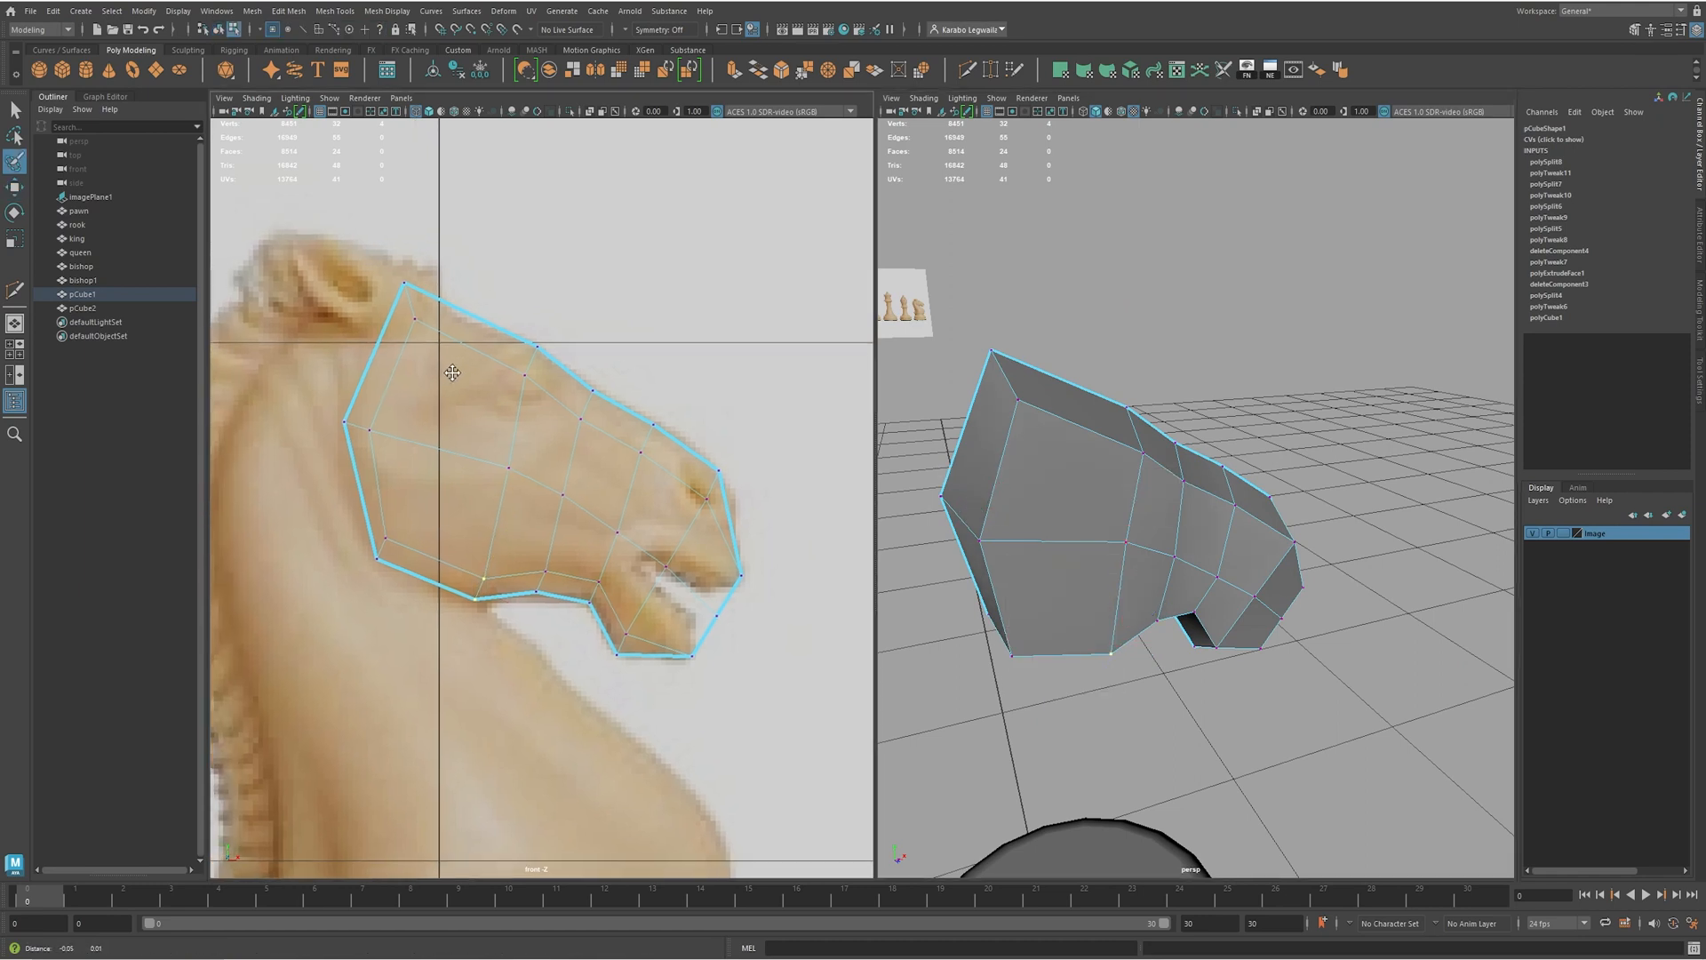
pyautogui.keyDown('shift'); pyautogui.moveTo(1128, 533); pyautogui.dragTo(1111, 622, button='right'); pyautogui.keyUp('shift')
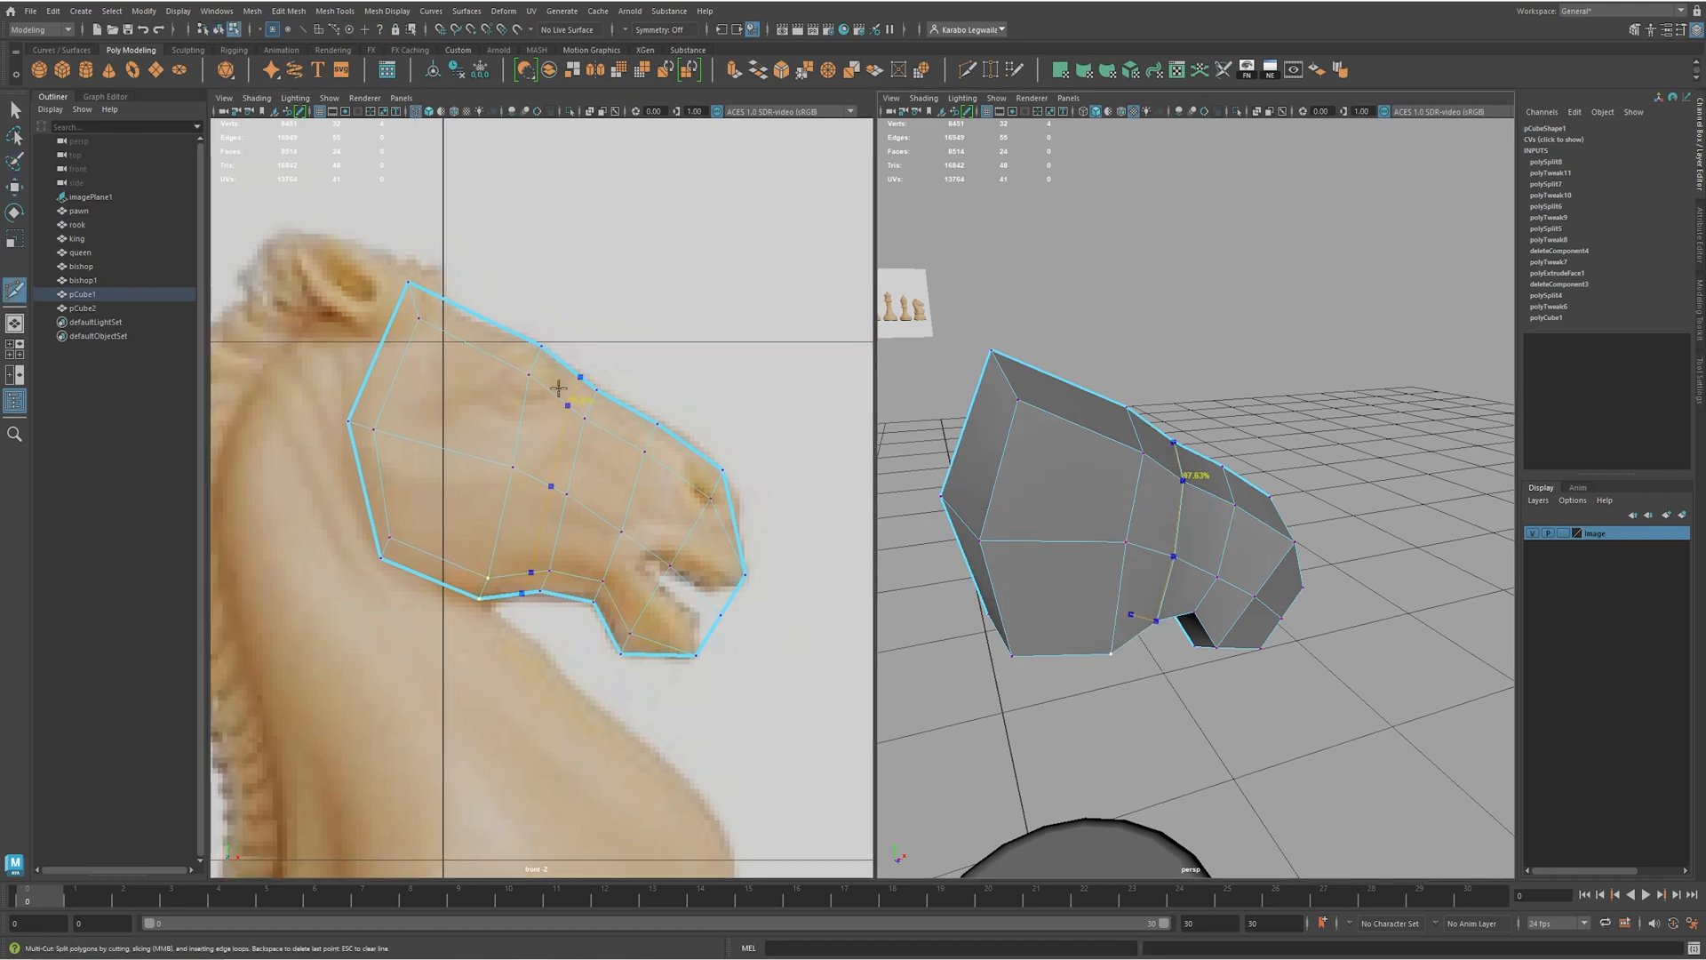
pyautogui.press('Return')
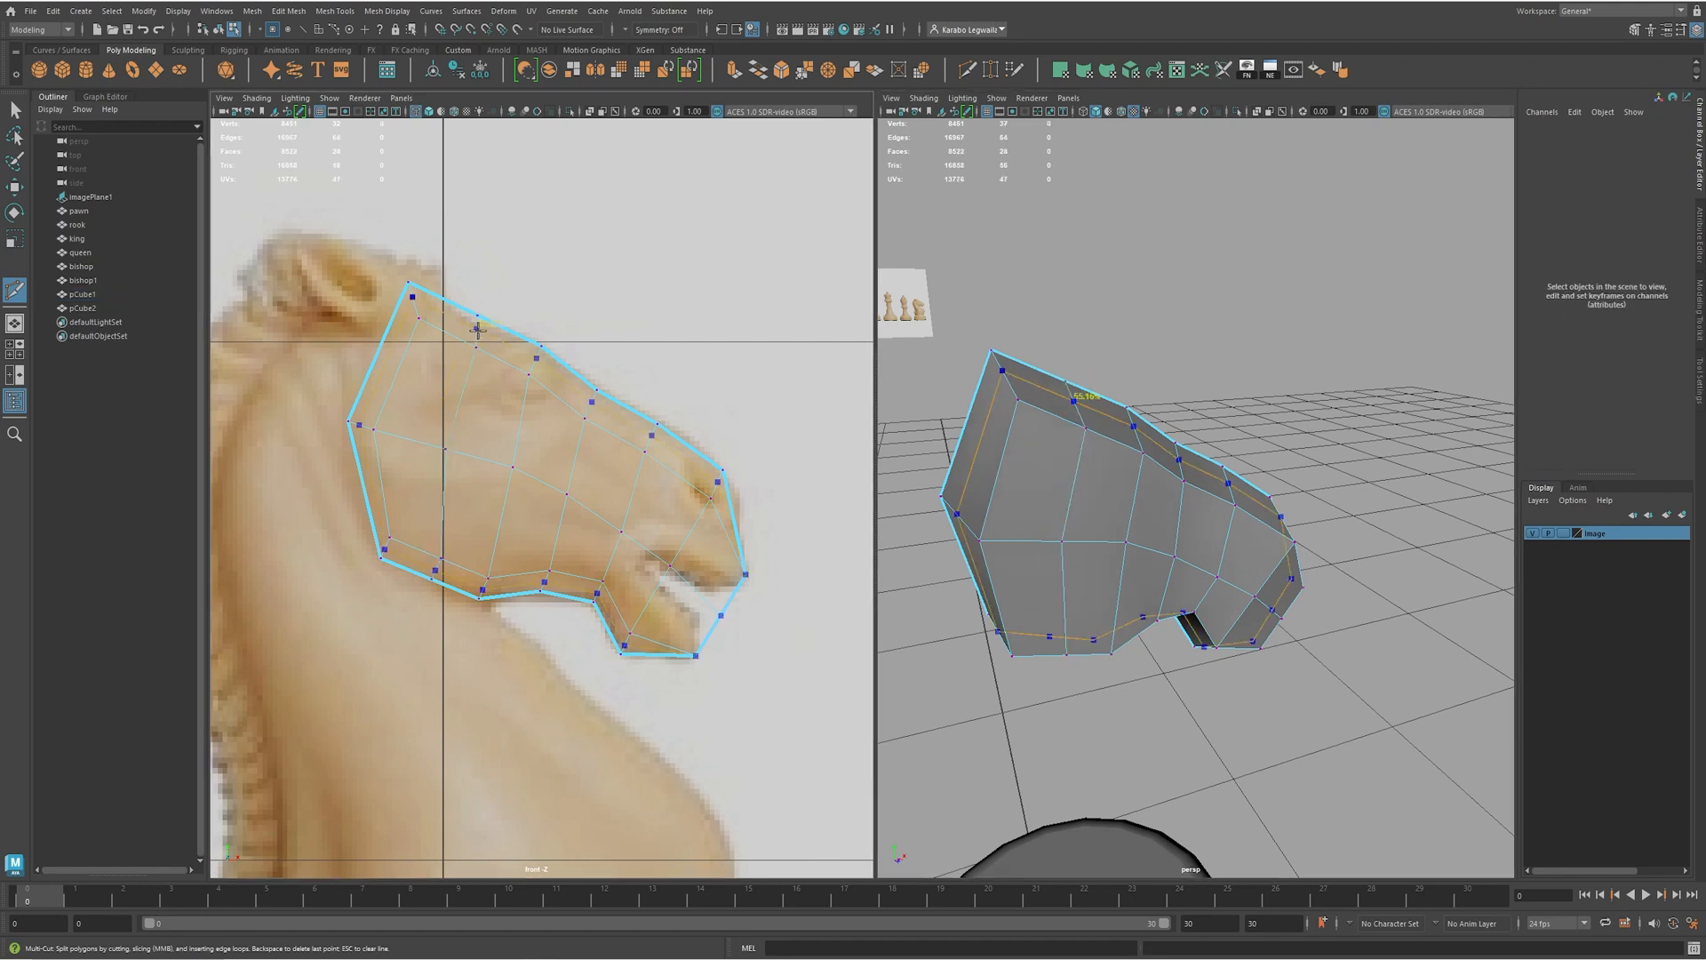
pyautogui.keyDown('alt'); pyautogui.moveTo(490, 676); pyautogui.dragTo(531, 682, button='middle'); pyautogui.keyUp('alt')
# - Shape the new loop by adjusting its jaw and cheek vertices and lowering its top vertices to the reference outline
pyautogui.press('s')
pyautogui.press('w')
pyautogui.click(490, 596)
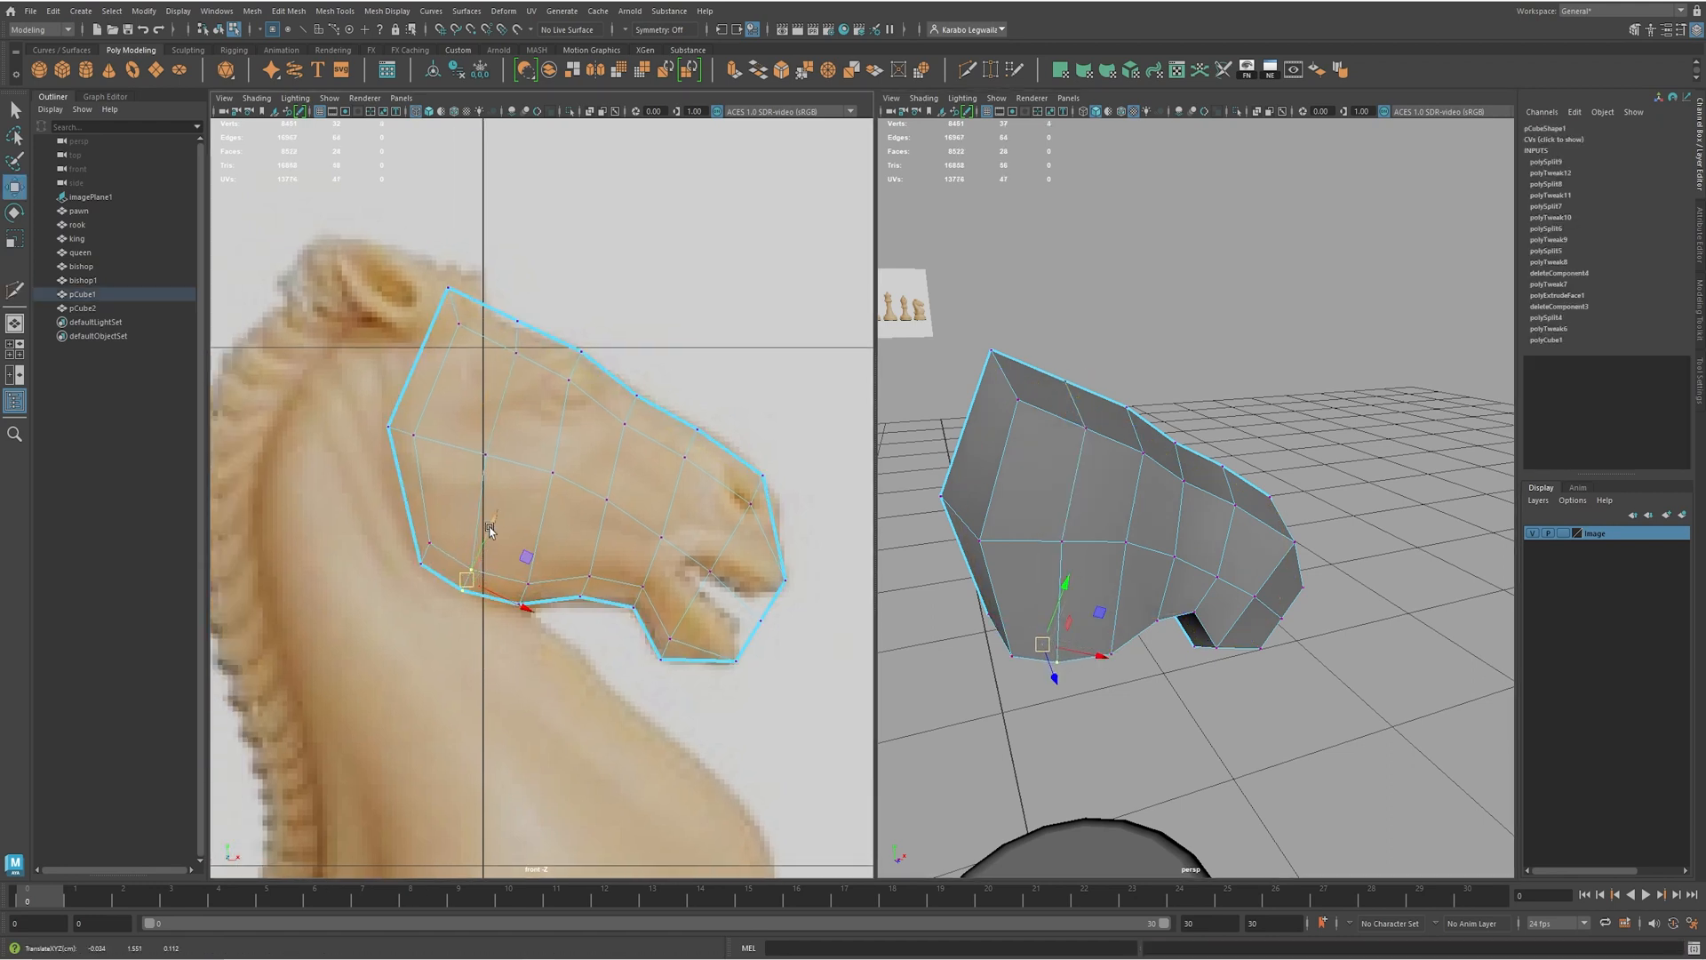
pyautogui.click(485, 453)
pyautogui.moveTo(501, 312)
pyautogui.mouseDown()
pyautogui.moveTo(544, 335)
pyautogui.moveTo(506, 345)
pyautogui.mouseUp()
pyautogui.moveTo(516, 353); pyautogui.dragTo(508, 359)
# - Pull the middle side vertex on the front of the muzzle slightly outward
pyautogui.keyDown('alt'); pyautogui.moveTo(1166, 499); pyautogui.dragTo(1059, 462); pyautogui.keyUp('alt')
pyautogui.keyDown('alt'); pyautogui.moveTo(1060, 460); pyautogui.dragTo(1188, 546, button='right'); pyautogui.keyUp('alt')
pyautogui.keyDown('alt'); pyautogui.moveTo(1188, 547); pyautogui.dragTo(1181, 520); pyautogui.keyUp('alt')
pyautogui.click(1091, 543)
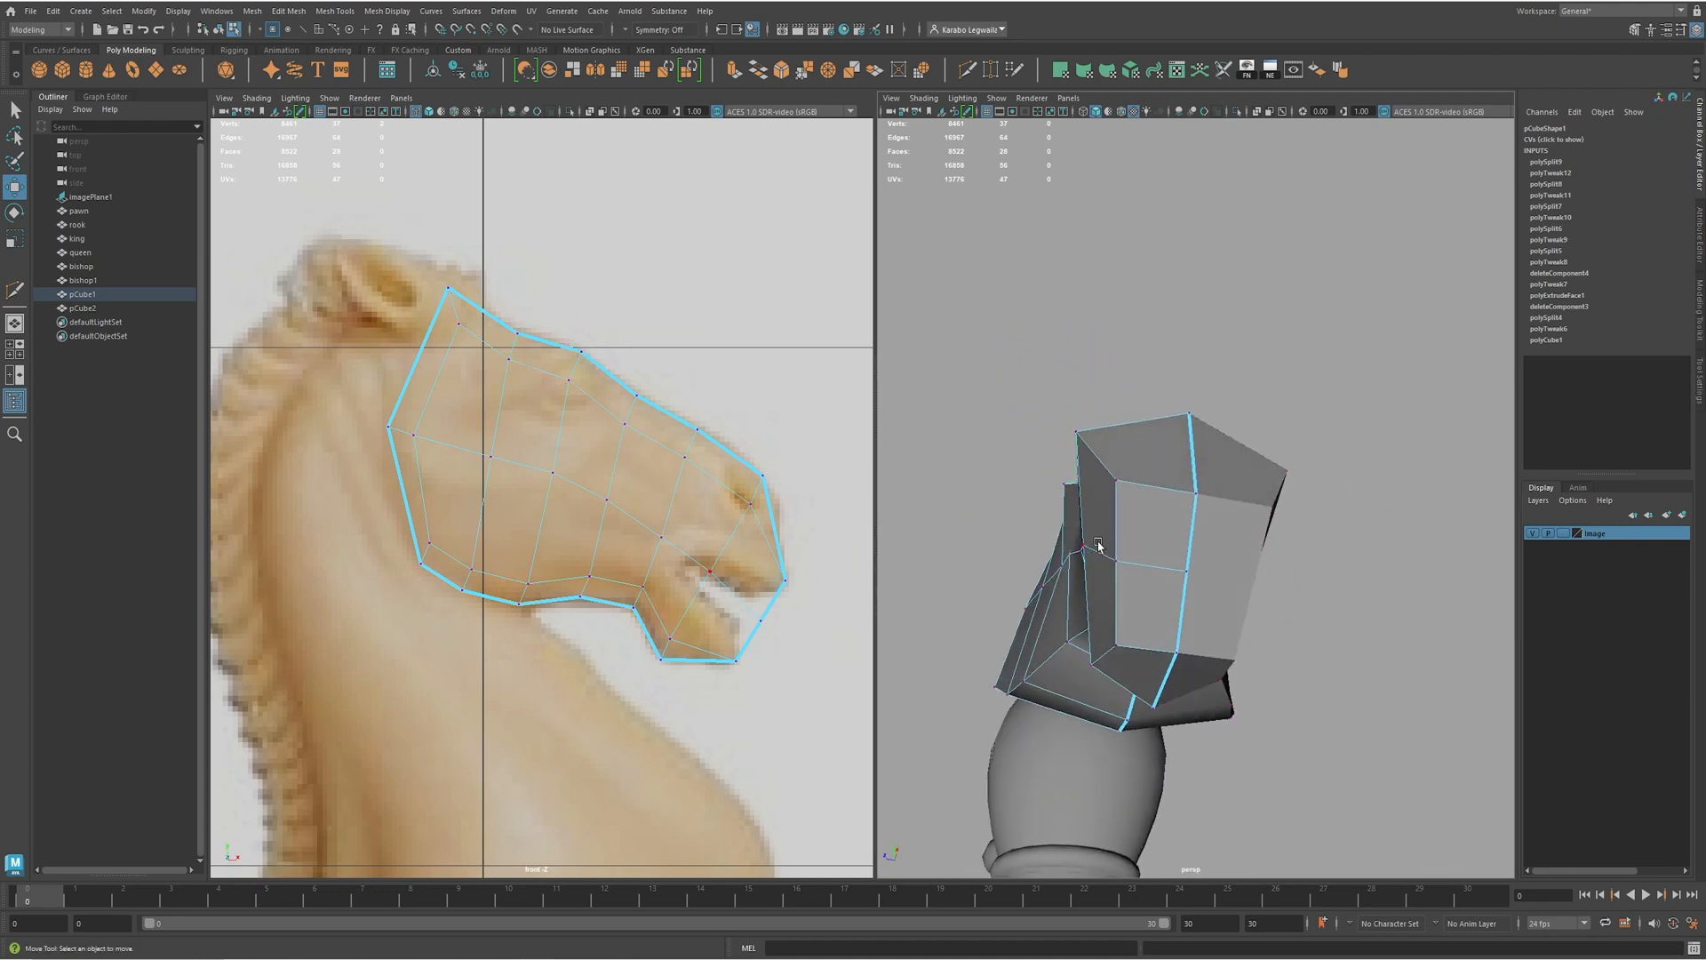
pyautogui.click(1084, 546)
pyautogui.keyDown('alt'); pyautogui.moveTo(1084, 545); pyautogui.dragTo(1089, 583); pyautogui.keyUp('alt')
pyautogui.click(1089, 584)
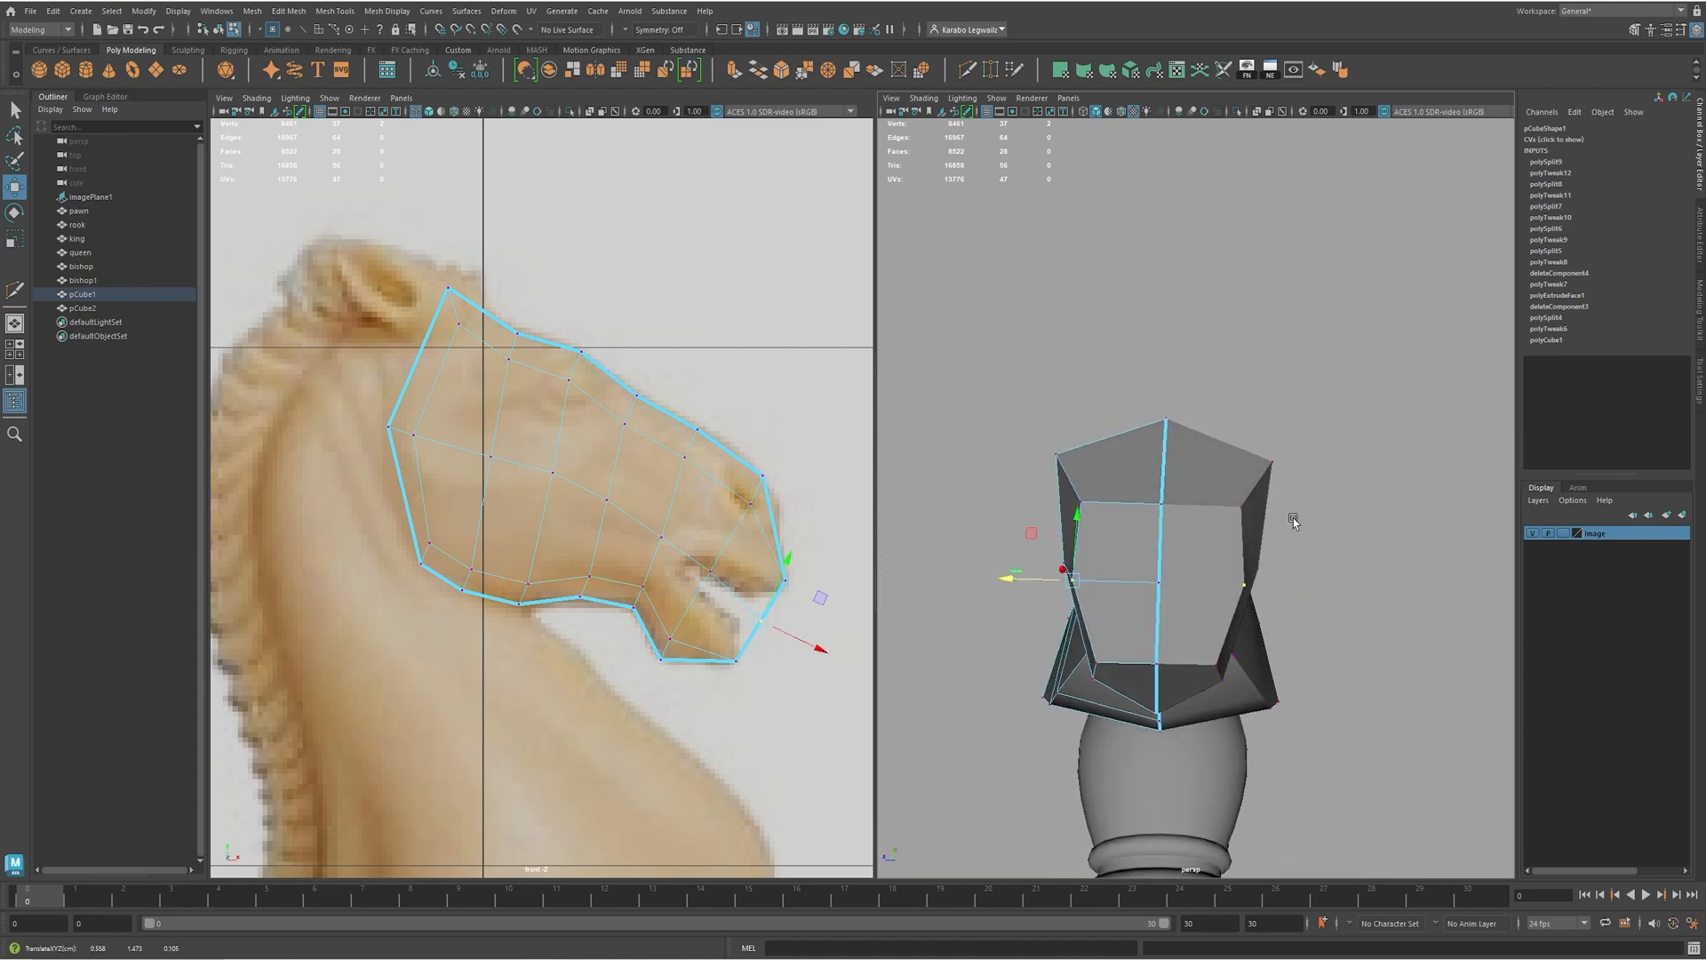
# - Pull the outer nose-tip vertex back behind the centre line and raise the outer vertex at the front of the chin
pyautogui.click(1164, 504)
pyautogui.scroll(2, 821, 582)
pyautogui.keyDown('alt'); pyautogui.moveTo(821, 582); pyautogui.dragTo(755, 556, button='middle'); pyautogui.keyUp('alt')
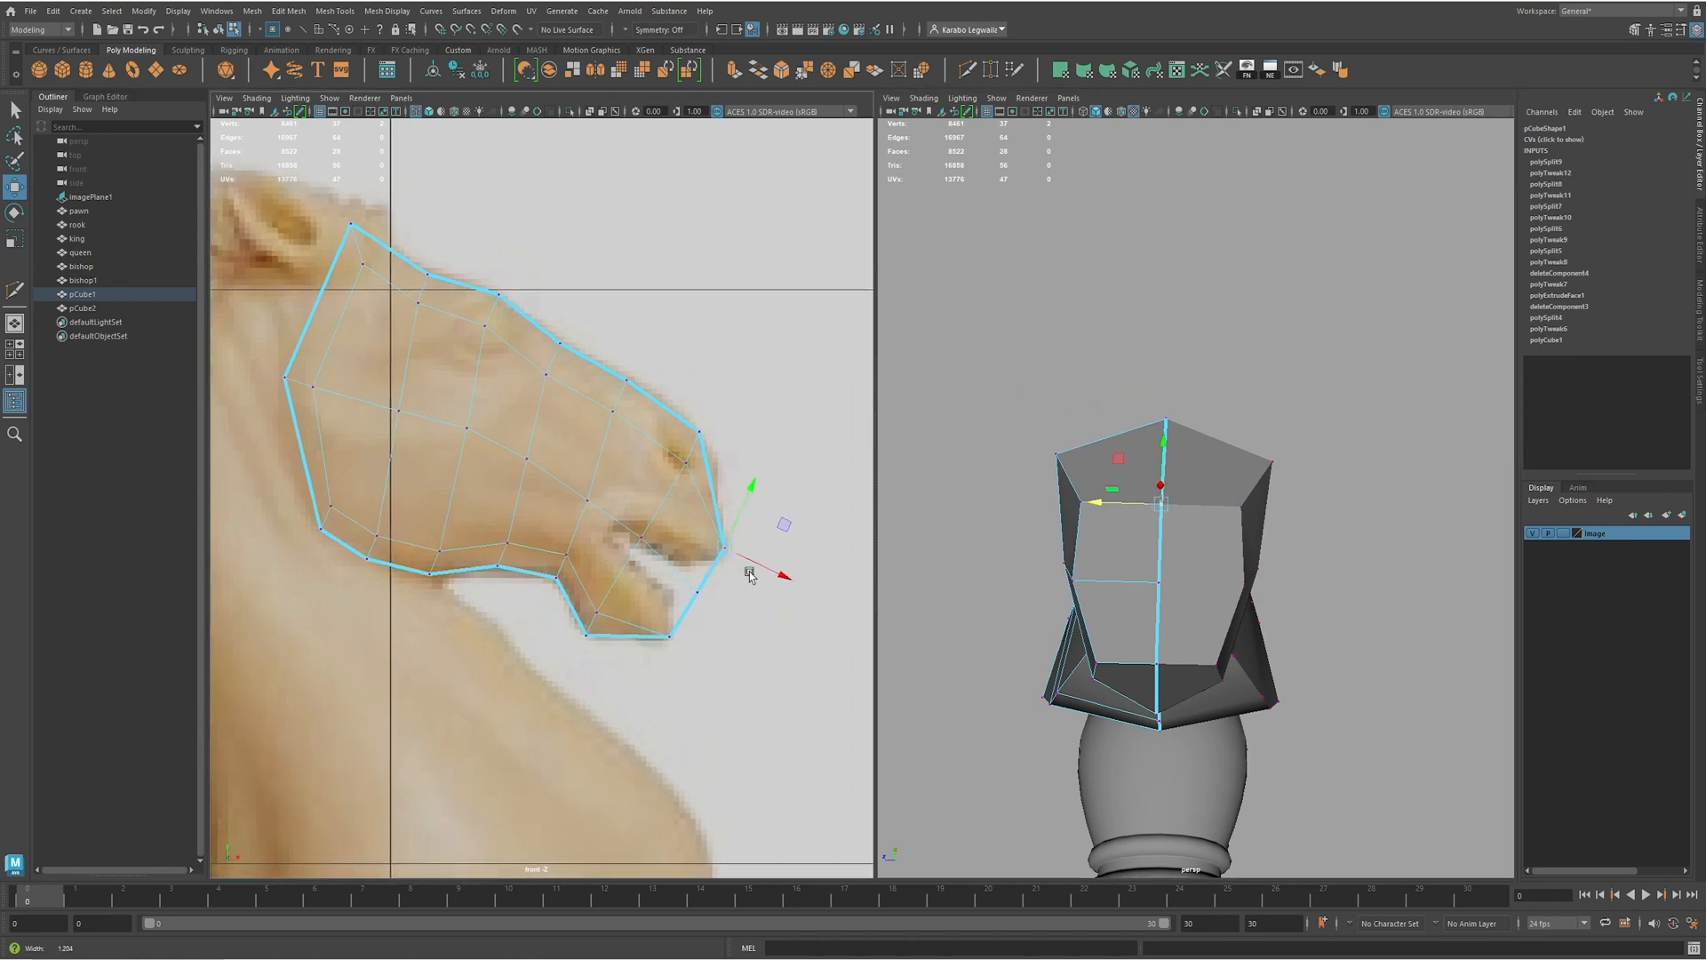
pyautogui.scroll(1, 616, 544)
pyautogui.keyDown('alt'); pyautogui.moveTo(1159, 525); pyautogui.dragTo(1218, 546); pyautogui.keyUp('alt')
pyautogui.moveTo(789, 531); pyautogui.dragTo(737, 558)
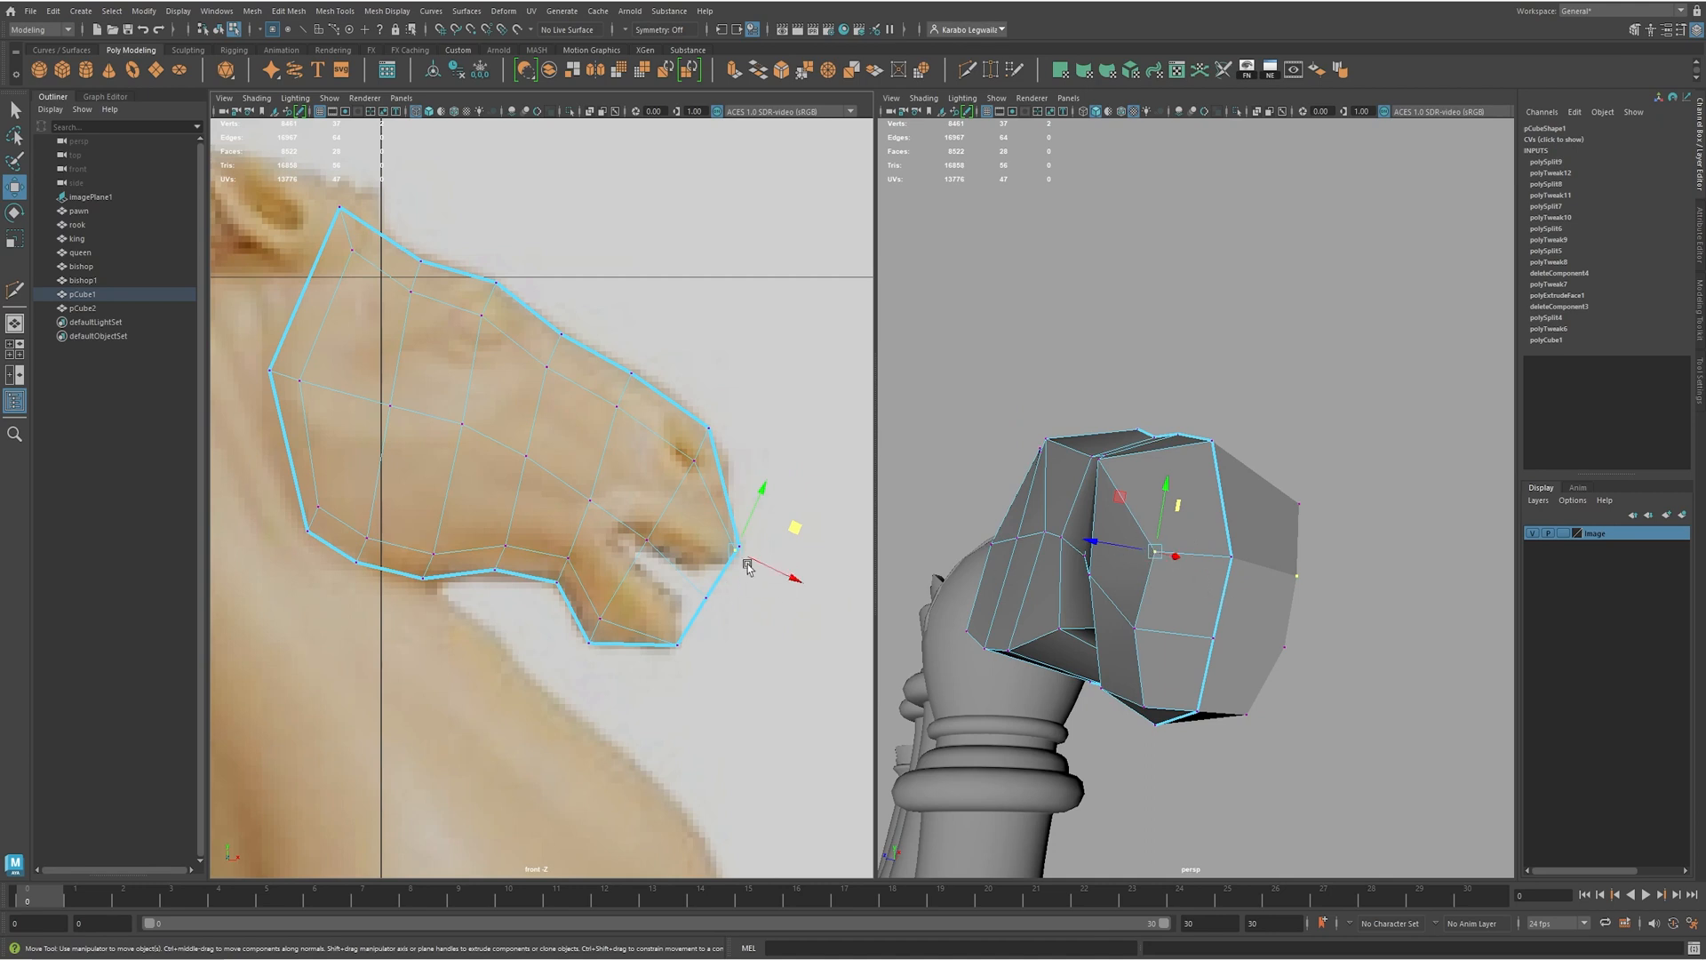
pyautogui.moveTo(790, 532); pyautogui.dragTo(775, 528)
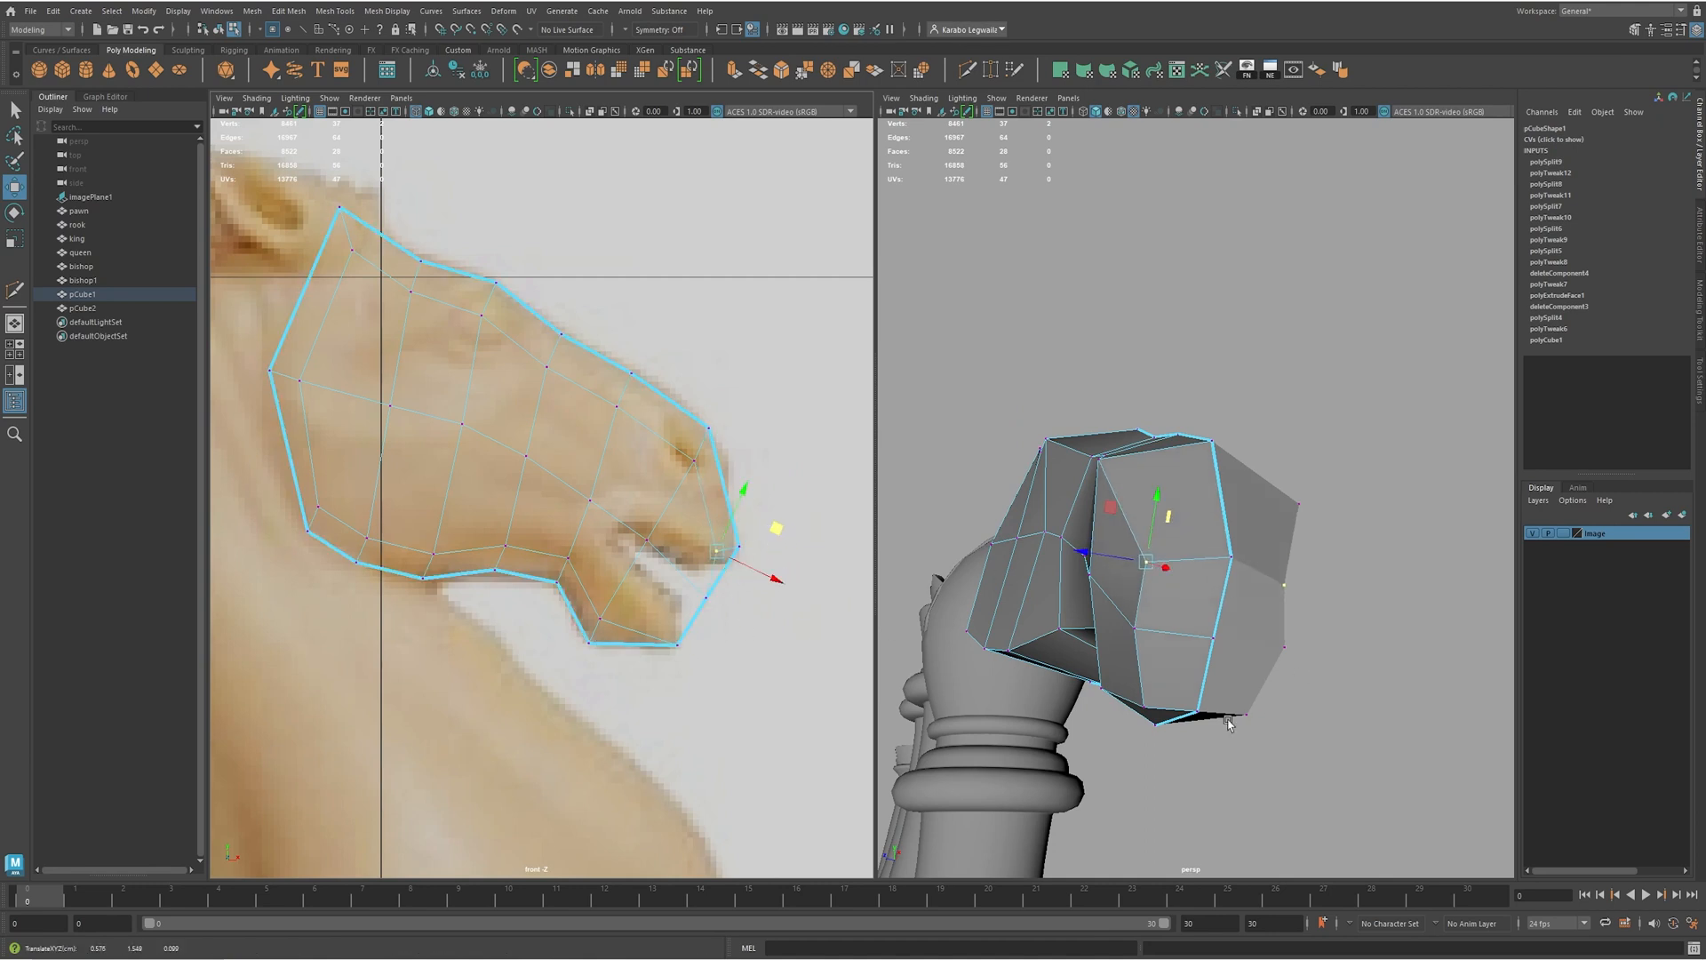
pyautogui.click(1142, 708)
pyautogui.moveTo(737, 645); pyautogui.dragTo(735, 609)
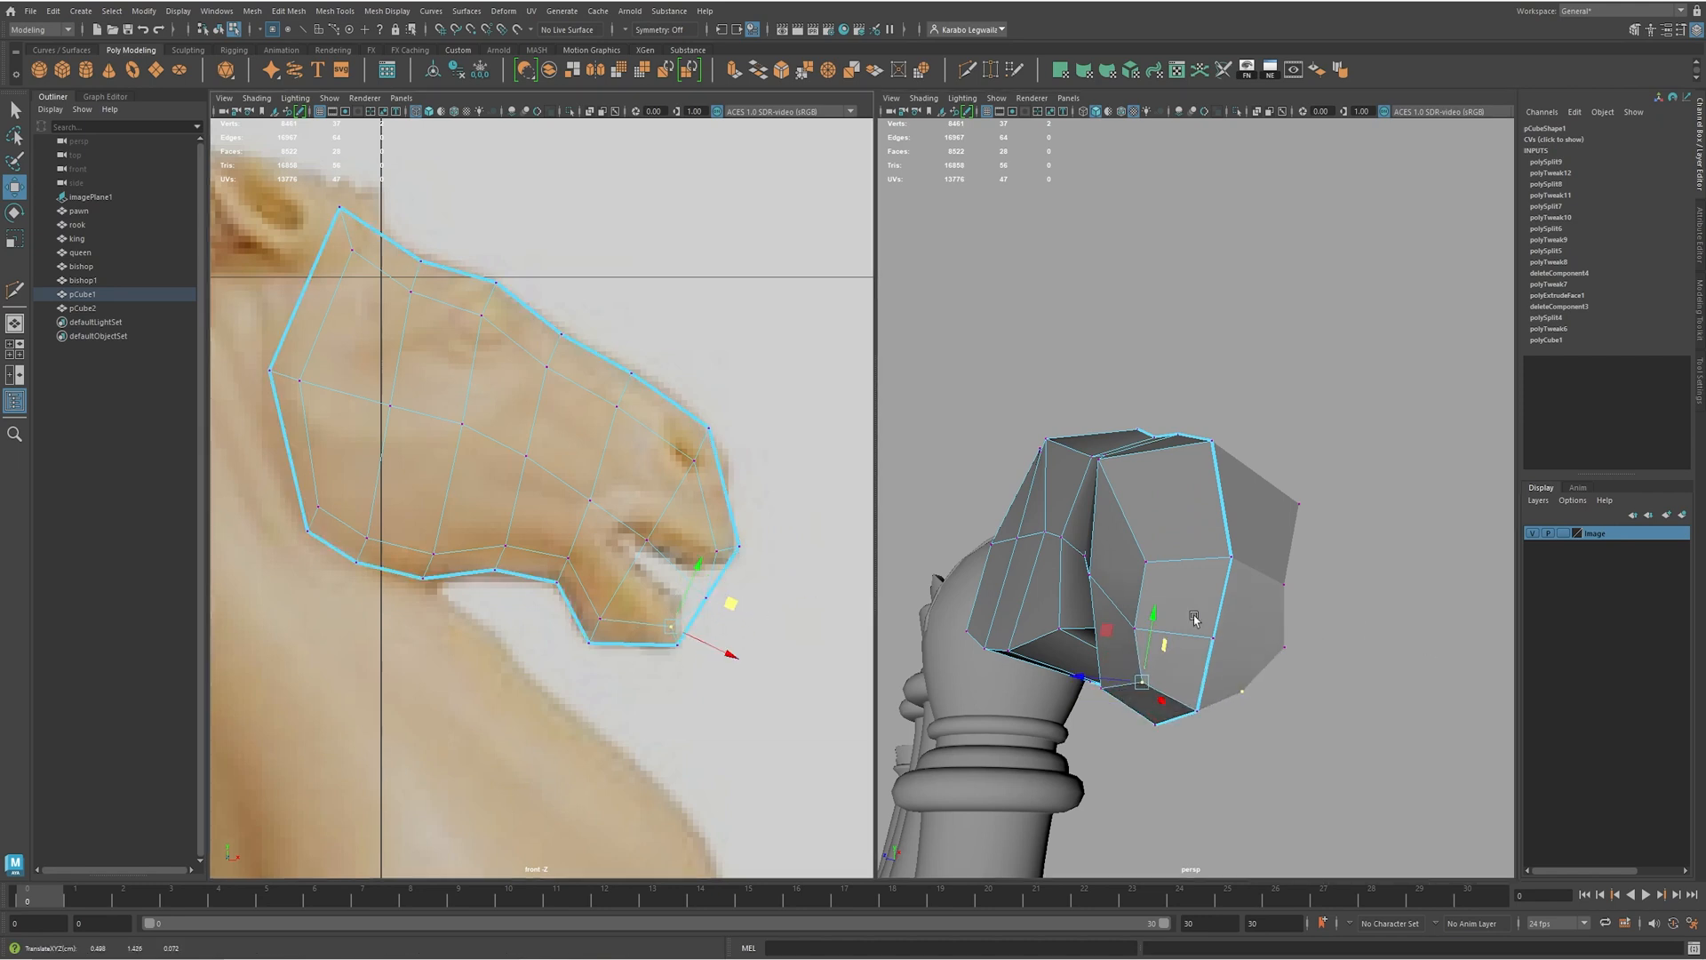
# - Adjust the outer vertex between the nose tip and the chin on the front of the muzzle
pyautogui.keyDown('alt'); pyautogui.moveTo(1223, 613); pyautogui.dragTo(1219, 633); pyautogui.keyUp('alt')
pyautogui.hotkey('ctrl', 'z')
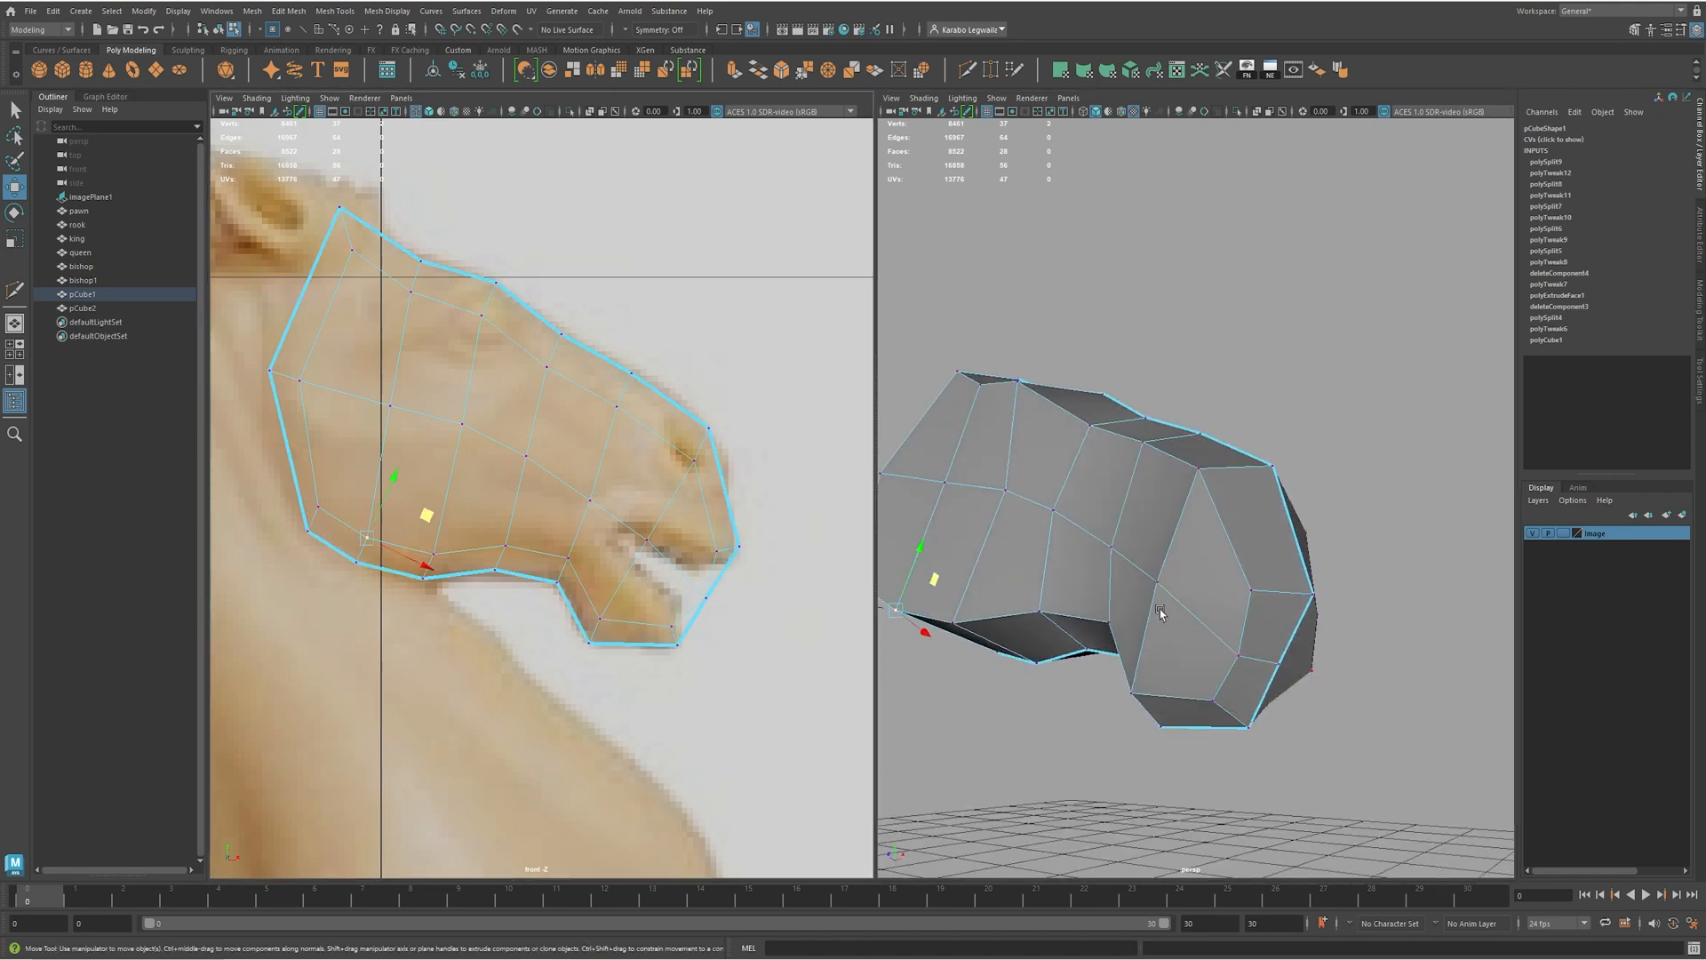
pyautogui.click(1241, 662)
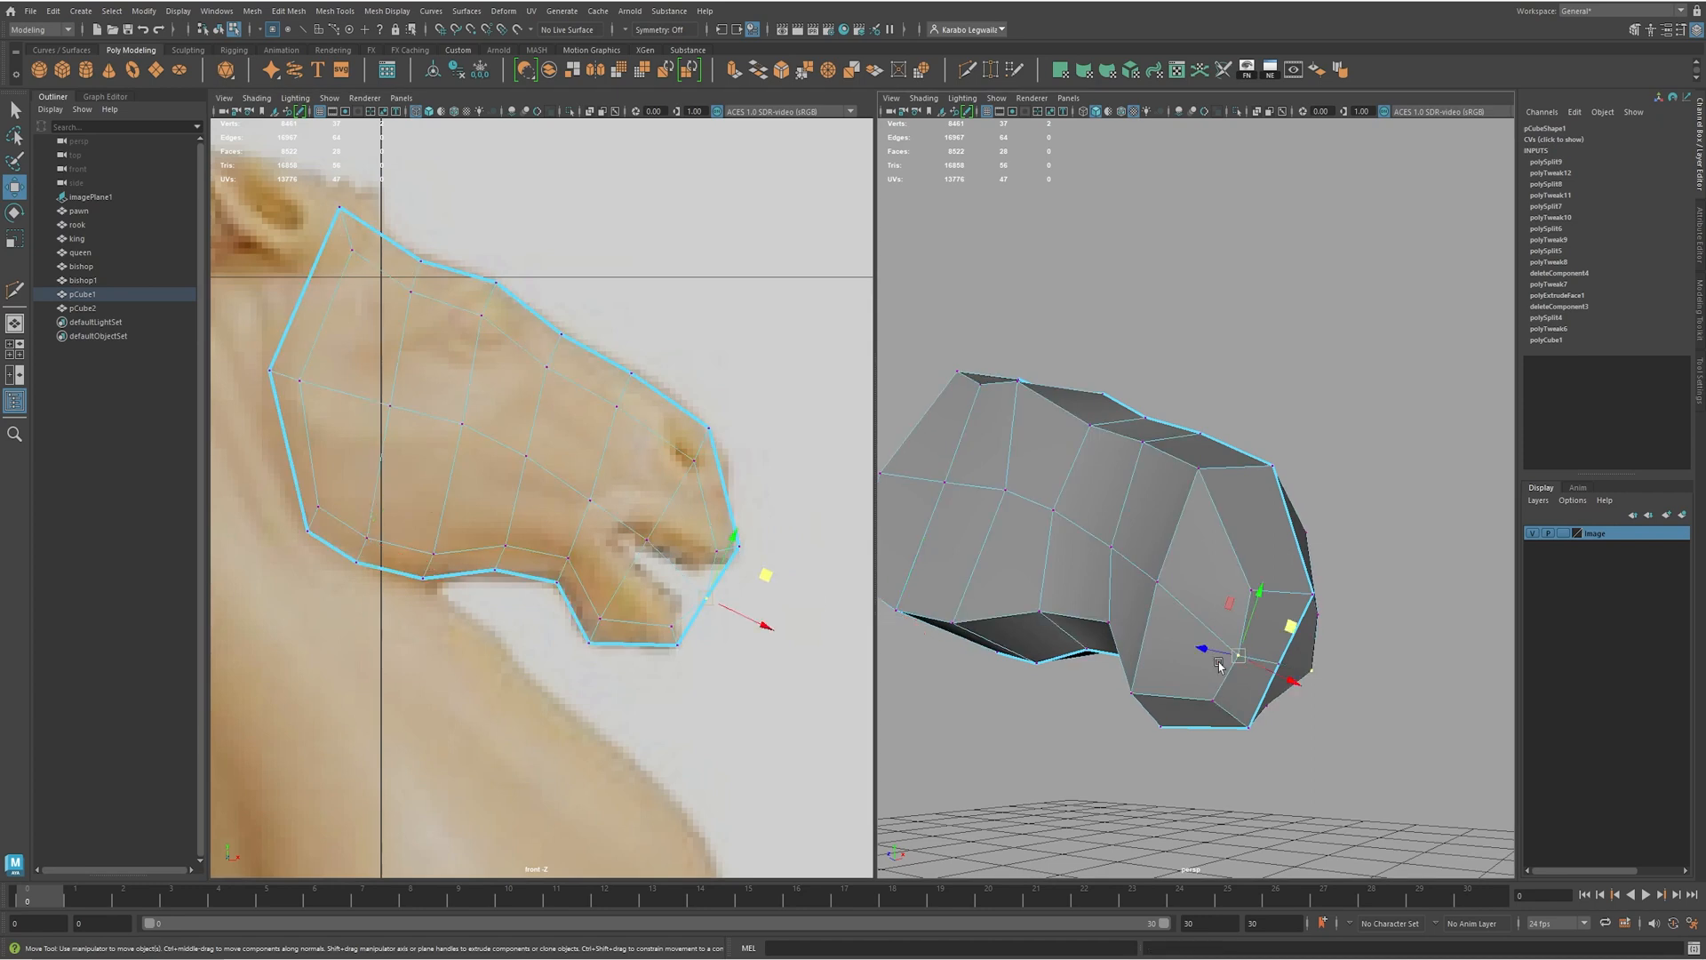
# - Nudge the vertex at the front of the mouth inward and insert an edge loop along the horse head's lower jaw
pyautogui.moveTo(770, 578); pyautogui.dragTo(757, 570)
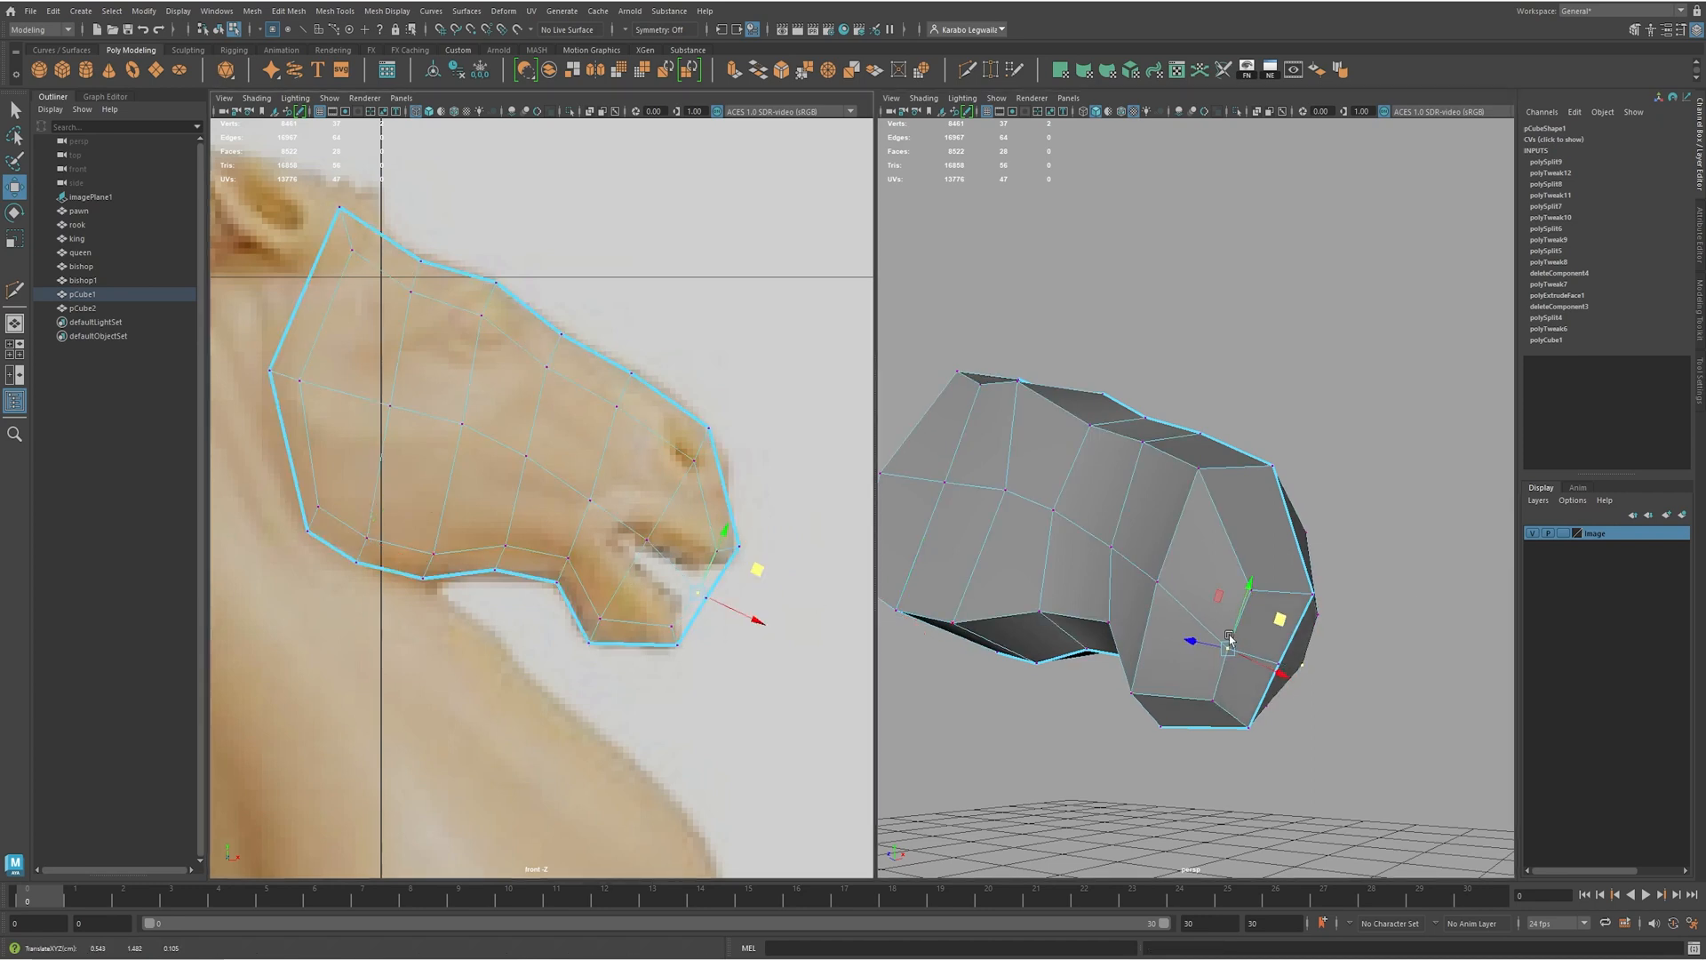
pyautogui.keyDown('alt'); pyautogui.moveTo(1163, 562); pyautogui.dragTo(1001, 533); pyautogui.keyUp('alt')
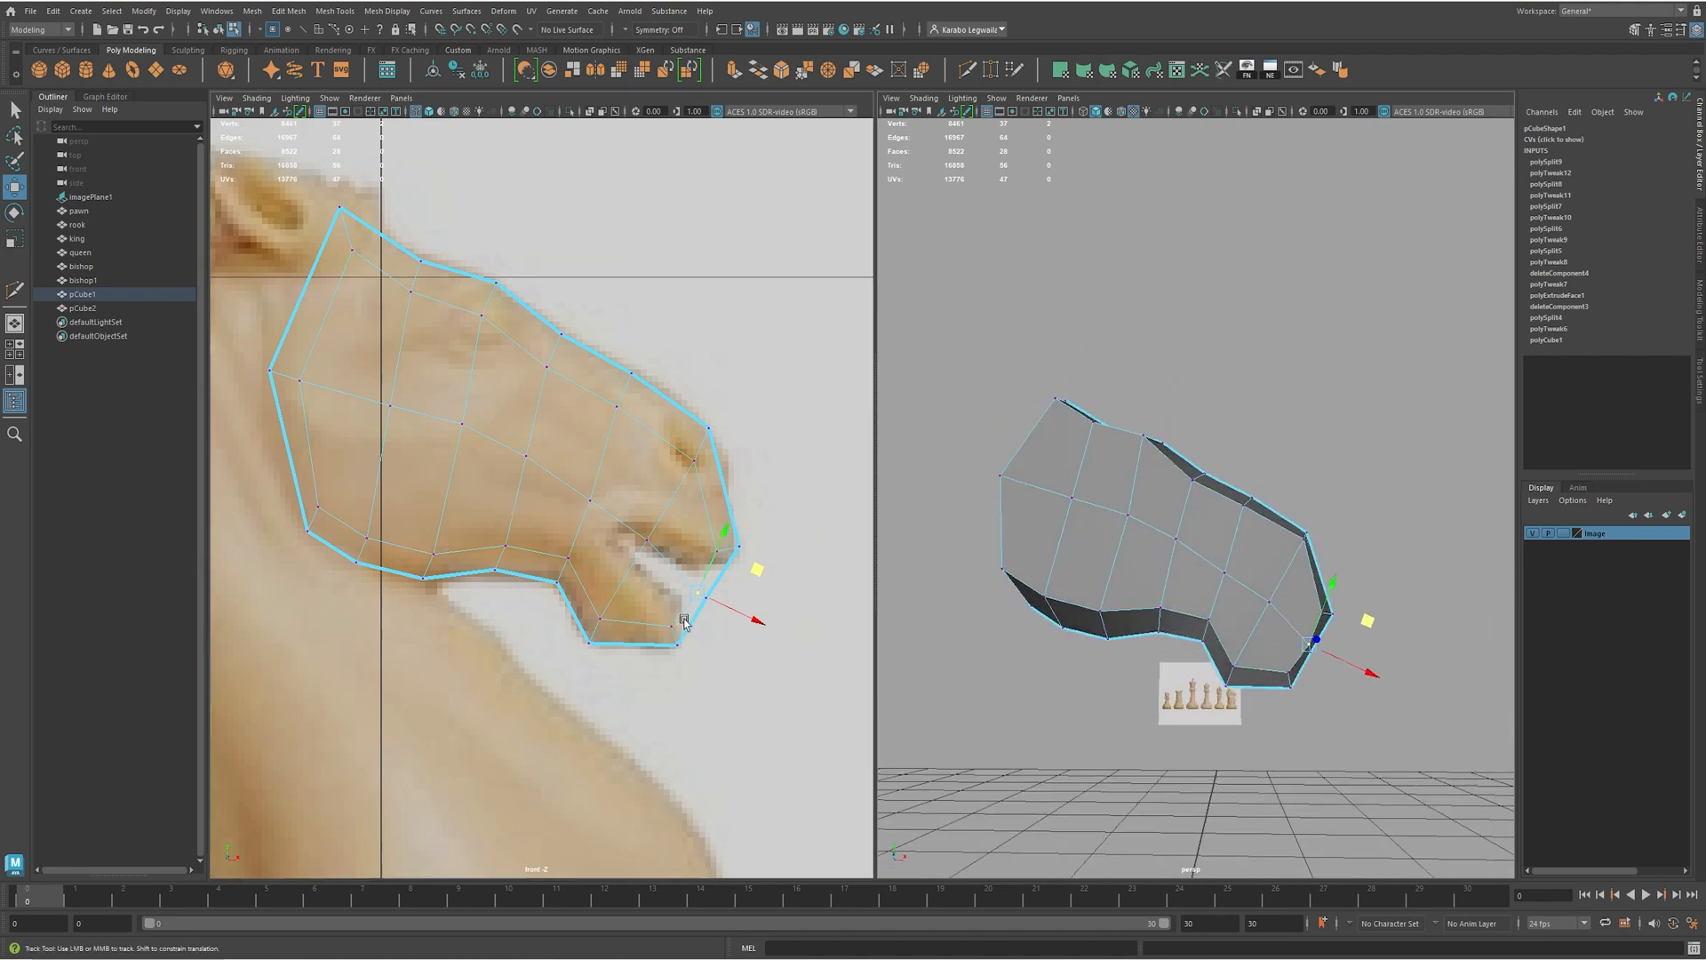
pyautogui.keyDown('alt'); pyautogui.moveTo(679, 618); pyautogui.dragTo(693, 622, button='middle'); pyautogui.keyUp('alt')
pyautogui.keyDown('shift'); pyautogui.moveTo(643, 574); pyautogui.dragTo(648, 579, button='right'); pyautogui.keyUp('shift')
pyautogui.keyDown('ctrl'); pyautogui.click(649, 580); pyautogui.keyUp('ctrl')
pyautogui.scroll(1, 637, 582)
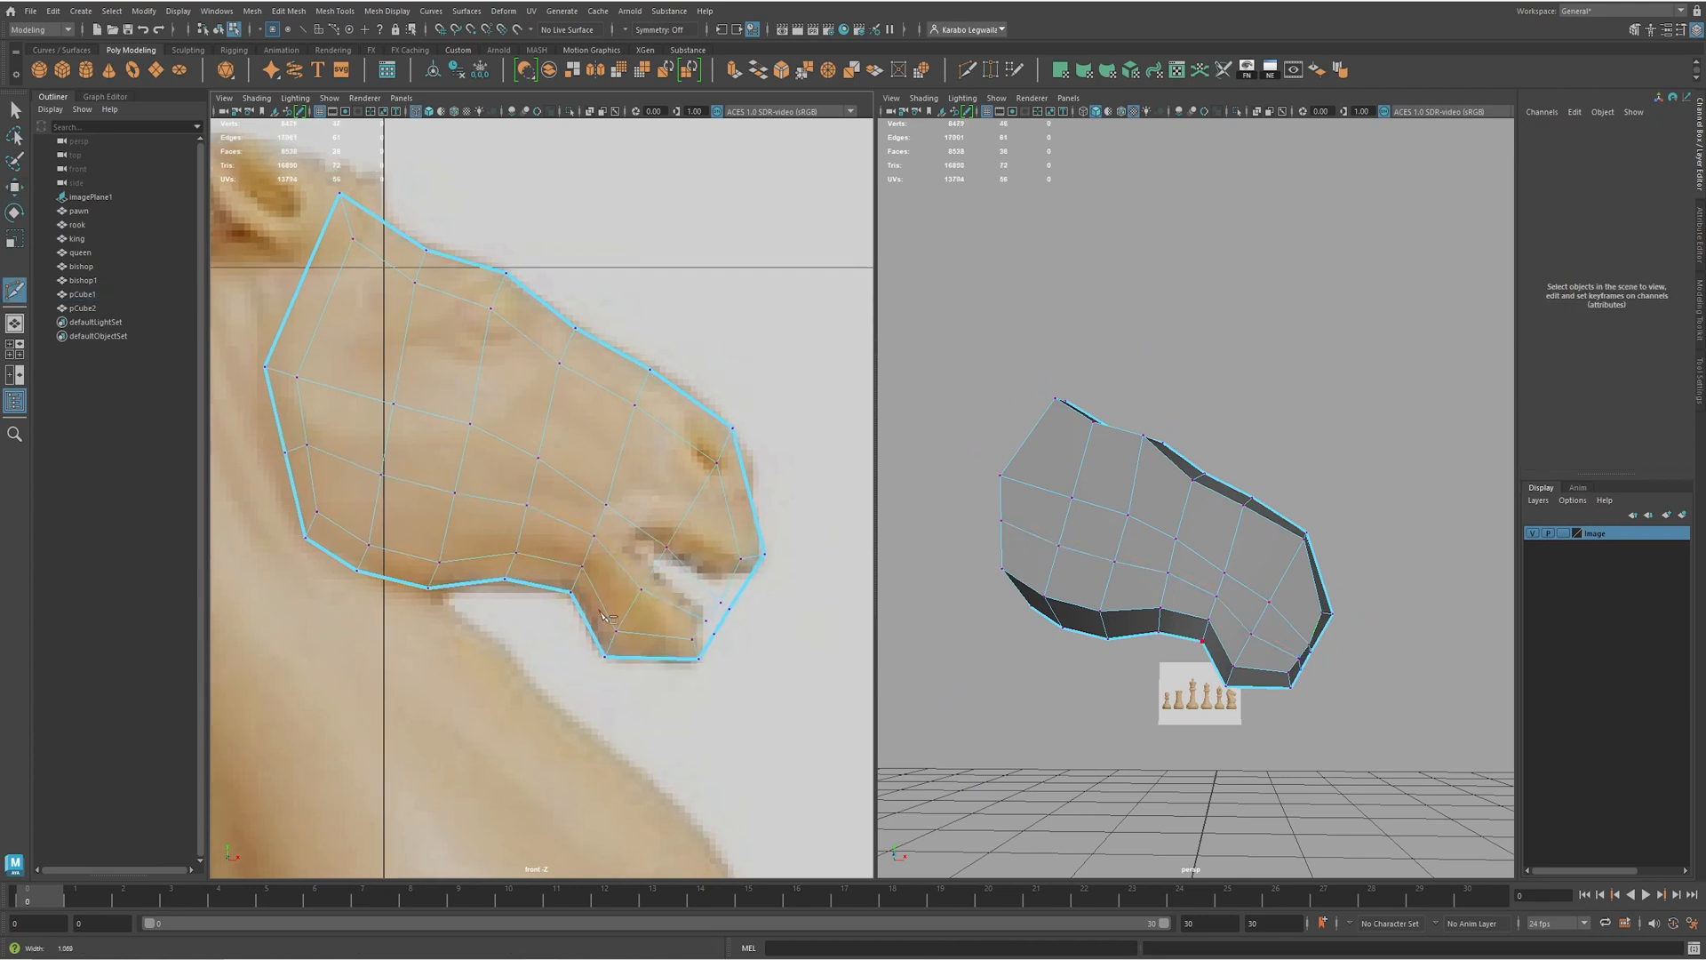
# - Reposition the vertex inside the mouth area and move the rear jaw vertices to round the outline against the reference image
pyautogui.press('w')
pyautogui.click(636, 584)
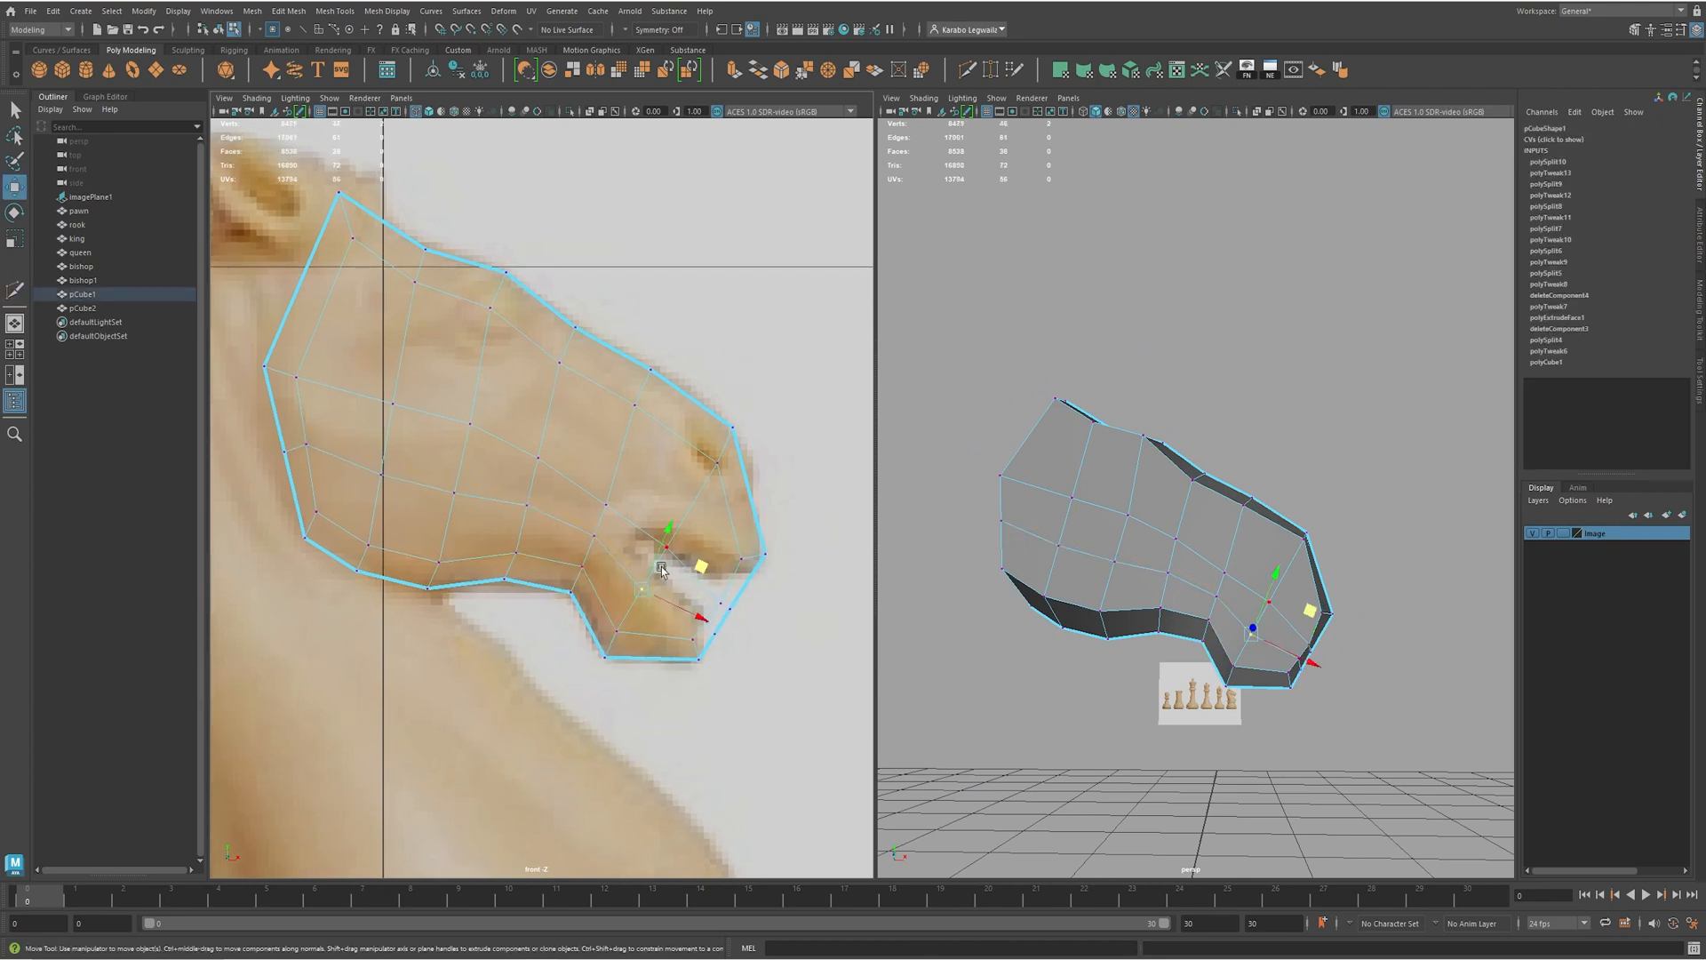
pyautogui.moveTo(663, 558); pyautogui.dragTo(662, 558)
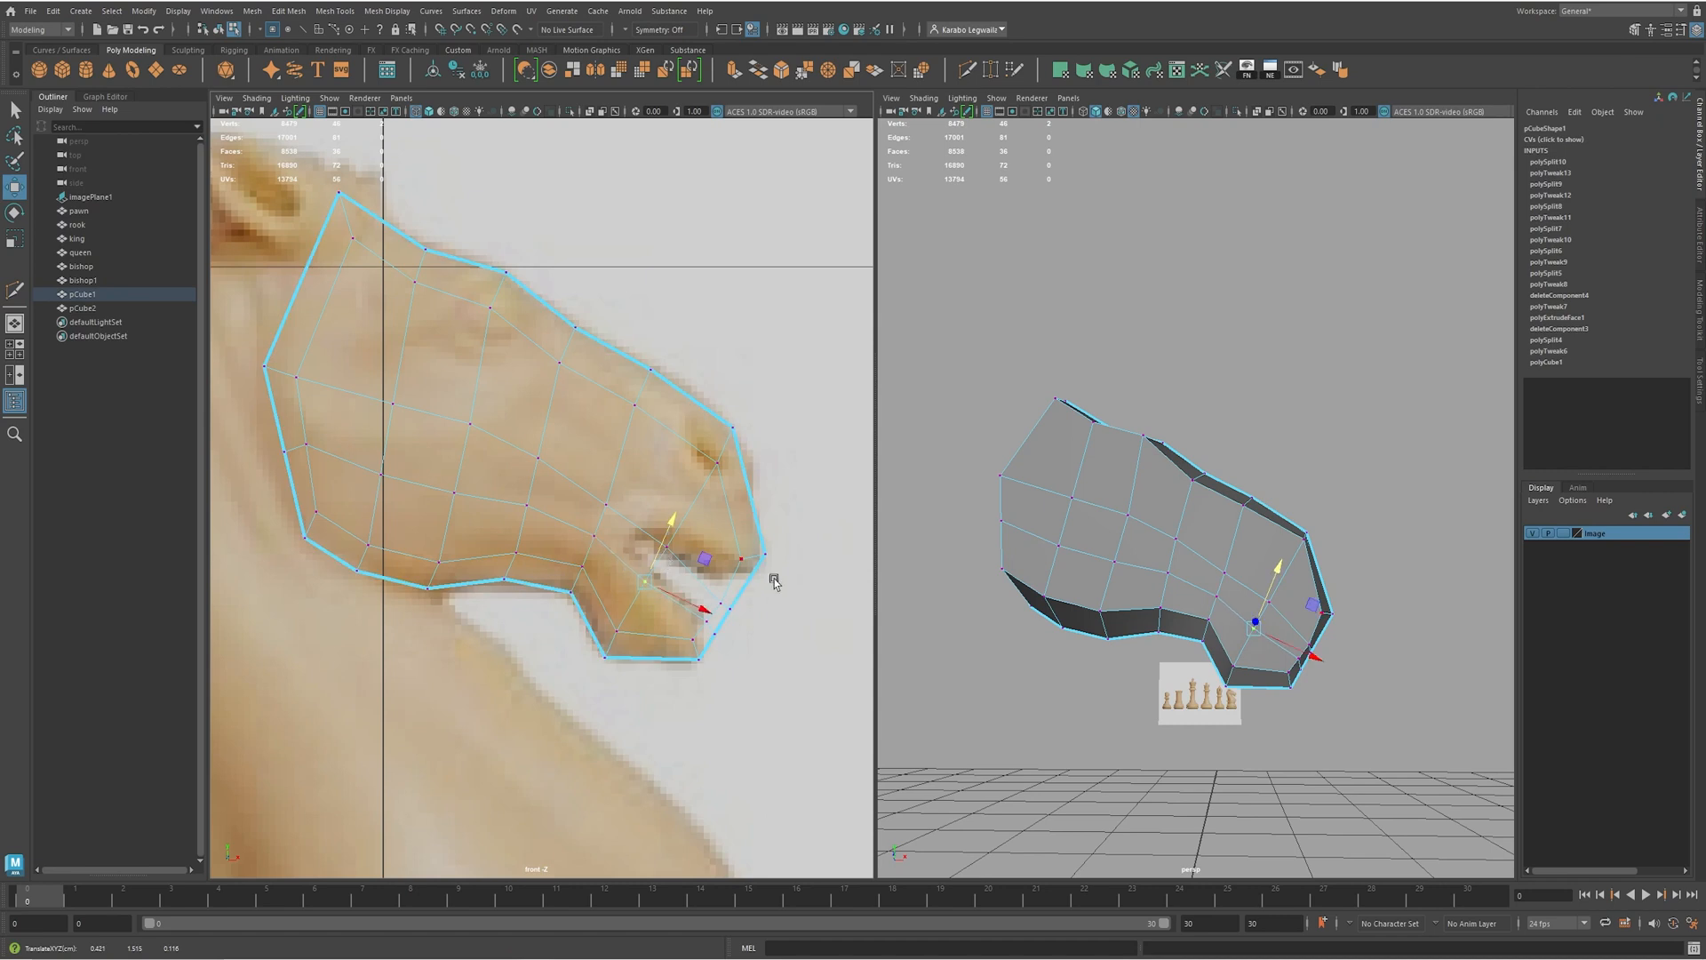
pyautogui.keyDown('alt'); pyautogui.moveTo(1023, 521); pyautogui.dragTo(1074, 549, button='middle'); pyautogui.keyUp('alt')
pyautogui.keyDown('alt'); pyautogui.moveTo(1074, 549); pyautogui.dragTo(1147, 591); pyautogui.keyUp('alt')
pyautogui.keyDown('alt'); pyautogui.moveTo(293, 502); pyautogui.dragTo(359, 526, button='middle'); pyautogui.keyUp('alt')
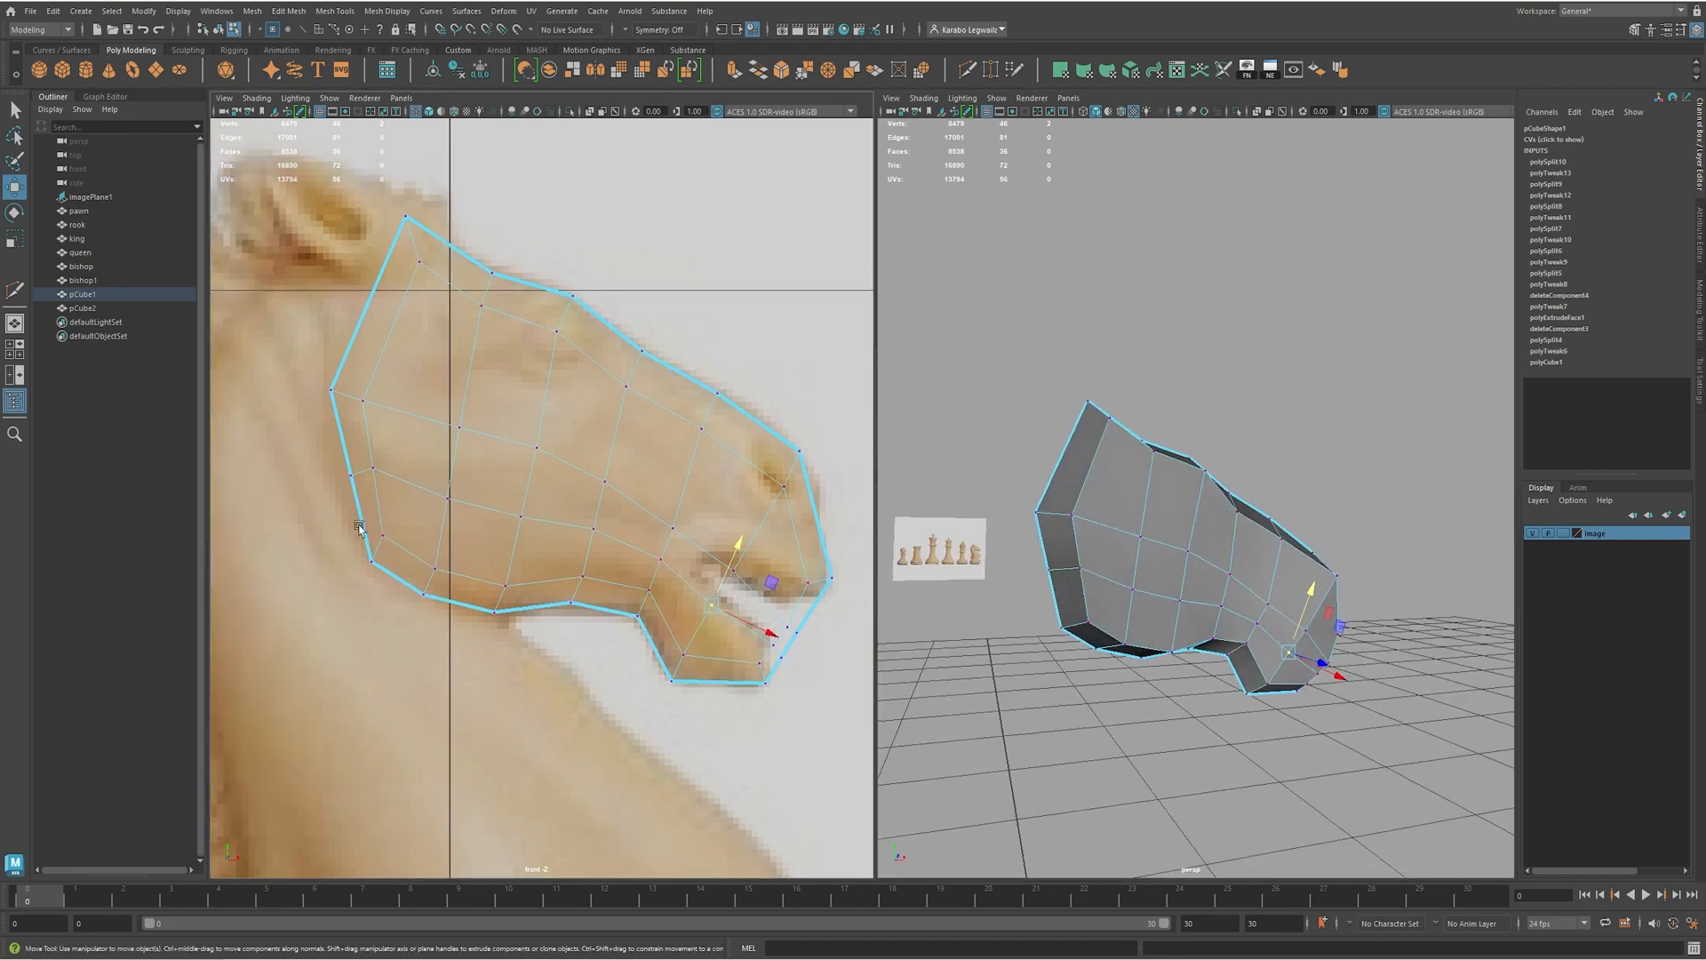
pyautogui.moveTo(400, 489); pyautogui.dragTo(404, 457)
pyautogui.moveTo(376, 544); pyautogui.dragTo(449, 517)
# - Adjust the cheek and lower jaw edges and vertices in perspective to refine the side of the head
pyautogui.keyDown('alt'); pyautogui.moveTo(1245, 607); pyautogui.dragTo(1121, 606); pyautogui.keyUp('alt')
pyautogui.keyDown('alt'); pyautogui.moveTo(1121, 606); pyautogui.dragTo(1162, 627, button='right'); pyautogui.keyUp('alt')
pyautogui.click(1115, 605)
pyautogui.keyDown('shift'); pyautogui.click(1155, 620); pyautogui.keyUp('shift')
pyautogui.keyDown('alt'); pyautogui.moveTo(1165, 625); pyautogui.dragTo(1265, 635); pyautogui.keyUp('alt')
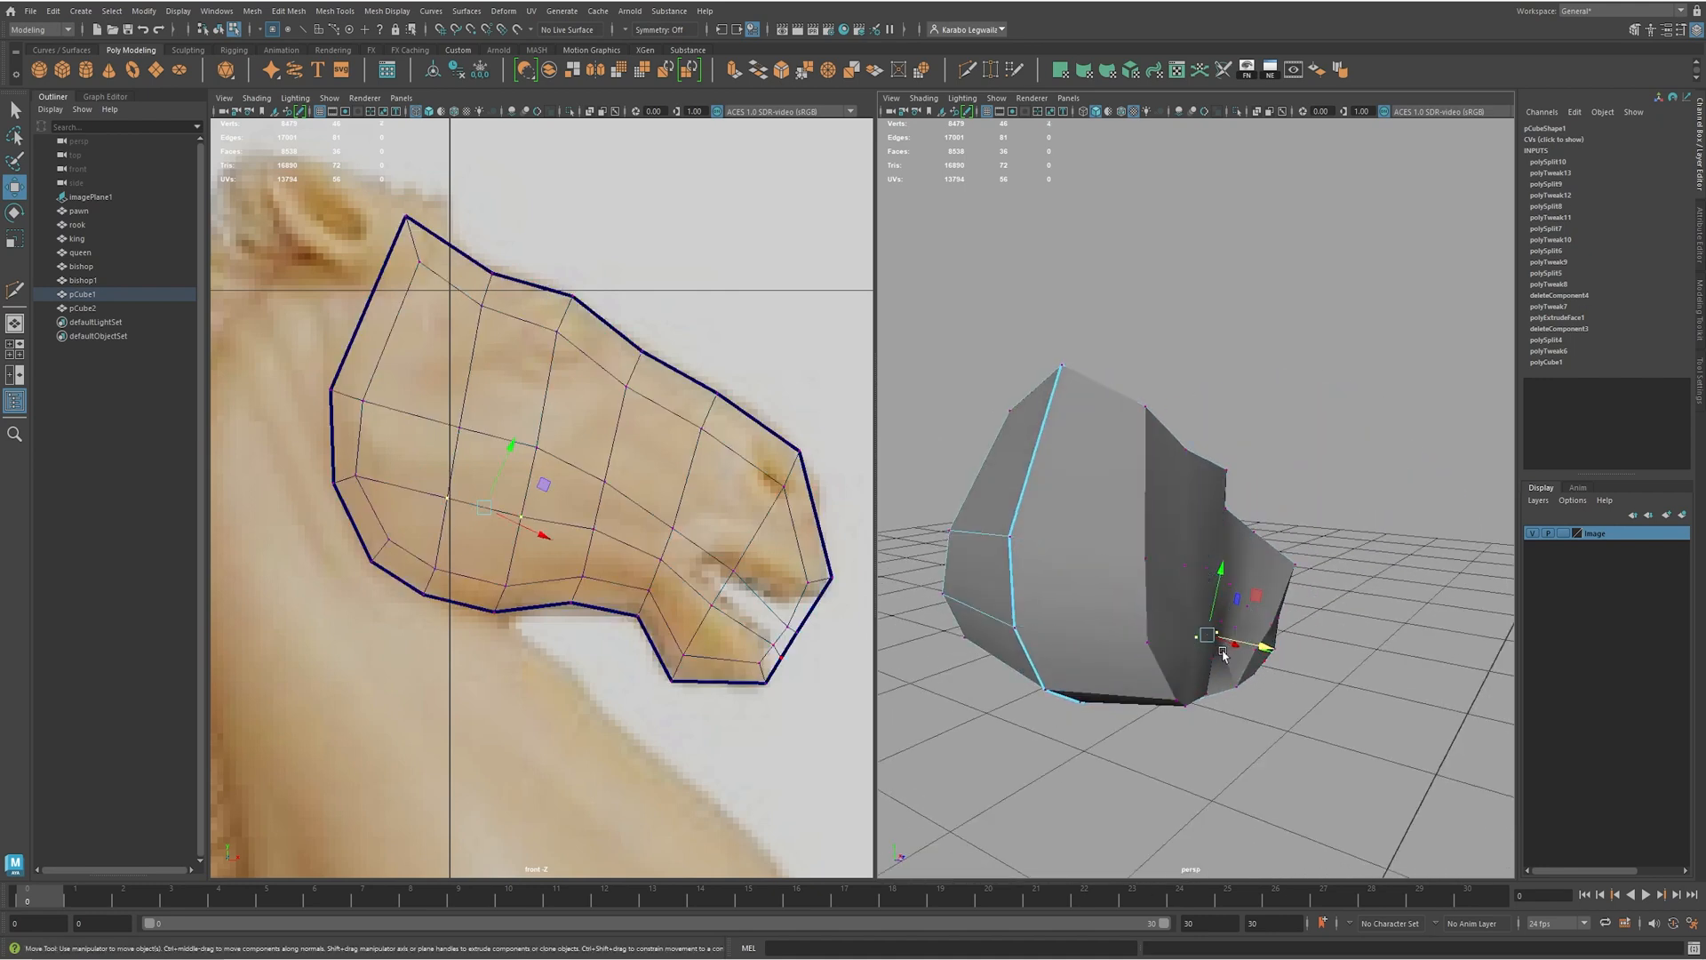
pyautogui.click(1164, 653)
pyautogui.keyDown('alt'); pyautogui.moveTo(1164, 653); pyautogui.dragTo(1084, 643); pyautogui.keyUp('alt')
pyautogui.click(1184, 640)
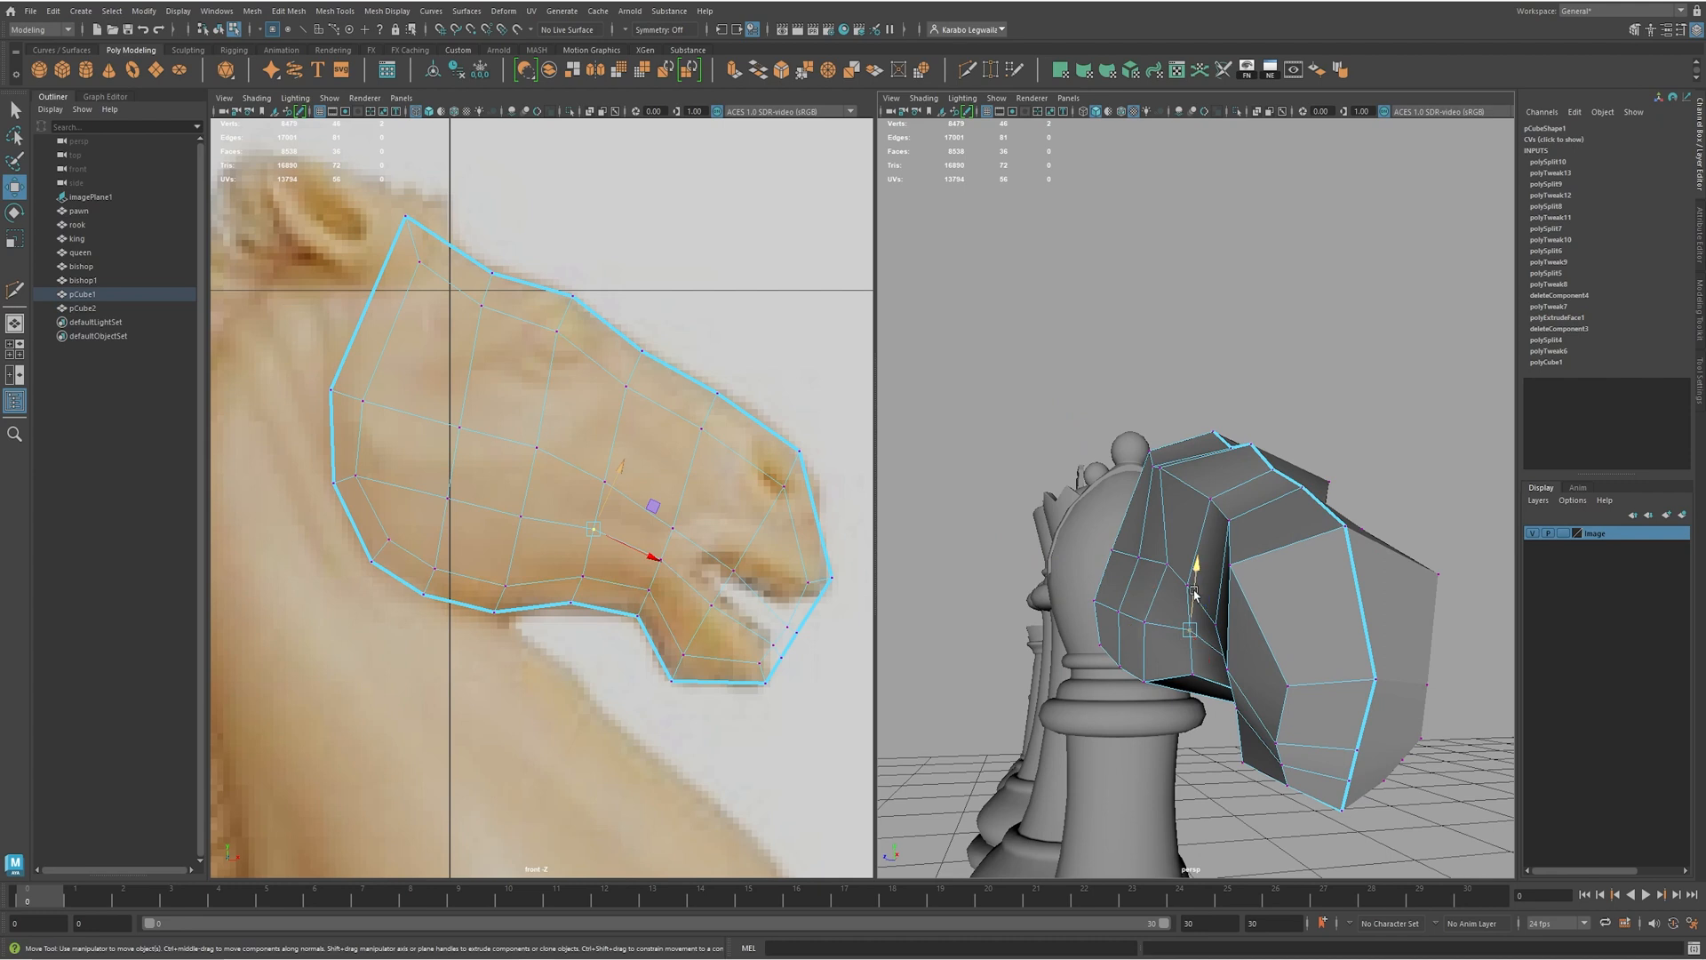
pyautogui.keyDown('alt'); pyautogui.moveTo(1164, 638); pyautogui.dragTo(1280, 532); pyautogui.keyUp('alt')
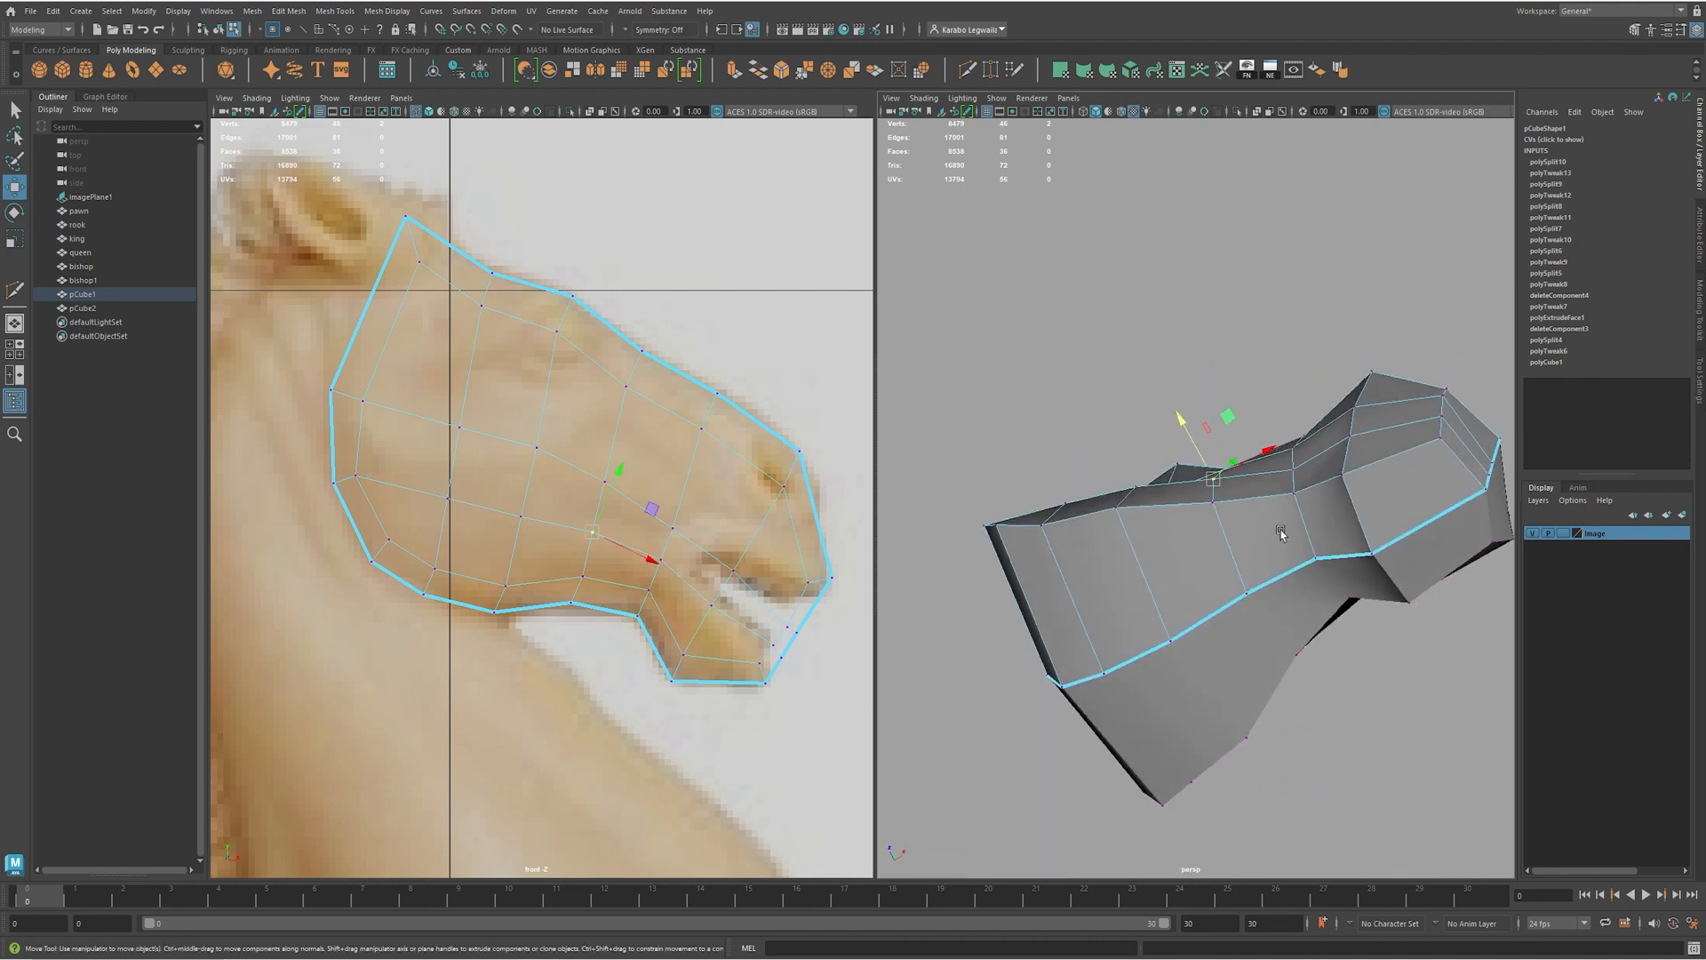
pyautogui.click(1240, 505)
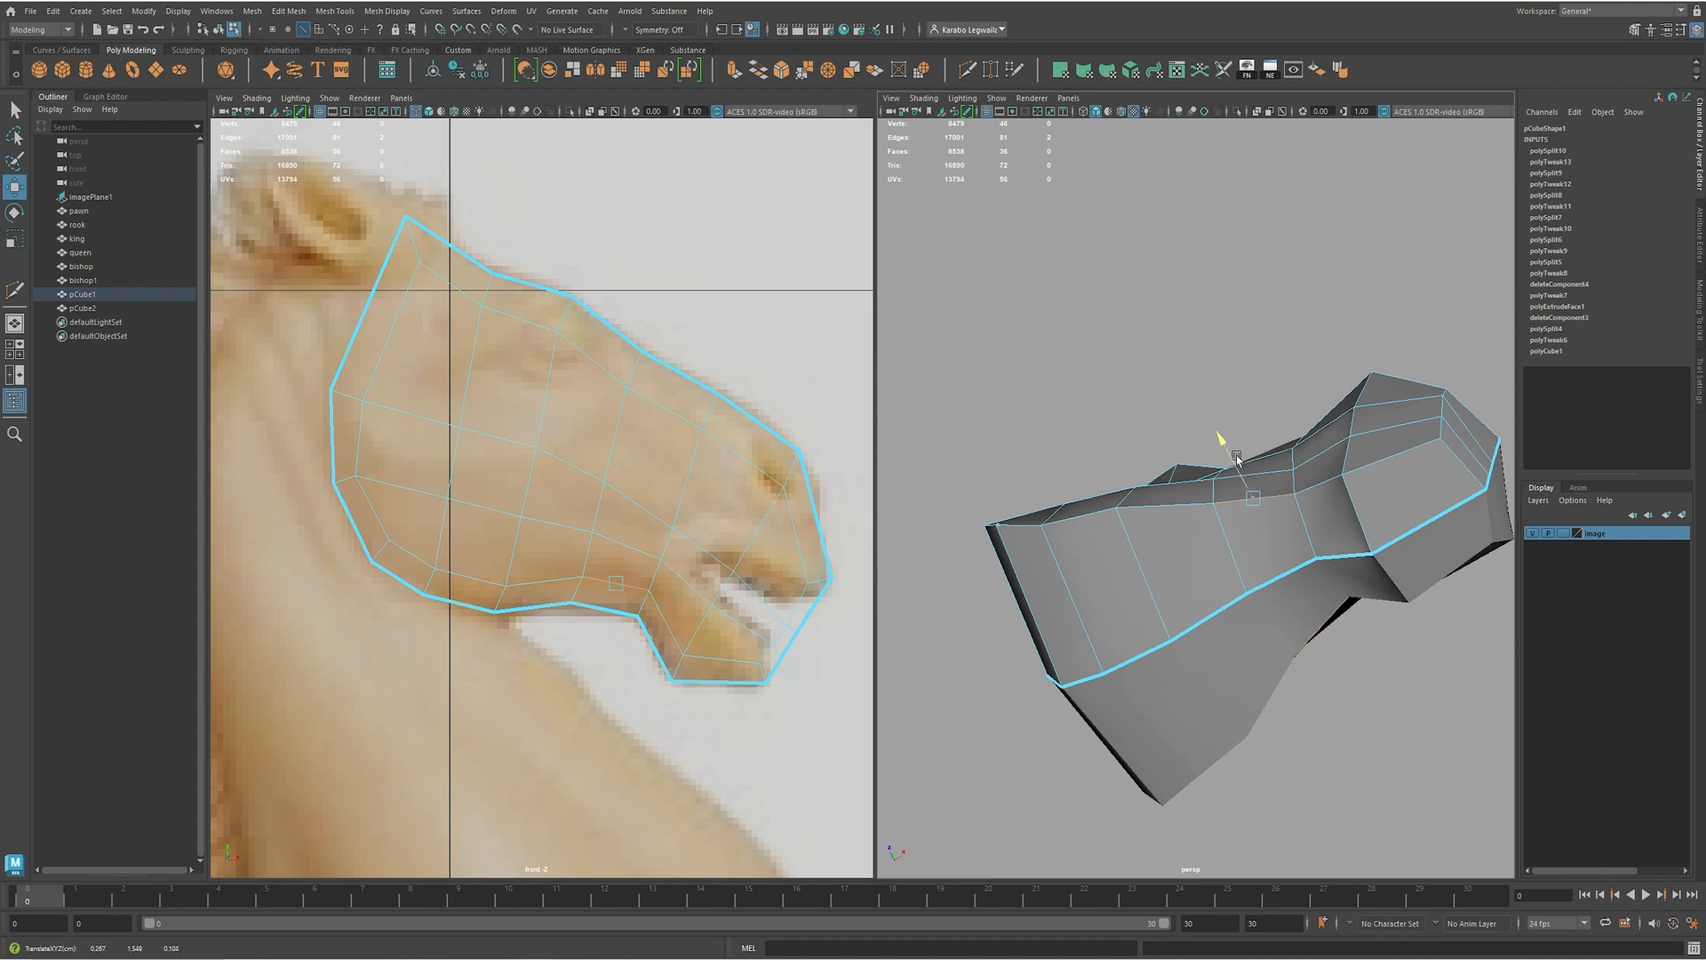
pyautogui.keyDown('alt'); pyautogui.moveTo(1230, 450); pyautogui.dragTo(1344, 559); pyautogui.keyUp('alt')
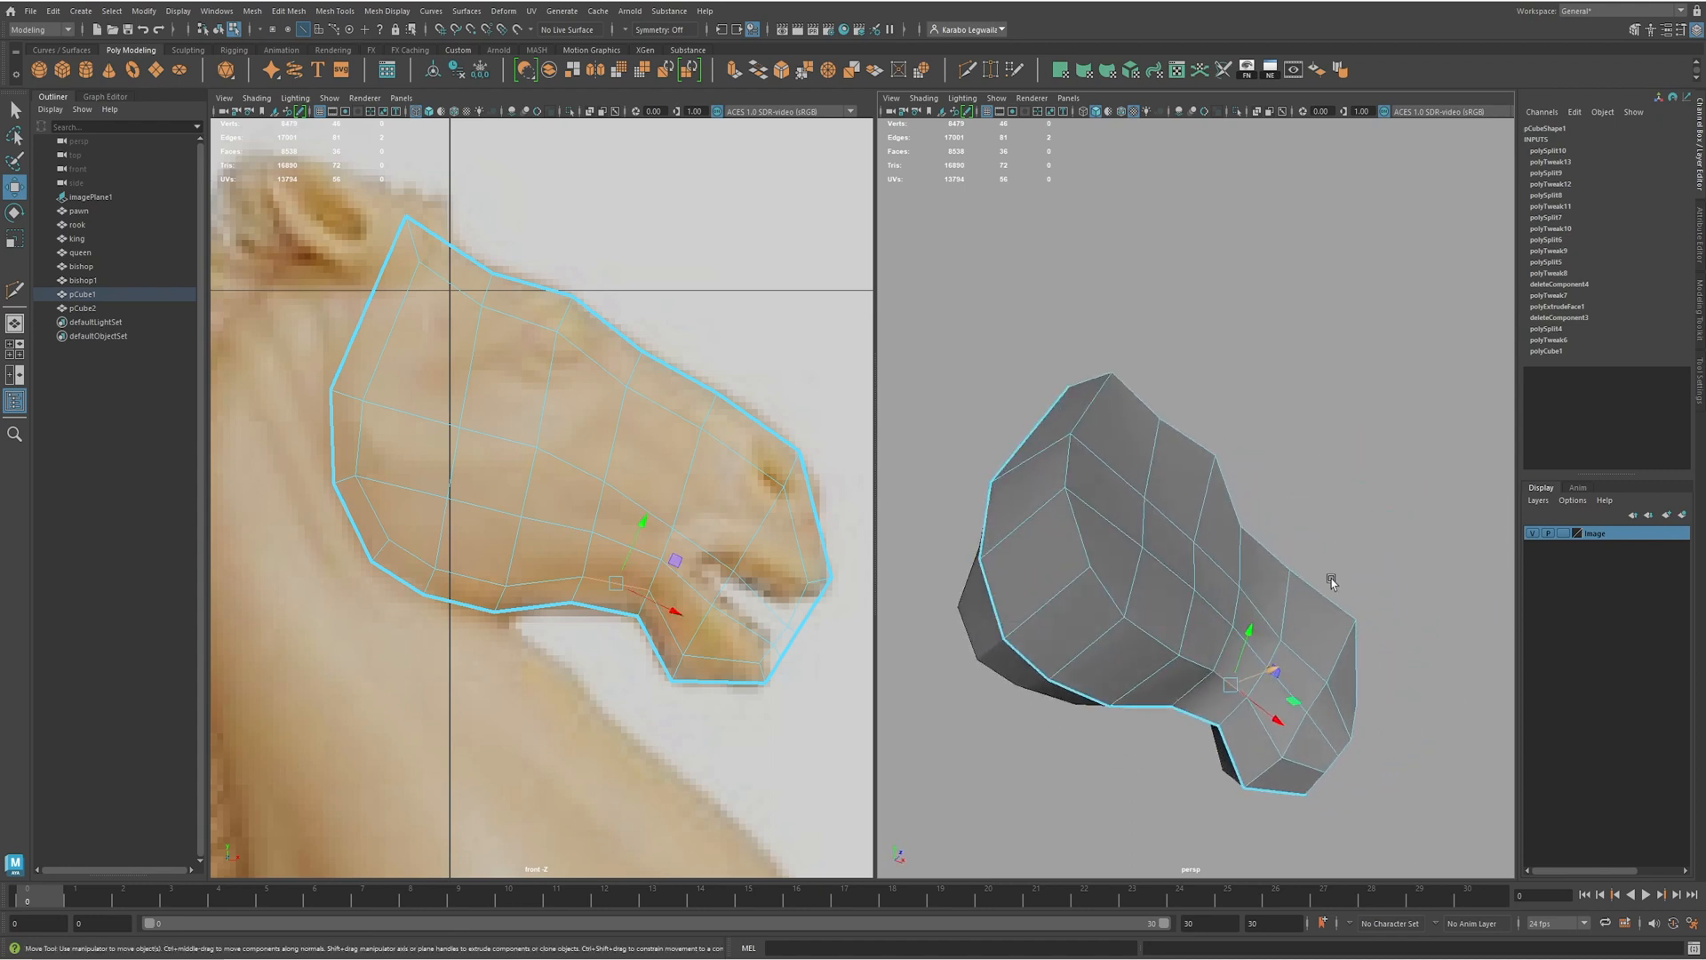
# - Move the vertices around the front of the mouth in depth to shape the muzzle's width
pyautogui.press('F9')
pyautogui.click(1299, 710)
pyautogui.keyDown('alt'); pyautogui.moveTo(1311, 713); pyautogui.dragTo(1327, 775); pyautogui.keyUp('alt')
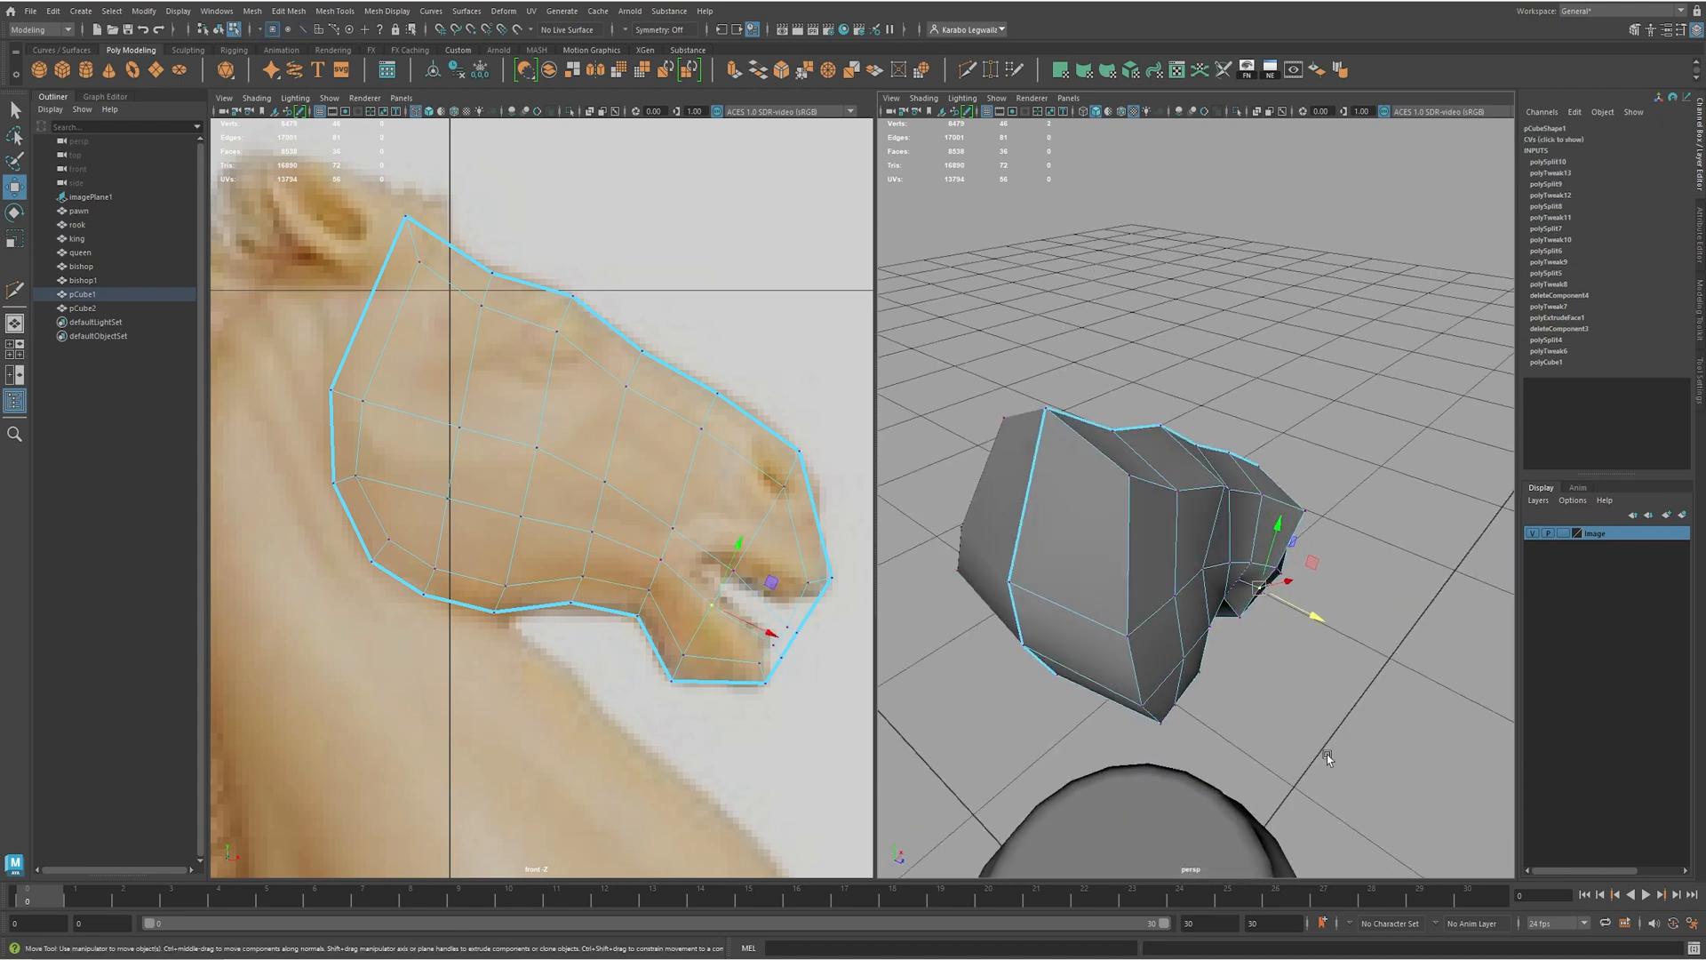
pyautogui.moveTo(1262, 593); pyautogui.dragTo(1151, 617)
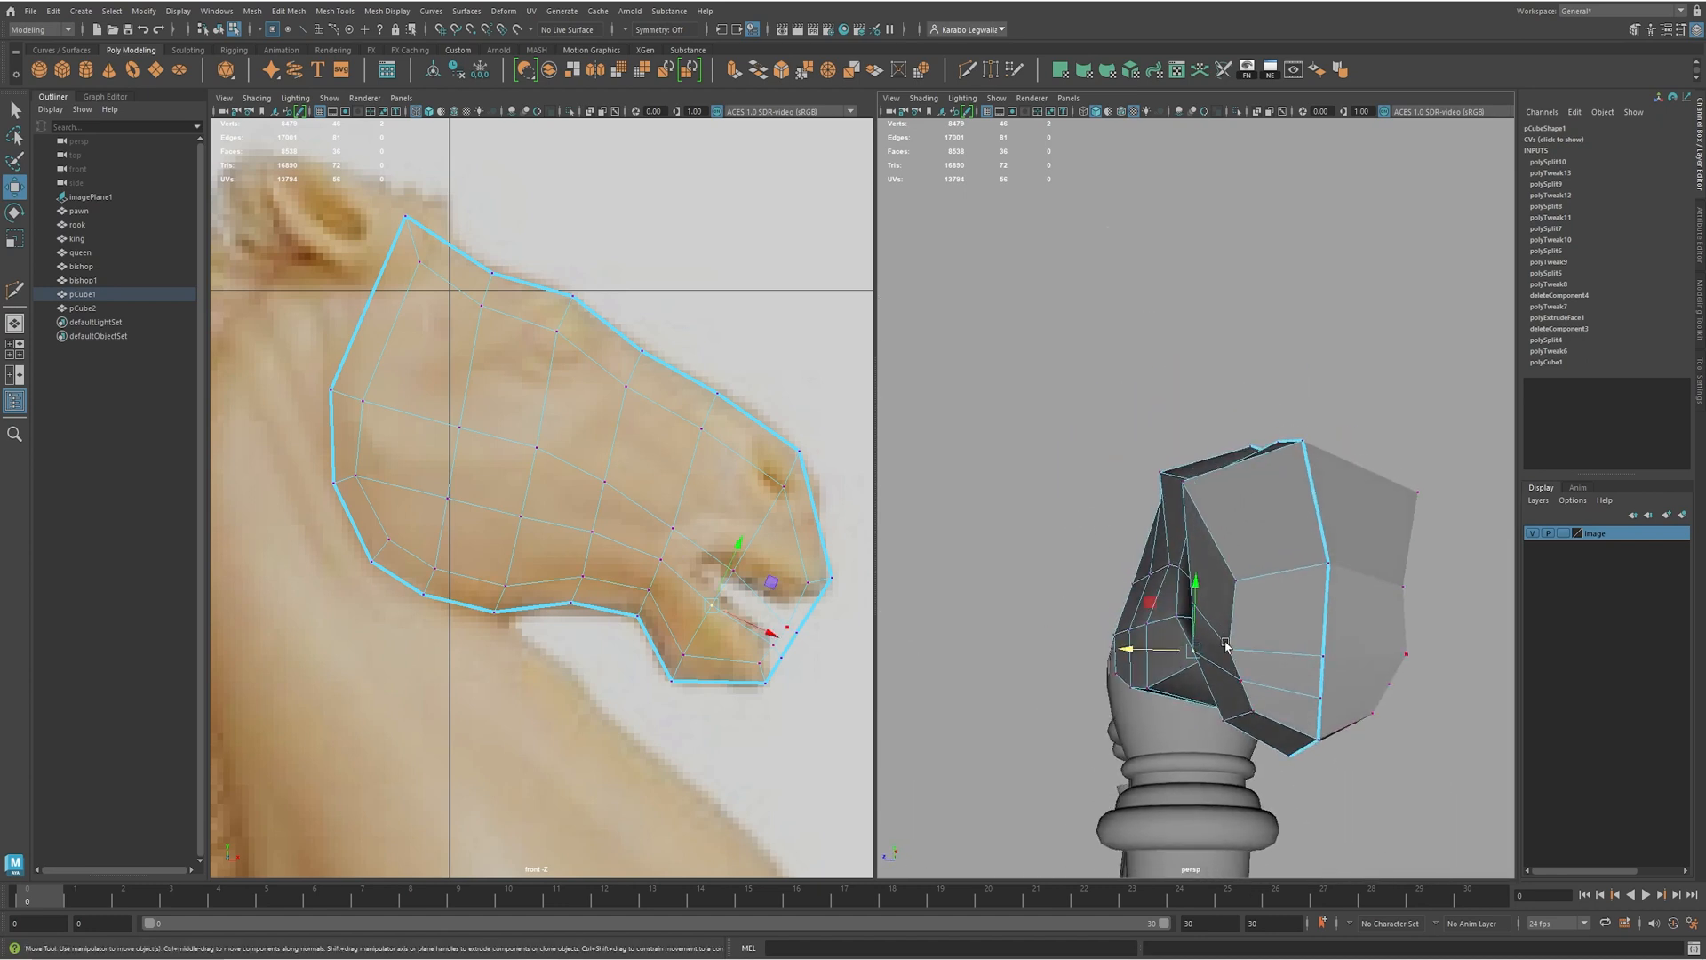
pyautogui.click(1244, 682)
pyautogui.moveTo(1243, 682); pyautogui.dragTo(1178, 613)
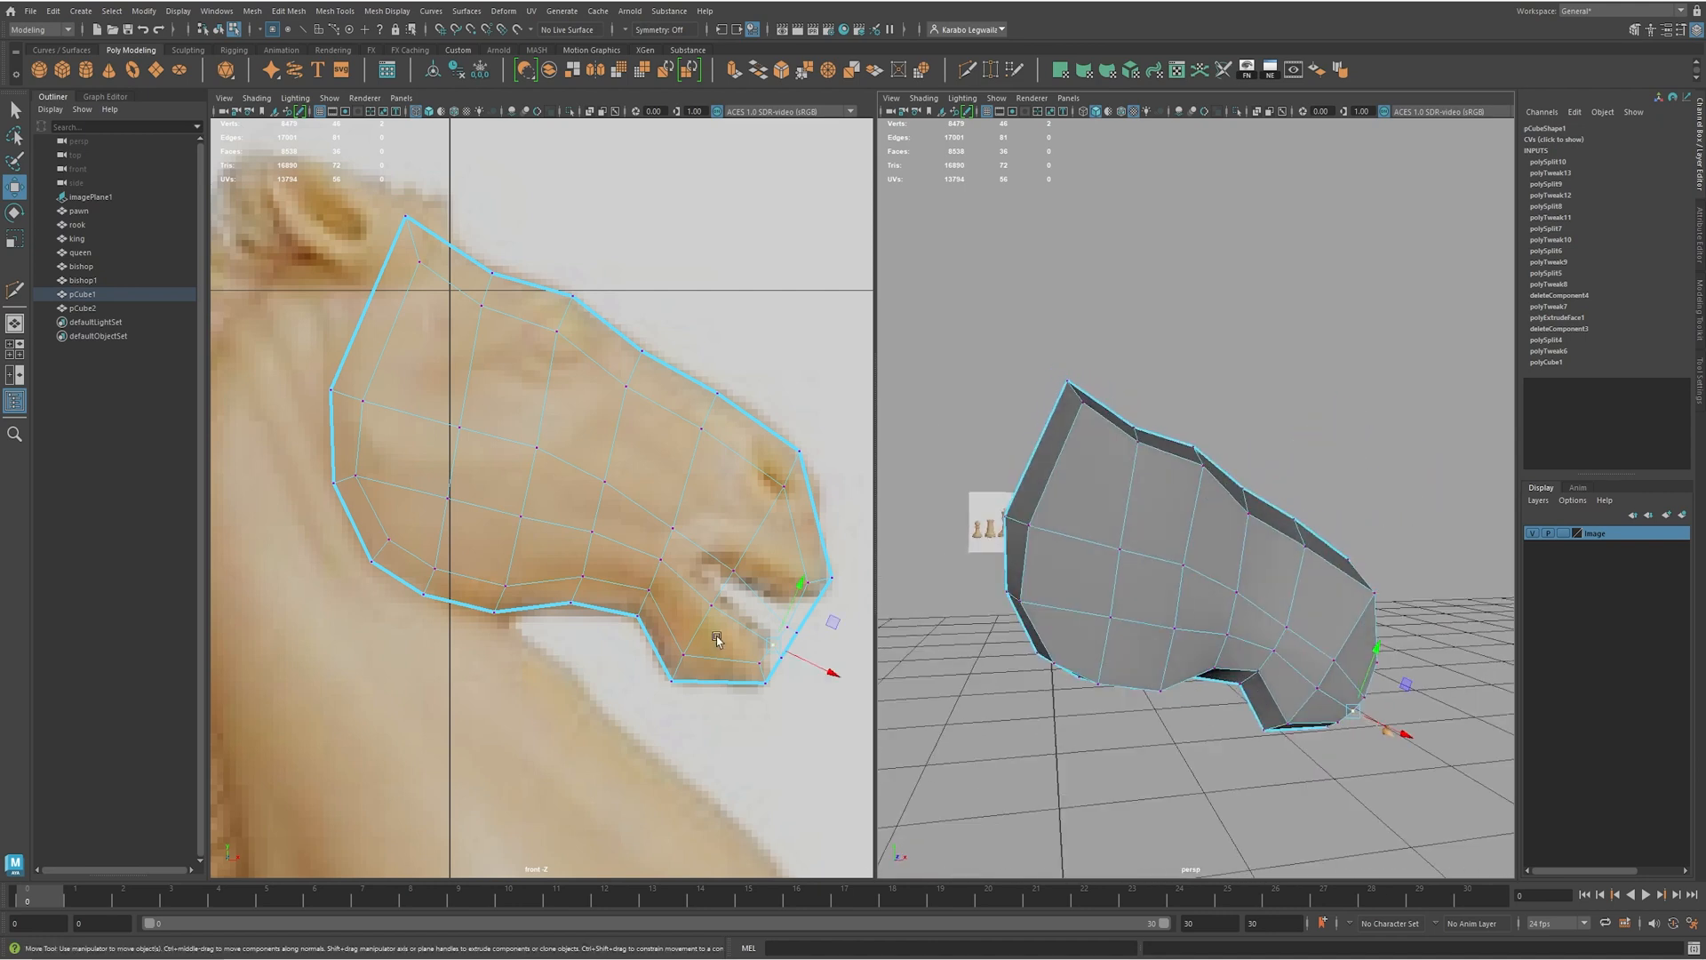
# - Insert an edge loop through the upper face between the forehead and cheek, running down to the front of the muzzle
pyautogui.keyDown('alt'); pyautogui.moveTo(734, 575); pyautogui.dragTo(704, 585, button='middle'); pyautogui.keyUp('alt')
pyautogui.keyDown('alt'); pyautogui.moveTo(1335, 599); pyautogui.dragTo(1283, 613); pyautogui.keyUp('alt')
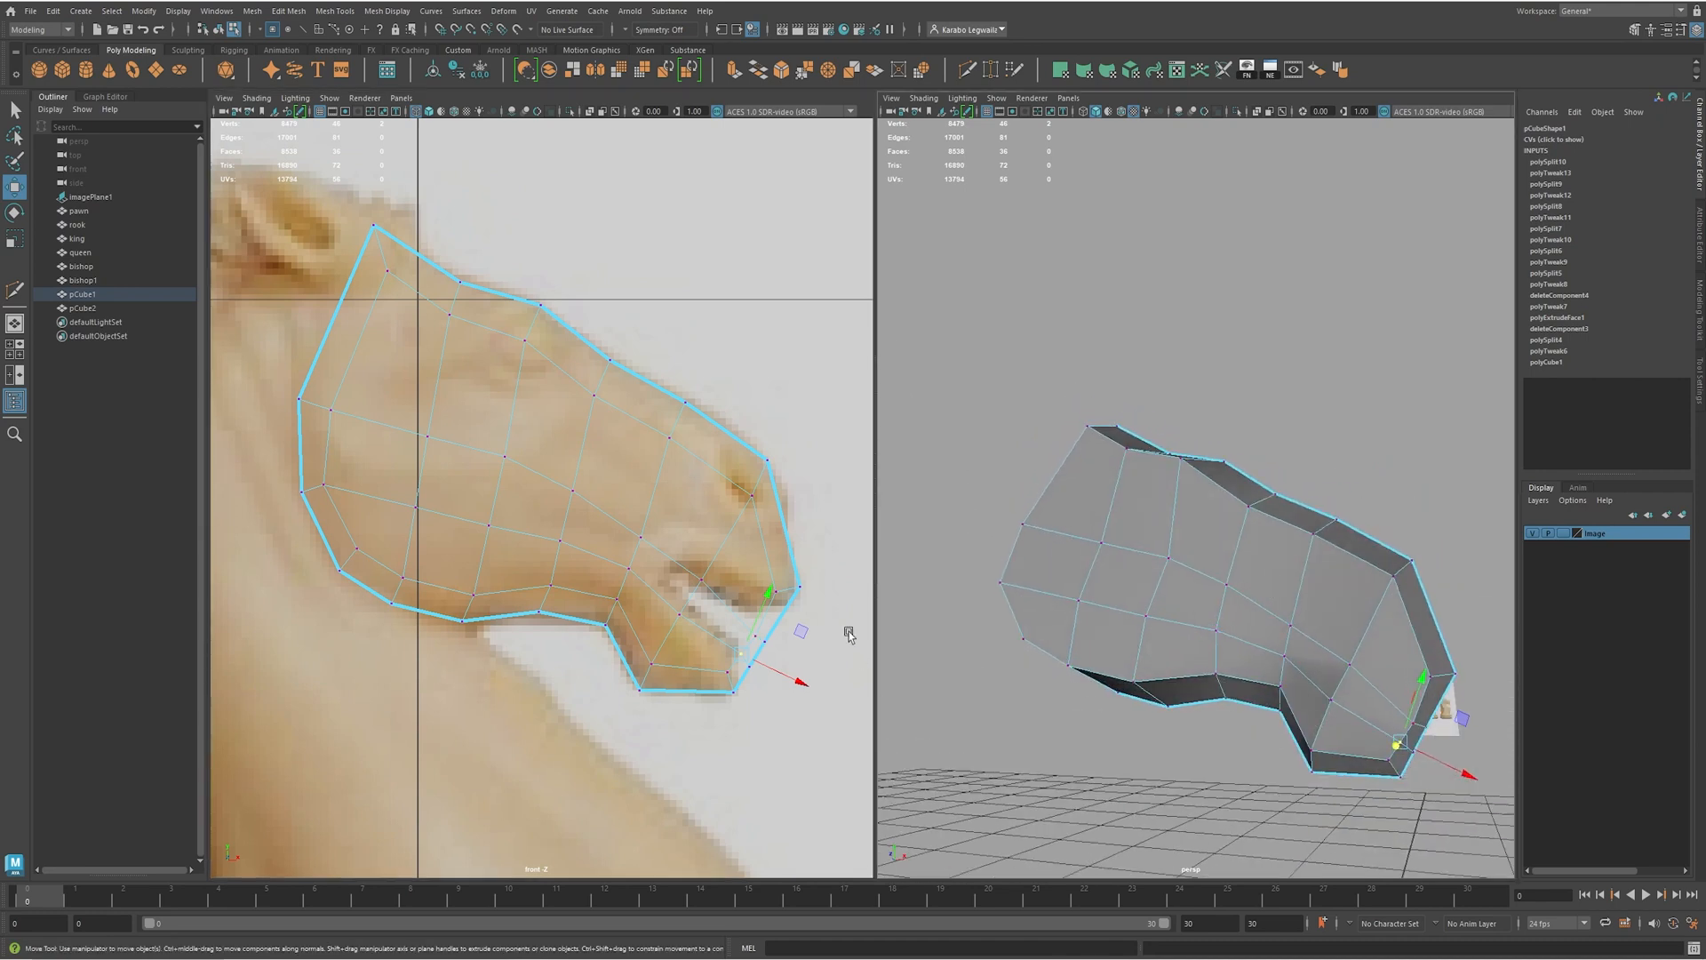
pyautogui.scroll(3, 706, 575)
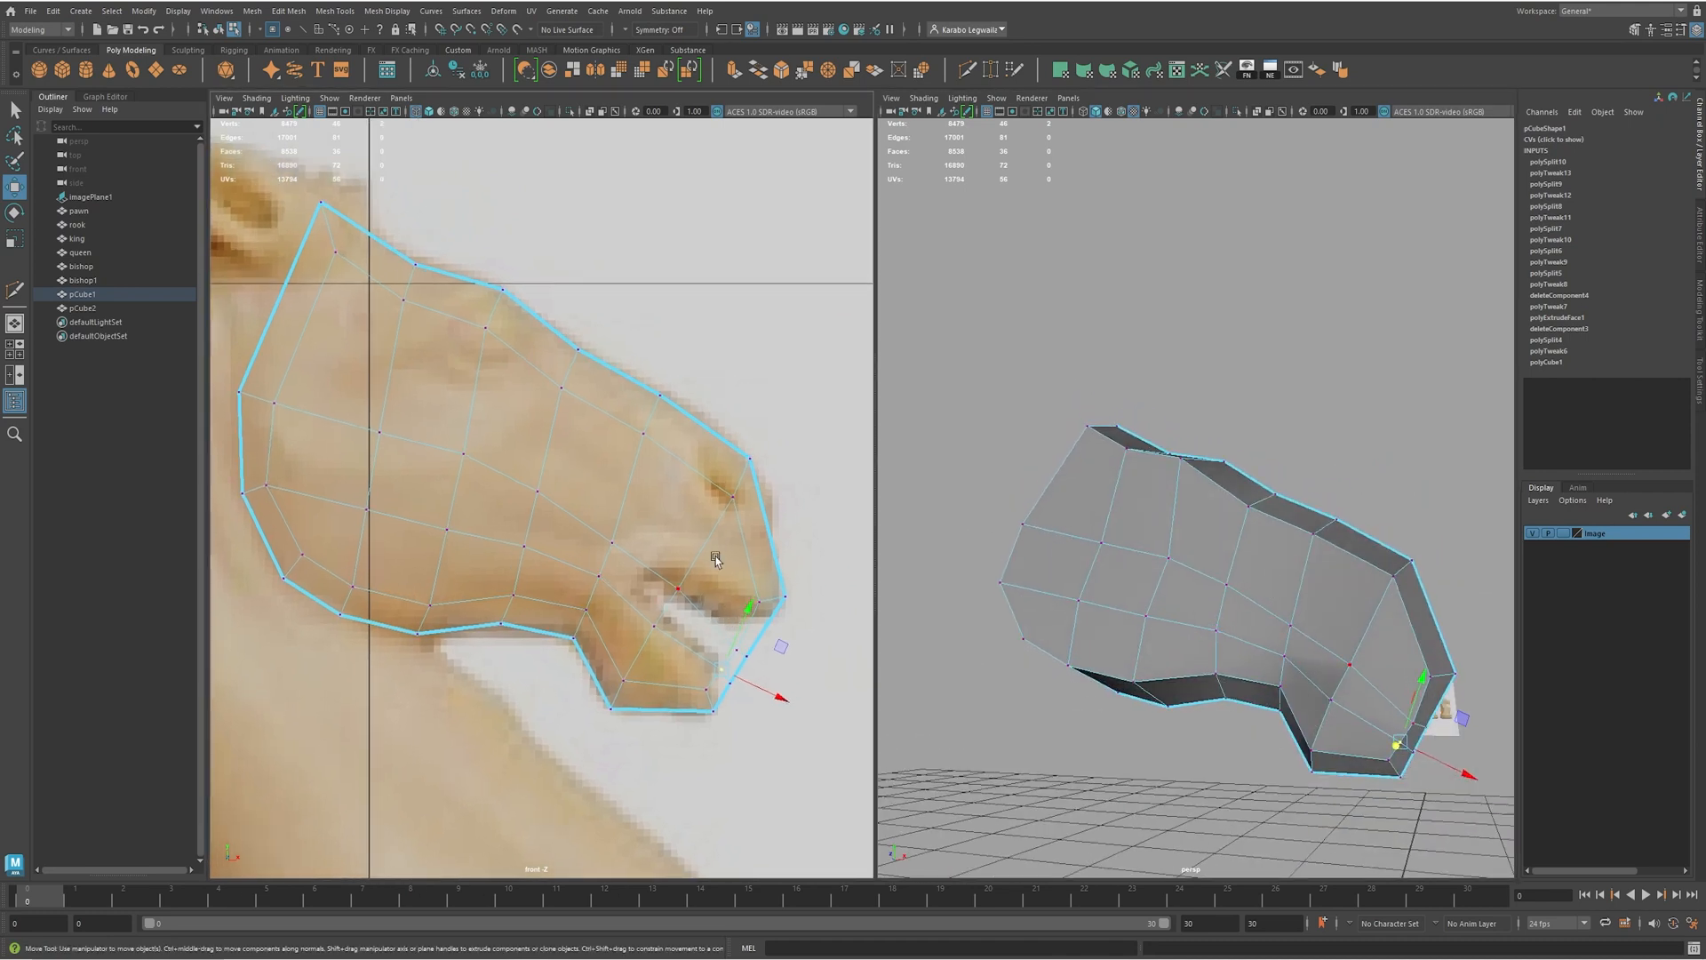
pyautogui.keyDown('shift'); pyautogui.moveTo(719, 521); pyautogui.dragTo(770, 695, button='right'); pyautogui.keyUp('shift')
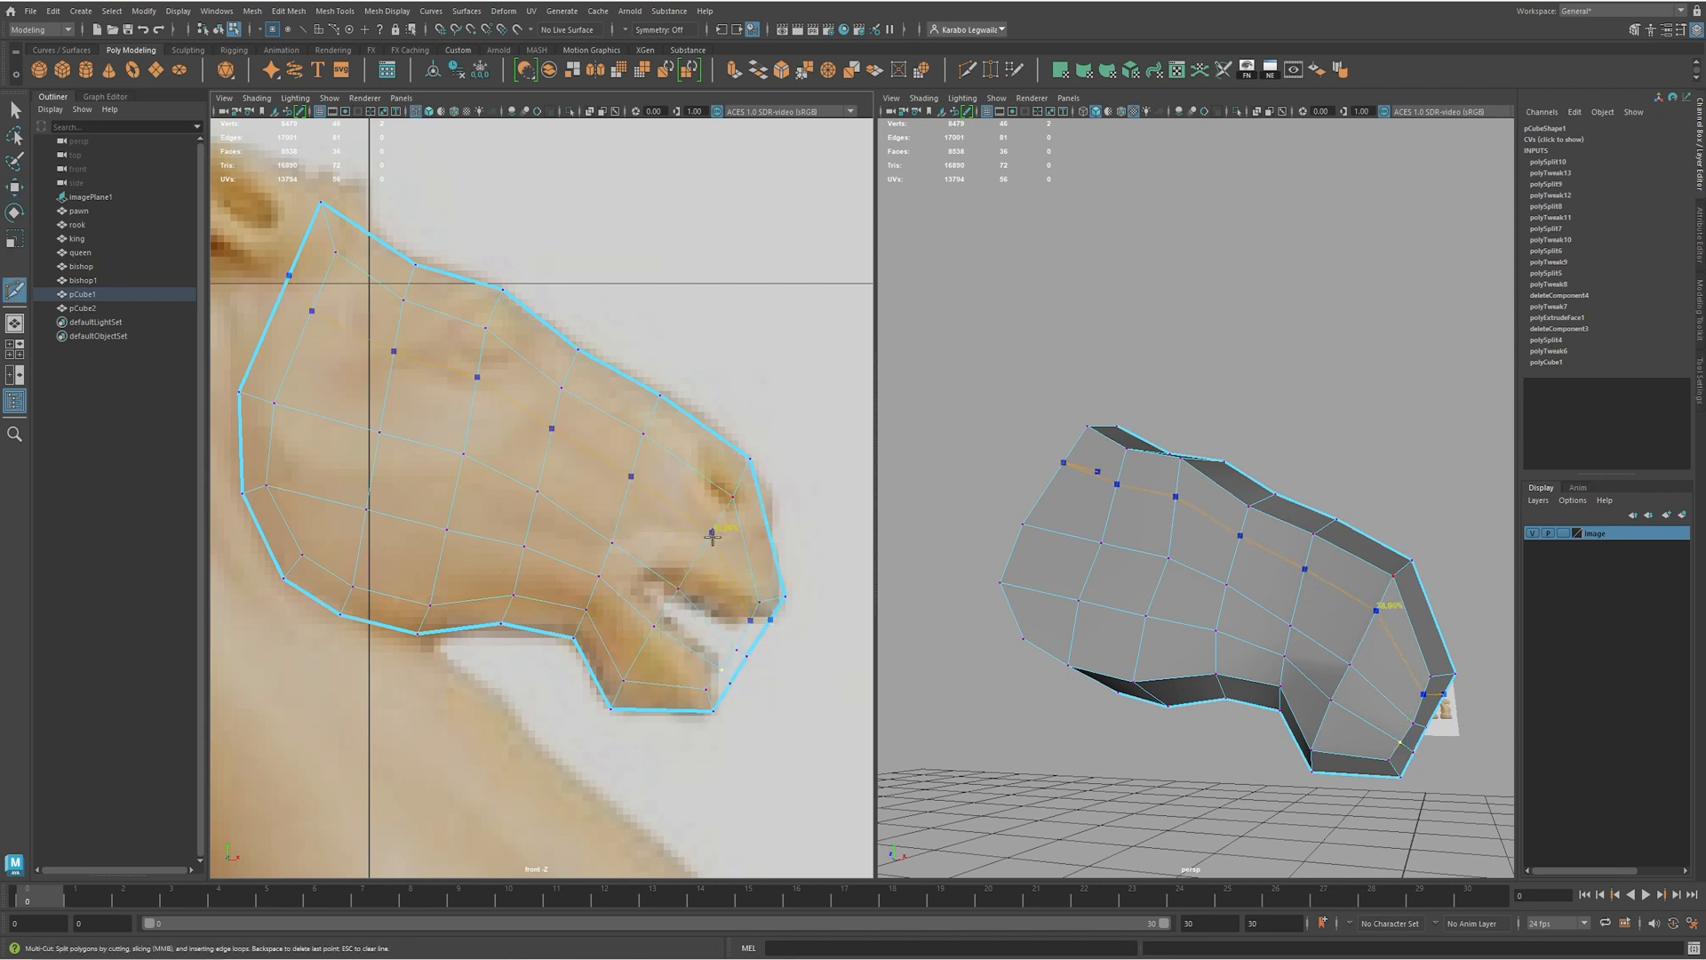
pyautogui.keyDown('ctrl'); pyautogui.click(711, 542); pyautogui.keyUp('ctrl')
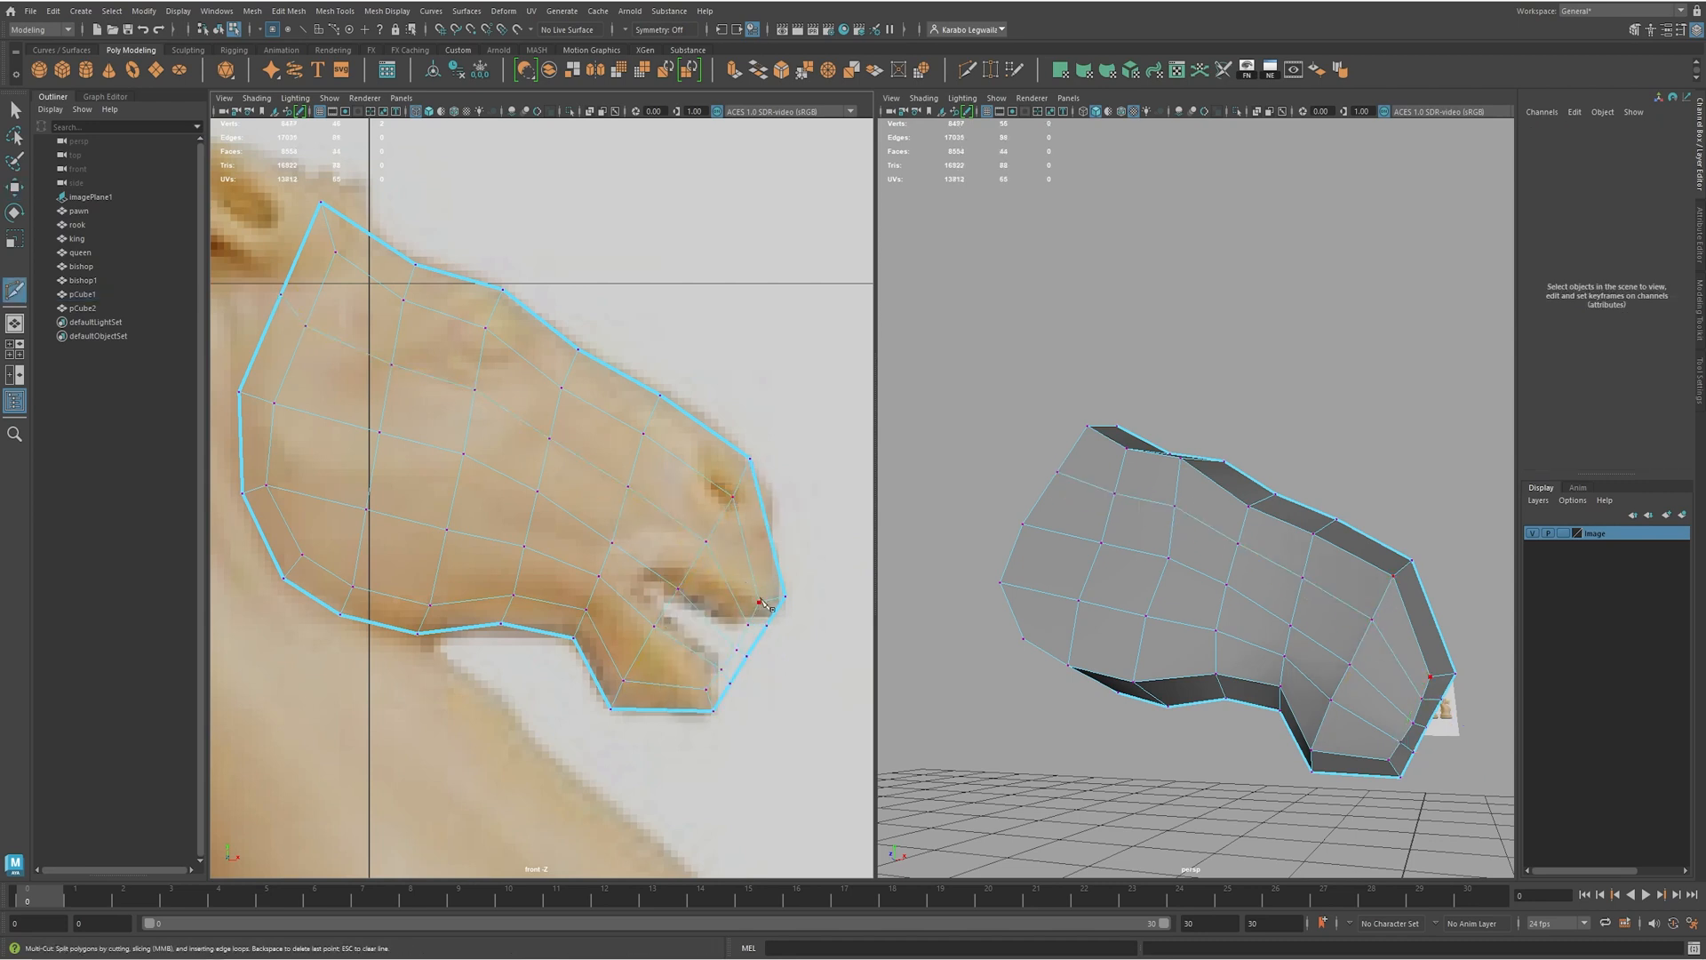
# - Move the front muzzle vertices to match the upper lip and chin contours in the reference image
pyautogui.press('w')
pyautogui.moveTo(788, 611)
pyautogui.mouseDown()
pyautogui.moveTo(769, 580)
pyautogui.moveTo(780, 637)
pyautogui.mouseUp()
pyautogui.moveTo(758, 624); pyautogui.dragTo(763, 617)
pyautogui.keyDown('alt'); pyautogui.moveTo(720, 685); pyautogui.dragTo(737, 649, button='middle'); pyautogui.keyUp('alt')
pyautogui.keyDown('alt'); pyautogui.moveTo(681, 611); pyautogui.dragTo(786, 671, button='right'); pyautogui.keyUp('alt')
pyautogui.moveTo(774, 645)
pyautogui.mouseDown()
pyautogui.moveTo(800, 690)
pyautogui.moveTo(772, 667)
pyautogui.mouseUp()
pyautogui.moveTo(805, 589)
pyautogui.mouseDown()
pyautogui.moveTo(851, 610)
pyautogui.moveTo(831, 596)
pyautogui.mouseUp()
pyautogui.keyDown('alt'); pyautogui.moveTo(1320, 694); pyautogui.dragTo(1227, 646, button='middle'); pyautogui.keyUp('alt')
pyautogui.keyDown('alt'); pyautogui.moveTo(770, 612); pyautogui.dragTo(679, 599, button='middle'); pyautogui.keyUp('alt')
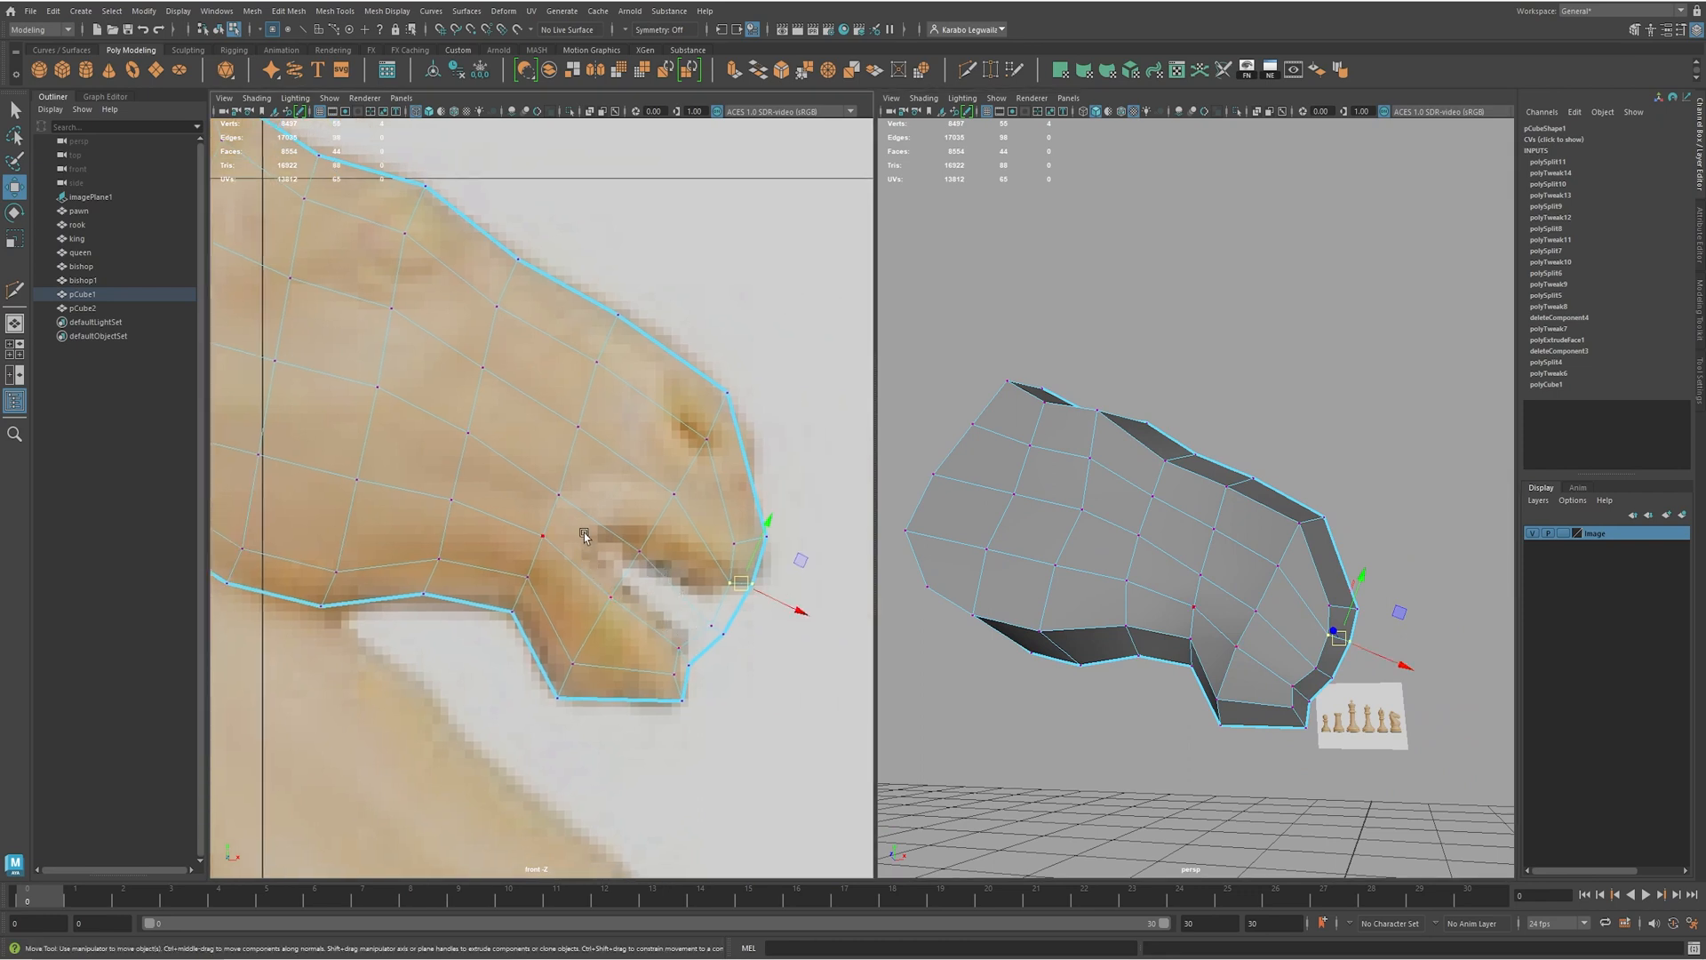
pyautogui.moveTo(741, 592); pyautogui.dragTo(735, 584)
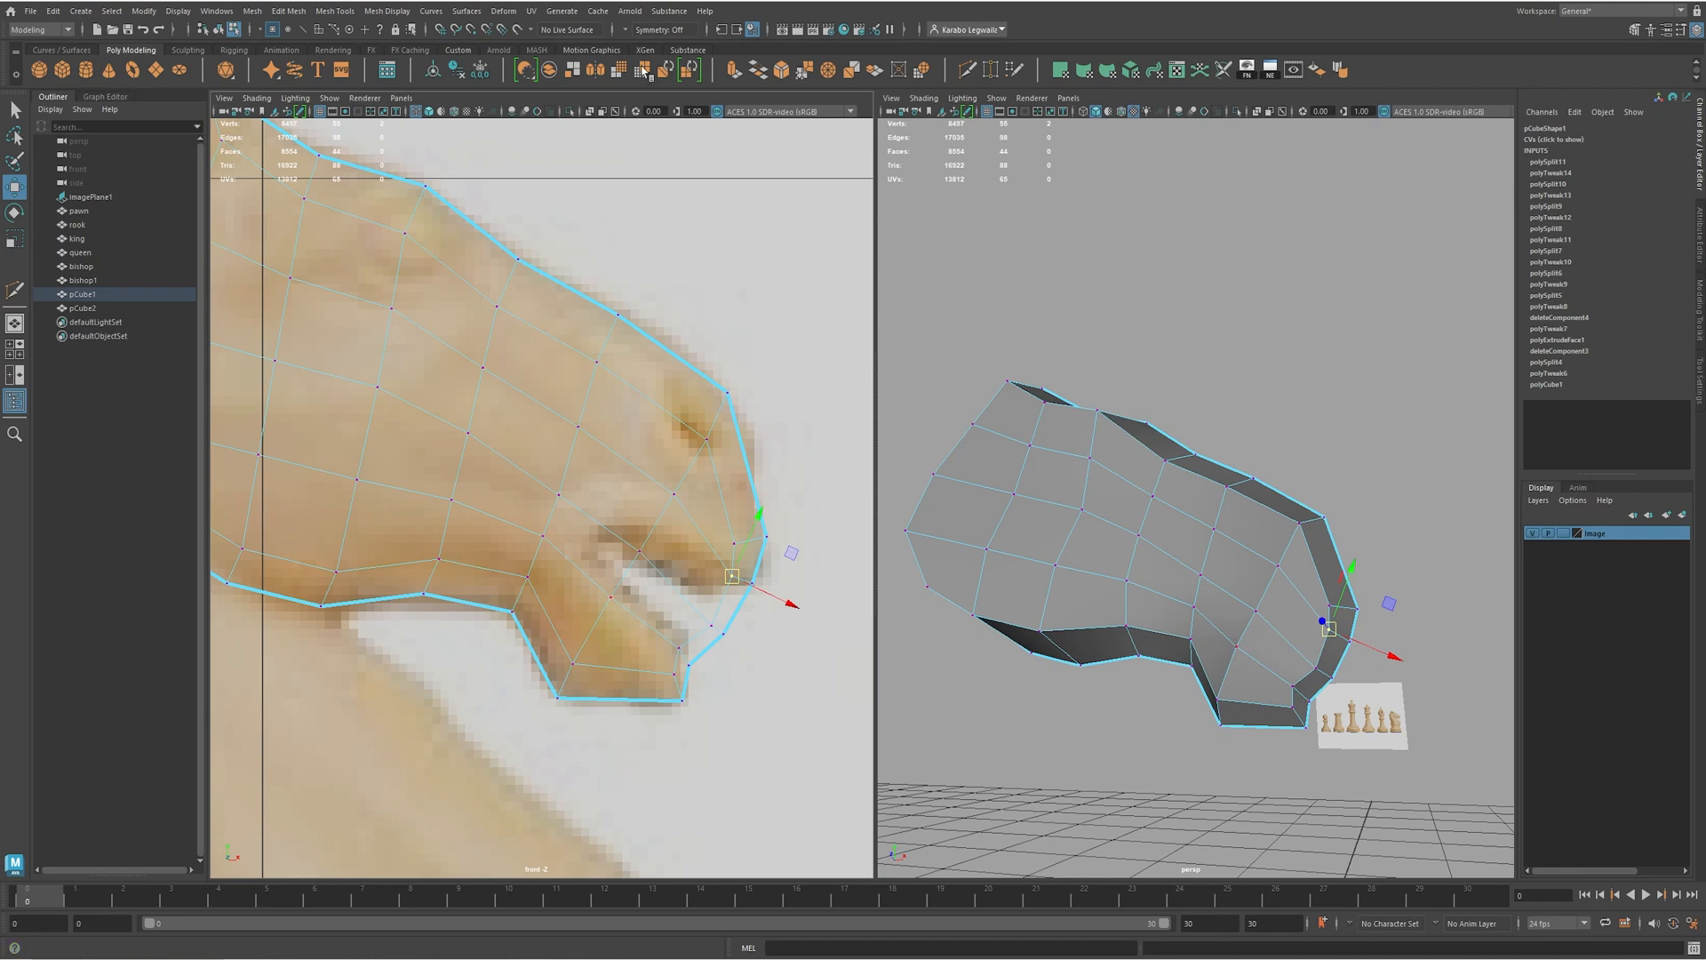
# - Cut the mouth outline into the muzzle with Multi-Cut, from the lower lip around the mouth corner to the upper lip
pyautogui.click(966, 72)
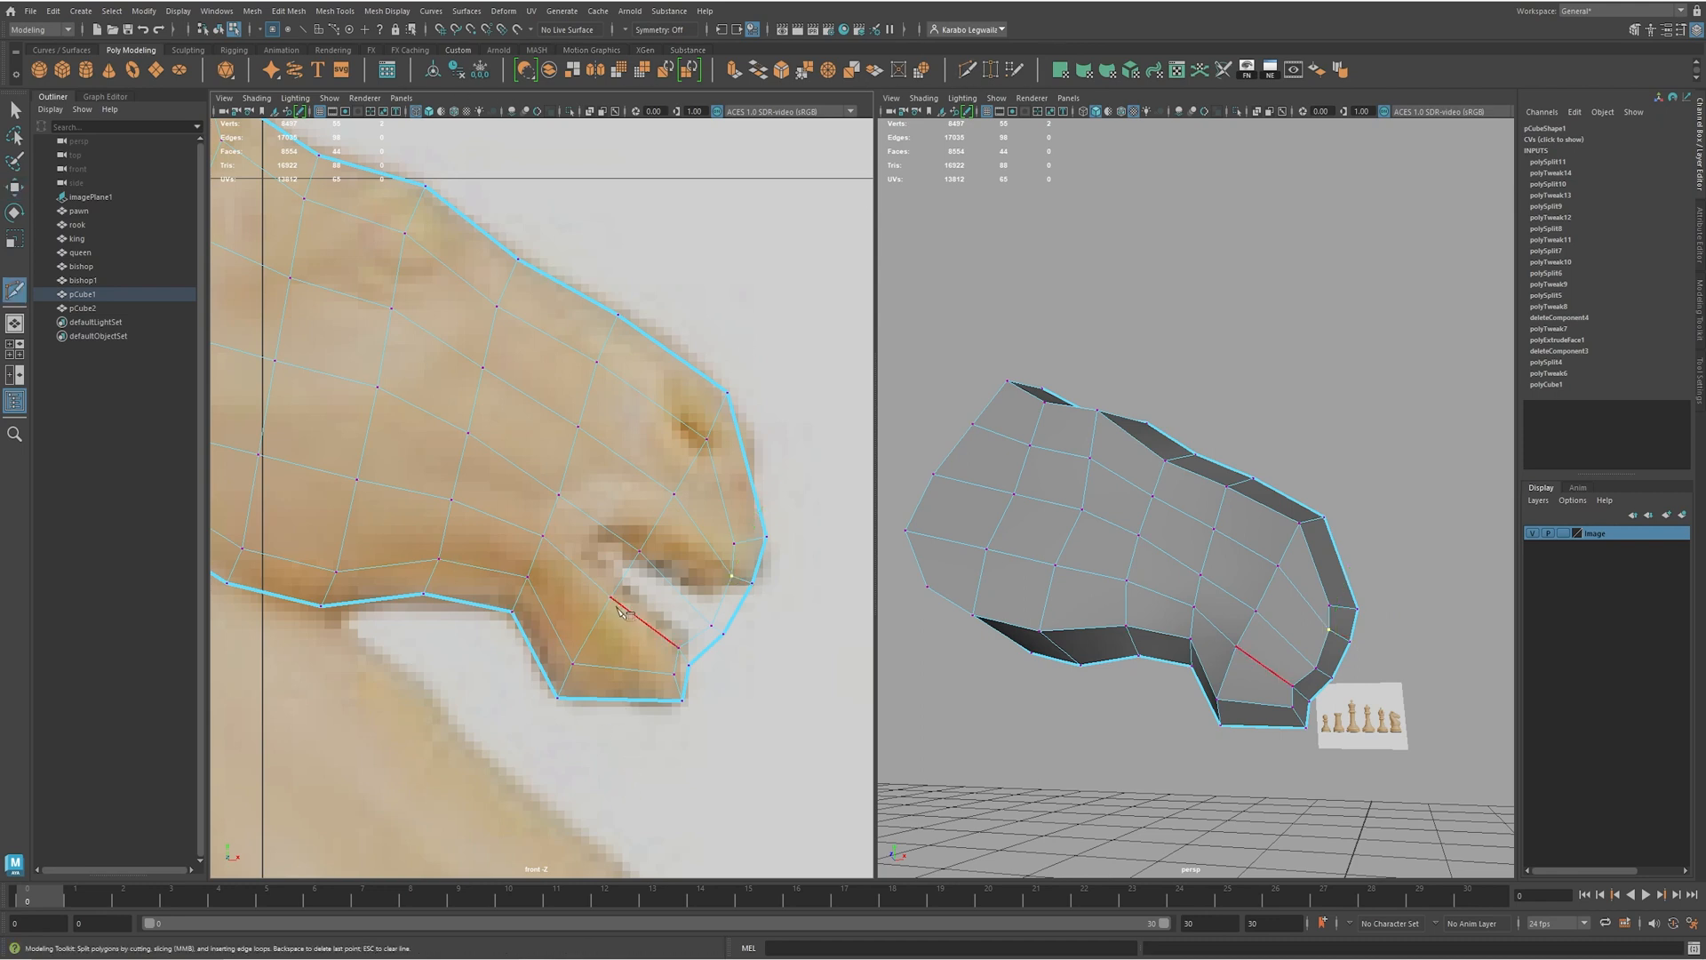
pyautogui.keyDown('alt'); pyautogui.moveTo(678, 650); pyautogui.dragTo(562, 650, button='middle'); pyautogui.keyUp('alt')
pyautogui.keyDown('alt'); pyautogui.moveTo(561, 650); pyautogui.dragTo(682, 711, button='right'); pyautogui.keyUp('alt')
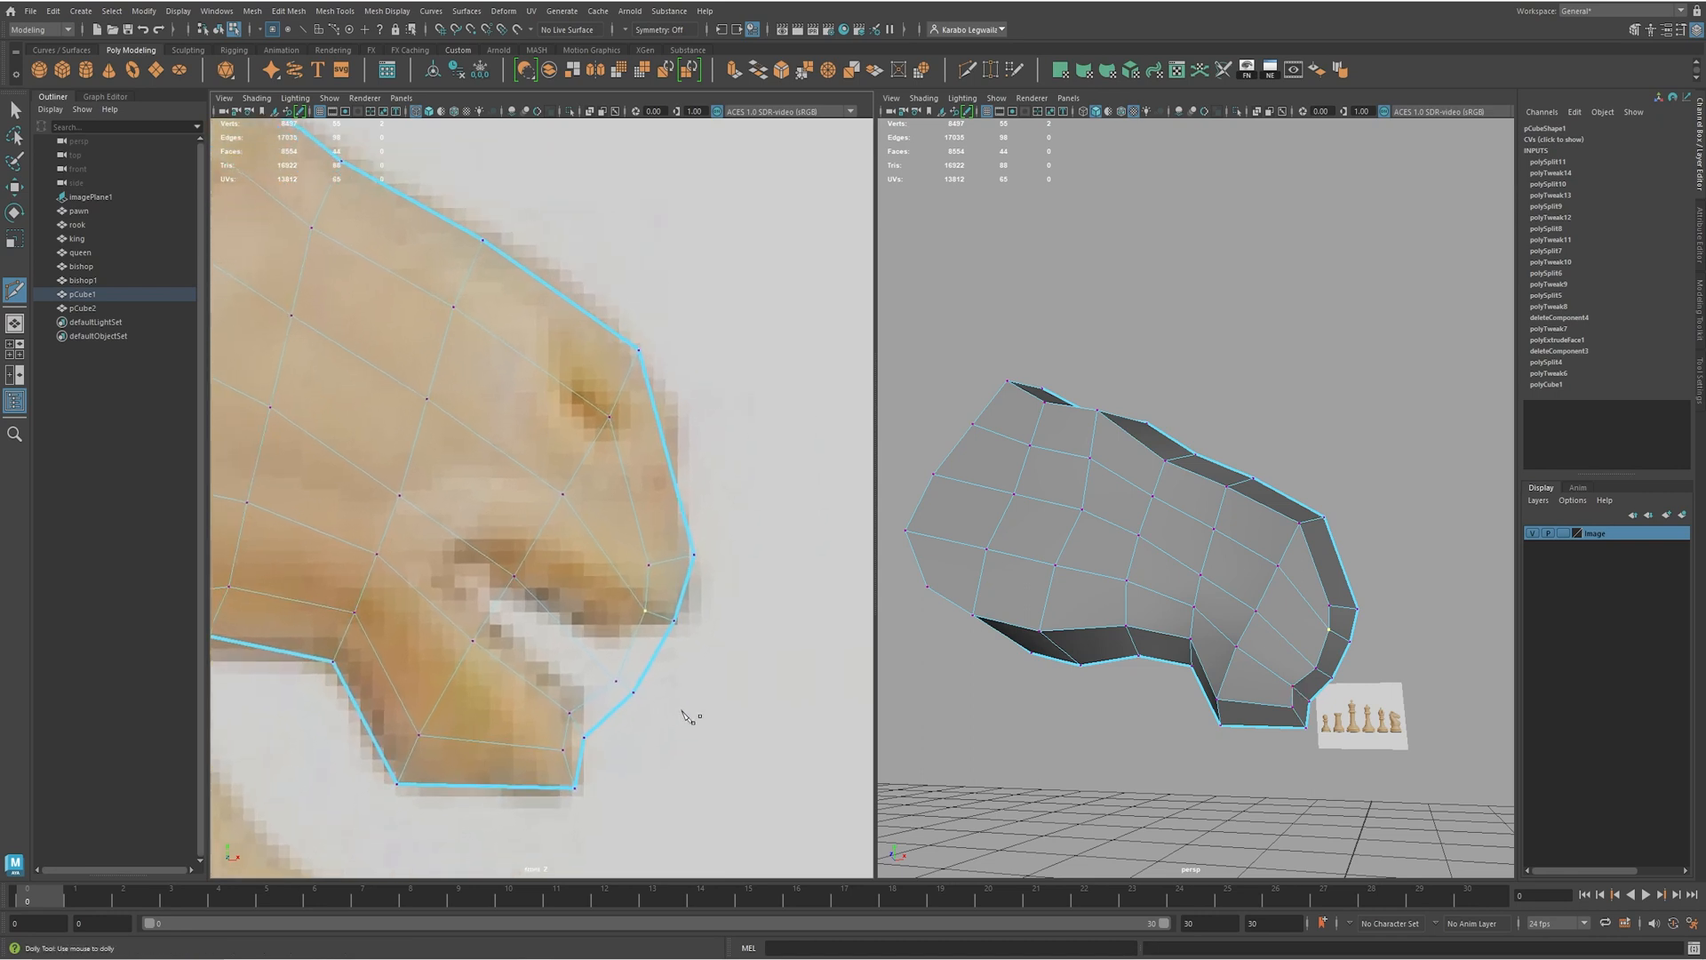
pyautogui.click(595, 721)
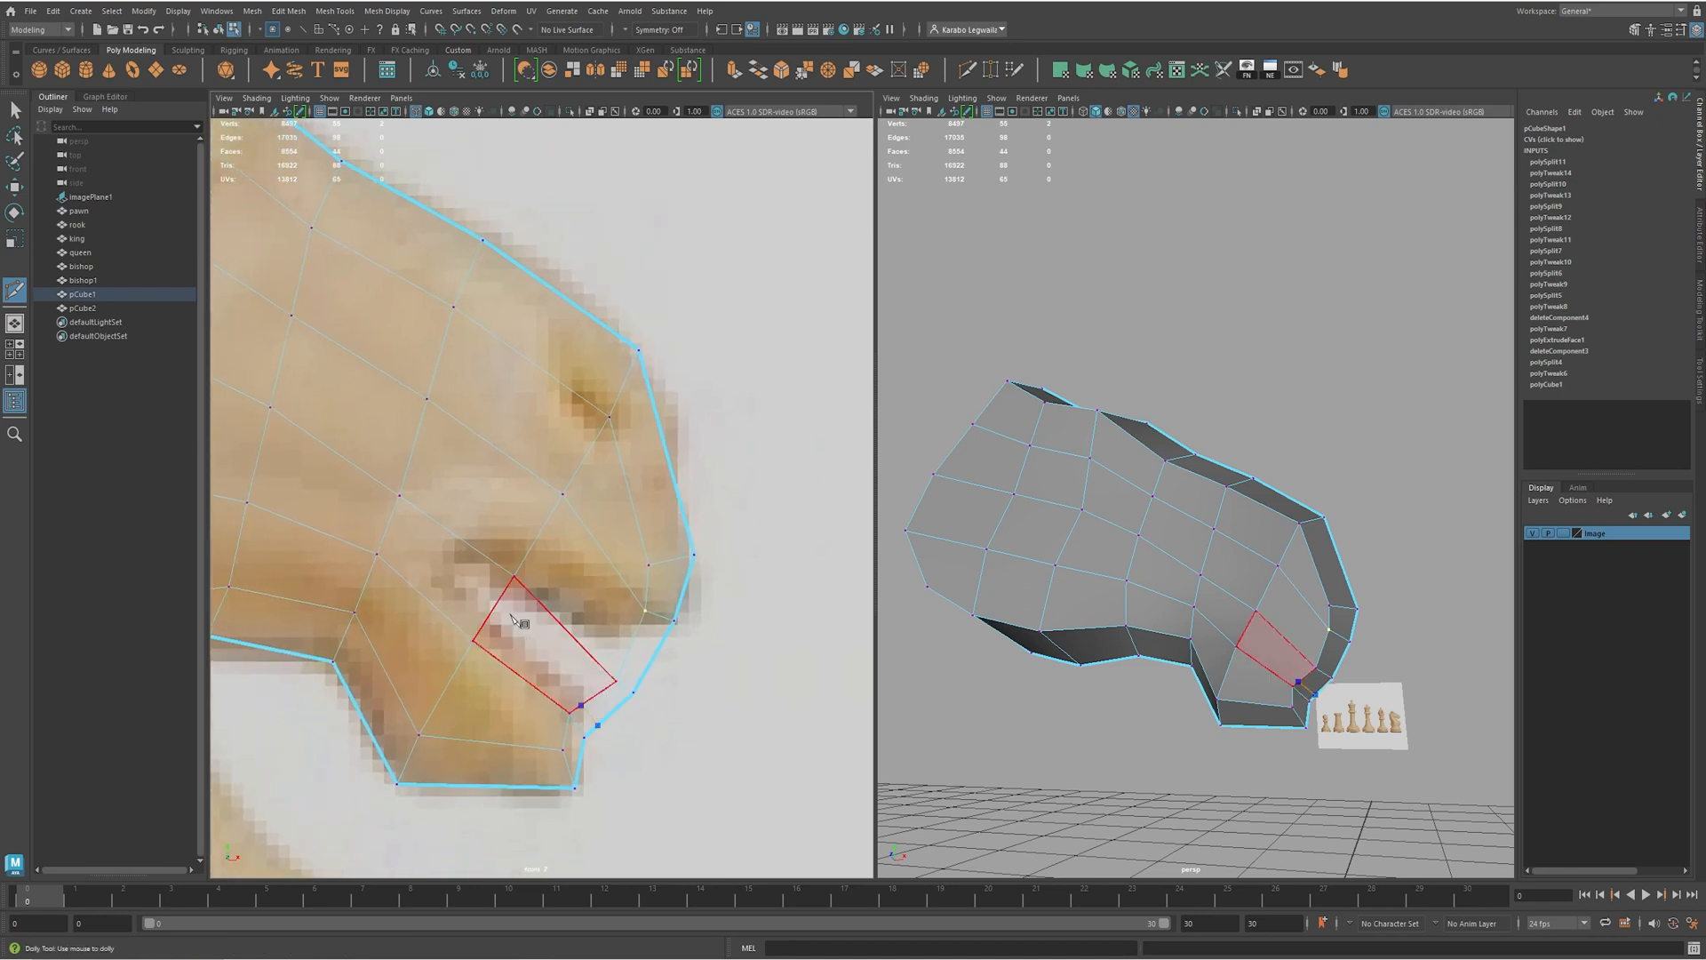
pyautogui.click(491, 626)
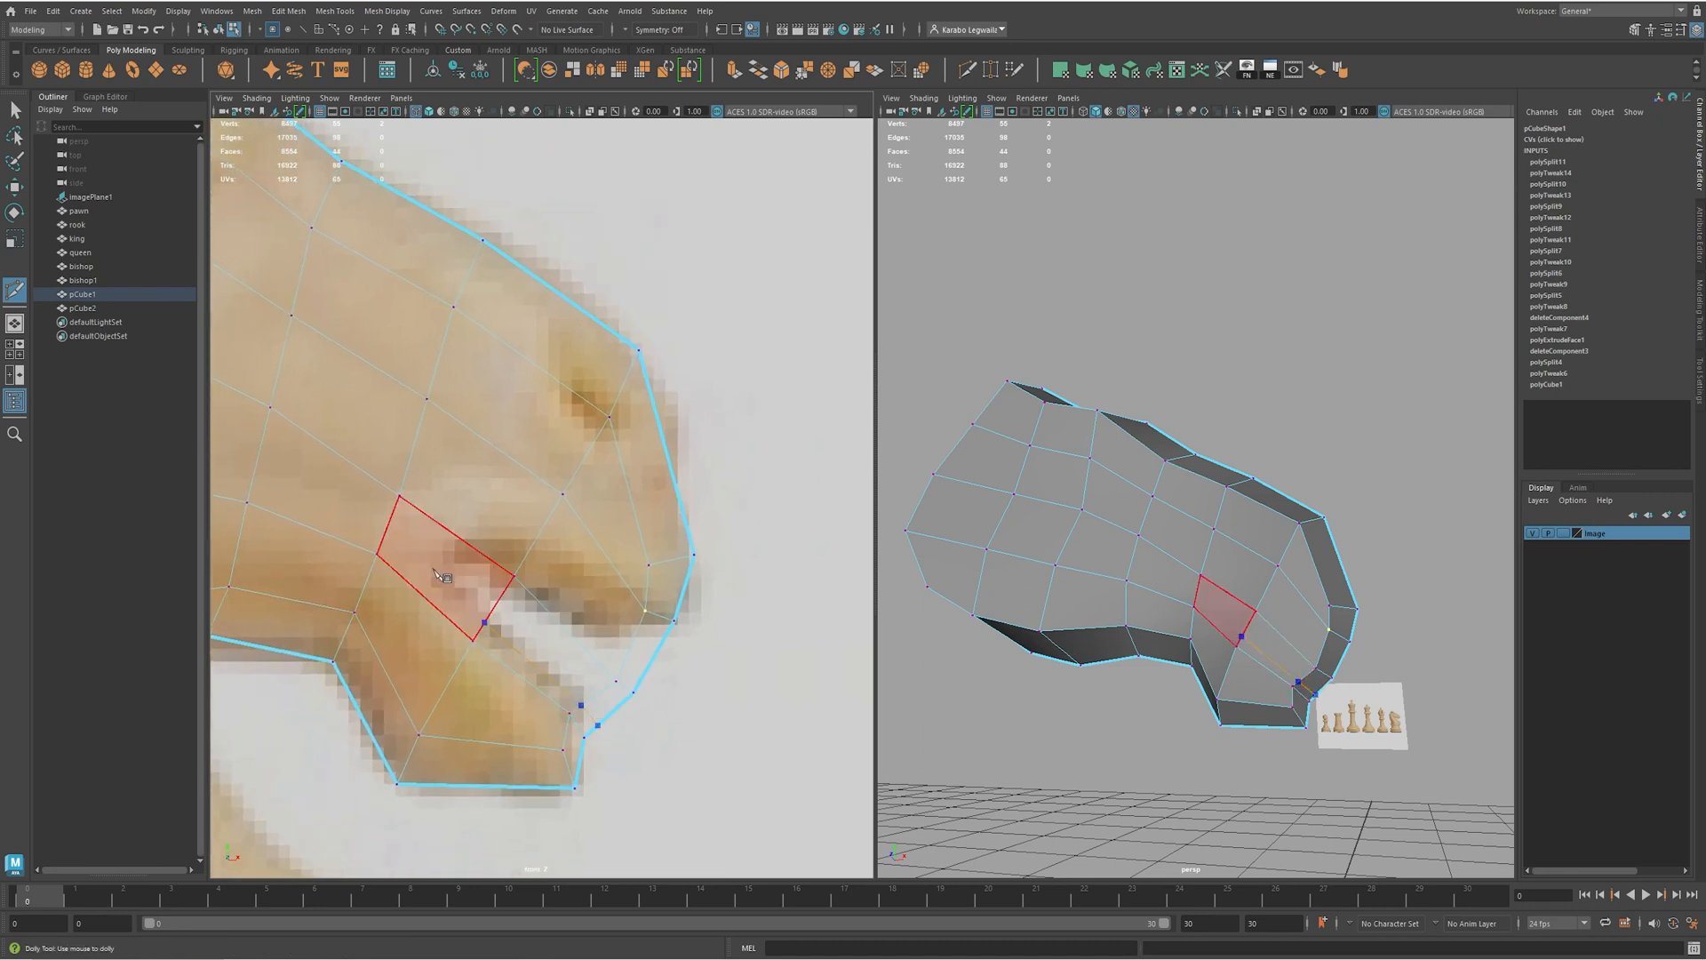
pyautogui.click(433, 567)
pyautogui.click(455, 534)
pyautogui.click(530, 550)
pyautogui.click(638, 627)
pyautogui.click(668, 637)
pyautogui.press('Return')
# - Delete the extra vertex on the upper lip cut and nudge the vertex inside the mouth outline
pyautogui.scroll(5, 1200, 713)
pyautogui.keyDown('alt'); pyautogui.moveTo(1200, 713); pyautogui.dragTo(1166, 651); pyautogui.keyUp('alt')
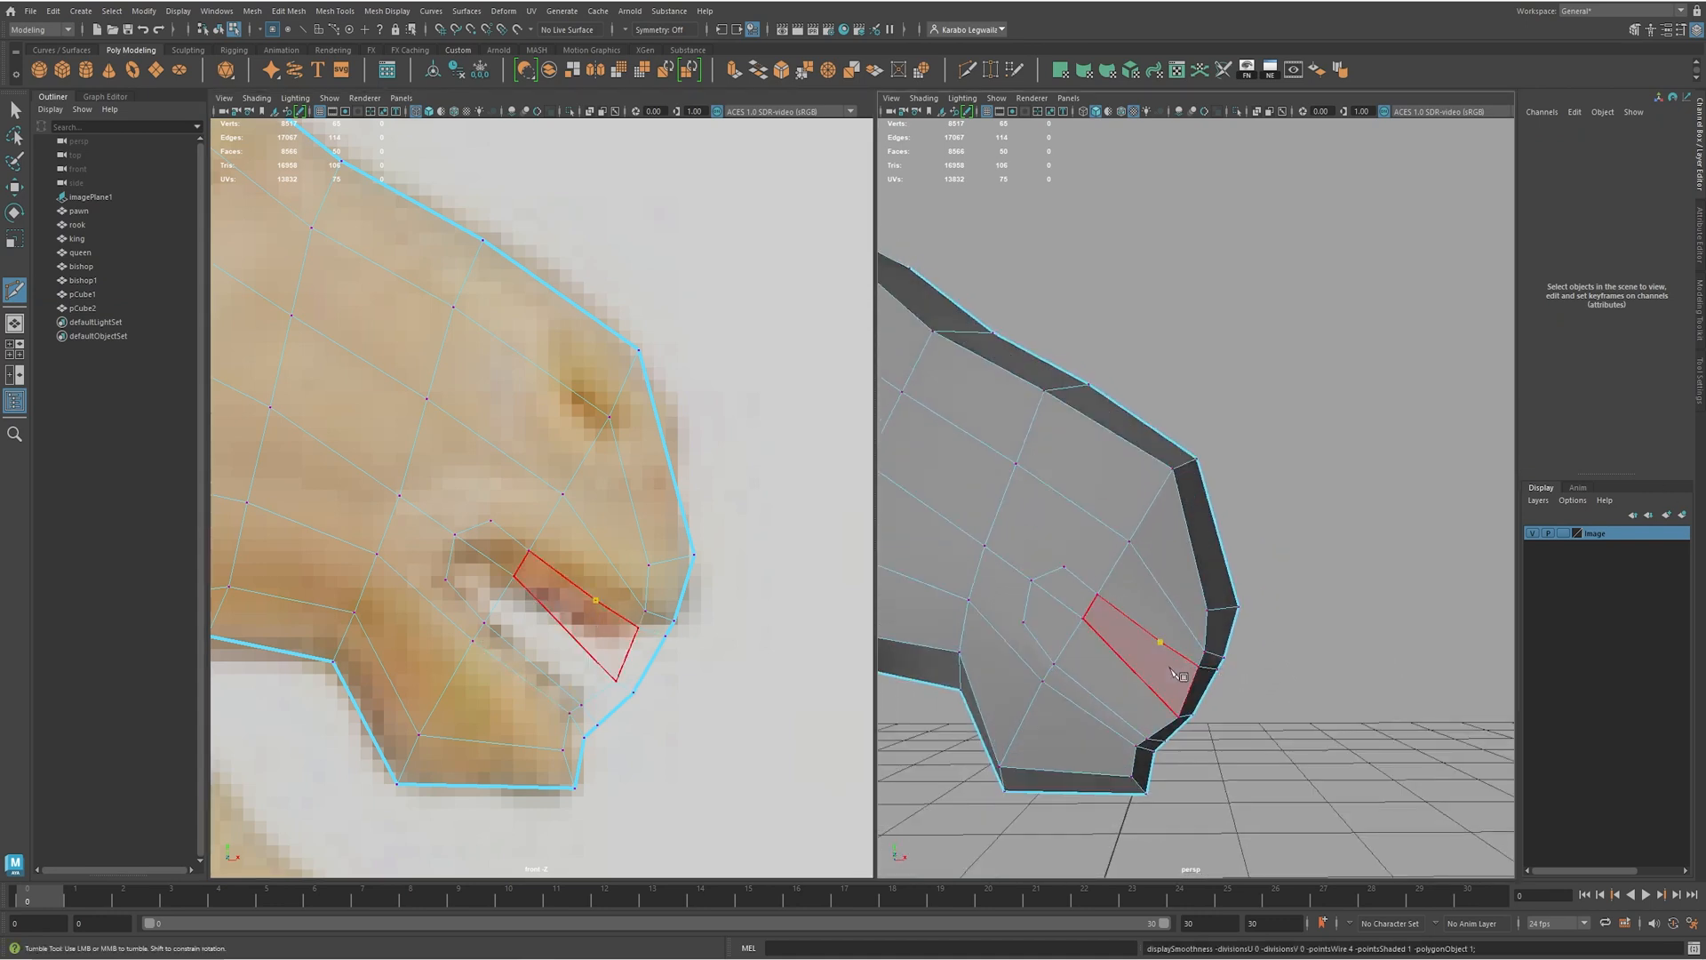
pyautogui.press('q')
pyautogui.moveTo(1157, 637); pyautogui.dragTo(1190, 682)
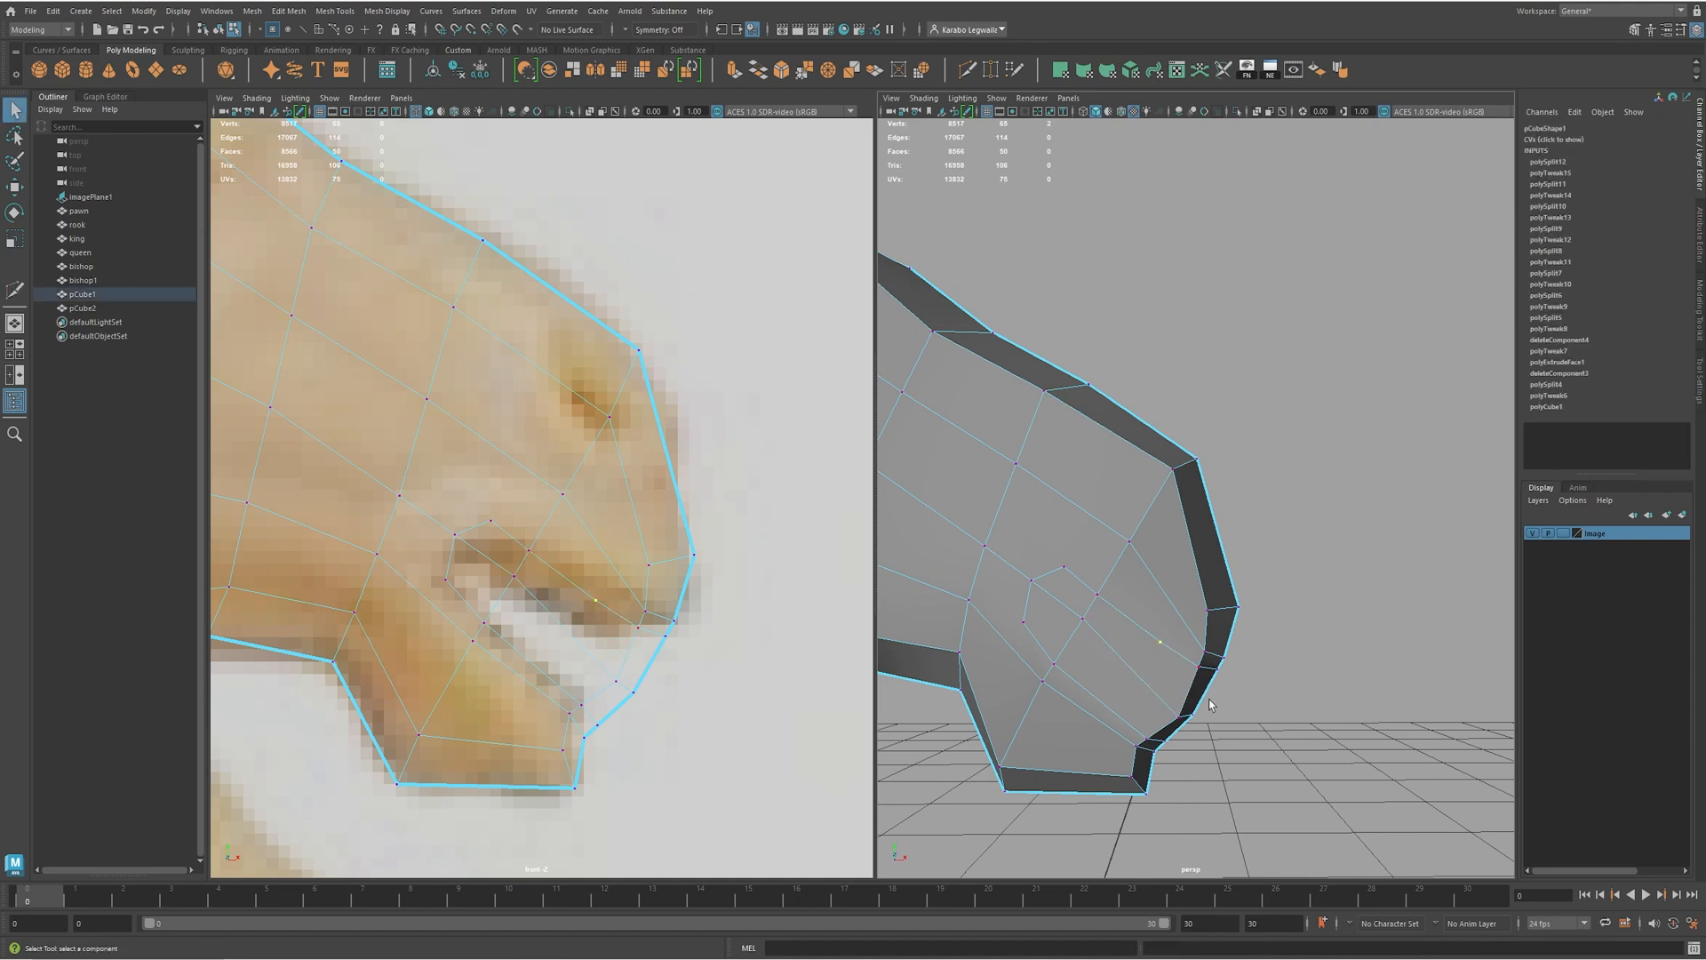
pyautogui.press('Delete')
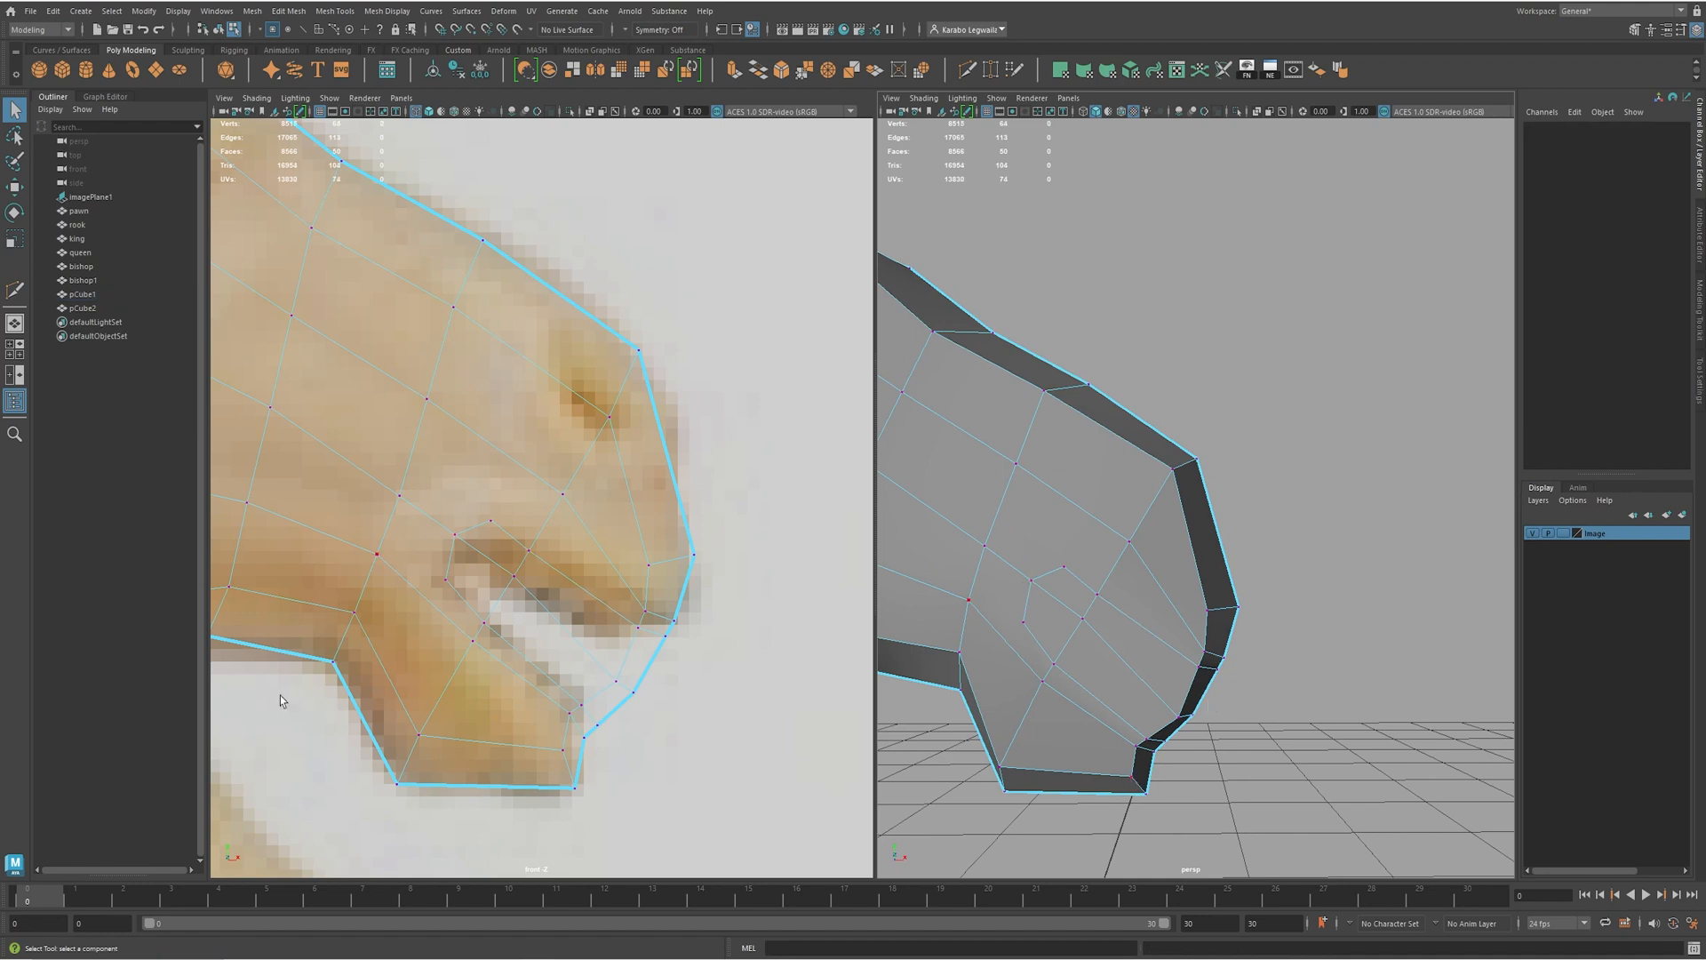
pyautogui.press('w')
pyautogui.click(513, 577)
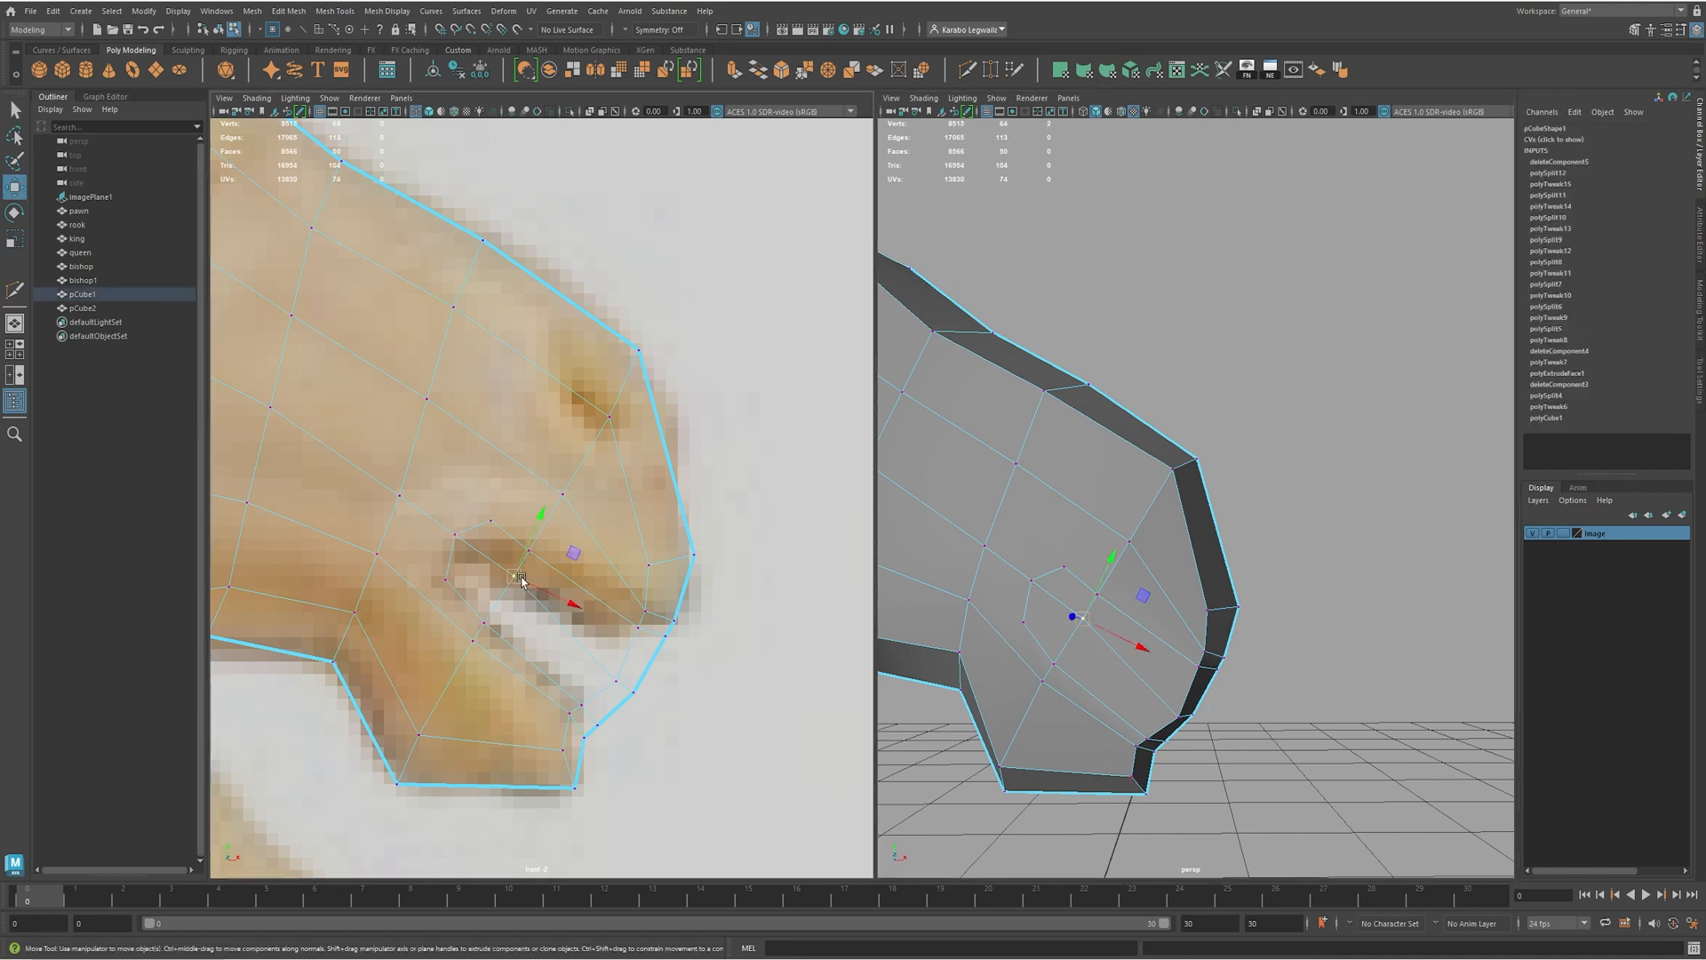
pyautogui.moveTo(1133, 551)
pyautogui.keyDown('alt'); pyautogui.mouseDown()
pyautogui.moveTo(1102, 549)
pyautogui.moveTo(1122, 553)
pyautogui.mouseUp(); pyautogui.keyUp('alt')
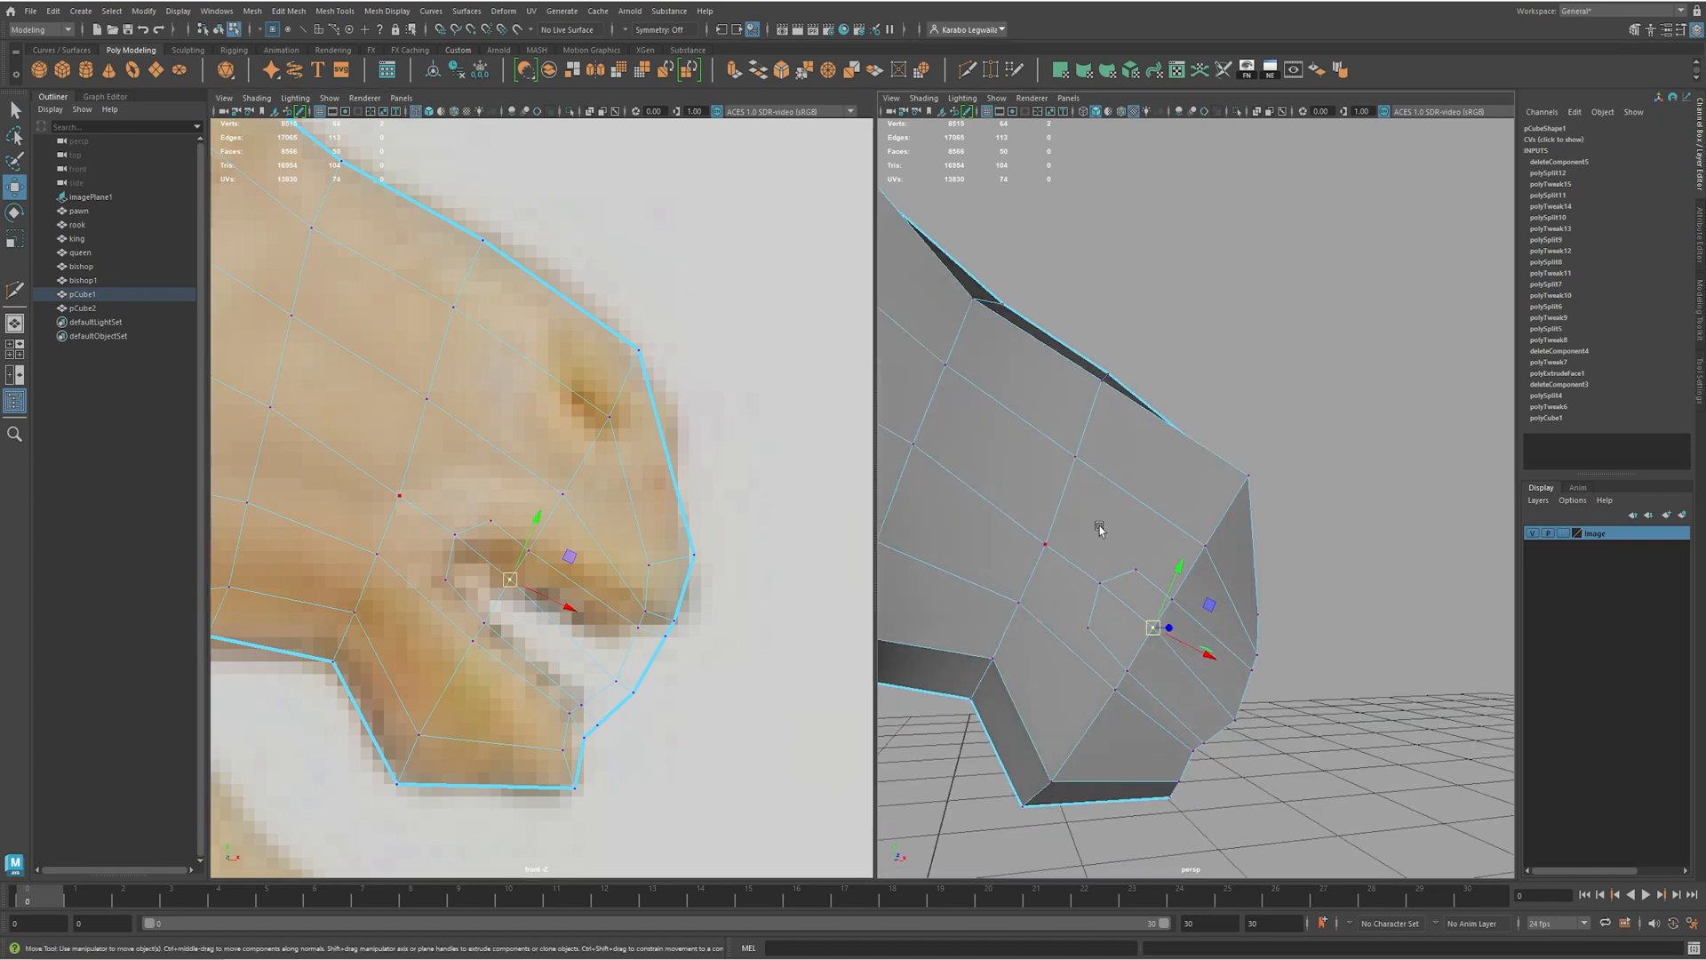
# - Cut connecting edges from the mouth corner outline to the neighbouring cheek vertices above and behind it
pyautogui.press('F11')
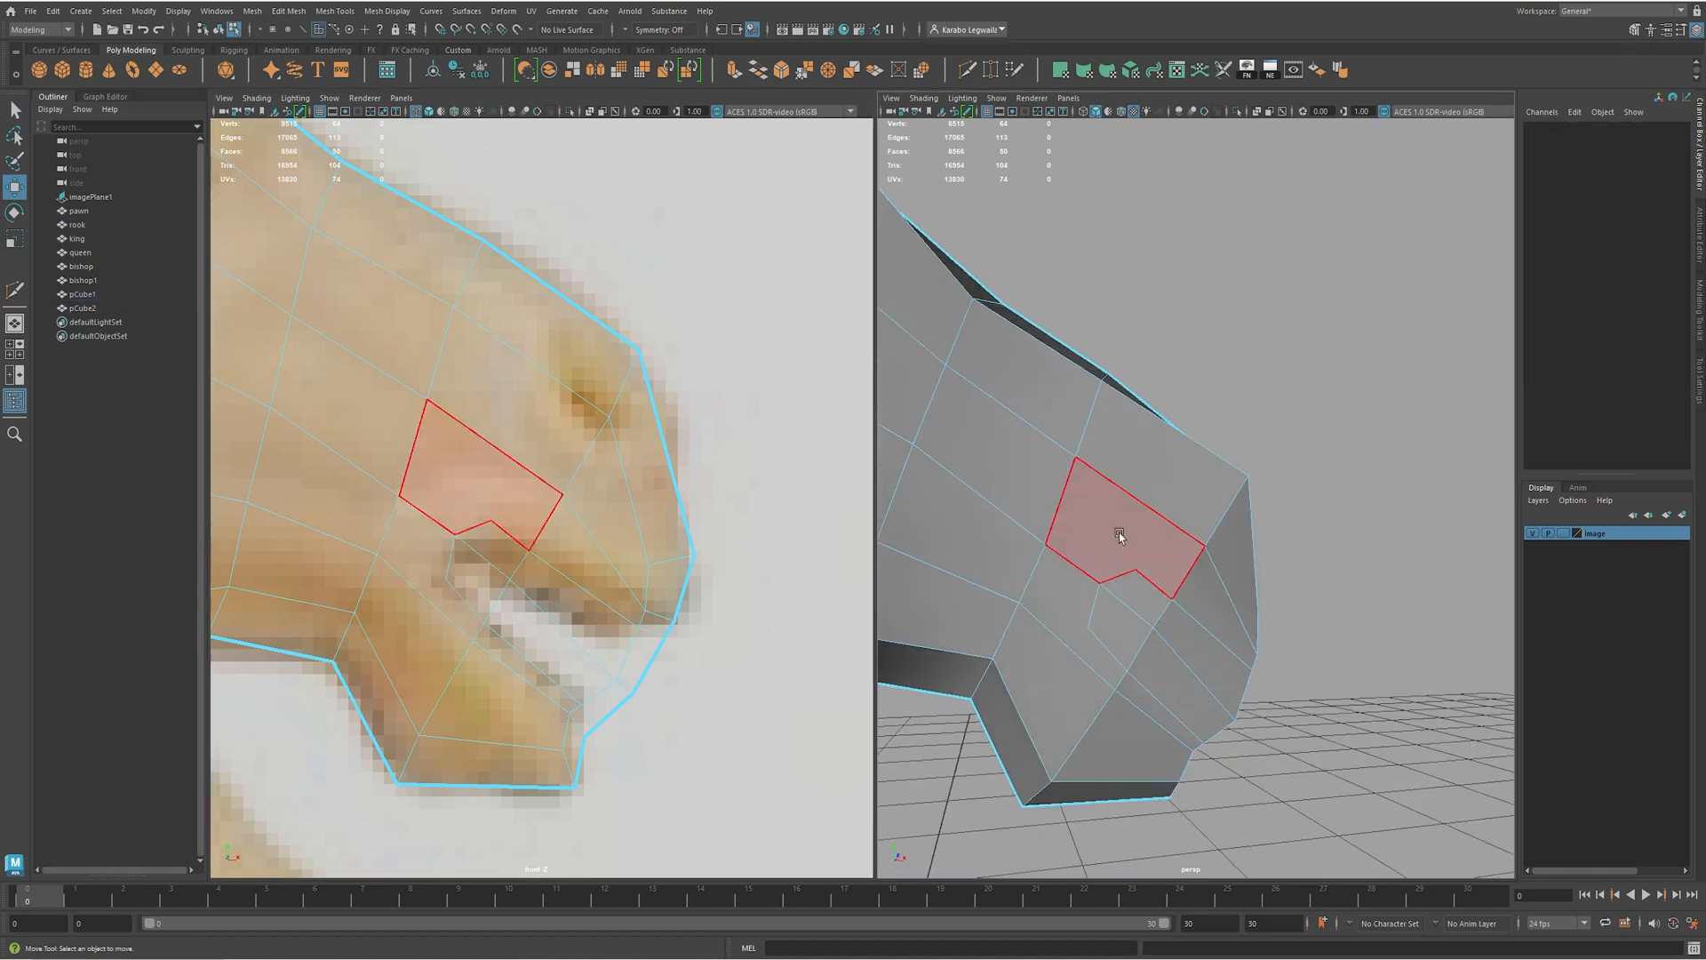
pyautogui.moveTo(1119, 530); pyautogui.dragTo(1131, 563, button='right')
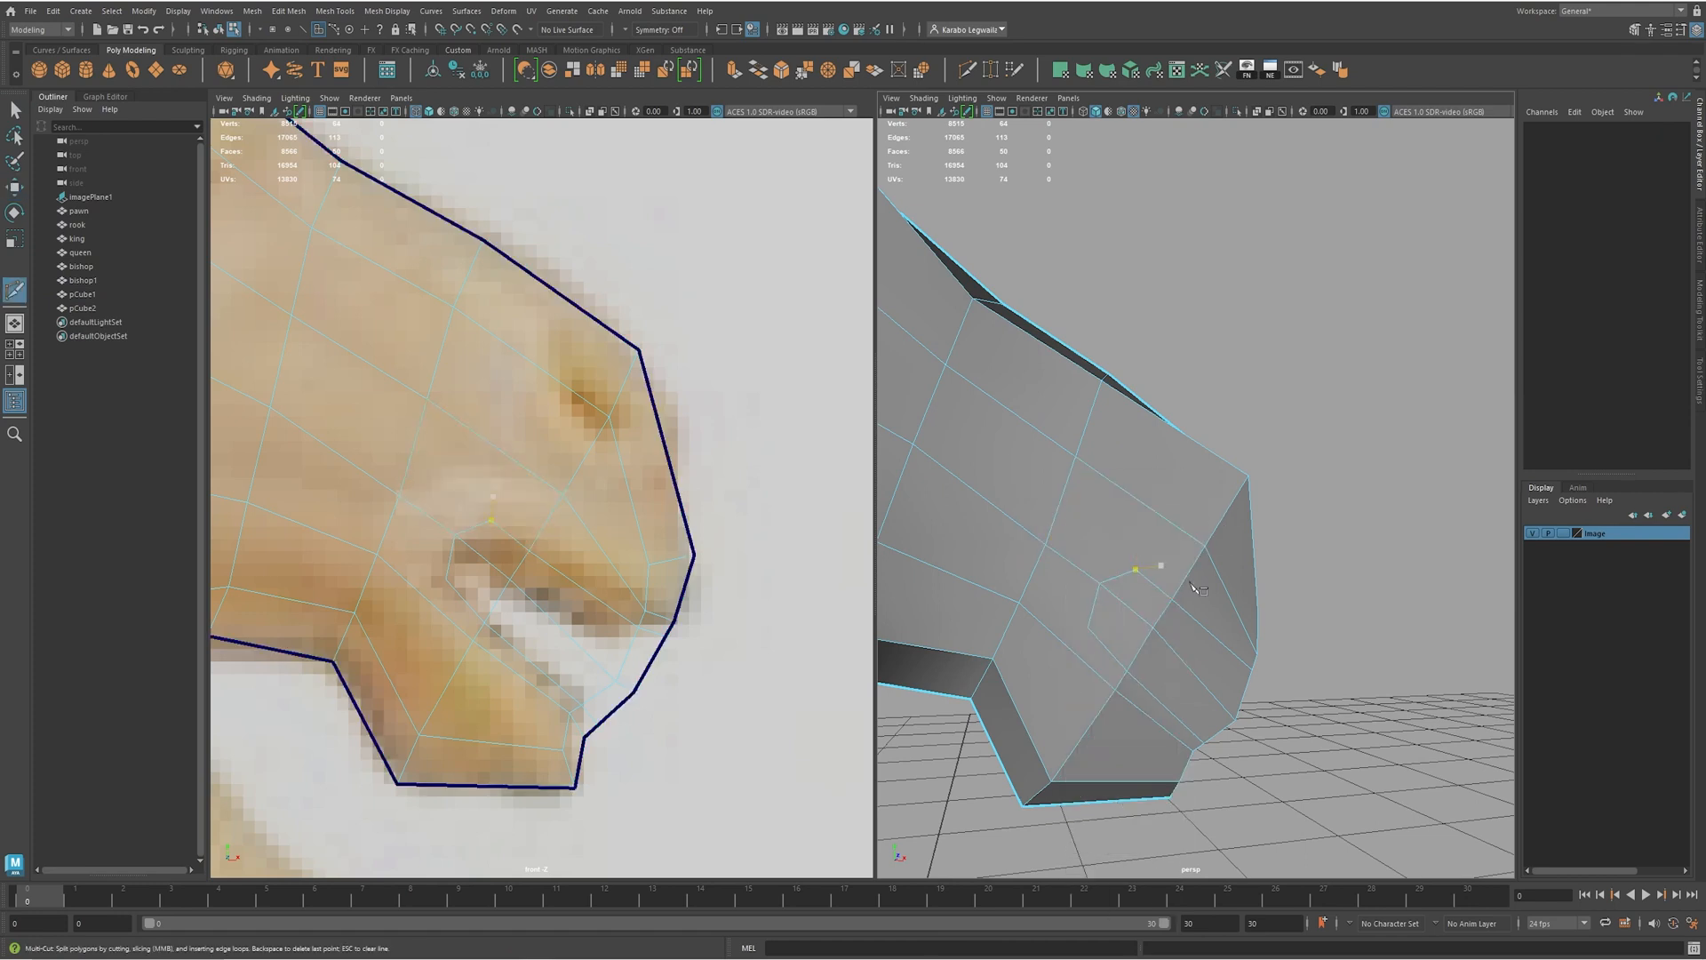
pyautogui.click(1076, 457)
pyautogui.rightClick(1116, 643)
pyautogui.click(1090, 626)
pyautogui.click(1021, 602)
pyautogui.rightClick(1043, 626)
pyautogui.press('w')
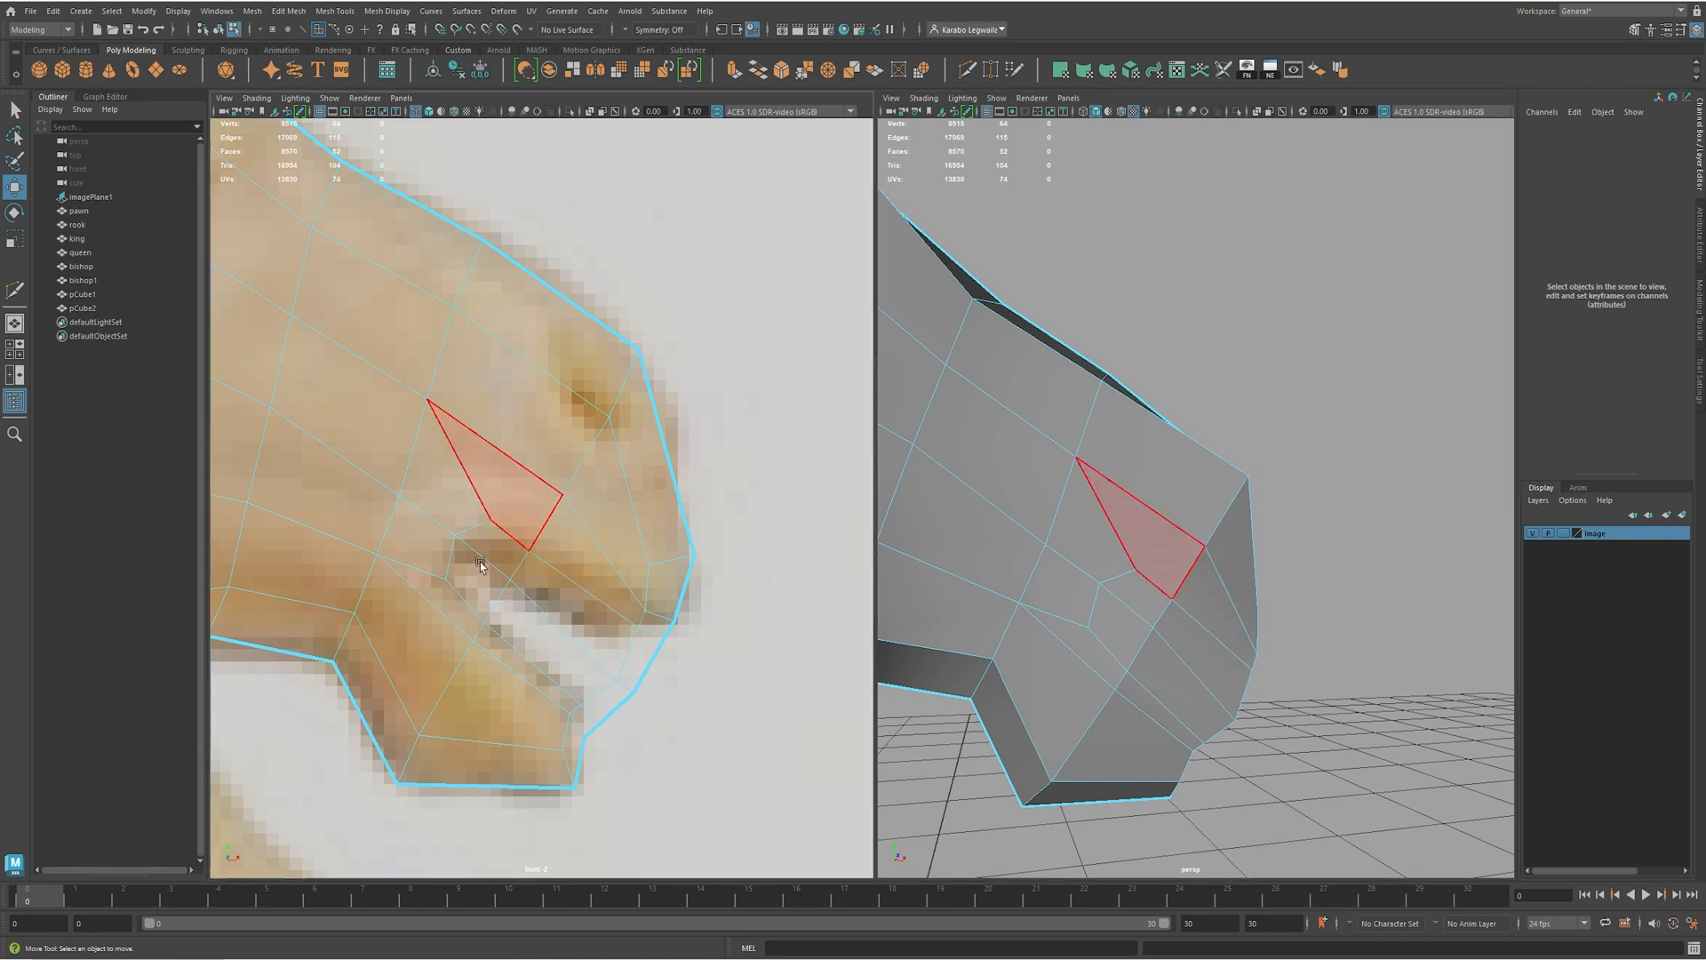
# - Select the faces inside the mouth outline and delete them to open the mouth
pyautogui.click(547, 613)
pyautogui.click(567, 666)
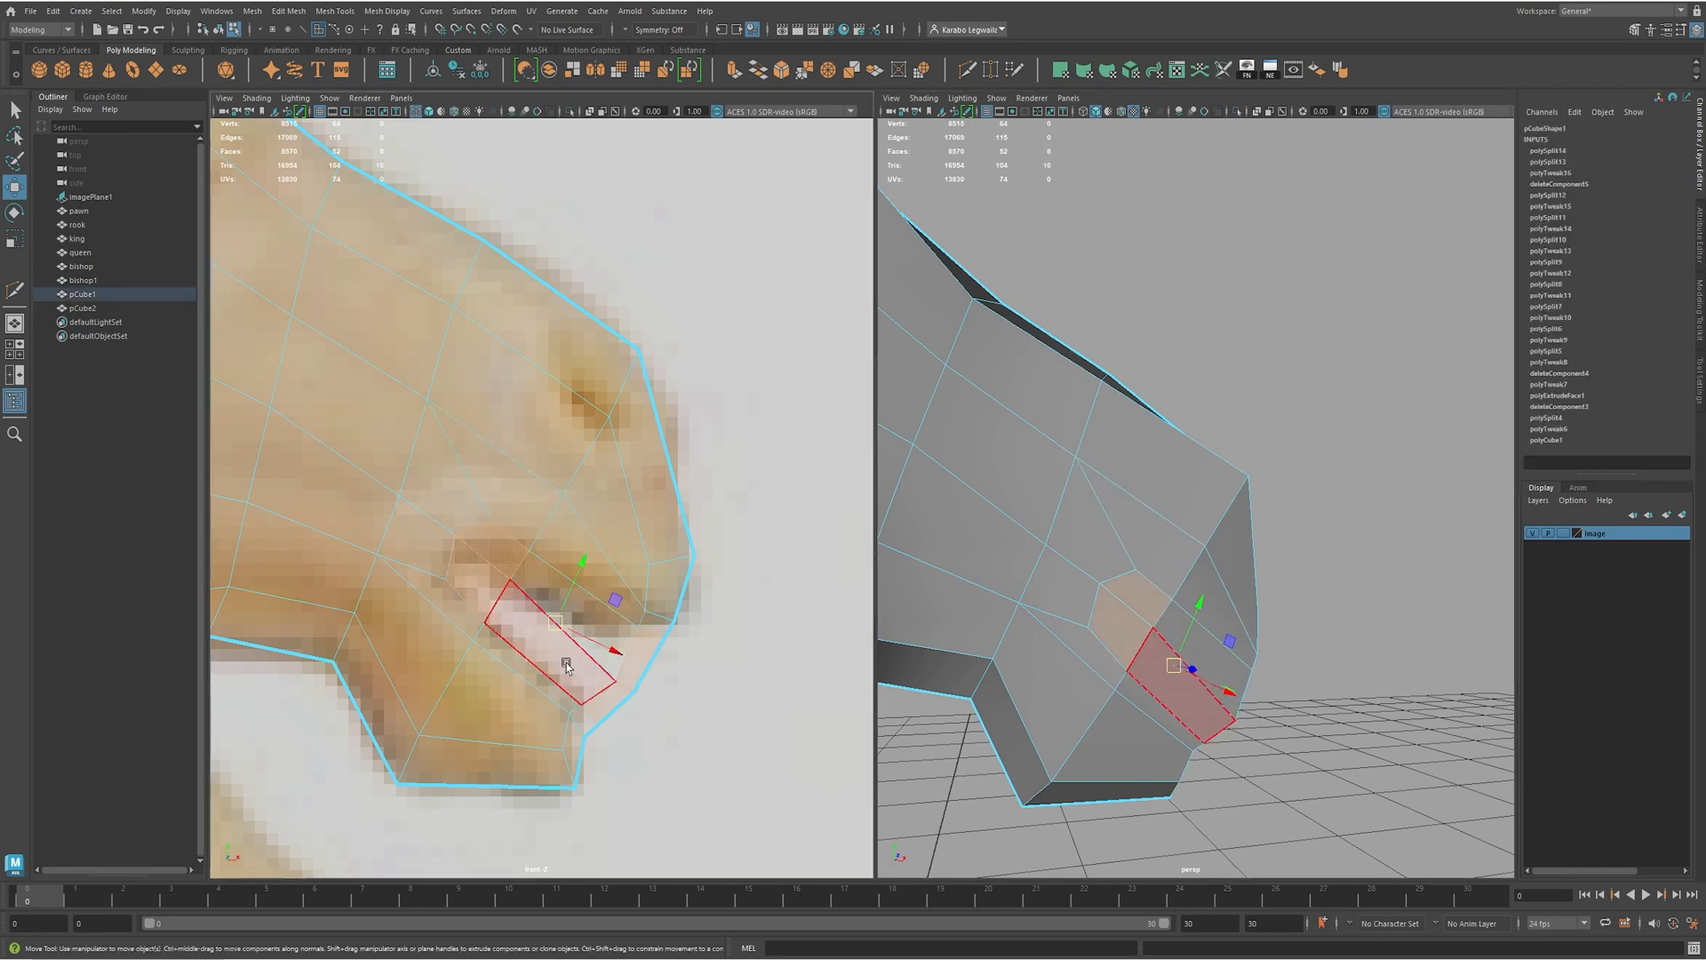
pyautogui.keyDown('shift'); pyautogui.doubleClick(579, 661); pyautogui.keyUp('shift')
pyautogui.keyDown('alt'); pyautogui.moveTo(1315, 613); pyautogui.dragTo(1160, 597); pyautogui.keyUp('alt')
pyautogui.press('Delete')
# - Move vertices and edges on the upper side of the face sideways to even out the cheek and snout surface
pyautogui.keyDown('alt'); pyautogui.moveTo(1067, 689); pyautogui.dragTo(1135, 546); pyautogui.keyUp('alt')
pyautogui.press('F9')
pyautogui.click(1243, 633)
pyautogui.click(1185, 611)
pyautogui.keyDown('alt'); pyautogui.moveTo(1138, 533); pyautogui.dragTo(1310, 530); pyautogui.keyUp('alt')
pyautogui.keyDown('alt'); pyautogui.moveTo(1110, 577); pyautogui.dragTo(1232, 588); pyautogui.keyUp('alt')
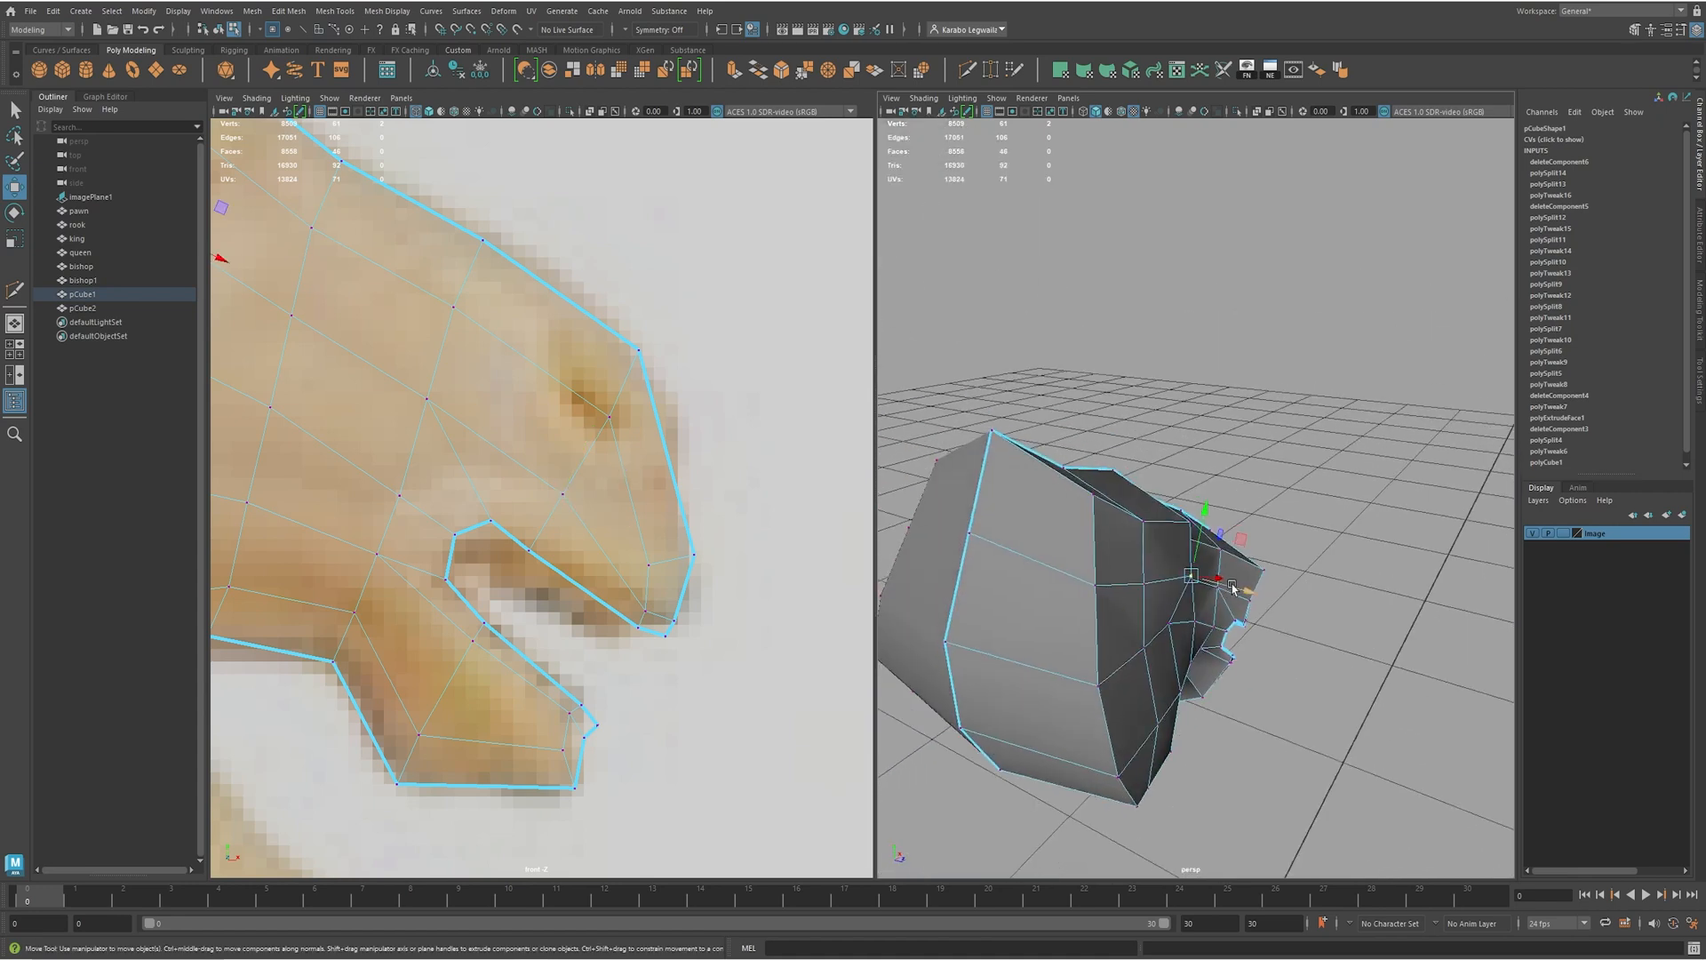
pyautogui.click(1146, 585)
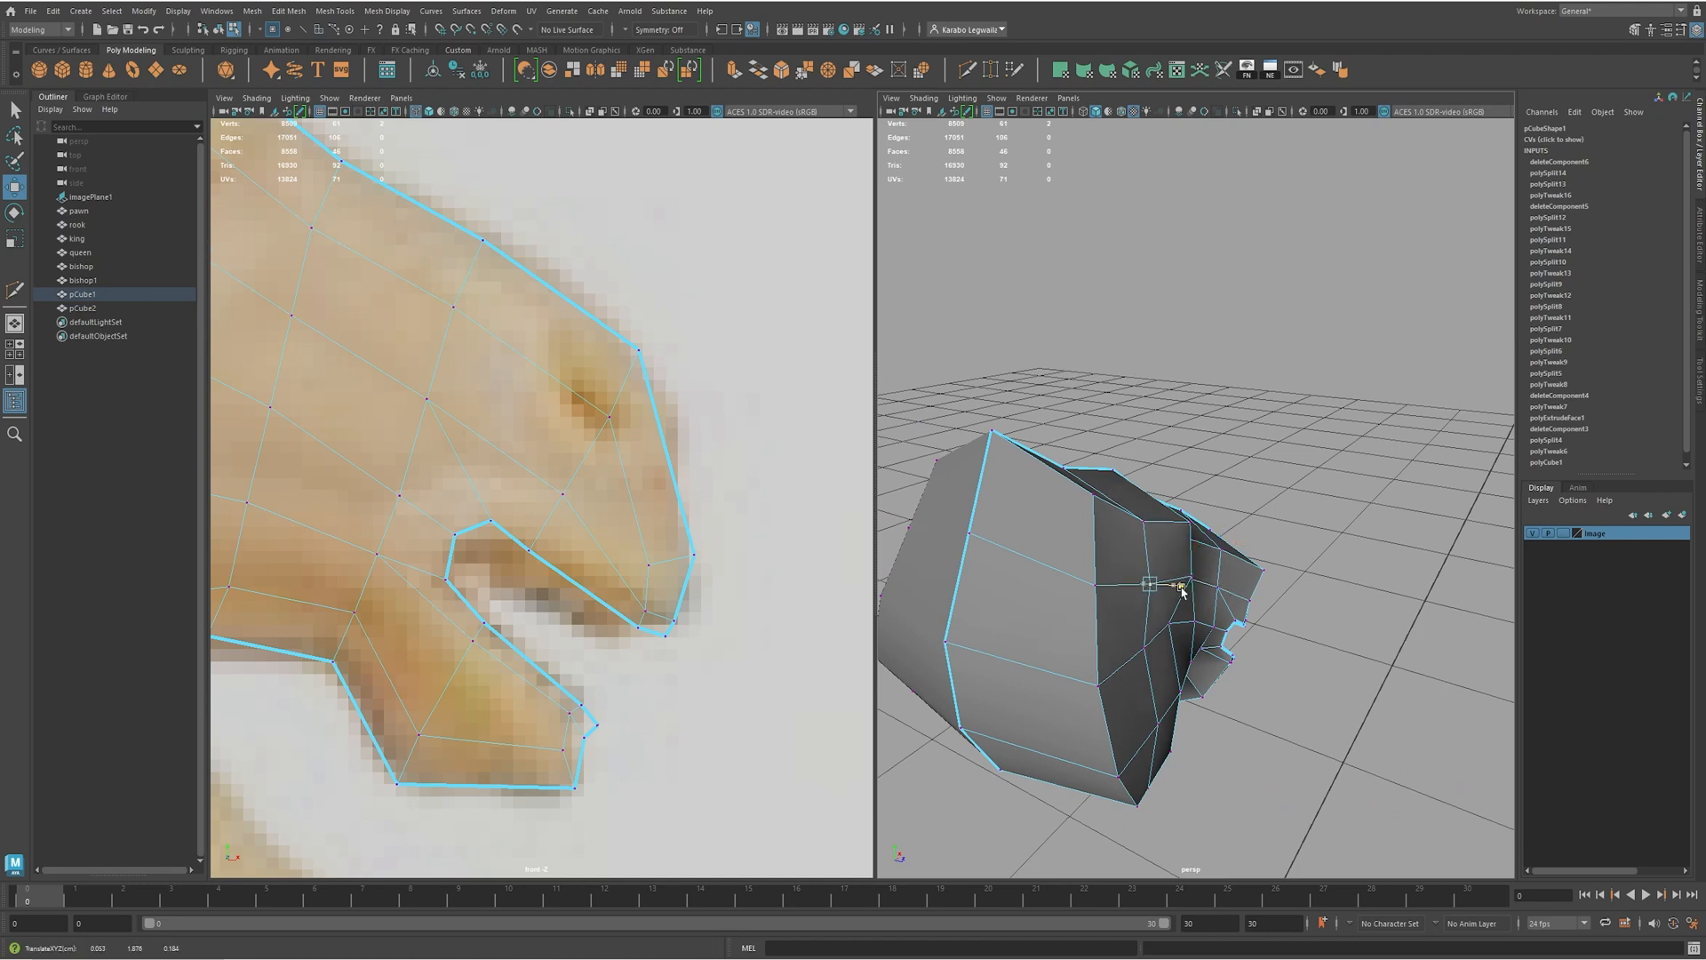
pyautogui.keyDown('alt'); pyautogui.moveTo(1174, 591); pyautogui.dragTo(1268, 600); pyautogui.keyUp('alt')
pyautogui.click(1254, 582)
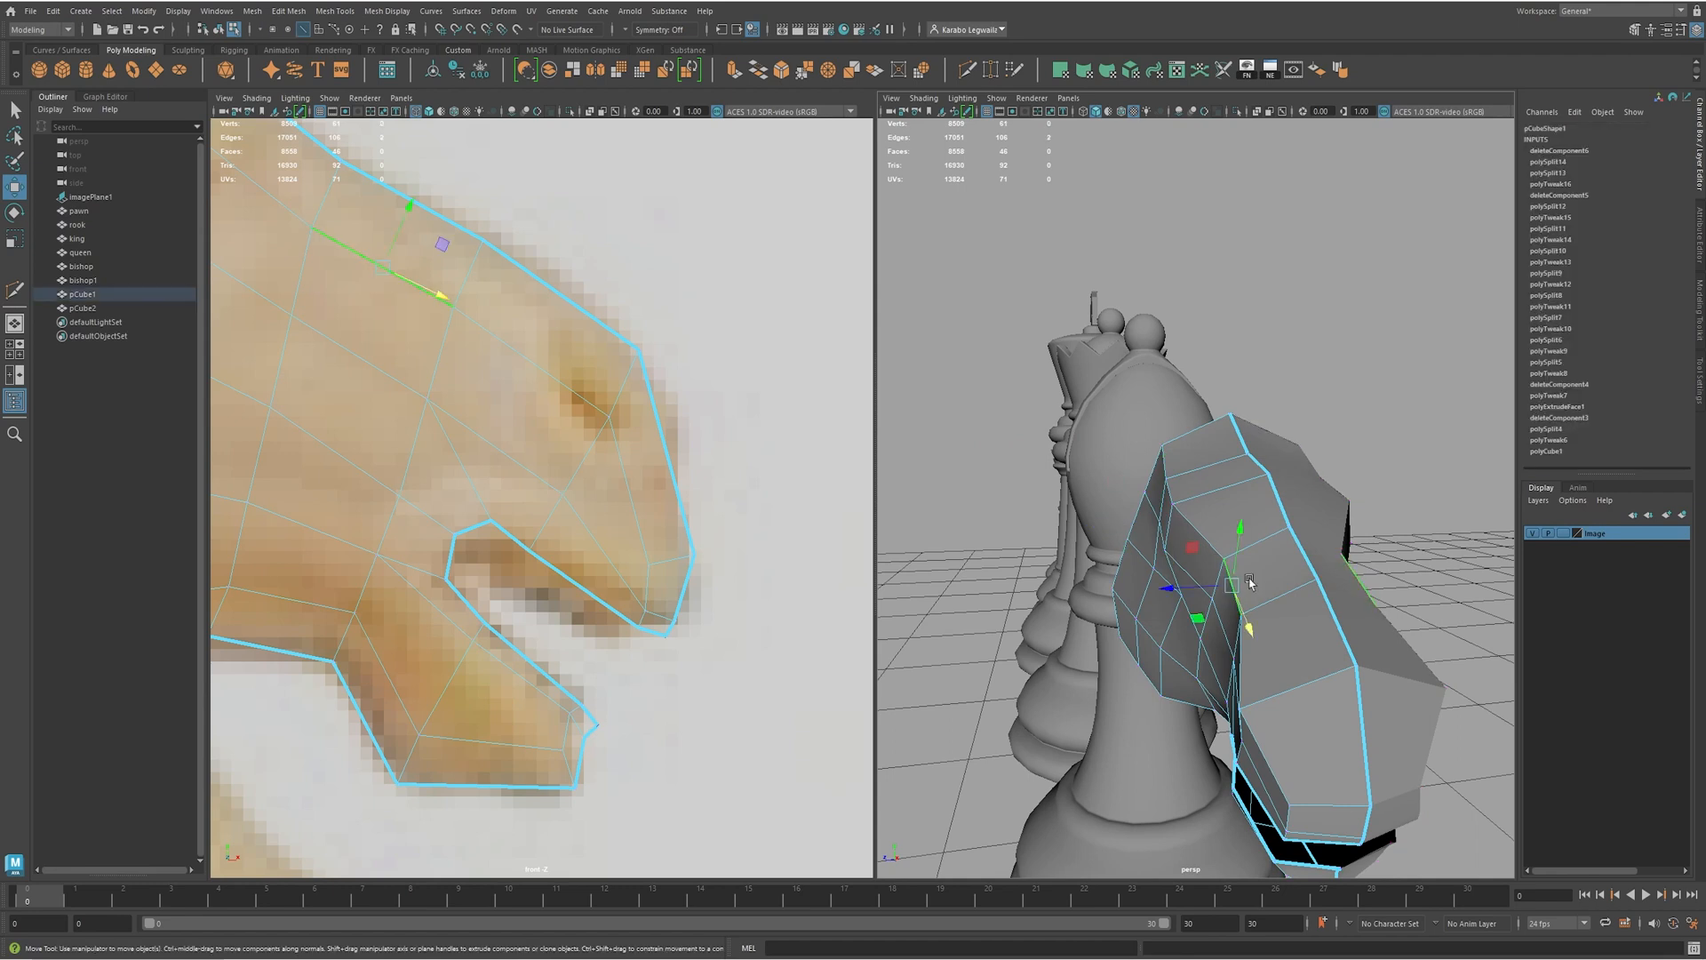
pyautogui.keyDown('alt'); pyautogui.moveTo(1209, 587); pyautogui.dragTo(1194, 620); pyautogui.keyUp('alt')
pyautogui.keyDown('alt'); pyautogui.moveTo(1395, 635); pyautogui.dragTo(1327, 639); pyautogui.keyUp('alt')
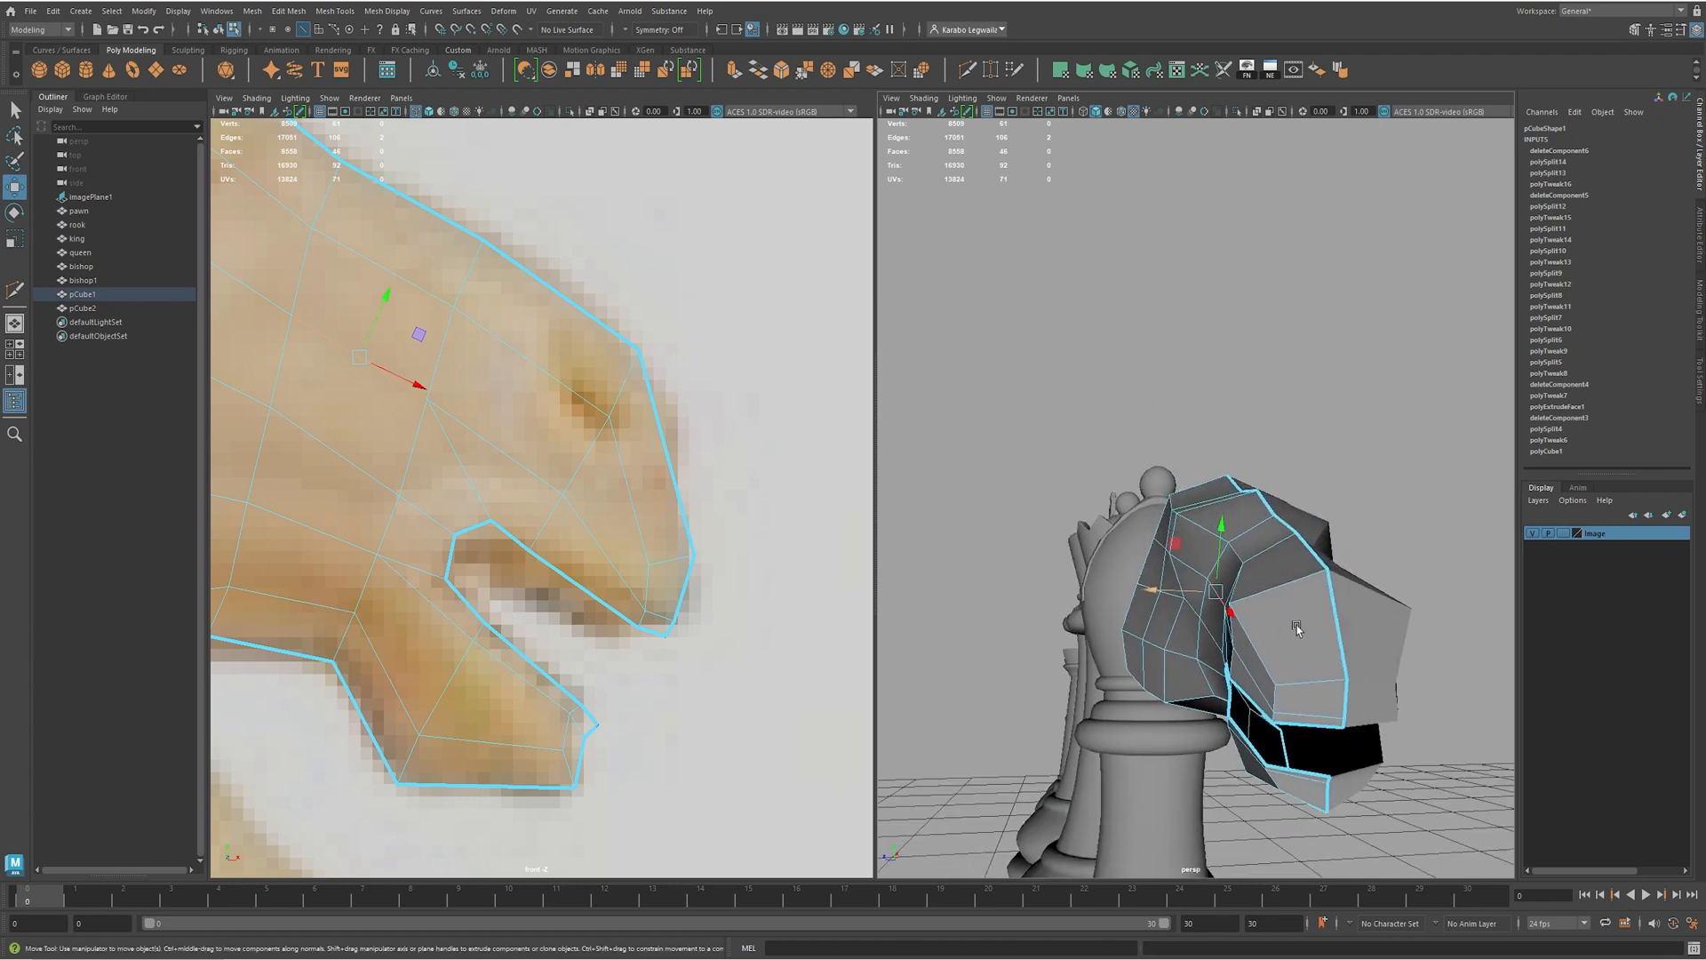
# - Insert an edge loop with Multi-Cut midway between the side of the head and its centre line
pyautogui.keyDown('shift'); pyautogui.moveTo(1295, 636); pyautogui.dragTo(1260, 653, button='right'); pyautogui.keyUp('shift')
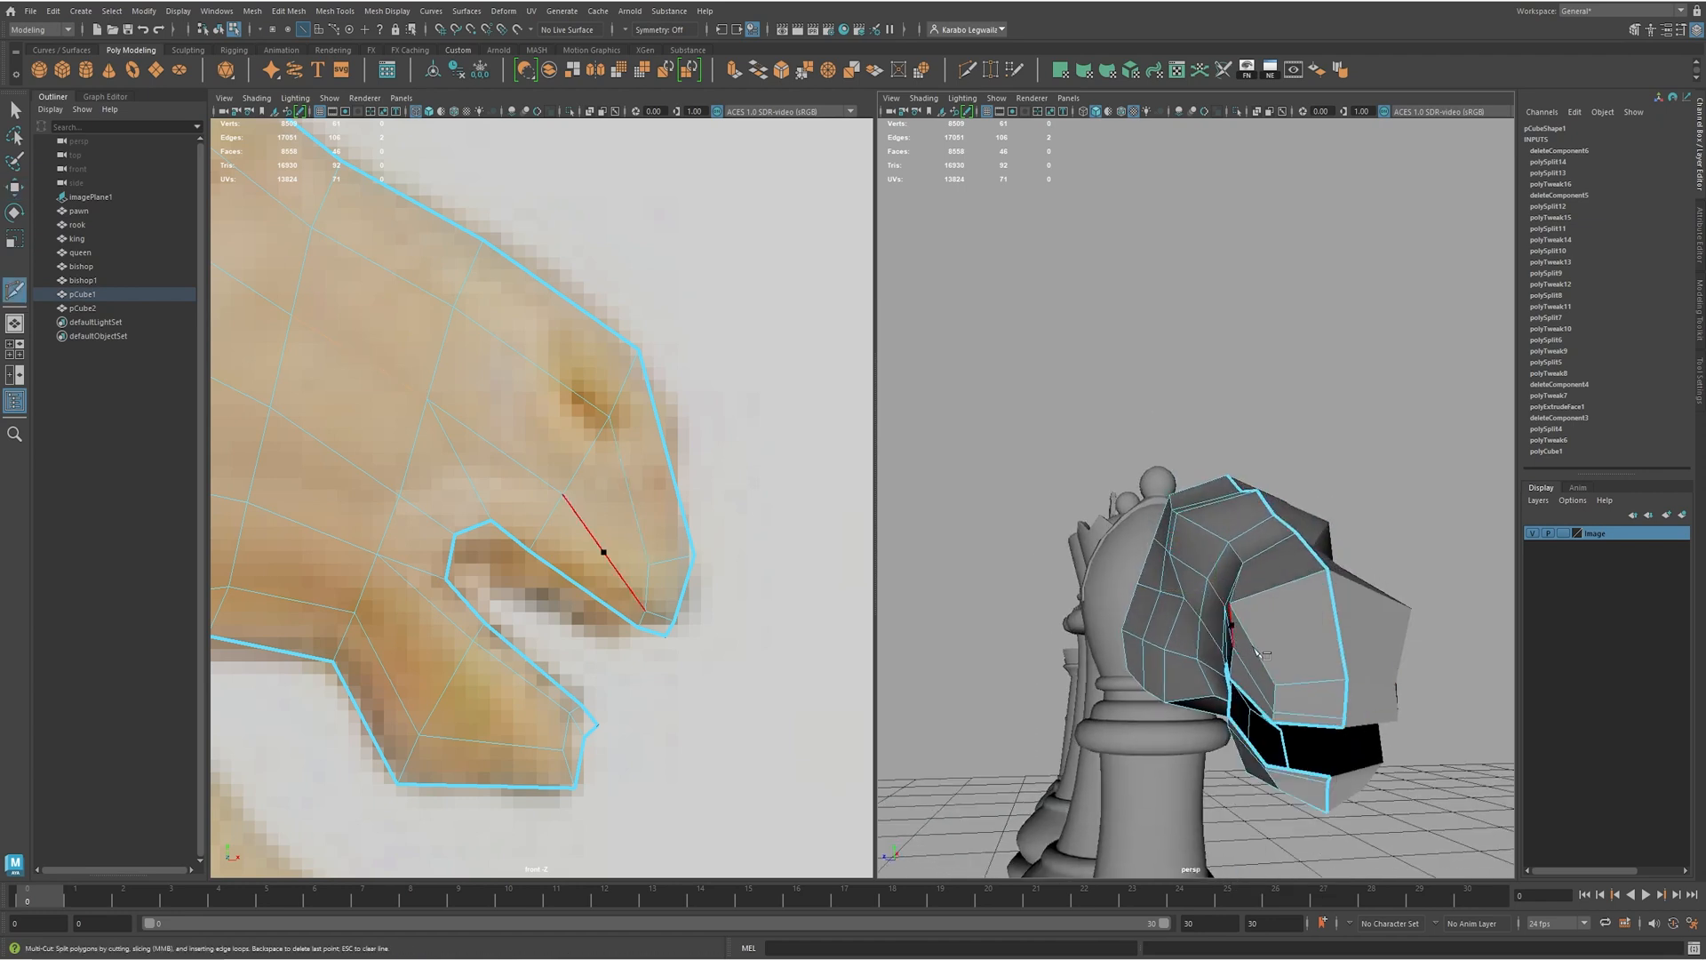
pyautogui.keyDown('ctrl'); pyautogui.middleClick(1319, 686); pyautogui.keyUp('ctrl')
pyautogui.keyDown('alt'); pyautogui.moveTo(1340, 622); pyautogui.dragTo(1297, 594); pyautogui.keyUp('alt')
pyautogui.press('w')
# - Select the new loop's edges from the snout up to the forehead and nudge them to round the head's top
pyautogui.click(1277, 560)
pyautogui.keyDown('shift'); pyautogui.click(1300, 602); pyautogui.keyUp('shift')
pyautogui.keyDown('alt'); pyautogui.moveTo(1253, 531); pyautogui.dragTo(1248, 564); pyautogui.keyUp('alt')
pyautogui.keyDown('shift'); pyautogui.click(1288, 562); pyautogui.keyUp('shift')
pyautogui.keyDown('shift'); pyautogui.click(1228, 504); pyautogui.keyUp('shift')
pyautogui.keyDown('shift'); pyautogui.click(1186, 468); pyautogui.keyUp('shift')
pyautogui.keyDown('shift'); pyautogui.click(1154, 439); pyautogui.keyUp('shift')
pyautogui.keyDown('alt'); pyautogui.moveTo(1279, 509); pyautogui.dragTo(1391, 521); pyautogui.keyUp('alt')
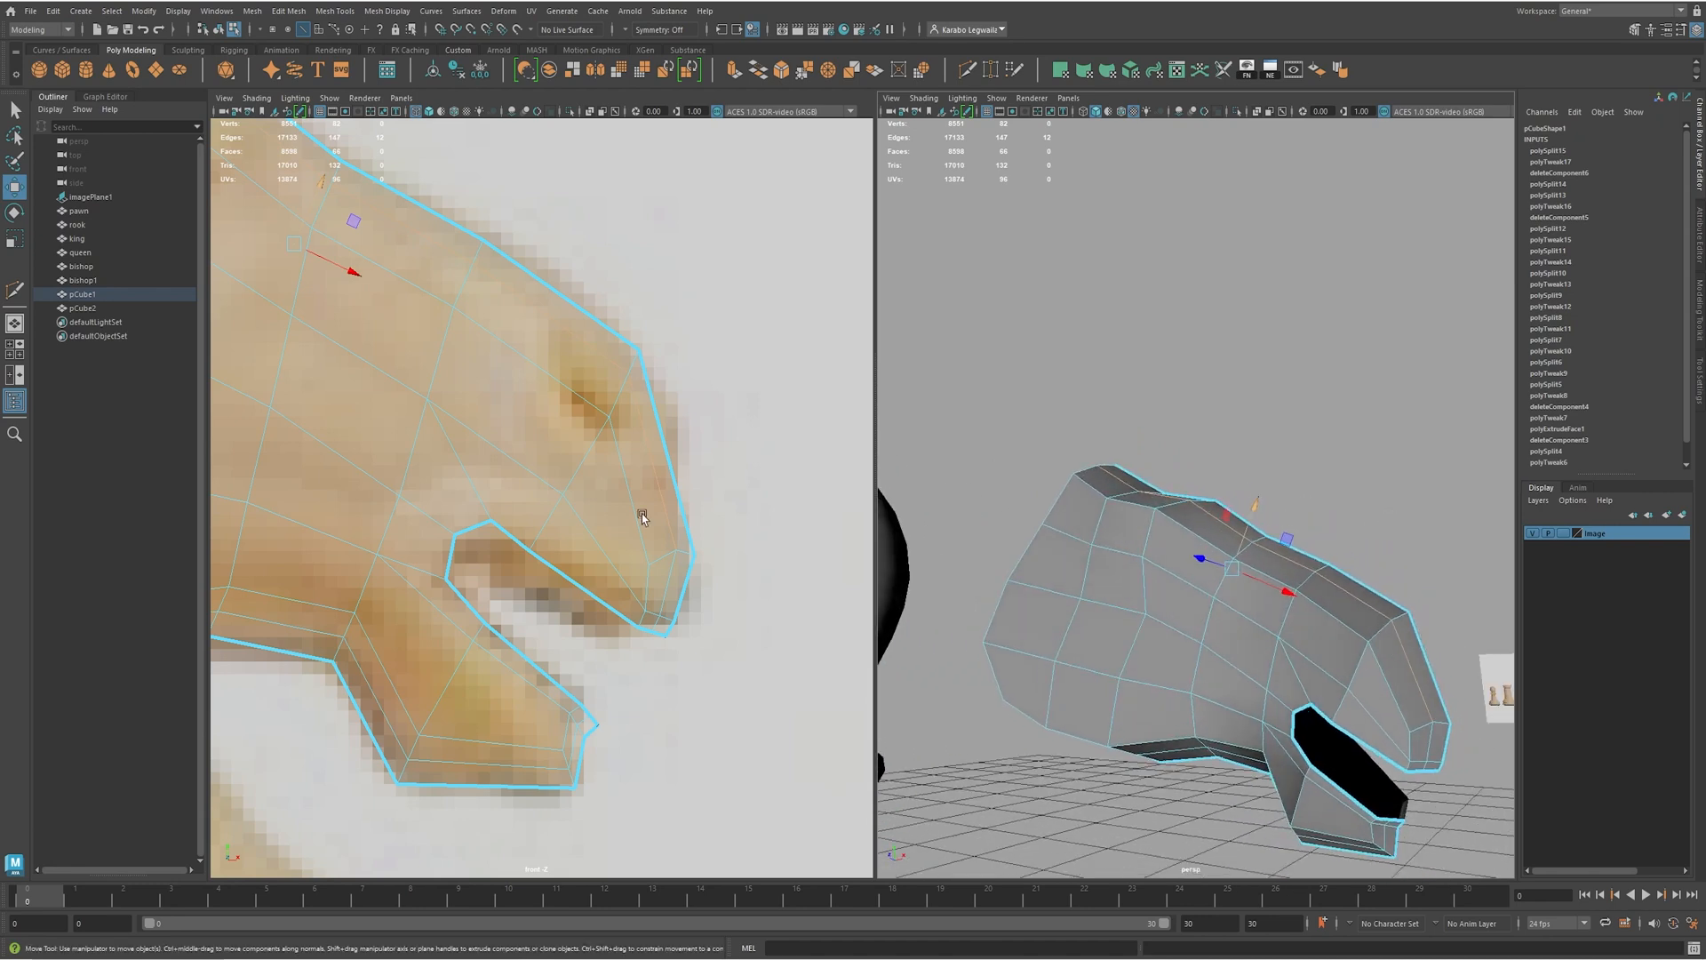
pyautogui.keyDown('alt'); pyautogui.moveTo(642, 514); pyautogui.dragTo(730, 586, button='middle'); pyautogui.keyUp('alt')
pyautogui.moveTo(364, 367); pyautogui.dragTo(369, 372)
# - Adjust the side edges of the upper lip to start rounding the front of the muzzle
pyautogui.keyDown('alt'); pyautogui.moveTo(1253, 533); pyautogui.dragTo(1098, 514); pyautogui.keyUp('alt')
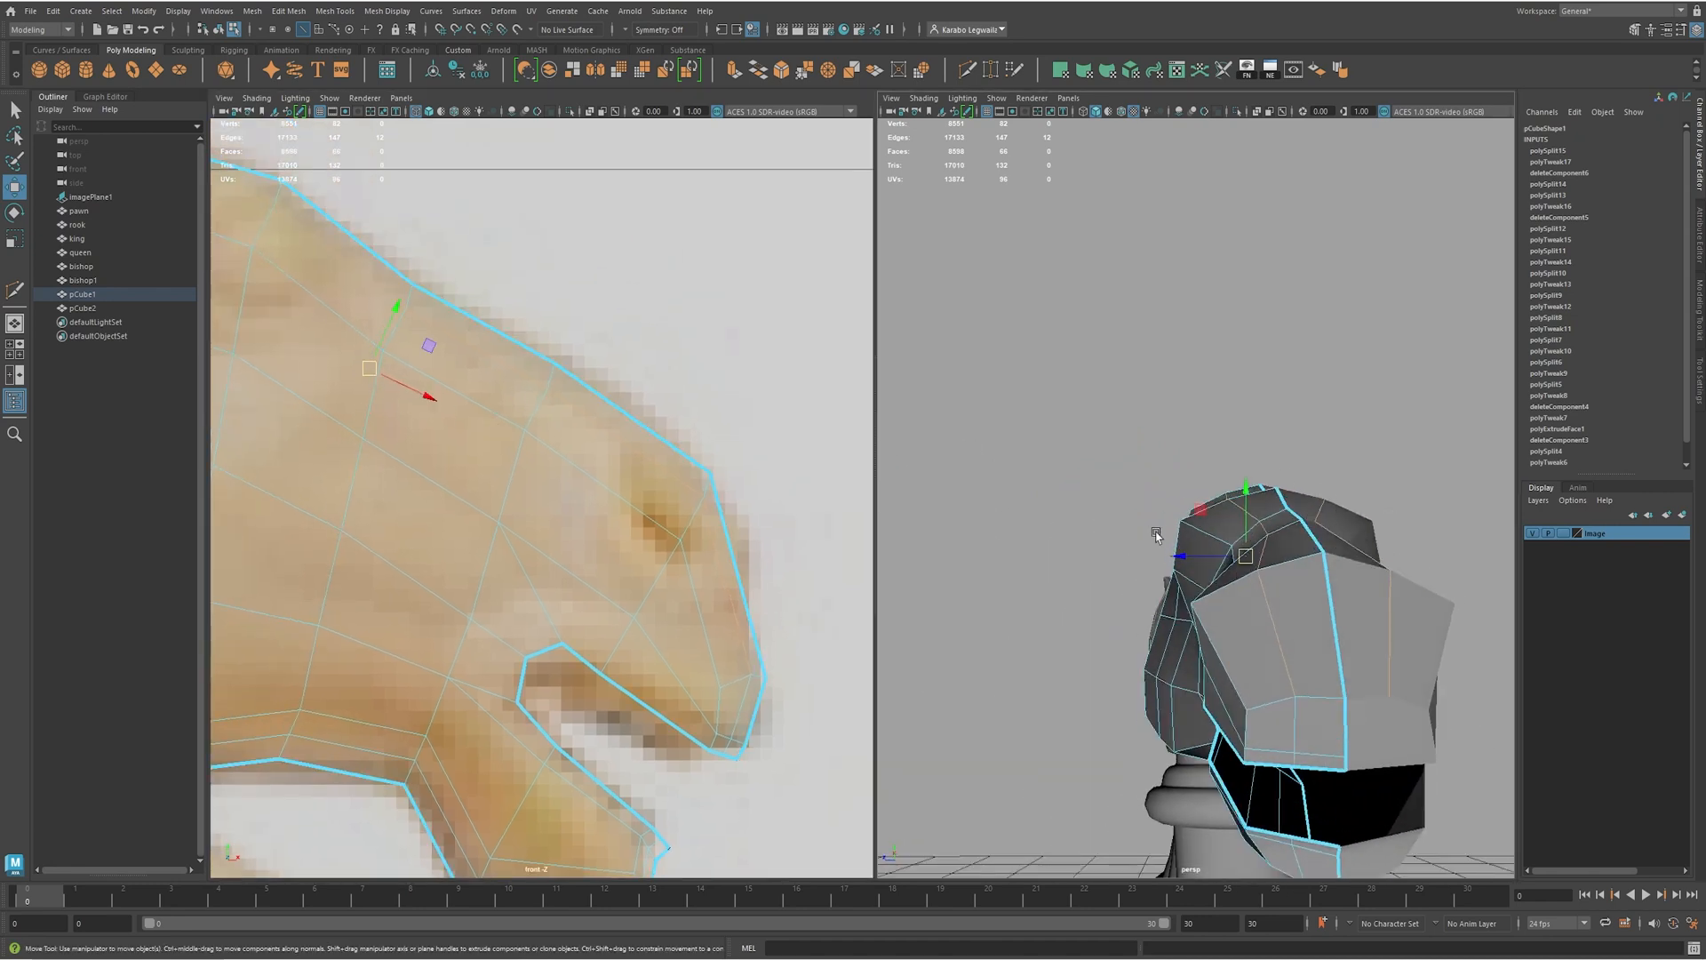
pyautogui.keyDown('alt'); pyautogui.moveTo(1274, 751); pyautogui.dragTo(1375, 791); pyautogui.keyUp('alt')
pyautogui.keyDown('alt'); pyautogui.moveTo(1375, 792); pyautogui.dragTo(1279, 693, button='middle'); pyautogui.keyUp('alt')
pyautogui.keyDown('alt'); pyautogui.moveTo(1217, 644); pyautogui.dragTo(1262, 653, button='right'); pyautogui.keyUp('alt')
pyautogui.keyDown('alt'); pyautogui.moveTo(1262, 653); pyautogui.dragTo(1355, 700); pyautogui.keyUp('alt')
pyautogui.keyDown('alt'); pyautogui.moveTo(1355, 700); pyautogui.dragTo(1242, 658, button='middle'); pyautogui.keyUp('alt')
pyautogui.click(1115, 546)
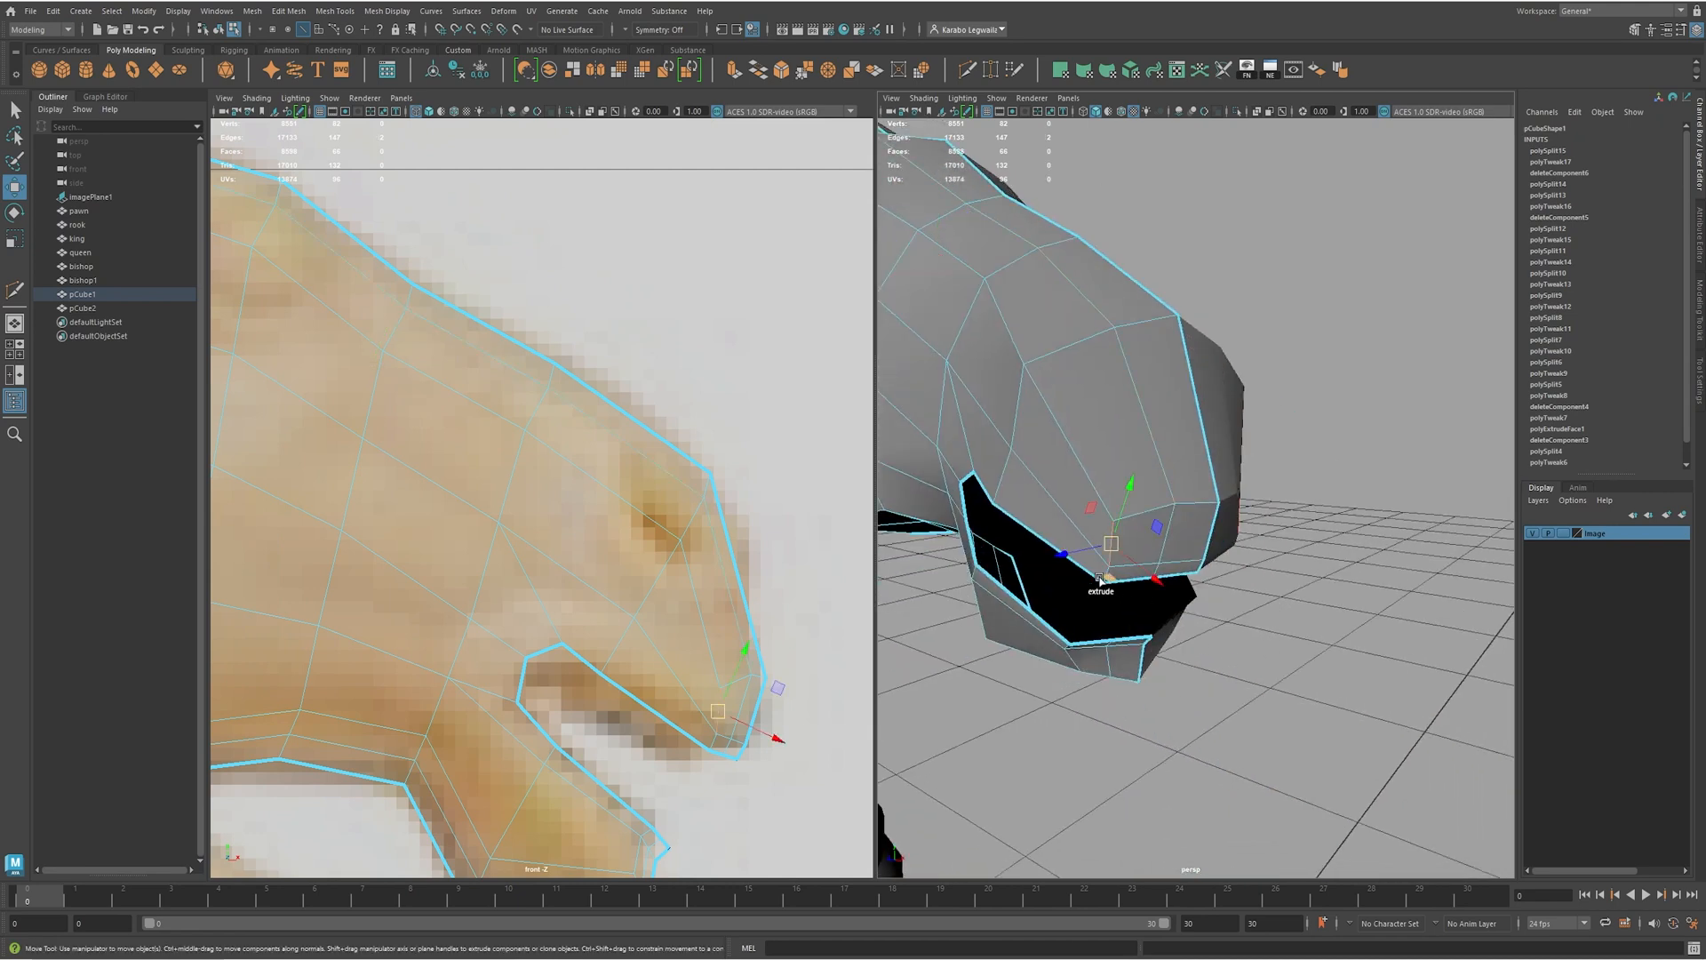
pyautogui.keyDown('alt'); pyautogui.moveTo(1115, 545); pyautogui.dragTo(1092, 602); pyautogui.keyUp('alt')
pyautogui.keyDown('shift'); pyautogui.click(1108, 614); pyautogui.keyUp('shift')
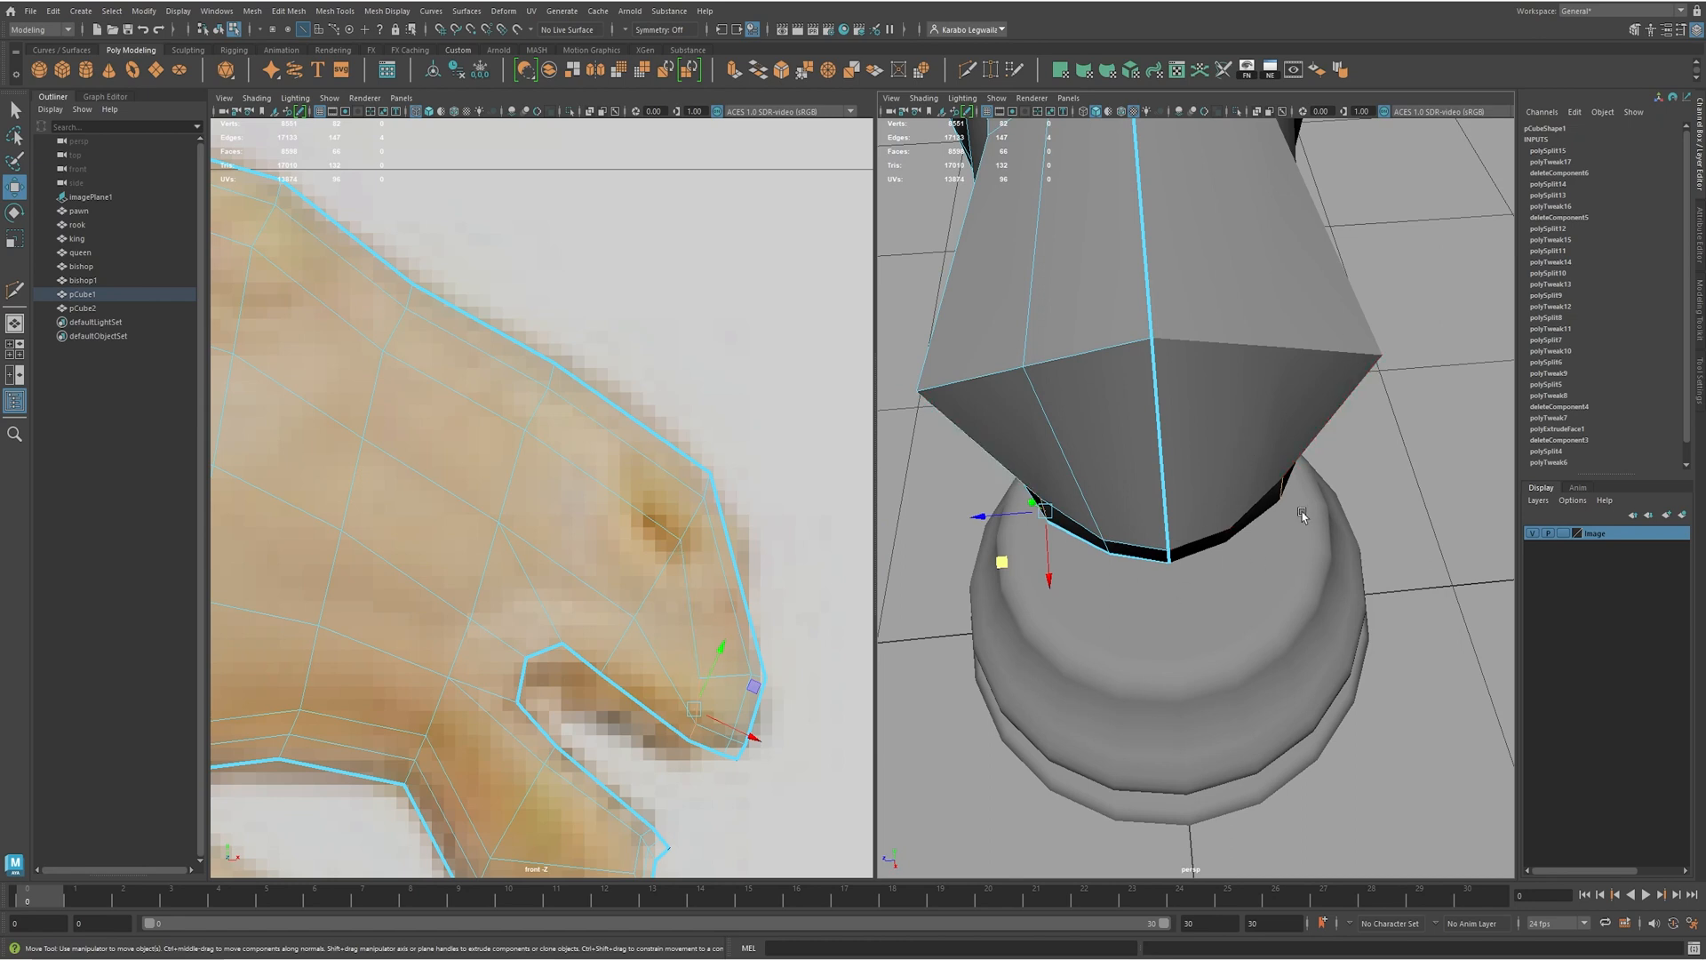
# - Select the front edges of the upper lip beside the centre line and shift them to curve the lip
pyautogui.keyDown('alt'); pyautogui.moveTo(1241, 511); pyautogui.dragTo(1149, 526); pyautogui.keyUp('alt')
pyautogui.keyDown('alt'); pyautogui.moveTo(1064, 569); pyautogui.dragTo(1092, 531); pyautogui.keyUp('alt')
pyautogui.click(1084, 544)
pyautogui.keyDown('shift'); pyautogui.click(1098, 563); pyautogui.keyUp('shift')
pyautogui.moveTo(1054, 453); pyautogui.dragTo(1066, 477)
# - Select the edges at the front of the lower lip and shift the lip's rim slightly downward
pyautogui.click(1161, 494)
pyautogui.keyDown('shift'); pyautogui.click(1159, 485); pyautogui.keyUp('shift')
pyautogui.keyDown('alt'); pyautogui.moveTo(1168, 492); pyautogui.dragTo(1138, 547); pyautogui.keyUp('alt')
pyautogui.keyDown('alt'); pyautogui.moveTo(1138, 546); pyautogui.dragTo(1230, 643, button='right'); pyautogui.keyUp('alt')
pyautogui.keyDown('alt'); pyautogui.moveTo(1181, 643); pyautogui.dragTo(1209, 625); pyautogui.keyUp('alt')
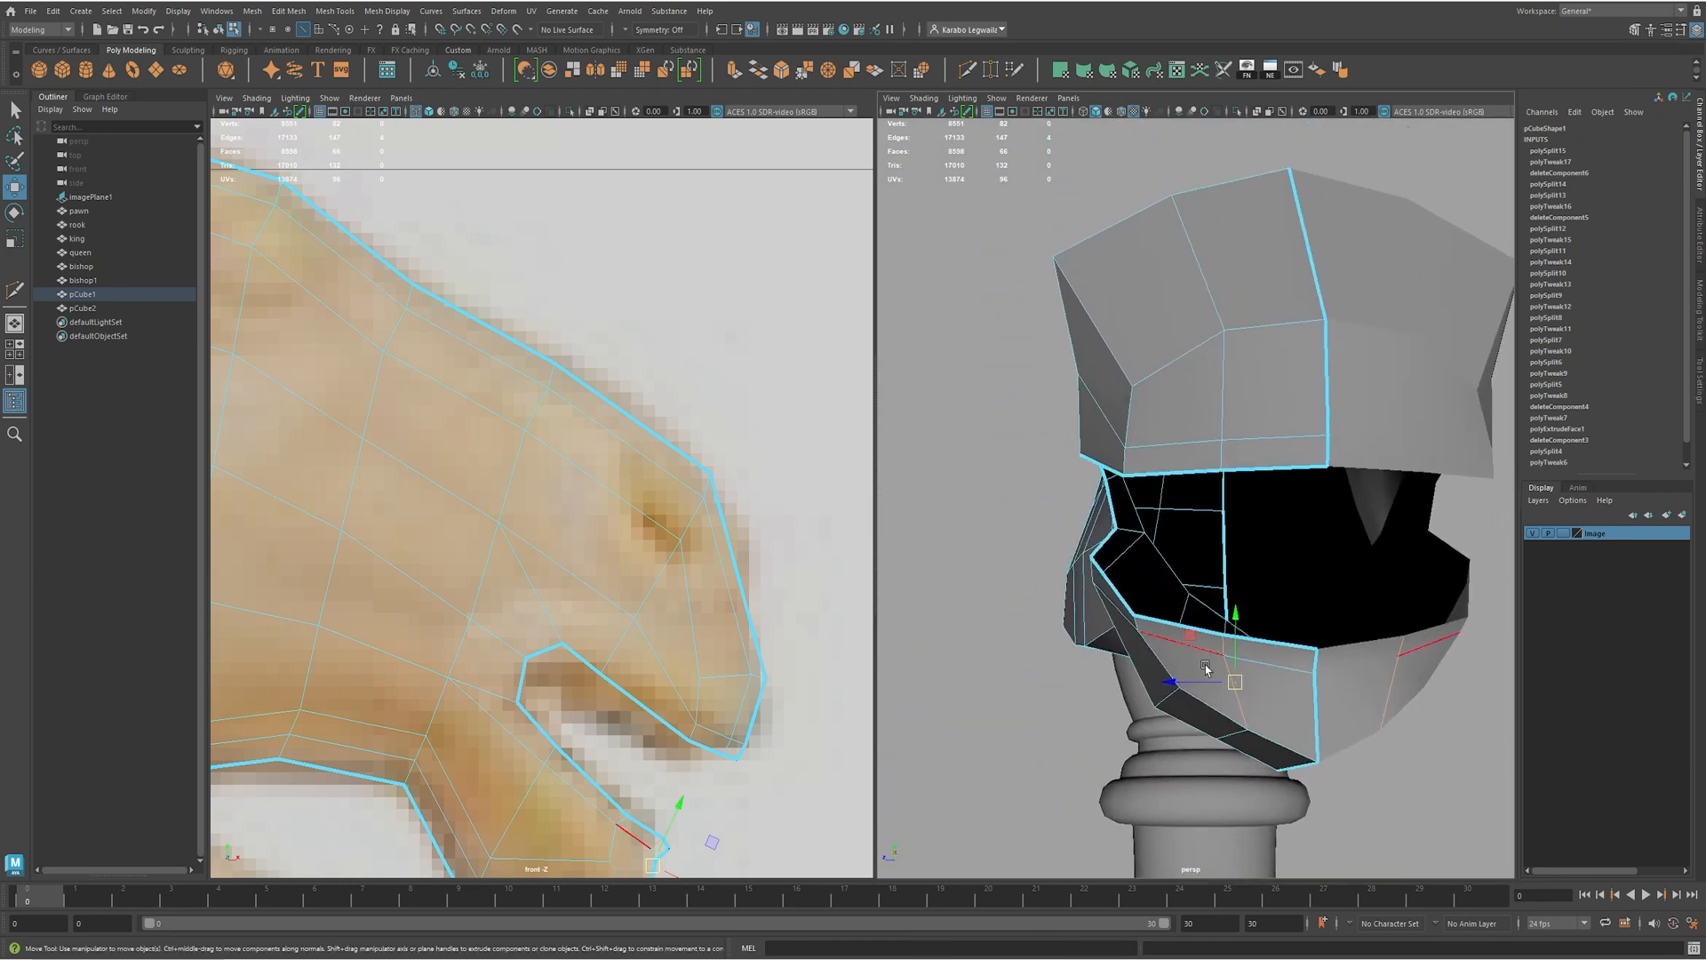
pyautogui.click(1224, 643)
pyautogui.moveTo(1224, 597); pyautogui.dragTo(1228, 606)
pyautogui.keyDown('alt'); pyautogui.moveTo(1303, 530); pyautogui.dragTo(1333, 569); pyautogui.keyUp('alt')
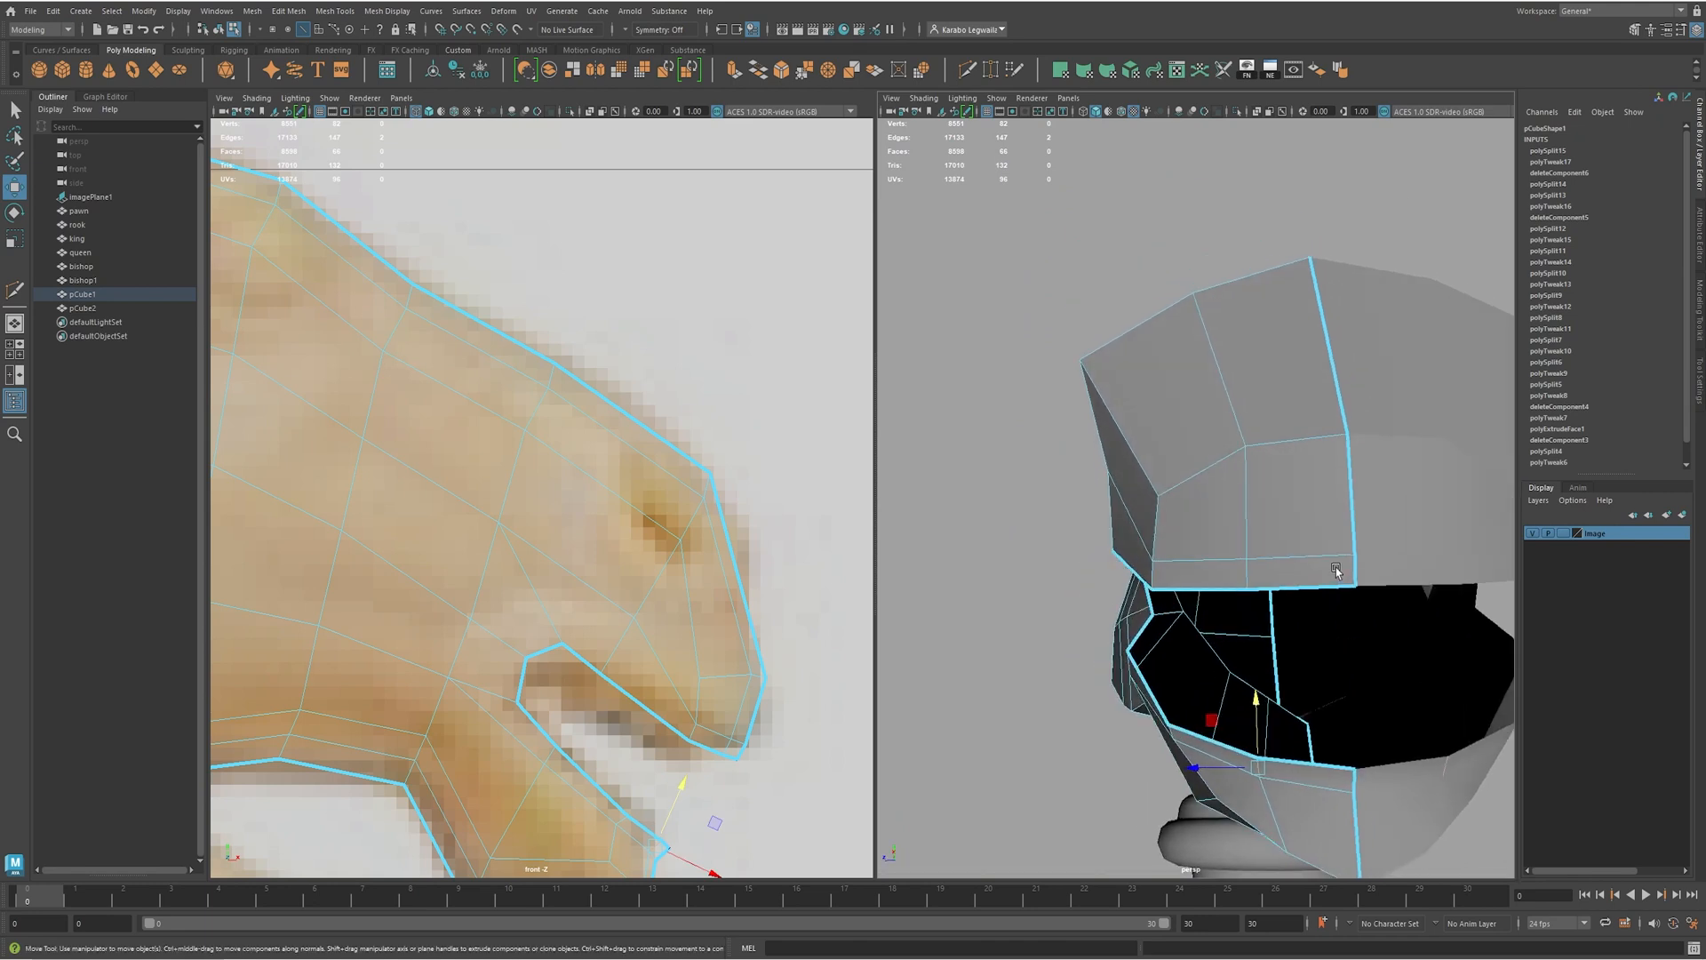
# - Lower the upper lip's edge at the centre line and adjust the edge beside it
pyautogui.moveTo(1353, 521); pyautogui.dragTo(1357, 531)
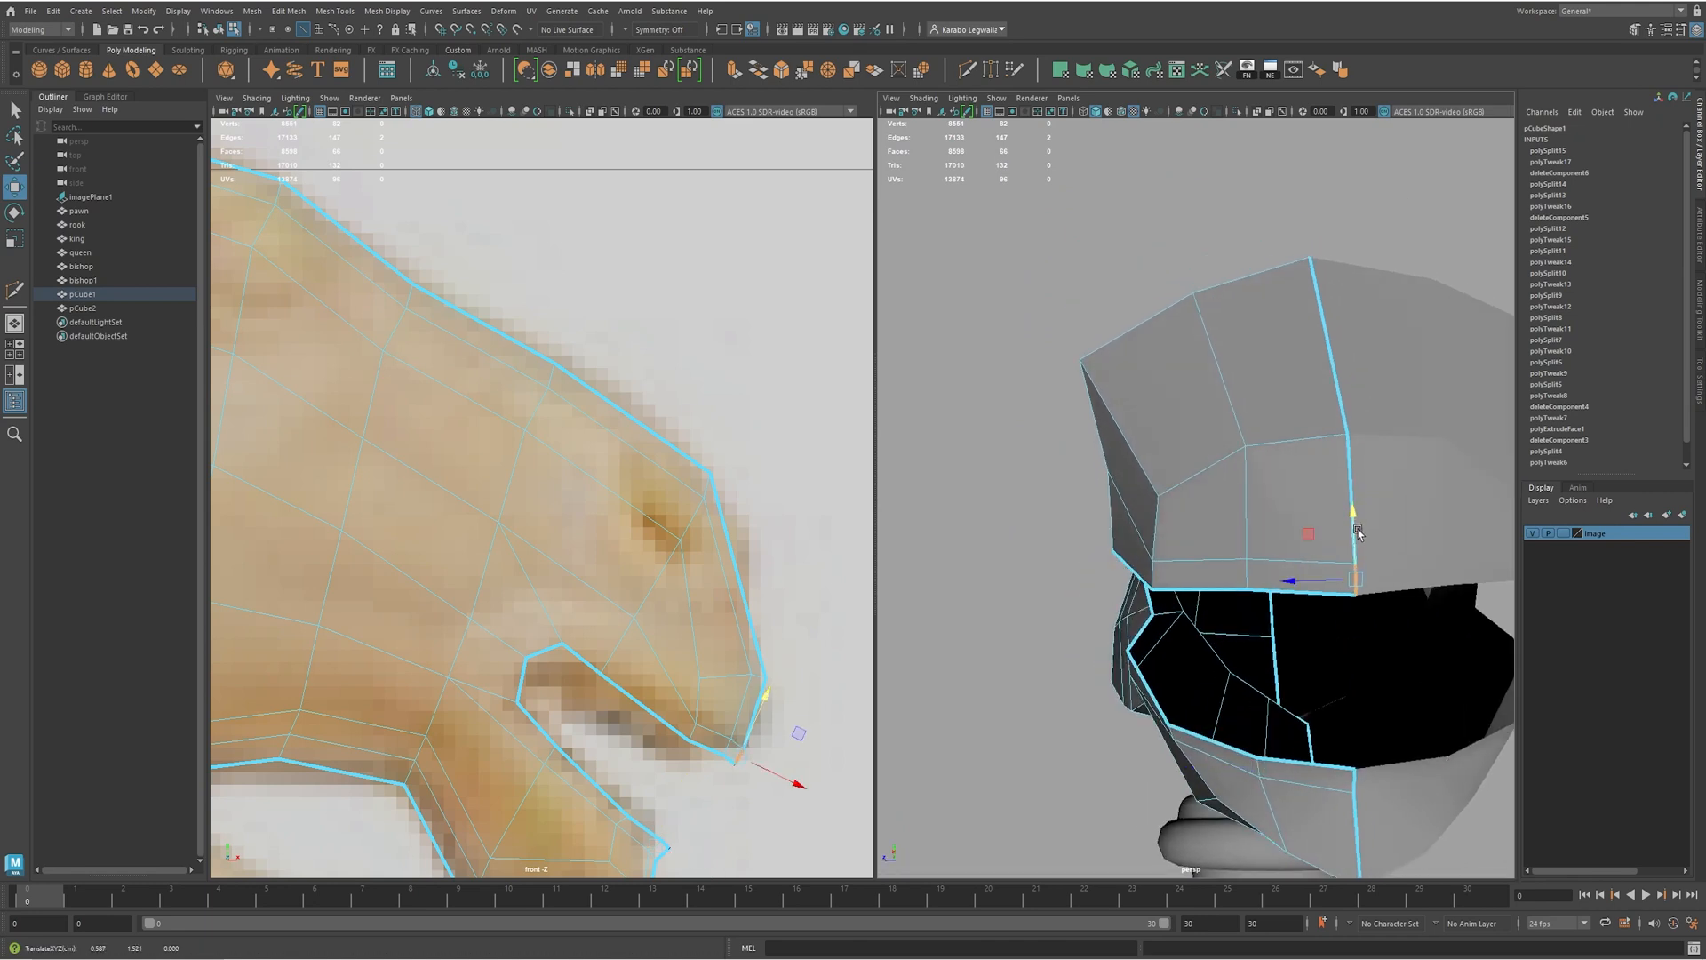
pyautogui.click(1252, 566)
pyautogui.moveTo(1245, 514); pyautogui.dragTo(1348, 582)
# - Move the muzzle vertex above the front of the upper lip up and forward in the side view
pyautogui.scroll(-4, 1230, 547)
pyautogui.moveTo(1192, 495); pyautogui.dragTo(1127, 495, button='right')
pyautogui.click(1213, 511)
pyautogui.moveTo(682, 693); pyautogui.dragTo(711, 667)
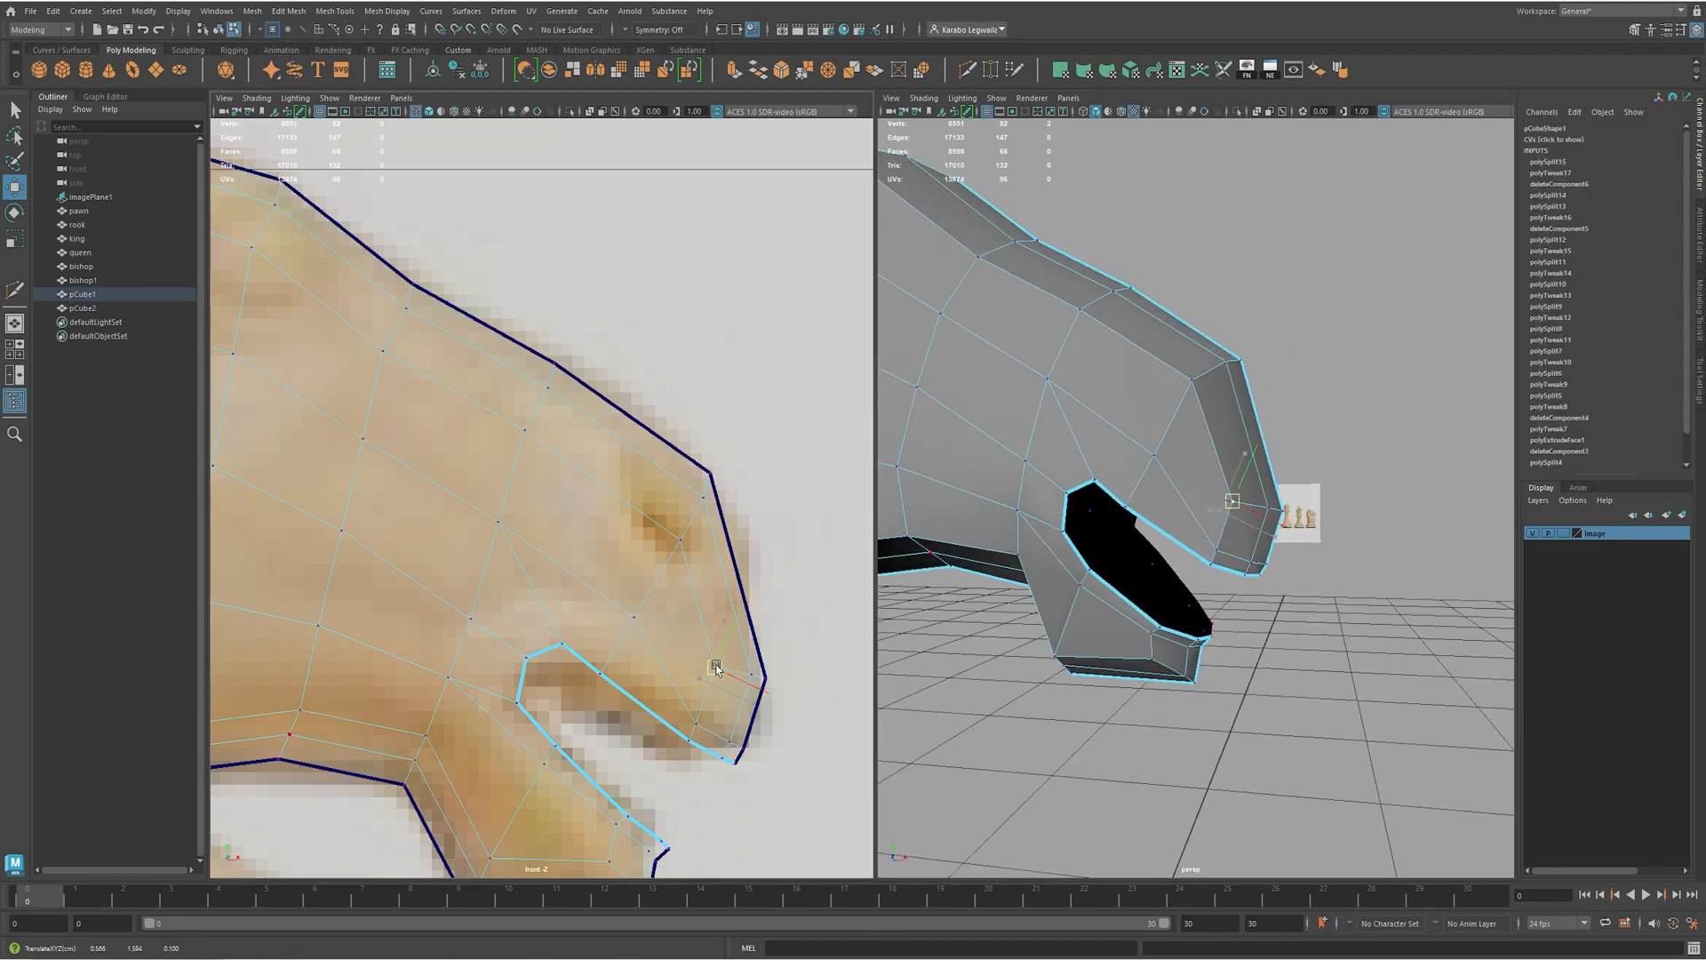
# - Fit the lower lip's tip and the vertex inside the chin corner to the reference image
pyautogui.scroll(-5, 716, 668)
pyautogui.scroll(5, 754, 636)
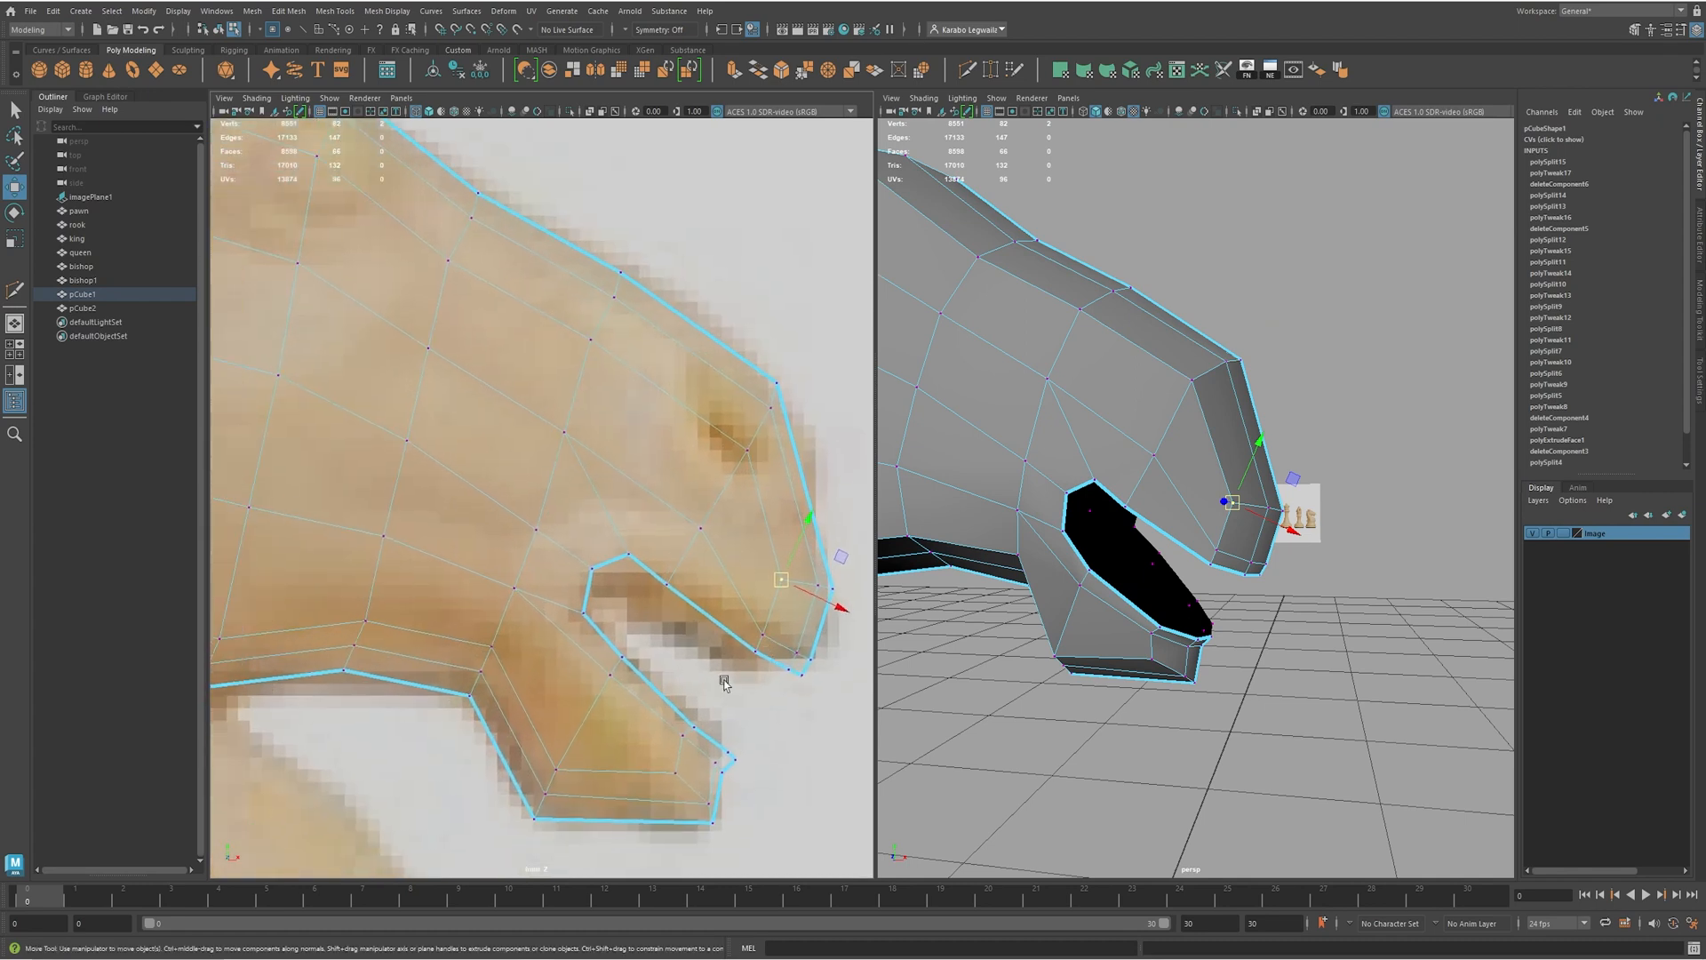
pyautogui.moveTo(707, 734)
pyautogui.mouseDown()
pyautogui.moveTo(731, 755)
pyautogui.moveTo(717, 749)
pyautogui.mouseUp()
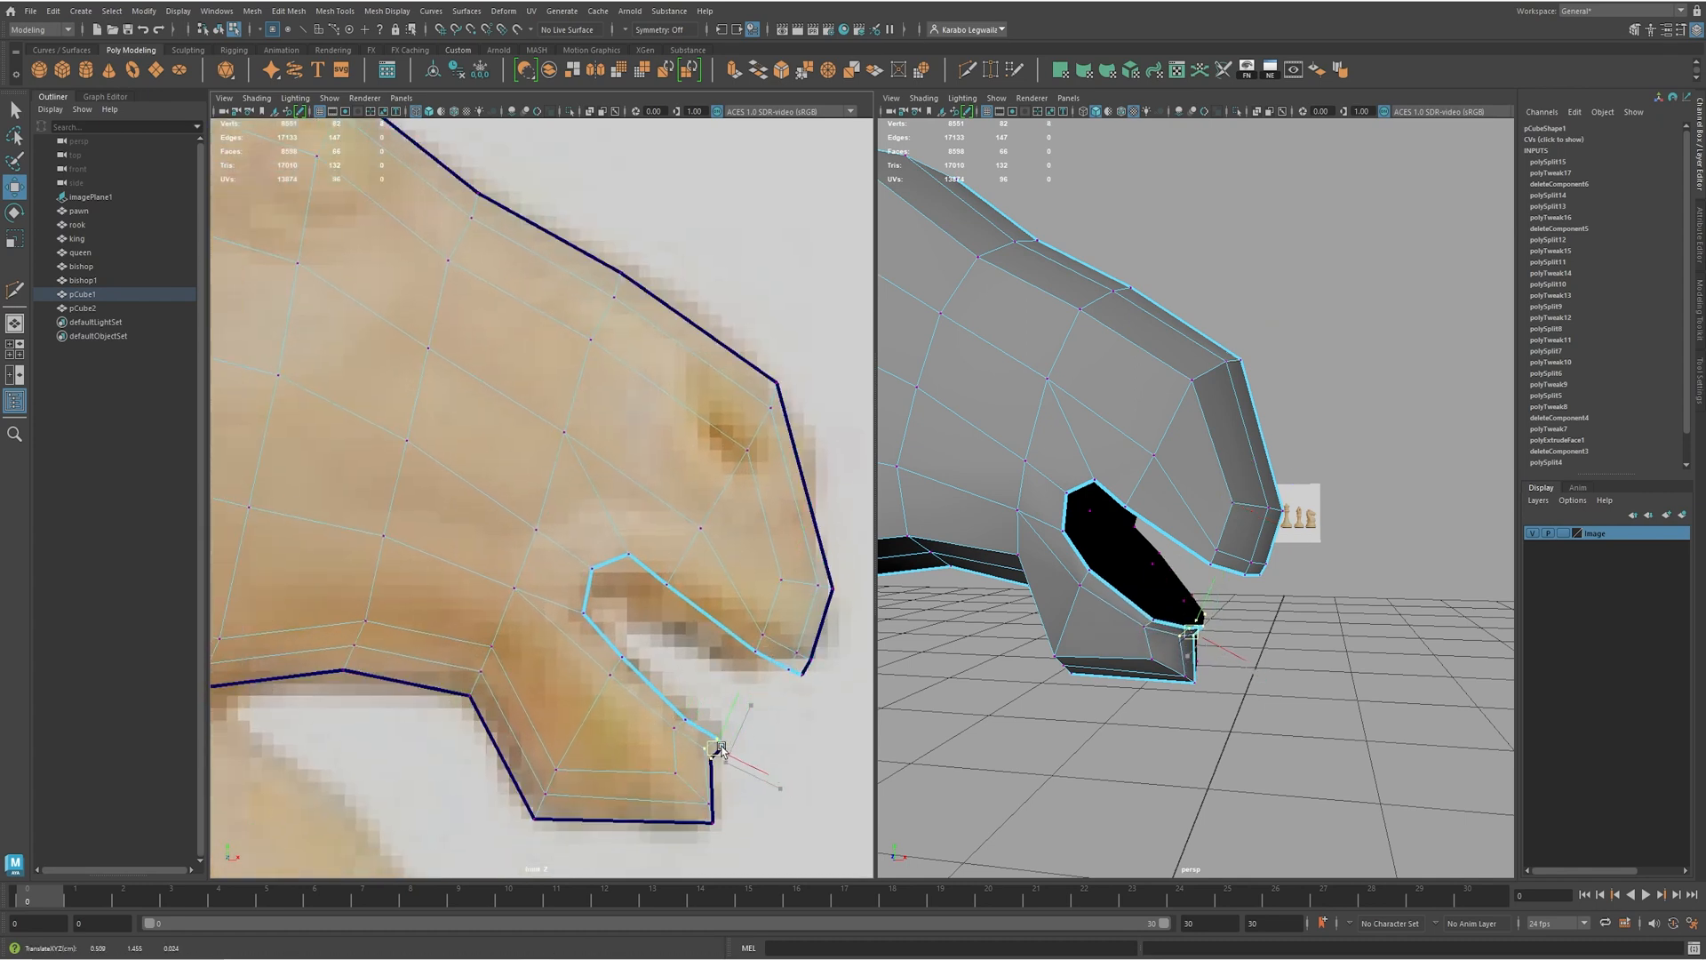
pyautogui.click(702, 802)
pyautogui.keyDown('alt'); pyautogui.moveTo(783, 672); pyautogui.dragTo(734, 681, button='middle'); pyautogui.keyUp('alt')
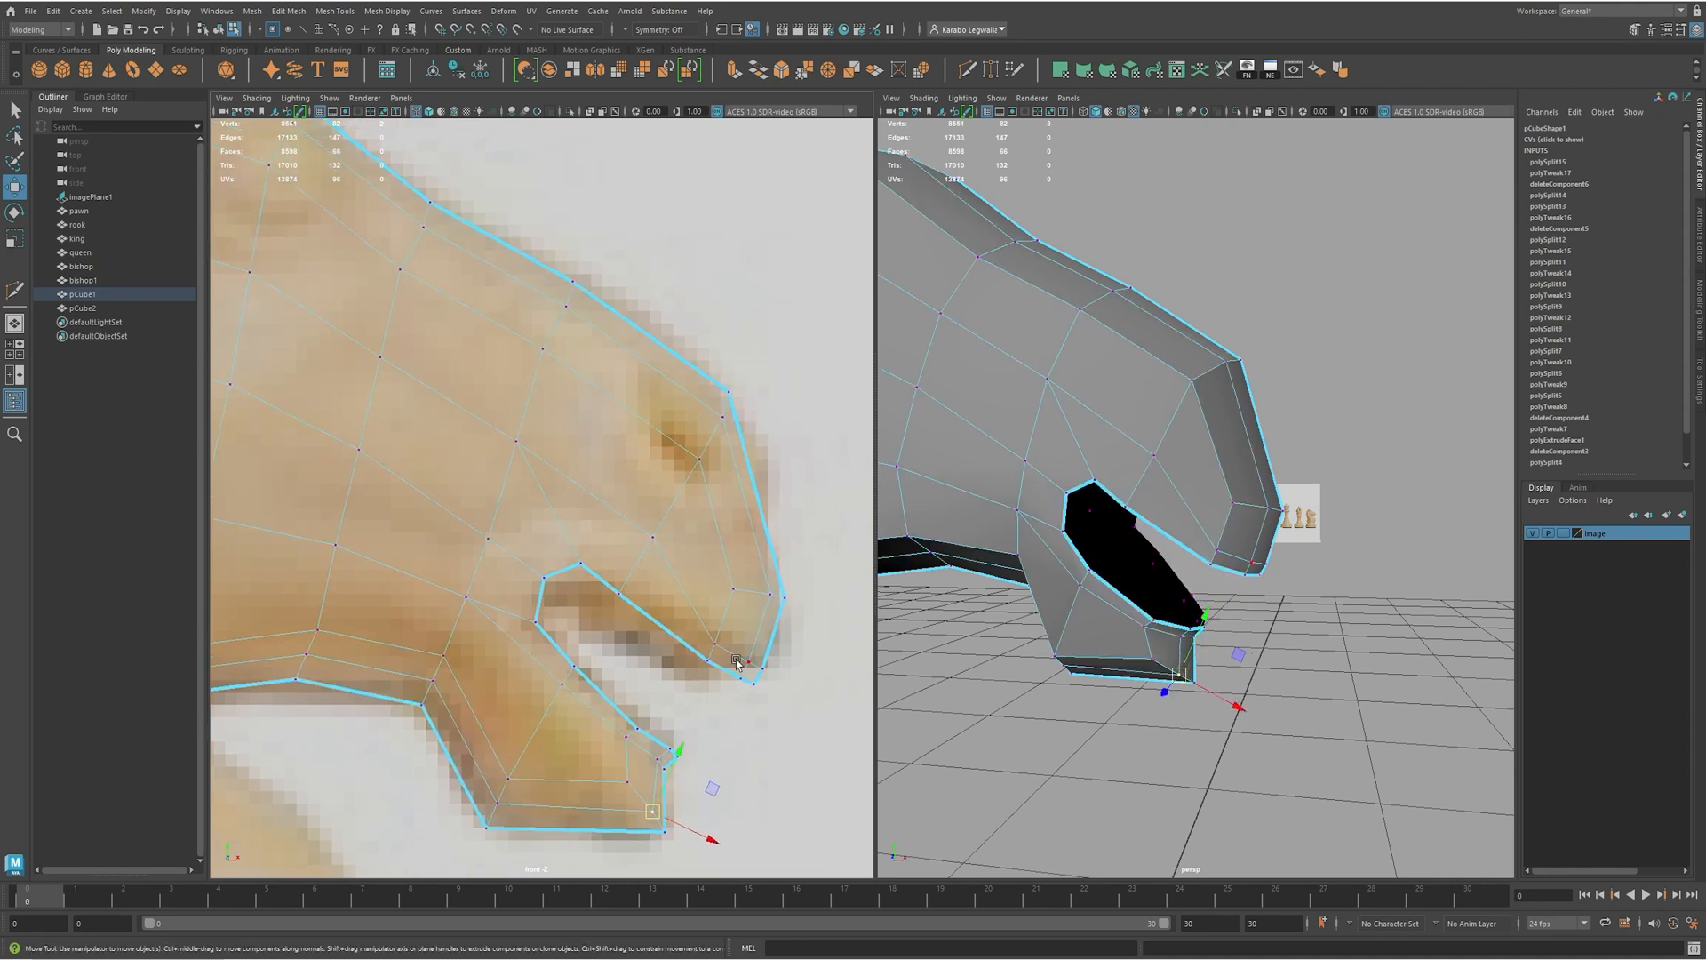
# - Reposition the vertices of the upper lip tip and the mouth outline to follow the reference's mouth opening
pyautogui.click(714, 641)
pyautogui.keyDown('shift'); pyautogui.moveTo(756, 659); pyautogui.dragTo(732, 650); pyautogui.keyUp('shift')
pyautogui.moveTo(605, 567); pyautogui.dragTo(638, 609)
pyautogui.moveTo(619, 593); pyautogui.dragTo(623, 586)
pyautogui.moveTo(553, 654)
pyautogui.mouseDown()
pyautogui.moveTo(585, 693)
pyautogui.moveTo(559, 685)
pyautogui.mouseUp()
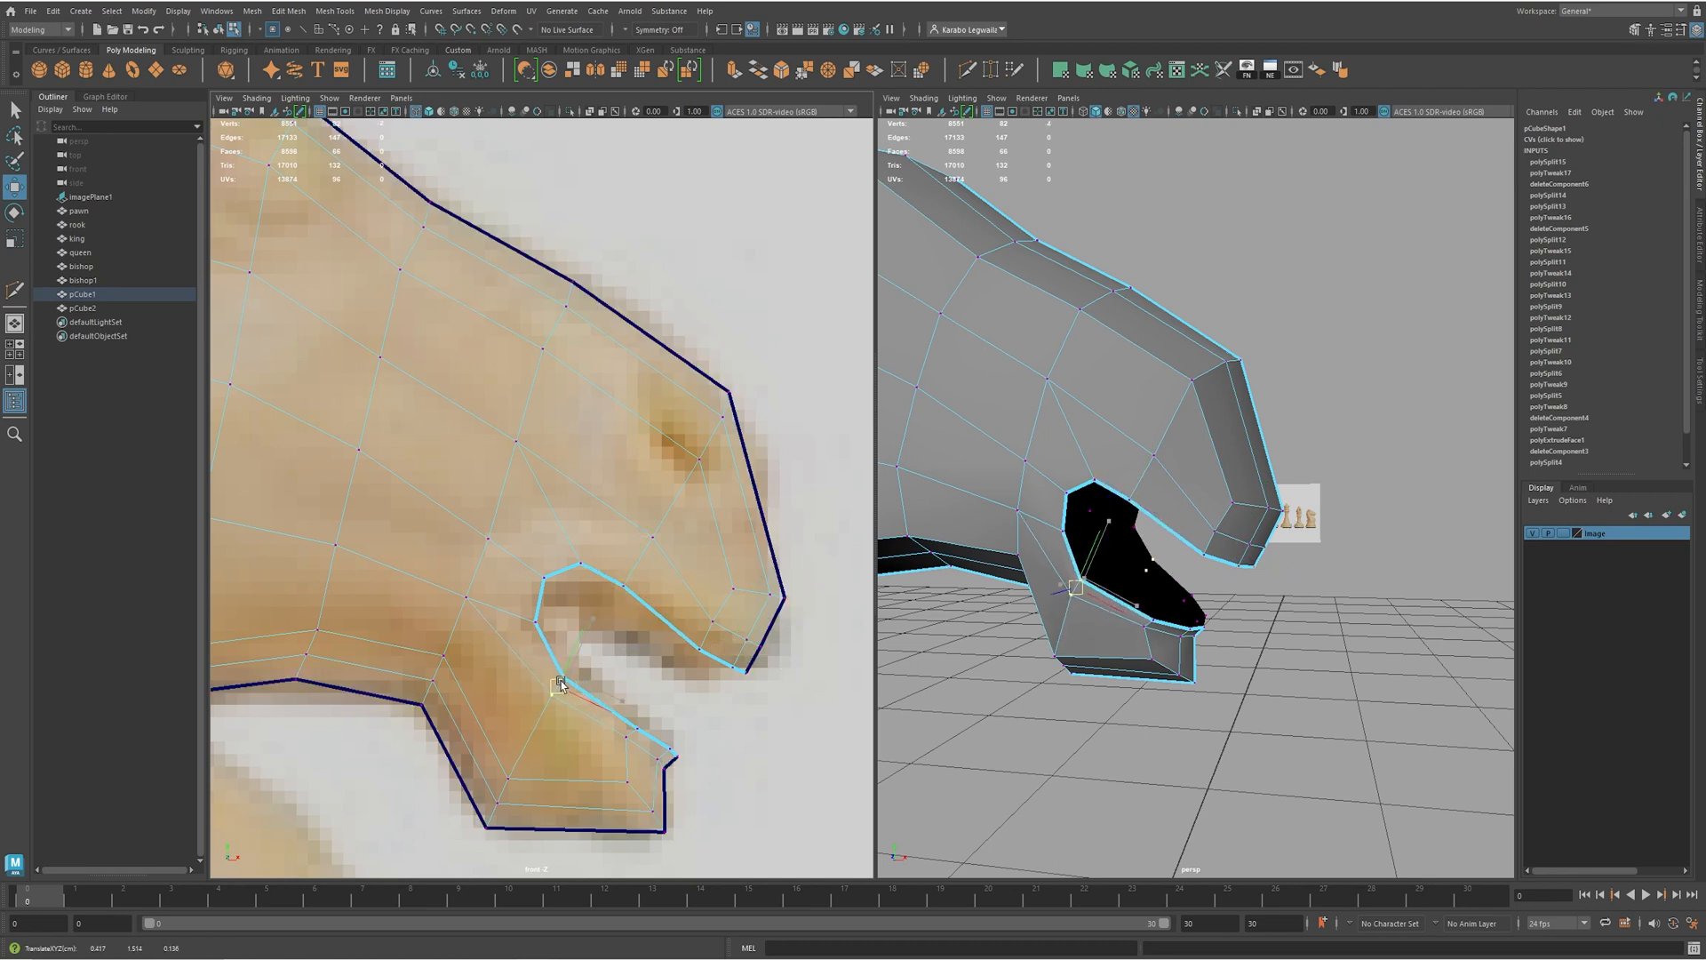
# - Adjust the vertex on the side of the chin sideways to shape the lower jaw's width
pyautogui.keyDown('alt'); pyautogui.moveTo(655, 720); pyautogui.dragTo(716, 712, button='middle'); pyautogui.keyUp('alt')
pyautogui.keyDown('alt'); pyautogui.moveTo(1279, 615); pyautogui.dragTo(1146, 601, button='right'); pyautogui.keyUp('alt')
pyautogui.keyDown('alt'); pyautogui.moveTo(1219, 592); pyautogui.dragTo(1152, 580); pyautogui.keyUp('alt')
pyautogui.keyDown('alt'); pyautogui.moveTo(1153, 580); pyautogui.dragTo(1243, 647, button='right'); pyautogui.keyUp('alt')
pyautogui.moveTo(1066, 602); pyautogui.dragTo(1171, 633)
pyautogui.click(1210, 670)
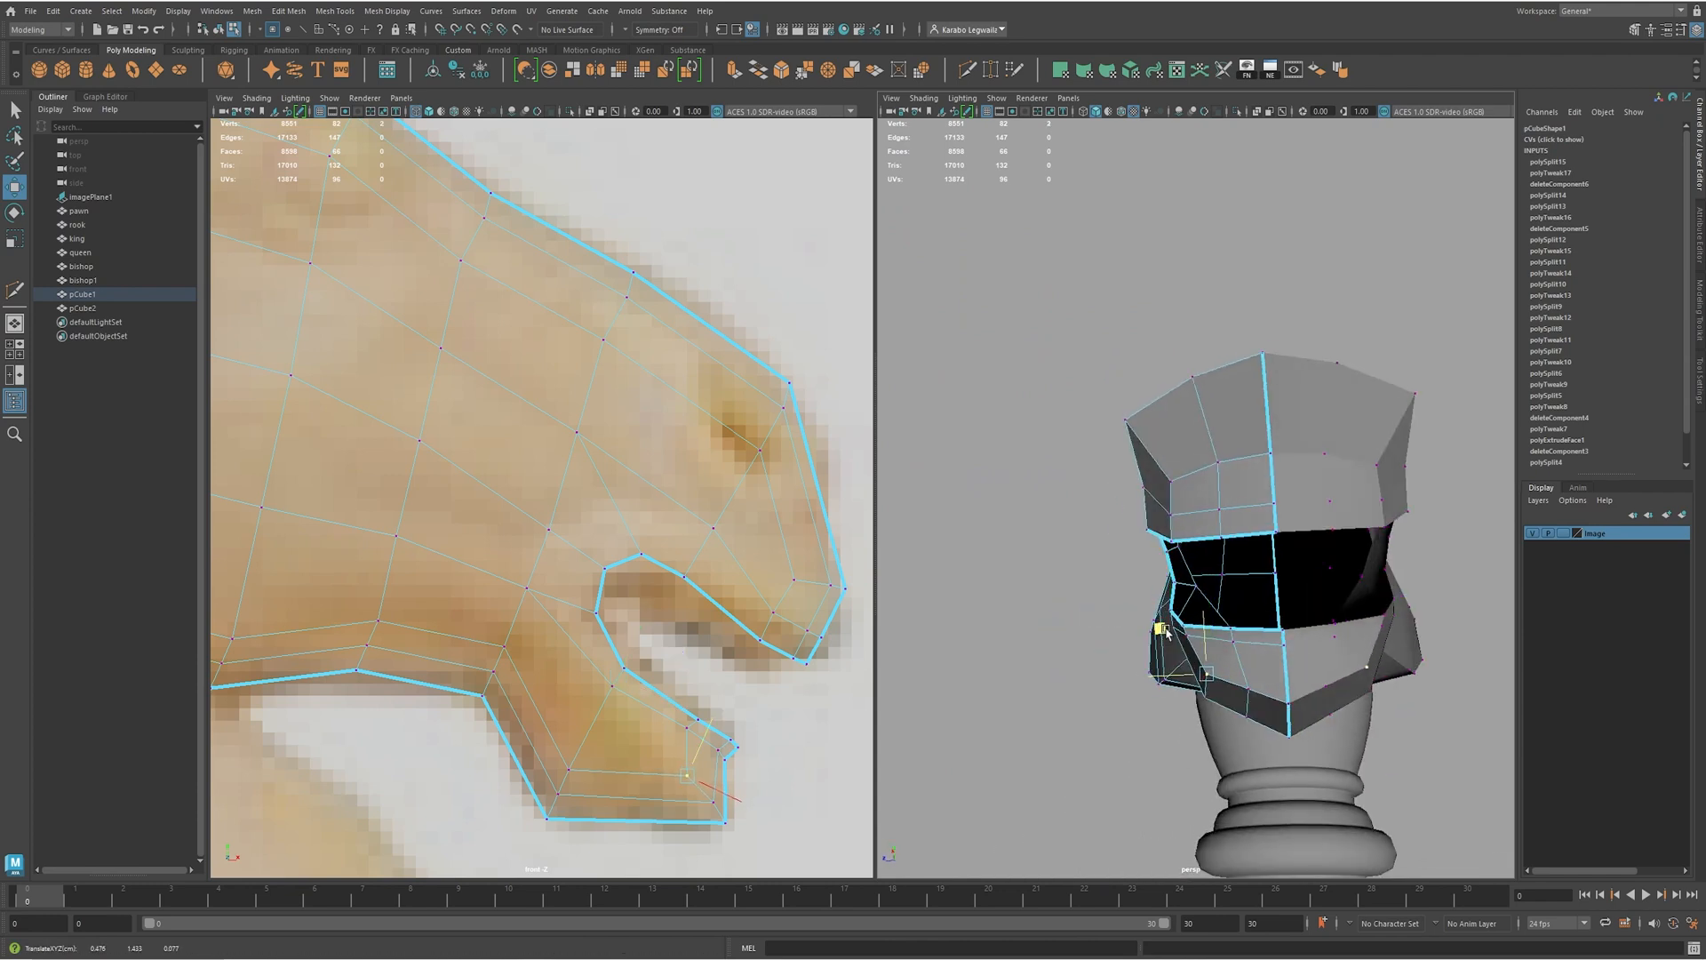
# - Adjust the vertices along the chin's lower edge and its front corner to refine the jaw's underside
pyautogui.click(1247, 690)
pyautogui.moveTo(1250, 654); pyautogui.dragTo(1291, 669)
pyautogui.click(1296, 702)
pyautogui.moveTo(746, 825); pyautogui.dragTo(771, 816)
pyautogui.keyDown('alt'); pyautogui.moveTo(1170, 696); pyautogui.dragTo(1163, 662); pyautogui.keyUp('alt')
pyautogui.keyDown('alt'); pyautogui.moveTo(730, 703); pyautogui.dragTo(735, 656, button='middle'); pyautogui.keyUp('alt')
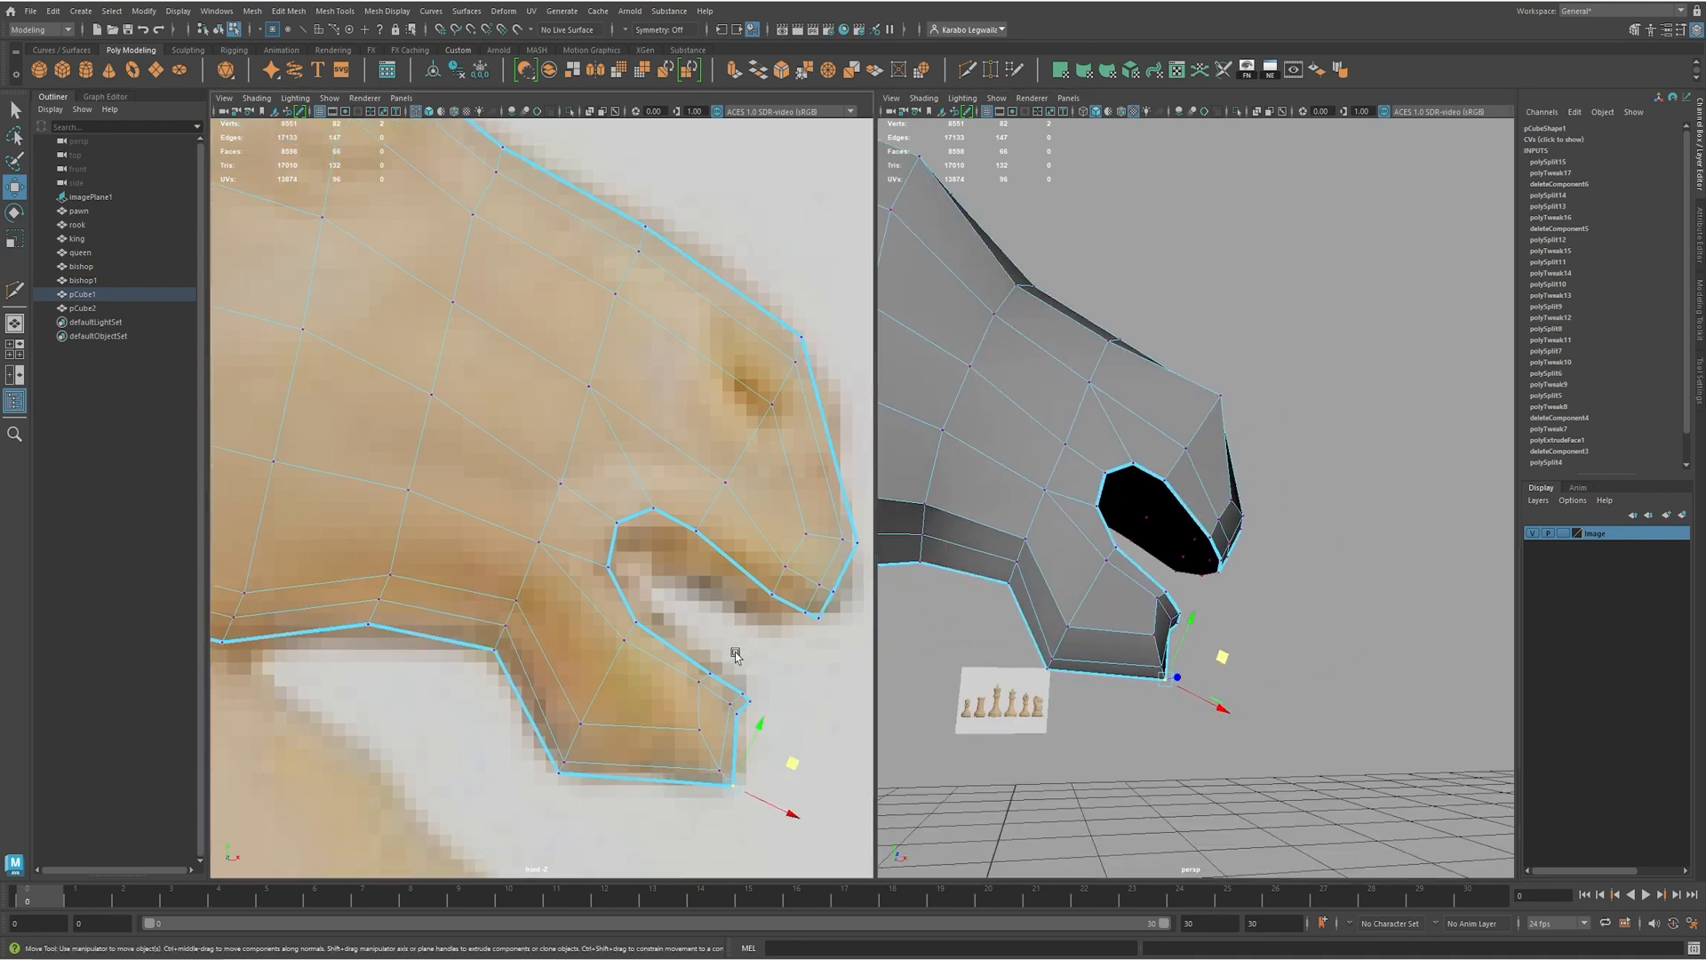
# - Preview the horse head smoothed, restore the unsmoothed display, and examine its shape against the full knight reference
pyautogui.keyDown('alt'); pyautogui.moveTo(1288, 521); pyautogui.dragTo(1159, 504); pyautogui.keyUp('alt')
pyautogui.keyDown('alt'); pyautogui.moveTo(1164, 424); pyautogui.dragTo(1363, 491); pyautogui.keyUp('alt')
pyautogui.keyDown('alt'); pyautogui.moveTo(1242, 483); pyautogui.dragTo(1157, 480, button='right'); pyautogui.keyUp('alt')
pyautogui.keyDown('alt'); pyautogui.moveTo(1156, 479); pyautogui.dragTo(1201, 530, button='middle'); pyautogui.keyUp('alt')
pyautogui.keyDown('alt'); pyautogui.moveTo(1201, 531); pyautogui.dragTo(1137, 531); pyautogui.keyUp('alt')
pyautogui.moveTo(1173, 474); pyautogui.dragTo(1222, 431, button='right')
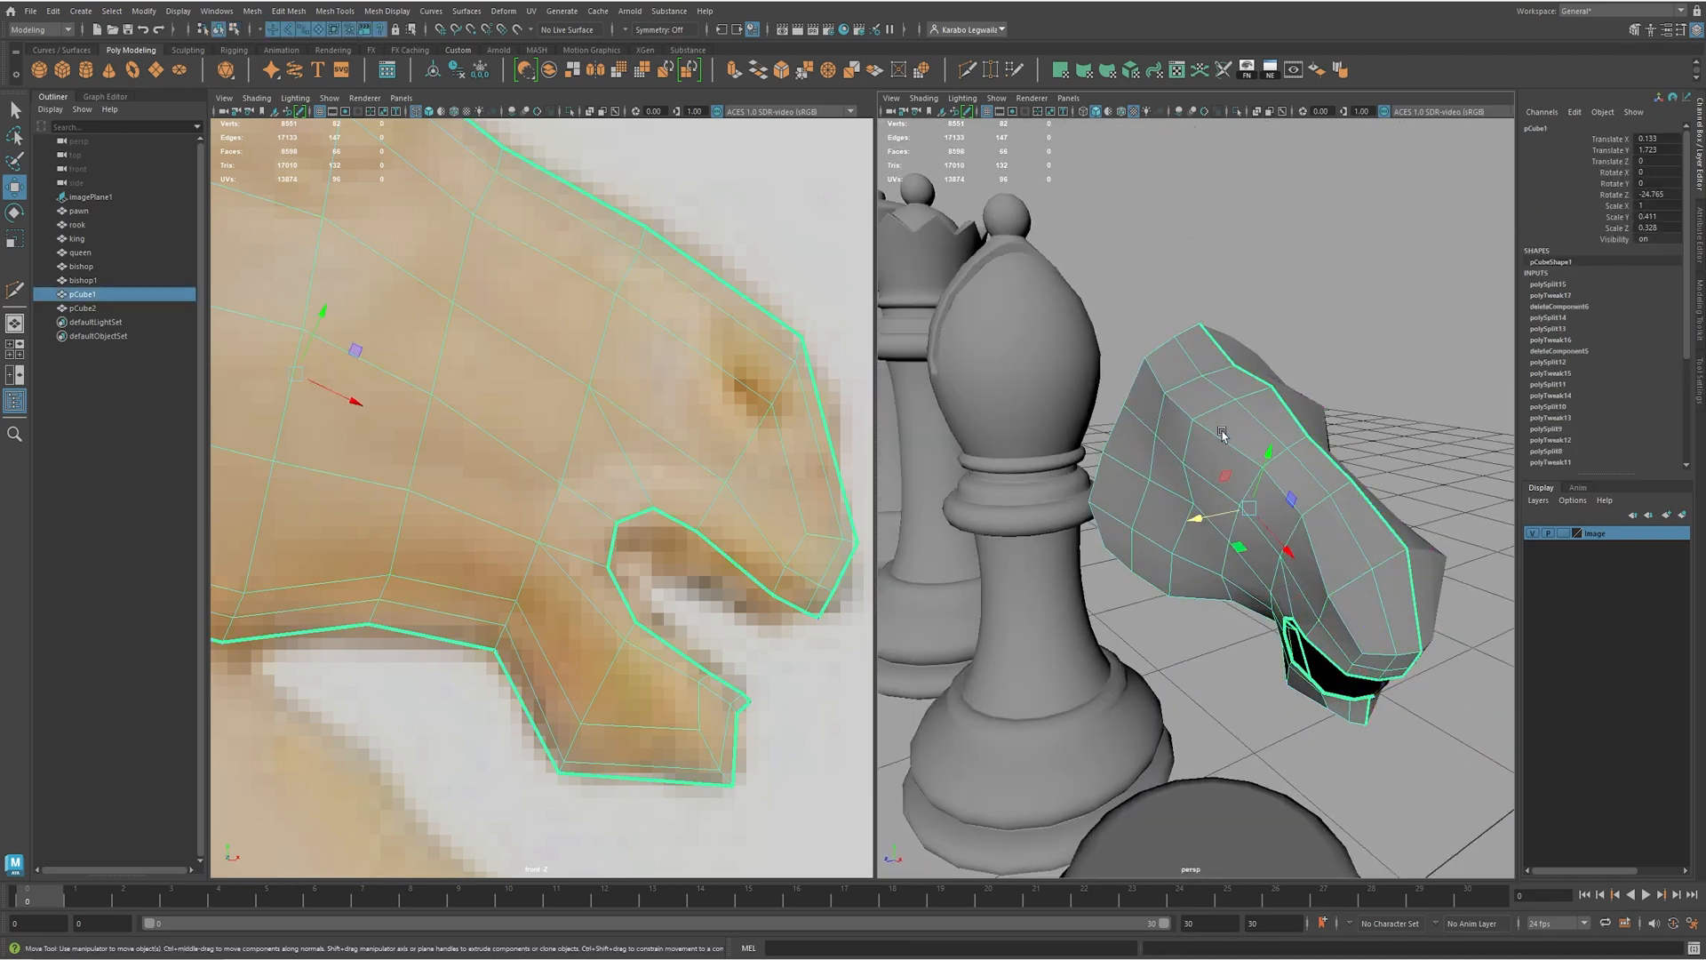
pyautogui.press('3')
pyautogui.click(1405, 396)
pyautogui.keyDown('alt'); pyautogui.moveTo(1262, 404); pyautogui.dragTo(1241, 445); pyautogui.keyUp('alt')
pyautogui.click(1248, 469)
pyautogui.press('1')
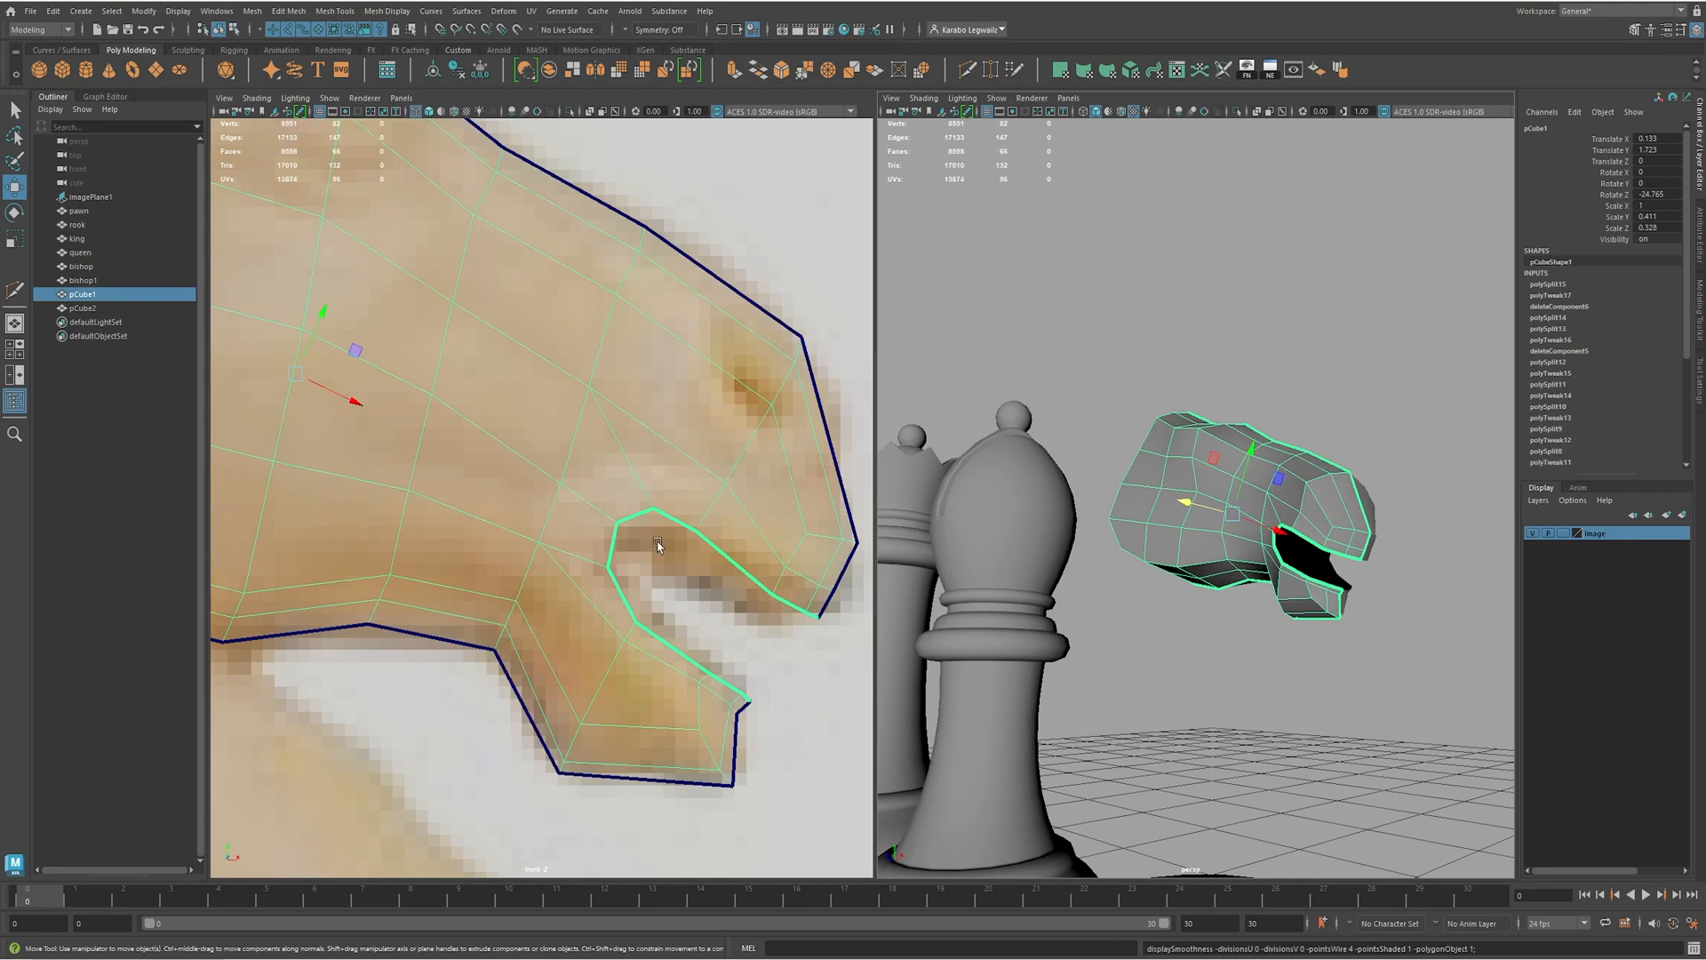
pyautogui.scroll(-8, 658, 546)
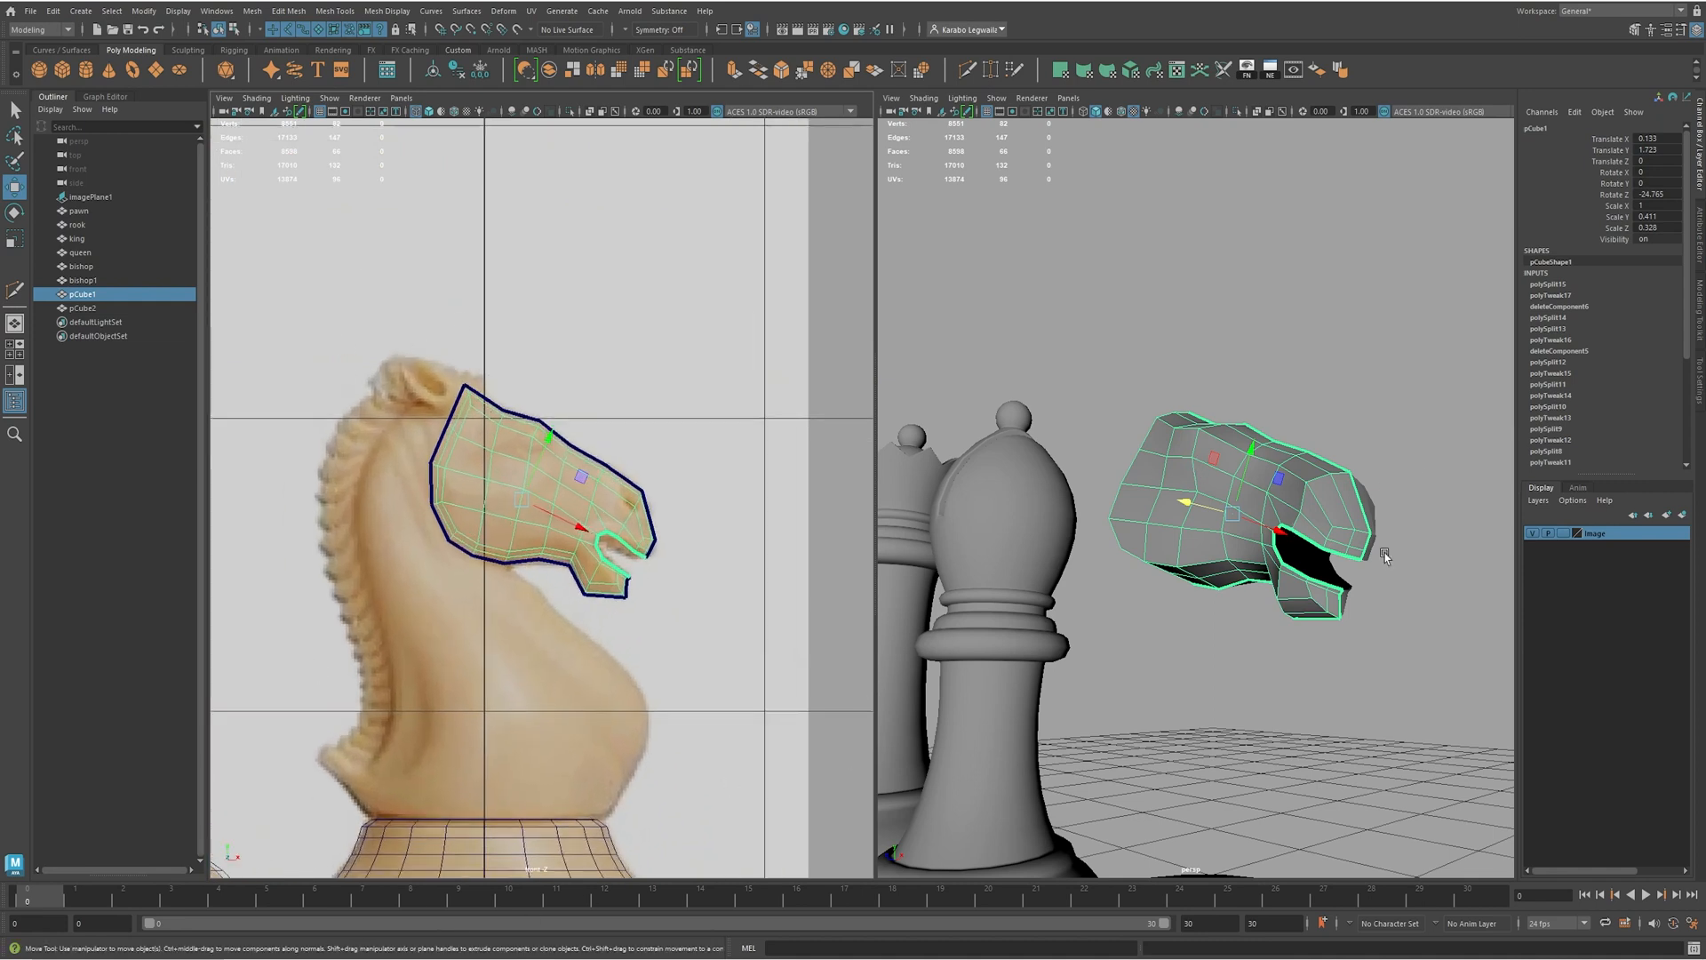
pyautogui.keyDown('alt'); pyautogui.moveTo(1291, 531); pyautogui.dragTo(1344, 558); pyautogui.keyUp('alt')
pyautogui.keyDown('alt'); pyautogui.moveTo(1169, 441); pyautogui.dragTo(1324, 492, button='right'); pyautogui.keyUp('alt')
pyautogui.keyDown('alt'); pyautogui.moveTo(1325, 493); pyautogui.dragTo(1242, 404); pyautogui.keyUp('alt')
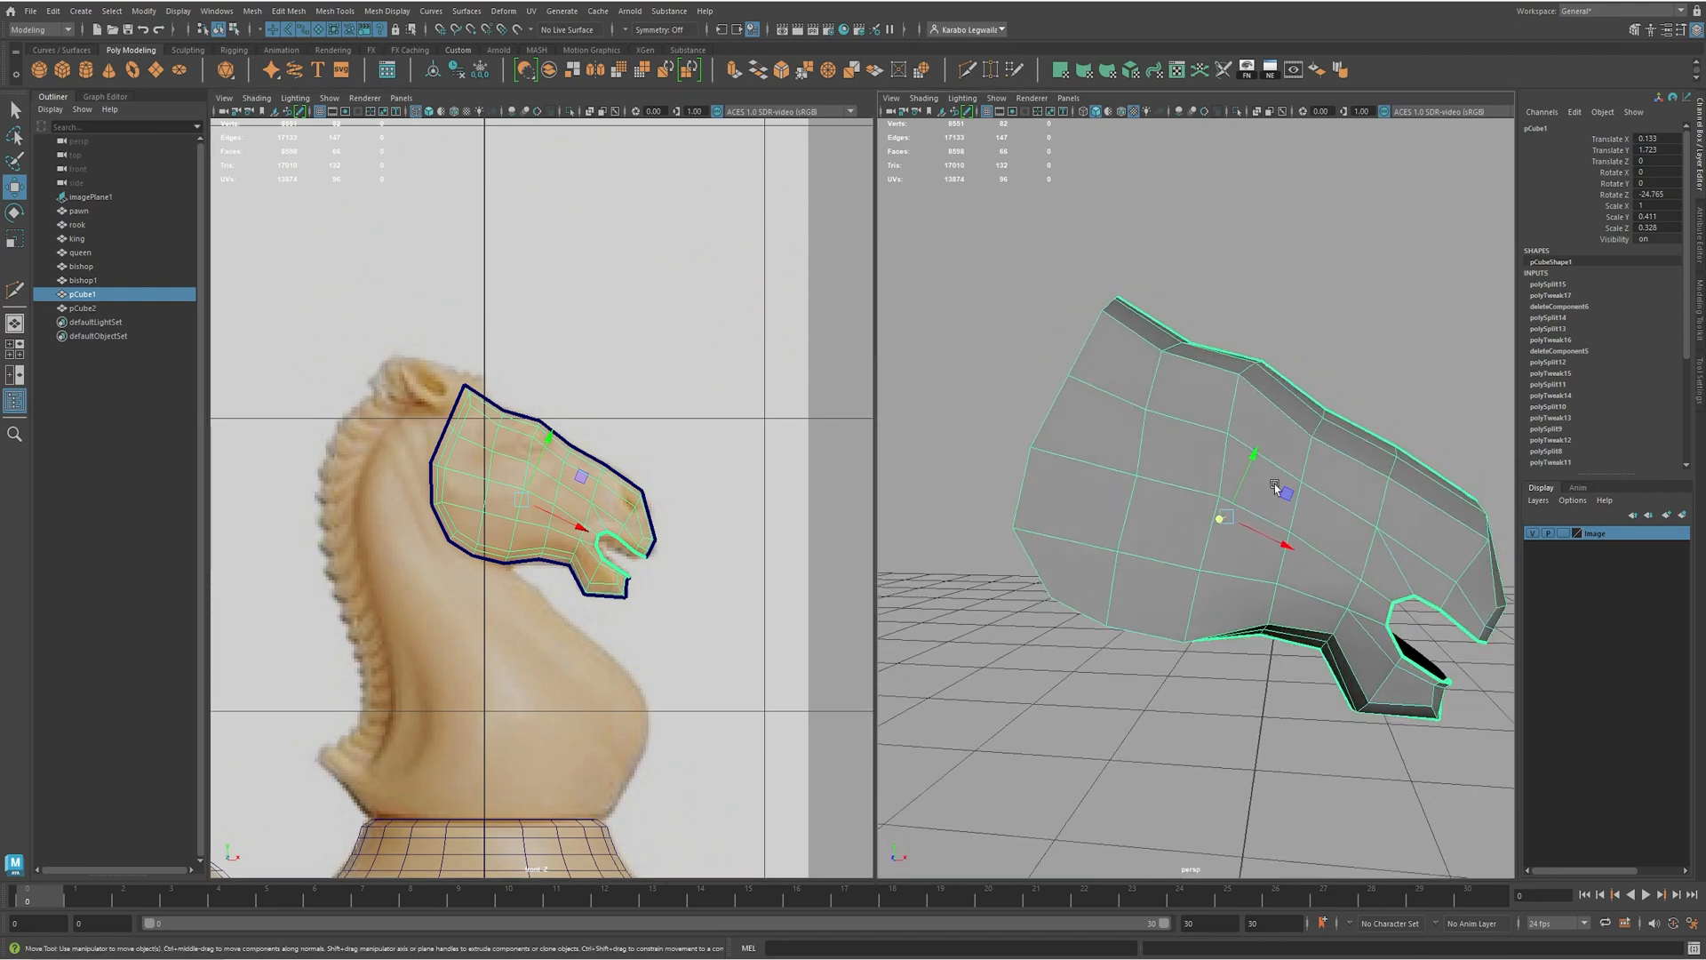
# - Adjust the depth of the cheek vertex directly behind the mouth corner
pyautogui.keyDown('alt'); pyautogui.moveTo(1367, 466); pyautogui.dragTo(1310, 569); pyautogui.keyUp('alt')
pyautogui.keyDown('alt'); pyautogui.moveTo(1311, 569); pyautogui.dragTo(1288, 662, button='right'); pyautogui.keyUp('alt')
pyautogui.keyDown('alt'); pyautogui.moveTo(1289, 662); pyautogui.dragTo(1186, 671); pyautogui.keyUp('alt')
pyautogui.press('F10')
pyautogui.click(1184, 671)
pyautogui.keyDown('alt'); pyautogui.moveTo(1386, 746); pyautogui.dragTo(1353, 642, button='middle'); pyautogui.keyUp('alt')
pyautogui.press('f')
pyautogui.scroll(5, 1114, 487)
pyautogui.press('F9')
pyautogui.click(1113, 447)
pyautogui.moveTo(1055, 440); pyautogui.dragTo(1293, 517)
pyautogui.keyDown('alt'); pyautogui.moveTo(1273, 597); pyautogui.dragTo(1289, 616); pyautogui.keyUp('alt')
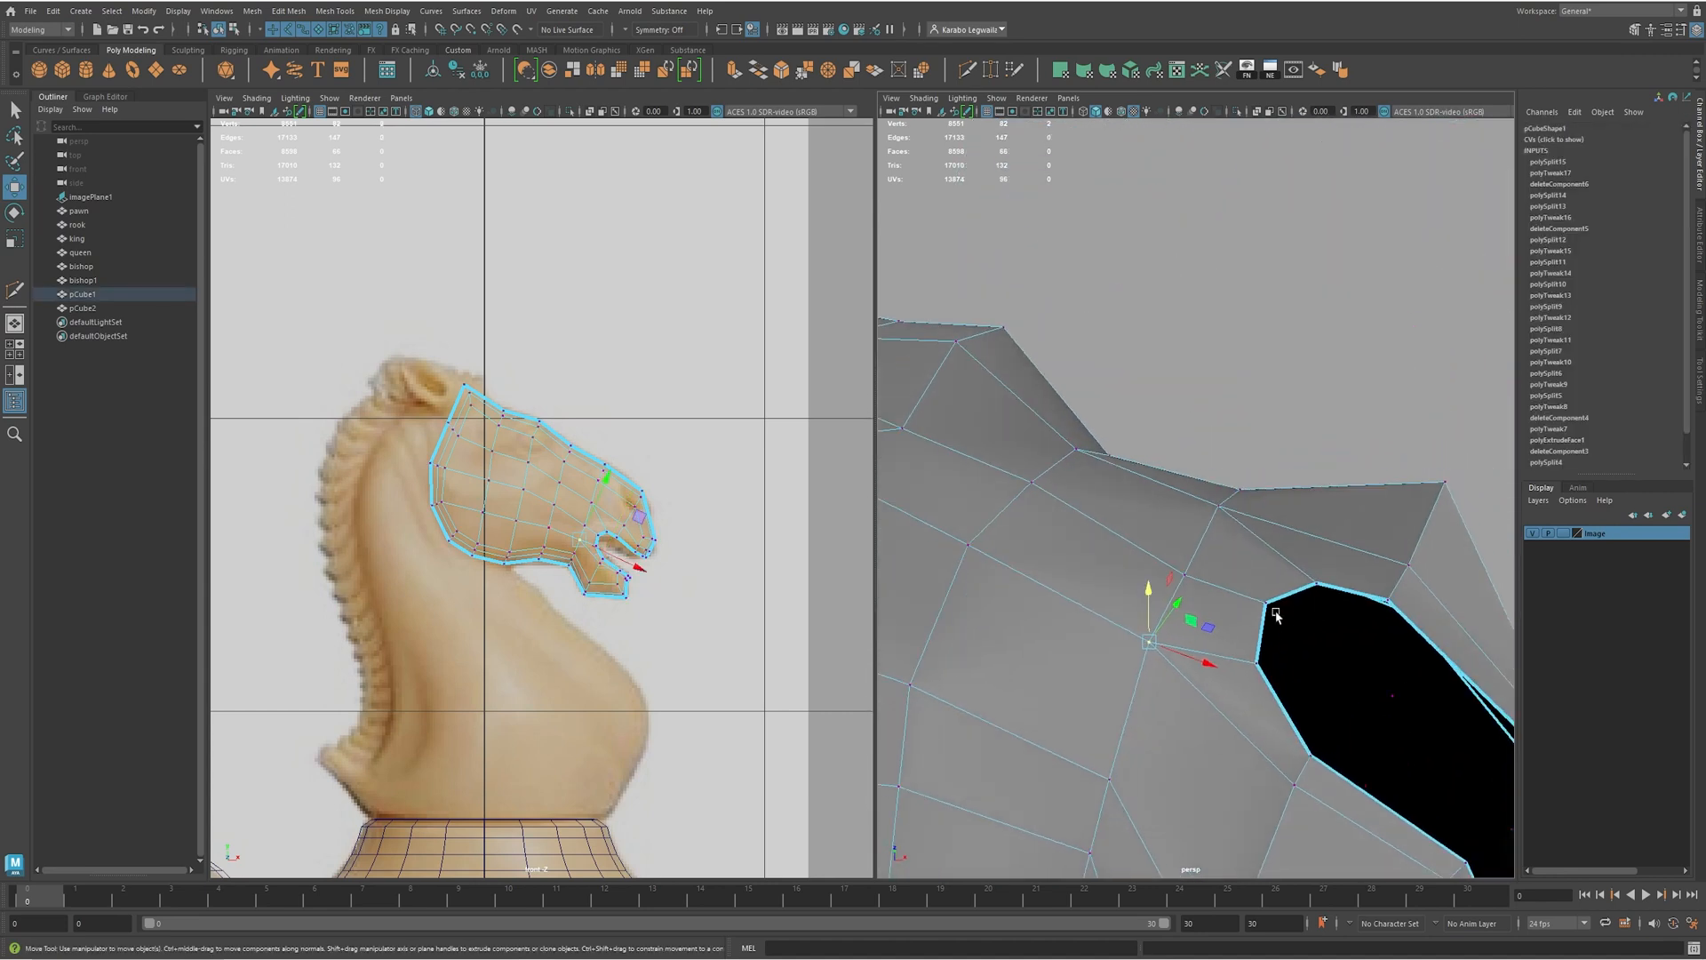
# - Select the two edges at the mouth corner and push them inward toward the head's centre
pyautogui.press('F10')
pyautogui.click(1286, 596)
pyautogui.keyDown('shift'); pyautogui.click(1264, 624); pyautogui.keyUp('shift')
pyautogui.keyDown('alt'); pyautogui.moveTo(1290, 634); pyautogui.dragTo(1295, 588); pyautogui.keyUp('alt')
pyautogui.moveTo(1296, 517); pyautogui.dragTo(1299, 539)
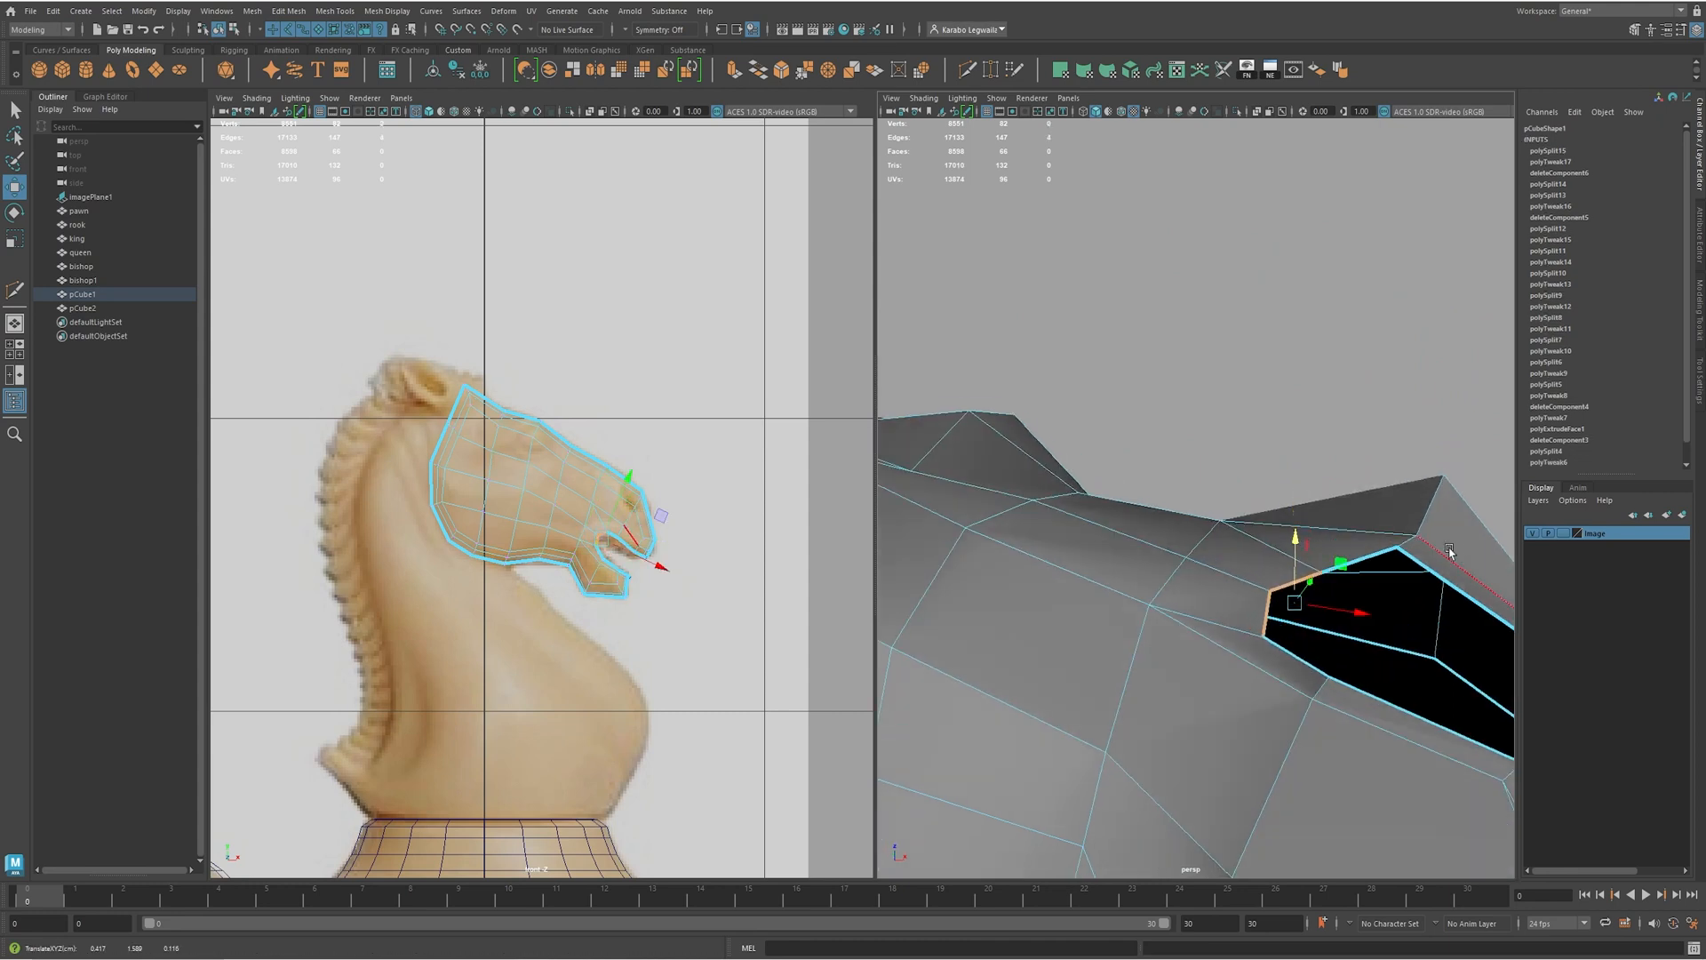
# - Push the upper lip vertex in front of the mouth corner inward
pyautogui.press('F9')
pyautogui.click(1394, 547)
pyautogui.moveTo(1401, 494); pyautogui.dragTo(1405, 525)
pyautogui.keyDown('alt'); pyautogui.moveTo(1443, 537); pyautogui.dragTo(1346, 555, button='right'); pyautogui.keyUp('alt')
pyautogui.keyDown('alt'); pyautogui.moveTo(1346, 555); pyautogui.dragTo(1169, 604); pyautogui.keyUp('alt')
pyautogui.keyDown('alt'); pyautogui.moveTo(1164, 524); pyautogui.dragTo(1248, 485, button='right'); pyautogui.keyUp('alt')
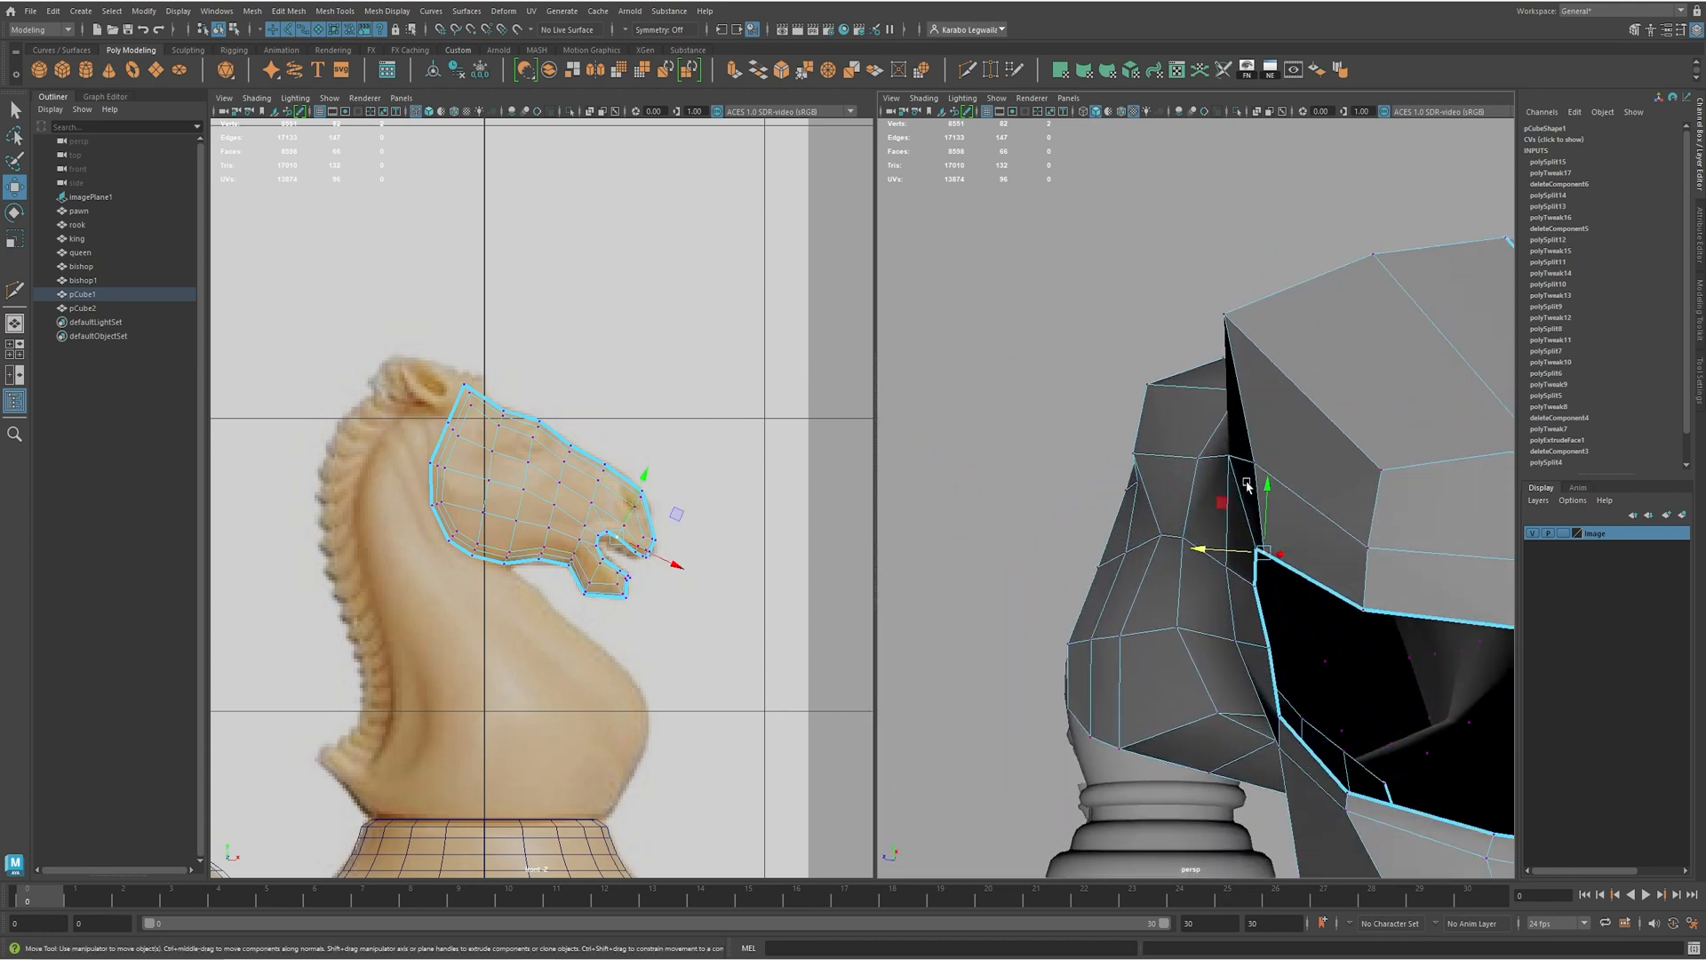
pyautogui.moveTo(1205, 552)
pyautogui.mouseDown()
pyautogui.moveTo(1254, 583)
pyautogui.moveTo(1222, 581)
pyautogui.mouseUp()
pyautogui.hotkey('ctrl', 'z')
pyautogui.hotkey('ctrl', 'z')
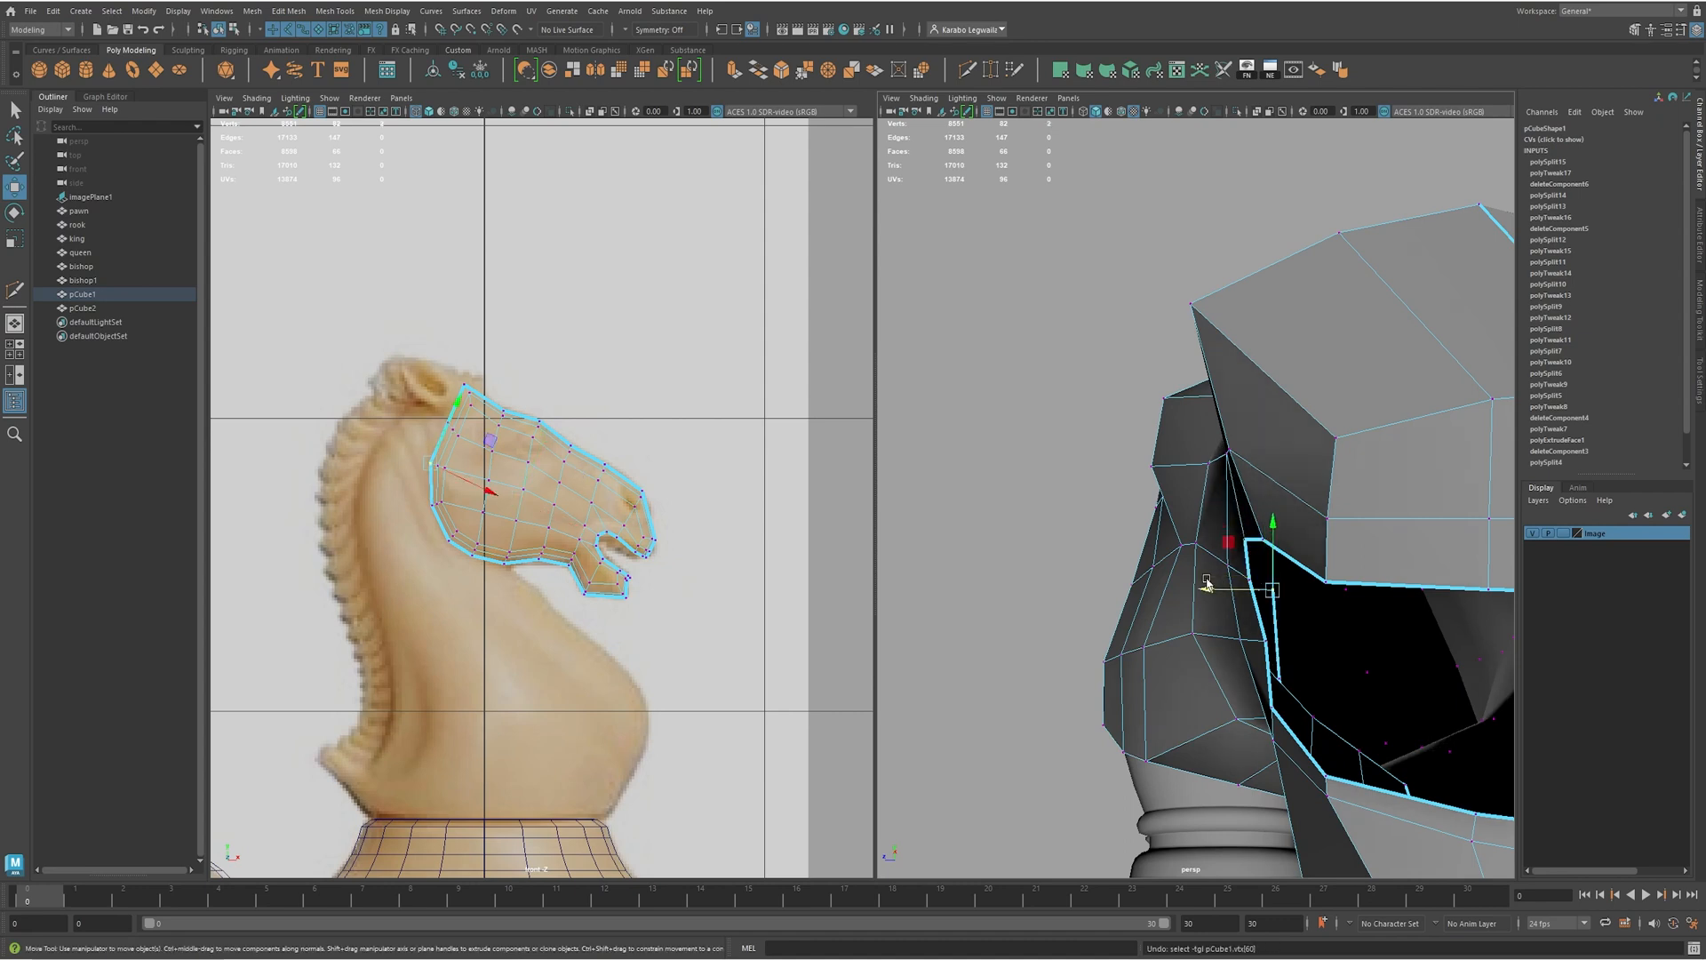
# - Shift the upper mouth-corner vertex outward and adjust the lower lip vertices near the mouth corner sideways
pyautogui.moveTo(1200, 566); pyautogui.dragTo(1192, 558)
pyautogui.keyDown('alt'); pyautogui.moveTo(1304, 733); pyautogui.dragTo(1265, 717); pyautogui.keyUp('alt')
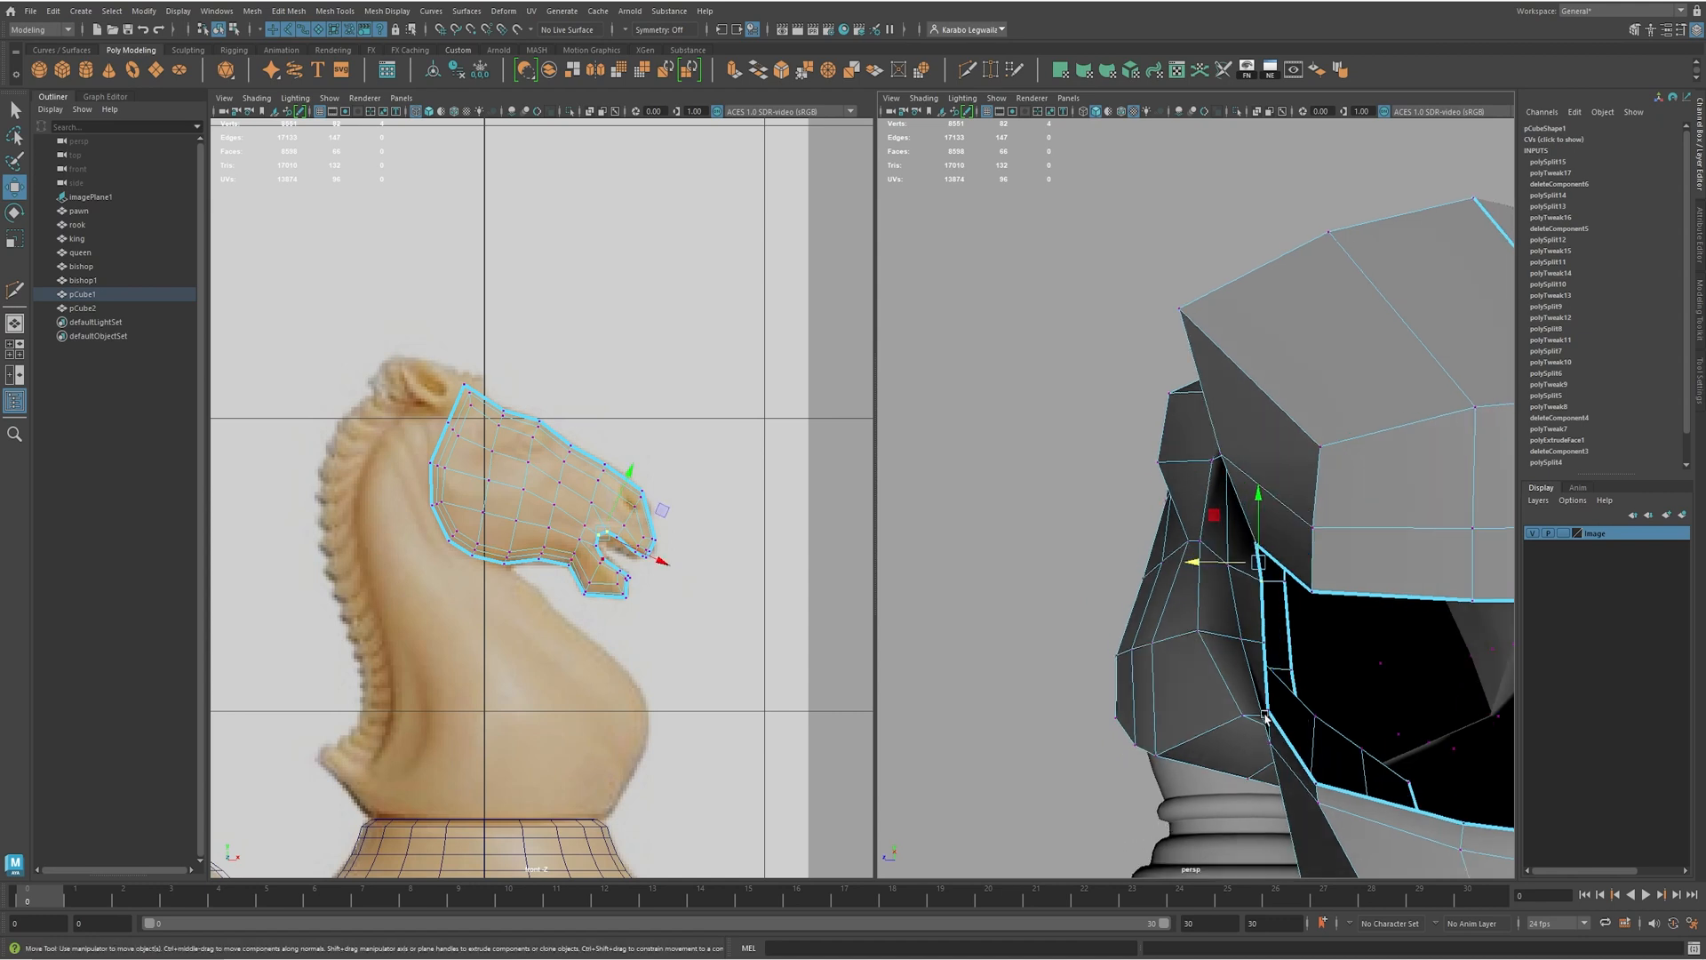
pyautogui.keyDown('shift'); pyautogui.click(1321, 780); pyautogui.keyUp('shift')
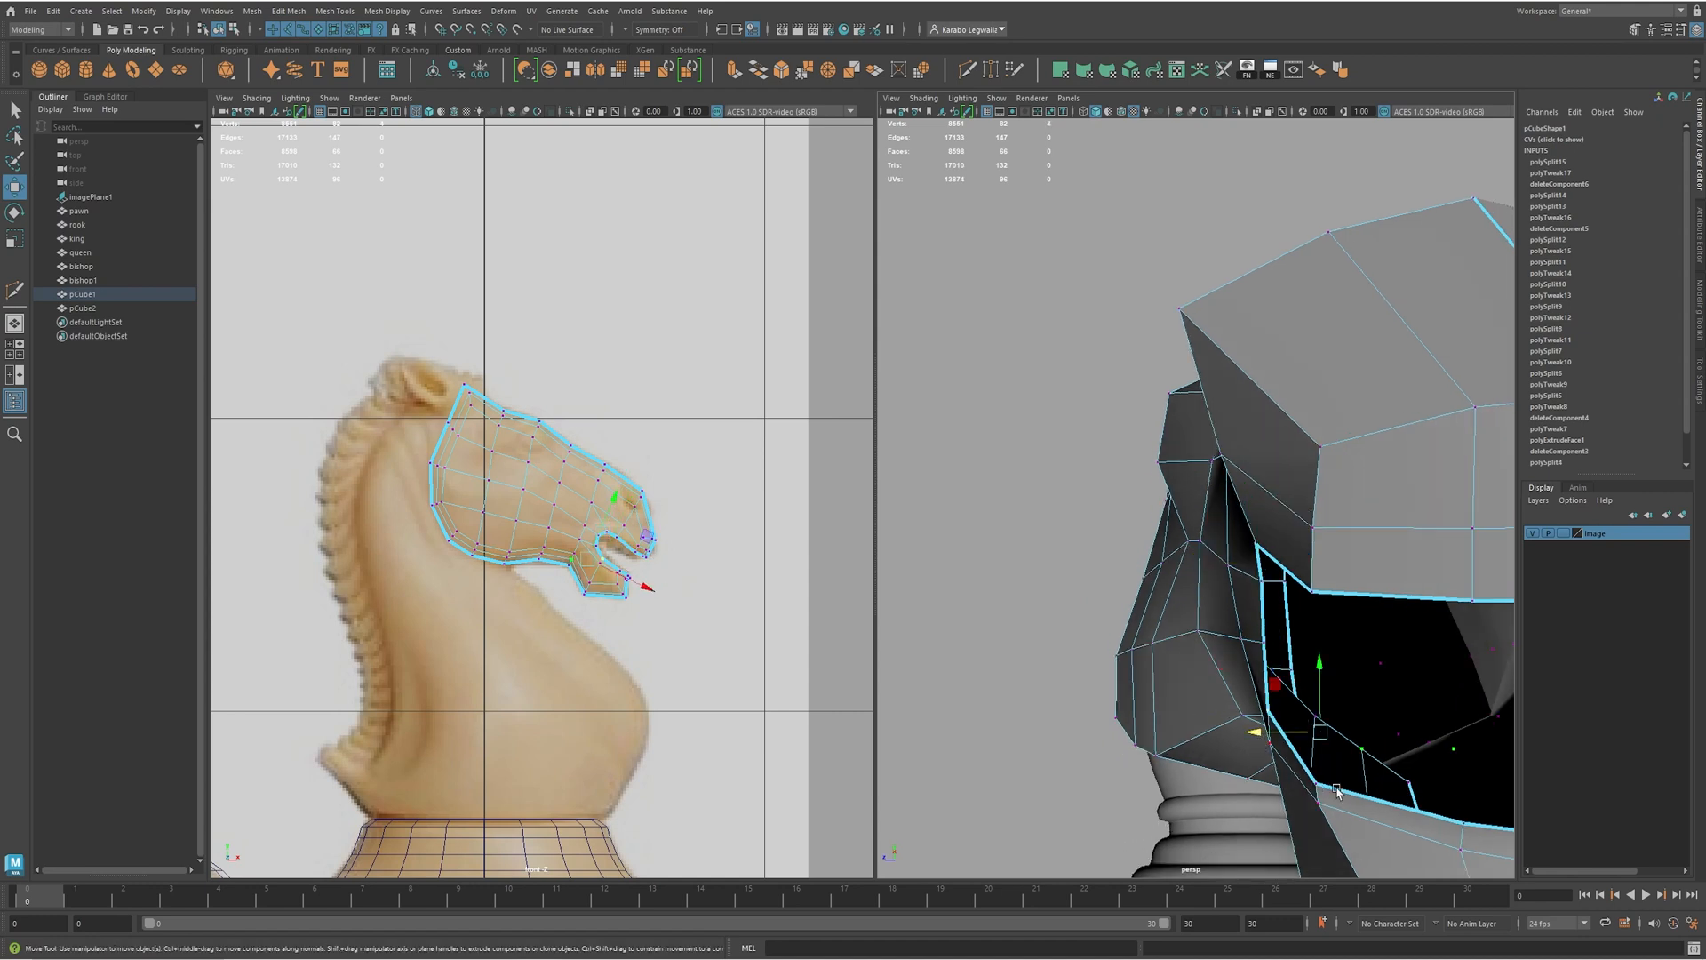
pyautogui.keyDown('shift'); pyautogui.click(1292, 788); pyautogui.keyUp('shift')
pyautogui.moveTo(1226, 749); pyautogui.dragTo(1217, 526)
# - Adjust the upper lip vertex in front of the mouth corner sideways
pyautogui.scroll(-5, 1300, 744)
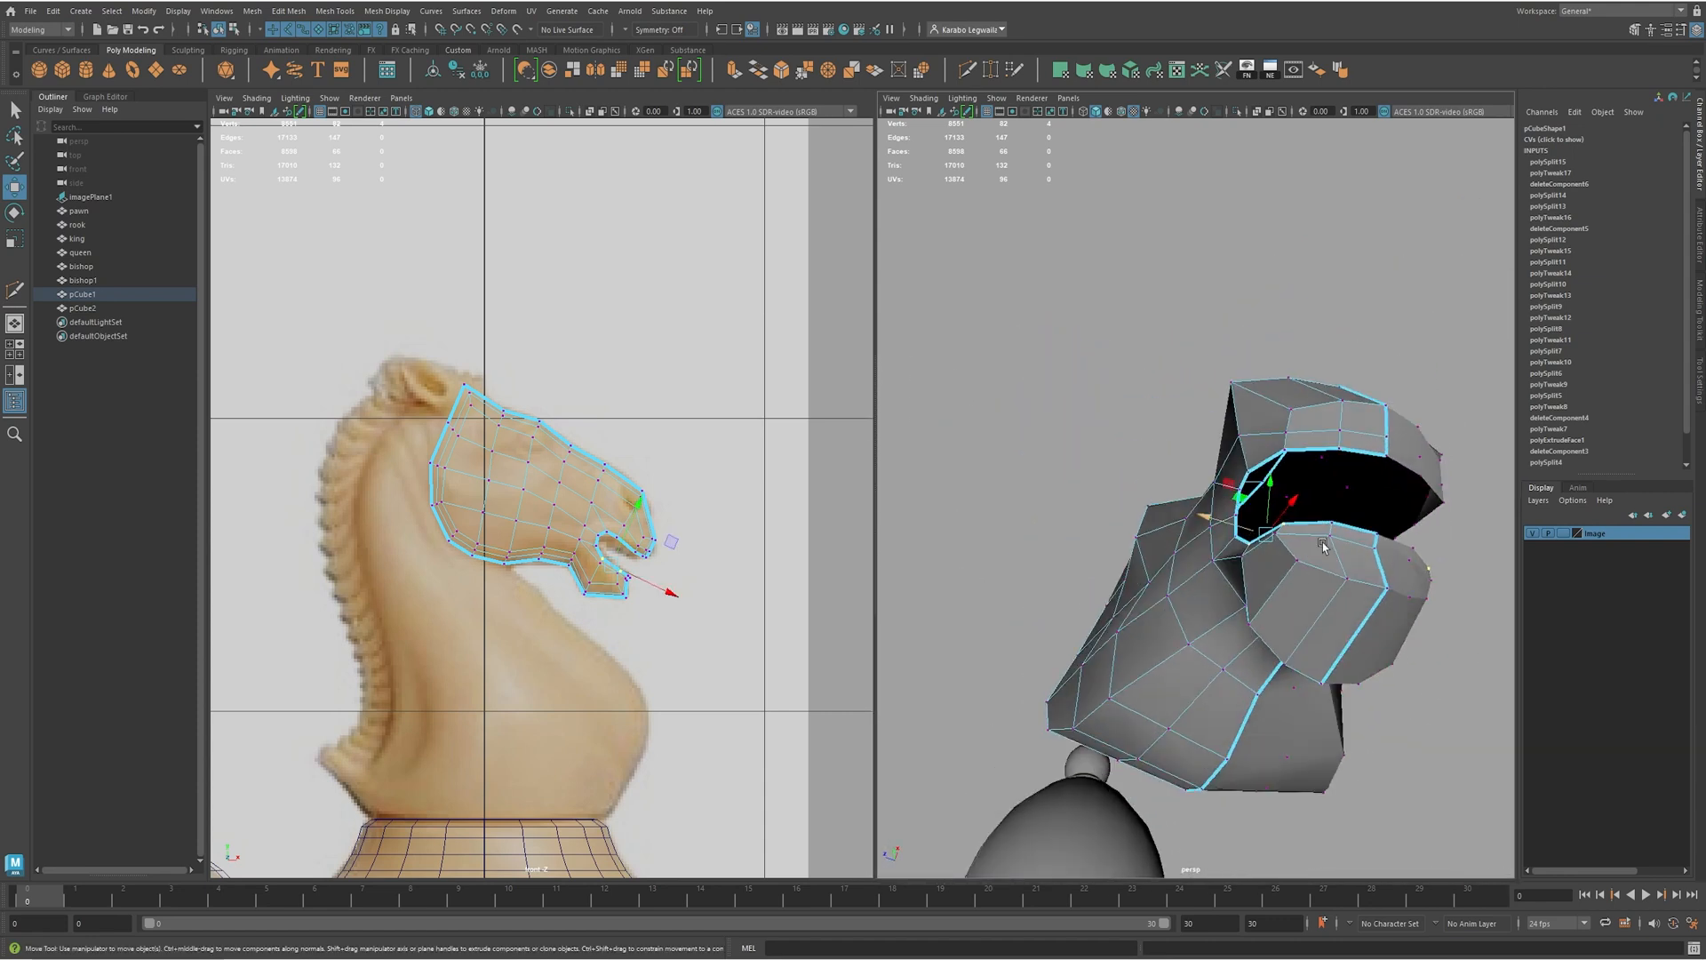
pyautogui.scroll(5, 1217, 526)
pyautogui.scroll(3, 1218, 526)
pyautogui.click(1255, 659)
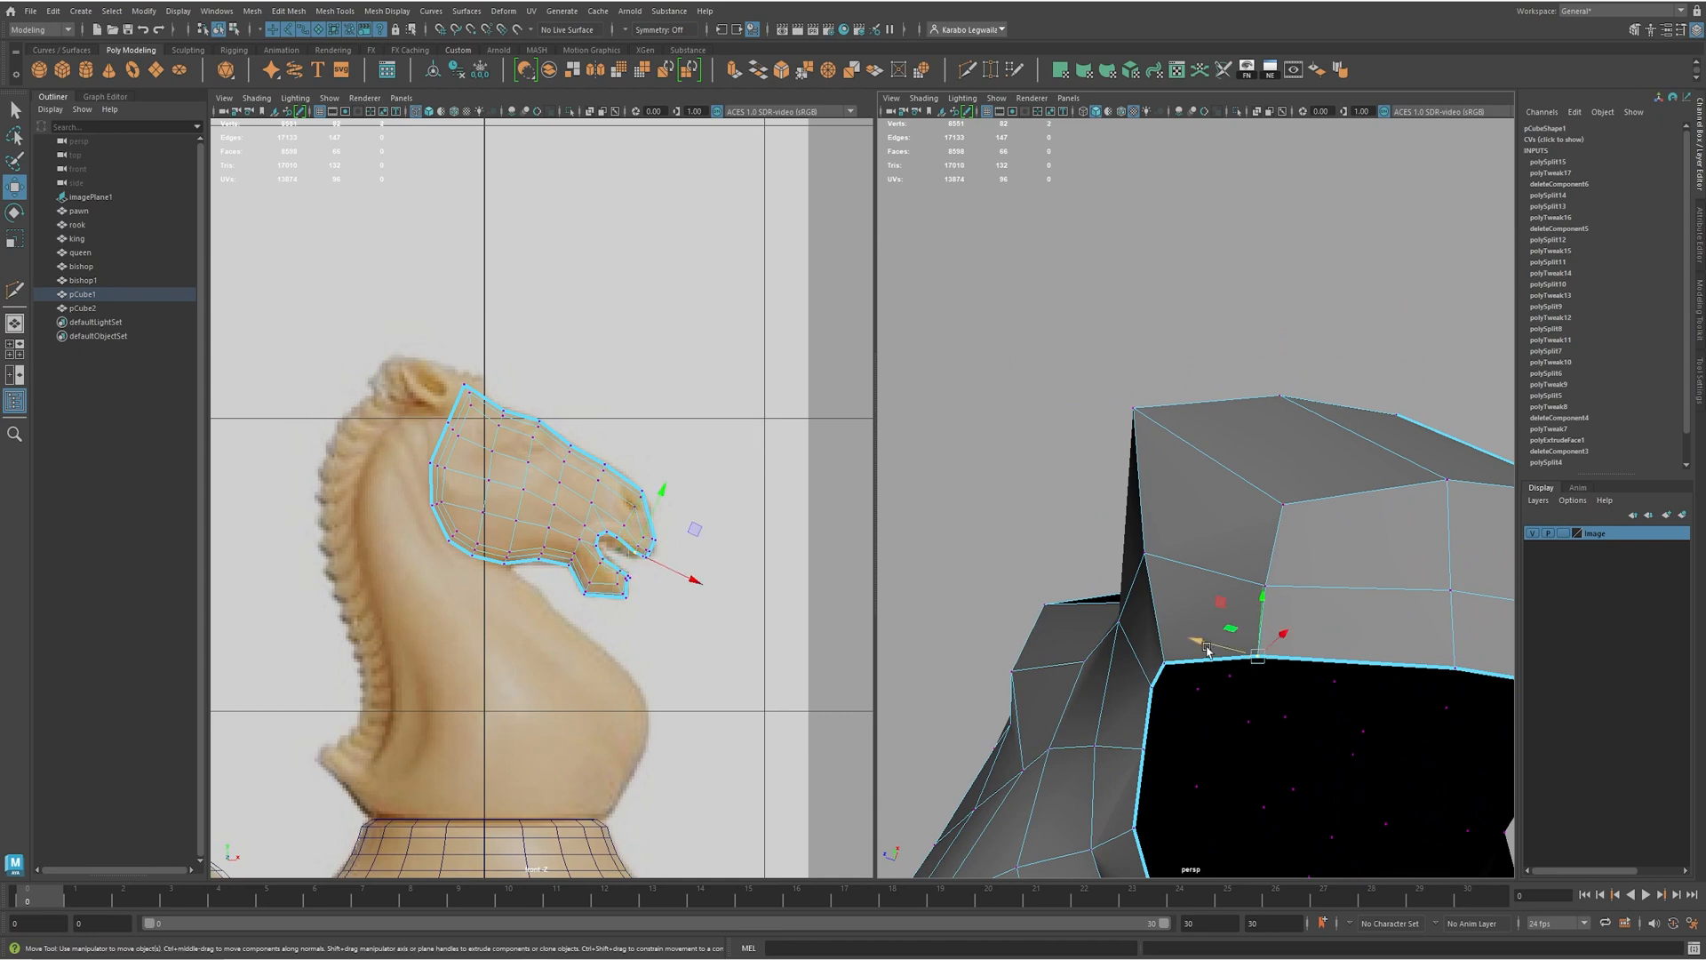
pyautogui.keyDown('alt'); pyautogui.moveTo(1255, 658); pyautogui.dragTo(1179, 722); pyautogui.keyUp('alt')
pyautogui.click(1183, 732)
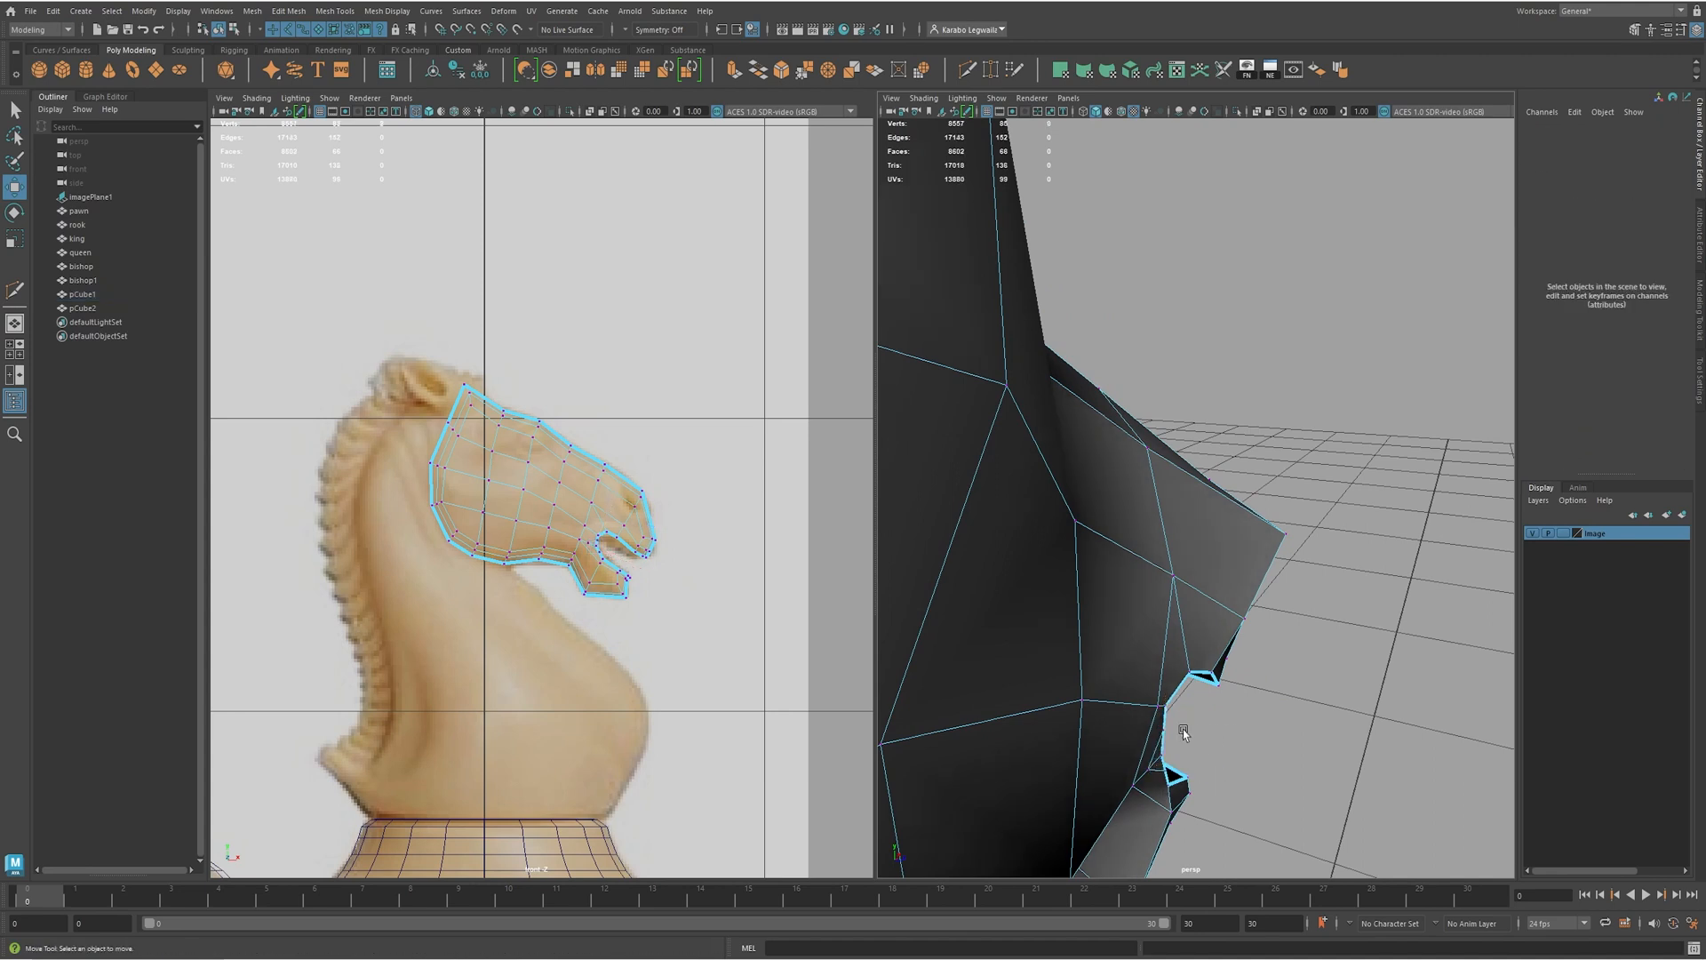
pyautogui.click(1165, 706)
pyautogui.hotkey('ctrl', 'z')
pyautogui.hotkey('ctrl', 'z')
pyautogui.hotkey('ctrl', 'z')
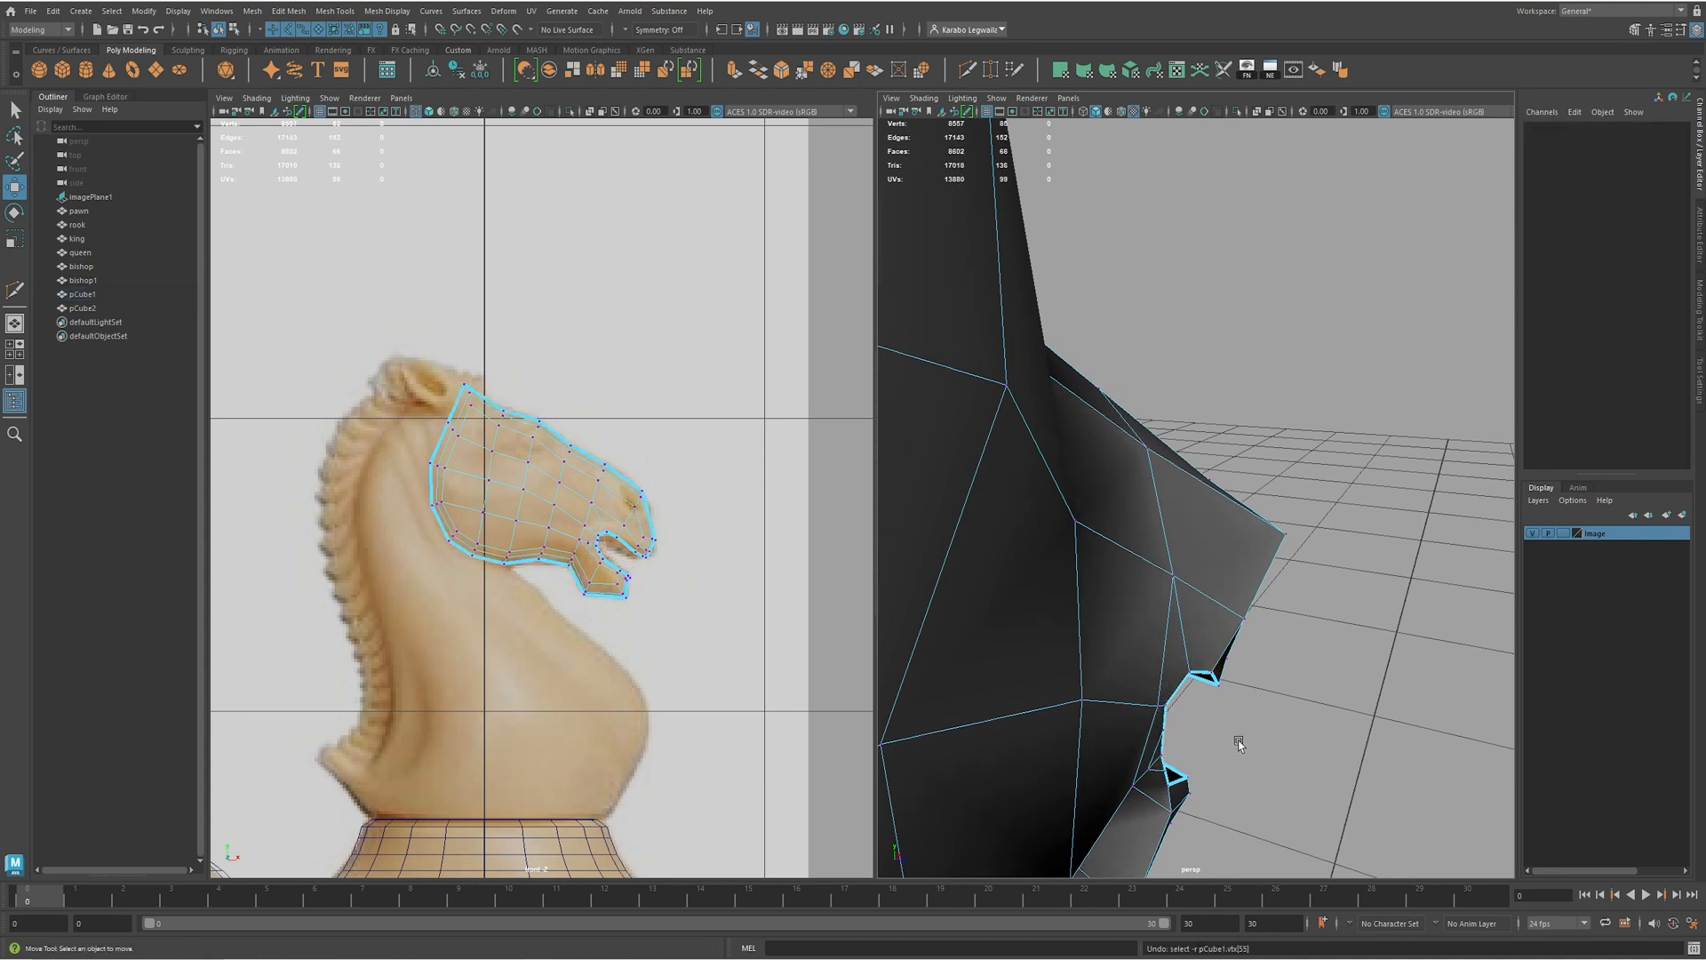
# - Move the mouth-corner vertex sideways to even out the curve of the mouth opening
pyautogui.scroll(5, 1173, 742)
pyautogui.scroll(-5, 1152, 730)
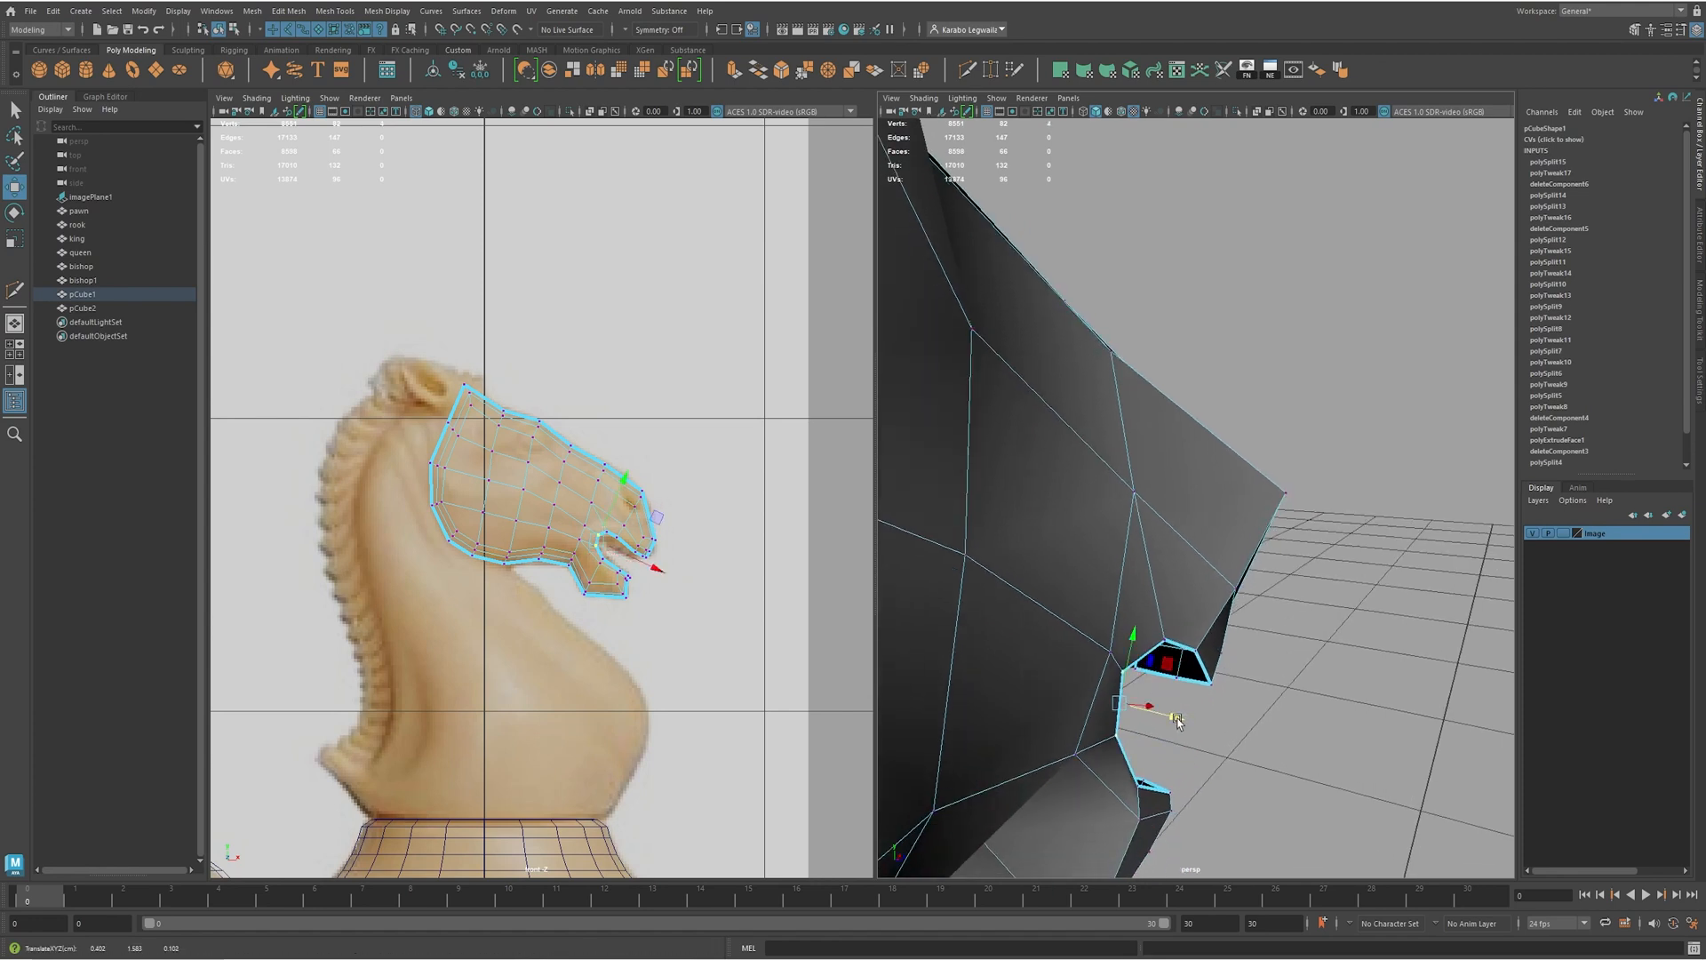
pyautogui.scroll(-5, 1164, 711)
pyautogui.keyDown('alt'); pyautogui.moveTo(1155, 706); pyautogui.dragTo(1008, 665); pyautogui.keyUp('alt')
# - Select the loop of border edges around the mouth opening and extrude them inward towards the head's centre
pyautogui.moveTo(1138, 527); pyautogui.dragTo(1211, 617)
pyautogui.keyDown('alt'); pyautogui.moveTo(1211, 616); pyautogui.dragTo(1321, 631, button='right'); pyautogui.keyUp('alt')
pyautogui.keyDown('alt'); pyautogui.moveTo(1368, 684); pyautogui.dragTo(1279, 507, button='middle'); pyautogui.keyUp('alt')
pyautogui.keyDown('alt'); pyautogui.moveTo(1279, 506); pyautogui.dragTo(1242, 548); pyautogui.keyUp('alt')
pyautogui.keyDown('alt'); pyautogui.moveTo(1178, 443); pyautogui.dragTo(1161, 500); pyautogui.keyUp('alt')
pyautogui.press('F10')
pyautogui.click(1192, 435)
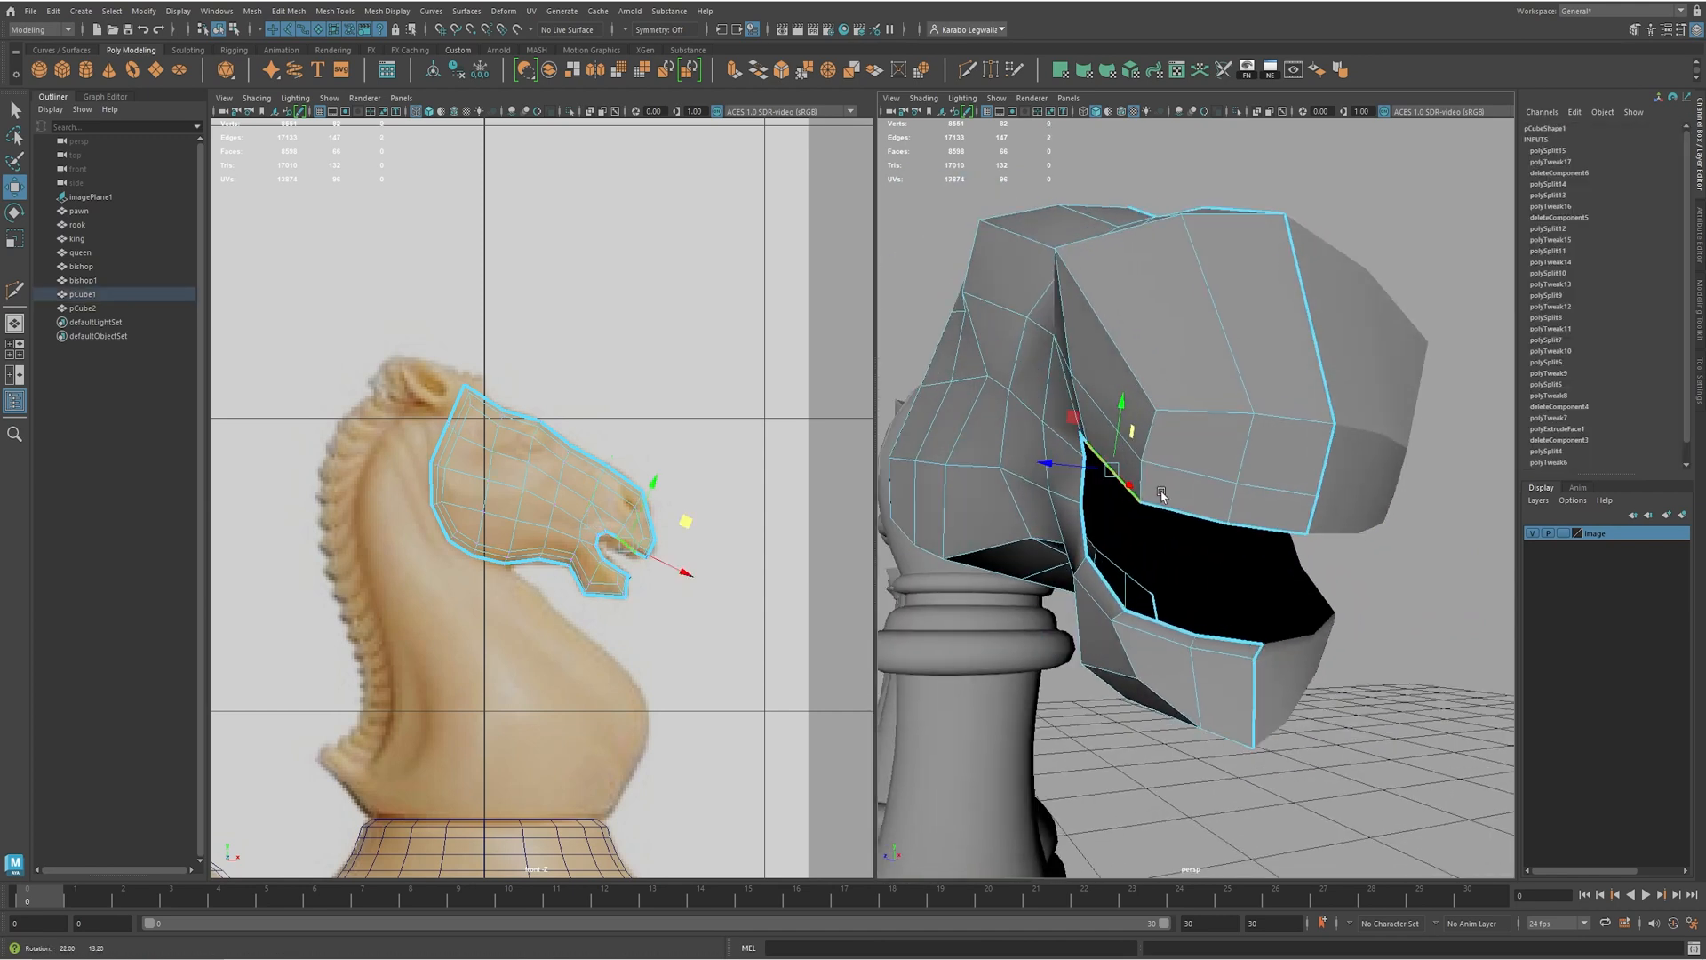
pyautogui.doubleClick(1106, 585)
pyautogui.keyDown('alt'); pyautogui.moveTo(1107, 585); pyautogui.dragTo(1220, 460); pyautogui.keyUp('alt')
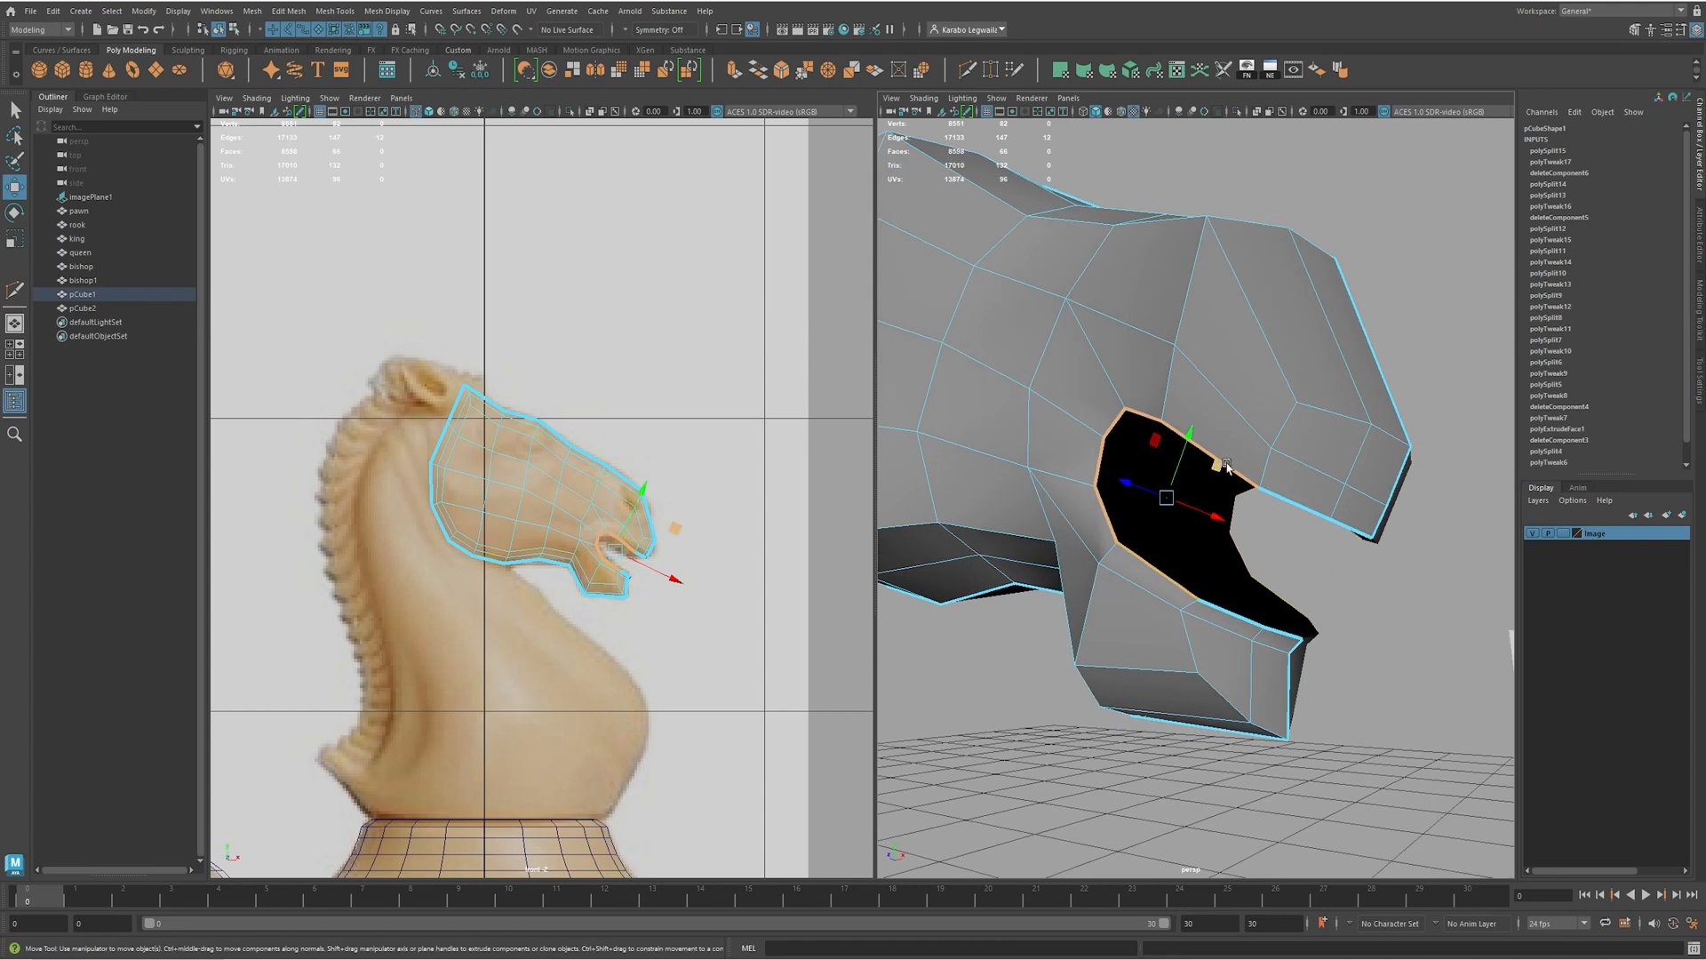
pyautogui.keyDown('alt'); pyautogui.moveTo(1158, 577); pyautogui.dragTo(1133, 506); pyautogui.keyUp('alt')
pyautogui.scroll(4, 1148, 472)
pyautogui.press('r')
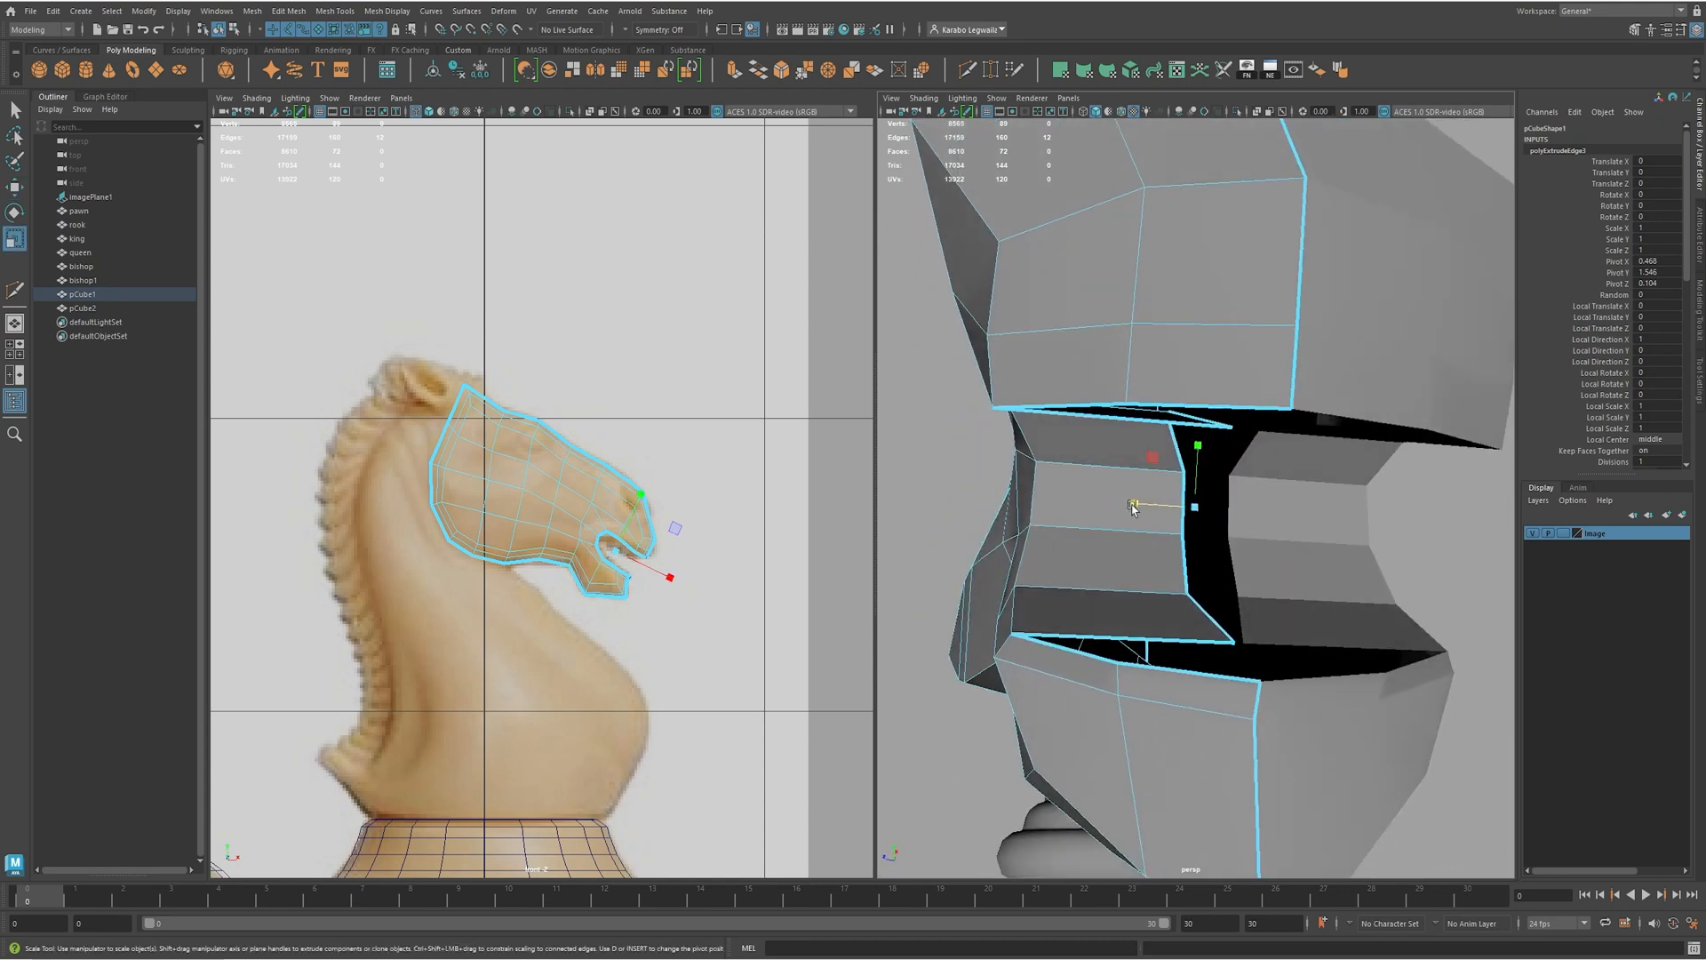
# - Flatten the extruded mouth edges sideways and move them to the head's centre line
pyautogui.press('e')
pyautogui.press('r')
pyautogui.keyDown('alt'); pyautogui.moveTo(1144, 579); pyautogui.dragTo(1524, 526); pyautogui.keyUp('alt')
pyautogui.keyDown('alt'); pyautogui.moveTo(1172, 510); pyautogui.dragTo(1173, 513); pyautogui.keyUp('alt')
pyautogui.press('w')
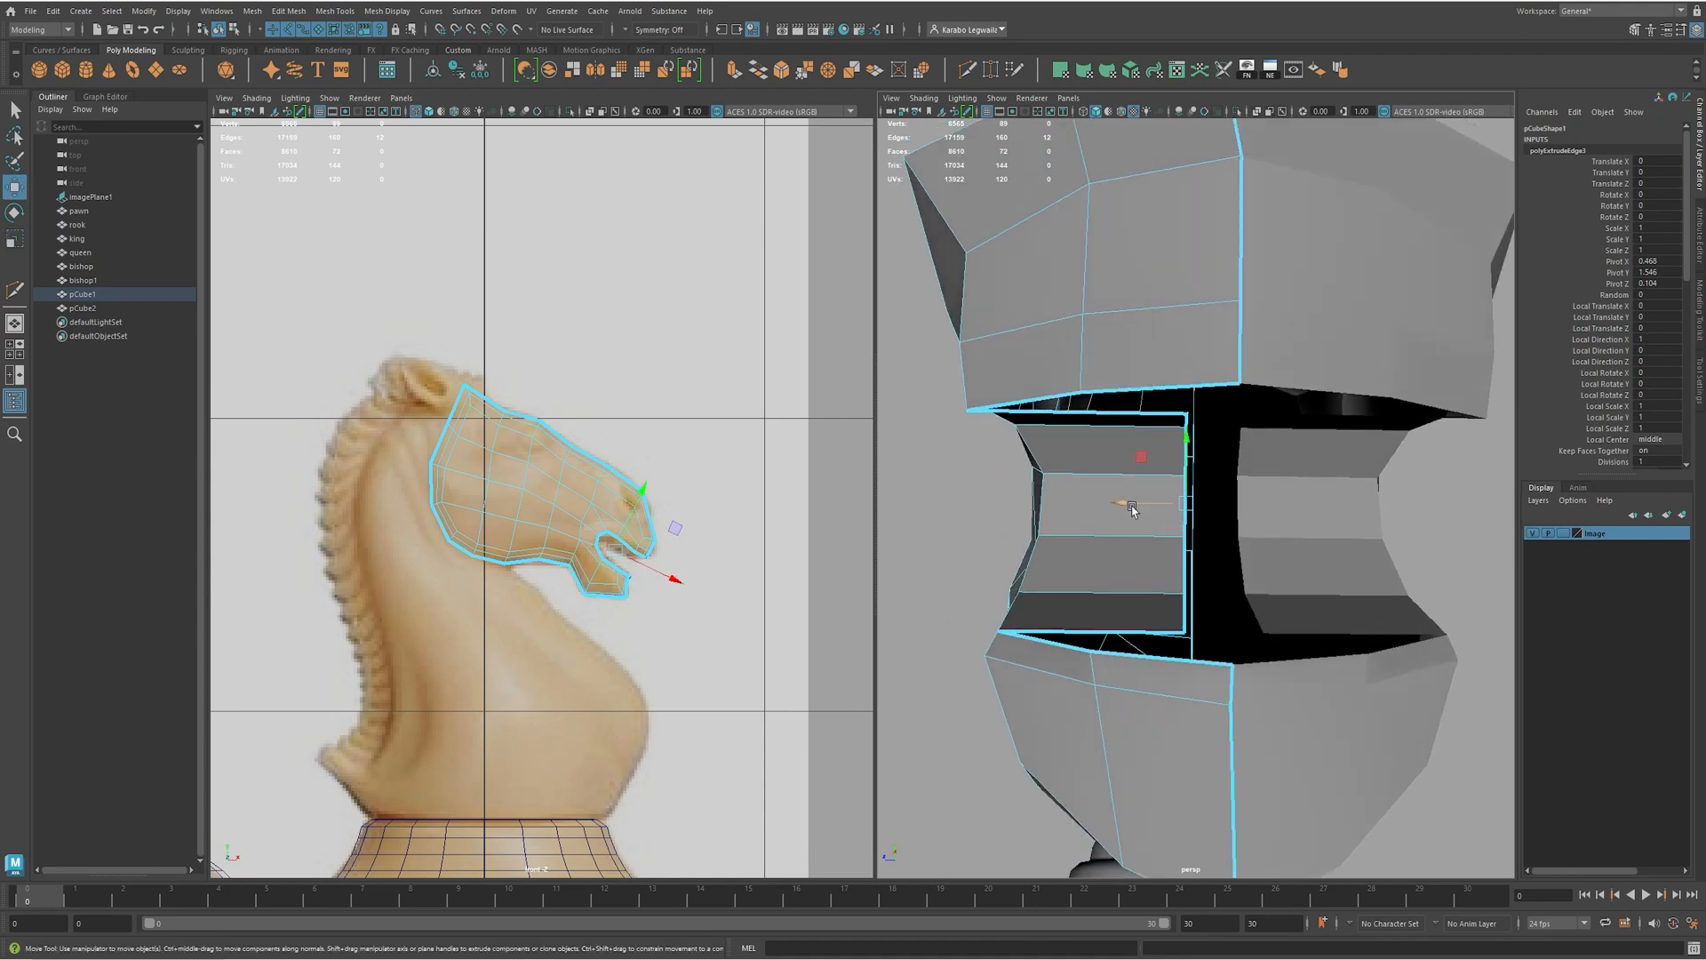
pyautogui.moveTo(1124, 507); pyautogui.dragTo(1207, 506)
# - Examine the extruded inner mouth faces from the front, above and below for gaps against the lips and centre line
pyautogui.keyDown('alt'); pyautogui.moveTo(1210, 510); pyautogui.dragTo(1230, 396); pyautogui.keyUp('alt')
pyautogui.scroll(-5, 1343, 645)
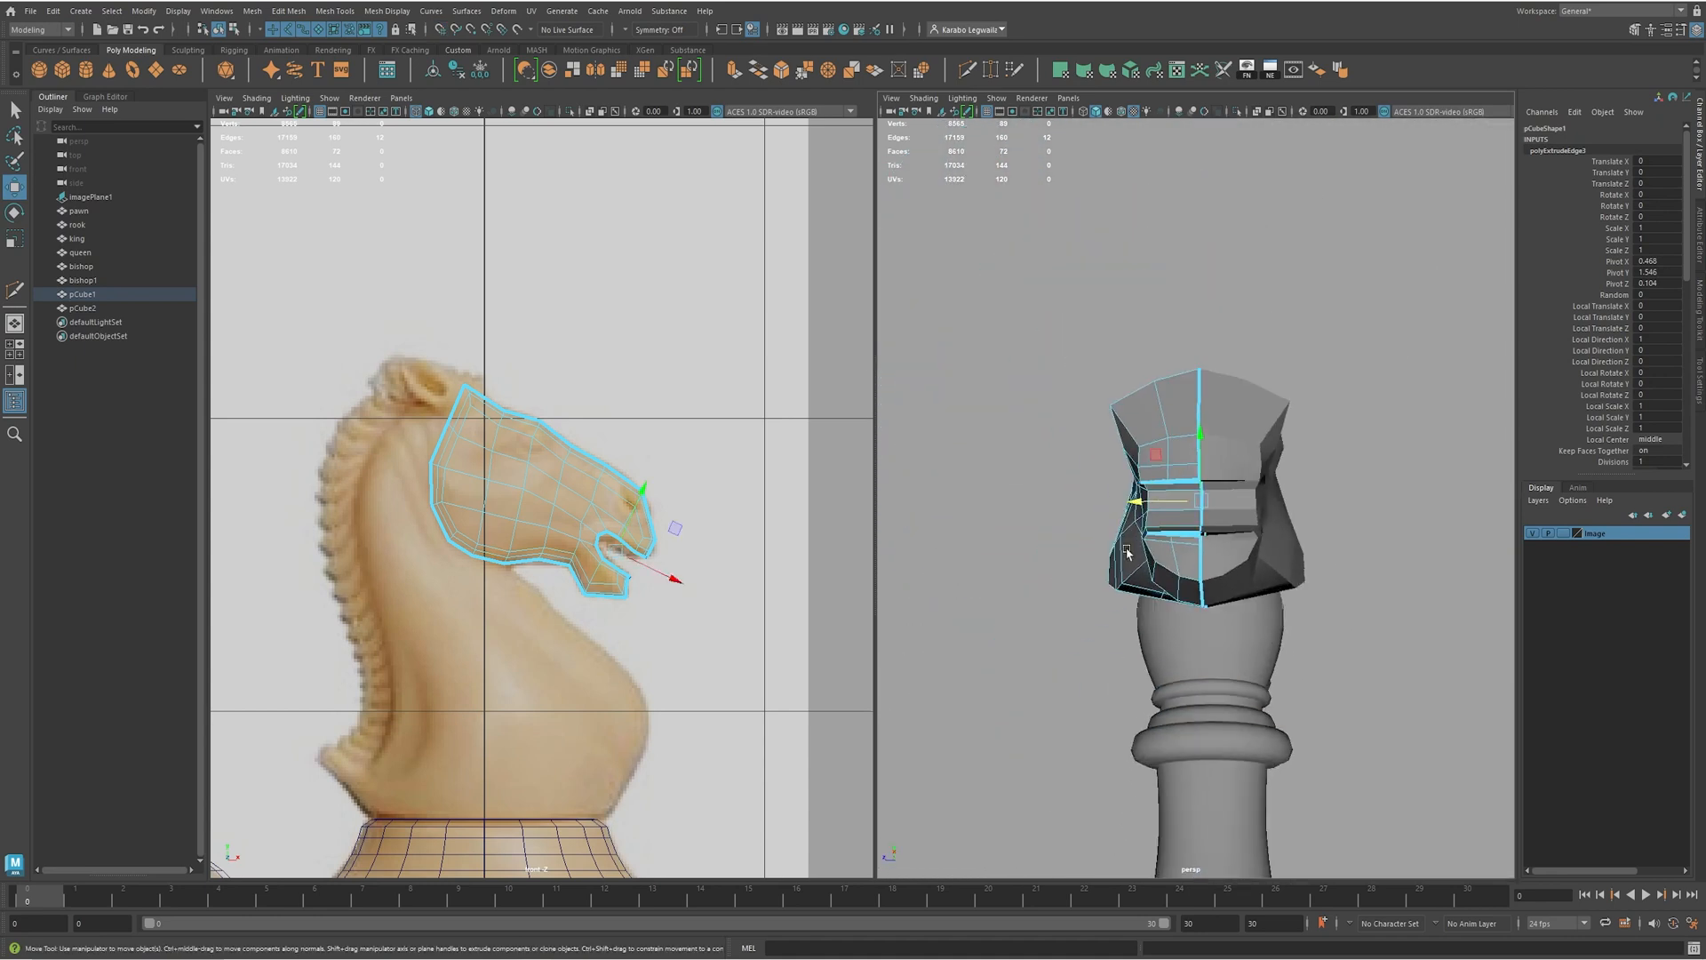
pyautogui.scroll(6, 1401, 596)
pyautogui.keyDown('alt'); pyautogui.moveTo(1400, 596); pyautogui.dragTo(1273, 551); pyautogui.keyUp('alt')
pyautogui.keyDown('alt'); pyautogui.moveTo(1242, 708); pyautogui.dragTo(1330, 765); pyautogui.keyUp('alt')
pyautogui.scroll(-8, 1331, 765)
pyautogui.keyDown('alt'); pyautogui.moveTo(1329, 701); pyautogui.dragTo(1295, 738); pyautogui.keyUp('alt')
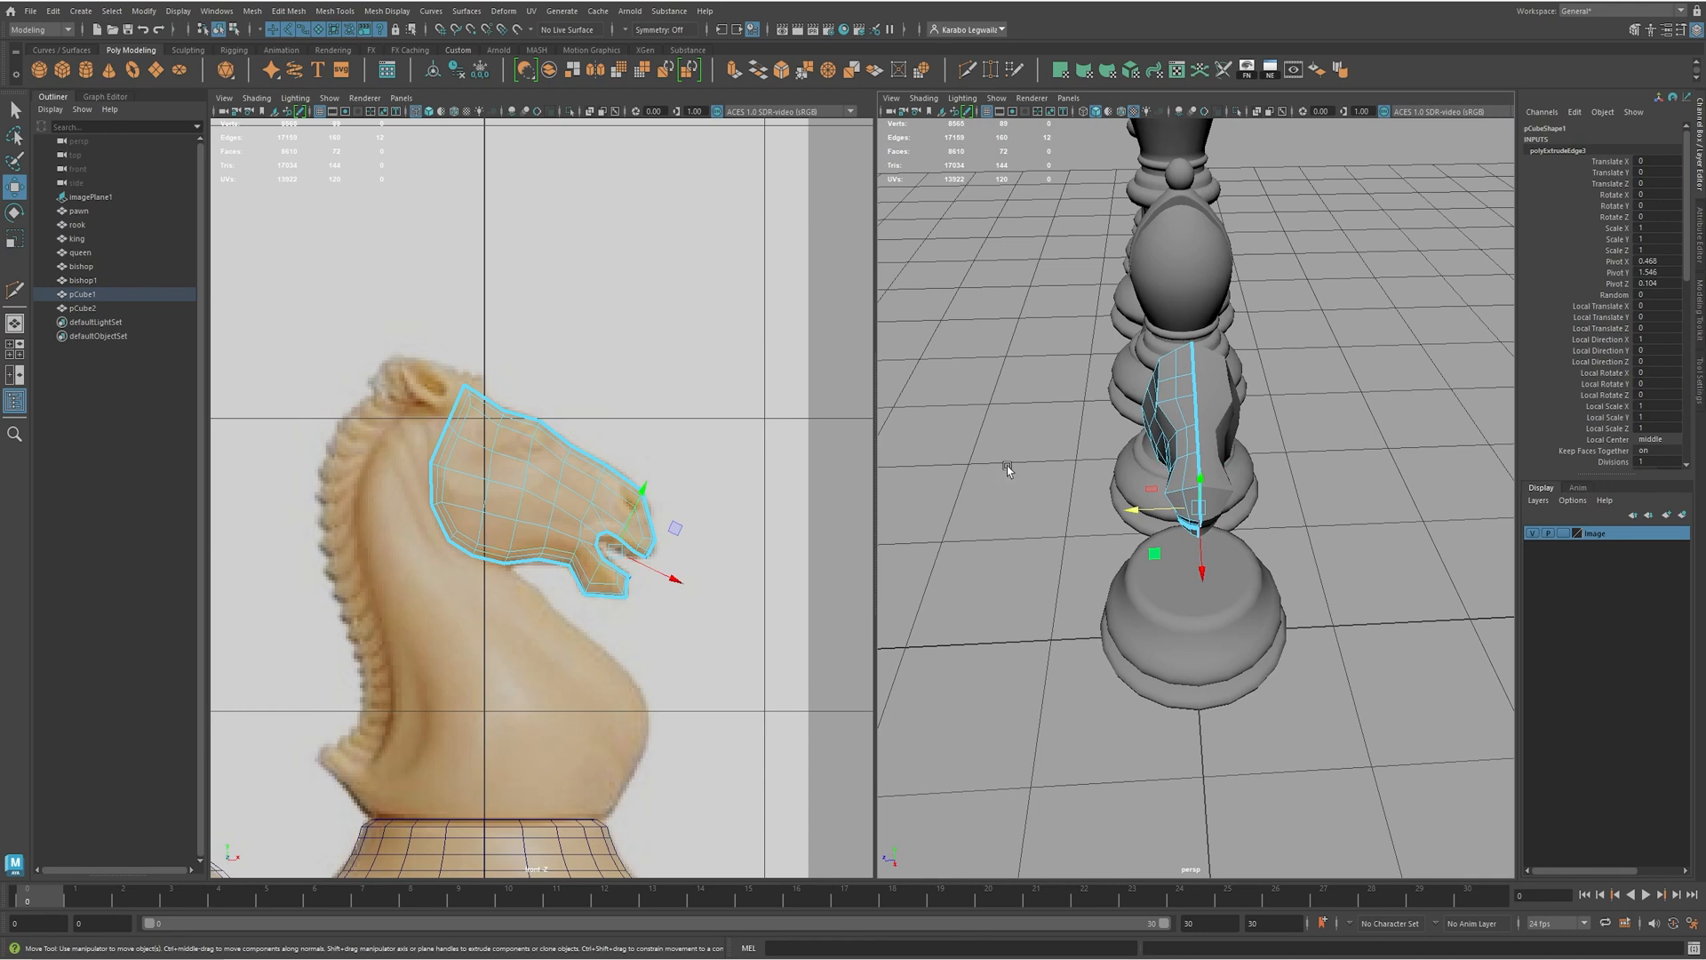
pyautogui.keyDown('alt'); pyautogui.moveTo(1094, 610); pyautogui.dragTo(1355, 641, button='right'); pyautogui.keyUp('alt')
pyautogui.keyDown('alt'); pyautogui.moveTo(1279, 657); pyautogui.dragTo(1259, 572); pyautogui.keyUp('alt')
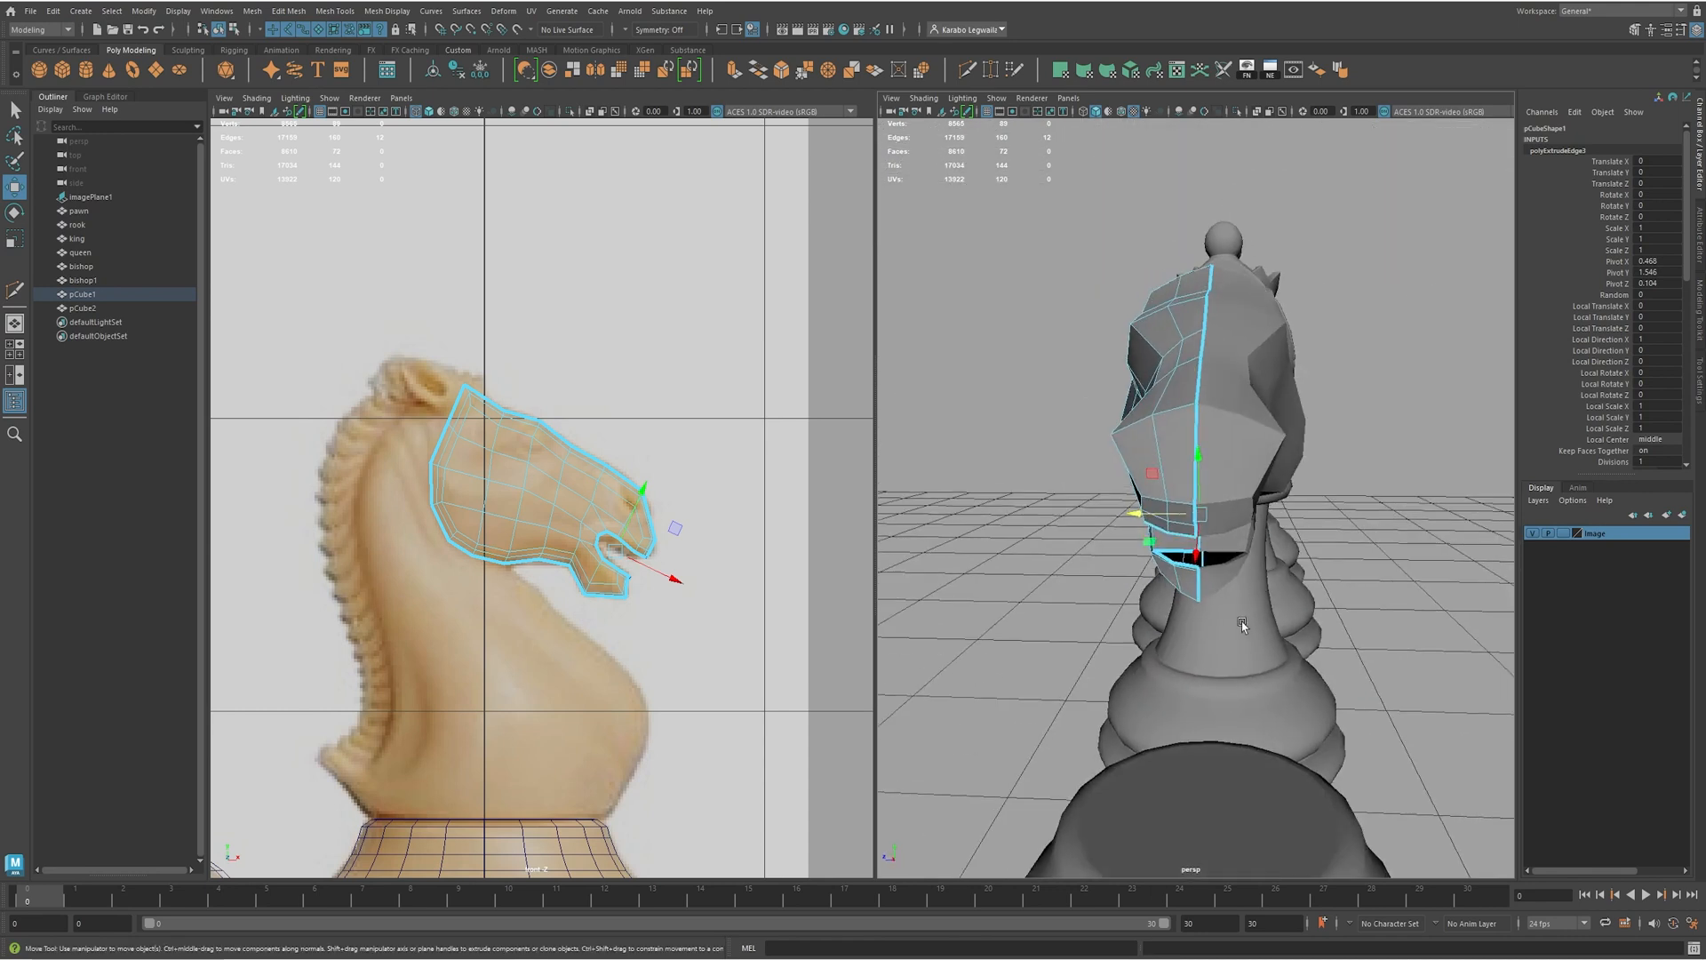
pyautogui.keyDown('alt'); pyautogui.moveTo(1262, 630); pyautogui.dragTo(1338, 627, button='right'); pyautogui.keyUp('alt')
pyautogui.keyDown('alt'); pyautogui.moveTo(1243, 627); pyautogui.dragTo(1359, 624); pyautogui.keyUp('alt')
pyautogui.keyDown('alt'); pyautogui.moveTo(1341, 791); pyautogui.dragTo(1213, 644); pyautogui.keyUp('alt')
pyautogui.keyDown('alt'); pyautogui.moveTo(1102, 646); pyautogui.dragTo(1161, 648, button='right'); pyautogui.keyUp('alt')
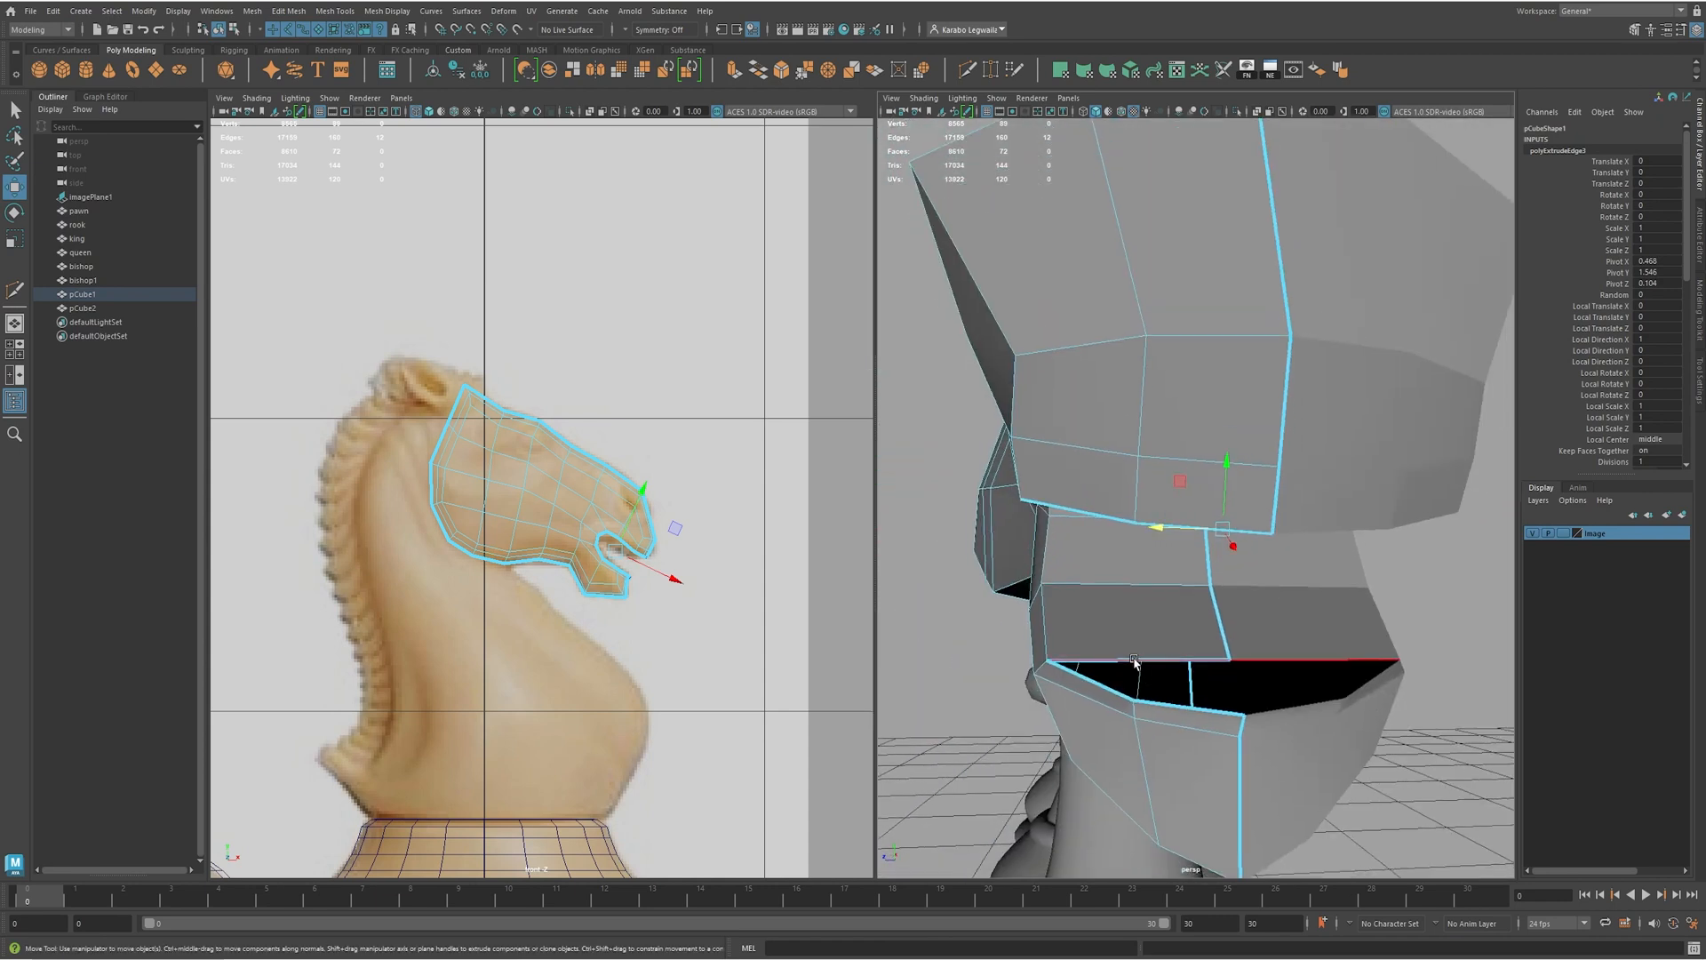
# - Insert an edge loop midway across the inner mouth faces with Multi-Cut and switch the mesh to vertex editing
pyautogui.keyDown('alt'); pyautogui.moveTo(1143, 655); pyautogui.dragTo(1132, 590); pyautogui.keyUp('alt')
pyautogui.keyDown('shift'); pyautogui.moveTo(1132, 590); pyautogui.dragTo(1134, 633, button='right'); pyautogui.keyUp('shift')
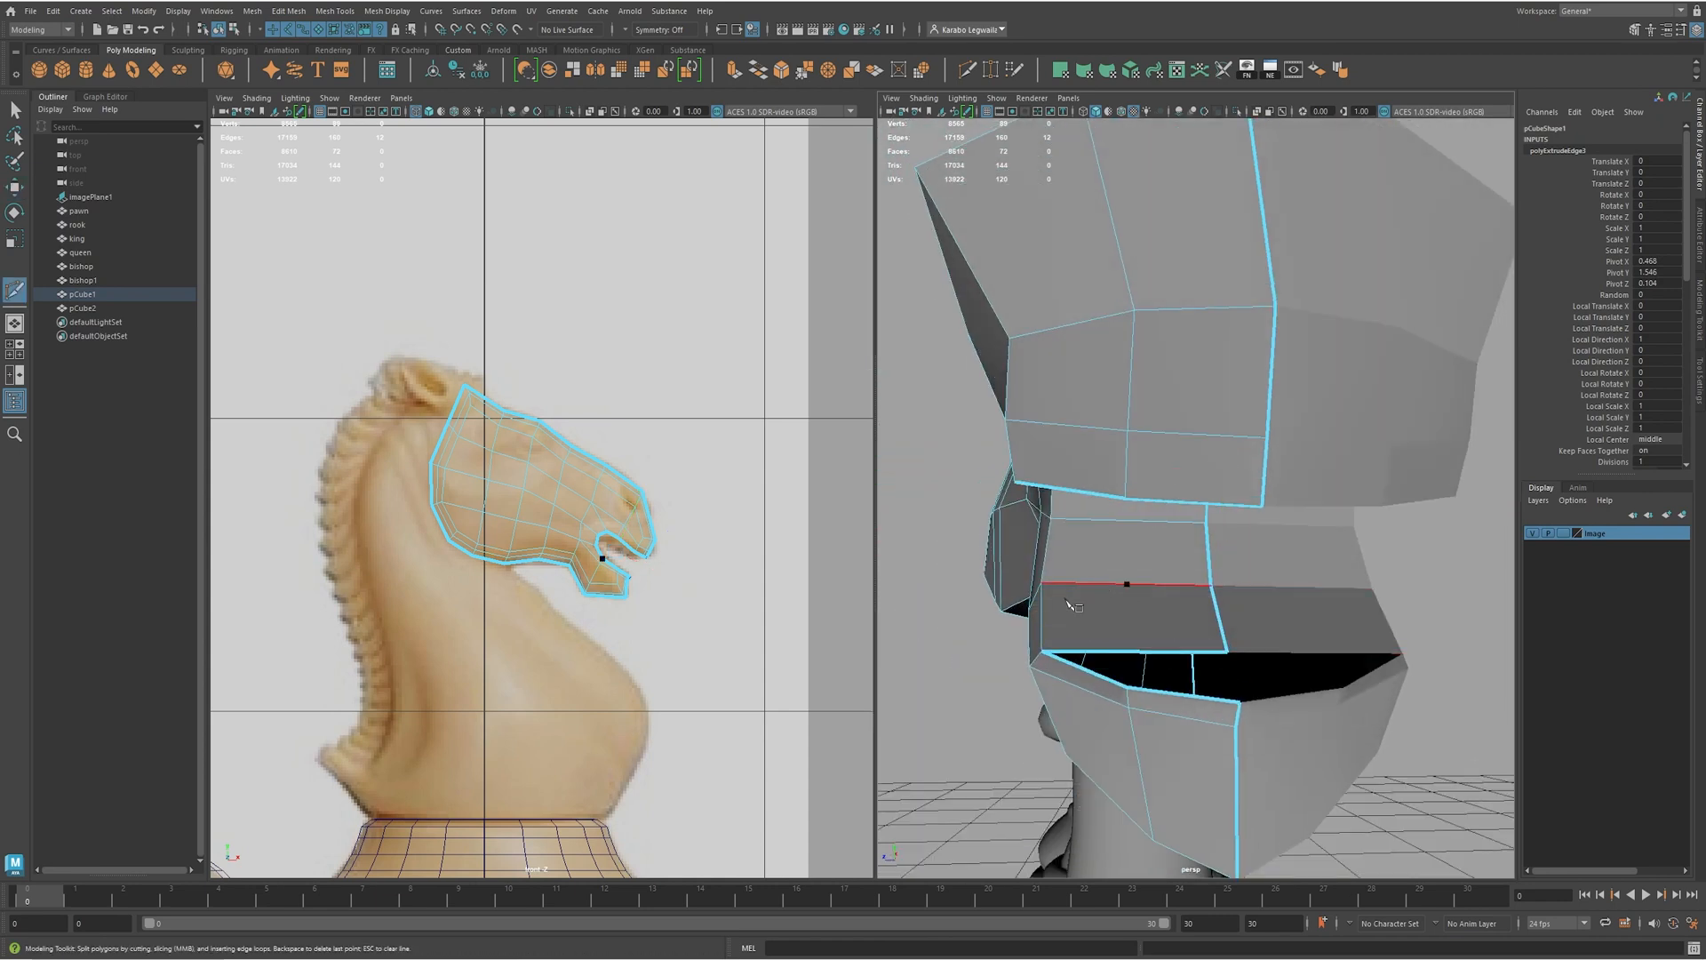
pyautogui.keyDown('ctrl'); pyautogui.click(1130, 634); pyautogui.keyUp('ctrl')
pyautogui.keyDown('alt'); pyautogui.moveTo(1130, 634); pyautogui.dragTo(1205, 684); pyautogui.keyUp('alt')
pyautogui.keyDown('alt'); pyautogui.moveTo(1262, 698); pyautogui.dragTo(1109, 531, button='middle'); pyautogui.keyUp('alt')
pyautogui.keyDown('alt'); pyautogui.moveTo(1110, 531); pyautogui.dragTo(1145, 640, button='right'); pyautogui.keyUp('alt')
pyautogui.keyDown('alt'); pyautogui.moveTo(1145, 640); pyautogui.dragTo(1116, 629); pyautogui.keyUp('alt')
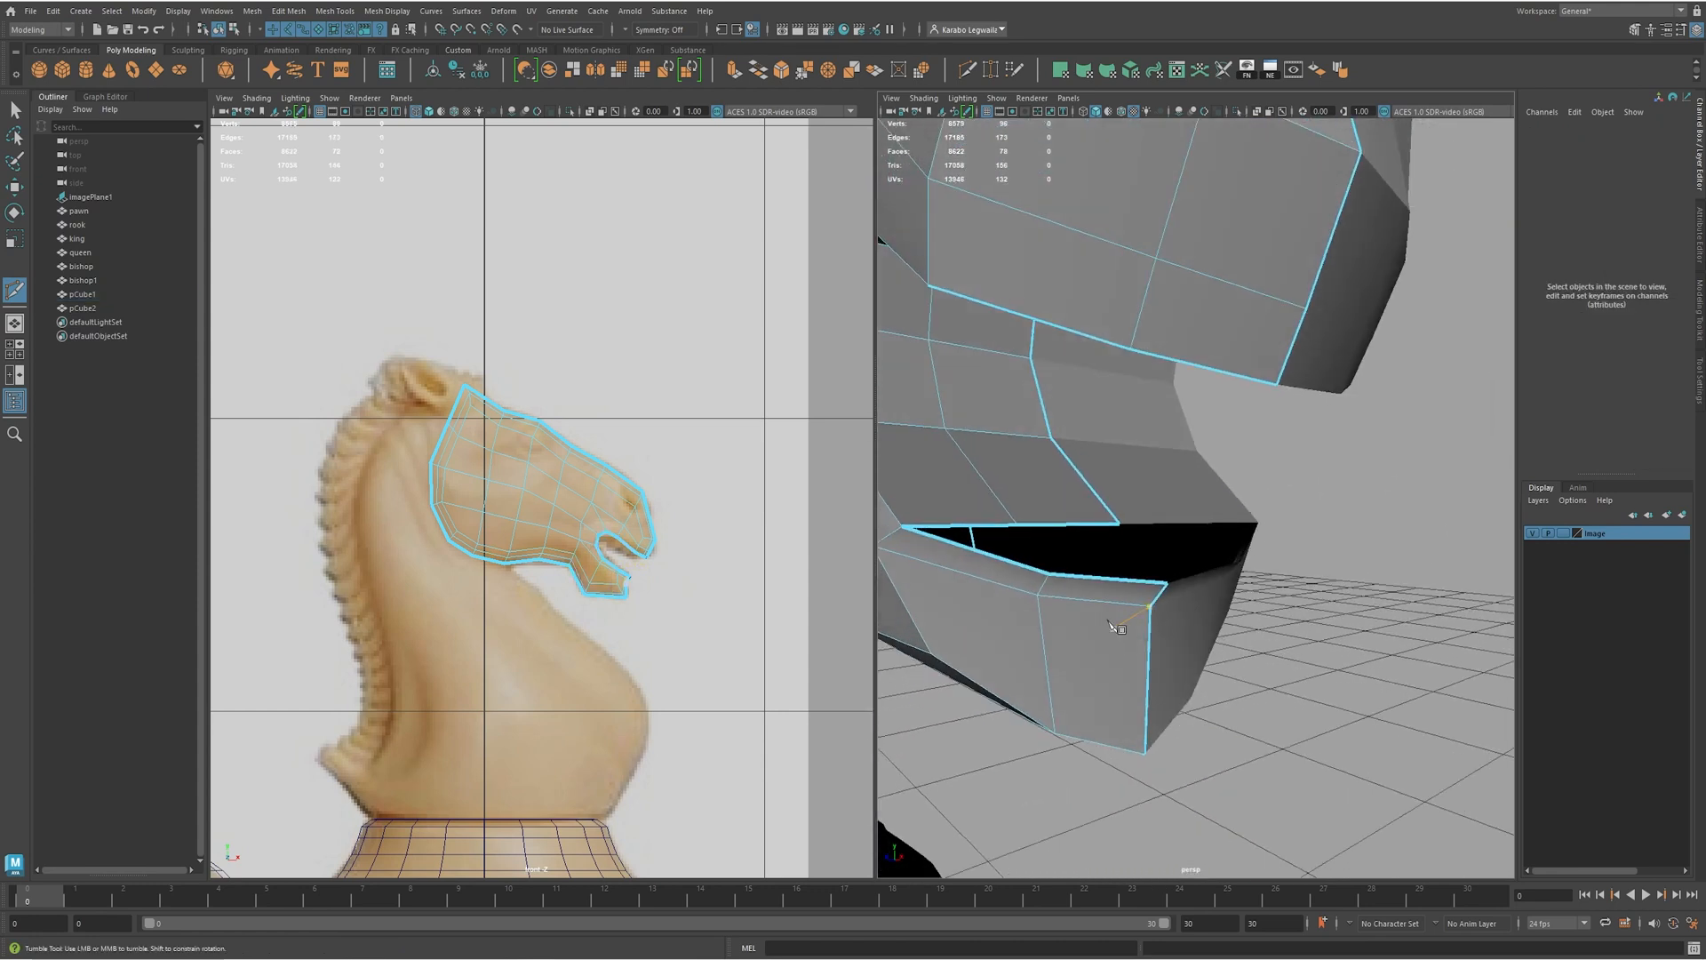
pyautogui.press('w')
pyautogui.keyDown('alt'); pyautogui.moveTo(1069, 476); pyautogui.dragTo(1092, 493, button='middle'); pyautogui.keyUp('alt')
pyautogui.moveTo(1087, 471); pyautogui.dragTo(1024, 472, button='right')
pyautogui.moveTo(1092, 516)
pyautogui.keyDown('shift'); pyautogui.mouseDown(button='right')
pyautogui.moveTo(1096, 472)
pyautogui.moveTo(1066, 514)
pyautogui.mouseUp(button='right'); pyautogui.keyUp('shift')
pyautogui.keyDown('alt'); pyautogui.moveTo(1066, 513); pyautogui.dragTo(1149, 606); pyautogui.keyUp('alt')
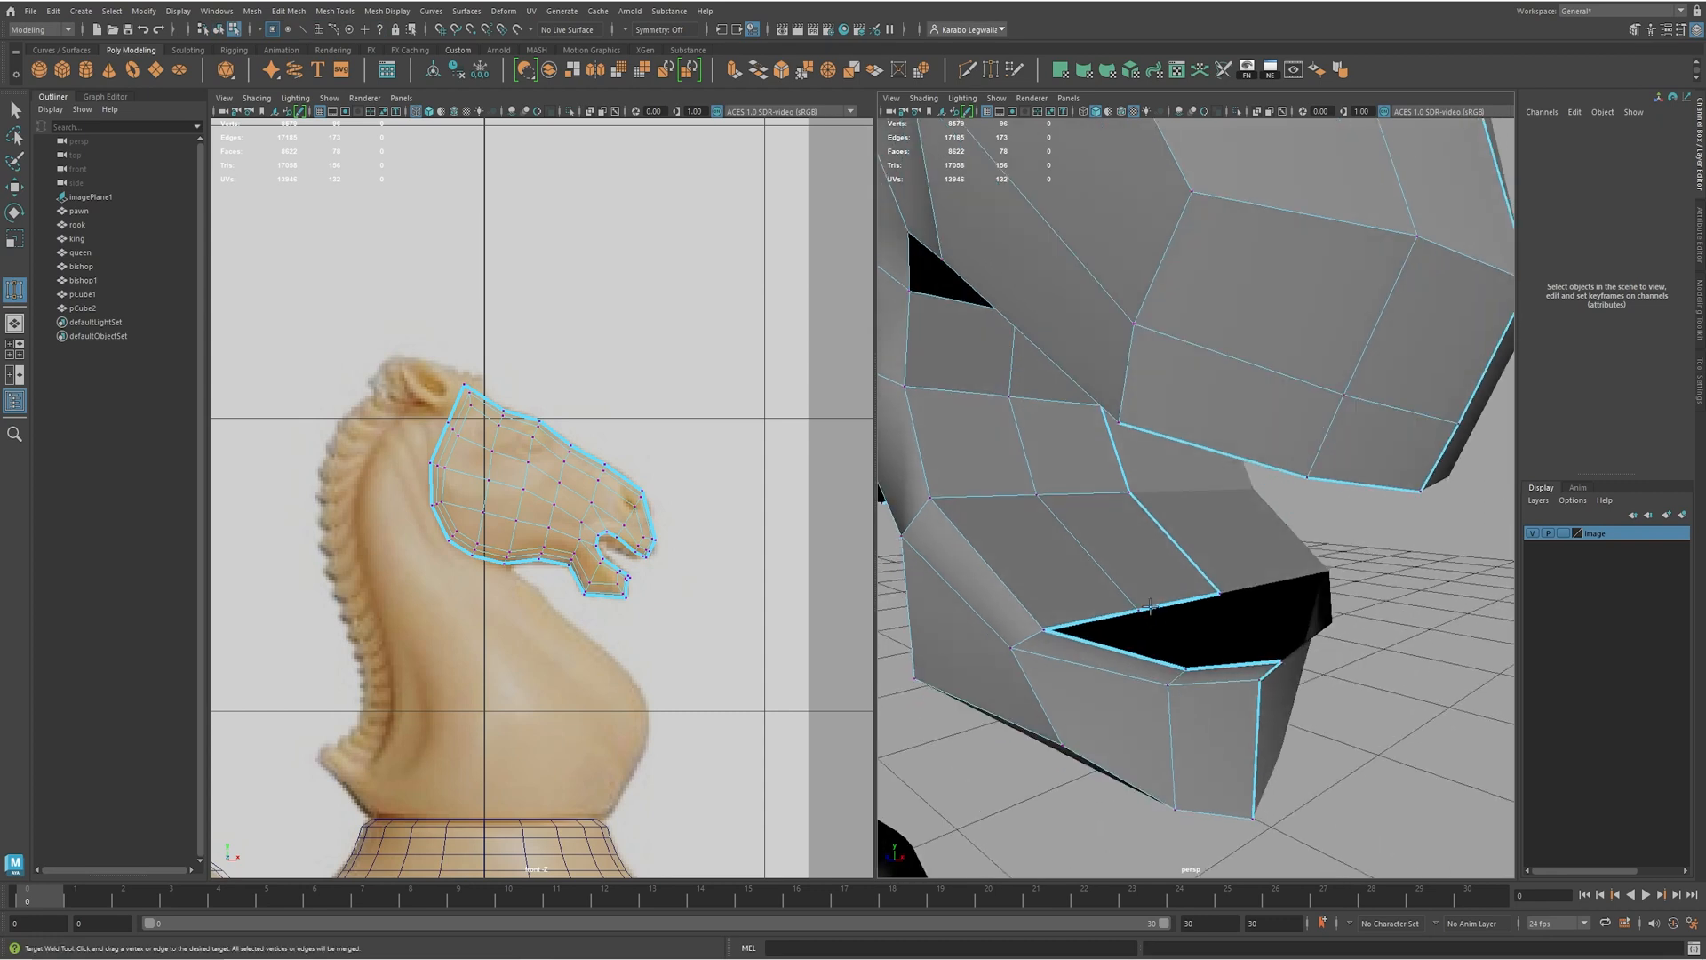
pyautogui.click(1187, 671)
pyautogui.press('w')
# - Snap the front vertices of the inner mouth faces onto the matching lower lip vertices and merge them
pyautogui.click(1141, 611)
pyautogui.moveTo(1140, 611)
pyautogui.keyDown('alt'); pyautogui.mouseDown()
pyautogui.moveTo(1187, 633)
pyautogui.moveTo(1135, 599)
pyautogui.moveTo(1140, 615)
pyautogui.mouseUp(); pyautogui.keyUp('alt')
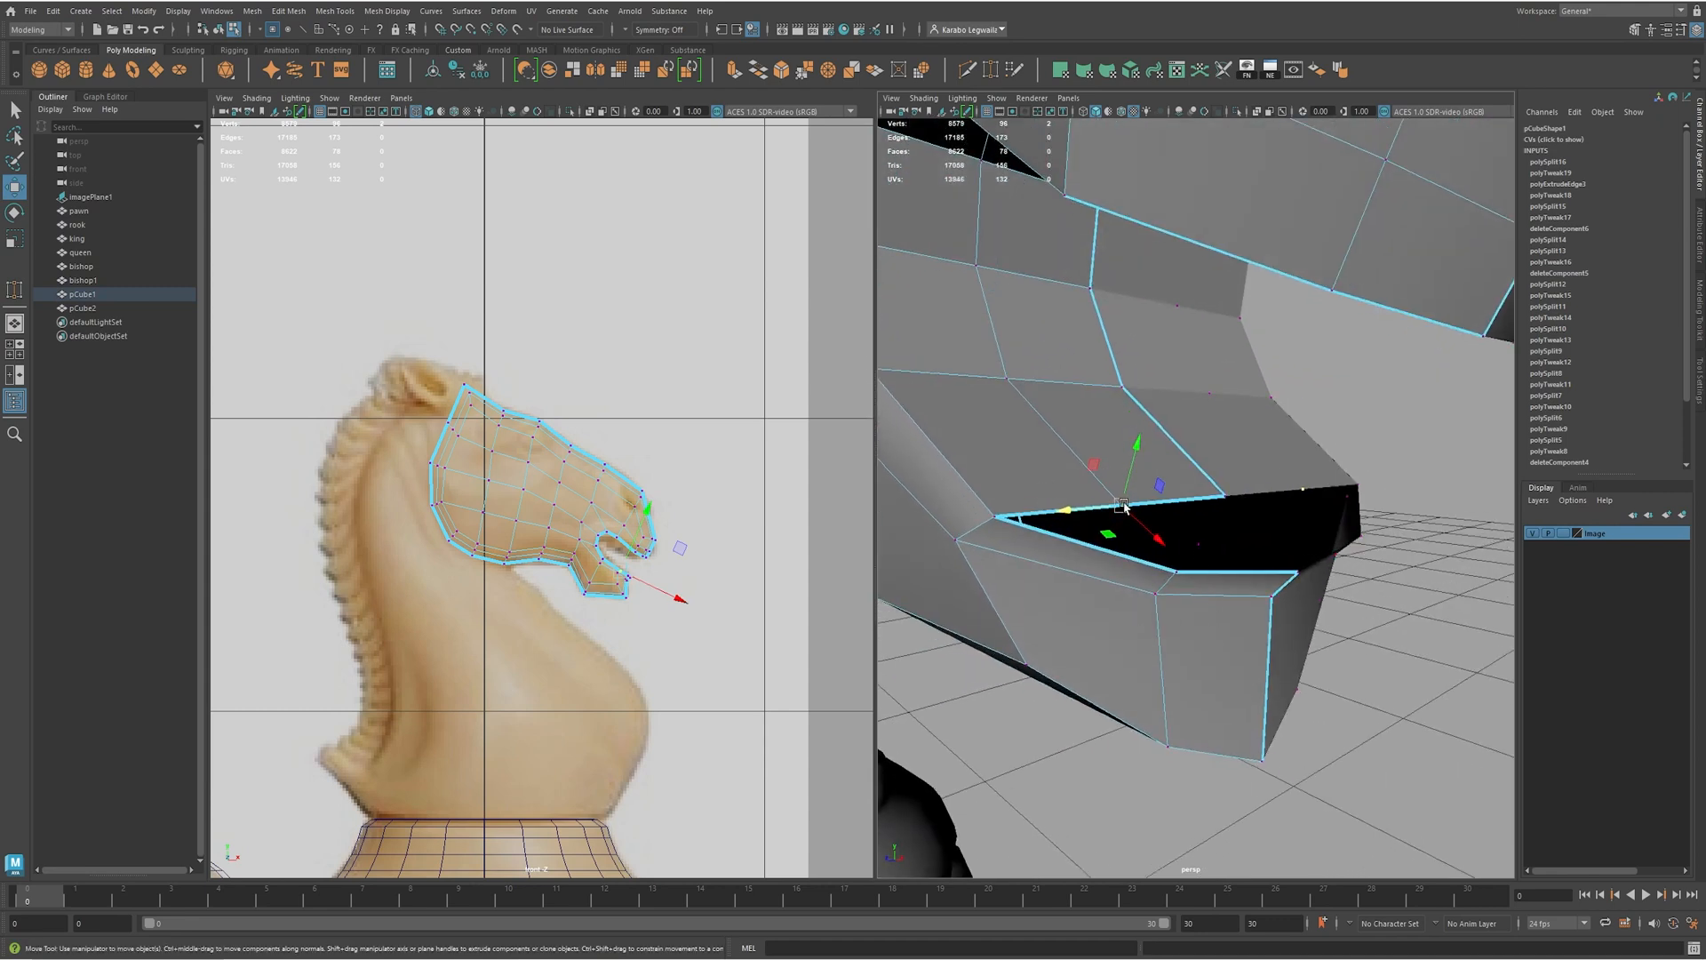
pyautogui.moveTo(1123, 510); pyautogui.dragTo(1152, 545)
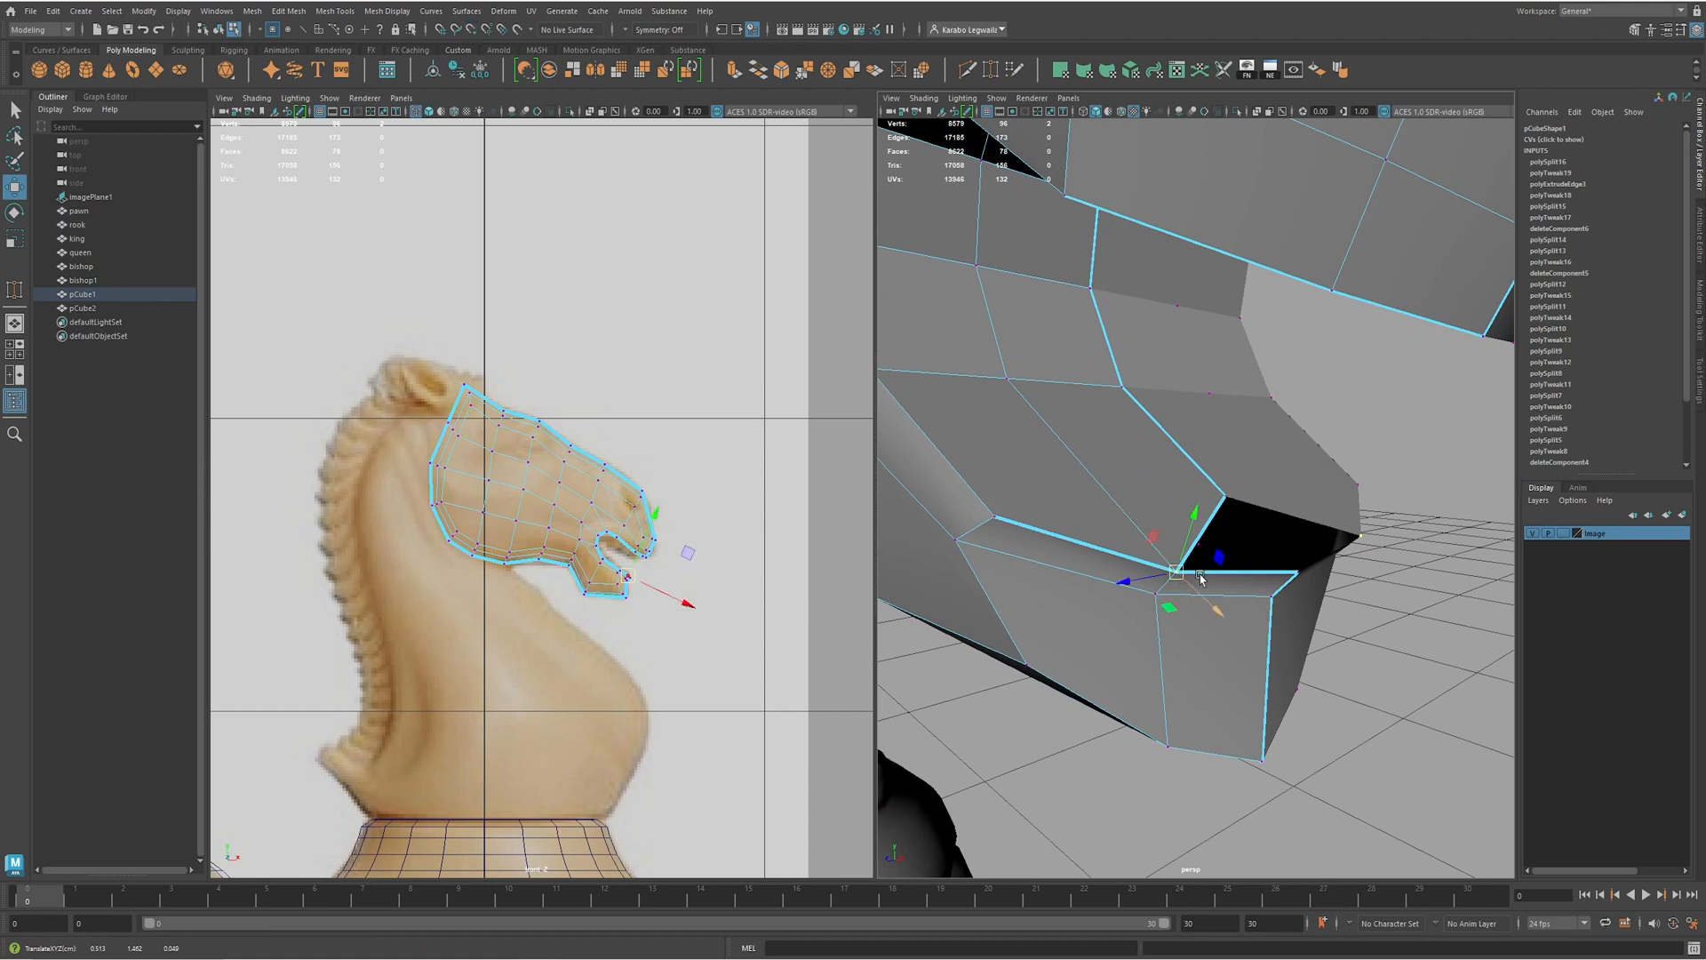
pyautogui.click(1226, 496)
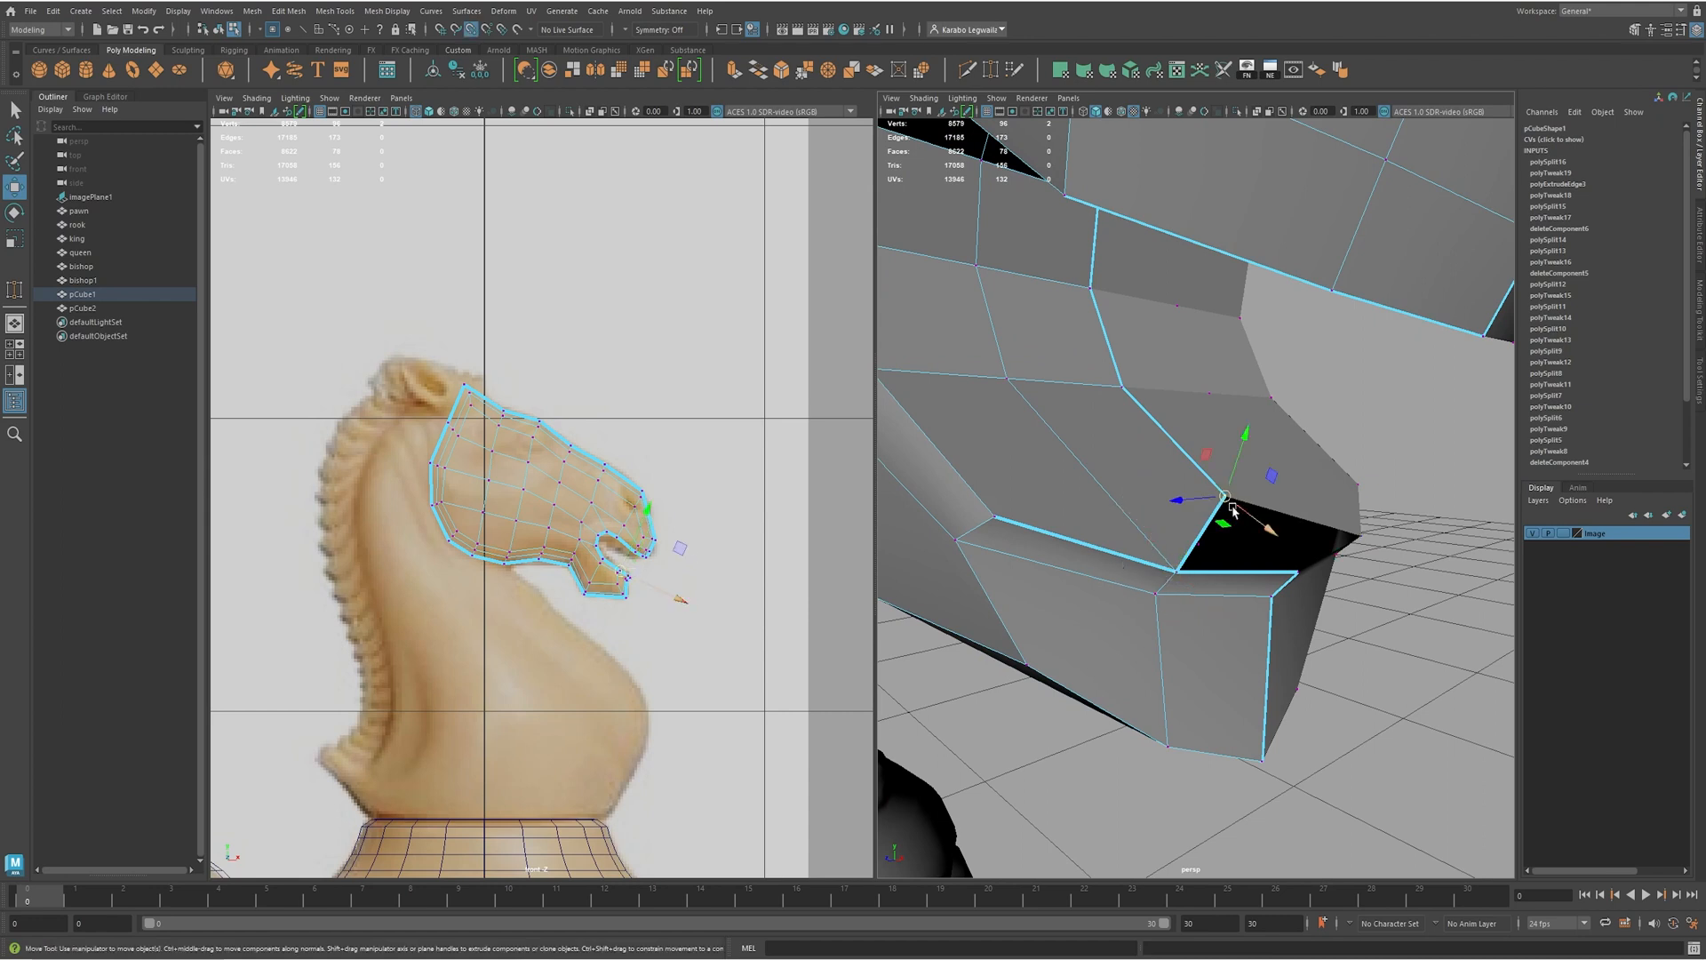
pyautogui.moveTo(1228, 502); pyautogui.dragTo(1315, 497)
pyautogui.hotkey('ctrl', 'z')
pyautogui.moveTo(1363, 577); pyautogui.dragTo(1343, 557)
pyautogui.keyDown('shift'); pyautogui.moveTo(1264, 504); pyautogui.dragTo(1332, 433, button='right'); pyautogui.keyUp('shift')
# - Snap the middle and centre-line vertices of the inner mouth's upper edge onto the matching upper lip vertices
pyautogui.keyDown('alt'); pyautogui.moveTo(1306, 511); pyautogui.dragTo(1076, 475); pyautogui.keyUp('alt')
pyautogui.keyDown('shift'); pyautogui.click(971, 389); pyautogui.keyUp('shift')
pyautogui.press('w')
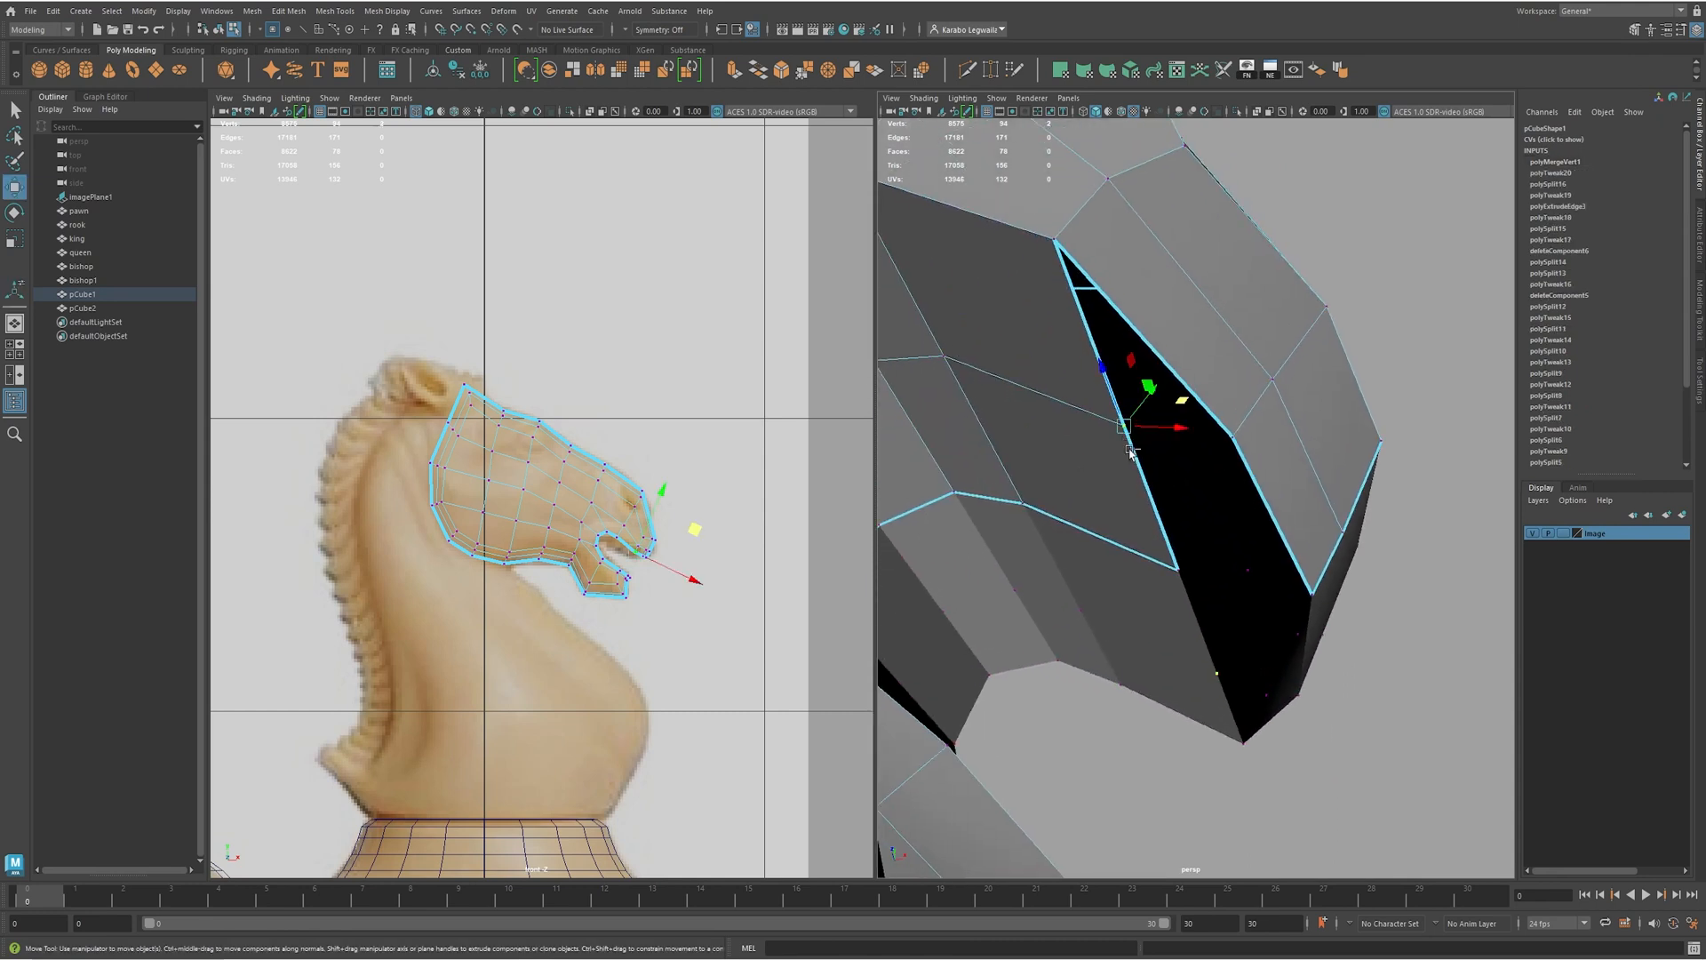
pyautogui.moveTo(1123, 427); pyautogui.dragTo(1196, 433)
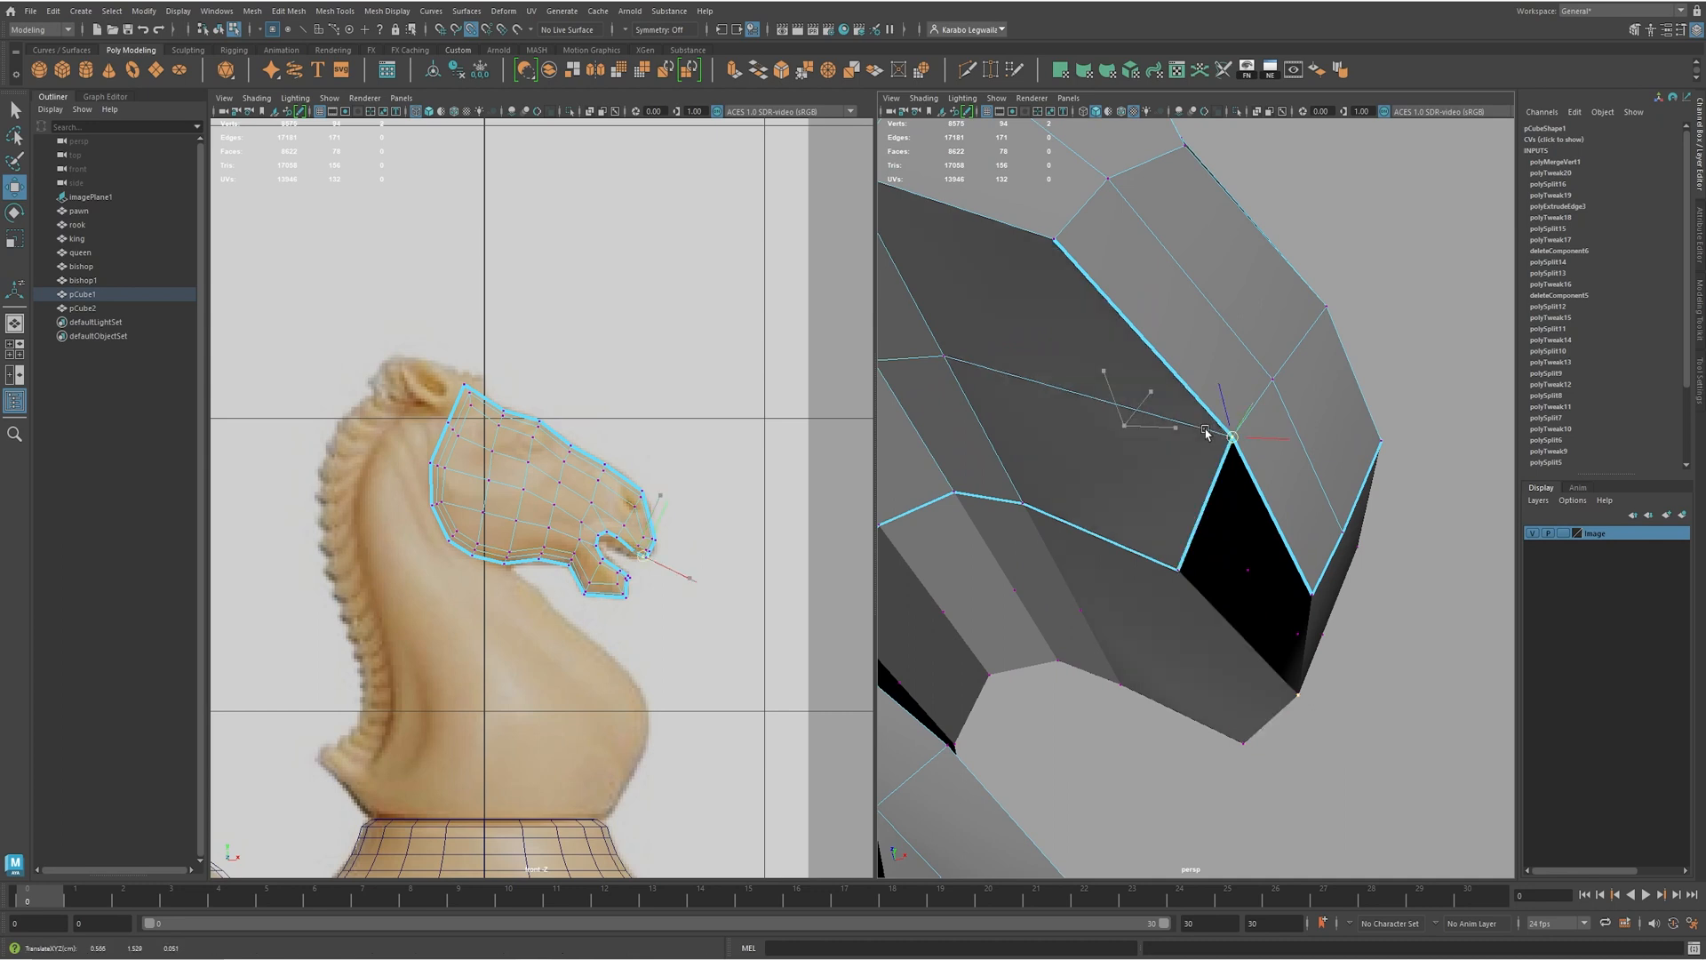
pyautogui.click(1177, 570)
pyautogui.hotkey('ctrl', 'z')
pyautogui.hotkey('ctrl', 'z')
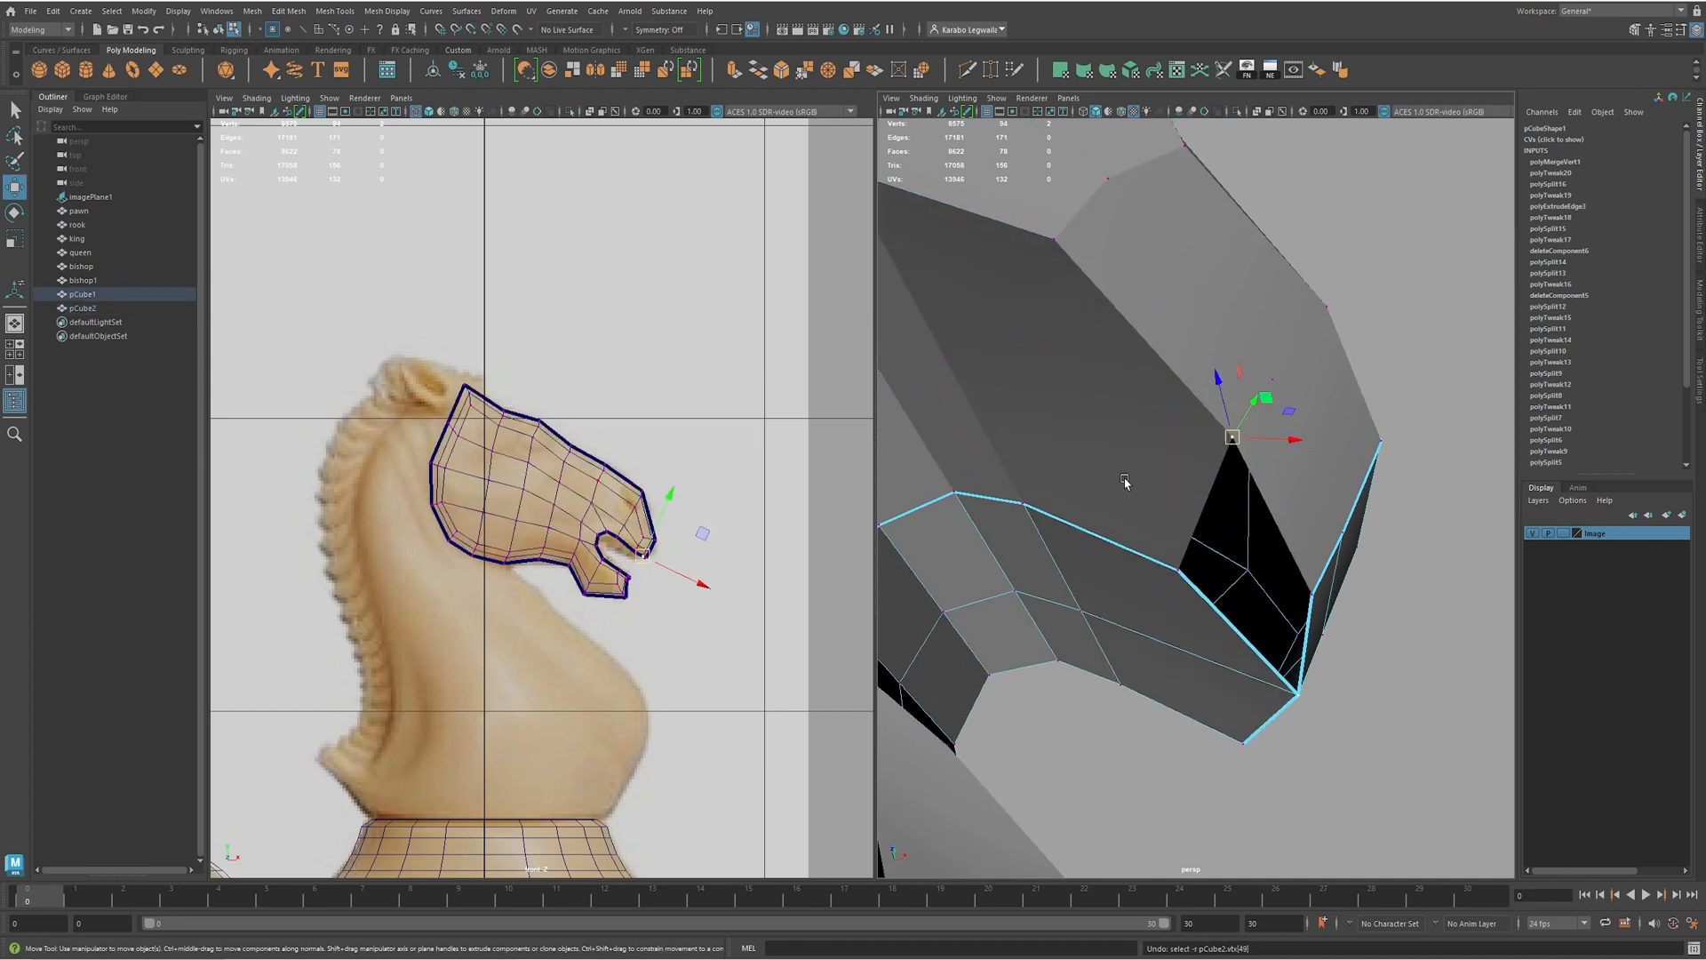
pyautogui.click(1178, 570)
pyautogui.moveTo(1178, 569); pyautogui.dragTo(1317, 596)
# - Merge the overlapping vertices along the upper lip edge
pyautogui.keyDown('alt'); pyautogui.moveTo(1341, 578); pyautogui.dragTo(1246, 509, button='right'); pyautogui.keyUp('alt')
pyautogui.click(1208, 460)
pyautogui.keyDown('shift'); pyautogui.click(1255, 549); pyautogui.keyUp('shift')
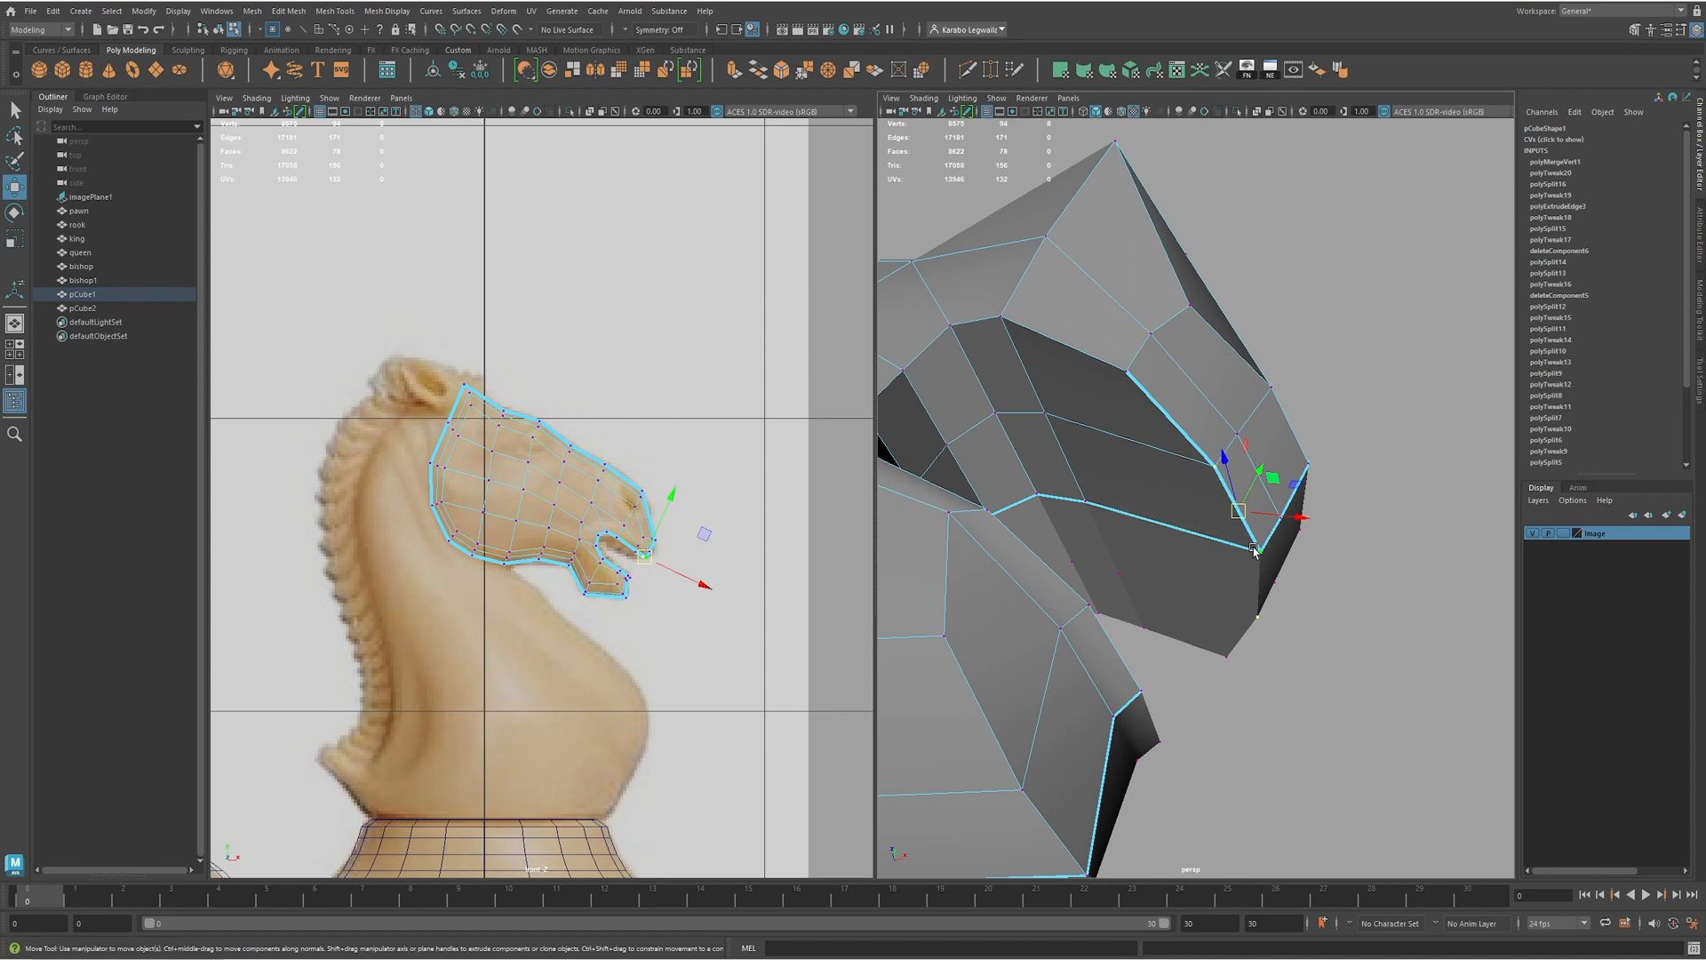
pyautogui.keyDown('alt'); pyautogui.moveTo(1240, 520); pyautogui.dragTo(1157, 551); pyautogui.keyUp('alt')
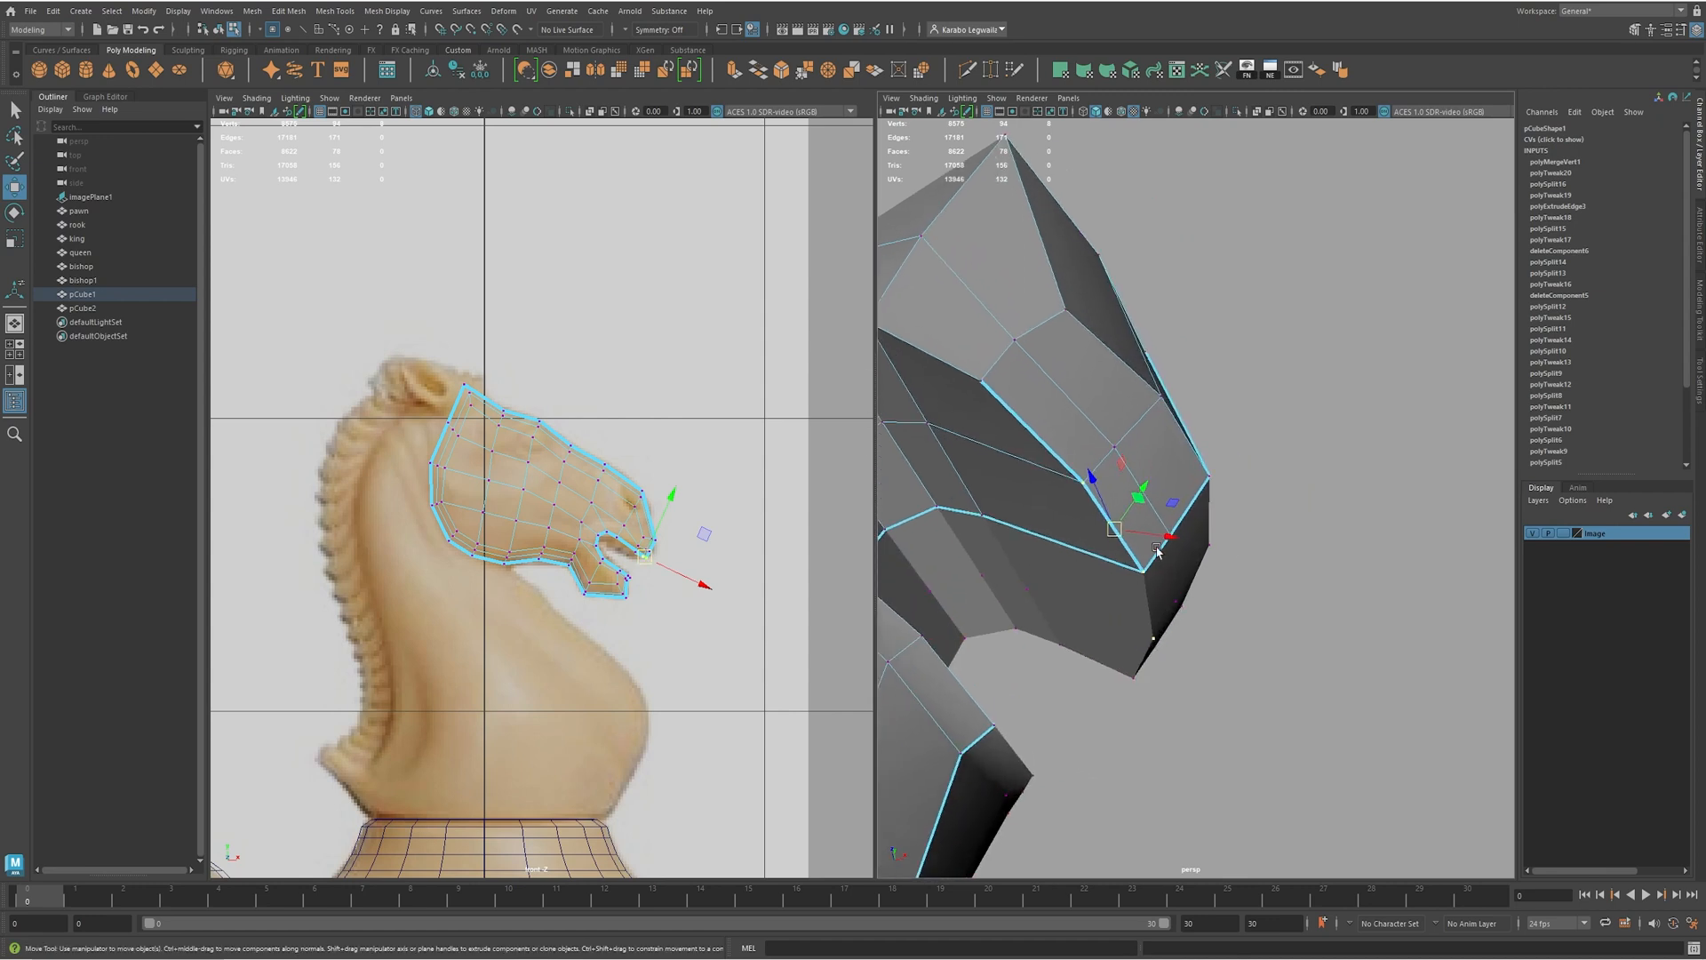
pyautogui.keyDown('shift'); pyautogui.moveTo(1130, 491); pyautogui.dragTo(1185, 430, button='right'); pyautogui.keyUp('shift')
# - Cut a new edge path with Multi-Cut across the inner upper lip faces, from the centre line towards the mouth's side
pyautogui.keyDown('alt'); pyautogui.moveTo(1187, 467); pyautogui.dragTo(970, 535); pyautogui.keyUp('alt')
pyautogui.keyDown('alt'); pyautogui.moveTo(982, 537); pyautogui.dragTo(1089, 564, button='right'); pyautogui.keyUp('alt')
pyautogui.keyDown('alt'); pyautogui.moveTo(1090, 563); pyautogui.dragTo(1071, 506); pyautogui.keyUp('alt')
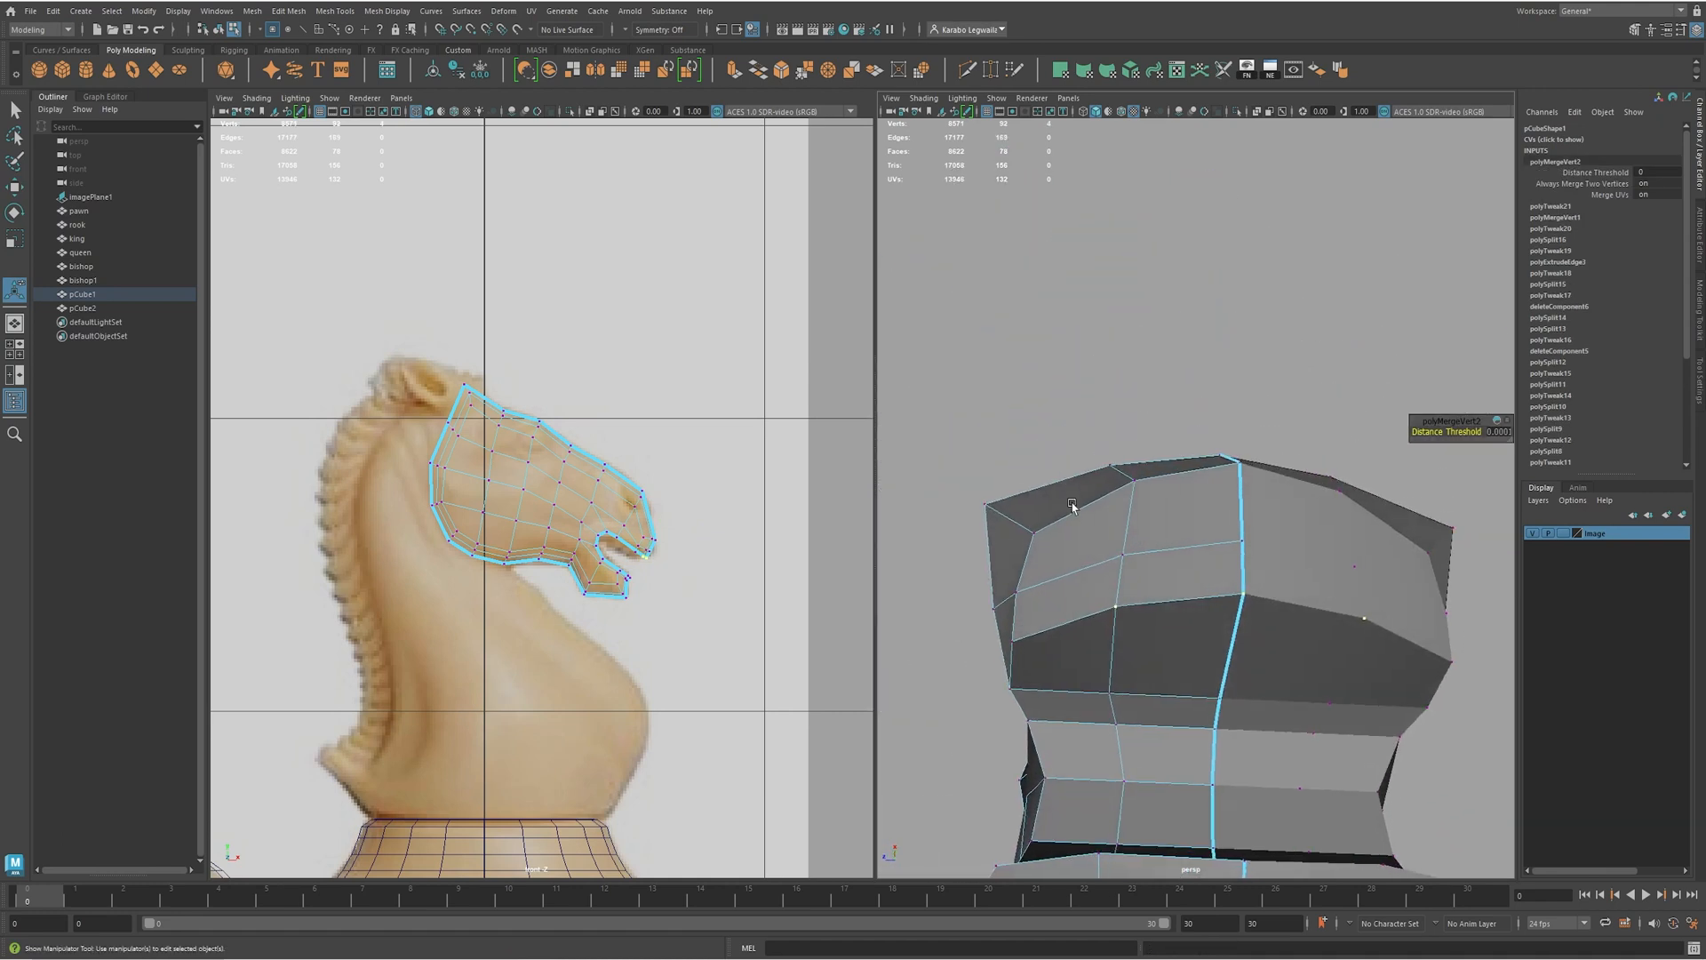
pyautogui.keyDown('alt'); pyautogui.moveTo(1169, 604); pyautogui.dragTo(1173, 529, button='middle'); pyautogui.keyUp('alt')
pyautogui.keyDown('alt'); pyautogui.moveTo(1173, 529); pyautogui.dragTo(1134, 530); pyautogui.keyUp('alt')
pyautogui.keyDown('shift'); pyautogui.rightClick(1198, 410); pyautogui.keyUp('shift')
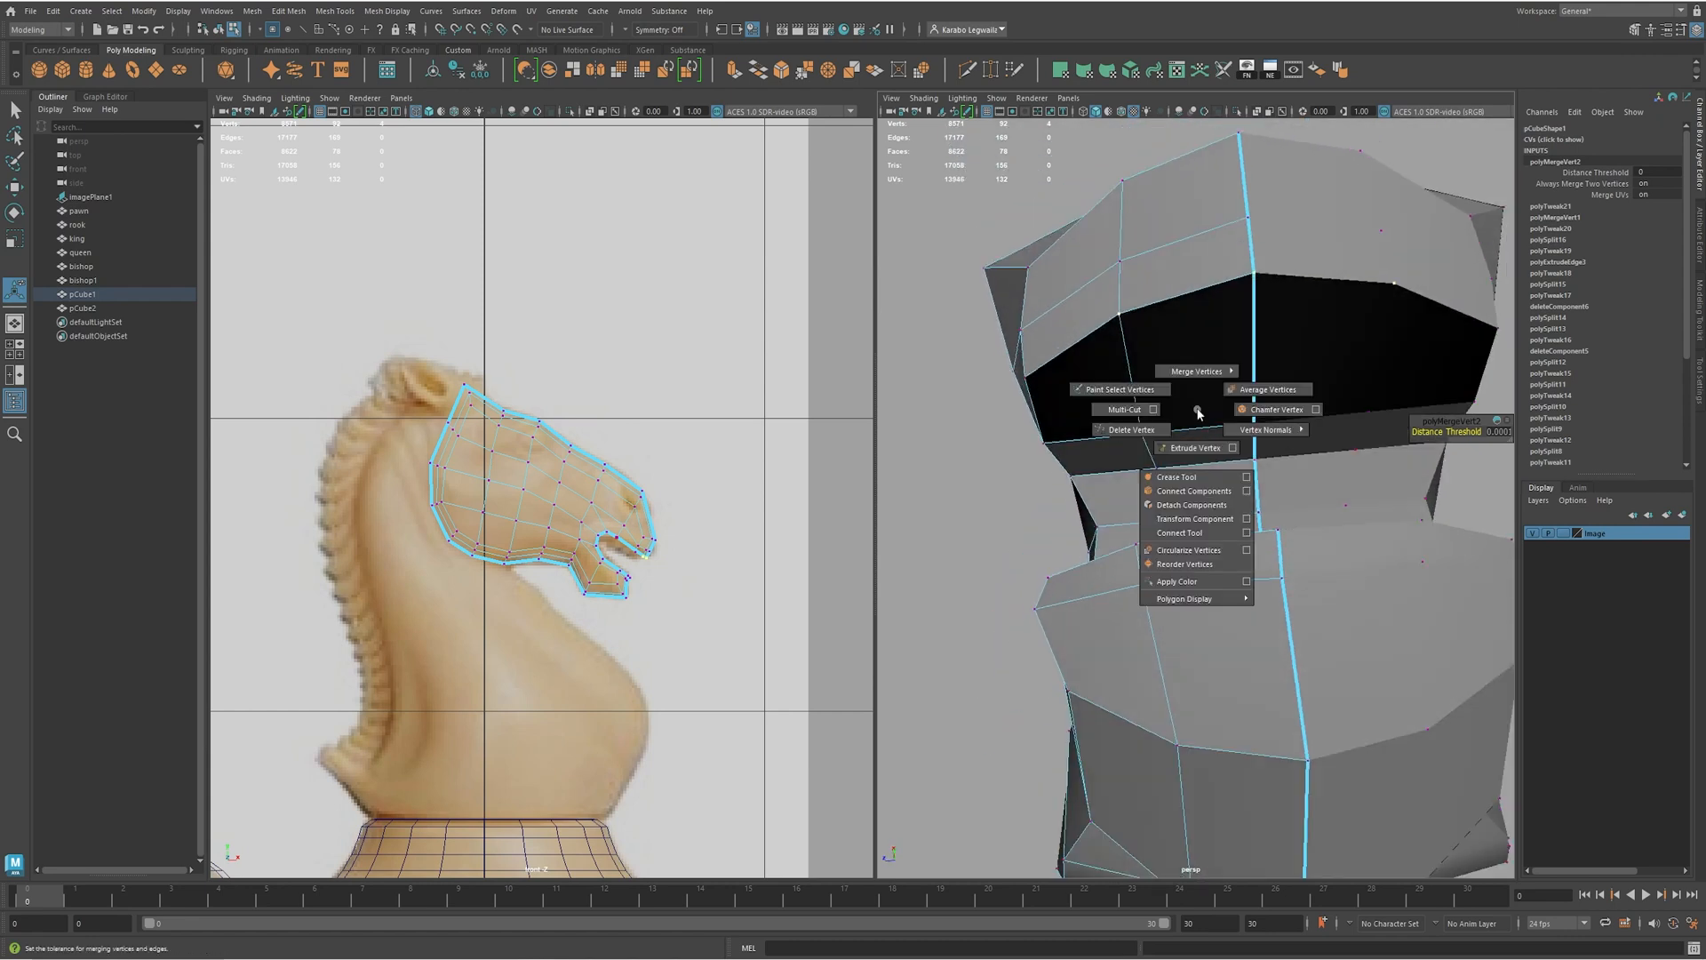
pyautogui.click(1137, 413)
pyautogui.click(1255, 311)
pyautogui.click(1126, 352)
pyautogui.keyDown('alt'); pyautogui.moveTo(1097, 396); pyautogui.dragTo(1056, 385); pyautogui.keyUp('alt')
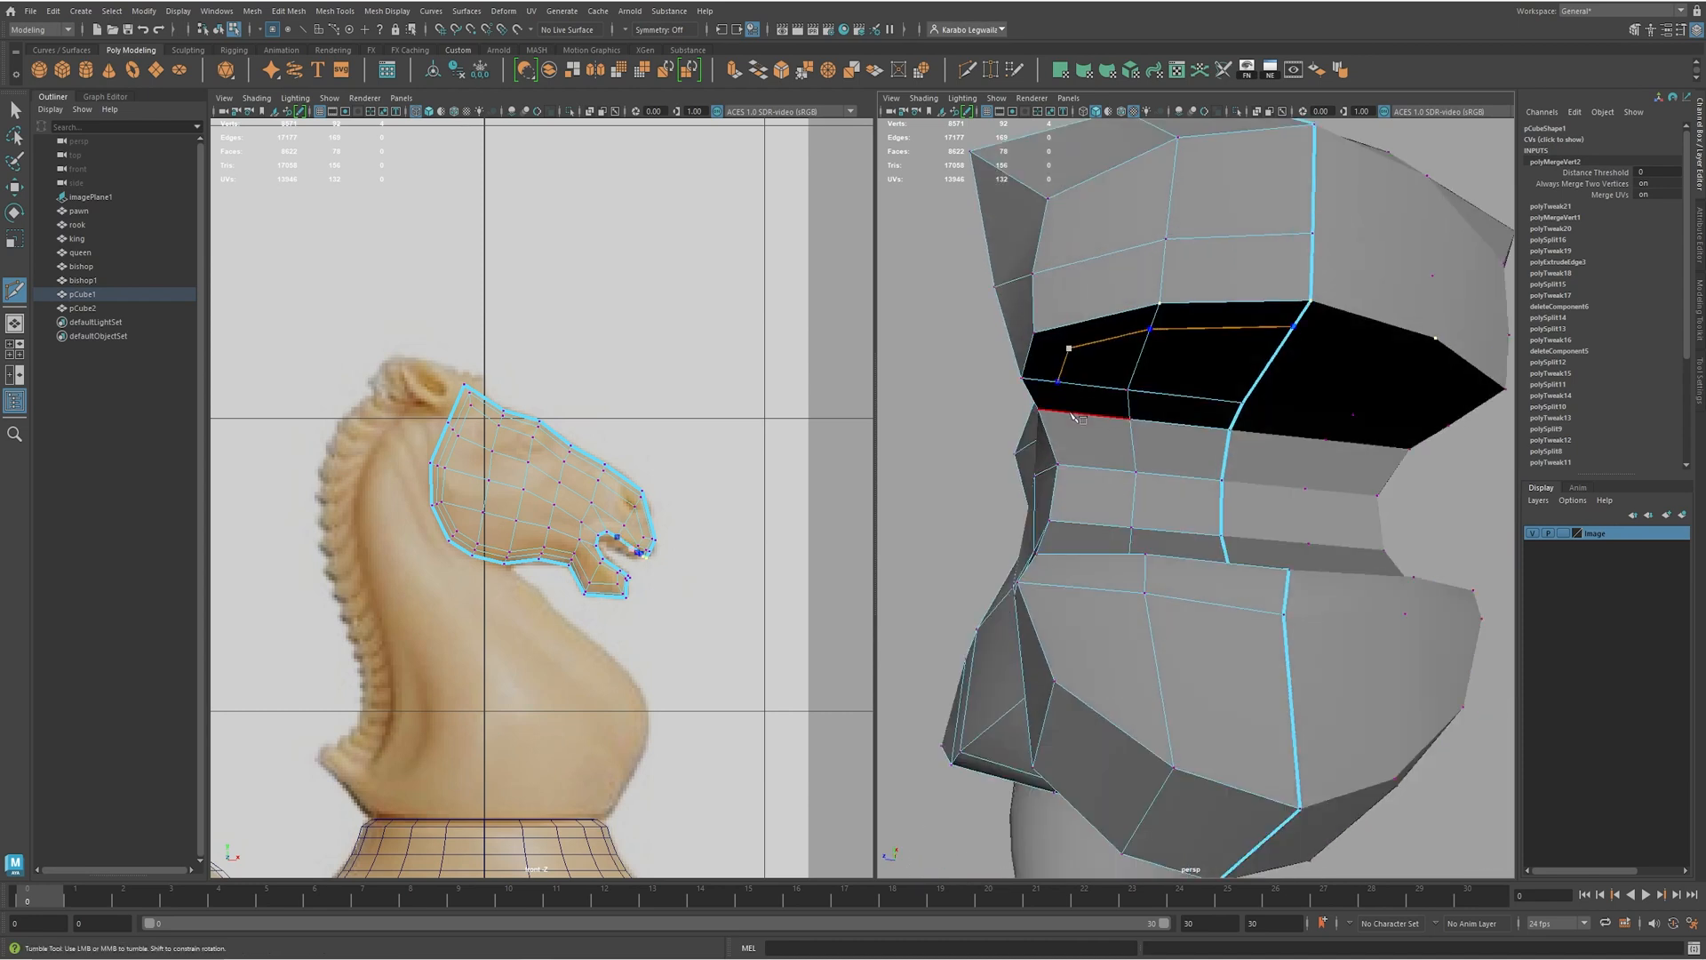
# - Continue the cut down the back of the mouth and across the inner lower lip faces to the centre line
pyautogui.keyDown('alt'); pyautogui.moveTo(1080, 424); pyautogui.dragTo(1092, 408); pyautogui.keyUp('alt')
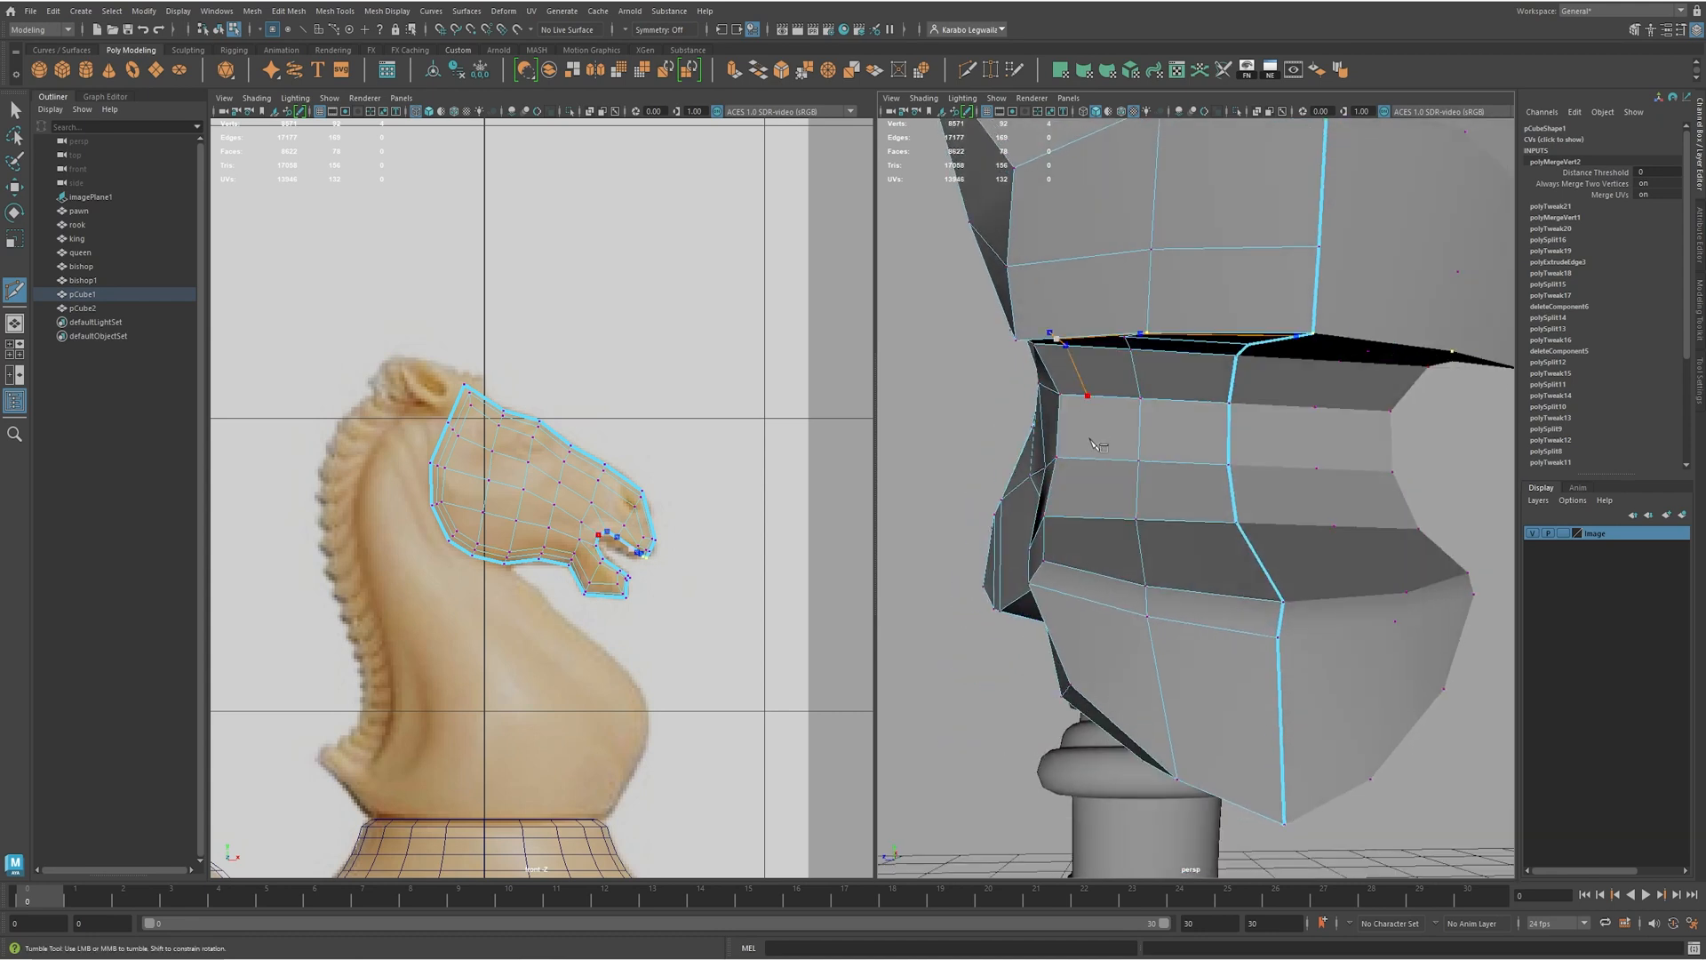
pyautogui.keyDown('alt'); pyautogui.moveTo(1100, 520); pyautogui.dragTo(1088, 538); pyautogui.keyUp('alt')
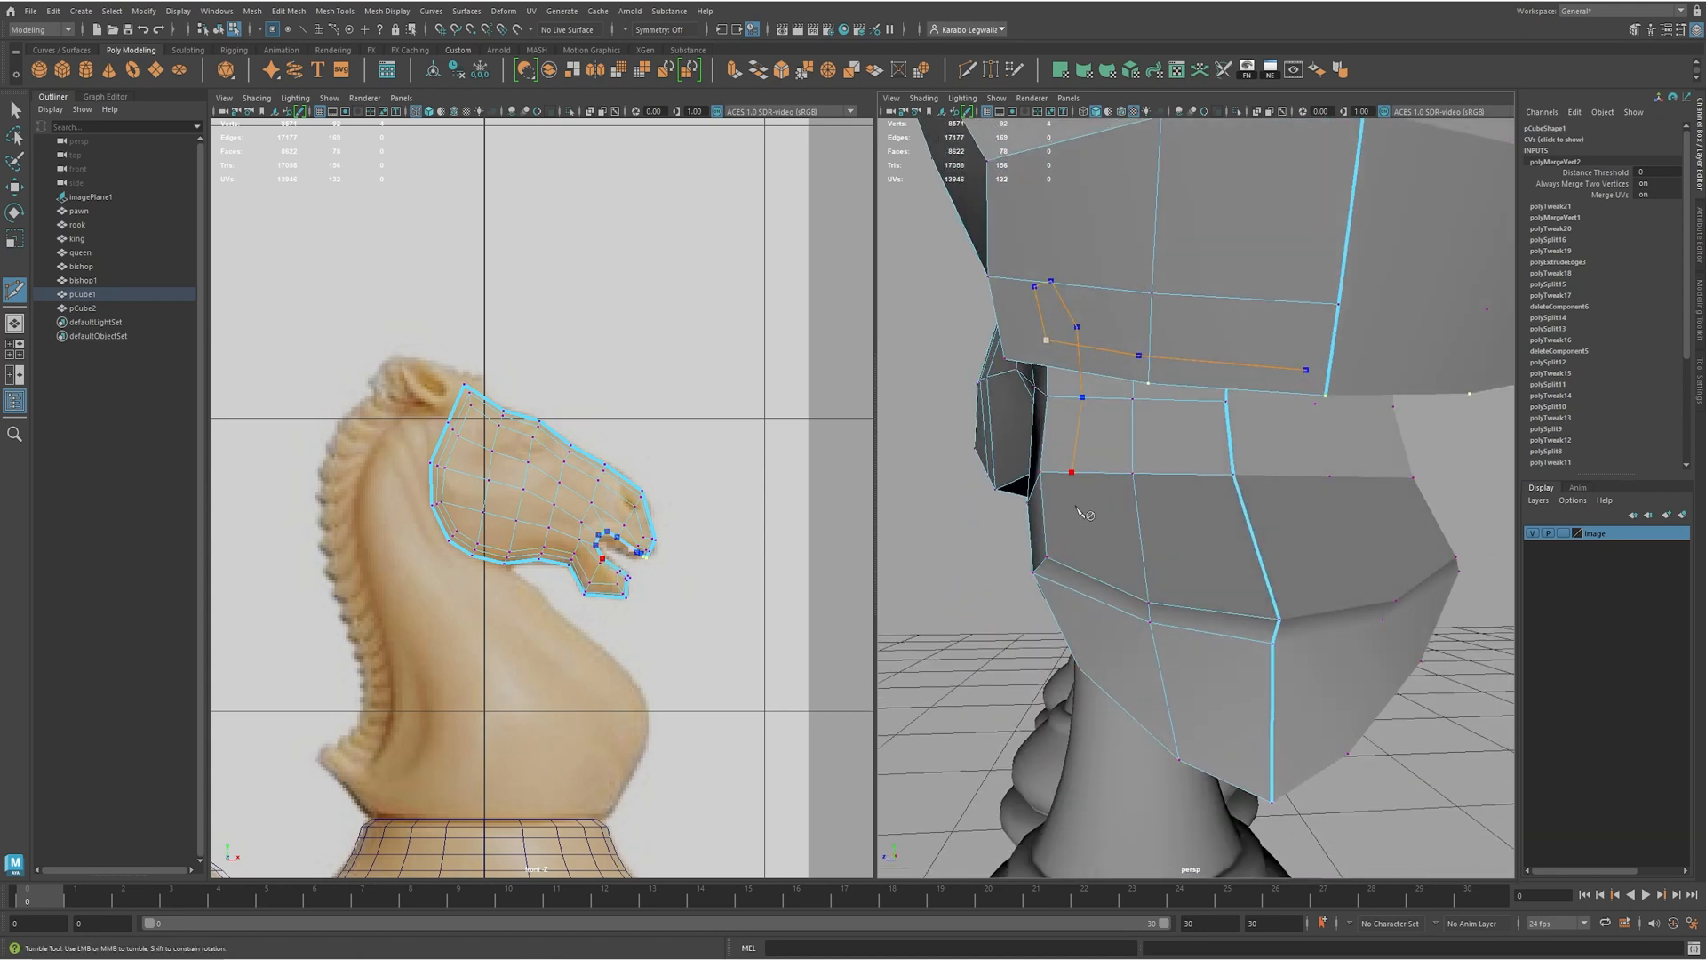
pyautogui.click(1079, 537)
pyautogui.click(1273, 592)
pyautogui.keyDown('alt'); pyautogui.moveTo(1182, 498); pyautogui.dragTo(1173, 416); pyautogui.keyUp('alt')
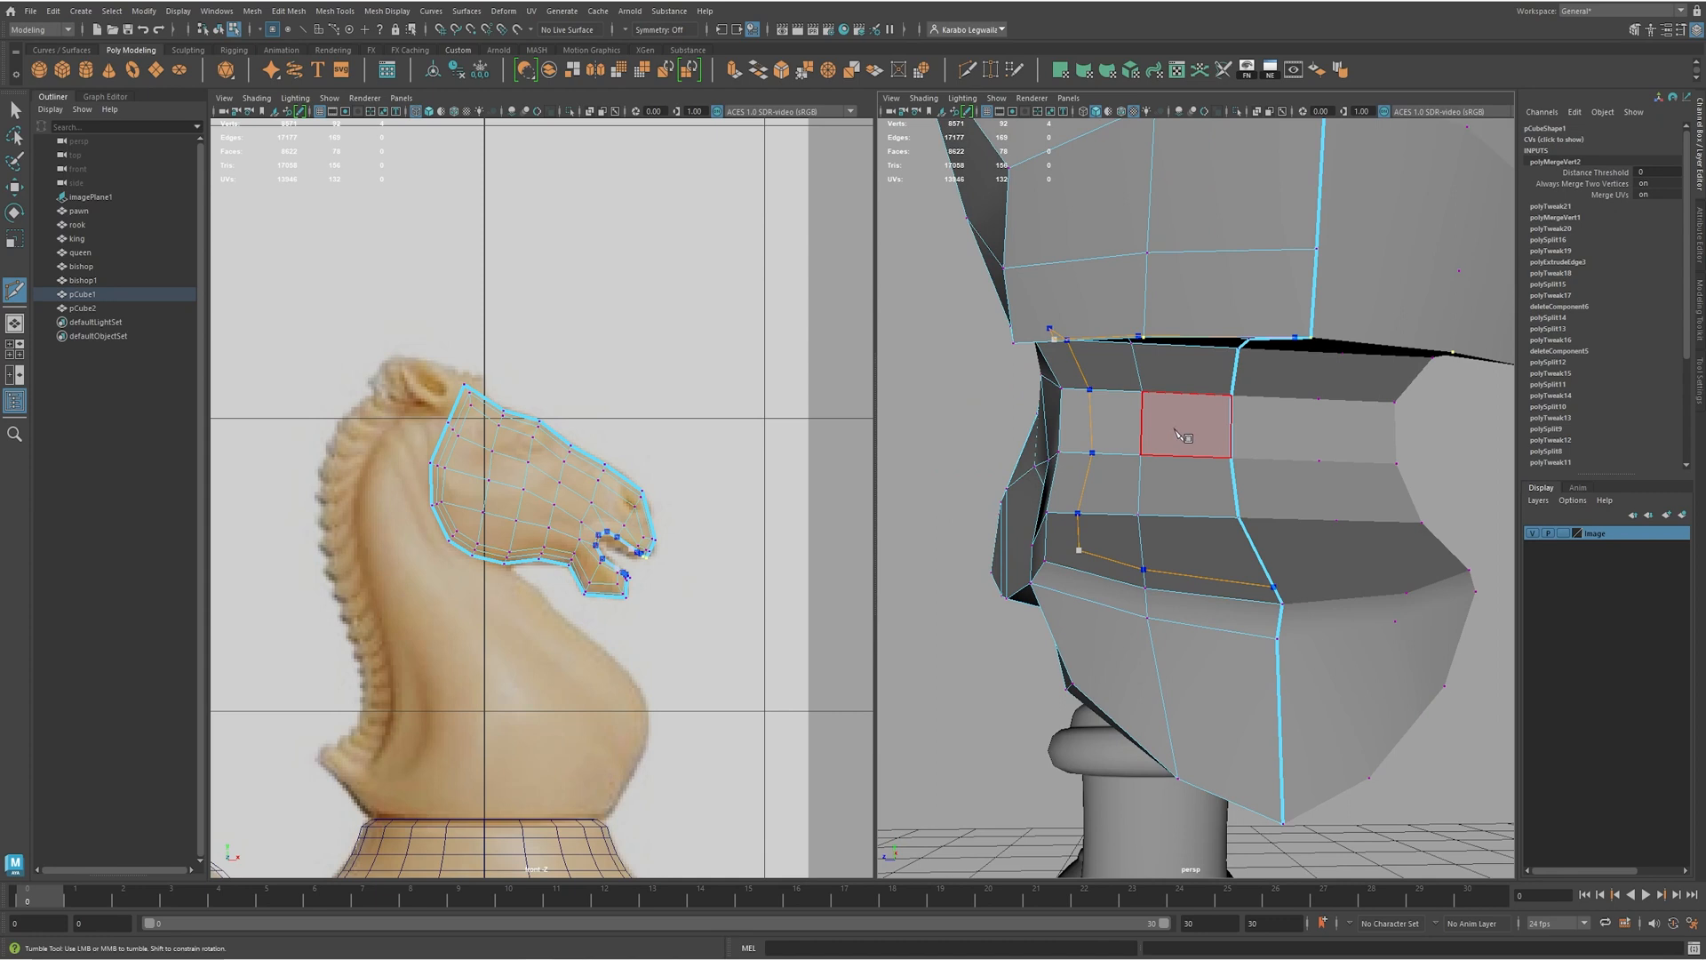
pyautogui.press('Return')
# - Cut short diagonal edges from the new path's lower and upper corners to the nearby lip corners
pyautogui.keyDown('alt'); pyautogui.moveTo(1146, 542); pyautogui.dragTo(1083, 547); pyautogui.keyUp('alt')
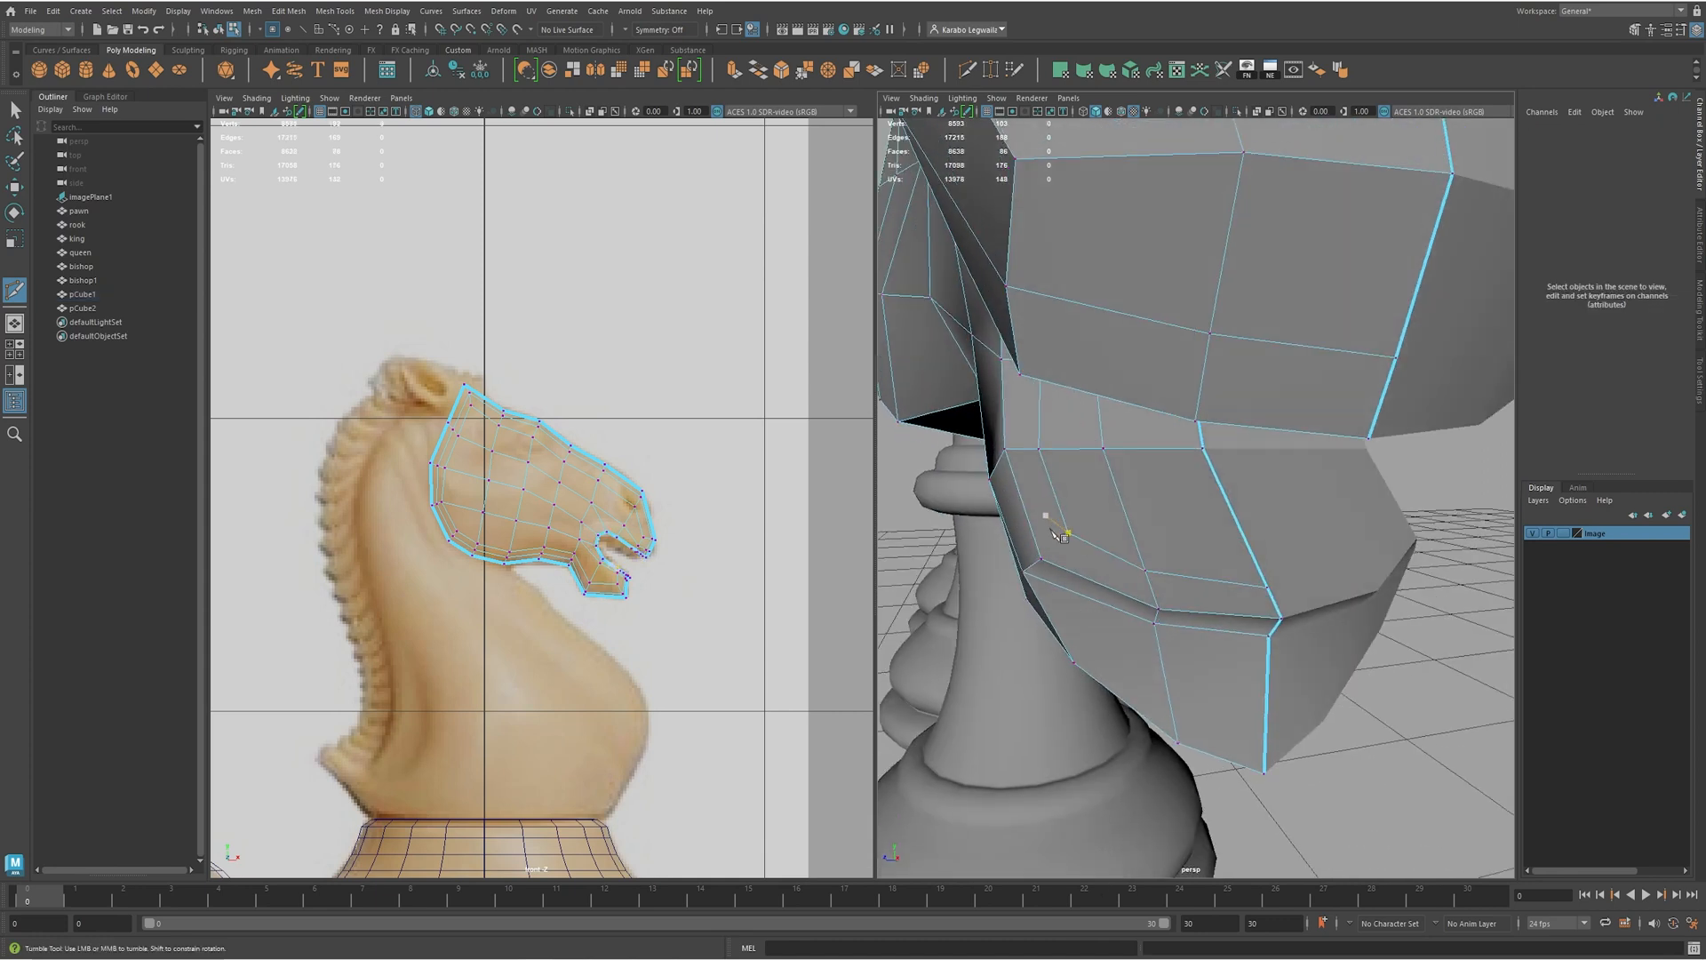
pyautogui.click(1073, 536)
pyautogui.keyDown('alt'); pyautogui.moveTo(1084, 546); pyautogui.dragTo(1078, 377); pyautogui.keyUp('alt')
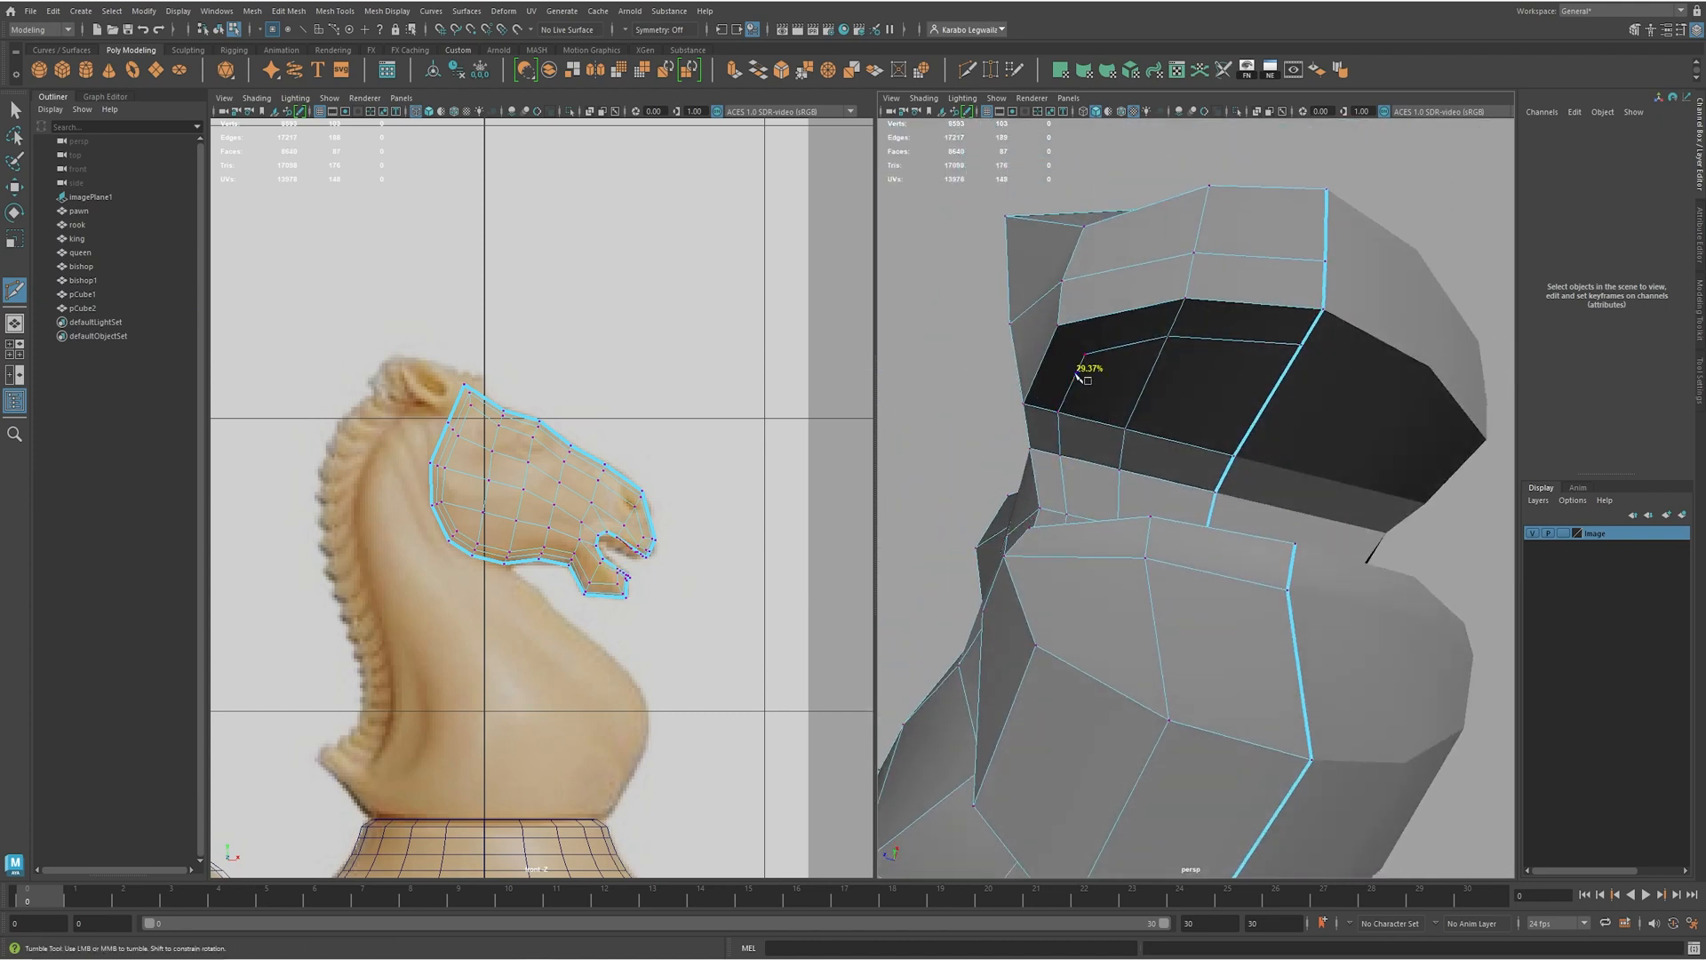
pyautogui.rightClick(1154, 396)
pyautogui.keyDown('alt'); pyautogui.moveTo(1154, 397); pyautogui.dragTo(1171, 454); pyautogui.keyUp('alt')
pyautogui.keyDown('alt'); pyautogui.moveTo(1207, 482); pyautogui.dragTo(1038, 380, button='right'); pyautogui.keyUp('alt')
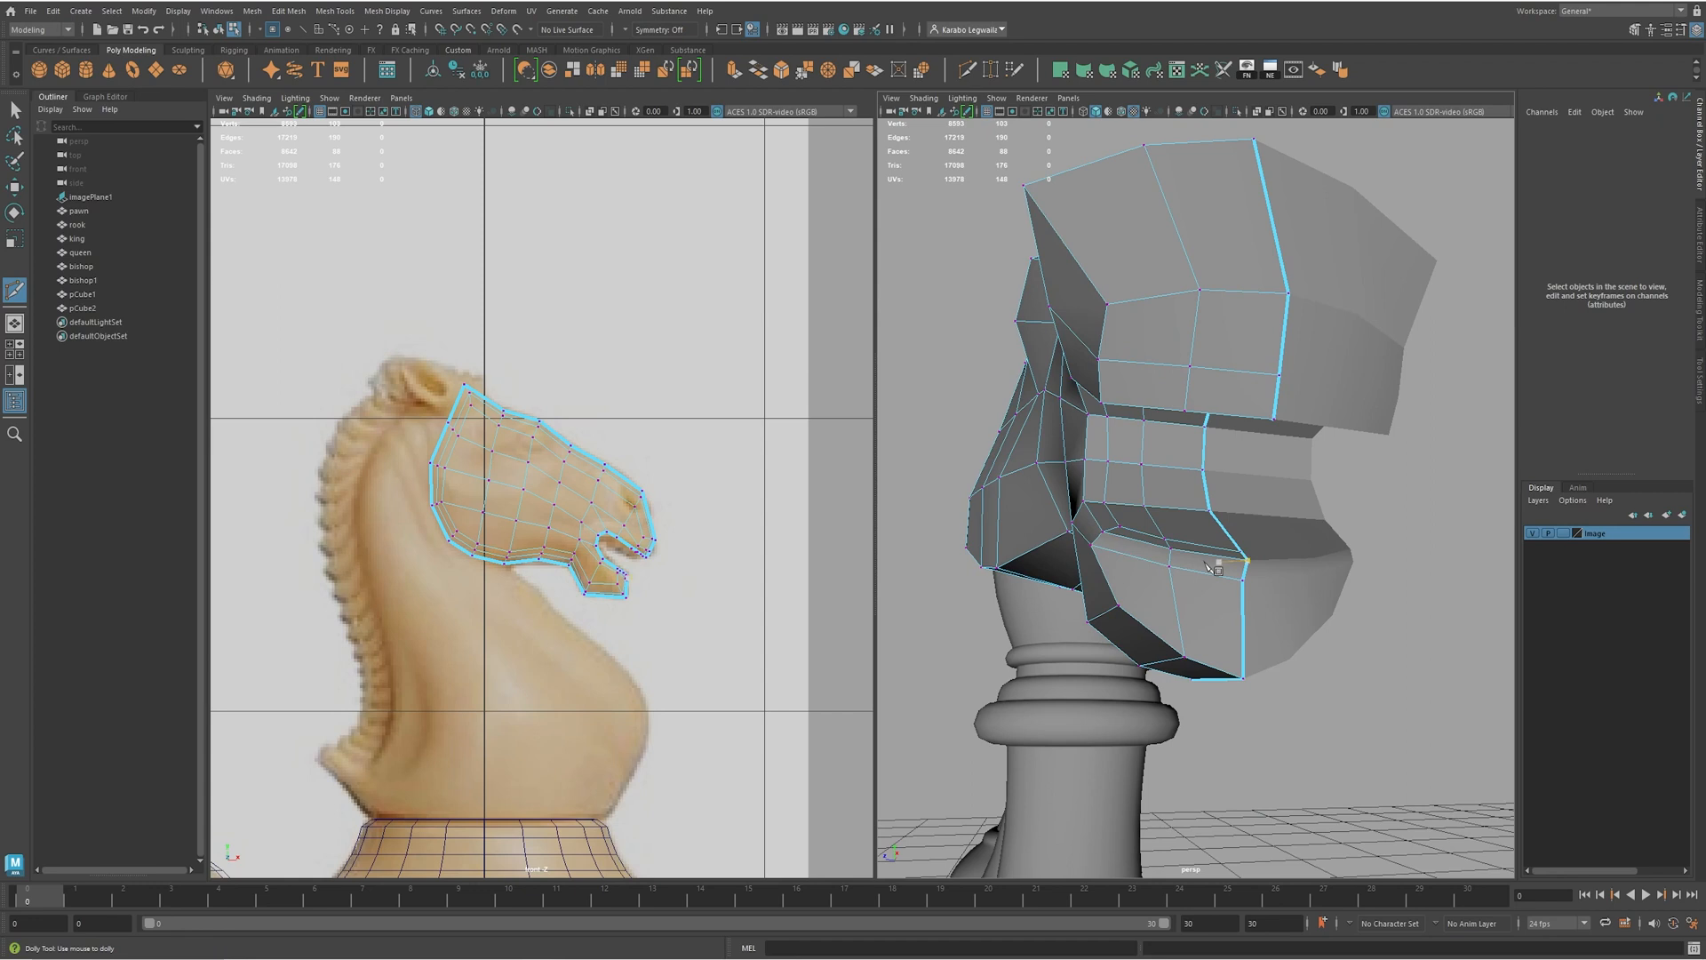
pyautogui.keyDown('alt'); pyautogui.moveTo(1171, 552); pyautogui.dragTo(1143, 421); pyautogui.keyUp('alt')
# - Extrude the inner mouth faces enclosed by the new cut with a Local Translate Z of about -0.033
pyautogui.press('w')
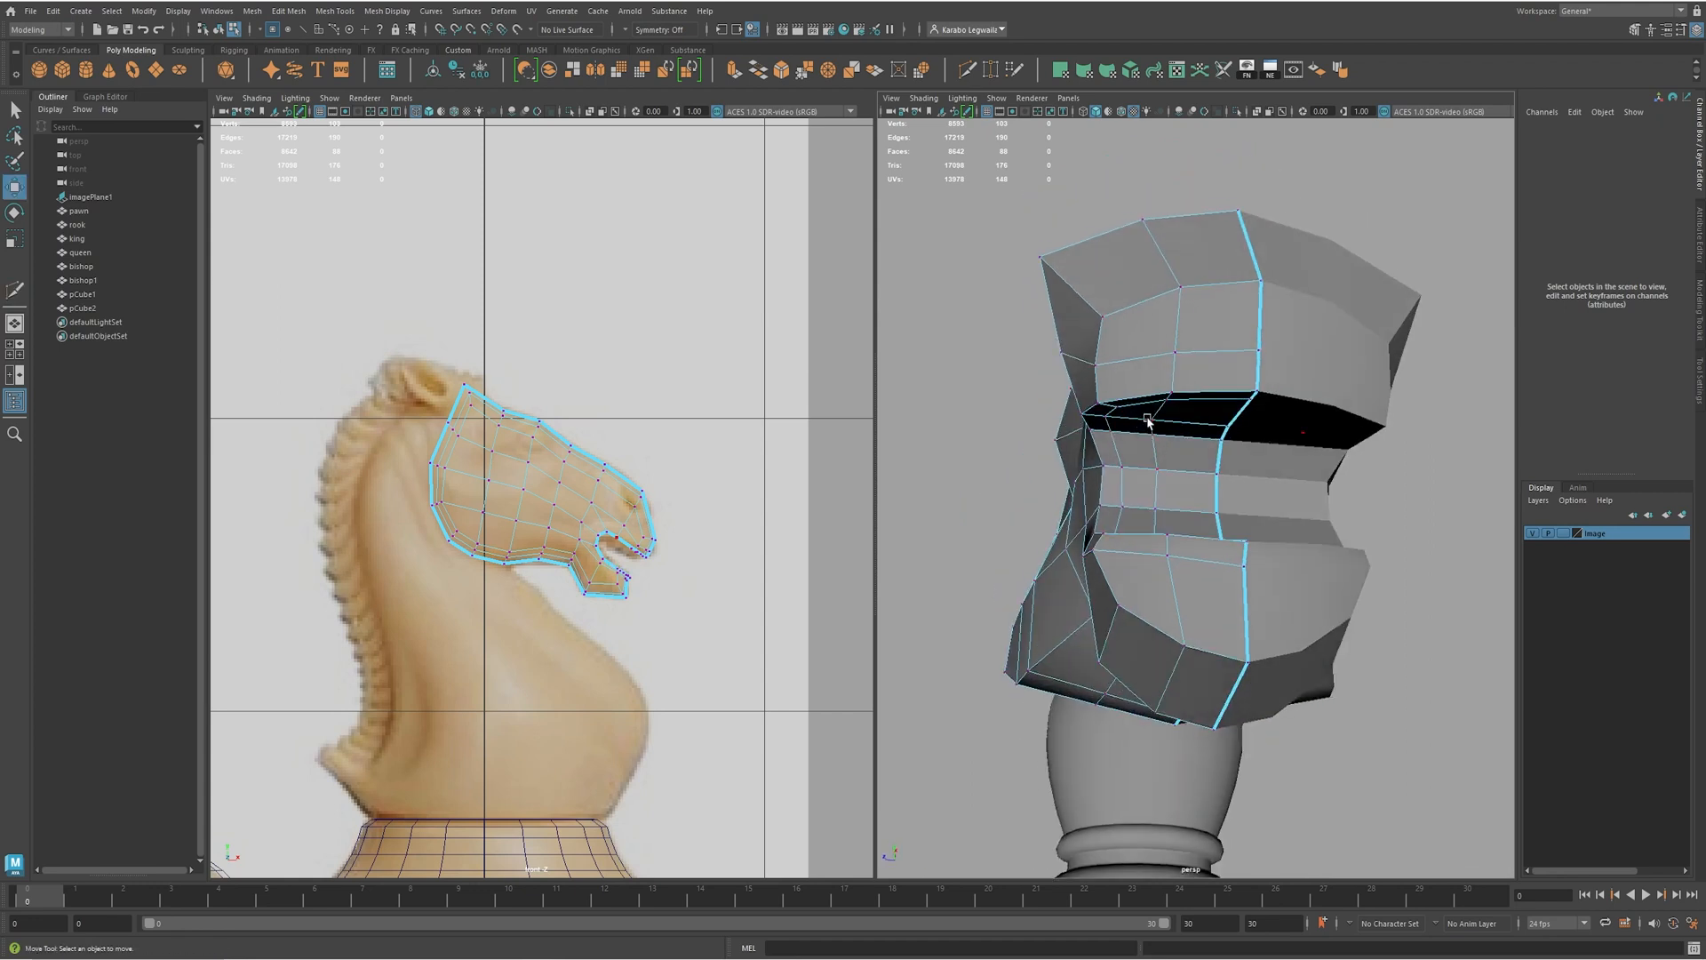
pyautogui.click(1144, 416)
pyautogui.keyDown('shift'); pyautogui.doubleClick(1142, 419); pyautogui.keyUp('shift')
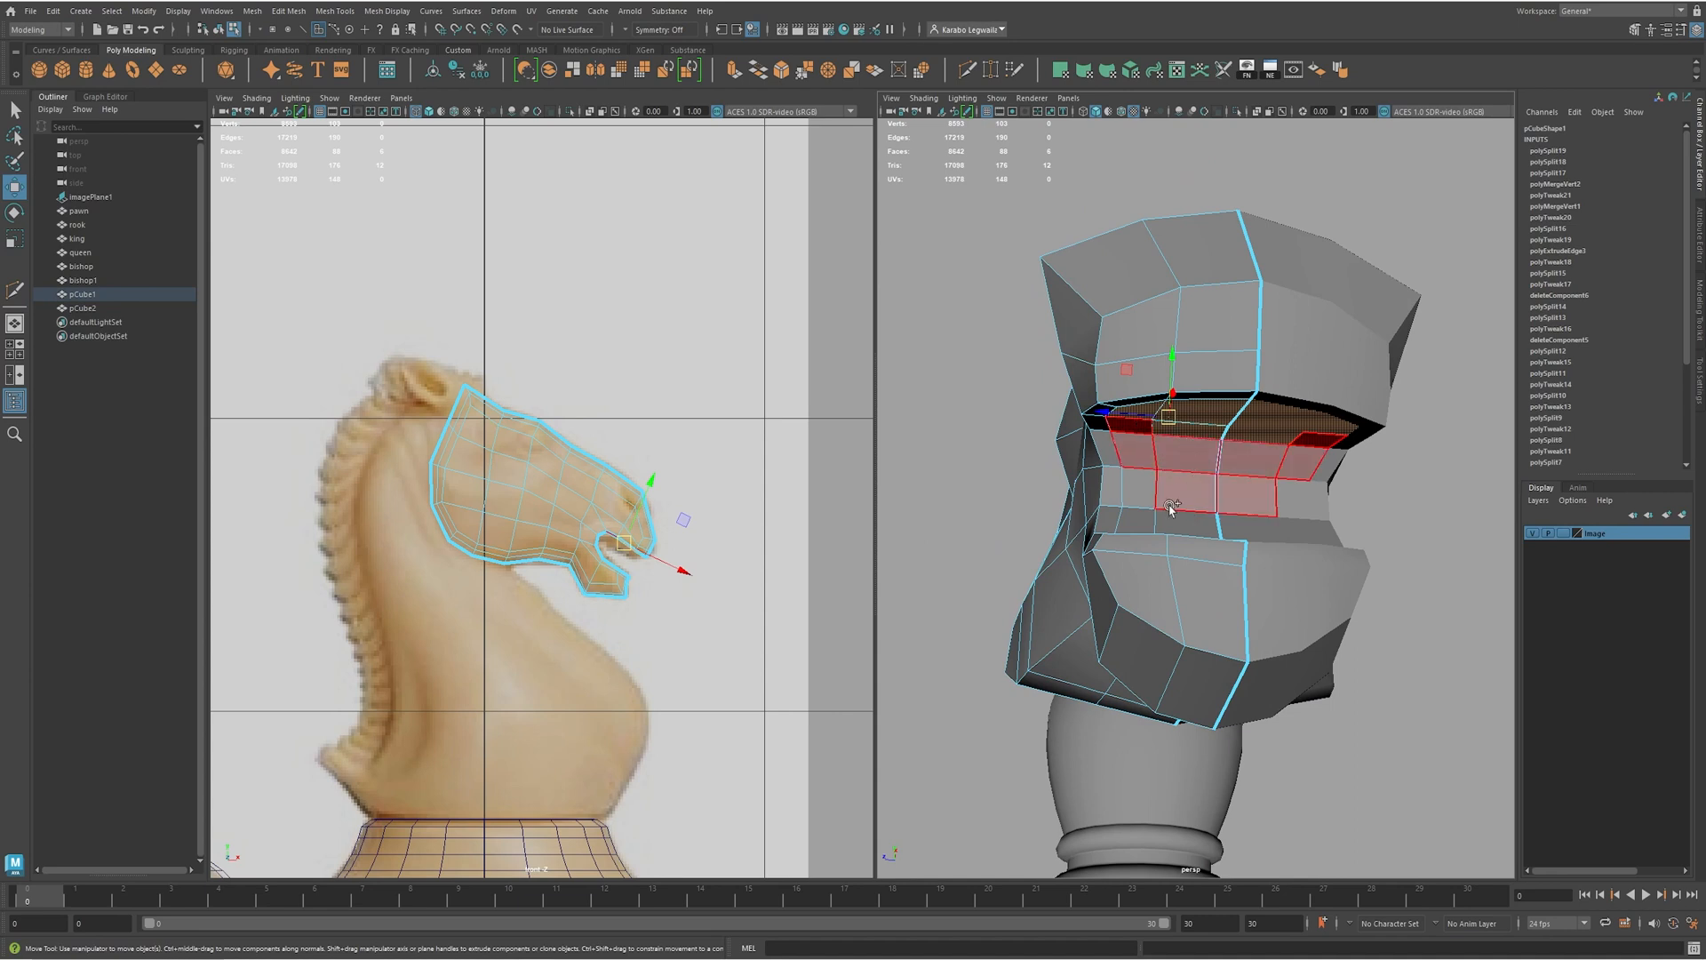
pyautogui.keyDown('alt'); pyautogui.moveTo(1169, 507); pyautogui.dragTo(1279, 458); pyautogui.keyUp('alt')
pyautogui.hotkey('ctrl', 'e')
pyautogui.keyDown('alt'); pyautogui.moveTo(1091, 442); pyautogui.dragTo(1138, 488); pyautogui.keyUp('alt')
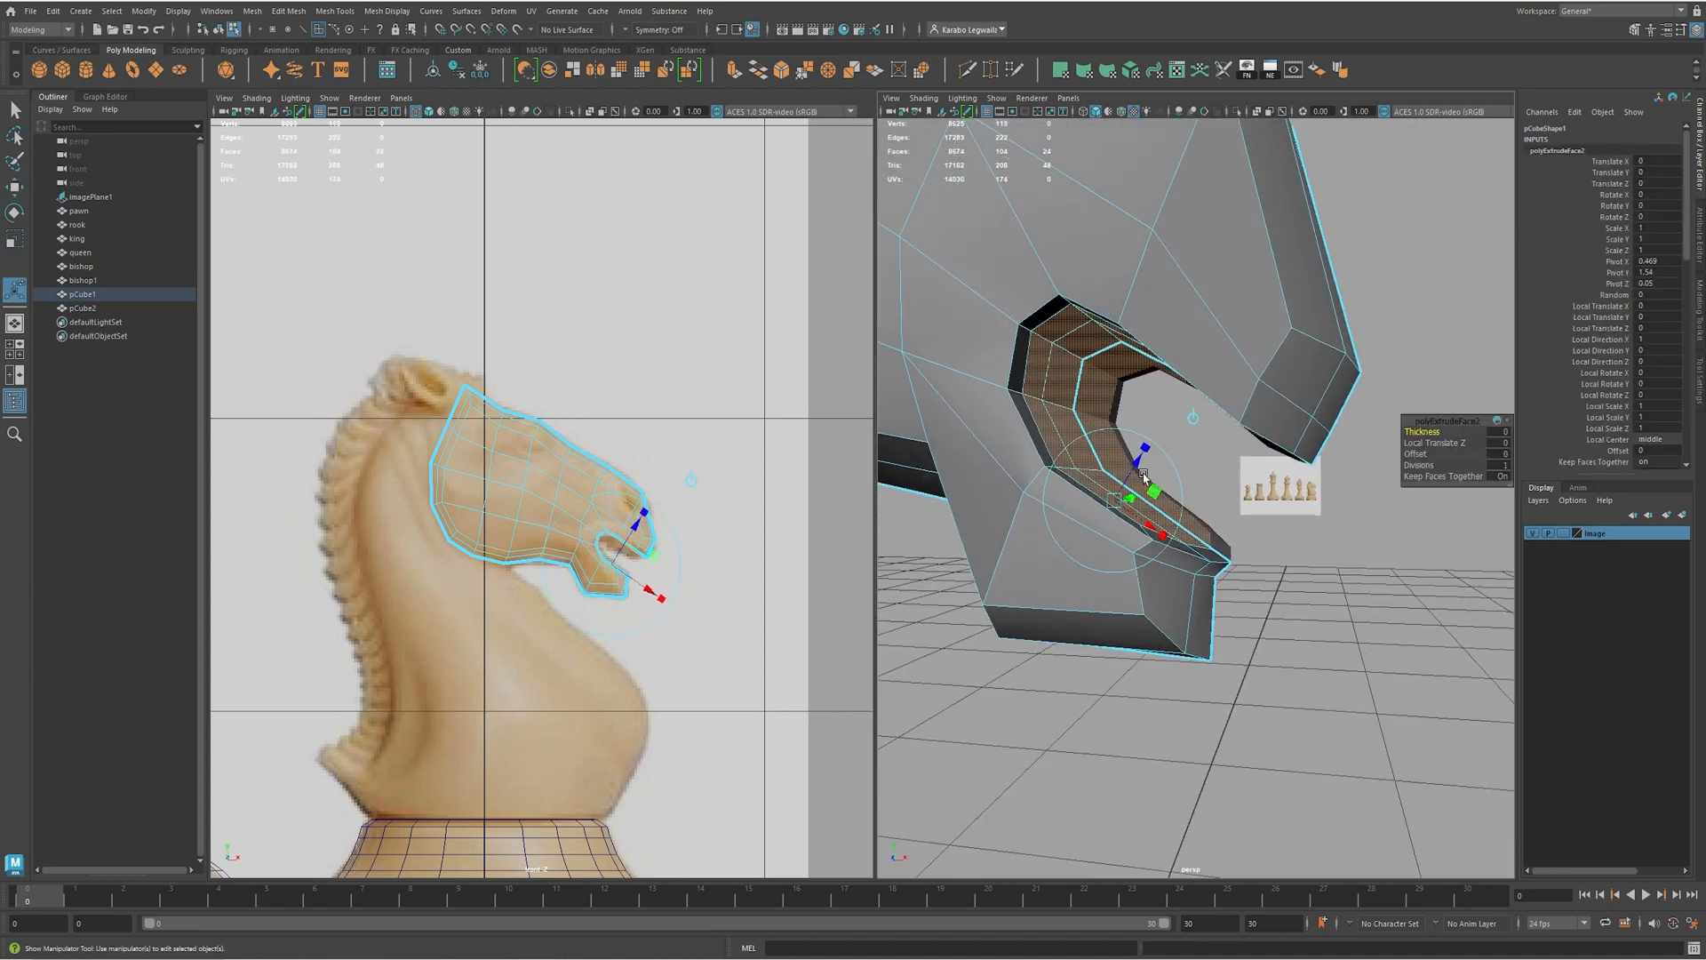
pyautogui.moveTo(1138, 465); pyautogui.dragTo(884, 455)
# - Select the extruded strip faces along the centre line inside the mouth and delete them
pyautogui.keyDown('alt'); pyautogui.moveTo(1363, 353); pyautogui.dragTo(1251, 505); pyautogui.keyUp('alt')
pyautogui.moveTo(1251, 505)
pyautogui.keyDown('alt'); pyautogui.mouseDown()
pyautogui.moveTo(1321, 448)
pyautogui.moveTo(1266, 491)
pyautogui.mouseUp(); pyautogui.keyUp('alt')
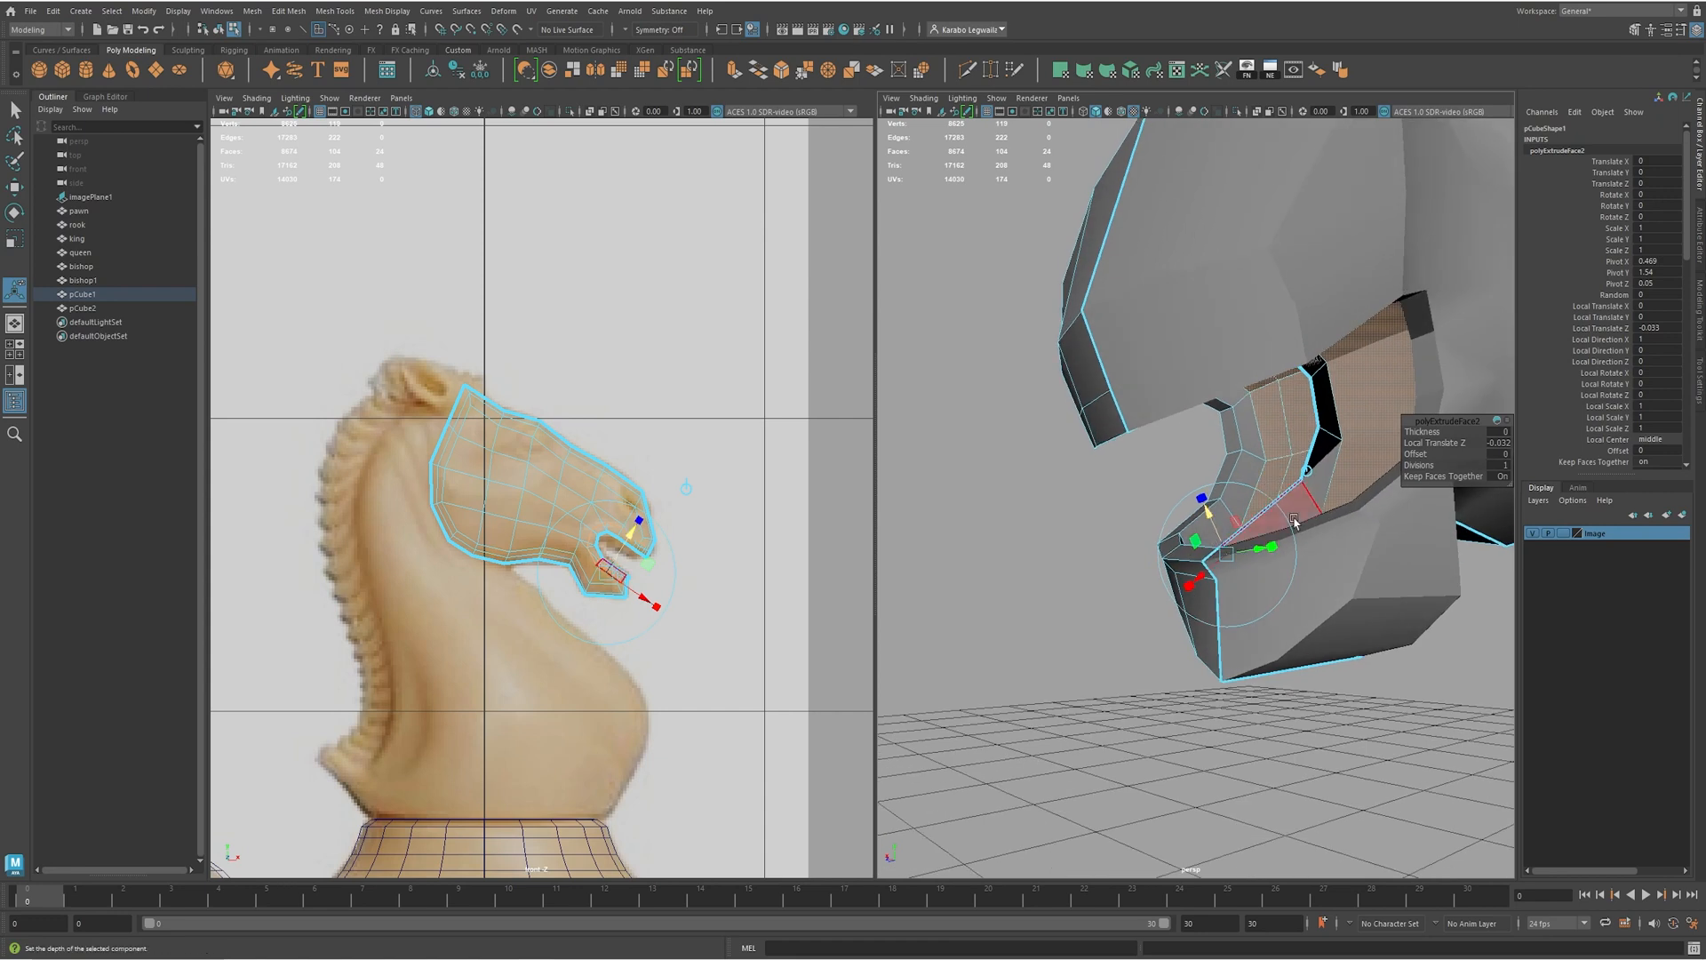
pyautogui.press('q')
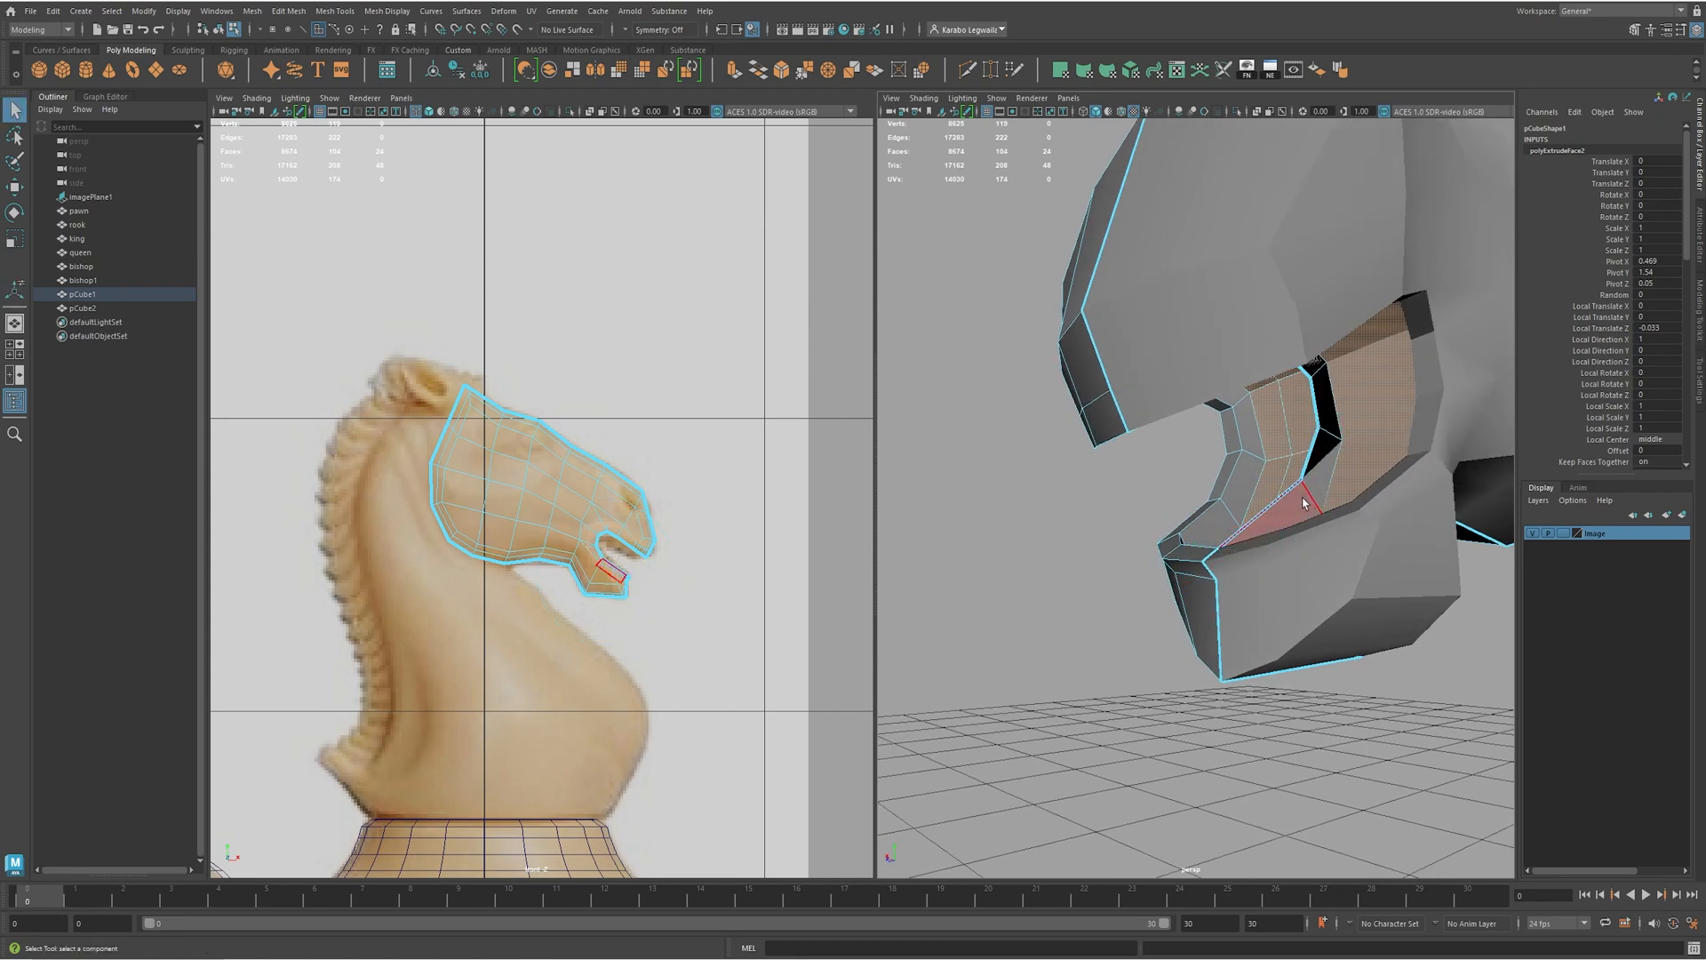
pyautogui.keyDown('alt'); pyautogui.moveTo(1286, 503); pyautogui.dragTo(1267, 557); pyautogui.keyUp('alt')
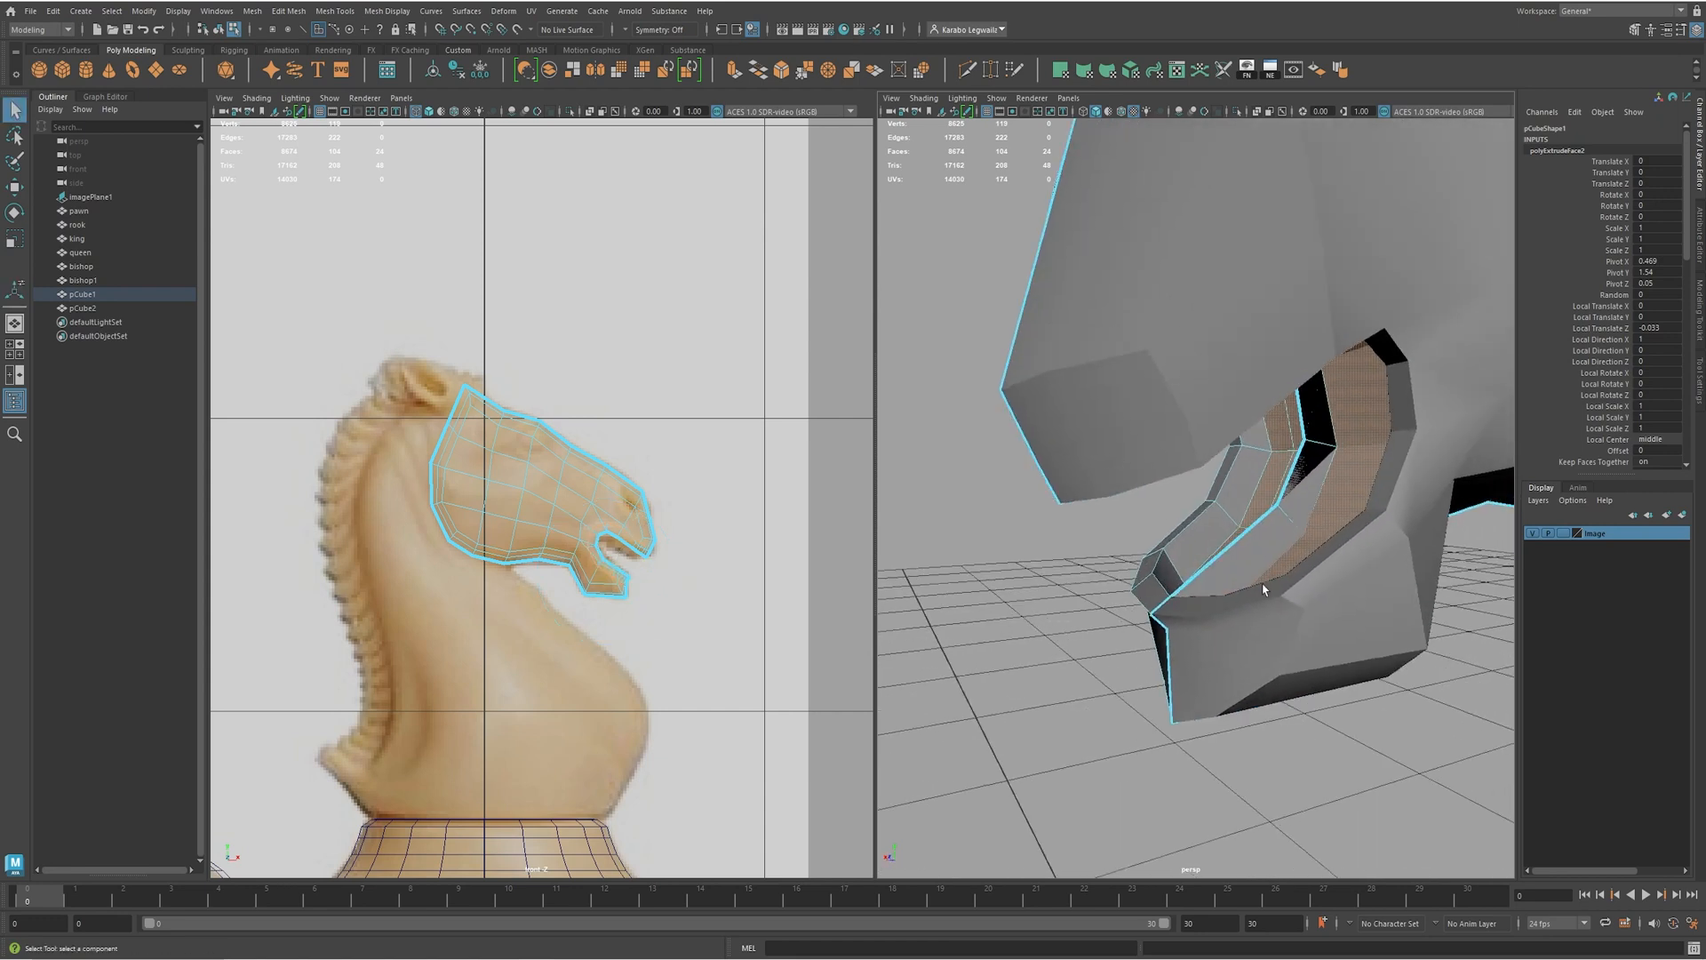
pyautogui.click(1272, 546)
pyautogui.keyDown('shift'); pyautogui.click(1313, 453); pyautogui.keyUp('shift')
pyautogui.keyDown('shift'); pyautogui.click(1312, 409); pyautogui.keyUp('shift')
pyautogui.keyDown('alt'); pyautogui.moveTo(1066, 390); pyautogui.dragTo(1322, 445); pyautogui.keyUp('alt')
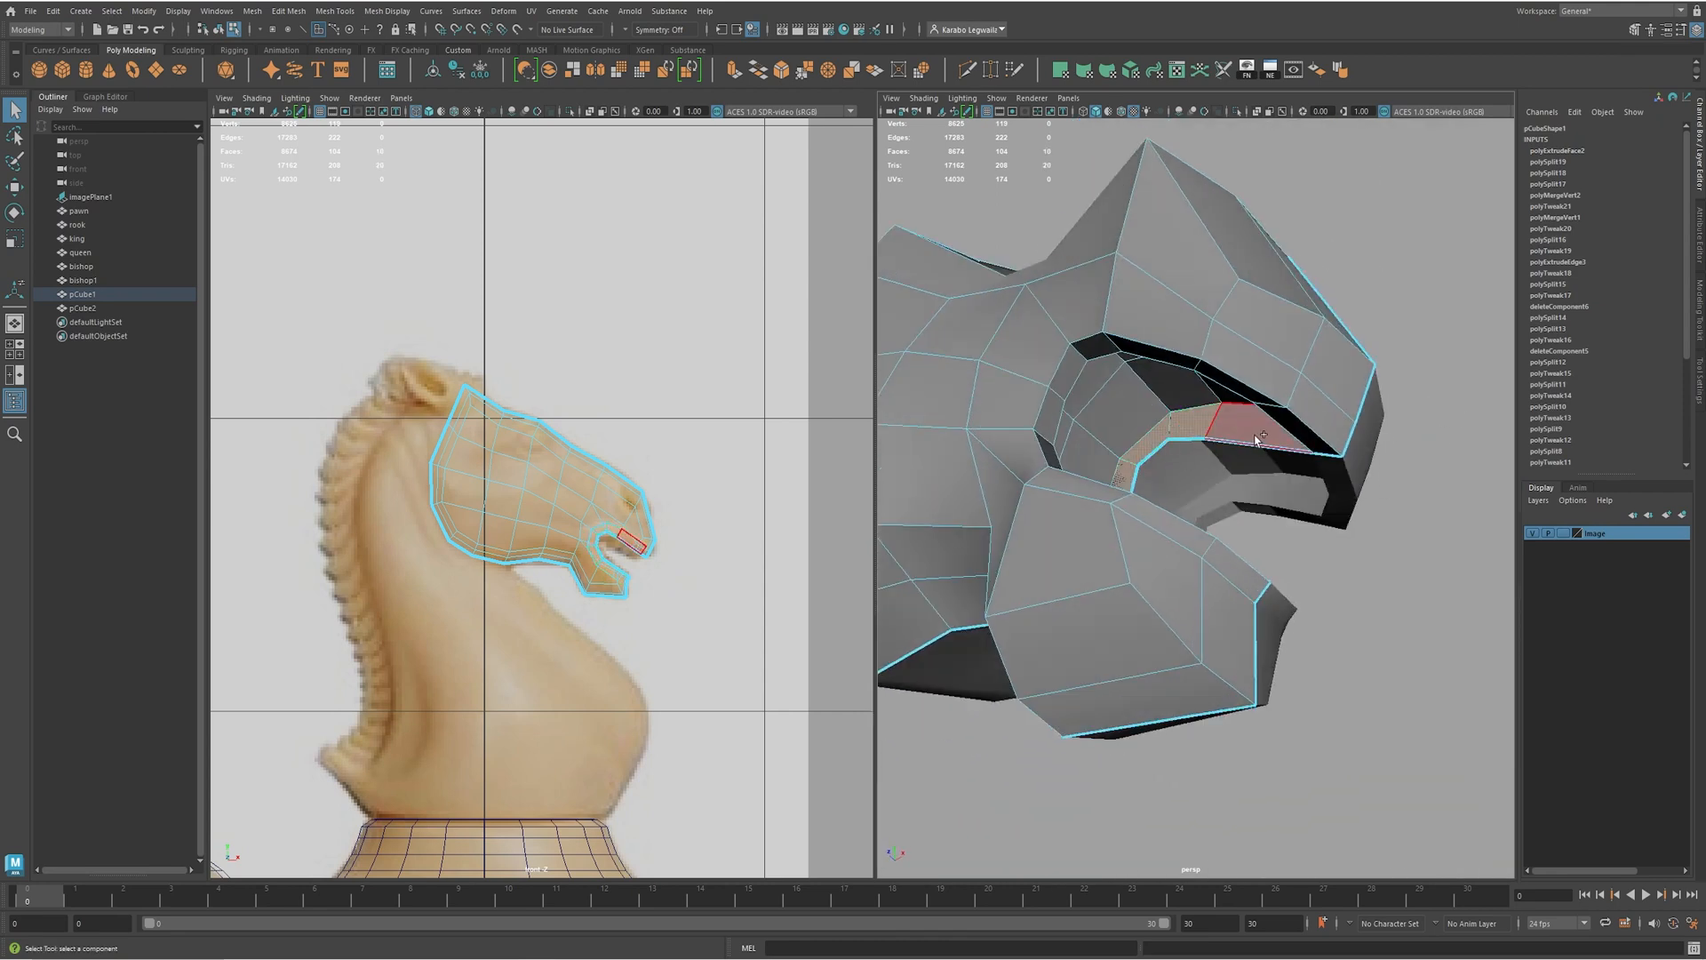
pyautogui.press('Delete')
pyautogui.scroll(-5, 1155, 427)
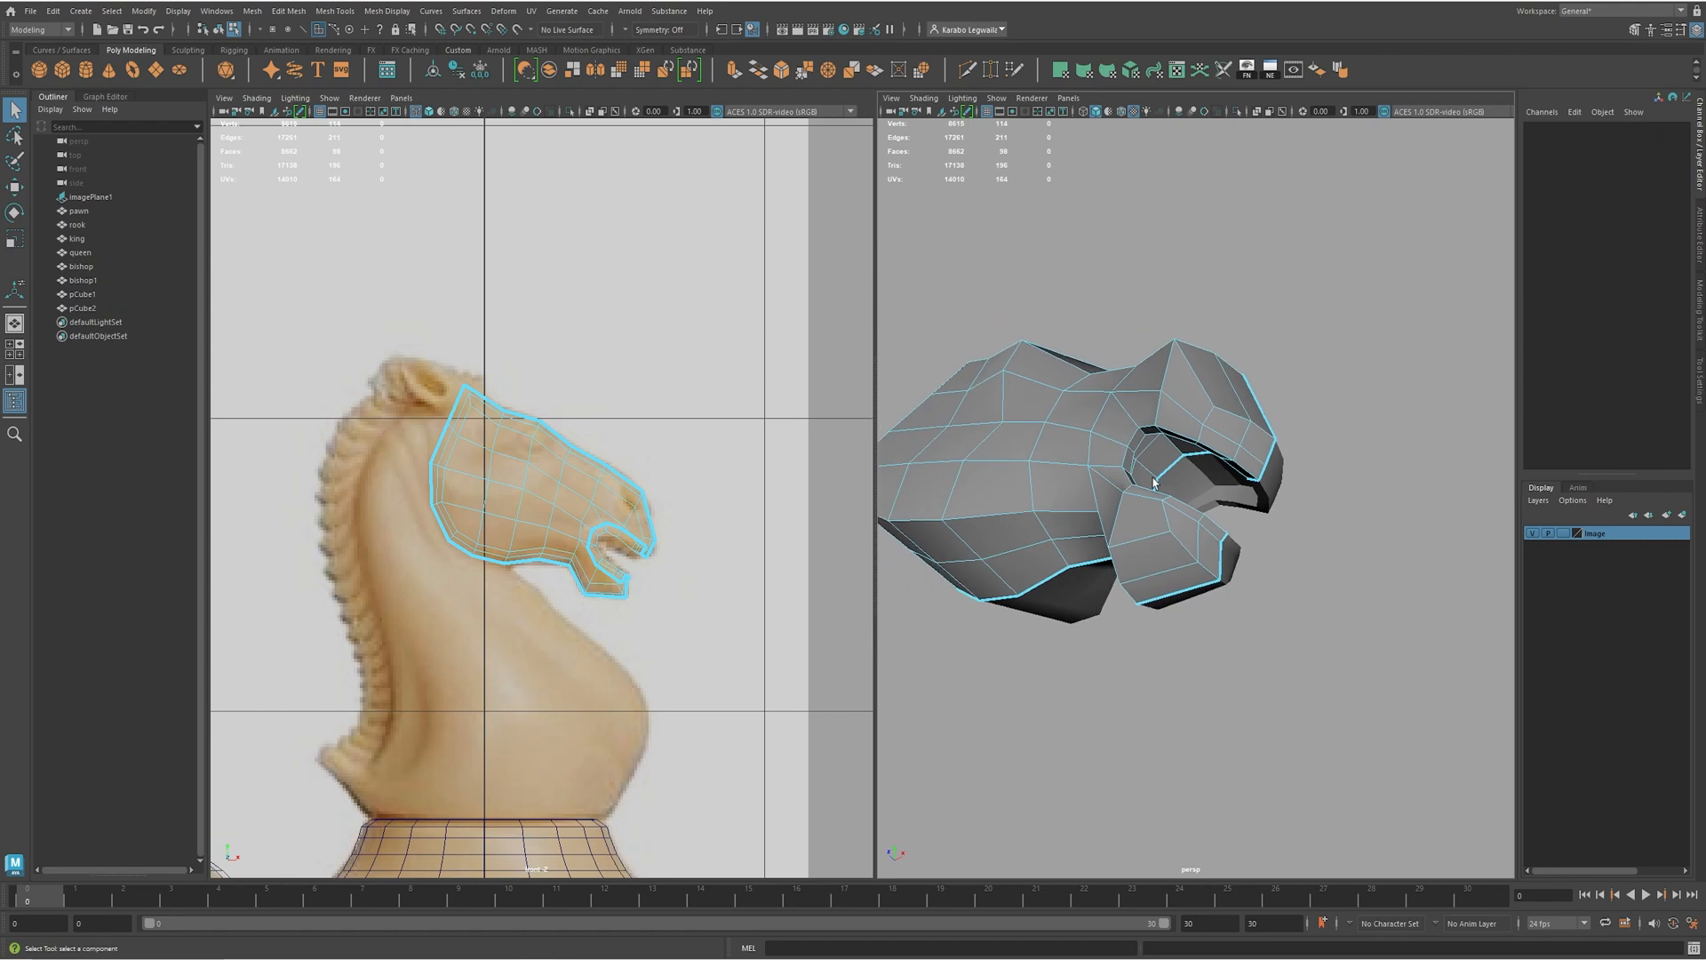
# - Check the horse head in smooth preview, and return it to the unsmoothed display
pyautogui.keyDown('alt'); pyautogui.moveTo(1155, 426); pyautogui.dragTo(1146, 418); pyautogui.keyUp('alt')
pyautogui.moveTo(1146, 417); pyautogui.dragTo(1223, 394, button='right')
pyautogui.press('3')
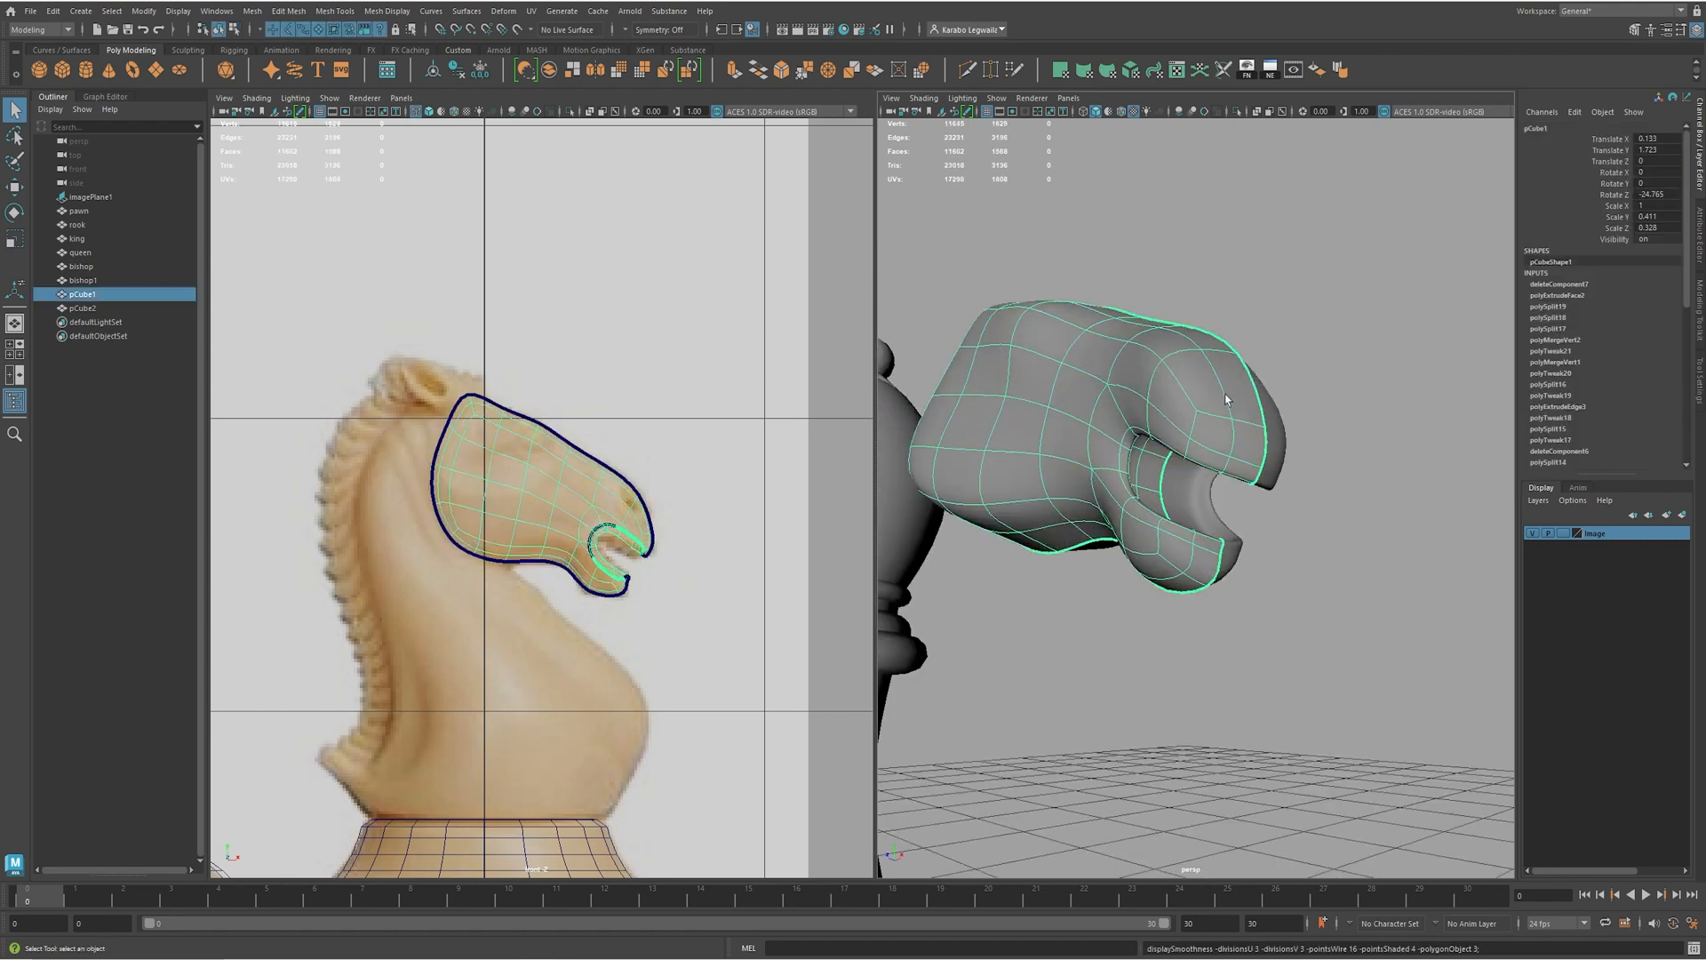
pyautogui.click(1361, 421)
pyautogui.keyDown('alt'); pyautogui.moveTo(1361, 421); pyautogui.dragTo(1262, 520); pyautogui.keyUp('alt')
pyautogui.click(1119, 503)
pyautogui.press('1')
# - Insert additional edge loops across the lower jaw with Multi-Cut
pyautogui.keyDown('alt'); pyautogui.moveTo(1155, 511); pyautogui.dragTo(1052, 503, button='right'); pyautogui.keyUp('alt')
pyautogui.keyDown('alt'); pyautogui.moveTo(1052, 503); pyautogui.dragTo(1036, 546); pyautogui.keyUp('alt')
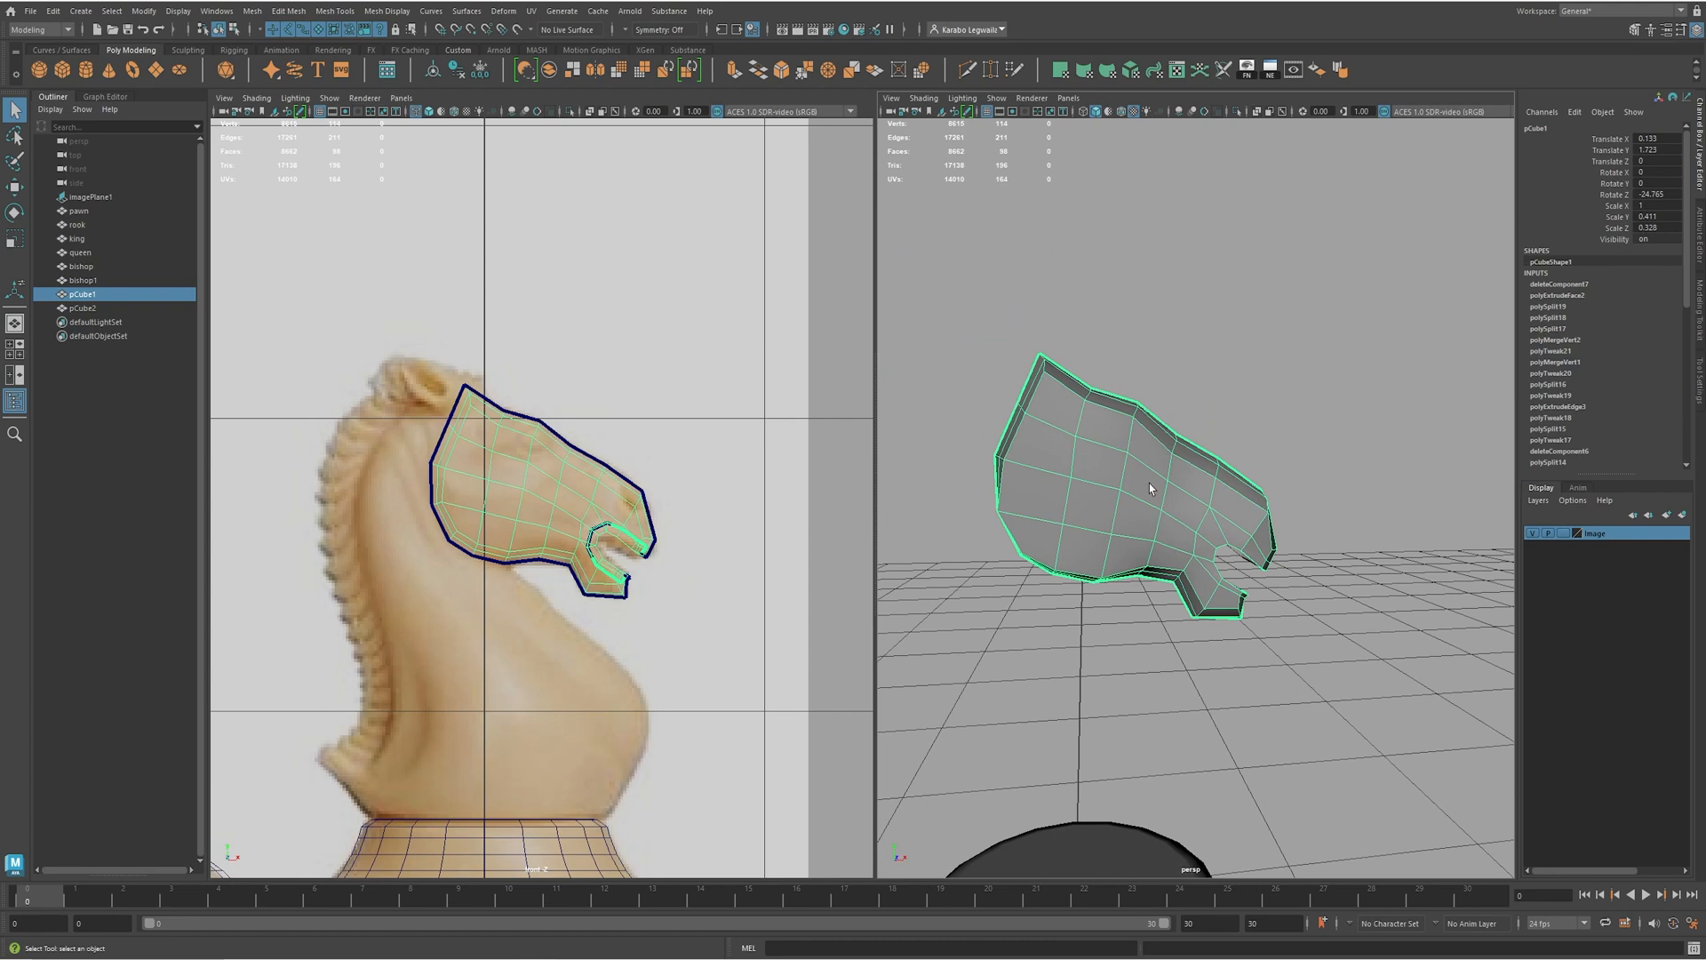
pyautogui.keyDown('alt'); pyautogui.moveTo(1167, 466); pyautogui.dragTo(1365, 505, button='right'); pyautogui.keyUp('alt')
pyautogui.keyDown('alt'); pyautogui.moveTo(1365, 505); pyautogui.dragTo(1311, 453); pyautogui.keyUp('alt')
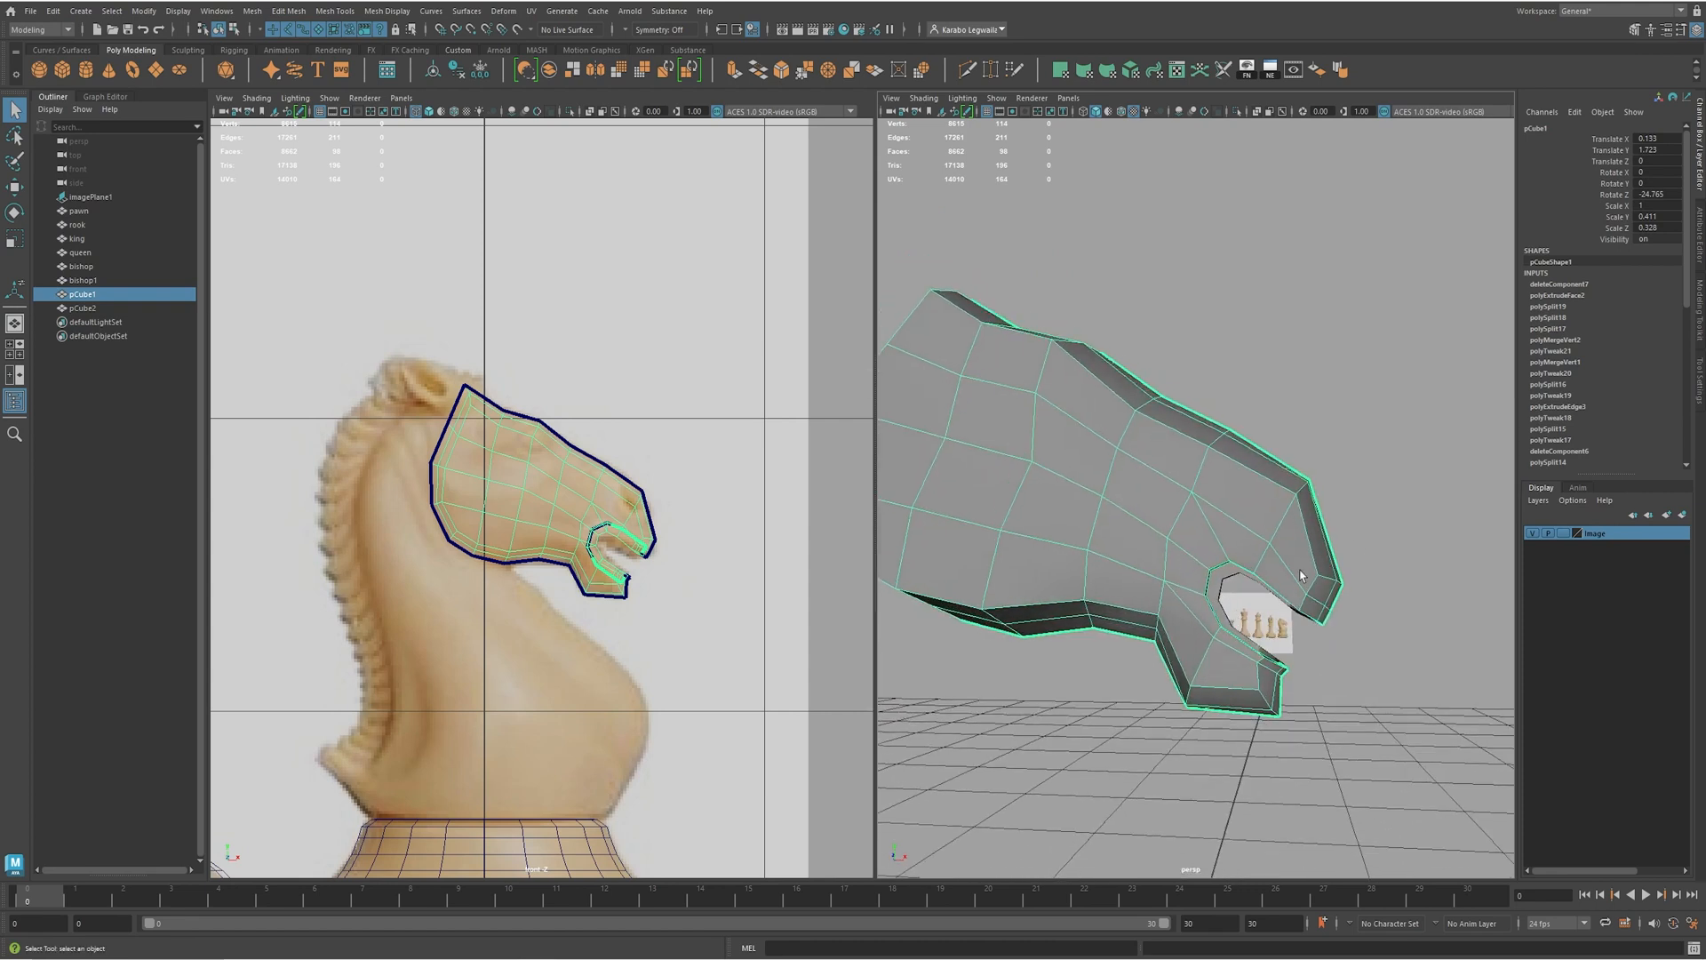
pyautogui.keyDown('alt'); pyautogui.moveTo(1155, 698); pyautogui.dragTo(1117, 604, button='middle'); pyautogui.keyUp('alt')
pyautogui.keyDown('alt'); pyautogui.moveTo(1117, 604); pyautogui.dragTo(1182, 605, button='right'); pyautogui.keyUp('alt')
pyautogui.scroll(10, 776, 680)
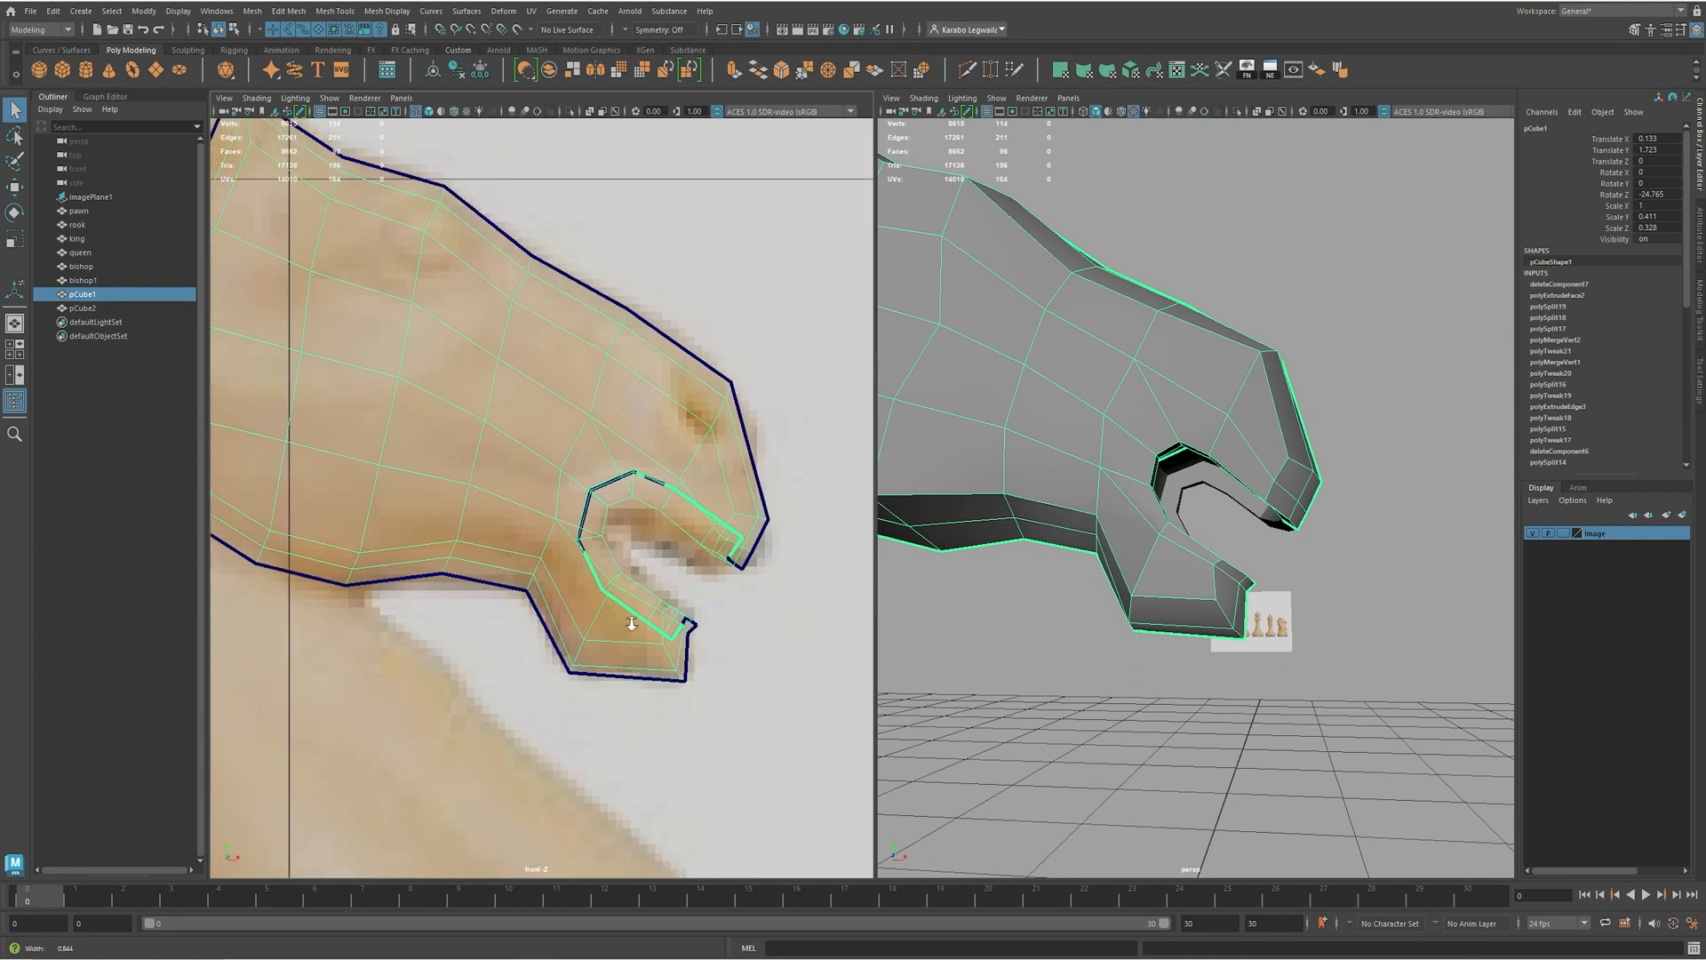
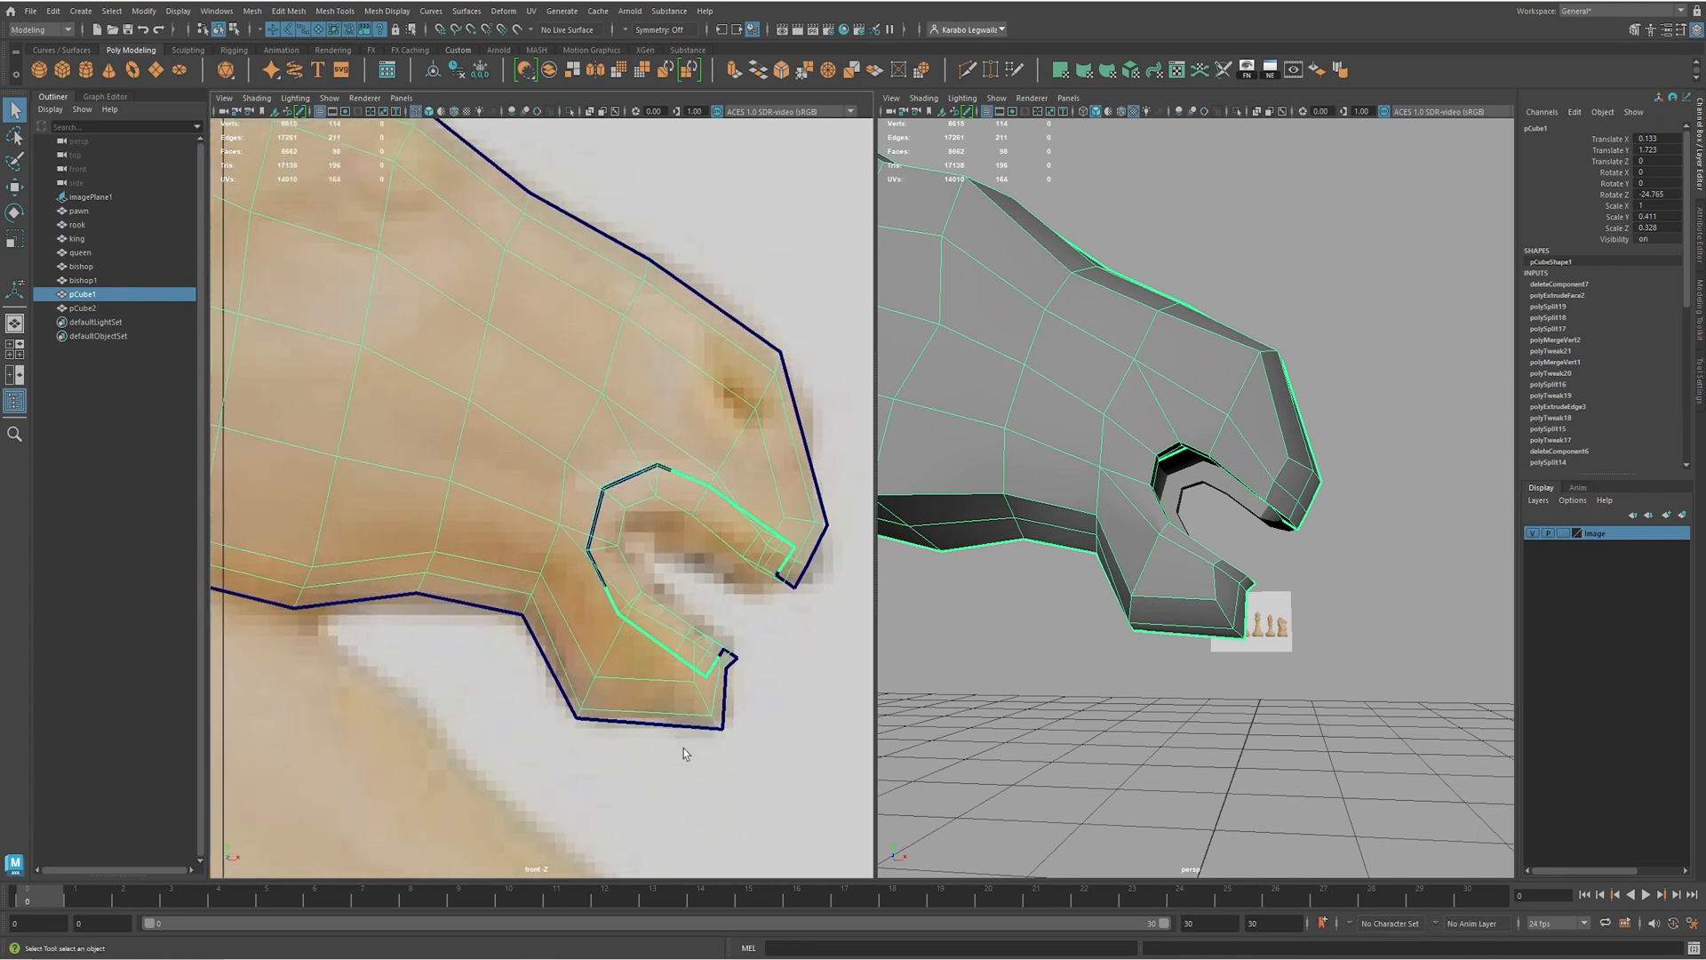
pyautogui.keyDown('shift'); pyautogui.moveTo(1230, 609); pyautogui.dragTo(1183, 600, button='right'); pyautogui.keyUp('shift')
pyautogui.keyDown('alt'); pyautogui.moveTo(1183, 600); pyautogui.dragTo(1240, 647); pyautogui.keyUp('alt')
pyautogui.keyDown('alt'); pyautogui.moveTo(1235, 638); pyautogui.dragTo(1204, 603, button='middle'); pyautogui.keyUp('alt')
pyautogui.keyDown('alt'); pyautogui.moveTo(1216, 654); pyautogui.dragTo(1123, 548); pyautogui.keyUp('alt')
pyautogui.keyDown('ctrl'); pyautogui.click(1164, 576); pyautogui.keyUp('ctrl')
pyautogui.press('w')
# - Move the new vertices on the lower jaw's underside and back to follow the reference outline
pyautogui.scroll(2, 590, 685)
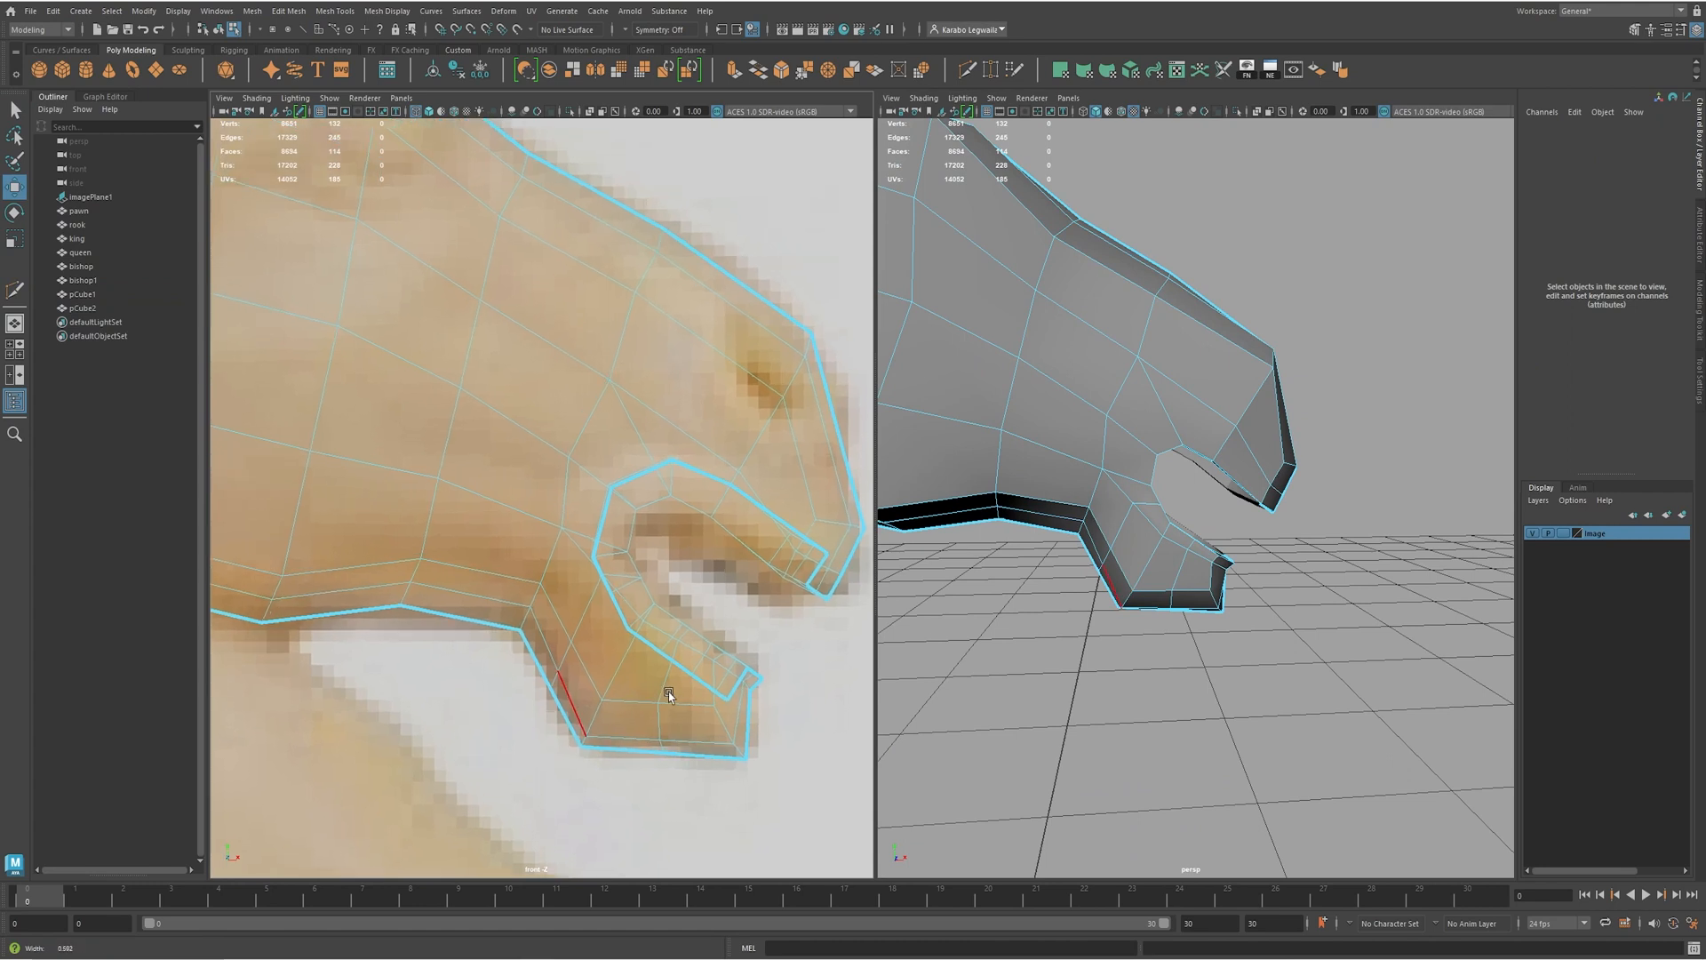
pyautogui.click(659, 763)
pyautogui.moveTo(667, 740); pyautogui.dragTo(674, 730)
pyautogui.moveTo(529, 652); pyautogui.dragTo(605, 714)
pyautogui.moveTo(561, 638); pyautogui.dragTo(583, 661)
pyautogui.moveTo(563, 645); pyautogui.dragTo(527, 664, button='right')
pyautogui.keyDown('shift'); pyautogui.moveTo(520, 662); pyautogui.dragTo(563, 659); pyautogui.keyUp('shift')
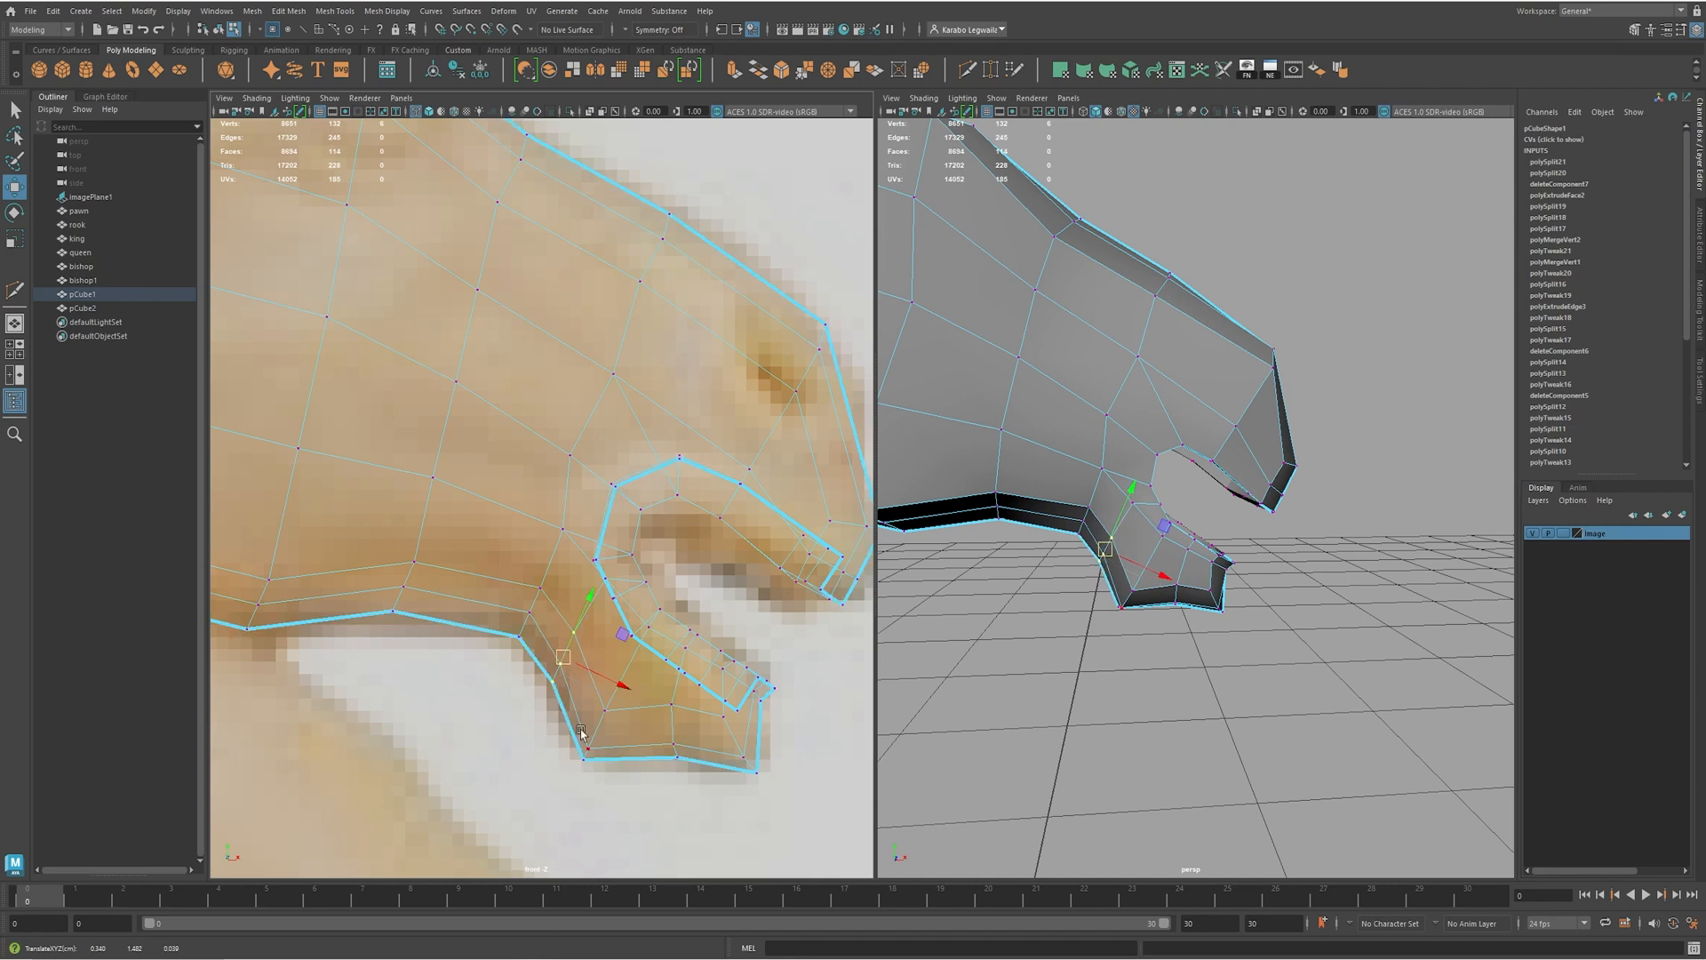
# - Adjust the vertices and edges of the lower jaw just behind the corner of the mouth
pyautogui.keyDown('alt'); pyautogui.moveTo(1169, 552); pyautogui.dragTo(1223, 568, button='right'); pyautogui.keyUp('alt')
pyautogui.keyDown('alt'); pyautogui.moveTo(1073, 507); pyautogui.dragTo(1059, 531, button='middle'); pyautogui.keyUp('alt')
pyautogui.keyDown('alt'); pyautogui.moveTo(1109, 534); pyautogui.dragTo(1036, 516); pyautogui.keyUp('alt')
pyautogui.moveTo(605, 578); pyautogui.dragTo(616, 596)
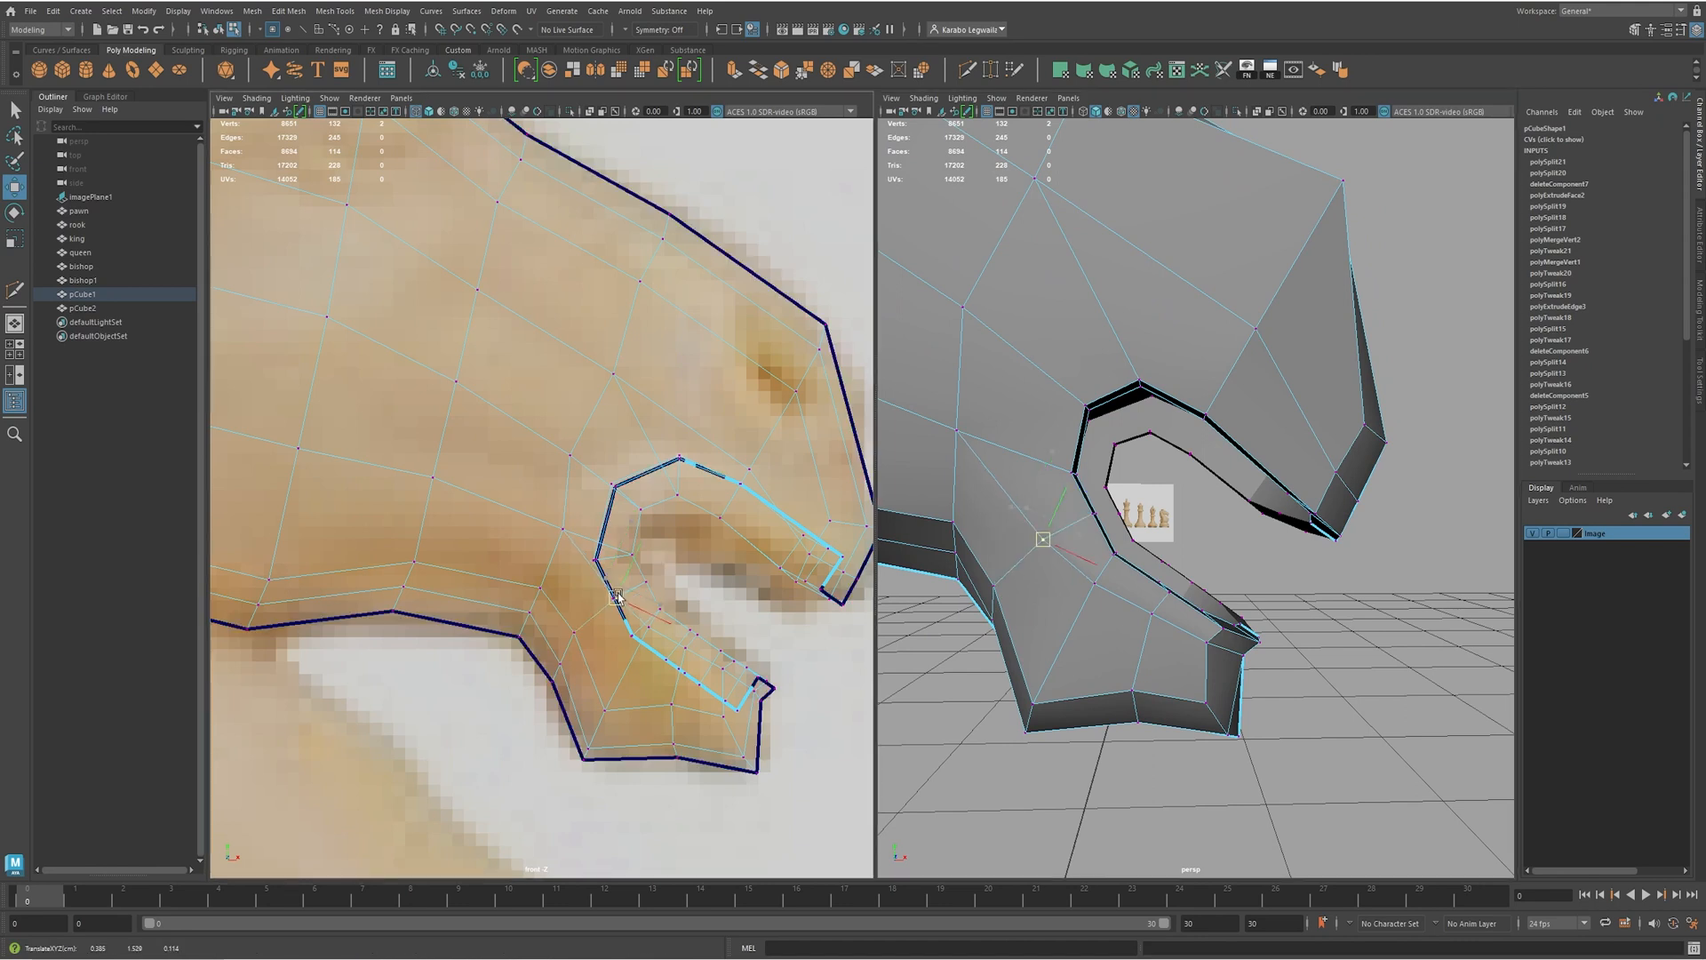
pyautogui.keyDown('alt'); pyautogui.moveTo(1133, 543); pyautogui.dragTo(1093, 508); pyautogui.keyUp('alt')
pyautogui.moveTo(1033, 511); pyautogui.dragTo(1030, 457, button='right')
pyautogui.moveTo(1021, 503); pyautogui.dragTo(1036, 520)
pyautogui.keyDown('alt'); pyautogui.moveTo(1036, 526); pyautogui.dragTo(1017, 700); pyautogui.keyUp('alt')
# - Bevel the edge loop down the back of the lower jaw with 2 segments and a fraction of 0.98
pyautogui.click(1031, 515)
pyautogui.doubleClick(1050, 588)
pyautogui.keyDown('alt'); pyautogui.moveTo(1038, 635); pyautogui.dragTo(1121, 601); pyautogui.keyUp('alt')
pyautogui.click(1074, 656)
pyautogui.press('q')
pyautogui.keyDown('shift'); pyautogui.moveTo(1121, 601); pyautogui.dragTo(1180, 608, button='right'); pyautogui.keyUp('shift')
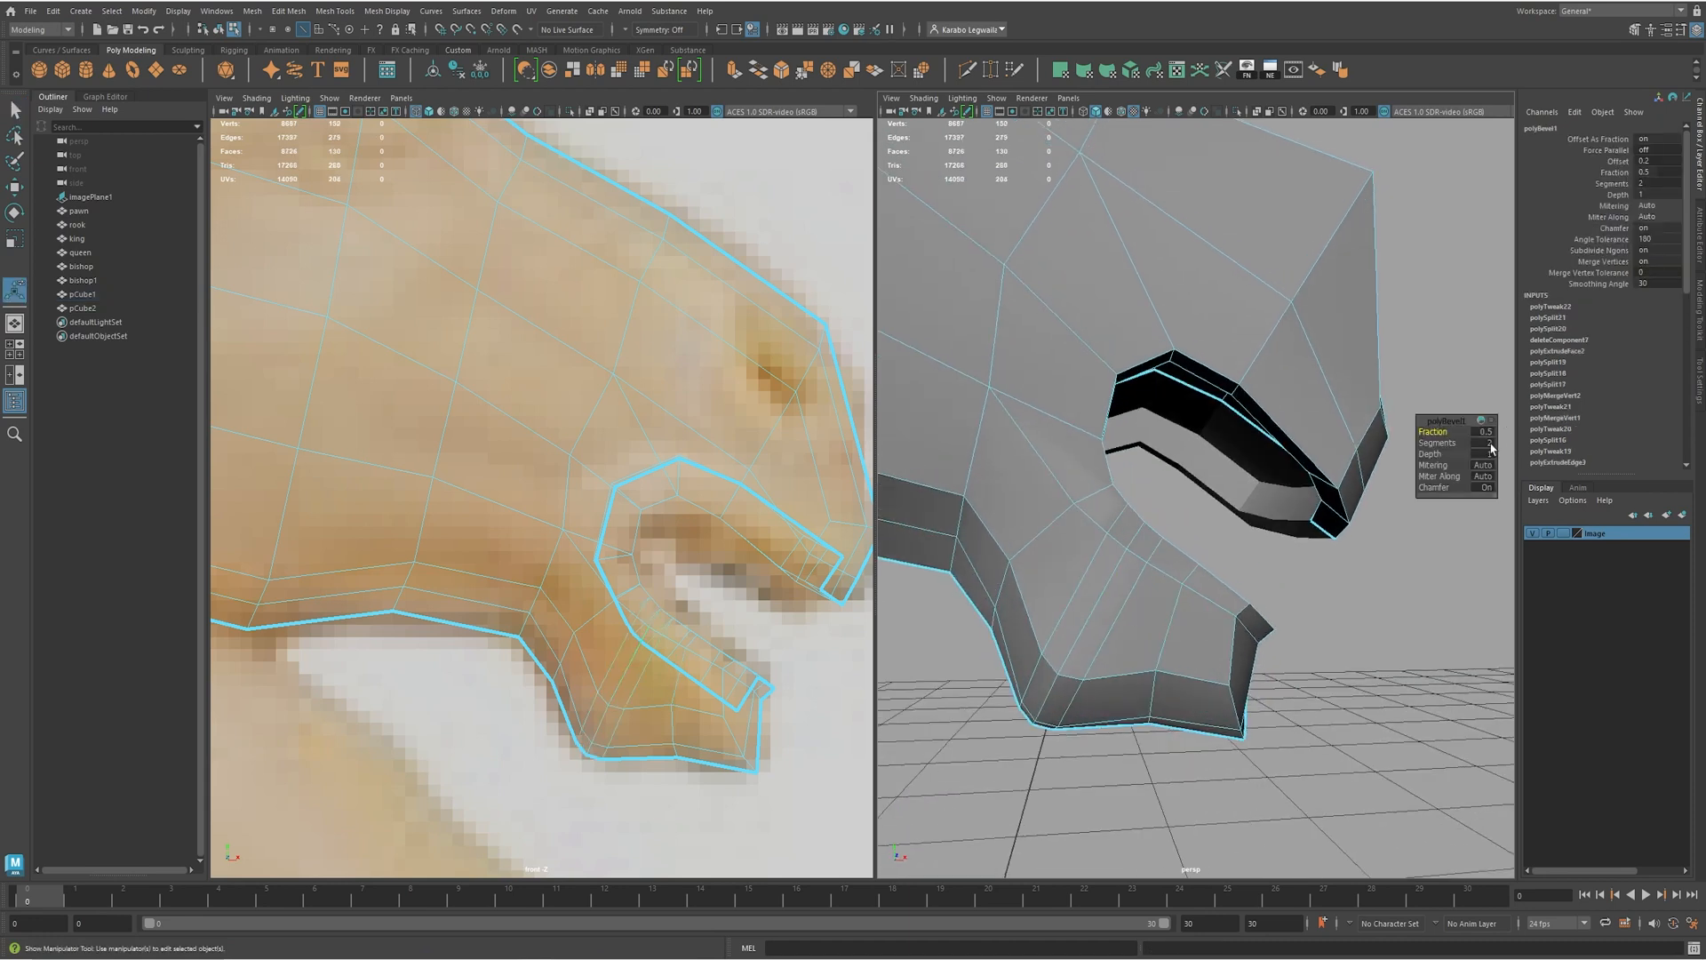
pyautogui.moveTo(1437, 432); pyautogui.dragTo(1462, 435, button='middle')
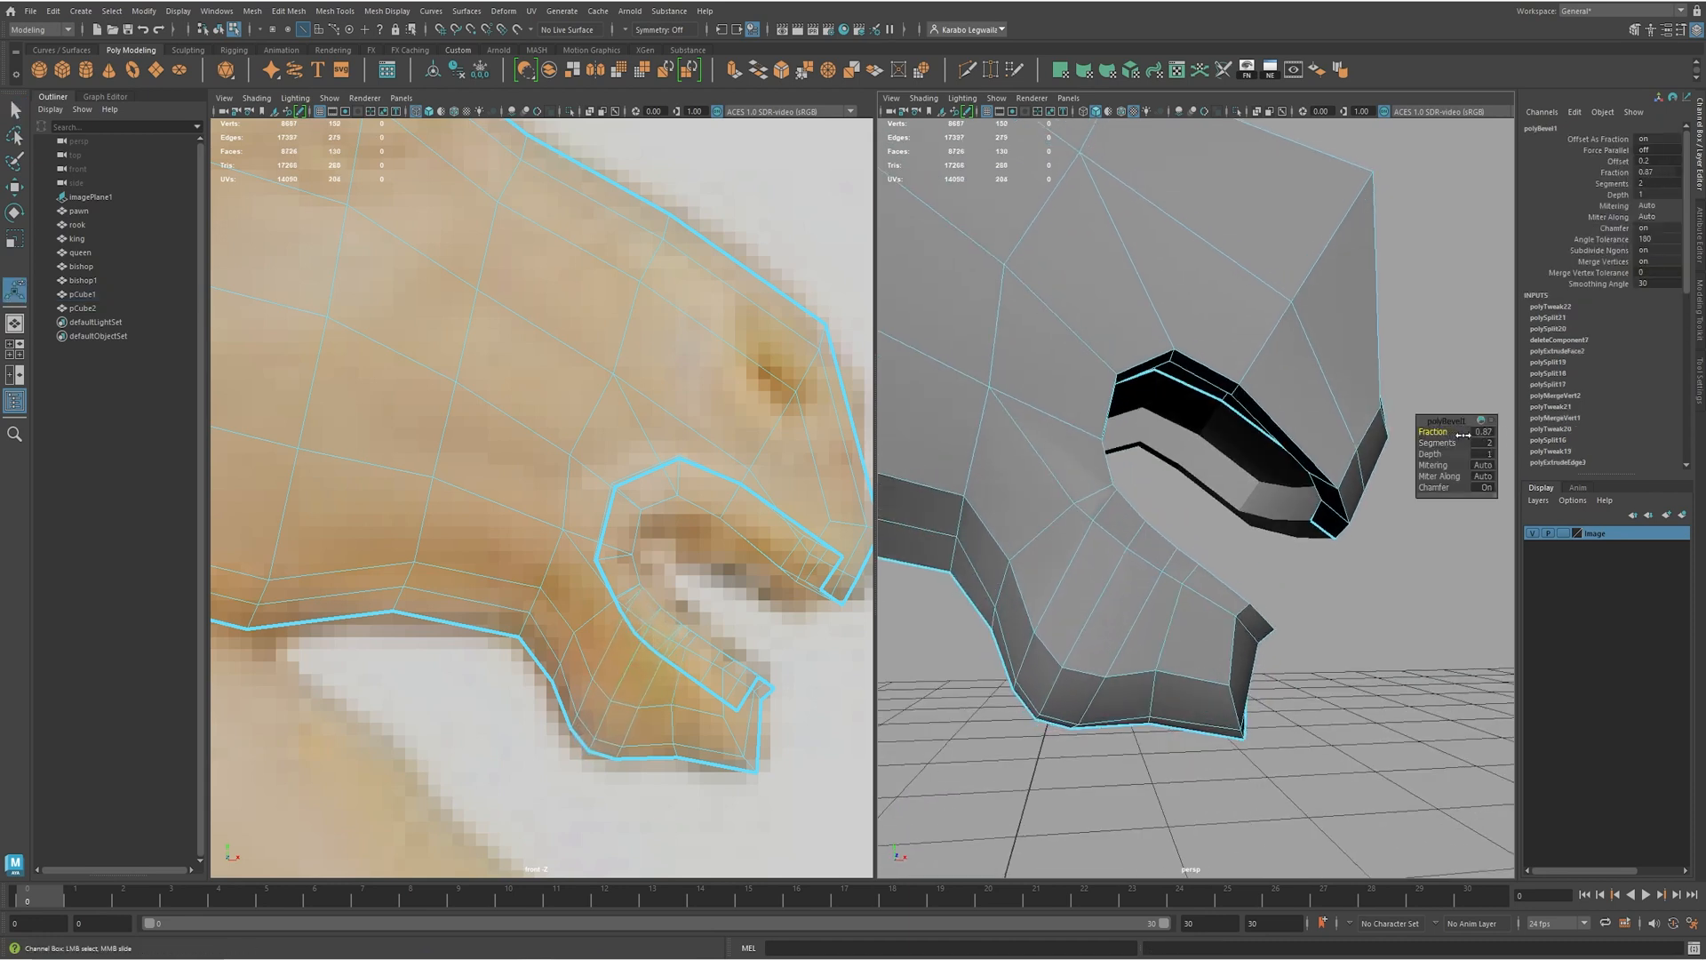
pyautogui.keyDown('alt'); pyautogui.moveTo(1404, 471); pyautogui.dragTo(1102, 502); pyautogui.keyUp('alt')
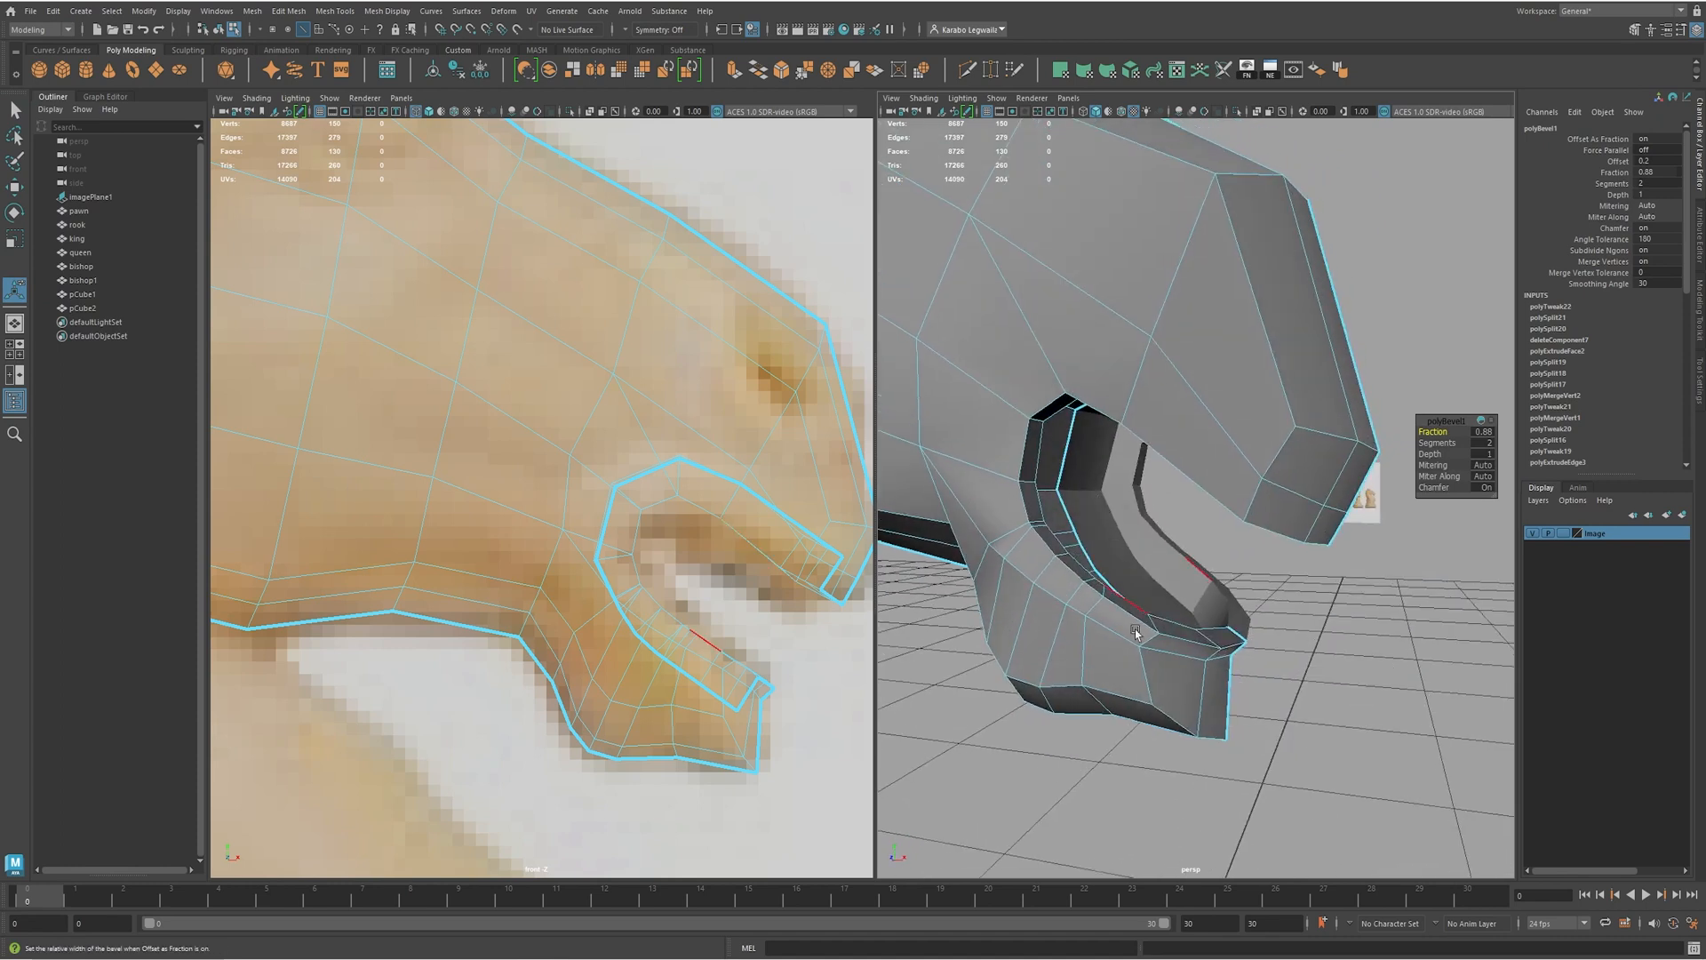
pyautogui.keyDown('alt'); pyautogui.moveTo(1125, 613); pyautogui.dragTo(1123, 641); pyautogui.keyUp('alt')
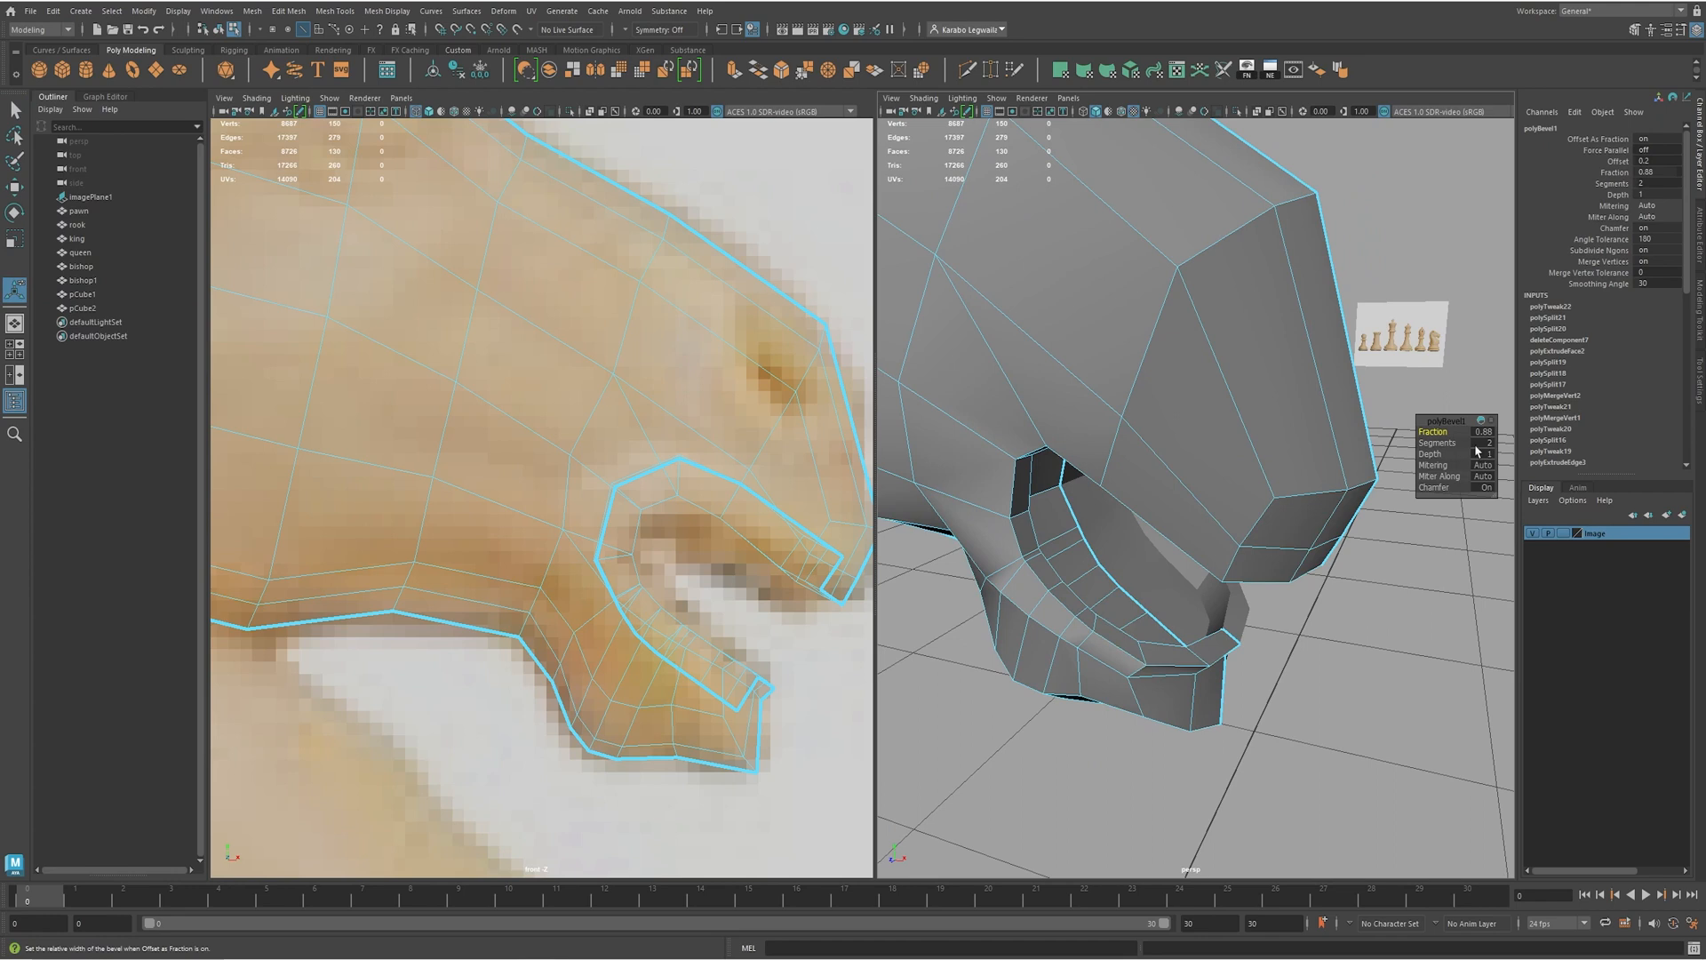
pyautogui.moveTo(1204, 587); pyautogui.dragTo(1214, 589, button='middle')
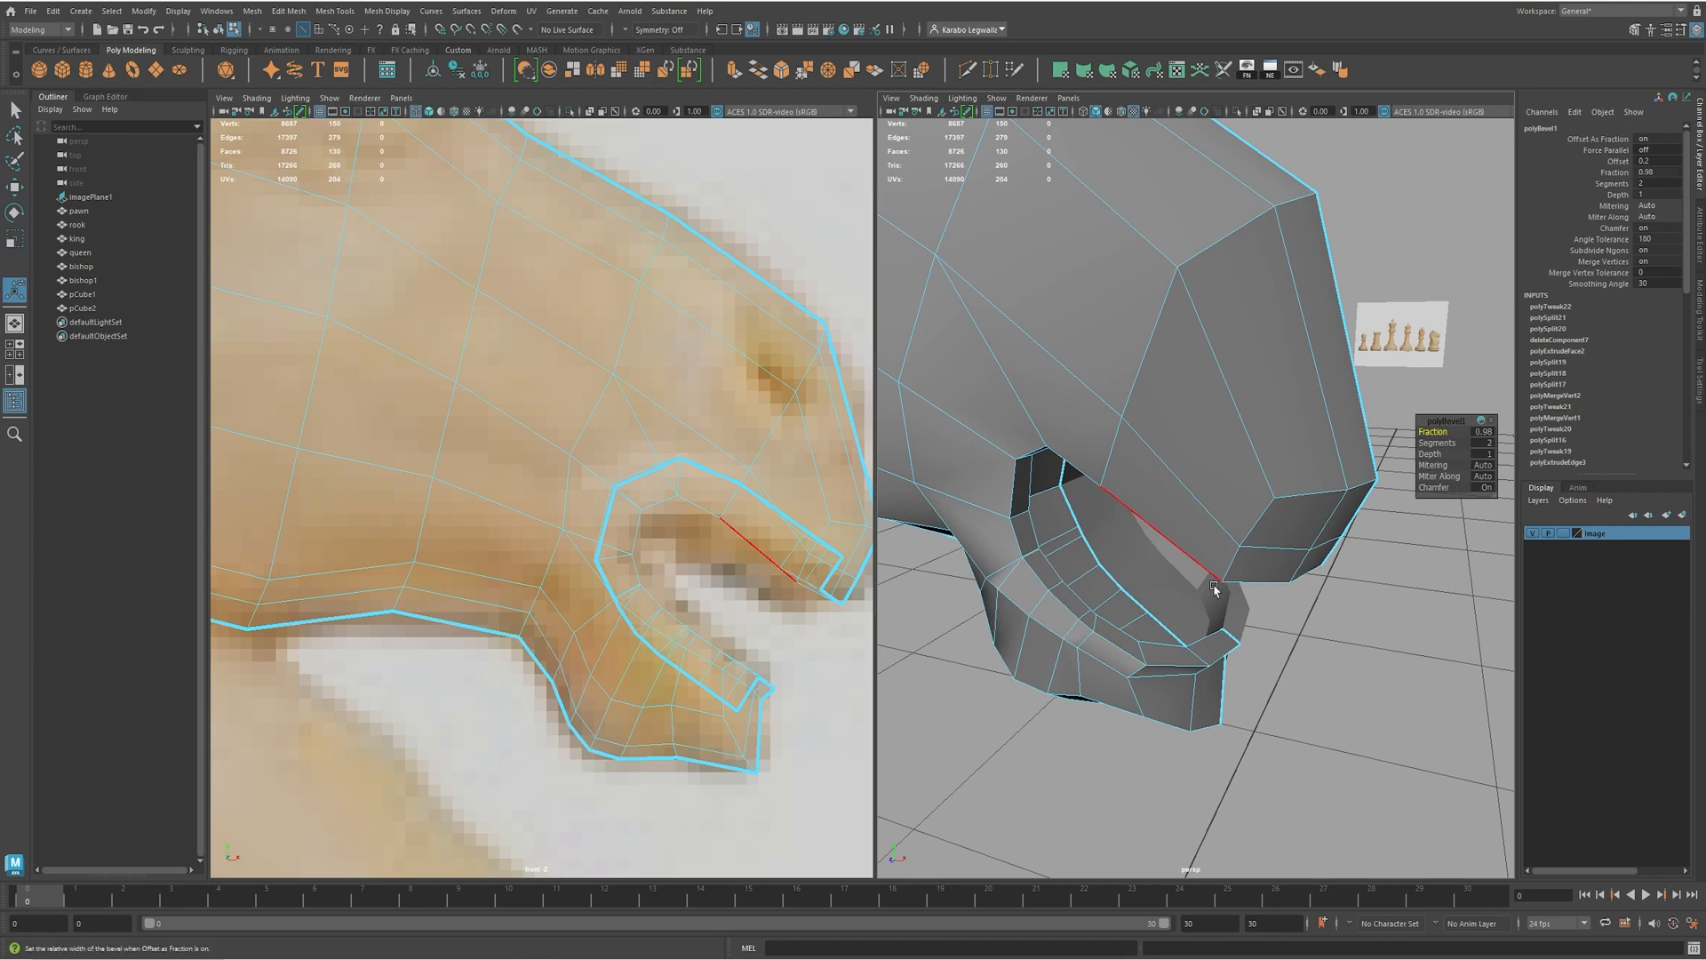
# - Adjust edges and vertices along the inner rim of the lower lip
pyautogui.click(1095, 624)
pyautogui.keyDown('shift'); pyautogui.click(1124, 642); pyautogui.keyUp('shift')
pyautogui.keyDown('alt'); pyautogui.moveTo(1127, 643); pyautogui.dragTo(1088, 638); pyautogui.keyUp('alt')
pyautogui.press('w')
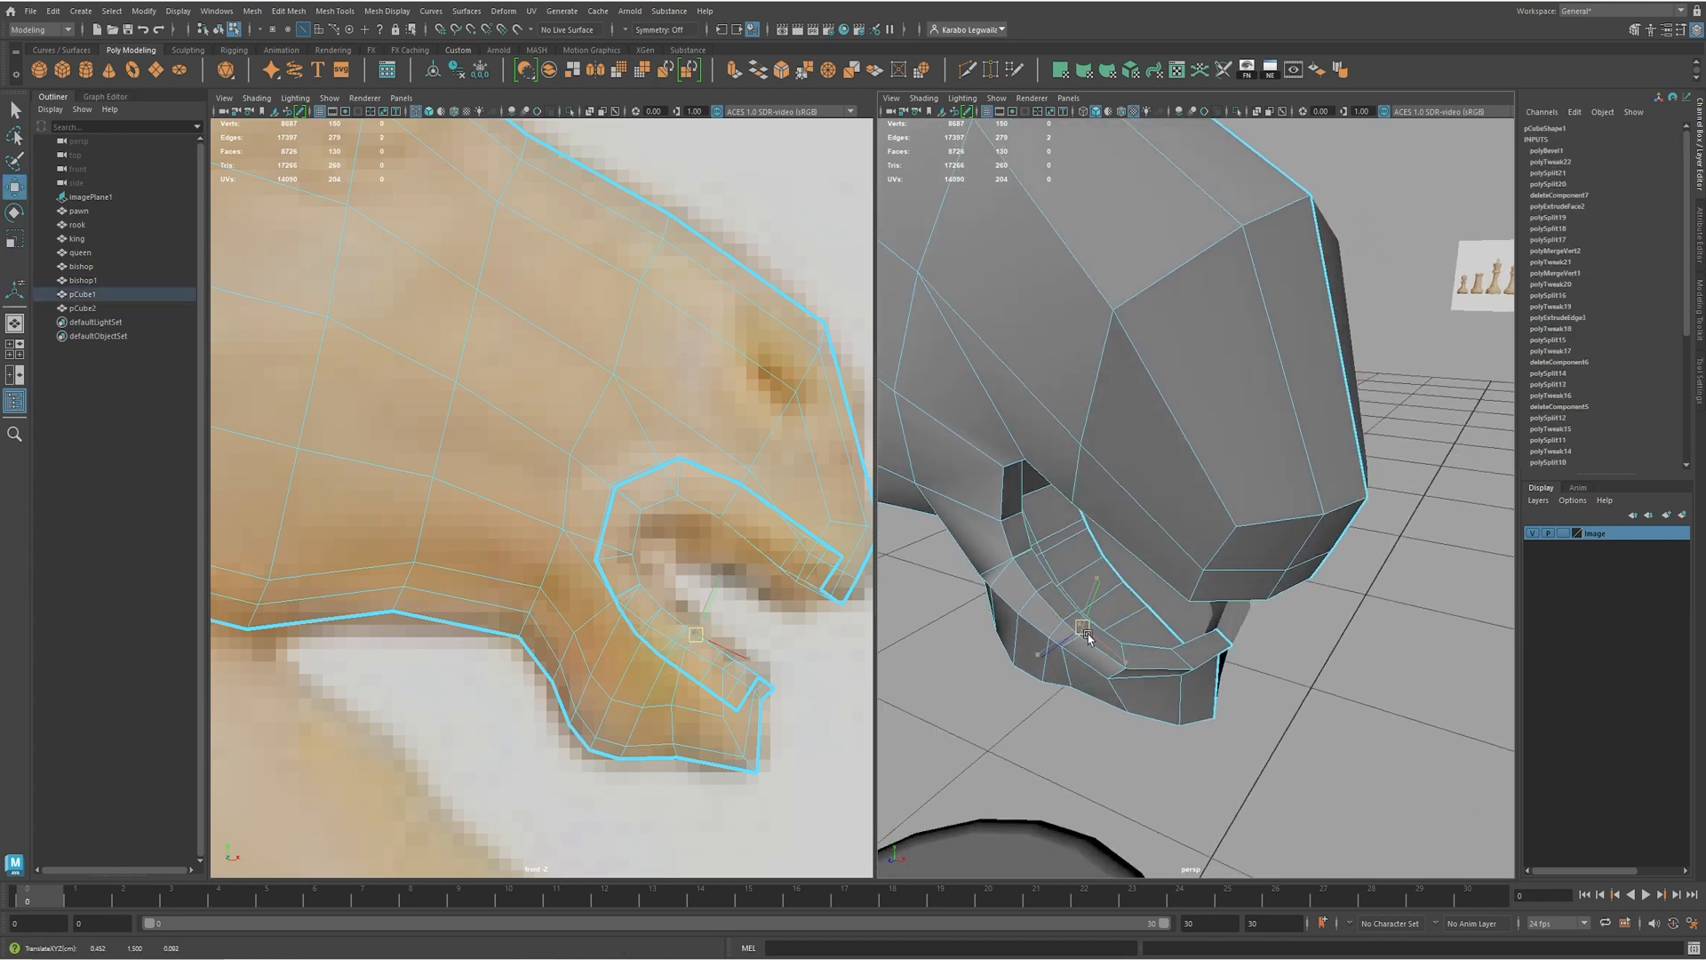
pyautogui.moveTo(1061, 659); pyautogui.dragTo(1061, 659, button='right')
pyautogui.click(1071, 655)
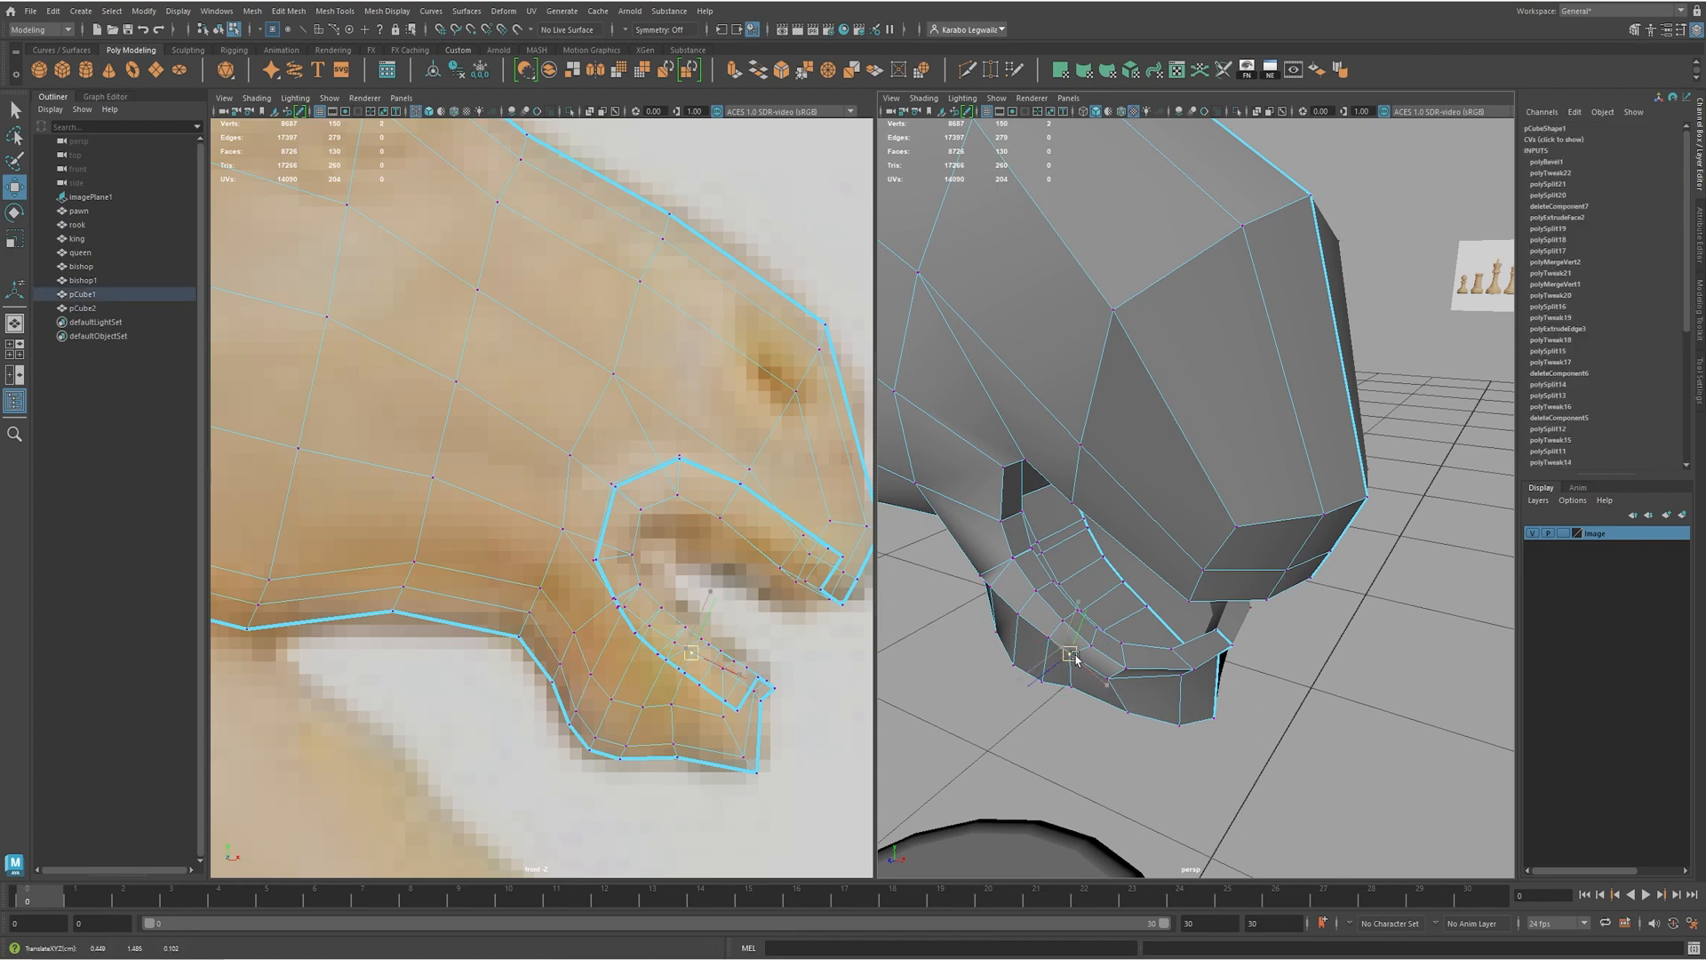
pyautogui.keyDown('alt'); pyautogui.moveTo(1024, 579); pyautogui.dragTo(1031, 578); pyautogui.keyUp('alt')
pyautogui.moveTo(1011, 562)
pyautogui.keyDown('alt'); pyautogui.mouseDown(button='right')
pyautogui.moveTo(1025, 582)
pyautogui.moveTo(1001, 583)
pyautogui.mouseUp(button='right'); pyautogui.keyUp('alt')
pyautogui.keyDown('alt'); pyautogui.moveTo(1001, 582); pyautogui.dragTo(1048, 566, button='middle'); pyautogui.keyUp('alt')
pyautogui.press('F10')
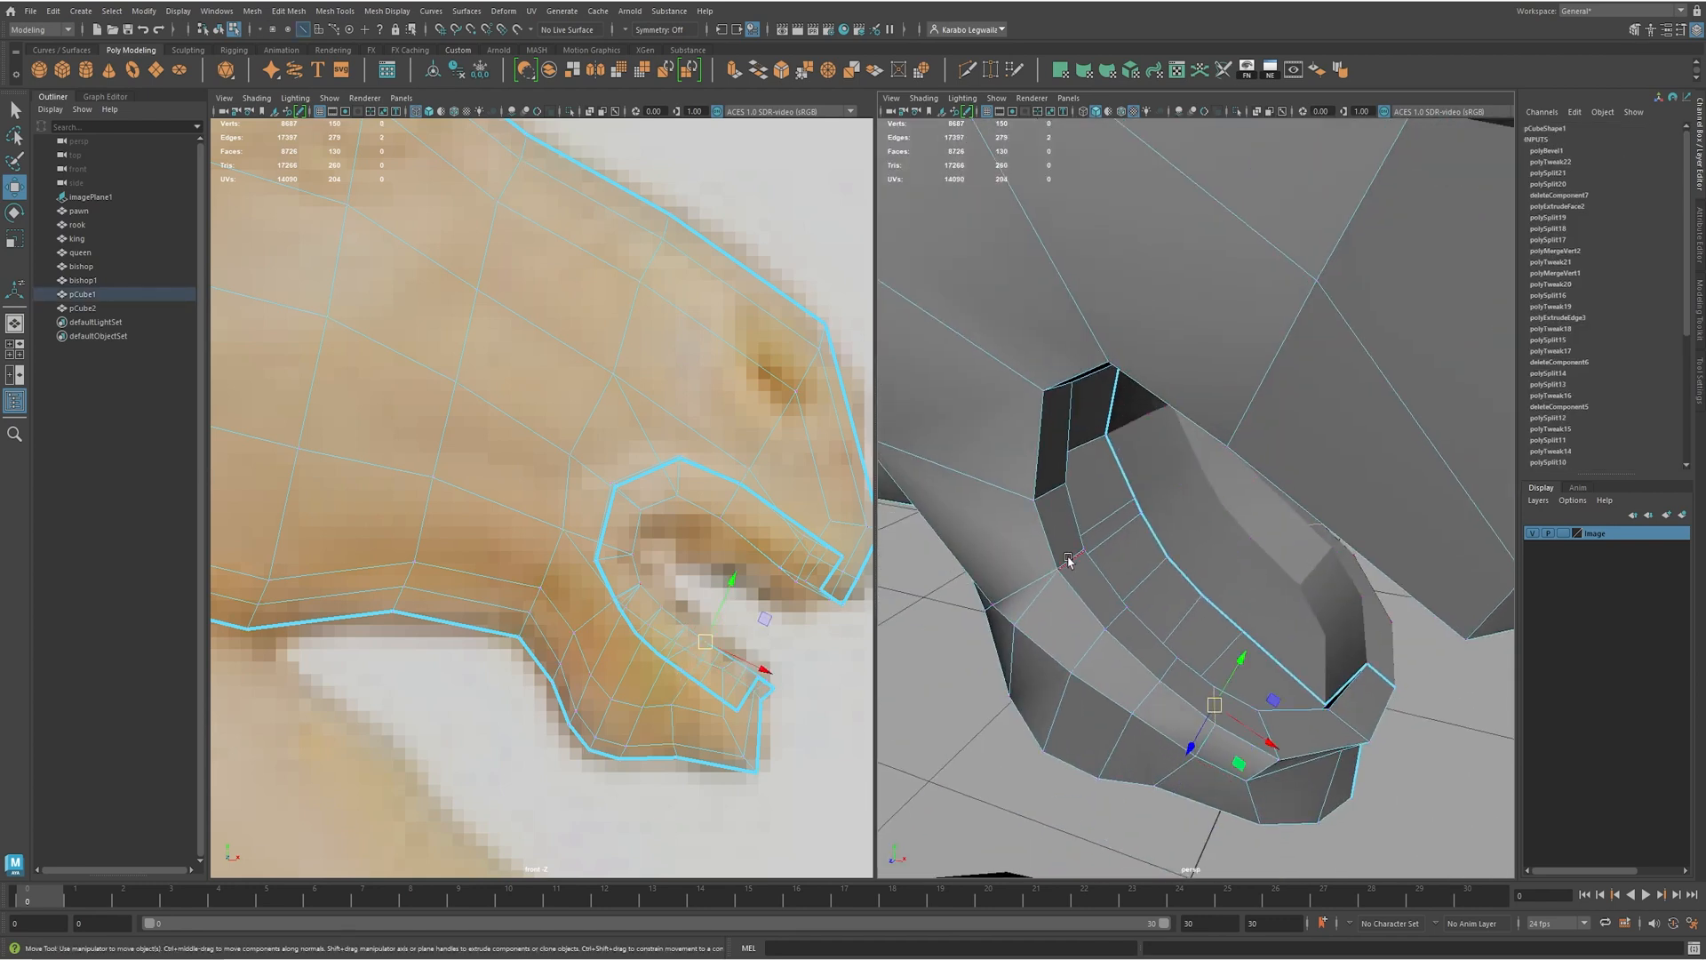
# - Refine the edge near the mouth's back corner and the vertices on the lower jaw's outer side
pyautogui.keyDown('alt'); pyautogui.moveTo(1066, 551); pyautogui.dragTo(1001, 583); pyautogui.keyUp('alt')
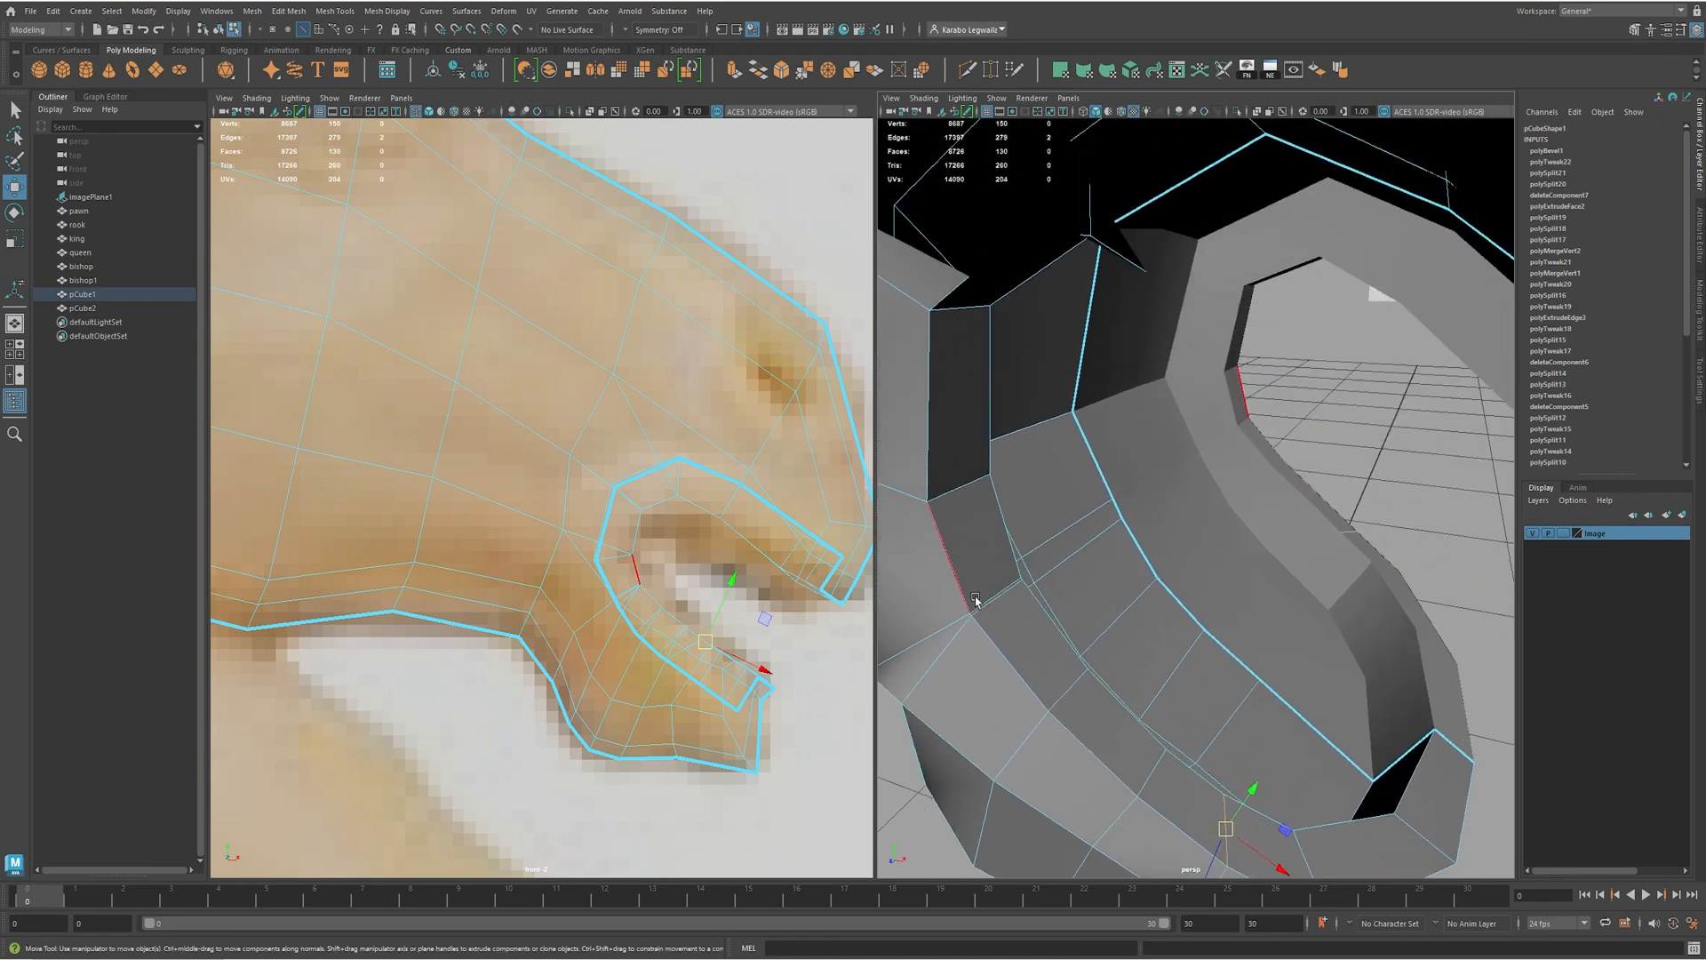
pyautogui.click(984, 605)
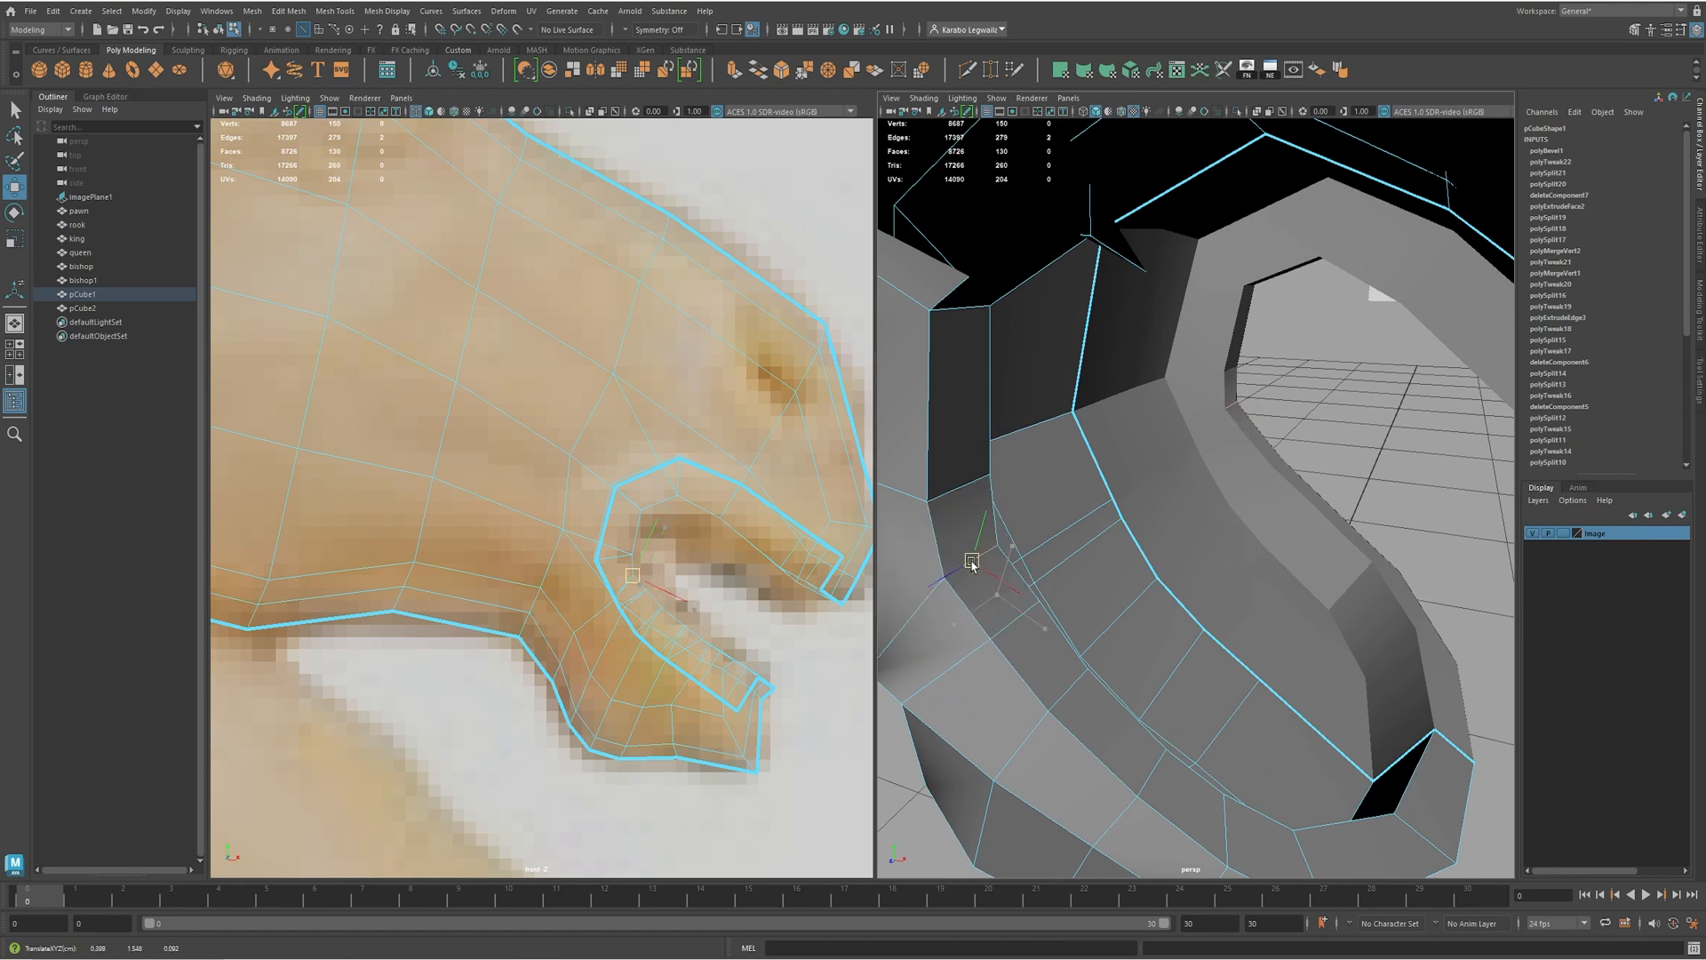
pyautogui.keyDown('alt'); pyautogui.moveTo(981, 560); pyautogui.dragTo(1264, 626); pyautogui.keyUp('alt')
pyautogui.click(1251, 618)
pyautogui.keyDown('alt'); pyautogui.moveTo(1177, 693); pyautogui.dragTo(1233, 673); pyautogui.keyUp('alt')
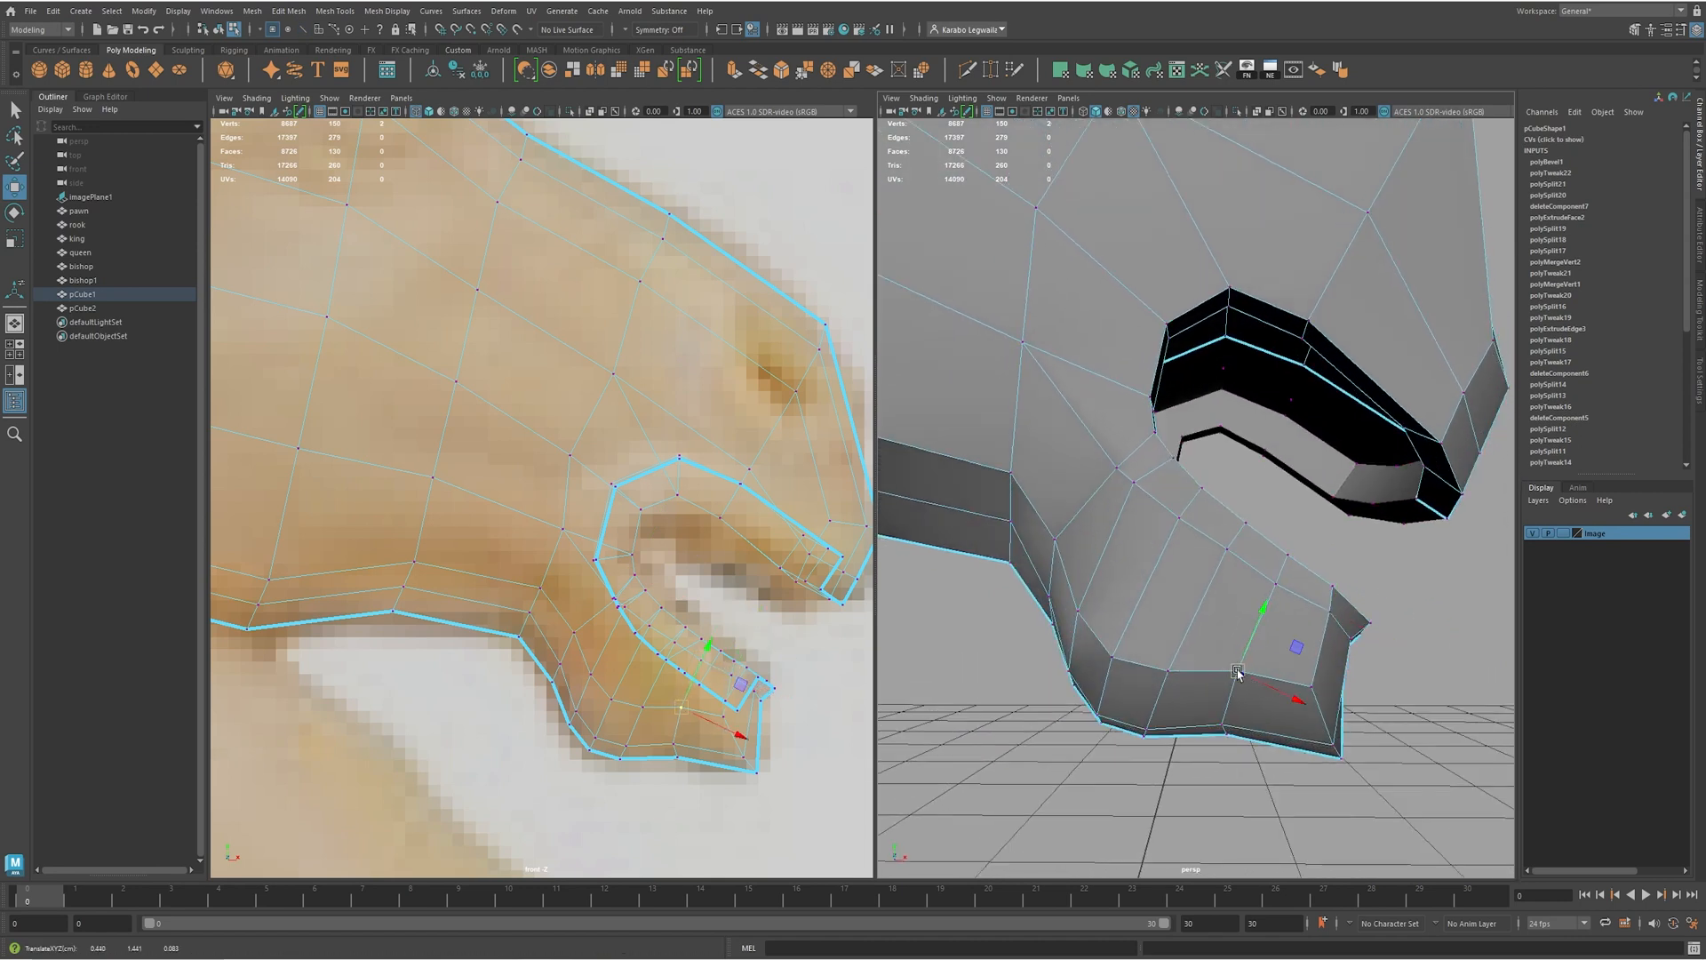
pyautogui.keyDown('alt'); pyautogui.moveTo(743, 727); pyautogui.dragTo(731, 697, button='middle'); pyautogui.keyUp('alt')
pyautogui.keyDown('alt'); pyautogui.moveTo(731, 696); pyautogui.dragTo(782, 720, button='right'); pyautogui.keyUp('alt')
pyautogui.keyDown('alt'); pyautogui.moveTo(782, 719); pyautogui.dragTo(728, 670, button='middle'); pyautogui.keyUp('alt')
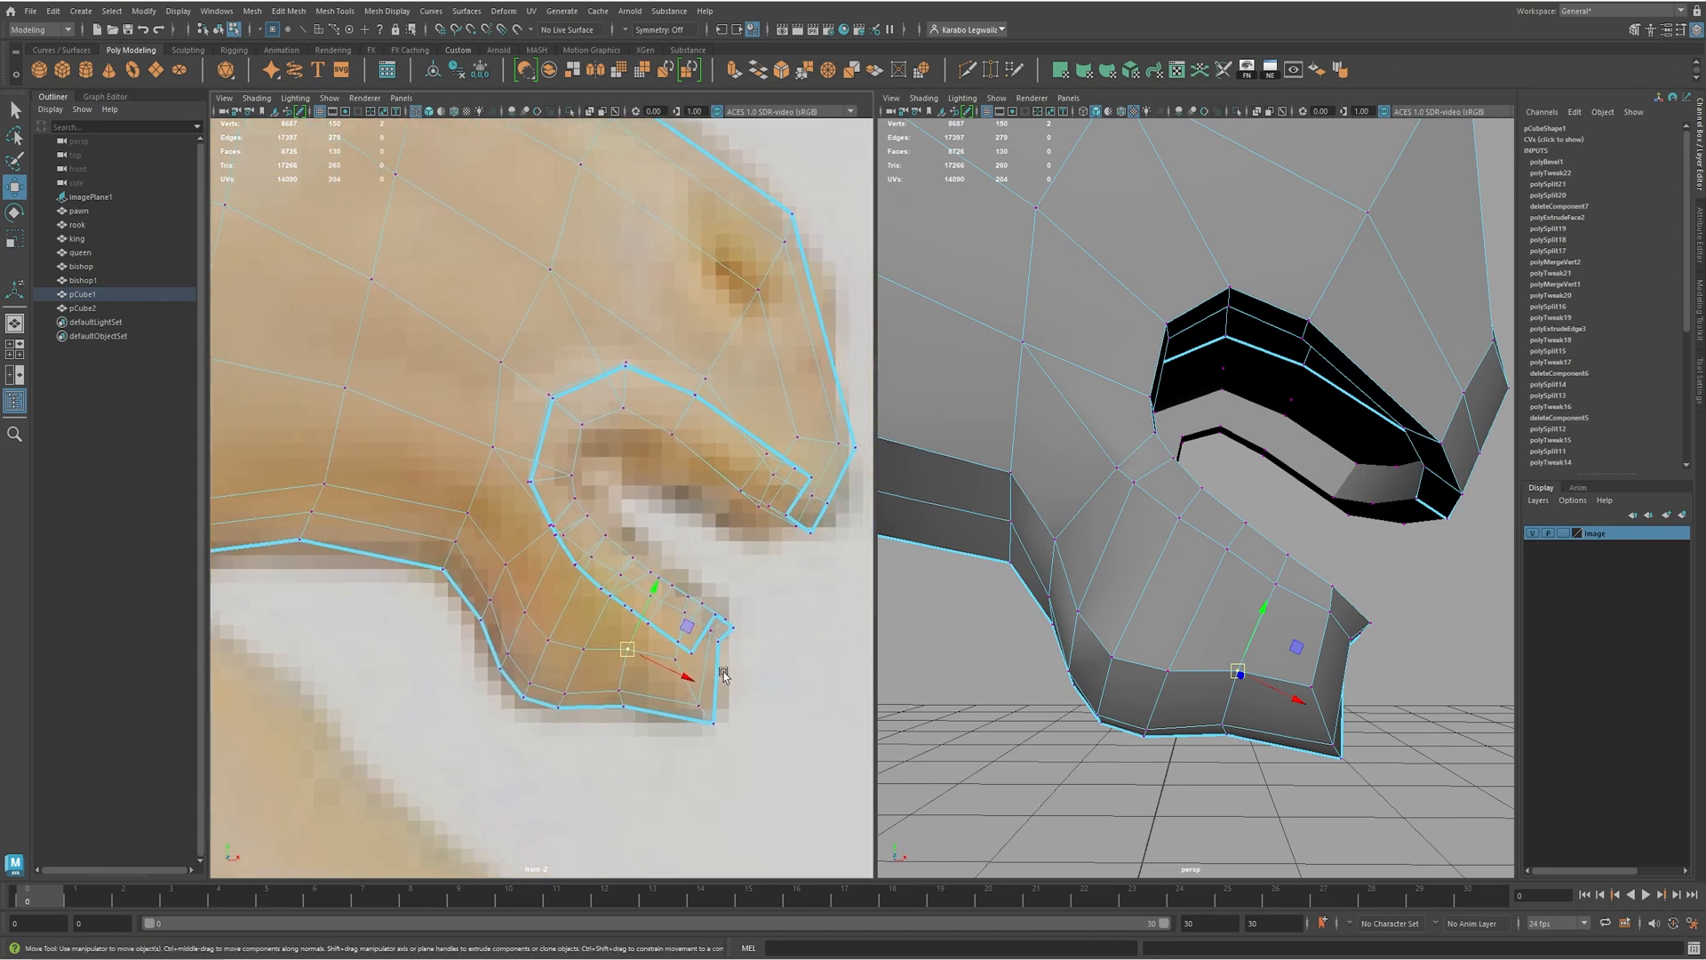
# - Bevel the edge loops at the front of the lower jaw with 2 segments, and adjust the bevel fraction
pyautogui.keyDown('alt'); pyautogui.moveTo(1450, 761); pyautogui.dragTo(1281, 734); pyautogui.keyUp('alt')
pyautogui.moveTo(1280, 730); pyautogui.dragTo(1263, 674, button='right')
pyautogui.doubleClick(1265, 696)
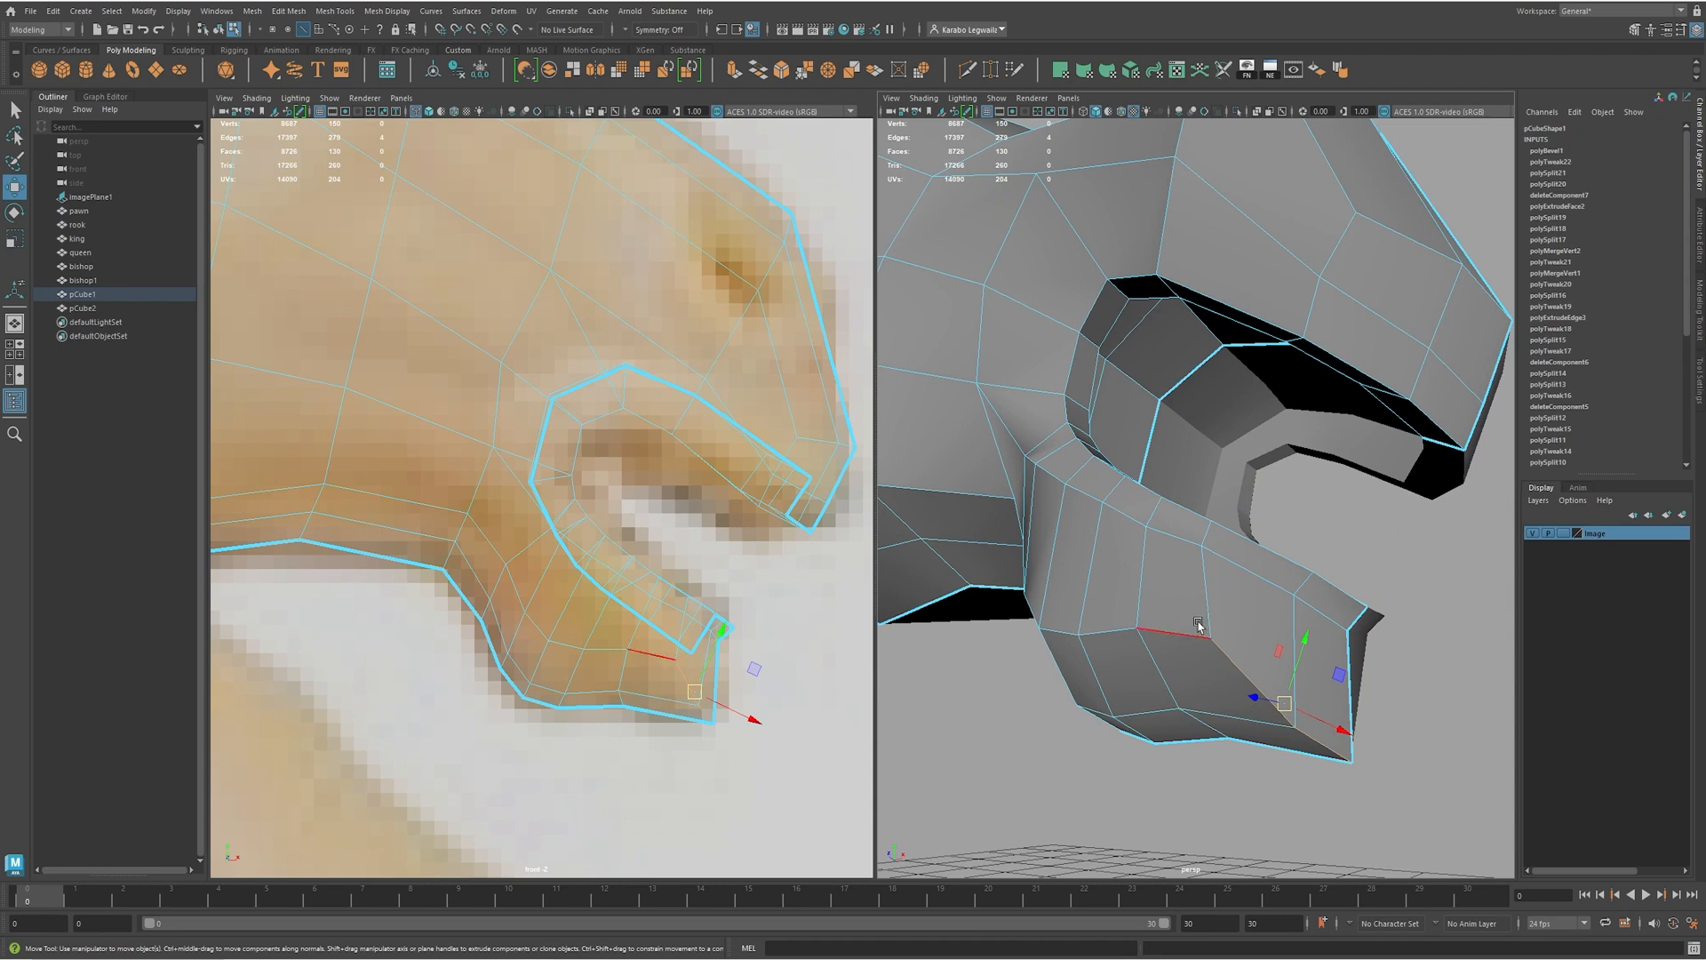
pyautogui.keyDown('shift'); pyautogui.doubleClick(1211, 586); pyautogui.keyUp('shift')
pyautogui.keyDown('alt'); pyautogui.moveTo(1213, 590); pyautogui.dragTo(1225, 631); pyautogui.keyUp('alt')
pyautogui.keyDown('shift'); pyautogui.moveTo(1225, 631); pyautogui.dragTo(1297, 631, button='right'); pyautogui.keyUp('shift')
pyautogui.keyDown('alt'); pyautogui.moveTo(1297, 631); pyautogui.dragTo(1274, 620); pyautogui.keyUp('alt')
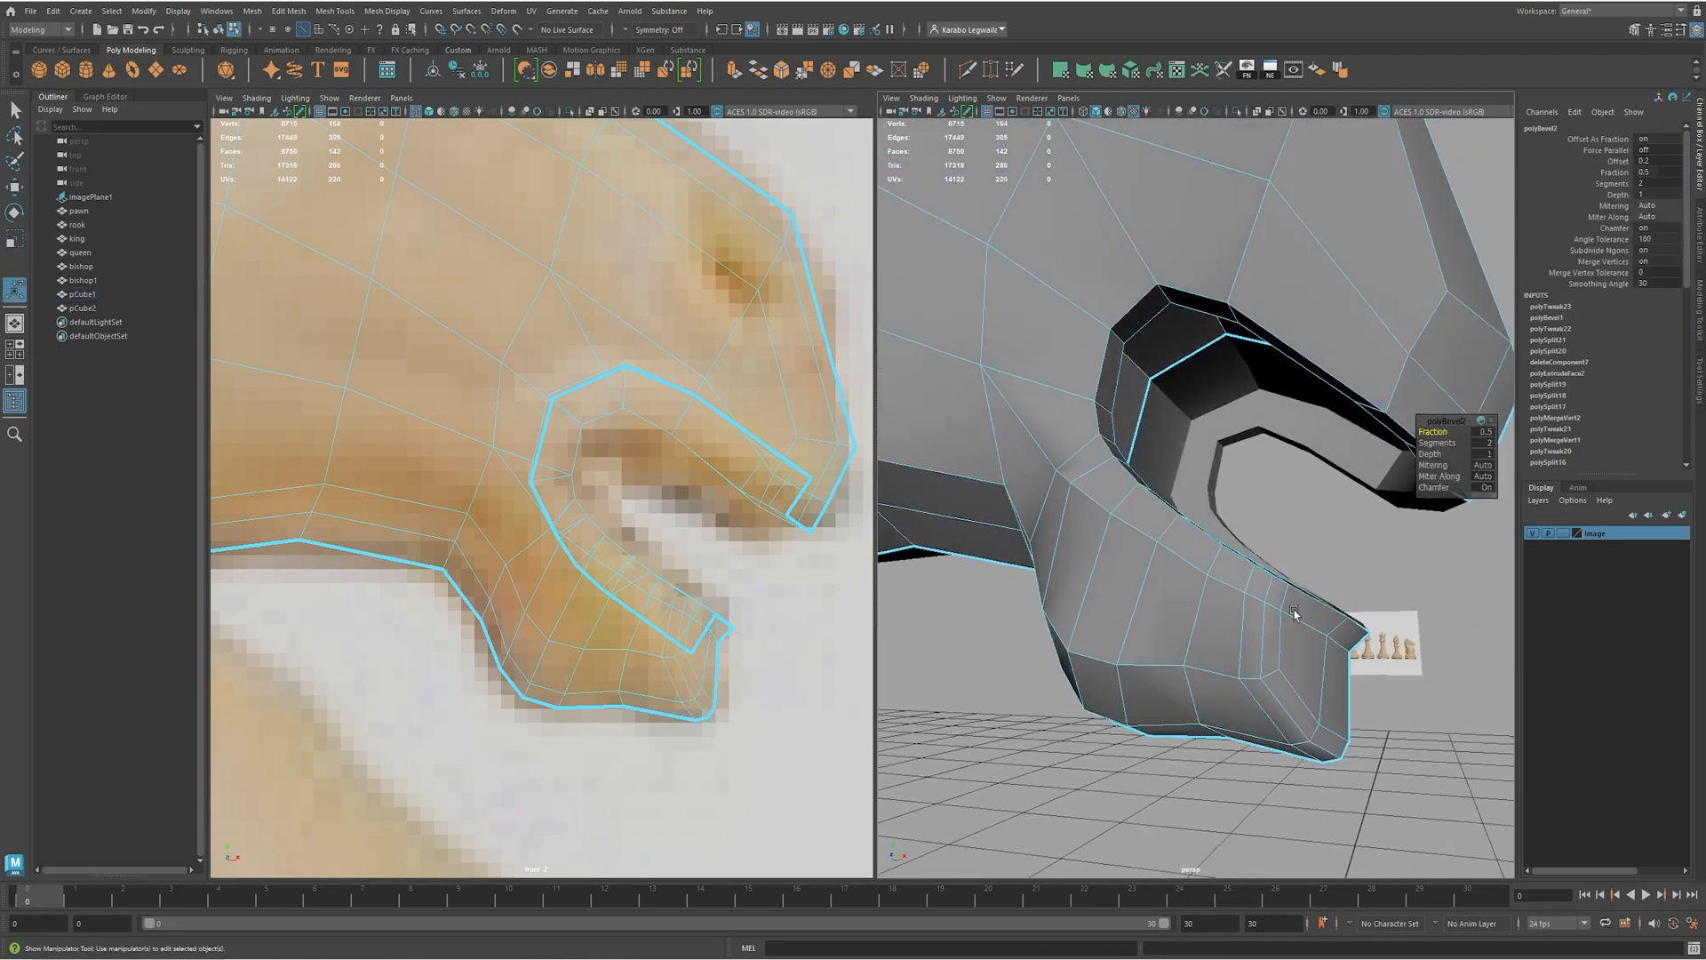
pyautogui.moveTo(1175, 685); pyautogui.dragTo(1205, 674, button='middle')
# - Adjust the edges and vertices of the beveled lower lip near its front outer rim
pyautogui.keyDown('alt'); pyautogui.moveTo(1287, 677); pyautogui.dragTo(1248, 720); pyautogui.keyUp('alt')
pyautogui.keyDown('alt'); pyautogui.moveTo(1048, 666); pyautogui.dragTo(1146, 635, button='right'); pyautogui.keyUp('alt')
pyautogui.keyDown('alt'); pyautogui.moveTo(1146, 635); pyautogui.dragTo(1279, 525); pyautogui.keyUp('alt')
pyautogui.click(1291, 468)
pyautogui.keyDown('shift'); pyautogui.click(1289, 493); pyautogui.keyUp('shift')
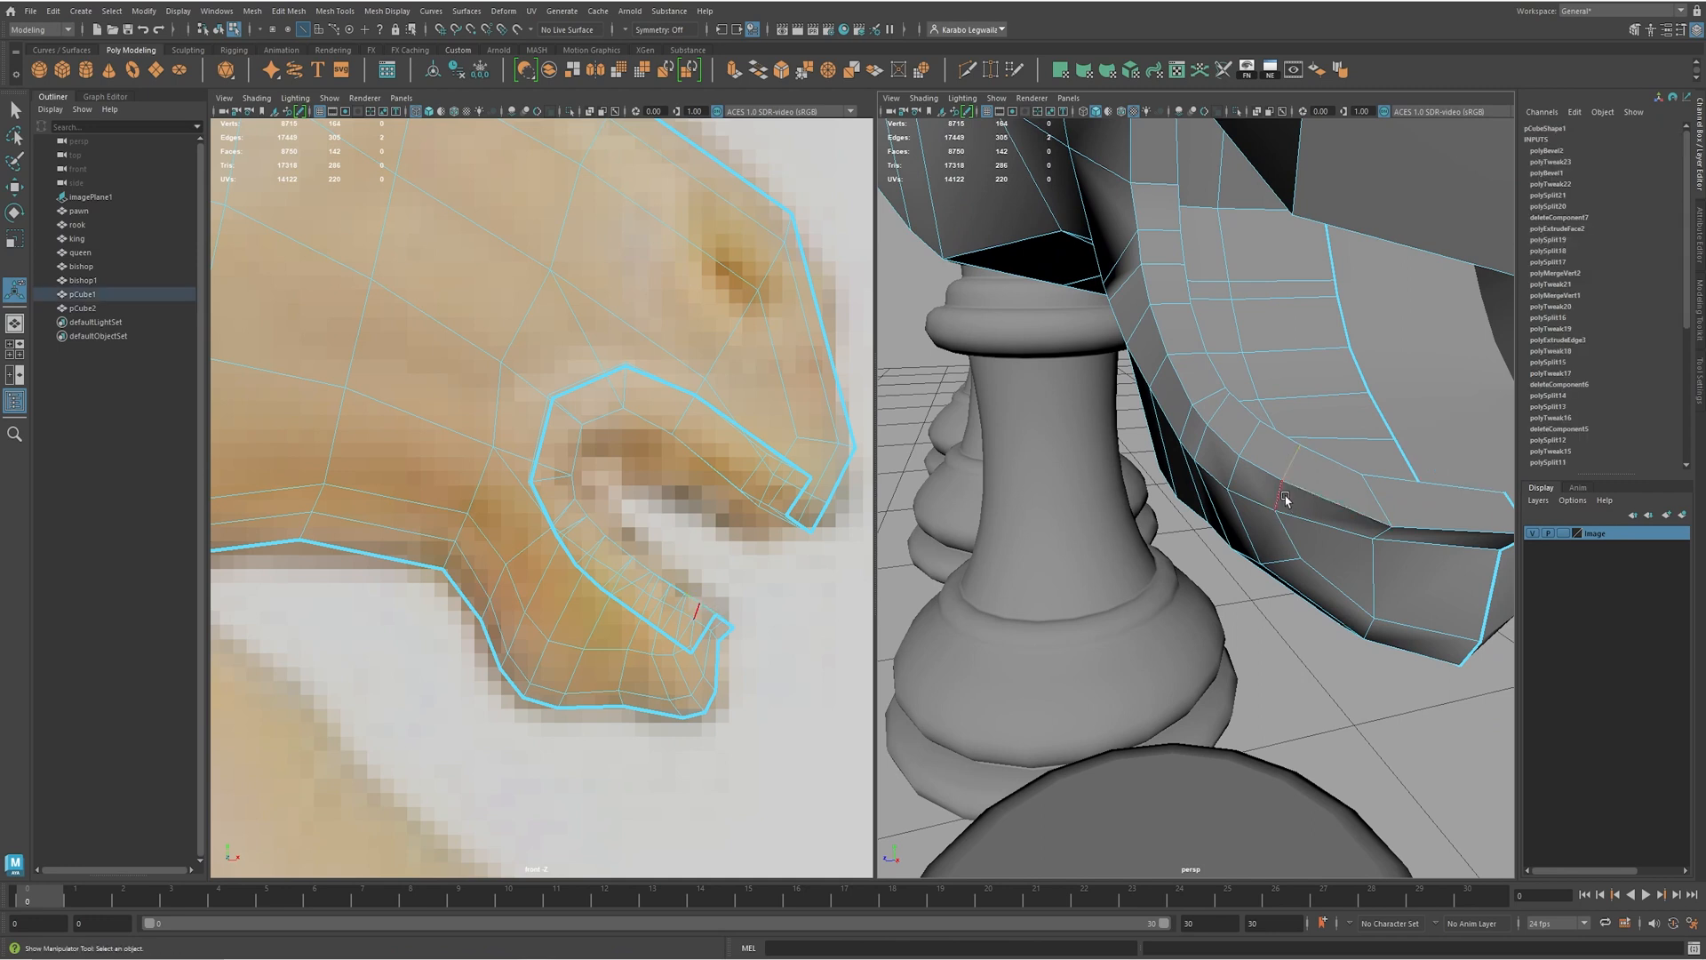
pyautogui.hotkey('ctrl', 'z')
pyautogui.click(1294, 467)
pyautogui.press('w')
pyautogui.click(1310, 487)
# - Reposition the vertices on the inner side of the lower lip to even out the edge flow
pyautogui.keyDown('alt'); pyautogui.moveTo(1316, 498); pyautogui.dragTo(1229, 534); pyautogui.keyUp('alt')
pyautogui.moveTo(1018, 517); pyautogui.dragTo(1025, 515)
pyautogui.moveTo(1079, 460); pyautogui.dragTo(1103, 543)
pyautogui.click(1103, 539)
pyautogui.click(1107, 409)
pyautogui.moveTo(1105, 406); pyautogui.dragTo(1191, 439)
pyautogui.click(1185, 433)
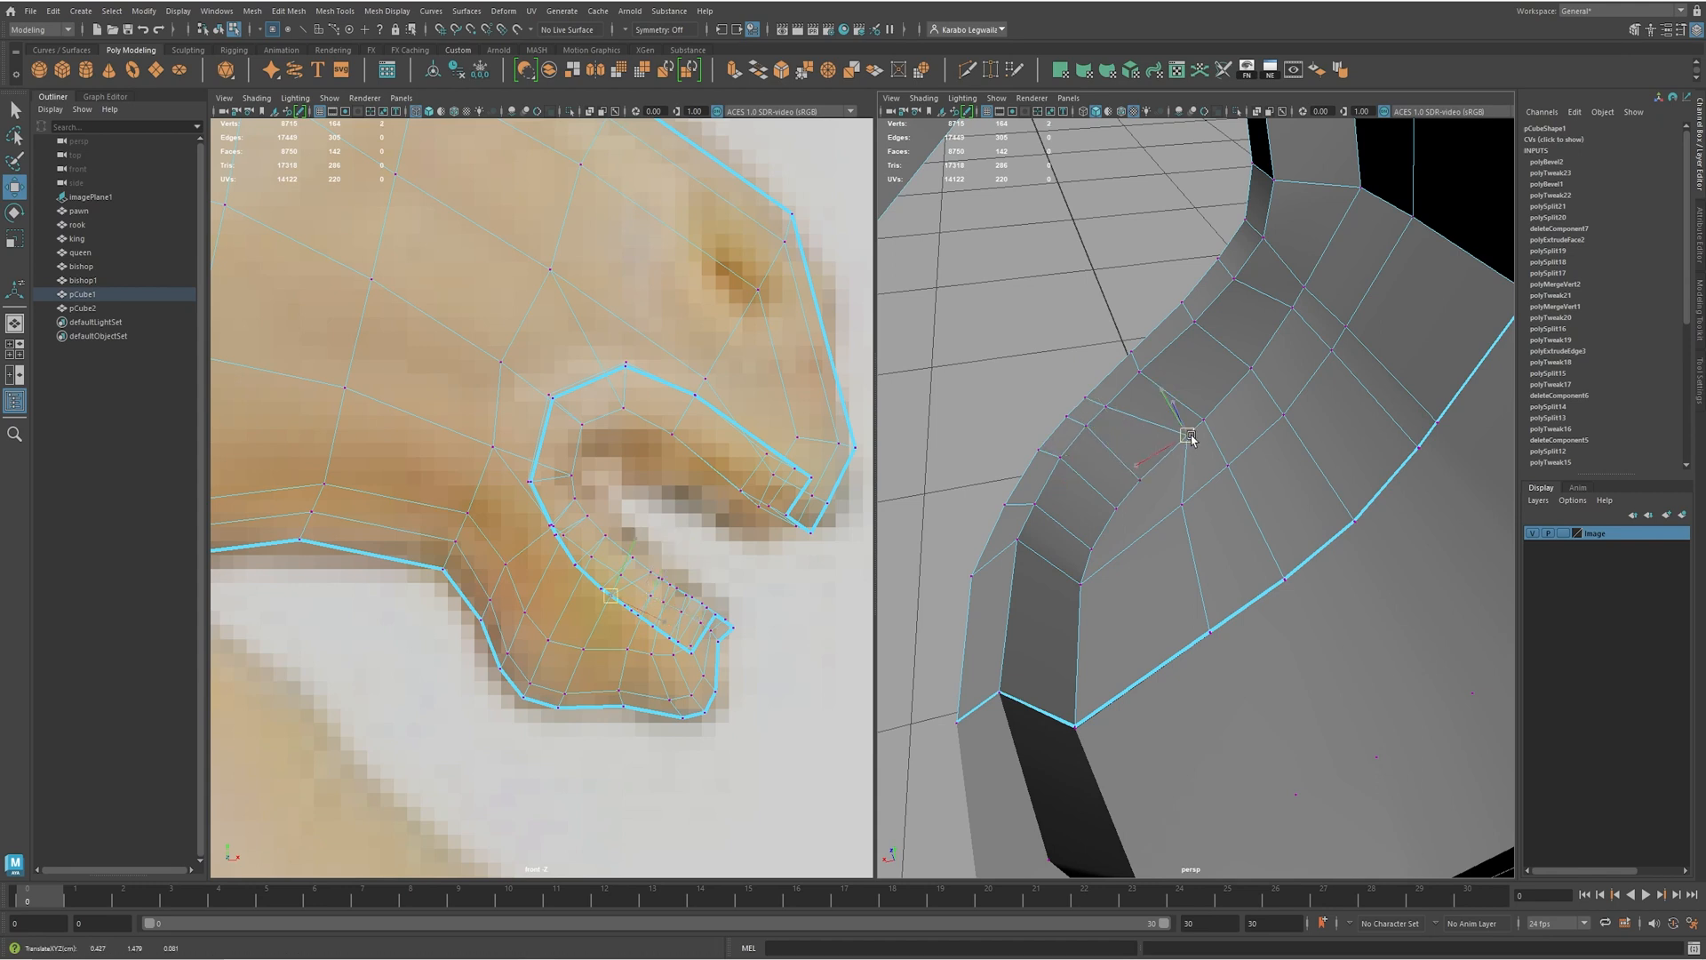
# - Space out the crosswise edges on the inner lower lip by moving them in pairs
pyautogui.moveTo(1086, 397); pyautogui.dragTo(1092, 383)
pyautogui.click(1205, 418)
pyautogui.keyDown('alt'); pyautogui.moveTo(1205, 419); pyautogui.dragTo(1309, 466); pyautogui.keyUp('alt')
pyautogui.moveTo(1309, 467); pyautogui.dragTo(1315, 441, button='right')
pyautogui.keyDown('shift'); pyautogui.click(1317, 447); pyautogui.keyUp('shift')
pyautogui.keyDown('shift'); pyautogui.click(1306, 492); pyautogui.keyUp('shift')
pyautogui.moveTo(1314, 471); pyautogui.dragTo(1328, 473)
pyautogui.click(1283, 429)
pyautogui.keyDown('shift'); pyautogui.click(1264, 461); pyautogui.keyUp('shift')
pyautogui.moveTo(1277, 444)
pyautogui.mouseDown()
pyautogui.moveTo(1291, 458)
pyautogui.moveTo(1284, 442)
pyautogui.moveTo(1347, 425)
pyautogui.moveTo(1259, 467)
pyautogui.moveTo(1153, 479)
pyautogui.moveTo(1177, 449)
pyautogui.moveTo(1249, 427)
pyautogui.moveTo(1288, 441)
pyautogui.moveTo(1273, 448)
pyautogui.mouseUp()
# - Shift the crosswise edges at the back of the inner lower lip to smooth the curve into the mouth
pyautogui.click(1137, 462)
pyautogui.scroll(5, 1253, 422)
pyautogui.click(1209, 500)
pyautogui.keyDown('shift'); pyautogui.doubleClick(1226, 520); pyautogui.keyUp('shift')
pyautogui.moveTo(1212, 531); pyautogui.dragTo(1197, 462)
pyautogui.click(1188, 524)
pyautogui.keyDown('shift'); pyautogui.doubleClick(1263, 576); pyautogui.keyUp('shift')
pyautogui.moveTo(1165, 538); pyautogui.dragTo(1154, 546)
pyautogui.scroll(-1, 1334, 499)
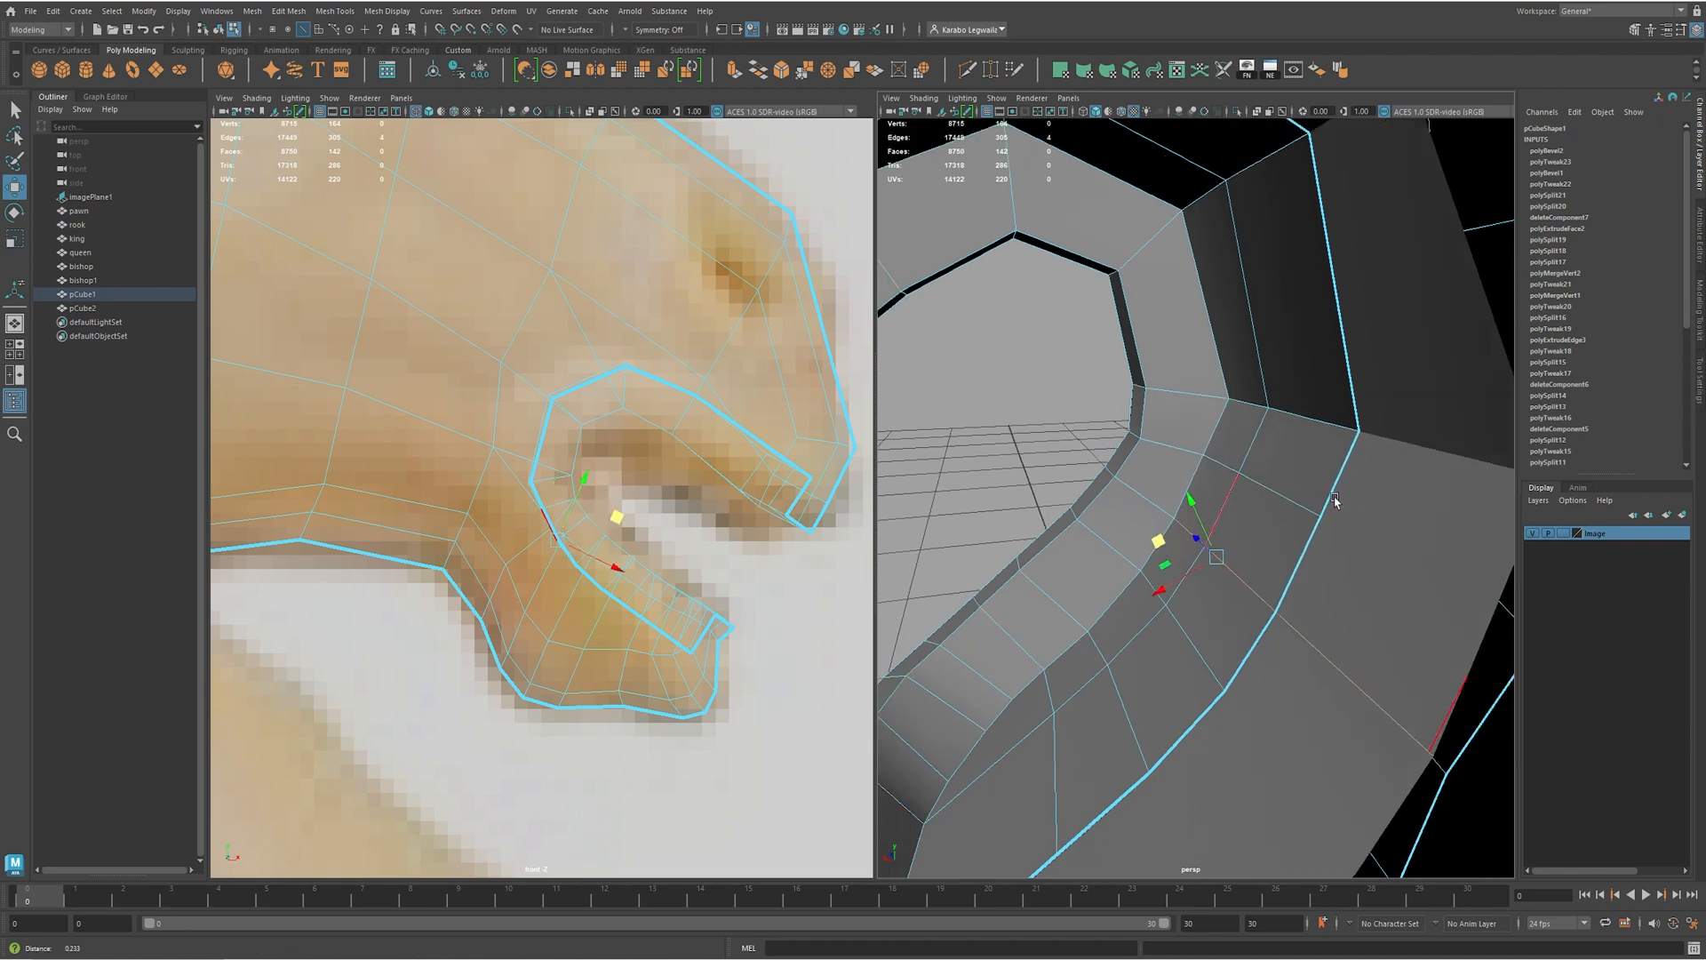
# - Reposition the edge on the lower front of the chin to refine its contour
pyautogui.keyDown('alt'); pyautogui.moveTo(1335, 499); pyautogui.dragTo(1245, 499, button='right'); pyautogui.keyUp('alt')
pyautogui.keyDown('alt'); pyautogui.moveTo(1244, 498); pyautogui.dragTo(1450, 493); pyautogui.keyUp('alt')
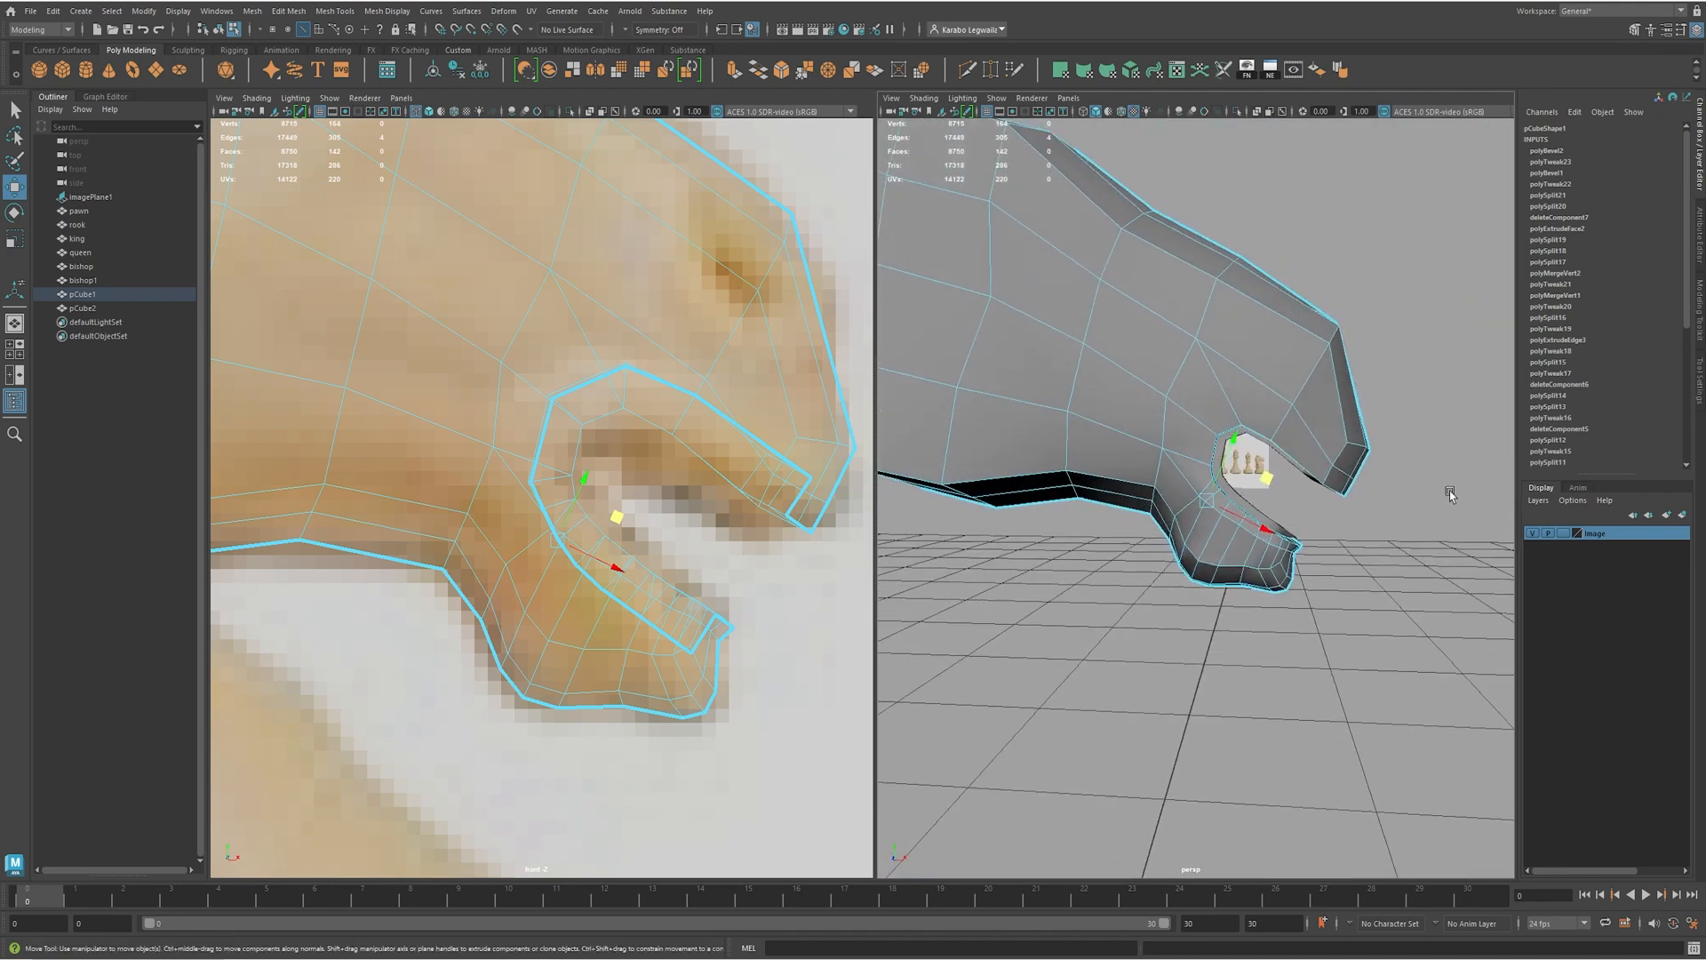
pyautogui.keyDown('alt'); pyautogui.moveTo(1241, 533); pyautogui.dragTo(1382, 722, button='right'); pyautogui.keyUp('alt')
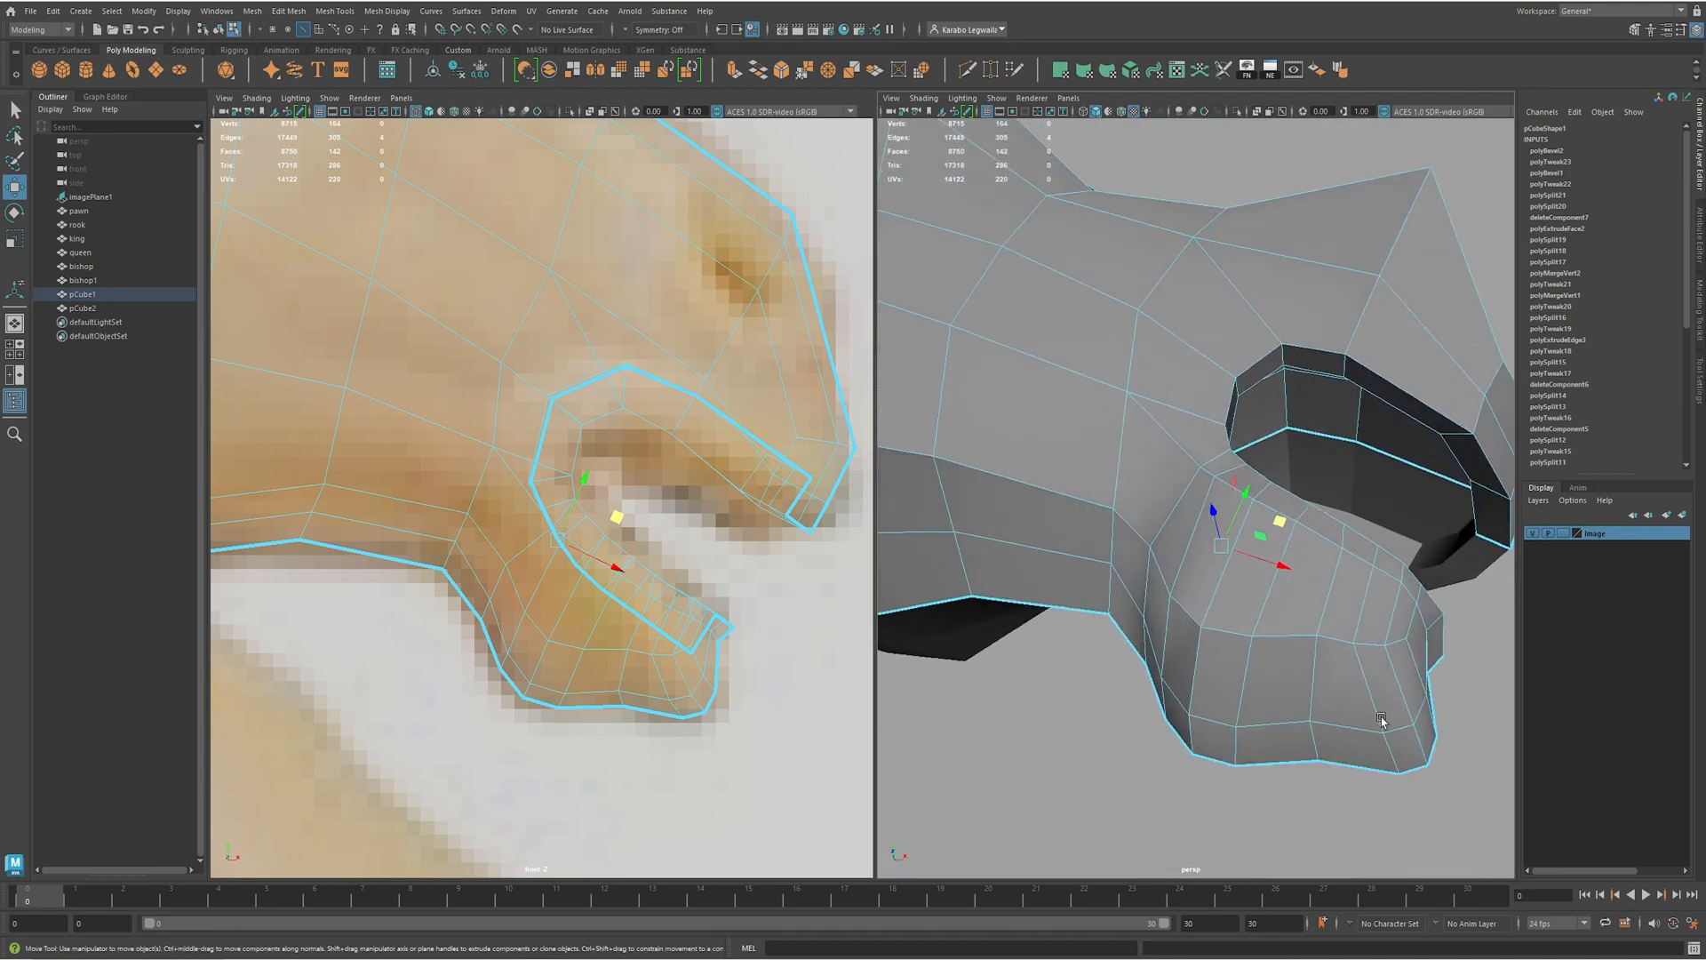
pyautogui.click(1391, 760)
pyautogui.moveTo(1454, 733)
pyautogui.mouseDown()
pyautogui.moveTo(1429, 734)
pyautogui.moveTo(1464, 723)
pyautogui.mouseUp()
# - Adjust the vertices at the back corner of the mouth where the lower lip begins
pyautogui.keyDown('alt'); pyautogui.moveTo(1464, 723); pyautogui.dragTo(1243, 595, button='right'); pyautogui.keyUp('alt')
pyautogui.keyDown('alt'); pyautogui.moveTo(1244, 595); pyautogui.dragTo(1218, 636); pyautogui.keyUp('alt')
pyautogui.keyDown('alt'); pyautogui.moveTo(1218, 636); pyautogui.dragTo(1359, 533, button='right'); pyautogui.keyUp('alt')
pyautogui.keyDown('alt'); pyautogui.moveTo(1298, 489); pyautogui.dragTo(1216, 485); pyautogui.keyUp('alt')
pyautogui.moveTo(1215, 511); pyautogui.dragTo(1200, 500, button='right')
pyautogui.click(1242, 471)
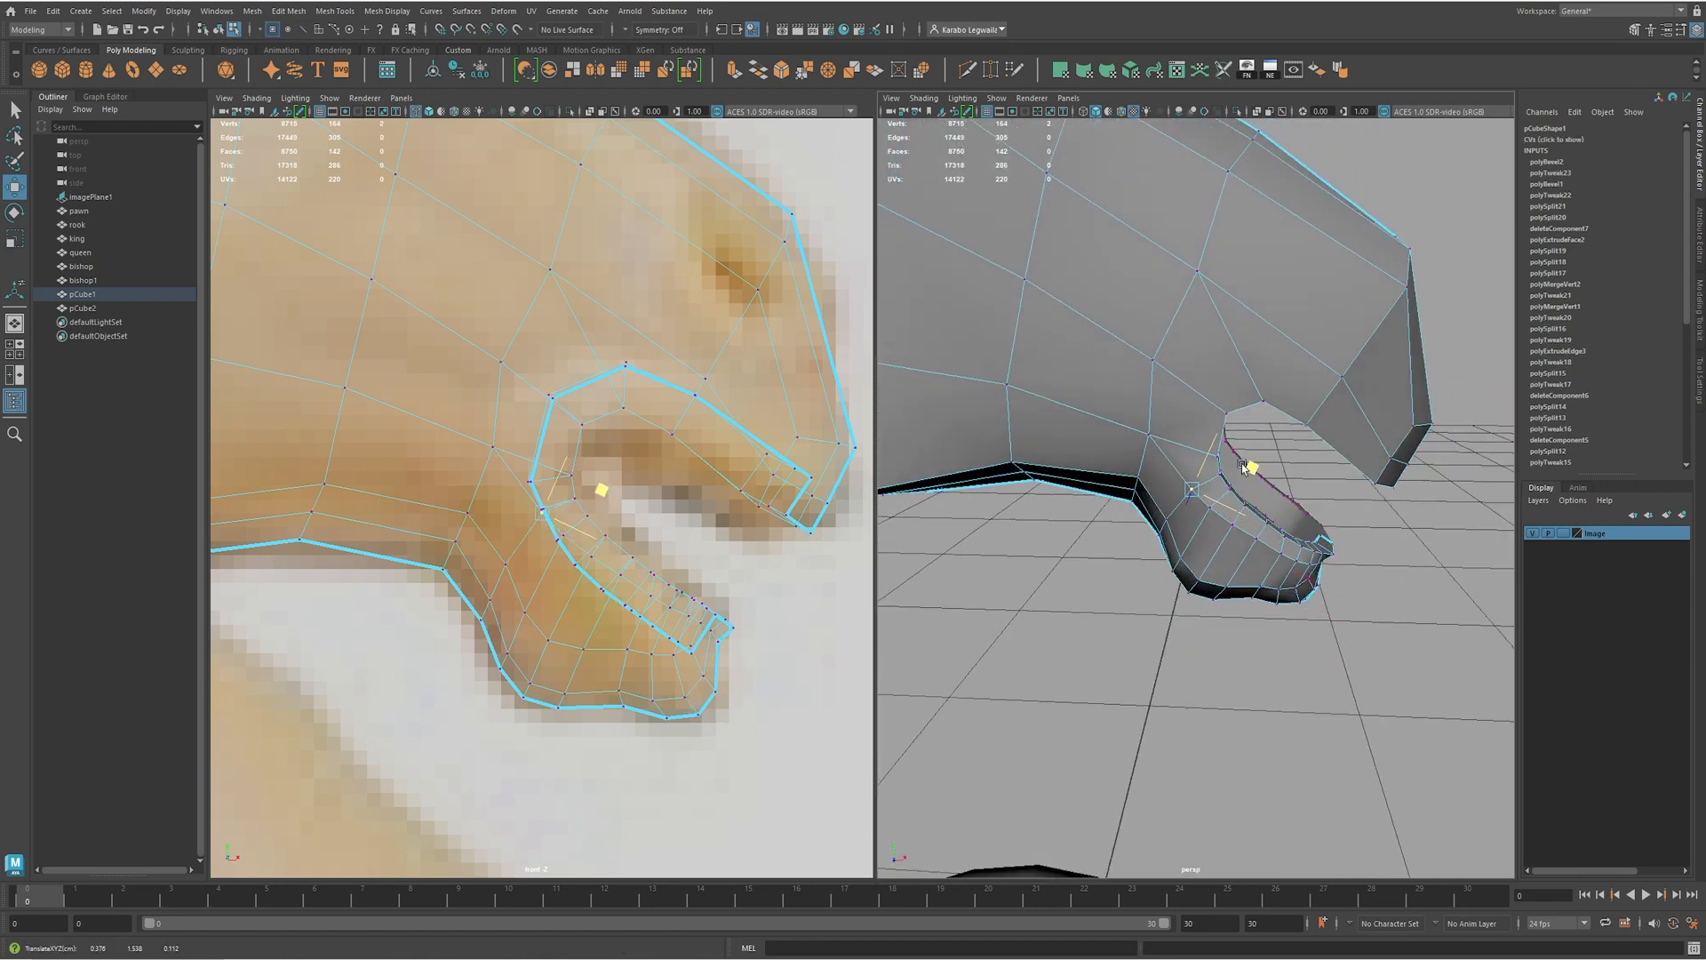
pyautogui.keyDown('alt'); pyautogui.moveTo(1240, 462); pyautogui.dragTo(1152, 524); pyautogui.keyUp('alt')
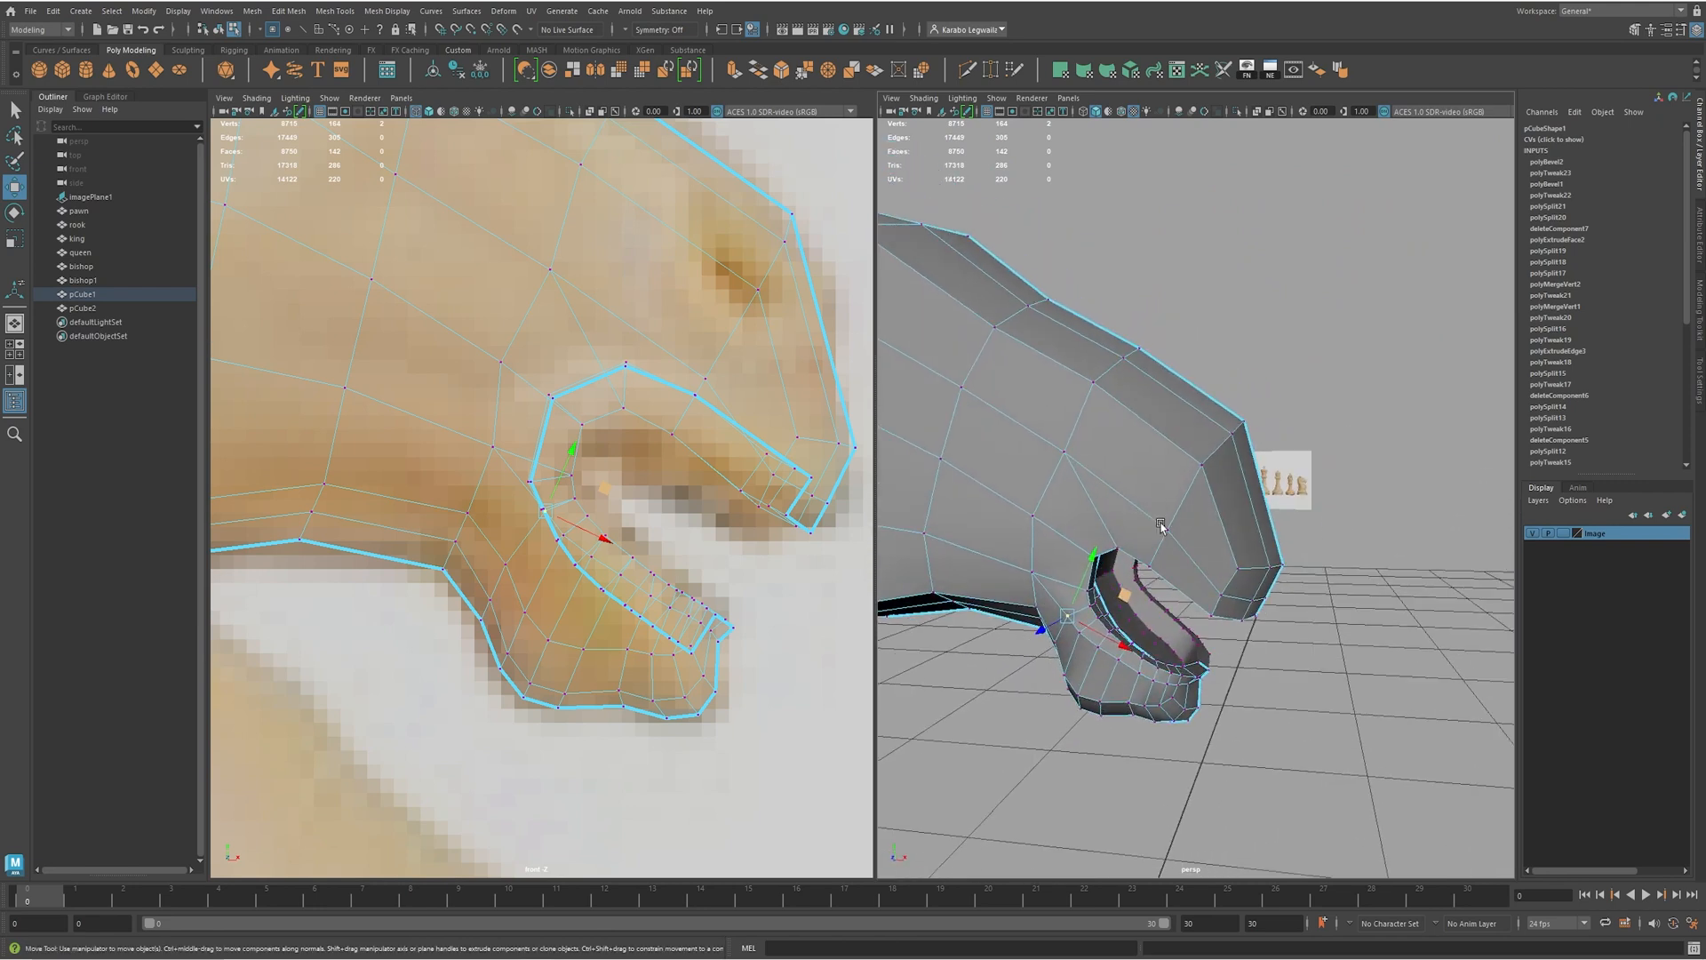
# - Bevel the crosswise edge loop around the muzzle with two segments and a fraction of 0.8
pyautogui.click(1186, 491)
pyautogui.keyDown('shift'); pyautogui.rightClick(1185, 509); pyautogui.keyUp('shift')
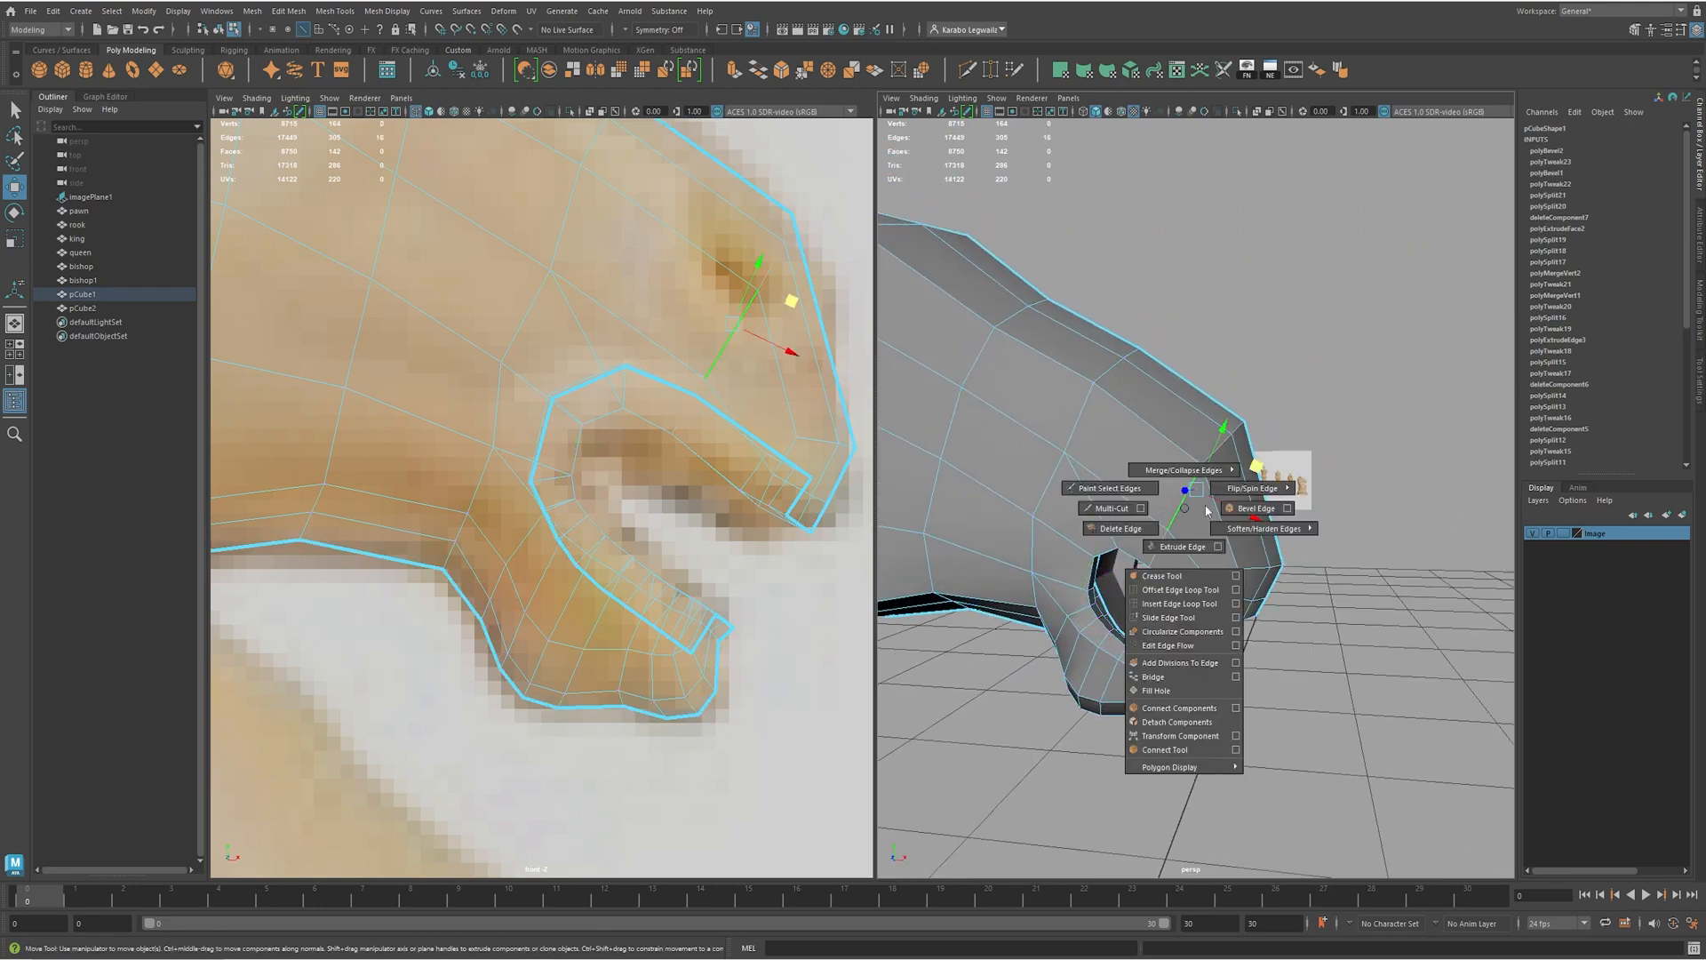
pyautogui.click(1260, 509)
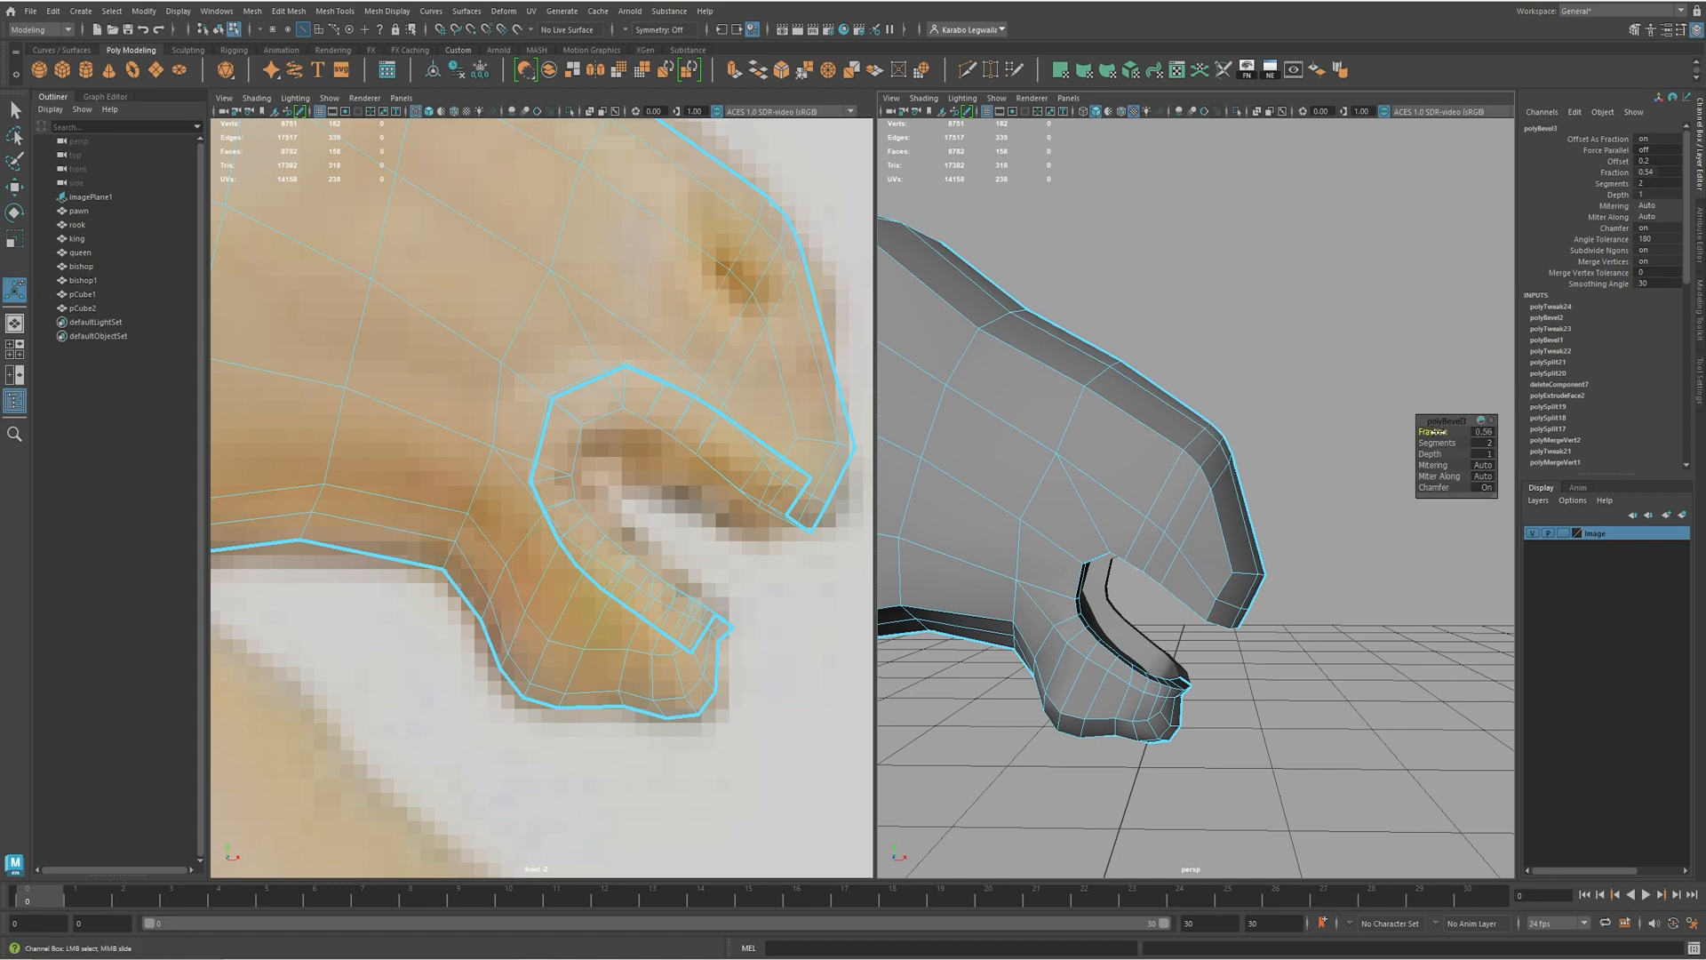
pyautogui.keyDown('alt'); pyautogui.moveTo(1312, 487); pyautogui.dragTo(1314, 423); pyautogui.keyUp('alt')
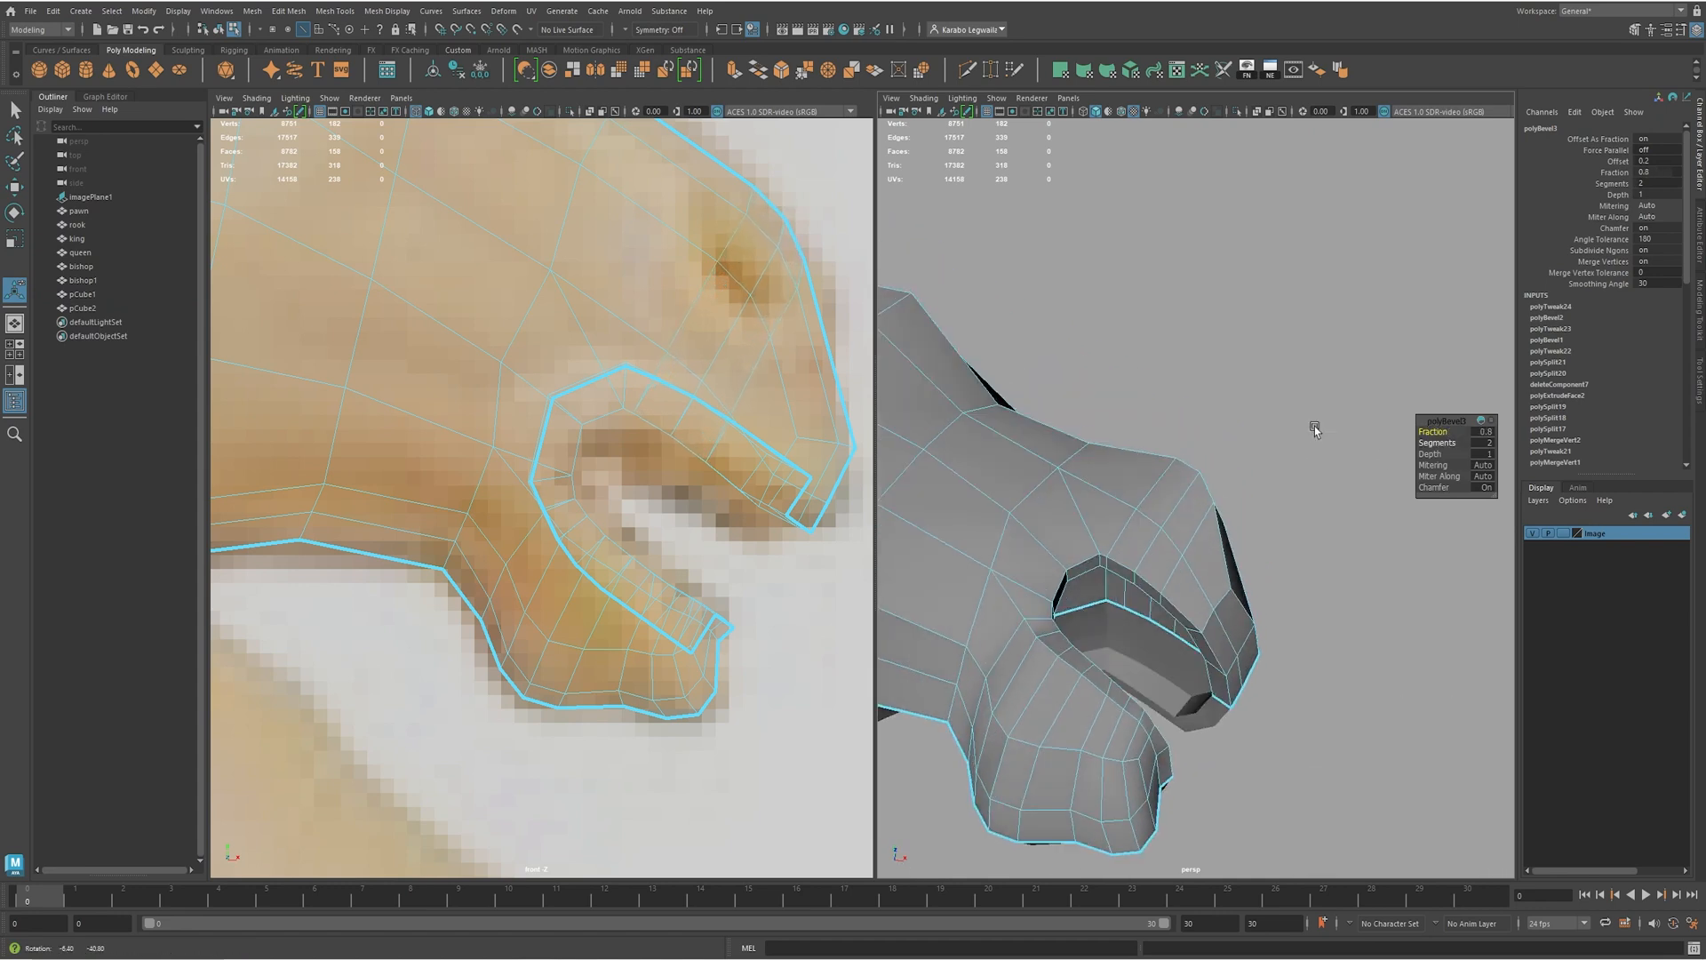
# - Move the edges at the top of the mouth's back curve backward to round the opening
pyautogui.scroll(4, 1085, 609)
pyautogui.moveTo(1051, 622); pyautogui.dragTo(1050, 565, button='right')
pyautogui.click(1059, 586)
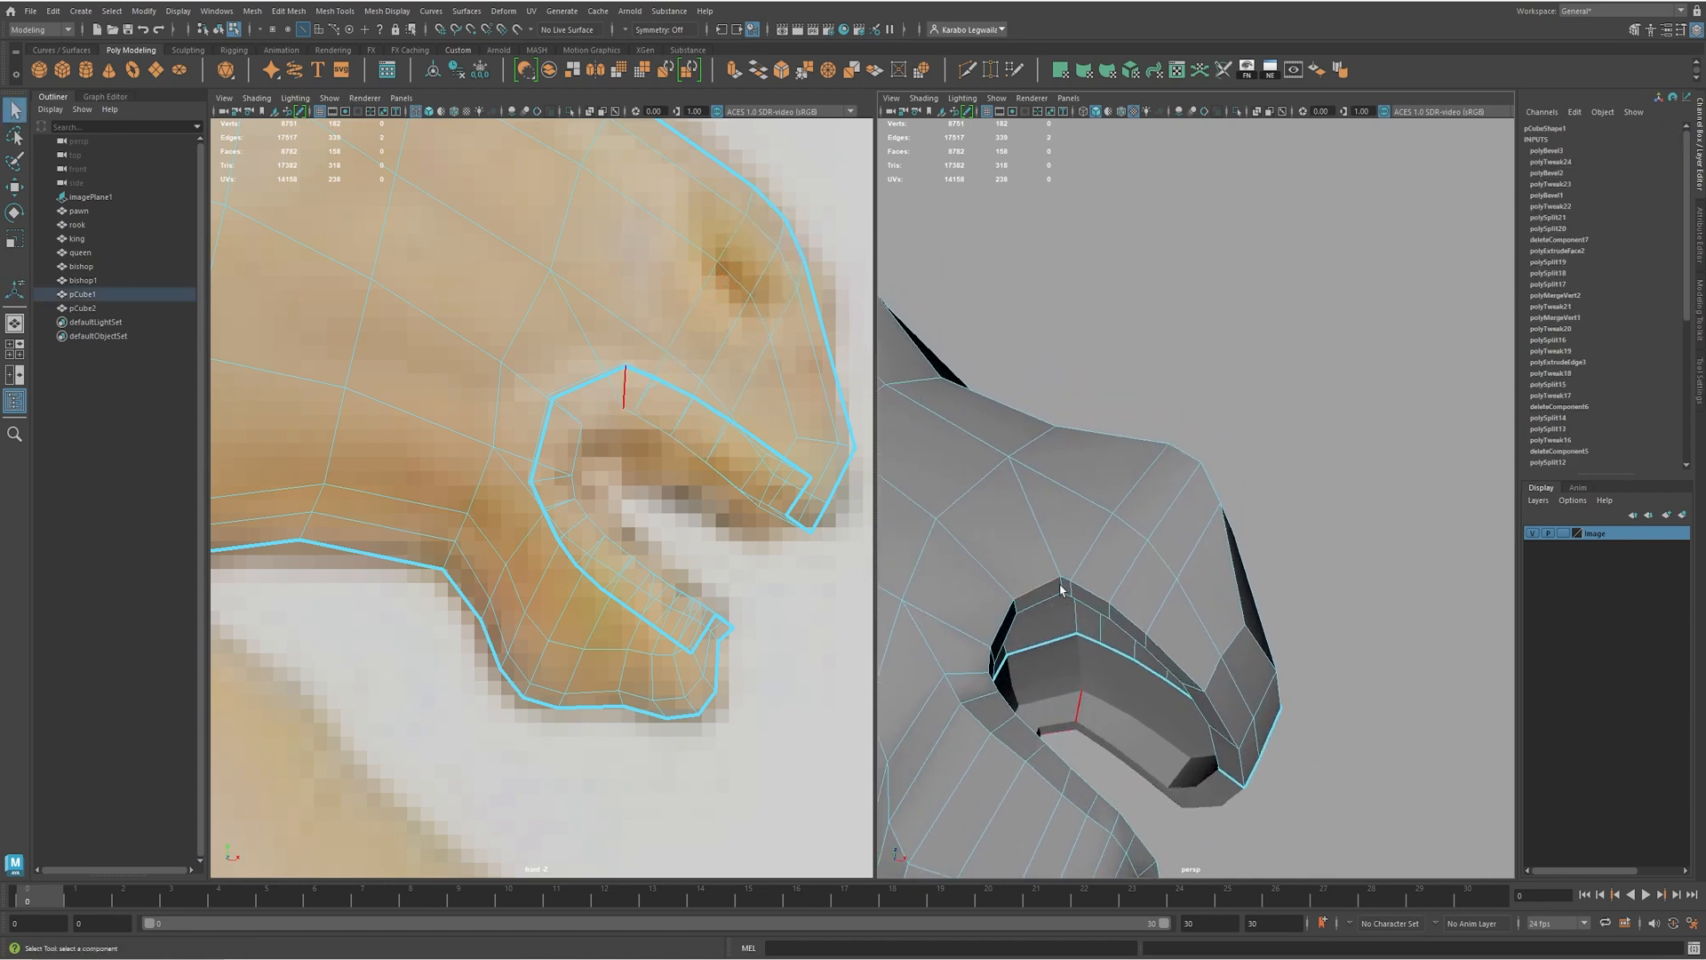
pyautogui.scroll(4, 1074, 568)
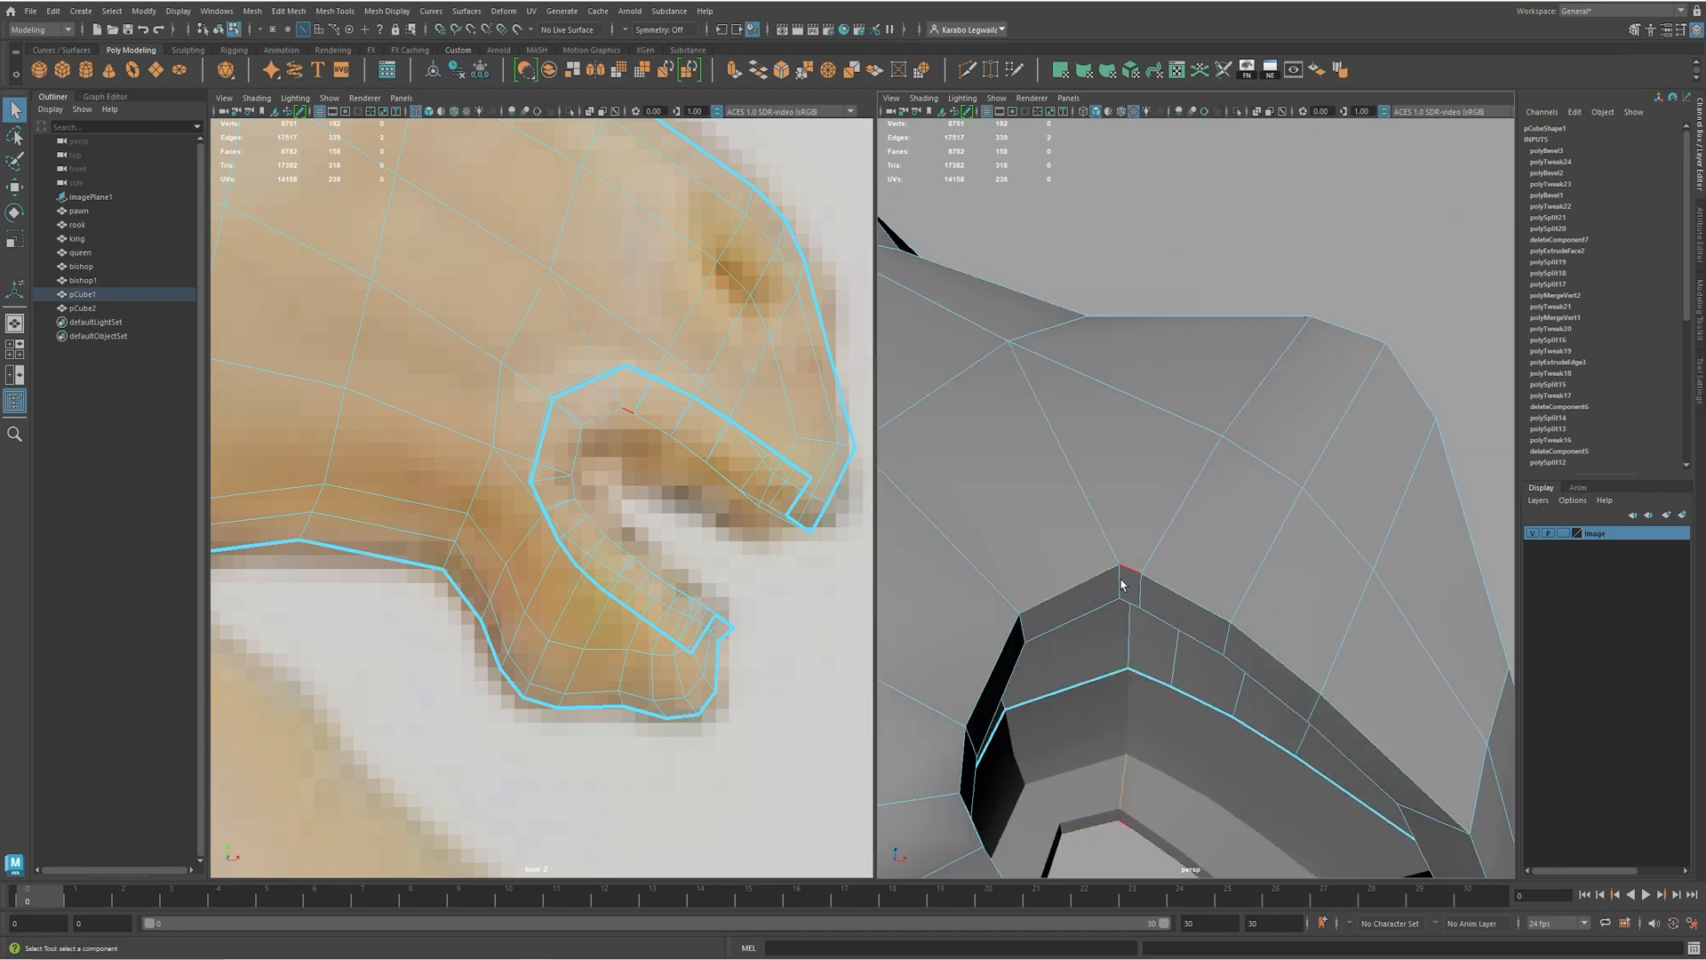
pyautogui.scroll(3, 1090, 582)
pyautogui.scroll(-1, 1066, 609)
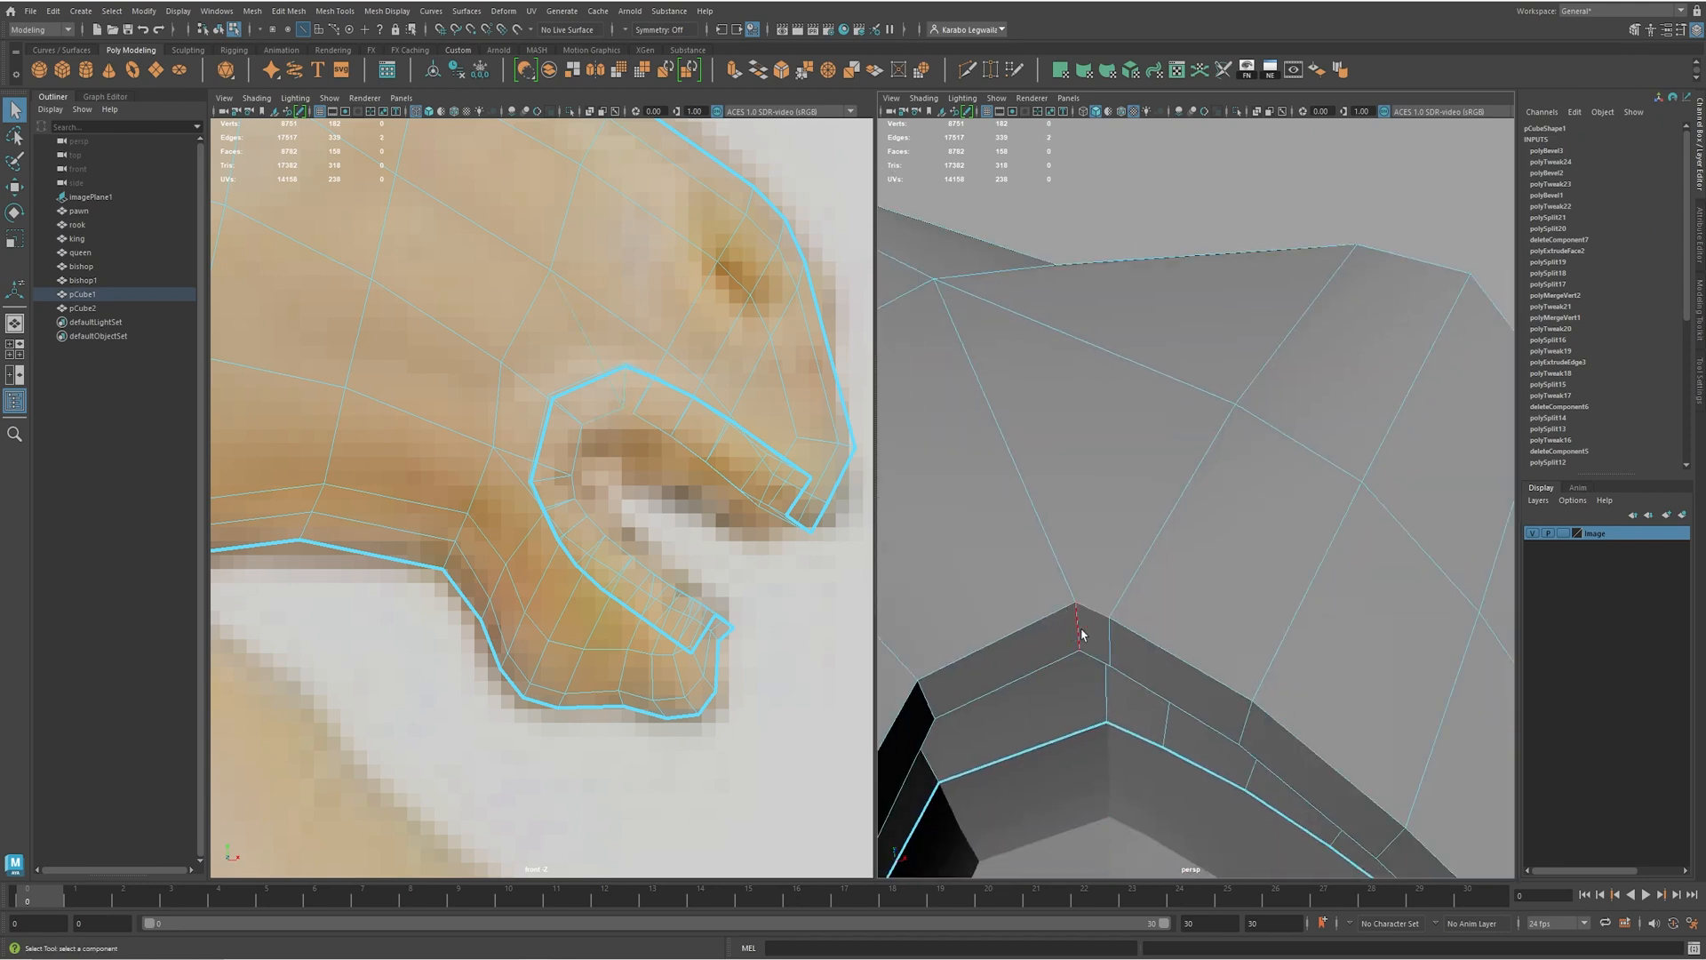
pyautogui.scroll(-3, 1100, 635)
pyautogui.press('w')
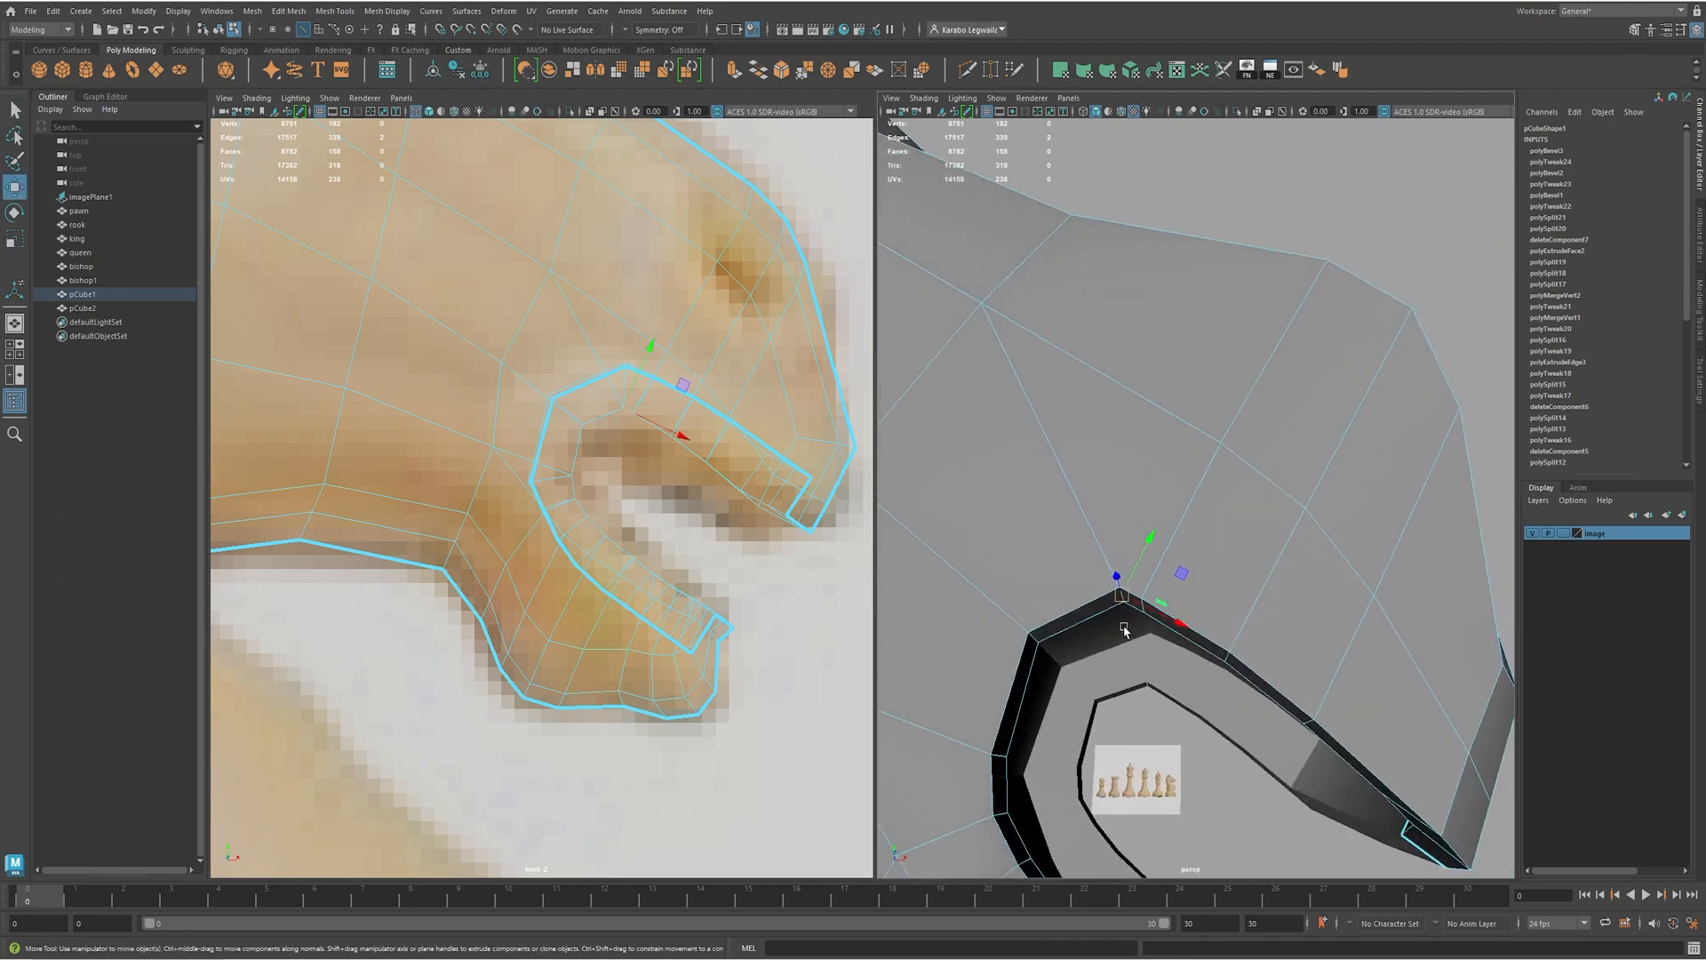
pyautogui.moveTo(1180, 573); pyautogui.dragTo(1145, 588, button='middle')
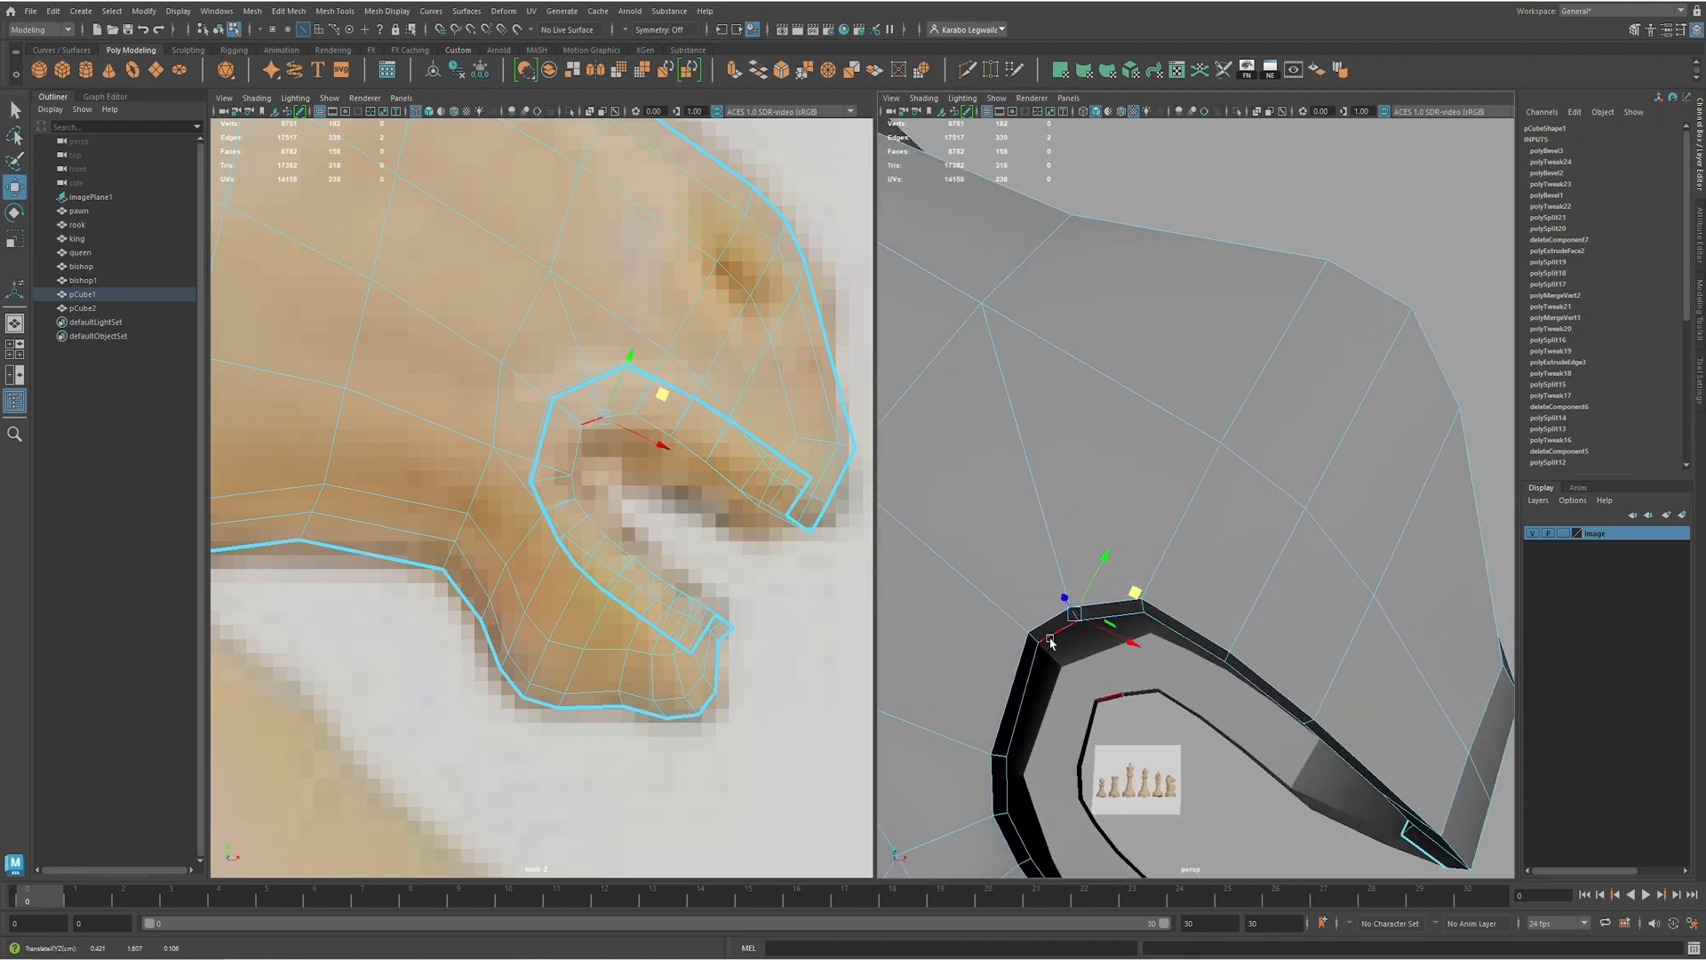
# - Reposition the crosswise edges along the upper back rim of the mouth opening
pyautogui.scroll(4, 1032, 643)
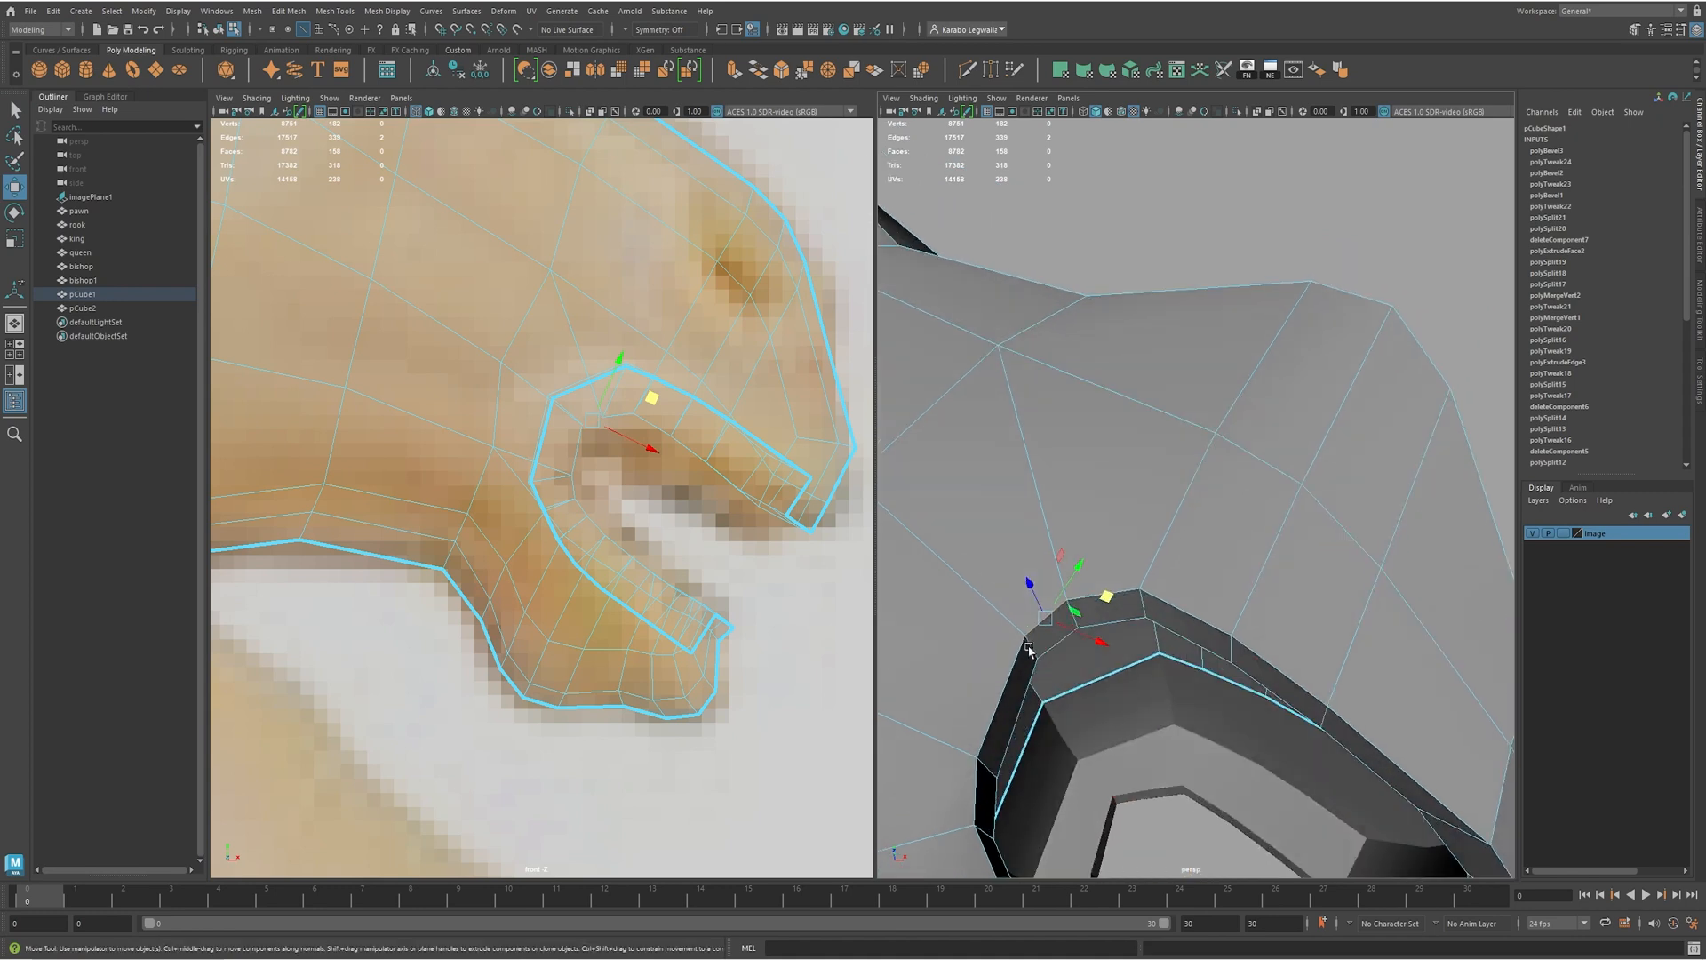
pyautogui.click(1030, 646)
pyautogui.scroll(3, 1034, 655)
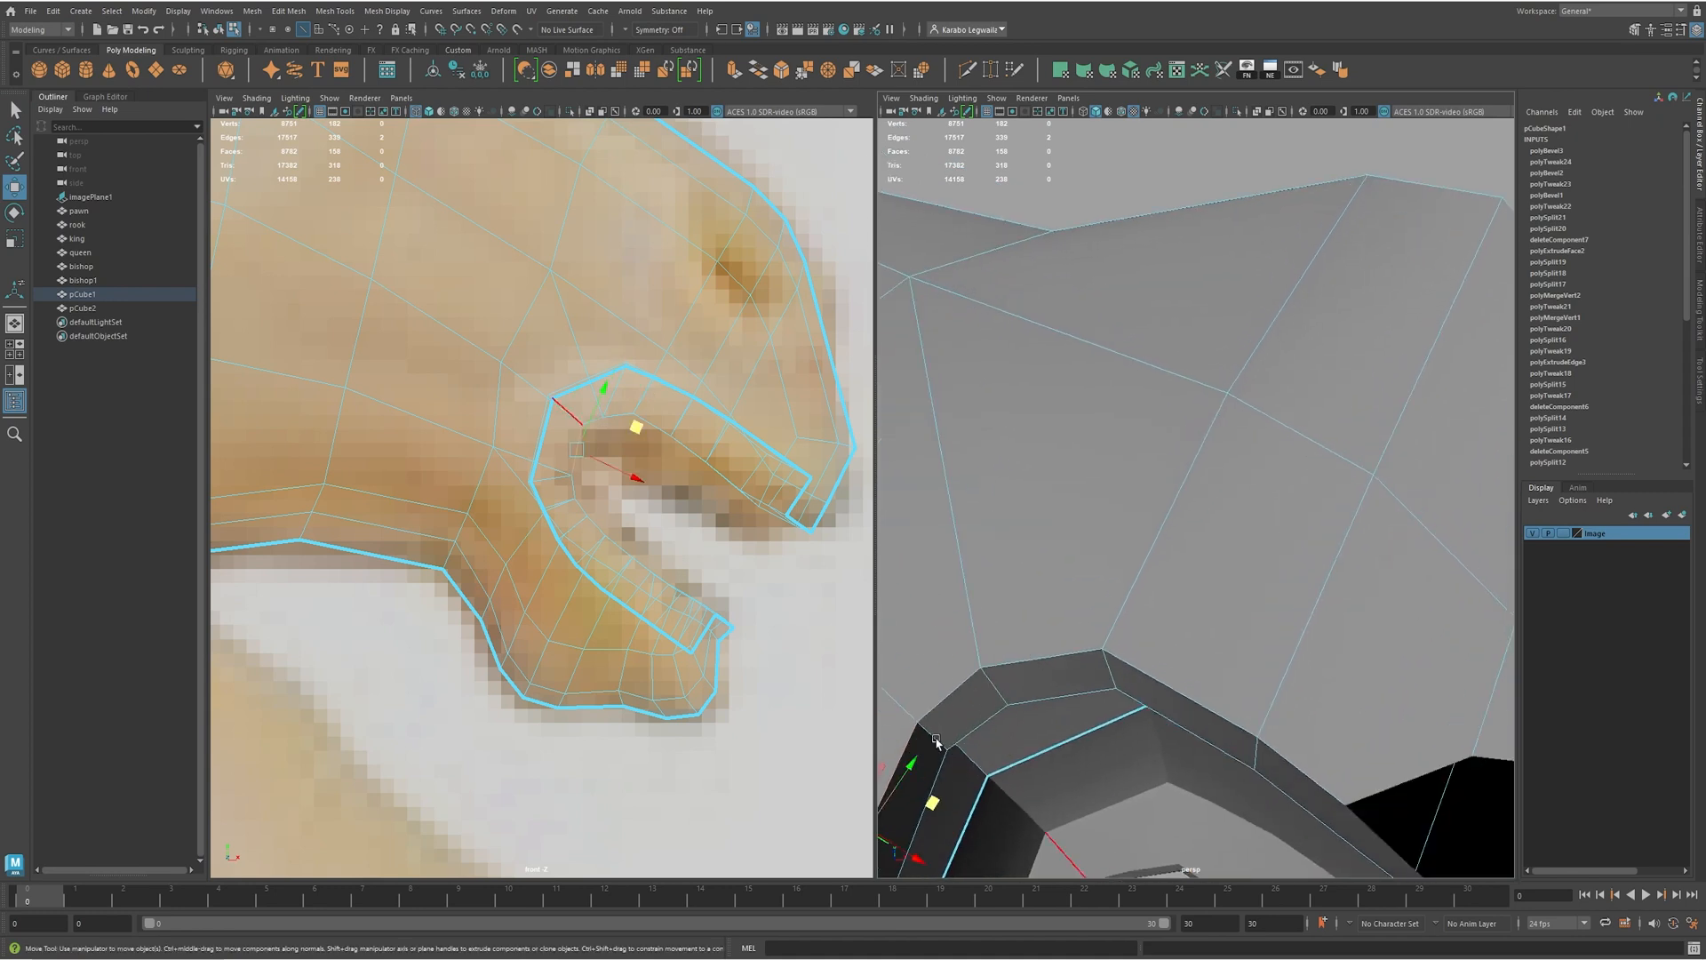
pyautogui.keyDown('alt'); pyautogui.moveTo(1010, 707); pyautogui.dragTo(1137, 671); pyautogui.keyUp('alt')
pyautogui.moveTo(1406, 500); pyautogui.dragTo(1198, 451)
pyautogui.click(1199, 449)
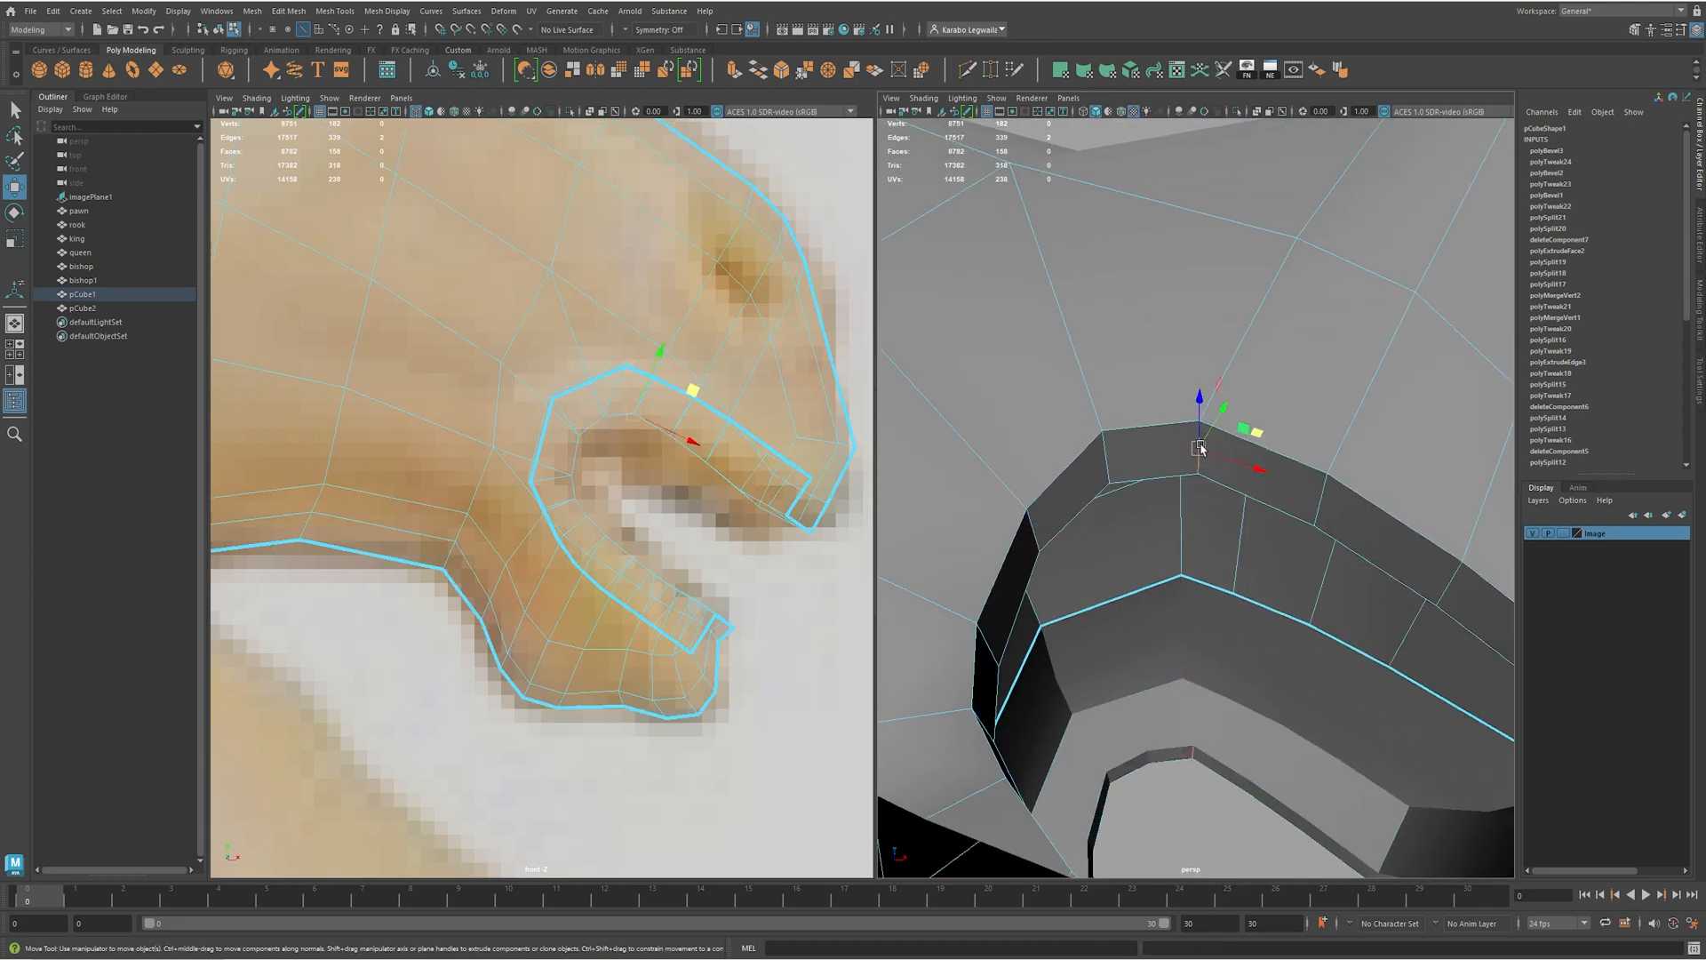
# - Shift the inner crosswise edges on the roof of the mouth to even out their spacing
pyautogui.keyDown('alt'); pyautogui.moveTo(1258, 438); pyautogui.dragTo(1314, 418); pyautogui.keyUp('alt')
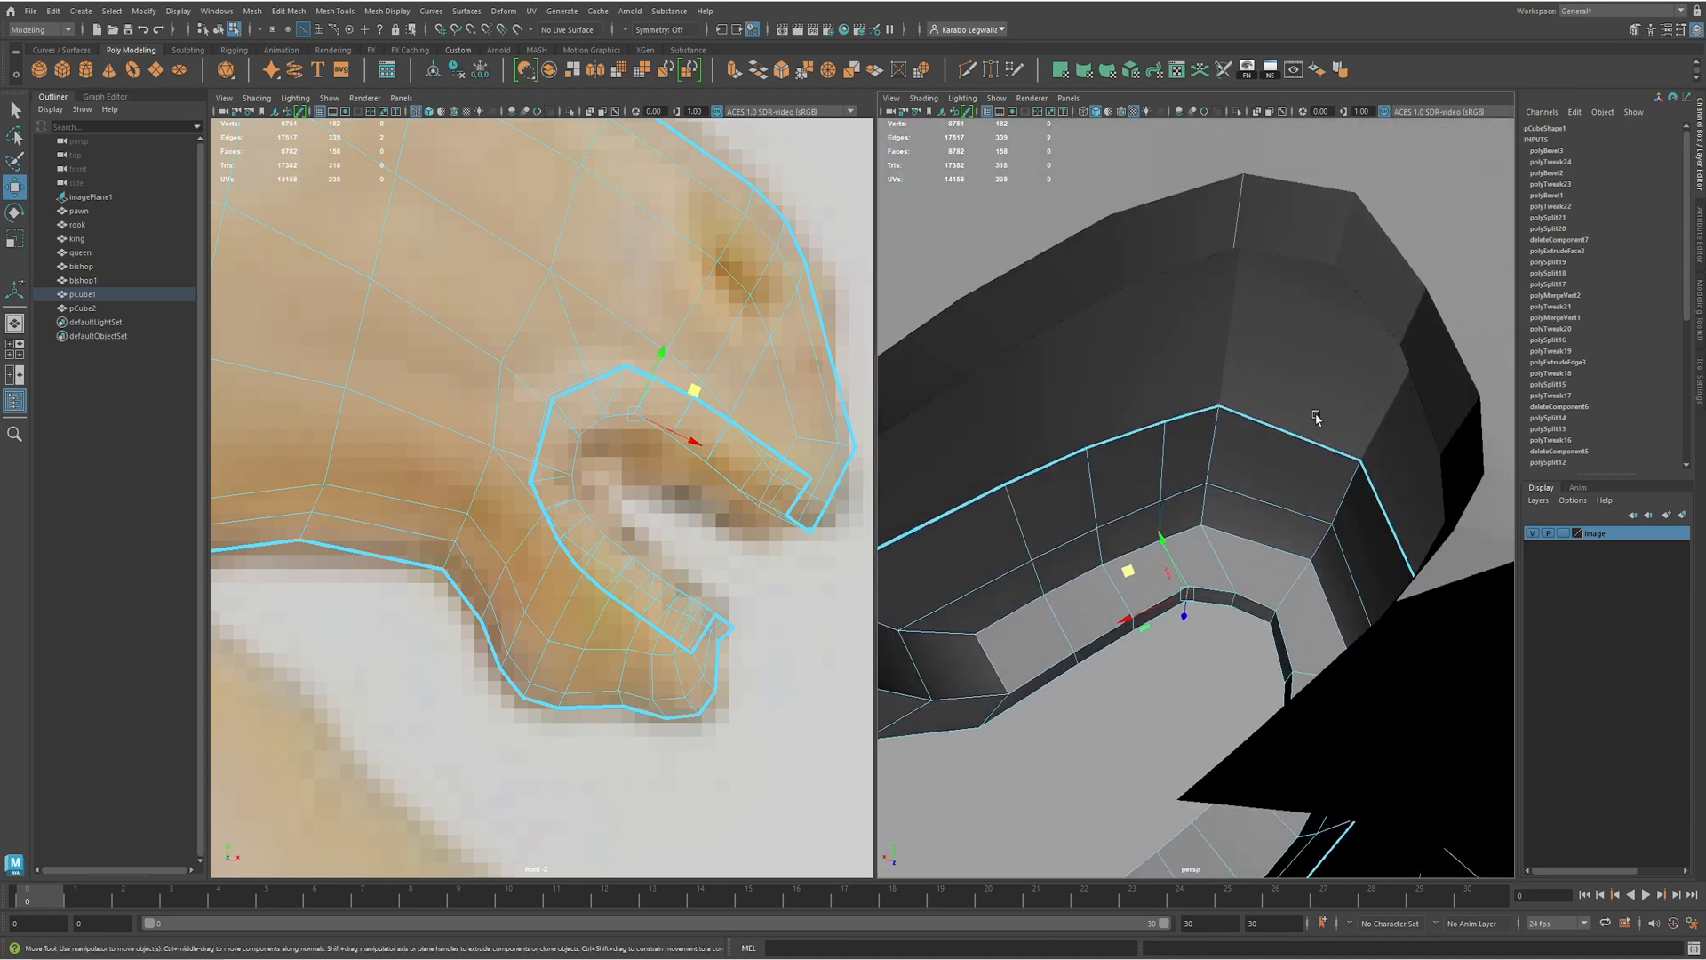
pyautogui.keyDown('shift'); pyautogui.click(1213, 439); pyautogui.keyUp('shift')
pyautogui.keyDown('alt'); pyautogui.moveTo(1191, 462); pyautogui.dragTo(1134, 520); pyautogui.keyUp('alt')
pyautogui.click(1070, 520)
pyautogui.moveTo(1064, 575); pyautogui.dragTo(1033, 558)
pyautogui.click(1070, 513)
pyautogui.moveTo(1036, 497); pyautogui.dragTo(1045, 503)
# - Move the new edges on the upper side of the muzzle slightly backward in the front view
pyautogui.scroll(-5, 1148, 524)
pyautogui.keyDown('alt'); pyautogui.moveTo(1149, 525); pyautogui.dragTo(1235, 499); pyautogui.keyUp('alt')
pyautogui.click(1251, 433)
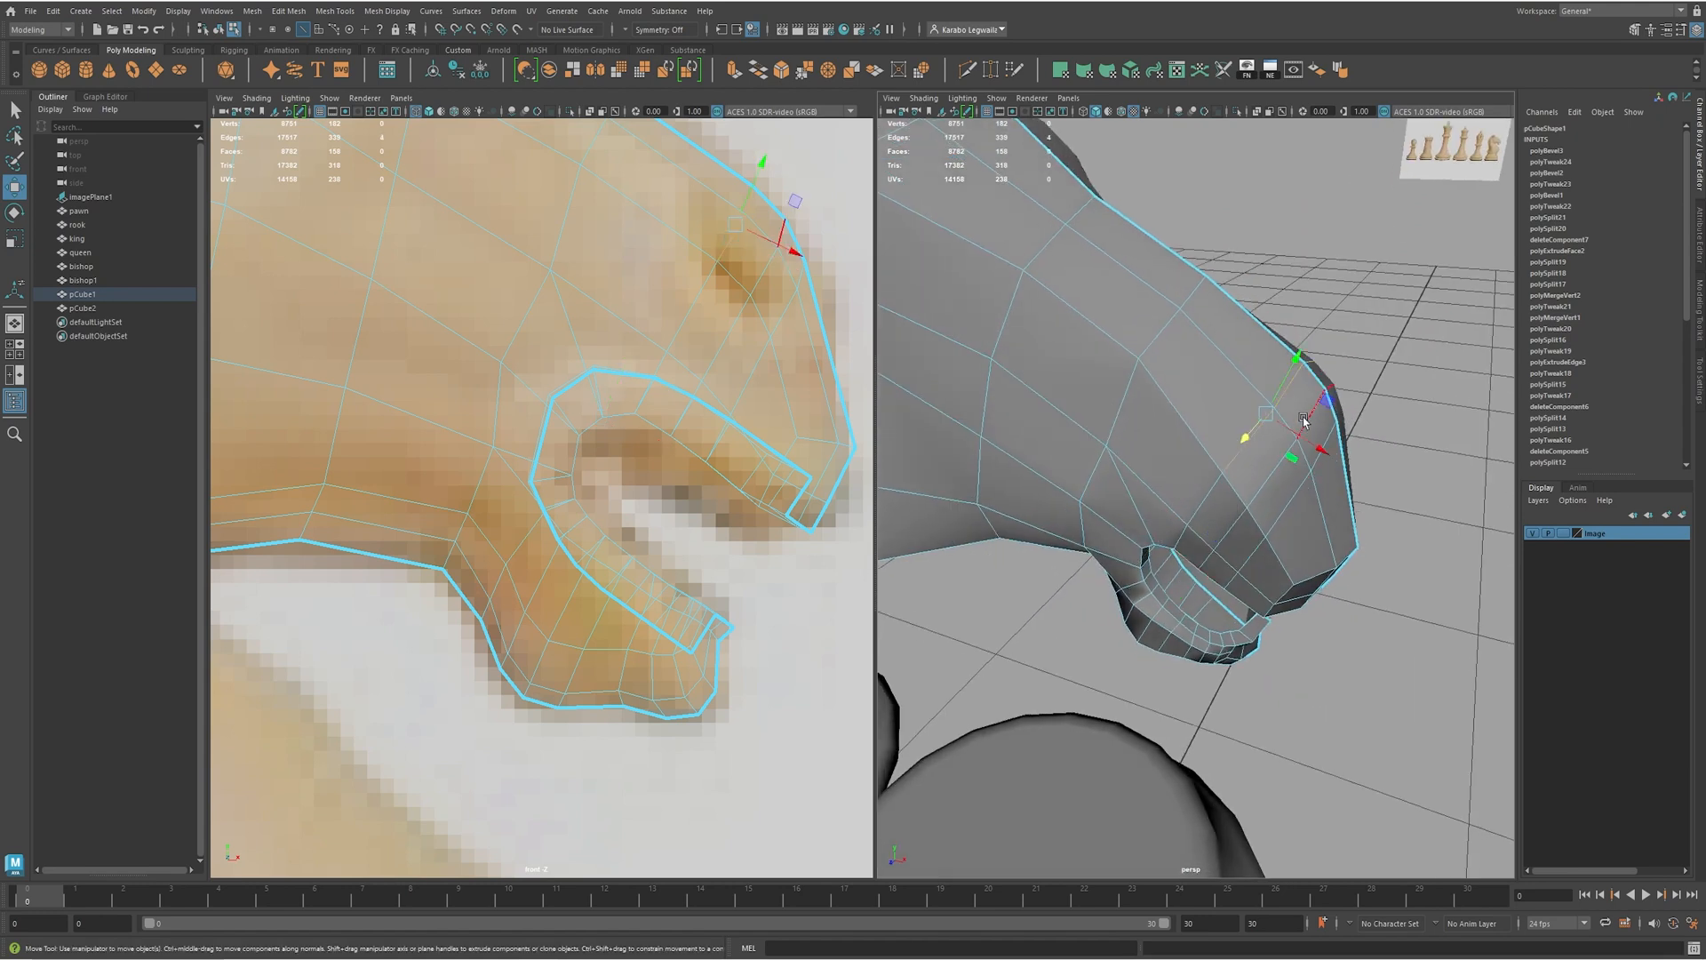
pyautogui.click(1304, 371)
pyautogui.keyDown('alt'); pyautogui.moveTo(782, 399); pyautogui.dragTo(728, 518, button='middle'); pyautogui.keyUp('alt')
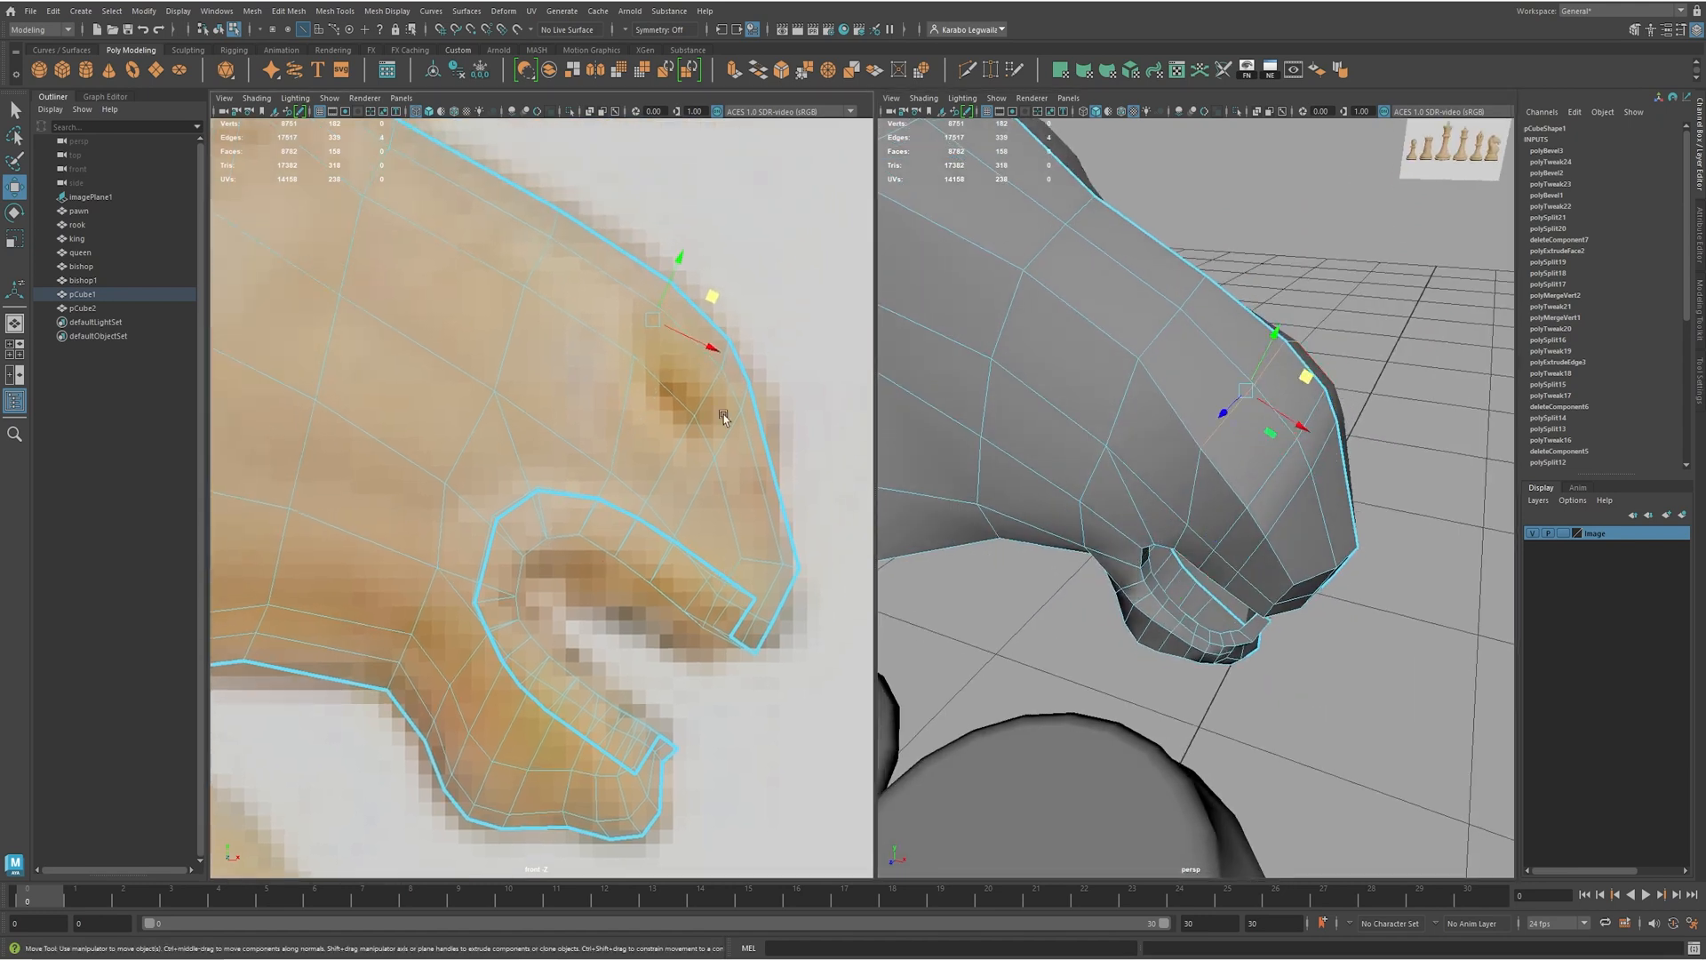
pyautogui.moveTo(709, 299); pyautogui.dragTo(692, 297)
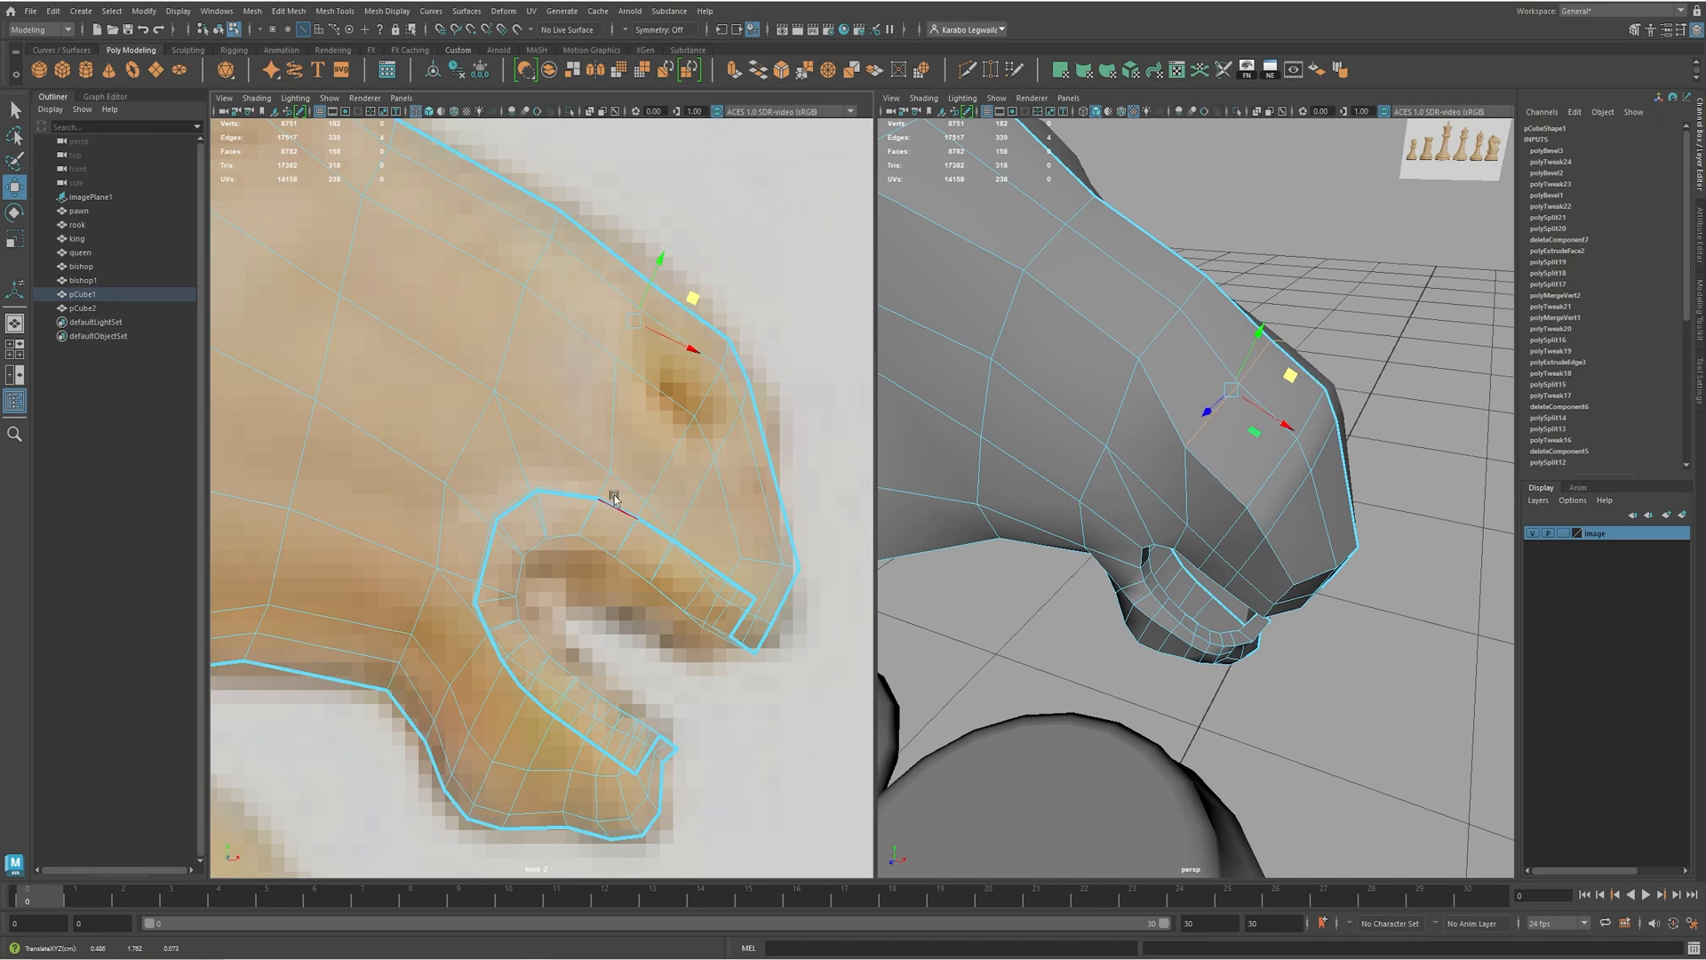
# - Adjust the vertices above the upper lip and along the bridge of the nose to space the beveled loops
pyautogui.click(608, 478)
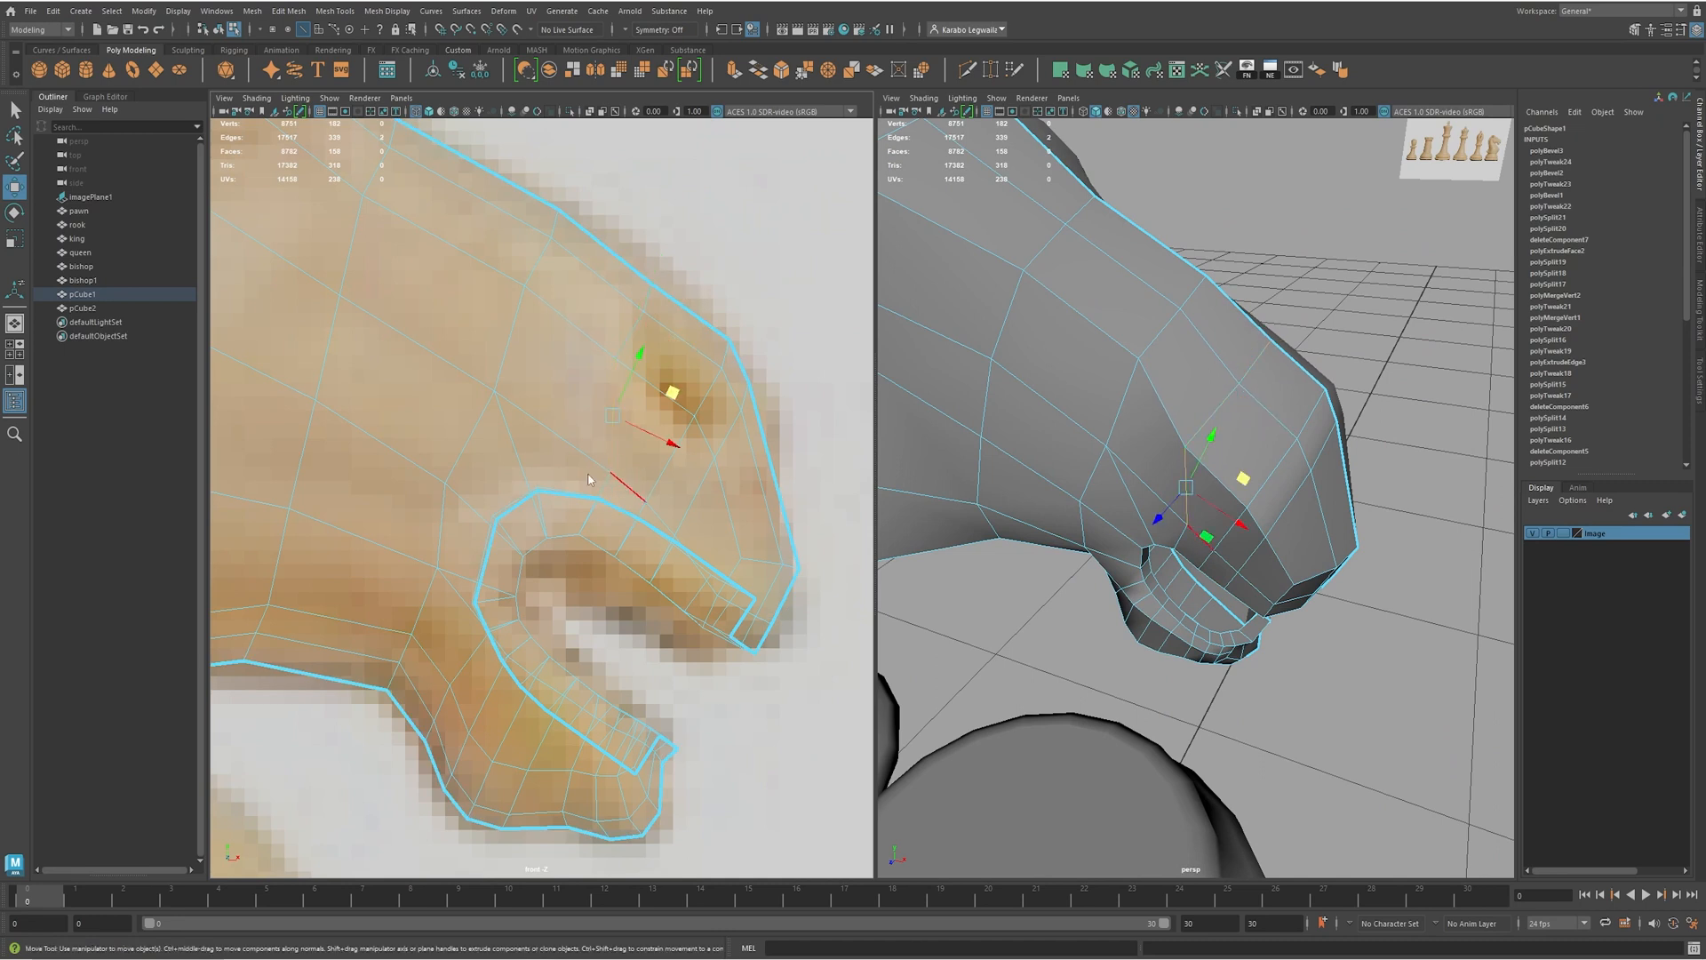
pyautogui.press('F9')
pyautogui.click(592, 465)
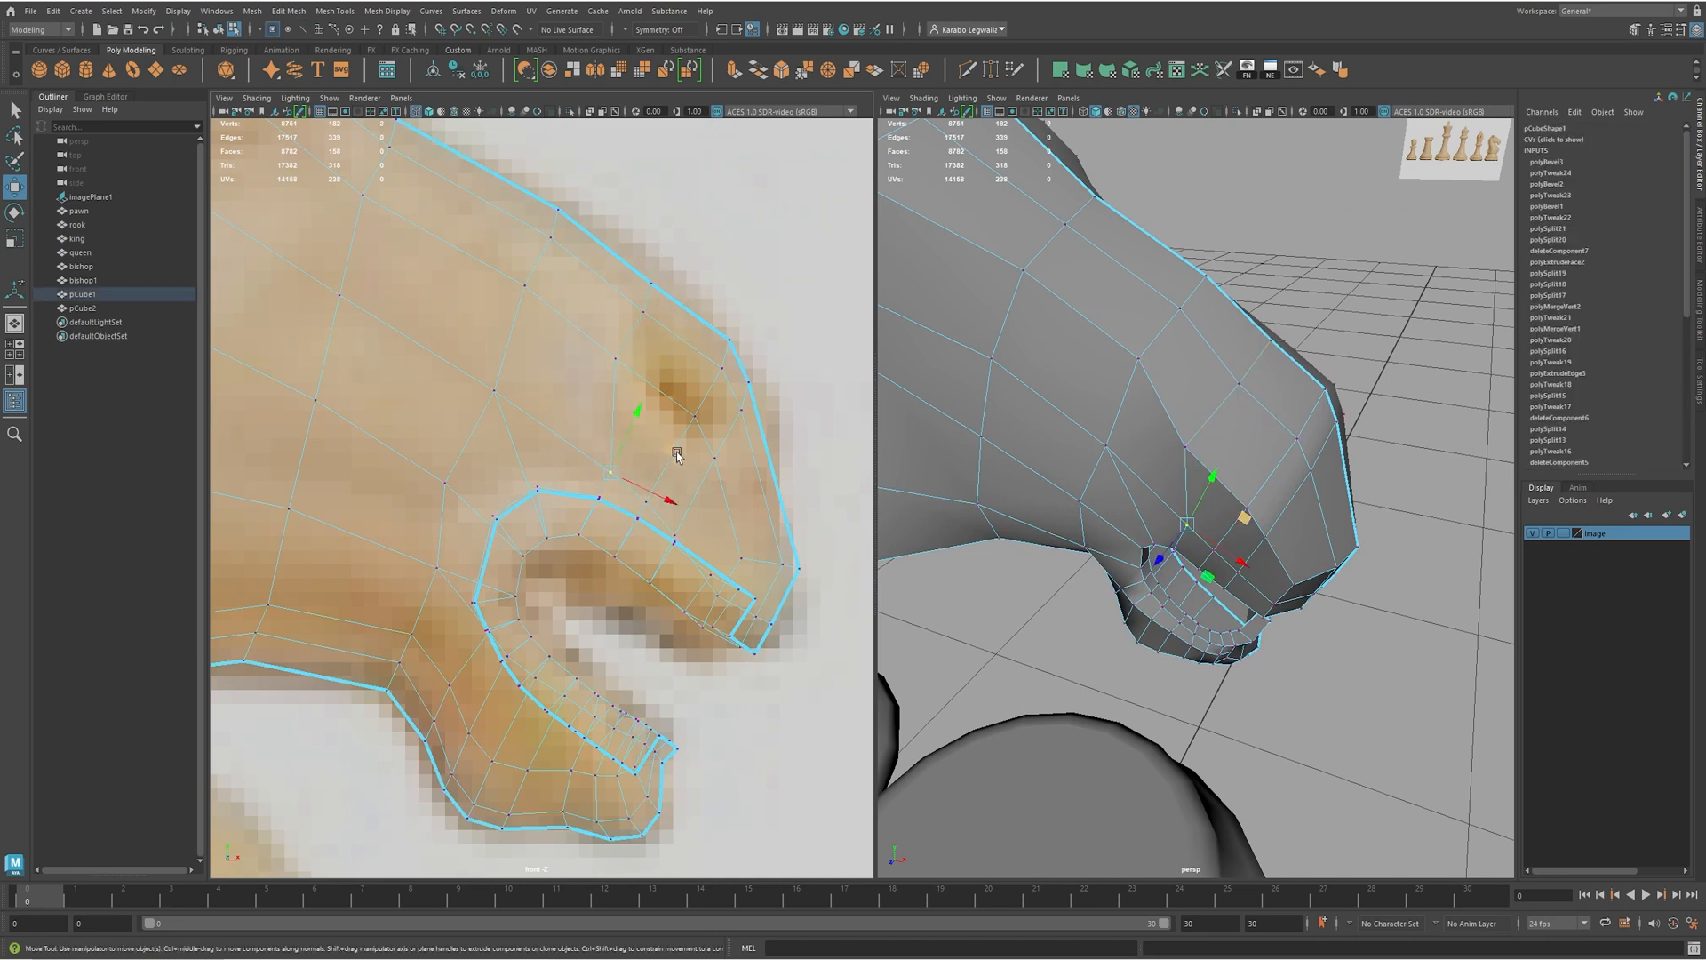
pyautogui.moveTo(702, 289); pyautogui.dragTo(693, 288)
pyautogui.click(652, 284)
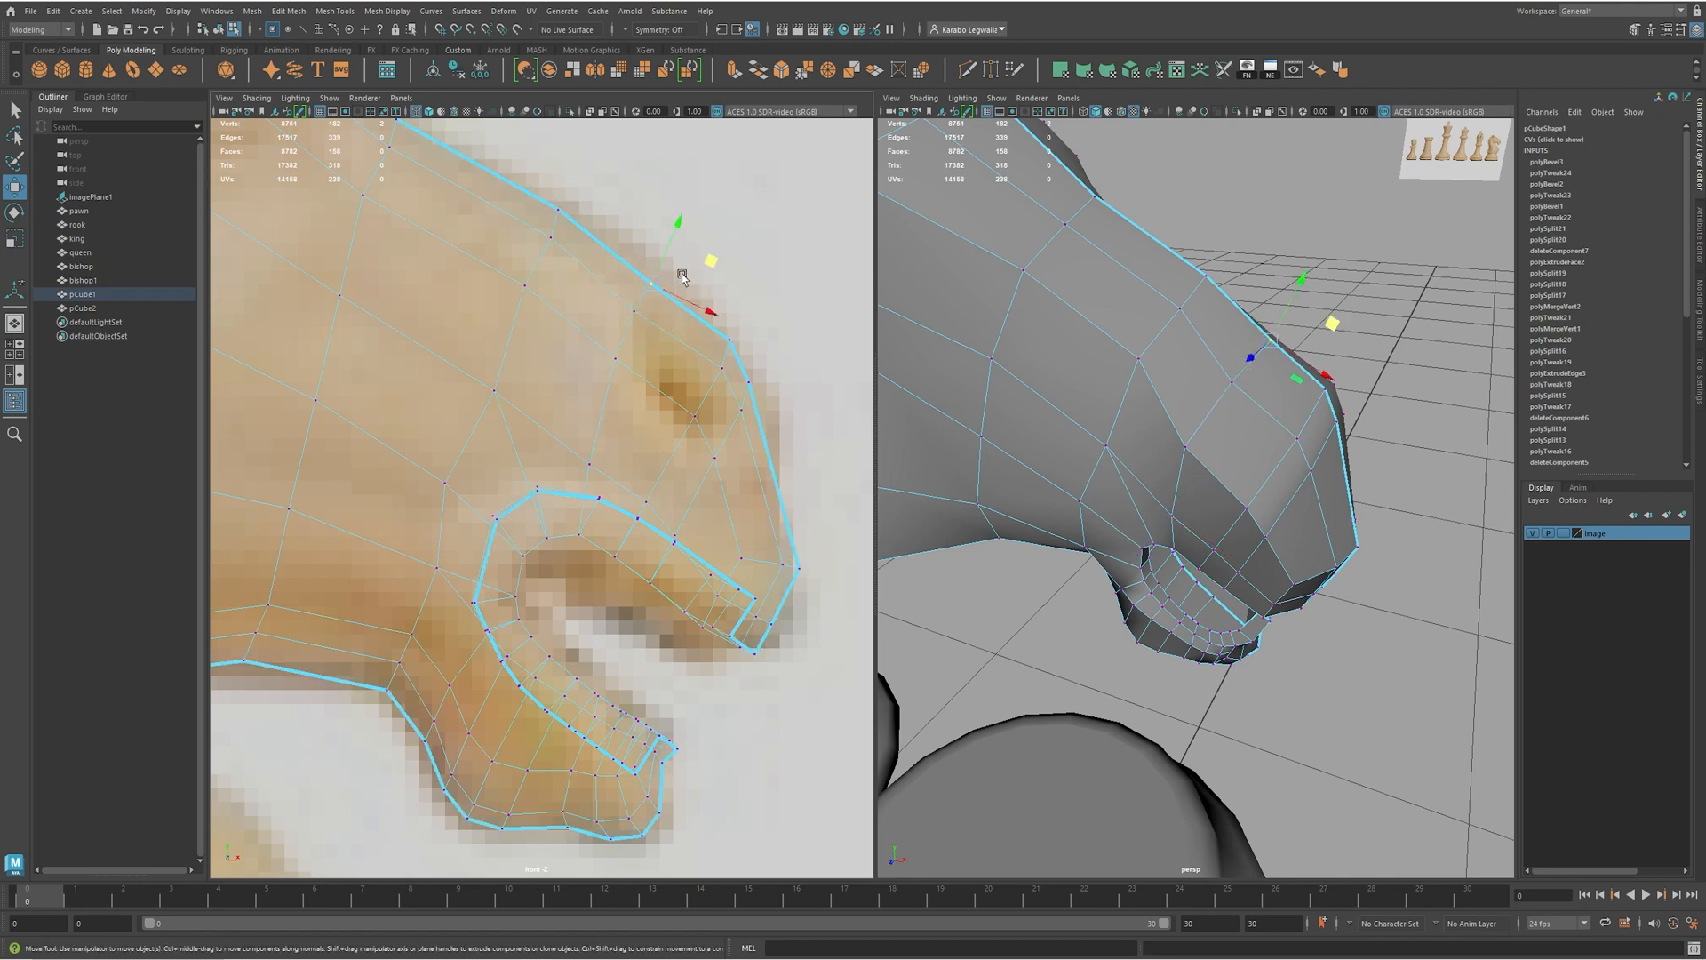
# - Move the vertices at the front of the nose to follow the reference image's outline
pyautogui.click(748, 386)
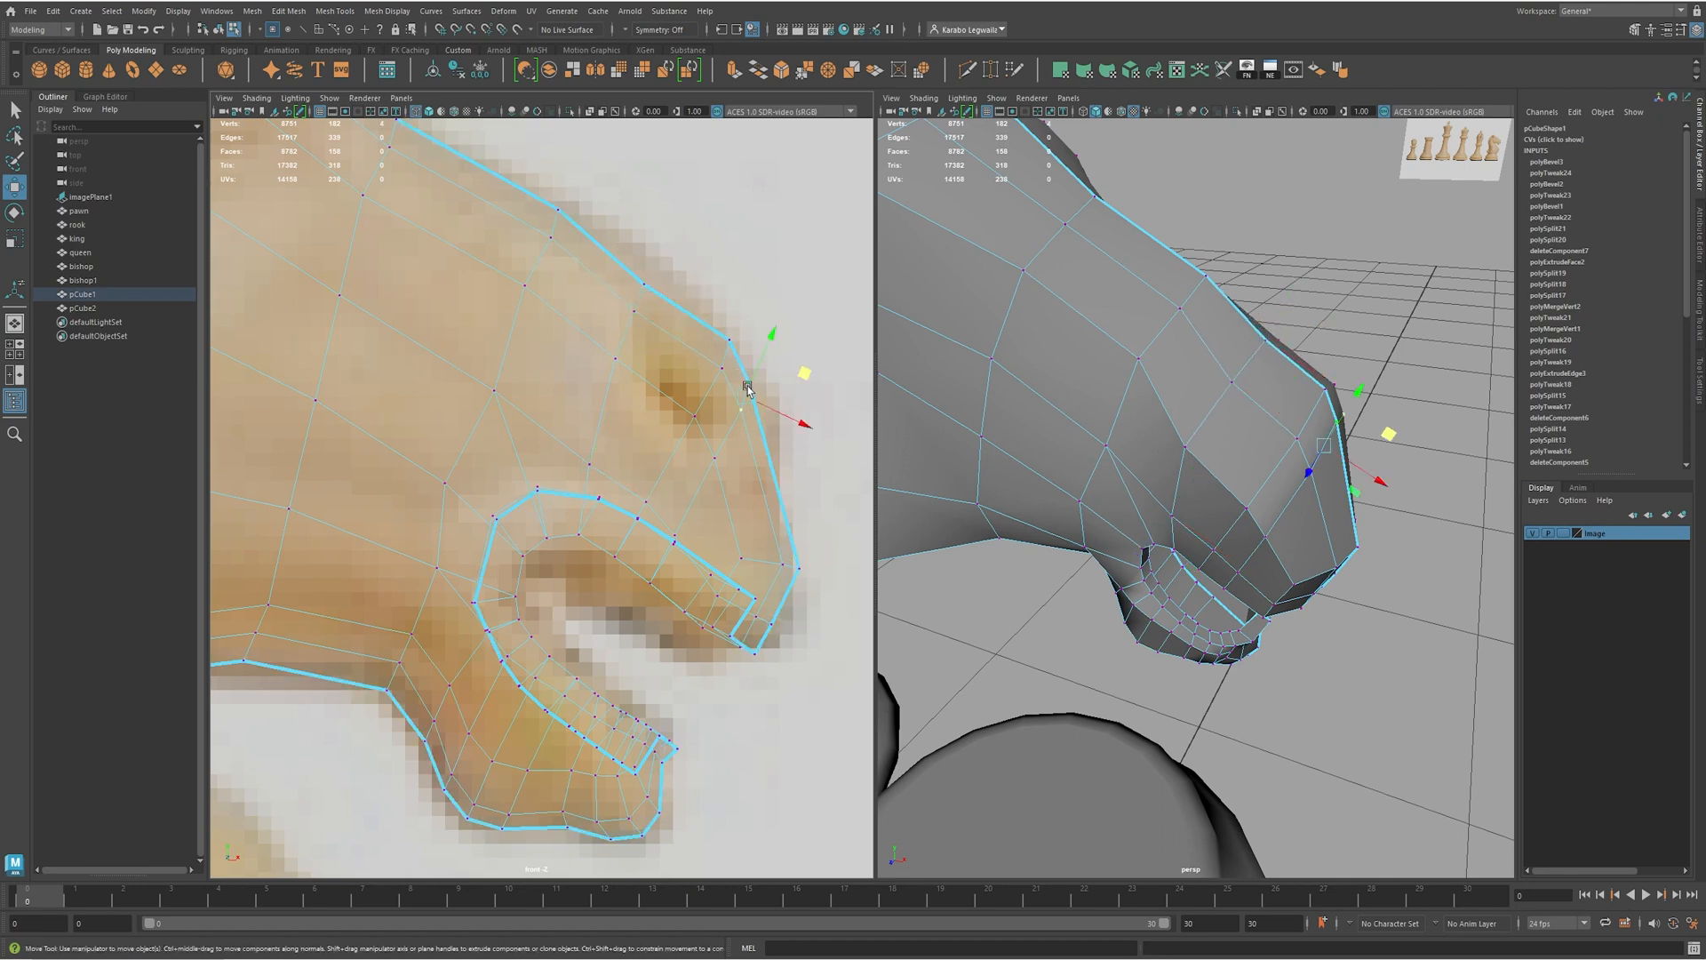
pyautogui.moveTo(803, 385); pyautogui.dragTo(811, 422)
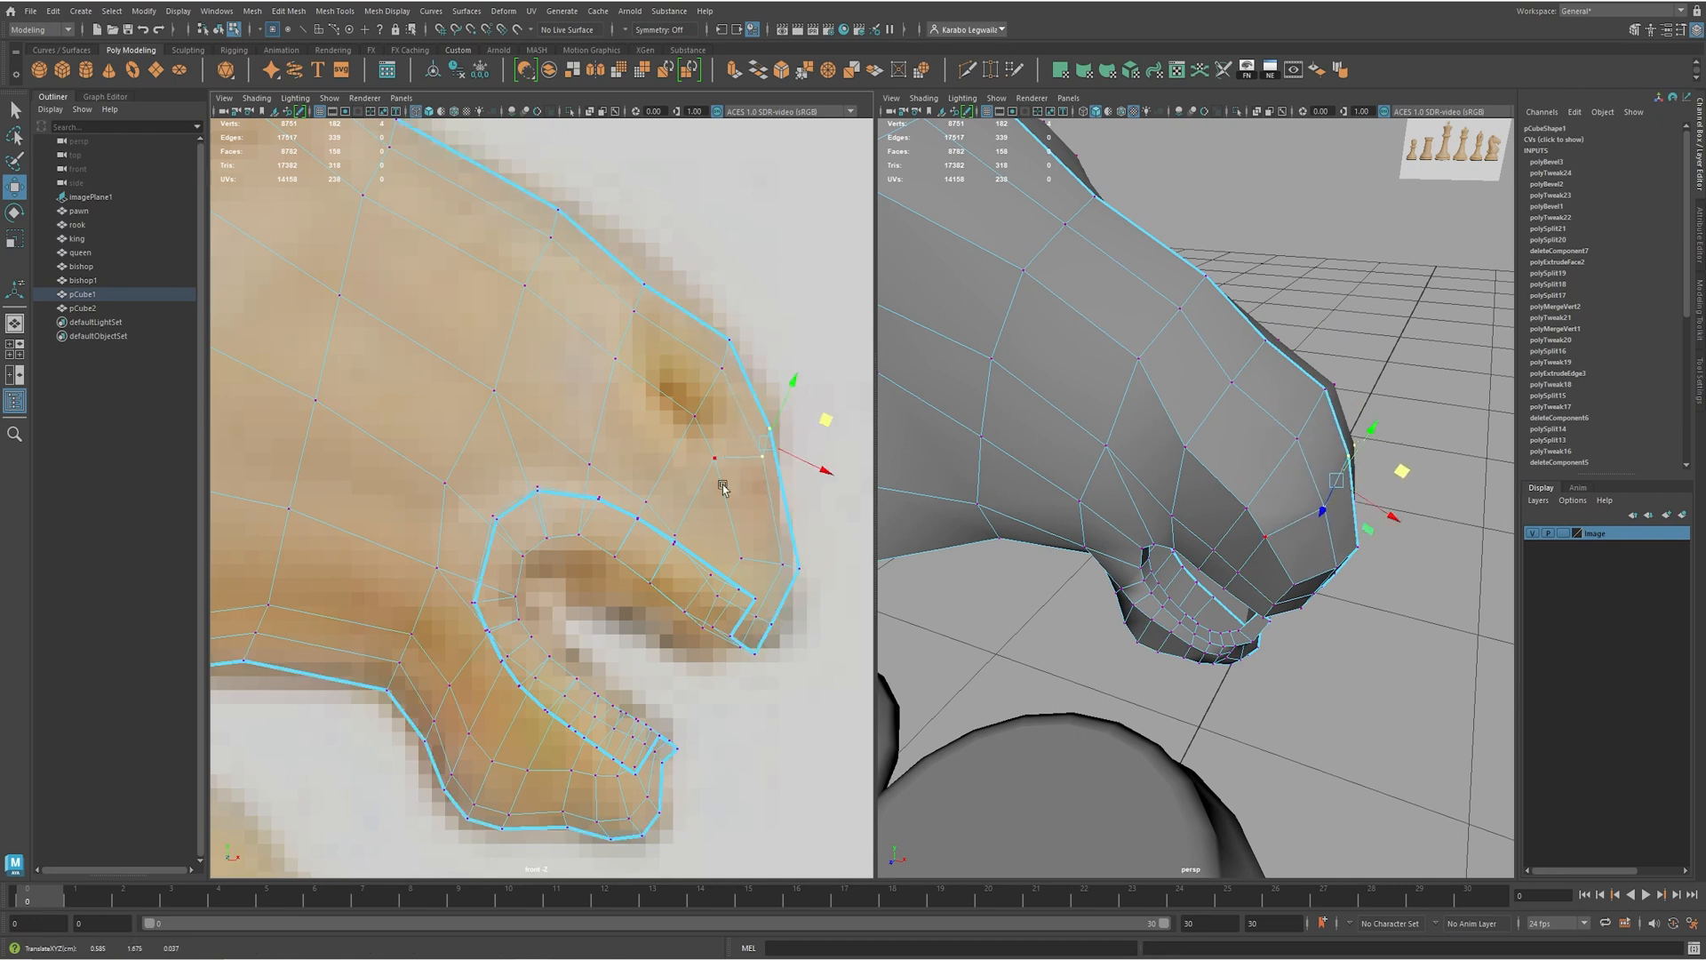
pyautogui.click(773, 436)
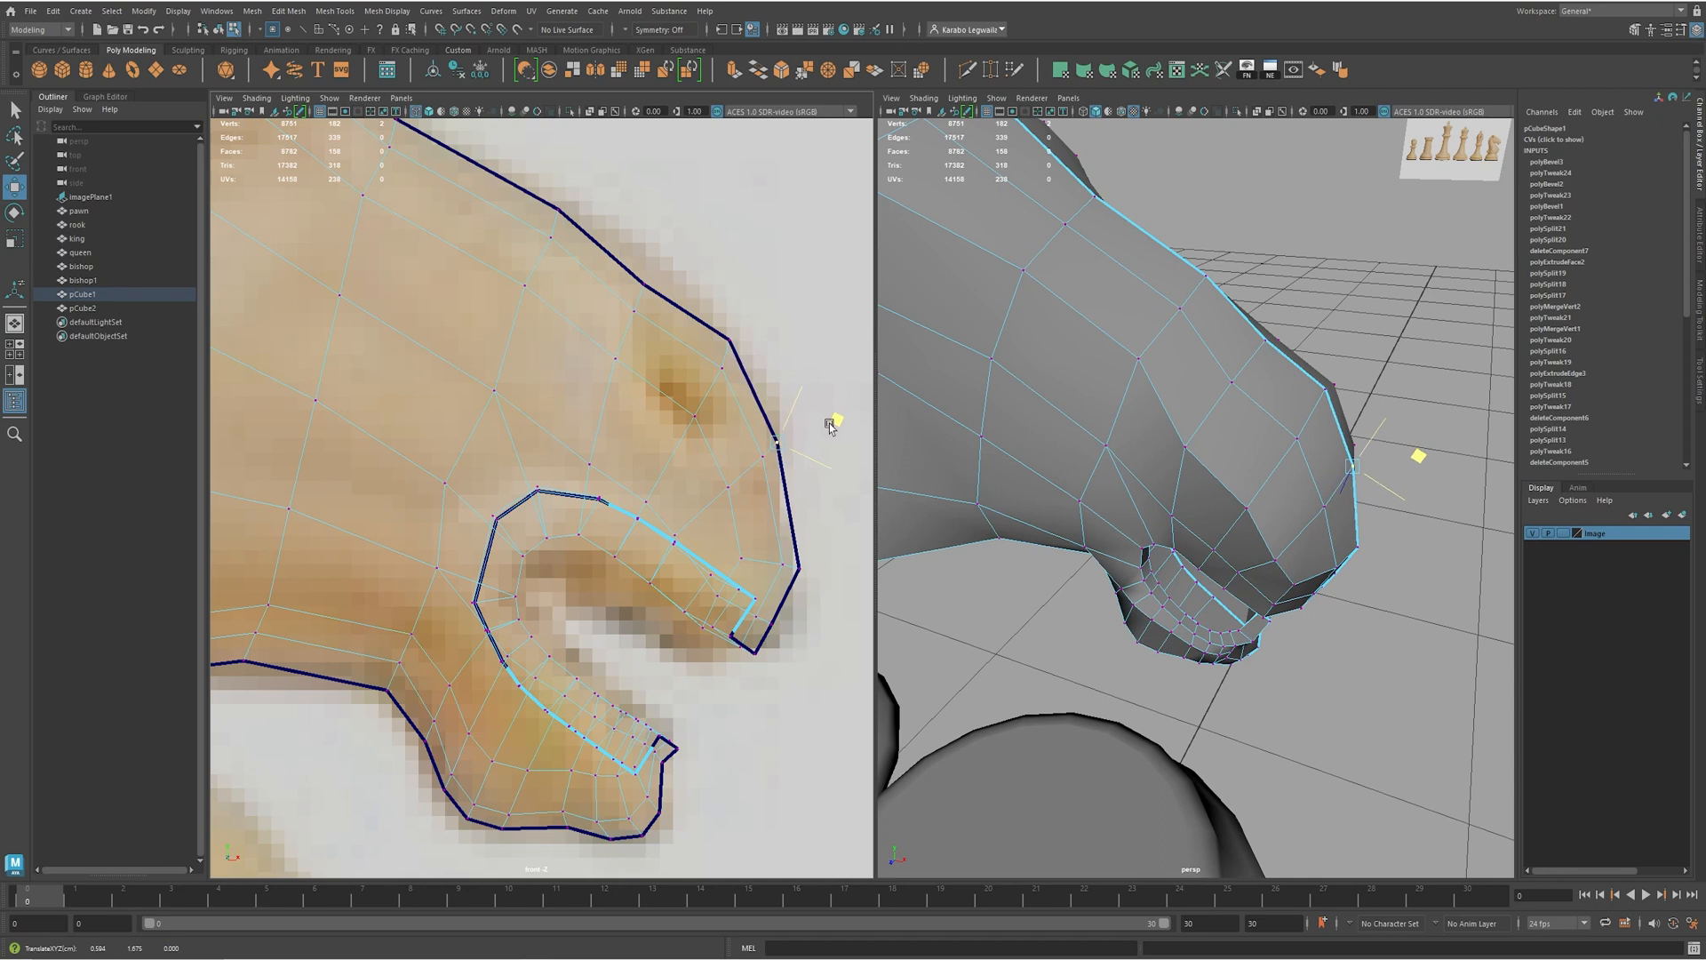
pyautogui.click(750, 345)
pyautogui.moveTo(790, 328); pyautogui.dragTo(795, 333)
# - Move the vertices on the side of the muzzle sideways to round its width
pyautogui.keyDown('alt'); pyautogui.moveTo(1333, 495); pyautogui.dragTo(1288, 462, button='right'); pyautogui.keyUp('alt')
pyautogui.keyDown('alt'); pyautogui.moveTo(1288, 461); pyautogui.dragTo(1164, 448); pyautogui.keyUp('alt')
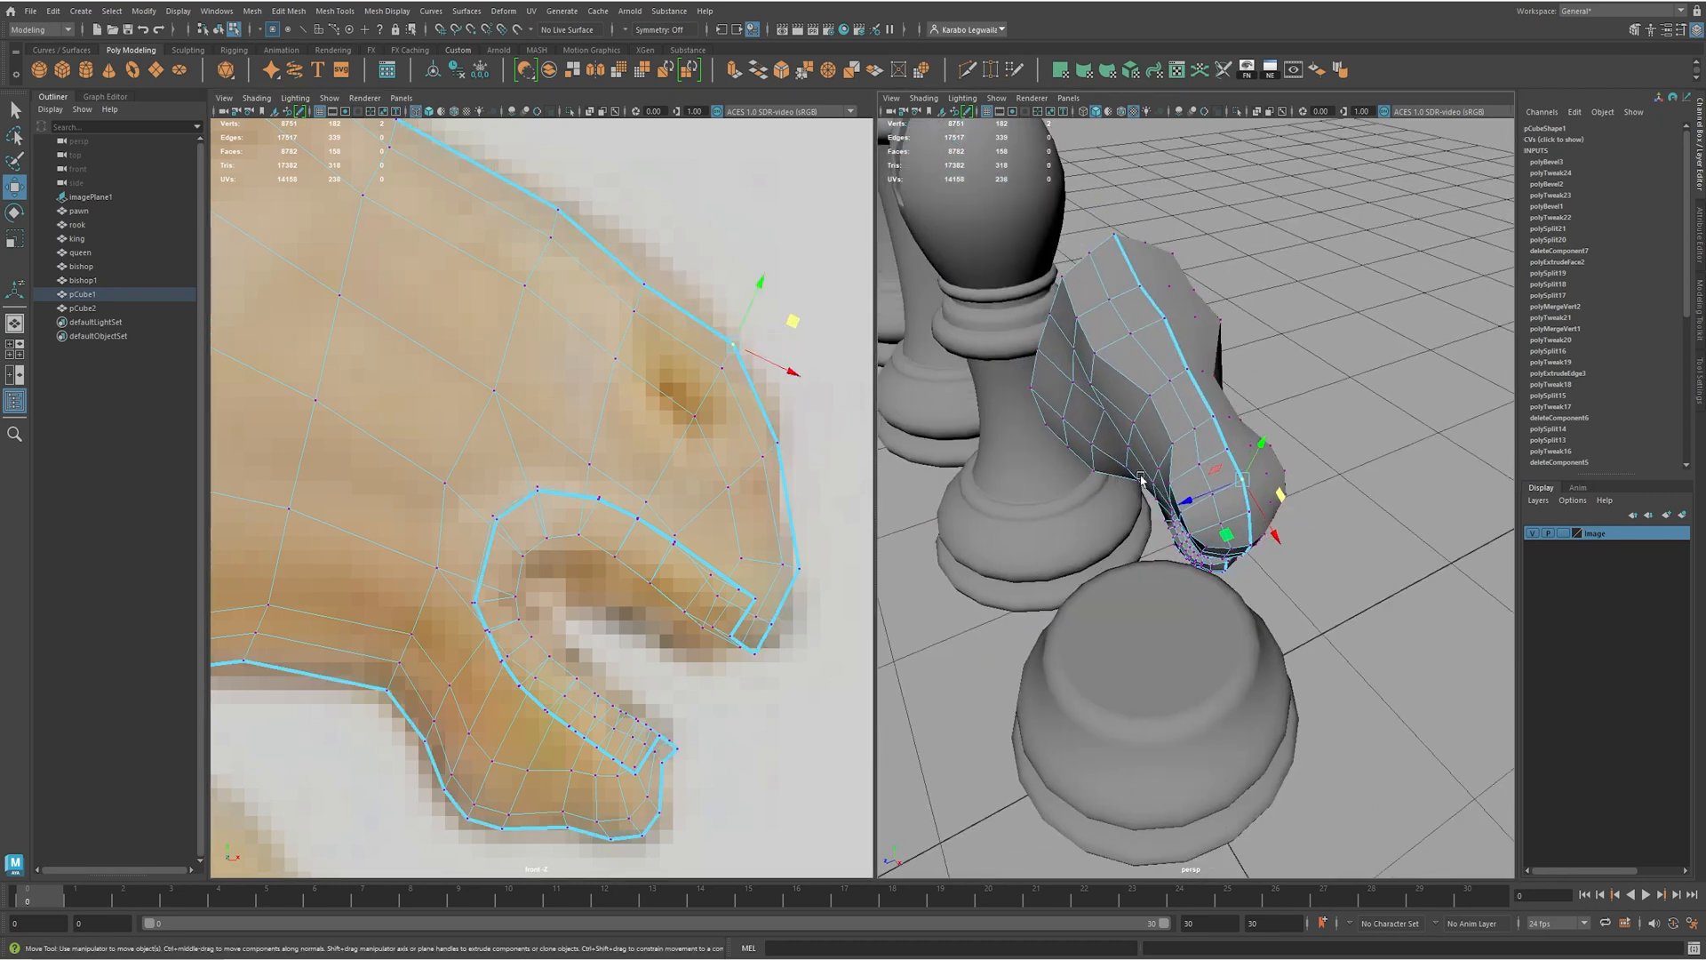
pyautogui.keyDown('alt'); pyautogui.moveTo(1164, 462); pyautogui.dragTo(1212, 471, button='right'); pyautogui.keyUp('alt')
pyautogui.keyDown('alt'); pyautogui.moveTo(1200, 533); pyautogui.dragTo(1124, 486); pyautogui.keyUp('alt')
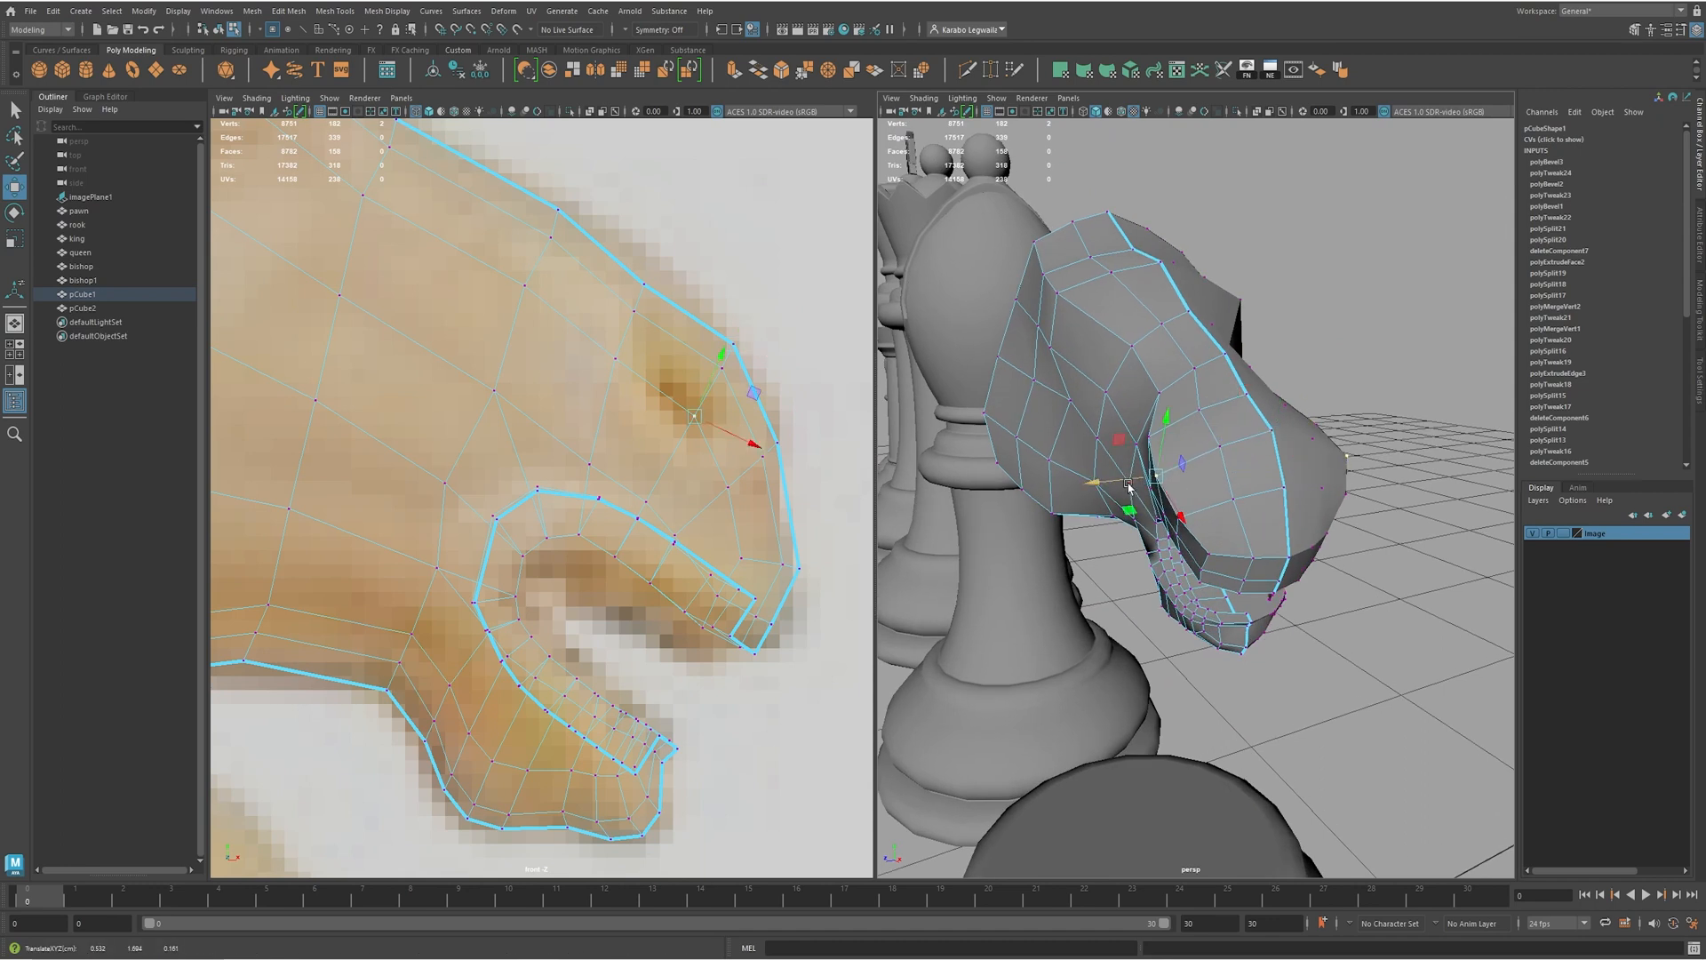
pyautogui.keyDown('alt'); pyautogui.moveTo(1141, 503); pyautogui.dragTo(1181, 365); pyautogui.keyUp('alt')
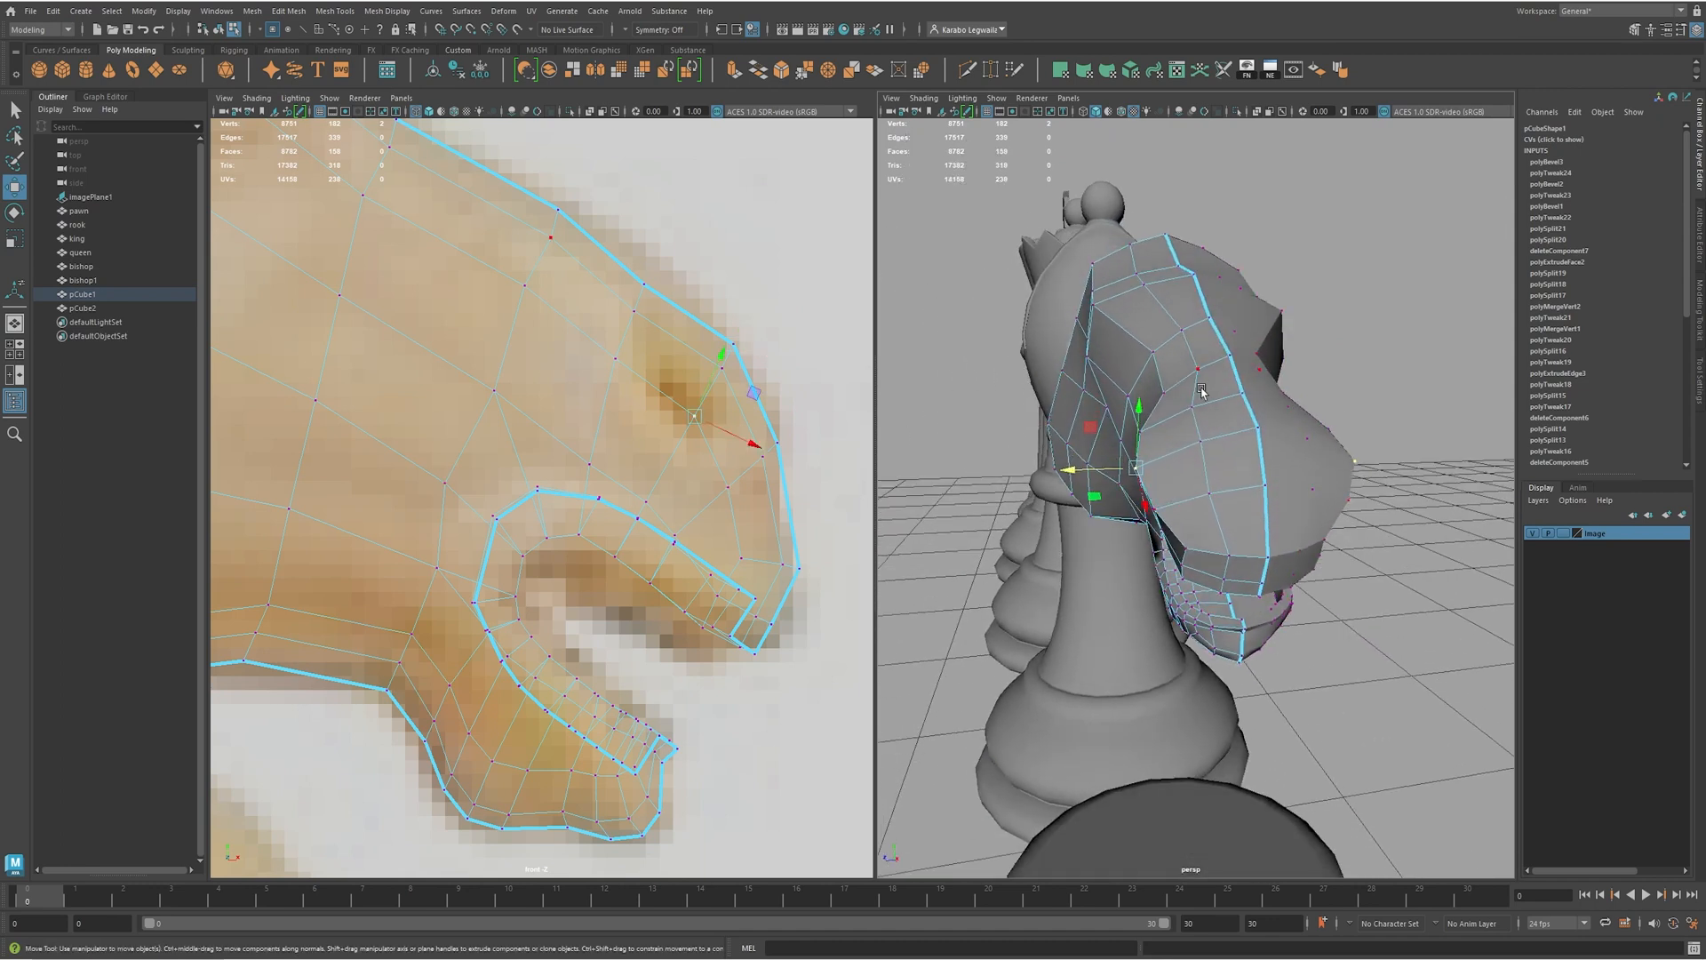
pyautogui.click(1202, 439)
pyautogui.moveTo(1202, 439); pyautogui.dragTo(1166, 443, button='middle')
# - Check the muzzle's profile in a smoothed preview, then return to the unsmoothed vertices
pyautogui.keyDown('alt'); pyautogui.moveTo(1277, 453); pyautogui.dragTo(1300, 533); pyautogui.keyUp('alt')
pyautogui.press('F8')
pyautogui.press('3')
pyautogui.click(1239, 432)
pyautogui.click(1232, 472)
pyautogui.press('1')
pyautogui.press('F9')
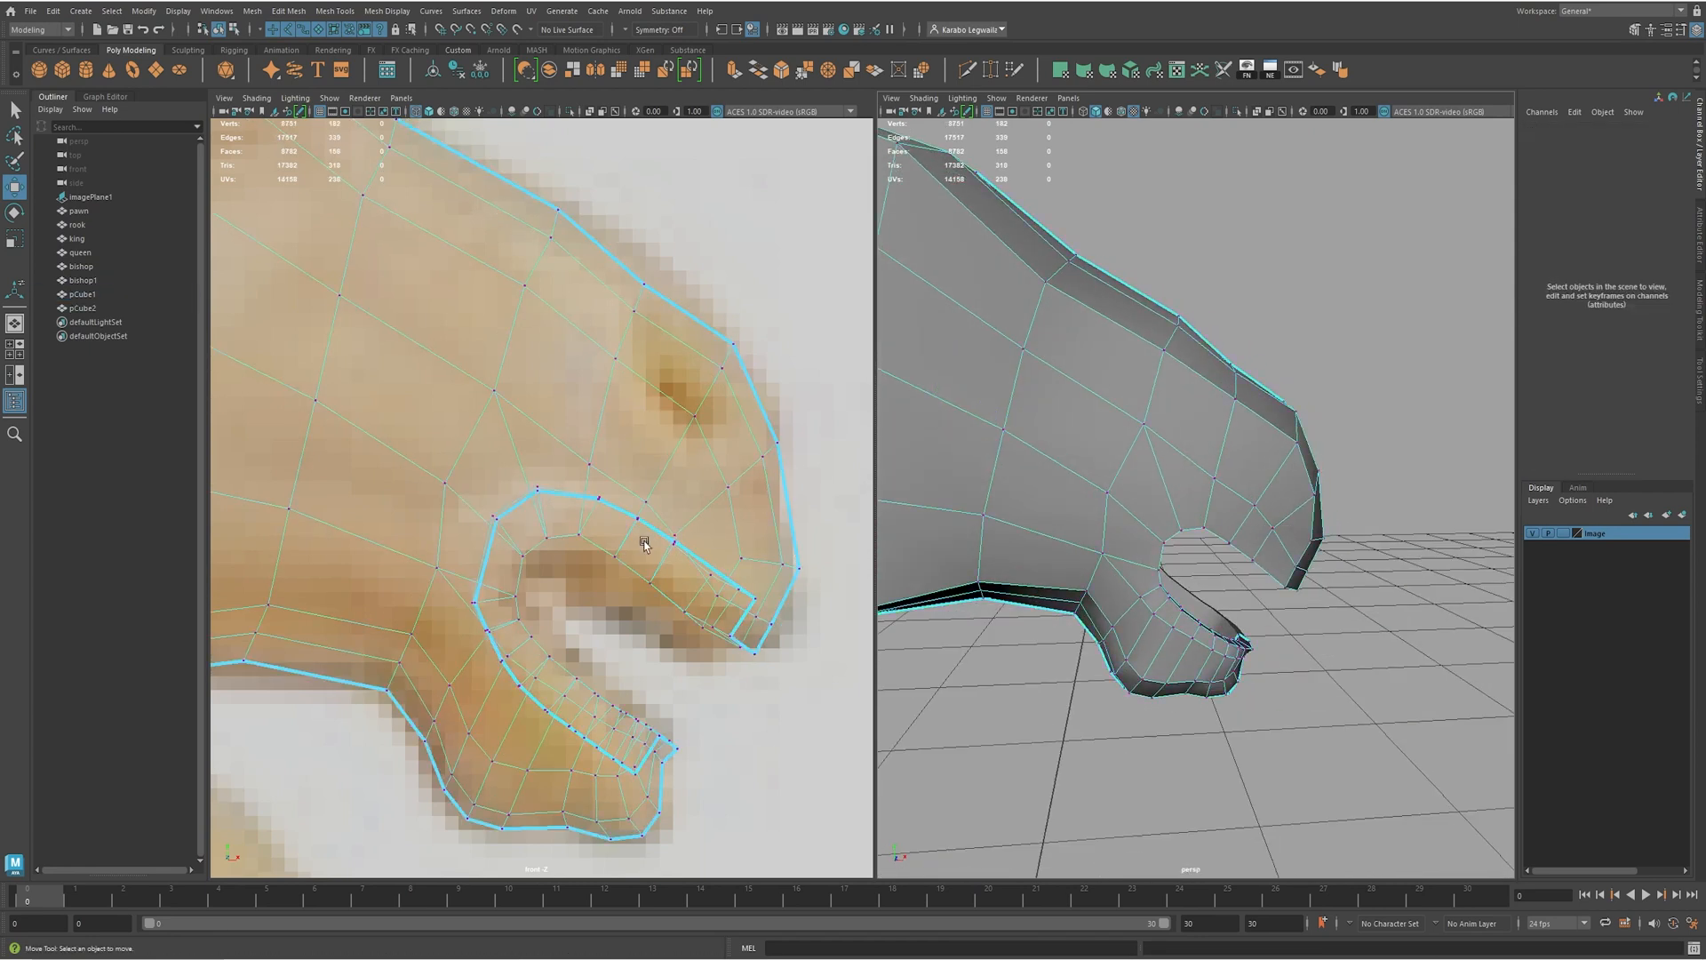
# - Adjust the vertices on the side of the muzzle just above the upper lip
pyautogui.click(1287, 536)
pyautogui.moveTo(1333, 506); pyautogui.dragTo(1323, 514)
pyautogui.keyDown('alt'); pyautogui.moveTo(778, 629); pyautogui.dragTo(750, 590, button='middle'); pyautogui.keyUp('alt')
pyautogui.keyDown('alt'); pyautogui.moveTo(1191, 643); pyautogui.dragTo(1256, 600); pyautogui.keyUp('alt')
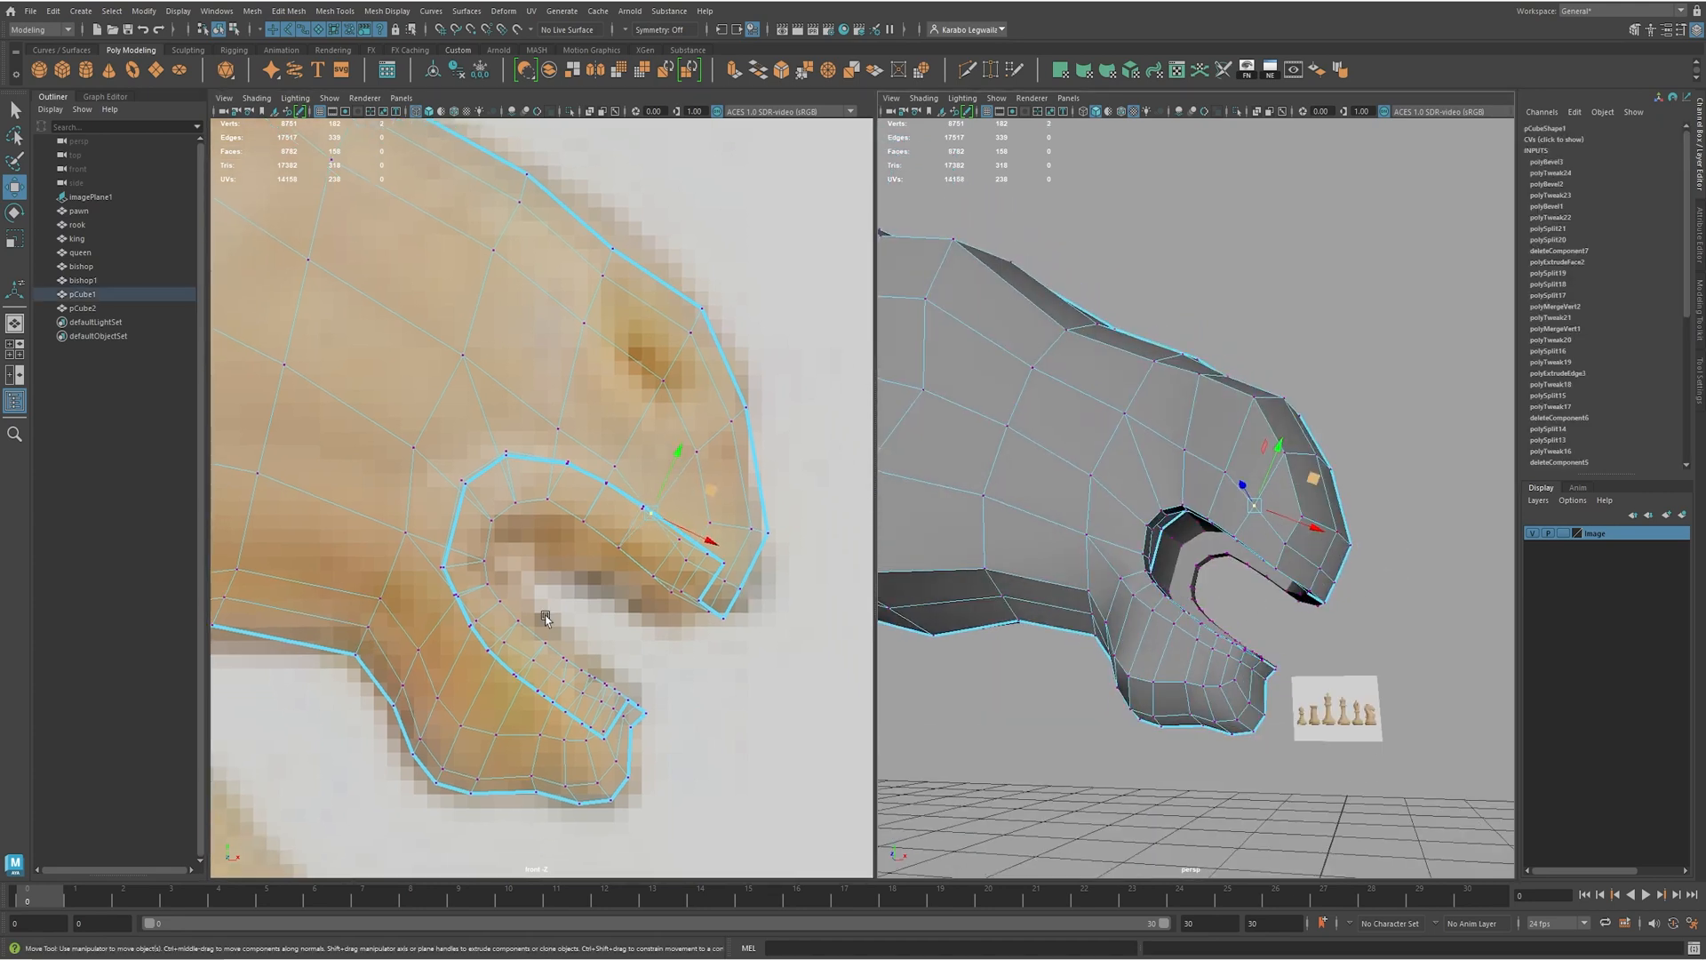
pyautogui.click(1316, 564)
# - Examine the edge loops at the front of the muzzle and the smoothed shape of the nose and mouth
pyautogui.press('F10')
pyautogui.doubleClick(1302, 562)
pyautogui.keyDown('alt'); pyautogui.moveTo(1368, 556); pyautogui.dragTo(1315, 533); pyautogui.keyUp('alt')
pyautogui.keyDown('shift'); pyautogui.doubleClick(1291, 531); pyautogui.keyUp('shift')
pyautogui.press('F8')
pyautogui.press('3')
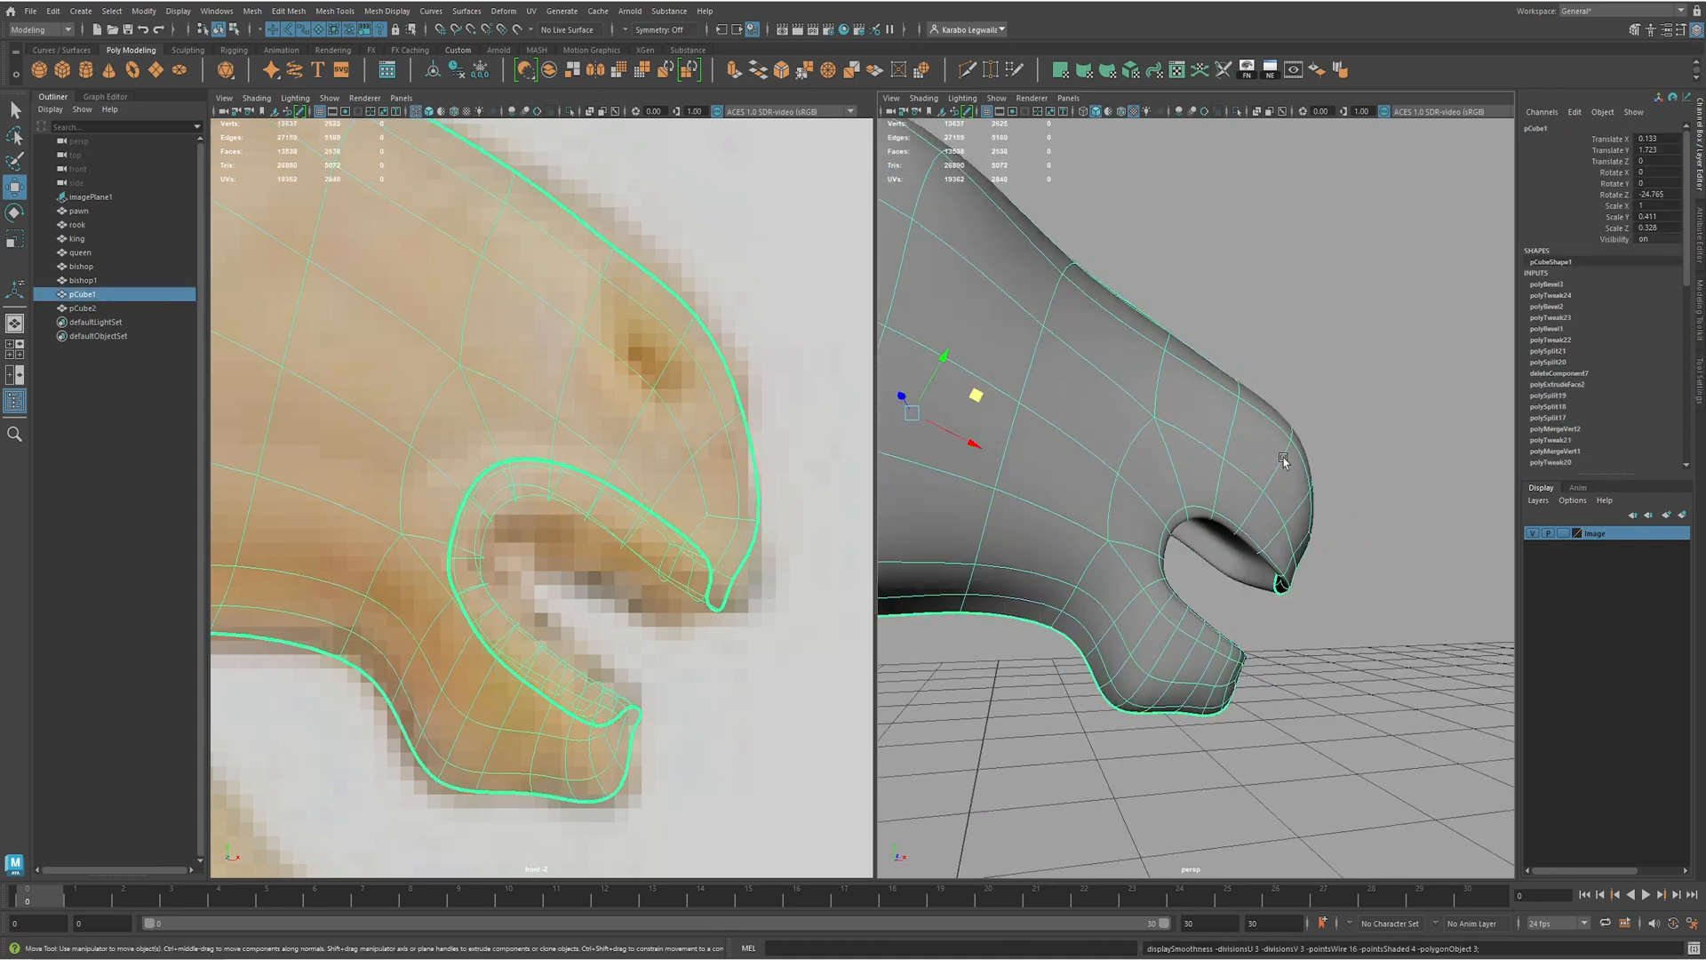
pyautogui.click(1398, 472)
pyautogui.keyDown('alt'); pyautogui.moveTo(1397, 472); pyautogui.dragTo(1155, 487); pyautogui.keyUp('alt')
pyautogui.click(1213, 463)
pyautogui.press('1')
# - Reposition the vertices on the side of the muzzle above the back corner of the mouth
pyautogui.keyDown('alt'); pyautogui.moveTo(1155, 487); pyautogui.dragTo(1177, 490, button='right'); pyautogui.keyUp('alt')
pyautogui.moveTo(1177, 490)
pyautogui.keyDown('alt'); pyautogui.mouseDown()
pyautogui.moveTo(1117, 476)
pyautogui.moveTo(1271, 515)
pyautogui.moveTo(1163, 462)
pyautogui.moveTo(1153, 480)
pyautogui.mouseUp(); pyautogui.keyUp('alt')
pyautogui.keyDown('alt'); pyautogui.moveTo(1153, 480); pyautogui.dragTo(1147, 589, button='right'); pyautogui.keyUp('alt')
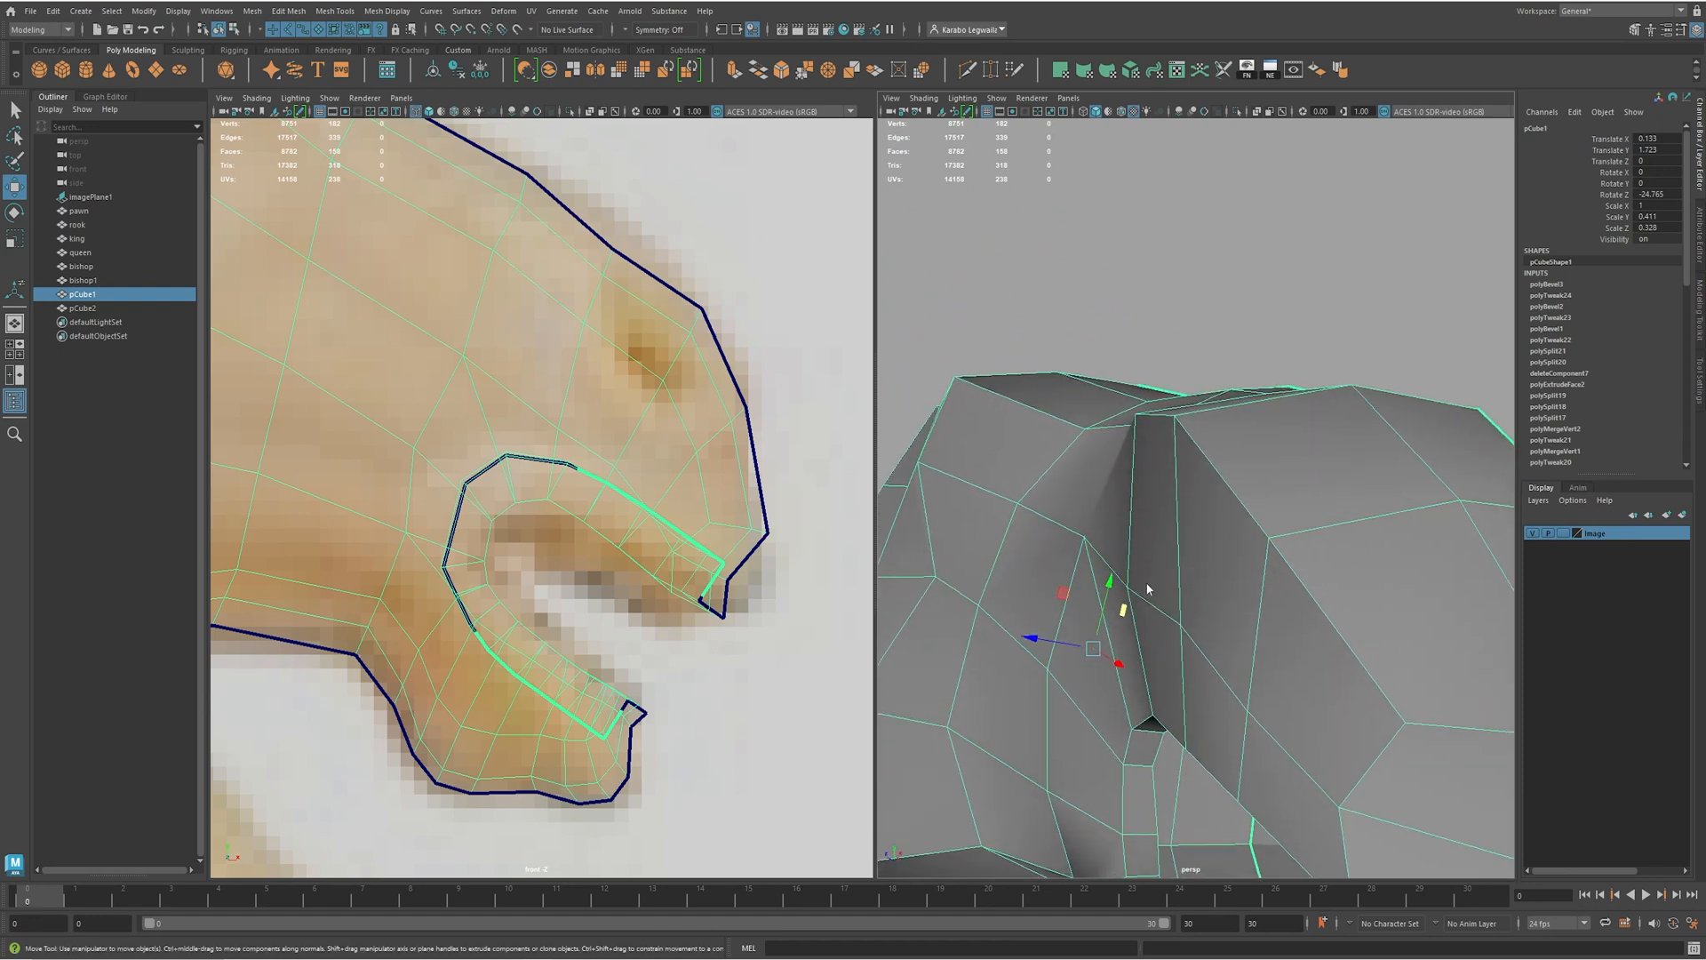
pyautogui.press('F9')
pyautogui.moveTo(1137, 589); pyautogui.dragTo(1266, 573)
pyautogui.keyDown('shift'); pyautogui.click(1182, 624); pyautogui.keyUp('shift')
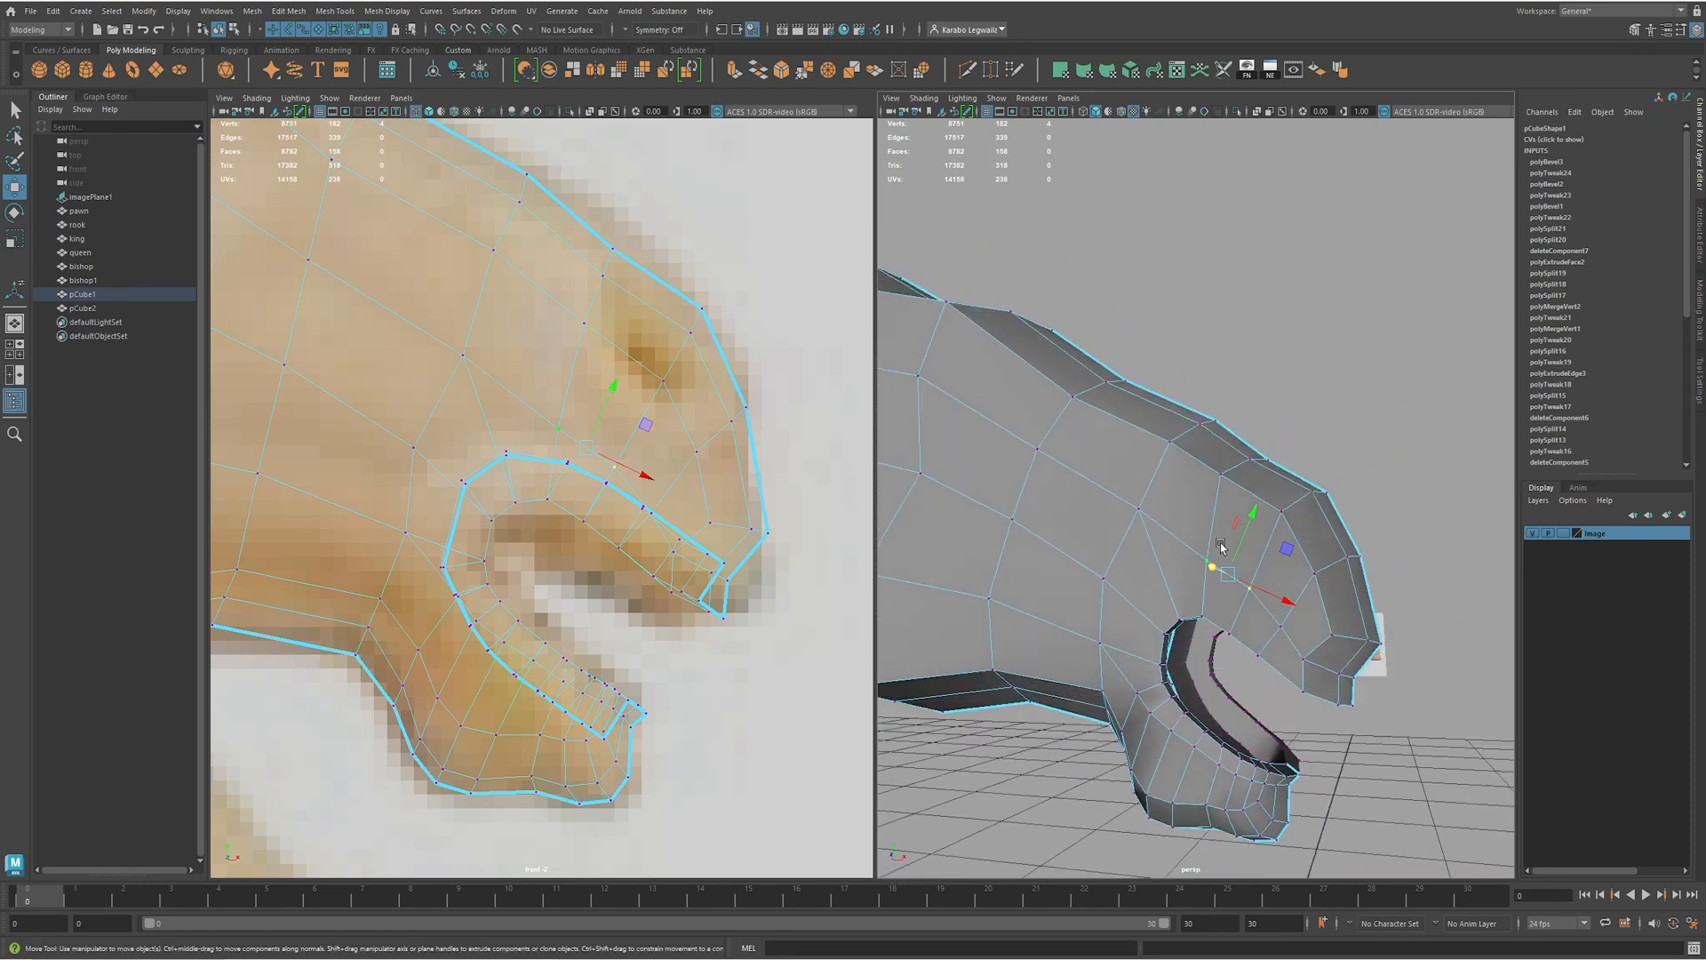
# - Extrude the faces on the upper side of the muzzle with an offset of 0.02 to inset them
pyautogui.press('F11')
pyautogui.click(1192, 501)
pyautogui.keyDown('shift'); pyautogui.click(1249, 545); pyautogui.keyUp('shift')
pyautogui.keyDown('alt'); pyautogui.moveTo(1288, 567); pyautogui.dragTo(1243, 558); pyautogui.keyUp('alt')
pyautogui.hotkey('ctrl', 'e')
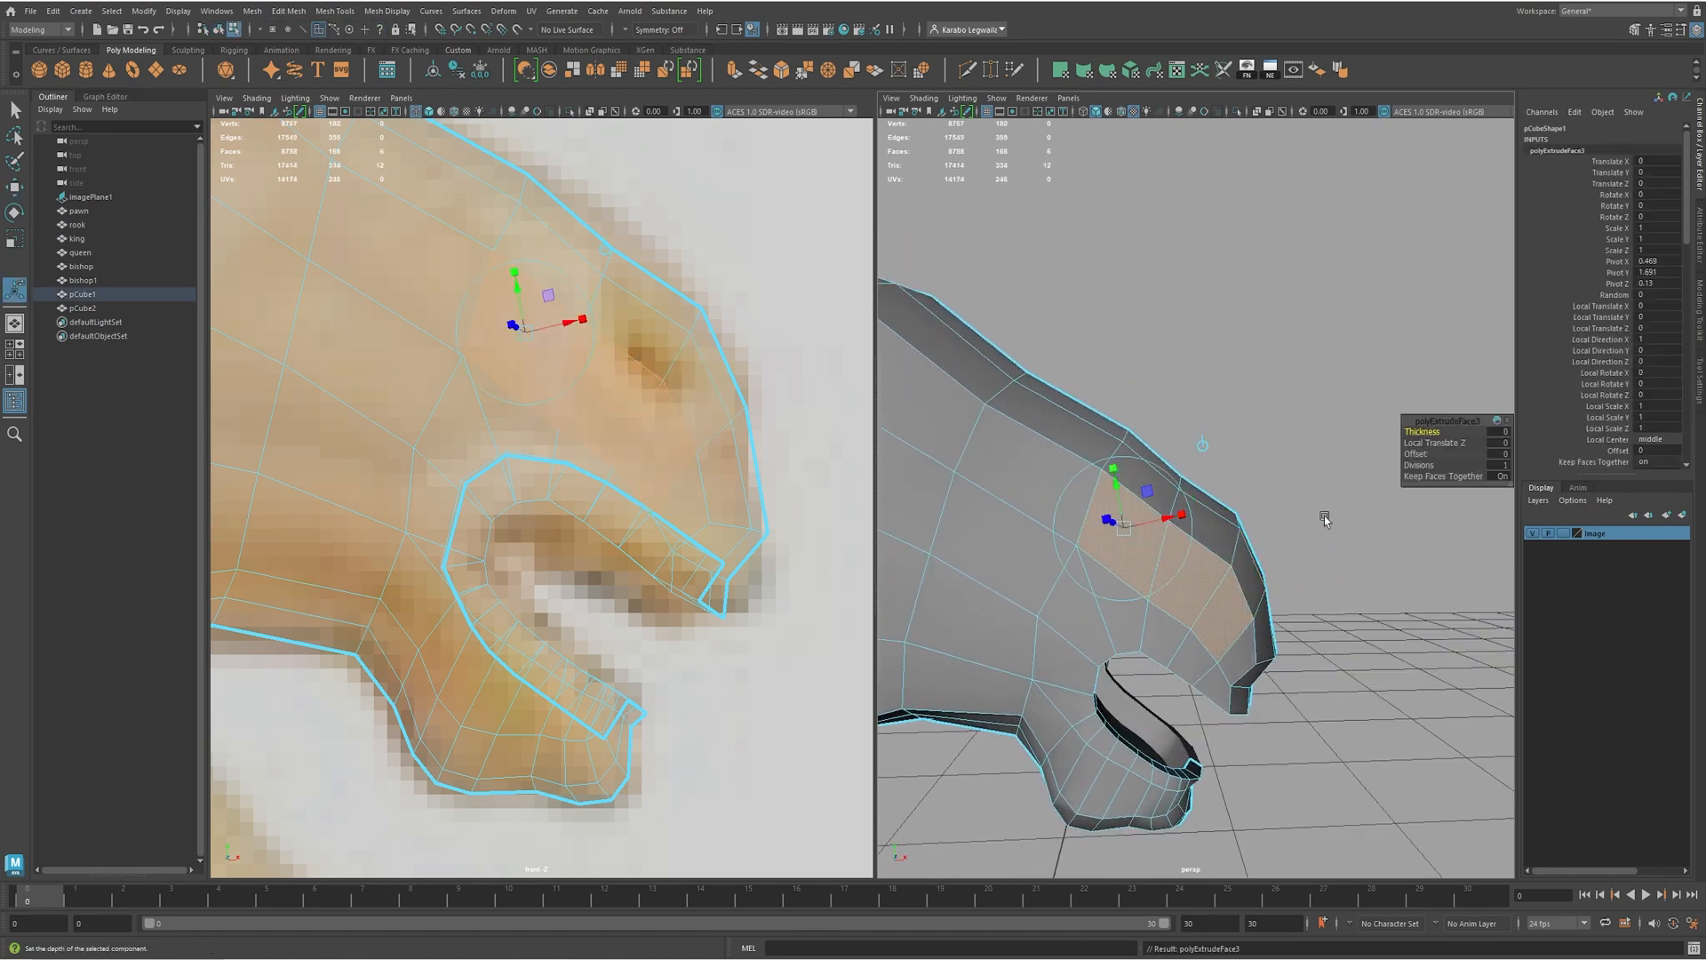
pyautogui.moveTo(1416, 453); pyautogui.dragTo(1418, 453)
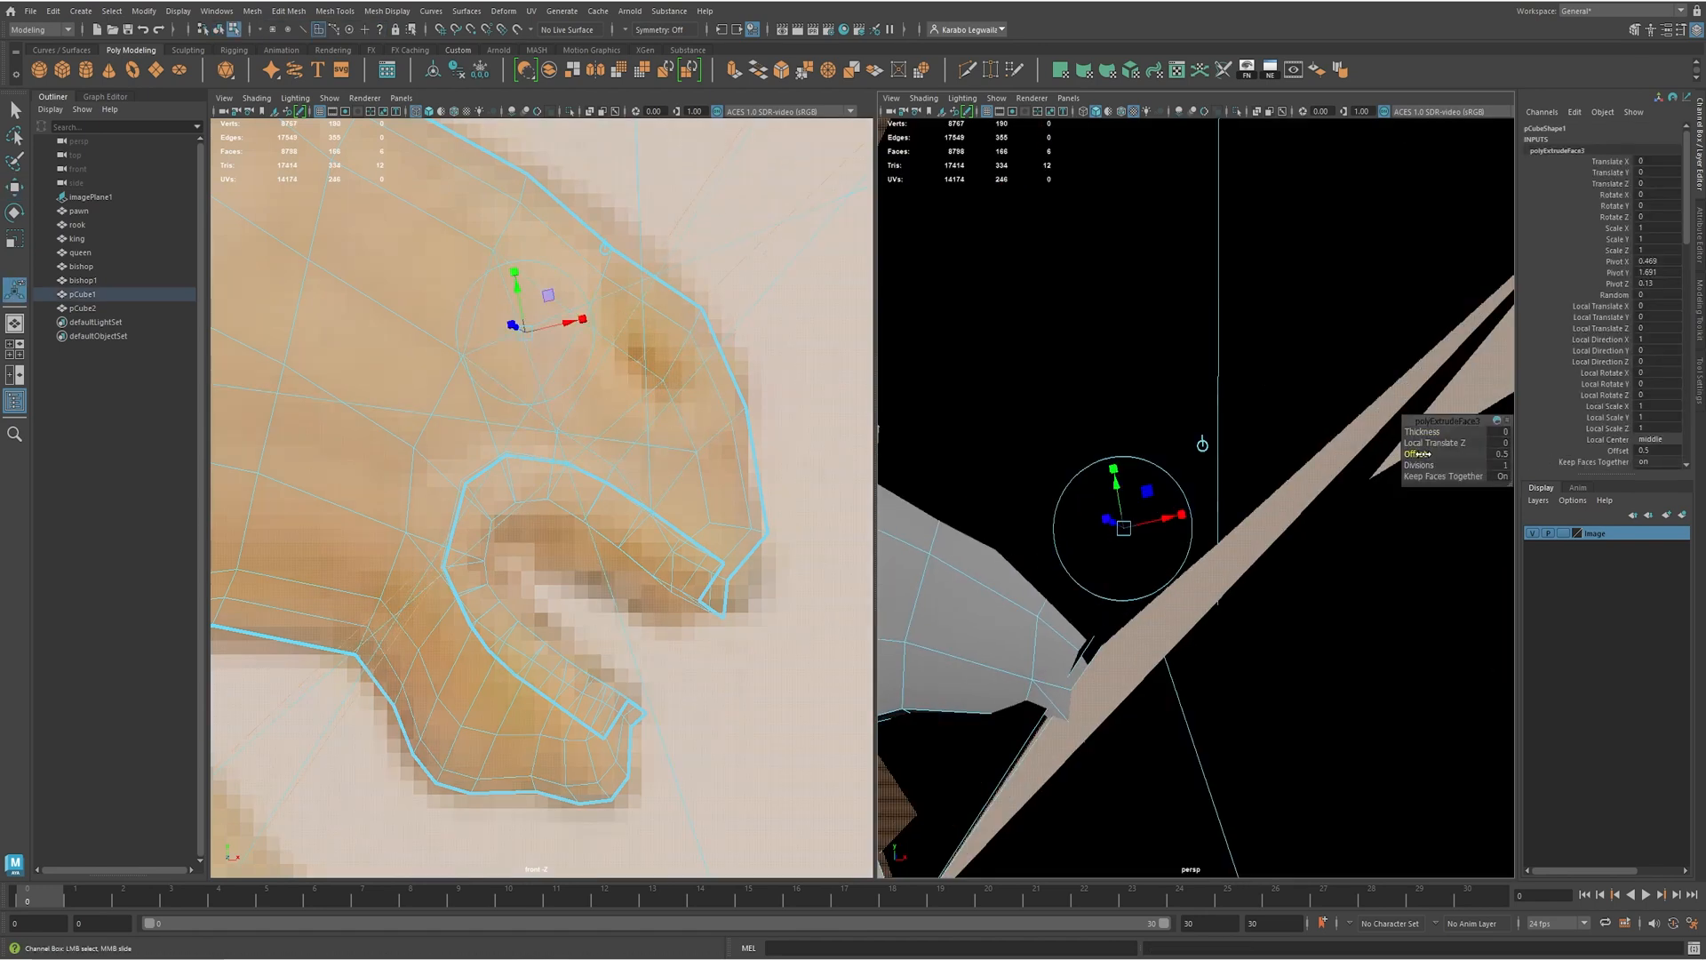
pyautogui.moveTo(1272, 549)
pyautogui.keyDown('alt'); pyautogui.mouseDown(button='right')
pyautogui.moveTo(1188, 545)
pyautogui.moveTo(1246, 566)
pyautogui.mouseUp(button='right'); pyautogui.keyUp('alt')
pyautogui.hotkey('ctrl', 'z')
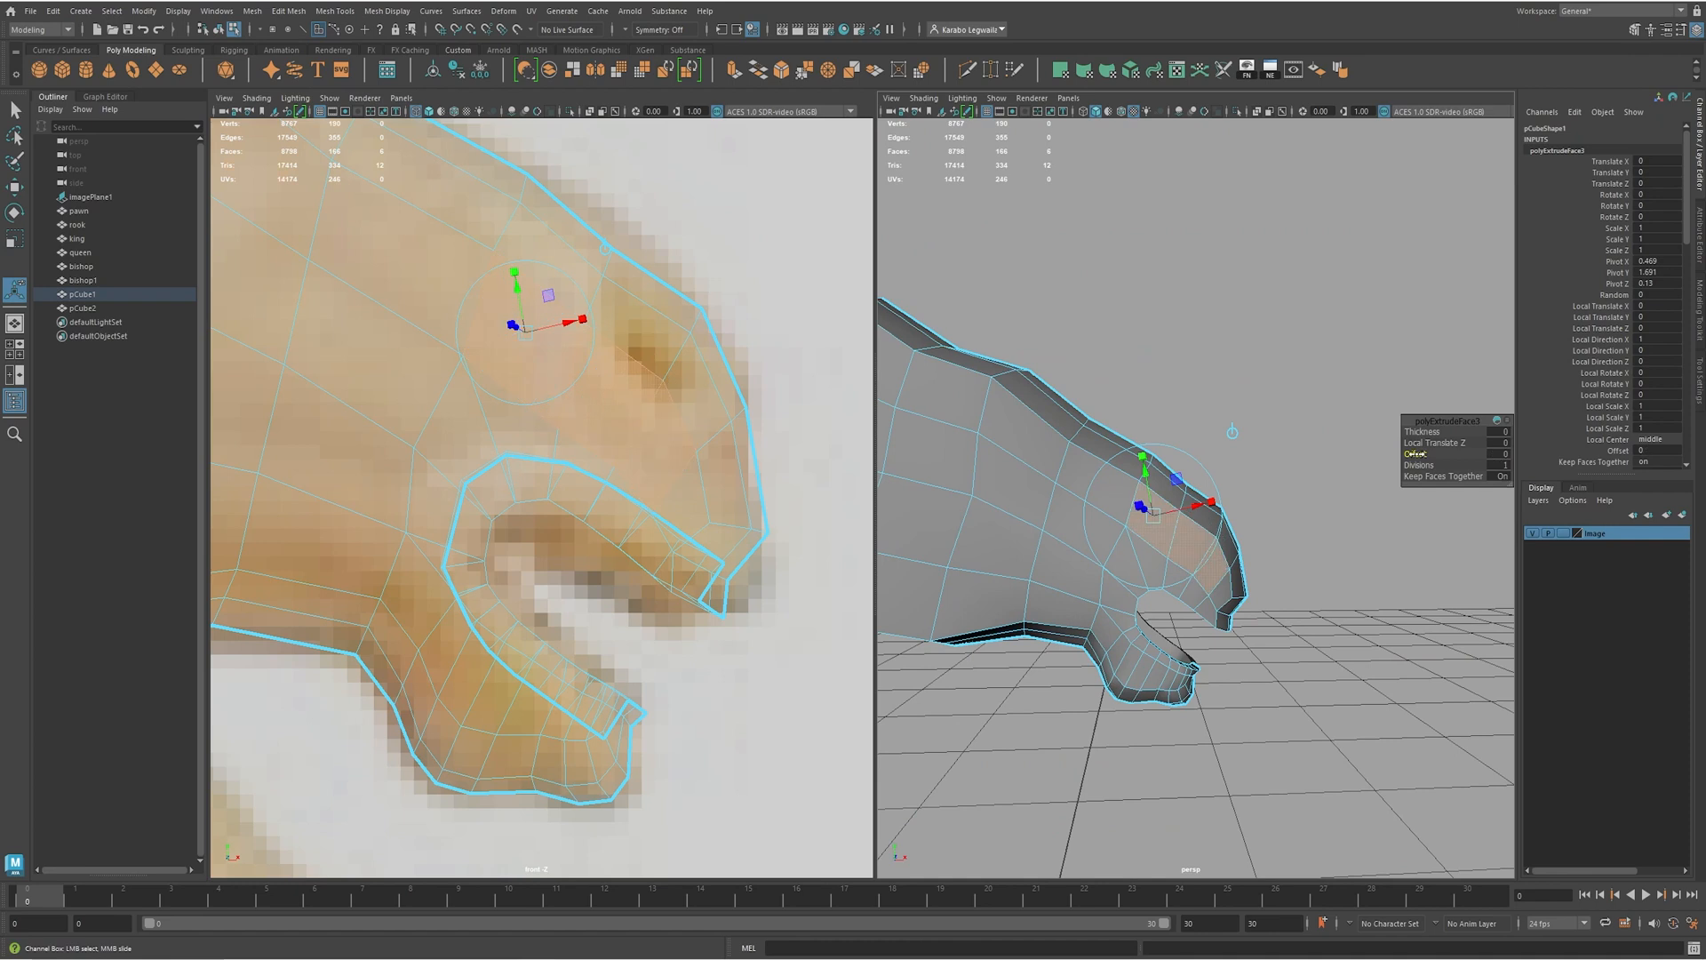
pyautogui.keyDown('alt'); pyautogui.moveTo(1229, 522); pyautogui.dragTo(1135, 548); pyautogui.keyUp('alt')
pyautogui.keyDown('alt'); pyautogui.moveTo(1135, 548); pyautogui.dragTo(1255, 577, button='right'); pyautogui.keyUp('alt')
pyautogui.press('w')
# - Move the back vertex of the inset outline on the muzzle's side forward toward the nostril area
pyautogui.press('F9')
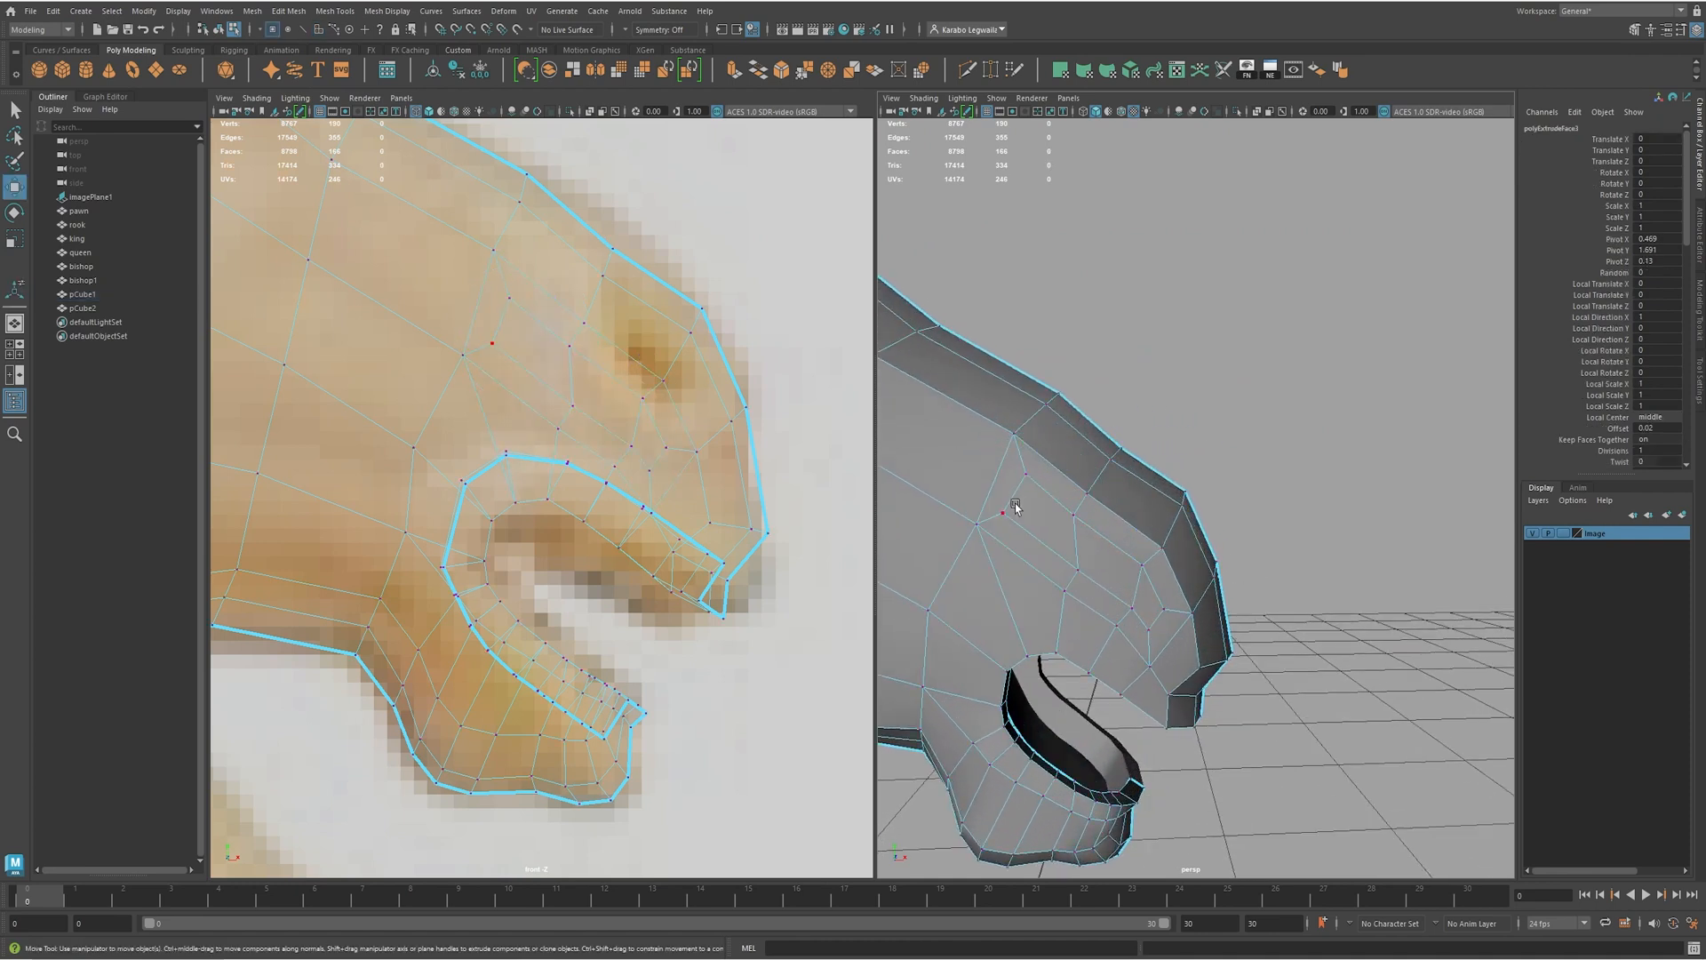
pyautogui.click(1011, 500)
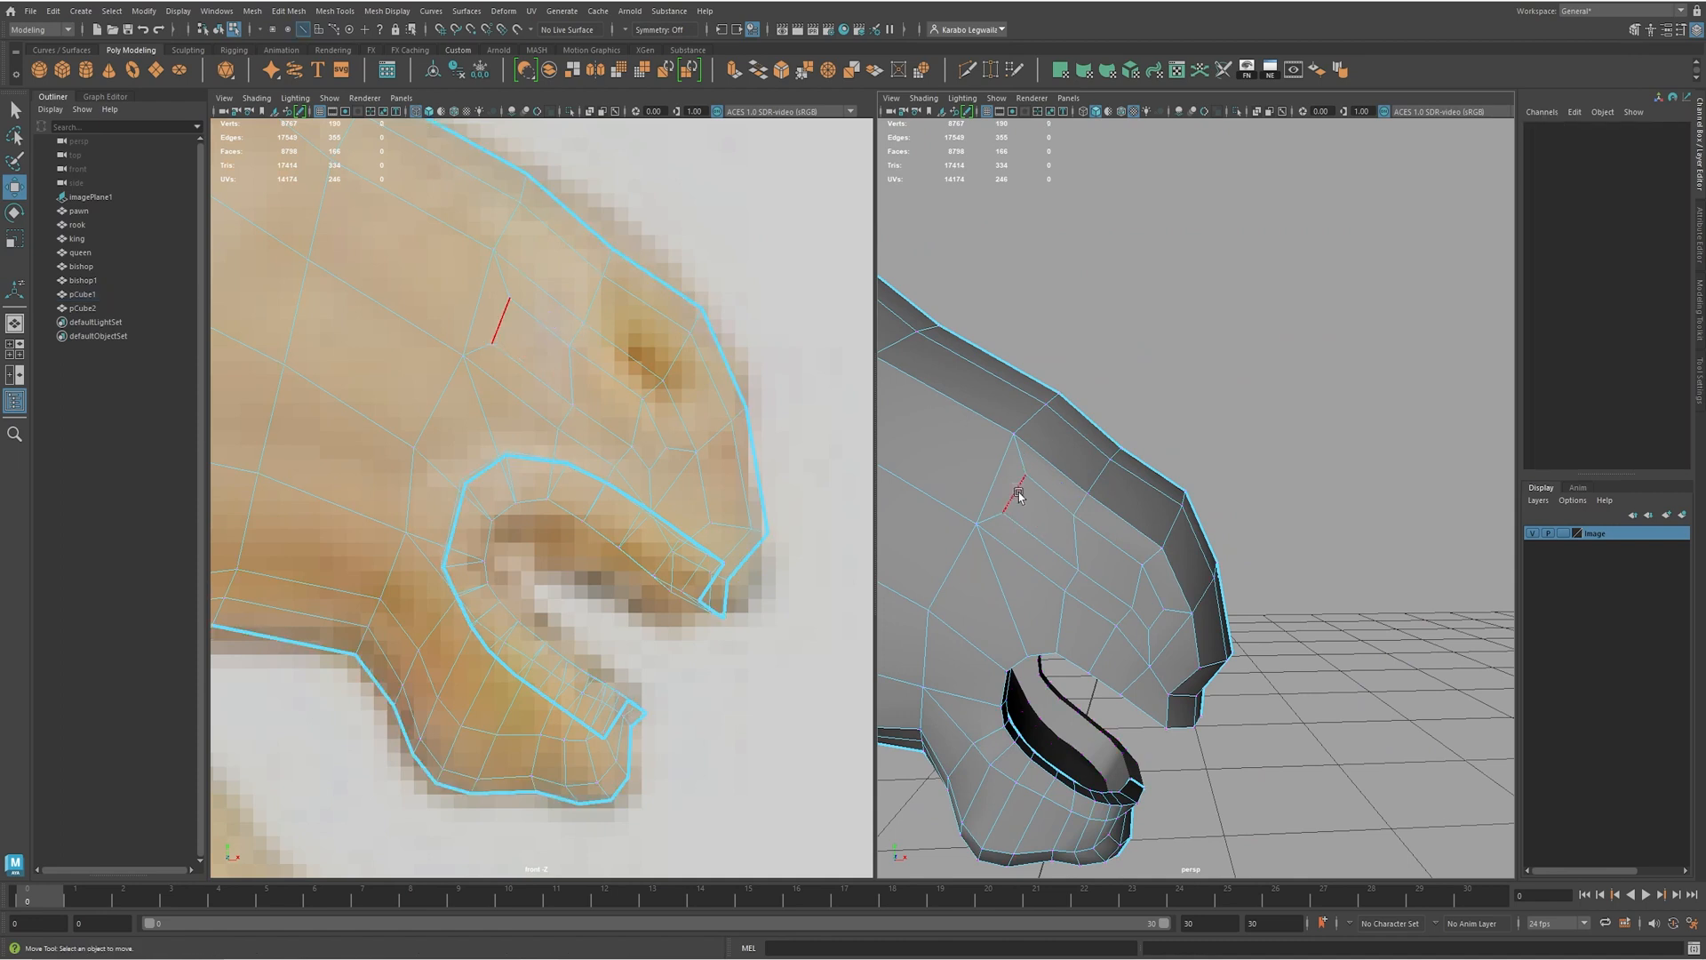
pyautogui.moveTo(1002, 513); pyautogui.dragTo(1100, 531)
pyautogui.press('F9')
pyautogui.click(1134, 609)
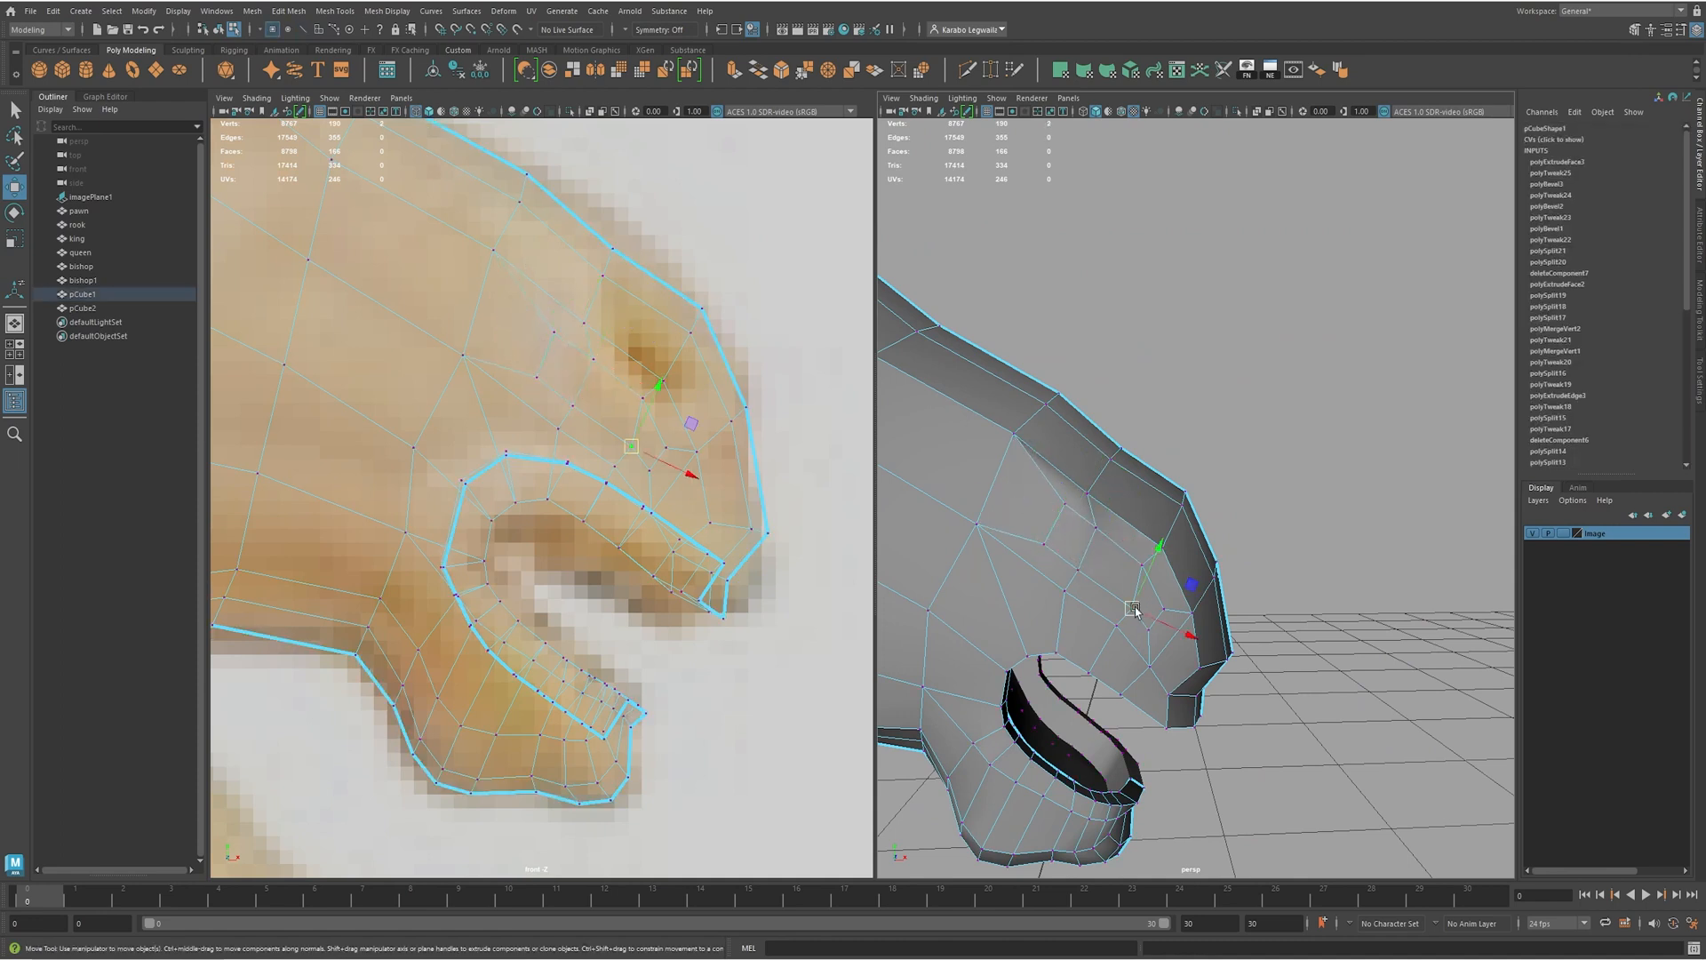
# - Reposition the front and lower vertices of the muzzle's inset outline to tighten its shape
pyautogui.moveTo(1138, 588)
pyautogui.mouseDown()
pyautogui.moveTo(1109, 595)
pyautogui.moveTo(1136, 588)
pyautogui.mouseUp()
pyautogui.click(1154, 628)
pyautogui.click(1111, 628)
pyautogui.moveTo(1121, 630); pyautogui.dragTo(1071, 602)
pyautogui.click(1057, 598)
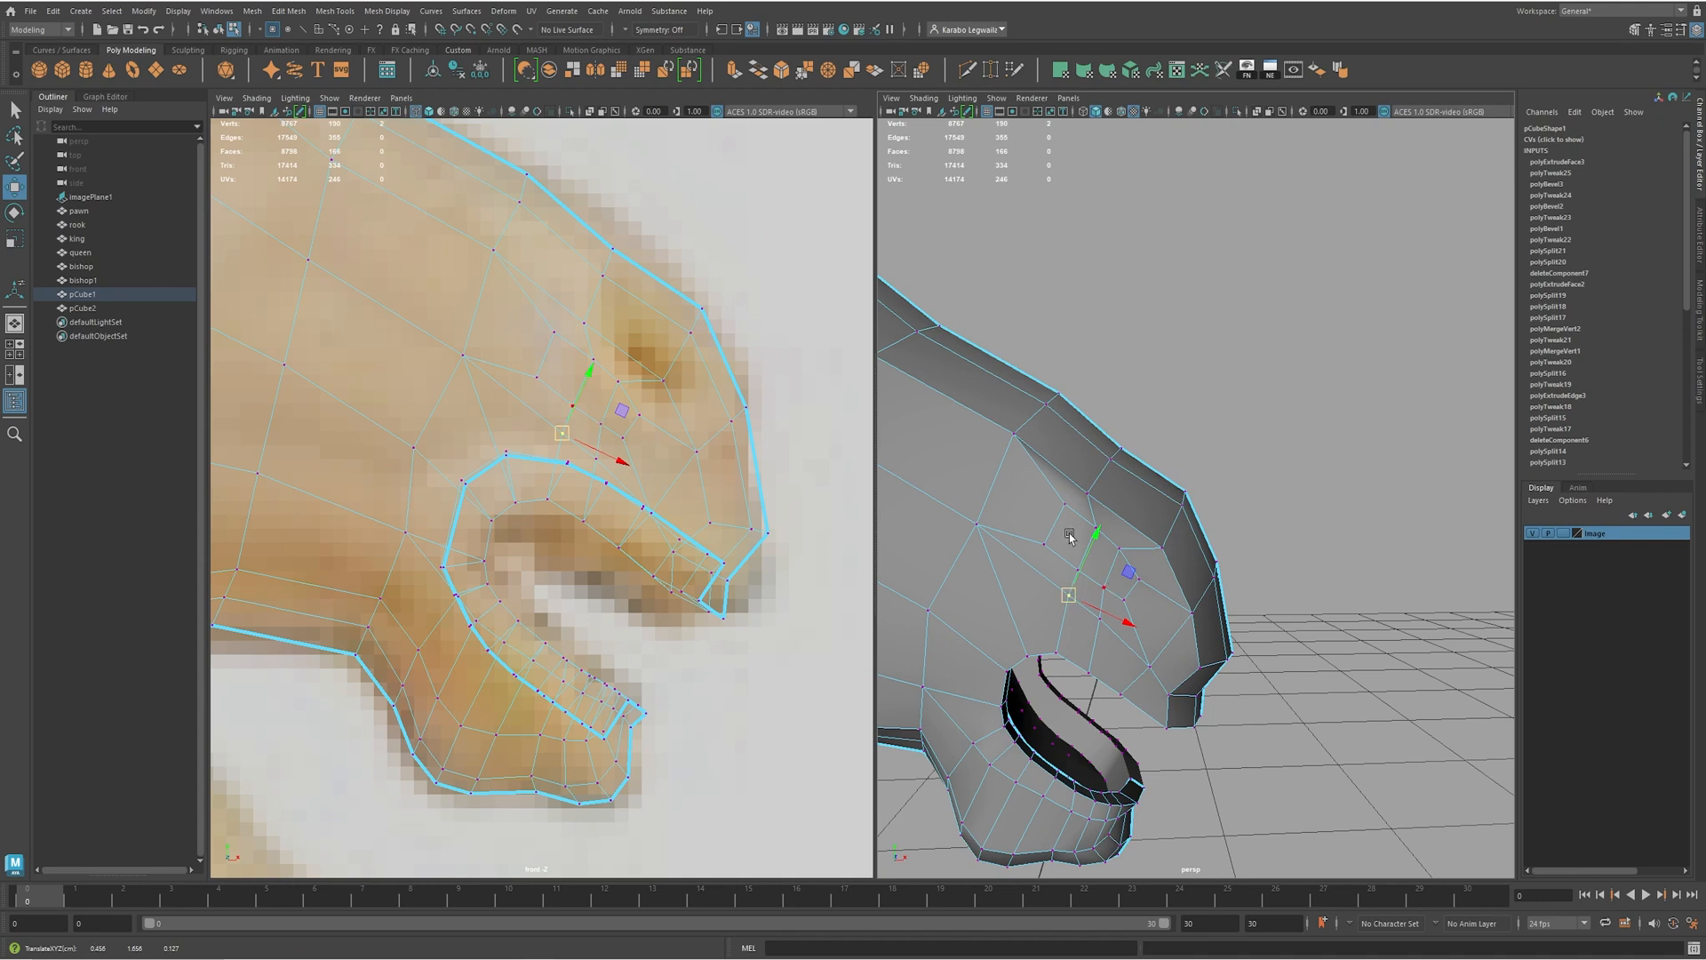
# - Adjust the top vertex of the inset outline and the vertex in its lower middle
pyautogui.keyDown('alt'); pyautogui.moveTo(1116, 497); pyautogui.dragTo(1257, 489); pyautogui.keyUp('alt')
pyautogui.click(1233, 445)
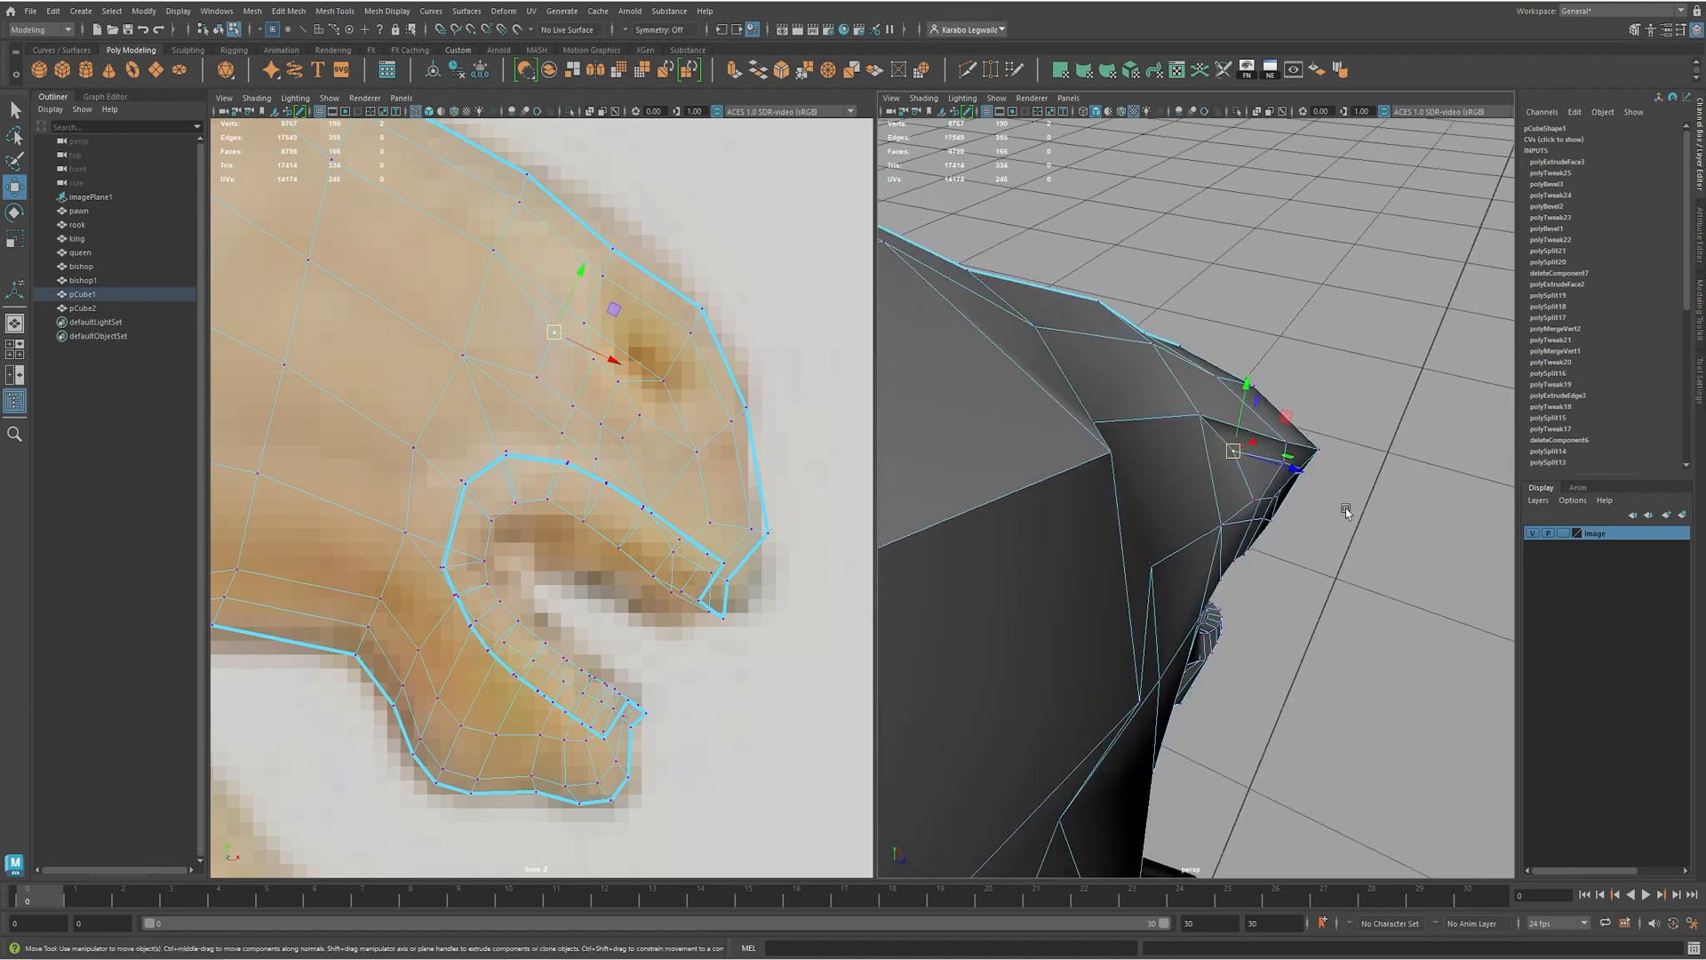
pyautogui.keyDown('alt'); pyautogui.moveTo(1312, 530); pyautogui.dragTo(1251, 487); pyautogui.keyUp('alt')
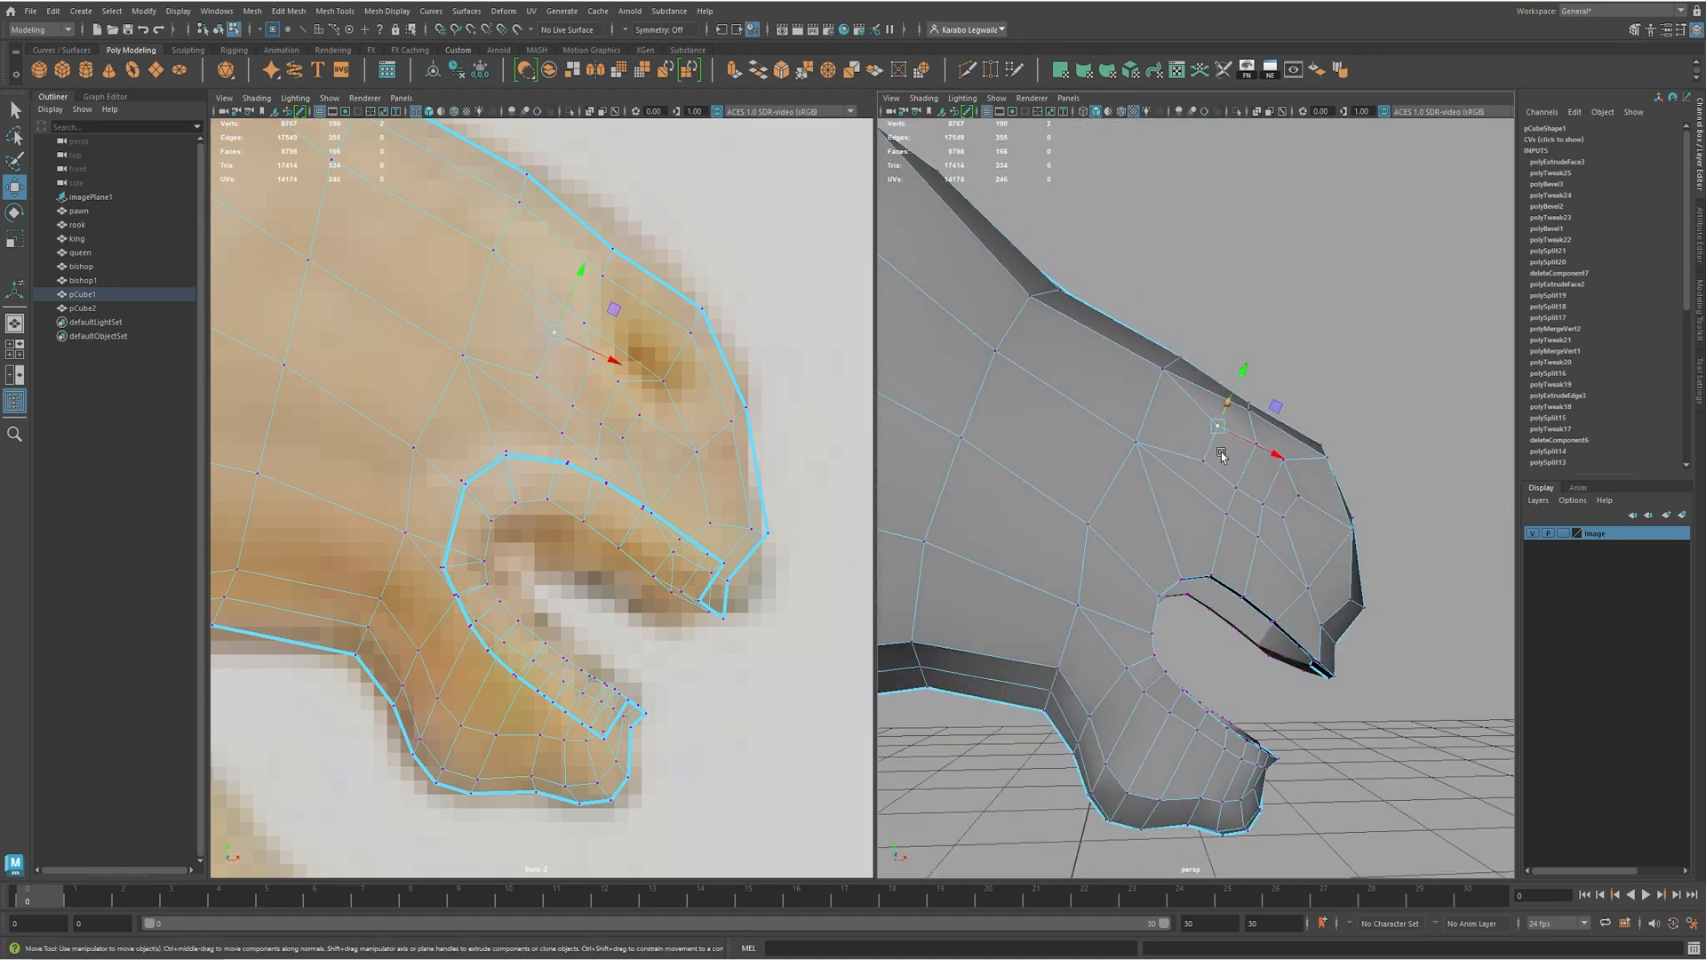
pyautogui.keyDown('alt'); pyautogui.moveTo(1251, 487); pyautogui.dragTo(1265, 489, button='right'); pyautogui.keyUp('alt')
pyautogui.keyDown('alt'); pyautogui.moveTo(1266, 490); pyautogui.dragTo(1282, 480); pyautogui.keyUp('alt')
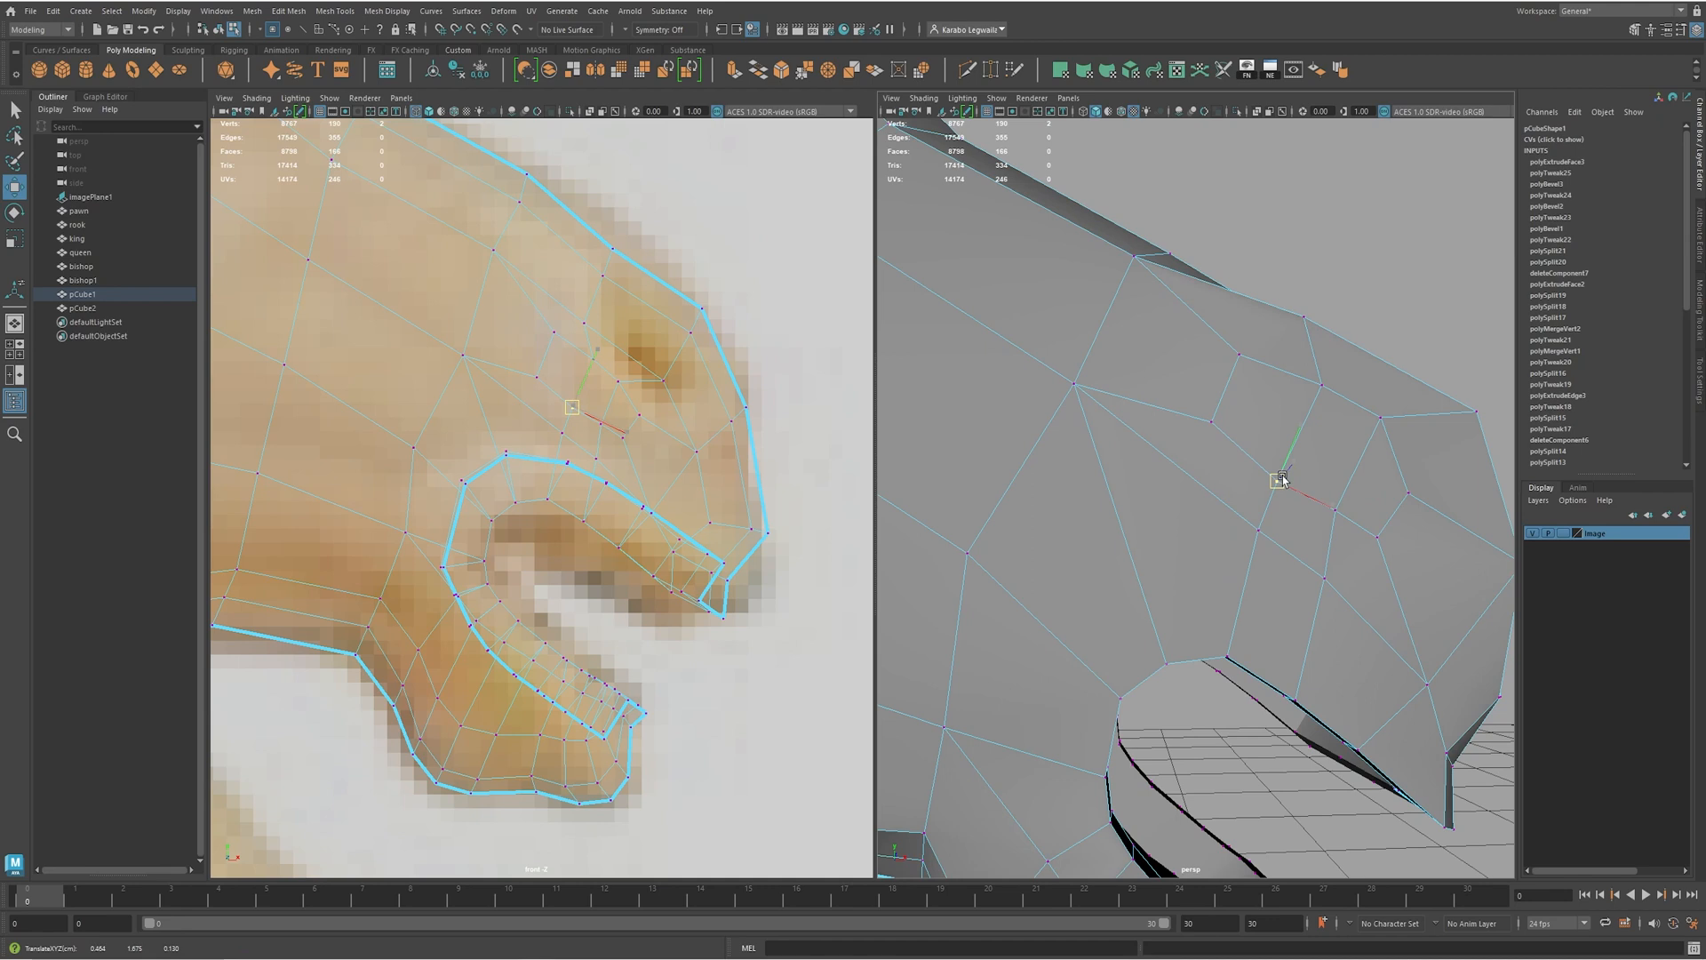
# - Reposition the front, back and upper vertices of the small inset outline to give the nostril a rounder shape
pyautogui.click(1377, 536)
pyautogui.hotkey('ctrl', 'z')
pyautogui.click(1377, 539)
pyautogui.keyDown('alt'); pyautogui.moveTo(1379, 540); pyautogui.dragTo(1249, 480); pyautogui.keyUp('alt')
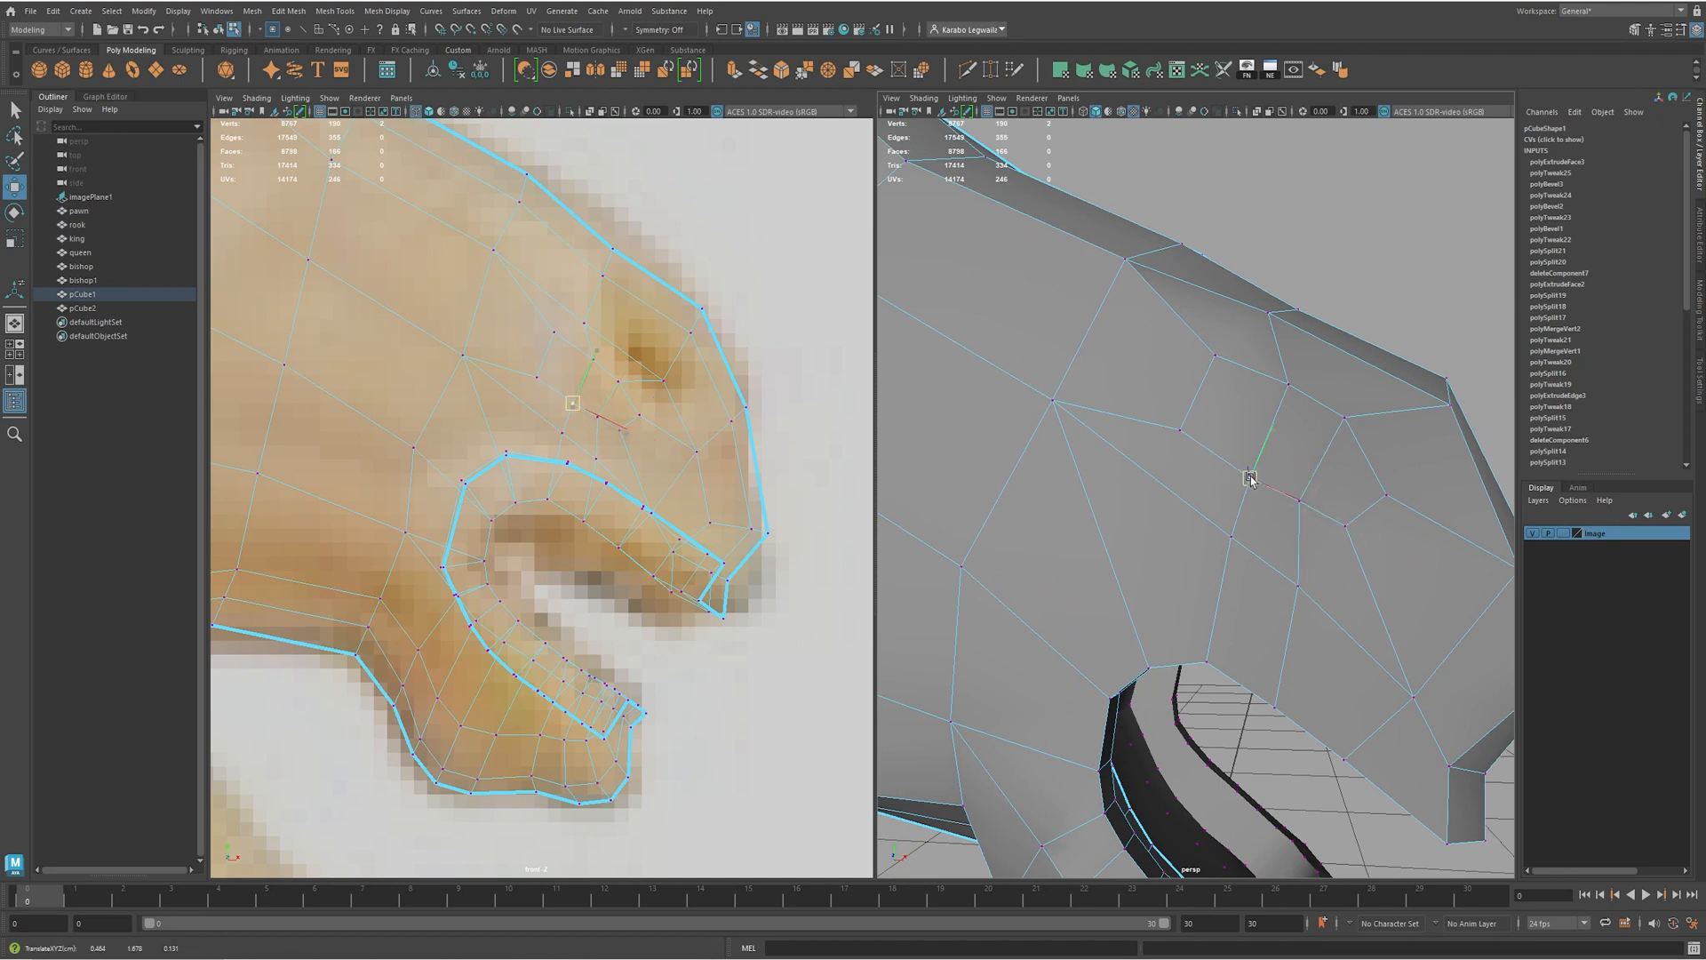
pyautogui.moveTo(1373, 497); pyautogui.dragTo(1386, 494)
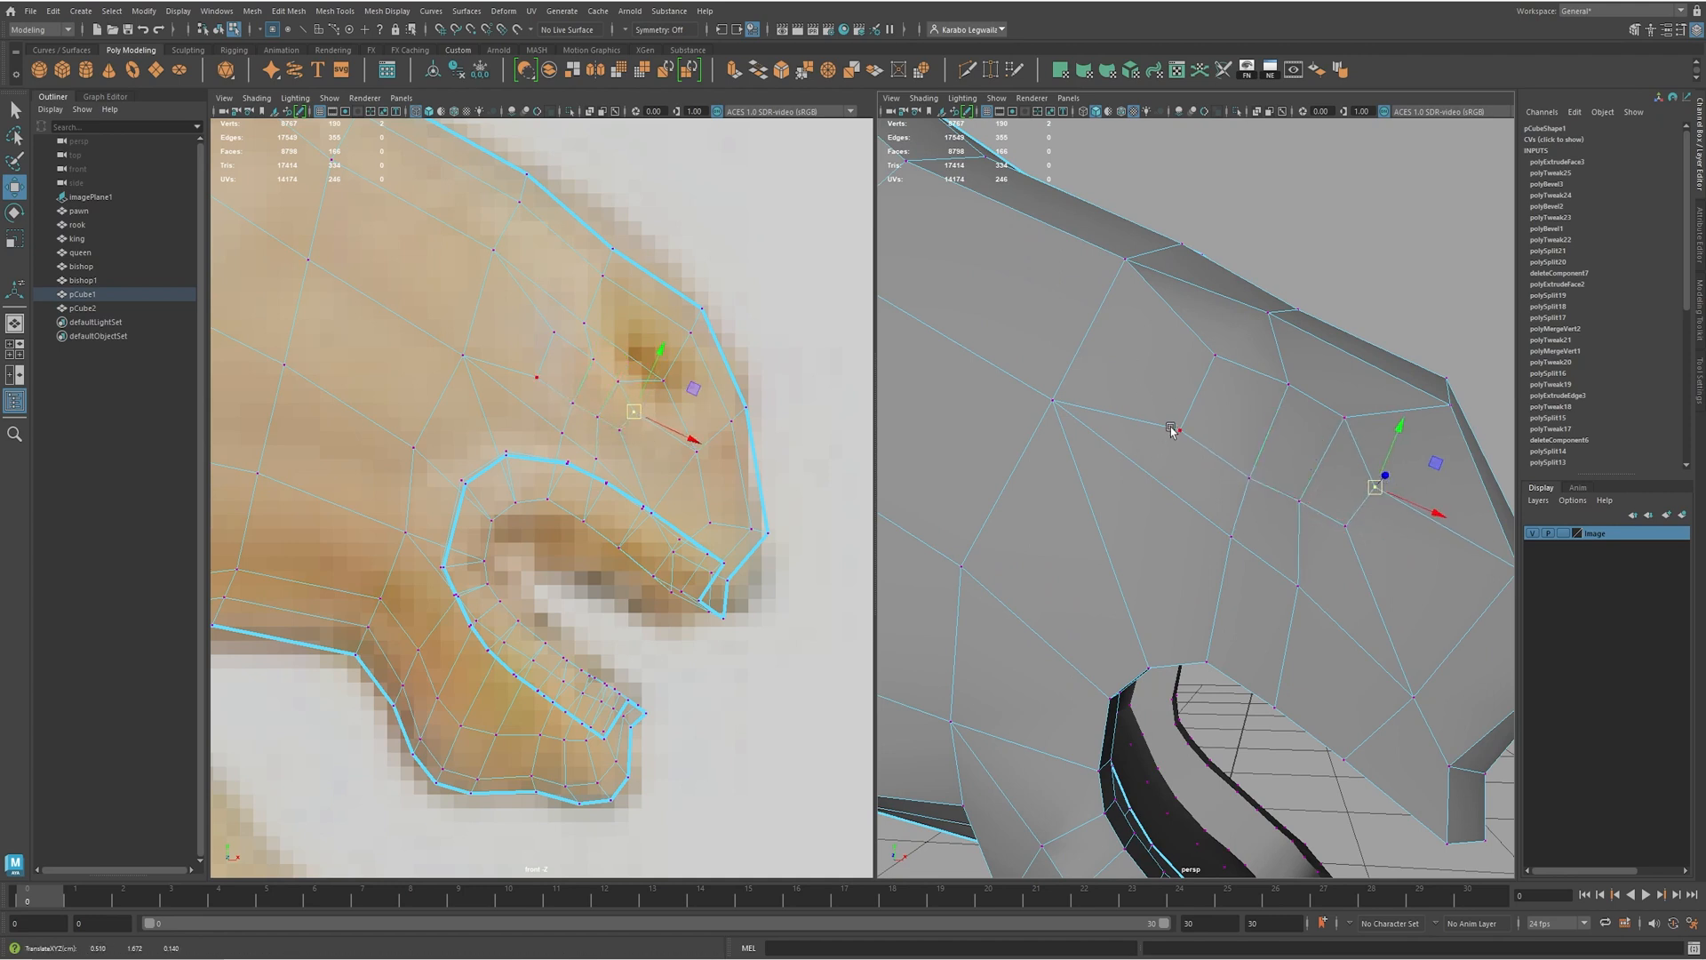
pyautogui.moveTo(1177, 431); pyautogui.dragTo(1221, 444)
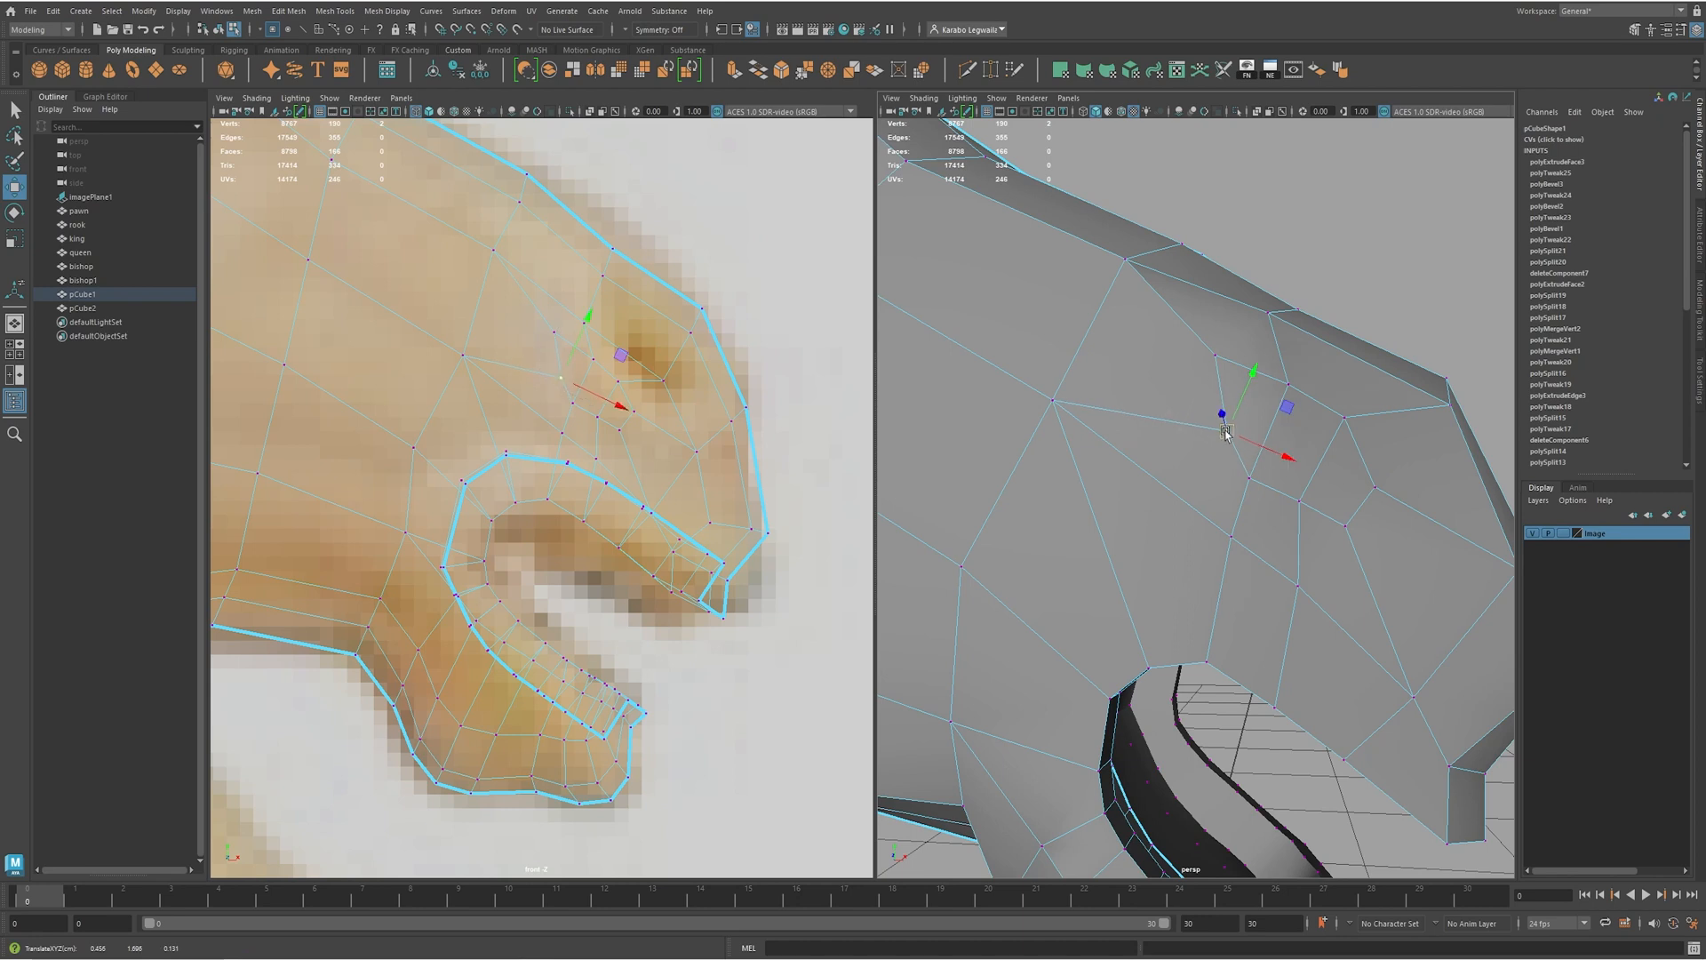
pyautogui.moveTo(1220, 359); pyautogui.dragTo(1226, 306)
# - Adjust the sideways depth of the vertex at the lower front of the nostril outline
pyautogui.keyDown('alt'); pyautogui.moveTo(1238, 373); pyautogui.dragTo(1085, 434); pyautogui.keyUp('alt')
pyautogui.click(1155, 537)
pyautogui.keyDown('alt'); pyautogui.moveTo(1162, 533); pyautogui.dragTo(1169, 519); pyautogui.keyUp('alt')
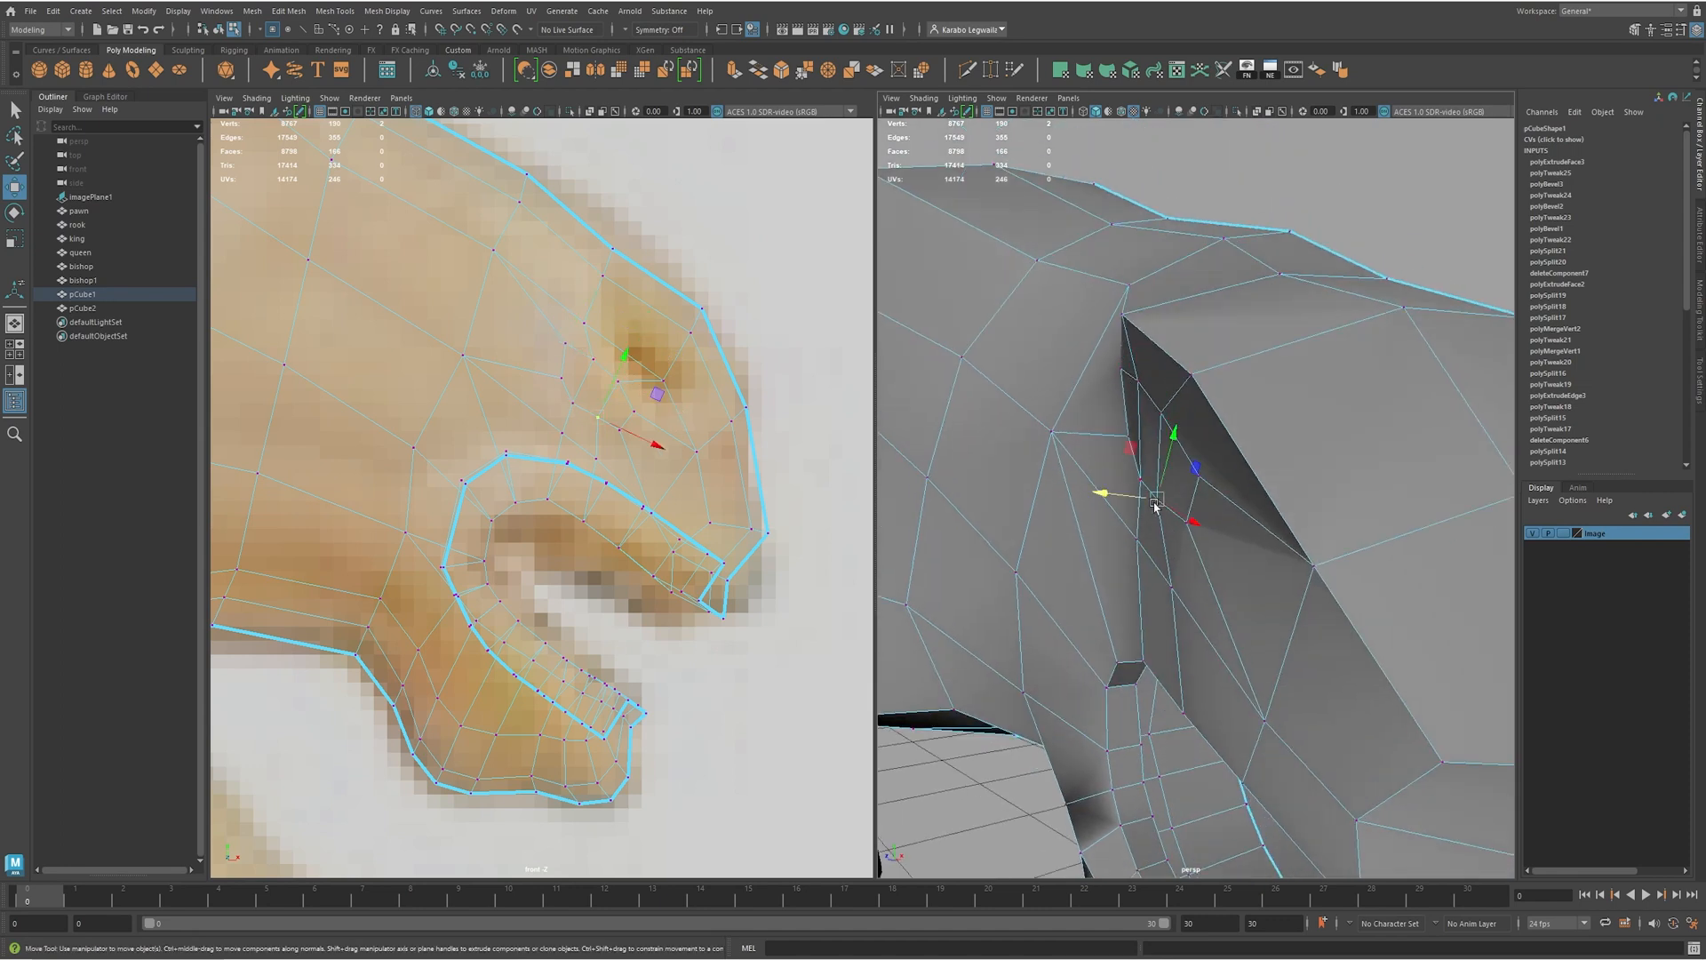
pyautogui.keyDown('alt'); pyautogui.moveTo(1089, 483); pyautogui.dragTo(1269, 503); pyautogui.keyUp('alt')
pyautogui.keyDown('alt'); pyautogui.moveTo(1139, 474); pyautogui.dragTo(1088, 391); pyautogui.keyUp('alt')
pyautogui.keyDown('alt'); pyautogui.moveTo(1089, 391); pyautogui.dragTo(1101, 494, button='middle'); pyautogui.keyUp('alt')
pyautogui.keyDown('alt'); pyautogui.moveTo(1102, 494); pyautogui.dragTo(1142, 494, button='right'); pyautogui.keyUp('alt')
# - Extrude the group of faces inside the nostril outline, making the inner faces smaller than the surrounding rim
pyautogui.press('F11')
pyautogui.click(1013, 479)
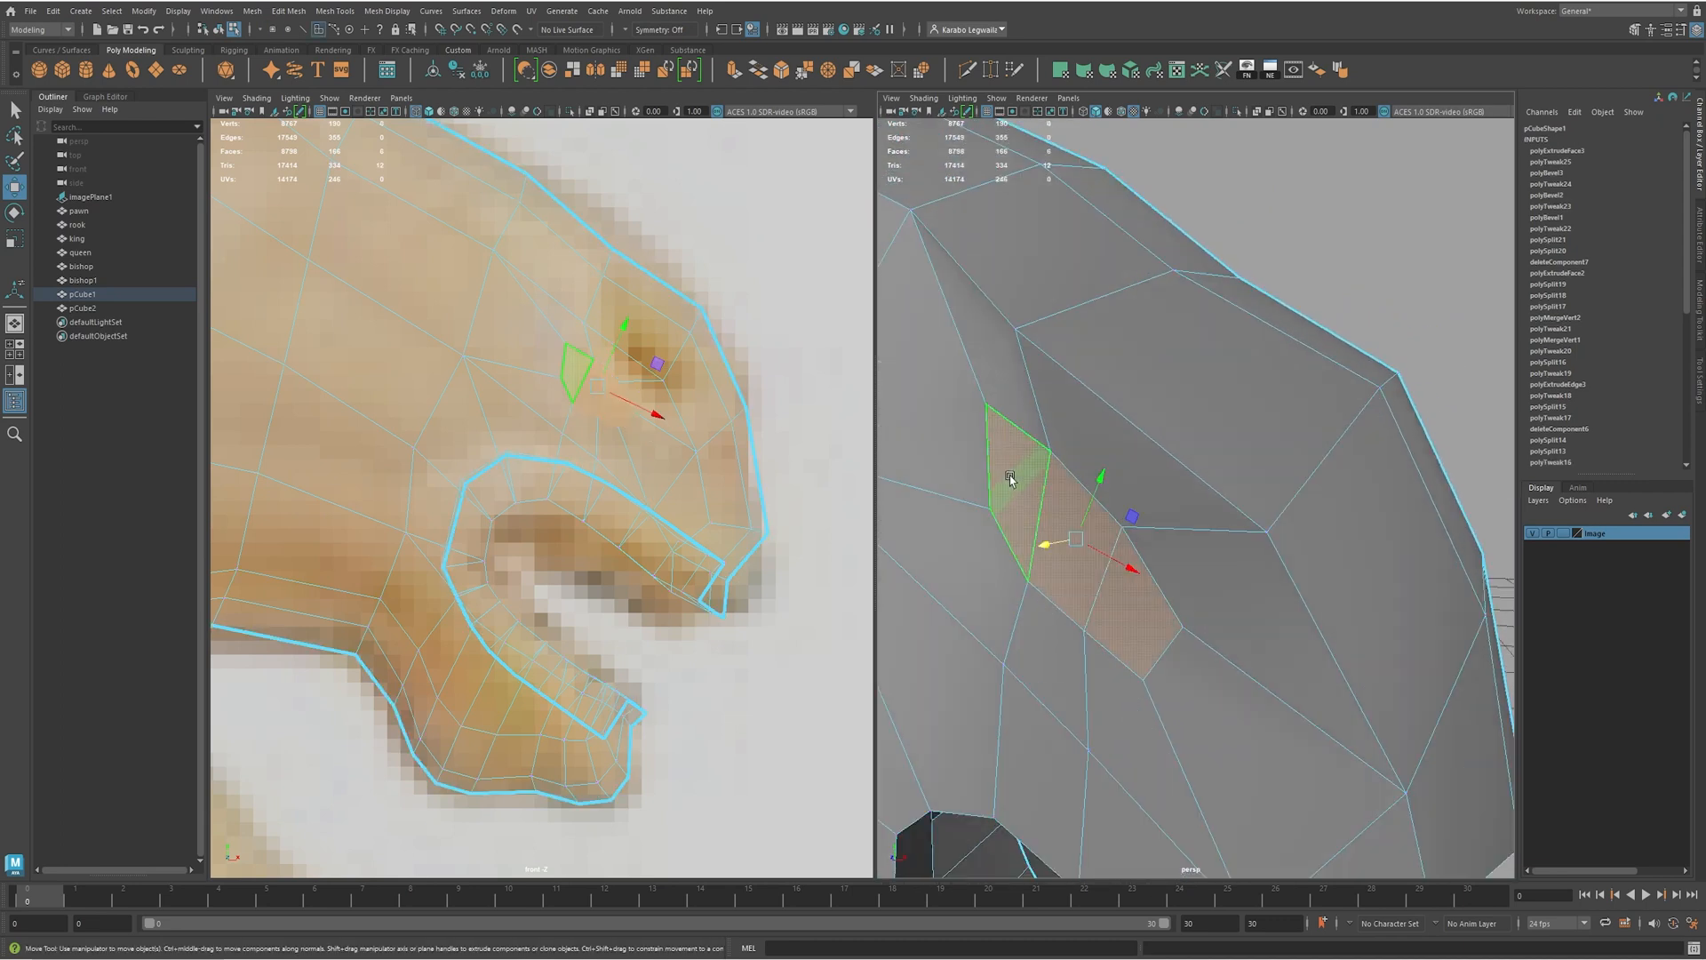
pyautogui.press('q')
pyautogui.click(1114, 582)
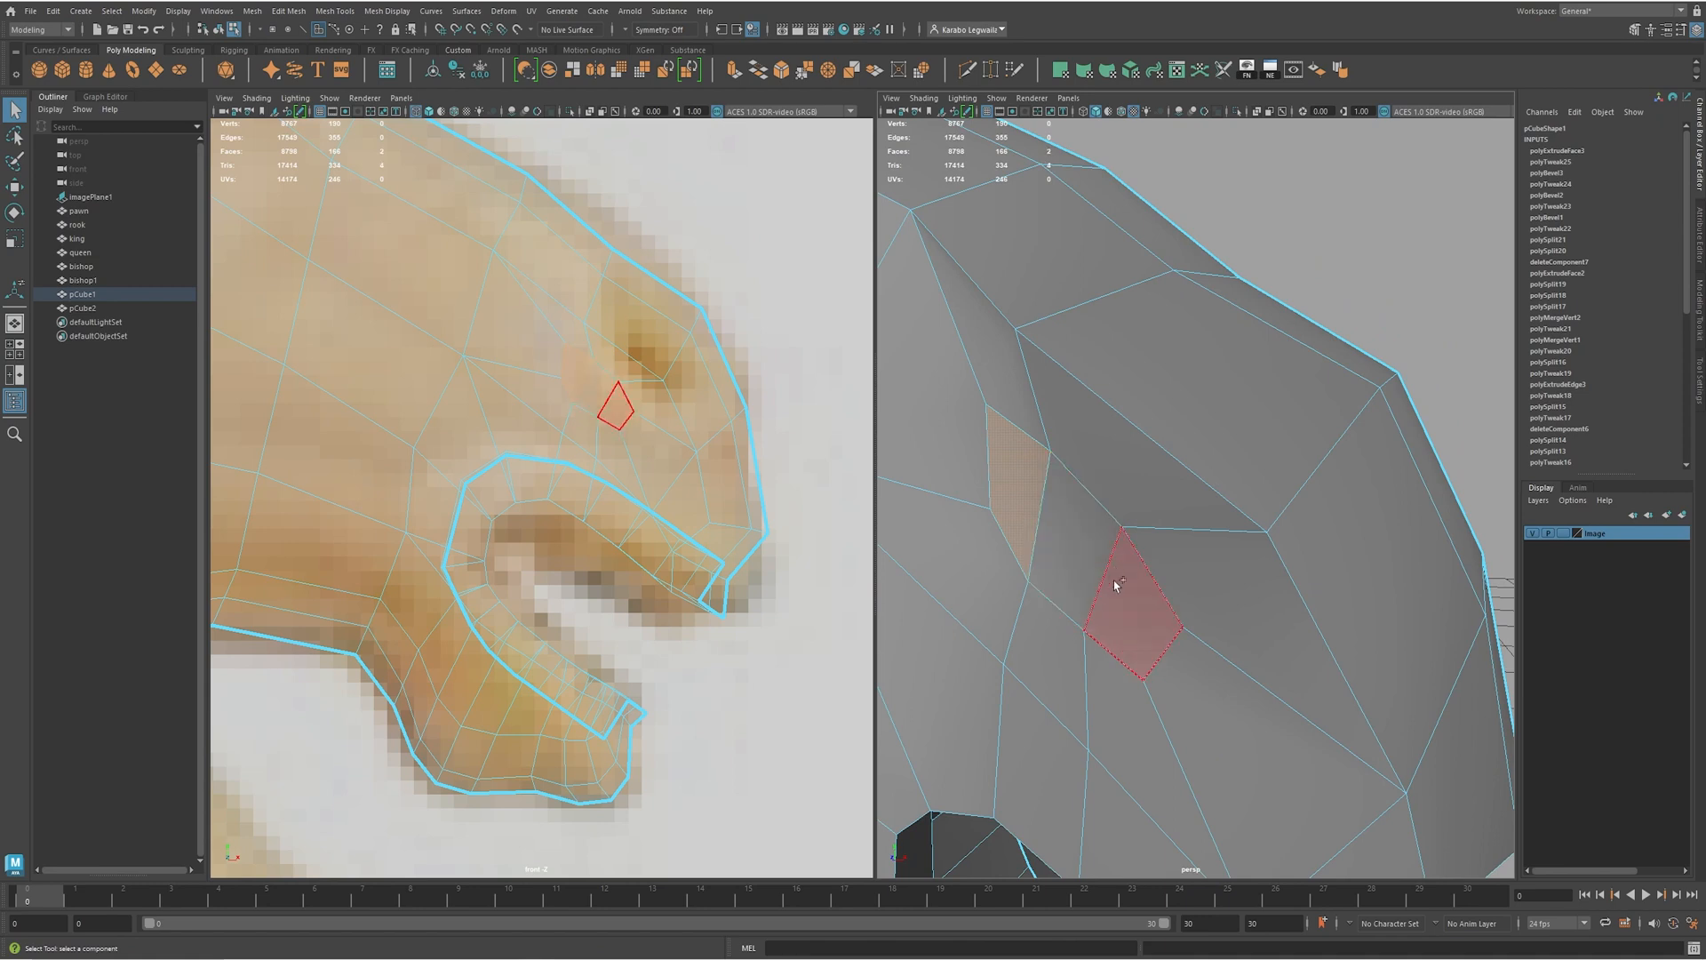
pyautogui.click(1093, 555)
pyautogui.press('w')
pyautogui.keyDown('alt'); pyautogui.moveTo(1093, 555); pyautogui.dragTo(1215, 469); pyautogui.keyUp('alt')
pyautogui.press('r')
pyautogui.press('w')
pyautogui.keyDown('alt'); pyautogui.moveTo(1142, 549); pyautogui.dragTo(1150, 584); pyautogui.keyUp('alt')
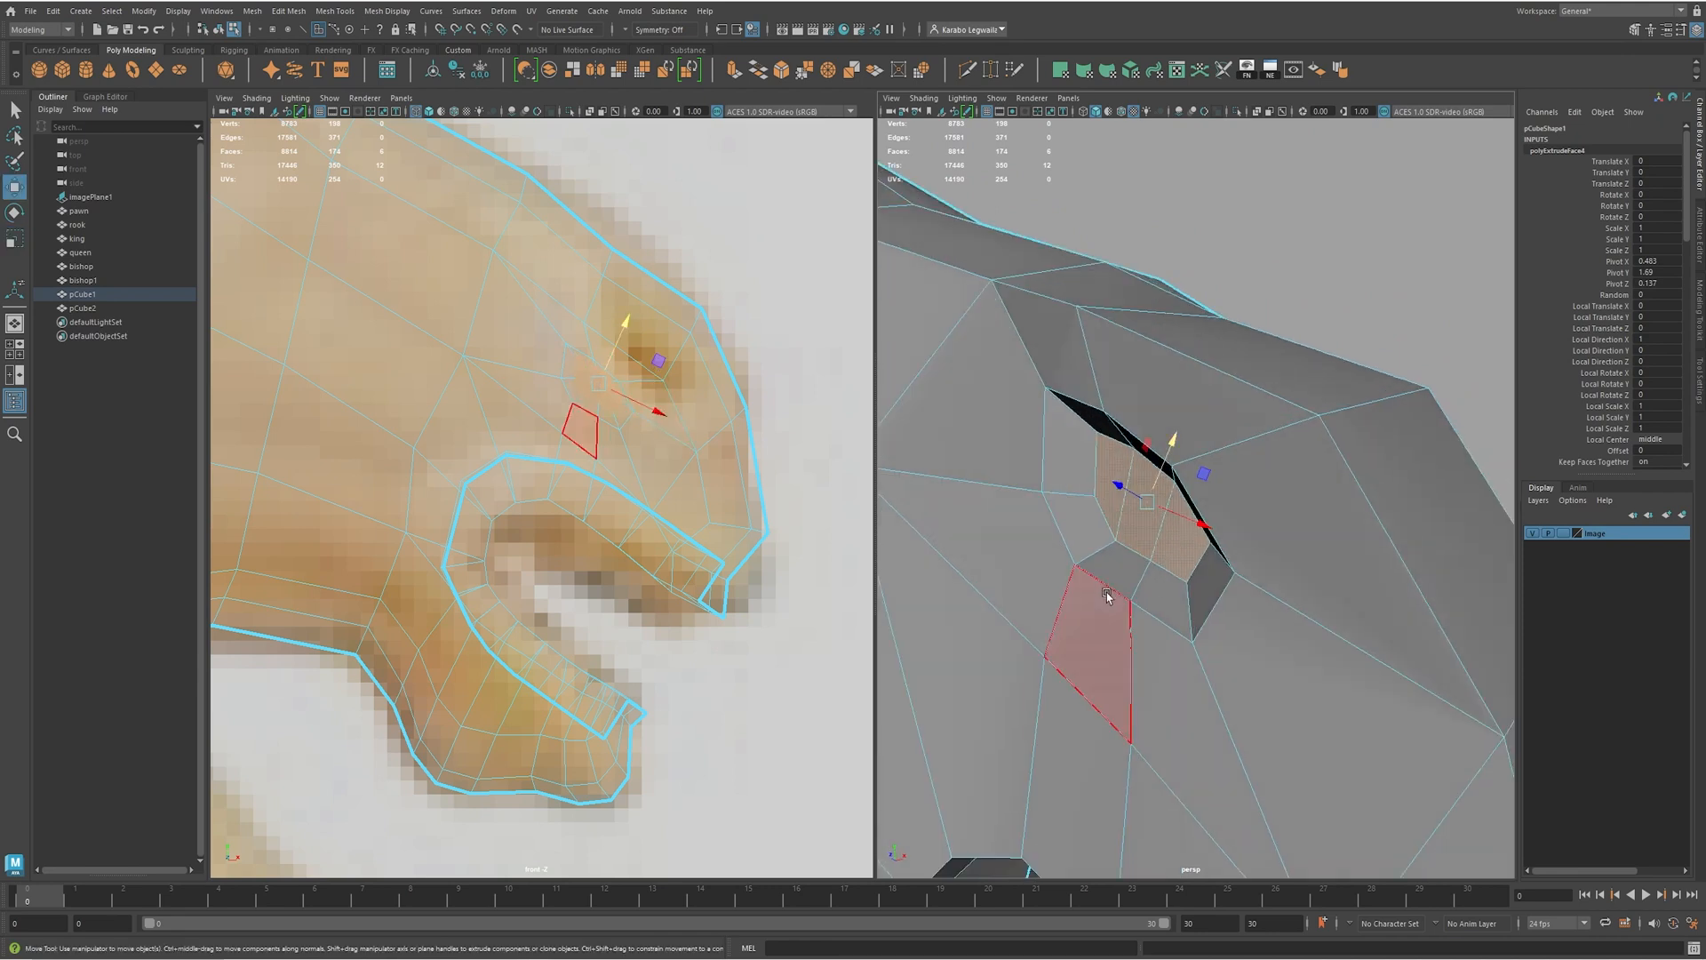
# - Move the edges along the nostril's lower rim and undo the last two changes
pyautogui.press('F10')
pyautogui.doubleClick(1081, 571)
pyautogui.keyDown('shift'); pyautogui.click(1143, 612); pyautogui.keyUp('shift')
pyautogui.moveTo(1145, 610)
pyautogui.keyDown('alt'); pyautogui.mouseDown()
pyautogui.moveTo(1117, 604)
pyautogui.moveTo(1137, 593)
pyautogui.mouseUp(); pyautogui.keyUp('alt')
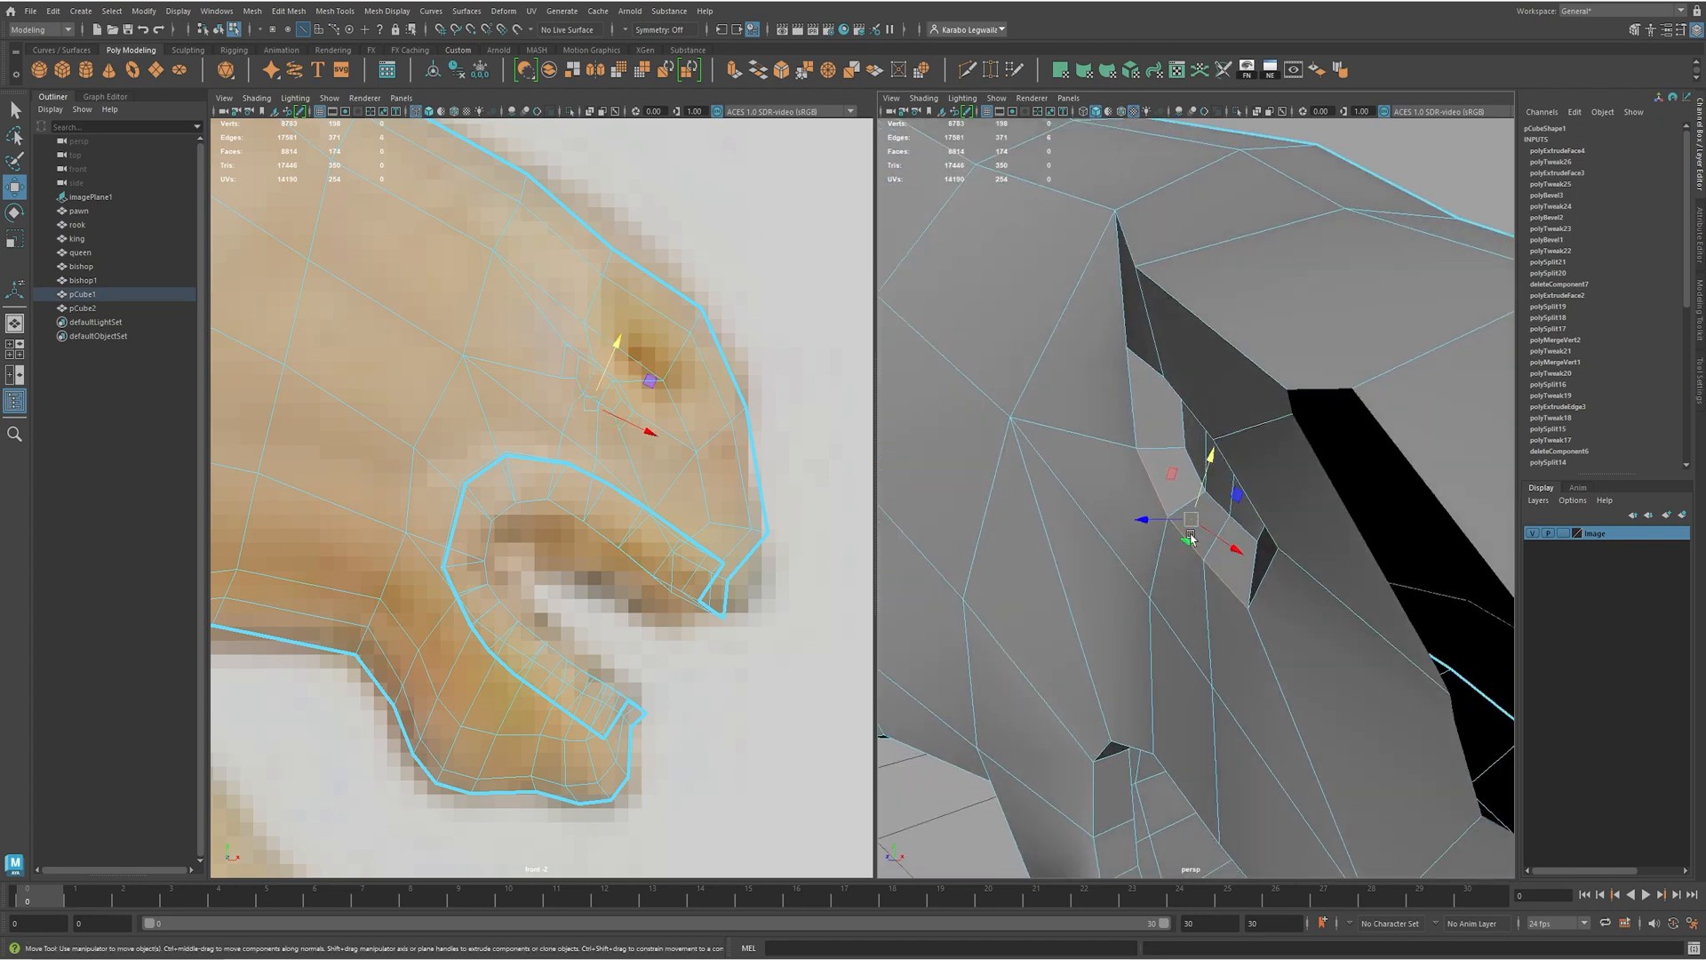
pyautogui.moveTo(1187, 539); pyautogui.dragTo(1355, 524)
pyautogui.keyDown('alt'); pyautogui.moveTo(1355, 524); pyautogui.dragTo(1230, 525, button='right'); pyautogui.keyUp('alt')
pyautogui.keyDown('alt'); pyautogui.moveTo(1279, 562); pyautogui.dragTo(997, 481); pyautogui.keyUp('alt')
pyautogui.keyDown('alt'); pyautogui.moveTo(1151, 460); pyautogui.dragTo(1194, 458); pyautogui.keyUp('alt')
pyautogui.hotkey('ctrl', 'z')
pyautogui.hotkey('ctrl', 'z')
pyautogui.scroll(4, 1171, 473)
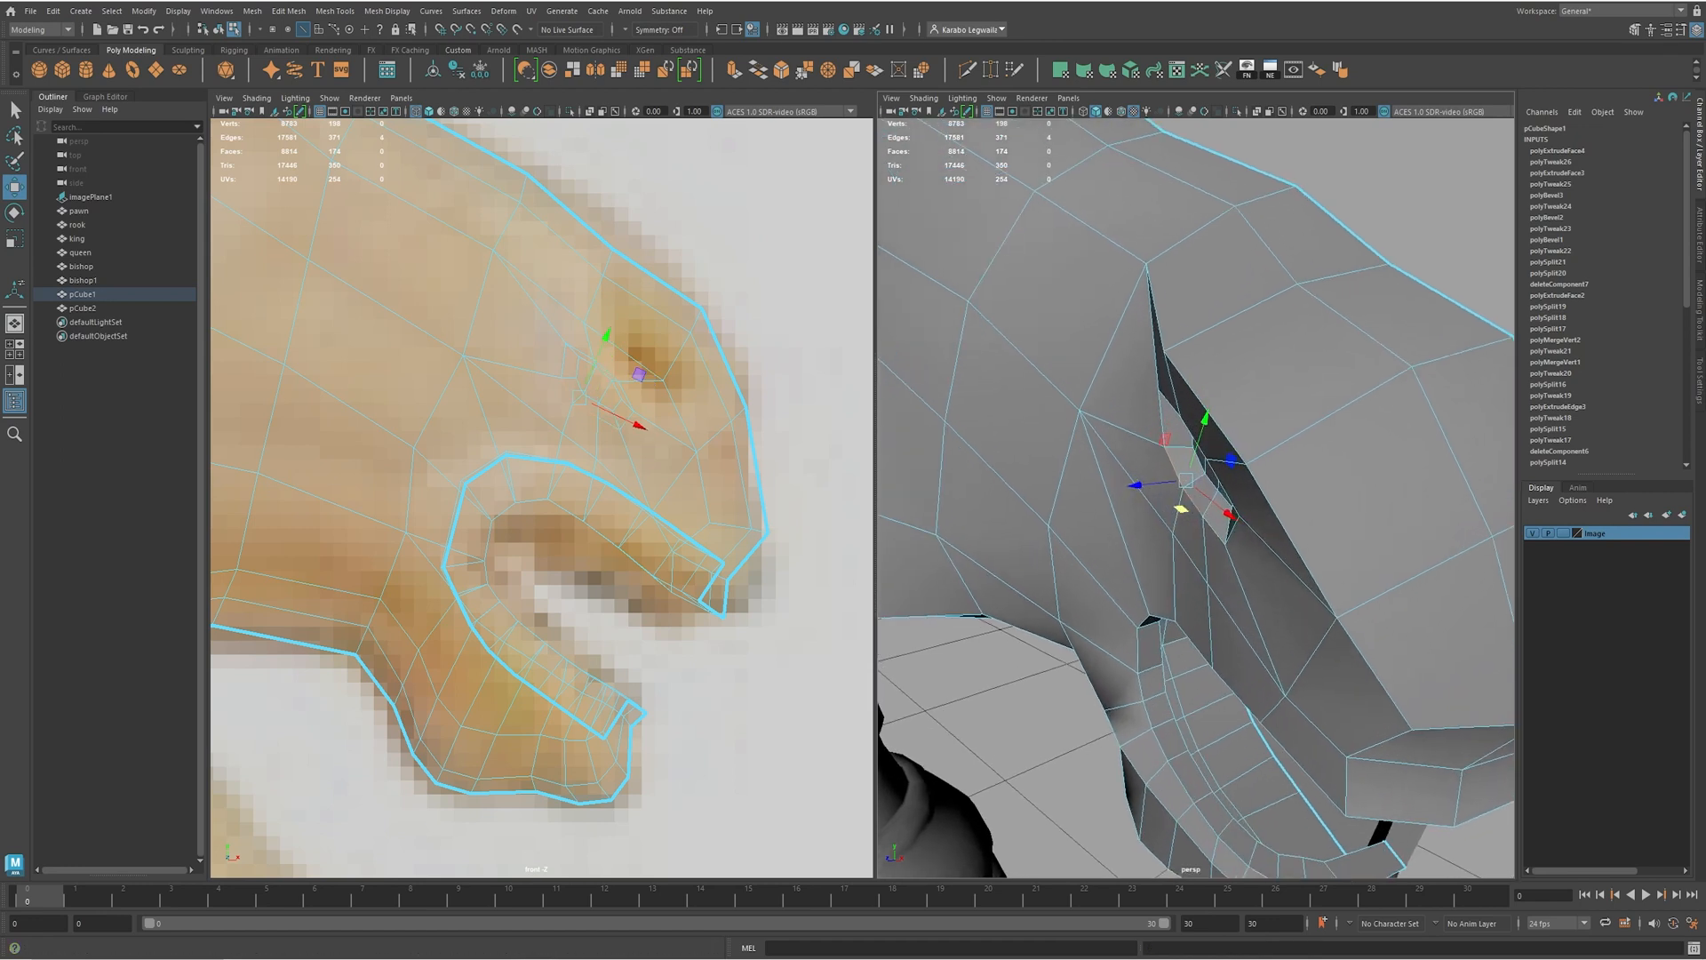
# - Switch to the browser to examine the front-view horse face photo and return to the Maya model
pyautogui.hotkey('alt', 'Tab')
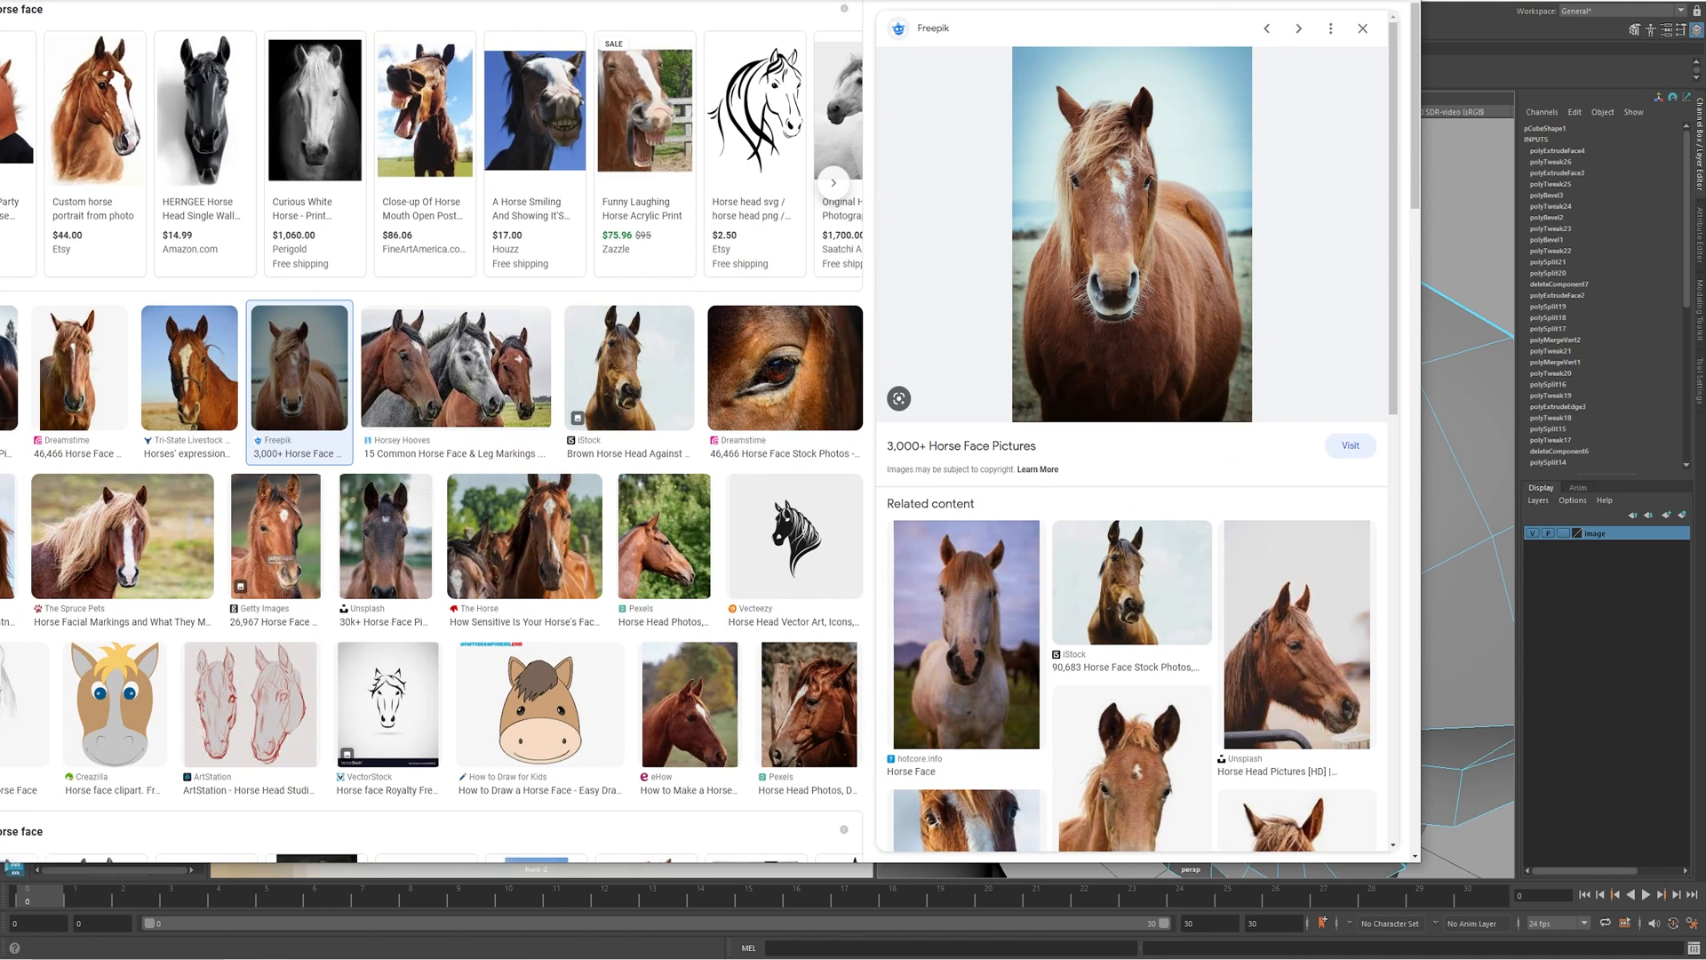
pyautogui.hotkey('alt', 'Tab')
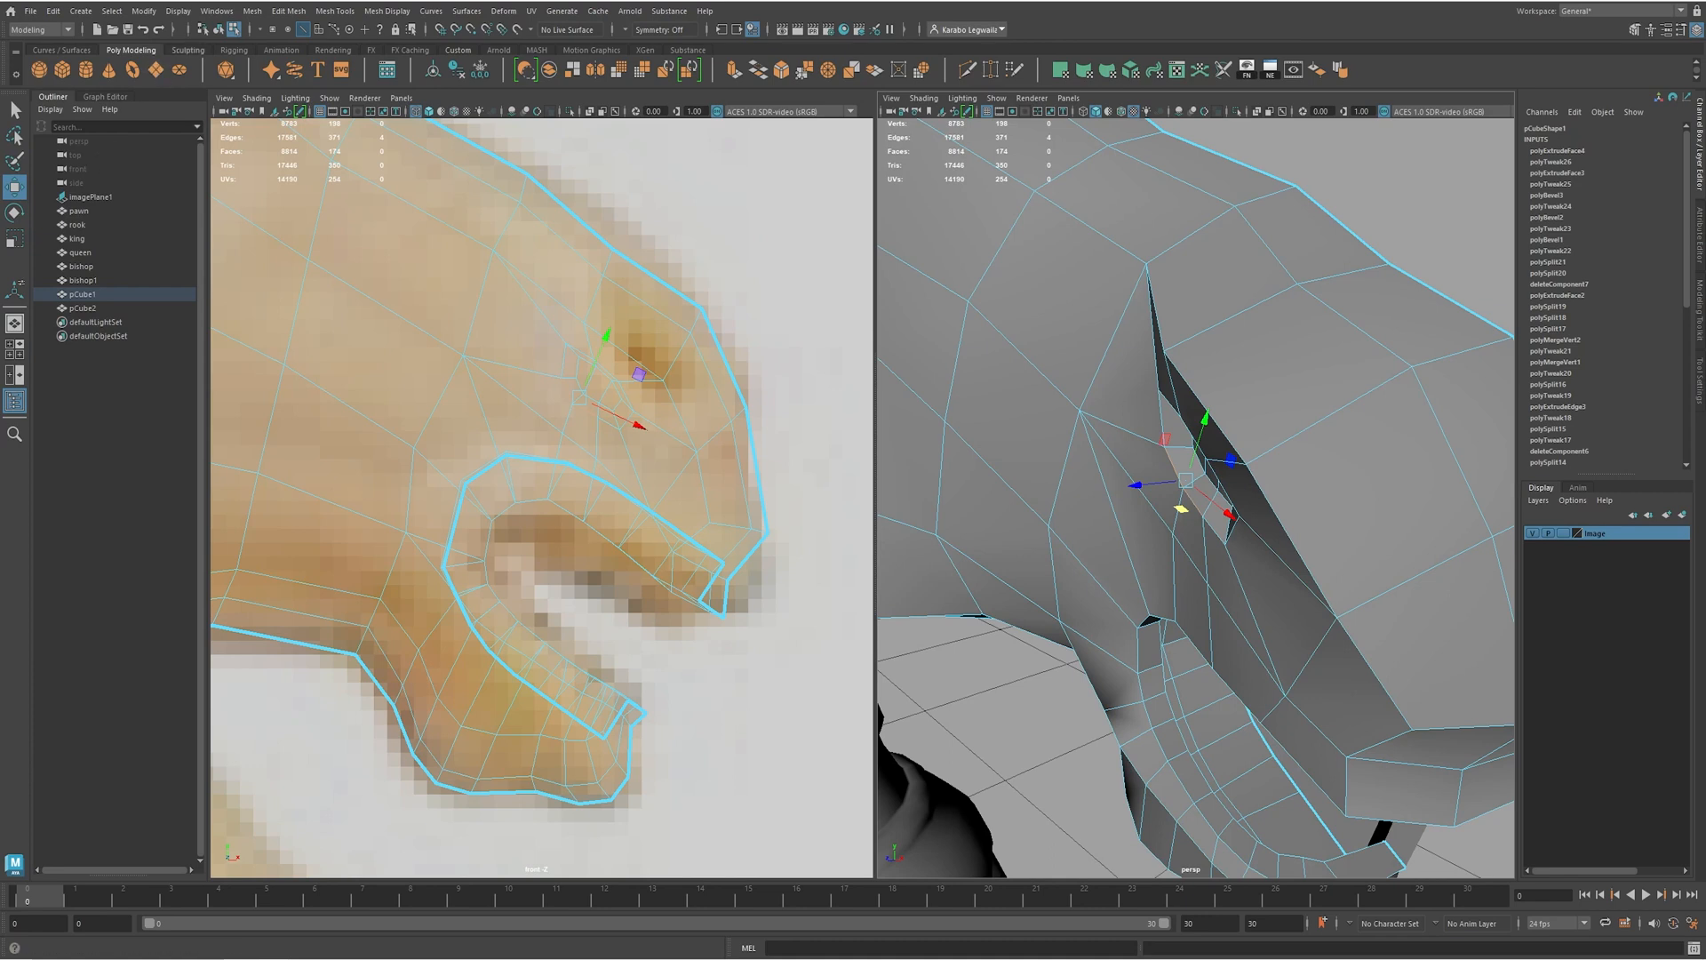
pyautogui.keyDown('alt'); pyautogui.moveTo(1169, 437); pyautogui.dragTo(1205, 430); pyautogui.keyUp('alt')
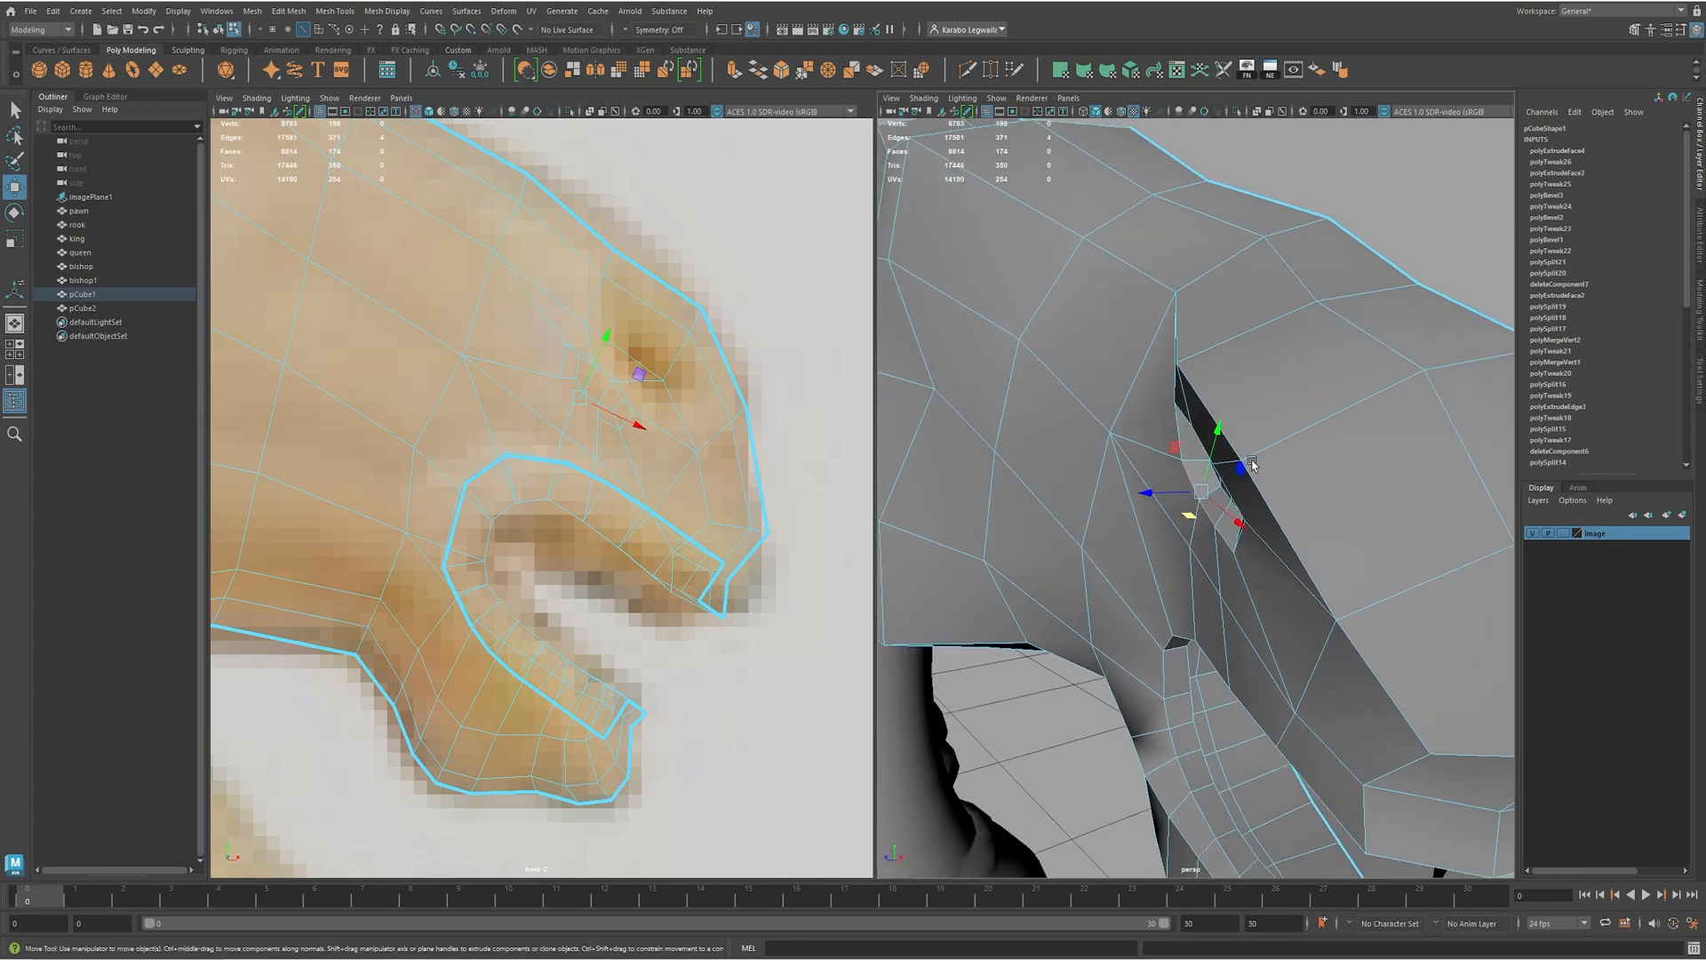
# - Adjust the edges around the extruded nostril opening, working from several sides of the muzzle
pyautogui.click(1203, 415)
pyautogui.keyDown('alt'); pyautogui.moveTo(1196, 415); pyautogui.dragTo(1205, 410); pyautogui.keyUp('alt')
pyautogui.keyDown('shift'); pyautogui.click(1205, 442); pyautogui.keyUp('shift')
pyautogui.click(1240, 467)
pyautogui.press('capslock')
pyautogui.click(1202, 437)
pyautogui.keyDown('alt'); pyautogui.moveTo(1210, 455); pyautogui.dragTo(1288, 437); pyautogui.keyUp('alt')
pyautogui.moveTo(1195, 453); pyautogui.dragTo(1189, 429, button='right')
pyautogui.click(1193, 447)
pyautogui.keyDown('alt'); pyautogui.moveTo(1193, 448); pyautogui.dragTo(1310, 392); pyautogui.keyUp('alt')
pyautogui.keyDown('alt'); pyautogui.moveTo(1197, 400); pyautogui.dragTo(1014, 411); pyautogui.keyUp('alt')
# - Reposition the vertices along the nostril's lower rim sideways to flare it out from the muzzle
pyautogui.moveTo(1271, 389); pyautogui.dragTo(1217, 388, button='right')
pyautogui.click(1228, 377)
pyautogui.moveTo(1201, 379); pyautogui.dragTo(1233, 505)
pyautogui.click(1262, 406)
pyautogui.click(1226, 495)
pyautogui.scroll(5, 1225, 533)
pyautogui.scroll(-3, 1230, 552)
pyautogui.moveTo(1249, 556); pyautogui.dragTo(1217, 583)
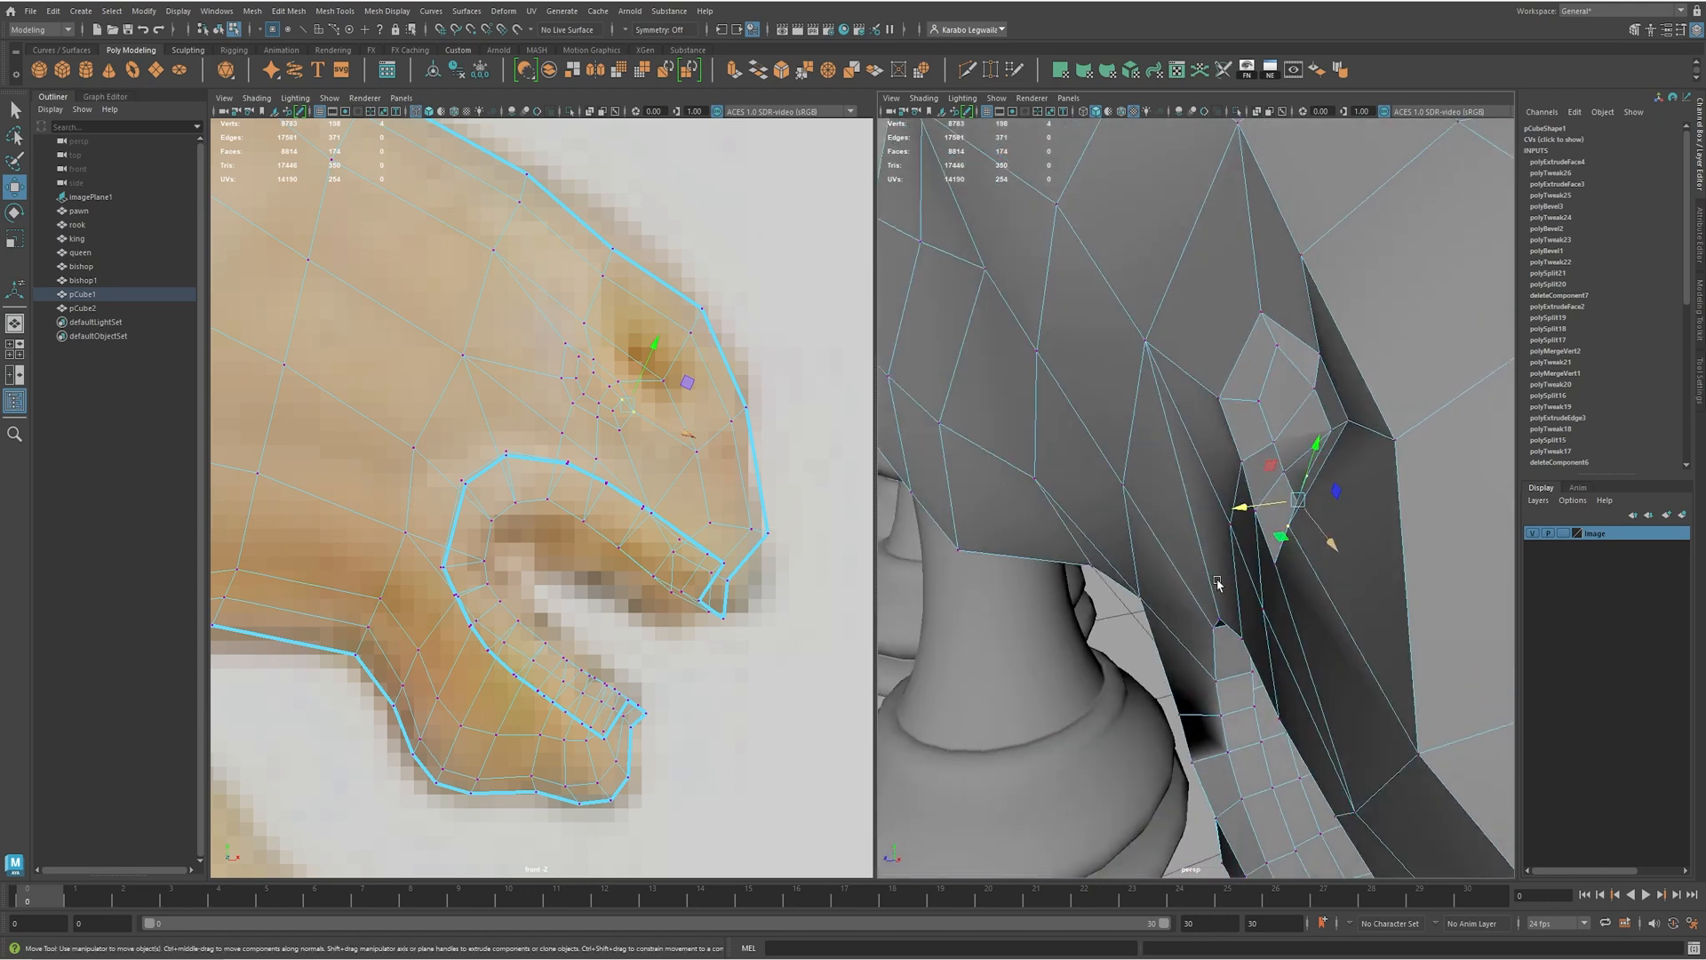
# - Refine the outer and inner vertices at the nostril's lower back edge
pyautogui.moveTo(1280, 535); pyautogui.dragTo(1084, 476)
pyautogui.click(1369, 467)
pyautogui.click(1286, 488)
pyautogui.click(1159, 442)
pyautogui.moveTo(1301, 448); pyautogui.dragTo(1240, 468)
pyautogui.click(1276, 397)
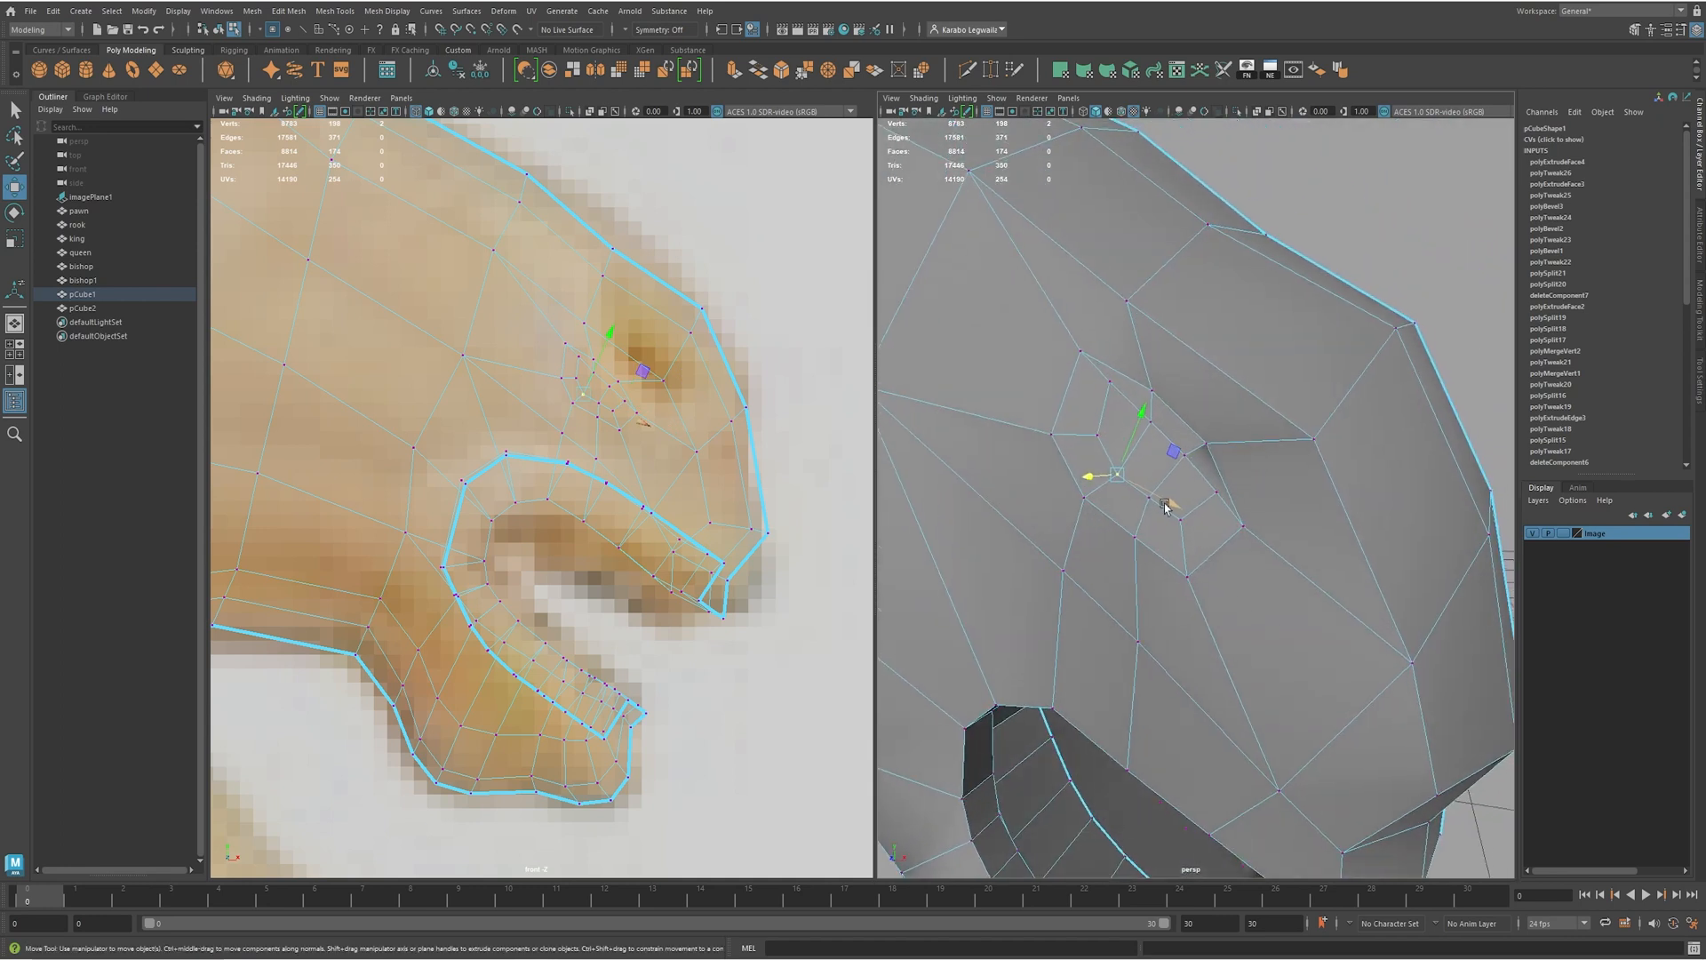
# - Raise the vertices at the top of the nostril's outer and inner rims
pyautogui.keyDown('alt'); pyautogui.moveTo(1106, 384); pyautogui.dragTo(1211, 506); pyautogui.keyUp('alt')
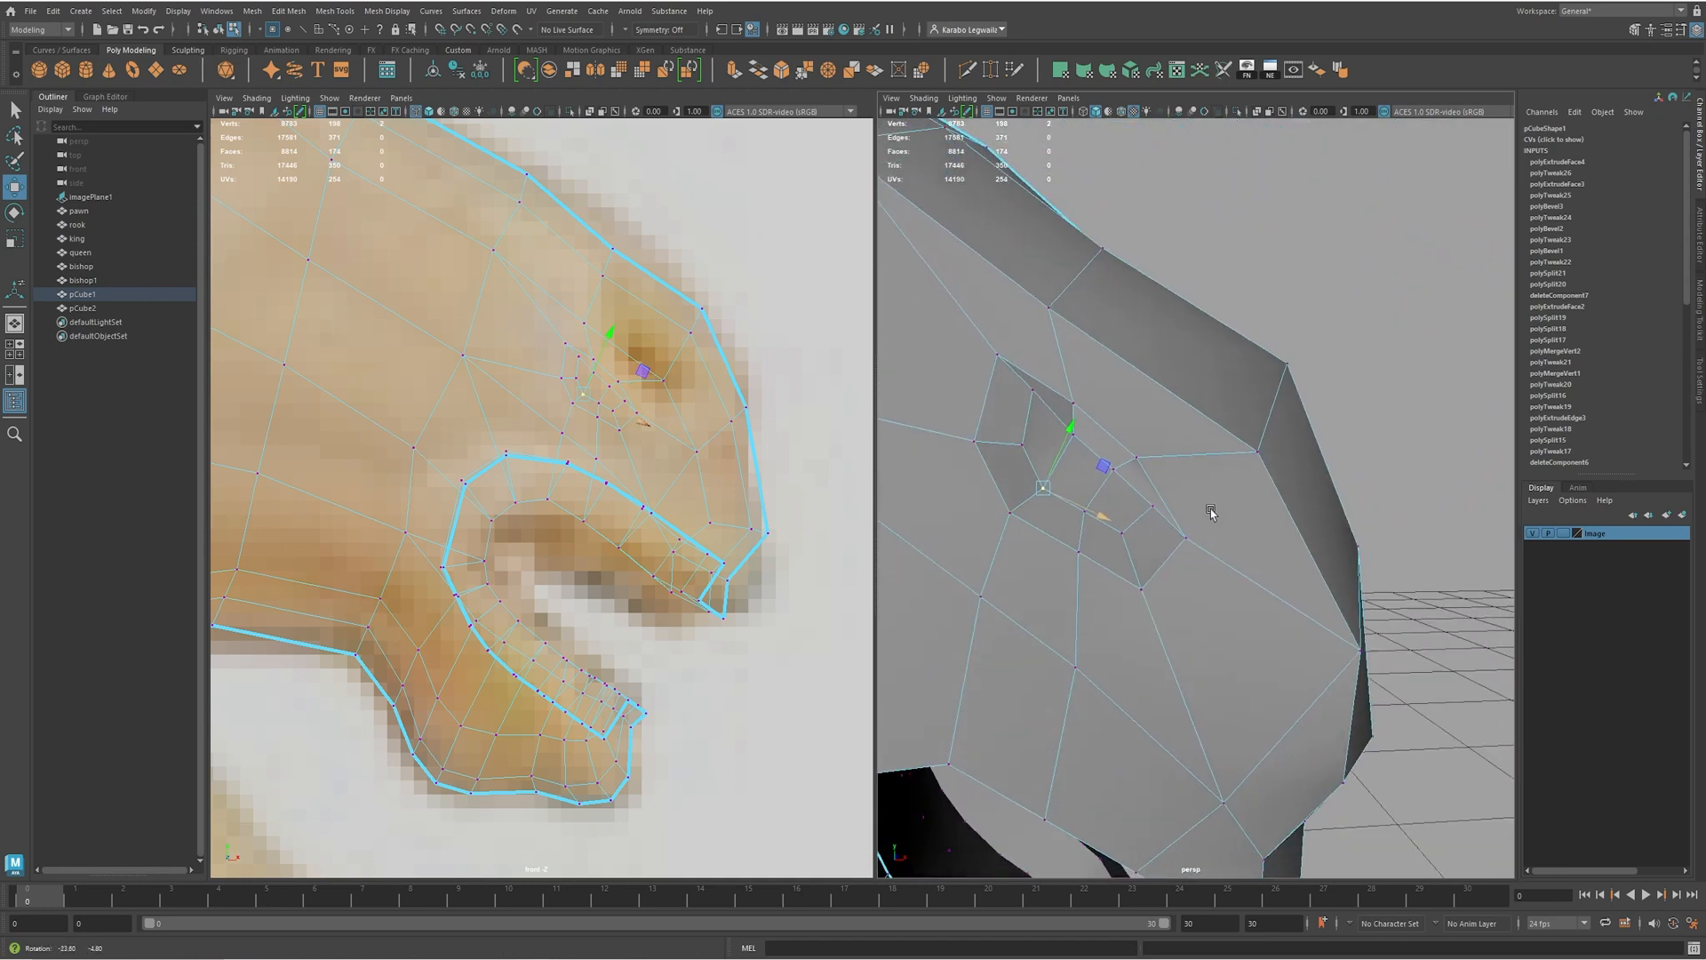
pyautogui.click(1000, 358)
pyautogui.moveTo(1003, 356); pyautogui.dragTo(1021, 347)
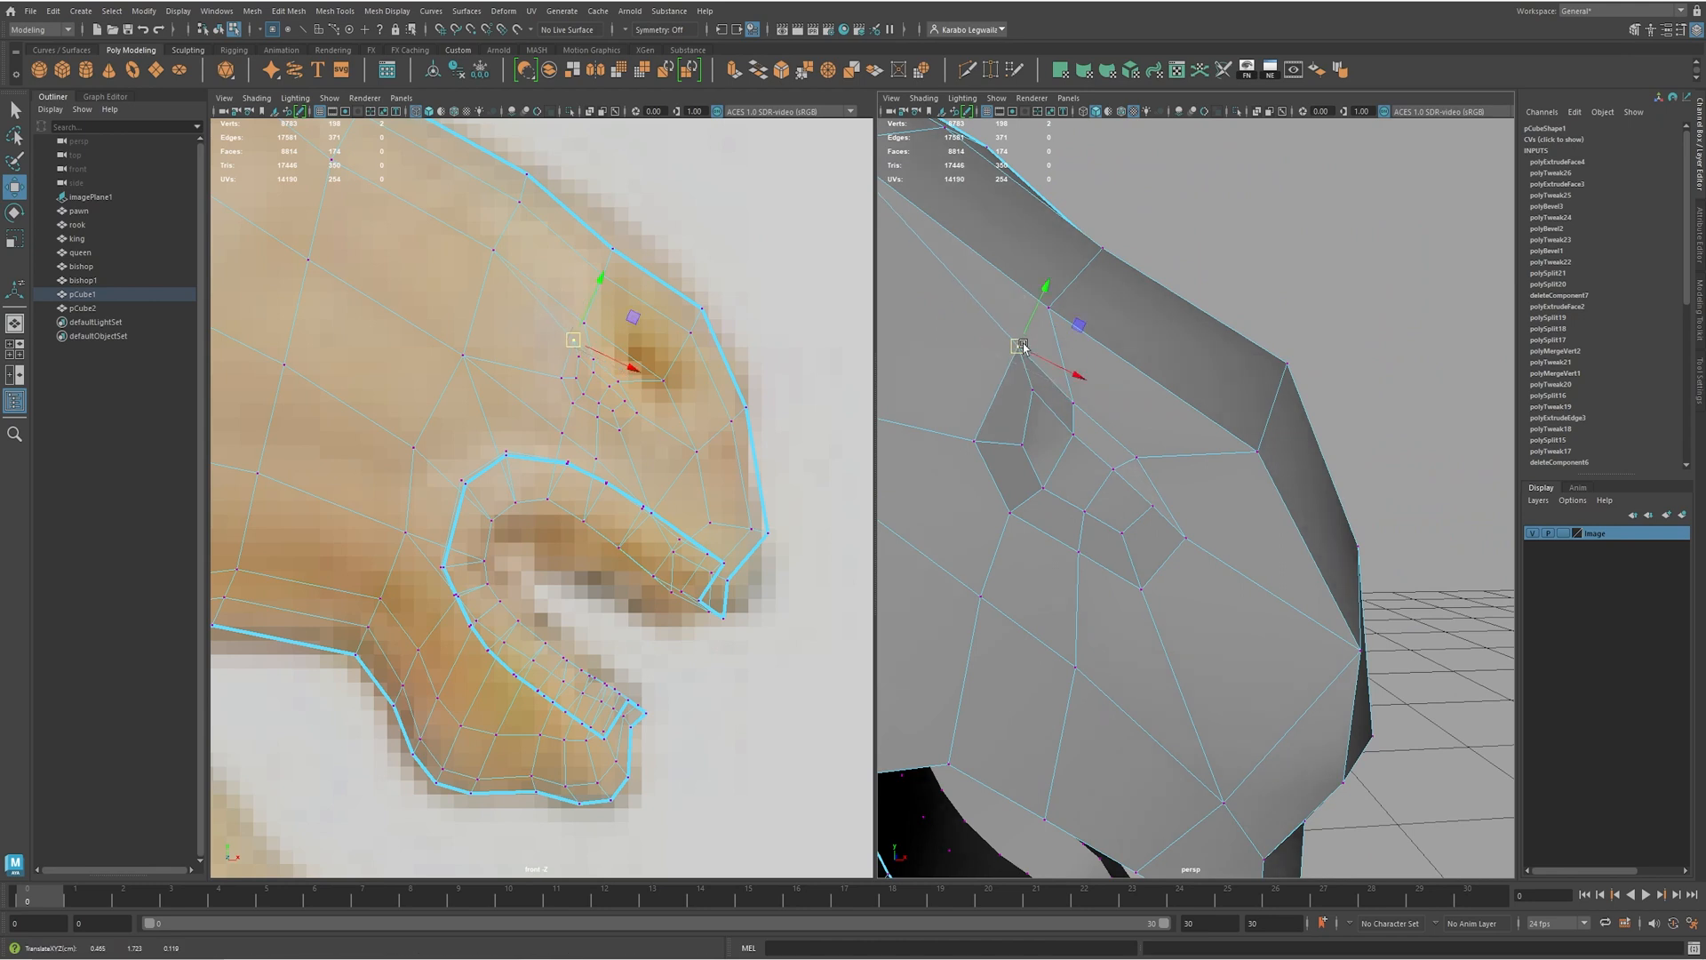
pyautogui.click(1075, 401)
pyautogui.moveTo(1079, 400); pyautogui.dragTo(1085, 377)
pyautogui.click(1074, 434)
pyautogui.moveTo(1075, 435); pyautogui.dragTo(1076, 411)
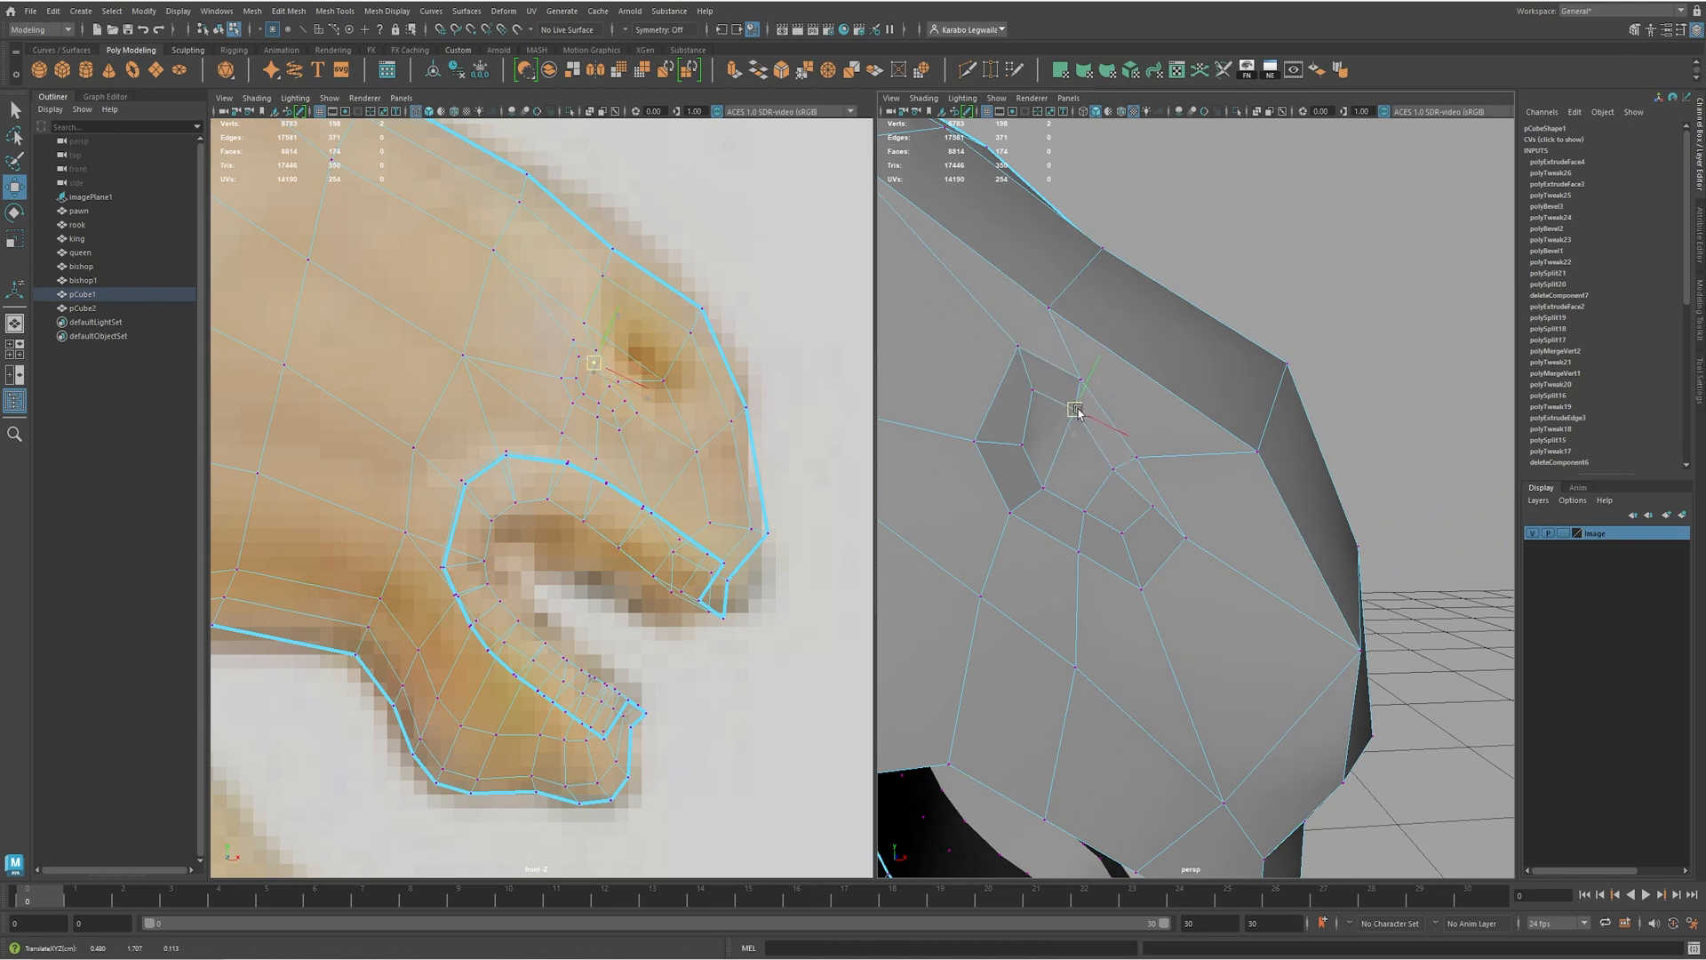
# - Reposition the inner nostril vertices and the front rim vertices to even out the opening
pyautogui.click(1031, 397)
pyautogui.click(1112, 471)
pyautogui.moveTo(1112, 471); pyautogui.dragTo(1139, 499)
pyautogui.click(1137, 458)
pyautogui.moveTo(1178, 576); pyautogui.dragTo(1045, 535)
pyautogui.keyDown('alt'); pyautogui.moveTo(1240, 496); pyautogui.dragTo(1276, 494); pyautogui.keyUp('alt')
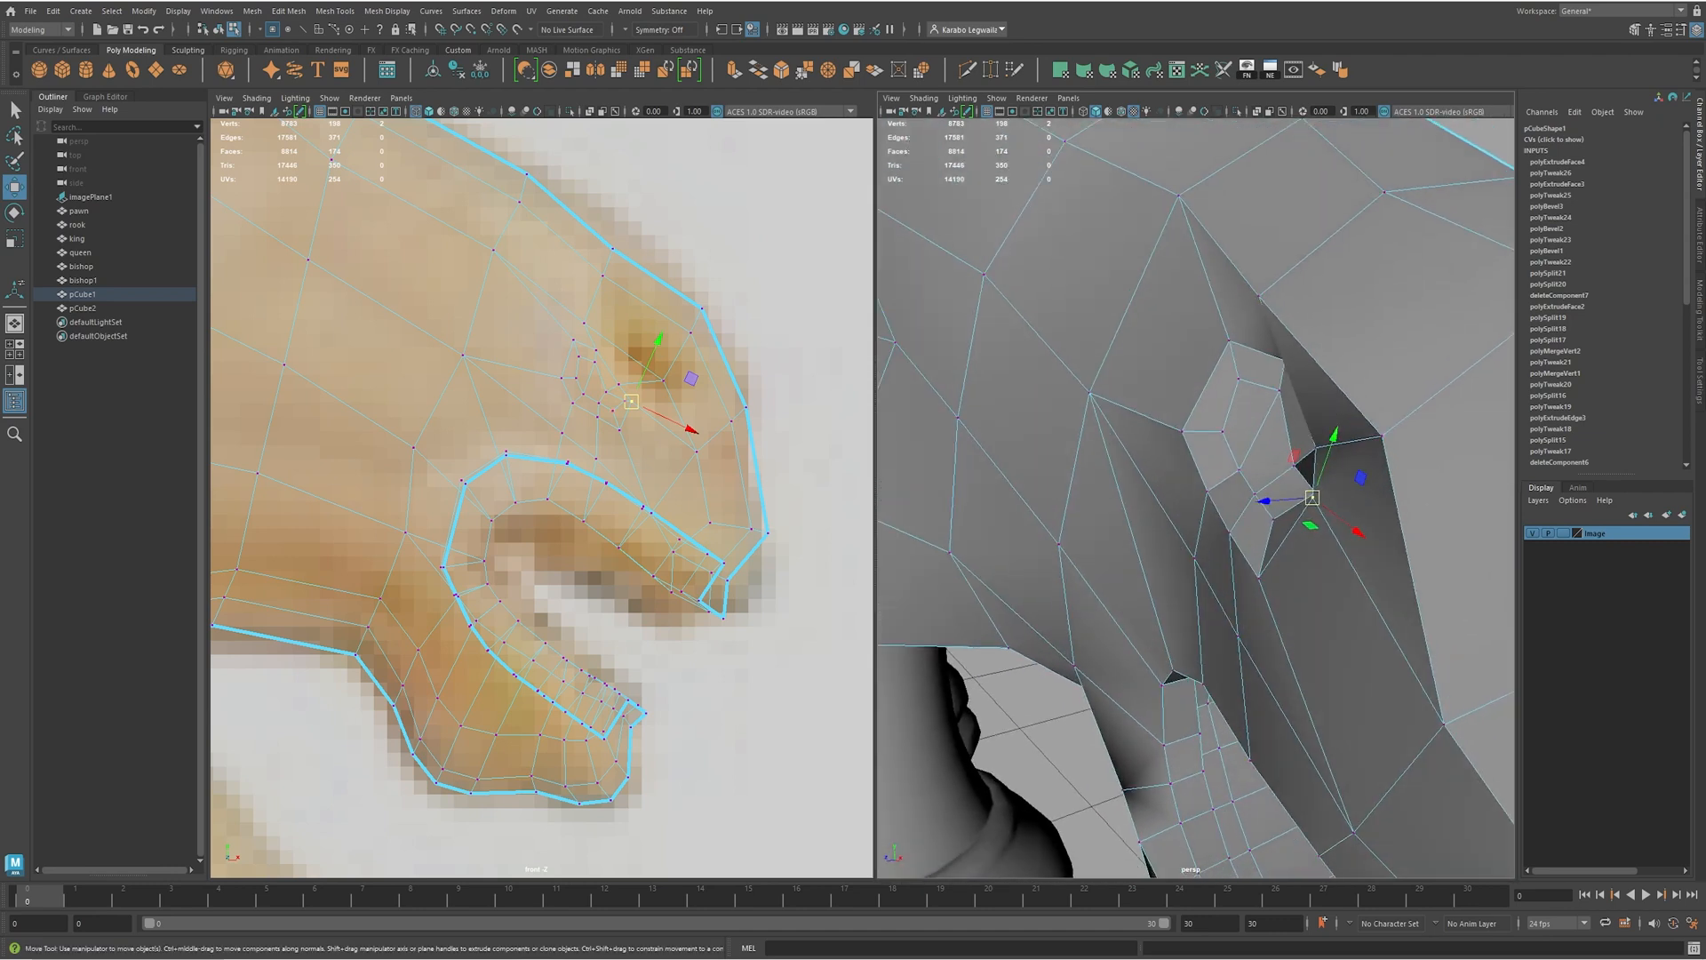
# - Move the back rim vertices of the nostril sideways to shape its depth
pyautogui.hotkey('alt', 'Tab')
pyautogui.keyDown('alt'); pyautogui.moveTo(1312, 496); pyautogui.dragTo(1457, 506); pyautogui.keyUp('alt')
pyautogui.keyDown('alt'); pyautogui.moveTo(1071, 515); pyautogui.dragTo(1067, 377); pyautogui.keyUp('alt')
pyautogui.click(1031, 355)
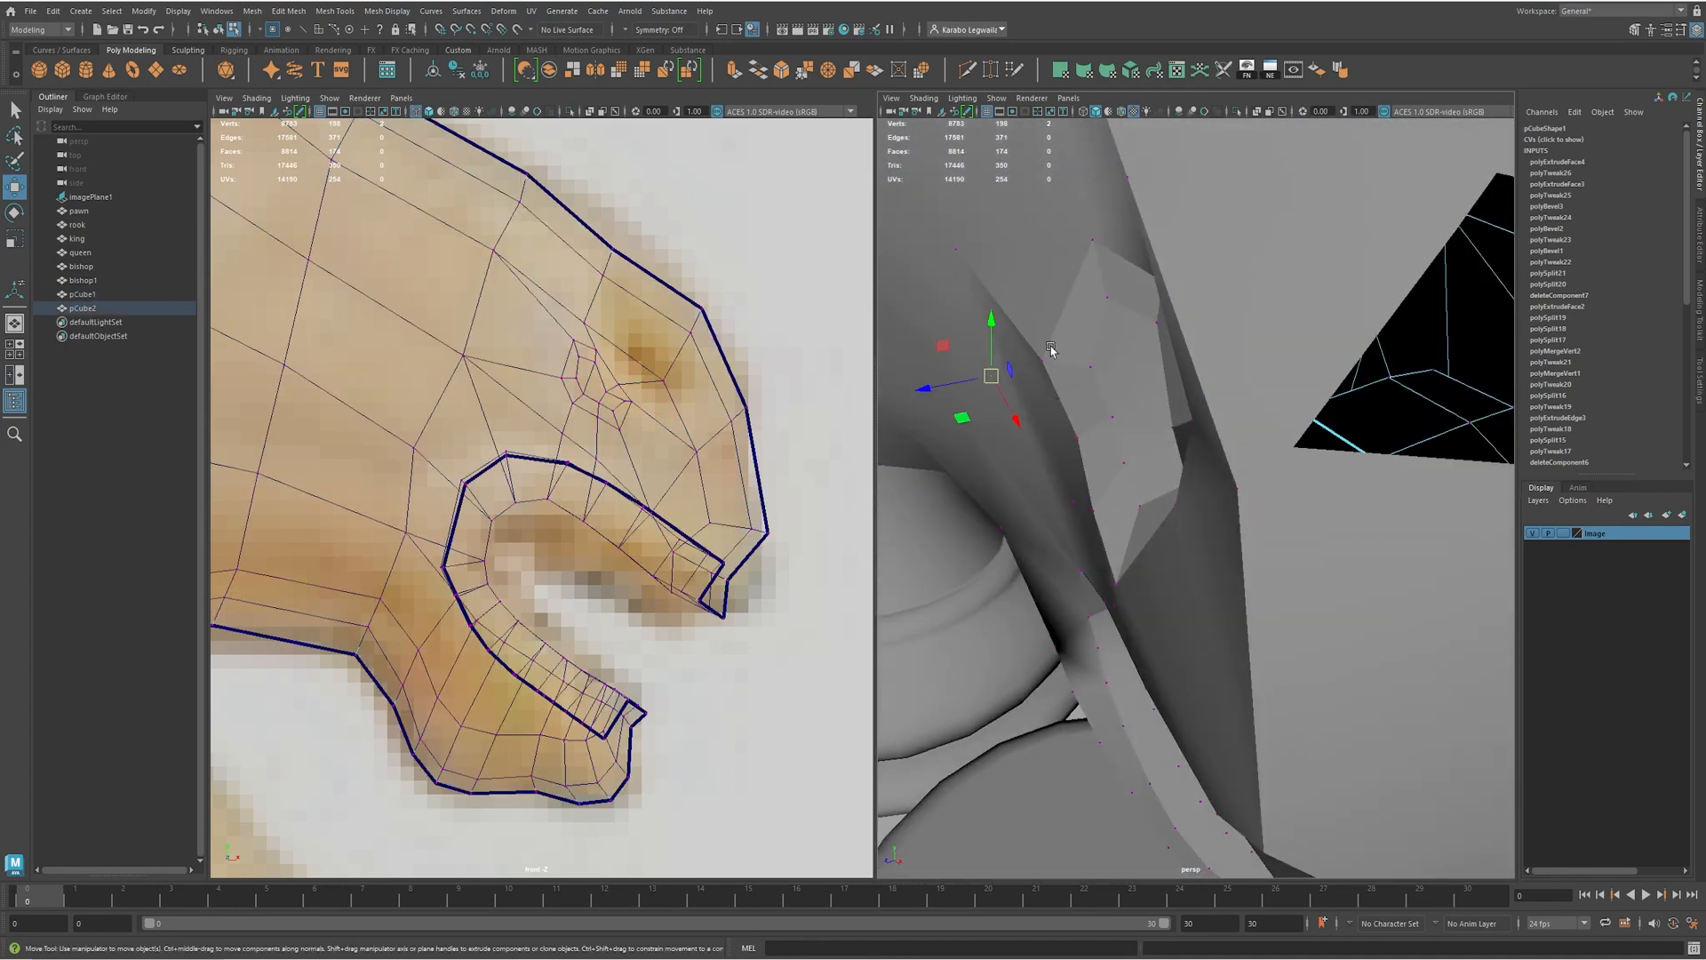
pyautogui.click(1042, 359)
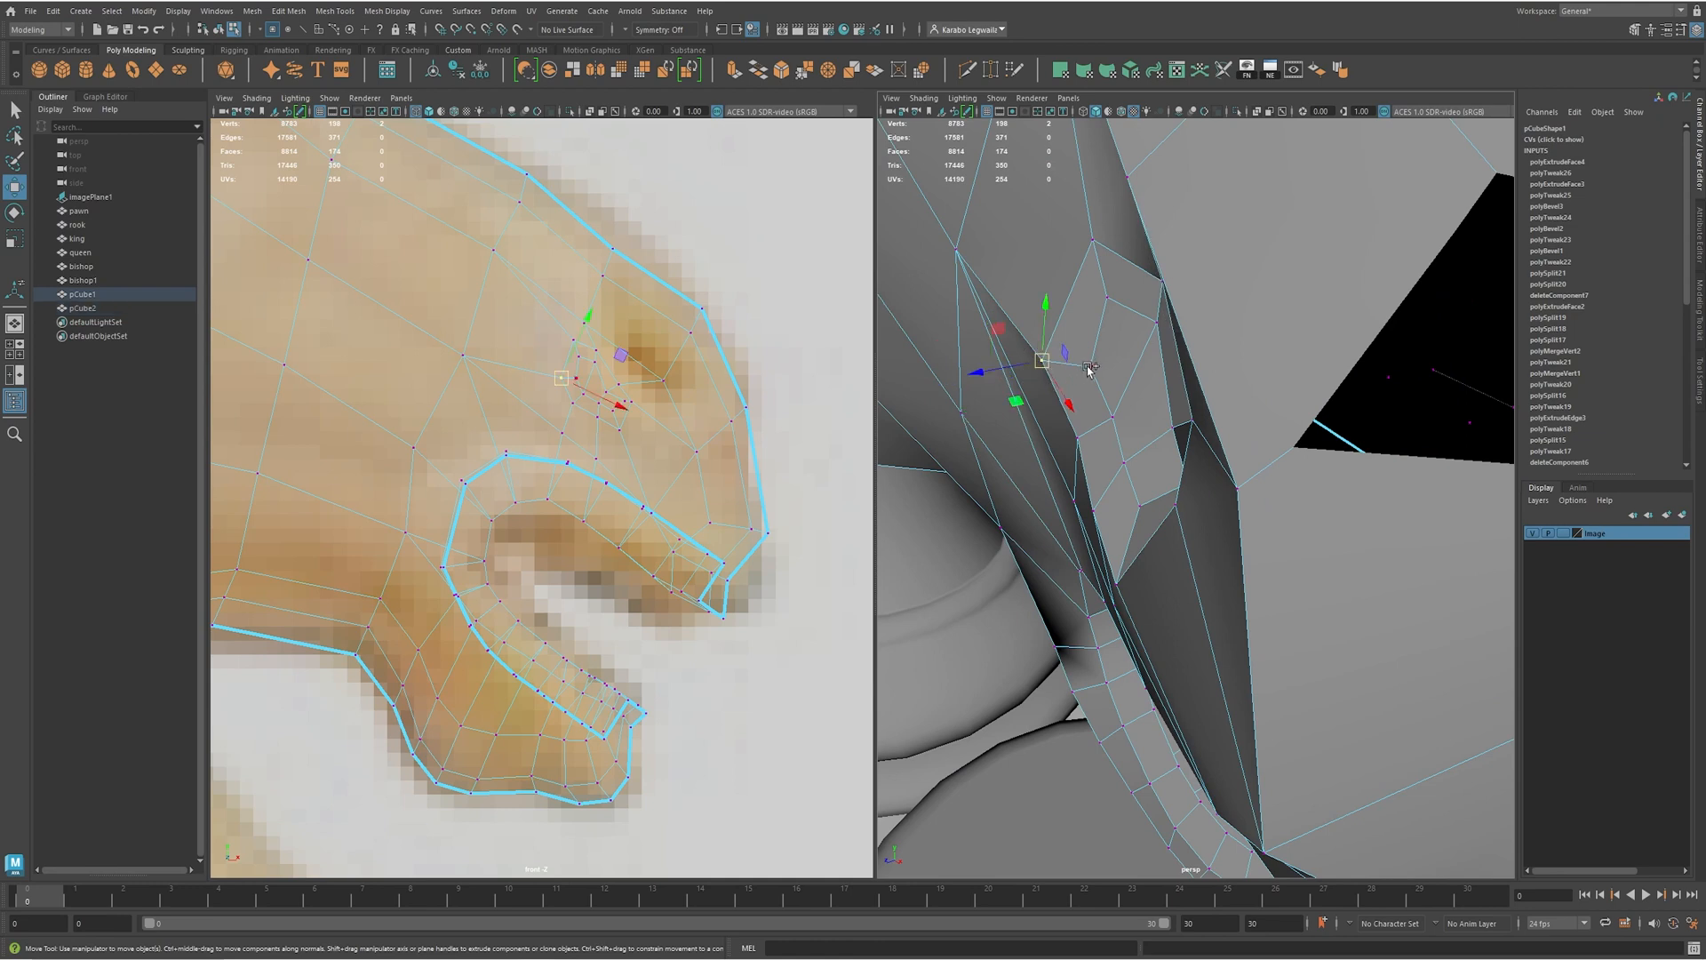
pyautogui.moveTo(1090, 369); pyautogui.dragTo(1048, 369)
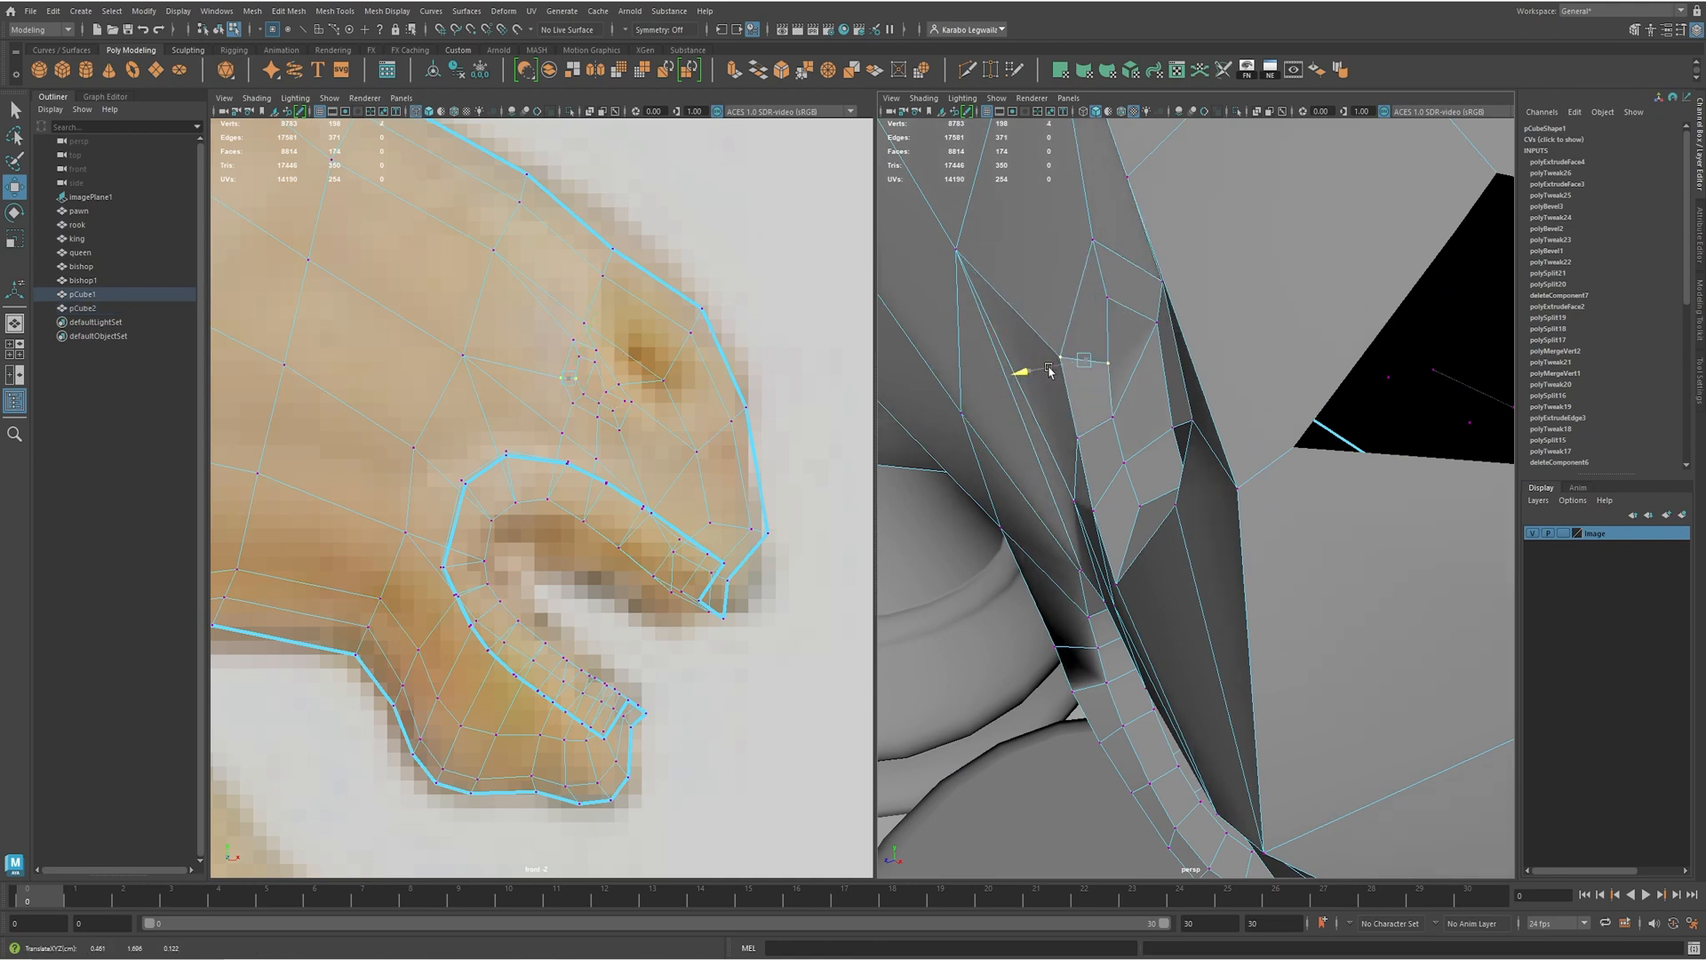
# - Adjust the edges along the nostril's lower back rim sideways to follow the flared shape
pyautogui.press('F10')
pyautogui.click(1093, 432)
pyautogui.click(1100, 493)
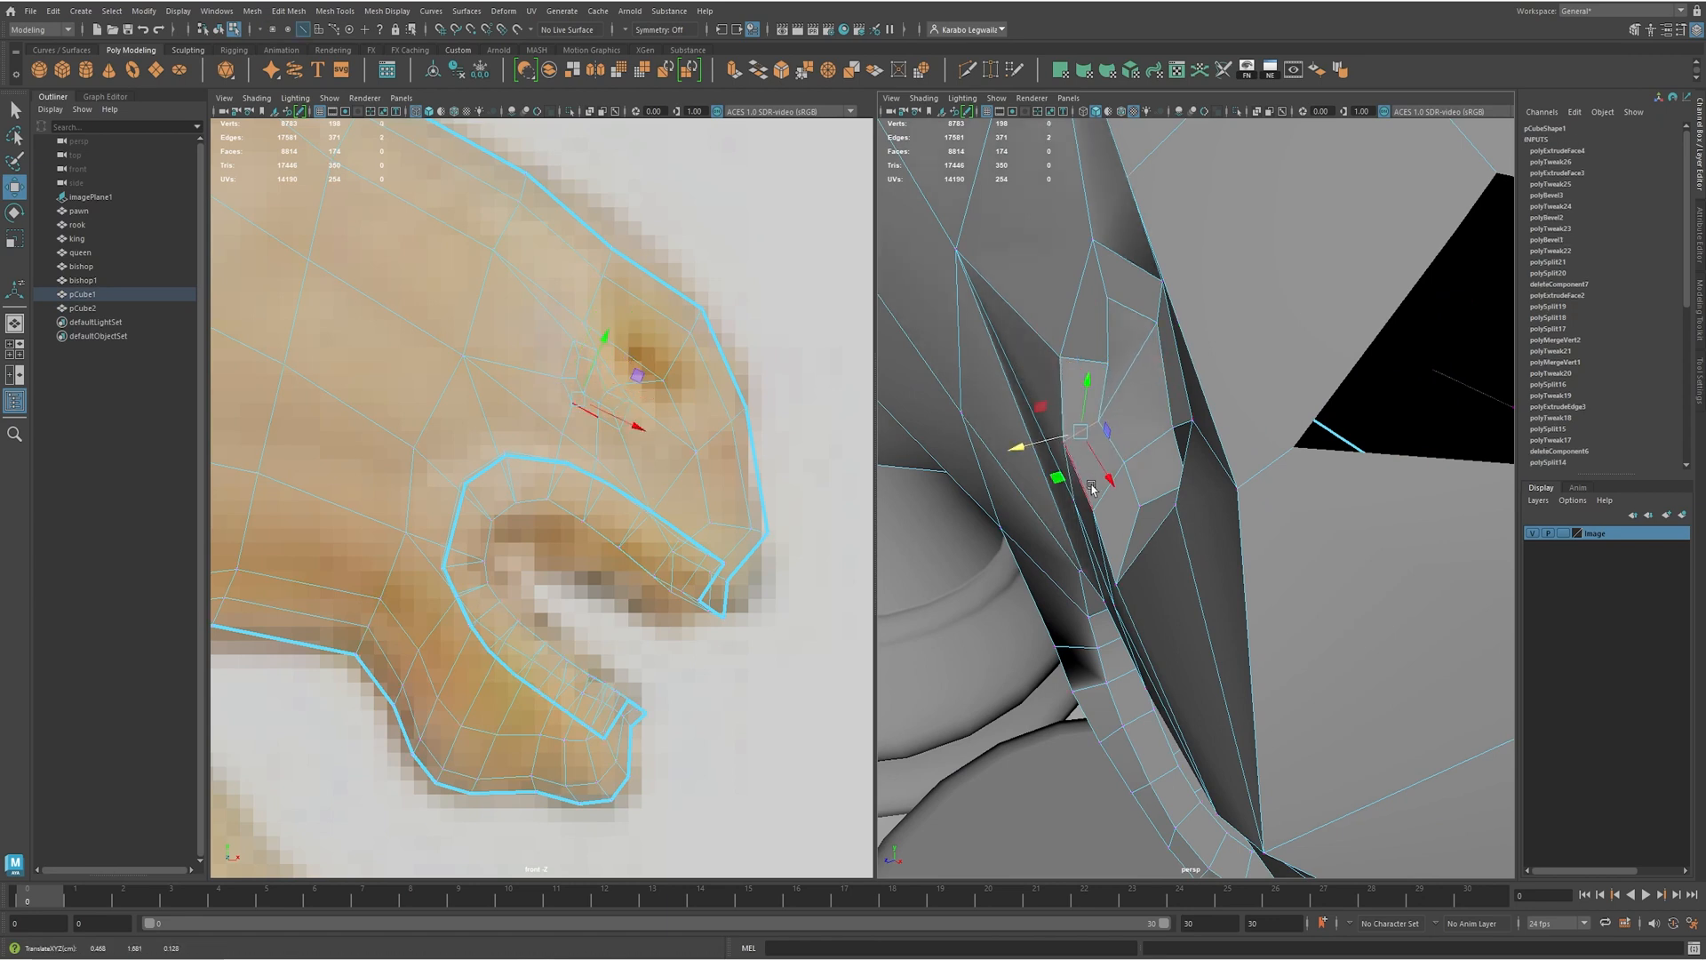
pyautogui.moveTo(1070, 503); pyautogui.dragTo(1095, 542)
pyautogui.click(1124, 555)
pyautogui.moveTo(1084, 552); pyautogui.dragTo(1139, 577)
pyautogui.press('F9')
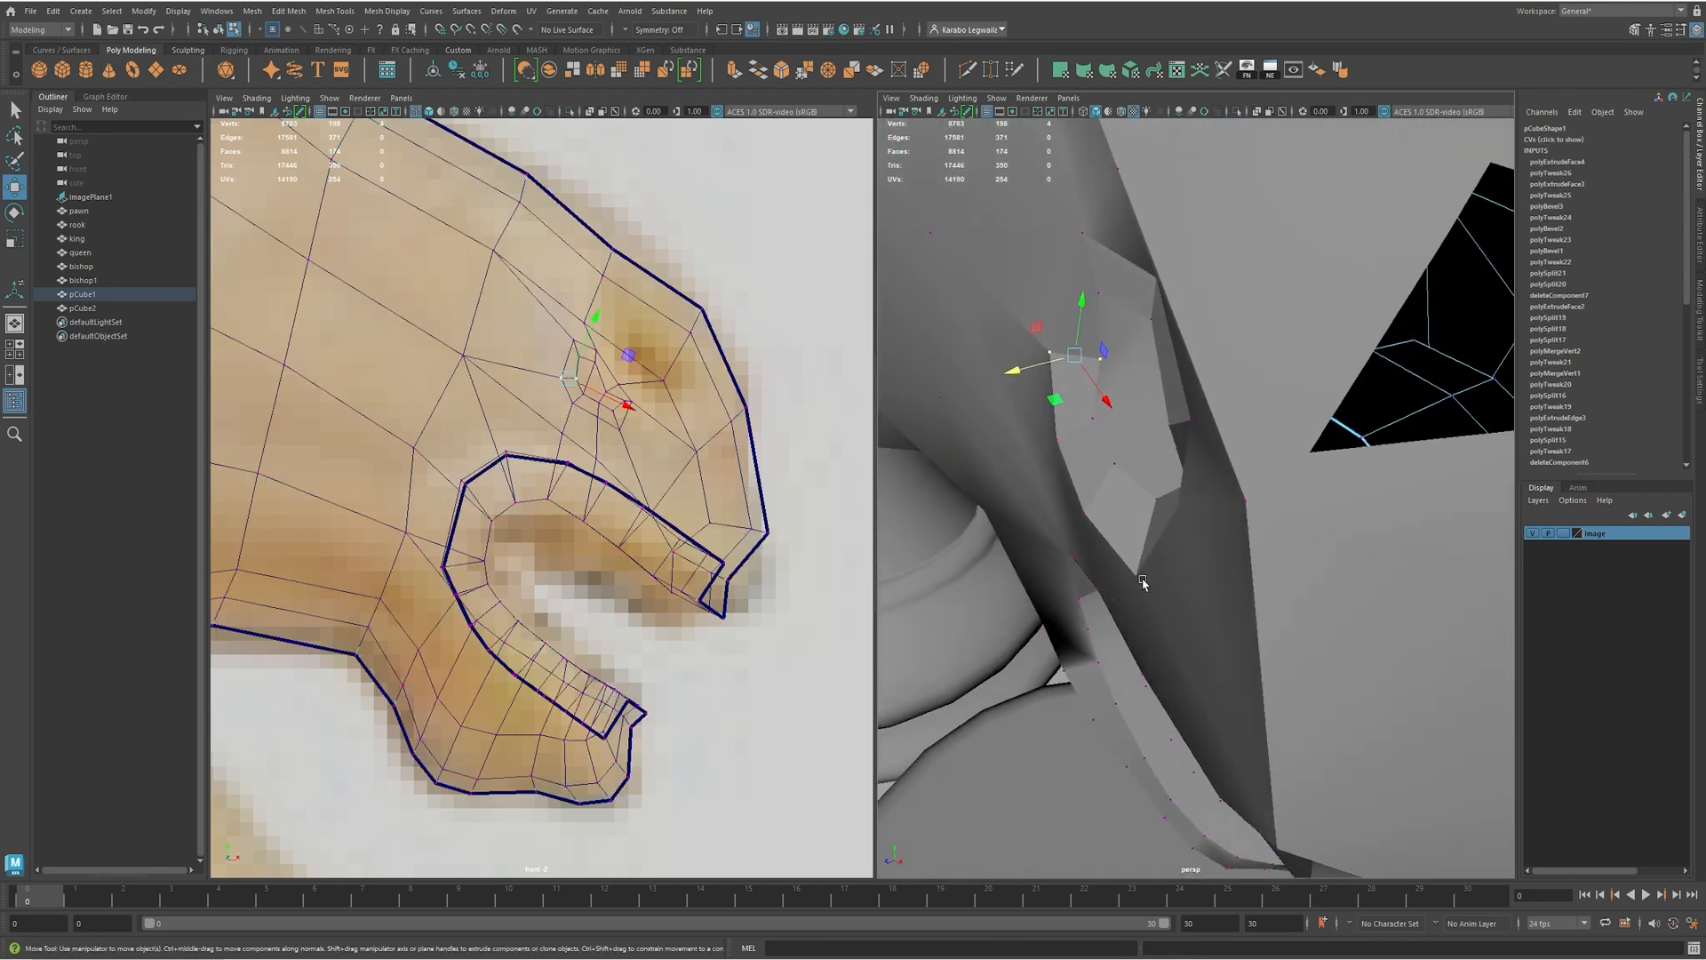
# - Reposition the vertex at the bottom tip of the nostril and adjust the inner back vertex
pyautogui.click(1132, 576)
pyautogui.moveTo(1121, 632); pyautogui.dragTo(1125, 610)
pyautogui.moveTo(1098, 391)
pyautogui.keyDown('alt'); pyautogui.mouseDown()
pyautogui.moveTo(1131, 430)
pyautogui.moveTo(1120, 416)
pyautogui.mouseUp(); pyautogui.keyUp('alt')
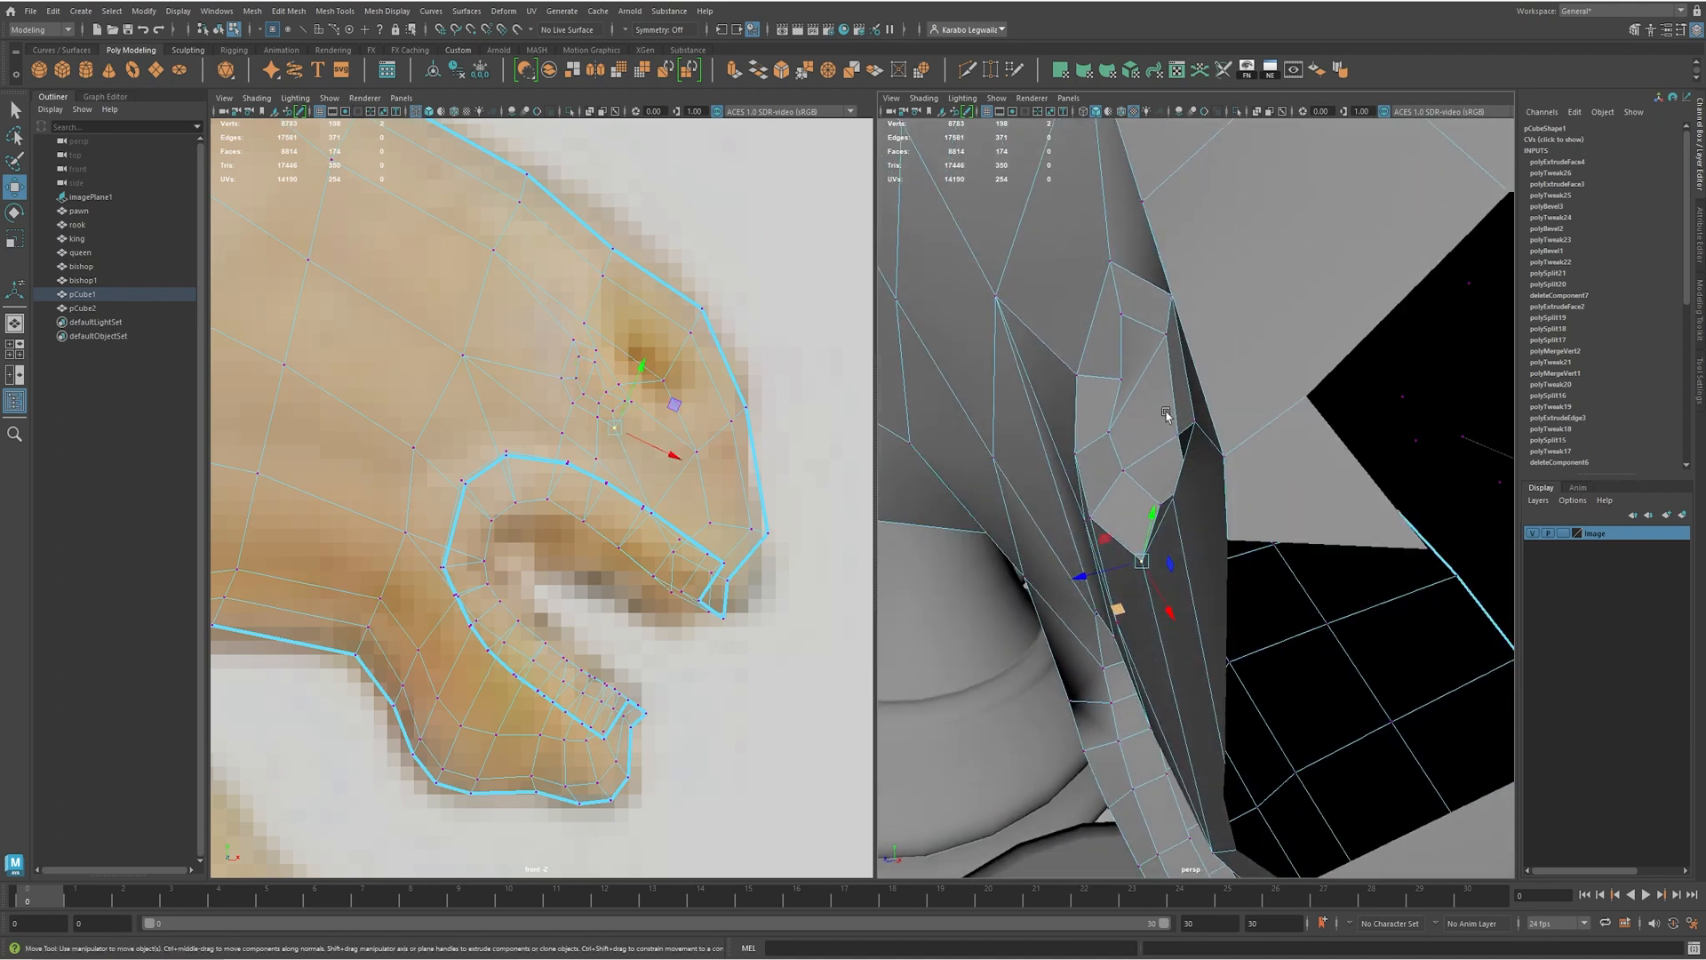
pyautogui.click(1123, 382)
pyautogui.keyDown('alt'); pyautogui.moveTo(1137, 364); pyautogui.dragTo(1244, 526); pyautogui.keyUp('alt')
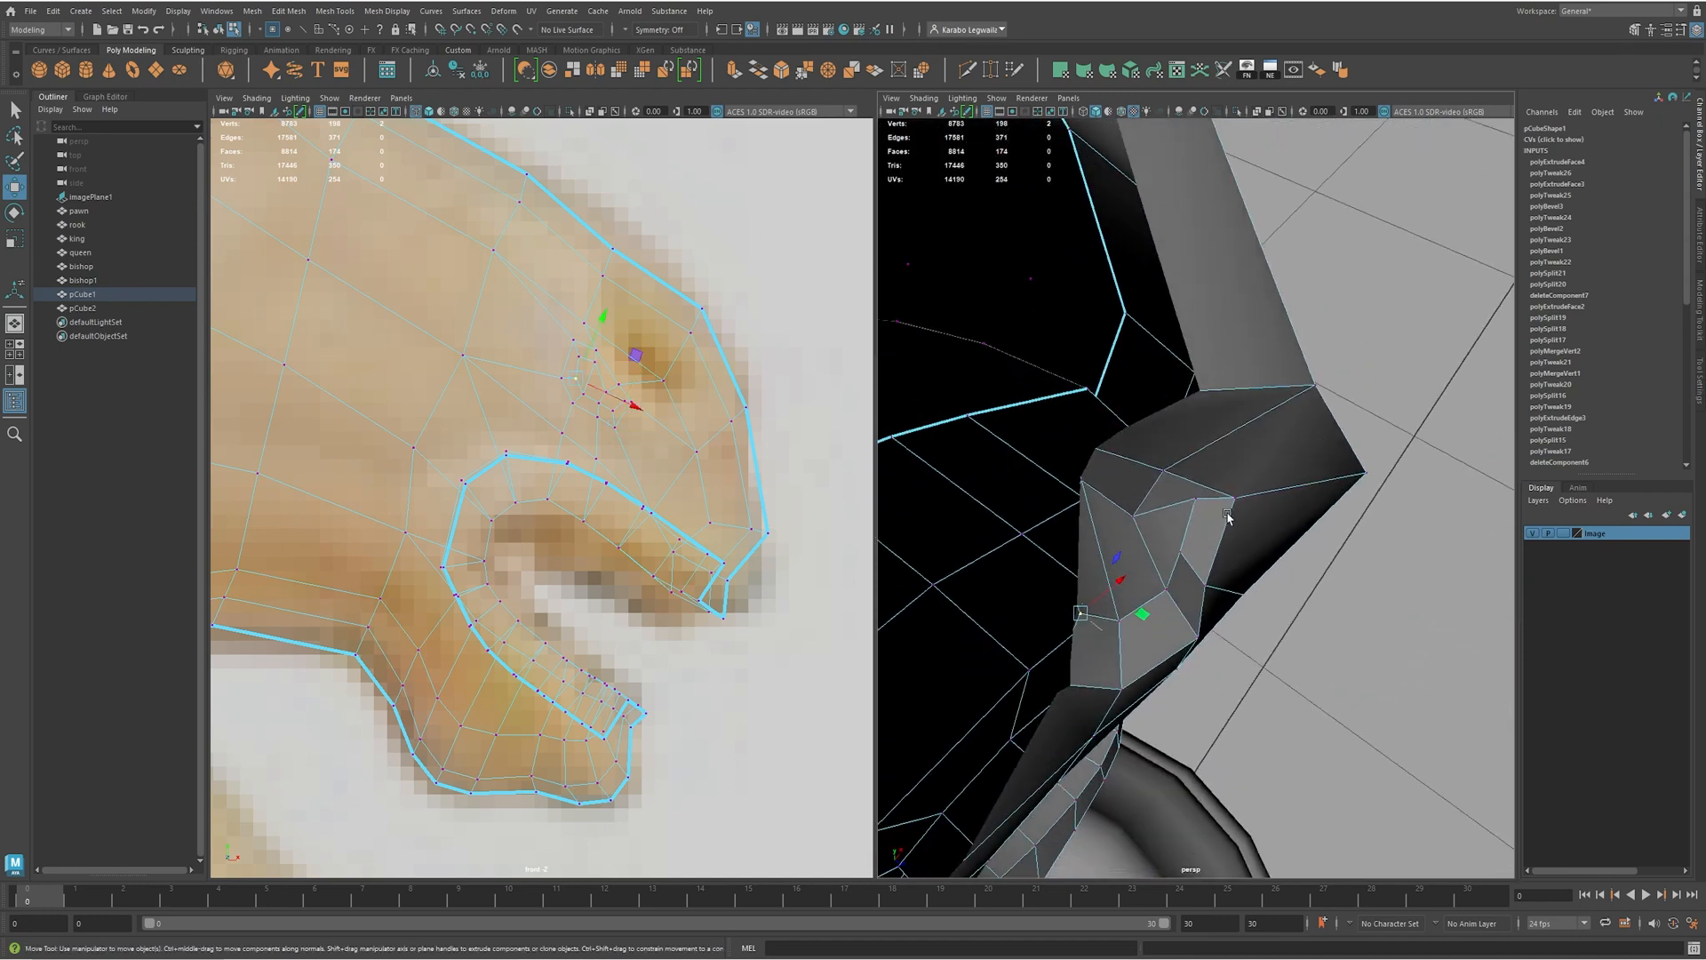
# - Move the nostril's front, bottom and top vertices sideways to blend the rim into the muzzle
pyautogui.click(1194, 495)
pyautogui.moveTo(1193, 495); pyautogui.dragTo(1248, 509)
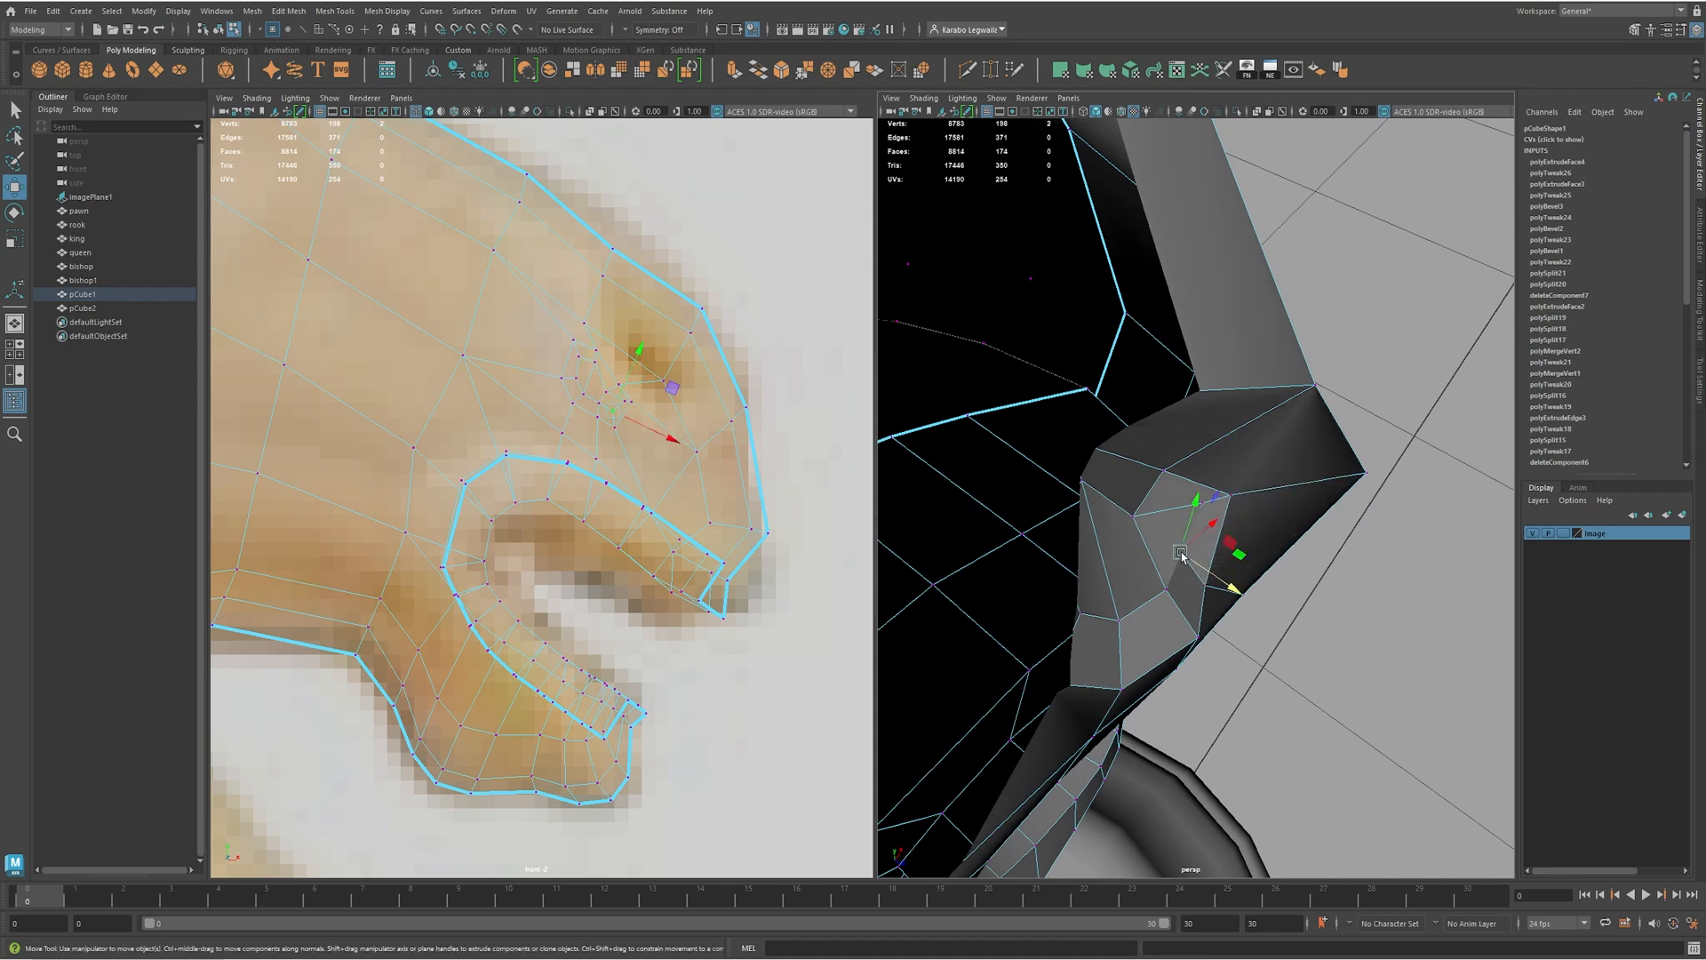
pyautogui.click(1212, 593)
pyautogui.click(1210, 591)
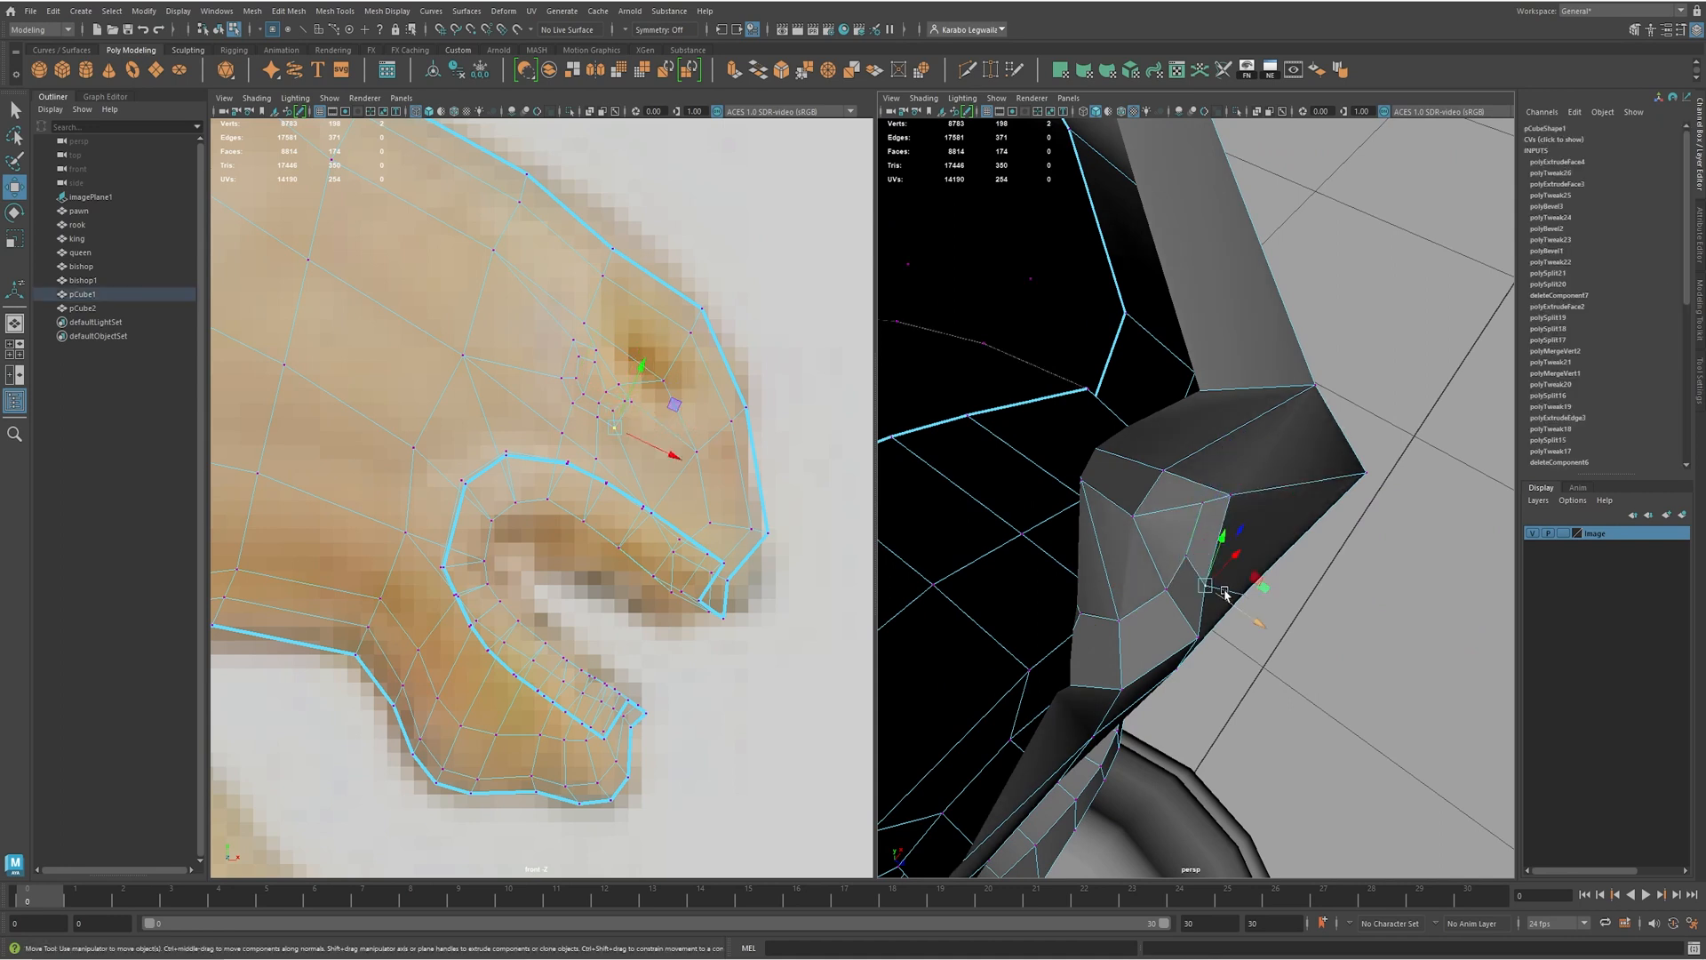
pyautogui.keyDown('alt'); pyautogui.moveTo(1212, 591); pyautogui.dragTo(1151, 498); pyautogui.keyUp('alt')
pyautogui.click(1163, 509)
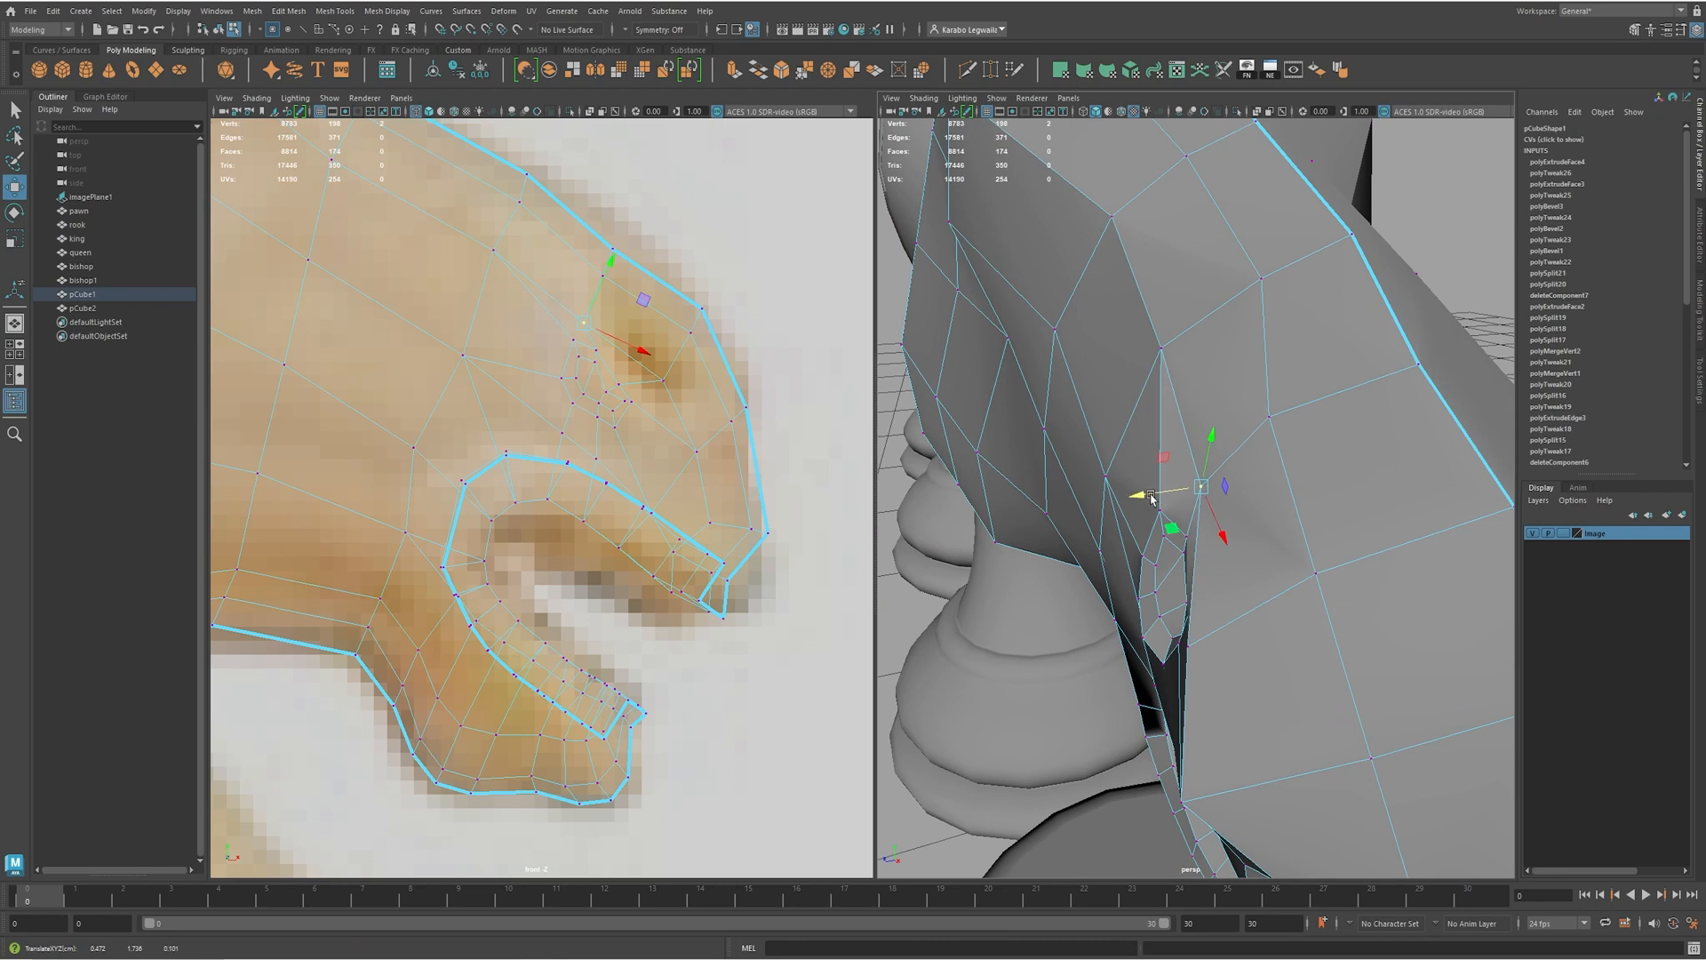
# - Adjust the vertices around and below the nostril sideways to smooth its transition into the muzzle
pyautogui.click(1186, 649)
pyautogui.moveTo(1283, 640)
pyautogui.keyDown('alt'); pyautogui.mouseDown()
pyautogui.moveTo(1255, 634)
pyautogui.moveTo(1208, 679)
pyautogui.moveTo(1246, 706)
pyautogui.moveTo(1195, 711)
pyautogui.moveTo(1129, 676)
pyautogui.moveTo(1089, 484)
pyautogui.moveTo(1135, 533)
pyautogui.moveTo(1253, 563)
pyautogui.moveTo(1234, 590)
pyautogui.moveTo(1293, 585)
pyautogui.moveTo(1303, 426)
pyautogui.mouseUp(); pyautogui.keyUp('alt')
pyautogui.click(1205, 681)
pyautogui.click(1199, 762)
pyautogui.click(1248, 360)
pyautogui.keyDown('alt'); pyautogui.moveTo(1248, 360); pyautogui.dragTo(1274, 378); pyautogui.keyUp('alt')
# - Reposition the vertices above the nostril and on the muzzle's top profile, and adjust a vertex inside the nostril's back
pyautogui.keyDown('alt'); pyautogui.moveTo(670, 334); pyautogui.dragTo(651, 381, button='middle'); pyautogui.keyUp('alt')
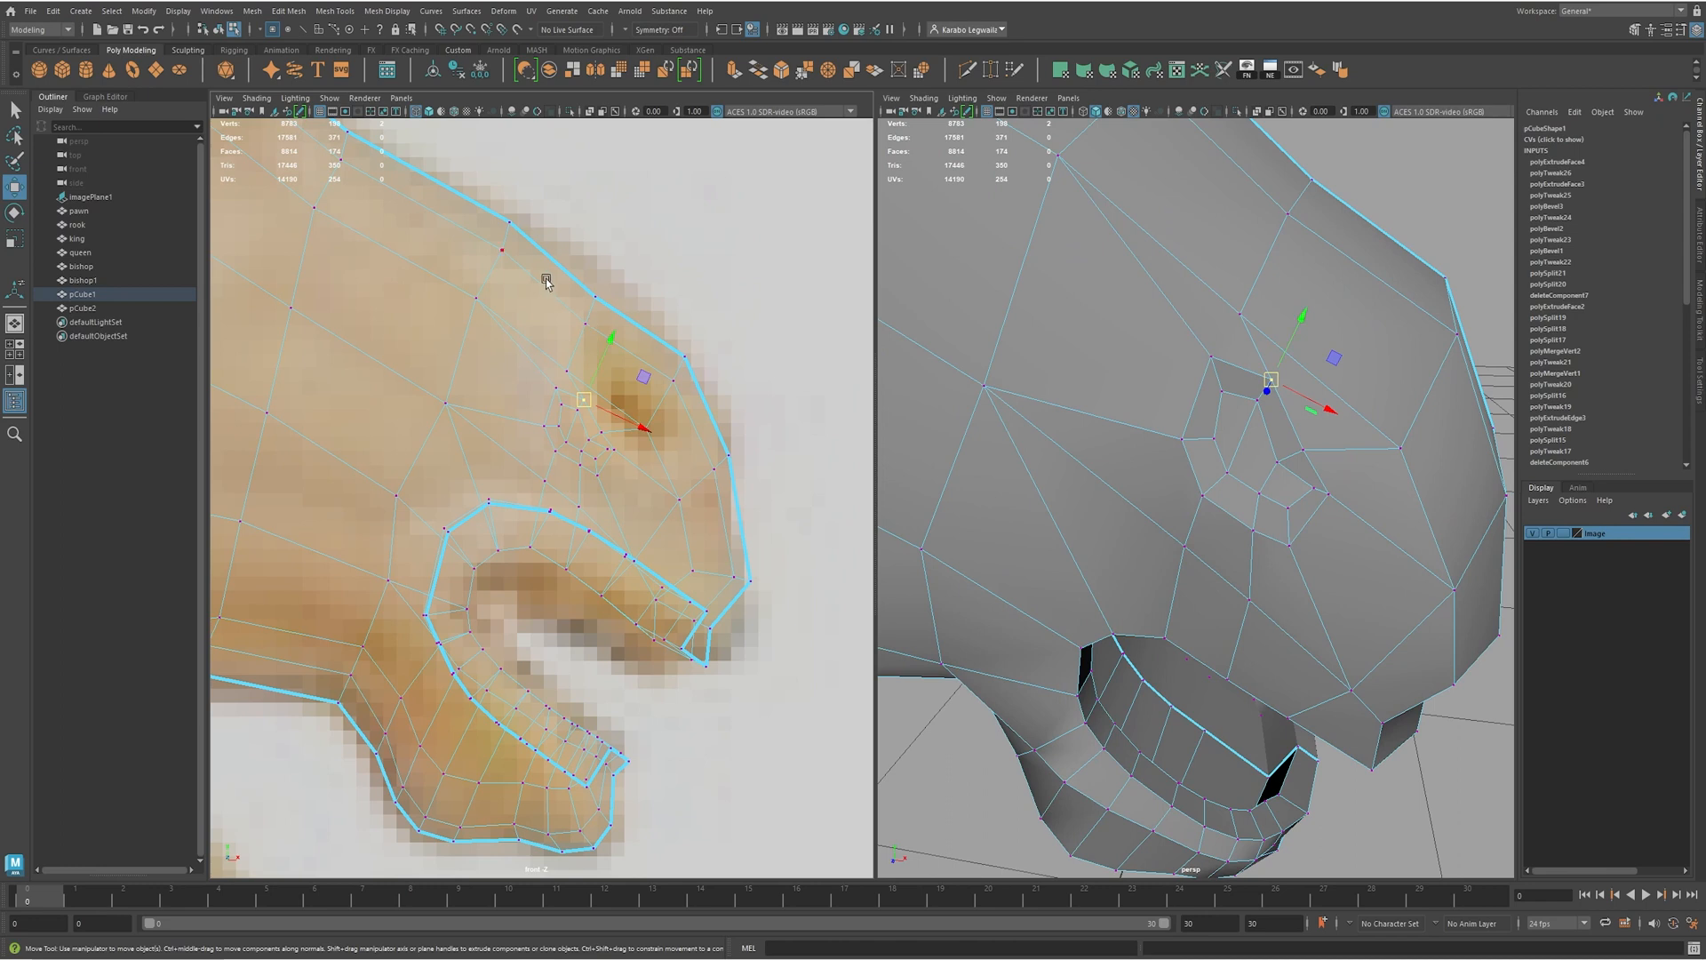
pyautogui.moveTo(611, 364); pyautogui.dragTo(611, 362)
pyautogui.moveTo(597, 300); pyautogui.dragTo(602, 351)
pyautogui.keyDown('alt'); pyautogui.moveTo(1150, 389); pyautogui.dragTo(1173, 408); pyautogui.keyUp('alt')
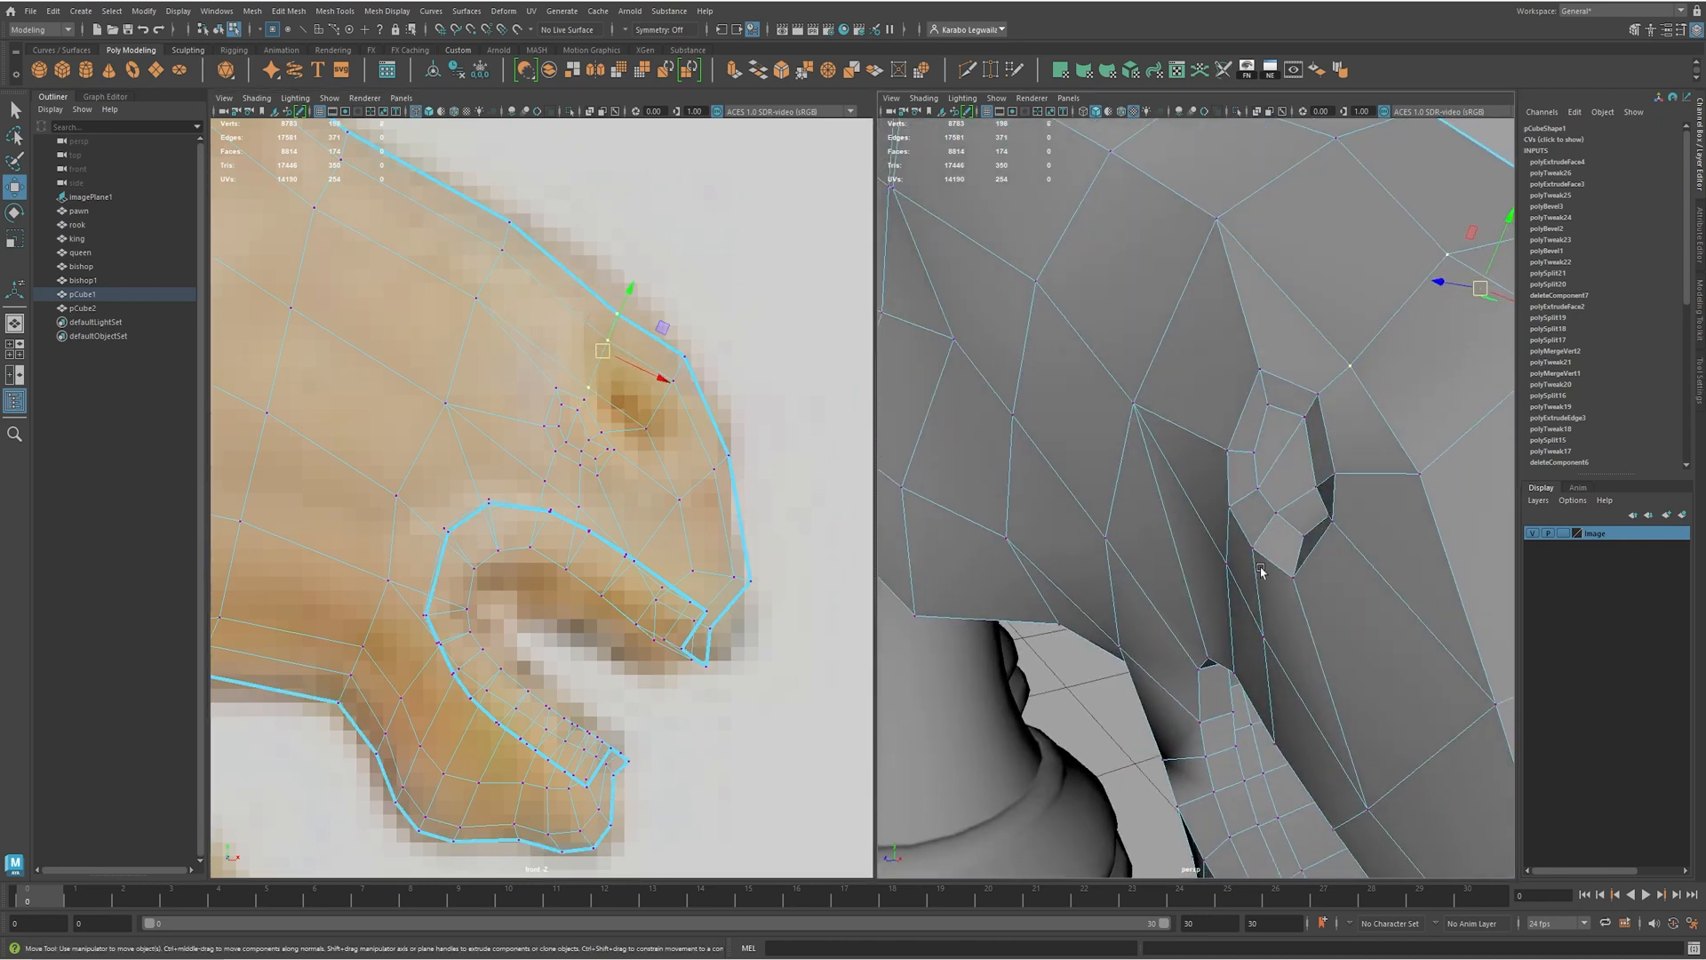
pyautogui.scroll(-5, 1269, 512)
pyautogui.click(1269, 510)
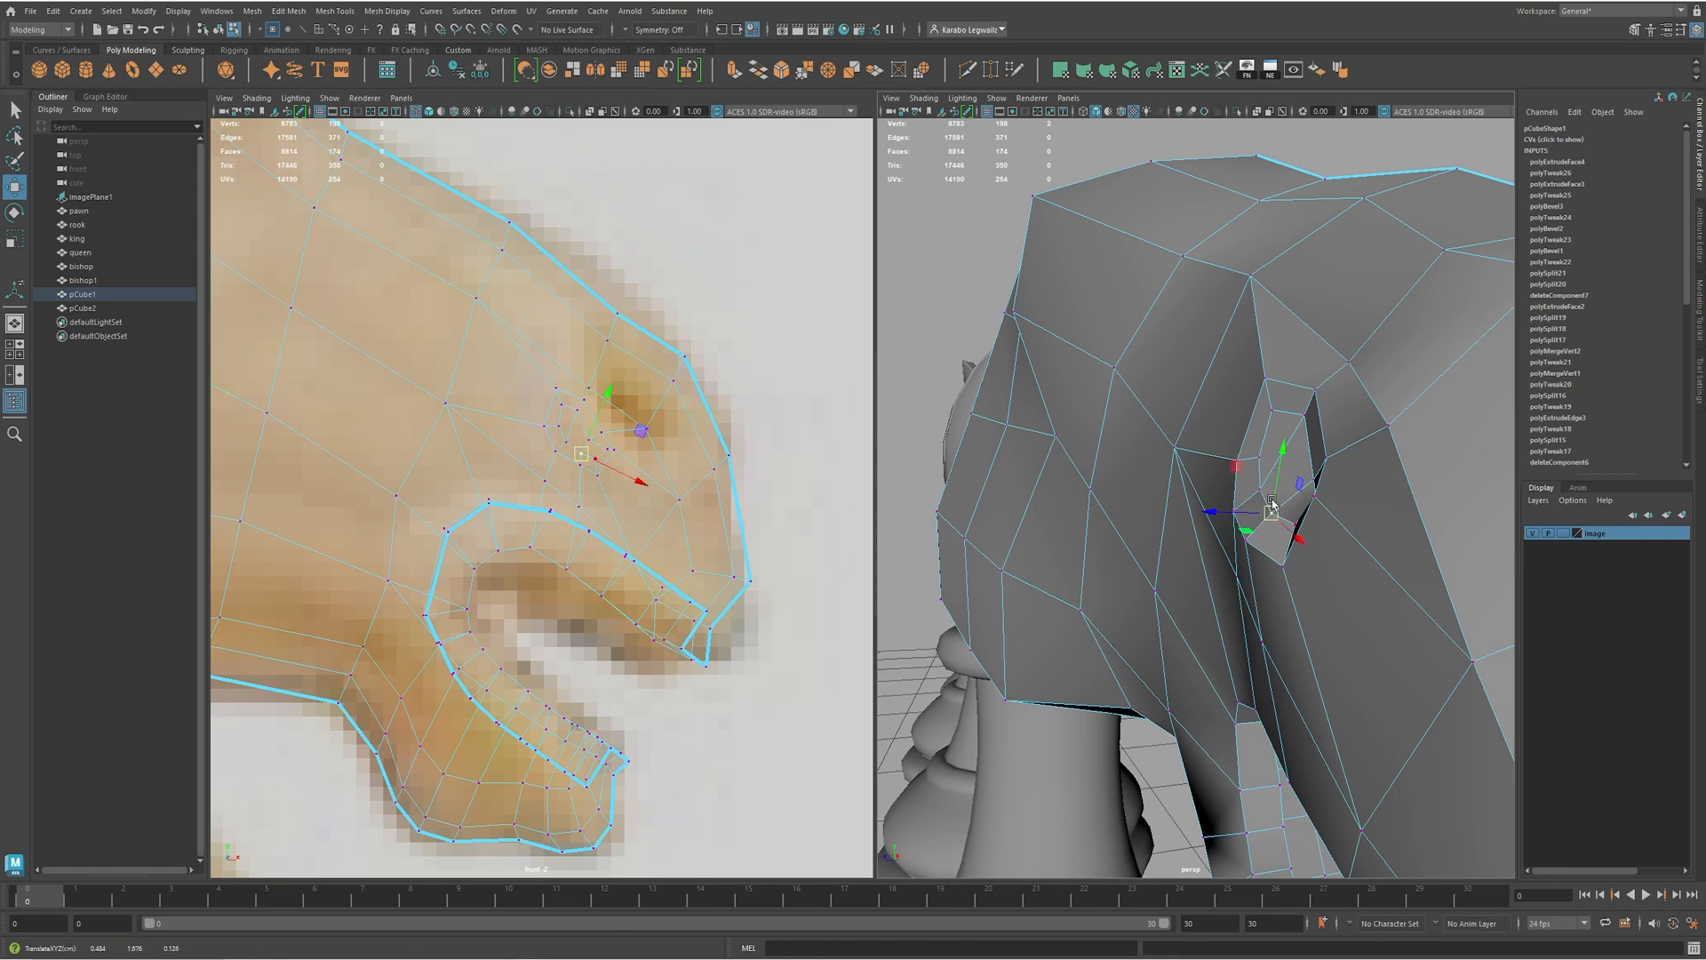
# - Extrude the nostril's inner faces and move them sideways to form the cavity
pyautogui.scroll(1, 1273, 418)
pyautogui.moveTo(1272, 415); pyautogui.dragTo(1273, 442, button='right')
pyautogui.keyDown('ctrl'); pyautogui.moveTo(1434, 496); pyautogui.dragTo(1234, 484); pyautogui.keyUp('ctrl')
pyautogui.hotkey('ctrl', 'e')
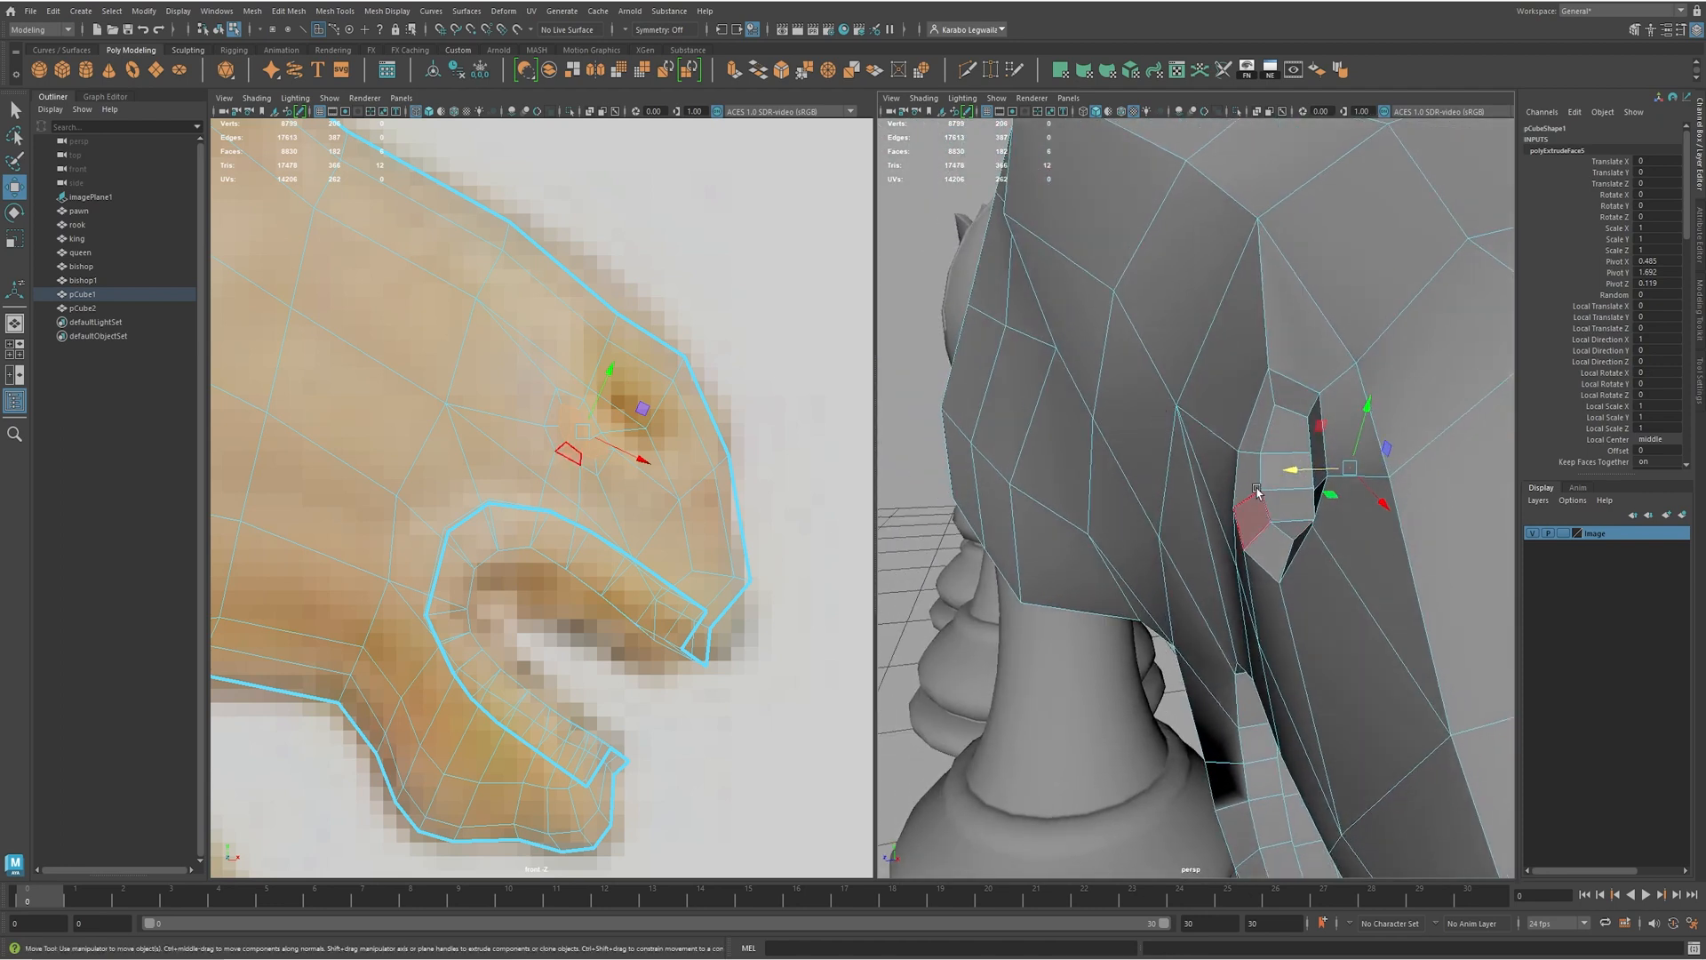
pyautogui.scroll(5, 1271, 484)
# - Examine the smoothed head and its nostril from several angles, and return to the unsmoothed mesh
pyautogui.moveTo(1276, 476); pyautogui.dragTo(1416, 380, button='right')
pyautogui.press('3')
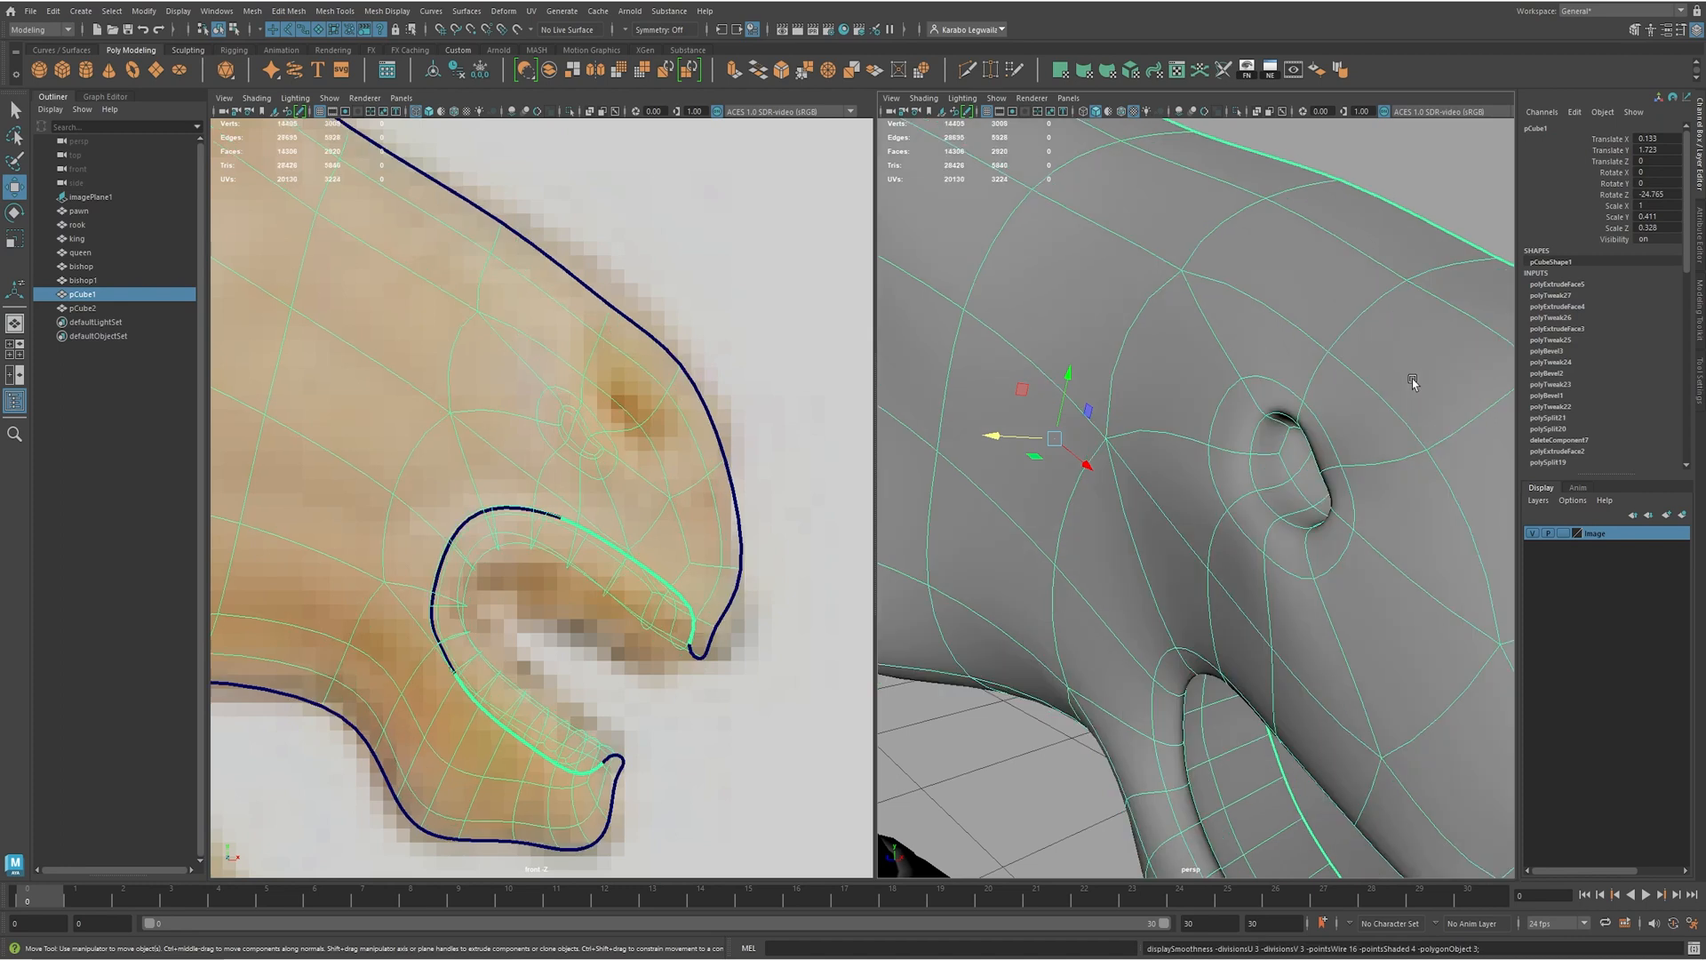
pyautogui.click(1452, 184)
pyautogui.scroll(-8, 1143, 297)
pyautogui.keyDown('alt'); pyautogui.moveTo(1143, 296); pyautogui.dragTo(1269, 561); pyautogui.keyUp('alt')
pyautogui.scroll(3, 1255, 416)
pyautogui.click(1256, 502)
pyautogui.press('1')
pyautogui.keyDown('alt'); pyautogui.moveTo(1259, 499); pyautogui.dragTo(1227, 450); pyautogui.keyUp('alt')
pyautogui.scroll(5, 1239, 459)
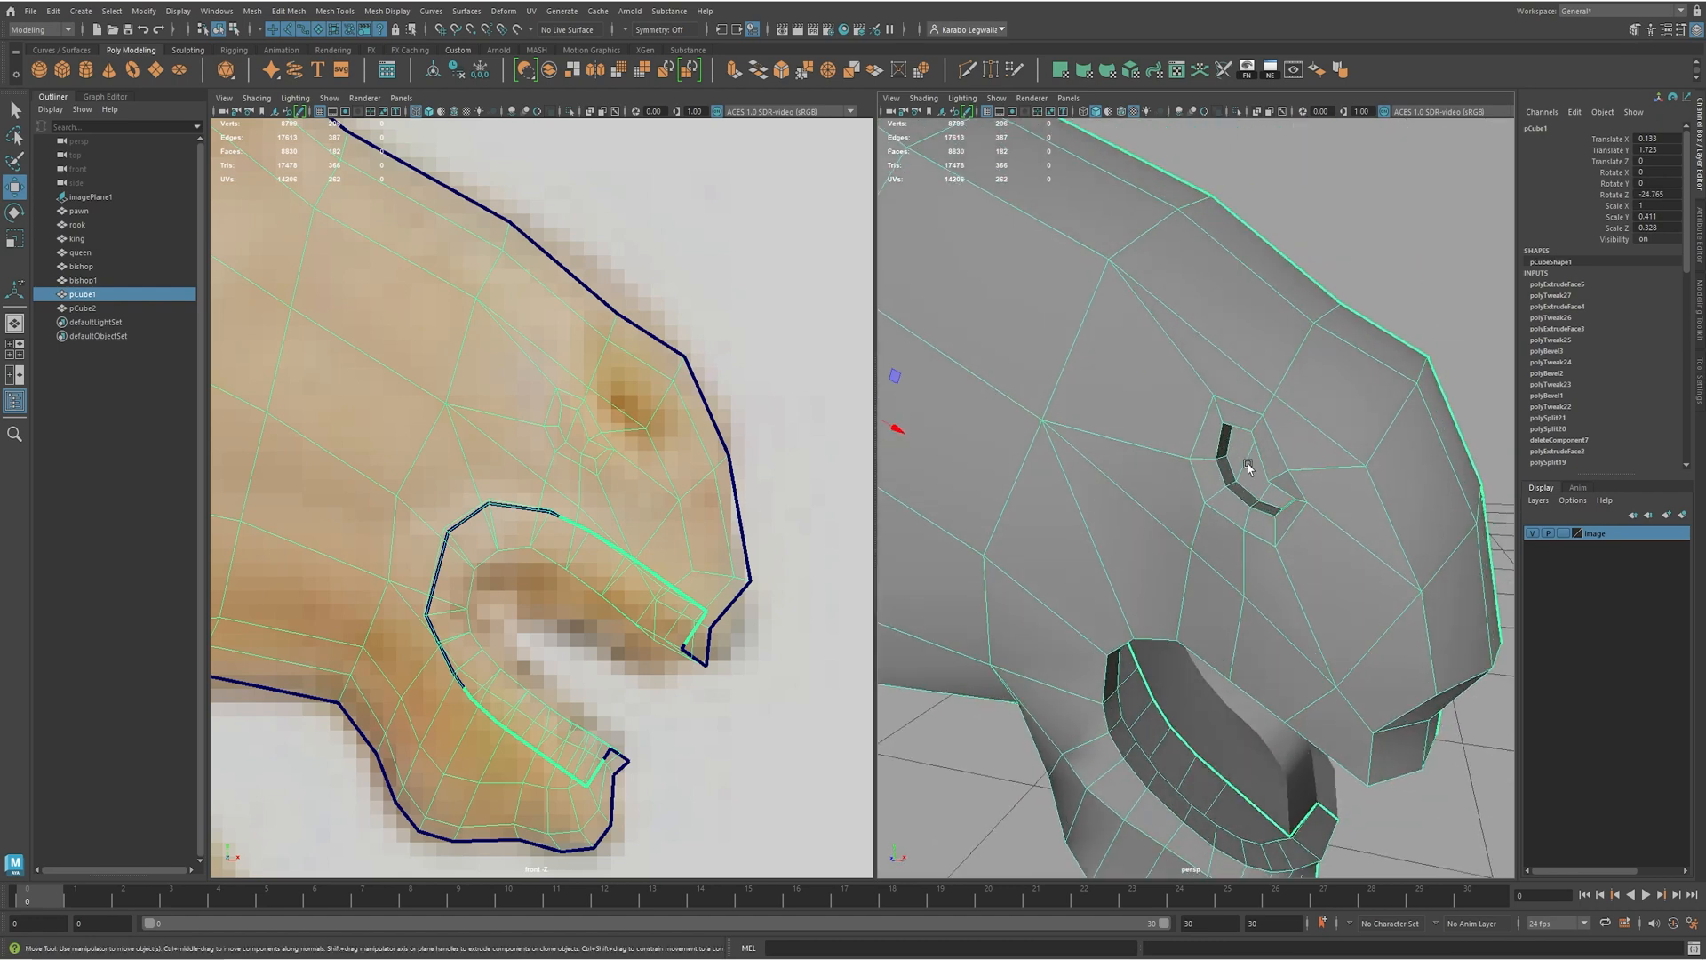
# - Select the floor faces inside the nostril cavity
pyautogui.press('F11')
pyautogui.click(1238, 451)
pyautogui.keyDown('shift'); pyautogui.click(1261, 487); pyautogui.keyUp('shift')
pyautogui.keyDown('shift'); pyautogui.click(1262, 488); pyautogui.keyUp('shift')
pyautogui.keyDown('shift'); pyautogui.click(1274, 498); pyautogui.keyUp('shift')
pyautogui.scroll(5, 1281, 494)
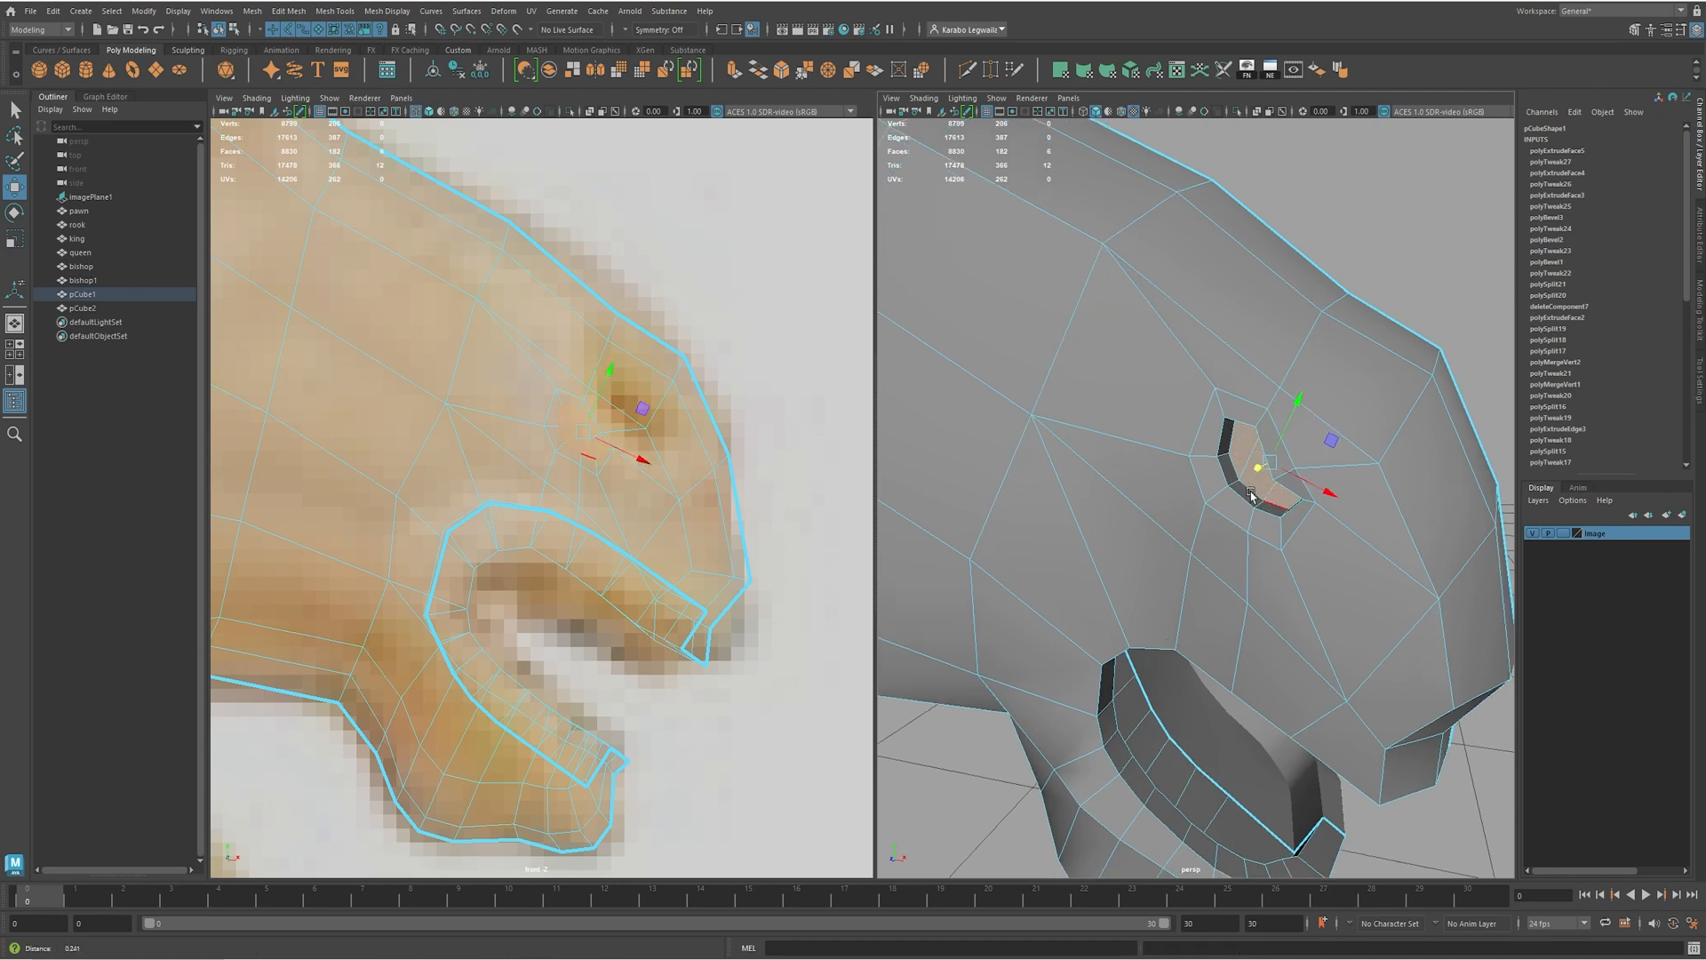
pyautogui.scroll(-5, 1280, 494)
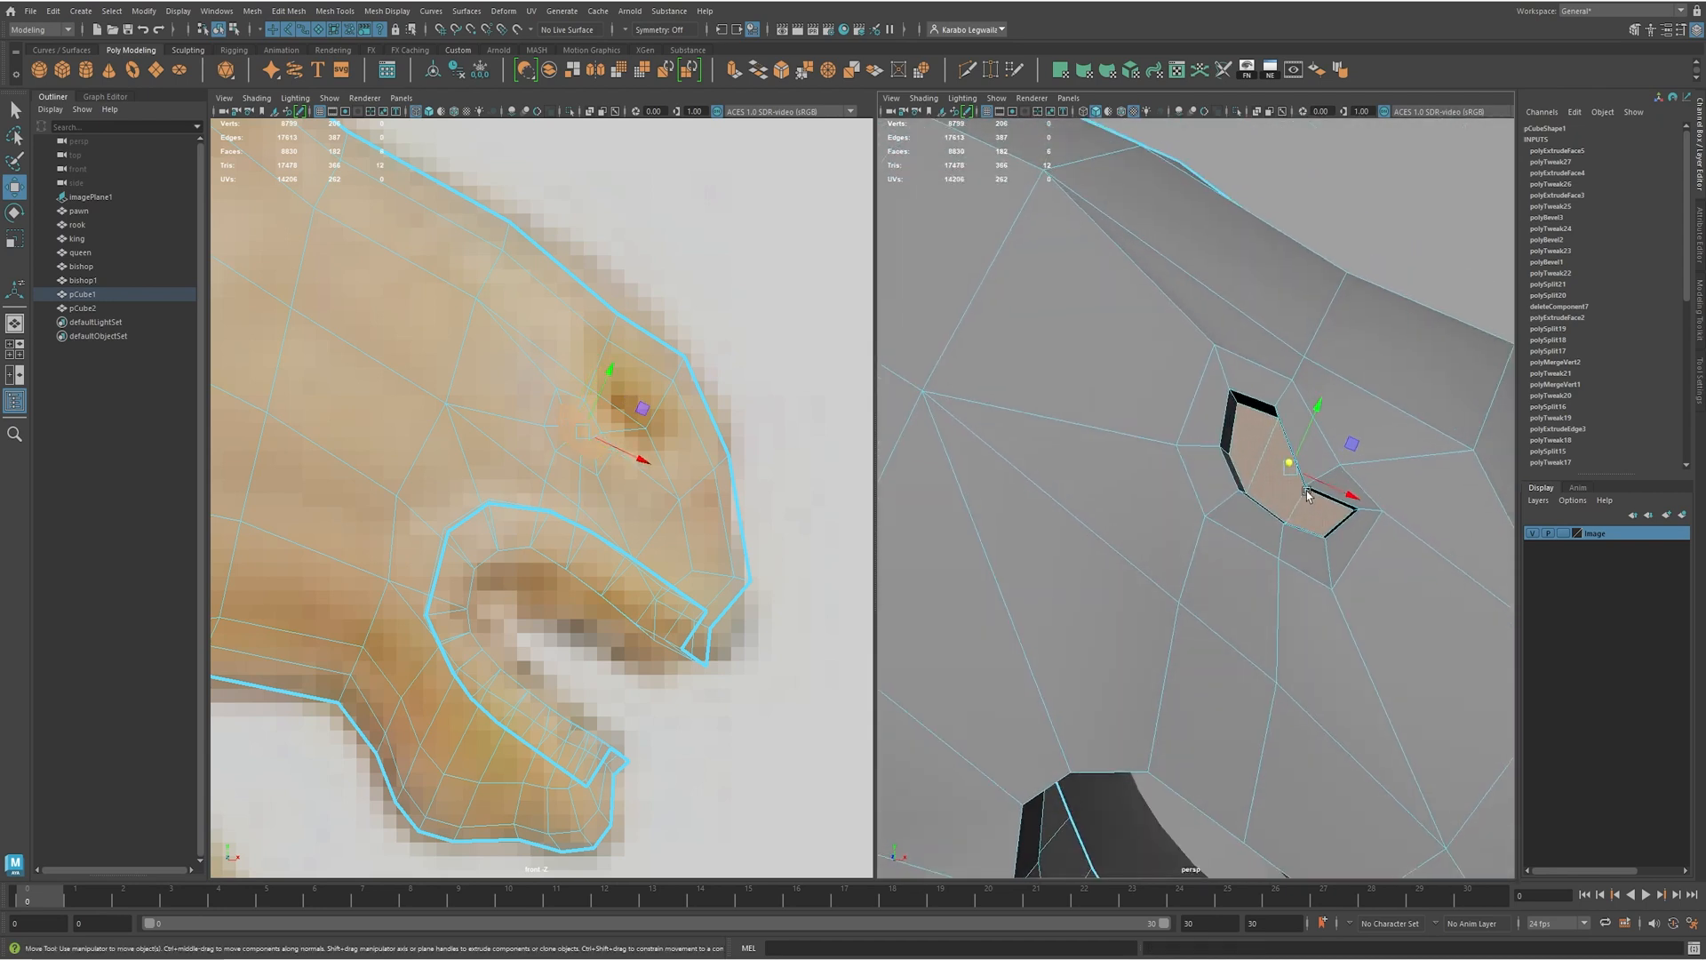
pyautogui.keyDown('shift'); pyautogui.rightClick(1302, 508); pyautogui.keyUp('shift')
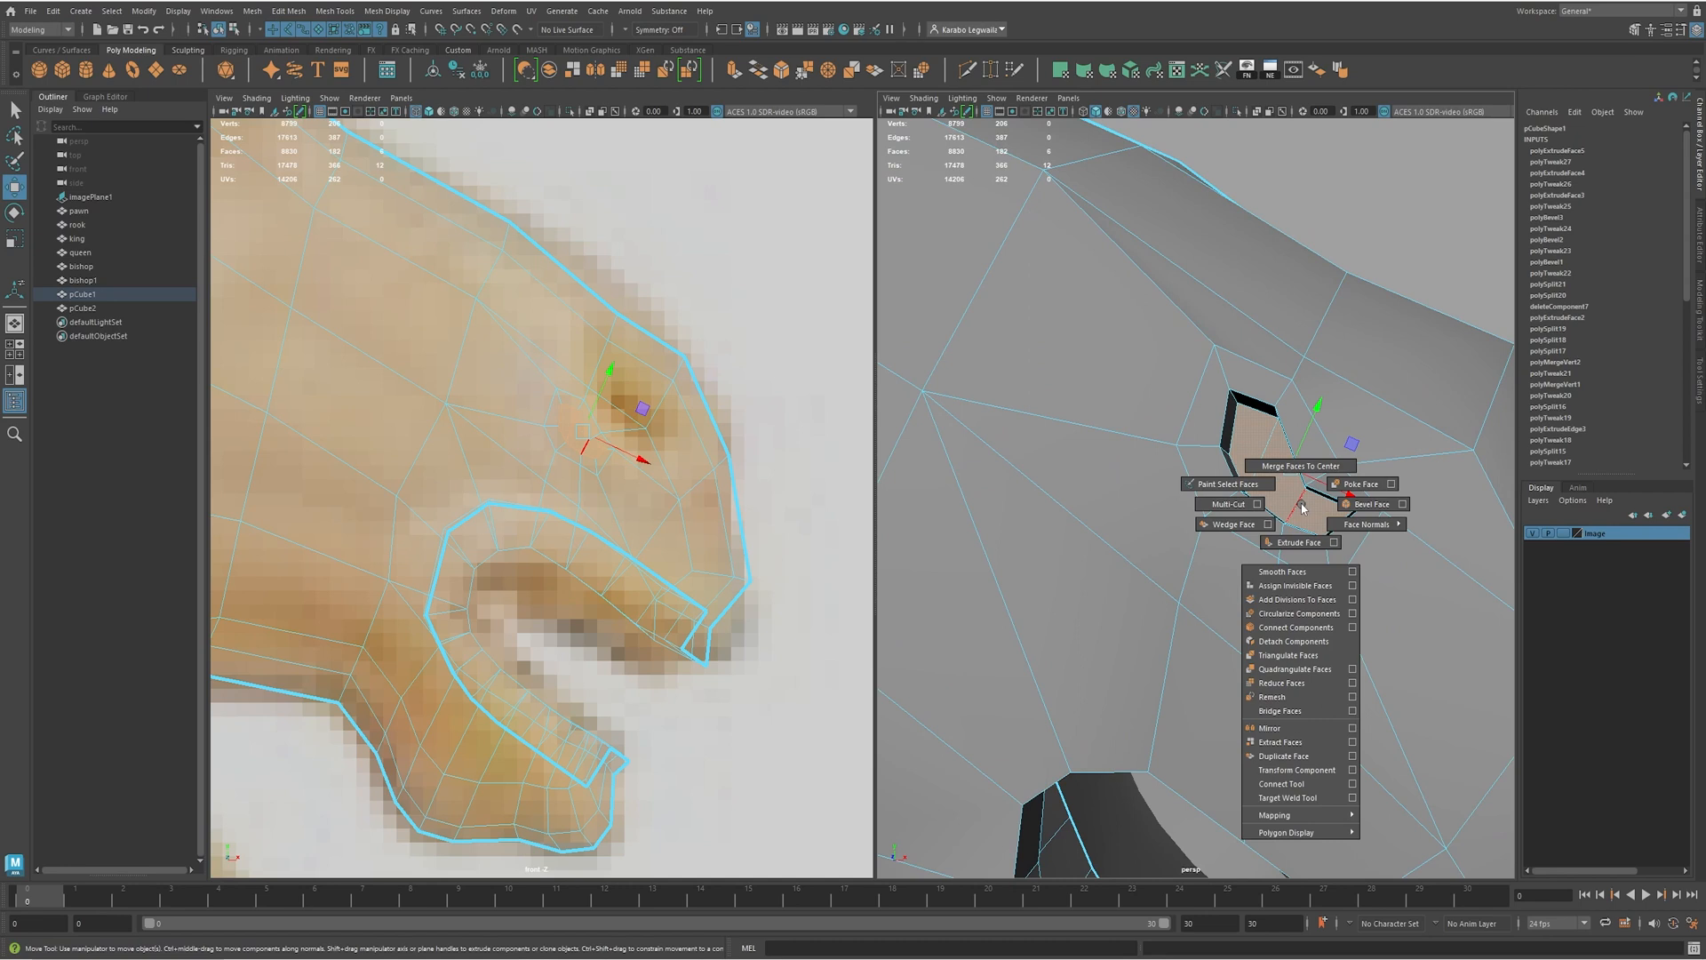
pyautogui.moveTo(1303, 508)
pyautogui.keyDown('shift'); pyautogui.mouseDown(button='right')
pyautogui.moveTo(1295, 489)
pyautogui.moveTo(1378, 475)
pyautogui.moveTo(1288, 510)
pyautogui.mouseUp(button='right'); pyautogui.keyUp('shift')
pyautogui.scroll(2, 1378, 489)
pyautogui.keyDown('alt'); pyautogui.moveTo(1288, 510); pyautogui.dragTo(1329, 526); pyautogui.keyUp('alt')
# - Resize the nostril's inner faces and move the nostril's faces sideways
pyautogui.press('r')
pyautogui.hotkey('shift', '.')
pyautogui.hotkey('shift', ',')
pyautogui.keyDown('alt'); pyautogui.moveTo(1255, 485); pyautogui.dragTo(1285, 526); pyautogui.keyUp('alt')
pyautogui.moveTo(1213, 446)
pyautogui.mouseDown()
pyautogui.moveTo(1251, 451)
pyautogui.moveTo(1229, 450)
pyautogui.moveTo(1231, 469)
pyautogui.mouseUp()
pyautogui.press('w')
pyautogui.moveTo(1204, 462); pyautogui.dragTo(1251, 487)
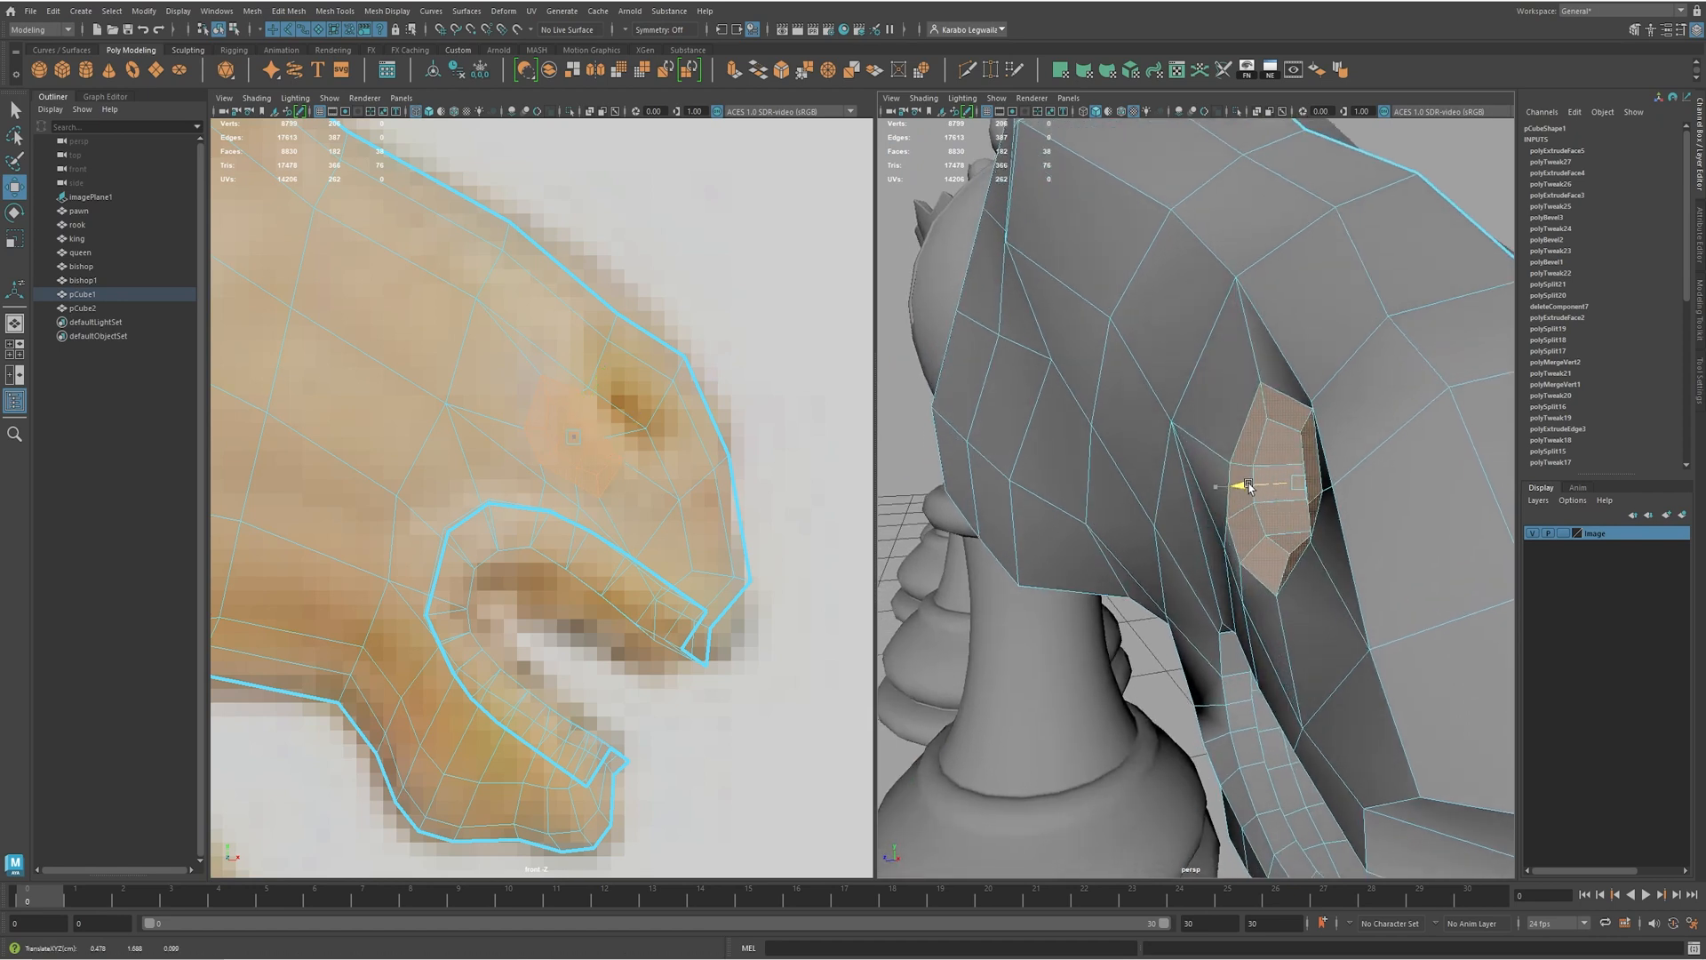
# - Reposition the vertex above the nostril's upper rim
pyautogui.keyDown('alt'); pyautogui.moveTo(1371, 397); pyautogui.dragTo(1357, 403); pyautogui.keyUp('alt')
pyautogui.moveTo(1325, 410); pyautogui.dragTo(1262, 397, button='right')
pyautogui.moveTo(1288, 405); pyautogui.dragTo(1307, 420)
pyautogui.keyDown('alt'); pyautogui.moveTo(1326, 405); pyautogui.dragTo(1276, 423); pyautogui.keyUp('alt')
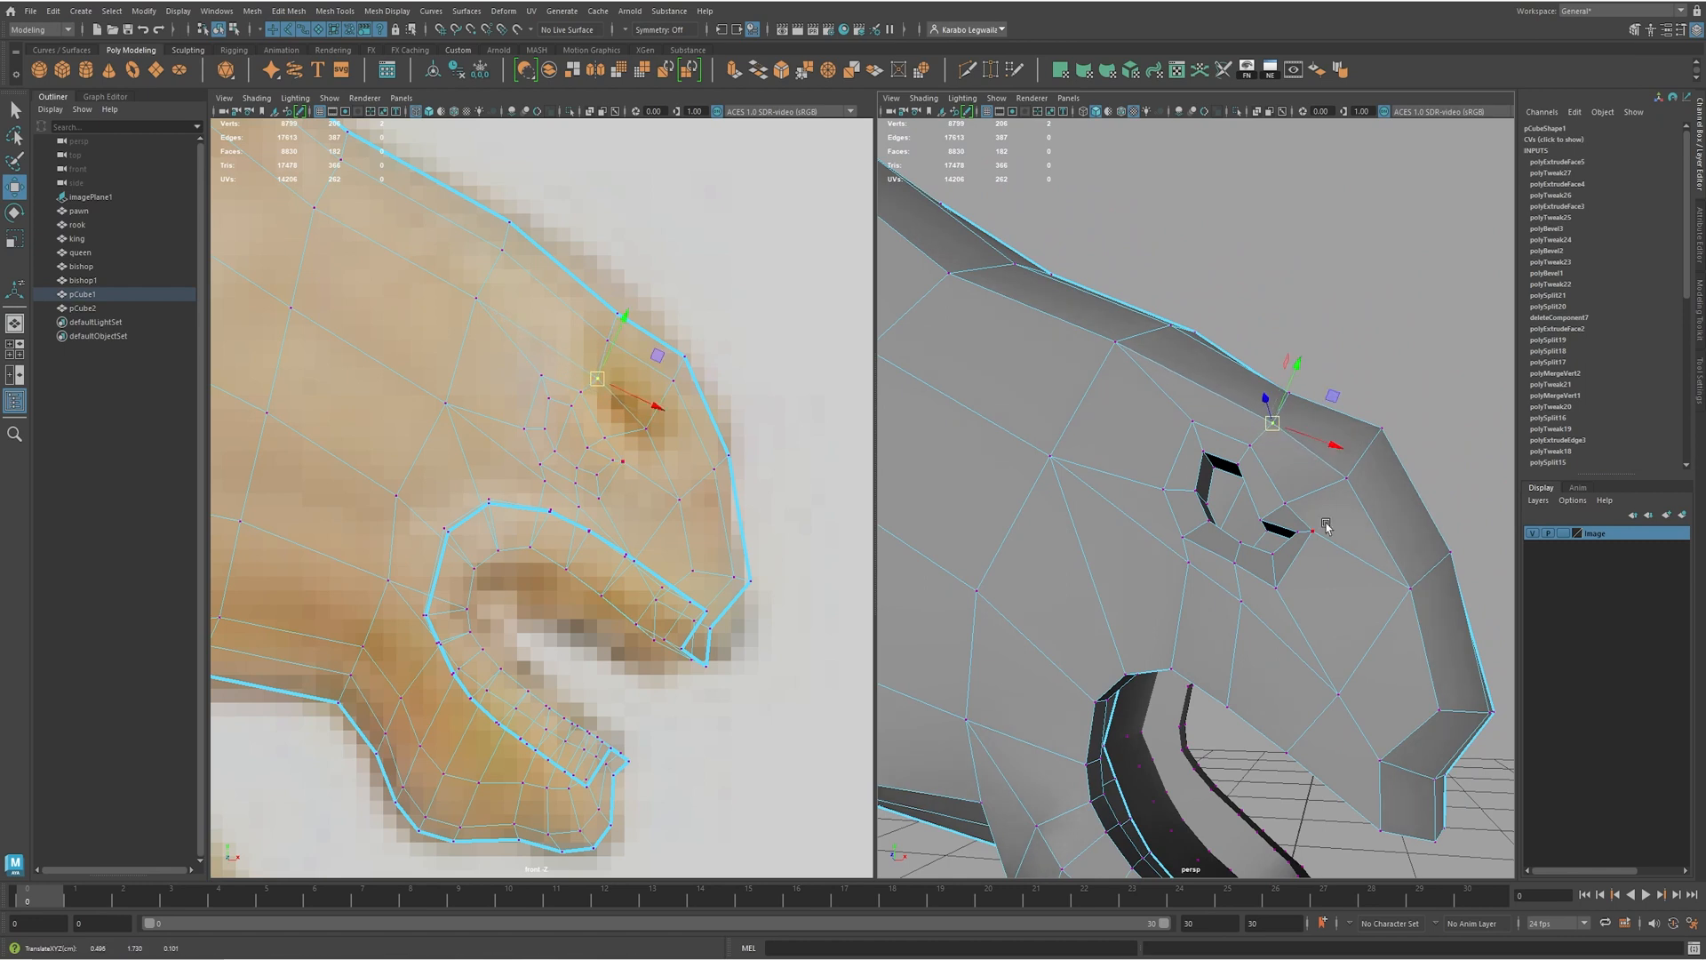
pyautogui.keyDown('alt'); pyautogui.moveTo(1345, 522); pyautogui.dragTo(1310, 532); pyautogui.keyUp('alt')
# - Adjust the edge and vertex at the nostril's rim sideways to refine the opening's depth
pyautogui.moveTo(1215, 567); pyautogui.dragTo(1209, 555, button='right')
pyautogui.click(1207, 565)
pyautogui.keyDown('alt'); pyautogui.moveTo(1209, 566); pyautogui.dragTo(1262, 551); pyautogui.keyUp('alt')
pyautogui.press('F9')
pyautogui.click(1274, 464)
pyautogui.moveTo(1240, 473); pyautogui.dragTo(1362, 471)
# - Check the smoothed head with the nostril from the front and side, and return to the unsmoothed mesh
pyautogui.press('F8')
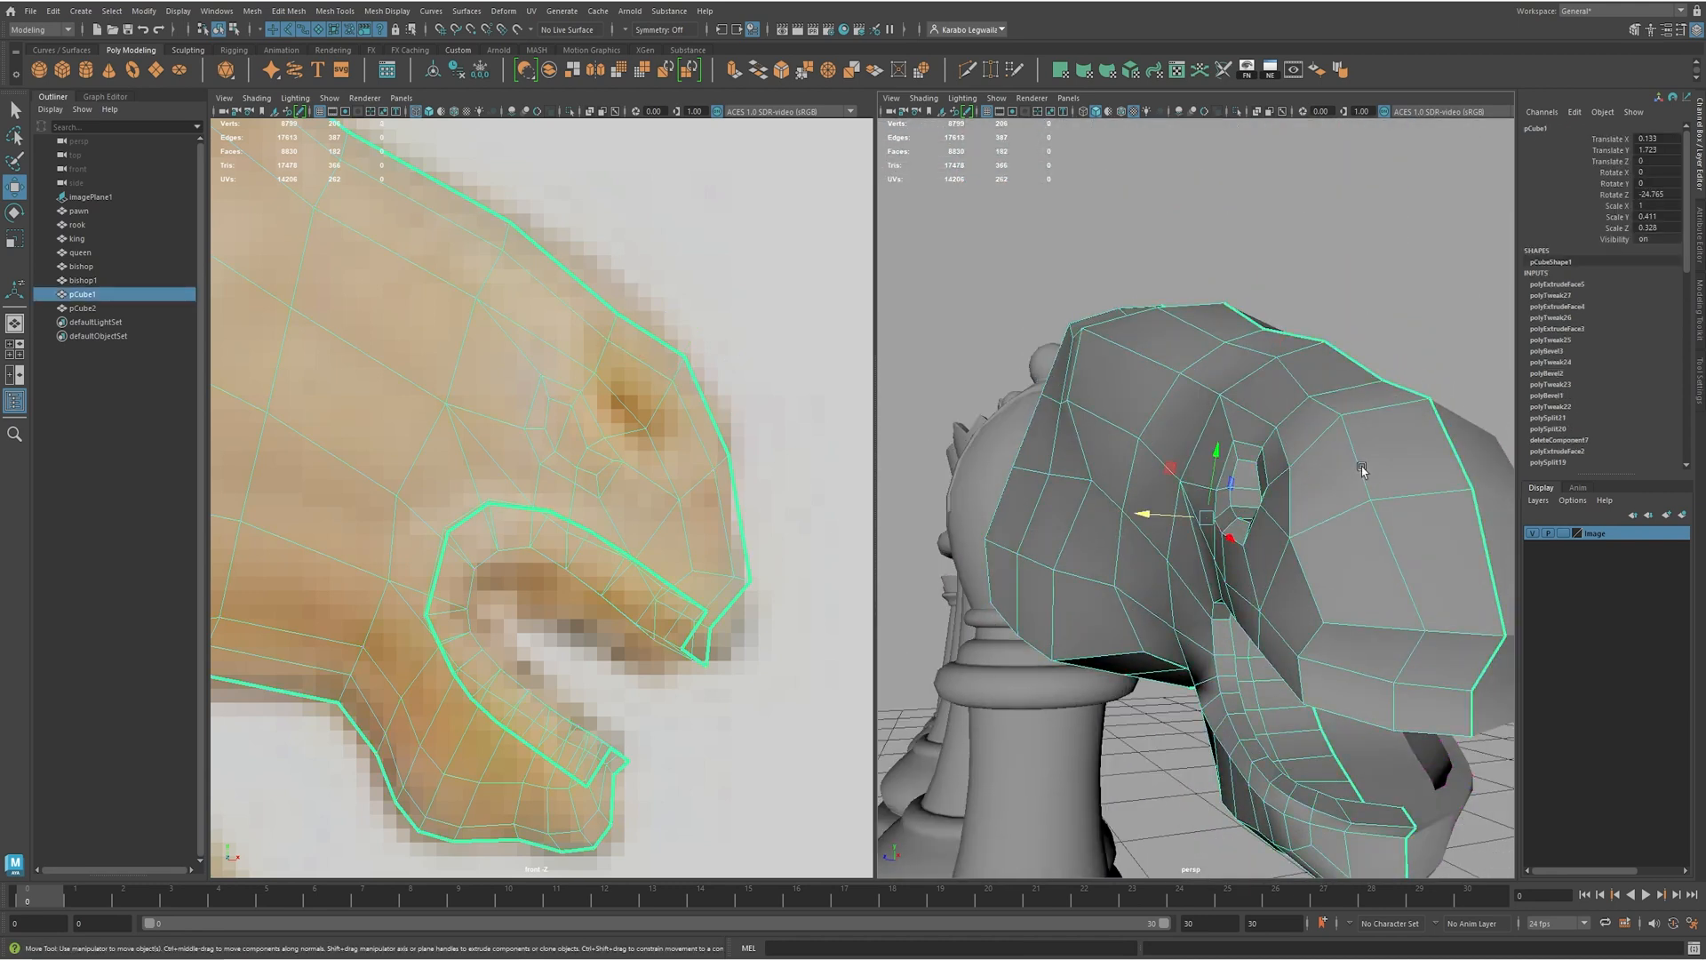
pyautogui.press('3')
pyautogui.press('4')
pyautogui.press('6')
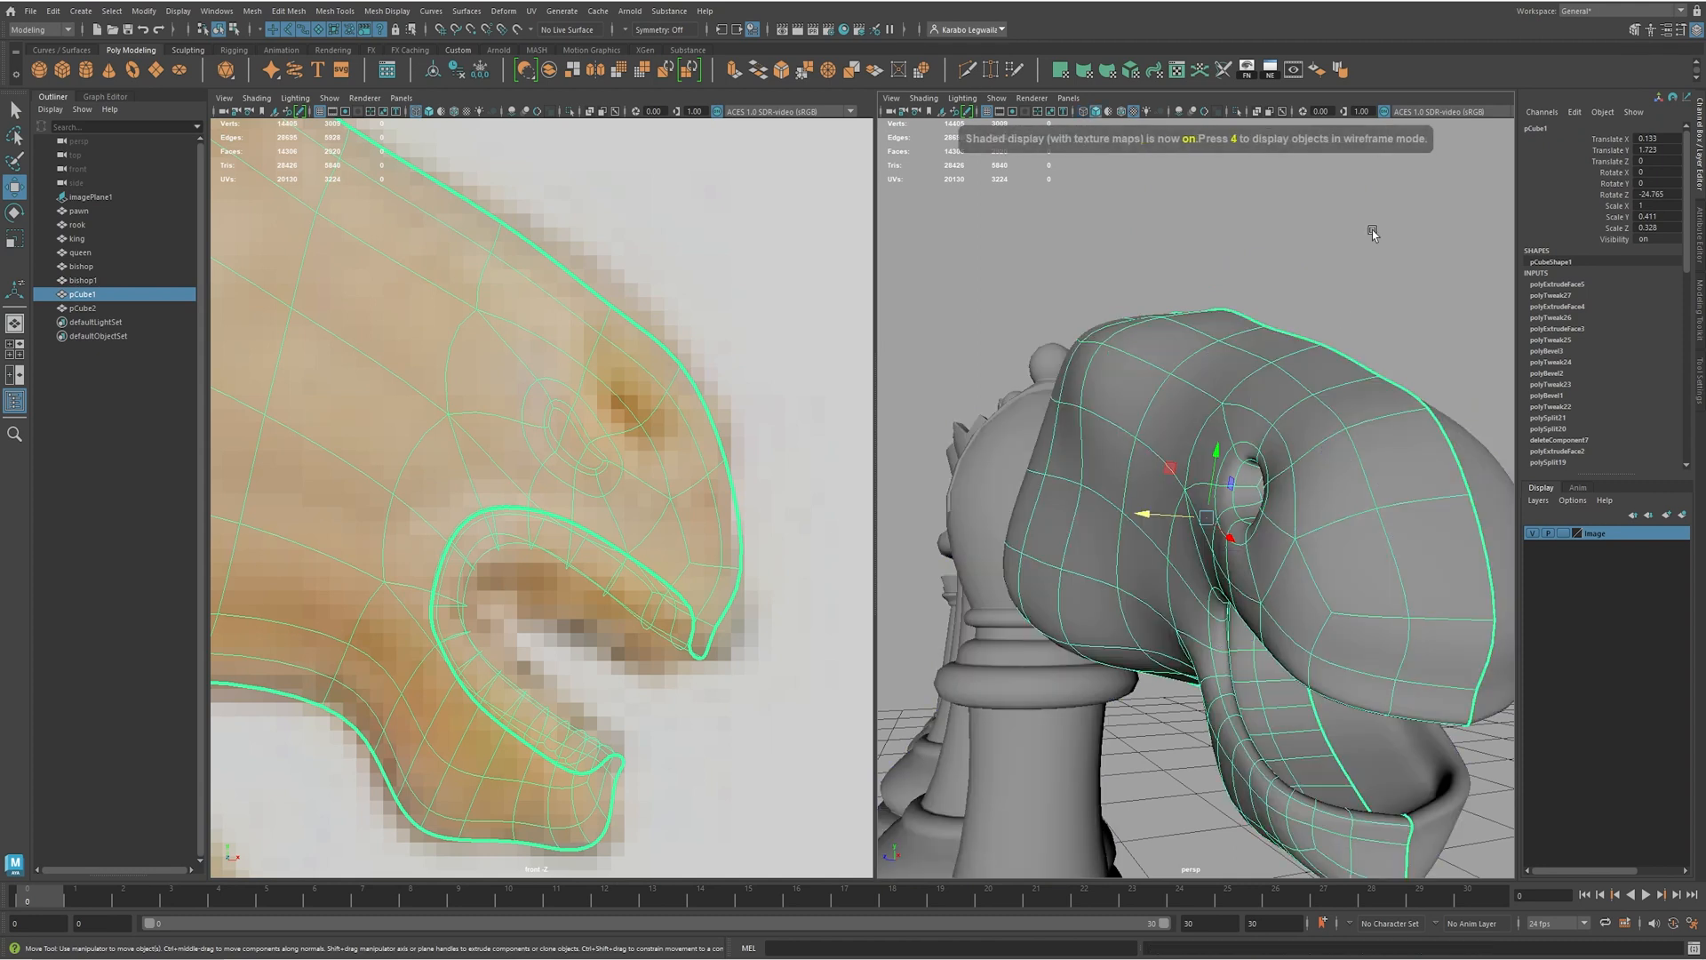
pyautogui.click(1418, 274)
pyautogui.keyDown('alt'); pyautogui.moveTo(1418, 273); pyautogui.dragTo(1184, 331, button='right'); pyautogui.keyUp('alt')
pyautogui.moveTo(1184, 331)
pyautogui.keyDown('alt'); pyautogui.mouseDown()
pyautogui.moveTo(1158, 423)
pyautogui.moveTo(1128, 407)
pyautogui.moveTo(1352, 407)
pyautogui.moveTo(1256, 393)
pyautogui.moveTo(1446, 558)
pyautogui.mouseUp(); pyautogui.keyUp('alt')
pyautogui.moveTo(1263, 488); pyautogui.dragTo(1199, 560)
pyautogui.press('1')
pyautogui.keyDown('alt'); pyautogui.moveTo(1200, 560); pyautogui.dragTo(1260, 498); pyautogui.keyUp('alt')
pyautogui.keyDown('alt'); pyautogui.moveTo(1260, 498); pyautogui.dragTo(1395, 573, button='right'); pyautogui.keyUp('alt')
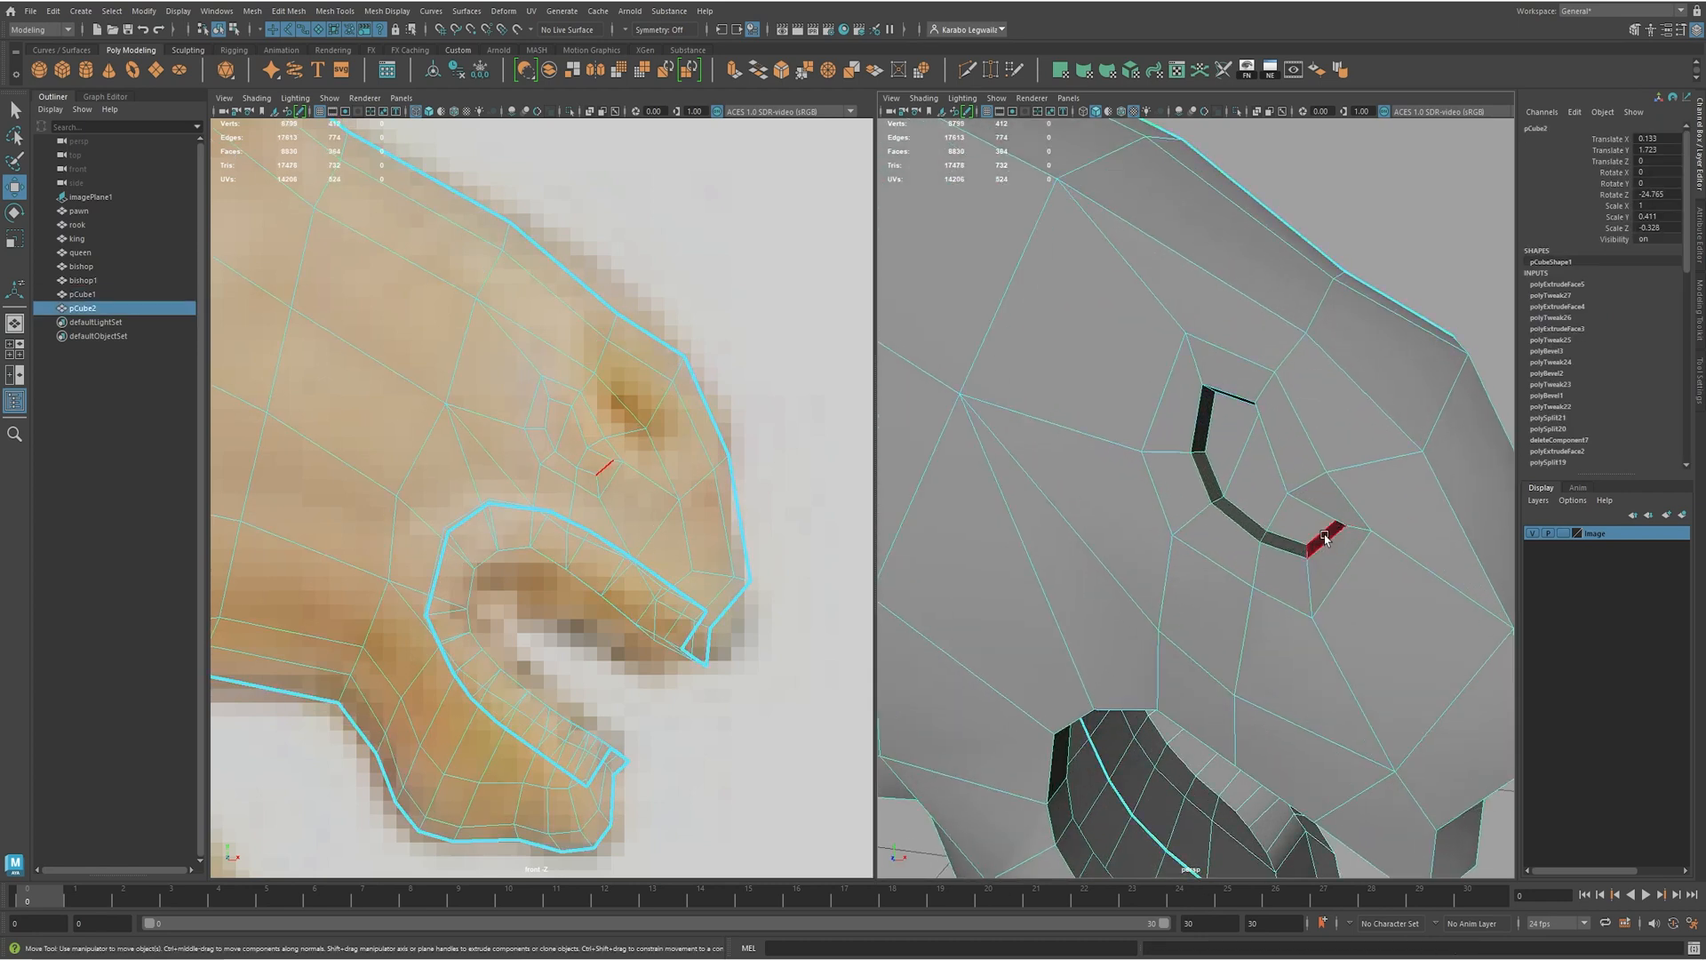
pyautogui.click(1324, 536)
pyautogui.keyDown('shift'); pyautogui.click(1341, 563); pyautogui.keyUp('shift')
pyautogui.keyDown('alt'); pyautogui.moveTo(1340, 564); pyautogui.dragTo(1347, 627); pyautogui.keyUp('alt')
pyautogui.hotkey('ctrl', 'z')
# - Reposition the edges along the nostril's lower front rim to lengthen the opening
pyautogui.moveTo(1332, 549); pyautogui.dragTo(1279, 548)
pyautogui.click(1268, 552)
pyautogui.doubleClick(1268, 547)
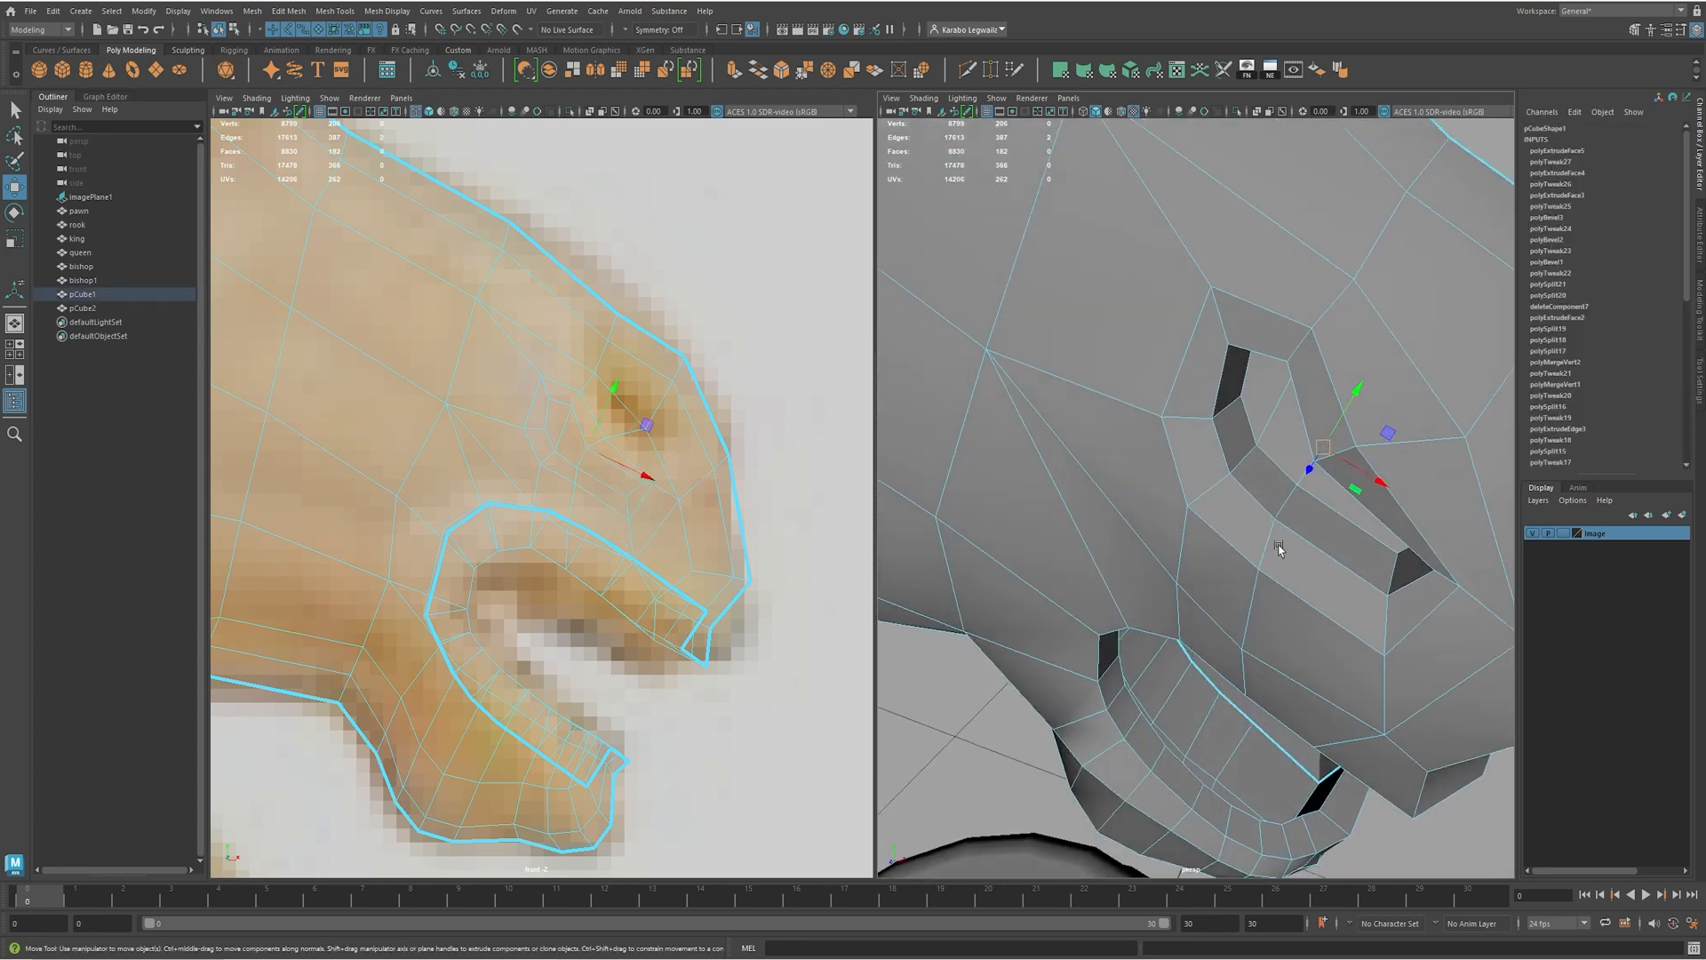
pyautogui.click(1294, 484)
pyautogui.doubleClick(1296, 484)
pyautogui.keyDown('alt'); pyautogui.moveTo(1293, 507); pyautogui.dragTo(1343, 471); pyautogui.keyUp('alt')
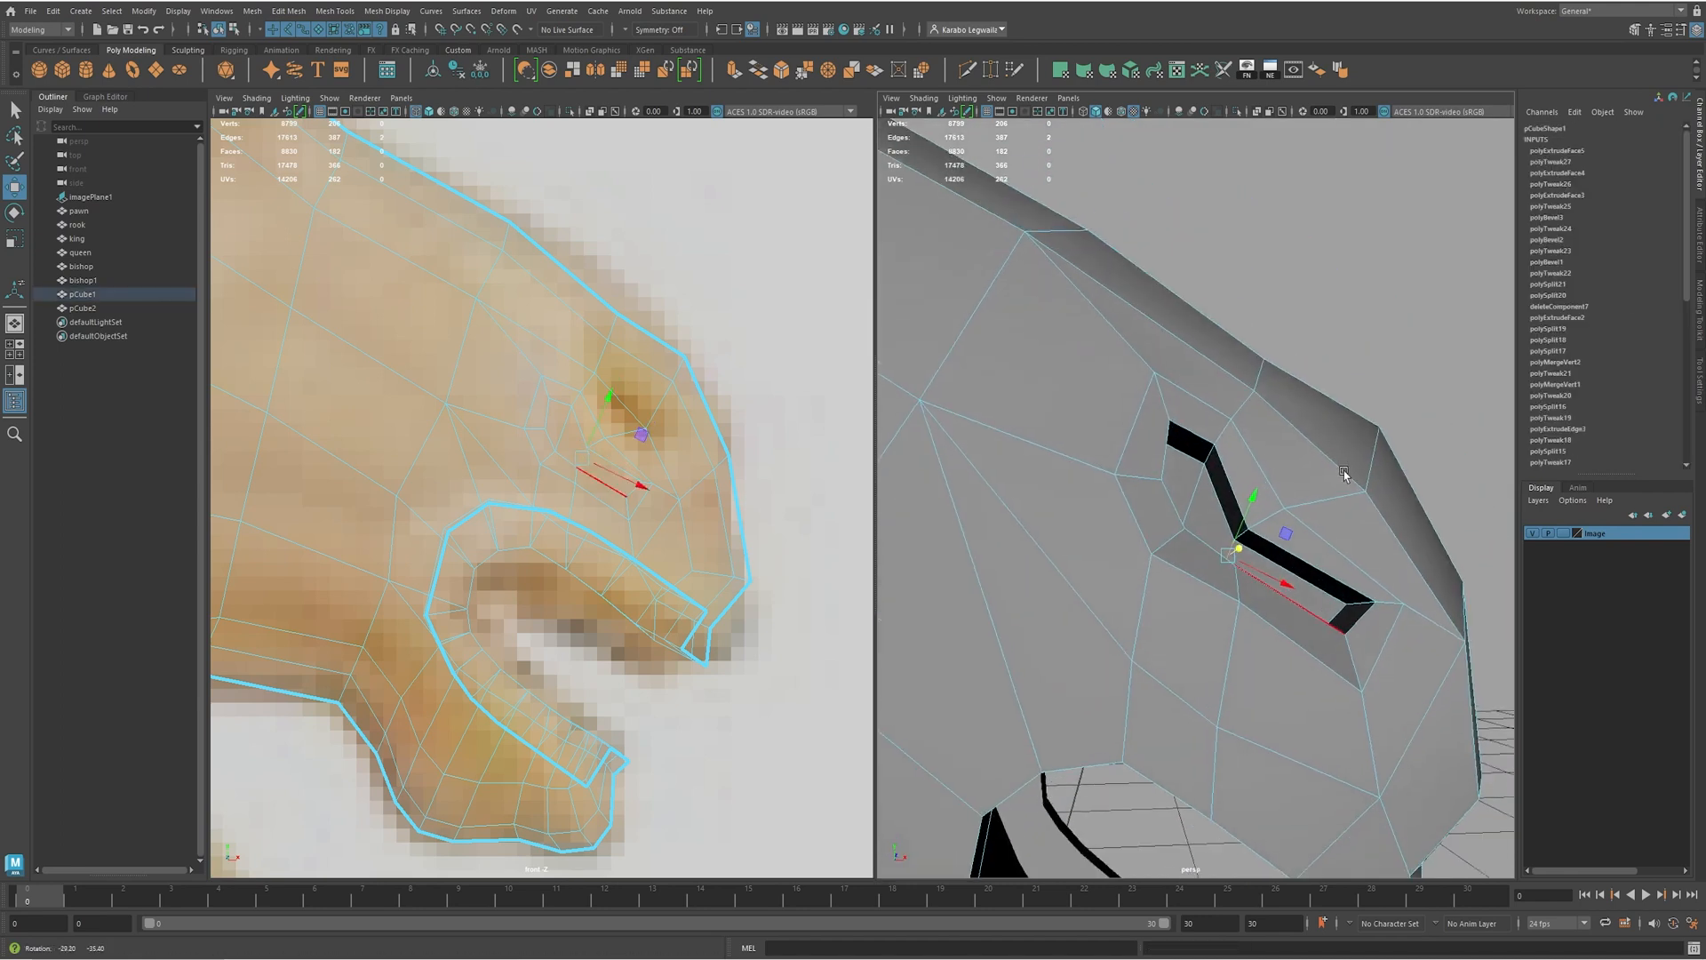
# - Move the vertices in front of the nostril and on its outer lower rim to follow the longer opening
pyautogui.press('q')
pyautogui.click(1252, 558)
pyautogui.keyDown('alt'); pyautogui.moveTo(1242, 540); pyautogui.dragTo(1325, 550); pyautogui.keyUp('alt')
pyautogui.press('w')
pyautogui.press('F9')
pyautogui.click(1335, 480)
pyautogui.moveTo(1341, 481); pyautogui.dragTo(1381, 495)
pyautogui.moveTo(1288, 556)
pyautogui.keyDown('alt'); pyautogui.mouseDown()
pyautogui.moveTo(1431, 503)
pyautogui.moveTo(1413, 453)
pyautogui.moveTo(1282, 547)
pyautogui.moveTo(1316, 557)
pyautogui.mouseUp(); pyautogui.keyUp('alt')
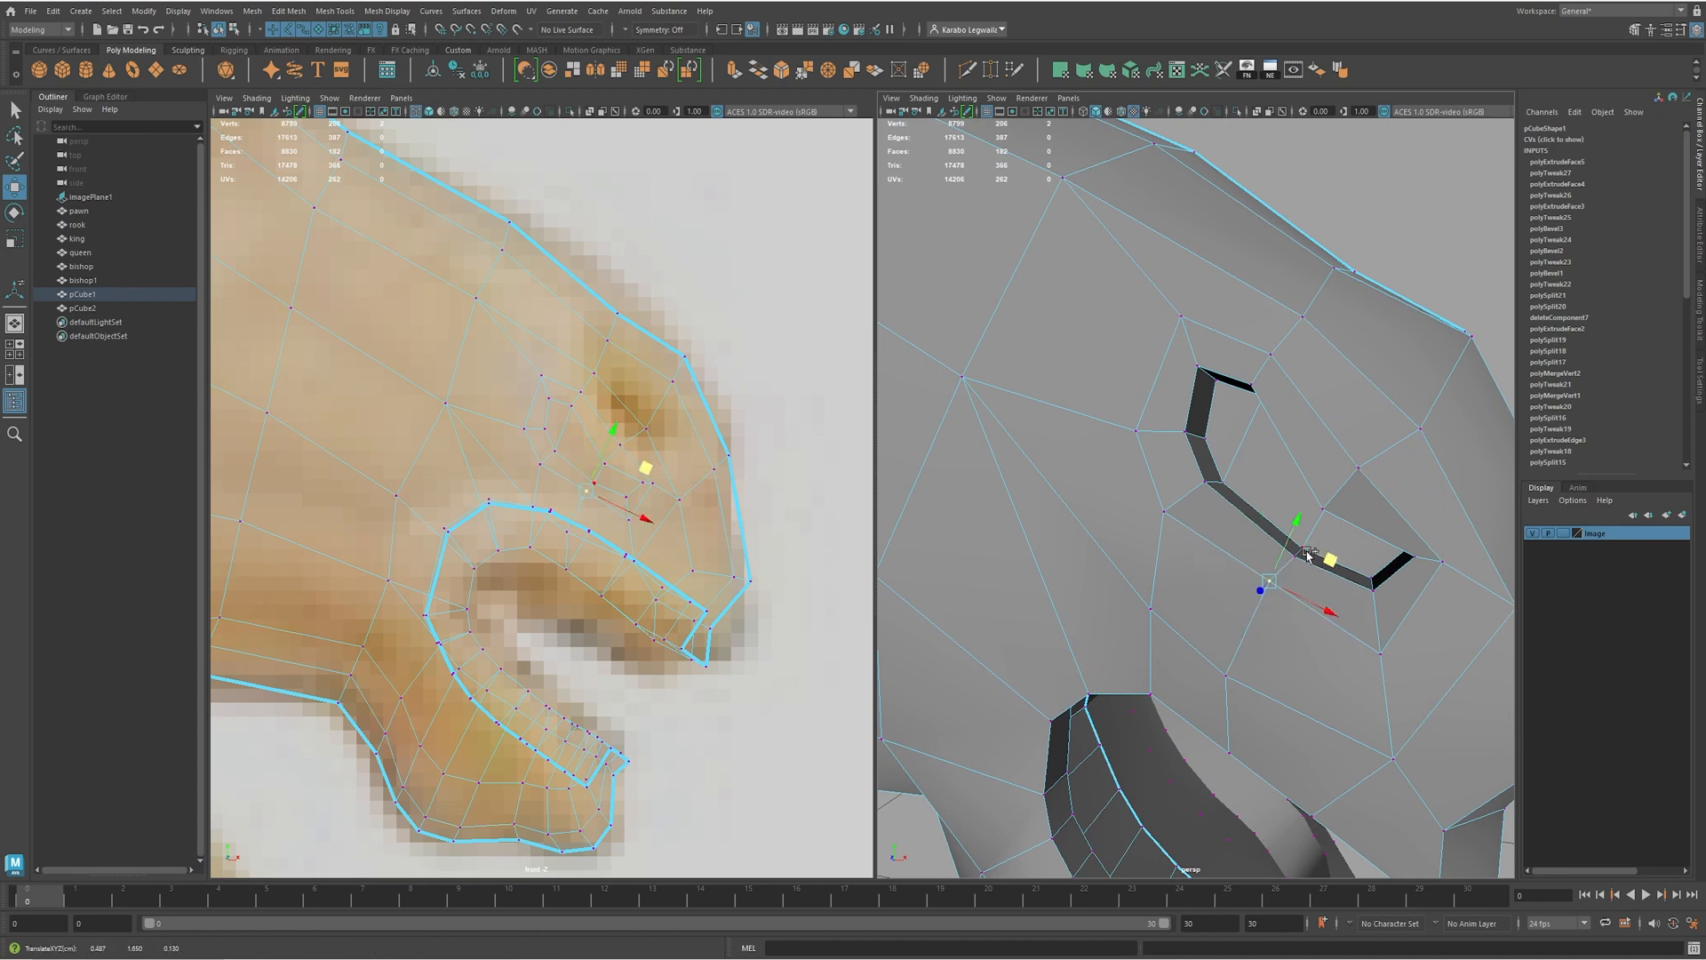
# - Move the paired inner and outer vertices along the nostril's lower back rim downward to round the curve
pyautogui.click(1304, 548)
pyautogui.click(1301, 550)
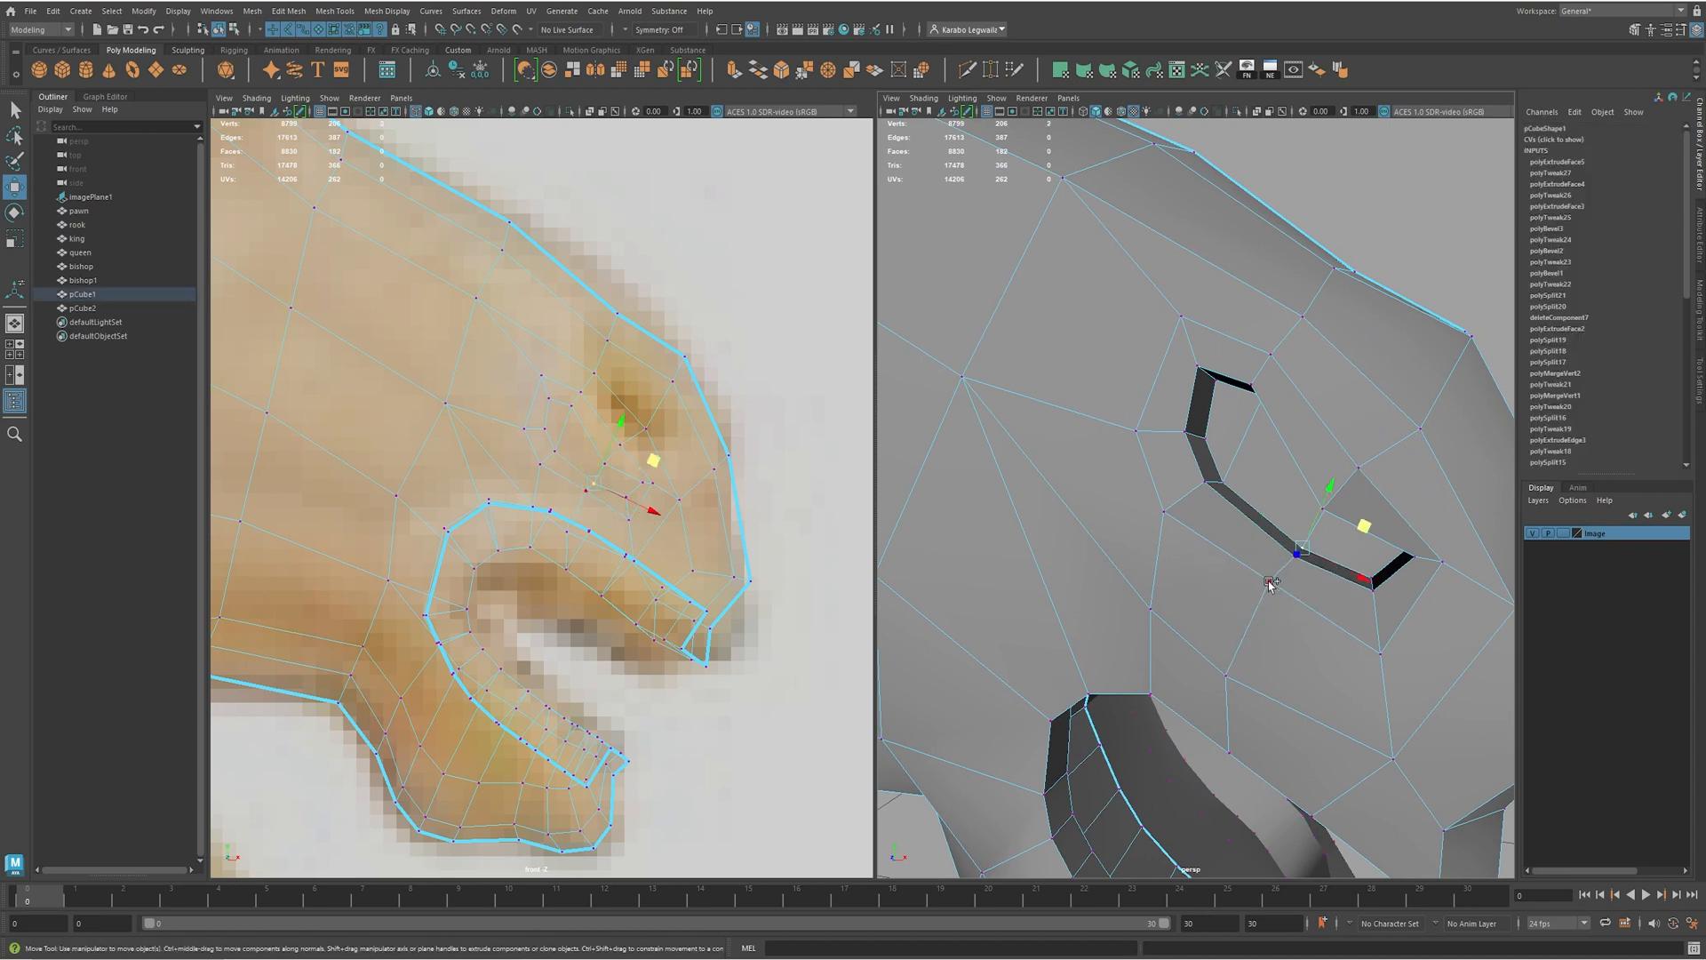
pyautogui.moveTo(1316, 526); pyautogui.dragTo(1303, 539)
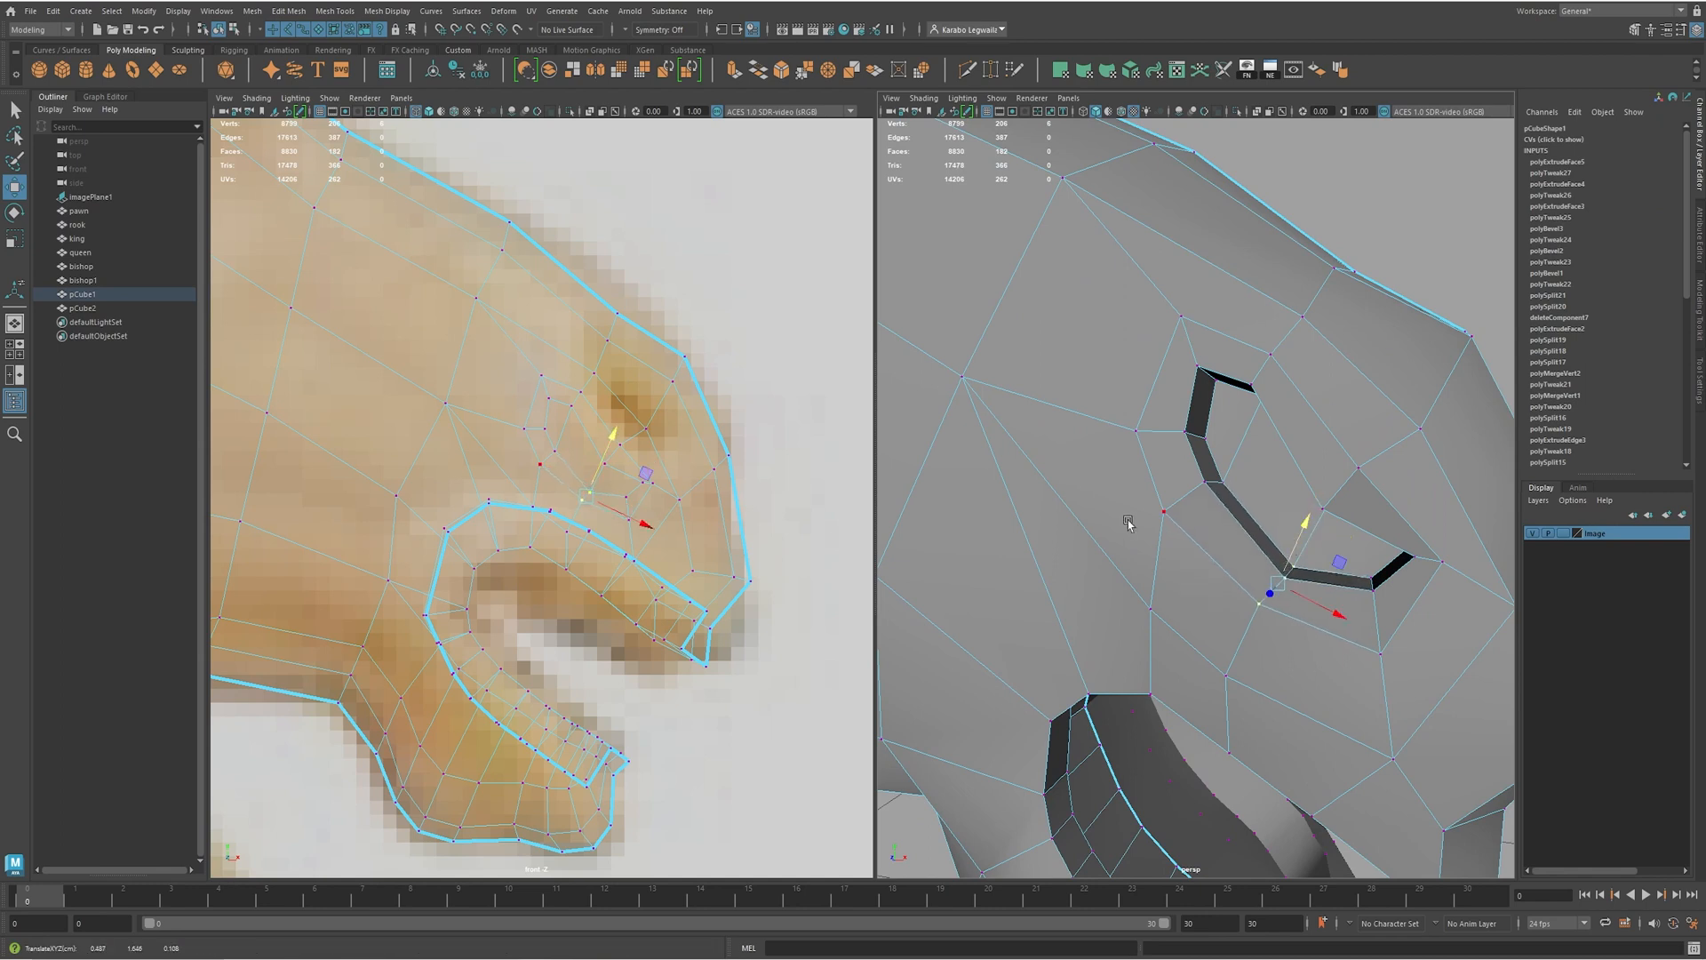
pyautogui.click(1165, 515)
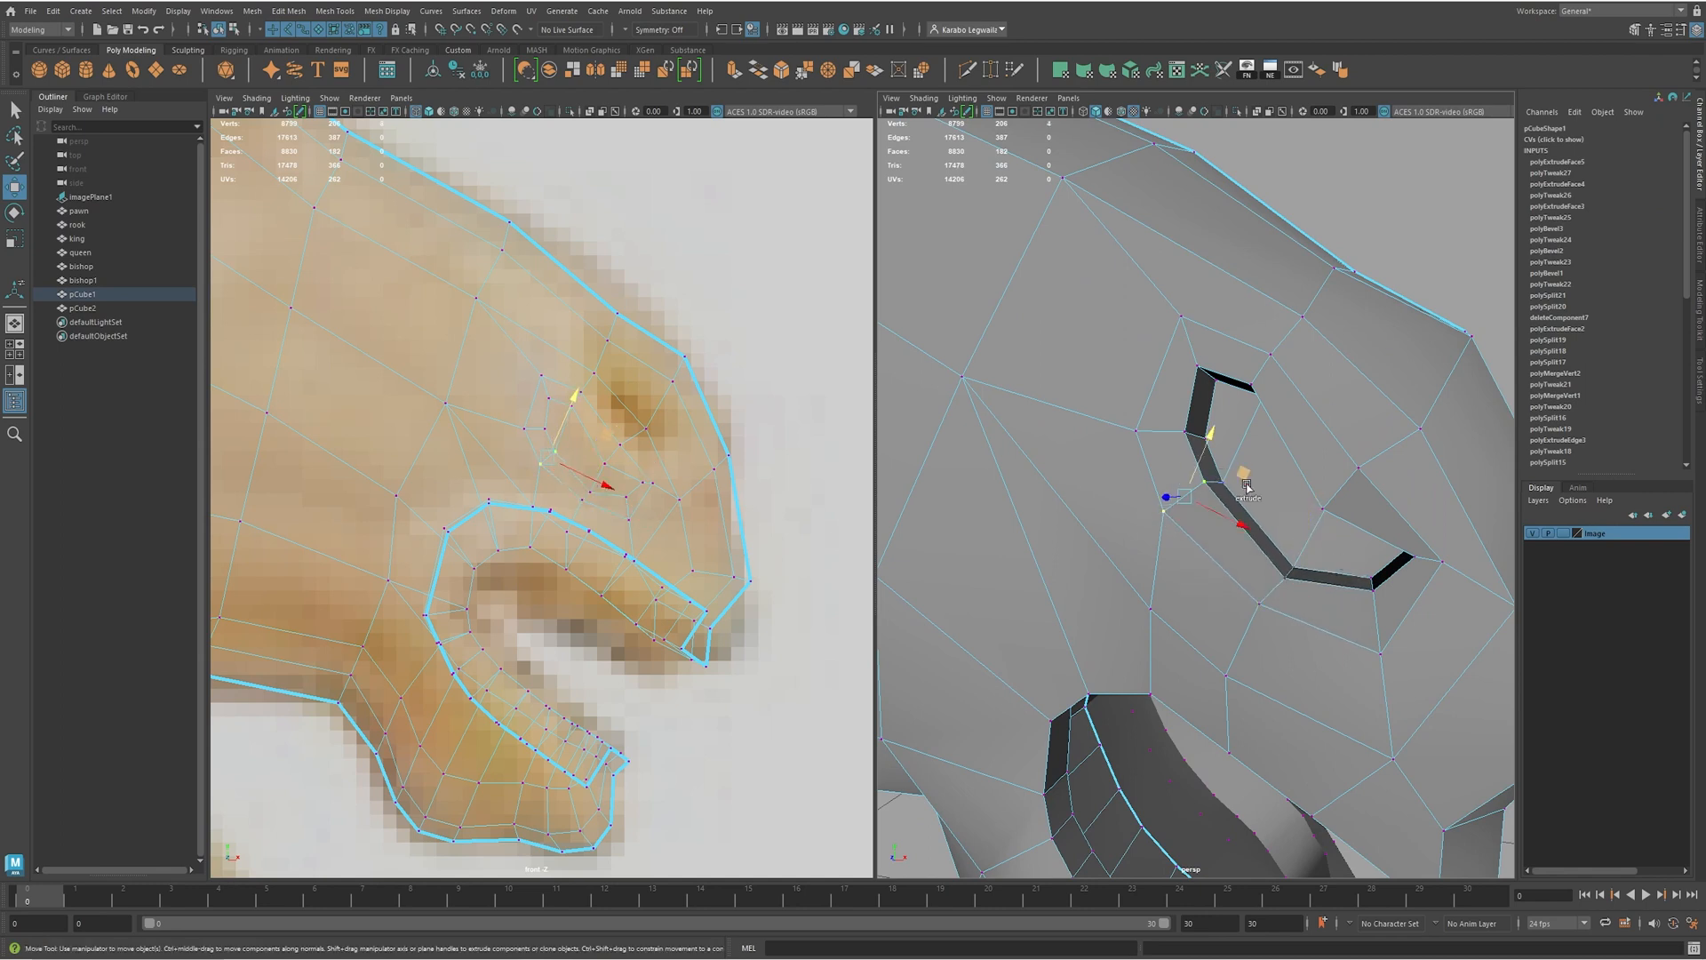
pyautogui.moveTo(1217, 438); pyautogui.dragTo(1268, 509)
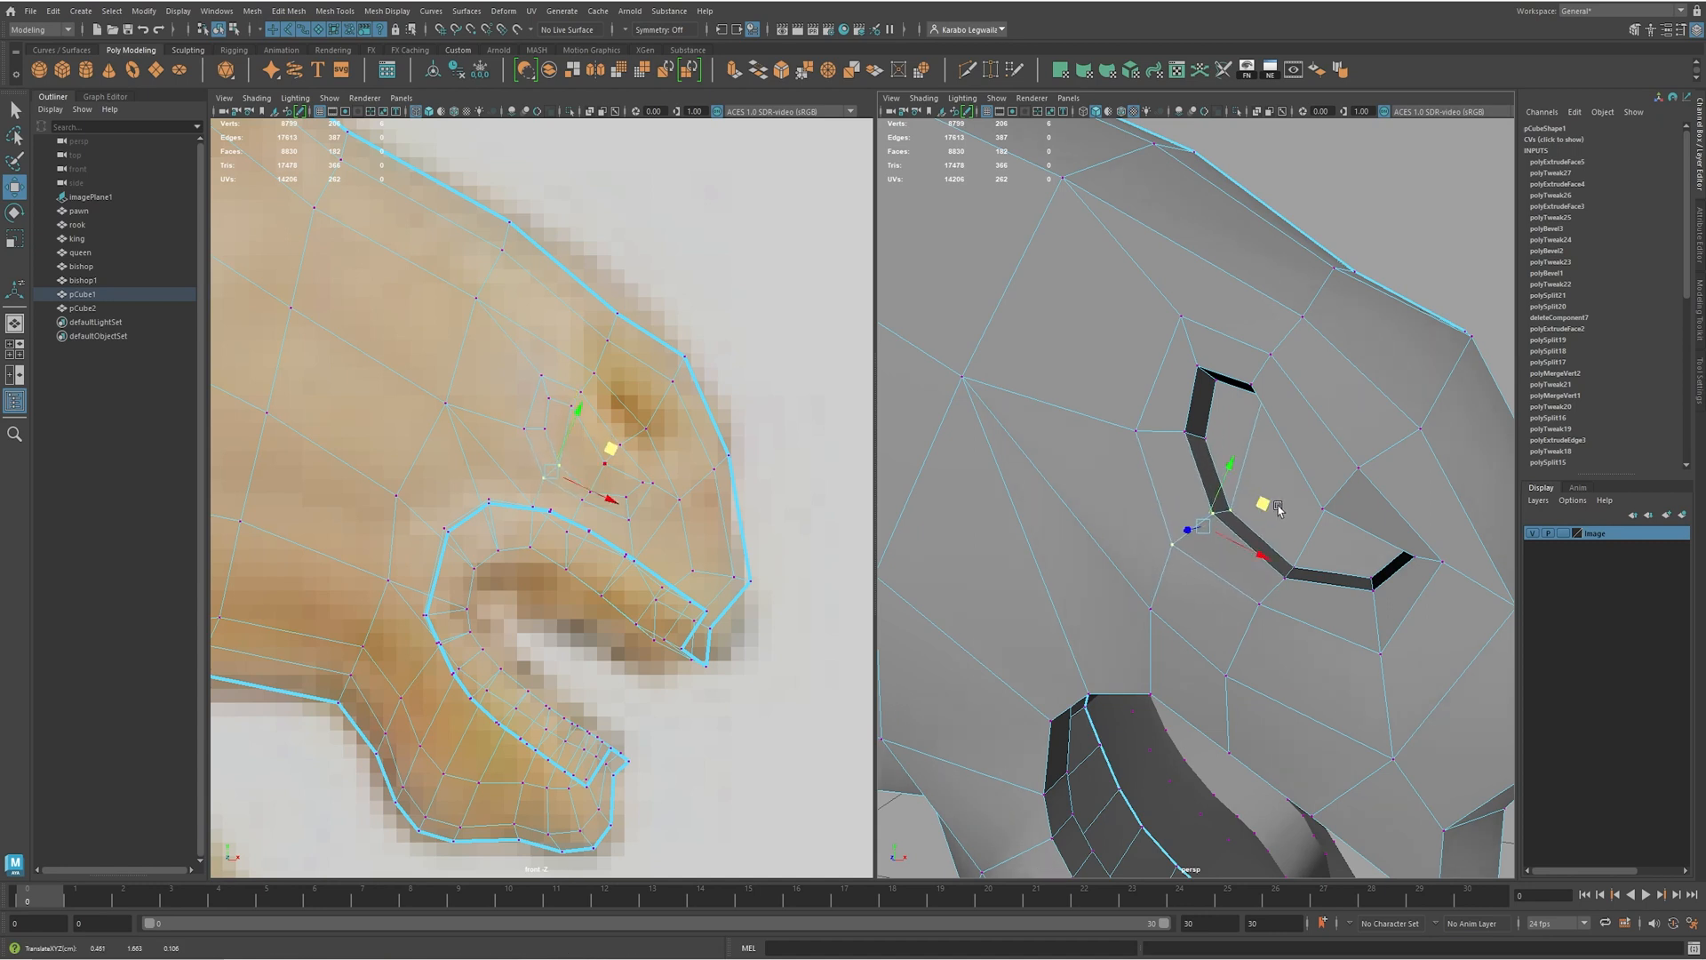
# - Inspect the lengthened nostril on the smoothed head, and switch back to the unsmoothed mesh
pyautogui.scroll(-5, 1279, 507)
pyautogui.press('F8')
pyautogui.press('3')
pyautogui.click(1359, 384)
pyautogui.scroll(-6, 1184, 446)
pyautogui.keyDown('alt'); pyautogui.moveTo(1185, 445); pyautogui.dragTo(1253, 536); pyautogui.keyUp('alt')
pyautogui.scroll(3, 1253, 536)
pyautogui.click(1251, 498)
pyautogui.press('1')
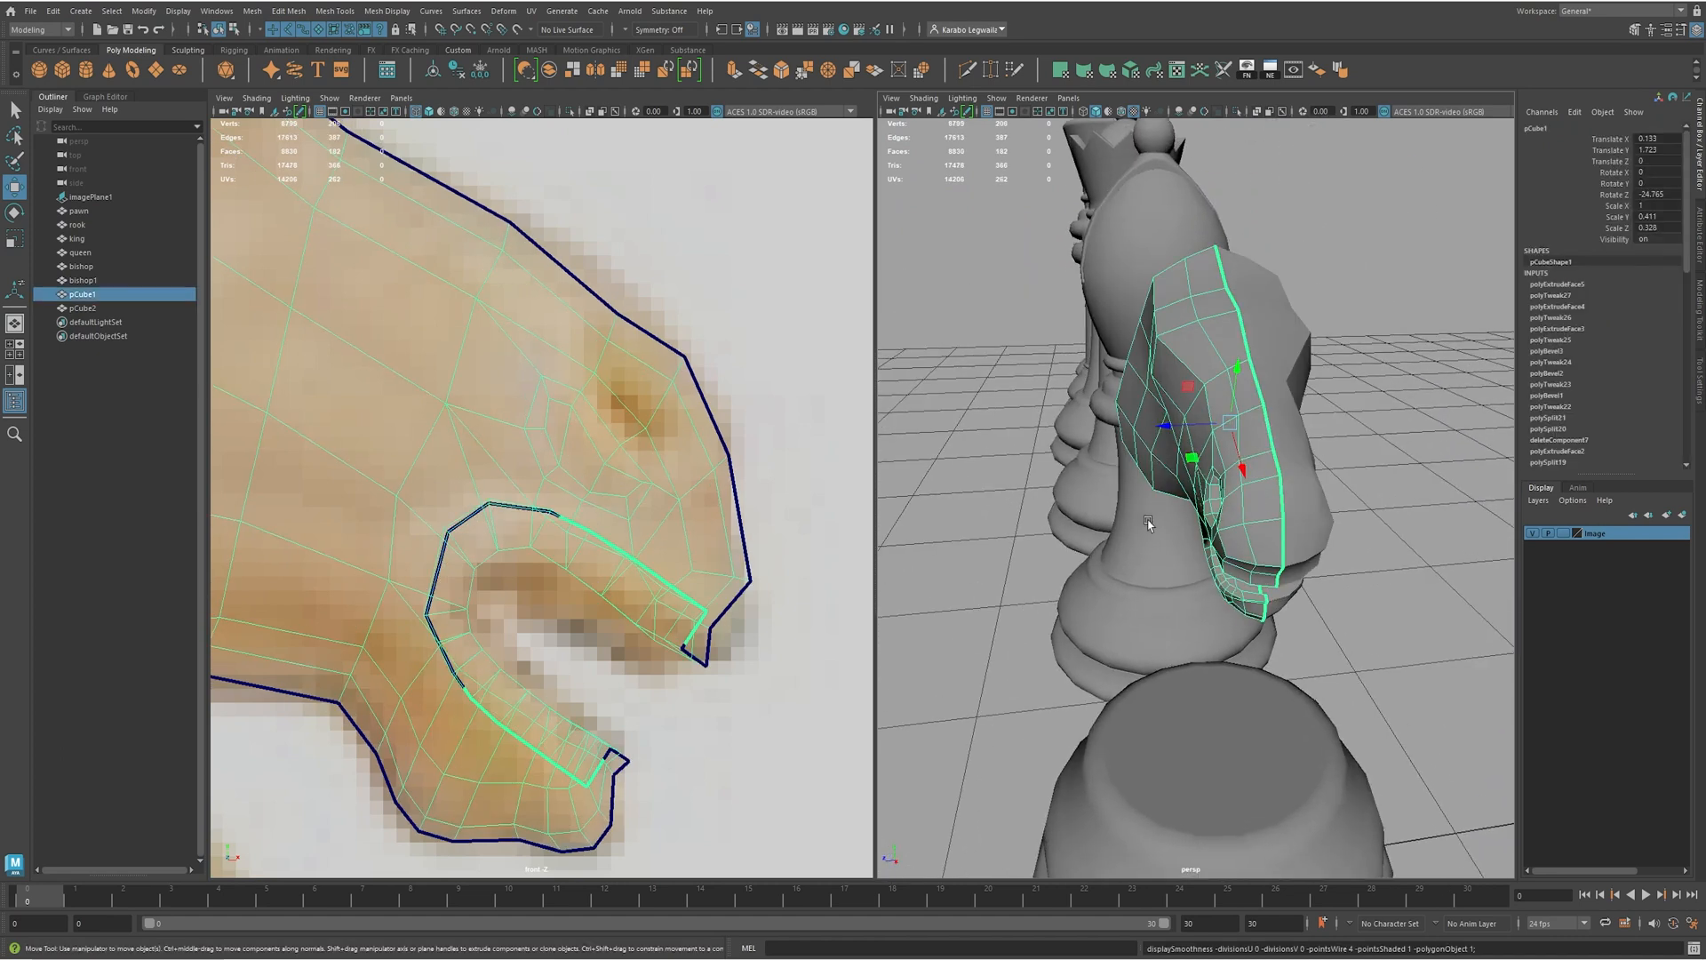
# - Move the faces at the nostril's lower front corner sideways to flare the rim
pyautogui.keyDown('alt'); pyautogui.moveTo(1146, 522); pyautogui.dragTo(1318, 560, button='right'); pyautogui.keyUp('alt')
pyautogui.keyDown('alt'); pyautogui.moveTo(1155, 533); pyautogui.dragTo(1250, 551); pyautogui.keyUp('alt')
pyautogui.keyDown('alt'); pyautogui.moveTo(1249, 552); pyautogui.dragTo(1307, 556, button='right'); pyautogui.keyUp('alt')
pyautogui.moveTo(1283, 542)
pyautogui.keyDown('alt'); pyautogui.mouseDown()
pyautogui.moveTo(1297, 567)
pyautogui.moveTo(1326, 554)
pyautogui.moveTo(1311, 526)
pyautogui.mouseUp(); pyautogui.keyUp('alt')
pyautogui.press('F11')
pyautogui.click(1287, 557)
pyautogui.keyDown('shift'); pyautogui.click(1279, 547); pyautogui.keyUp('shift')
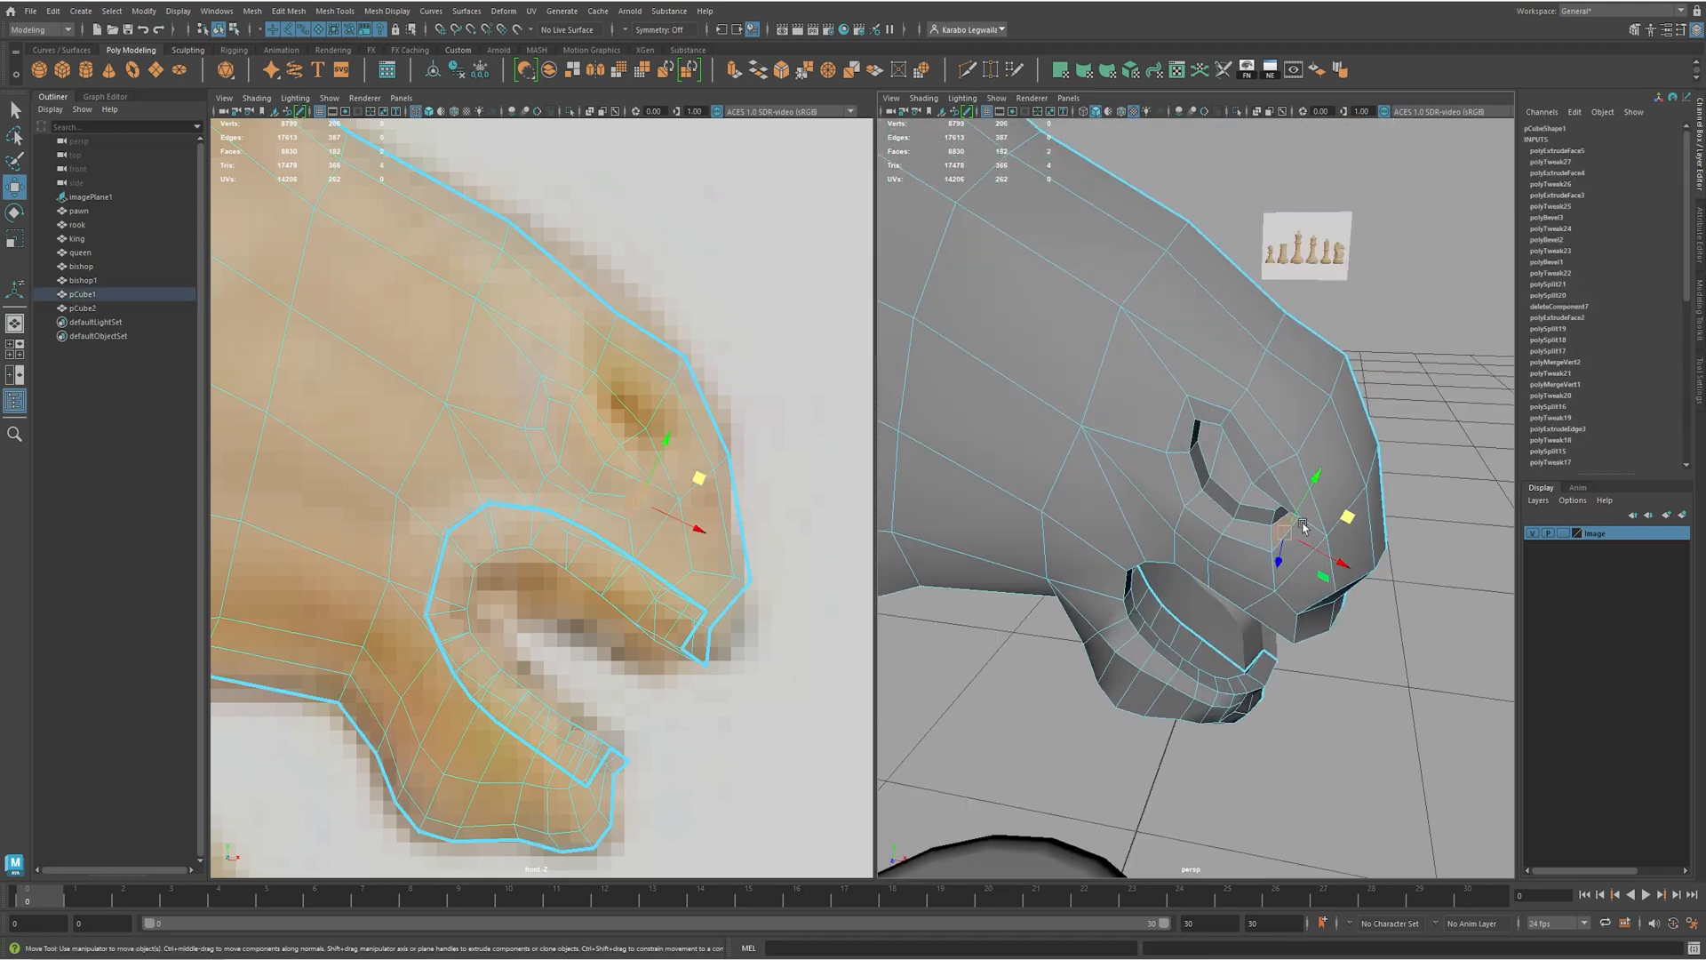
pyautogui.keyDown('alt'); pyautogui.moveTo(1245, 533); pyautogui.dragTo(1287, 539, button='right'); pyautogui.keyUp('alt')
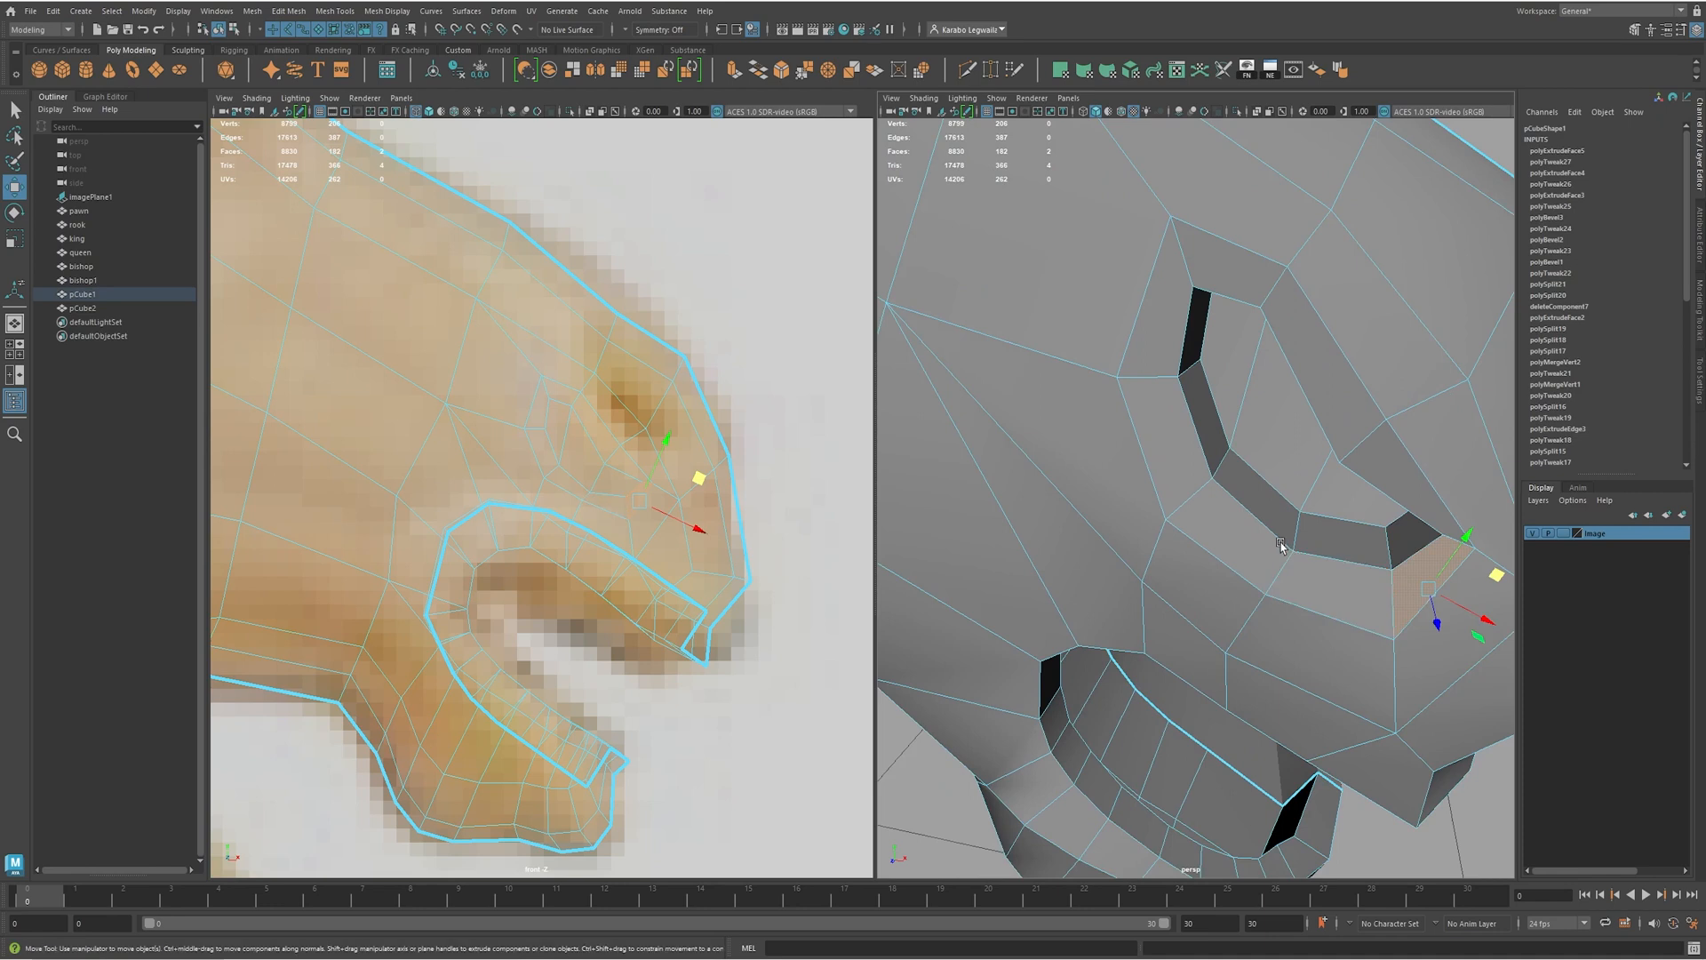
pyautogui.hotkey('ctrl', 'z')
pyautogui.hotkey('ctrl', 'z')
pyautogui.click(1410, 537)
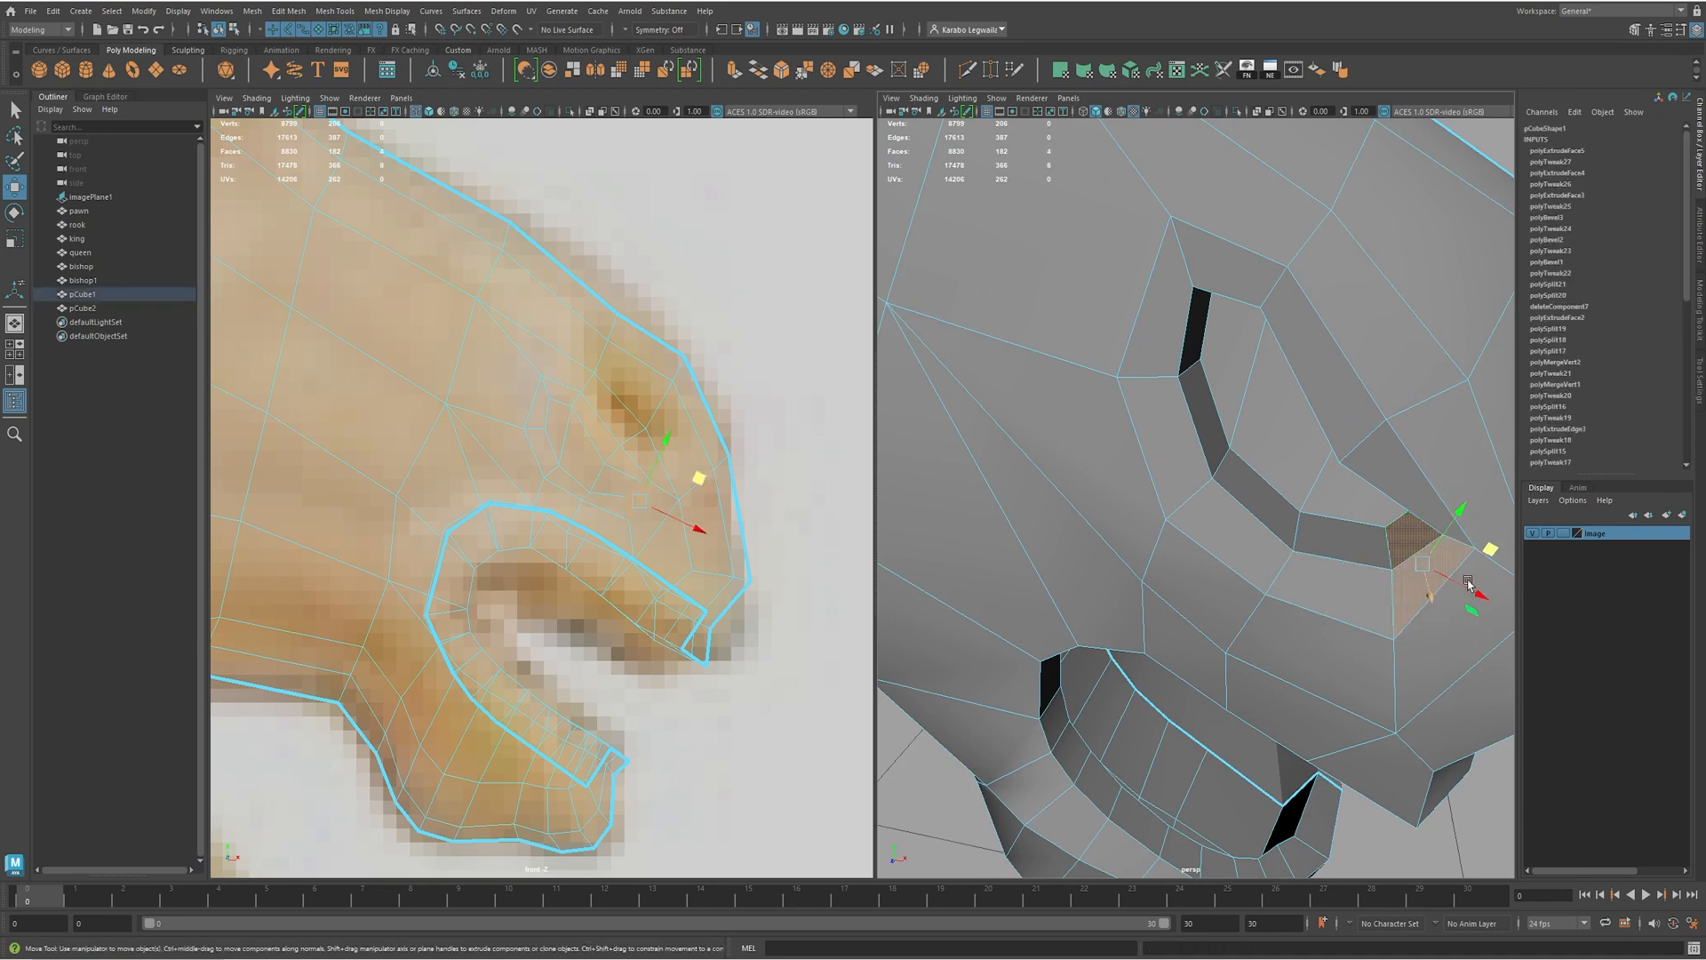
pyautogui.keyDown('alt'); pyautogui.moveTo(1475, 591); pyautogui.dragTo(1315, 564); pyautogui.keyUp('alt')
pyautogui.keyDown('alt'); pyautogui.moveTo(1315, 565); pyautogui.dragTo(1255, 573, button='right'); pyautogui.keyUp('alt')
pyautogui.keyDown('alt'); pyautogui.moveTo(1256, 573); pyautogui.dragTo(1267, 562); pyautogui.keyUp('alt')
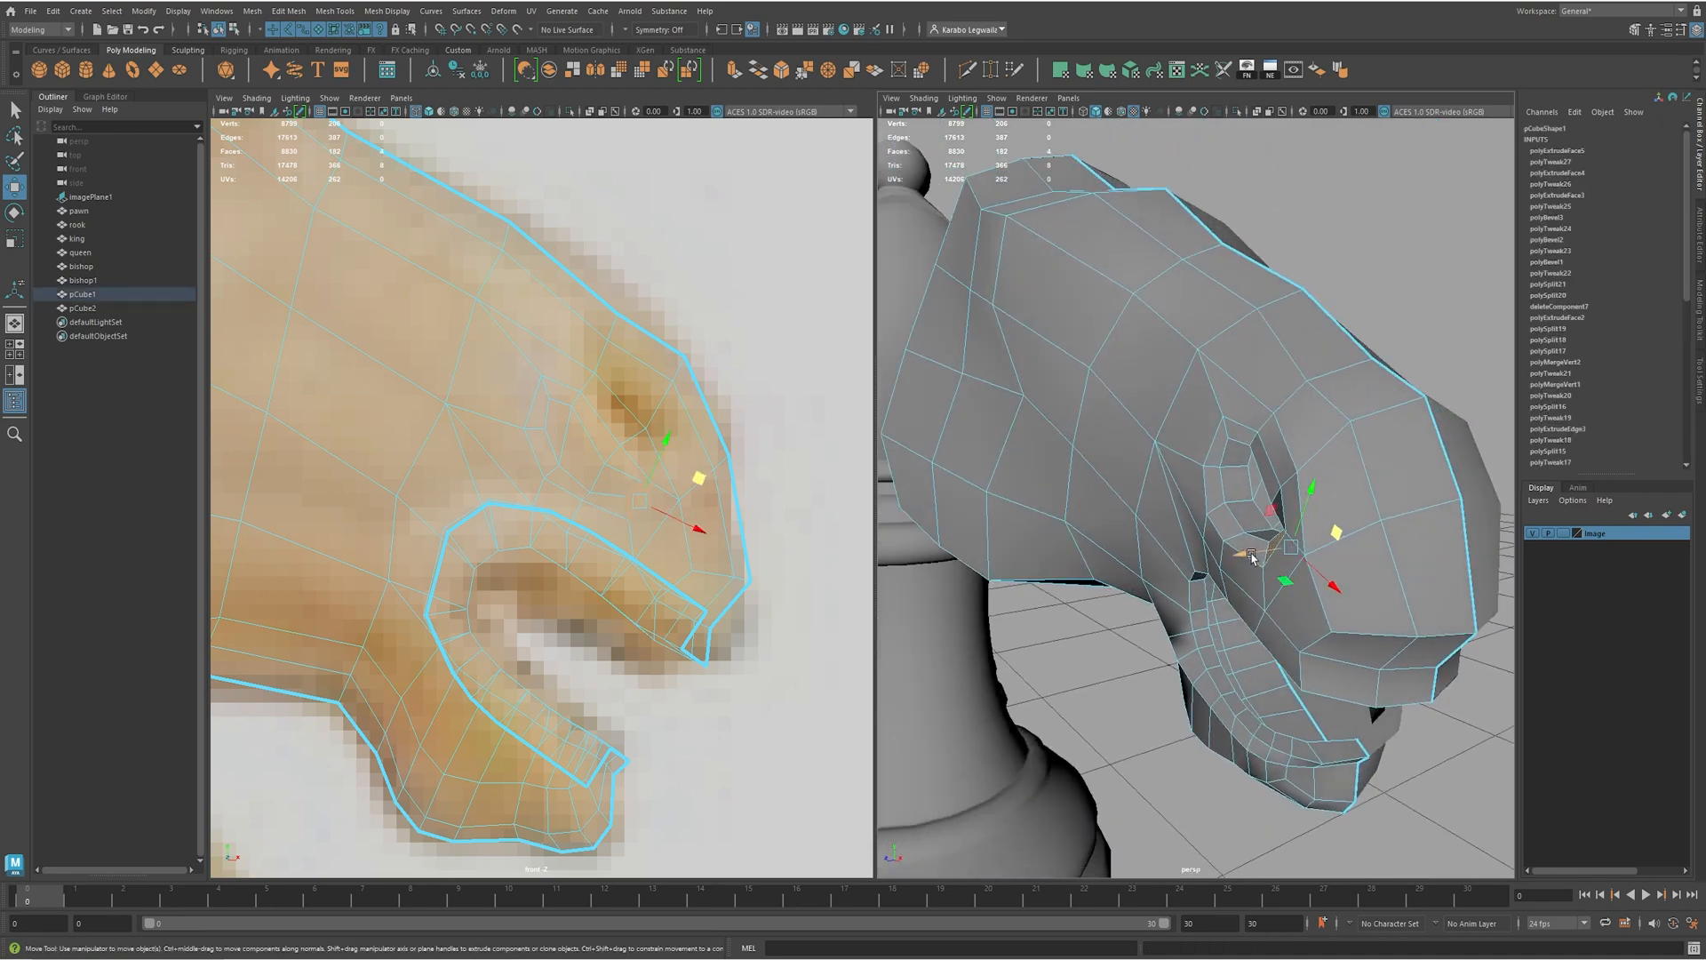
pyautogui.click(1293, 603)
# - Move the upper lip edge below the nostril sideways
pyautogui.keyDown('alt'); pyautogui.moveTo(1294, 606); pyautogui.dragTo(1281, 594); pyautogui.keyUp('alt')
pyautogui.press('F10')
pyautogui.click(1309, 640)
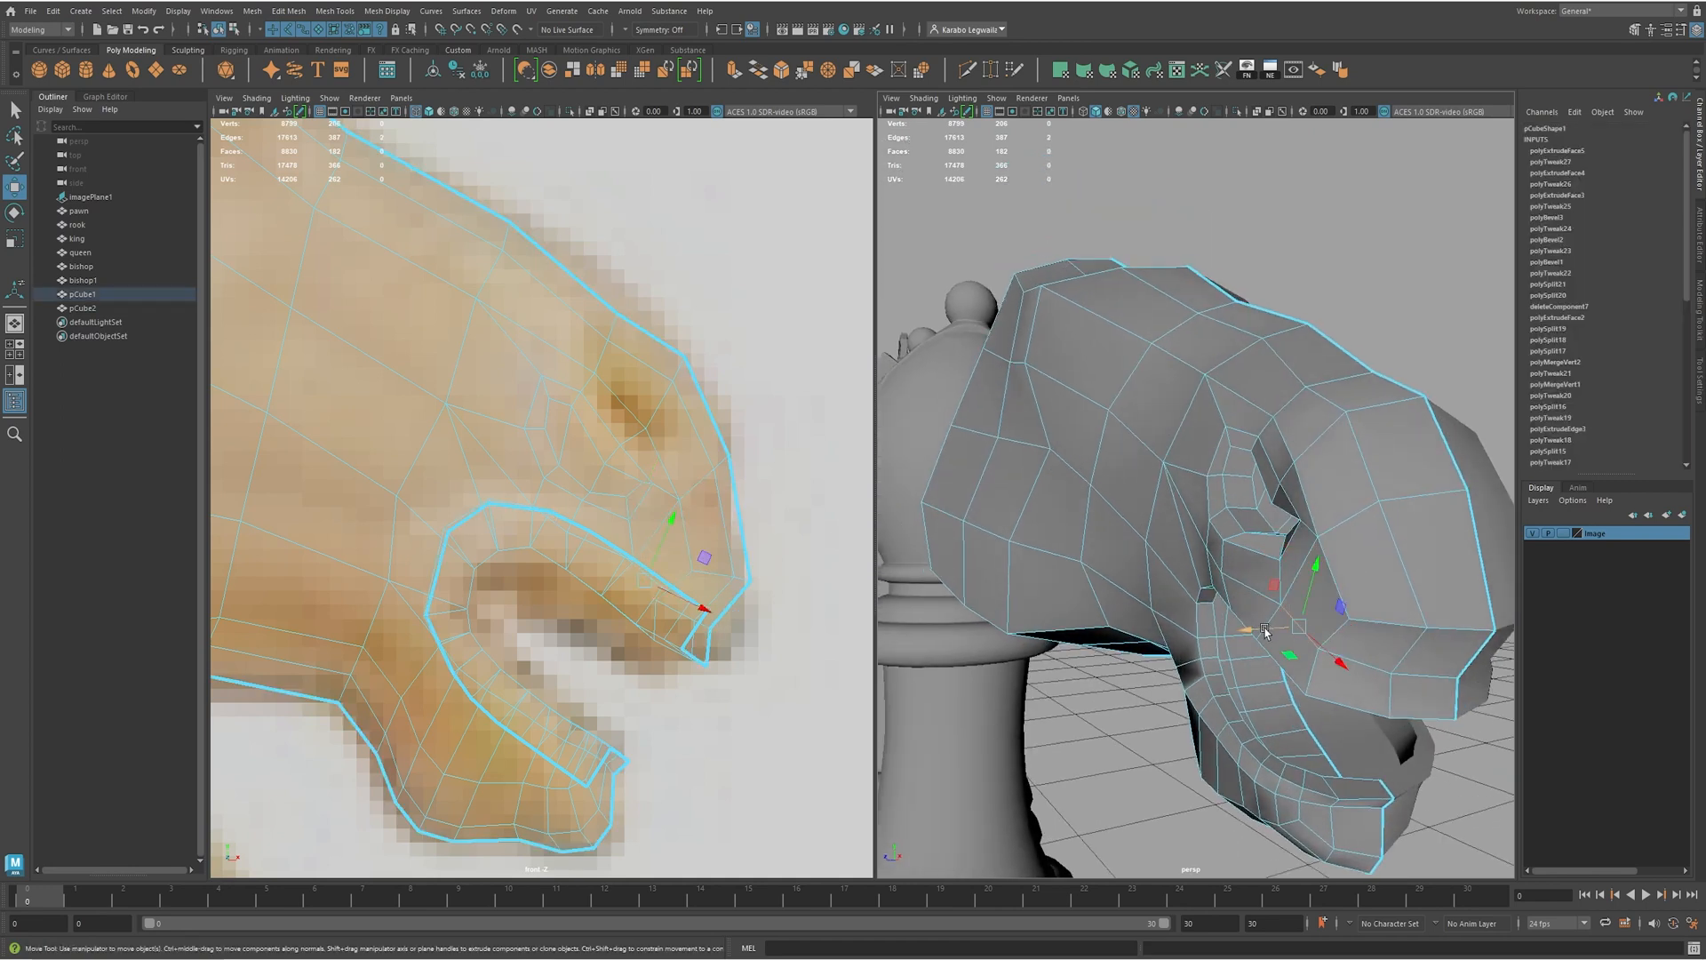
# - Review the smoothed muzzle and flared nostril from the side and front, and return to the unsmoothed mesh
pyautogui.keyDown('alt'); pyautogui.moveTo(1337, 577); pyautogui.dragTo(1299, 537); pyautogui.keyUp('alt')
pyautogui.moveTo(1298, 537); pyautogui.dragTo(1374, 472, button='right')
pyautogui.press('3')
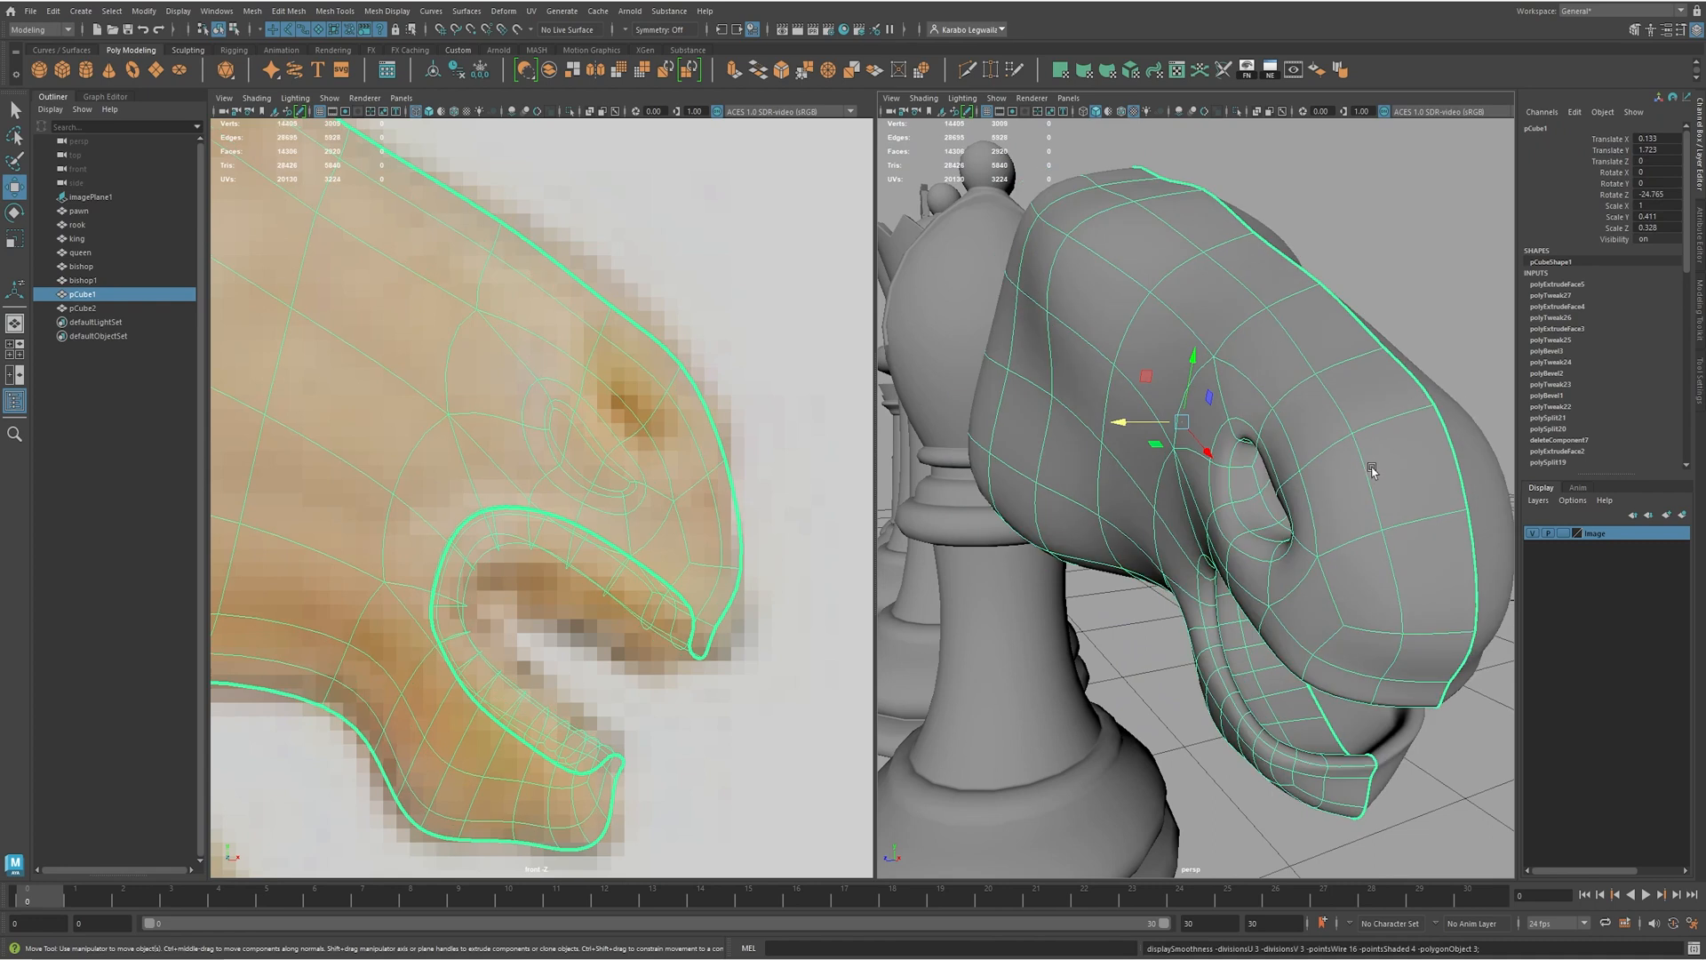
pyautogui.click(1463, 293)
pyautogui.keyDown('alt'); pyautogui.moveTo(1462, 293); pyautogui.dragTo(1127, 433); pyautogui.keyUp('alt')
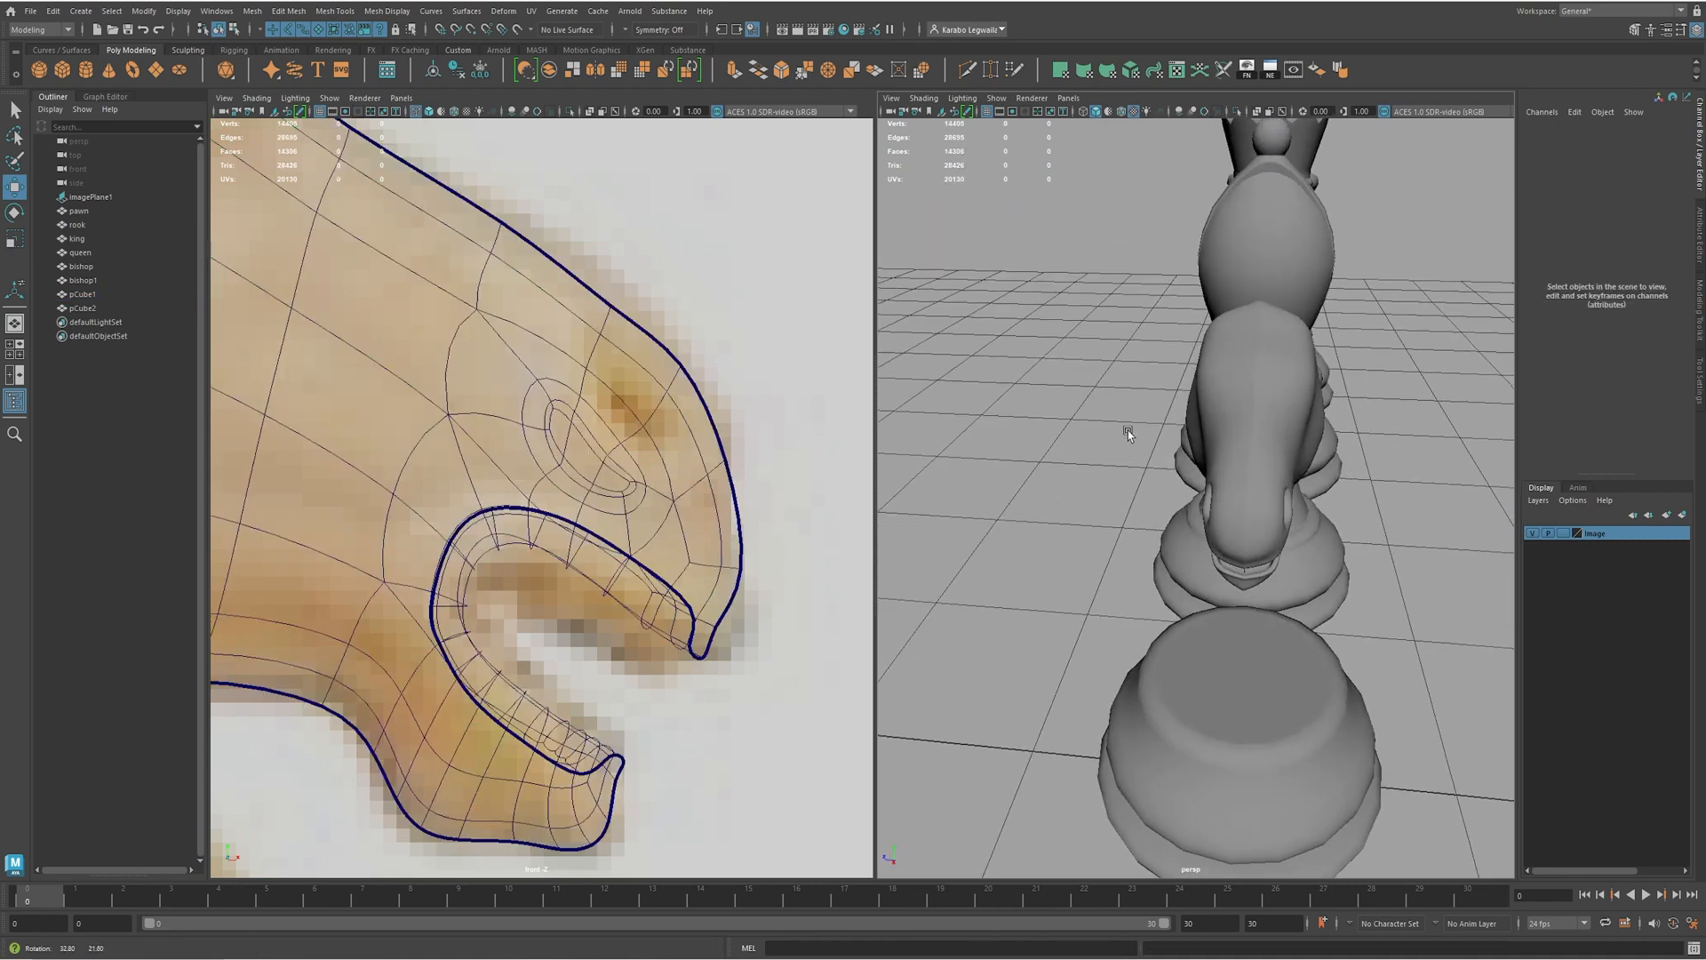
pyautogui.keyDown('alt'); pyautogui.moveTo(1255, 538); pyautogui.dragTo(1135, 506); pyautogui.keyUp('alt')
pyautogui.click(1190, 448)
pyautogui.press('1')
# - Move the faces of the nostril's upper inner wall along the vertical axis to reshape the opening
pyautogui.keyDown('alt'); pyautogui.moveTo(1191, 452); pyautogui.dragTo(1564, 440, button='right'); pyautogui.keyUp('alt')
pyautogui.keyDown('alt'); pyautogui.moveTo(1222, 470); pyautogui.dragTo(1231, 398); pyautogui.keyUp('alt')
pyautogui.press('F11')
pyautogui.click(1232, 399)
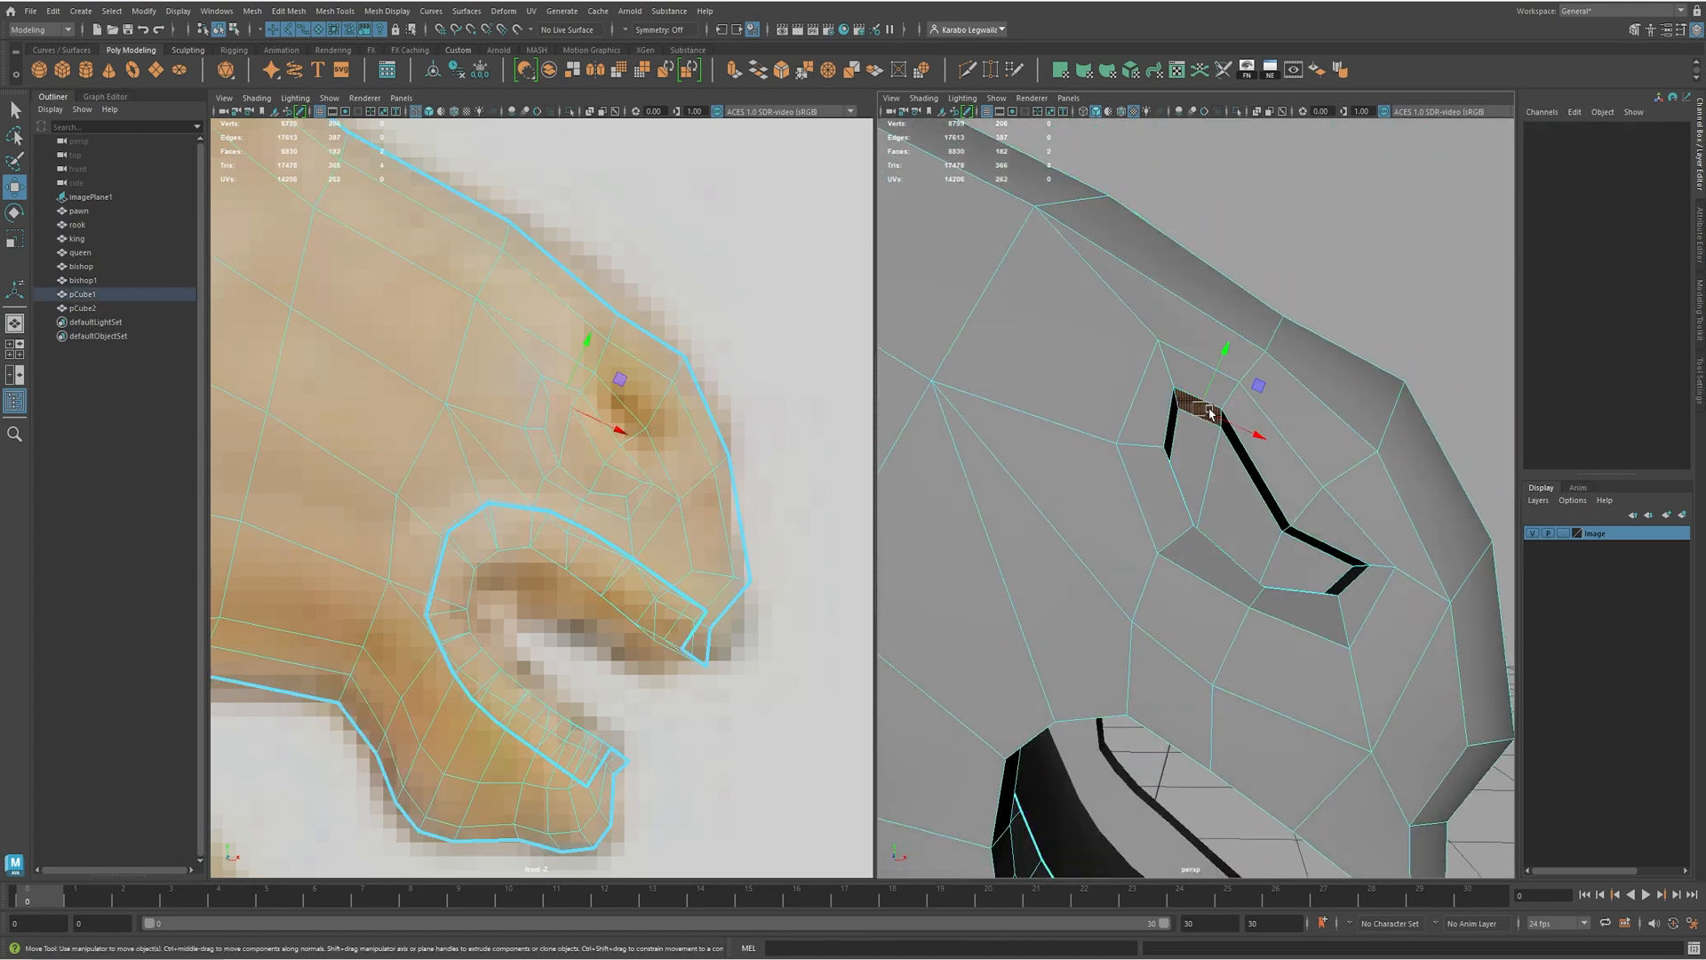
pyautogui.keyDown('shift'); pyautogui.click(1344, 556); pyautogui.keyUp('shift')
pyautogui.keyDown('shift'); pyautogui.click(1257, 475); pyautogui.keyUp('shift')
pyautogui.keyDown('alt'); pyautogui.moveTo(1262, 480); pyautogui.dragTo(1315, 455); pyautogui.keyUp('alt')
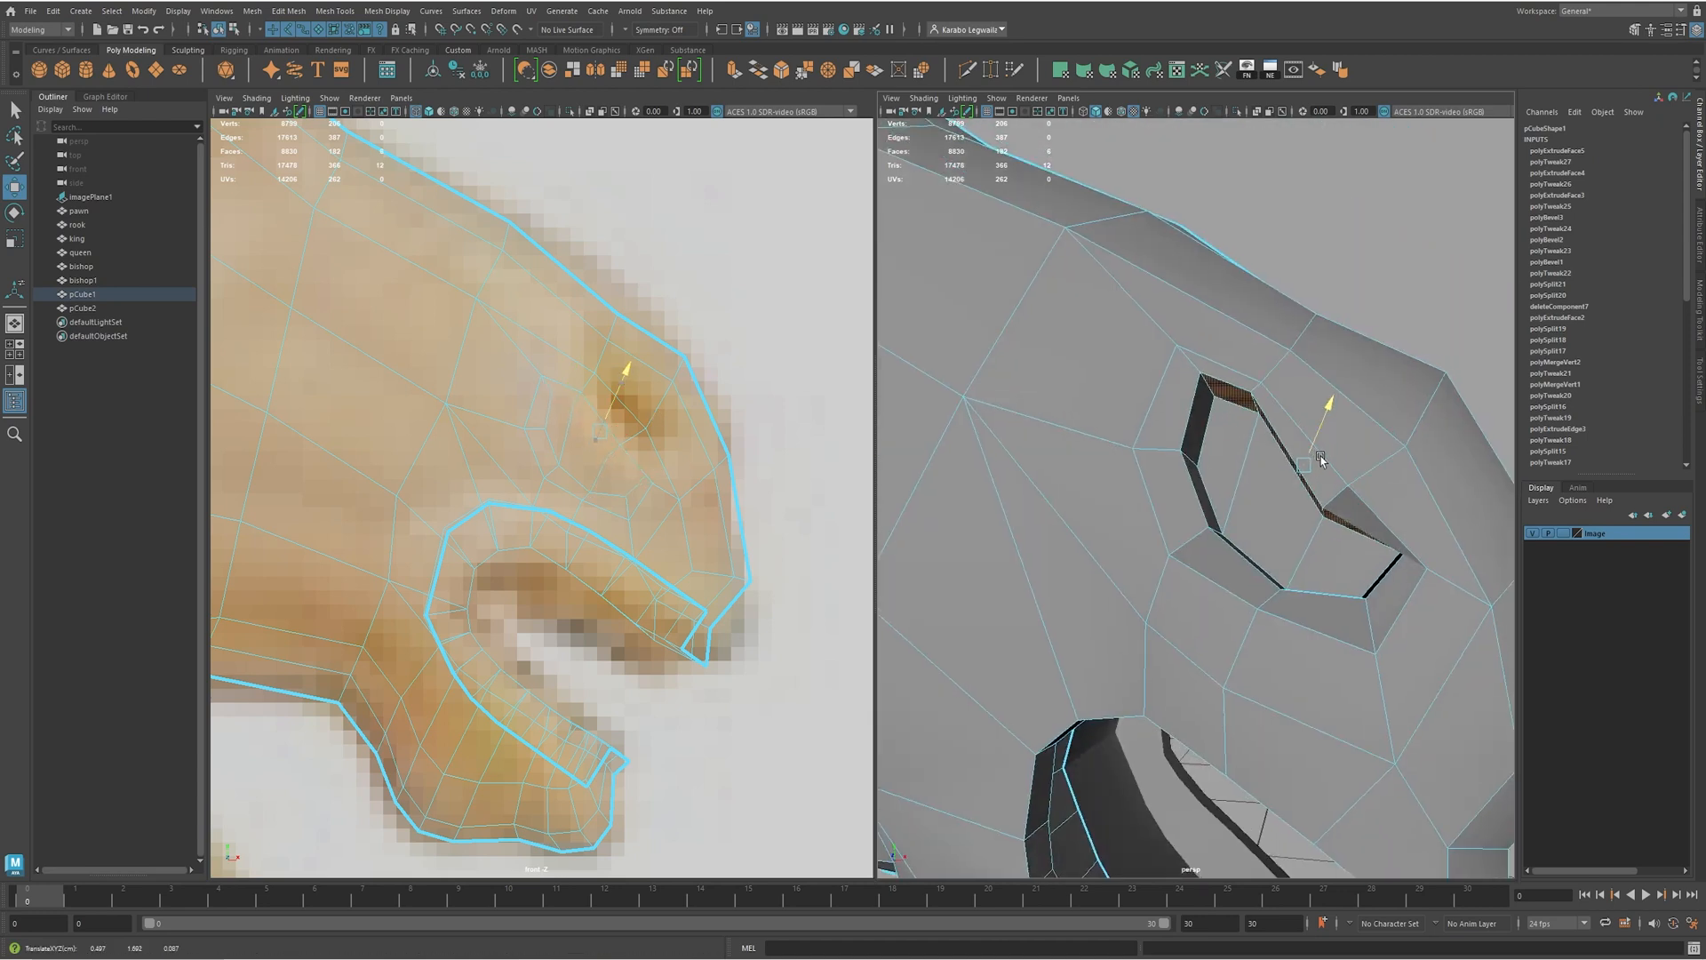
# - Reposition the vertices above and in front of the nostril to blend its rim into the muzzle
pyautogui.press('F9')
pyautogui.click(1375, 471)
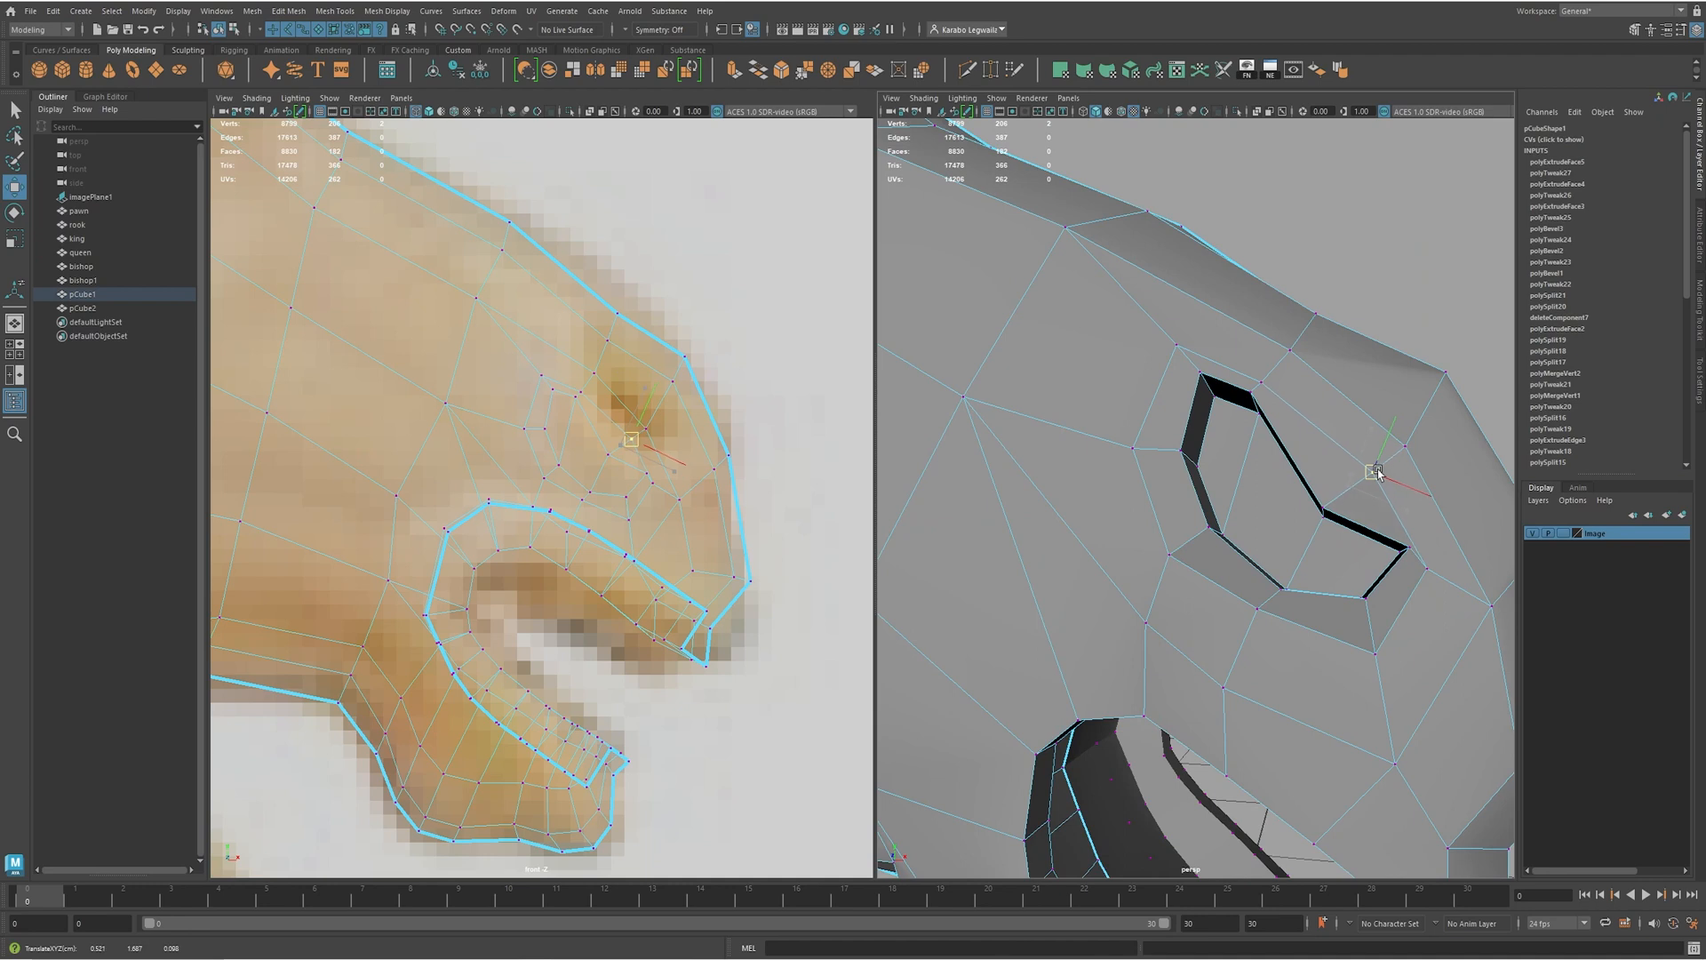
pyautogui.click(1273, 373)
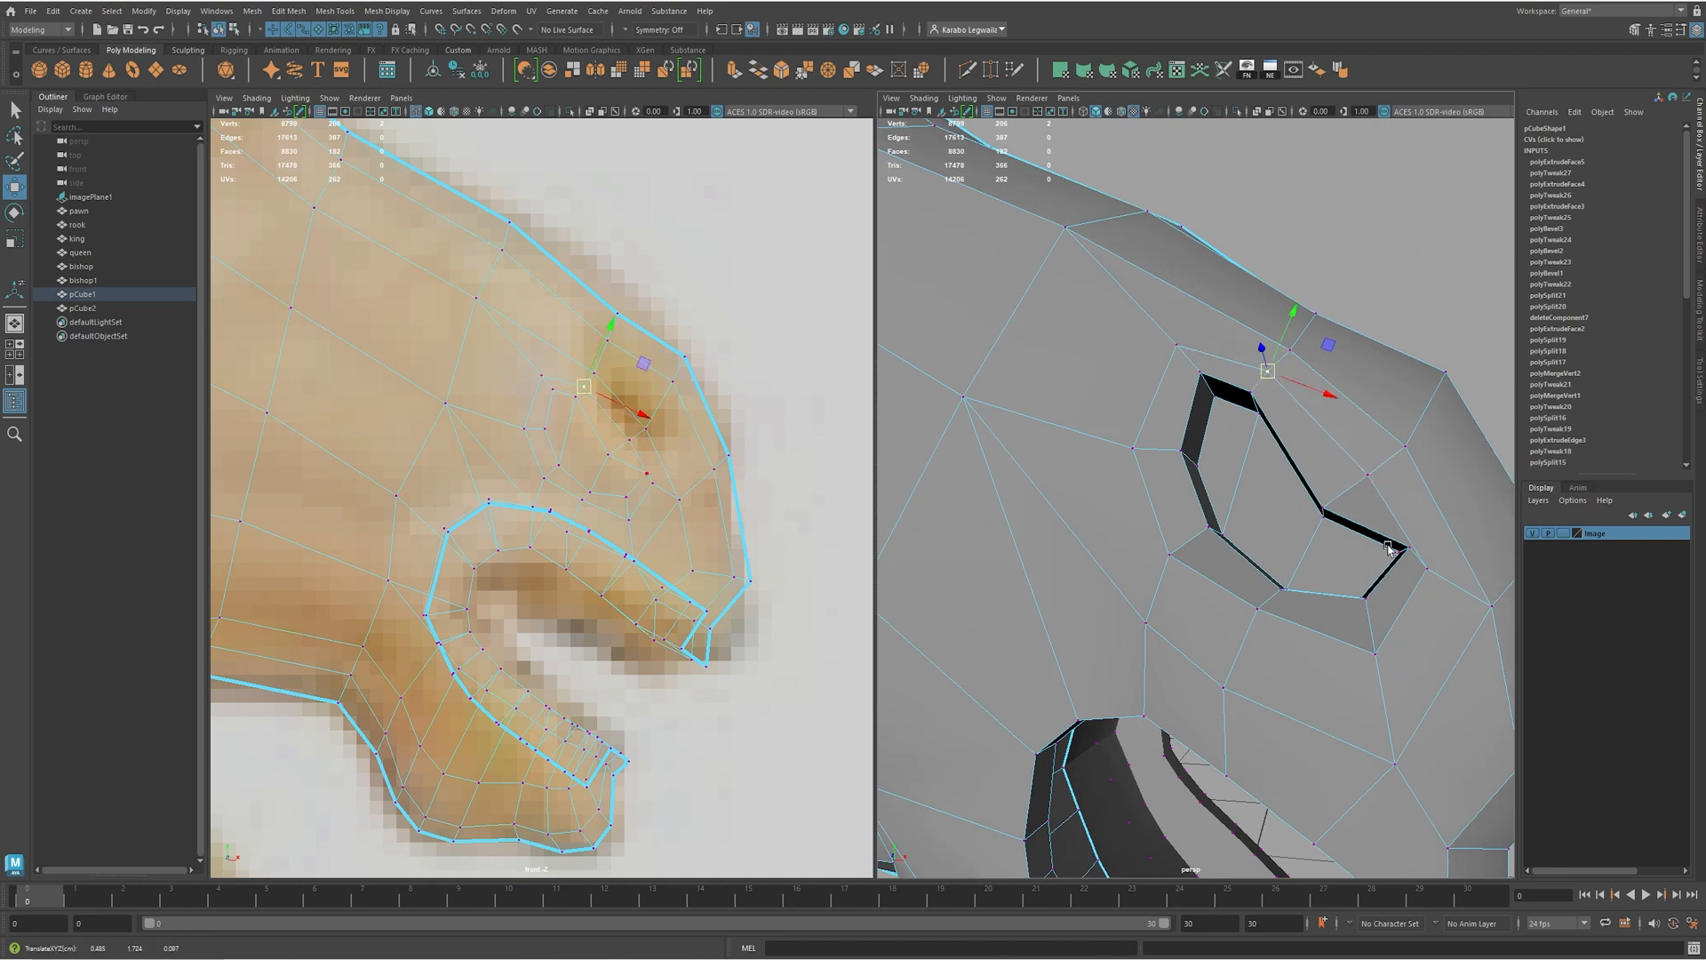
pyautogui.click(1435, 567)
pyautogui.keyDown('alt'); pyautogui.moveTo(1472, 597); pyautogui.dragTo(1203, 561); pyautogui.keyUp('alt')
pyautogui.scroll(-5, 1406, 537)
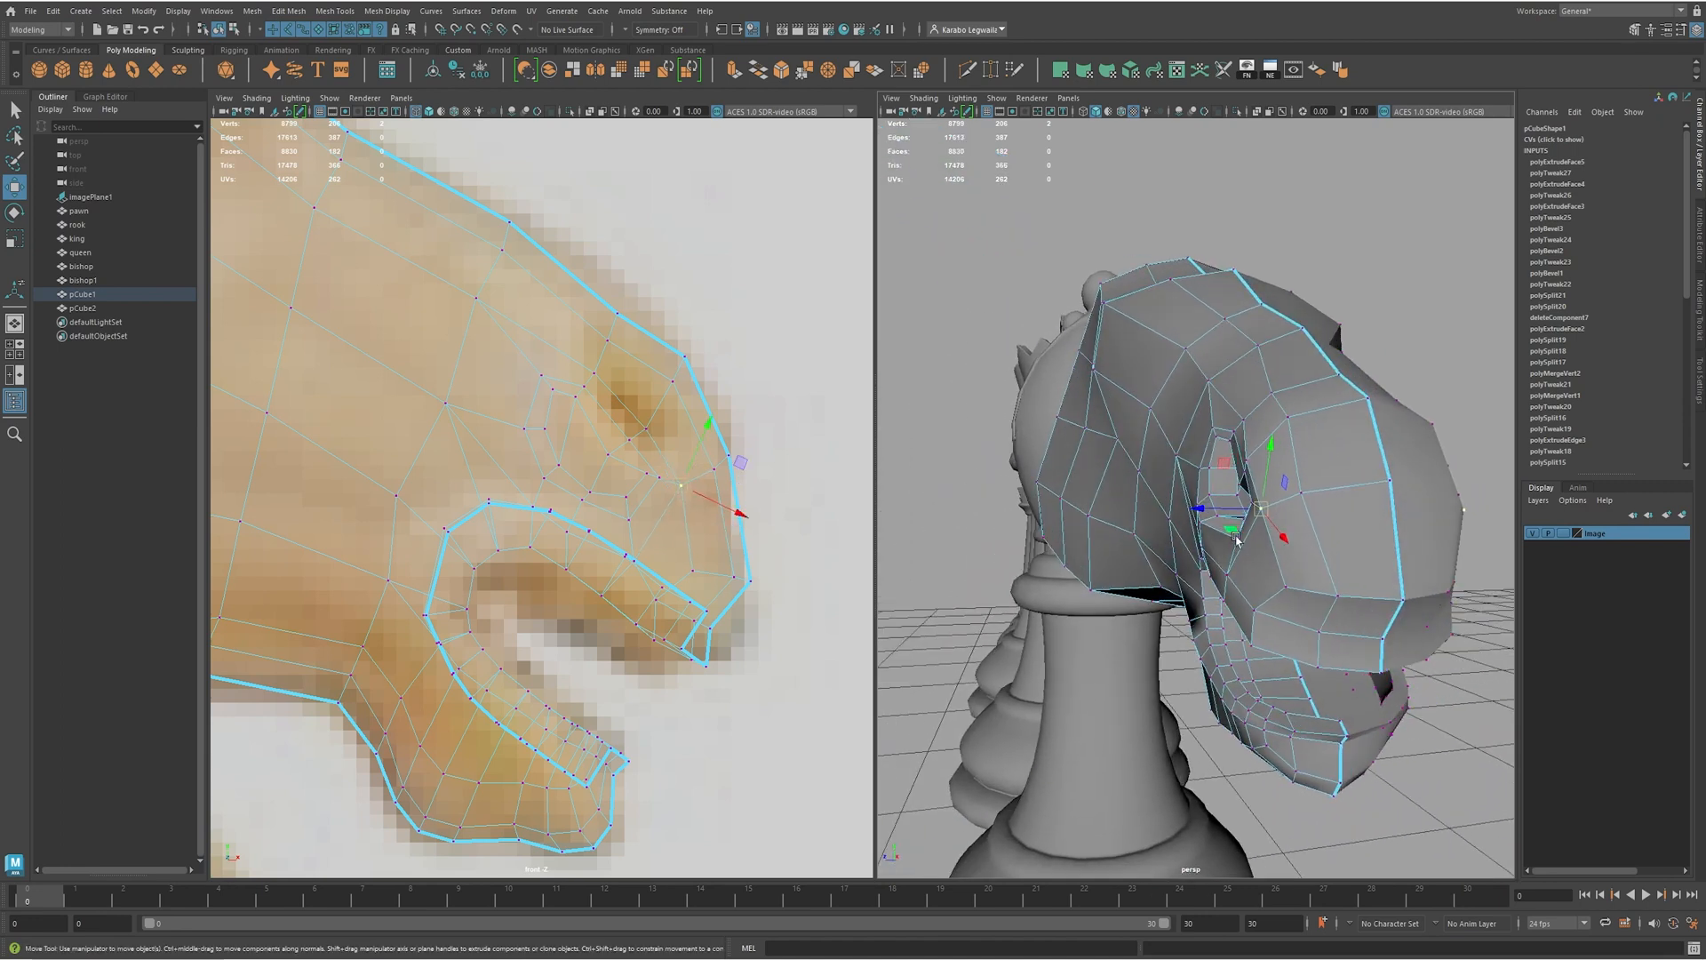
# - Check the blended nostril rim on the smoothed head, and restore the unsmoothed display
pyautogui.press('F8')
pyautogui.press('3')
pyautogui.click(1416, 275)
pyautogui.keyDown('alt'); pyautogui.moveTo(1244, 346); pyautogui.dragTo(1288, 355); pyautogui.keyUp('alt')
pyautogui.click(1154, 473)
pyautogui.press('1')
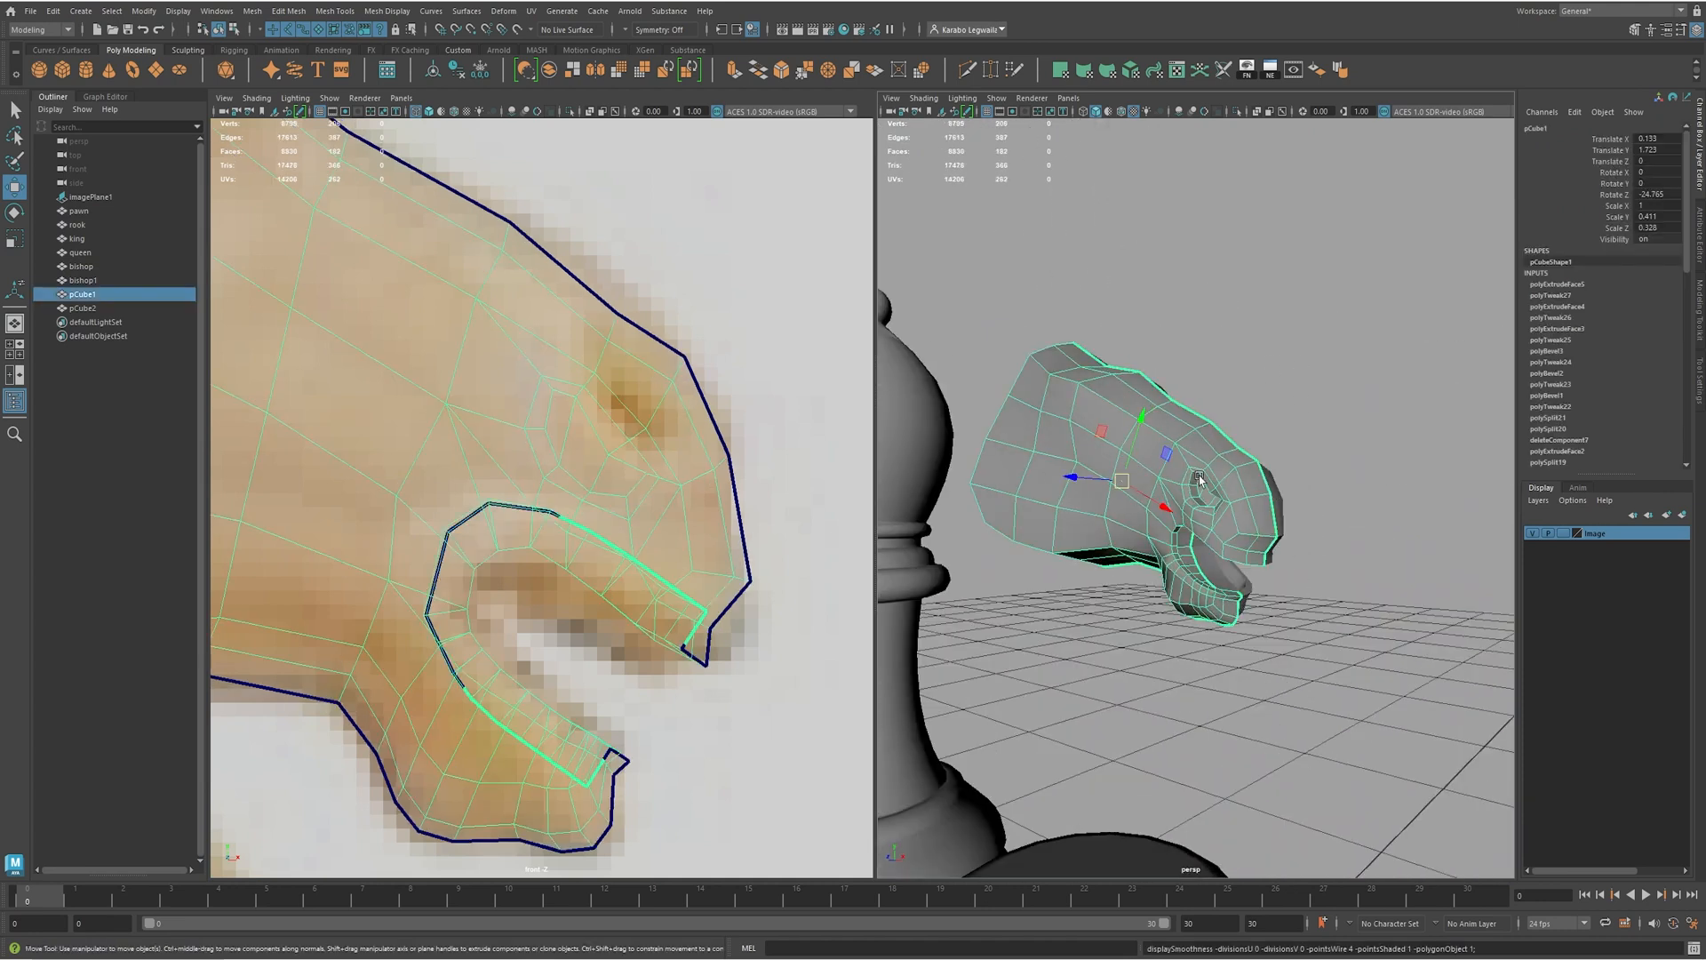
# - Extrude the four side faces in the eye area of the head together with an offset of 0.05
pyautogui.keyDown('alt'); pyautogui.moveTo(1182, 488); pyautogui.dragTo(1238, 545, button='middle'); pyautogui.keyUp('alt')
pyautogui.keyDown('alt'); pyautogui.moveTo(1238, 544); pyautogui.dragTo(1172, 562); pyautogui.keyUp('alt')
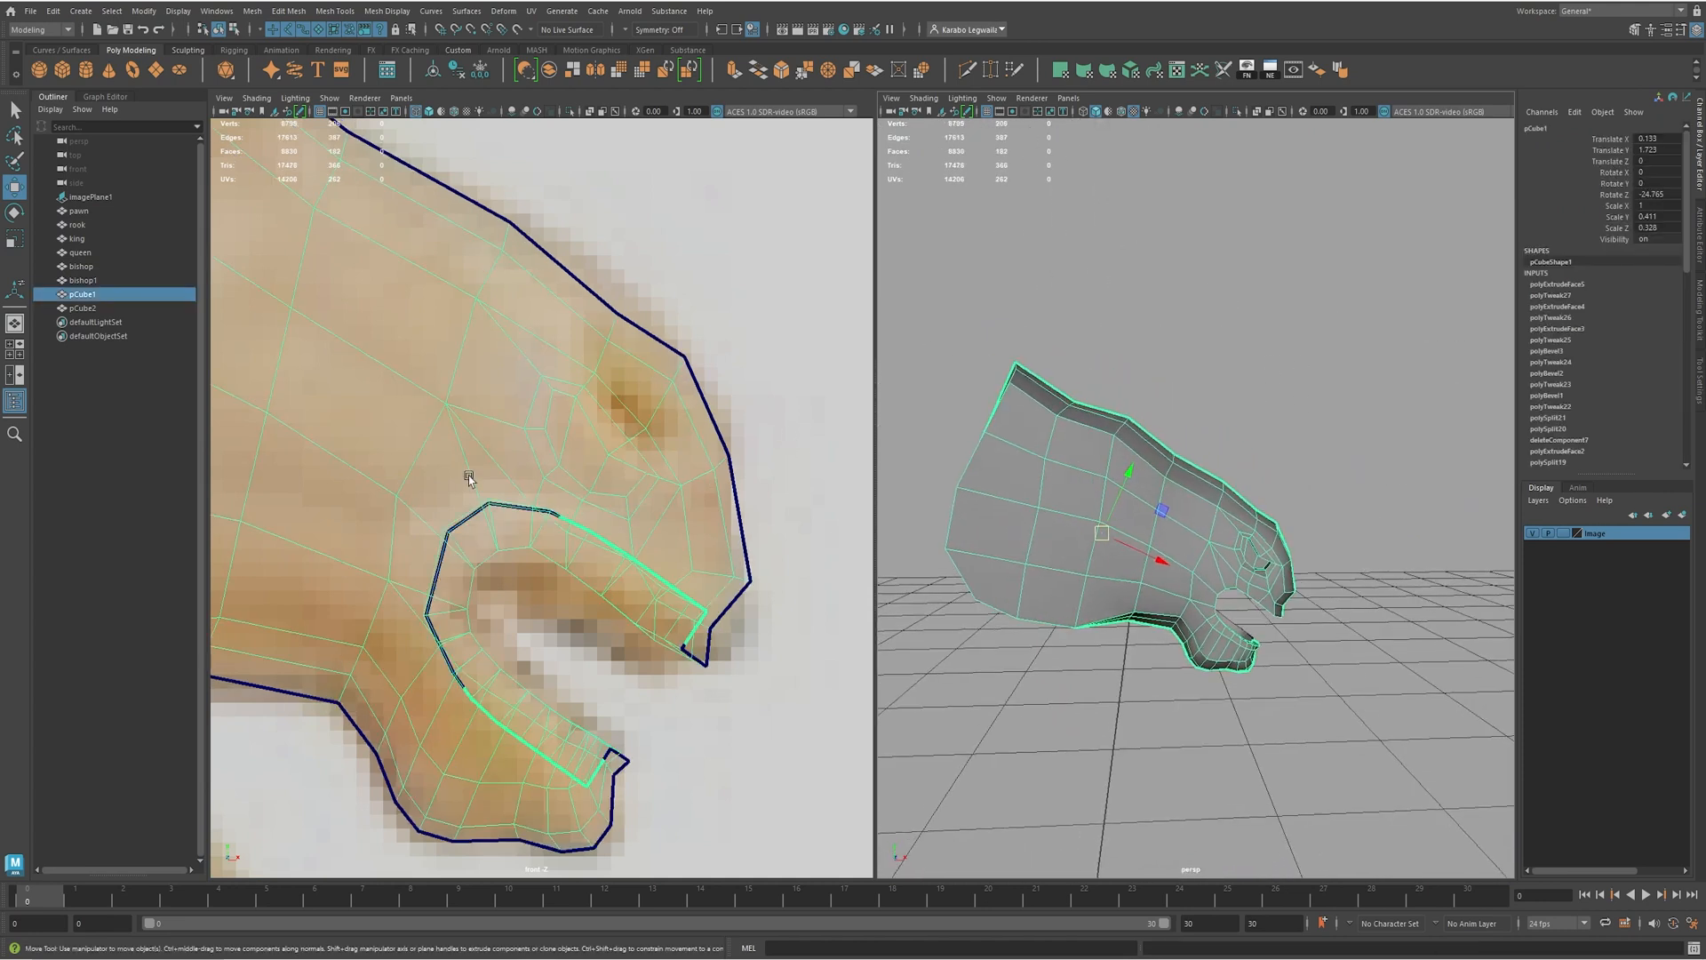
pyautogui.keyDown('alt'); pyautogui.moveTo(376, 429); pyautogui.dragTo(623, 632, button='middle'); pyautogui.keyUp('alt')
pyautogui.keyDown('alt'); pyautogui.moveTo(435, 487); pyautogui.dragTo(666, 623, button='middle'); pyautogui.keyUp('alt')
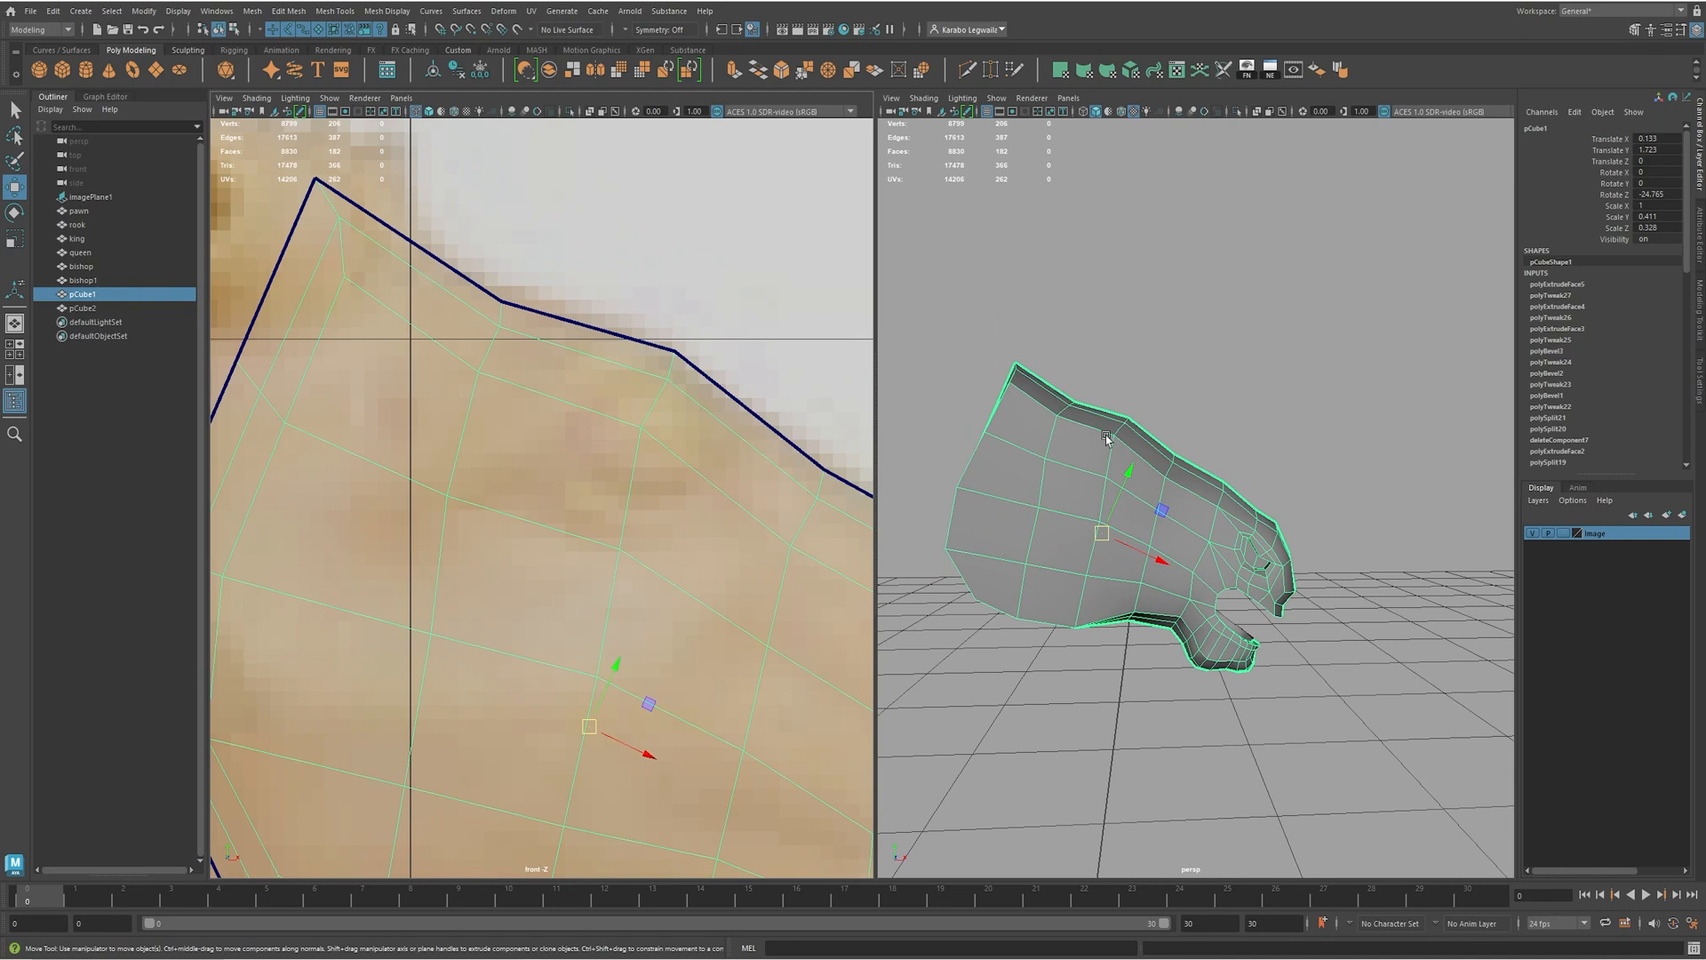
pyautogui.keyDown('alt'); pyautogui.moveTo(1091, 432); pyautogui.dragTo(1185, 481, button='right'); pyautogui.keyUp('alt')
pyautogui.keyDown('alt'); pyautogui.moveTo(1086, 448); pyautogui.dragTo(1064, 463); pyautogui.keyUp('alt')
pyautogui.press('F11')
pyautogui.click(1023, 429)
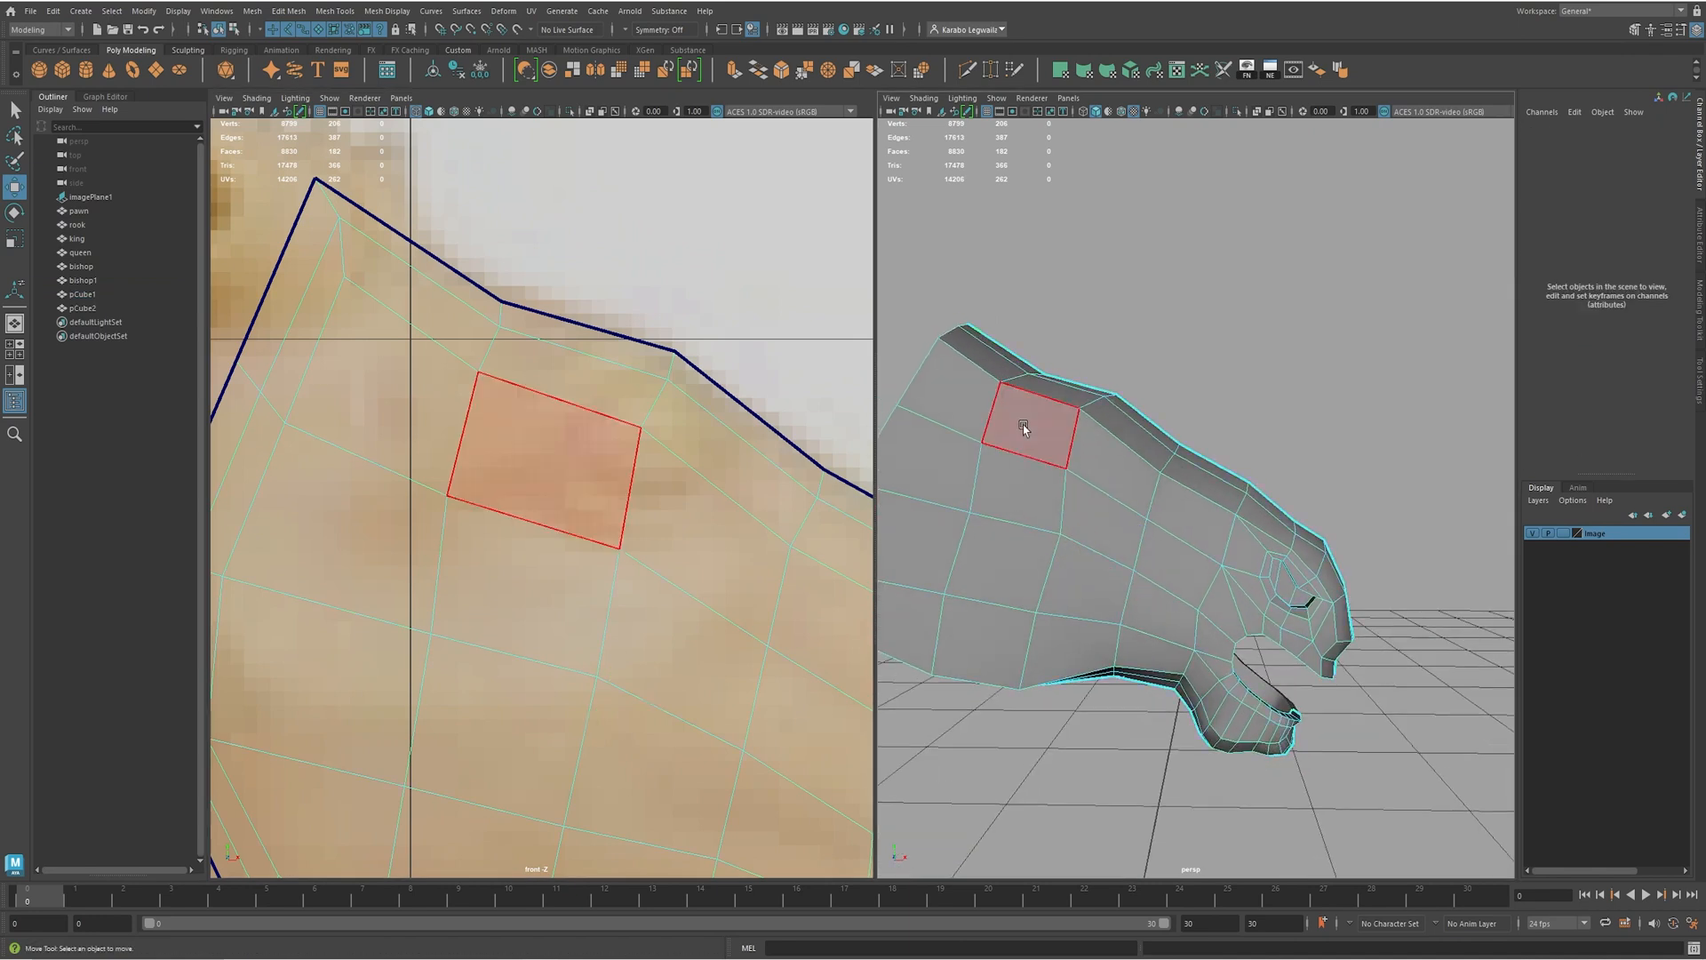
pyautogui.click(1027, 430)
pyautogui.keyDown('shift'); pyautogui.click(1097, 468); pyautogui.keyUp('shift')
pyautogui.keyDown('shift'); pyautogui.click(1098, 517); pyautogui.keyUp('shift')
pyautogui.keyDown('shift'); pyautogui.click(1047, 482); pyautogui.keyUp('shift')
pyautogui.moveTo(1091, 458)
pyautogui.keyDown('alt'); pyautogui.mouseDown()
pyautogui.moveTo(1037, 474)
pyautogui.moveTo(1106, 472)
pyautogui.mouseUp(); pyautogui.keyUp('alt')
pyautogui.hotkey('ctrl', 'e')
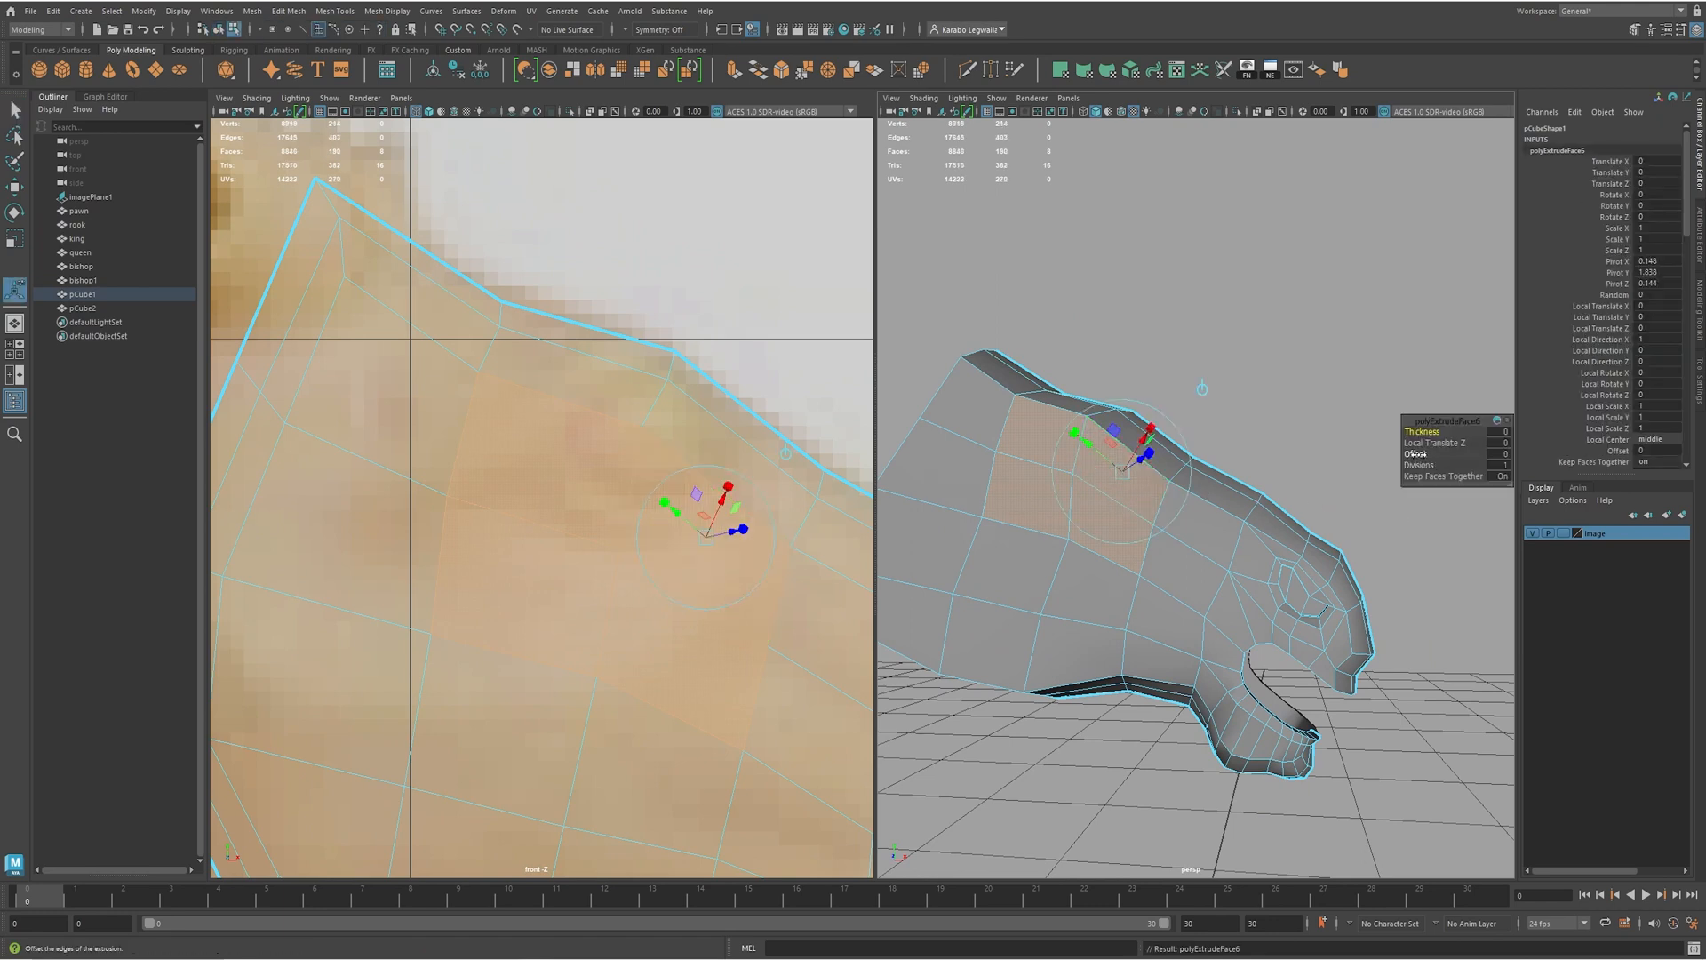
pyautogui.moveTo(1414, 454); pyautogui.dragTo(1417, 454)
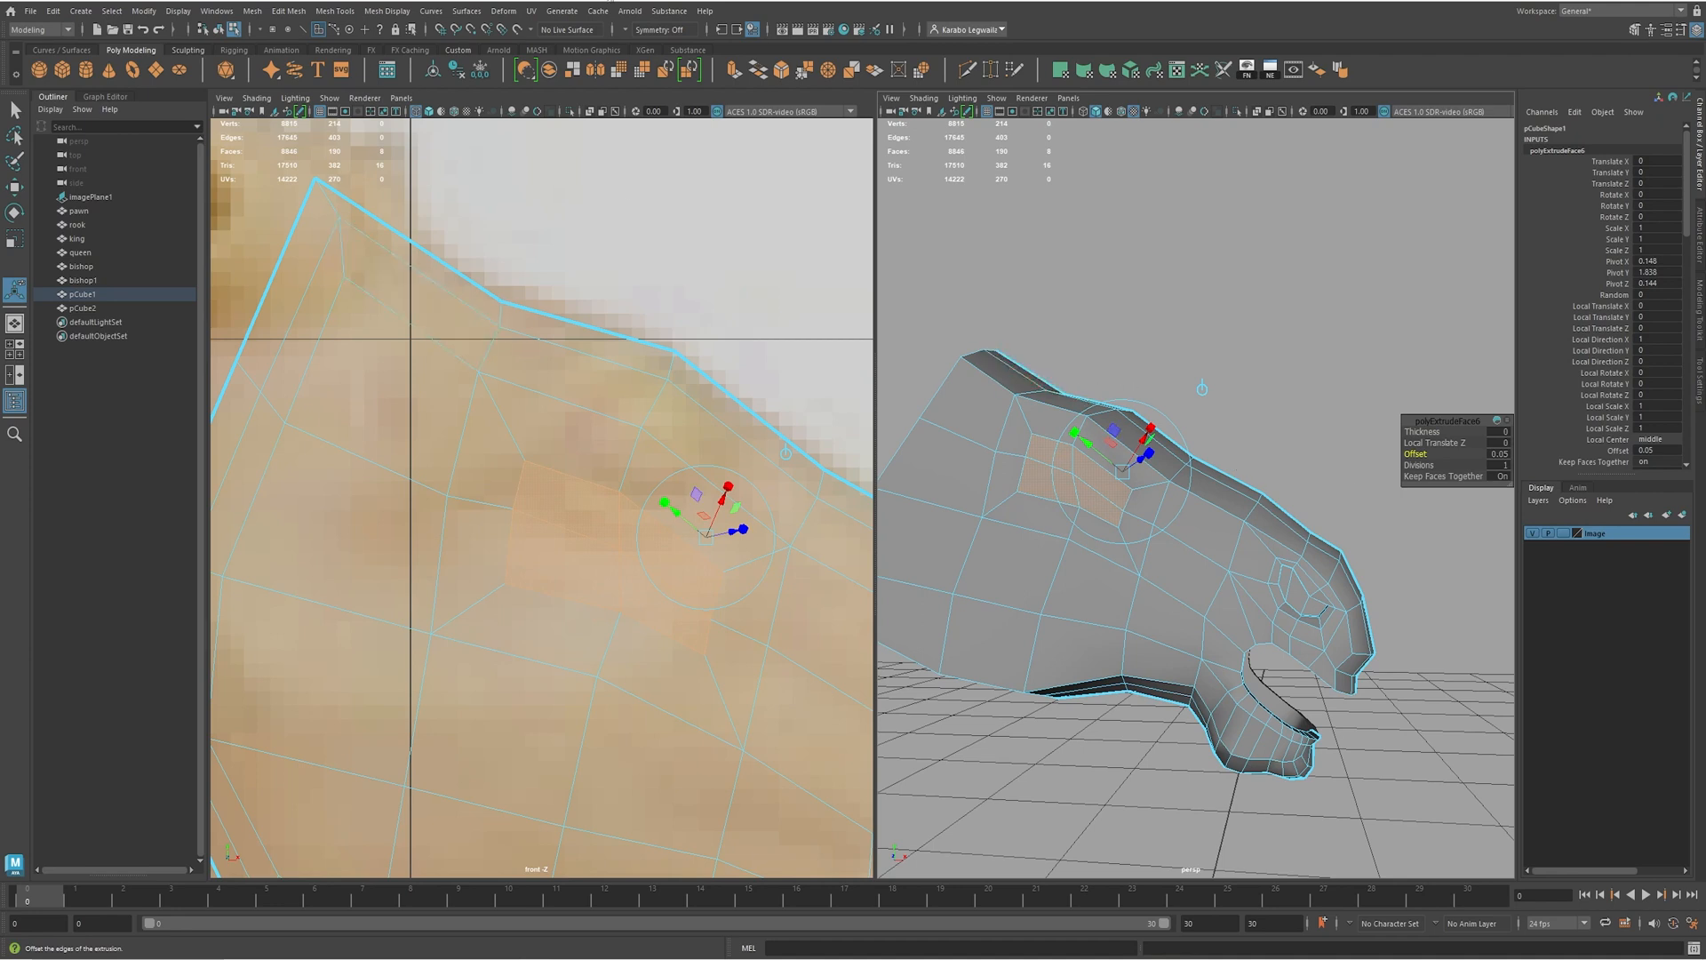
# - Circularize the inset eye faces, and rotate and shrink the circle to fit the surrounding mesh
pyautogui.click(923, 73)
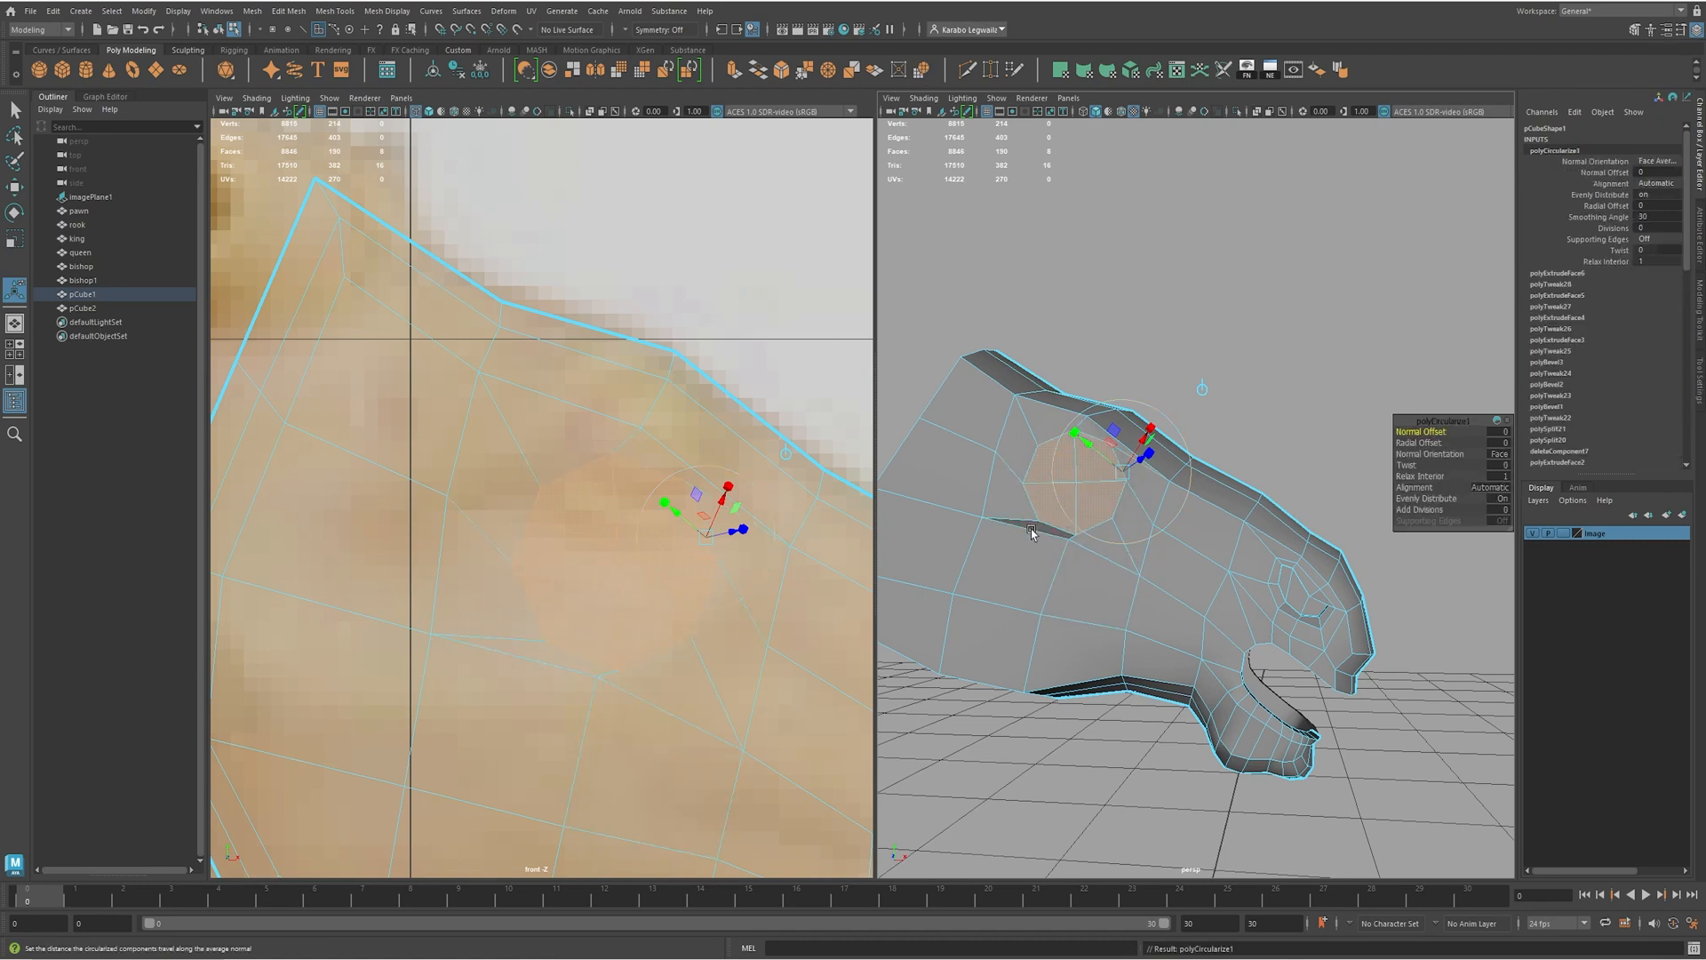
pyautogui.press('r')
pyautogui.press('e')
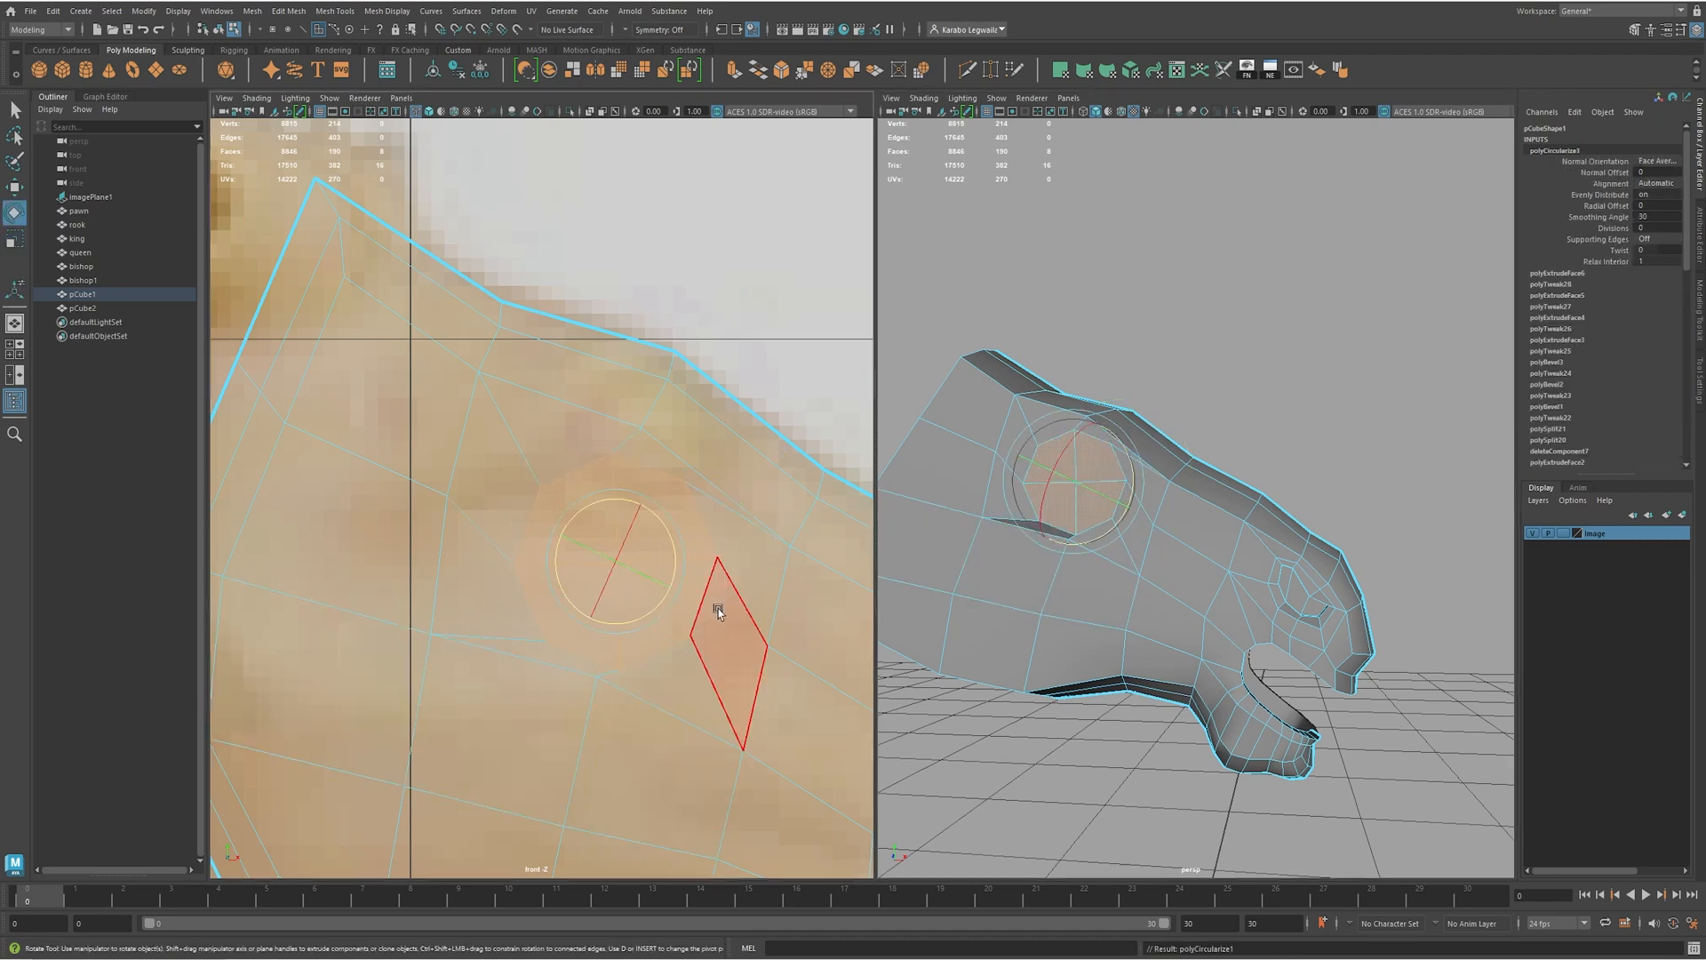
pyautogui.moveTo(682, 552); pyautogui.dragTo(677, 553)
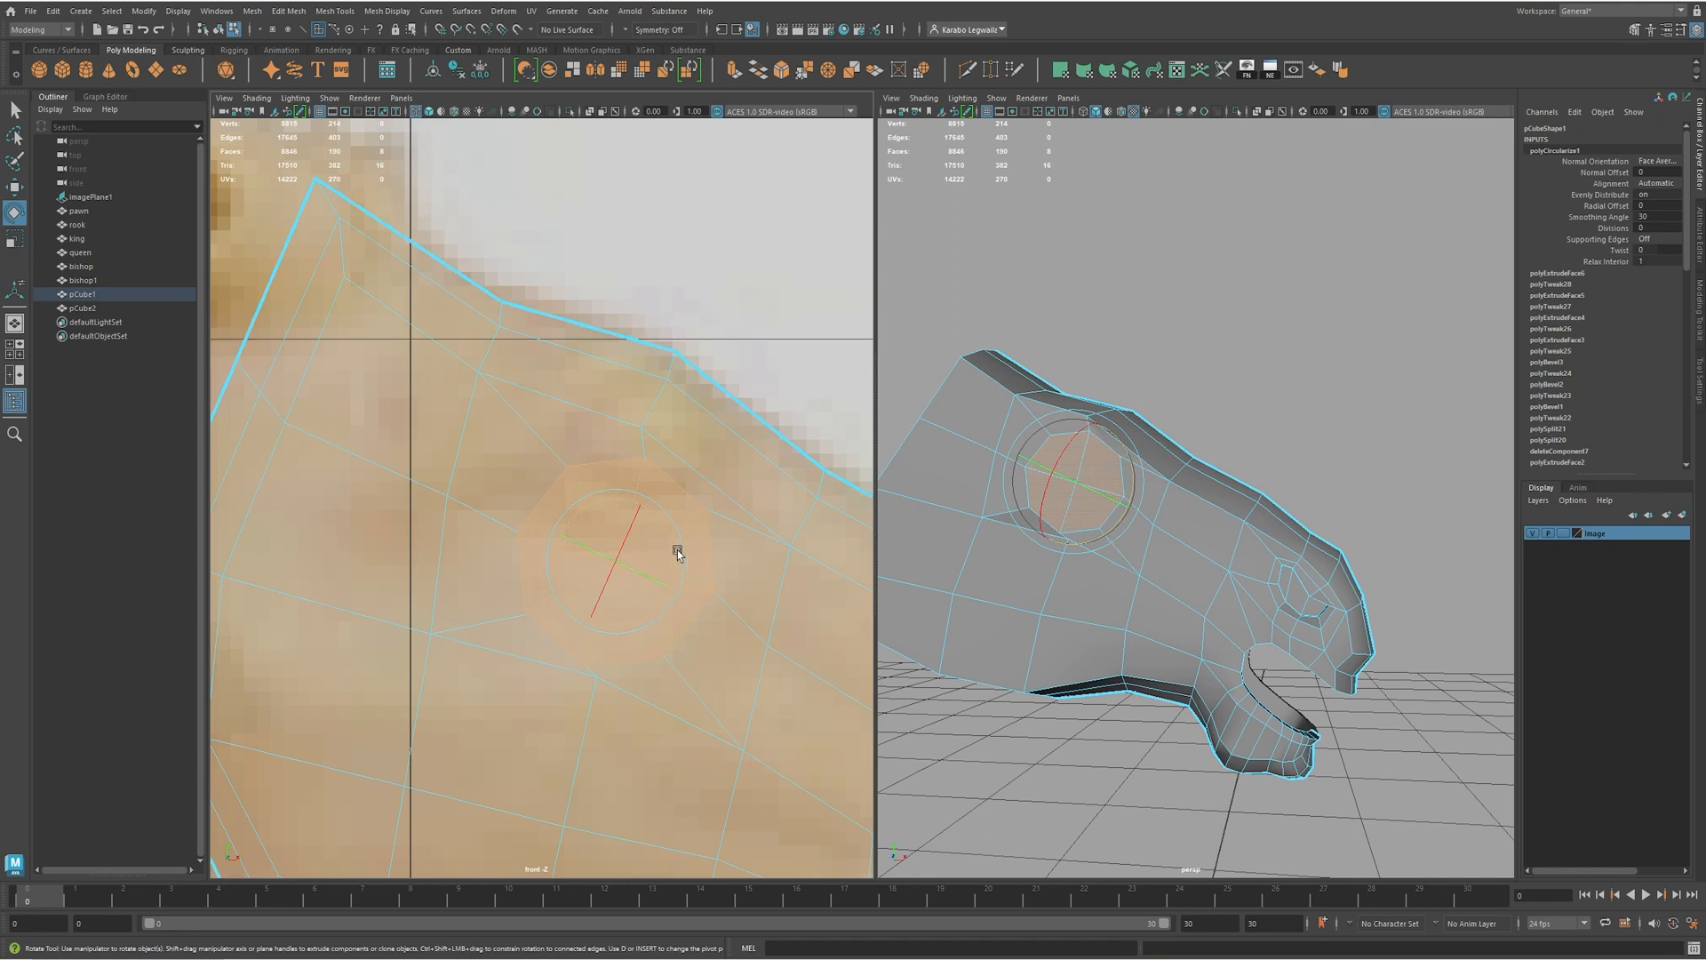
pyautogui.click(681, 552)
pyautogui.click(679, 550)
pyautogui.press('r')
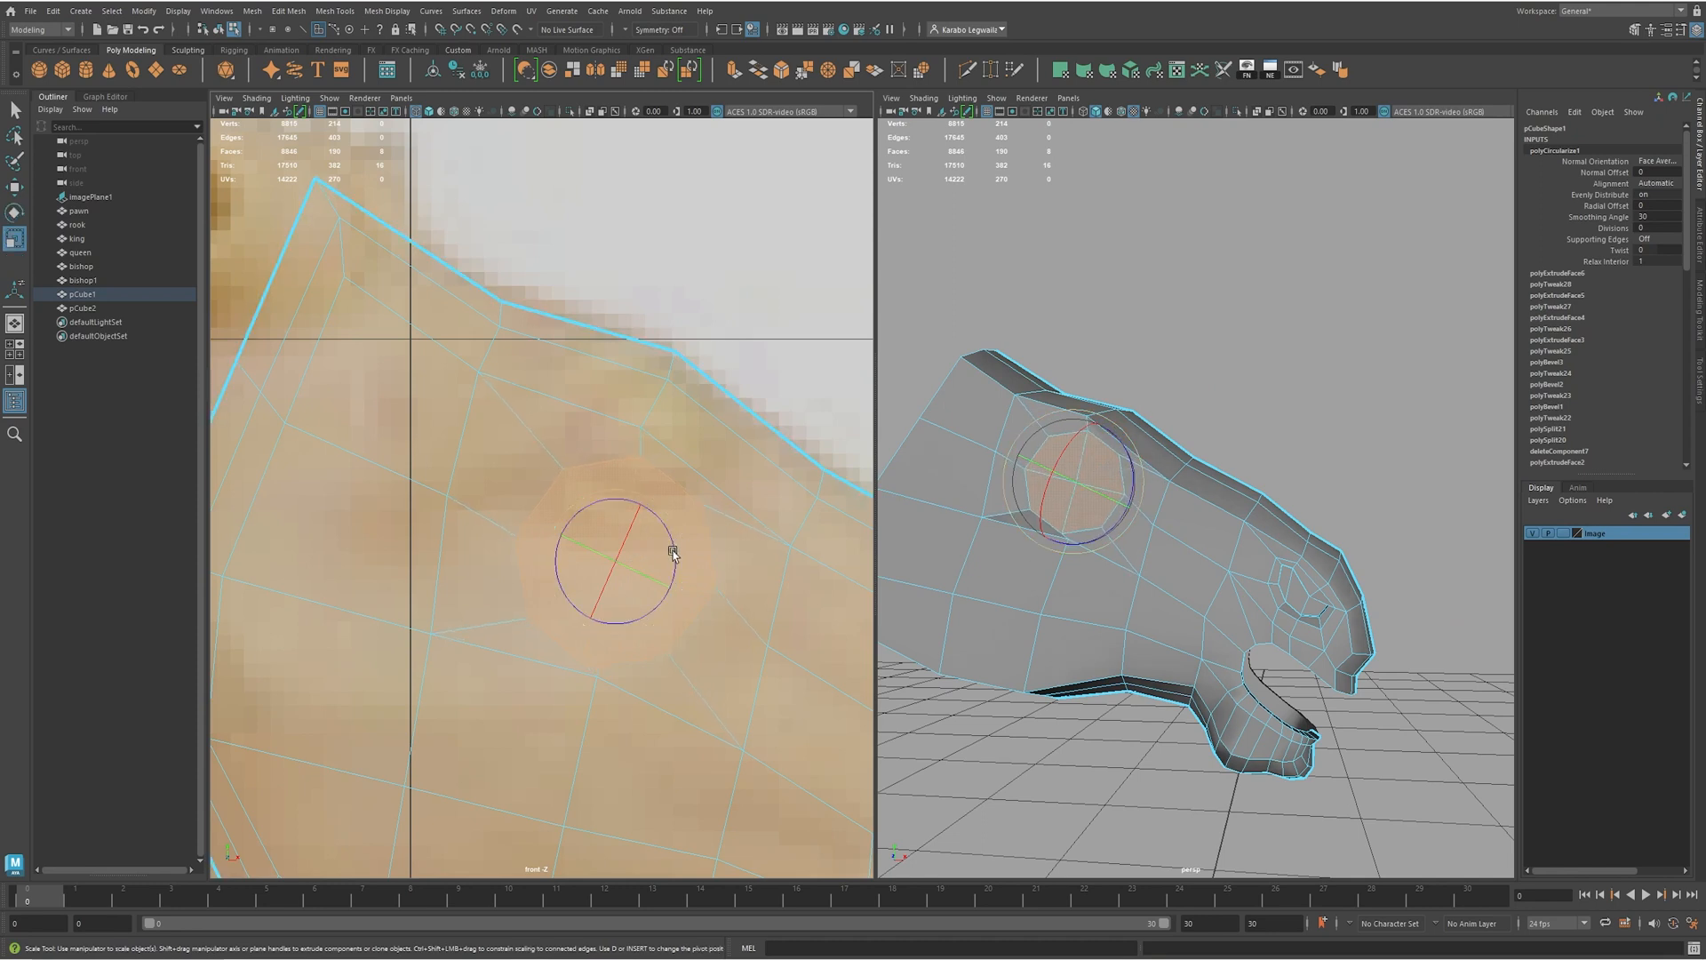
pyautogui.moveTo(619, 562); pyautogui.dragTo(589, 556)
# - Move the circular eye faces along the depth axis to form a shallow recess in the head
pyautogui.keyDown('alt'); pyautogui.moveTo(1154, 417); pyautogui.dragTo(1089, 434); pyautogui.keyUp('alt')
pyautogui.keyDown('alt'); pyautogui.moveTo(1252, 451); pyautogui.dragTo(974, 547); pyautogui.keyUp('alt')
pyautogui.press('F9')
pyautogui.keyDown('alt'); pyautogui.moveTo(1080, 498); pyautogui.dragTo(1090, 458); pyautogui.keyUp('alt')
pyautogui.press('F11')
pyautogui.click(1093, 453)
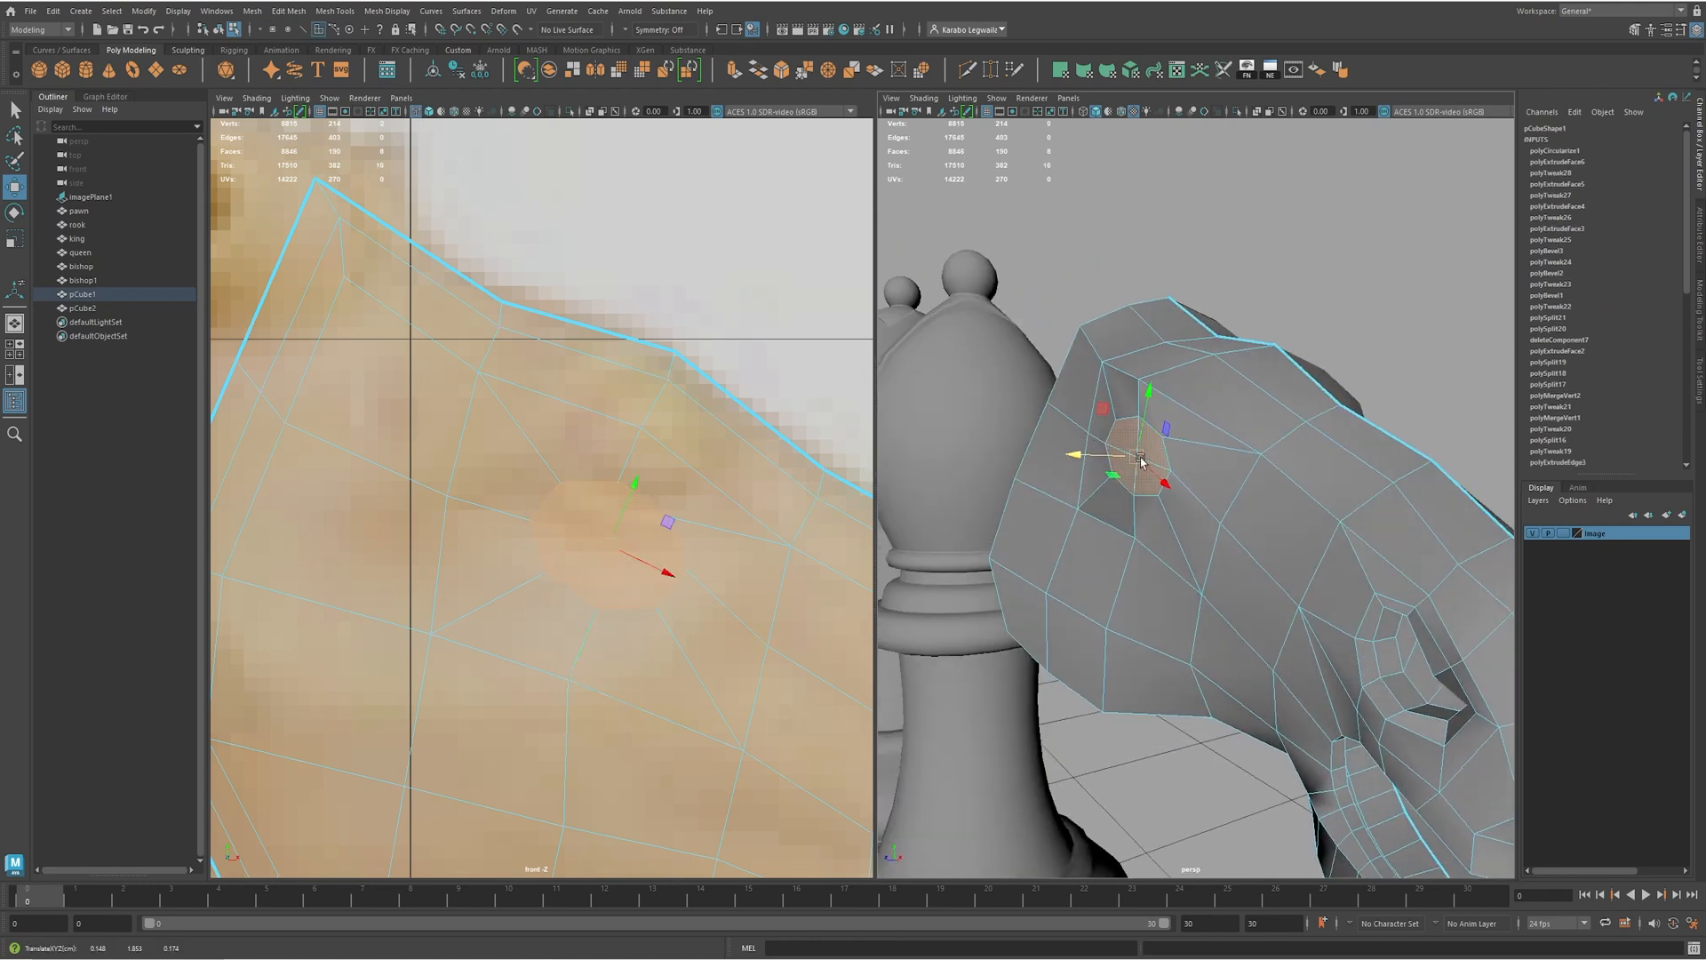
# - Extrude the eye faces again at a smaller scale and shift them in depth to start the socket
pyautogui.press('r')
pyautogui.keyDown('shift'); pyautogui.moveTo(1138, 463); pyautogui.dragTo(1109, 468); pyautogui.keyUp('shift')
pyautogui.press('w')
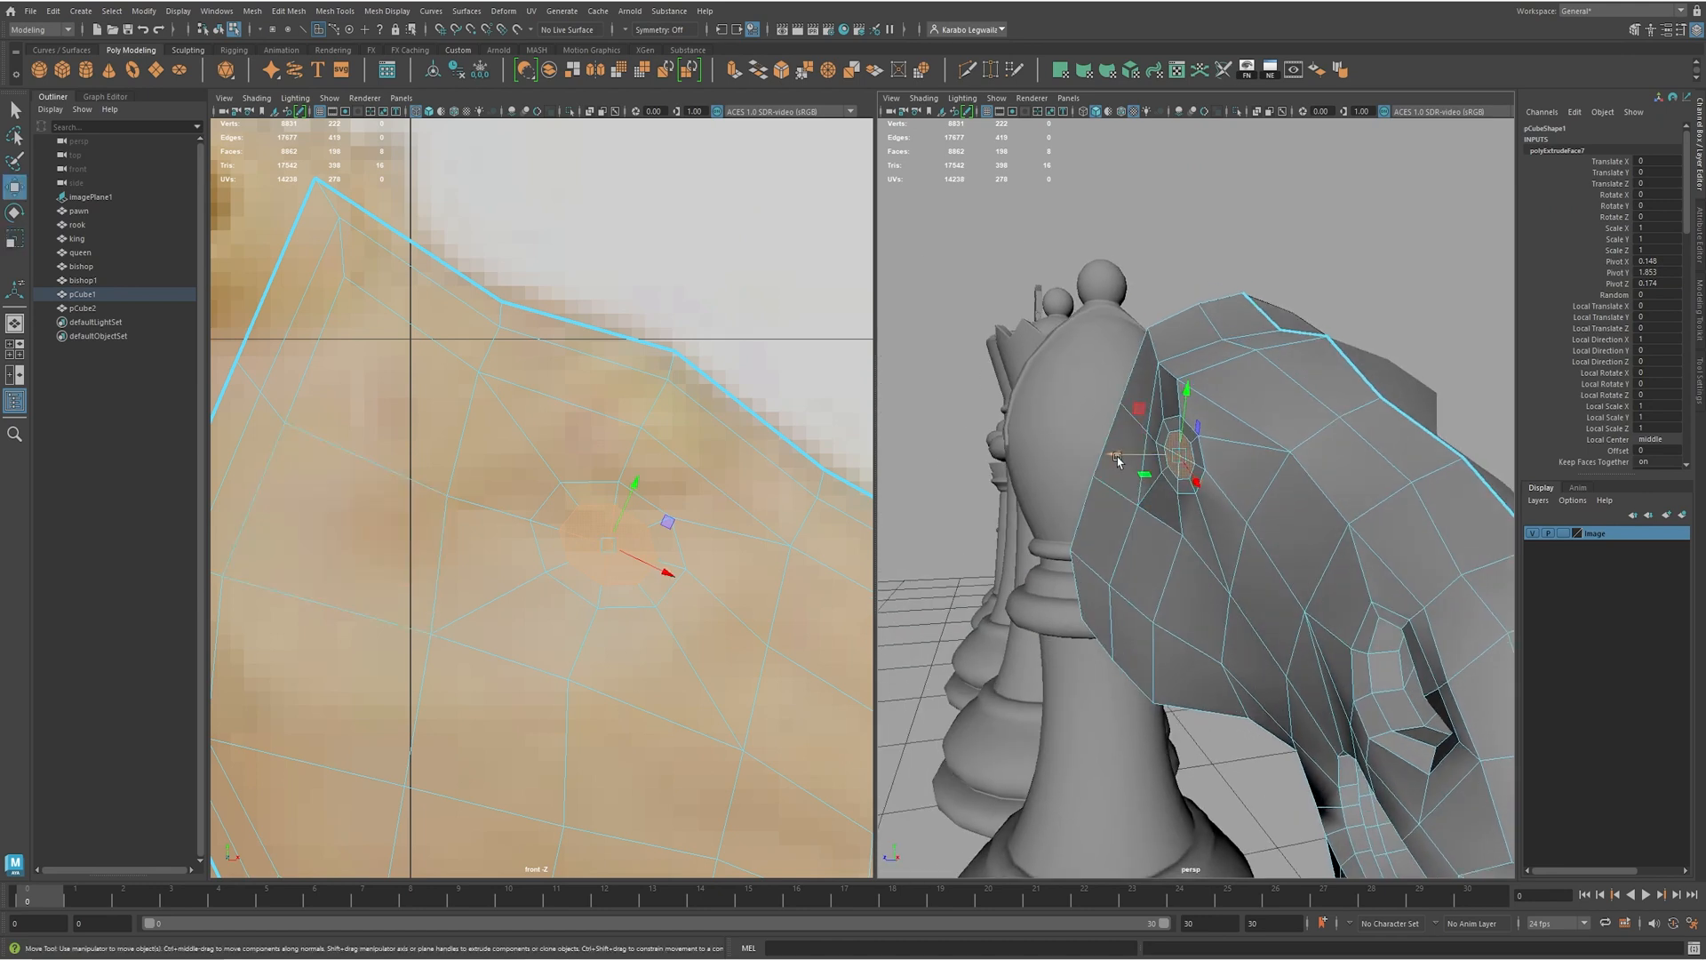
pyautogui.moveTo(1121, 458); pyautogui.dragTo(1130, 458, button='middle')
# - Rotate the rim edge loop of the eye socket to angle the opening with the side of the head
pyautogui.keyDown('alt'); pyautogui.moveTo(1183, 473); pyautogui.dragTo(1270, 500, button='right'); pyautogui.keyUp('alt')
pyautogui.moveTo(1187, 385); pyautogui.dragTo(1178, 354, button='right')
pyautogui.doubleClick(1176, 361)
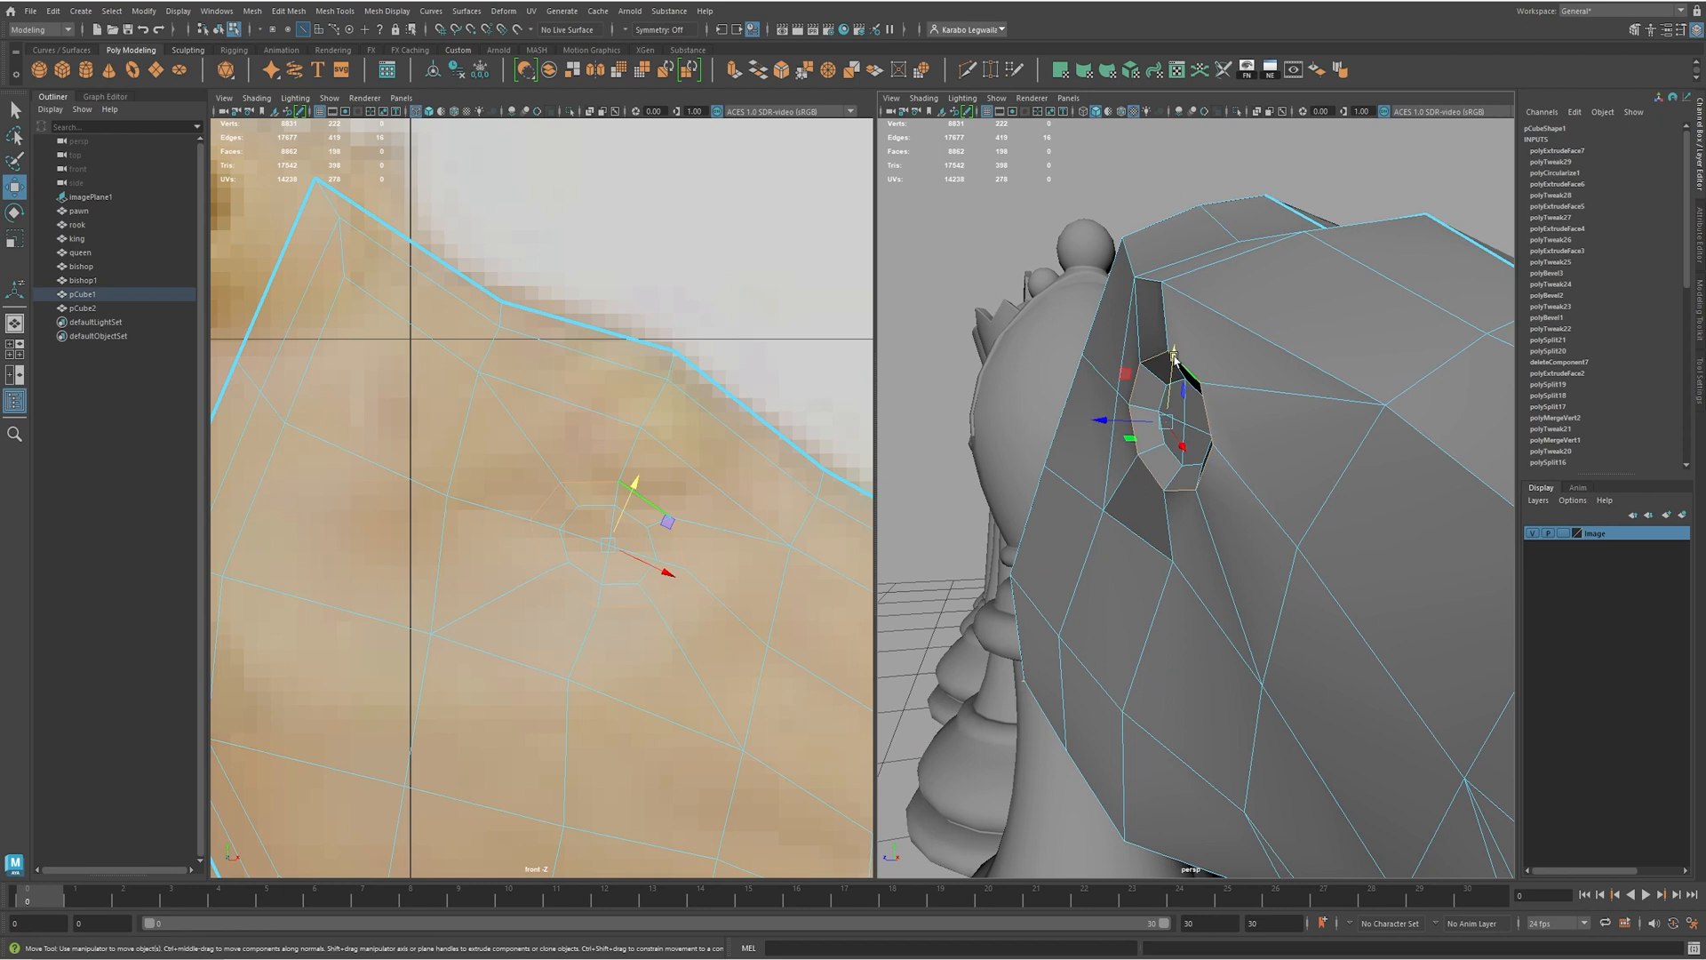
pyautogui.press('e')
pyautogui.keyDown('alt'); pyautogui.moveTo(1106, 402); pyautogui.dragTo(1155, 448); pyautogui.keyUp('alt')
pyautogui.moveTo(1065, 515); pyautogui.dragTo(1173, 403)
pyautogui.keyDown('alt'); pyautogui.moveTo(1274, 440); pyautogui.dragTo(1254, 451); pyautogui.keyUp('alt')
pyautogui.scroll(5, 1235, 467)
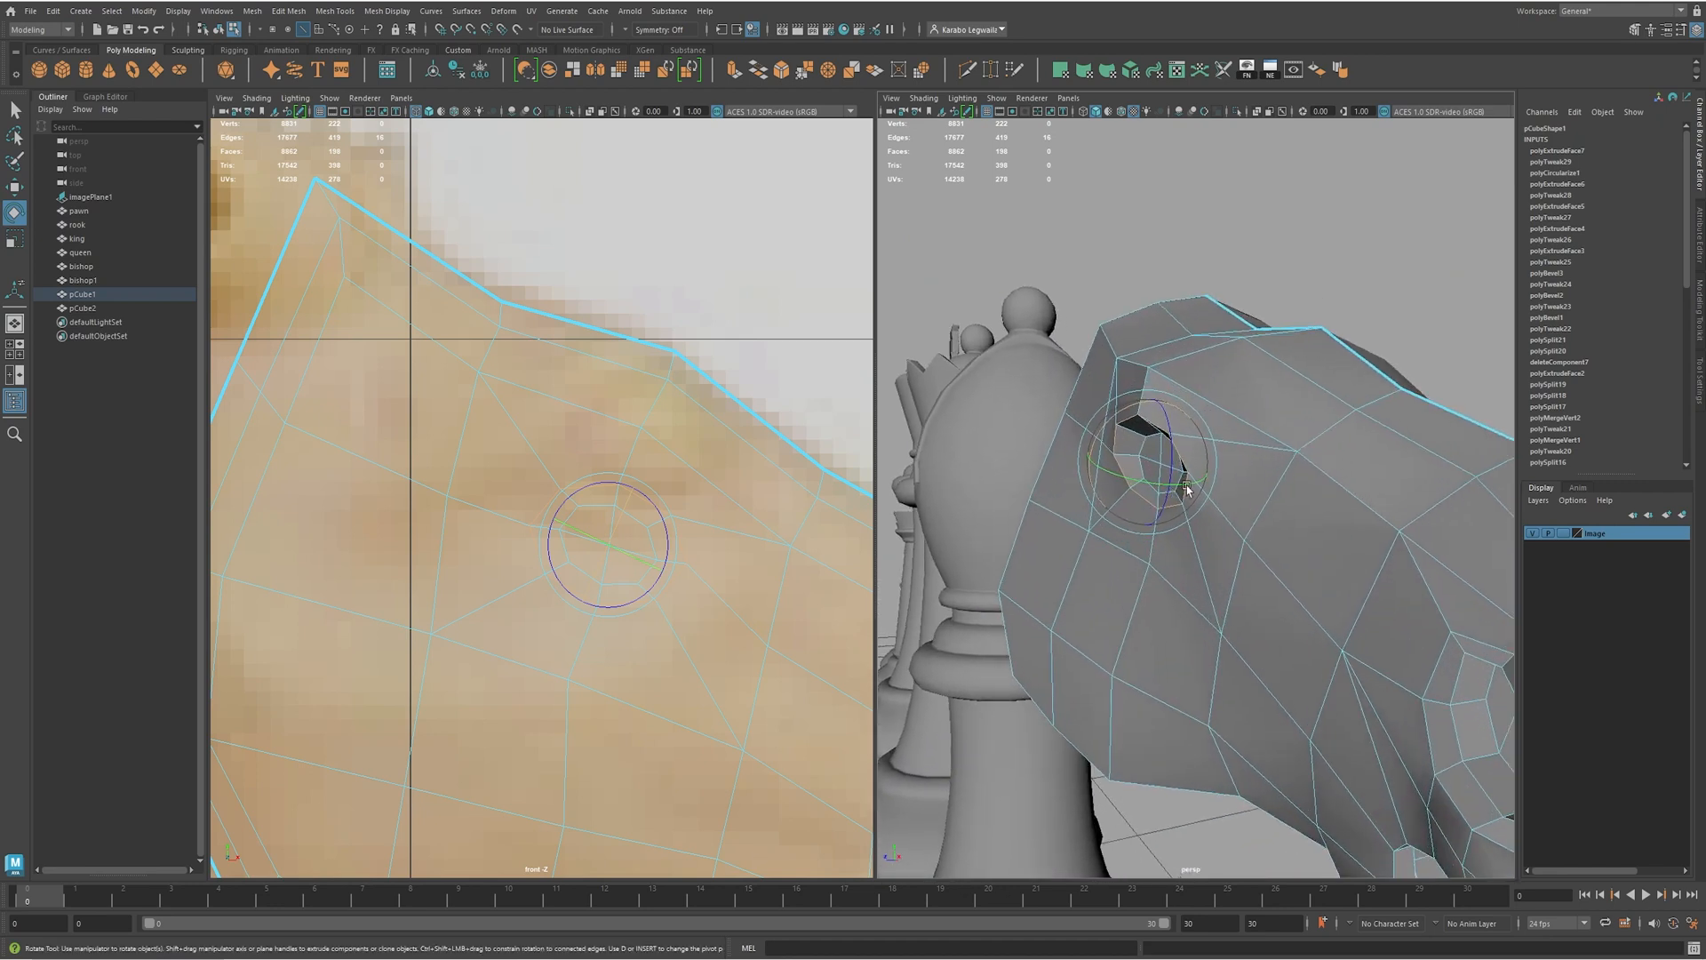
# - Move the upper front rim vertex of the eye socket along the depth axis
pyautogui.keyDown('alt'); pyautogui.moveTo(1229, 480); pyautogui.dragTo(1079, 546); pyautogui.keyUp('alt')
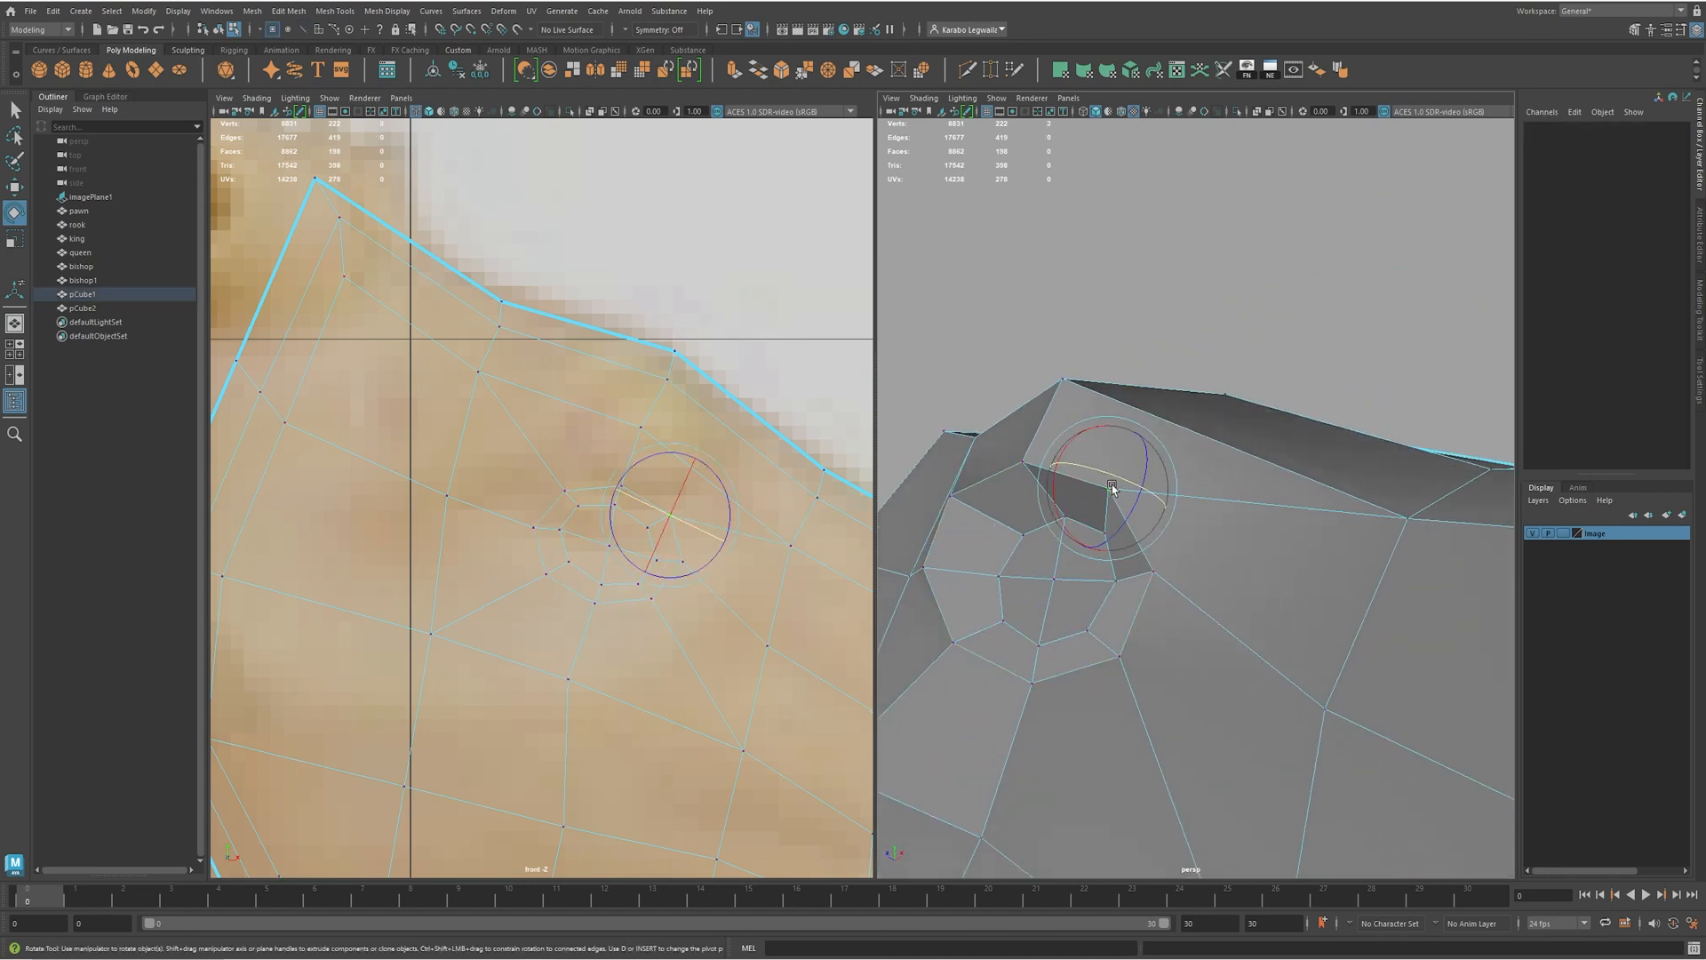
pyautogui.keyDown('alt'); pyautogui.moveTo(1081, 488); pyautogui.dragTo(1078, 514); pyautogui.keyUp('alt')
pyautogui.press('F9')
pyautogui.click(1272, 446)
pyautogui.press('w')
pyautogui.keyDown('alt'); pyautogui.moveTo(1232, 502); pyautogui.dragTo(1235, 496); pyautogui.keyUp('alt')
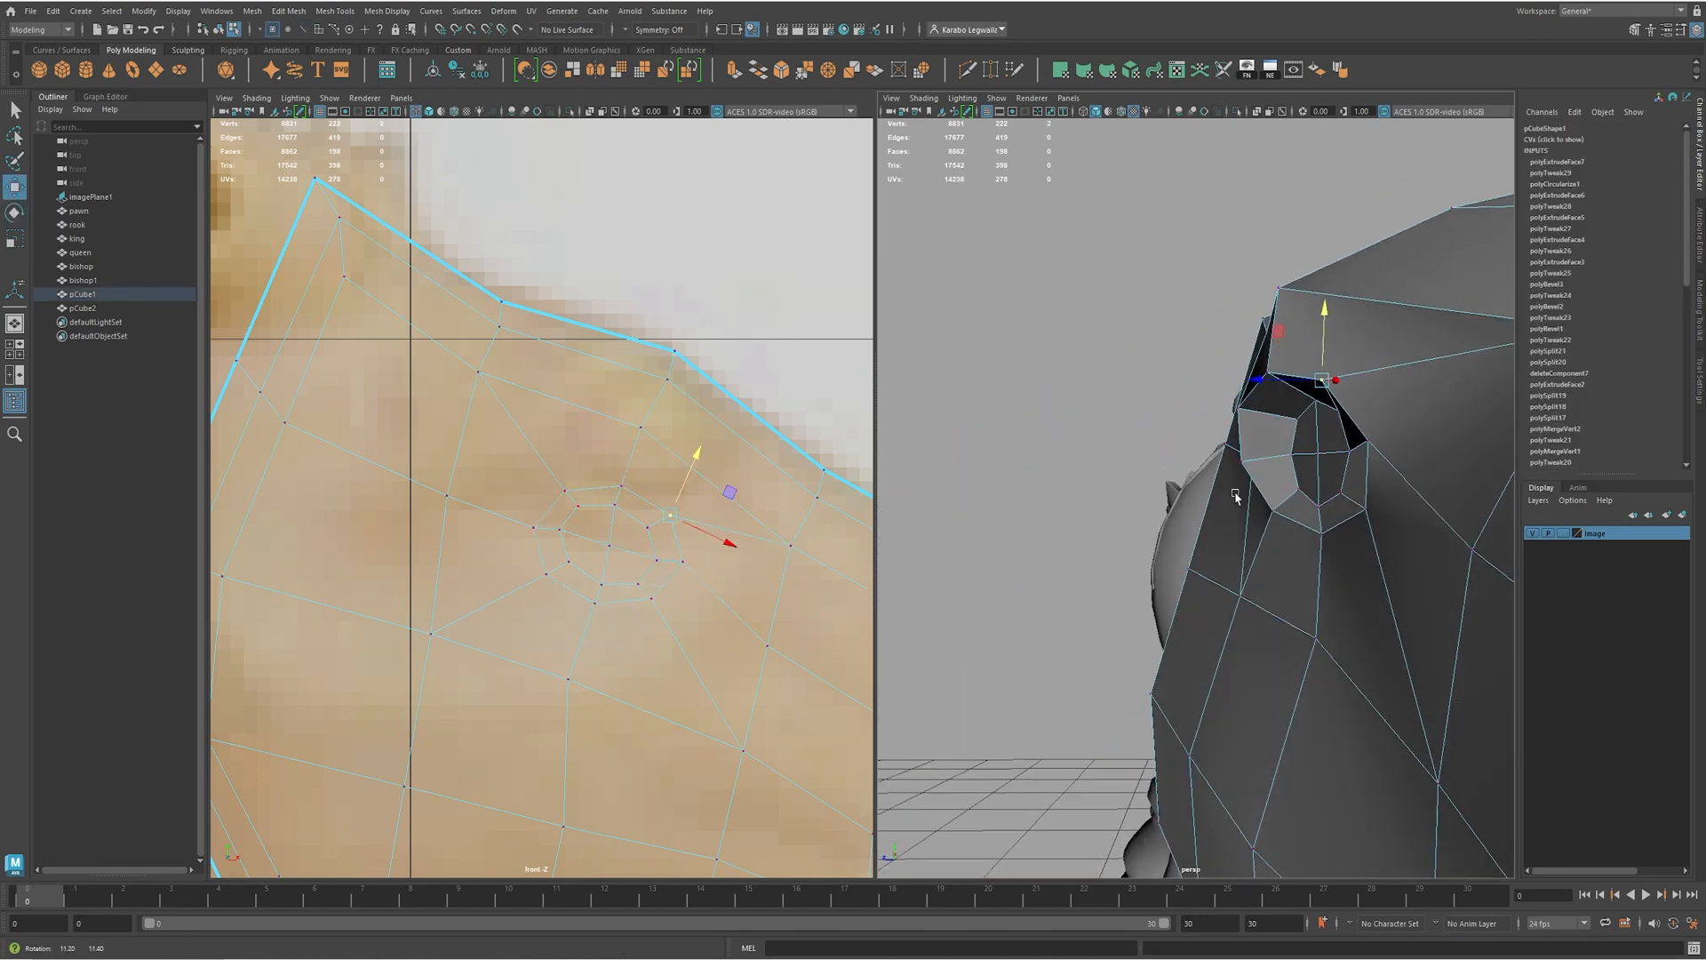
pyautogui.moveTo(1279, 380); pyautogui.dragTo(1290, 381)
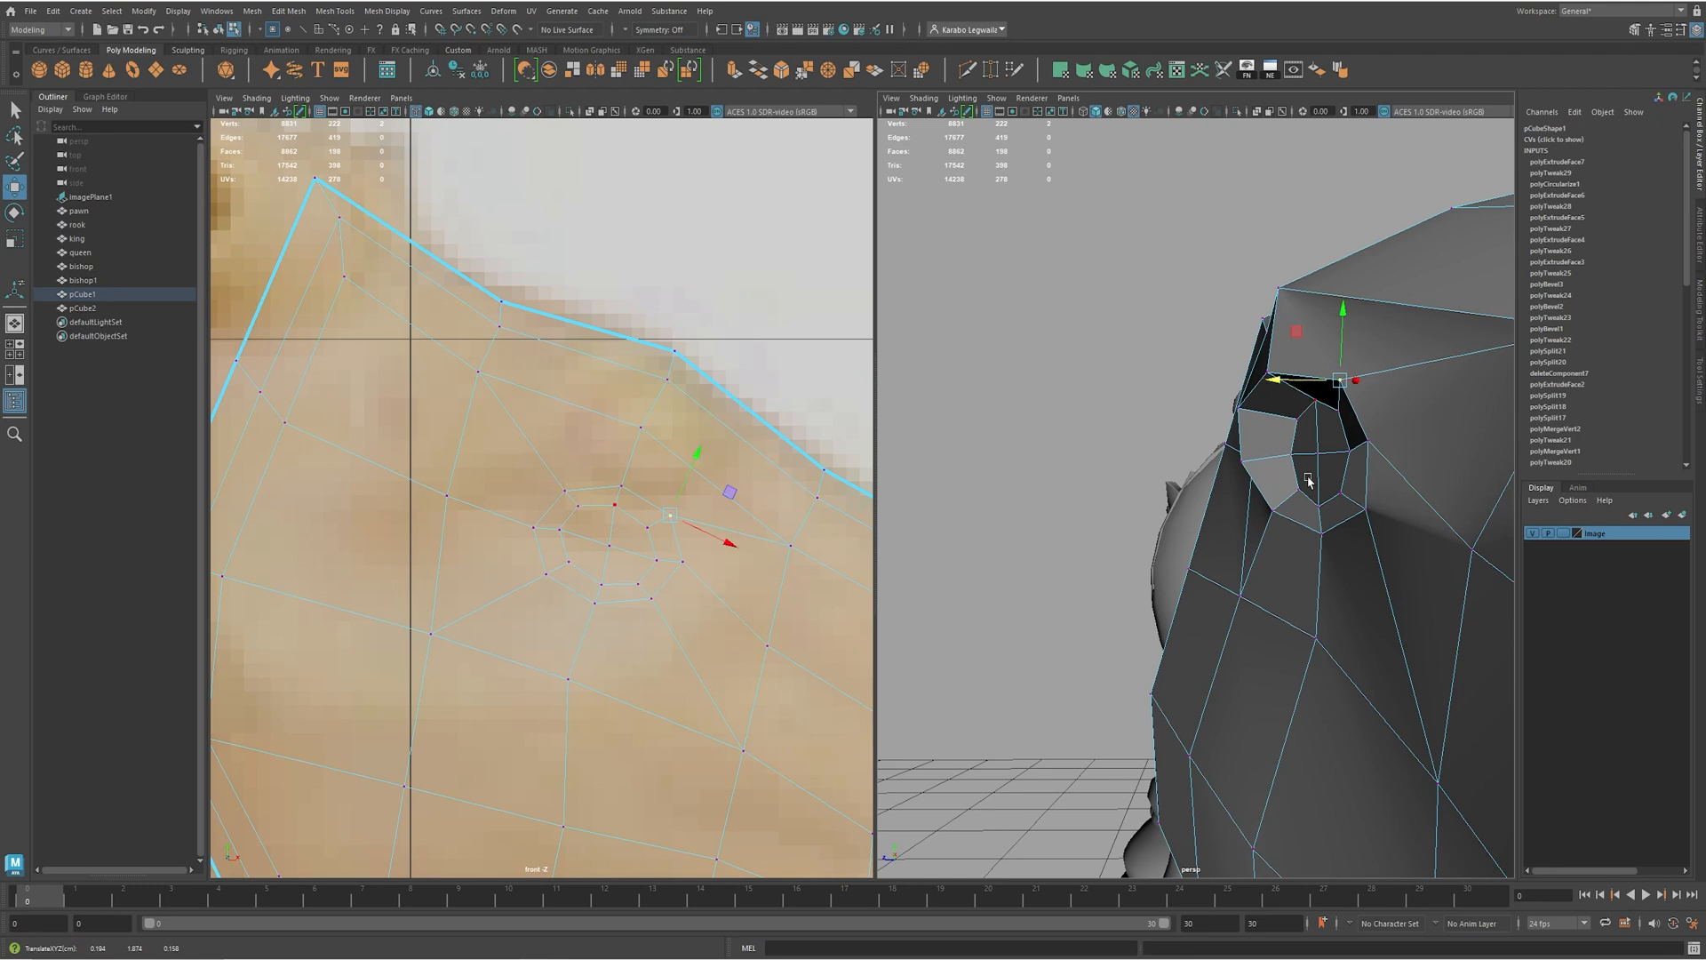
# - Rotate the four inner faces of the eye socket to match the tilt of the opening
pyautogui.click(1322, 455)
pyautogui.hotkey('ctrl', 'F11')
pyautogui.press('e')
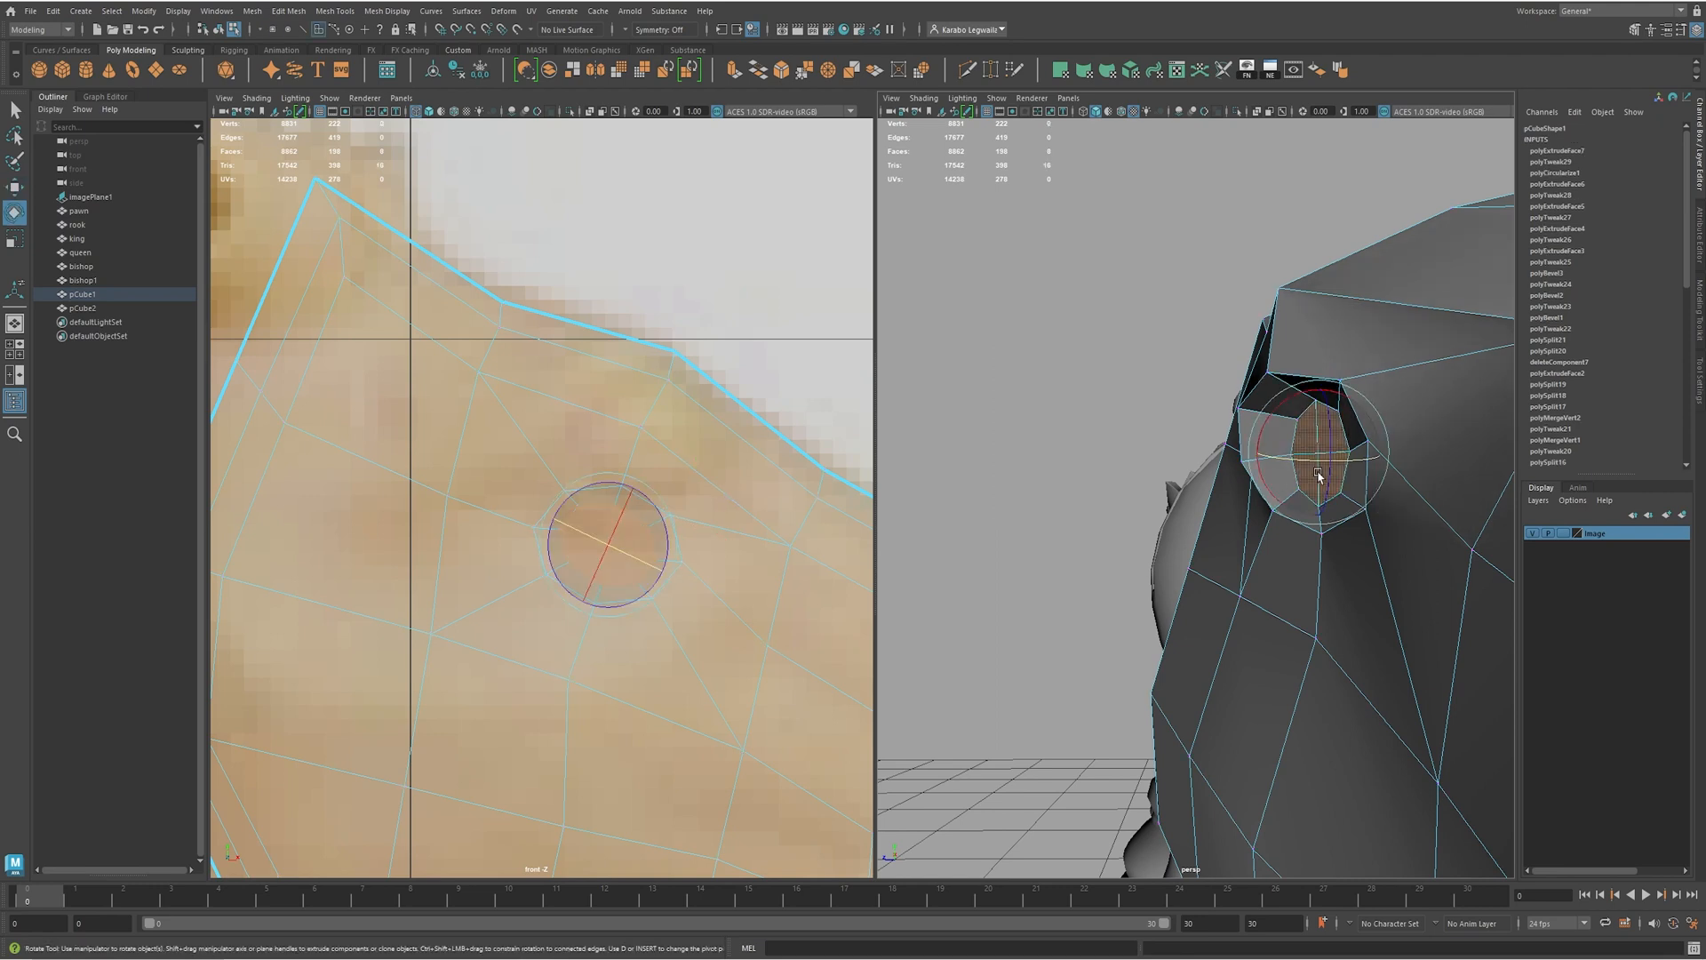
pyautogui.moveTo(1303, 461); pyautogui.dragTo(1475, 484)
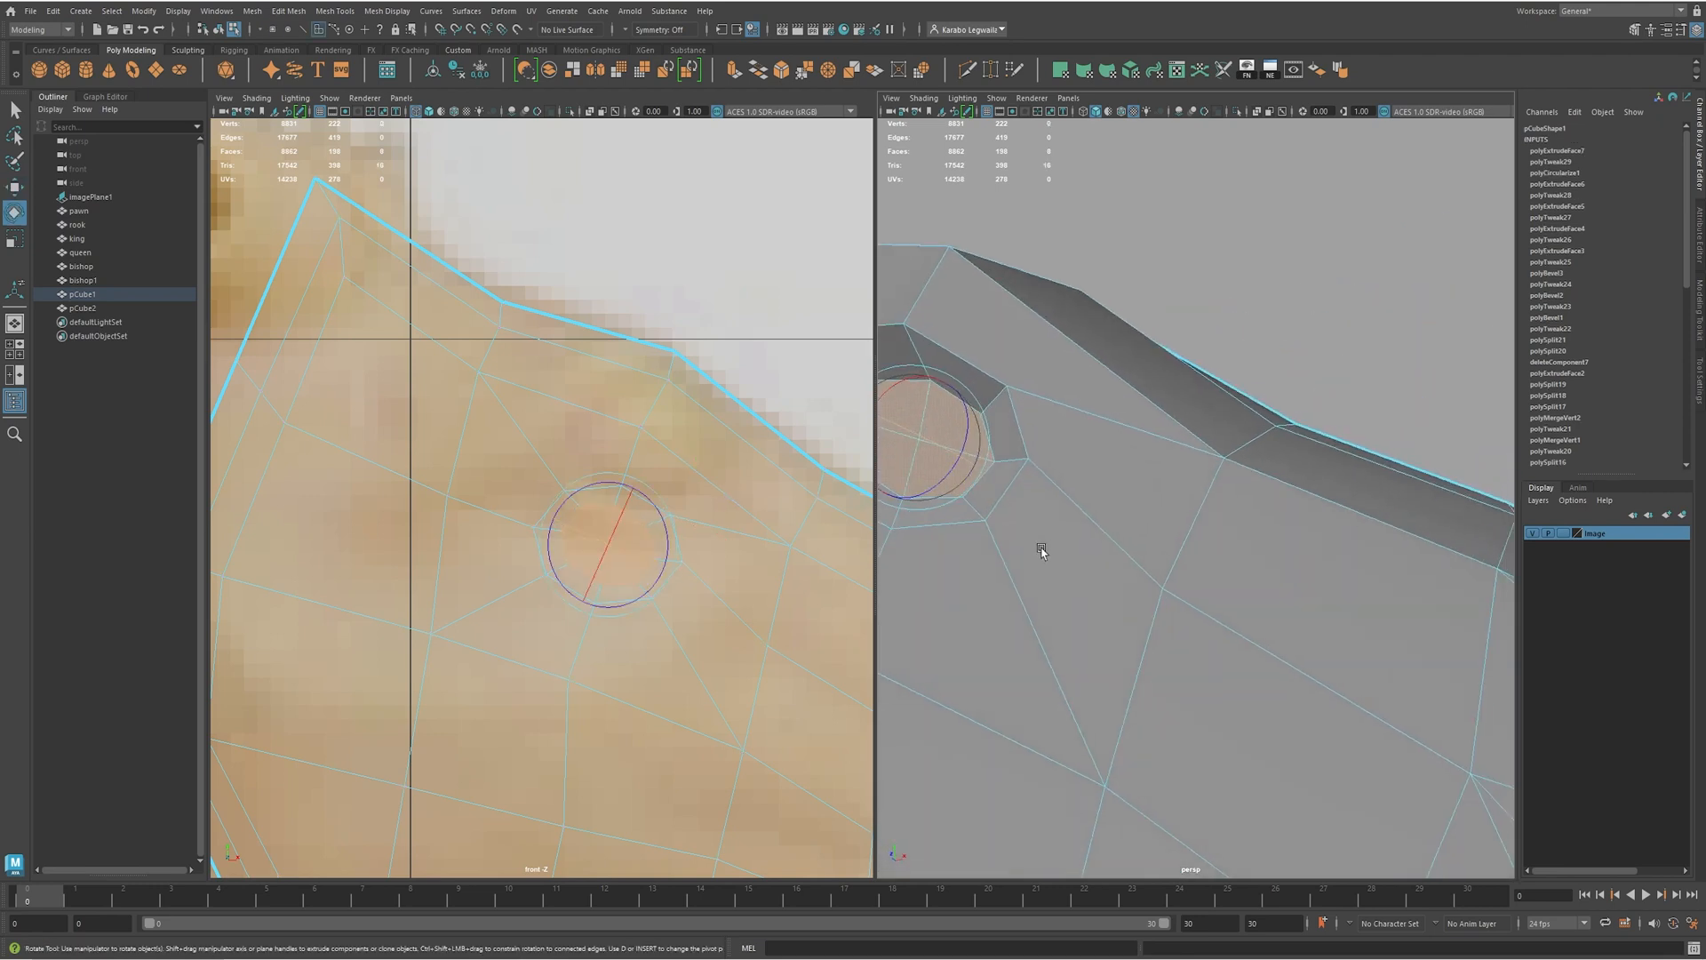
pyautogui.keyDown('alt'); pyautogui.moveTo(1043, 549); pyautogui.dragTo(1227, 553, button='middle'); pyautogui.keyUp('alt')
pyautogui.keyDown('alt'); pyautogui.moveTo(1227, 555); pyautogui.dragTo(1212, 519); pyautogui.keyUp('alt')
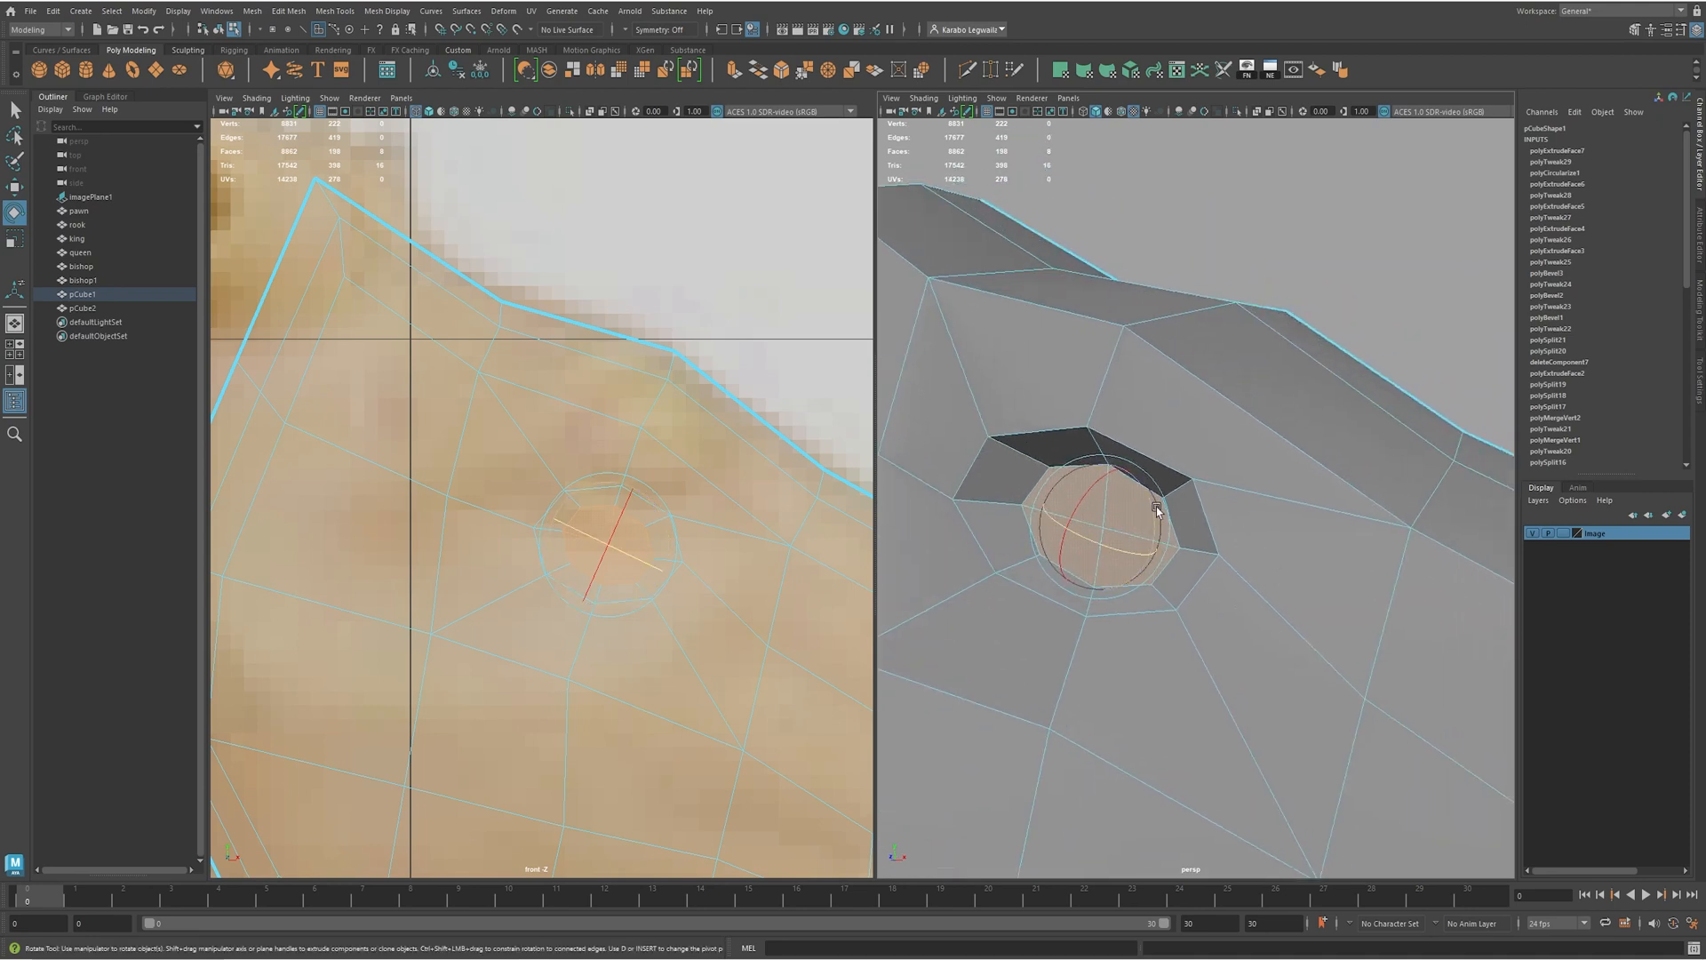
# - Examine the eye socket on the smoothed head, and return to the unsmoothed mesh
pyautogui.moveTo(1265, 519); pyautogui.dragTo(1333, 450, button='right')
pyautogui.press('3')
pyautogui.click(1332, 270)
pyautogui.scroll(-4, 1333, 270)
pyautogui.keyDown('alt'); pyautogui.moveTo(1333, 270); pyautogui.dragTo(1262, 341); pyautogui.keyUp('alt')
pyautogui.scroll(3, 1203, 492)
pyautogui.scroll(3, 1344, 545)
pyautogui.click(1166, 504)
pyautogui.press('1')
pyautogui.scroll(3, 1203, 510)
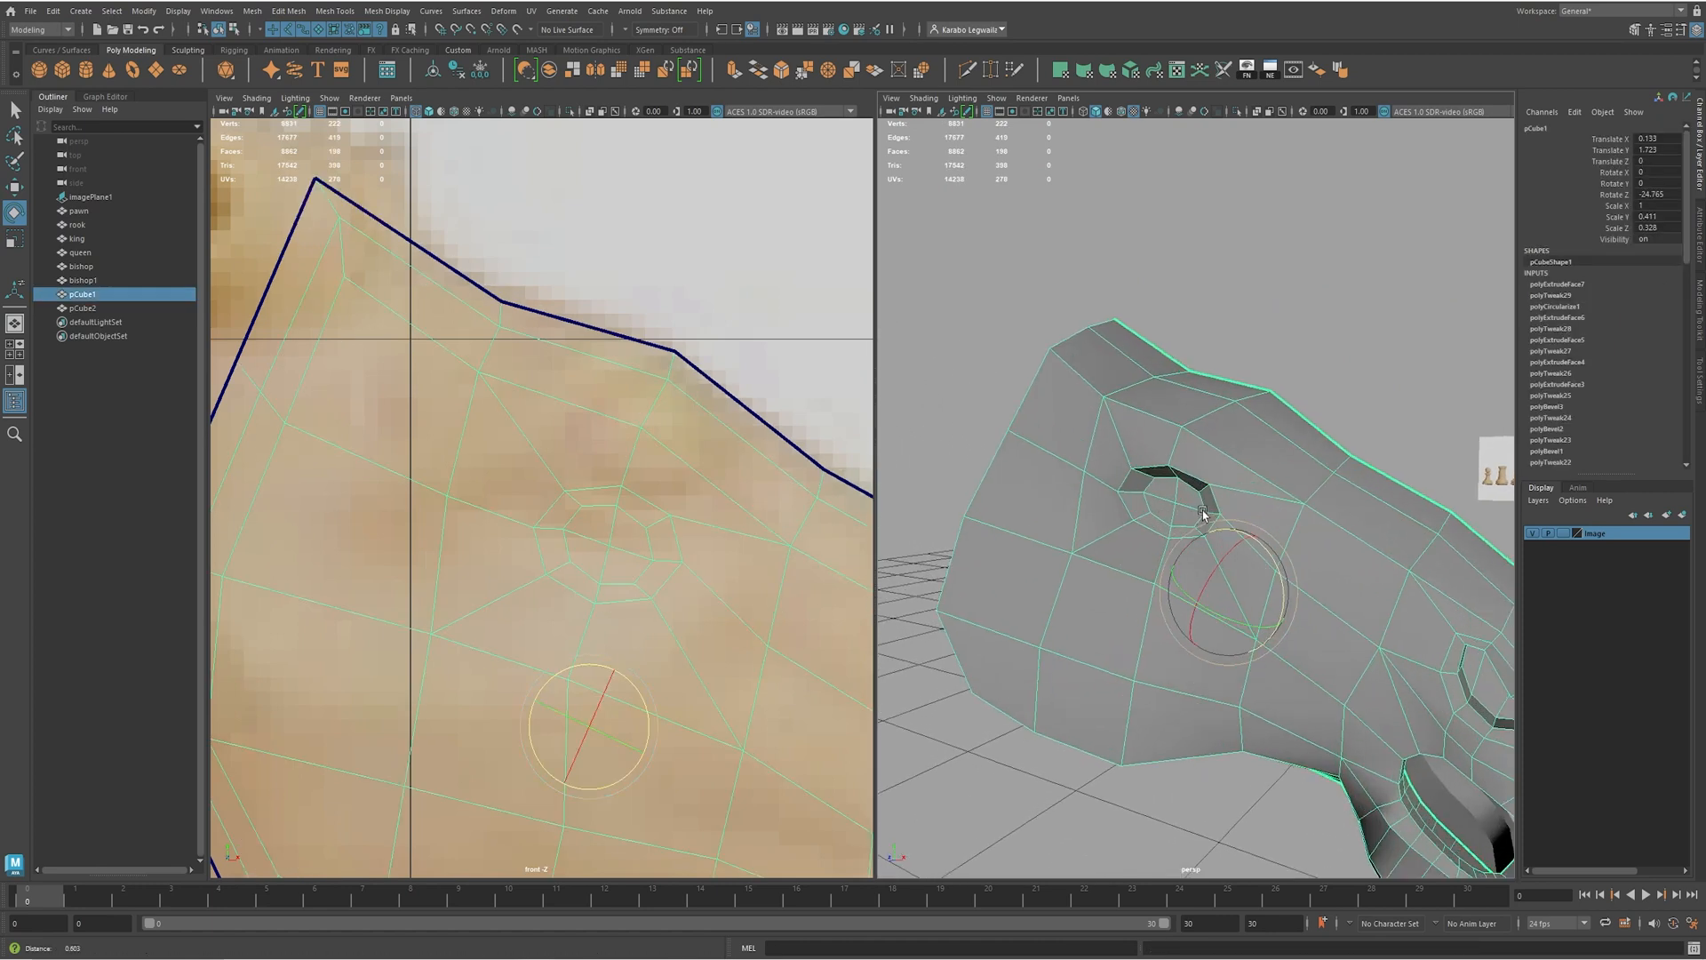
# - Insert an edge loop around the outside of the eye socket with Multi-Cut
pyautogui.keyDown('alt'); pyautogui.moveTo(1132, 447); pyautogui.dragTo(1101, 493); pyautogui.keyUp('alt')
pyautogui.keyDown('alt'); pyautogui.moveTo(1102, 493); pyautogui.dragTo(1062, 512, button='right'); pyautogui.keyUp('alt')
pyautogui.keyDown('alt'); pyautogui.moveTo(1062, 486); pyautogui.dragTo(1113, 453, button='middle'); pyautogui.keyUp('alt')
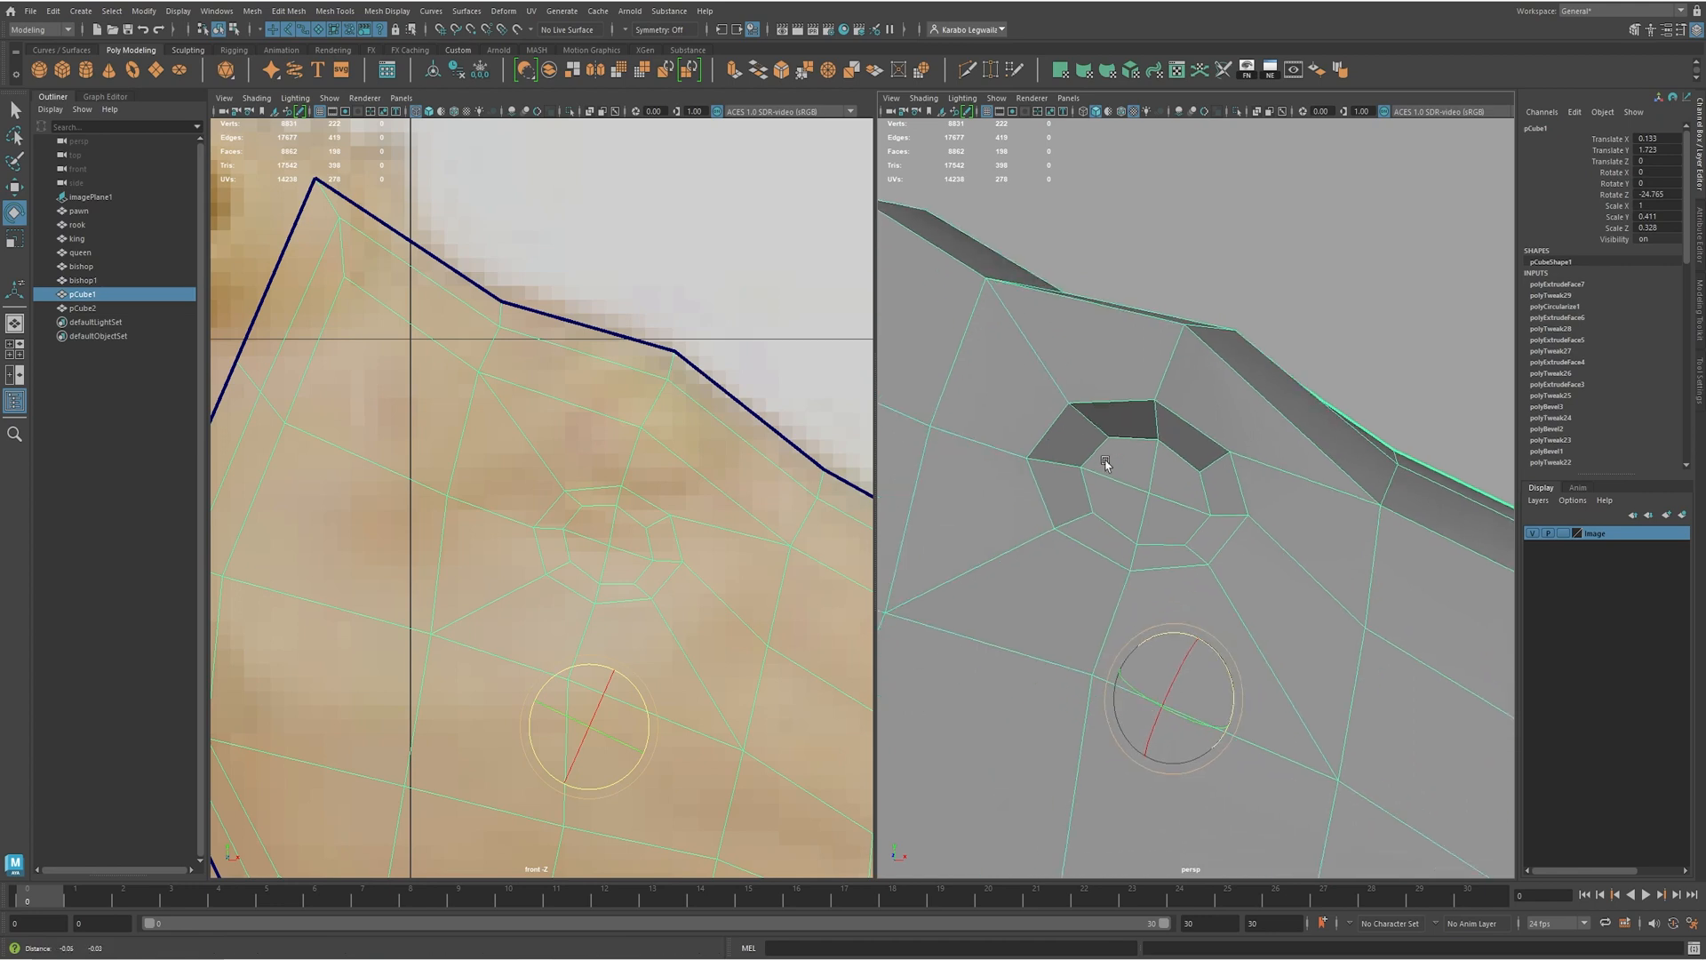
pyautogui.scroll(-2, 1114, 455)
pyautogui.keyDown('shift'); pyautogui.moveTo(1166, 410); pyautogui.dragTo(1098, 402, button='right'); pyautogui.keyUp('shift')
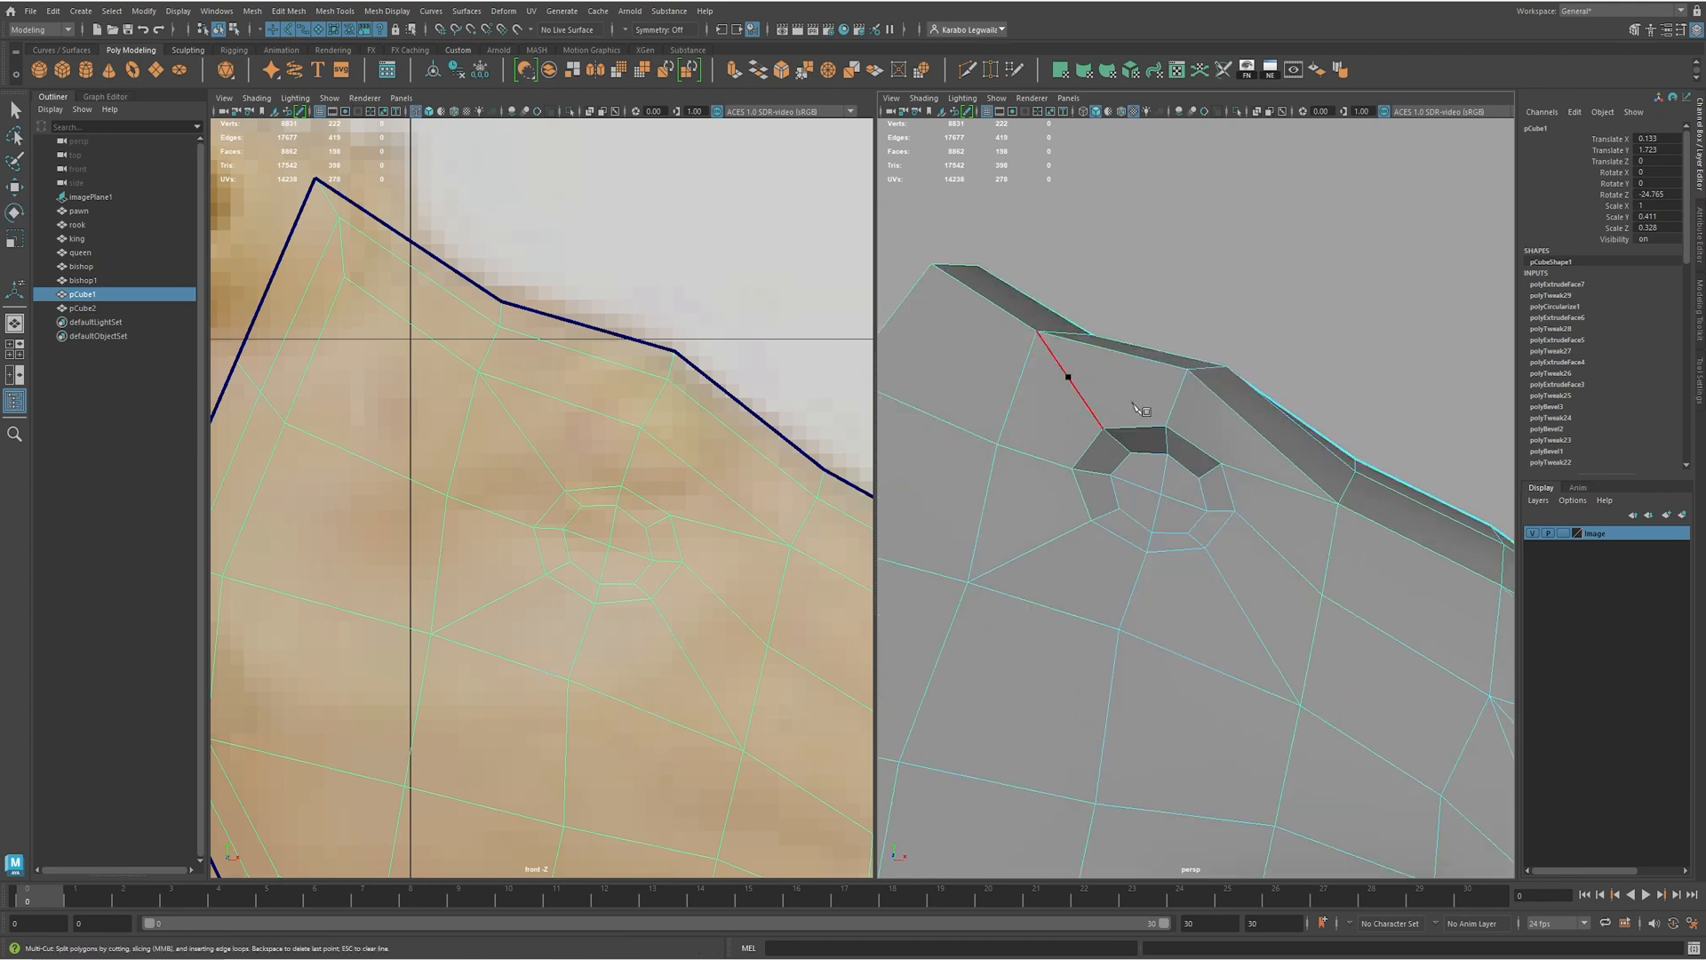
pyautogui.keyDown('alt'); pyautogui.moveTo(1198, 444); pyautogui.dragTo(1097, 441); pyautogui.keyUp('alt')
pyautogui.press('w')
# - Reposition the vertices of the loop surrounding the eye socket to space them evenly around the opening
pyautogui.moveTo(1338, 381); pyautogui.dragTo(1304, 380, button='right')
pyautogui.moveTo(1304, 380); pyautogui.dragTo(1264, 370)
pyautogui.click(1456, 410)
pyautogui.moveTo(1419, 414); pyautogui.dragTo(1004, 453)
pyautogui.click(1296, 383)
pyautogui.keyDown('alt'); pyautogui.moveTo(1296, 383); pyautogui.dragTo(1176, 512); pyautogui.keyUp('alt')
pyautogui.click(1086, 573)
pyautogui.click(1040, 515)
pyautogui.keyDown('alt'); pyautogui.moveTo(1048, 417); pyautogui.dragTo(1337, 452); pyautogui.keyUp('alt')
pyautogui.click(1351, 474)
pyautogui.click(1306, 456)
pyautogui.click(1277, 371)
pyautogui.click(1294, 386)
# - Adjust the lower edges of the eye socket along the vertical axis
pyautogui.keyDown('alt'); pyautogui.moveTo(1336, 452); pyautogui.dragTo(1310, 479, button='right'); pyautogui.keyUp('alt')
pyautogui.keyDown('alt'); pyautogui.moveTo(1310, 480); pyautogui.dragTo(1295, 468); pyautogui.keyUp('alt')
pyautogui.moveTo(1271, 443); pyautogui.dragTo(1268, 411, button='right')
pyautogui.click(1288, 449)
pyautogui.keyDown('shift'); pyautogui.click(1314, 414); pyautogui.keyUp('shift')
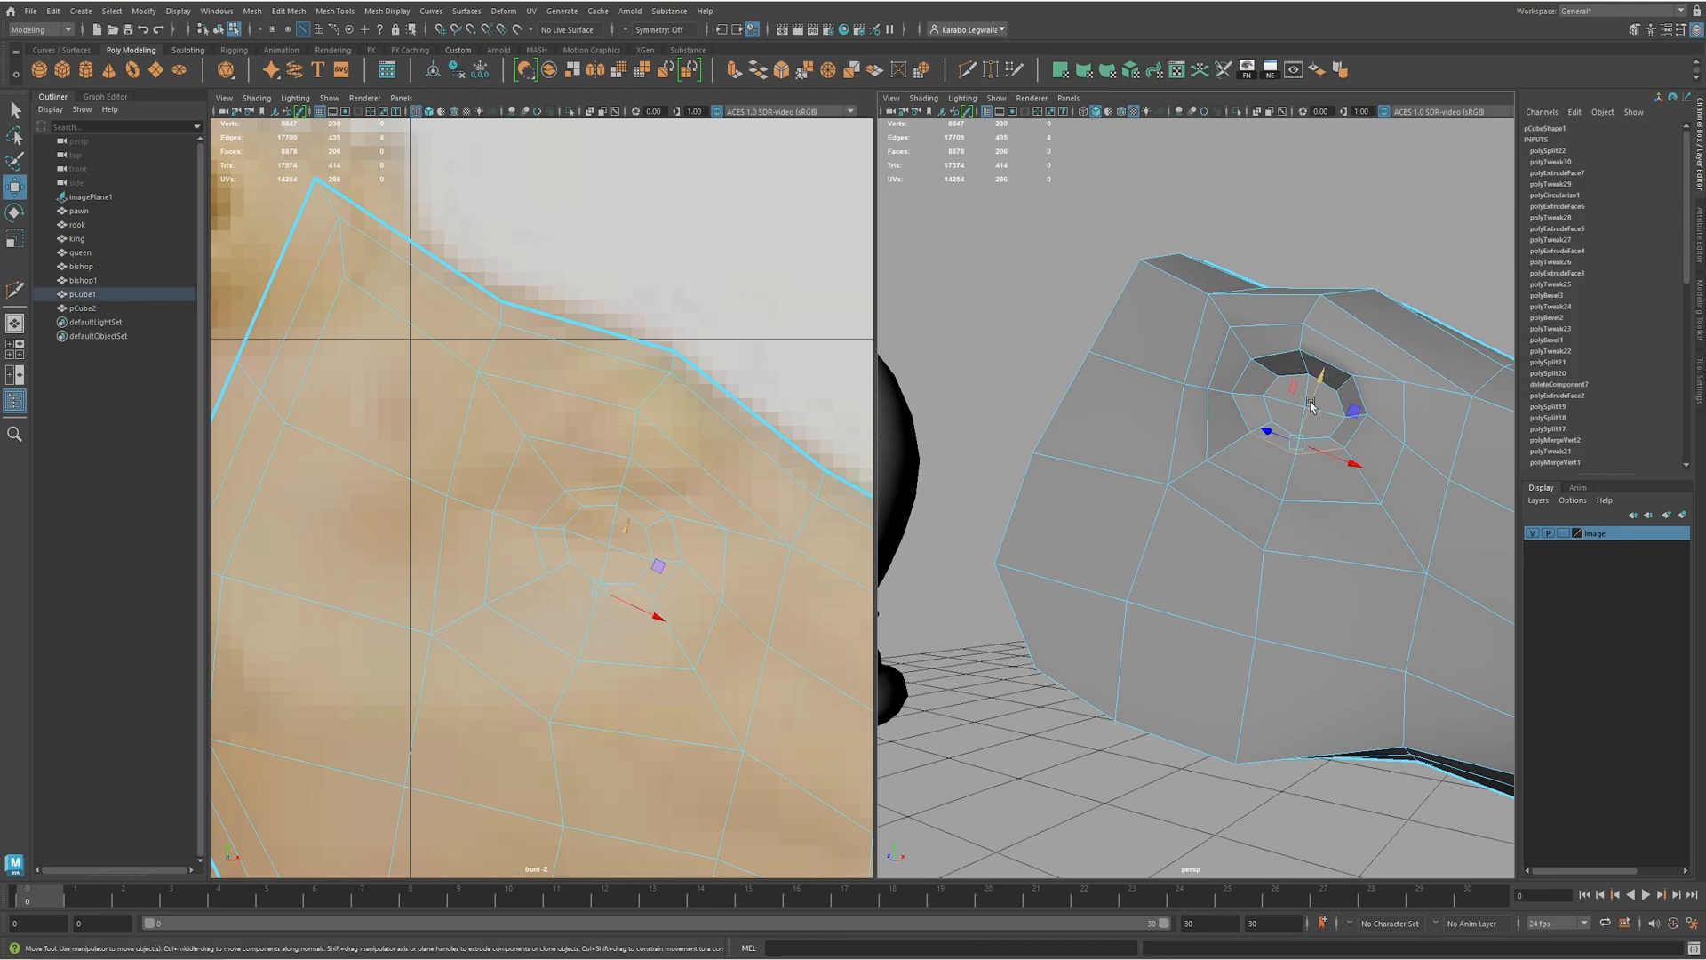
pyautogui.keyDown('alt'); pyautogui.moveTo(1314, 416); pyautogui.dragTo(1214, 440); pyautogui.keyUp('alt')
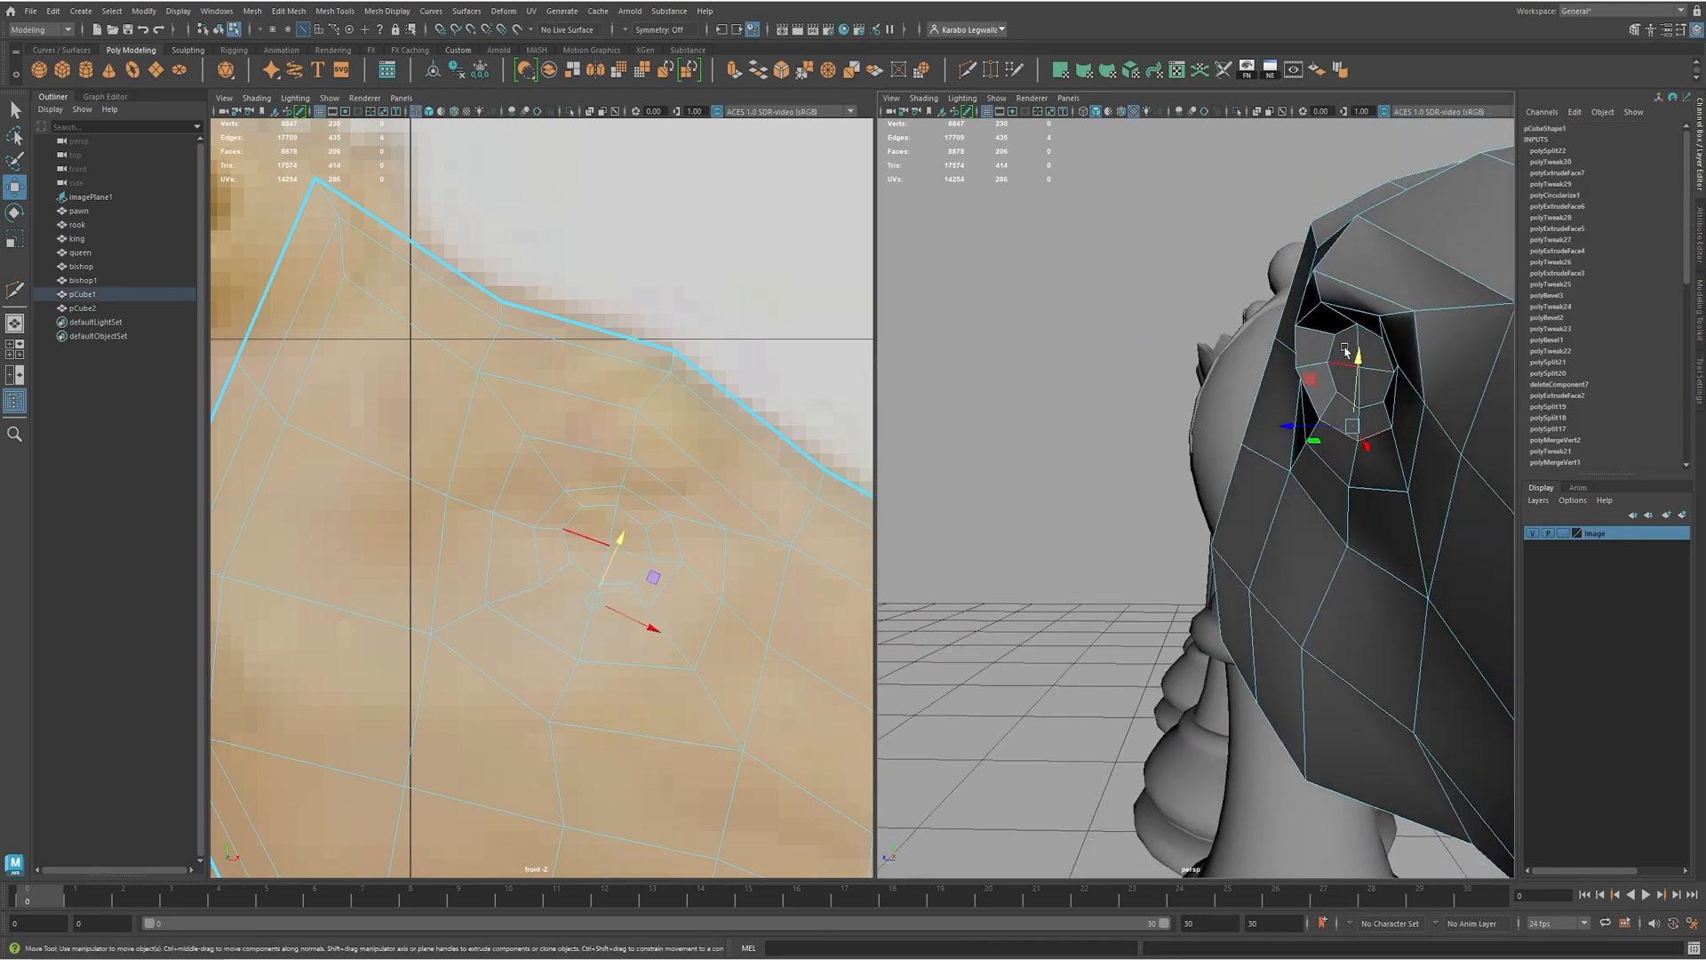
# - Extrude the four inner faces of the eye socket and scale them down to about 0.79
pyautogui.moveTo(1348, 342); pyautogui.dragTo(1348, 369, button='right')
pyautogui.click(1345, 350)
pyautogui.keyDown('shift'); pyautogui.click(1377, 354); pyautogui.keyUp('shift')
pyautogui.keyDown('shift'); pyautogui.click(1378, 384); pyautogui.keyUp('shift')
pyautogui.keyDown('shift'); pyautogui.click(1350, 386); pyautogui.keyUp('shift')
pyautogui.keyDown('alt'); pyautogui.moveTo(1361, 397); pyautogui.dragTo(1322, 372); pyautogui.keyUp('alt')
pyautogui.keyDown('alt'); pyautogui.moveTo(1322, 372); pyautogui.dragTo(1242, 412); pyautogui.keyUp('alt')
pyautogui.press('r')
pyautogui.moveTo(1386, 378); pyautogui.dragTo(1373, 378)
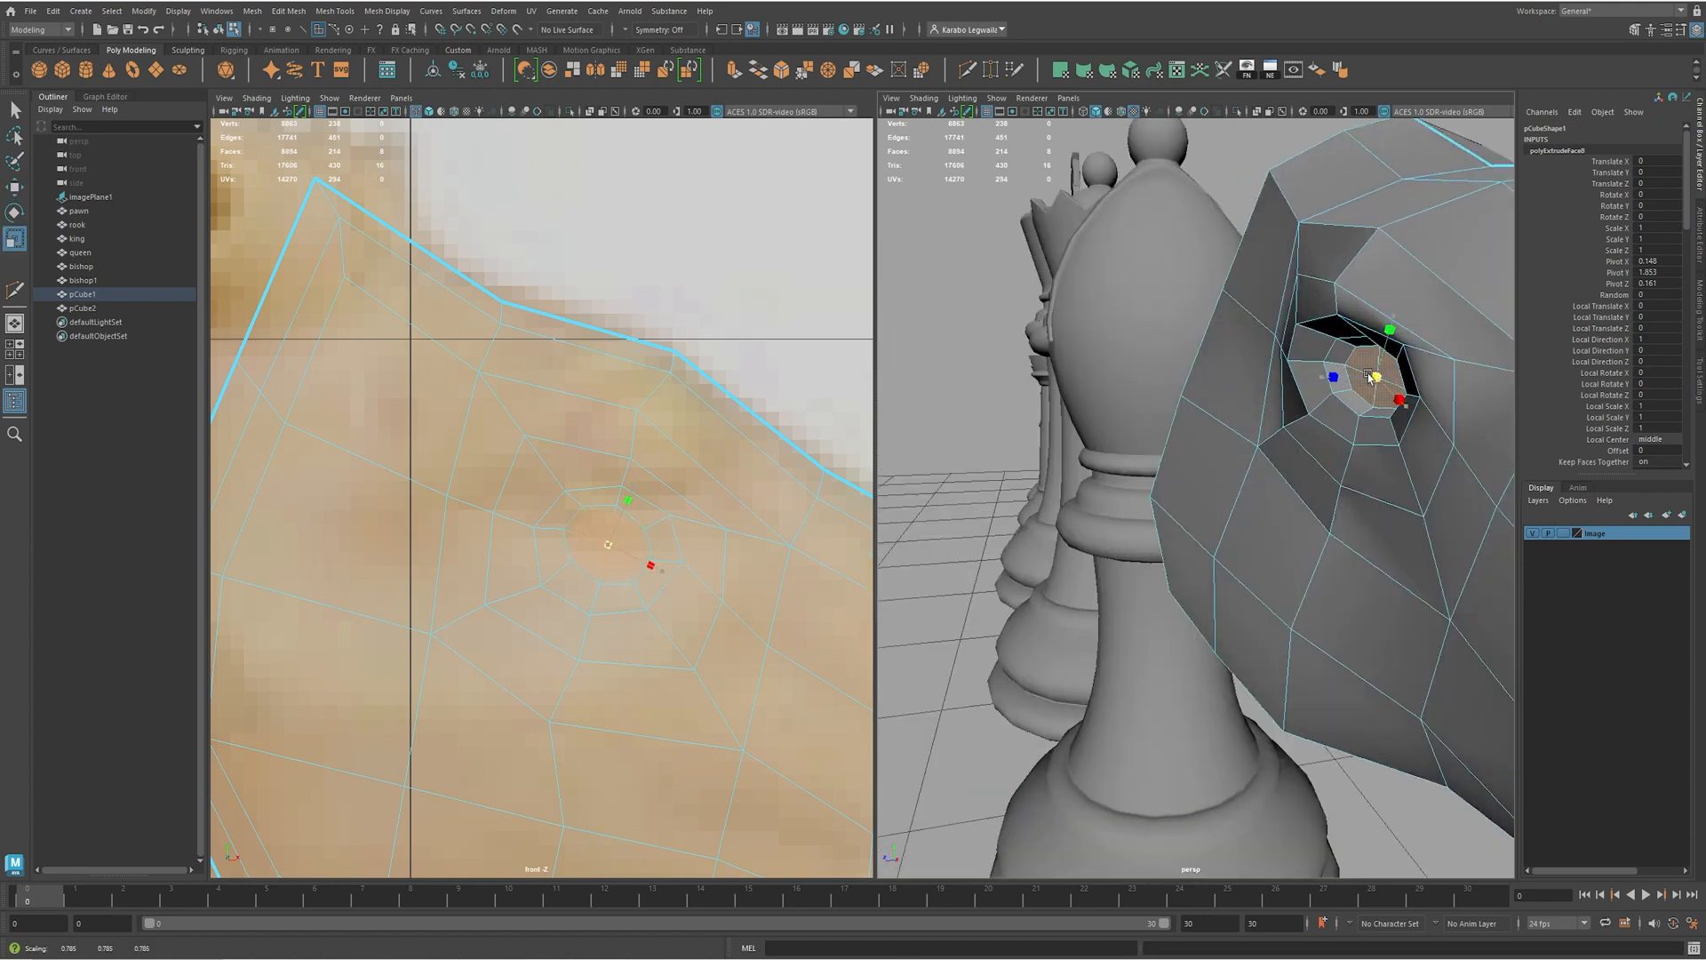
# - Check the deepened eye socket with smoothing on, and switch back to the unsmoothed display
pyautogui.press('F8')
pyautogui.press('3')
pyautogui.keyDown('alt'); pyautogui.moveTo(1146, 407); pyautogui.dragTo(1259, 460); pyautogui.keyUp('alt')
pyautogui.click(1289, 315)
pyautogui.click(1258, 460)
pyautogui.press('1')
# - Pull the edges at the front corner of the eye socket toward the muzzle to form a pointed corner
pyautogui.keyDown('alt'); pyautogui.moveTo(1258, 460); pyautogui.dragTo(1340, 444, button='right'); pyautogui.keyUp('alt')
pyautogui.keyDown('alt'); pyautogui.moveTo(1340, 445); pyautogui.dragTo(1285, 483, button='middle'); pyautogui.keyUp('alt')
pyautogui.keyDown('alt'); pyautogui.moveTo(1285, 482); pyautogui.dragTo(1292, 472); pyautogui.keyUp('alt')
pyautogui.press('F10')
pyautogui.keyDown('alt'); pyautogui.moveTo(1182, 472); pyautogui.dragTo(1215, 467, button='right'); pyautogui.keyUp('alt')
pyautogui.keyDown('alt'); pyautogui.moveTo(1216, 467); pyautogui.dragTo(1316, 463); pyautogui.keyUp('alt')
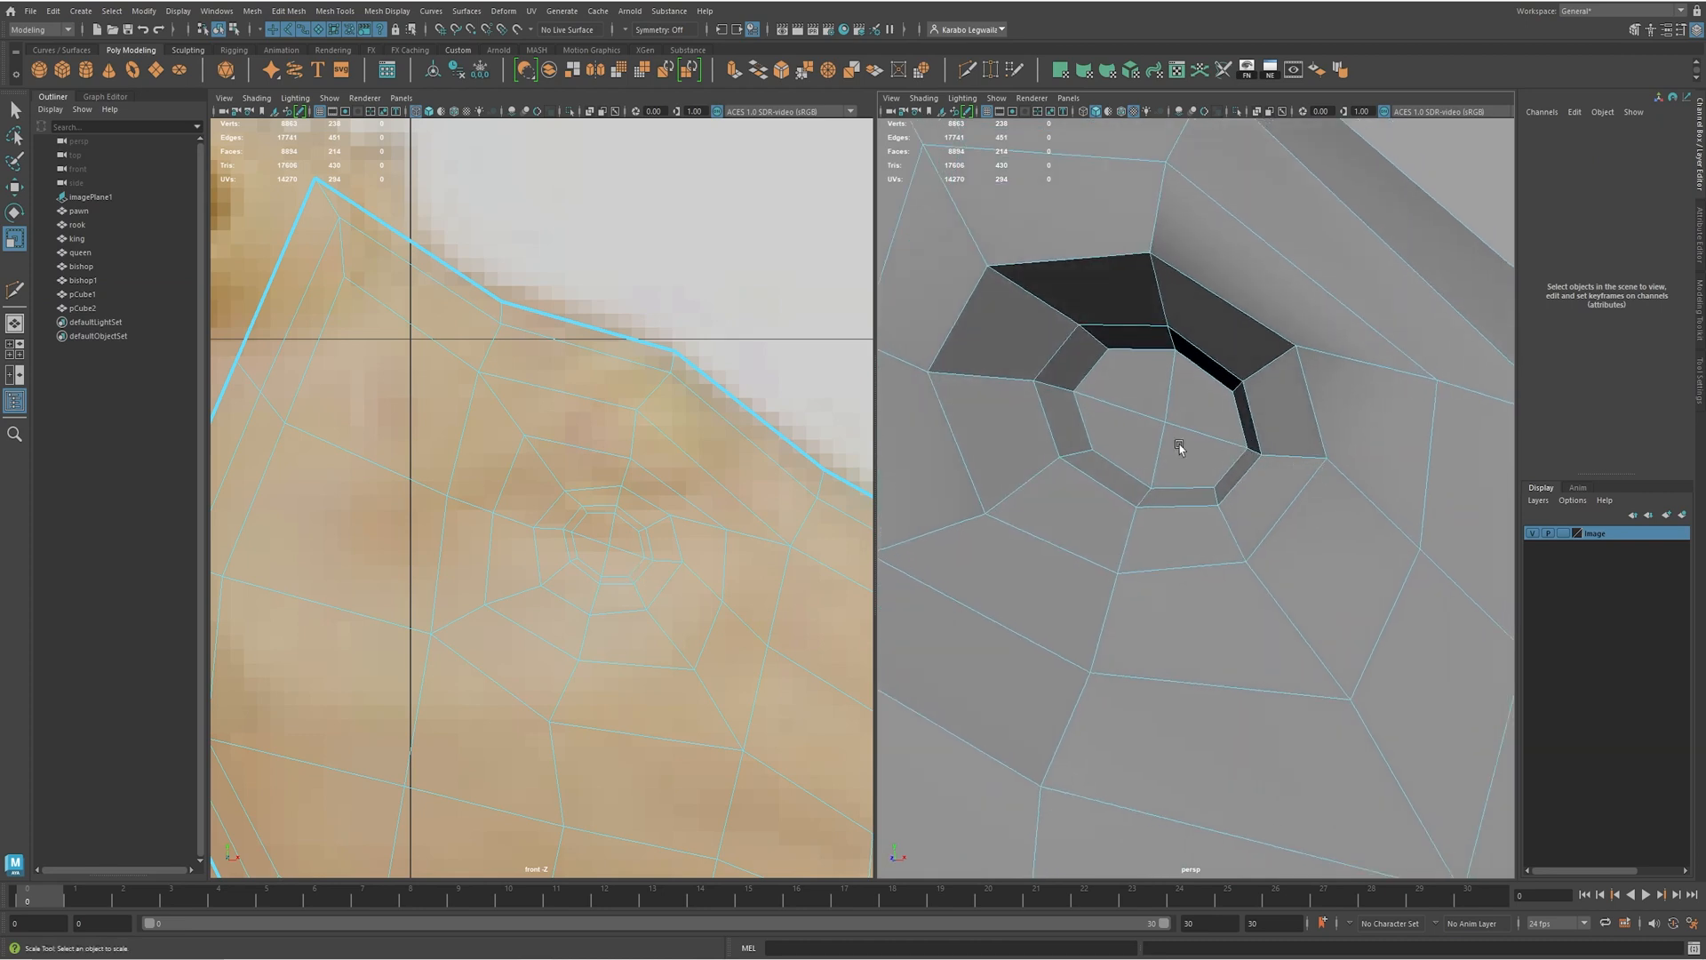
pyautogui.click(1253, 448)
pyautogui.click(1252, 449)
pyautogui.scroll(2, 1255, 453)
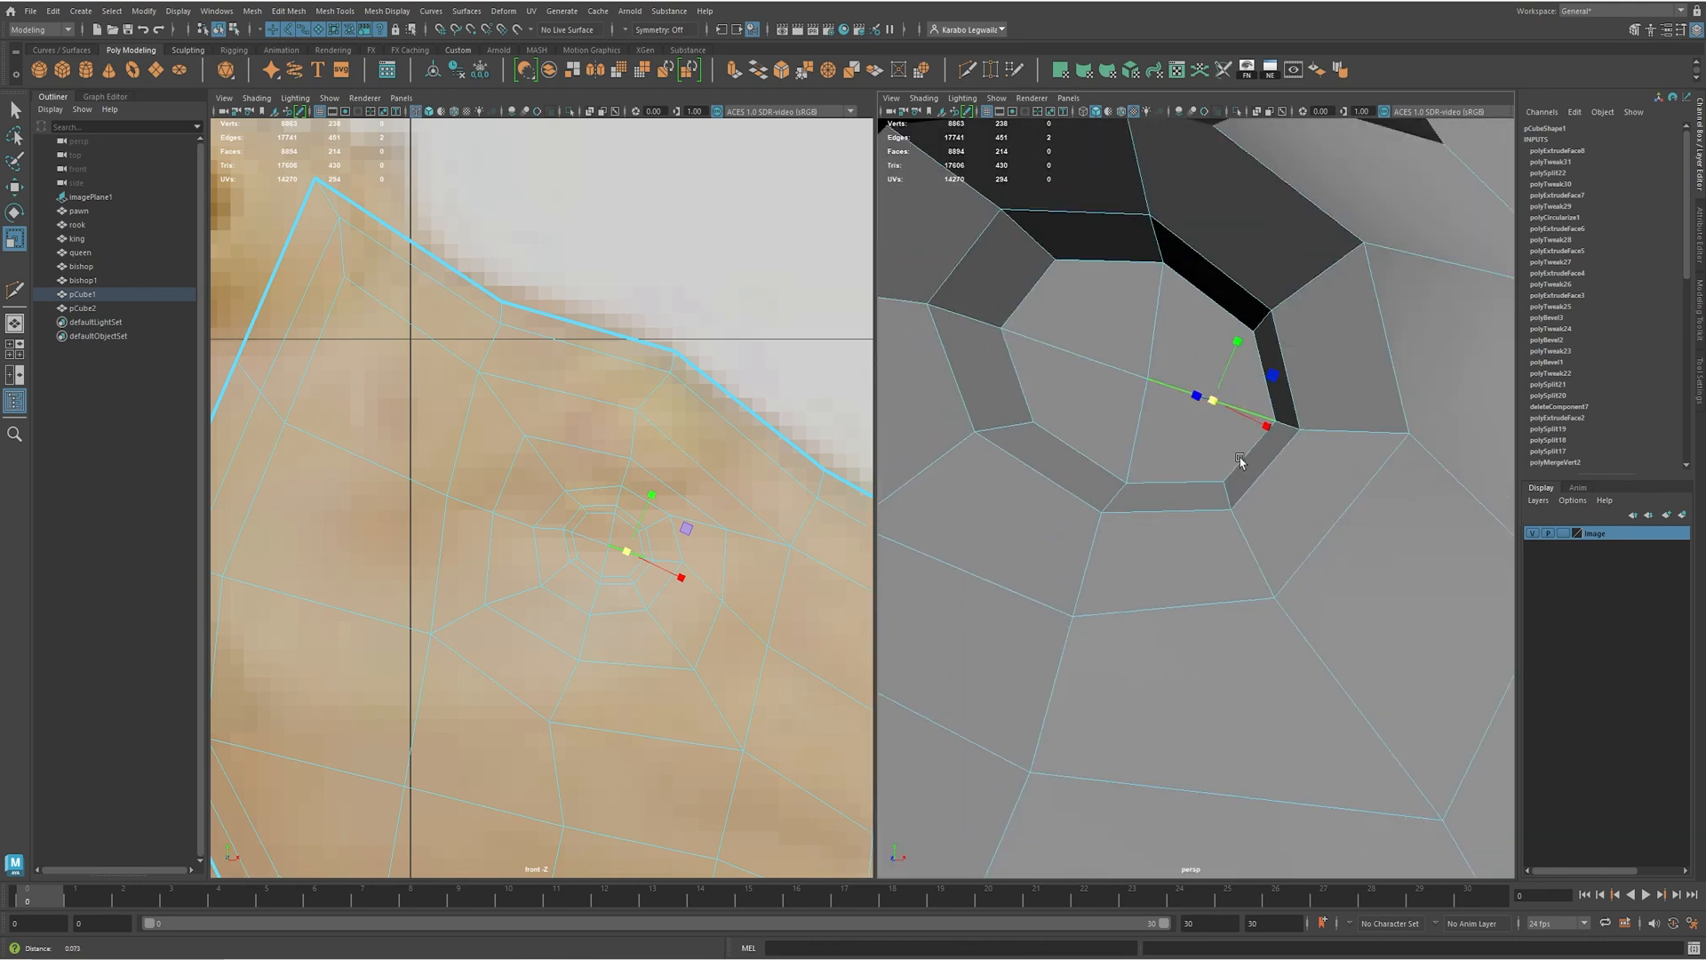
pyautogui.click(1290, 421)
pyautogui.keyDown('alt'); pyautogui.moveTo(1297, 432); pyautogui.dragTo(1377, 429); pyautogui.keyUp('alt')
pyautogui.click(1098, 408)
pyautogui.keyDown('alt'); pyautogui.moveTo(1163, 434); pyautogui.dragTo(1338, 463); pyautogui.keyUp('alt')
pyautogui.keyDown('alt'); pyautogui.moveTo(1338, 463); pyautogui.dragTo(1245, 430, button='right'); pyautogui.keyUp('alt')
pyautogui.press('w')
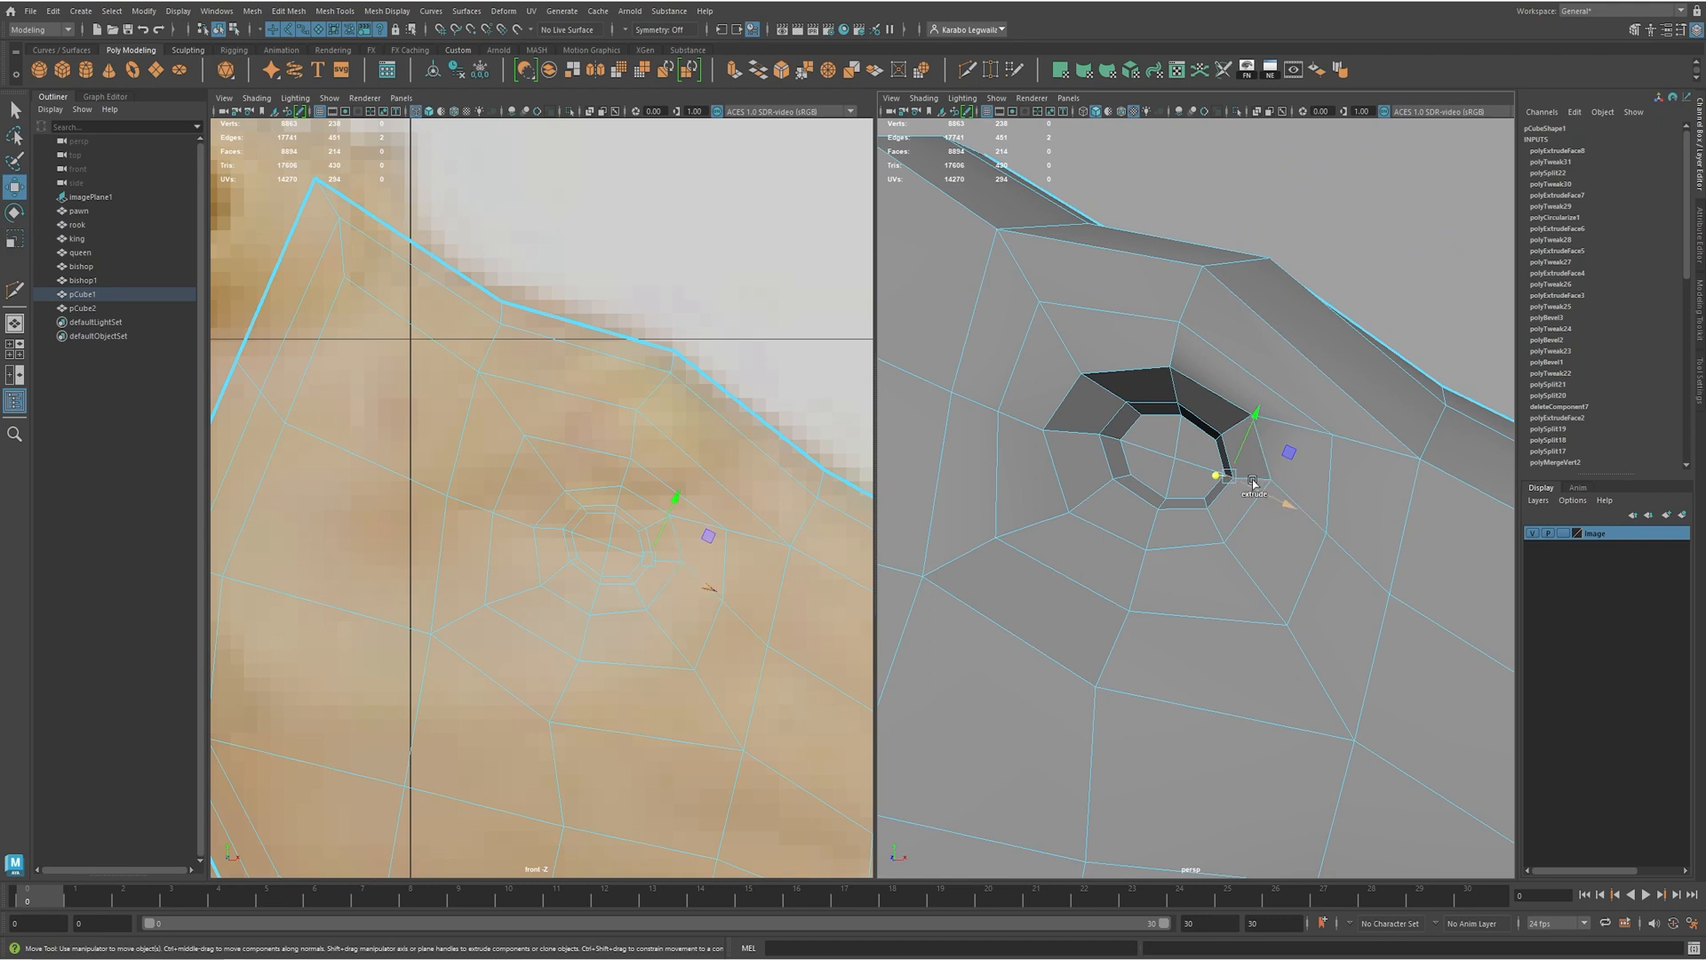
pyautogui.keyDown('shift'); pyautogui.click(1242, 481); pyautogui.keyUp('shift')
pyautogui.moveTo(1249, 476); pyautogui.dragTo(1269, 482)
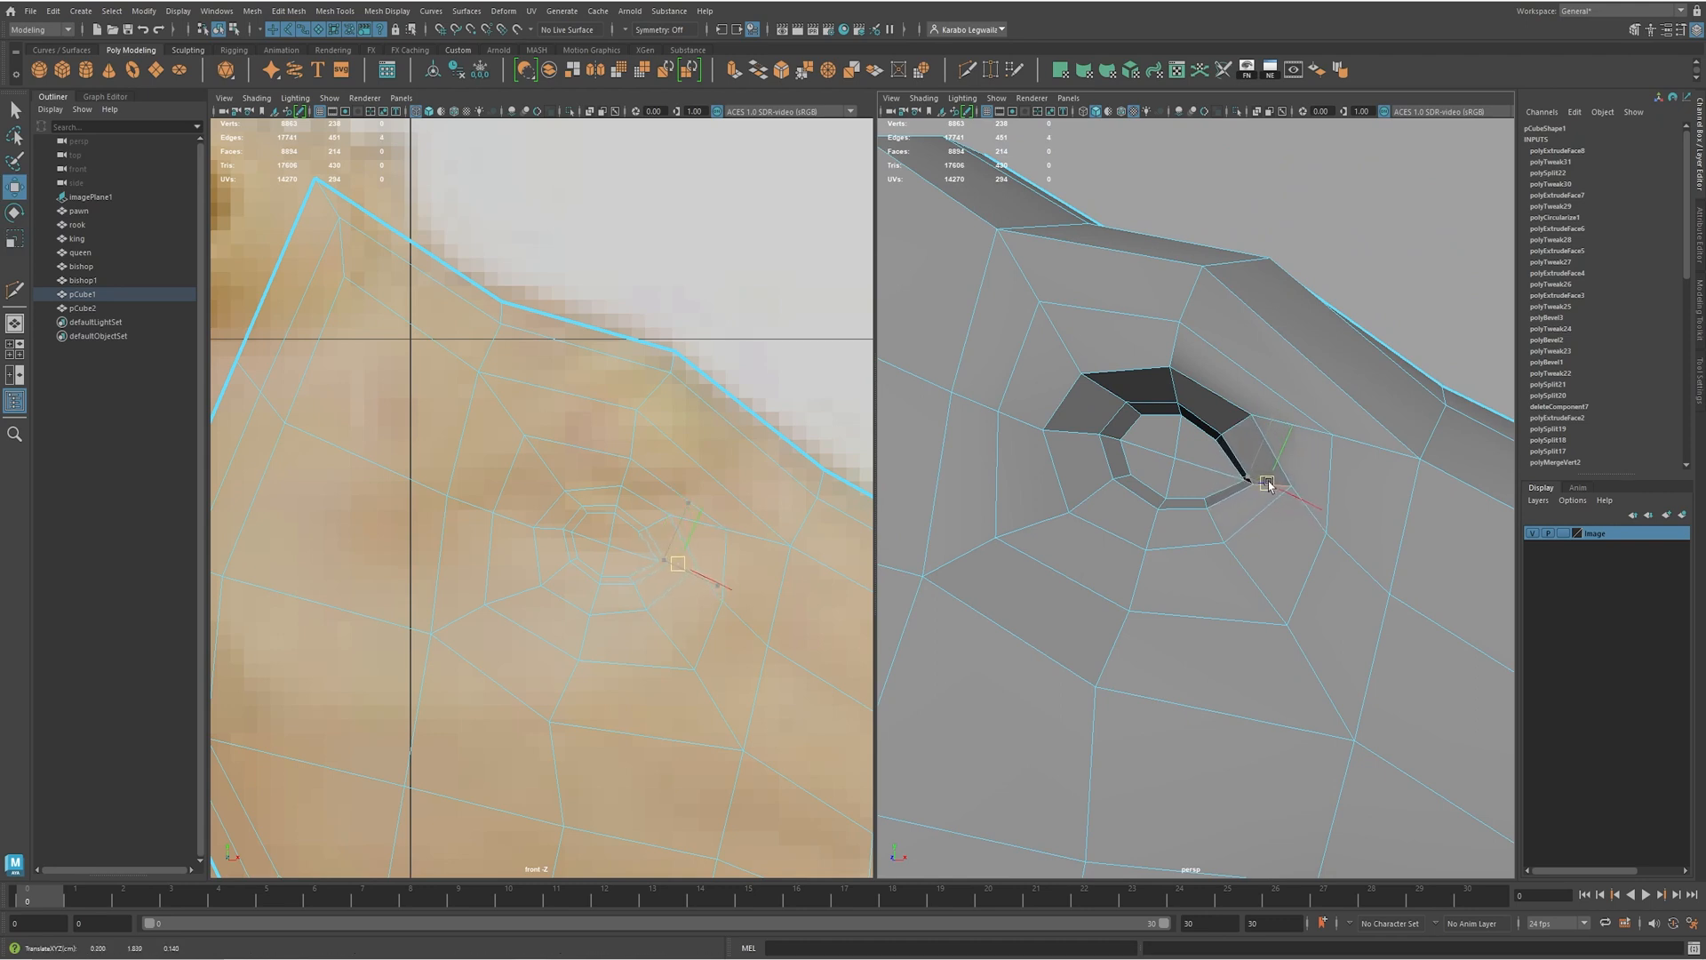
# - Move the edge at the rear corner of the eye socket backward to lengthen the opening
pyautogui.click(1113, 438)
pyautogui.moveTo(1125, 445); pyautogui.dragTo(1109, 437)
pyautogui.keyDown('alt'); pyautogui.moveTo(1189, 466); pyautogui.dragTo(1179, 462); pyautogui.keyUp('alt')
# - Review the elongated eye on the whole smoothed head, and restore the unsmoothed mesh
pyautogui.moveTo(1230, 426); pyautogui.dragTo(1304, 369, button='right')
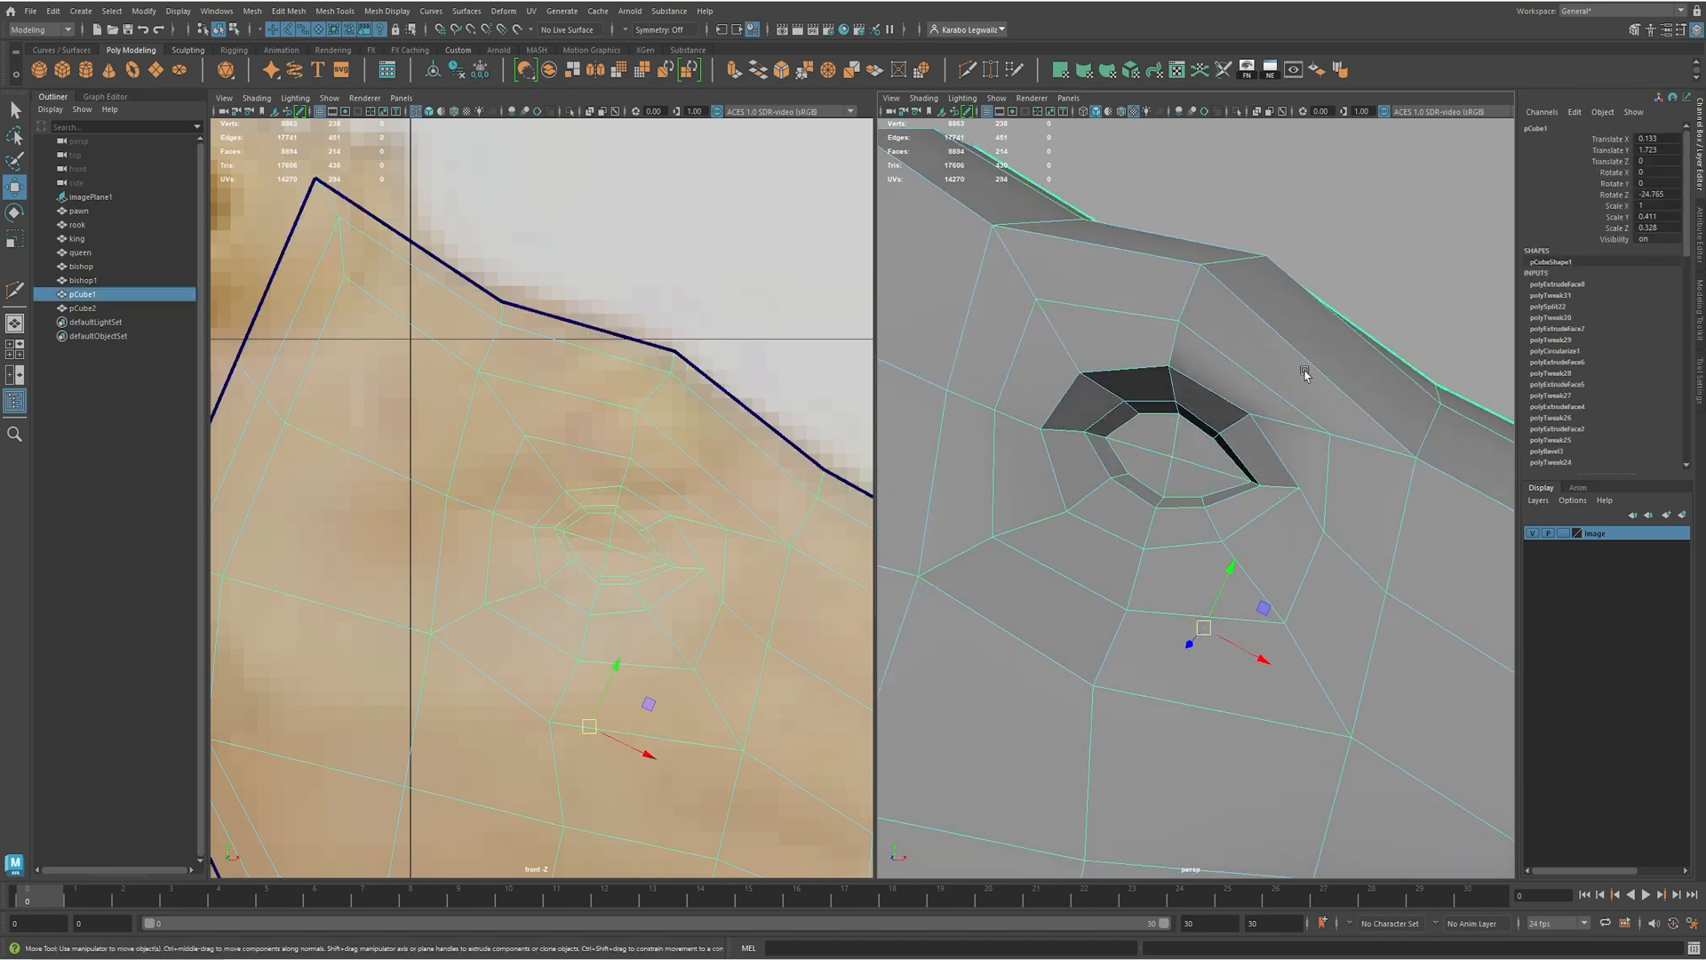
pyautogui.press('3')
pyautogui.click(1368, 227)
pyautogui.scroll(-8, 1372, 226)
pyautogui.keyDown('alt'); pyautogui.moveTo(1277, 288); pyautogui.dragTo(1235, 594); pyautogui.keyUp('alt')
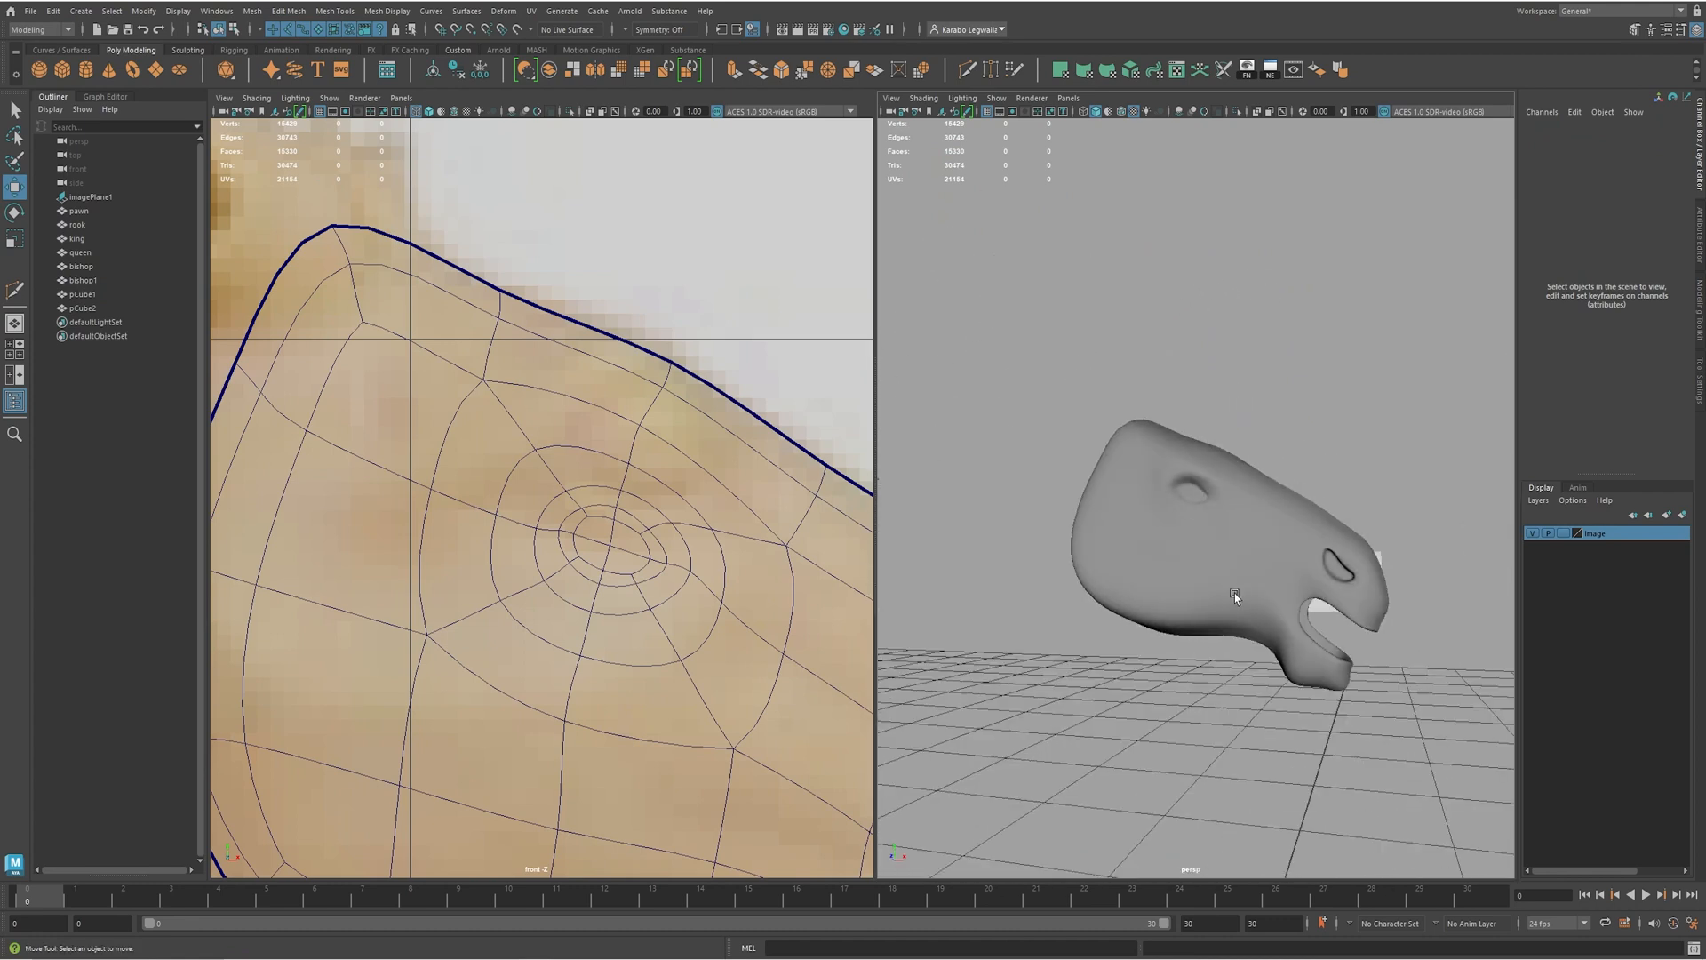
pyautogui.click(1234, 595)
pyautogui.press('1')
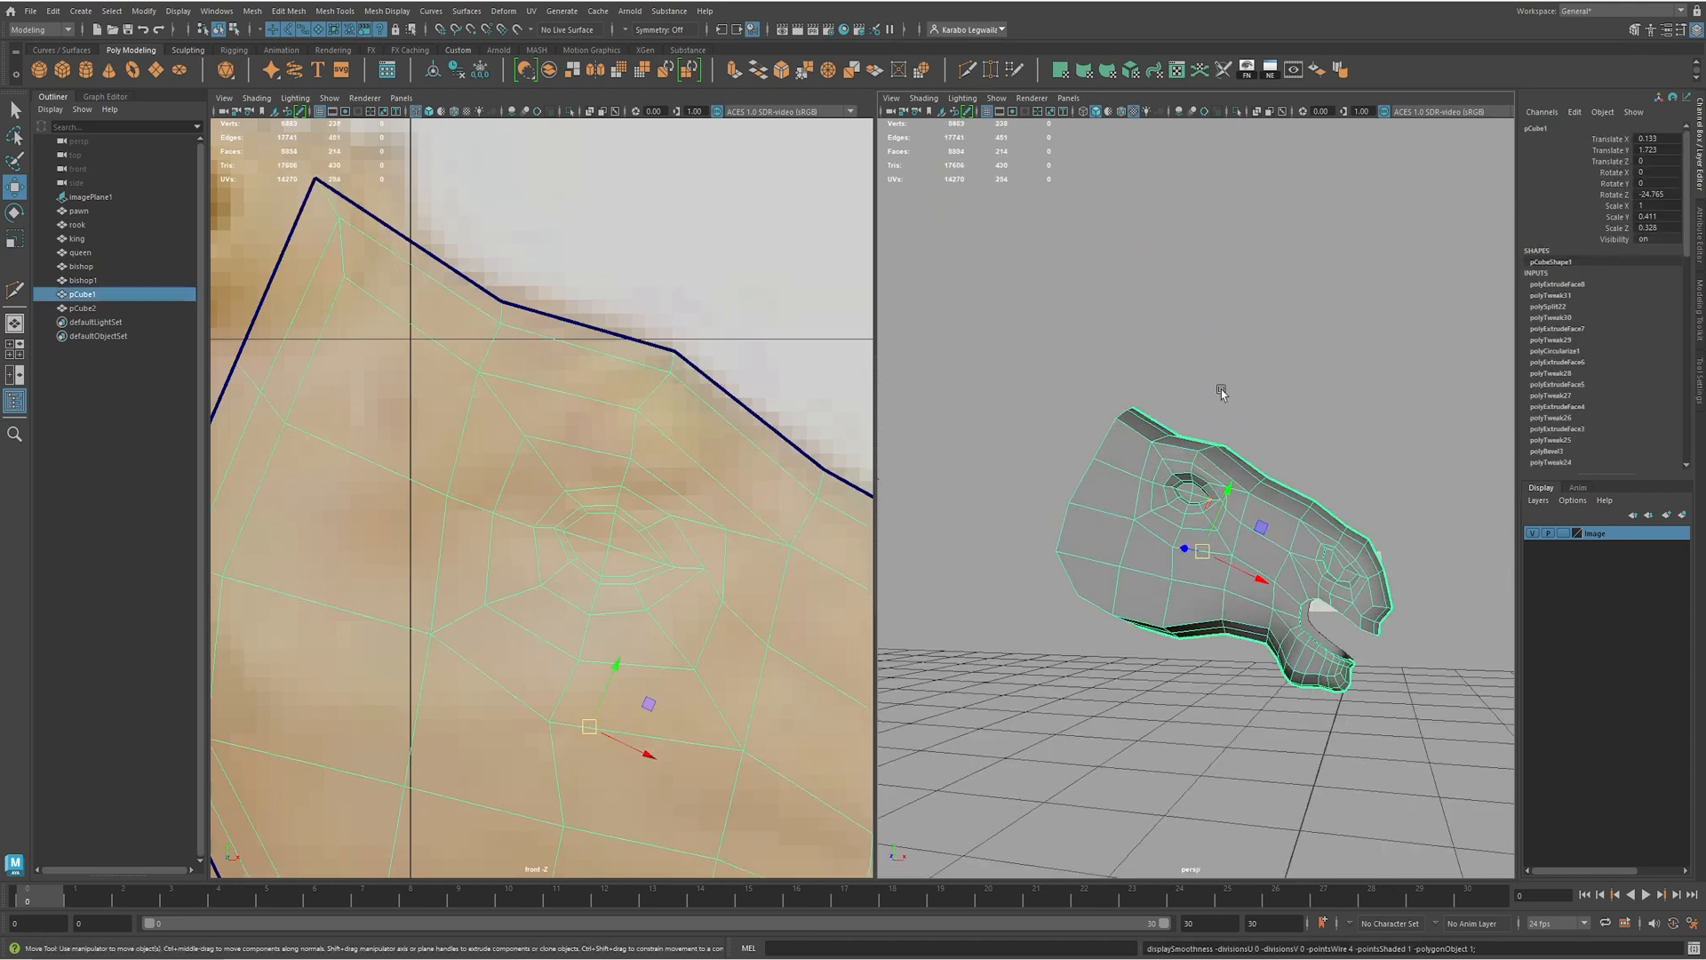
# - Examine the back of the horse head from several angles and compare its outline with the side reference
pyautogui.keyDown('alt'); pyautogui.moveTo(1059, 505); pyautogui.dragTo(1084, 597); pyautogui.keyUp('alt')
pyautogui.keyDown('shift'); pyautogui.doubleClick(1179, 625); pyautogui.keyUp('shift')
pyautogui.keyDown('alt'); pyautogui.moveTo(1180, 624); pyautogui.dragTo(1094, 598); pyautogui.keyUp('alt')
pyautogui.press('F9')
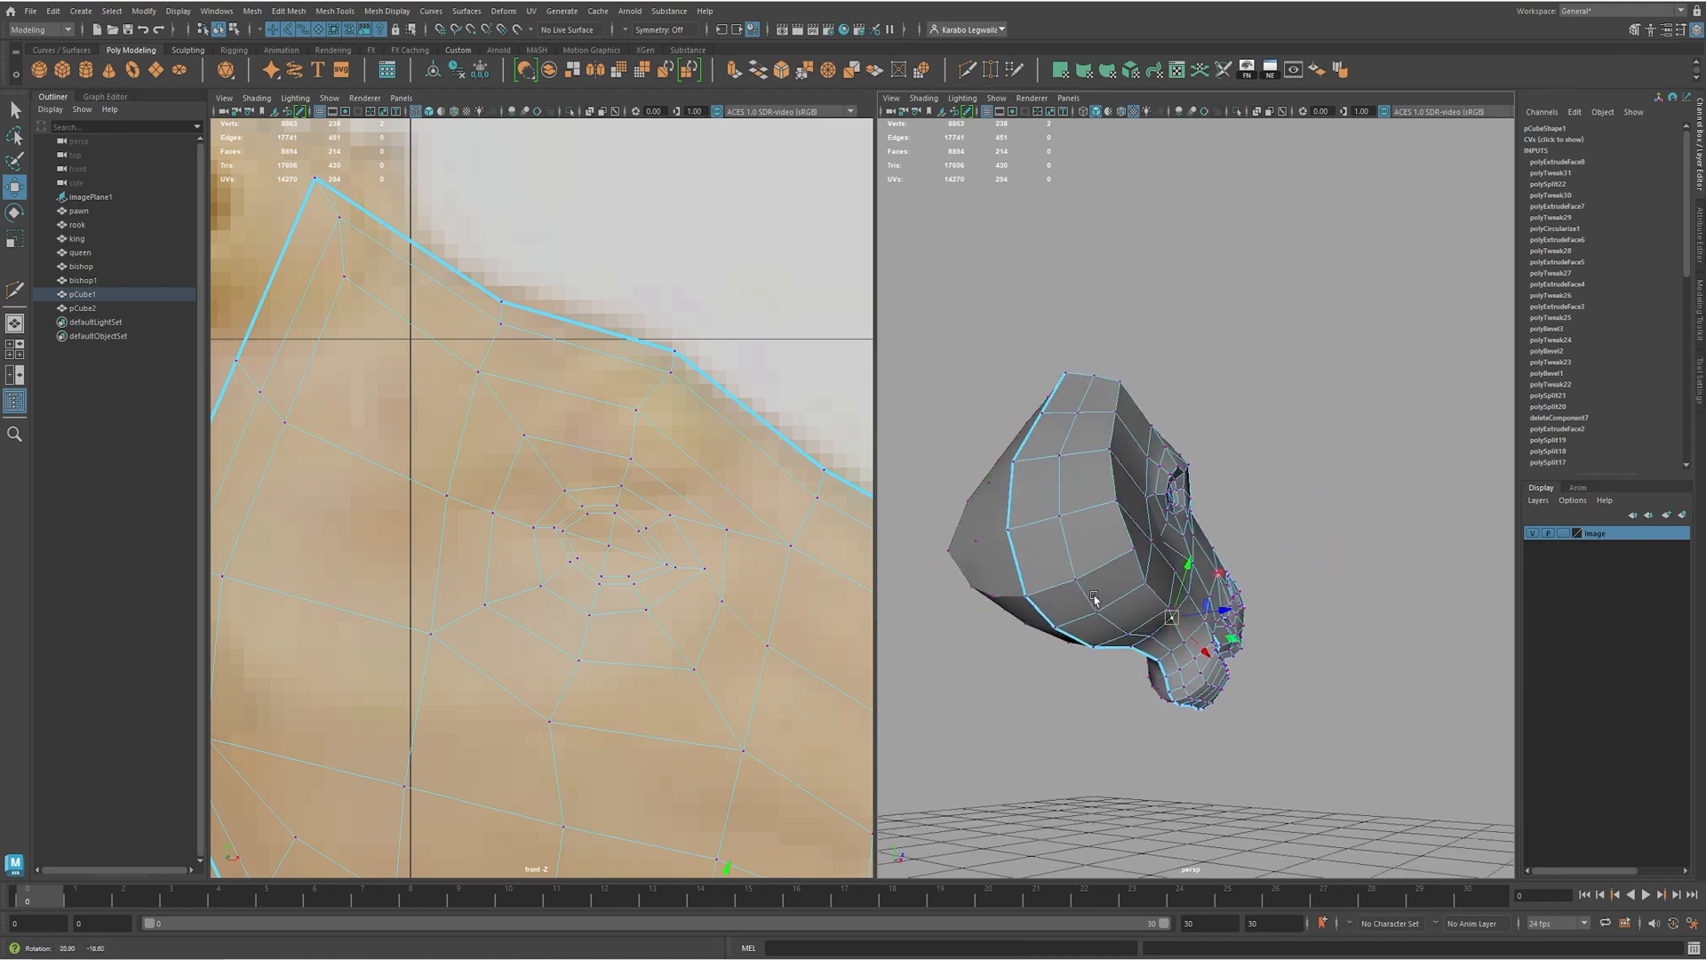
pyautogui.keyDown('alt'); pyautogui.moveTo(1229, 589); pyautogui.dragTo(1066, 738); pyautogui.keyUp('alt')
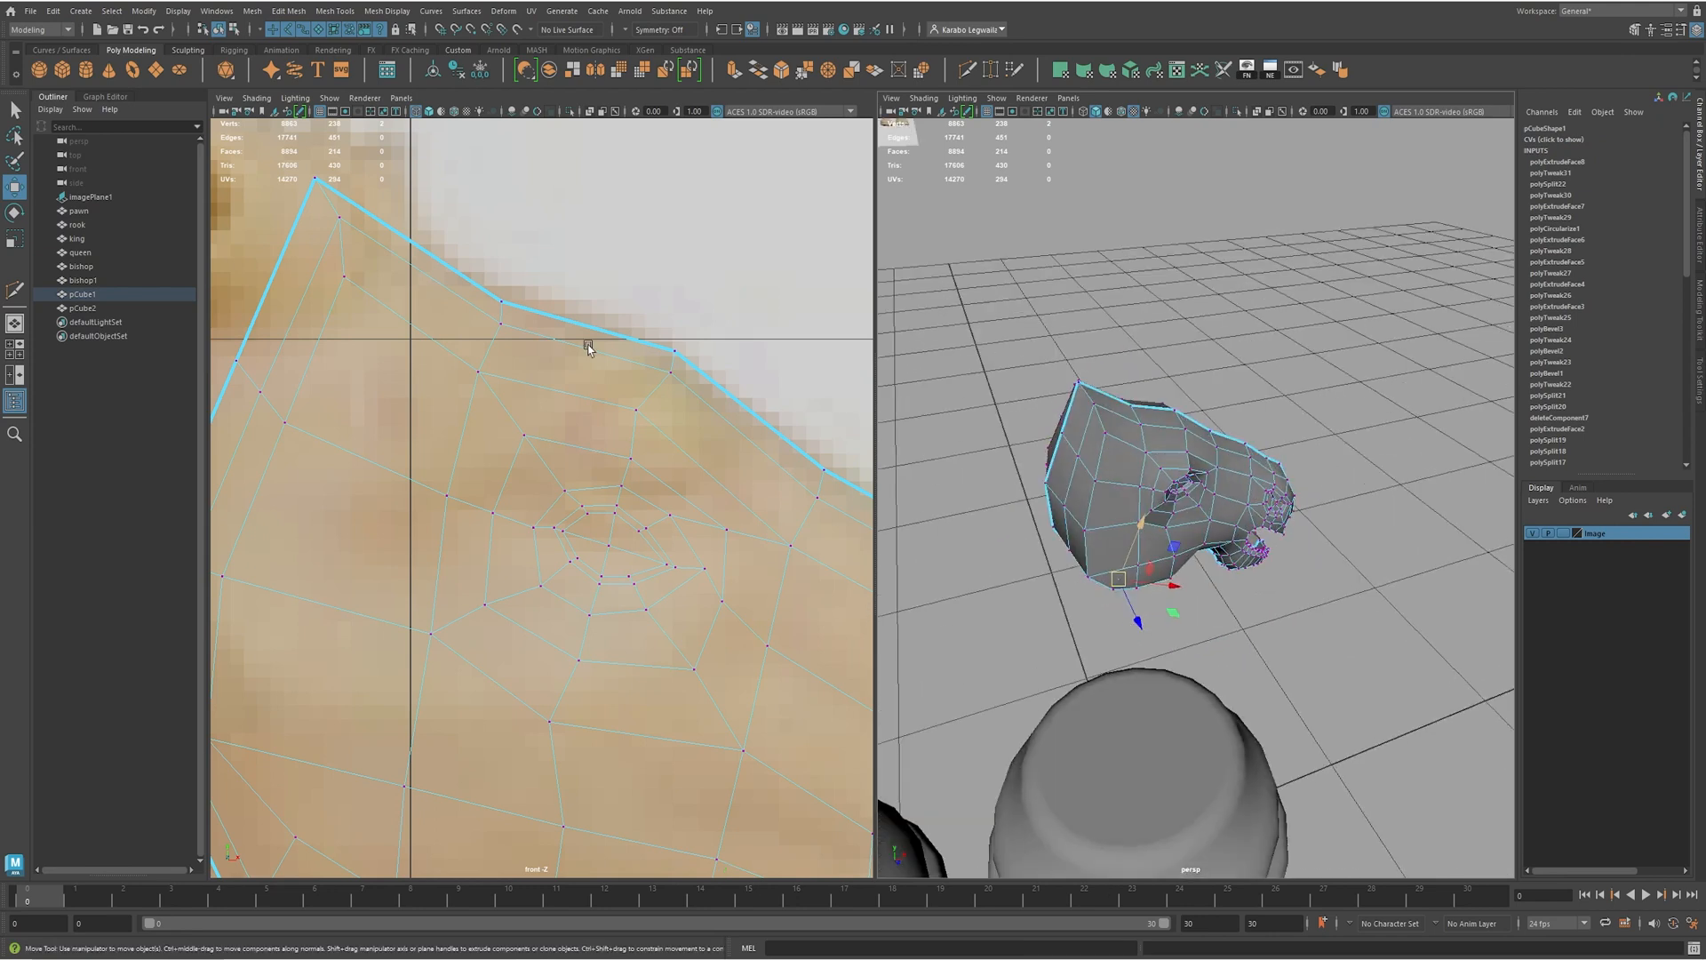
pyautogui.scroll(-6, 636, 450)
pyautogui.scroll(3, 510, 450)
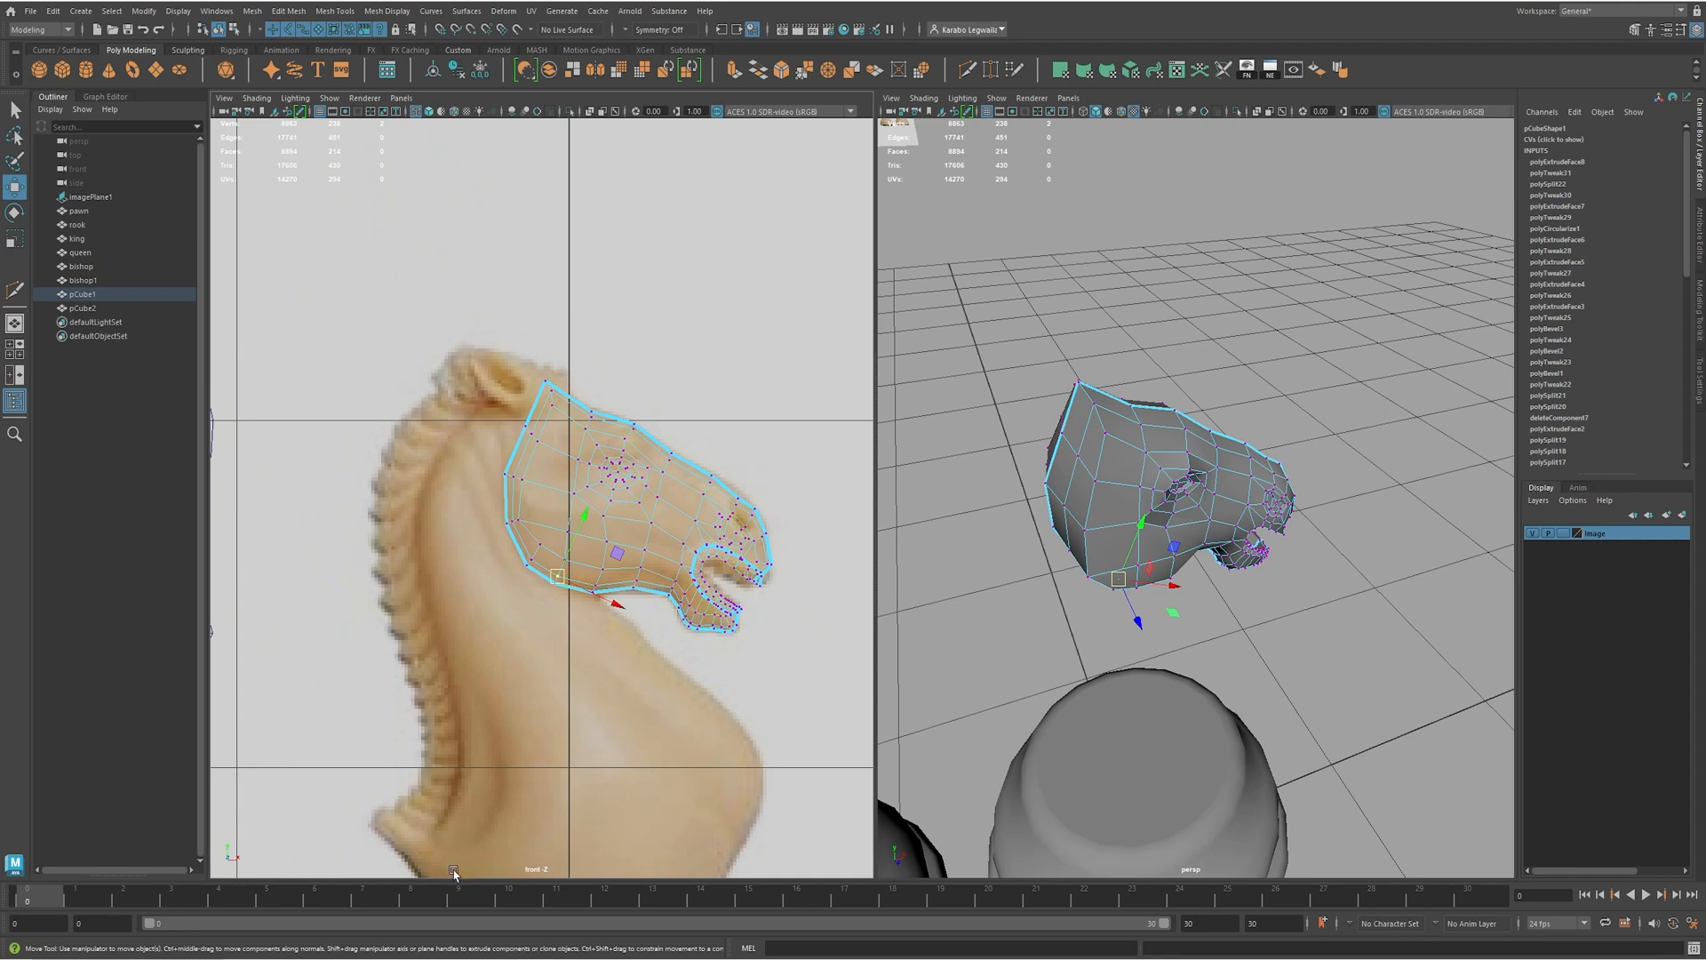
pyautogui.keyDown('alt'); pyautogui.moveTo(1082, 410); pyautogui.dragTo(1123, 443); pyautogui.keyUp('alt')
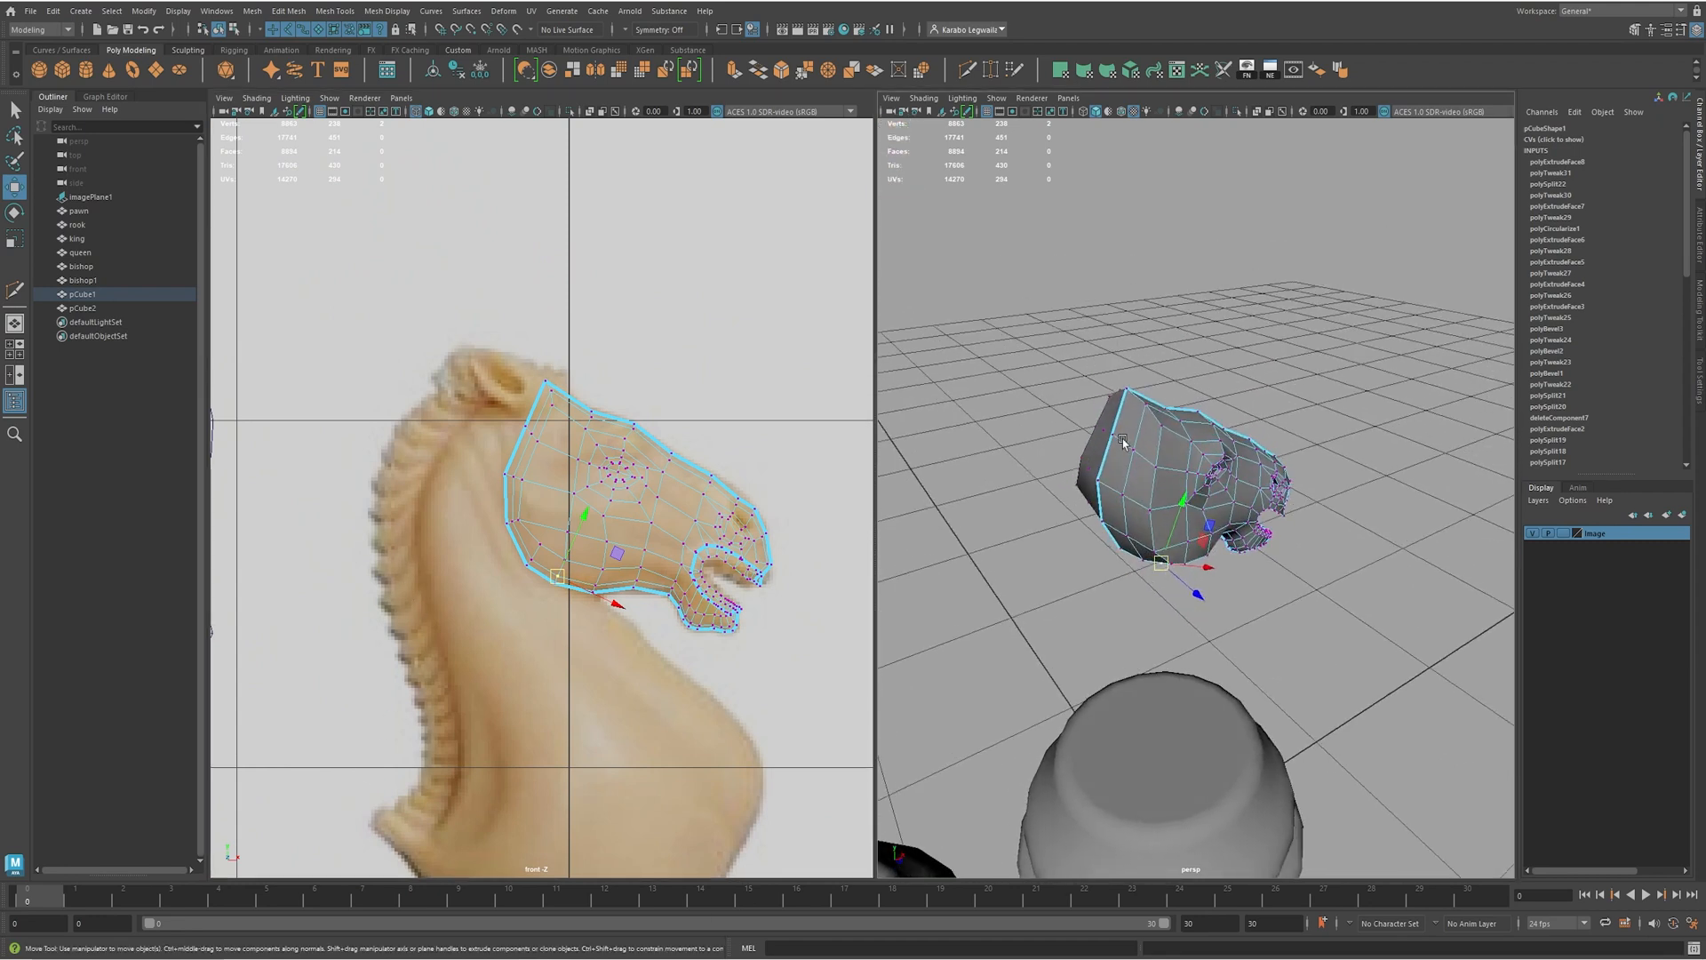
# - Delete the faces closing the back and rear underside of the horse head, leaving it open toward the neck
pyautogui.press('F11')
pyautogui.click(1132, 418)
pyautogui.keyDown('shift'); pyautogui.click(1154, 441); pyautogui.keyUp('shift')
pyautogui.keyDown('shift'); pyautogui.click(1135, 478); pyautogui.keyUp('shift')
pyautogui.keyDown('shift'); pyautogui.click(1123, 469); pyautogui.keyUp('shift')
pyautogui.keyDown('alt'); pyautogui.moveTo(1122, 469); pyautogui.dragTo(1140, 516); pyautogui.keyUp('alt')
pyautogui.press('q')
pyautogui.keyDown('shift'); pyautogui.click(1135, 489); pyautogui.keyUp('shift')
pyautogui.keyDown('shift'); pyautogui.click(1111, 504); pyautogui.keyUp('shift')
pyautogui.keyDown('shift'); pyautogui.click(1127, 551); pyautogui.keyUp('shift')
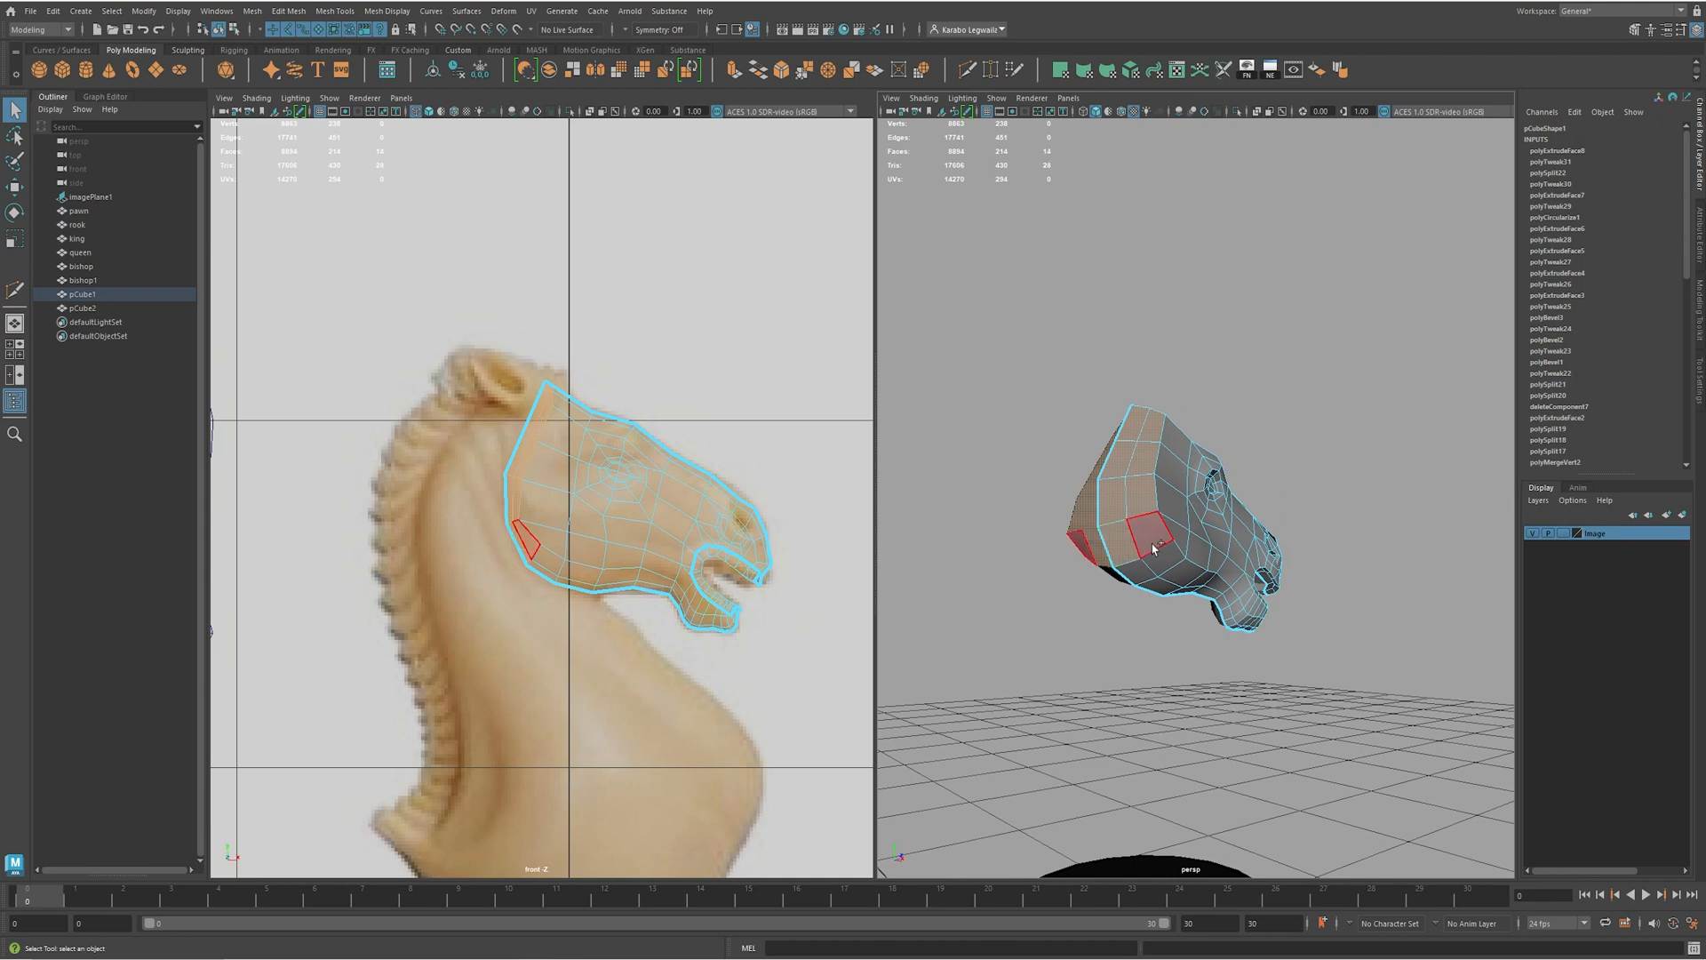
pyautogui.keyDown('shift'); pyautogui.click(1152, 549); pyautogui.keyUp('shift')
pyautogui.keyDown('shift'); pyautogui.click(1130, 573); pyautogui.keyUp('shift')
pyautogui.keyDown('shift'); pyautogui.click(1161, 566); pyautogui.keyUp('shift')
pyautogui.keyDown('alt'); pyautogui.moveTo(1147, 589); pyautogui.dragTo(1176, 566); pyautogui.keyUp('alt')
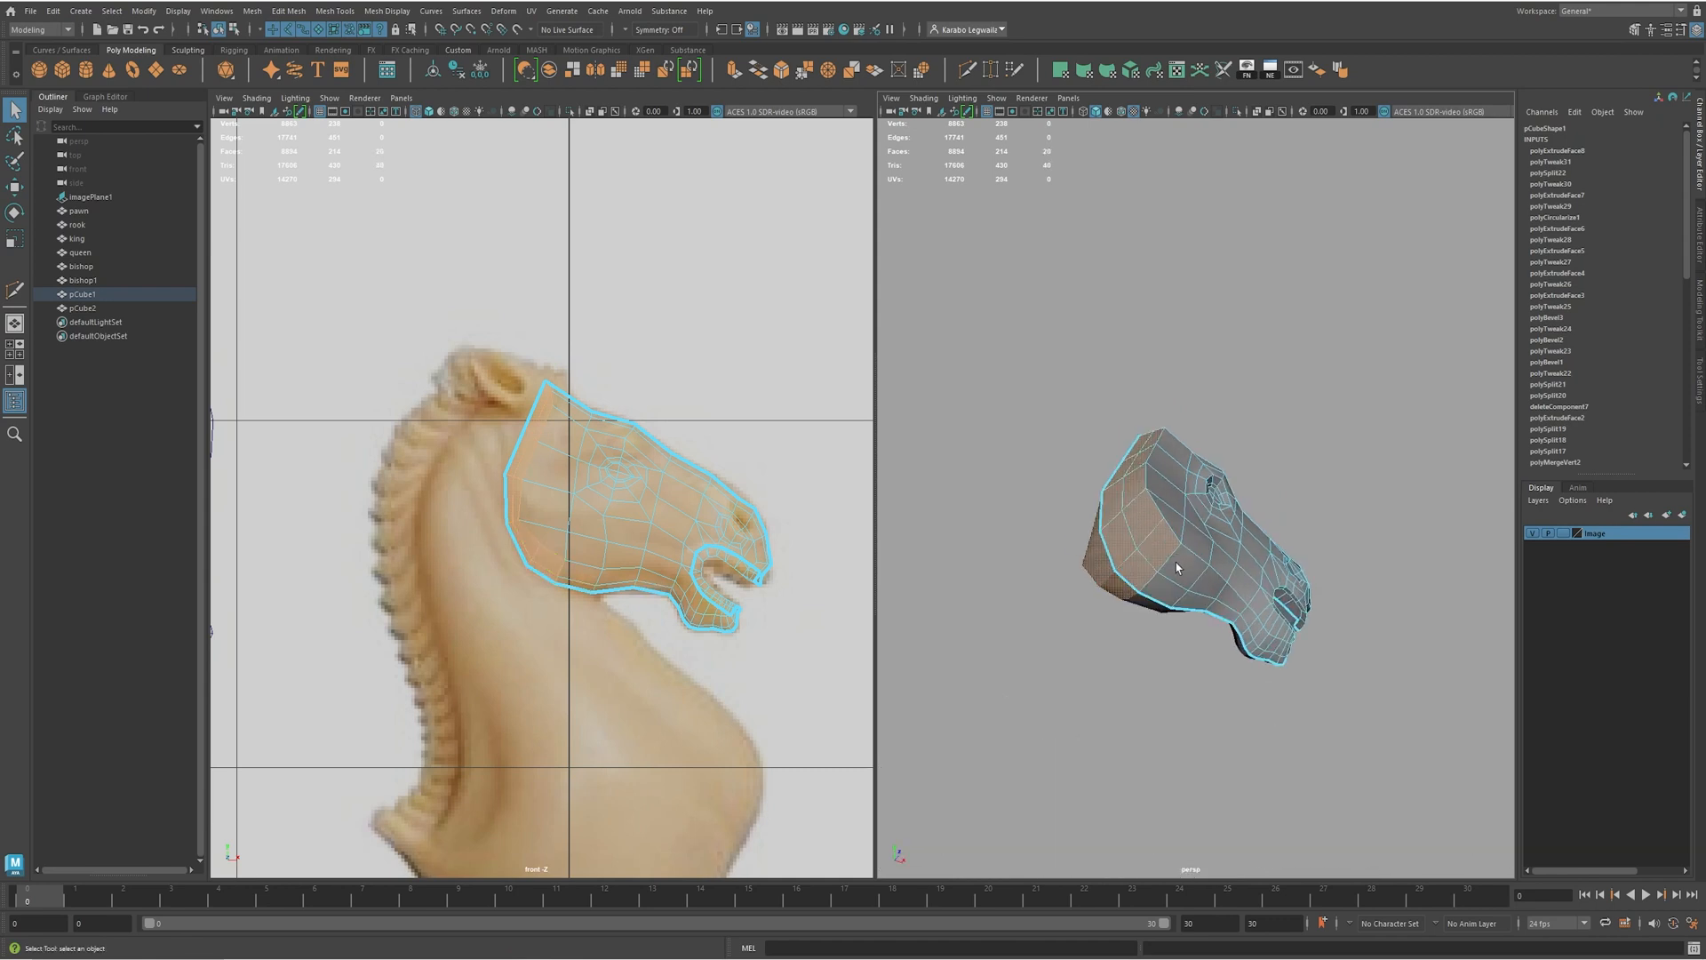
pyautogui.keyDown('shift'); pyautogui.click(1168, 592); pyautogui.keyUp('shift')
pyautogui.keyDown('shift'); pyautogui.click(1185, 573); pyautogui.keyUp('shift')
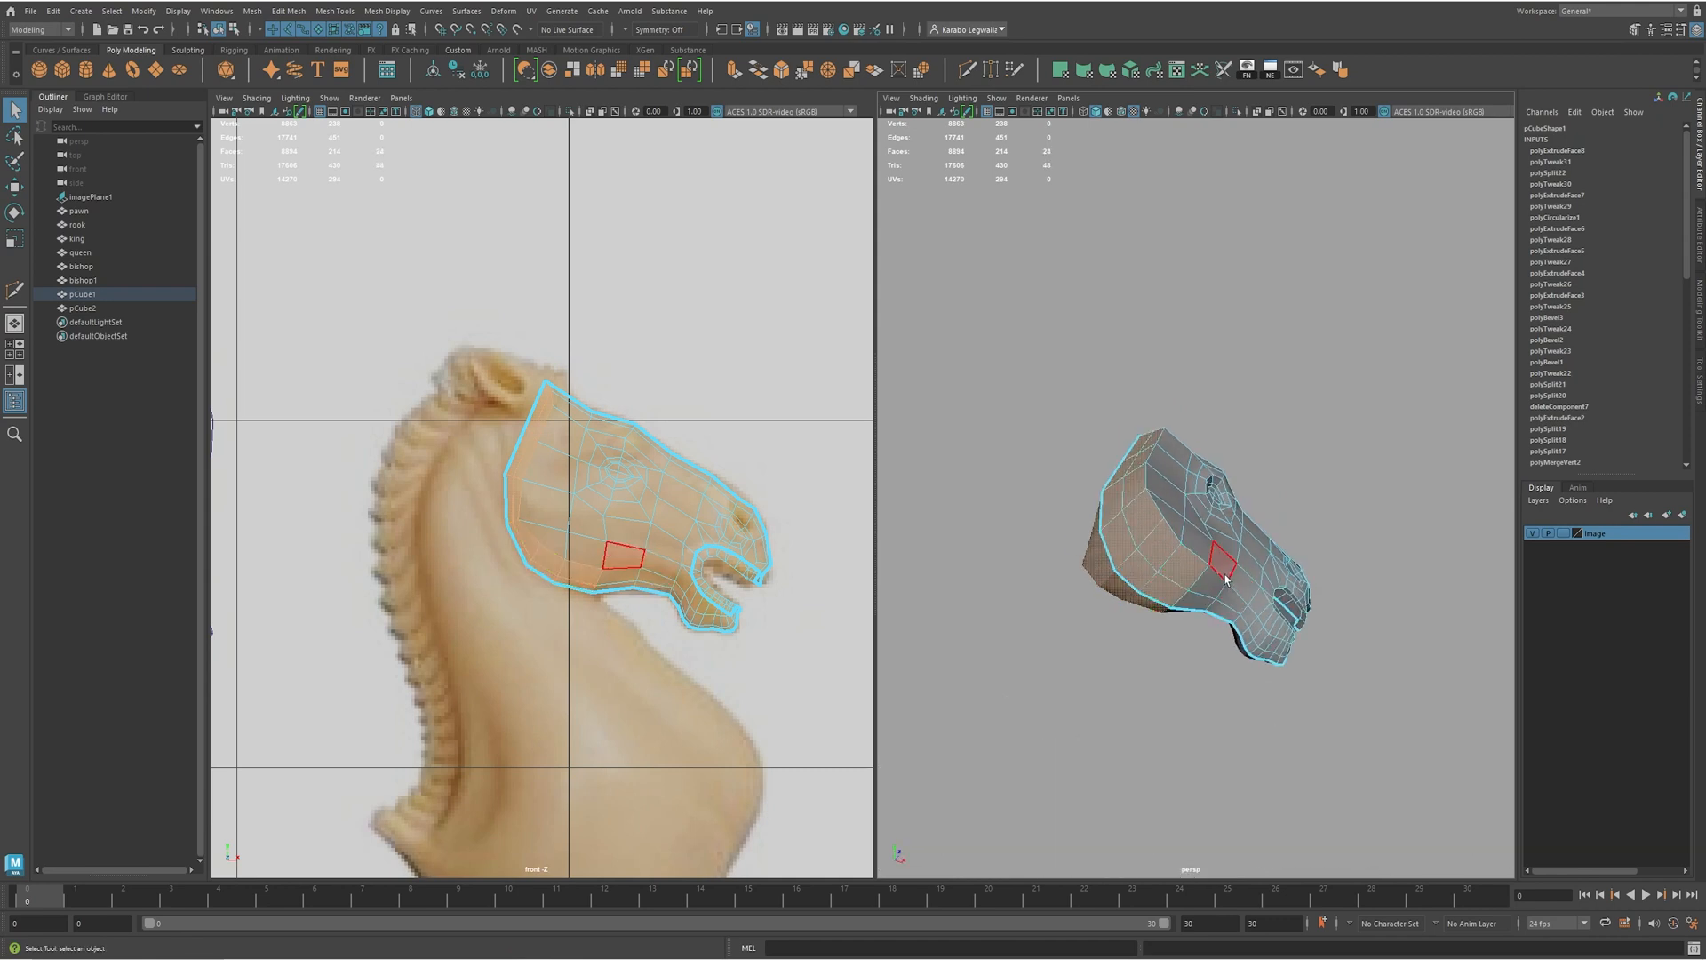
pyautogui.press('Delete')
# - Extrude the top rear border edge of the head backward toward the ear in the reference
pyautogui.keyDown('alt'); pyautogui.moveTo(1100, 481); pyautogui.dragTo(1133, 398); pyautogui.keyUp('alt')
pyautogui.moveTo(1133, 398); pyautogui.dragTo(1139, 411, button='right')
pyautogui.click(1162, 410)
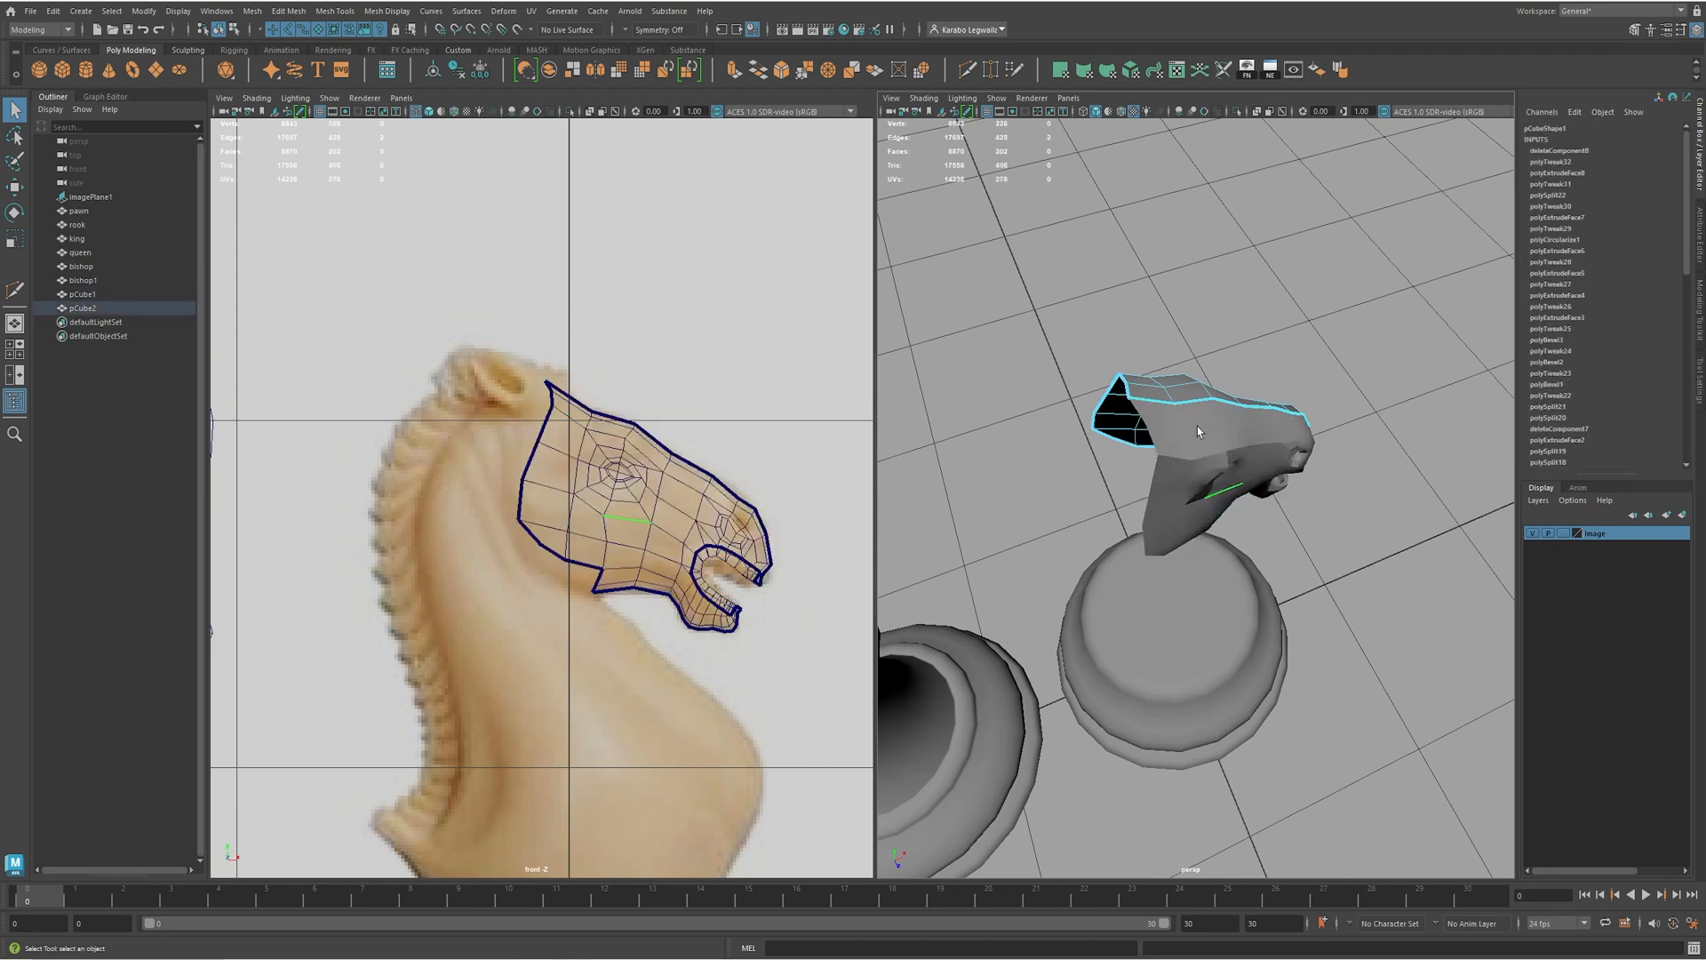
pyautogui.click(1187, 448)
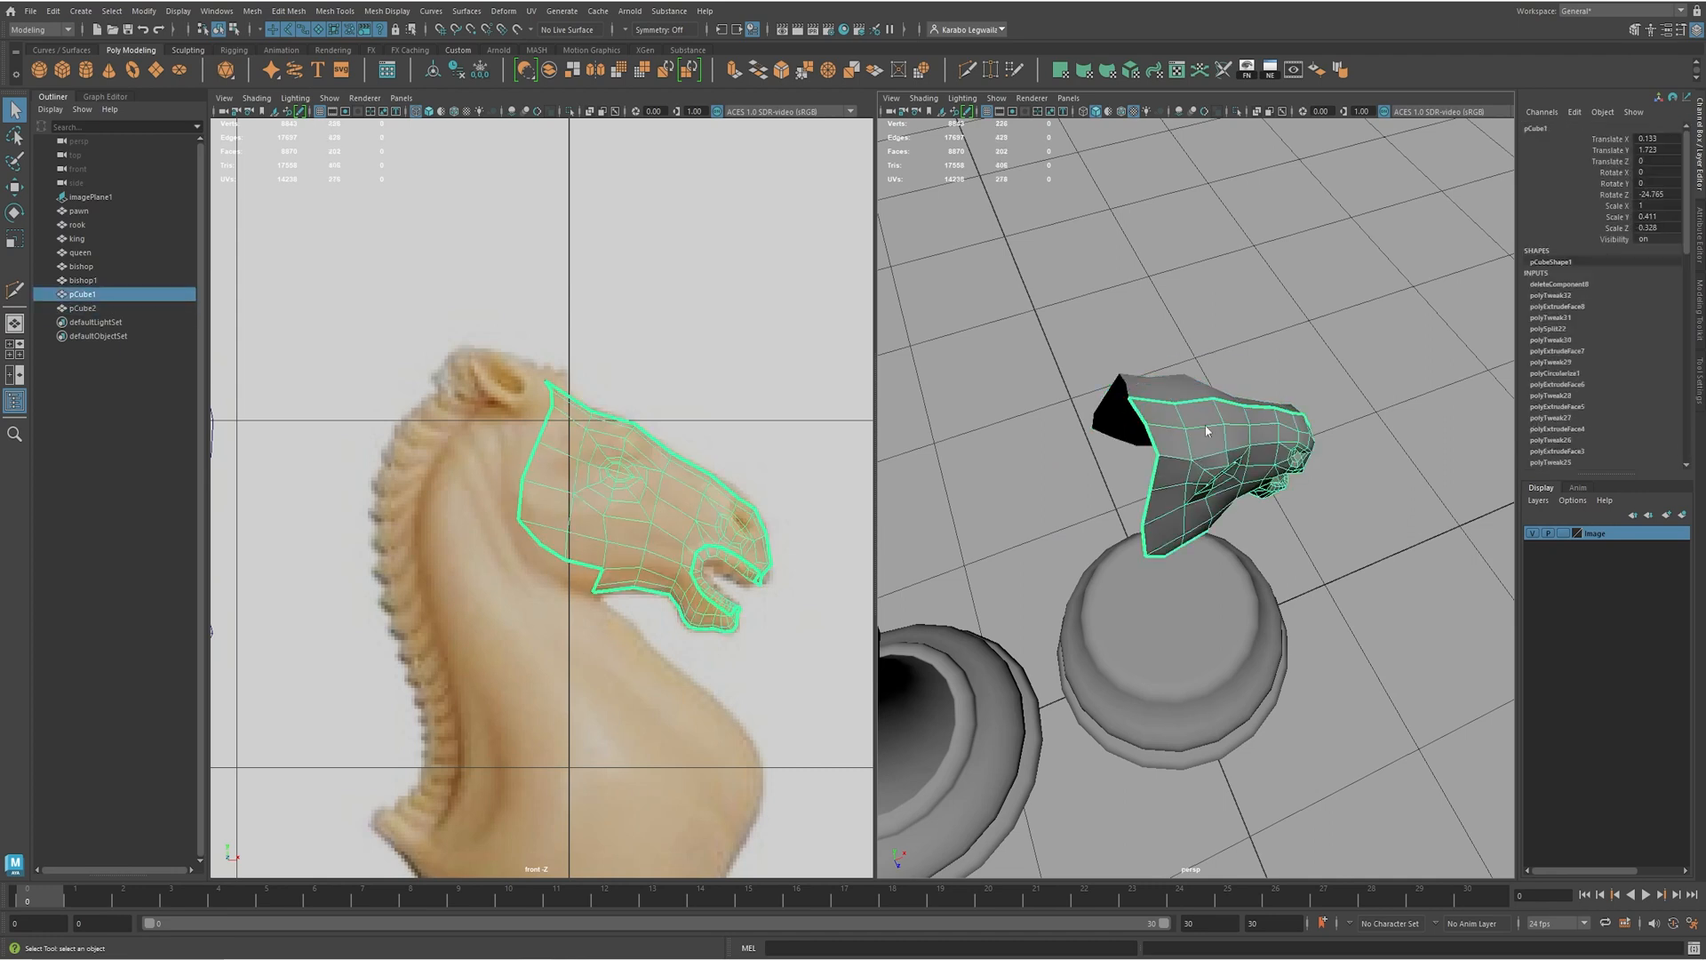
pyautogui.moveTo(1198, 434); pyautogui.dragTo(1126, 424, button='right')
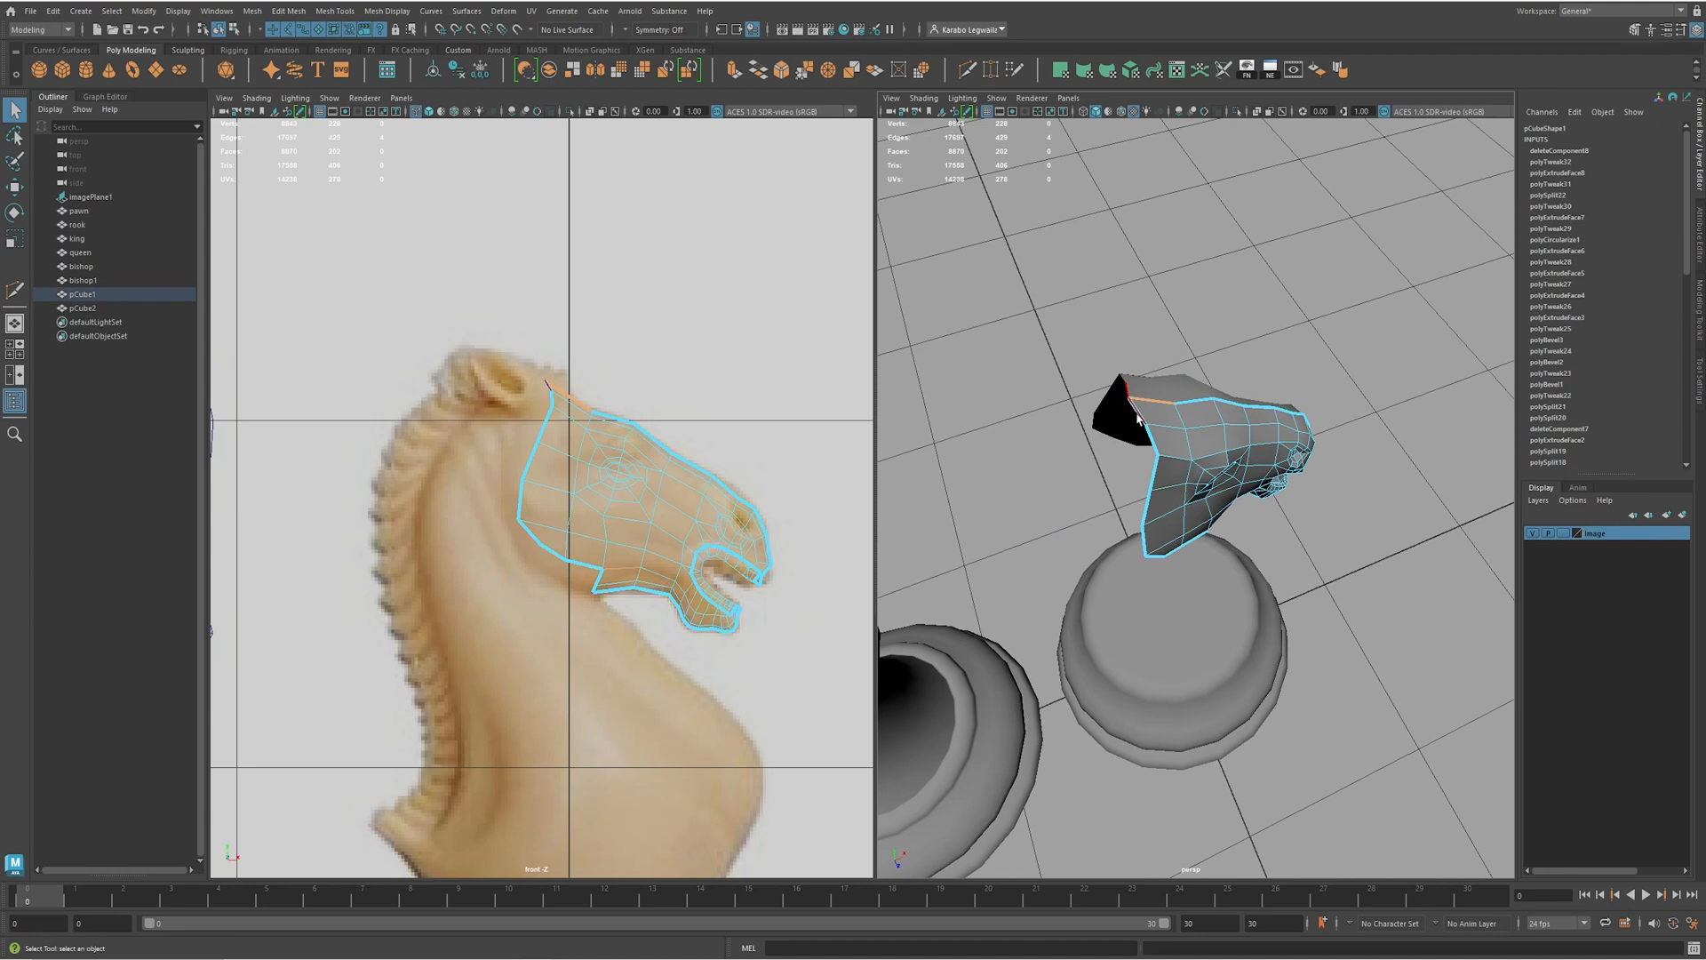
pyautogui.click(1138, 420)
pyautogui.keyDown('alt'); pyautogui.moveTo(1138, 420); pyautogui.dragTo(1089, 418); pyautogui.keyUp('alt')
pyautogui.press('w')
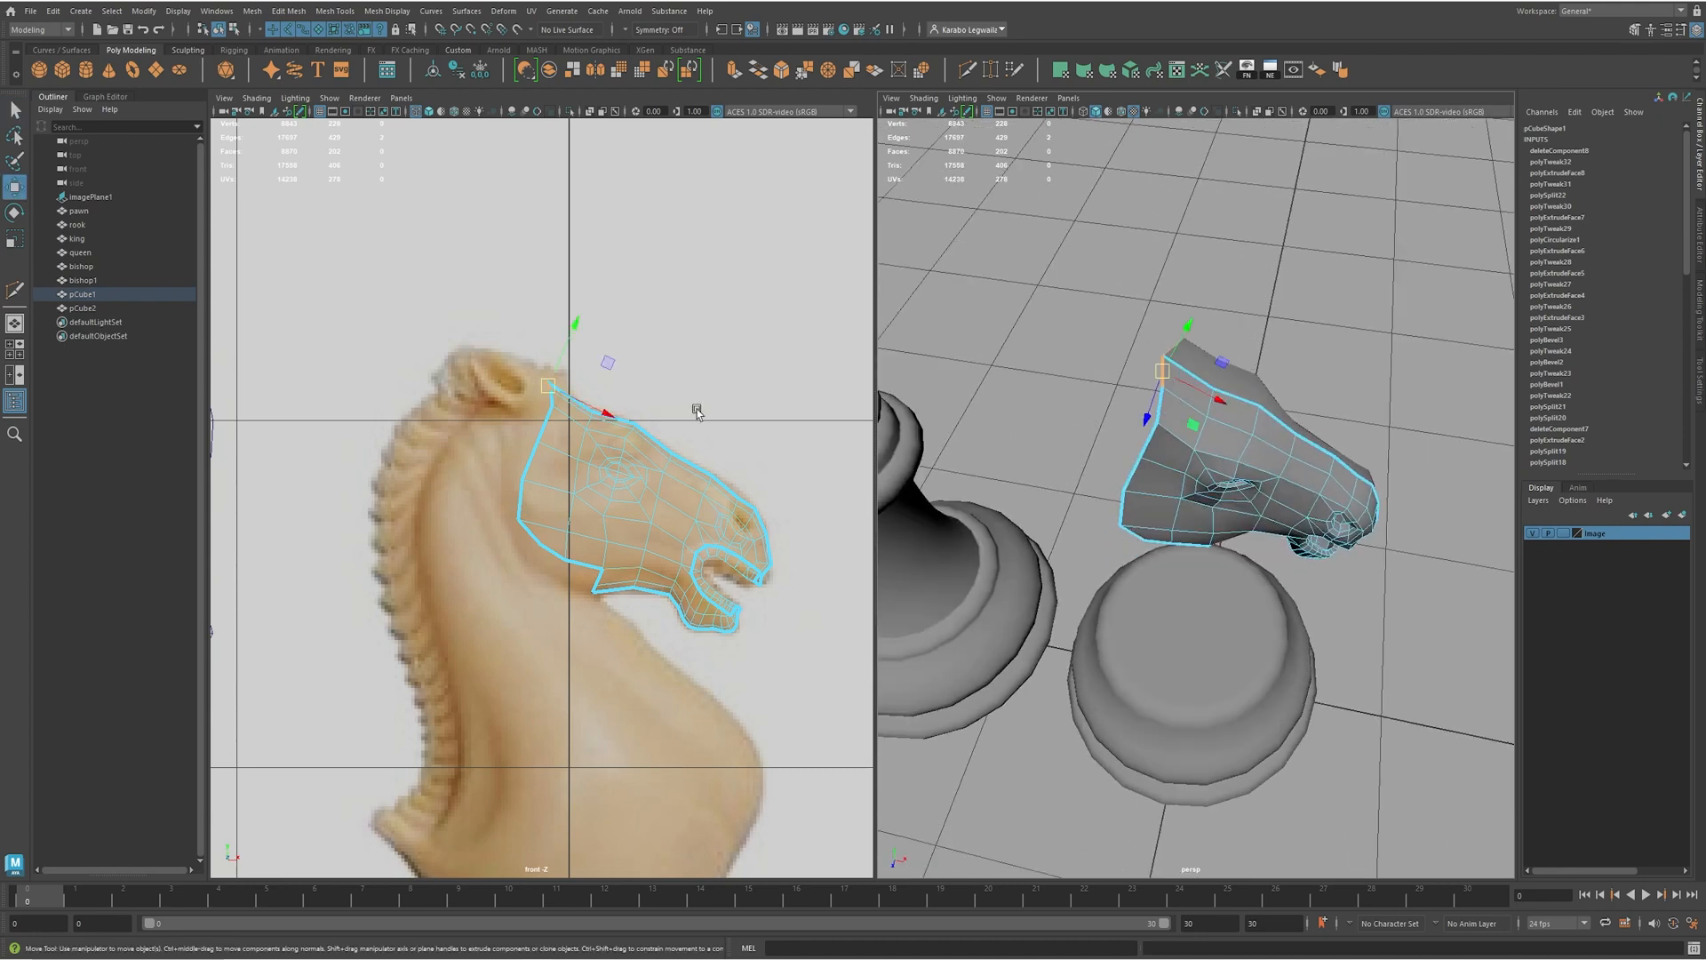
pyautogui.keyDown('shift'); pyautogui.moveTo(610, 365); pyautogui.dragTo(559, 355); pyautogui.keyUp('shift')
pyautogui.keyDown('alt'); pyautogui.moveTo(1277, 365); pyautogui.dragTo(1306, 381); pyautogui.keyUp('alt')
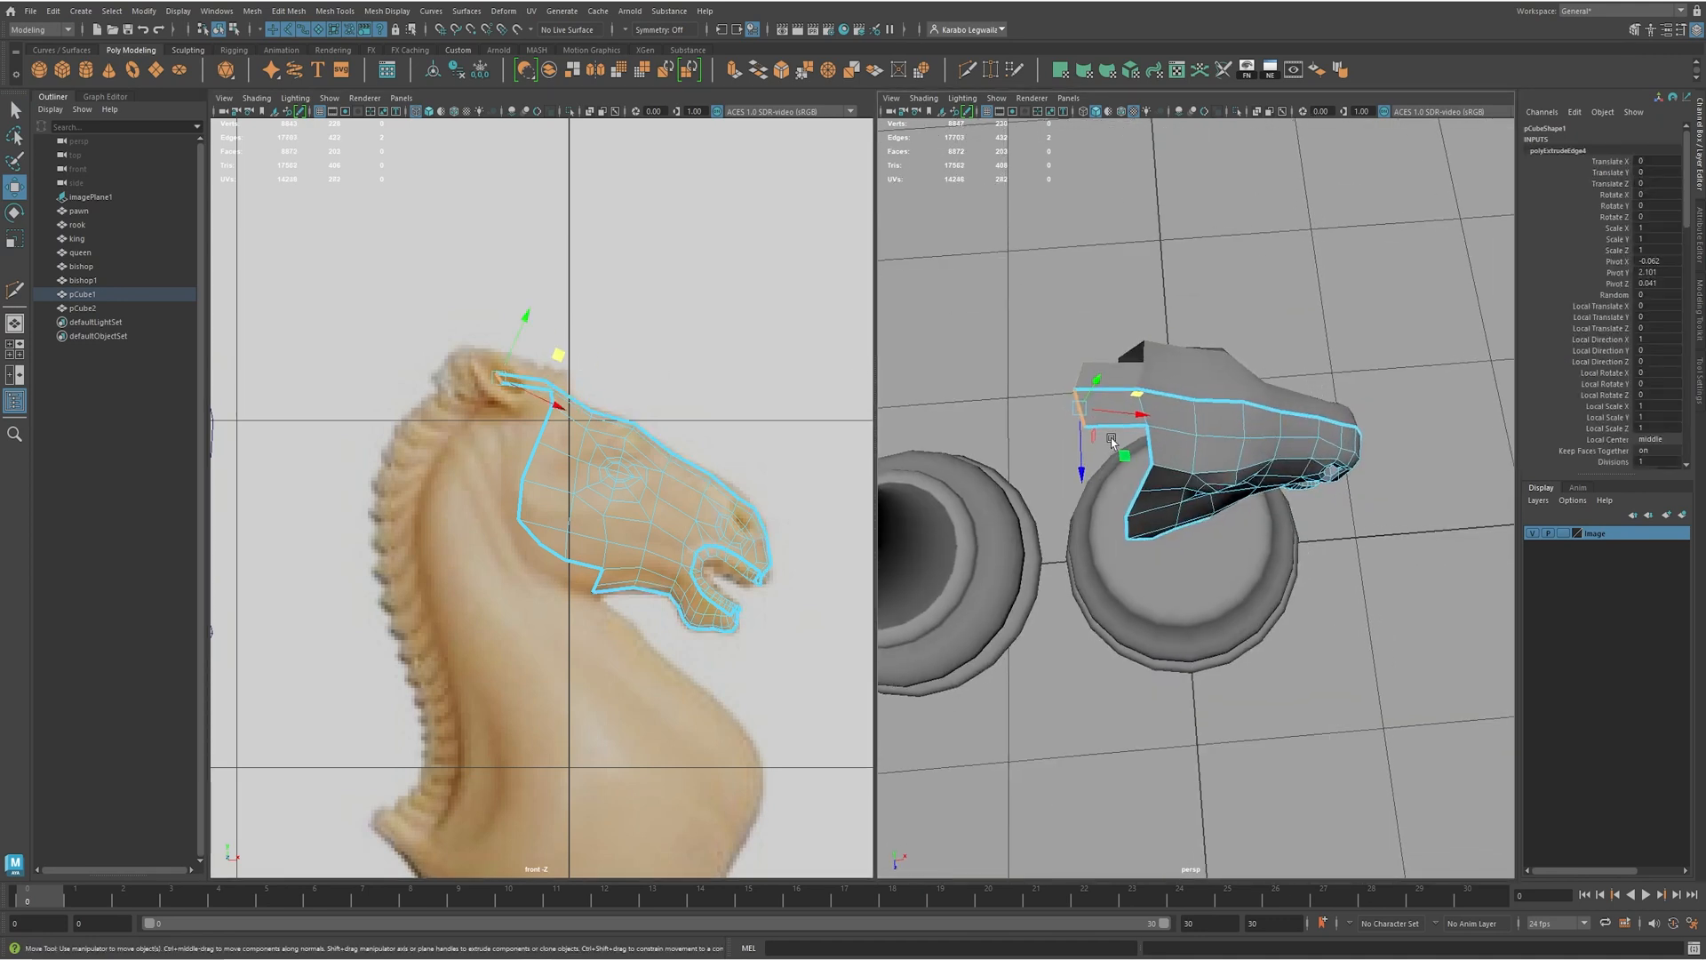
# - Adjust the end vertices of the extruded strip to follow the top of the reference head
pyautogui.press('F9')
pyautogui.moveTo(1109, 428); pyautogui.dragTo(1059, 360)
pyautogui.moveTo(553, 372); pyautogui.dragTo(544, 379)
pyautogui.keyDown('alt'); pyautogui.moveTo(544, 378); pyautogui.dragTo(675, 344, button='middle'); pyautogui.keyUp('alt')
pyautogui.keyDown('shift'); pyautogui.moveTo(638, 301); pyautogui.dragTo(575, 459); pyautogui.keyUp('shift')
pyautogui.hotkey('ctrl', 'z')
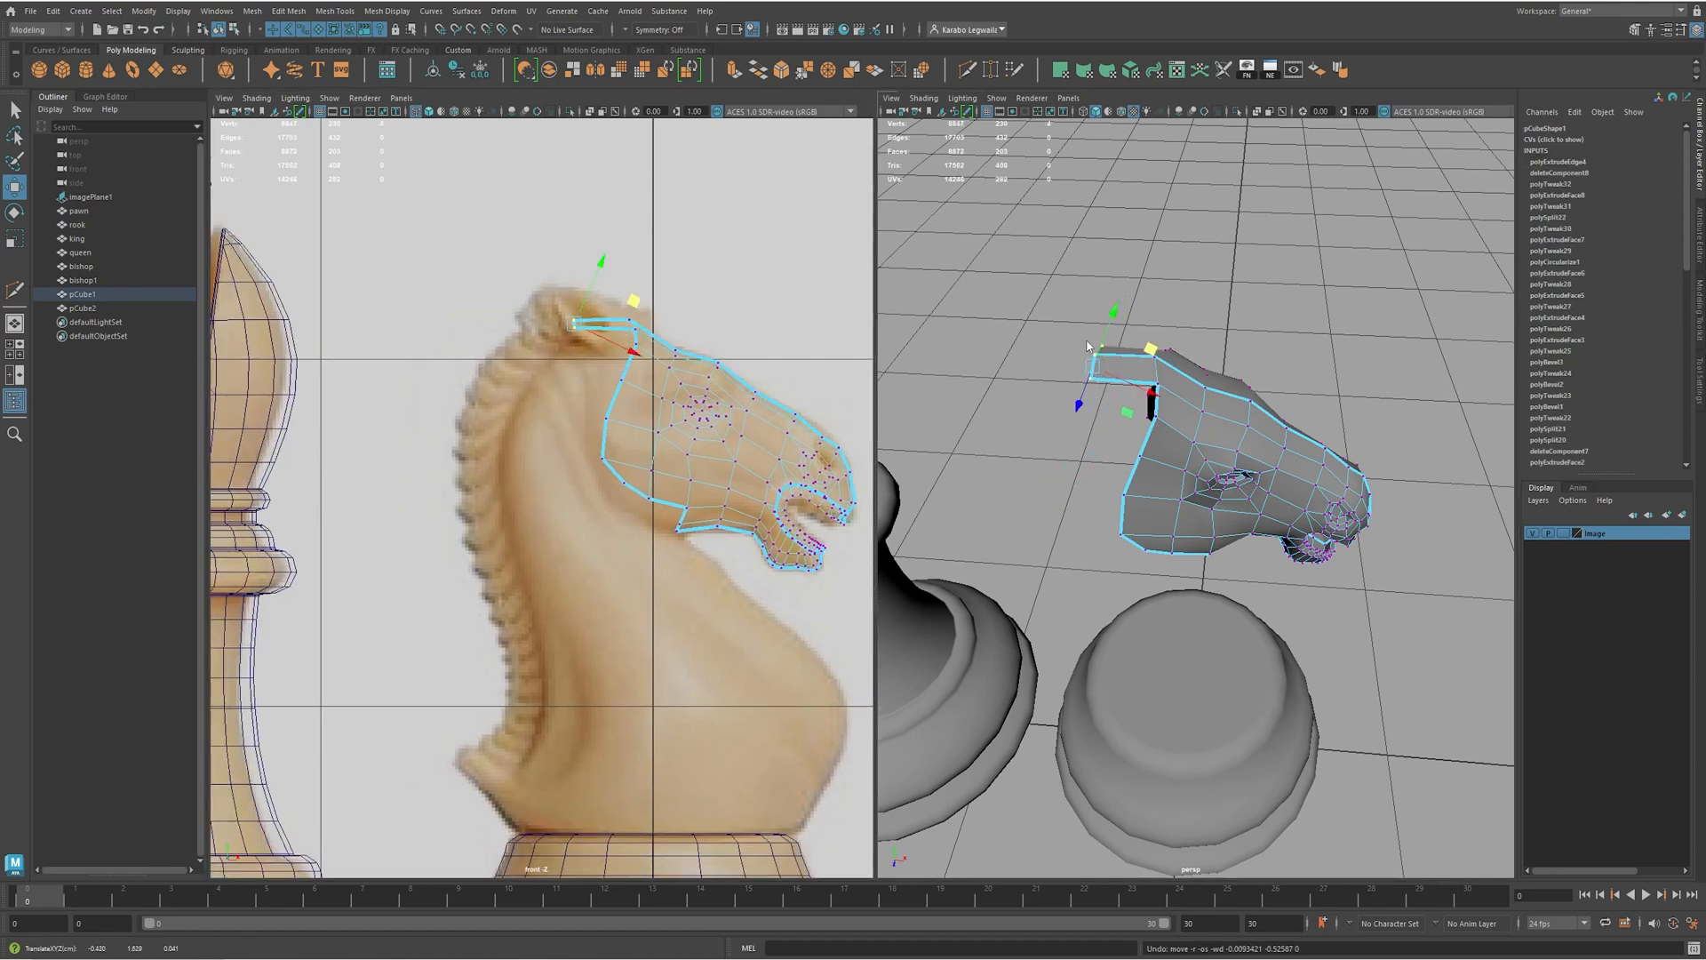
# - Extrude the strip's end edge in three segments down the back of the neck to the chess piece's base
pyautogui.press('q')
pyautogui.press('F10')
pyautogui.click(1095, 367)
pyautogui.press('w')
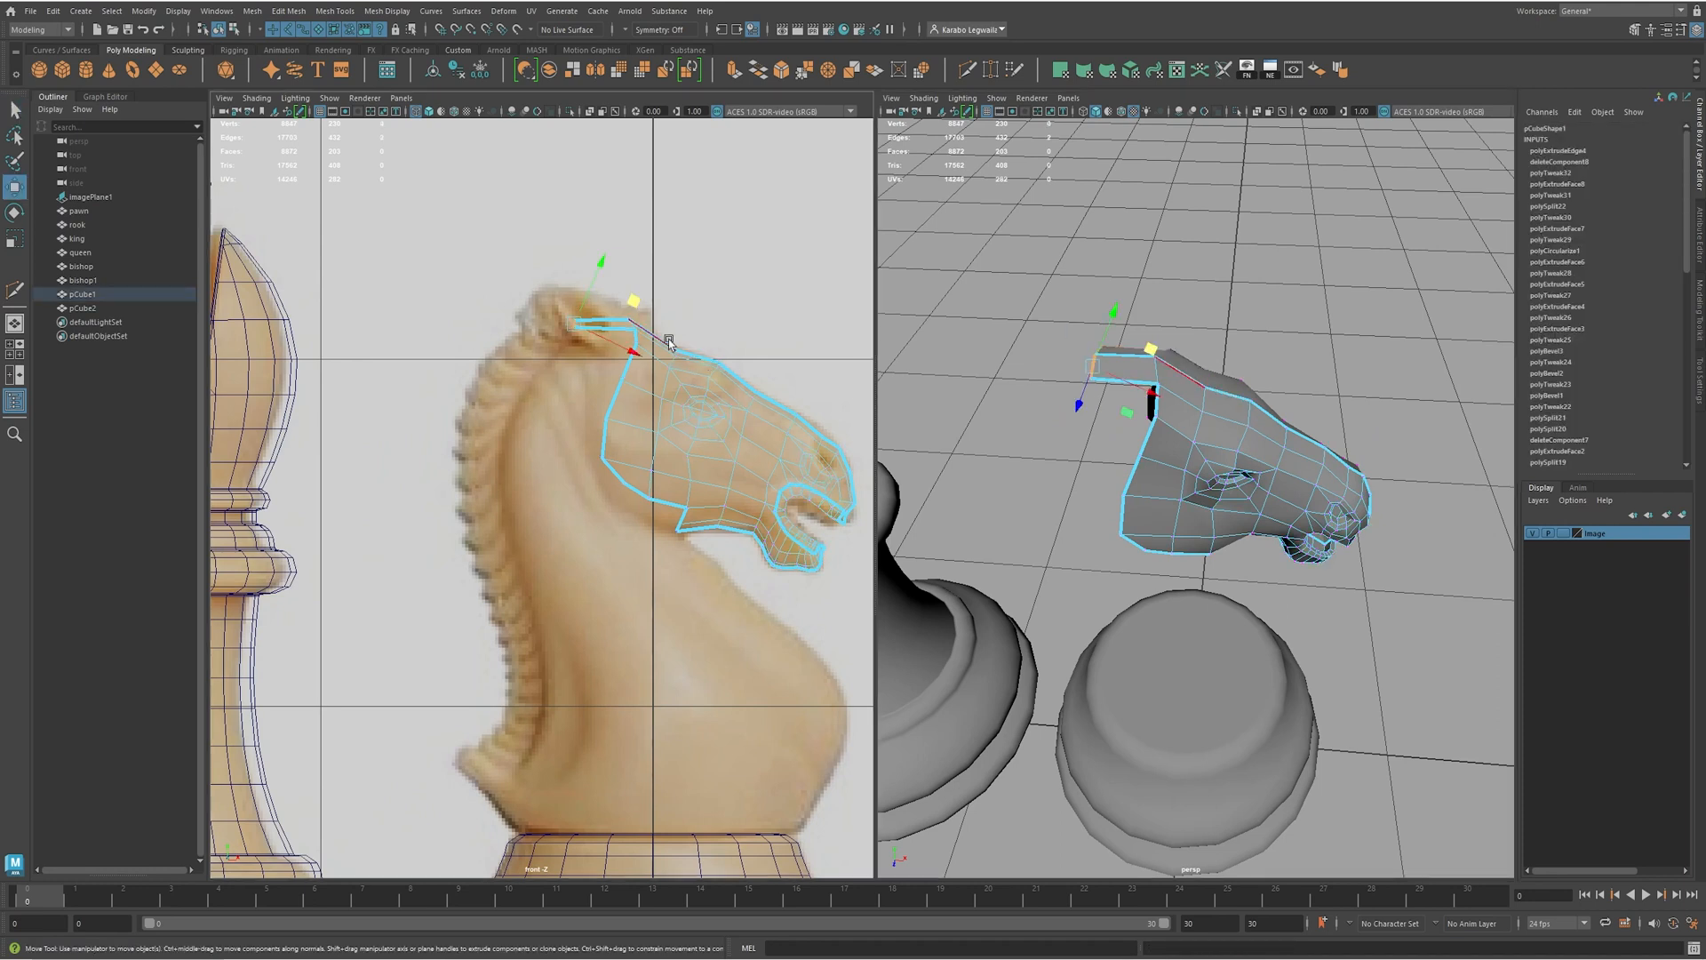
pyautogui.keyDown('shift'); pyautogui.moveTo(629, 315); pyautogui.dragTo(553, 451); pyautogui.keyUp('shift')
pyautogui.keyDown('alt'); pyautogui.moveTo(684, 475); pyautogui.dragTo(716, 405, button='middle'); pyautogui.keyUp('alt')
pyautogui.keyDown('shift'); pyautogui.moveTo(592, 369); pyautogui.dragTo(666, 595); pyautogui.keyUp('shift')
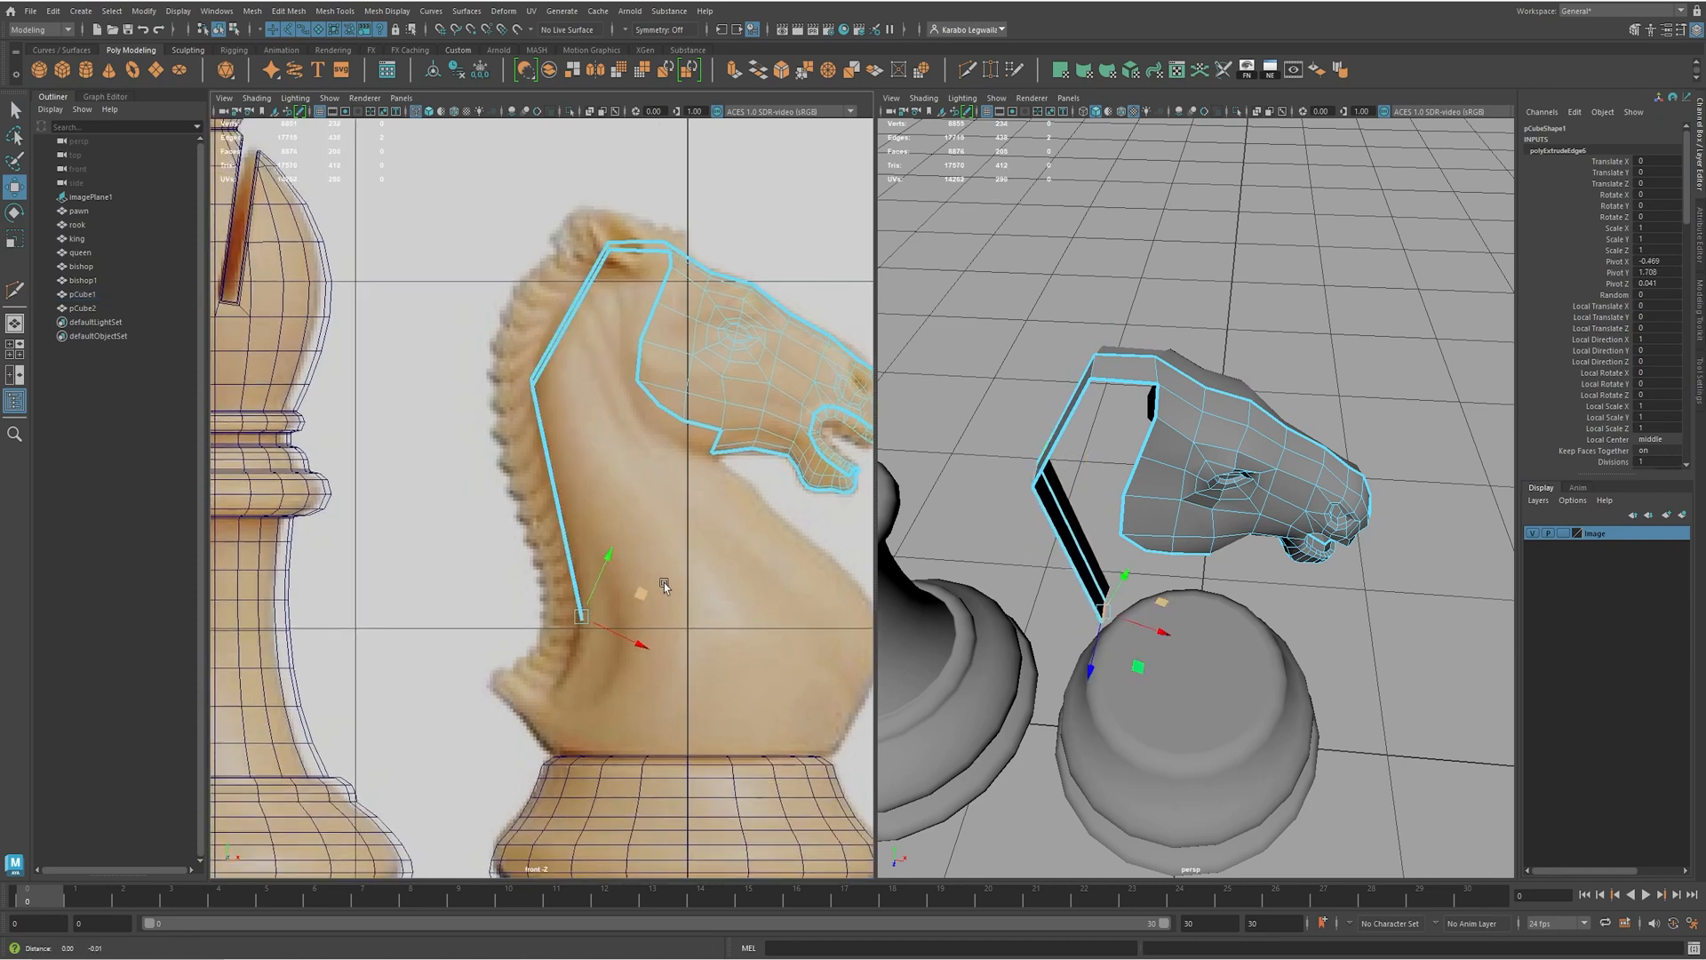
pyautogui.keyDown('alt'); pyautogui.moveTo(666, 595); pyautogui.dragTo(704, 507, button='middle'); pyautogui.keyUp('alt')
pyautogui.keyDown('shift'); pyautogui.moveTo(681, 509); pyautogui.dragTo(644, 608); pyautogui.keyUp('shift')
pyautogui.keyDown('alt'); pyautogui.moveTo(683, 267); pyautogui.dragTo(692, 327, button='middle'); pyautogui.keyUp('alt')
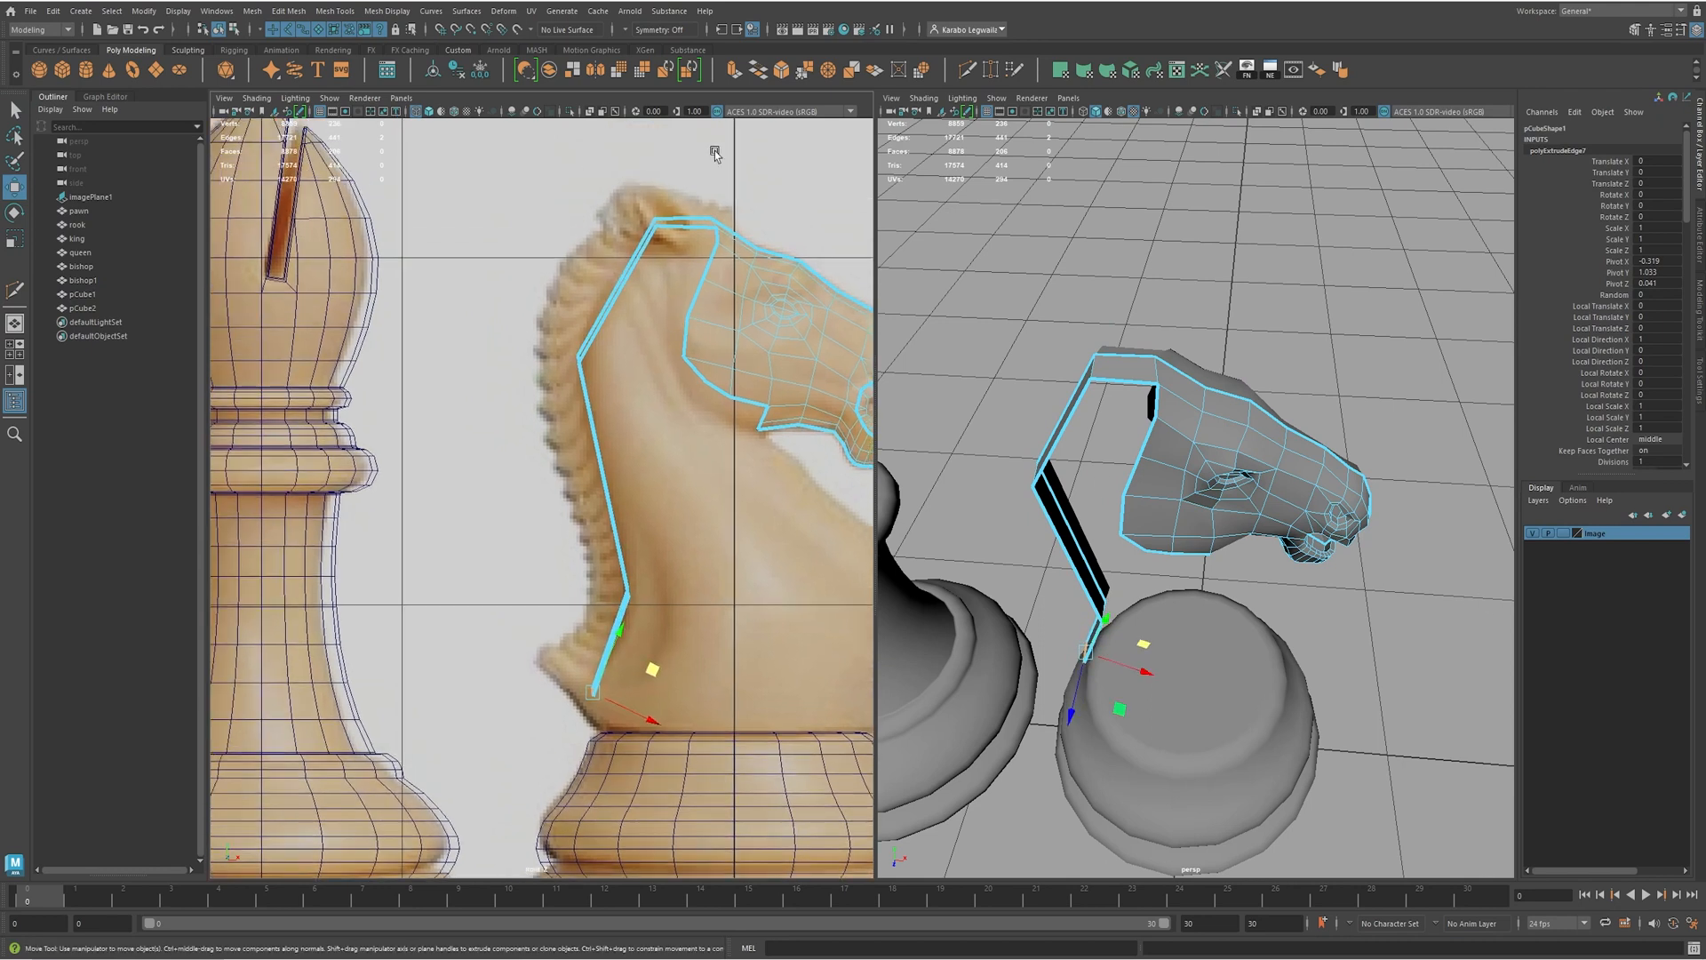
pyautogui.keyDown('alt'); pyautogui.moveTo(715, 585); pyautogui.dragTo(681, 561, button='middle'); pyautogui.keyUp('alt')
# - Extrude the edge beneath the jaw forward to the chest and then down to the base, following the reference
pyautogui.keyDown('alt'); pyautogui.moveTo(1344, 573); pyautogui.dragTo(1118, 444); pyautogui.keyUp('alt')
pyautogui.scroll(2, 1287, 512)
pyautogui.scroll(3, 1193, 597)
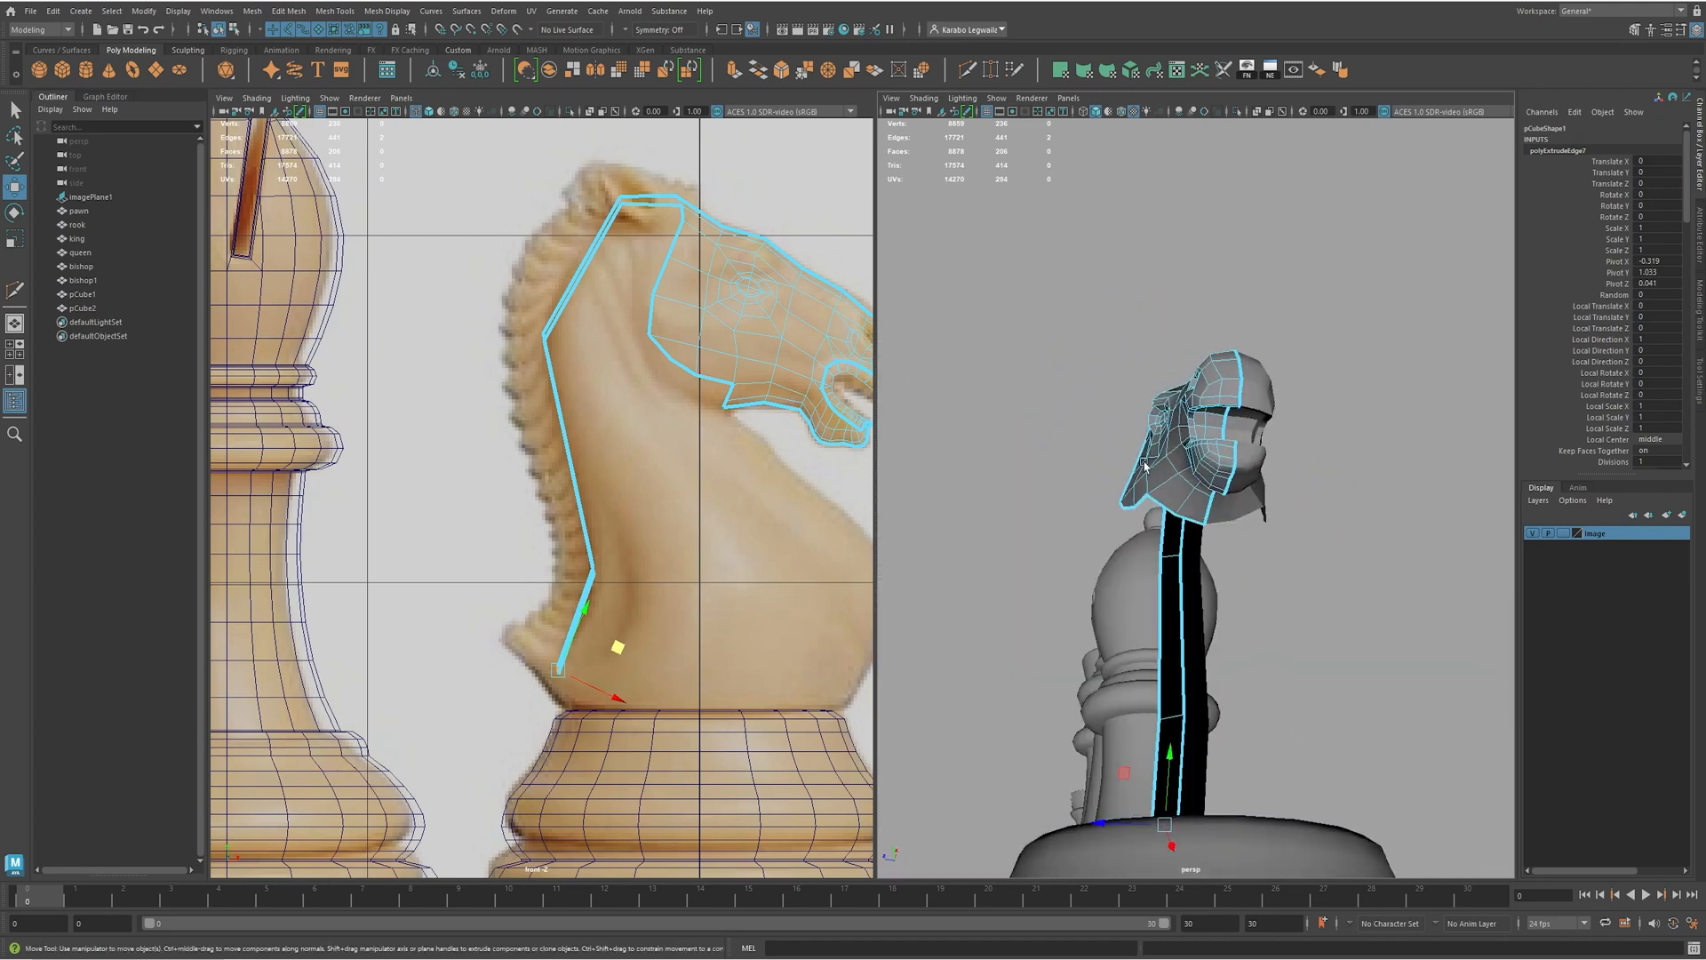
pyautogui.press('F8')
pyautogui.keyDown('alt'); pyautogui.moveTo(1195, 526); pyautogui.dragTo(1267, 586); pyautogui.keyUp('alt')
pyautogui.keyDown('alt'); pyautogui.moveTo(751, 521); pyautogui.dragTo(632, 451, button='middle'); pyautogui.keyUp('alt')
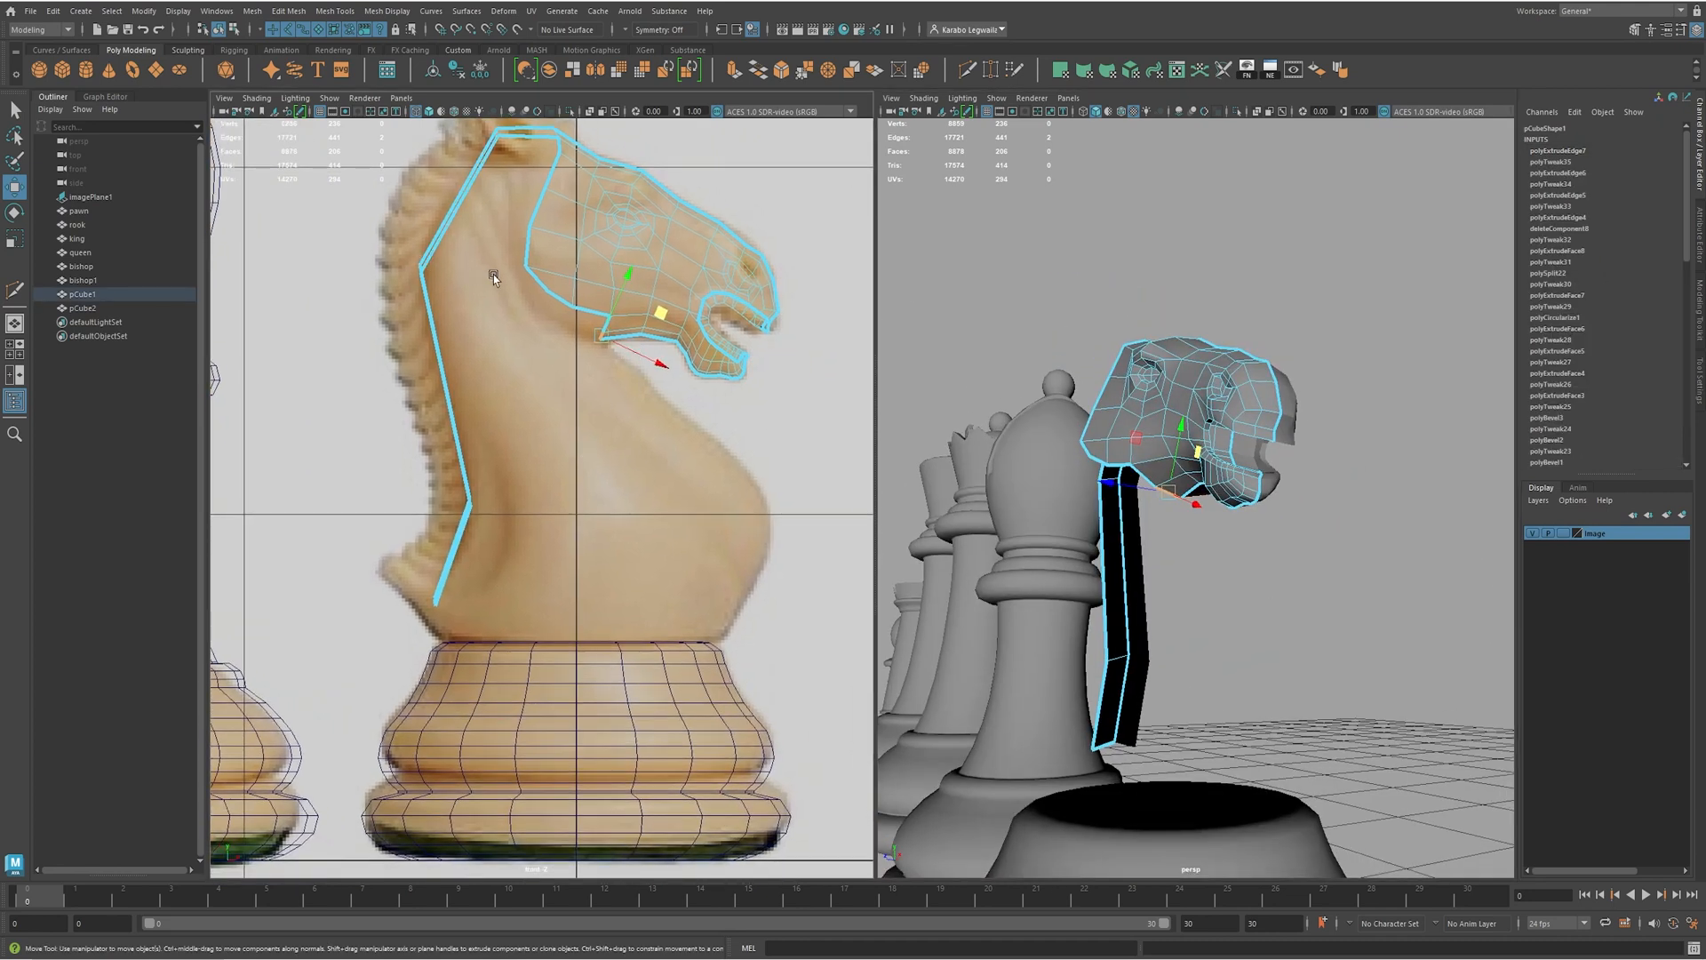
pyautogui.keyDown('shift'); pyautogui.moveTo(678, 318); pyautogui.dragTo(826, 480); pyautogui.keyUp('shift')
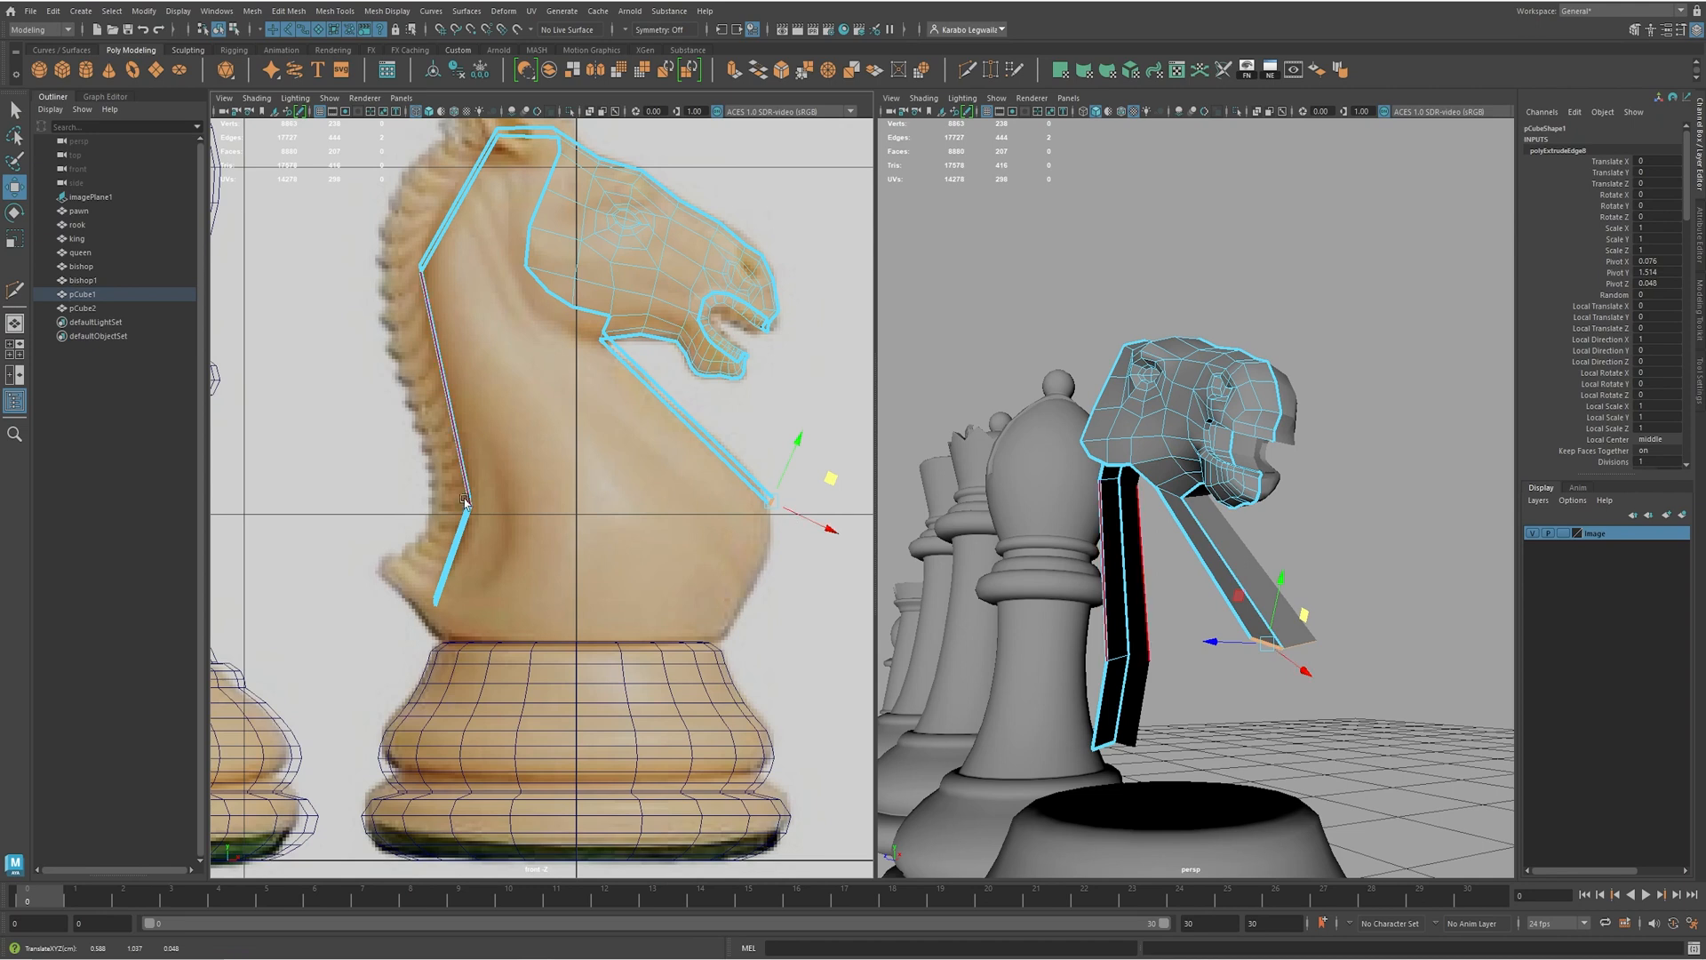
pyautogui.keyDown('shift'); pyautogui.moveTo(833, 488); pyautogui.dragTo(789, 600); pyautogui.keyUp('shift')
# - Shift single vertices at the chest bend and lower end of the front strip inward to round its profile
pyautogui.moveTo(1301, 616)
pyautogui.keyDown('alt'); pyautogui.mouseDown()
pyautogui.moveTo(1173, 604)
pyautogui.moveTo(1333, 578)
pyautogui.moveTo(1293, 553)
pyautogui.moveTo(1279, 578)
pyautogui.moveTo(1299, 596)
pyautogui.mouseUp(); pyautogui.keyUp('alt')
pyautogui.click(1293, 609)
pyautogui.moveTo(829, 482); pyautogui.dragTo(819, 478)
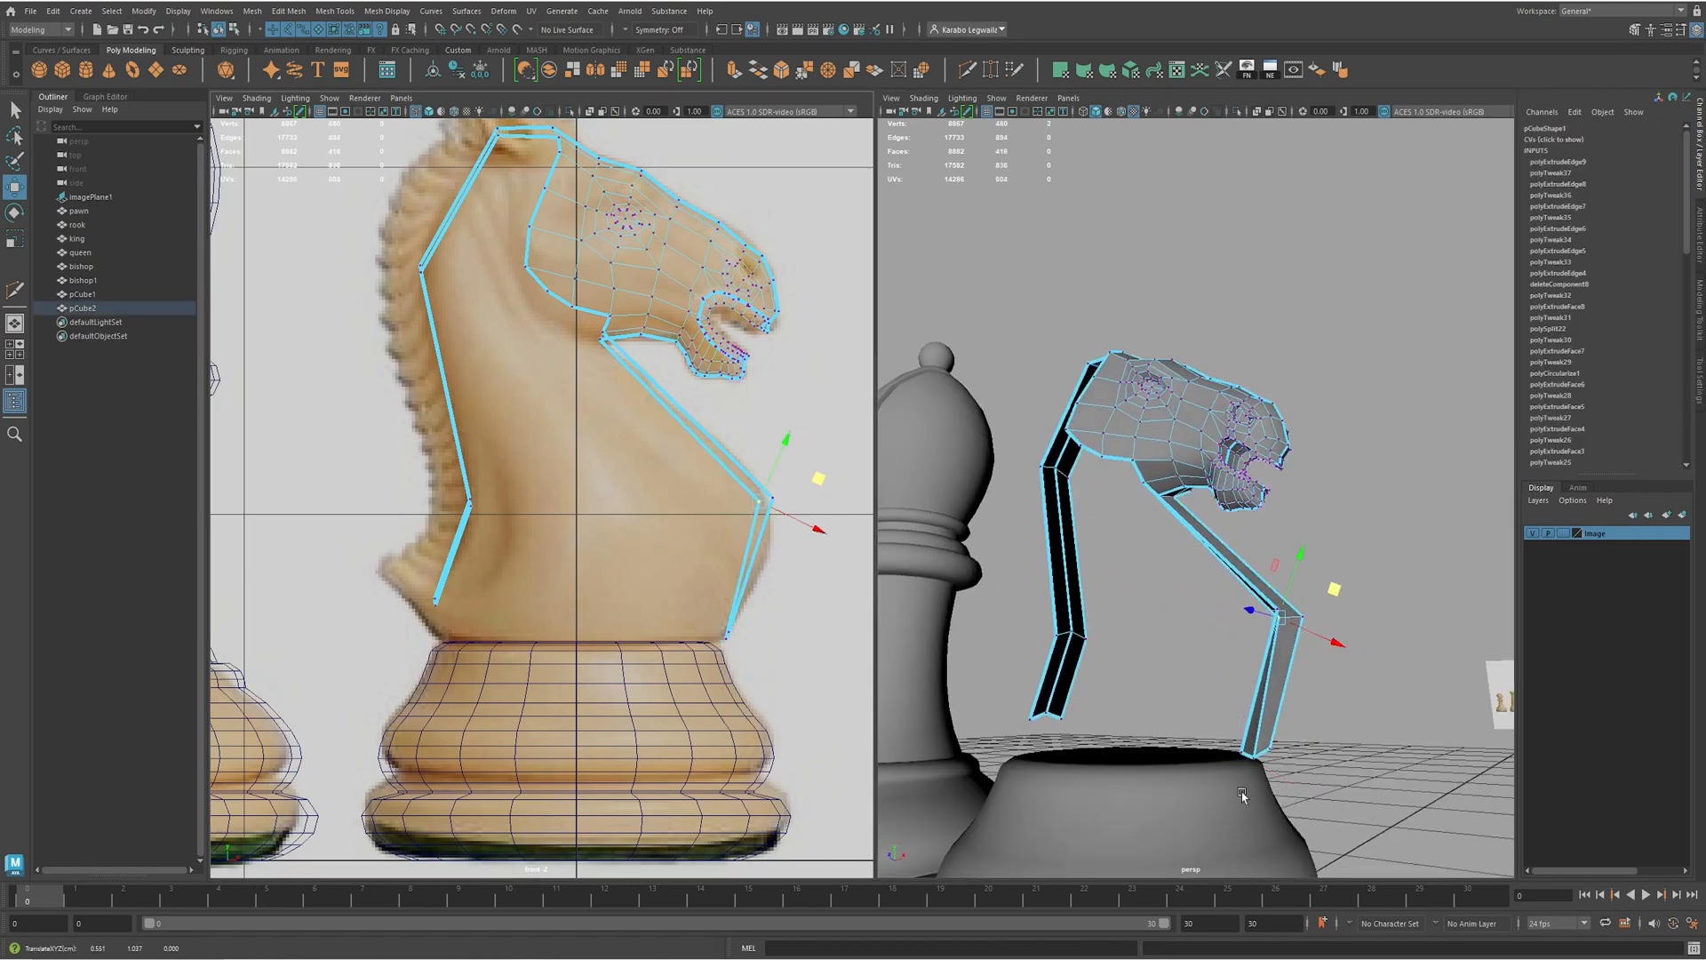
pyautogui.click(1240, 753)
pyautogui.moveTo(789, 610); pyautogui.dragTo(800, 609)
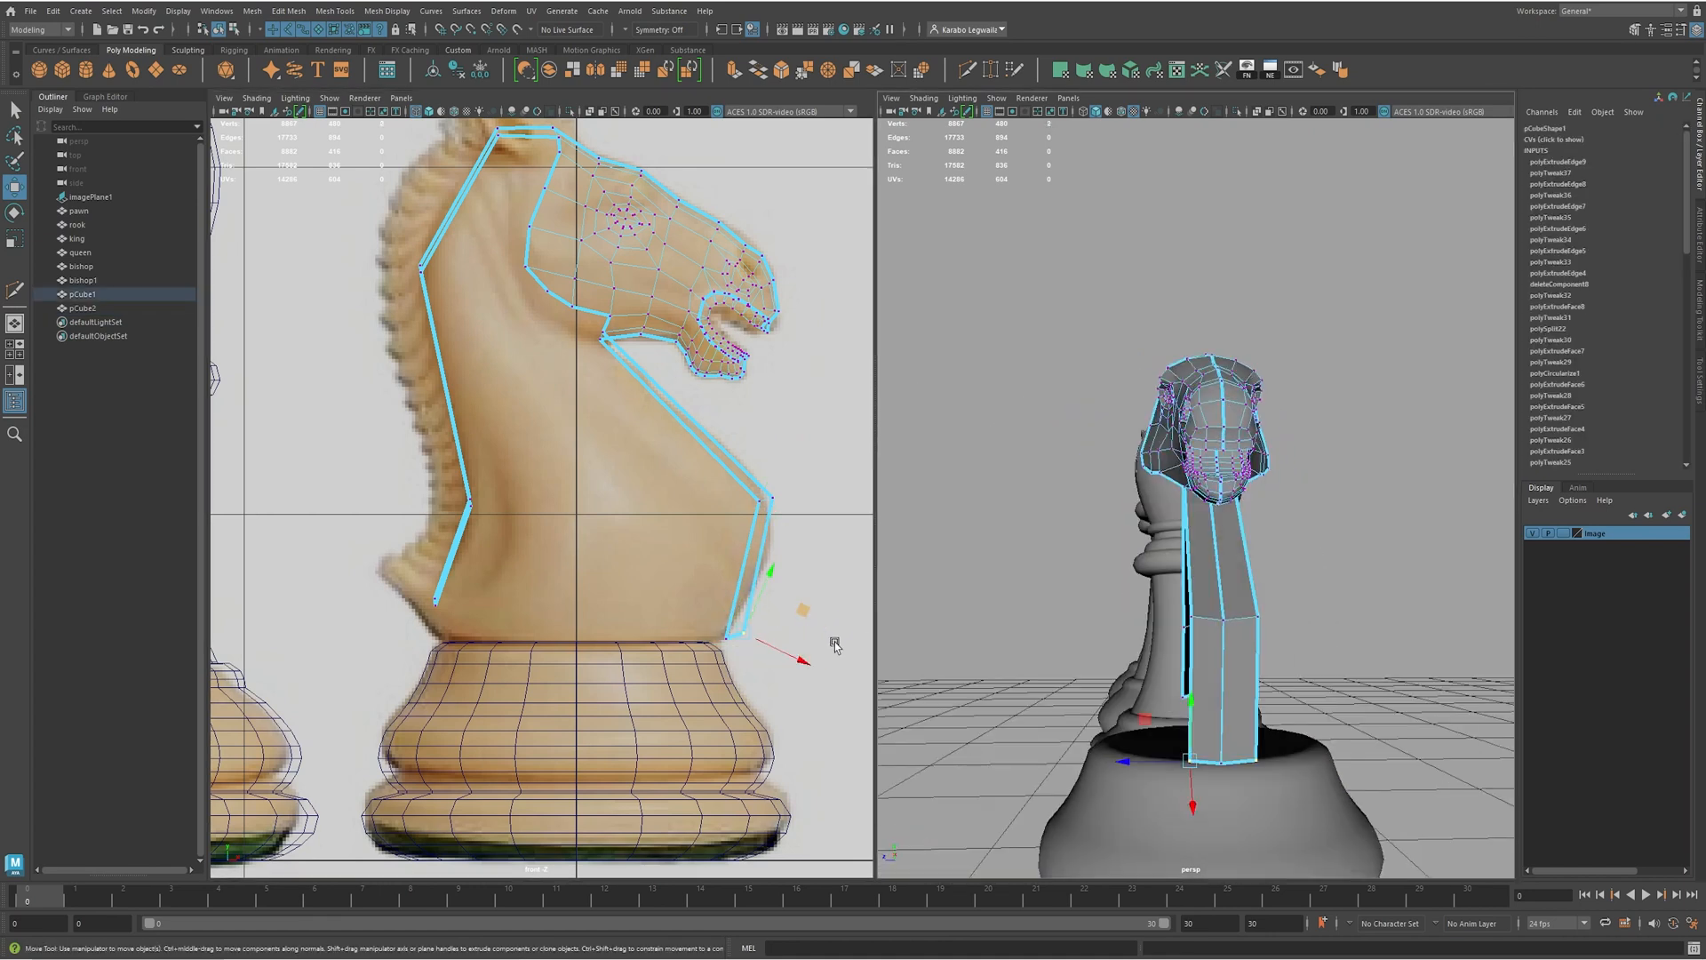
pyautogui.hotkey('ctrl', 'z')
pyautogui.keyDown('alt'); pyautogui.click(779, 650); pyautogui.keyUp('alt')
pyautogui.moveTo(788, 613); pyautogui.dragTo(773, 620)
pyautogui.keyDown('alt'); pyautogui.moveTo(1016, 648); pyautogui.dragTo(1285, 662); pyautogui.keyUp('alt')
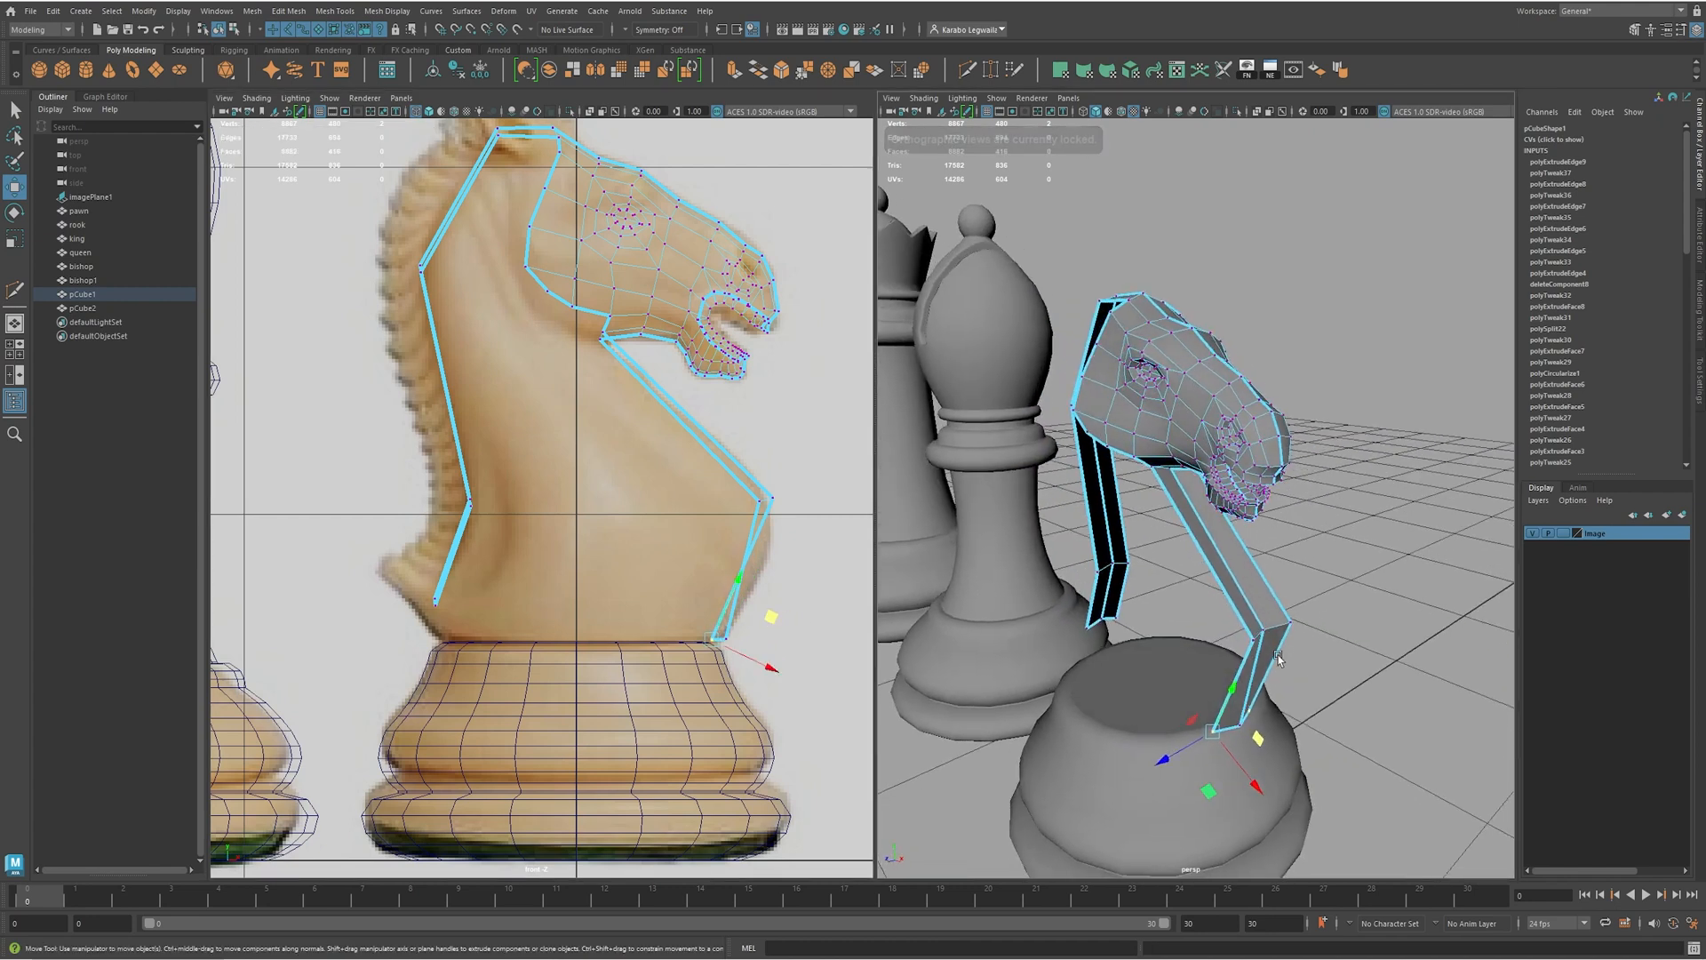
# - Reposition the vertices at the front strip's chest bend to match the chest outline in the reference
pyautogui.click(1253, 639)
pyautogui.moveTo(826, 475)
pyautogui.mouseDown()
pyautogui.moveTo(783, 480)
pyautogui.moveTo(800, 477)
pyautogui.mouseUp()
pyautogui.keyDown('shift'); pyautogui.moveTo(789, 538); pyautogui.dragTo(827, 493); pyautogui.keyUp('shift')
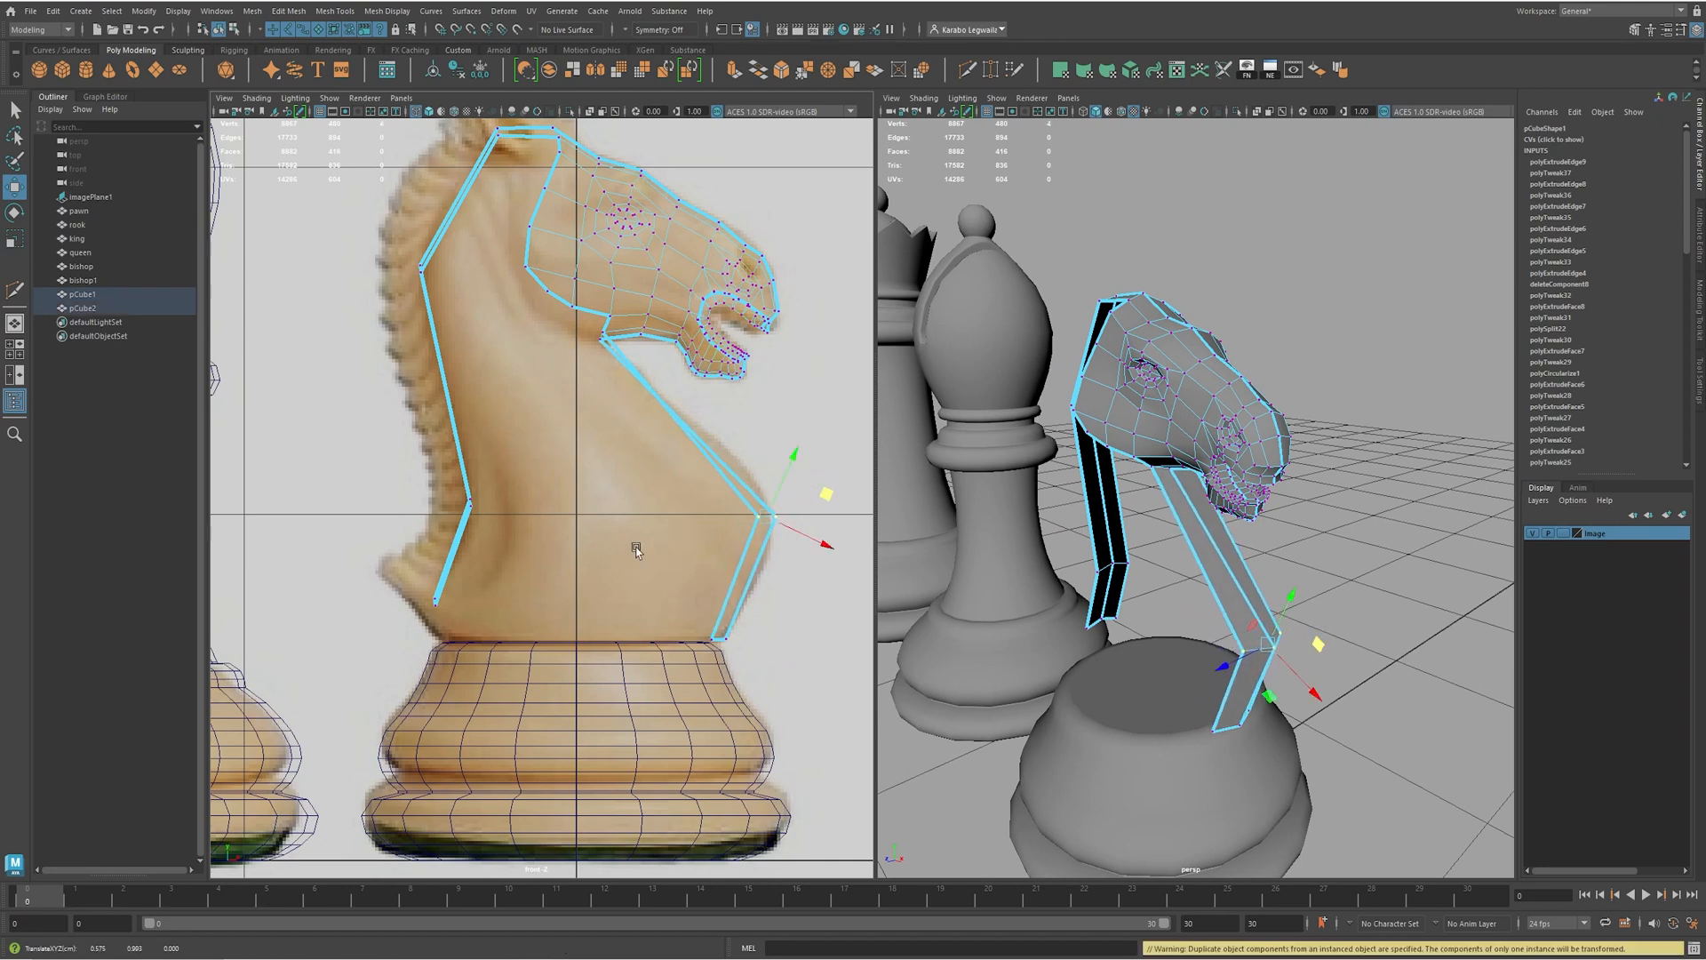
pyautogui.keyDown('alt'); pyautogui.moveTo(1355, 708); pyautogui.dragTo(1225, 677); pyautogui.keyUp('alt')
pyautogui.keyDown('alt'); pyautogui.moveTo(1226, 675); pyautogui.dragTo(1271, 531); pyautogui.keyUp('alt')
pyautogui.moveTo(1216, 658); pyautogui.dragTo(1287, 694)
# - Adjust the rear strip's vertices at its upper bend and lower end to fit the back of the neck
pyautogui.keyDown('alt'); pyautogui.moveTo(1146, 656); pyautogui.dragTo(1204, 684, button='middle'); pyautogui.keyUp('alt')
pyautogui.keyDown('alt'); pyautogui.moveTo(1204, 684); pyautogui.dragTo(1121, 584); pyautogui.keyUp('alt')
pyautogui.keyDown('alt'); pyautogui.moveTo(1067, 653); pyautogui.dragTo(962, 491); pyautogui.keyUp('alt')
pyautogui.click(1152, 684)
pyautogui.click(1046, 427)
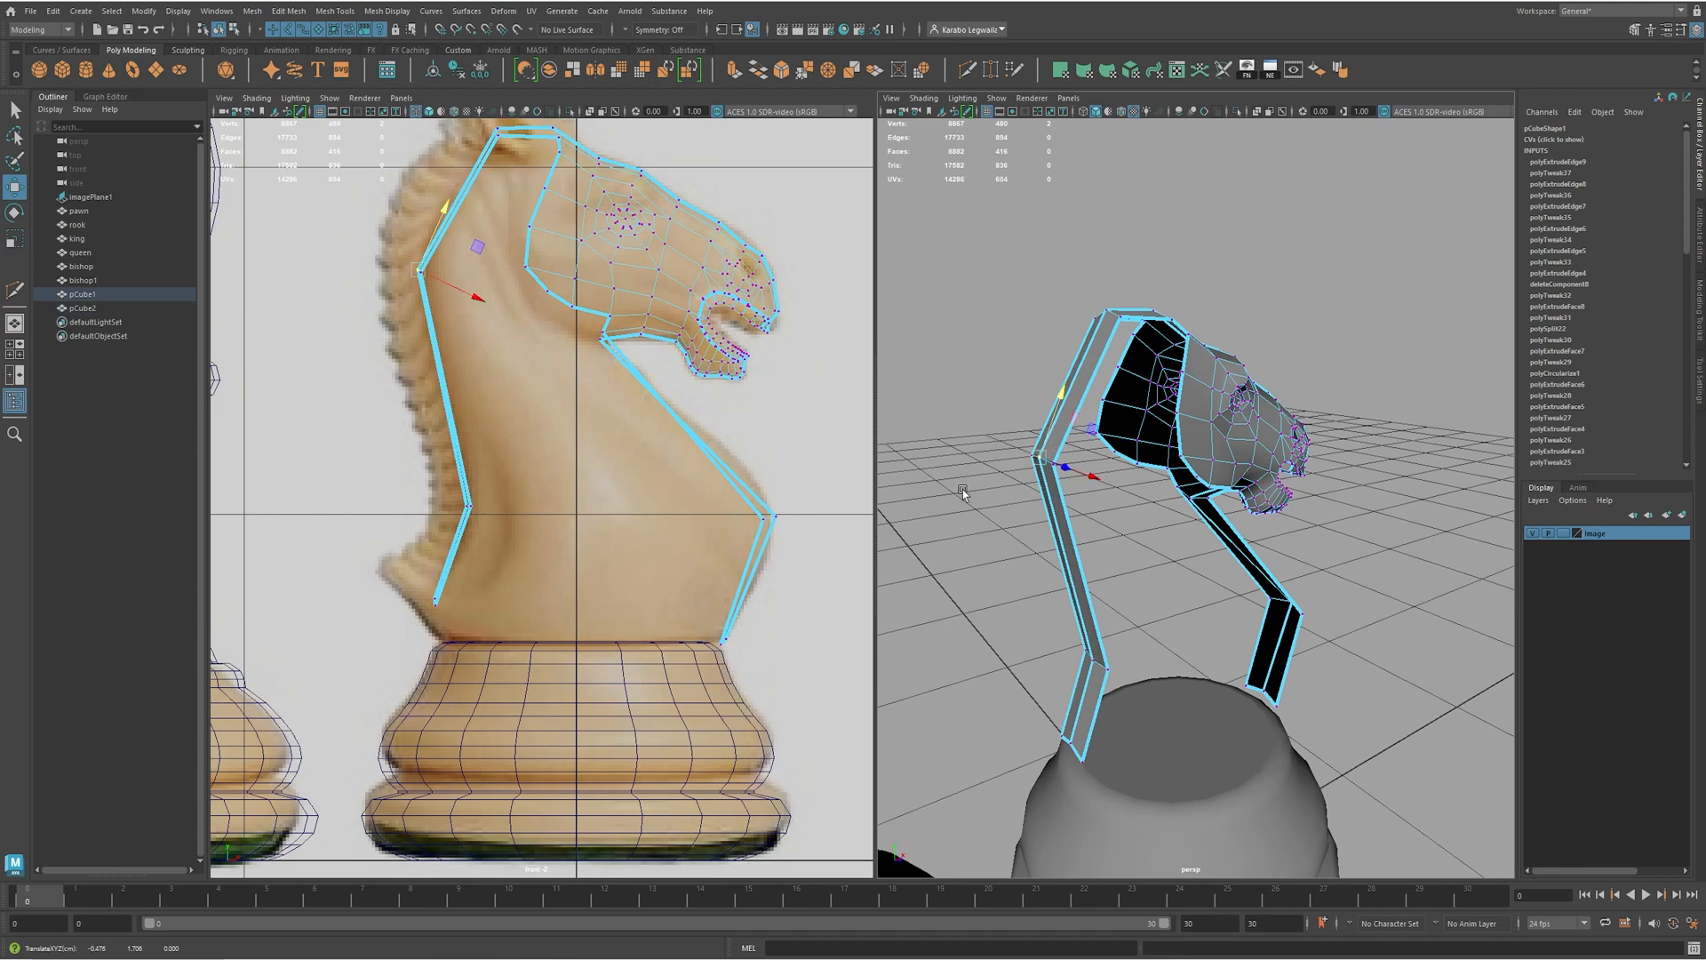
pyautogui.keyDown('alt'); pyautogui.moveTo(581, 608); pyautogui.dragTo(664, 572, button='middle'); pyautogui.keyUp('alt')
pyautogui.moveTo(499, 586); pyautogui.dragTo(576, 580)
pyautogui.keyDown('alt'); pyautogui.moveTo(1138, 592); pyautogui.dragTo(1108, 776); pyautogui.keyUp('alt')
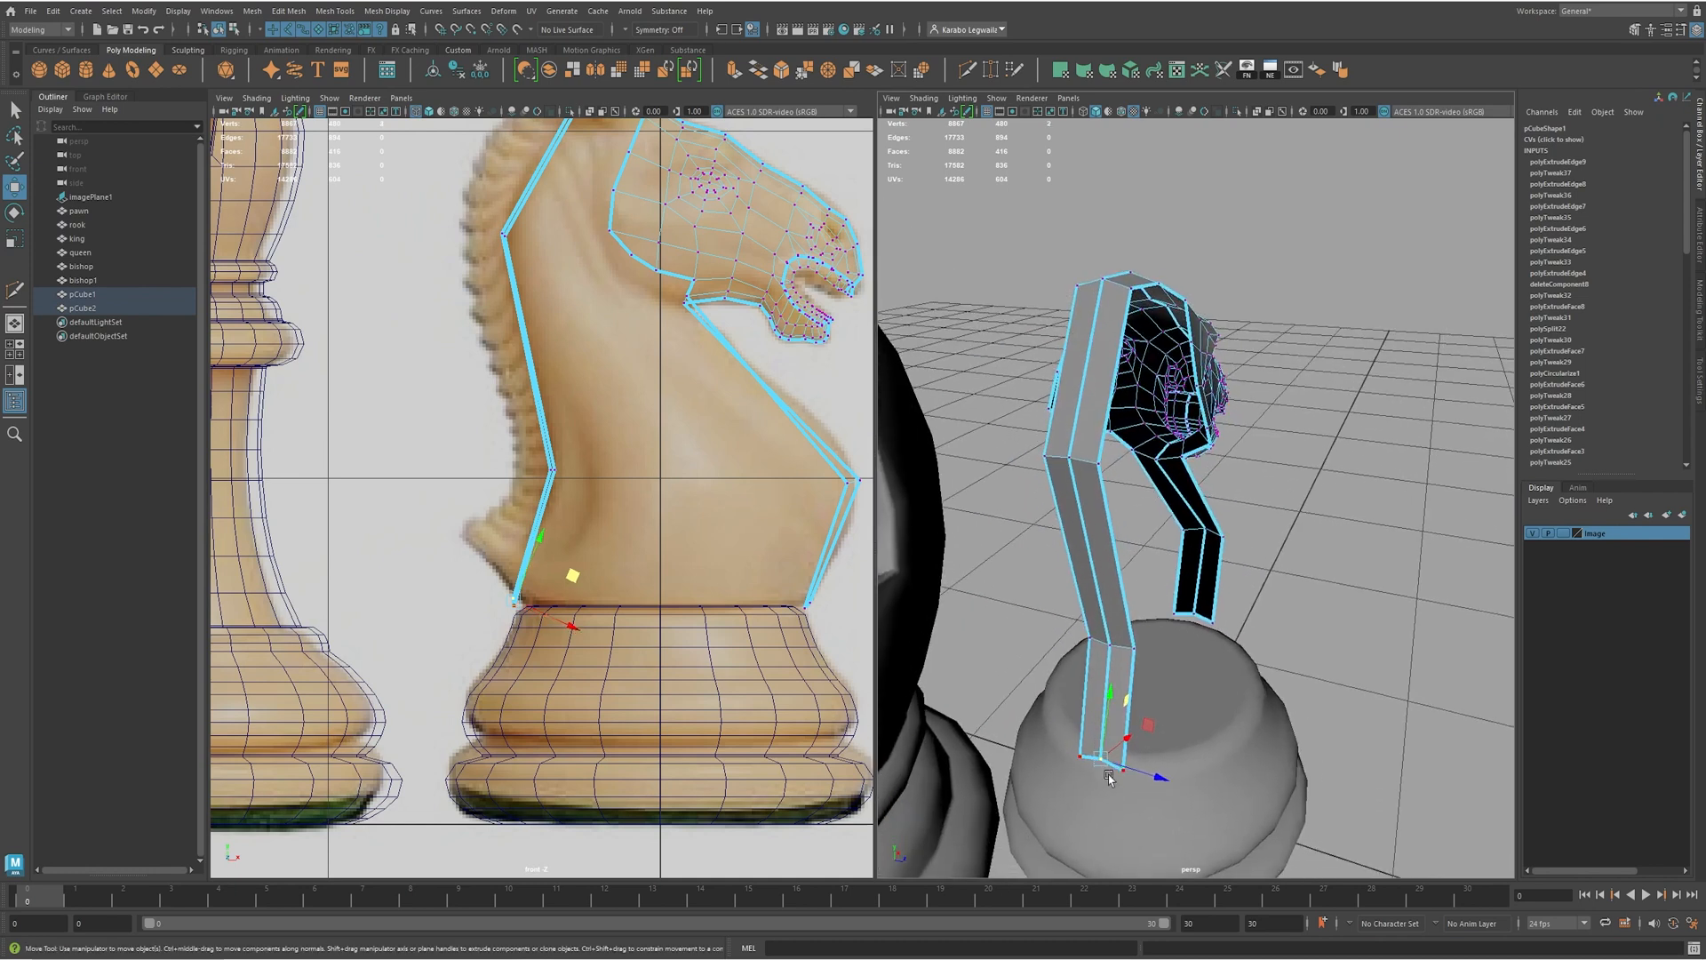
pyautogui.moveTo(1111, 716); pyautogui.dragTo(1152, 716)
pyautogui.moveTo(1188, 613); pyautogui.dragTo(1203, 600)
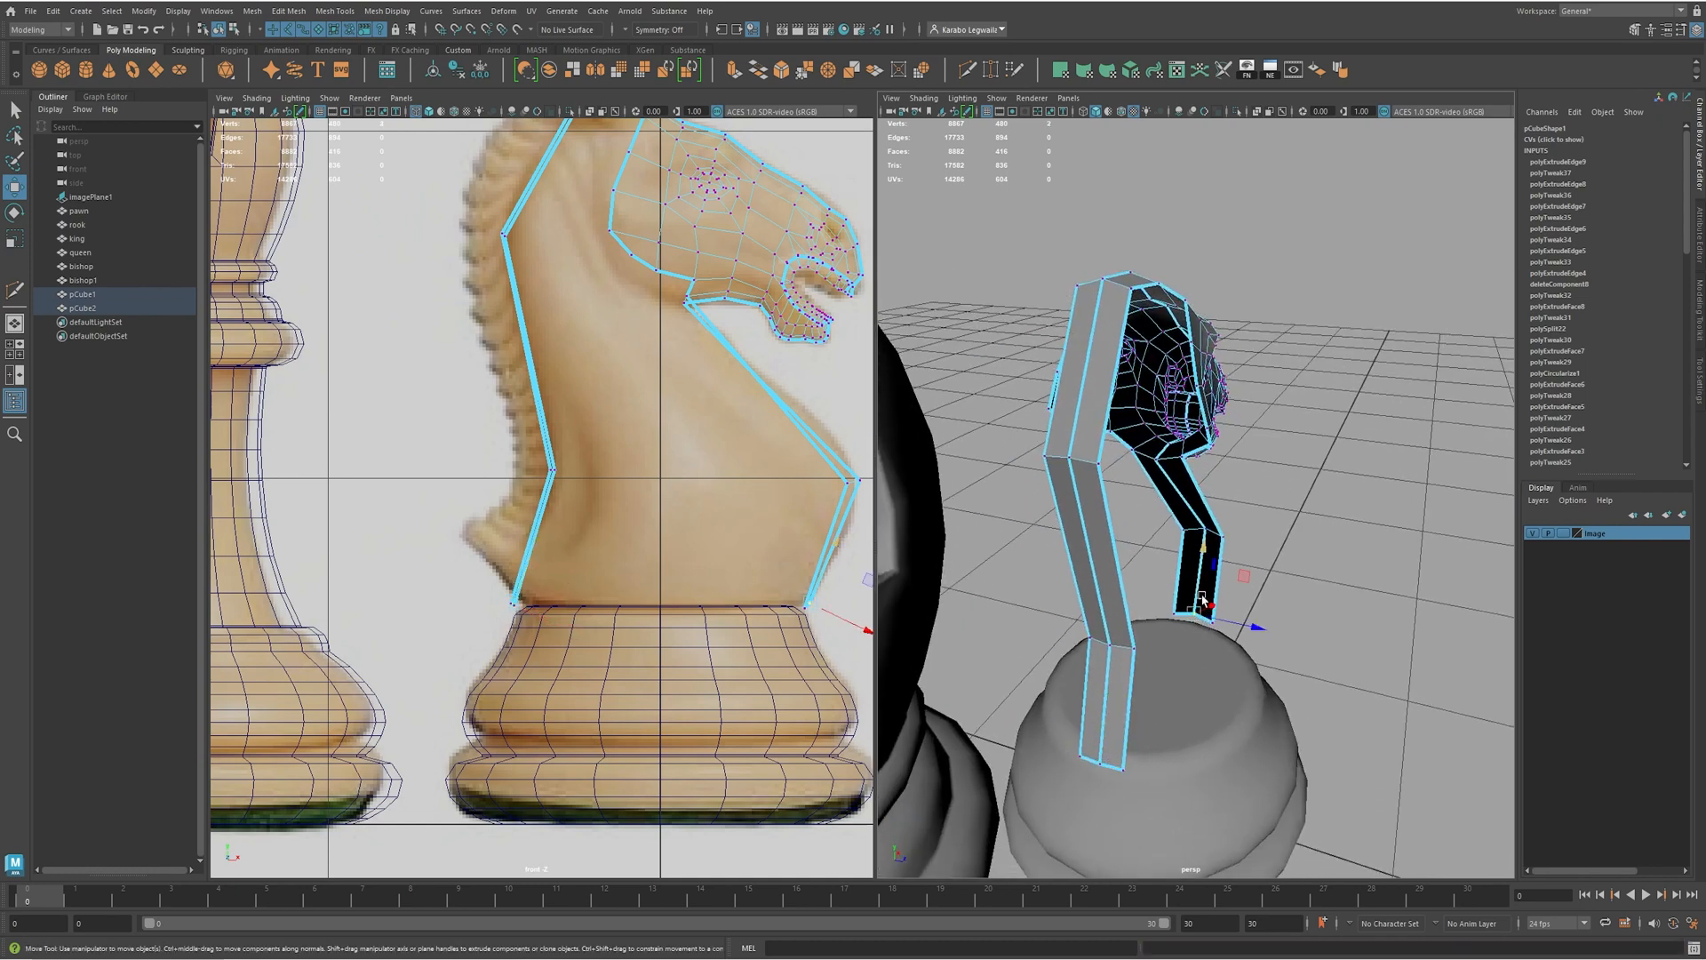
# - Bridge the bottom edges of the rear and front neck strips across the base
pyautogui.press('F8')
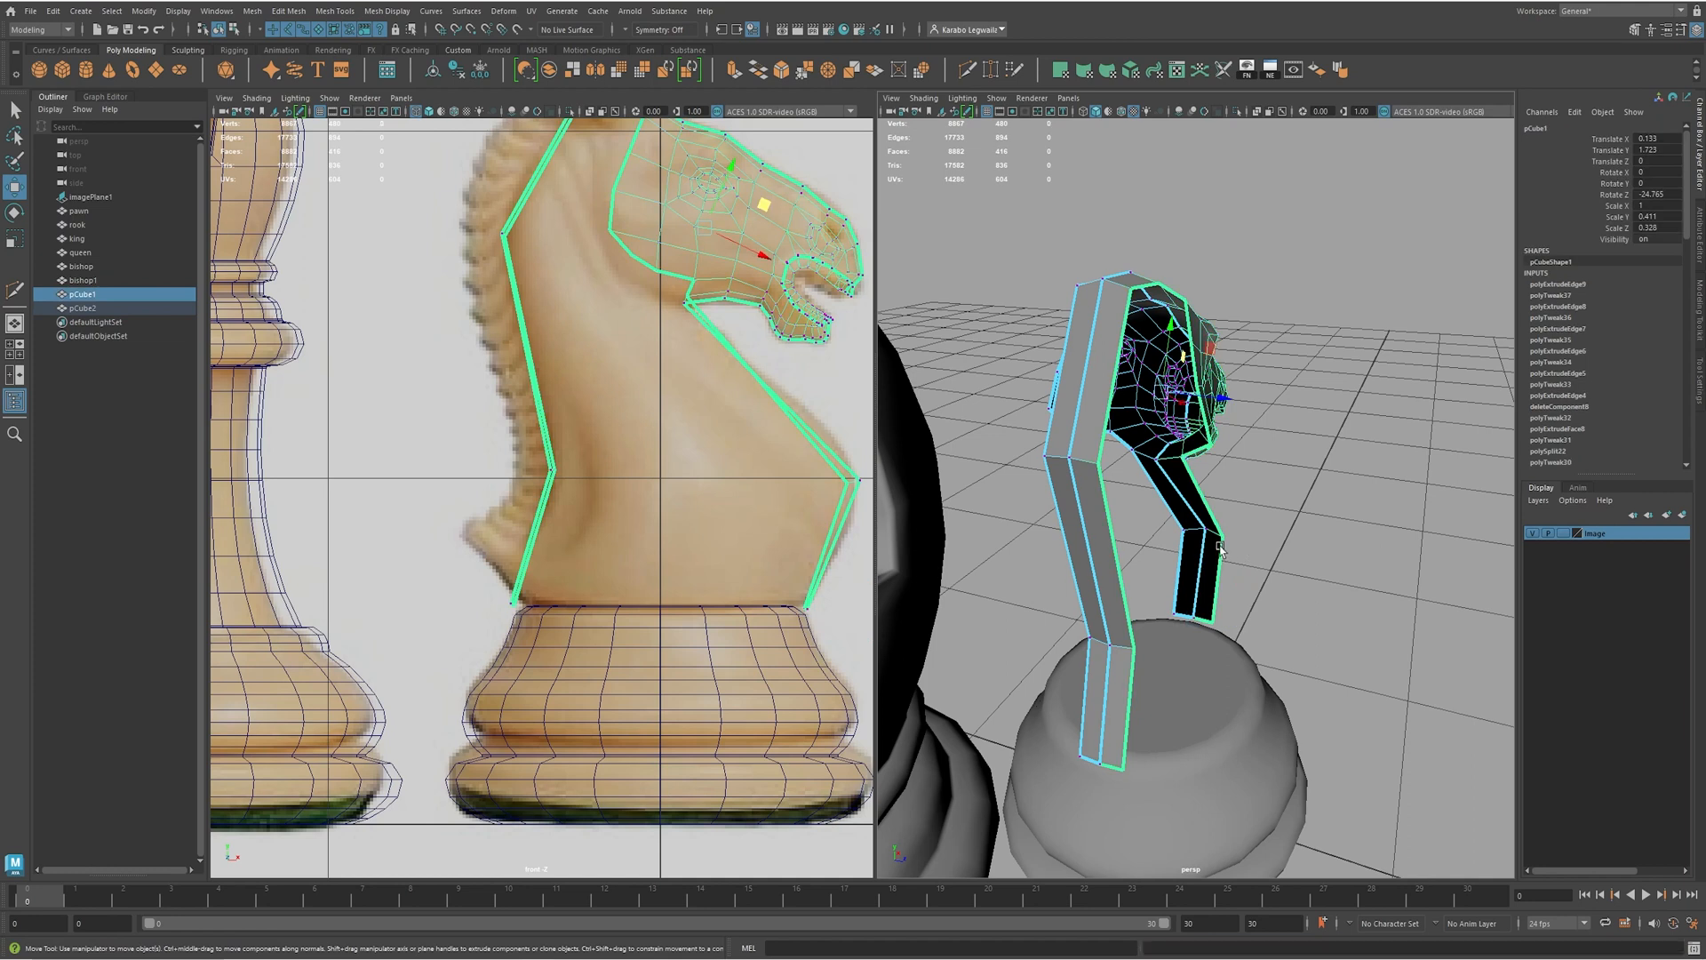
pyautogui.press('F8')
pyautogui.keyDown('alt'); pyautogui.moveTo(1210, 601); pyautogui.dragTo(1123, 583); pyautogui.keyUp('alt')
pyautogui.keyDown('alt'); pyautogui.moveTo(1176, 632); pyautogui.dragTo(1176, 529, button='middle'); pyautogui.keyUp('alt')
pyautogui.keyDown('alt'); pyautogui.moveTo(1138, 726); pyautogui.dragTo(1178, 718); pyautogui.keyUp('alt')
pyautogui.moveTo(1063, 561); pyautogui.dragTo(1061, 517, button='right')
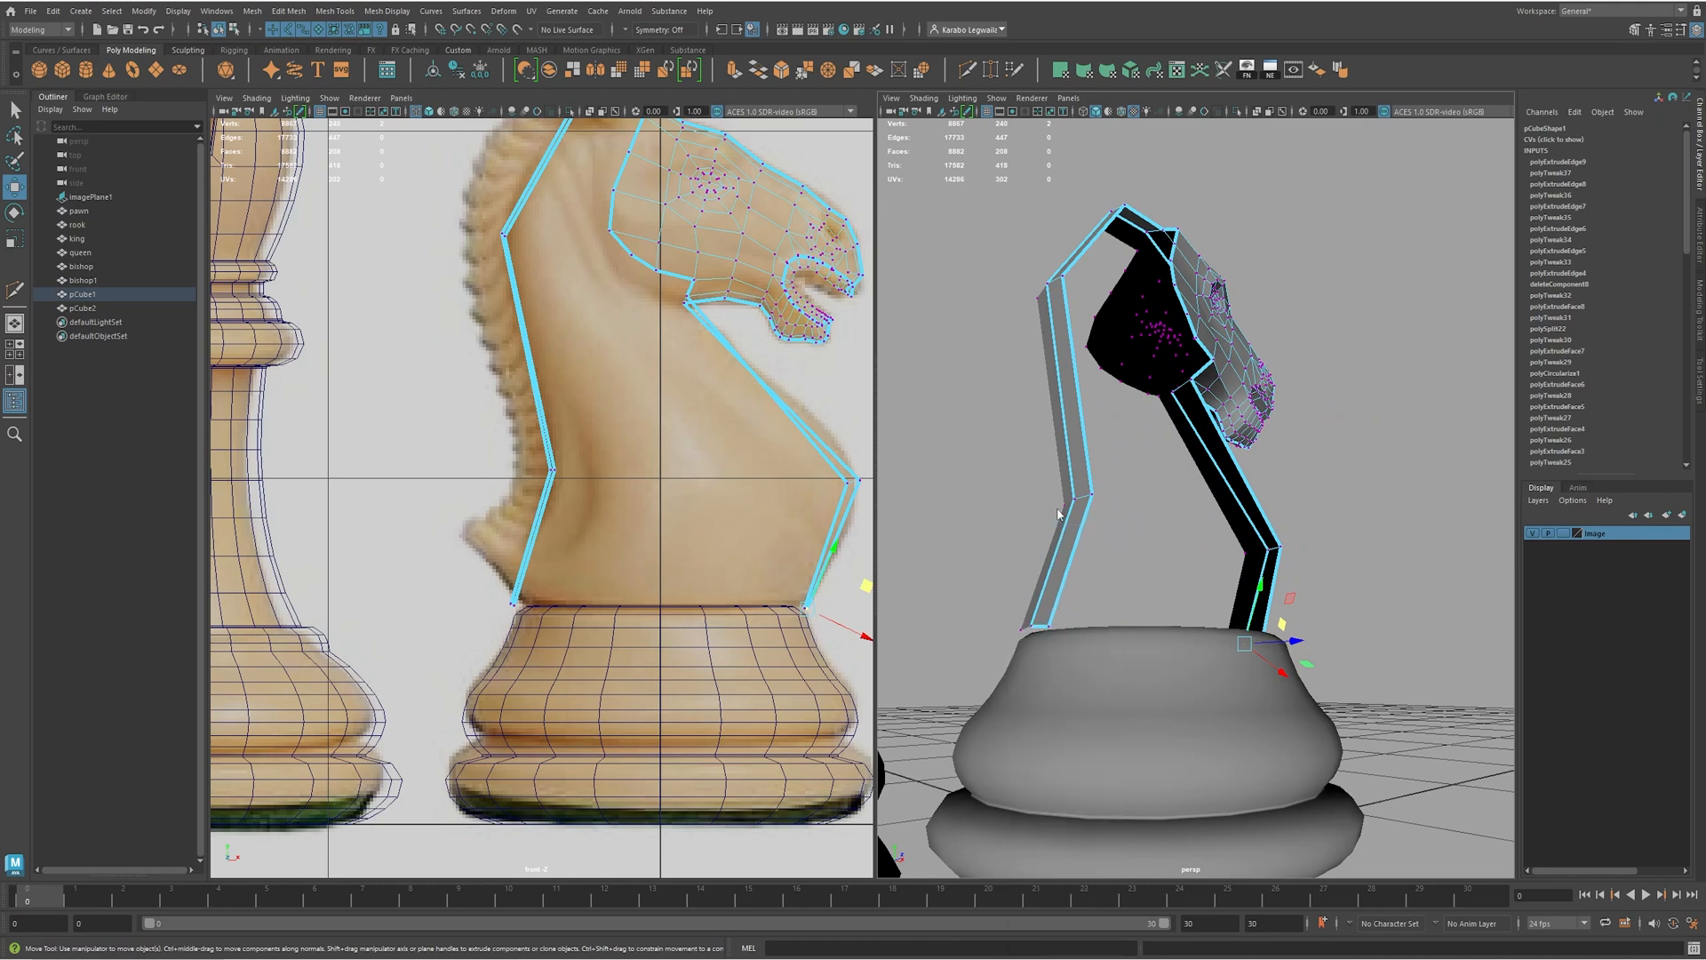
pyautogui.moveTo(1024, 620); pyautogui.dragTo(1213, 643)
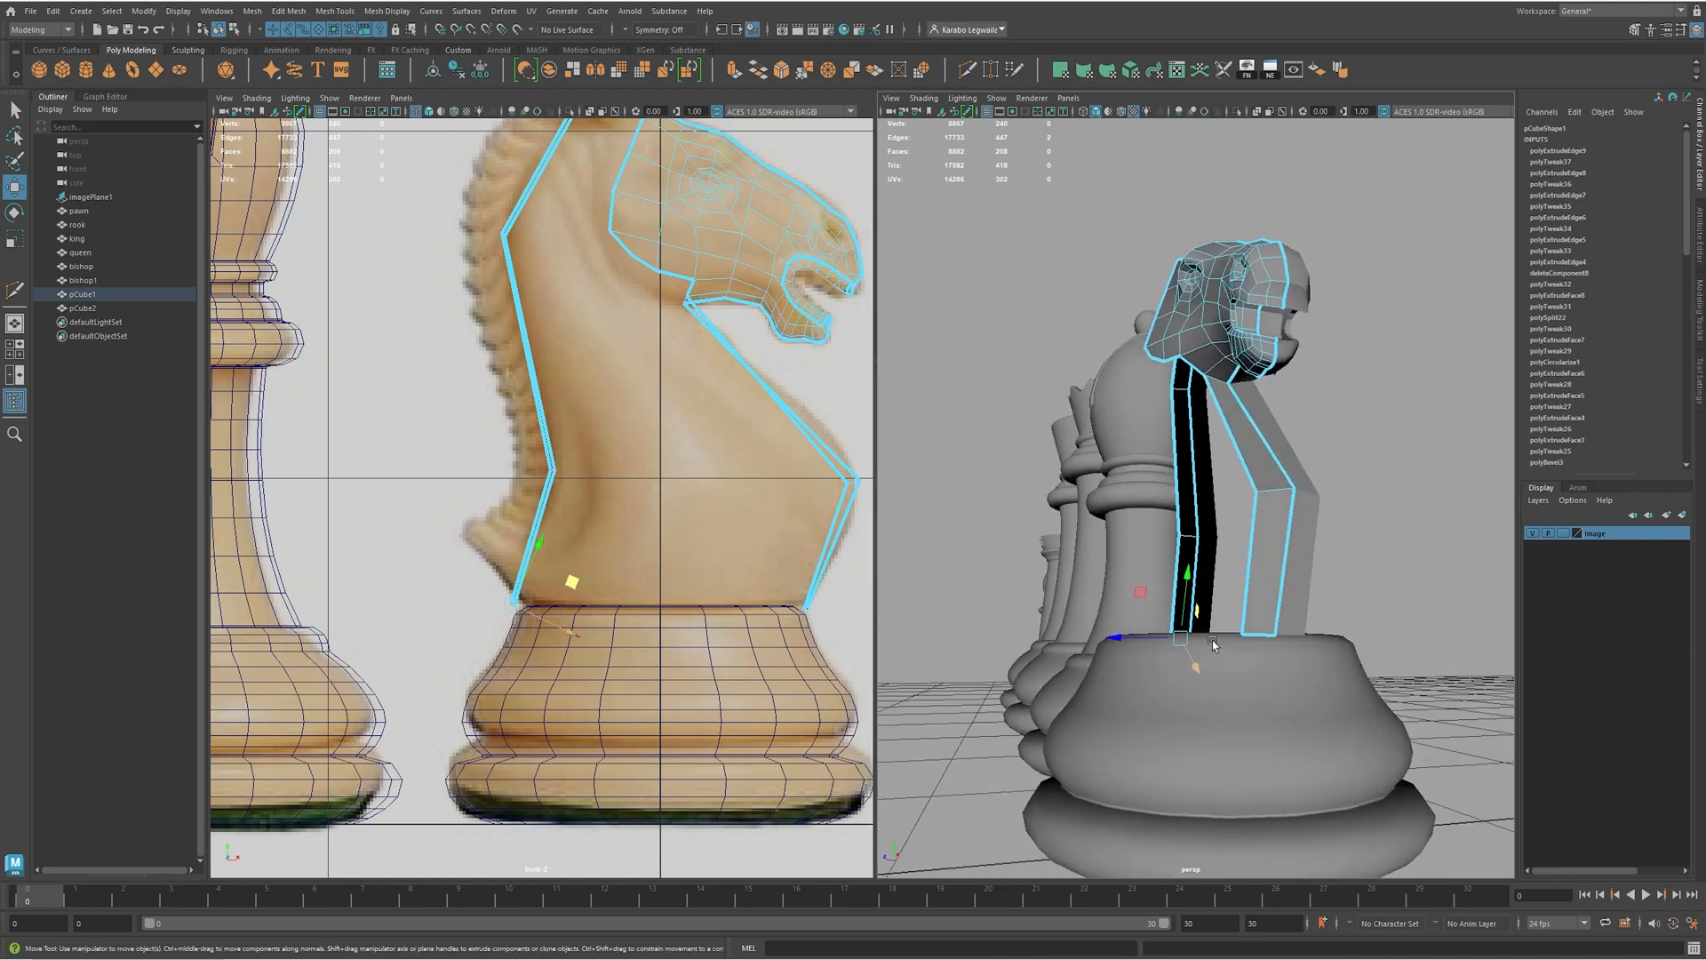
pyautogui.keyDown('shift'); pyautogui.click(1260, 636); pyautogui.keyUp('shift')
pyautogui.keyDown('shift'); pyautogui.moveTo(1202, 571); pyautogui.dragTo(1179, 749, button='right'); pyautogui.keyUp('shift')
pyautogui.keyDown('alt'); pyautogui.moveTo(1179, 749); pyautogui.dragTo(1114, 637); pyautogui.keyUp('alt')
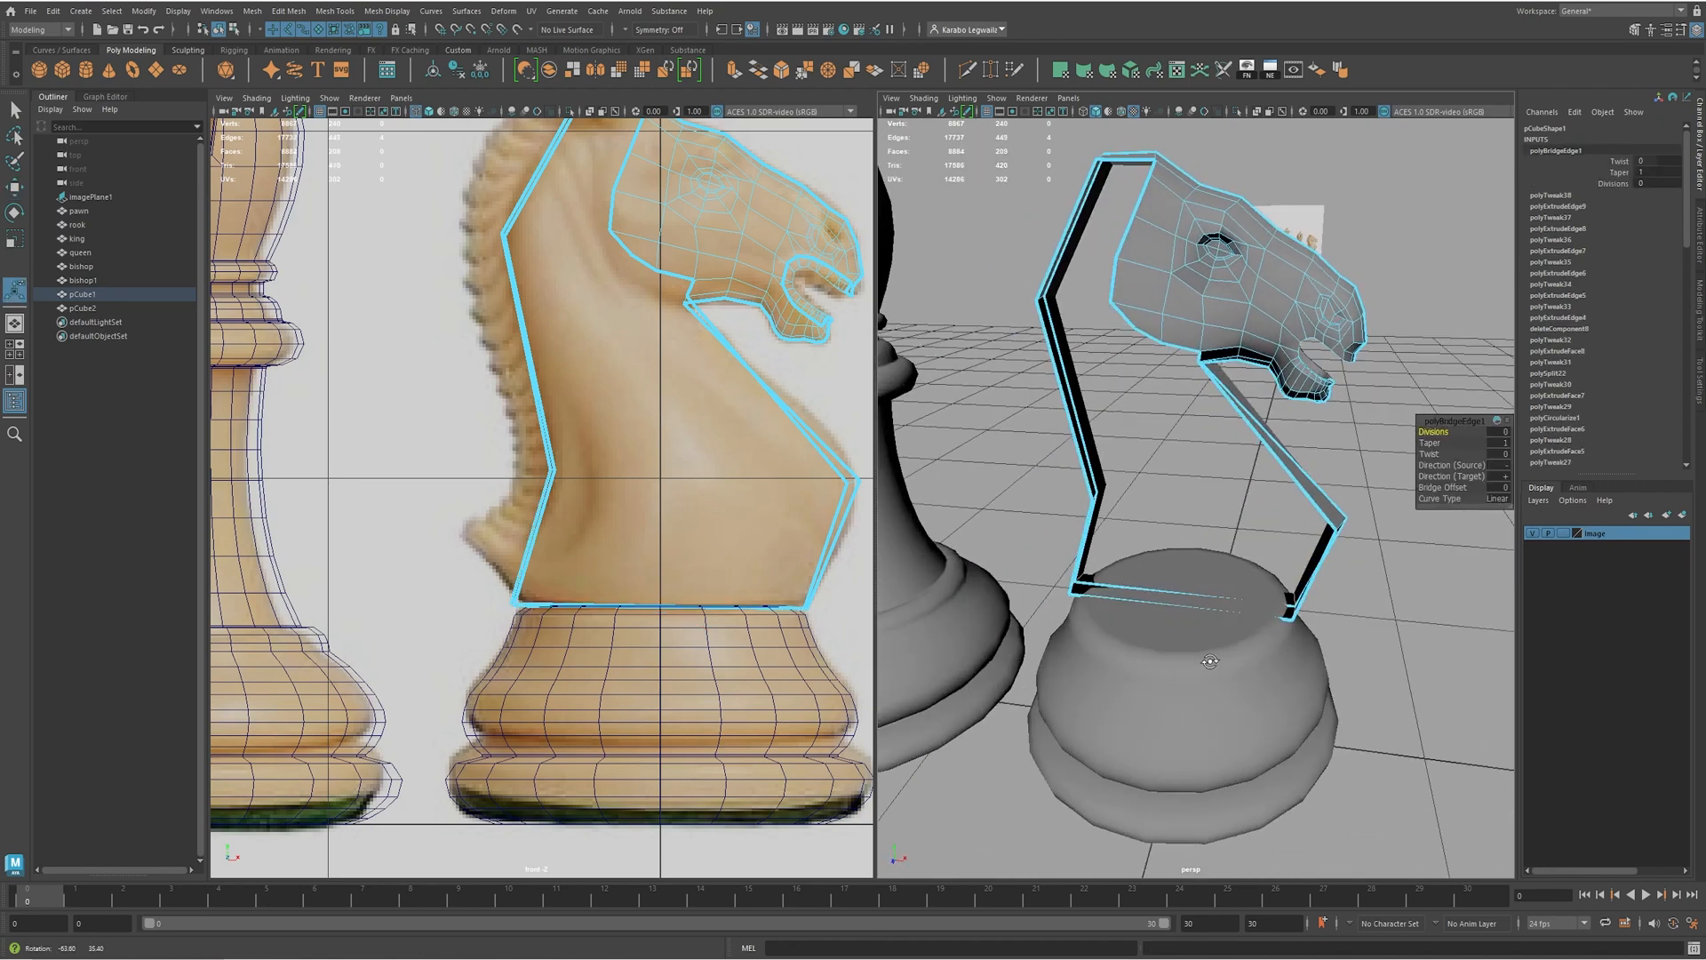
# - Move the border edges at the lower rear corner of the cheek to reshape the jaw line
pyautogui.keyDown('alt'); pyautogui.moveTo(1286, 541); pyautogui.dragTo(1324, 544); pyautogui.keyUp('alt')
pyautogui.keyDown('alt'); pyautogui.moveTo(1195, 548); pyautogui.dragTo(1244, 609); pyautogui.keyUp('alt')
pyautogui.keyDown('alt'); pyautogui.moveTo(1232, 339); pyautogui.dragTo(818, 398); pyautogui.keyUp('alt')
pyautogui.keyDown('alt'); pyautogui.moveTo(747, 389); pyautogui.dragTo(765, 487, button='middle'); pyautogui.keyUp('alt')
pyautogui.keyDown('alt'); pyautogui.moveTo(674, 340); pyautogui.dragTo(642, 354, button='middle'); pyautogui.keyUp('alt')
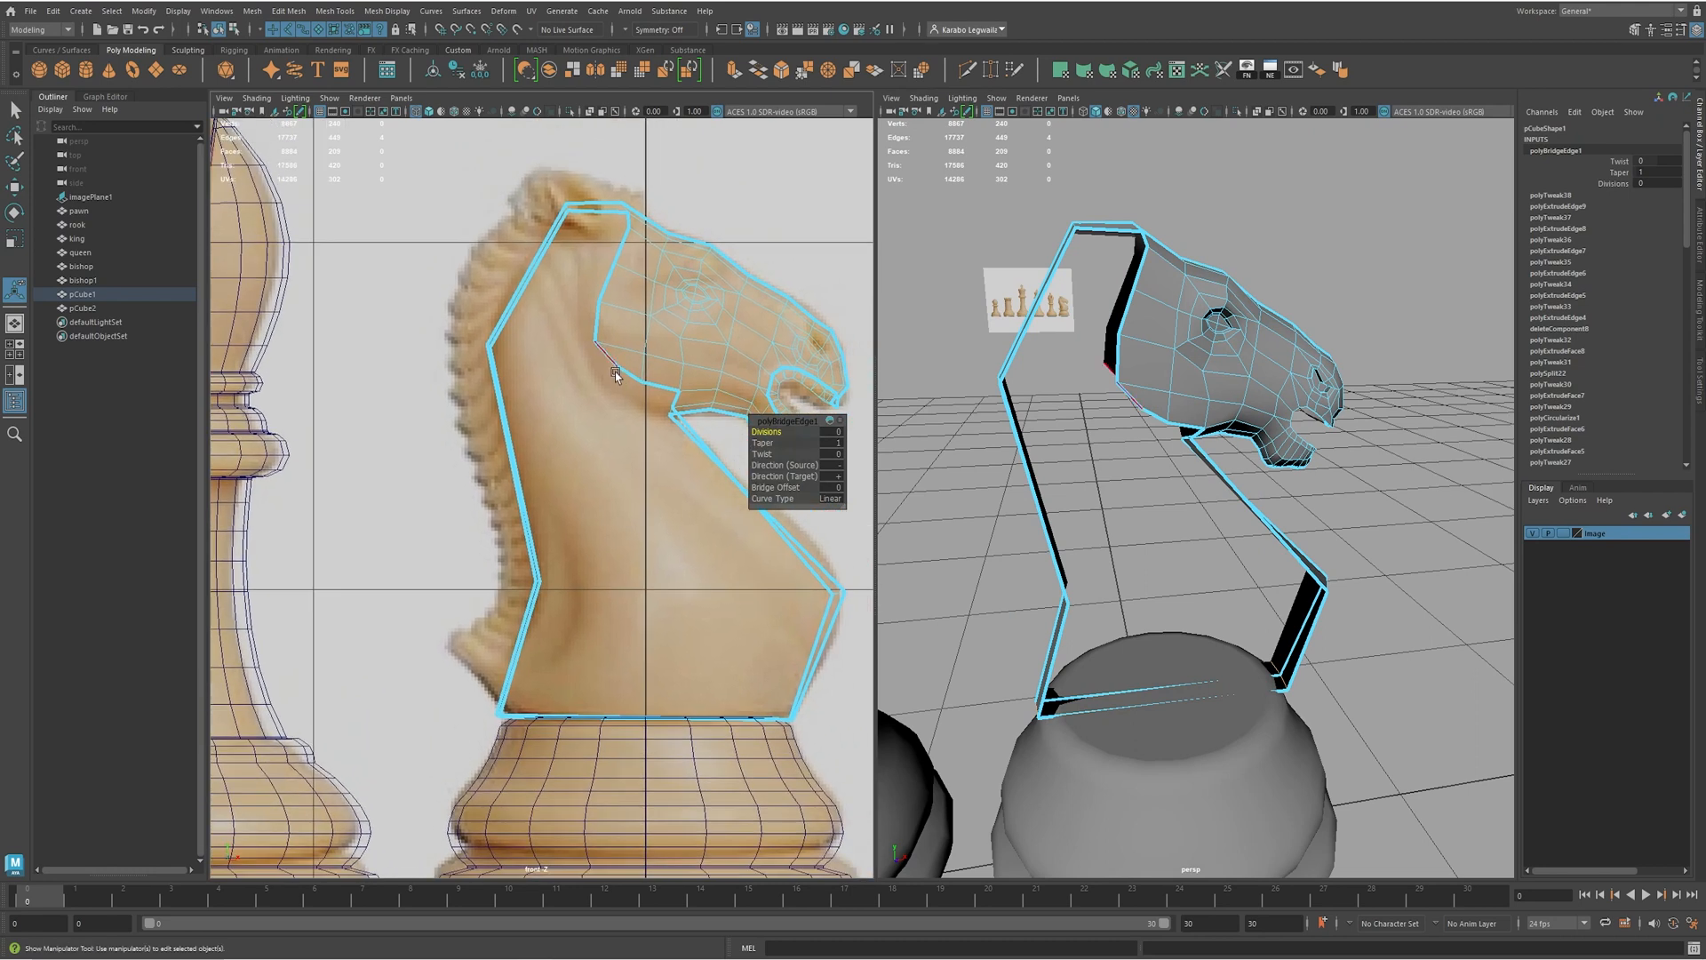
pyautogui.click(629, 374)
pyautogui.keyDown('shift'); pyautogui.click(661, 386); pyautogui.keyUp('shift')
pyautogui.moveTo(1133, 407)
pyautogui.keyDown('alt'); pyautogui.mouseDown()
pyautogui.moveTo(1191, 418)
pyautogui.moveTo(1140, 401)
pyautogui.mouseUp(); pyautogui.keyUp('alt')
pyautogui.press('w')
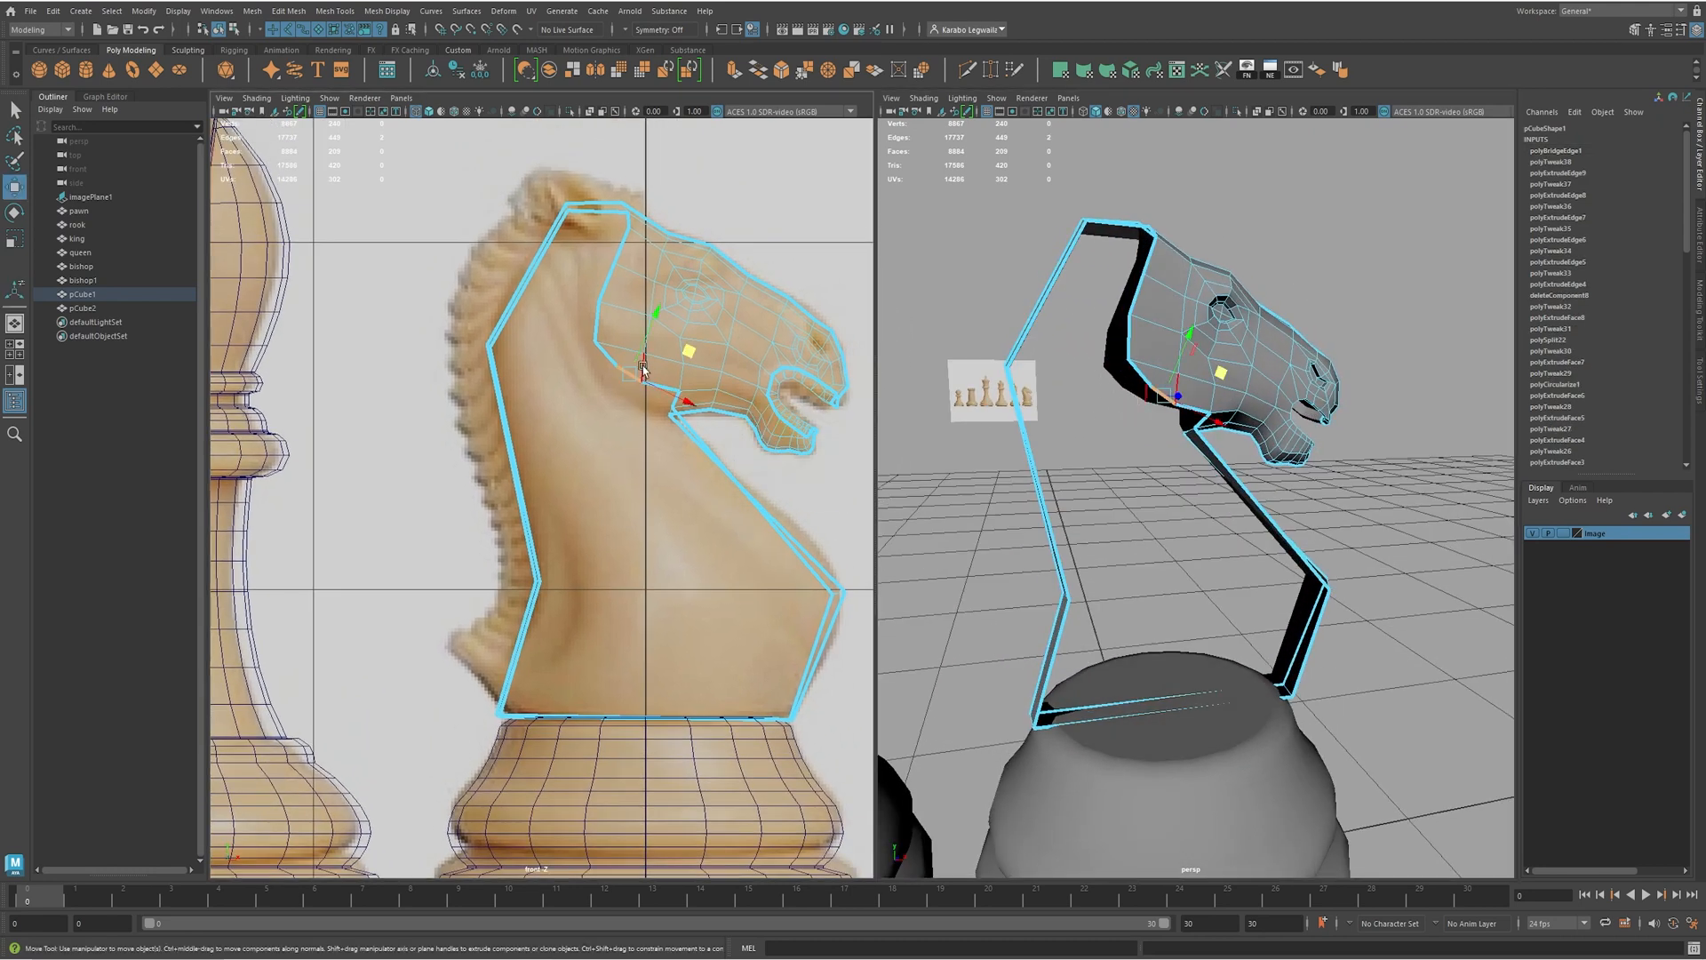
pyautogui.scroll(5, 629, 401)
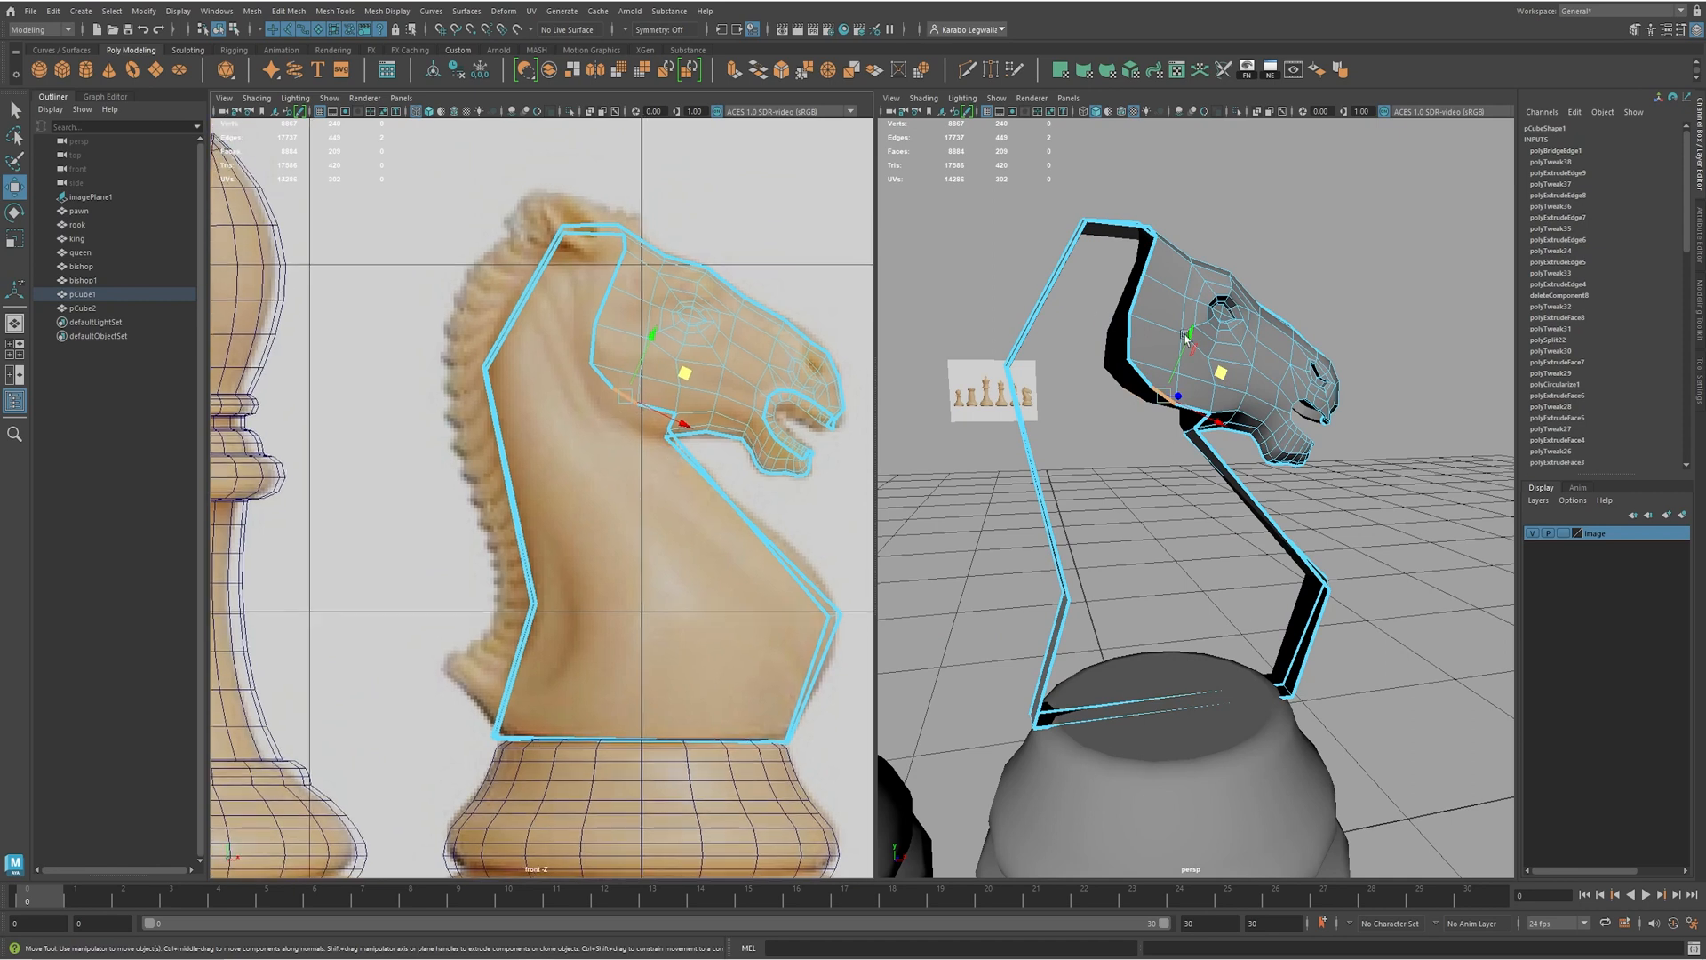
pyautogui.keyDown('alt'); pyautogui.moveTo(799, 394); pyautogui.dragTo(778, 418, button='middle'); pyautogui.keyUp('alt')
pyautogui.moveTo(635, 382); pyautogui.dragTo(686, 407)
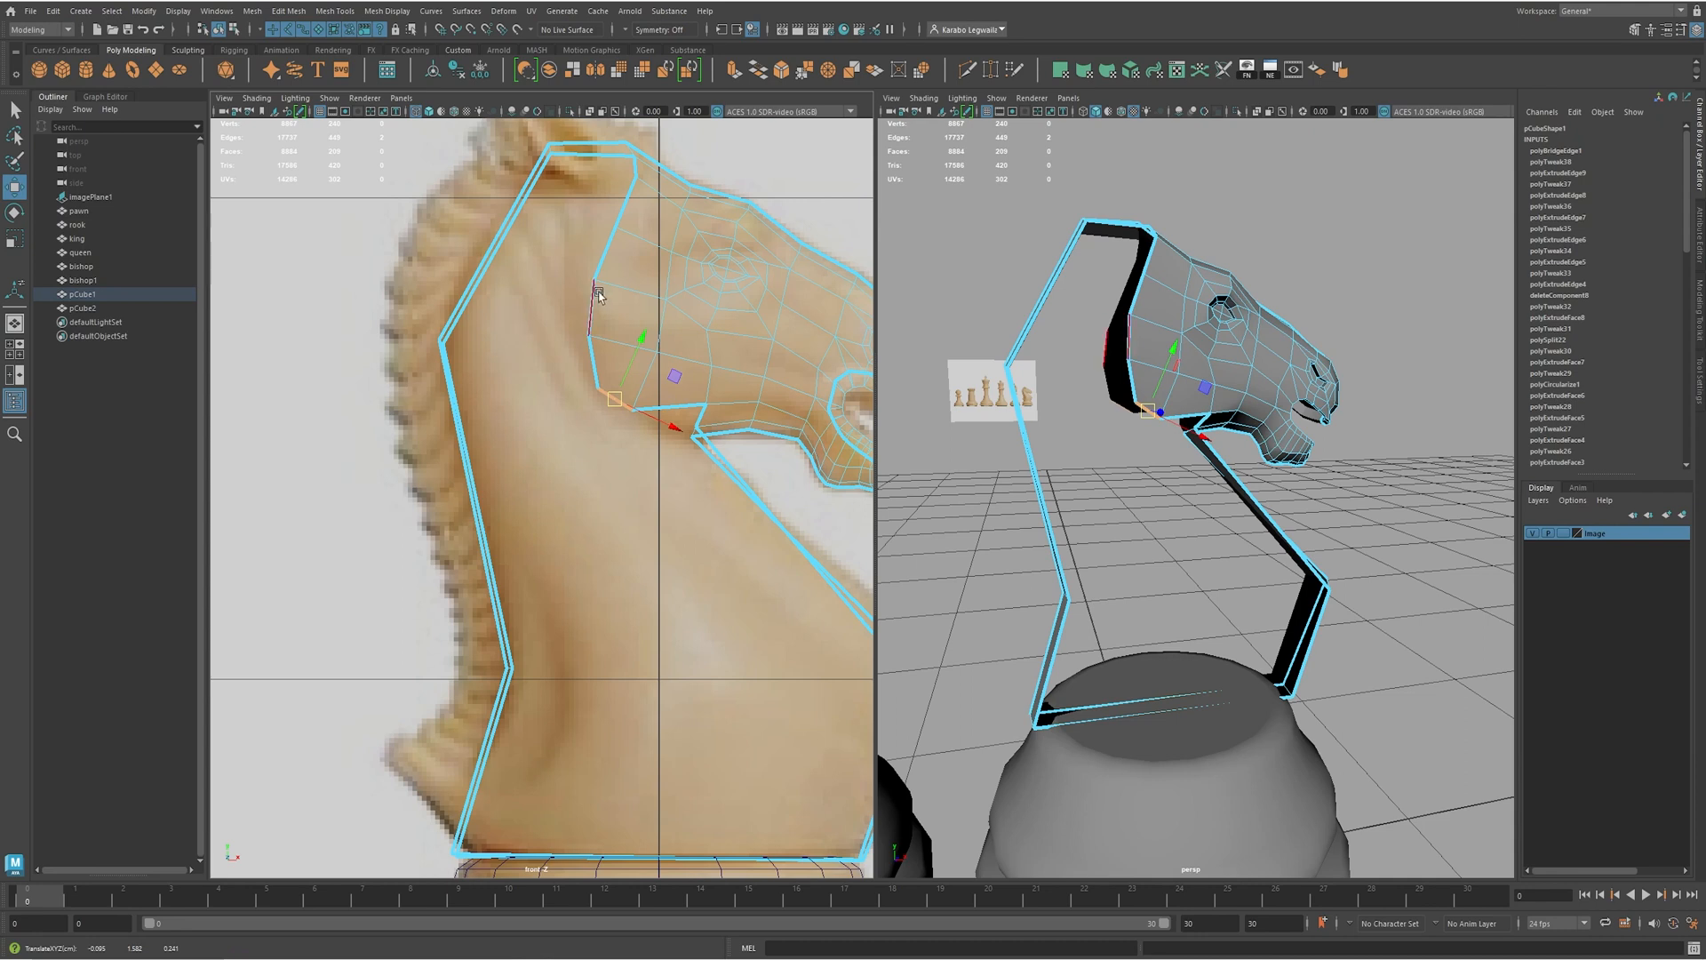
# - Reposition the vertices along the rear border of the cheek up to the poll to round the head's back edge
pyautogui.press('F9')
pyautogui.moveTo(601, 273); pyautogui.dragTo(588, 288)
pyautogui.moveTo(596, 279); pyautogui.dragTo(636, 193)
pyautogui.click(643, 182)
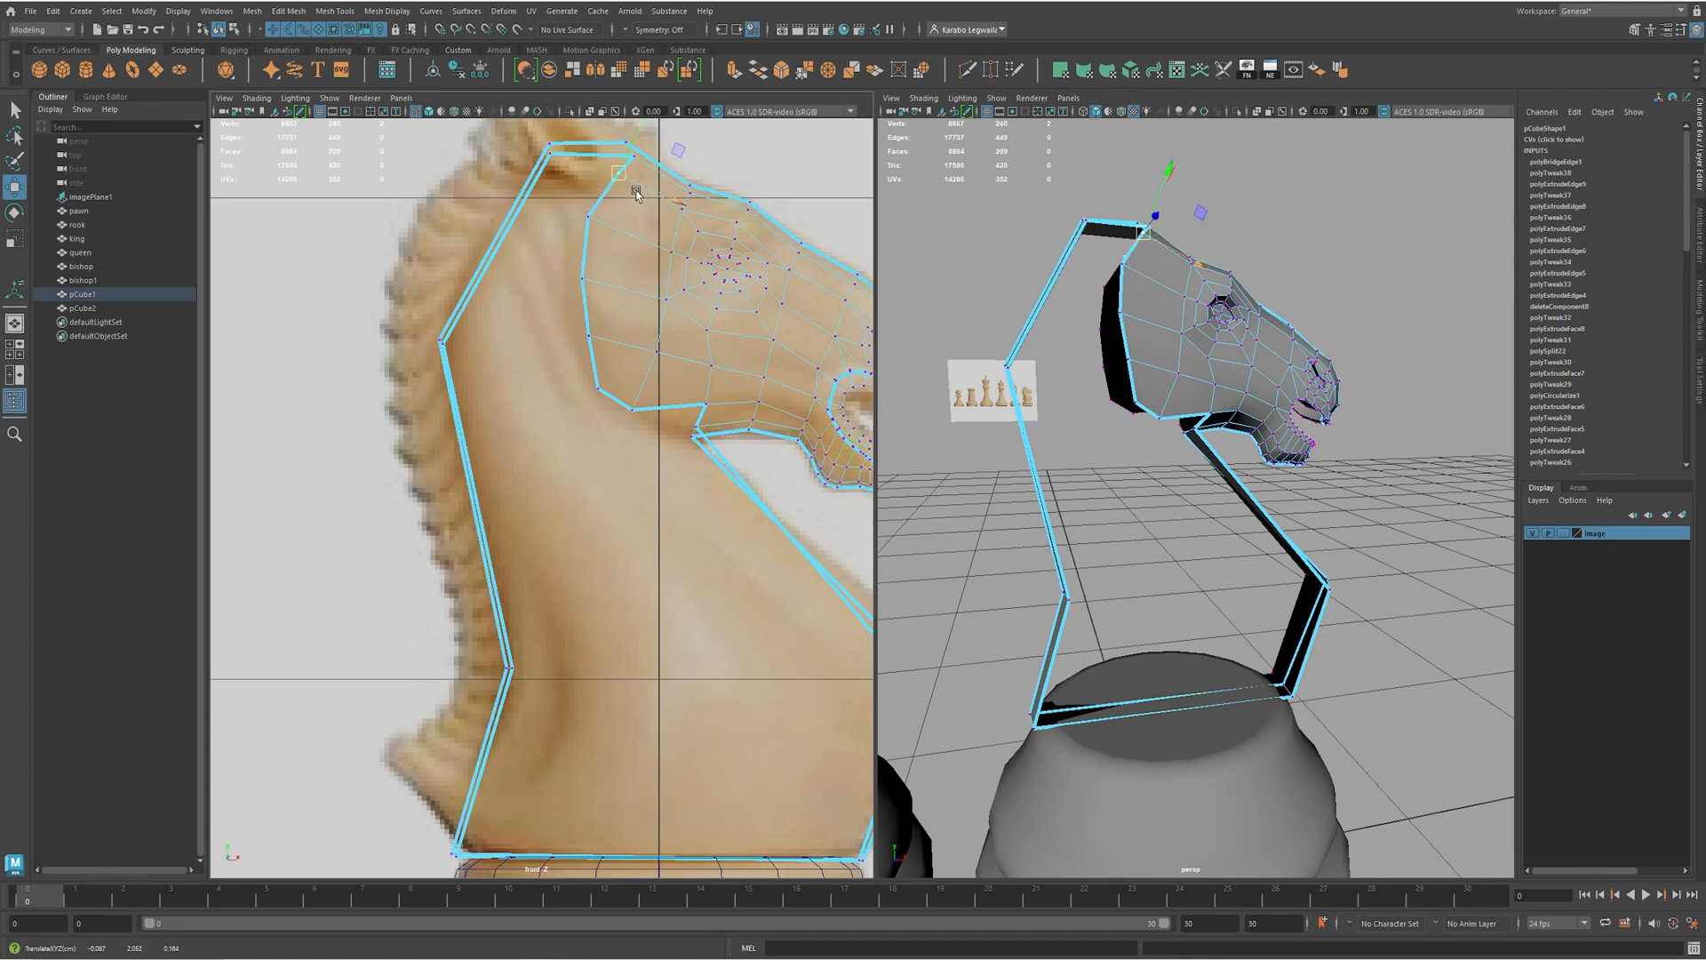
pyautogui.keyDown('alt'); pyautogui.moveTo(1190, 391); pyautogui.dragTo(1111, 303); pyautogui.keyUp('alt')
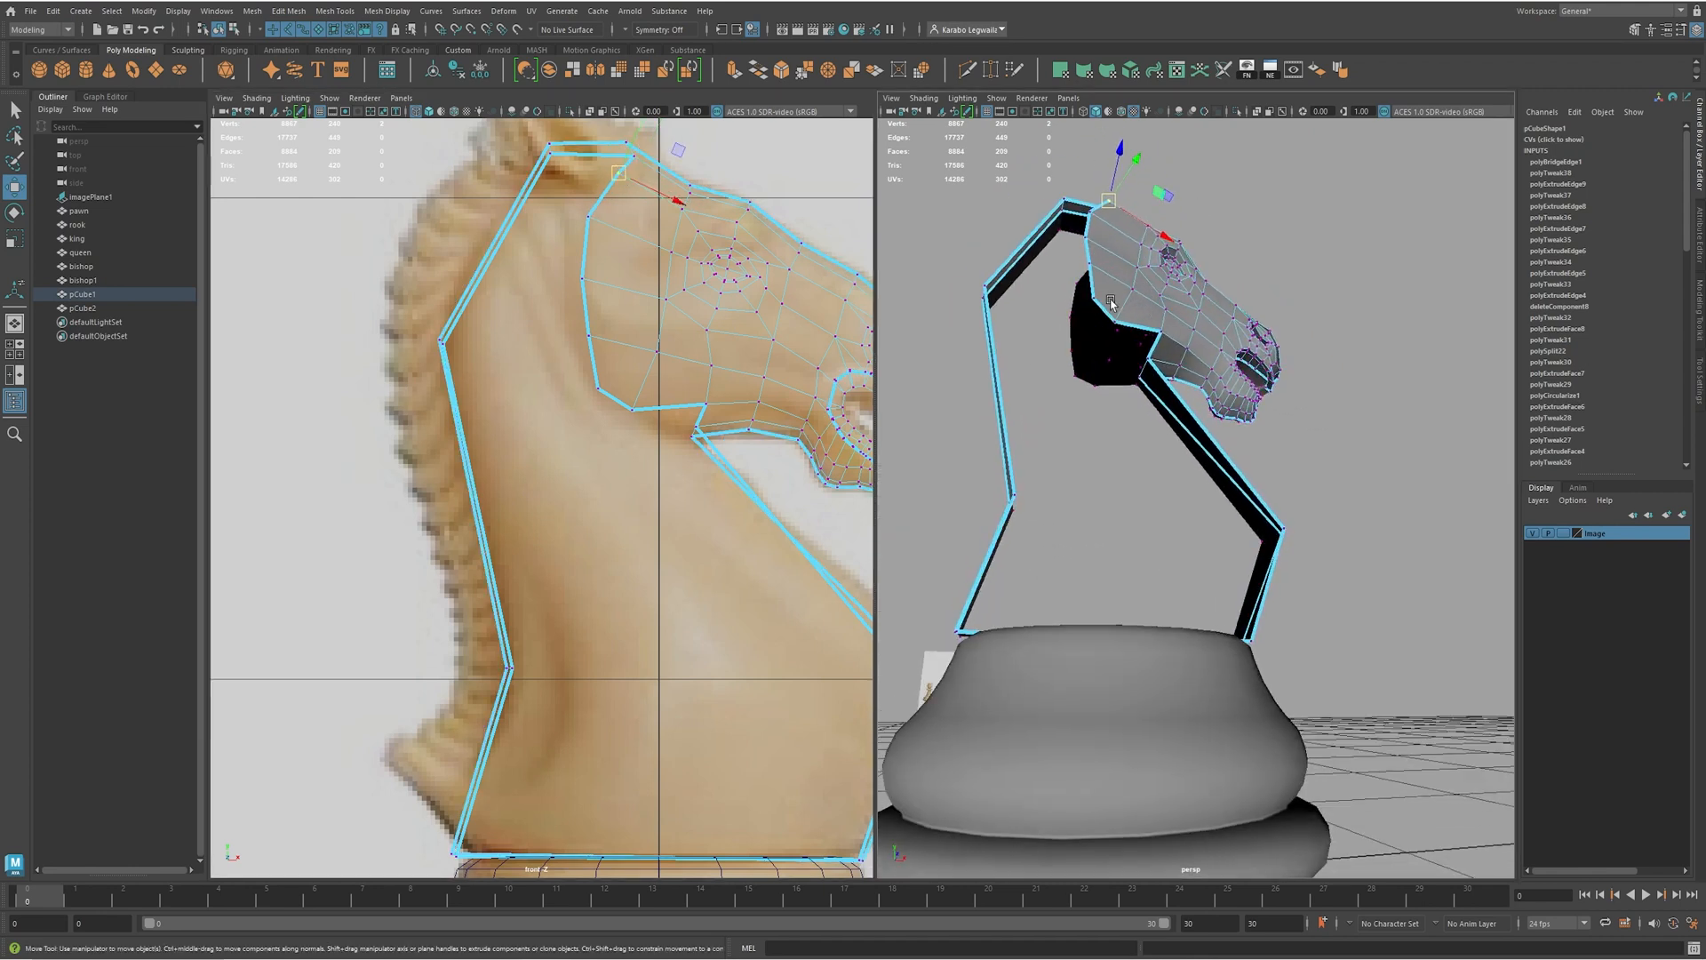
pyautogui.click(1111, 317)
pyautogui.keyDown('alt'); pyautogui.moveTo(647, 455); pyautogui.dragTo(605, 391, button='middle'); pyautogui.keyUp('alt')
pyautogui.click(662, 341)
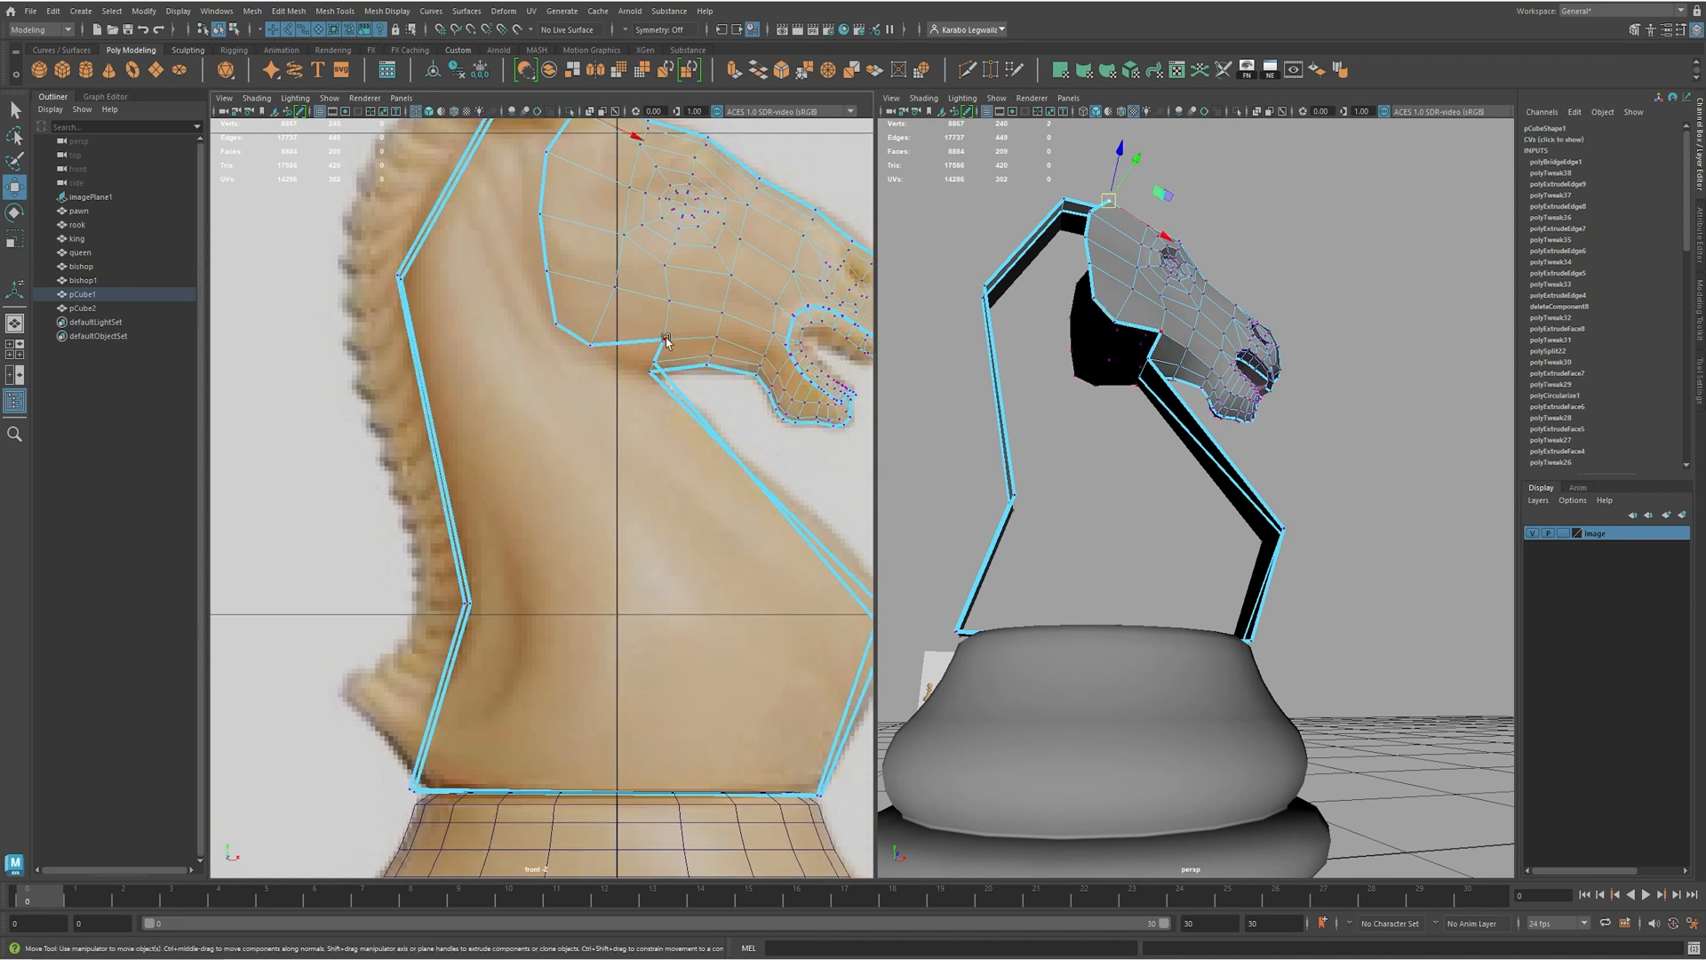
# - Extrude the cheek's bottom border edge down to chest height, rotate it level and shift it toward the chest
pyautogui.press('F10')
pyautogui.click(577, 332)
pyautogui.keyDown('shift'); pyautogui.moveTo(589, 348); pyautogui.dragTo(658, 563); pyautogui.keyUp('shift')
pyautogui.keyDown('alt'); pyautogui.moveTo(659, 563); pyautogui.dragTo(632, 487, button='middle'); pyautogui.keyUp('alt')
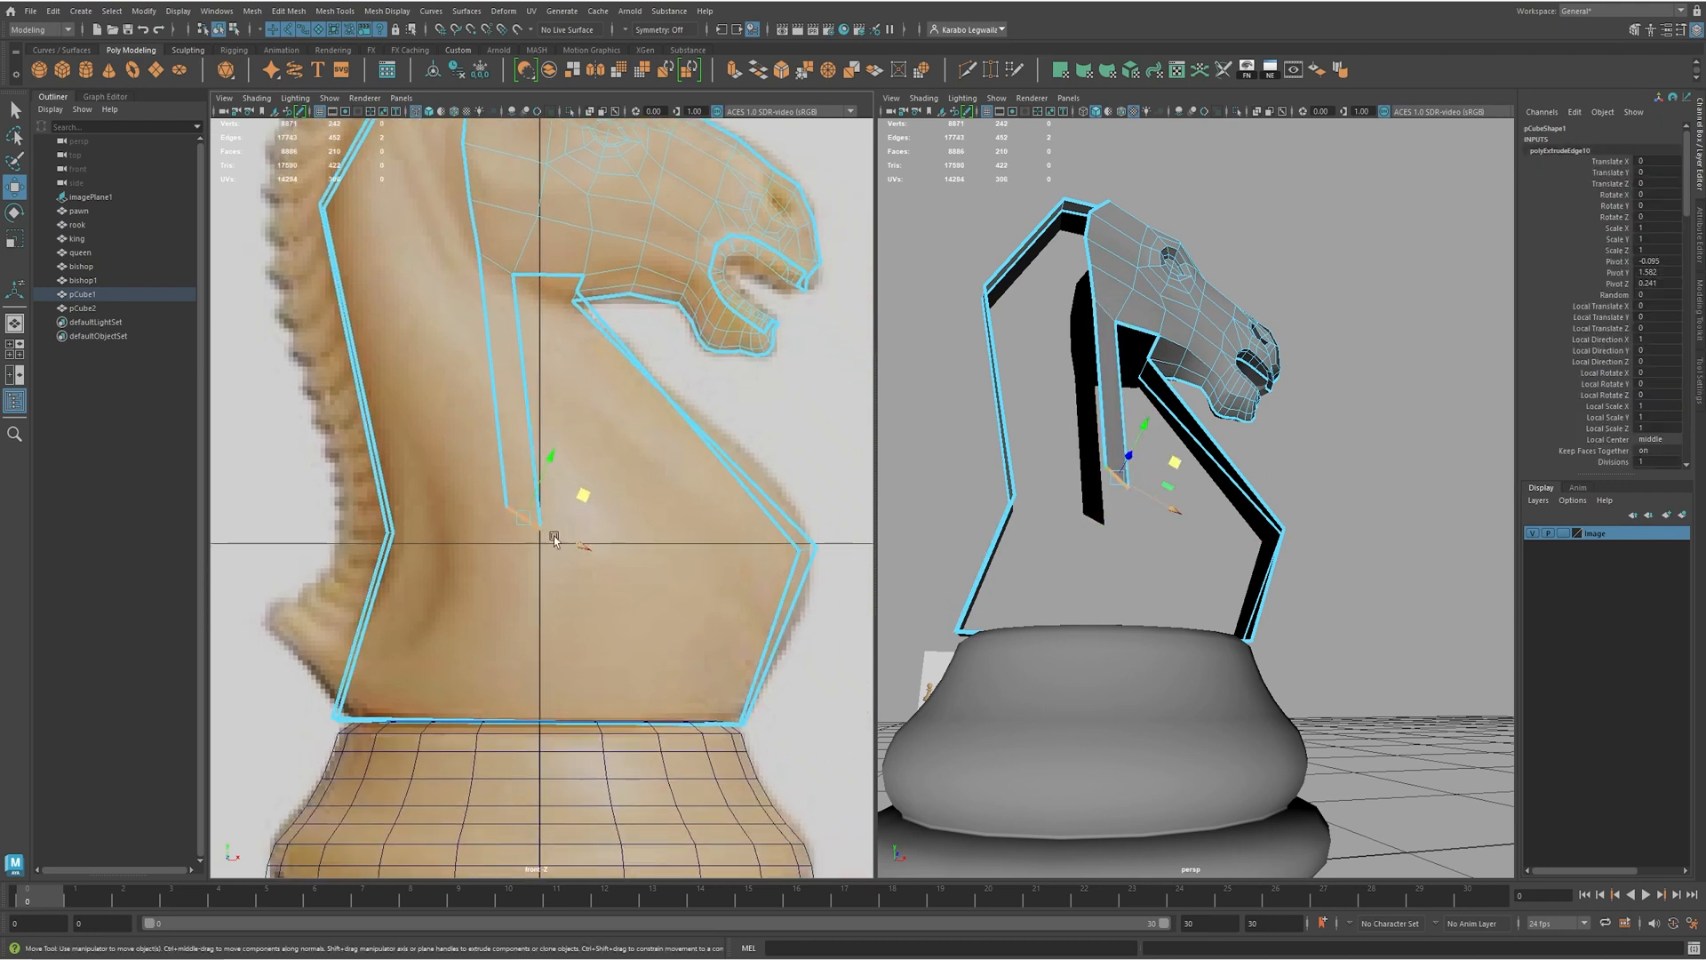
pyautogui.press('e')
pyautogui.moveTo(586, 523); pyautogui.dragTo(546, 534)
pyautogui.press('w')
pyautogui.press('F9')
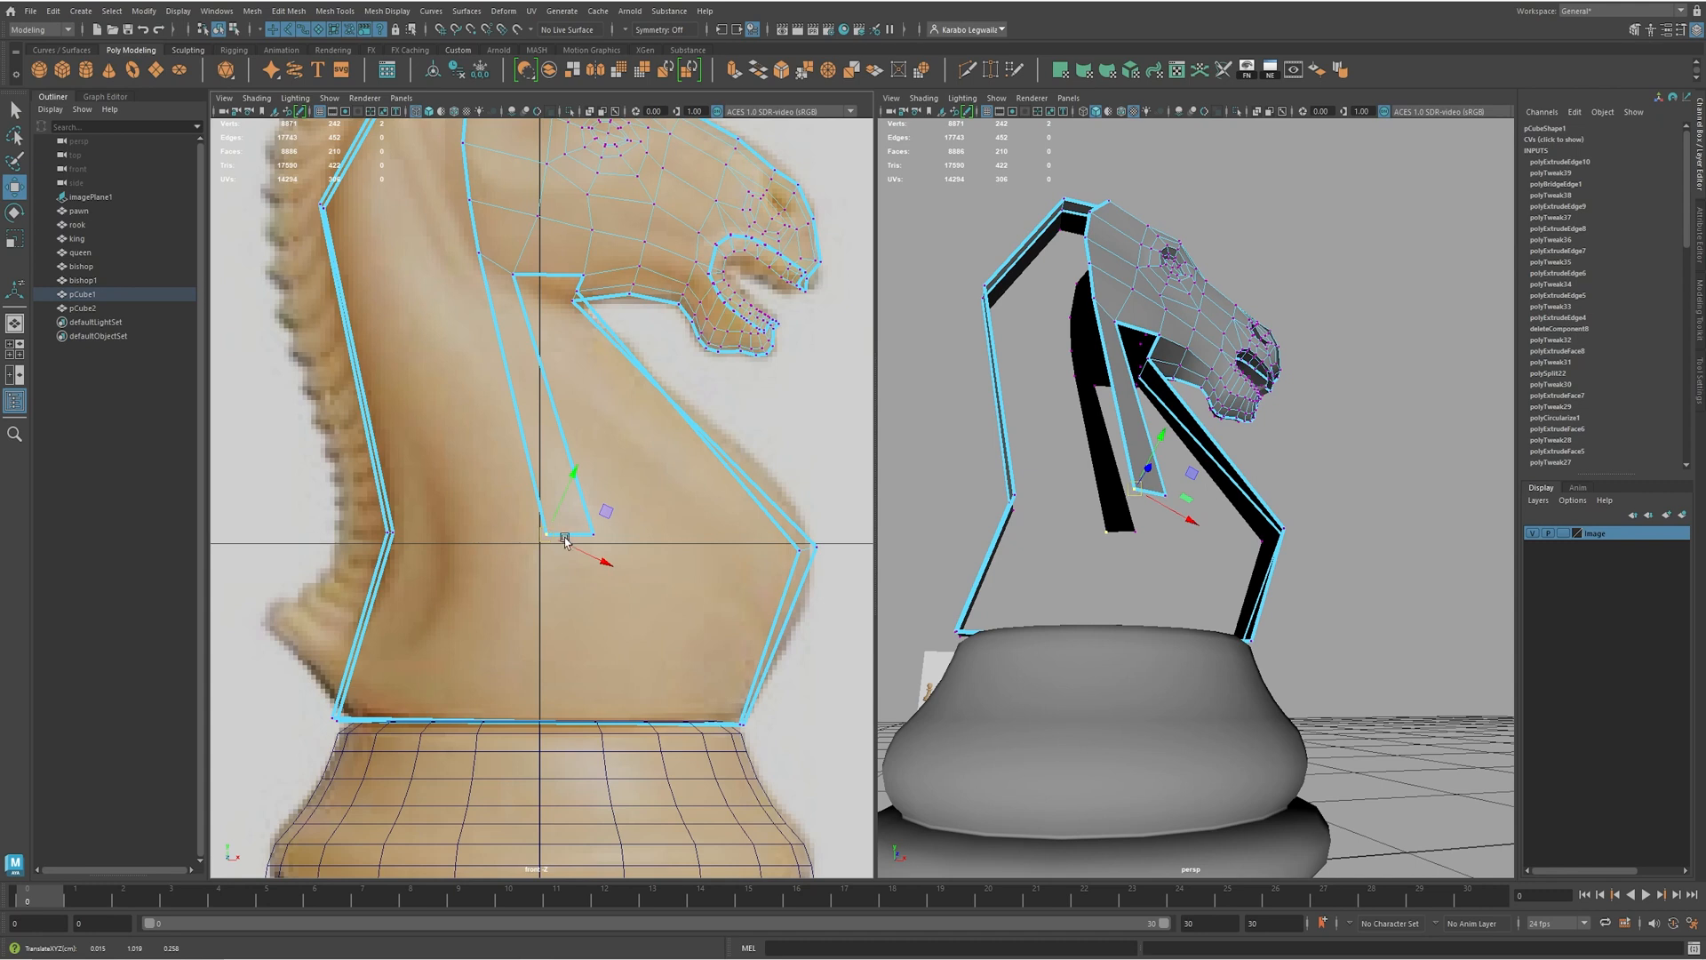
# - Move the lower vertices of the extruded side strip outward to give the neck width
pyautogui.keyDown('alt'); pyautogui.moveTo(1314, 536); pyautogui.dragTo(1102, 578); pyautogui.keyUp('alt')
pyautogui.moveTo(1071, 513); pyautogui.dragTo(1000, 513)
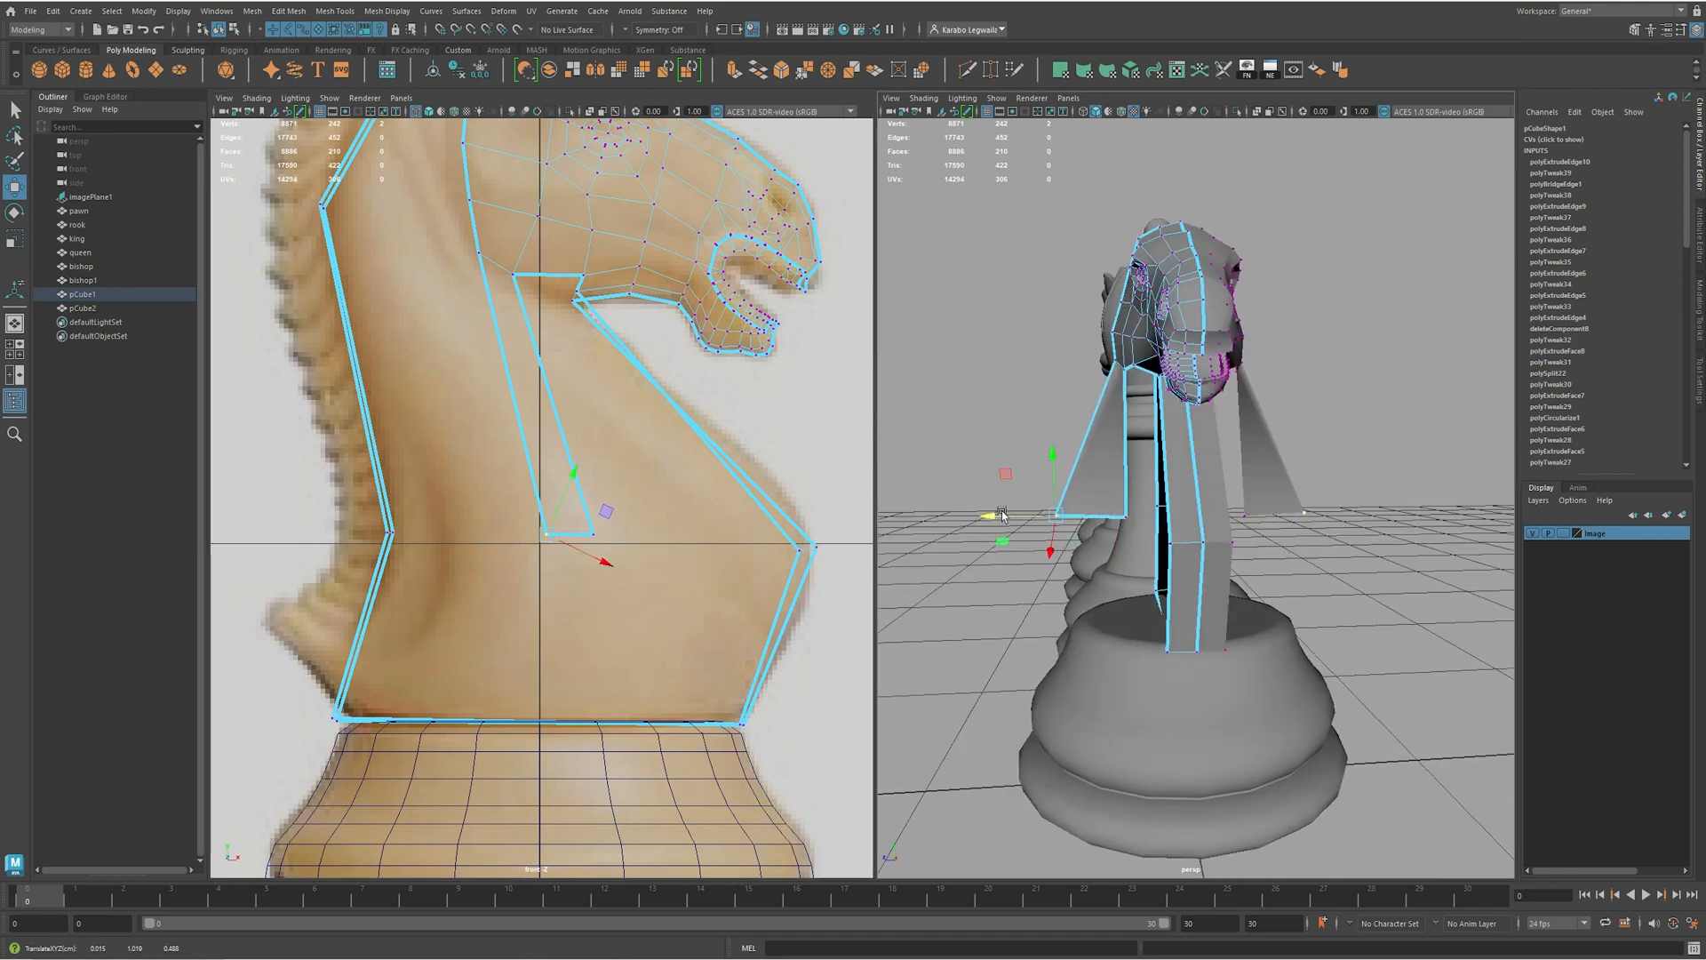
pyautogui.hotkey('ctrl', 'z')
pyautogui.moveTo(1064, 515); pyautogui.dragTo(1006, 516)
pyautogui.scroll(-5, 720, 498)
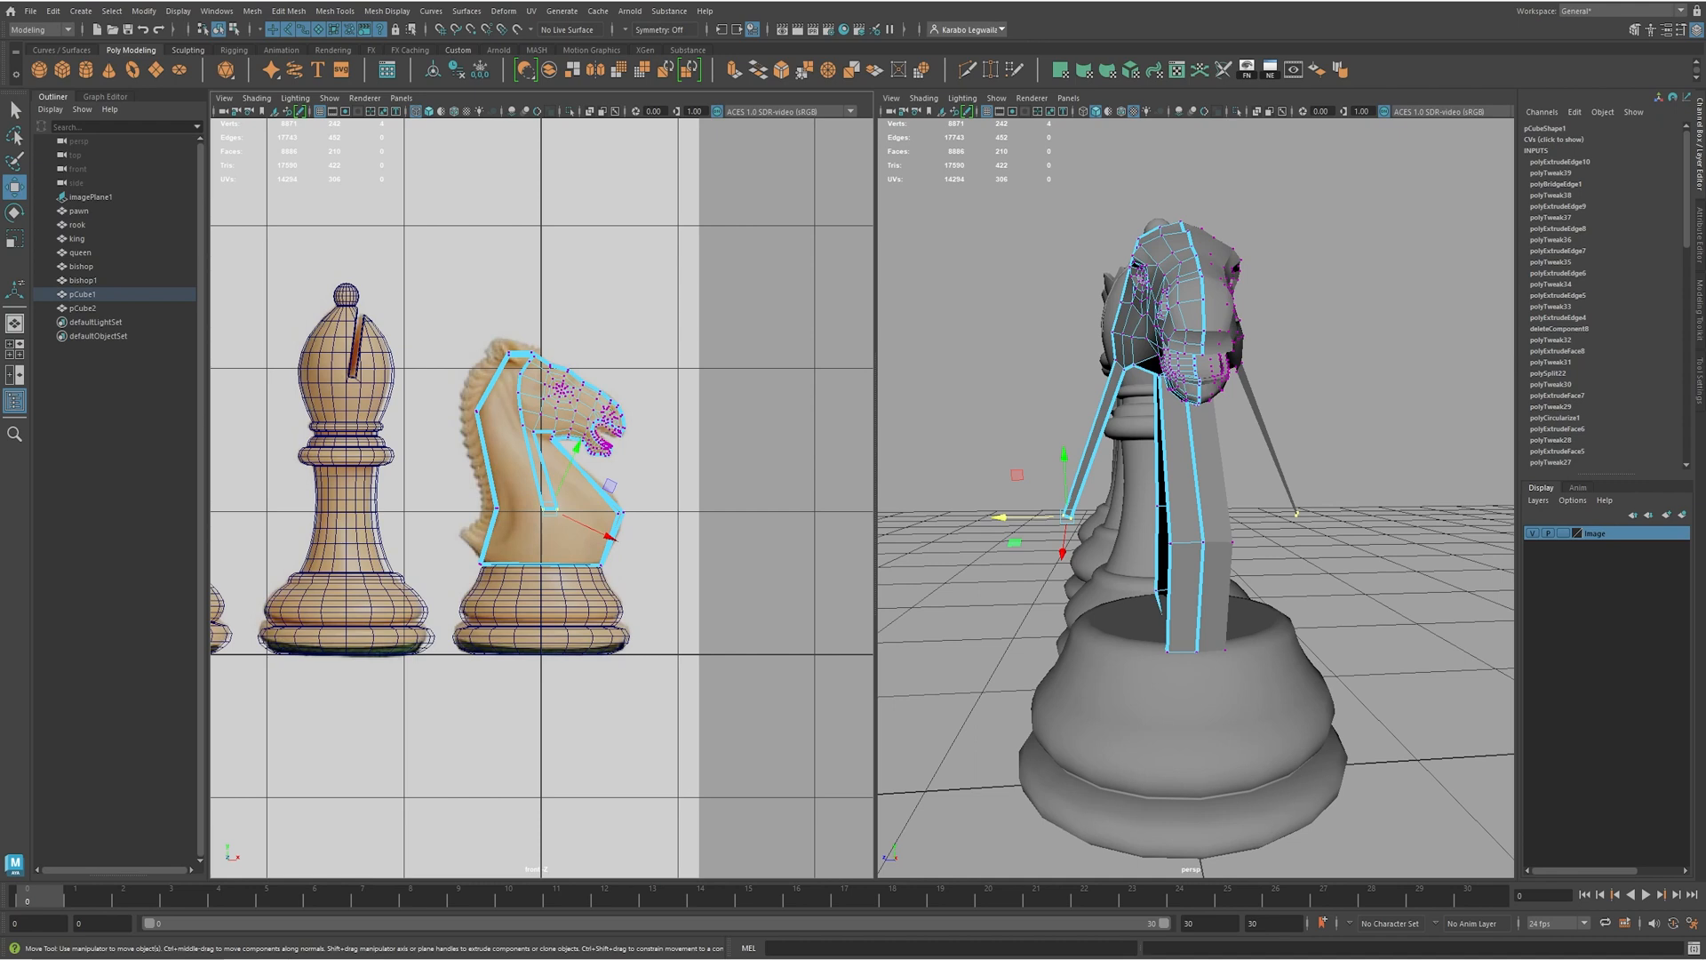
# - Switch to the browser's chess knight image results and examine how the neck and body of various knight pieces are shaped
pyautogui.moveTo(971, 126); pyautogui.dragTo(986, 163)
pyautogui.click(524, 277)
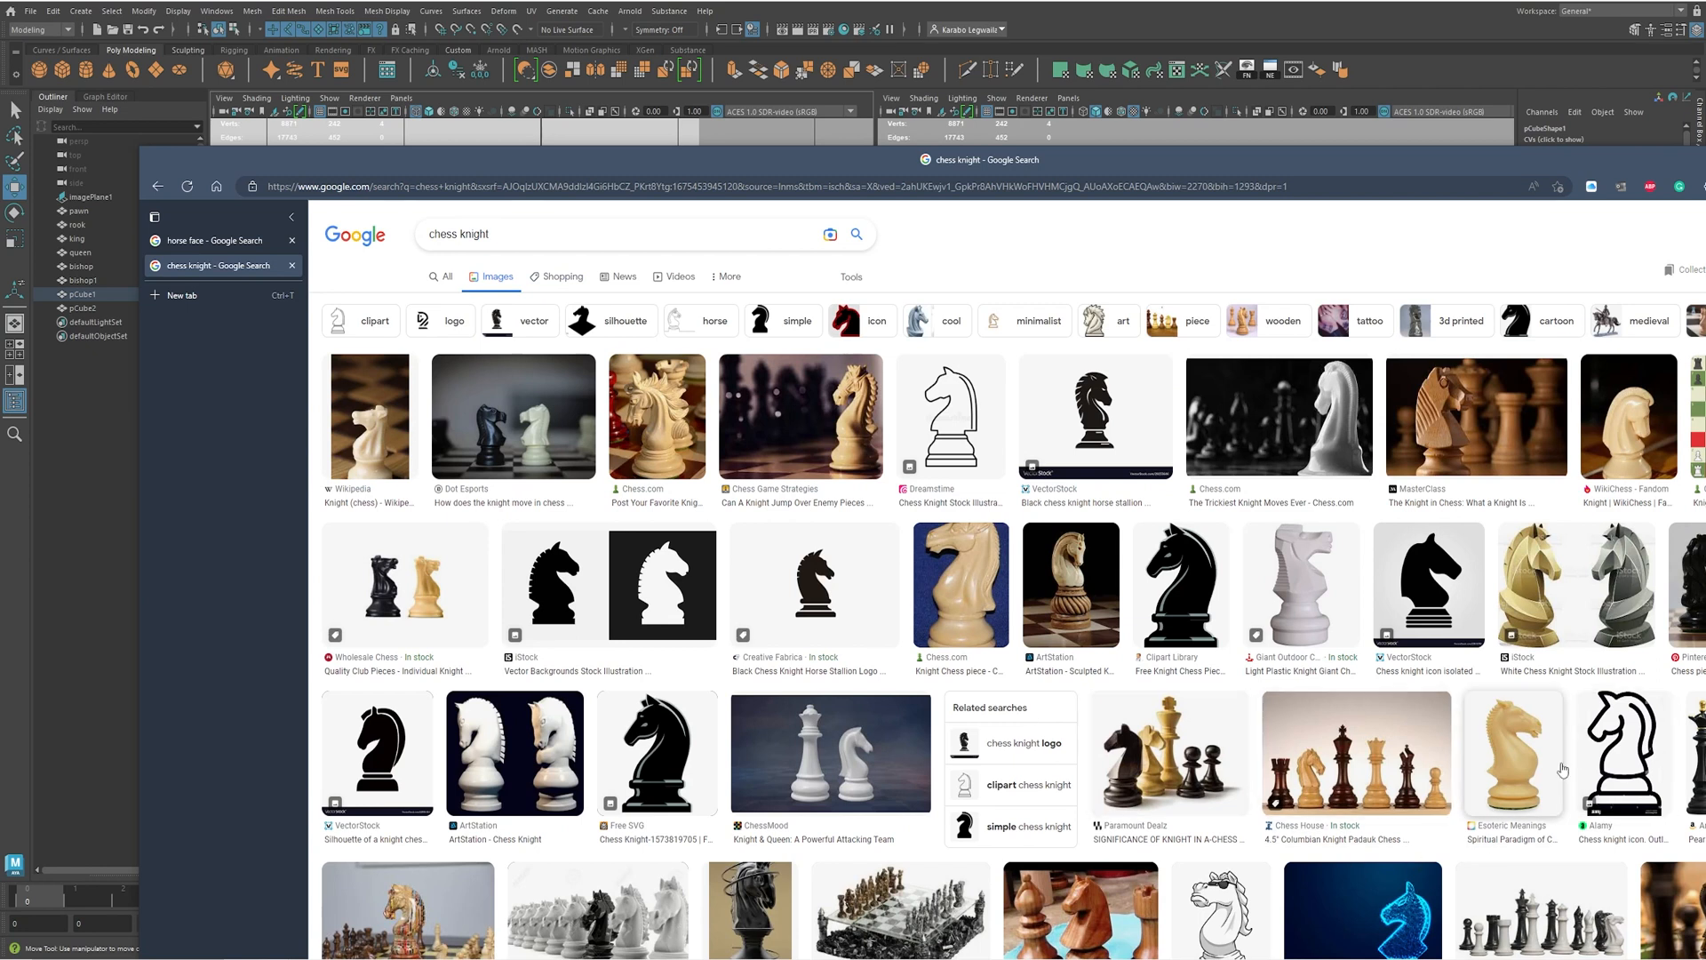
pyautogui.click(1512, 753)
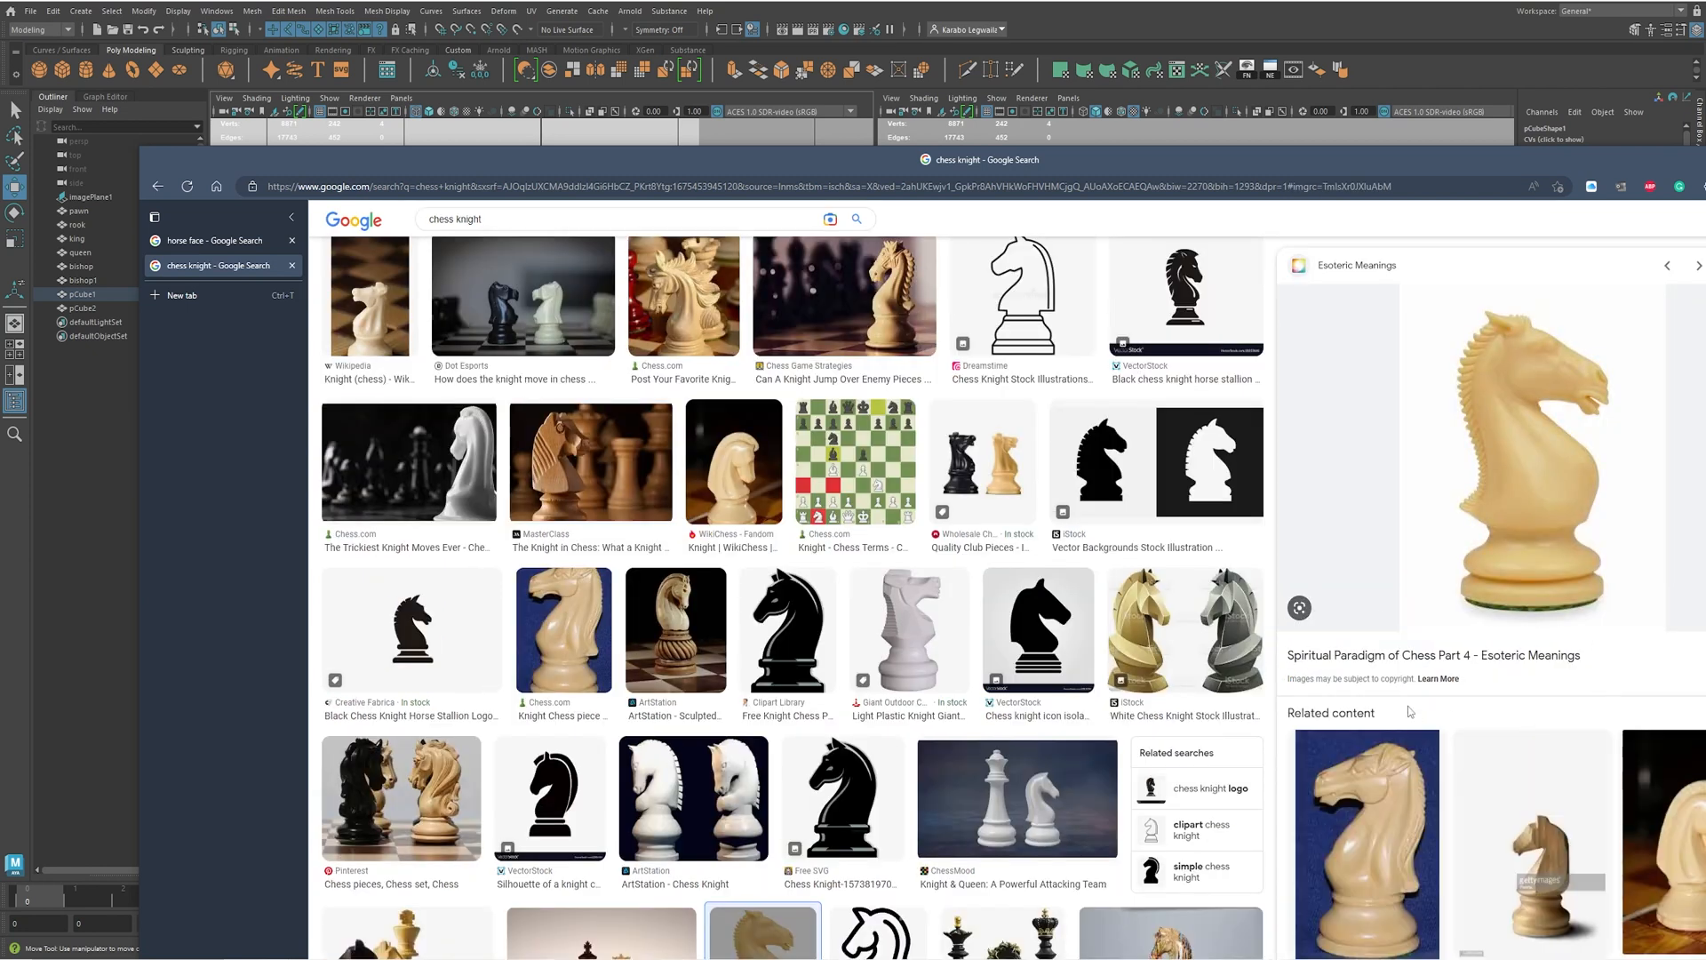
pyautogui.scroll(-2, 1368, 726)
pyautogui.scroll(-3, 739, 749)
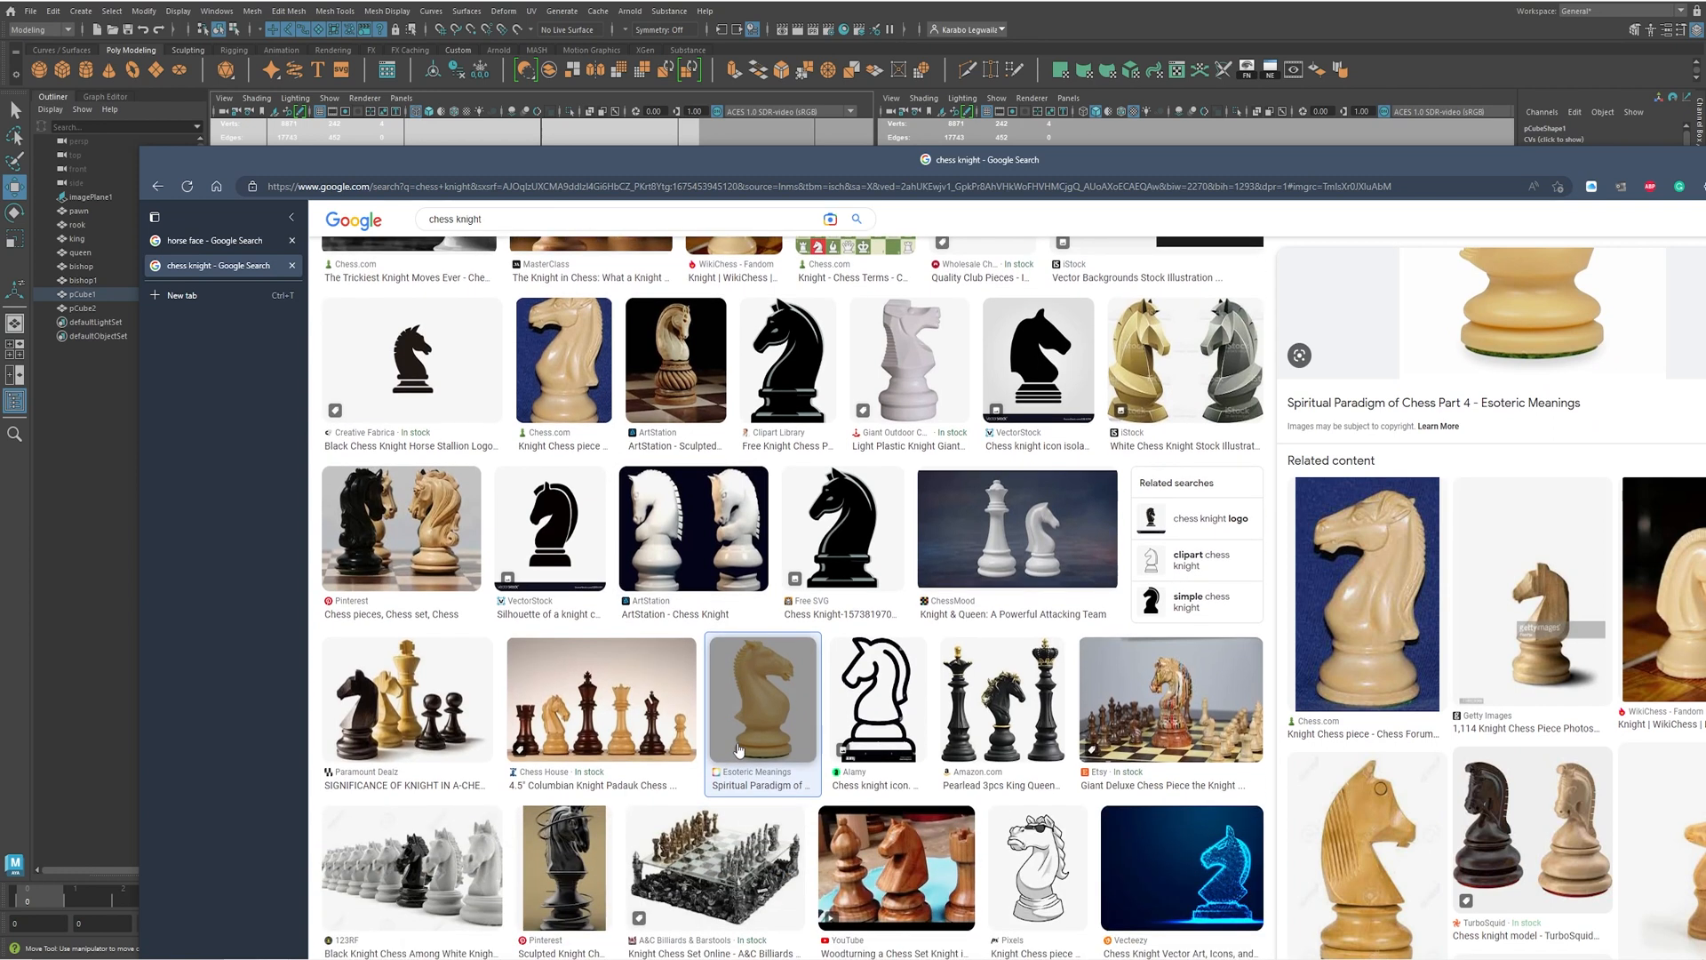
pyautogui.click(421, 894)
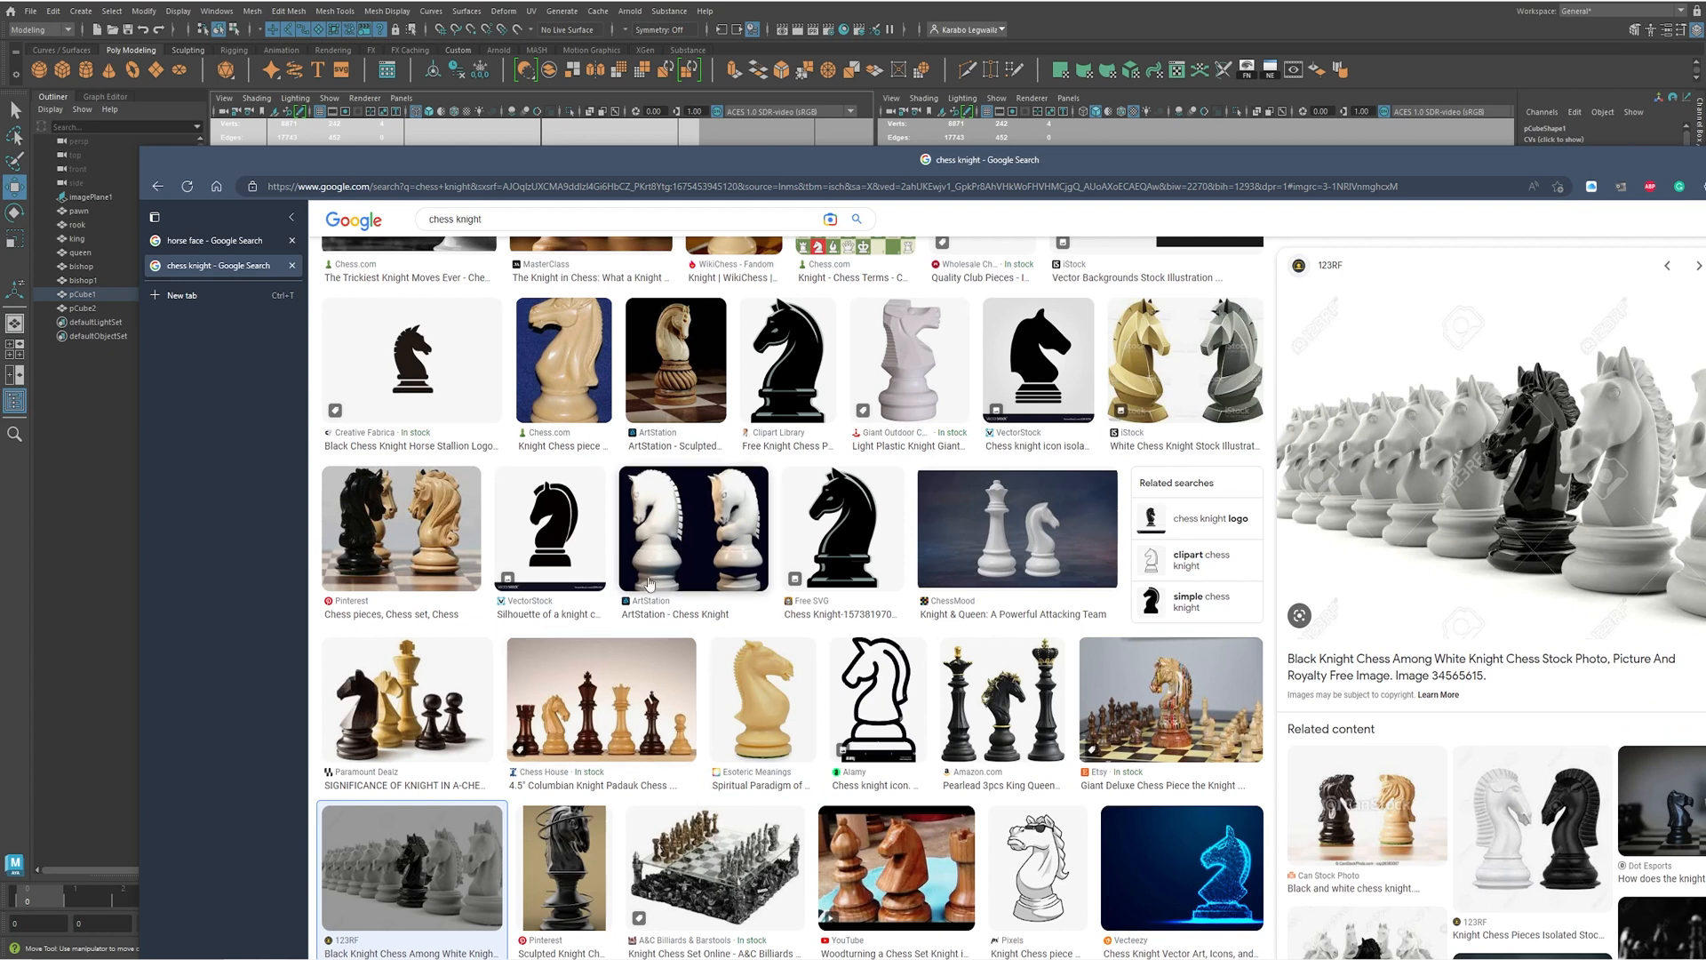
pyautogui.scroll(-6, 690, 608)
pyautogui.scroll(-6, 690, 607)
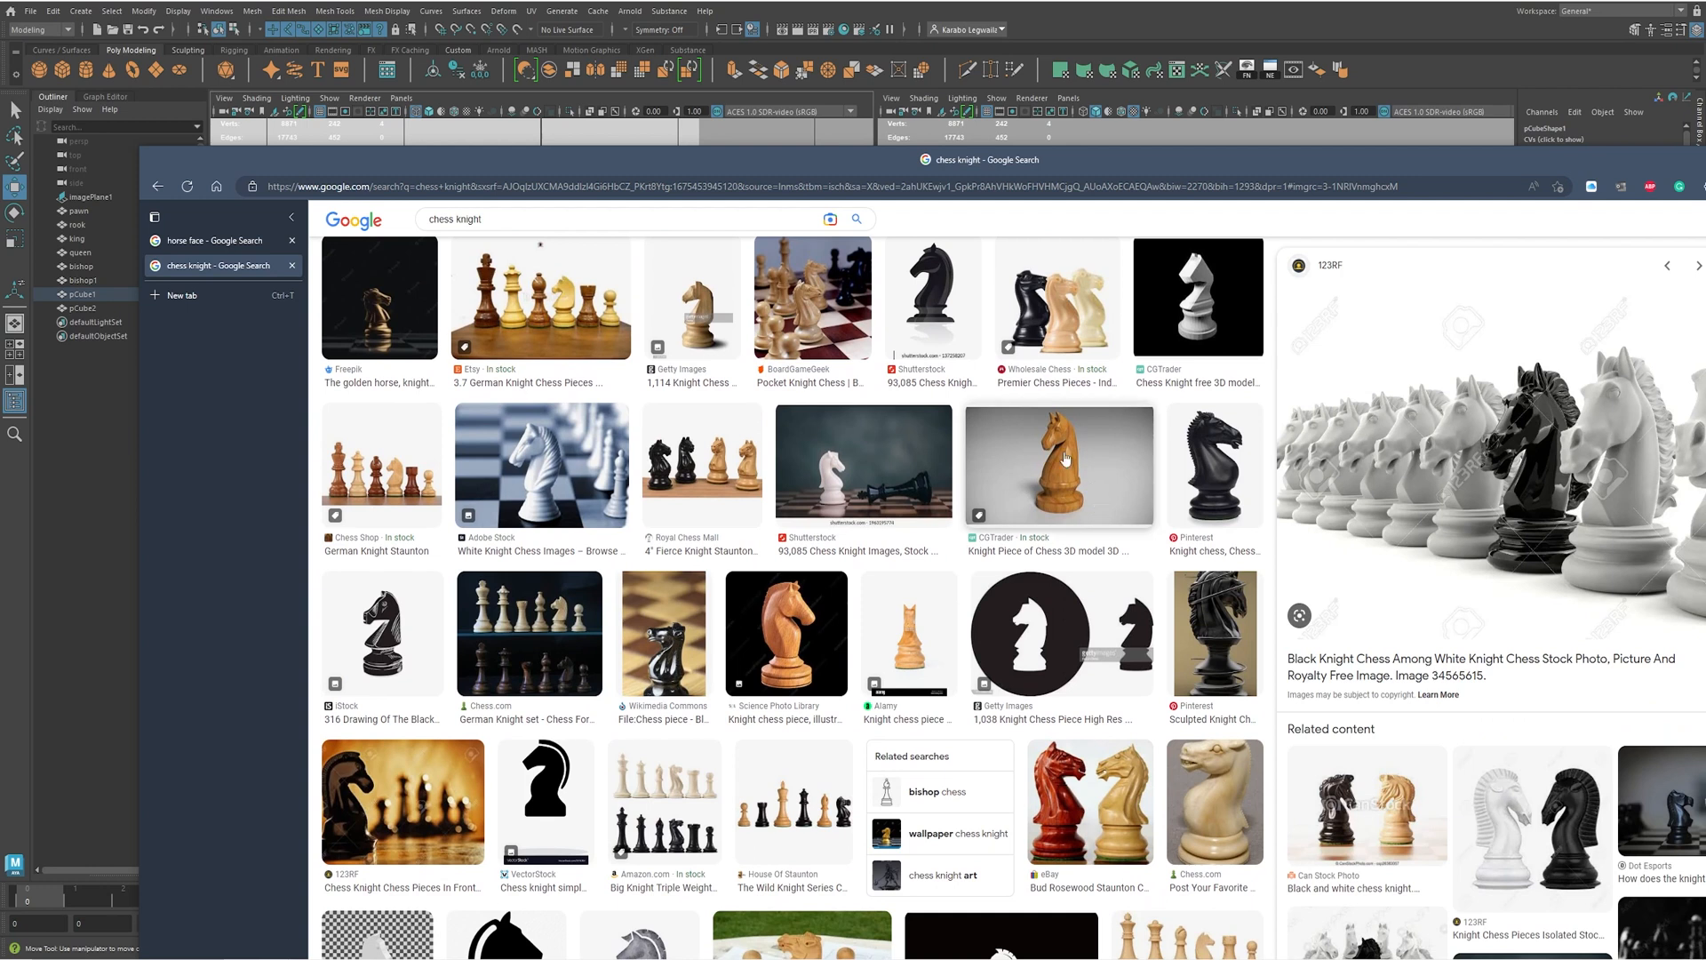
pyautogui.click(1074, 462)
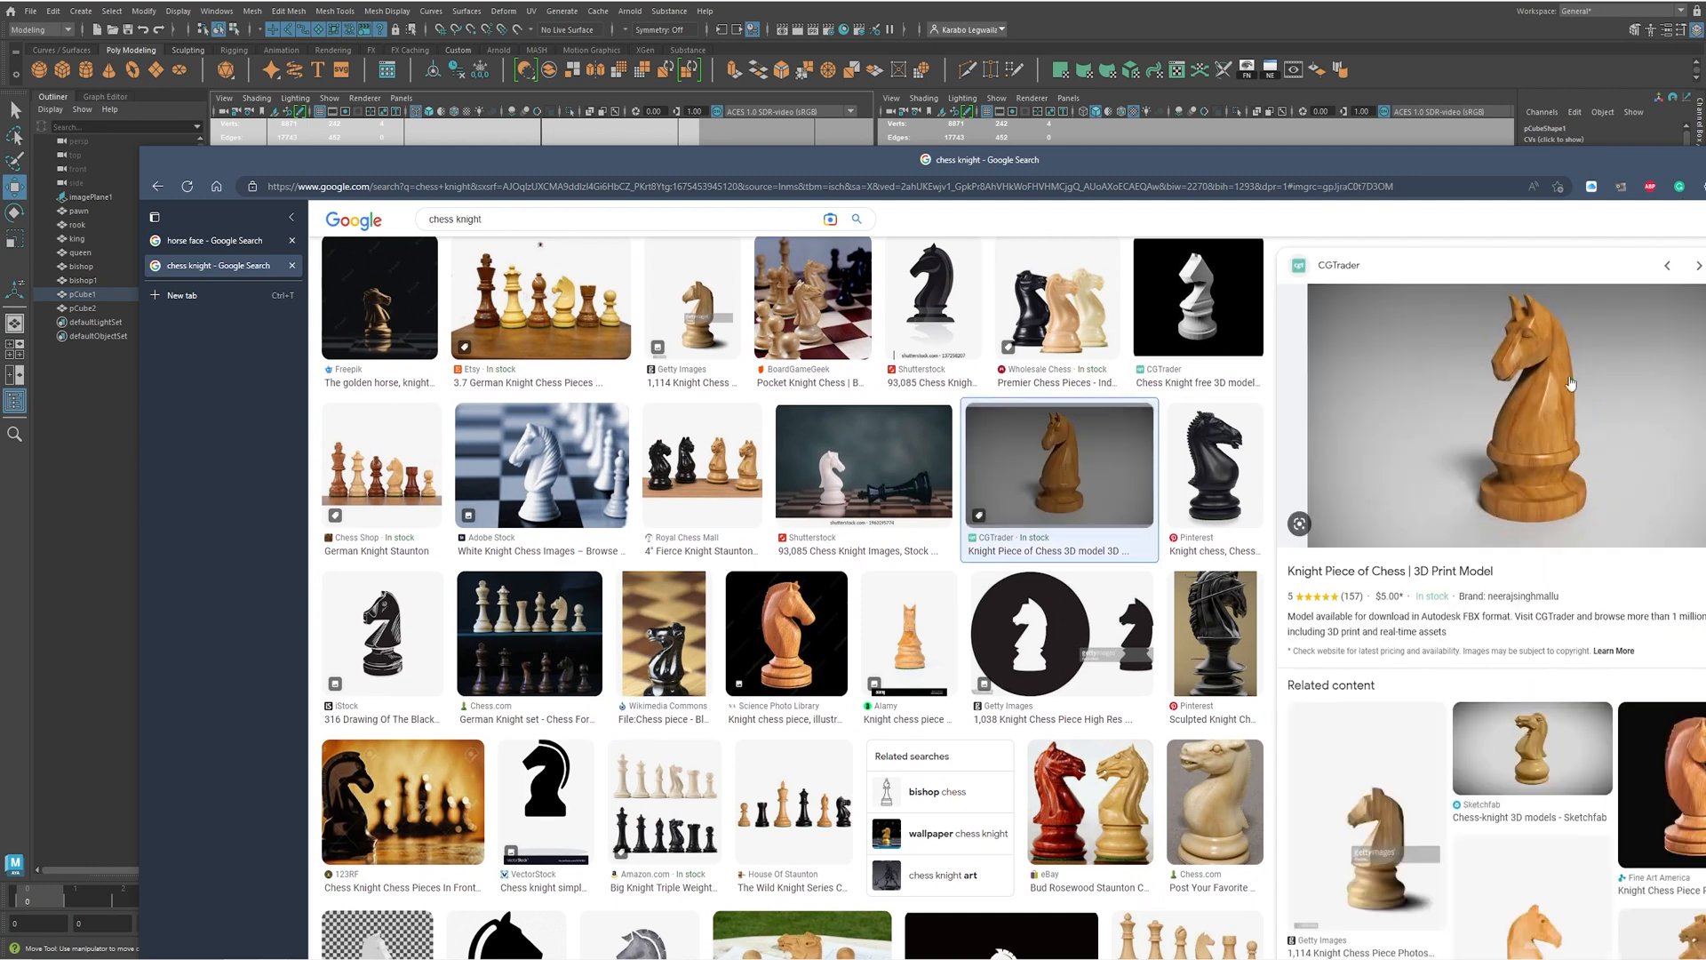
pyautogui.scroll(-5, 598, 802)
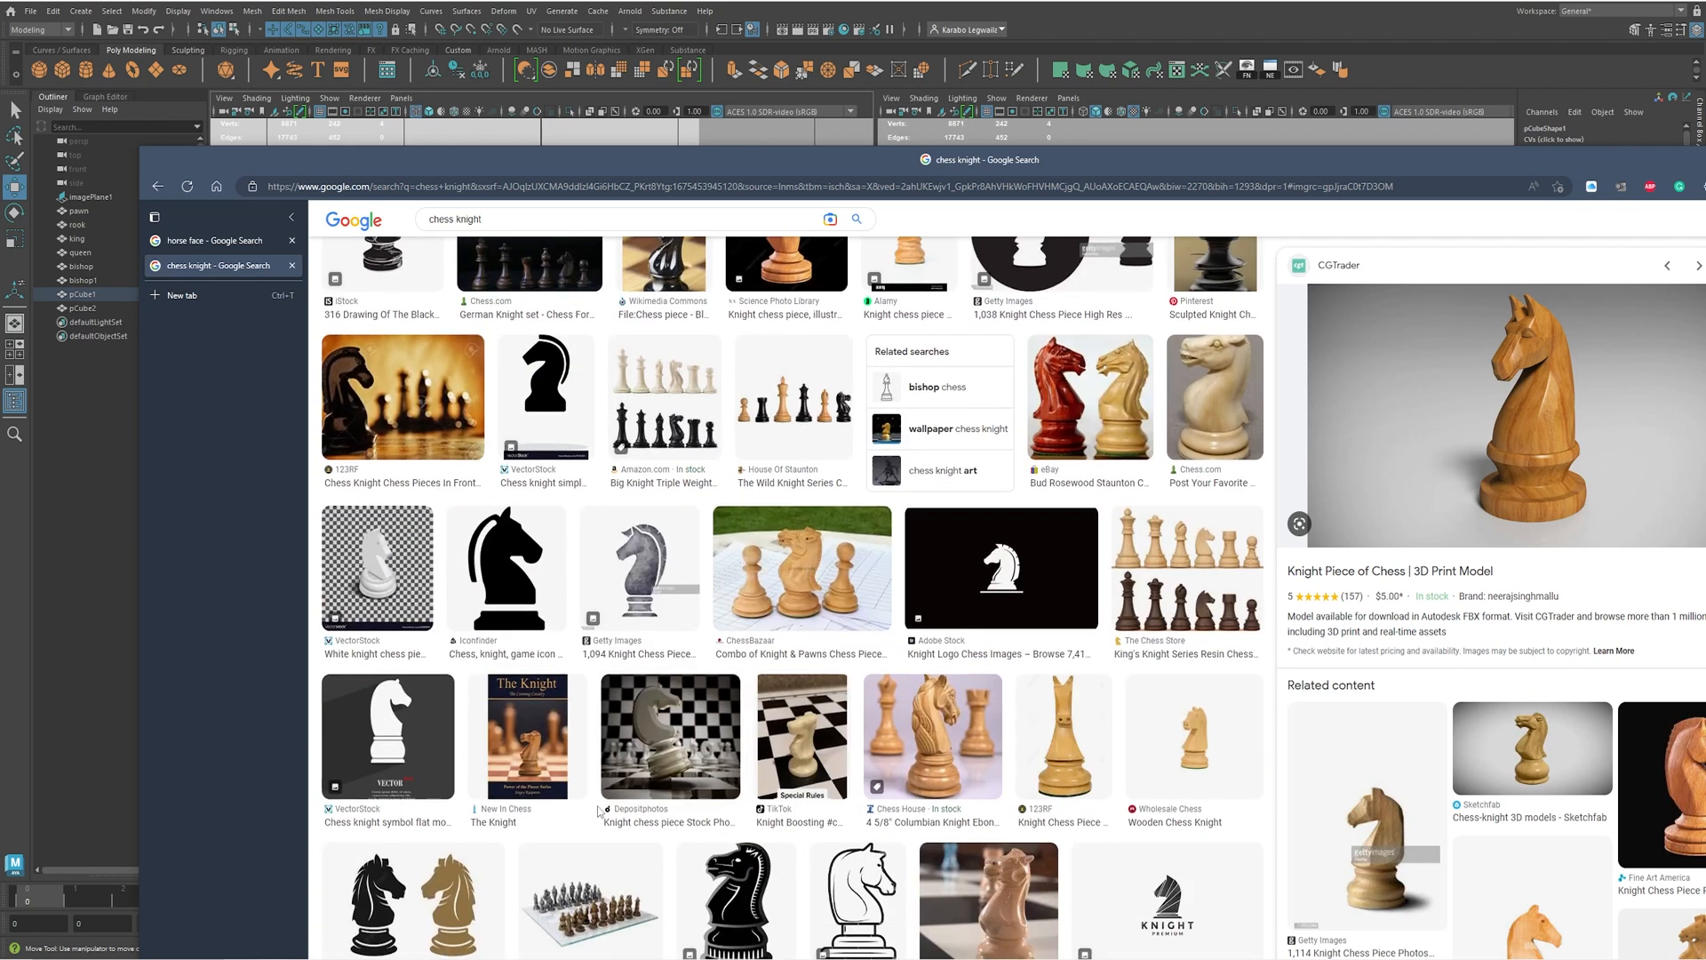
pyautogui.scroll(-4, 745, 775)
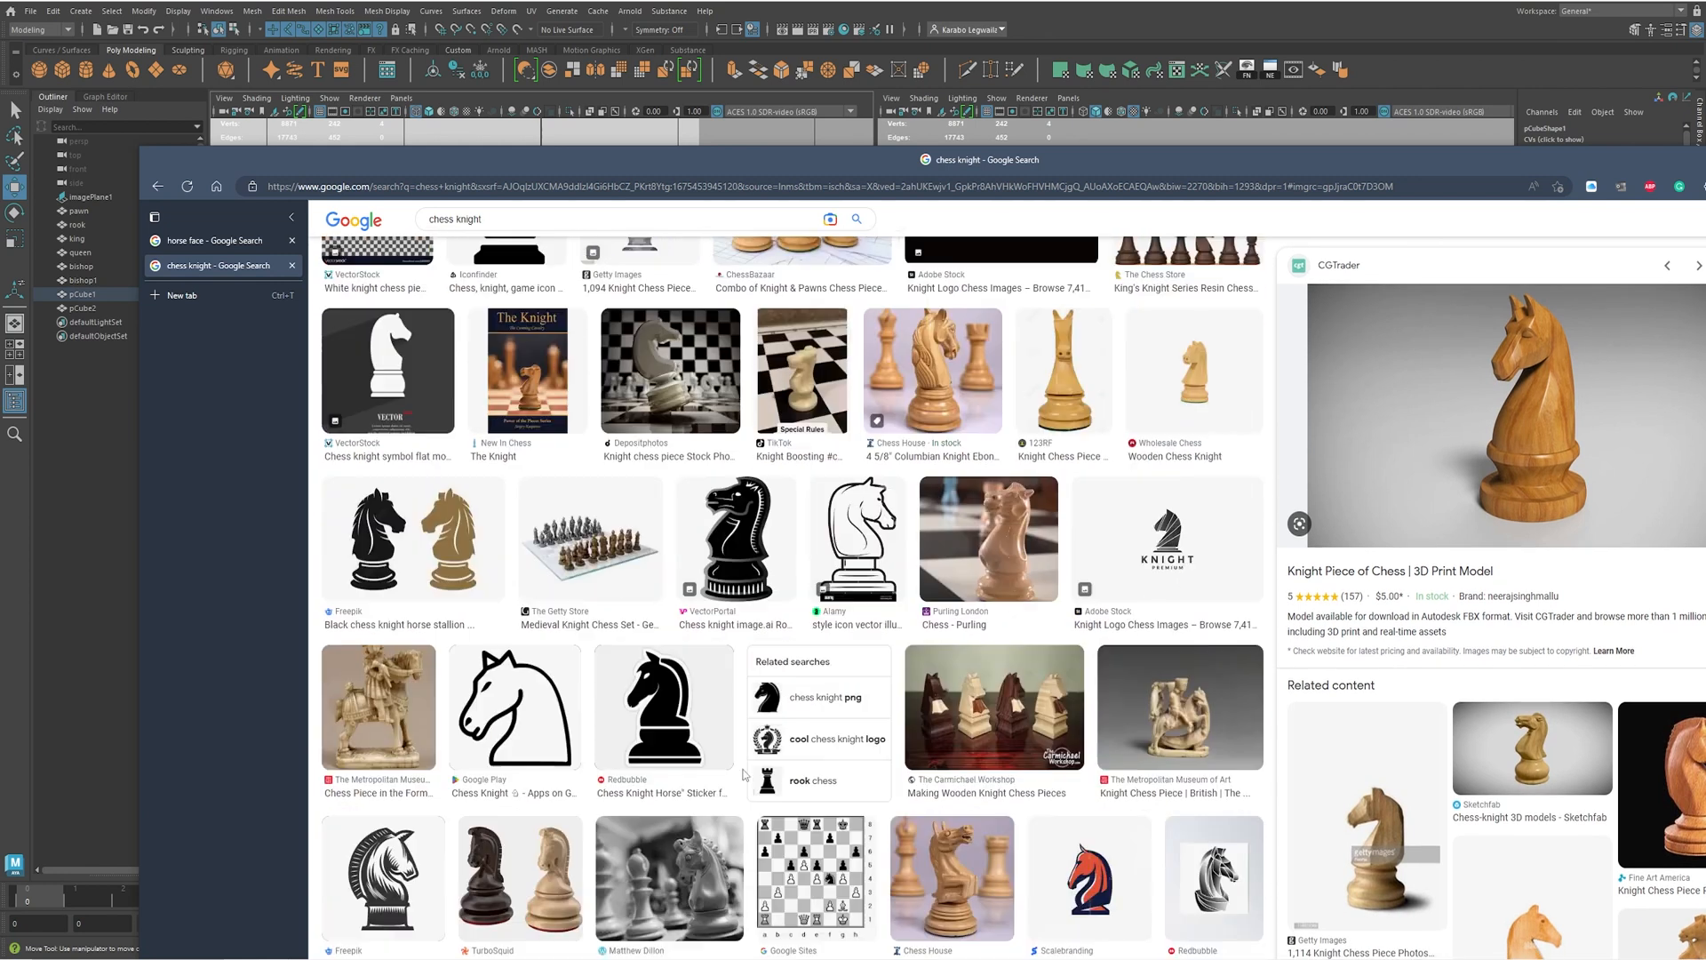
pyautogui.scroll(-1, 744, 775)
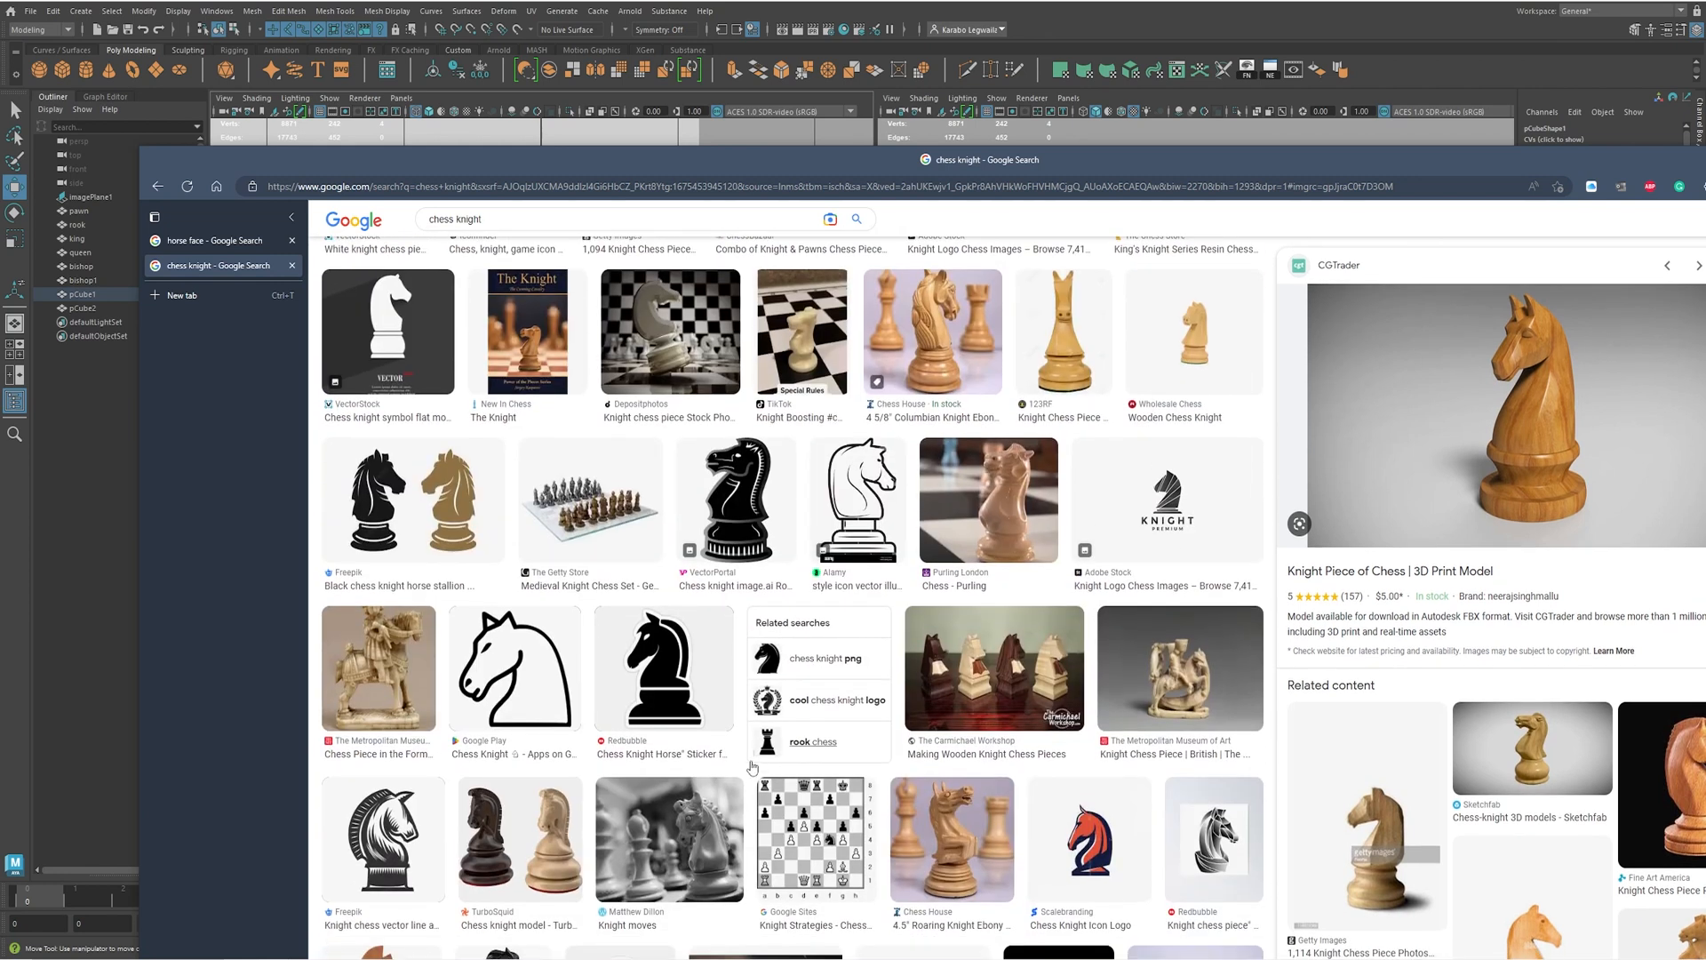
pyautogui.moveTo(765, 156); pyautogui.dragTo(908, 0)
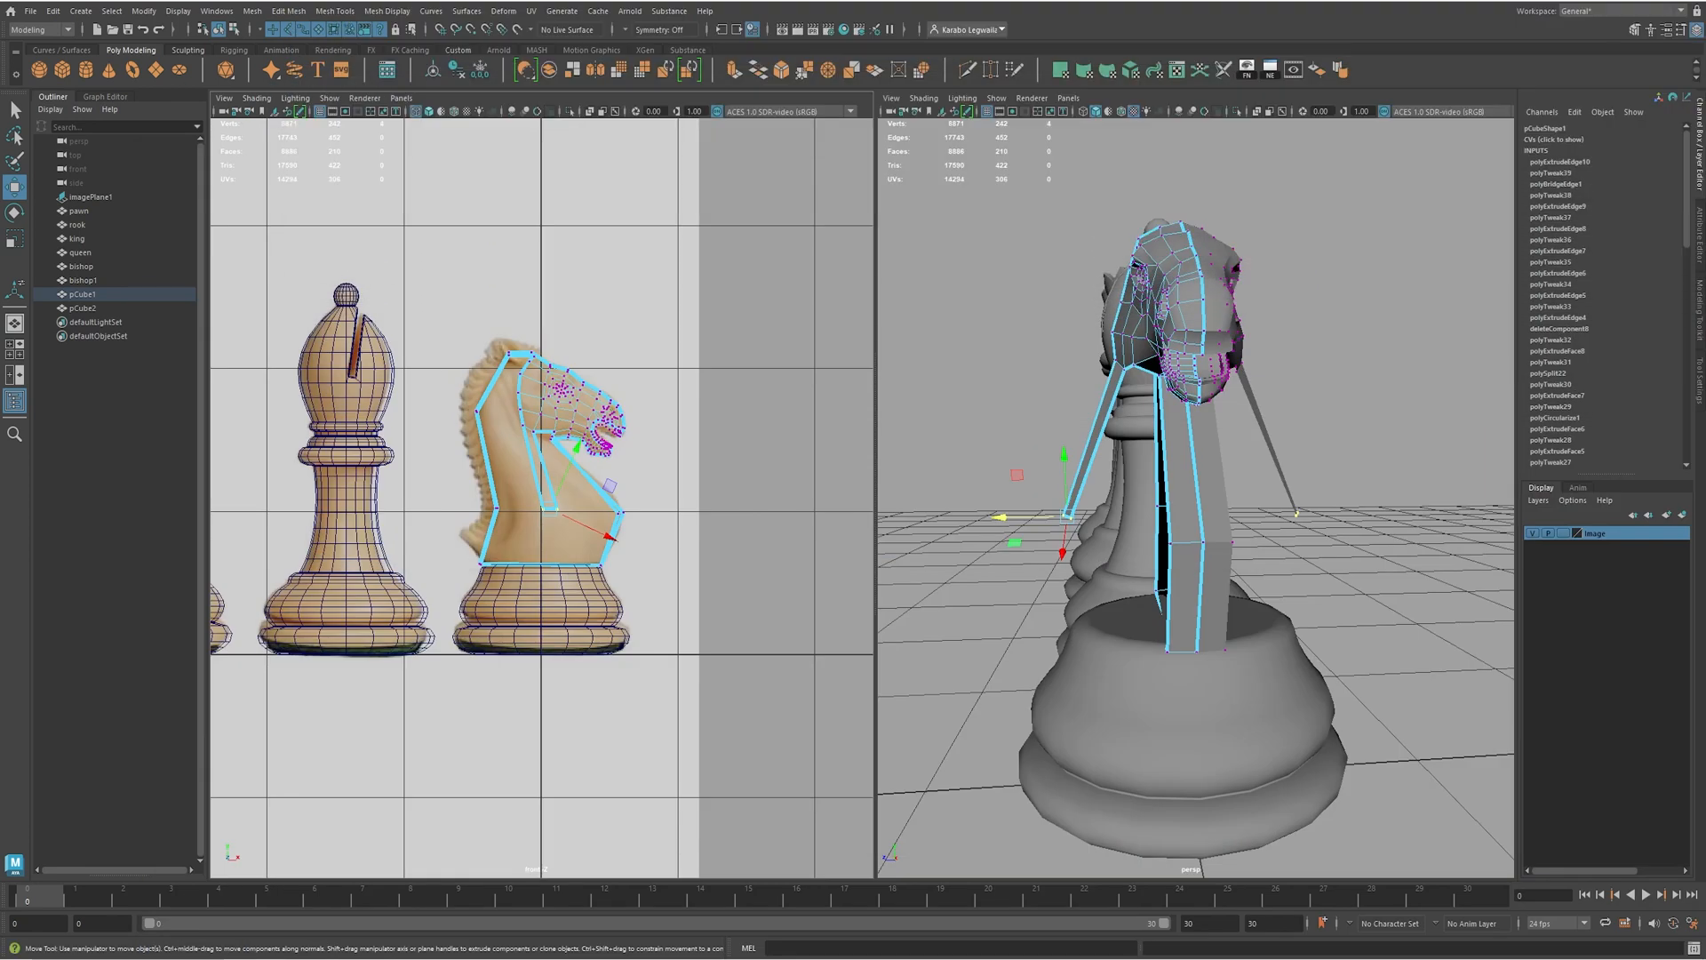
# - Extrude the side strip's lower edge down to the base rim and rotate the new edge to align with the base
pyautogui.keyDown('alt'); pyautogui.moveTo(1282, 564); pyautogui.dragTo(1085, 422); pyautogui.keyUp('alt')
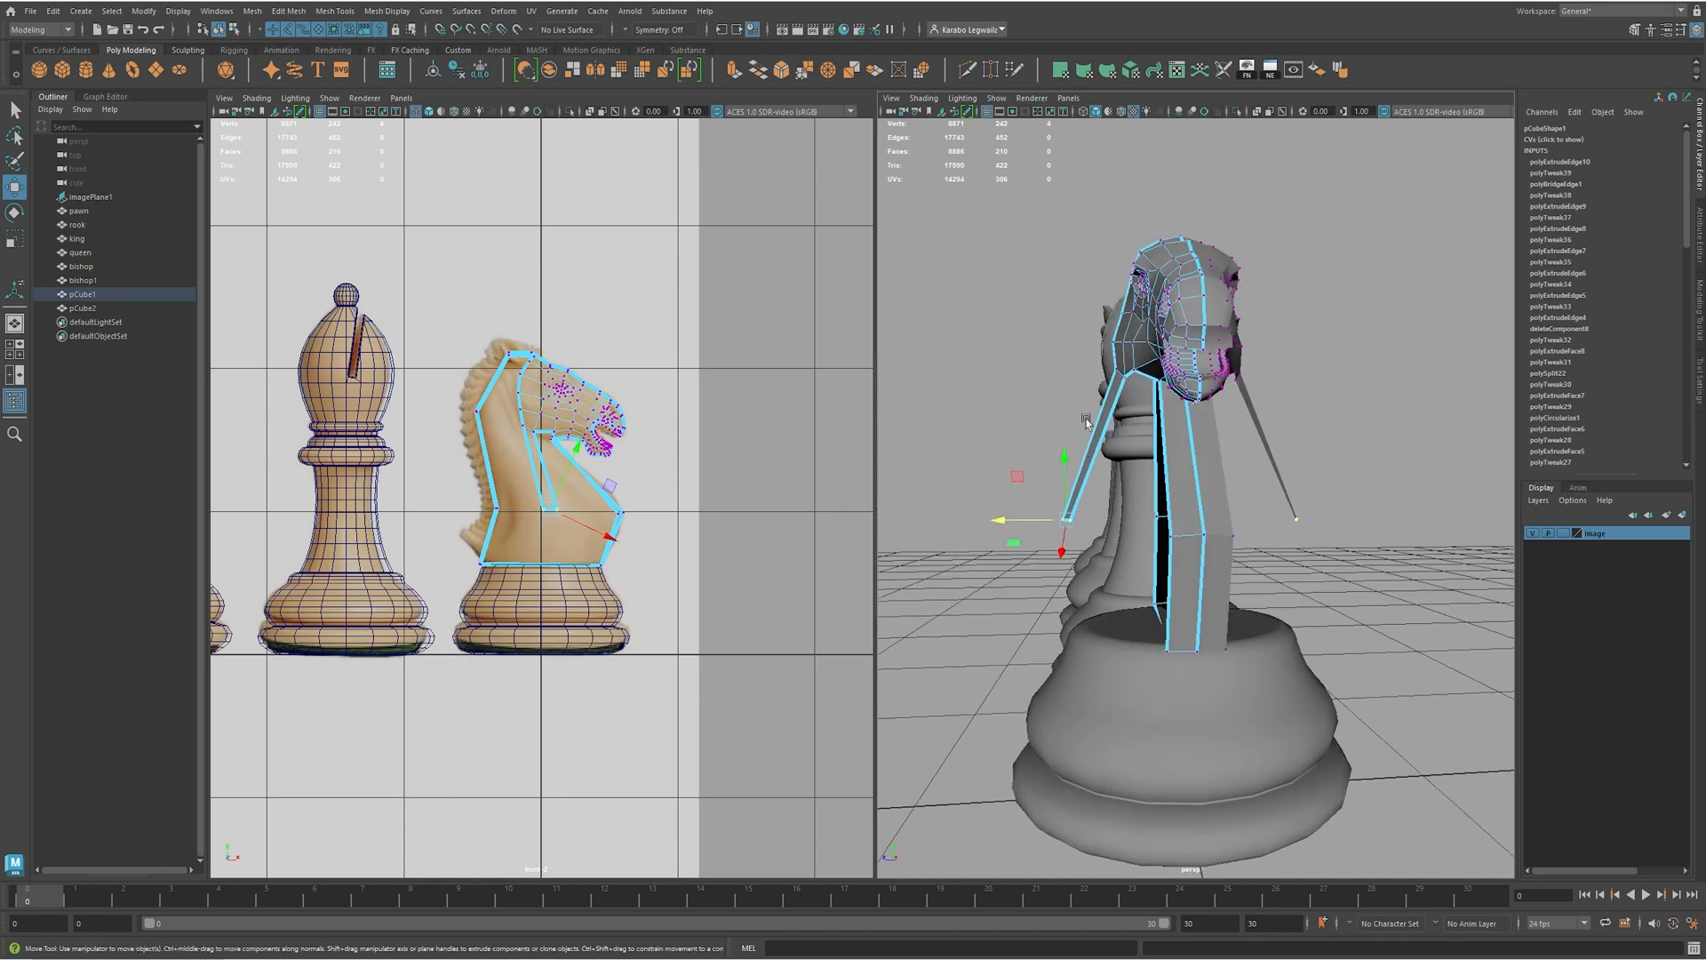
pyautogui.keyDown('alt'); pyautogui.moveTo(1128, 513); pyautogui.dragTo(941, 507); pyautogui.keyUp('alt')
pyautogui.moveTo(541, 500); pyautogui.dragTo(541, 444, button='right')
pyautogui.click(1042, 521)
pyautogui.moveTo(1065, 525)
pyautogui.keyDown('alt'); pyautogui.mouseDown()
pyautogui.moveTo(1053, 488)
pyautogui.moveTo(1054, 551)
pyautogui.mouseUp(); pyautogui.keyUp('alt')
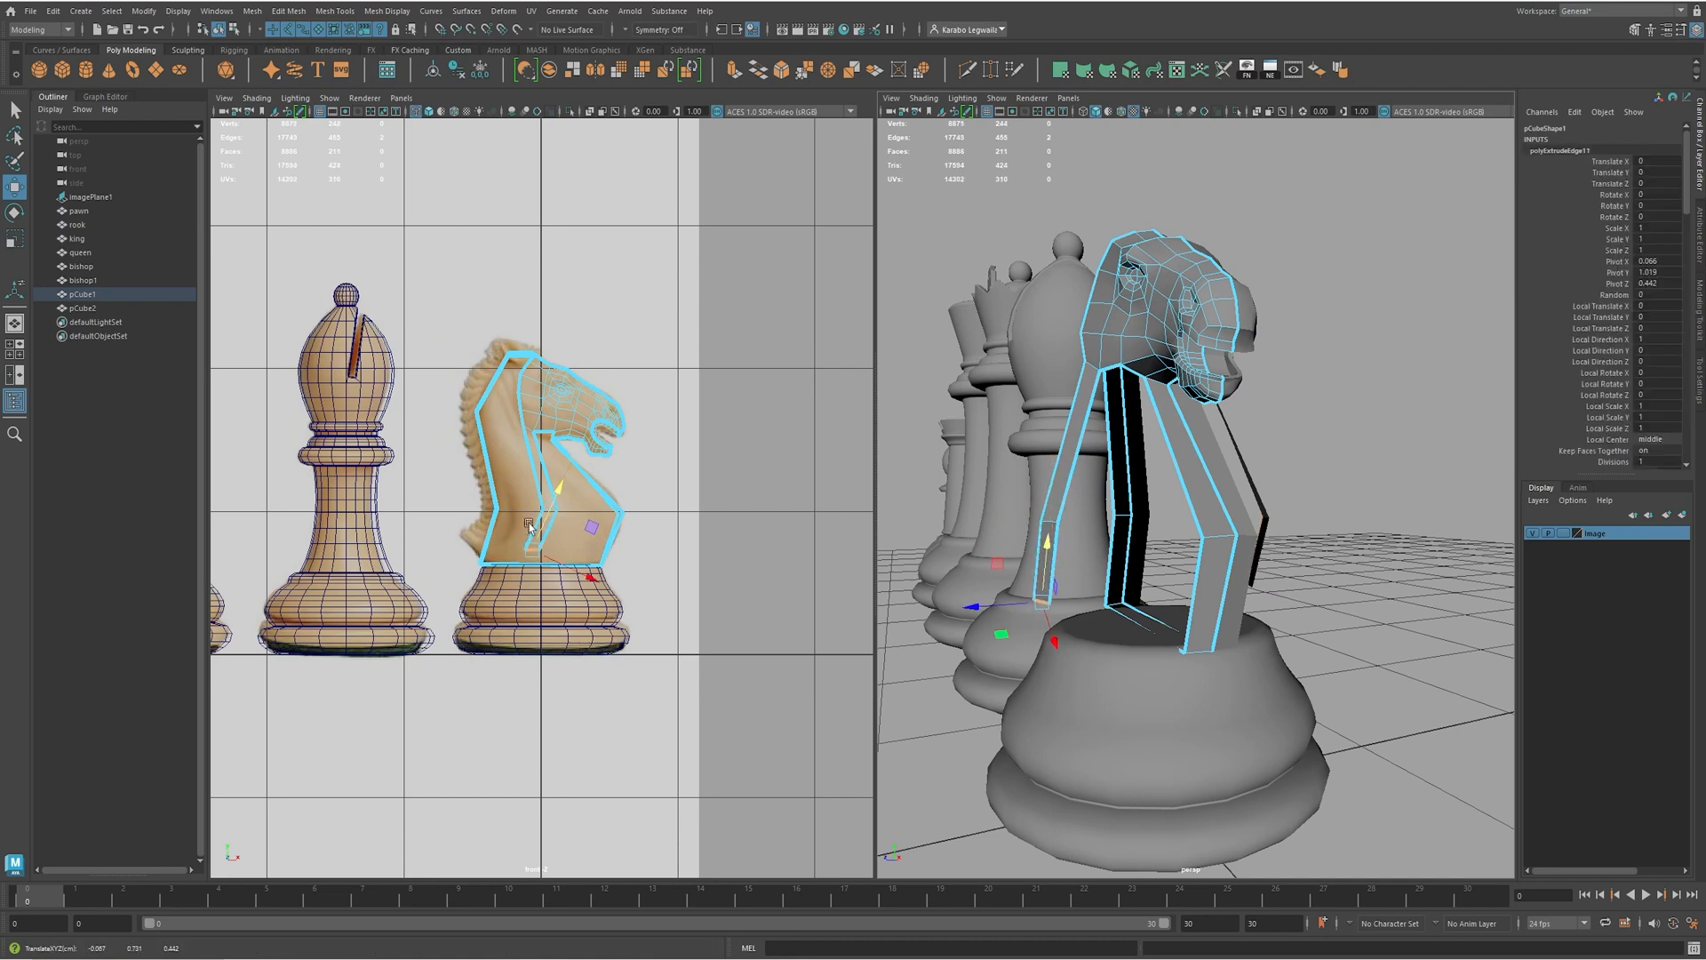
pyautogui.hotkey('ctrl', 'z')
pyautogui.scroll(3, 569, 538)
pyautogui.keyDown('shift'); pyautogui.moveTo(555, 522); pyautogui.dragTo(546, 604); pyautogui.keyUp('shift')
pyautogui.keyDown('alt'); pyautogui.moveTo(942, 587); pyautogui.dragTo(1272, 350); pyautogui.keyUp('alt')
pyautogui.press('e')
pyautogui.keyDown('alt'); pyautogui.moveTo(1001, 400); pyautogui.dragTo(1053, 533); pyautogui.keyUp('alt')
pyautogui.click(1048, 529)
pyautogui.press('w')
# - Bridge the side strip's lower segment to the rear neck strip's lower segment
pyautogui.keyDown('alt'); pyautogui.moveTo(1021, 513); pyautogui.dragTo(1287, 654); pyautogui.keyUp('alt')
pyautogui.click(1148, 594)
pyautogui.click(1235, 627)
pyautogui.click(1230, 600)
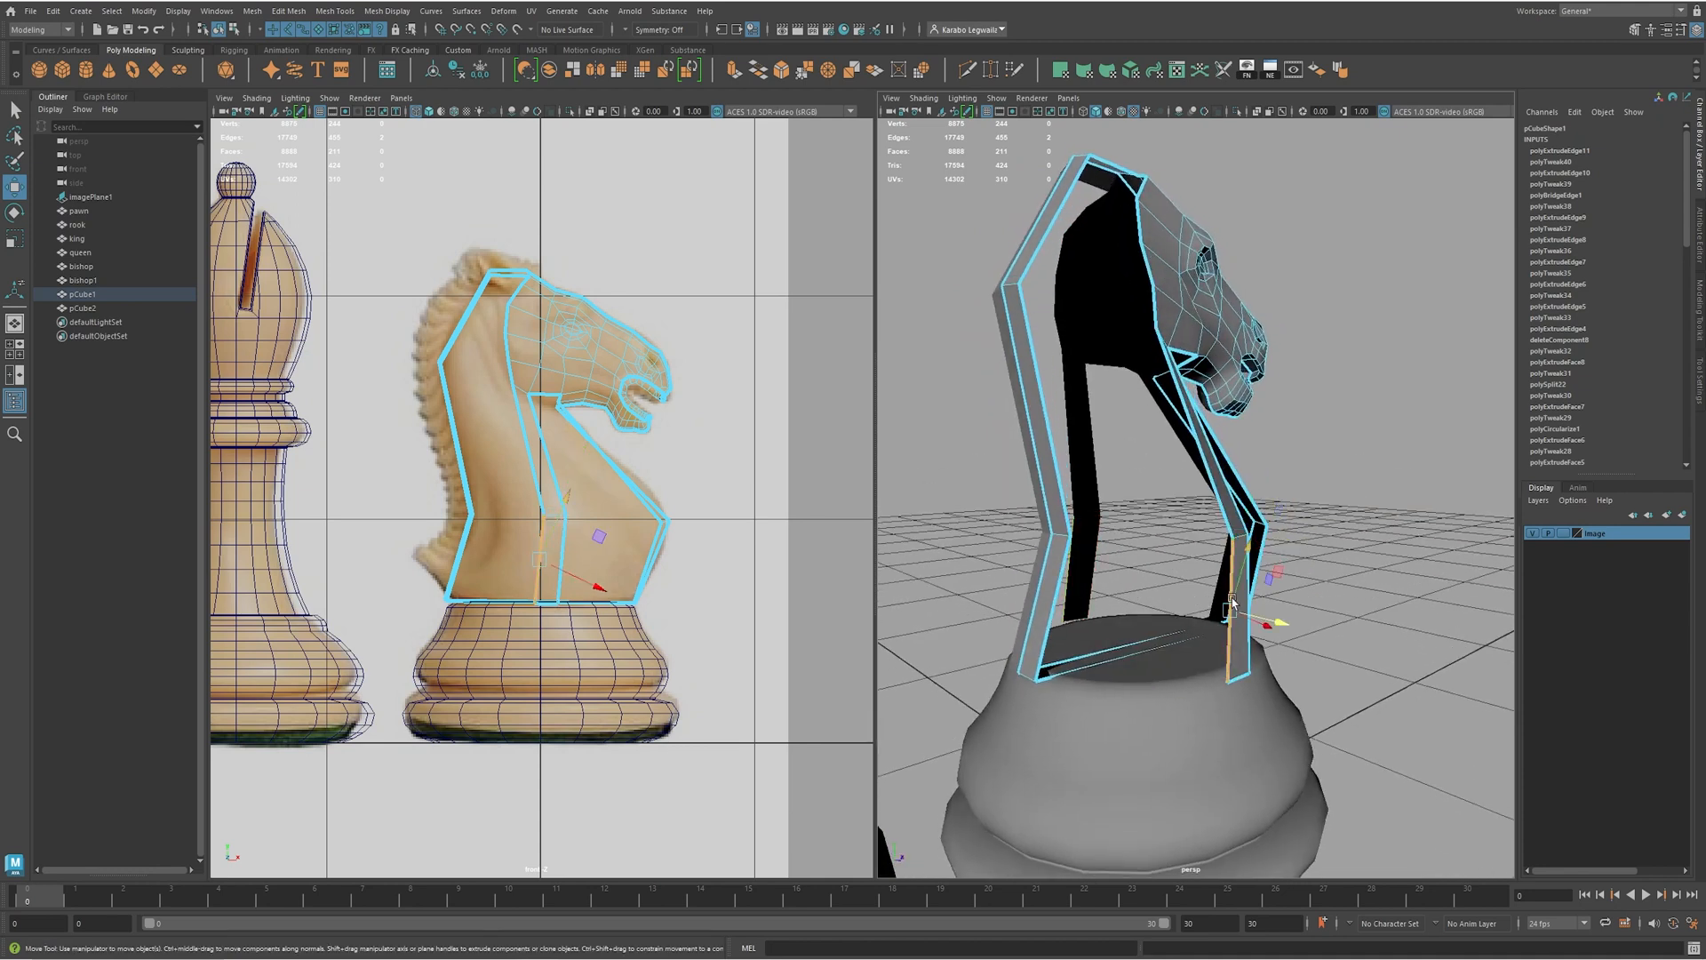
pyautogui.keyDown('shift'); pyautogui.click(1061, 594); pyautogui.keyUp('shift')
pyautogui.keyDown('shift'); pyautogui.moveTo(1100, 596); pyautogui.dragTo(1141, 765, button='right'); pyautogui.keyUp('shift')
pyautogui.keyDown('alt'); pyautogui.moveTo(1142, 765); pyautogui.dragTo(1078, 616); pyautogui.keyUp('alt')
# - Bridge the side strip to the front strip along its lower segment, and close the upper front and rear neck gaps
pyautogui.click(1077, 616)
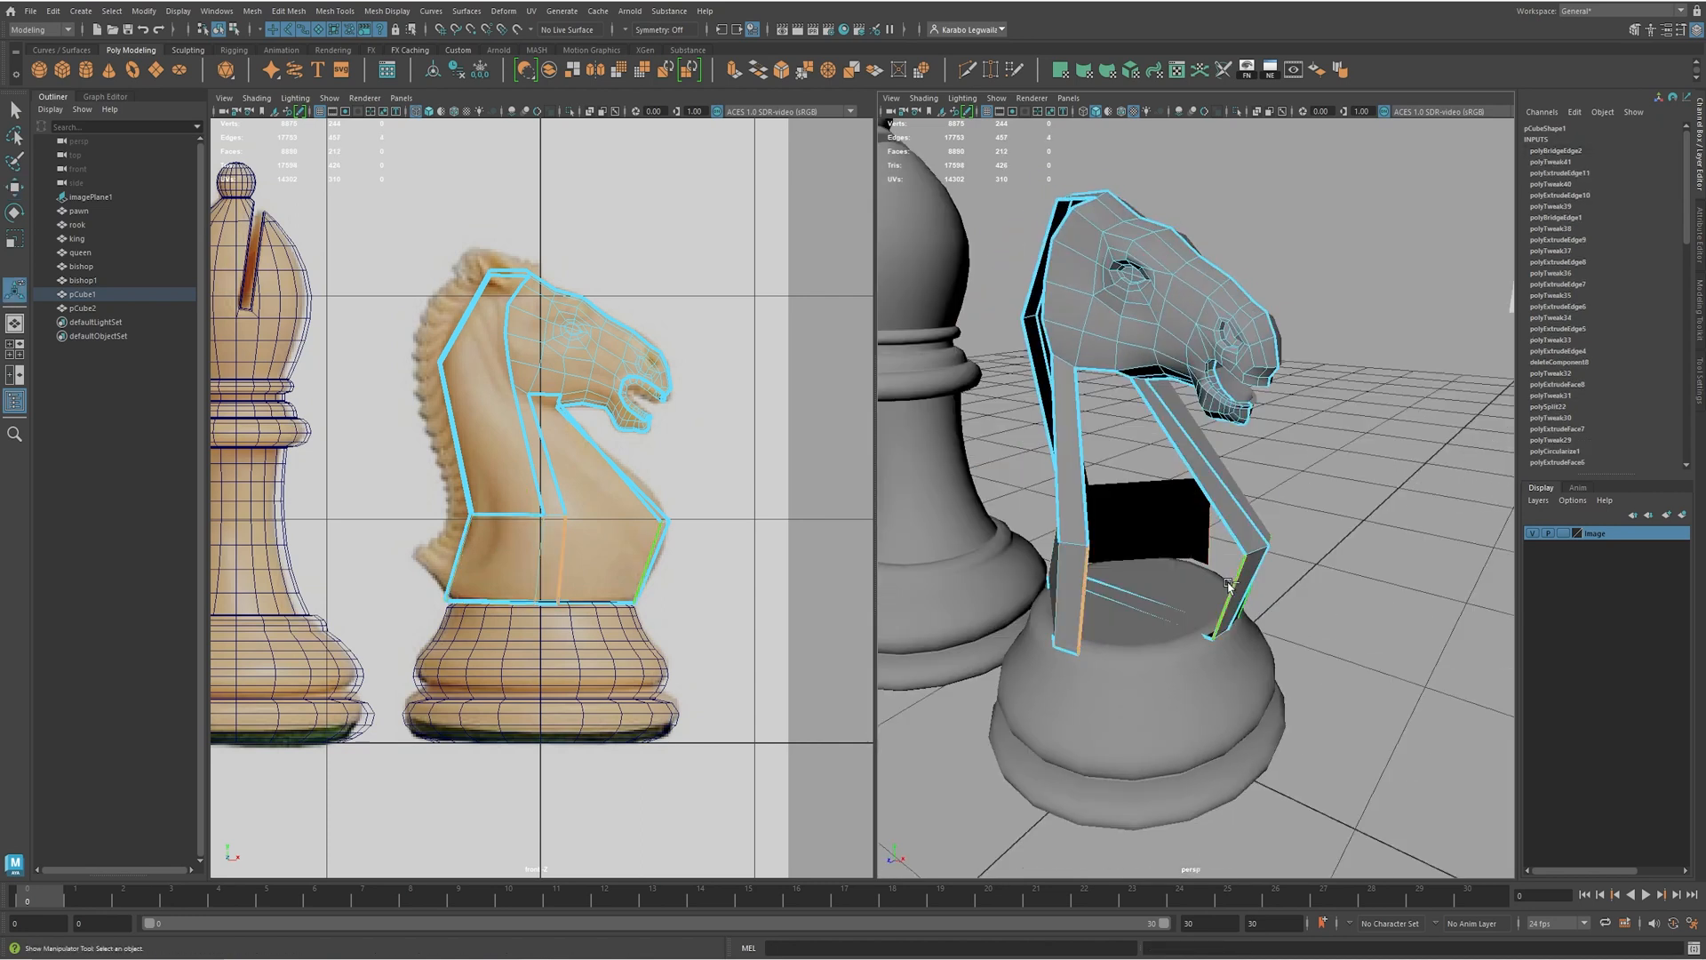
pyautogui.keyDown('shift'); pyautogui.click(1224, 589); pyautogui.keyUp('shift')
pyautogui.press('g')
pyautogui.keyDown('alt'); pyautogui.moveTo(1224, 589); pyautogui.dragTo(1257, 594); pyautogui.keyUp('alt')
pyautogui.keyDown('alt'); pyautogui.moveTo(1136, 580); pyautogui.dragTo(1138, 644); pyautogui.keyUp('alt')
pyautogui.scroll(3, 1167, 576)
pyautogui.click(1176, 509)
pyautogui.keyDown('shift'); pyautogui.click(1077, 509); pyautogui.keyUp('shift')
pyautogui.press('g')
pyautogui.click(1148, 516)
pyautogui.keyDown('shift'); pyautogui.click(1128, 510); pyautogui.keyUp('shift')
pyautogui.press('g')
# - Insert an edge loop down the front side panel of the neck with Multi-Cut and pull its lower edge outward
pyautogui.keyDown('shift'); pyautogui.moveTo(1140, 622); pyautogui.dragTo(1163, 655, button='right'); pyautogui.keyUp('shift')
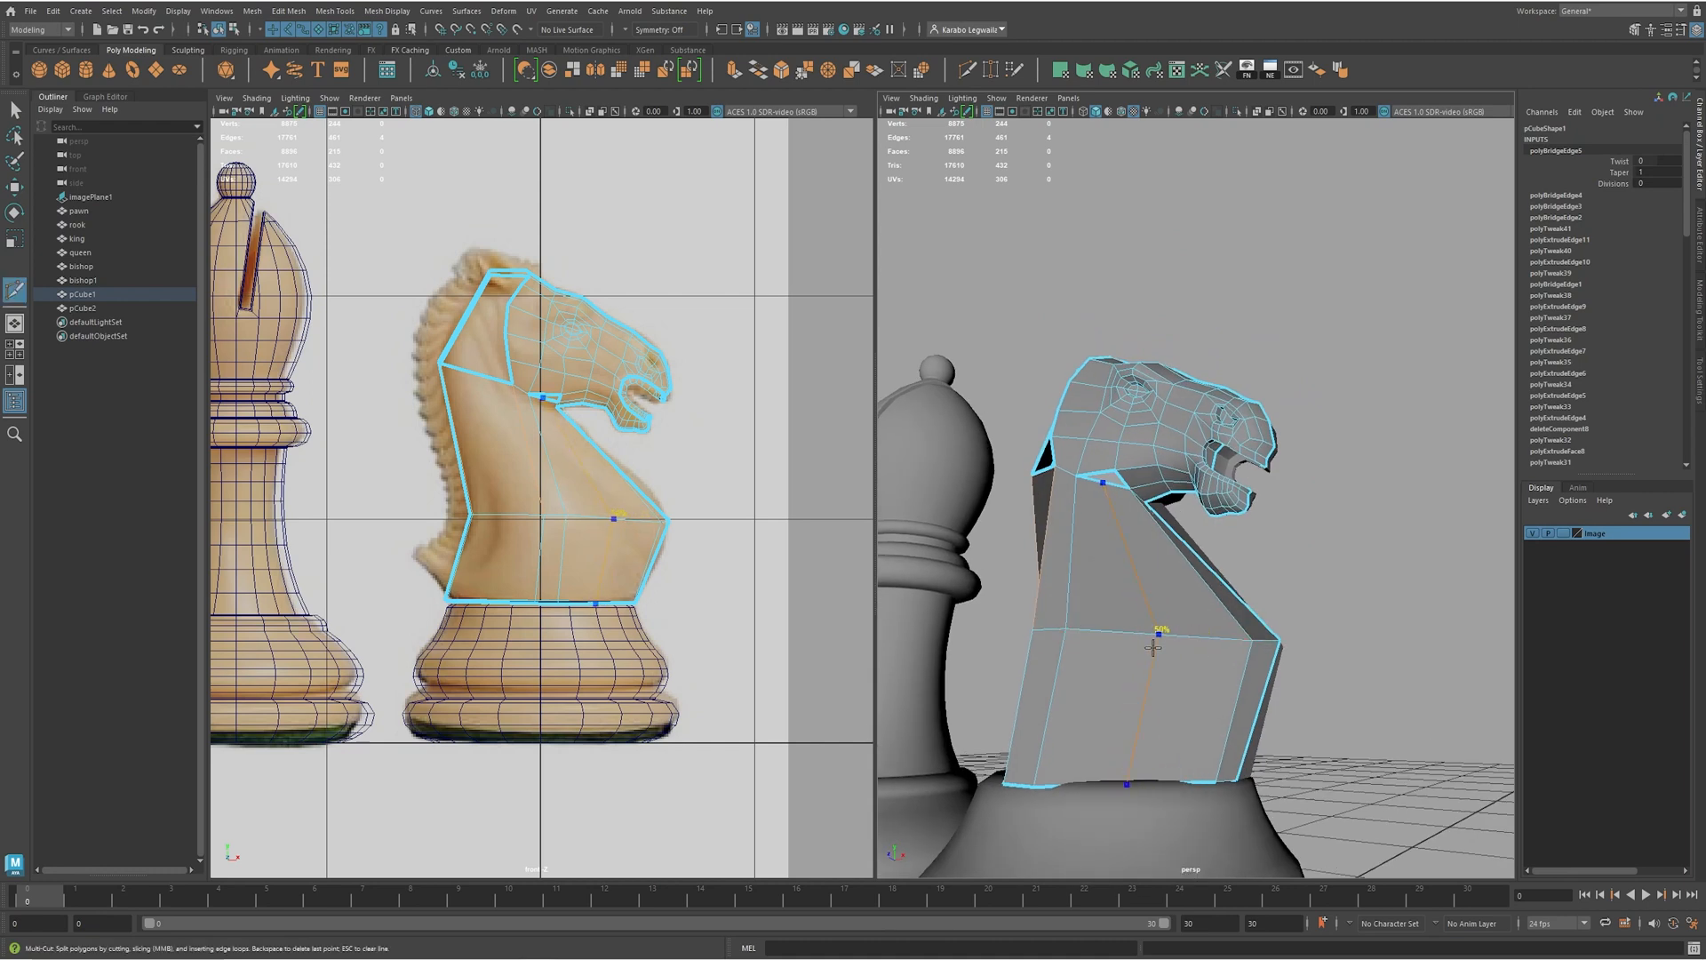
pyautogui.keyDown('ctrl'); pyautogui.keyDown('shift'); pyautogui.click(1153, 648); pyautogui.keyUp('shift'); pyautogui.keyUp('ctrl')
pyautogui.keyDown('alt'); pyautogui.moveTo(1154, 651); pyautogui.dragTo(1193, 739); pyautogui.keyUp('alt')
pyautogui.press('w')
pyautogui.click(1194, 690)
pyautogui.moveTo(1224, 704); pyautogui.dragTo(1232, 729, button='middle')
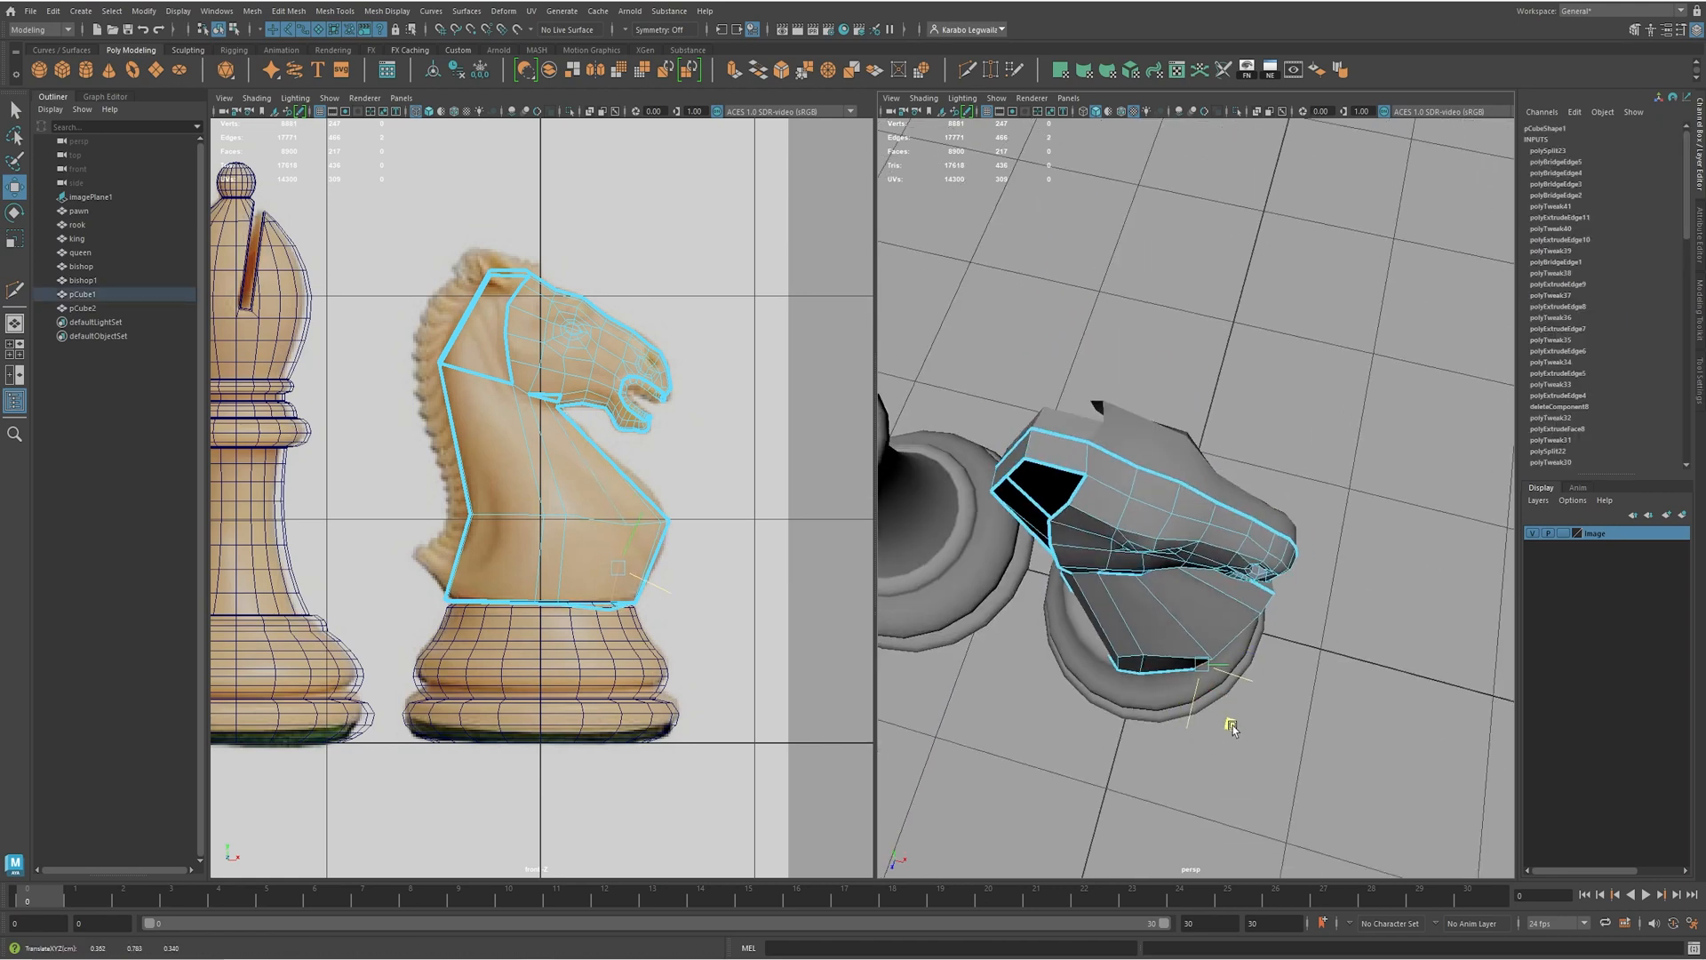
pyautogui.moveTo(1234, 727); pyautogui.dragTo(1236, 729)
# - Move the neighbouring lower side edge of the neck outward to round the body over the base
pyautogui.click(1154, 674)
pyautogui.moveTo(1167, 726); pyautogui.dragTo(1187, 731, button='middle')
pyautogui.keyDown('alt'); pyautogui.moveTo(1190, 728); pyautogui.dragTo(1066, 533); pyautogui.keyUp('alt')
pyautogui.keyDown('alt'); pyautogui.moveTo(1244, 728); pyautogui.dragTo(1123, 758); pyautogui.keyUp('alt')
pyautogui.click(1167, 745)
pyautogui.keyDown('alt'); pyautogui.moveTo(1071, 680); pyautogui.dragTo(1191, 629); pyautogui.keyUp('alt')
pyautogui.click(1106, 701)
# - Insert an edge loop down the rear side panel of the neck and move it outward
pyautogui.keyDown('shift'); pyautogui.moveTo(1204, 627); pyautogui.dragTo(1136, 628, button='right'); pyautogui.keyUp('shift')
pyautogui.keyDown('ctrl'); pyautogui.click(1178, 498); pyautogui.keyUp('ctrl')
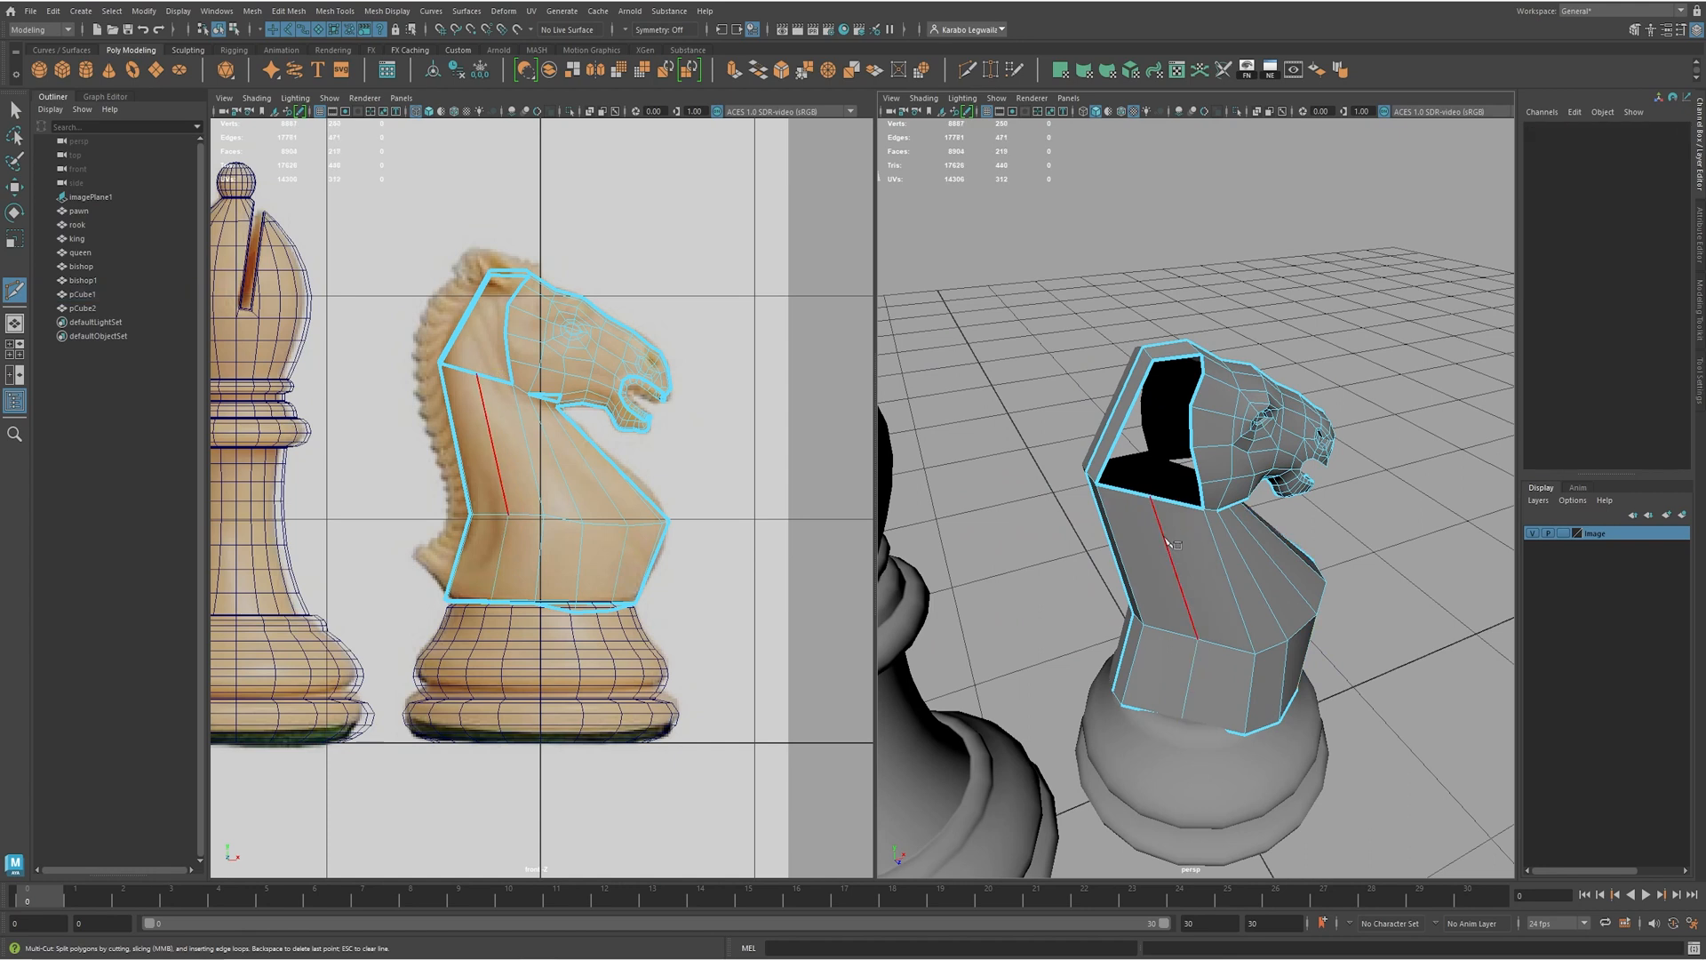
pyautogui.press('w')
pyautogui.keyDown('alt'); pyautogui.moveTo(1121, 626); pyautogui.dragTo(1222, 720); pyautogui.keyUp('alt')
pyautogui.doubleClick(1230, 599)
pyautogui.keyDown('alt'); pyautogui.moveTo(1233, 609); pyautogui.dragTo(1254, 627); pyautogui.keyUp('alt')
pyautogui.moveTo(1280, 624); pyautogui.dragTo(1294, 533)
# - Reposition the rear loop's lower vertices to follow the round rim of the base
pyautogui.press('F9')
pyautogui.keyDown('alt'); pyautogui.moveTo(1292, 677); pyautogui.dragTo(1263, 735); pyautogui.keyUp('alt')
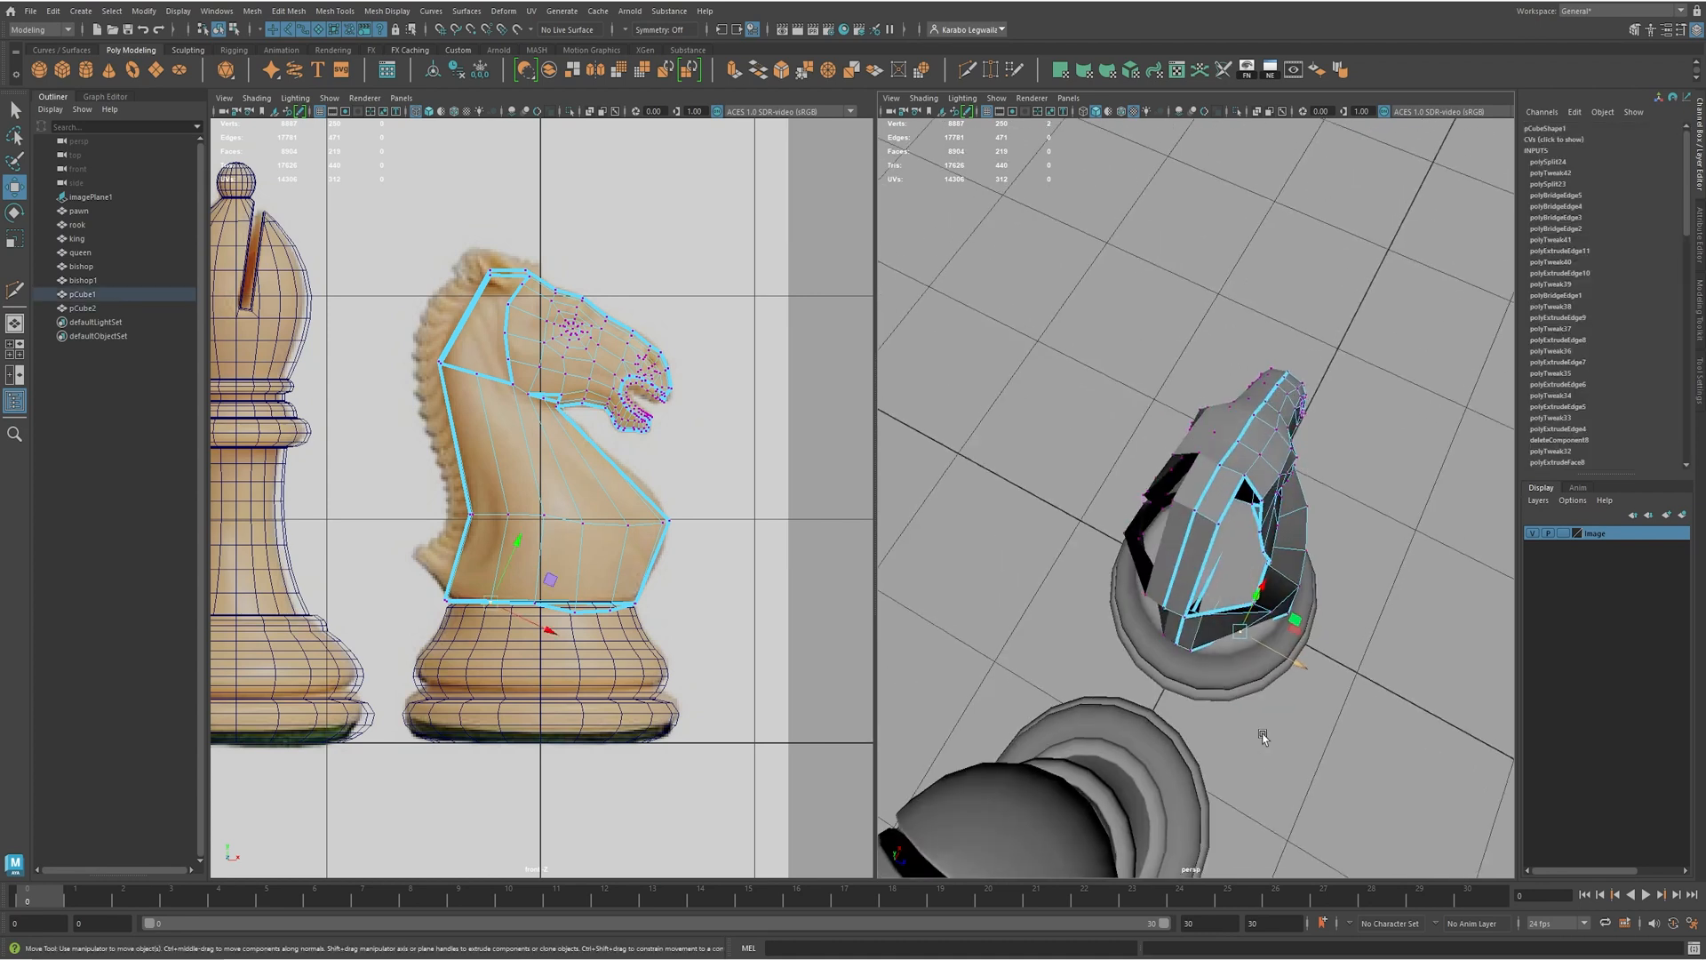
pyautogui.click(1304, 664)
pyautogui.keyDown('alt'); pyautogui.moveTo(1320, 676); pyautogui.dragTo(1269, 735); pyautogui.keyUp('alt')
pyautogui.moveTo(1238, 731); pyautogui.dragTo(1223, 731, button='middle')
pyautogui.click(1197, 651)
pyautogui.moveTo(1252, 689); pyautogui.dragTo(1191, 610)
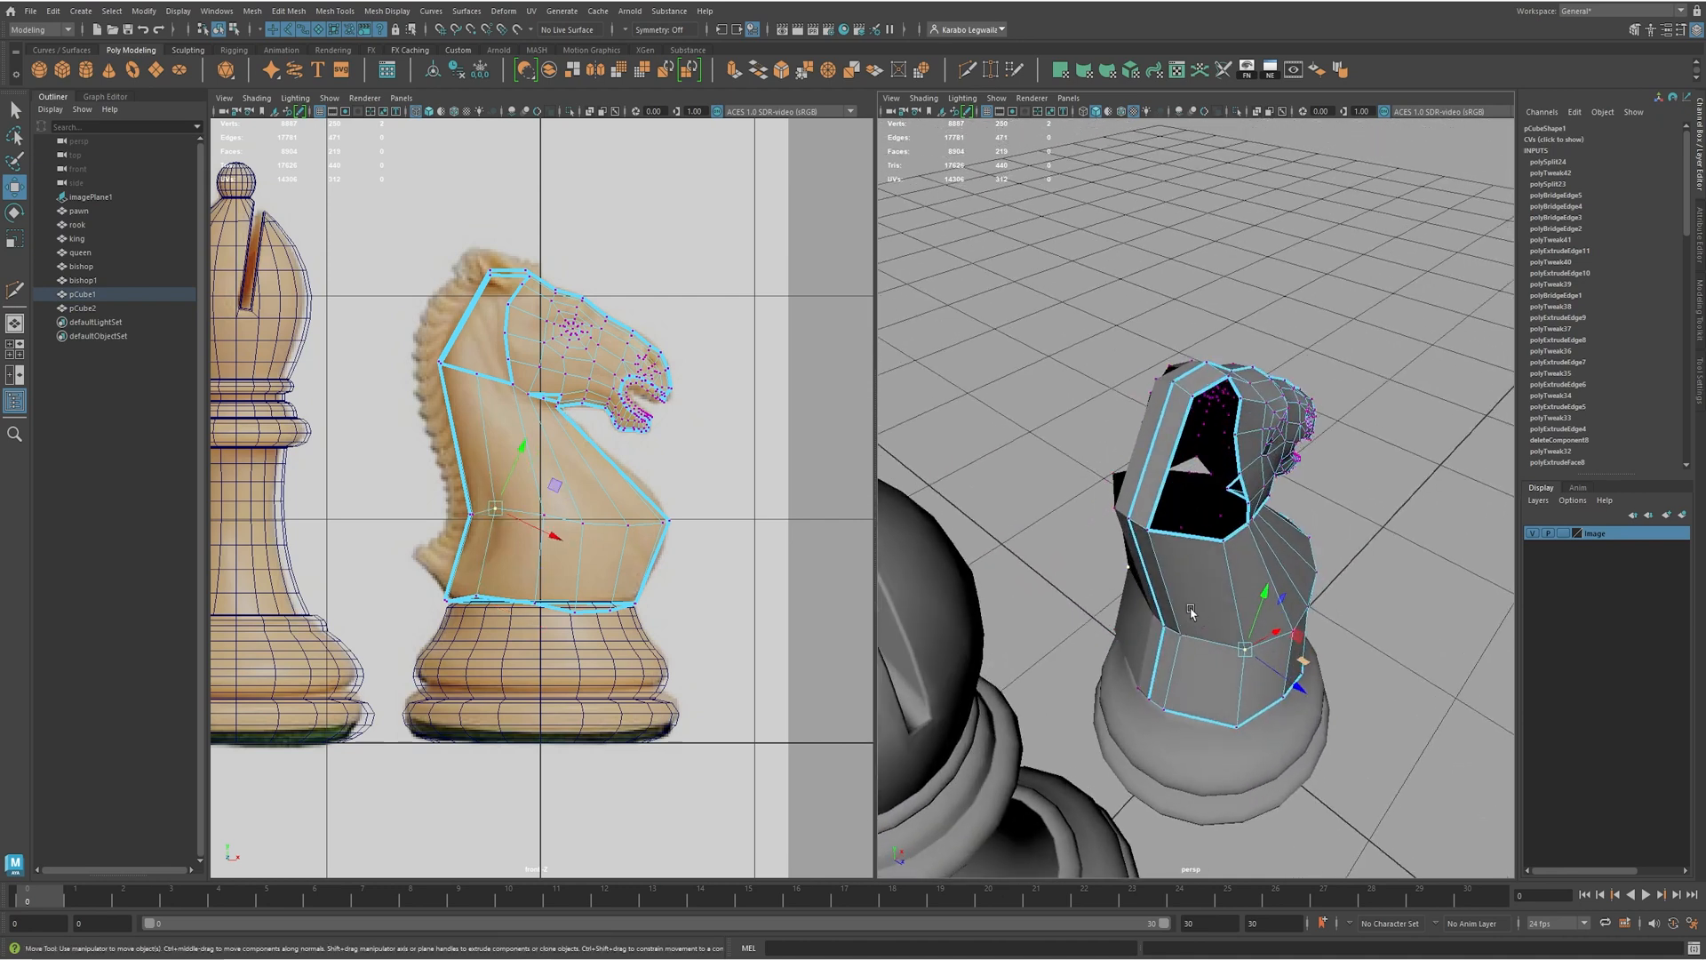
# - Insert another centred edge loop in the rear side panel and adjust the neck's vertical and horizontal loops to smooth the side
pyautogui.keyDown('shift'); pyautogui.moveTo(1203, 552); pyautogui.dragTo(1126, 556, button='right'); pyautogui.keyUp('shift')
pyautogui.keyDown('ctrl'); pyautogui.middleClick(1199, 537); pyautogui.keyUp('ctrl')
pyautogui.keyDown('alt'); pyautogui.moveTo(1219, 578); pyautogui.dragTo(1223, 624); pyautogui.keyUp('alt')
pyautogui.press('w')
pyautogui.moveTo(1223, 624); pyautogui.dragTo(1219, 573, button='right')
pyautogui.doubleClick(1223, 613)
pyautogui.keyDown('alt'); pyautogui.moveTo(1240, 608); pyautogui.dragTo(1162, 617); pyautogui.keyUp('alt')
pyautogui.doubleClick(1244, 678)
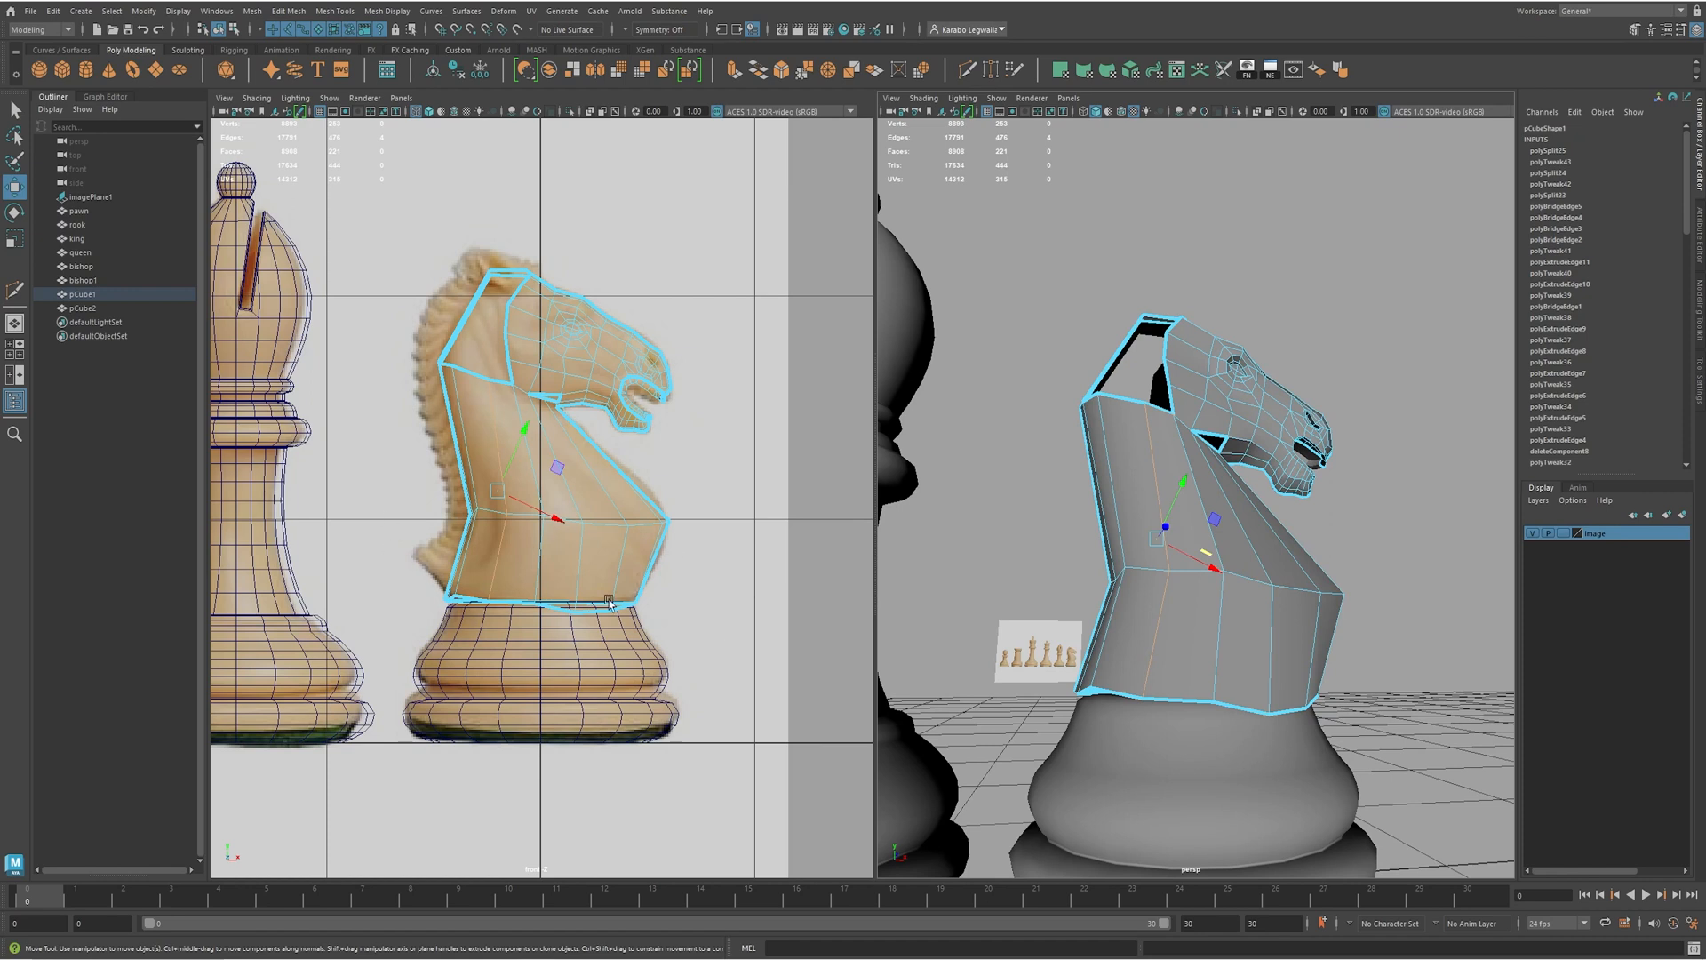
pyautogui.keyDown('shift'); pyautogui.doubleClick(587, 527); pyautogui.keyUp('shift')
pyautogui.keyDown('alt'); pyautogui.moveTo(1220, 497); pyautogui.dragTo(1170, 615); pyautogui.keyUp('alt')
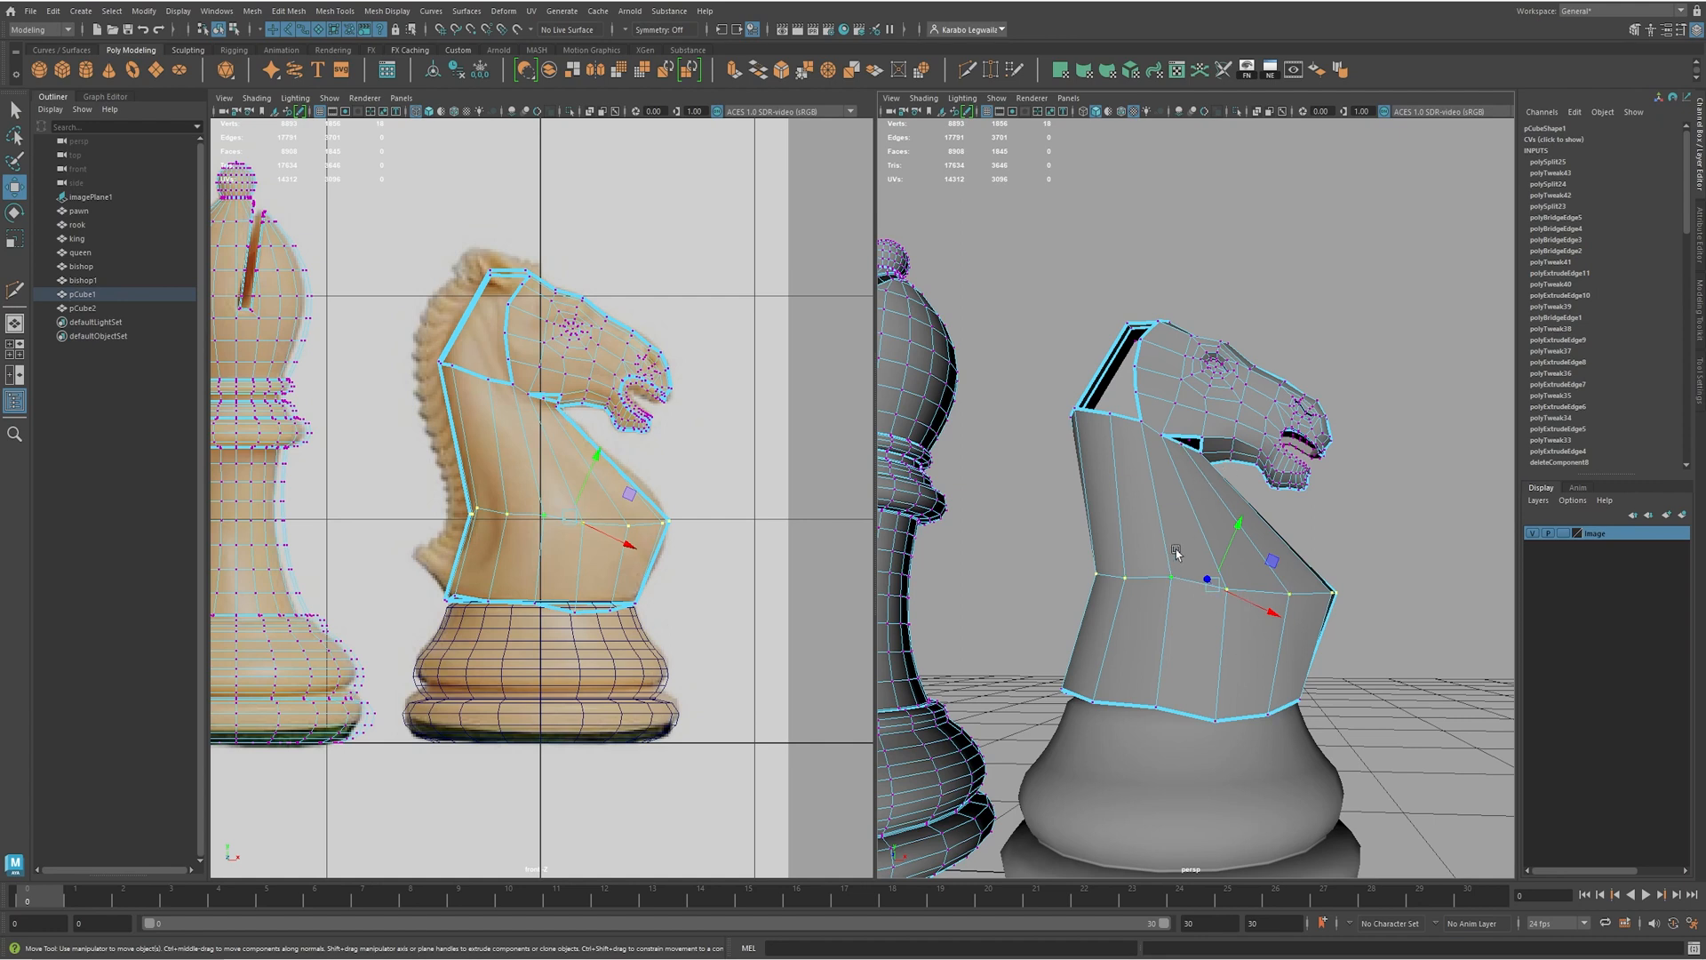
# - Delete the mirrored half of the knight
pyautogui.moveTo(1270, 416); pyautogui.dragTo(1224, 439, button='right')
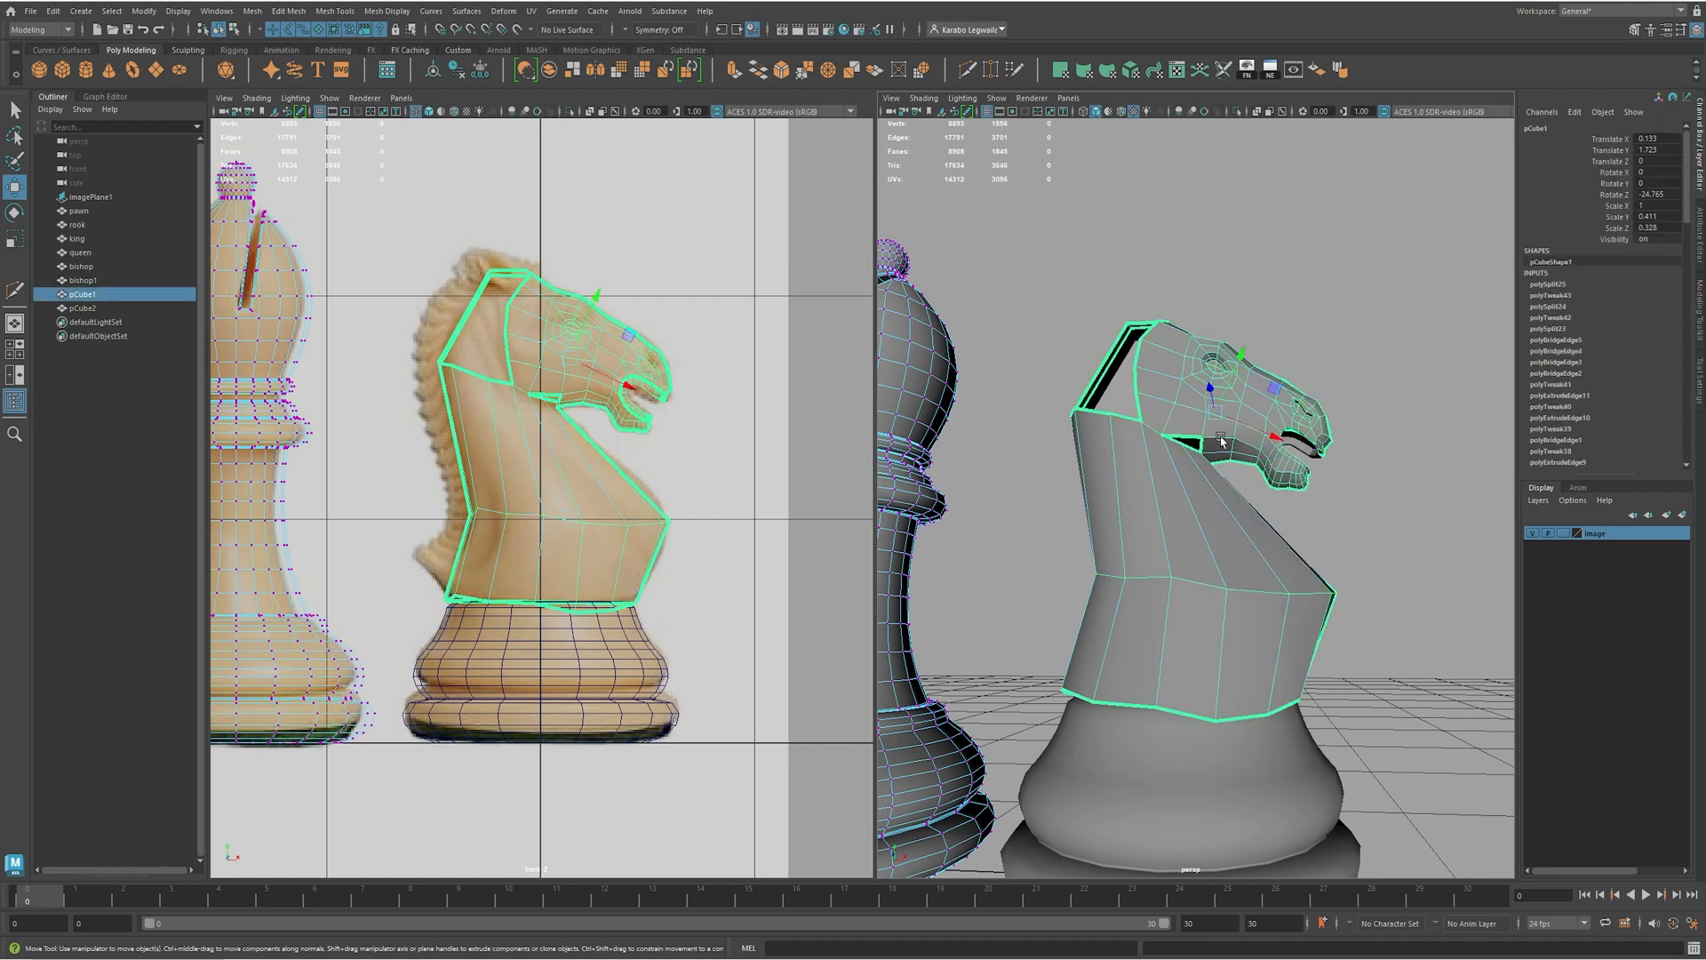
pyautogui.click(479, 71)
pyautogui.keyDown('alt'); pyautogui.moveTo(1412, 356); pyautogui.dragTo(1267, 414); pyautogui.keyUp('alt')
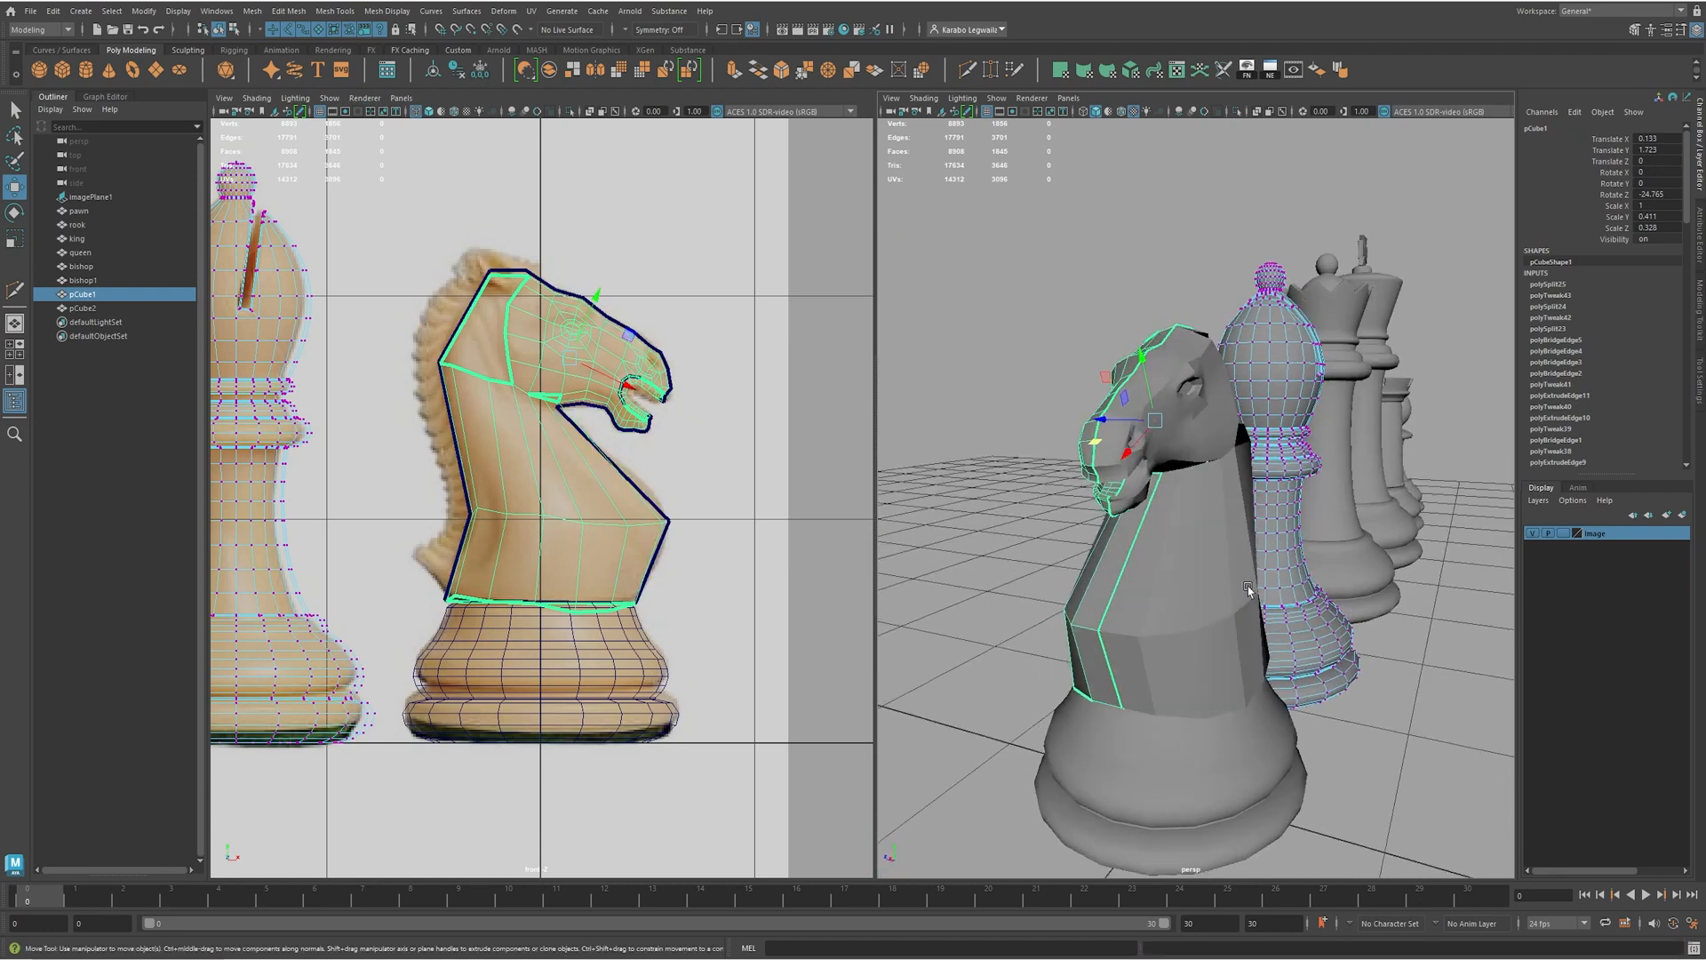
pyautogui.click(1174, 480)
pyautogui.press('Delete')
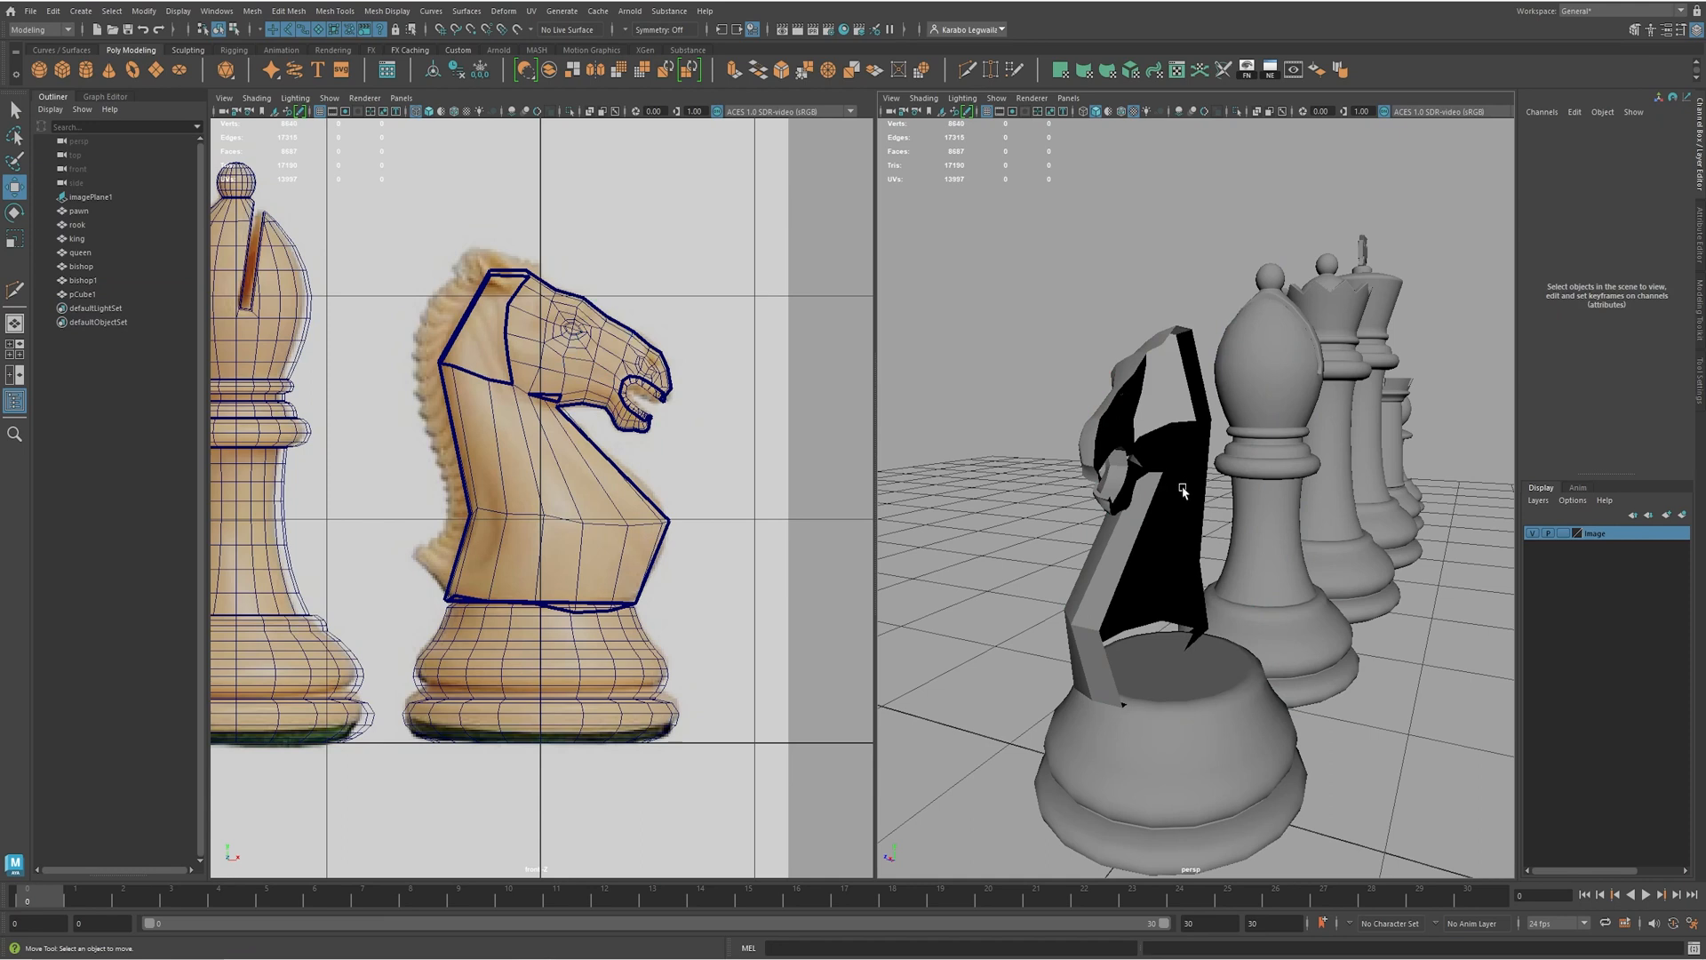
# - Freeze the transformations of the remaining knight half and duplicate it to recreate the mirrored half
pyautogui.click(1119, 524)
pyautogui.keyDown('alt'); pyautogui.moveTo(1120, 524); pyautogui.dragTo(1244, 524); pyautogui.keyUp('alt')
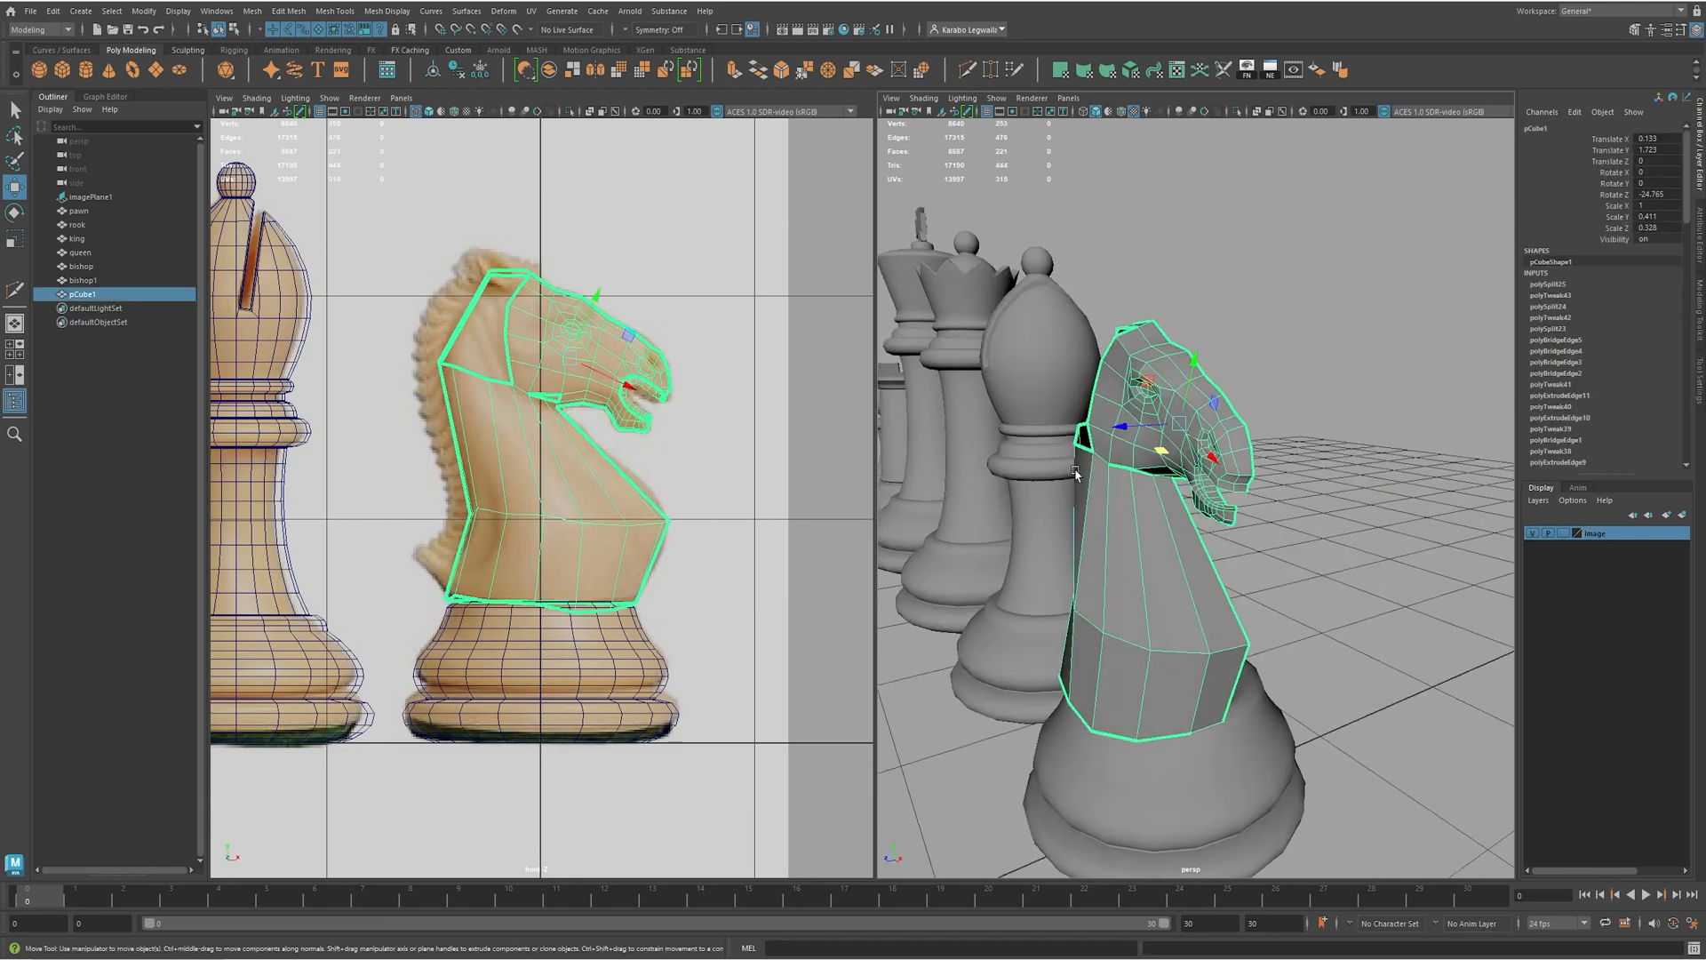
pyautogui.click(489, 76)
pyautogui.keyDown('alt'); pyautogui.moveTo(1120, 320); pyautogui.dragTo(1207, 311); pyautogui.keyUp('alt')
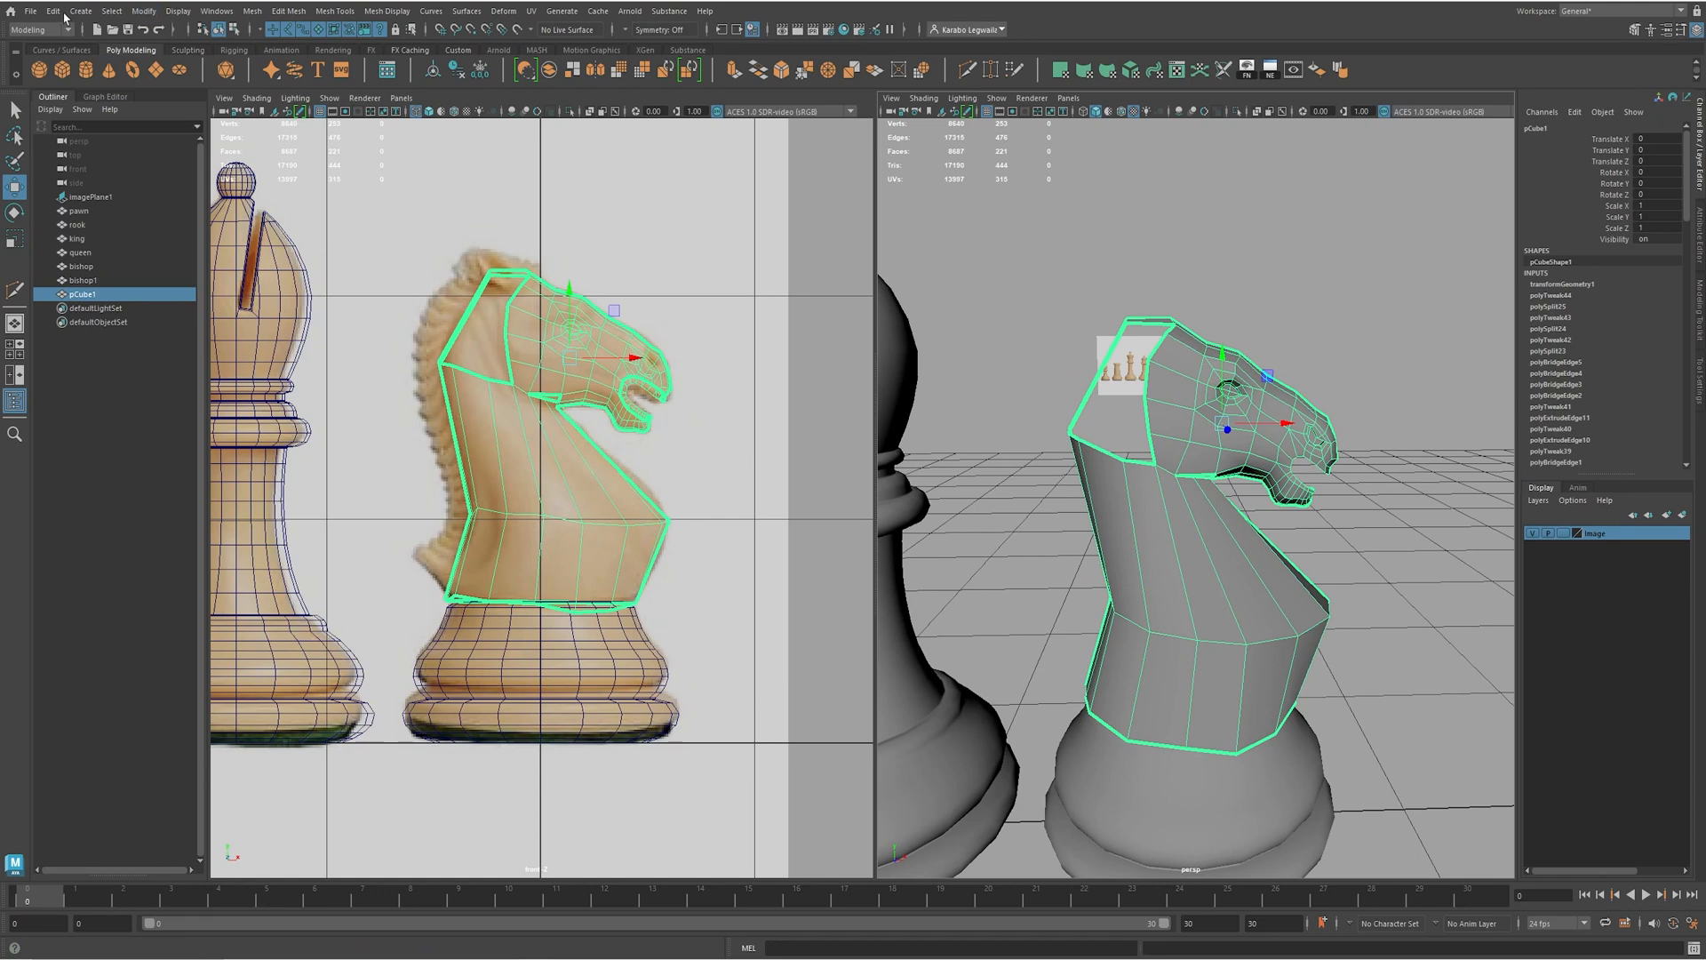
pyautogui.keyDown('alt'); pyautogui.moveTo(1209, 675); pyautogui.dragTo(1323, 623); pyautogui.keyUp('alt')
pyautogui.hotkey('ctrl', 'd')
pyautogui.keyDown('alt'); pyautogui.moveTo(551, 560); pyautogui.dragTo(533, 537, button='middle'); pyautogui.keyUp('alt')
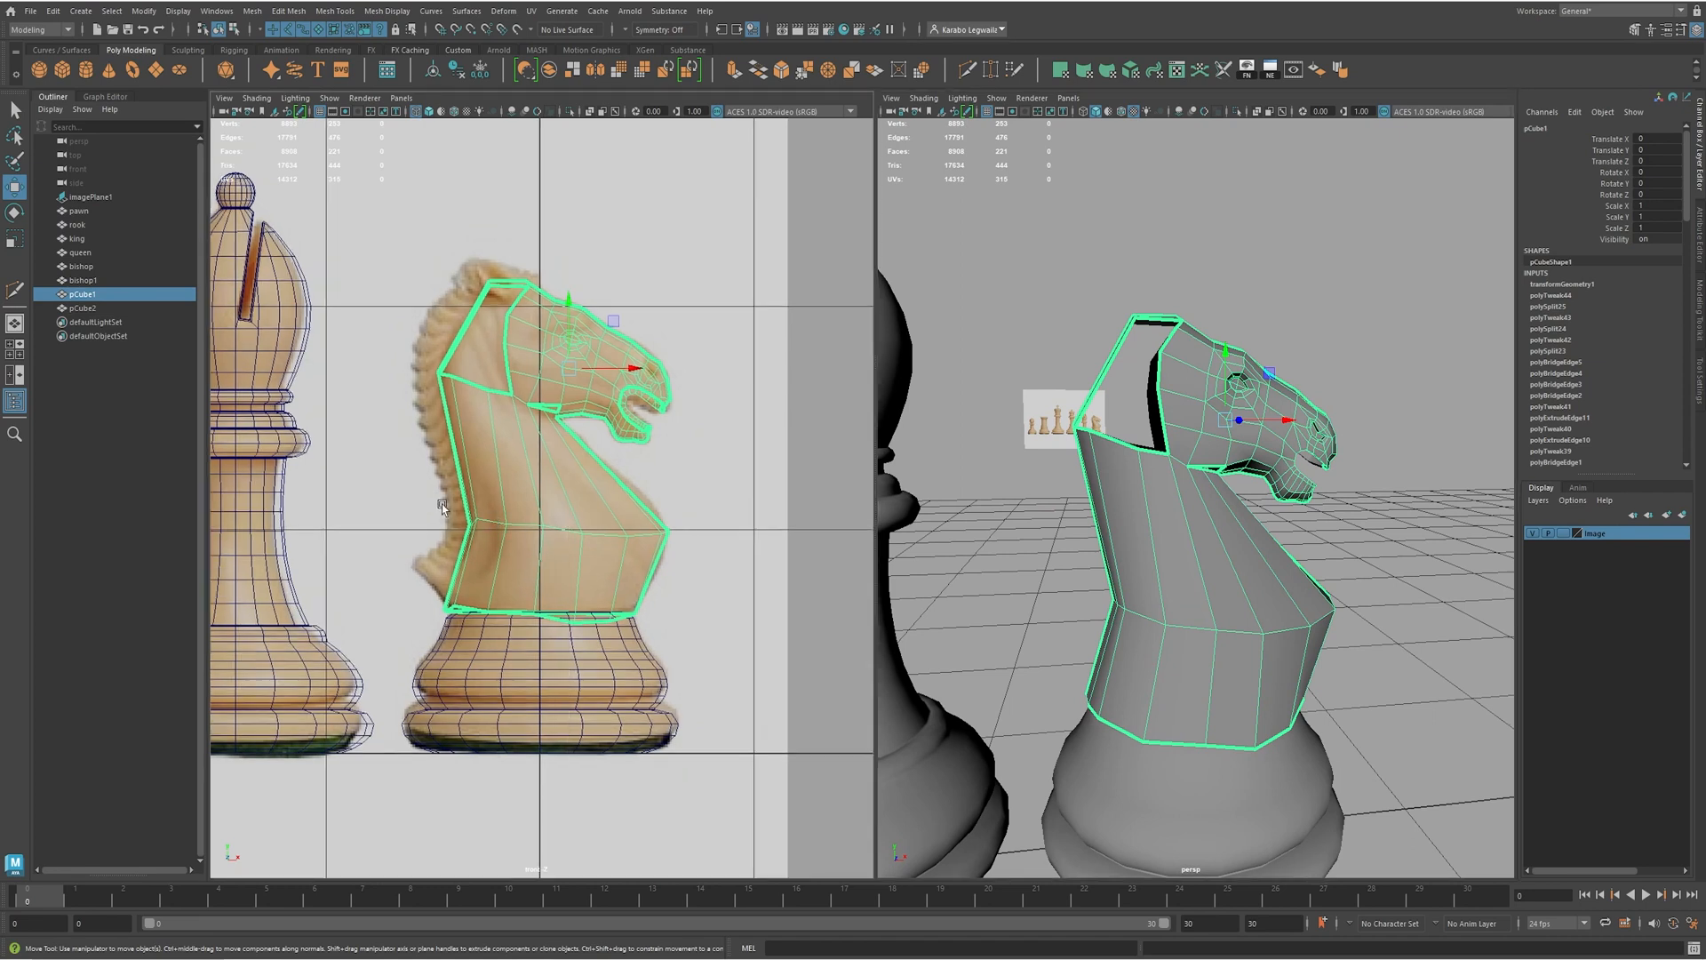
# - Flatten the middle and bottom vertex rows of the knight's neck by scaling each one vertically
pyautogui.moveTo(496, 526); pyautogui.dragTo(462, 519, button='right')
pyautogui.moveTo(706, 555); pyautogui.dragTo(697, 550)
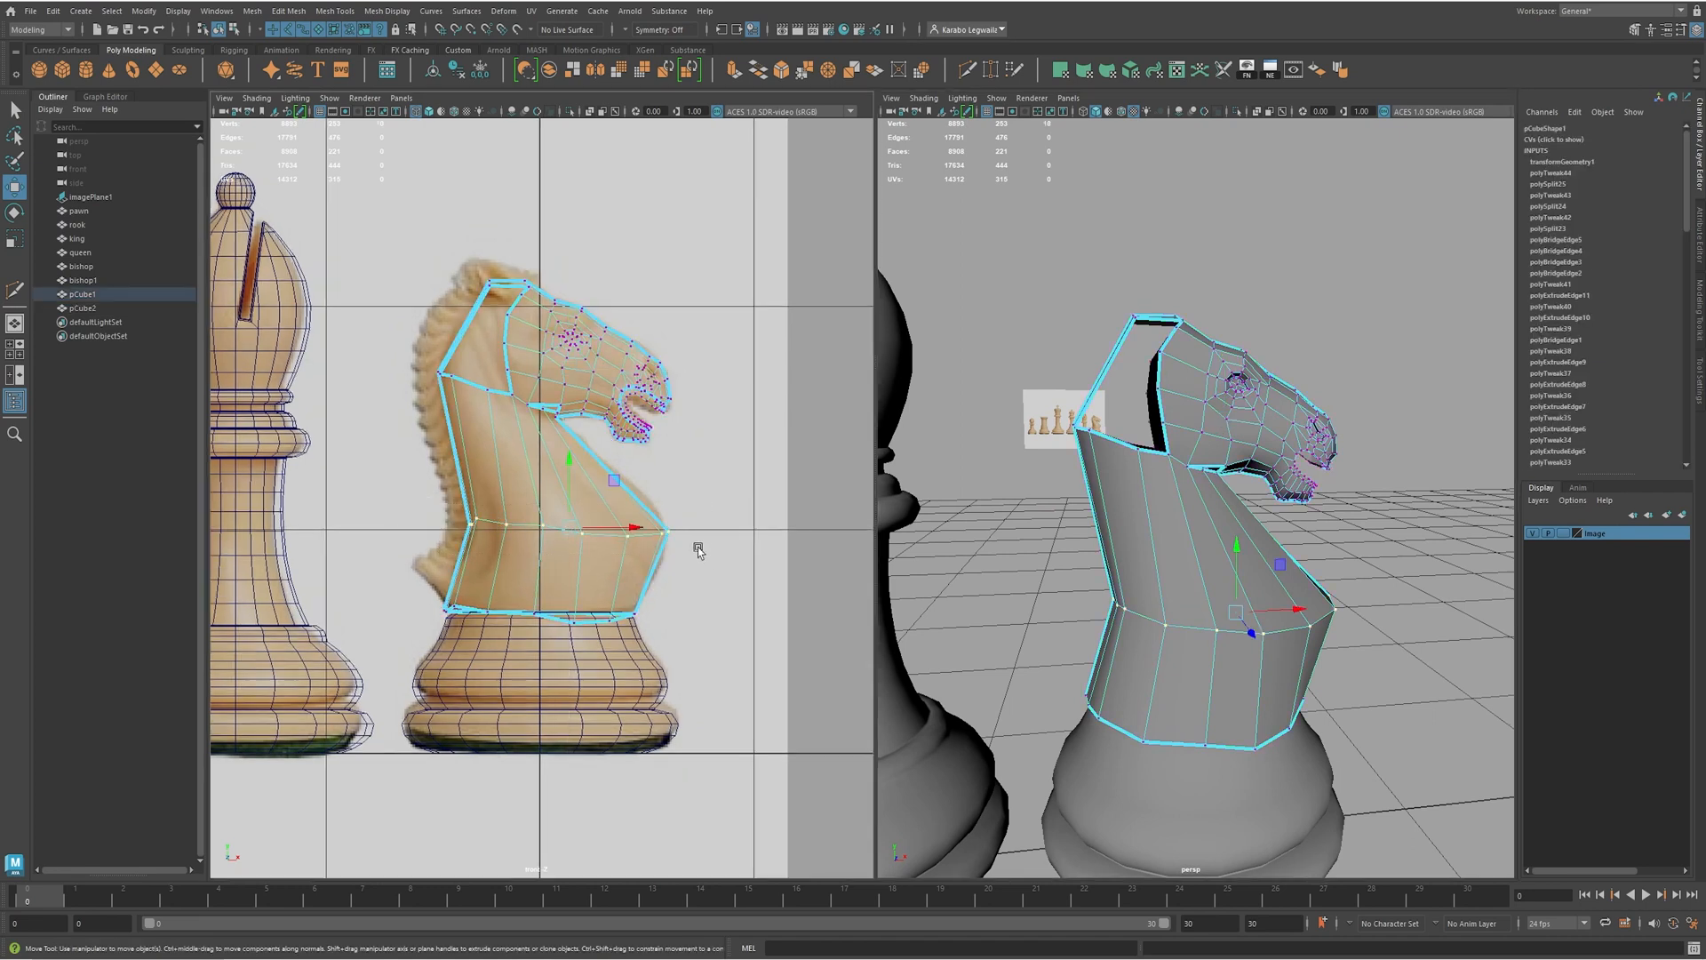
pyautogui.press('r')
pyautogui.moveTo(573, 464); pyautogui.dragTo(546, 674)
pyautogui.moveTo(402, 584); pyautogui.dragTo(851, 659)
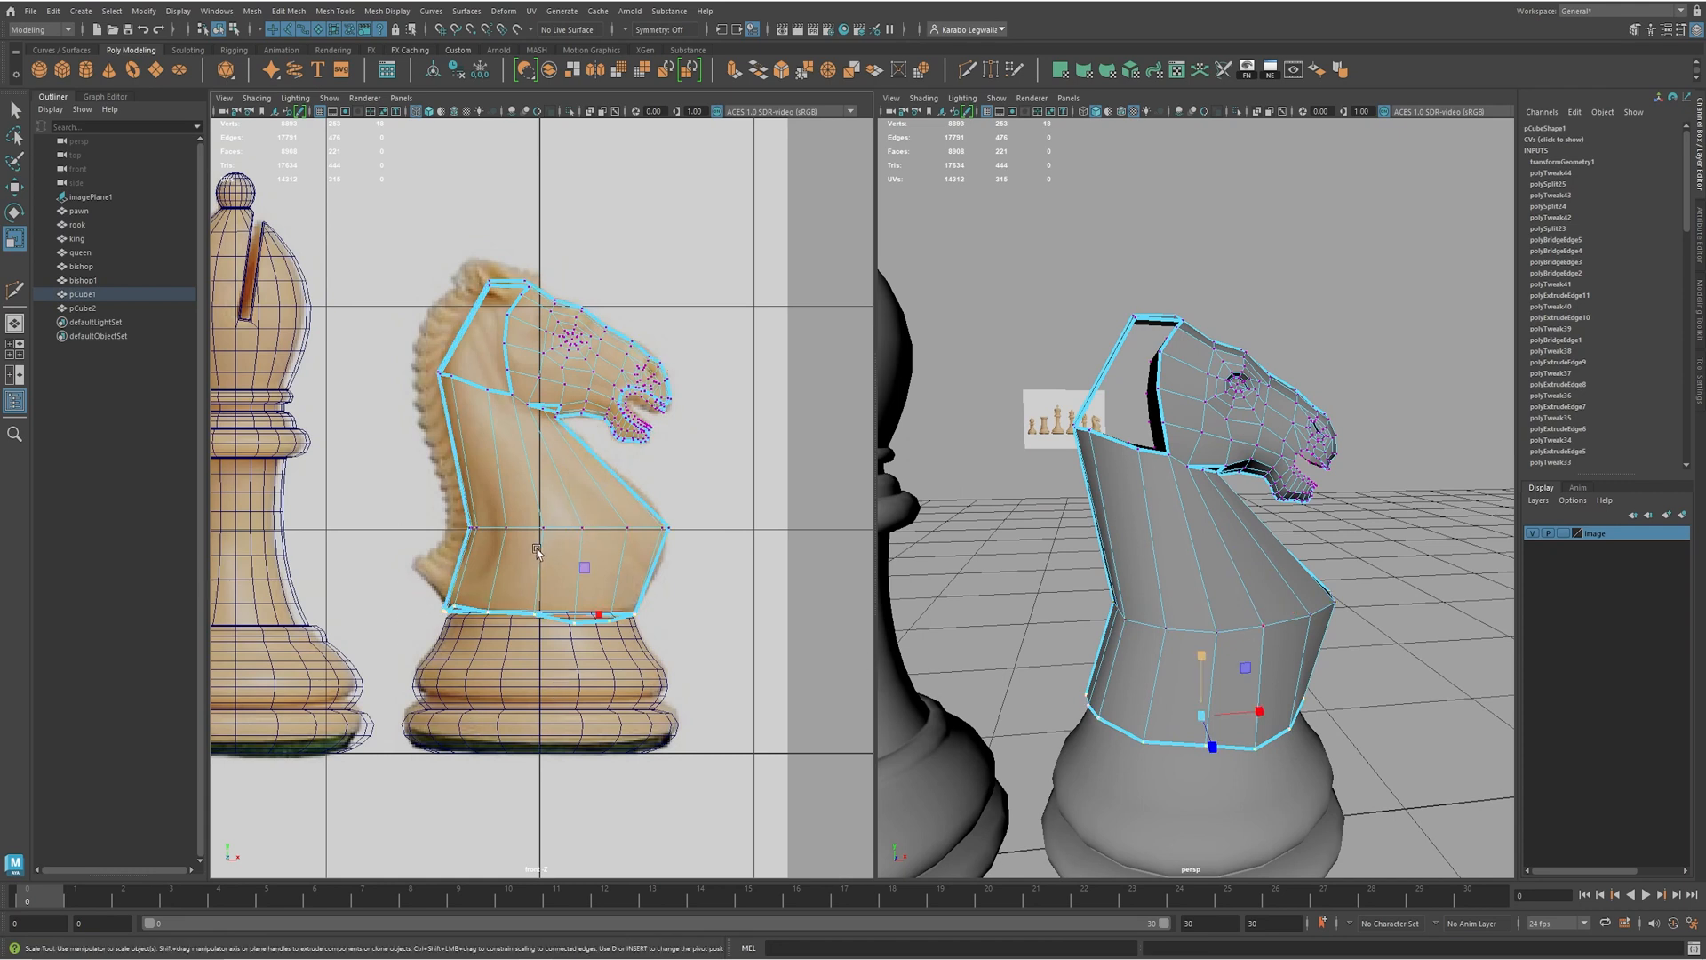
pyautogui.moveTo(536, 552); pyautogui.dragTo(534, 862)
# - Select the vertices around the small triangular gap between the jaw and the neck and merge them
pyautogui.keyDown('alt'); pyautogui.moveTo(1283, 658); pyautogui.dragTo(1154, 487); pyautogui.keyUp('alt')
pyautogui.keyDown('alt'); pyautogui.moveTo(1154, 488); pyautogui.dragTo(1293, 582, button='right'); pyautogui.keyUp('alt')
pyautogui.keyDown('alt'); pyautogui.moveTo(1164, 437); pyautogui.dragTo(1060, 389); pyautogui.keyUp('alt')
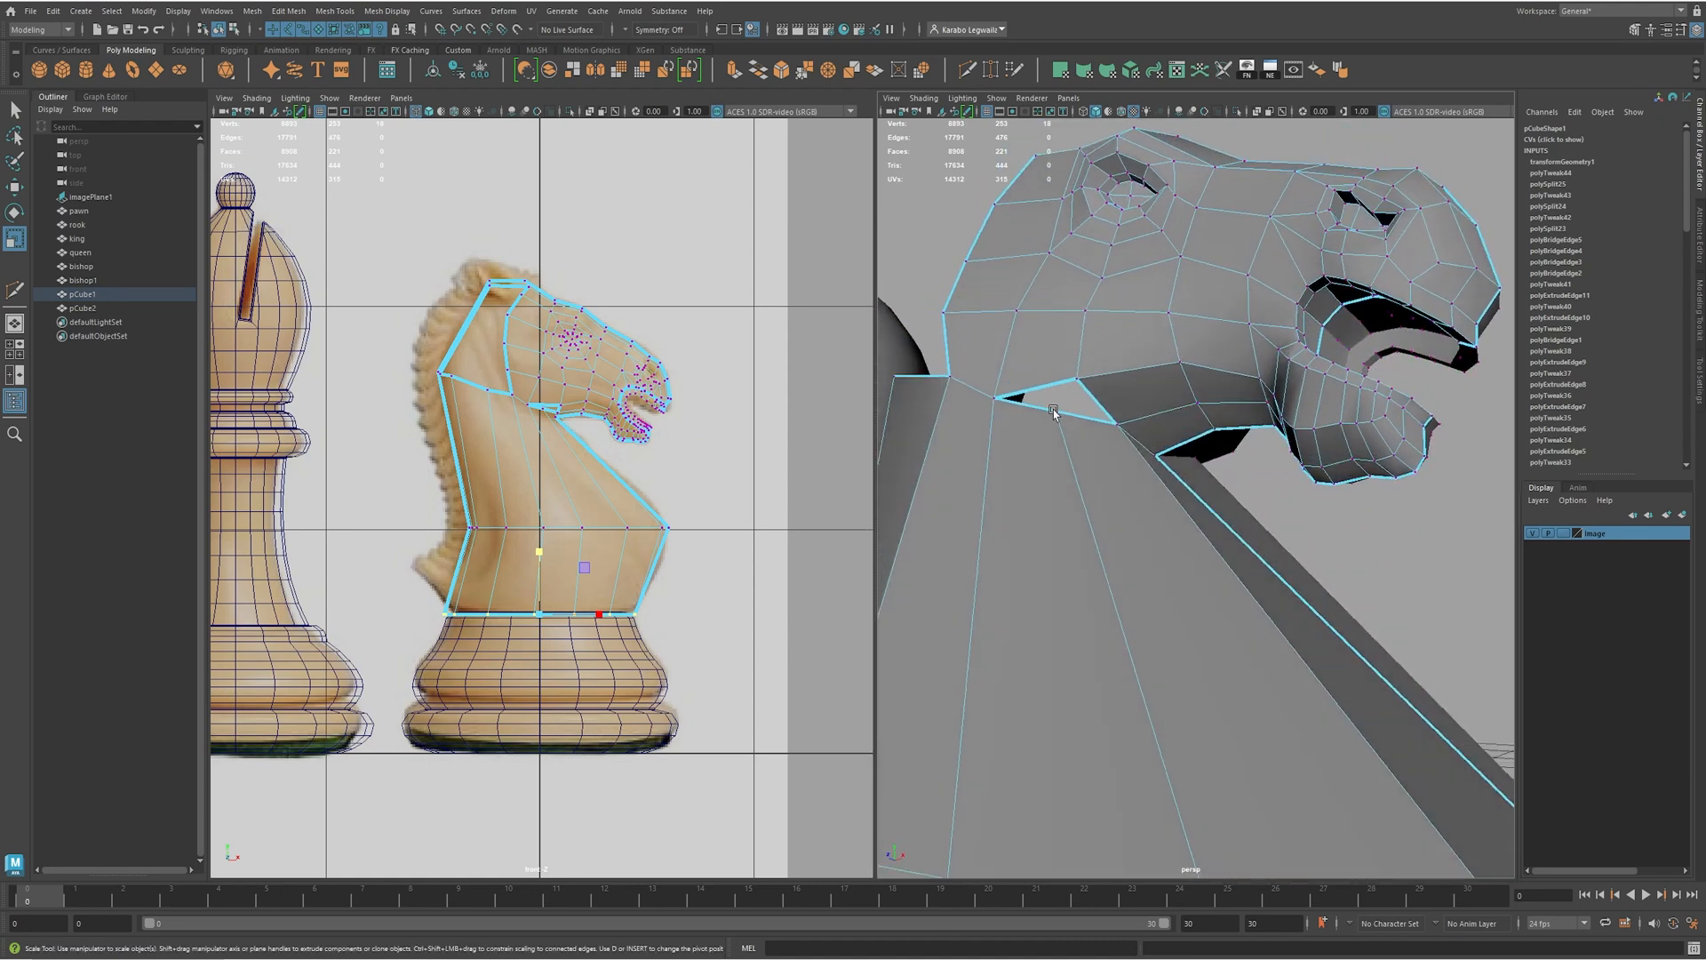
pyautogui.keyDown('alt'); pyautogui.moveTo(1082, 381); pyautogui.dragTo(1090, 413); pyautogui.keyUp('alt')
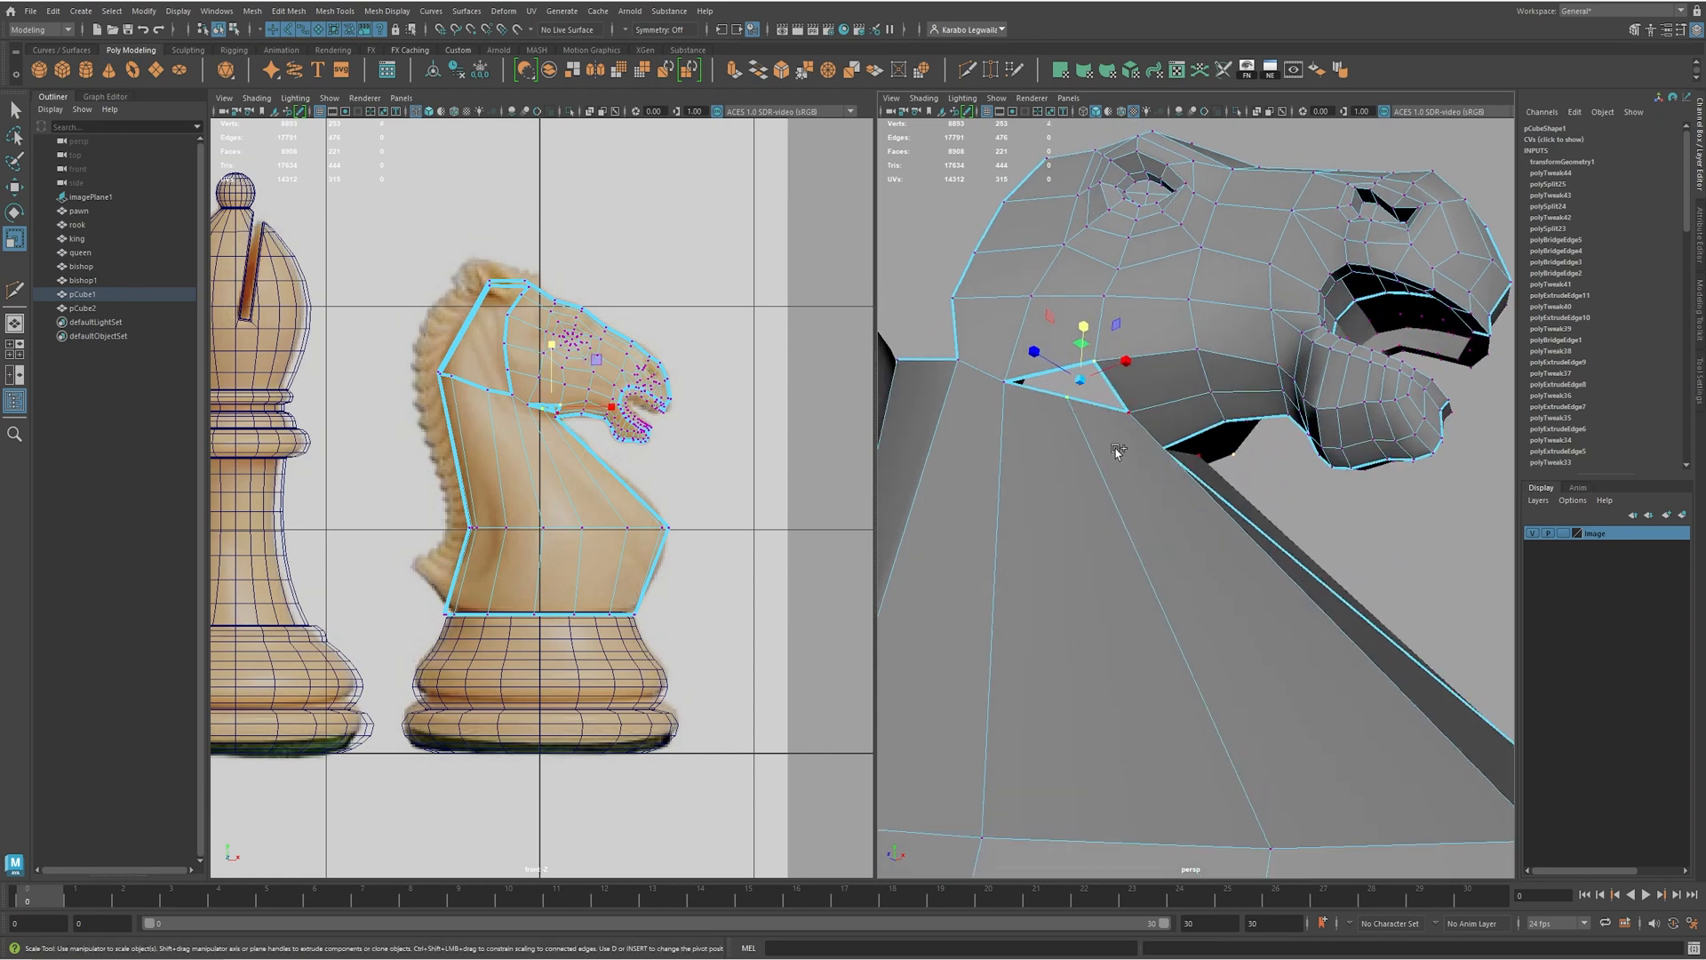
pyautogui.keyDown('shift'); pyautogui.moveTo(1120, 452); pyautogui.dragTo(1140, 378, button='right'); pyautogui.keyUp('shift')
# - Adjust the vertices along the join between jaw and neck, finishing in object mode
pyautogui.keyDown('alt'); pyautogui.moveTo(1140, 377); pyautogui.dragTo(1110, 304); pyautogui.keyUp('alt')
pyautogui.press('w')
pyautogui.click(1067, 362)
pyautogui.click(1104, 313)
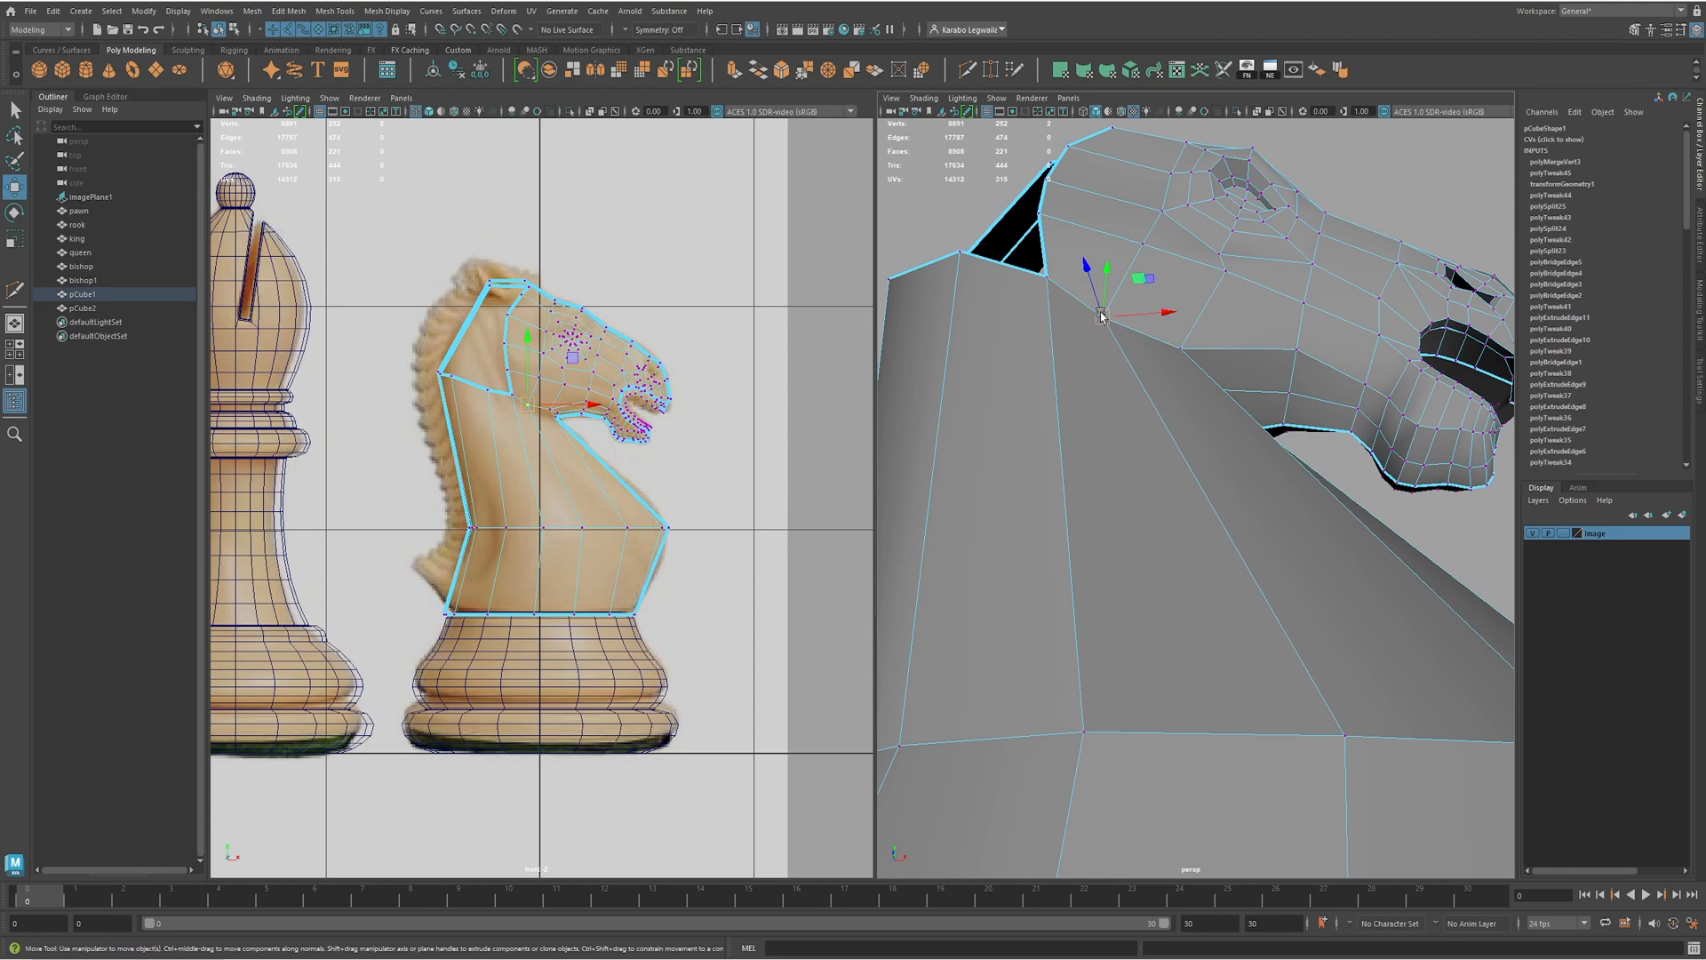
pyautogui.keyDown('alt'); pyautogui.moveTo(1119, 302); pyautogui.dragTo(1122, 475); pyautogui.keyUp('alt')
pyautogui.click(1132, 589)
pyautogui.moveTo(1090, 404); pyautogui.dragTo(1090, 412)
pyautogui.keyDown('alt'); pyautogui.moveTo(1257, 544); pyautogui.dragTo(1131, 540, button='right'); pyautogui.keyUp('alt')
pyautogui.keyDown('alt'); pyautogui.moveTo(1130, 542); pyautogui.dragTo(1184, 618); pyautogui.keyUp('alt')
pyautogui.press('F8')
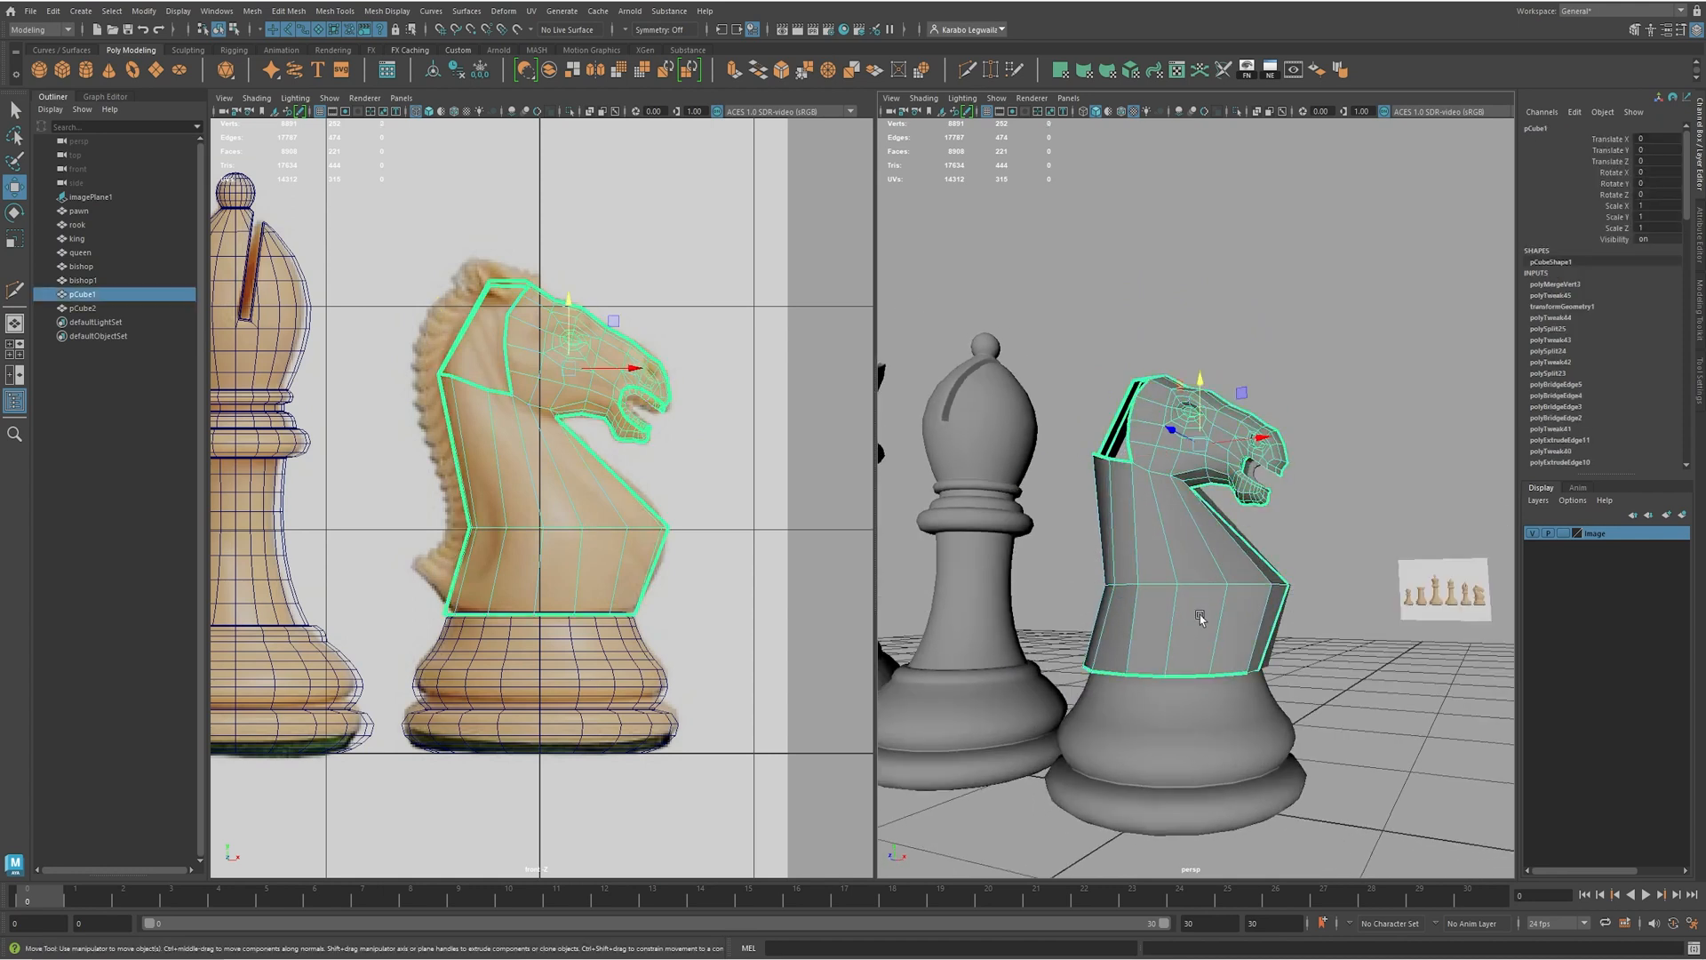
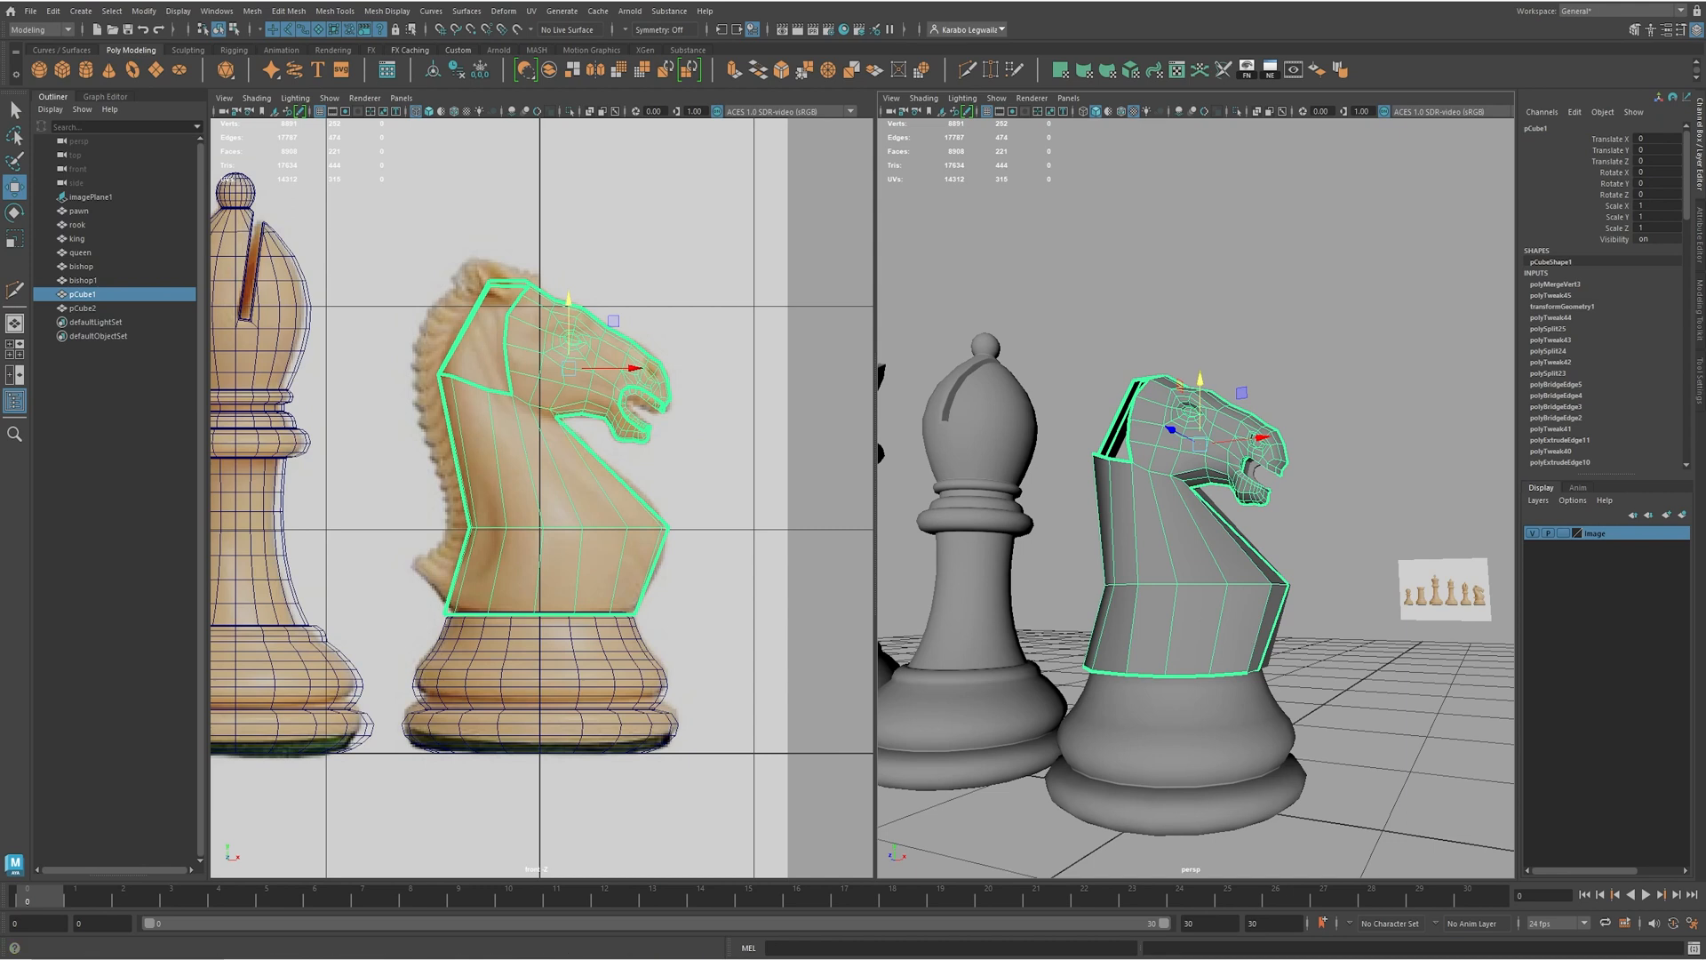
# - Insert a horizontal edge loop around the upper part of the knight's neck with Multi-Cut
pyautogui.keyDown('alt'); pyautogui.moveTo(1168, 373); pyautogui.dragTo(1223, 356); pyautogui.keyUp('alt')
pyautogui.scroll(2, 547, 487)
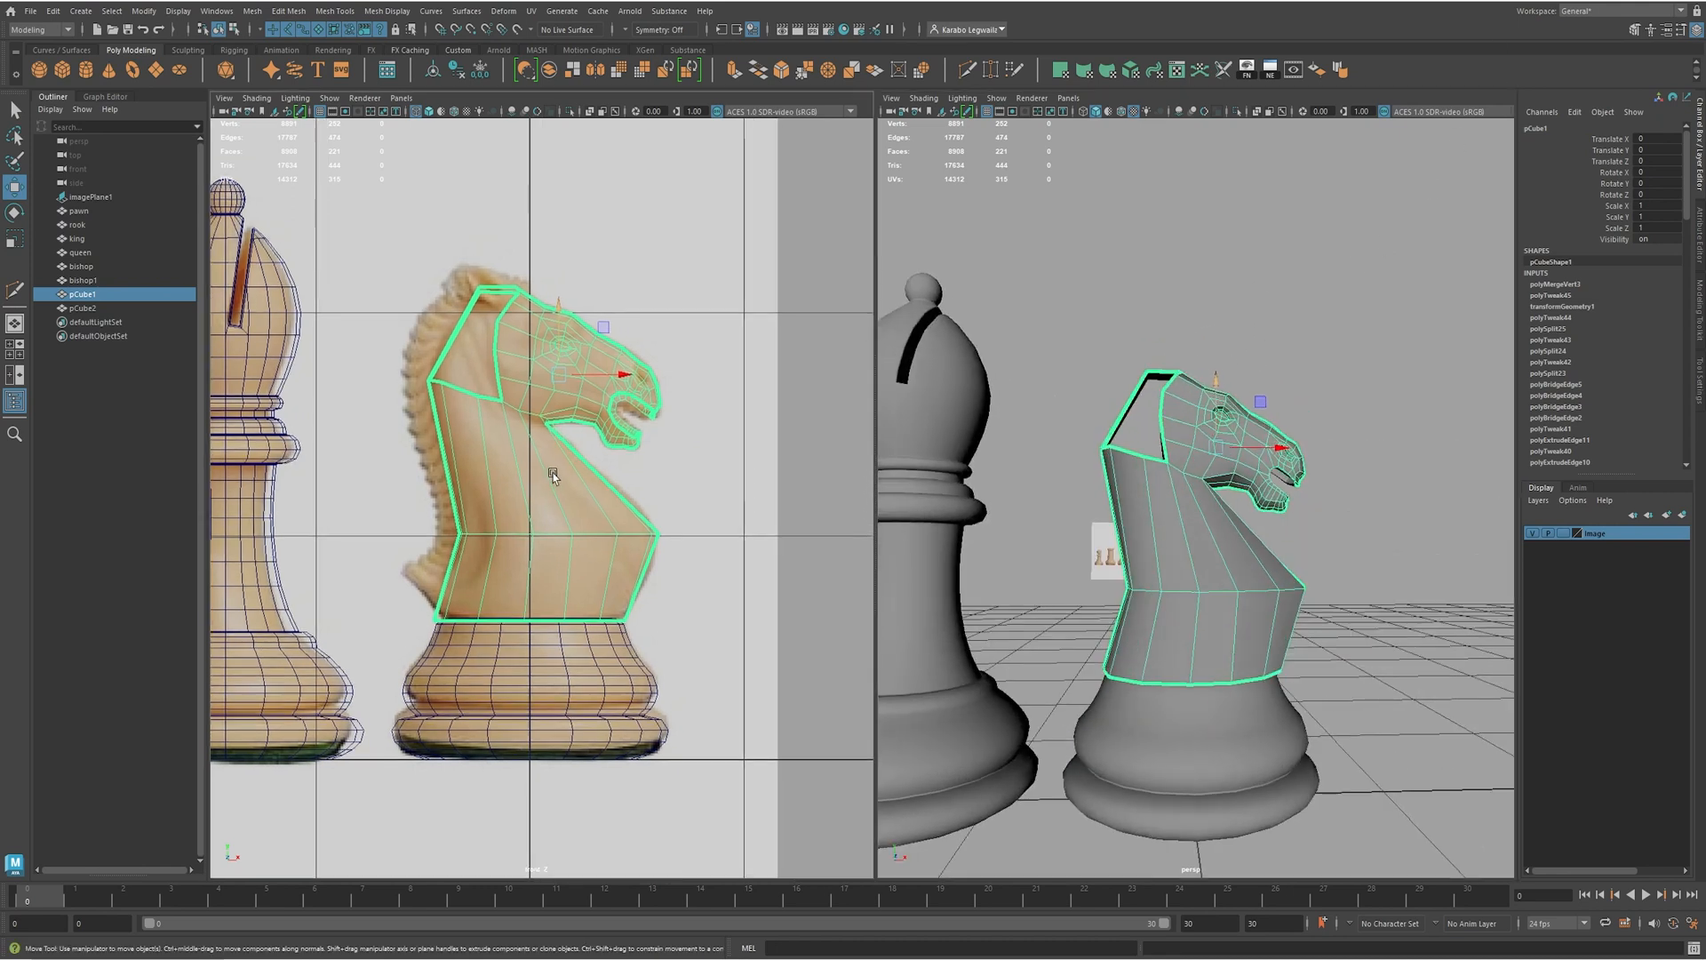
pyautogui.keyDown('alt'); pyautogui.moveTo(1244, 560); pyautogui.dragTo(1200, 528); pyautogui.keyUp('alt')
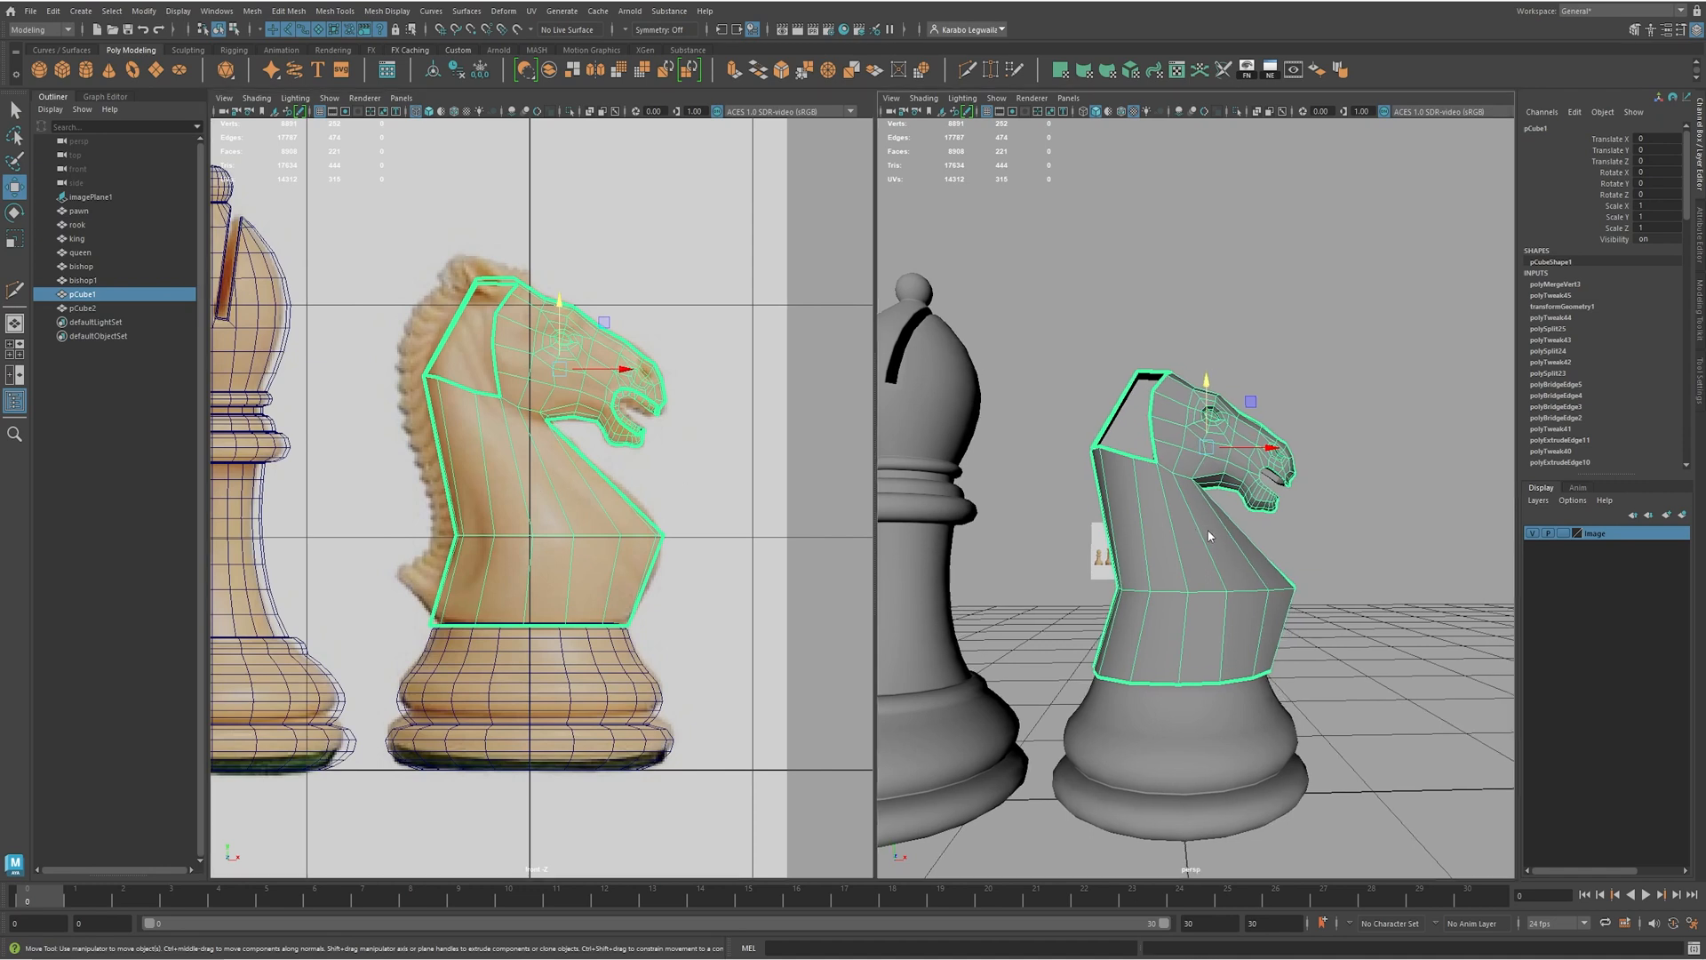
pyautogui.keyDown('shift'); pyautogui.moveTo(1209, 536); pyautogui.dragTo(1182, 526, button='right'); pyautogui.keyUp('shift')
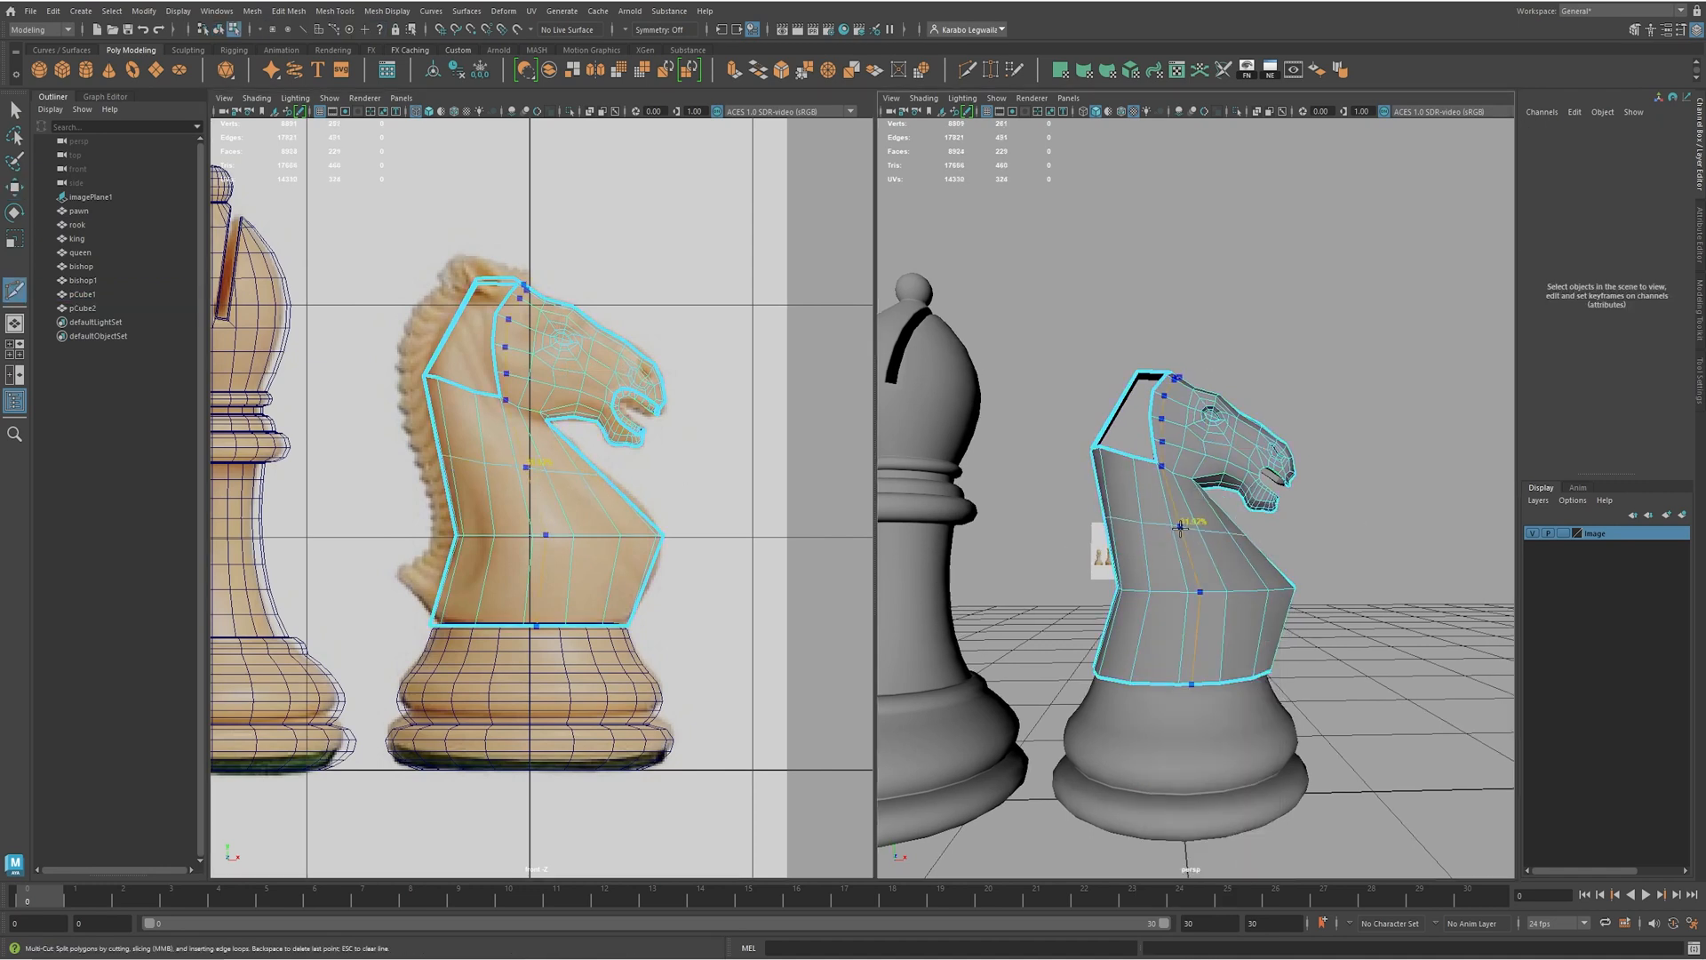
pyautogui.keyDown('alt'); pyautogui.moveTo(528, 496); pyautogui.dragTo(513, 489); pyautogui.keyUp('alt')
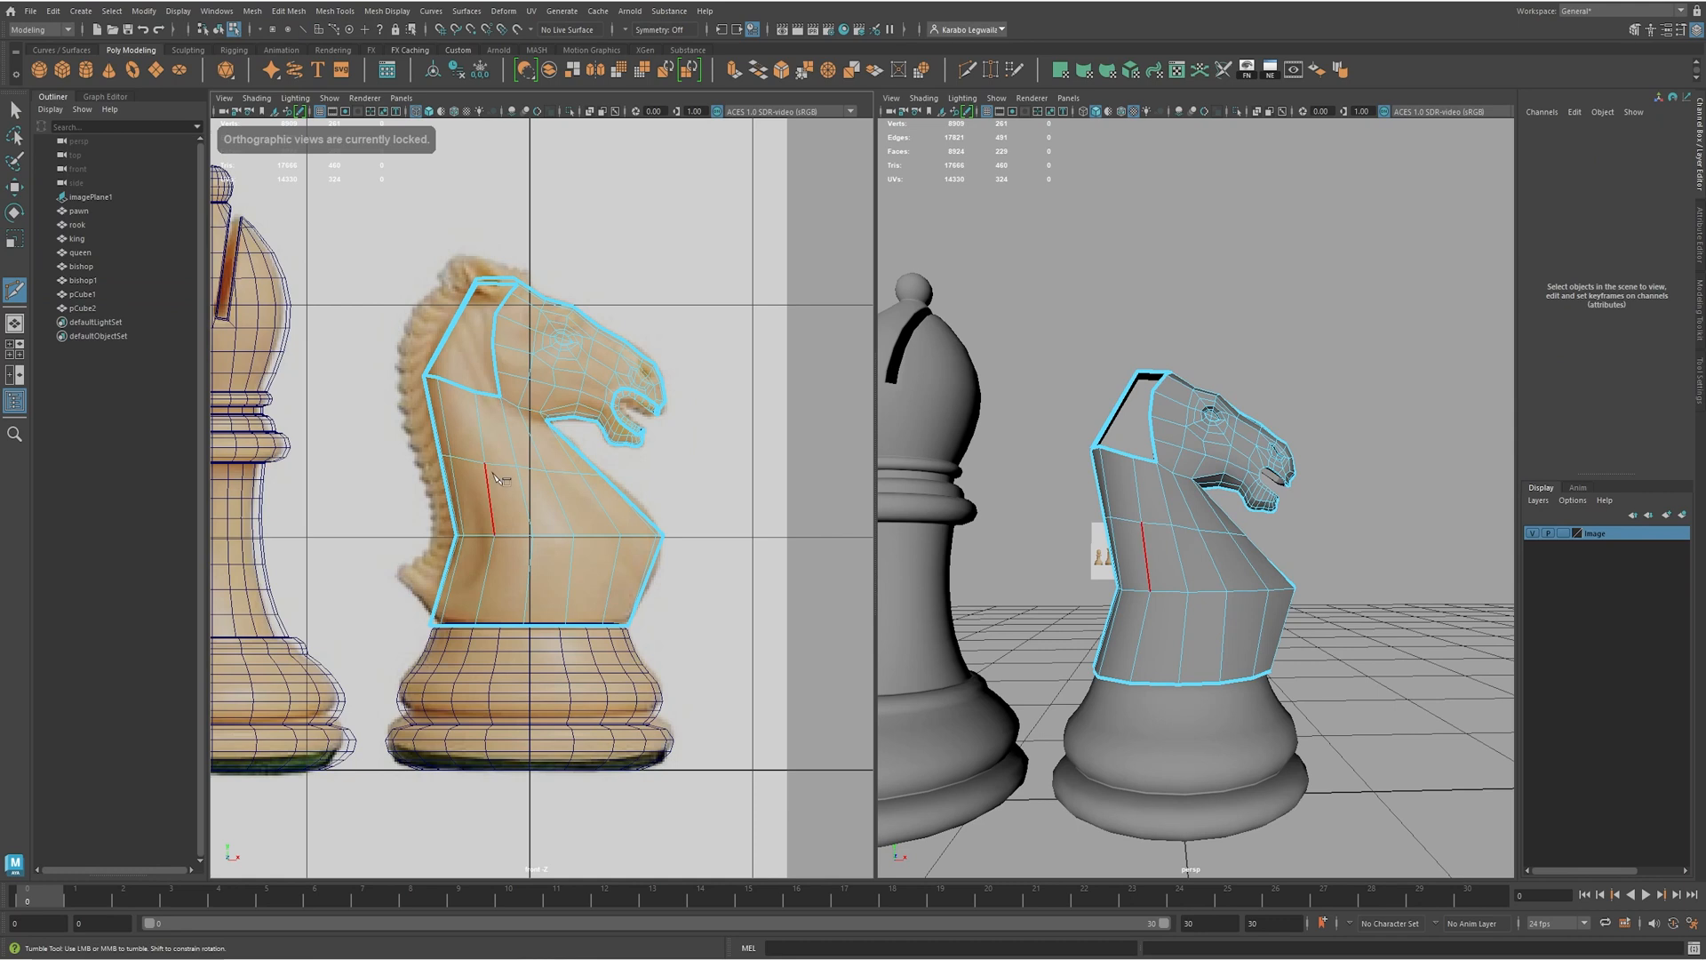
pyautogui.press('w')
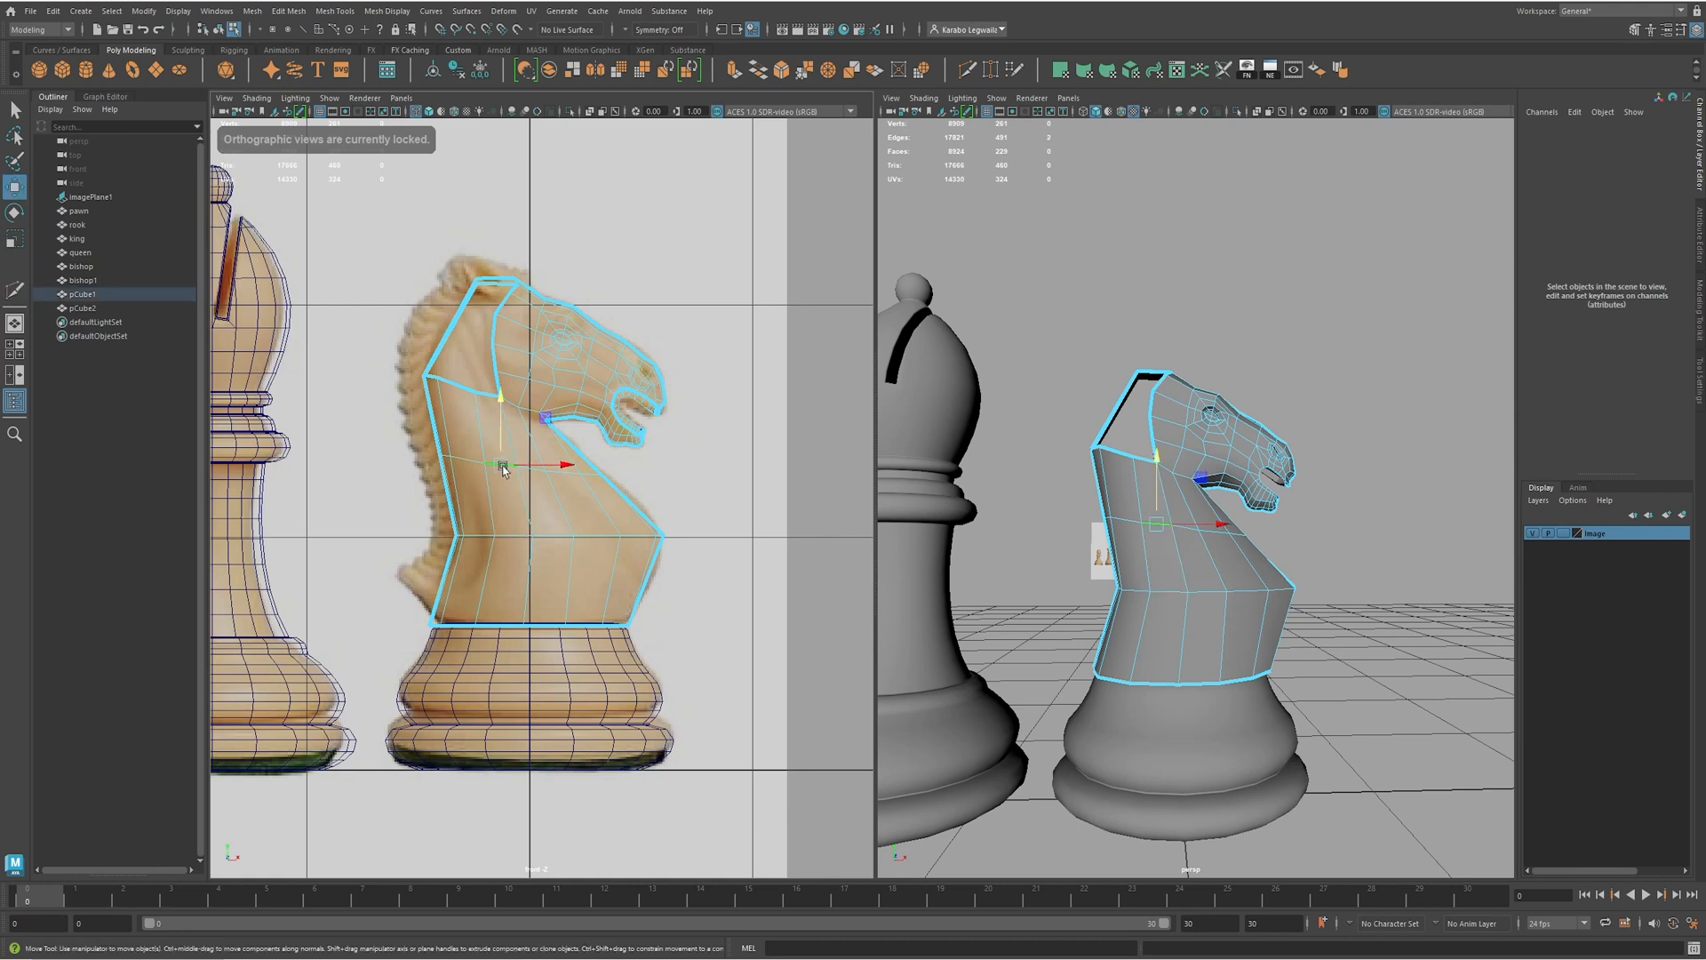
# - Flatten the new neck edge loop and shift it horizontally to fit the reference image
pyautogui.doubleClick(503, 469)
pyautogui.press('r')
pyautogui.press('w')
pyautogui.moveTo(568, 474); pyautogui.dragTo(575, 462)
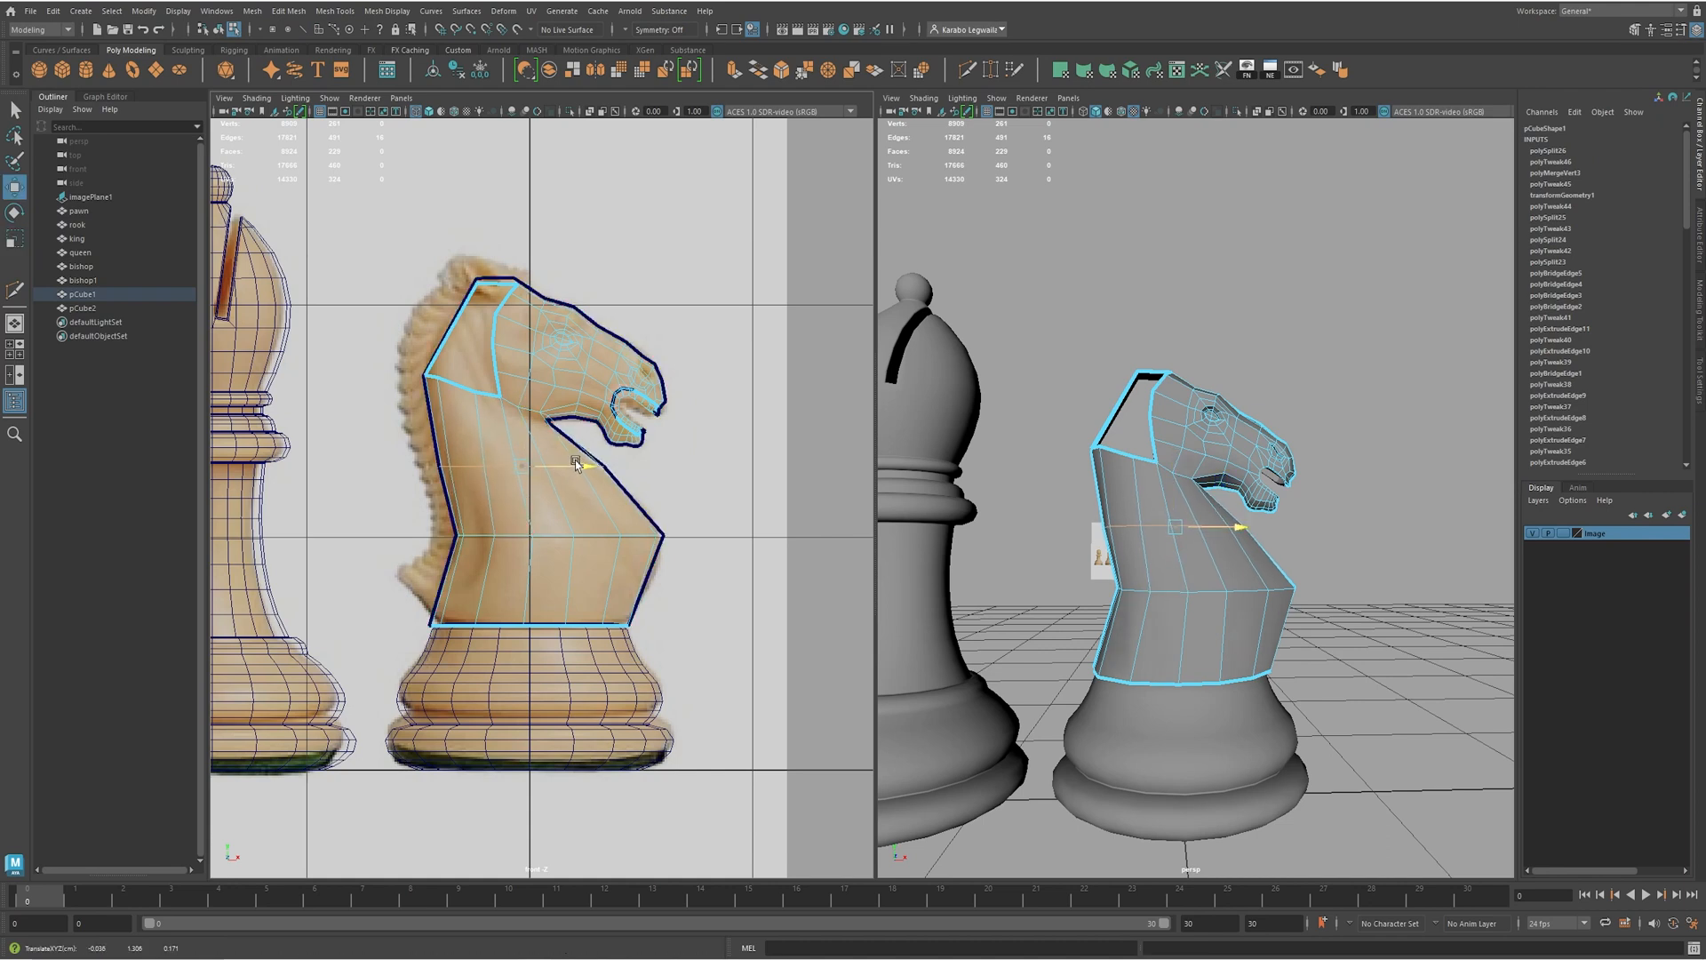
pyautogui.scroll(1, 396, 483)
pyautogui.moveTo(408, 436); pyautogui.dragTo(474, 465)
pyautogui.hotkey('ctrl', 'z')
# - Fit the upper back corner and the throat-side loop vertices of the neck to the reference silhouette
pyautogui.press('F9')
pyautogui.moveTo(378, 352); pyautogui.dragTo(433, 380)
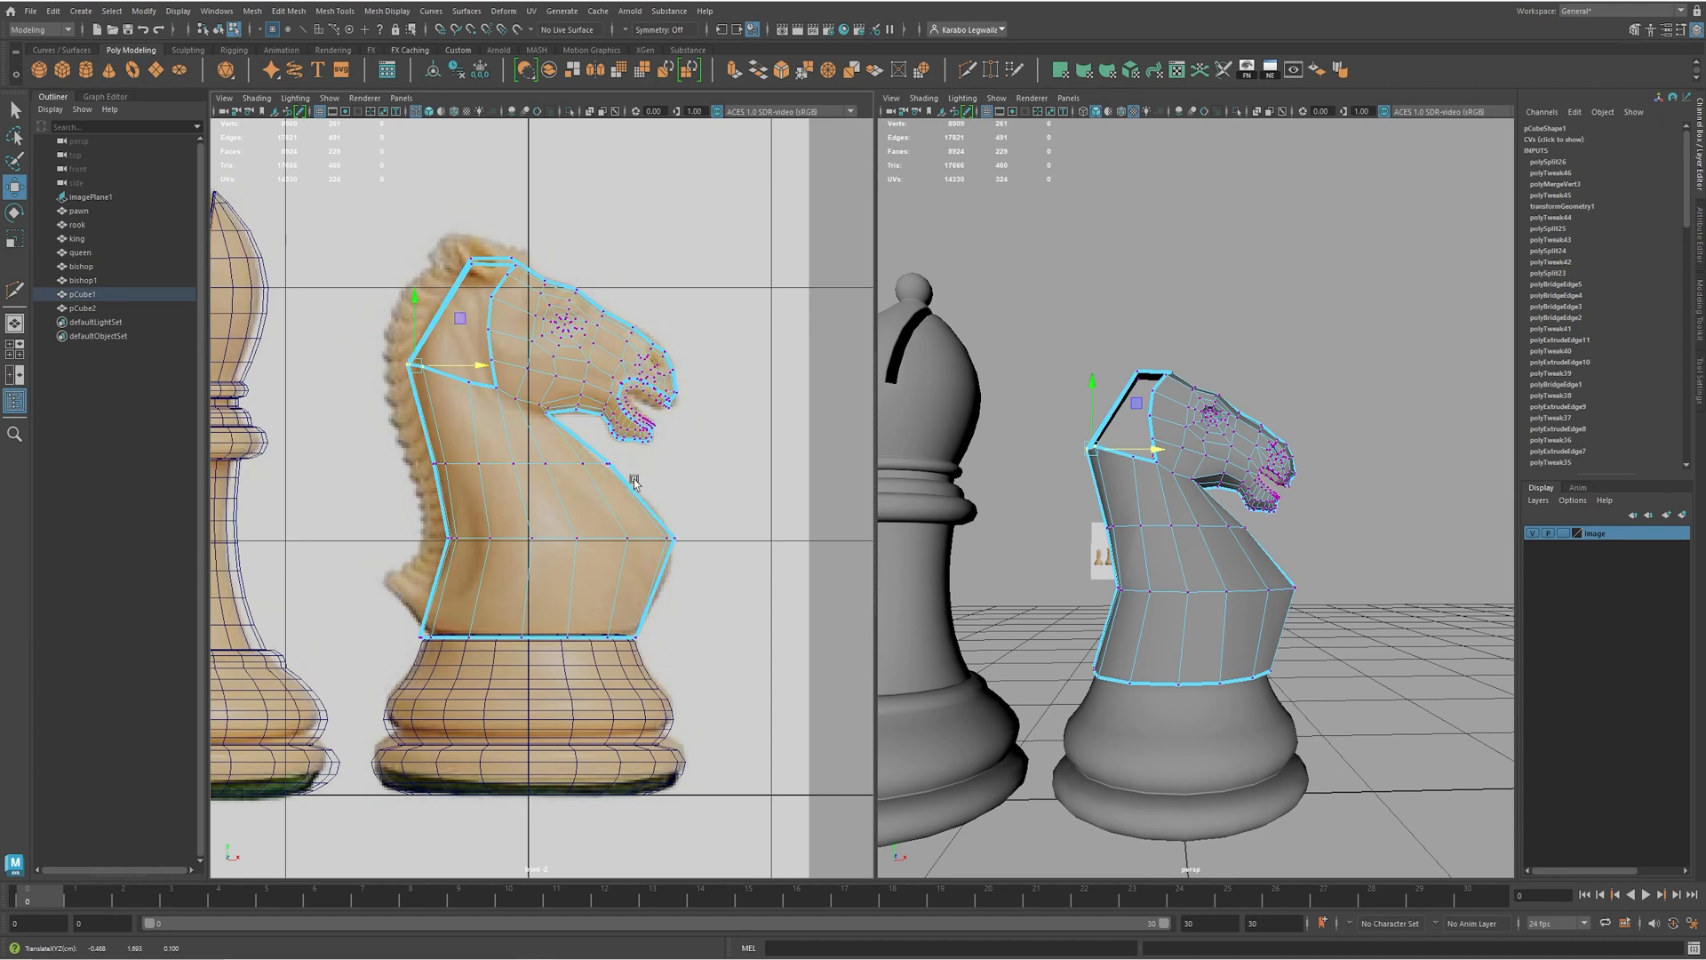
pyautogui.moveTo(588, 453); pyautogui.dragTo(646, 470)
pyautogui.keyDown('alt'); pyautogui.moveTo(1262, 551); pyautogui.dragTo(1248, 435); pyautogui.keyUp('alt')
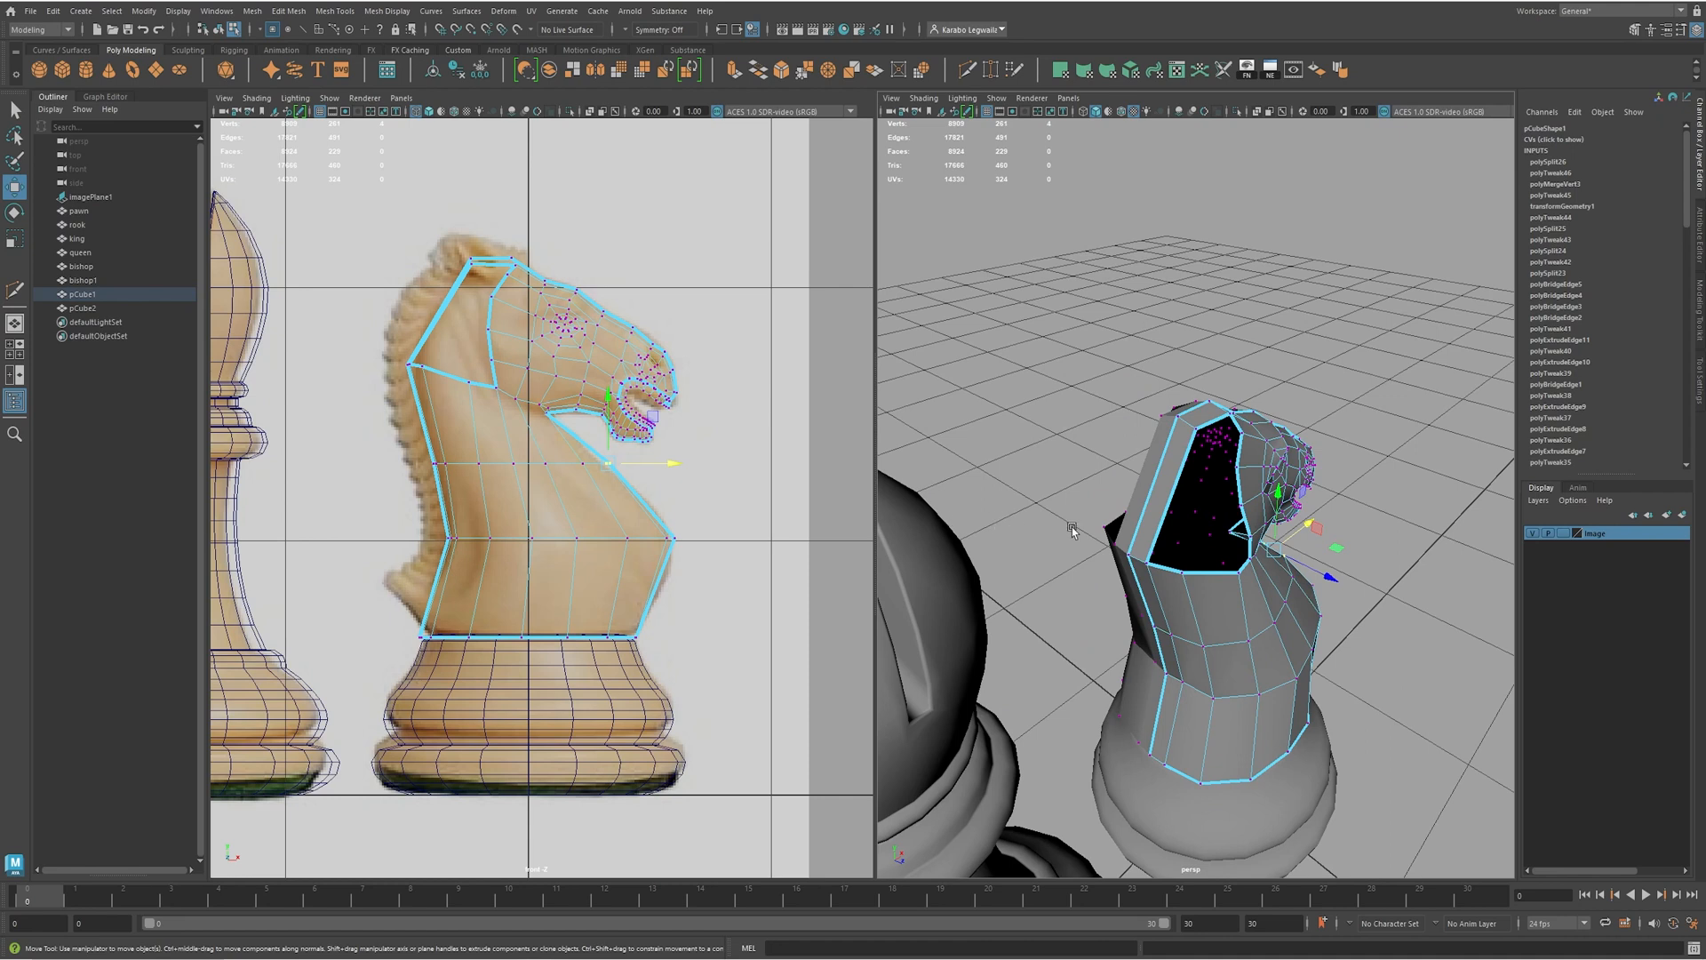
pyautogui.keyDown('alt'); pyautogui.moveTo(1235, 560); pyautogui.dragTo(1132, 496); pyautogui.keyUp('alt')
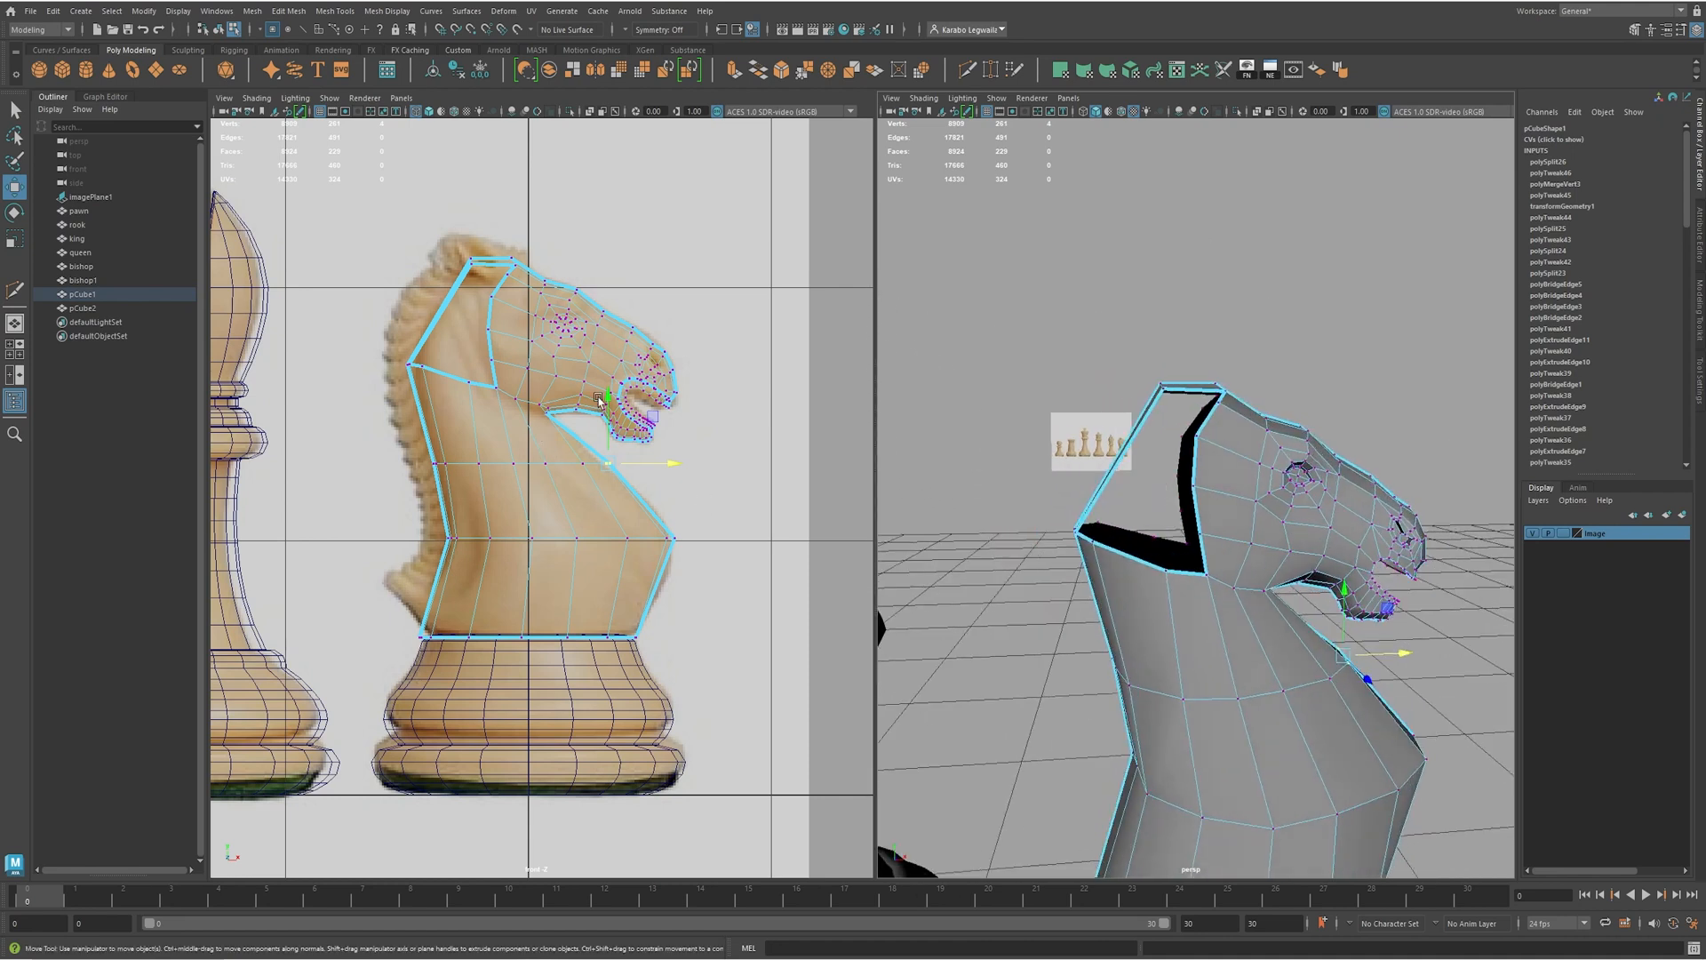
# - Move the vertices where the cheek meets the neck to follow the jaw contour in the reference
pyautogui.keyDown('alt'); pyautogui.moveTo(1232, 487); pyautogui.dragTo(1256, 457); pyautogui.keyUp('alt')
pyautogui.keyDown('alt'); pyautogui.moveTo(1294, 563); pyautogui.dragTo(1108, 571); pyautogui.keyUp('alt')
pyautogui.scroll(3, 1249, 574)
pyautogui.click(1182, 613)
pyautogui.scroll(5, 610, 476)
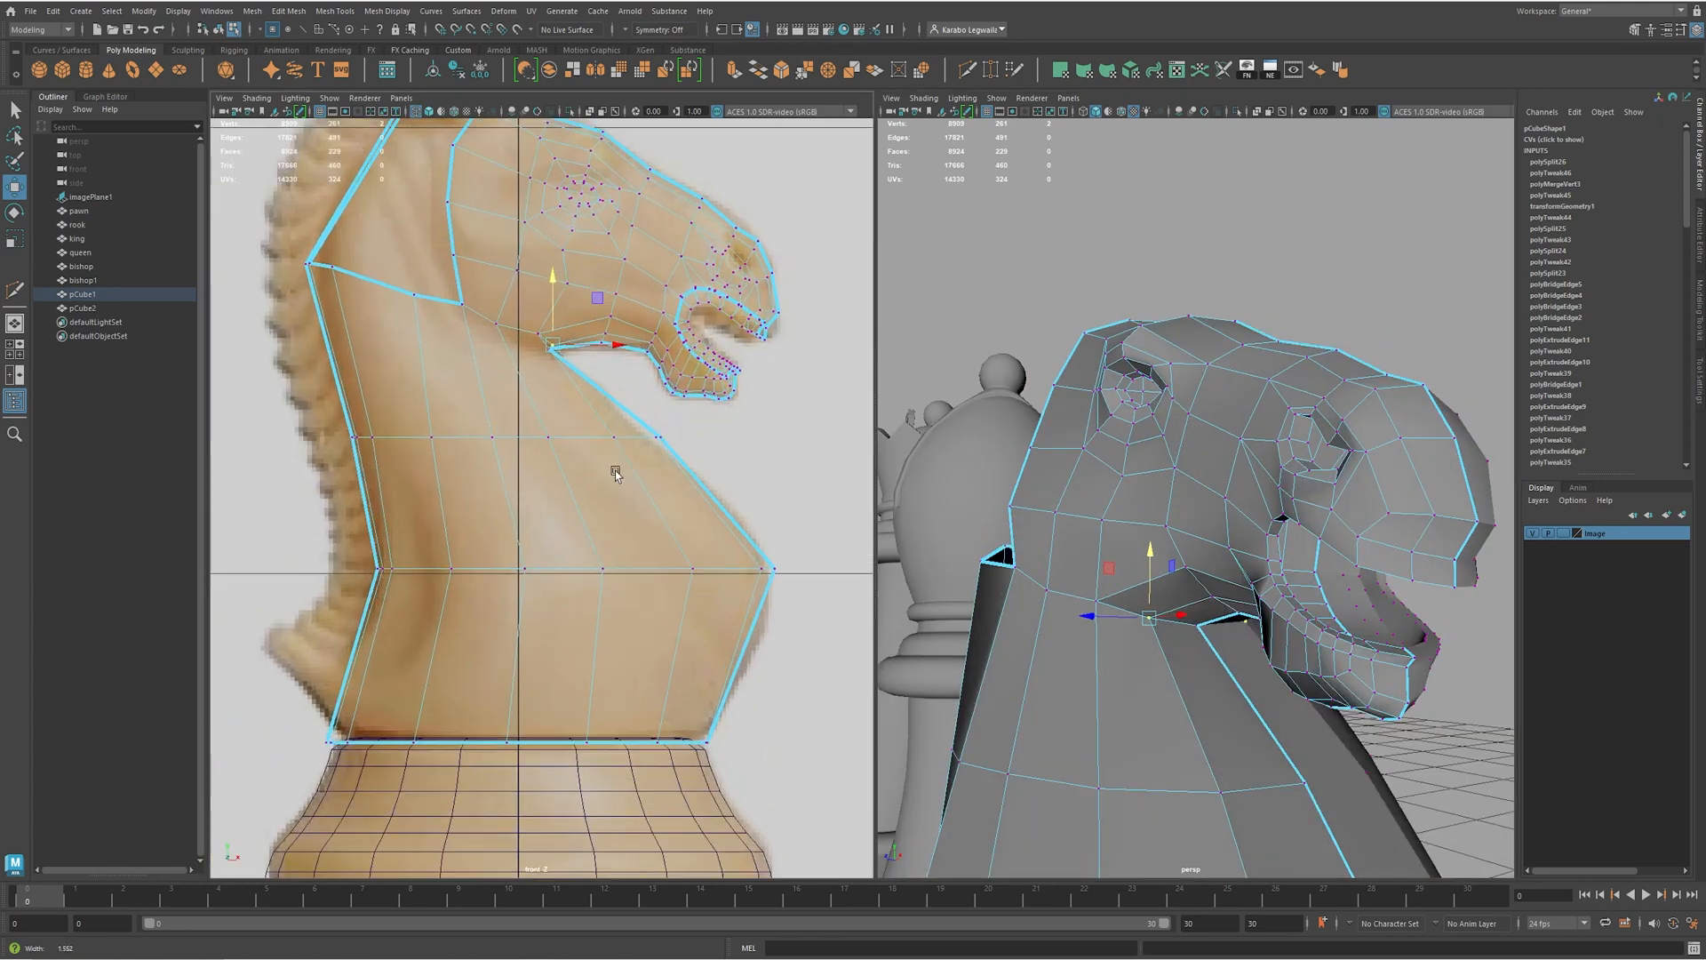
pyautogui.moveTo(495, 387); pyautogui.dragTo(498, 387)
pyautogui.moveTo(487, 381); pyautogui.dragTo(487, 389, button='middle')
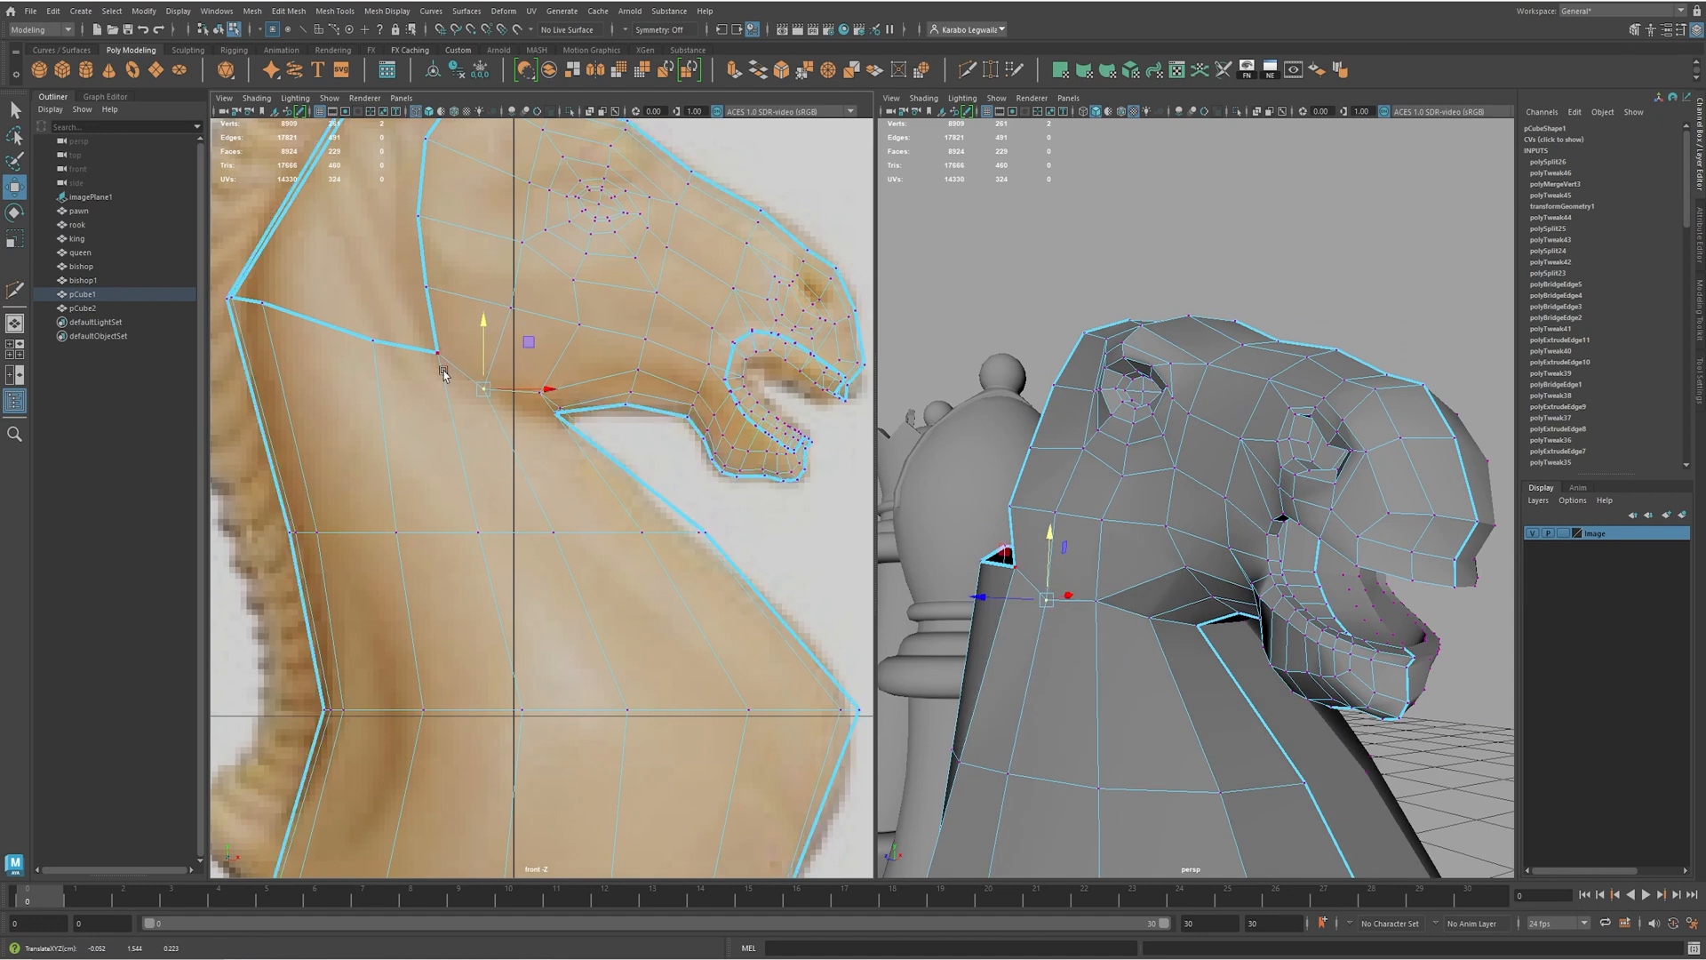
# - Shift the jawline vertex next to the throat onto the reference contour and adjust the throat corner
pyautogui.click(550, 404)
pyautogui.moveTo(551, 405); pyautogui.dragTo(524, 401)
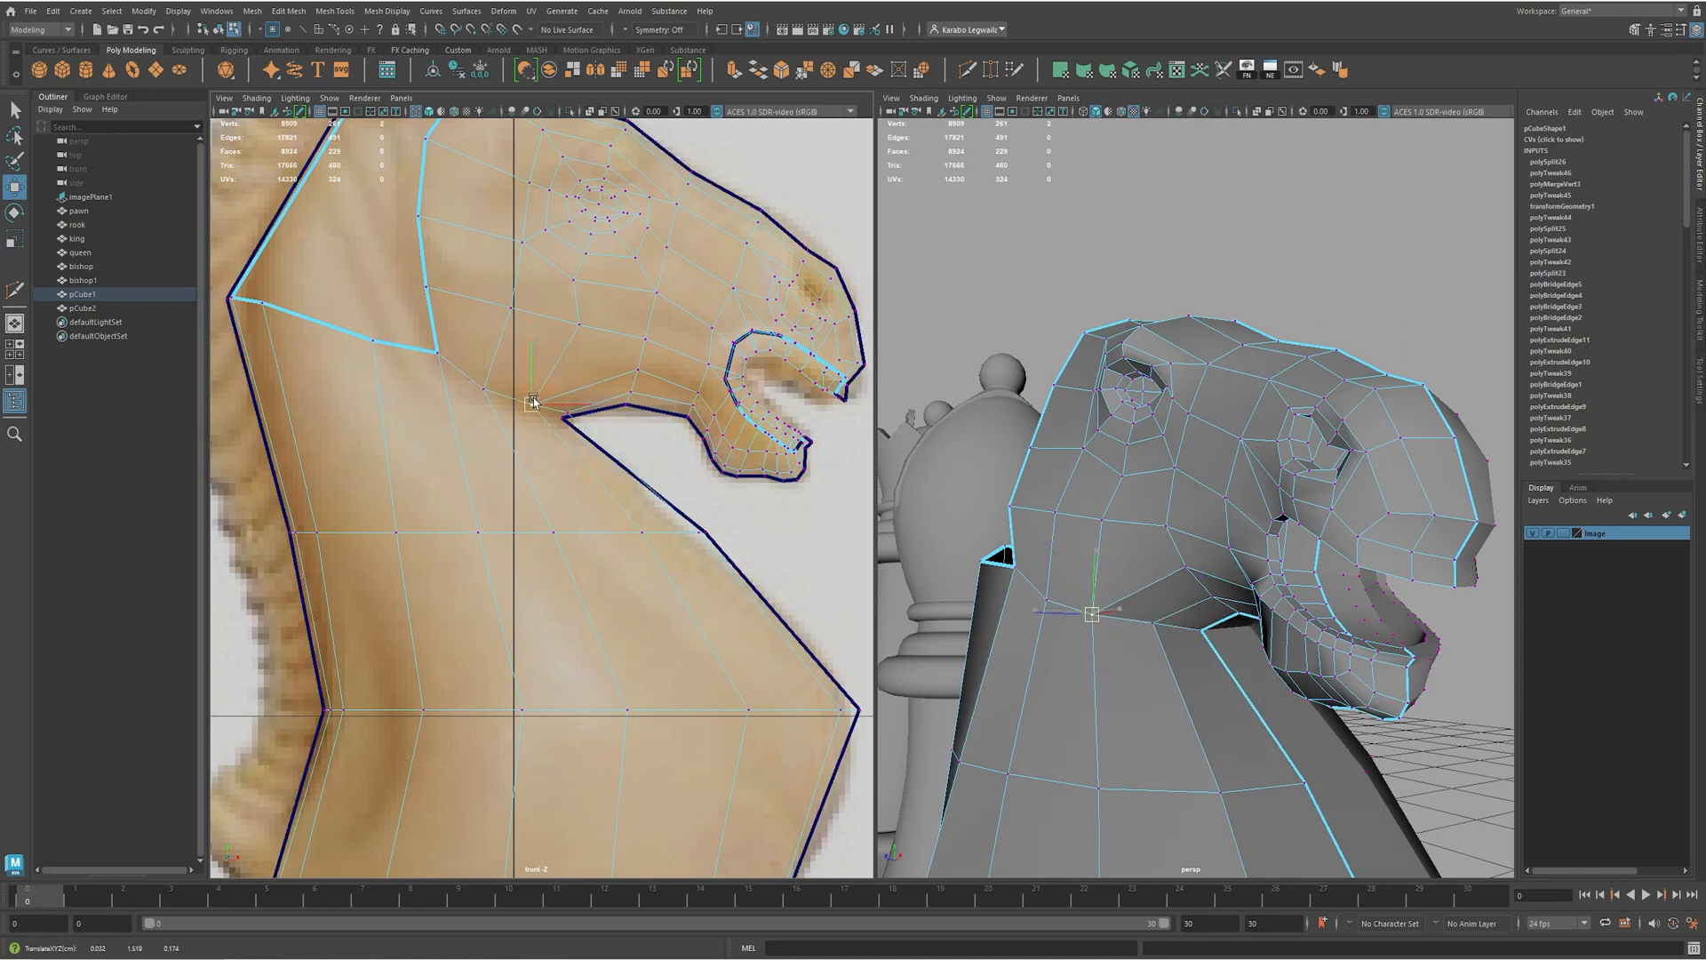
pyautogui.click(437, 352)
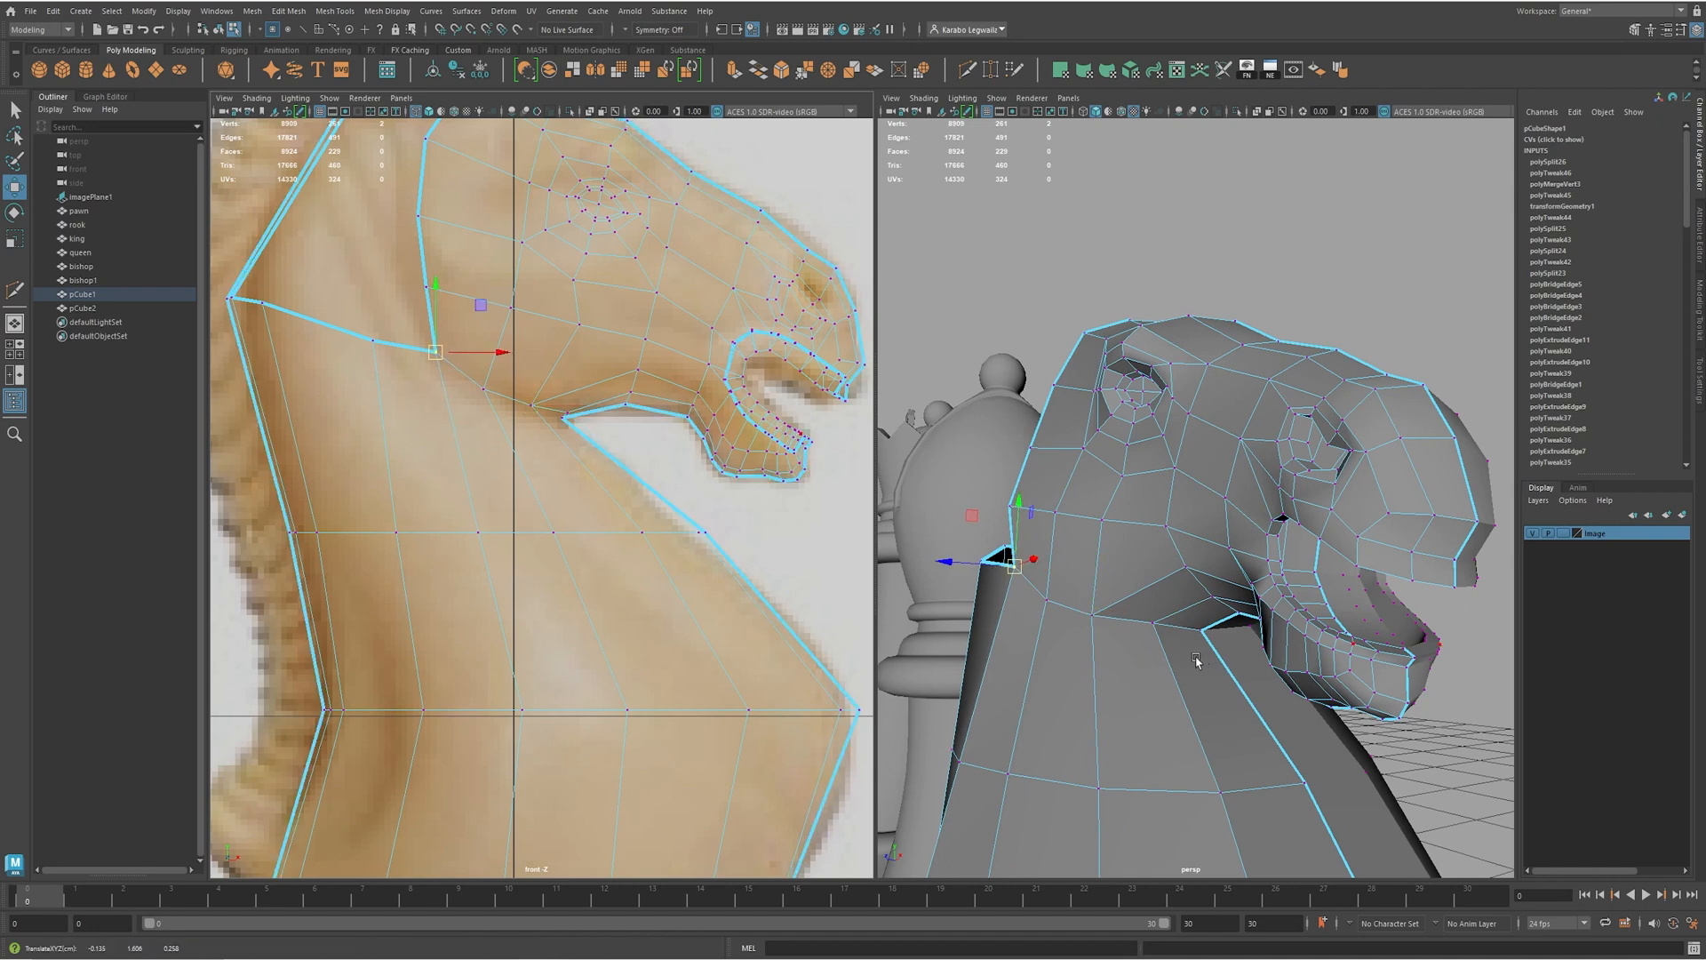
pyautogui.keyDown('alt'); pyautogui.moveTo(1199, 667); pyautogui.dragTo(1178, 598); pyautogui.keyUp('alt')
pyautogui.click(1158, 540)
pyautogui.moveTo(1173, 503); pyautogui.dragTo(1173, 582)
# - Cut a new line of edges just below the jawline, from the throat corner to the head opening
pyautogui.keyDown('shift'); pyautogui.moveTo(1251, 591); pyautogui.dragTo(1226, 583, button='right'); pyautogui.keyUp('shift')
pyautogui.click(1238, 572)
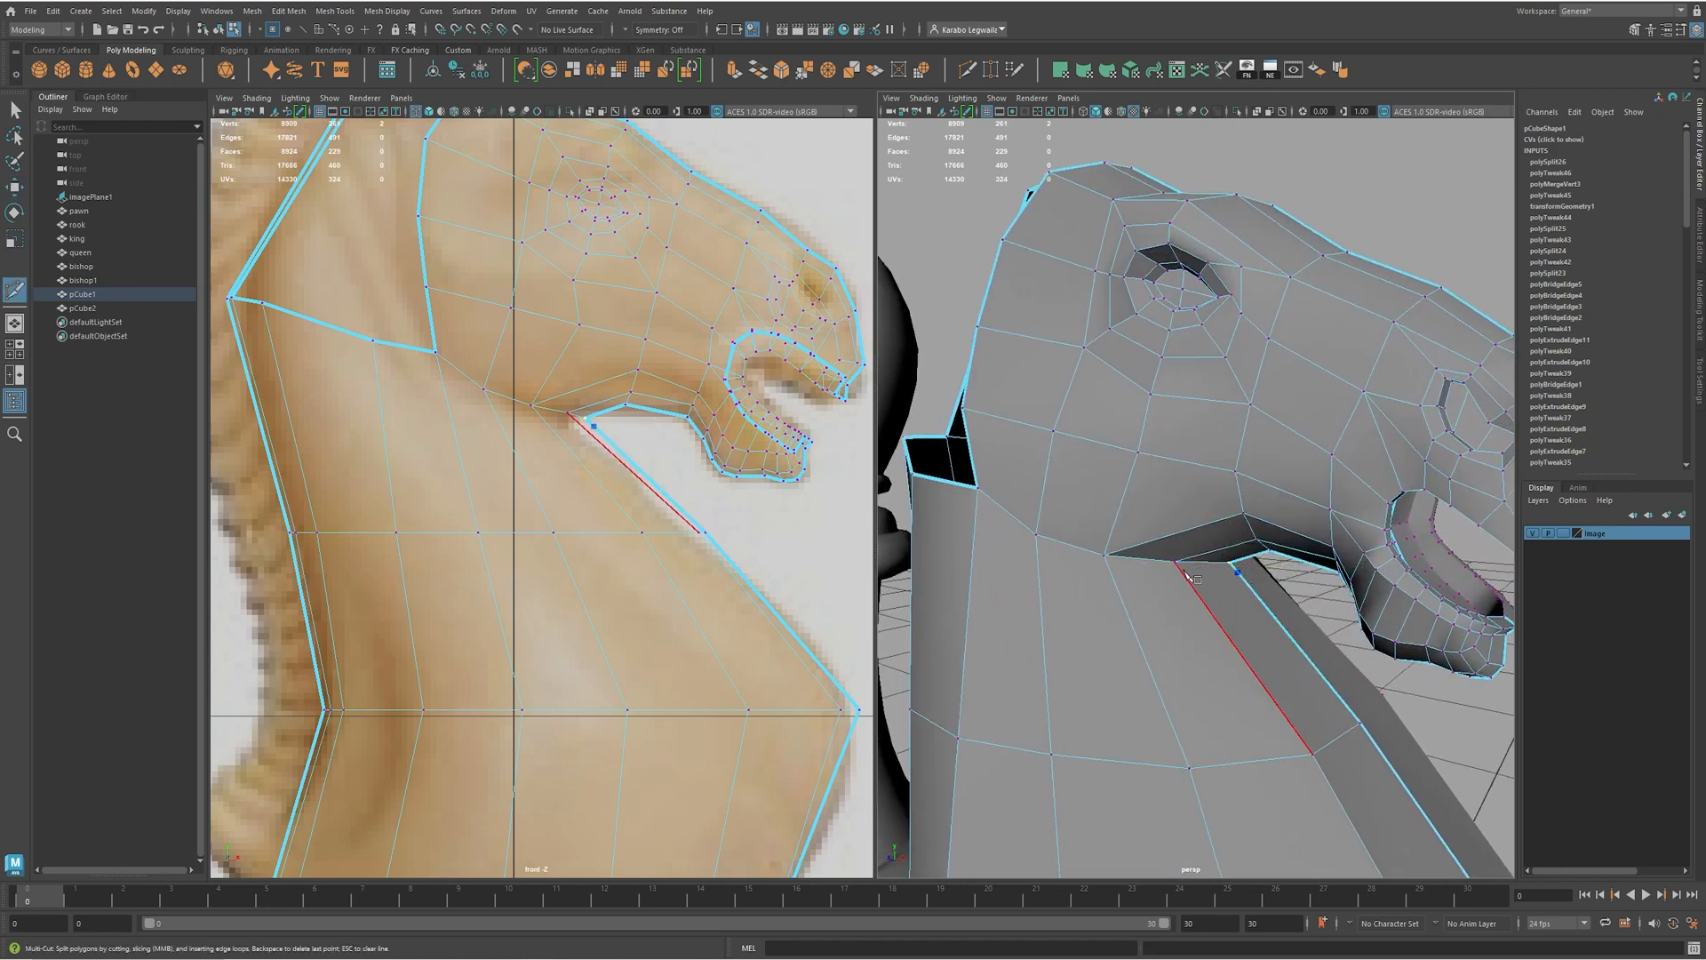
pyautogui.click(1181, 573)
pyautogui.click(1111, 571)
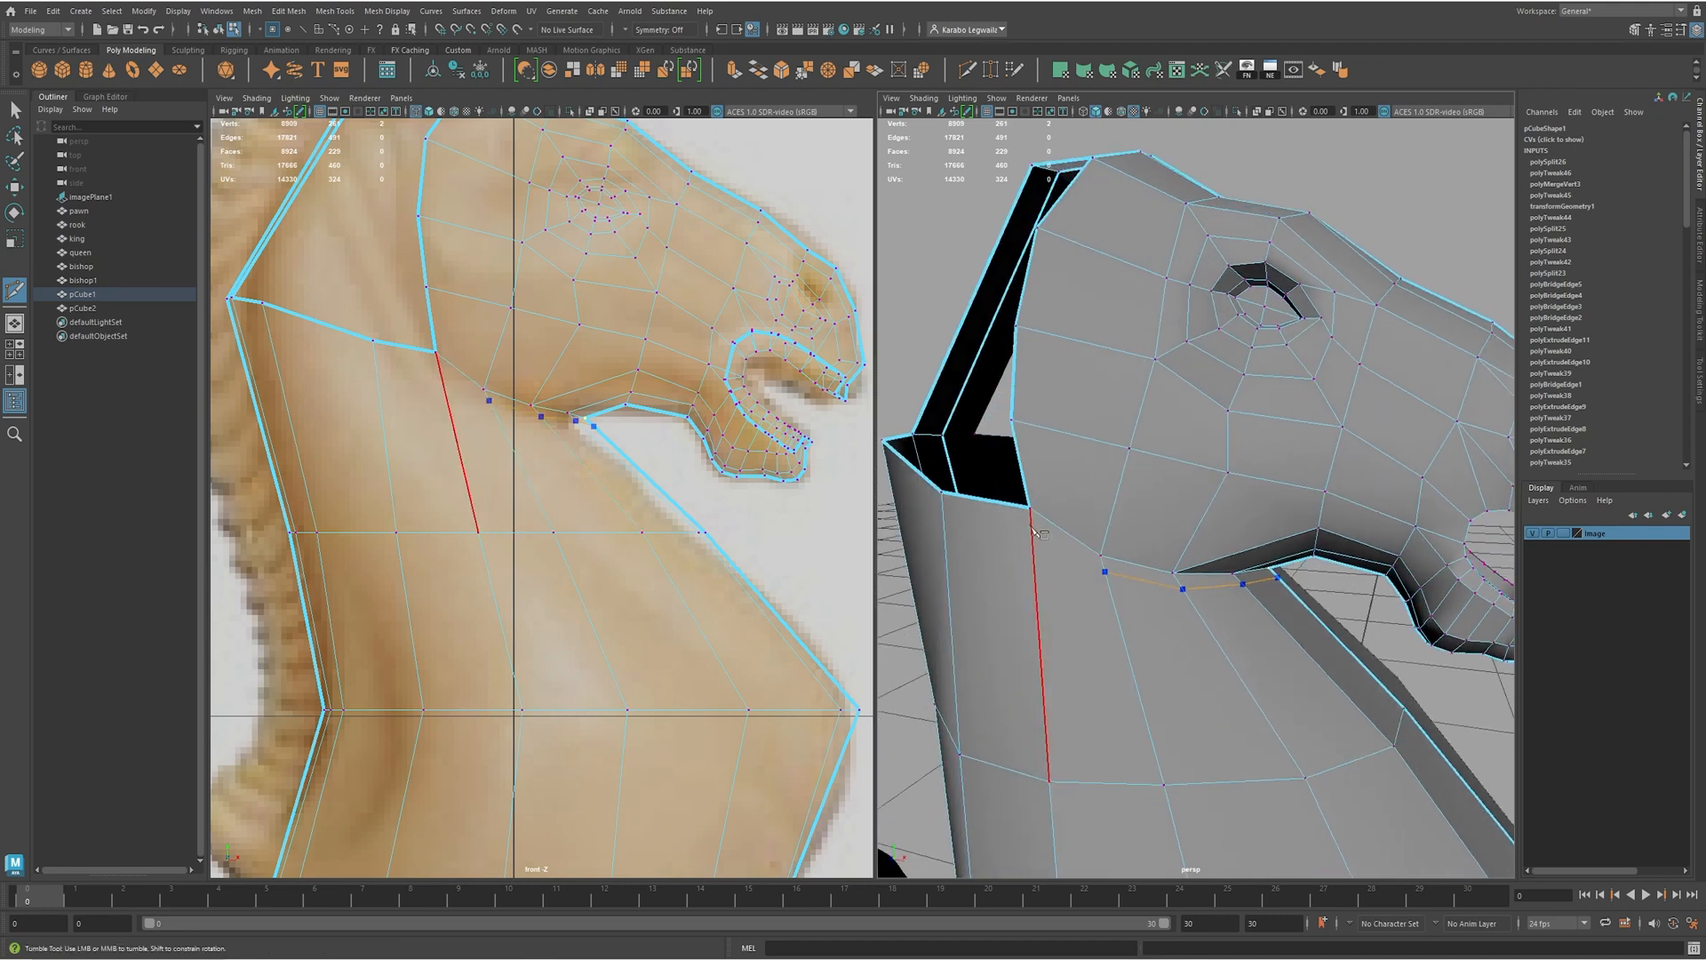
pyautogui.rightClick(1063, 542)
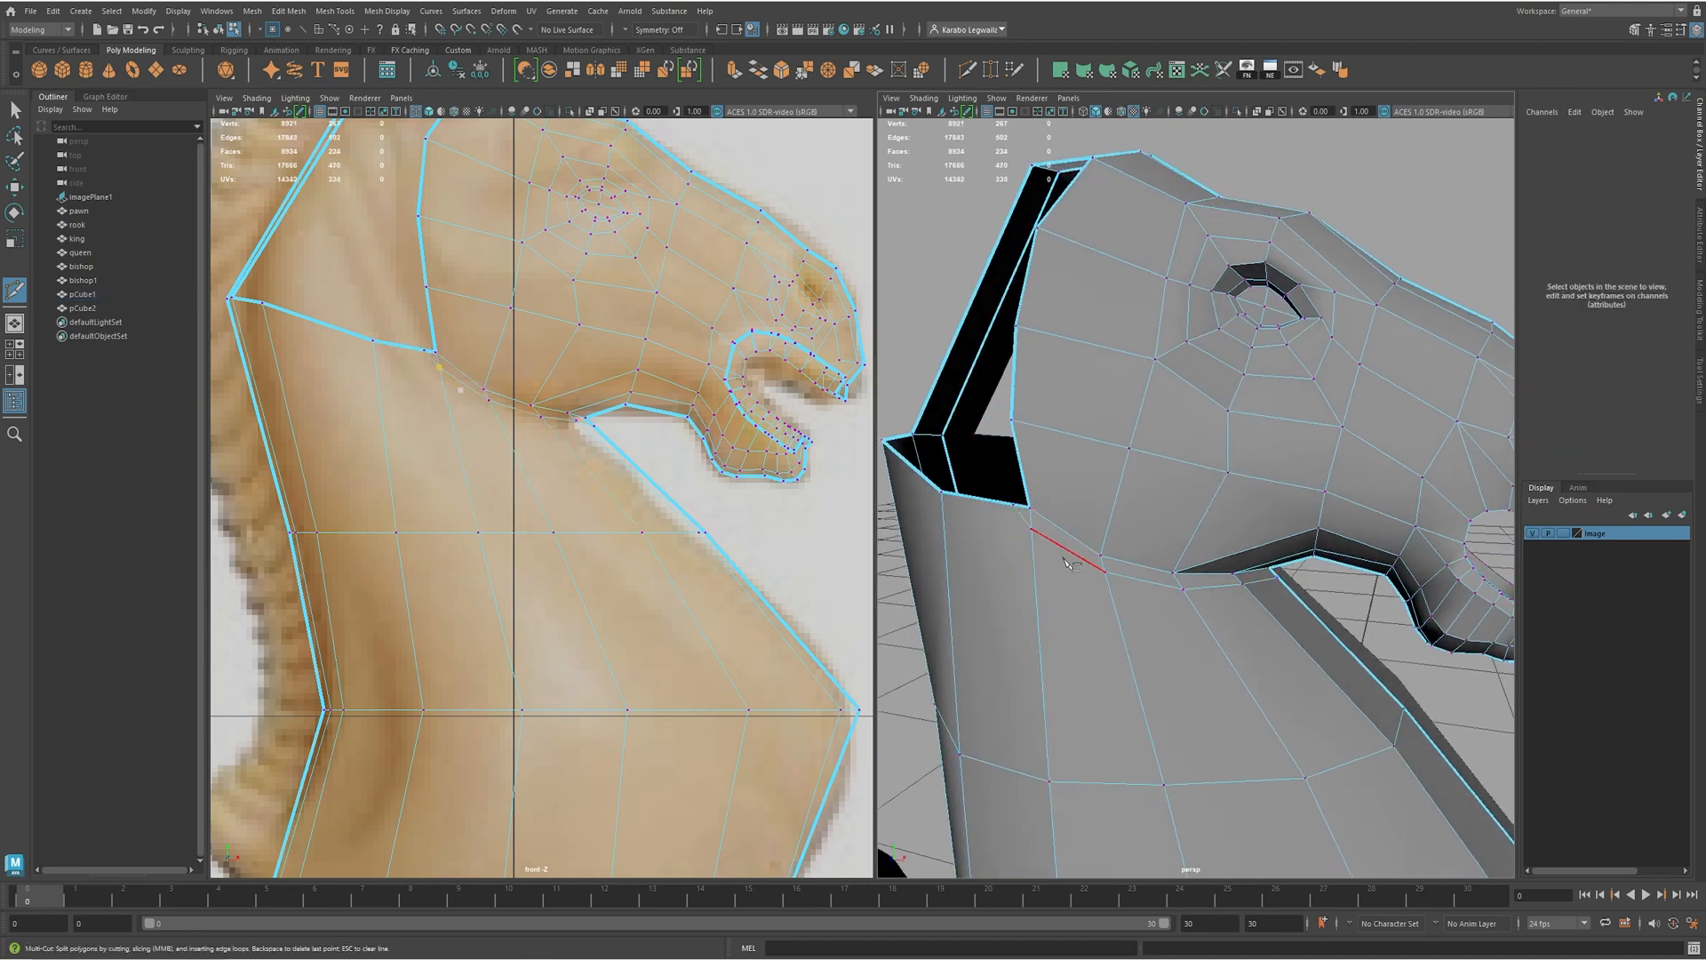
pyautogui.keyDown('alt'); pyautogui.moveTo(1070, 567); pyautogui.dragTo(1152, 582, button='middle'); pyautogui.keyUp('alt')
pyautogui.scroll(3, 1158, 593)
pyautogui.click(995, 69)
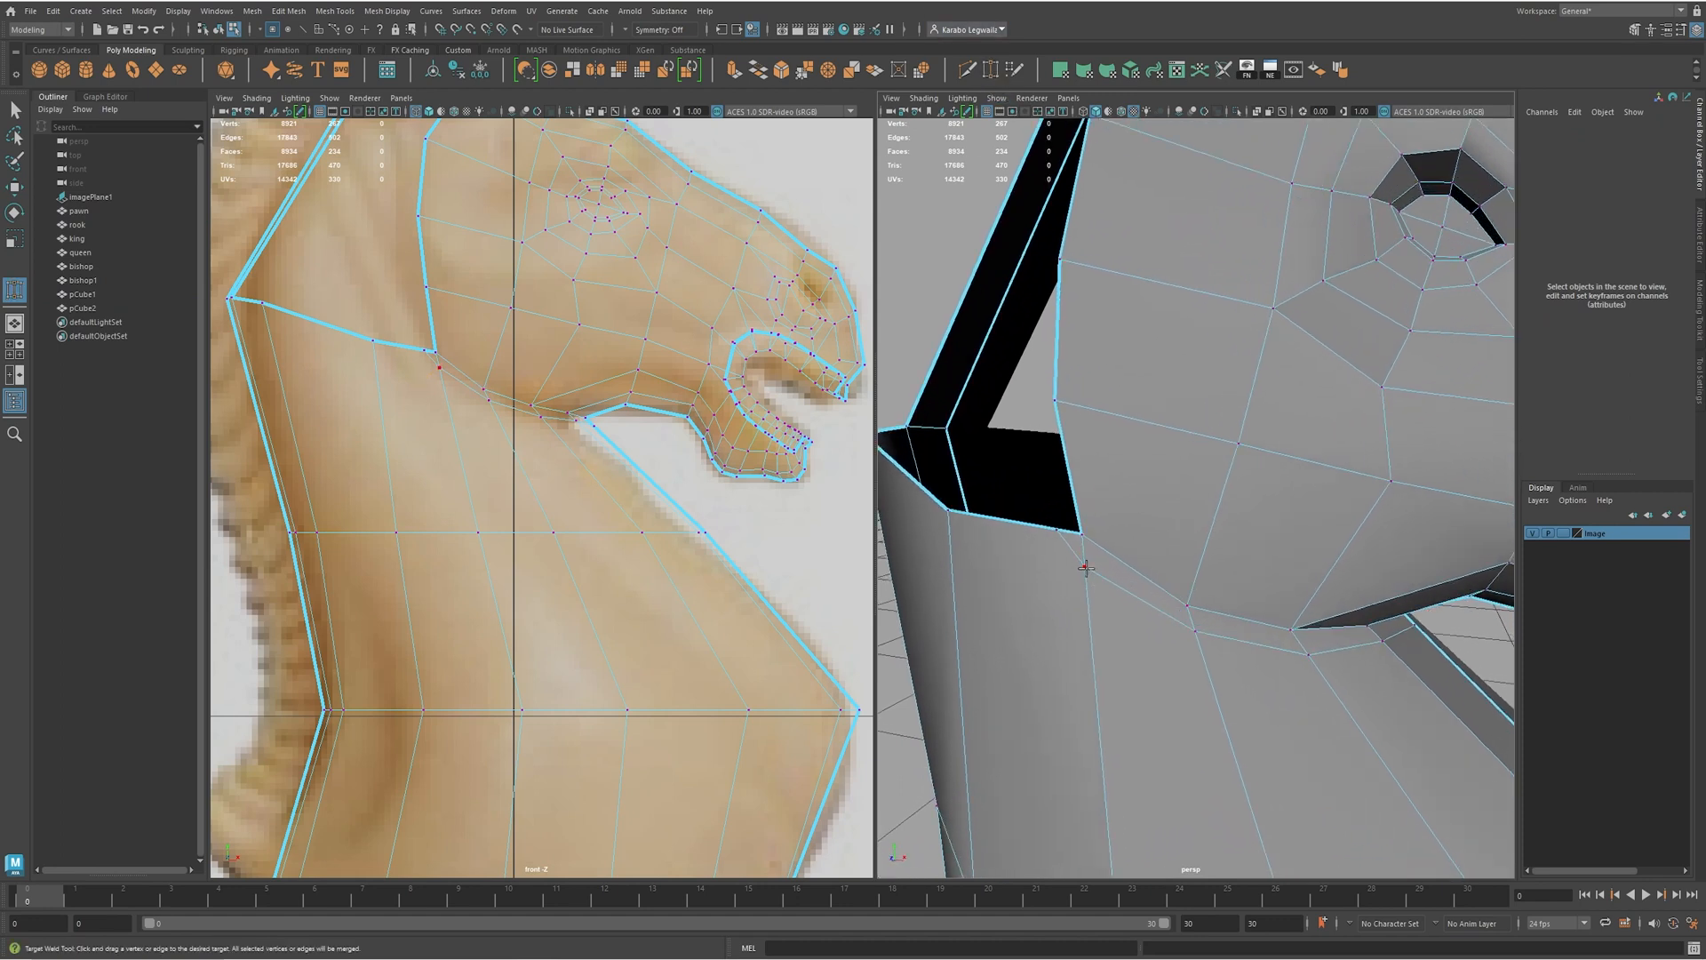
pyautogui.scroll(2, 1057, 533)
pyautogui.press('w')
pyautogui.keyDown('alt'); pyautogui.moveTo(1034, 646); pyautogui.dragTo(1068, 610, button='middle'); pyautogui.keyUp('alt')
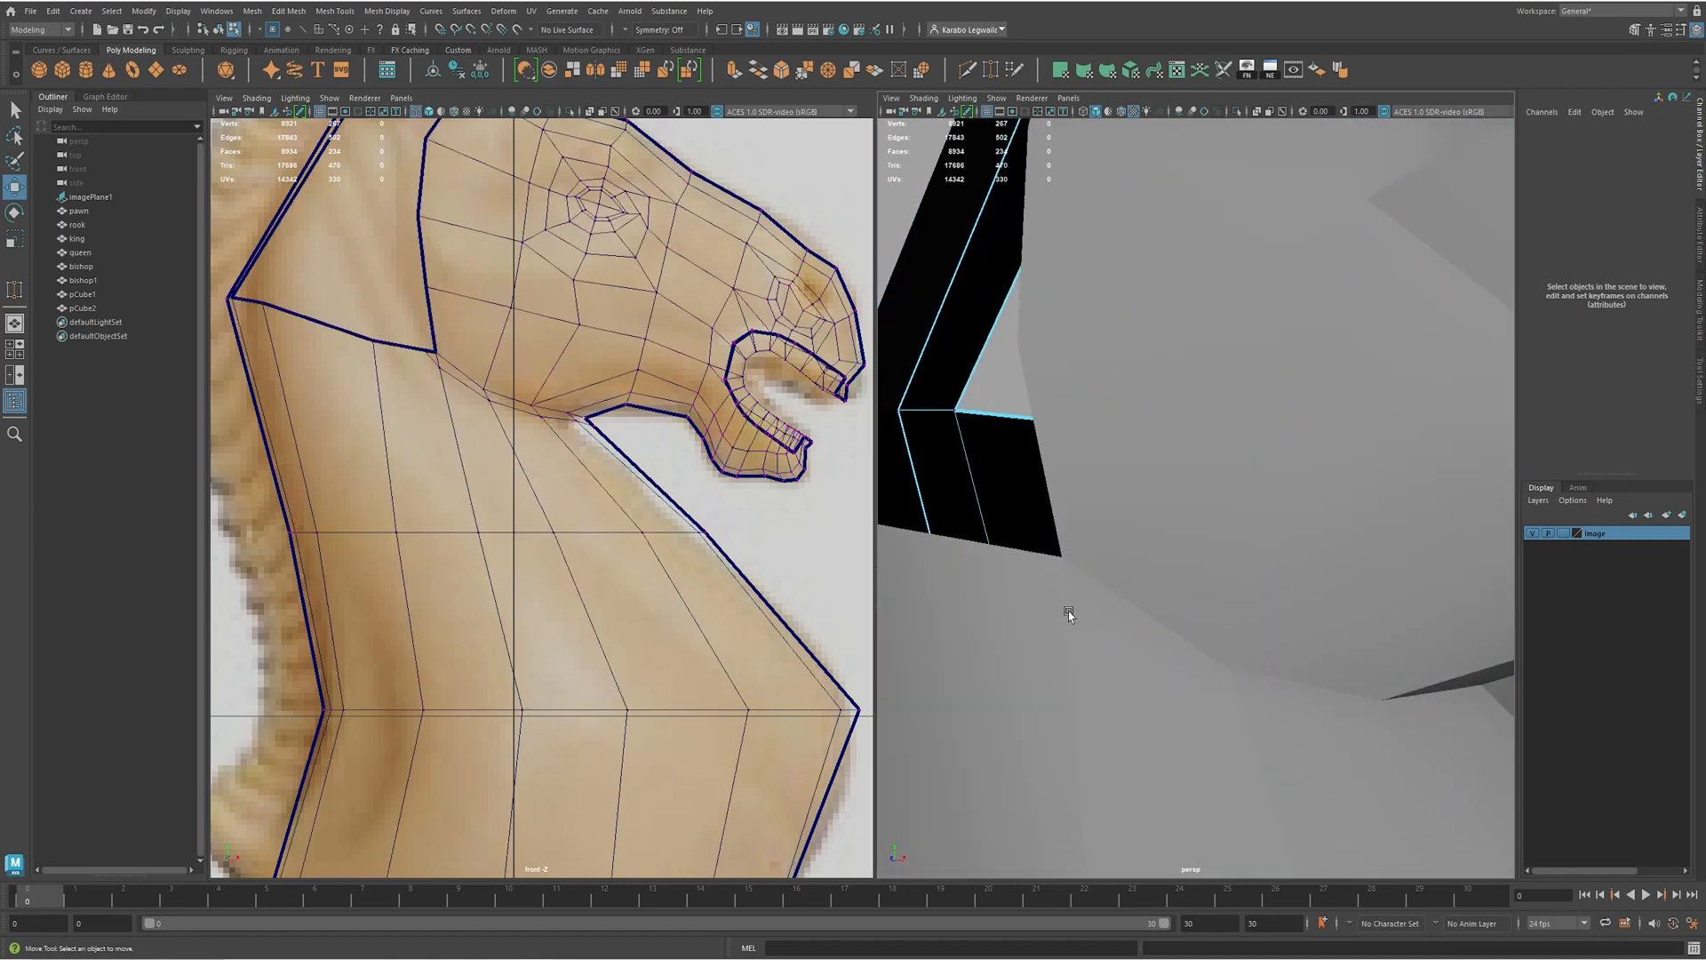
pyautogui.hotkey('ctrl', 'z')
pyautogui.hotkey('ctrl', 'z')
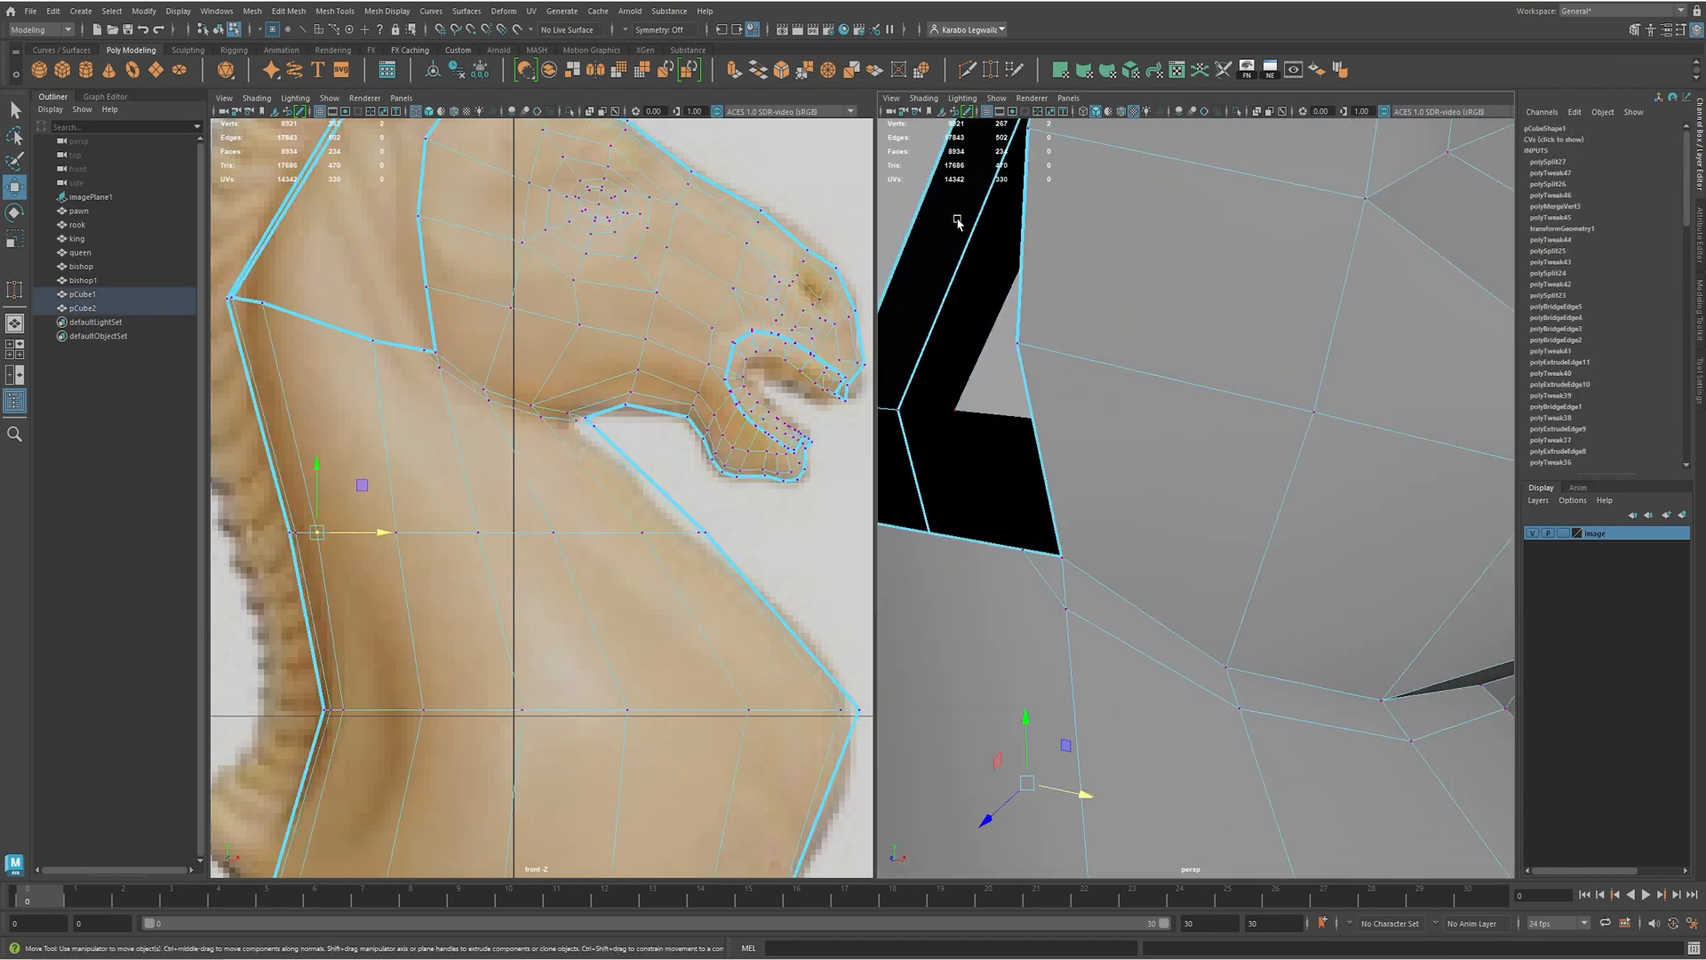
pyautogui.click(991, 71)
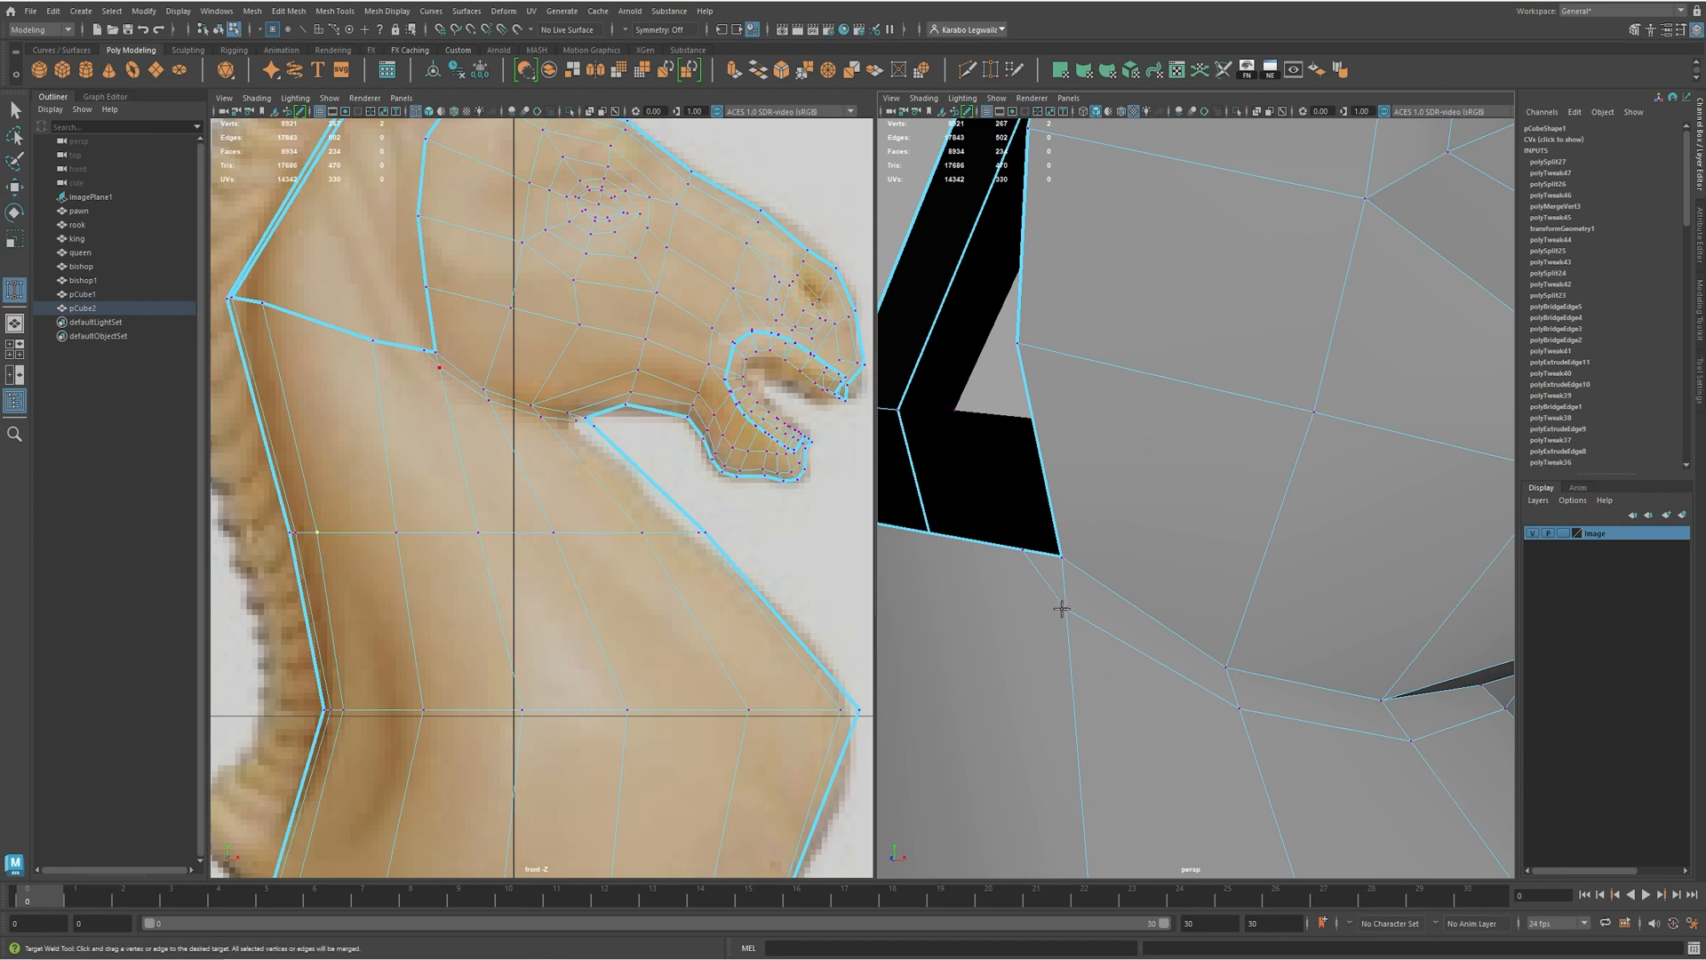
pyautogui.click(1249, 727)
pyautogui.press('2')
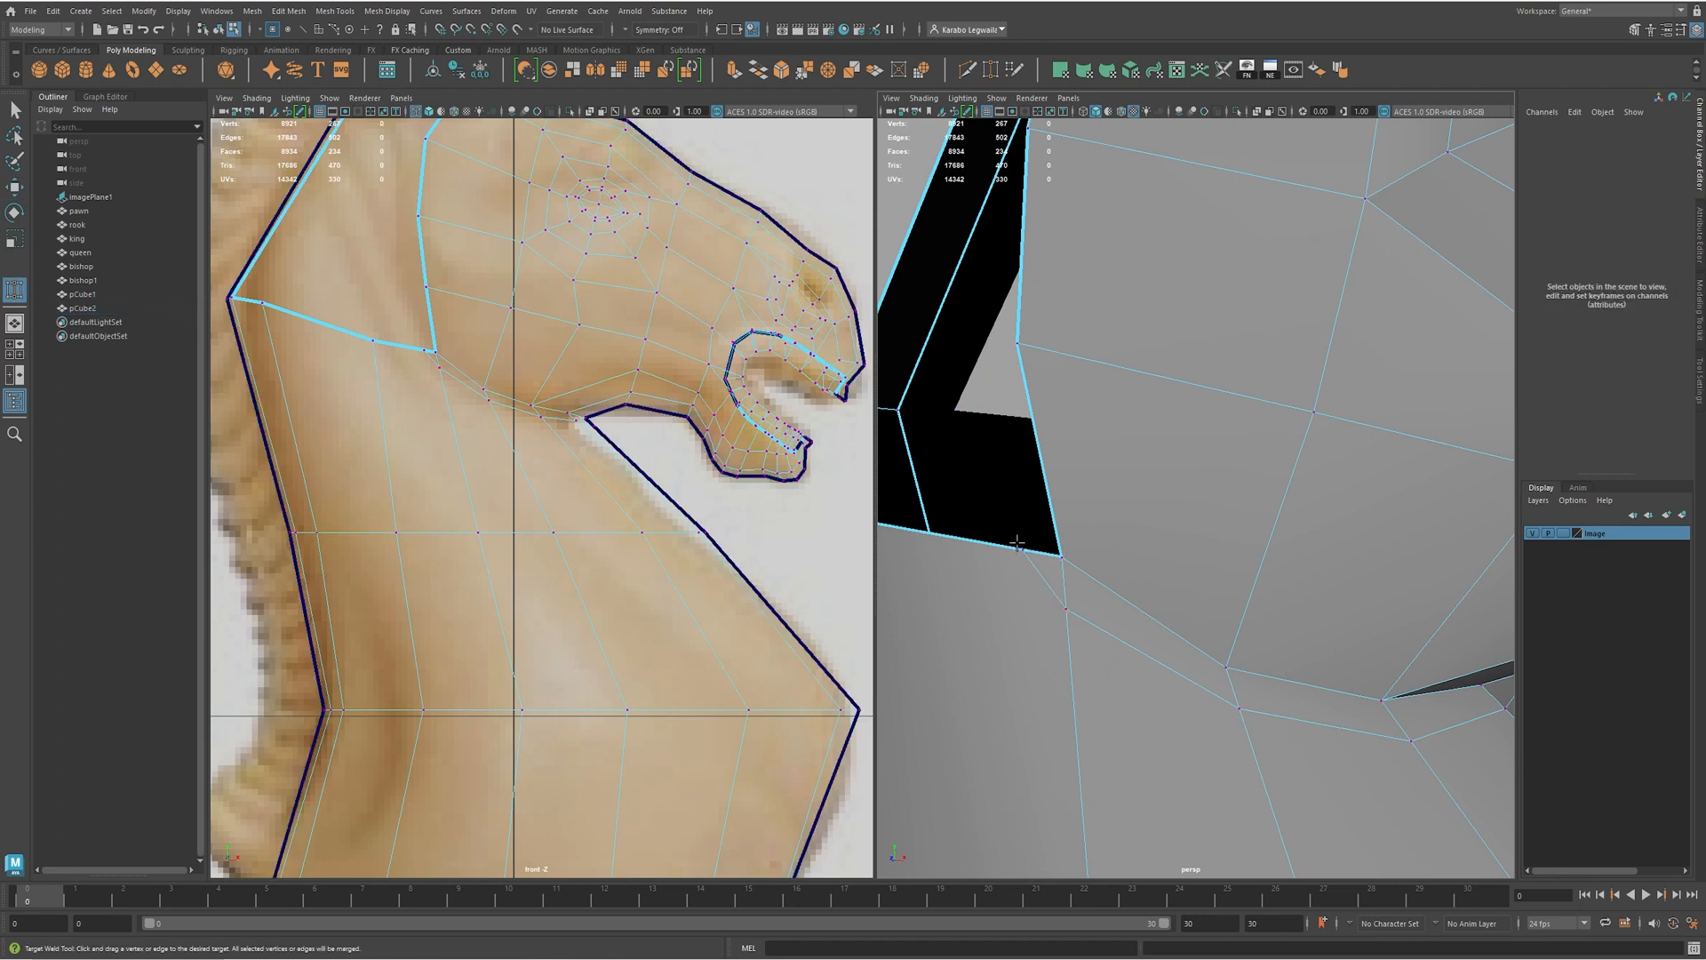
# - Move the end vertex of the new cut onto the neighbouring vertex beside the head opening's lower corner and merge them
pyautogui.press('1')
pyautogui.press('w')
pyautogui.click(1069, 613)
pyautogui.moveTo(1066, 612); pyautogui.dragTo(1009, 546)
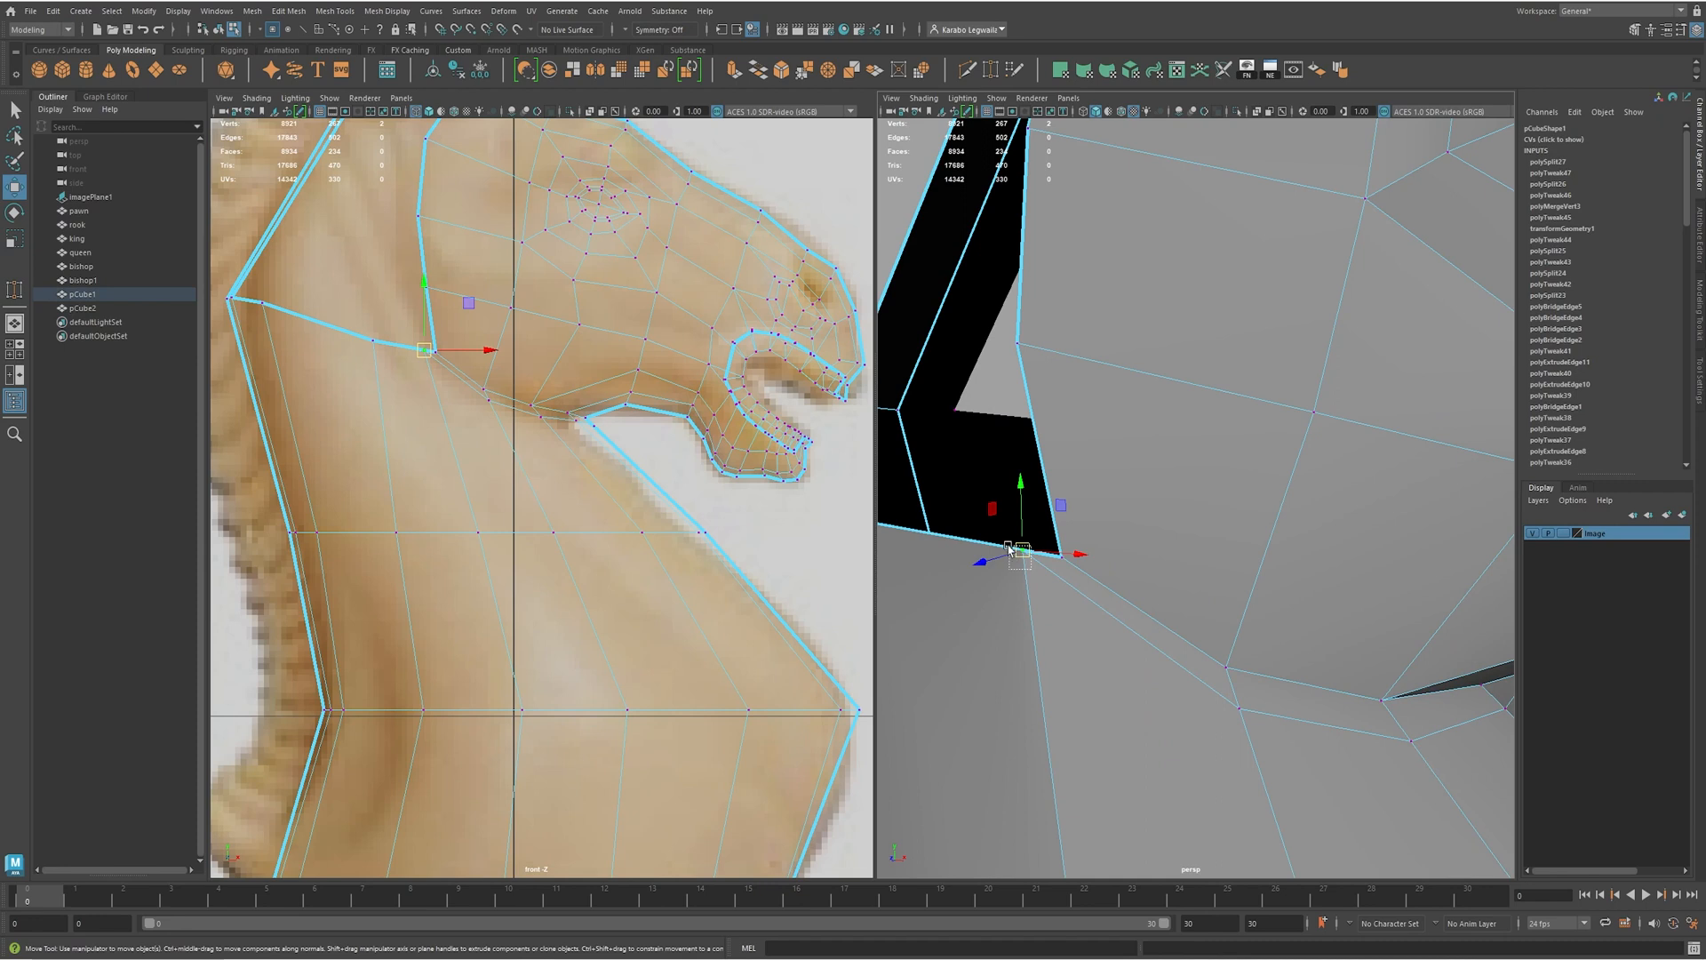
pyautogui.keyDown('shift'); pyautogui.moveTo(1142, 438); pyautogui.dragTo(1143, 317, button='right'); pyautogui.keyUp('shift')
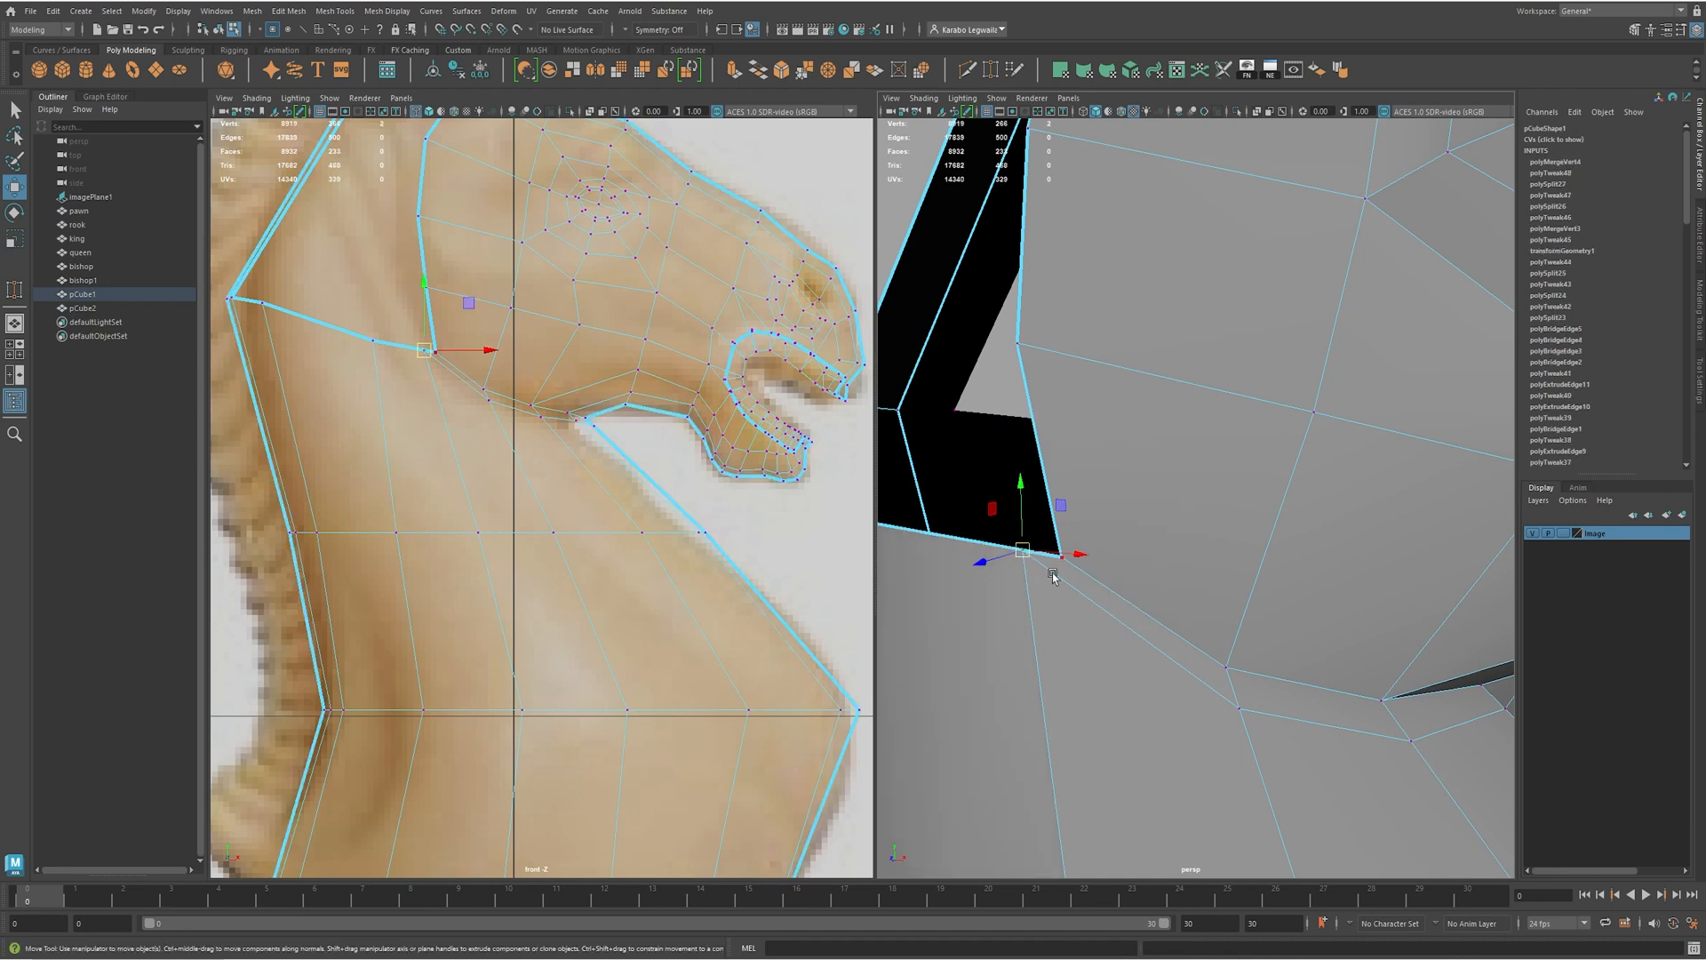
# - Lower the merged vertex slightly below the corner of the head opening
pyautogui.moveTo(1024, 552); pyautogui.dragTo(1042, 586)
pyautogui.keyDown('alt'); pyautogui.moveTo(1196, 590); pyautogui.dragTo(1137, 577, button='right'); pyautogui.keyUp('alt')
pyautogui.keyDown('alt'); pyautogui.moveTo(1136, 577); pyautogui.dragTo(1181, 565); pyautogui.keyUp('alt')
pyautogui.keyDown('alt'); pyautogui.moveTo(1318, 579); pyautogui.dragTo(1043, 522); pyautogui.keyUp('alt')
pyautogui.keyDown('alt'); pyautogui.moveTo(1043, 522); pyautogui.dragTo(995, 525, button='right'); pyautogui.keyUp('alt')
# - Adjust the edges of the crease beneath the jaw to shape the transition into the neck
pyautogui.click(994, 525)
pyautogui.keyDown('alt'); pyautogui.moveTo(1088, 526); pyautogui.dragTo(1207, 510); pyautogui.keyUp('alt')
pyautogui.click(1229, 500)
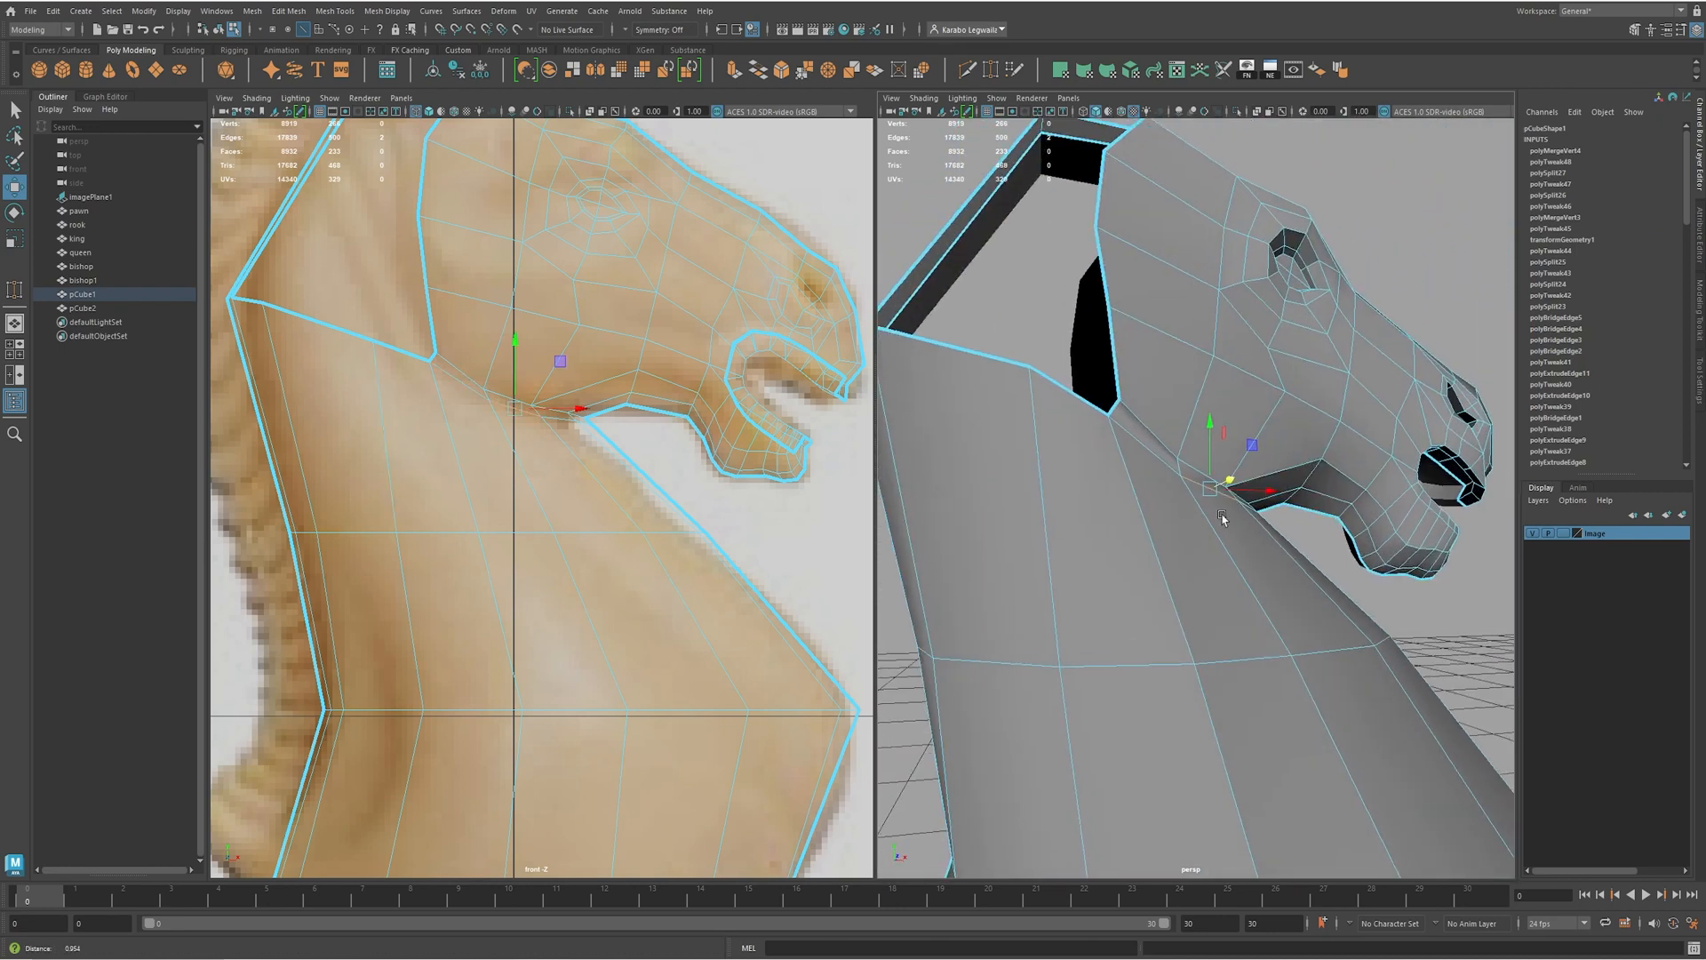
pyautogui.keyDown('alt'); pyautogui.moveTo(1208, 510); pyautogui.dragTo(1304, 546, button='right'); pyautogui.keyUp('alt')
pyautogui.moveTo(1305, 546)
pyautogui.keyDown('alt'); pyautogui.mouseDown()
pyautogui.moveTo(1360, 556)
pyautogui.moveTo(1287, 537)
pyautogui.mouseUp(); pyautogui.keyUp('alt')
pyautogui.click(1317, 533)
pyautogui.keyDown('alt'); pyautogui.moveTo(1288, 536); pyautogui.dragTo(1101, 468); pyautogui.keyUp('alt')
# - Reposition the individual vertices along the jaw-to-neck crease and pull the throat corner back toward the neck
pyautogui.moveTo(1102, 464); pyautogui.dragTo(1079, 465, button='right')
pyautogui.click(1095, 469)
pyautogui.keyDown('alt'); pyautogui.moveTo(1081, 482); pyautogui.dragTo(1215, 492); pyautogui.keyUp('alt')
pyautogui.click(1253, 492)
pyautogui.keyDown('alt'); pyautogui.moveTo(351, 407); pyautogui.dragTo(628, 381, button='right'); pyautogui.keyUp('alt')
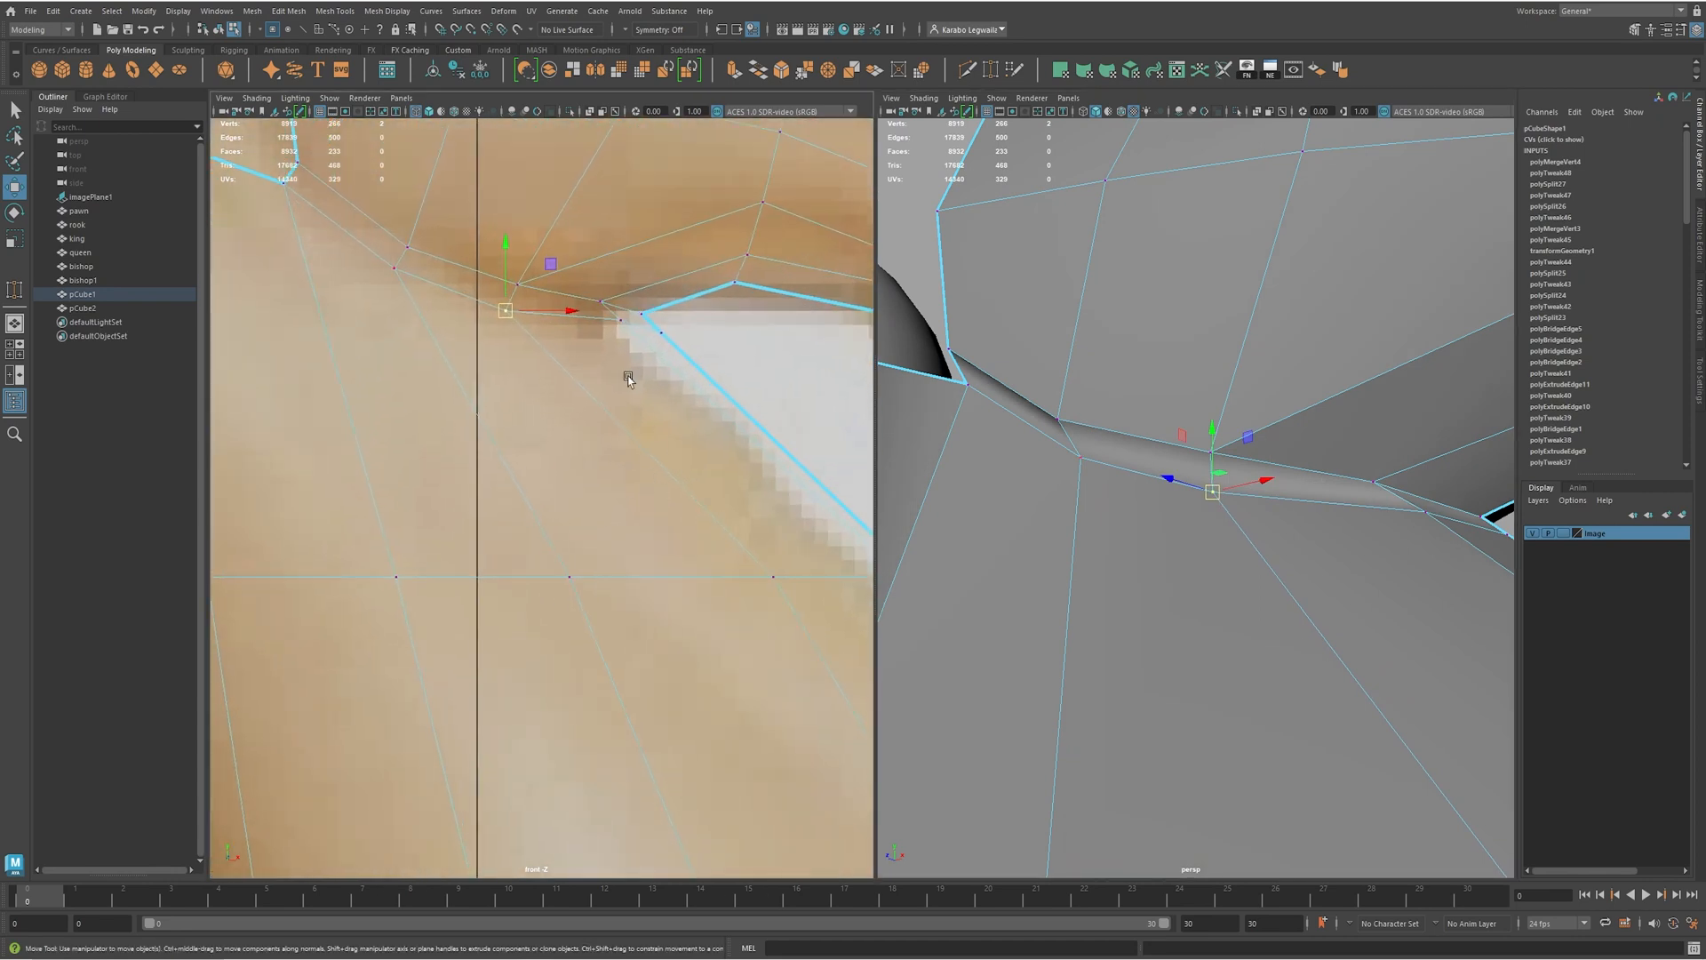
pyautogui.click(620, 320)
pyautogui.moveTo(620, 320)
pyautogui.mouseDown()
pyautogui.moveTo(586, 327)
pyautogui.moveTo(646, 333)
pyautogui.moveTo(587, 289)
pyautogui.moveTo(590, 318)
pyautogui.mouseUp()
pyautogui.click(658, 331)
pyautogui.keyDown('alt'); pyautogui.moveTo(1393, 495); pyautogui.dragTo(1238, 506, button='right'); pyautogui.keyUp('alt')
pyautogui.keyDown('alt'); pyautogui.moveTo(1164, 477); pyautogui.dragTo(1127, 462); pyautogui.keyUp('alt')
pyautogui.click(1119, 465)
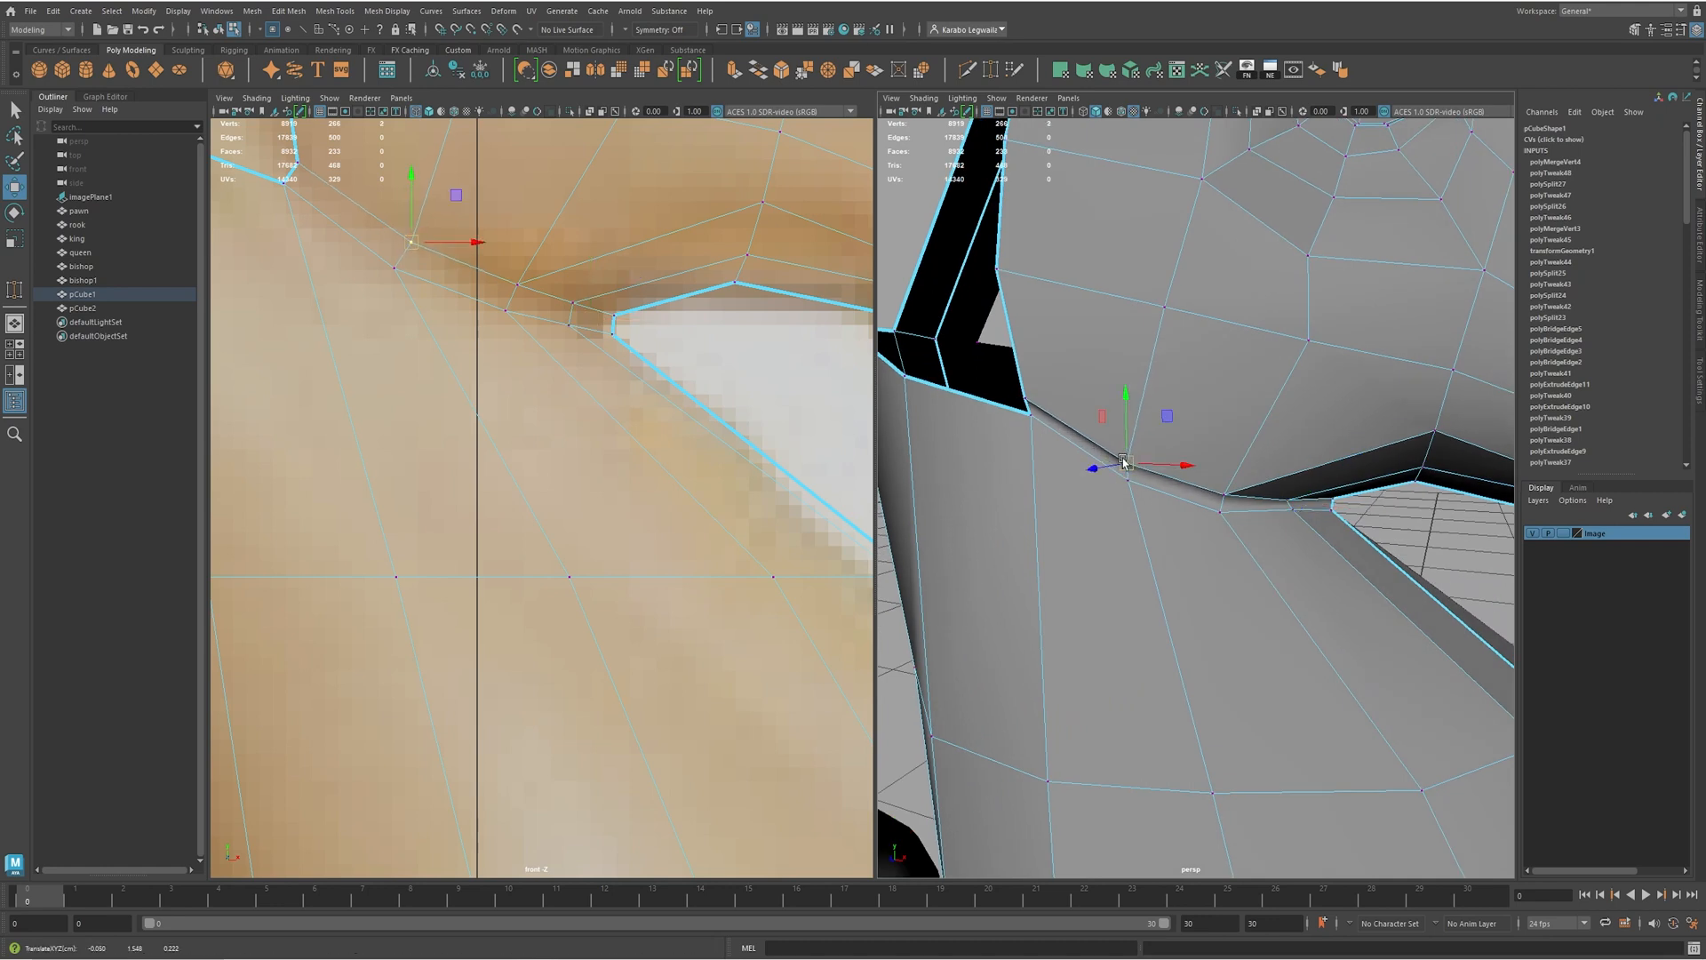
# - Preview the knight's head and neck smoothed, examine the jaw crease and neck shape, and return to the unsmoothed display
pyautogui.keyDown('alt'); pyautogui.moveTo(1273, 526); pyautogui.dragTo(1223, 495, button='right'); pyautogui.keyUp('alt')
pyautogui.keyDown('alt'); pyautogui.moveTo(1223, 495); pyautogui.dragTo(1253, 489); pyautogui.keyUp('alt')
pyautogui.moveTo(1253, 488); pyautogui.dragTo(1298, 418, button='right')
pyautogui.keyDown('alt'); pyautogui.moveTo(1195, 486); pyautogui.dragTo(1161, 492); pyautogui.keyUp('alt')
pyautogui.press('3')
pyautogui.click(949, 286)
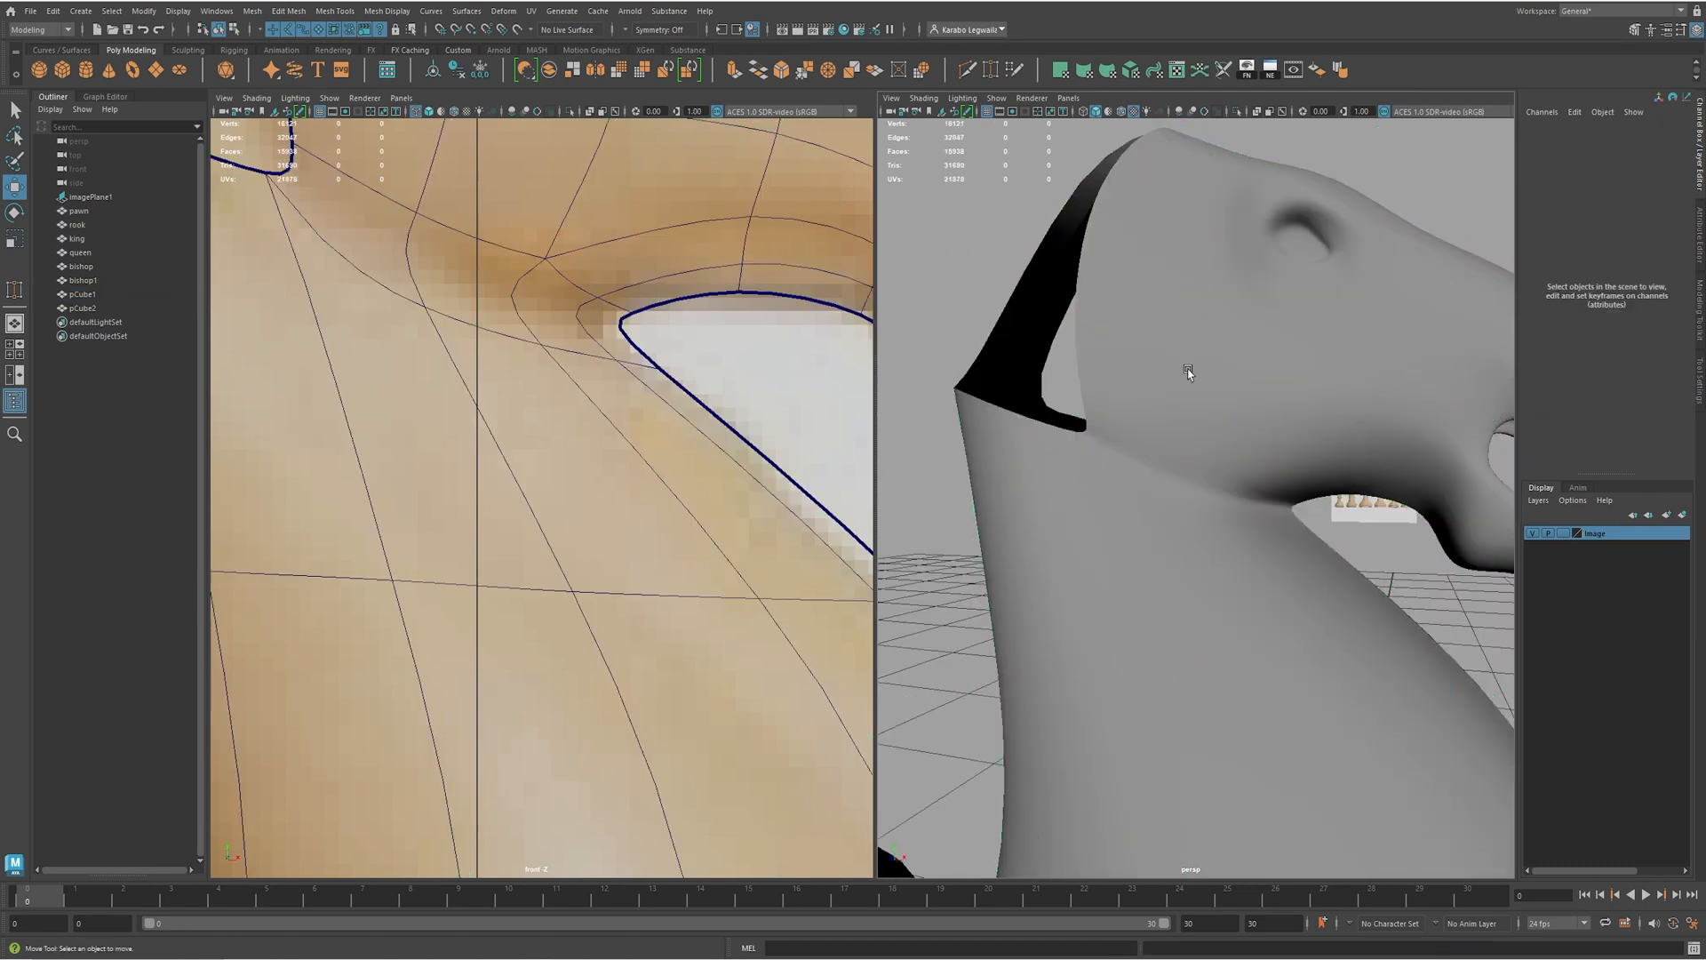
pyautogui.scroll(-5, 1285, 493)
pyautogui.keyDown('alt'); pyautogui.moveTo(1285, 493); pyautogui.dragTo(1390, 560); pyautogui.keyUp('alt')
pyautogui.scroll(3, 1188, 536)
pyautogui.moveTo(1164, 489); pyautogui.dragTo(1218, 548)
pyautogui.press('1')
# - Reposition the middle vertex of the neck's upper rim within the opening behind the horse's cheek
pyautogui.moveTo(1166, 520); pyautogui.dragTo(1121, 520, button='right')
pyautogui.click(1206, 523)
pyautogui.keyDown('alt'); pyautogui.moveTo(1207, 525); pyautogui.dragTo(1240, 558); pyautogui.keyUp('alt')
pyautogui.click(1183, 611)
pyautogui.moveTo(1199, 612); pyautogui.dragTo(1187, 610)
pyautogui.click(1214, 552)
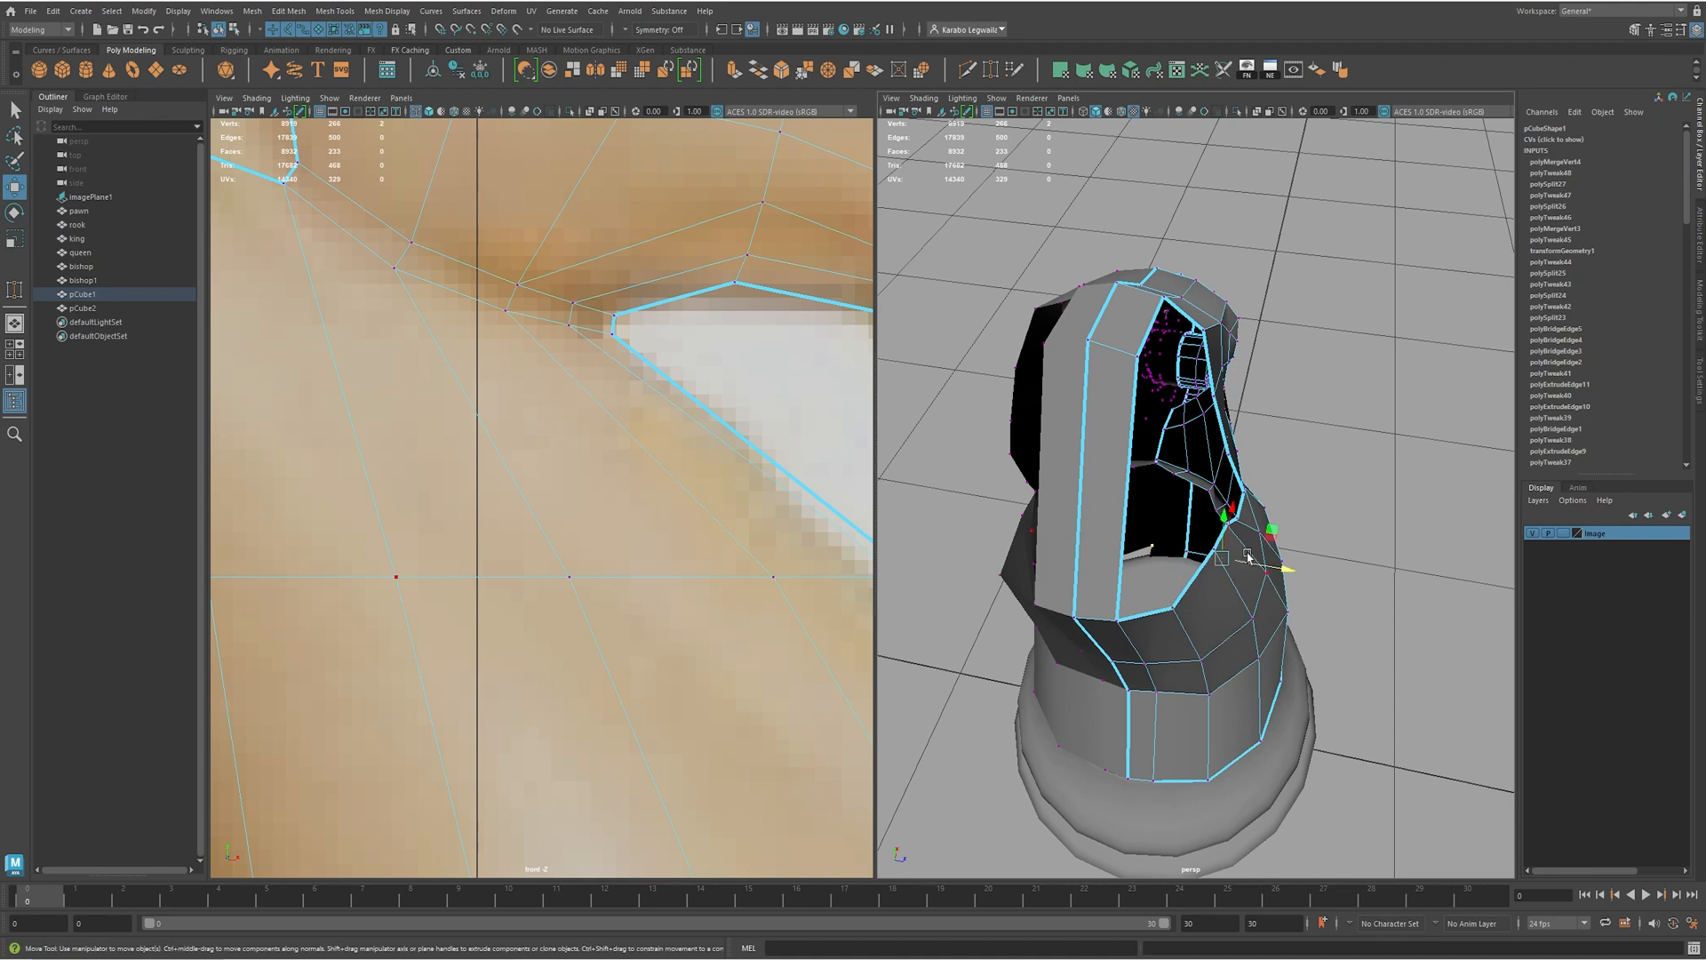
pyautogui.moveTo(1244, 559); pyautogui.dragTo(1095, 409)
pyautogui.keyDown('alt'); pyautogui.moveTo(600, 402); pyautogui.dragTo(724, 731, button='middle'); pyautogui.keyUp('alt')
pyautogui.keyDown('alt'); pyautogui.moveTo(723, 731); pyautogui.dragTo(672, 680, button='right'); pyautogui.keyUp('alt')
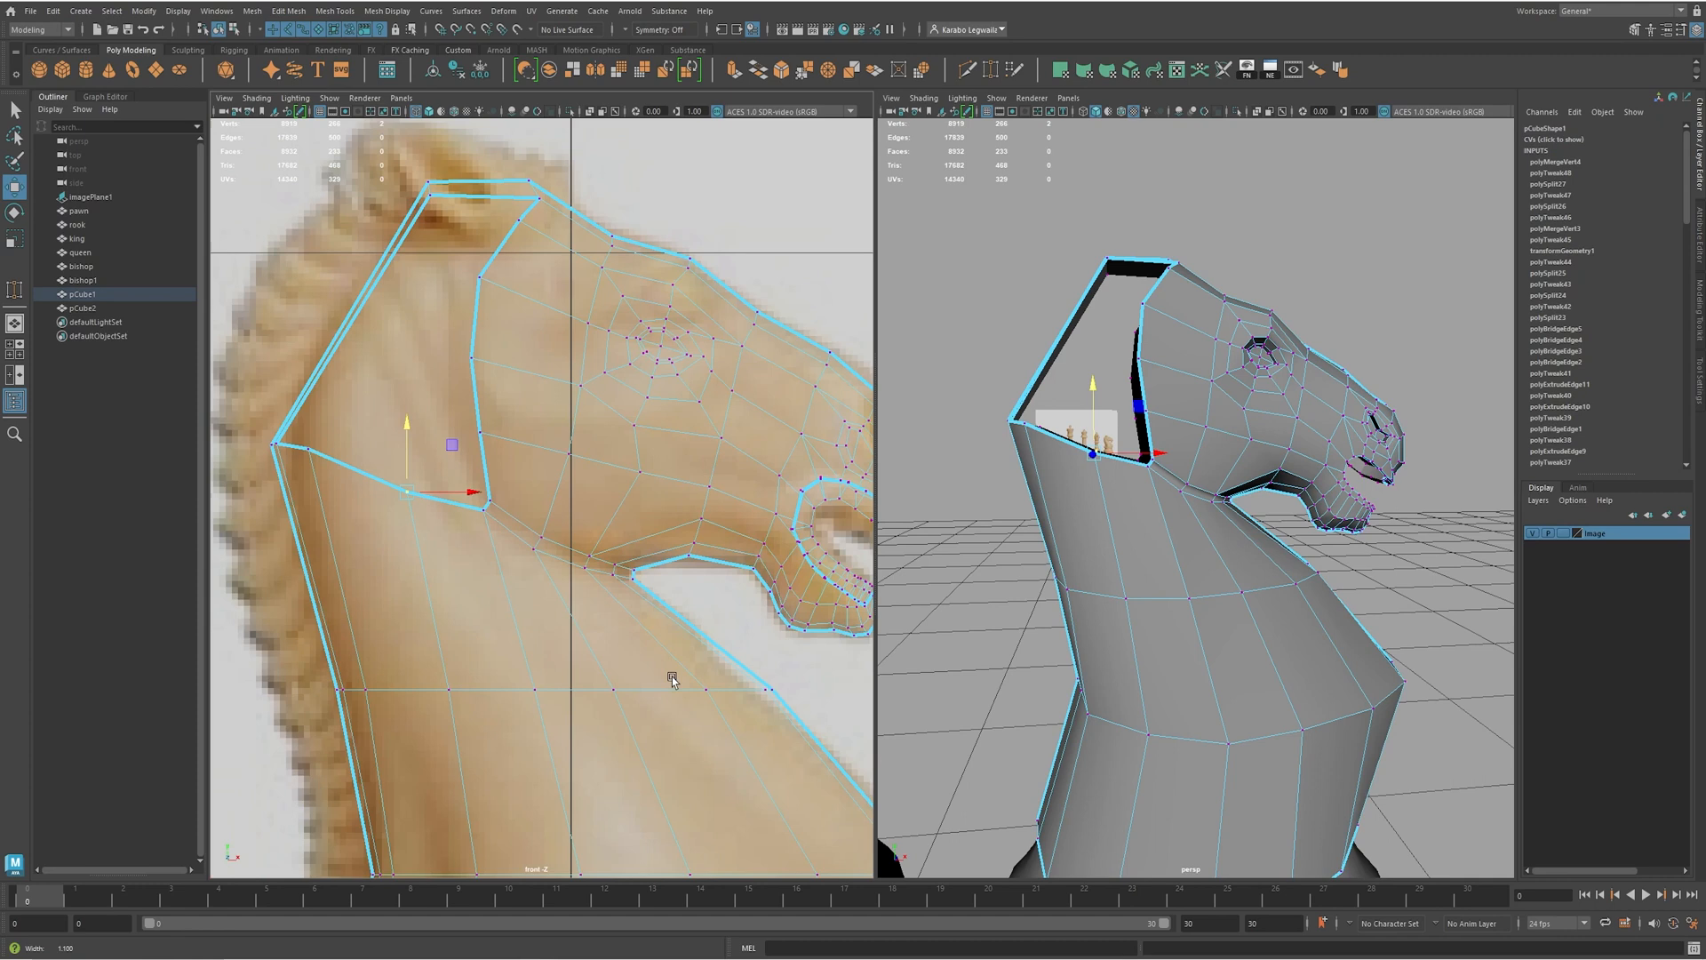
pyautogui.scroll(2, 672, 680)
pyautogui.scroll(1, 474, 553)
pyautogui.moveTo(392, 491); pyautogui.dragTo(392, 489)
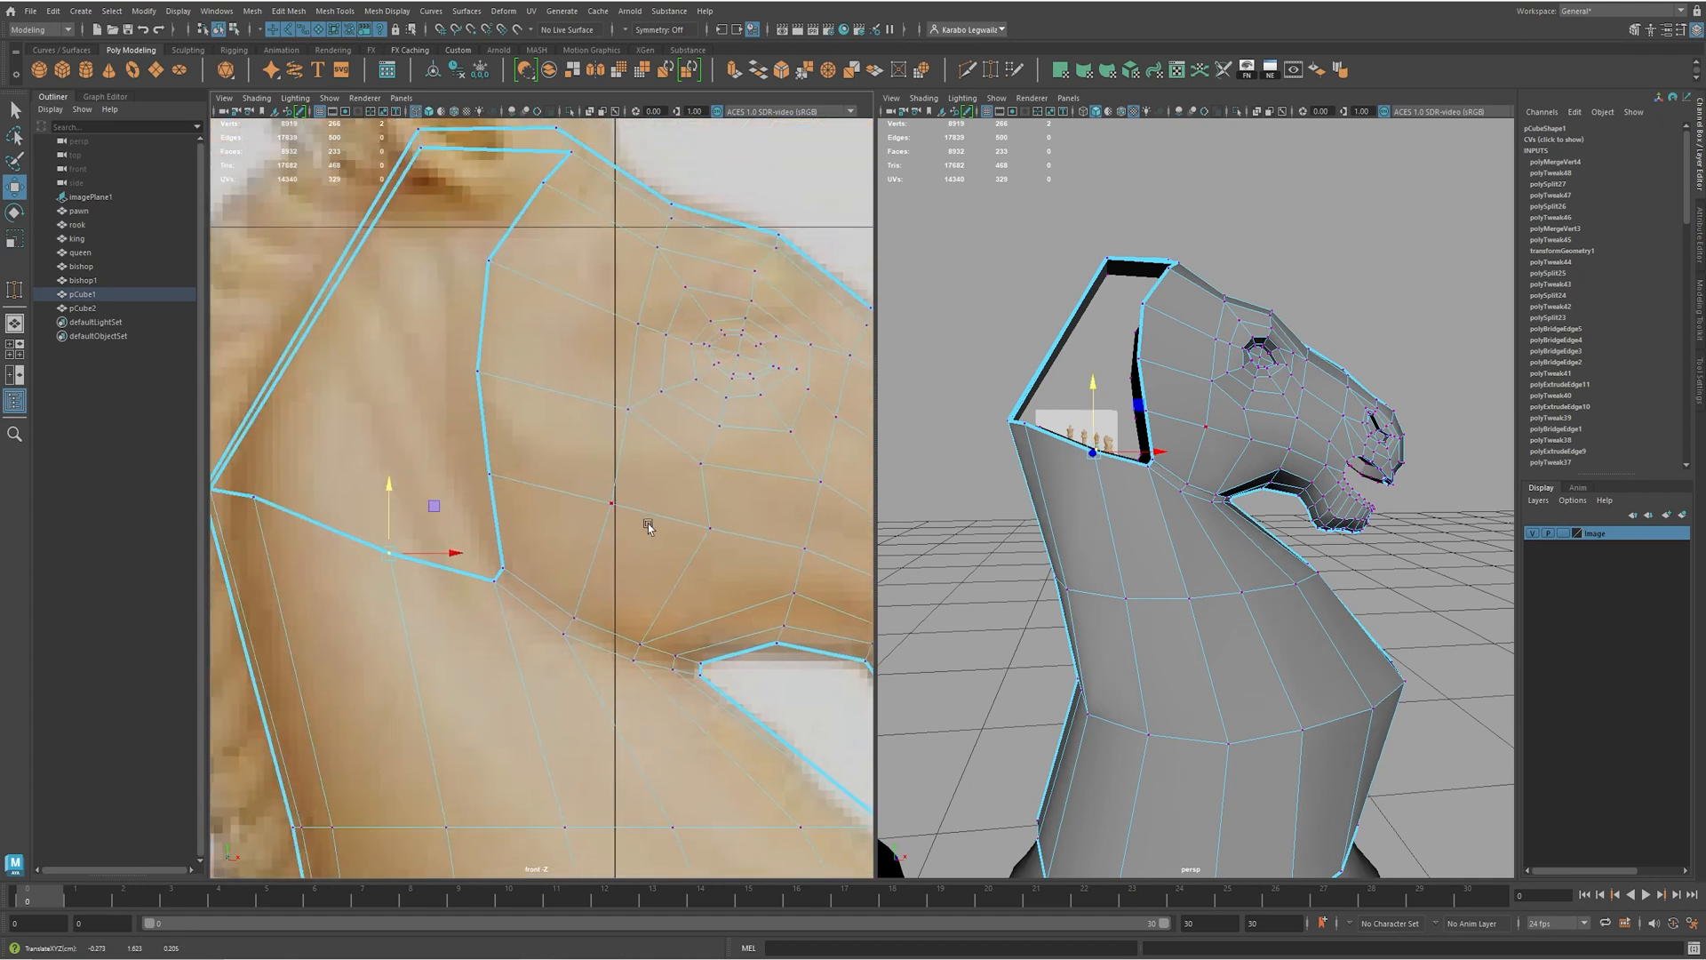
# - Extrude the three cheek edges bordering the head opening a short distance back toward the neck
pyautogui.keyDown('alt'); pyautogui.moveTo(1136, 441); pyautogui.dragTo(1164, 480); pyautogui.keyUp('alt')
pyautogui.keyDown('alt'); pyautogui.moveTo(1177, 502); pyautogui.dragTo(1242, 555, button='right'); pyautogui.keyUp('alt')
pyautogui.keyDown('alt'); pyautogui.moveTo(1152, 489); pyautogui.dragTo(1162, 486, button='middle'); pyautogui.keyUp('alt')
pyautogui.keyDown('alt'); pyautogui.moveTo(1163, 487); pyautogui.dragTo(1174, 405); pyautogui.keyUp('alt')
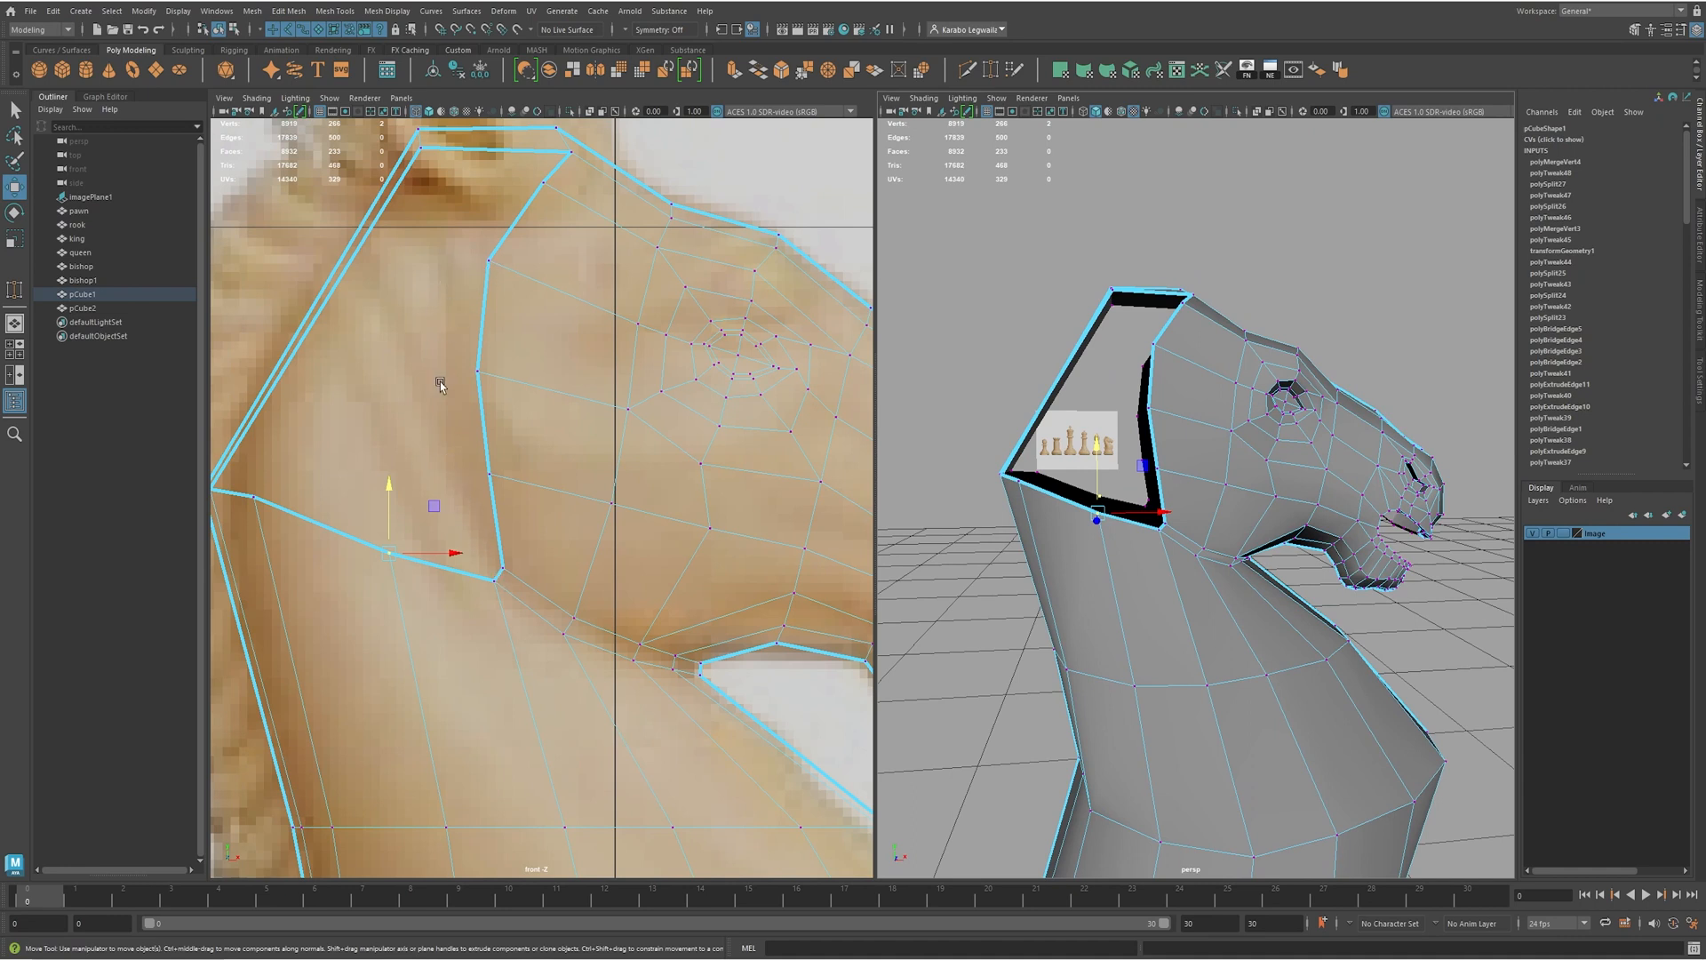
pyautogui.moveTo(483, 321)
pyautogui.mouseDown(button='right')
pyautogui.moveTo(468, 285)
pyautogui.moveTo(482, 302)
pyautogui.mouseUp(button='right')
pyautogui.click(482, 309)
pyautogui.keyDown('shift'); pyautogui.click(489, 425); pyautogui.keyUp('shift')
pyautogui.keyDown('shift'); pyautogui.click(498, 524); pyautogui.keyUp('shift')
pyautogui.keyDown('alt'); pyautogui.moveTo(1356, 461); pyautogui.dragTo(1102, 480); pyautogui.keyUp('alt')
pyautogui.keyDown('shift'); pyautogui.moveTo(488, 421); pyautogui.dragTo(471, 423); pyautogui.keyUp('shift')
# - Merge the two vertices where the lower end of the extruded cheek strip meets the neck rim
pyautogui.keyDown('alt'); pyautogui.moveTo(996, 450); pyautogui.dragTo(1239, 584); pyautogui.keyUp('alt')
pyautogui.keyDown('alt'); pyautogui.moveTo(1239, 584); pyautogui.dragTo(1047, 598); pyautogui.keyUp('alt')
pyautogui.scroll(4, 1113, 531)
pyautogui.click(1092, 541)
pyautogui.click(1087, 549)
pyautogui.press('F9')
pyautogui.click(1069, 604)
pyautogui.keyDown('shift'); pyautogui.click(1063, 575); pyautogui.keyUp('shift')
pyautogui.keyDown('shift'); pyautogui.moveTo(1124, 498); pyautogui.dragTo(1112, 405, button='right'); pyautogui.keyUp('shift')
# - Adjust the merged corner vertex and the vertex just above it along the extruded cheek strip
pyautogui.keyDown('alt'); pyautogui.moveTo(1135, 392); pyautogui.dragTo(1233, 646); pyautogui.keyUp('alt')
pyautogui.click(1219, 627)
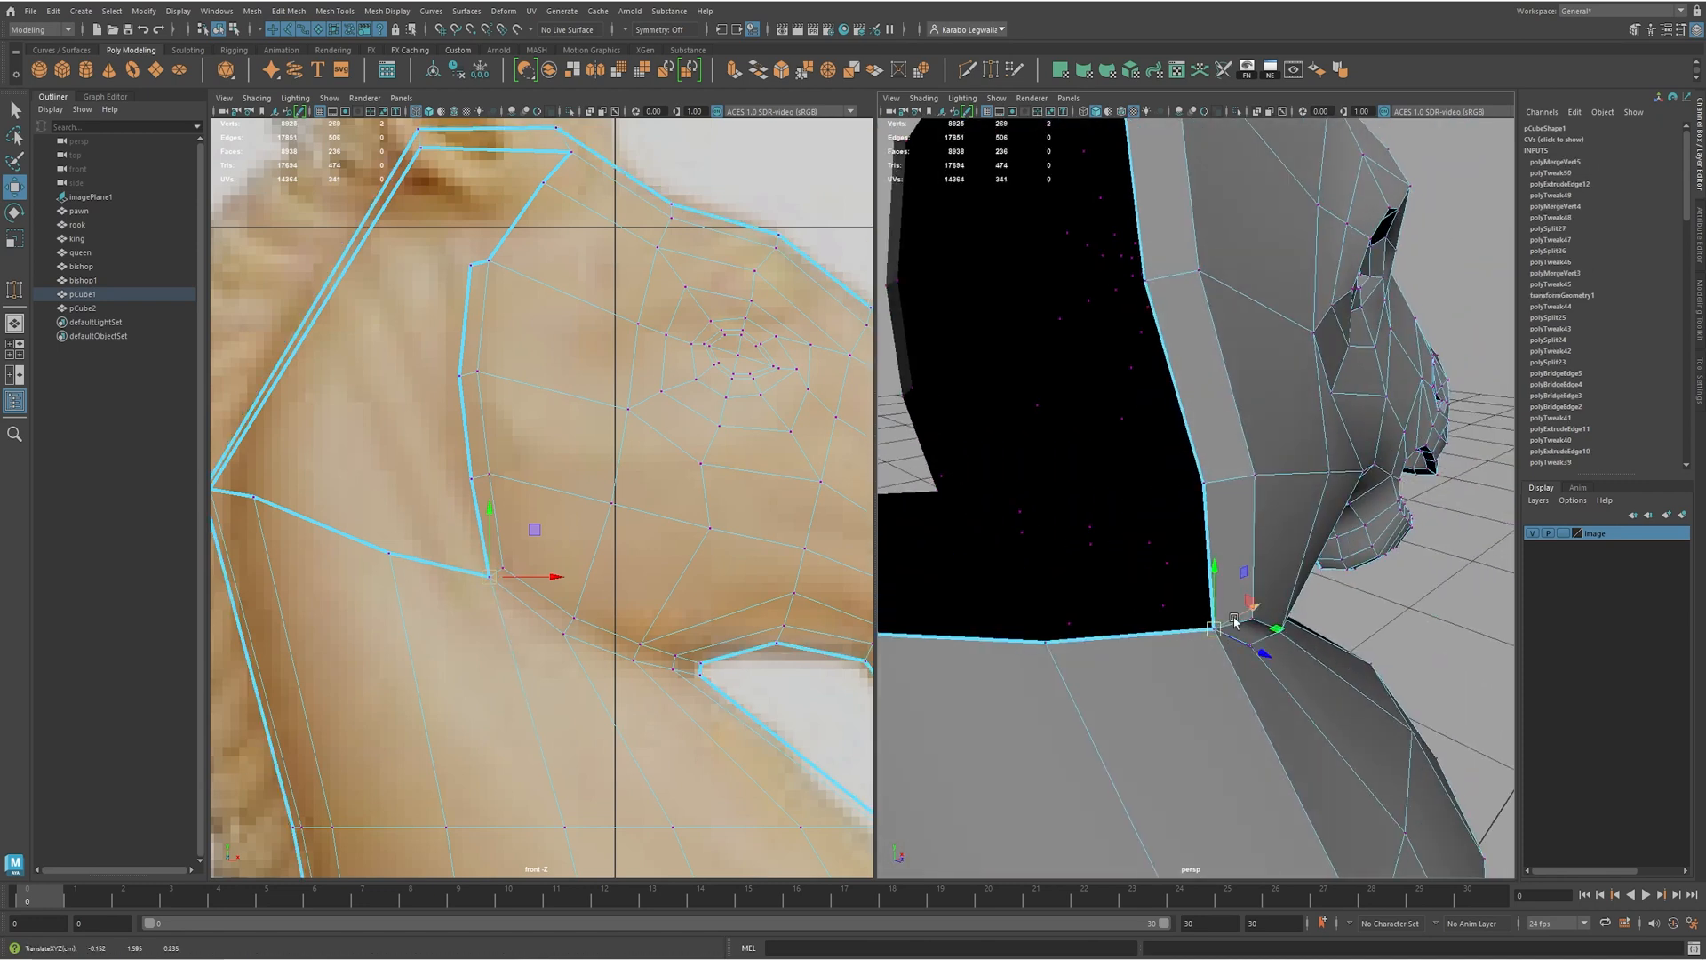
pyautogui.click(1206, 481)
pyautogui.moveTo(1212, 481); pyautogui.dragTo(1182, 490)
pyautogui.moveTo(1199, 489)
pyautogui.keyDown('alt'); pyautogui.mouseDown()
pyautogui.moveTo(1262, 468)
pyautogui.moveTo(1184, 513)
pyautogui.mouseUp(); pyautogui.keyUp('alt')
# - Try to target-weld the top vertex of the extruded cheek strip to the adjacent vertex on the head rim
pyautogui.click(1272, 451)
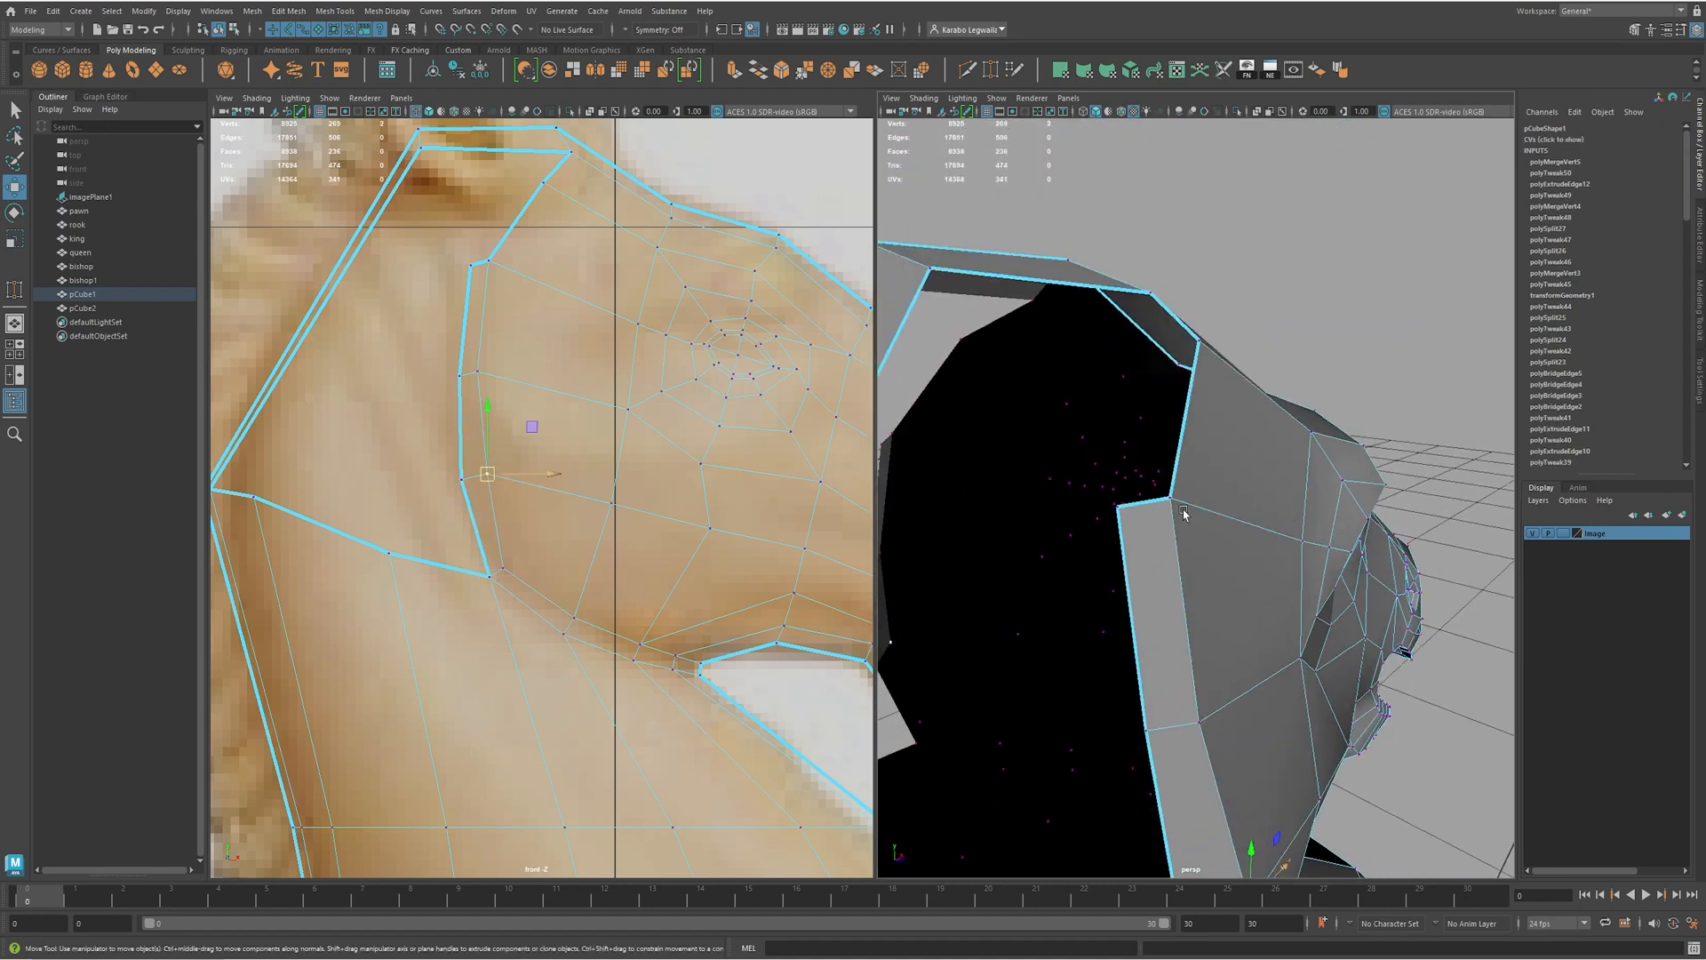
pyautogui.click(1013, 71)
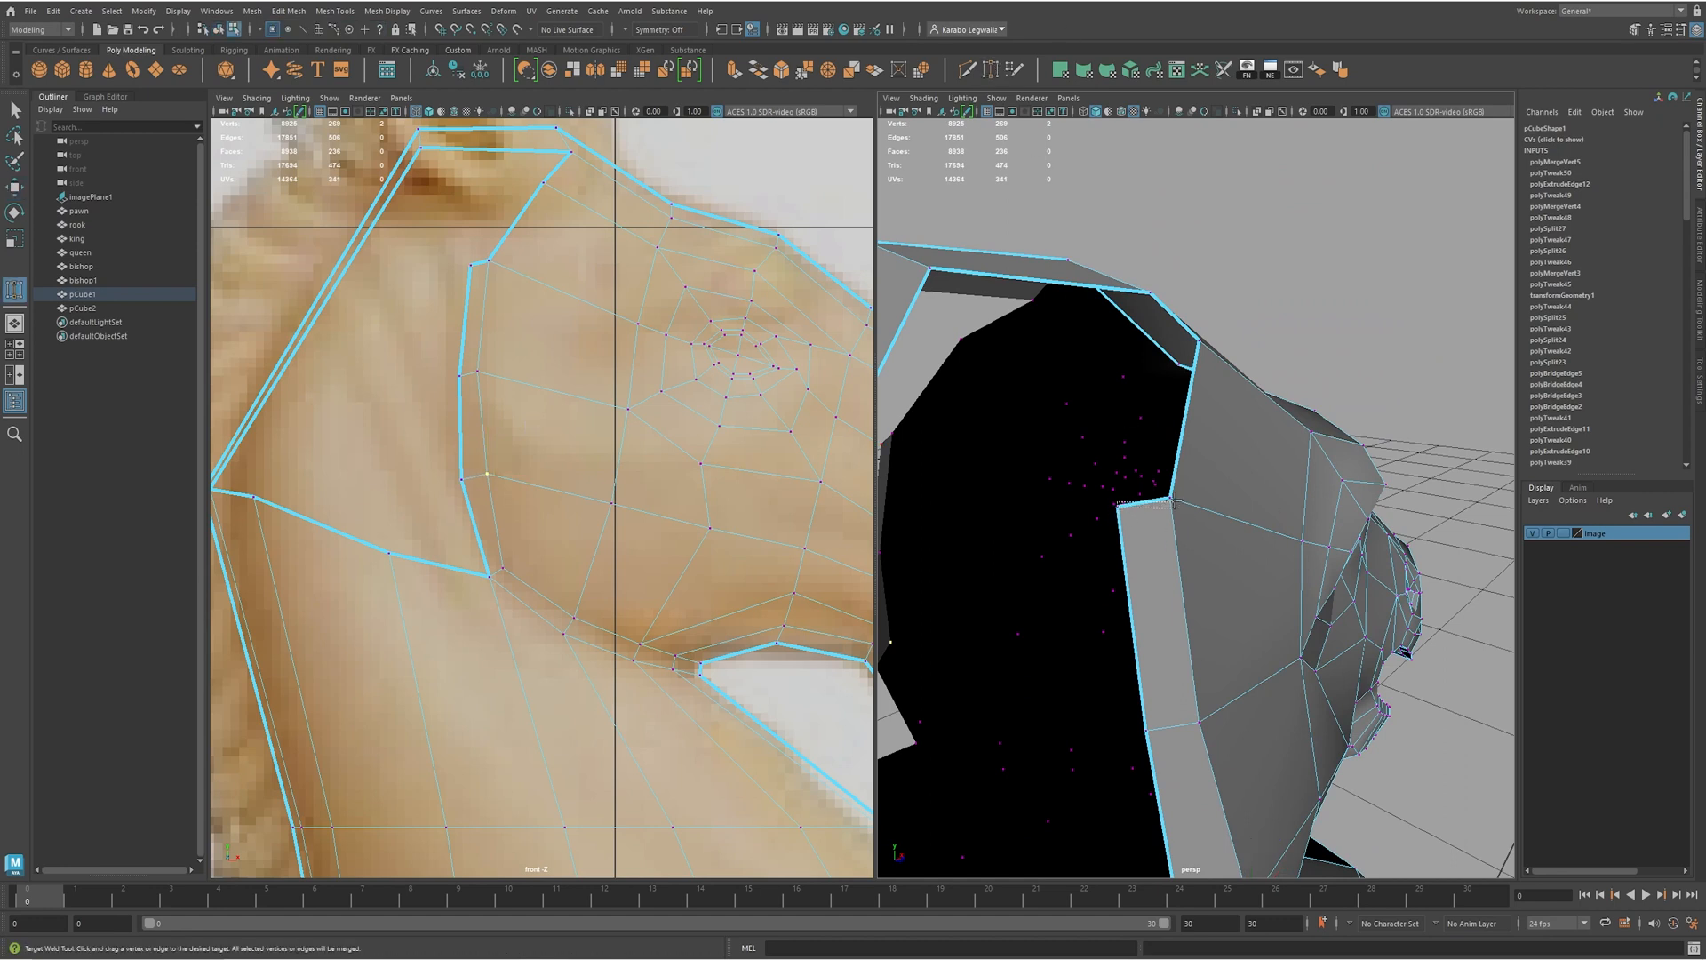
pyautogui.keyDown('alt'); pyautogui.moveTo(1164, 523); pyautogui.dragTo(1168, 546); pyautogui.keyUp('alt')
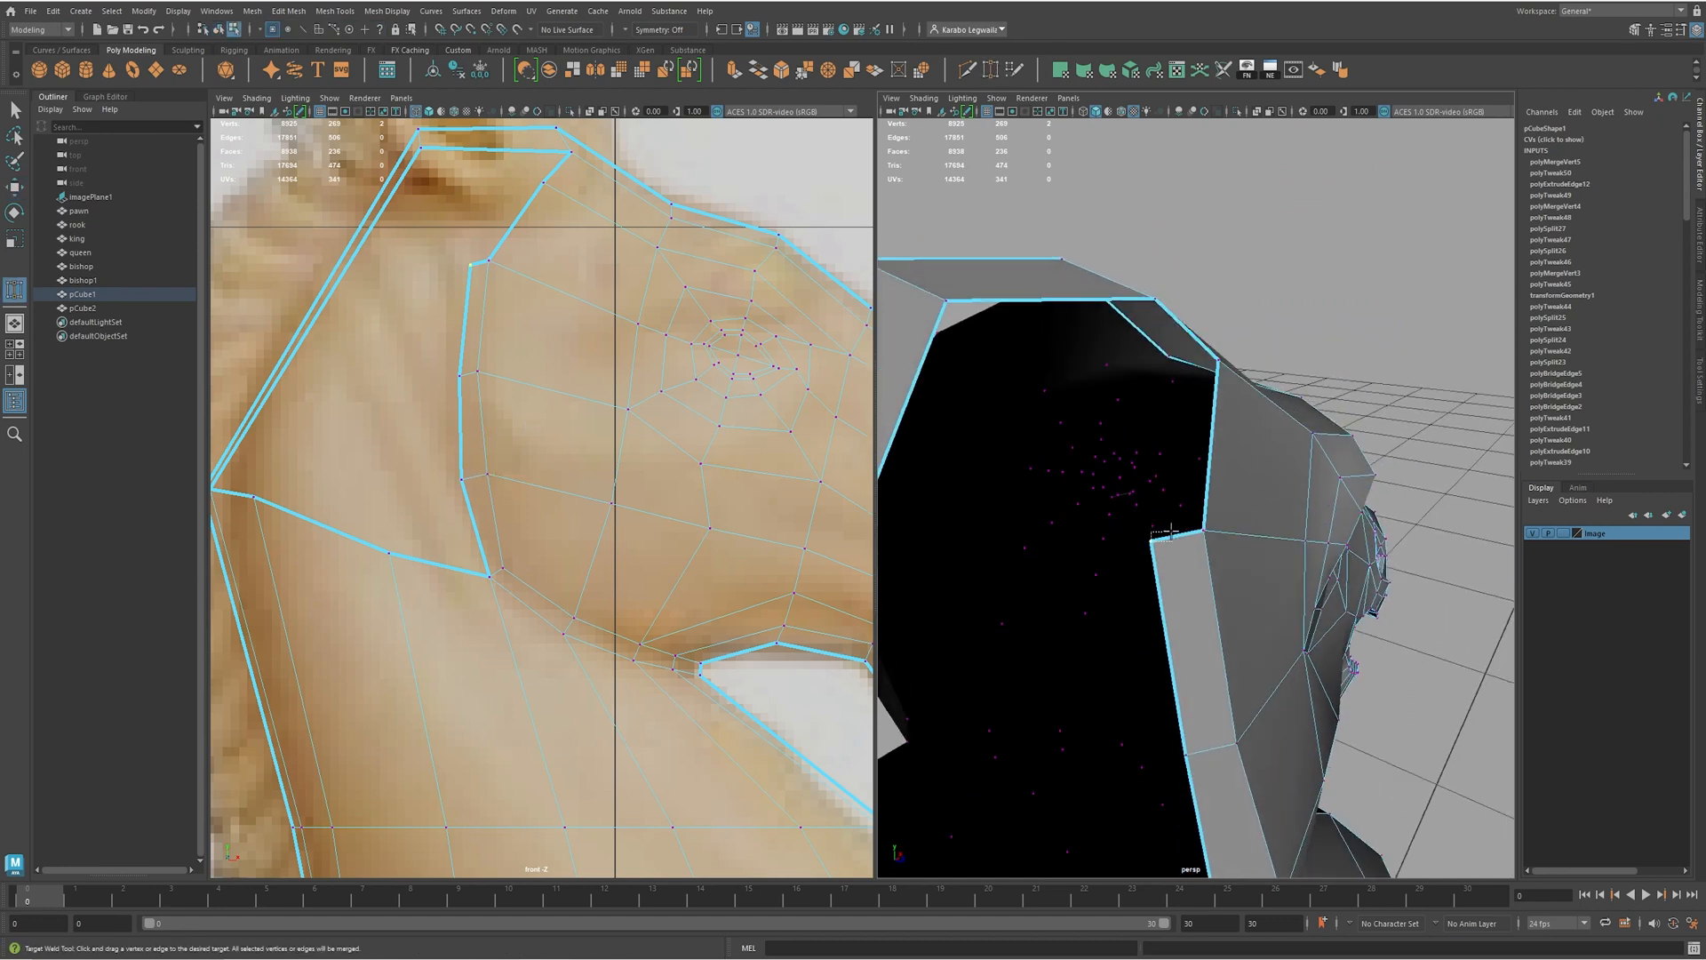
pyautogui.click(1214, 554)
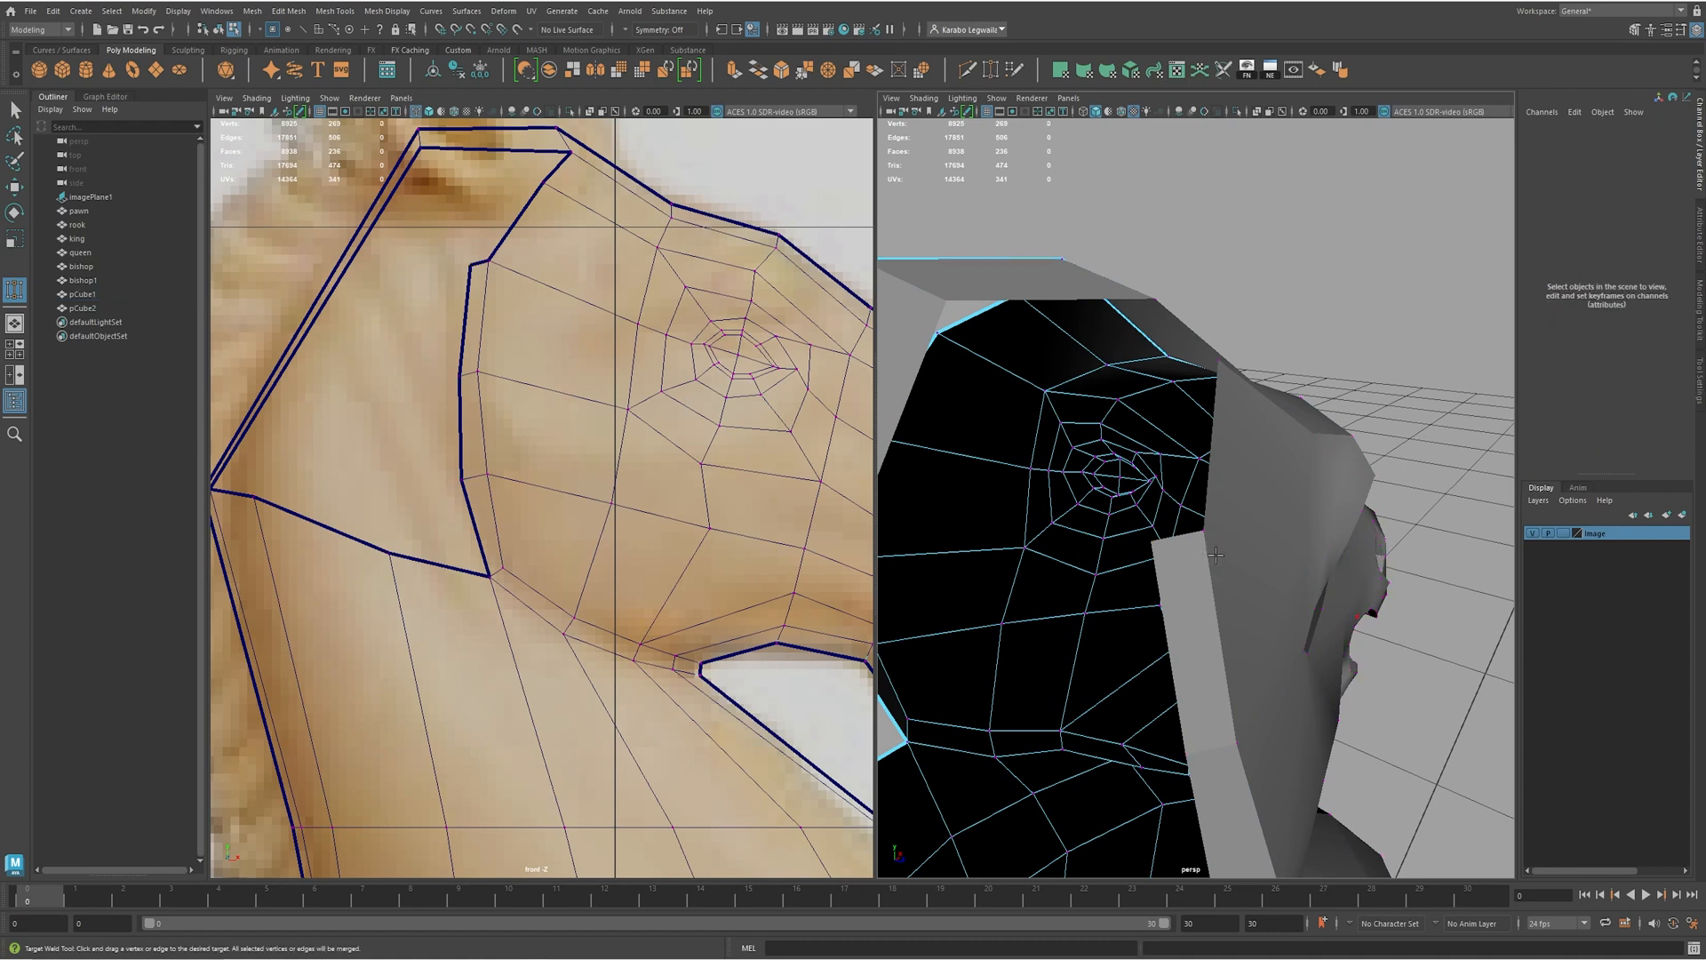
pyautogui.keyDown('alt'); pyautogui.moveTo(1395, 391); pyautogui.dragTo(1471, 408); pyautogui.keyUp('alt')
pyautogui.hotkey('ctrl', 'z')
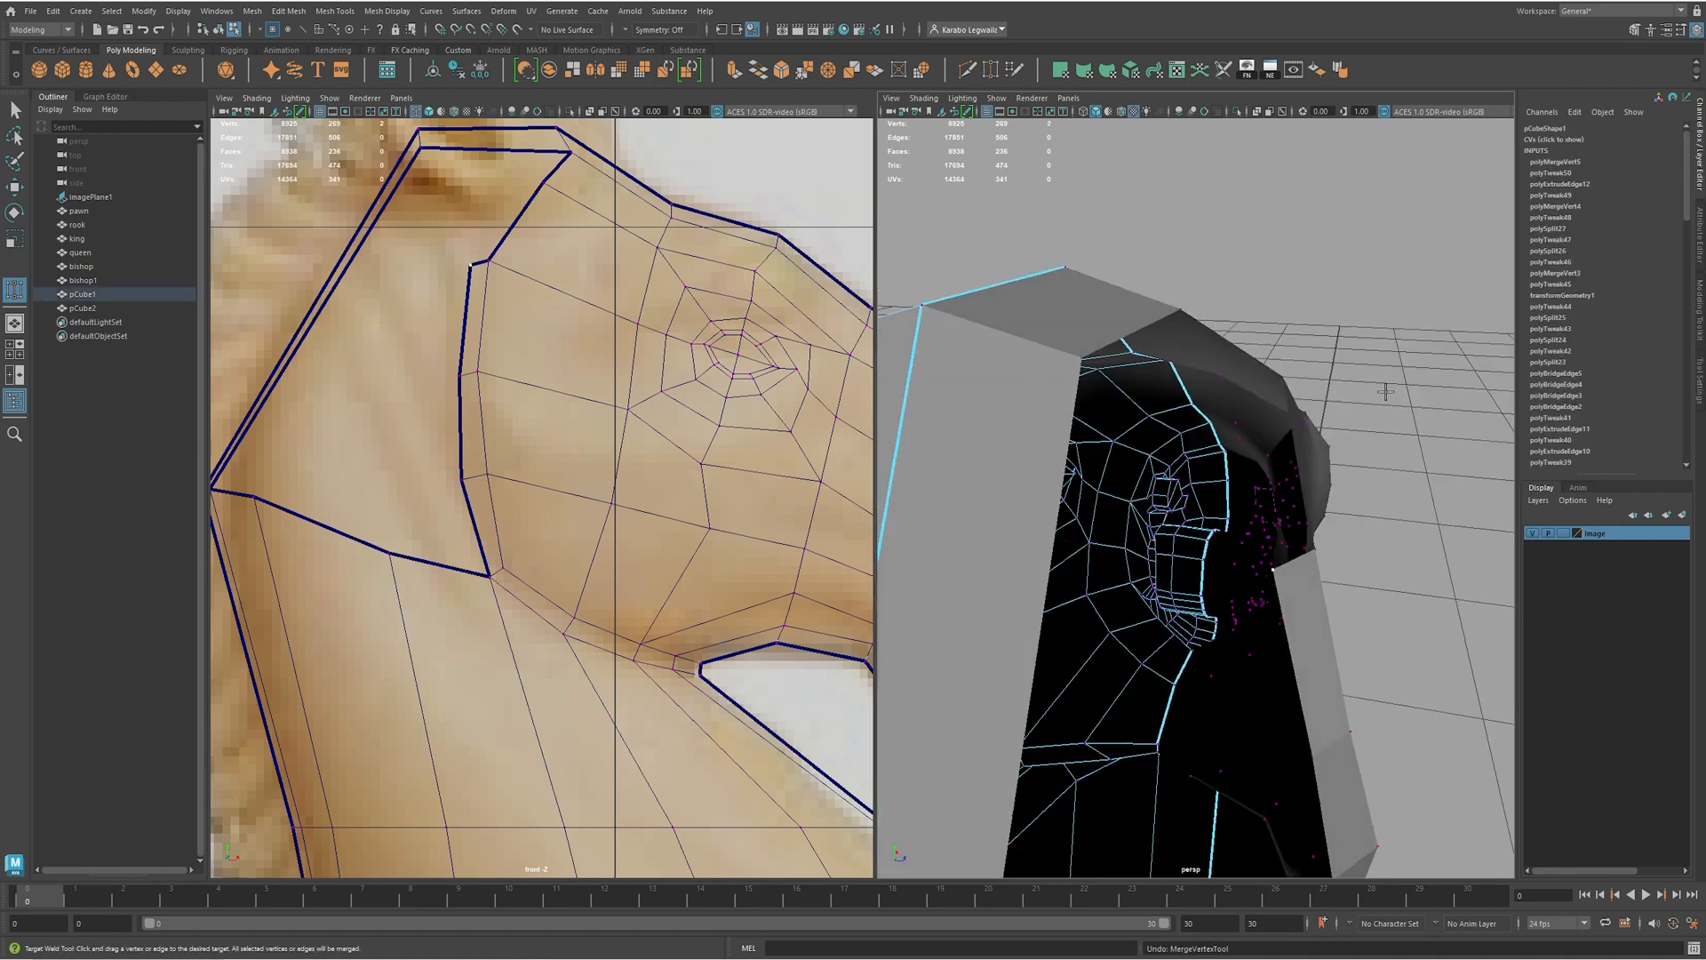
pyautogui.press('w')
pyautogui.moveTo(1260, 454); pyautogui.dragTo(1280, 400, button='right')
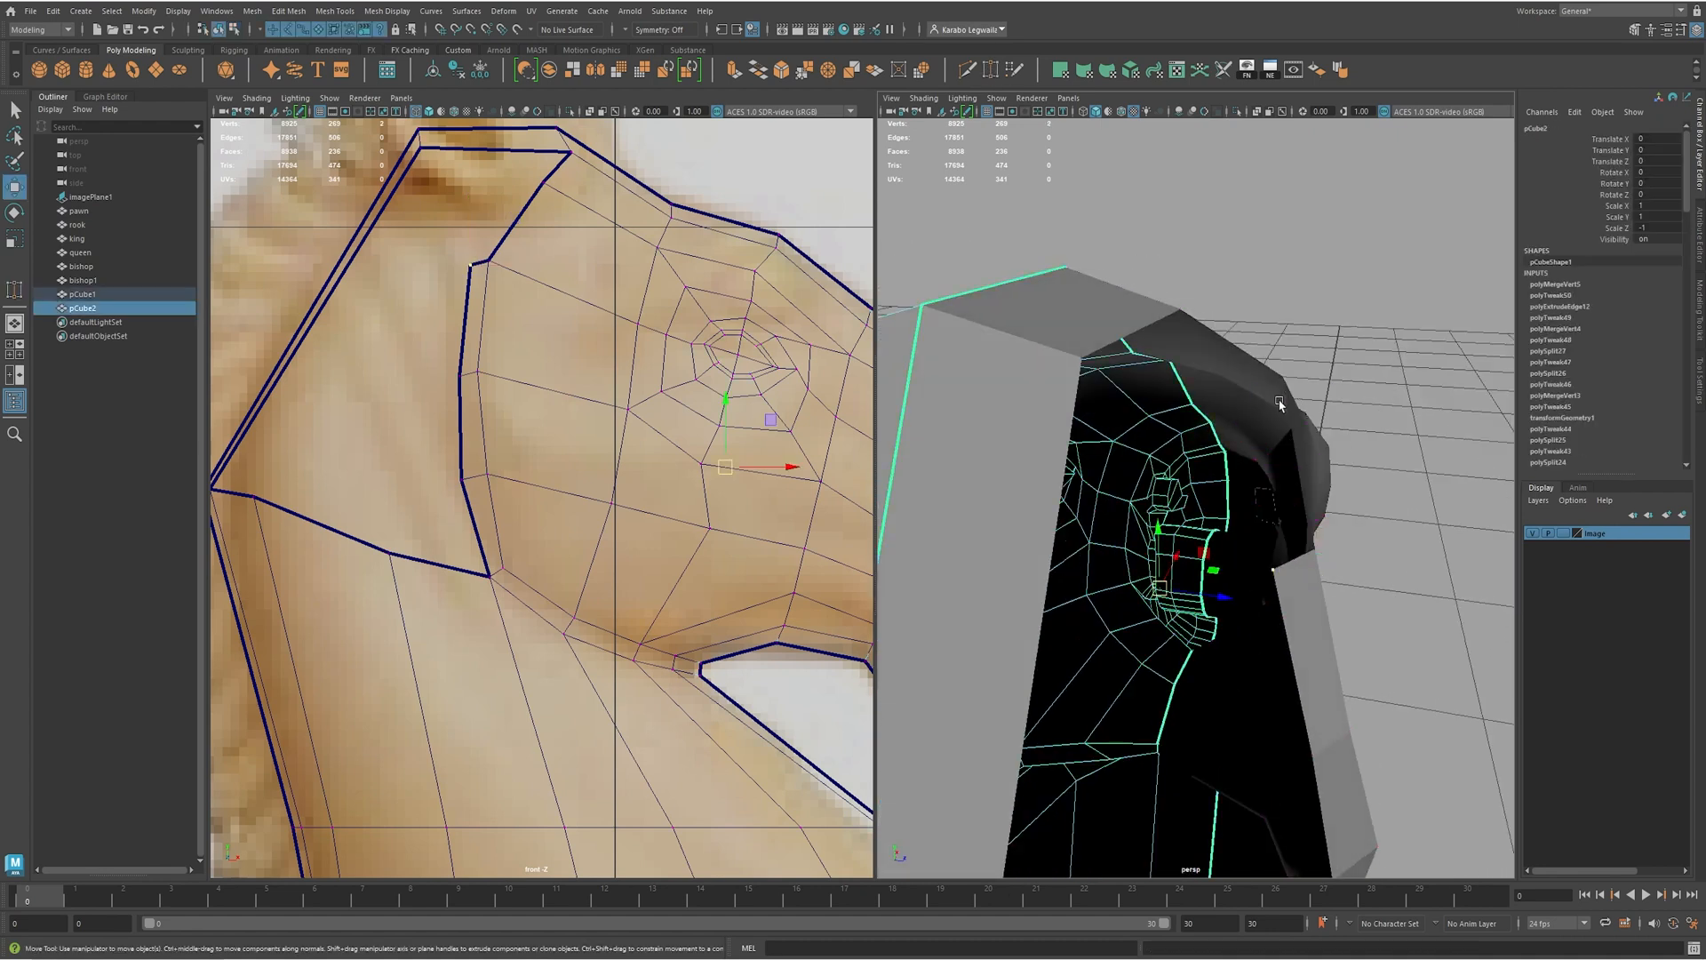
pyautogui.keyDown('alt'); pyautogui.moveTo(1279, 400); pyautogui.dragTo(1269, 405); pyautogui.keyUp('alt')
pyautogui.click(992, 69)
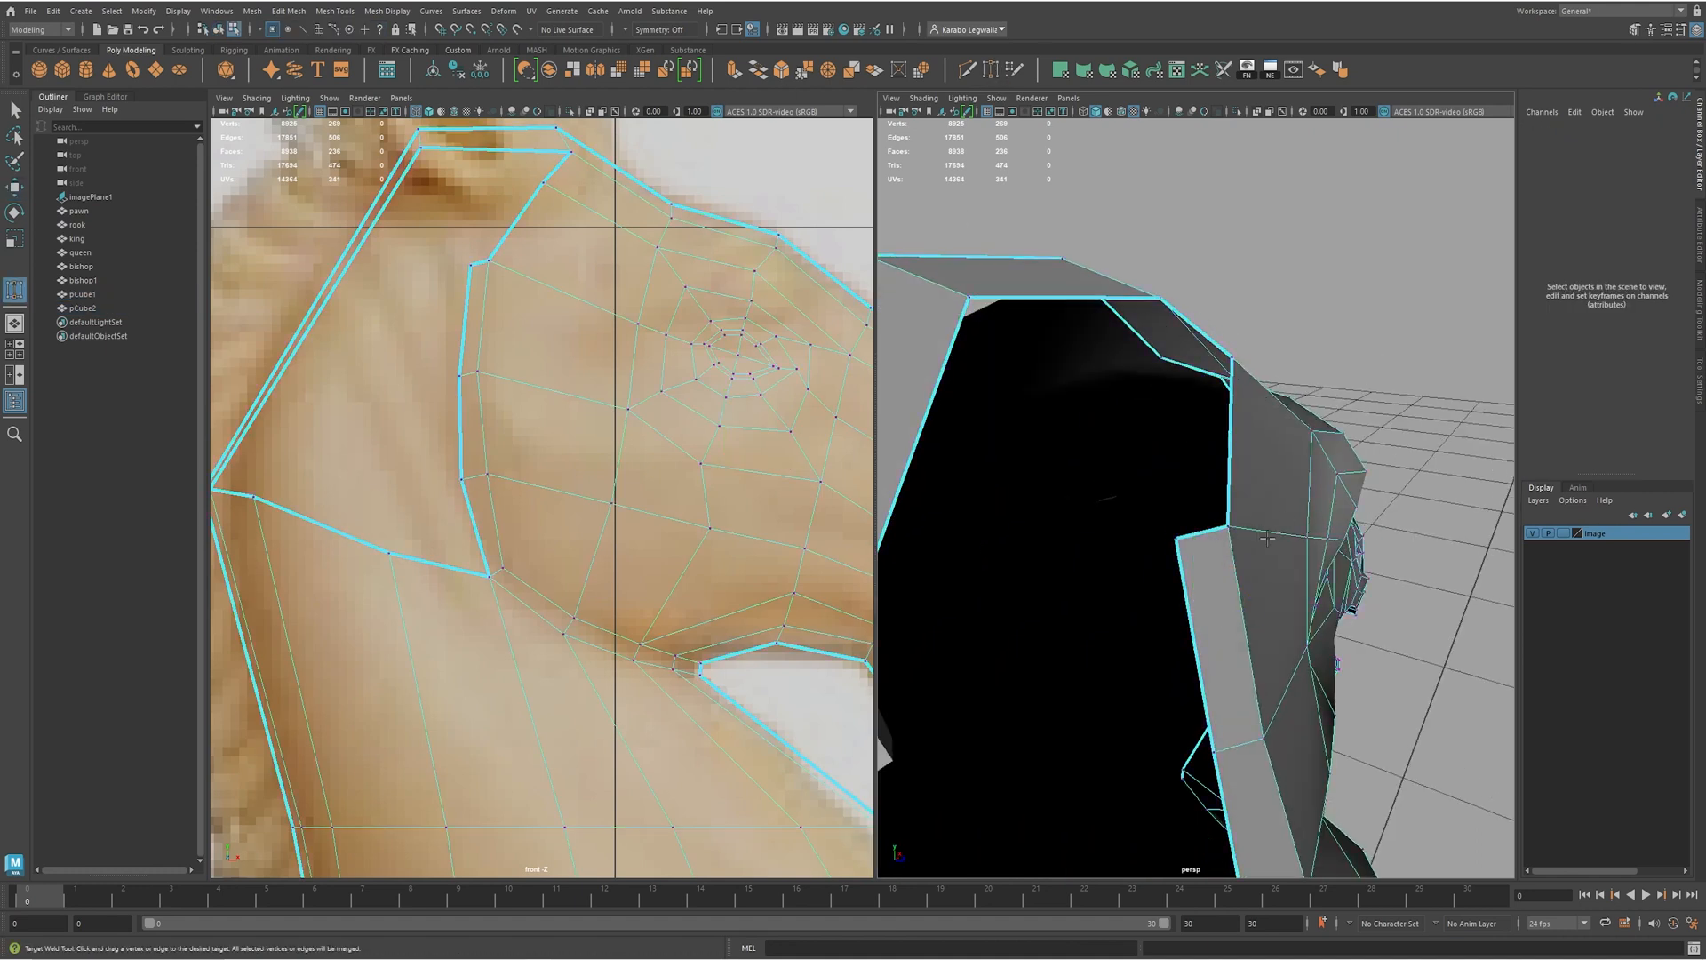
pyautogui.keyDown('alt'); pyautogui.moveTo(1211, 563); pyautogui.dragTo(1186, 565); pyautogui.keyUp('alt')
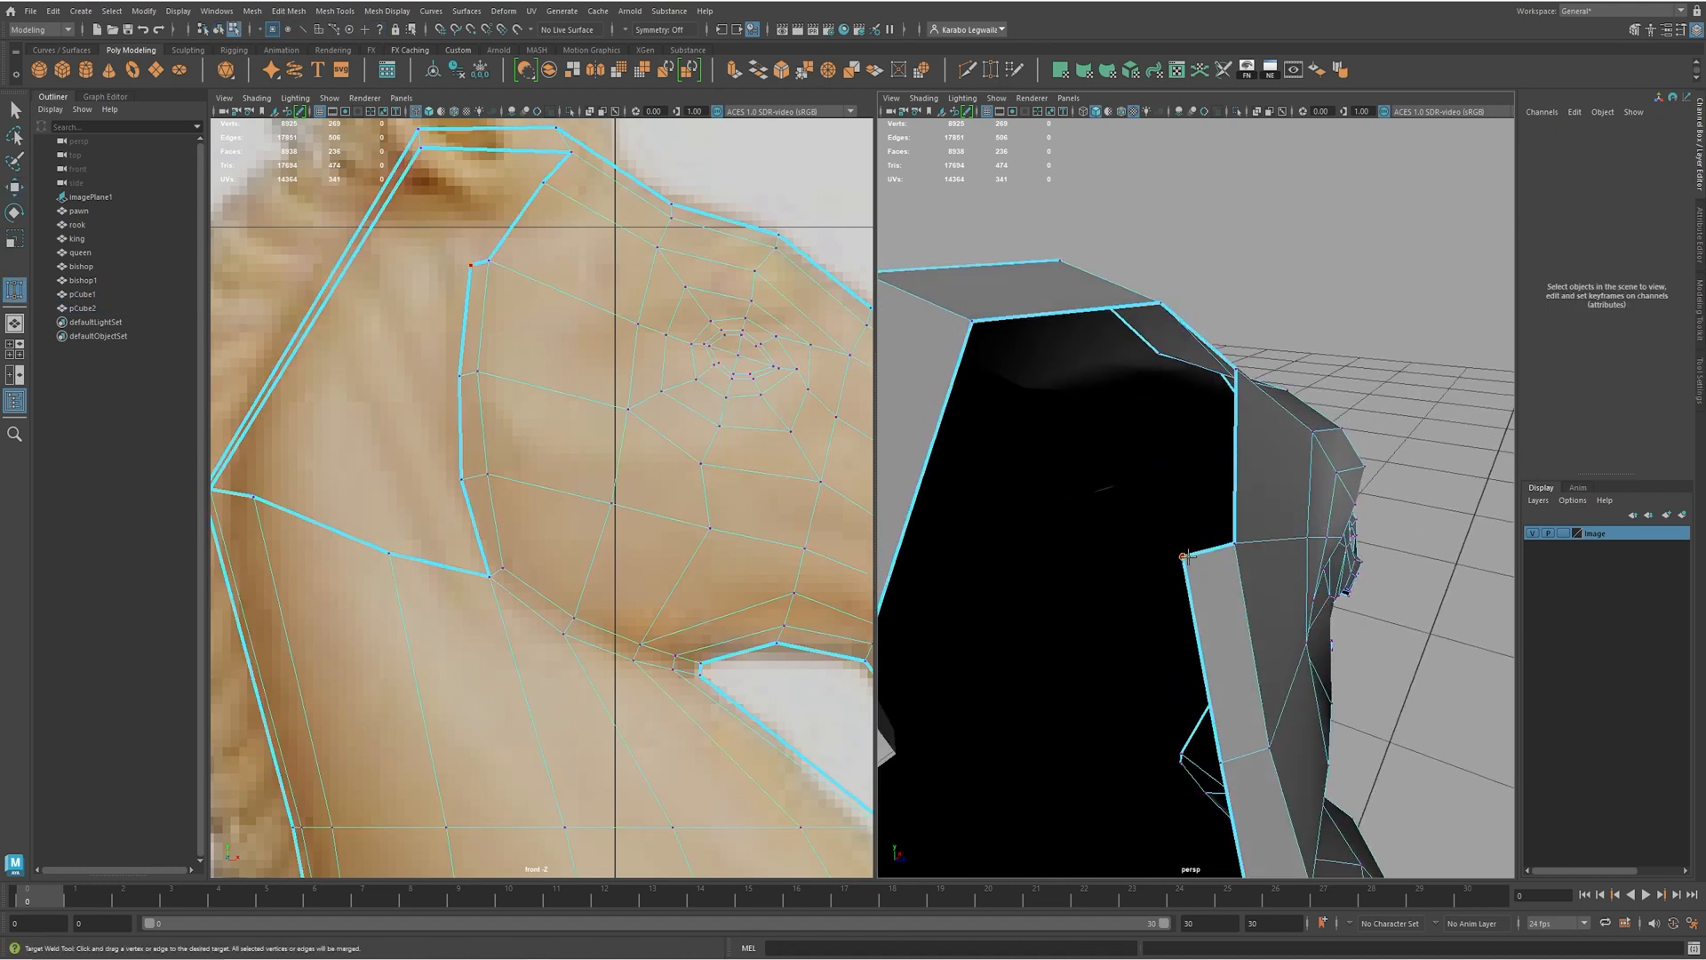
pyautogui.moveTo(1236, 544); pyautogui.dragTo(1214, 555)
# - Try snapping the cheek strip's top vertex onto the neighbouring head rim vertex, and undo the move
pyautogui.press('w')
pyautogui.click(1123, 540)
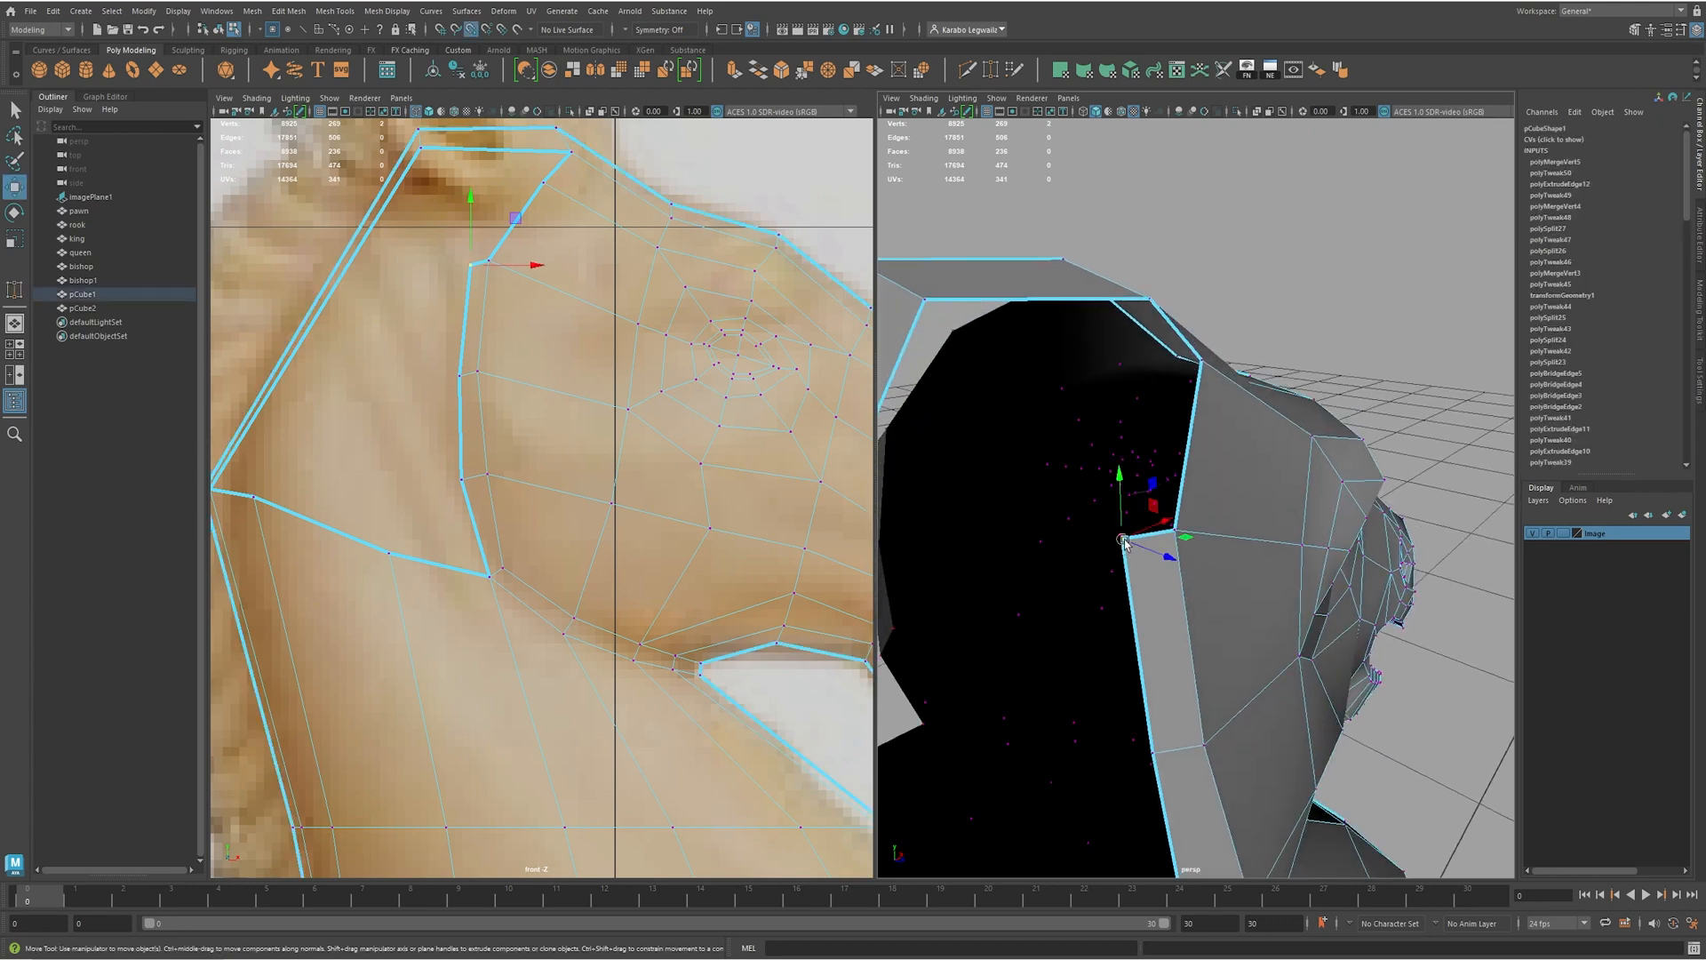
pyautogui.moveTo(1125, 543)
pyautogui.mouseDown()
pyautogui.moveTo(1226, 526)
pyautogui.moveTo(1156, 553)
pyautogui.mouseUp()
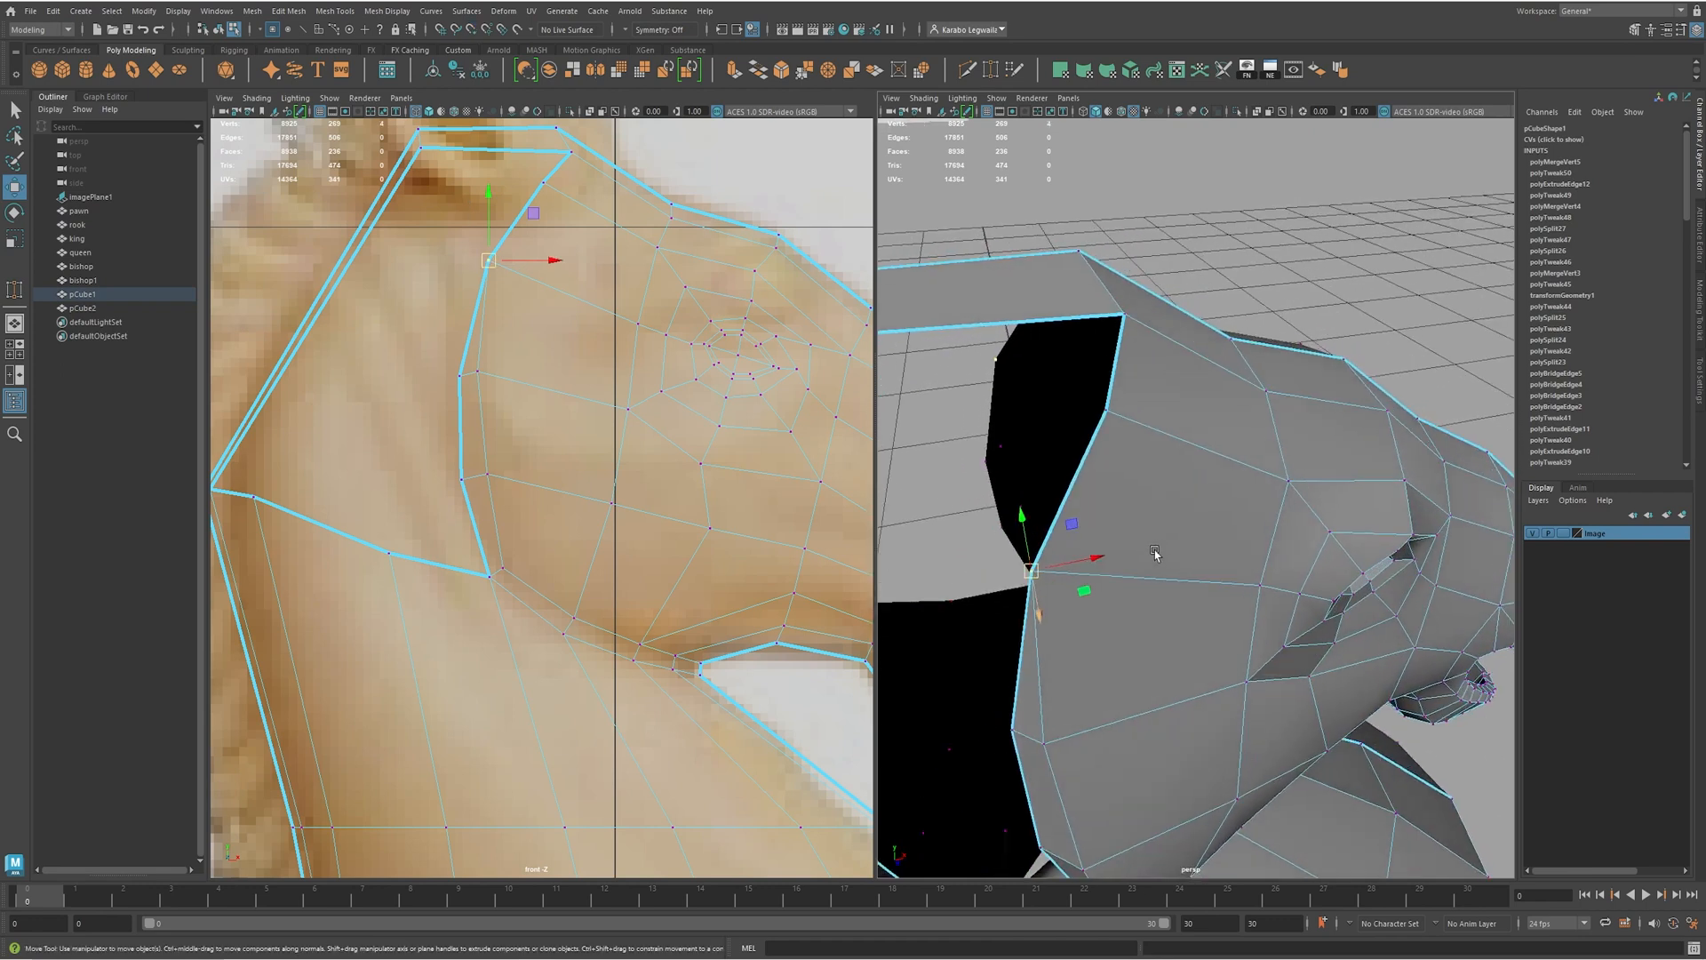
pyautogui.keyDown('alt'); pyautogui.moveTo(1156, 553); pyautogui.dragTo(1245, 552, button='middle'); pyautogui.keyUp('alt')
pyautogui.keyDown('alt'); pyautogui.moveTo(1245, 551); pyautogui.dragTo(1190, 544, button='right'); pyautogui.keyUp('alt')
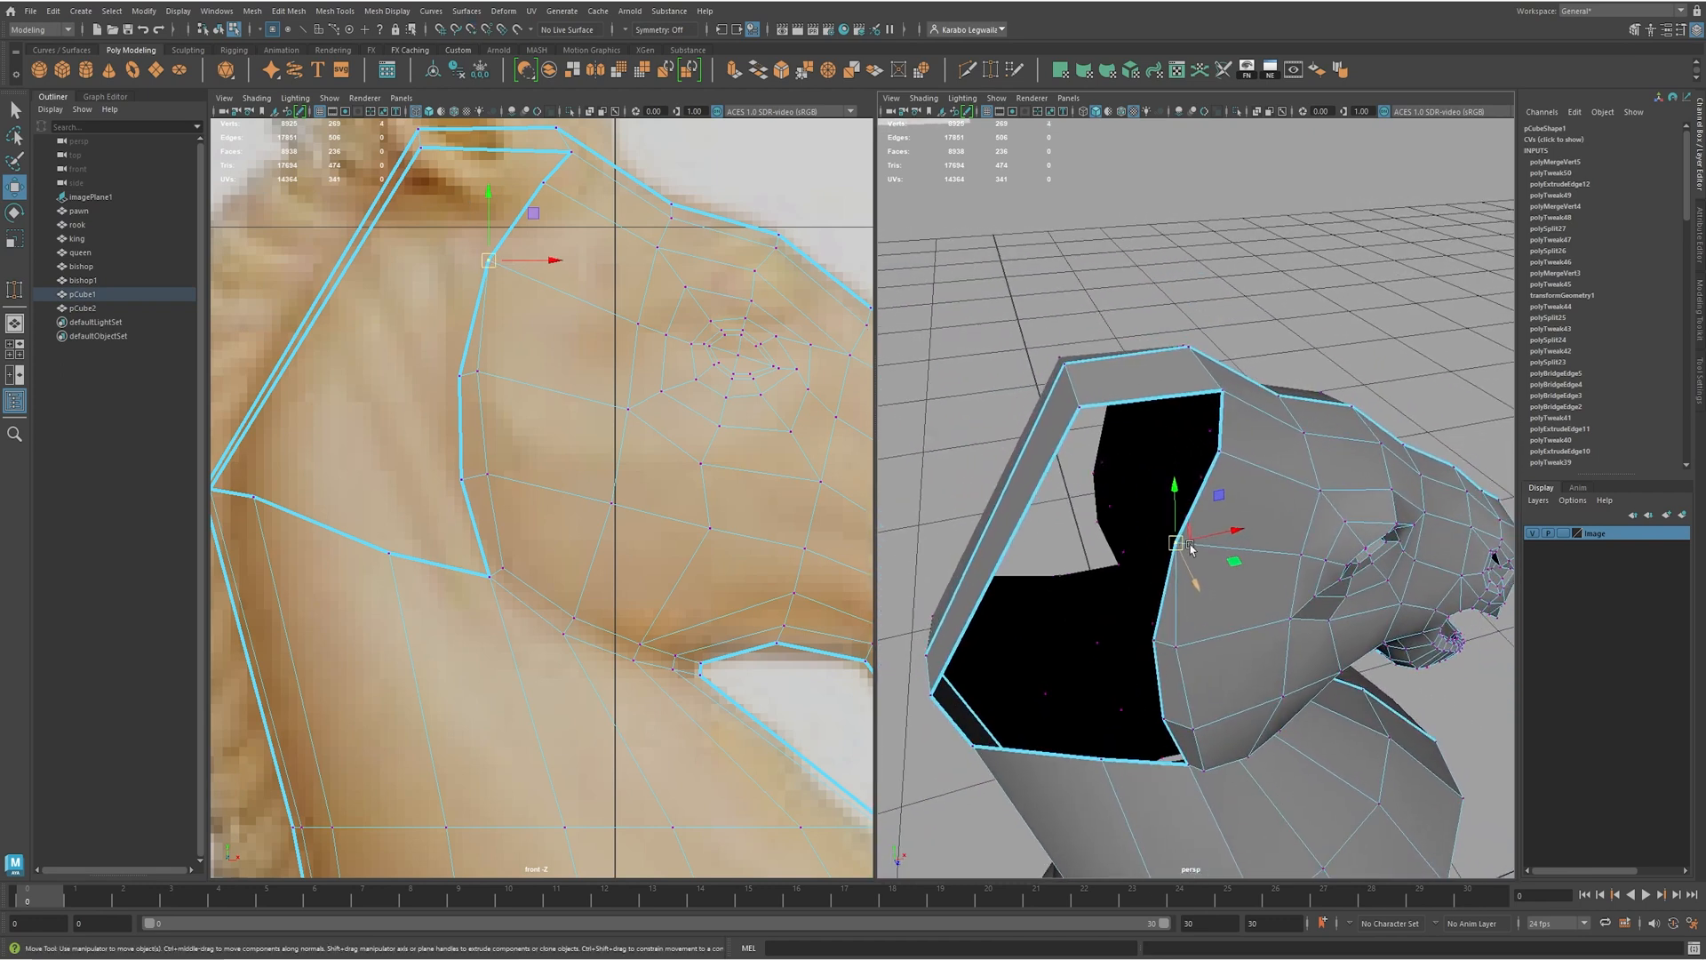
pyautogui.keyDown('alt'); pyautogui.moveTo(1192, 548); pyautogui.dragTo(1308, 516); pyautogui.keyUp('alt')
pyautogui.hotkey('ctrl', 'z')
# - Pull the middle vertex of the cheek strip's free edge back toward the neck to curve the edge
pyautogui.click(1315, 599)
pyautogui.click(1305, 488)
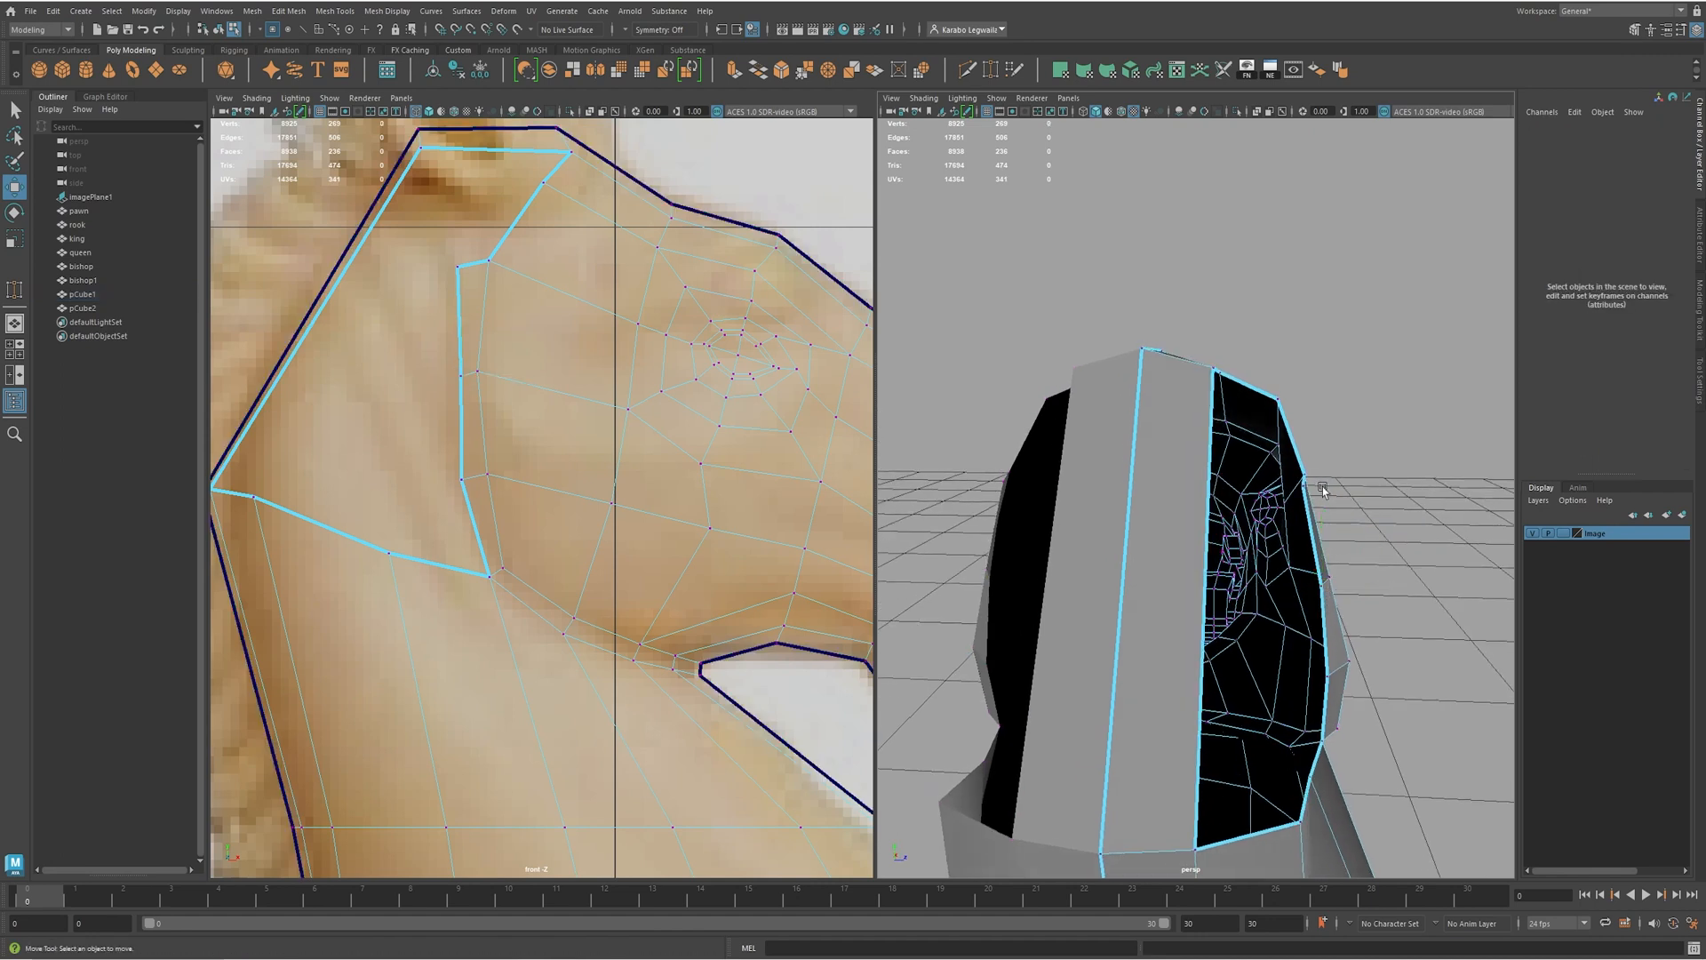
pyautogui.click(1301, 482)
pyautogui.keyDown('alt'); pyautogui.moveTo(1318, 506); pyautogui.dragTo(1046, 562); pyautogui.keyUp('alt')
pyautogui.moveTo(451, 368); pyautogui.dragTo(476, 392)
pyautogui.moveTo(462, 375); pyautogui.dragTo(450, 372)
pyautogui.moveTo(443, 254)
pyautogui.mouseDown()
pyautogui.moveTo(470, 279)
pyautogui.moveTo(460, 267)
pyautogui.mouseUp()
# - Refine the depth of the vertices along the cheek strip's free edge, undoing the unwanted moves
pyautogui.moveTo(1288, 594)
pyautogui.keyDown('alt'); pyautogui.mouseDown()
pyautogui.moveTo(1260, 604)
pyautogui.moveTo(1378, 602)
pyautogui.moveTo(1291, 576)
pyautogui.mouseUp(); pyautogui.keyUp('alt')
pyautogui.click(1310, 579)
pyautogui.hotkey('ctrl', 'z')
pyautogui.hotkey('ctrl', 'z')
pyautogui.click(1315, 686)
pyautogui.keyDown('alt'); pyautogui.moveTo(1313, 684); pyautogui.dragTo(1136, 505); pyautogui.keyUp('alt')
pyautogui.hotkey('ctrl', 'z')
pyautogui.click(1286, 612)
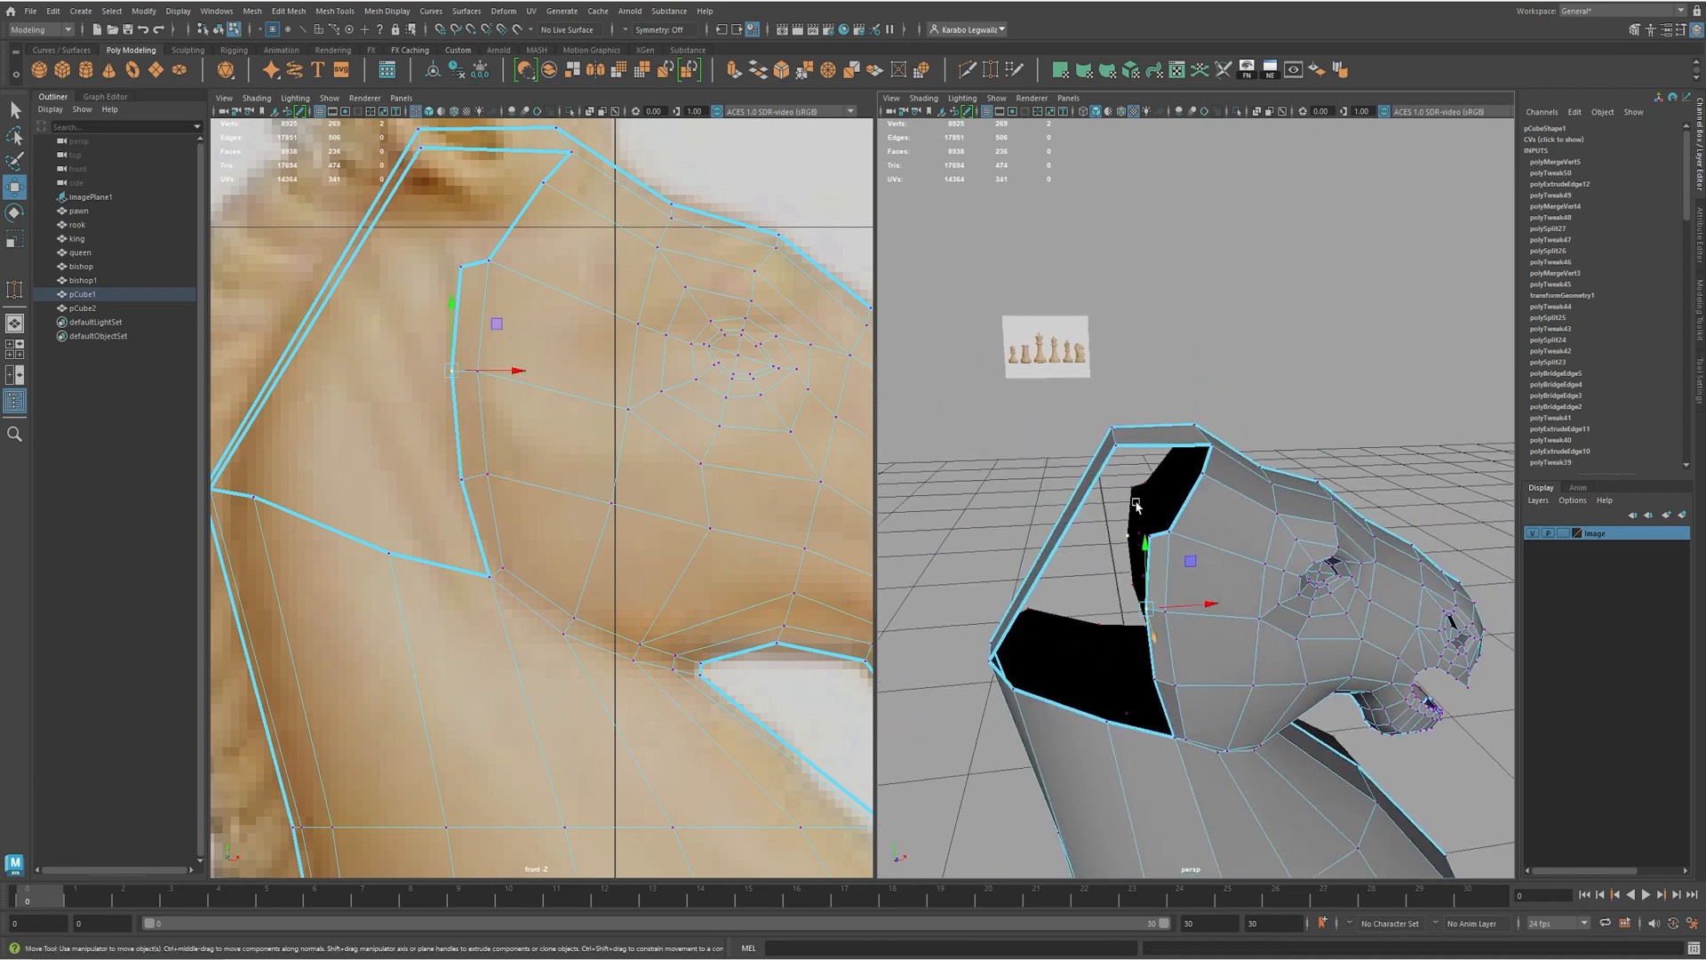
# - Insert an edge loop across the middle of the crown band and raise it slightly to round the crown
pyautogui.keyDown('alt'); pyautogui.moveTo(1391, 494); pyautogui.dragTo(1324, 571, button='middle'); pyautogui.keyUp('alt')
pyautogui.keyDown('alt'); pyautogui.moveTo(1174, 521); pyautogui.dragTo(1153, 515); pyautogui.keyUp('alt')
pyautogui.keyDown('alt'); pyautogui.moveTo(565, 229); pyautogui.dragTo(556, 331, button='middle'); pyautogui.keyUp('alt')
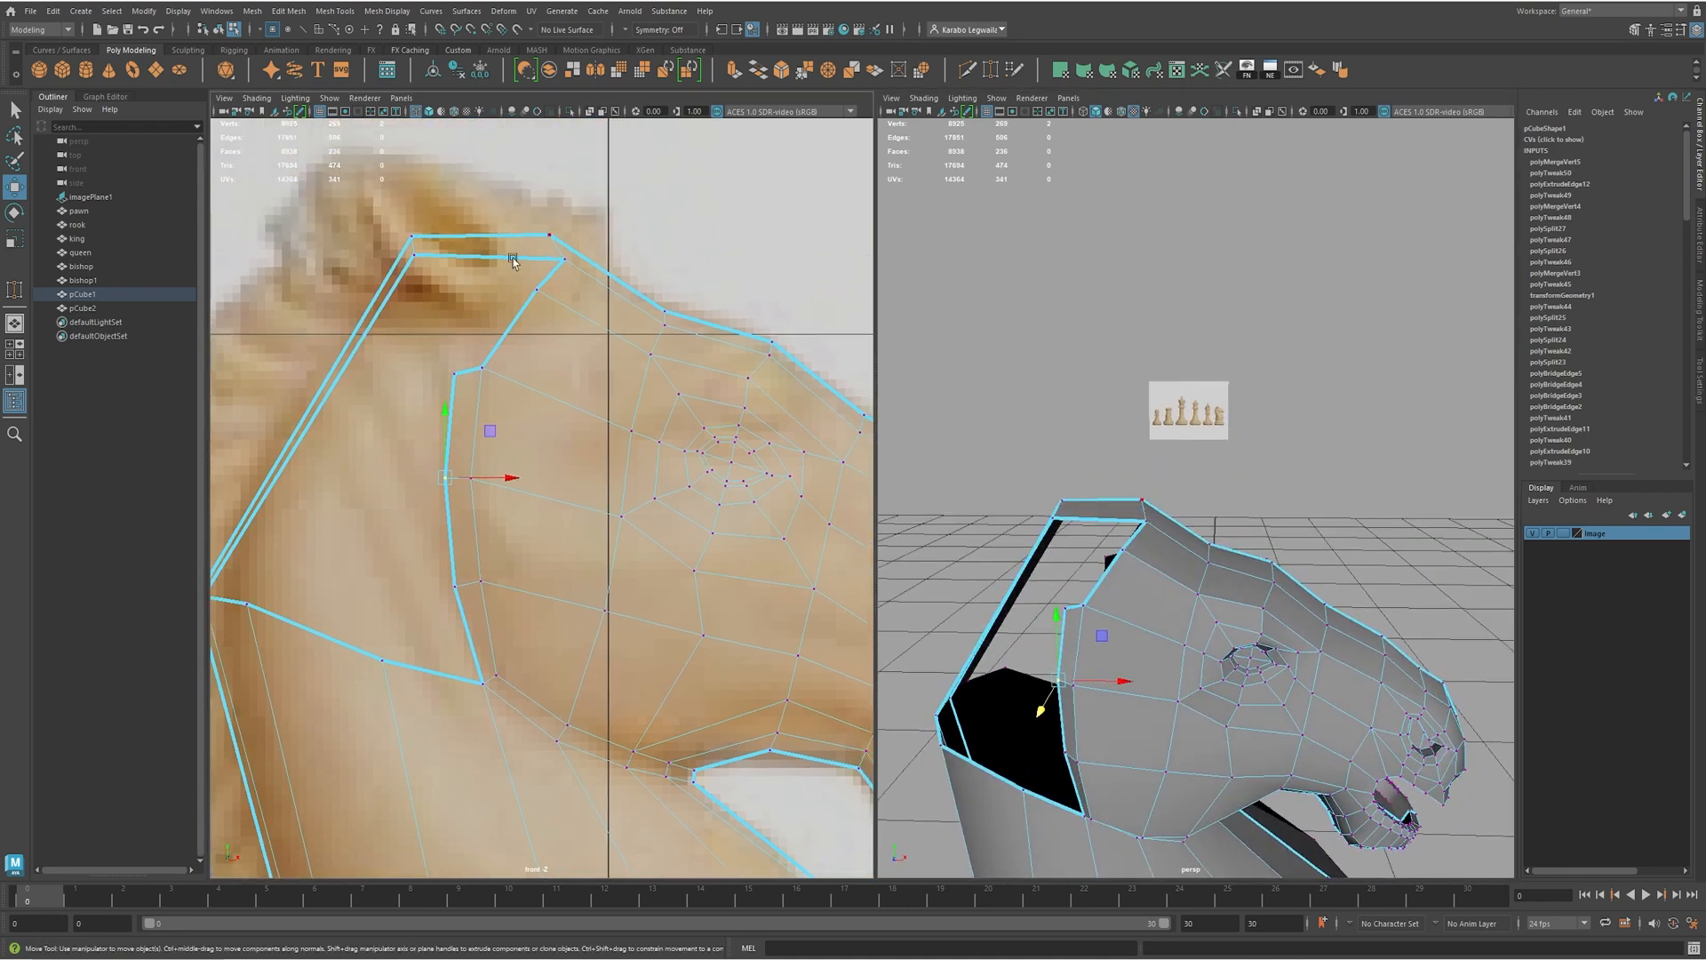
pyautogui.keyDown('shift'); pyautogui.rightClick(458, 249); pyautogui.keyUp('shift')
pyautogui.click(387, 249)
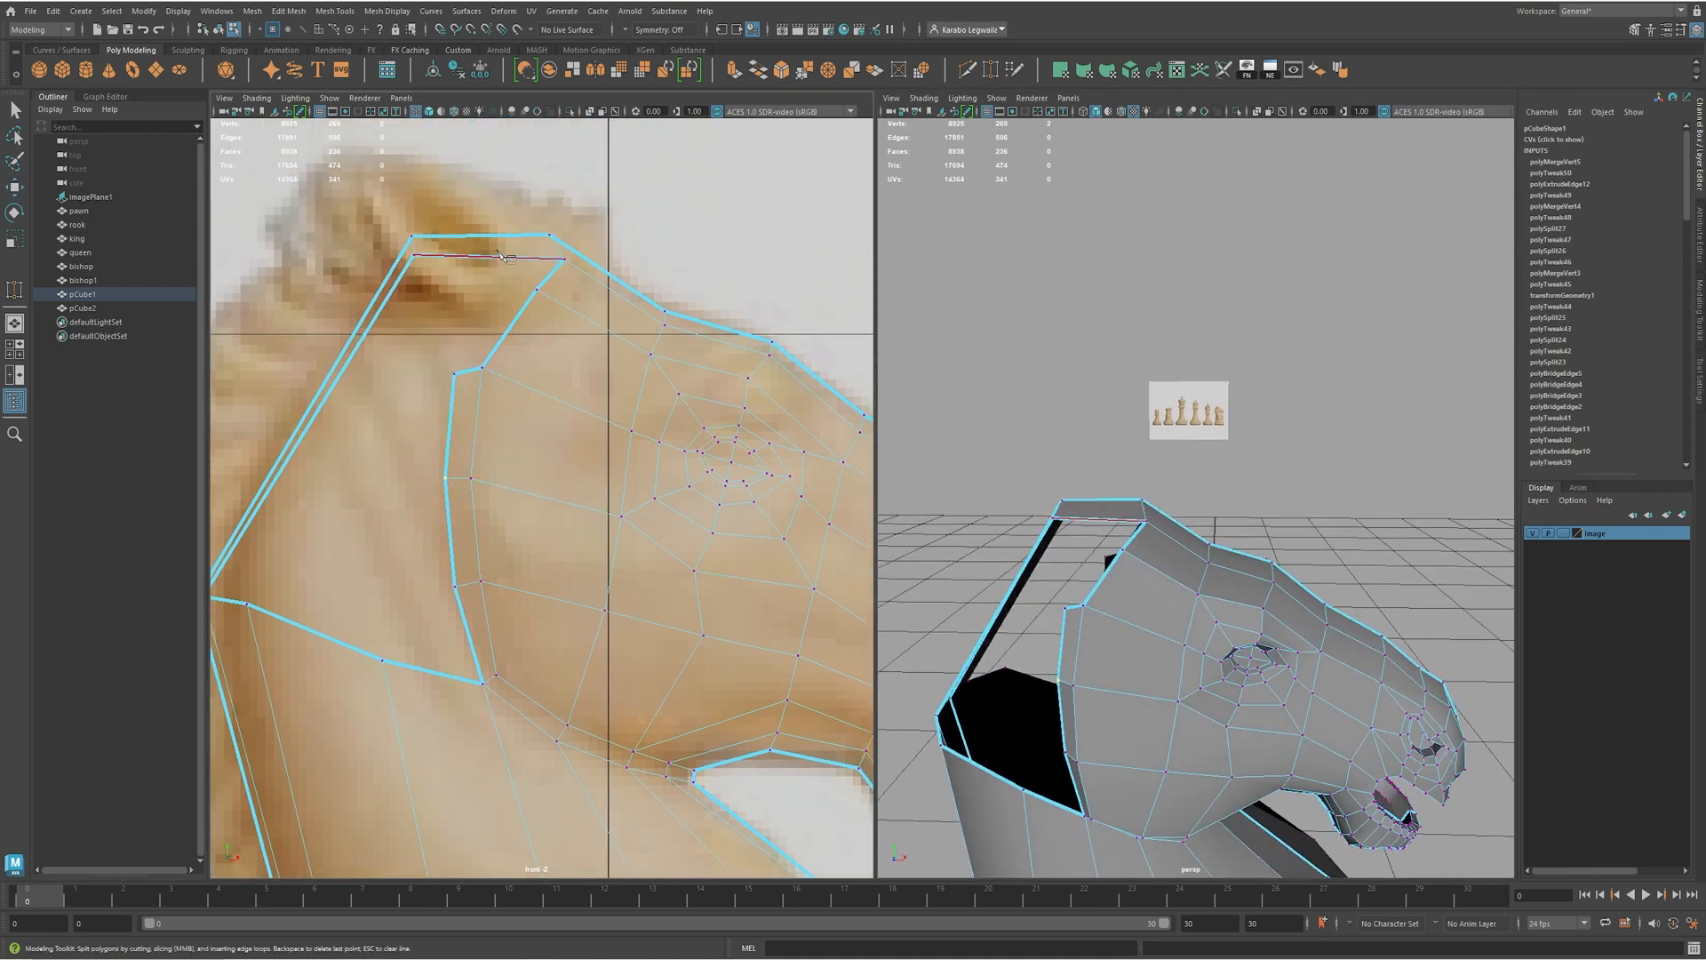
pyautogui.keyDown('ctrl'); pyautogui.click(492, 252); pyautogui.keyUp('ctrl')
pyautogui.press('e')
pyautogui.click(493, 253)
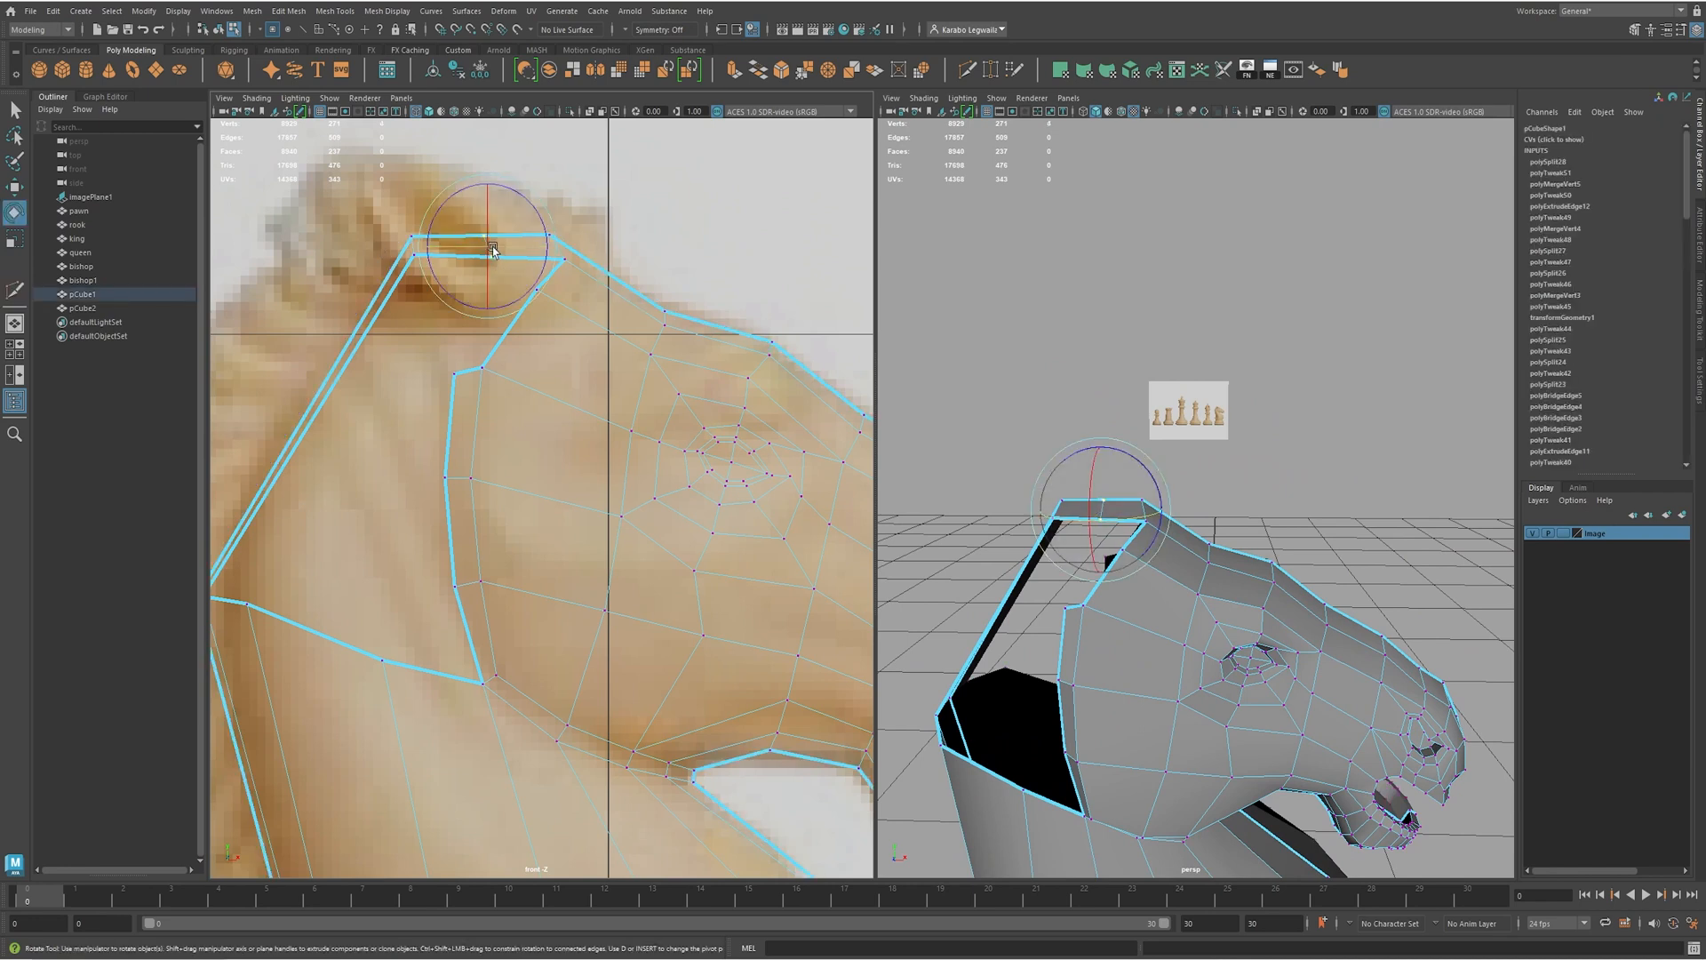
pyautogui.press('w')
pyautogui.moveTo(494, 249); pyautogui.dragTo(488, 241)
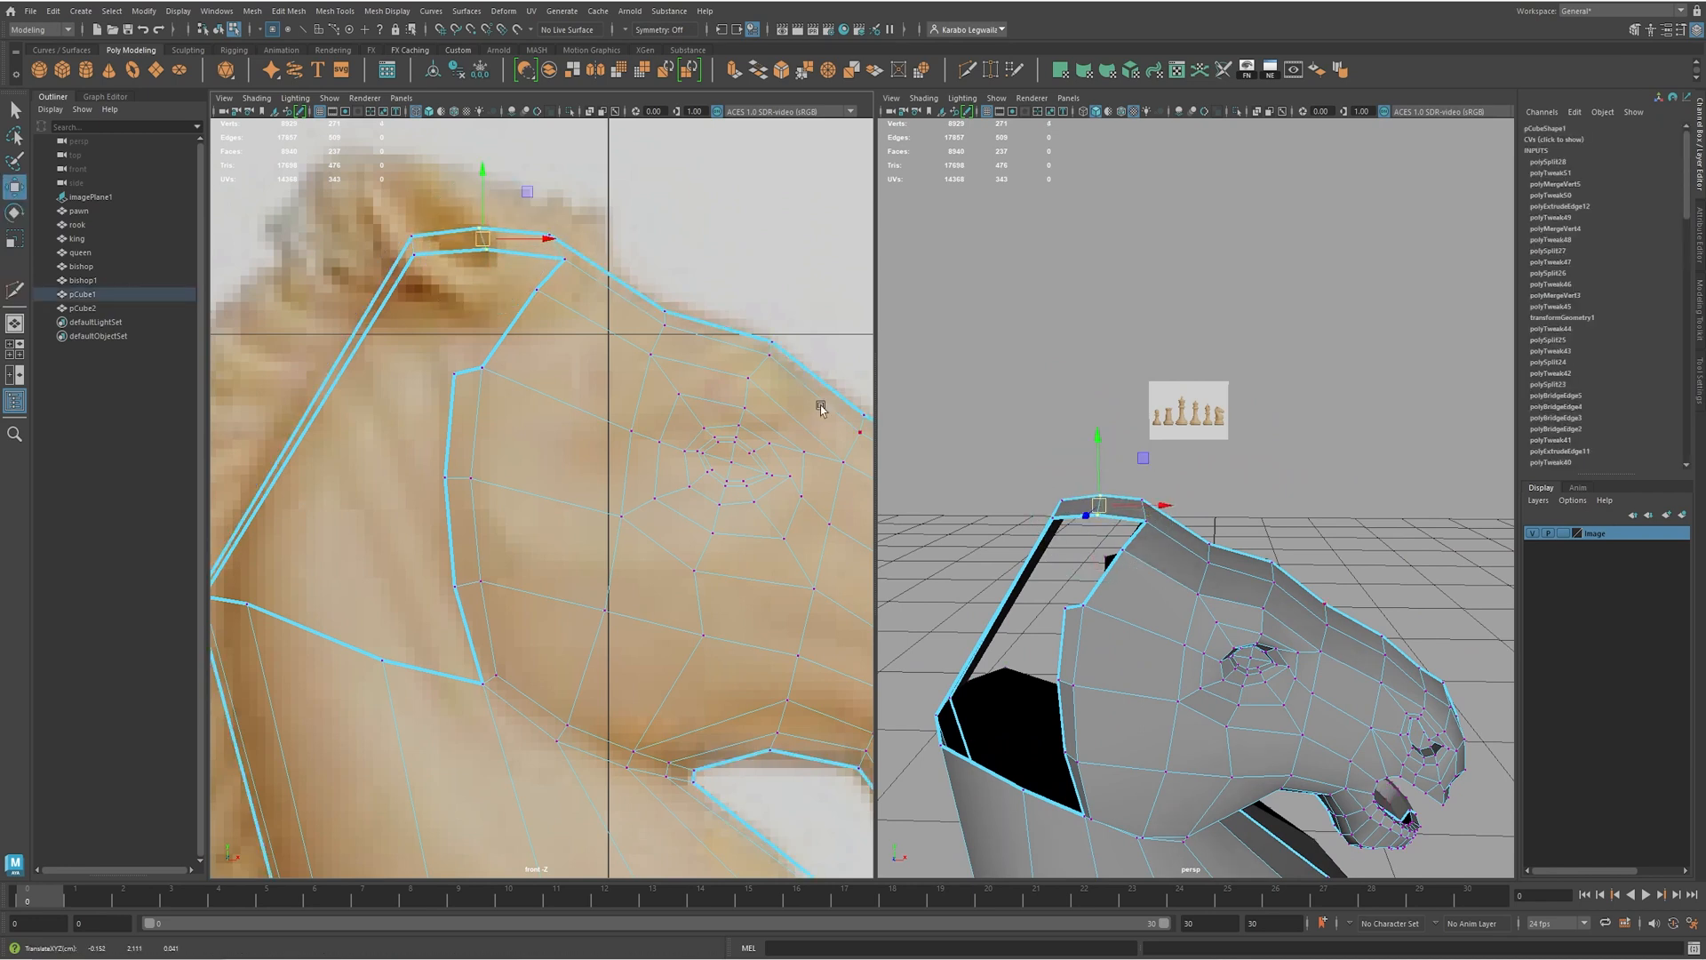
# - Extrude the two head rim edges between the crown and the cheek strip back toward the neck
pyautogui.keyDown('alt'); pyautogui.moveTo(1127, 497); pyautogui.dragTo(1118, 610); pyautogui.keyUp('alt')
pyautogui.press('F10')
pyautogui.keyDown('shift'); pyautogui.click(1143, 576); pyautogui.keyUp('shift')
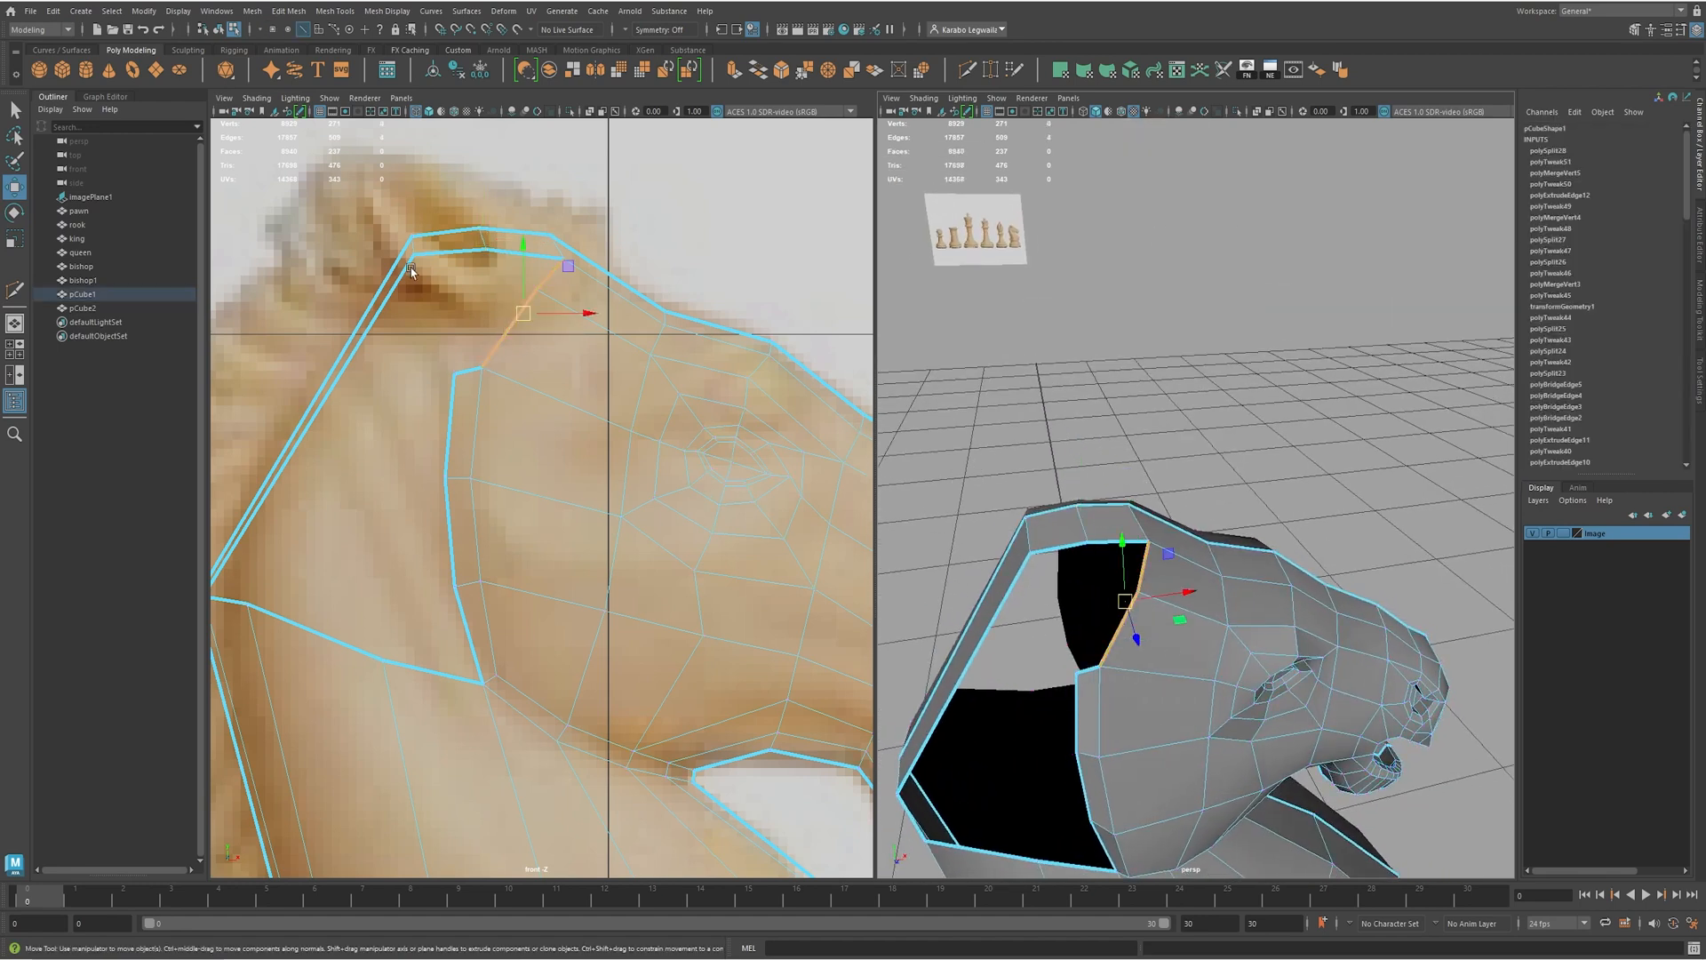
pyautogui.keyDown('shift'); pyautogui.moveTo(524, 313); pyautogui.dragTo(492, 307); pyautogui.keyUp('shift')
pyautogui.keyDown('alt'); pyautogui.moveTo(1173, 621); pyautogui.dragTo(1207, 616, button='right'); pyautogui.keyUp('alt')
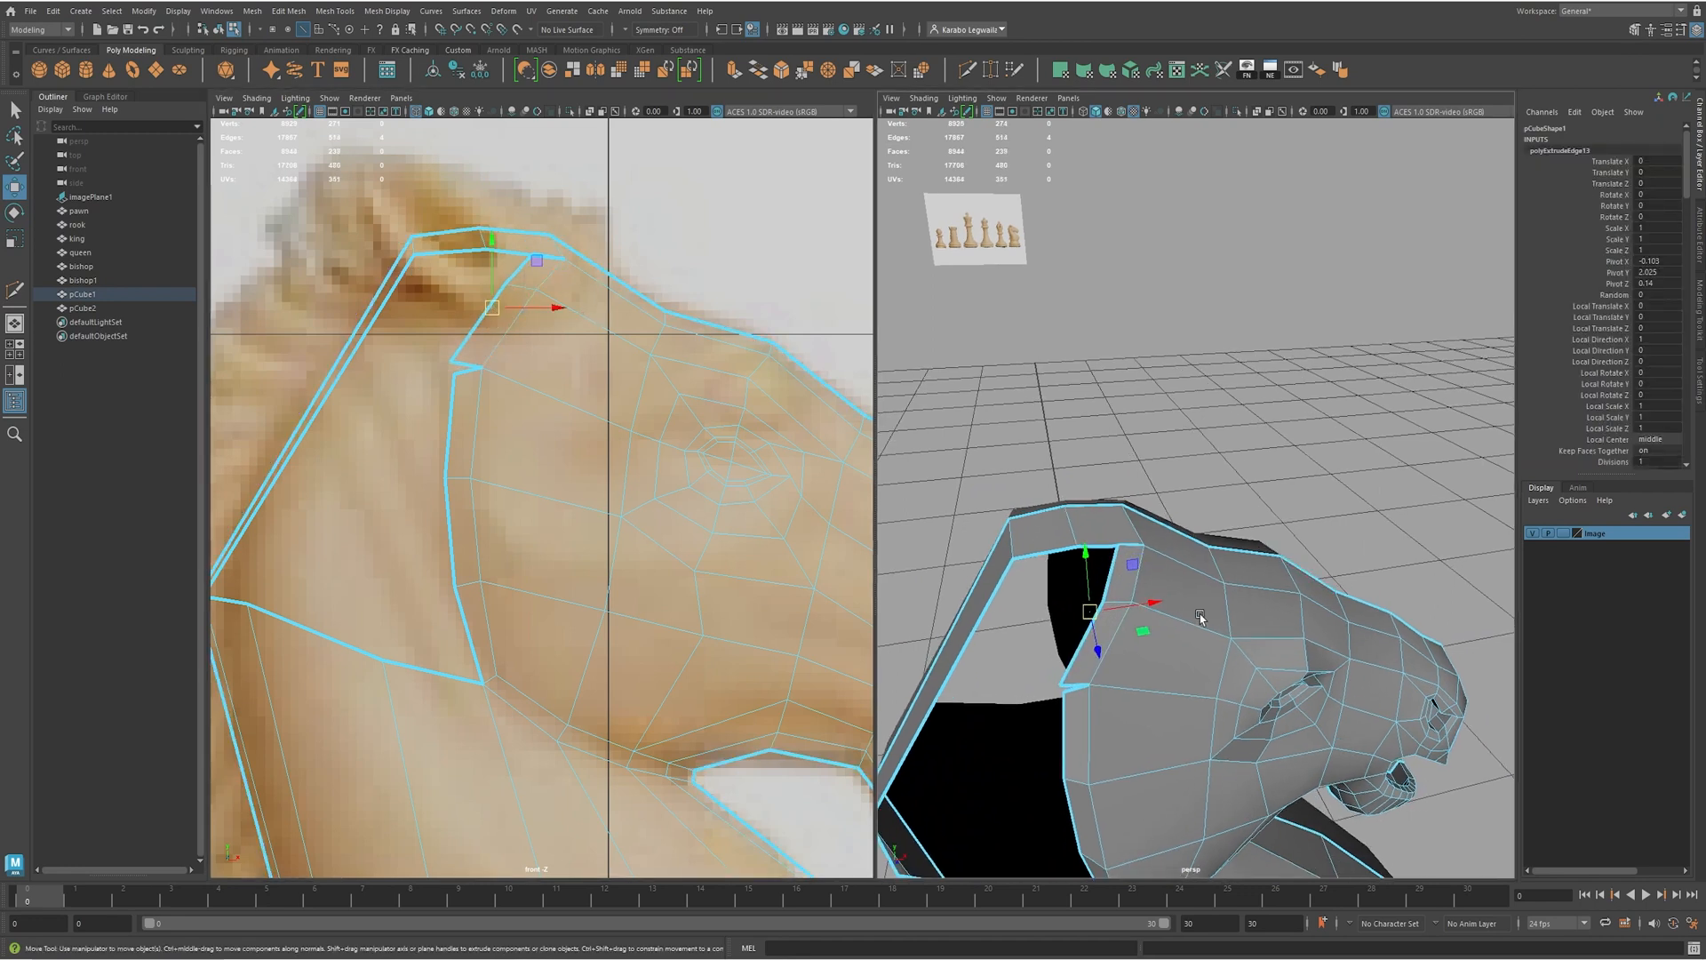
# - Merge the lower end of the new extrusion with the top vertex of the cheek strip
pyautogui.keyDown('alt'); pyautogui.moveTo(1058, 683); pyautogui.dragTo(1099, 563, button='middle'); pyautogui.keyUp('alt')
pyautogui.scroll(3, 1100, 563)
pyautogui.moveTo(1077, 590); pyautogui.dragTo(1045, 583, button='right')
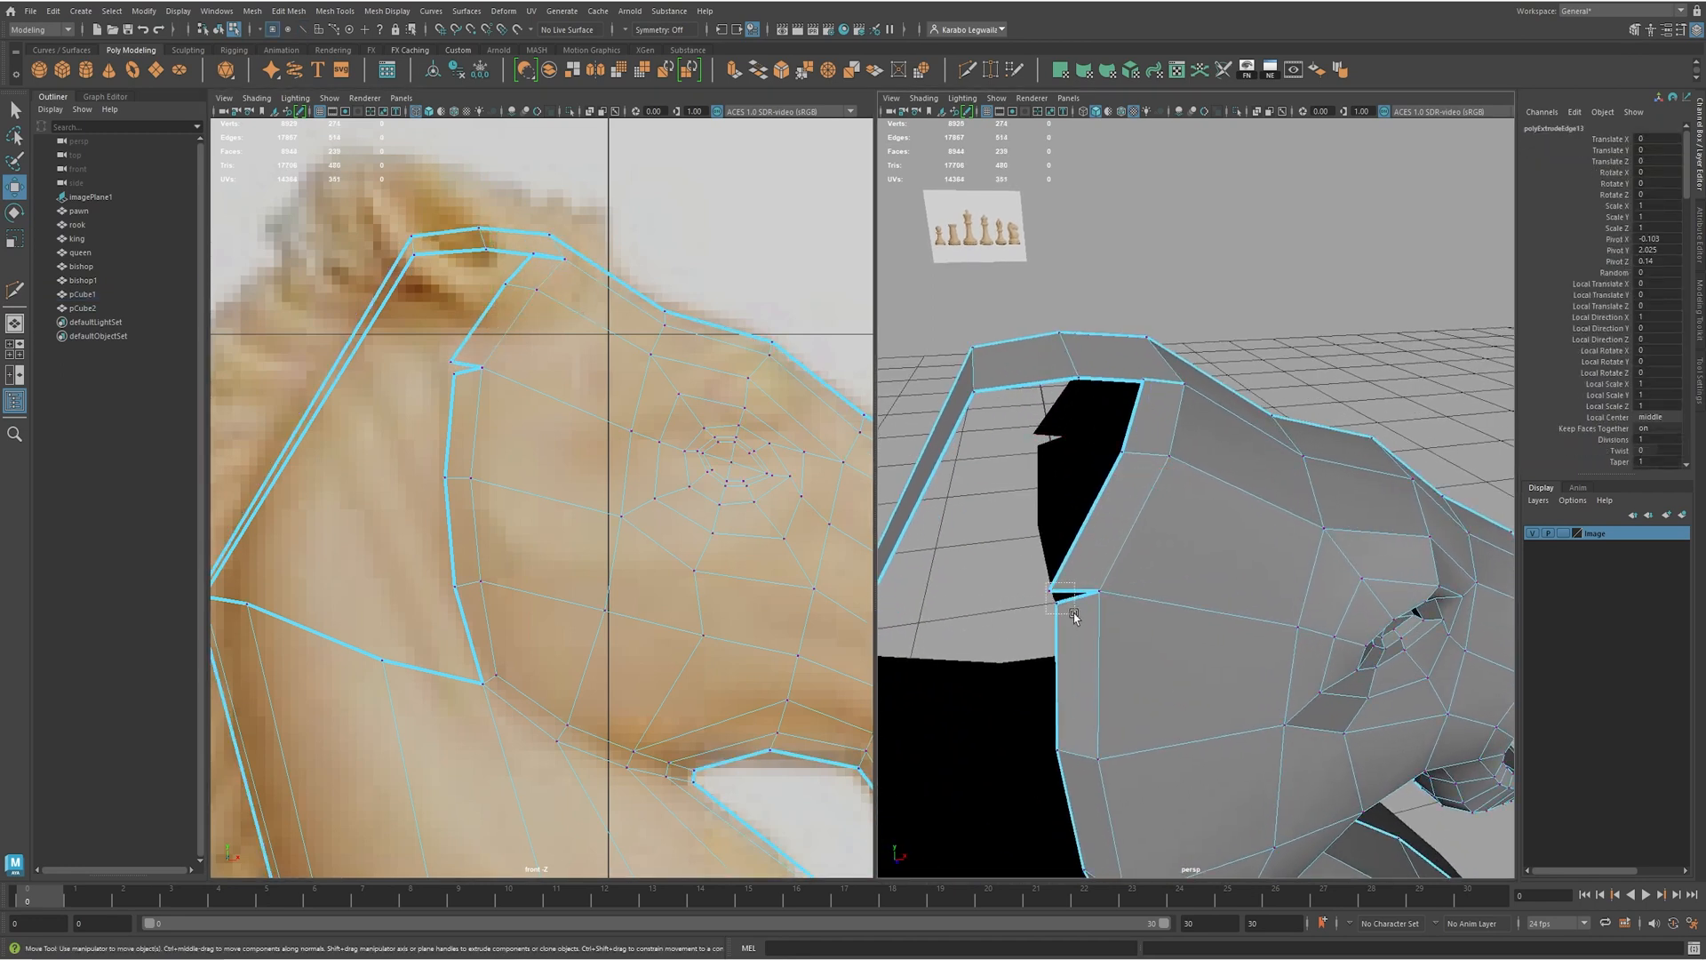
pyautogui.moveTo(1074, 615); pyautogui.dragTo(1074, 616)
pyautogui.keyDown('shift'); pyautogui.moveTo(1092, 524); pyautogui.dragTo(1086, 433, button='right'); pyautogui.keyUp('shift')
# - Merge the upper corner of the new extrusion with the edge loop vertex on the crown band
pyautogui.scroll(-2, 1147, 439)
pyautogui.click(1146, 438)
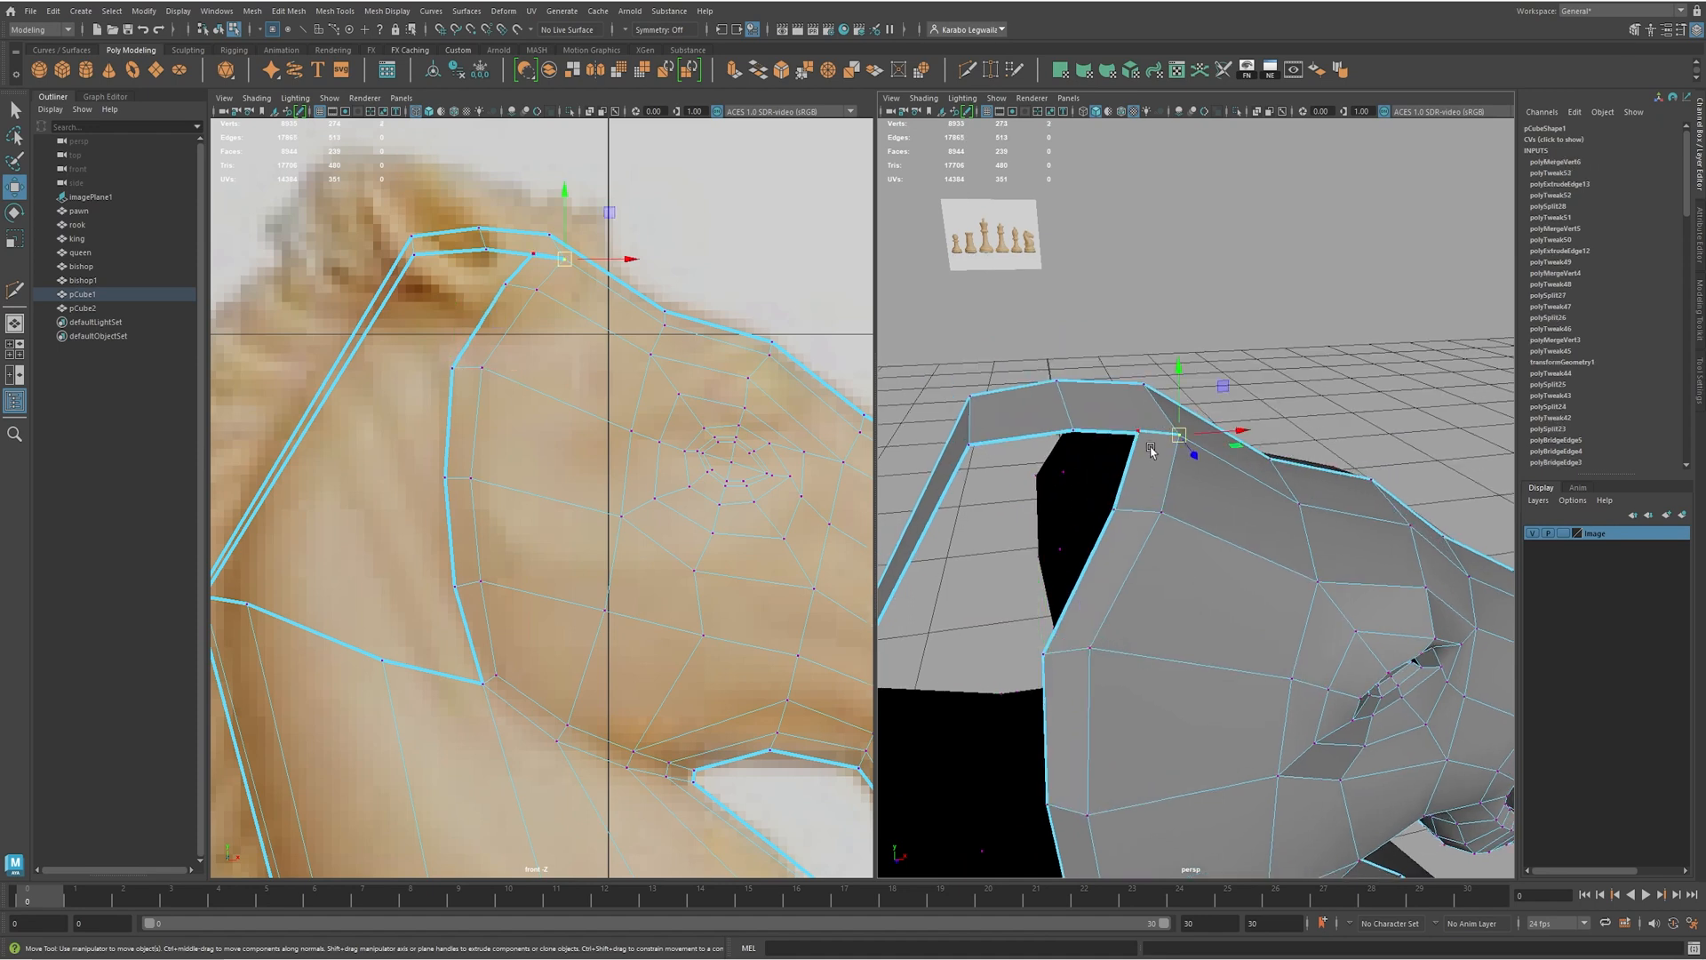
pyautogui.keyDown('alt'); pyautogui.moveTo(1138, 430); pyautogui.dragTo(1000, 400); pyautogui.keyUp('alt')
pyautogui.press('Up')
pyautogui.press('Down')
pyautogui.click(1093, 427)
pyautogui.moveTo(1085, 384)
pyautogui.keyDown('shift'); pyautogui.mouseDown(button='right')
pyautogui.moveTo(1088, 347)
pyautogui.moveTo(1140, 334)
pyautogui.moveTo(1082, 416)
pyautogui.mouseUp(button='right'); pyautogui.keyUp('shift')
pyautogui.keyDown('alt'); pyautogui.moveTo(1081, 416); pyautogui.dragTo(1058, 464); pyautogui.keyUp('alt')
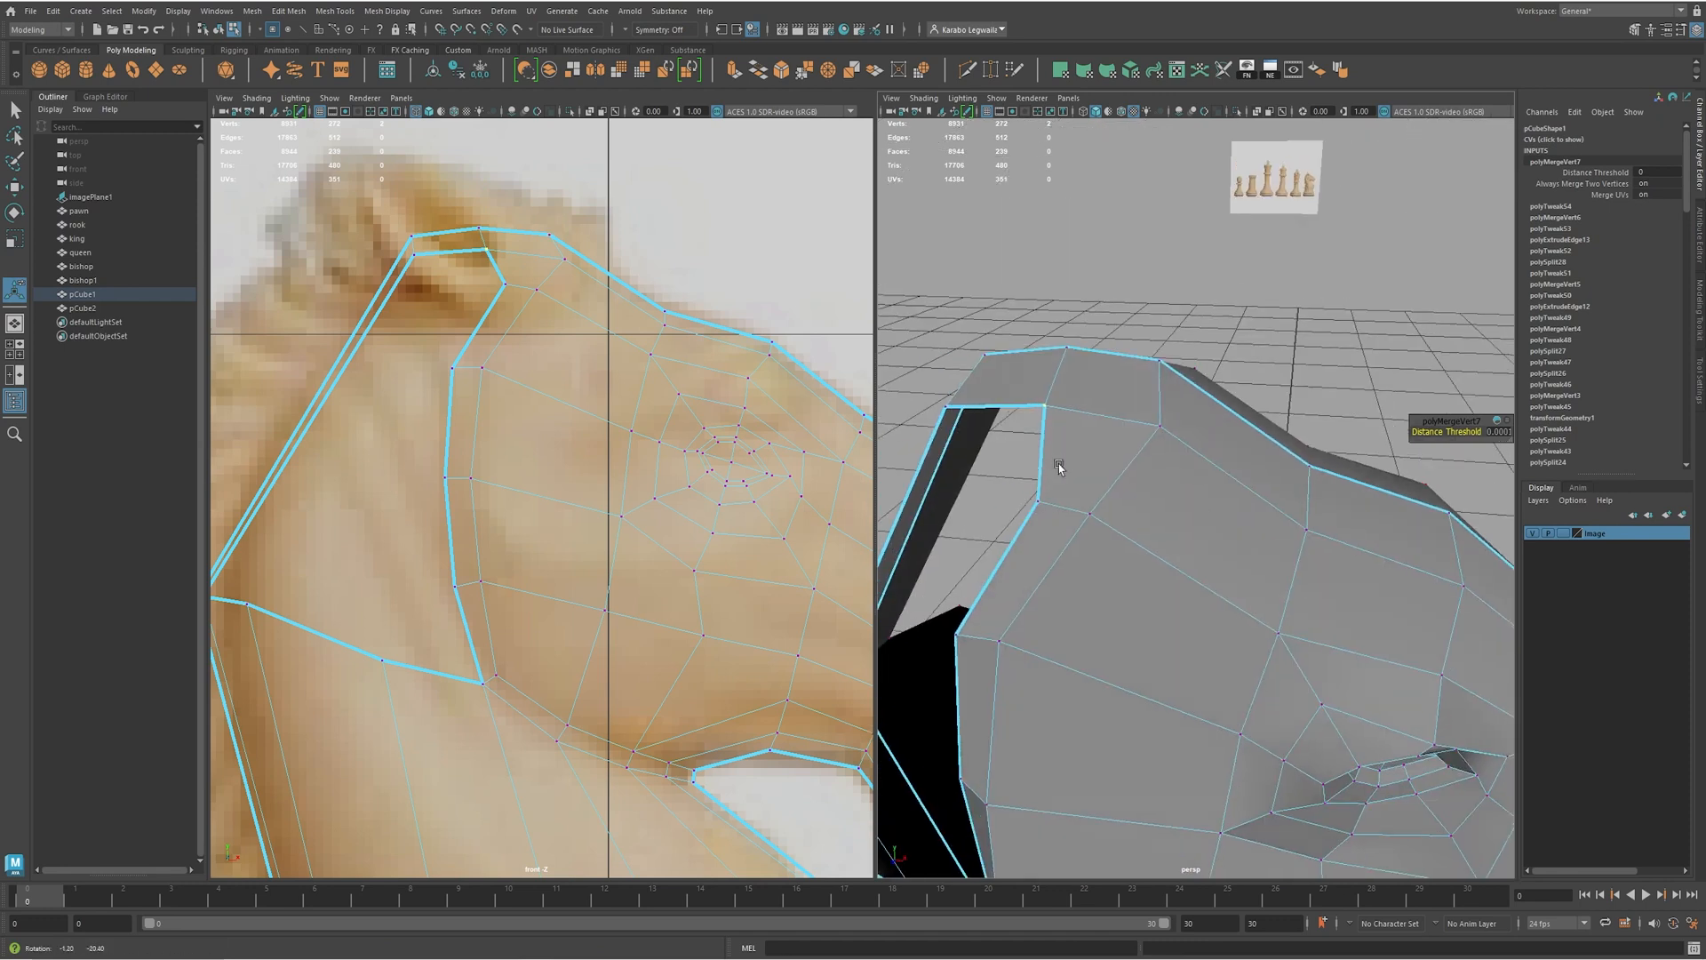
# - Shift the upper vertices of the head opening's front rim to straighten its run below the crown
pyautogui.click(1043, 501)
pyautogui.press('w')
pyautogui.scroll(-3, 551, 338)
pyautogui.scroll(-2, 574, 361)
pyautogui.scroll(5, 578, 369)
pyautogui.click(437, 357)
pyautogui.click(455, 378)
pyautogui.moveTo(454, 370); pyautogui.dragTo(451, 359)
# - Preview the knight smoothed, examine the extended head rim alongside the other pieces, and return to the unsmoothed display
pyautogui.keyDown('alt'); pyautogui.moveTo(1420, 604); pyautogui.dragTo(1303, 548, button='right'); pyautogui.keyUp('alt')
pyautogui.press('3')
pyautogui.click(1420, 473)
pyautogui.keyDown('alt'); pyautogui.moveTo(1420, 473); pyautogui.dragTo(1178, 437); pyautogui.keyUp('alt')
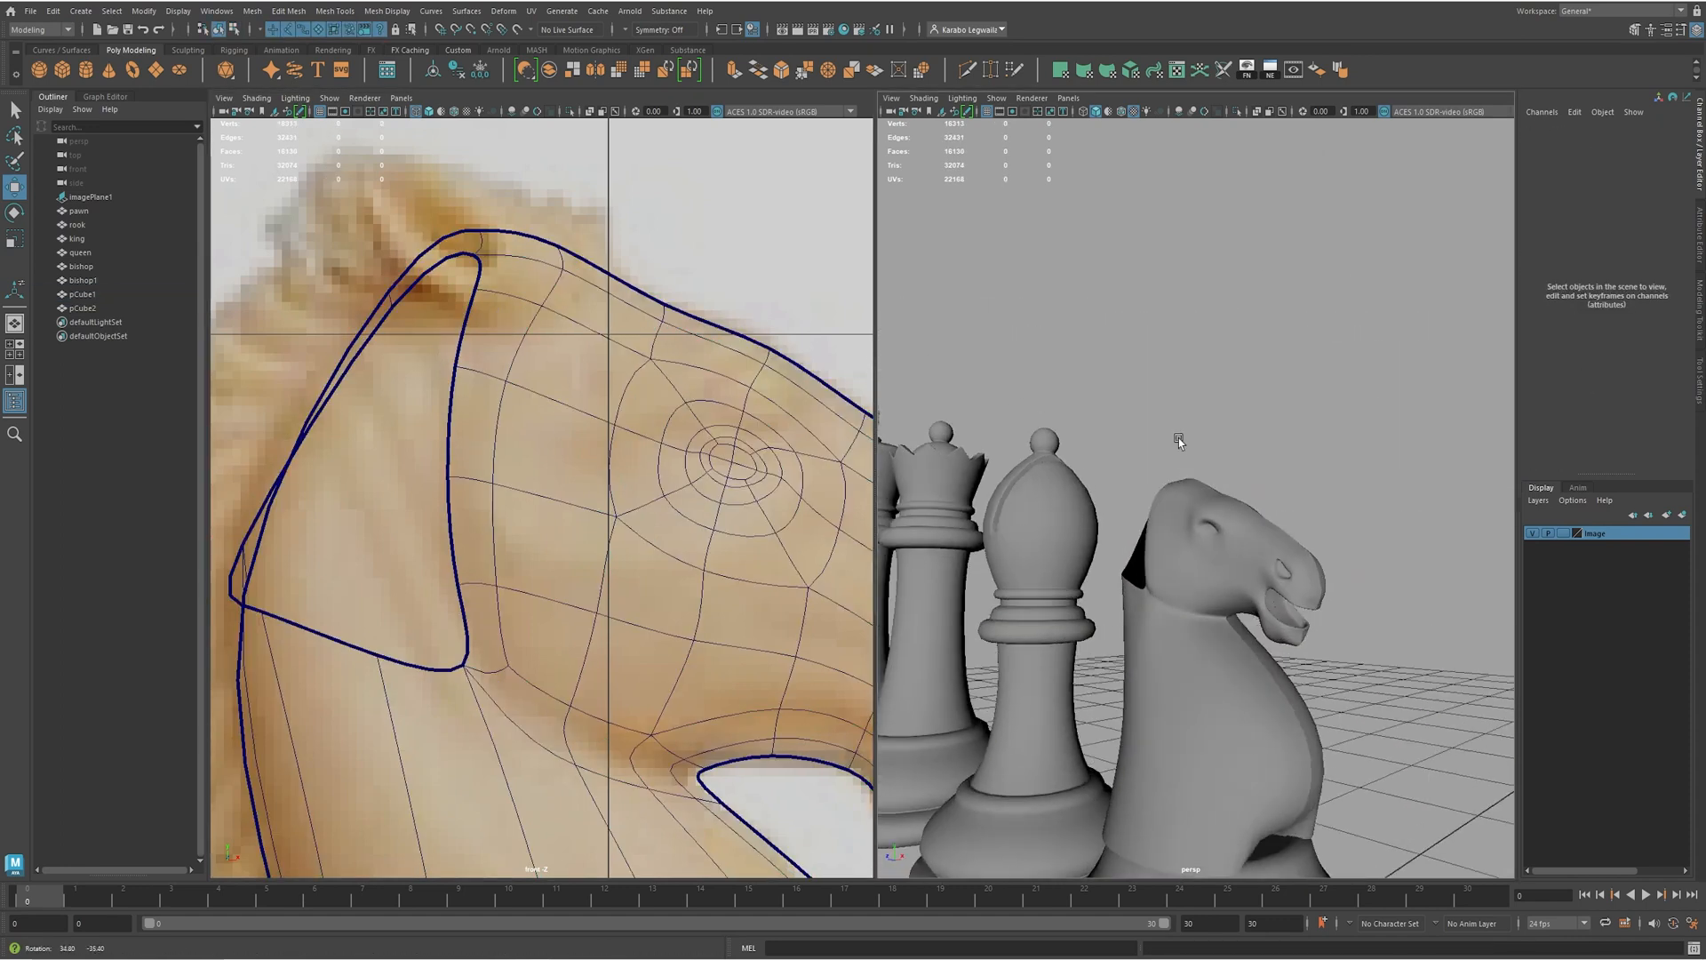
pyautogui.keyDown('alt'); pyautogui.moveTo(1178, 437); pyautogui.dragTo(1351, 492, button='right'); pyautogui.keyUp('alt')
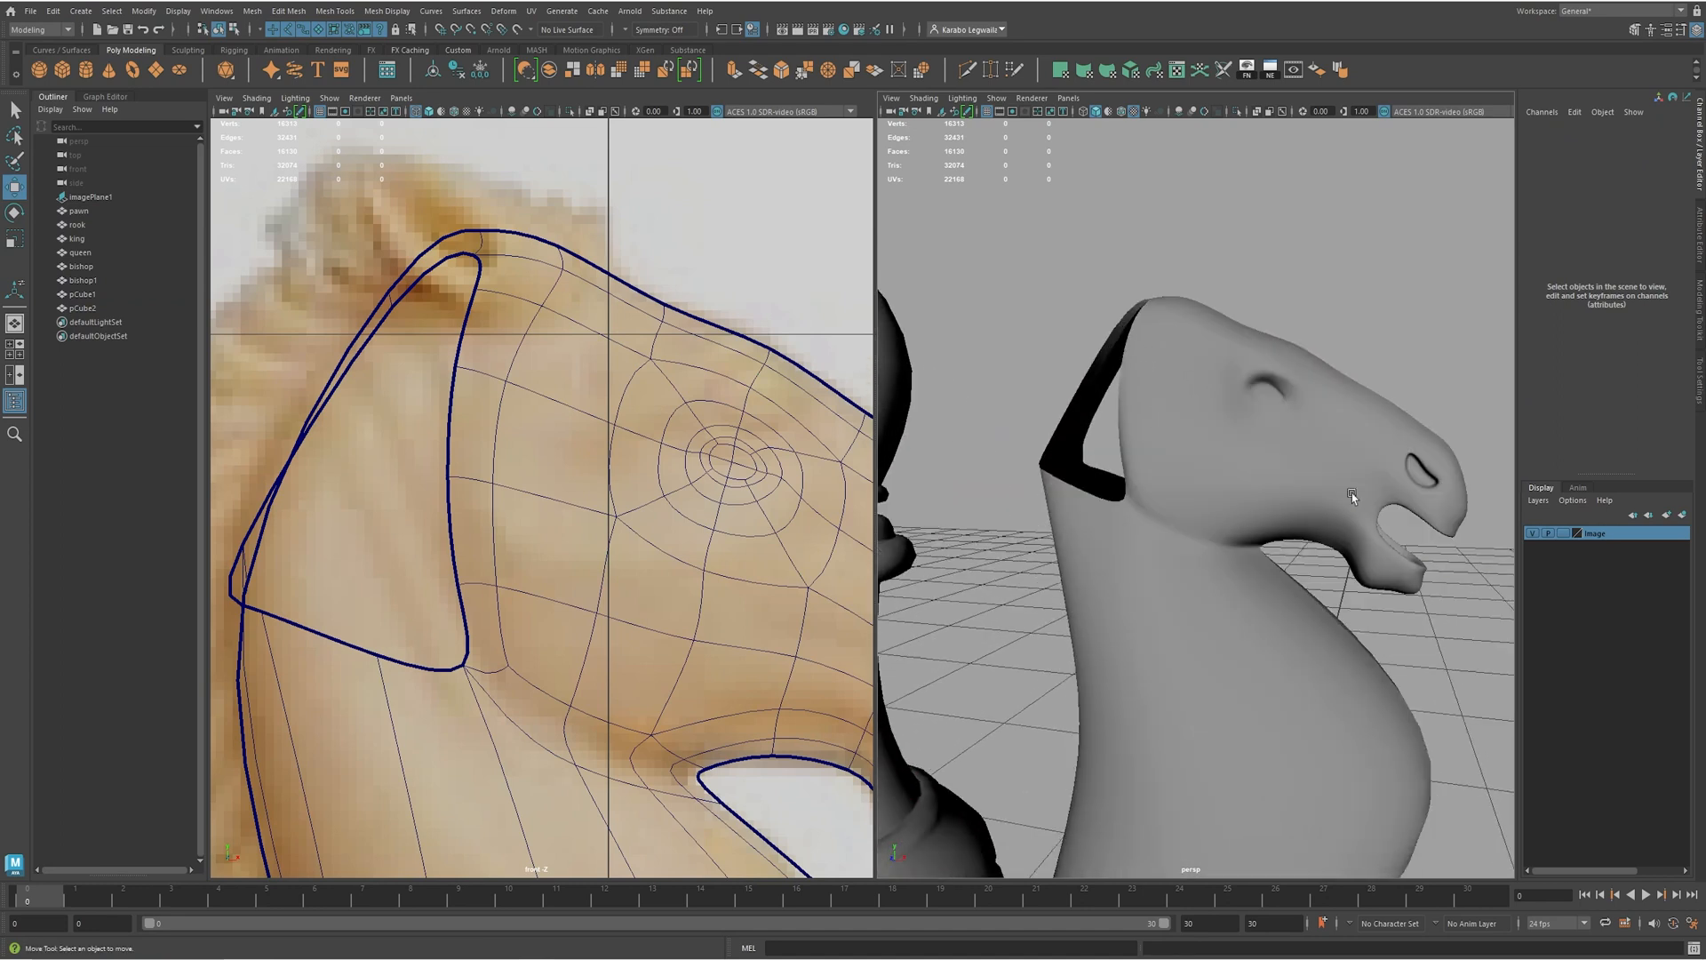
pyautogui.click(1192, 538)
pyautogui.press('1')
# - Lower the edges along the jaw crease where the horse's head meets the neck
pyautogui.scroll(5, 1159, 556)
pyautogui.keyDown('alt'); pyautogui.moveTo(1177, 572); pyautogui.dragTo(1219, 582); pyautogui.keyUp('alt')
pyautogui.moveTo(1219, 582); pyautogui.dragTo(1209, 540, button='right')
pyautogui.click(1208, 540)
pyautogui.keyDown('alt'); pyautogui.moveTo(1259, 569); pyautogui.dragTo(1056, 546); pyautogui.keyUp('alt')
pyautogui.keyDown('shift'); pyautogui.click(1237, 571); pyautogui.keyUp('shift')
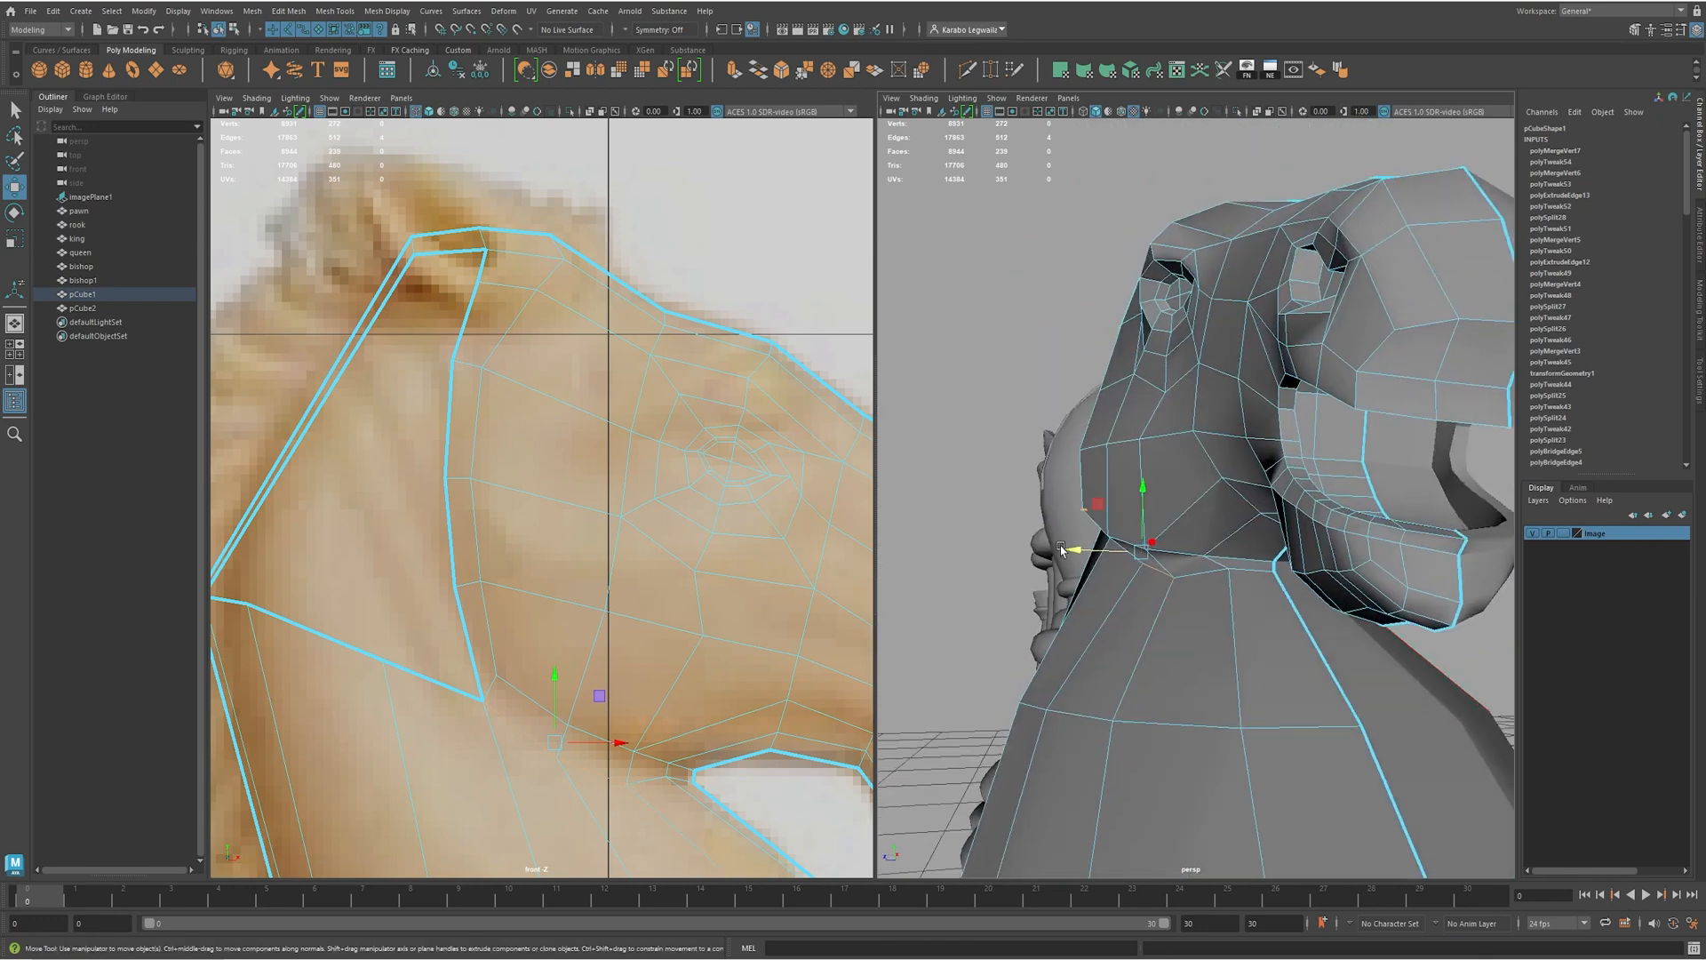
# - Adjust the vertices beneath the jaw, moving the throat corner slightly down and back toward the neck
pyautogui.press('F9')
pyautogui.moveTo(1191, 541); pyautogui.dragTo(1227, 552)
pyautogui.press('F10')
pyautogui.click(1279, 571)
pyautogui.press('F9')
pyautogui.moveTo(1227, 552); pyautogui.dragTo(1253, 526, button='right')
# - Preview the reshaped jaw crease smoothed, examine the whole knight from behind, and return to the unsmoothed display
pyautogui.press('3')
pyautogui.click(967, 461)
pyautogui.keyDown('alt'); pyautogui.moveTo(1446, 526); pyautogui.dragTo(1235, 515, button='right'); pyautogui.keyUp('alt')
pyautogui.keyDown('alt'); pyautogui.moveTo(1235, 515); pyautogui.dragTo(1204, 533); pyautogui.keyUp('alt')
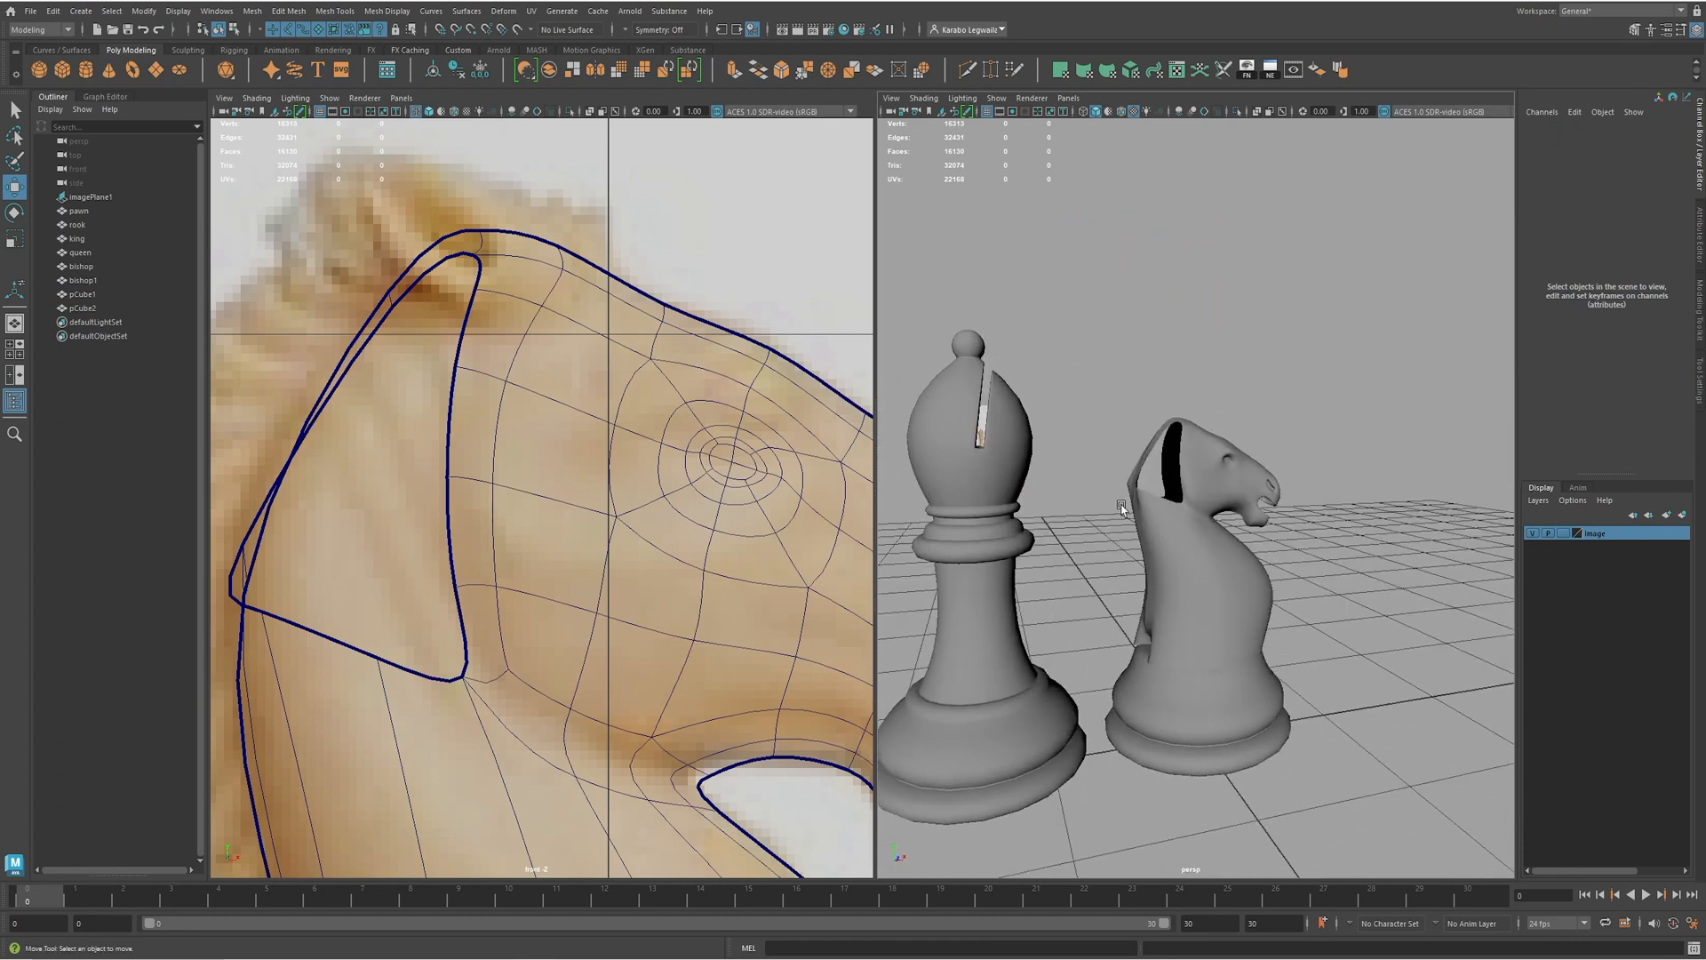
pyautogui.keyDown('alt'); pyautogui.moveTo(979, 440); pyautogui.dragTo(1234, 558, button='right'); pyautogui.keyUp('alt')
pyautogui.click(1191, 521)
pyautogui.press('1')
# - Pull the two middle vertices of the head opening's front rim slightly back toward the neck
pyautogui.keyDown('alt'); pyautogui.moveTo(1163, 435); pyautogui.dragTo(1175, 493, button='middle'); pyautogui.keyUp('alt')
pyautogui.keyDown('alt'); pyautogui.moveTo(1175, 494); pyautogui.dragTo(1210, 533, button='right'); pyautogui.keyUp('alt')
pyautogui.keyDown('alt'); pyautogui.moveTo(1210, 533); pyautogui.dragTo(979, 501); pyautogui.keyUp('alt')
pyautogui.hotkey('ctrl', 'z')
pyautogui.hotkey('ctrl', 'z')
pyautogui.hotkey('ctrl', 'z')
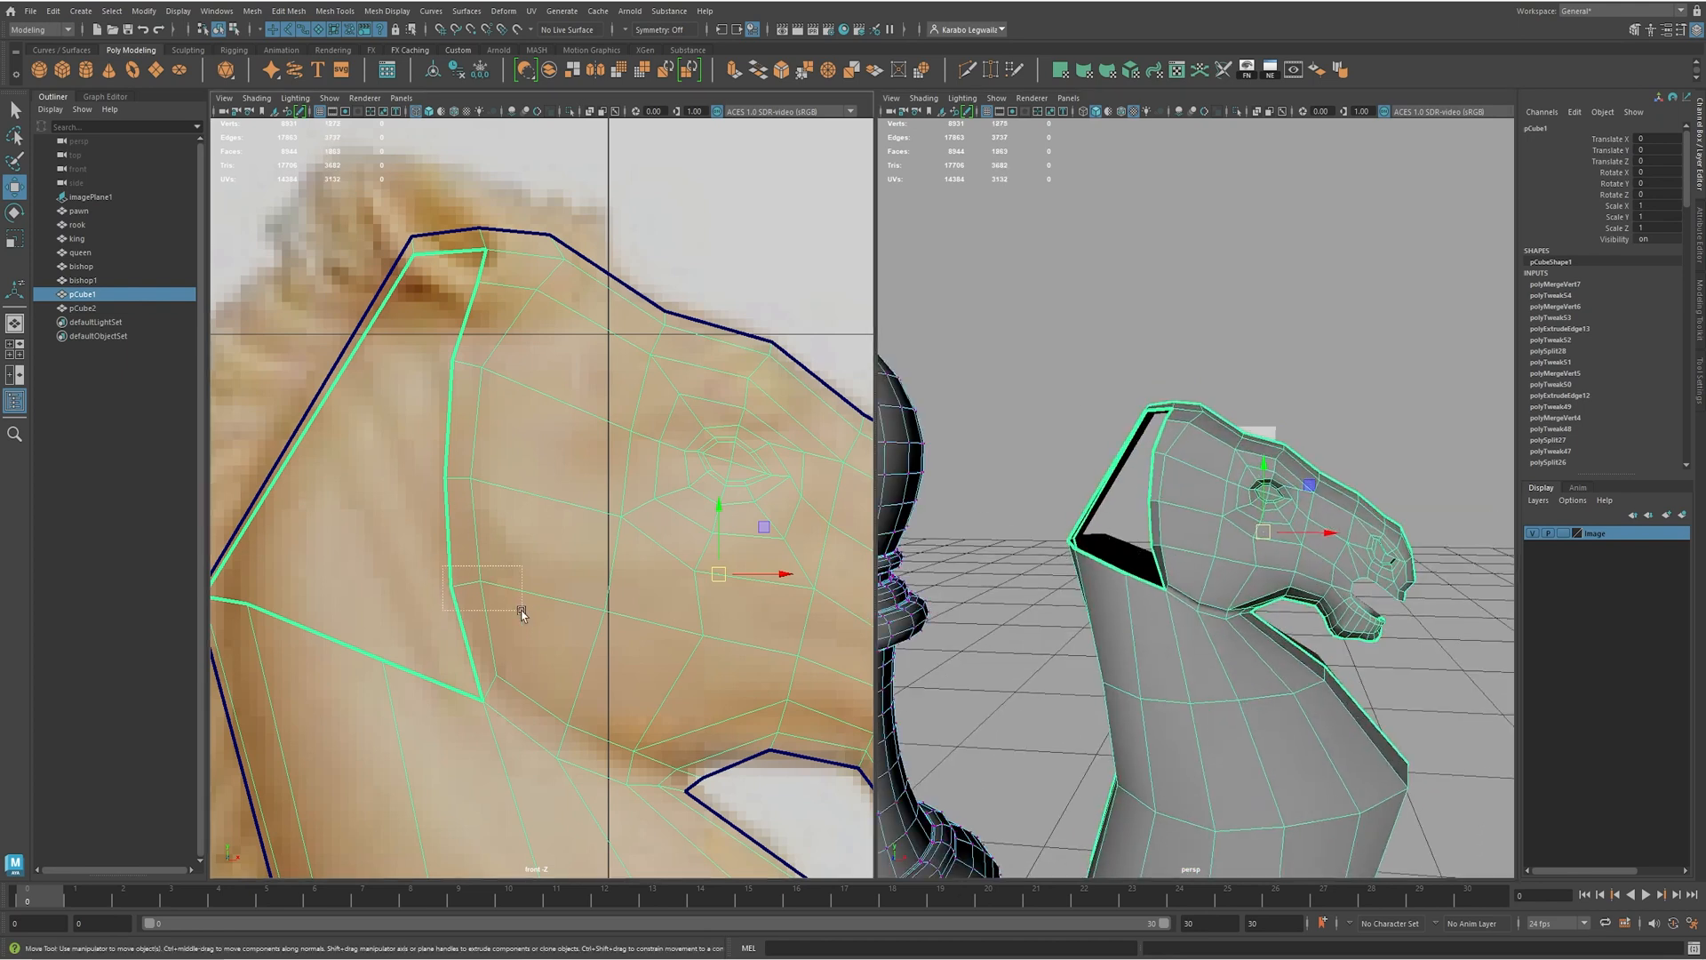
pyautogui.moveTo(410, 566); pyautogui.dragTo(454, 586)
pyautogui.moveTo(422, 452)
pyautogui.mouseDown()
pyautogui.moveTo(505, 512)
pyautogui.moveTo(441, 477)
pyautogui.mouseUp()
pyautogui.scroll(-4, 636, 496)
# - Insert an edge loop across the middle of the strip running from the crown down to the nape
pyautogui.keyDown('alt'); pyautogui.moveTo(1222, 576); pyautogui.dragTo(1377, 601); pyautogui.keyUp('alt')
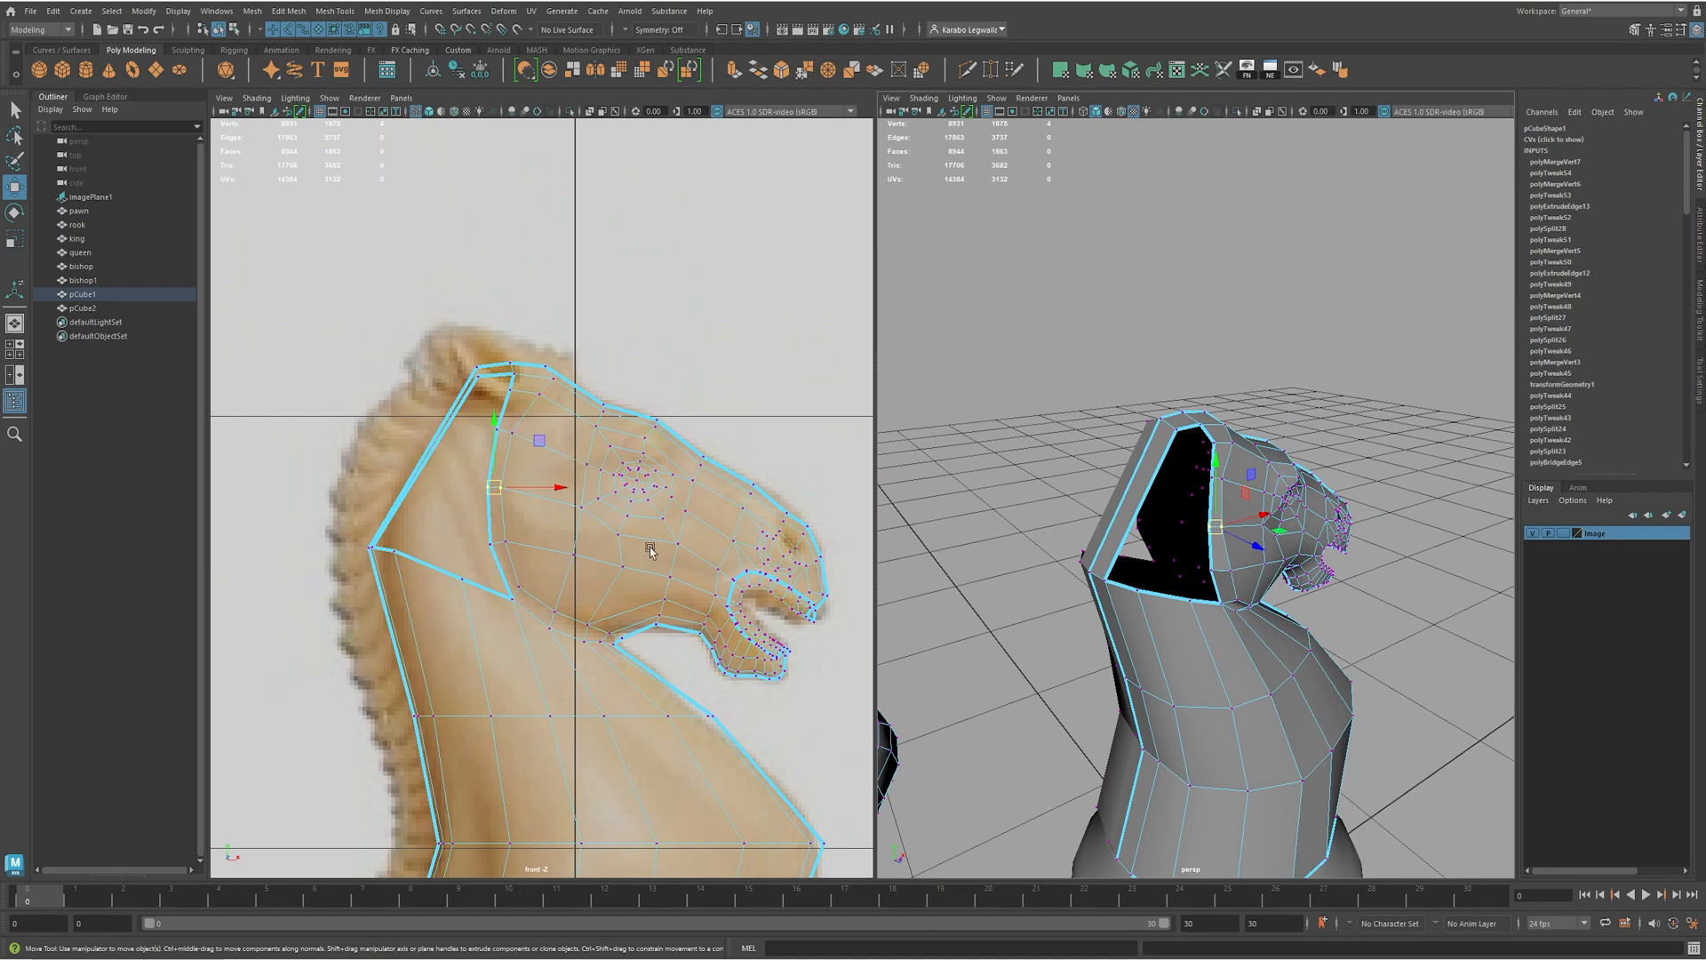
pyautogui.keyDown('shift'); pyautogui.moveTo(1153, 468); pyautogui.dragTo(1150, 465, button='right'); pyautogui.keyUp('shift')
pyautogui.click(1151, 466)
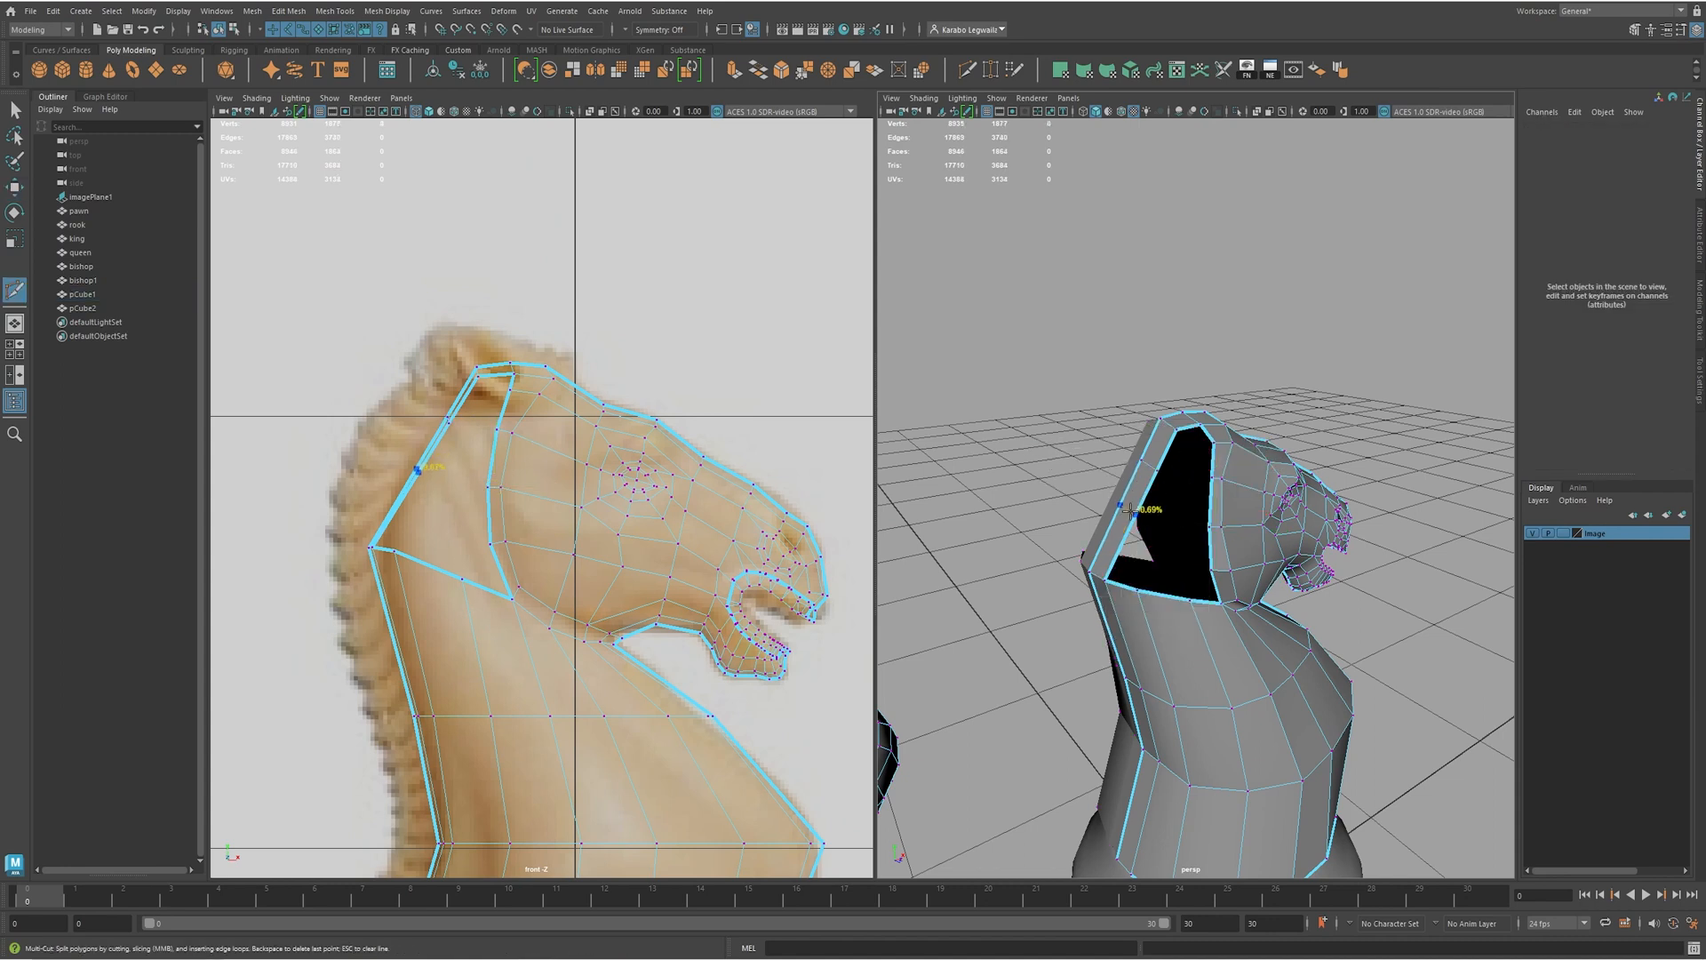
pyautogui.keyDown('ctrl'); pyautogui.click(1129, 511); pyautogui.keyUp('ctrl')
pyautogui.keyDown('alt'); pyautogui.moveTo(389, 489); pyautogui.dragTo(401, 504, button='middle'); pyautogui.keyUp('alt')
pyautogui.scroll(1, 423, 476)
pyautogui.press('w')
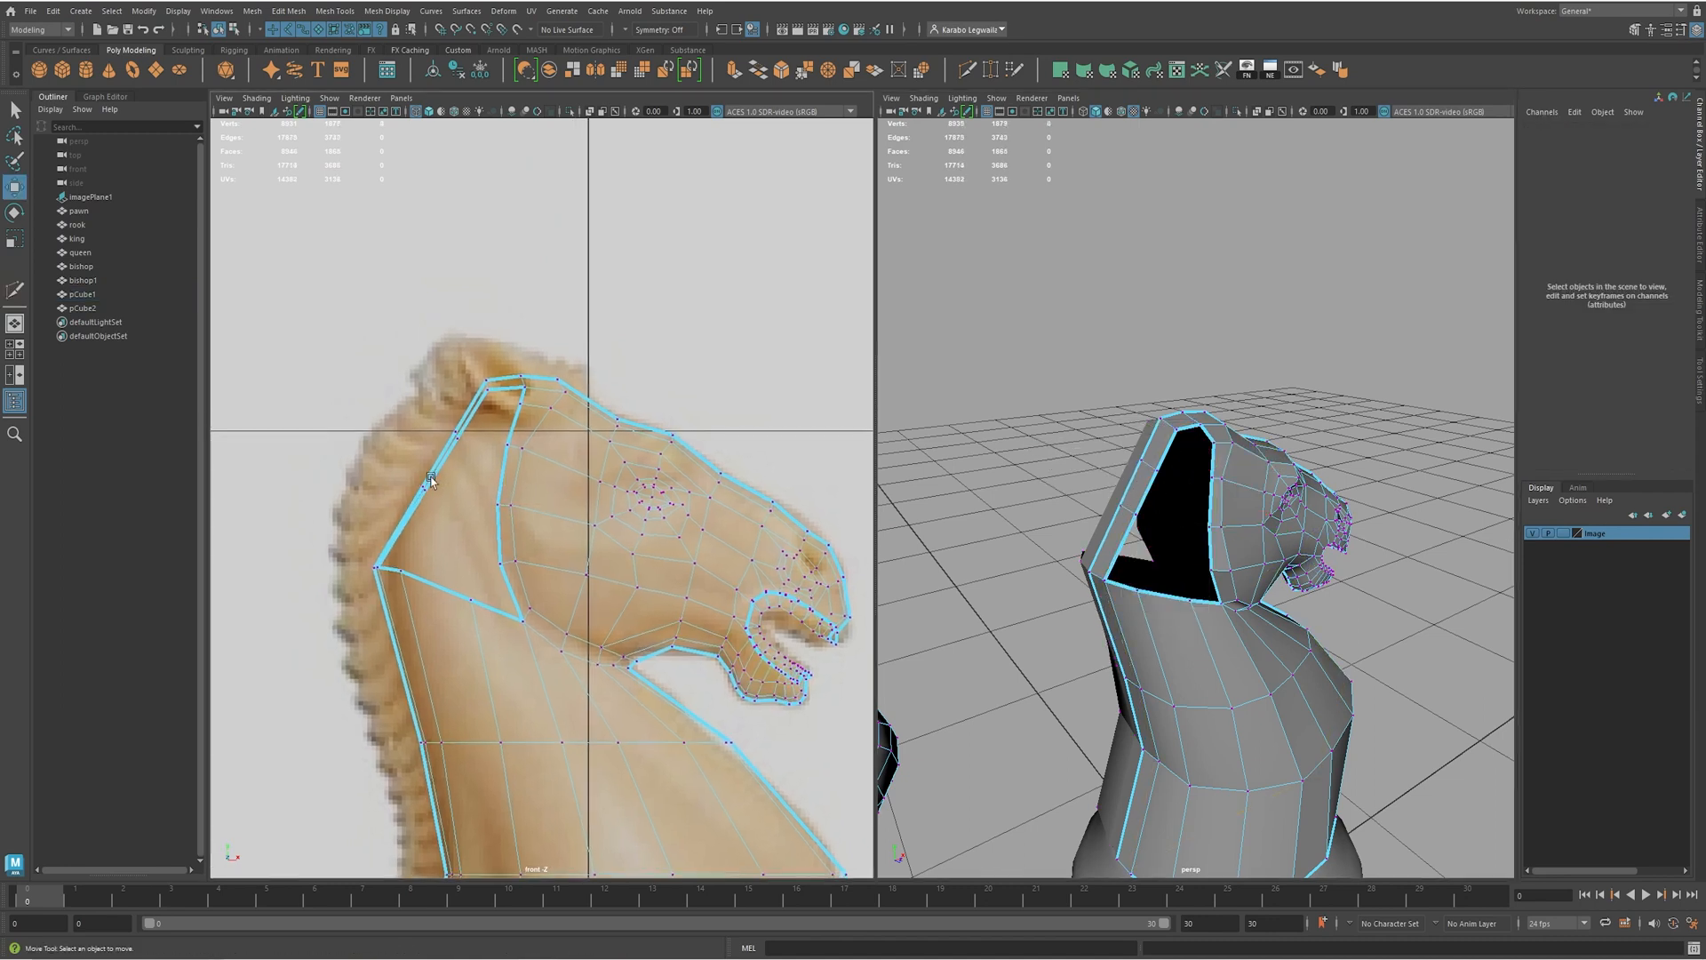
# - Reposition the vertices of the strip from the crown to the nape, bowing it backward to follow the neck curve in the reference
pyautogui.click(456, 435)
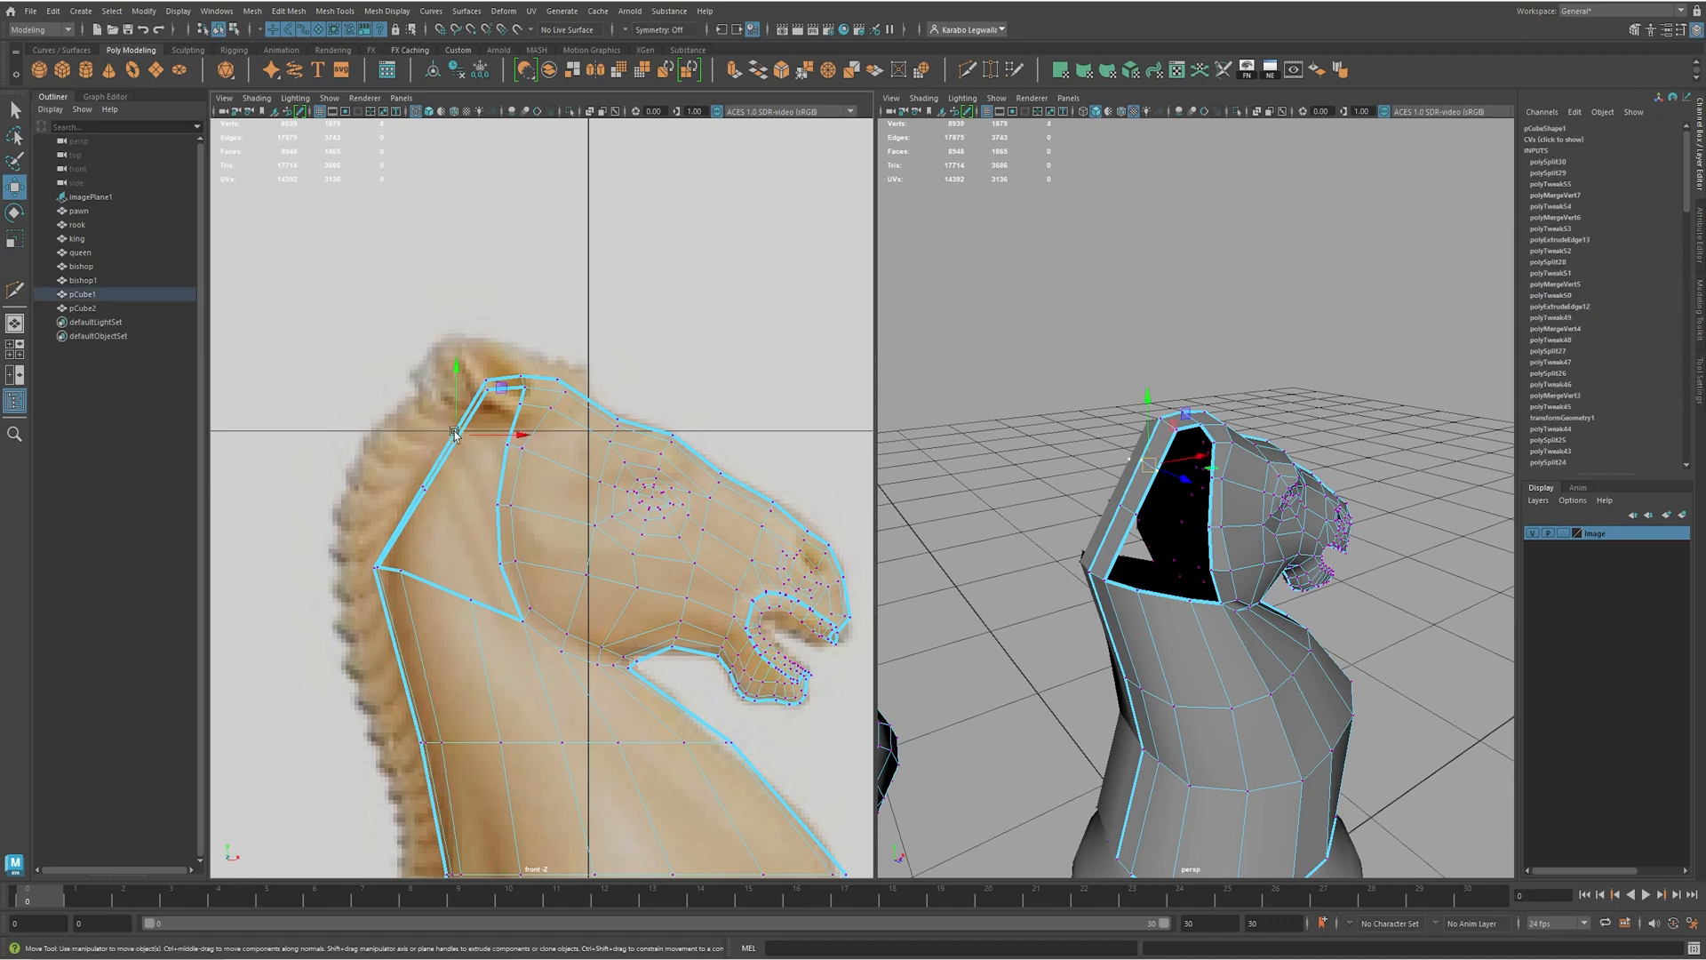
pyautogui.moveTo(451, 433); pyautogui.dragTo(394, 476)
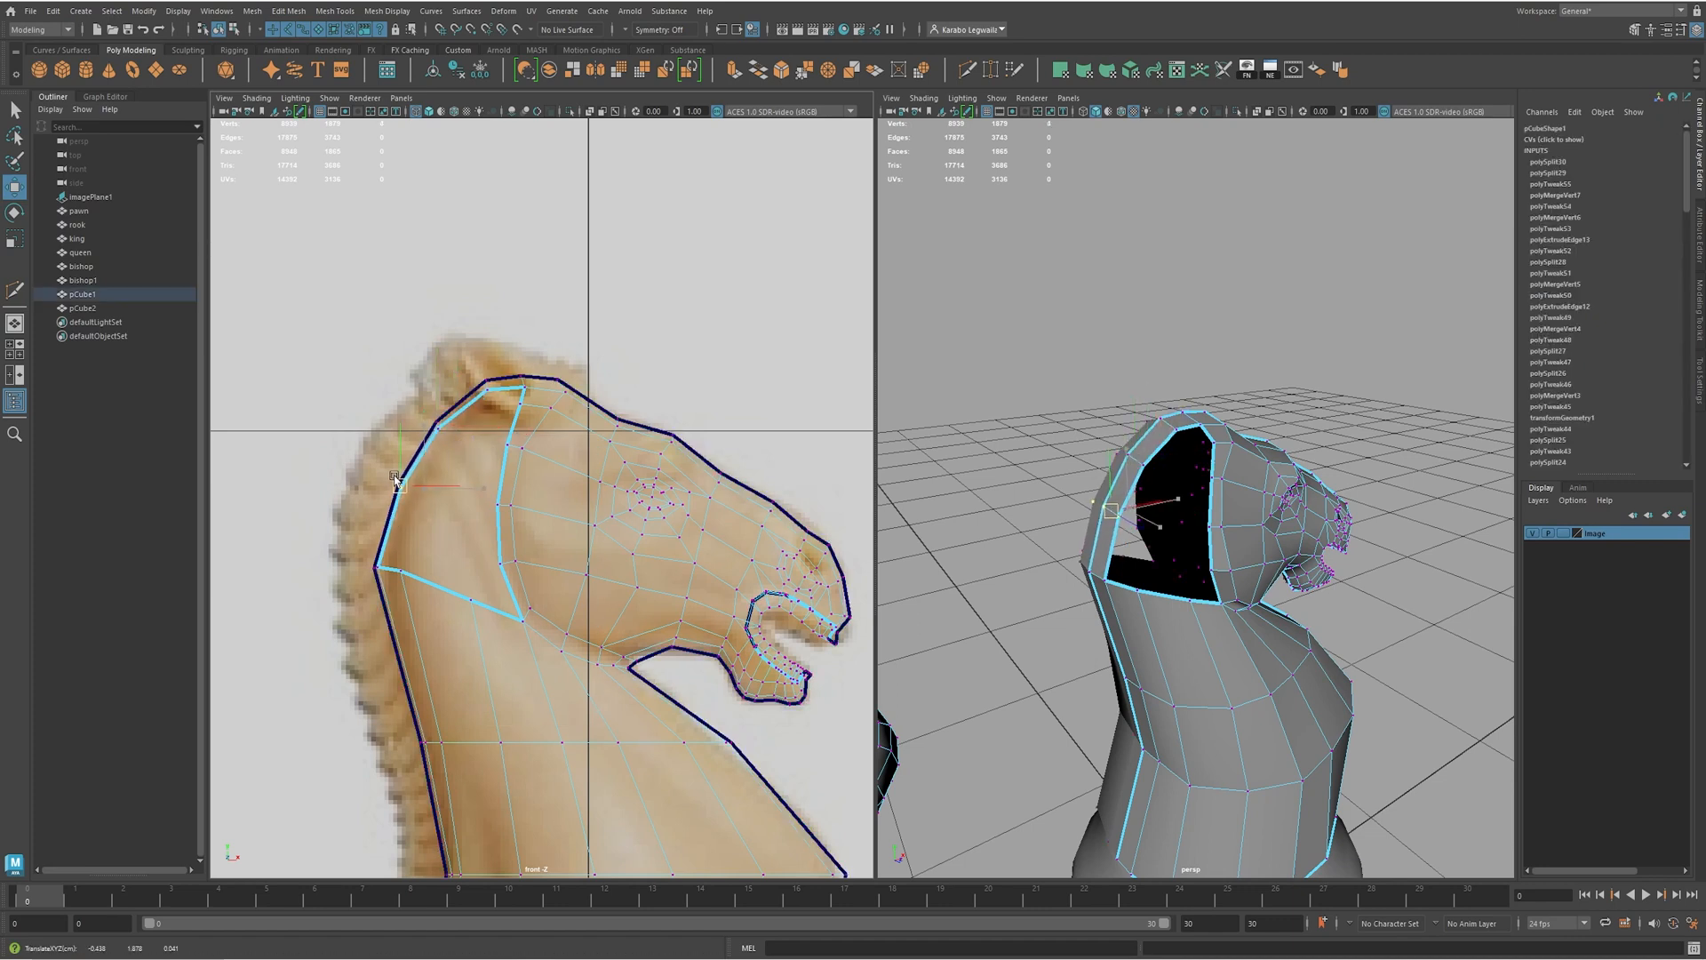
pyautogui.click(386, 572)
pyautogui.moveTo(388, 575); pyautogui.dragTo(406, 577)
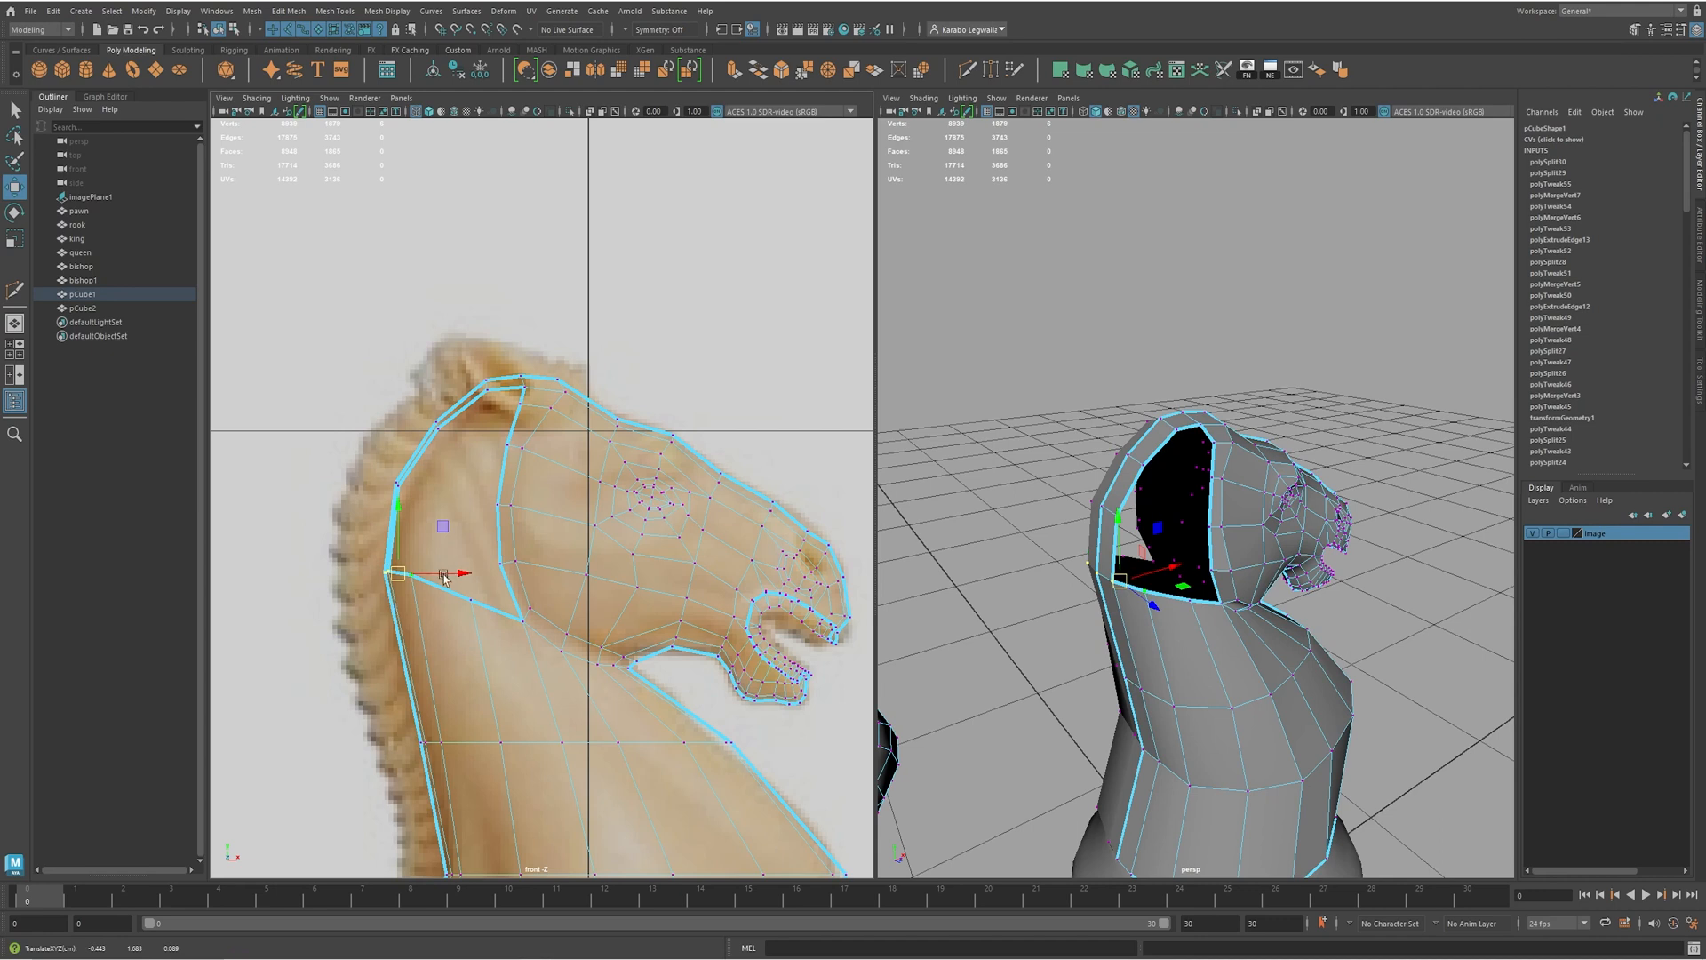
# - Bridge the inner edges of the back strip to the facing edges of the head's rim across the side opening
pyautogui.keyDown('alt'); pyautogui.moveTo(975, 485); pyautogui.dragTo(1172, 440); pyautogui.keyUp('alt')
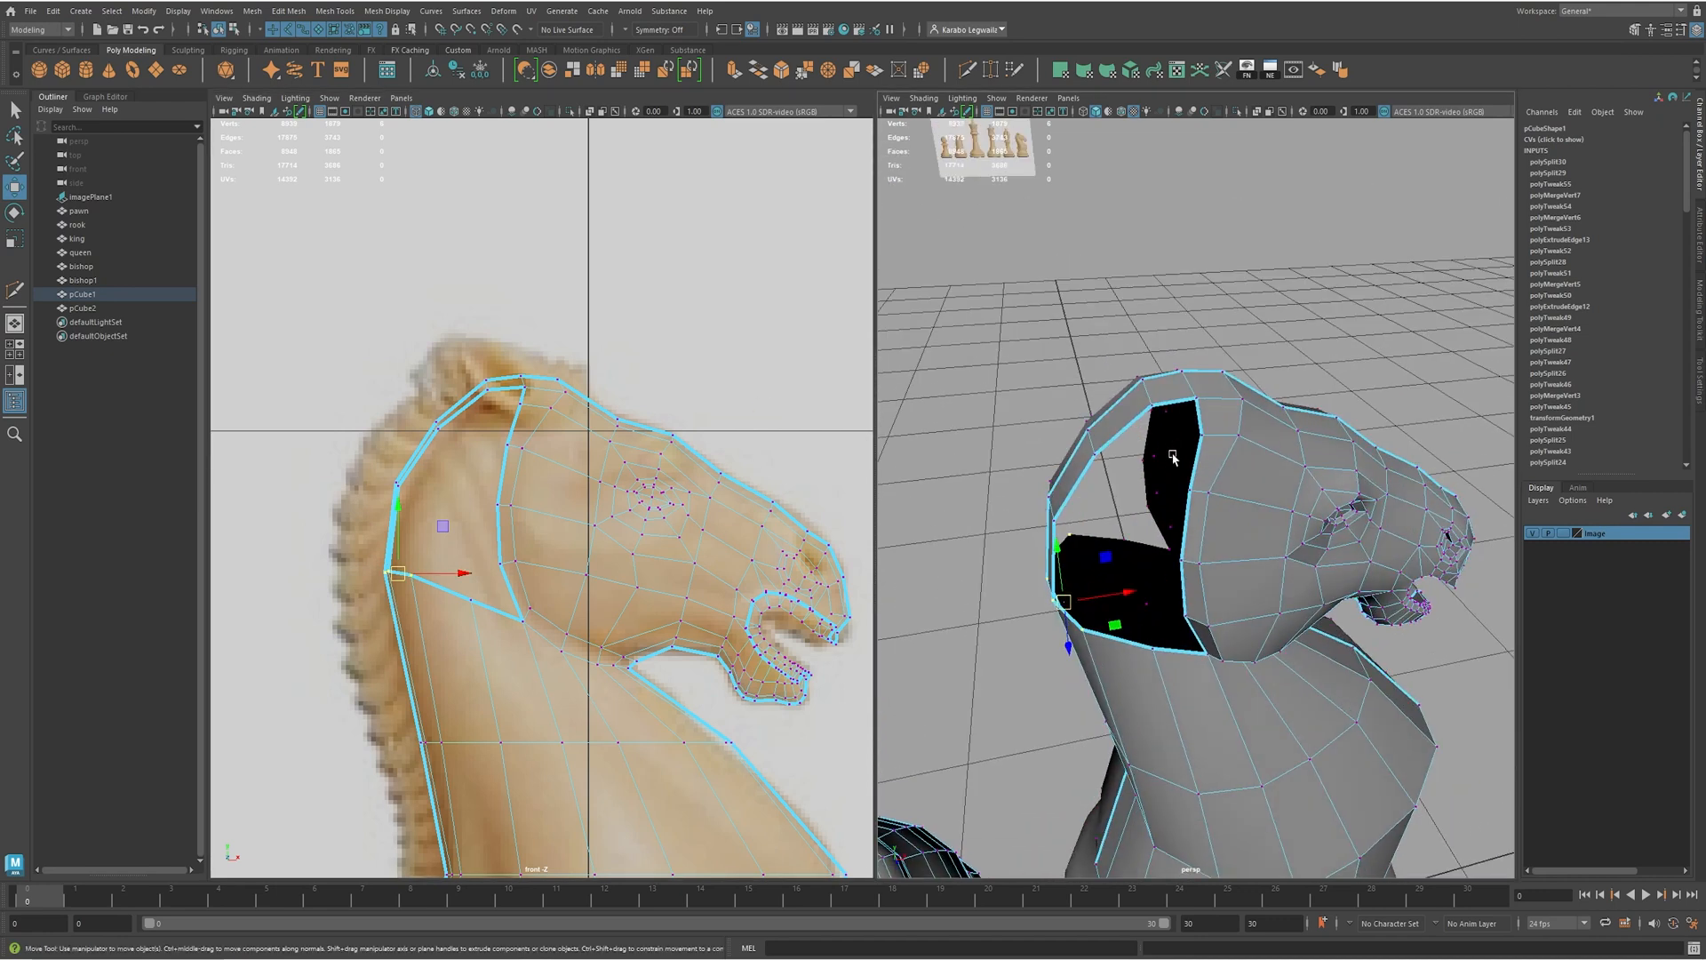
pyautogui.click(1134, 422)
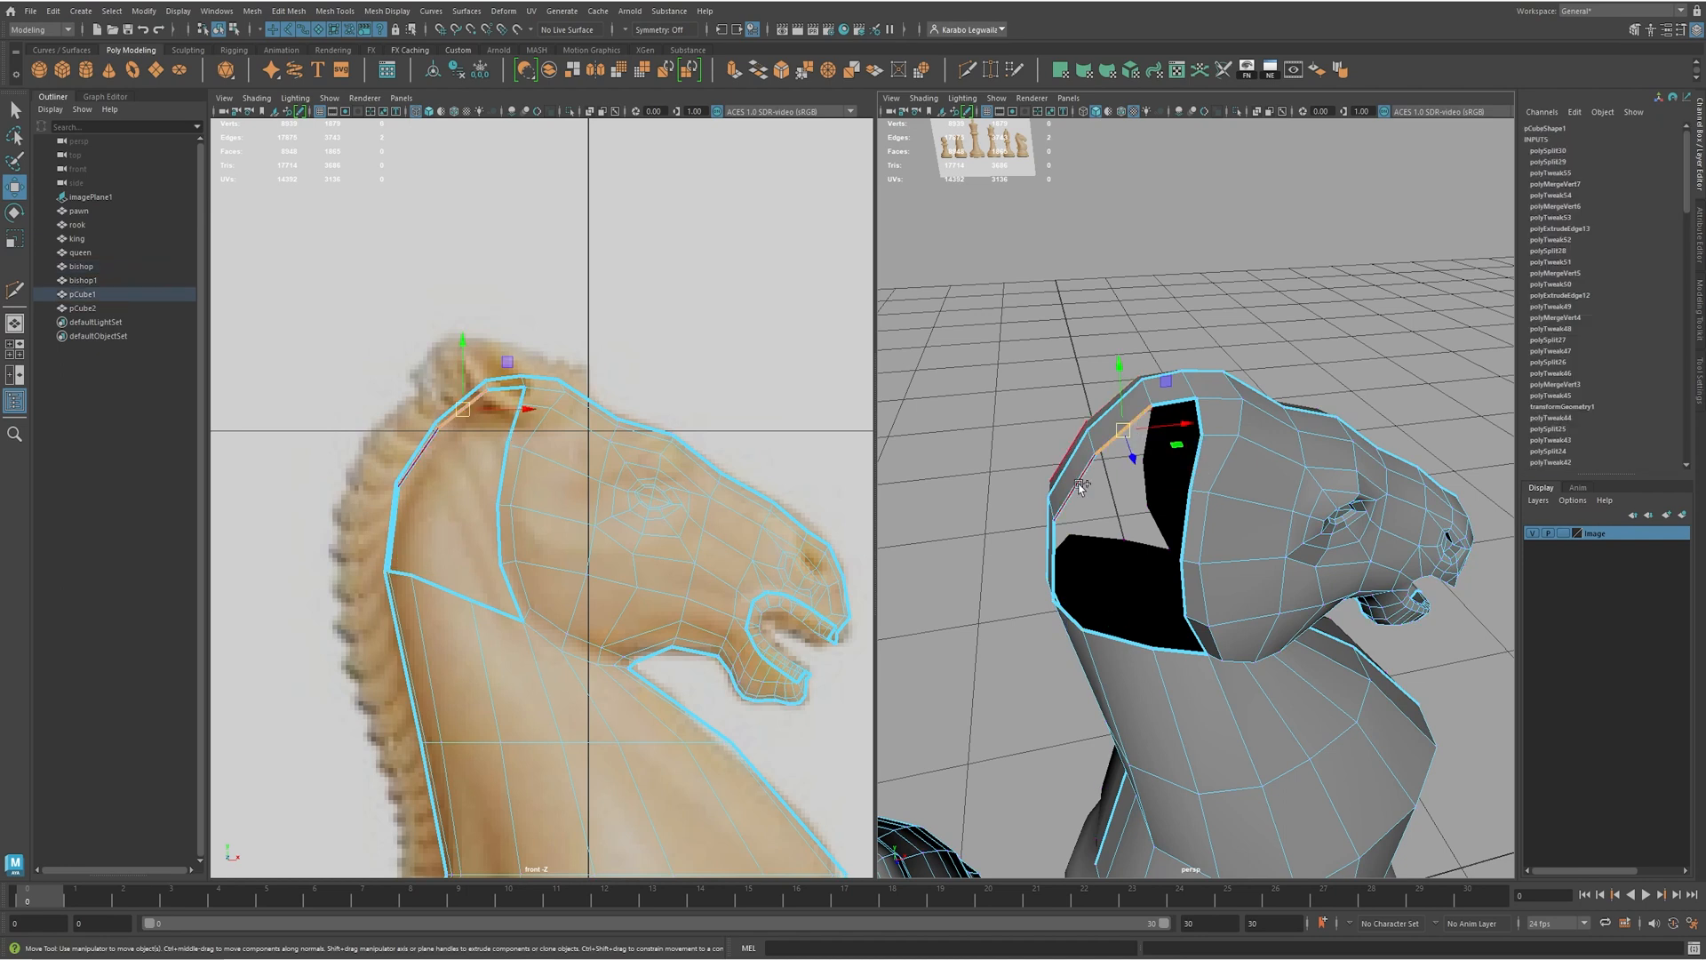
pyautogui.keyDown('shift'); pyautogui.click(1185, 544); pyautogui.keyUp('shift')
pyautogui.keyDown('shift'); pyautogui.moveTo(1204, 461); pyautogui.dragTo(1250, 626, button='right'); pyautogui.keyUp('shift')
# - Cut a new edge line down the bridged patch behind the cheek and push that edge loop outward to round the surface
pyautogui.keyDown('alt'); pyautogui.moveTo(1250, 625); pyautogui.dragTo(1163, 462); pyautogui.keyUp('alt')
pyautogui.keyDown('shift'); pyautogui.moveTo(1160, 476); pyautogui.dragTo(1082, 476, button='right'); pyautogui.keyUp('shift')
pyautogui.click(1096, 461)
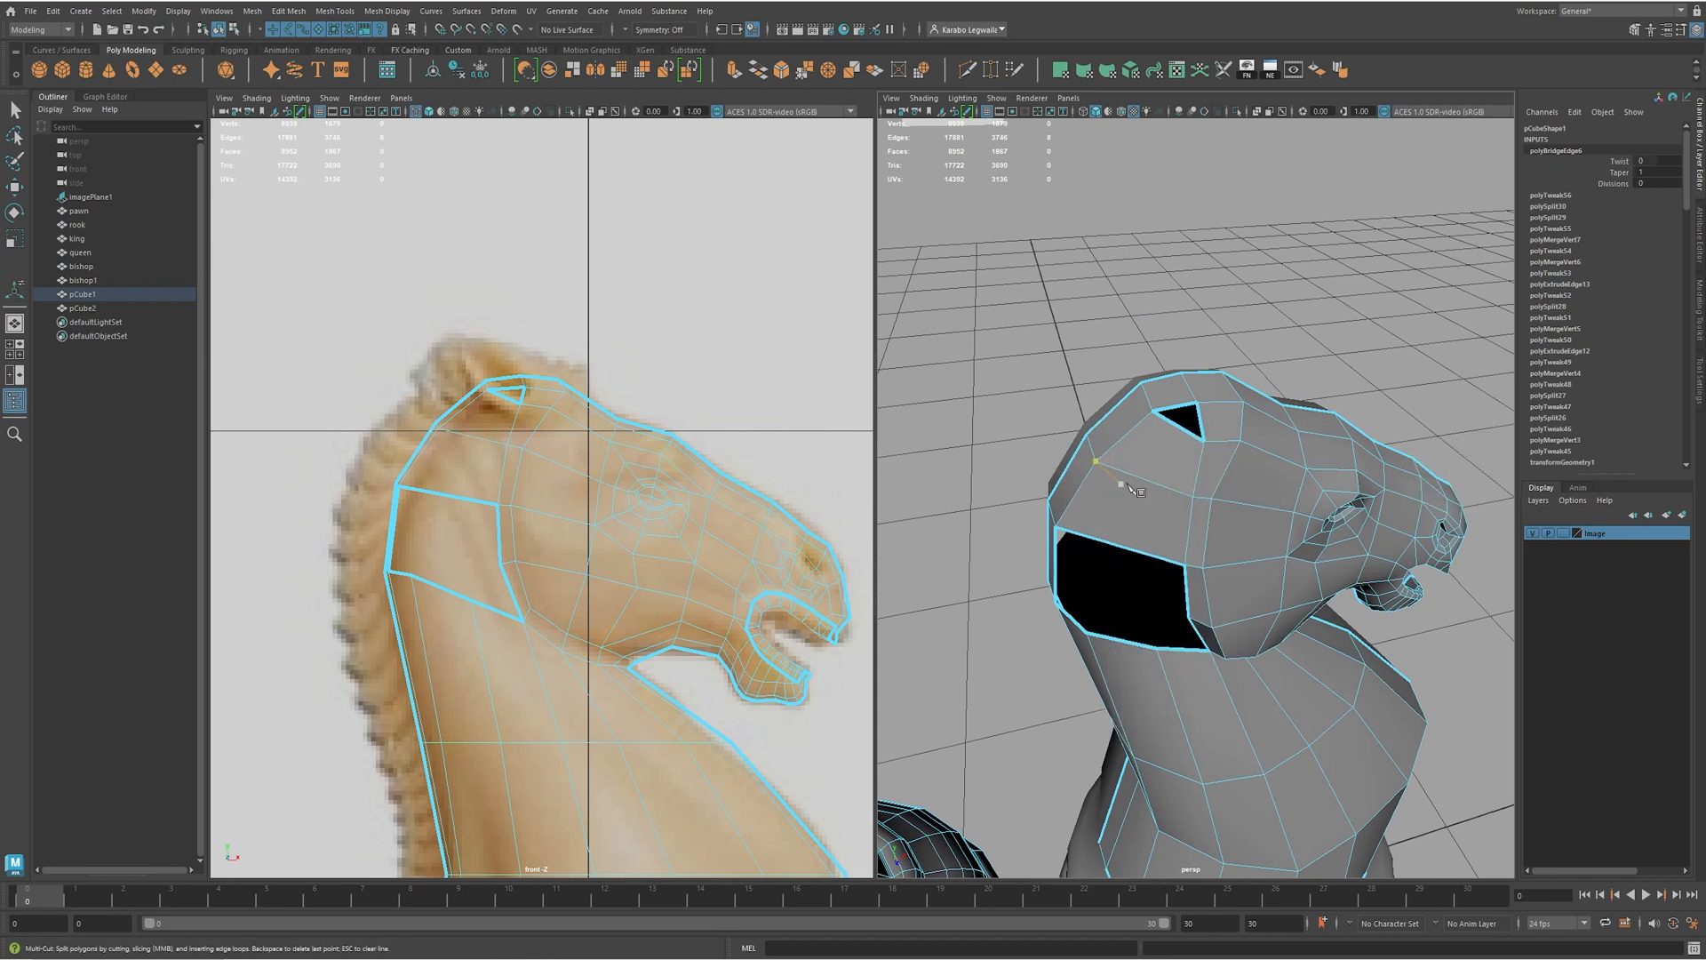
pyautogui.rightClick(1151, 490)
pyautogui.keyDown('alt'); pyautogui.moveTo(1169, 491); pyautogui.dragTo(1154, 555); pyautogui.keyUp('alt')
pyautogui.press('w')
pyautogui.doubleClick(1135, 469)
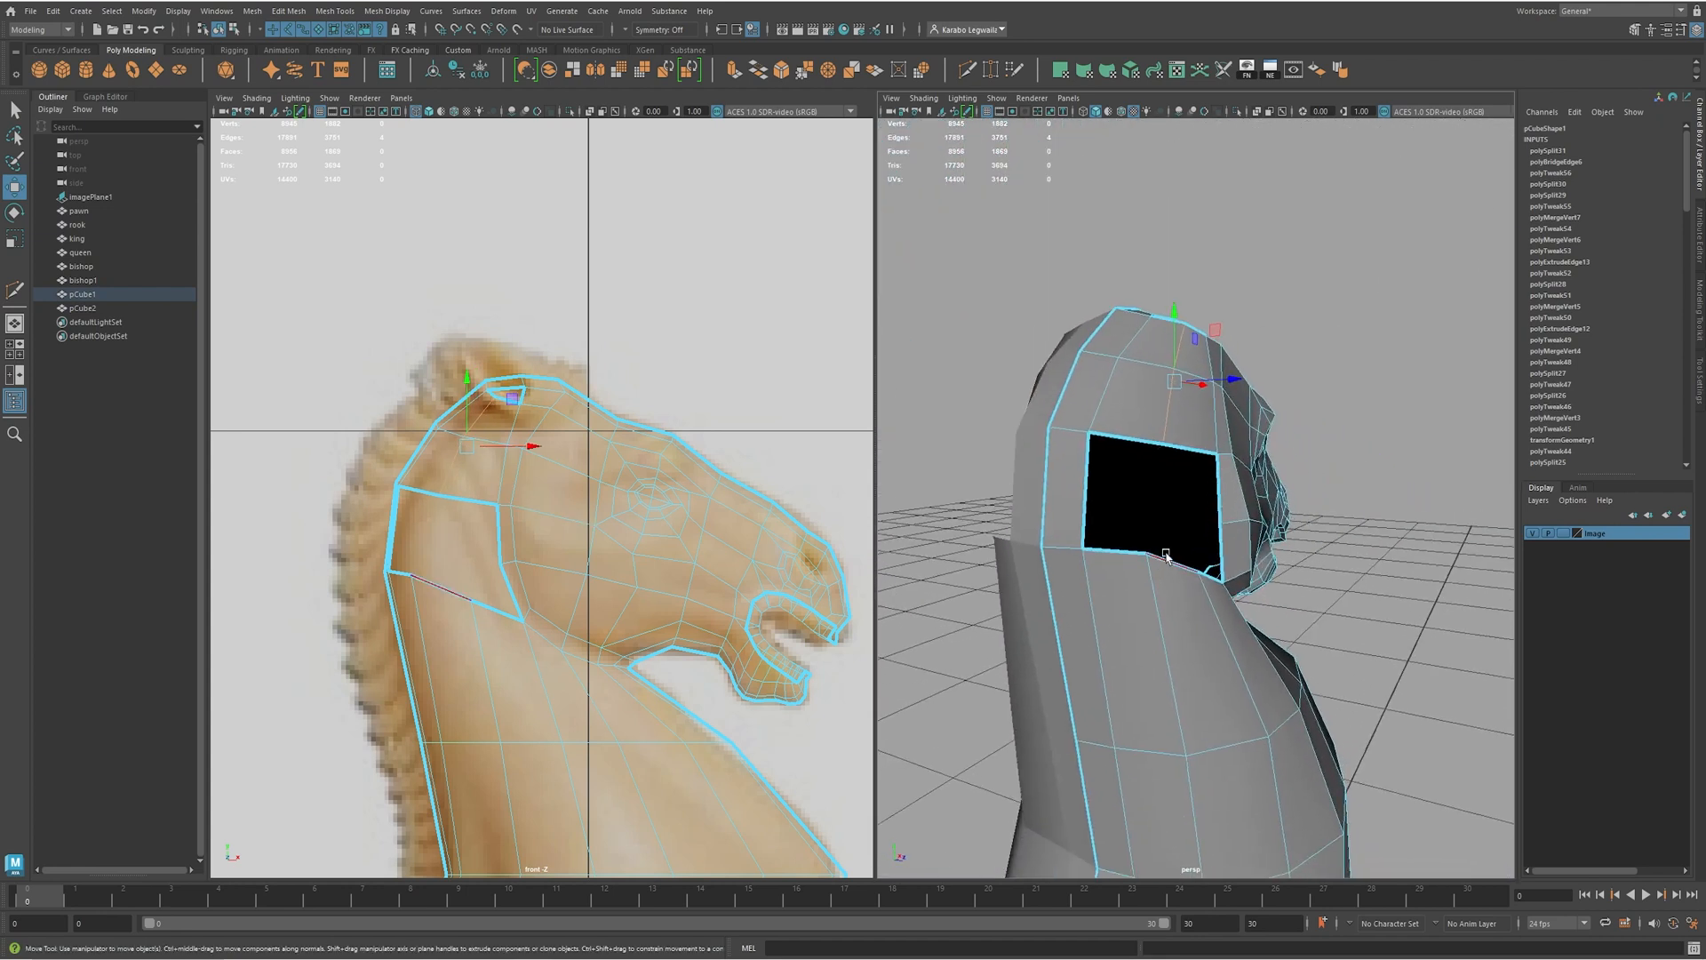
# - Nudge the vertex on the side opening's lower rim and bridge the rear upper rim edge to the neck edge below it
pyautogui.moveTo(1150, 582); pyautogui.dragTo(1089, 578, button='right')
pyautogui.click(1146, 554)
pyautogui.moveTo(1147, 554); pyautogui.dragTo(1158, 562)
pyautogui.moveTo(1143, 559); pyautogui.dragTo(1140, 515, button='right')
pyautogui.click(1128, 556)
pyautogui.keyDown('shift'); pyautogui.click(1130, 443); pyautogui.keyUp('shift')
pyautogui.keyDown('shift'); pyautogui.moveTo(1131, 442); pyautogui.dragTo(1157, 580, button='right'); pyautogui.keyUp('shift')
# - Move the rear rim vertices of the side opening and the vertex above them back toward the mane
pyautogui.moveTo(1156, 577)
pyautogui.keyDown('alt'); pyautogui.mouseDown()
pyautogui.moveTo(1110, 550)
pyautogui.moveTo(1132, 565)
pyautogui.mouseUp(); pyautogui.keyUp('alt')
pyautogui.keyDown('alt'); pyautogui.moveTo(1157, 417); pyautogui.dragTo(1042, 494); pyautogui.keyUp('alt')
pyautogui.moveTo(1187, 434); pyautogui.dragTo(1066, 415, button='right')
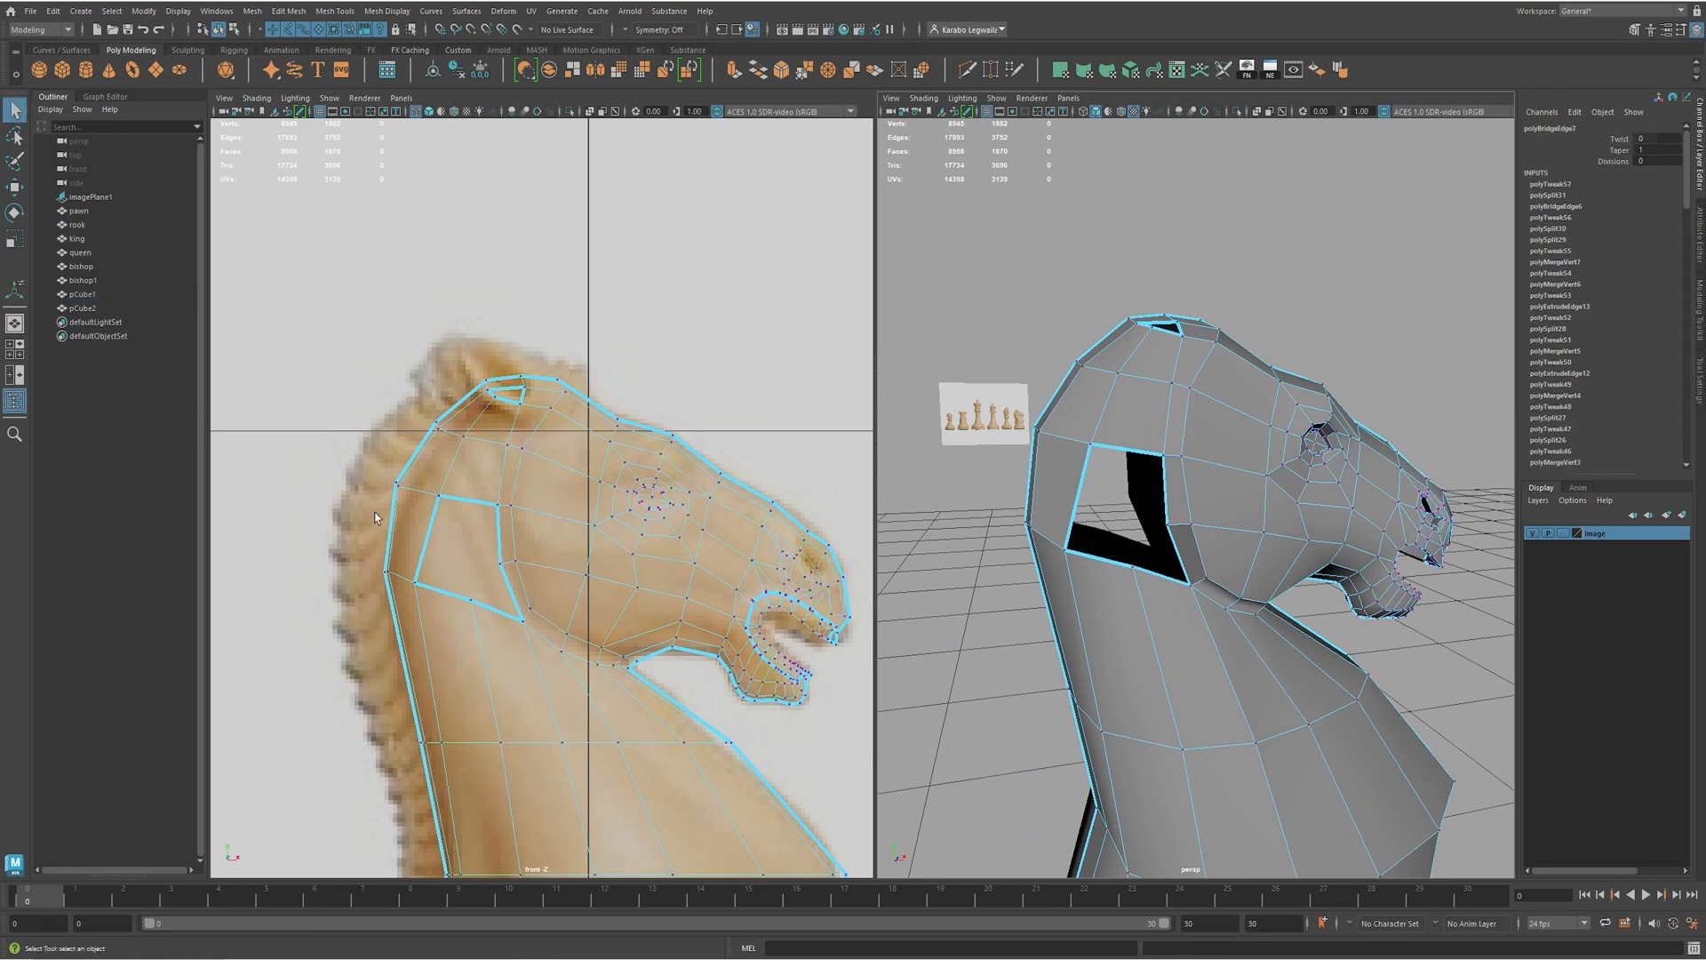
pyautogui.click(418, 494)
pyautogui.press('w')
pyautogui.click(463, 439)
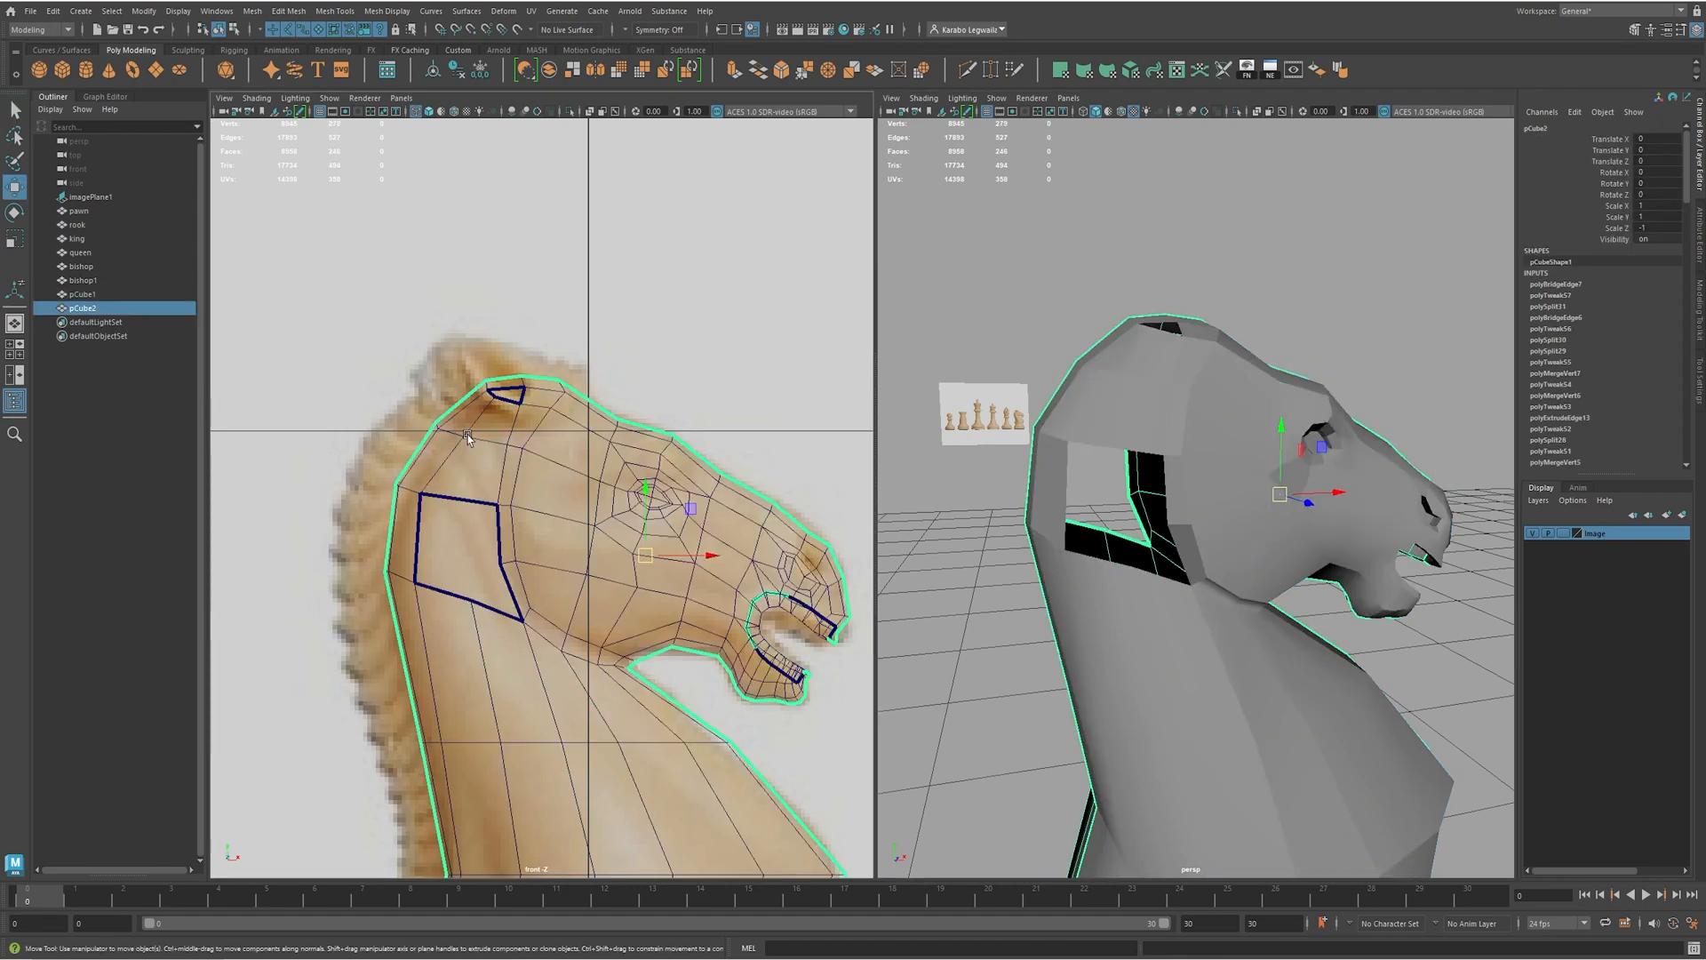
pyautogui.hotkey('ctrl', 'z')
pyautogui.click(455, 437)
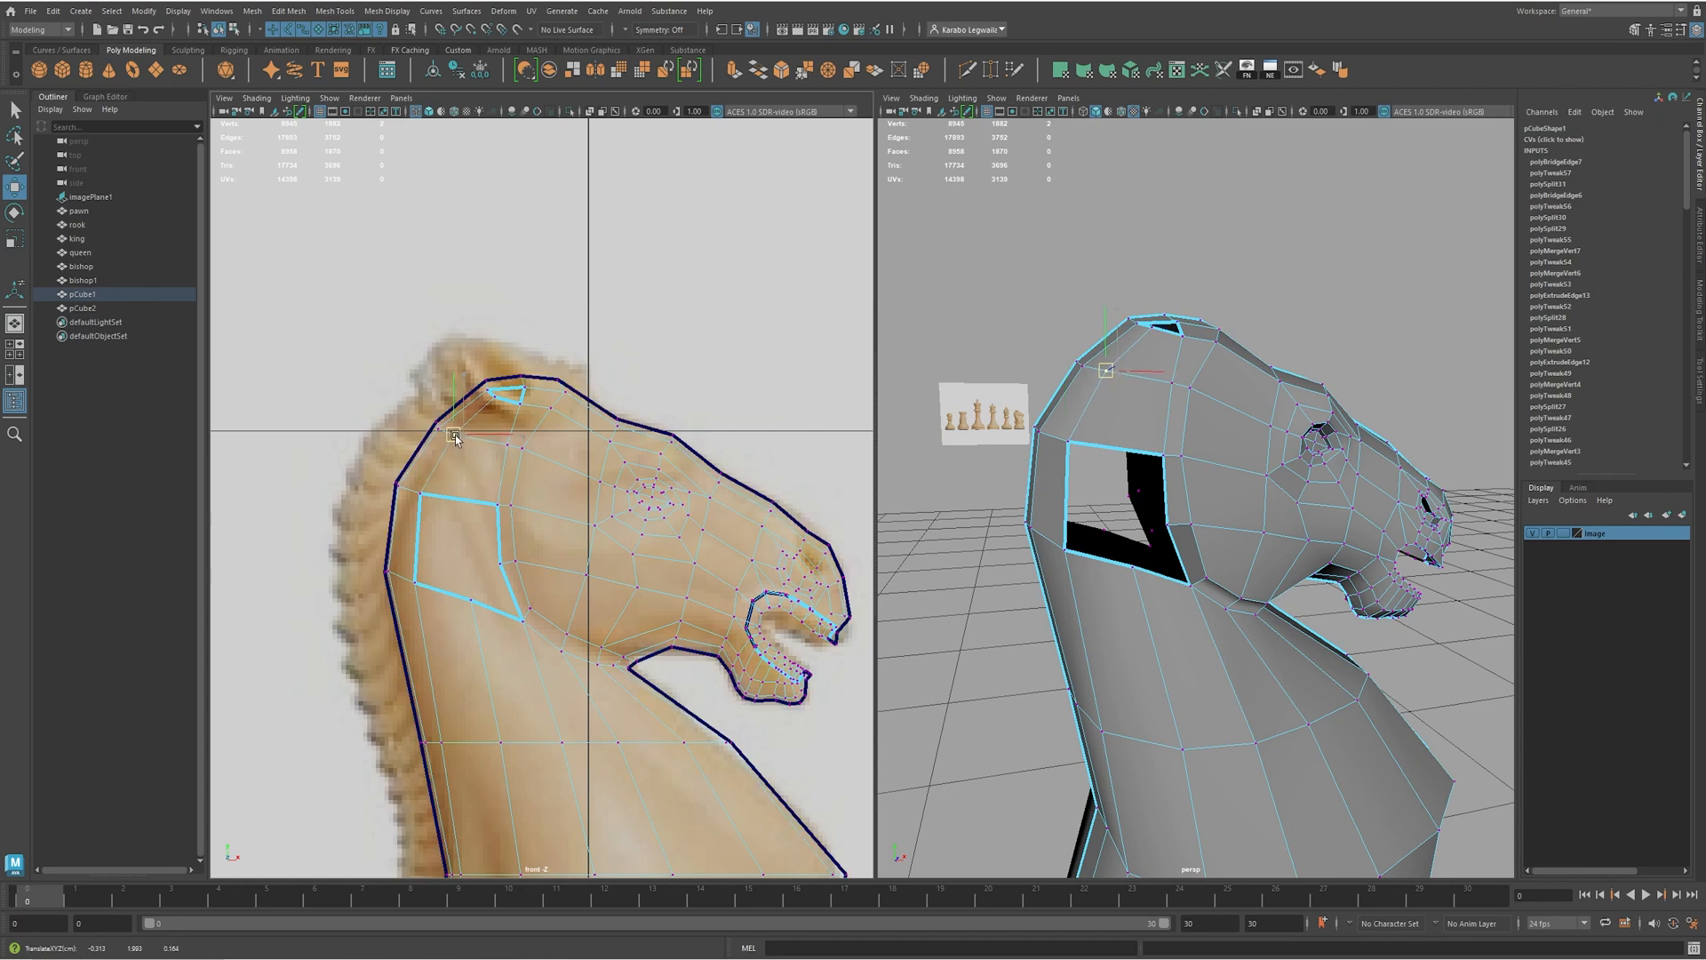
# - Pull the crown vertices at the rear of the small top opening back and slightly down along the reference outline
pyautogui.keyDown('alt'); pyautogui.moveTo(1218, 350); pyautogui.dragTo(1151, 391); pyautogui.keyUp('alt')
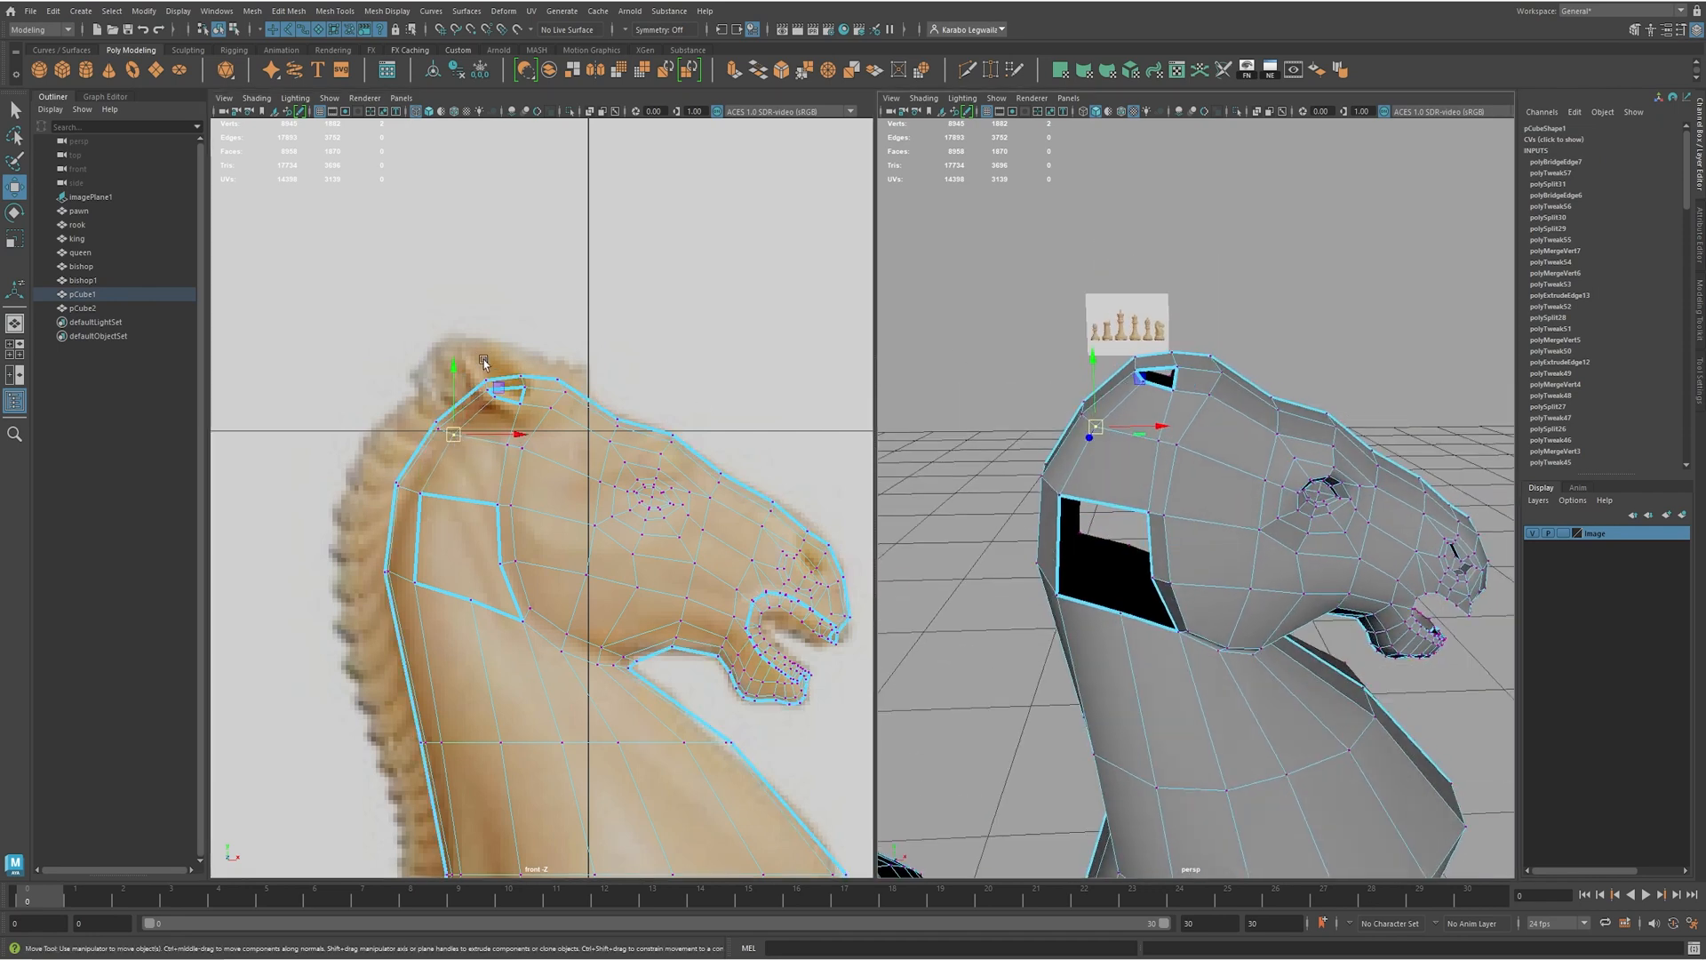
pyautogui.click(494, 383)
pyautogui.moveTo(494, 383); pyautogui.dragTo(470, 395)
# - Insert an edge loop through the patch below the crown opening and reposition its edges and upper vertices to round the head
pyautogui.keyDown('shift'); pyautogui.moveTo(1146, 425); pyautogui.dragTo(1111, 421, button='right'); pyautogui.keyUp('shift')
pyautogui.keyDown('ctrl'); pyautogui.click(1124, 437); pyautogui.keyUp('ctrl')
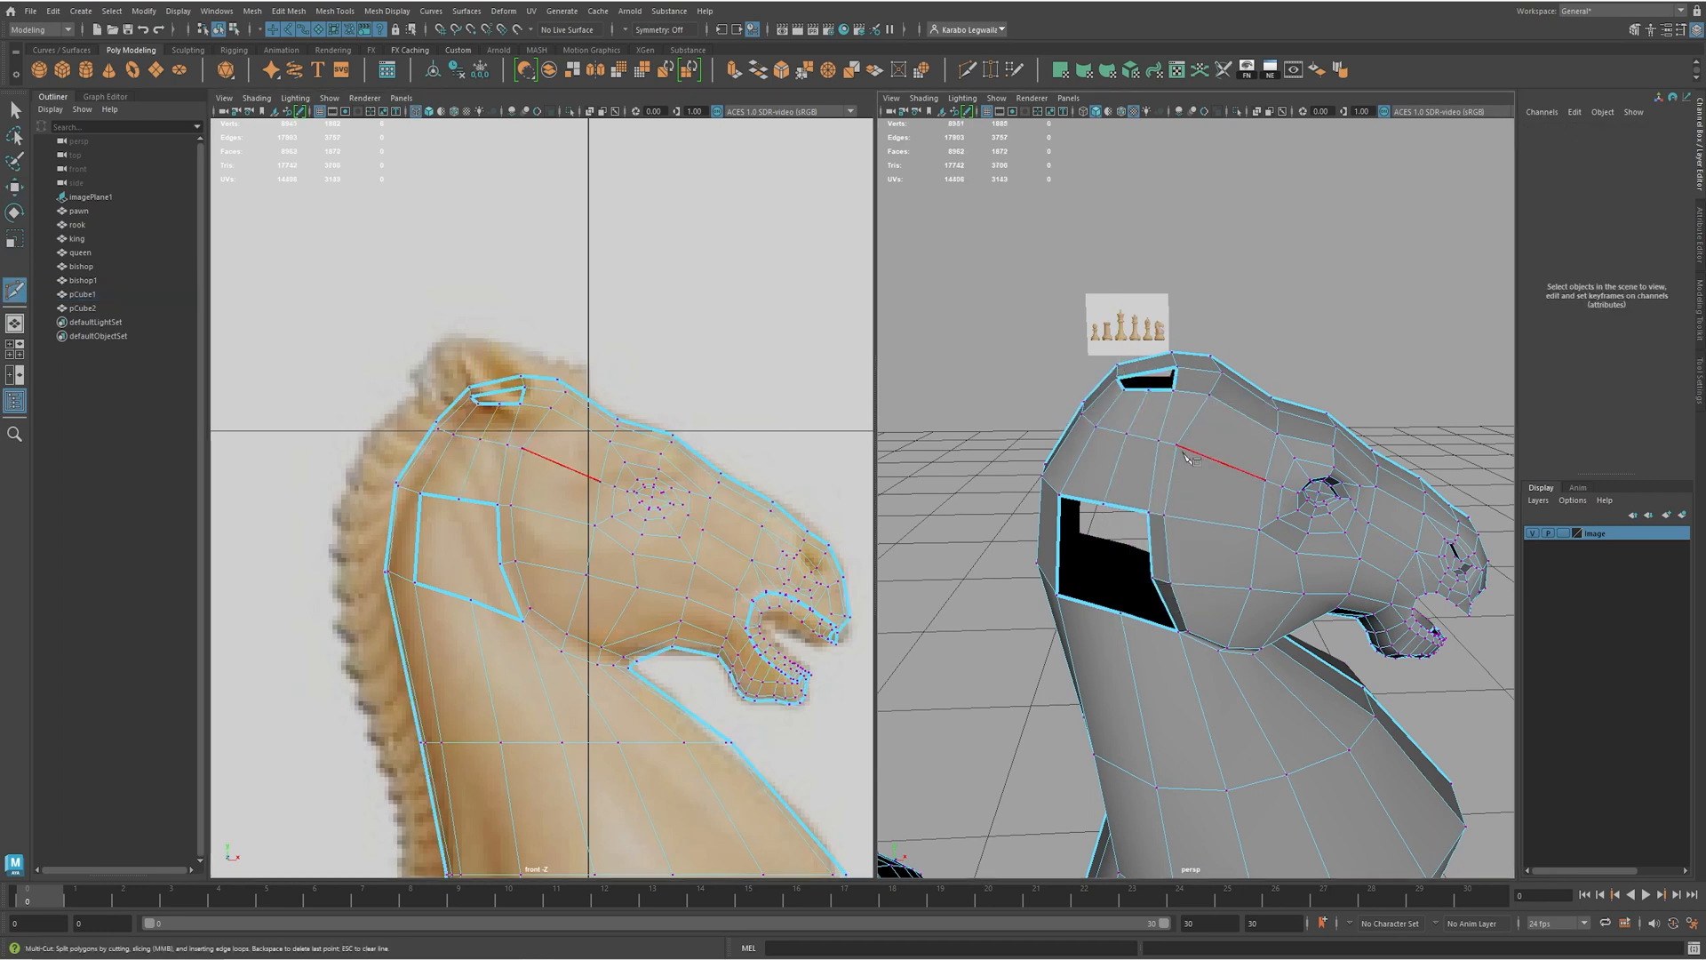
pyautogui.press('w')
pyautogui.keyDown('alt'); pyautogui.moveTo(1148, 449); pyautogui.dragTo(1182, 526); pyautogui.keyUp('alt')
pyautogui.doubleClick(1160, 500)
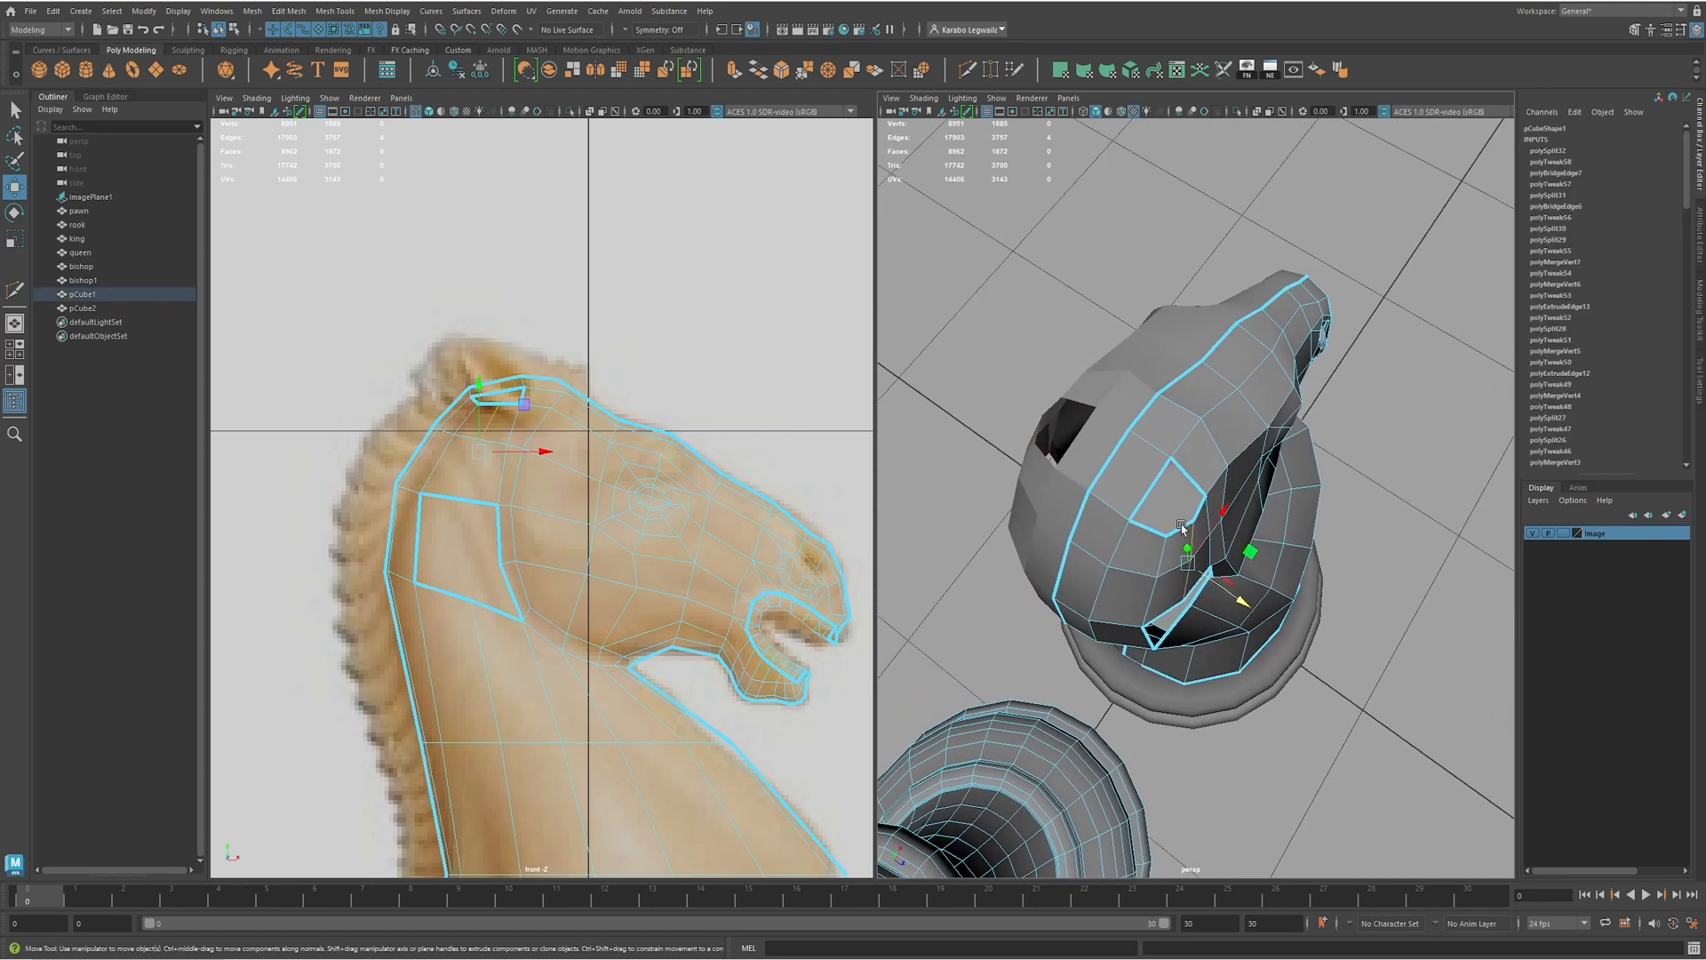
pyautogui.moveTo(1182, 522); pyautogui.dragTo(1181, 523, button='right')
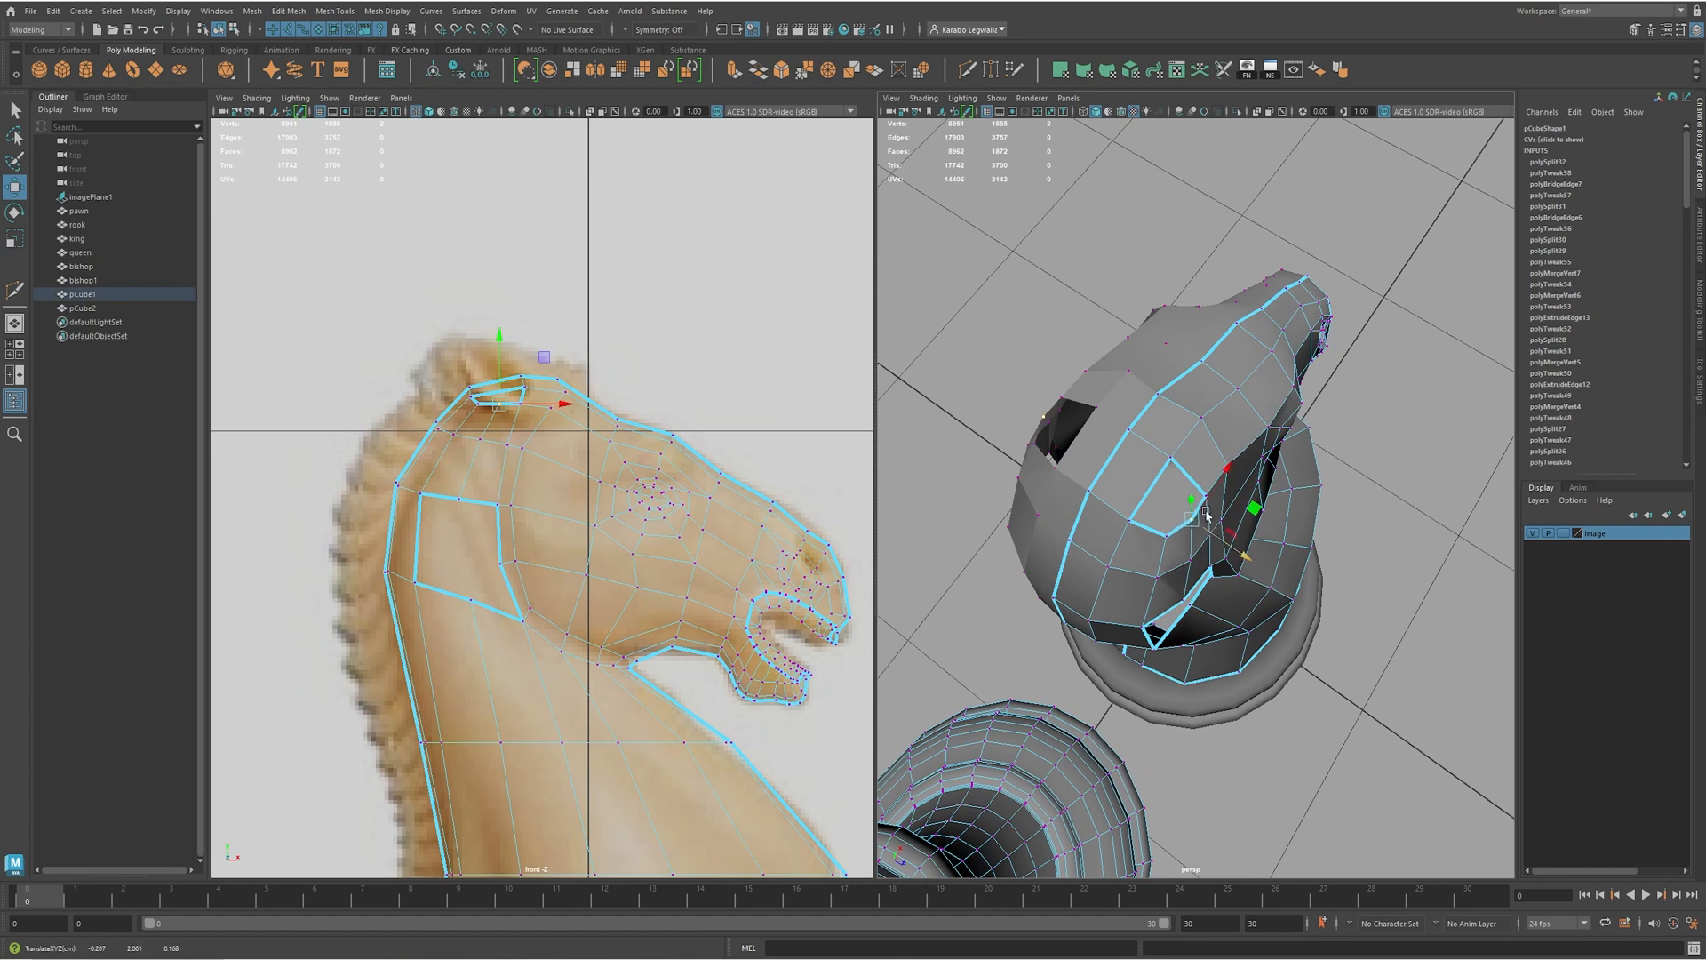
pyautogui.keyDown('alt'); pyautogui.moveTo(1181, 524); pyautogui.dragTo(1095, 450); pyautogui.keyUp('alt')
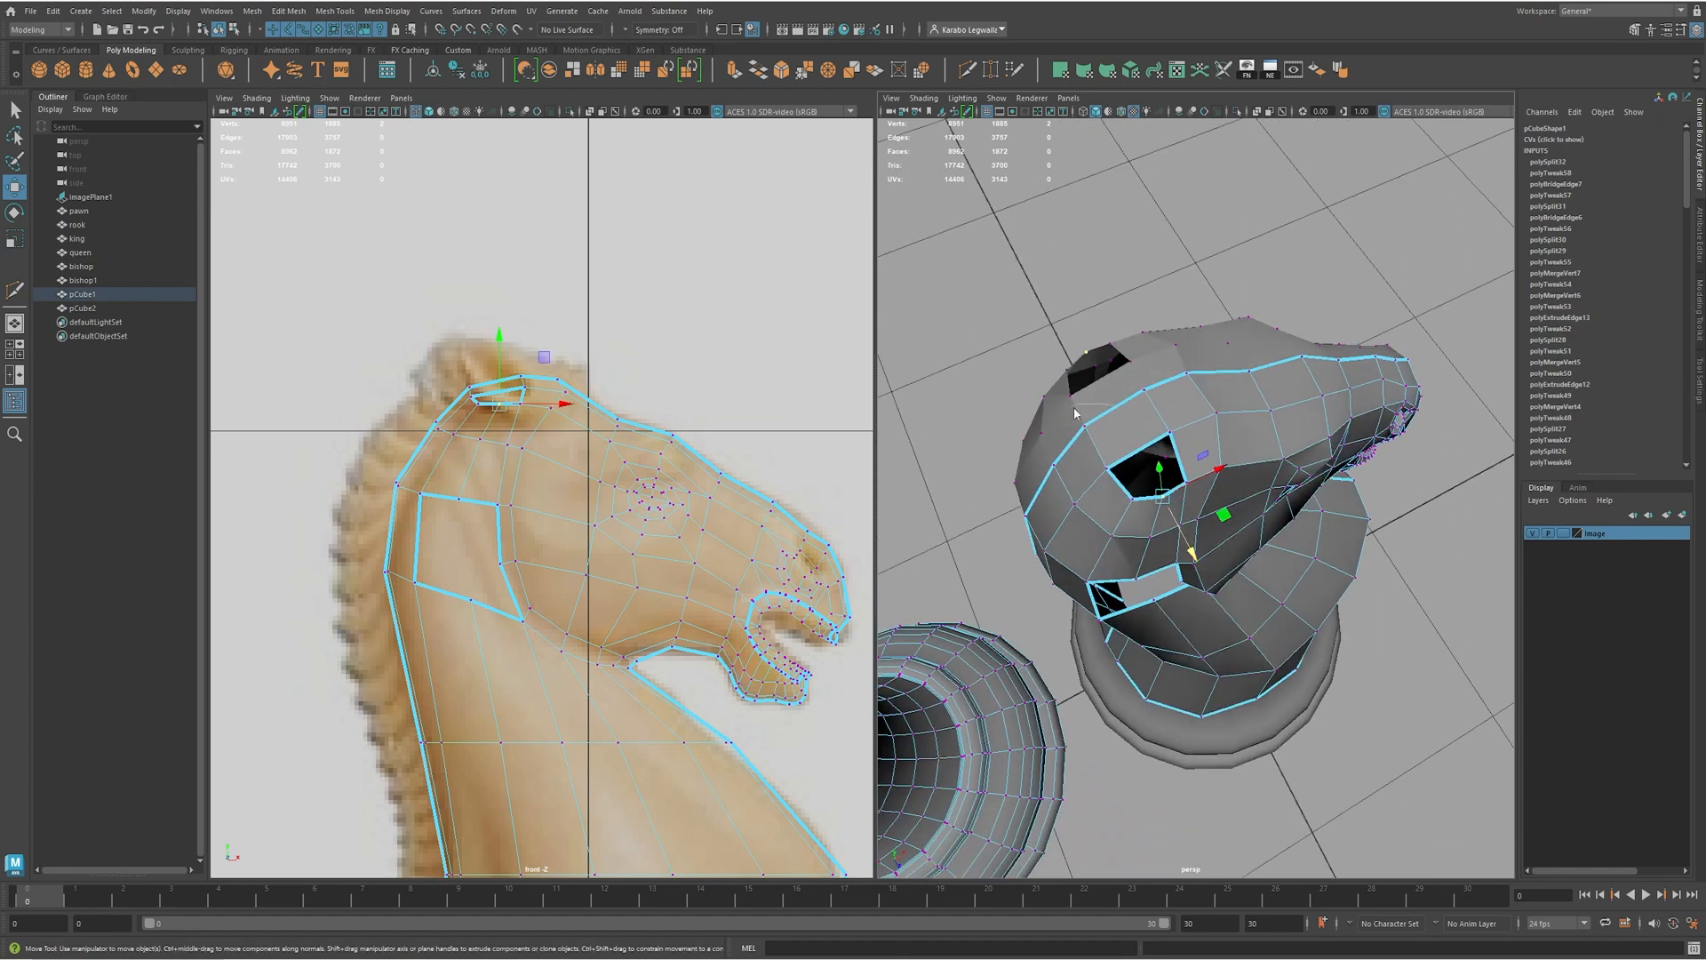
# - Insert another edge cut across the strip between the crown's centre line and the small top opening
pyautogui.press('y')
pyautogui.click(1138, 442)
pyautogui.keyDown('alt'); pyautogui.moveTo(1138, 442); pyautogui.dragTo(1084, 400); pyautogui.keyUp('alt')
pyautogui.press('w')
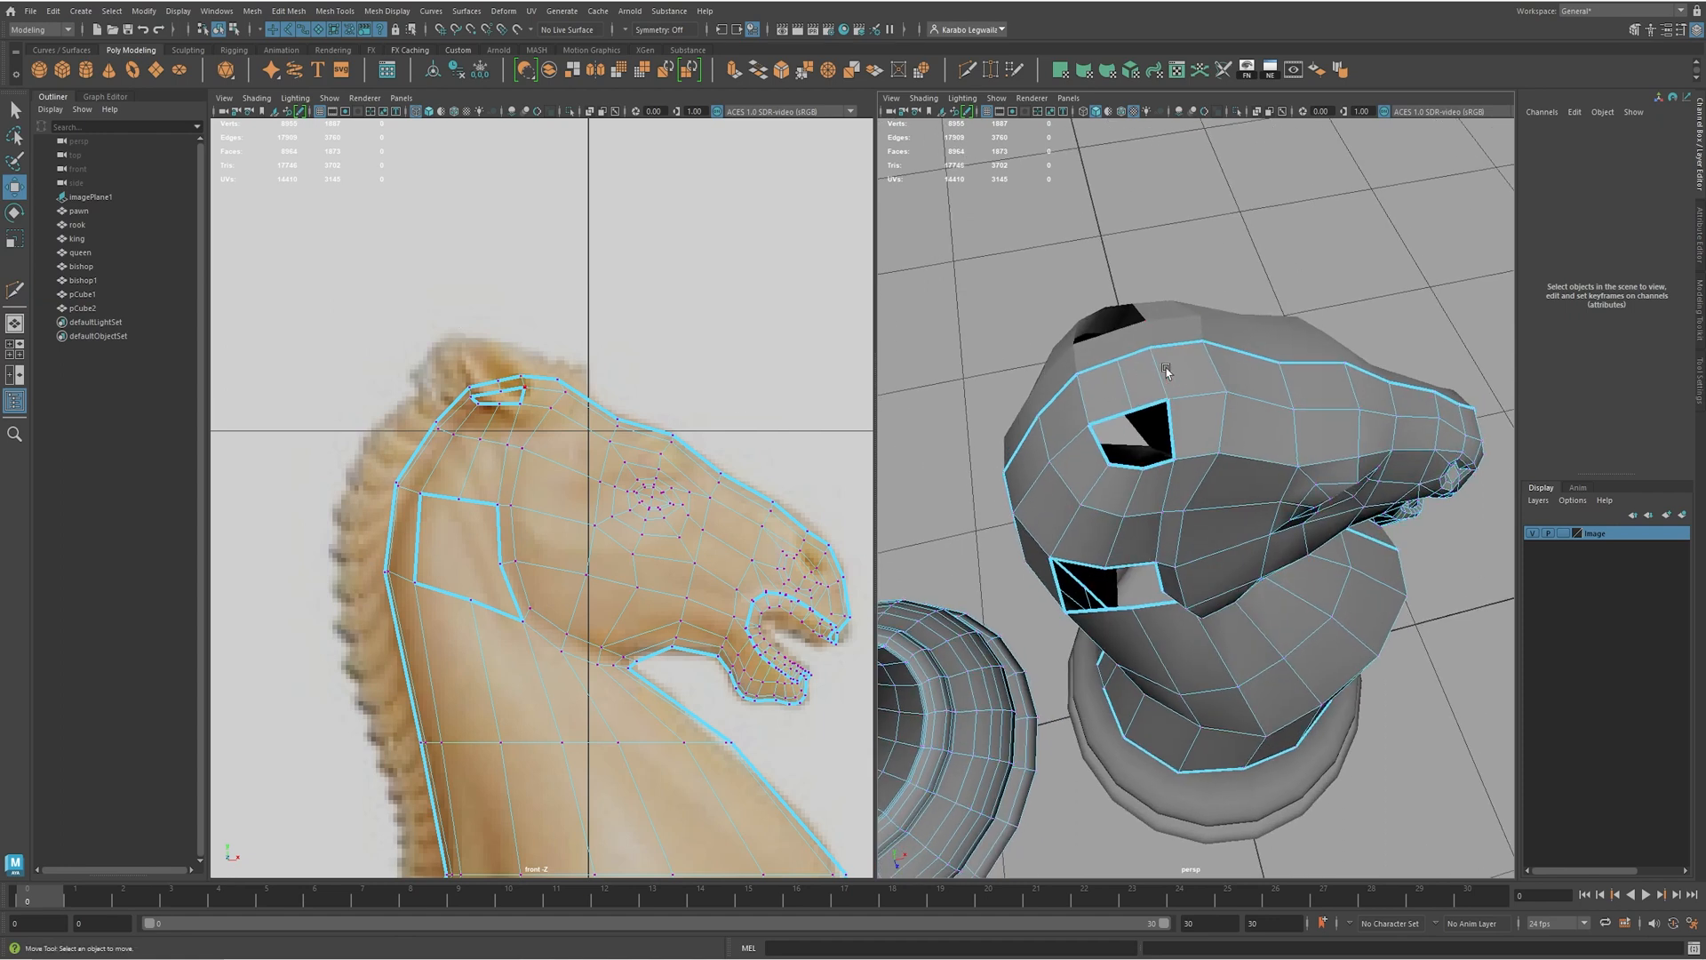
# - Shift the edge and vertices above the small top opening so they are spaced evenly along the crown outline
pyautogui.moveTo(1175, 354); pyautogui.dragTo(1175, 354, button='right')
pyautogui.click(1150, 375)
pyautogui.moveTo(538, 377); pyautogui.dragTo(550, 384)
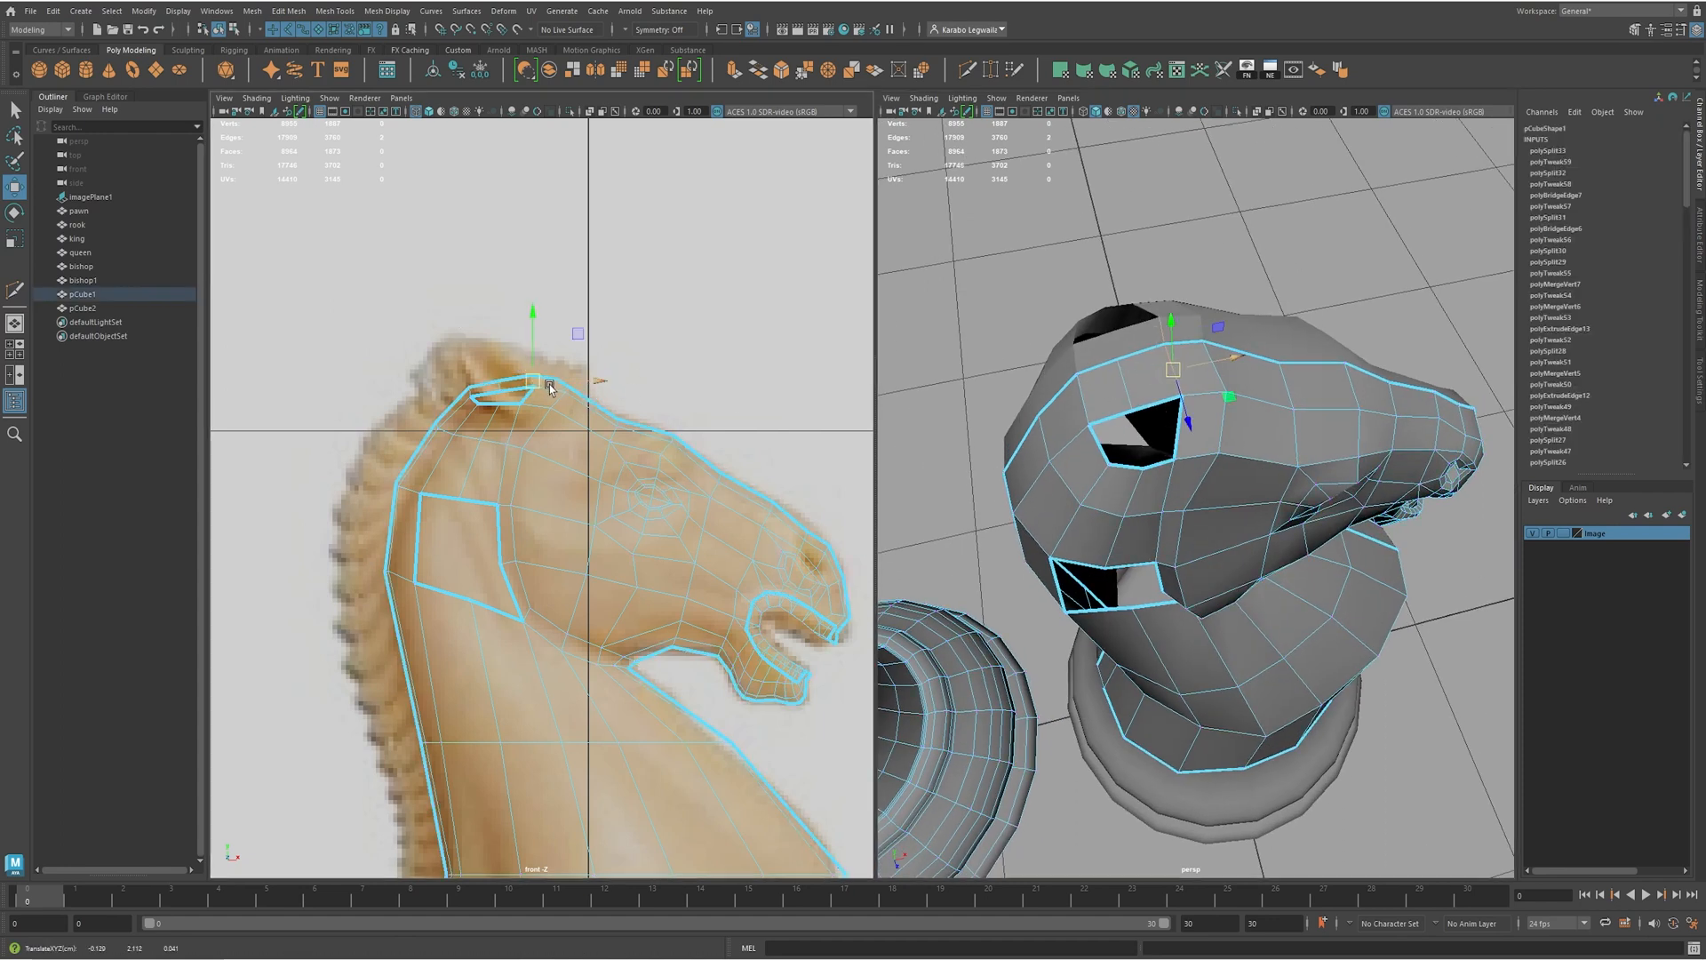
pyautogui.moveTo(1174, 353); pyautogui.dragTo(1161, 341, button='right')
pyautogui.click(1170, 348)
pyautogui.keyDown('alt'); pyautogui.moveTo(1170, 348); pyautogui.dragTo(1282, 349); pyautogui.keyUp('alt')
pyautogui.moveTo(569, 367); pyautogui.dragTo(579, 370)
pyautogui.scroll(2, 477, 375)
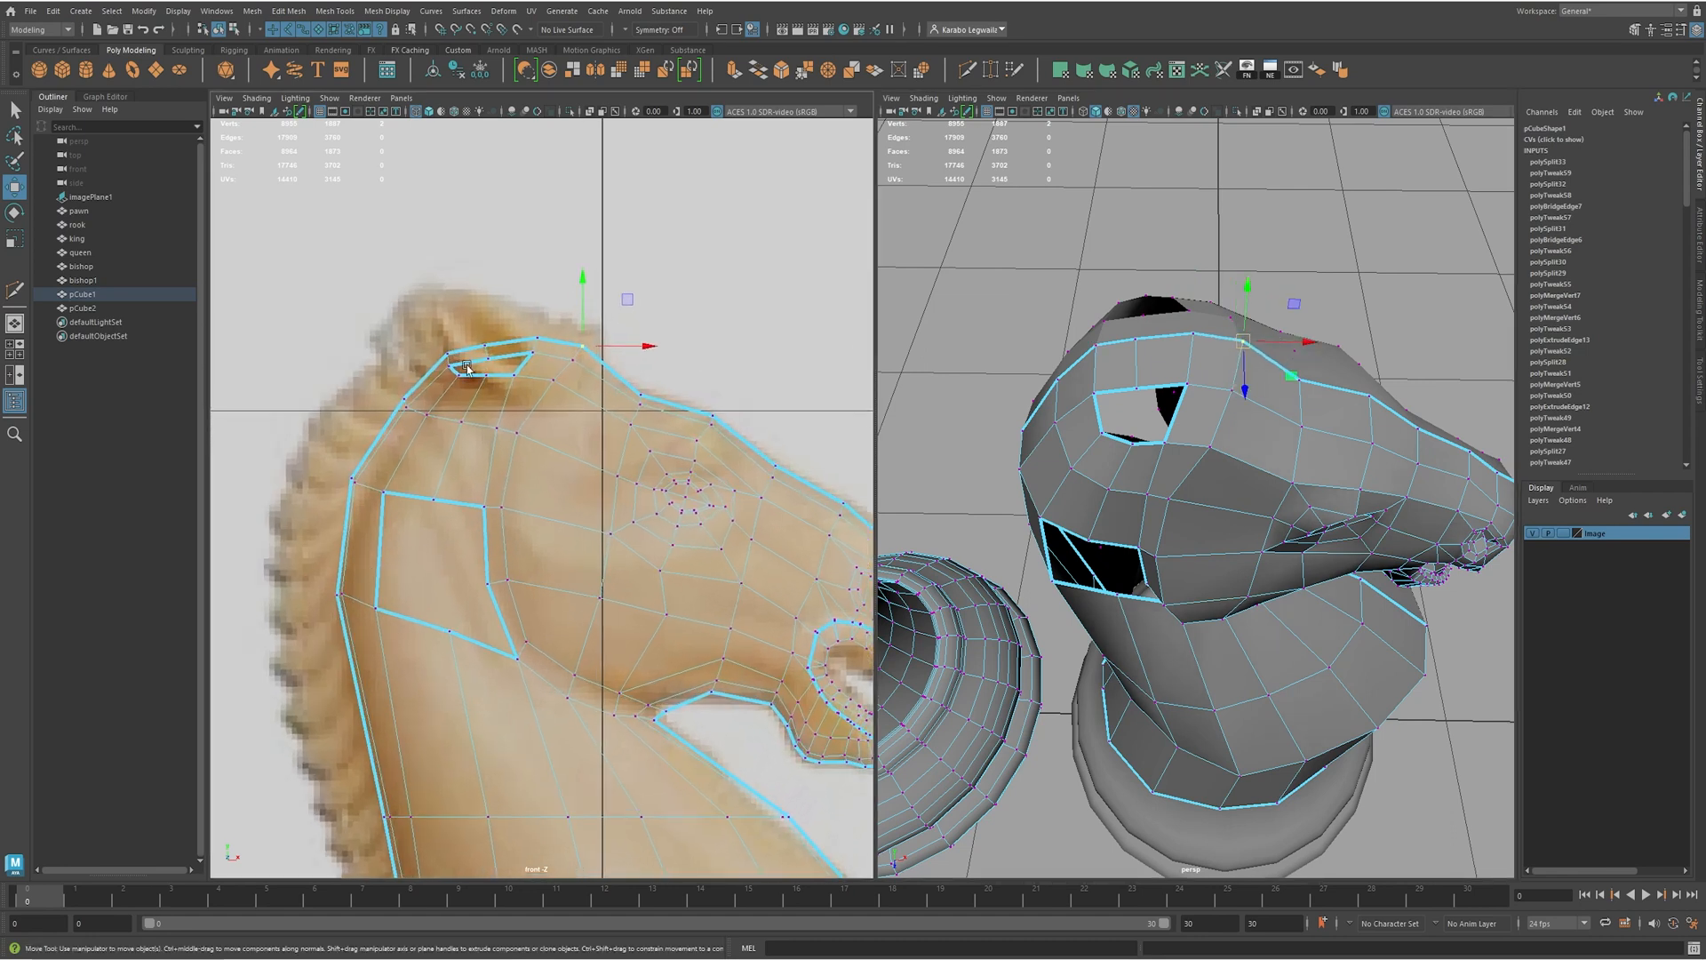
pyautogui.scroll(3, 477, 374)
pyautogui.click(535, 392)
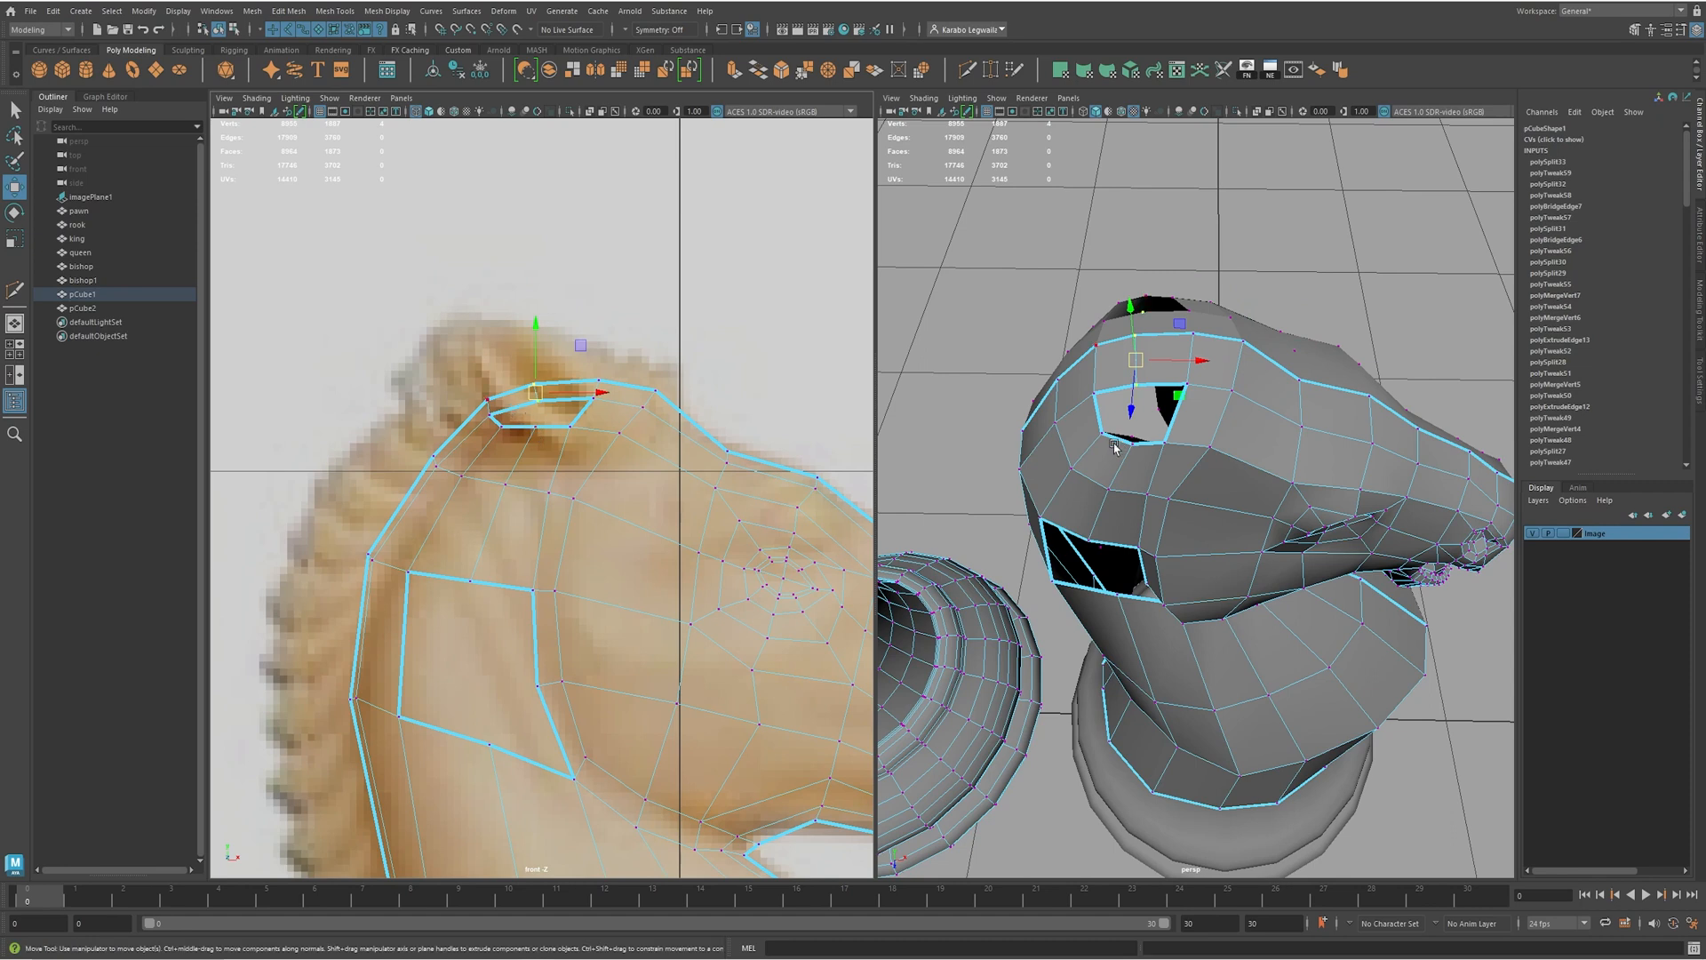
# - Close the small crown opening by bridging its opposite rim edges
pyautogui.scroll(2, 1118, 443)
pyautogui.press('F10')
pyautogui.click(1091, 359)
pyautogui.press('q')
pyautogui.keyDown('shift'); pyautogui.click(1104, 423); pyautogui.keyUp('shift')
pyautogui.keyDown('shift'); pyautogui.click(1147, 351); pyautogui.keyUp('shift')
pyautogui.keyDown('shift'); pyautogui.moveTo(1227, 363); pyautogui.dragTo(1211, 536, button='right'); pyautogui.keyUp('shift')
# - Adjust the two vertices at the outer edge of the newly filled crown patch to smooth its curvature
pyautogui.keyDown('alt'); pyautogui.moveTo(1200, 462); pyautogui.dragTo(1245, 457); pyautogui.keyUp('alt')
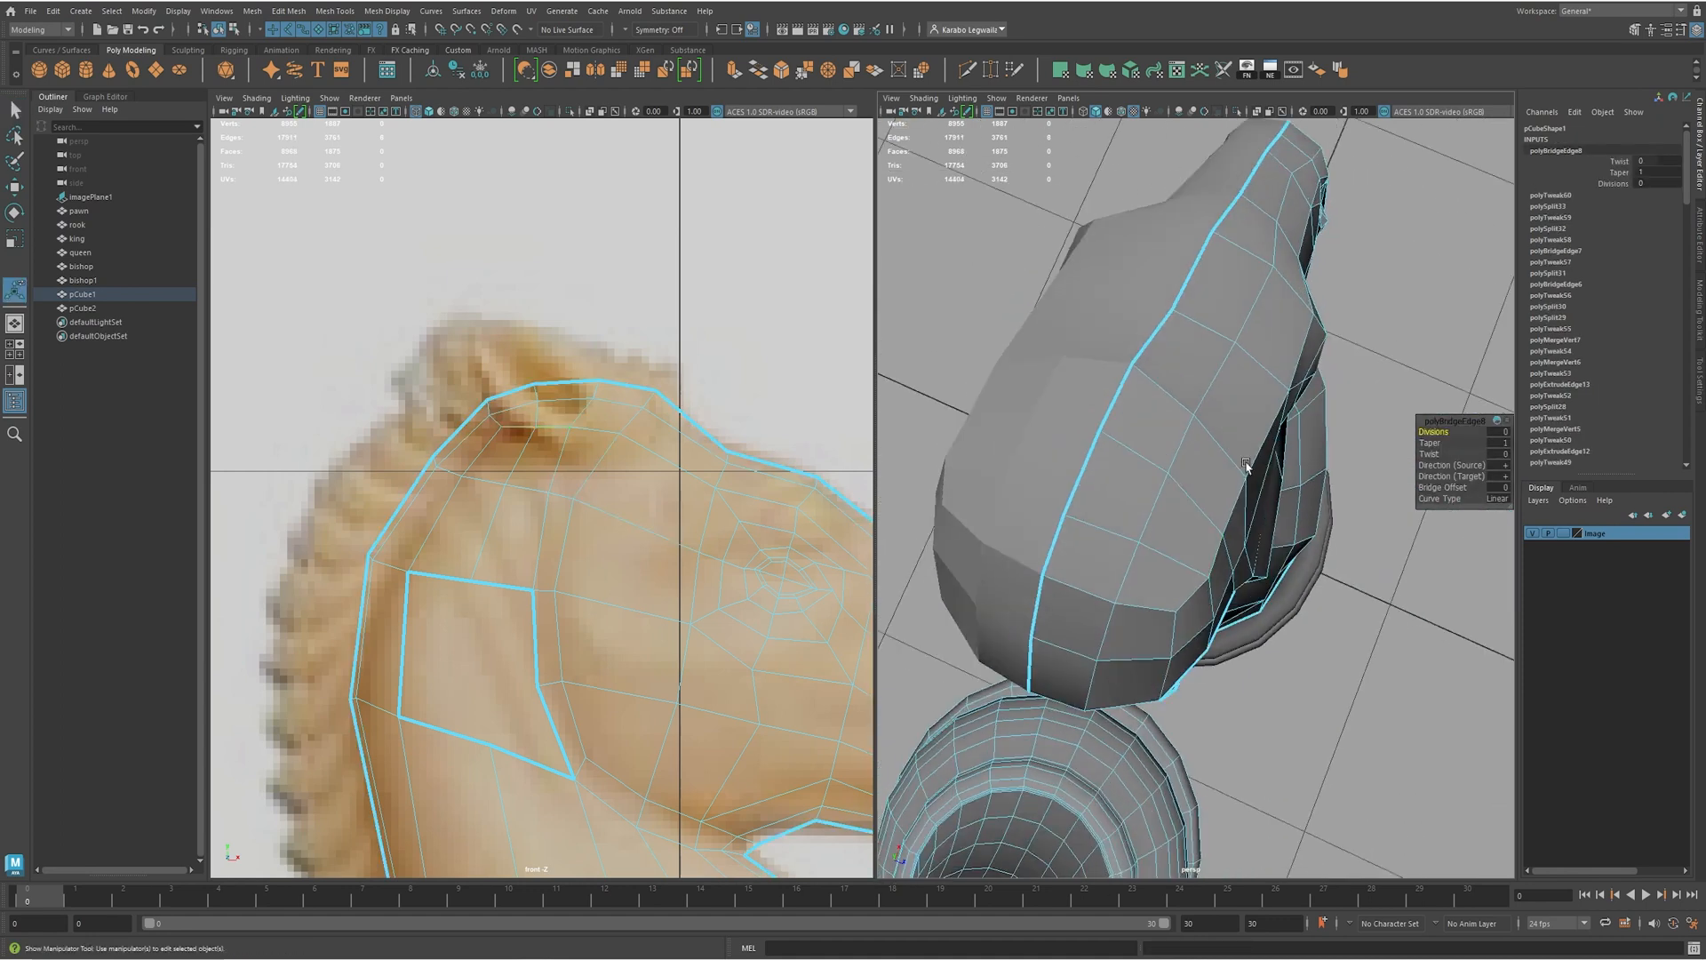
pyautogui.press('q')
pyautogui.press('F9')
pyautogui.click(1208, 578)
pyautogui.click(1223, 539)
pyautogui.press('w')
pyautogui.moveTo(1255, 554); pyautogui.dragTo(1121, 544)
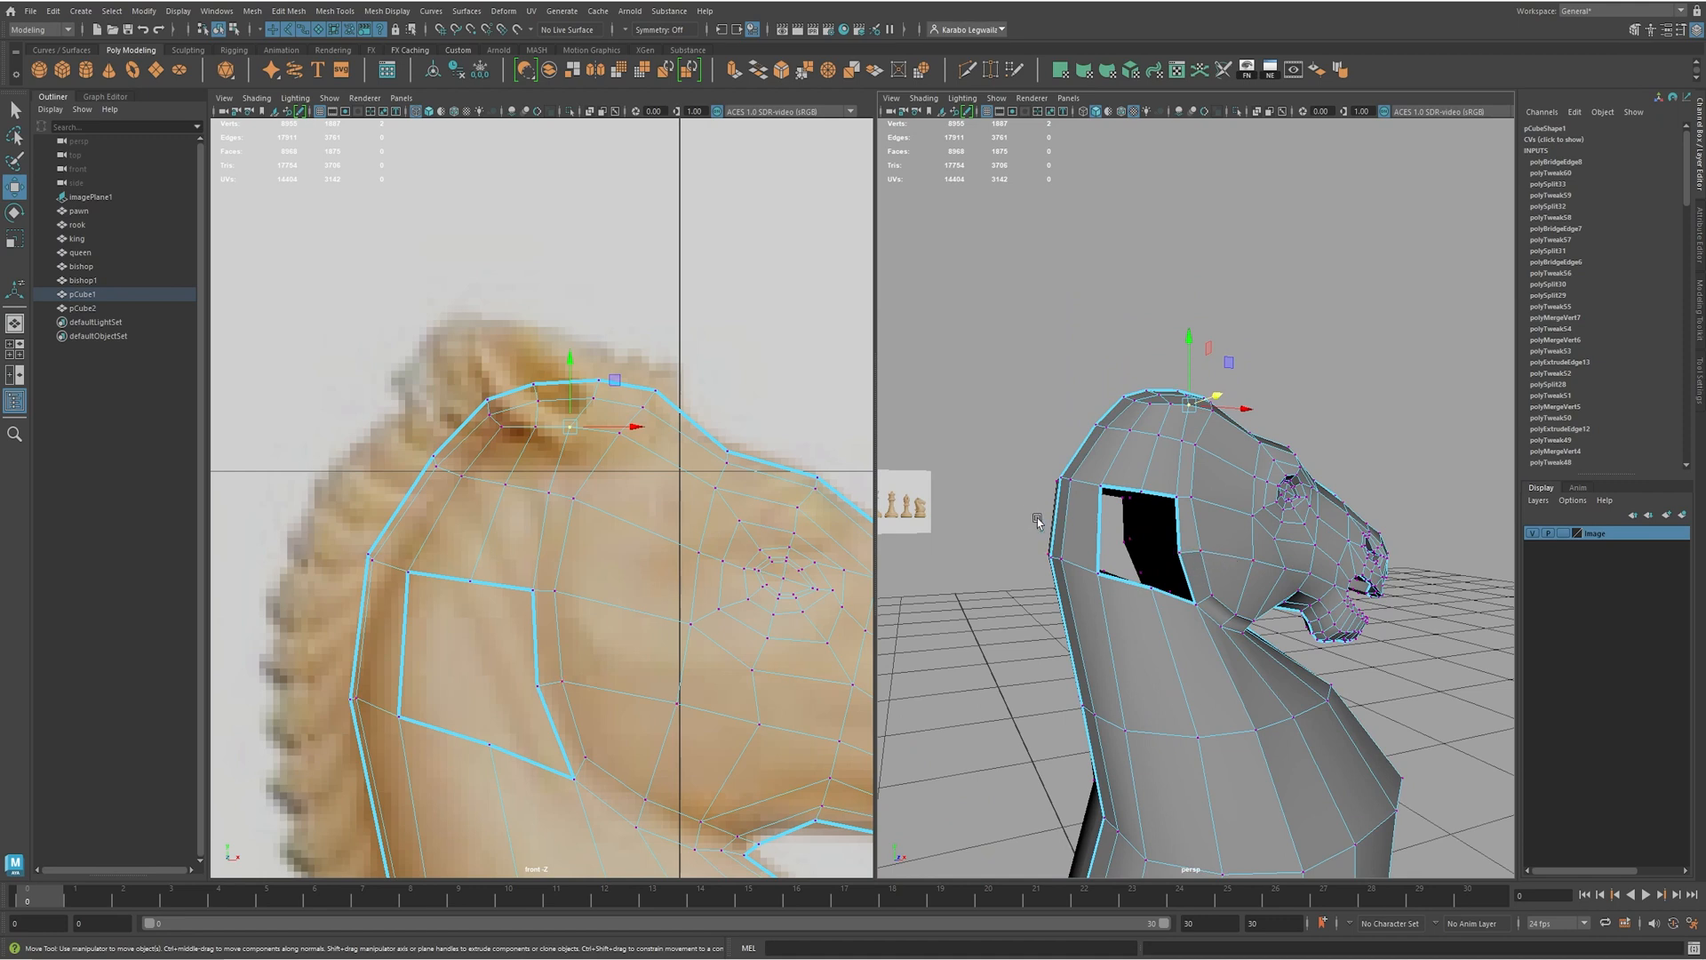
# - Move the nape vertex and the lower rim vertices of the side opening down along the neck
pyautogui.keyDown('alt'); pyautogui.moveTo(1035, 559); pyautogui.dragTo(1039, 541); pyautogui.keyUp('alt')
pyautogui.keyDown('alt'); pyautogui.moveTo(331, 572); pyautogui.dragTo(372, 484, button='middle'); pyautogui.keyUp('alt')
pyautogui.moveTo(333, 560); pyautogui.dragTo(414, 636)
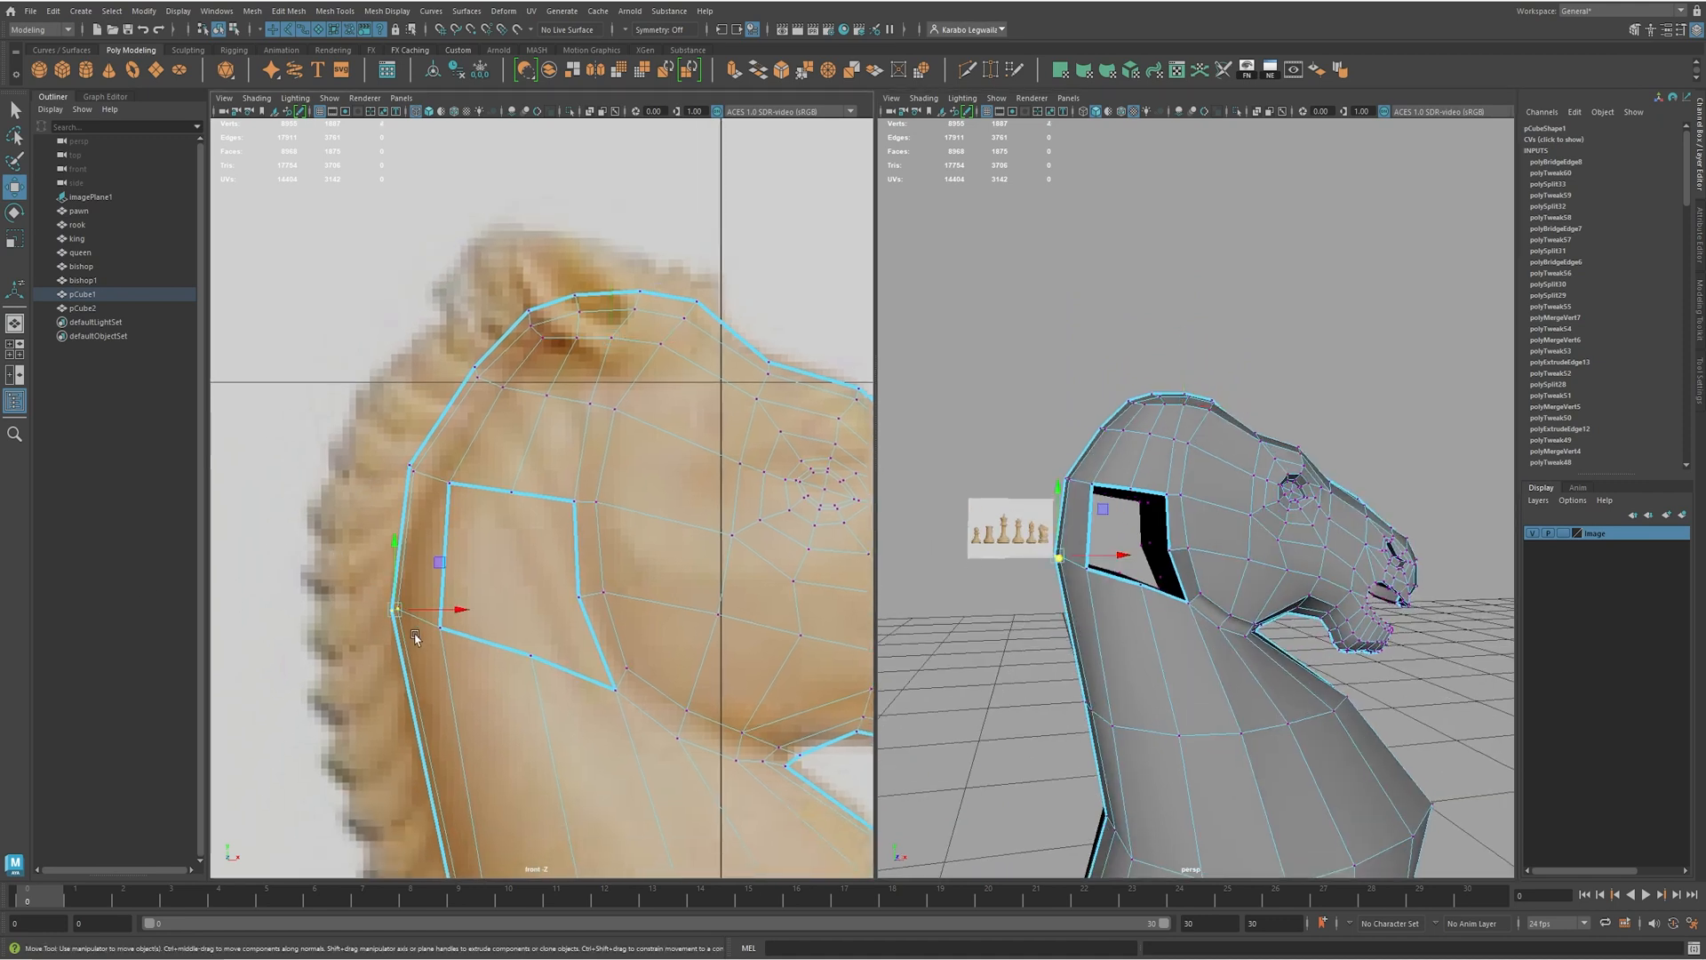
pyautogui.moveTo(396, 570); pyautogui.dragTo(396, 619)
pyautogui.moveTo(441, 620); pyautogui.dragTo(534, 686)
pyautogui.hotkey('ctrl', 'z')
pyautogui.click(531, 656)
# - Insert an edge loop across the strip behind the side opening and arrange its vertices along the curve of the nape
pyautogui.keyDown('shift'); pyautogui.moveTo(439, 588); pyautogui.dragTo(428, 589, button='right'); pyautogui.keyUp('shift')
pyautogui.keyDown('ctrl'); pyautogui.click(436, 586); pyautogui.keyUp('ctrl')
pyautogui.press('w')
pyautogui.moveTo(364, 554); pyautogui.dragTo(415, 577)
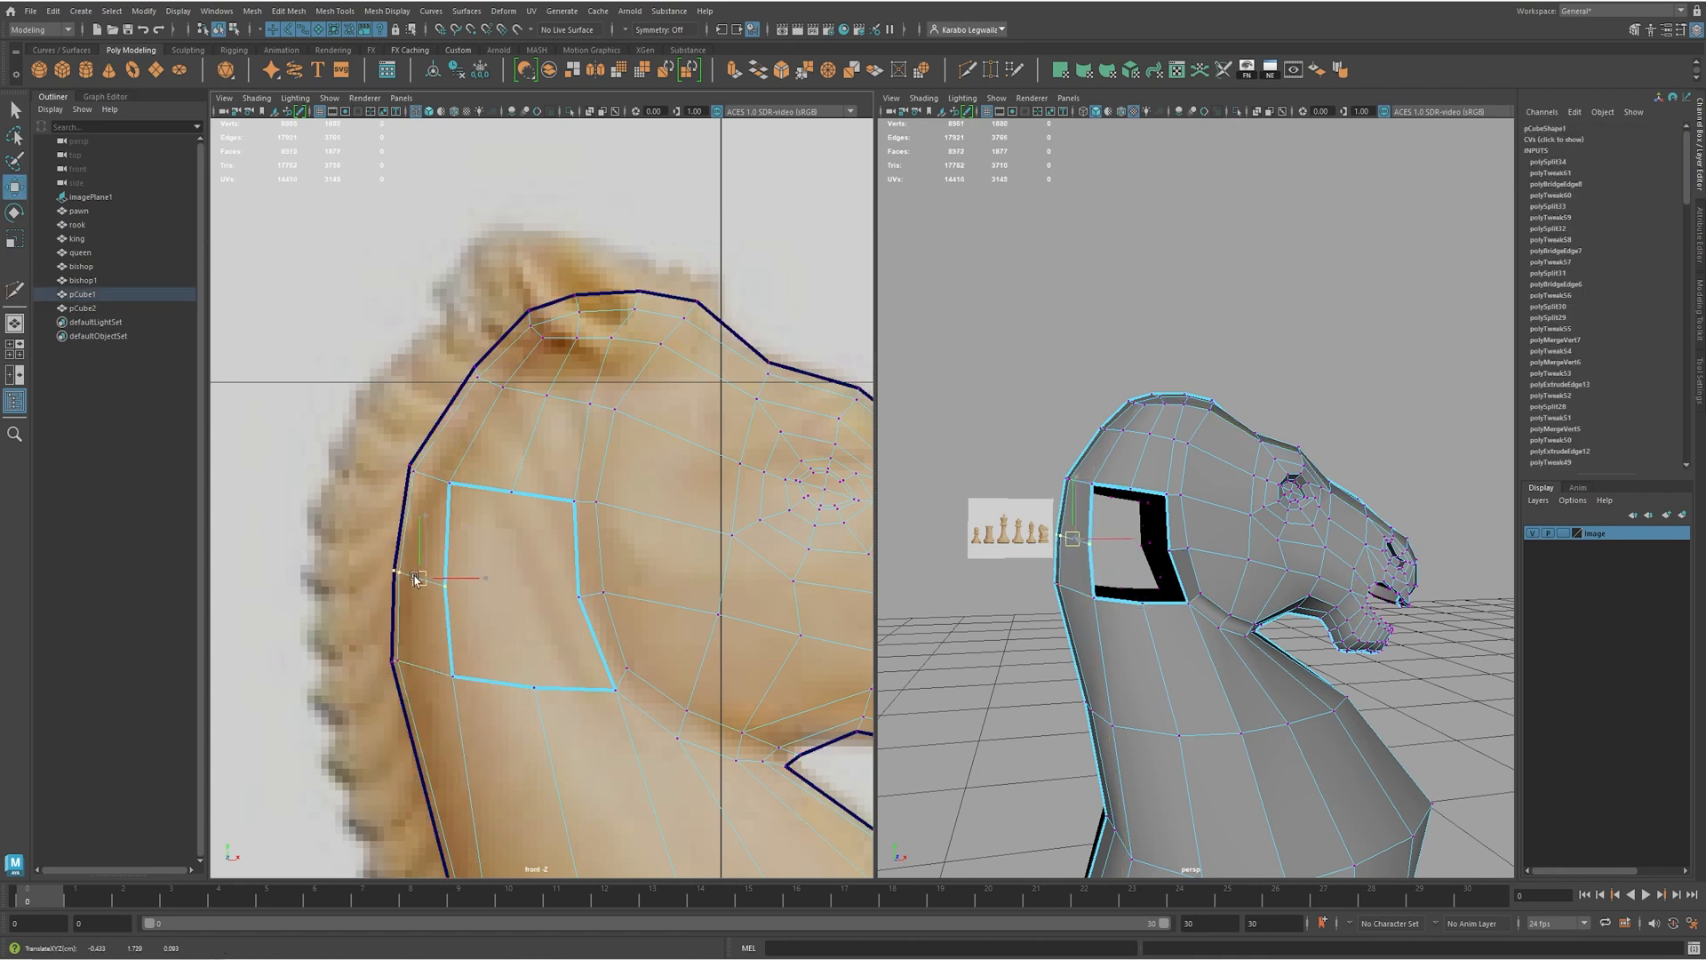
pyautogui.click(396, 660)
pyautogui.moveTo(395, 659); pyautogui.dragTo(444, 679)
pyautogui.moveTo(467, 609); pyautogui.dragTo(430, 586)
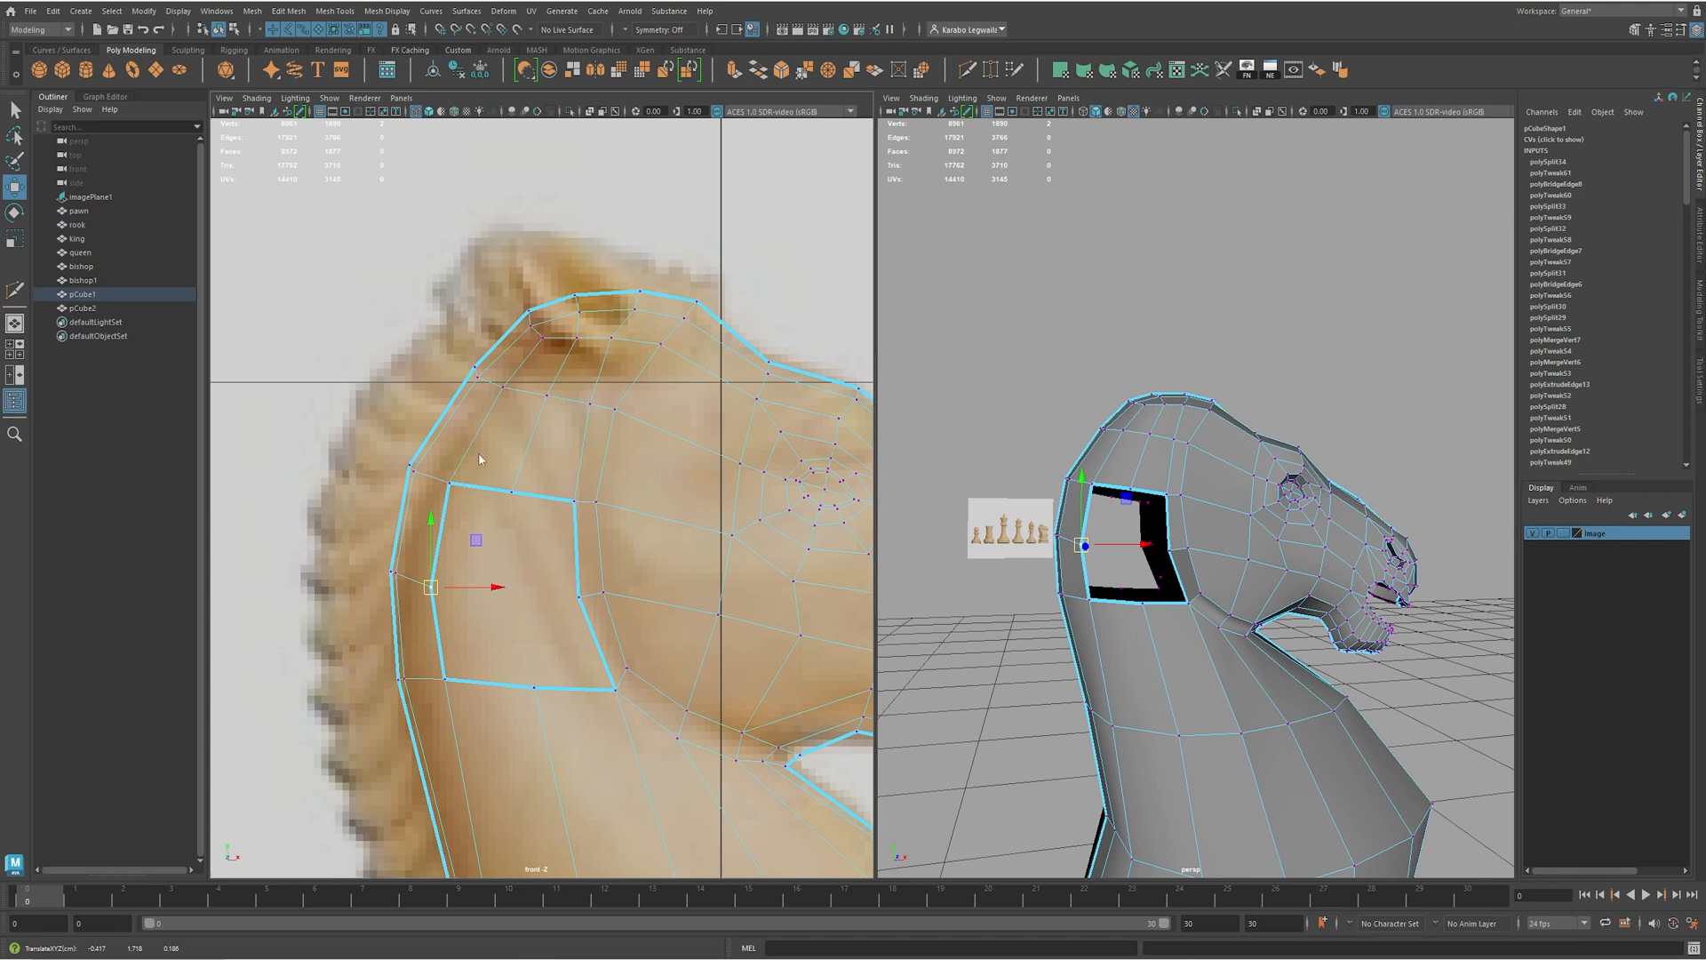
# - Bridge the two rear rim edges of the side opening to the two front rim edges beside the jaw
pyautogui.keyDown('alt'); pyautogui.moveTo(1176, 531); pyautogui.dragTo(1161, 551); pyautogui.keyUp('alt')
pyautogui.moveTo(1095, 511); pyautogui.dragTo(1095, 471, button='right')
pyautogui.click(1079, 534)
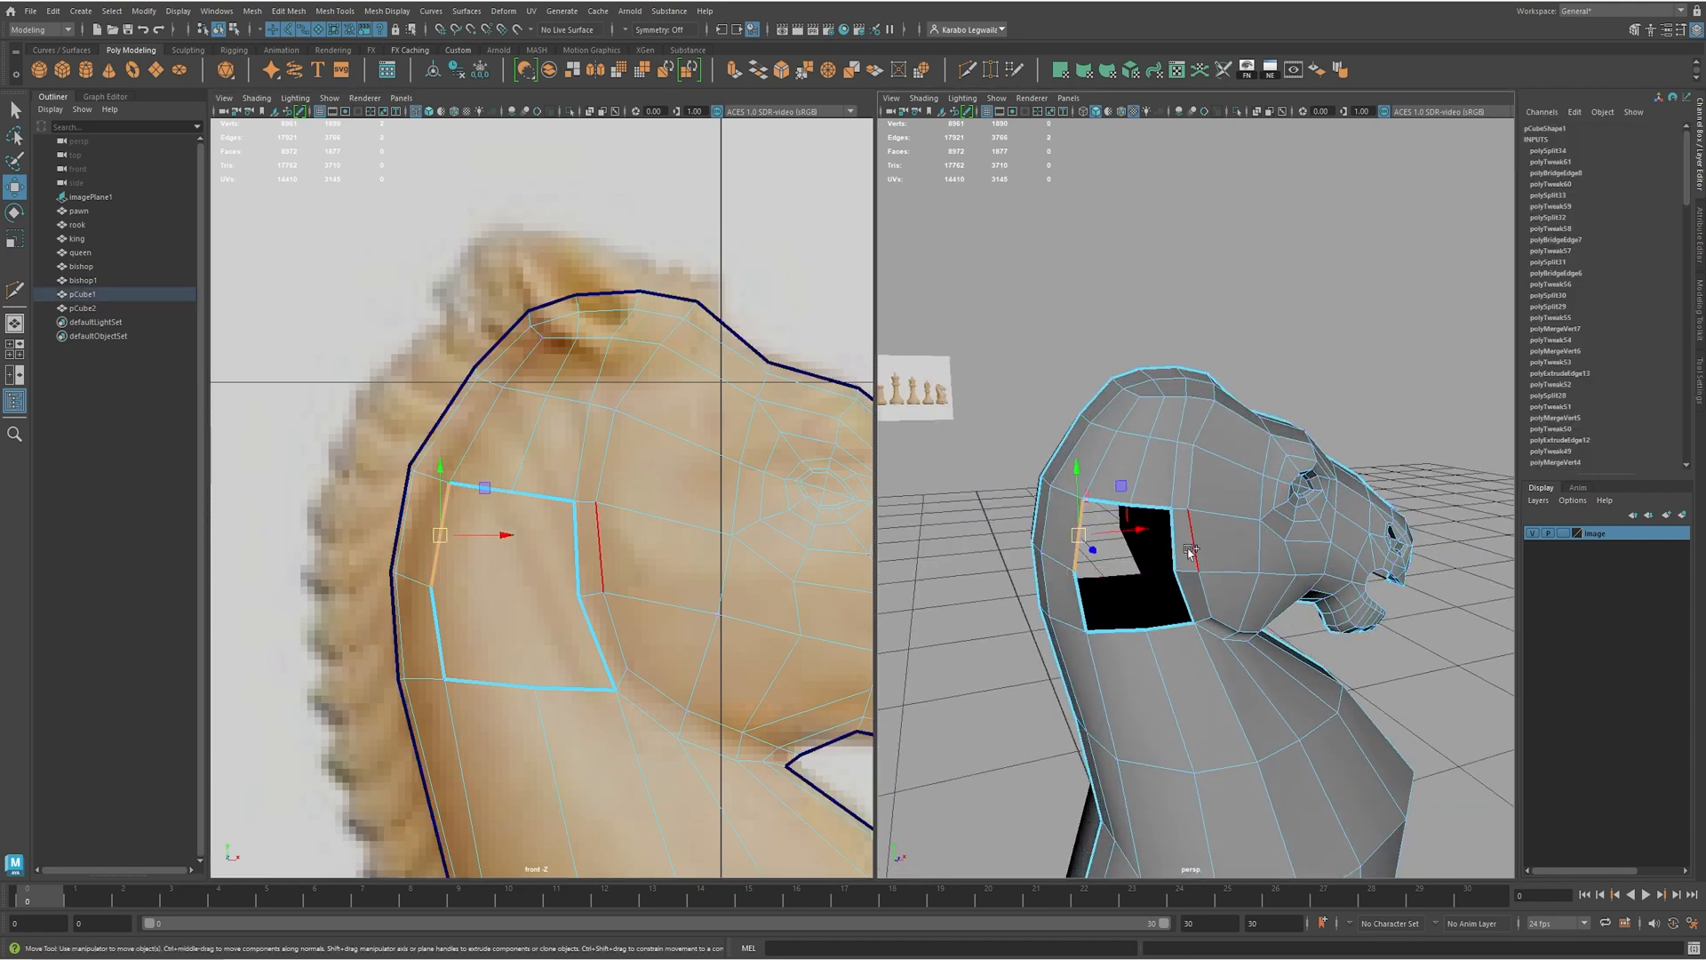
pyautogui.keyDown('shift'); pyautogui.click(1177, 542); pyautogui.keyUp('shift')
pyautogui.keyDown('shift'); pyautogui.click(1200, 606); pyautogui.keyUp('shift')
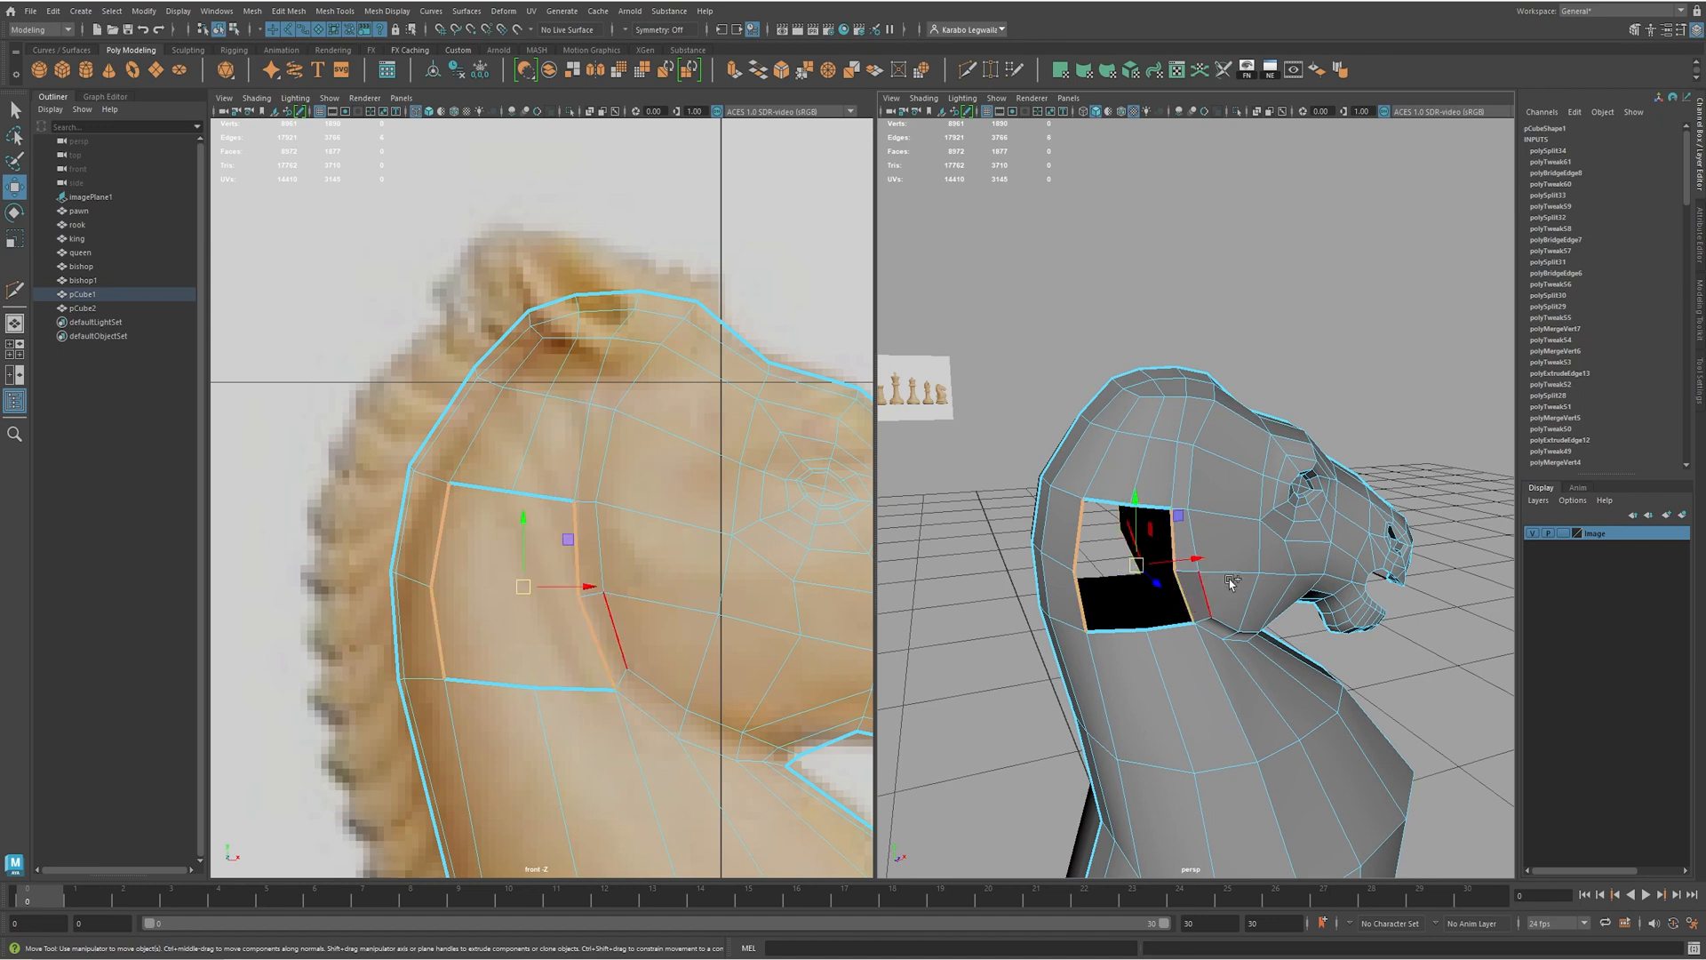
pyautogui.keyDown('shift'); pyautogui.rightClick(1218, 566); pyautogui.keyUp('shift')
pyautogui.click(1185, 734)
# - Insert a centred edge loop down the newly bridged side patch and push its lower edge outward
pyautogui.keyDown('shift'); pyautogui.rightClick(1128, 598); pyautogui.keyUp('shift')
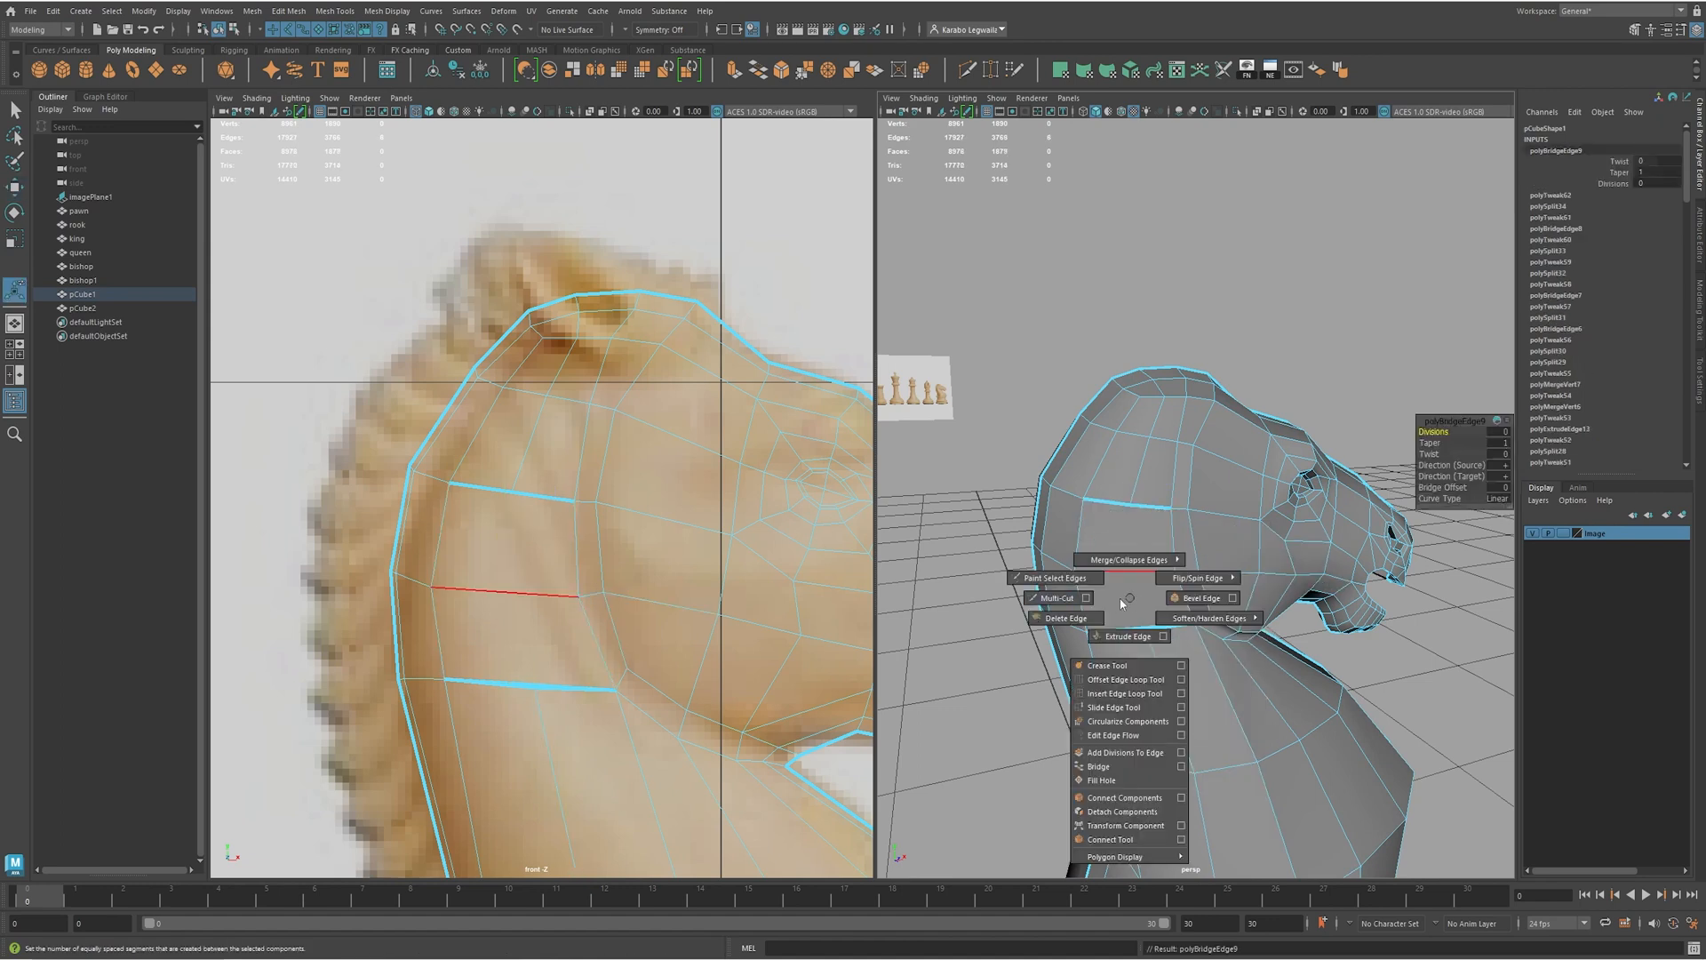
pyautogui.click(1053, 602)
pyautogui.keyDown('ctrl'); pyautogui.middleClick(1129, 571); pyautogui.keyUp('ctrl')
pyautogui.keyDown('alt'); pyautogui.moveTo(1098, 538); pyautogui.dragTo(1200, 662); pyautogui.keyUp('alt')
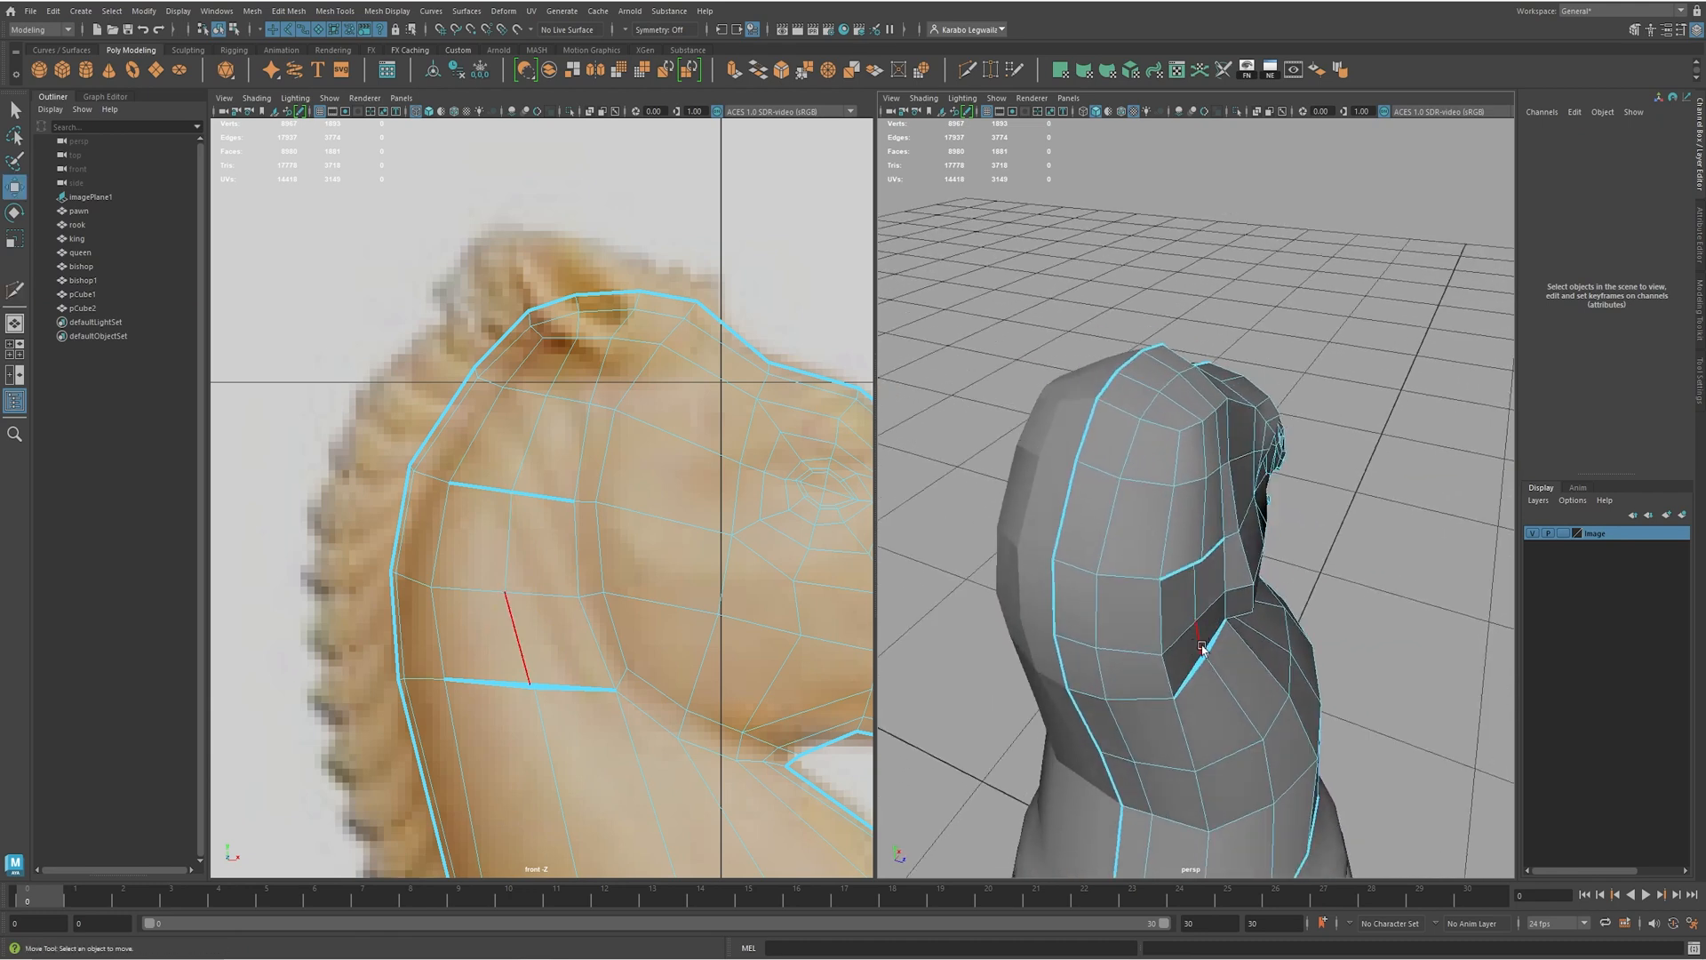
pyautogui.click(1198, 644)
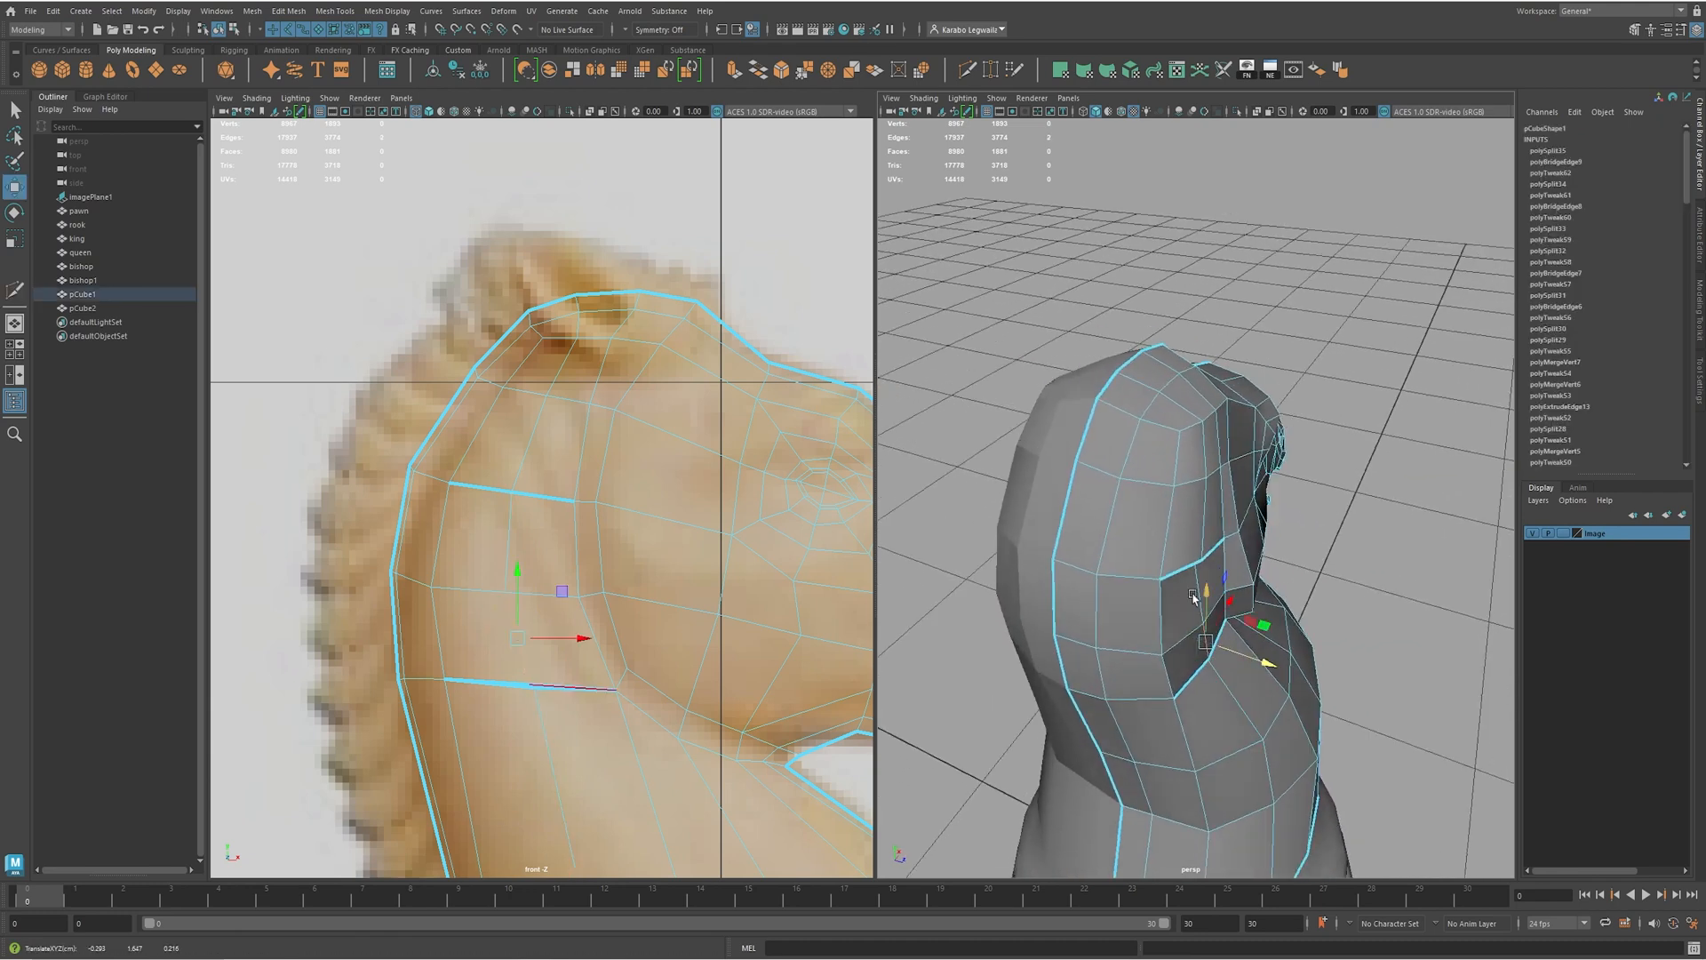
# - Select the overlapping vertices along the patch's upper and lower seams and merge them
pyautogui.keyDown('alt'); pyautogui.moveTo(1196, 568); pyautogui.dragTo(1146, 485); pyautogui.keyUp('alt')
pyautogui.moveTo(1181, 466); pyautogui.dragTo(1142, 453, button='right')
pyautogui.moveTo(1133, 437); pyautogui.dragTo(1158, 465)
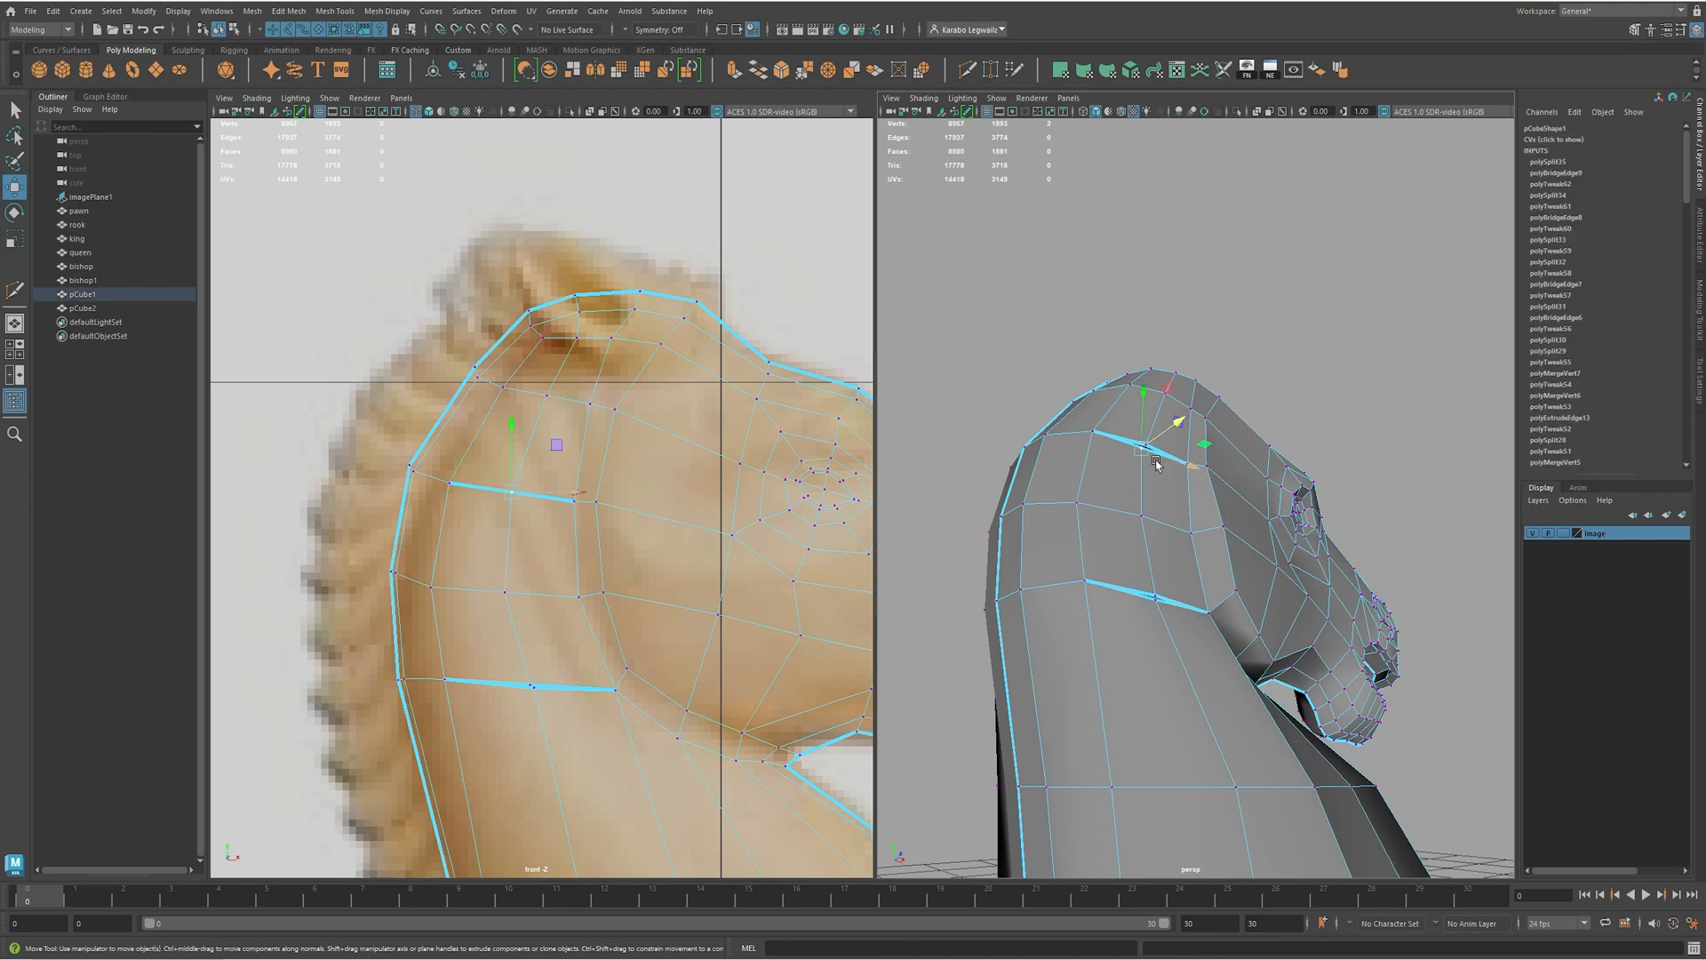
pyautogui.keyDown('alt'); pyautogui.moveTo(1158, 465); pyautogui.dragTo(1255, 513, button='right'); pyautogui.keyUp('alt')
pyautogui.keyDown('alt'); pyautogui.moveTo(1256, 510); pyautogui.dragTo(1288, 578); pyautogui.keyUp('alt')
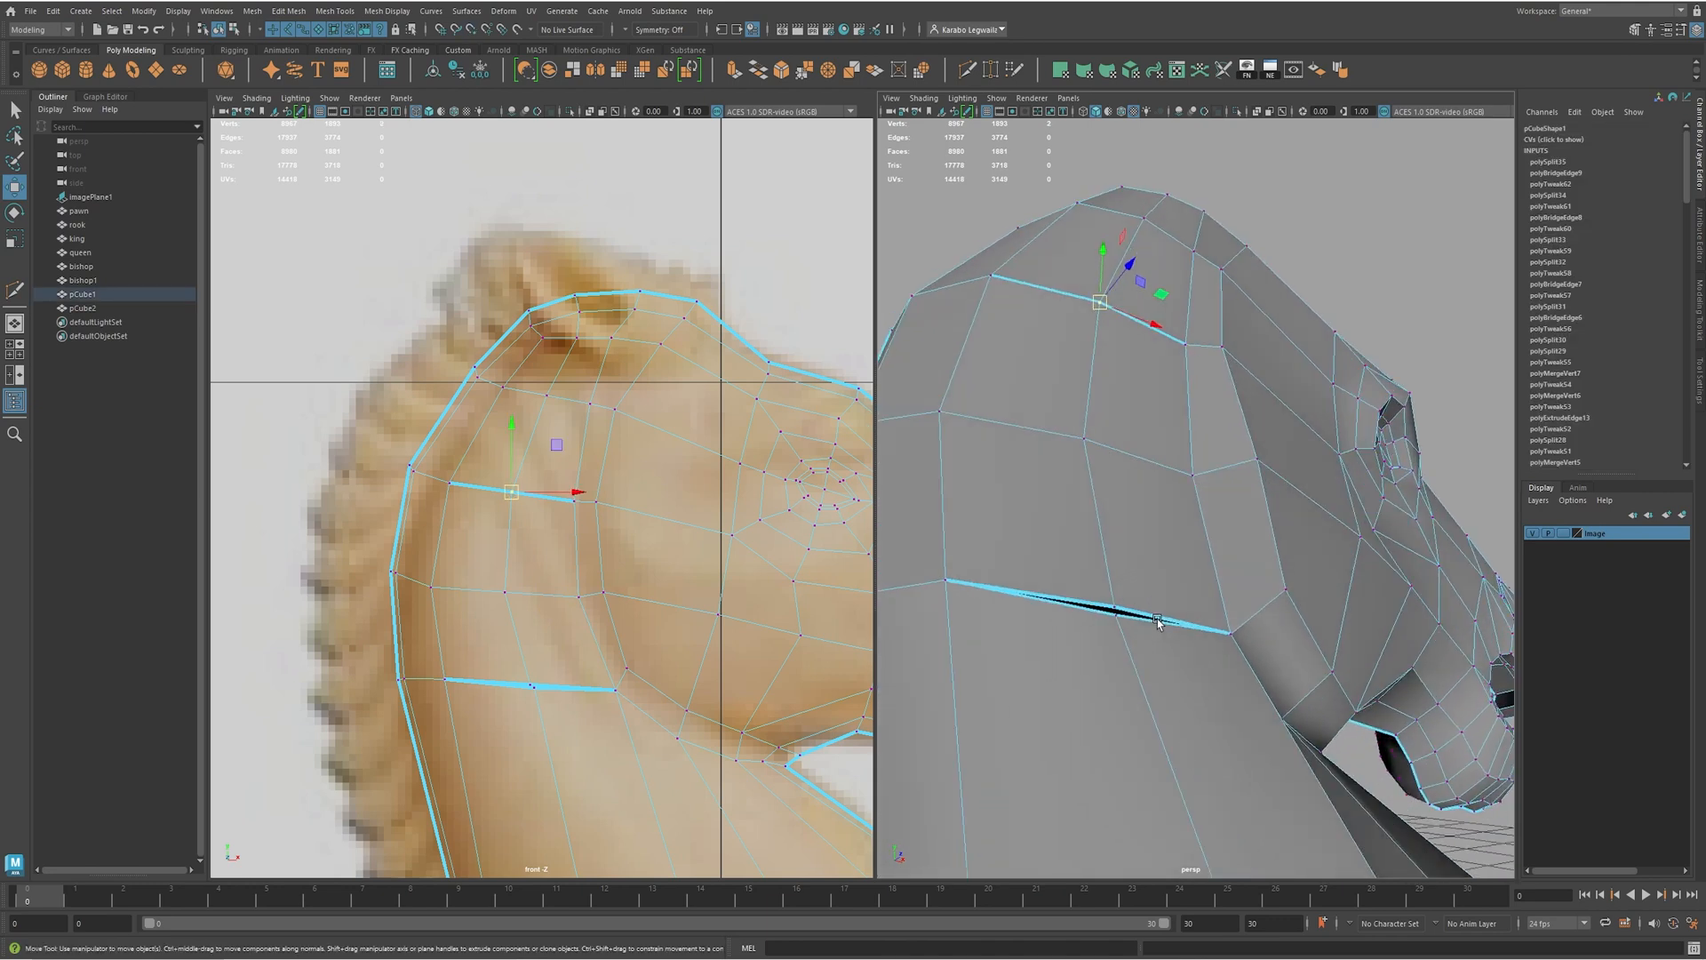
pyautogui.moveTo(1114, 611); pyautogui.dragTo(1052, 490)
pyautogui.keyDown('shift'); pyautogui.click(1077, 603); pyautogui.keyUp('shift')
pyautogui.keyDown('shift'); pyautogui.moveTo(1093, 531); pyautogui.dragTo(1144, 521, button='right'); pyautogui.keyUp('shift')
# - Examine the merged seams and the edge flow from the side patch down the neck
pyautogui.keyDown('alt'); pyautogui.moveTo(1145, 522); pyautogui.dragTo(1149, 671); pyautogui.keyUp('alt')
pyautogui.click(1189, 634)
pyautogui.press('w')
pyautogui.press('F10')
pyautogui.click(1158, 658)
pyautogui.keyDown('shift'); pyautogui.click(1157, 597); pyautogui.keyUp('shift')
pyautogui.keyDown('alt'); pyautogui.moveTo(1160, 597); pyautogui.dragTo(1214, 657); pyautogui.keyUp('alt')
pyautogui.moveTo(1213, 584); pyautogui.dragTo(1182, 619)
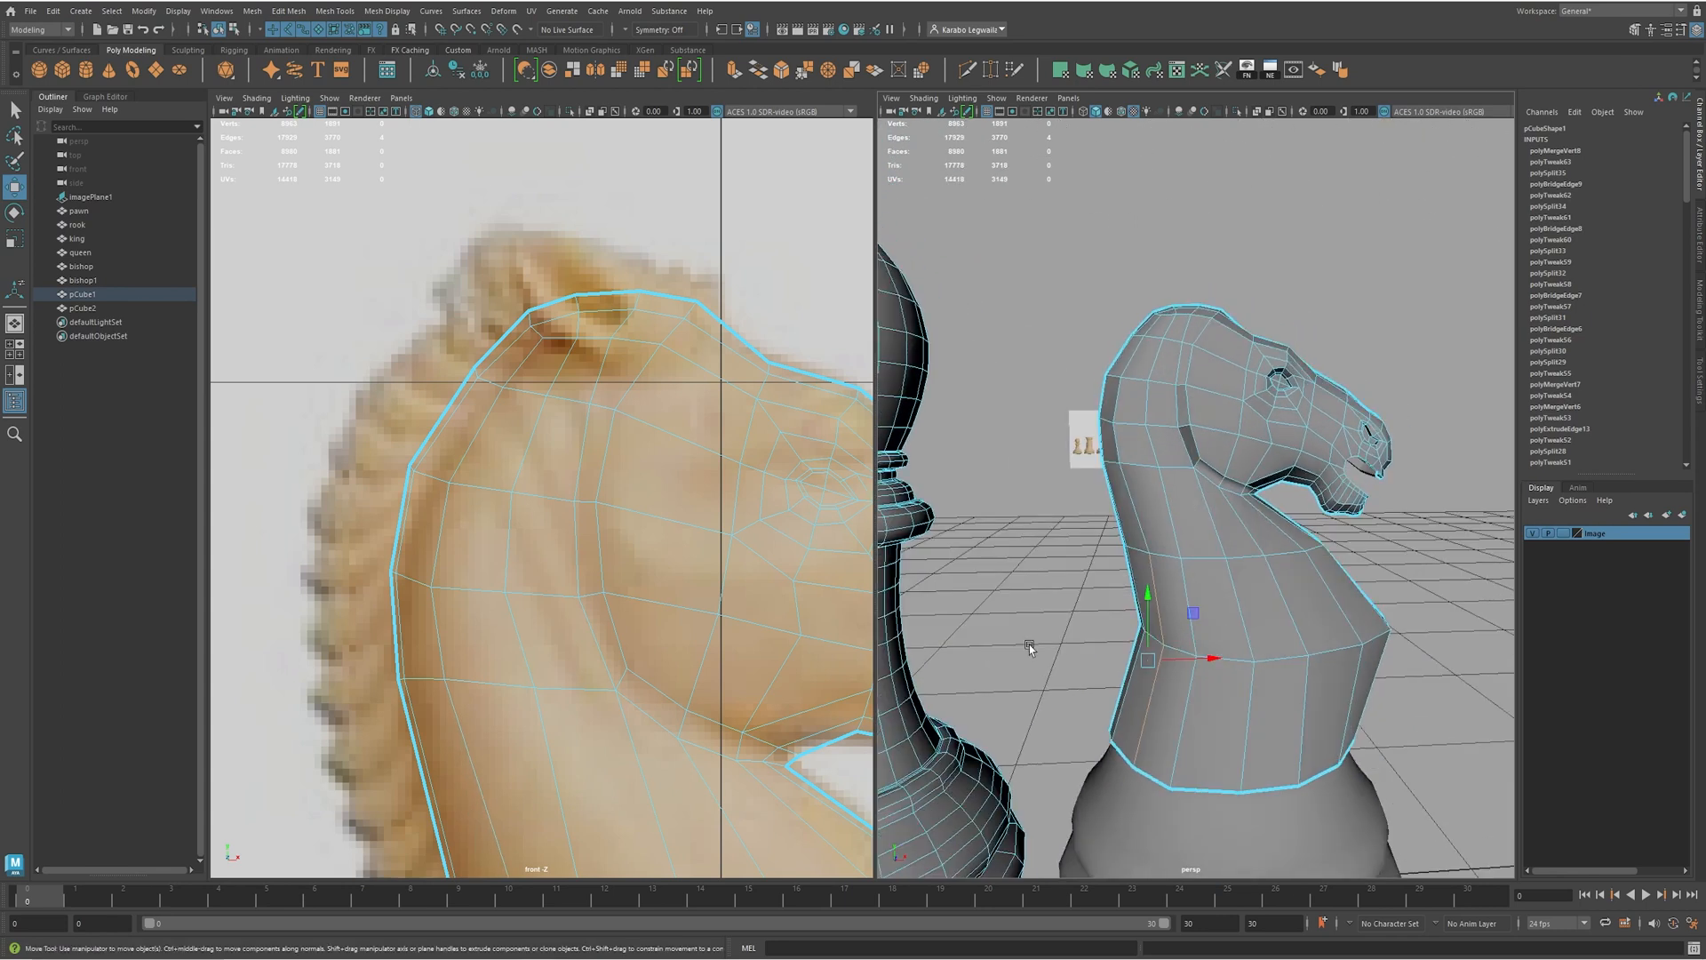
# - Preview the knight smoothed and examine its overall shape from both sides alongside the other chess pieces
pyautogui.press('F8')
pyautogui.press('3')
pyautogui.click(1295, 320)
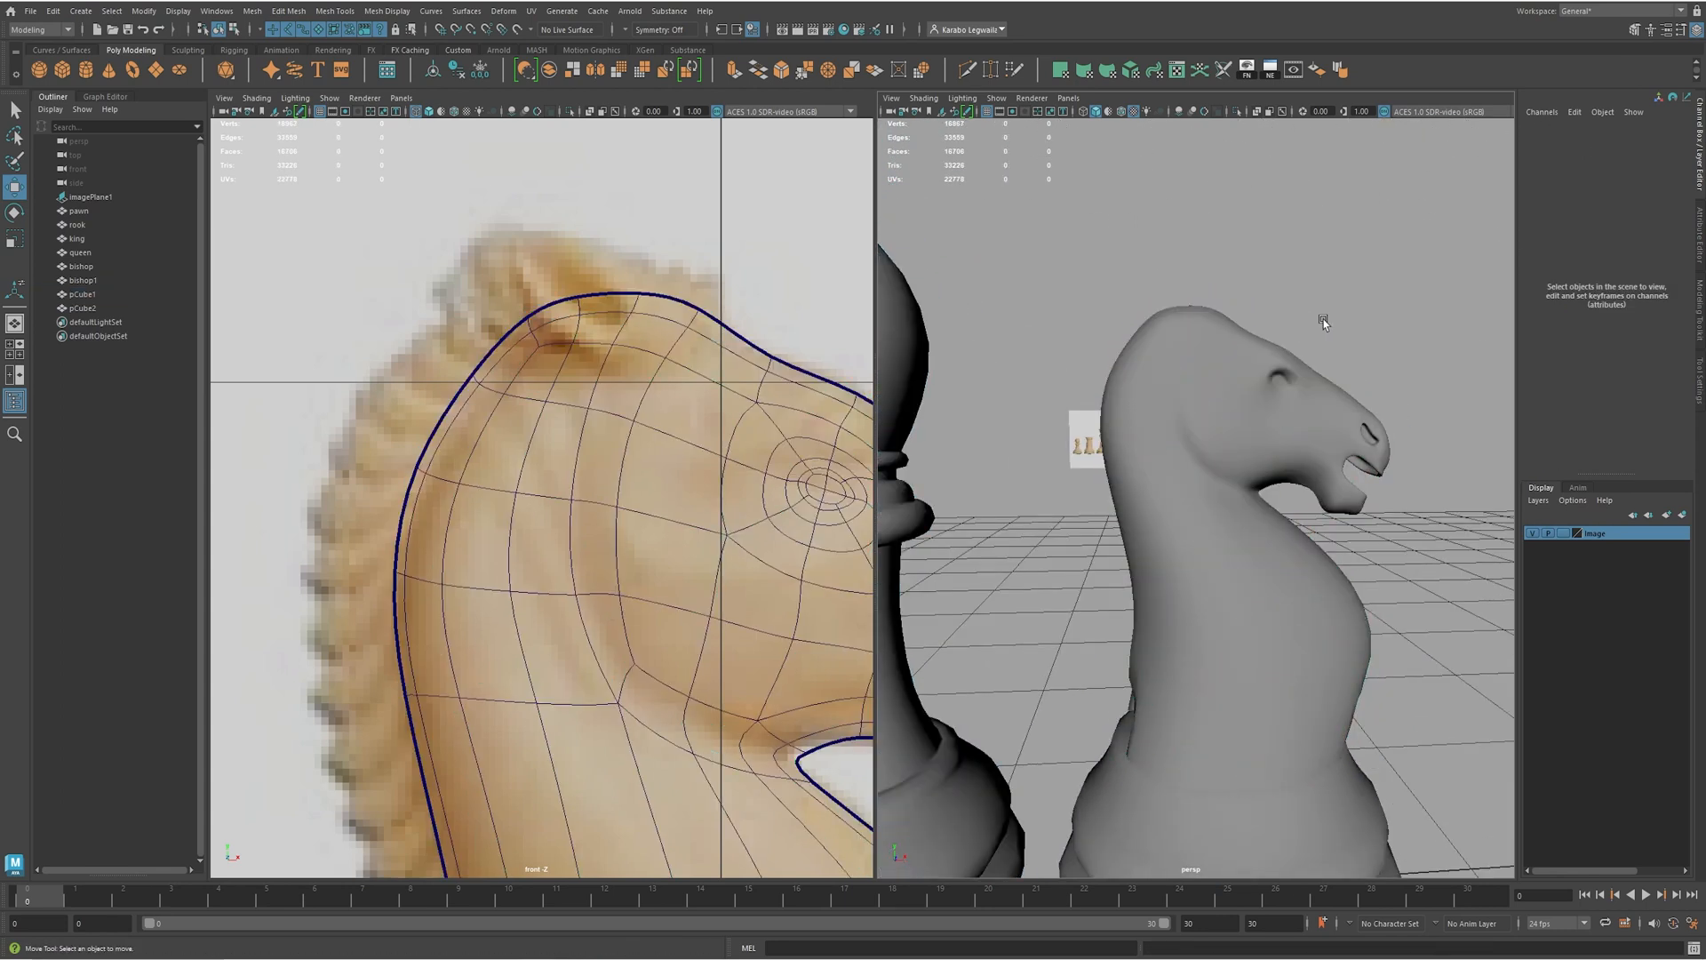
pyautogui.keyDown('alt'); pyautogui.moveTo(1295, 320); pyautogui.dragTo(1184, 396, button='right'); pyautogui.keyUp('alt')
pyautogui.keyDown('alt'); pyautogui.moveTo(1185, 396); pyautogui.dragTo(1053, 422); pyautogui.keyUp('alt')
pyautogui.scroll(-5, 445, 544)
pyautogui.scroll(4, 444, 544)
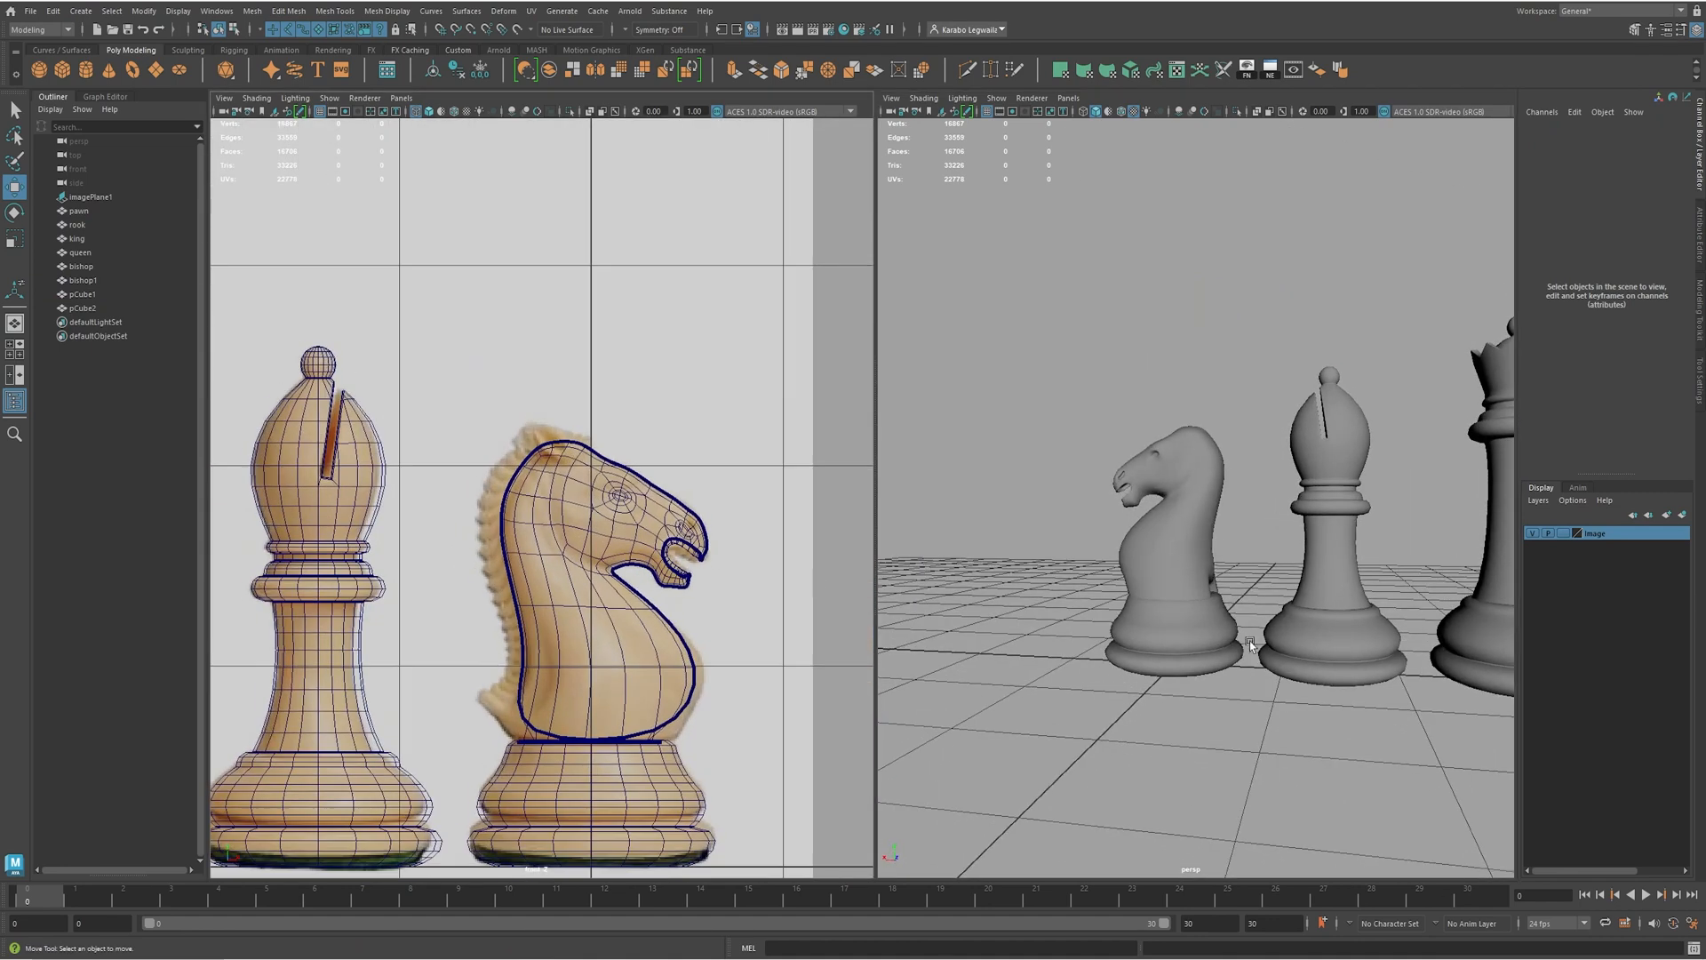
pyautogui.scroll(5, 1265, 354)
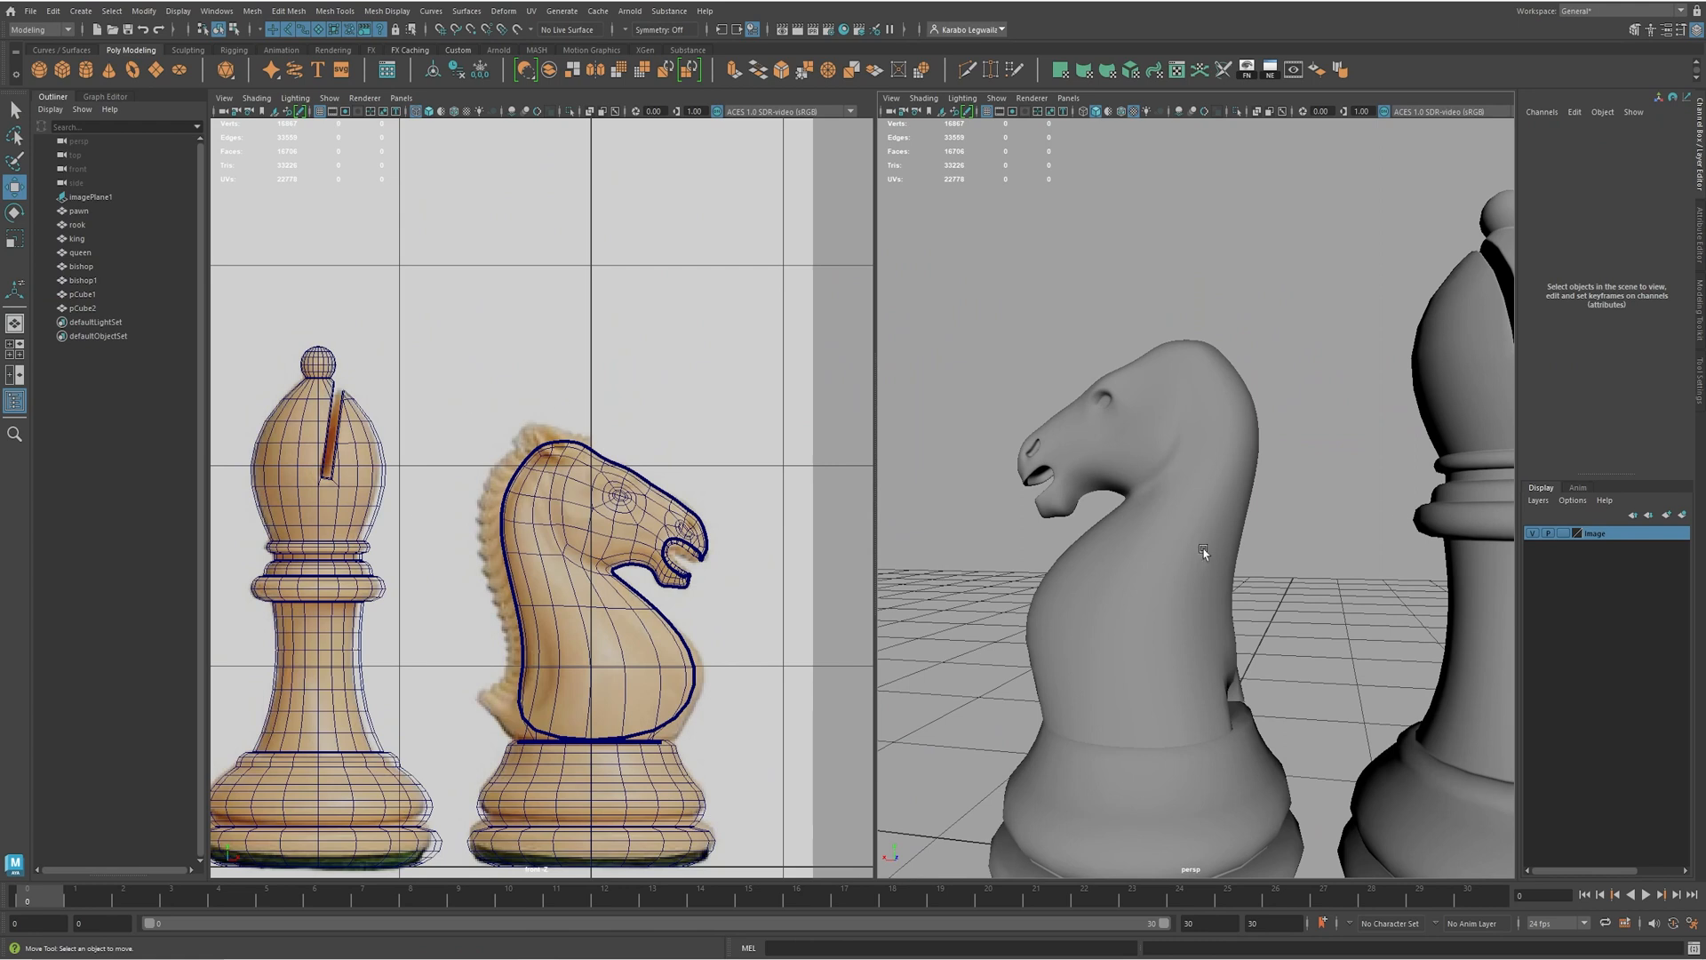
# - Return the knight to its unsmoothed display and adjust the vertices on the back of the head to follow the reference image
pyautogui.keyDown('alt'); pyautogui.moveTo(1212, 387); pyautogui.dragTo(1295, 606); pyautogui.keyUp('alt')
pyautogui.keyDown('alt'); pyautogui.moveTo(1296, 606); pyautogui.dragTo(1350, 585, button='right'); pyautogui.keyUp('alt')
pyautogui.click(1282, 561)
pyautogui.press('1')
pyautogui.keyDown('alt'); pyautogui.moveTo(1233, 603); pyautogui.dragTo(1339, 593); pyautogui.keyUp('alt')
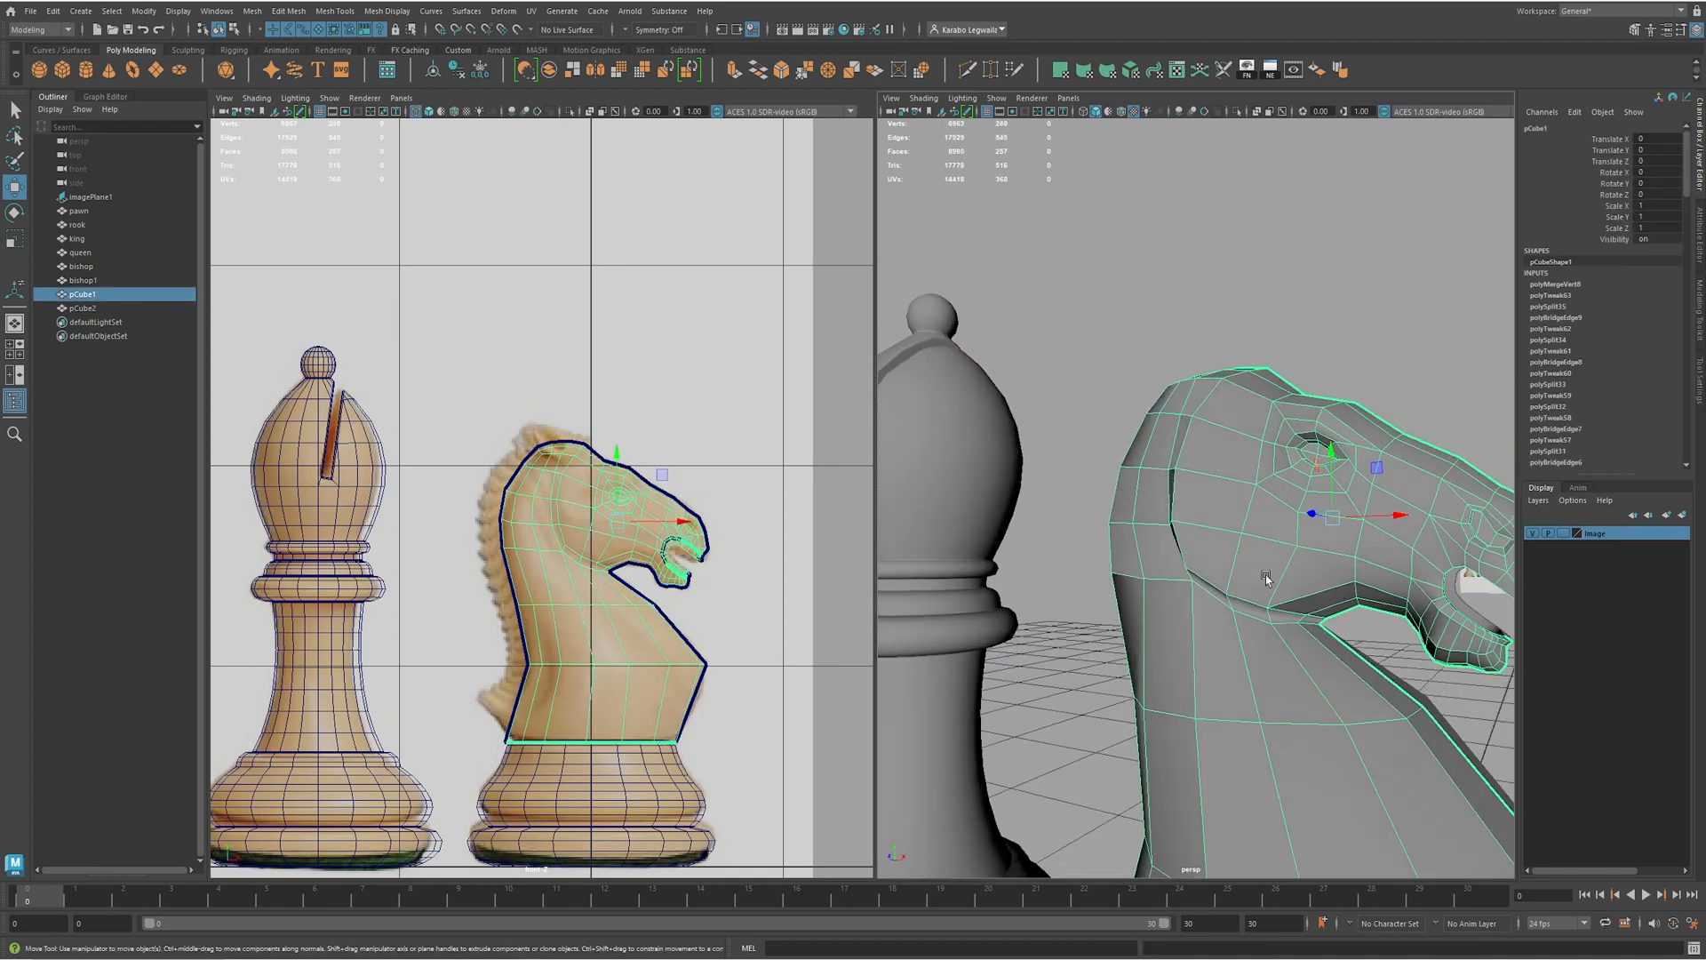
pyautogui.keyDown('alt'); pyautogui.moveTo(415, 523); pyautogui.dragTo(604, 512, button='right'); pyautogui.keyUp('alt')
pyautogui.keyDown('alt'); pyautogui.moveTo(604, 512); pyautogui.dragTo(502, 443, button='middle'); pyautogui.keyUp('alt')
pyautogui.scroll(1, 579, 494)
pyautogui.moveTo(705, 811); pyautogui.dragTo(684, 536)
pyautogui.press('F9')
pyautogui.moveTo(559, 435); pyautogui.dragTo(576, 461)
pyautogui.moveTo(566, 447); pyautogui.dragTo(606, 491)
pyautogui.click(458, 423)
pyautogui.moveTo(459, 423); pyautogui.dragTo(454, 438)
pyautogui.click(411, 423)
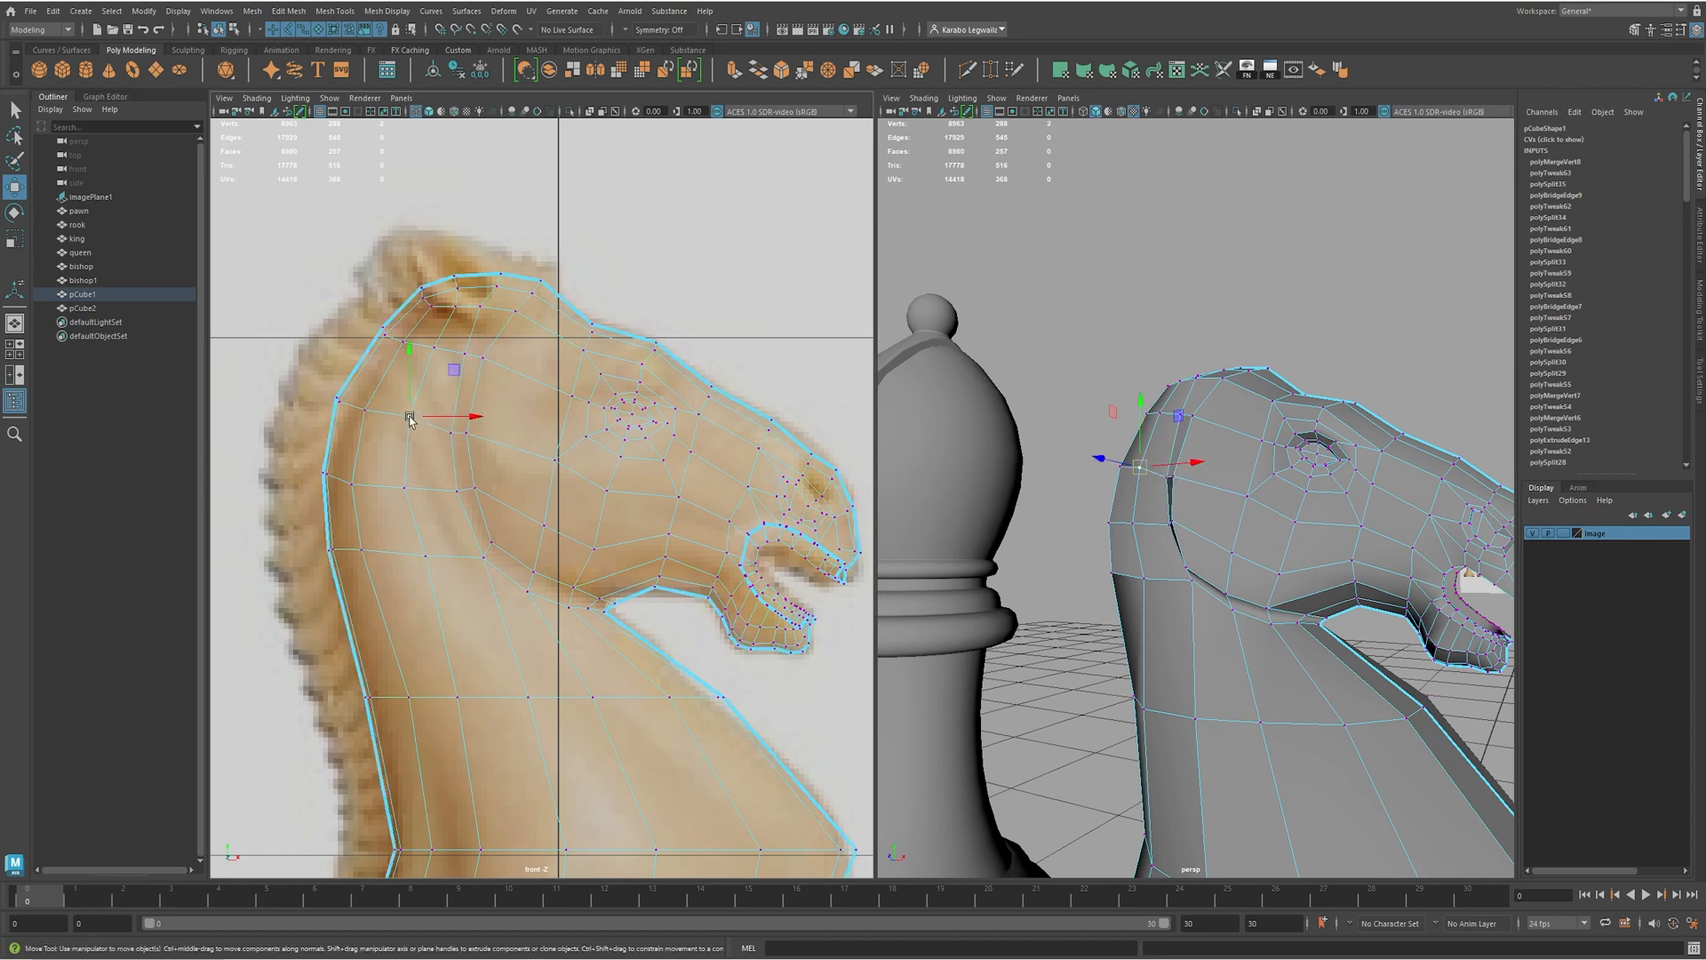
# - Select the edges along the lower rim of the eye socket and move them to reshape the rim
pyautogui.keyDown('alt'); pyautogui.moveTo(1392, 603); pyautogui.dragTo(1169, 500); pyautogui.keyUp('alt')
pyautogui.click(1182, 549)
pyautogui.scroll(5, 1229, 528)
pyautogui.scroll(4, 1147, 471)
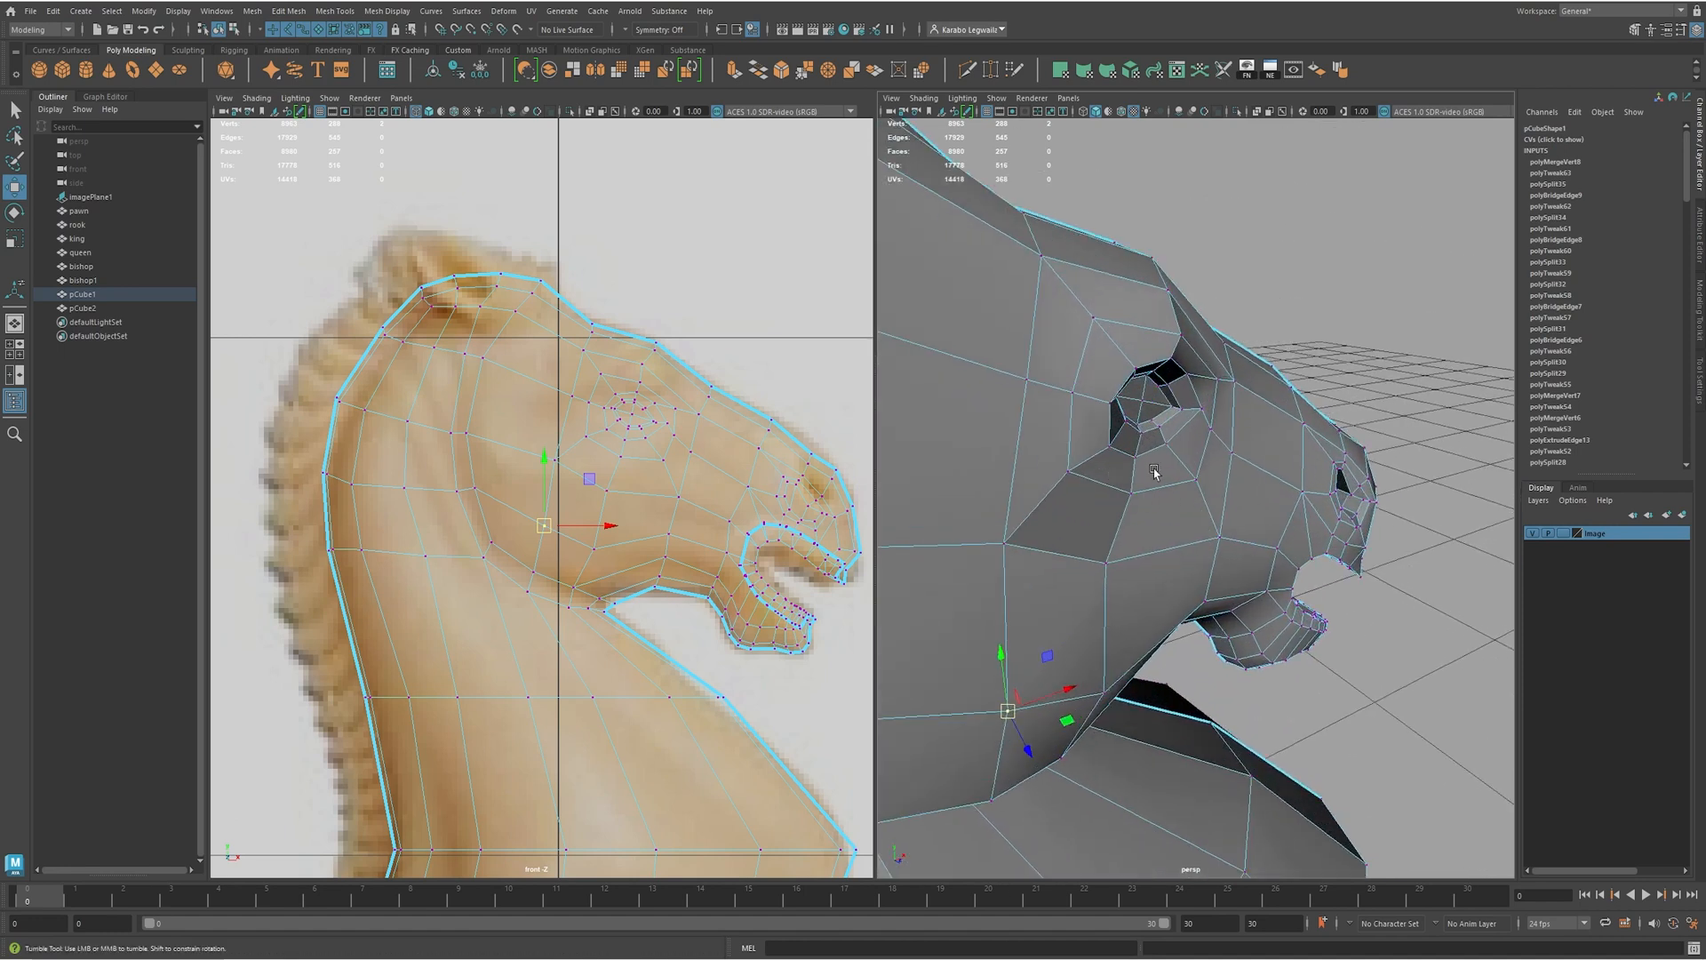
pyautogui.click(1121, 440)
pyautogui.press('q')
pyautogui.keyDown('shift'); pyautogui.click(1123, 433); pyautogui.keyUp('shift')
pyautogui.keyDown('alt'); pyautogui.moveTo(1112, 444); pyautogui.dragTo(1158, 466); pyautogui.keyUp('alt')
pyautogui.press('w')
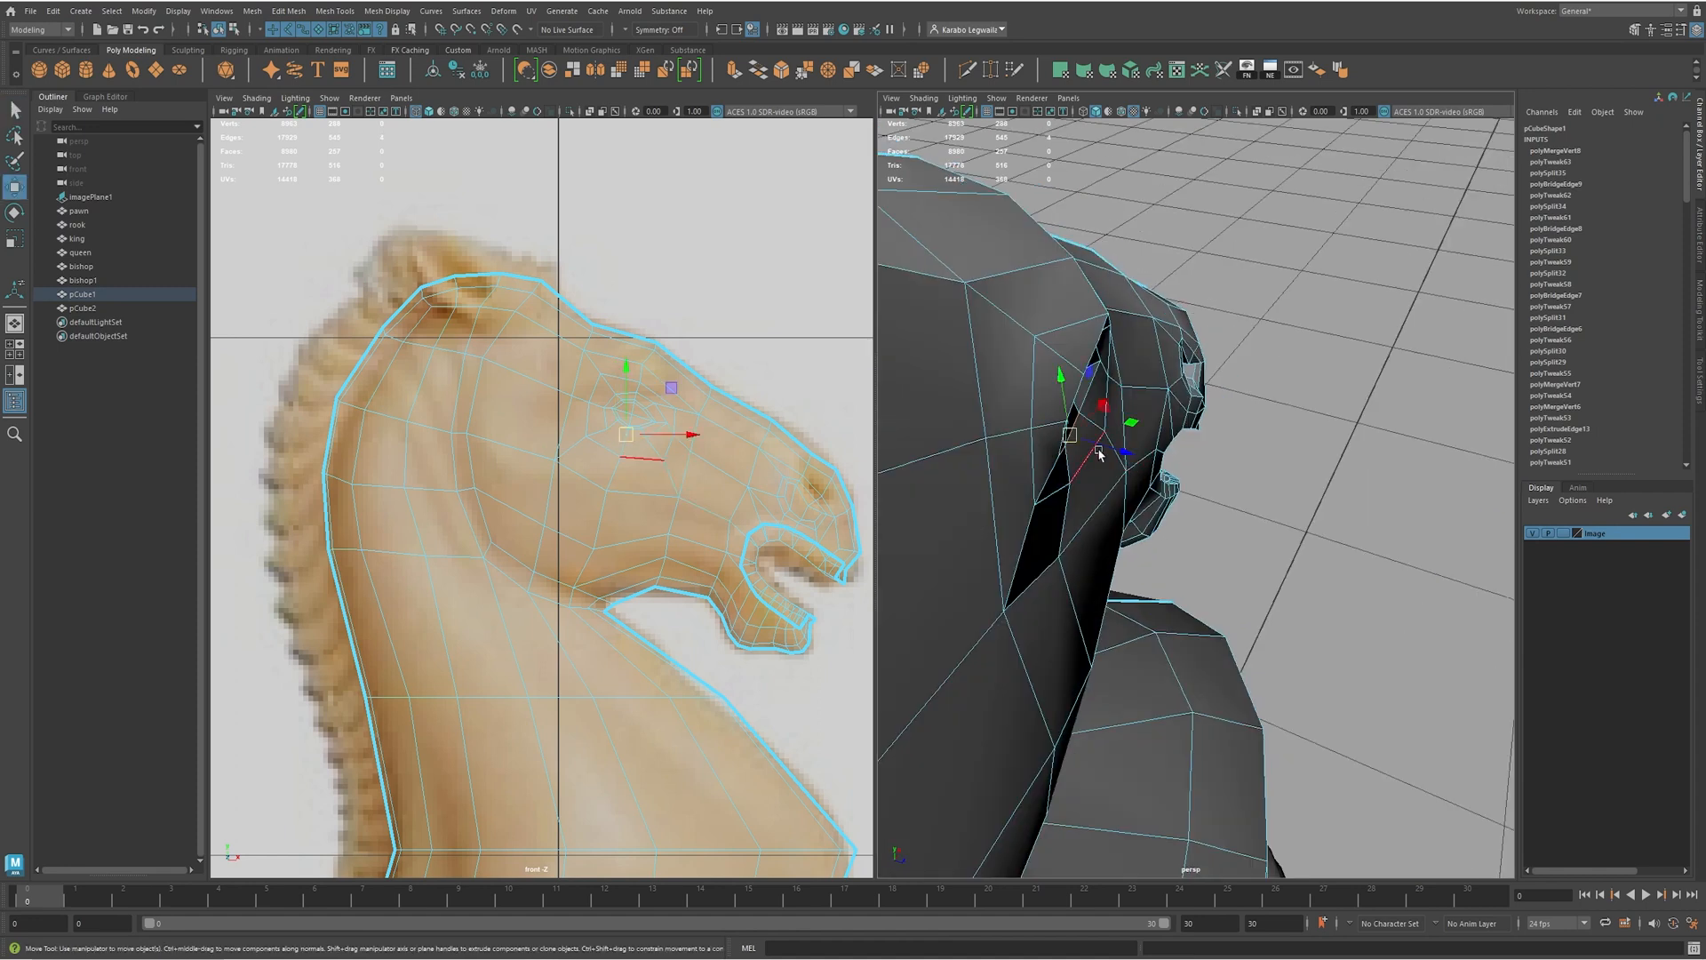
pyautogui.click(1066, 491)
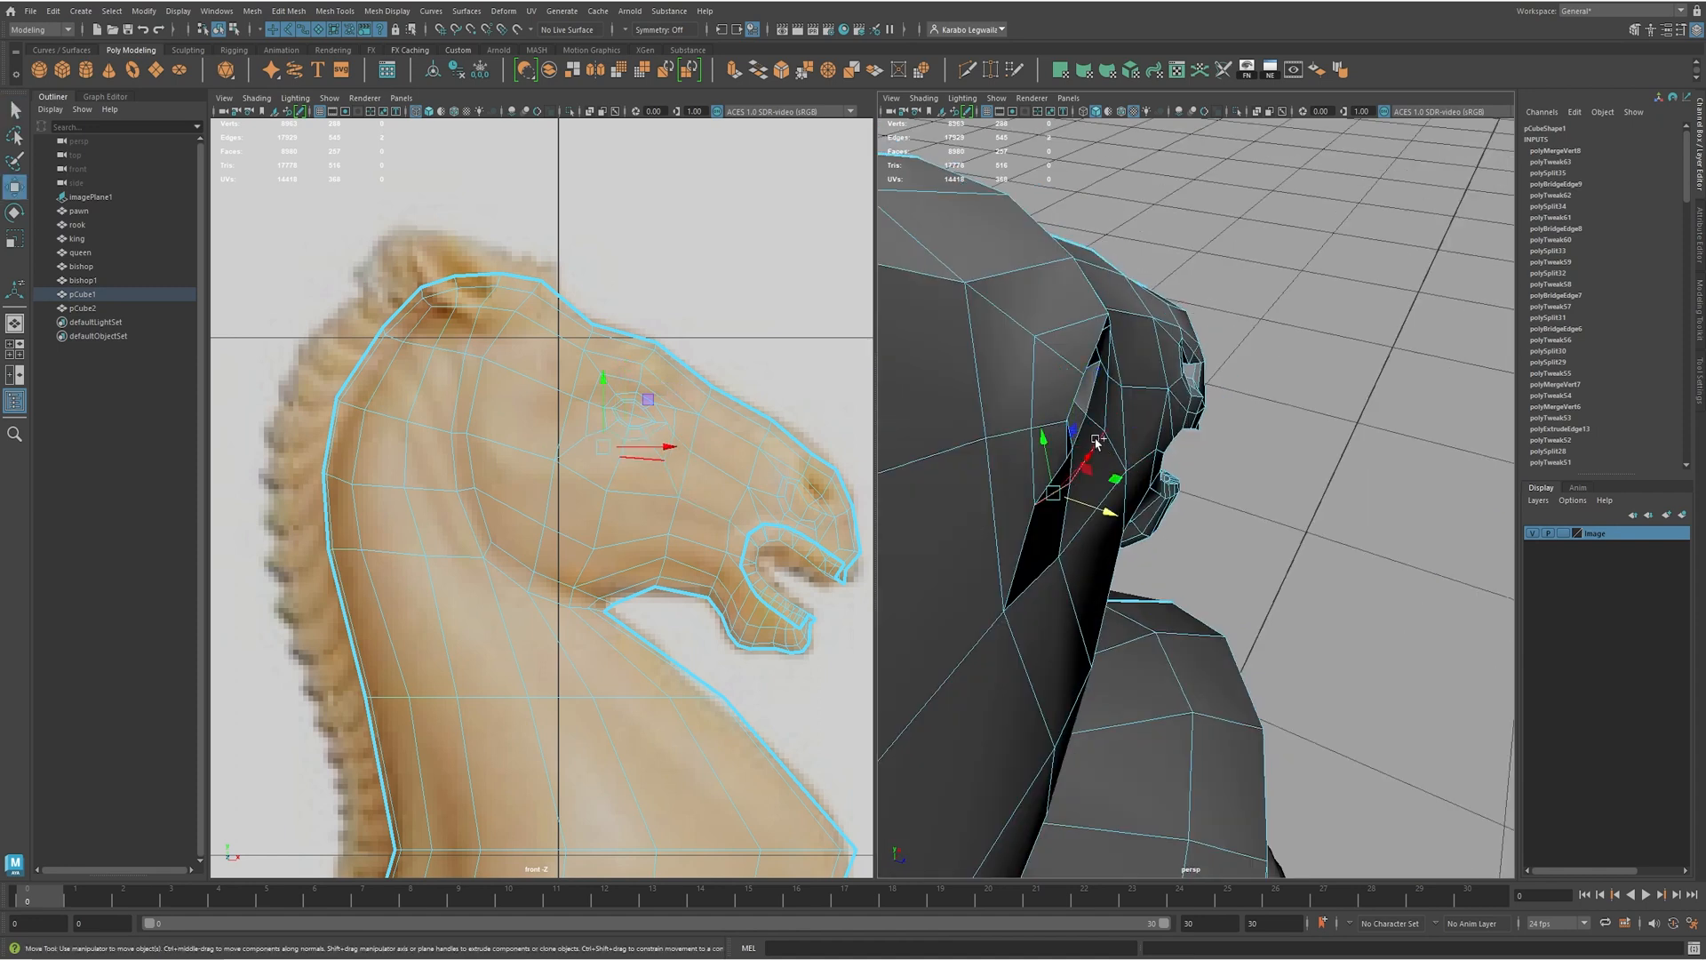
pyautogui.moveTo(1123, 481); pyautogui.dragTo(828, 437)
# - Move the cheek vertex just in front of the eye socket's front corner slightly forward
pyautogui.keyDown('alt'); pyautogui.moveTo(1394, 470); pyautogui.dragTo(1218, 441); pyautogui.keyUp('alt')
pyautogui.keyDown('alt'); pyautogui.moveTo(1021, 502); pyautogui.dragTo(1240, 316); pyautogui.keyUp('alt')
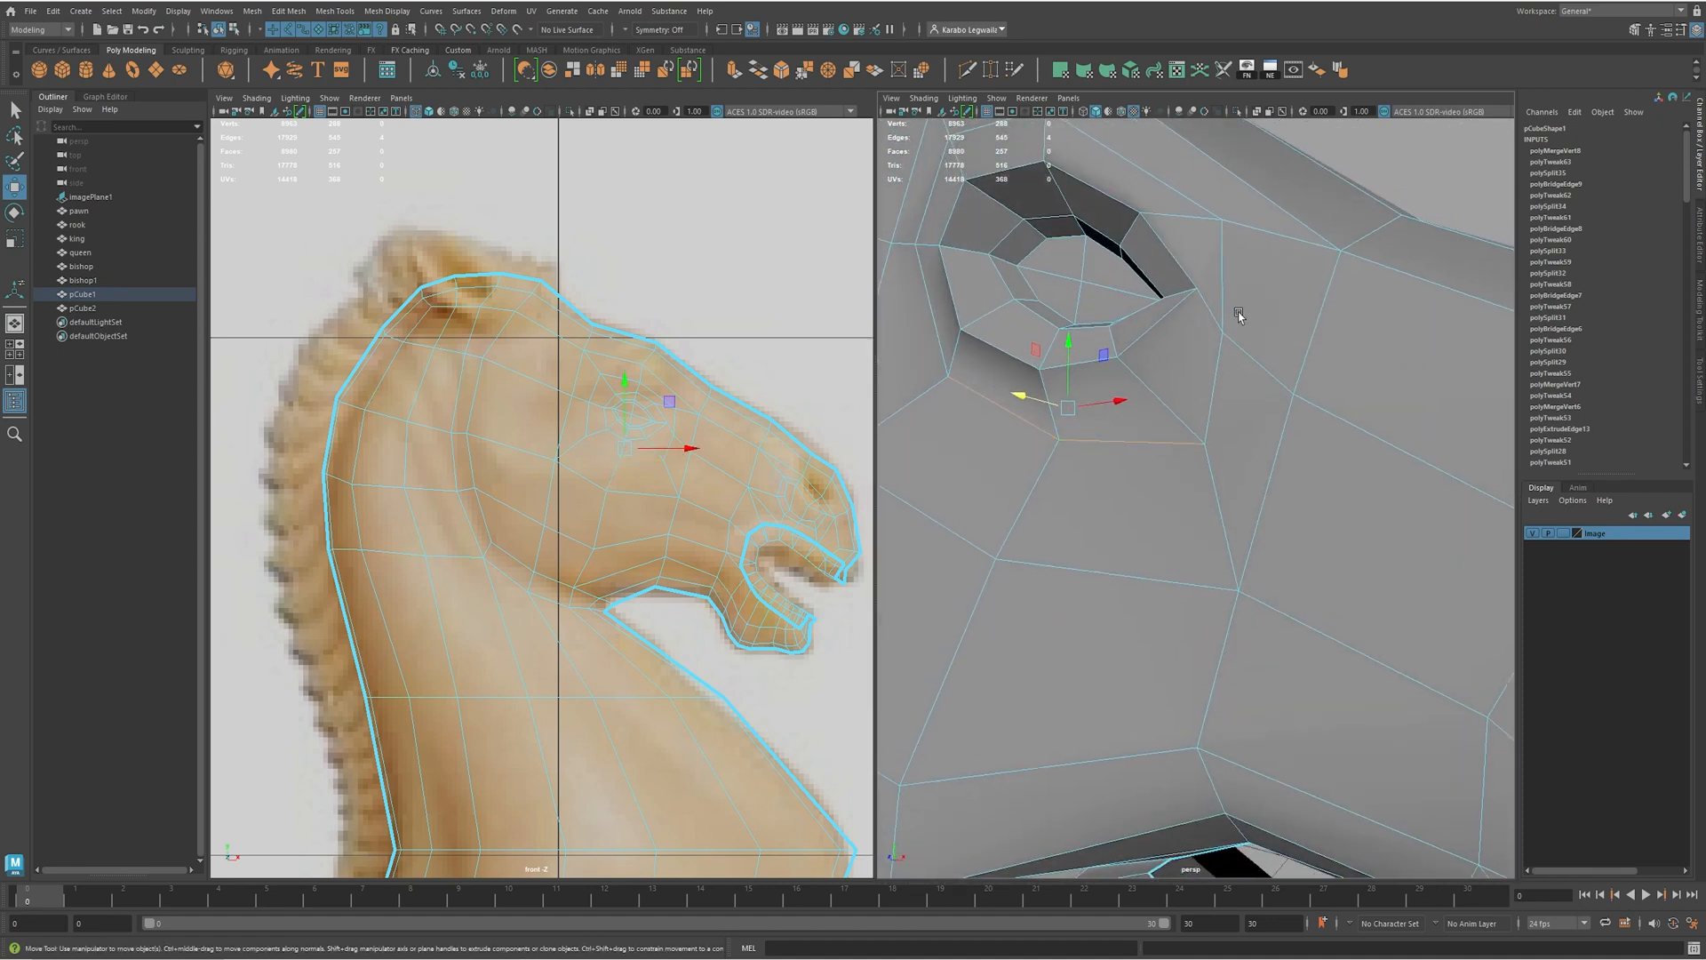
pyautogui.moveTo(1220, 334); pyautogui.dragTo(1220, 334, button='right')
pyautogui.click(1223, 332)
pyautogui.moveTo(1263, 286); pyautogui.dragTo(1276, 281)
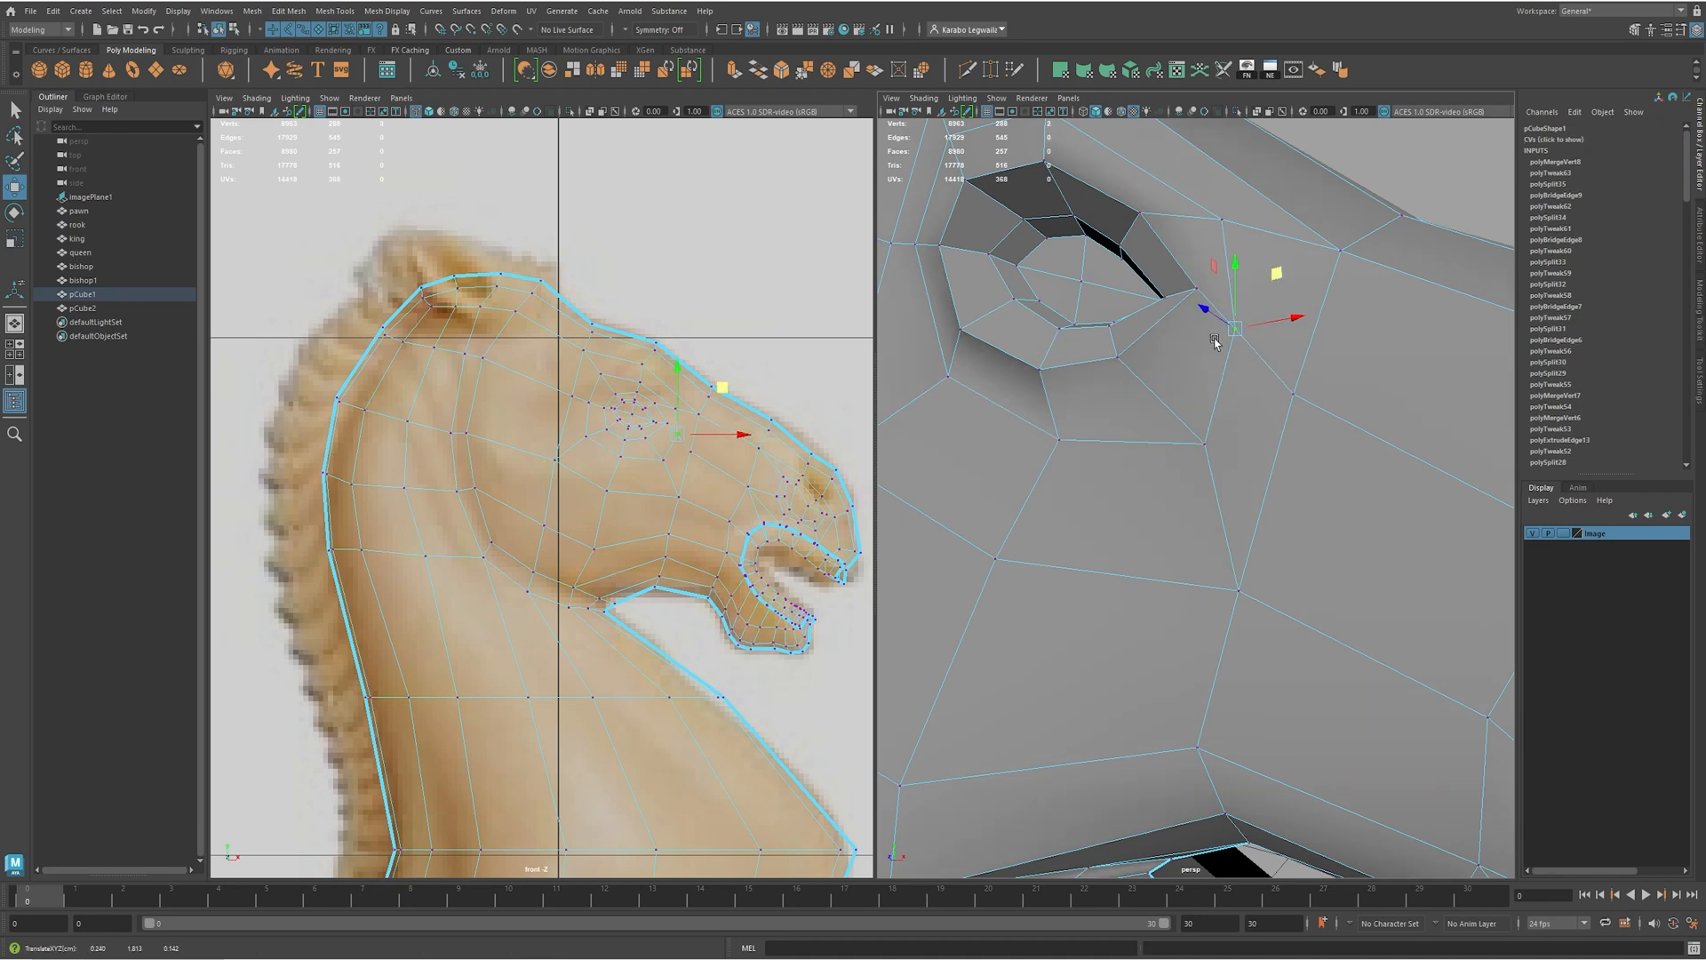
# - Try to insert an edge loop around the eye socket with Multi-Cut
pyautogui.keyDown('shift'); pyautogui.rightClick(1170, 398); pyautogui.keyUp('shift')
pyautogui.click(1099, 400)
pyautogui.keyDown('ctrl'); pyautogui.click(1154, 398); pyautogui.keyUp('ctrl')
pyautogui.keyDown('alt'); pyautogui.moveTo(1307, 369); pyautogui.dragTo(1134, 414); pyautogui.keyUp('alt')
pyautogui.keyDown('alt'); pyautogui.moveTo(1037, 325); pyautogui.dragTo(982, 338); pyautogui.keyUp('alt')
pyautogui.keyDown('alt'); pyautogui.moveTo(1046, 406); pyautogui.dragTo(1078, 407); pyautogui.keyUp('alt')
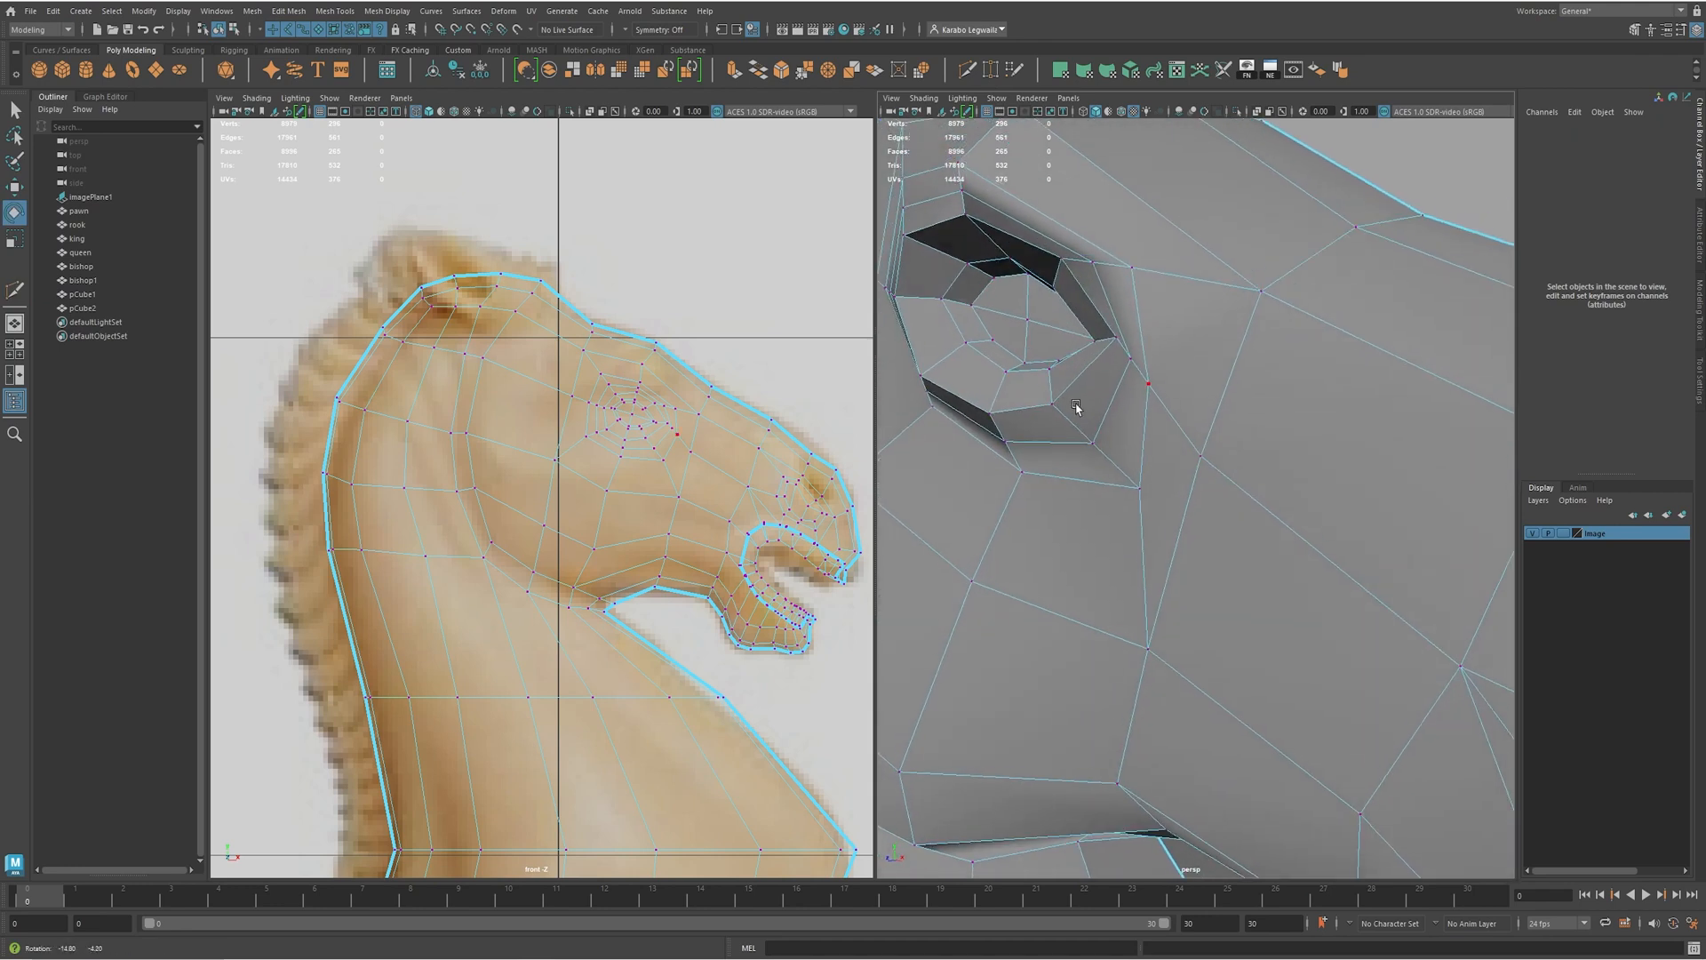
pyautogui.hotkey('ctrl', 'z')
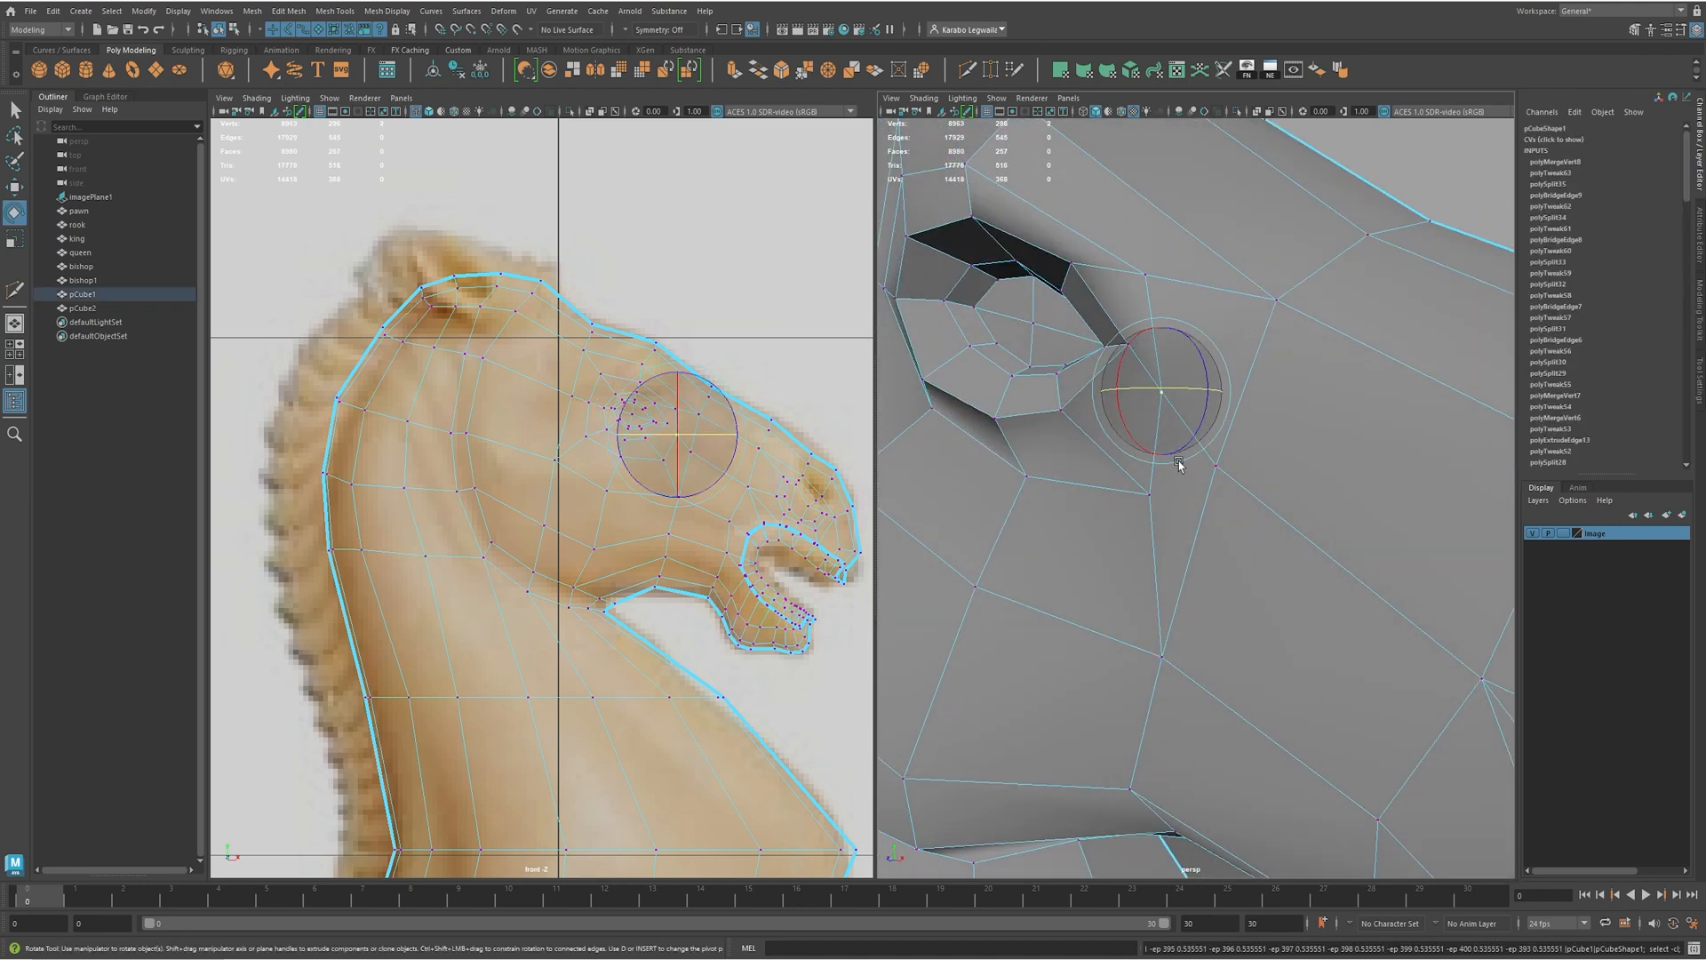
# - Insert an edge loop around the eye socket using Multi-Cut with Edge Flow enabled at 1.0, and switch Edge Flow off
pyautogui.click(1688, 34)
pyautogui.keyDown('shift'); pyautogui.moveTo(1169, 319); pyautogui.dragTo(1187, 321, button='right'); pyautogui.keyUp('shift')
pyautogui.click(1107, 319)
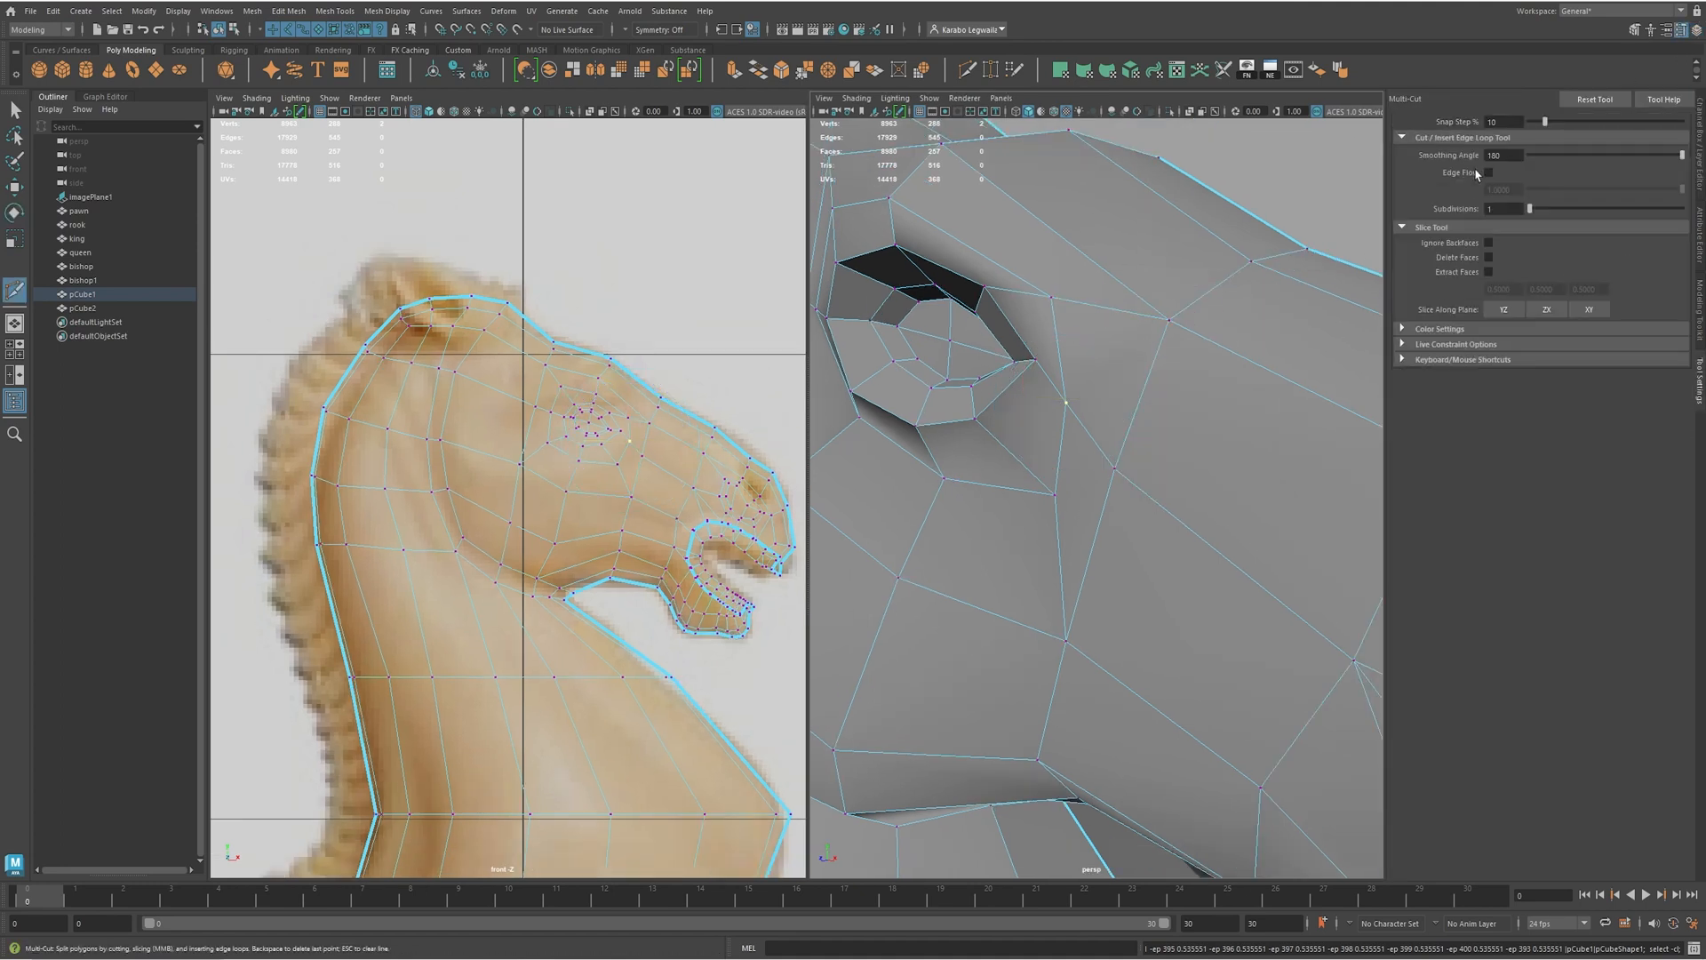
pyautogui.keyDown('ctrl'); pyautogui.click(1010, 451); pyautogui.keyUp('ctrl')
pyautogui.keyDown('alt'); pyautogui.moveTo(1074, 431); pyautogui.dragTo(1297, 449); pyautogui.keyUp('alt')
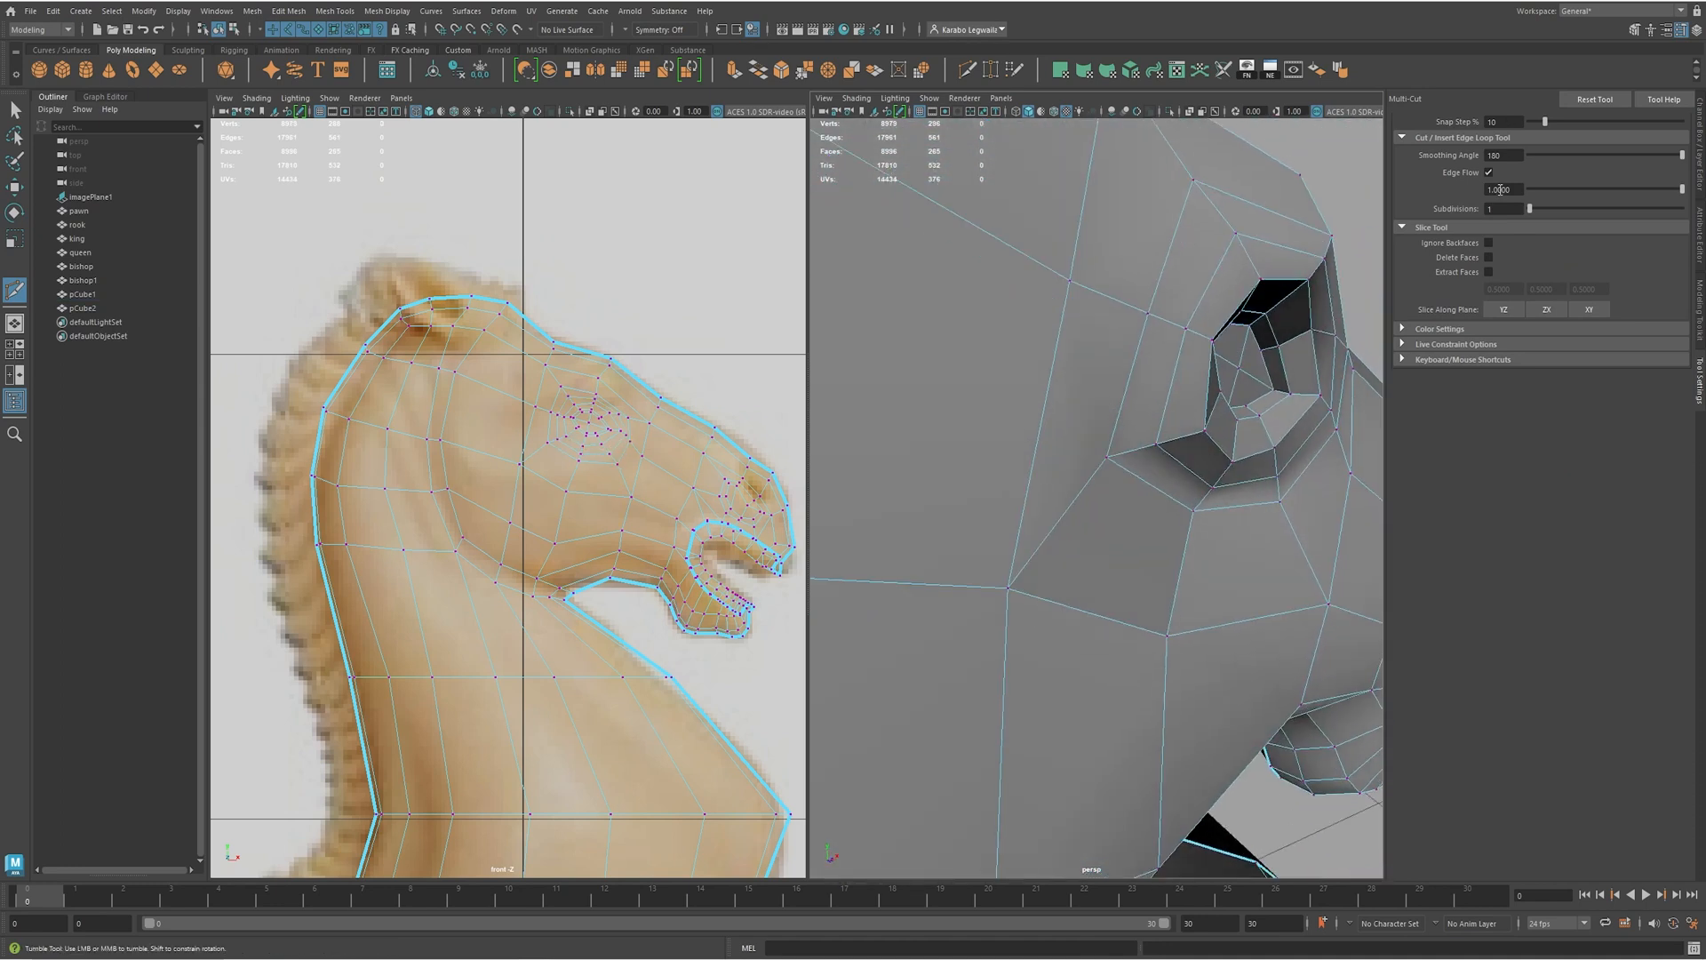
pyautogui.click(1489, 172)
# - Reposition the edges beneath the eye socket and select the vertex on its upper front rim
pyautogui.moveTo(1182, 426)
pyautogui.keyDown('alt'); pyautogui.mouseDown()
pyautogui.moveTo(1017, 380)
pyautogui.moveTo(1120, 380)
pyautogui.moveTo(1086, 415)
pyautogui.moveTo(1158, 424)
pyautogui.mouseUp(); pyautogui.keyUp('alt')
pyautogui.press('w')
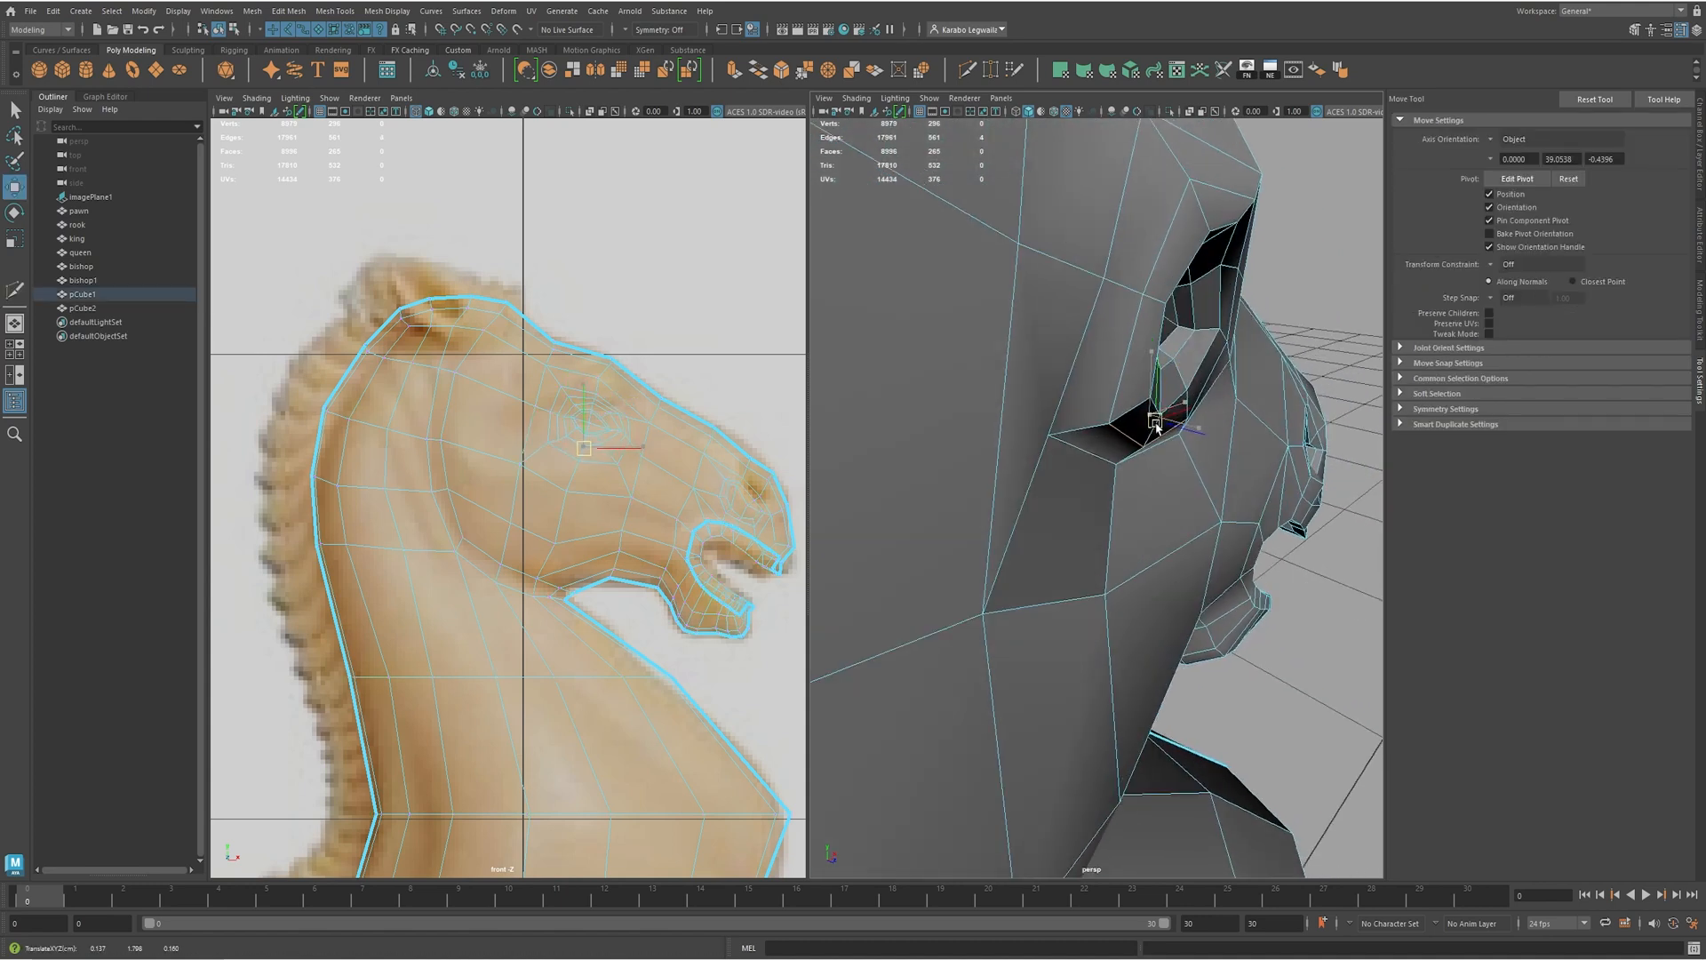
pyautogui.keyDown('alt'); pyautogui.moveTo(1242, 247); pyautogui.dragTo(1160, 253); pyautogui.keyUp('alt')
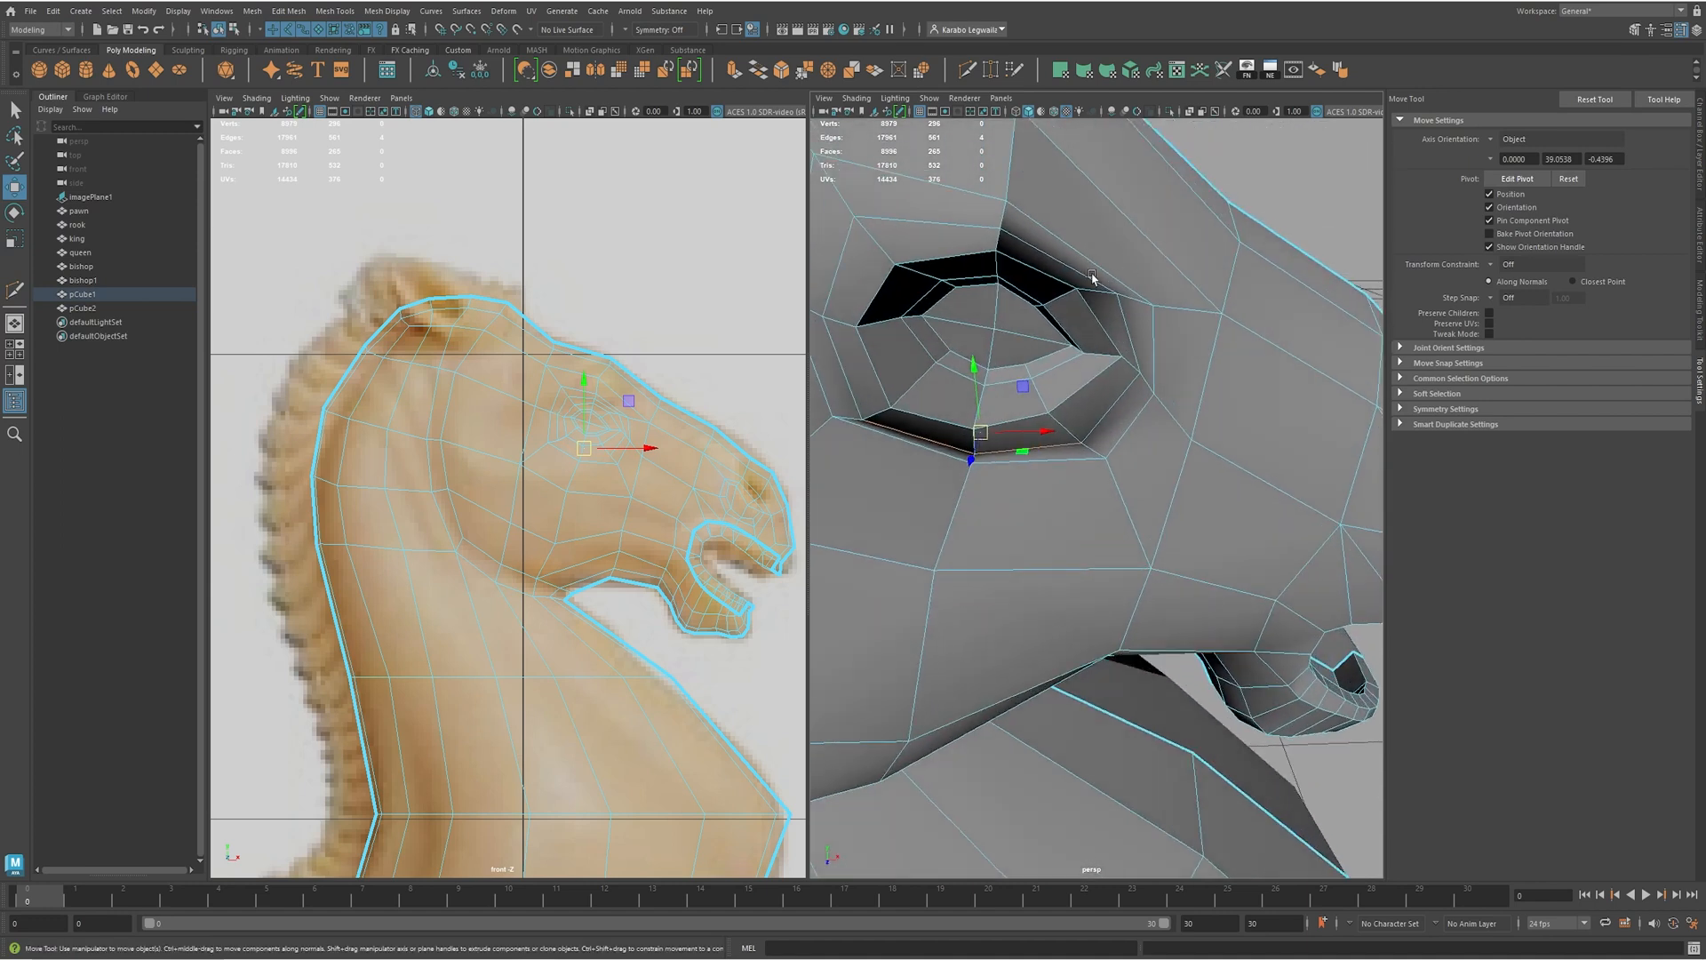
pyautogui.press('F9')
pyautogui.moveTo(1066, 279); pyautogui.dragTo(1083, 300)
pyautogui.keyDown('alt'); pyautogui.moveTo(1082, 300); pyautogui.dragTo(1078, 255); pyautogui.keyUp('alt')
pyautogui.keyDown('alt'); pyautogui.moveTo(1078, 255); pyautogui.dragTo(1152, 255); pyautogui.keyUp('alt')
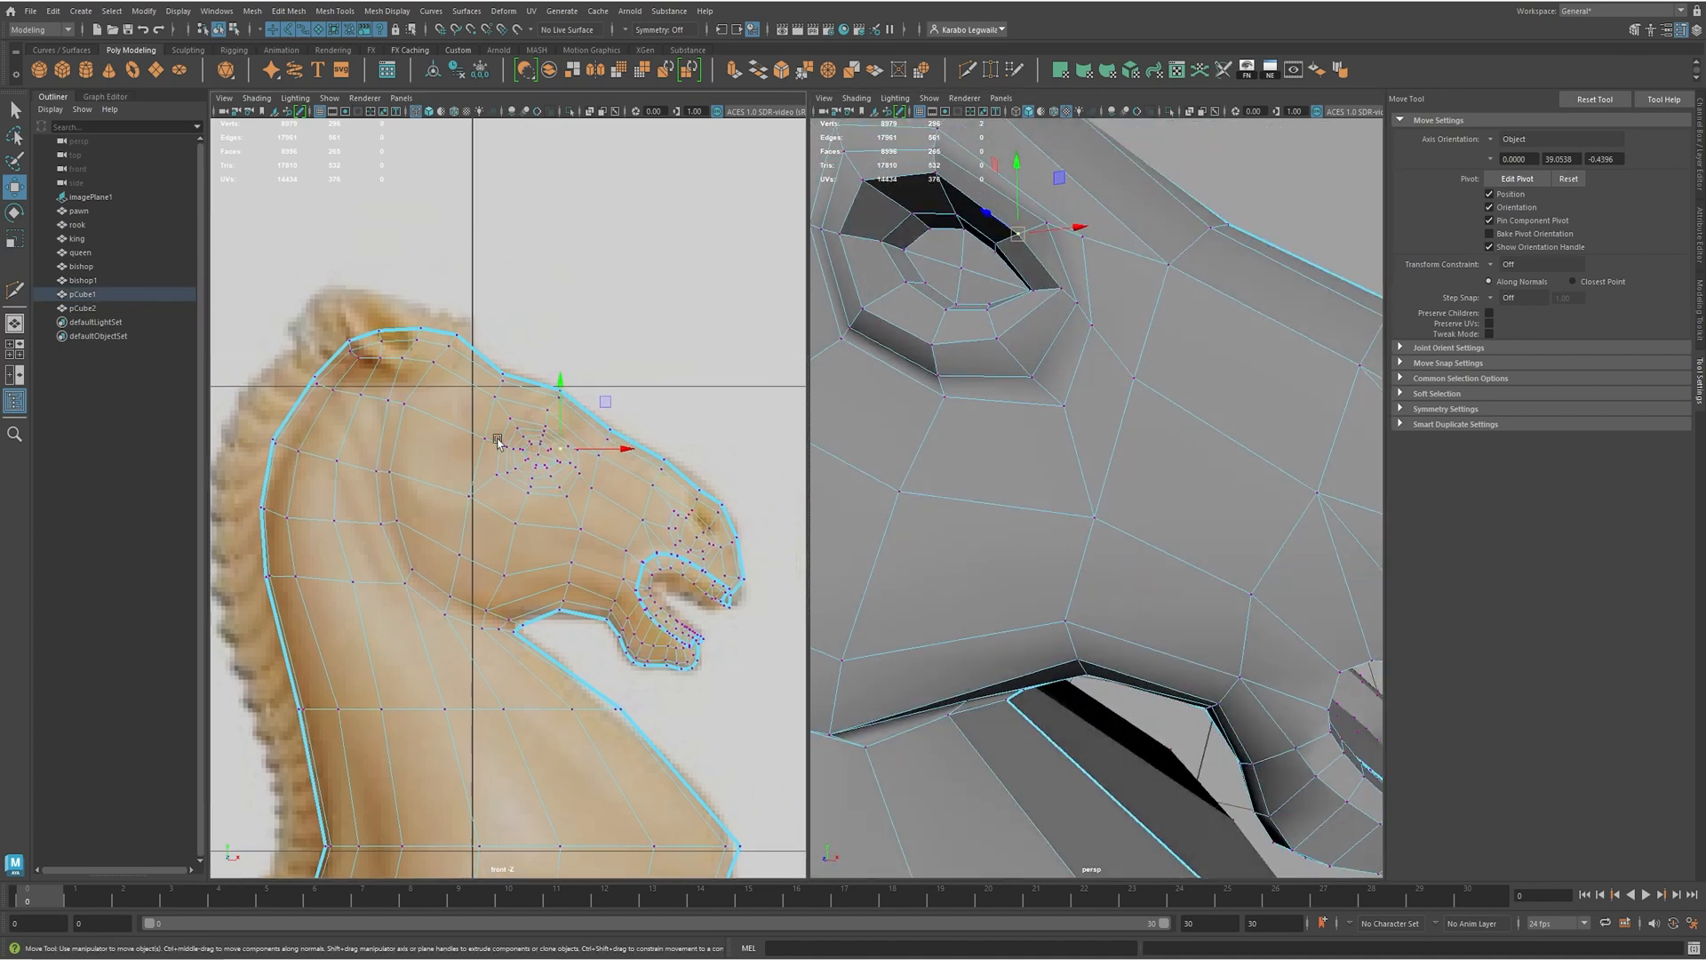
# - Space out the vertices between the eye and the nose bridge in the front view, following the reference image
pyautogui.scroll(8, 622, 427)
pyautogui.moveTo(631, 414); pyautogui.dragTo(650, 416)
pyautogui.moveTo(657, 425); pyautogui.dragTo(619, 433)
pyautogui.scroll(-6, 726, 448)
pyautogui.scroll(4, 622, 445)
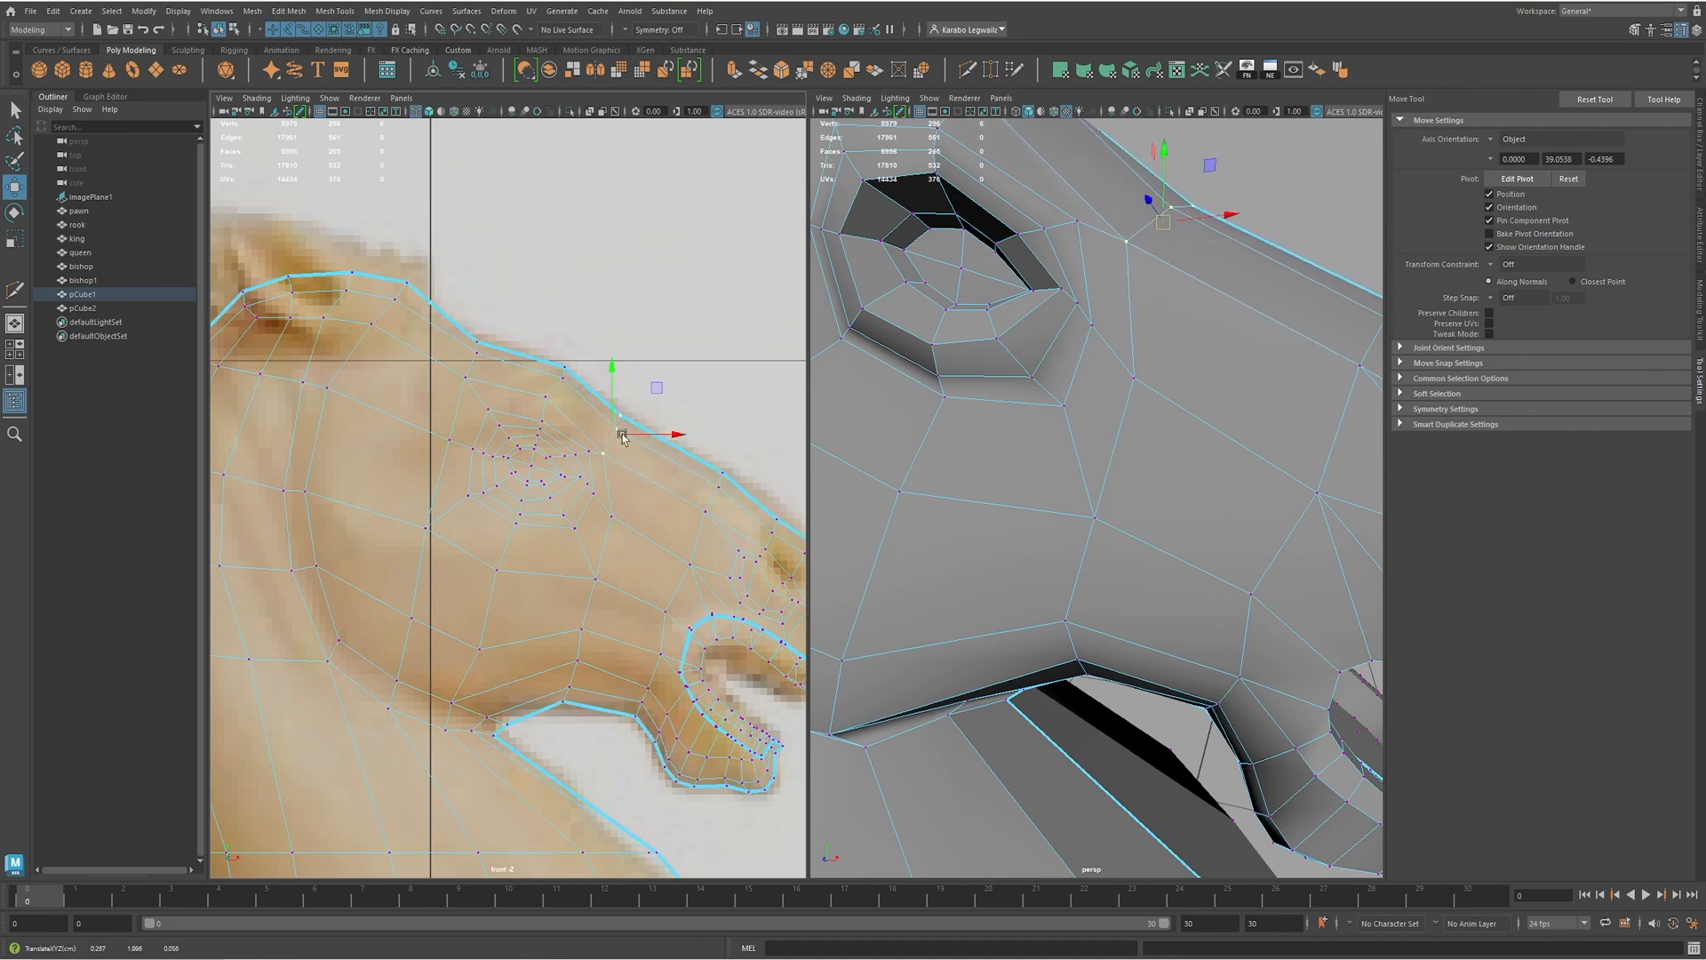
pyautogui.click(707, 472)
pyautogui.moveTo(689, 499); pyautogui.dragTo(718, 530)
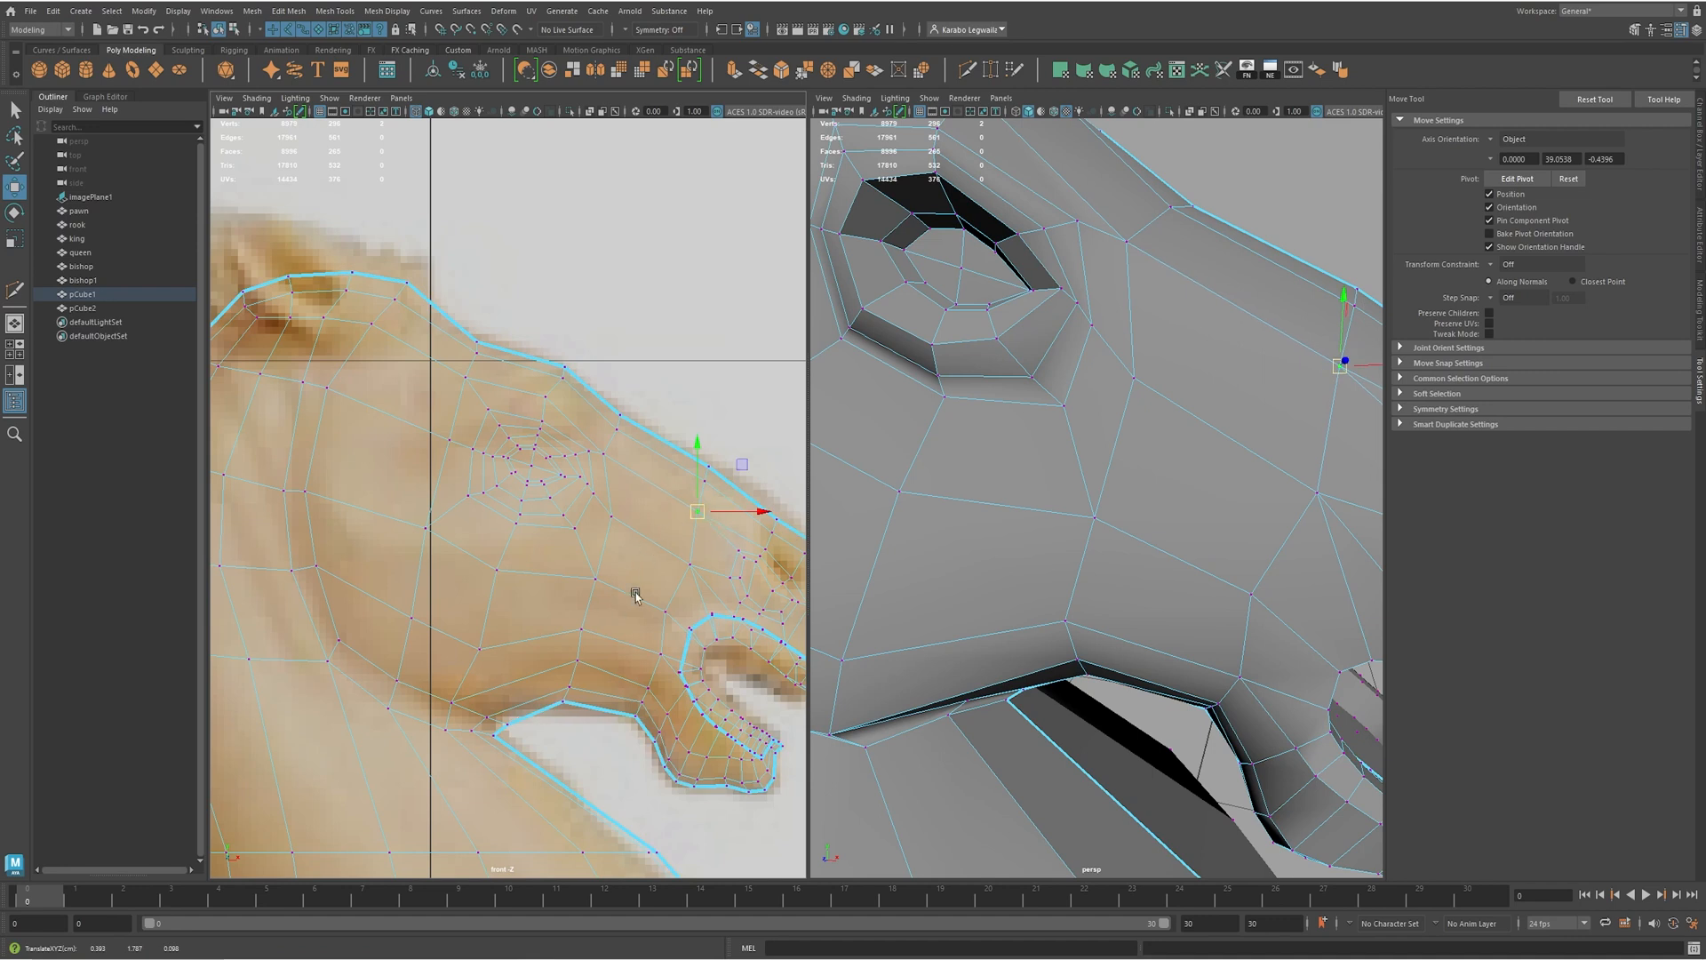
# - Try to insert an edge loop across the muzzle between the eye and the nostril without Edge Flow
pyautogui.keyDown('shift'); pyautogui.moveTo(663, 549); pyautogui.dragTo(573, 546, button='right'); pyautogui.keyUp('shift')
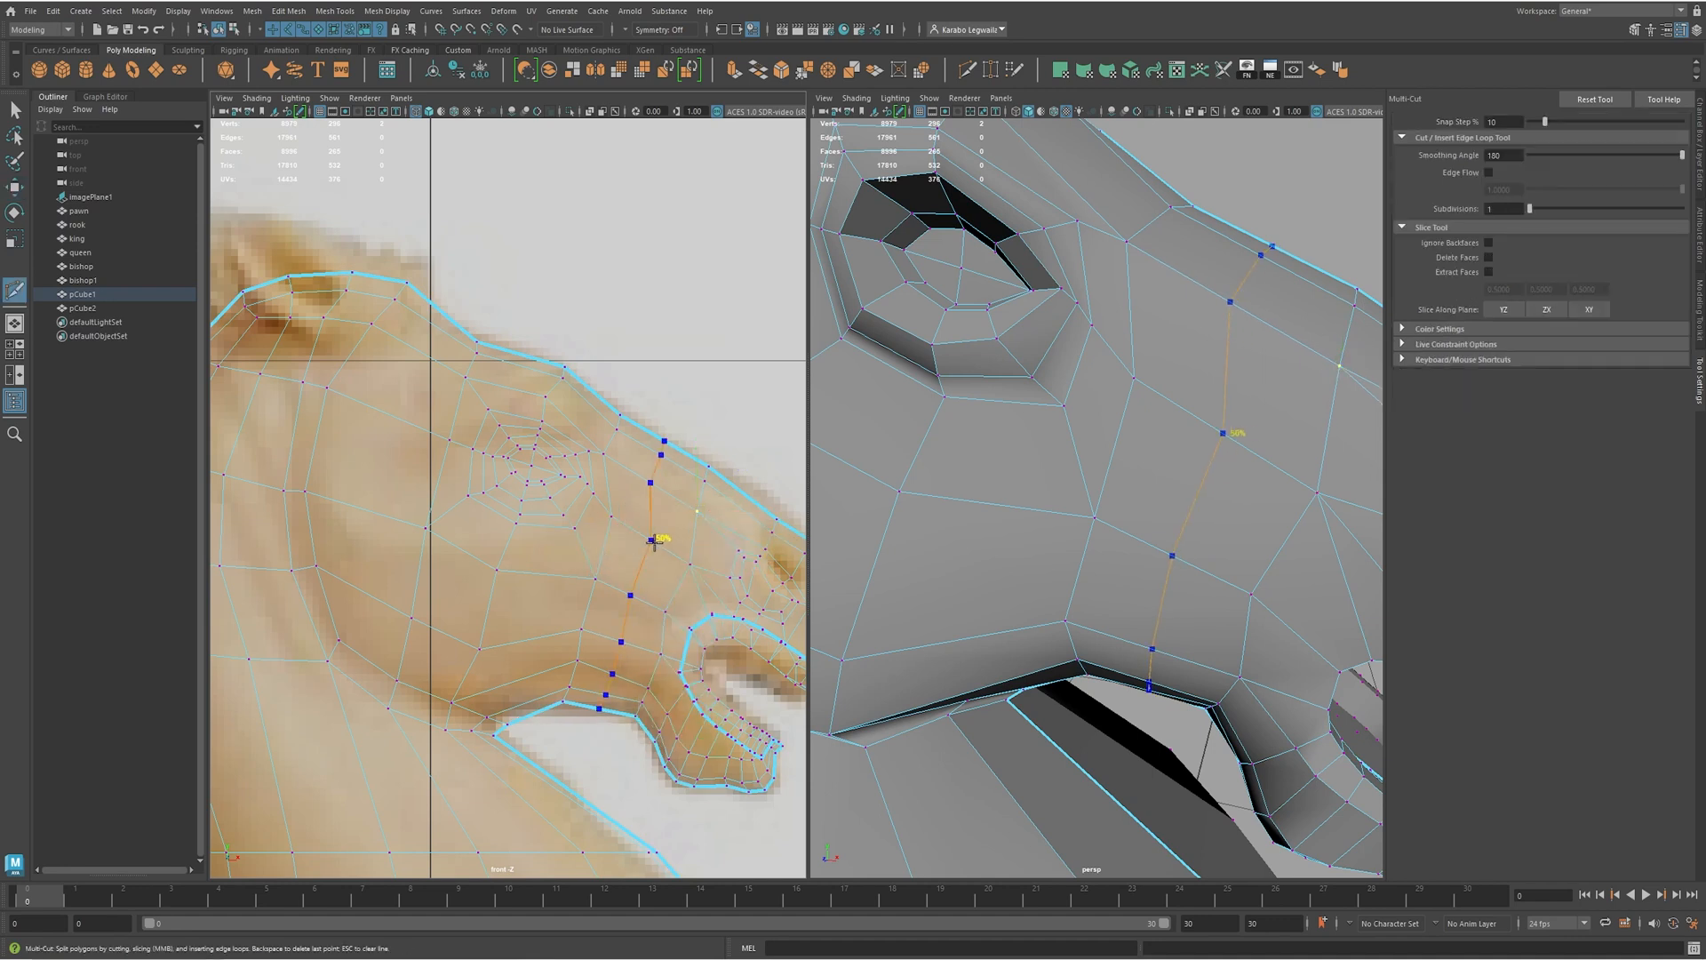
pyautogui.press('w')
pyautogui.keyDown('alt'); pyautogui.moveTo(593, 668); pyautogui.dragTo(583, 631, button='middle'); pyautogui.keyUp('alt')
pyautogui.hotkey('ctrl', 'z')
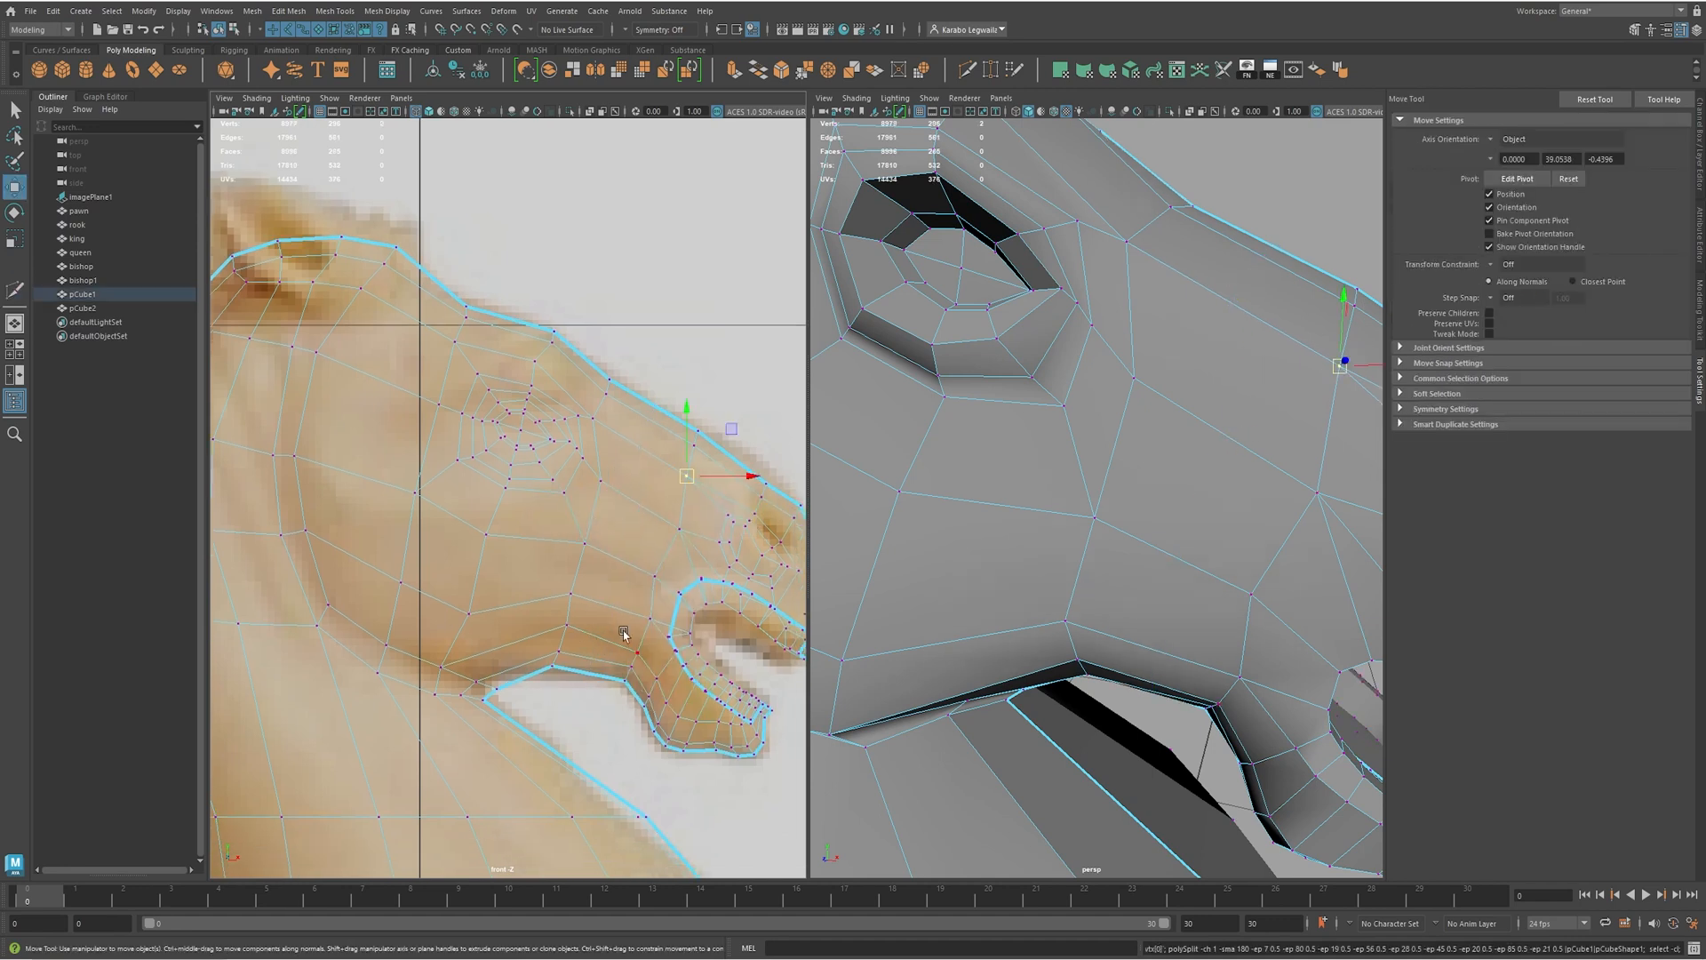
# - Insert an edge loop across the muzzle between the eye and the mouth with Edge Flow enabled
pyautogui.keyDown('shift'); pyautogui.moveTo(666, 467); pyautogui.dragTo(610, 472, button='right'); pyautogui.keyUp('shift')
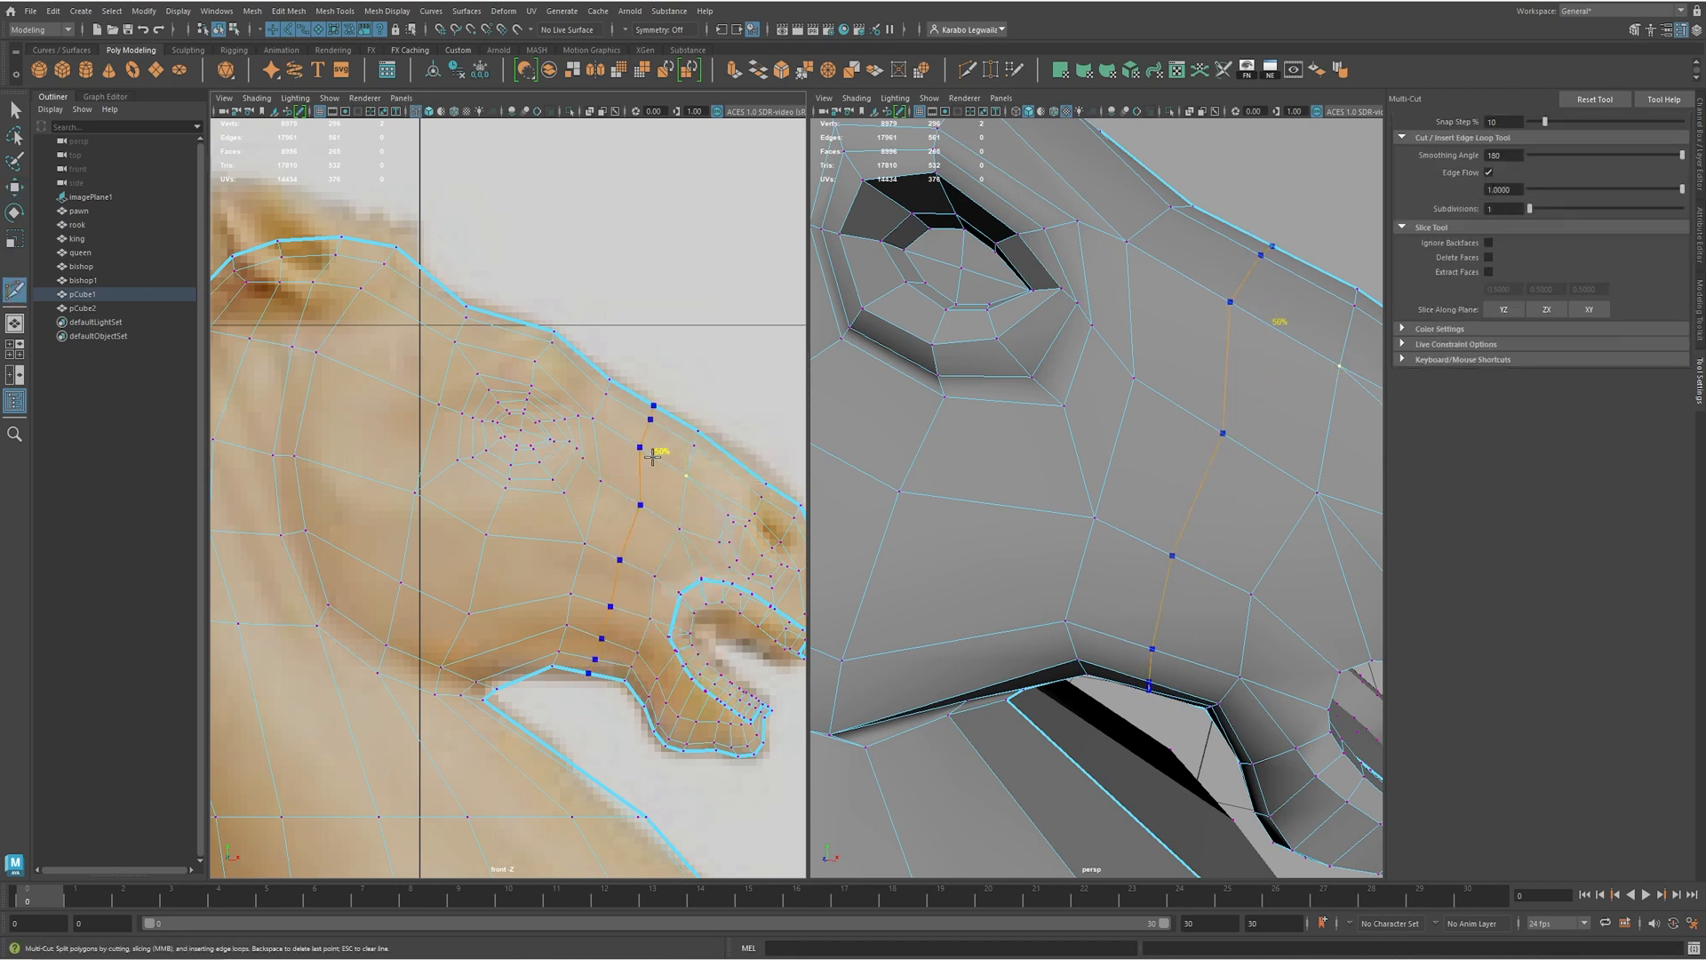
pyautogui.keyDown('ctrl'); pyautogui.click(637, 484); pyautogui.keyUp('ctrl')
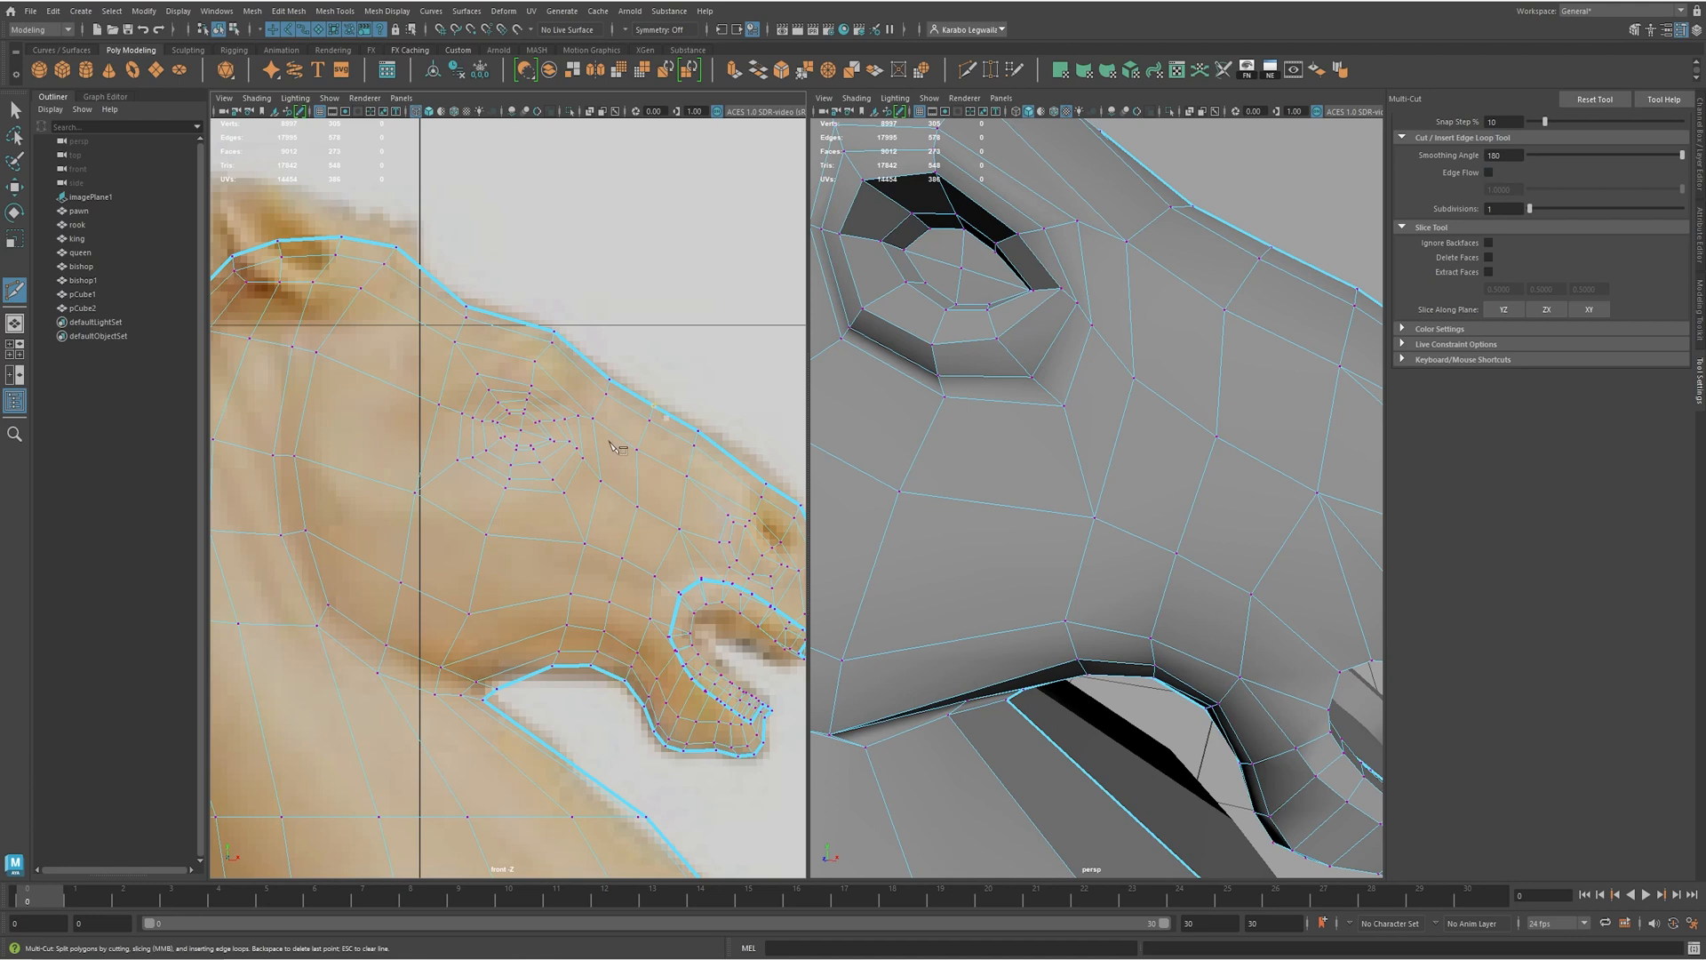
pyautogui.keyDown('alt'); pyautogui.moveTo(611, 446); pyautogui.dragTo(543, 458, button='middle'); pyautogui.keyUp('alt')
pyautogui.keyDown('alt'); pyautogui.moveTo(1277, 492); pyautogui.dragTo(1200, 413); pyautogui.keyUp('alt')
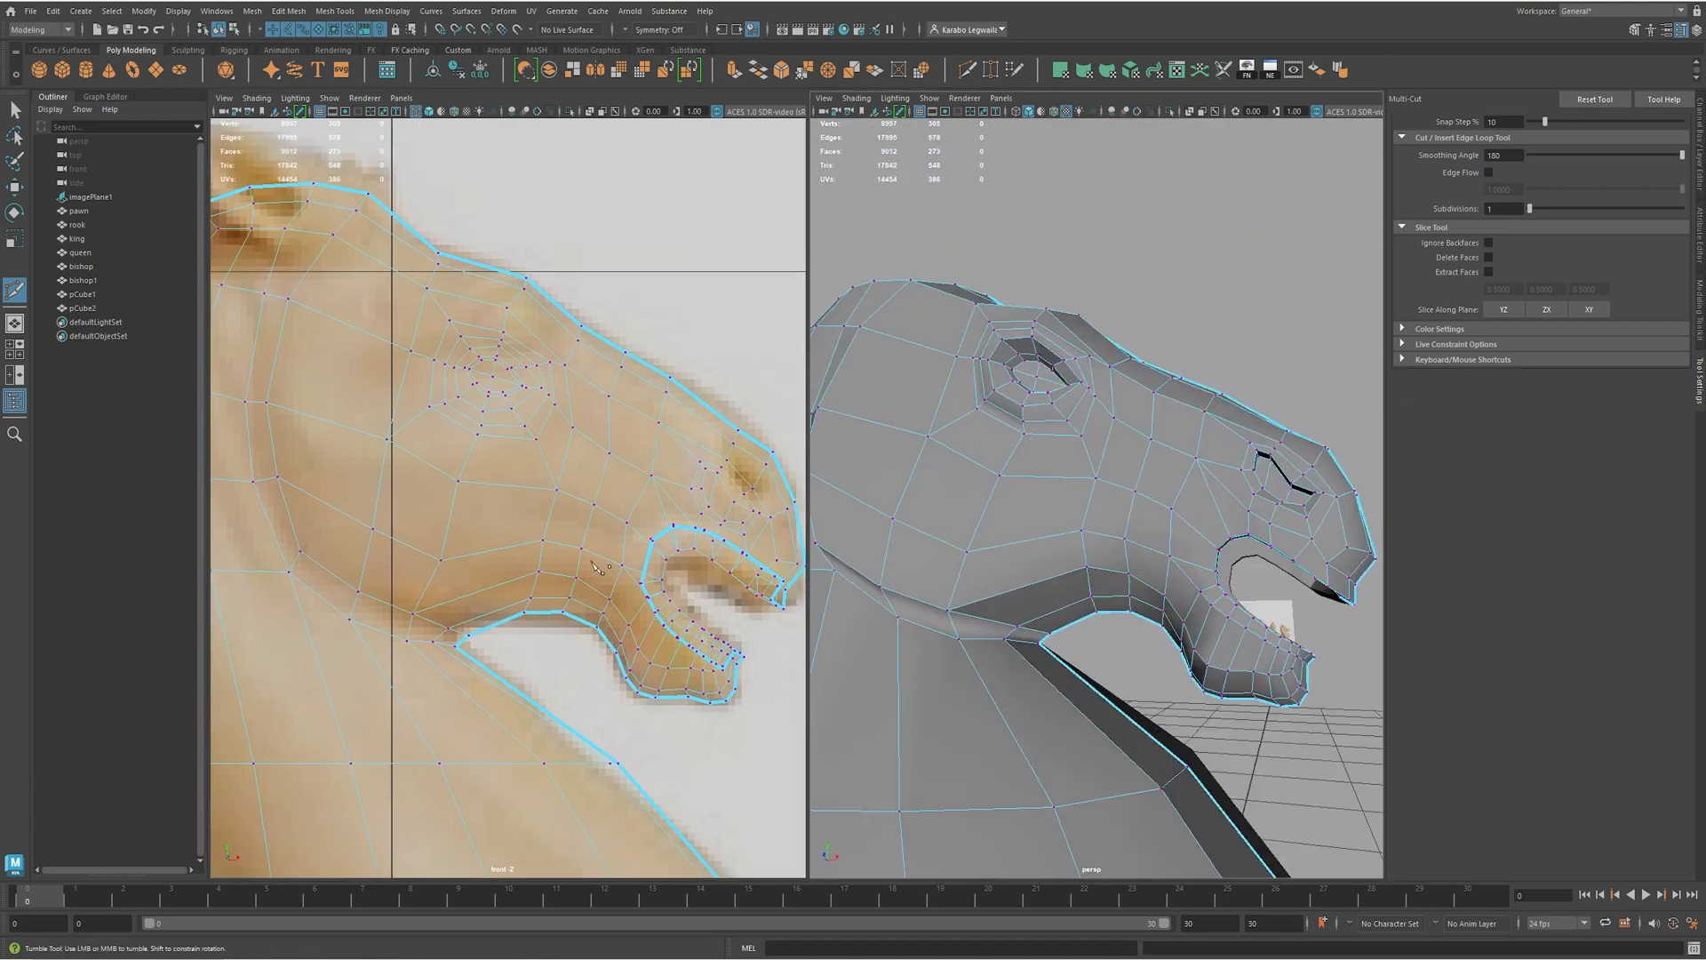
# - Reposition the vertices at the throat corner and up the jaw and cheek to even out their spacing
pyautogui.keyDown('alt'); pyautogui.moveTo(600, 687); pyautogui.dragTo(586, 635, button='middle'); pyautogui.keyUp('alt')
pyautogui.keyDown('alt'); pyautogui.moveTo(460, 613); pyautogui.dragTo(576, 622, button='right'); pyautogui.keyUp('alt')
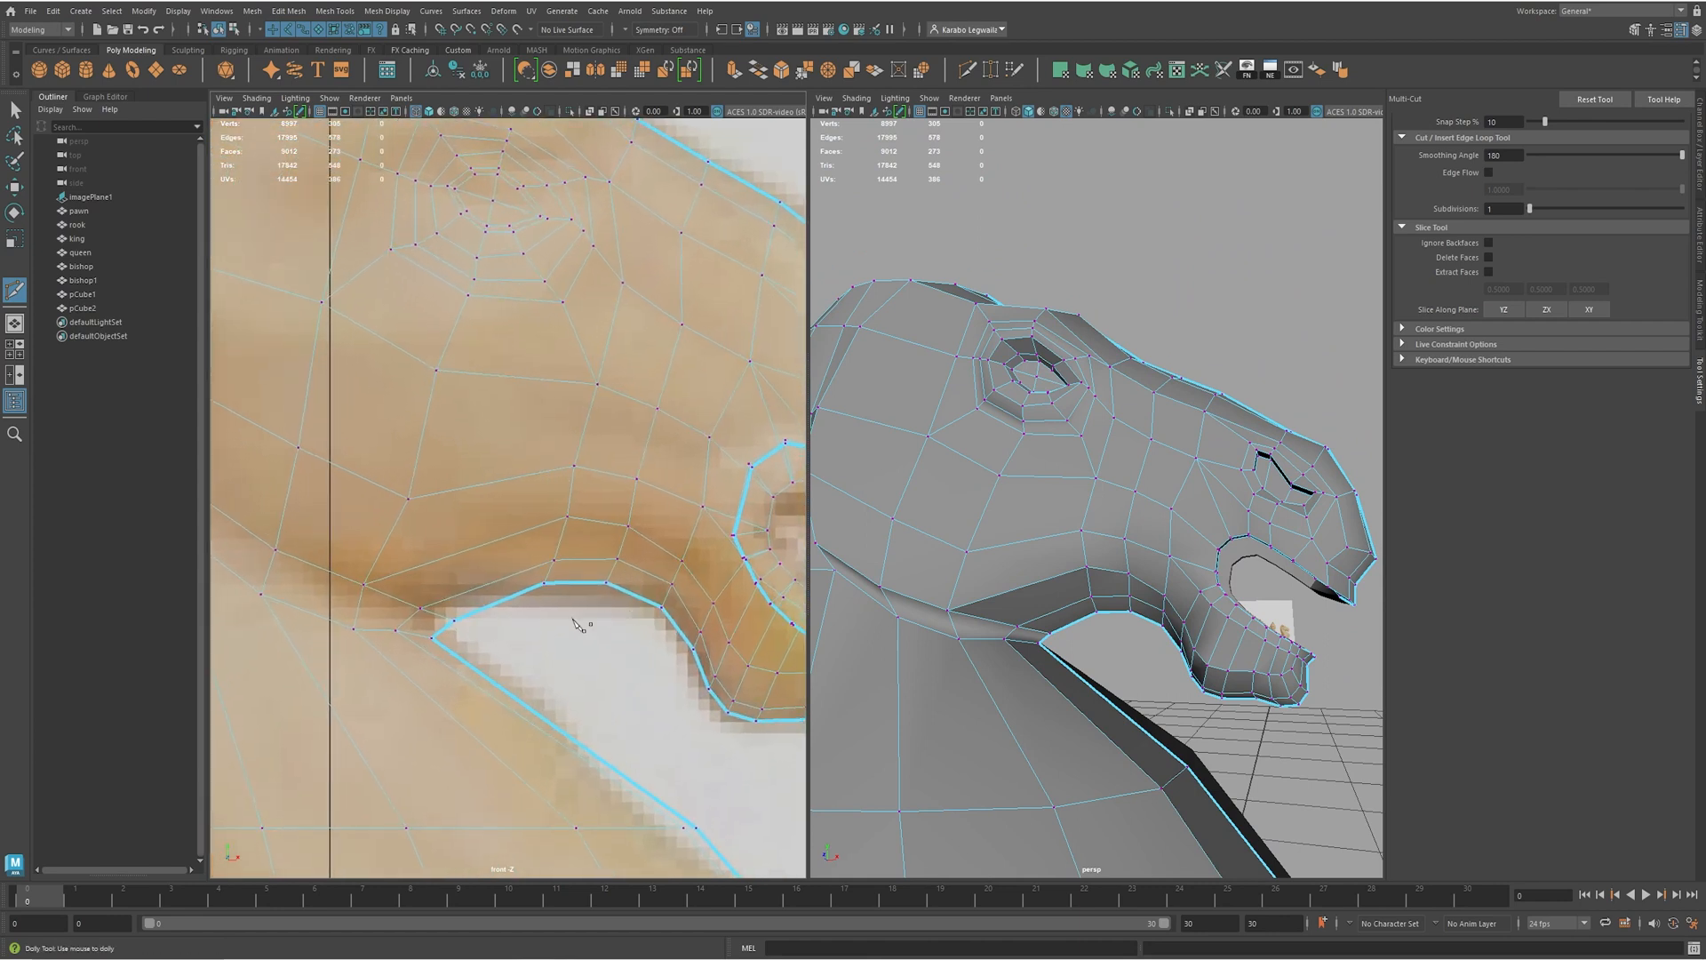
pyautogui.press('w')
pyautogui.moveTo(471, 632); pyautogui.dragTo(430, 602)
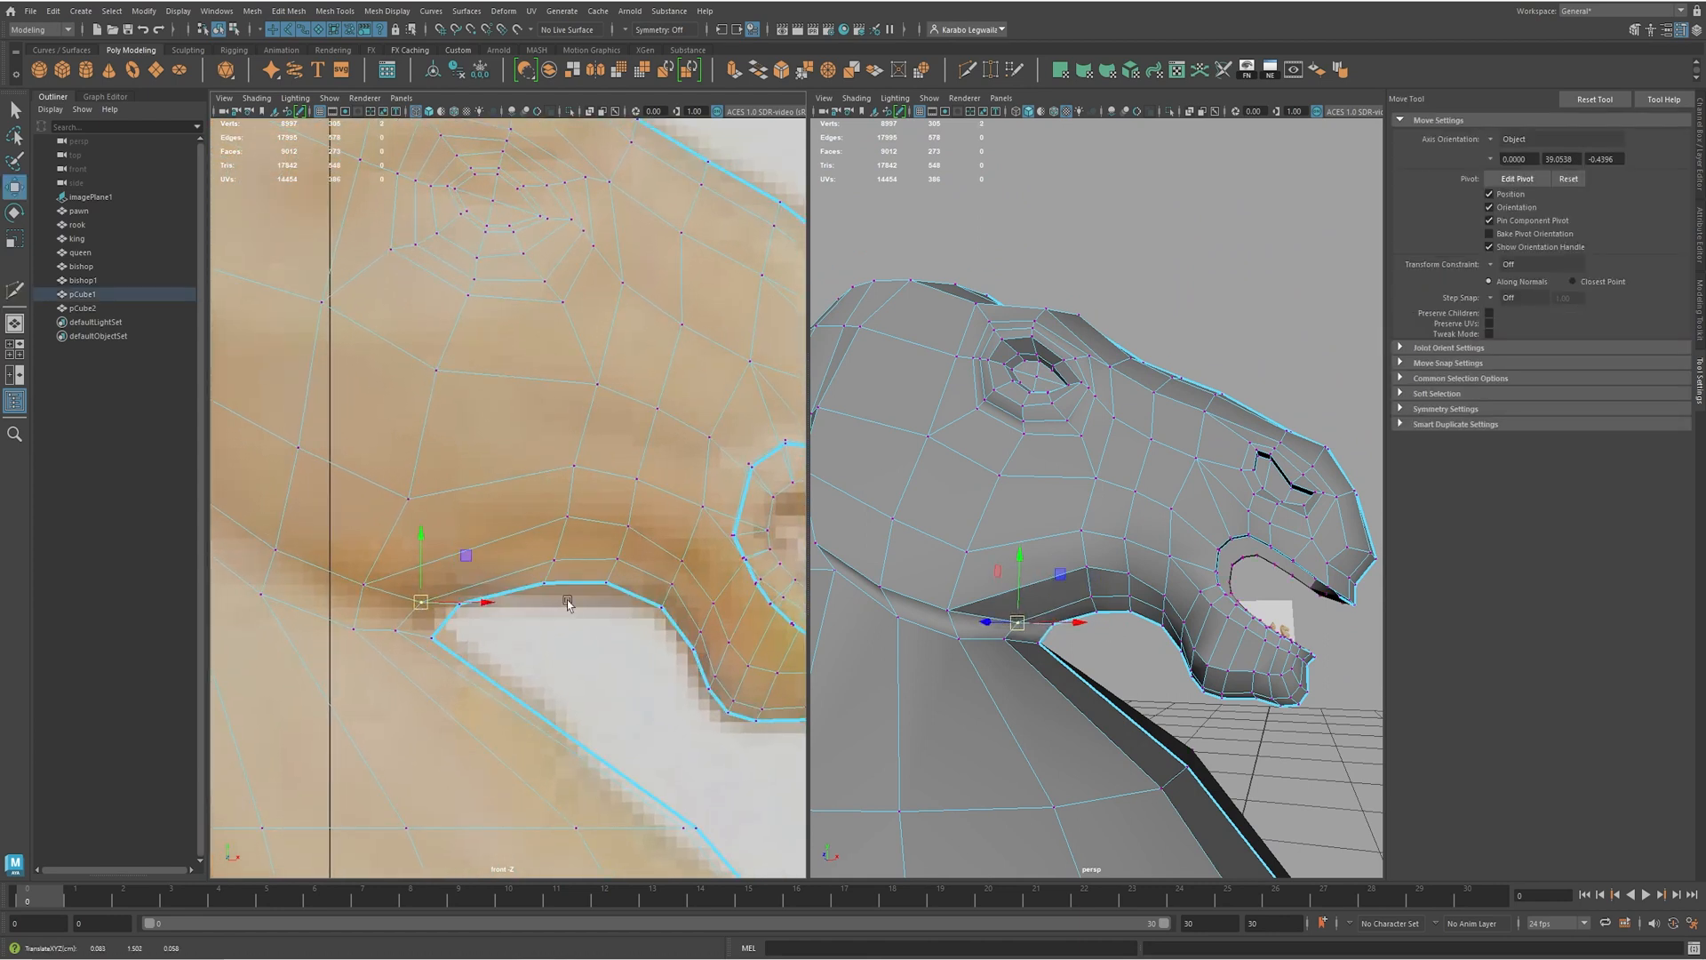
pyautogui.moveTo(535, 544); pyautogui.dragTo(629, 599)
pyautogui.moveTo(593, 543); pyautogui.dragTo(593, 553)
pyautogui.moveTo(549, 495); pyautogui.dragTo(595, 528)
pyautogui.moveTo(561, 456); pyautogui.dragTo(621, 473)
# - Adjust the vertices along the nose bridge and lower the brow vertex above the eye
pyautogui.keyDown('alt'); pyautogui.moveTo(682, 327); pyautogui.dragTo(671, 424, button='middle'); pyautogui.keyUp('alt')
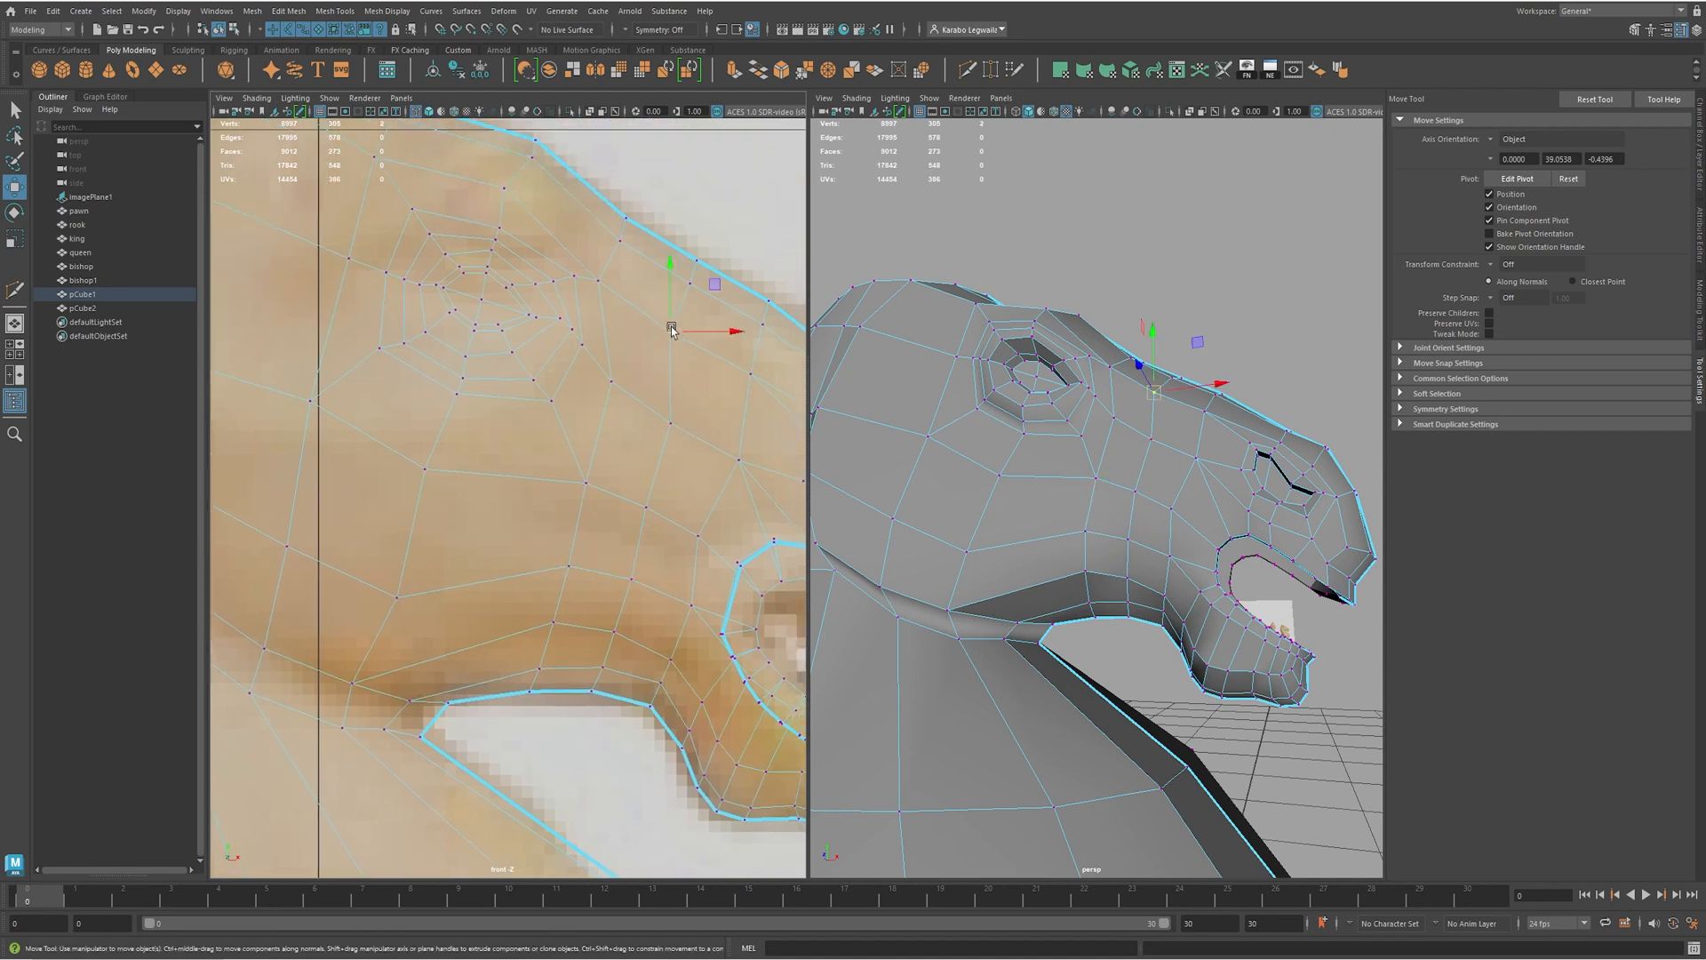
pyautogui.moveTo(679, 252); pyautogui.dragTo(704, 291)
pyautogui.moveTo(737, 339)
pyautogui.keyDown('alt'); pyautogui.mouseDown(button='middle')
pyautogui.moveTo(679, 334)
pyautogui.moveTo(718, 321)
pyautogui.mouseUp(button='middle'); pyautogui.keyUp('alt')
pyautogui.hotkey('ctrl', 'z')
pyautogui.moveTo(728, 340); pyautogui.dragTo(677, 279)
pyautogui.scroll(-10, 697, 332)
pyautogui.scroll(6, 711, 345)
pyautogui.scroll(1, 711, 345)
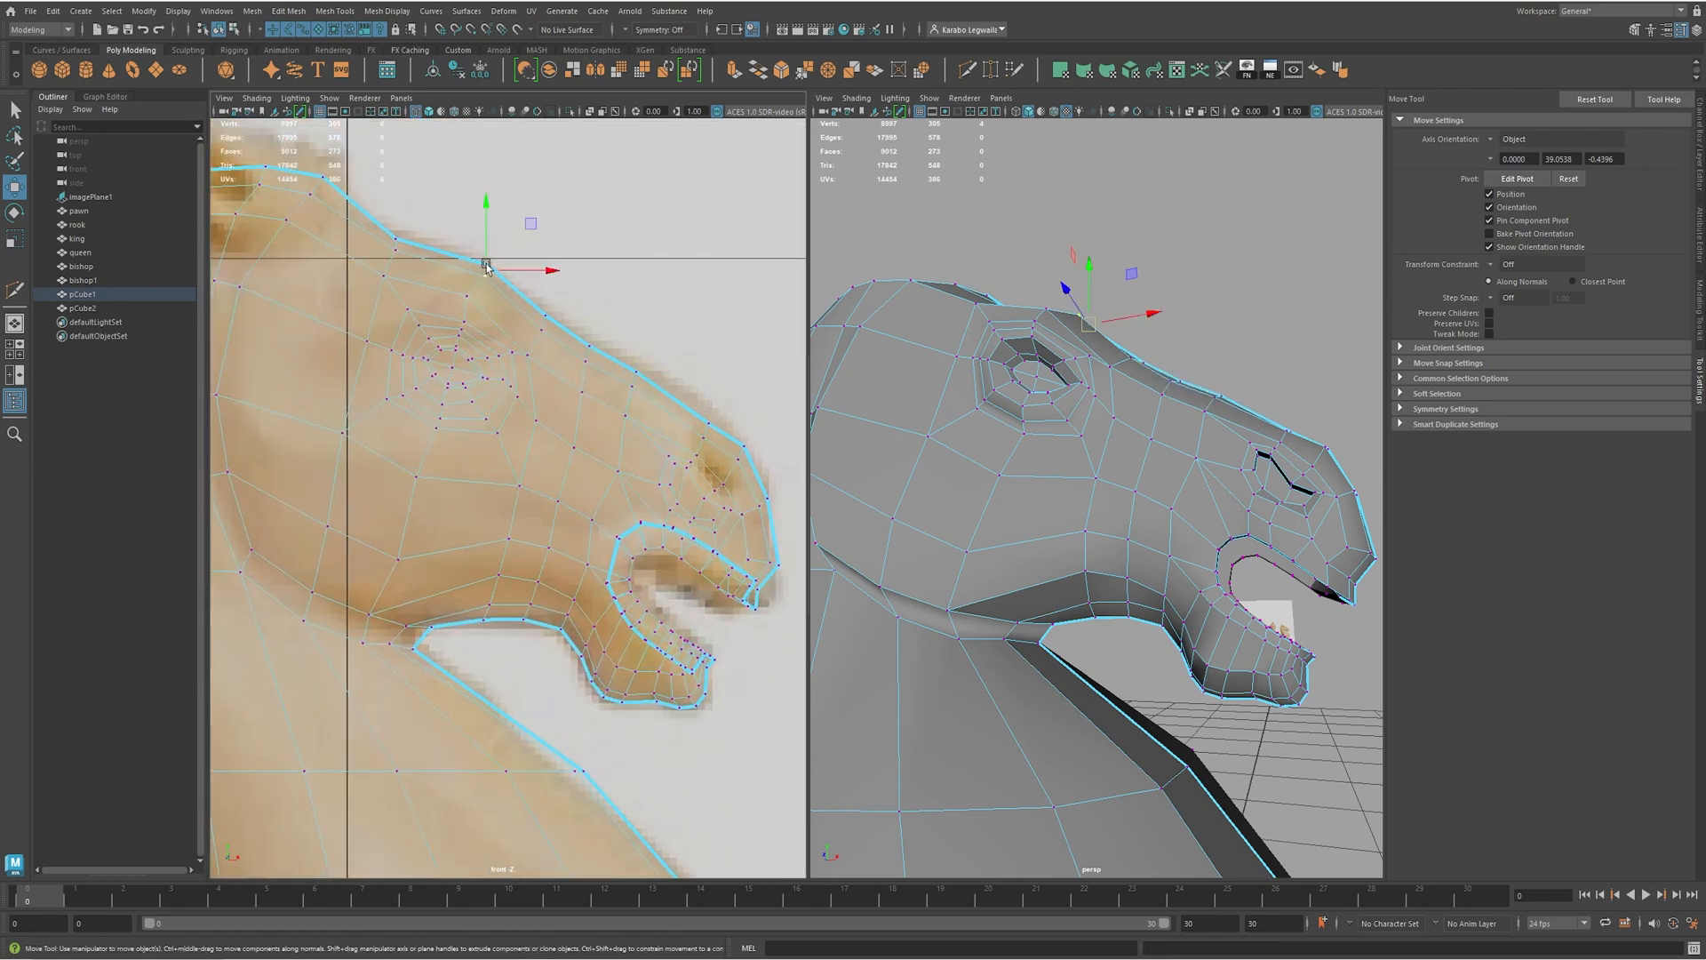
pyautogui.click(539, 317)
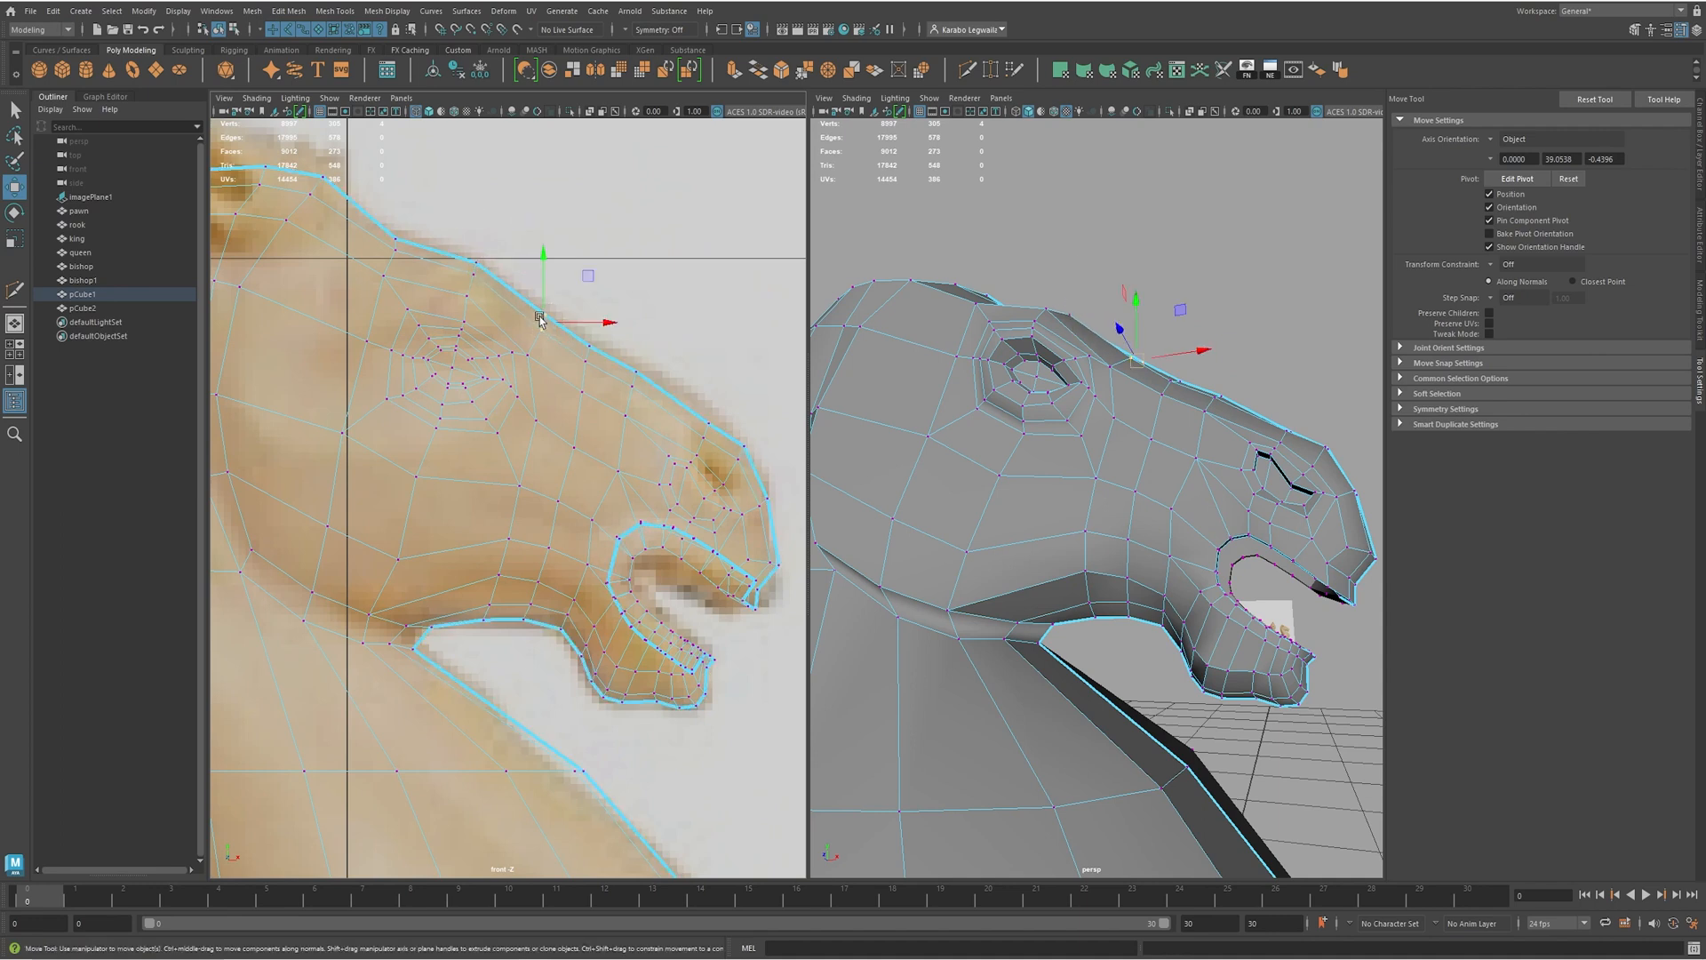
pyautogui.click(467, 295)
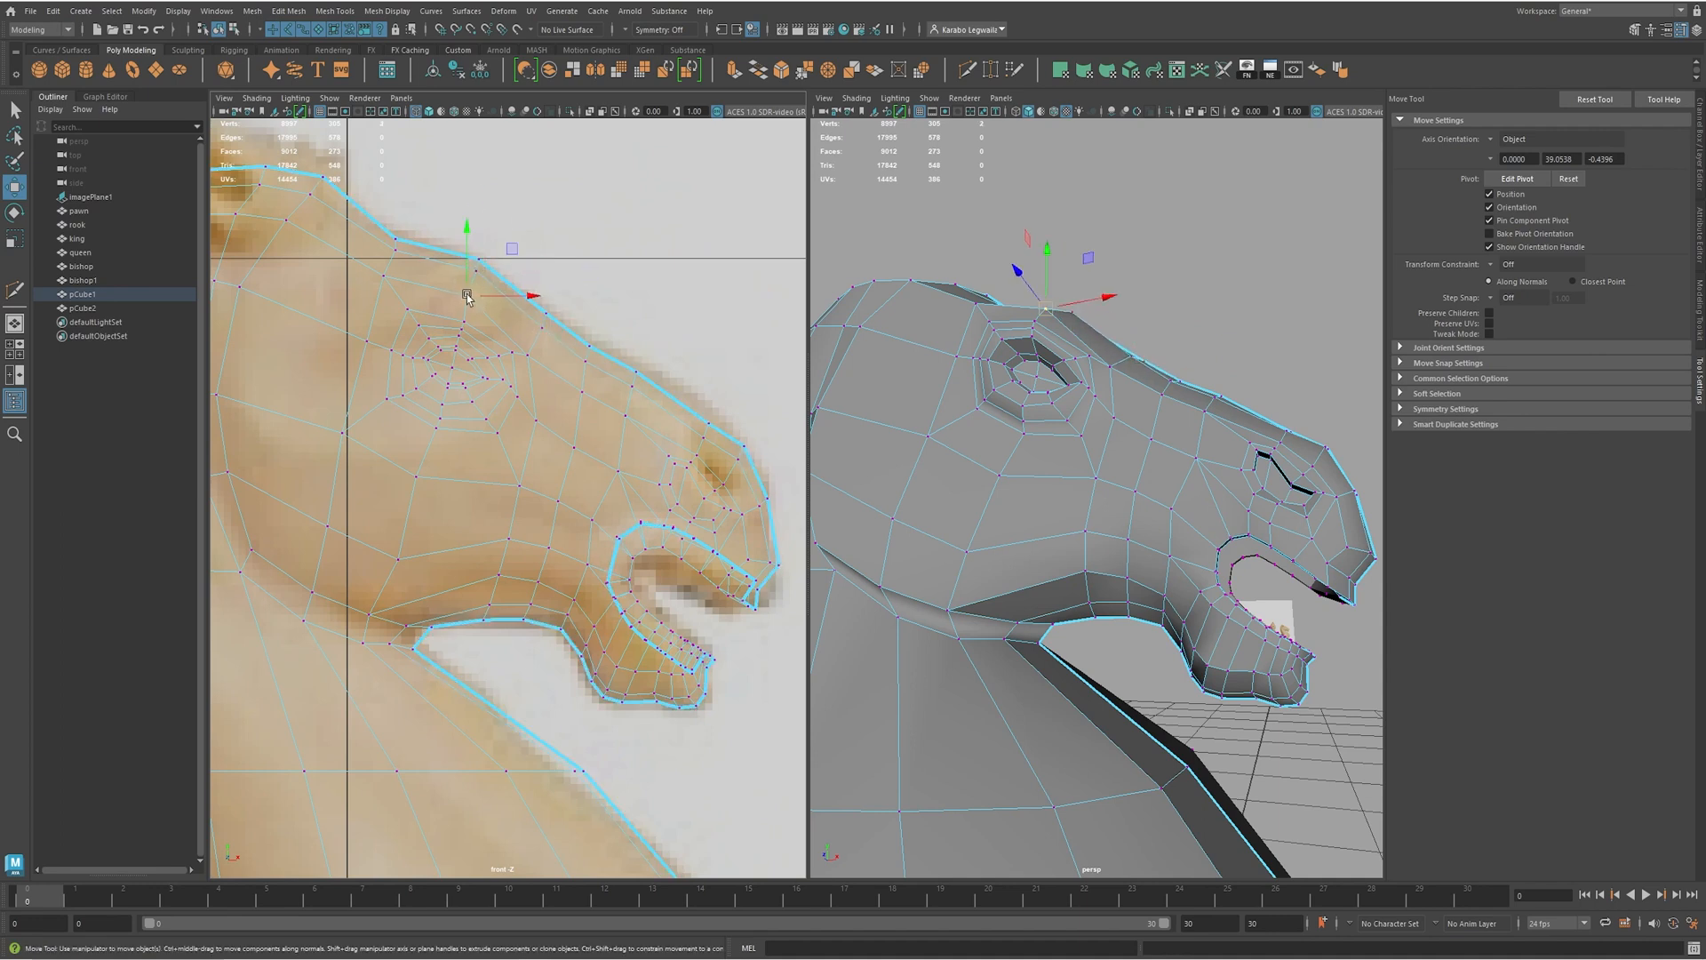
pyautogui.moveTo(467, 296); pyautogui.dragTo(464, 330)
# - Select the brow edges above the eye socket and shift them to shape the brow ridge
pyautogui.keyDown('alt'); pyautogui.moveTo(1184, 419); pyautogui.dragTo(996, 320); pyautogui.keyUp('alt')
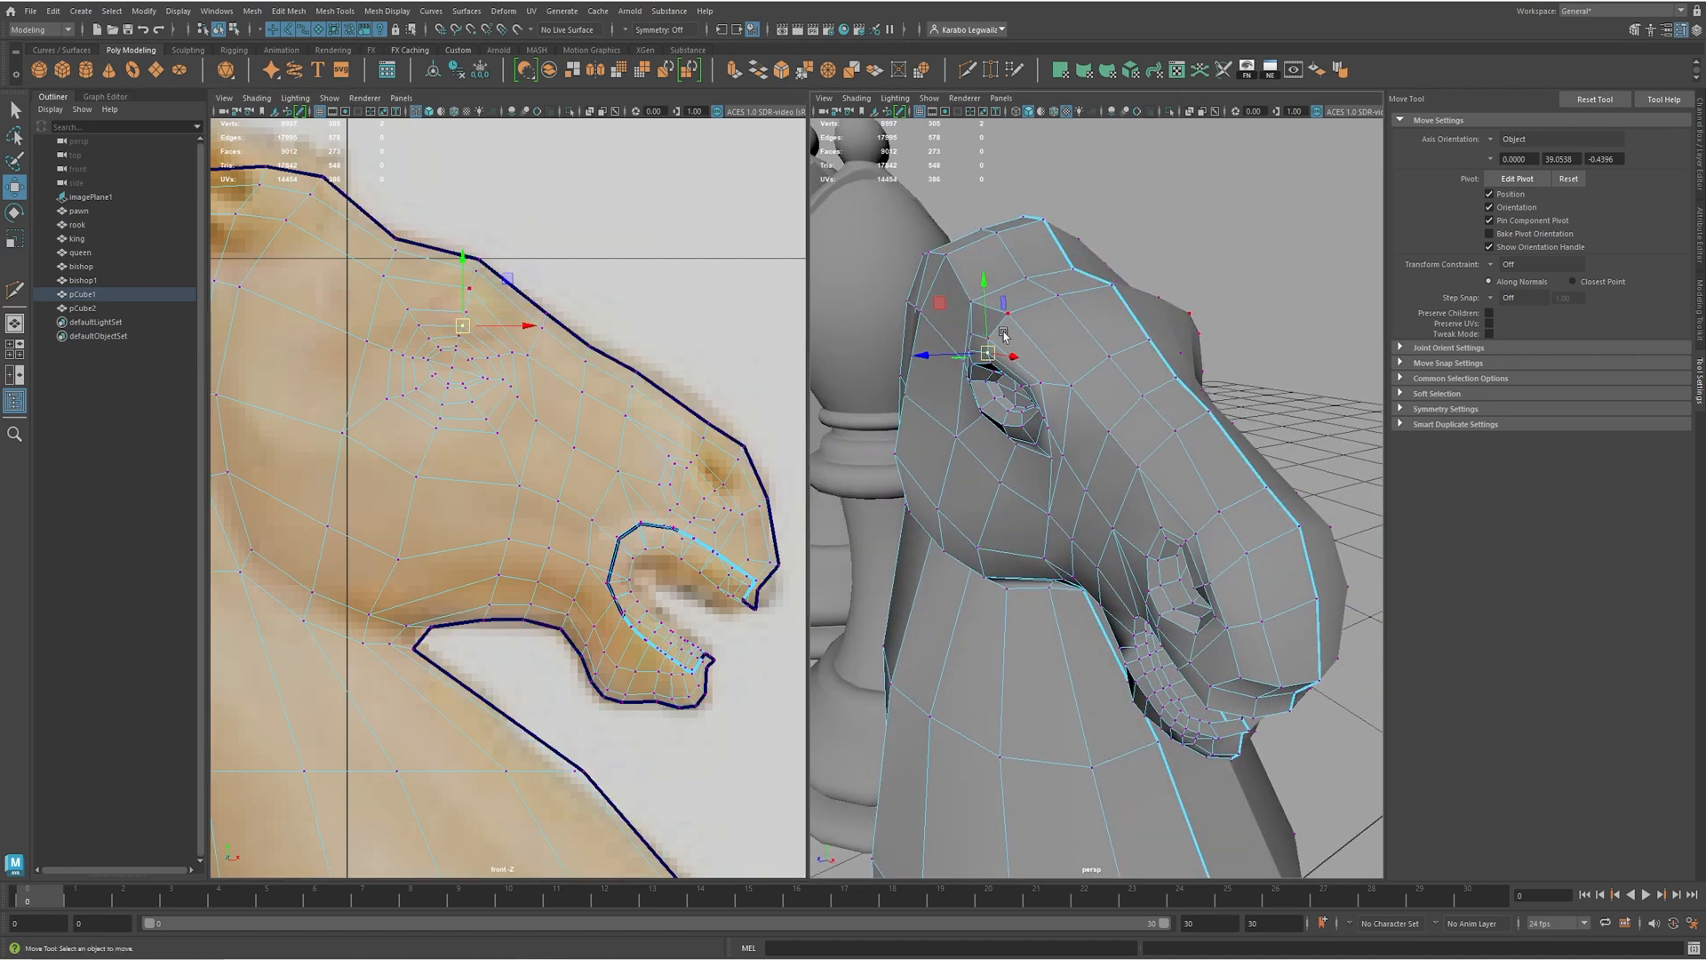
pyautogui.press('F10')
pyautogui.click(999, 346)
pyautogui.keyDown('shift'); pyautogui.click(982, 333); pyautogui.keyUp('shift')
pyautogui.keyDown('alt'); pyautogui.moveTo(1022, 347); pyautogui.dragTo(996, 345); pyautogui.keyUp('alt')
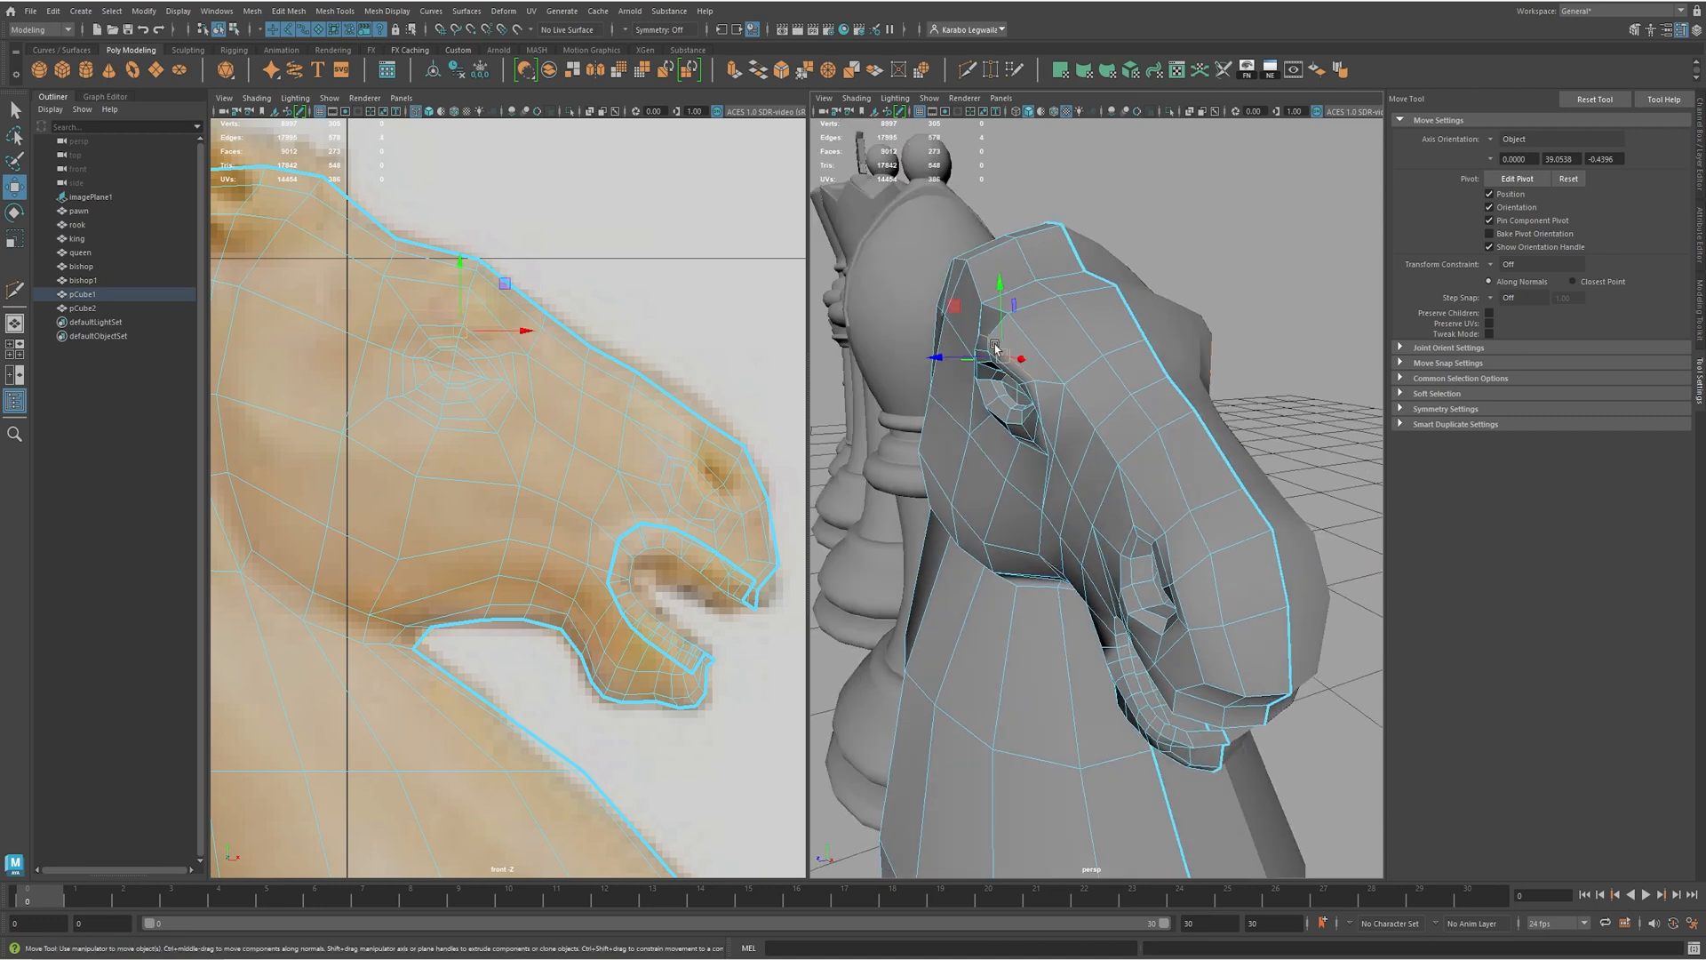
pyautogui.moveTo(948, 307); pyautogui.dragTo(953, 302, button='middle')
# - Adjust the vertices around the front of the eye socket to refine the eye's contour
pyautogui.press('F9')
pyautogui.click(1036, 376)
pyautogui.moveTo(1036, 377); pyautogui.dragTo(1039, 387, button='middle')
pyautogui.keyDown('alt'); pyautogui.moveTo(1044, 394); pyautogui.dragTo(1095, 446); pyautogui.keyUp('alt')
pyautogui.click(1147, 380)
pyautogui.click(1112, 389)
# - Preview the head smoothed to inspect the eye and muzzle, and return to the unsmoothed display
pyautogui.moveTo(1155, 517); pyautogui.dragTo(1077, 491)
pyautogui.moveTo(1077, 491); pyautogui.dragTo(1144, 439, button='right')
pyautogui.press('3')
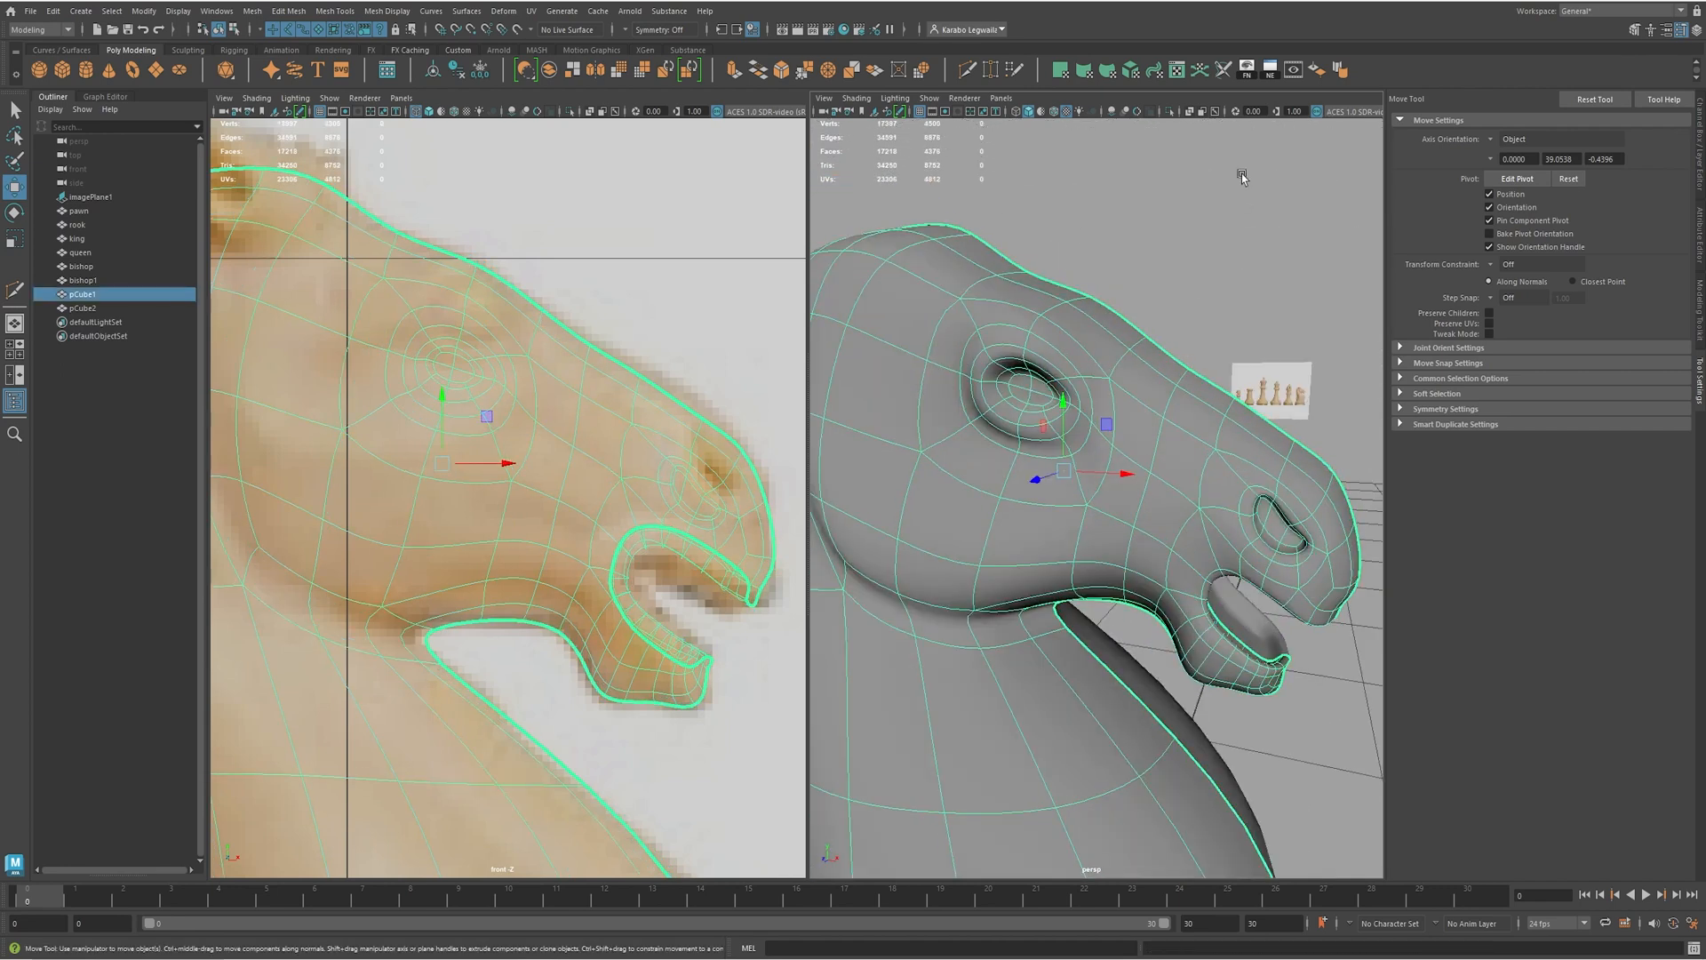
pyautogui.click(1240, 173)
pyautogui.scroll(-5, 1188, 290)
pyautogui.keyDown('alt'); pyautogui.moveTo(1188, 290); pyautogui.dragTo(1059, 489); pyautogui.keyUp('alt')
pyautogui.click(1060, 489)
pyautogui.press('1')
# - Examine the knight's neck and overall proportions from behind and the side beside the other chess pieces
pyautogui.keyDown('alt'); pyautogui.moveTo(1060, 489); pyautogui.dragTo(1262, 520, button='right'); pyautogui.keyUp('alt')
pyautogui.keyDown('alt'); pyautogui.moveTo(1126, 485); pyautogui.dragTo(1046, 460); pyautogui.keyUp('alt')
pyautogui.scroll(-10, 1046, 460)
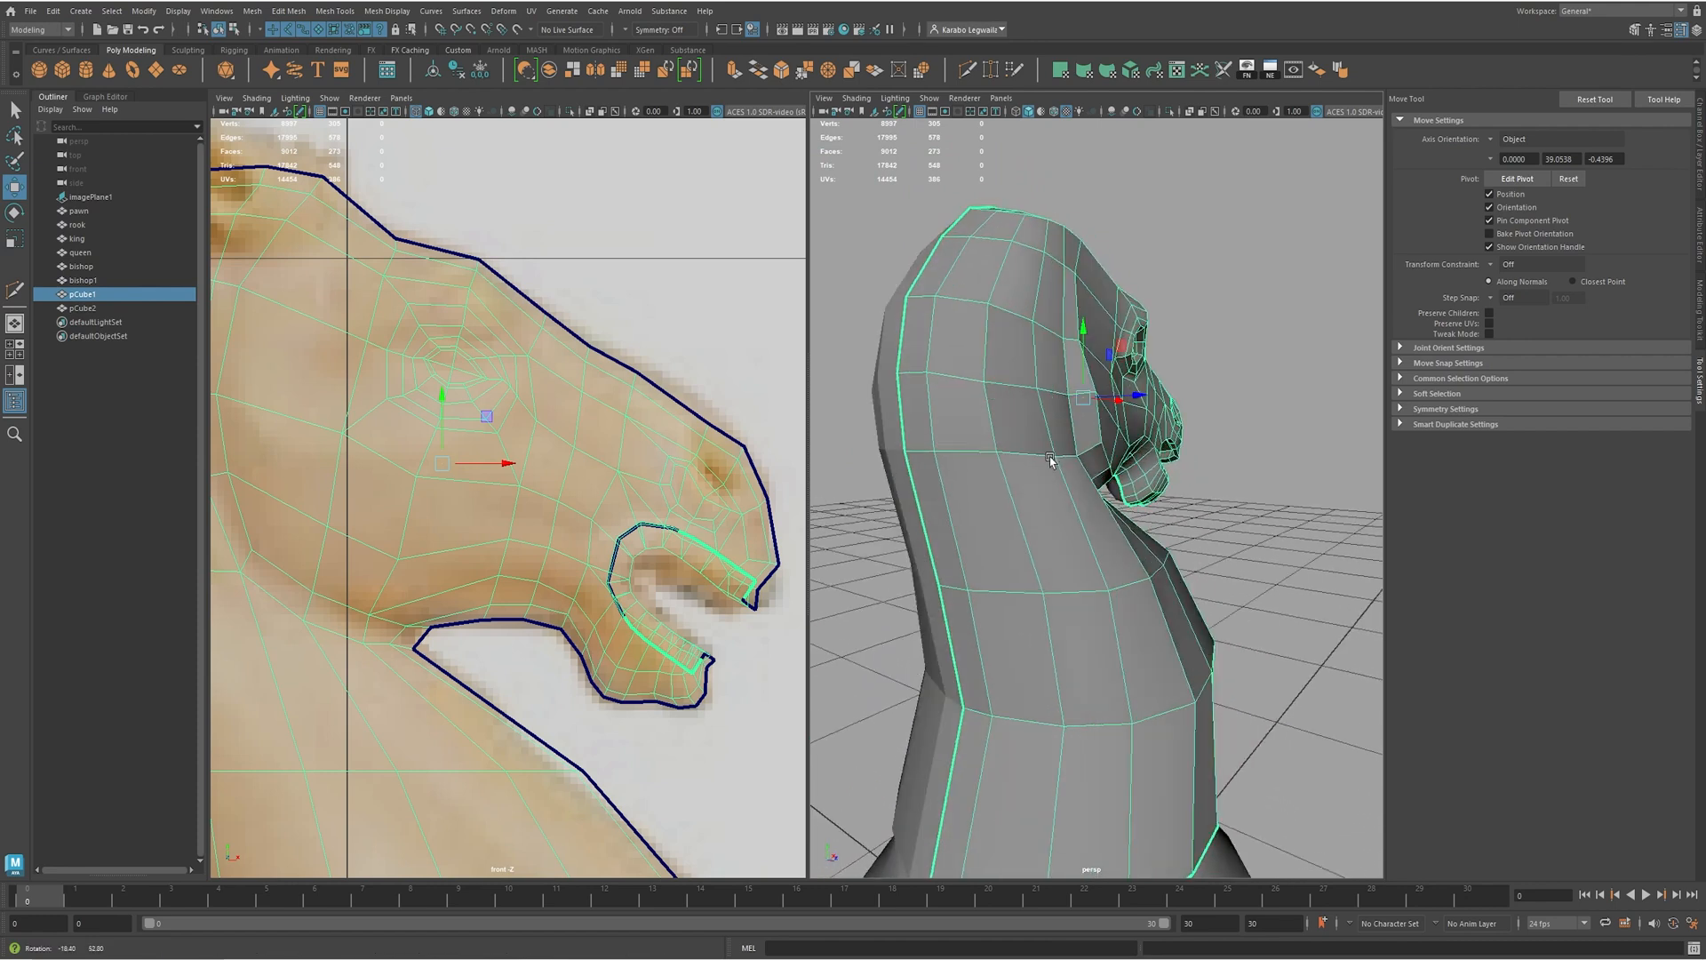
pyautogui.keyDown('alt'); pyautogui.moveTo(1306, 471); pyautogui.dragTo(1125, 502); pyautogui.keyUp('alt')
pyautogui.scroll(-6, 547, 560)
pyautogui.scroll(-4, 548, 560)
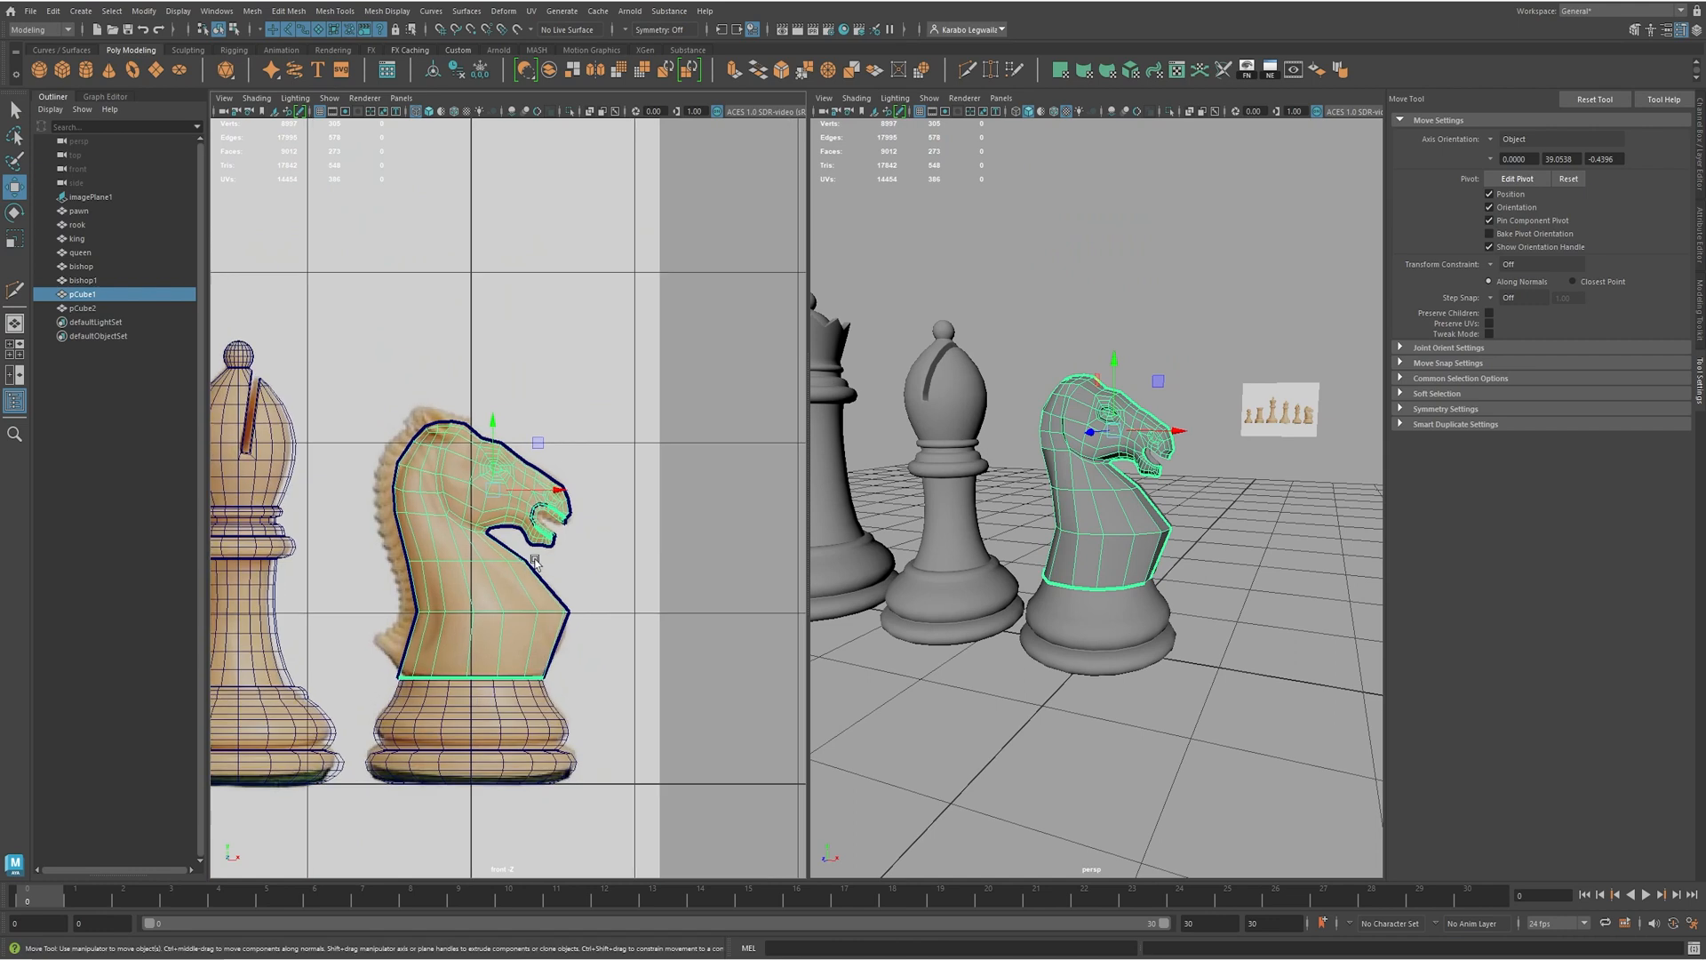
pyautogui.keyDown('alt'); pyautogui.moveTo(1013, 533); pyautogui.dragTo(1084, 557); pyautogui.keyUp('alt')
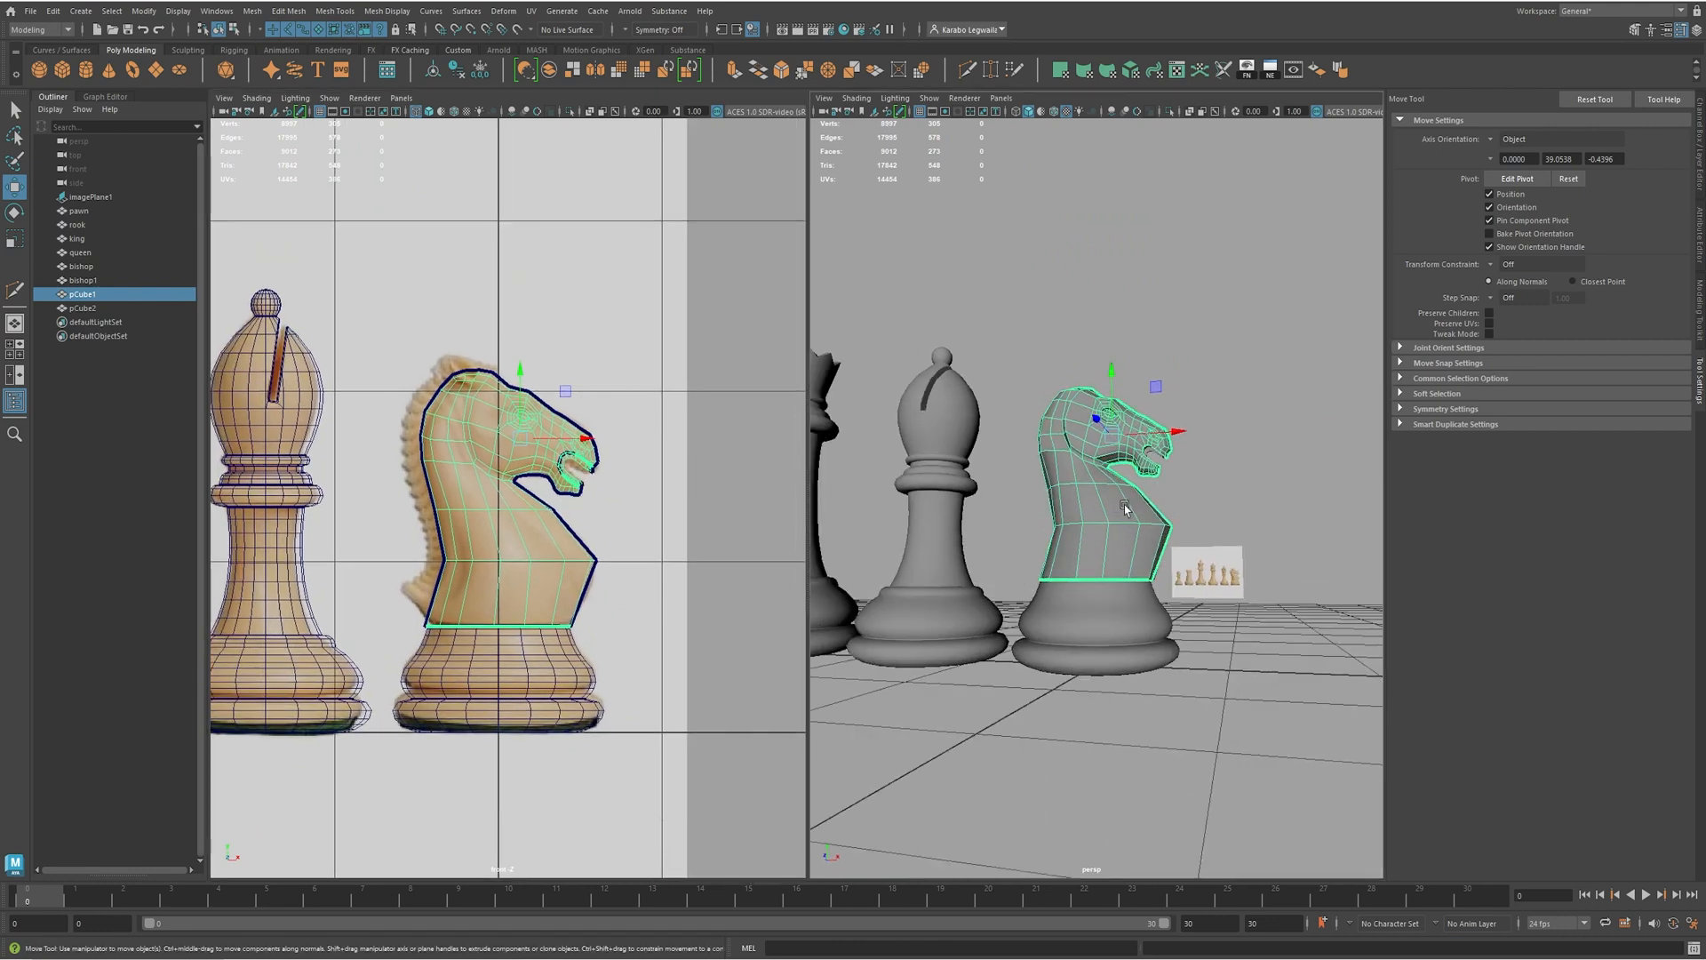
pyautogui.keyDown('alt'); pyautogui.moveTo(1141, 510); pyautogui.dragTo(1182, 549); pyautogui.keyUp('alt')
# - Select both mirrored halves of the knight and isolate them from the other chess pieces
pyautogui.keyDown('shift'); pyautogui.click(1151, 521); pyautogui.keyUp('shift')
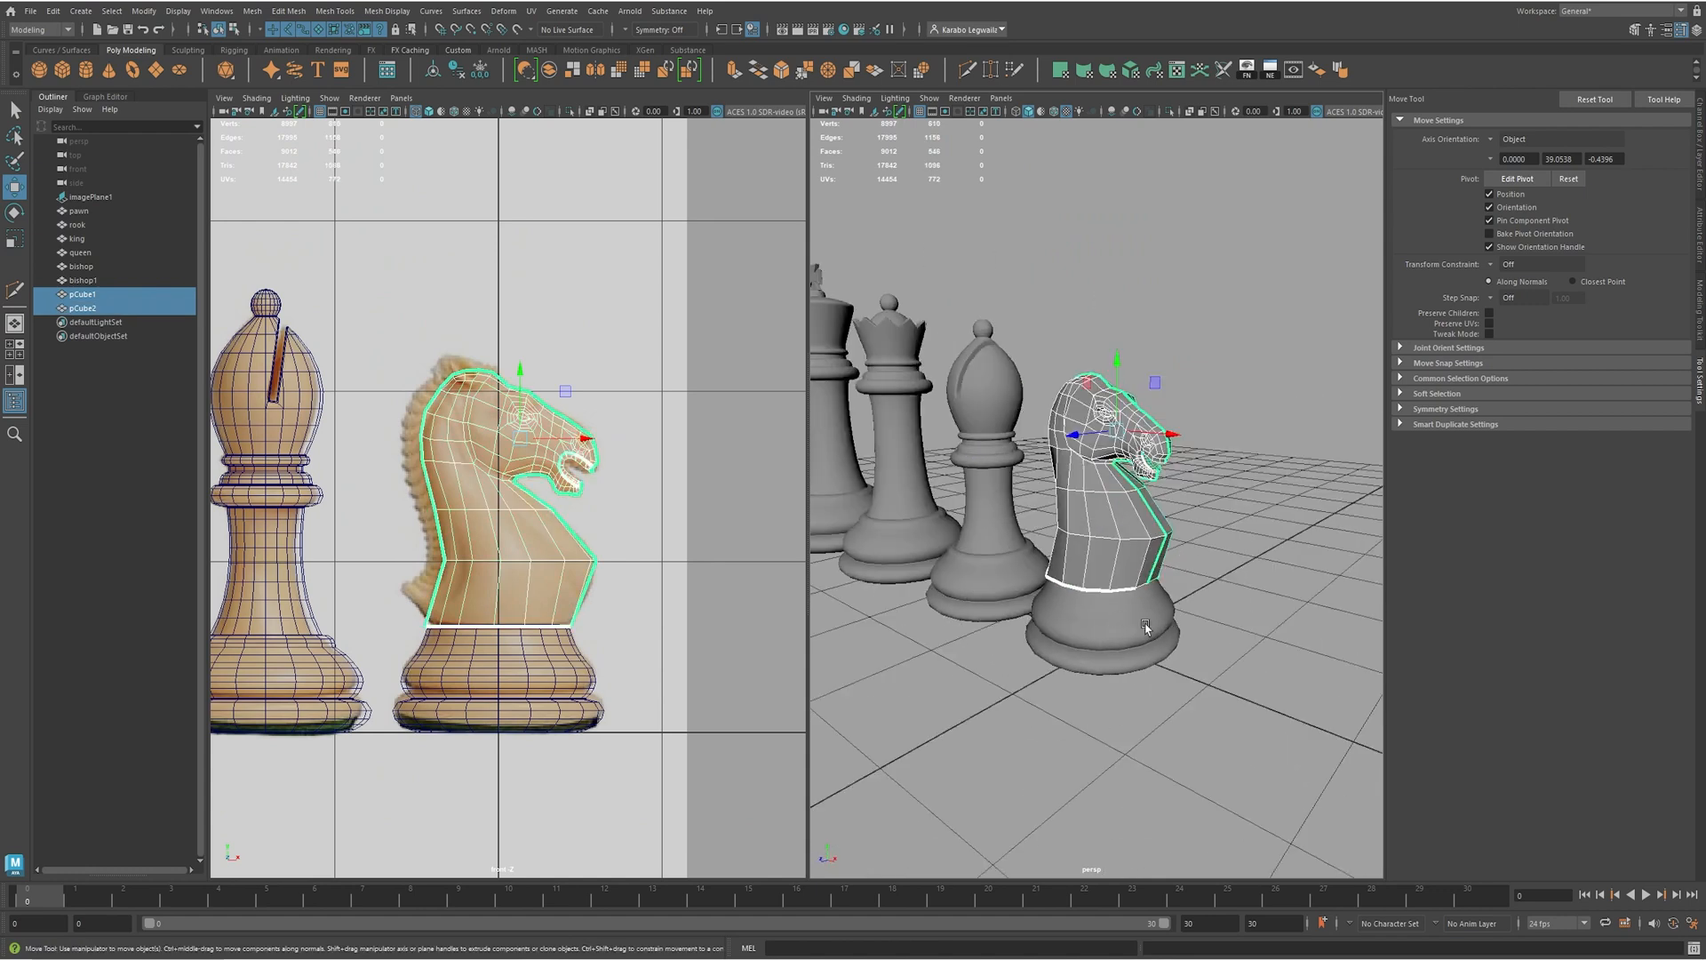
pyautogui.keyDown('alt'); pyautogui.moveTo(1093, 636); pyautogui.dragTo(1148, 574); pyautogui.keyUp('alt')
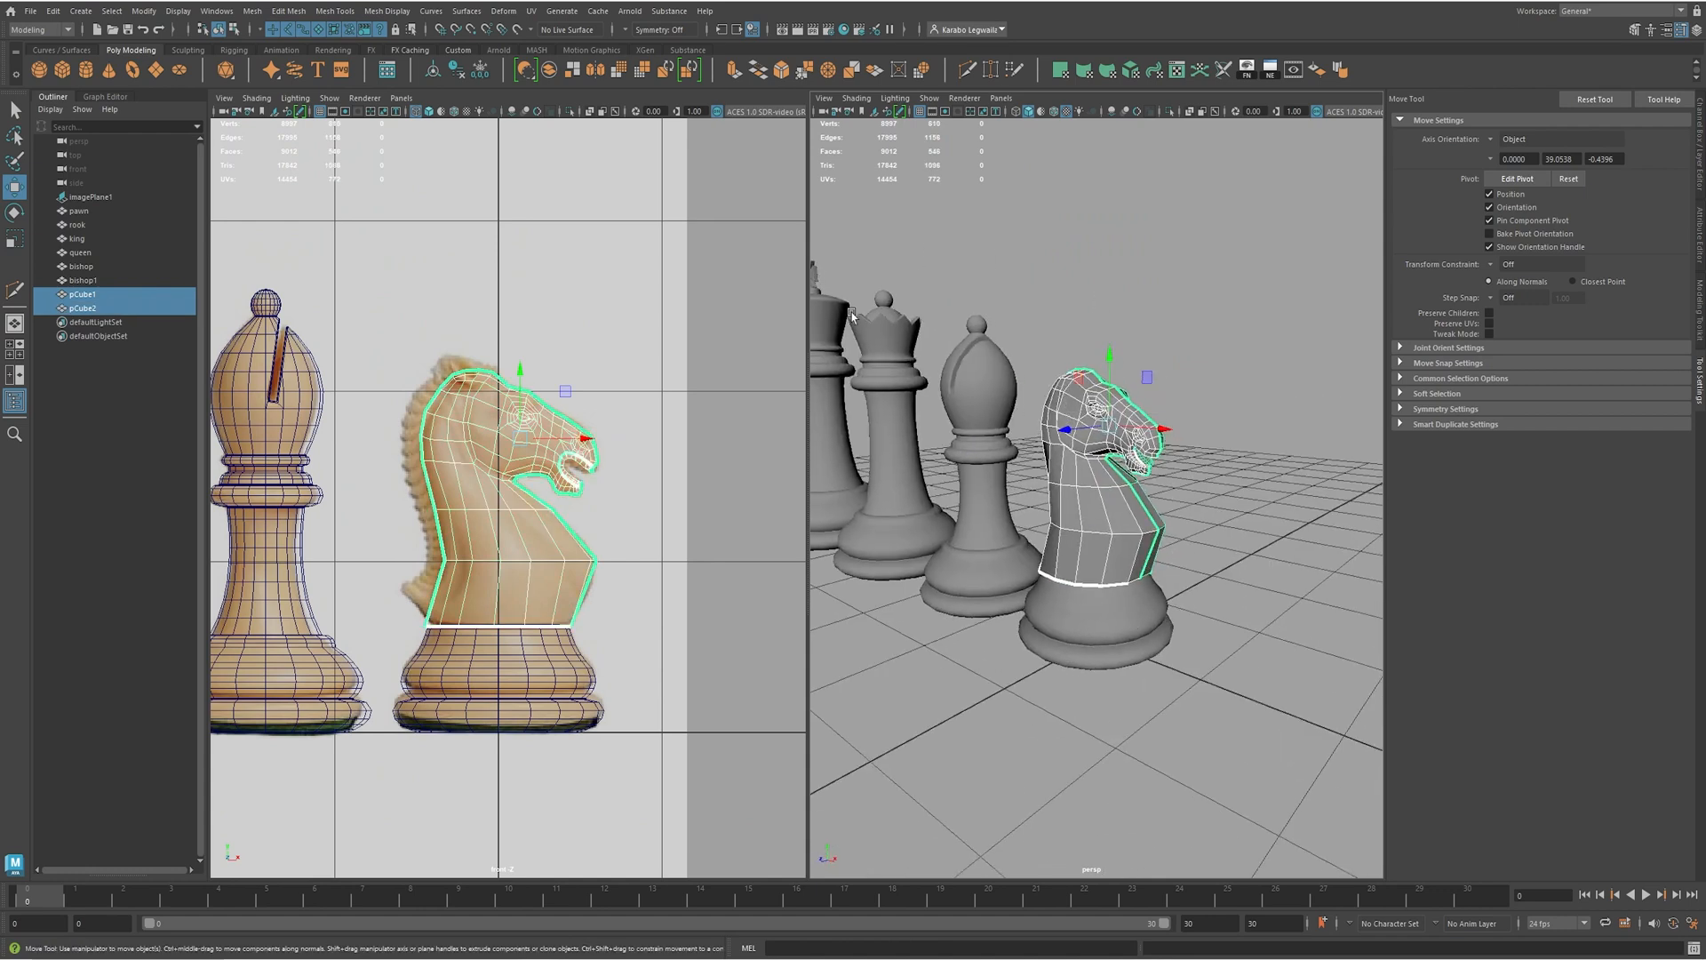
pyautogui.keyDown('alt'); pyautogui.moveTo(1253, 530); pyautogui.dragTo(1175, 427); pyautogui.keyUp('alt')
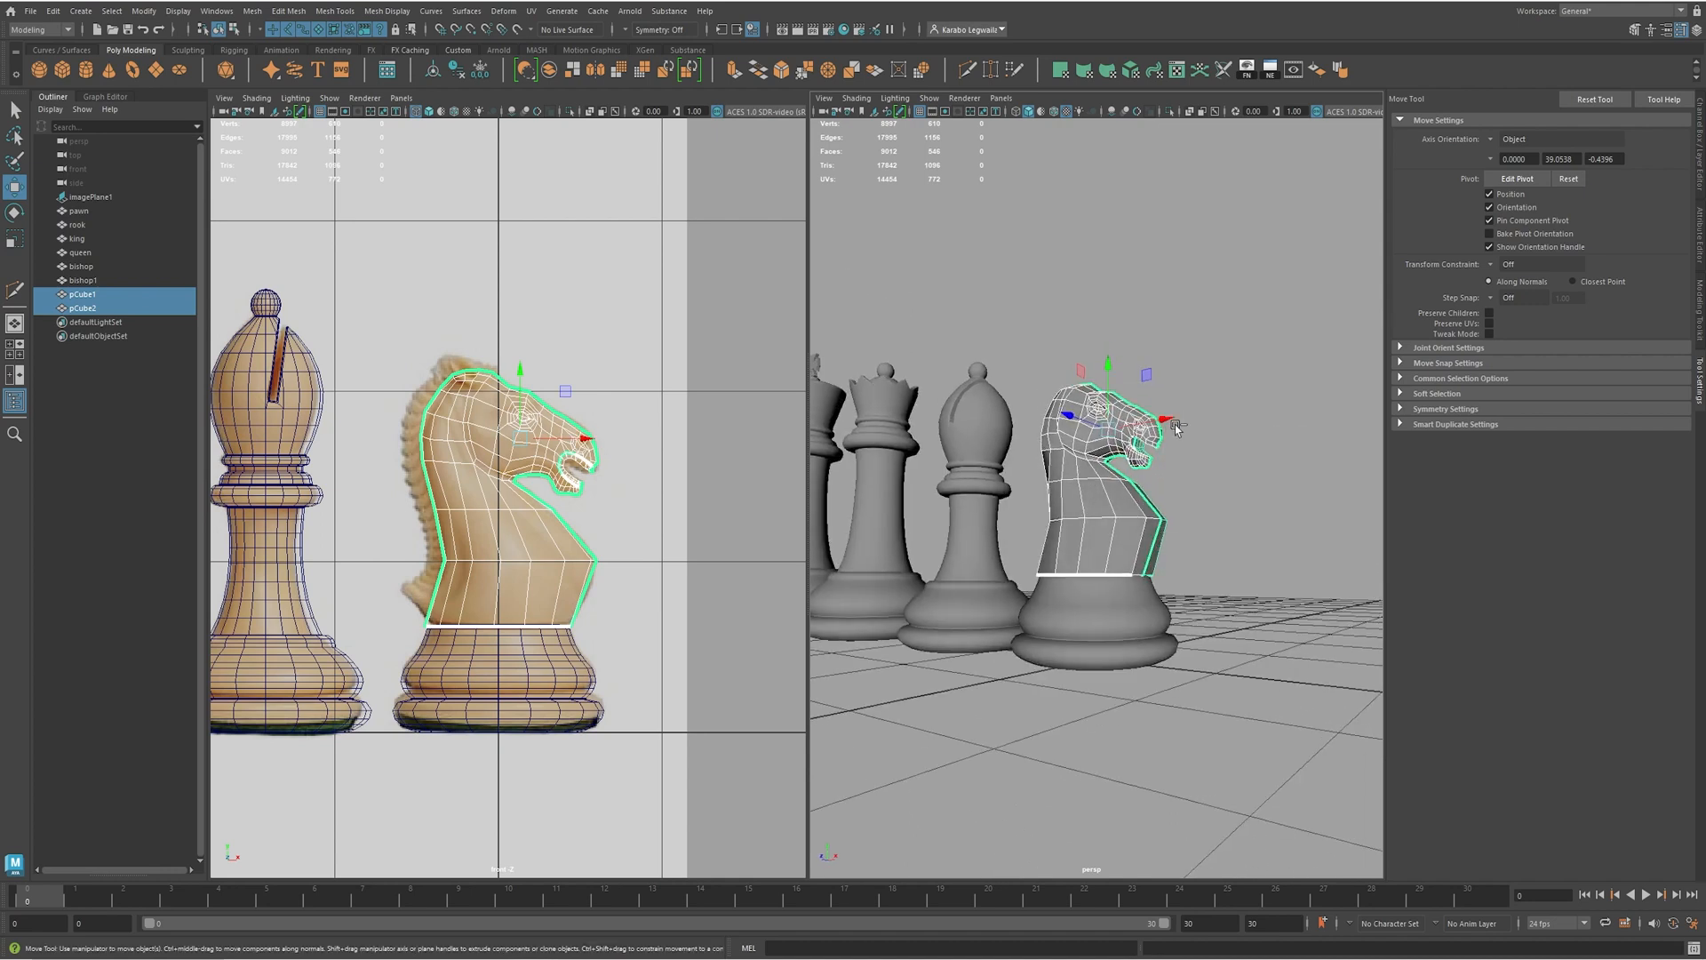
pyautogui.hotkey('ctrl', '1')
# - Cut edge loops across the flat strip on the underside of the neck to line up with the rim's divisions
pyautogui.keyDown('alt'); pyautogui.moveTo(1146, 490); pyautogui.dragTo(1131, 545); pyautogui.keyUp('alt')
pyautogui.click(1090, 523)
pyautogui.keyDown('shift'); pyautogui.moveTo(1112, 531); pyautogui.dragTo(1070, 531, button='right'); pyautogui.keyUp('shift')
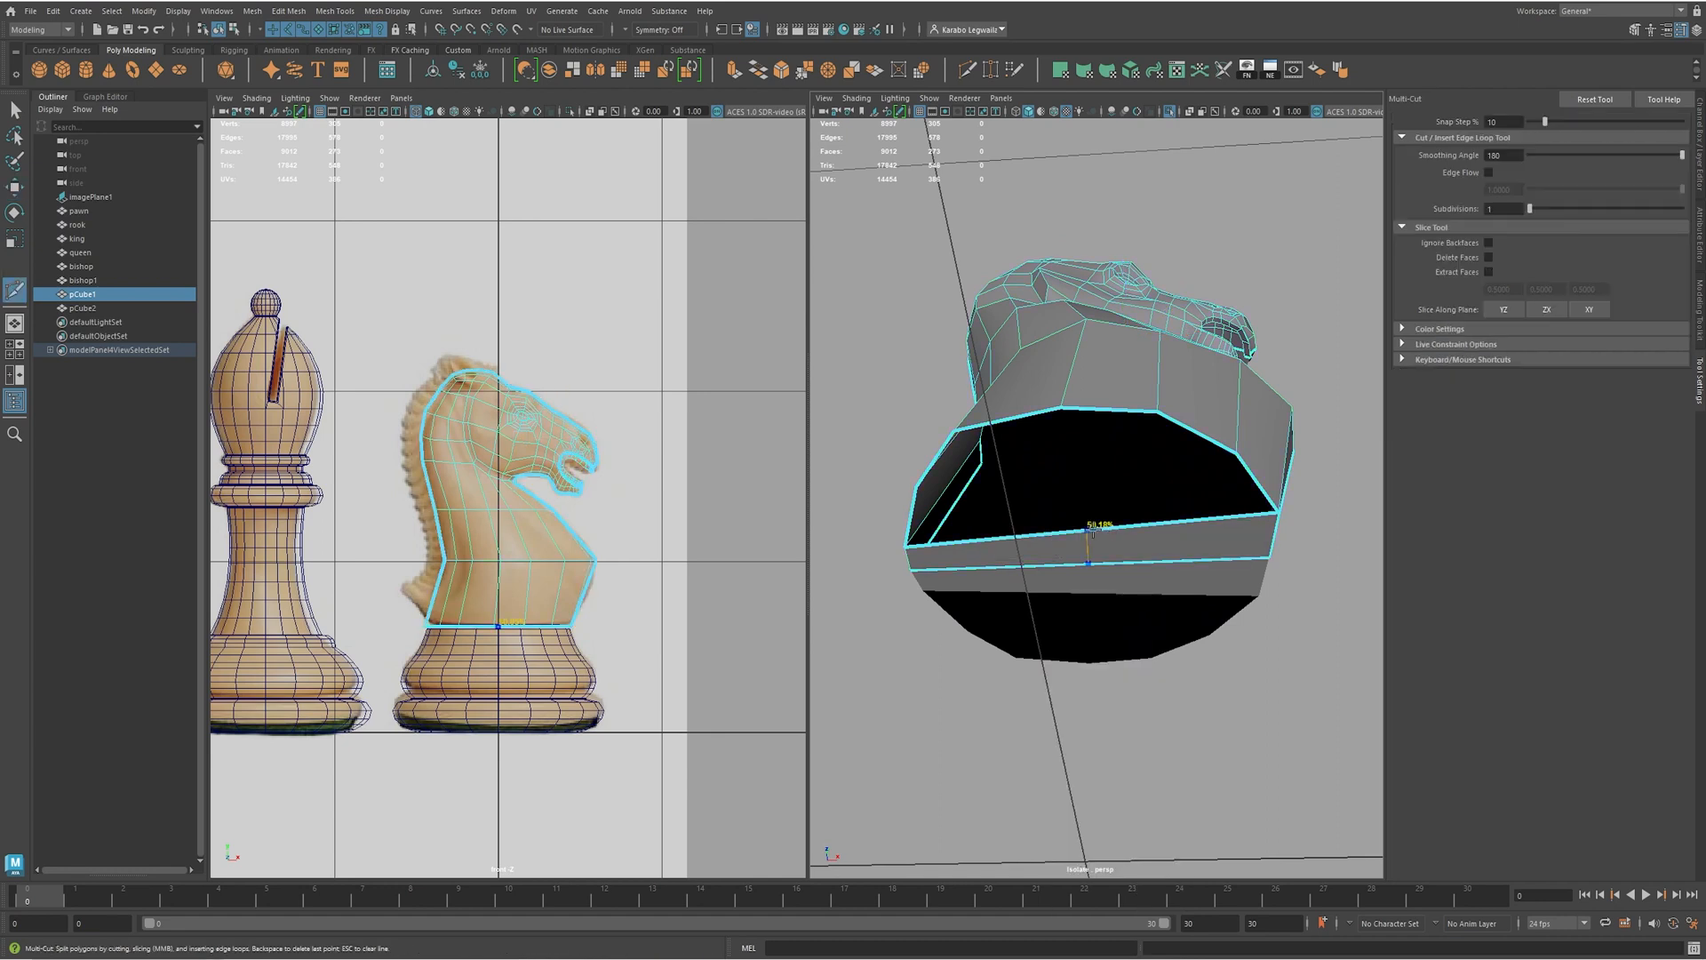
pyautogui.keyDown('alt'); pyautogui.moveTo(1117, 542); pyautogui.dragTo(1122, 321); pyautogui.keyUp('alt')
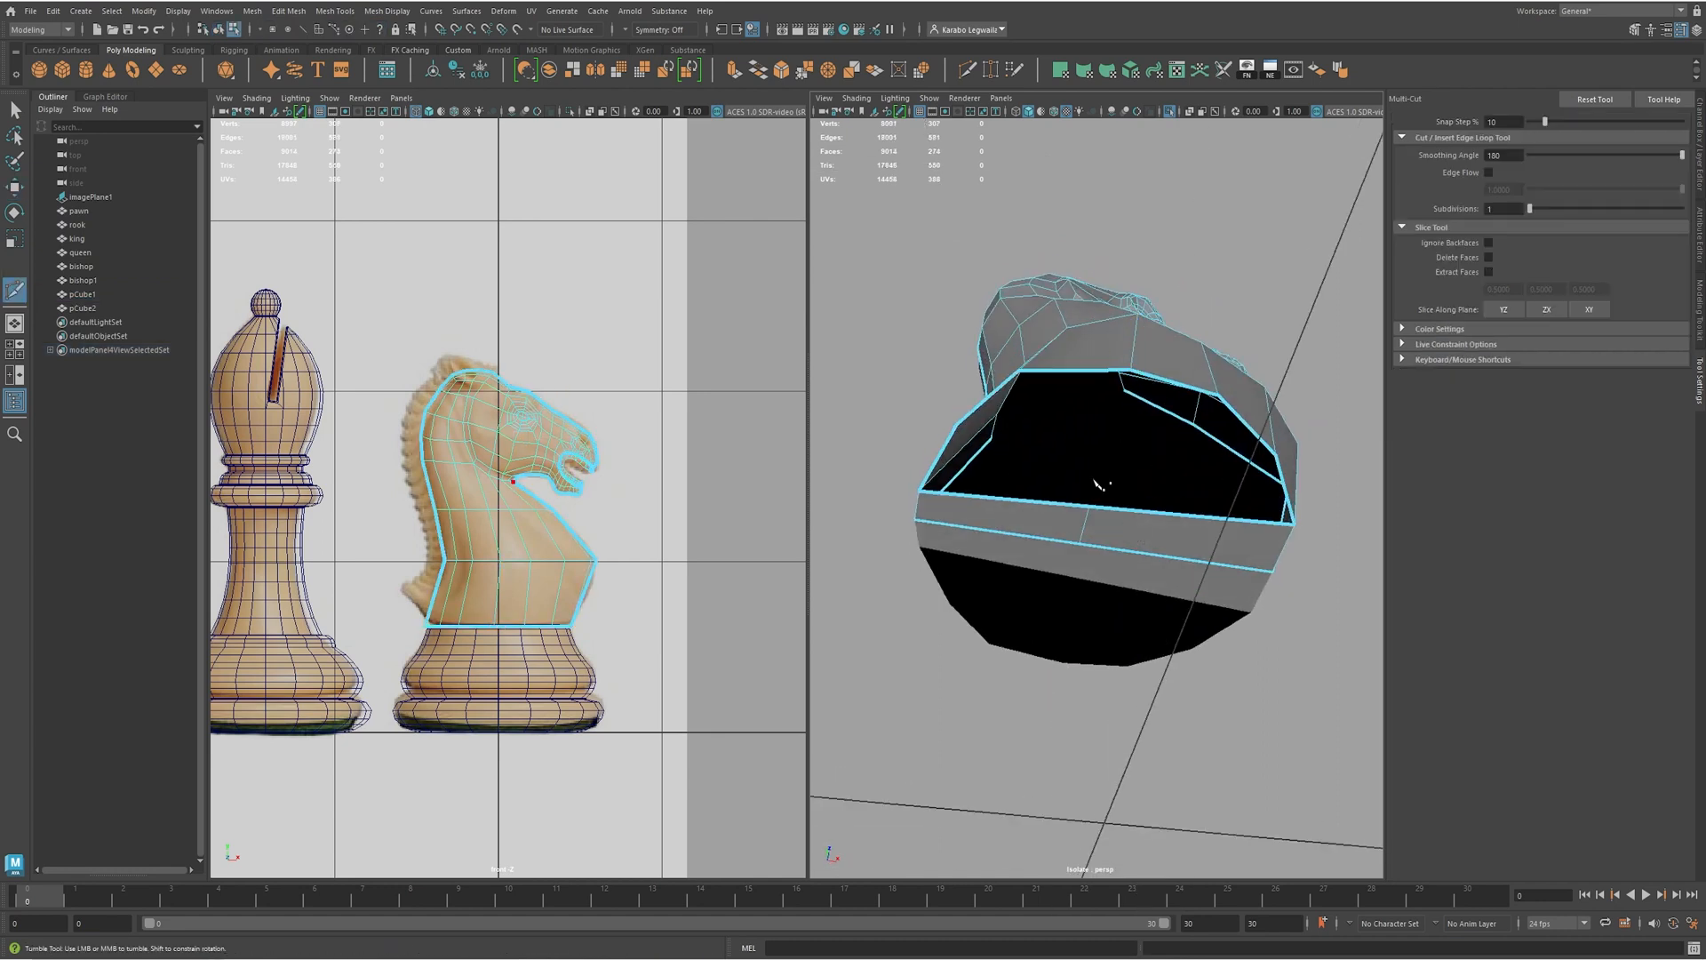
pyautogui.keyDown('alt'); pyautogui.moveTo(1102, 529); pyautogui.dragTo(1070, 410); pyautogui.keyUp('alt')
pyautogui.click(987, 518)
# - Select the opposing edges along the neck's open underside and bridge them
pyautogui.press('w')
pyautogui.click(1048, 429)
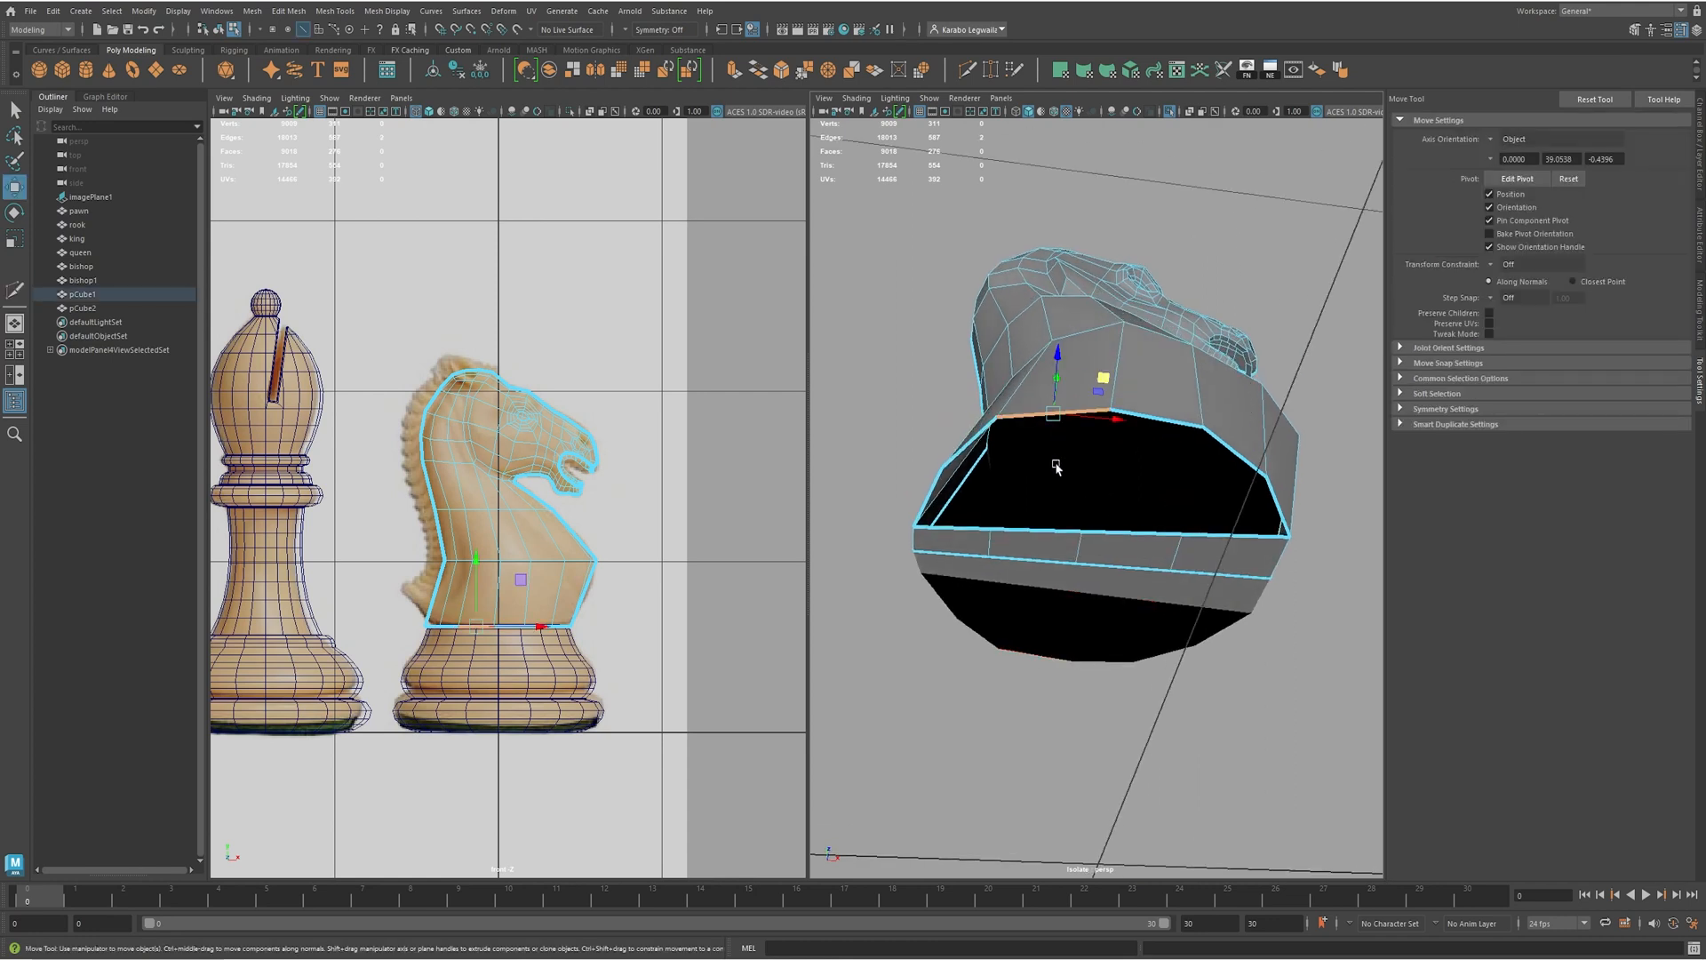
pyautogui.keyDown('shift'); pyautogui.click(1048, 536); pyautogui.keyUp('shift')
pyautogui.keyDown('shift'); pyautogui.click(1155, 418); pyautogui.keyUp('shift')
pyautogui.keyDown('shift'); pyautogui.click(1147, 532); pyautogui.keyUp('shift')
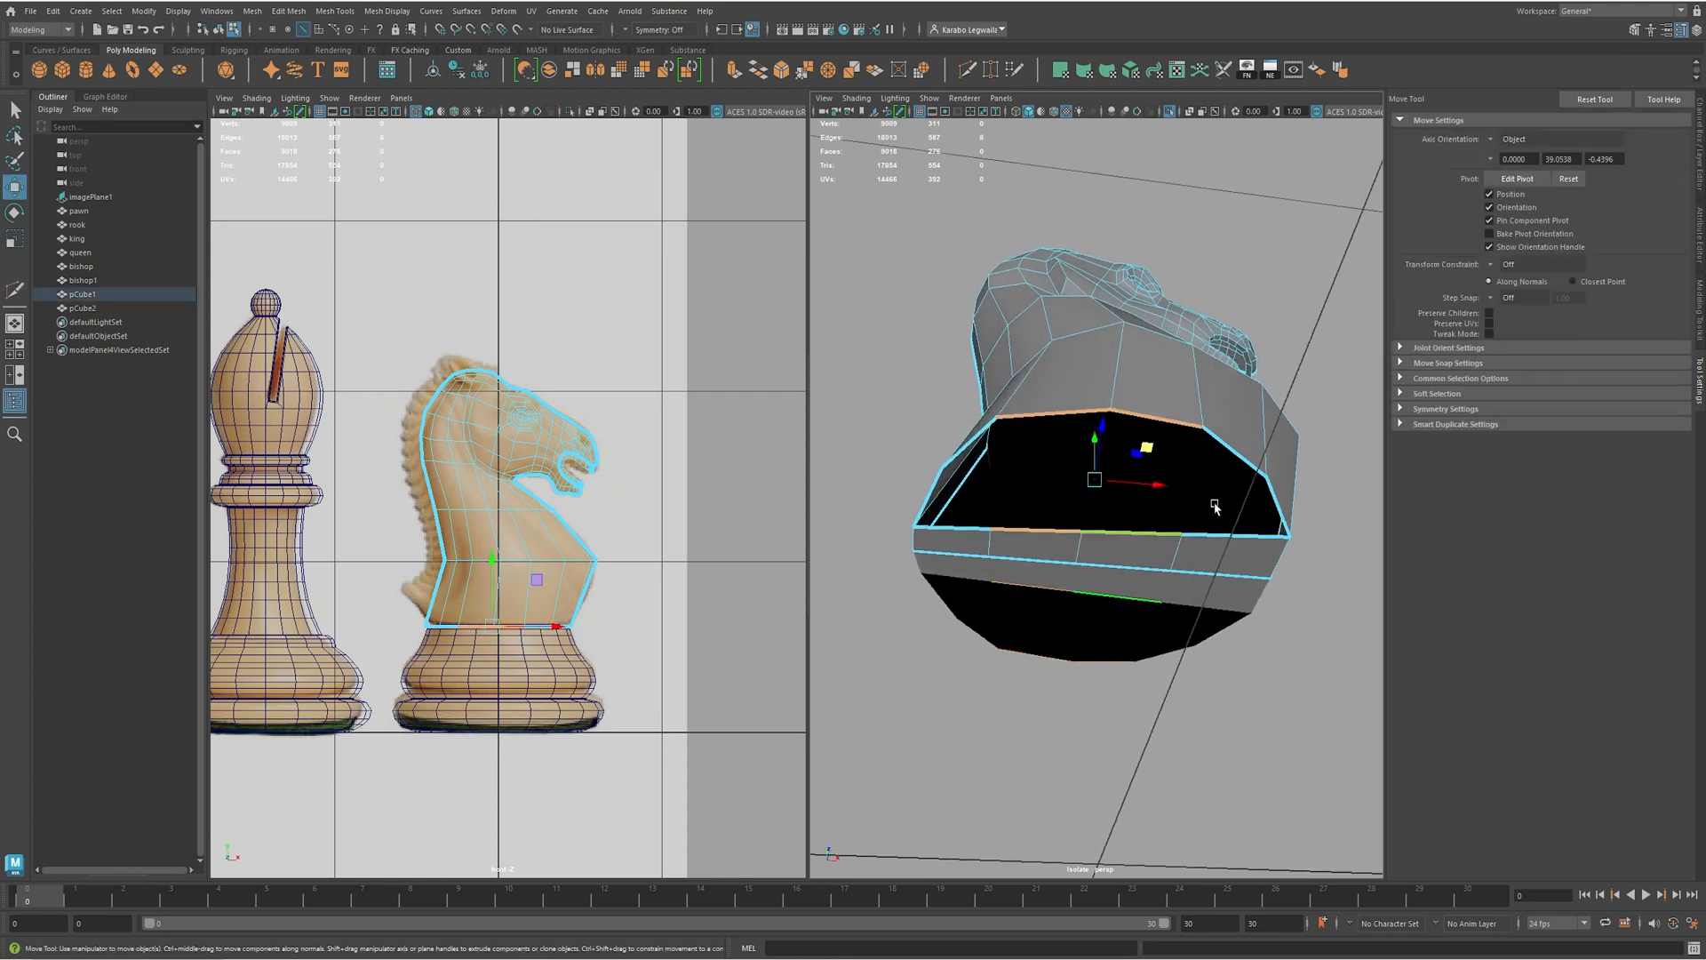
pyautogui.keyDown('shift'); pyautogui.click(1248, 454); pyautogui.keyUp('shift')
pyautogui.keyDown('alt'); pyautogui.moveTo(1235, 548); pyautogui.dragTo(1160, 533); pyautogui.keyUp('alt')
pyautogui.keyDown('shift'); pyautogui.moveTo(1134, 521); pyautogui.dragTo(1103, 690, button='right'); pyautogui.keyUp('shift')
# - Close the remaining gaps at both ends of the neck's underside
pyautogui.keyDown('alt'); pyautogui.moveTo(1111, 569); pyautogui.dragTo(963, 531); pyautogui.keyUp('alt')
pyautogui.doubleClick(966, 520)
pyautogui.keyDown('shift'); pyautogui.moveTo(1120, 508); pyautogui.dragTo(1102, 680, button='right'); pyautogui.keyUp('shift')
pyautogui.doubleClick(1165, 531)
pyautogui.keyDown('shift'); pyautogui.moveTo(1108, 534); pyautogui.dragTo(1080, 716, button='right'); pyautogui.keyUp('shift')
# - Preview the knight smoothed to inspect the closed base and overall shape, and return to the unsmoothed display
pyautogui.keyDown('alt'); pyautogui.moveTo(1066, 411); pyautogui.dragTo(1081, 548); pyautogui.keyUp('alt')
pyautogui.press('3')
pyautogui.click(1242, 498)
pyautogui.press('q')
pyautogui.press('F8')
pyautogui.click(1265, 510)
pyautogui.keyDown('alt'); pyautogui.moveTo(1264, 510); pyautogui.dragTo(1288, 535); pyautogui.keyUp('alt')
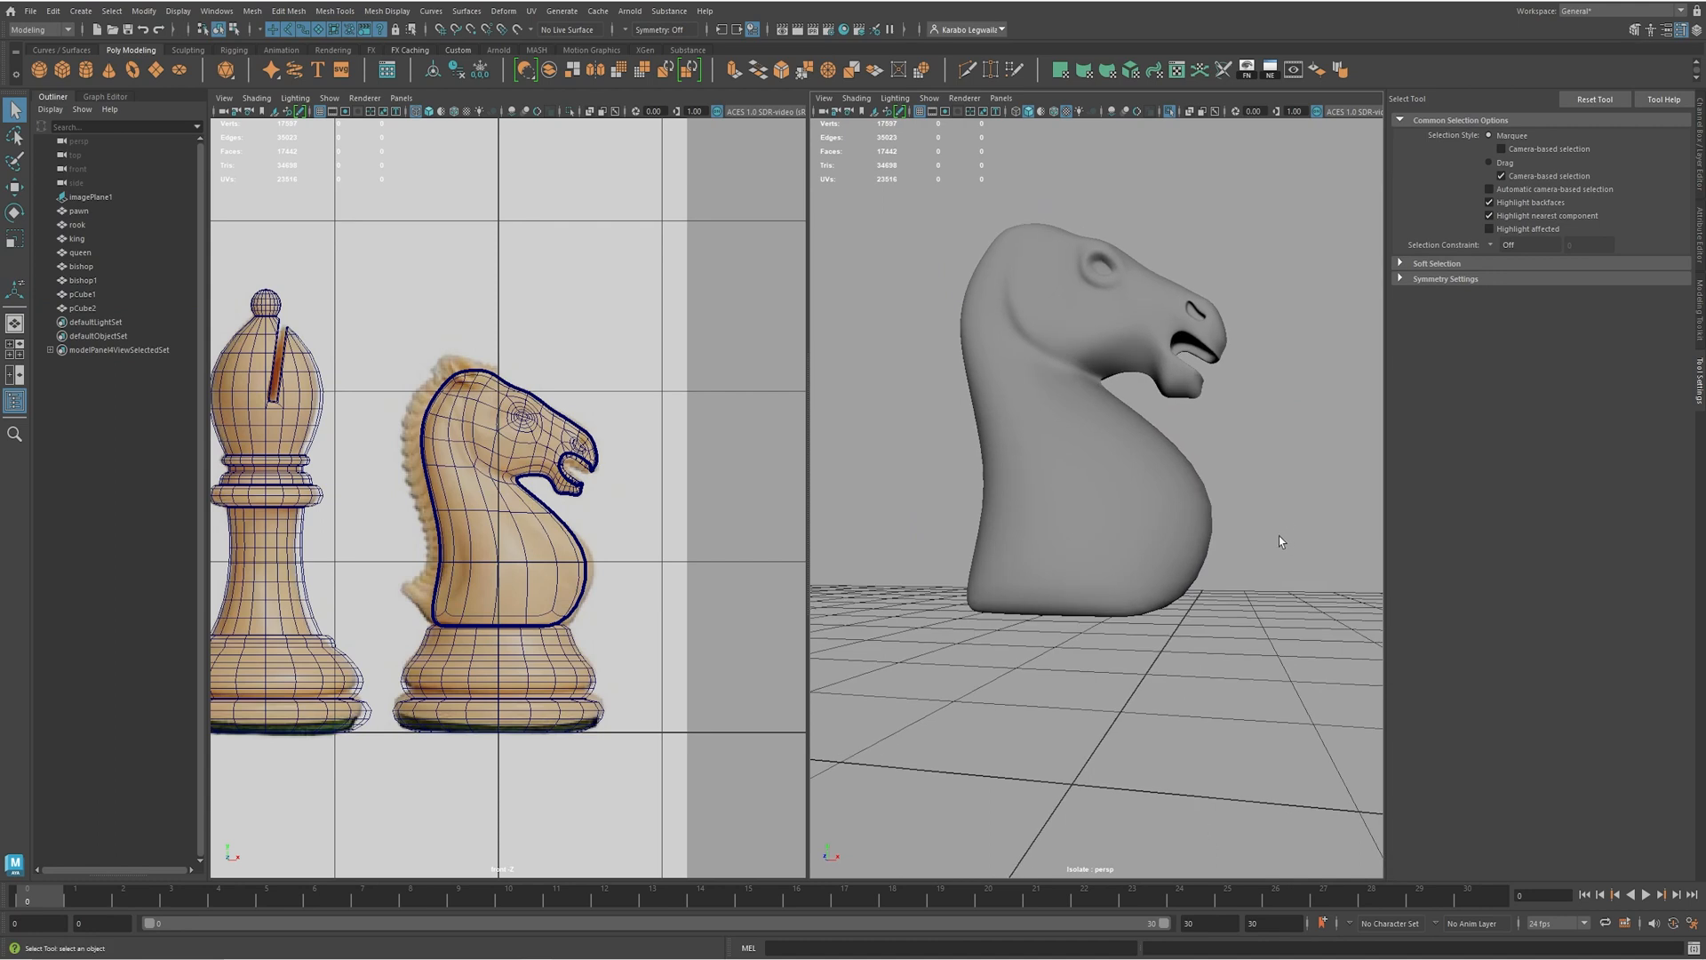
pyautogui.click(1149, 508)
pyautogui.press('1')
# - Insert horizontal edge loops with Edge Flow at 1.0 across the chest, the lower neck and below the jaw
pyautogui.keyDown('alt'); pyautogui.moveTo(664, 589); pyautogui.dragTo(720, 624, button='right'); pyautogui.keyUp('alt')
pyautogui.keyDown('shift'); pyautogui.rightClick(592, 552); pyautogui.keyUp('shift')
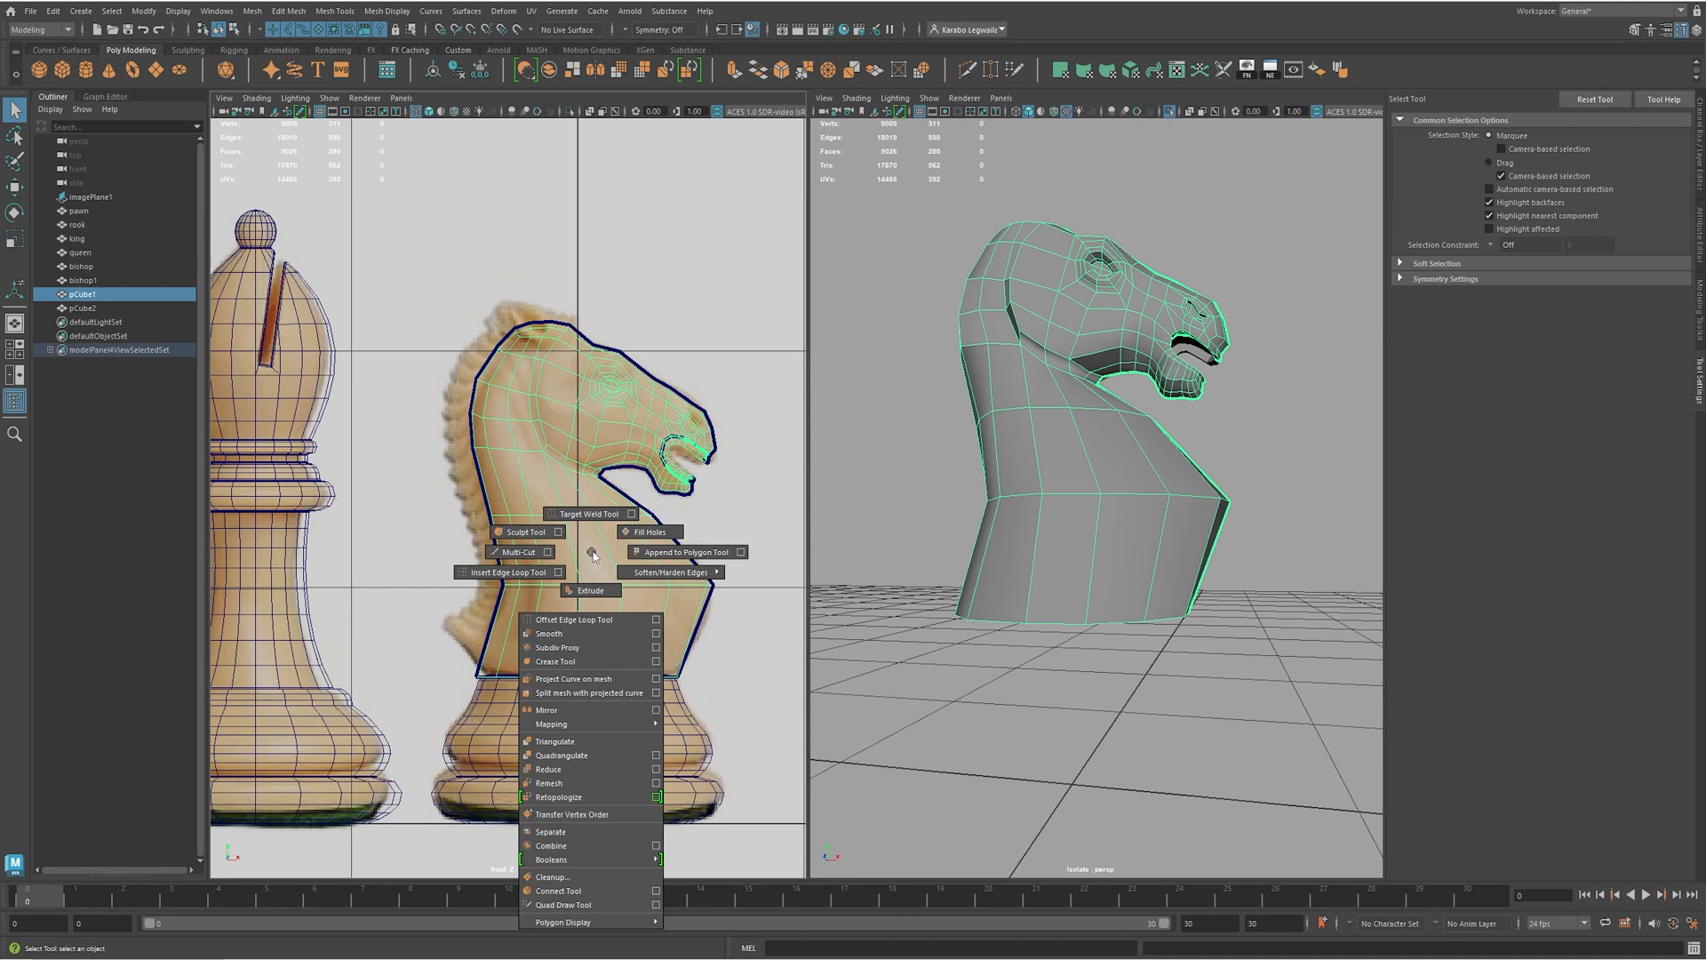
pyautogui.click(517, 552)
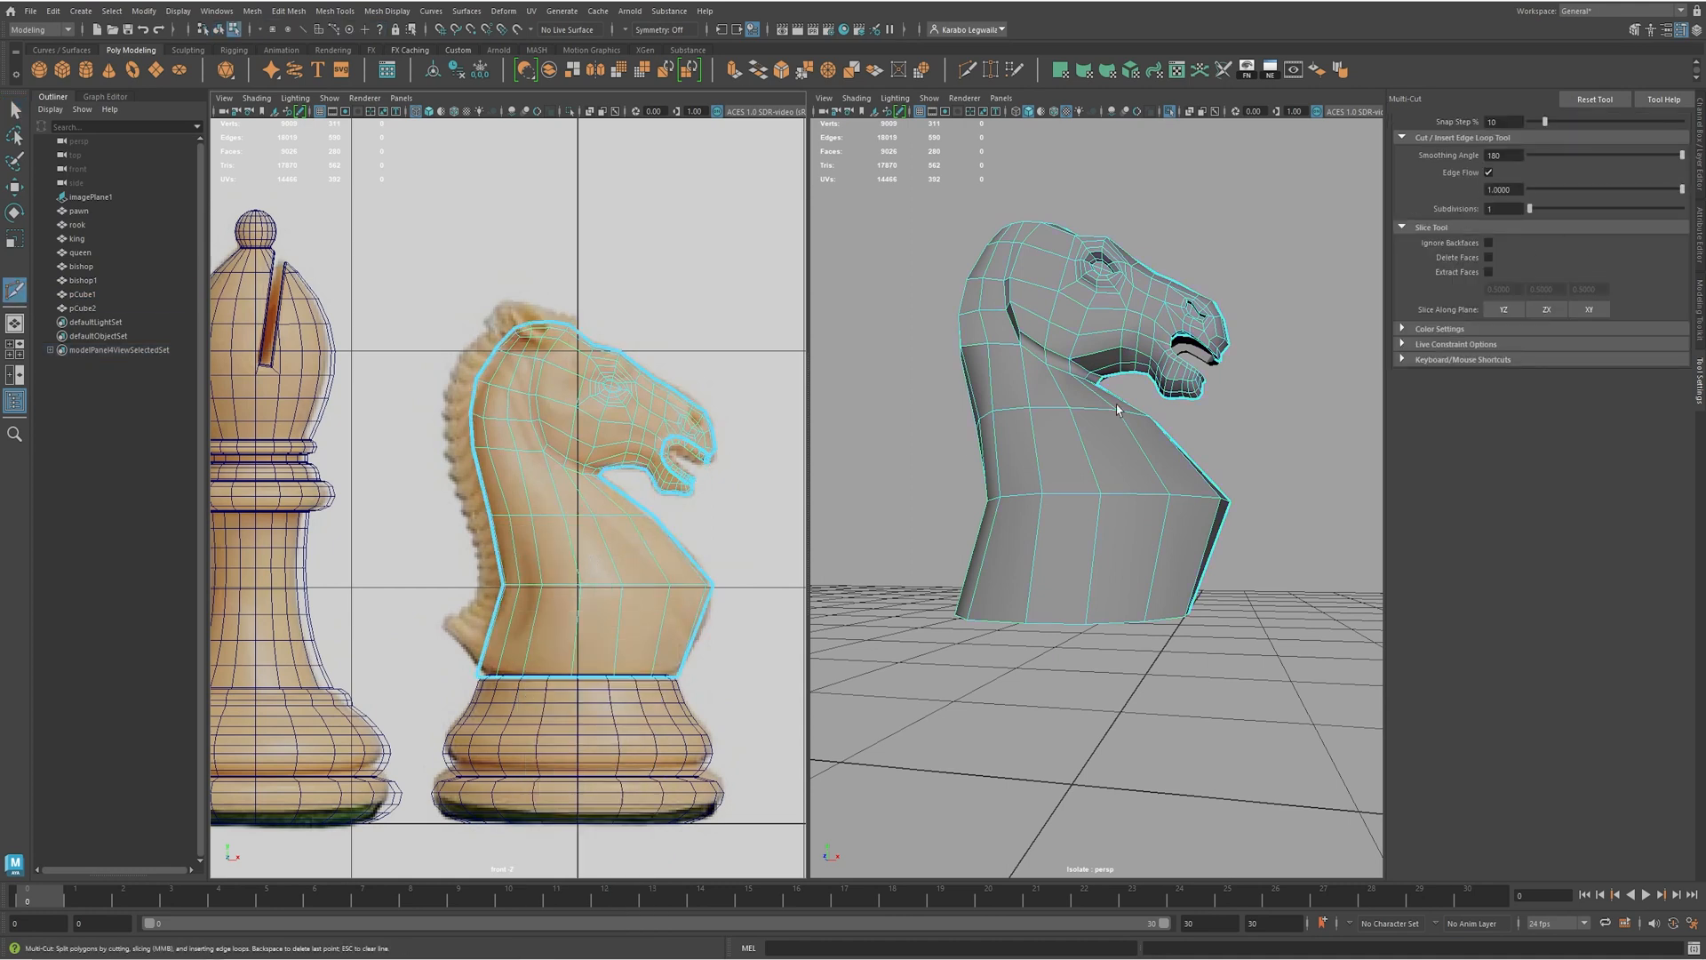
pyautogui.keyDown('ctrl'); pyautogui.click(638, 551); pyautogui.keyUp('ctrl')
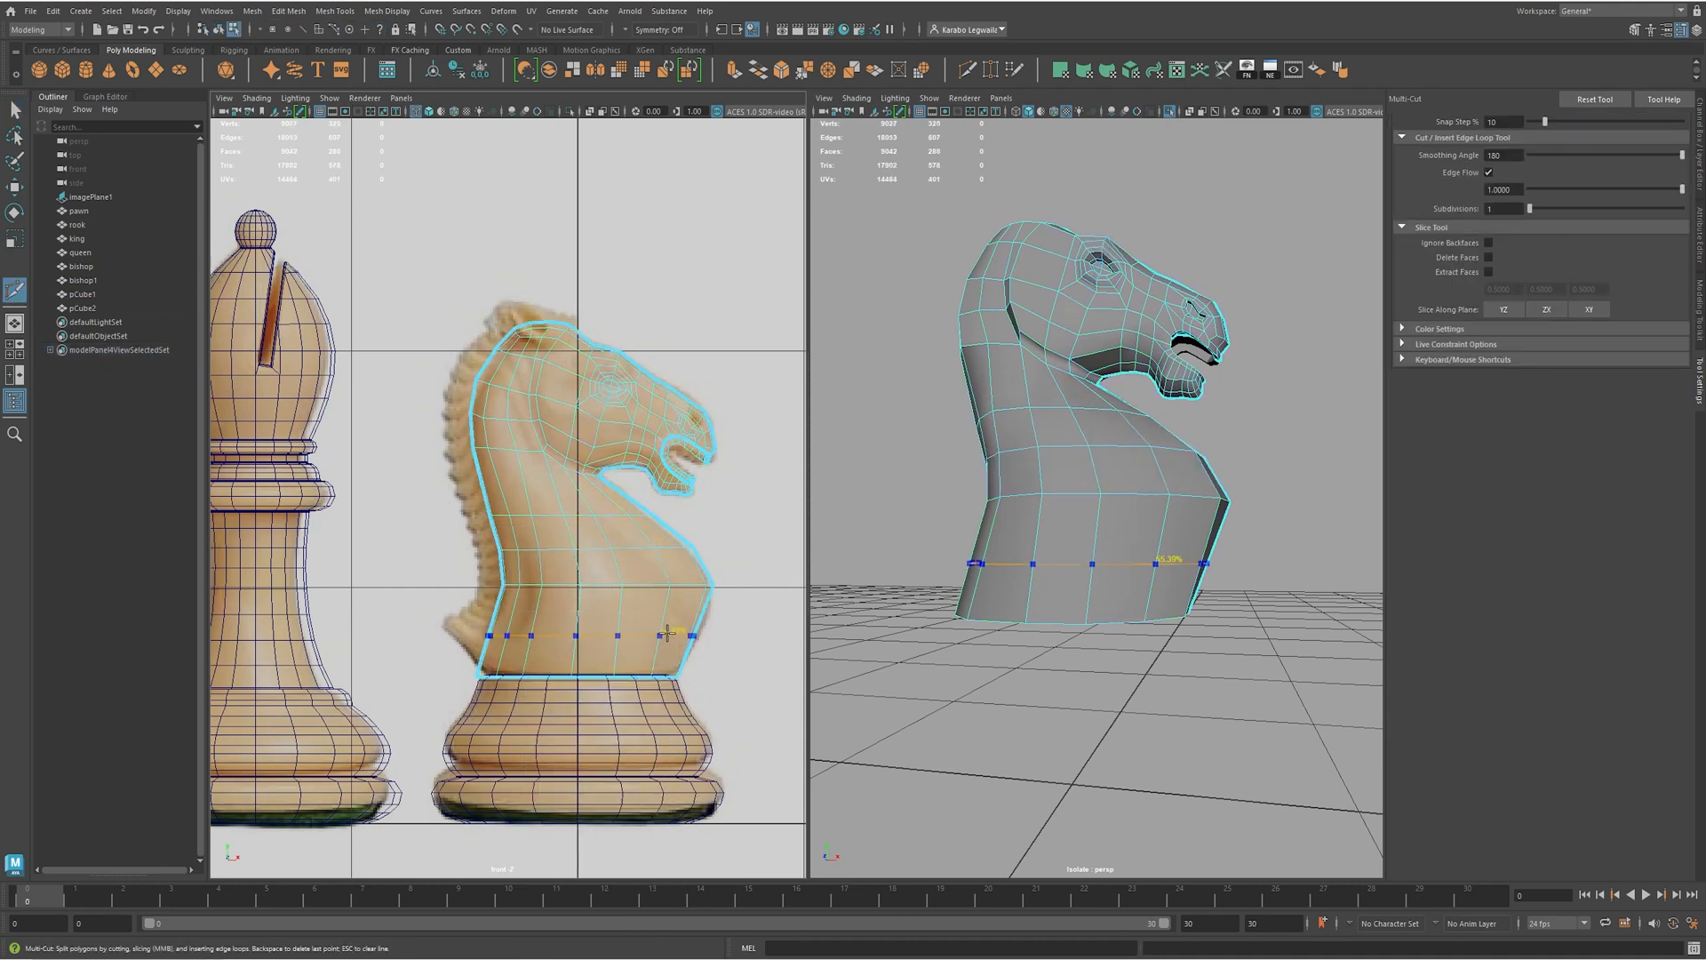
pyautogui.keyDown('ctrl'); pyautogui.click(561, 487); pyautogui.keyUp('ctrl')
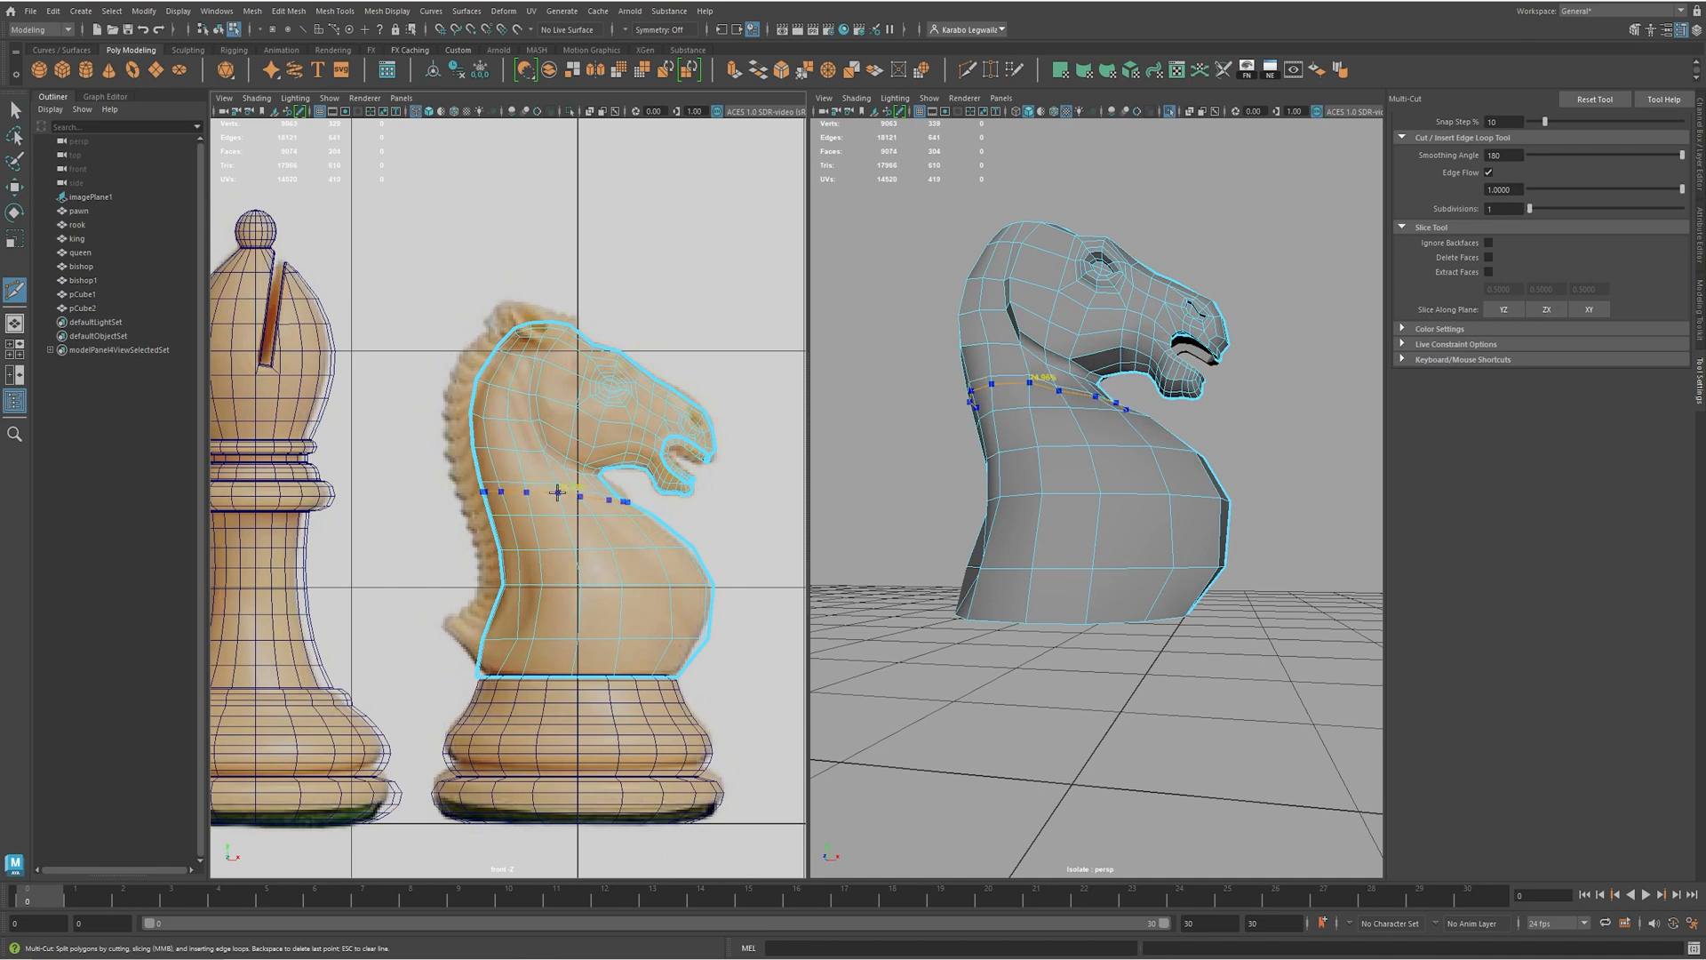
# - Nudge a vertex on the back of the lower neck slightly to smooth its curve
pyautogui.keyDown('alt'); pyautogui.moveTo(1070, 425); pyautogui.dragTo(1085, 504); pyautogui.keyUp('alt')
pyautogui.press('w')
pyautogui.click(972, 524)
pyautogui.moveTo(931, 526); pyautogui.dragTo(928, 528)
pyautogui.keyDown('alt'); pyautogui.moveTo(1127, 566); pyautogui.dragTo(1209, 557); pyautogui.keyUp('alt')
# - Insert two more horizontal edge loops with Edge Flow around the lower neck near its base
pyautogui.keyDown('shift'); pyautogui.moveTo(673, 617); pyautogui.dragTo(624, 618, button='right'); pyautogui.keyUp('shift')
pyautogui.keyDown('ctrl'); pyautogui.click(625, 613); pyautogui.keyUp('ctrl')
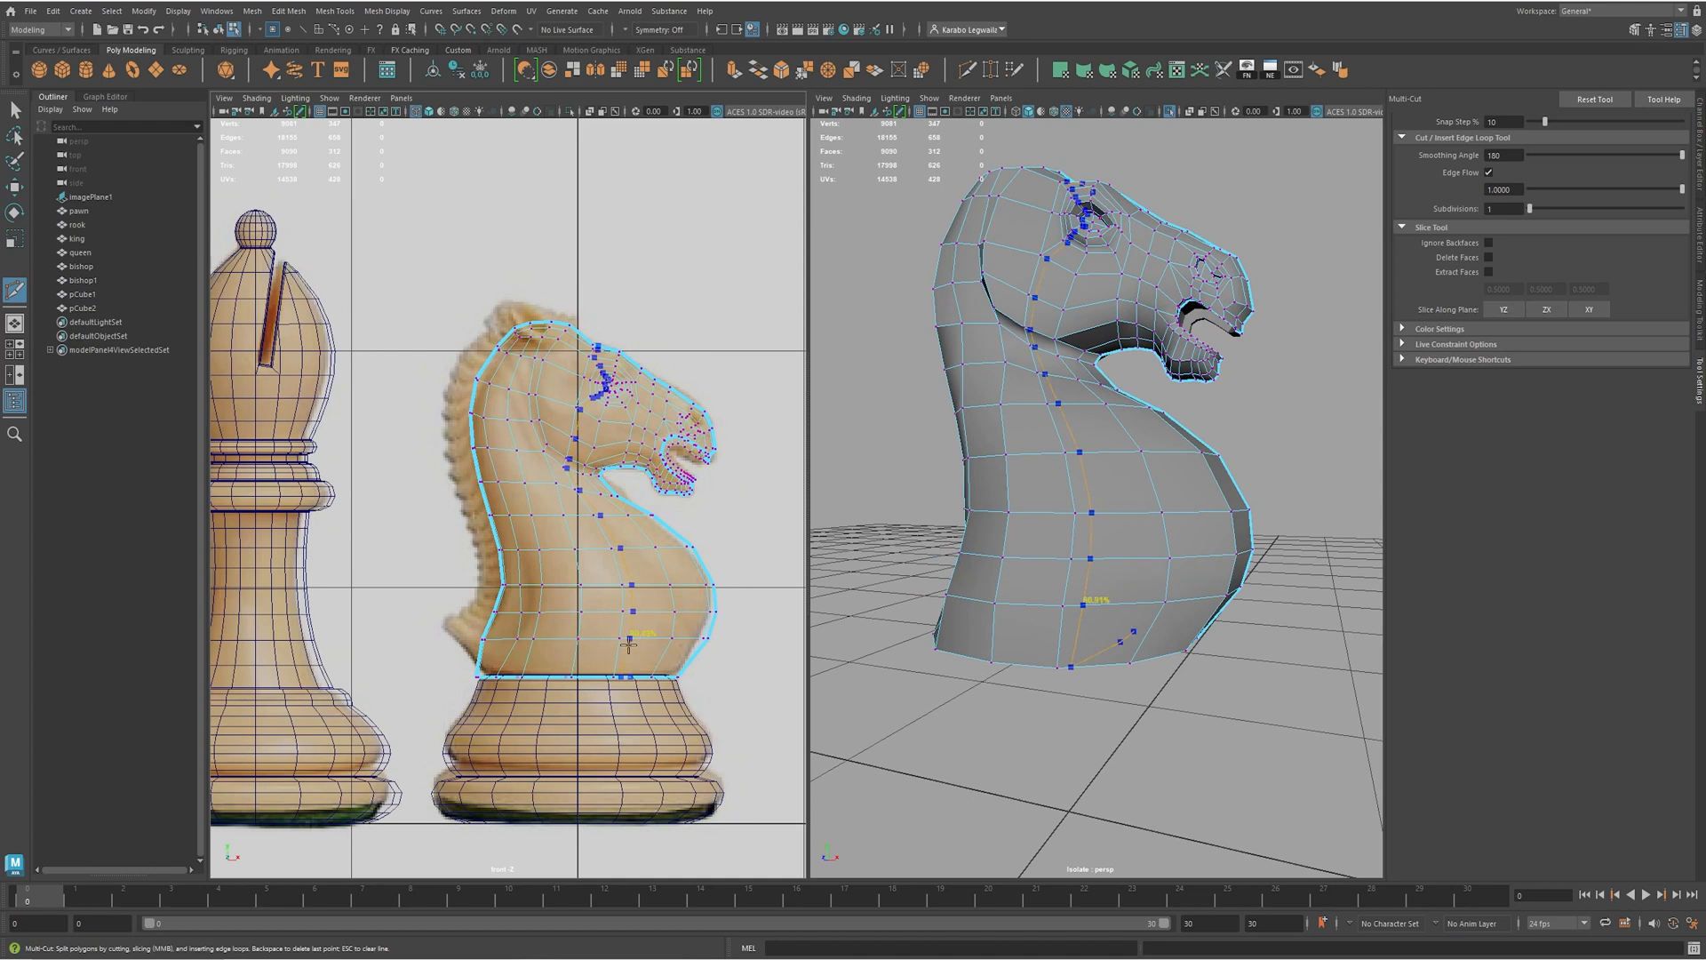
pyautogui.keyDown('ctrl'); pyautogui.click(617, 657); pyautogui.keyUp('ctrl')
pyautogui.scroll(3, 762, 590)
pyautogui.press('w')
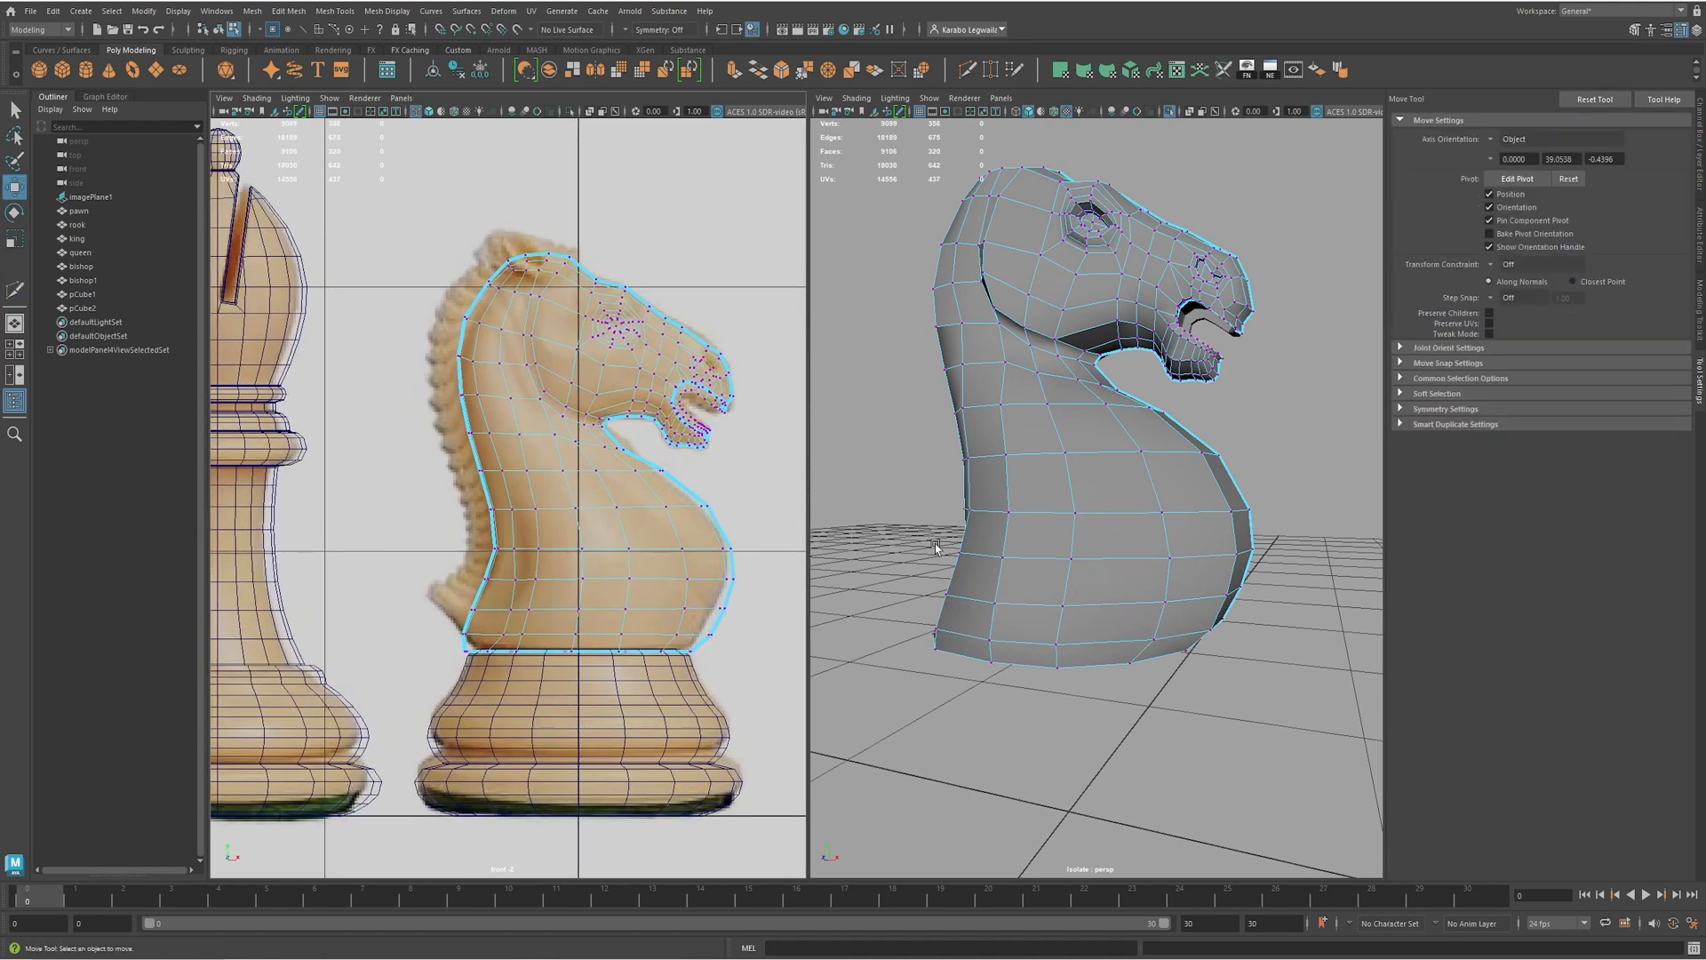
# - Adjust the vertices on the rear side of the lower neck to even out the surface
pyautogui.moveTo(1128, 495)
pyautogui.keyDown('alt'); pyautogui.mouseDown()
pyautogui.moveTo(1142, 533)
pyautogui.moveTo(1211, 494)
pyautogui.moveTo(1235, 533)
pyautogui.moveTo(1185, 495)
pyautogui.moveTo(1134, 502)
pyautogui.mouseUp(); pyautogui.keyUp('alt')
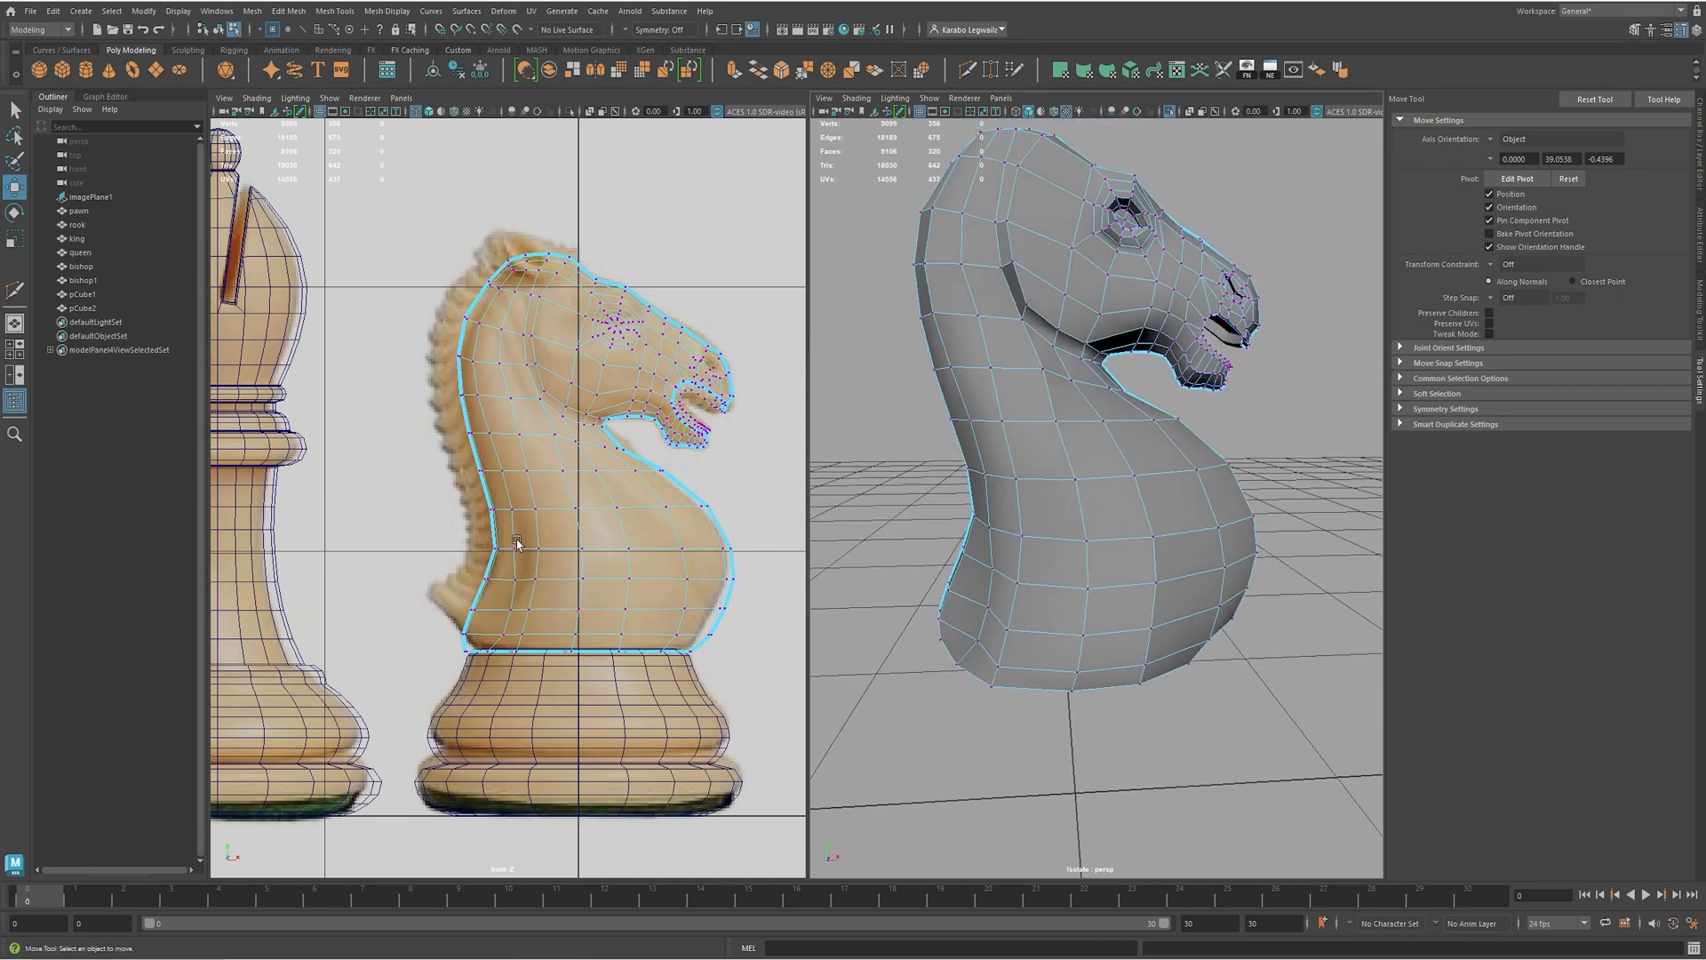
pyautogui.click(503, 636)
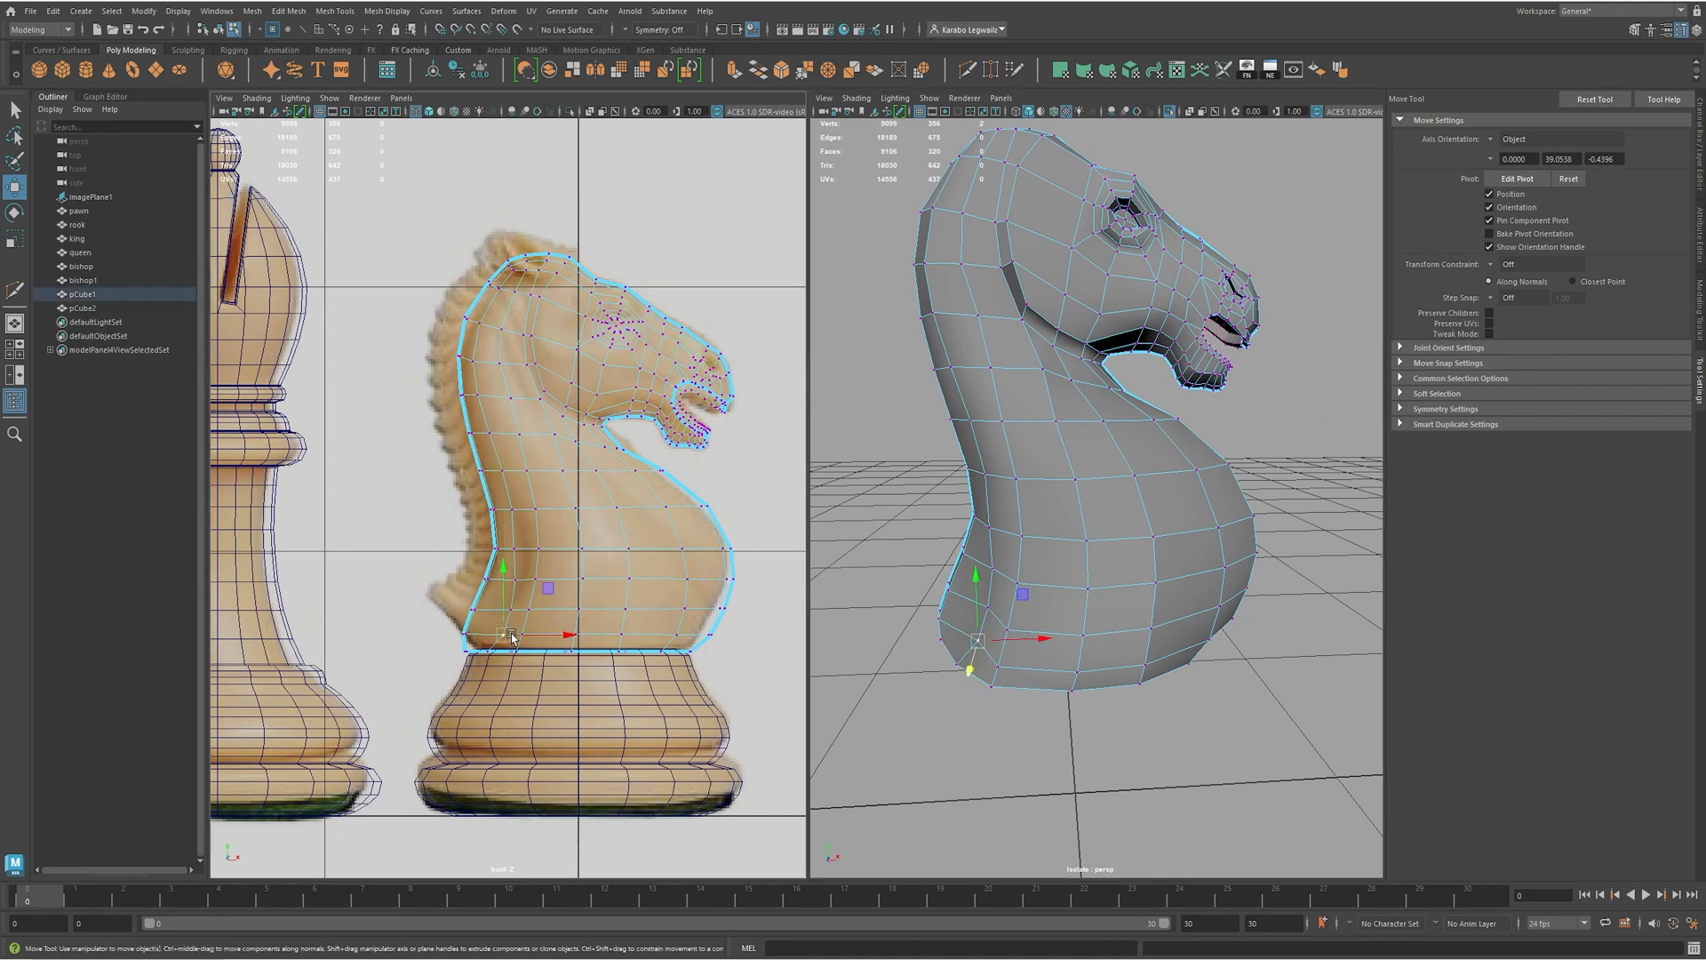
pyautogui.click(514, 549)
pyautogui.moveTo(534, 553); pyautogui.dragTo(542, 554)
# - Preview the knight smoothed to check the neck and chest curve, and return to the unsmoothed mesh
pyautogui.keyDown('alt'); pyautogui.moveTo(1230, 513); pyautogui.dragTo(1171, 555); pyautogui.keyUp('alt')
pyautogui.moveTo(1172, 555); pyautogui.dragTo(1141, 473, button='right')
pyautogui.press('3')
pyautogui.click(1288, 533)
pyautogui.keyDown('alt'); pyautogui.moveTo(1141, 473); pyautogui.dragTo(1122, 502); pyautogui.keyUp('alt')
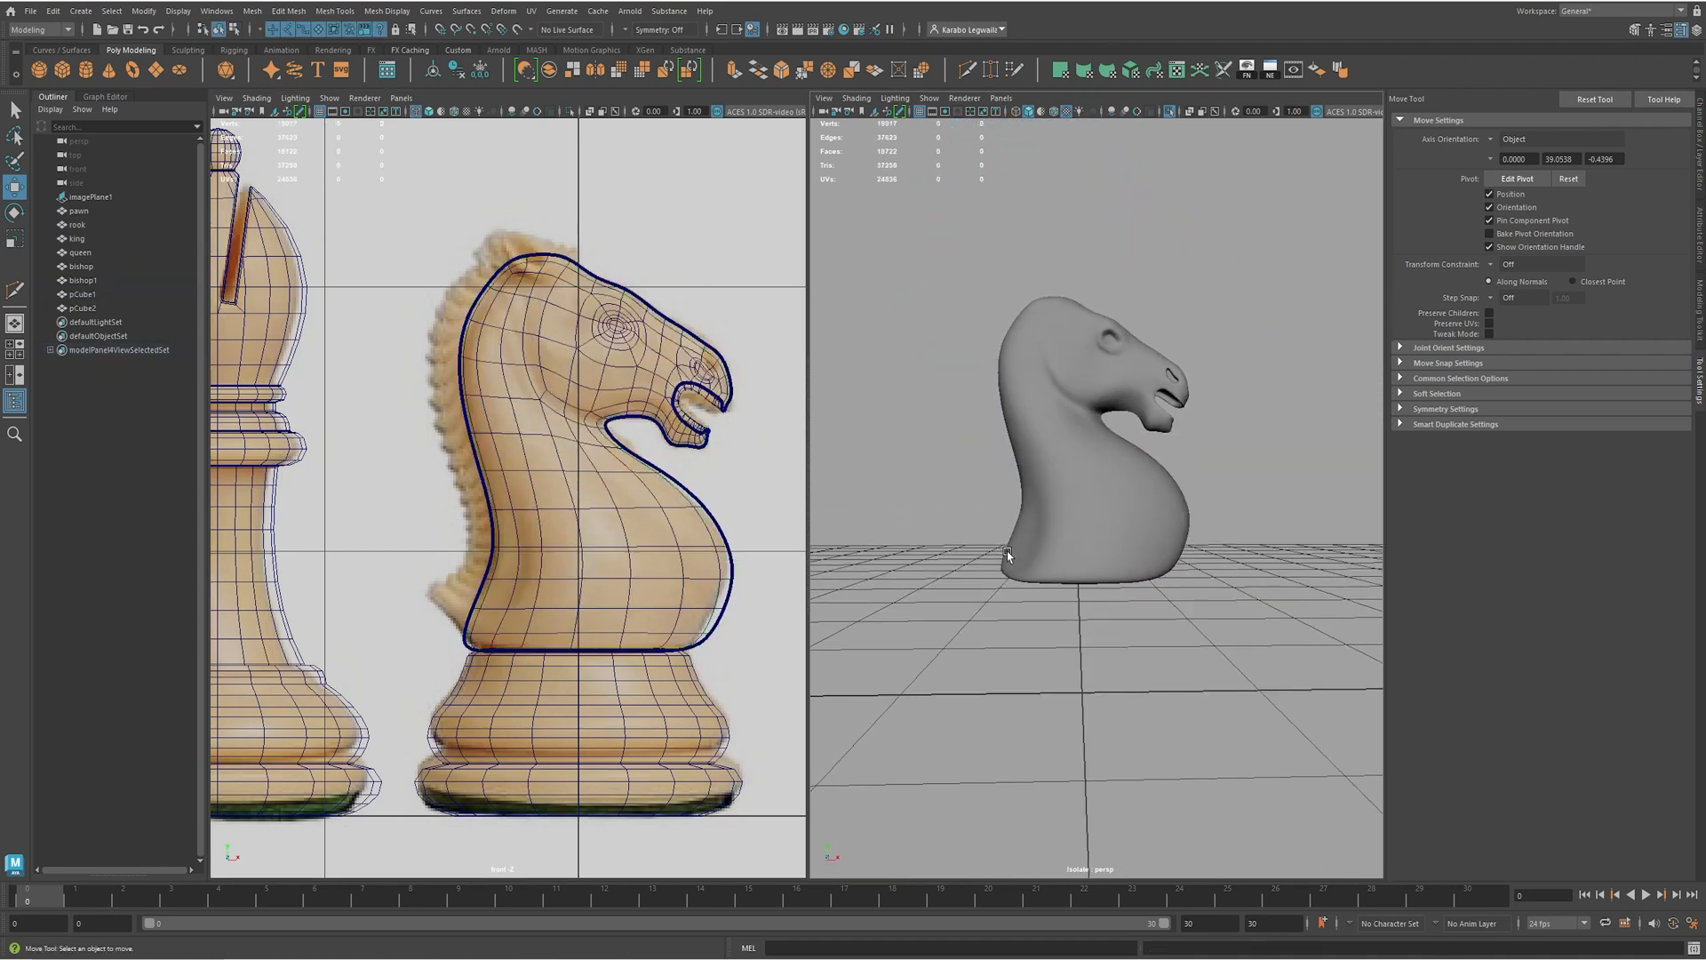
pyautogui.keyDown('alt'); pyautogui.moveTo(1182, 518); pyautogui.dragTo(1127, 497); pyautogui.keyUp('alt')
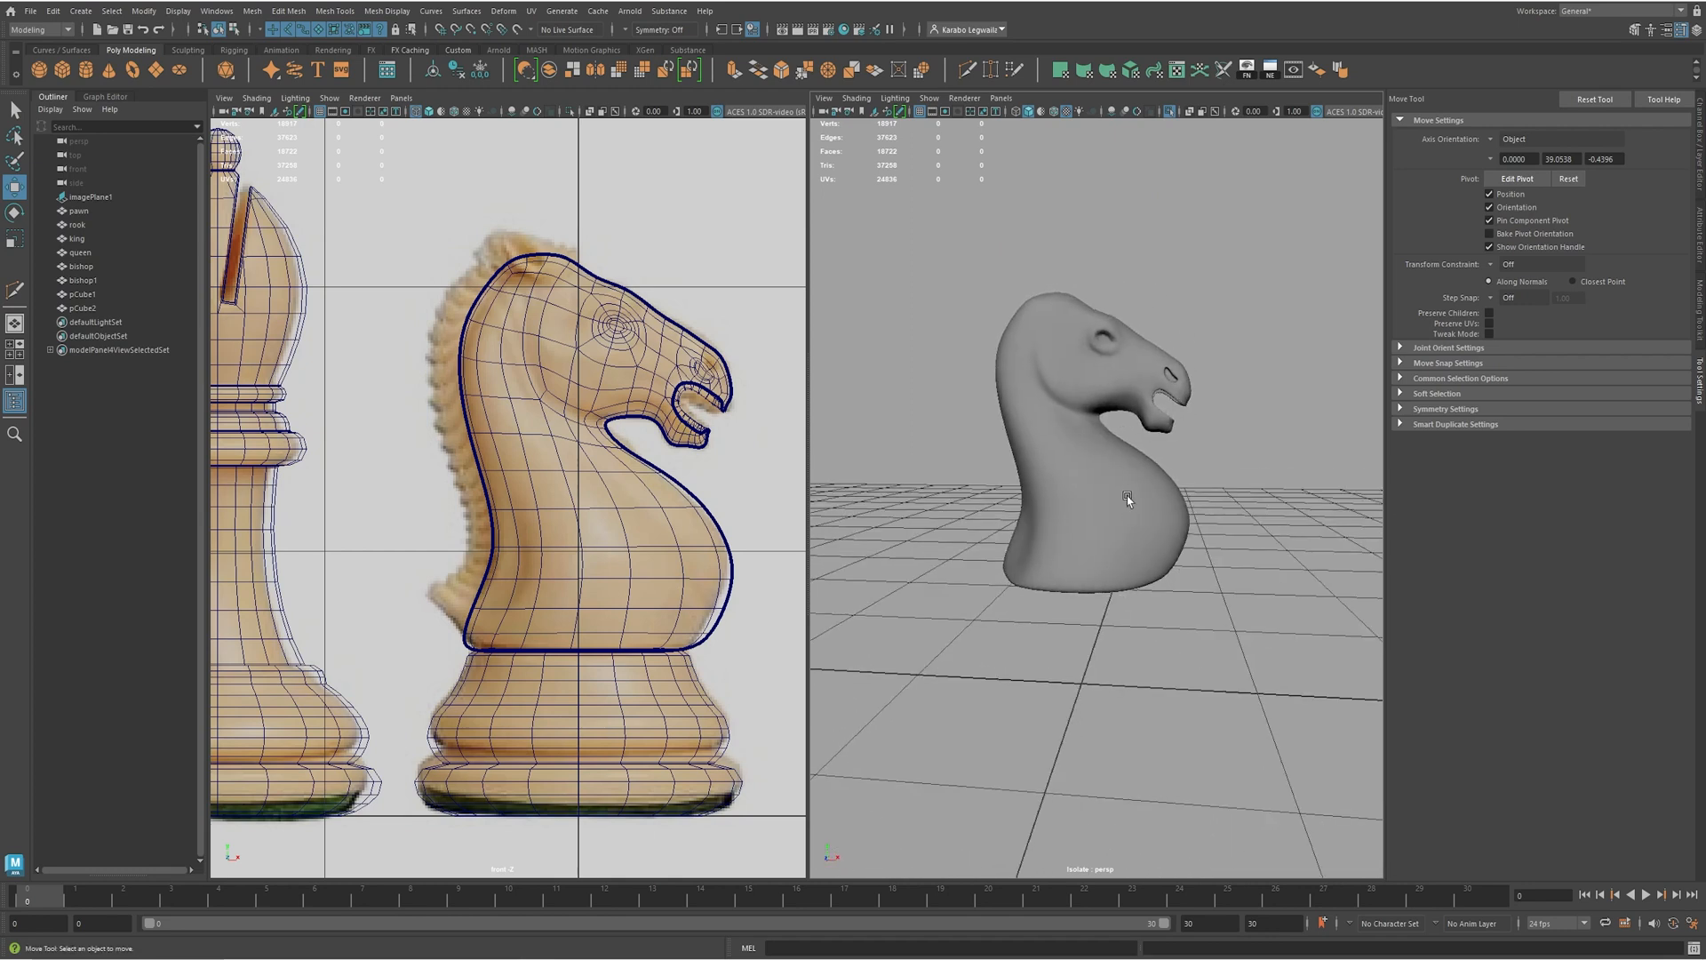
pyautogui.hotkey('ctrl', 'z')
pyautogui.hotkey('ctrl', 'z')
# - Adjust the outer side vertices of the lower chest, seen from the front, to round the body's silhouette
pyautogui.keyDown('alt'); pyautogui.moveTo(1230, 557); pyautogui.dragTo(975, 579); pyautogui.keyUp('alt')
pyautogui.scroll(2, 1033, 519)
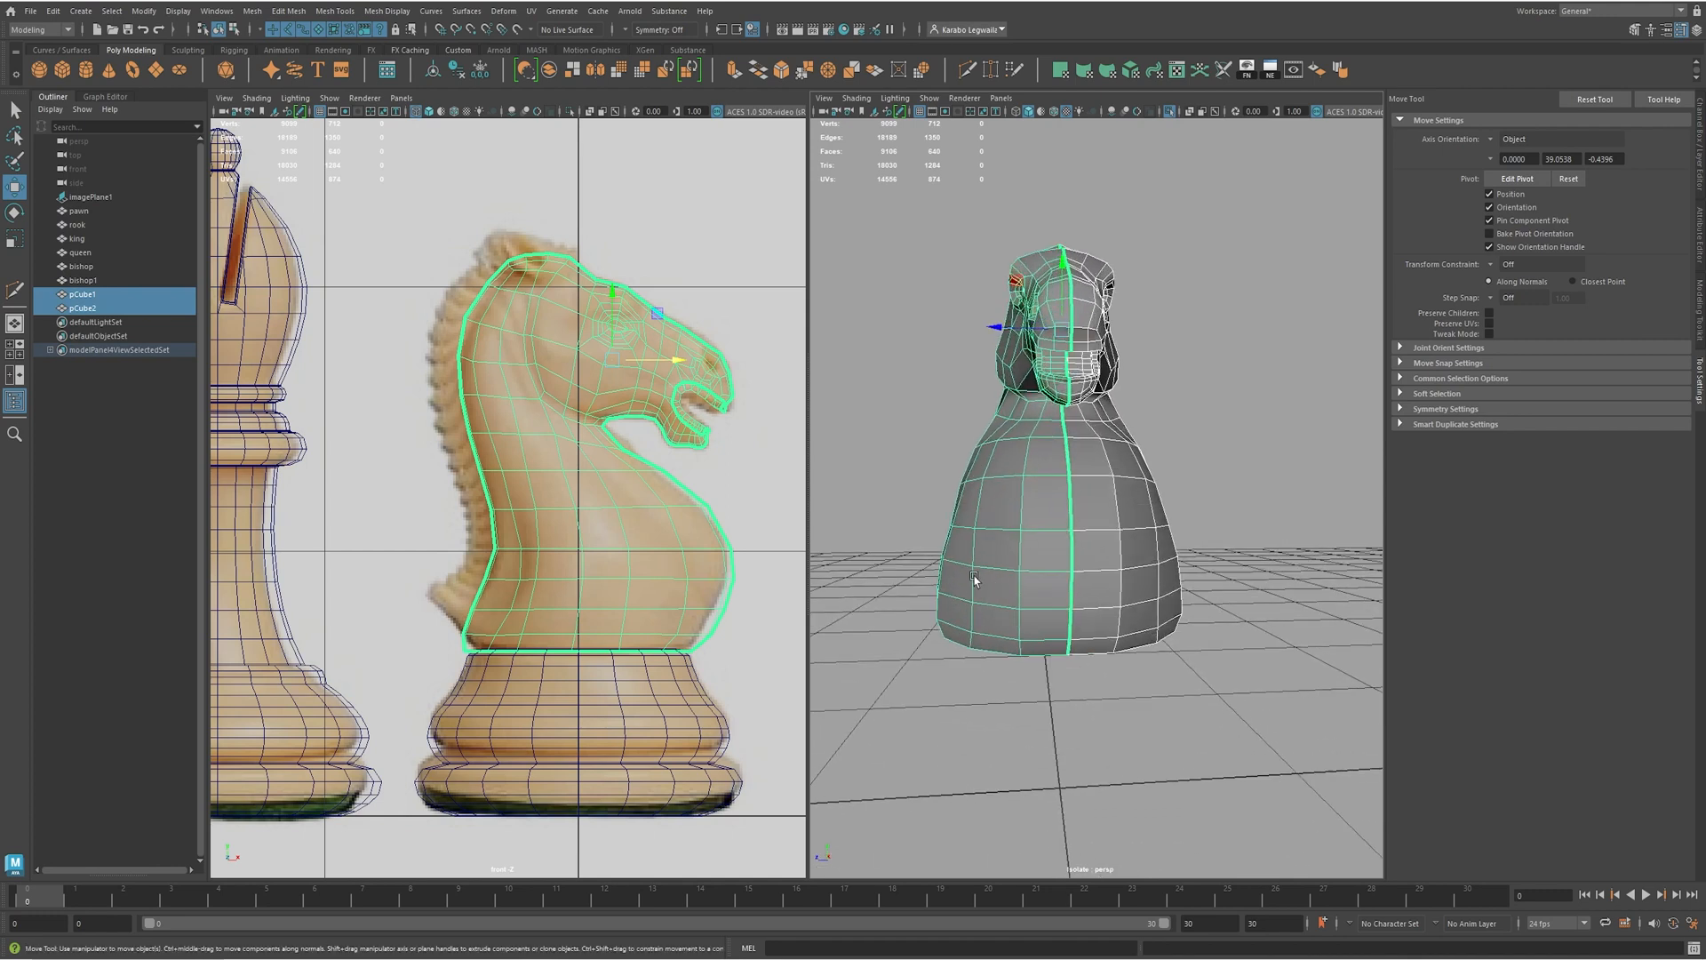
pyautogui.press('F9')
pyautogui.click(946, 606)
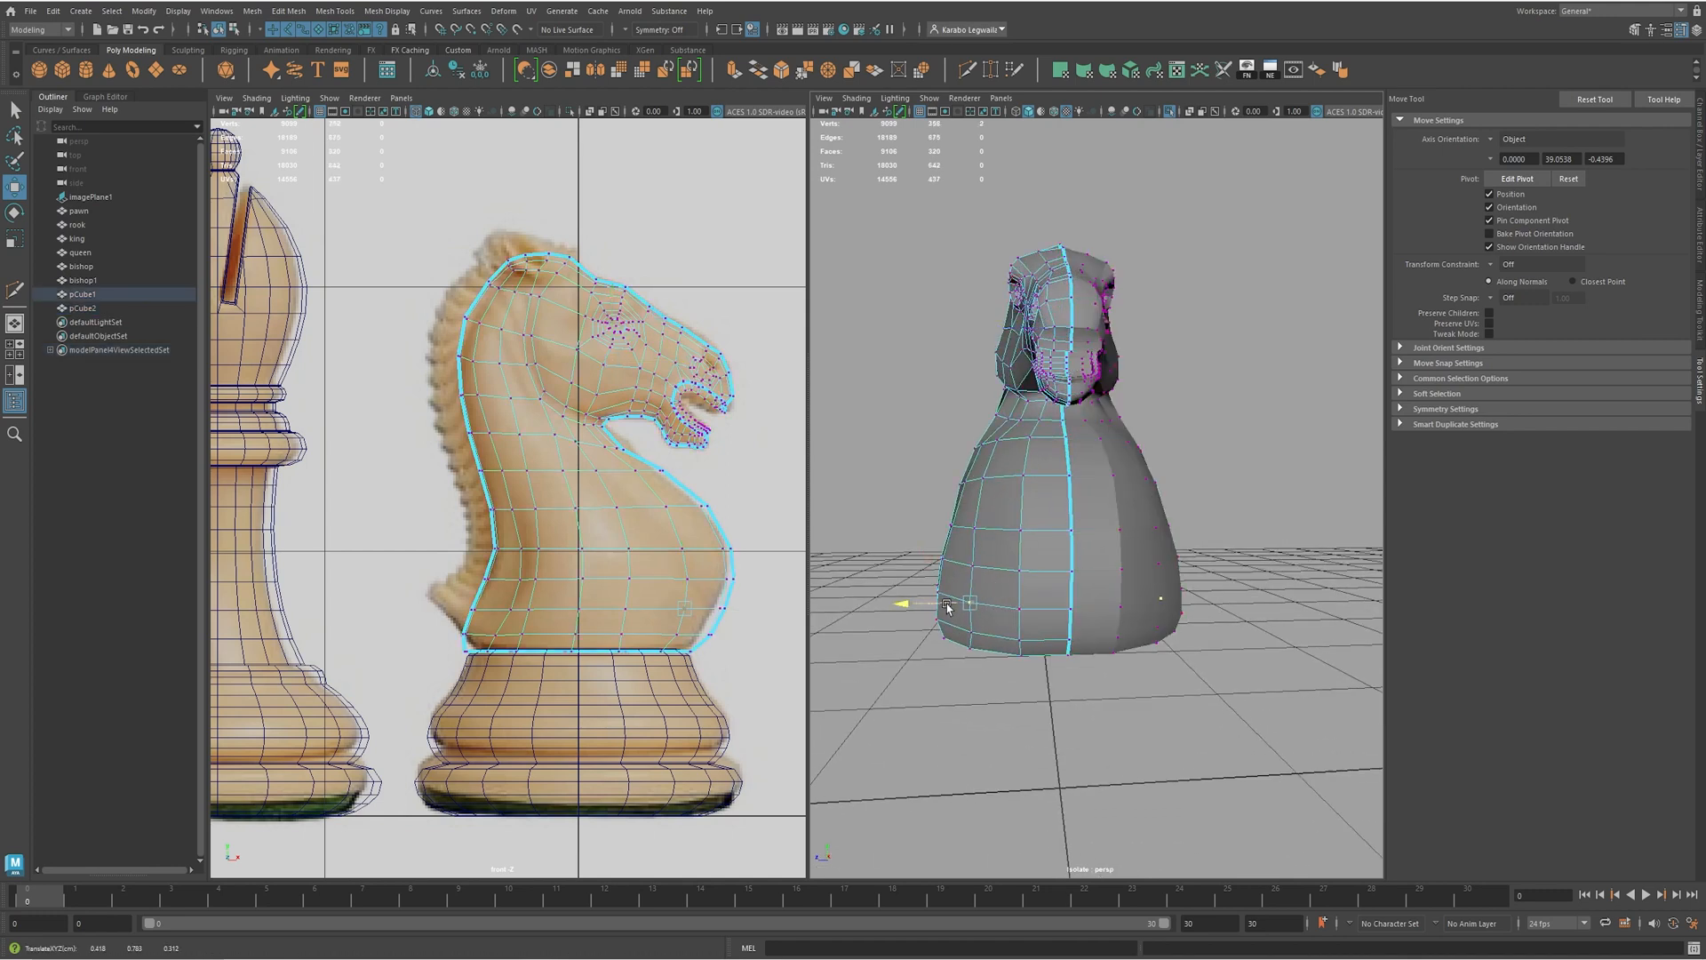
pyautogui.click(966, 567)
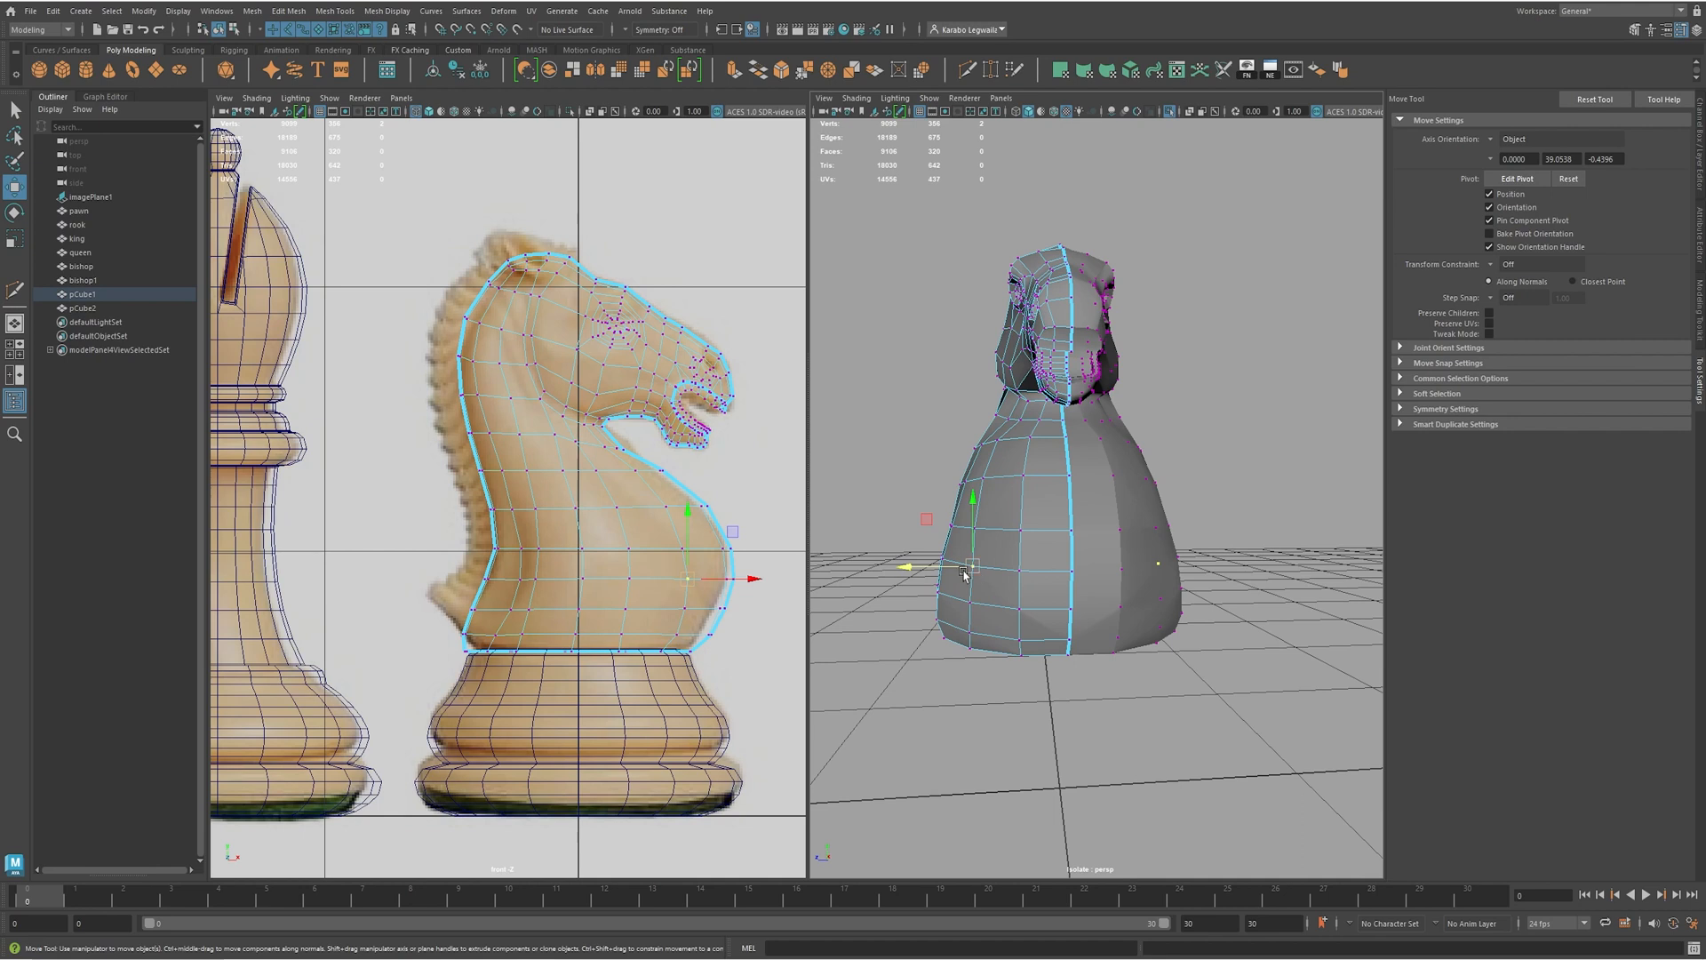
pyautogui.keyDown('alt'); pyautogui.moveTo(977, 557); pyautogui.dragTo(1058, 556); pyautogui.keyUp('alt')
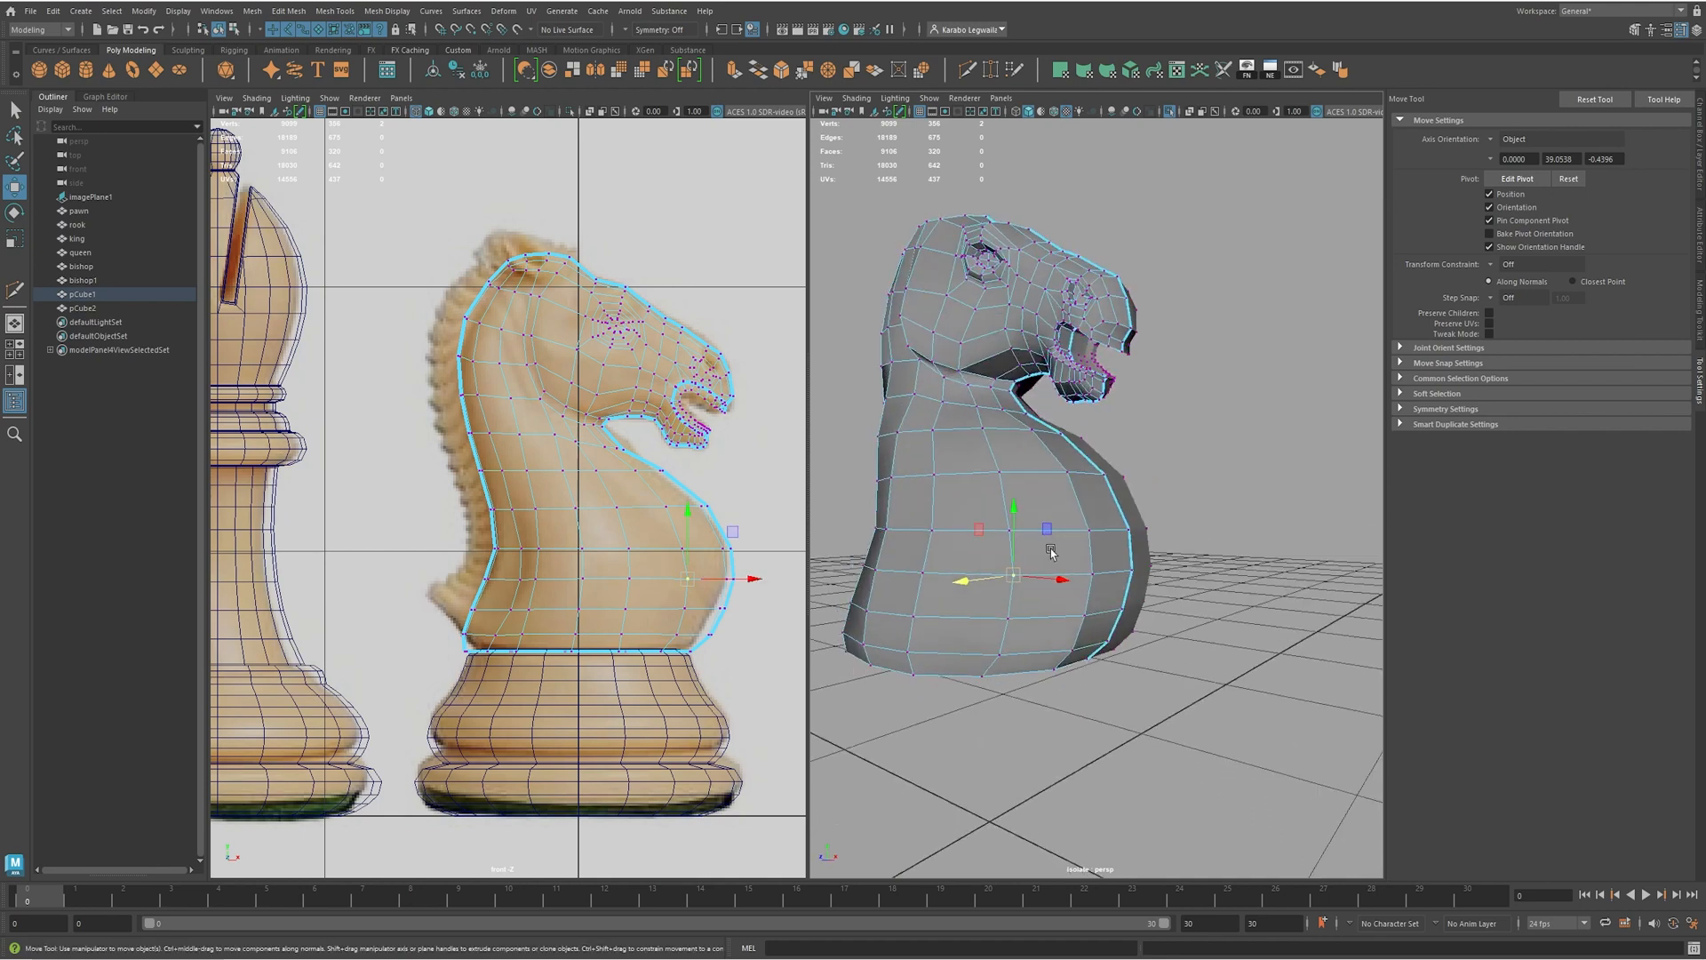
# - Check the knight in smoothed preview, return to the unsmoothed display, and save the scene
pyautogui.press('F8')
pyautogui.press('3')
pyautogui.click(1259, 427)
pyautogui.keyDown('alt'); pyautogui.moveTo(1260, 427); pyautogui.dragTo(1121, 488, button='right'); pyautogui.keyUp('alt')
pyautogui.keyDown('alt'); pyautogui.moveTo(1121, 488); pyautogui.dragTo(1185, 507); pyautogui.keyUp('alt')
pyautogui.click(1046, 479)
pyautogui.press('1')
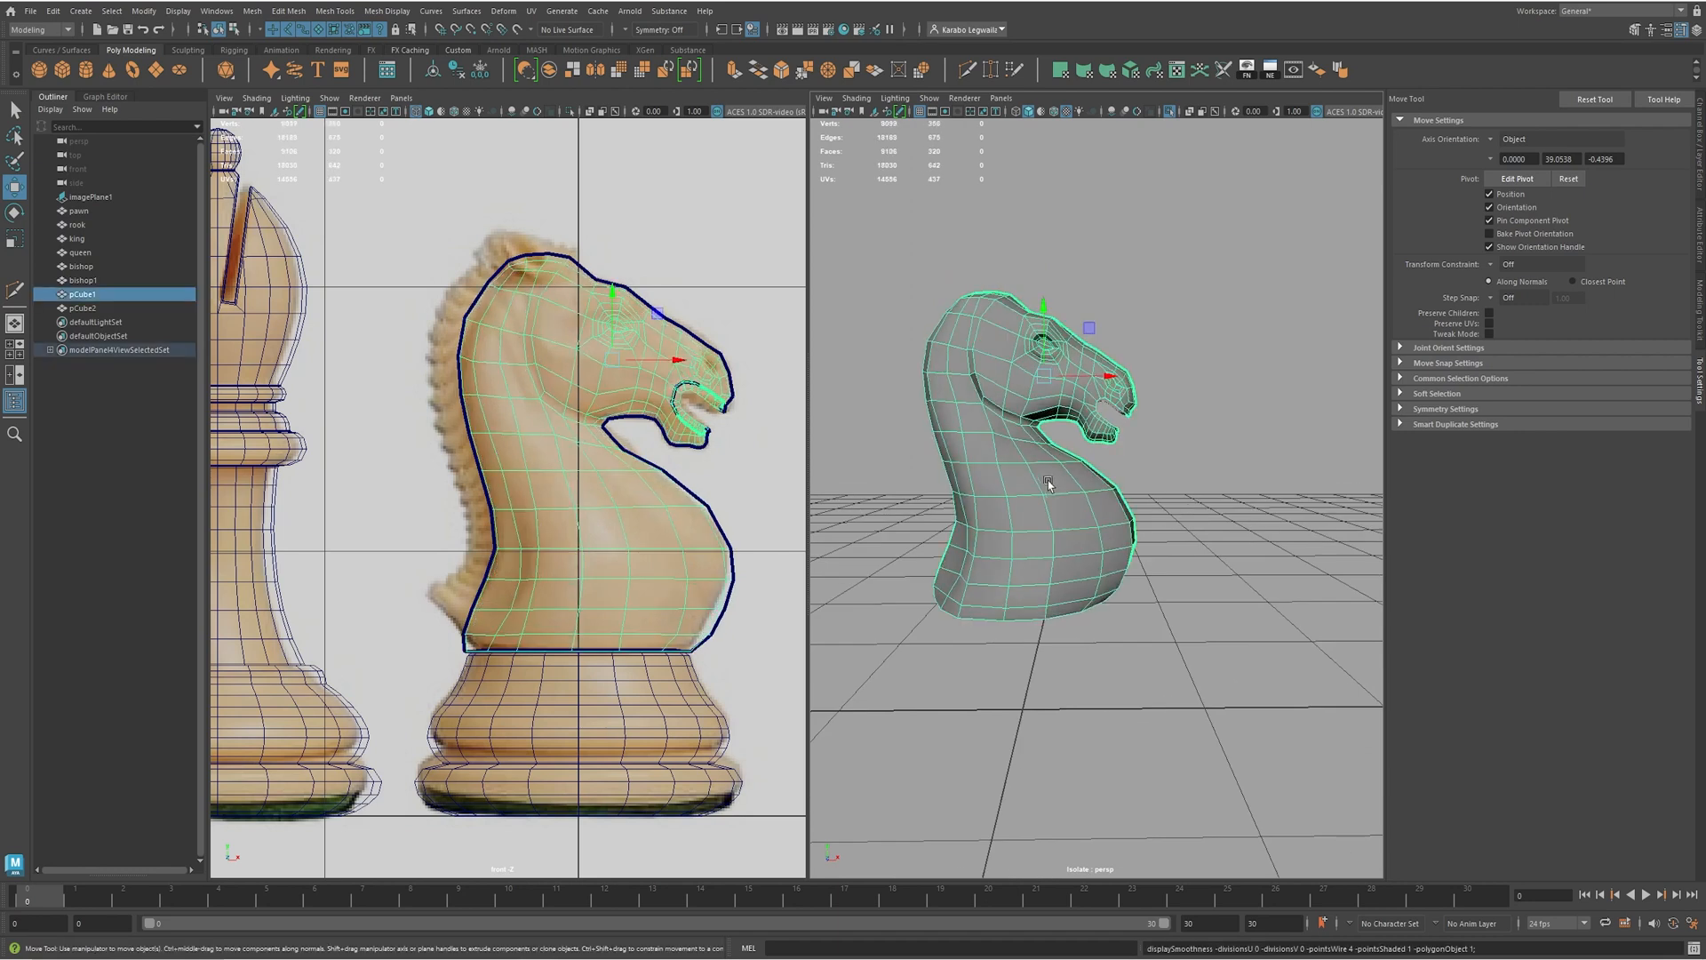
pyautogui.hotkey('ctrl', 's')
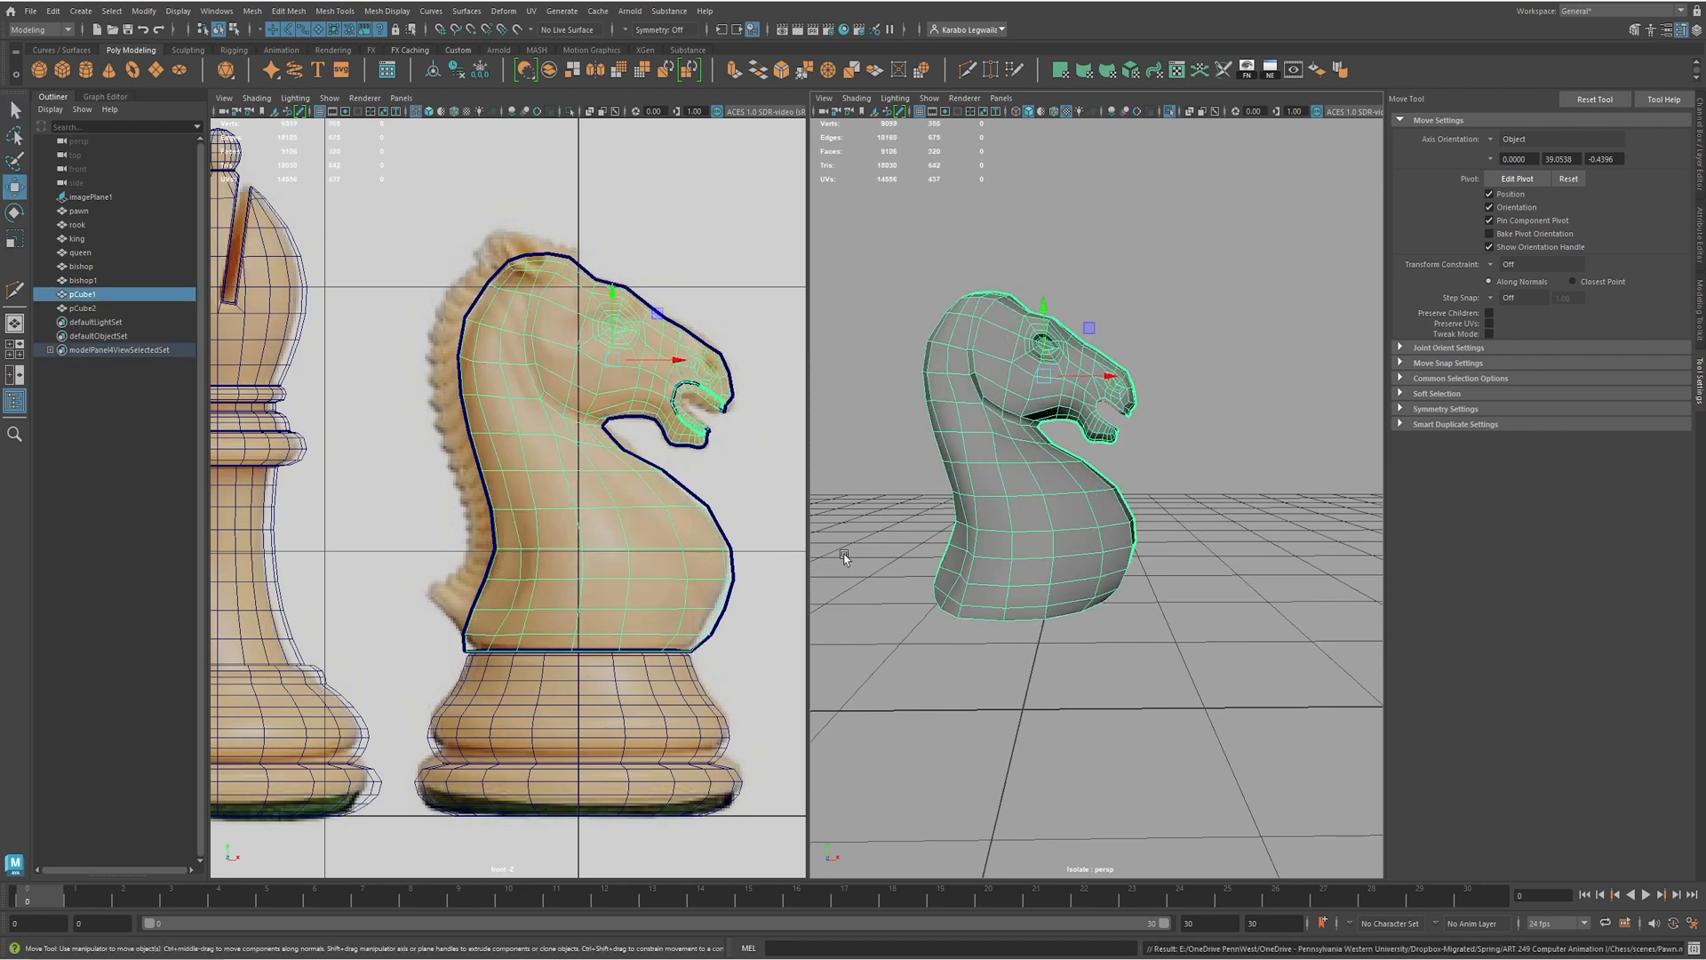
# - Turn off the isolation of the knight and frame the top of the head around the ear in the reference
pyautogui.keyDown('alt'); pyautogui.moveTo(996, 382); pyautogui.dragTo(760, 331); pyautogui.keyUp('alt')
pyautogui.keyDown('alt'); pyautogui.moveTo(943, 364); pyautogui.dragTo(831, 334); pyautogui.keyUp('alt')
pyautogui.keyDown('alt'); pyautogui.moveTo(567, 320); pyautogui.dragTo(548, 409, button='middle'); pyautogui.keyUp('alt')
pyautogui.keyDown('alt'); pyautogui.moveTo(547, 409); pyautogui.dragTo(782, 377, button='right'); pyautogui.keyUp('alt')
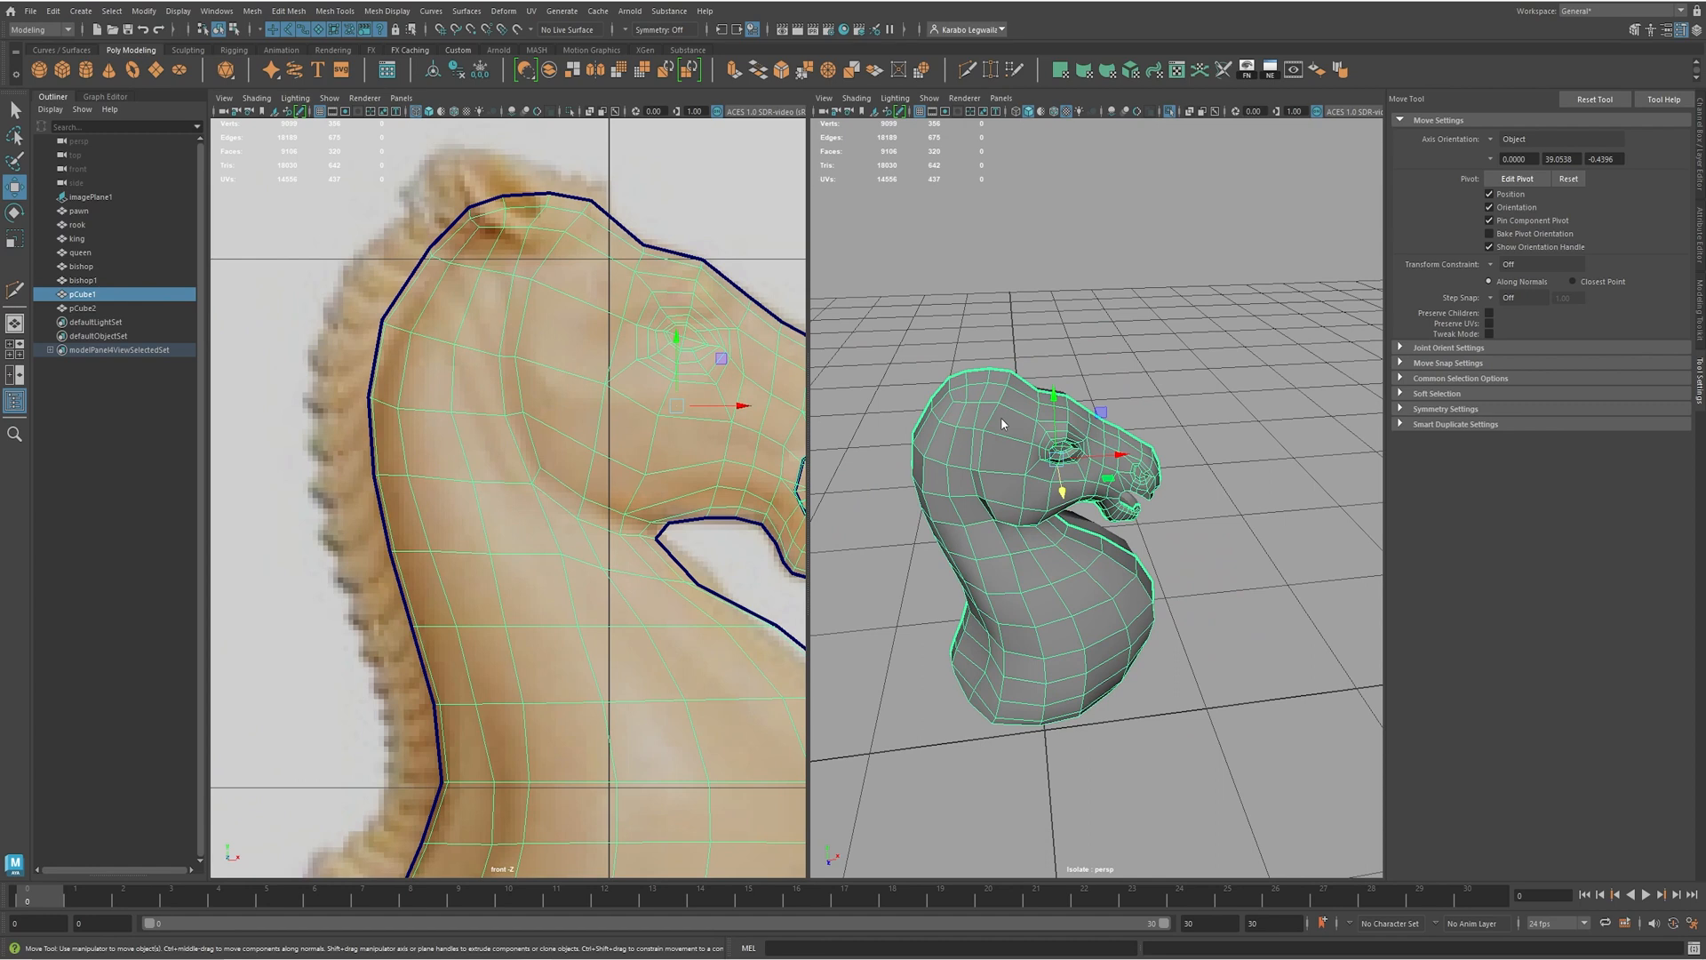
pyautogui.rightClick(1010, 397)
pyautogui.click(1006, 407)
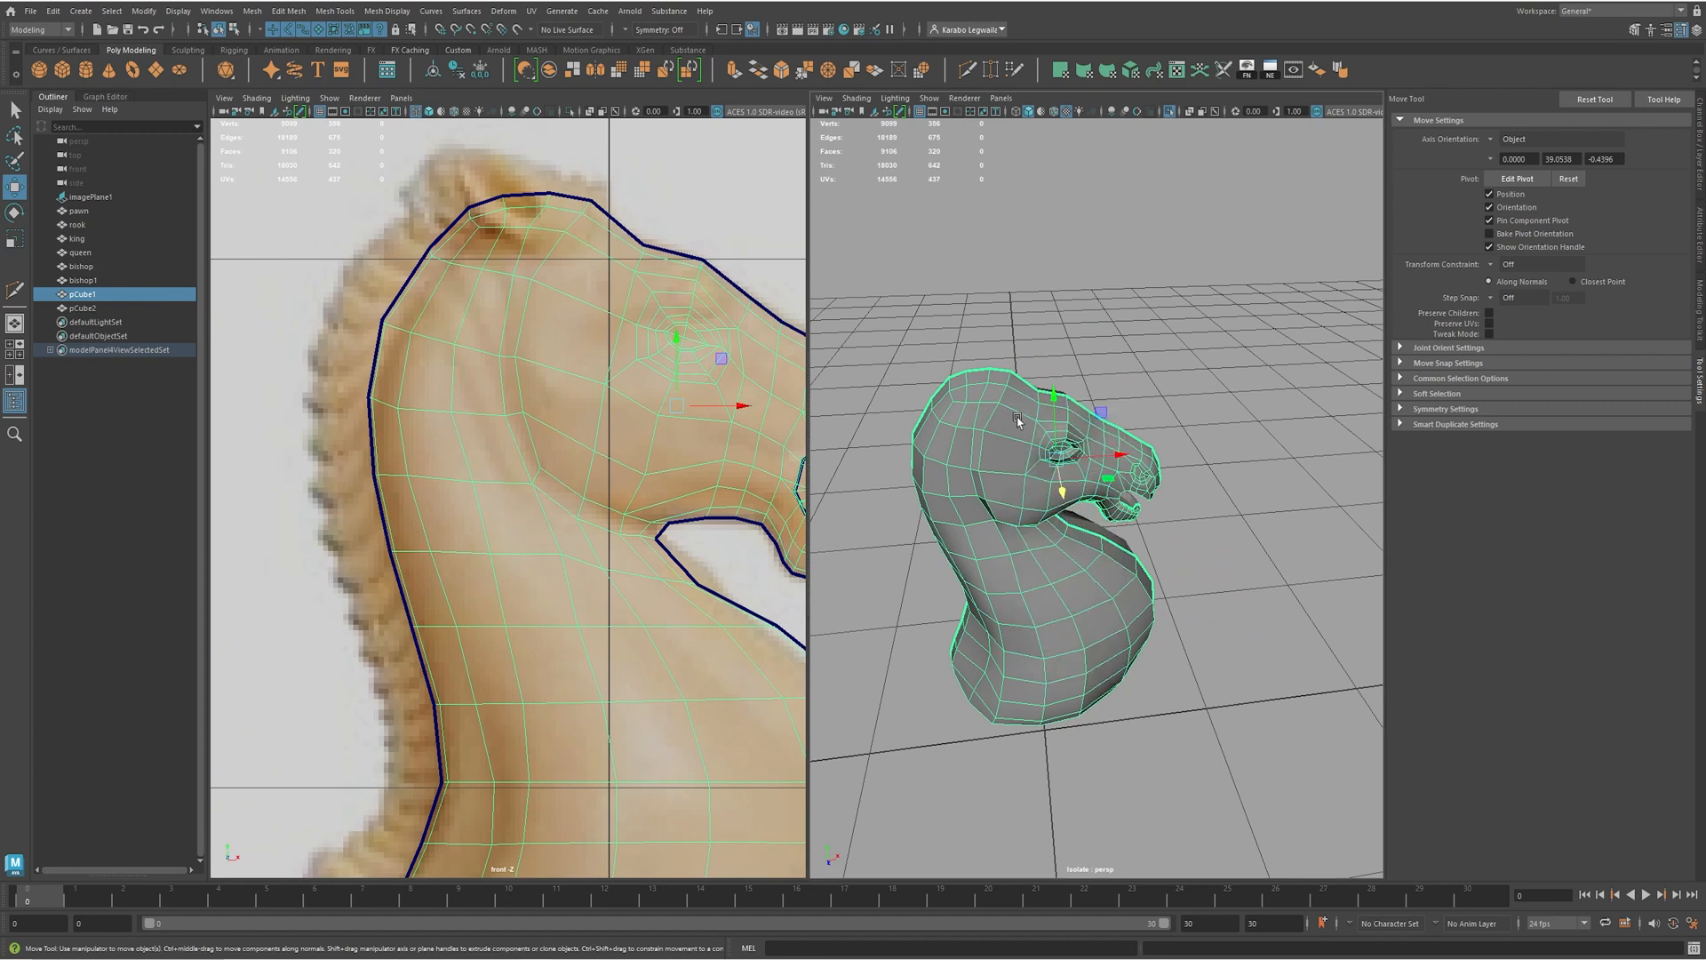
pyautogui.hotkey('ctrl', '1')
pyautogui.keyDown('alt'); pyautogui.moveTo(1080, 317); pyautogui.dragTo(1054, 371); pyautogui.keyUp('alt')
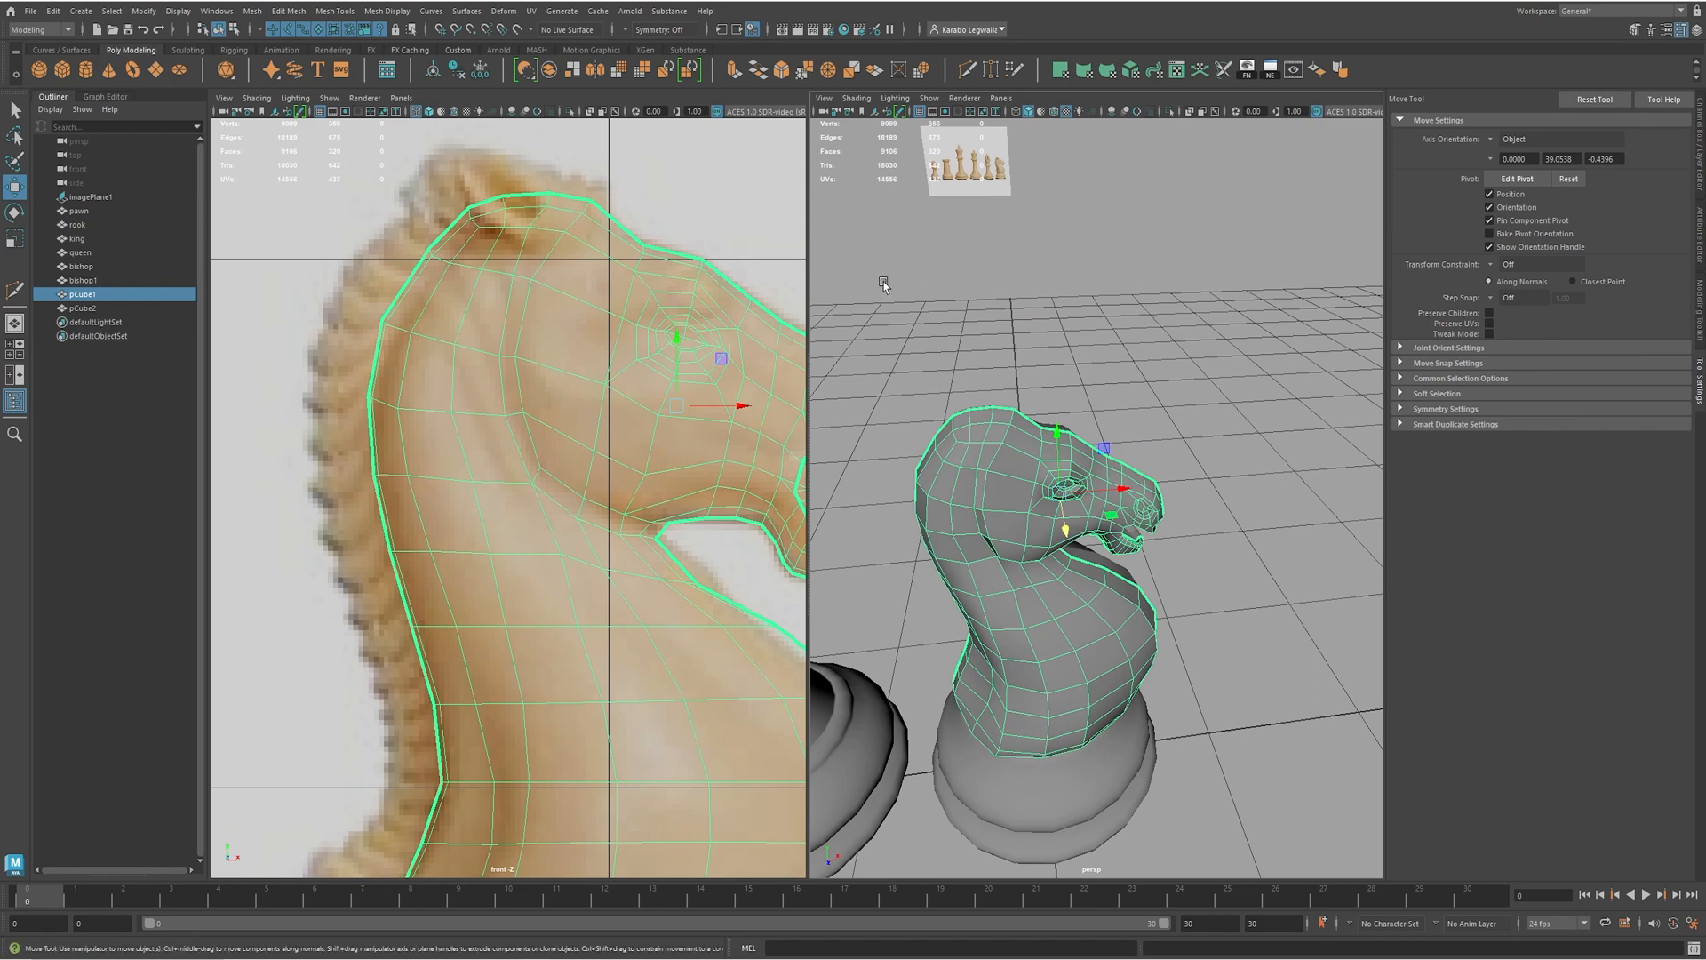
# - Shift the edge and vertices at the top of the head to follow the ear's outline in the reference
pyautogui.scroll(2, 1036, 513)
pyautogui.scroll(2, 1053, 515)
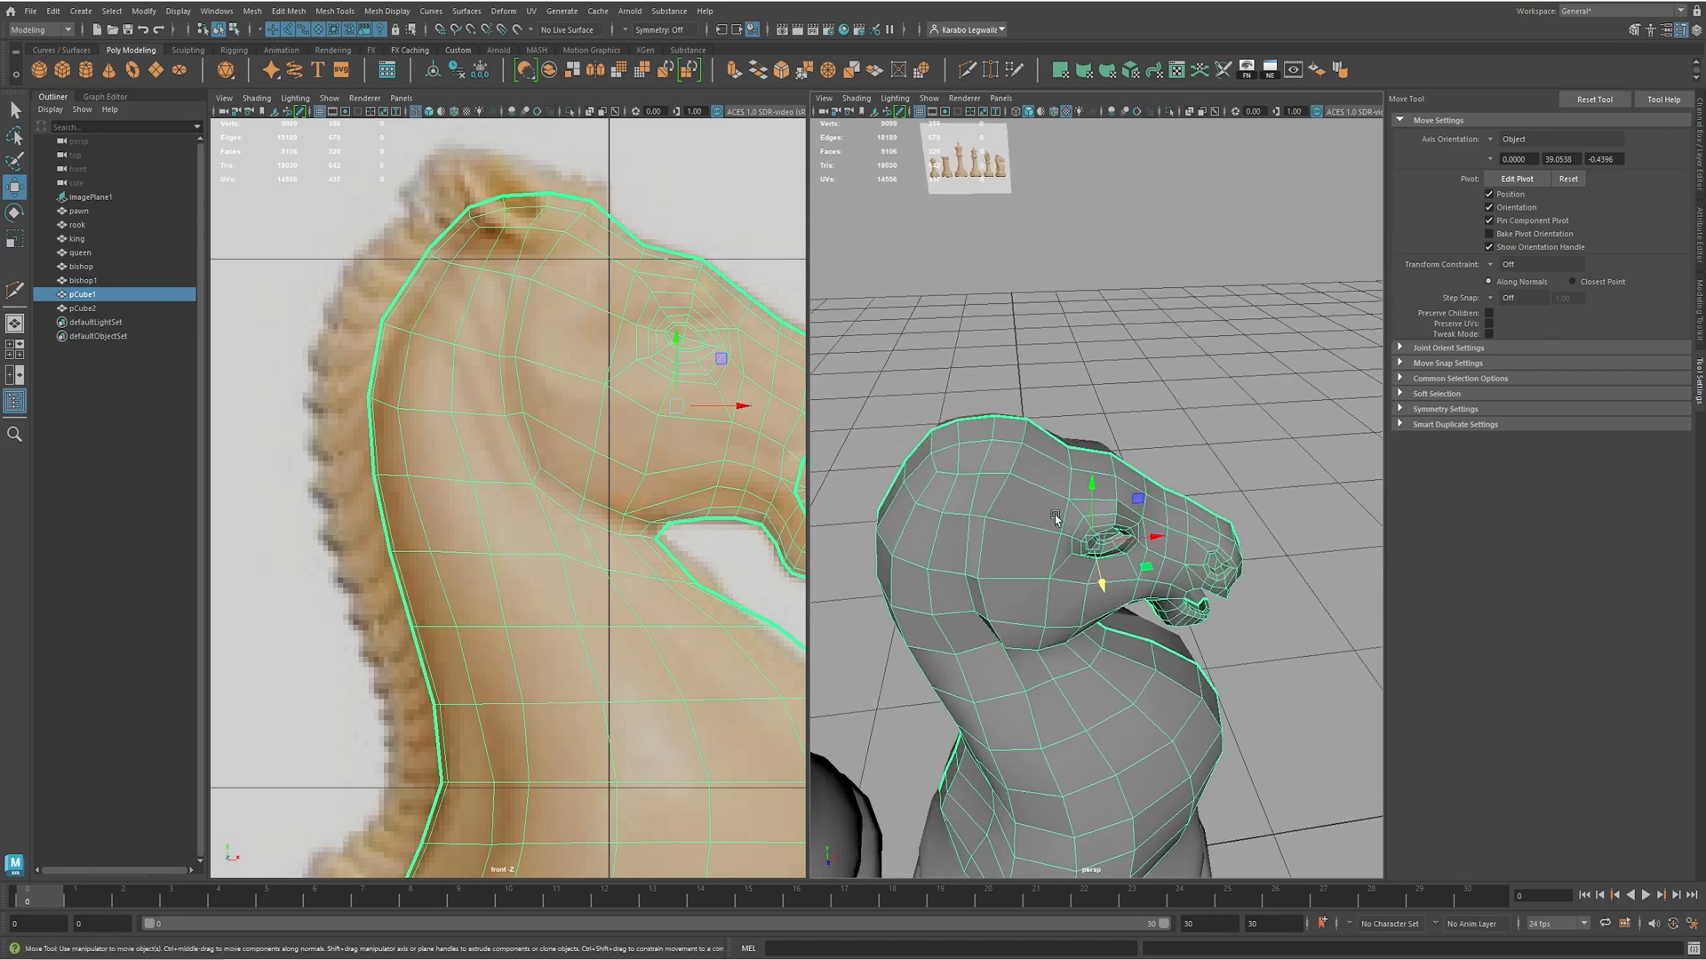
pyautogui.press('F10')
pyautogui.doubleClick(994, 429)
pyautogui.moveTo(1027, 425); pyautogui.dragTo(984, 427)
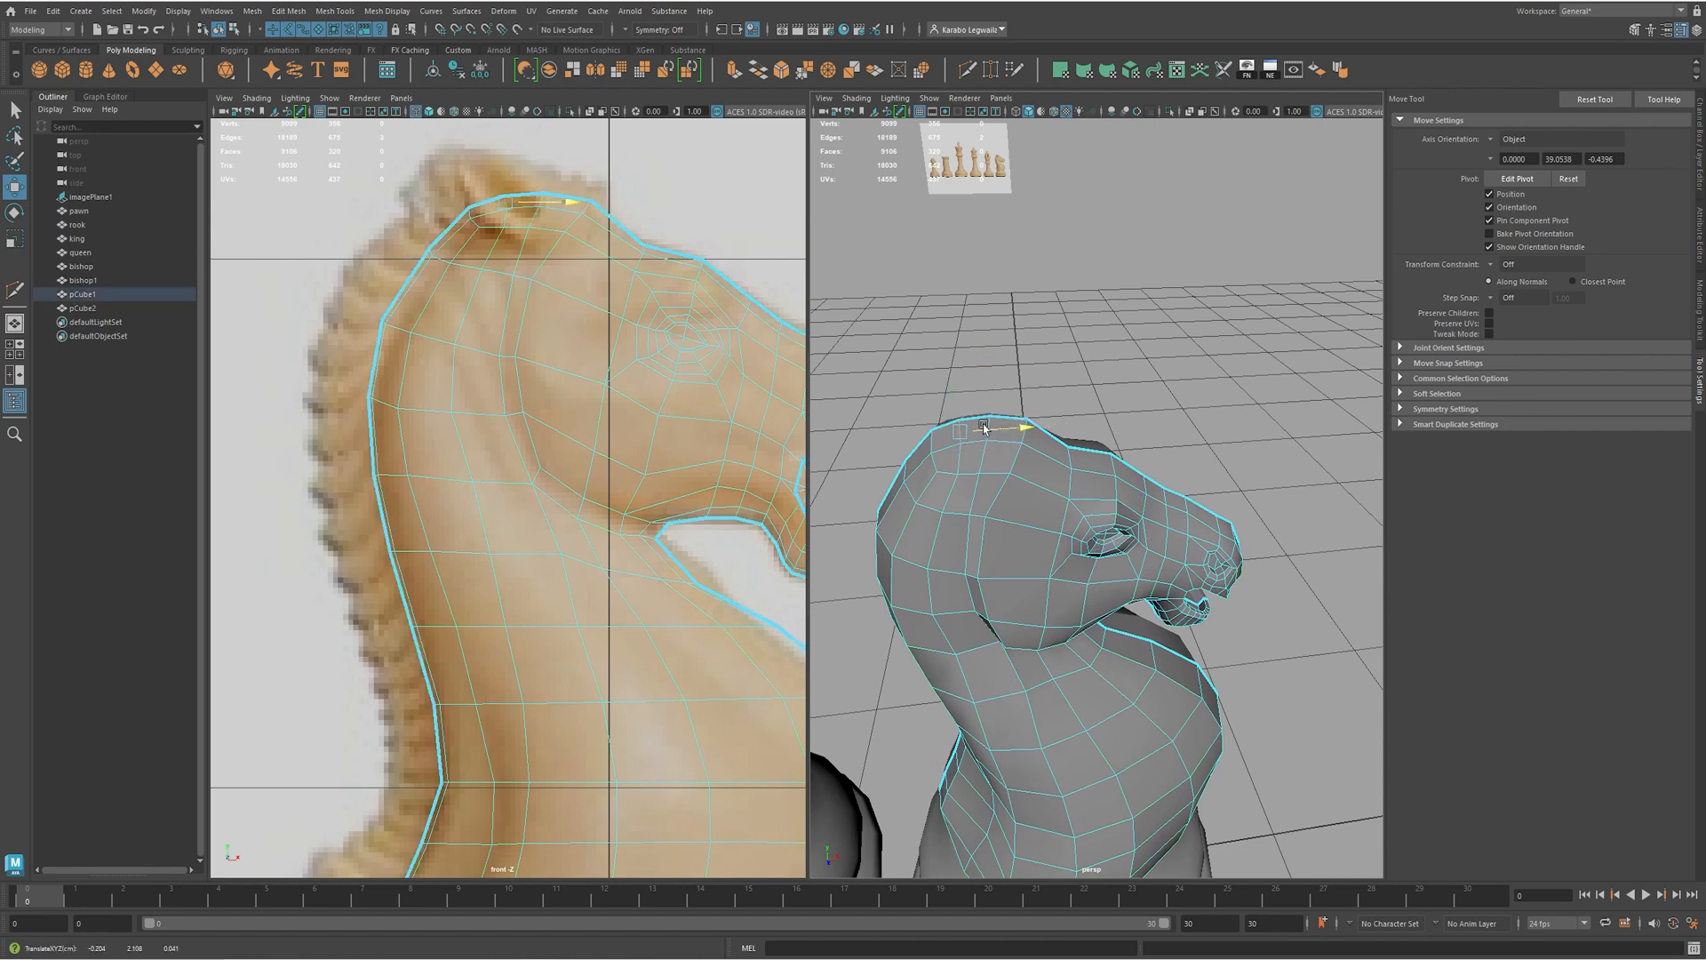
pyautogui.press('F9')
pyautogui.click(958, 474)
pyautogui.moveTo(954, 451); pyautogui.dragTo(951, 445)
pyautogui.click(533, 225)
pyautogui.moveTo(569, 181); pyautogui.dragTo(571, 178)
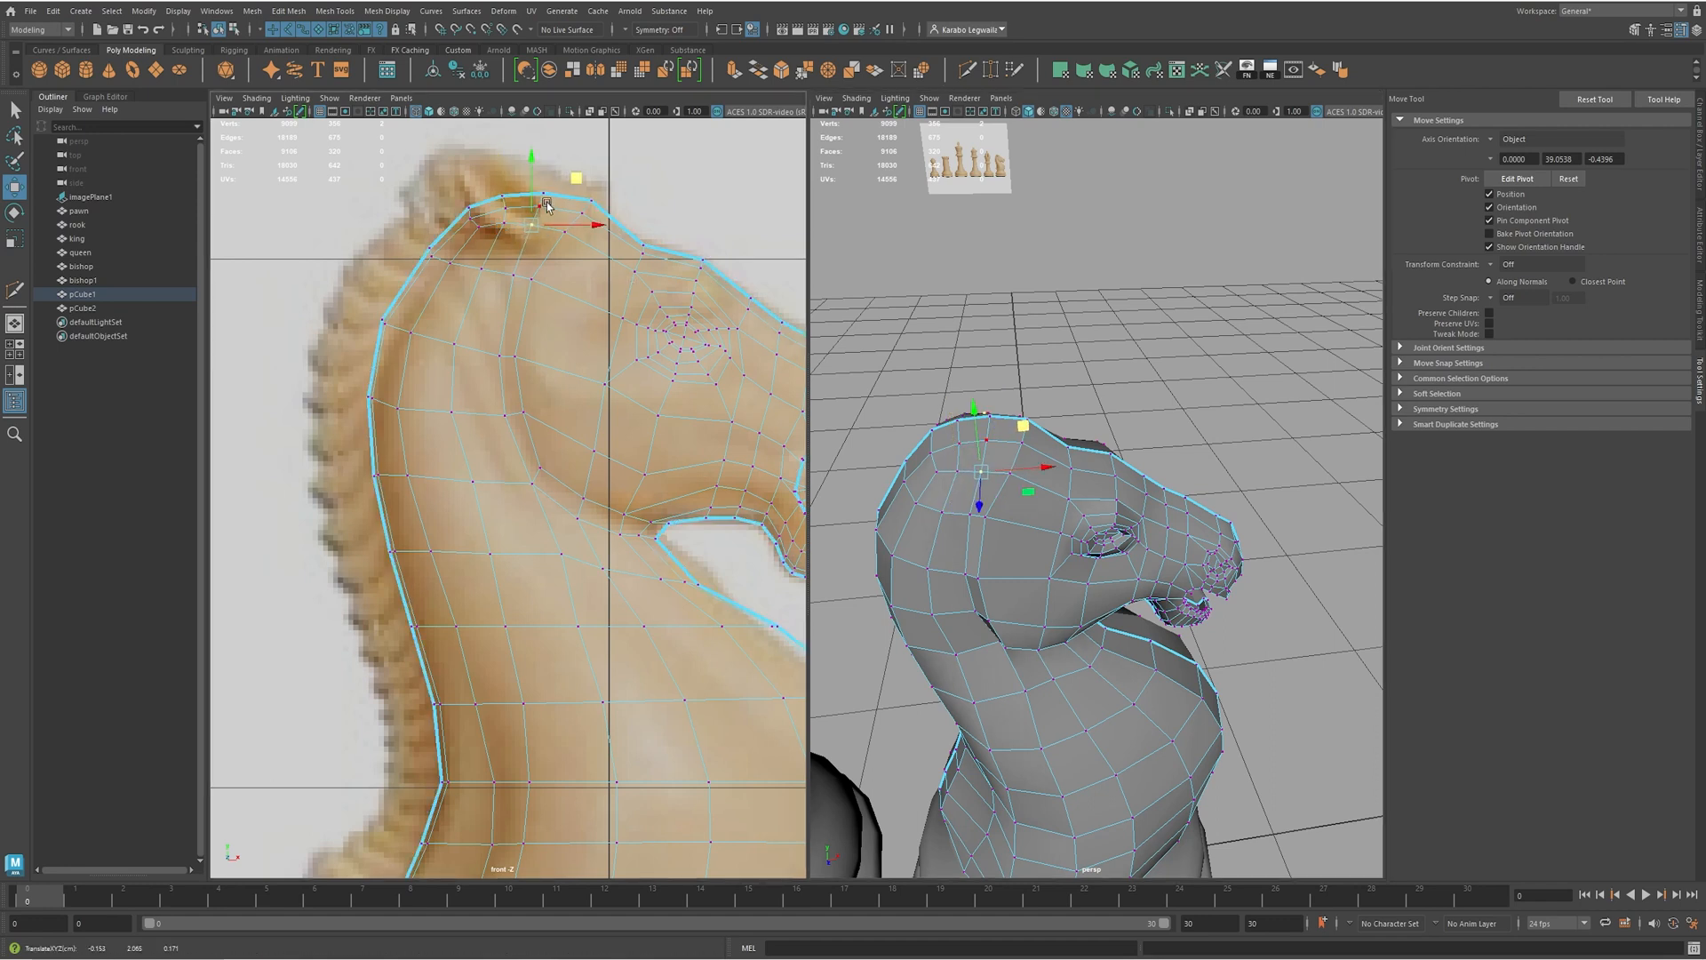
# - Inset the faces at the ear's position on top of the head by extruding them with an offset of 0.03
pyautogui.scroll(3, 1038, 447)
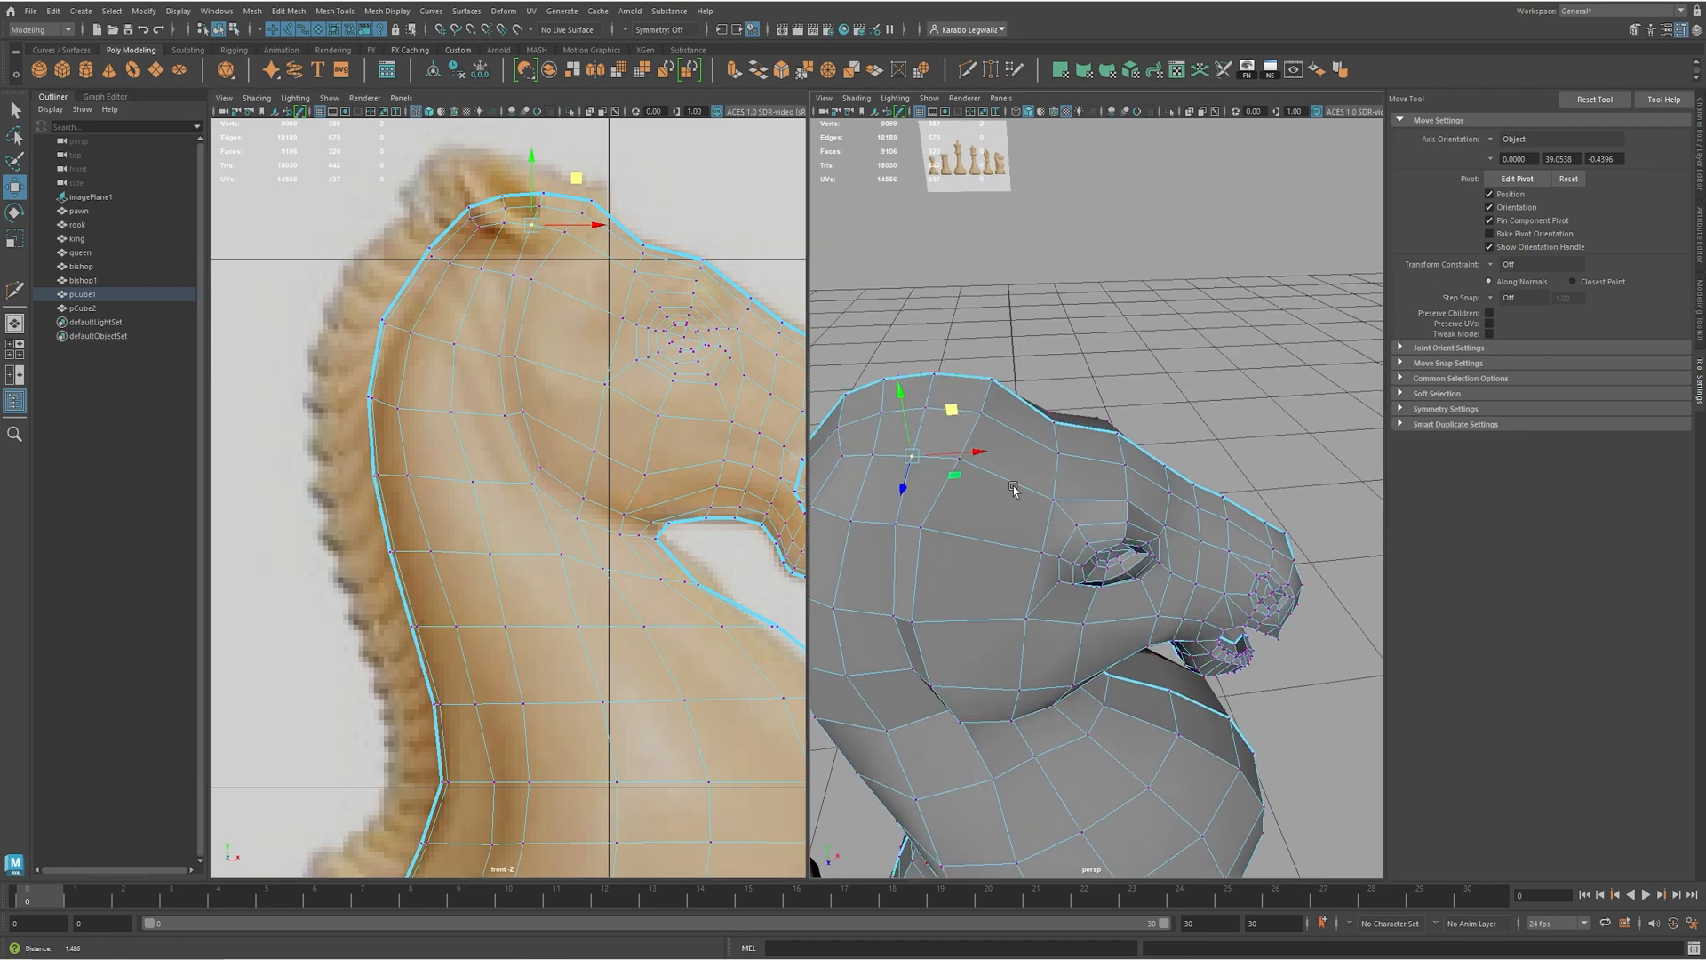
pyautogui.keyDown('alt'); pyautogui.moveTo(986, 445); pyautogui.dragTo(955, 440); pyautogui.keyUp('alt')
pyautogui.press('F11')
pyautogui.click(951, 437)
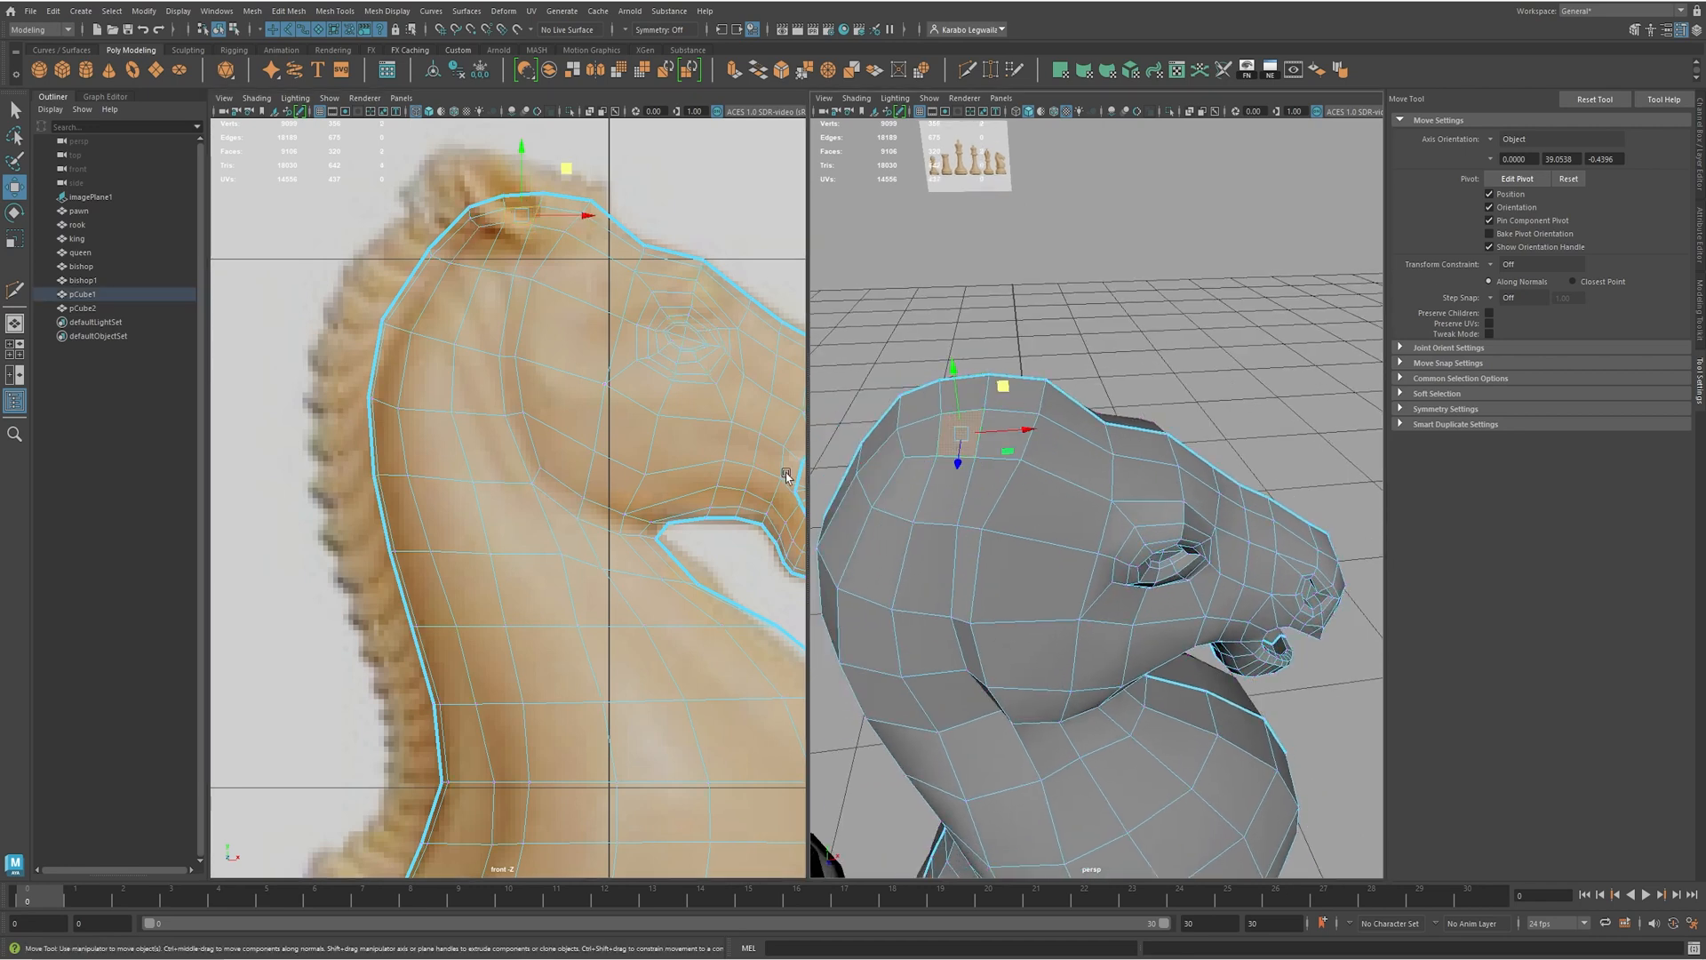
pyautogui.keyDown('shift'); pyautogui.click(953, 475); pyautogui.keyUp('shift')
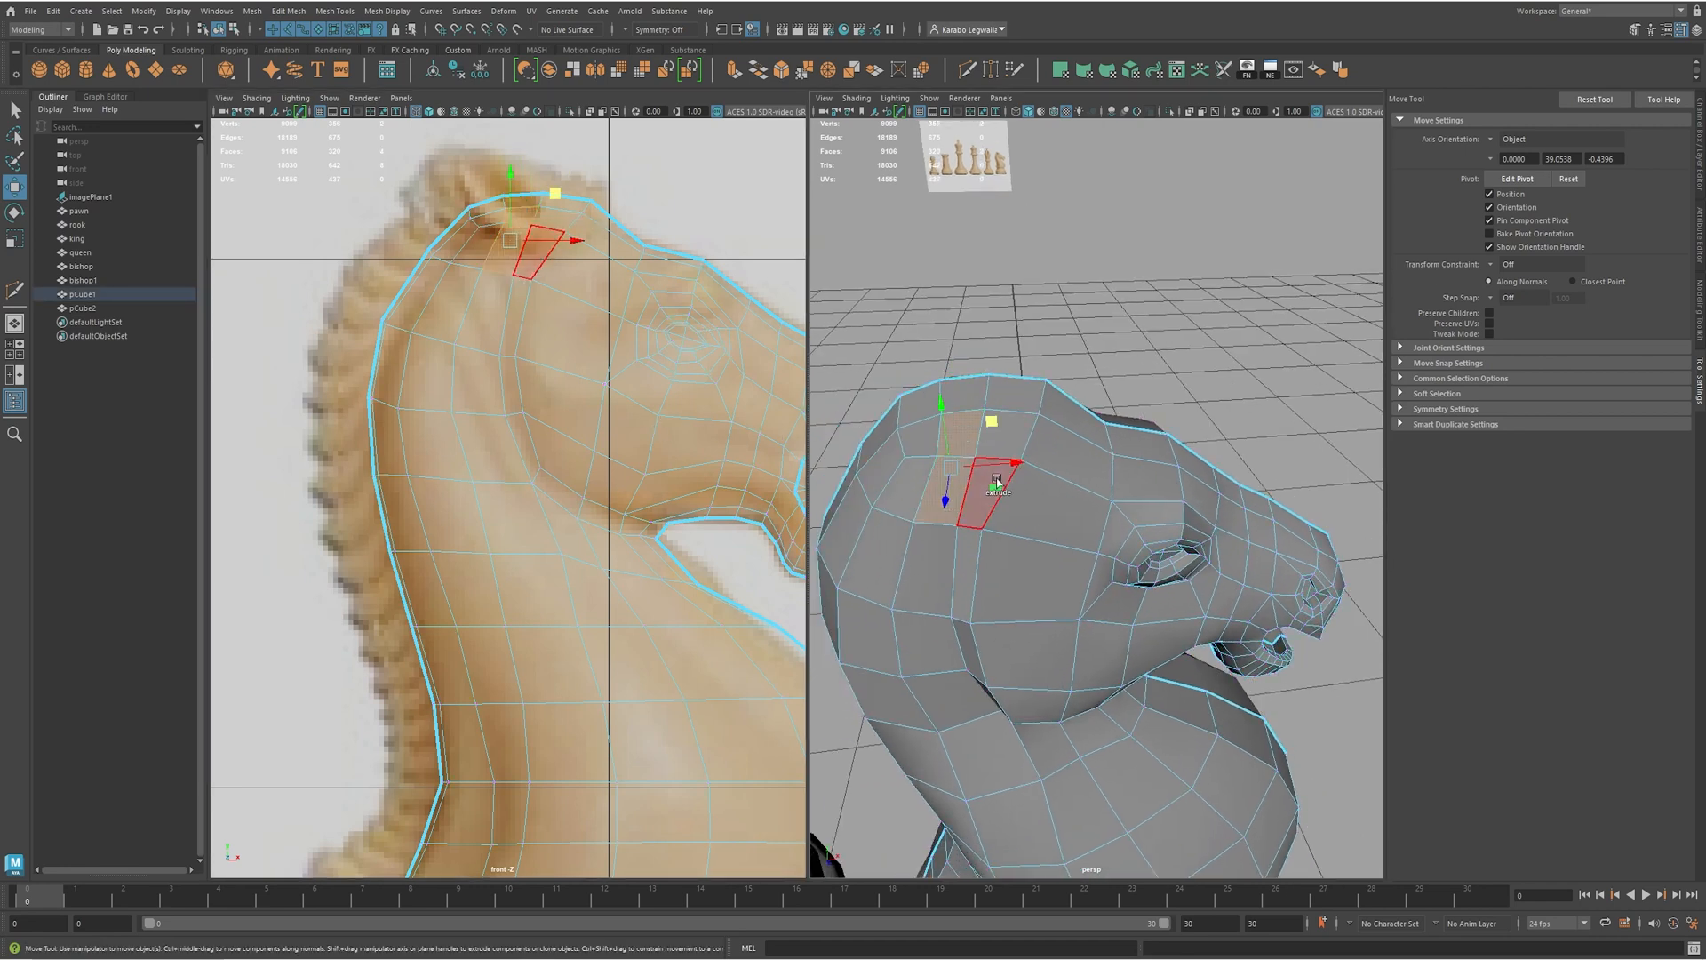
pyautogui.keyDown('shift'); pyautogui.click(1020, 430); pyautogui.keyUp('shift')
pyautogui.keyDown('alt'); pyautogui.moveTo(1042, 434); pyautogui.dragTo(1012, 483); pyautogui.keyUp('alt')
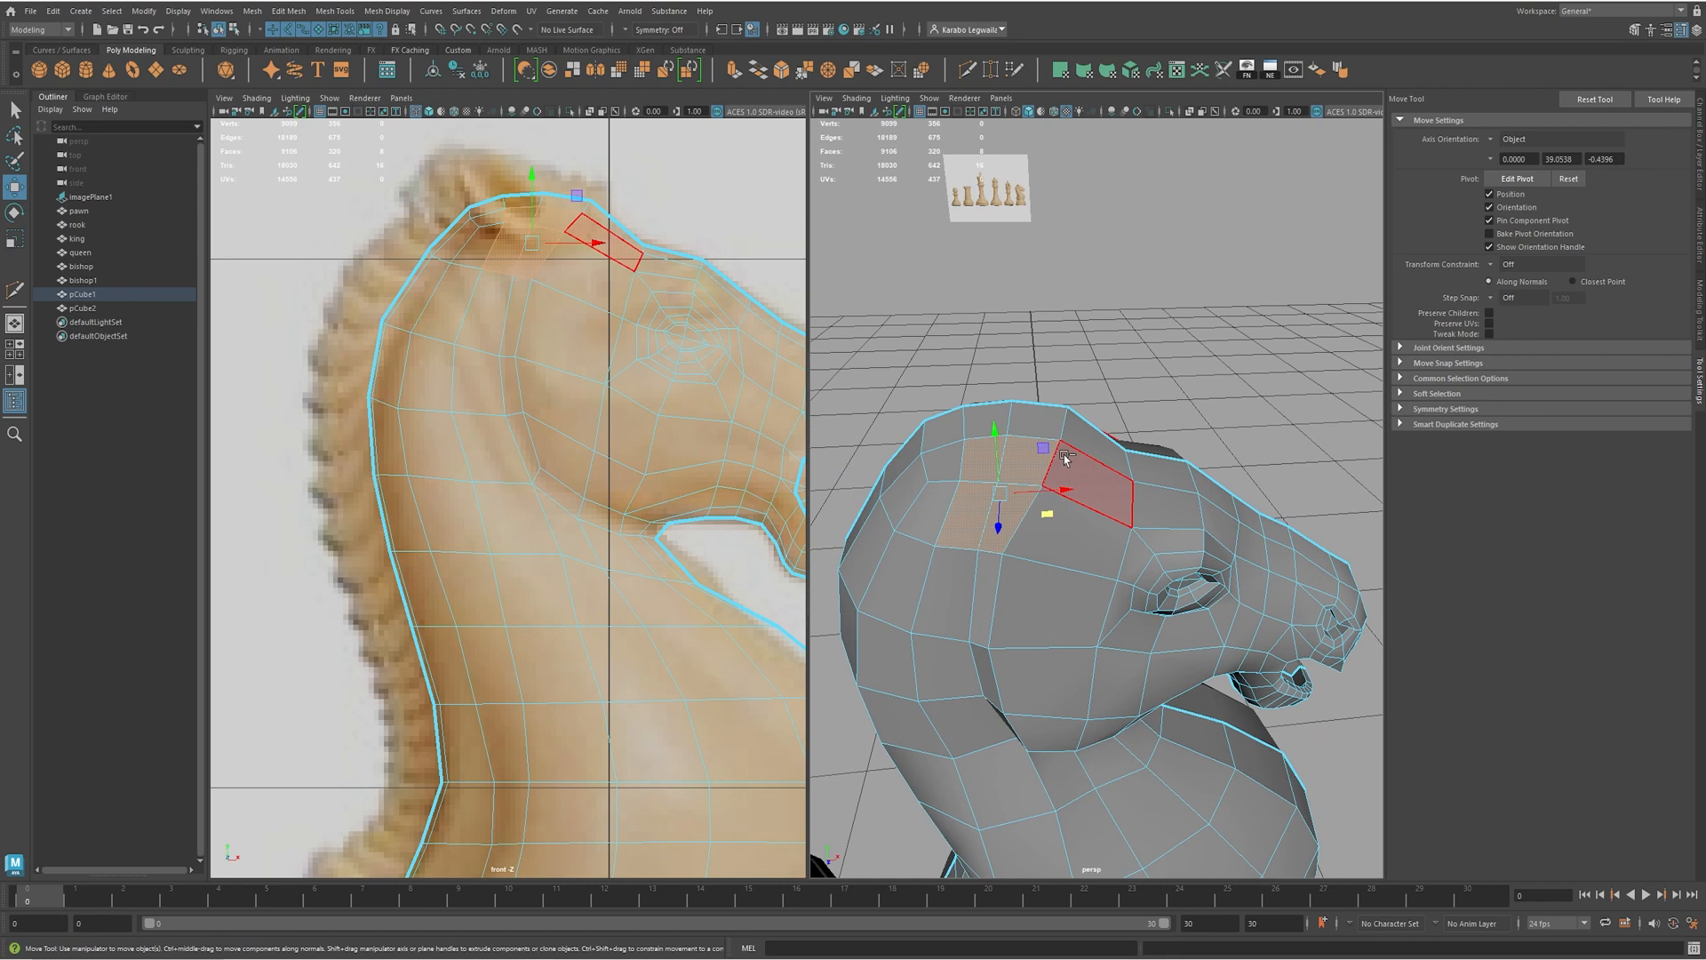
pyautogui.hotkey('ctrl', 'e')
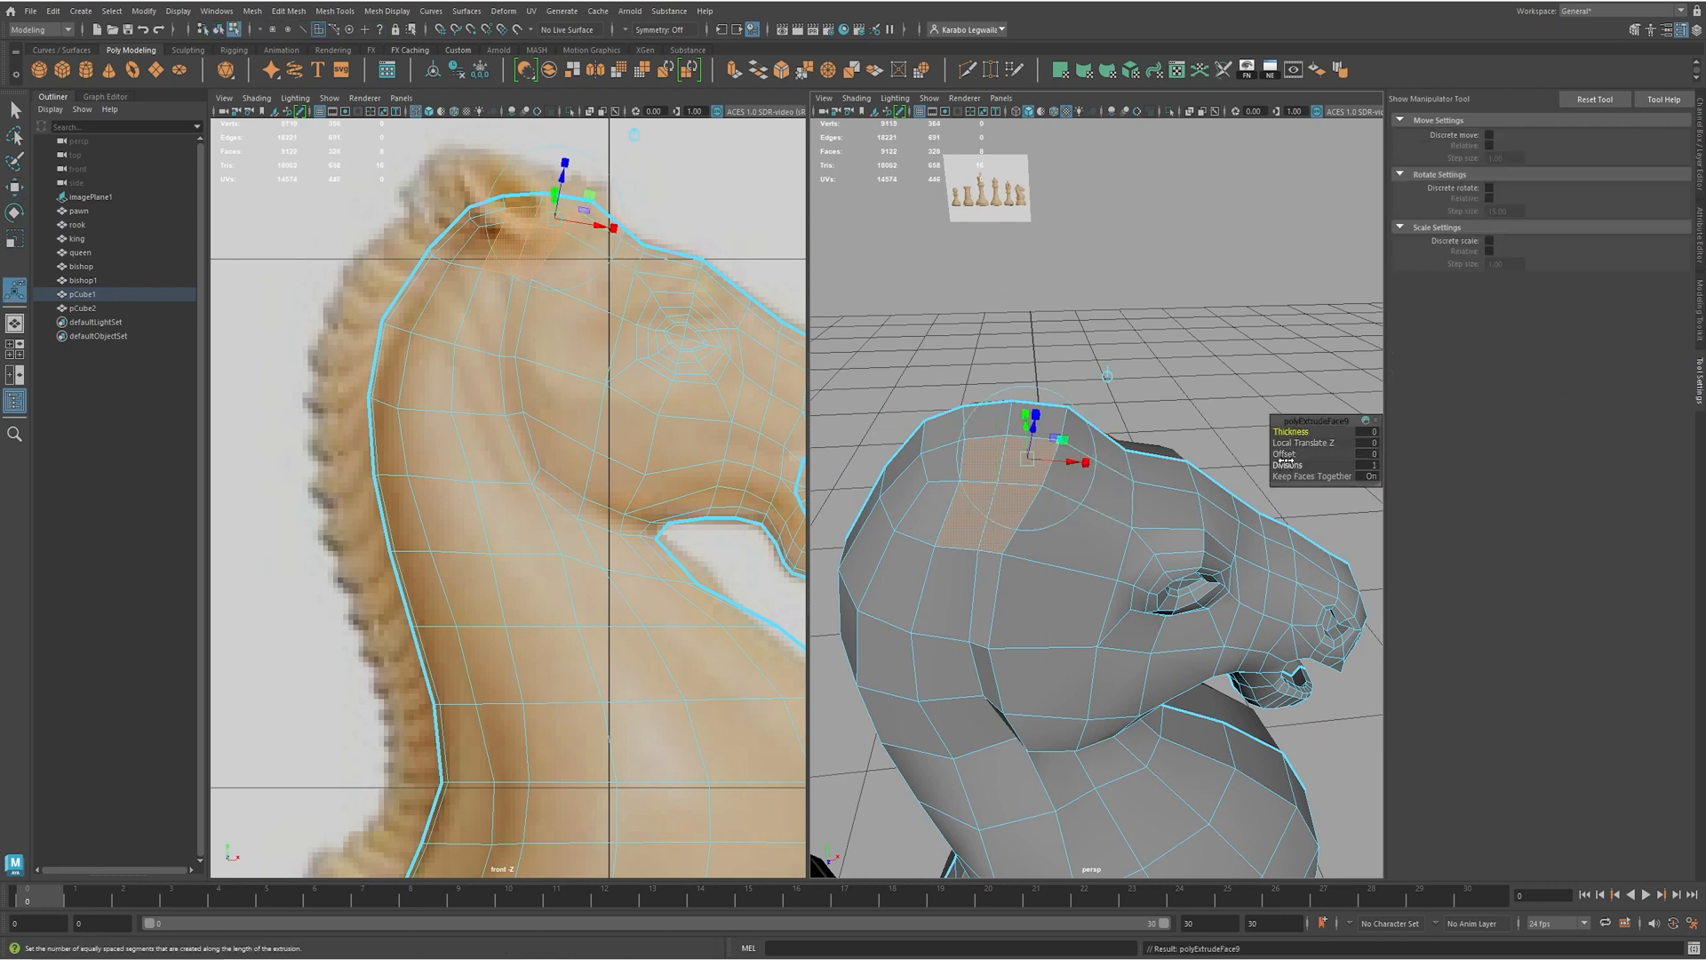
pyautogui.moveTo(1283, 453); pyautogui.dragTo(1284, 453)
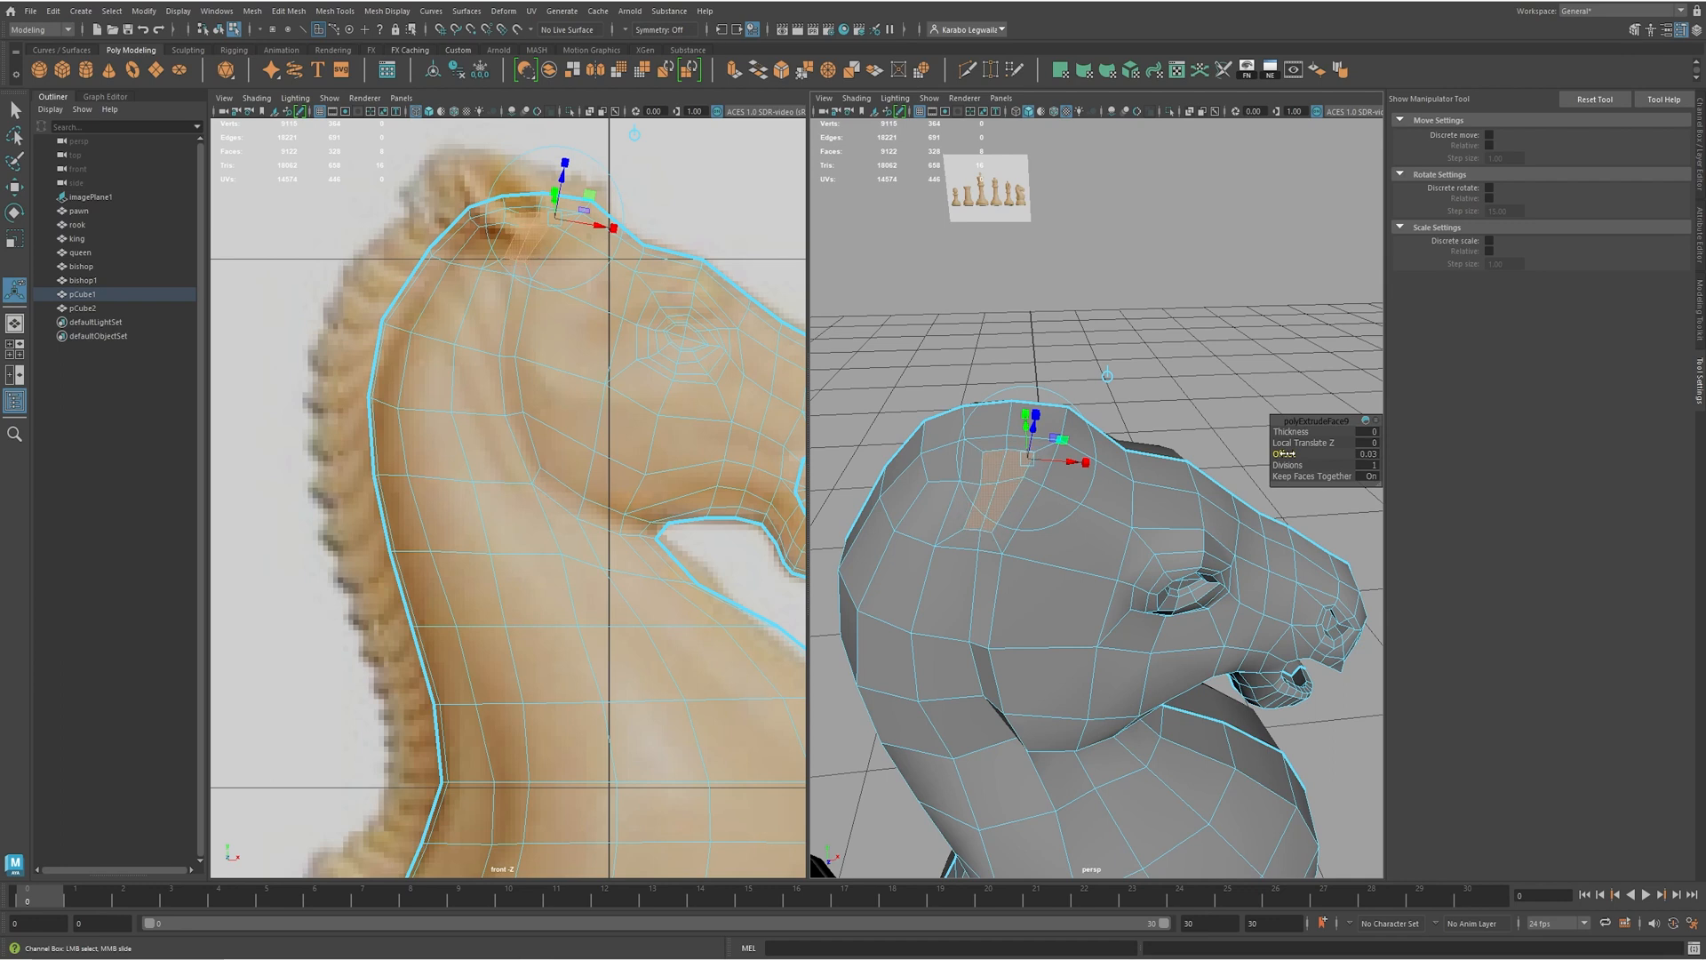
# - Move the lower vertex of the inset faces up toward the crown to shorten the ear's base
pyautogui.keyDown('alt'); pyautogui.moveTo(983, 588); pyautogui.dragTo(1031, 588, button='right'); pyautogui.keyUp('alt')
pyautogui.keyDown('alt'); pyautogui.moveTo(947, 533); pyautogui.dragTo(993, 491, button='middle'); pyautogui.keyUp('alt')
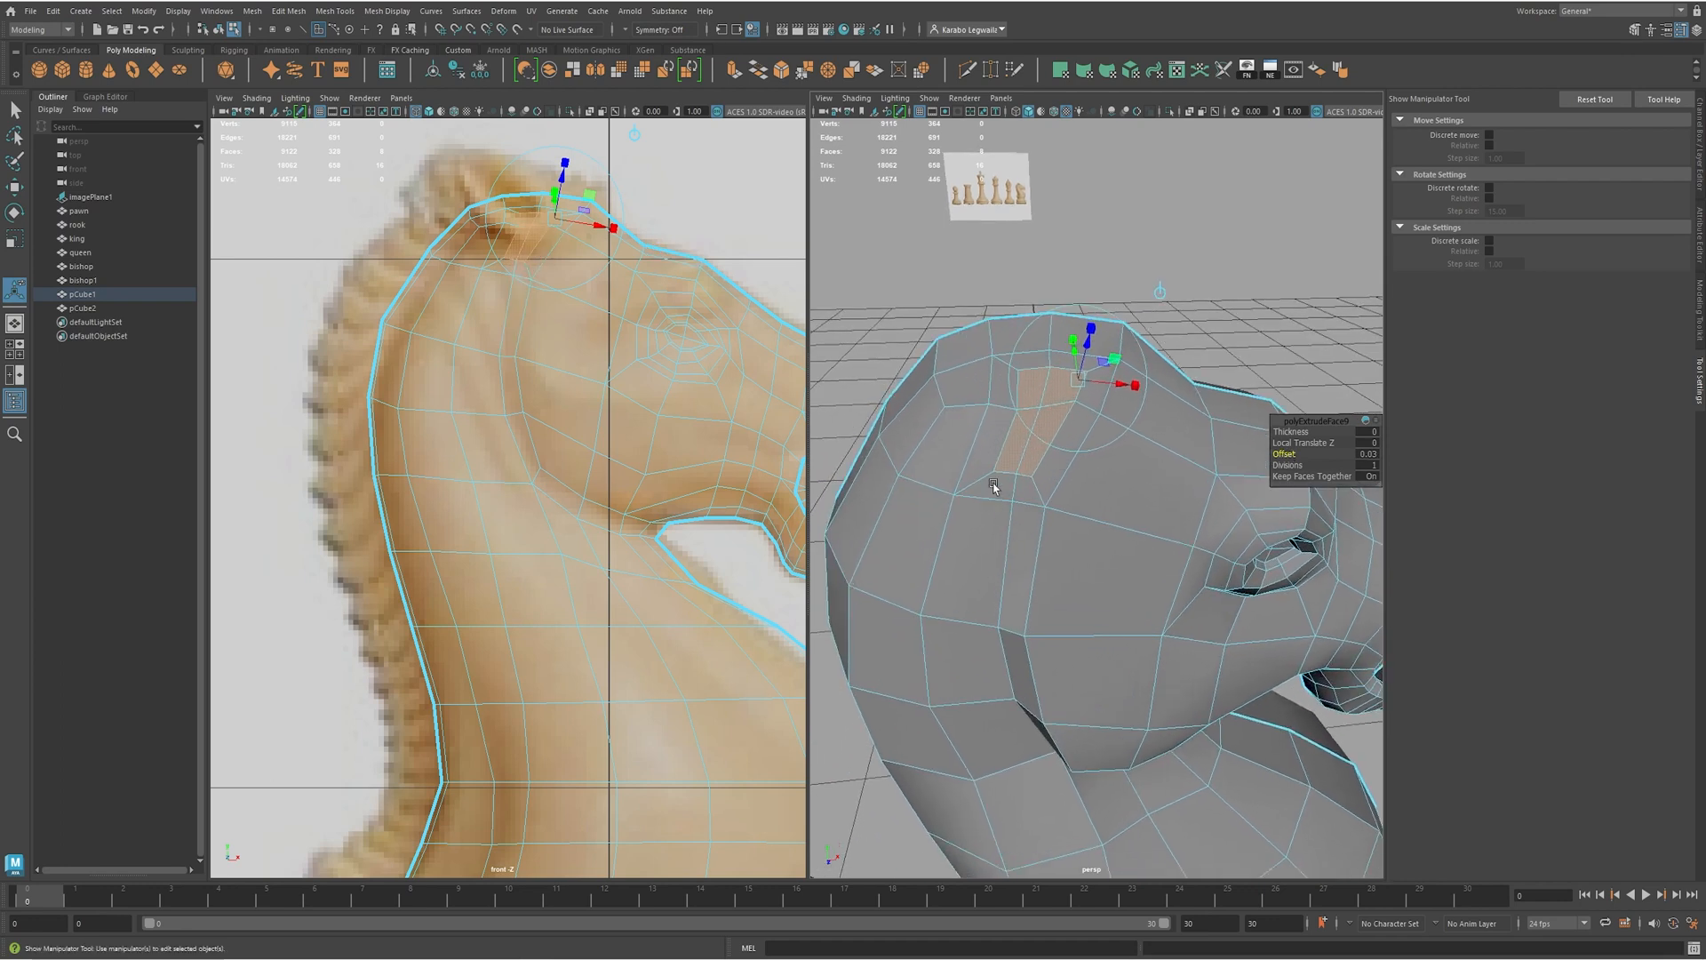
pyautogui.press('F10')
pyautogui.press('F9')
pyautogui.click(1011, 471)
pyautogui.press('w')
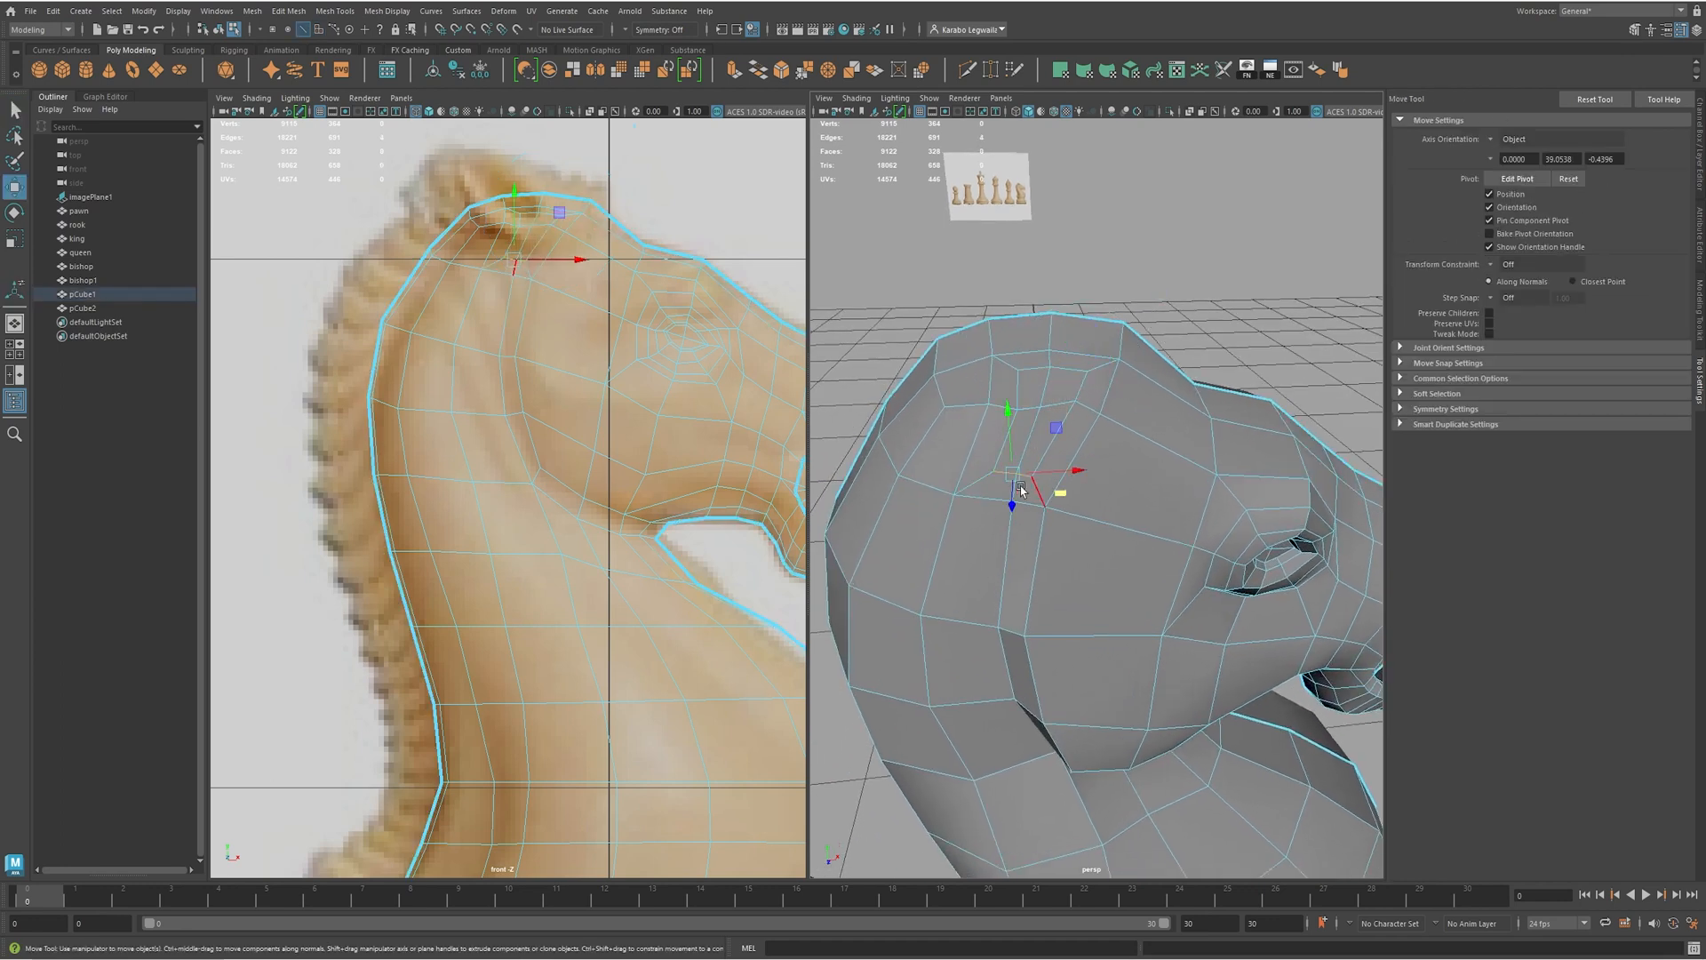
pyautogui.moveTo(1016, 462); pyautogui.dragTo(1028, 442)
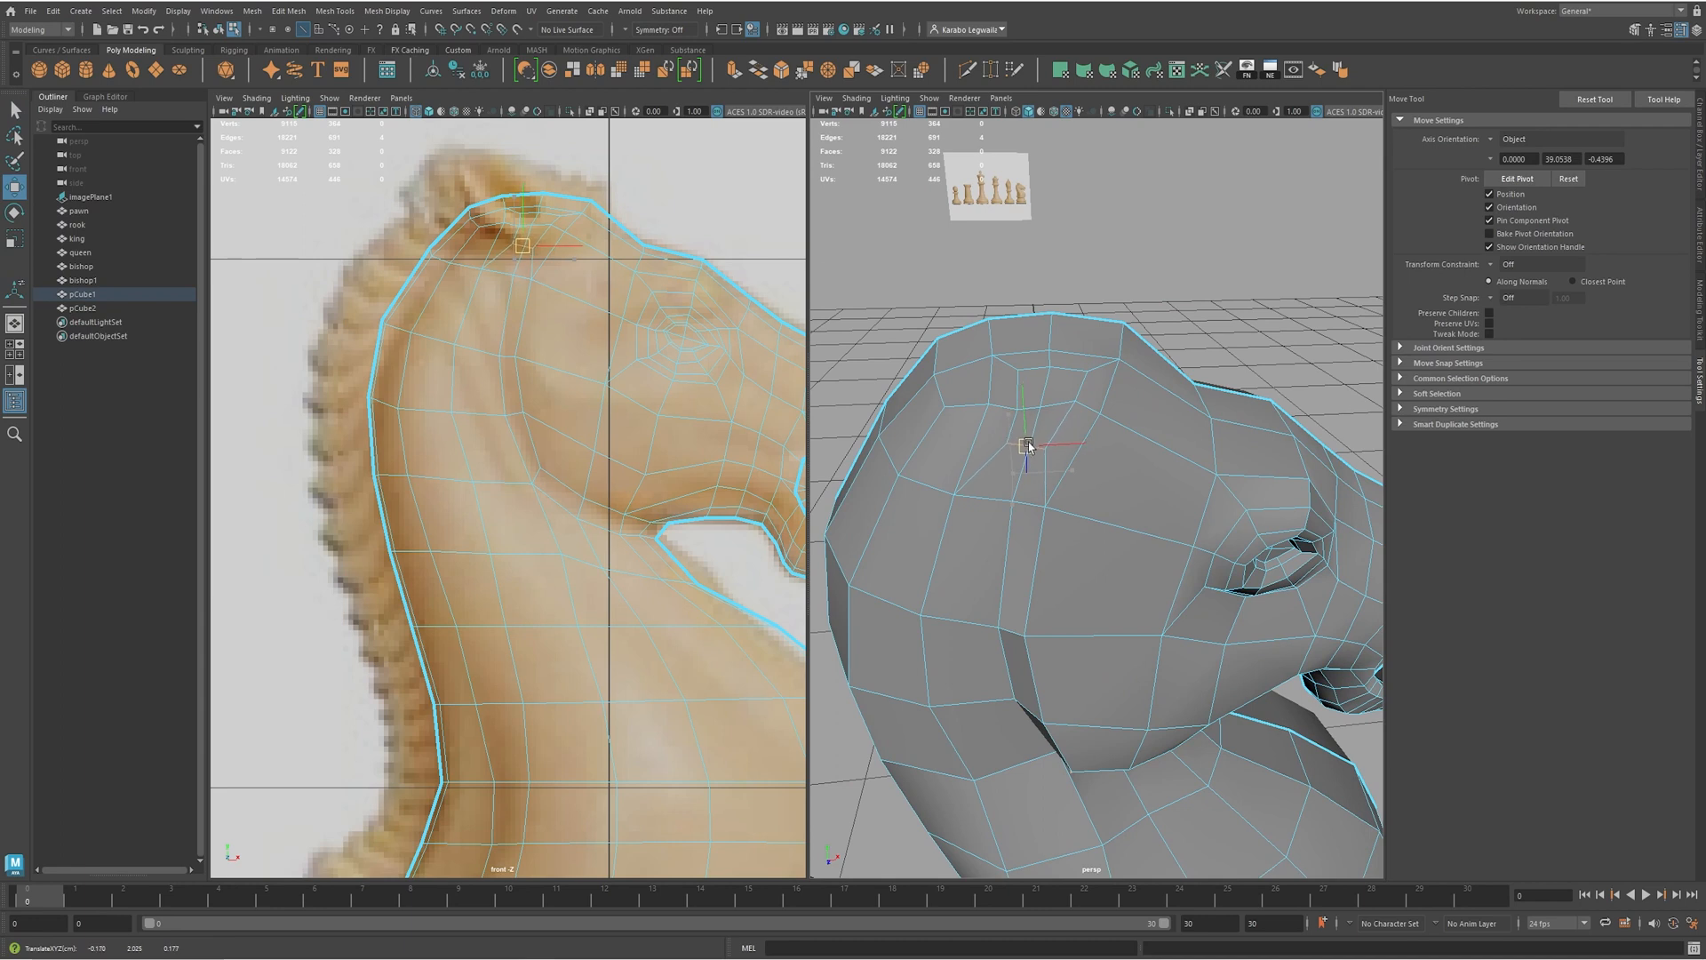
# - Pull the side and front vertices of the inset faces inward to tighten the ear's base outline
pyautogui.click(1014, 408)
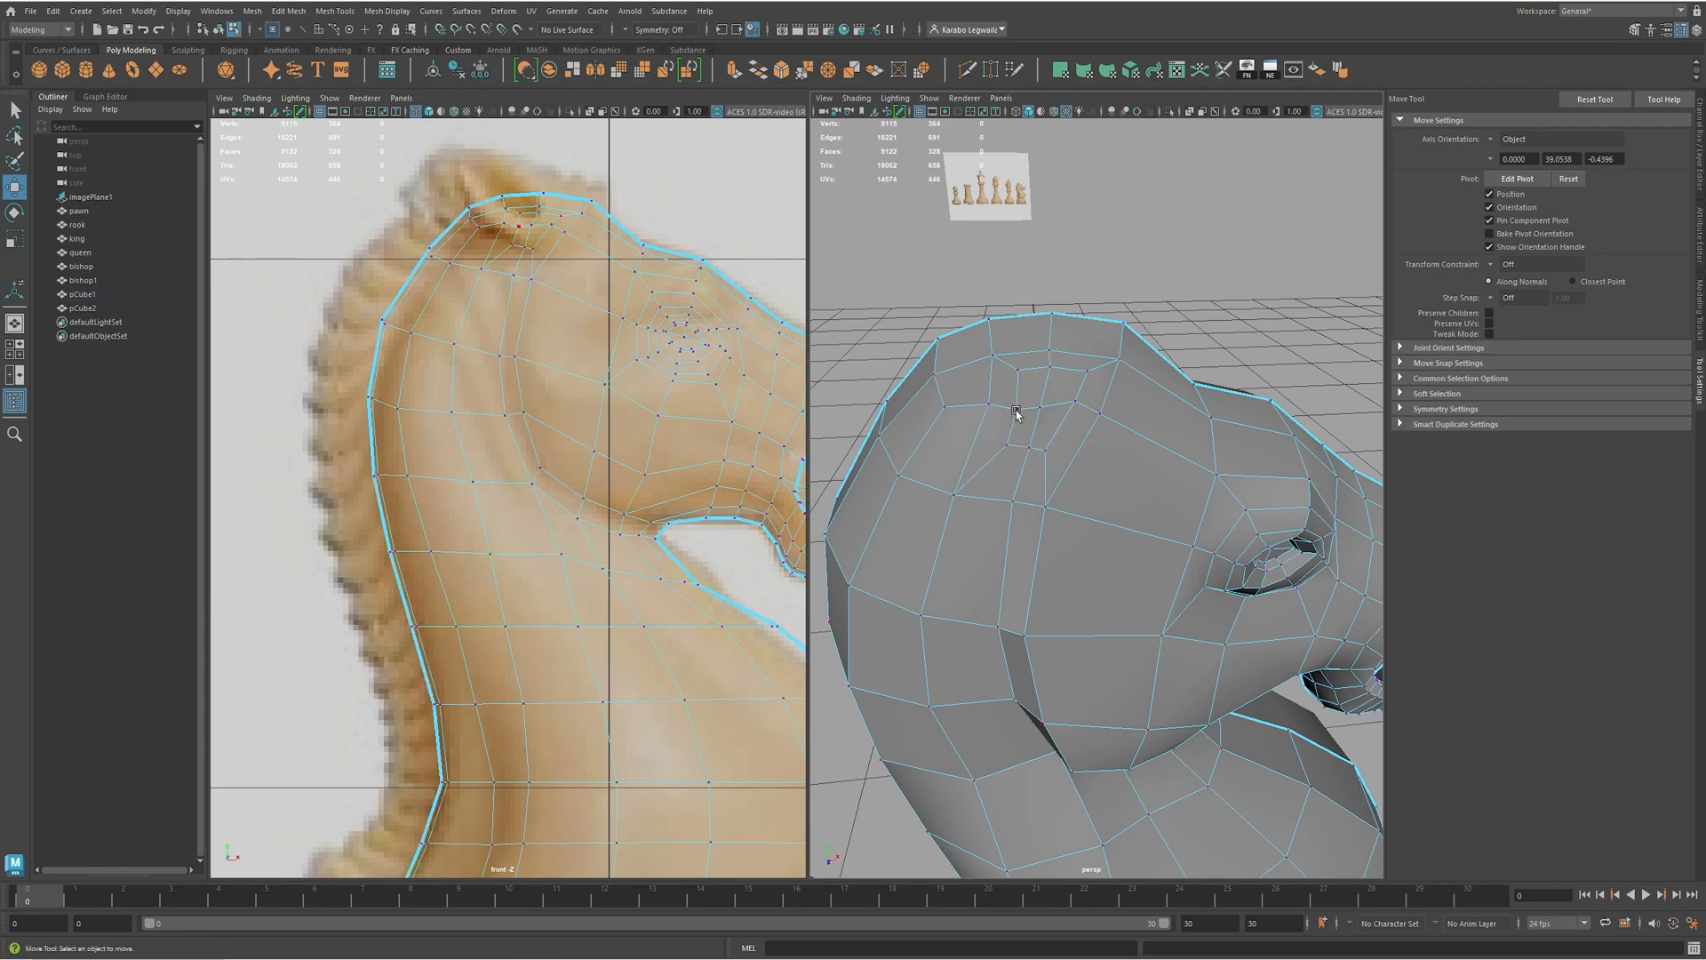
pyautogui.click(1076, 403)
pyautogui.moveTo(1076, 403); pyautogui.dragTo(1054, 409)
pyautogui.click(1044, 407)
pyautogui.moveTo(1057, 414); pyautogui.dragTo(1057, 412)
pyautogui.click(1090, 371)
pyautogui.moveTo(1088, 370); pyautogui.dragTo(1074, 372)
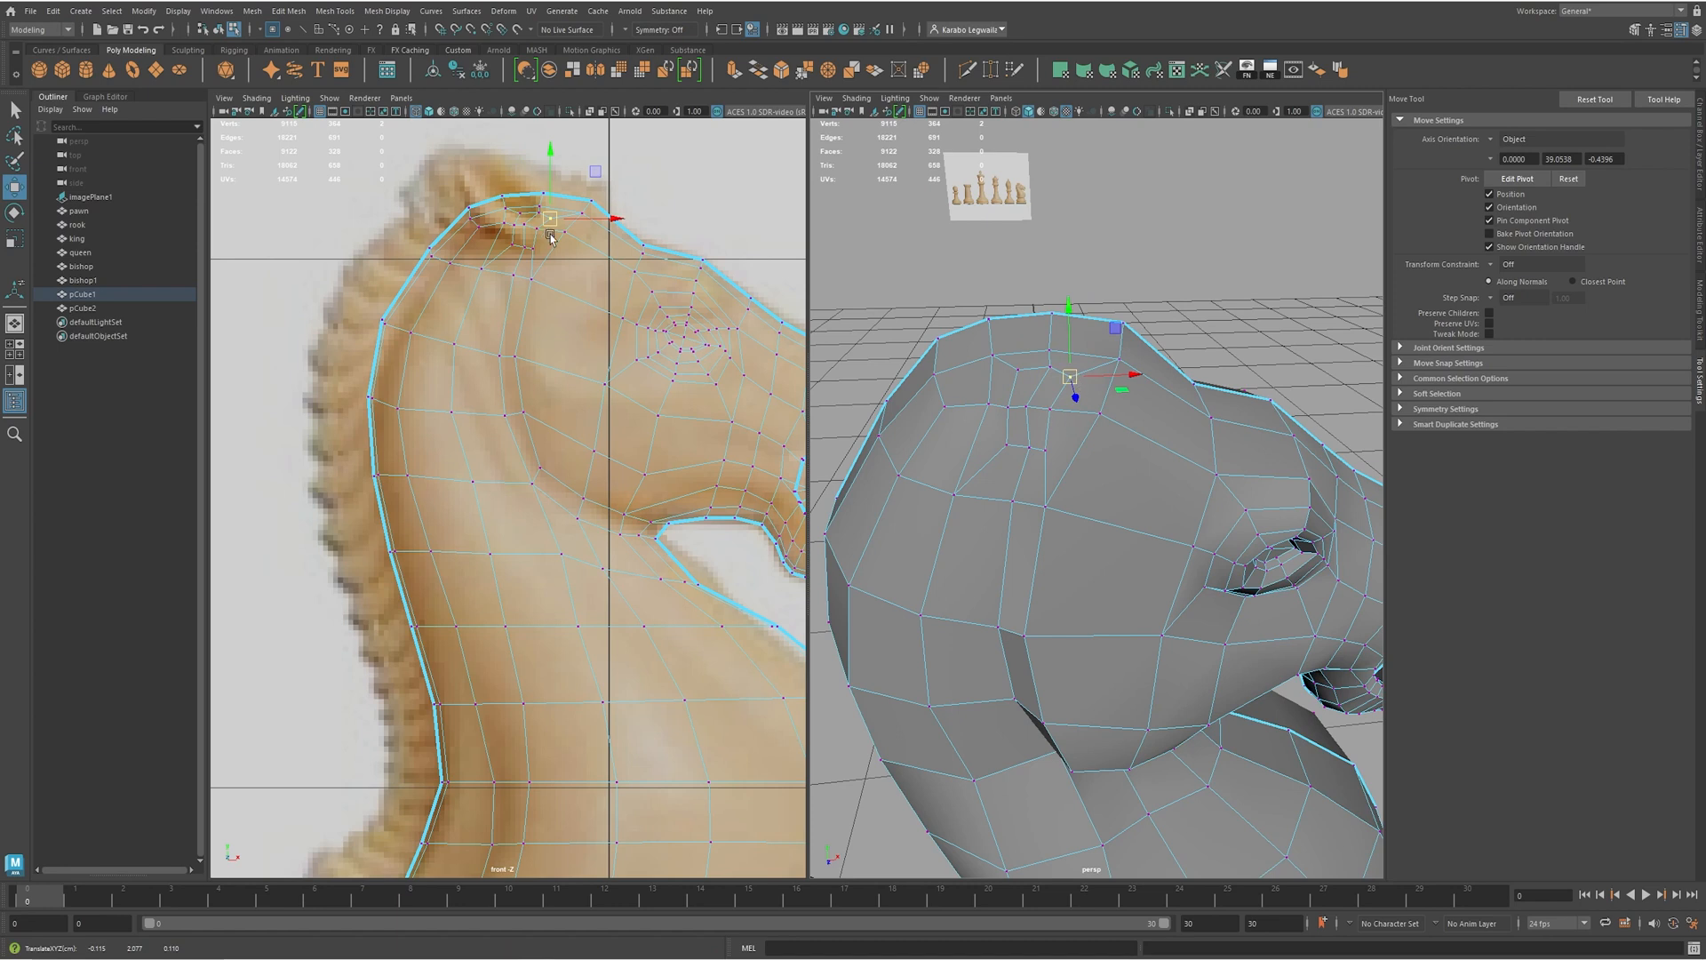
# - Extrude the inset faces up and backward from the head along the reference to start the ear
pyautogui.keyDown('alt'); pyautogui.moveTo(1033, 399); pyautogui.dragTo(976, 346); pyautogui.keyUp('alt')
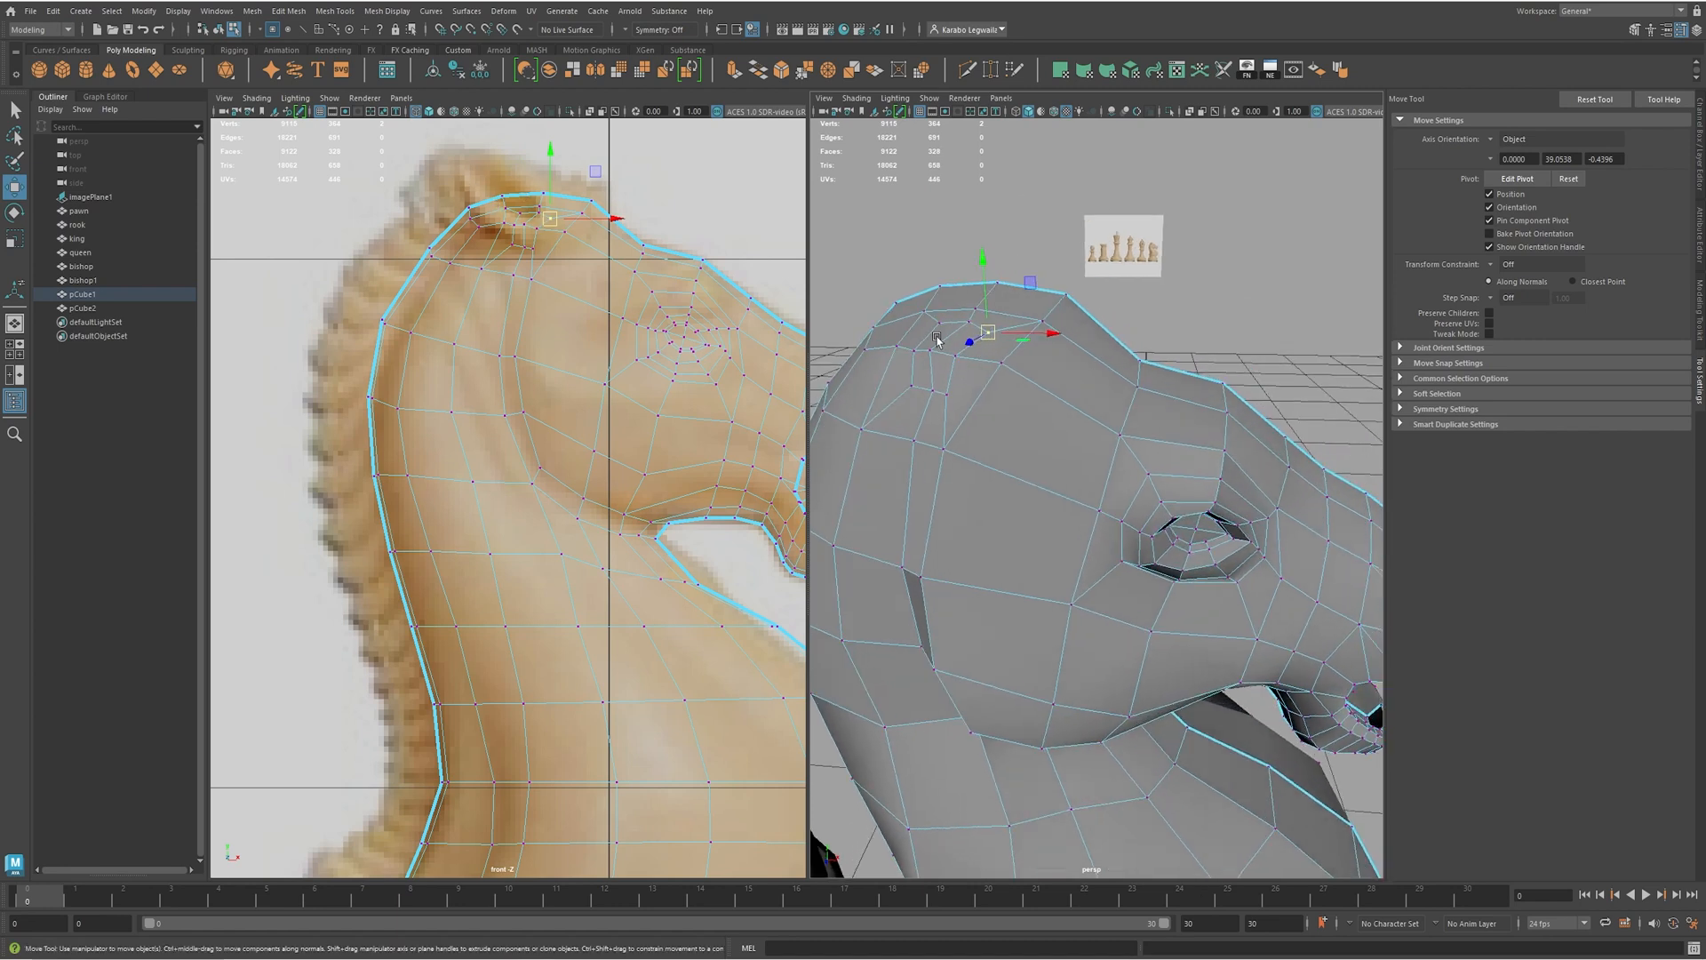
pyautogui.click(932, 350)
pyautogui.hotkey('ctrl', 'F11')
pyautogui.click(946, 311)
pyautogui.keyDown('alt'); pyautogui.moveTo(973, 401); pyautogui.dragTo(1073, 478, button='middle'); pyautogui.keyUp('alt')
pyautogui.keyDown('alt'); pyautogui.moveTo(1073, 478); pyautogui.dragTo(1036, 451); pyautogui.keyUp('alt')
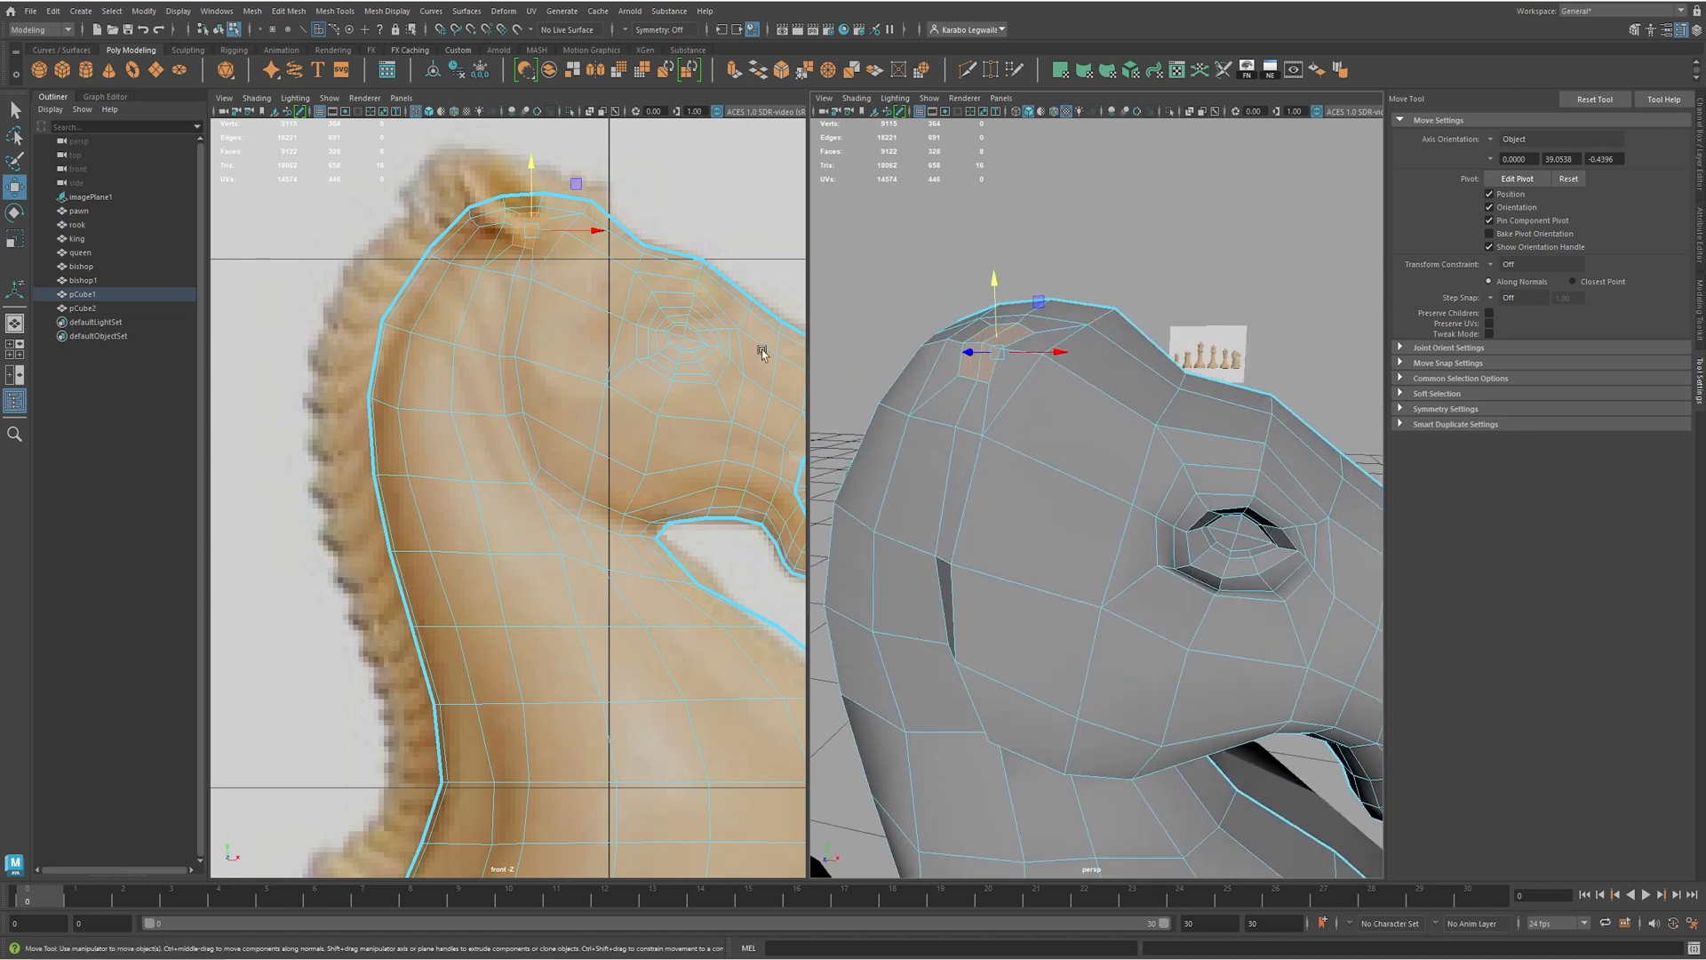
pyautogui.keyDown('alt'); pyautogui.moveTo(609, 320); pyautogui.dragTo(617, 345, button='middle'); pyautogui.keyUp('alt')
pyautogui.moveTo(1034, 398)
pyautogui.keyDown('alt'); pyautogui.mouseDown()
pyautogui.moveTo(898, 407)
pyautogui.moveTo(904, 380)
pyautogui.moveTo(1046, 375)
pyautogui.moveTo(1027, 371)
pyautogui.mouseUp(); pyautogui.keyUp('alt')
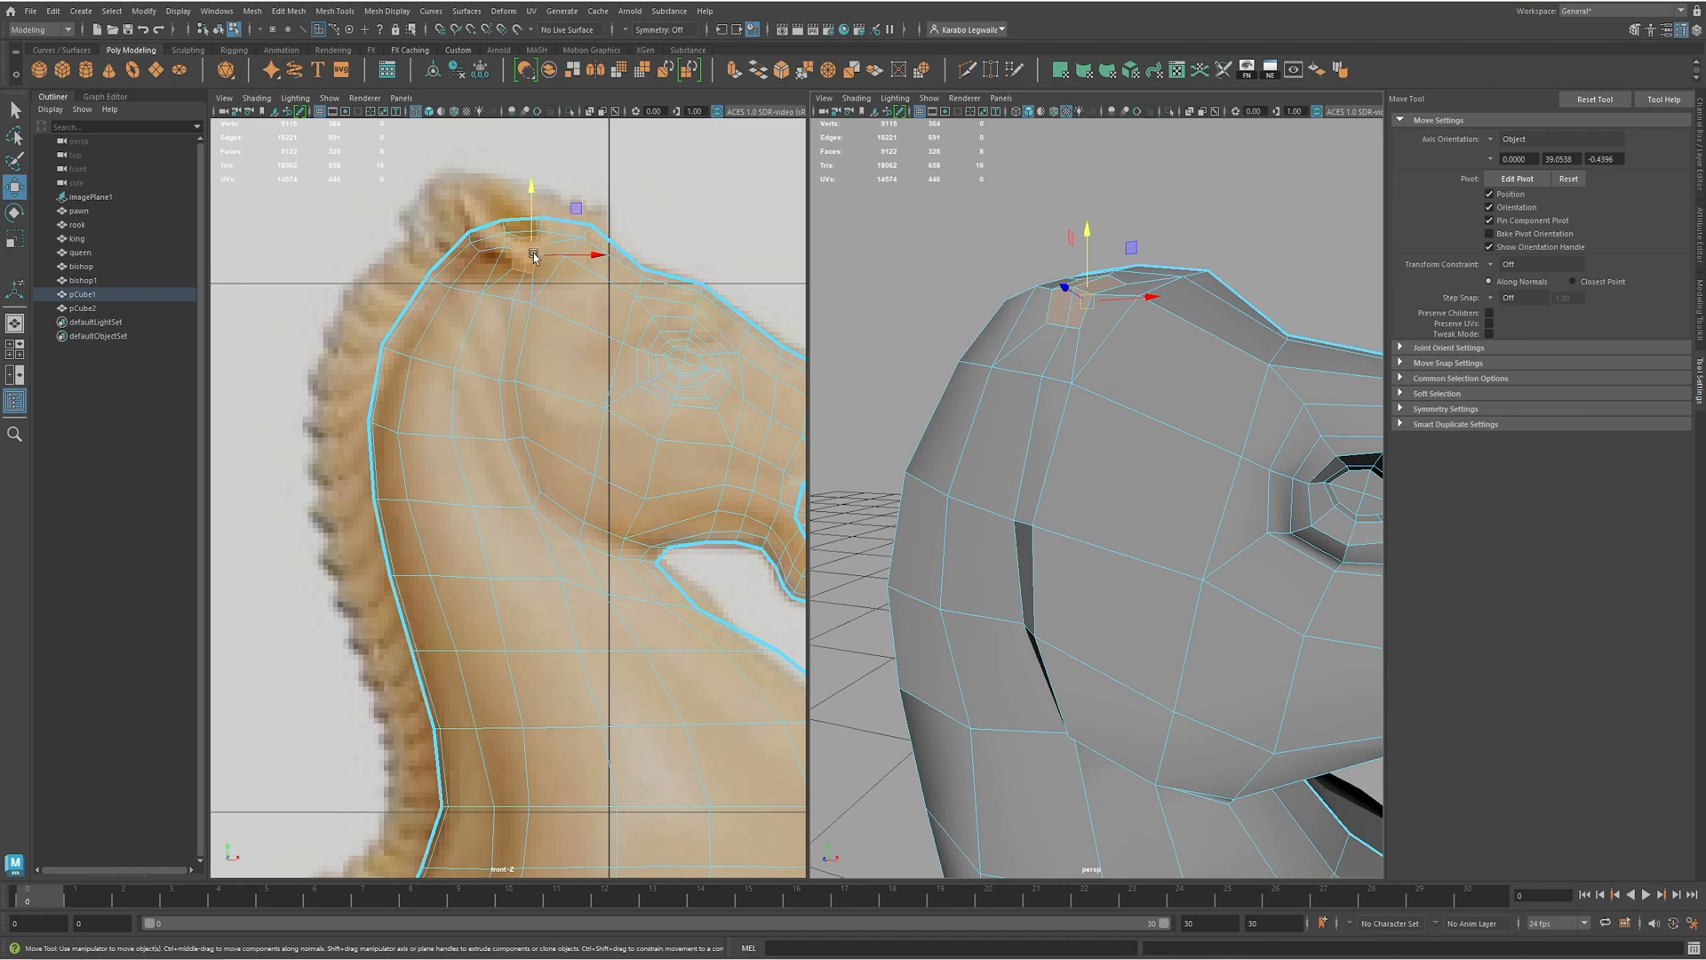
pyautogui.keyDown('shift'); pyautogui.moveTo(531, 253); pyautogui.dragTo(490, 209); pyautogui.keyUp('shift')
# - Adjust the vertices and edge on the head just behind the ear's base around the new extrusion
pyautogui.keyDown('alt'); pyautogui.moveTo(1218, 373); pyautogui.dragTo(1084, 369); pyautogui.keyUp('alt')
pyautogui.press('F10')
pyautogui.doubleClick(1171, 391)
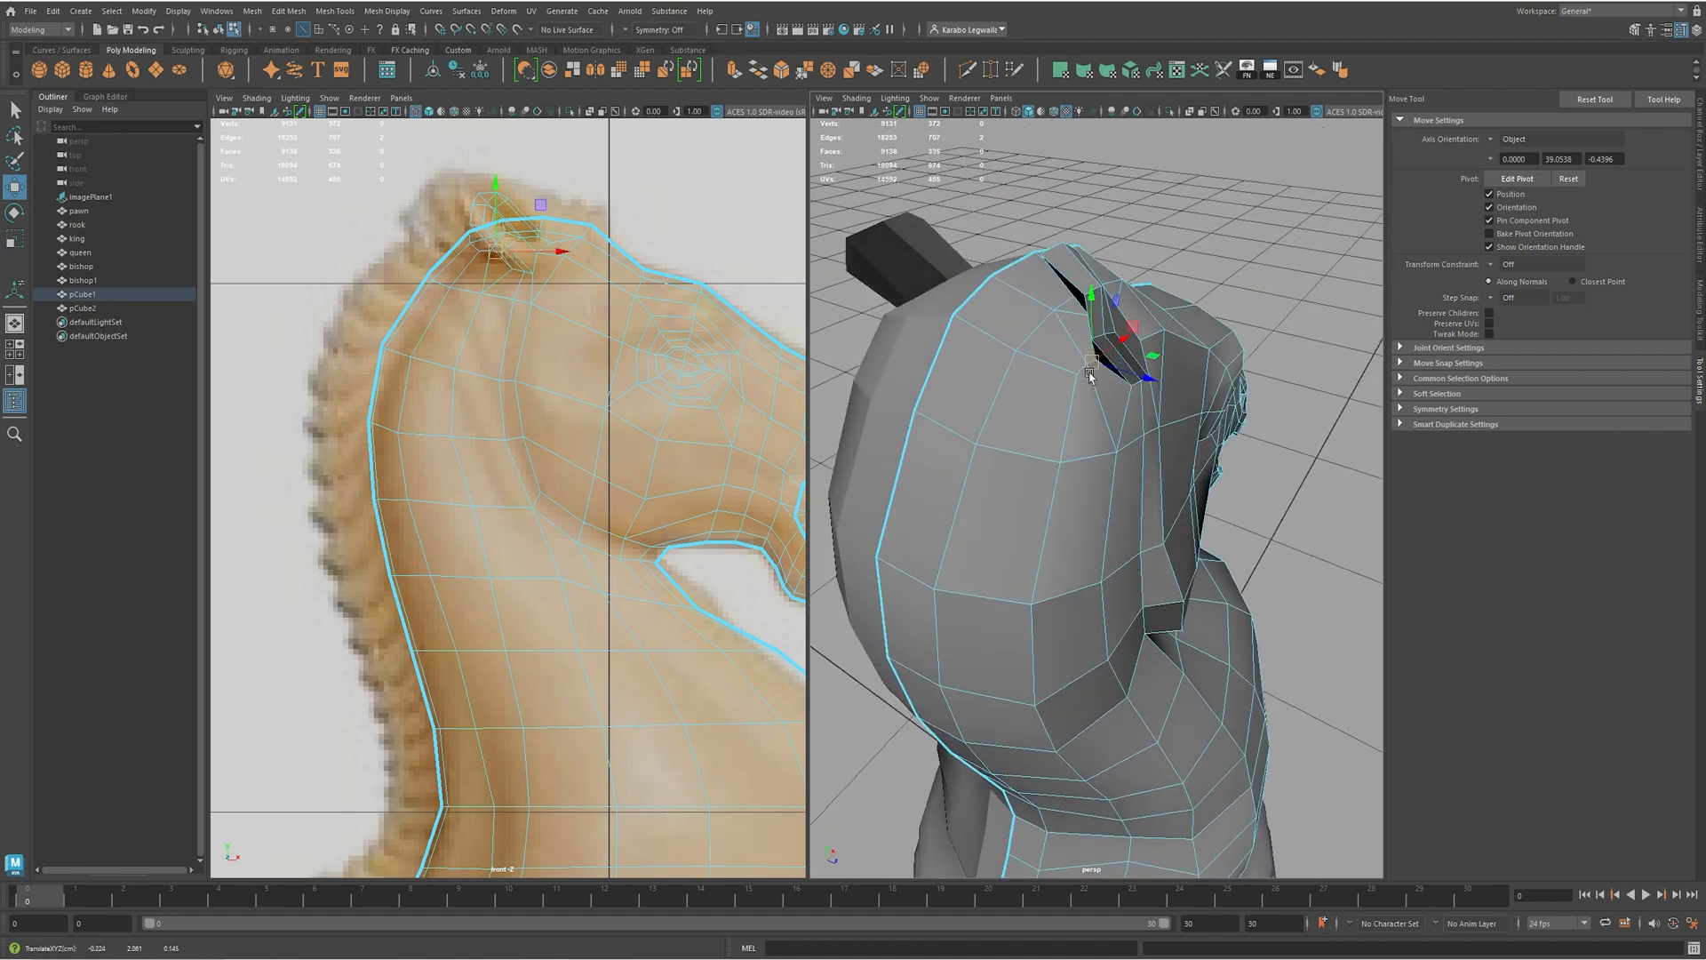
pyautogui.press('F9')
pyautogui.click(1056, 382)
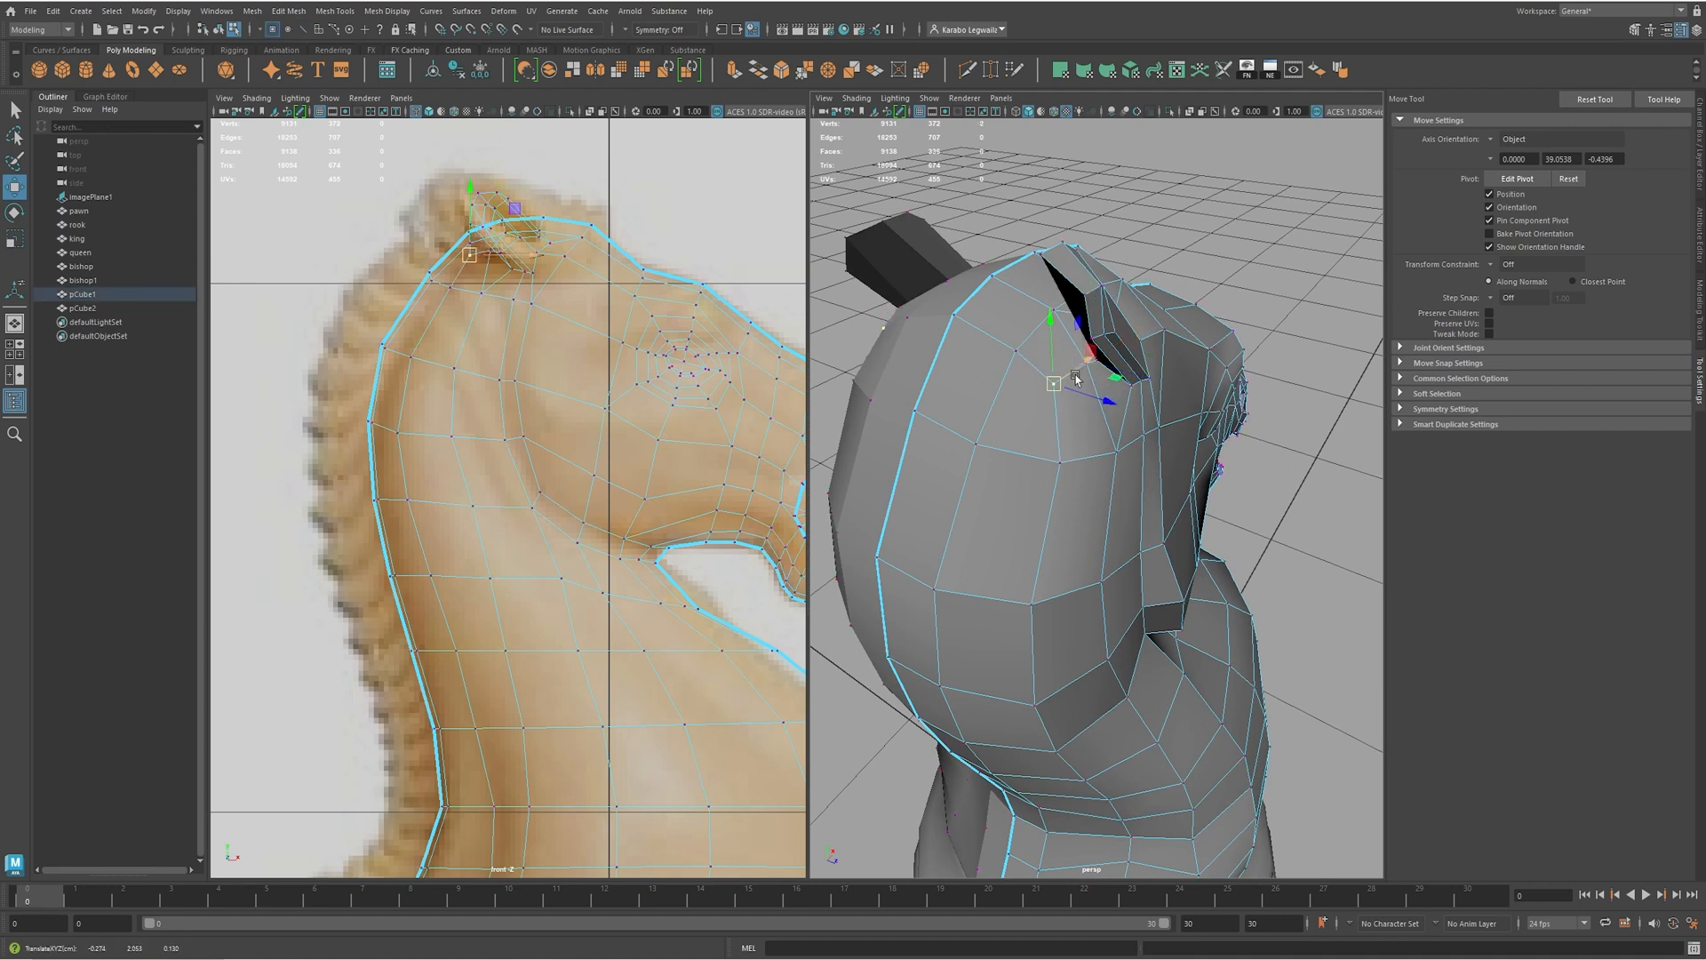
pyautogui.click(1082, 369)
pyautogui.moveTo(1083, 367); pyautogui.dragTo(1048, 330)
pyautogui.hotkey('ctrl', 'z')
pyautogui.click(1099, 363)
pyautogui.press('F10')
pyautogui.click(1014, 311)
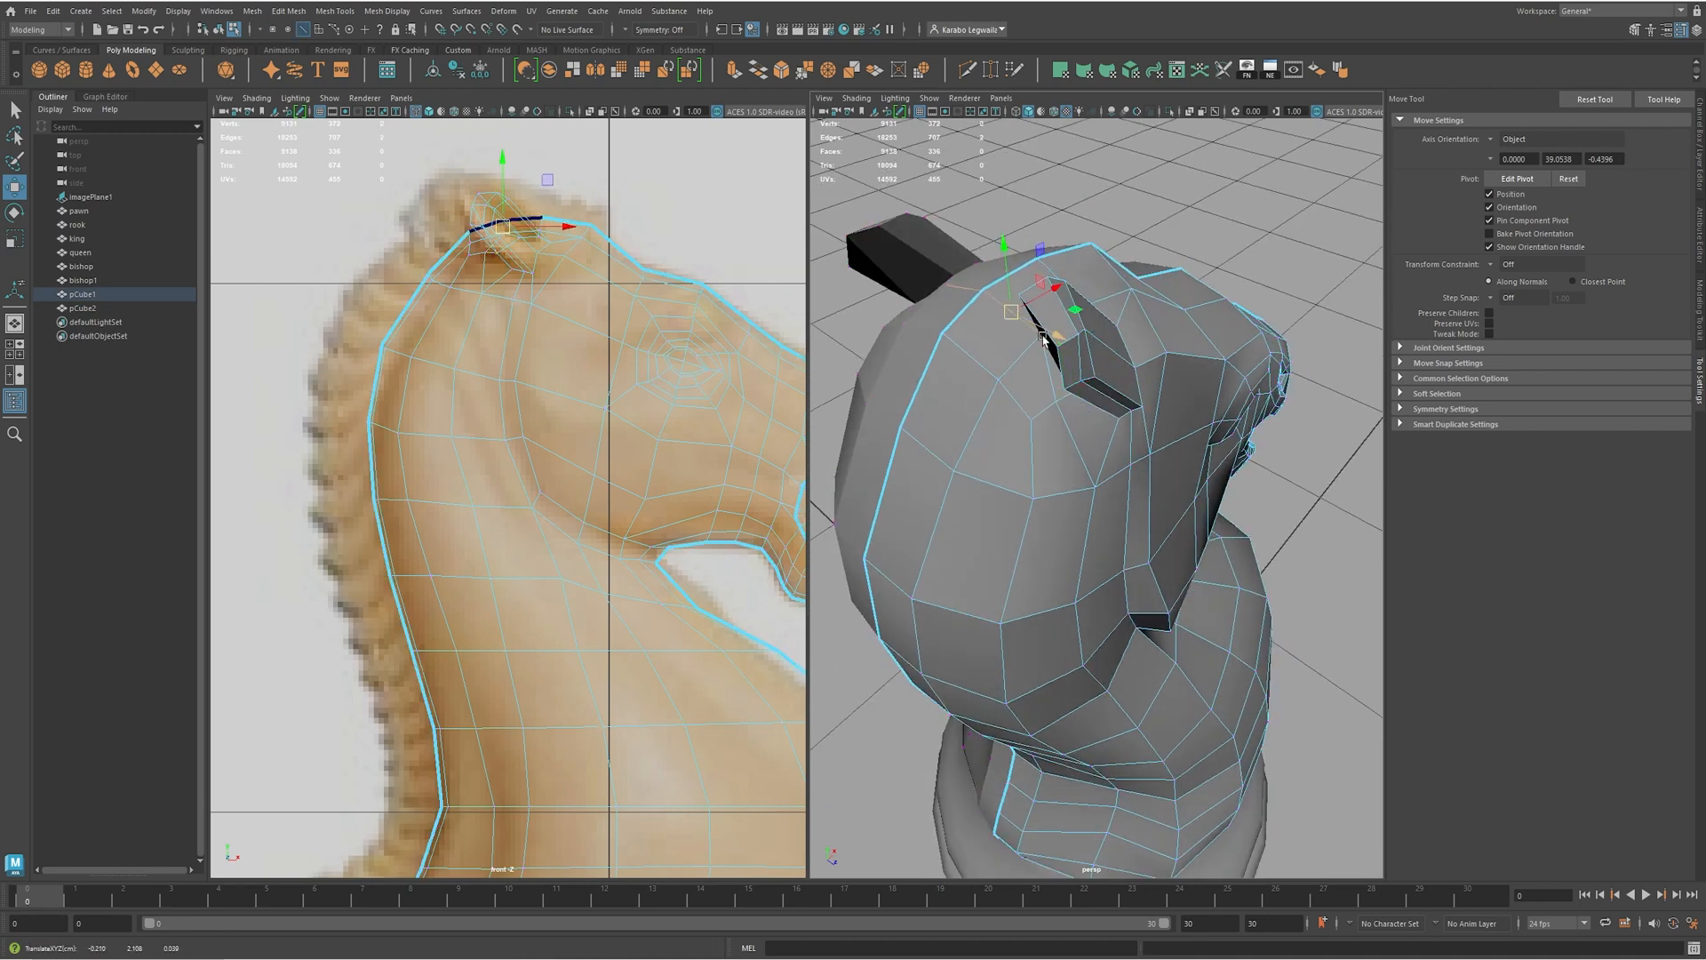
# - Undo the last edge change and realign the top-of-head vertex on the knight's centre line
pyautogui.press('F9')
pyautogui.hotkey('ctrl', 'z')
pyautogui.keyDown('alt'); pyautogui.moveTo(998, 315); pyautogui.dragTo(1025, 369, button='middle'); pyautogui.keyUp('alt')
pyautogui.keyDown('alt'); pyautogui.moveTo(1024, 370); pyautogui.dragTo(1018, 497, button='right'); pyautogui.keyUp('alt')
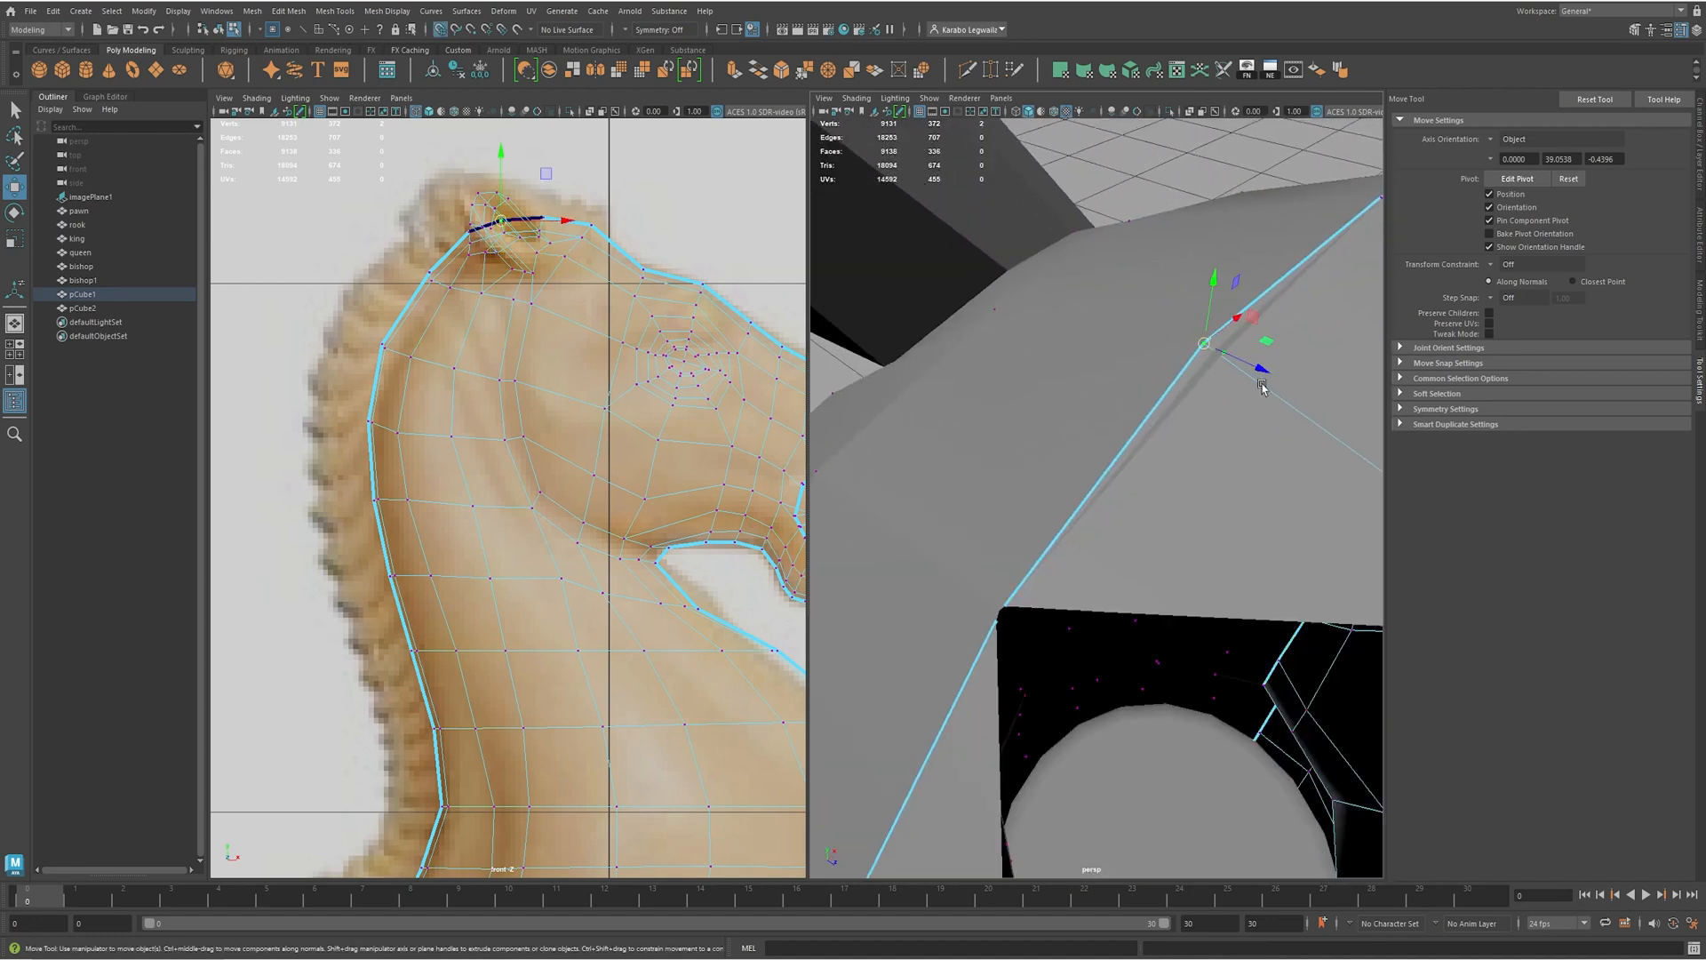
pyautogui.moveTo(1259, 372); pyautogui.dragTo(1262, 370)
pyautogui.keyDown('alt'); pyautogui.moveTo(1266, 497); pyautogui.dragTo(1215, 495, button='right'); pyautogui.keyUp('alt')
pyautogui.keyDown('alt'); pyautogui.moveTo(1214, 496); pyautogui.dragTo(1111, 425); pyautogui.keyUp('alt')
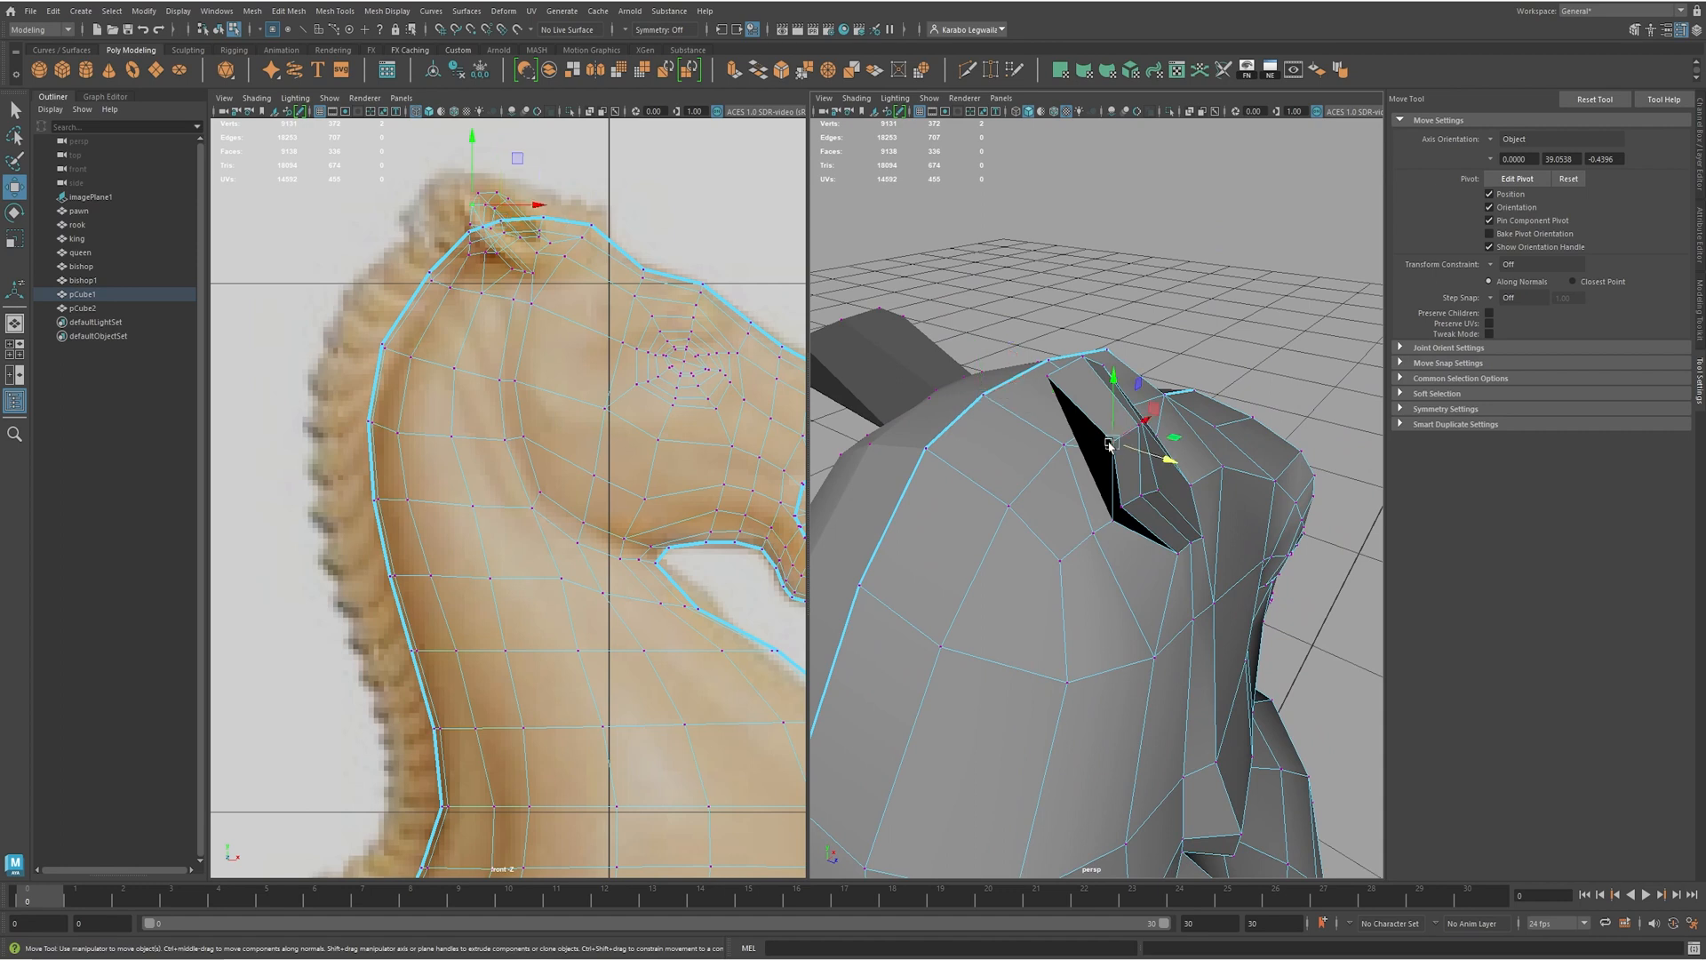
# - Reposition individual vertices at the ear's tip and base, and select all vertices of the ear's end
pyautogui.press('q')
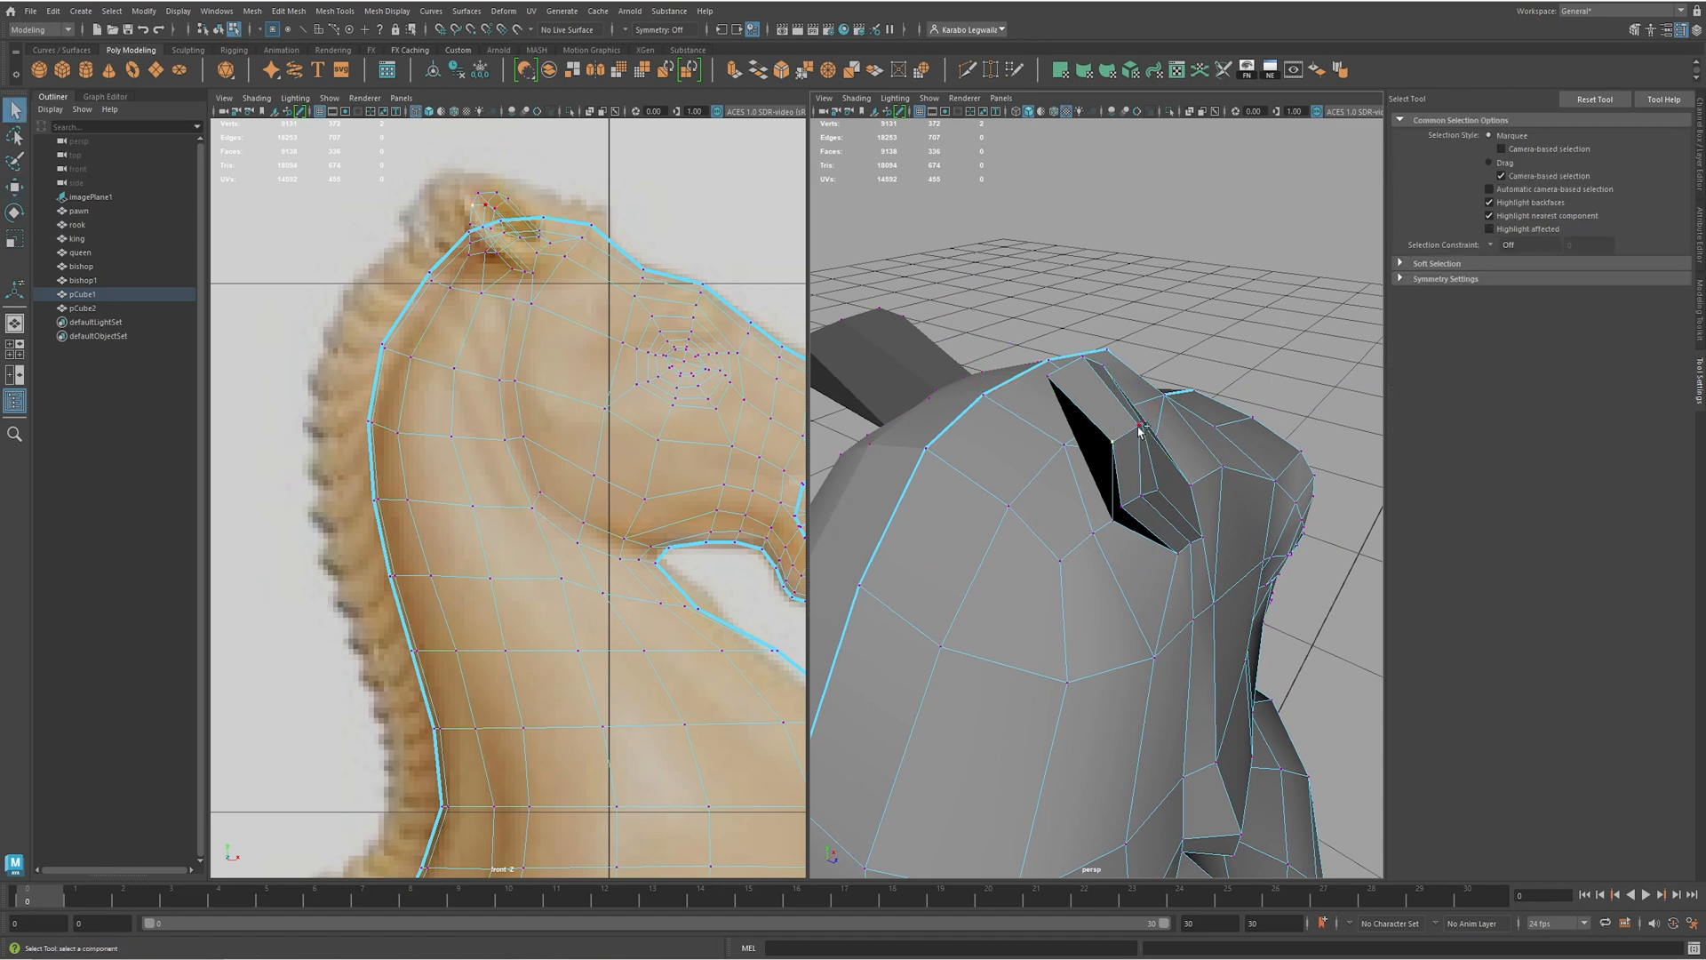
pyautogui.press('w')
pyautogui.keyDown('alt'); pyautogui.moveTo(1135, 450); pyautogui.dragTo(1128, 450); pyautogui.keyUp('alt')
pyautogui.moveTo(1037, 402); pyautogui.dragTo(962, 400)
pyautogui.click(1092, 411)
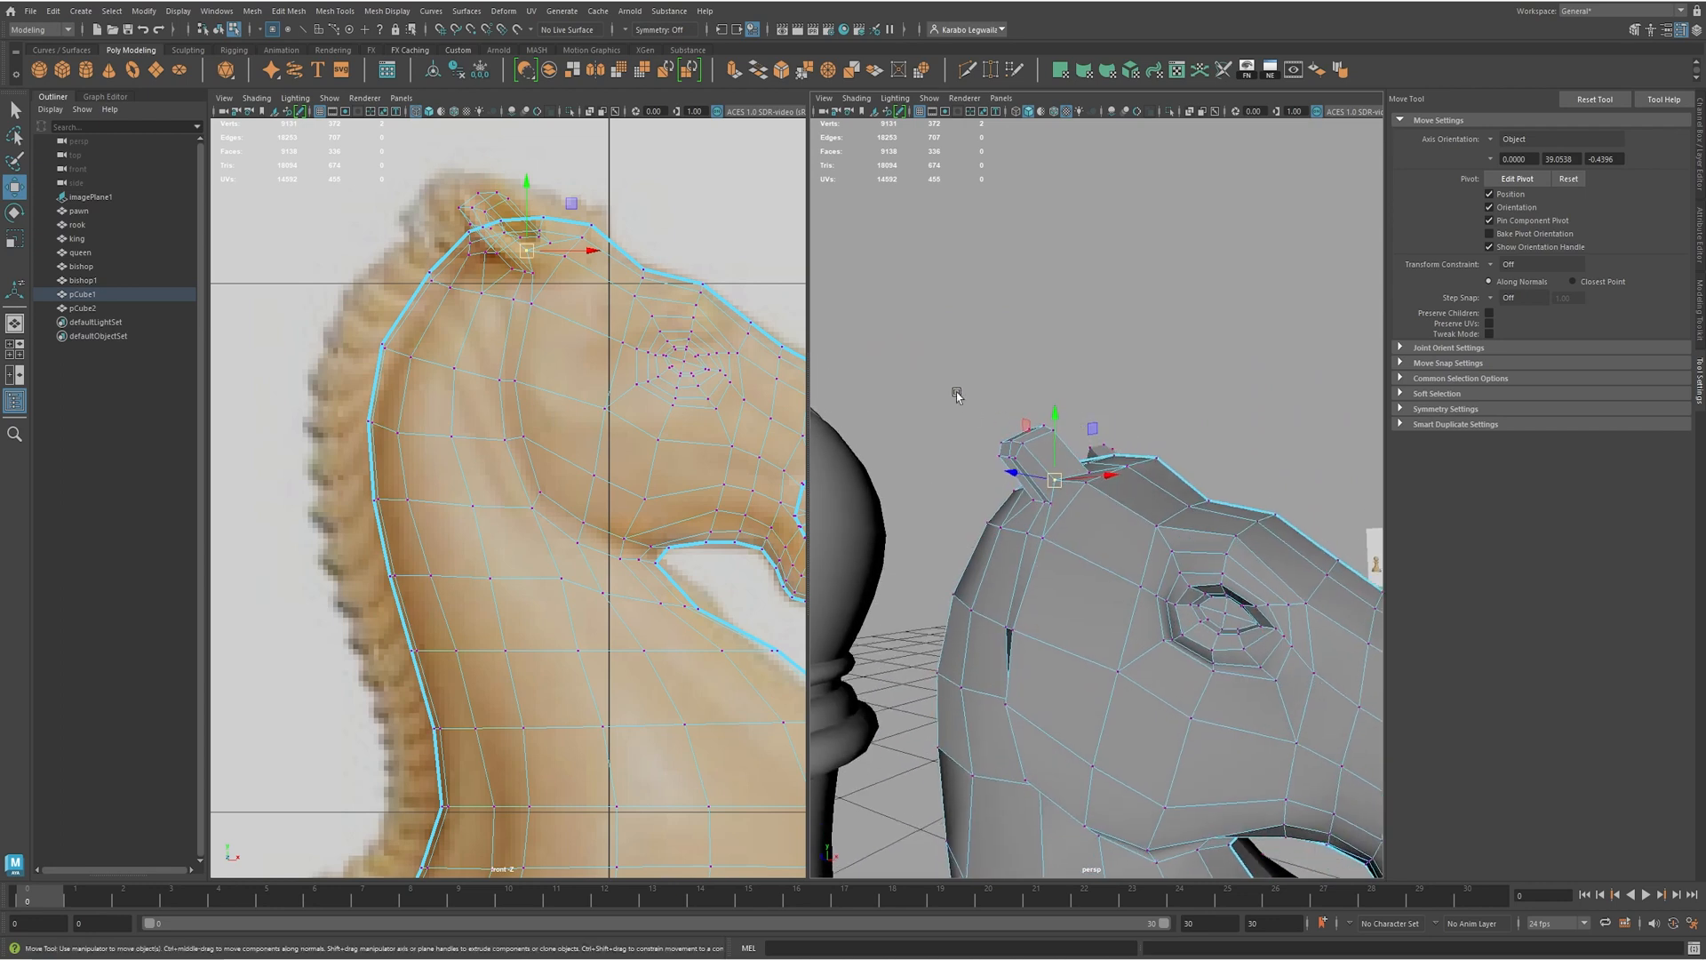
pyautogui.moveTo(1051, 463); pyautogui.dragTo(1225, 446)
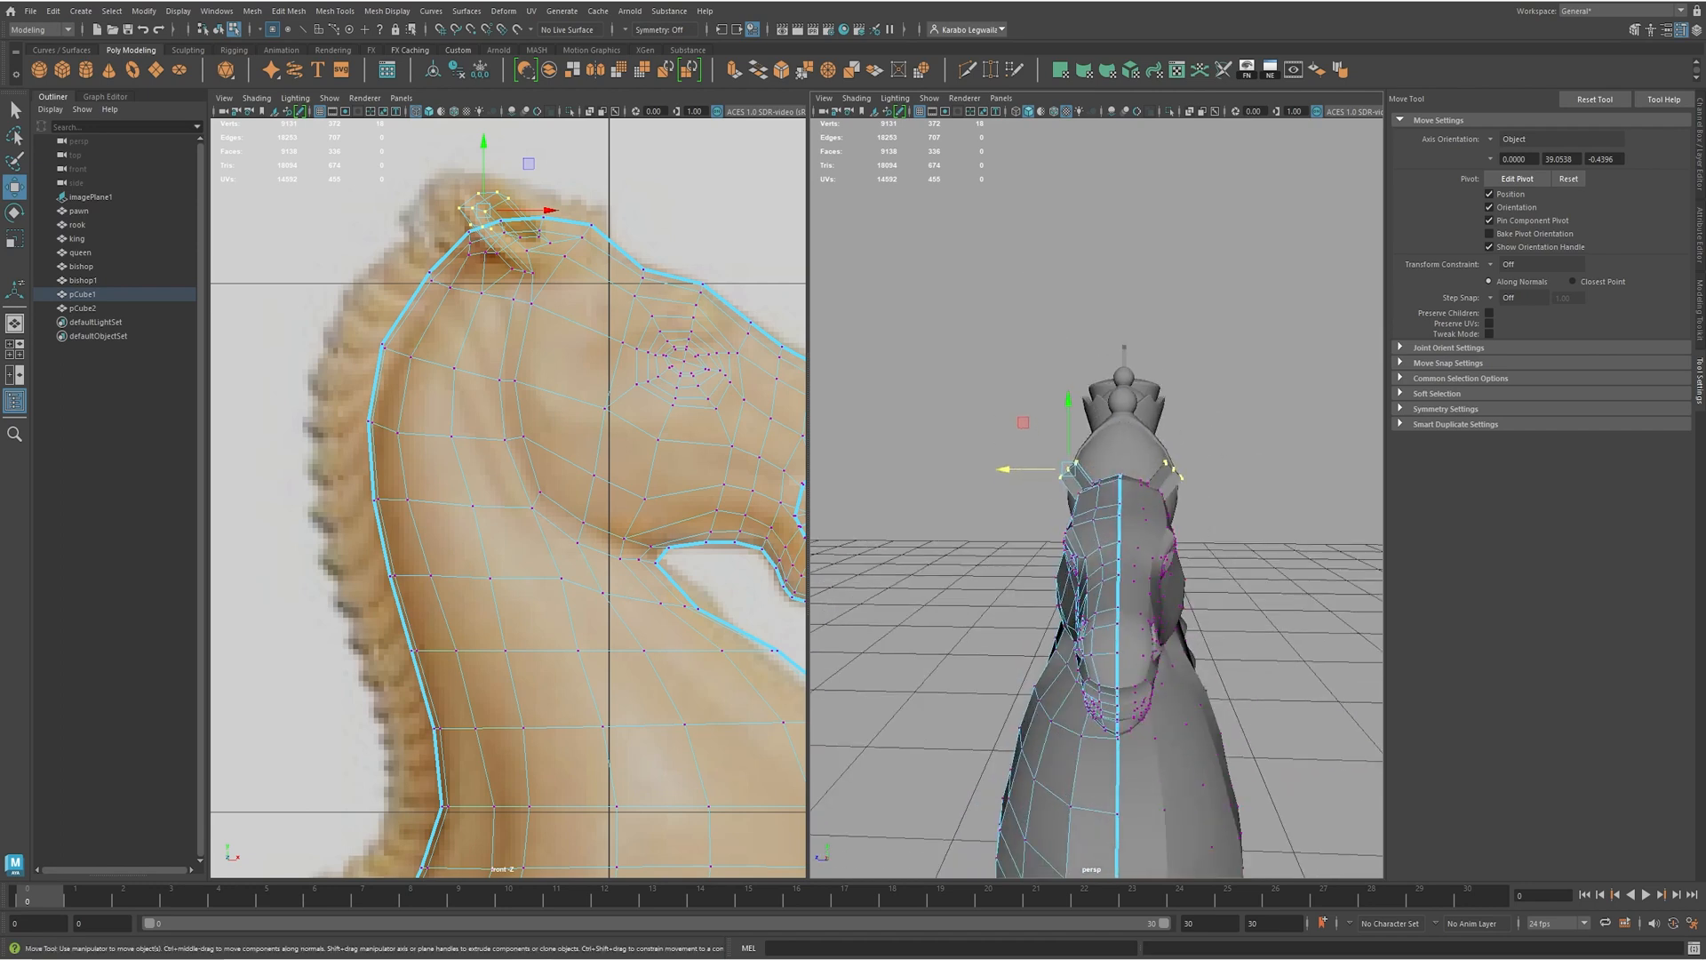
# - Switch to the browser's horse face image results and examine the ears in a frontal horse photo
pyautogui.moveTo(421, 0); pyautogui.dragTo(280, 16)
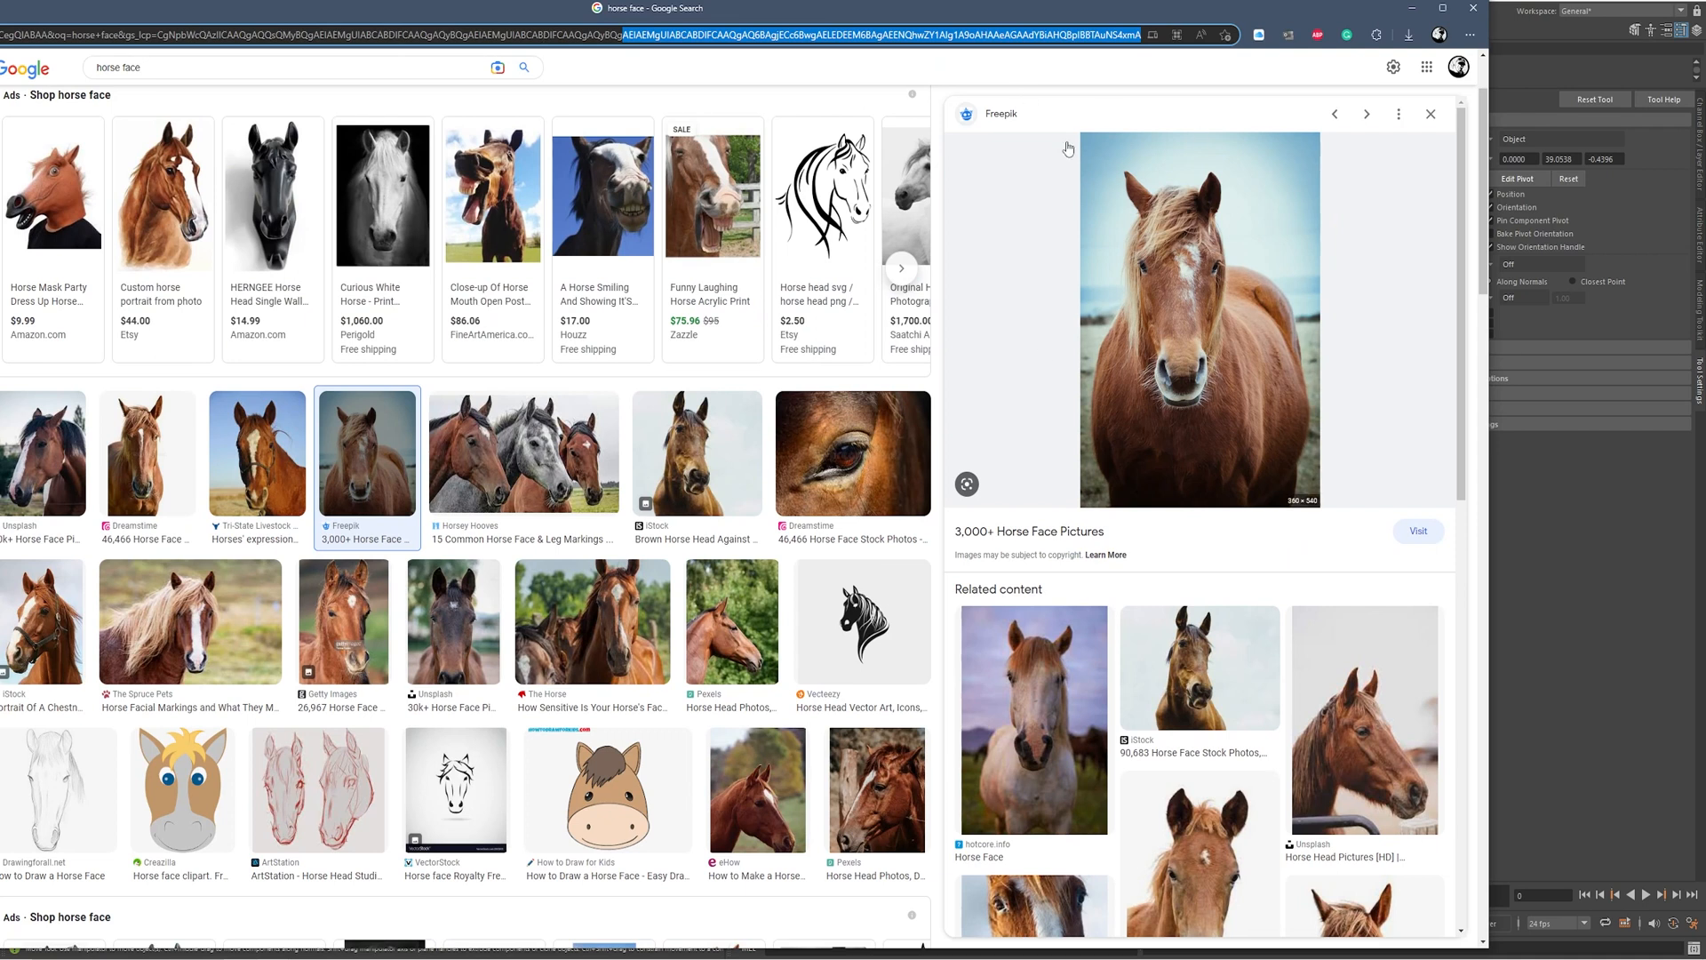
pyautogui.click(257, 453)
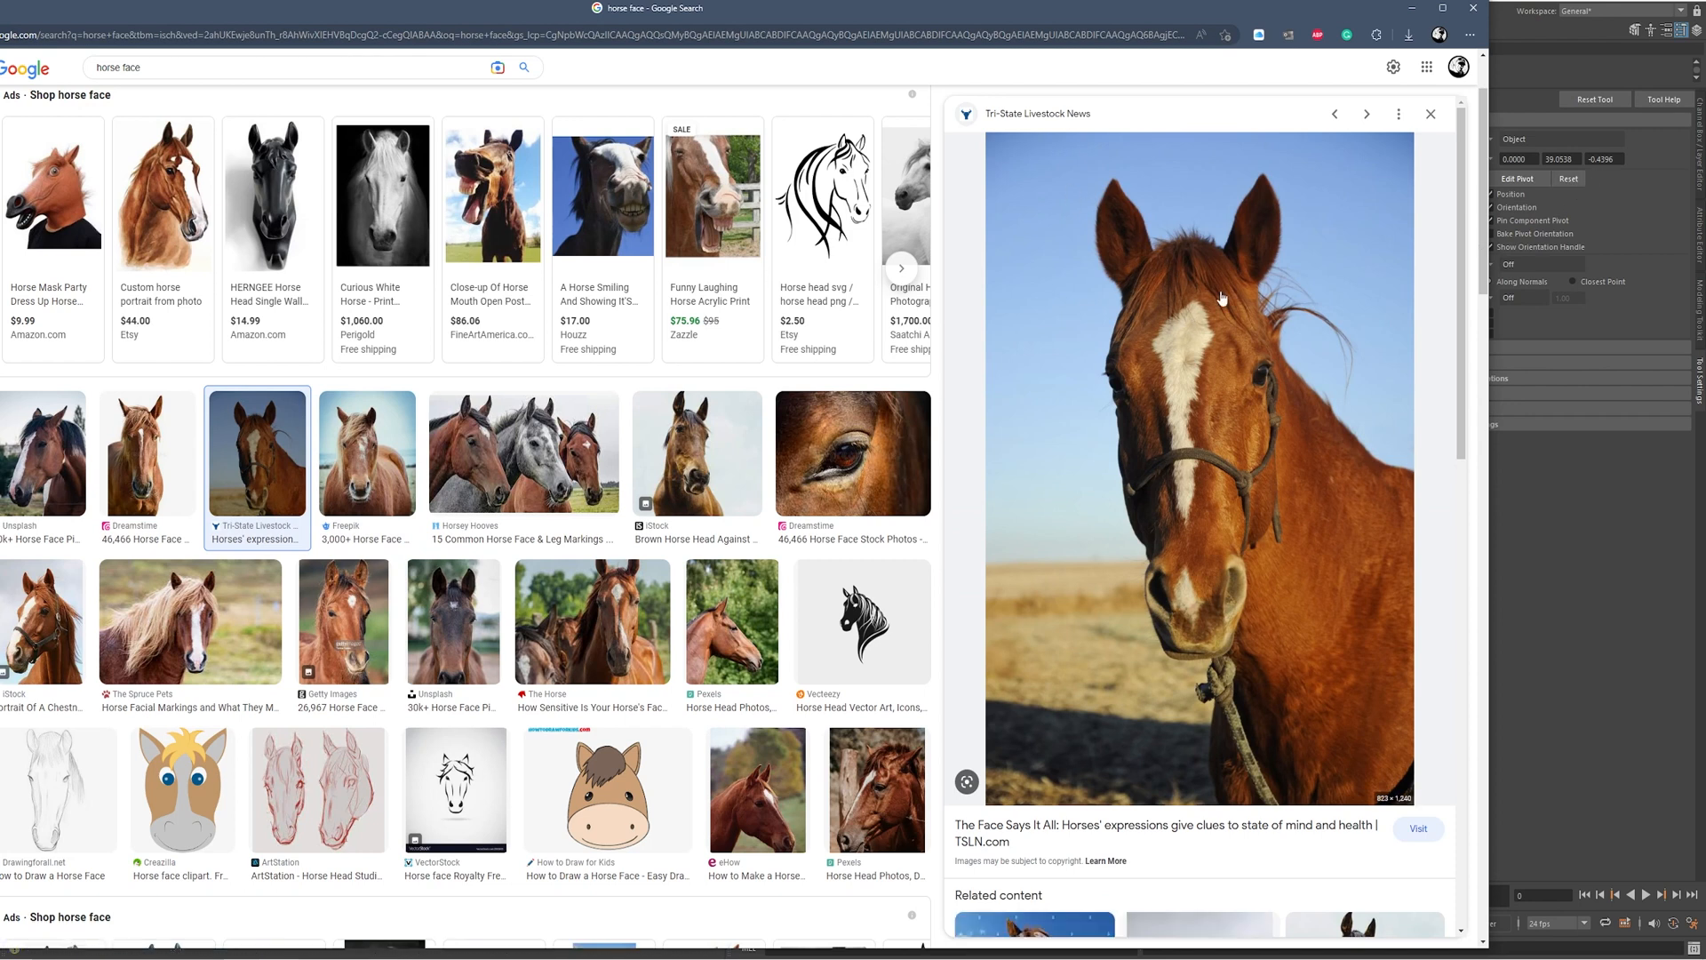
pyautogui.moveTo(934, 9); pyautogui.dragTo(1705, 0)
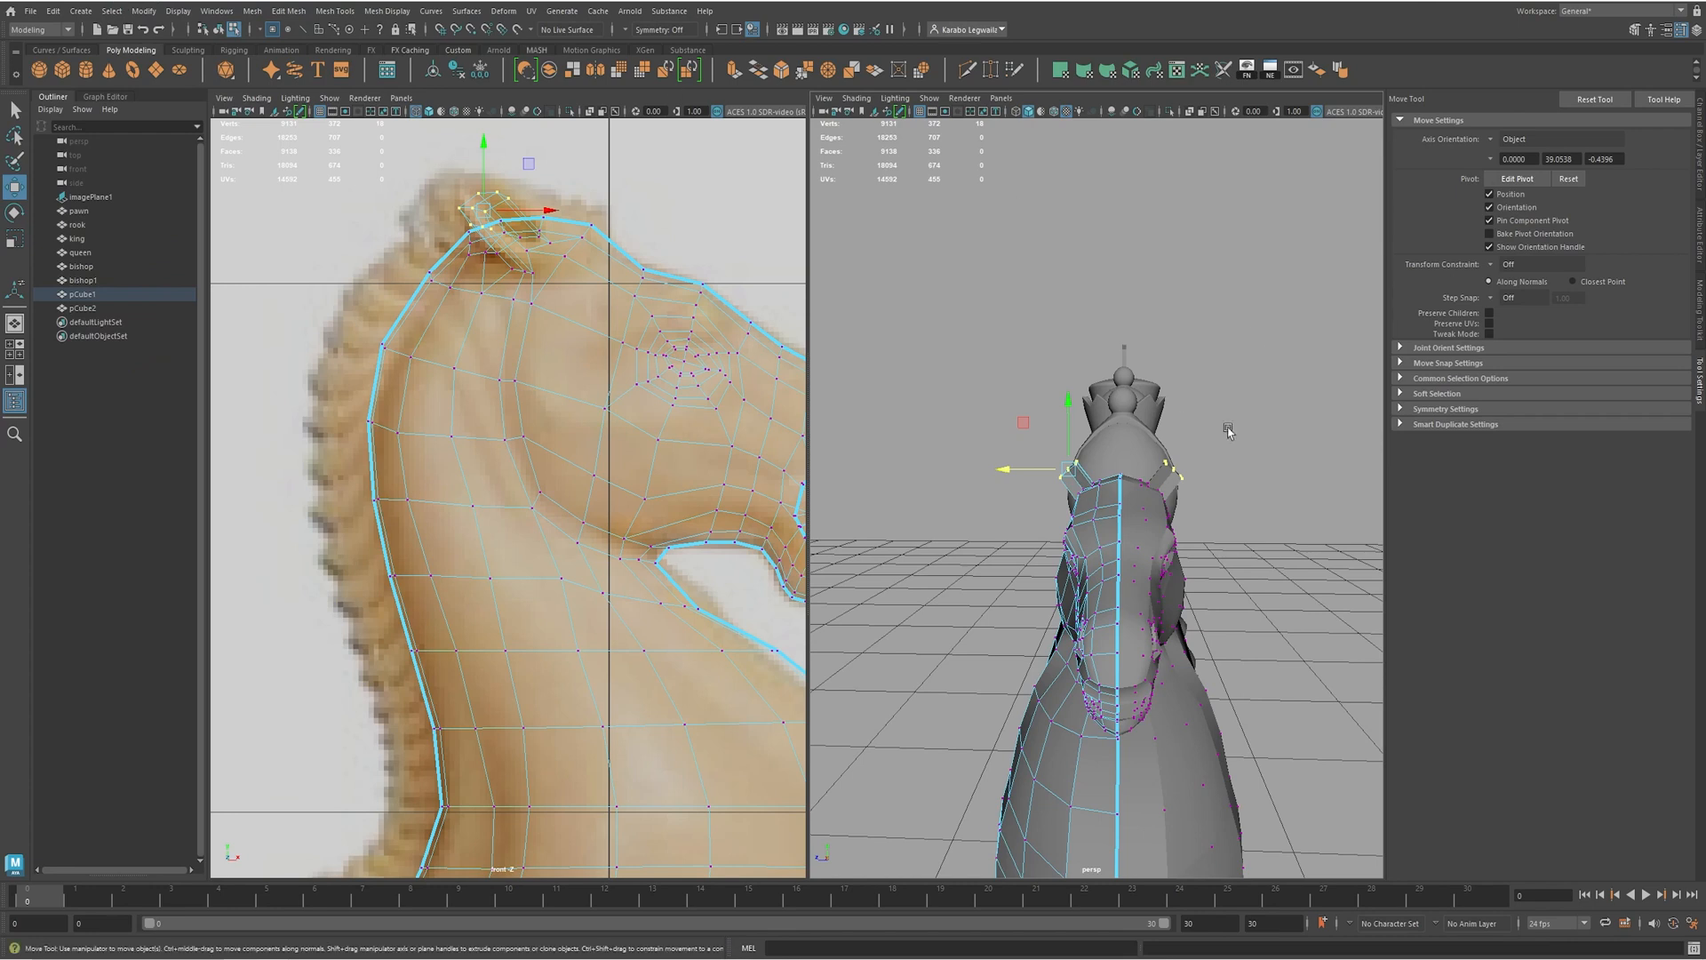
# - Scale and rotate the vertices of the ear's end to shape and tilt the ear upward and outward
pyautogui.scroll(3, 1069, 471)
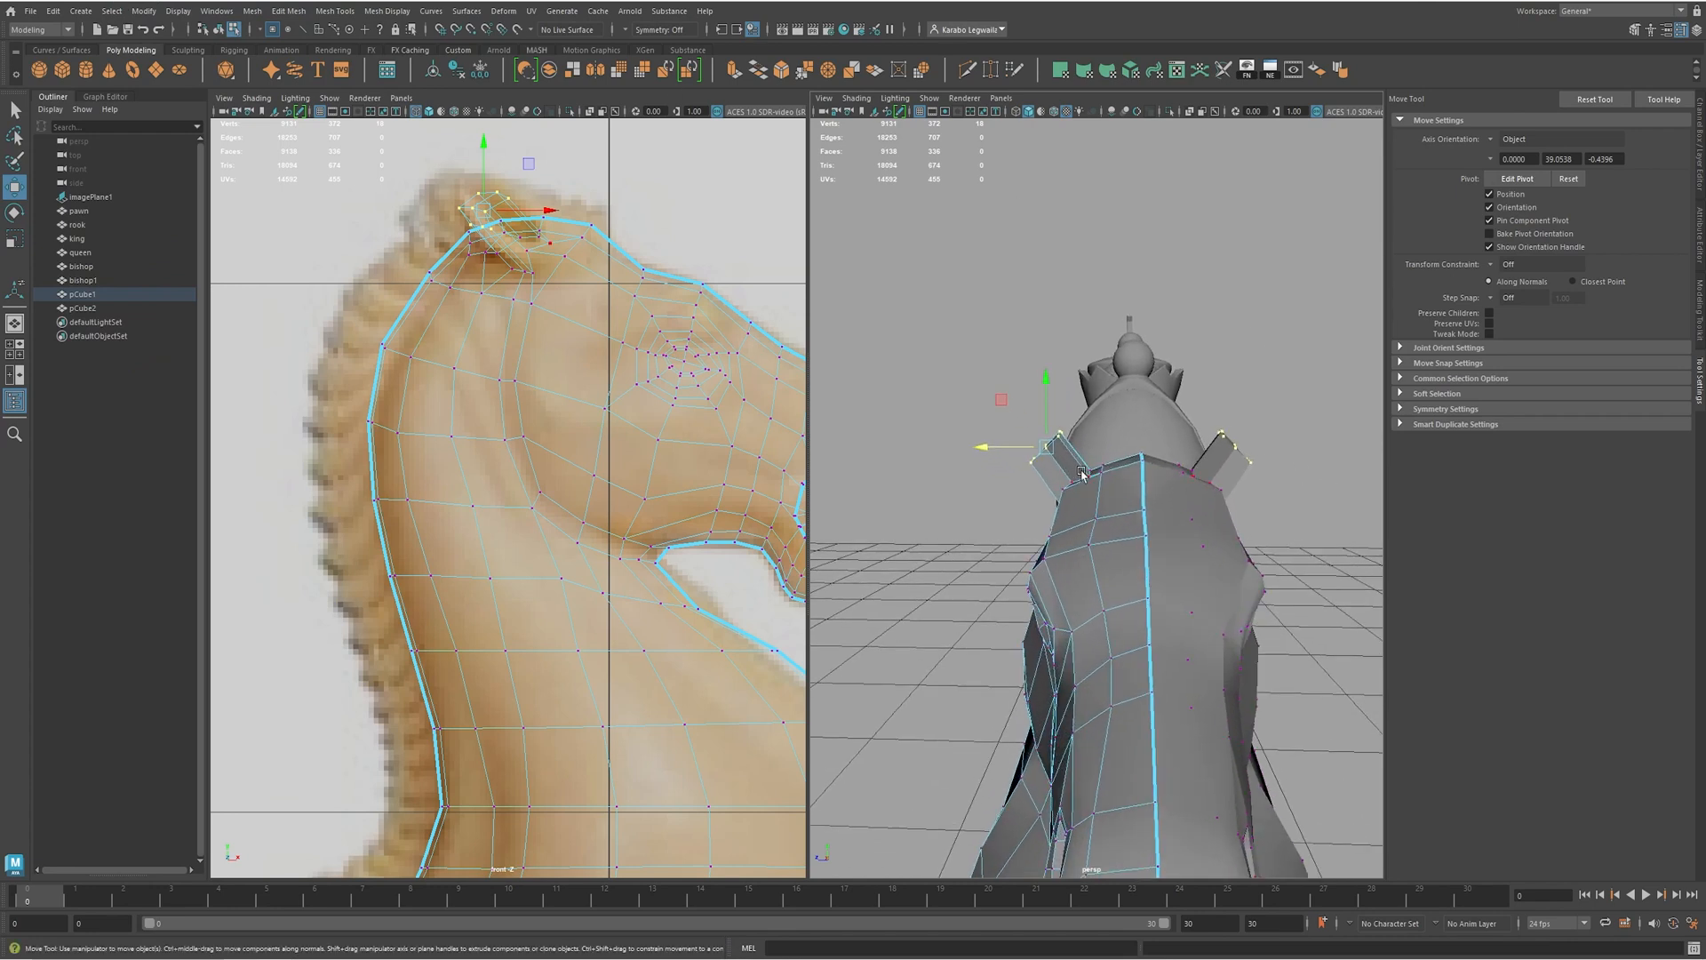
pyautogui.press('r')
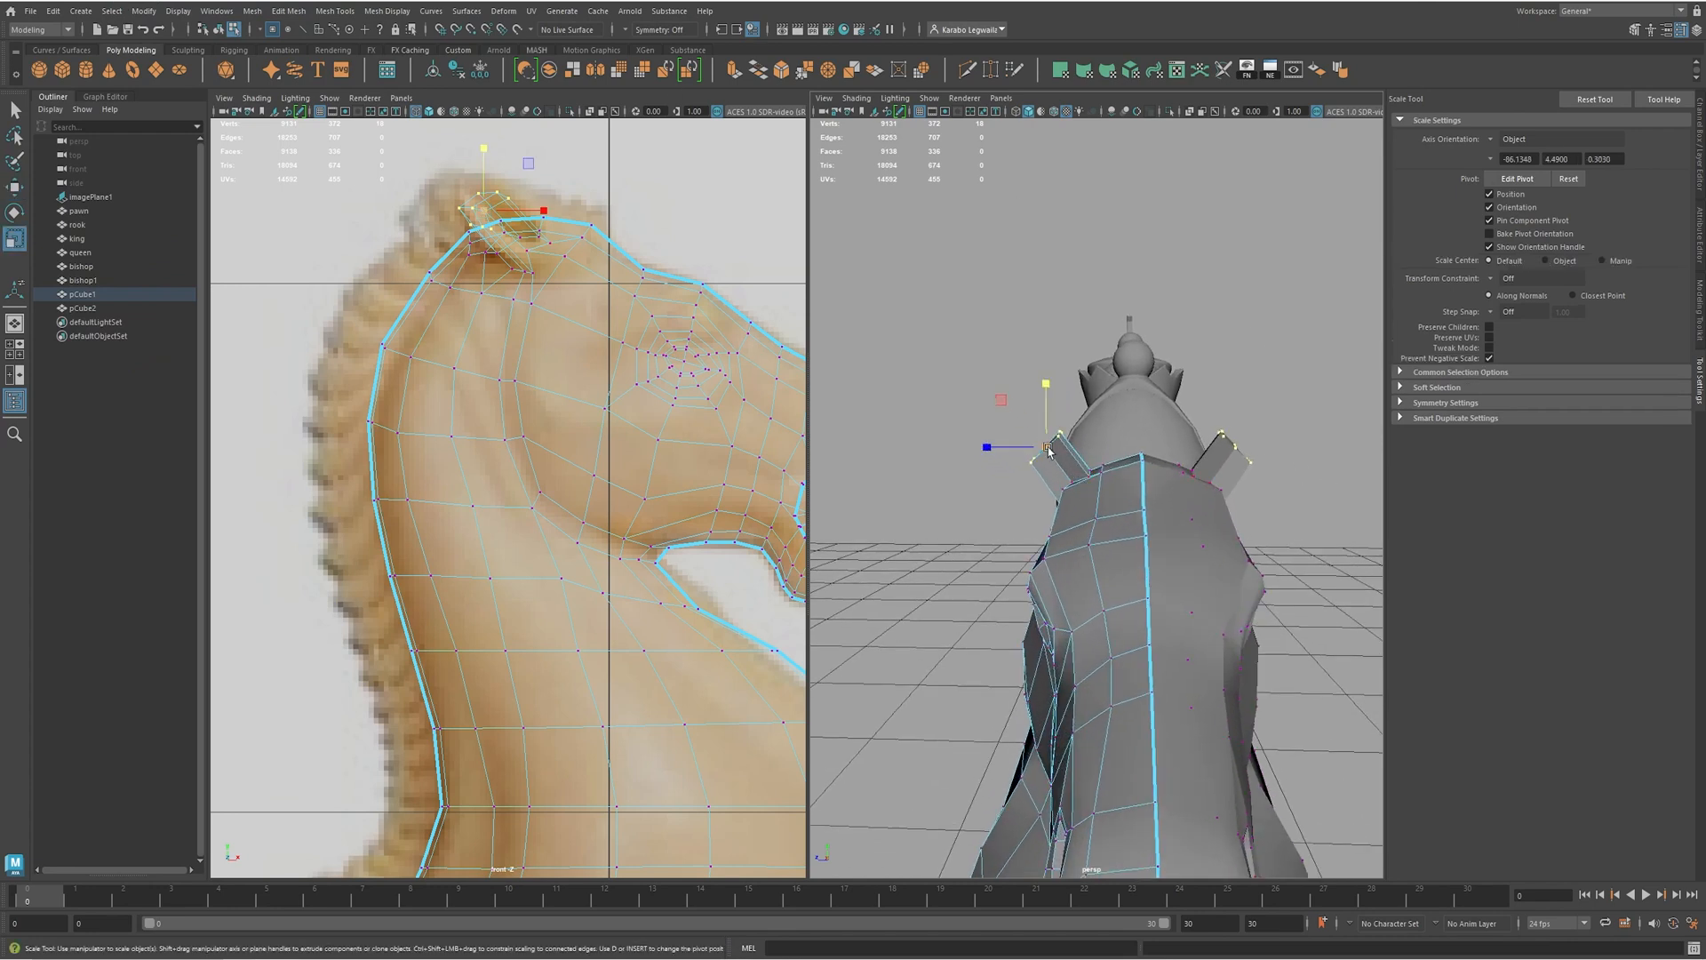
pyautogui.moveTo(1046, 450); pyautogui.dragTo(1232, 402)
pyautogui.scroll(2, 1121, 405)
pyautogui.keyDown('alt'); pyautogui.moveTo(1120, 405); pyautogui.dragTo(1131, 552); pyautogui.keyUp('alt')
pyautogui.press('e')
pyautogui.keyDown('alt'); pyautogui.moveTo(1151, 435); pyautogui.dragTo(1175, 470); pyautogui.keyUp('alt')
pyautogui.moveTo(1208, 379)
pyautogui.mouseDown()
pyautogui.moveTo(1194, 350)
pyautogui.moveTo(1321, 354)
pyautogui.moveTo(1094, 382)
pyautogui.moveTo(1084, 497)
pyautogui.moveTo(868, 430)
pyautogui.moveTo(1063, 418)
pyautogui.moveTo(1214, 352)
pyautogui.mouseUp()
pyautogui.press('r')
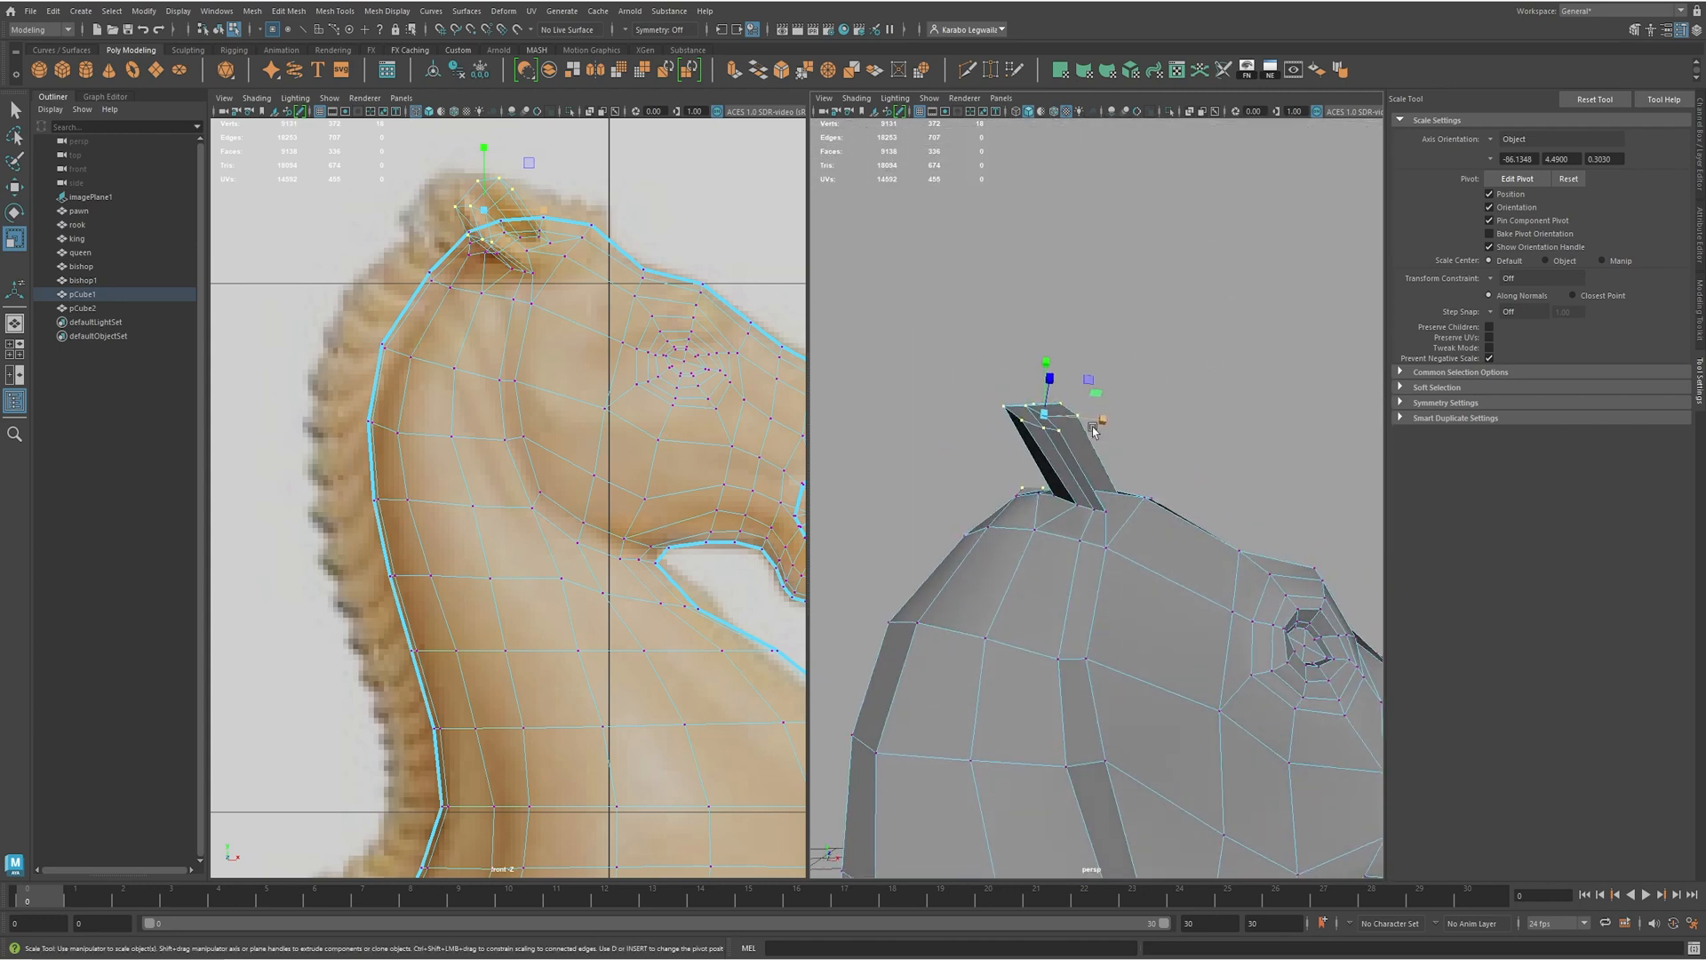
pyautogui.keyDown('alt'); pyautogui.moveTo(1191, 489); pyautogui.dragTo(1033, 469); pyautogui.keyUp('alt')
# - Check the ear in smoothed preview and return to the unsmoothed display
pyautogui.press('w')
pyautogui.press('F11')
pyautogui.keyDown('alt'); pyautogui.moveTo(974, 527); pyautogui.dragTo(1102, 520); pyautogui.keyUp('alt')
pyautogui.press('q')
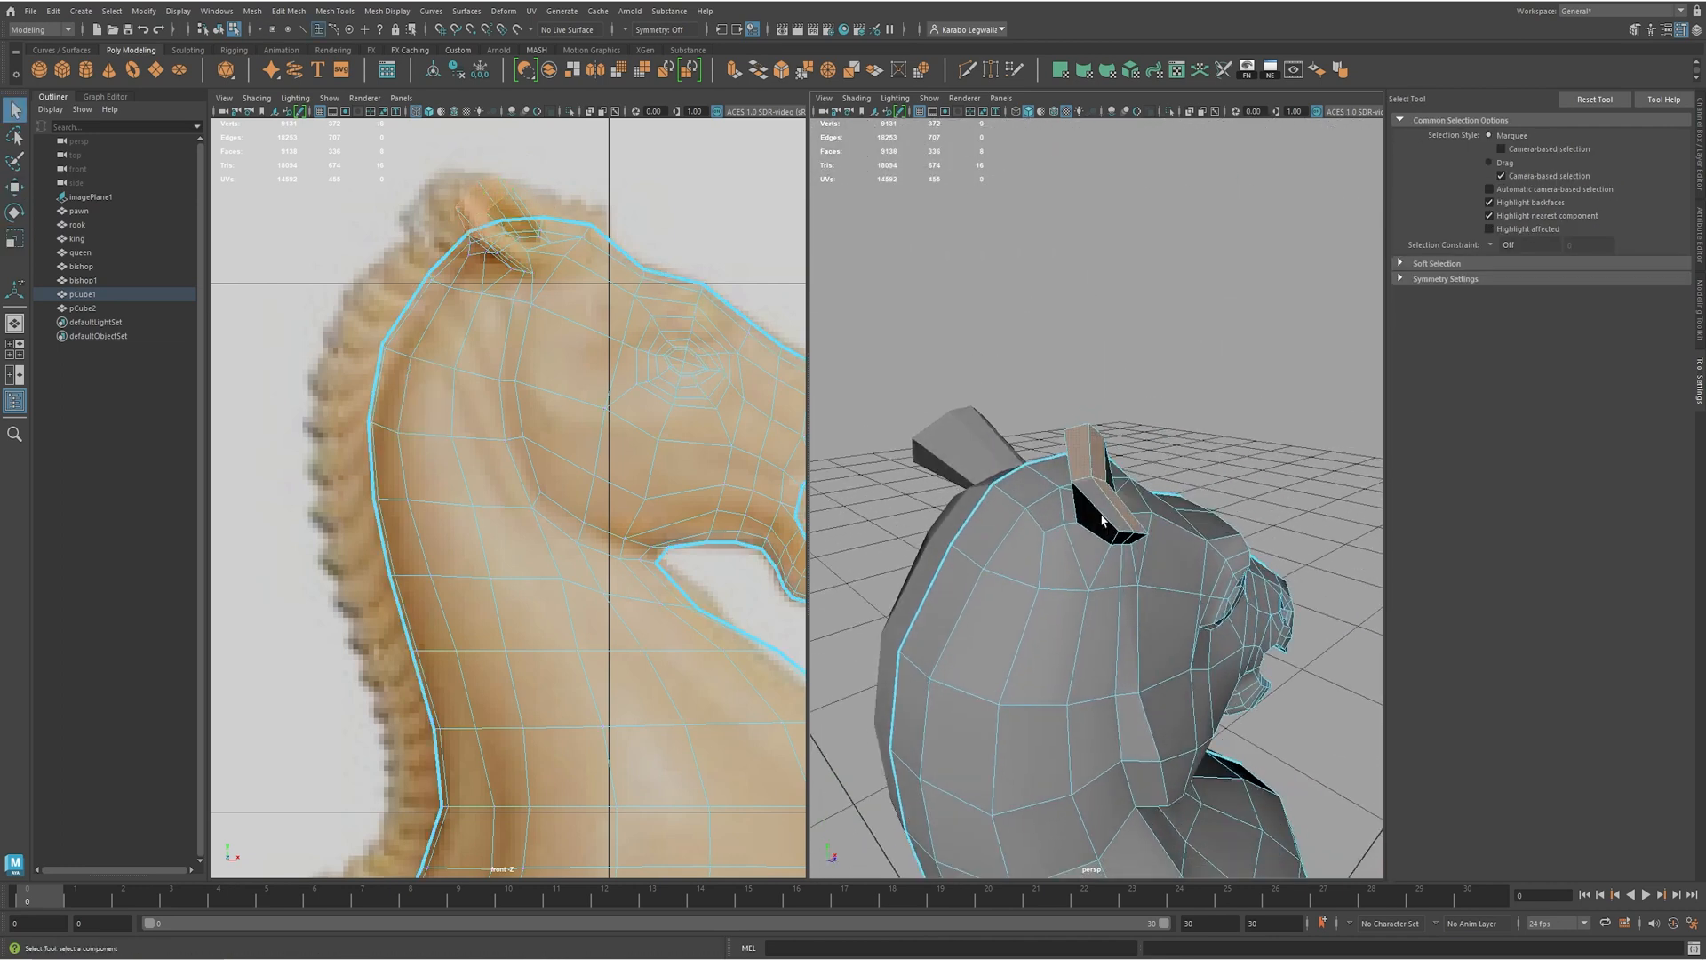
pyautogui.press('3')
pyautogui.press('1')
# - Extrude the ear's end faces farther upward and scale them down into a narrow tip
pyautogui.keyDown('alt'); pyautogui.moveTo(1182, 552); pyautogui.dragTo(970, 480); pyautogui.keyUp('alt')
pyautogui.press('w')
pyautogui.keyDown('shift'); pyautogui.moveTo(985, 419); pyautogui.dragTo(940, 461); pyautogui.keyUp('shift')
pyautogui.press('r')
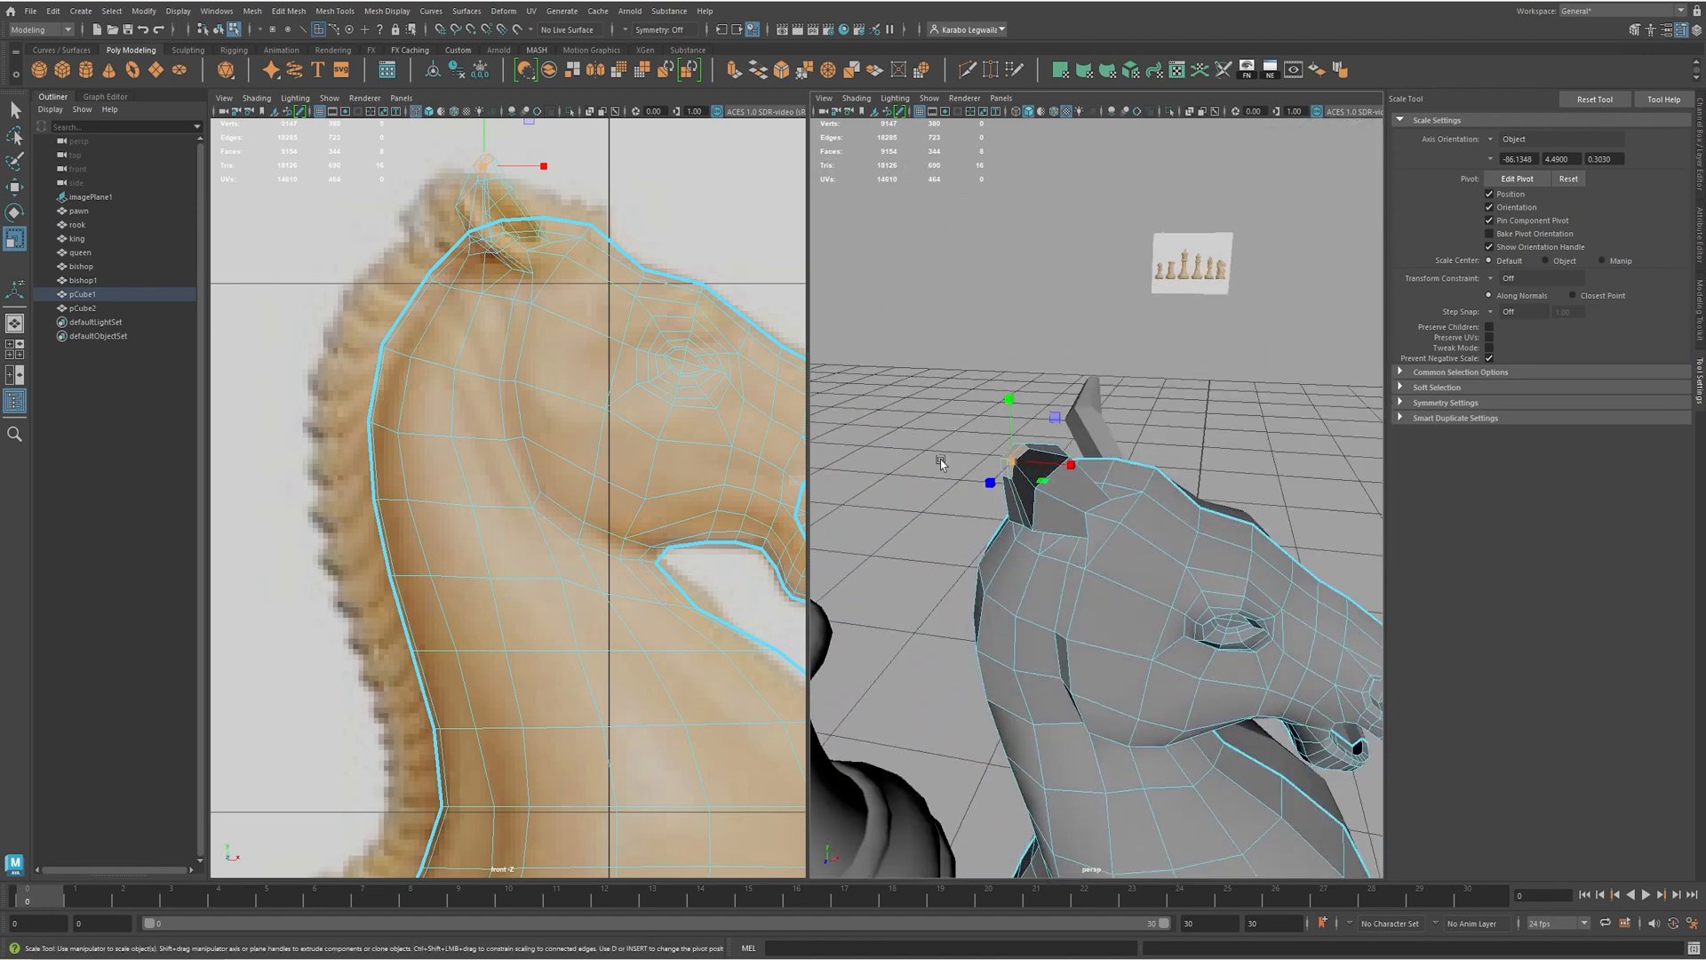
pyautogui.keyDown('alt'); pyautogui.moveTo(940, 460); pyautogui.dragTo(1143, 471, button='right'); pyautogui.keyUp('alt')
pyautogui.keyDown('alt'); pyautogui.moveTo(1143, 471); pyautogui.dragTo(832, 387); pyautogui.keyUp('alt')
pyautogui.keyDown('alt'); pyautogui.moveTo(831, 386); pyautogui.dragTo(970, 467, button='middle'); pyautogui.keyUp('alt')
pyautogui.keyDown('alt'); pyautogui.moveTo(970, 466); pyautogui.dragTo(1077, 473, button='right'); pyautogui.keyUp('alt')
pyautogui.keyDown('alt'); pyautogui.moveTo(1103, 479); pyautogui.dragTo(1065, 460); pyautogui.keyUp('alt')
# - Adjust the vertices at the ear's tip and base to refine its pointed leaf shape
pyautogui.press('F9')
pyautogui.press('w')
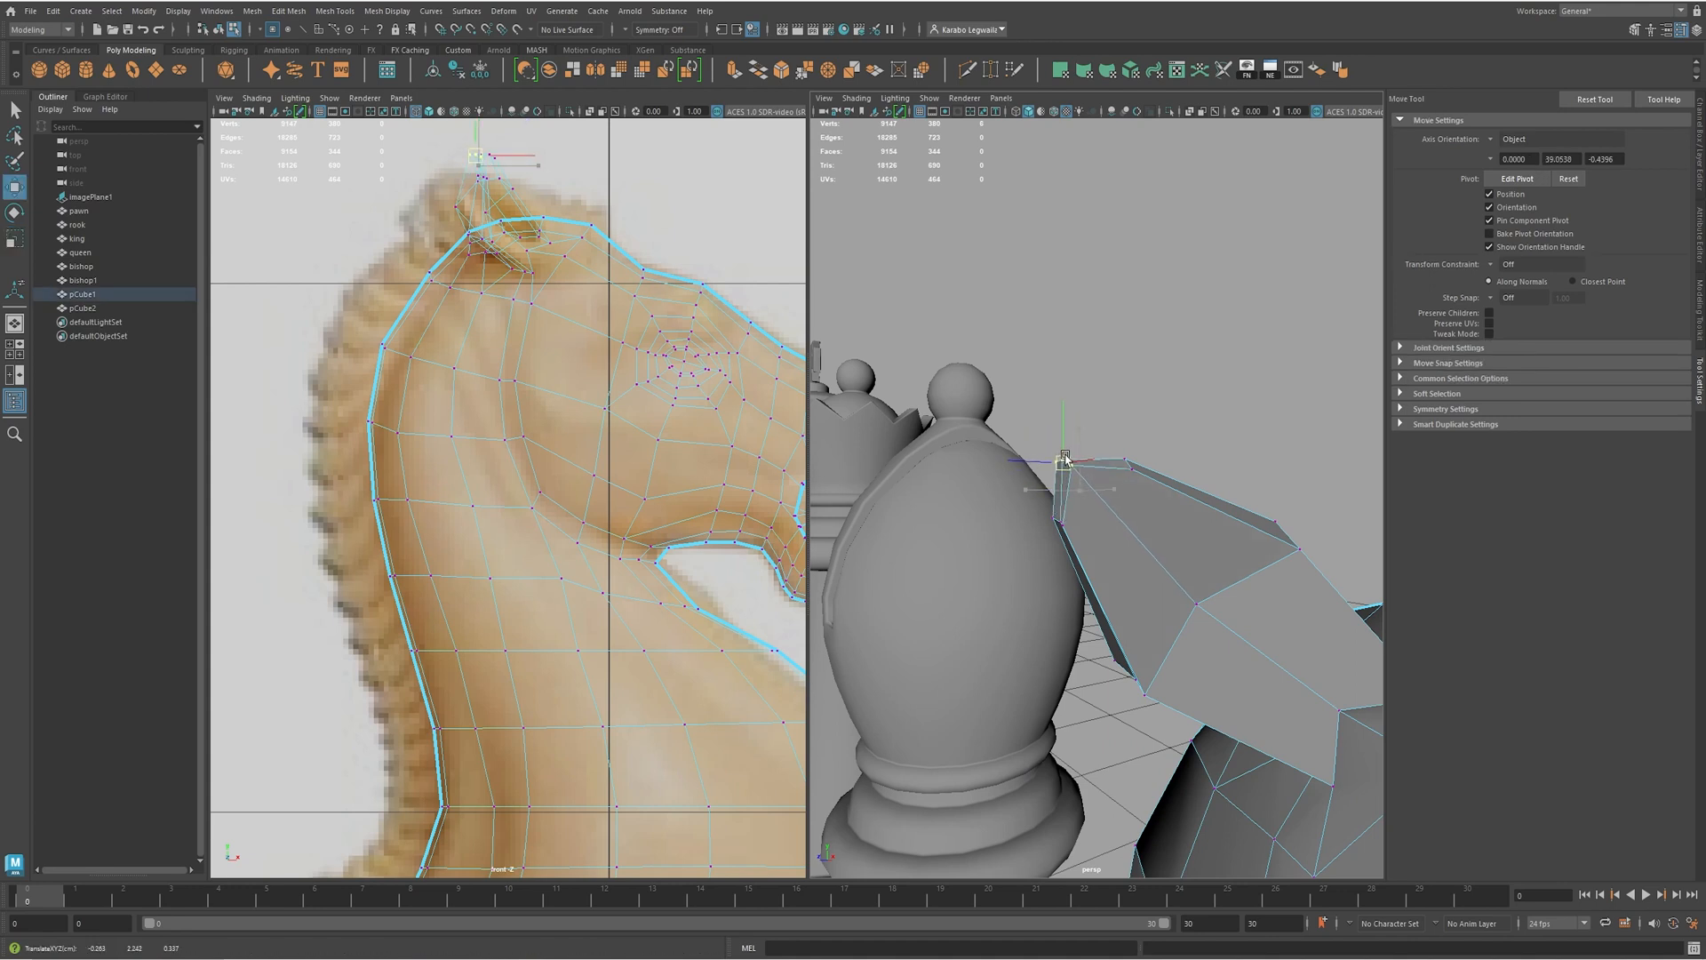
pyautogui.moveTo(1275, 586)
pyautogui.keyDown('alt'); pyautogui.mouseDown()
pyautogui.moveTo(1112, 564)
pyautogui.moveTo(1146, 533)
pyautogui.moveTo(1267, 595)
pyautogui.mouseUp(); pyautogui.keyUp('alt')
pyautogui.moveTo(1128, 493); pyautogui.dragTo(1162, 628)
pyautogui.click(1127, 574)
pyautogui.click(1219, 572)
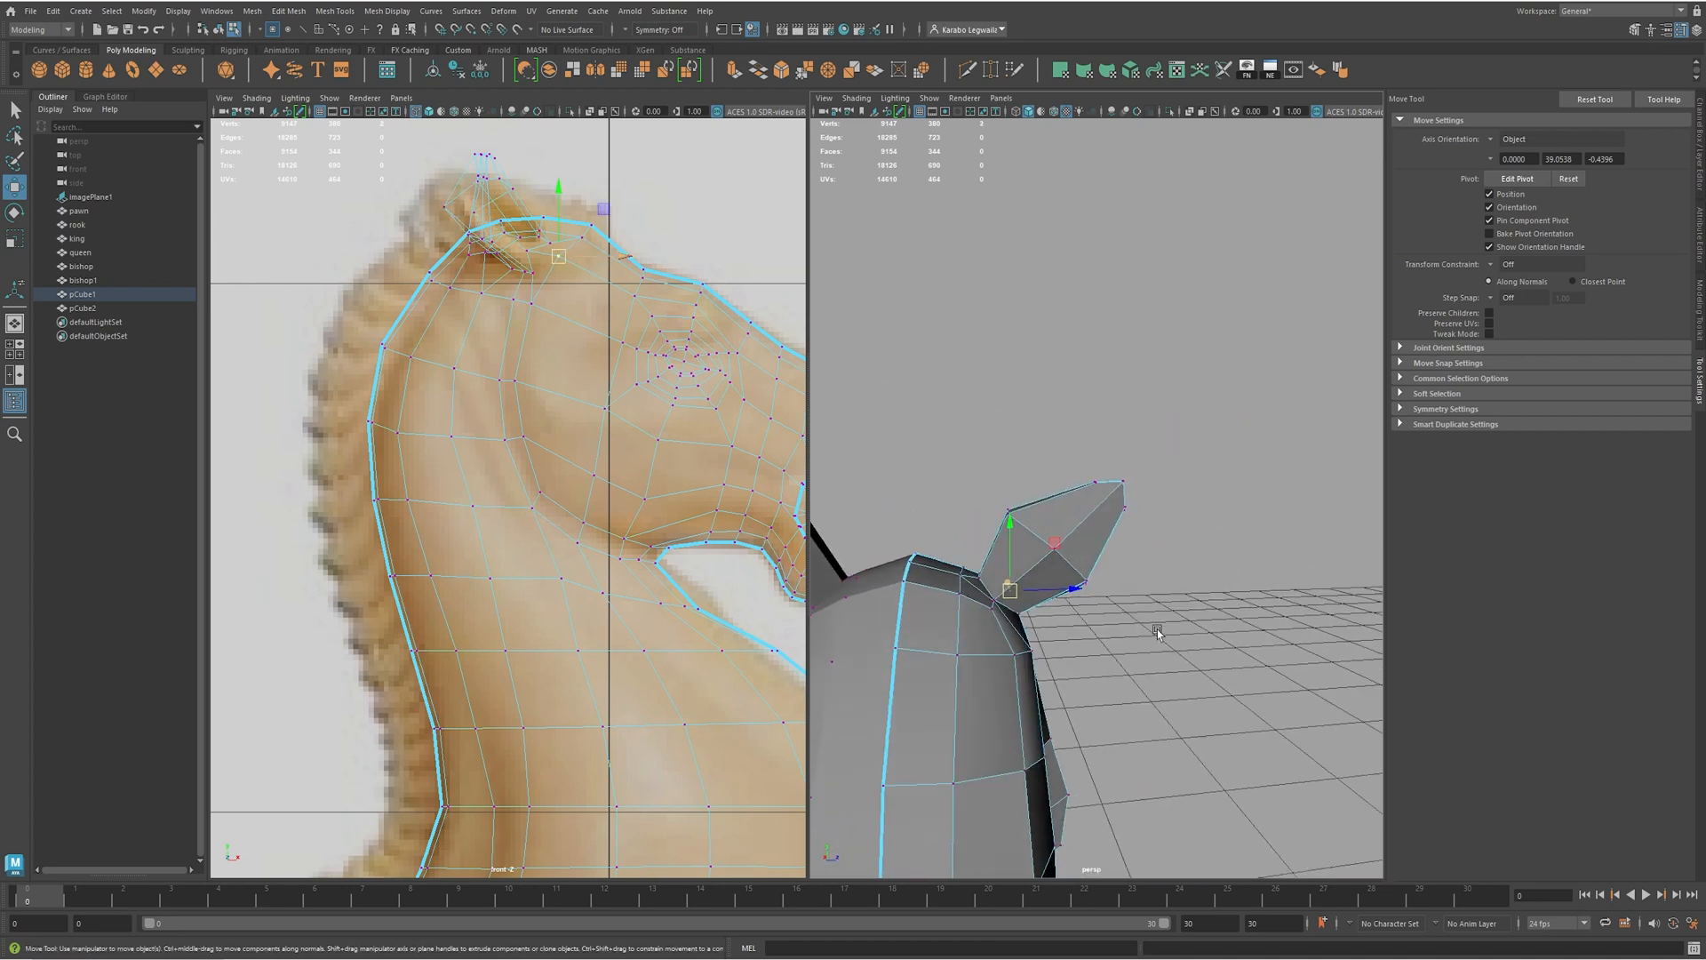
pyautogui.moveTo(1073, 583); pyautogui.dragTo(1502, 599)
pyautogui.keyDown('alt'); pyautogui.moveTo(1088, 482); pyautogui.dragTo(1086, 487); pyautogui.keyUp('alt')
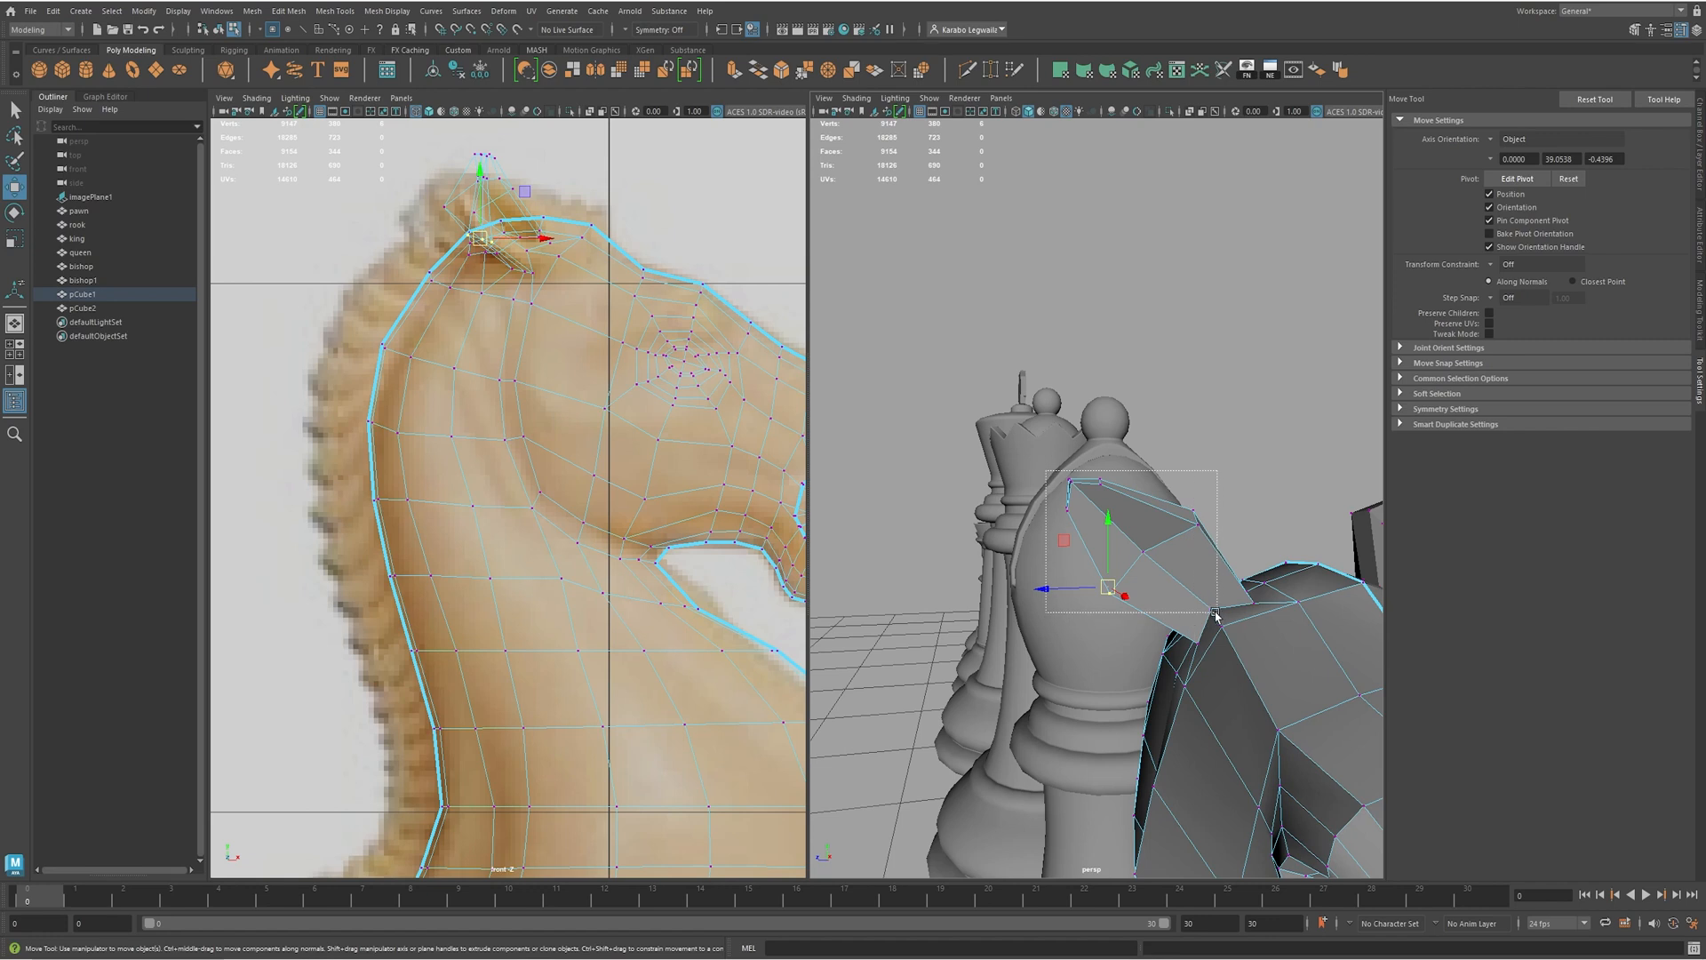
# - Select the ear's upper vertices and move them forward to reposition the ear over the head
pyautogui.moveTo(1199, 611); pyautogui.dragTo(1189, 487)
pyautogui.moveTo(1126, 533); pyautogui.dragTo(1173, 459)
pyautogui.press('e')
pyautogui.keyDown('alt'); pyautogui.moveTo(1026, 511); pyautogui.dragTo(1218, 530); pyautogui.keyUp('alt')
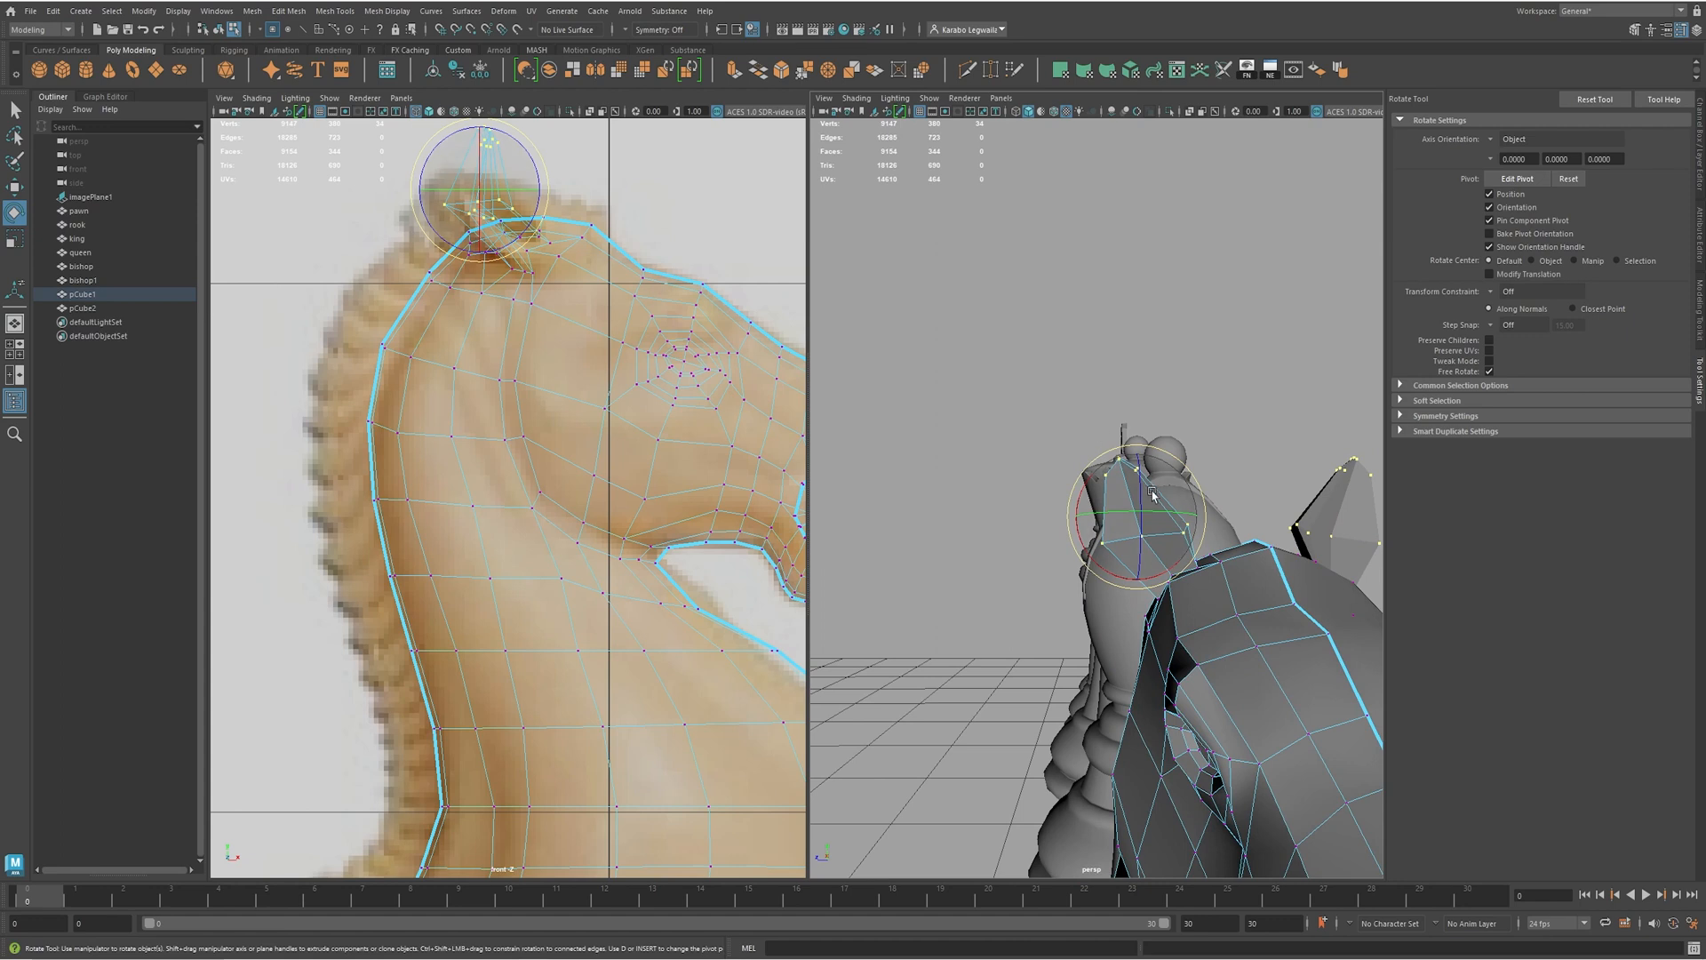
pyautogui.keyDown('alt'); pyautogui.moveTo(1176, 540); pyautogui.dragTo(1024, 539); pyautogui.keyUp('alt')
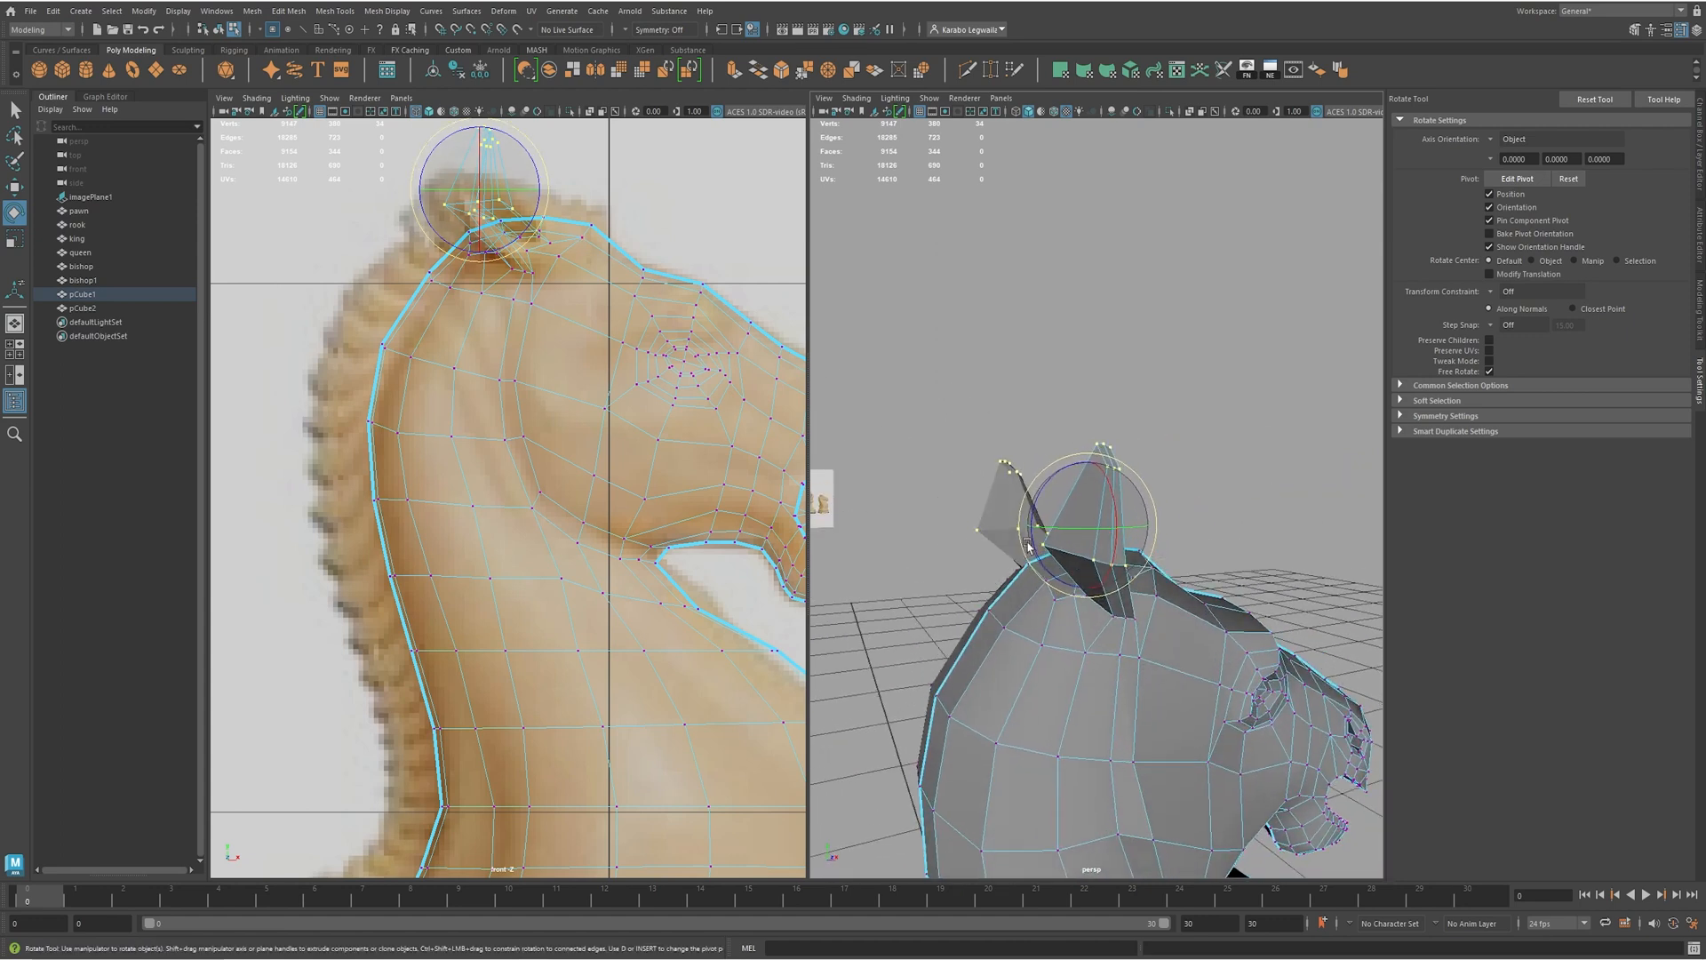
pyautogui.press('w')
pyautogui.moveTo(1137, 501); pyautogui.dragTo(984, 531)
# - Insert edge loops across the middle and lower part of the ear with Multi-Cut
pyautogui.keyDown('shift'); pyautogui.moveTo(1152, 533); pyautogui.dragTo(1102, 531, button='right'); pyautogui.keyUp('shift')
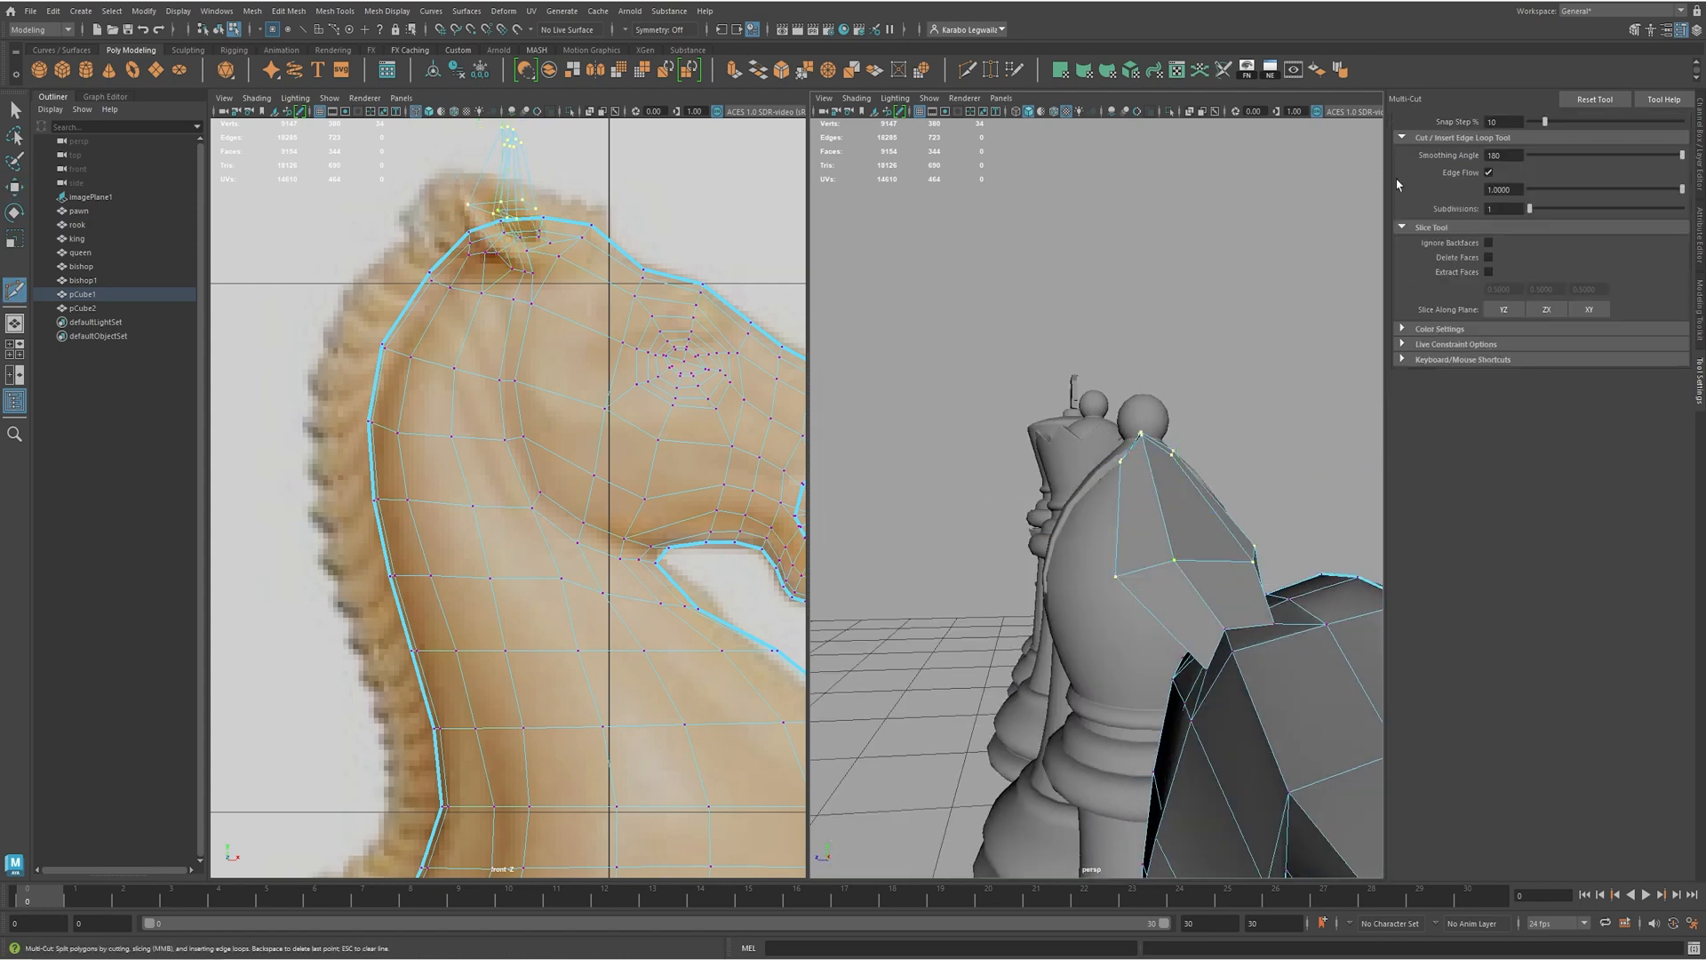
pyautogui.keyDown('ctrl'); pyautogui.click(1165, 504); pyautogui.keyUp('ctrl')
pyautogui.keyDown('alt'); pyautogui.moveTo(1166, 504); pyautogui.dragTo(1156, 565); pyautogui.keyUp('alt')
pyautogui.keyDown('ctrl'); pyautogui.click(1185, 630); pyautogui.keyUp('ctrl')
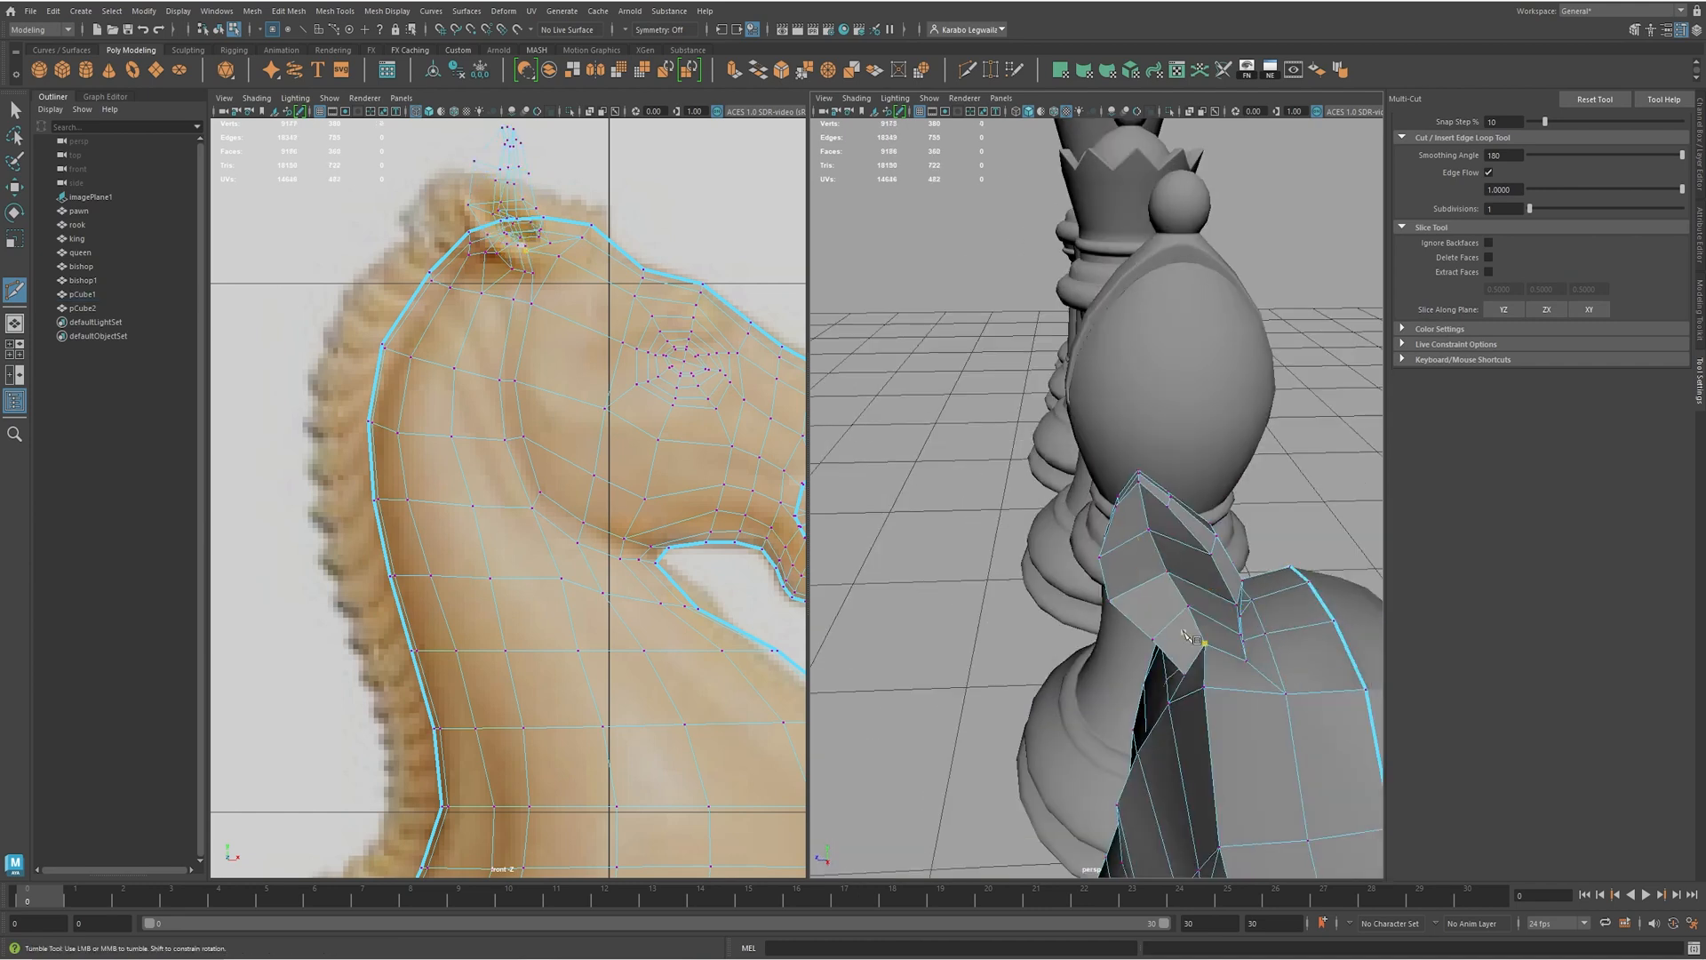
pyautogui.keyDown('alt'); pyautogui.moveTo(1142, 627); pyautogui.dragTo(1156, 586); pyautogui.keyUp('alt')
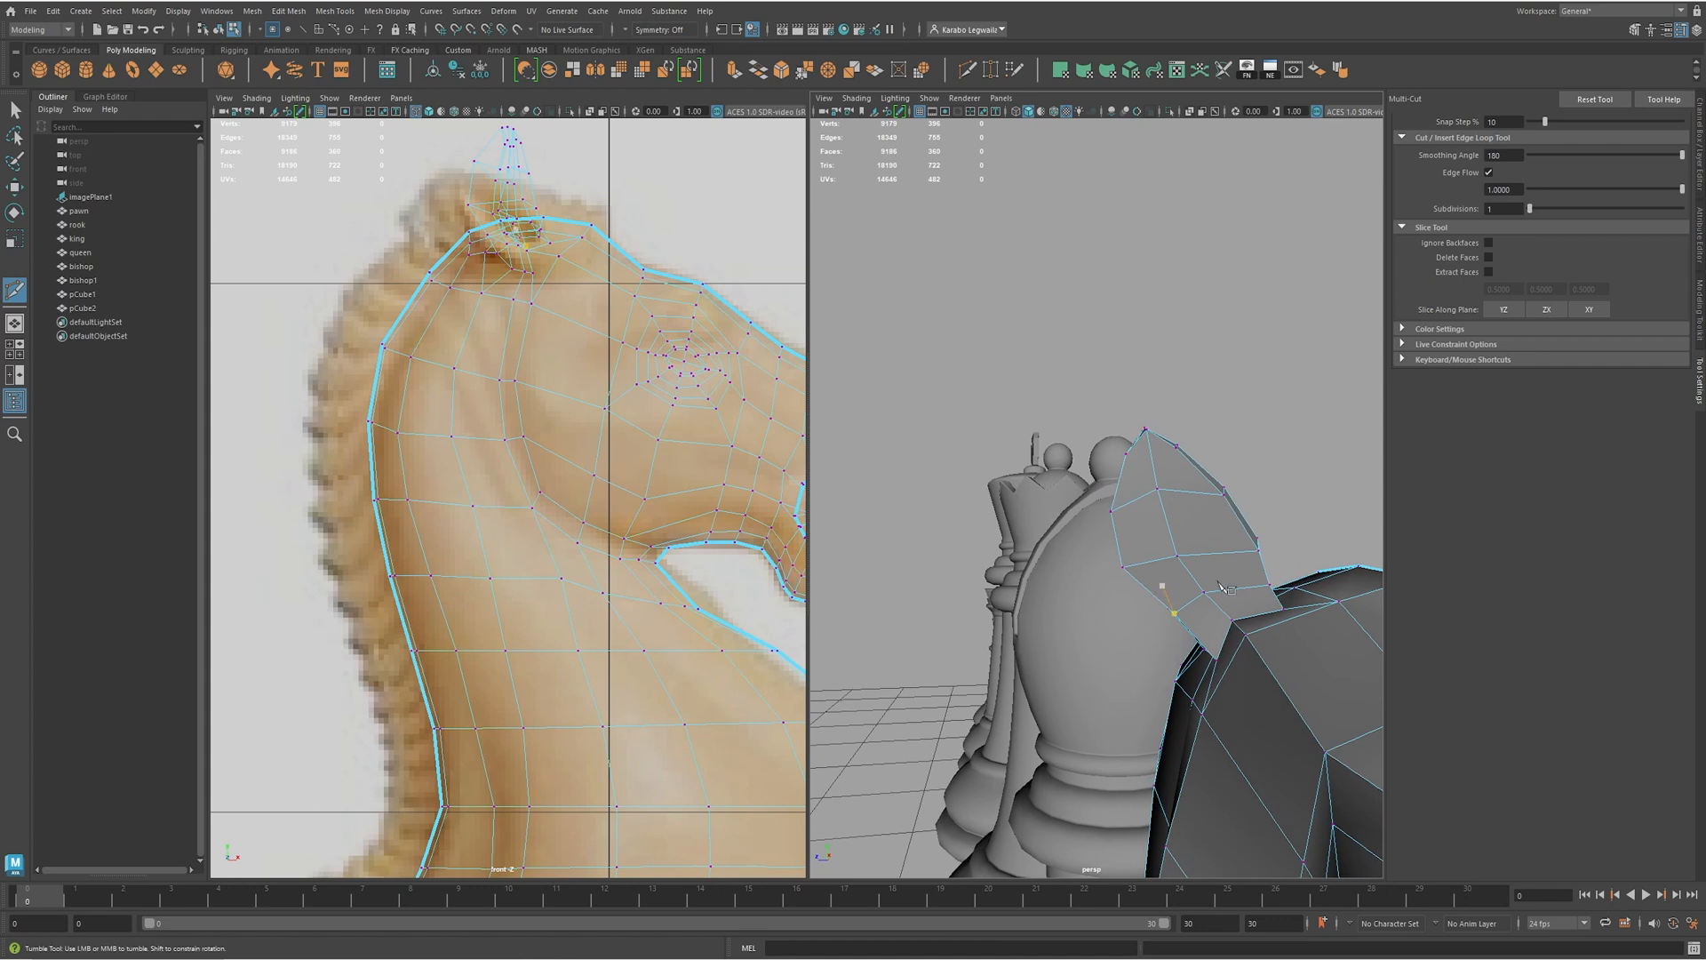
# - Move individual vertices along the ear's sides to round its outline
pyautogui.press('w')
pyautogui.doubleClick(1193, 599)
pyautogui.moveTo(1213, 593); pyautogui.dragTo(1111, 670)
pyautogui.doubleClick(1185, 465)
pyautogui.press('w')
pyautogui.click(1130, 668)
pyautogui.click(1145, 565)
pyautogui.moveTo(1144, 565); pyautogui.dragTo(1108, 561)
pyautogui.press('F9')
pyautogui.click(1115, 658)
pyautogui.moveTo(1116, 659); pyautogui.dragTo(1104, 653)
# - Adjust the edges and vertices where the ear's base meets the head to blend the two
pyautogui.keyDown('alt'); pyautogui.moveTo(1151, 453); pyautogui.dragTo(1171, 570); pyautogui.keyUp('alt')
pyautogui.press('F10')
pyautogui.click(1172, 643)
pyautogui.keyDown('shift'); pyautogui.click(1186, 674); pyautogui.keyUp('shift')
pyautogui.keyDown('alt'); pyautogui.moveTo(1188, 686); pyautogui.dragTo(1202, 643); pyautogui.keyUp('alt')
pyautogui.keyDown('alt'); pyautogui.moveTo(1205, 650); pyautogui.dragTo(1368, 707); pyautogui.keyUp('alt')
pyautogui.keyDown('alt'); pyautogui.moveTo(1133, 706); pyautogui.dragTo(1042, 531); pyautogui.keyUp('alt')
pyautogui.click(1066, 559)
pyautogui.click(1024, 531)
pyautogui.press('F9')
pyautogui.click(1008, 558)
pyautogui.moveTo(1003, 573); pyautogui.dragTo(1029, 579, button='middle')
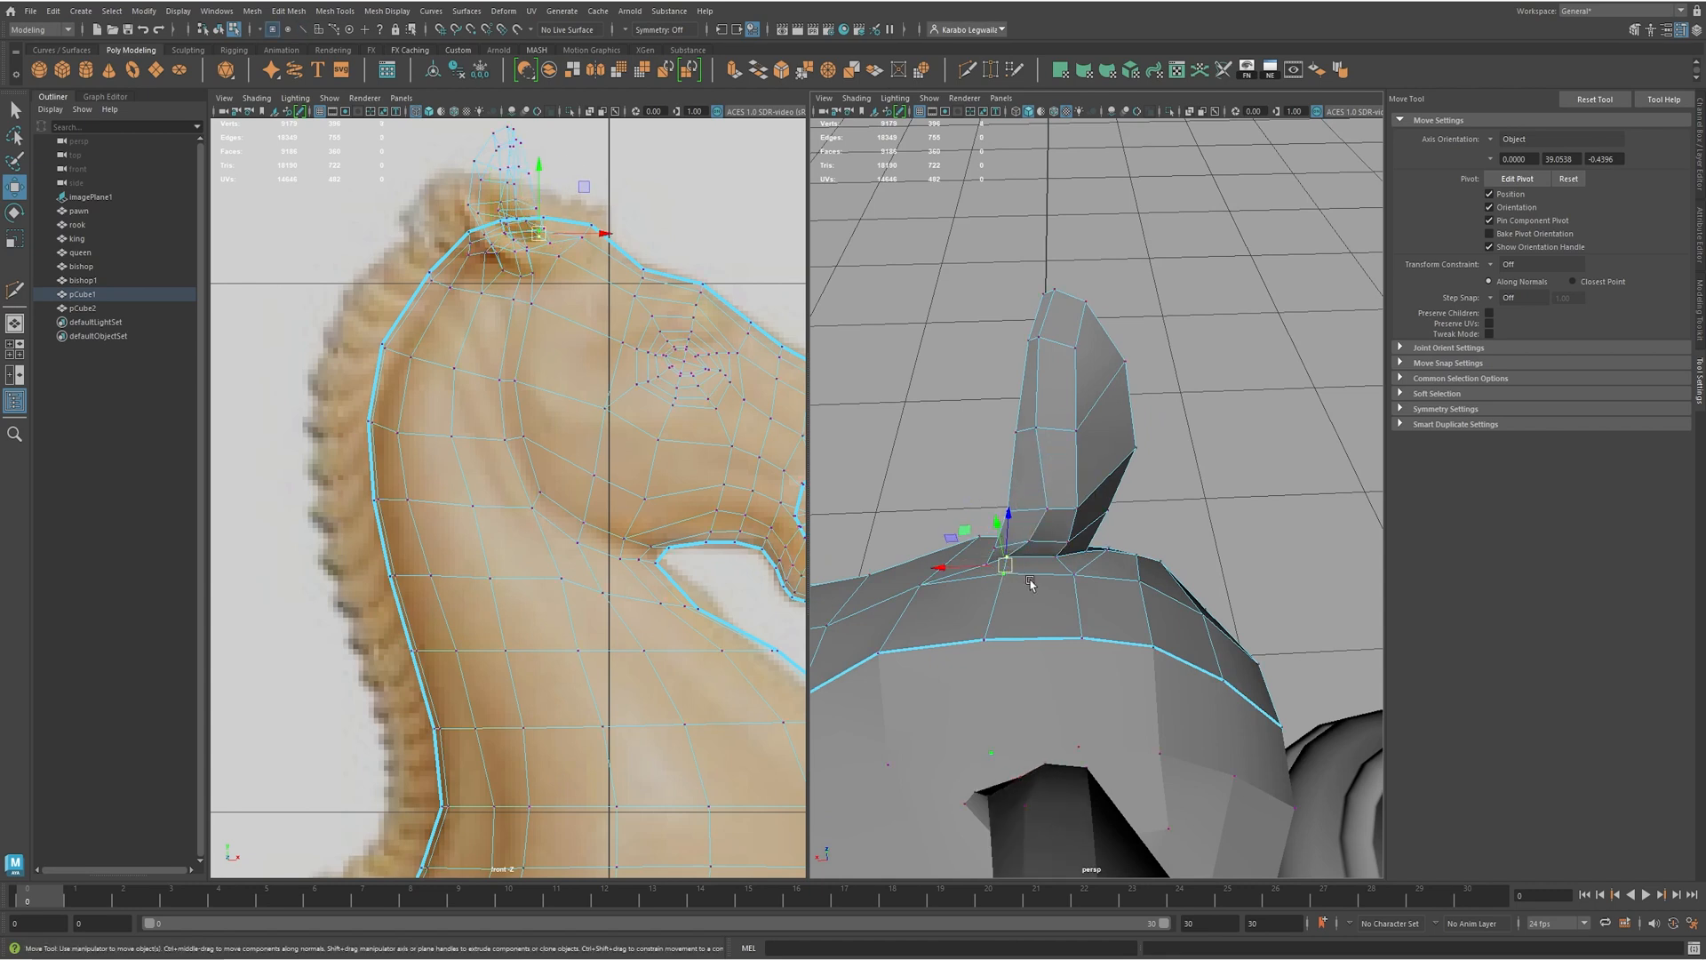
pyautogui.moveTo(944, 570); pyautogui.dragTo(963, 576)
# - Move vertices along the back and tip of the ear to refine its rear profile
pyautogui.click(1037, 430)
pyautogui.keyDown('shift'); pyautogui.click(1039, 342); pyautogui.keyUp('shift')
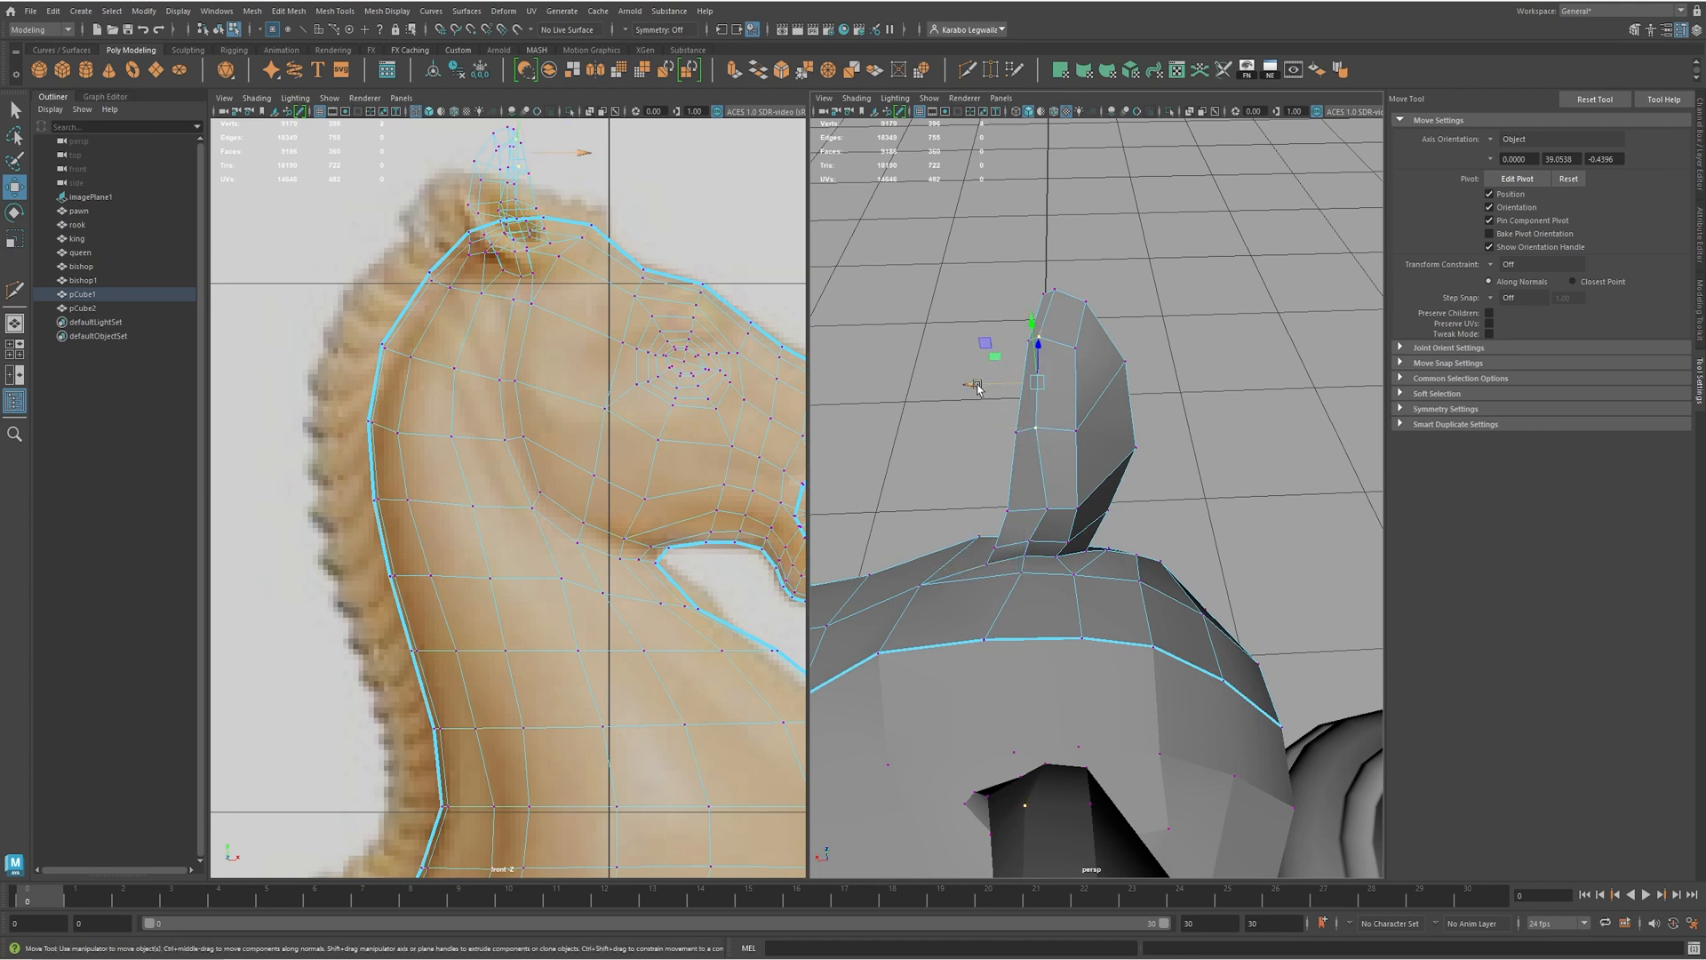
pyautogui.keyDown('alt'); pyautogui.moveTo(990, 385); pyautogui.dragTo(1218, 443); pyautogui.keyUp('alt')
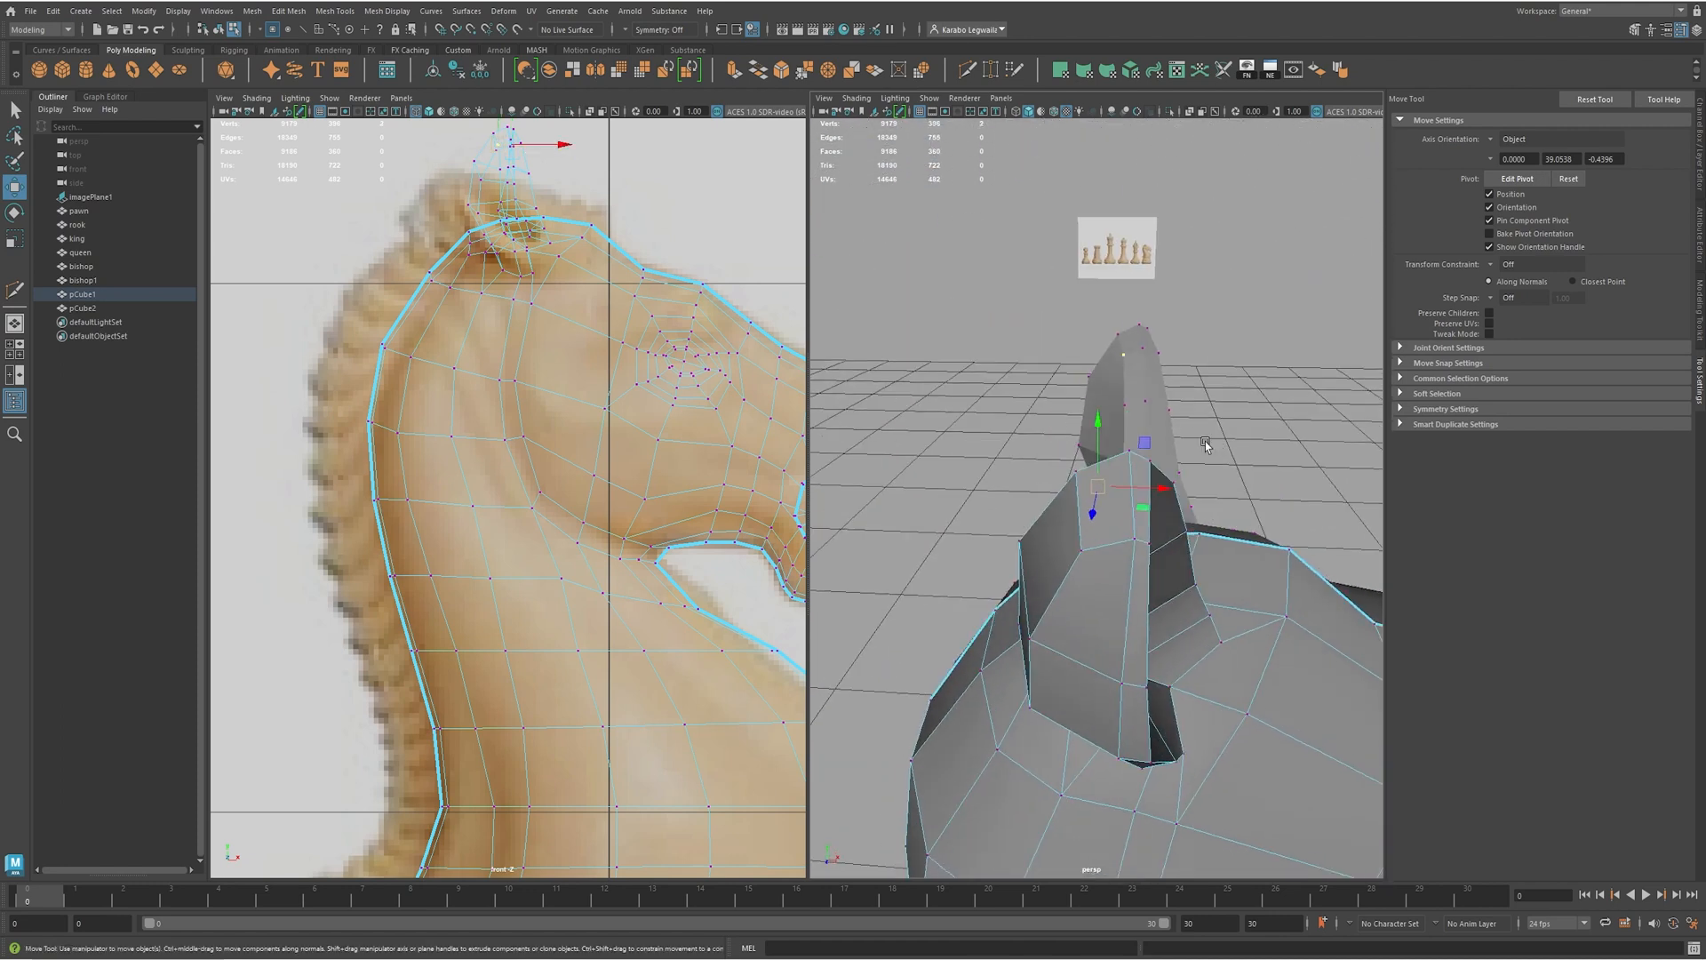
pyautogui.click(1136, 536)
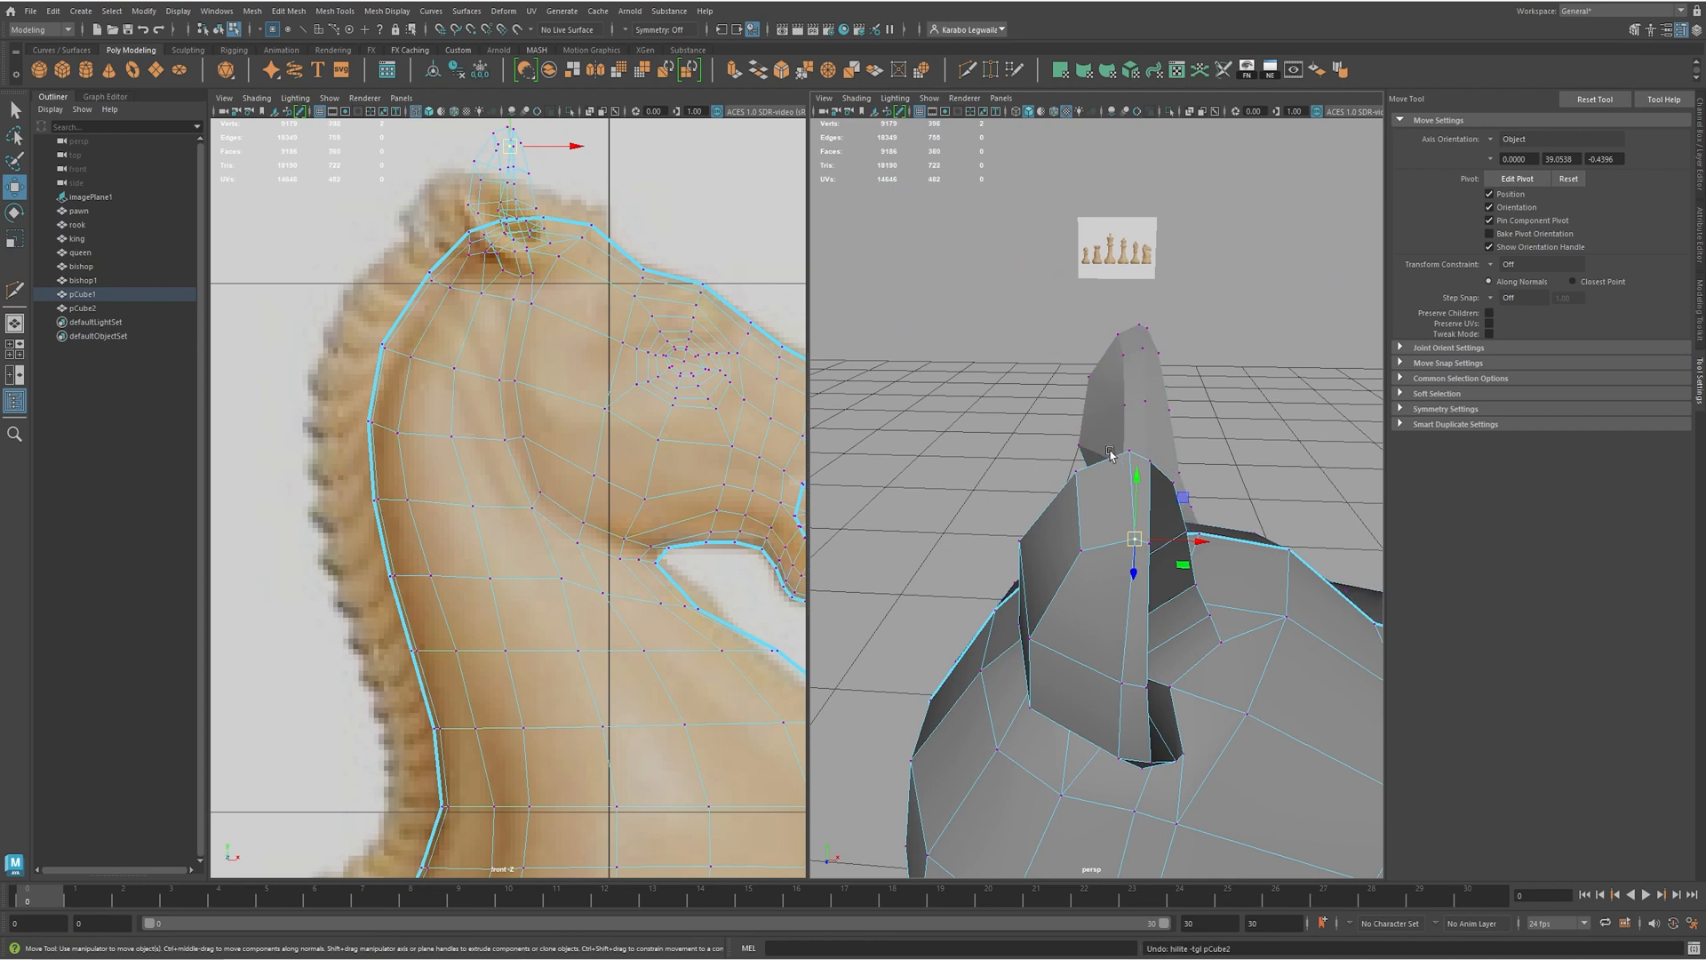
pyautogui.keyDown('shift'); pyautogui.click(1129, 451); pyautogui.keyUp('shift')
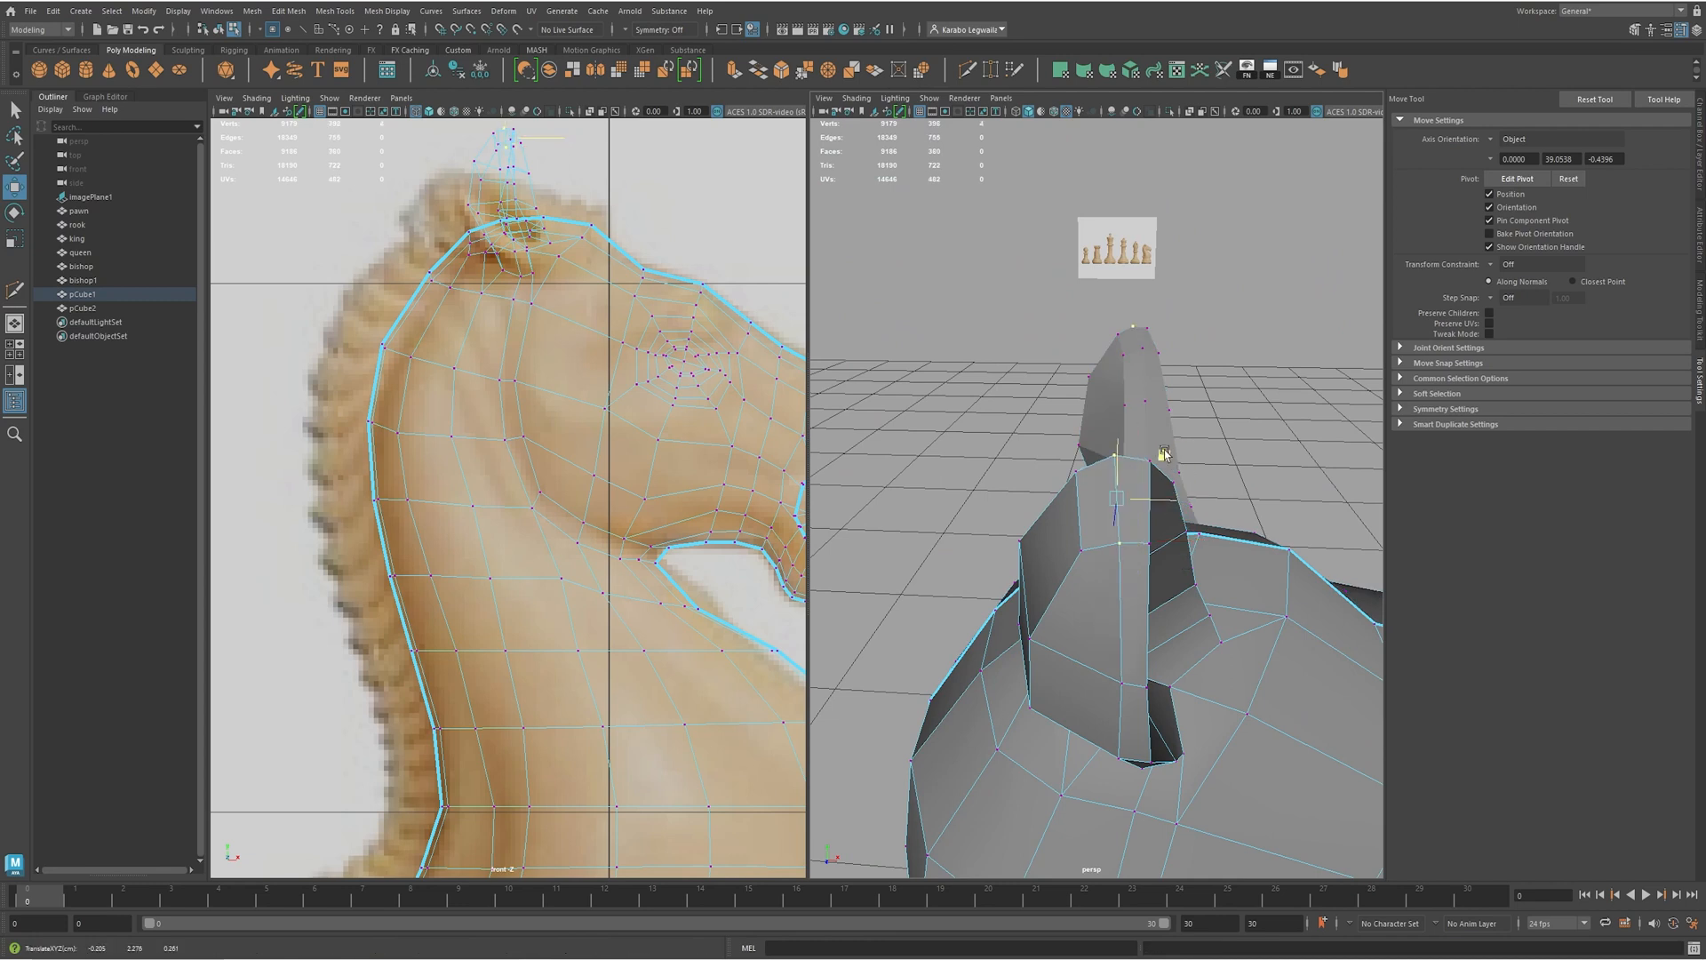
pyautogui.keyDown('alt'); pyautogui.moveTo(1186, 479); pyautogui.dragTo(1169, 531); pyautogui.keyUp('alt')
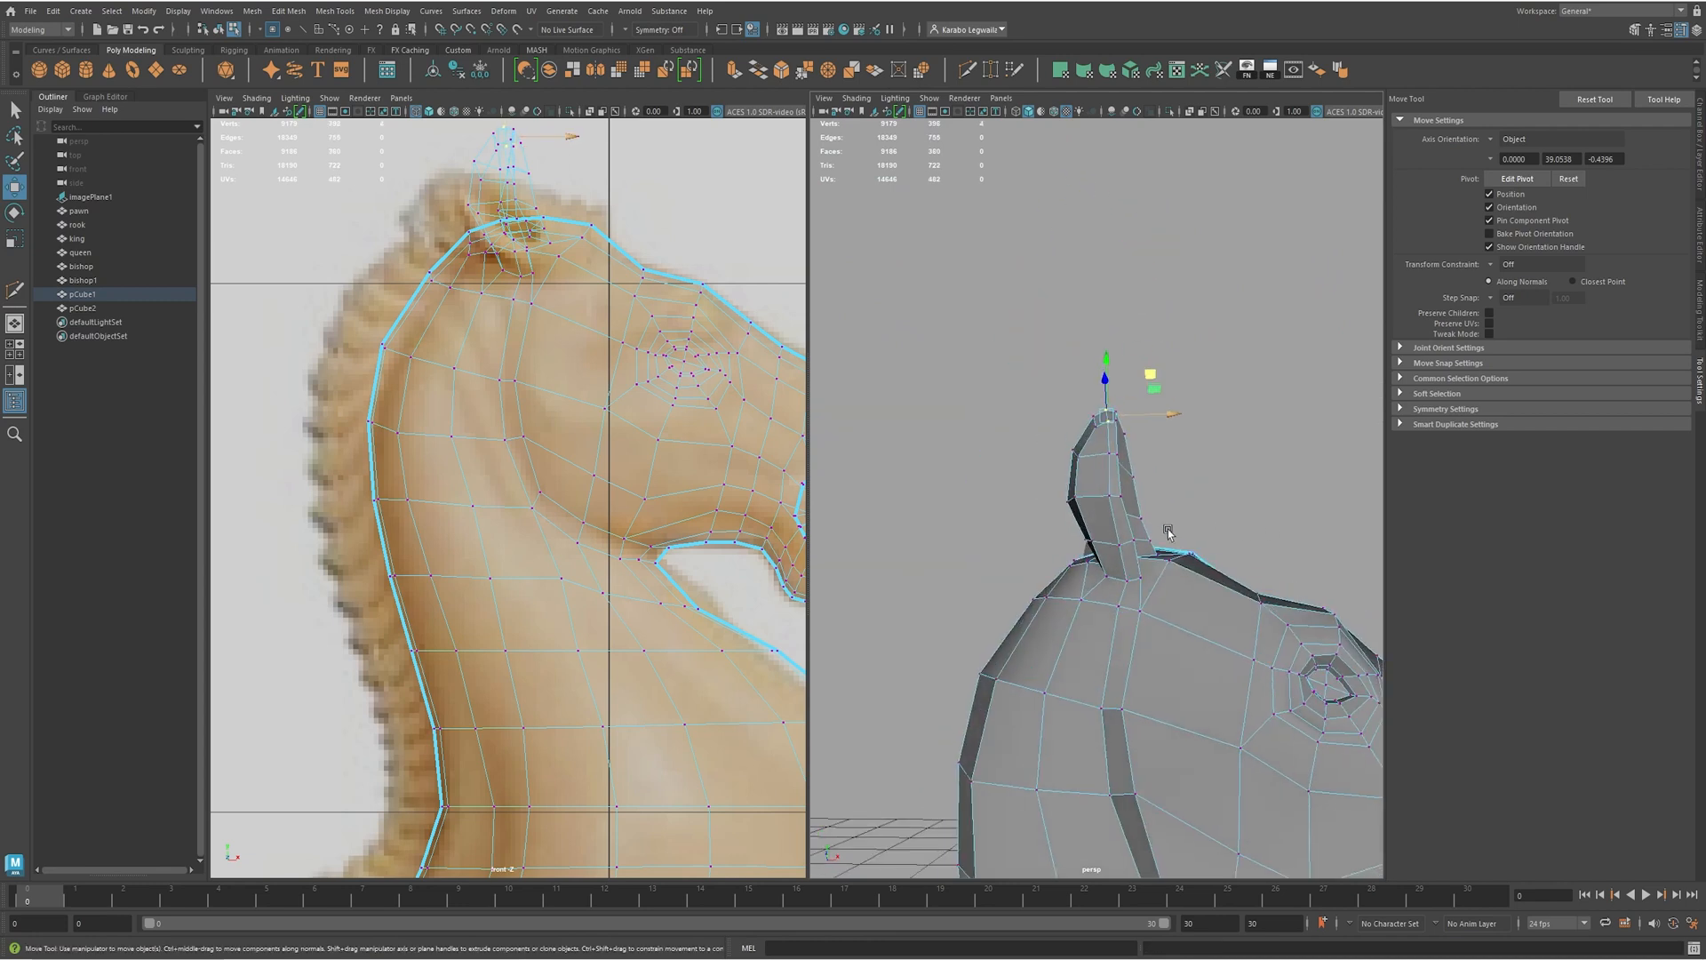
# - Insert more edge loops across the ear between its tip and base with Multi-Cut
pyautogui.moveTo(1125, 526); pyautogui.dragTo(1125, 526, button='right')
pyautogui.click(1122, 544)
pyautogui.moveTo(1114, 500); pyautogui.dragTo(1027, 478)
pyautogui.click(1113, 455)
pyautogui.keyDown('shift'); pyautogui.rightClick(1017, 477); pyautogui.keyUp('shift')
pyautogui.click(940, 474)
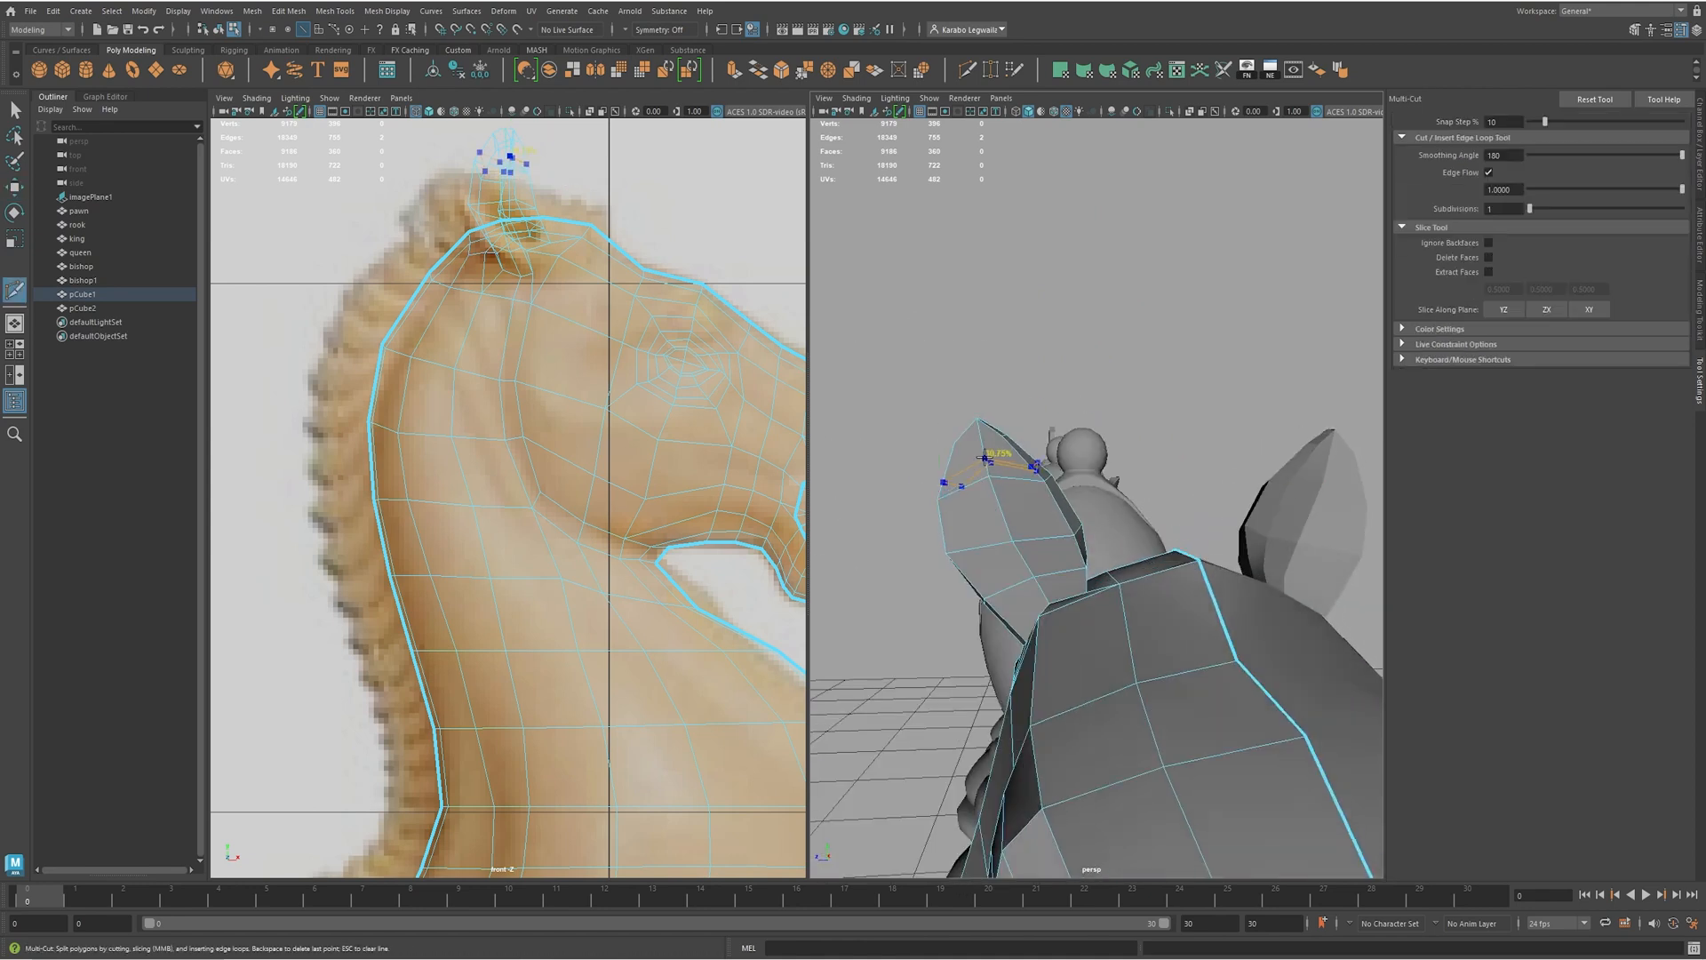
pyautogui.keyDown('ctrl'); pyautogui.click(1013, 524); pyautogui.keyUp('ctrl')
pyautogui.keyDown('alt'); pyautogui.moveTo(1011, 571); pyautogui.dragTo(1152, 688); pyautogui.keyUp('alt')
pyautogui.keyDown('alt'); pyautogui.moveTo(1151, 687); pyautogui.dragTo(1290, 699, button='right'); pyautogui.keyUp('alt')
# - Select the ear's front faces and extrude them with an inset offset of 0.01
pyautogui.press('w')
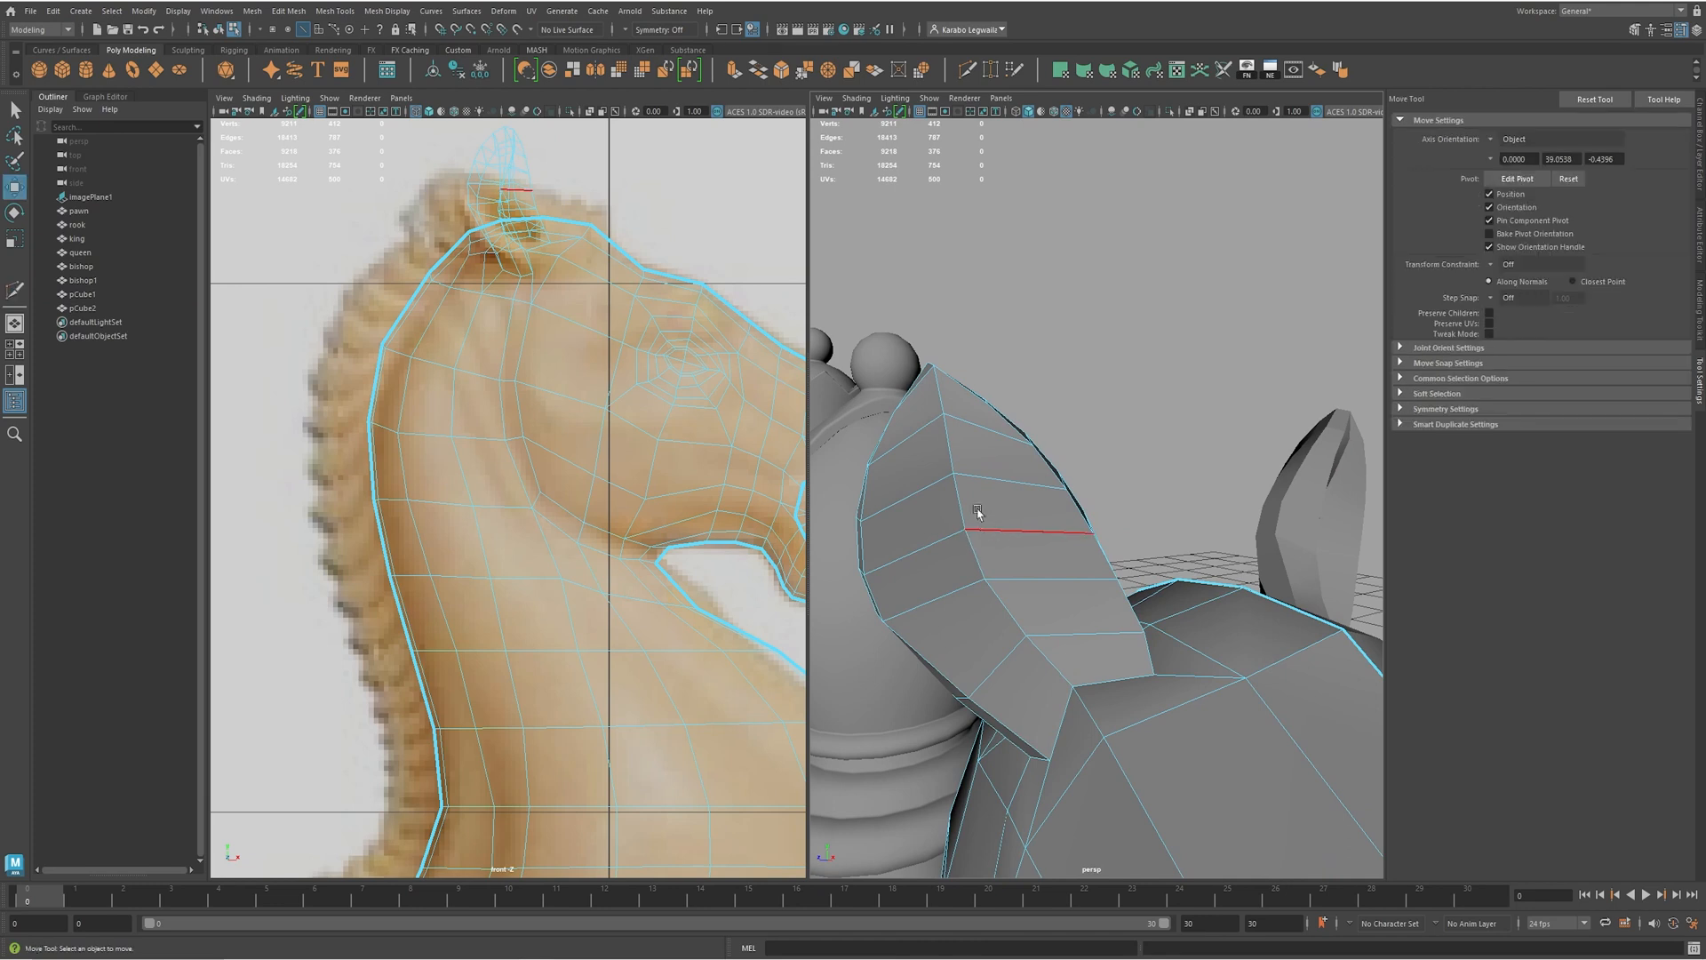
pyautogui.moveTo(927, 425); pyautogui.dragTo(927, 437, button='right')
pyautogui.click(917, 413)
pyautogui.keyDown('alt'); pyautogui.moveTo(987, 515); pyautogui.dragTo(933, 622); pyautogui.keyUp('alt')
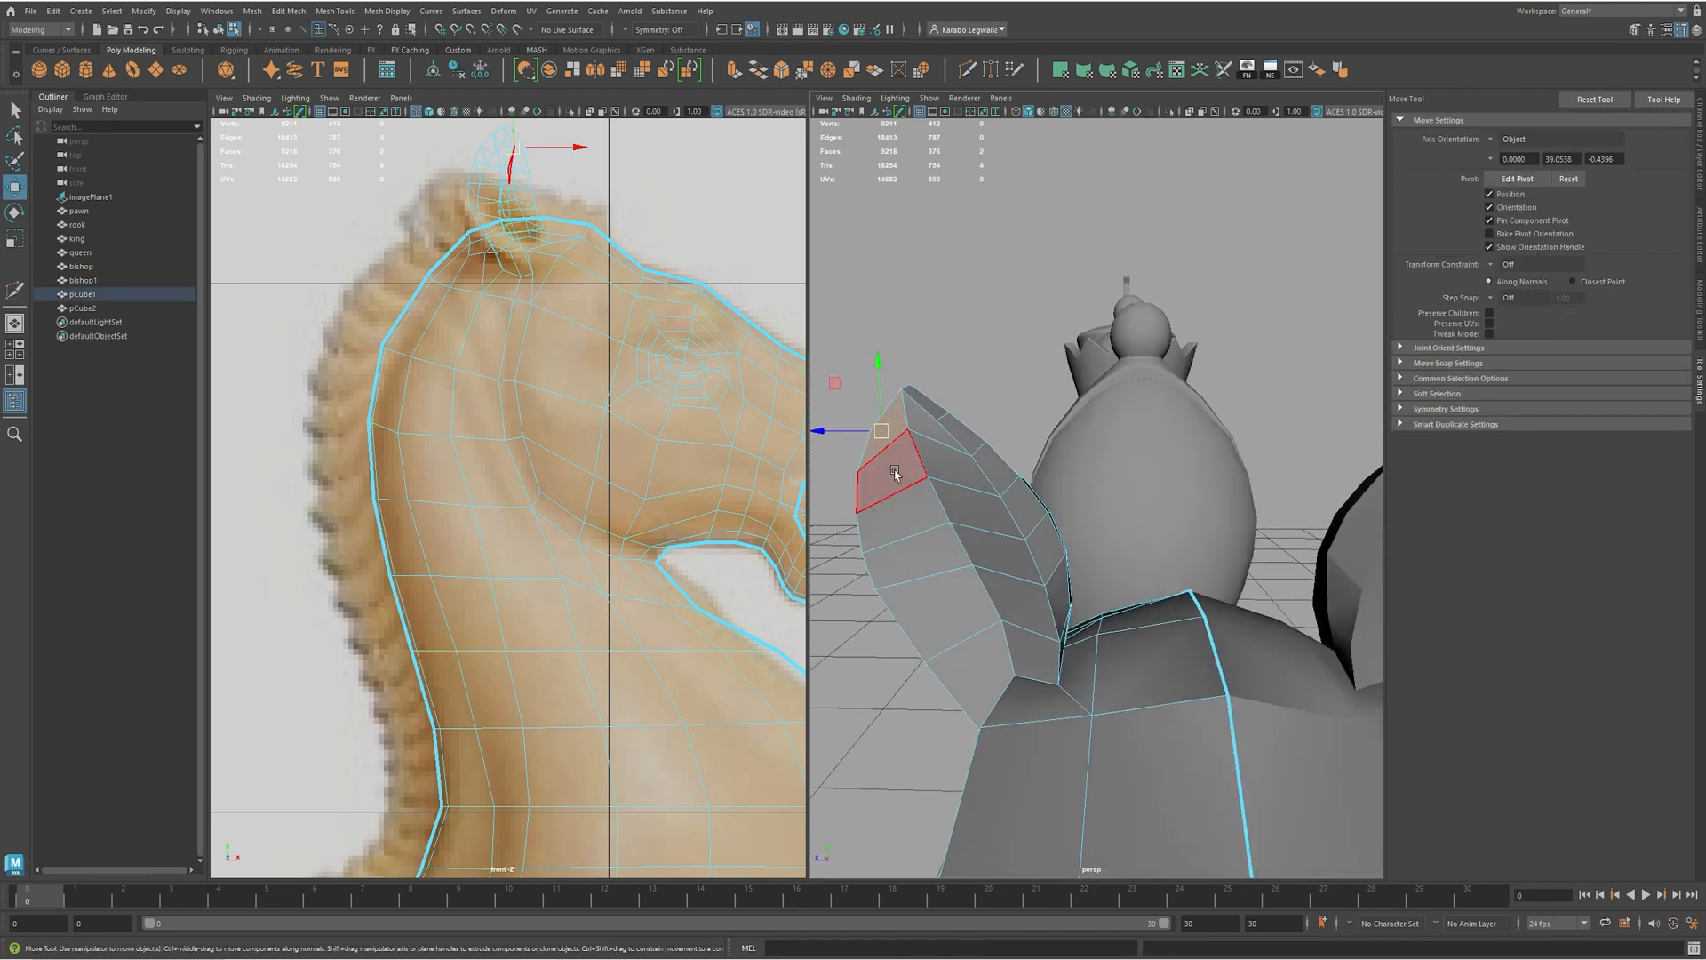
pyautogui.moveTo(904, 501)
pyautogui.mouseDown()
pyautogui.moveTo(977, 675)
pyautogui.moveTo(1002, 560)
pyautogui.moveTo(967, 469)
pyautogui.moveTo(945, 494)
pyautogui.mouseUp()
pyautogui.hotkey('ctrl', 'e')
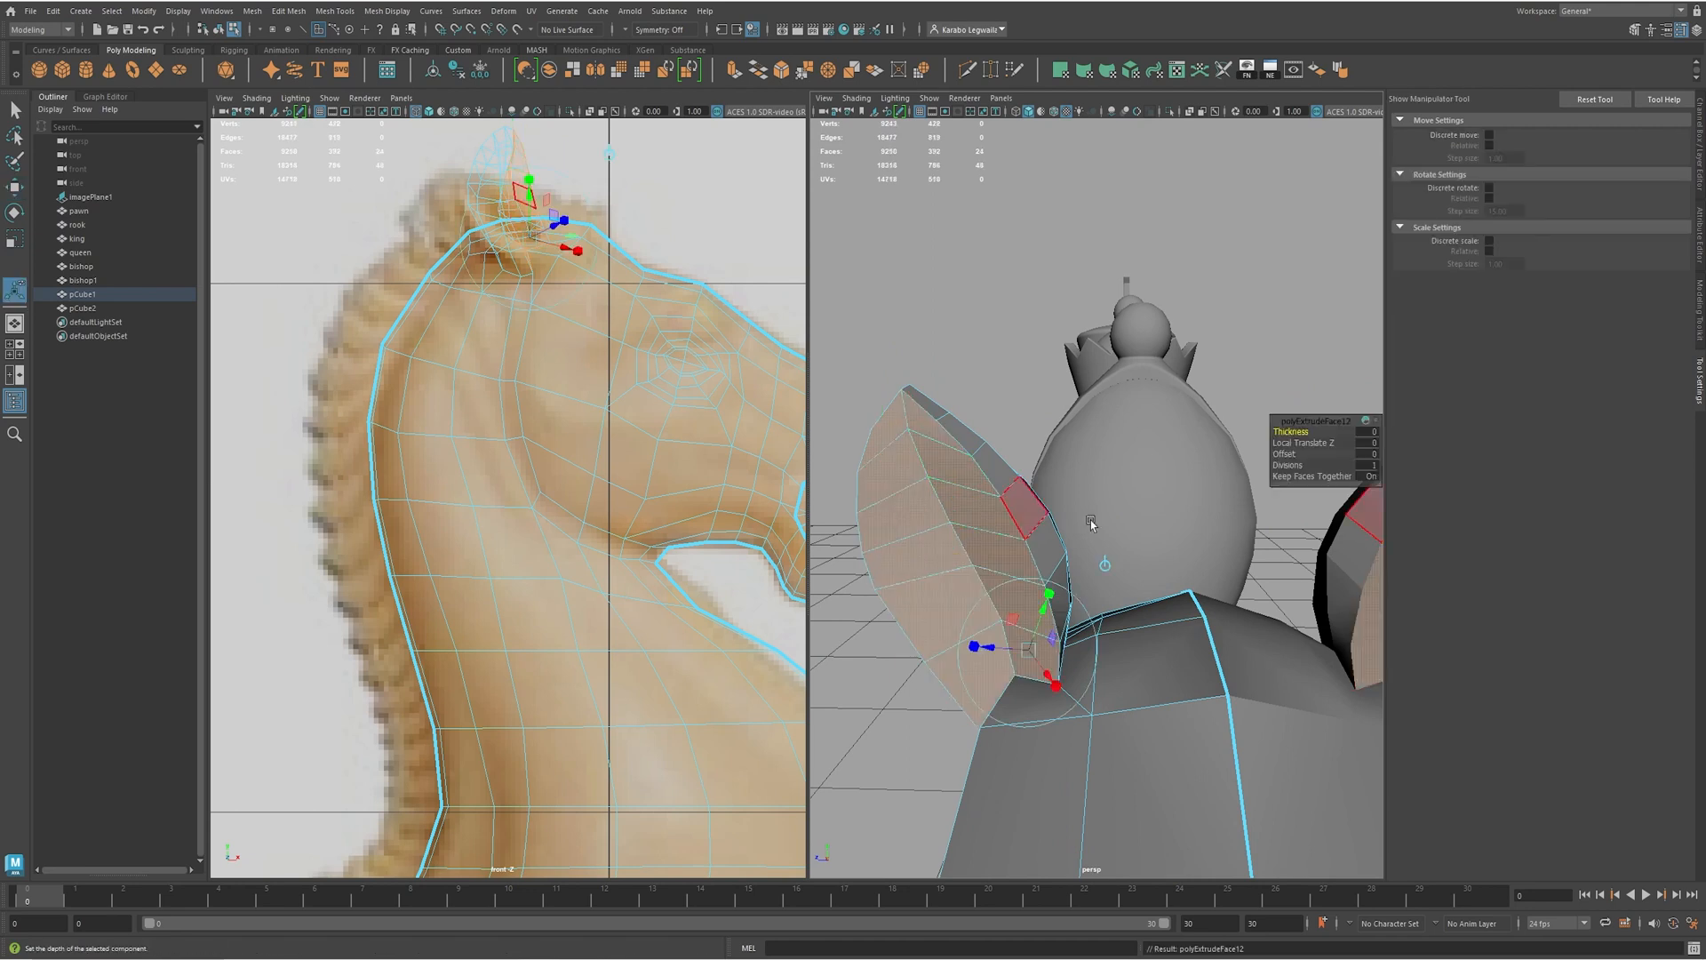
pyautogui.moveTo(1286, 454); pyautogui.dragTo(1287, 454)
pyautogui.keyDown('alt'); pyautogui.moveTo(1155, 479); pyautogui.dragTo(1429, 482); pyautogui.keyUp('alt')
pyautogui.click(1375, 454)
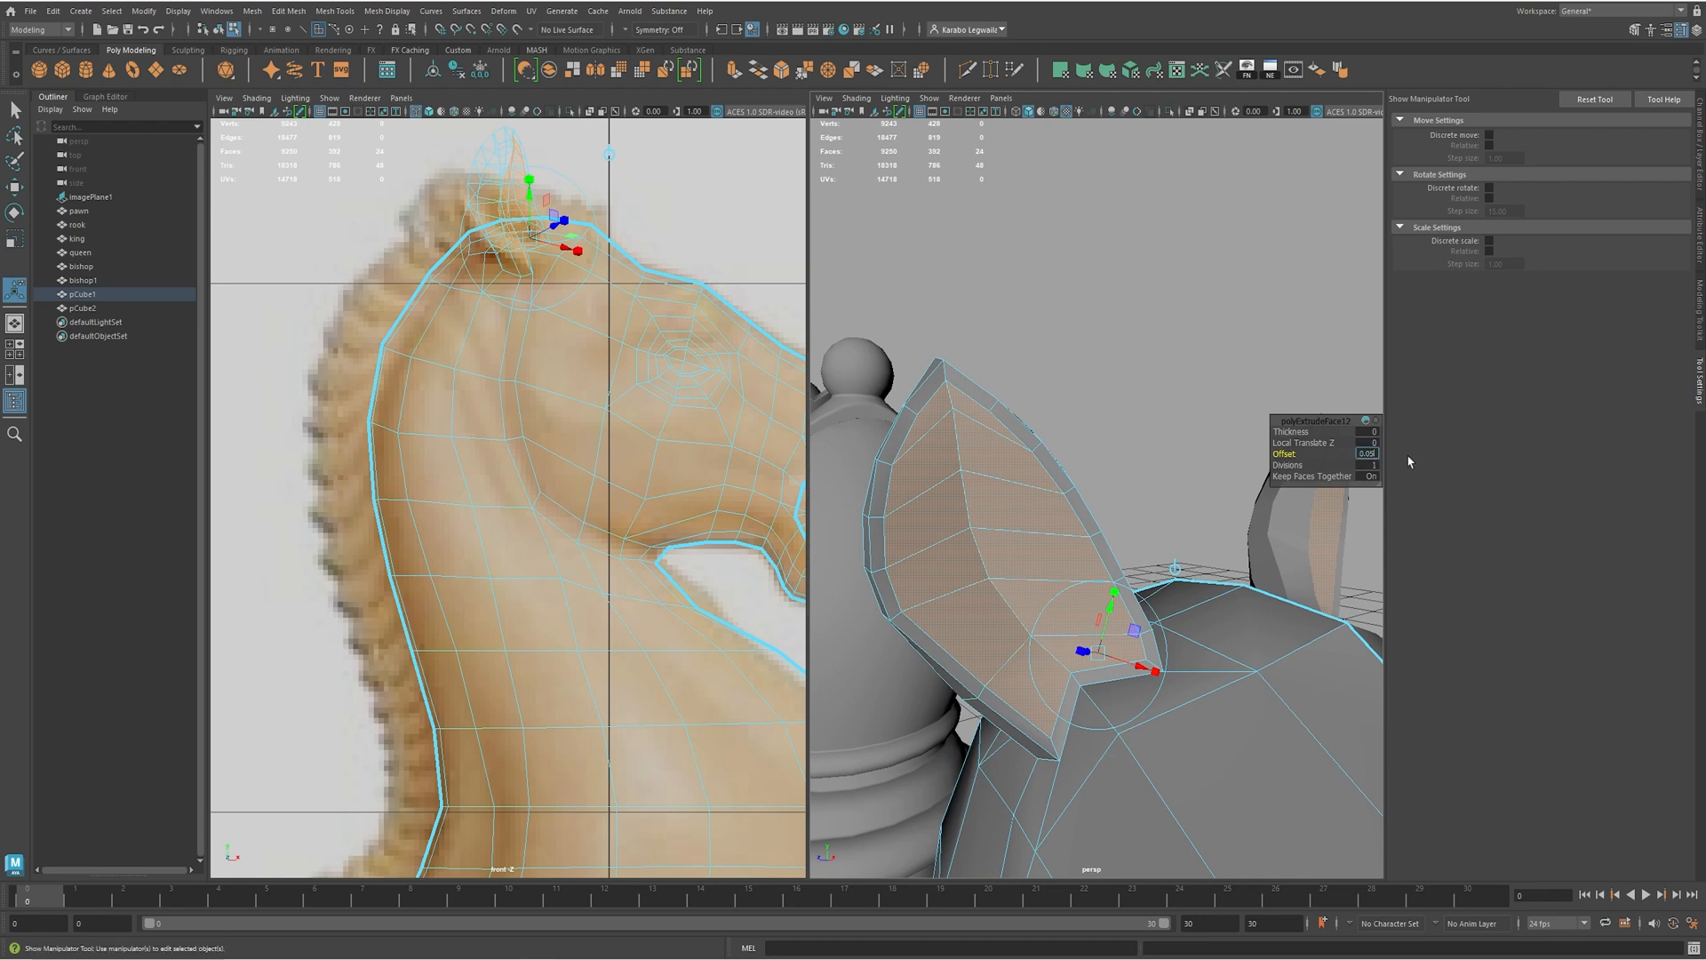
pyautogui.press('Return')
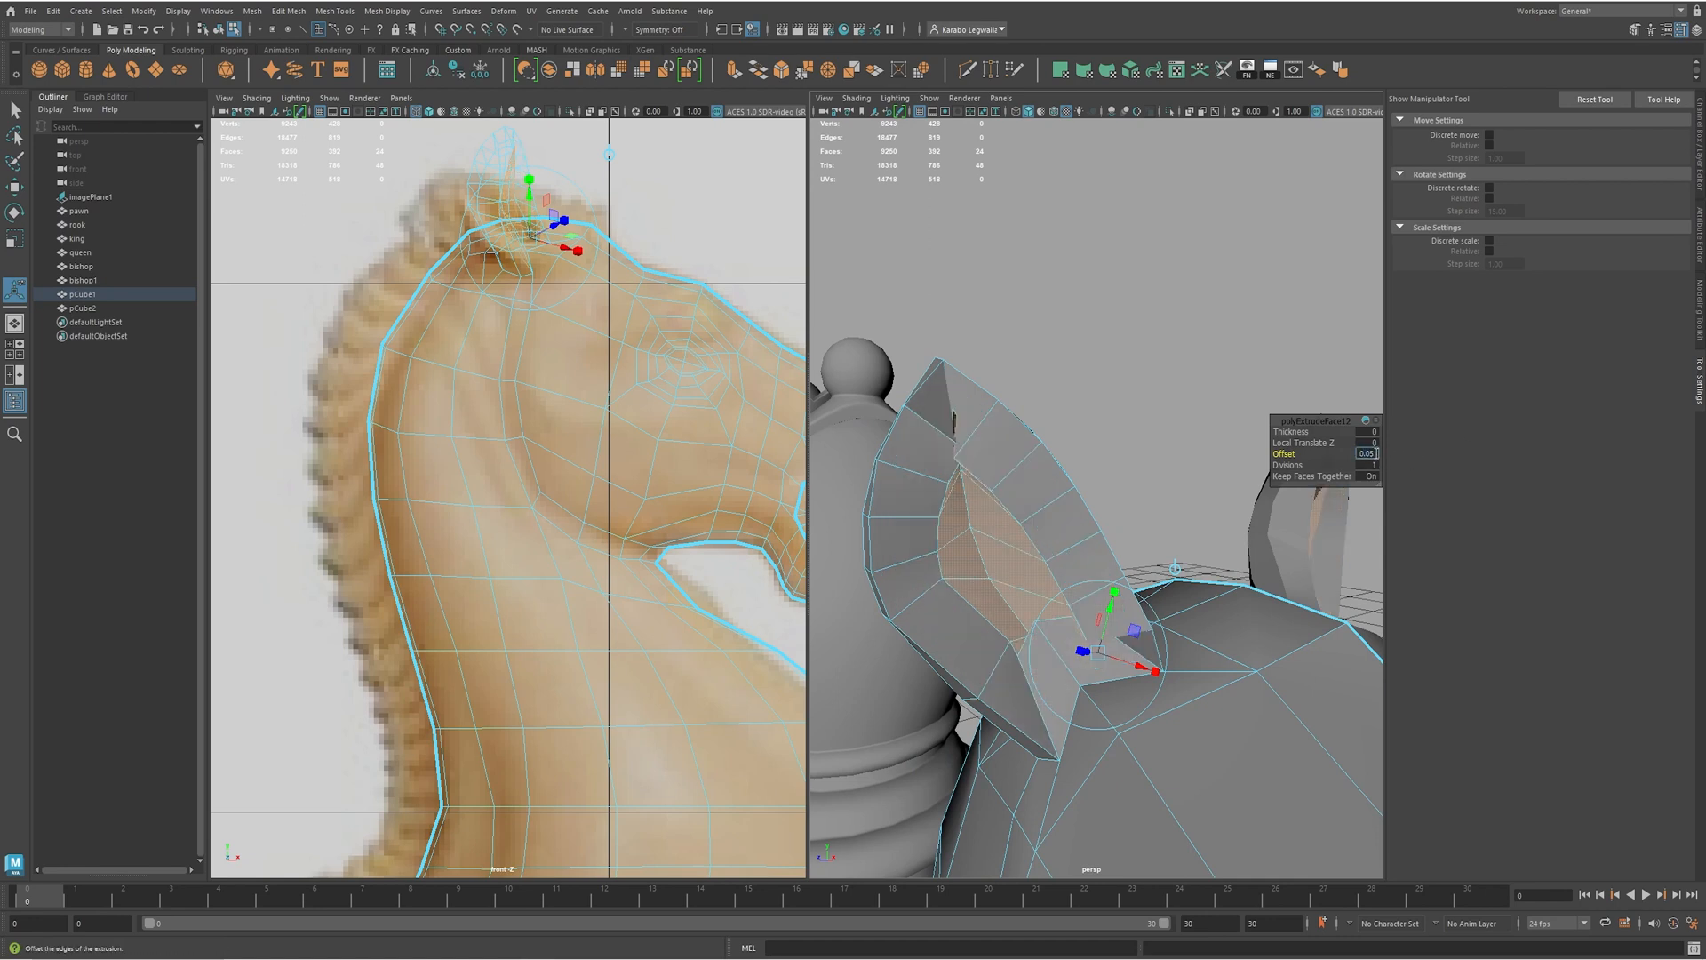
pyautogui.write('0.85')
pyautogui.press('Return')
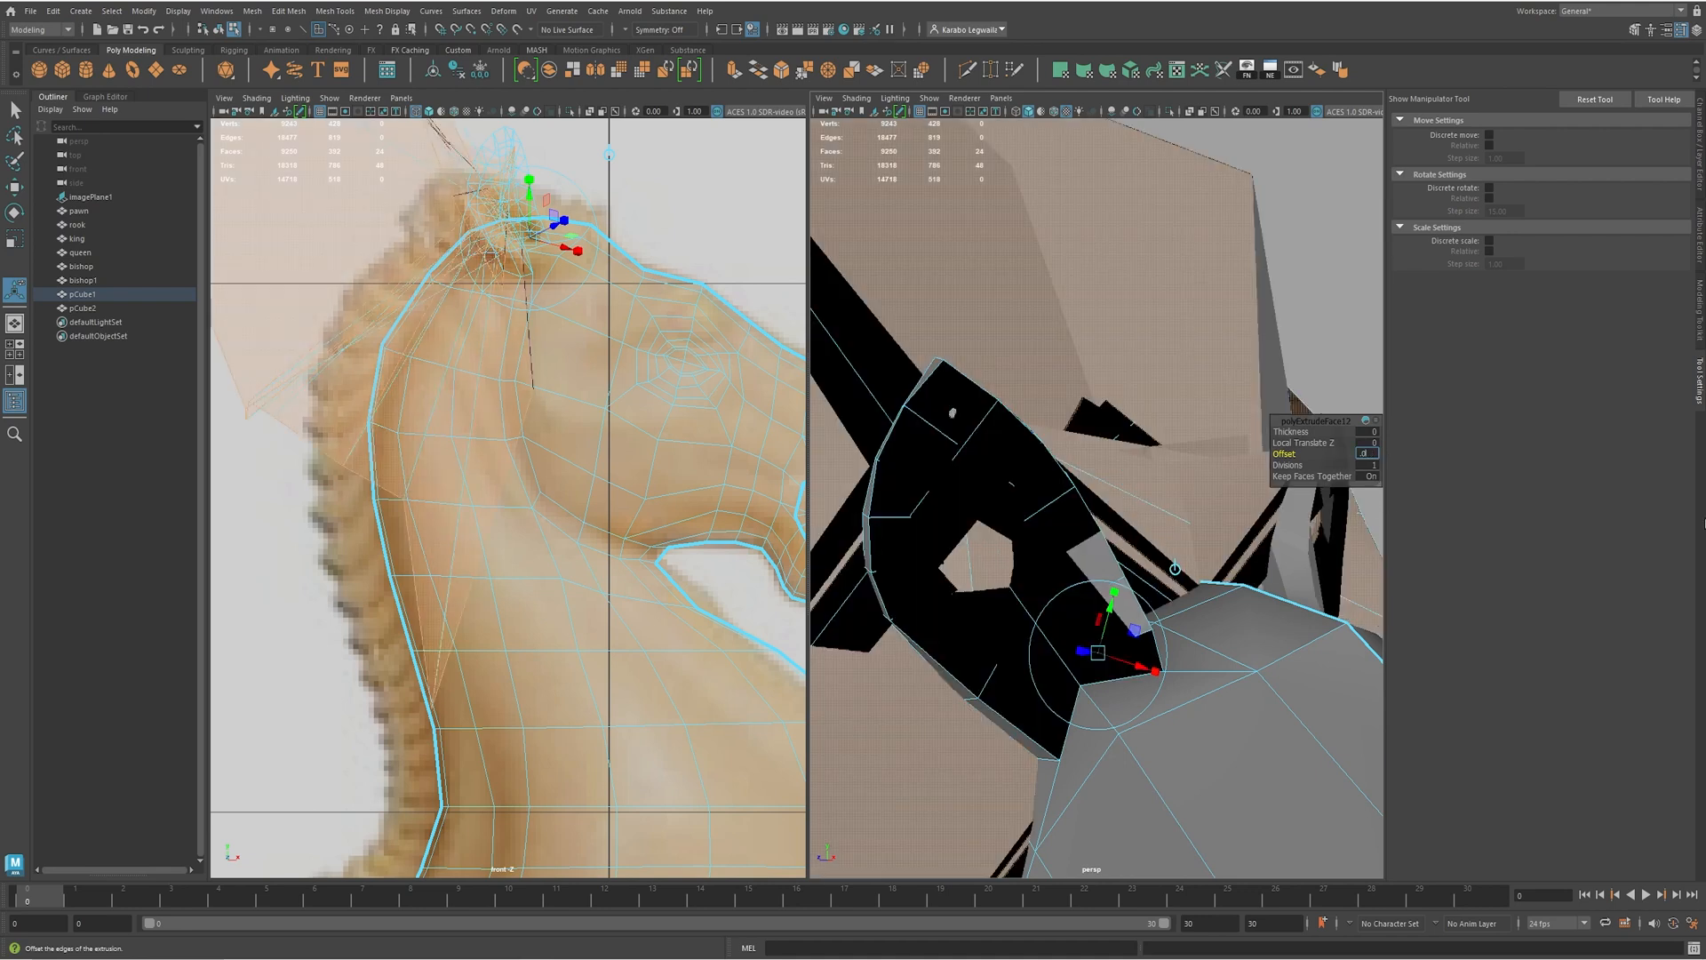
pyautogui.write('.08')
pyautogui.press('Return')
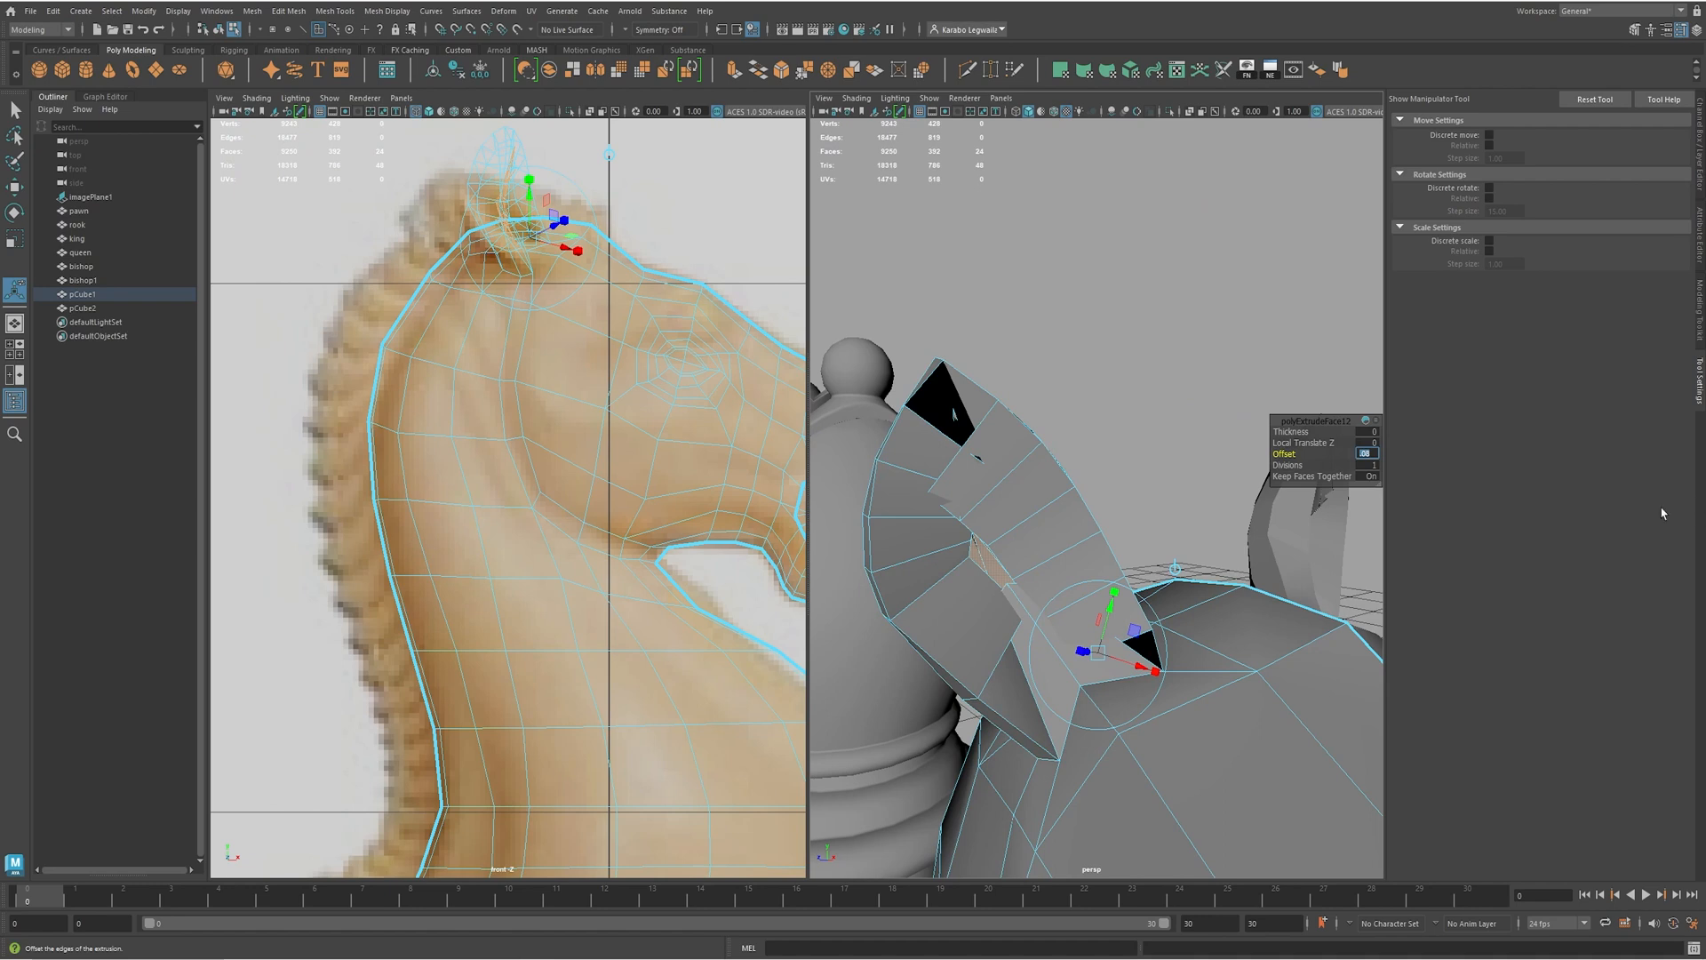
pyautogui.hotkey('ctrl', 'z')
pyautogui.hotkey('ctrl', 'z')
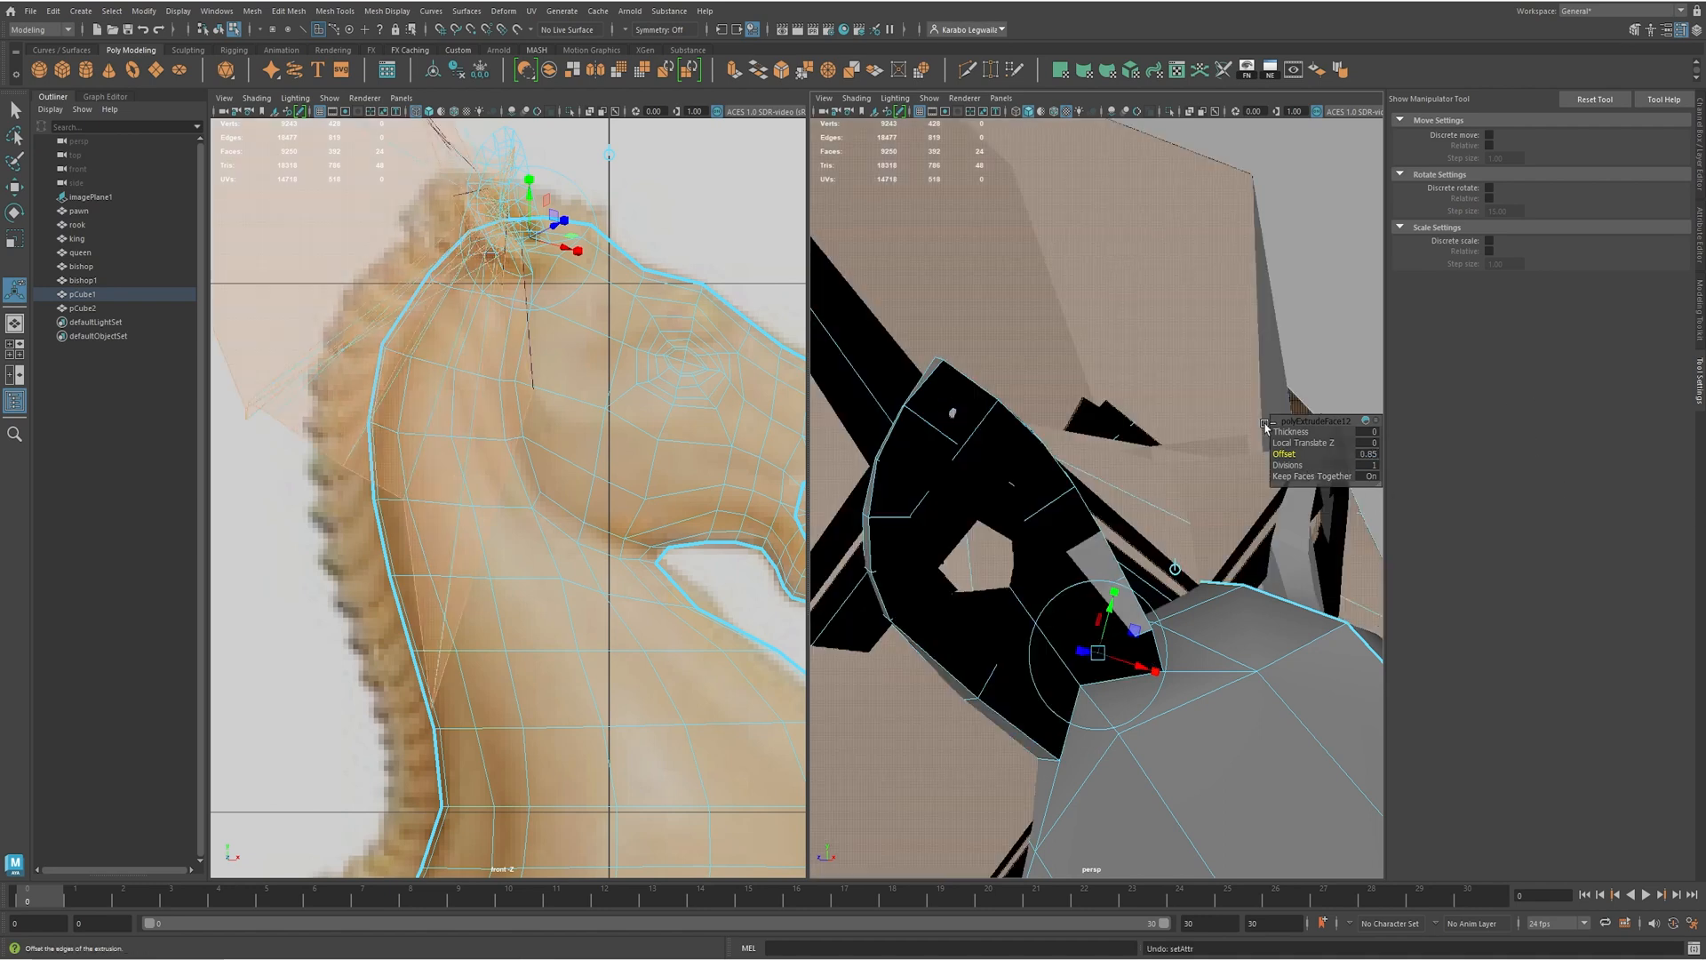
pyautogui.hotkey('ctrl', 'z')
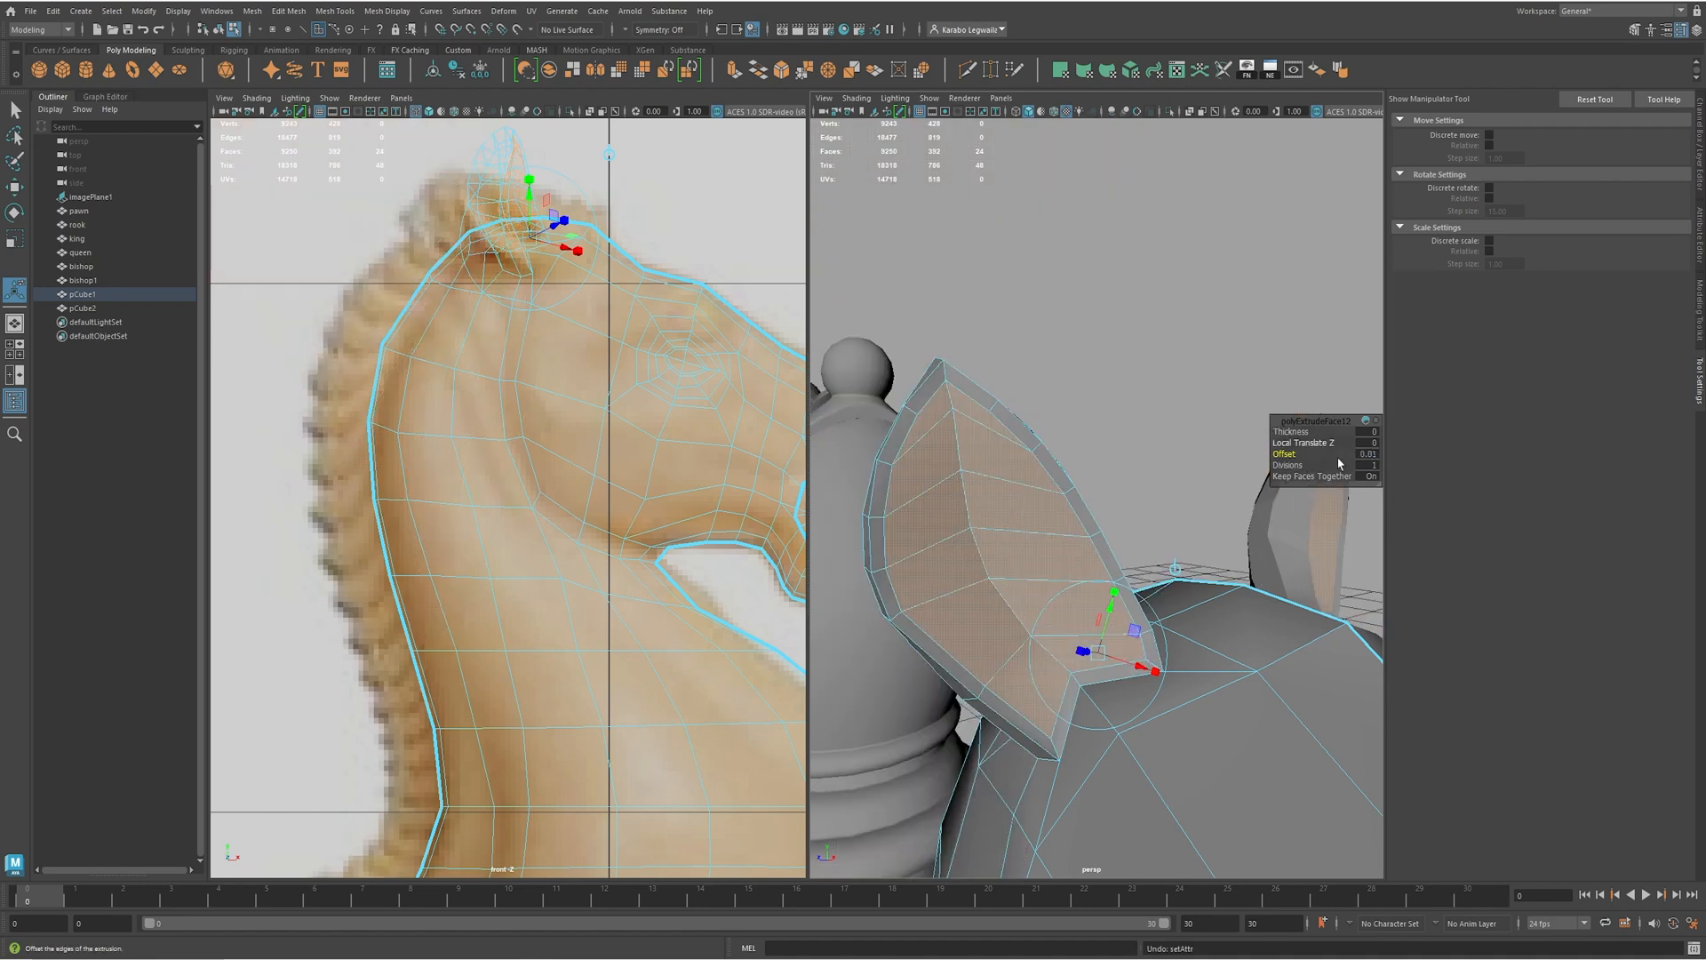
# - Set the ear face extrusion's offset to 0.015 to form an even rim
pyautogui.click(1373, 454)
pyautogui.press('Return')
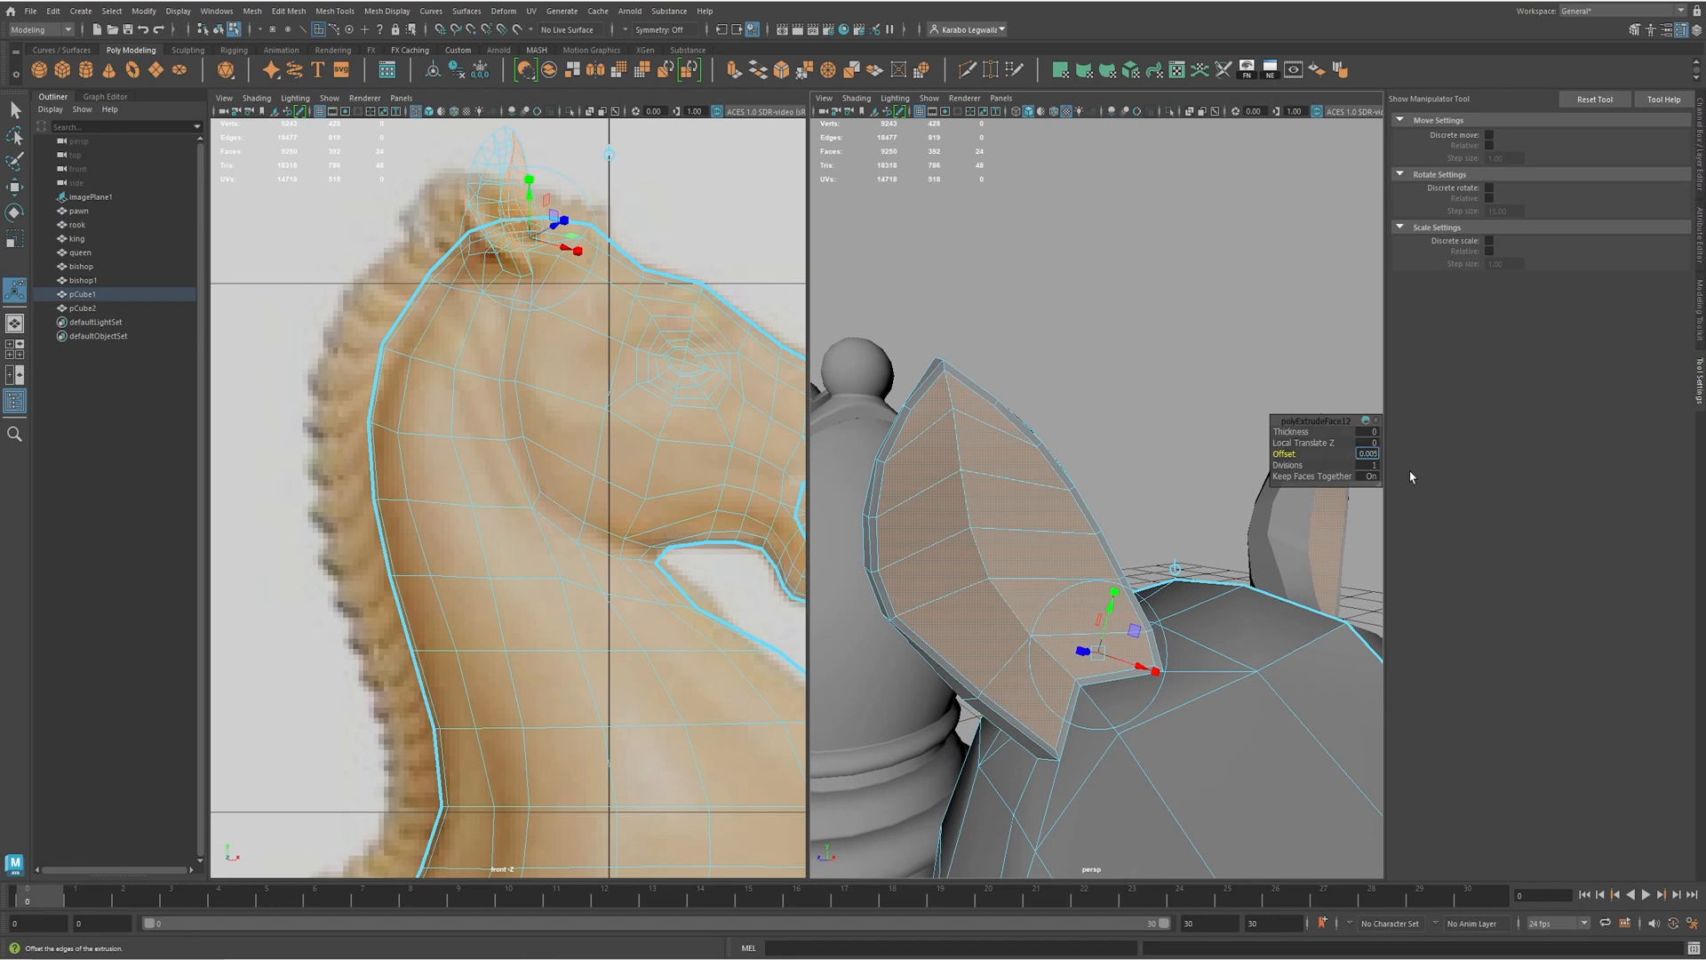
pyautogui.write('0.02')
pyautogui.press('Return')
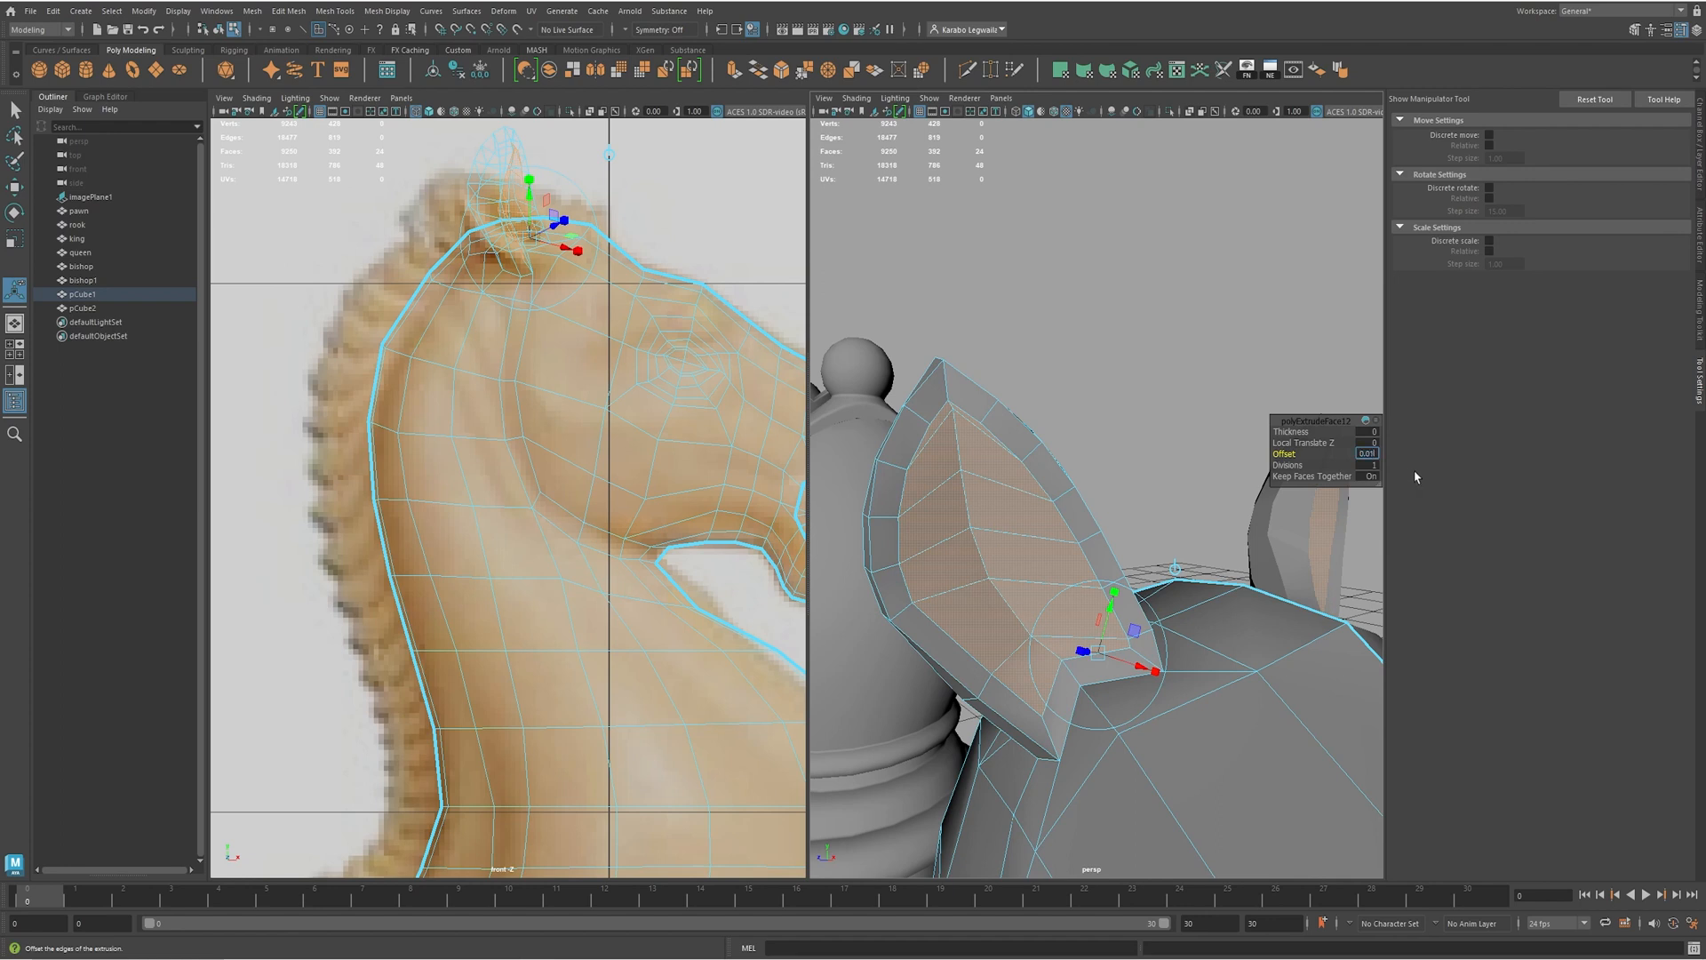
pyautogui.press('Return')
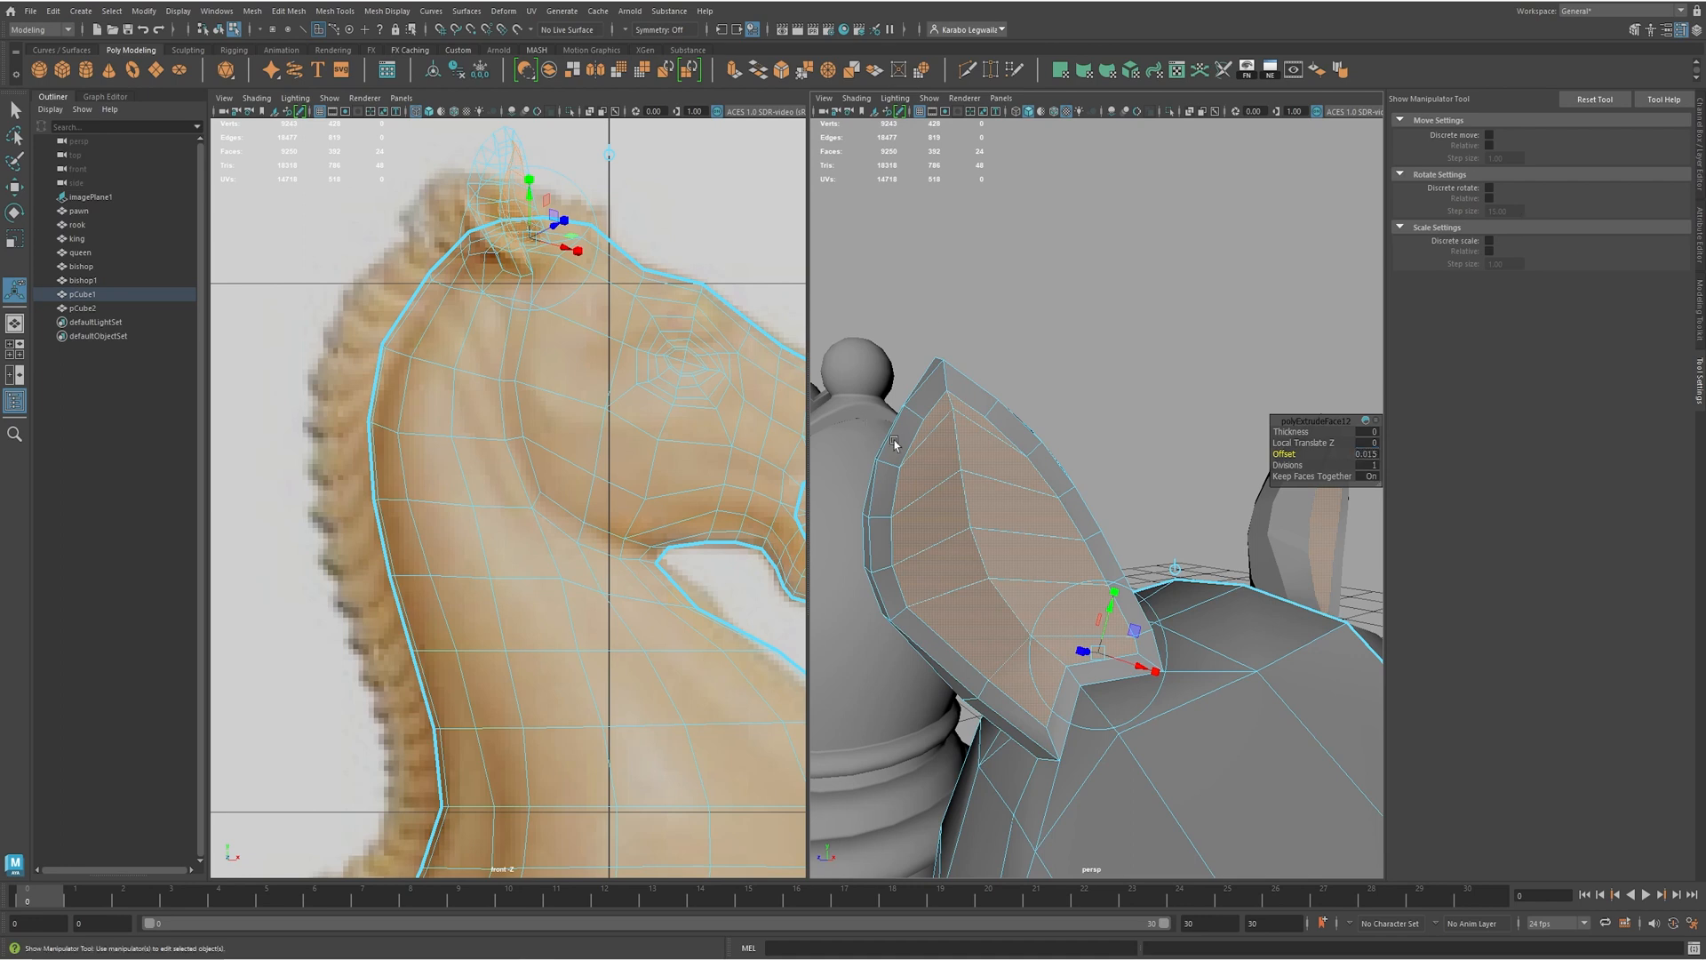
# - Extrude the ear's inner faces again, pushing them inward with an offset of 0.01 to hollow the ear
pyautogui.keyDown('alt'); pyautogui.moveTo(869, 428); pyautogui.dragTo(951, 466); pyautogui.keyUp('alt')
pyautogui.press('w')
pyautogui.keyDown('alt'); pyautogui.moveTo(1111, 737); pyautogui.dragTo(1072, 666); pyautogui.keyUp('alt')
pyautogui.click(1065, 642)
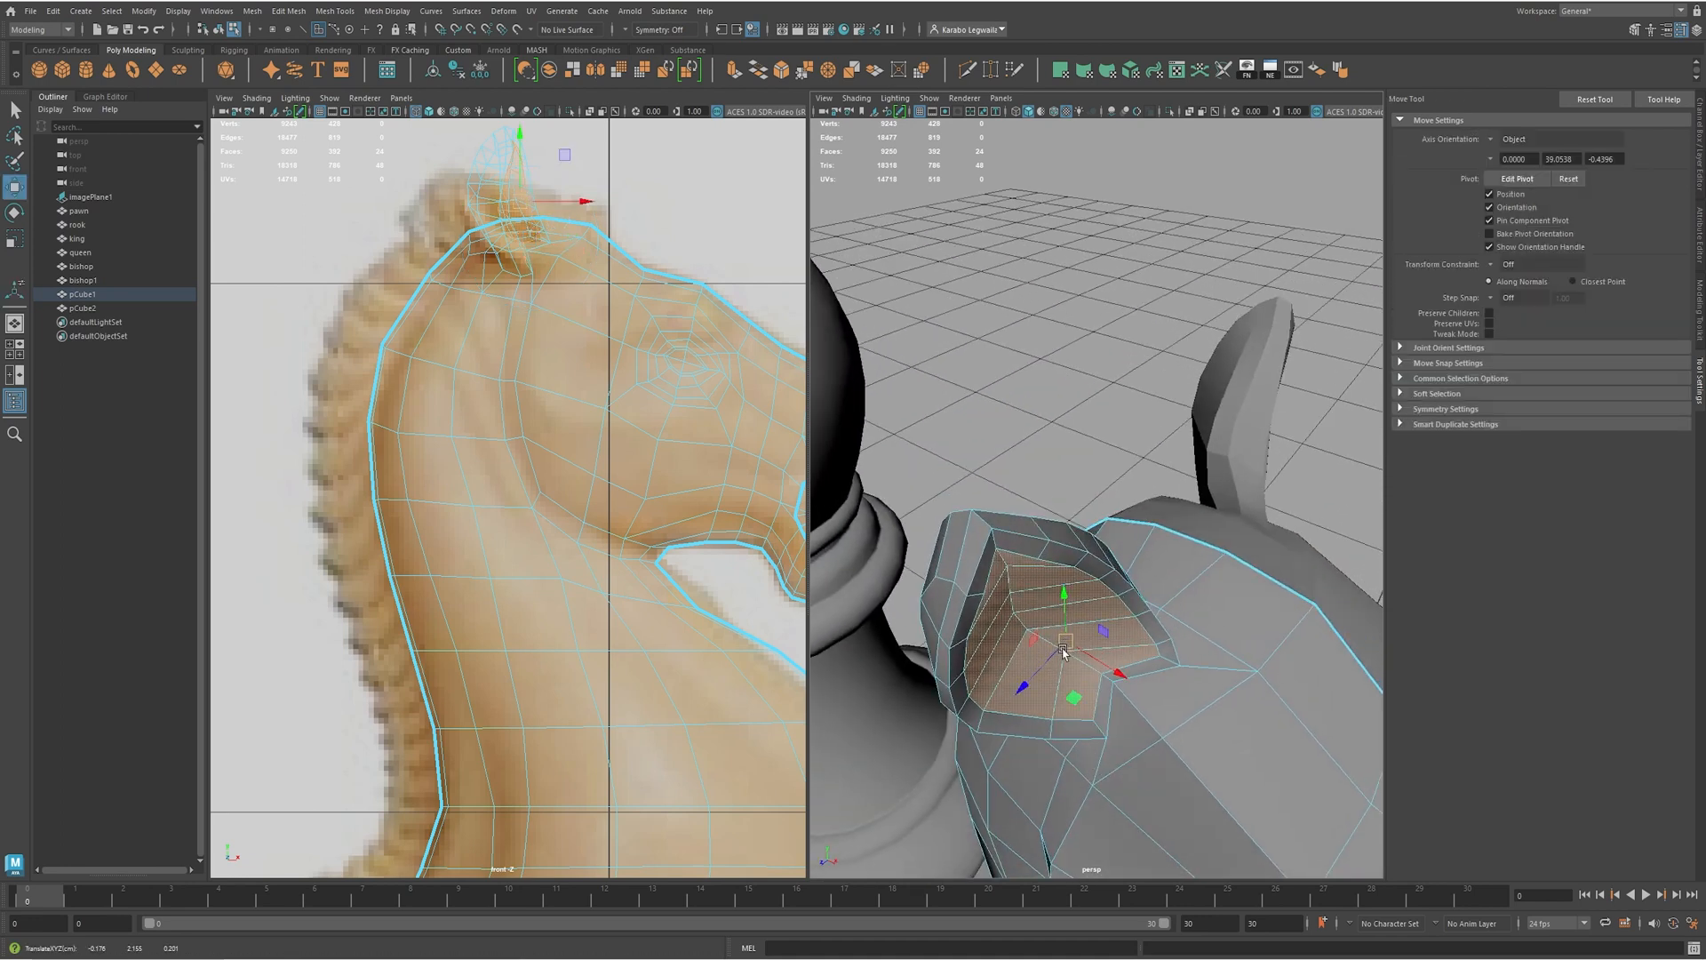
pyautogui.keyDown('alt'); pyautogui.moveTo(1080, 658); pyautogui.dragTo(1233, 471); pyautogui.keyUp('alt')
pyautogui.hotkey('ctrl', 'e')
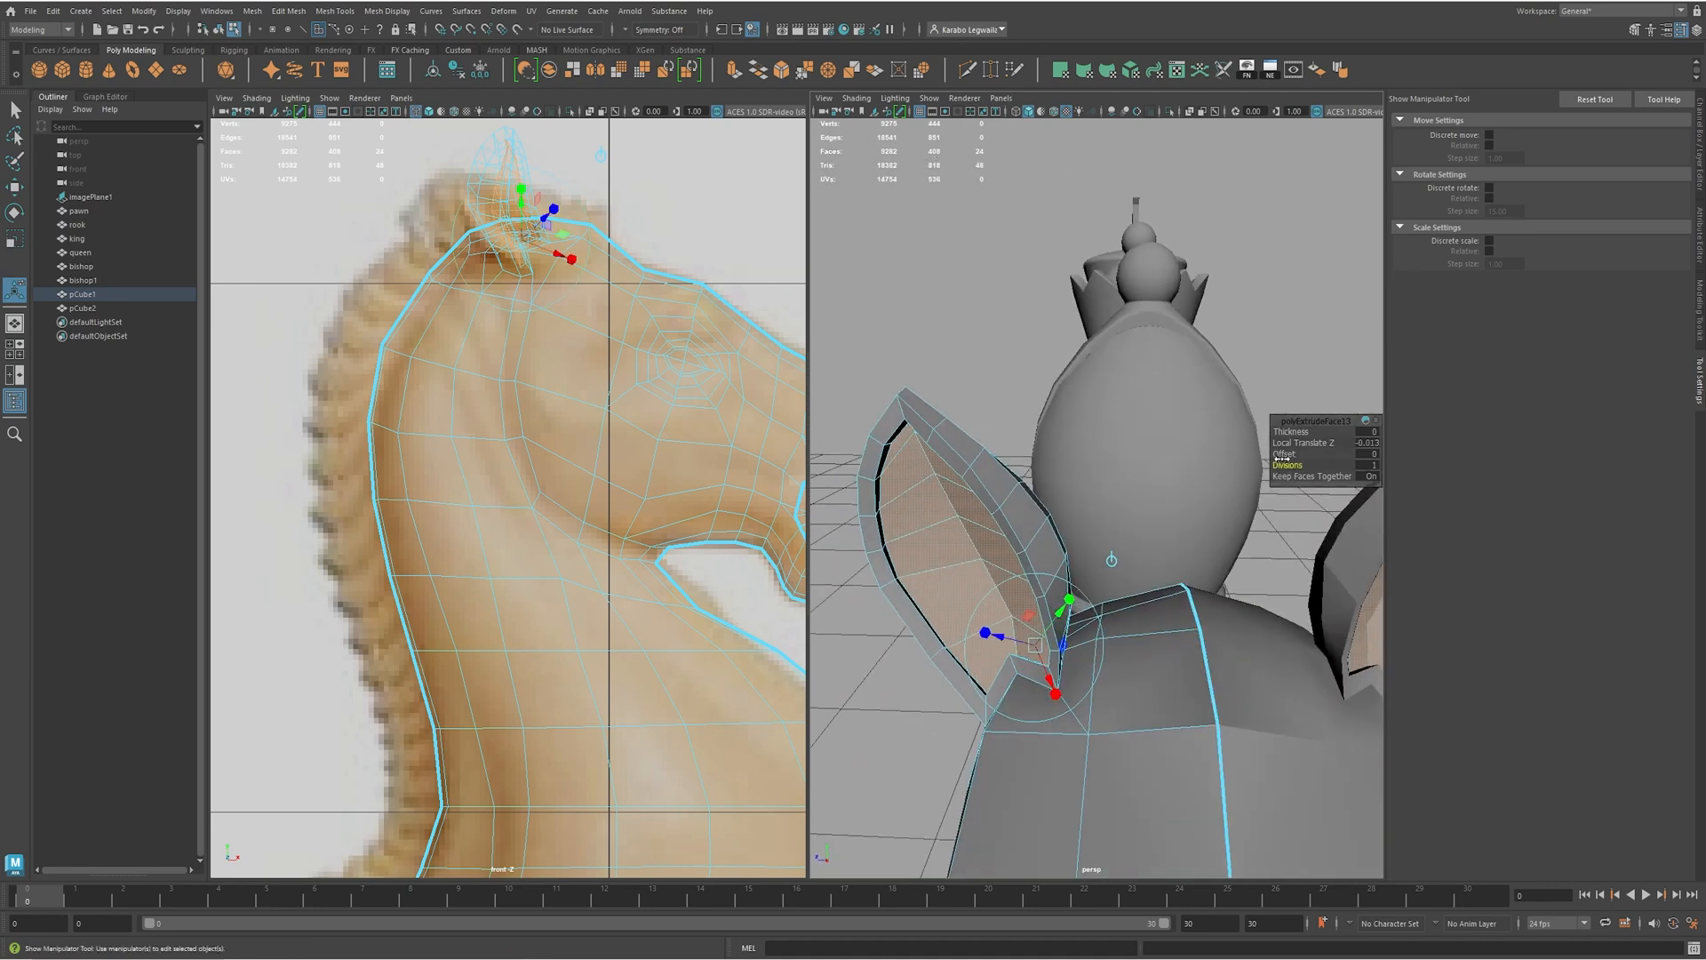
pyautogui.moveTo(1283, 454)
pyautogui.mouseDown()
pyautogui.moveTo(1302, 453)
pyautogui.moveTo(1283, 454)
pyautogui.mouseUp()
pyautogui.keyDown('alt'); pyautogui.moveTo(1128, 532); pyautogui.dragTo(987, 566); pyautogui.keyUp('alt')
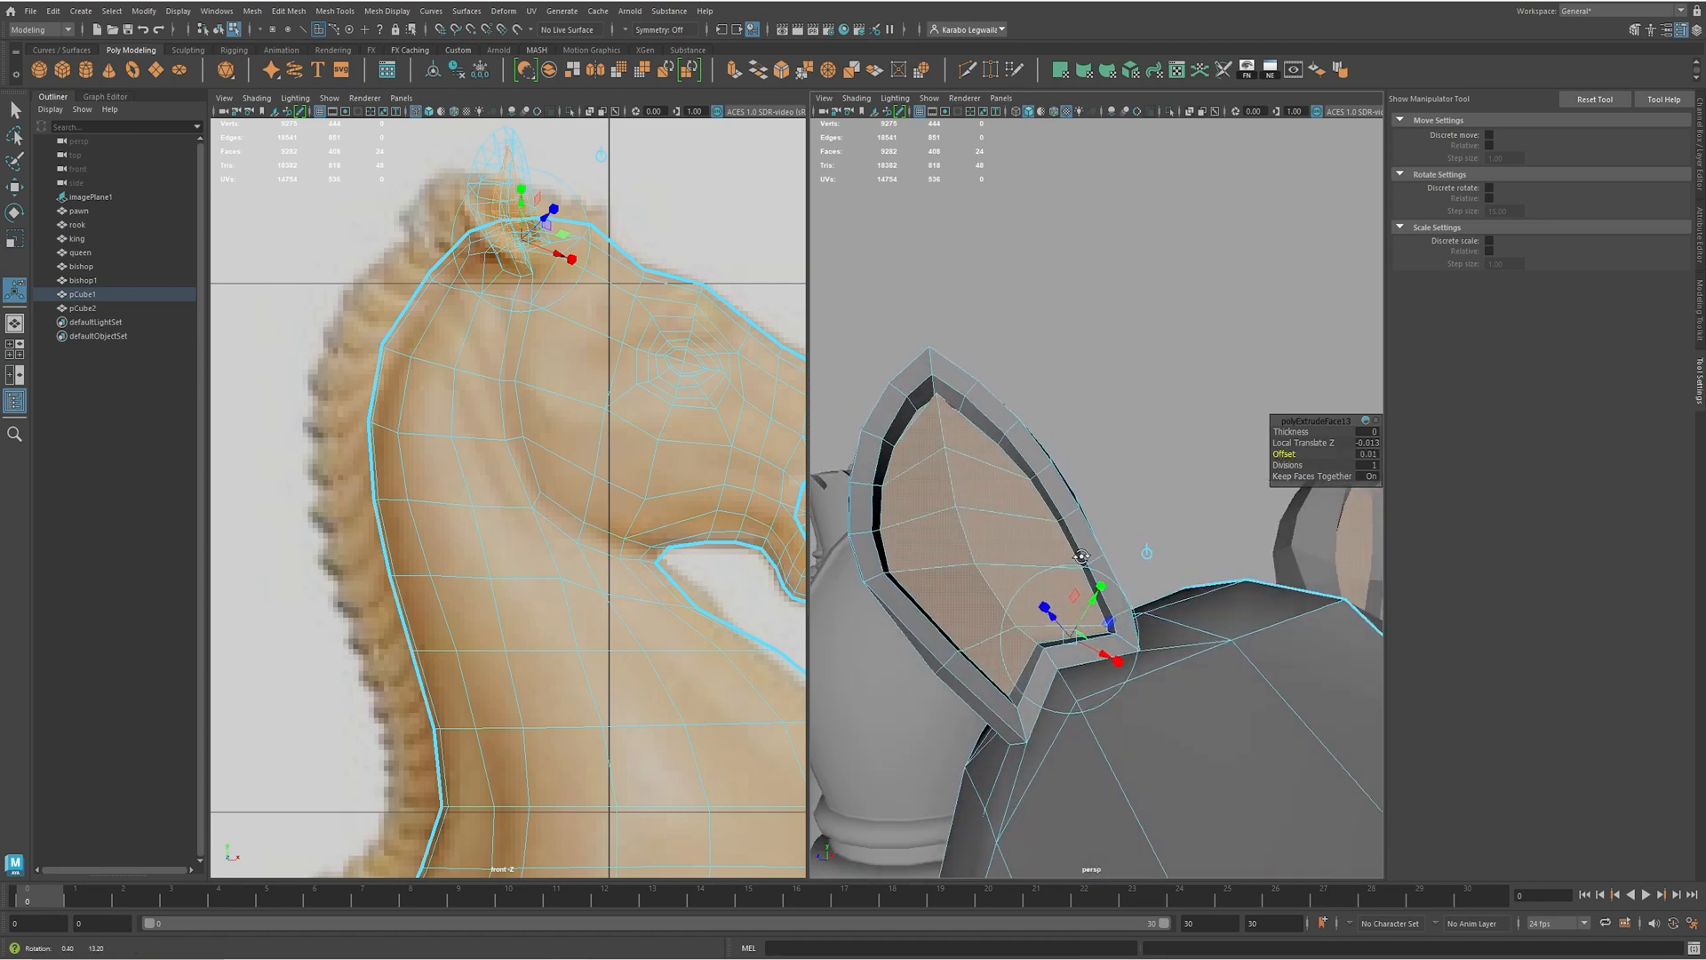
# - Move the vertices at the top and middle of the inner ear surface to even out the hollow
pyautogui.press('q')
pyautogui.press('F9')
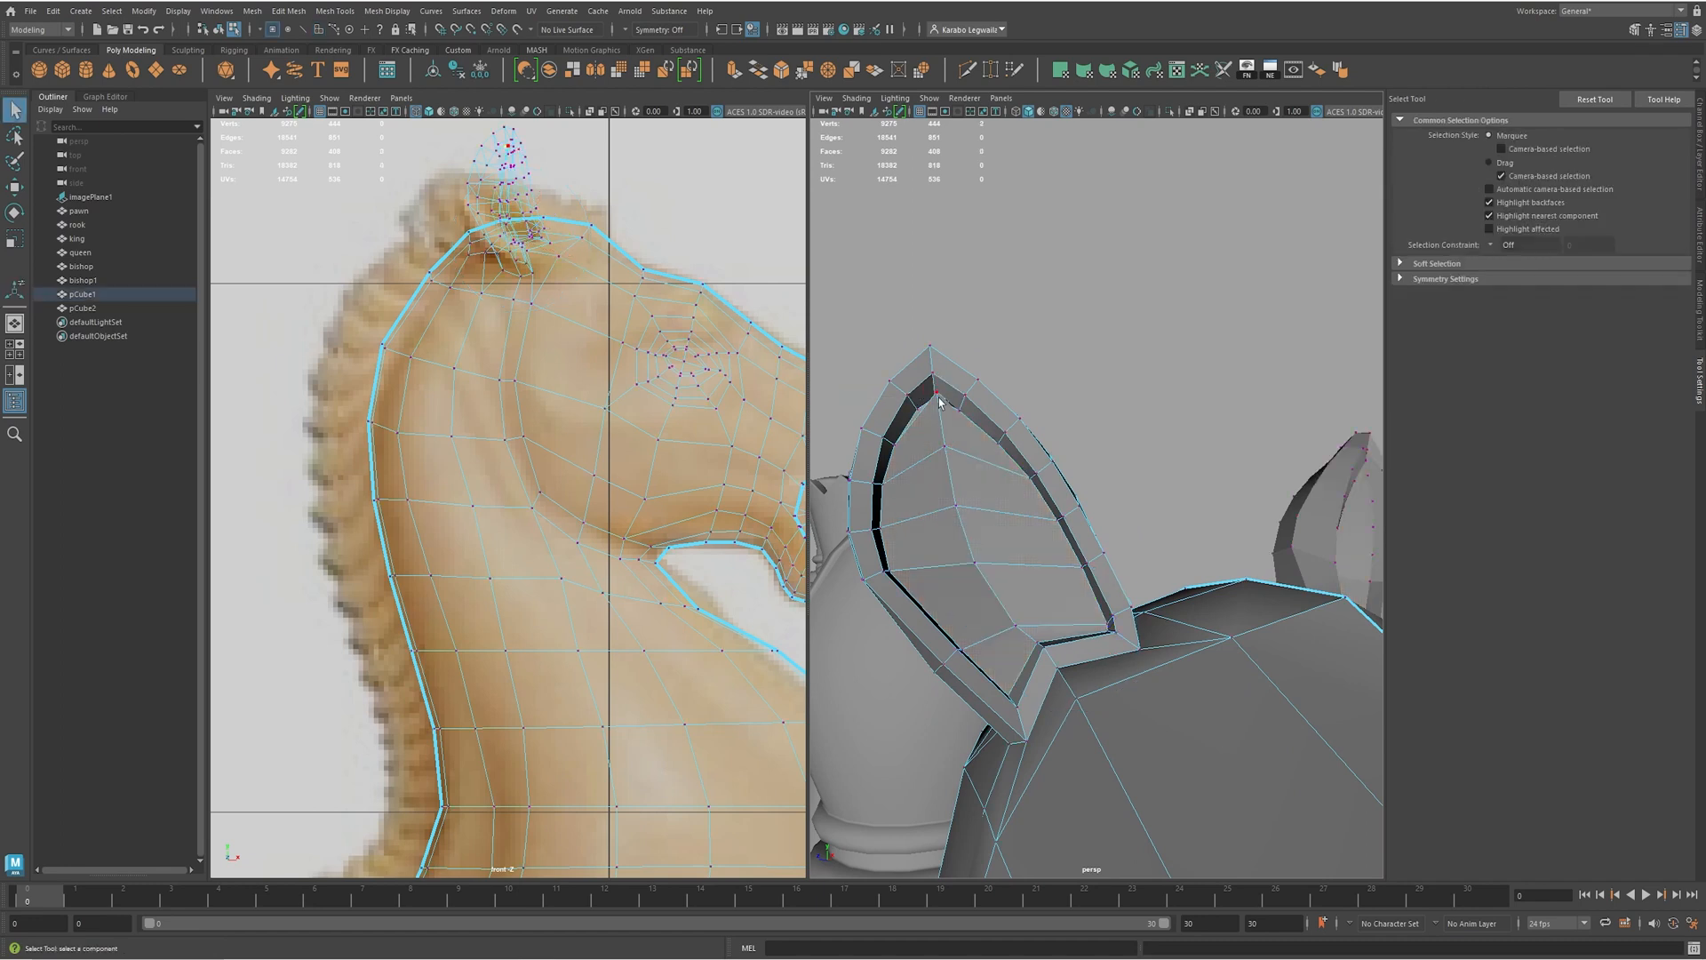
pyautogui.press('w')
pyautogui.moveTo(937, 394); pyautogui.dragTo(939, 423)
pyautogui.click(960, 410)
pyautogui.click(943, 450)
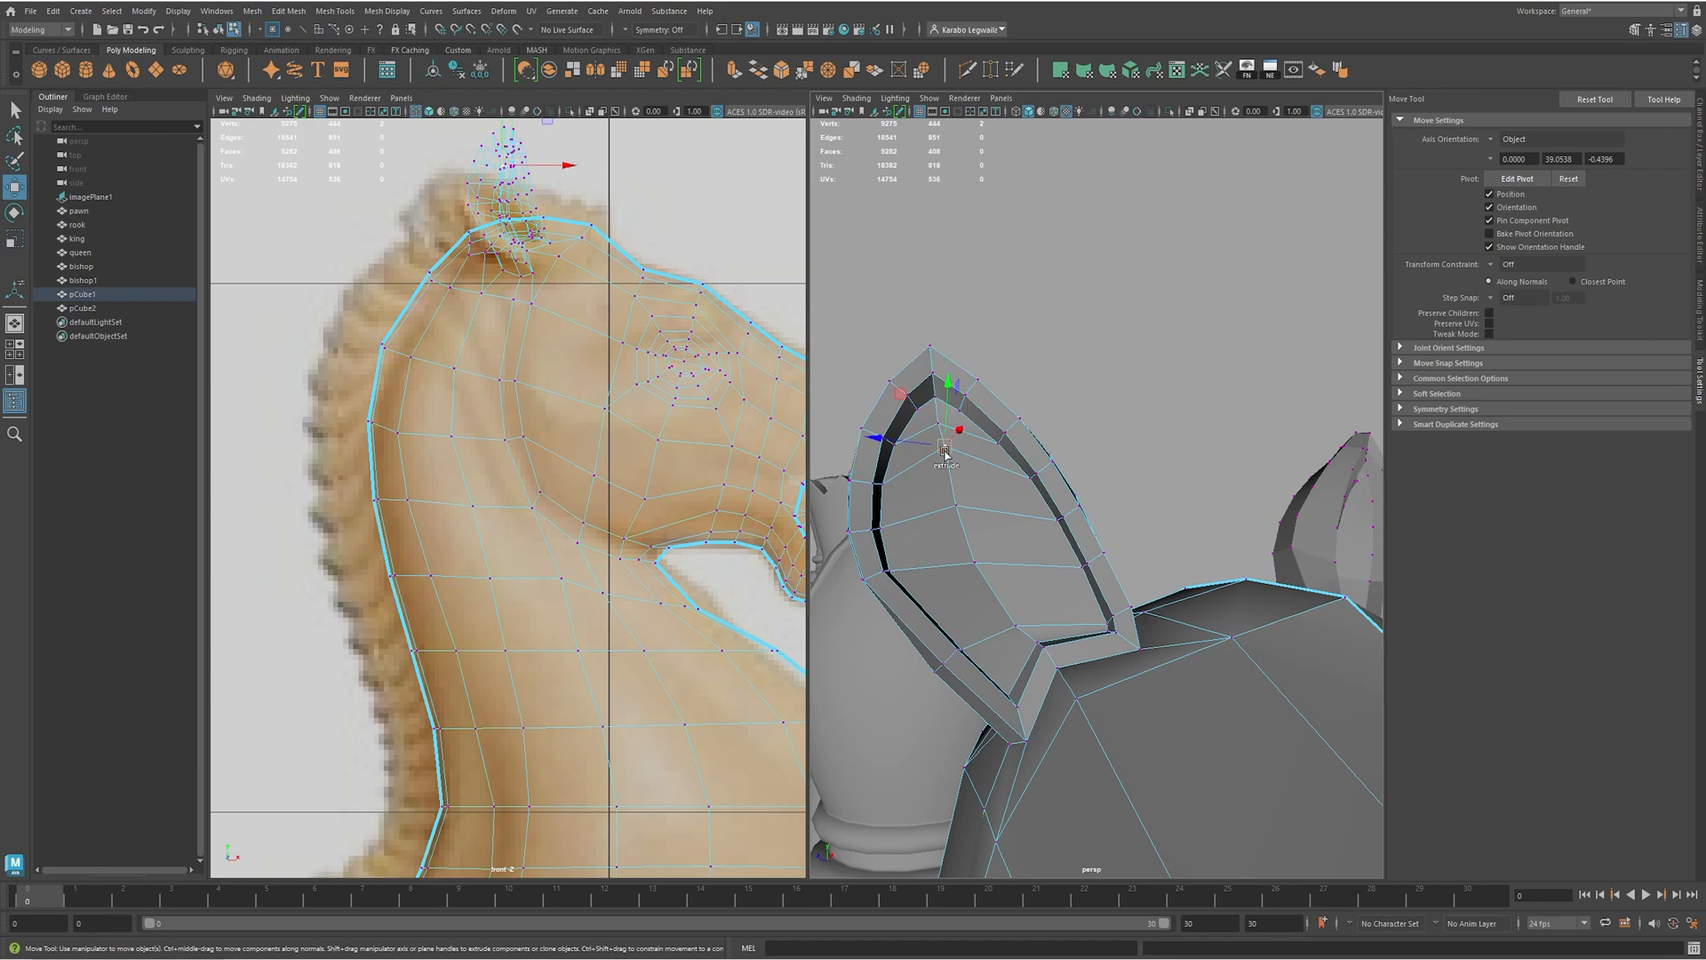
pyautogui.moveTo(940, 425); pyautogui.dragTo(1097, 663)
pyautogui.click(959, 508)
# - Adjust the edge and vertices at the lower corner of the ear's rim
pyautogui.press('F10')
pyautogui.click(1124, 682)
pyautogui.scroll(5, 1159, 677)
pyautogui.scroll(-4, 1161, 677)
pyautogui.press('F9')
pyautogui.click(1159, 648)
pyautogui.click(1173, 645)
pyautogui.keyDown('alt'); pyautogui.moveTo(1096, 663); pyautogui.dragTo(1019, 655); pyautogui.keyUp('alt')
pyautogui.keyDown('alt'); pyautogui.moveTo(898, 627); pyautogui.dragTo(1069, 574); pyautogui.keyUp('alt')
pyautogui.click(1077, 572)
pyautogui.click(1065, 553)
pyautogui.hotkey('ctrl', 'z')
pyautogui.hotkey('ctrl', 'z')
# - Insert another edge loop across the lower part of the hollowed ear with Multi-Cut
pyautogui.moveTo(1072, 586)
pyautogui.keyDown('alt'); pyautogui.mouseDown()
pyautogui.moveTo(1052, 603)
pyautogui.moveTo(1064, 560)
pyautogui.moveTo(1043, 571)
pyautogui.moveTo(1046, 604)
pyautogui.mouseUp(); pyautogui.keyUp('alt')
pyautogui.keyDown('shift'); pyautogui.click(1059, 555); pyautogui.keyUp('shift')
pyautogui.keyDown('shift'); pyautogui.click(1043, 563); pyautogui.keyUp('shift')
pyautogui.keyDown('shift'); pyautogui.click(1036, 581); pyautogui.keyUp('shift')
pyautogui.hotkey('ctrl', 'shift', 'x')
pyautogui.keyDown('ctrl'); pyautogui.click(983, 598); pyautogui.keyUp('ctrl')
pyautogui.keyDown('alt'); pyautogui.moveTo(962, 654); pyautogui.dragTo(1022, 702); pyautogui.keyUp('alt')
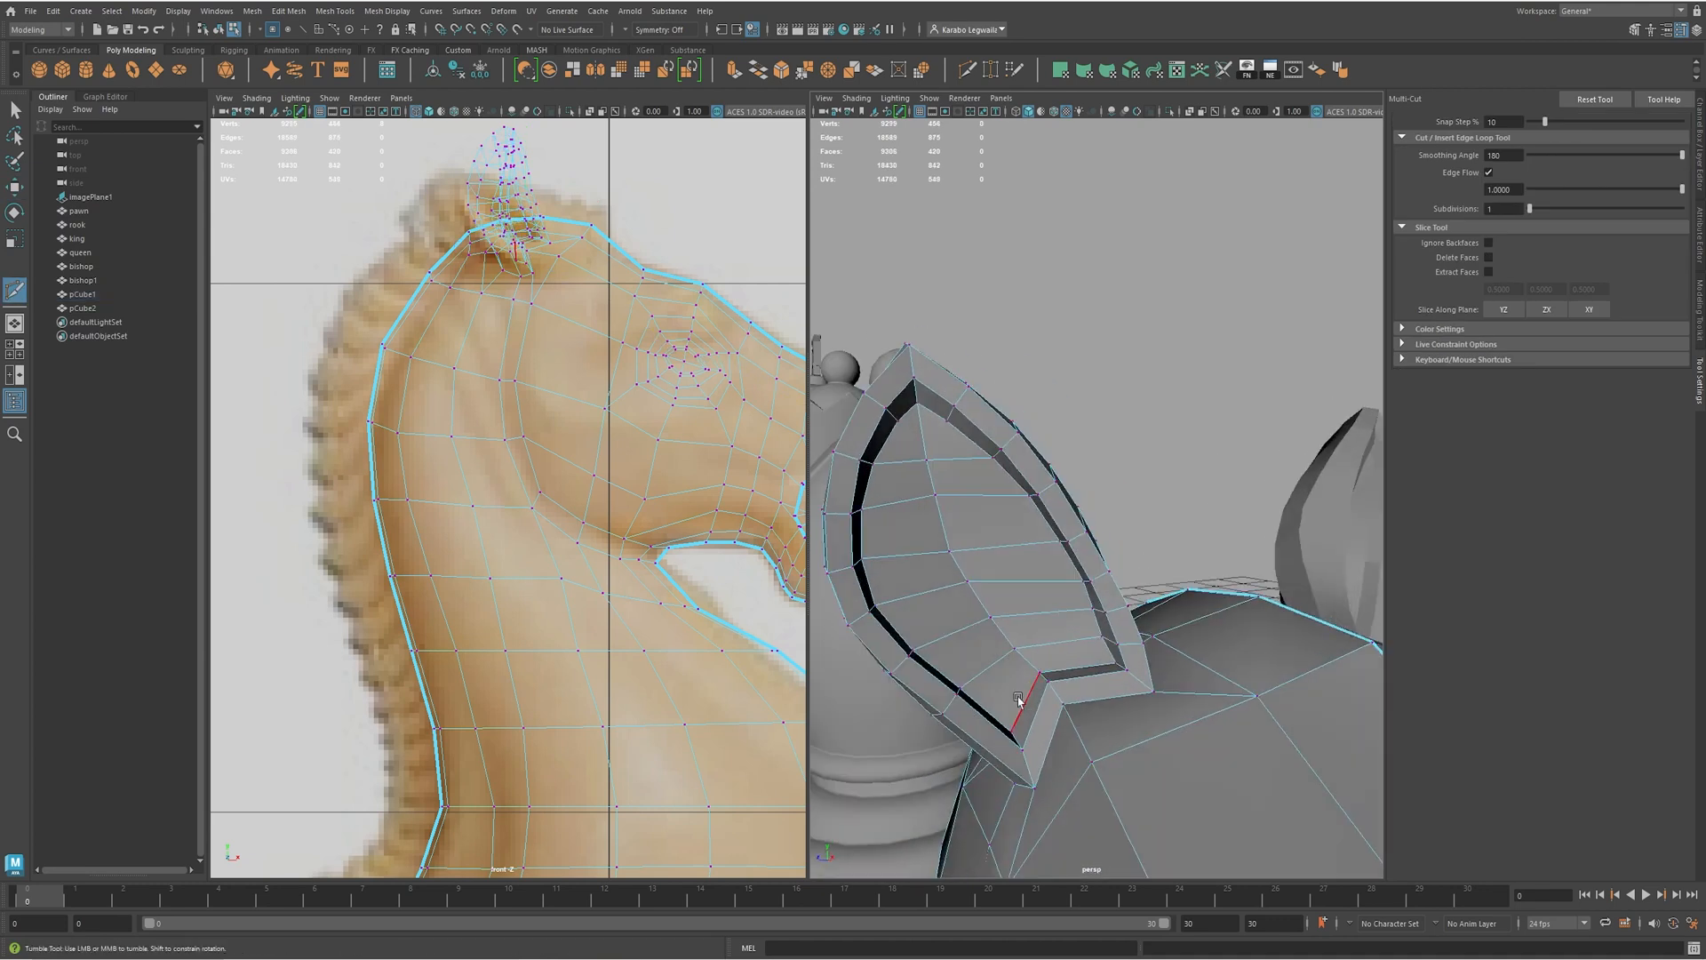
# - Move the edge at the bottom notch of the ear's opening to reshape it
pyautogui.press('w')
pyautogui.click(1016, 702)
pyautogui.keyDown('alt'); pyautogui.moveTo(1022, 702); pyautogui.dragTo(1153, 669); pyautogui.keyUp('alt')
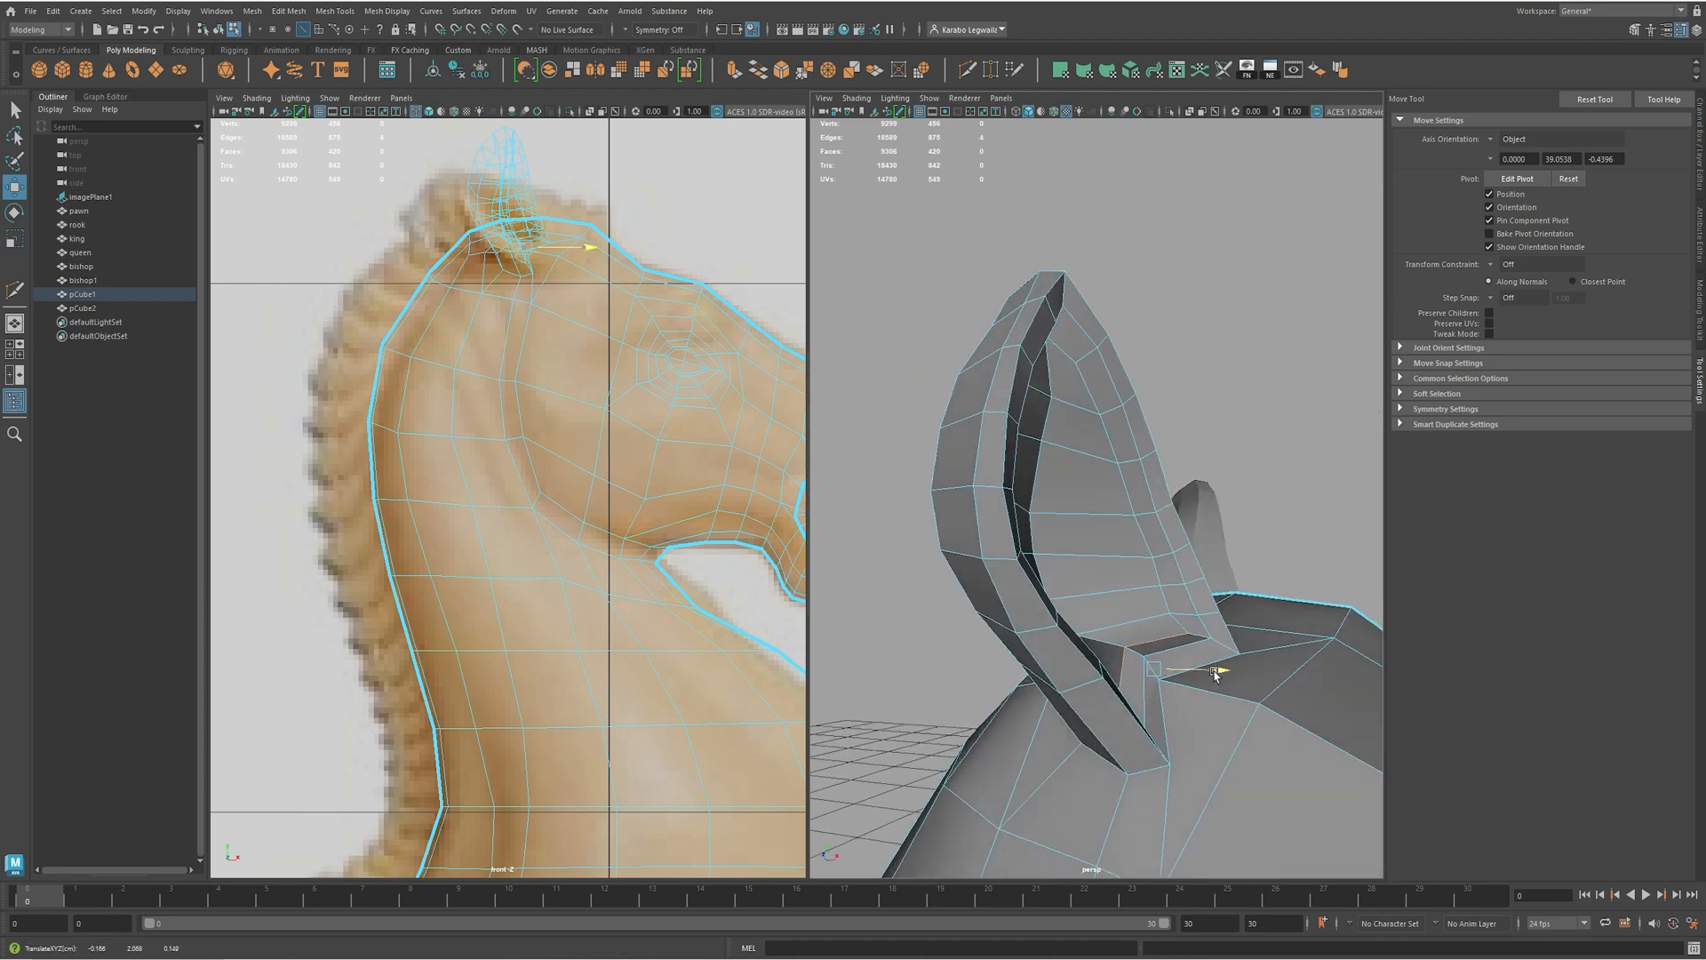
pyautogui.click(1154, 610)
# - Examine the ears and the whole knight in smoothed preview, and return to the unsmoothed display
pyautogui.keyDown('alt'); pyautogui.moveTo(1155, 609); pyautogui.dragTo(1038, 560); pyautogui.keyUp('alt')
pyautogui.press('F8')
pyautogui.press('3')
pyautogui.click(1349, 469)
pyautogui.keyDown('alt'); pyautogui.moveTo(1349, 469); pyautogui.dragTo(1181, 582, button='right'); pyautogui.keyUp('alt')
pyautogui.keyDown('alt'); pyautogui.moveTo(1182, 582); pyautogui.dragTo(1195, 579); pyautogui.keyUp('alt')
pyautogui.keyDown('alt'); pyautogui.moveTo(1195, 579); pyautogui.dragTo(1316, 614, button='right'); pyautogui.keyUp('alt')
pyautogui.keyDown('alt'); pyautogui.moveTo(1317, 615); pyautogui.dragTo(1050, 617); pyautogui.keyUp('alt')
pyautogui.keyDown('alt'); pyautogui.moveTo(1051, 617); pyautogui.dragTo(1043, 641, button='right'); pyautogui.keyUp('alt')
pyautogui.keyDown('alt'); pyautogui.moveTo(1043, 641); pyautogui.dragTo(1368, 666); pyautogui.keyUp('alt')
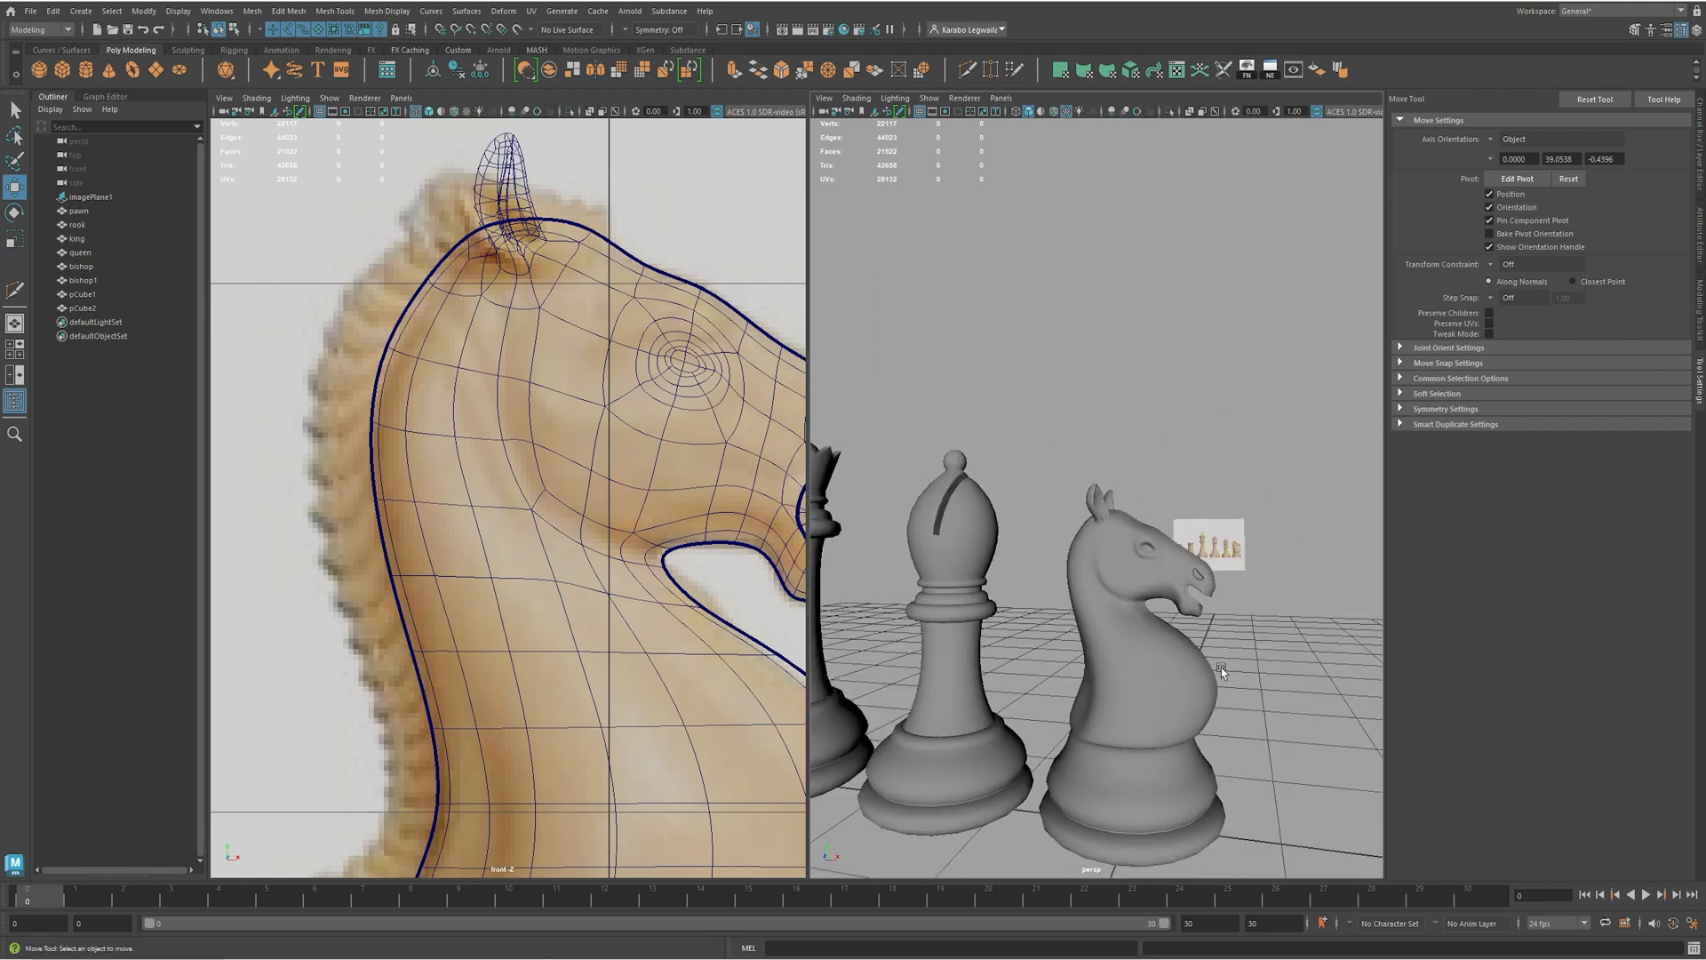
pyautogui.click(1141, 661)
pyautogui.press('1')
pyautogui.keyDown('alt'); pyautogui.moveTo(1146, 658); pyautogui.dragTo(1178, 670); pyautogui.keyUp('alt')
pyautogui.moveTo(1178, 670)
pyautogui.keyDown('alt'); pyautogui.mouseDown(button='right')
pyautogui.moveTo(1145, 660)
pyautogui.moveTo(1173, 673)
pyautogui.mouseUp(button='right'); pyautogui.keyUp('alt')
pyautogui.keyDown('alt'); pyautogui.moveTo(1134, 670); pyautogui.dragTo(1041, 639); pyautogui.keyUp('alt')
pyautogui.scroll(-5, 594, 633)
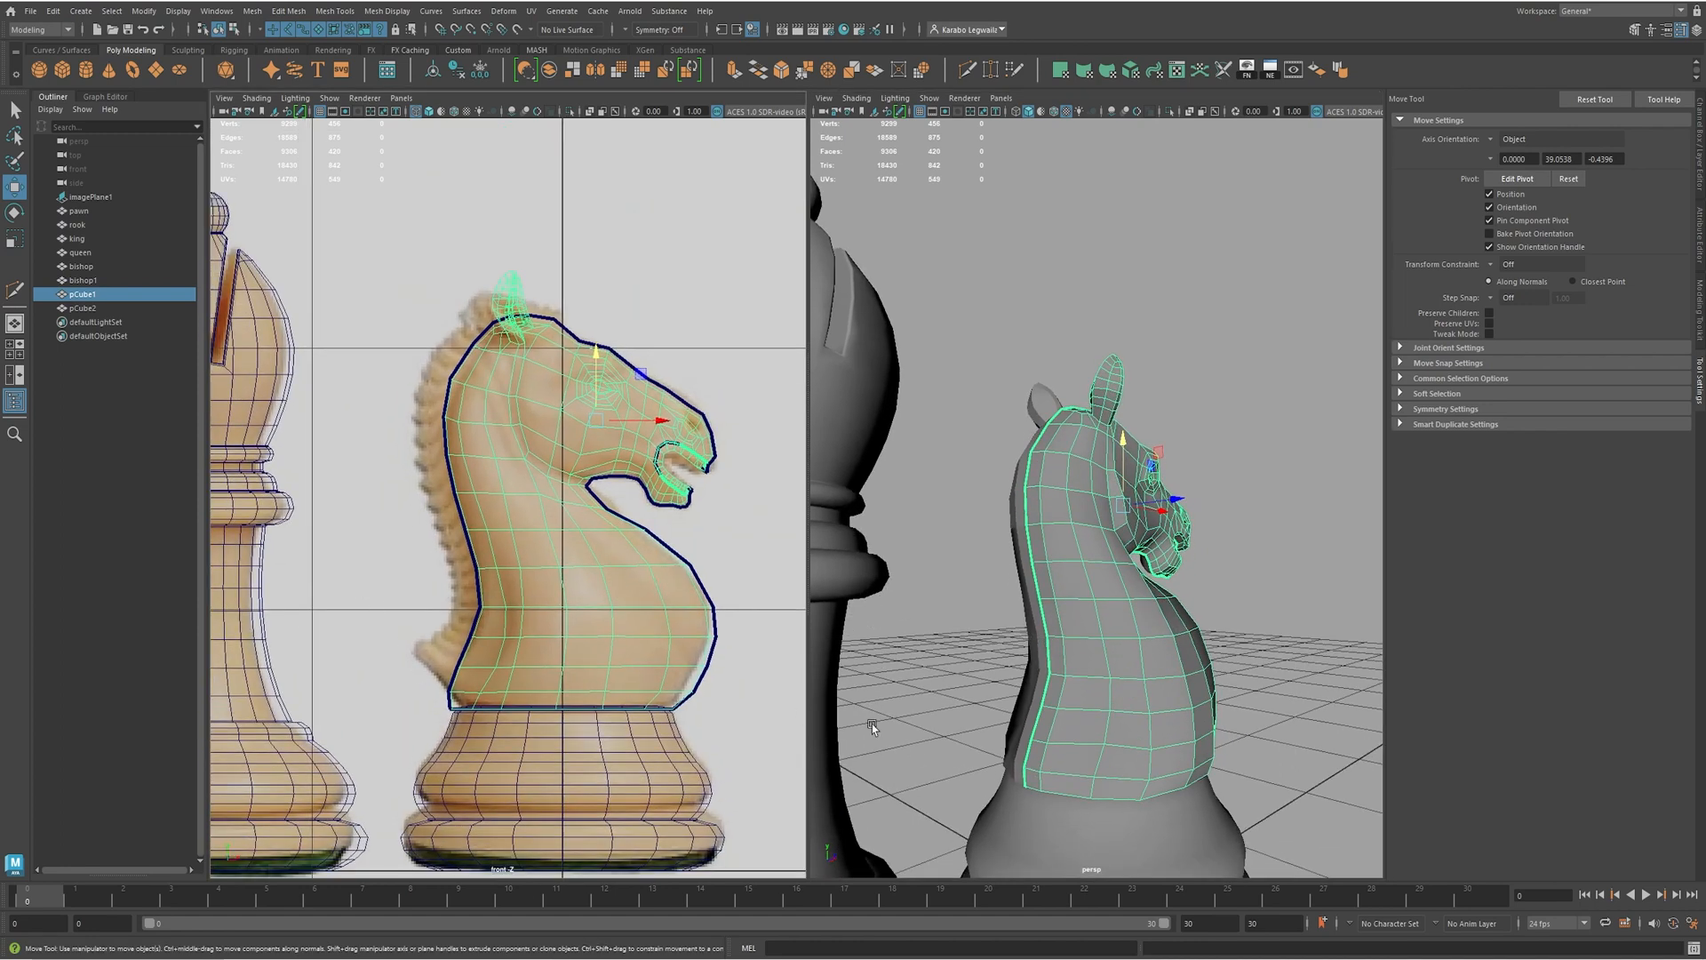
# - Cut a small corner-shaped path with Multi-Cut into the face beside the centre line on top of the head, between the ears
pyautogui.keyDown('alt'); pyautogui.moveTo(872, 723); pyautogui.dragTo(1217, 436); pyautogui.keyUp('alt')
pyautogui.keyDown('alt'); pyautogui.moveTo(1208, 370); pyautogui.dragTo(1222, 366); pyautogui.keyUp('alt')
pyautogui.rightClick(1220, 375)
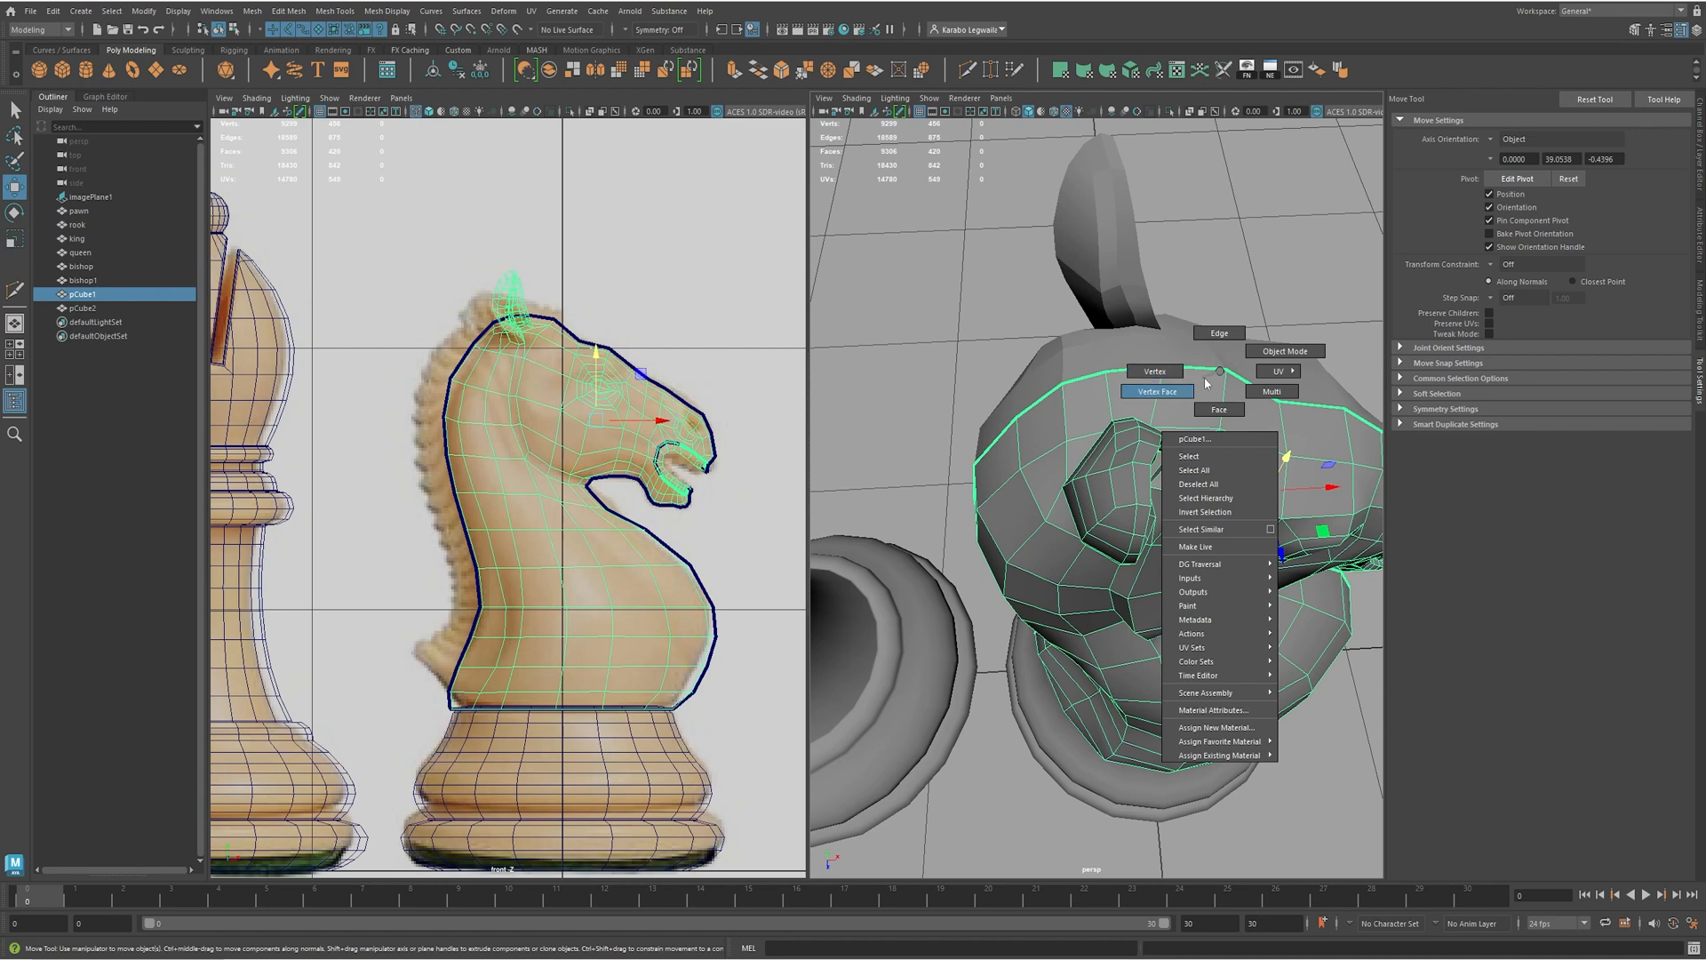
pyautogui.keyDown('shift'); pyautogui.moveTo(1206, 386); pyautogui.dragTo(1146, 388, button='right'); pyautogui.keyUp('shift')
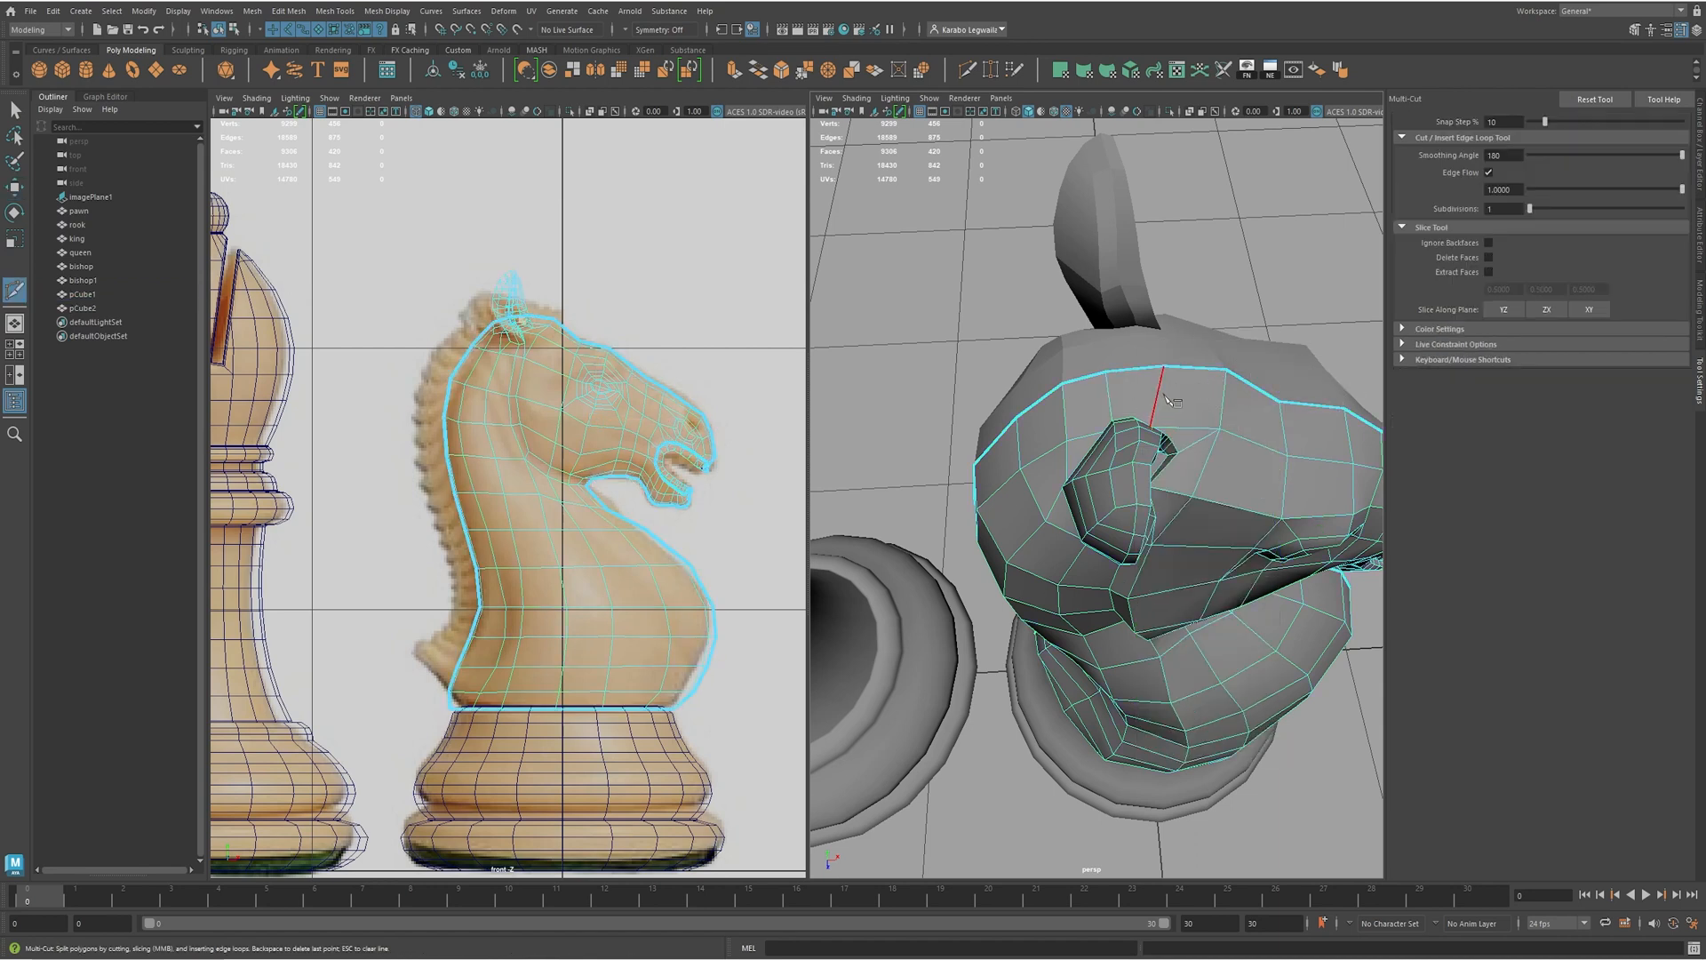
pyautogui.keyDown('alt'); pyautogui.moveTo(1145, 387); pyautogui.dragTo(1169, 358); pyautogui.keyUp('alt')
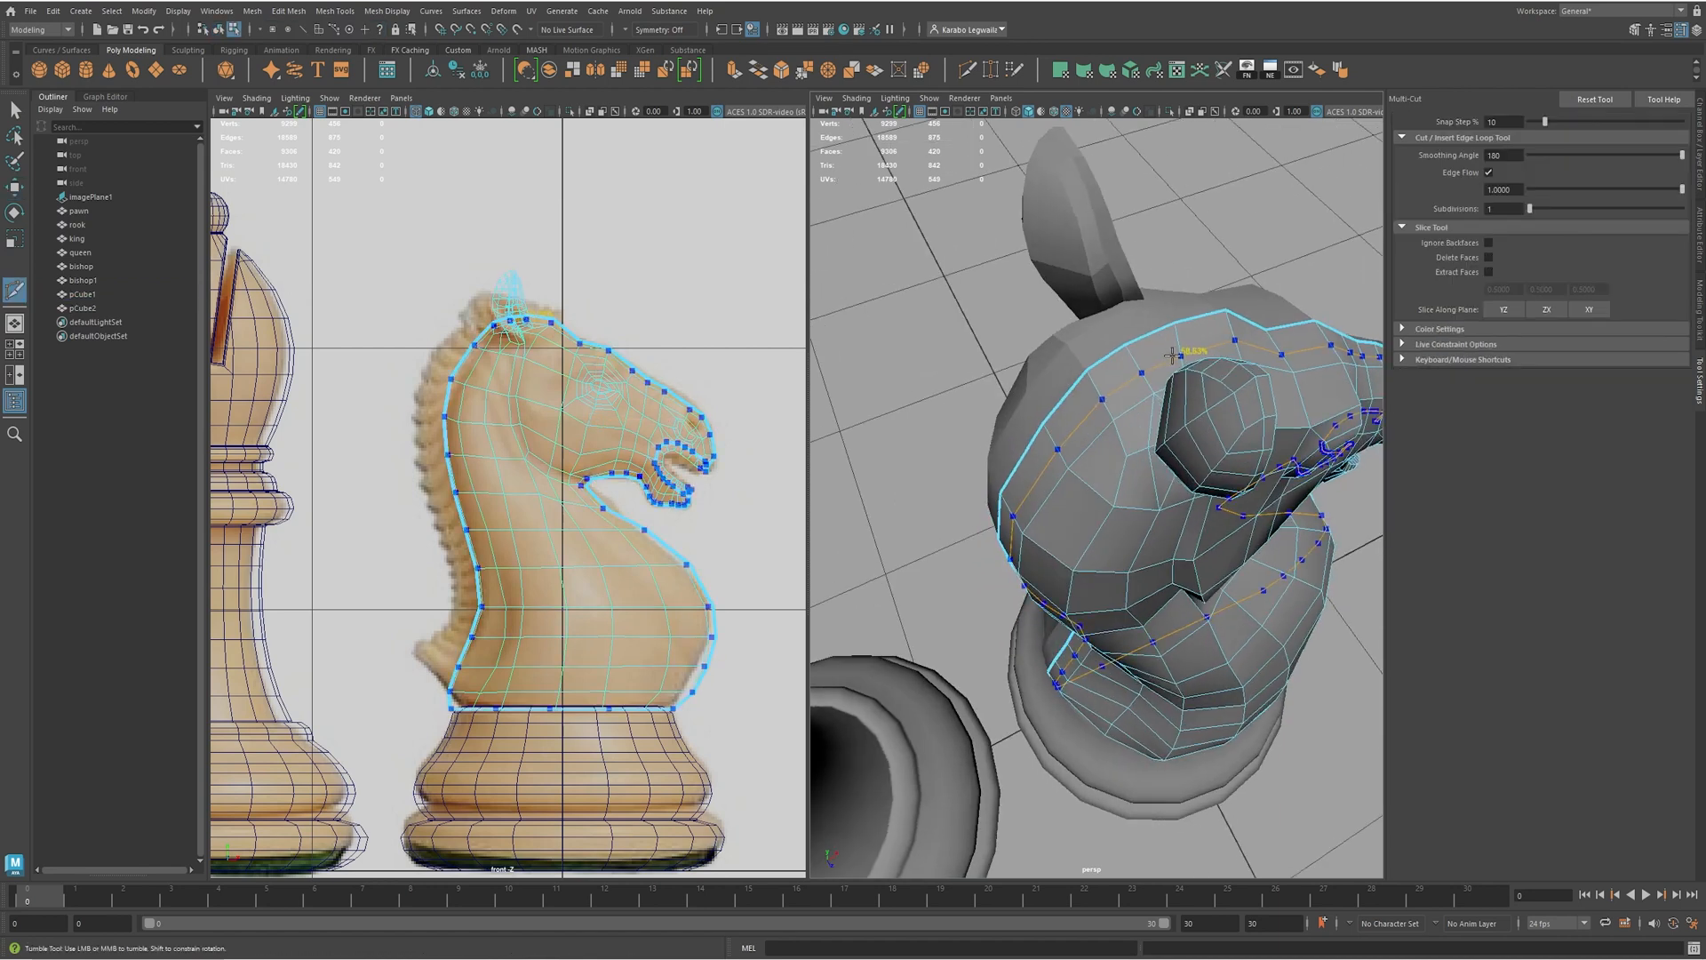
pyautogui.moveTo(1169, 352)
pyautogui.keyDown('alt'); pyautogui.mouseDown()
pyautogui.moveTo(1128, 442)
pyautogui.moveTo(1177, 385)
pyautogui.mouseUp(); pyautogui.keyUp('alt')
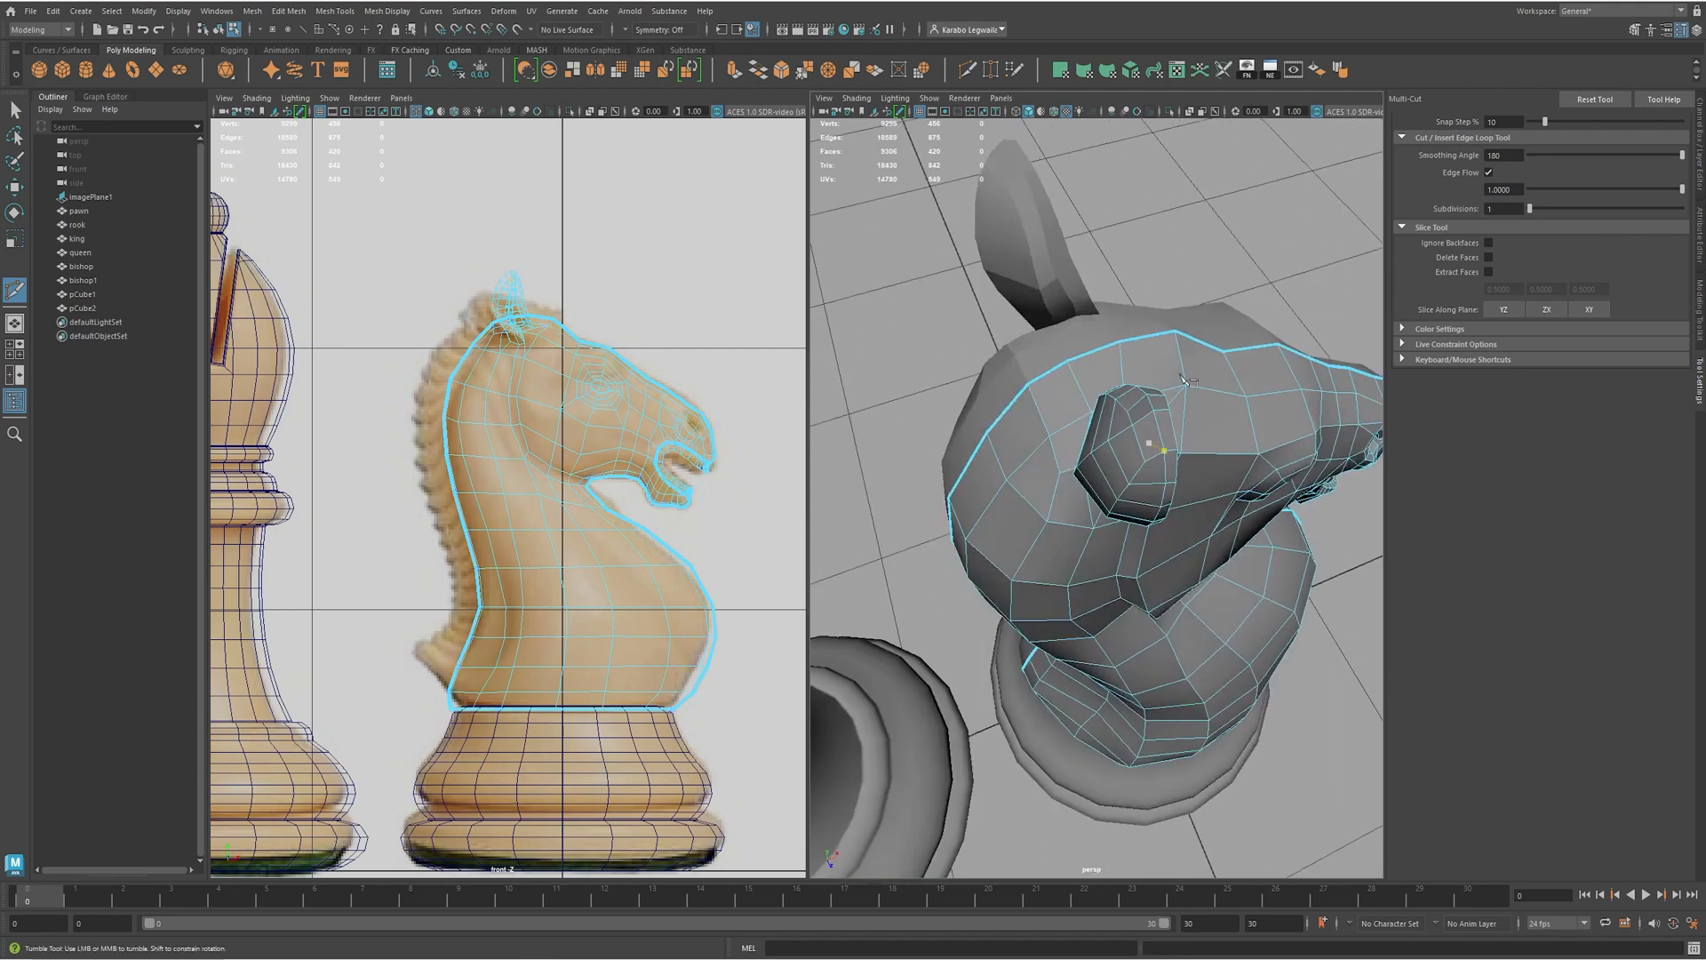
pyautogui.keyDown('alt'); pyautogui.moveTo(1054, 449); pyautogui.dragTo(1182, 293); pyautogui.keyUp('alt')
pyautogui.keyDown('alt'); pyautogui.moveTo(1098, 630); pyautogui.dragTo(1140, 388, button='middle'); pyautogui.keyUp('alt')
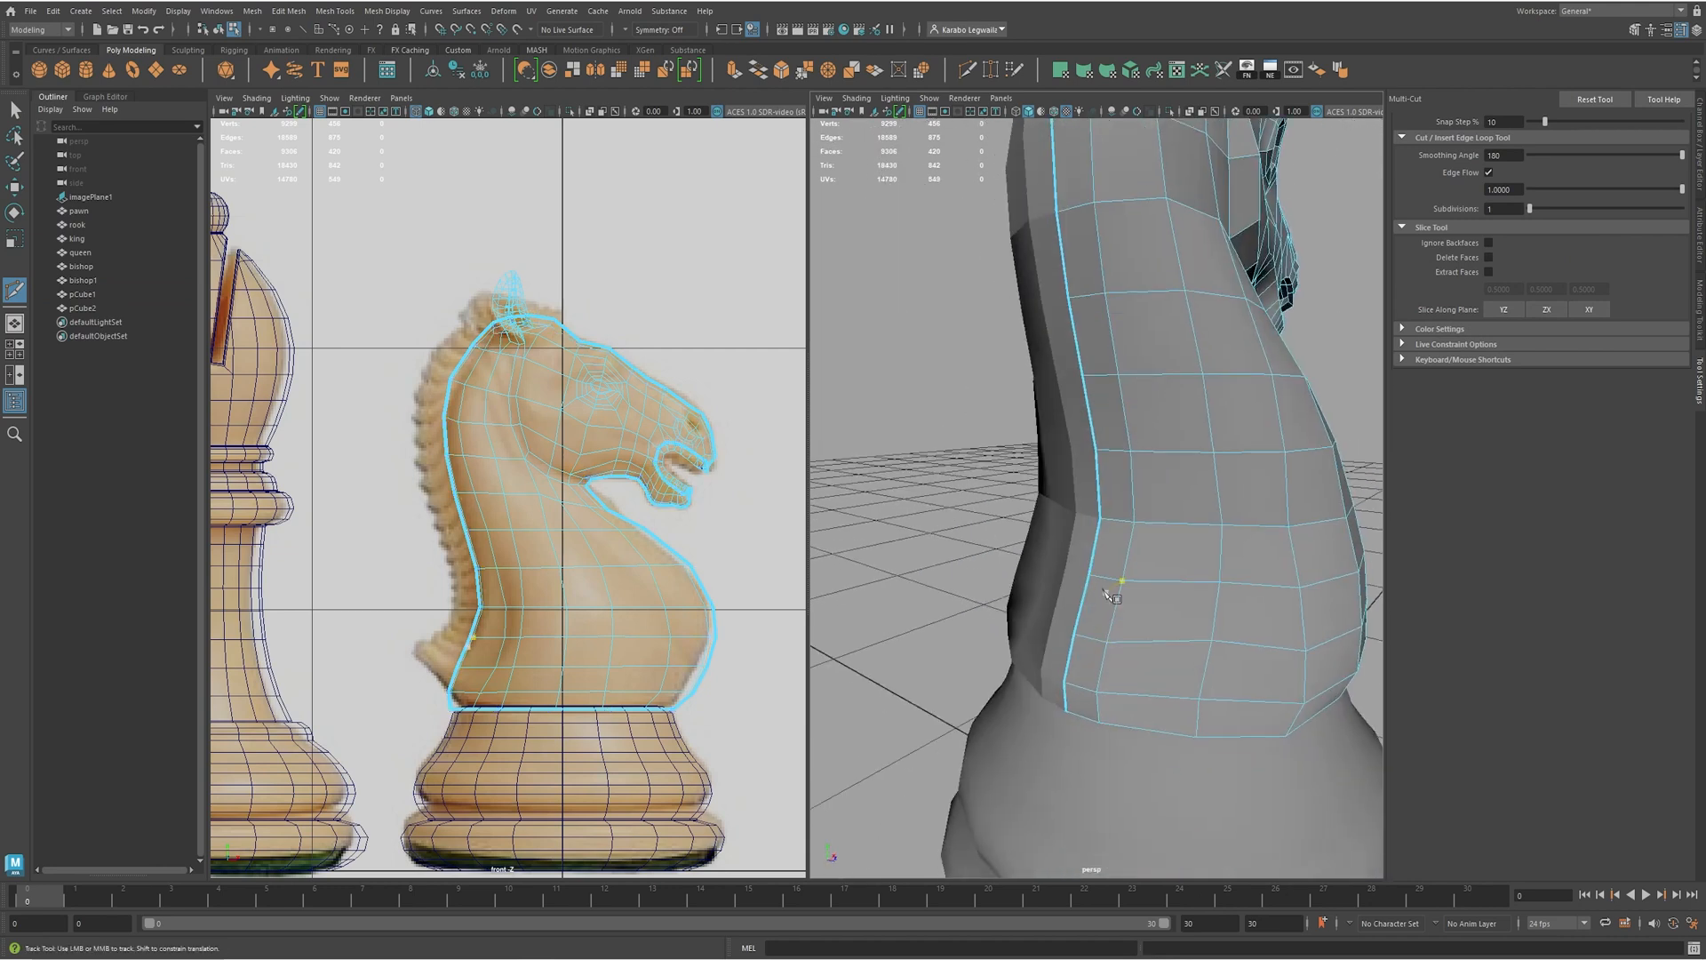
pyautogui.keyDown('alt'); pyautogui.moveTo(1101, 626); pyautogui.dragTo(1152, 558); pyautogui.keyUp('alt')
pyautogui.keyDown('alt'); pyautogui.moveTo(1153, 561); pyautogui.dragTo(1230, 453, button='right'); pyautogui.keyUp('alt')
pyautogui.click(1198, 449)
pyautogui.click(1162, 502)
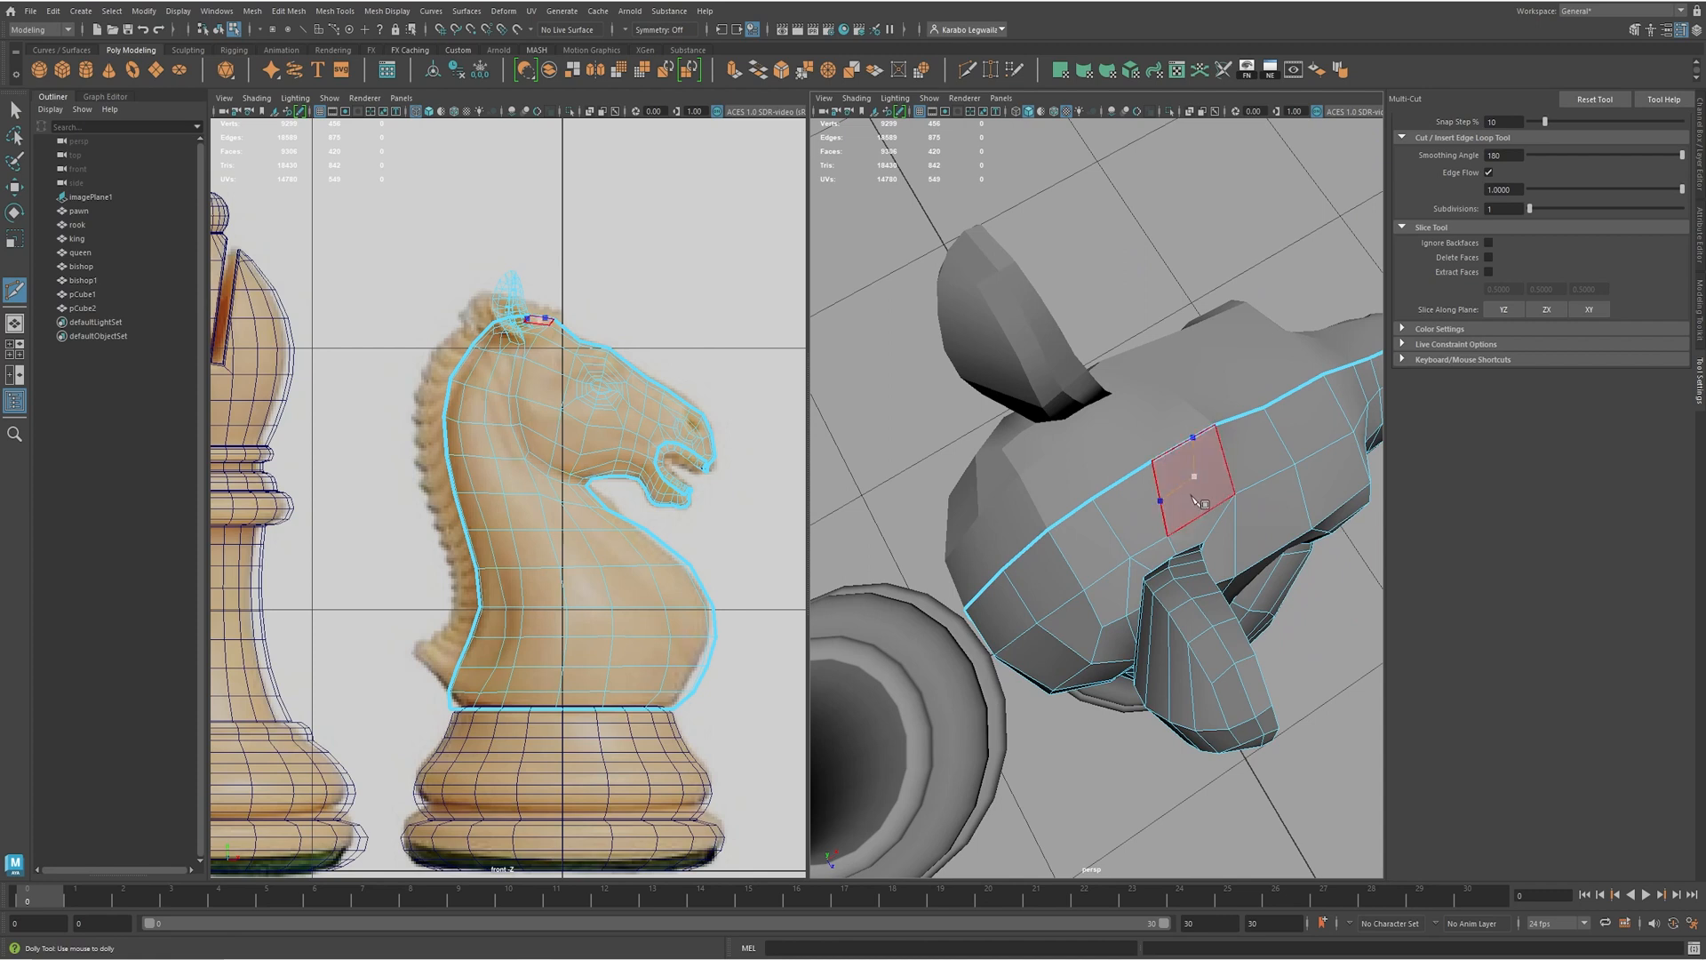
pyautogui.rightClick(1192, 497)
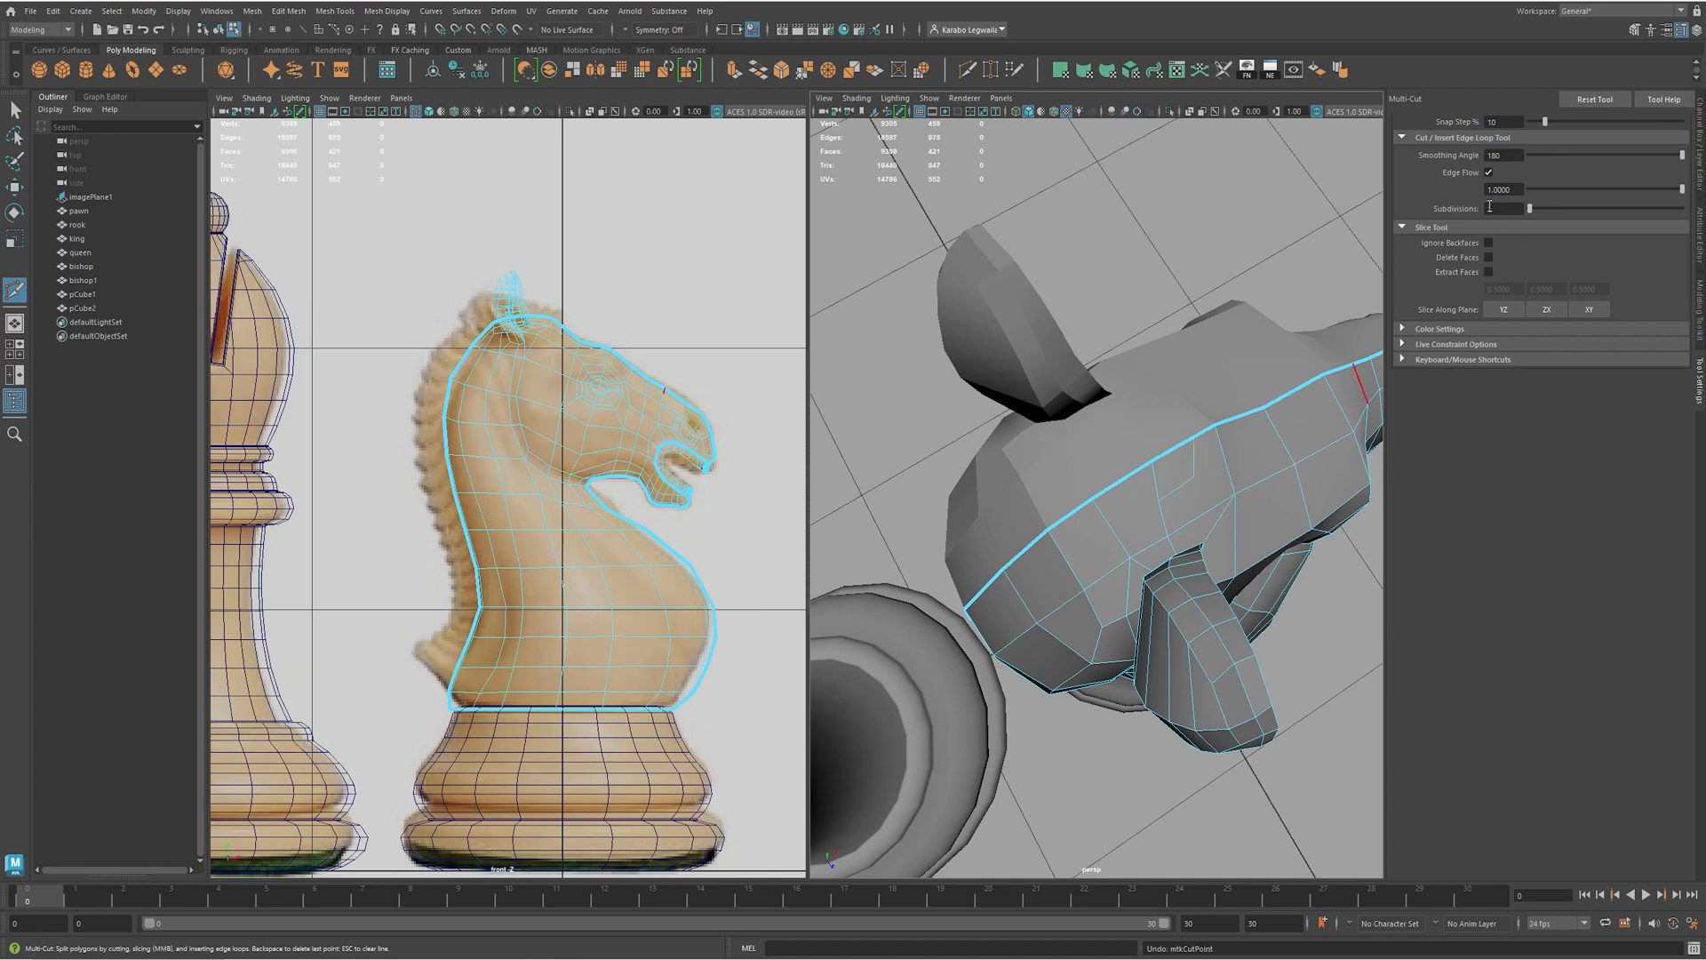
# - Turn off Edge Flow and cut an edge joining the inner point of the new corner to the face's corner
pyautogui.click(1488, 172)
pyautogui.click(1194, 479)
pyautogui.click(1234, 489)
pyautogui.rightClick(1250, 510)
# - Cut a matching corner with Multi-Cut into the face beside the centre line at the base of the neck's back
pyautogui.keyDown('alt'); pyautogui.moveTo(1255, 501); pyautogui.dragTo(1147, 337); pyautogui.keyUp('alt')
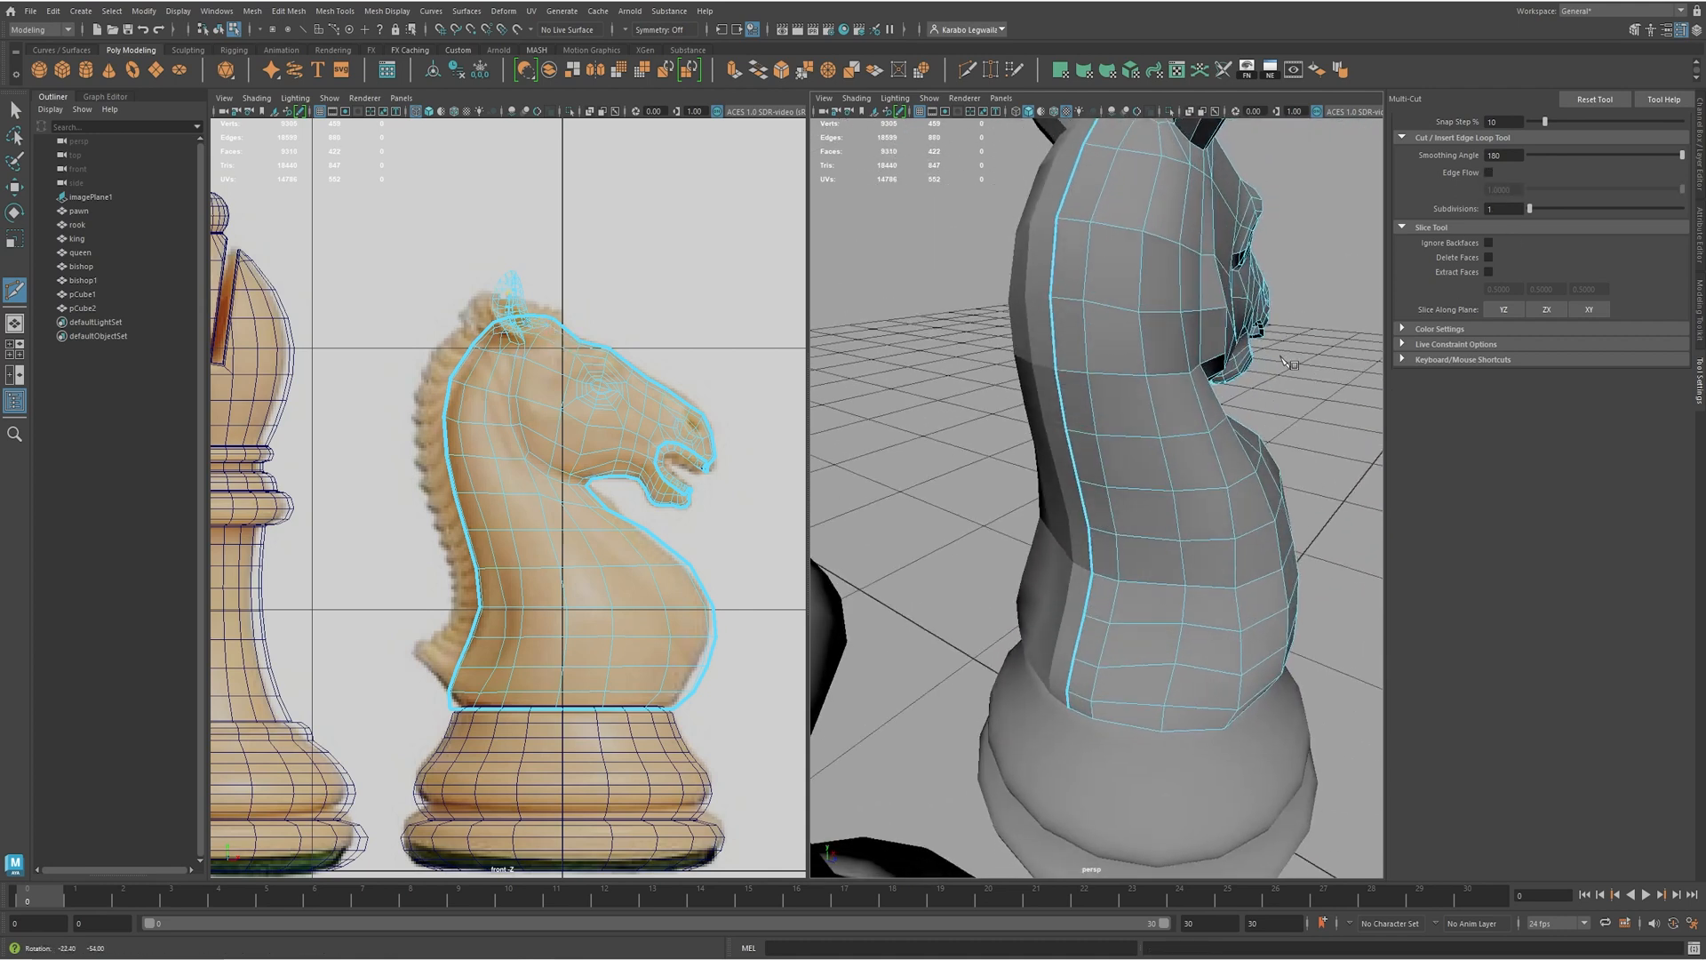
pyautogui.keyDown('alt'); pyautogui.moveTo(1147, 556); pyautogui.dragTo(1146, 491, button='middle'); pyautogui.keyUp('alt')
pyautogui.scroll(2, 1145, 544)
pyautogui.keyDown('alt'); pyautogui.moveTo(1102, 594); pyautogui.dragTo(1102, 524, button='middle'); pyautogui.keyUp('alt')
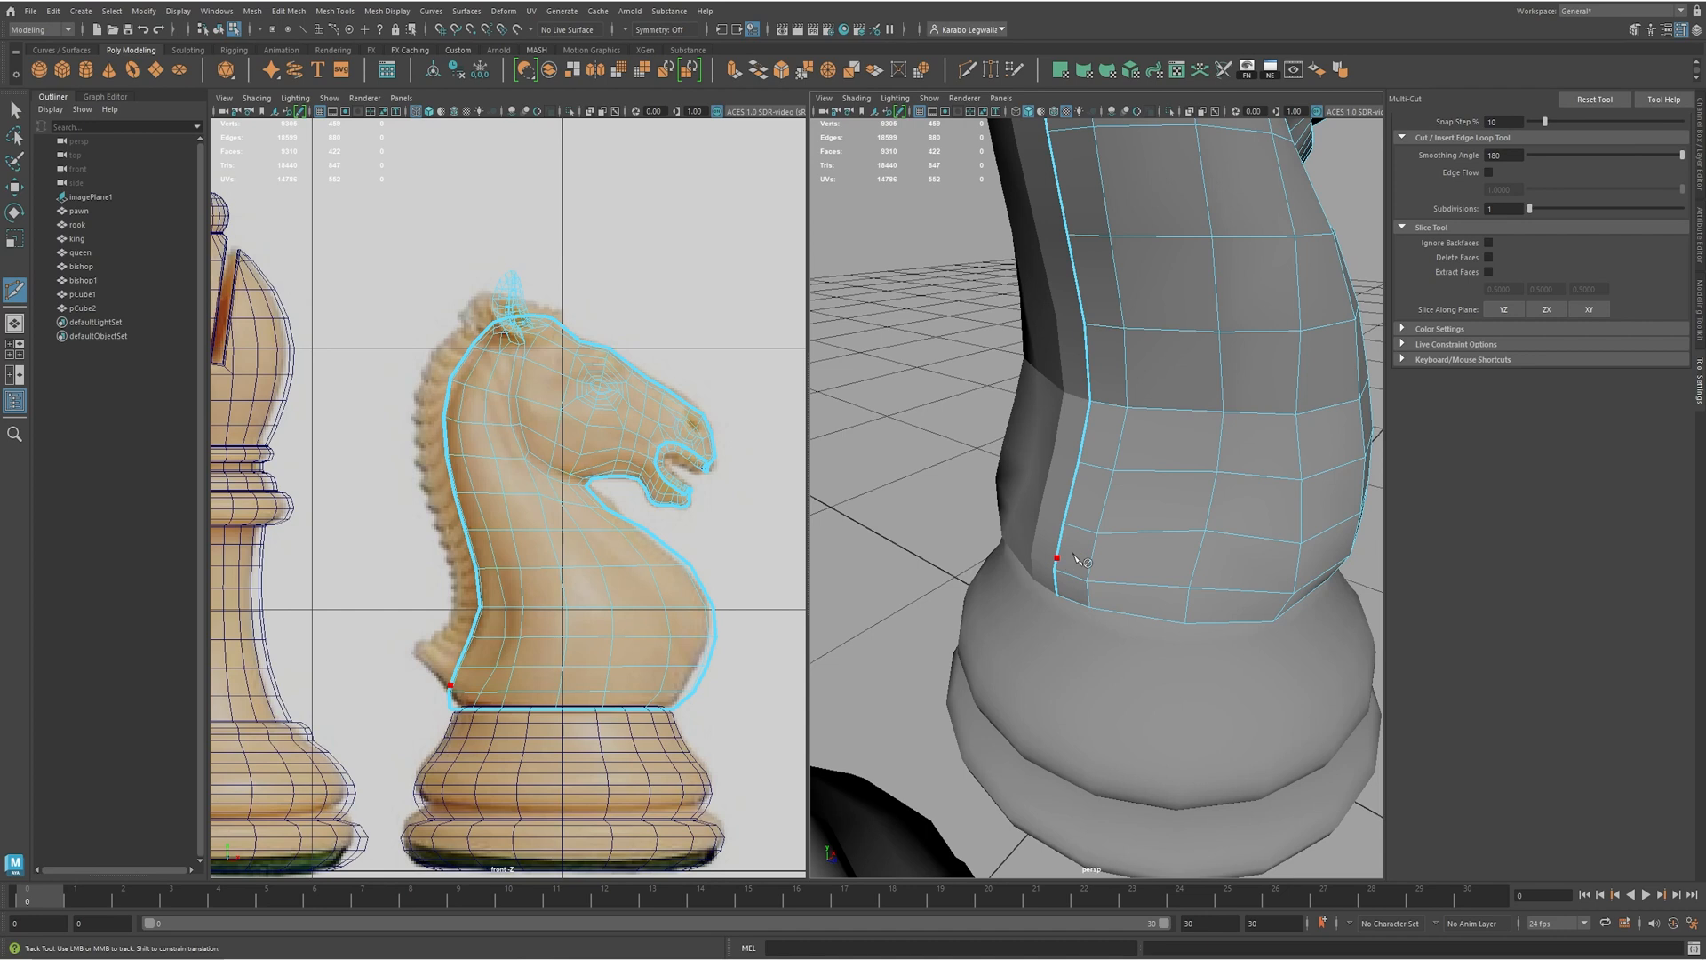
pyautogui.rightClick(1085, 537)
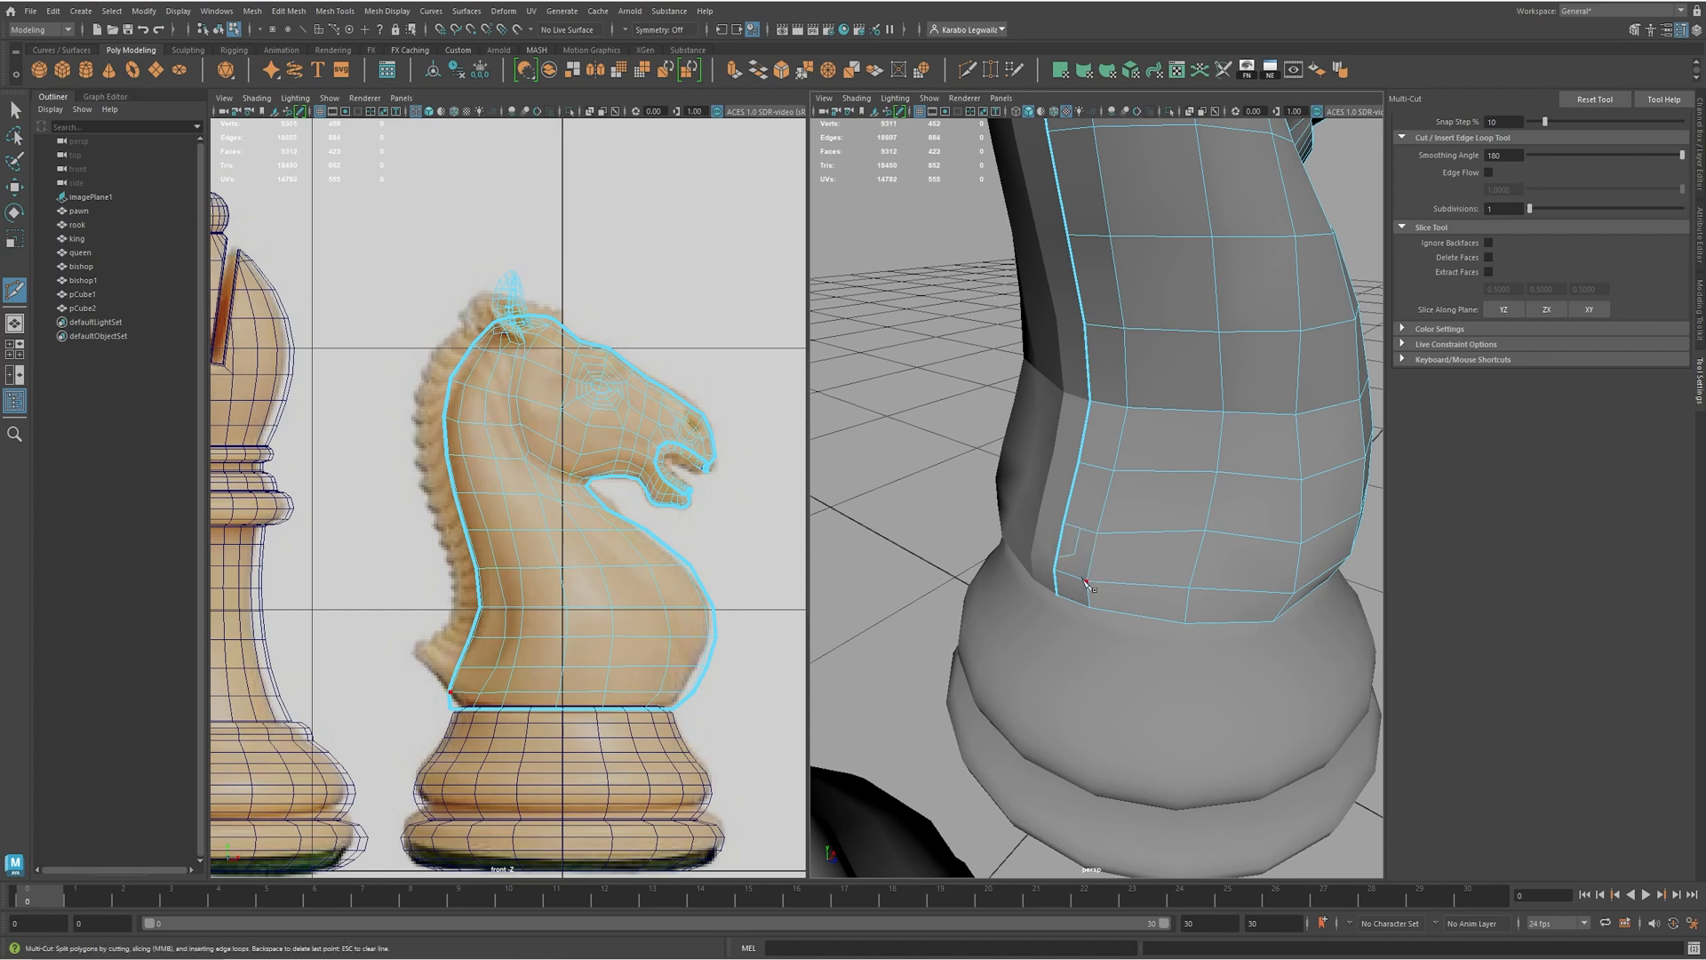
pyautogui.scroll(2, 1088, 529)
pyautogui.rightClick(1219, 526)
pyautogui.keyDown('alt'); pyautogui.moveTo(1219, 526); pyautogui.dragTo(1143, 498, button='right'); pyautogui.keyUp('alt')
# - Insert an edge loop close to the centre line along the back of the neck, linking the two corner cuts
pyautogui.keyDown('alt'); pyautogui.moveTo(1142, 499); pyautogui.dragTo(1148, 558, button='middle'); pyautogui.keyUp('alt')
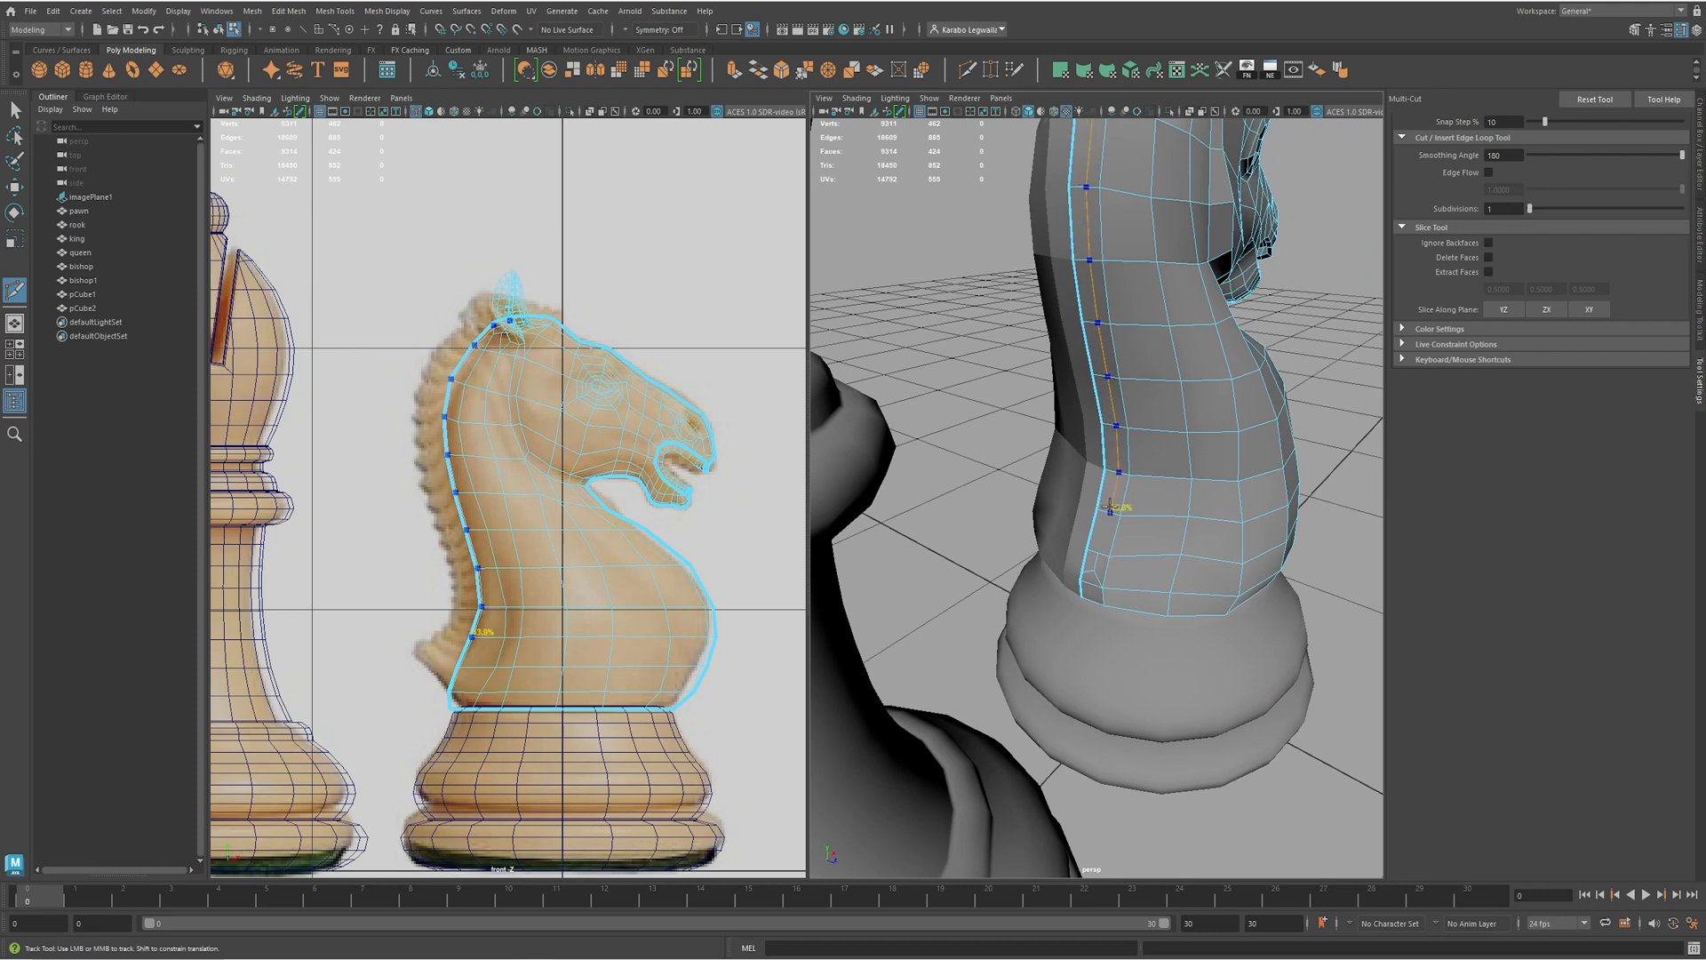
pyautogui.keyDown('ctrl'); pyautogui.click(1109, 508); pyautogui.keyUp('ctrl')
pyautogui.keyDown('alt'); pyautogui.moveTo(1116, 452); pyautogui.dragTo(1200, 535, button='right'); pyautogui.keyUp('alt')
pyautogui.hotkey('ctrl', 'z')
pyautogui.keyDown('ctrl'); pyautogui.click(1125, 525); pyautogui.keyUp('ctrl')
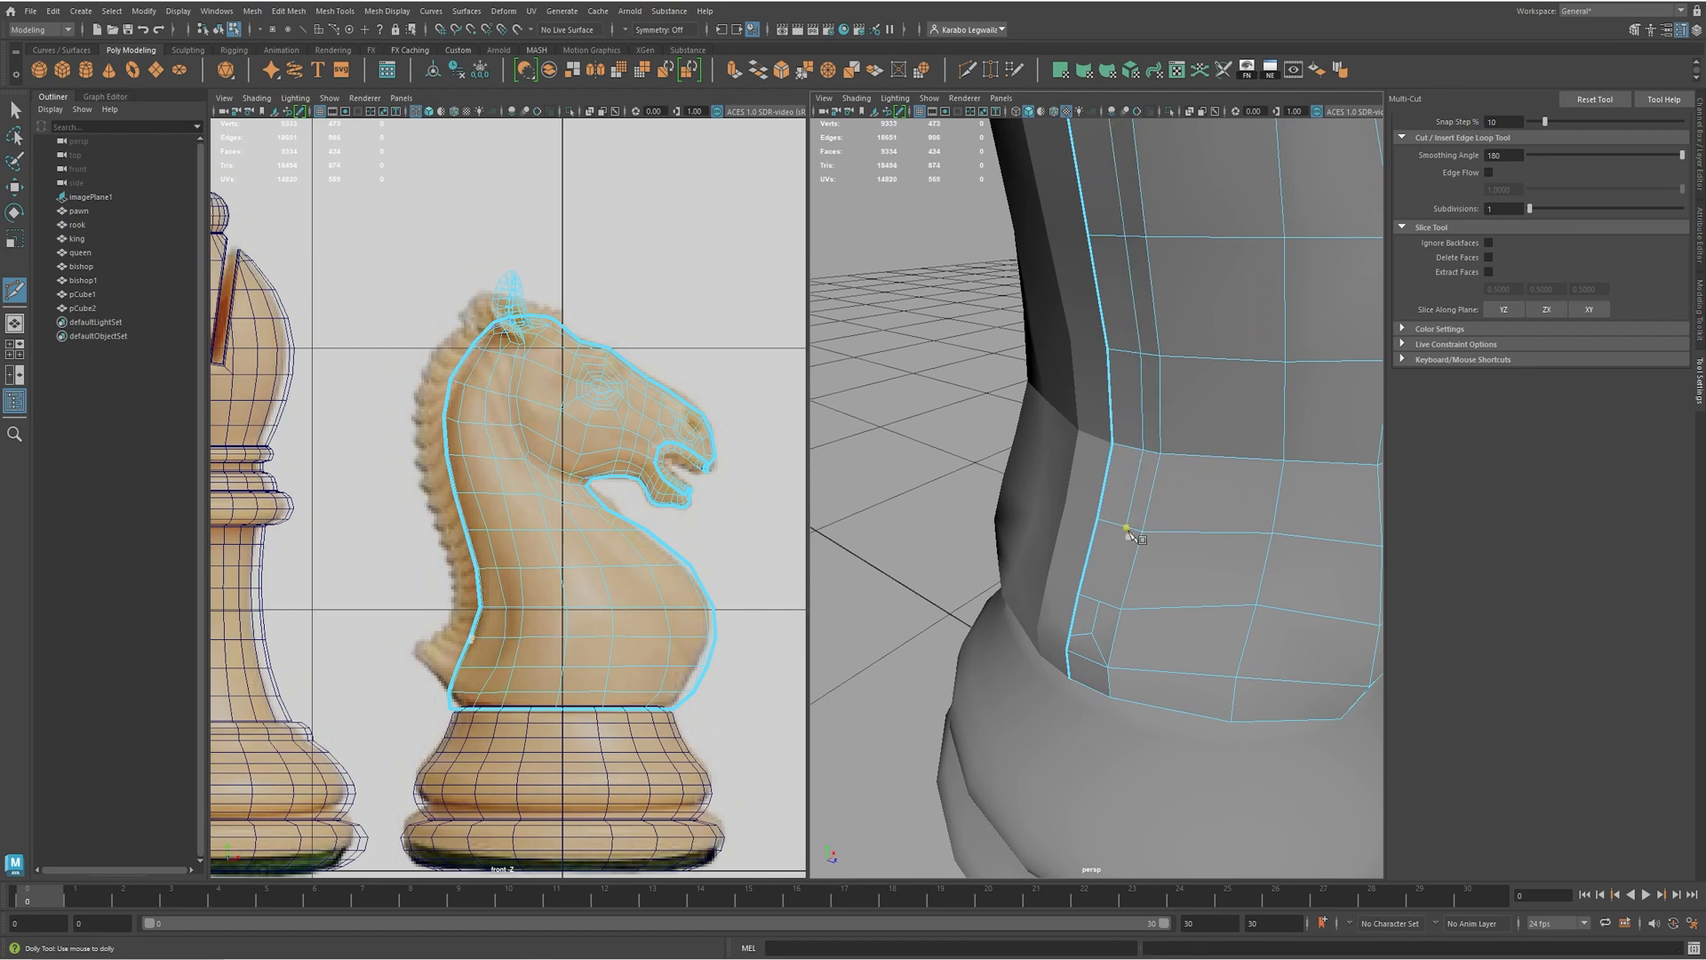
pyautogui.press('Return')
pyautogui.keyDown('alt'); pyautogui.moveTo(1127, 592); pyautogui.dragTo(1193, 715); pyautogui.keyUp('alt')
pyautogui.keyDown('alt'); pyautogui.moveTo(1195, 718); pyautogui.dragTo(1108, 680, button='middle'); pyautogui.keyUp('alt')
pyautogui.press('Return')
pyautogui.keyDown('alt'); pyautogui.moveTo(1160, 657); pyautogui.dragTo(1210, 622); pyautogui.keyUp('alt')
# - Extrude the narrow strip of faces along the centre line from the top of the head down the neck into a mane ridge
pyautogui.press('w')
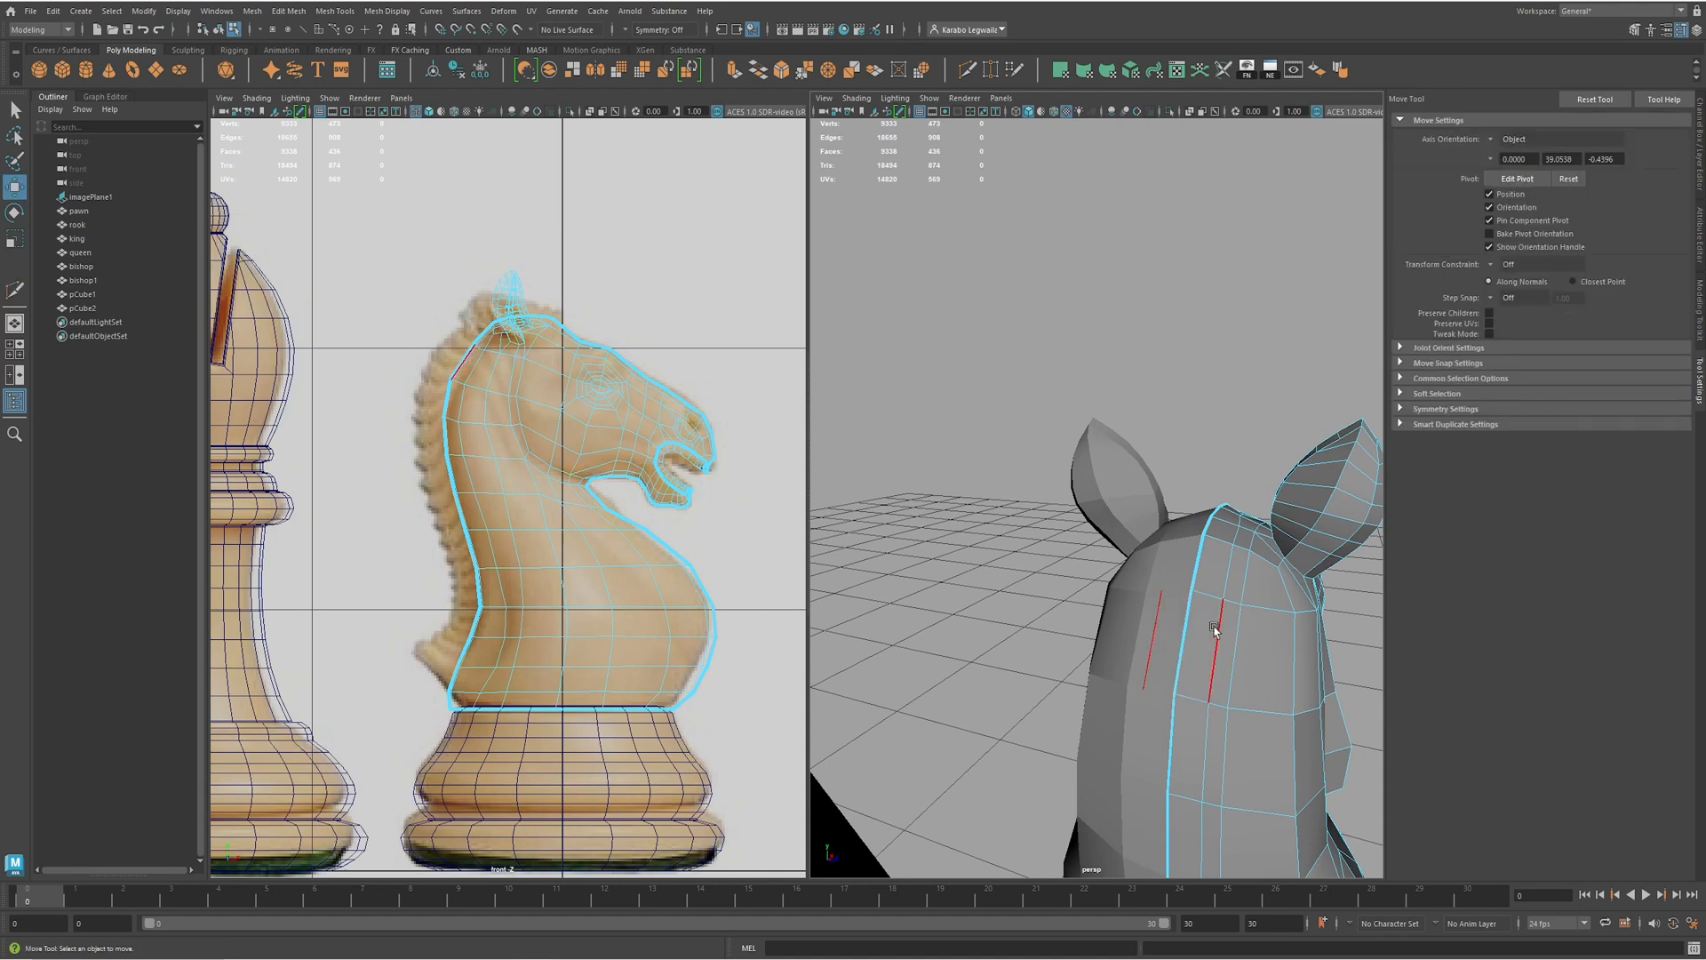
pyautogui.doubleClick(1214, 629)
pyautogui.keyDown('alt'); pyautogui.moveTo(1214, 629); pyautogui.dragTo(1118, 566); pyautogui.keyUp('alt')
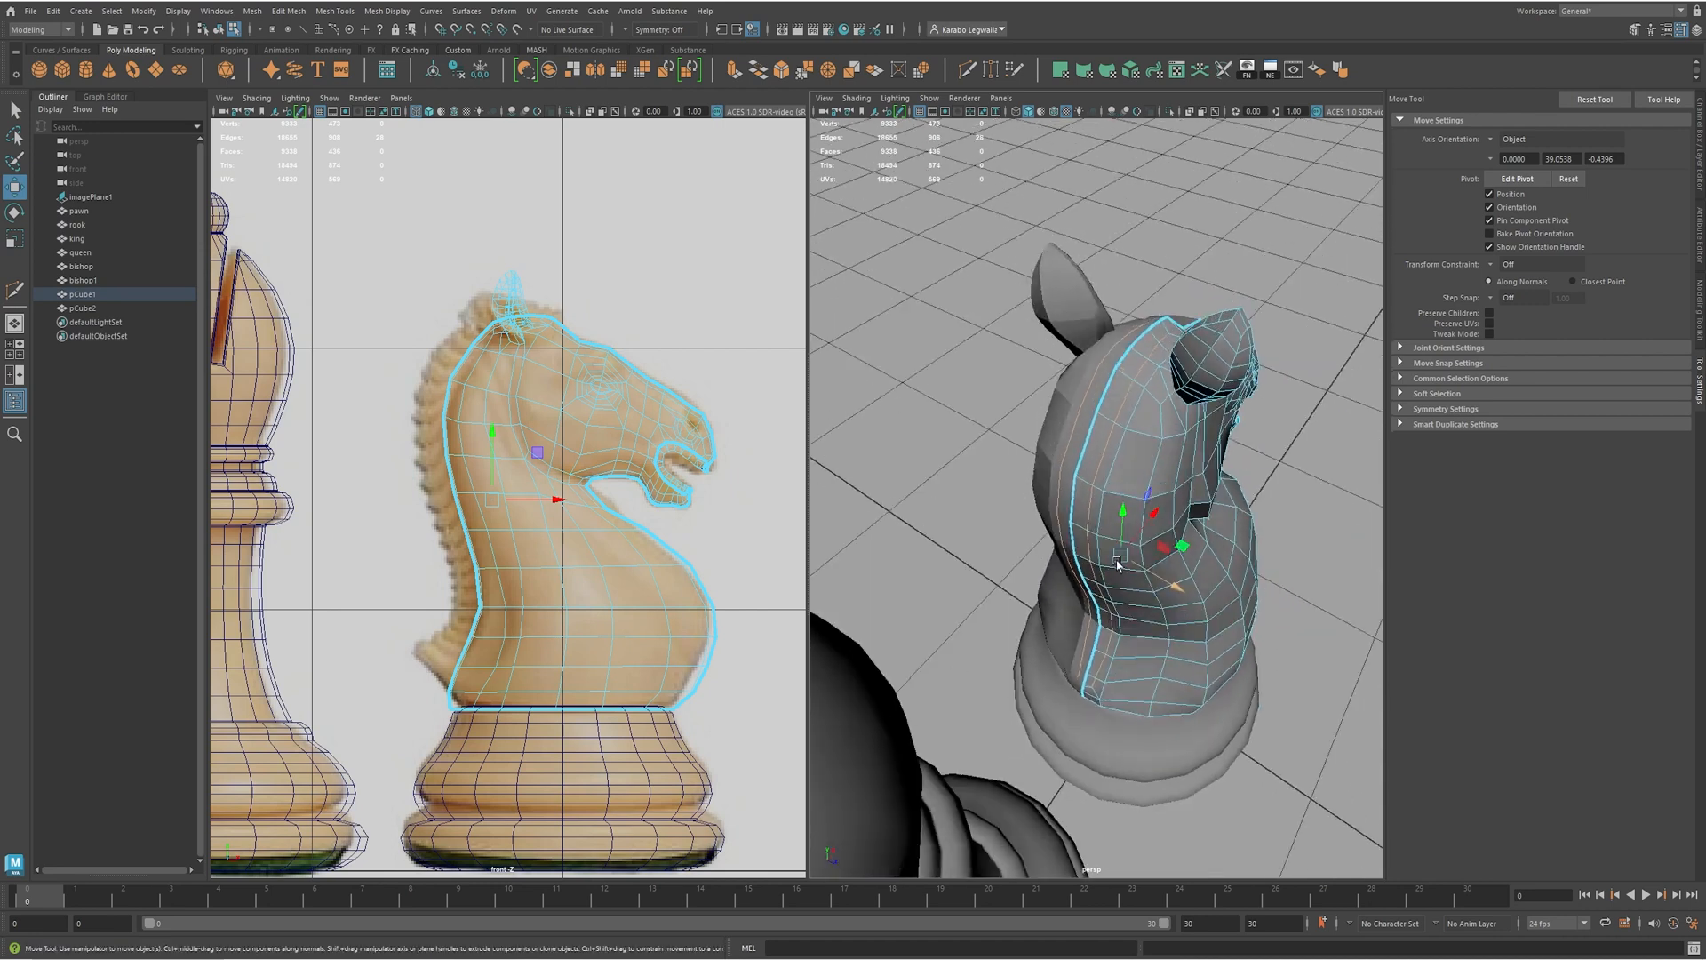
pyautogui.click(1157, 329)
pyautogui.keyDown('alt'); pyautogui.moveTo(1160, 354); pyautogui.dragTo(1179, 397); pyautogui.keyUp('alt')
pyautogui.scroll(3, 1179, 398)
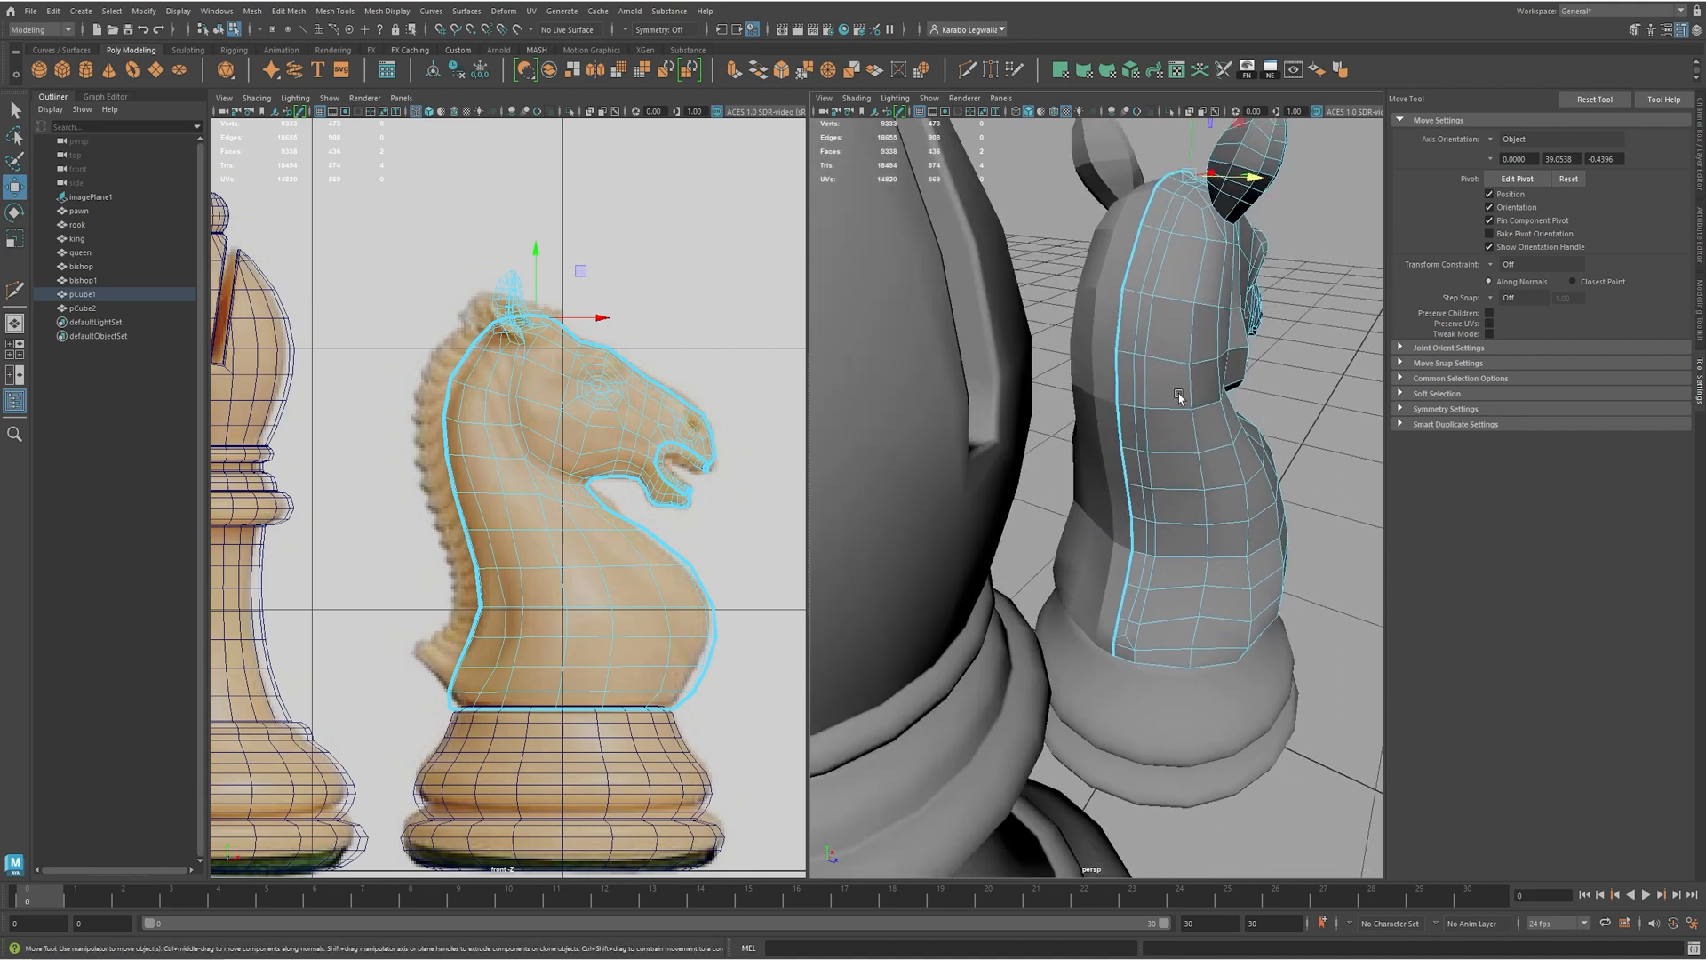
pyautogui.click(1121, 631)
pyautogui.keyDown('alt'); pyautogui.moveTo(1122, 631); pyautogui.dragTo(1187, 526); pyautogui.keyUp('alt')
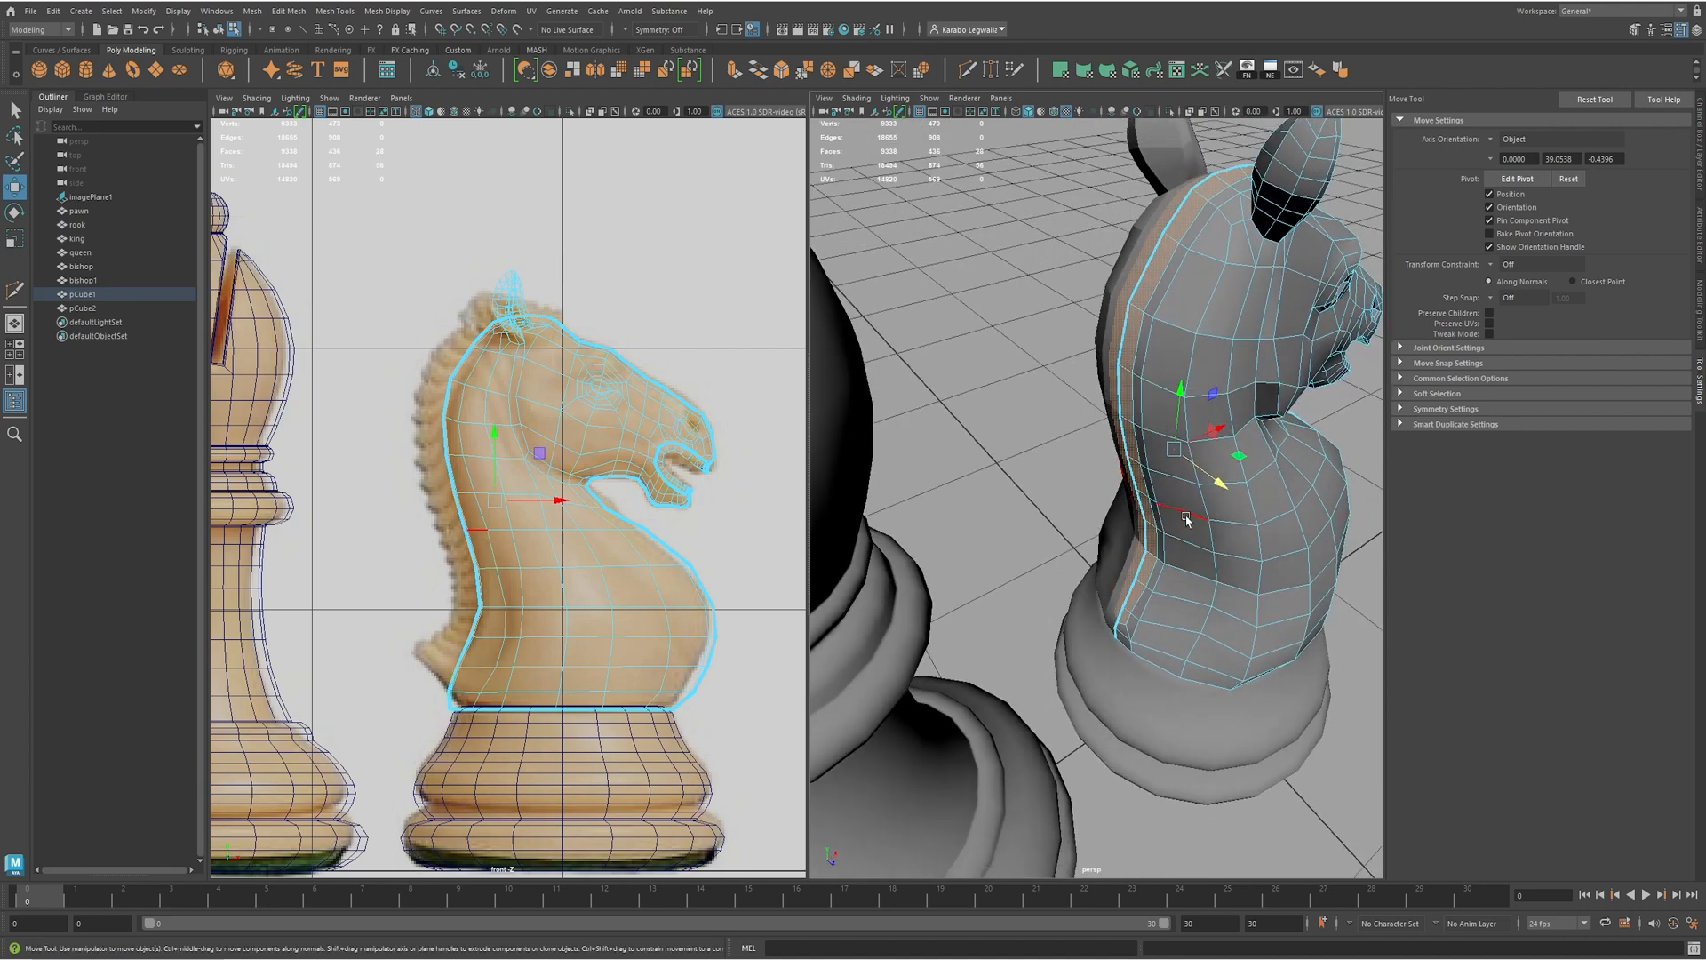
pyautogui.hotkey('ctrl', 'e')
pyautogui.keyDown('alt'); pyautogui.moveTo(1187, 520); pyautogui.dragTo(1307, 358); pyautogui.keyUp('alt')
pyautogui.scroll(10, 1135, 336)
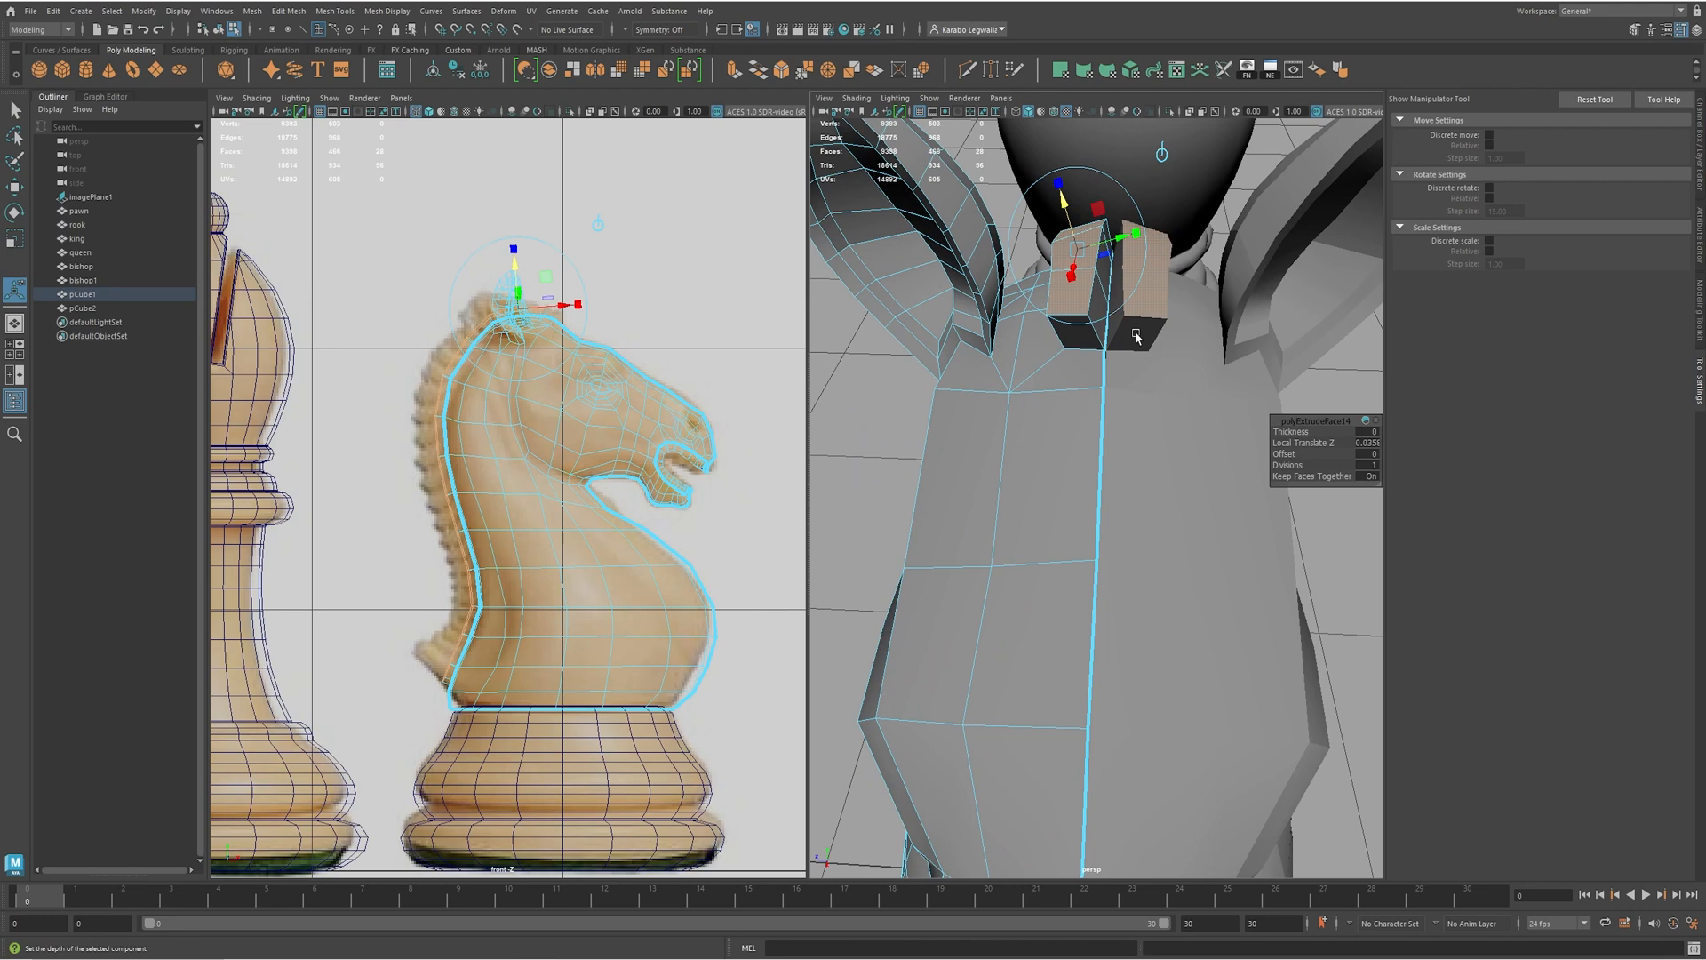
pyautogui.scroll(6, 1086, 346)
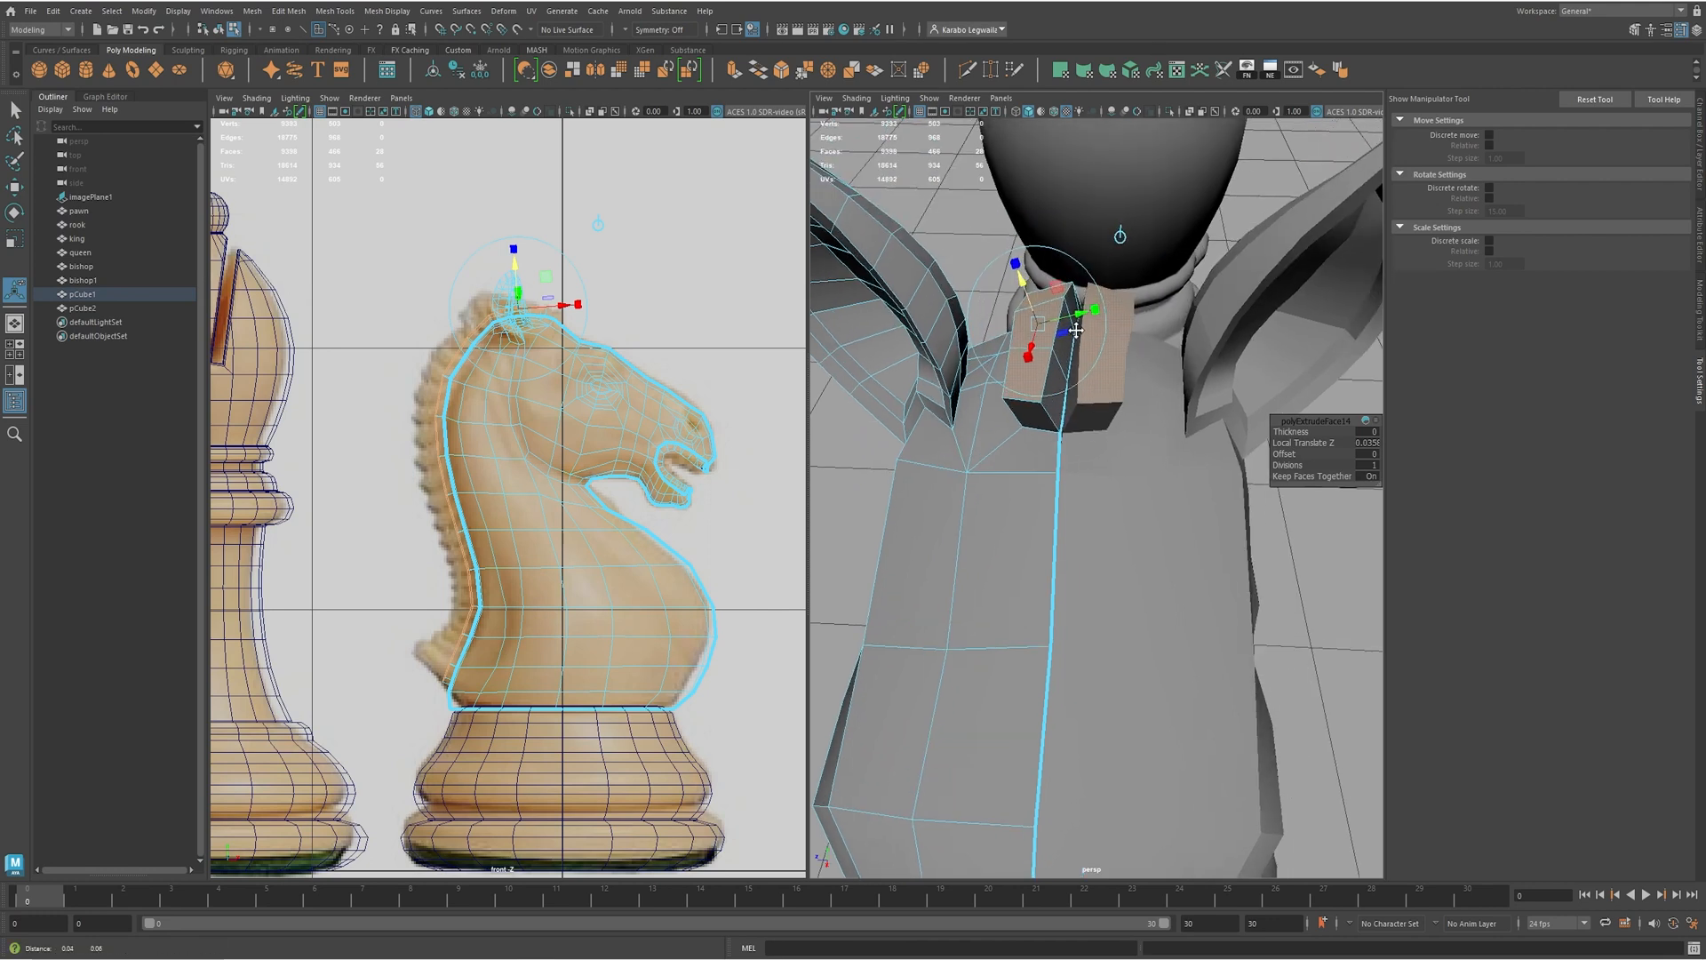
pyautogui.scroll(-6, 1086, 345)
# - Delete the mirrored half of the knight, pCube2
pyautogui.press('q')
pyautogui.moveTo(1099, 583); pyautogui.dragTo(1159, 518, button='right')
pyautogui.click(1155, 512)
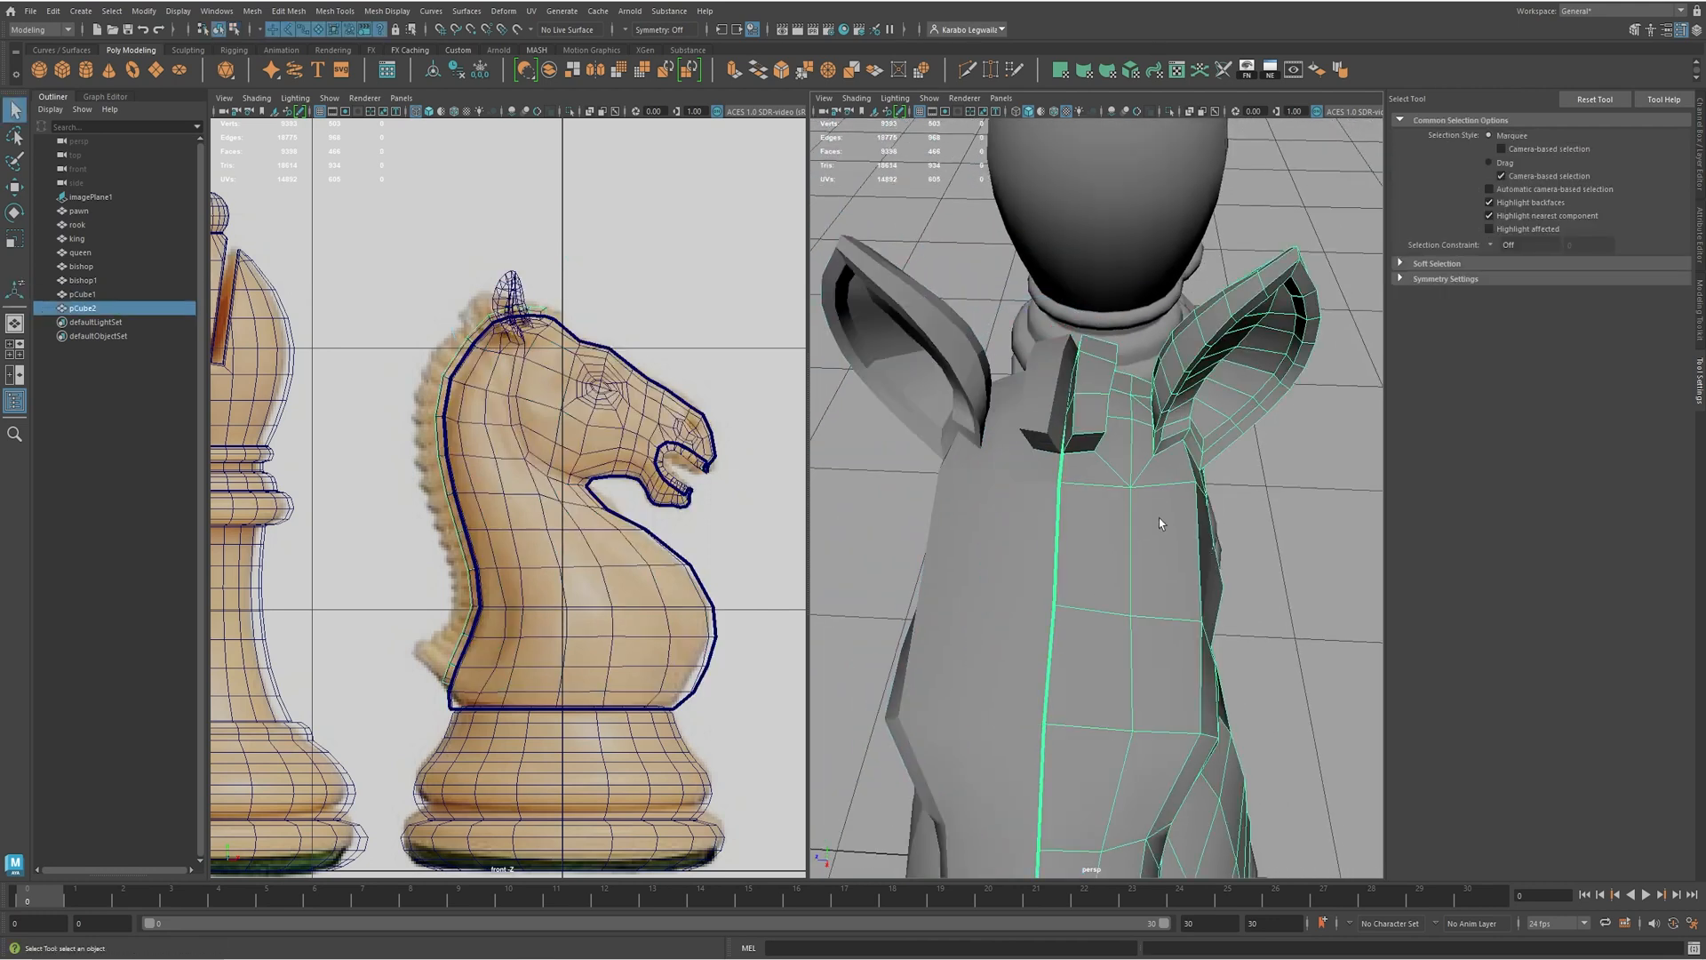
pyautogui.press('Delete')
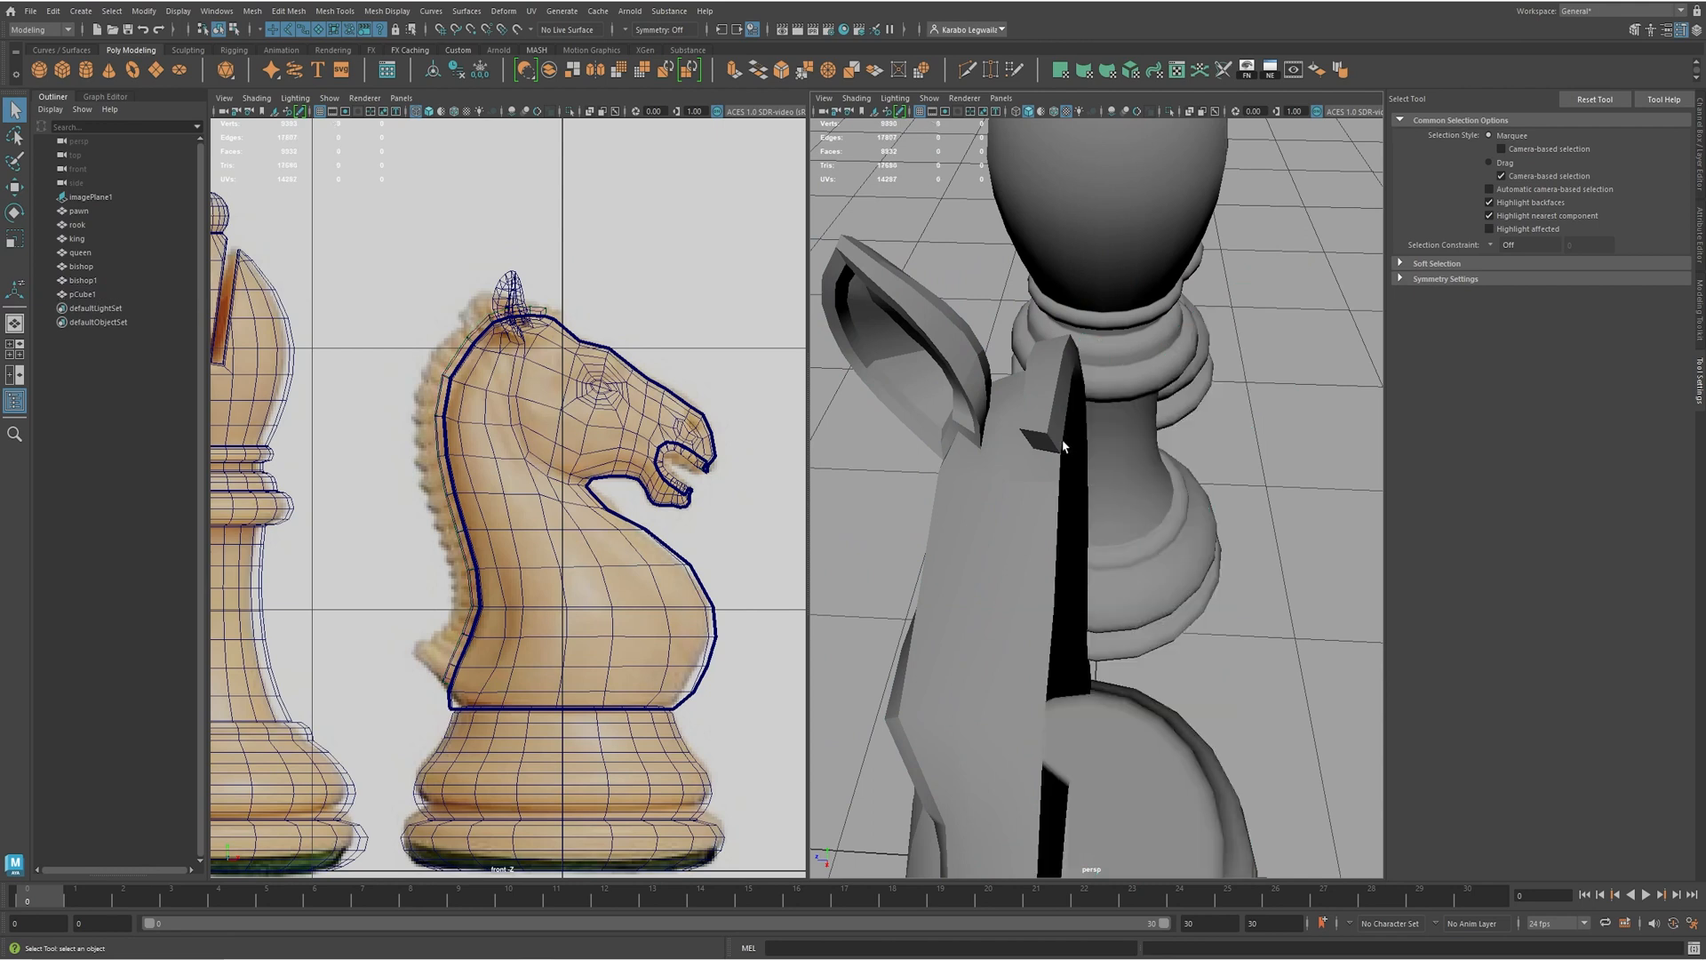
# - Delete the inner faces of the mane extrusion along the open centre side of the remaining half
pyautogui.keyDown('alt'); pyautogui.moveTo(1066, 447); pyautogui.dragTo(950, 455); pyautogui.keyUp('alt')
pyautogui.click(950, 455)
pyautogui.moveTo(951, 455); pyautogui.dragTo(981, 462, button='right')
pyautogui.keyDown('alt'); pyautogui.moveTo(985, 466); pyautogui.dragTo(1150, 537); pyautogui.keyUp('alt')
pyautogui.keyDown('alt'); pyautogui.moveTo(1150, 537); pyautogui.dragTo(1176, 522, button='middle'); pyautogui.keyUp('alt')
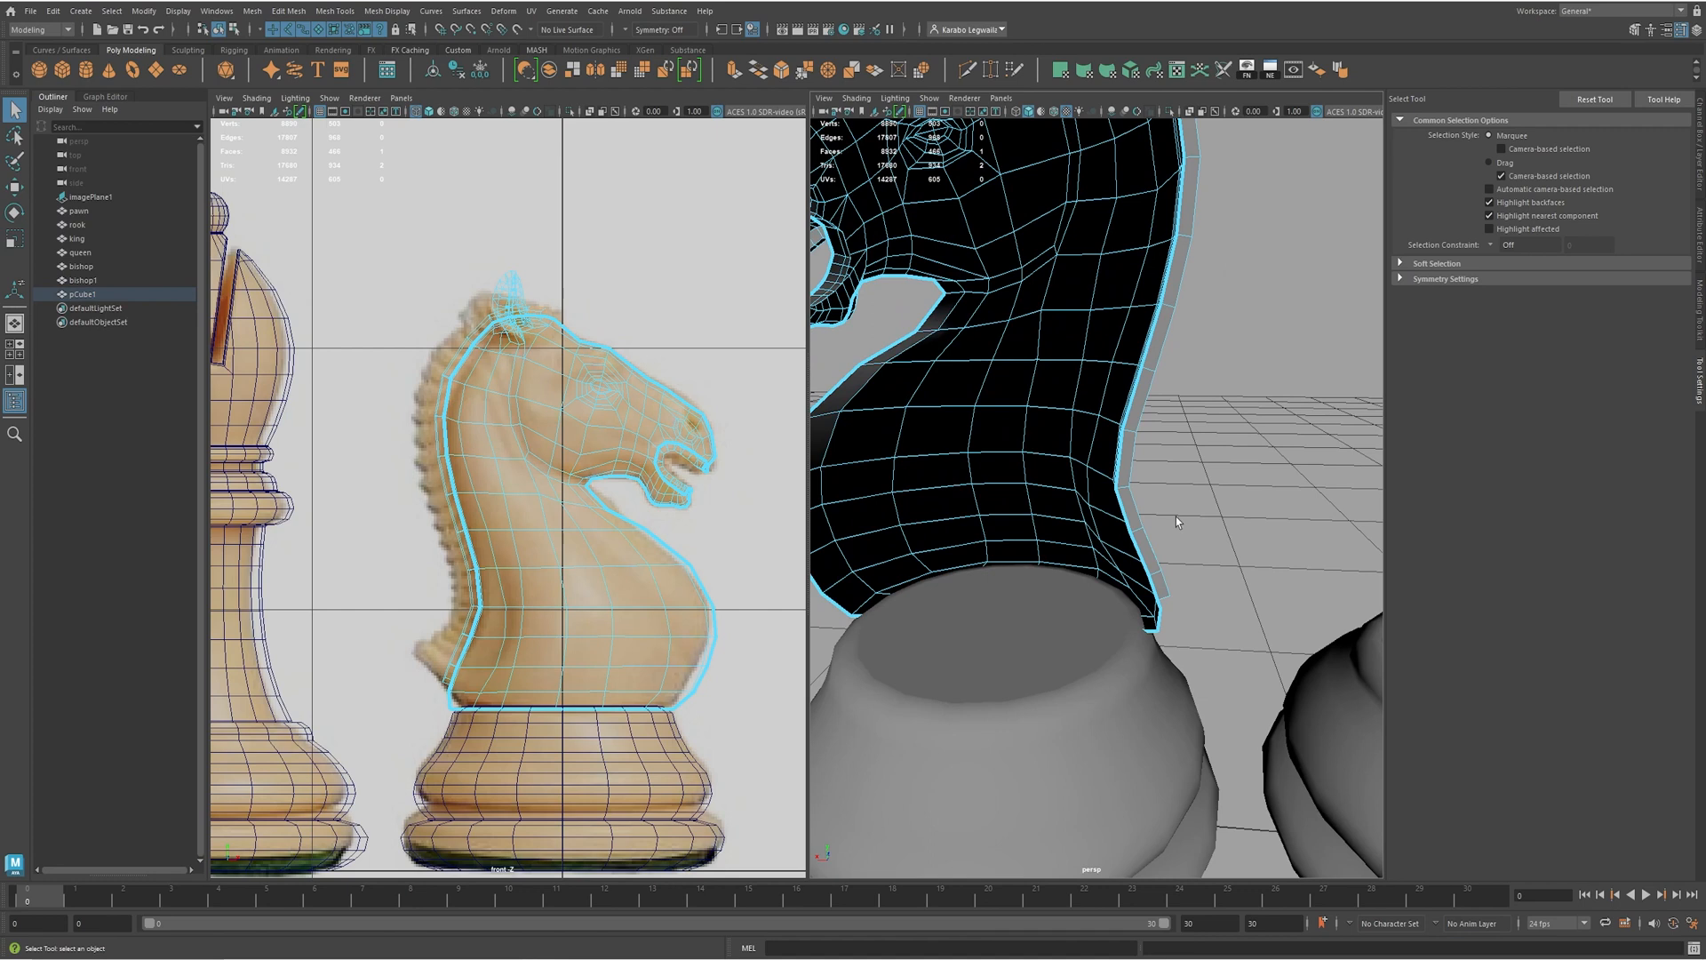
pyautogui.keyDown('alt'); pyautogui.moveTo(1176, 521); pyautogui.dragTo(1146, 538); pyautogui.keyUp('alt')
pyautogui.keyDown('alt'); pyautogui.moveTo(1218, 574); pyautogui.dragTo(1122, 512, button='middle'); pyautogui.keyUp('alt')
pyautogui.doubleClick(1135, 502)
pyautogui.keyDown('alt'); pyautogui.moveTo(1136, 502); pyautogui.dragTo(1049, 558); pyautogui.keyUp('alt')
pyautogui.press('Delete')
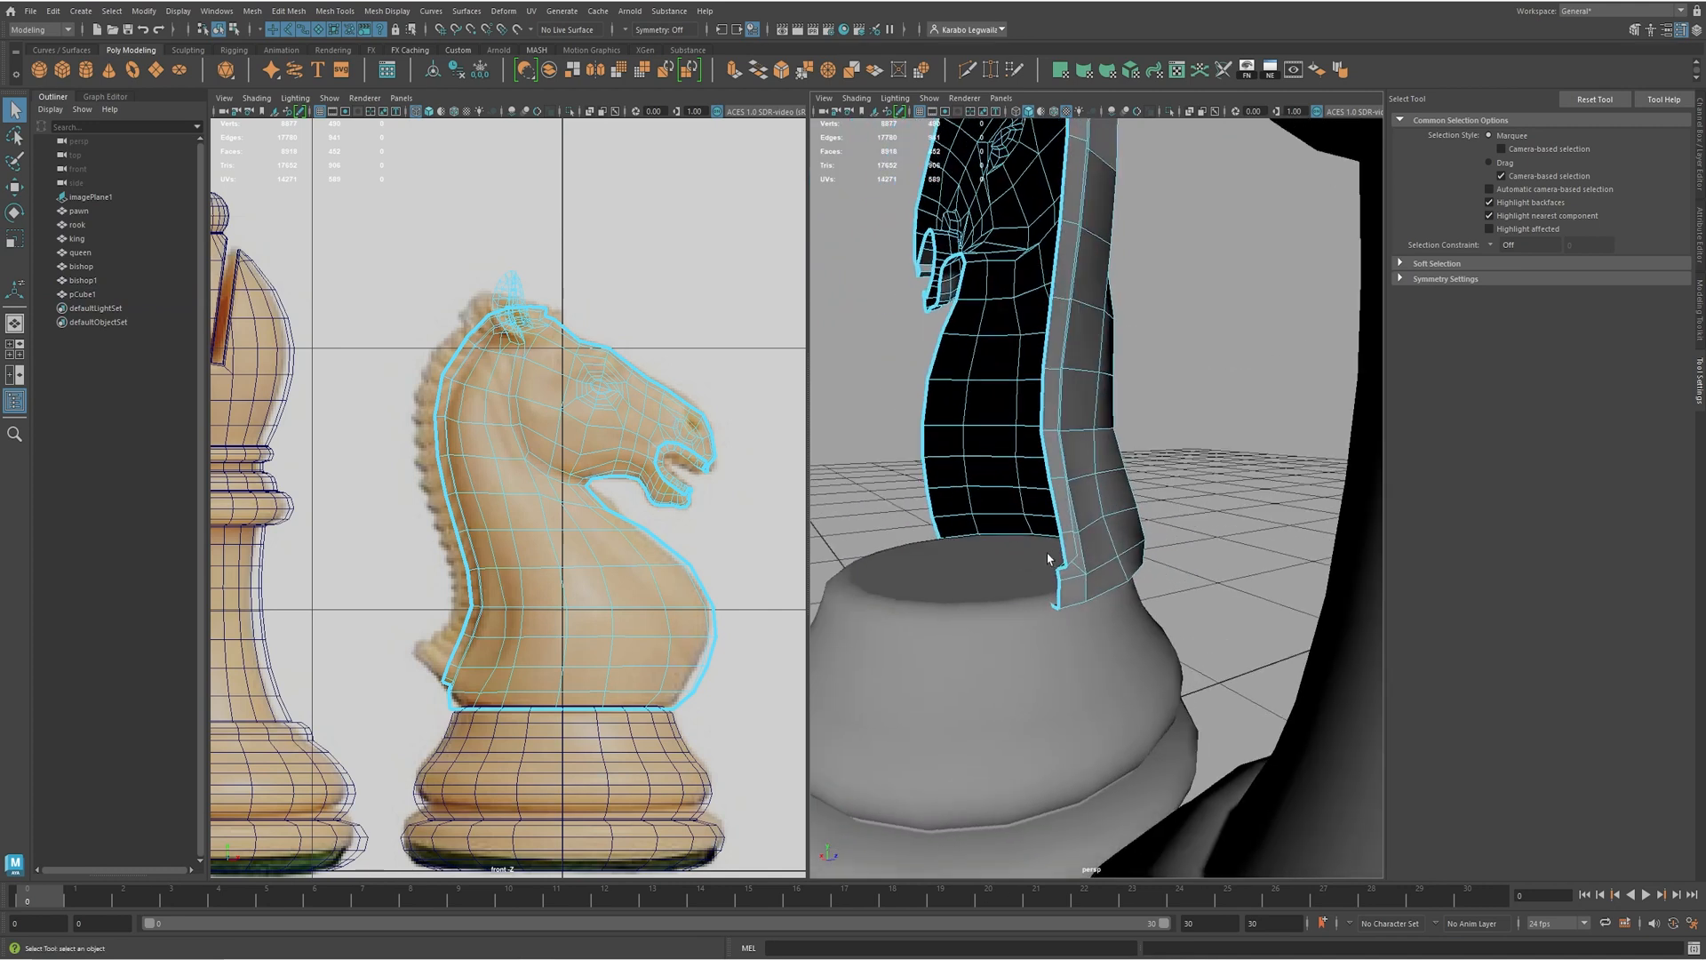
# - Try to flatten the mane's border edge loop along the centre by scaling it sideways
pyautogui.moveTo(1065, 576); pyautogui.dragTo(1065, 523, button='right')
pyautogui.click(1058, 600)
pyautogui.keyDown('alt'); pyautogui.moveTo(1122, 593); pyautogui.dragTo(1153, 453); pyautogui.keyUp('alt')
pyautogui.keyDown('alt'); pyautogui.moveTo(1153, 453); pyautogui.dragTo(1156, 469, button='middle'); pyautogui.keyUp('alt')
pyautogui.keyDown('alt'); pyautogui.moveTo(1156, 468); pyautogui.dragTo(1220, 473); pyautogui.keyUp('alt')
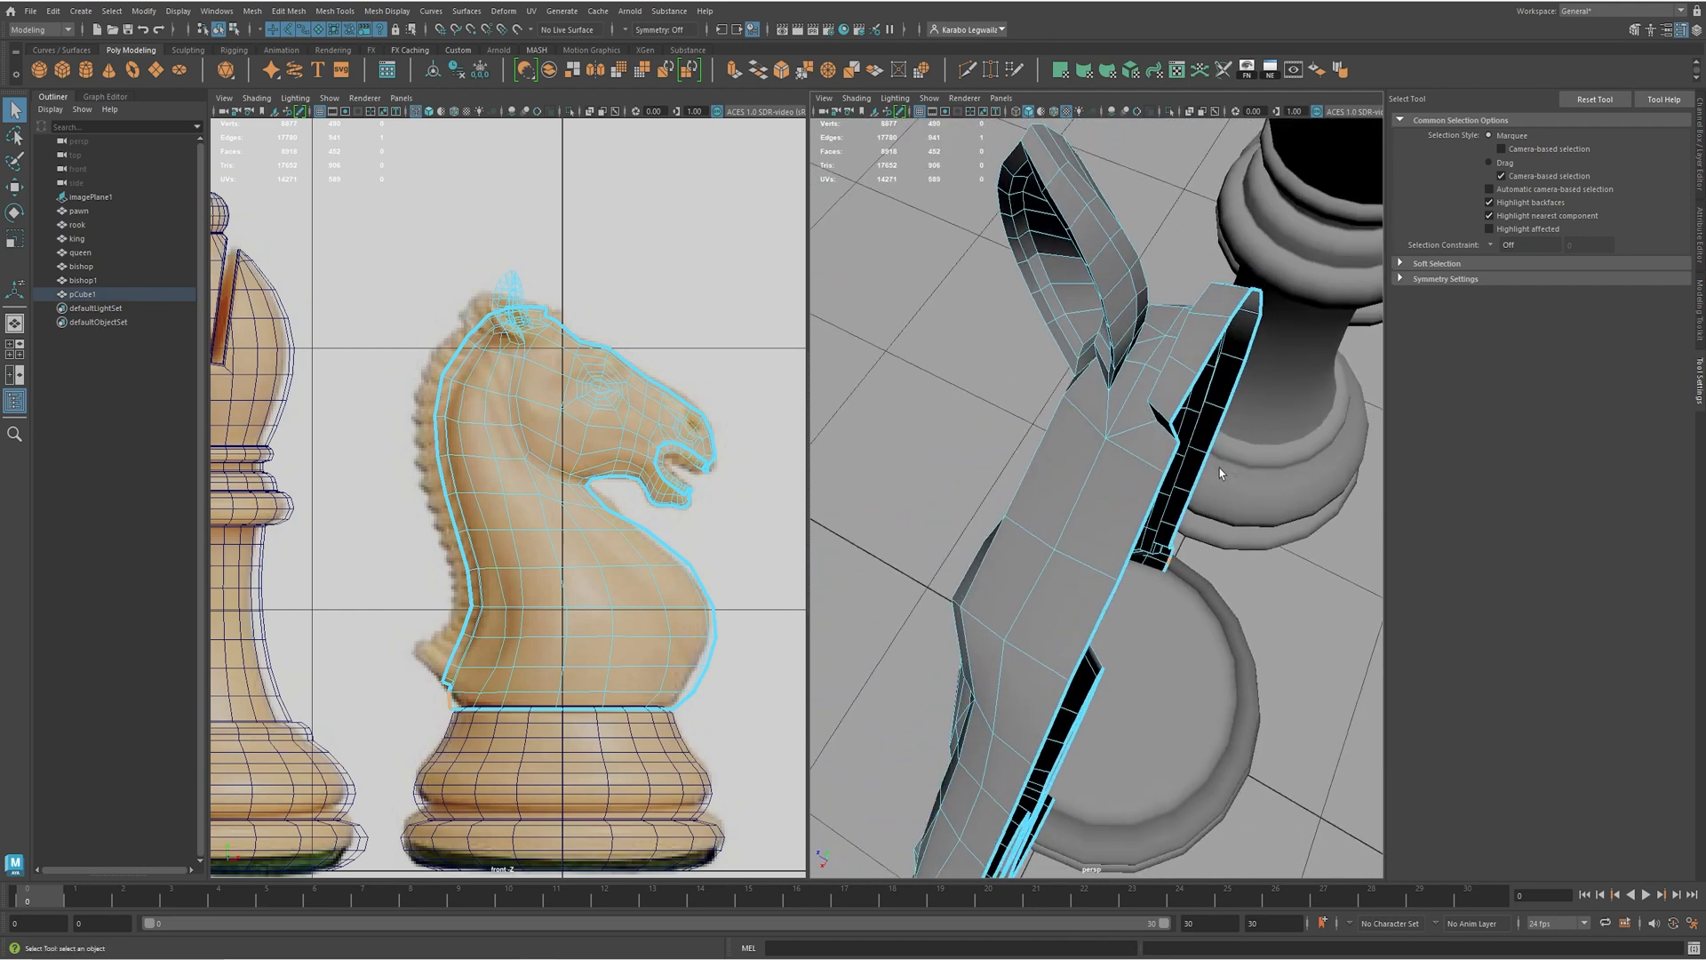
pyautogui.doubleClick(1176, 455)
pyautogui.keyDown('alt'); pyautogui.moveTo(1186, 453); pyautogui.dragTo(1202, 438); pyautogui.keyUp('alt')
pyautogui.press('r')
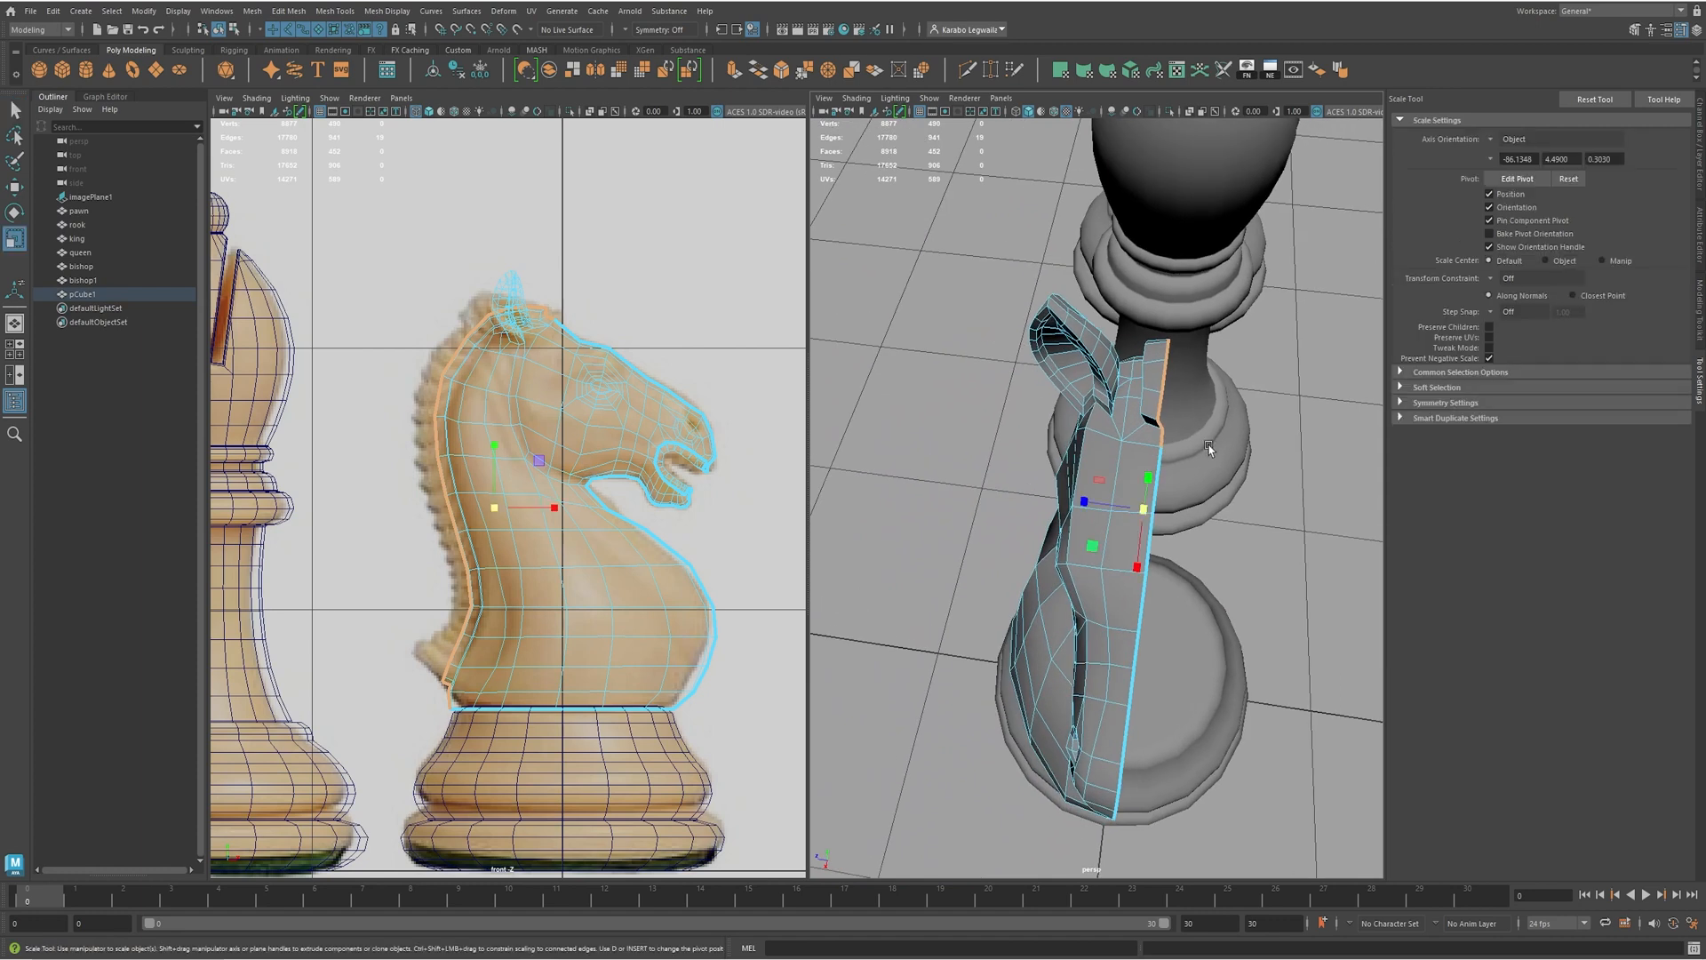
pyautogui.moveTo(1091, 498); pyautogui.dragTo(1437, 523)
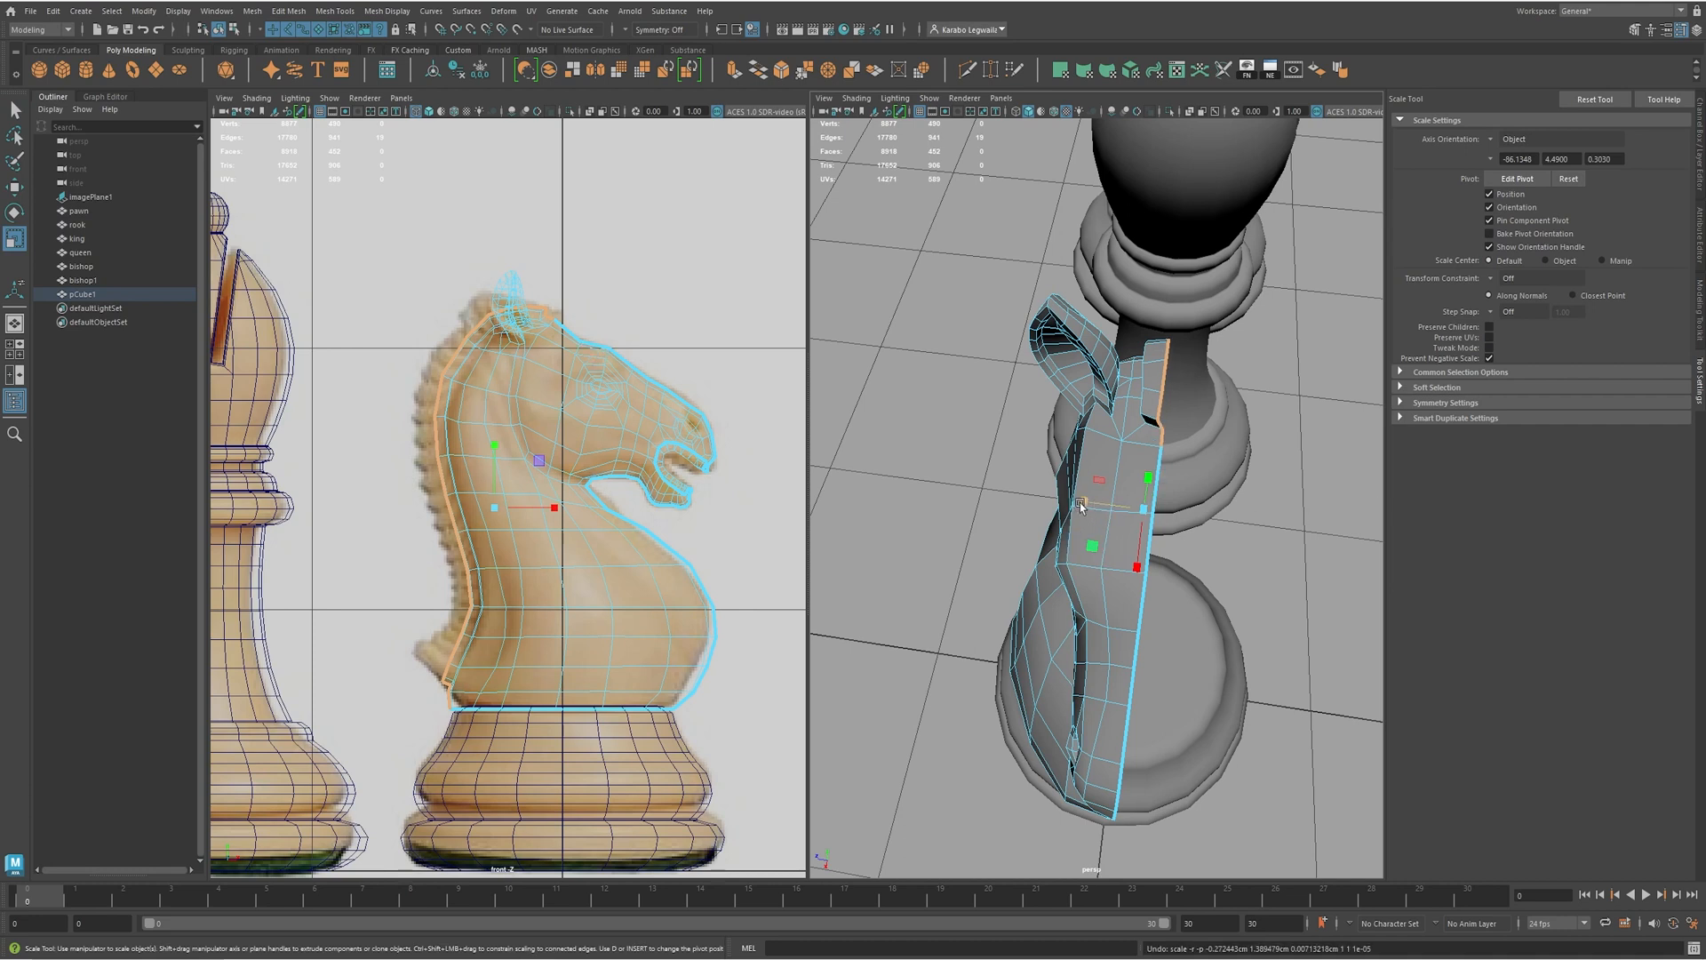
pyautogui.hotkey('ctrl', 'z')
pyautogui.hotkey('shift', 'z')
pyautogui.moveTo(1083, 504); pyautogui.dragTo(1554, 542)
# - Try snapping the mane's border loop onto the centre line, and undo the move and the scaling
pyautogui.keyDown('alt'); pyautogui.moveTo(1261, 537); pyautogui.dragTo(978, 542); pyautogui.keyUp('alt')
pyautogui.press('w')
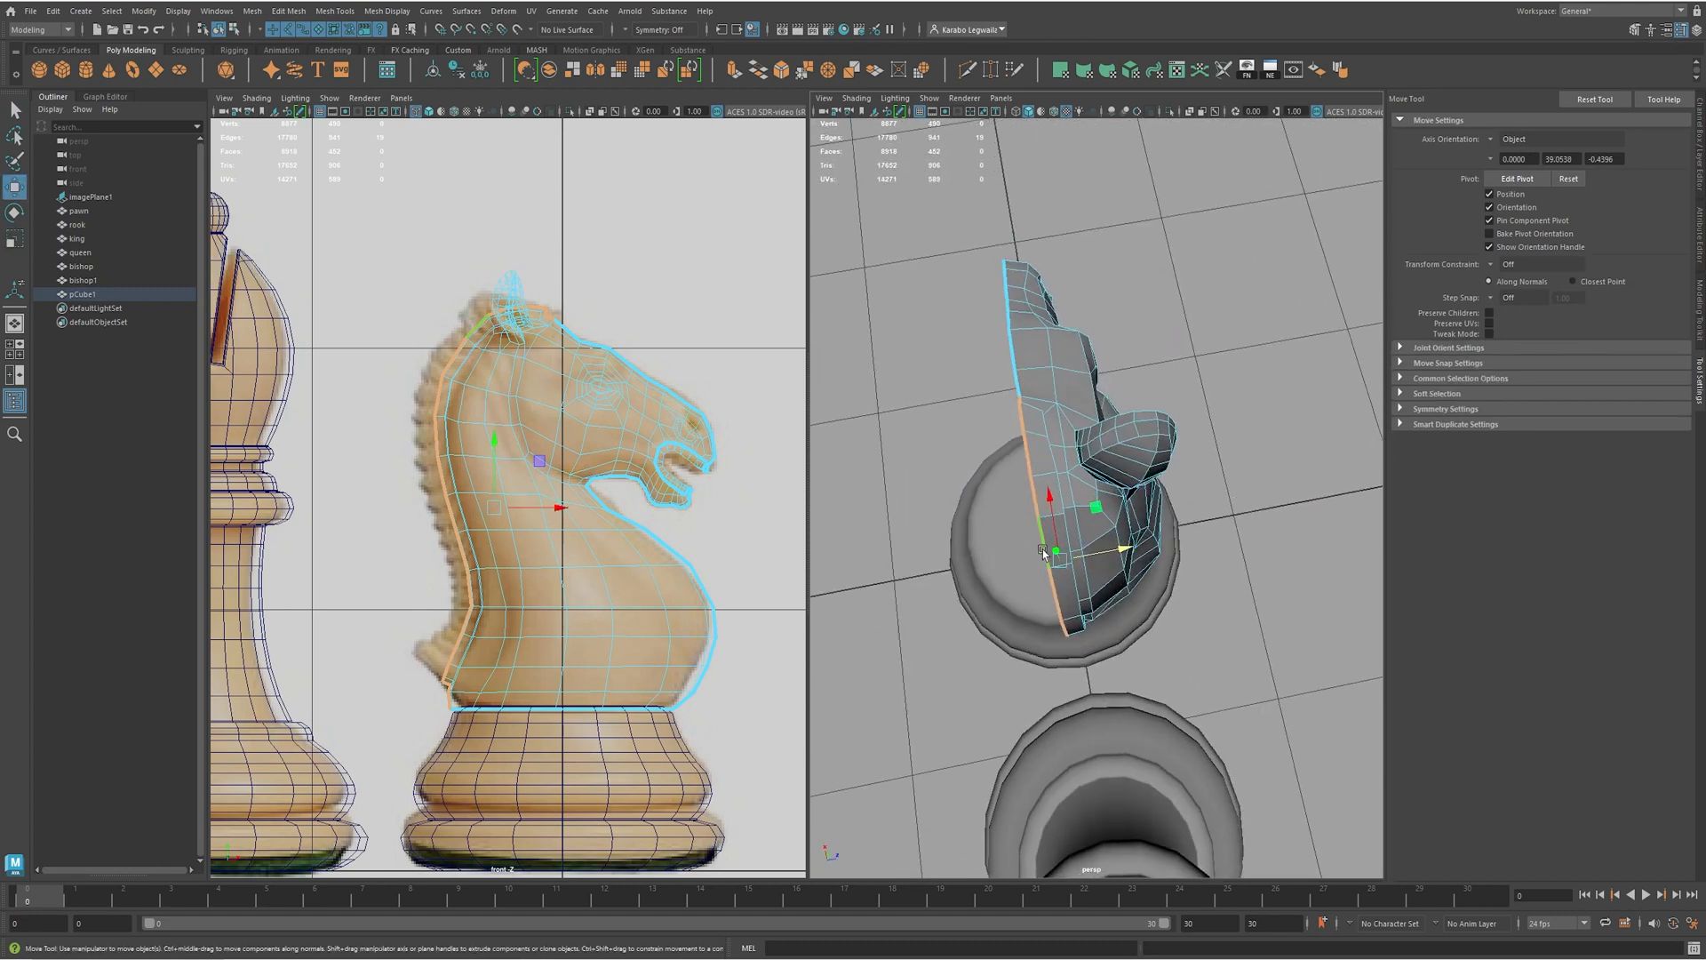
pyautogui.moveTo(1120, 550); pyautogui.dragTo(1121, 551, button='middle')
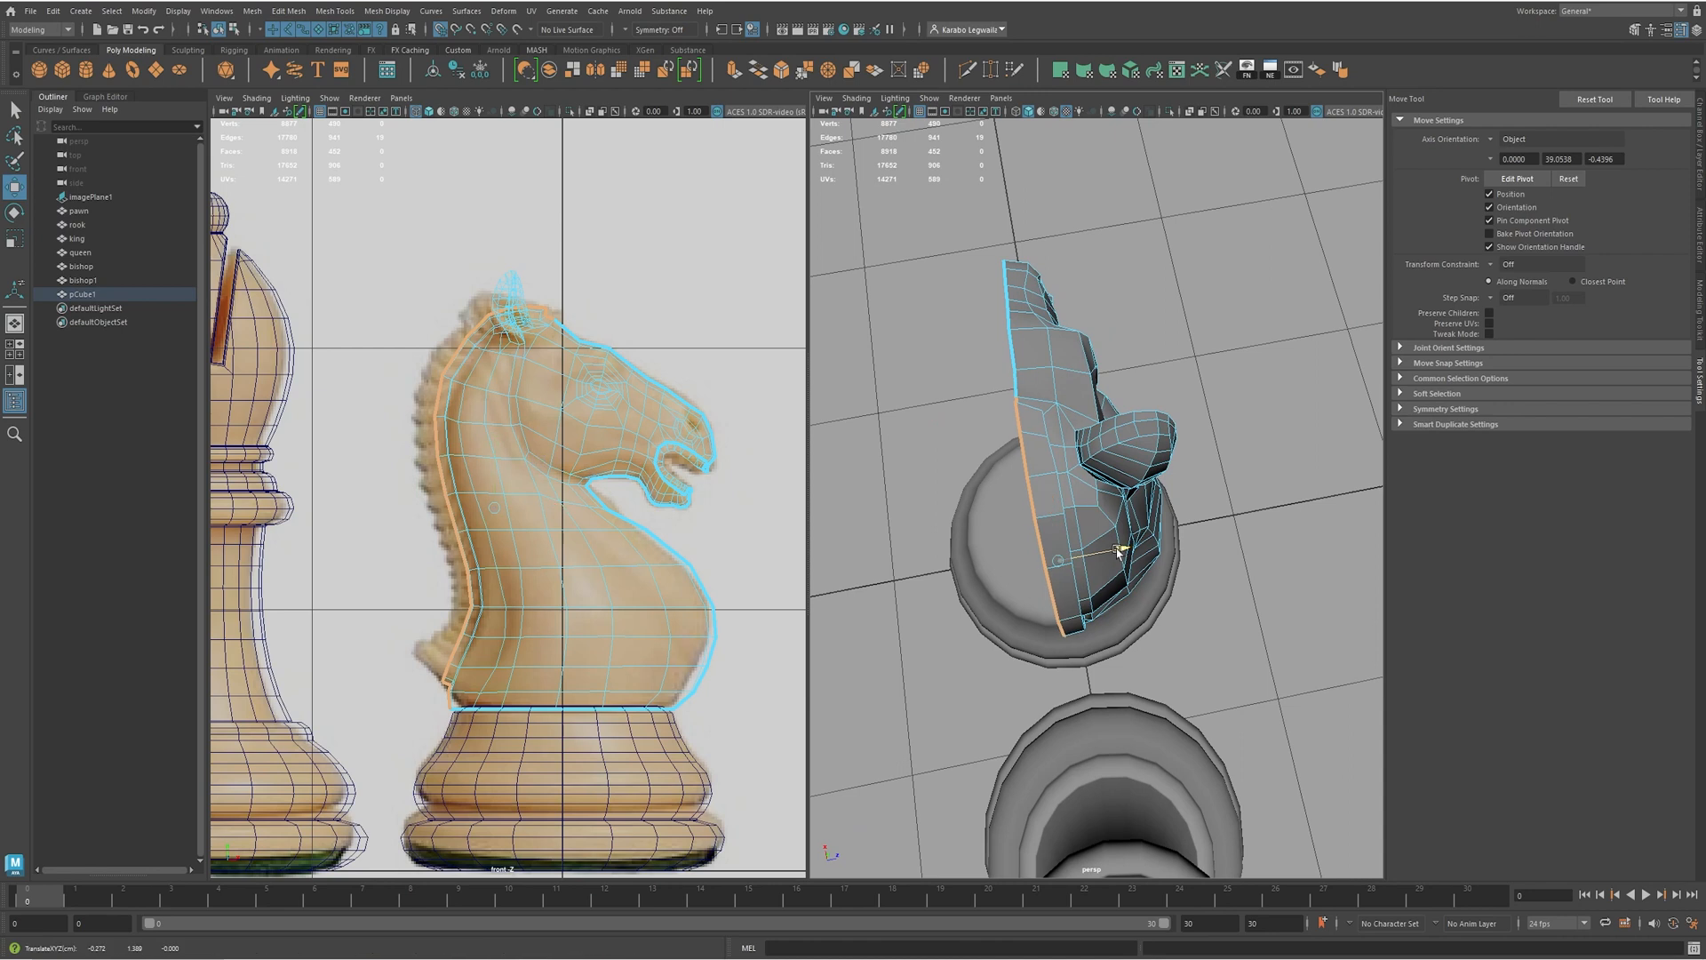
pyautogui.keyDown('alt'); pyautogui.moveTo(1050, 377); pyautogui.dragTo(1173, 395); pyautogui.keyUp('alt')
pyautogui.hotkey('ctrl', 'z')
pyautogui.hotkey('ctrl', 'z')
pyautogui.hotkey('ctrl', 'z')
pyautogui.hotkey('ctrl', 'z')
pyautogui.hotkey('ctrl', 'z')
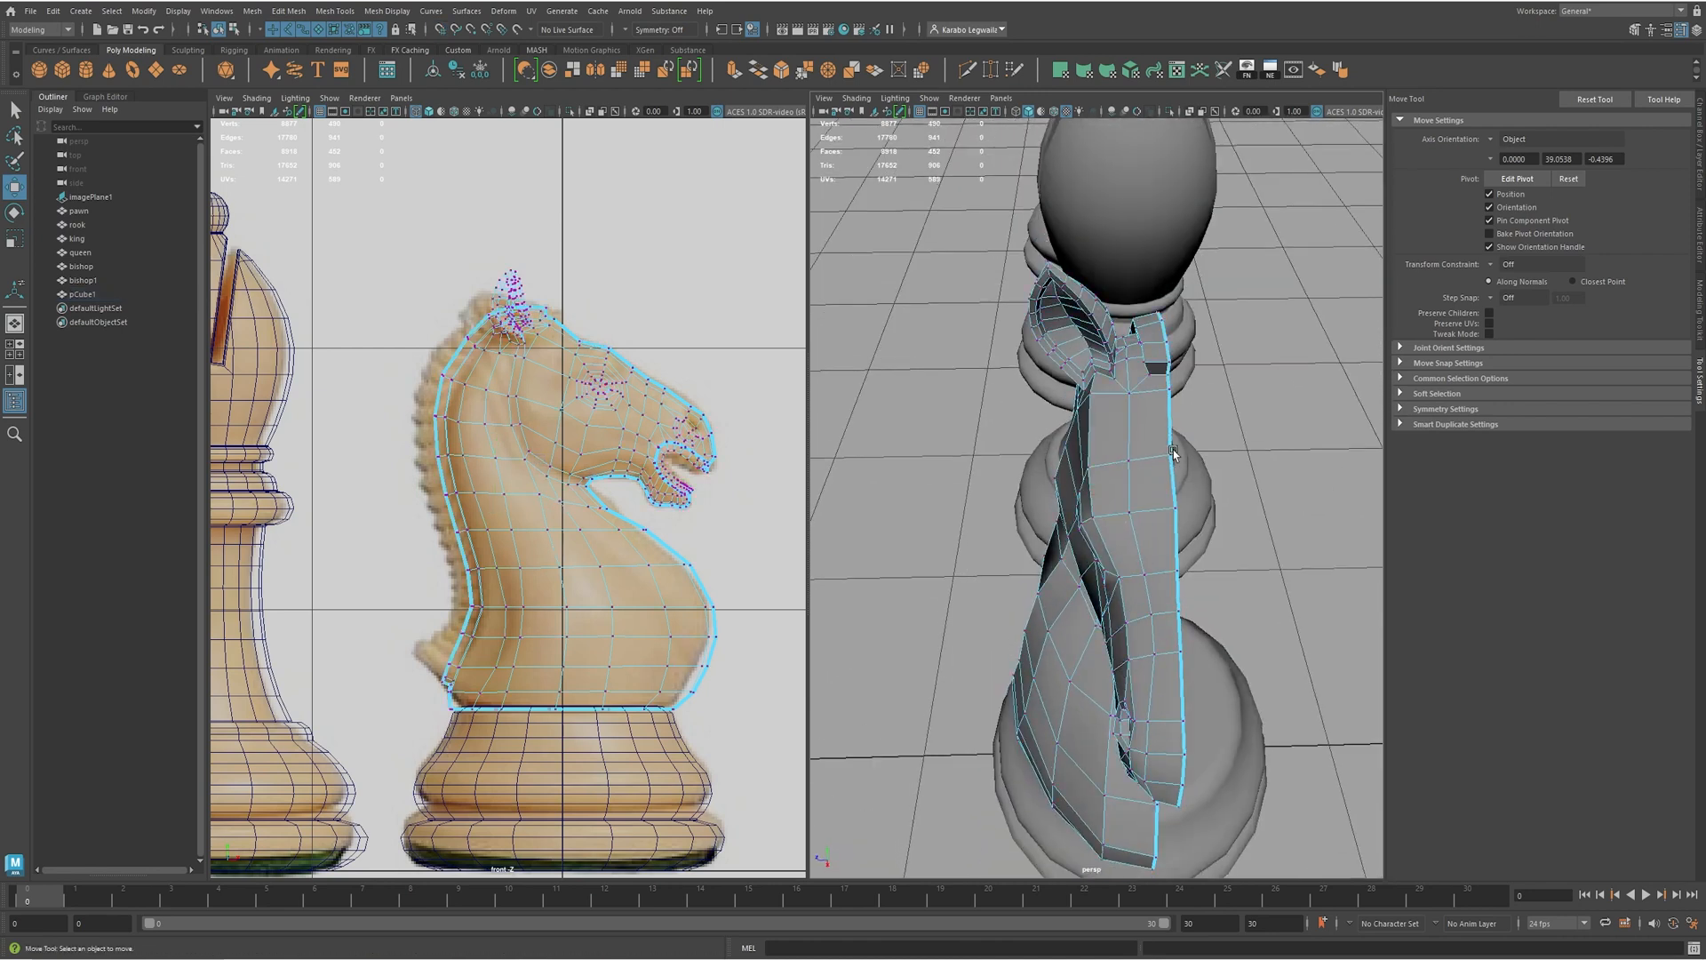
# - Create a mirrored duplicate of the knight half with Duplicate Special
pyautogui.click(1169, 458)
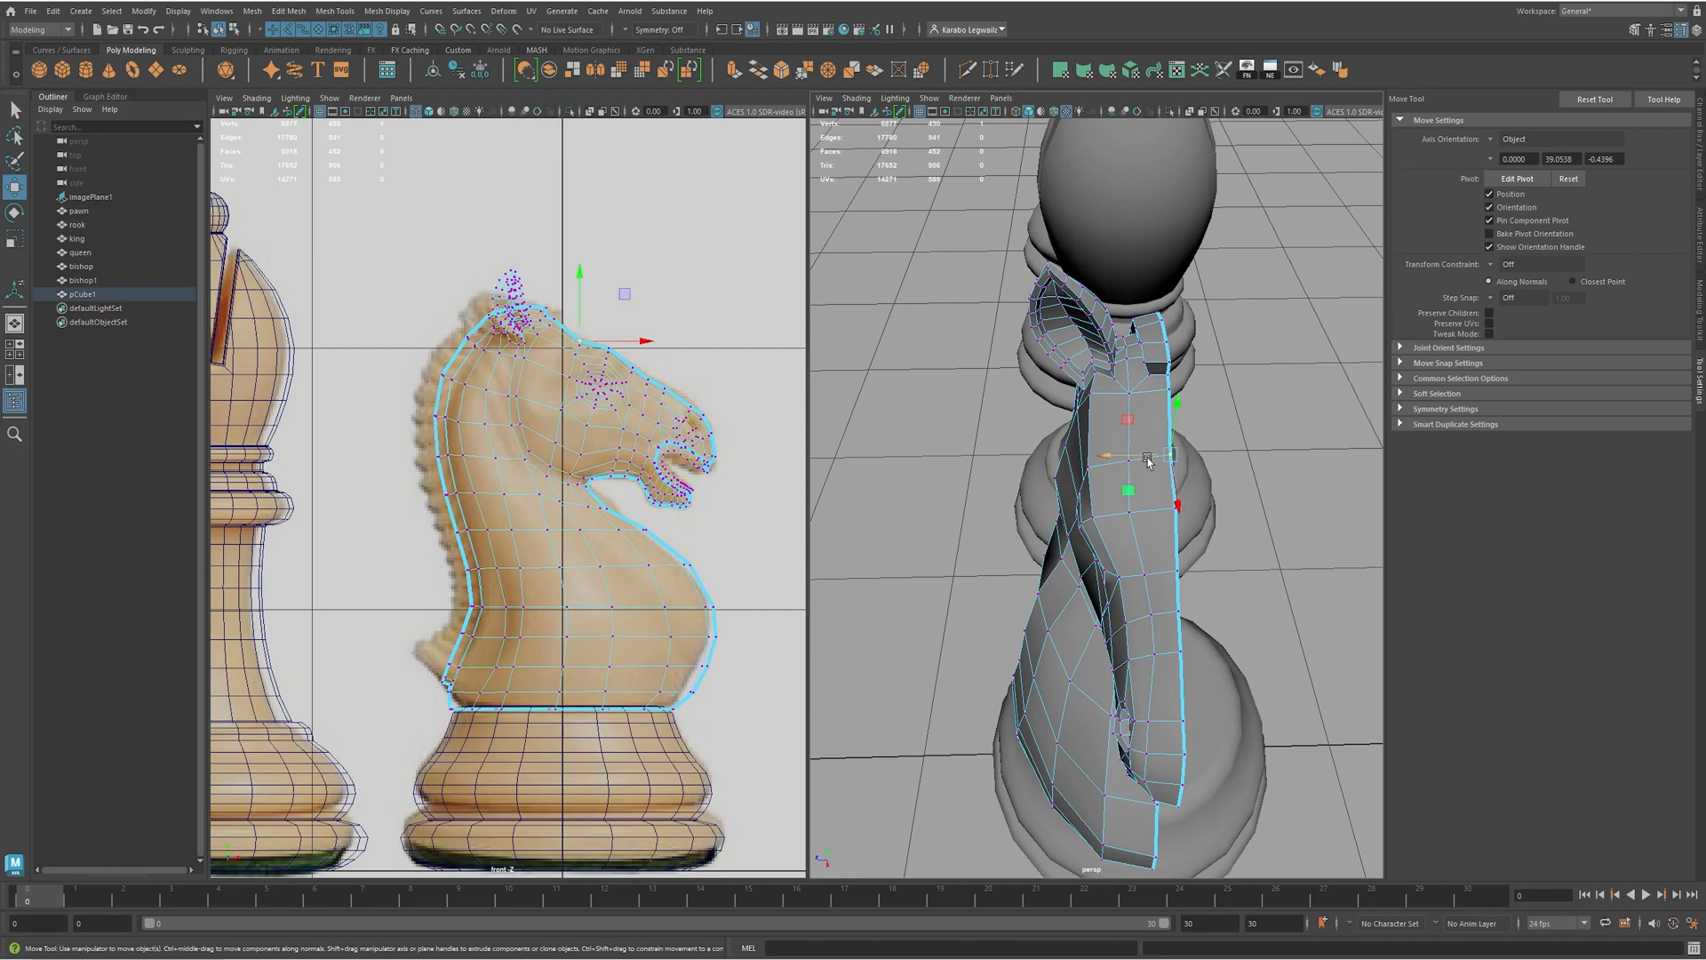
pyautogui.keyDown('alt'); pyautogui.moveTo(1133, 480); pyautogui.dragTo(1066, 500); pyautogui.keyUp('alt')
pyautogui.click(1119, 503)
pyautogui.hotkey('ctrl', 'shift', 'd')
# - Examine the mirrored knight and its mane ridge in smoothed preview, and return to the unsmoothed display
pyautogui.keyDown('alt'); pyautogui.moveTo(1066, 499); pyautogui.dragTo(1155, 455, button='right'); pyautogui.keyUp('alt')
pyautogui.keyDown('alt'); pyautogui.moveTo(1156, 454); pyautogui.dragTo(1161, 571); pyautogui.keyUp('alt')
pyautogui.keyDown('alt'); pyautogui.moveTo(1162, 571); pyautogui.dragTo(1048, 525, button='right'); pyautogui.keyUp('alt')
pyautogui.keyDown('alt'); pyautogui.moveTo(1048, 525); pyautogui.dragTo(1049, 573, button='middle'); pyautogui.keyUp('alt')
pyautogui.keyDown('alt'); pyautogui.moveTo(1050, 573); pyautogui.dragTo(1102, 513); pyautogui.keyUp('alt')
pyautogui.press('3')
pyautogui.click(1235, 373)
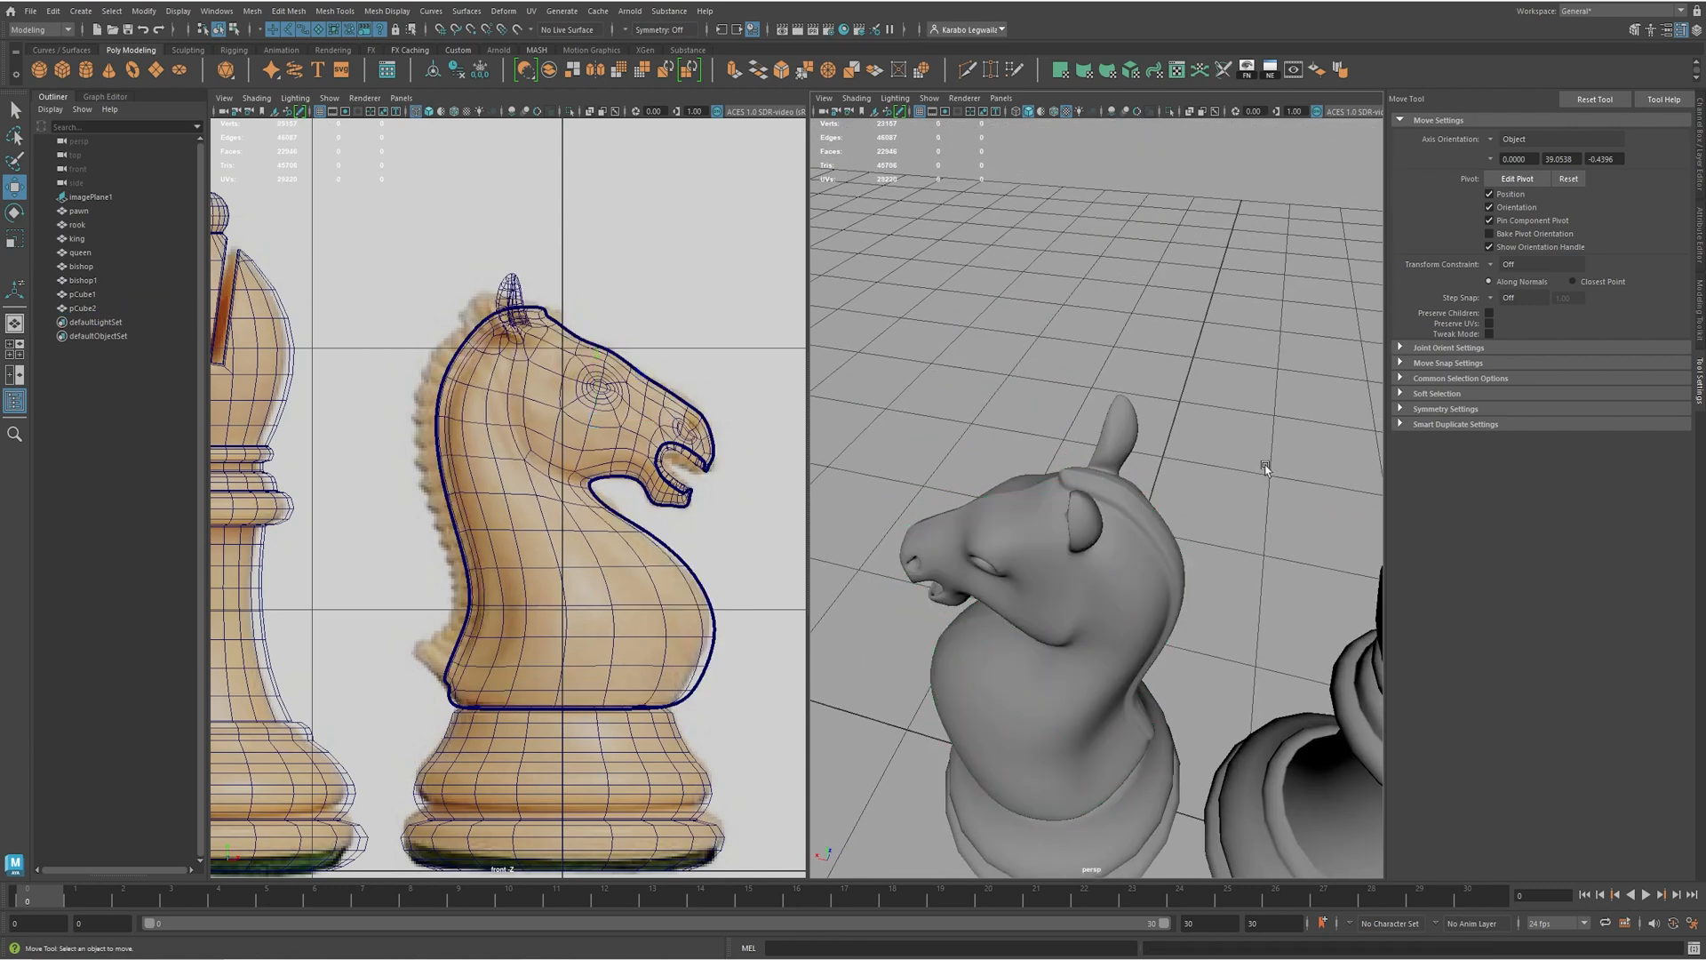
pyautogui.keyDown('alt'); pyautogui.moveTo(1264, 461); pyautogui.dragTo(1166, 476, button='right'); pyautogui.keyUp('alt')
pyautogui.click(1107, 549)
pyautogui.press('1')
# - Select the mane's top faces between the ears and raise them slightly in the front view
pyautogui.keyDown('alt'); pyautogui.moveTo(1107, 549); pyautogui.dragTo(1313, 389, button='right'); pyautogui.keyUp('alt')
pyautogui.press('F11')
pyautogui.click(1263, 387)
pyautogui.keyDown('shift'); pyautogui.doubleClick(1338, 380); pyautogui.keyUp('shift')
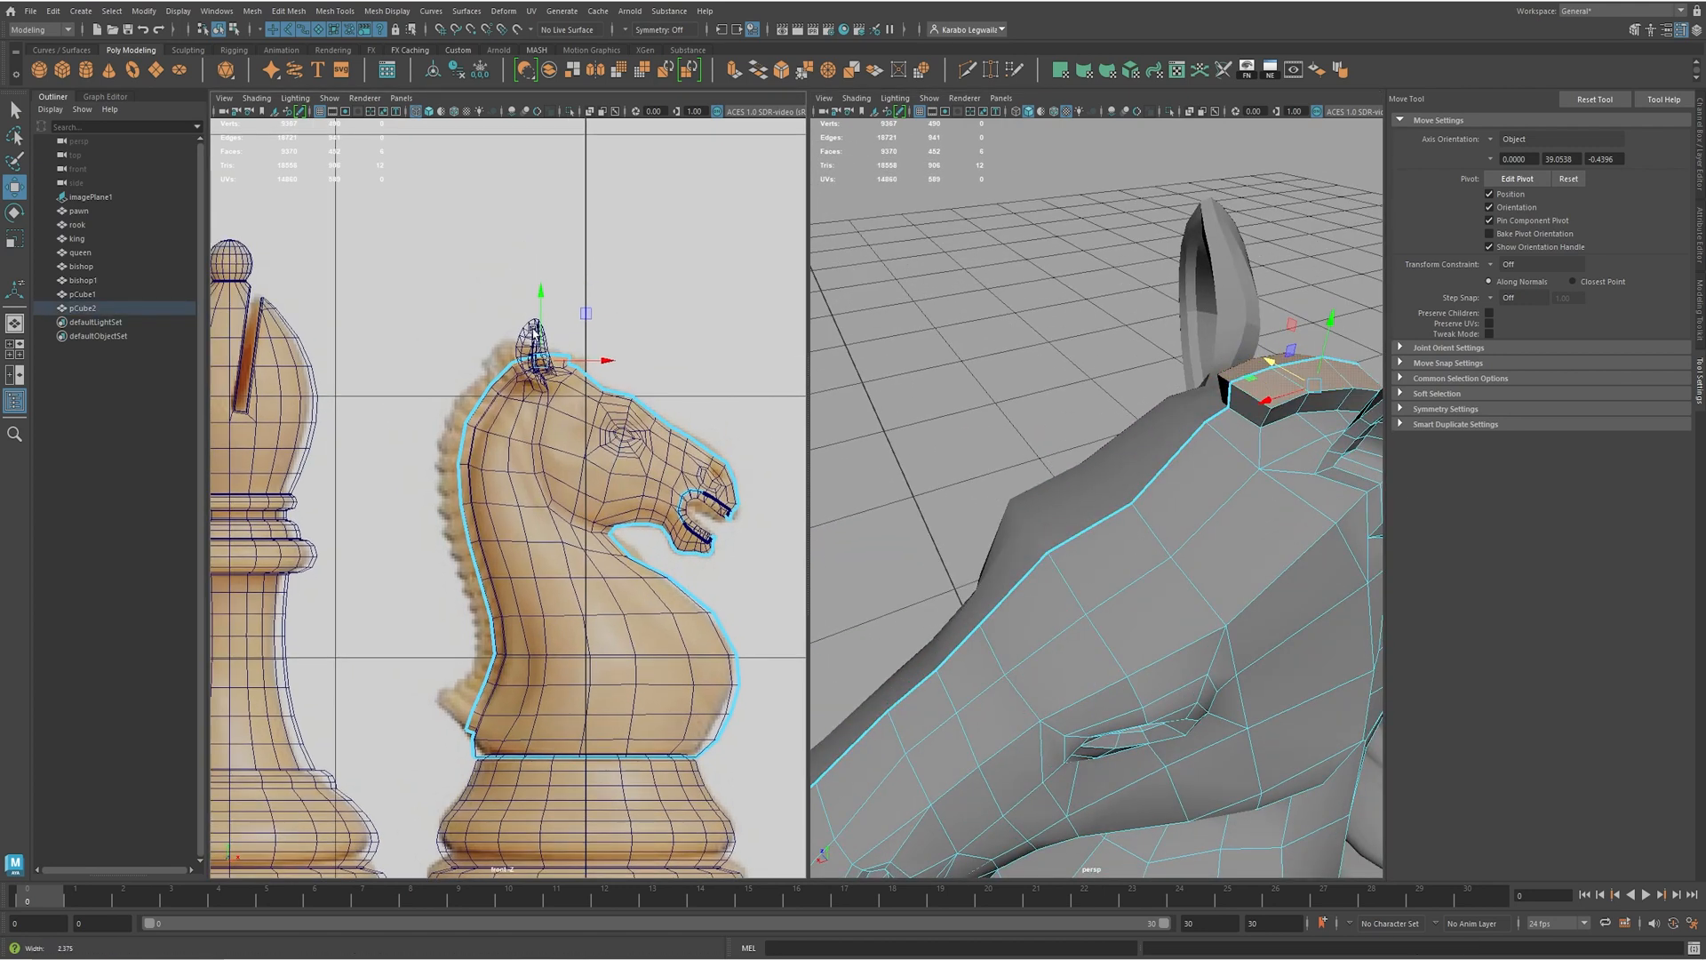
pyautogui.scroll(3, 588, 409)
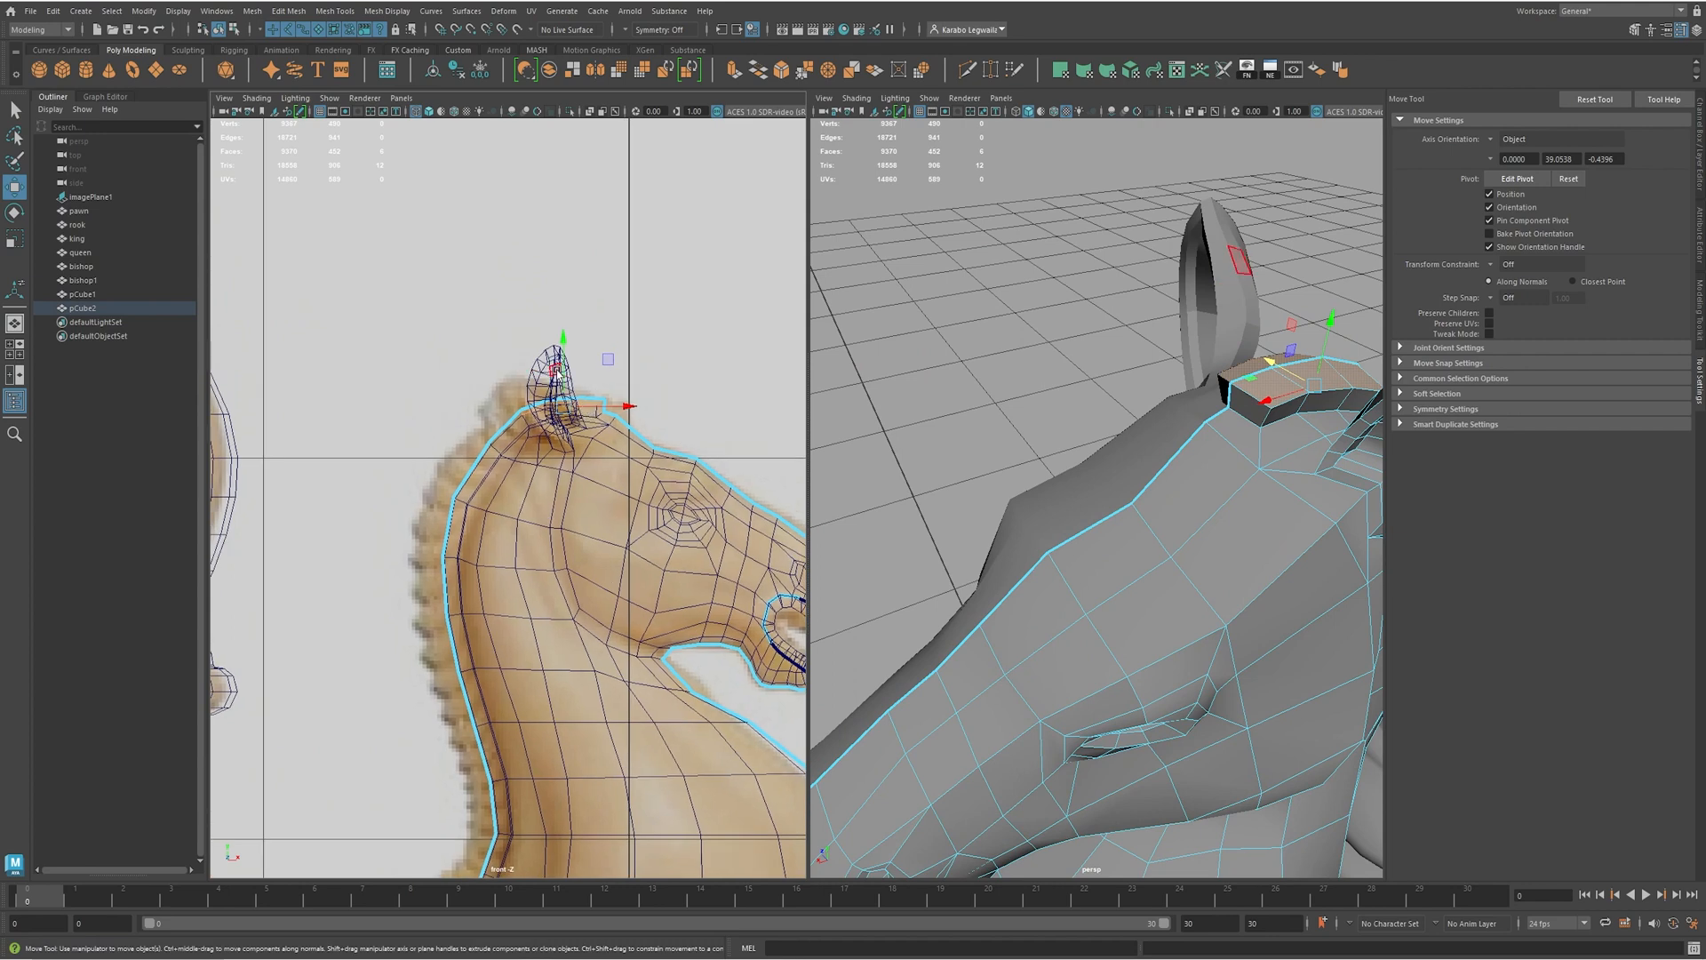
pyautogui.moveTo(558, 371); pyautogui.dragTo(558, 362)
pyautogui.keyDown('alt'); pyautogui.moveTo(1182, 486); pyautogui.dragTo(1066, 396); pyautogui.keyUp('alt')
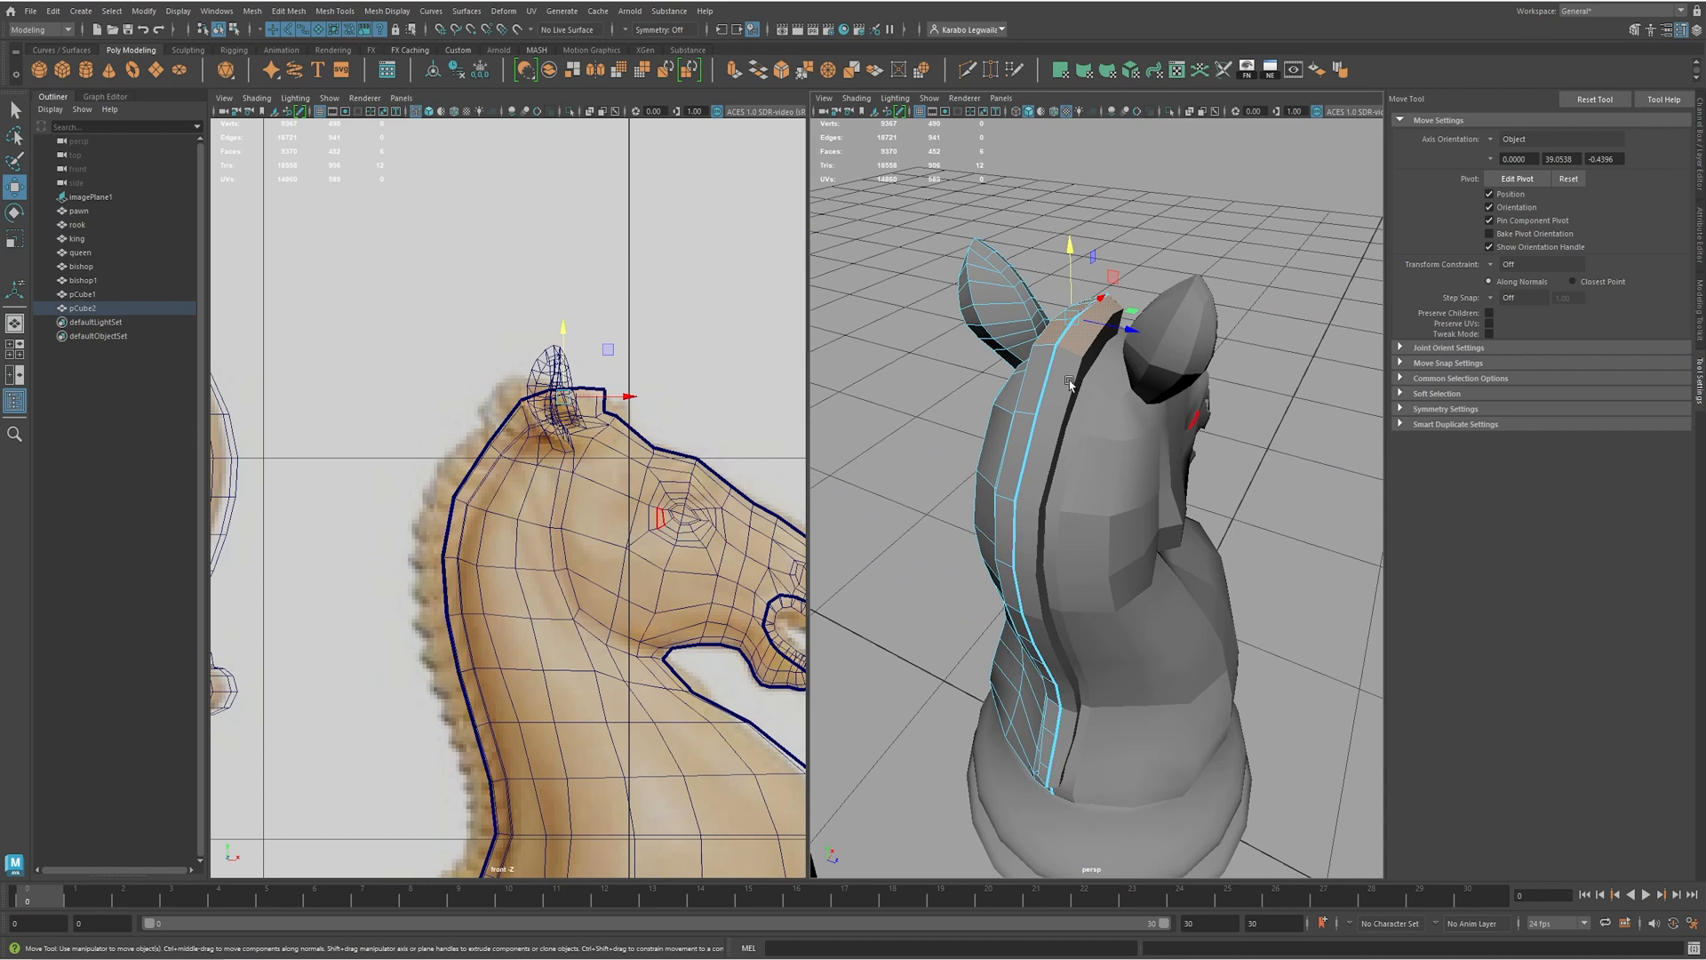
# - Move the mane faces behind the ears up and outward to follow the reference's mane outline
pyautogui.click(1122, 414)
pyautogui.moveTo(1050, 370)
pyautogui.keyDown('alt'); pyautogui.mouseDown()
pyautogui.moveTo(1032, 392)
pyautogui.moveTo(1082, 377)
pyautogui.mouseUp(); pyautogui.keyUp('alt')
pyautogui.press('F11')
pyautogui.click(1082, 375)
pyautogui.keyDown('shift'); pyautogui.click(1053, 440); pyautogui.keyUp('shift')
pyautogui.moveTo(541, 415); pyautogui.dragTo(526, 409)
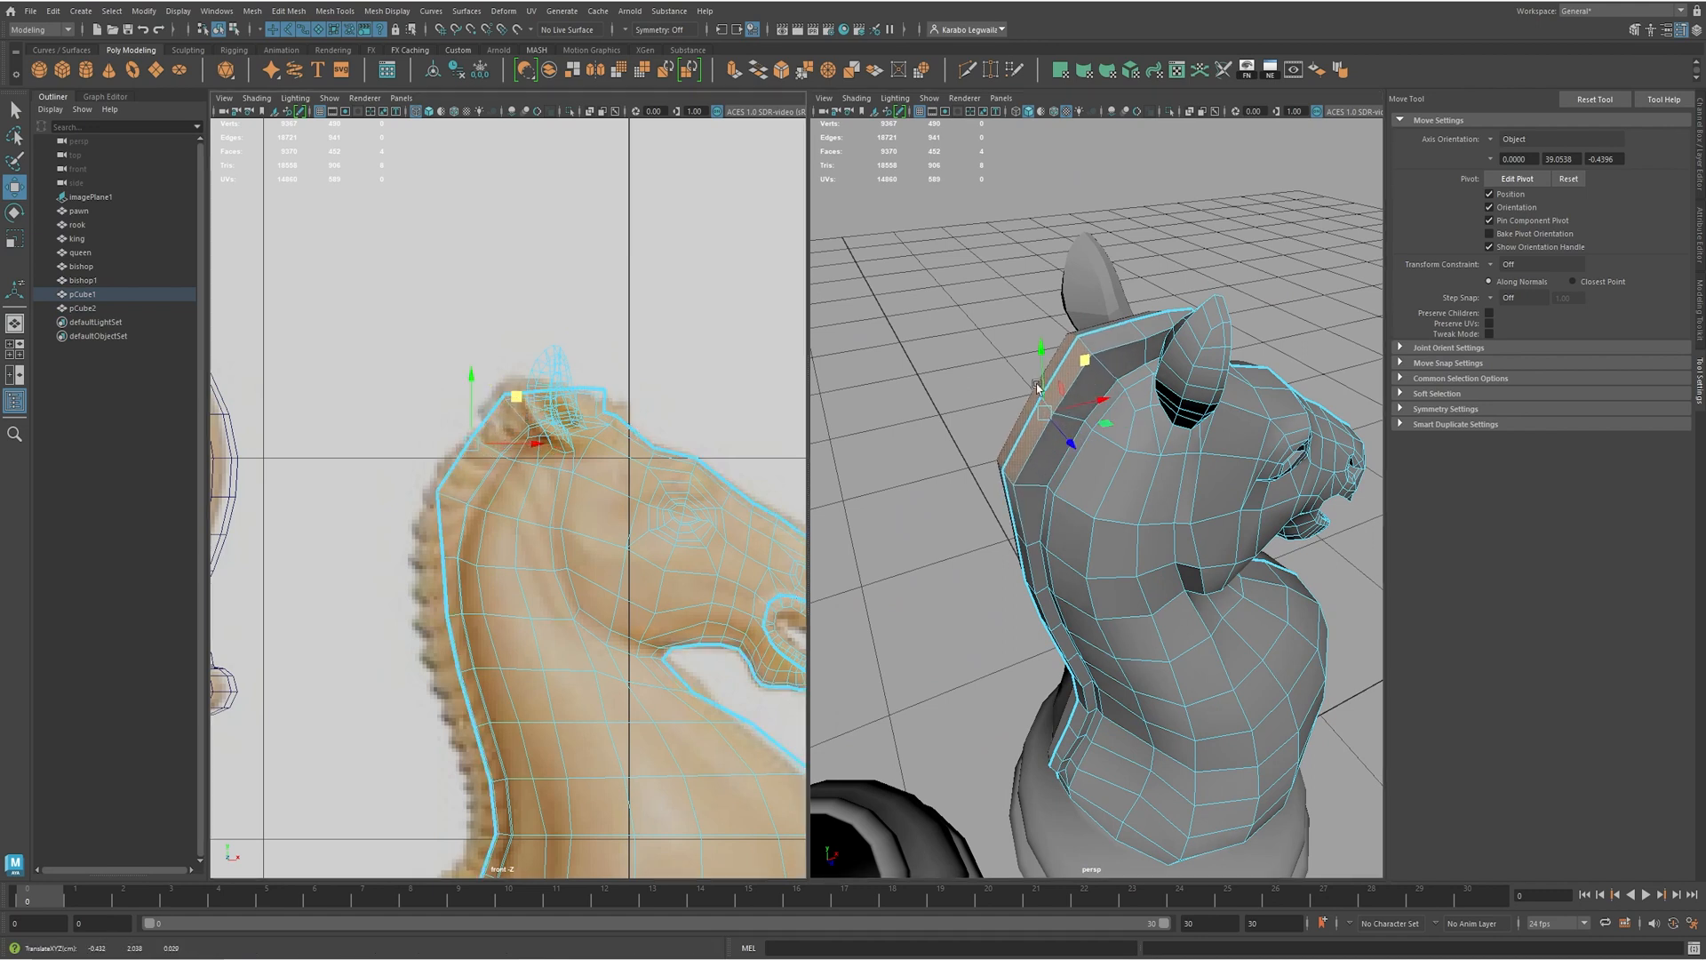
# - Nudge the mane faces behind the ears upward in the front view to match the reference outline
pyautogui.rightClick(1124, 307)
pyautogui.keyDown('alt'); pyautogui.moveTo(1137, 418); pyautogui.dragTo(1115, 365); pyautogui.keyUp('alt')
pyautogui.moveTo(1116, 365); pyautogui.dragTo(1116, 323, button='right')
pyautogui.click(1104, 352)
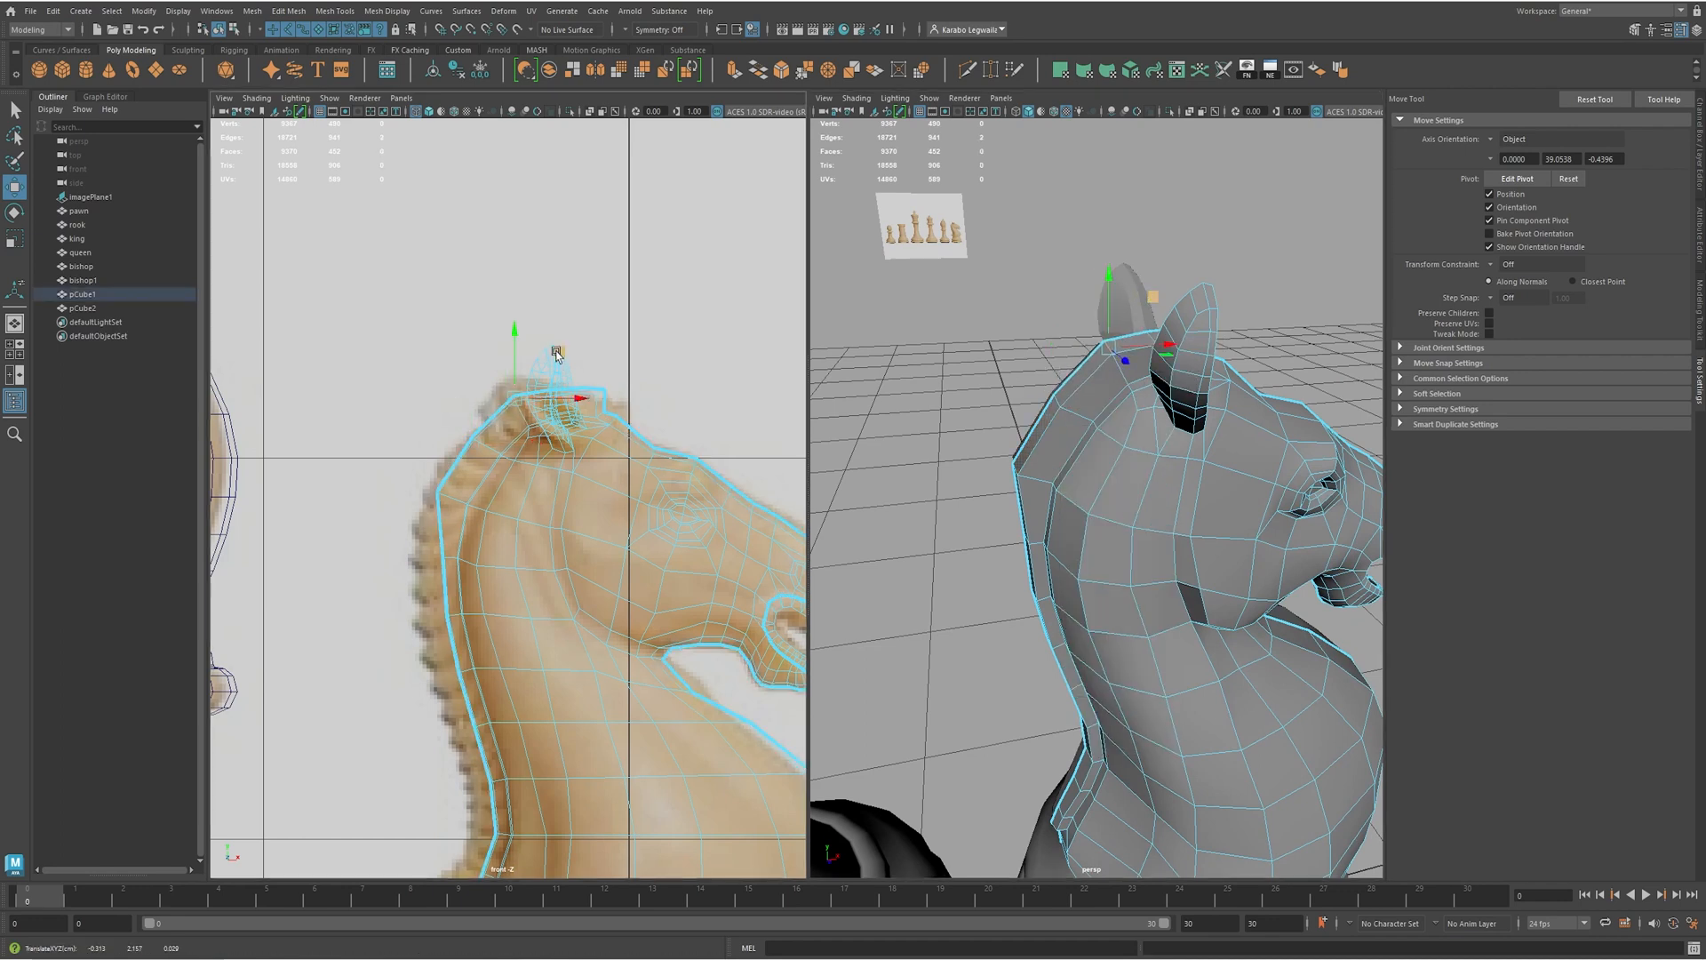
# - Select the mane's outer faces down the back of the neck and move them outward to the reference's mane edge
pyautogui.keyDown('alt'); pyautogui.moveTo(995, 524); pyautogui.dragTo(1130, 354, button='middle'); pyautogui.keyUp('alt')
pyautogui.scroll(-3, 1100, 449)
pyautogui.click(1130, 387)
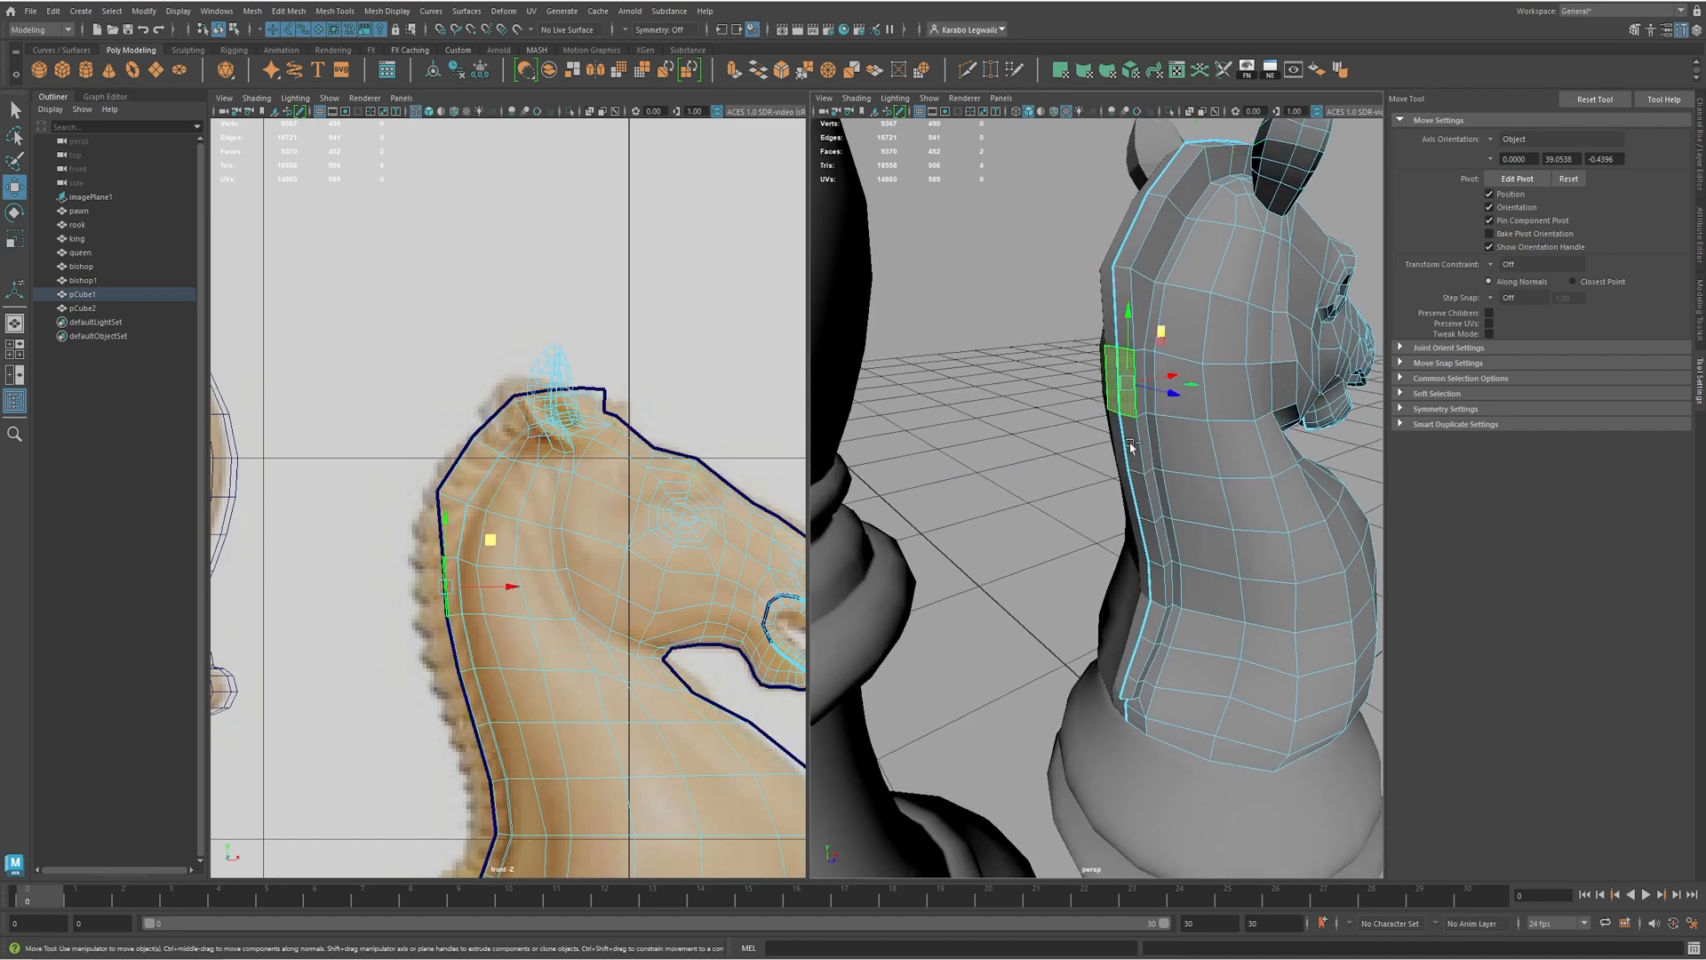
pyautogui.keyDown('shift'); pyautogui.click(1137, 447); pyautogui.keyUp('shift')
pyautogui.keyDown('shift'); pyautogui.click(1149, 507); pyautogui.keyUp('shift')
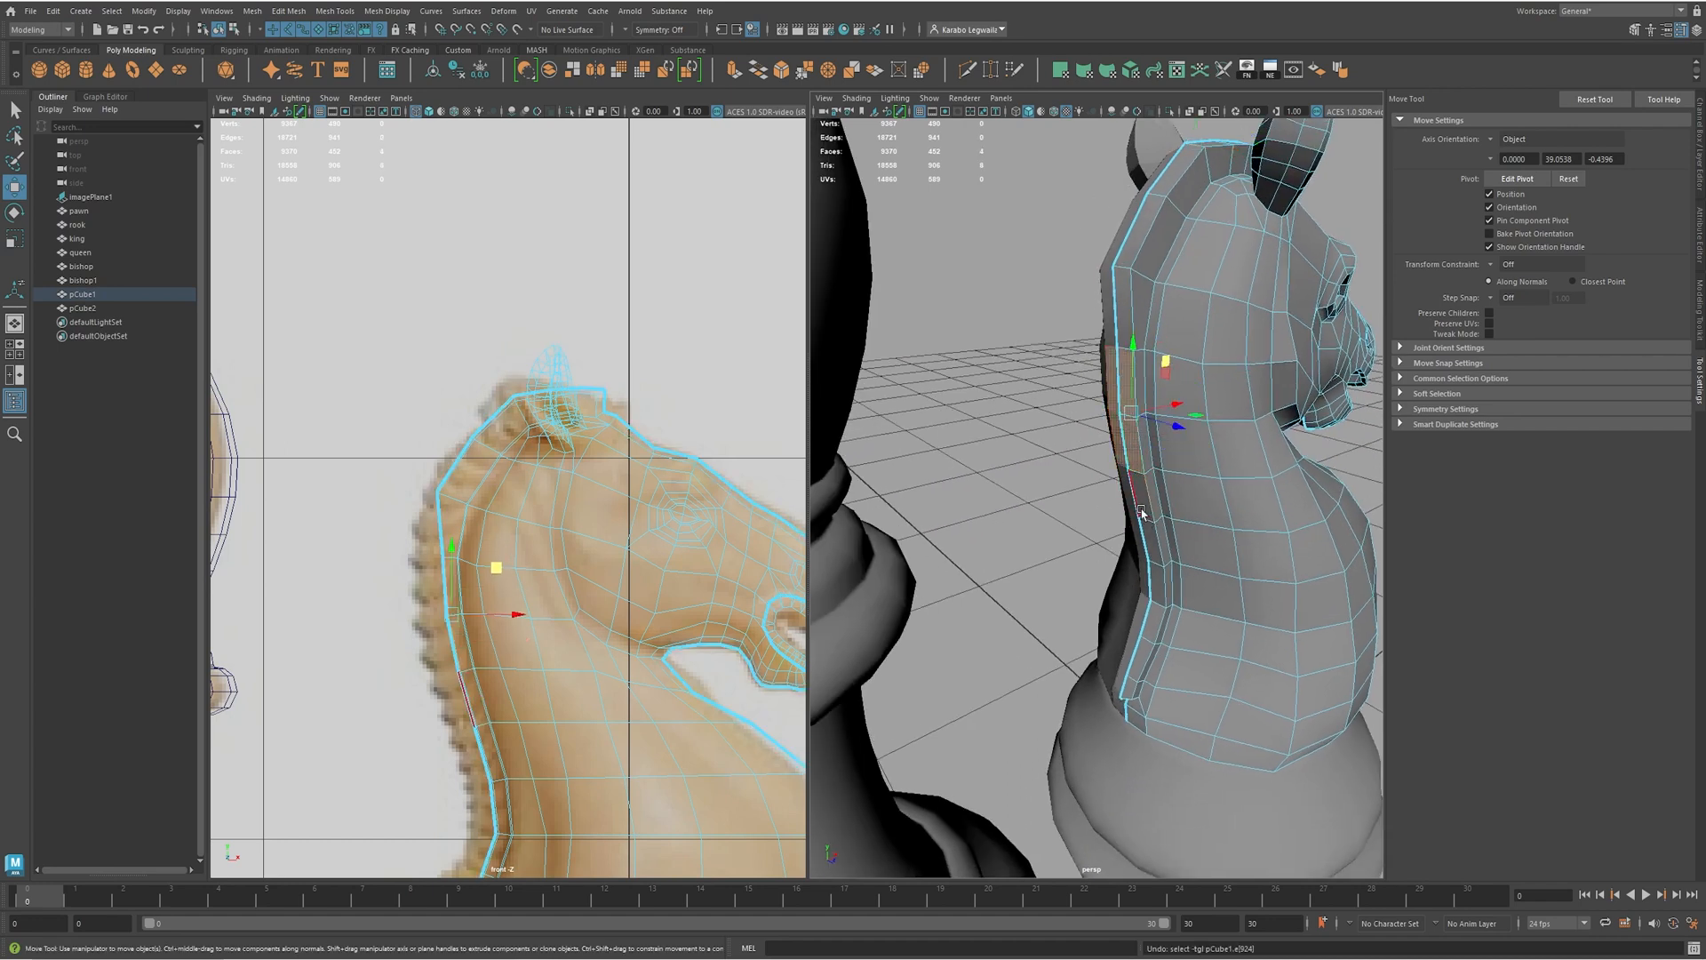
pyautogui.keyDown('shift'); pyautogui.click(1147, 542); pyautogui.keyUp('shift')
pyautogui.keyDown('shift'); pyautogui.click(1157, 600); pyautogui.keyUp('shift')
pyautogui.keyDown('alt'); pyautogui.moveTo(489, 671); pyautogui.dragTo(512, 424, button='middle'); pyautogui.keyUp('alt')
pyautogui.moveTo(561, 453); pyautogui.dragTo(535, 453)
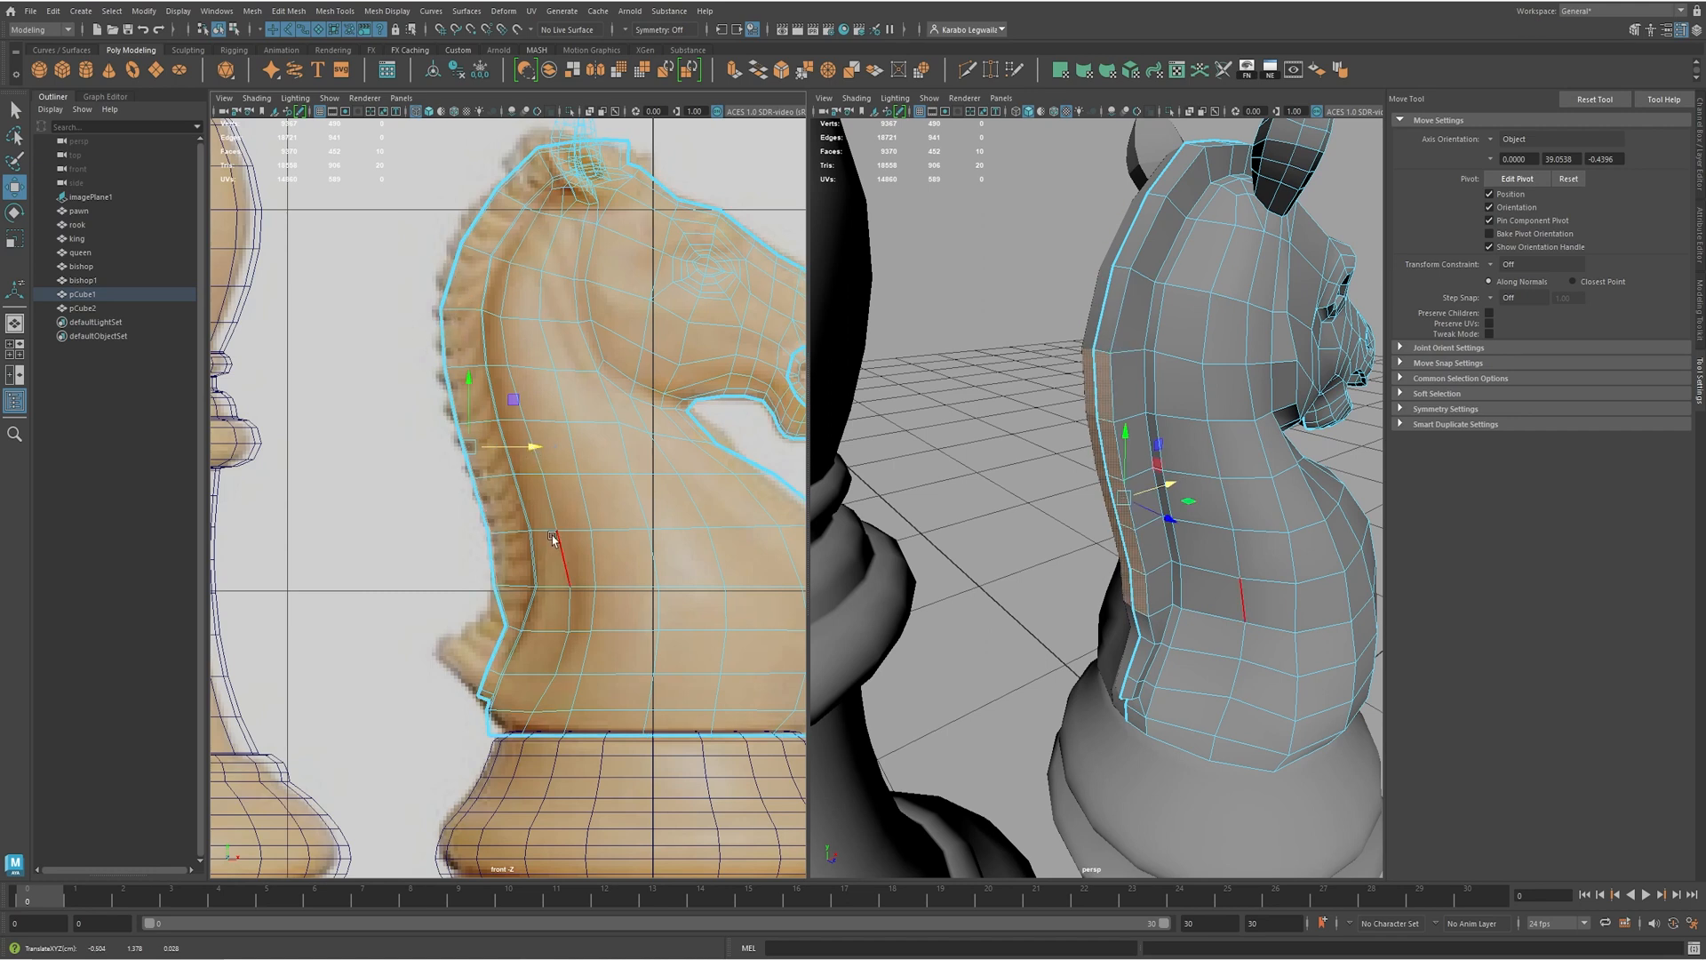
# - Pull the mane's lowest outer face out to the reference's pointed mane tip and rotate it slightly
pyautogui.keyDown('alt'); pyautogui.moveTo(458, 667); pyautogui.dragTo(515, 558, button='middle'); pyautogui.keyUp('alt')
pyautogui.keyDown('alt'); pyautogui.moveTo(662, 572); pyautogui.dragTo(794, 516, button='middle'); pyautogui.keyUp('alt')
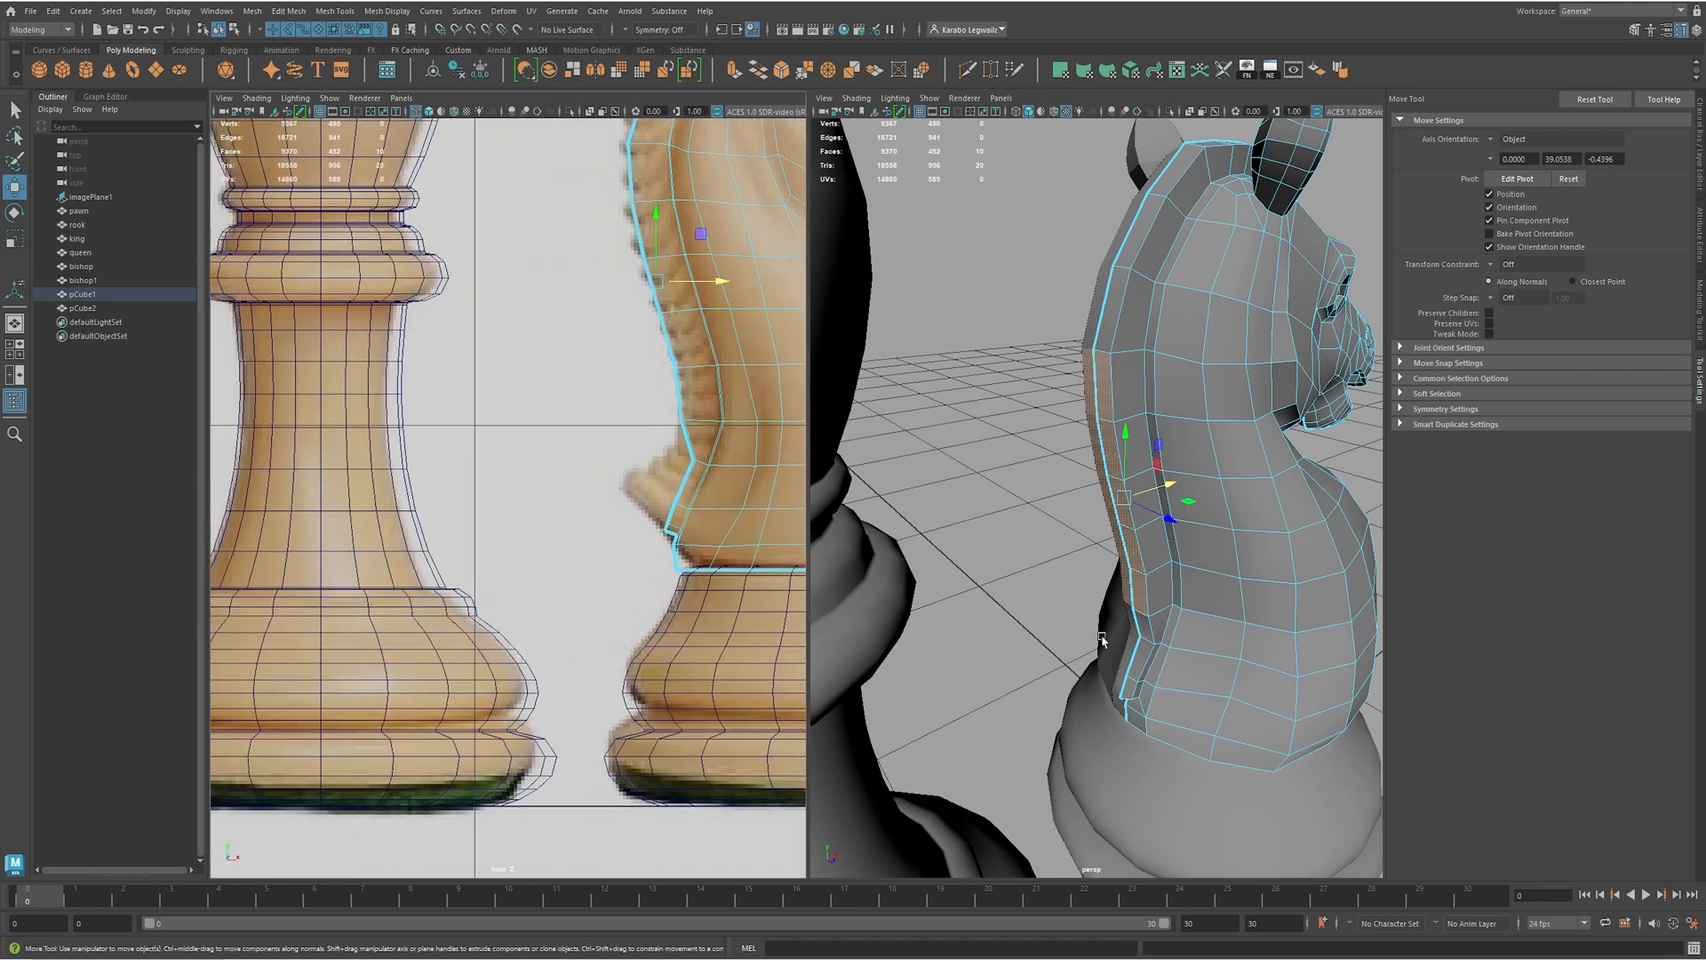
pyautogui.scroll(3, 1101, 640)
pyautogui.click(1159, 611)
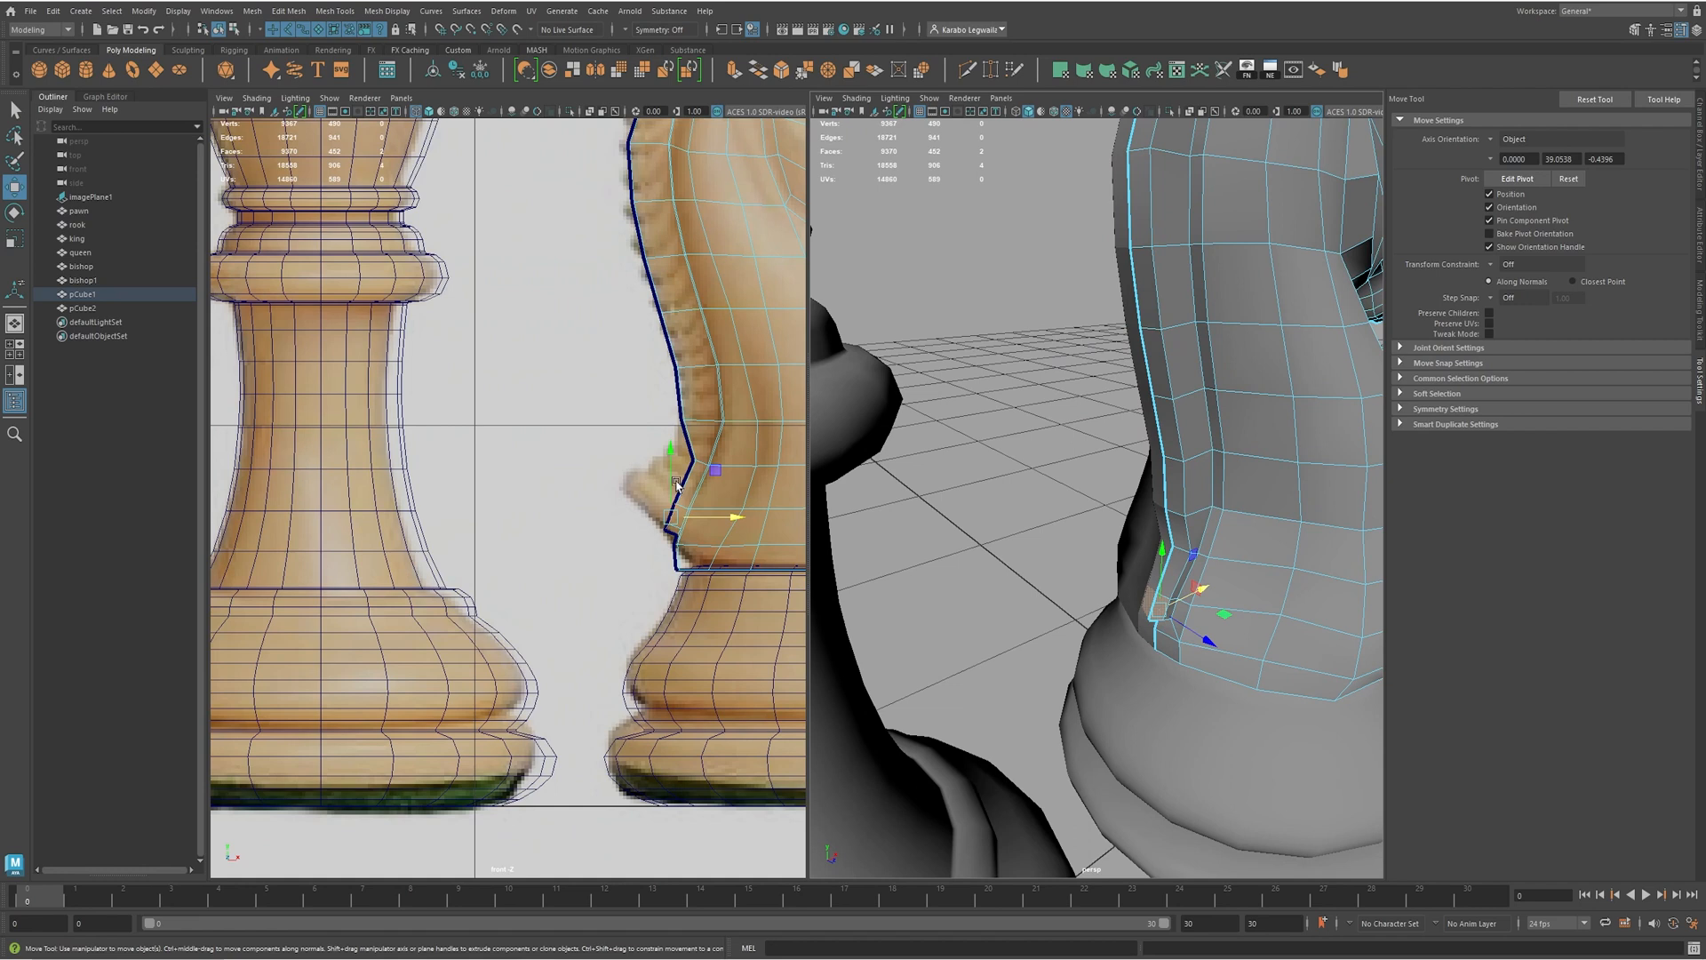
pyautogui.moveTo(677, 506); pyautogui.dragTo(627, 482)
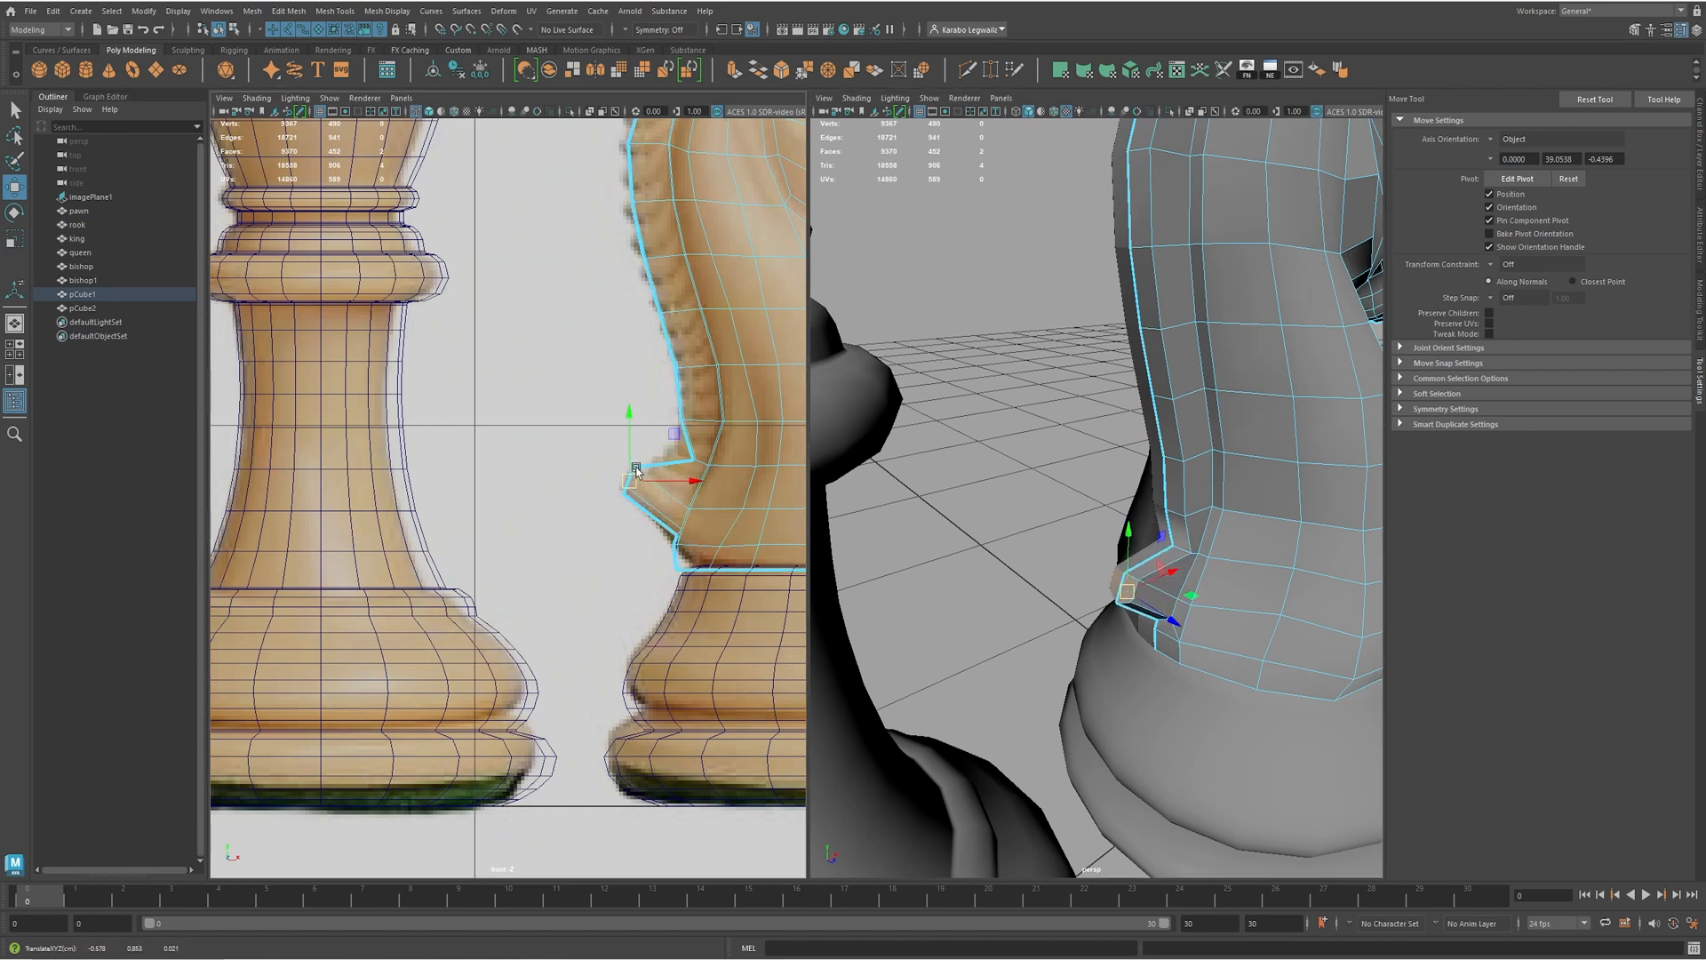
pyautogui.press('e')
pyautogui.moveTo(692, 462); pyautogui.dragTo(696, 462)
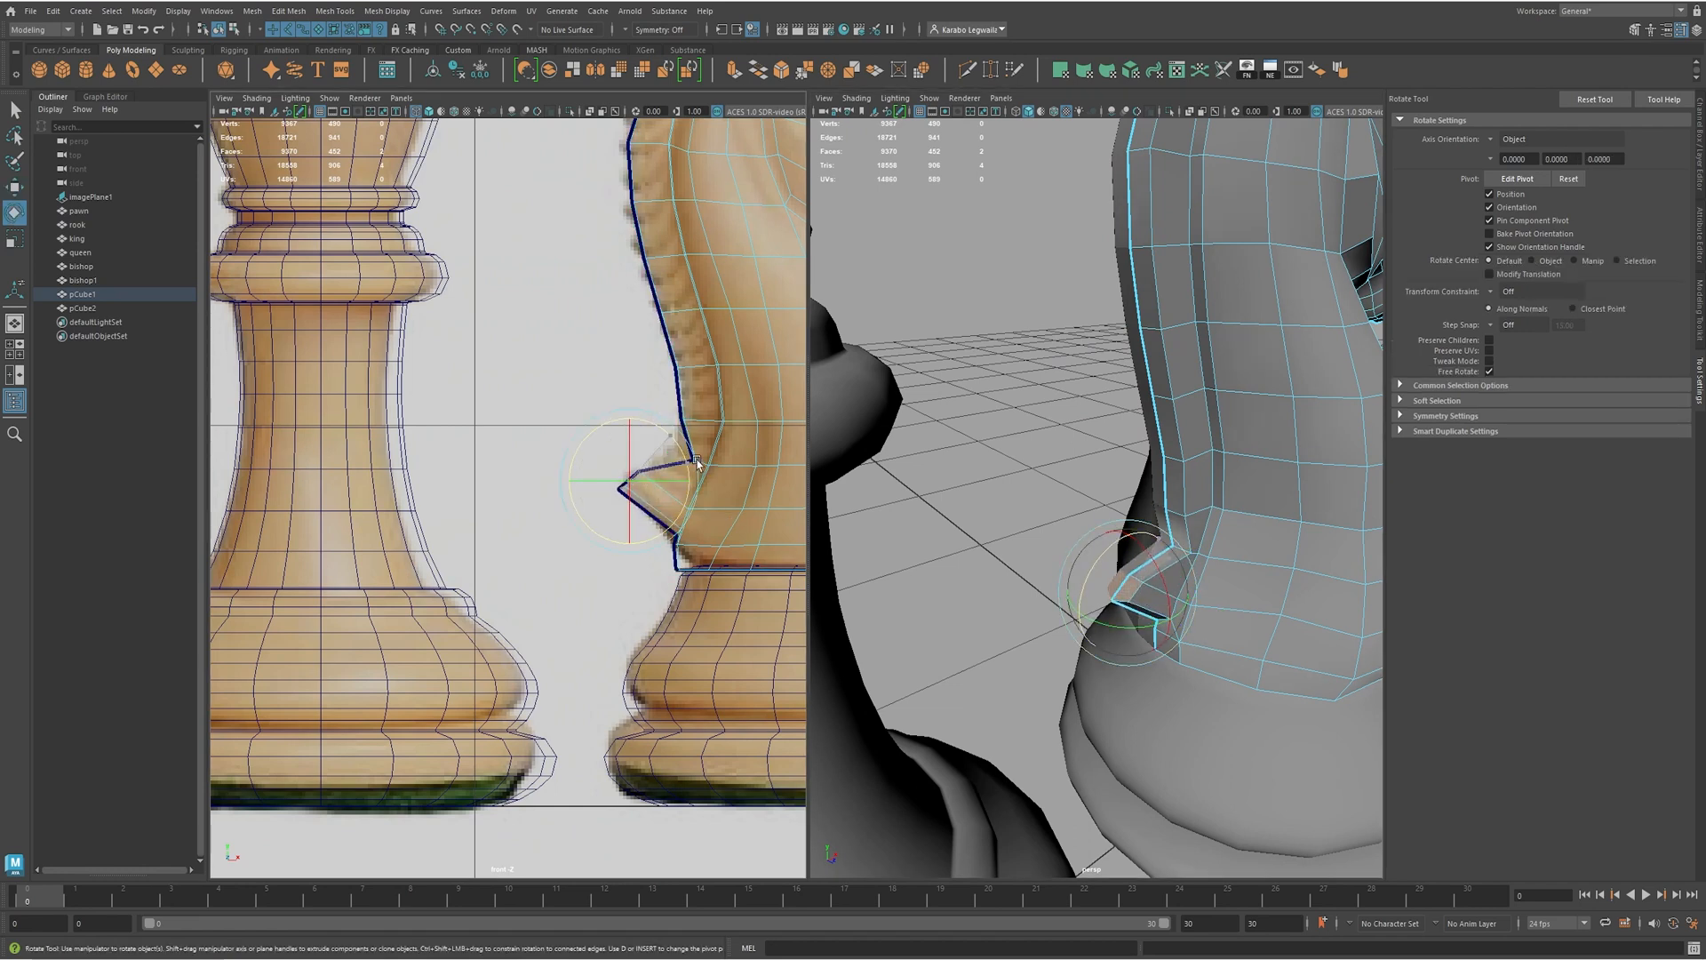
# - Move the mane's corner just above the pointed tip up and outward to follow the reference curve
pyautogui.click(1189, 549)
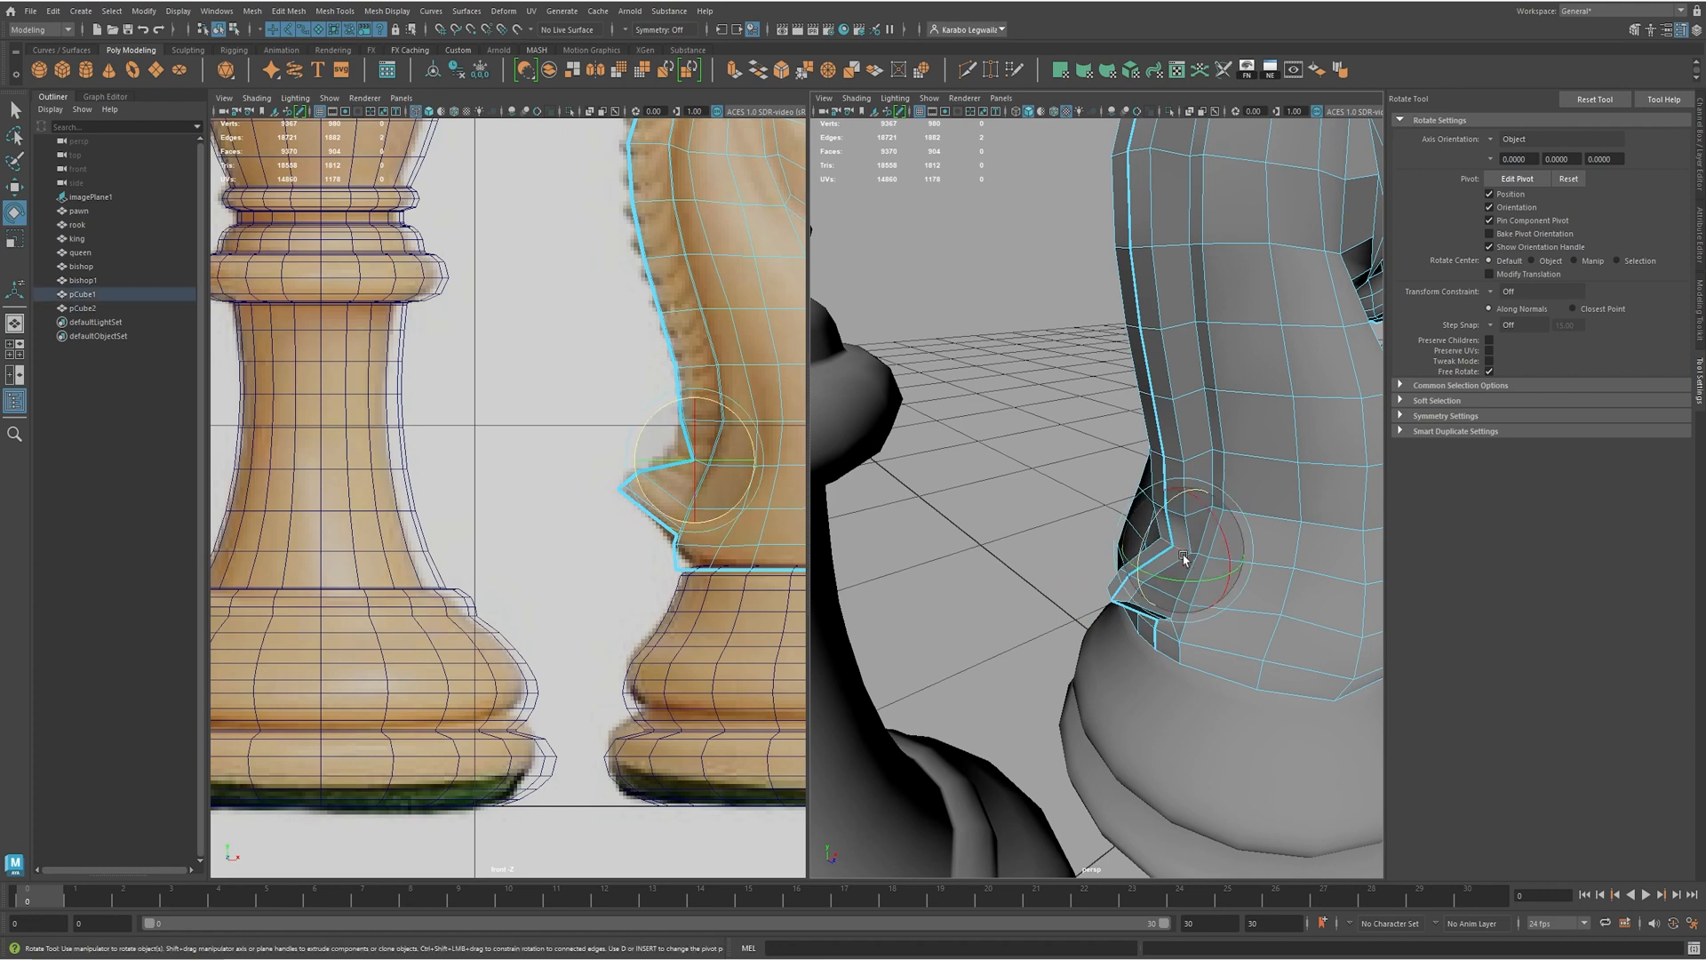
pyautogui.press('w')
pyautogui.click(741, 415)
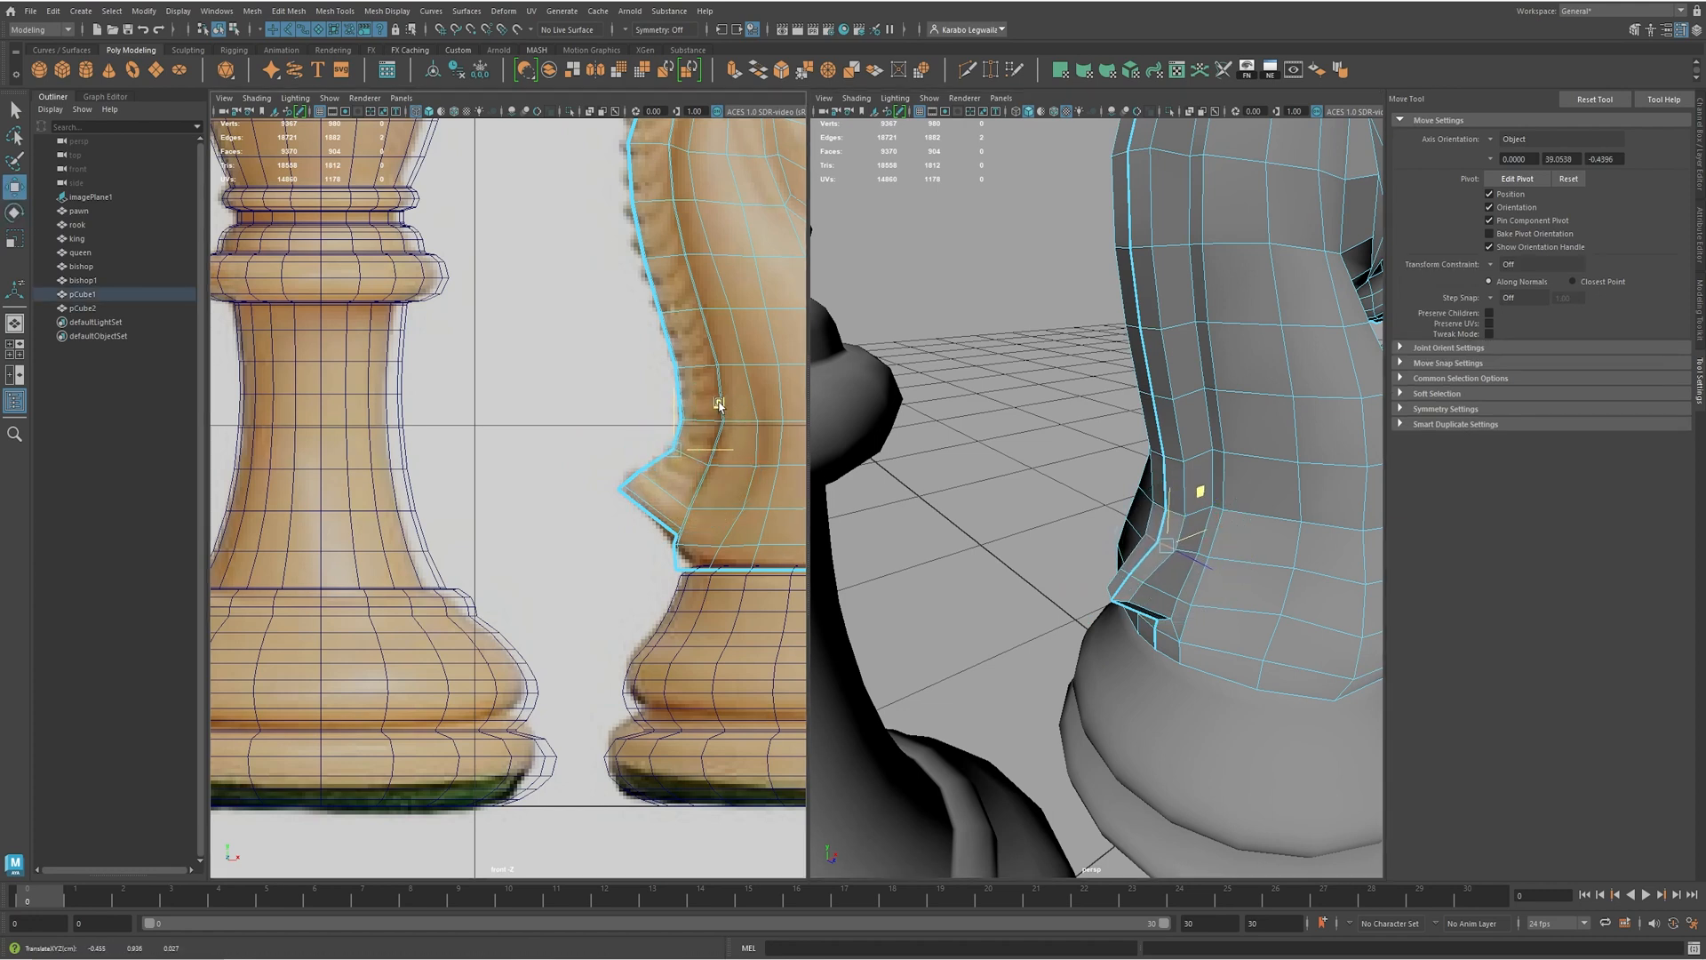
pyautogui.keyDown('alt'); pyautogui.moveTo(1254, 526); pyautogui.dragTo(1215, 419); pyautogui.keyUp('alt')
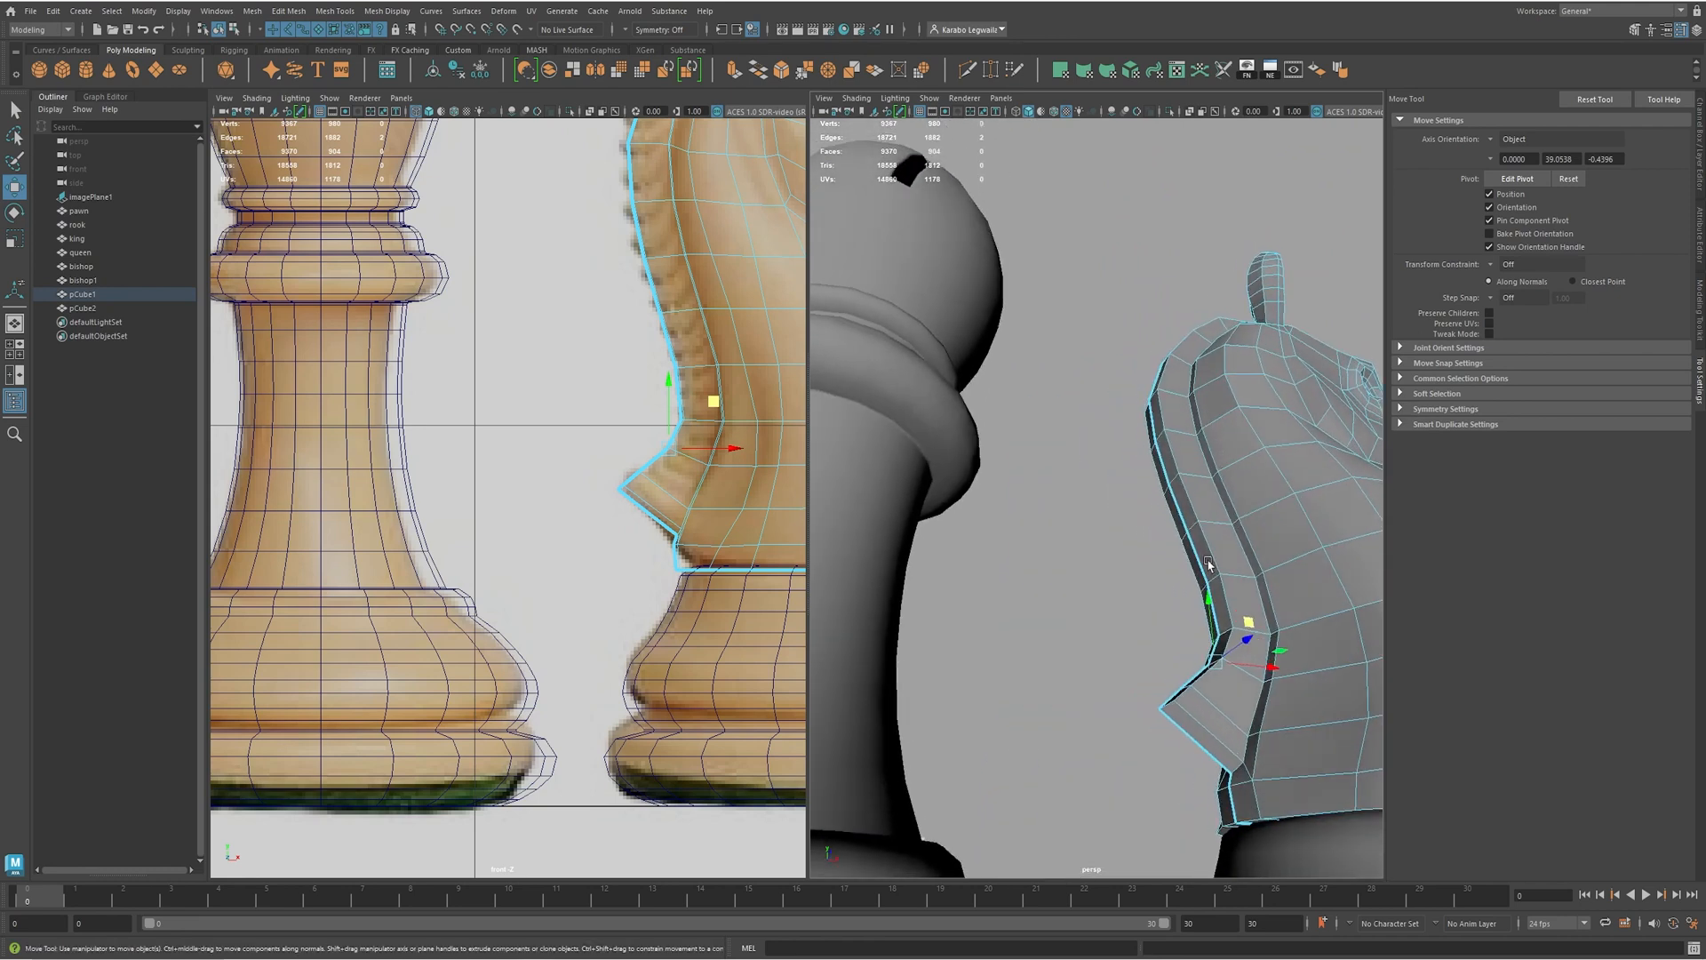
# - Check the whole knight's silhouette in smoothed preview and return to the unsmoothed display
pyautogui.keyDown('alt'); pyautogui.moveTo(1315, 627); pyautogui.dragTo(924, 474); pyautogui.keyUp('alt')
pyautogui.press('F8')
pyautogui.press('3')
pyautogui.click(1081, 274)
pyautogui.hotkey('ctrl', 'z')
pyautogui.hotkey('ctrl', 'z')
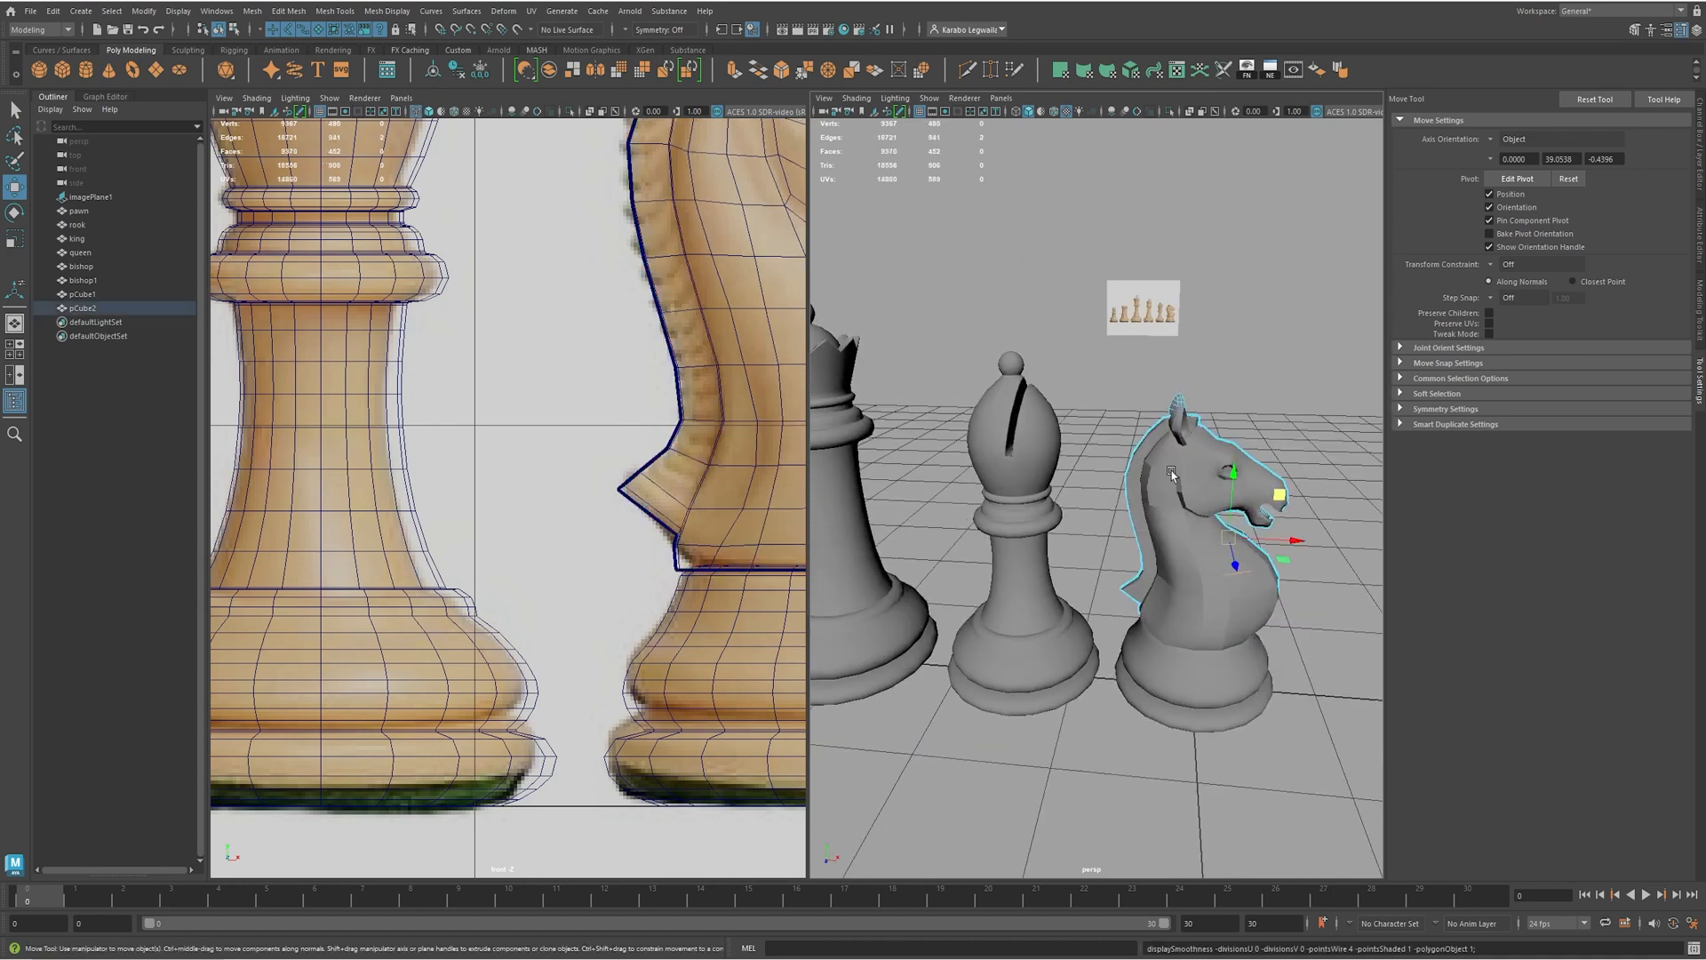
pyautogui.keyDown('alt'); pyautogui.moveTo(1158, 462); pyautogui.dragTo(1127, 544, button='middle'); pyautogui.keyUp('alt')
# - Adjust the vertices along the upper back of the mane in the front view to follow the reference outline
pyautogui.keyDown('alt'); pyautogui.moveTo(573, 202); pyautogui.dragTo(524, 619, button='middle'); pyautogui.keyUp('alt')
pyautogui.press('F9')
pyautogui.moveTo(590, 485)
pyautogui.mouseDown()
pyautogui.moveTo(604, 501)
pyautogui.moveTo(589, 490)
pyautogui.mouseUp()
pyautogui.moveTo(611, 432)
pyautogui.mouseDown()
pyautogui.moveTo(648, 457)
pyautogui.moveTo(627, 435)
pyautogui.mouseUp()
pyautogui.moveTo(553, 534); pyautogui.dragTo(588, 563)
pyautogui.moveTo(581, 561); pyautogui.dragTo(578, 558)
pyautogui.moveTo(548, 627); pyautogui.dragTo(594, 602)
pyautogui.moveTo(604, 619); pyautogui.dragTo(594, 674)
pyautogui.click(1173, 533)
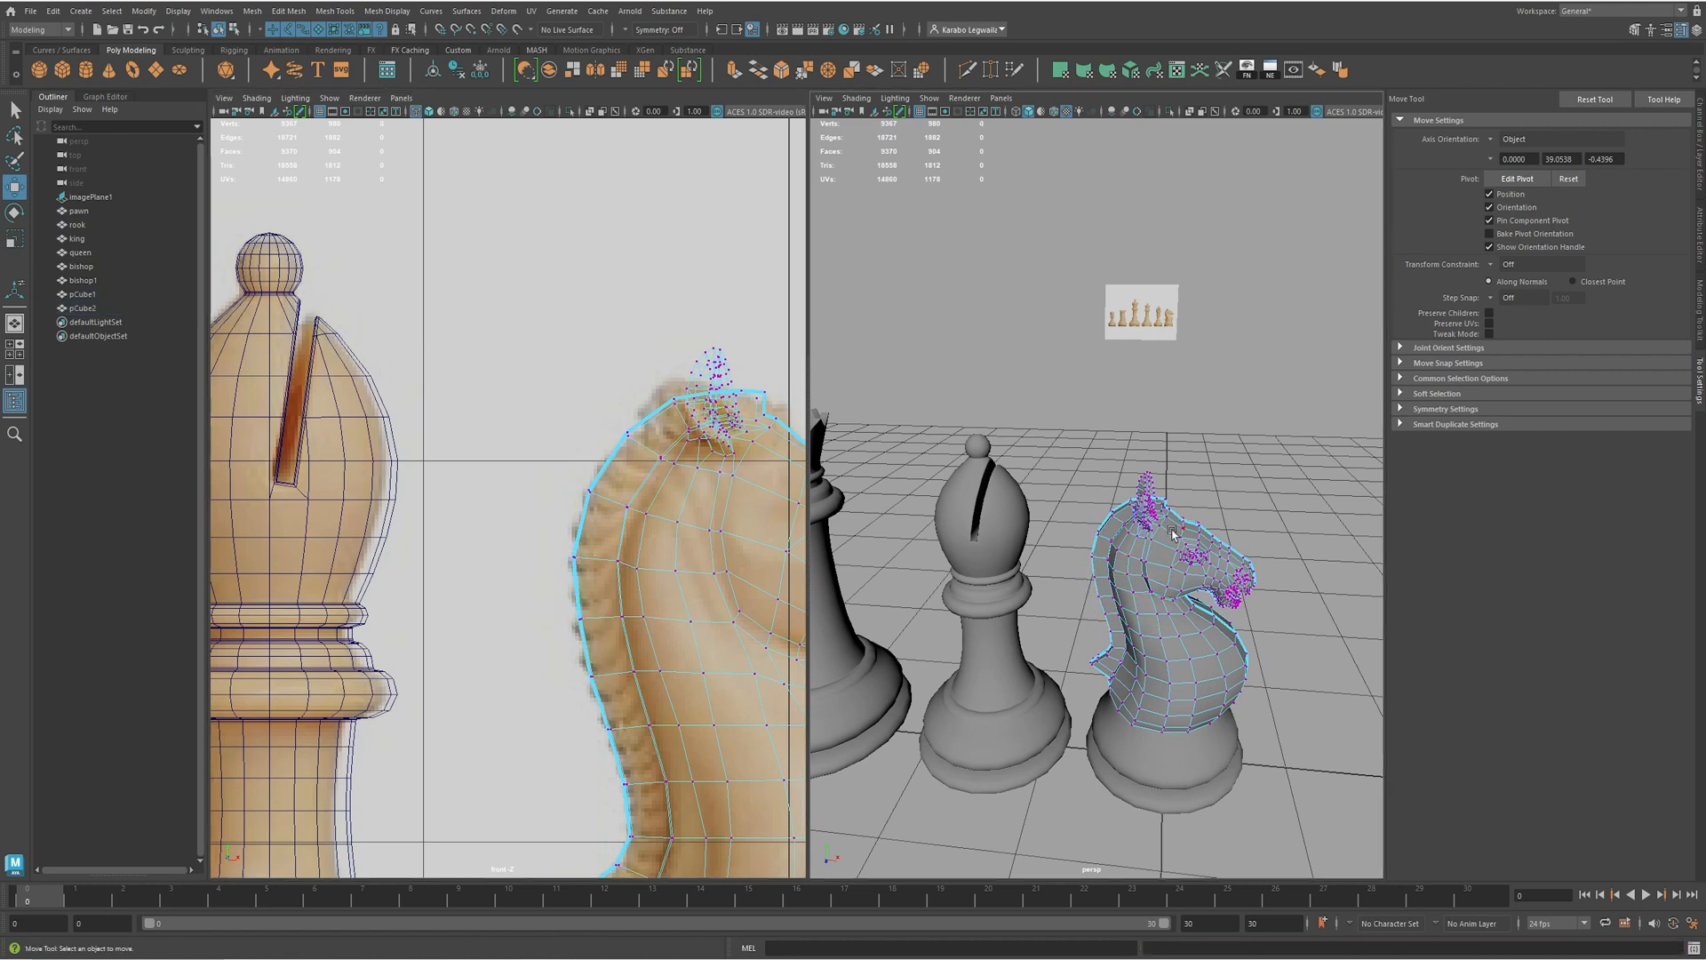
# - Examine both knight halves and the reshaped mane in smoothed preview, and return to the unsmoothed display
pyautogui.click(1201, 499)
pyautogui.keyDown('alt'); pyautogui.moveTo(1066, 506); pyautogui.dragTo(1061, 633); pyautogui.keyUp('alt')
pyautogui.keyDown('alt'); pyautogui.moveTo(1062, 633); pyautogui.dragTo(1205, 498, button='right'); pyautogui.keyUp('alt')
pyautogui.click(1247, 529)
pyautogui.keyDown('shift'); pyautogui.click(1194, 535); pyautogui.keyUp('shift')
pyautogui.press('3')
pyautogui.click(1122, 471)
pyautogui.keyDown('alt'); pyautogui.moveTo(1210, 553); pyautogui.dragTo(1101, 583); pyautogui.keyUp('alt')
pyautogui.click(1235, 573)
pyautogui.press('1')
# - Bevel the edge loop where the mane ridge meets the neck
pyautogui.keyDown('alt'); pyautogui.moveTo(1101, 583); pyautogui.dragTo(1196, 522, button='middle'); pyautogui.keyUp('alt')
pyautogui.keyDown('alt'); pyautogui.moveTo(1196, 522); pyautogui.dragTo(1223, 583, button='right'); pyautogui.keyUp('alt')
pyautogui.click(1222, 584)
pyautogui.keyDown('alt'); pyautogui.moveTo(1221, 584); pyautogui.dragTo(1288, 350); pyautogui.keyUp('alt')
pyautogui.keyDown('alt'); pyautogui.moveTo(1289, 350); pyautogui.dragTo(1284, 308, button='middle'); pyautogui.keyUp('alt')
pyautogui.keyDown('shift'); pyautogui.moveTo(1126, 490); pyautogui.dragTo(1201, 493, button='right'); pyautogui.keyUp('shift')
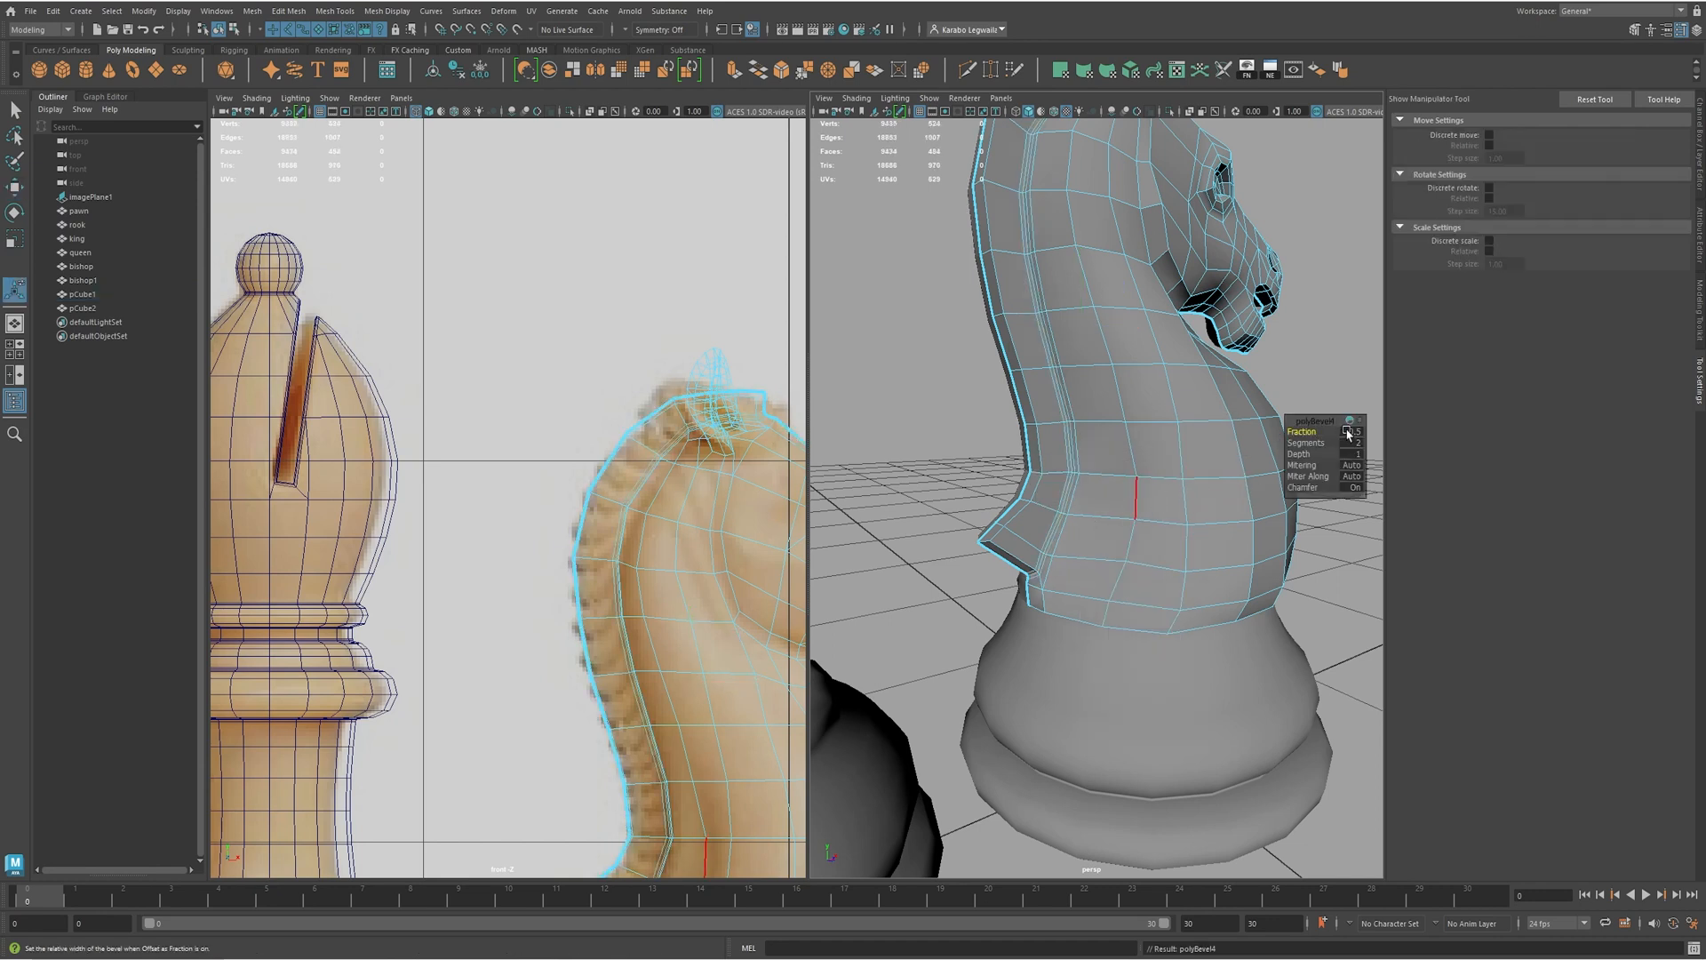
pyautogui.keyDown('alt'); pyautogui.moveTo(1084, 385); pyautogui.dragTo(1075, 592, button='middle'); pyautogui.keyUp('alt')
pyautogui.press('q')
# - Examine the bevelled mane and both knight halves in smoothed preview from several sides, and return to the unsmoothed display
pyautogui.moveTo(1060, 429); pyautogui.dragTo(1155, 364, button='right')
pyautogui.press('3')
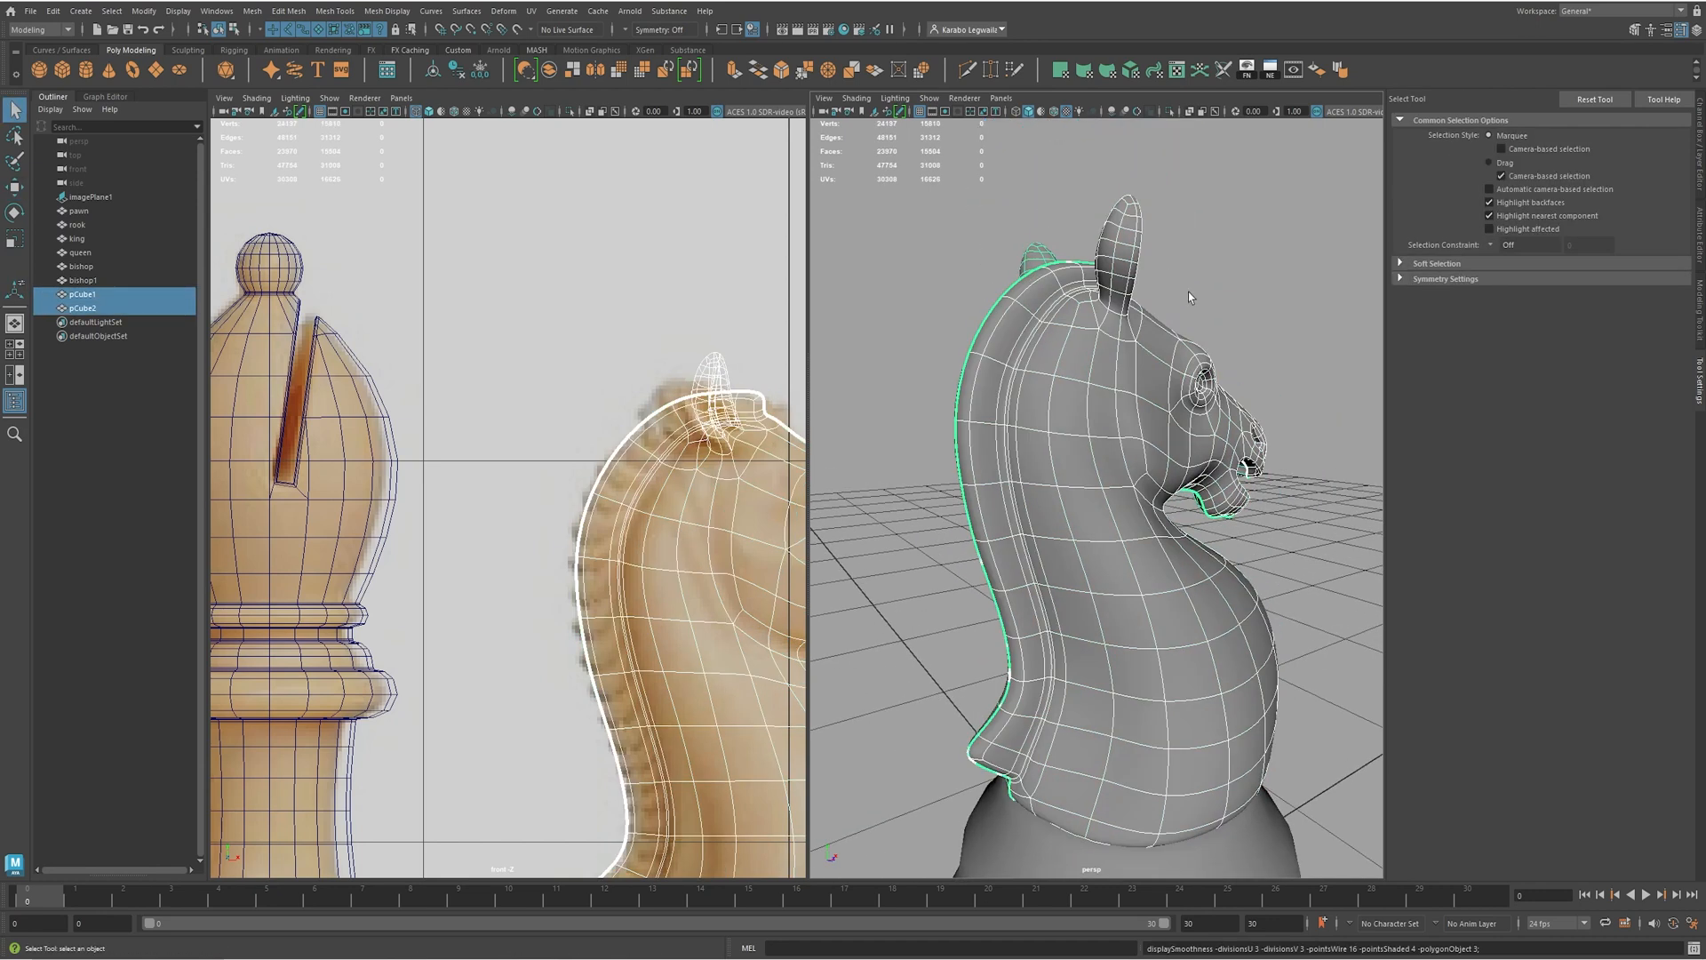
pyautogui.click(1330, 304)
pyautogui.keyDown('alt'); pyautogui.moveTo(1330, 304); pyautogui.dragTo(1135, 418); pyautogui.keyUp('alt')
pyautogui.keyDown('alt'); pyautogui.moveTo(1135, 411); pyautogui.dragTo(1115, 342, button='middle'); pyautogui.keyUp('alt')
pyautogui.keyDown('alt'); pyautogui.moveTo(1115, 342); pyautogui.dragTo(1190, 382, button='right'); pyautogui.keyUp('alt')
pyautogui.keyDown('alt'); pyautogui.moveTo(956, 604); pyautogui.dragTo(995, 569); pyautogui.keyUp('alt')
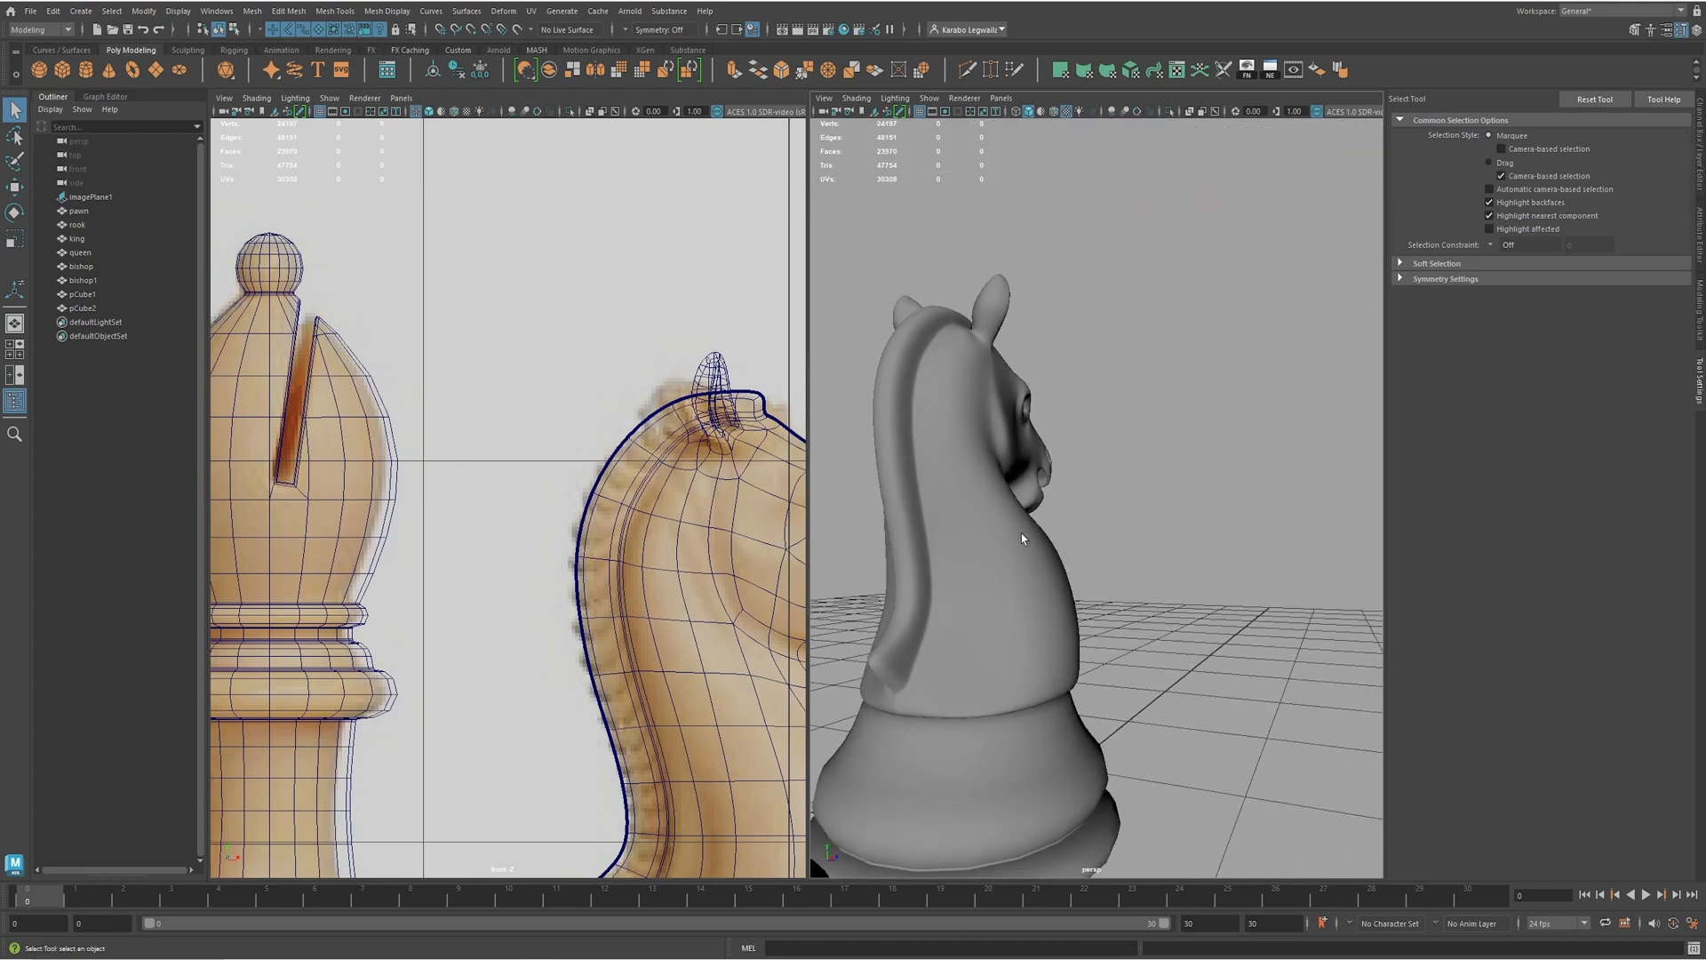
pyautogui.keyDown('alt'); pyautogui.moveTo(995, 569); pyautogui.dragTo(1010, 503, button='middle'); pyautogui.keyUp('alt')
pyautogui.click(975, 542)
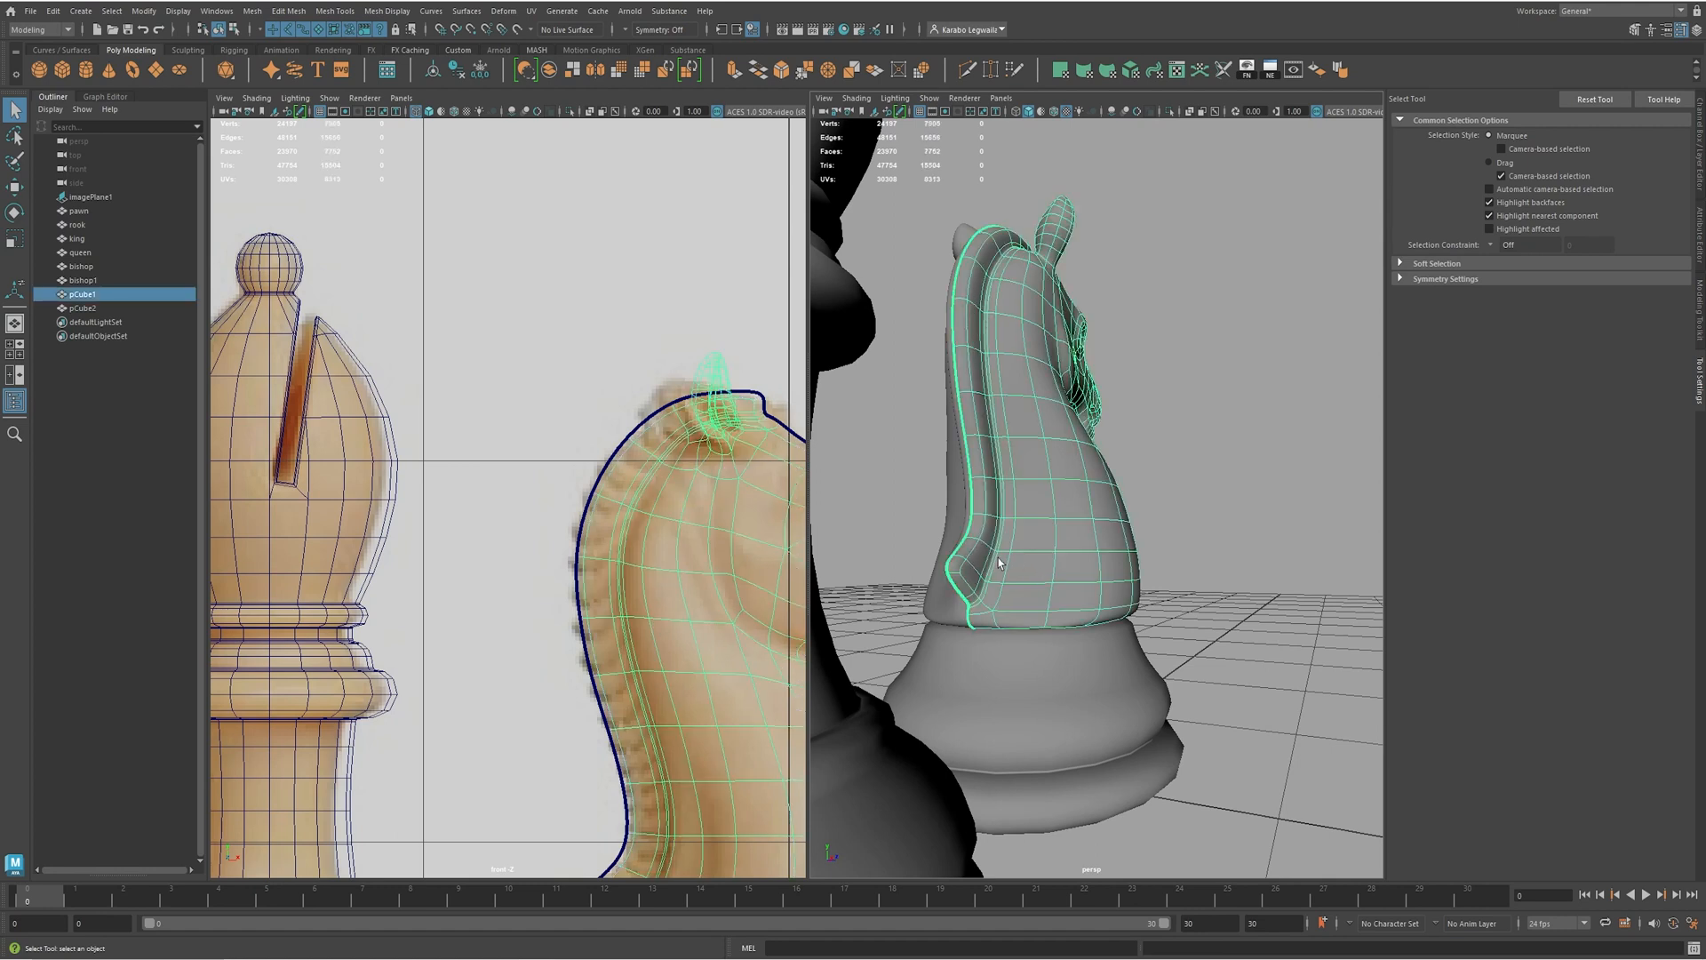
pyautogui.click(1261, 314)
pyautogui.keyDown('alt'); pyautogui.moveTo(1260, 314); pyautogui.dragTo(860, 328, button='right'); pyautogui.keyUp('alt')
pyautogui.keyDown('alt'); pyautogui.moveTo(1315, 373); pyautogui.dragTo(1187, 403); pyautogui.keyUp('alt')
pyautogui.keyDown('alt'); pyautogui.moveTo(1248, 462); pyautogui.dragTo(1146, 411, button='middle'); pyautogui.keyUp('alt')
pyautogui.keyDown('alt'); pyautogui.moveTo(1146, 411); pyautogui.dragTo(1231, 440, button='right'); pyautogui.keyUp('alt')
pyautogui.keyDown('alt'); pyautogui.moveTo(1186, 441); pyautogui.dragTo(1137, 380); pyautogui.keyUp('alt')
# - Delete the mirrored duplicate half of the knight, keeping only the original half
pyautogui.click(1184, 374)
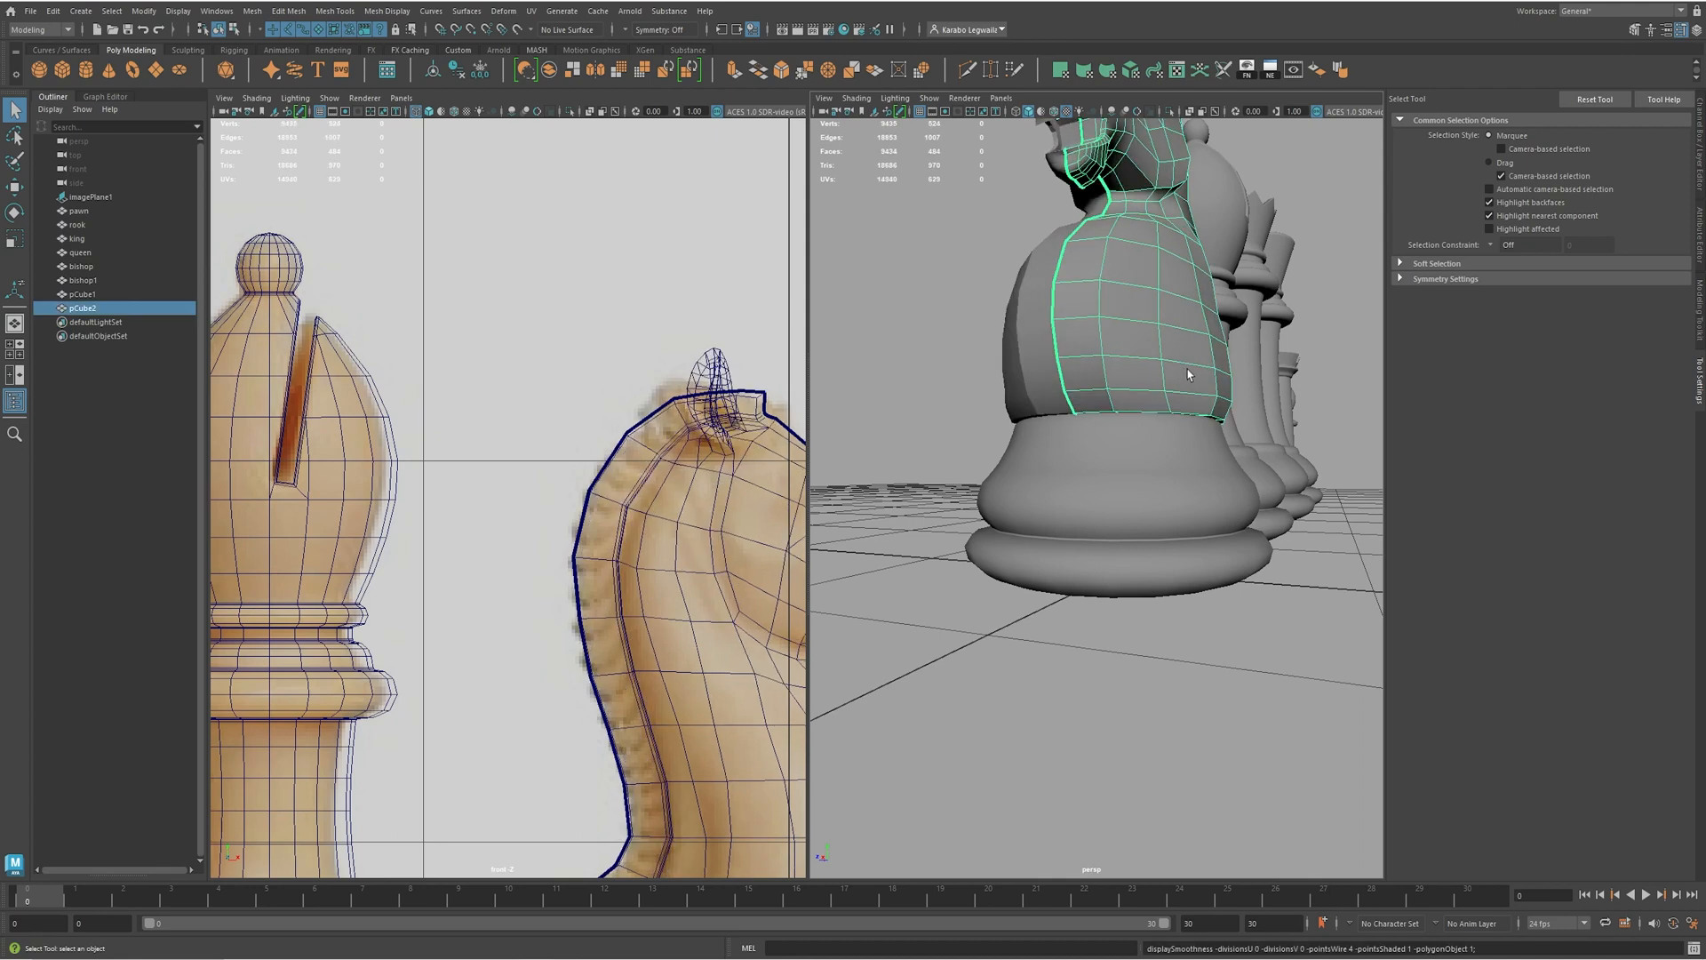
pyautogui.click(1024, 358)
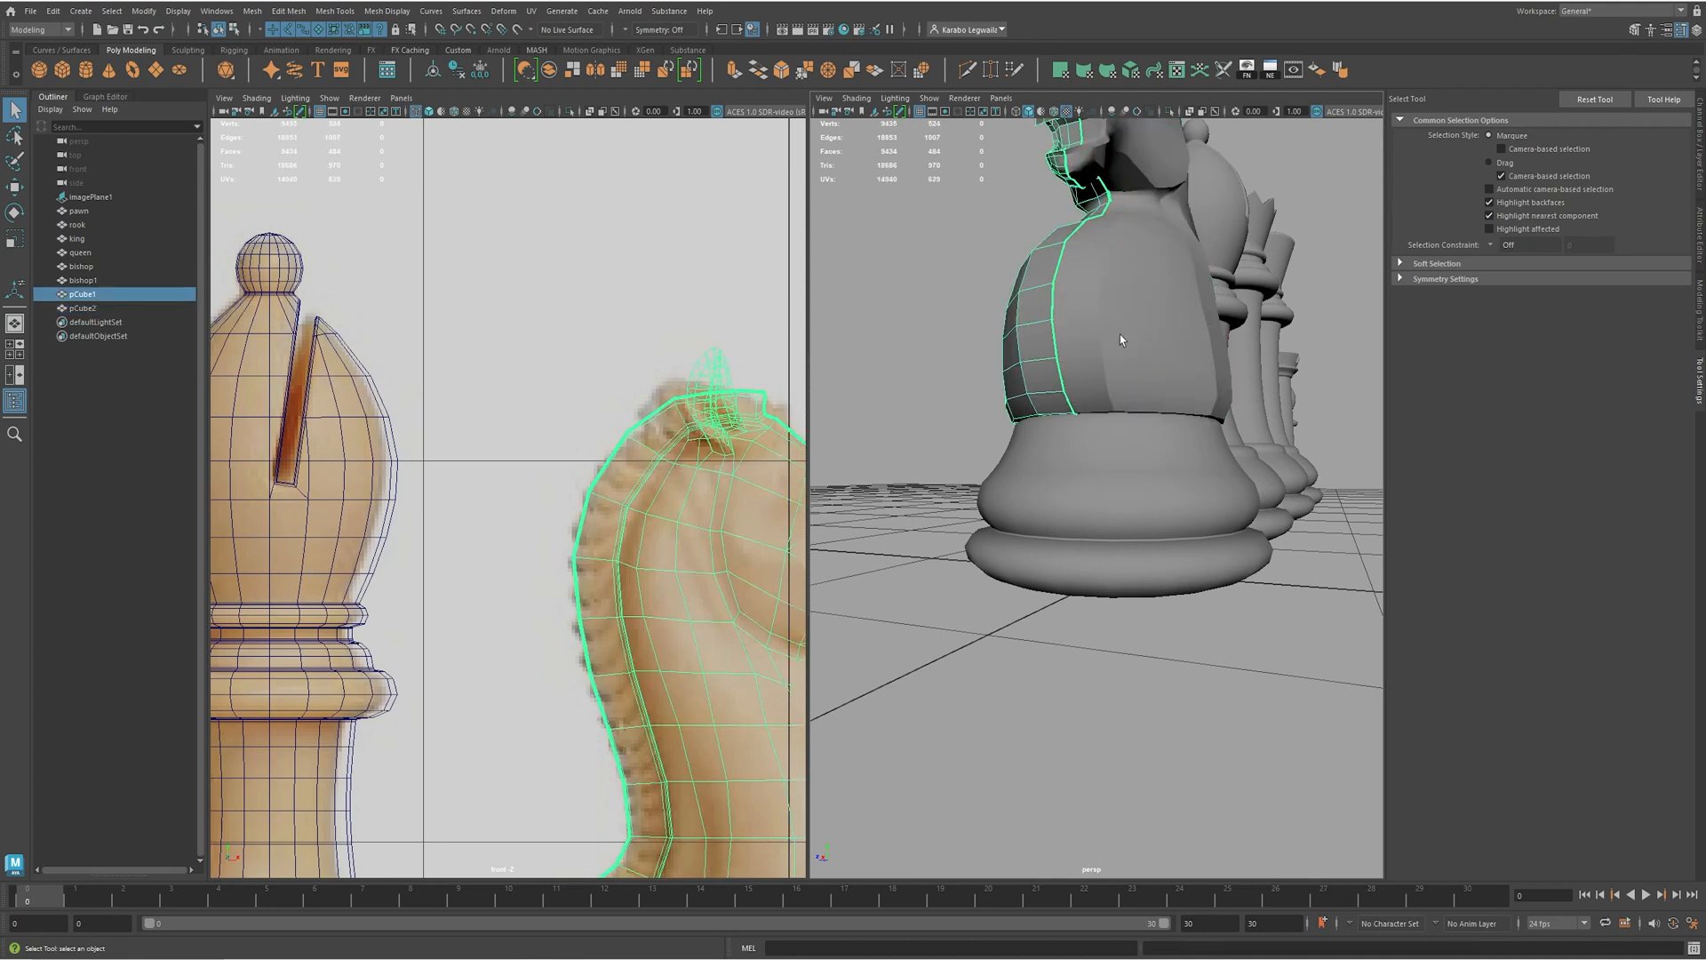
pyautogui.keyDown('alt'); pyautogui.moveTo(1119, 336); pyautogui.dragTo(1132, 408, button='middle'); pyautogui.keyUp('alt')
pyautogui.keyDown('alt'); pyautogui.moveTo(1088, 415); pyautogui.dragTo(1050, 360); pyautogui.keyUp('alt')
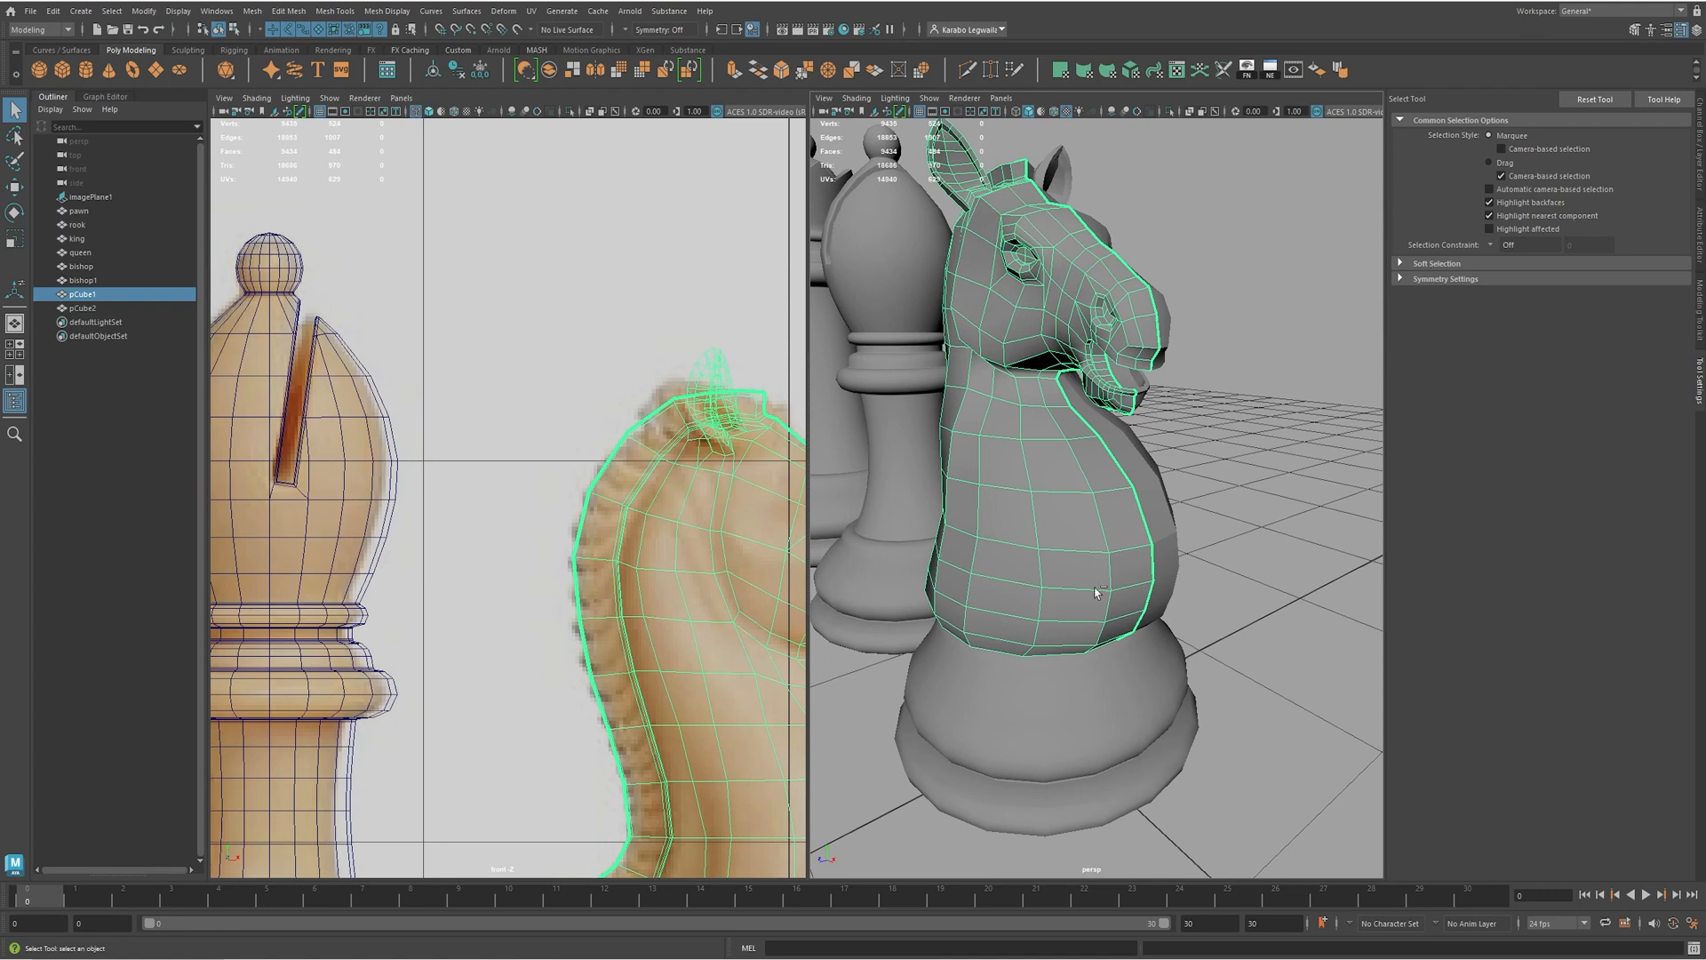
pyautogui.keyDown('alt'); pyautogui.moveTo(1125, 558); pyautogui.dragTo(1064, 504); pyautogui.keyUp('alt')
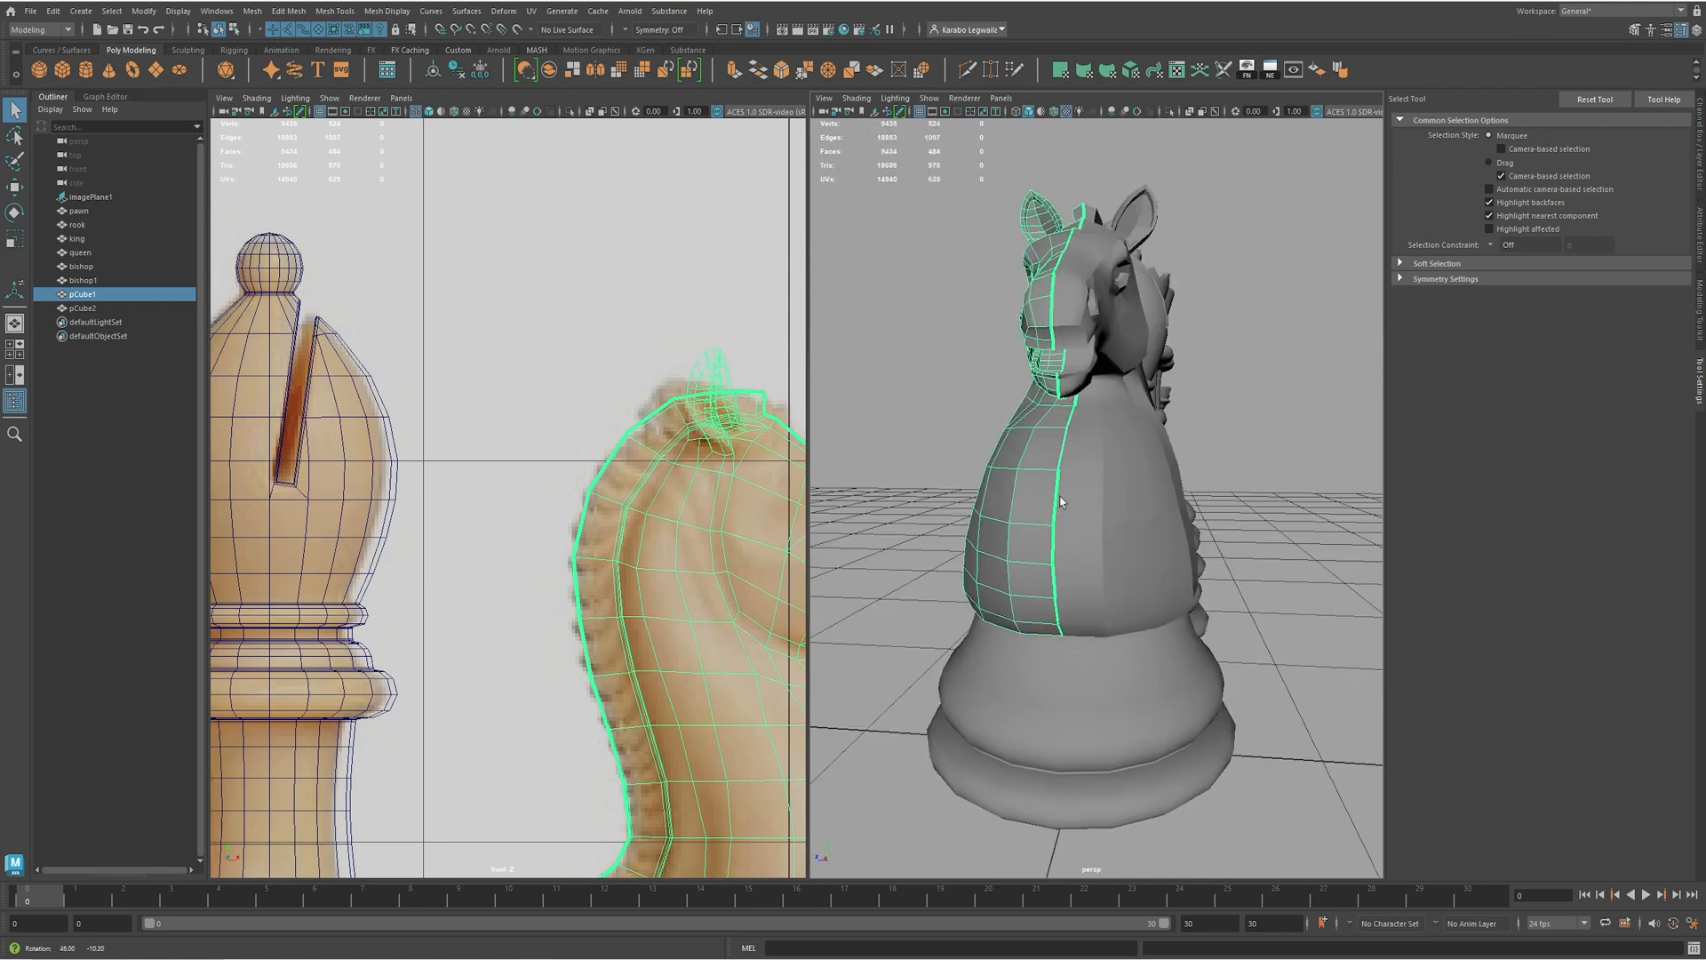
pyautogui.click(1064, 503)
pyautogui.press('Delete')
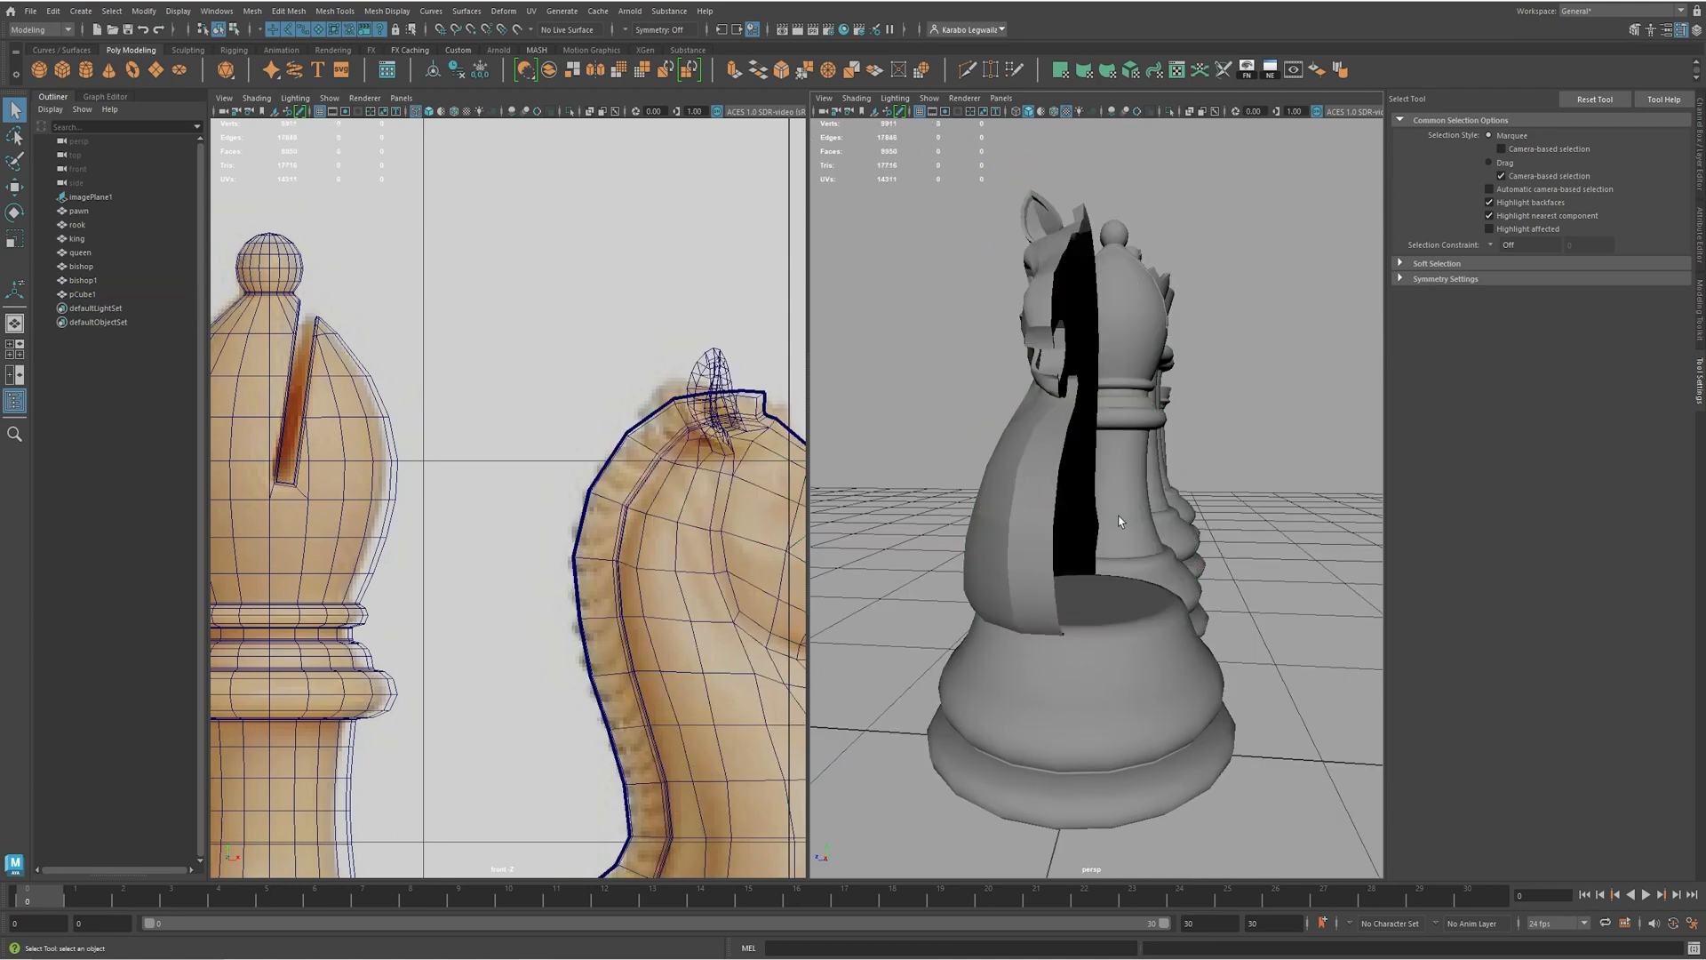
pyautogui.keyDown('alt'); pyautogui.moveTo(932, 483); pyautogui.dragTo(1084, 483); pyautogui.keyUp('alt')
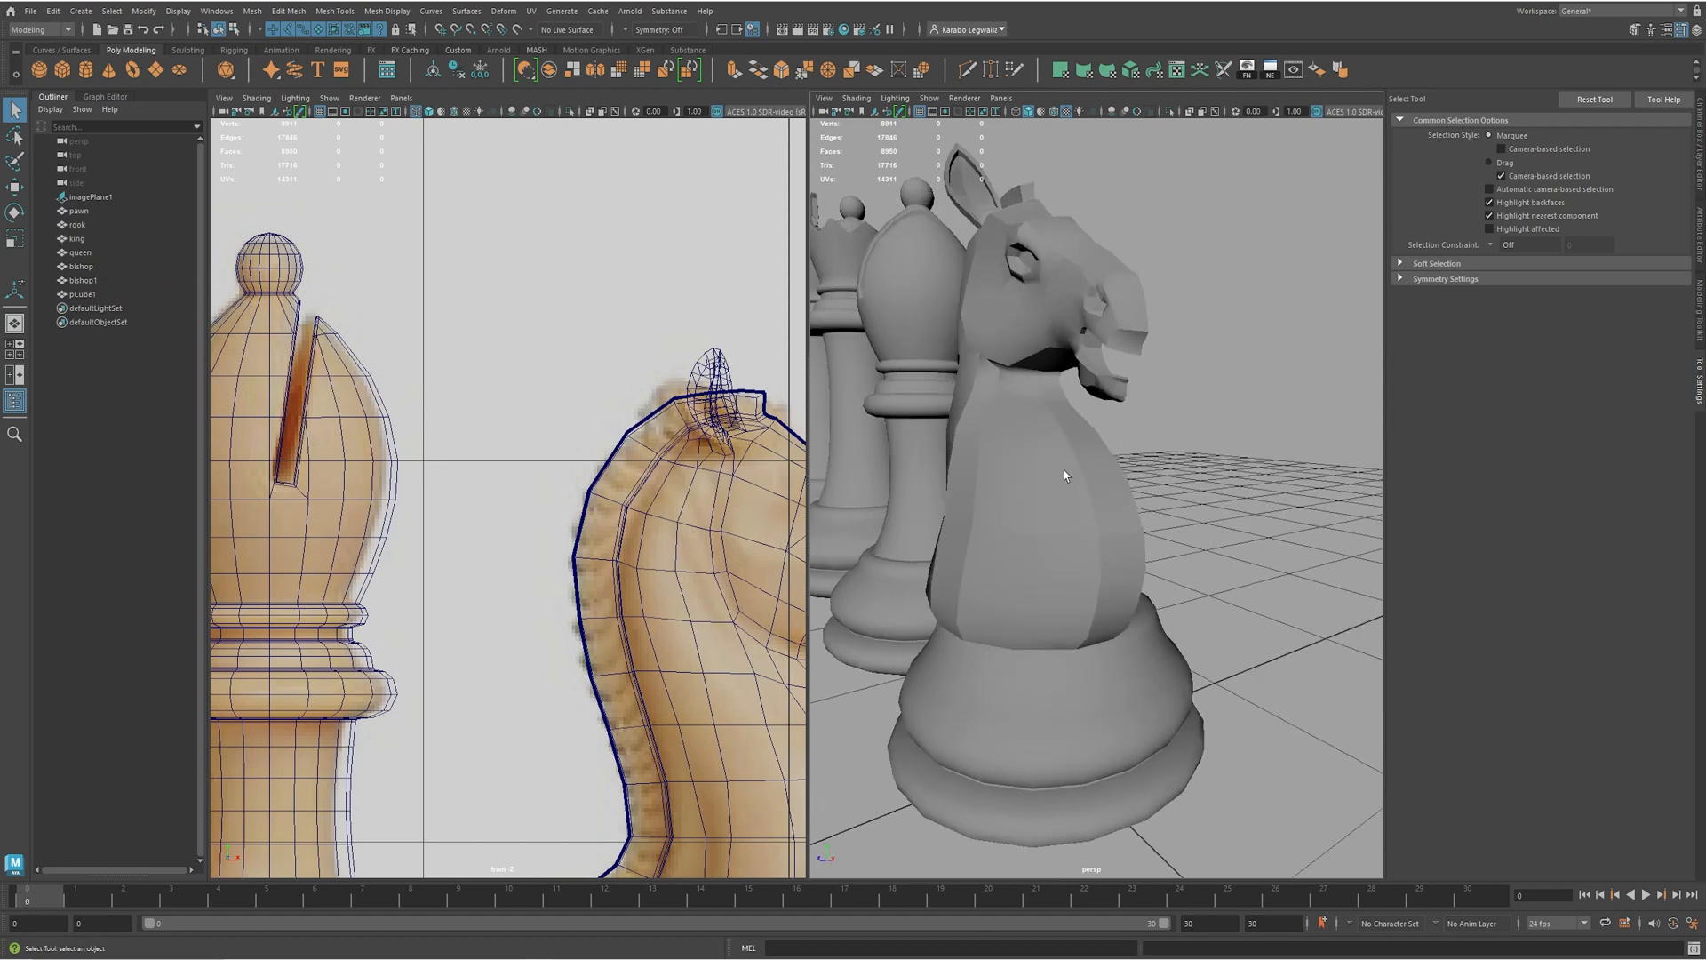
# - Move vertices on the side of the remaining half's chest outward for a rounder body, and return to object selection
pyautogui.click(1064, 475)
pyautogui.keyDown('alt'); pyautogui.moveTo(1122, 411); pyautogui.dragTo(1032, 508); pyautogui.keyUp('alt')
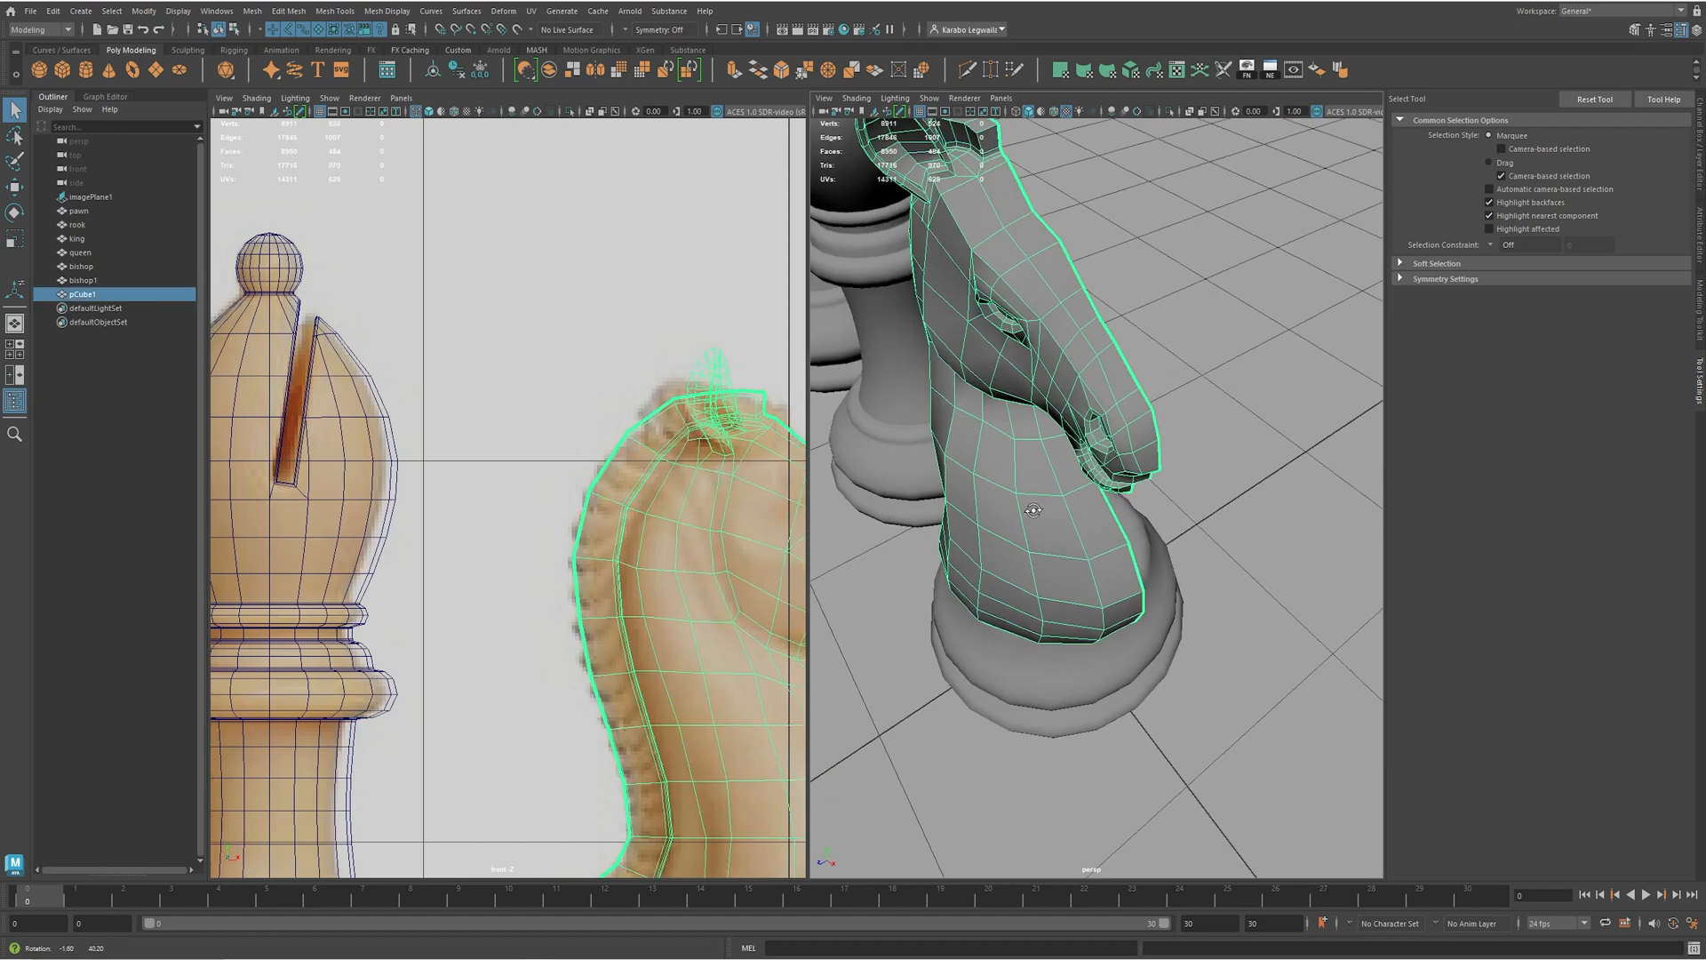
pyautogui.press('F9')
pyautogui.press('w')
pyautogui.moveTo(955, 408)
pyautogui.keyDown('alt'); pyautogui.mouseDown()
pyautogui.moveTo(956, 377)
pyautogui.moveTo(982, 416)
pyautogui.mouseUp(); pyautogui.keyUp('alt')
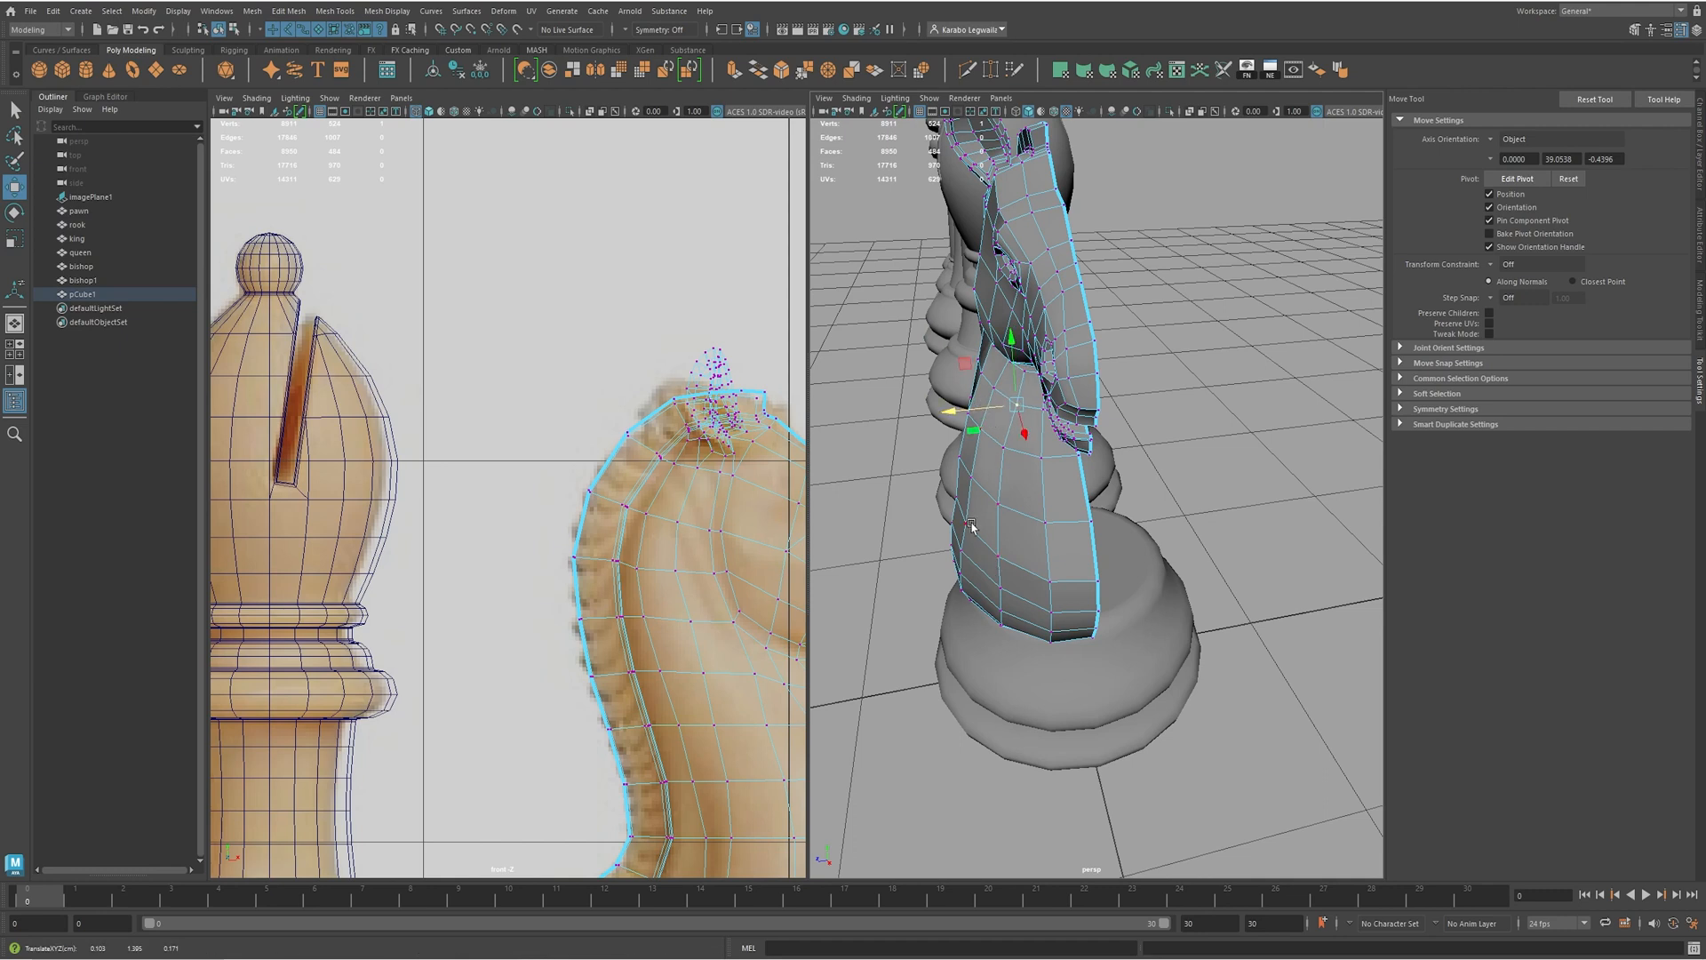
pyautogui.click(951, 500)
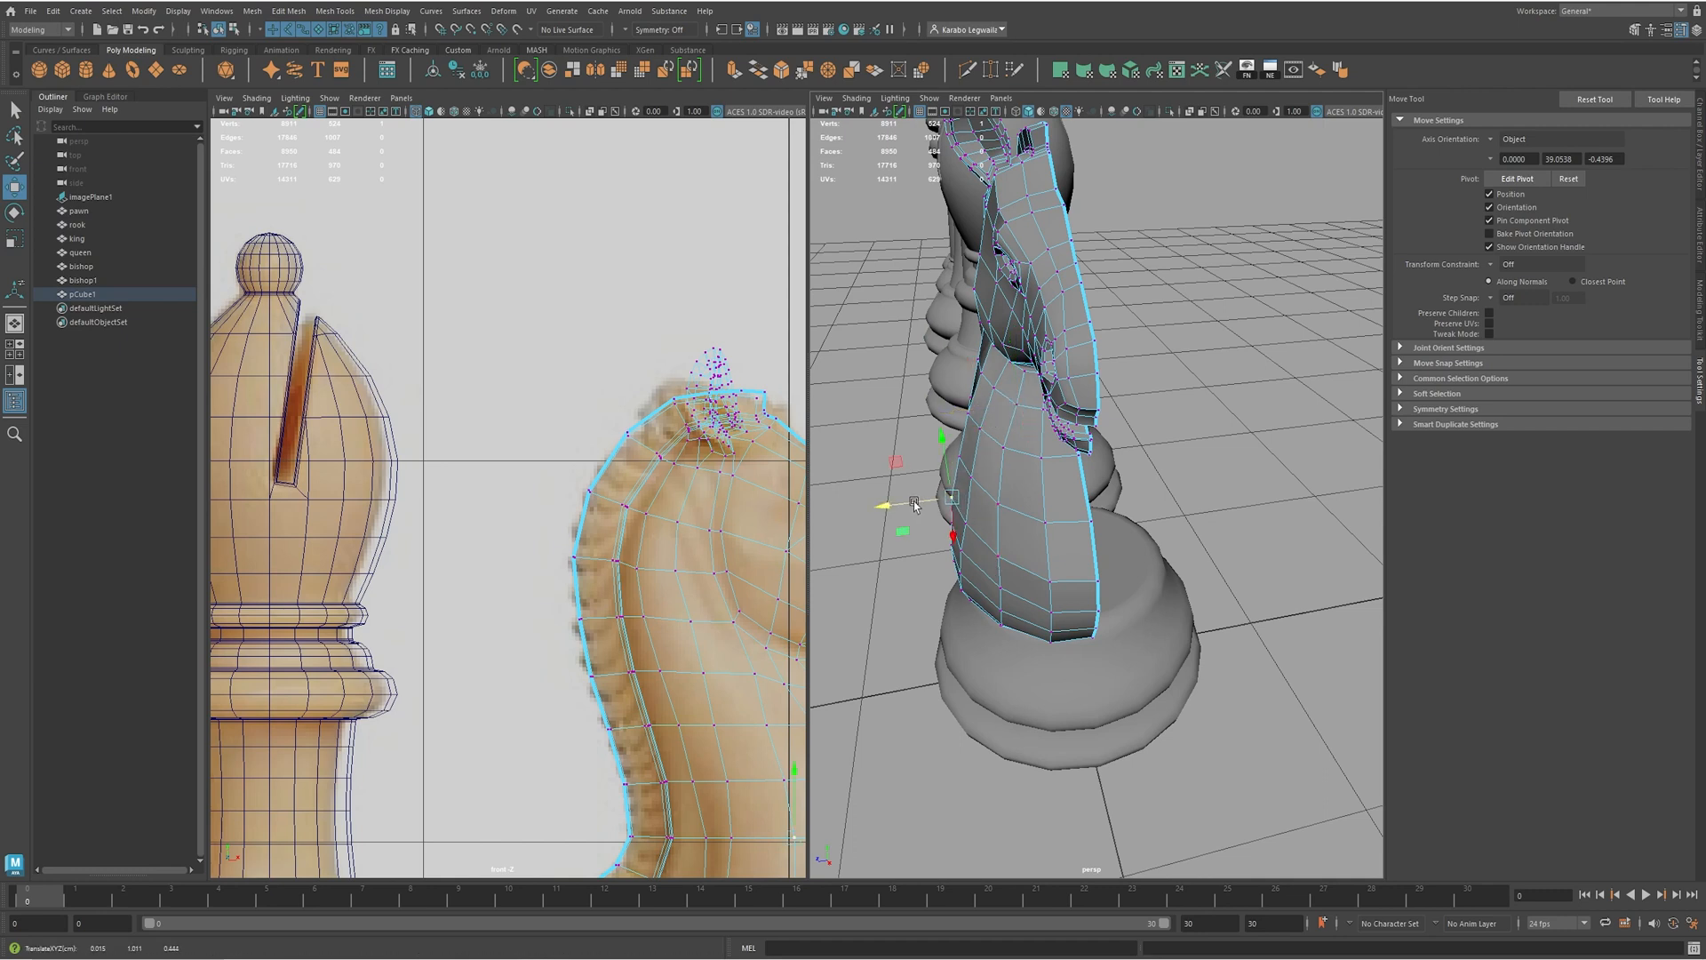
pyautogui.click(963, 525)
pyautogui.press('F8')
pyautogui.keyDown('alt'); pyautogui.moveTo(1052, 496); pyautogui.dragTo(1043, 478); pyautogui.keyUp('alt')
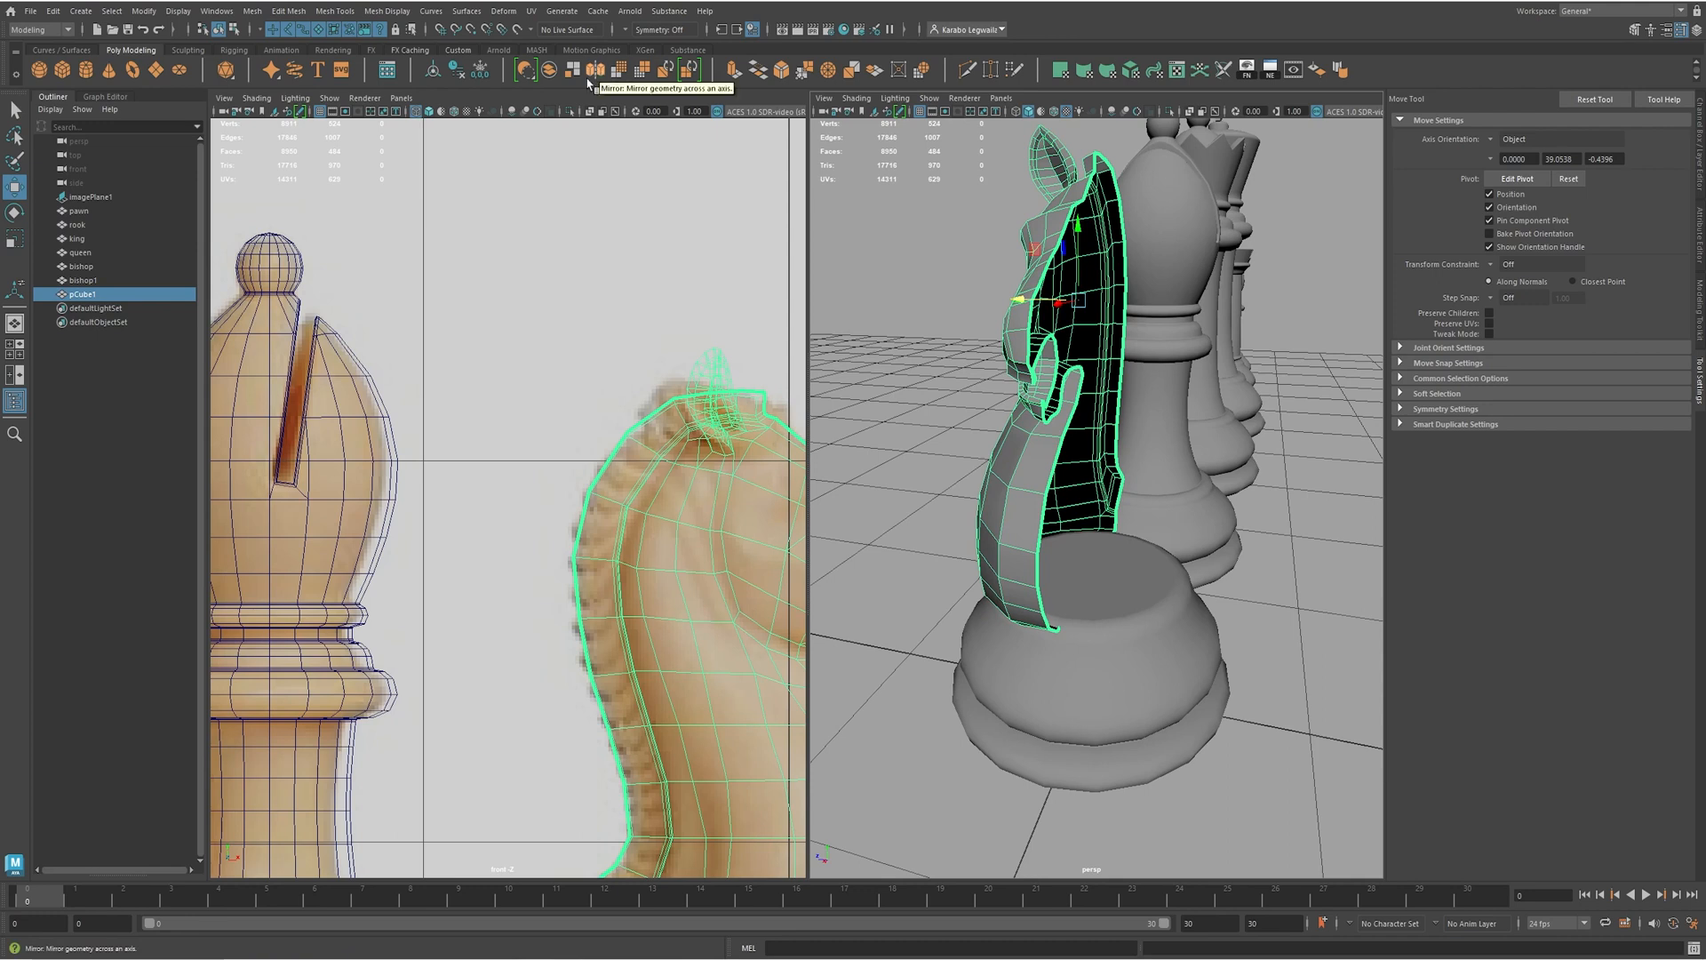
# - Open the Mirror options and set a custom merge threshold of 0.001 with Z as the world mirror axis
pyautogui.click(253, 12)
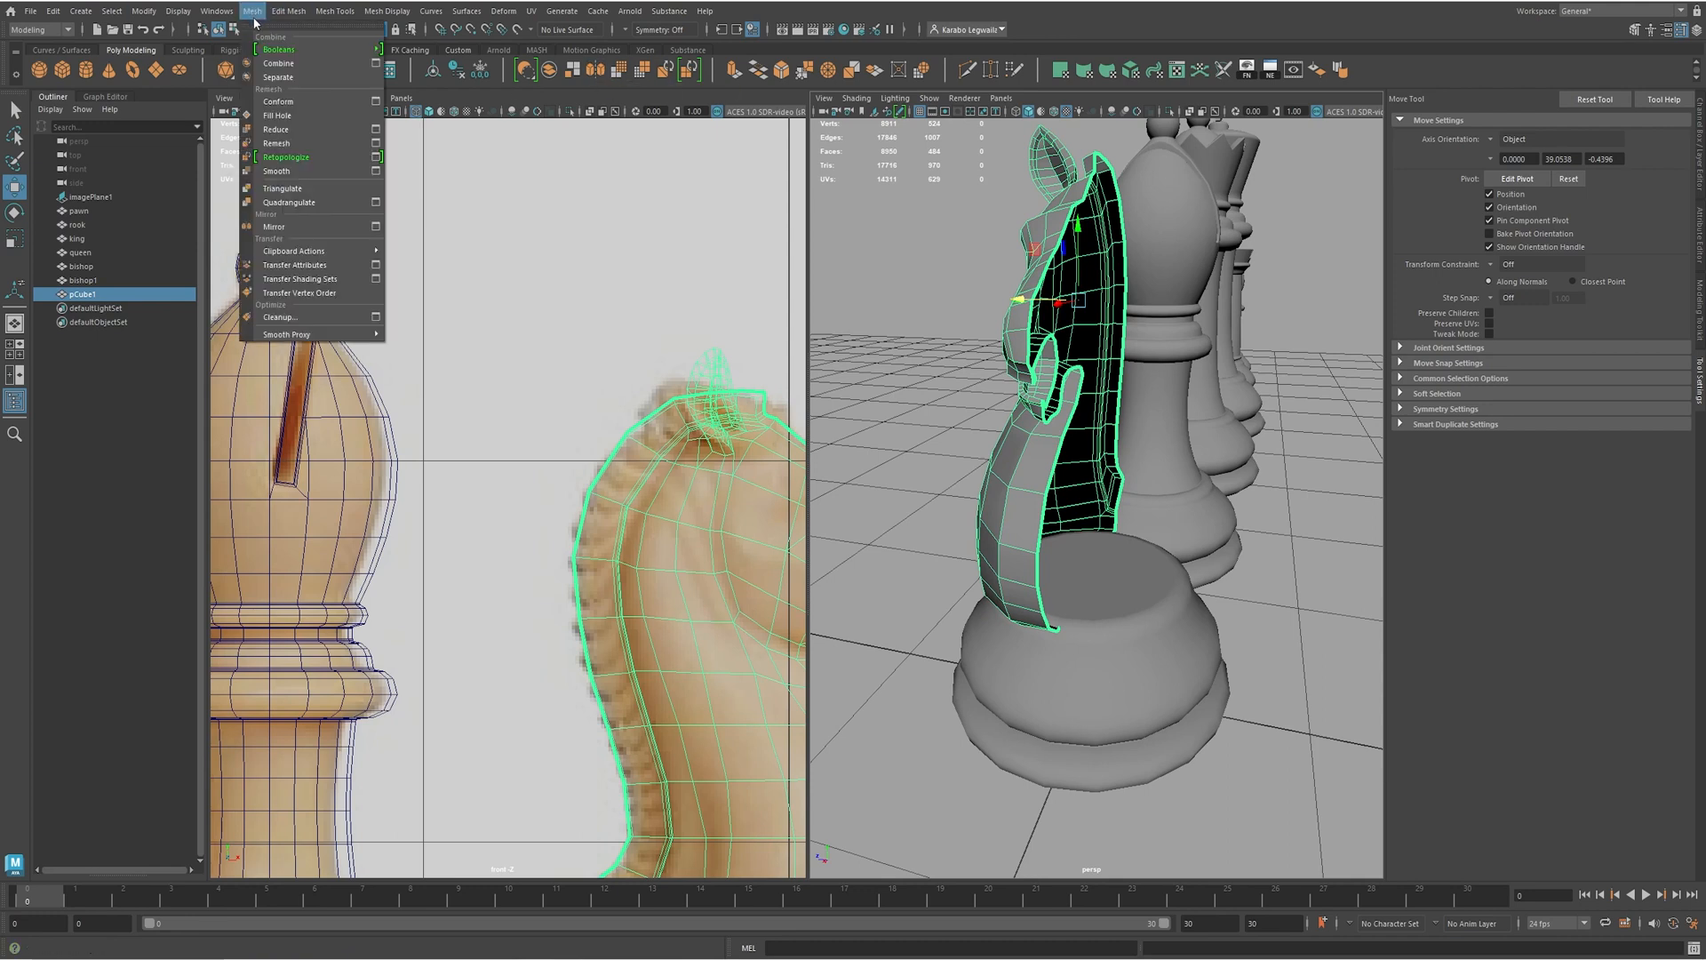
pyautogui.keyDown('alt'); pyautogui.moveTo(988, 483); pyautogui.dragTo(1002, 471, button='middle'); pyautogui.keyUp('alt')
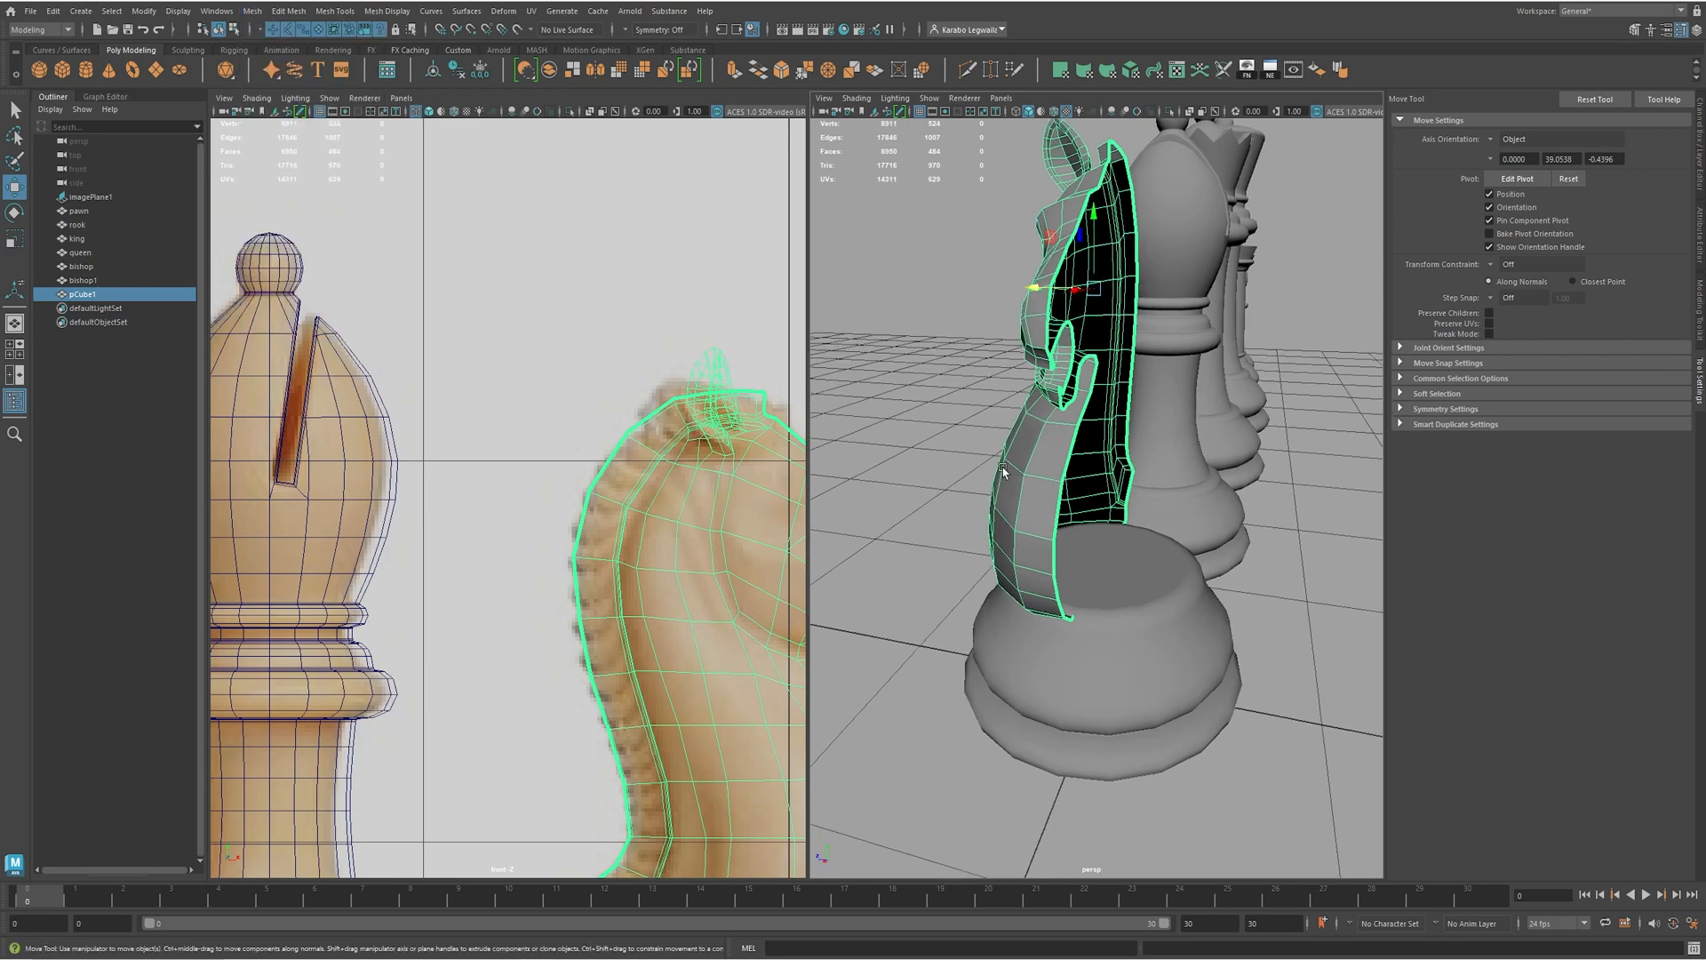
pyautogui.keyDown('shift'); pyautogui.rightClick(1061, 435); pyautogui.keyUp('shift')
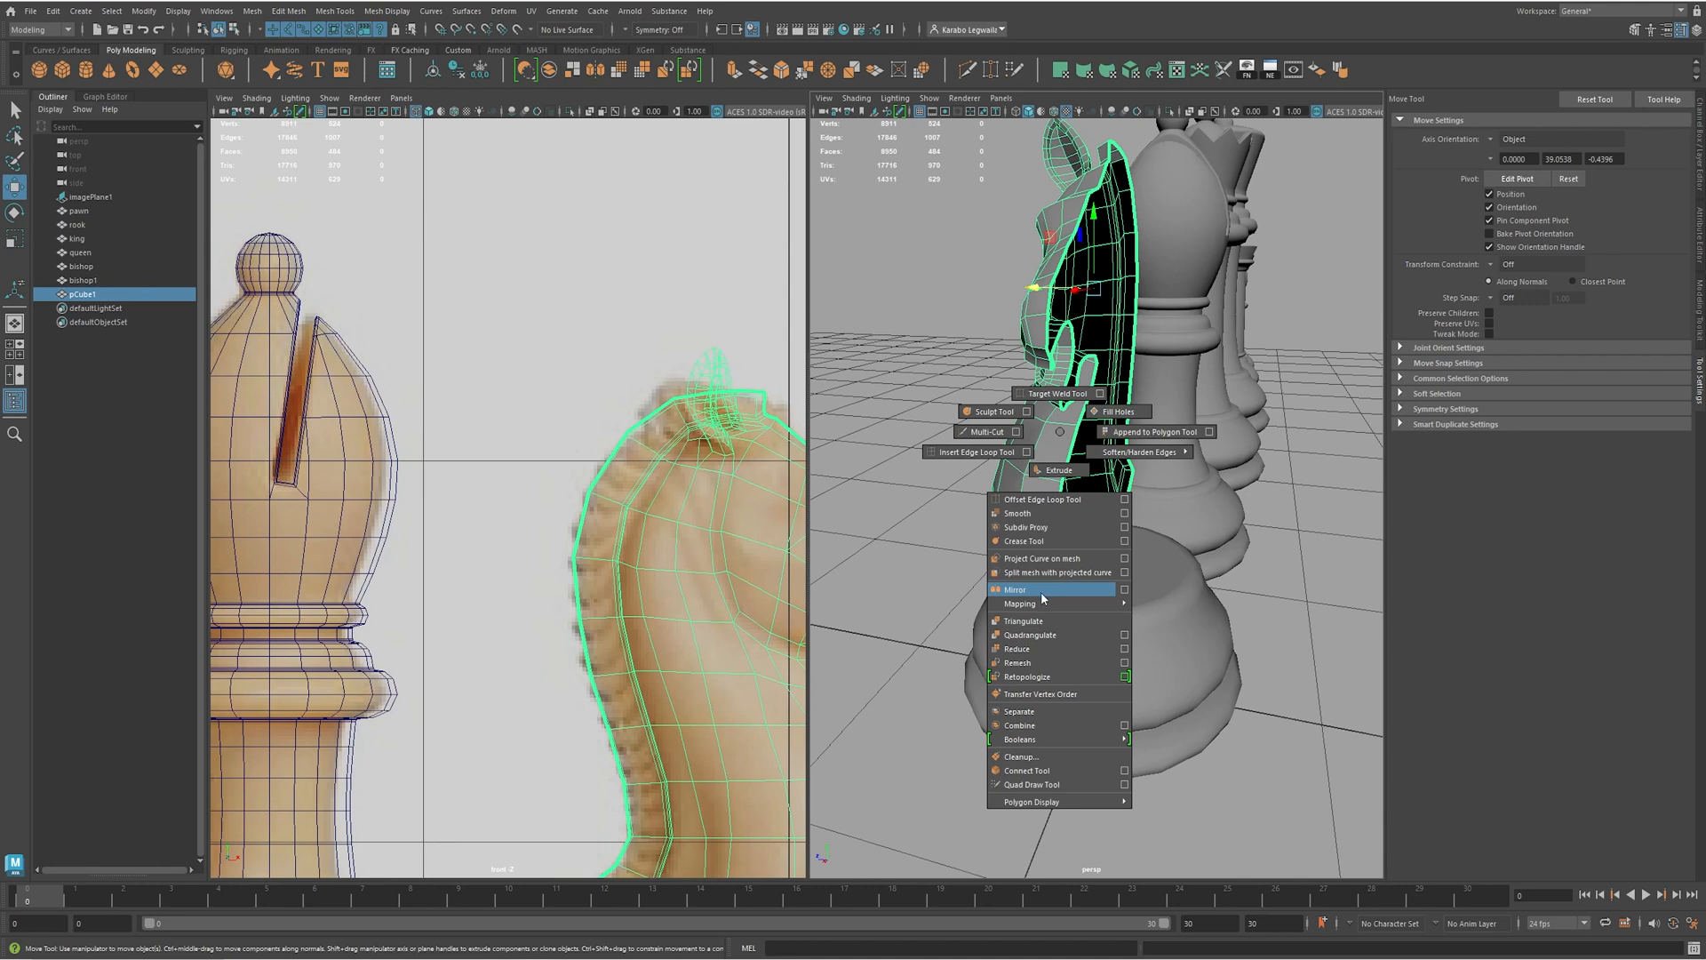
pyautogui.click(1125, 591)
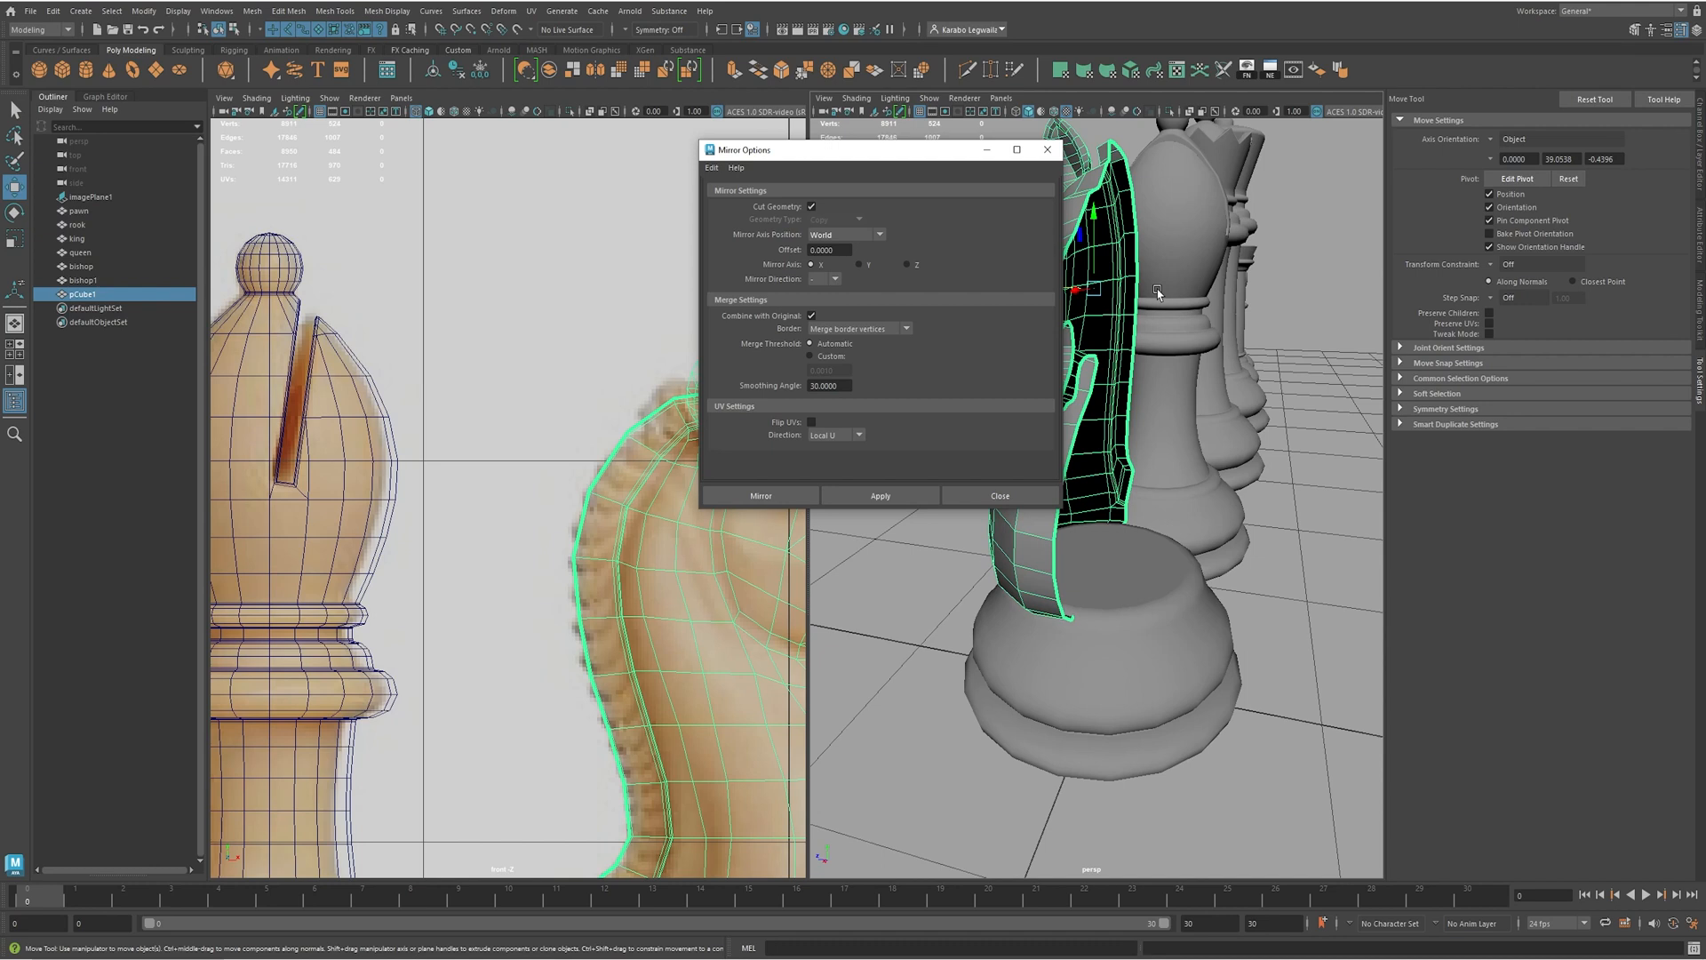
pyautogui.click(808, 356)
pyautogui.click(825, 372)
pyautogui.moveTo(854, 151); pyautogui.dragTo(648, 202)
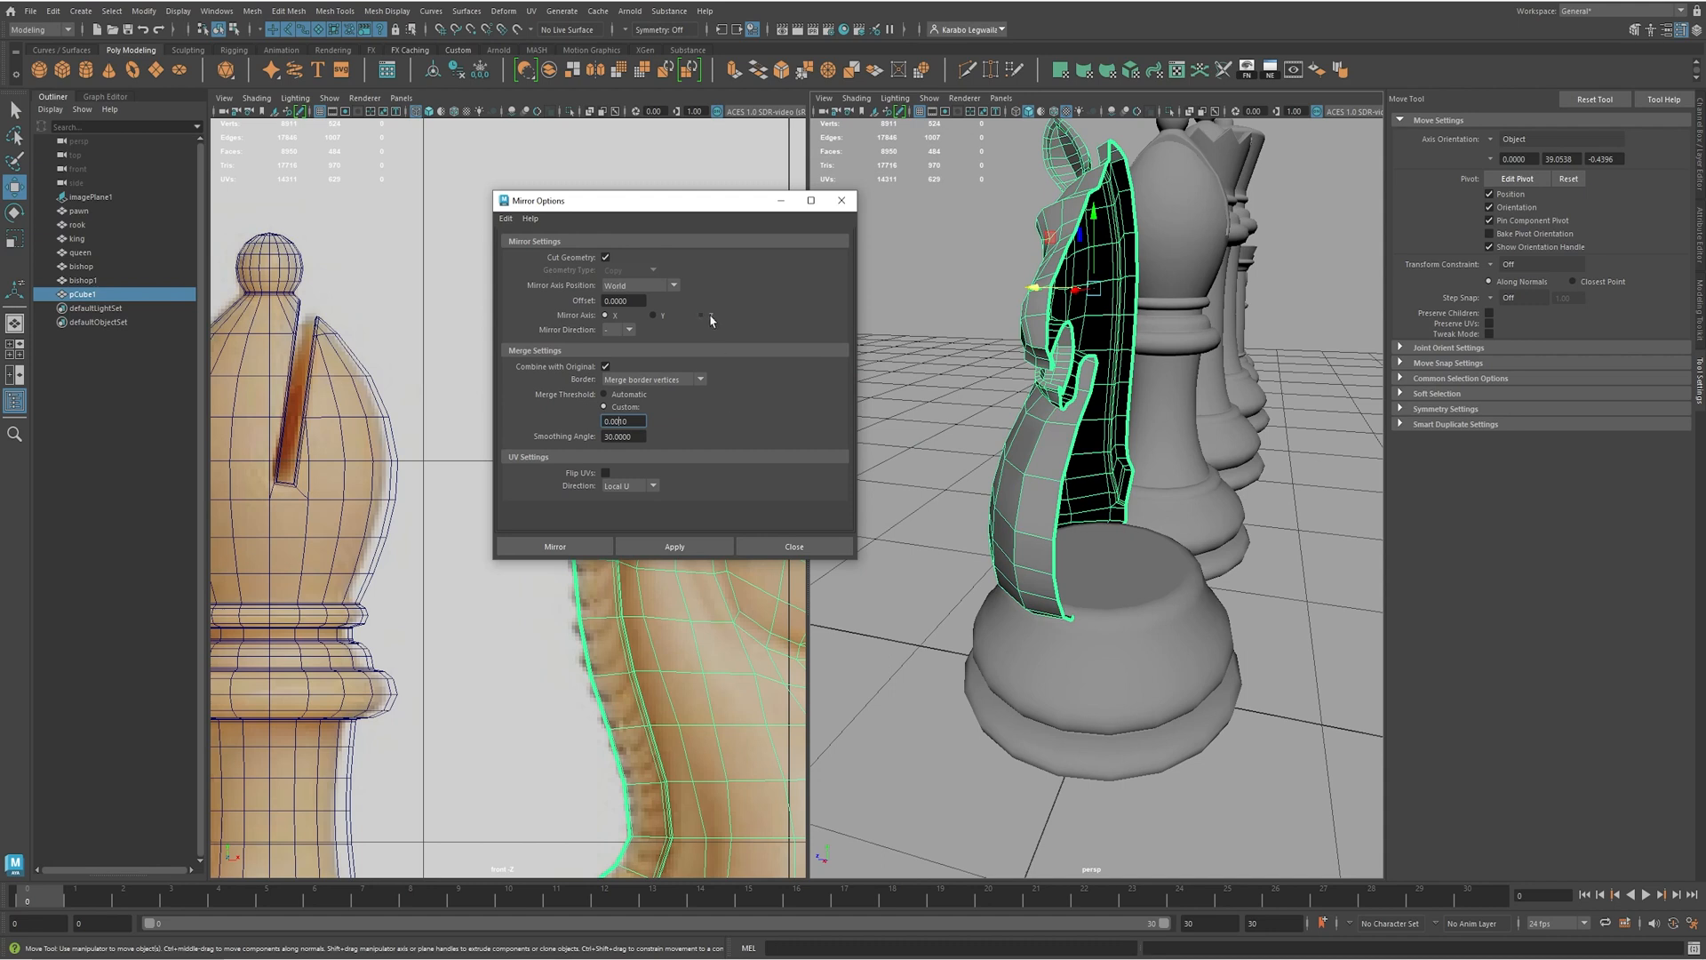
# - Try to mirror the knight half with merged border vertices, inspect the centre seam up close, and undo the mirror
pyautogui.click(556, 545)
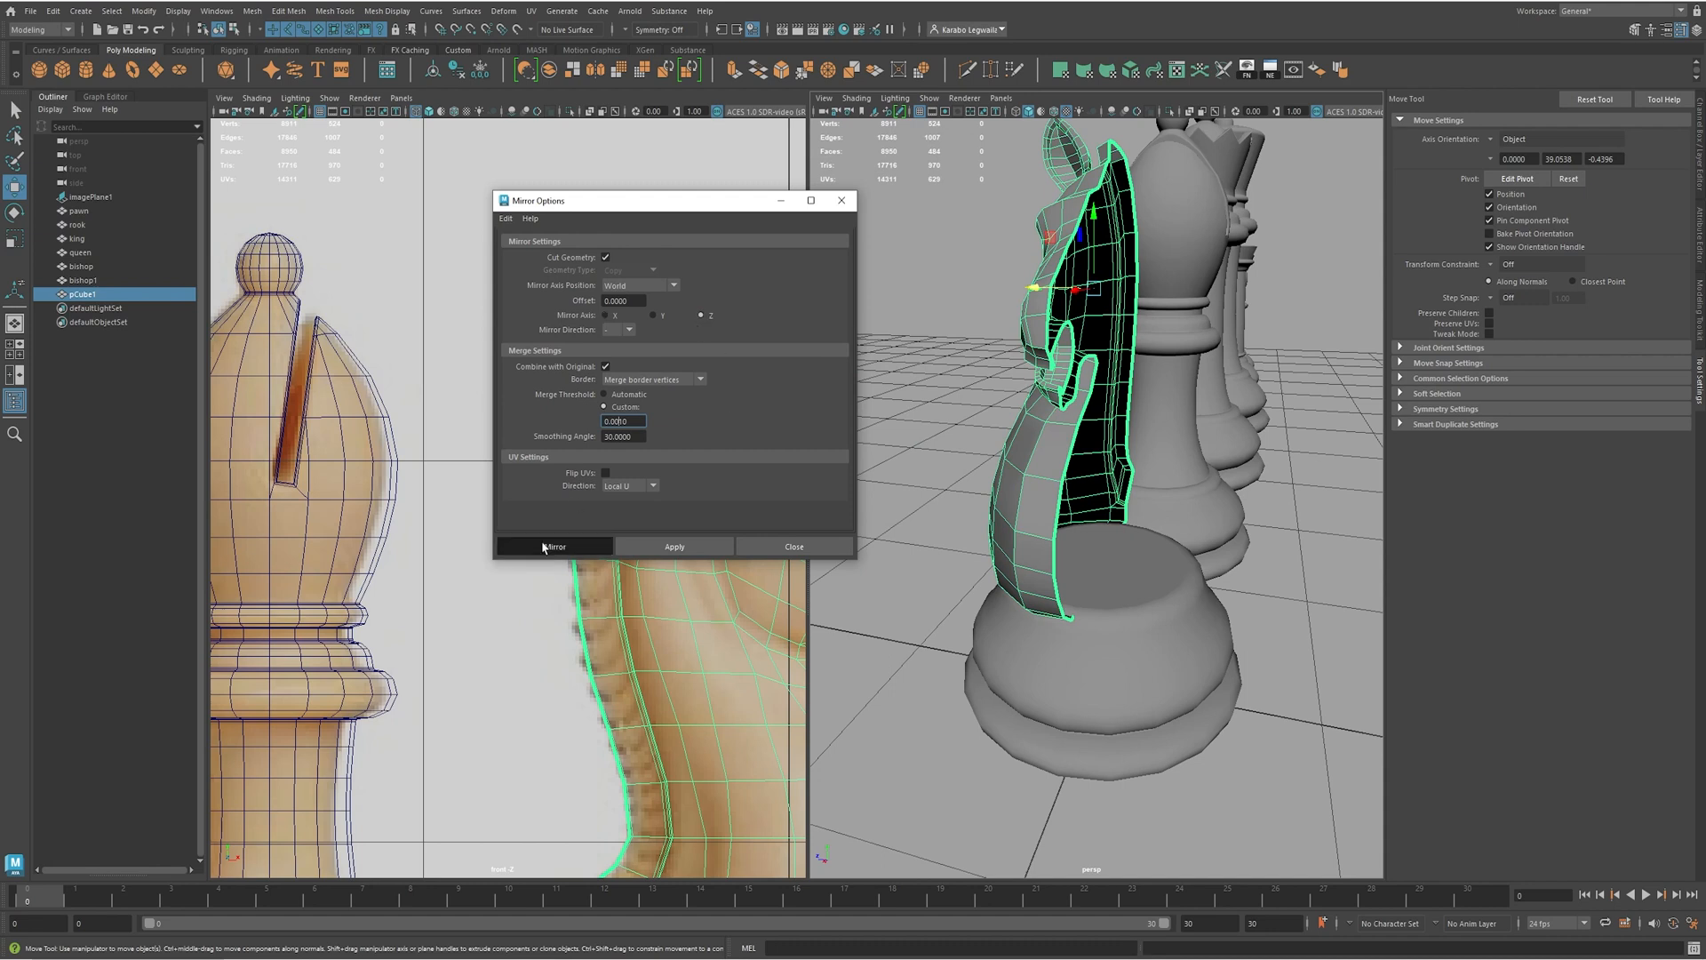
pyautogui.keyDown('alt'); pyautogui.moveTo(1119, 499); pyautogui.dragTo(824, 481); pyautogui.keyUp('alt')
pyautogui.keyDown('shift'); pyautogui.click(1195, 355); pyautogui.keyUp('shift')
pyautogui.click(1110, 356)
pyautogui.keyDown('alt'); pyautogui.moveTo(1110, 355); pyautogui.dragTo(1160, 413); pyautogui.keyUp('alt')
pyautogui.keyDown('alt'); pyautogui.moveTo(1155, 495); pyautogui.dragTo(1115, 484); pyautogui.keyUp('alt')
pyautogui.keyDown('alt'); pyautogui.moveTo(1115, 484); pyautogui.dragTo(1082, 426, button='right'); pyautogui.keyUp('alt')
pyautogui.keyDown('alt'); pyautogui.moveTo(1082, 427); pyautogui.dragTo(1112, 458); pyautogui.keyUp('alt')
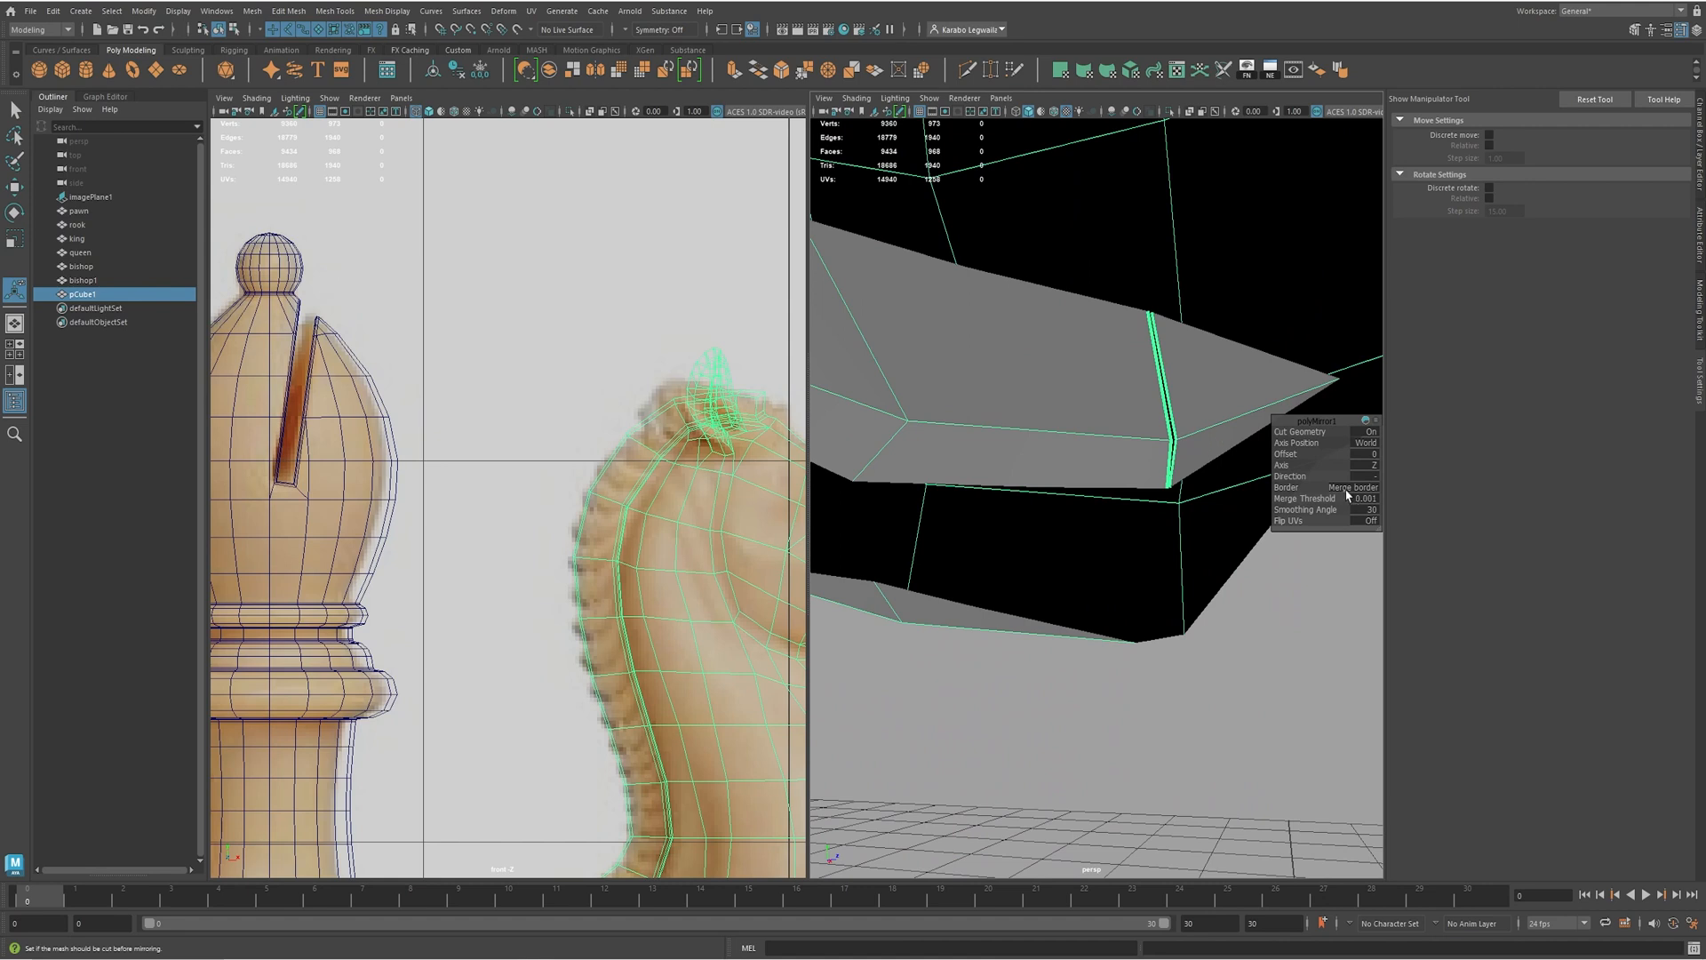
pyautogui.hotkey('ctrl', 'z')
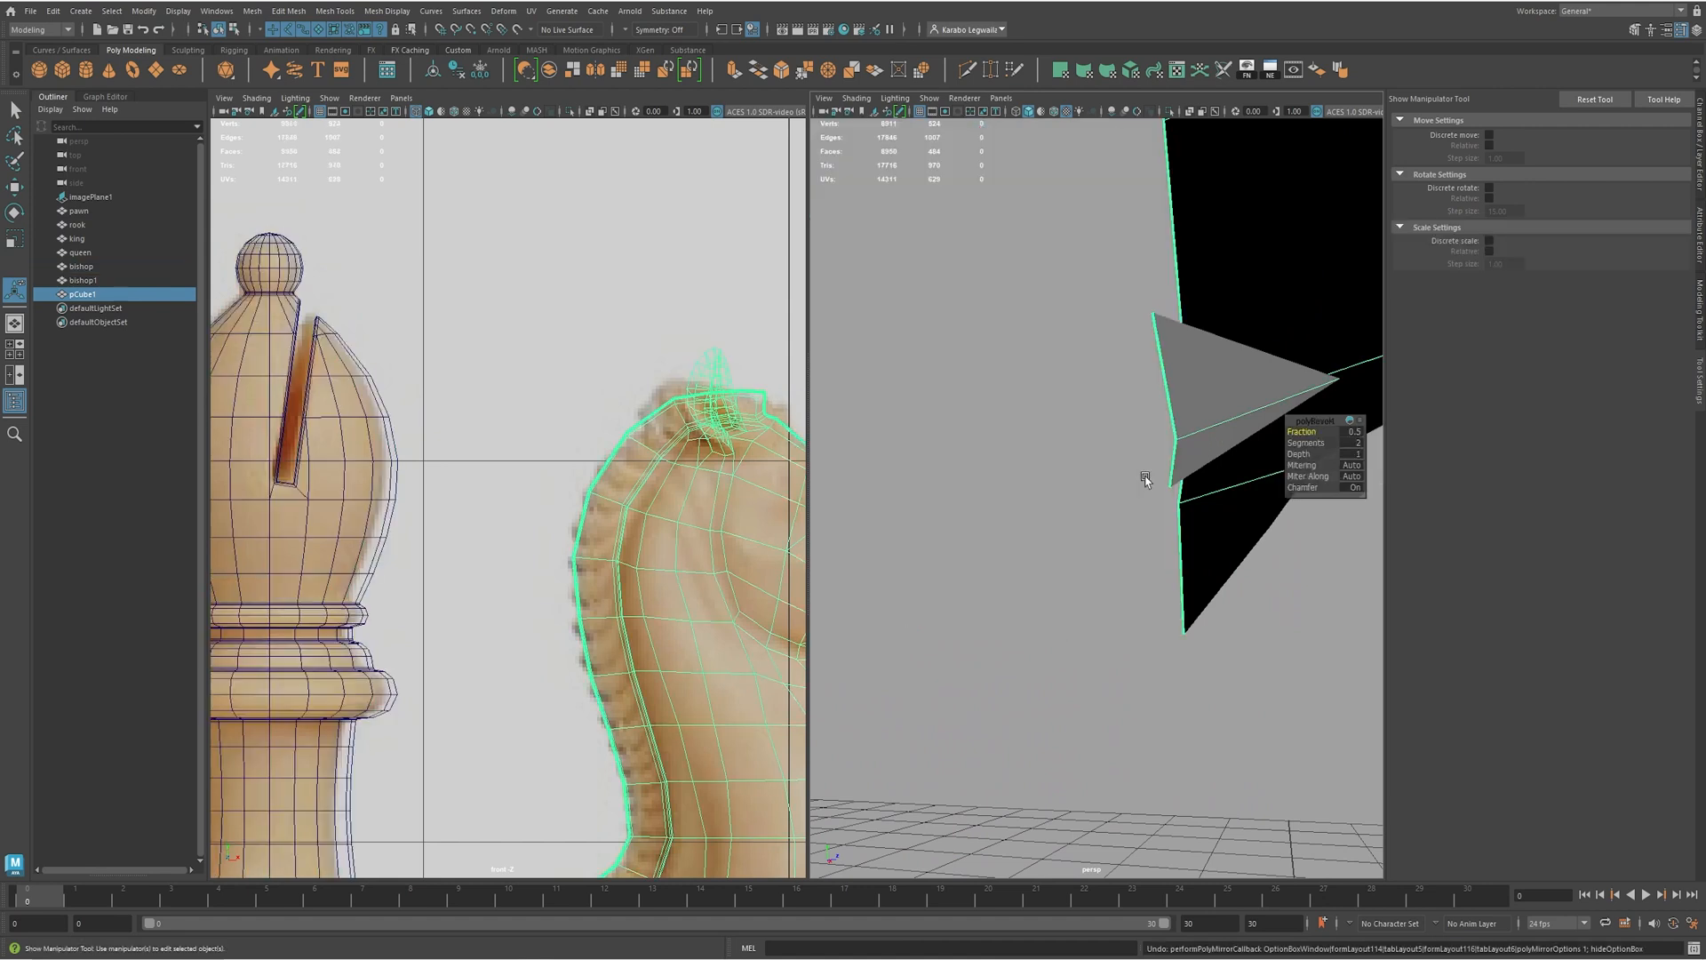
# - Move the single border vertex at the knight half's centre seam slightly outward, and return to object selection
pyautogui.press('q')
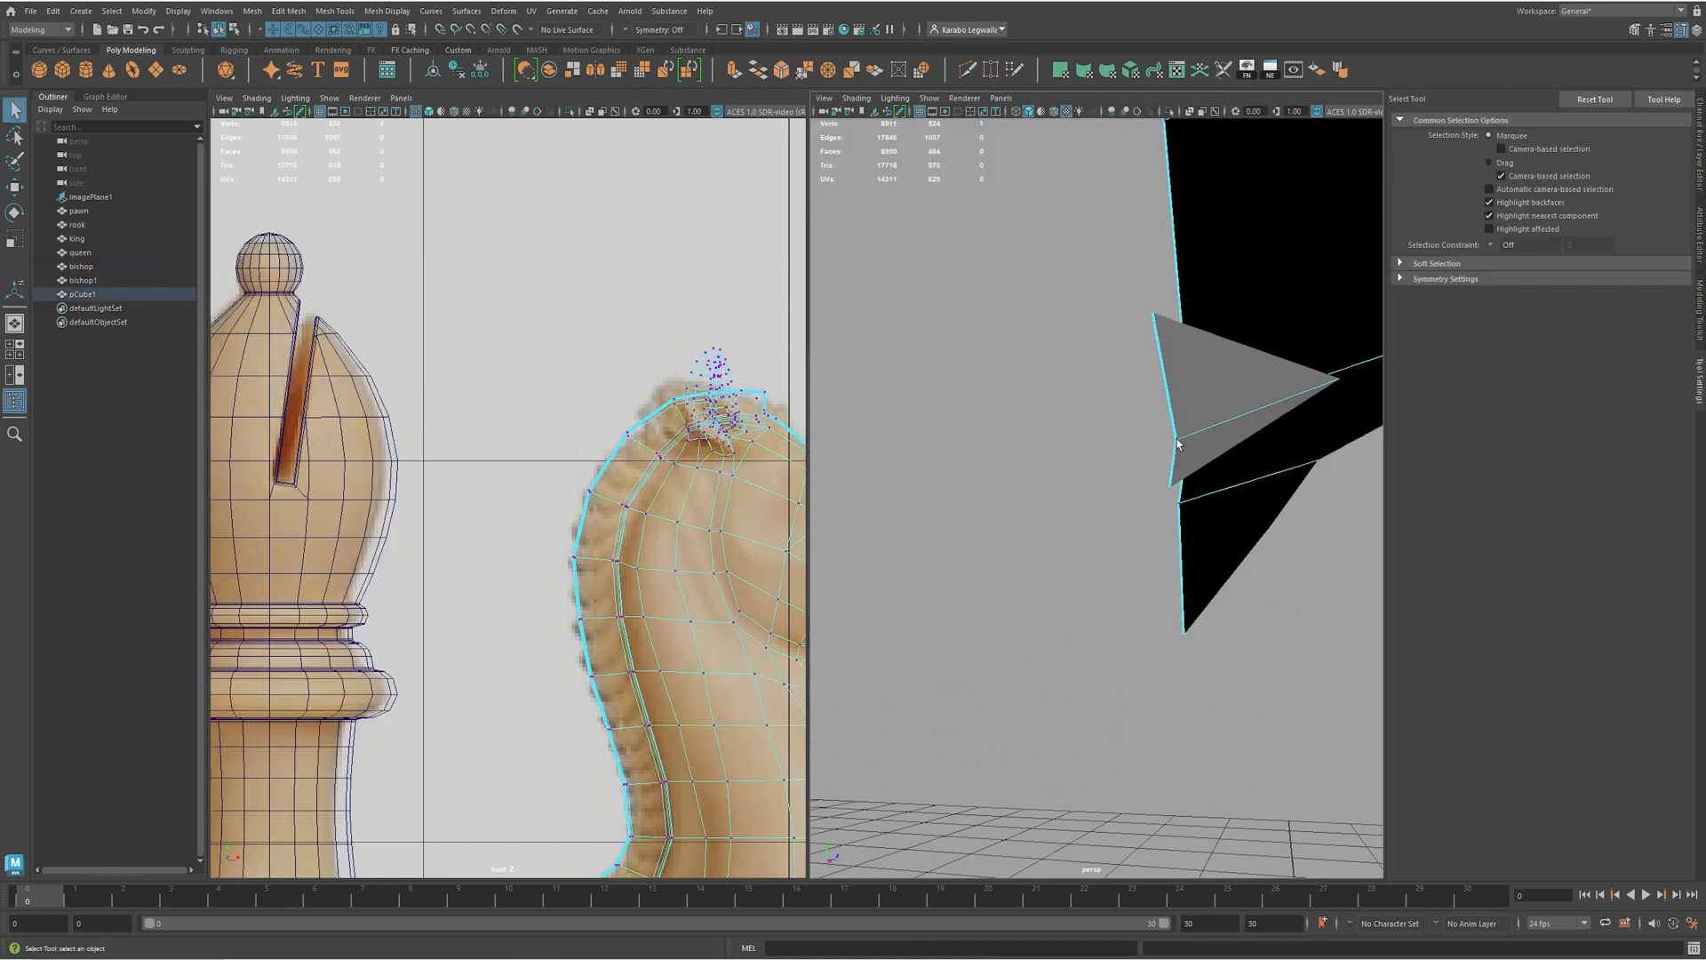
pyautogui.press('w')
pyautogui.moveTo(1238, 434); pyautogui.dragTo(1201, 458)
pyautogui.press('F8')
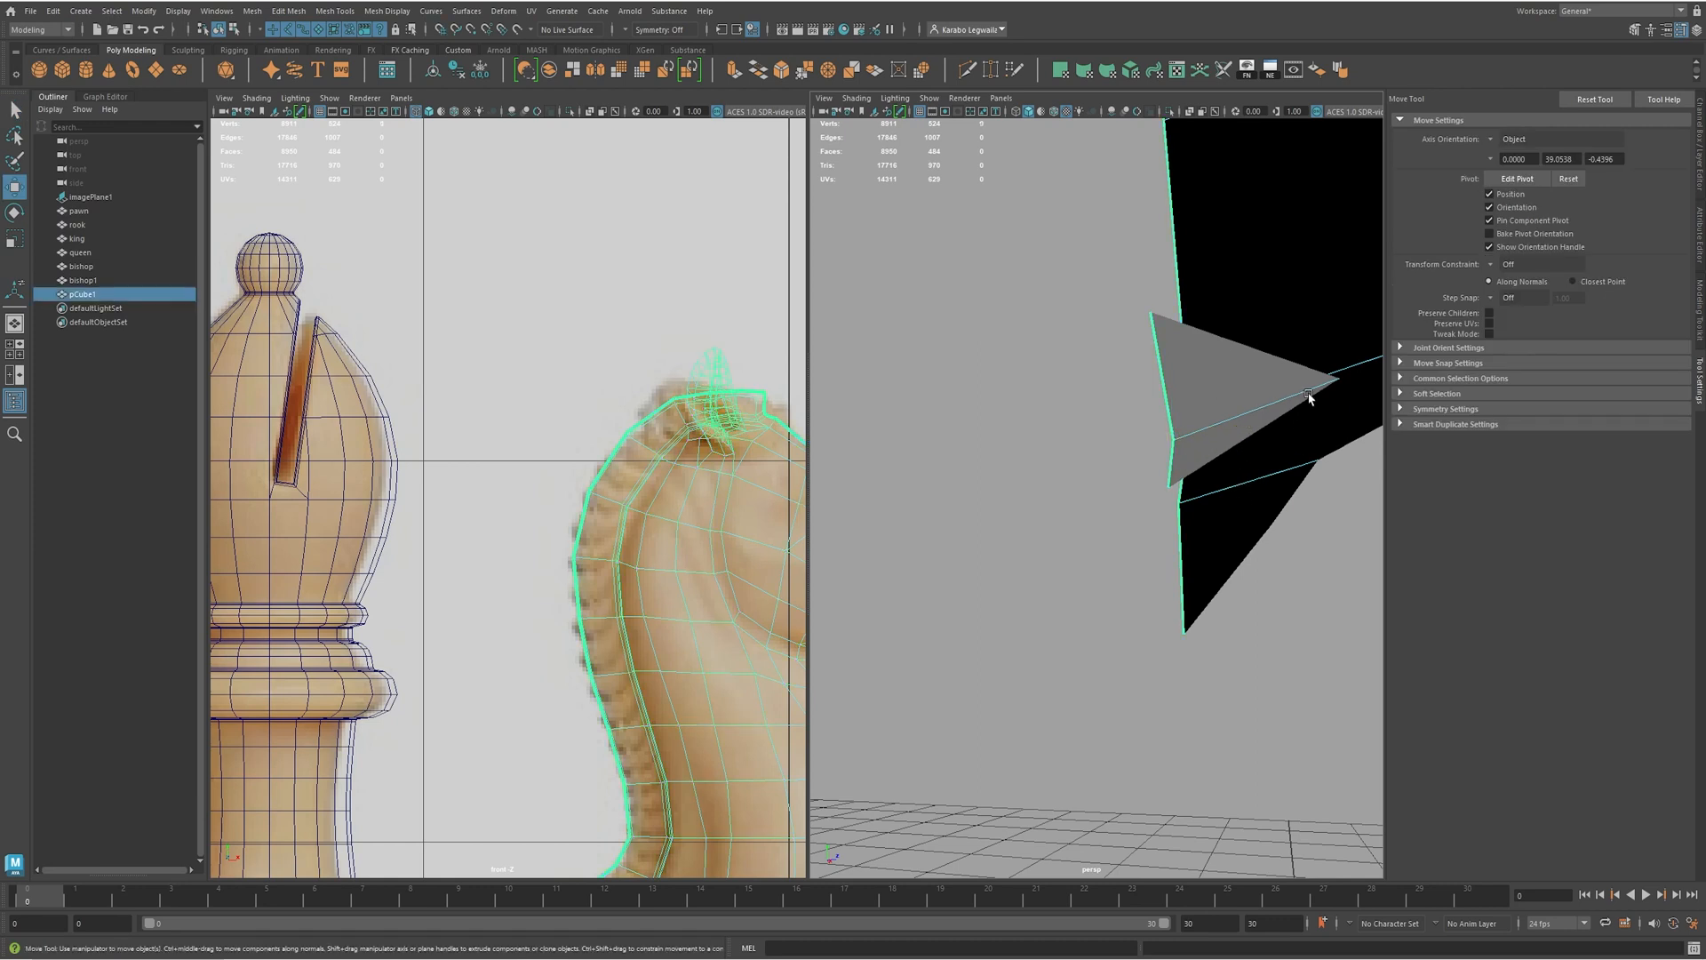
# - Mirror the knight half across the world Z axis with merged borders and a 0.001 merge threshold
pyautogui.click(596, 69)
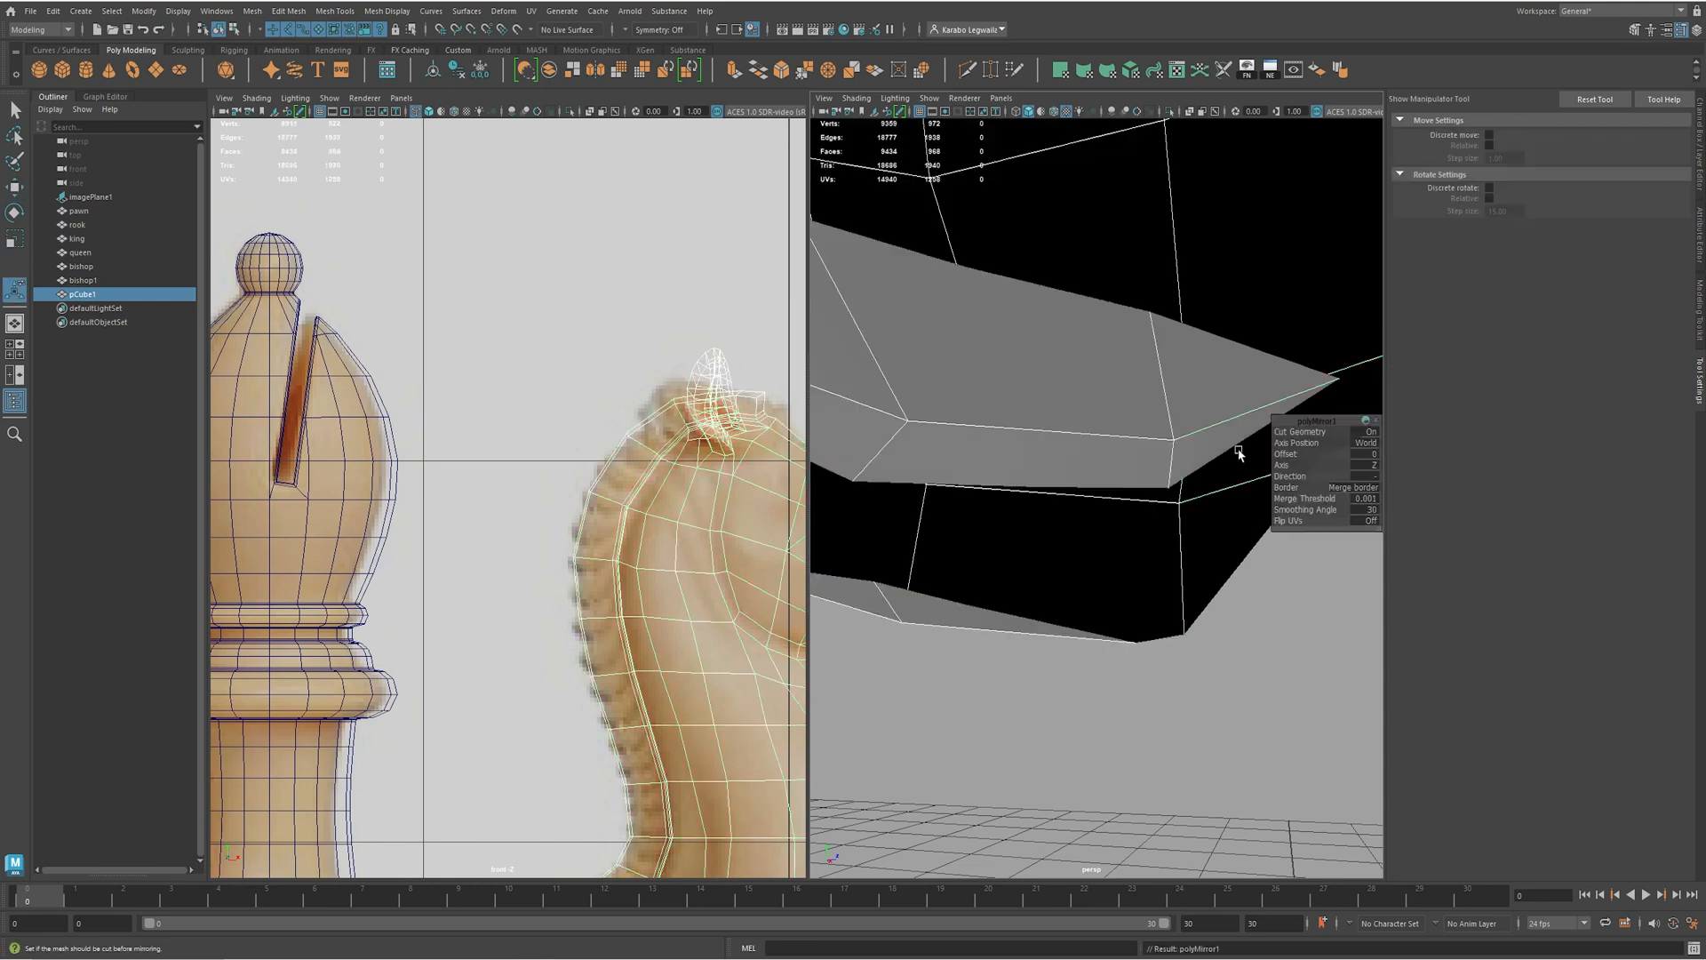
pyautogui.keyDown('alt'); pyautogui.moveTo(1230, 526); pyautogui.dragTo(1079, 511, button='right'); pyautogui.keyUp('alt')
pyautogui.keyDown('alt'); pyautogui.moveTo(1080, 511); pyautogui.dragTo(1155, 551); pyautogui.keyUp('alt')
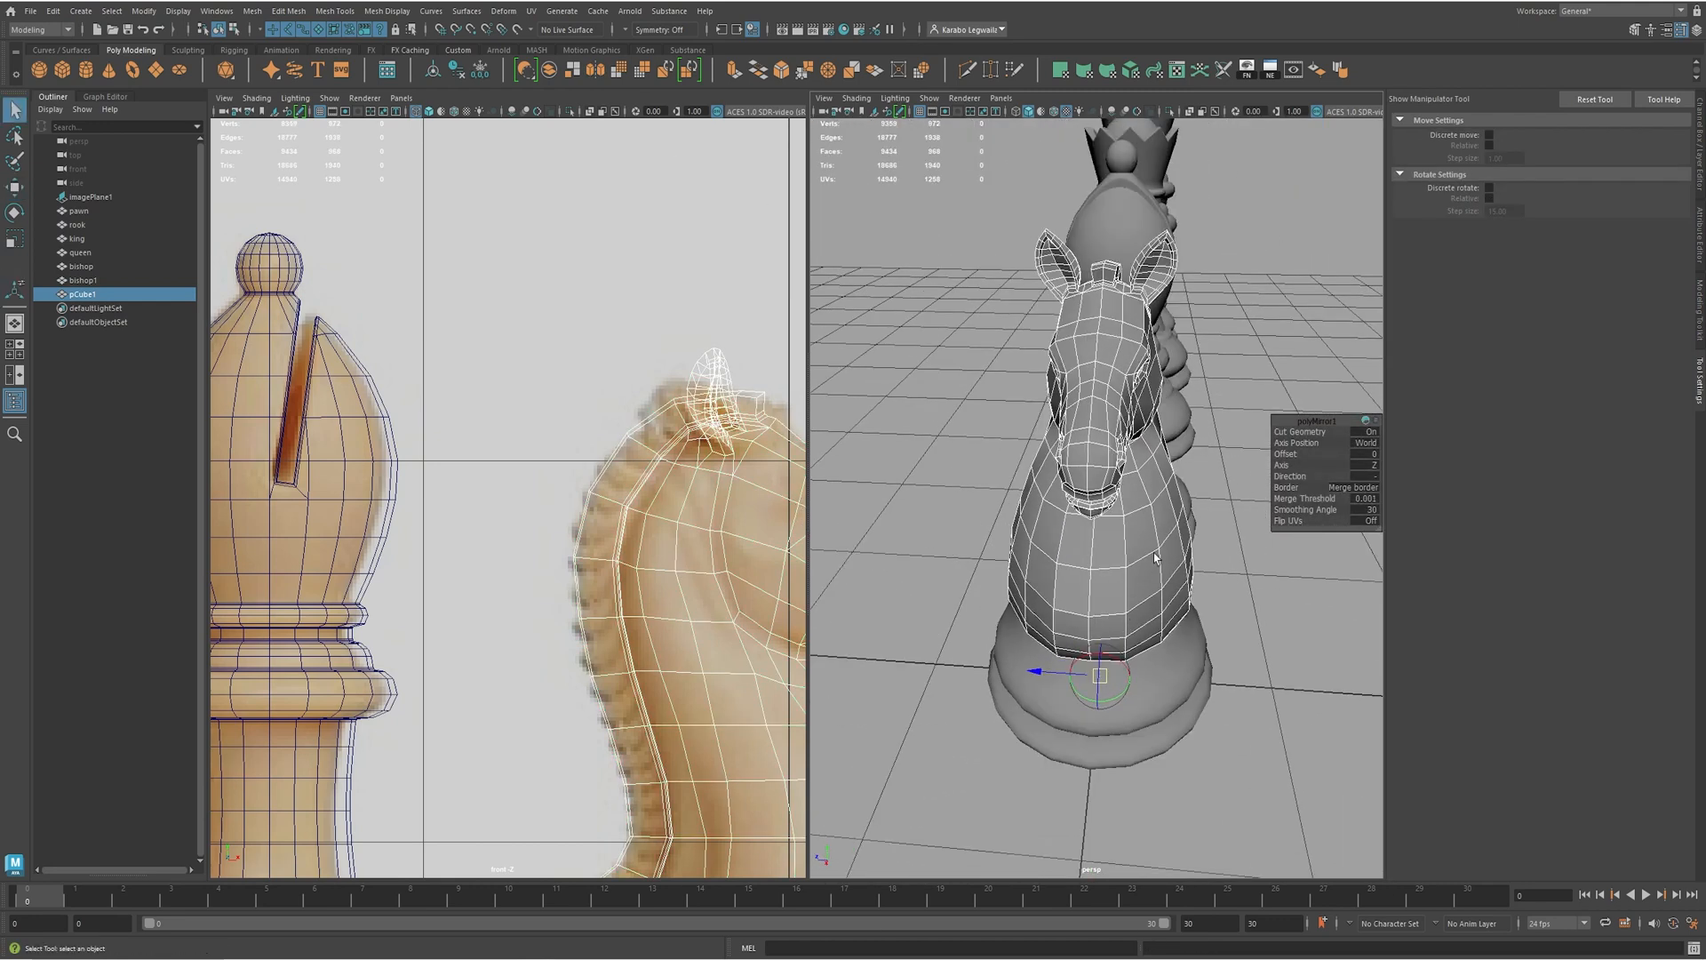
# - Inspect the mirrored knight in smooth preview from the front and side, and return it to unsmoothed display
pyautogui.press('q')
pyautogui.click(1137, 556)
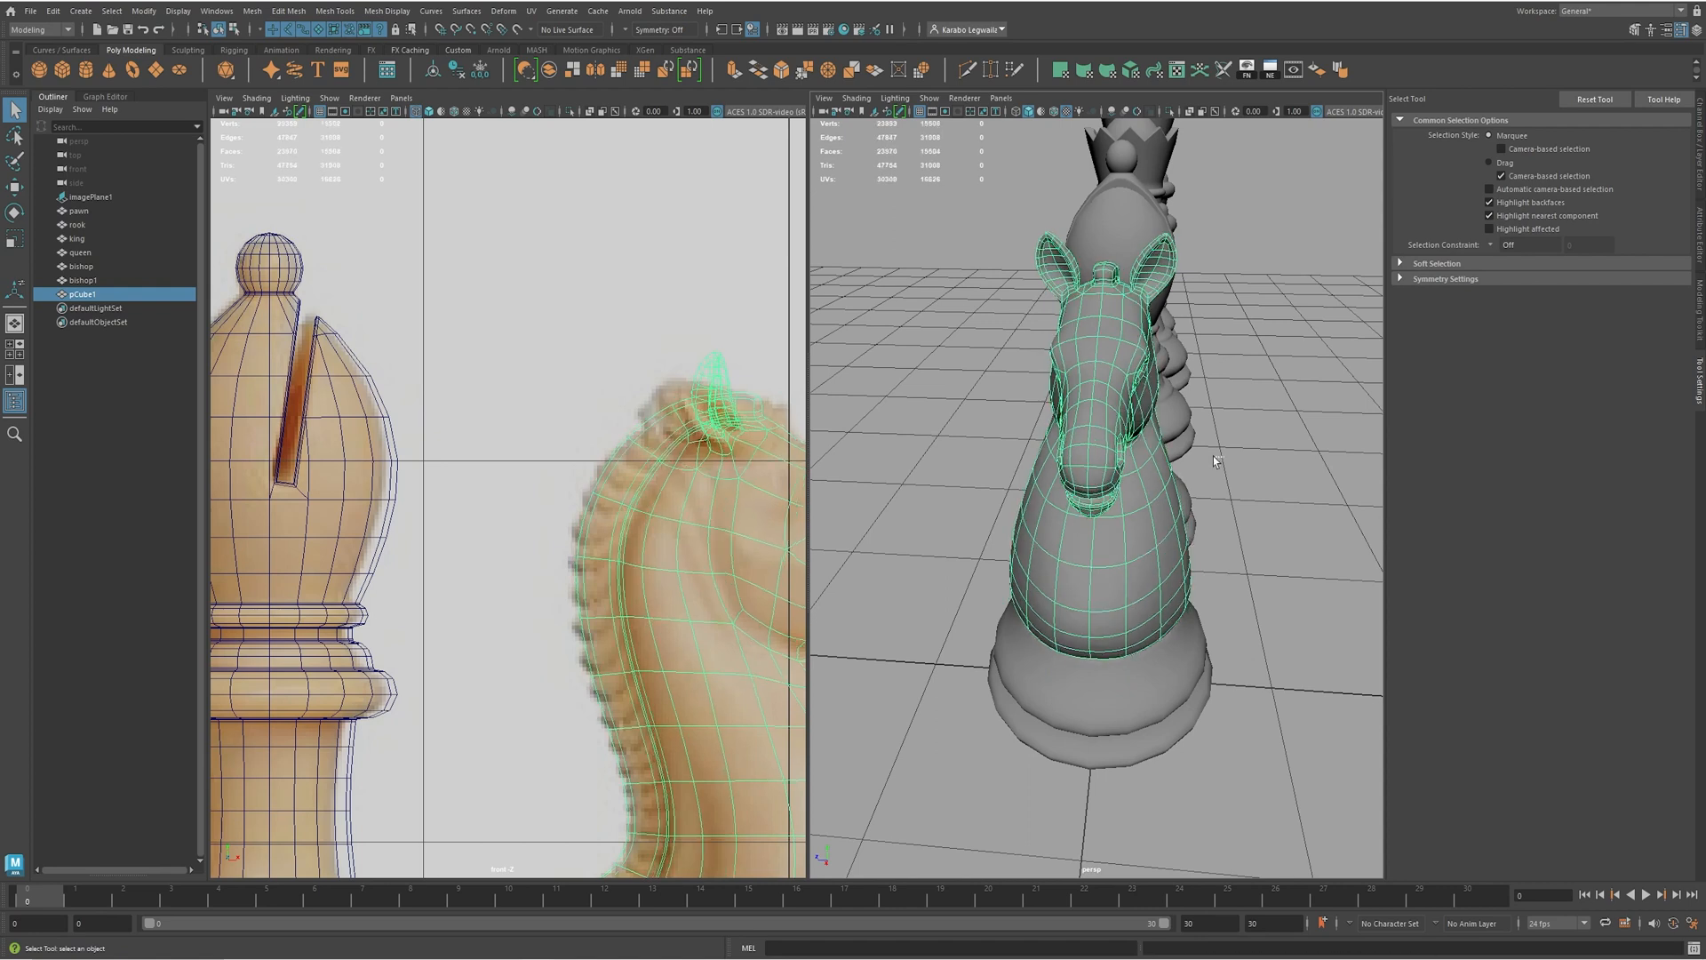
pyautogui.click(1257, 493)
pyautogui.moveTo(1258, 493)
pyautogui.keyDown('alt'); pyautogui.mouseDown()
pyautogui.moveTo(990, 370)
pyautogui.moveTo(1278, 486)
pyautogui.mouseUp(); pyautogui.keyUp('alt')
pyautogui.click(1008, 498)
pyautogui.press('1')
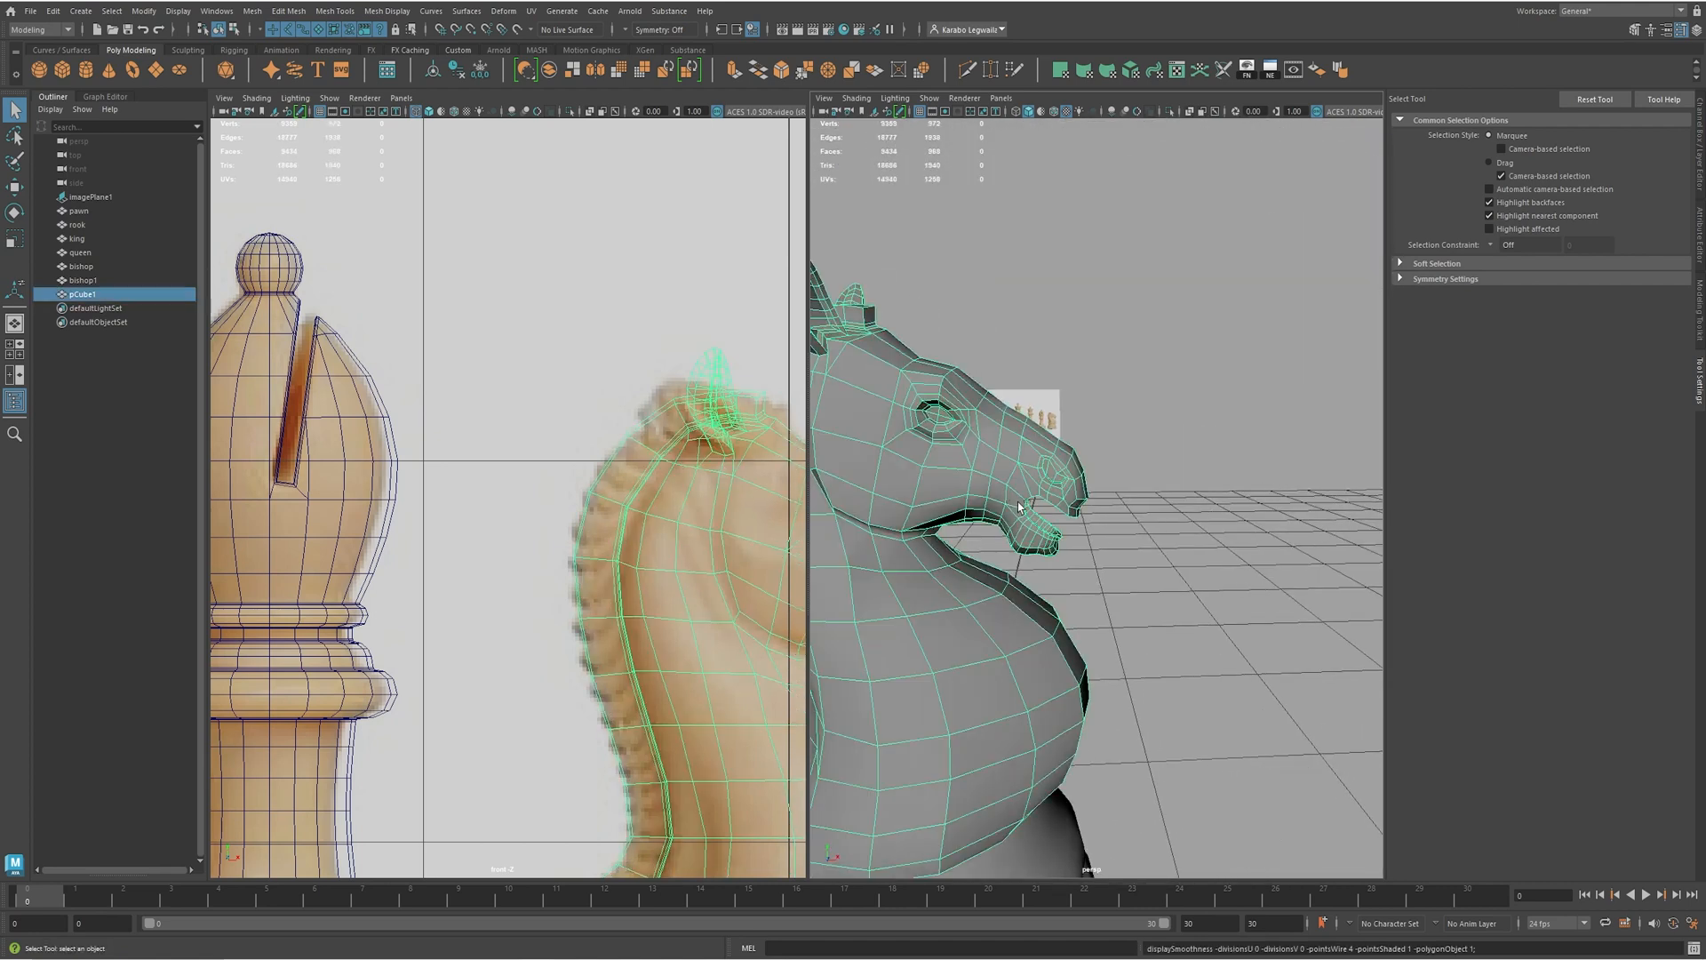
# - Isolate the knight body and bevel the edge loop around its flat underside
pyautogui.hotkey('ctrl', '1')
pyautogui.keyDown('alt'); pyautogui.moveTo(1053, 604); pyautogui.dragTo(1108, 560); pyautogui.keyUp('alt')
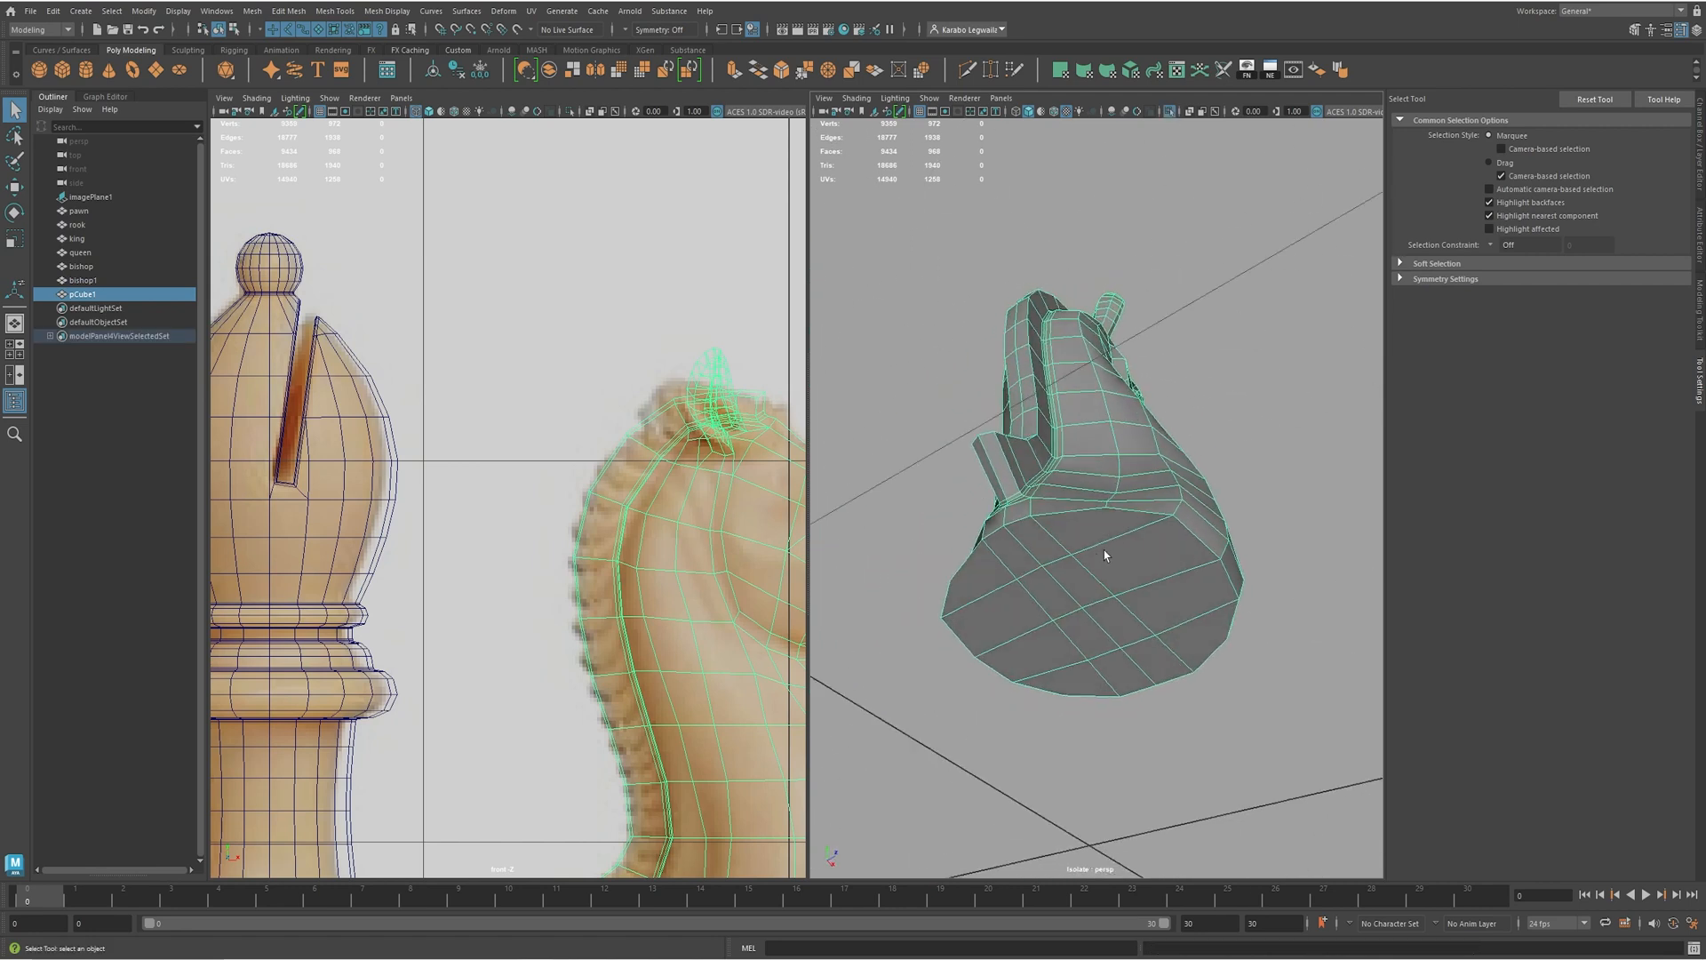
pyautogui.press('F10')
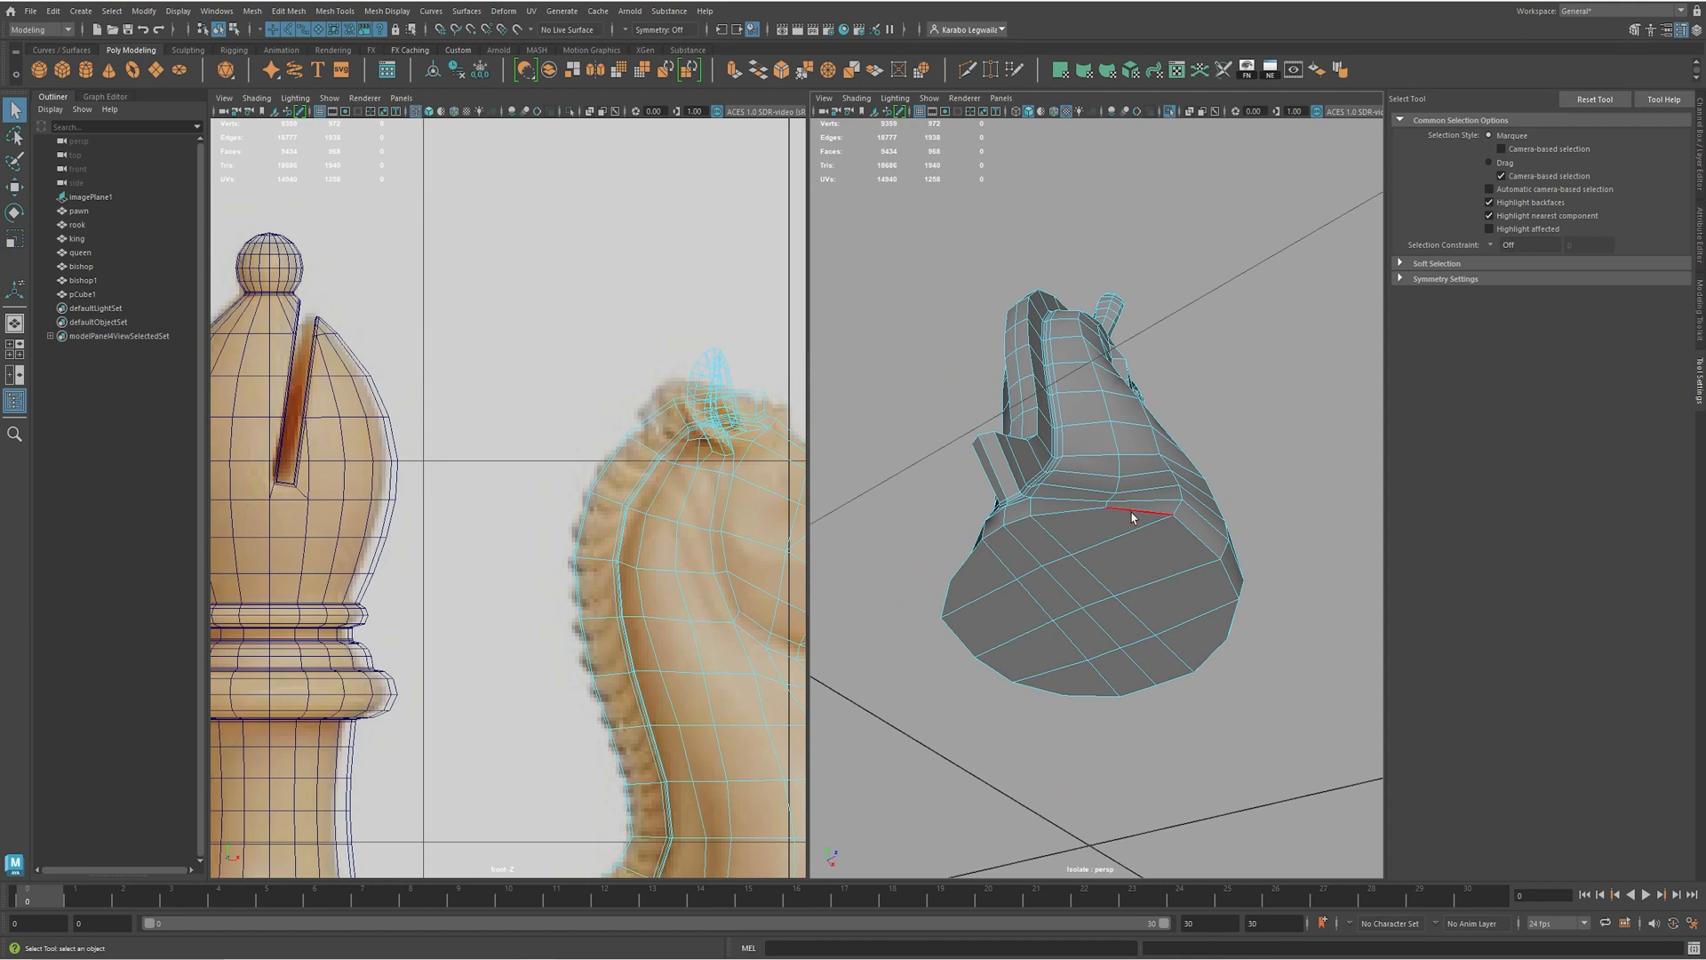
pyautogui.doubleClick(1132, 516)
pyautogui.keyDown('shift'); pyautogui.click(1057, 515); pyautogui.keyUp('shift')
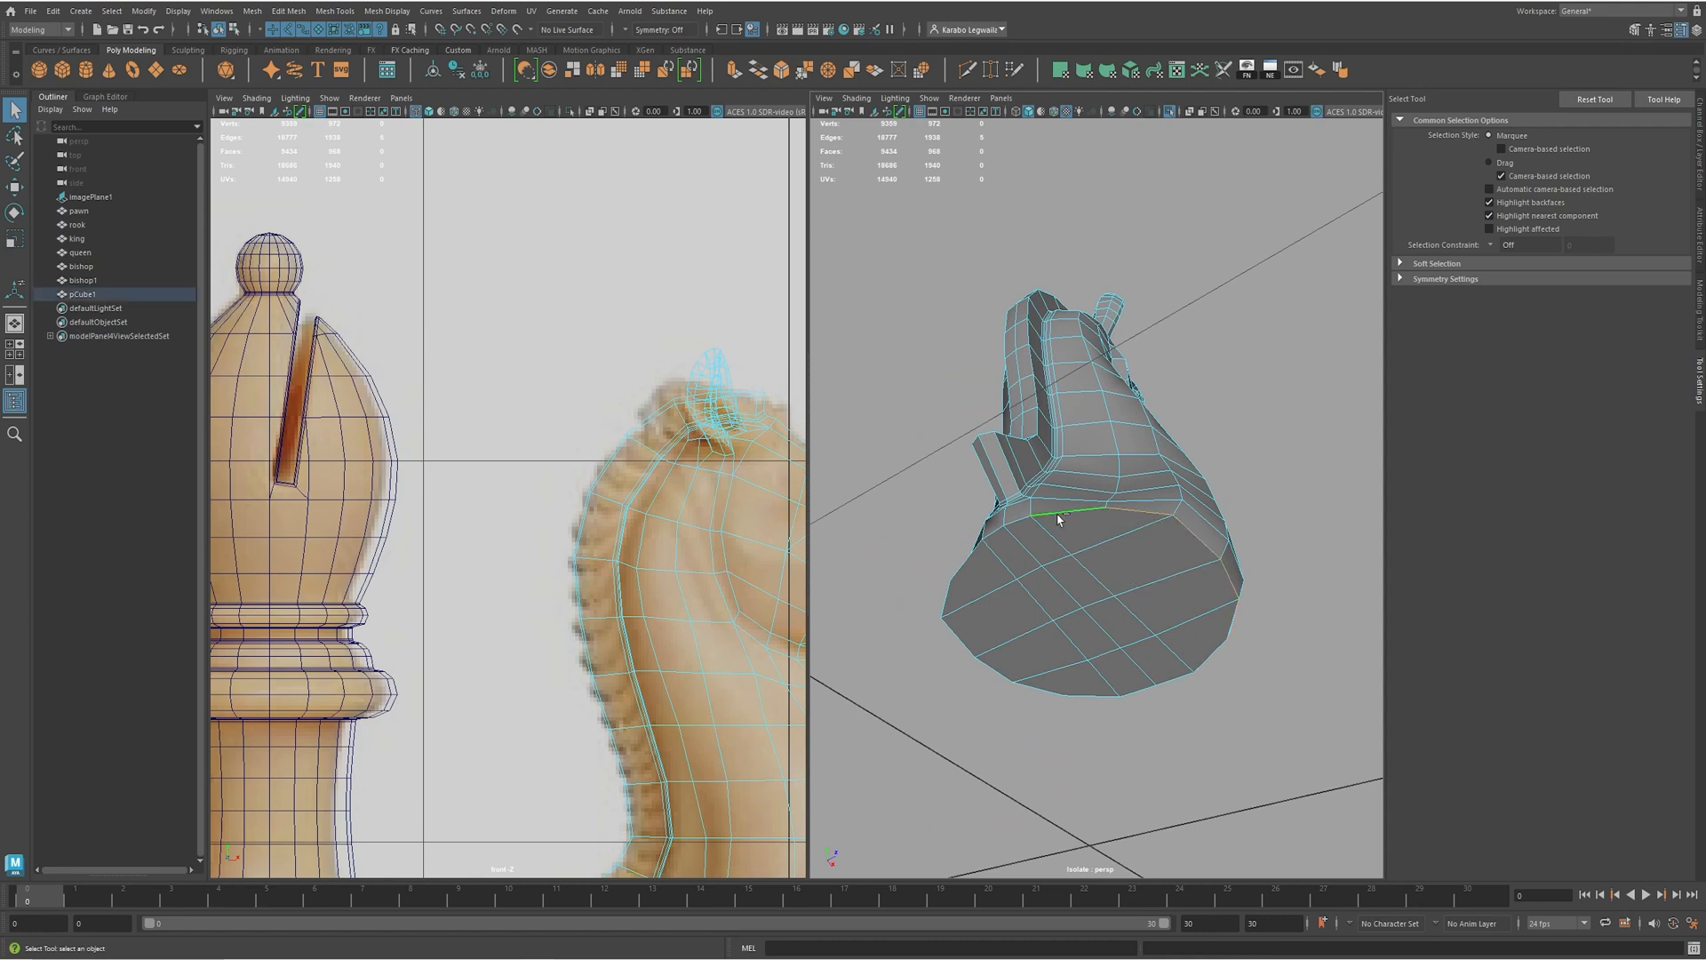
pyautogui.keyDown('shift'); pyautogui.doubleClick(1102, 698); pyautogui.keyUp('shift')
pyautogui.keyDown('alt'); pyautogui.moveTo(1102, 697); pyautogui.dragTo(1170, 635); pyautogui.keyUp('alt')
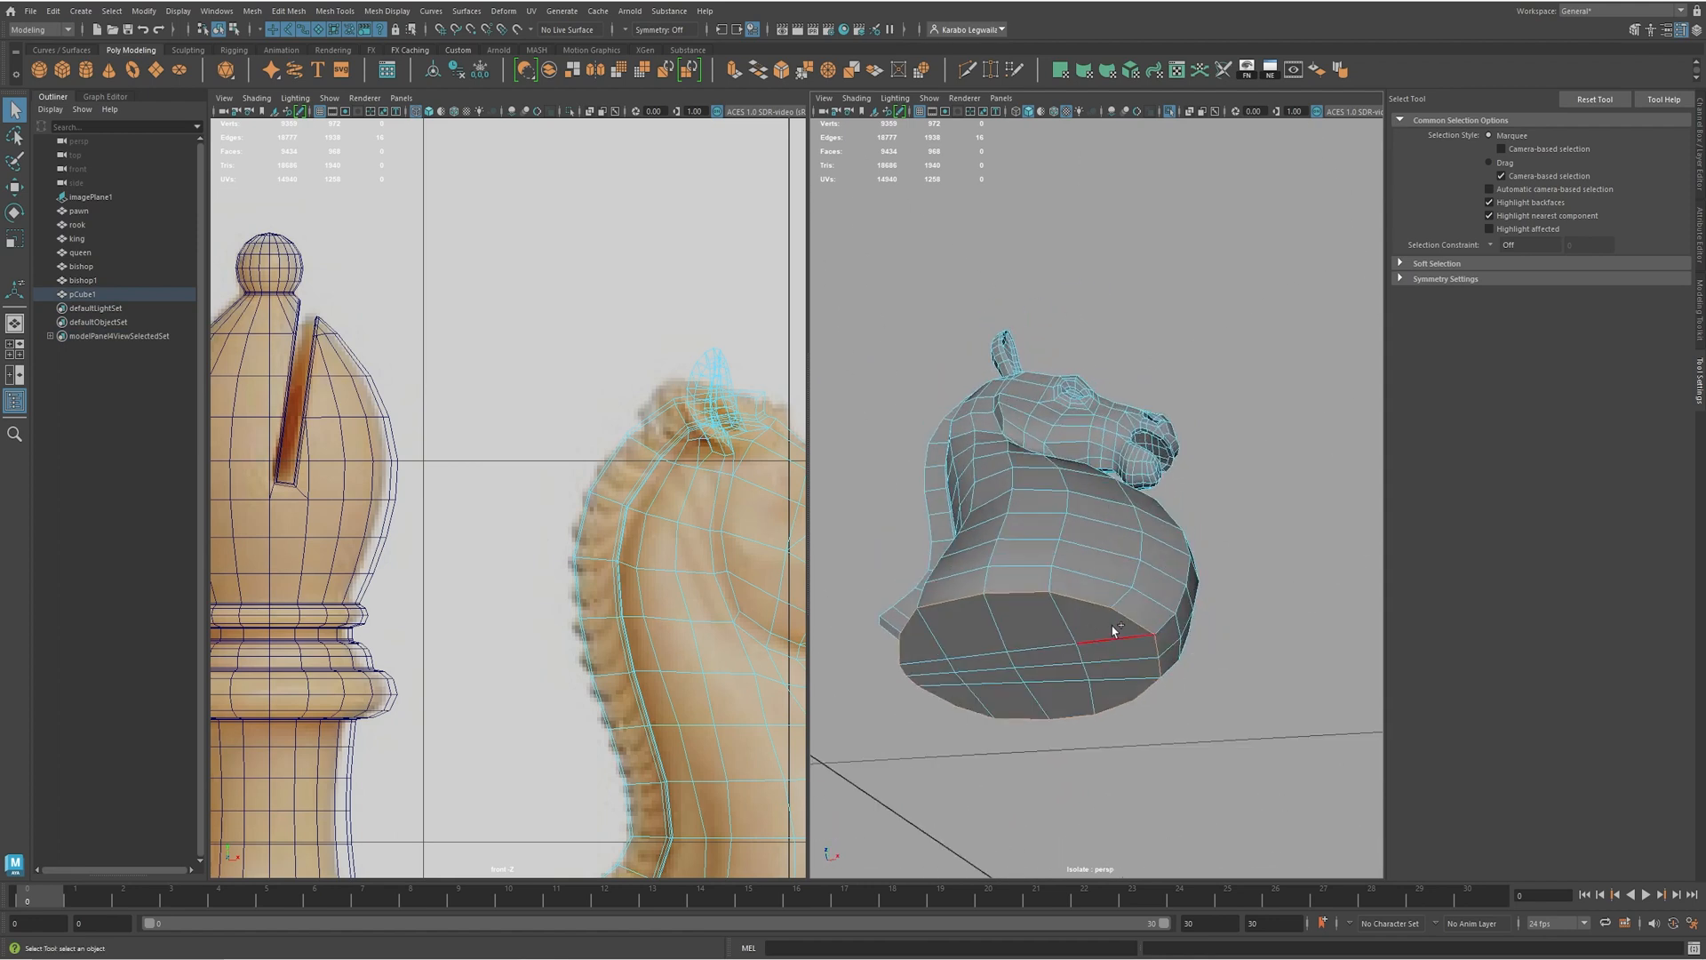
pyautogui.keyDown('shift'); pyautogui.moveTo(1049, 668); pyautogui.dragTo(1116, 666, button='right'); pyautogui.keyUp('shift')
pyautogui.keyDown('alt'); pyautogui.moveTo(1064, 565); pyautogui.dragTo(1133, 625); pyautogui.keyUp('alt')
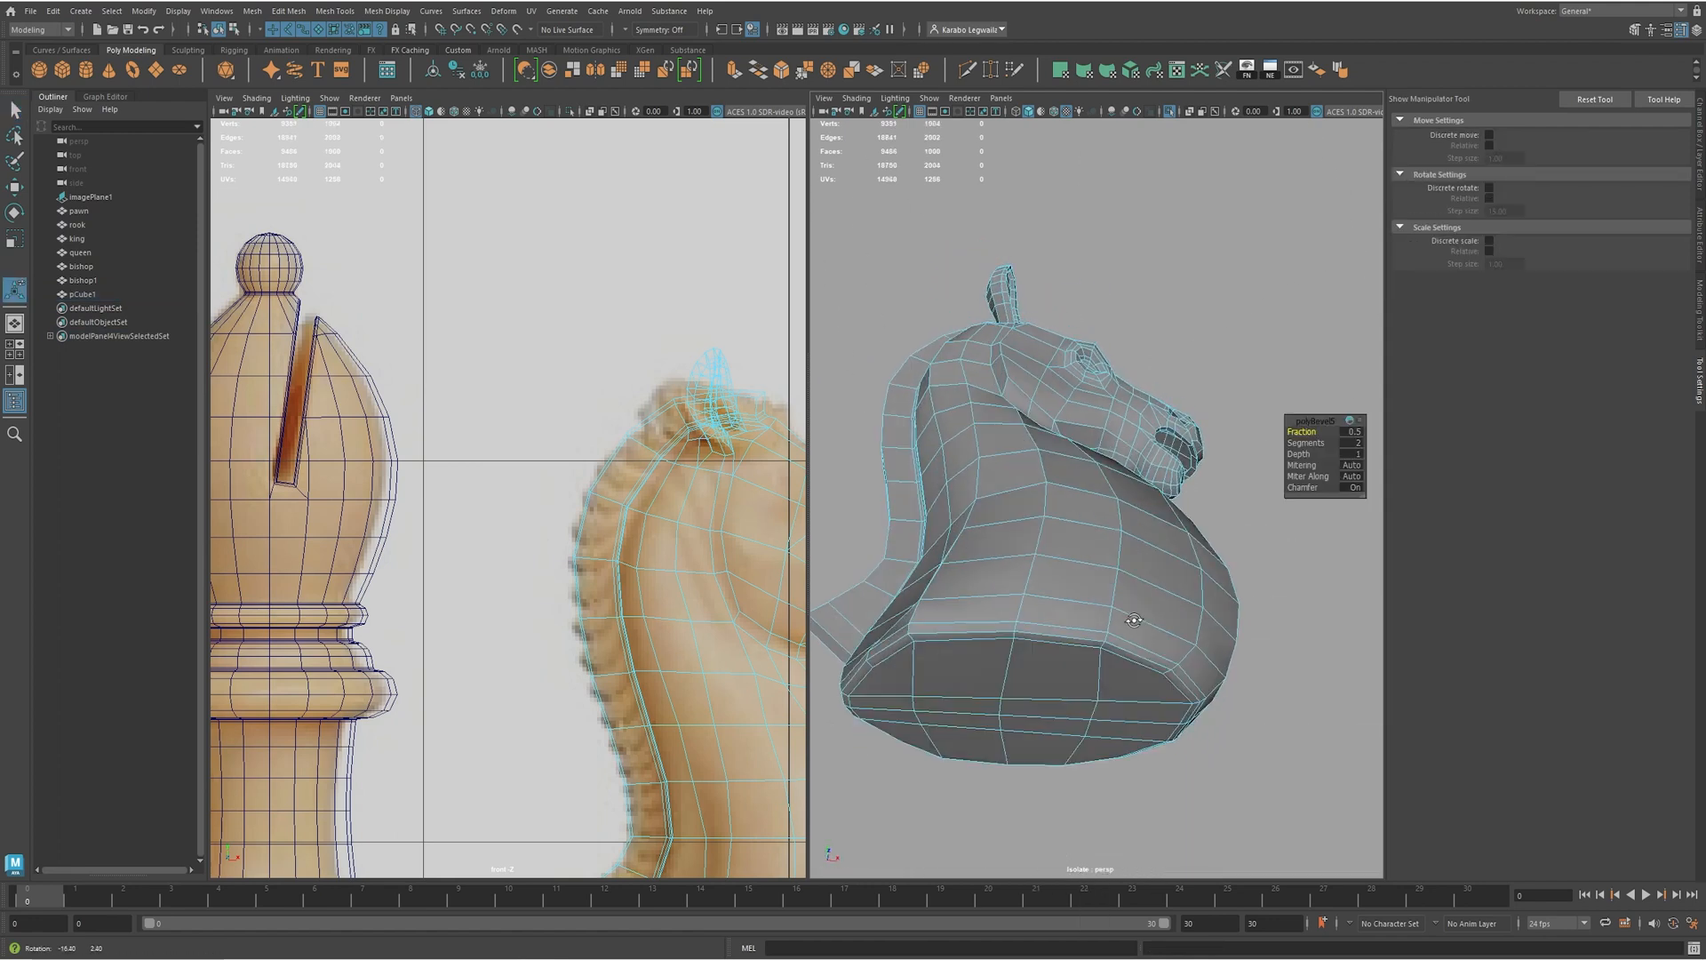
# - Check the bevelled knight body in smooth preview and bring the other chess pieces back into view
pyautogui.moveTo(1104, 638); pyautogui.dragTo(1175, 589, button='right')
pyautogui.press('3')
pyautogui.click(1310, 435)
pyautogui.scroll(-4, 1177, 532)
pyautogui.keyDown('alt'); pyautogui.moveTo(1176, 532); pyautogui.dragTo(640, 601); pyautogui.keyUp('alt')
pyautogui.hotkey('ctrl', '1')
# - Preview the knight body and its round base smoothed together, and examine how they meet from several sides
pyautogui.click(1118, 707)
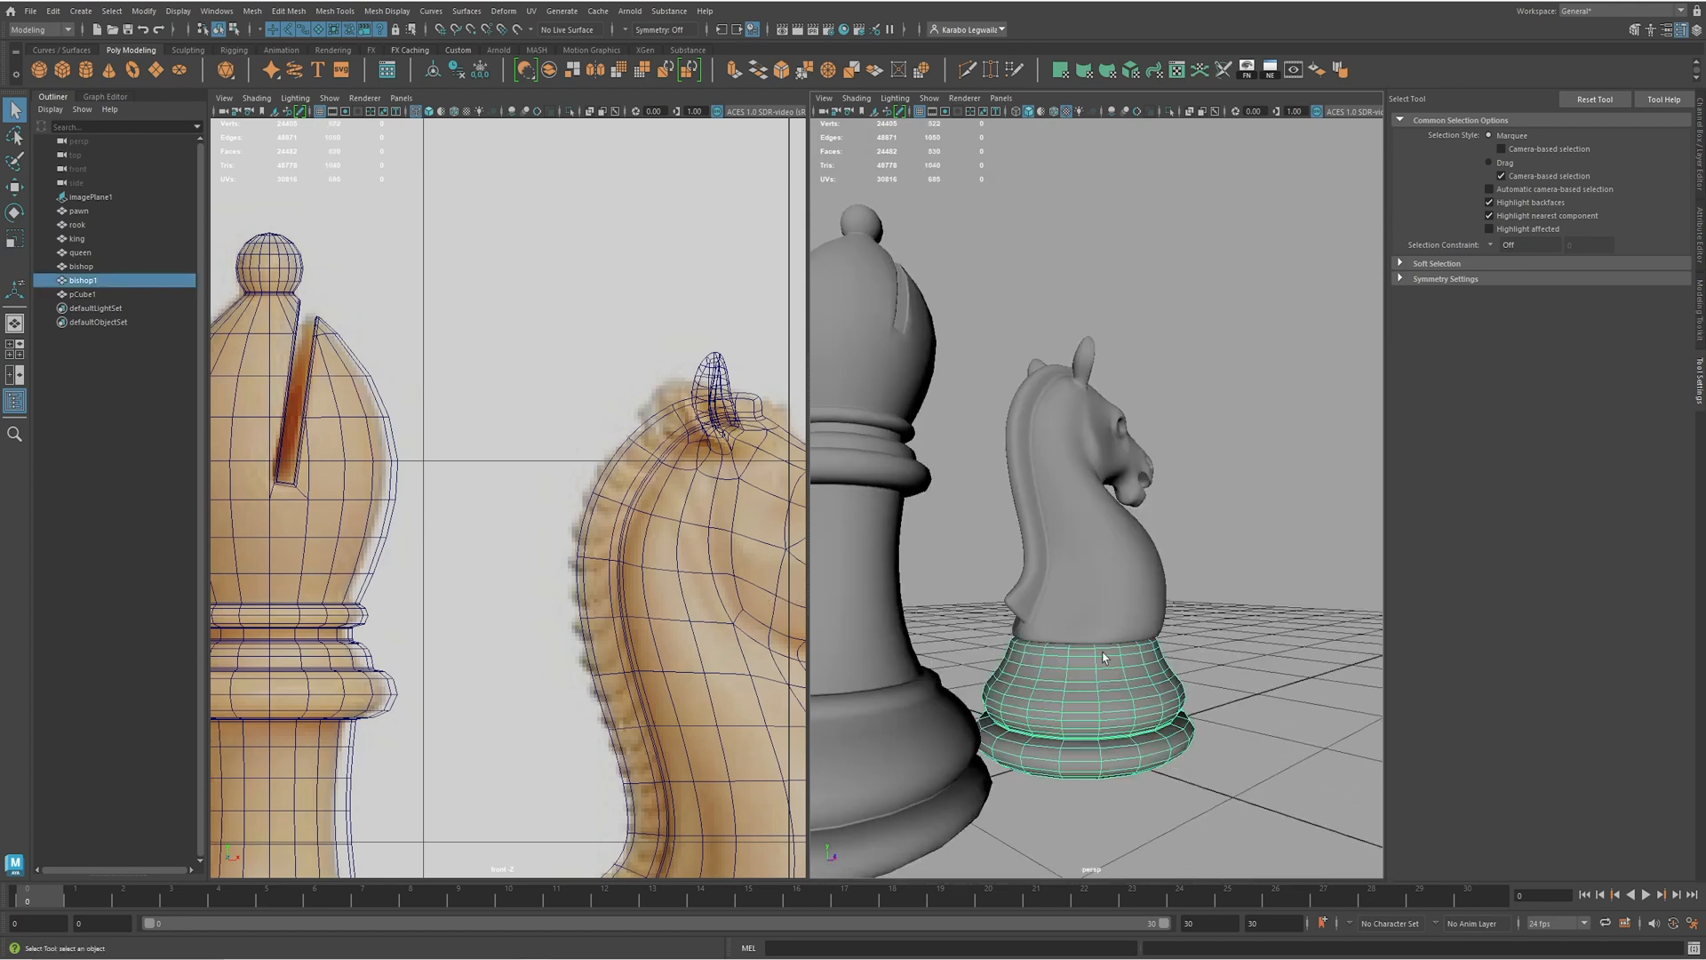
pyautogui.click(1111, 590)
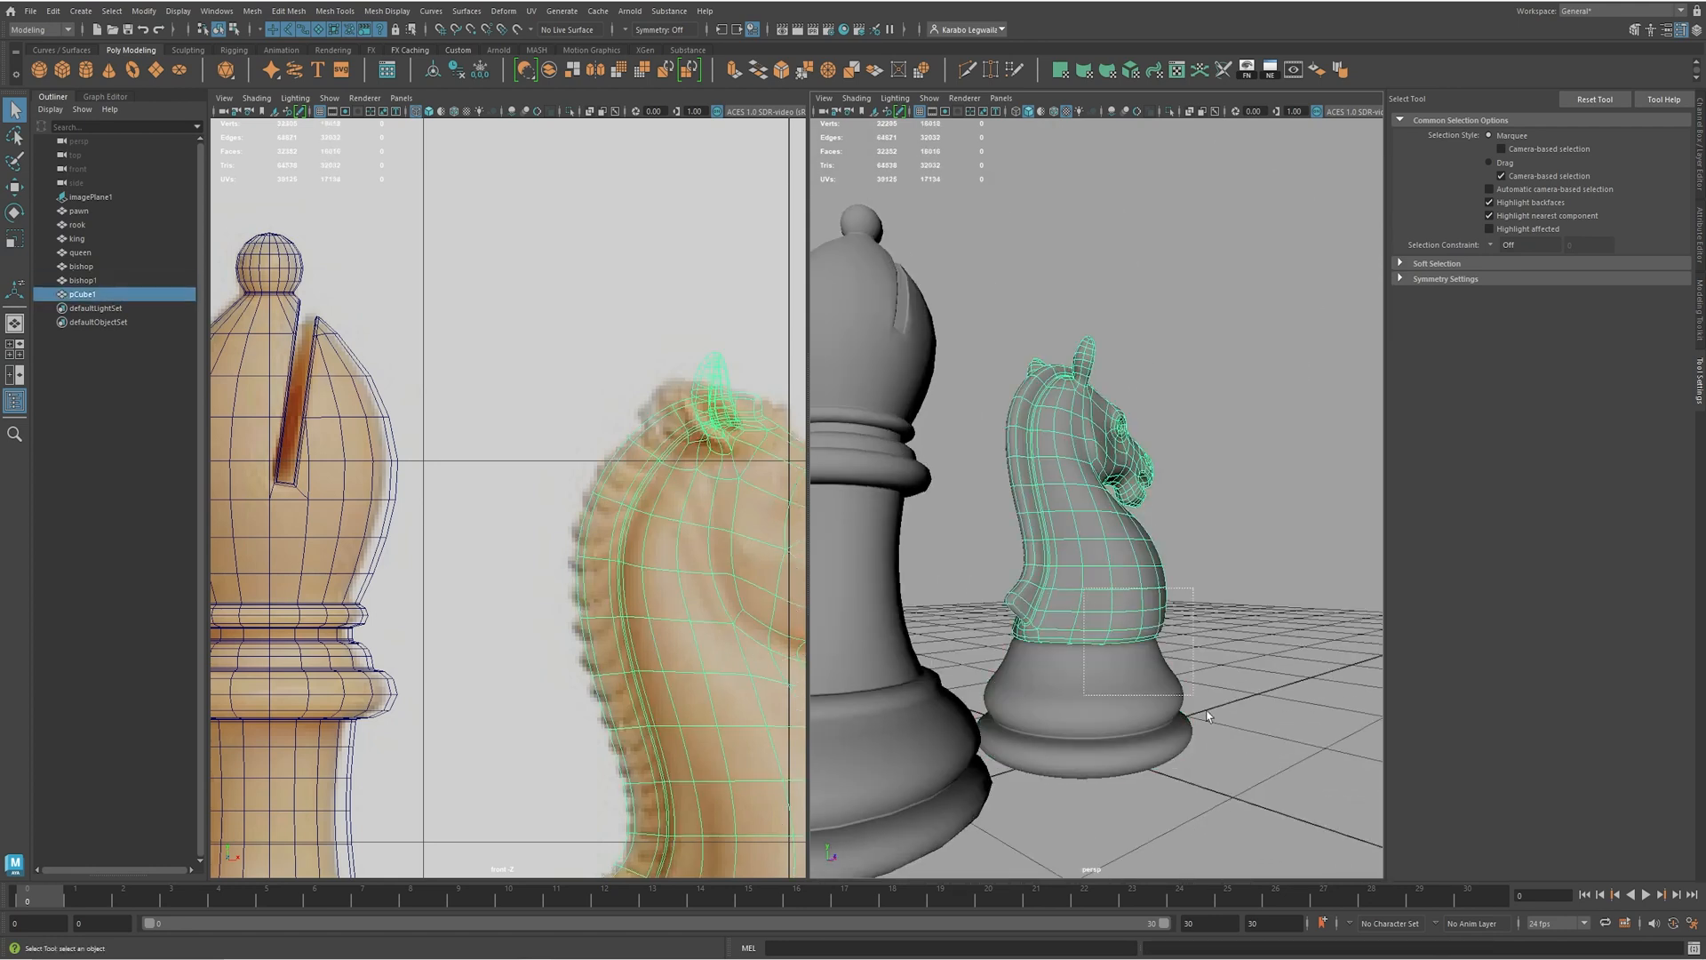
pyautogui.keyDown('shift'); pyautogui.click(1122, 684); pyautogui.keyUp('shift')
pyautogui.press('3')
pyautogui.click(1318, 693)
pyautogui.keyDown('alt'); pyautogui.moveTo(1319, 693); pyautogui.dragTo(1123, 672); pyautogui.keyUp('alt')
pyautogui.keyDown('alt'); pyautogui.moveTo(1226, 636); pyautogui.dragTo(1161, 721); pyautogui.keyUp('alt')
pyautogui.keyDown('alt'); pyautogui.moveTo(1044, 696); pyautogui.dragTo(1126, 693, button='right'); pyautogui.keyUp('alt')
pyautogui.keyDown('alt'); pyautogui.moveTo(1127, 693); pyautogui.dragTo(1121, 683); pyautogui.keyUp('alt')
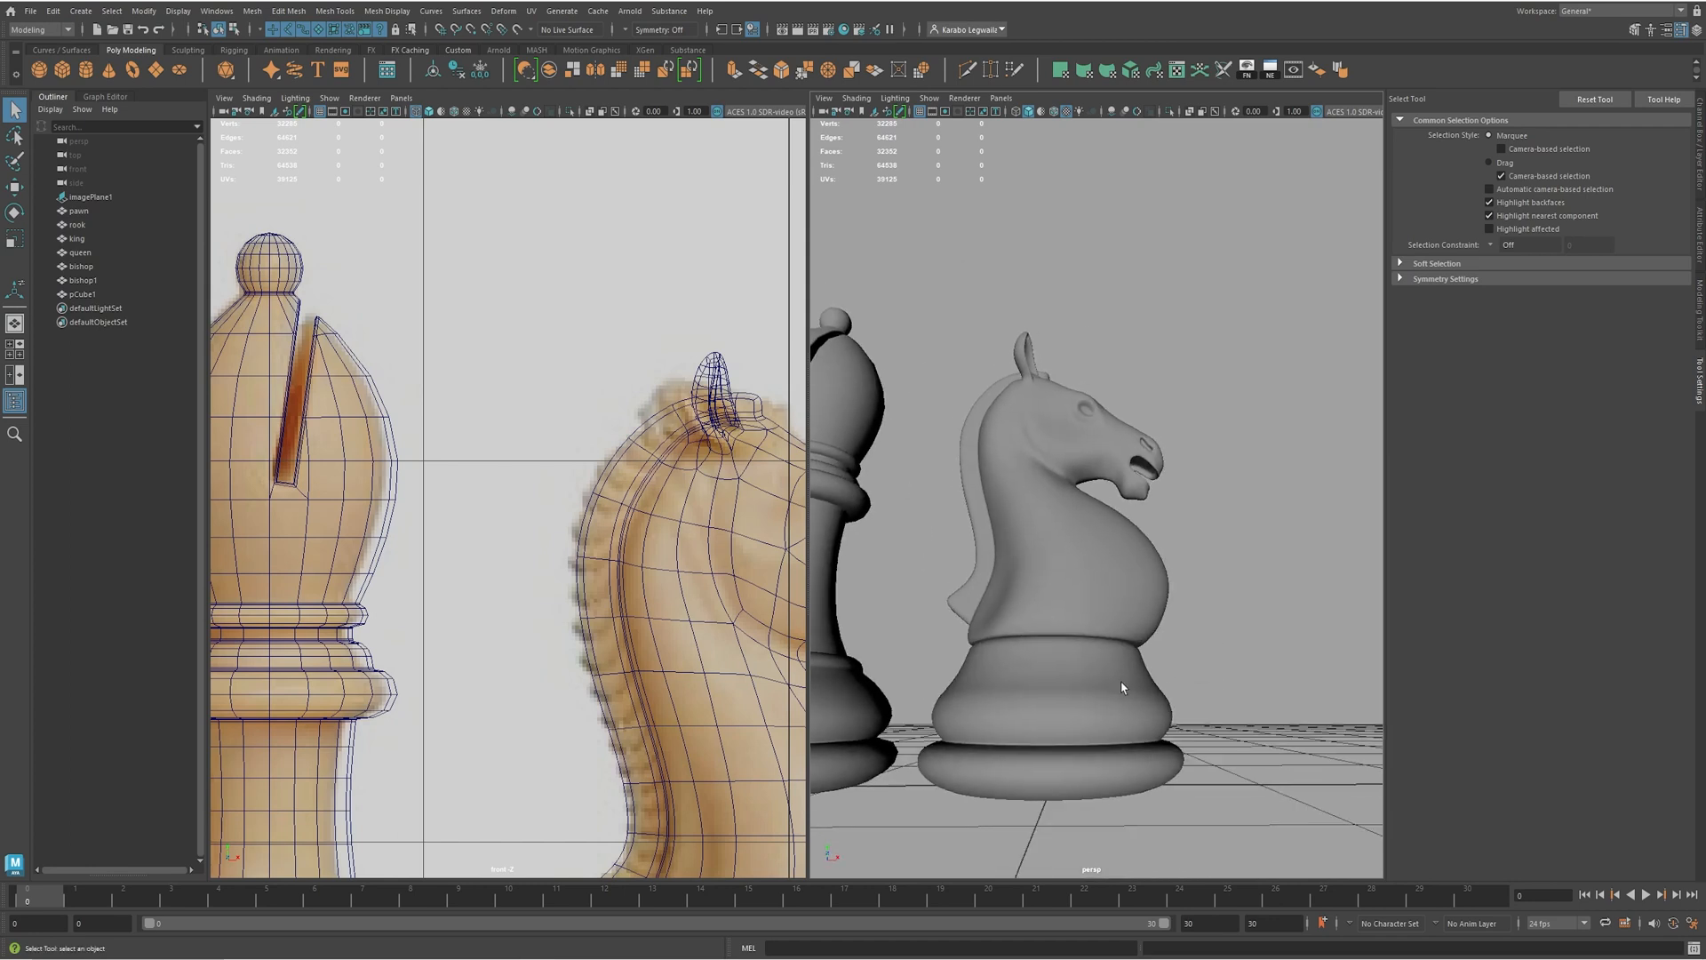
# - Return the knight to unsmoothed display and combine its body and round base into one mesh
pyautogui.click(1091, 620)
pyautogui.press('1')
pyautogui.press('w')
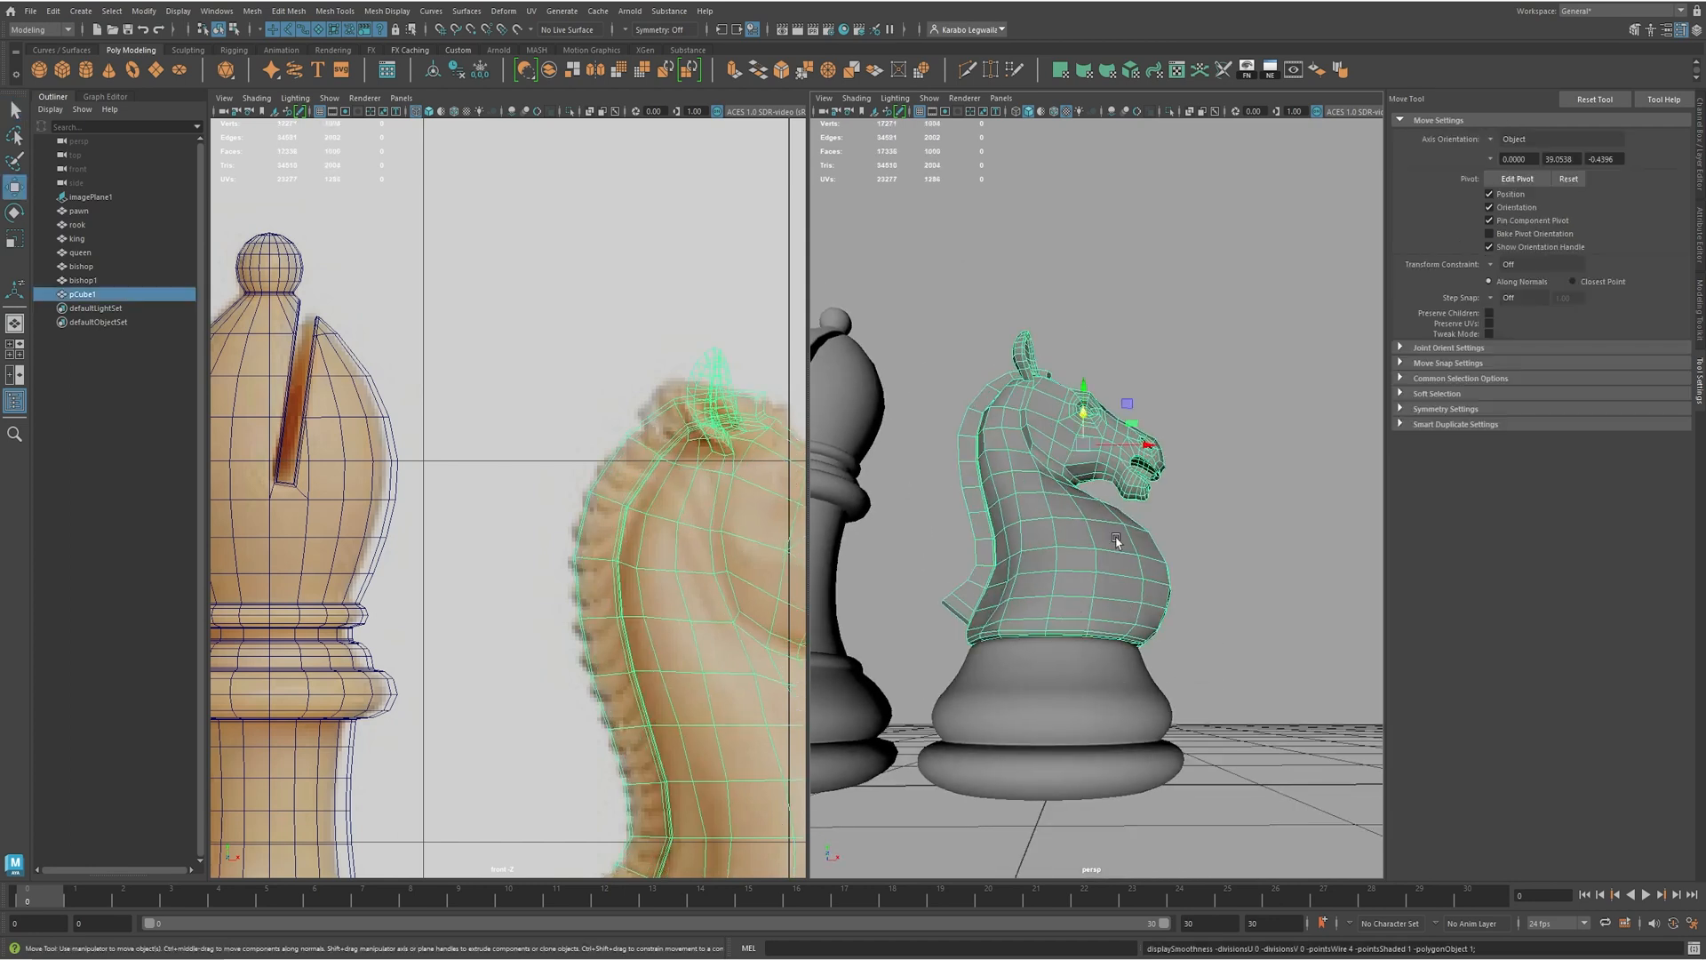
pyautogui.moveTo(1156, 435); pyautogui.dragTo(1251, 691)
pyautogui.click(1251, 691)
pyautogui.click(1029, 743)
pyautogui.keyDown('alt'); pyautogui.moveTo(1029, 743); pyautogui.dragTo(1051, 233); pyautogui.keyUp('alt')
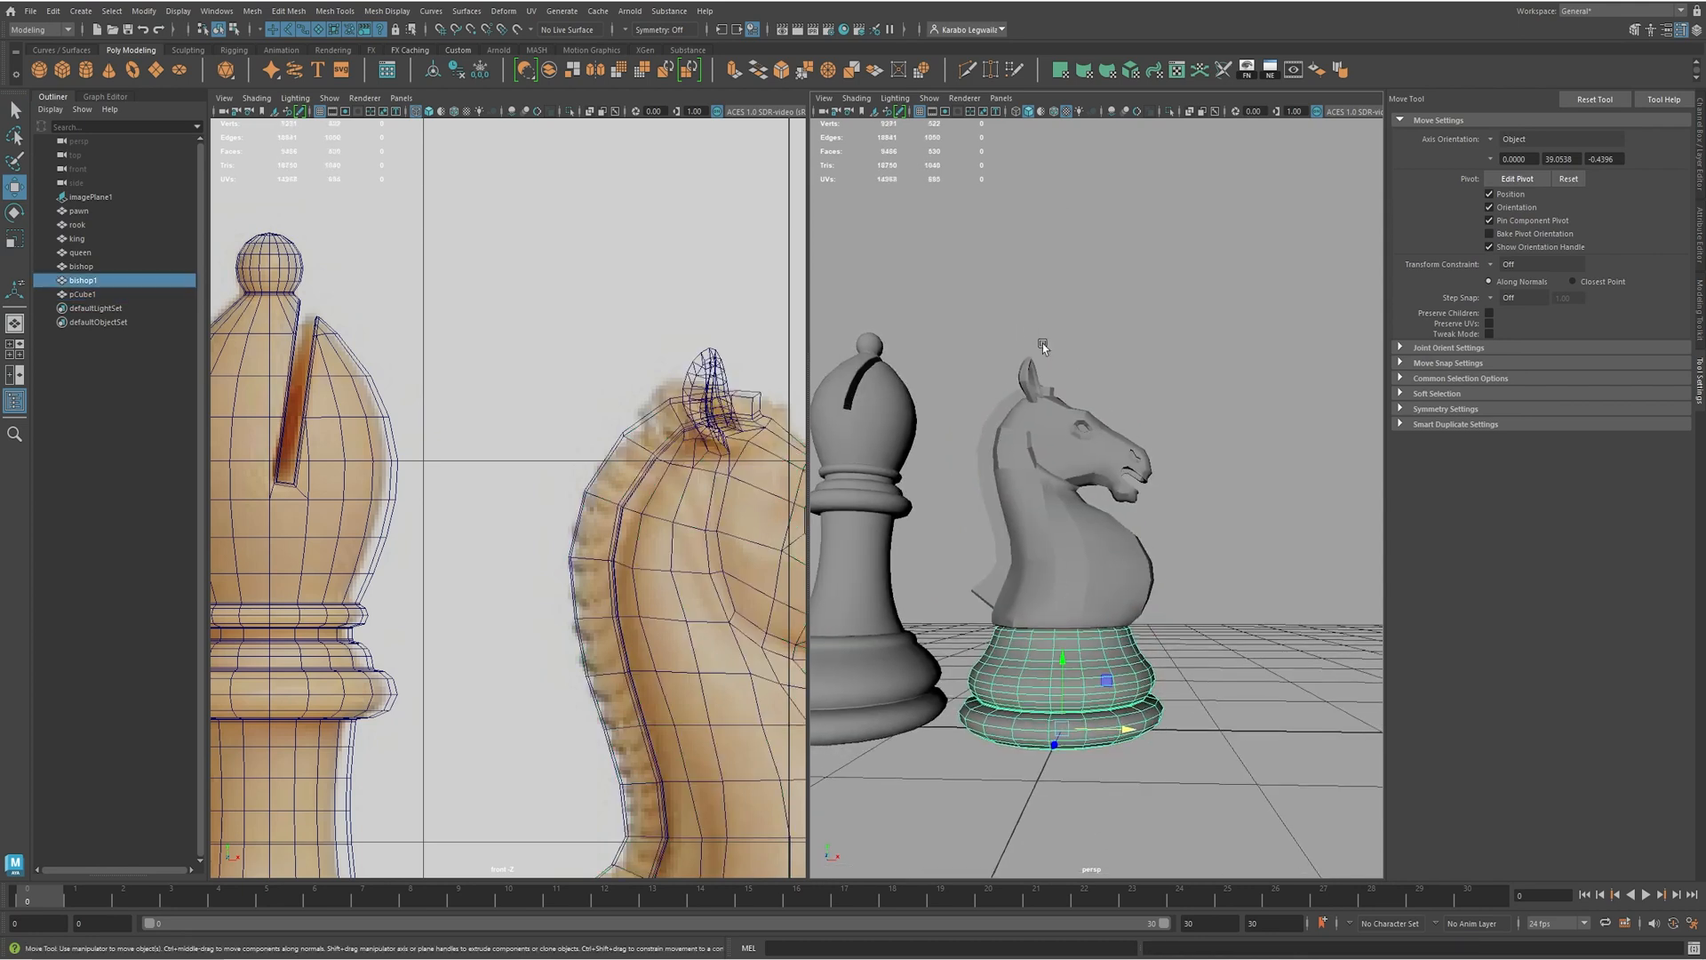
pyautogui.keyDown('shift'); pyautogui.click(1117, 542); pyautogui.keyUp('shift')
pyautogui.keyDown('shift'); pyautogui.moveTo(1117, 542); pyautogui.dragTo(1098, 841, button='right'); pyautogui.keyUp('shift')
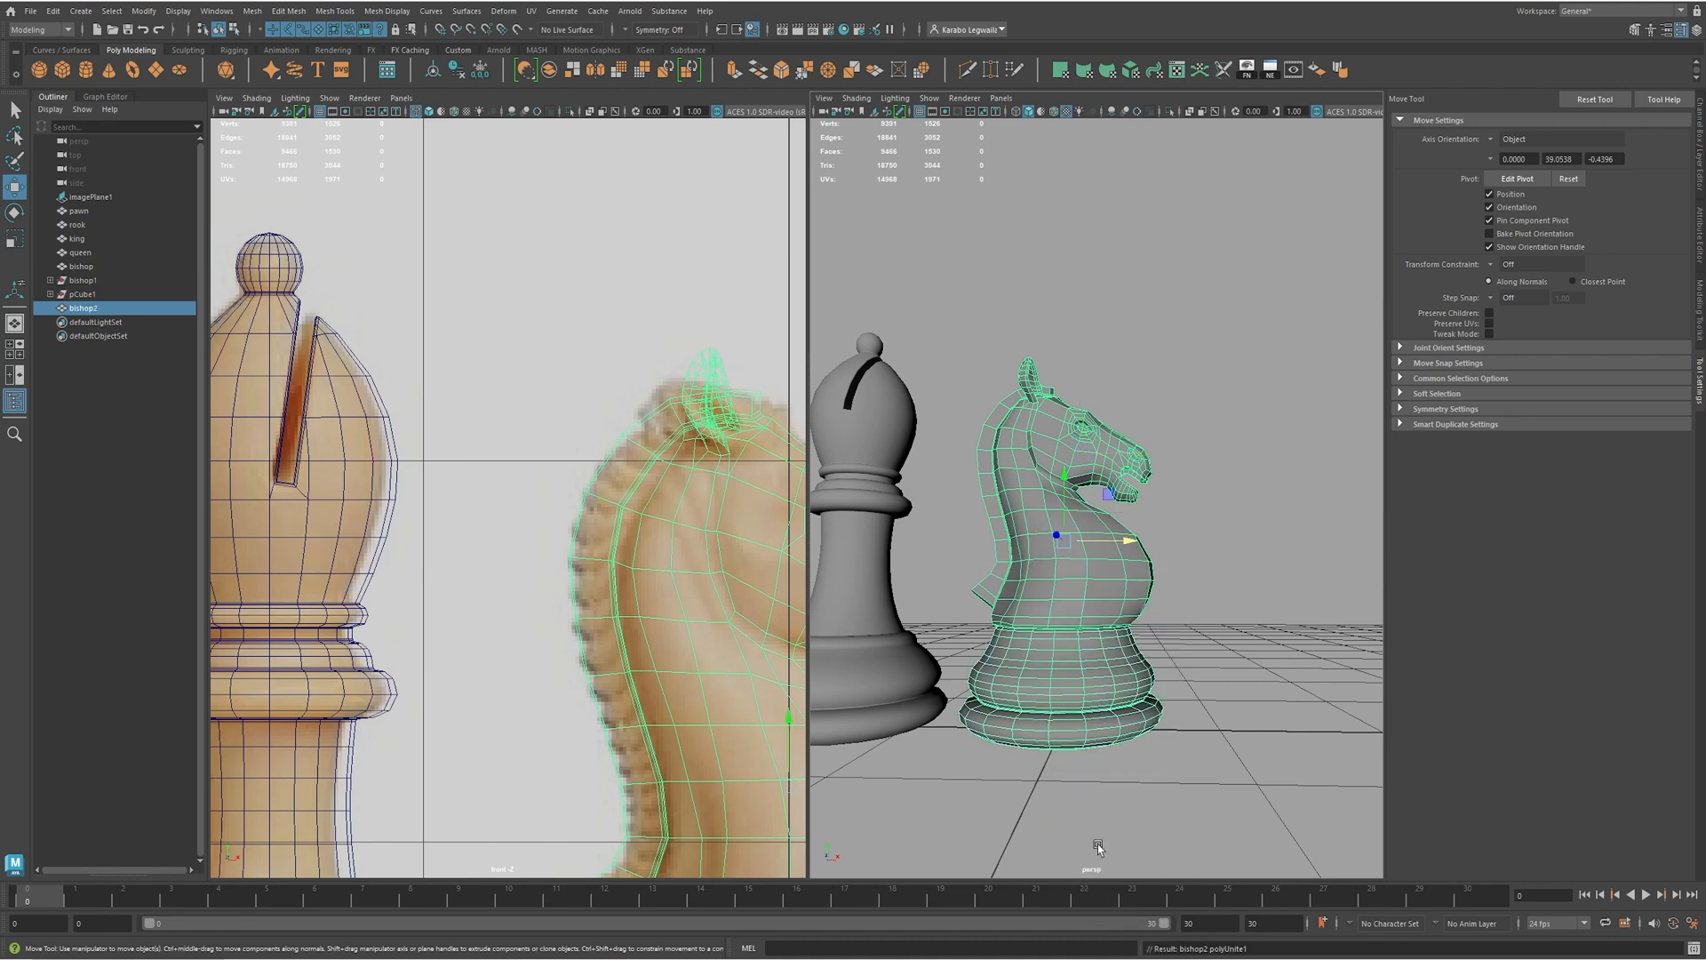
# - Show the combined knight's channel attributes and soften all of its edges
pyautogui.click(1699, 142)
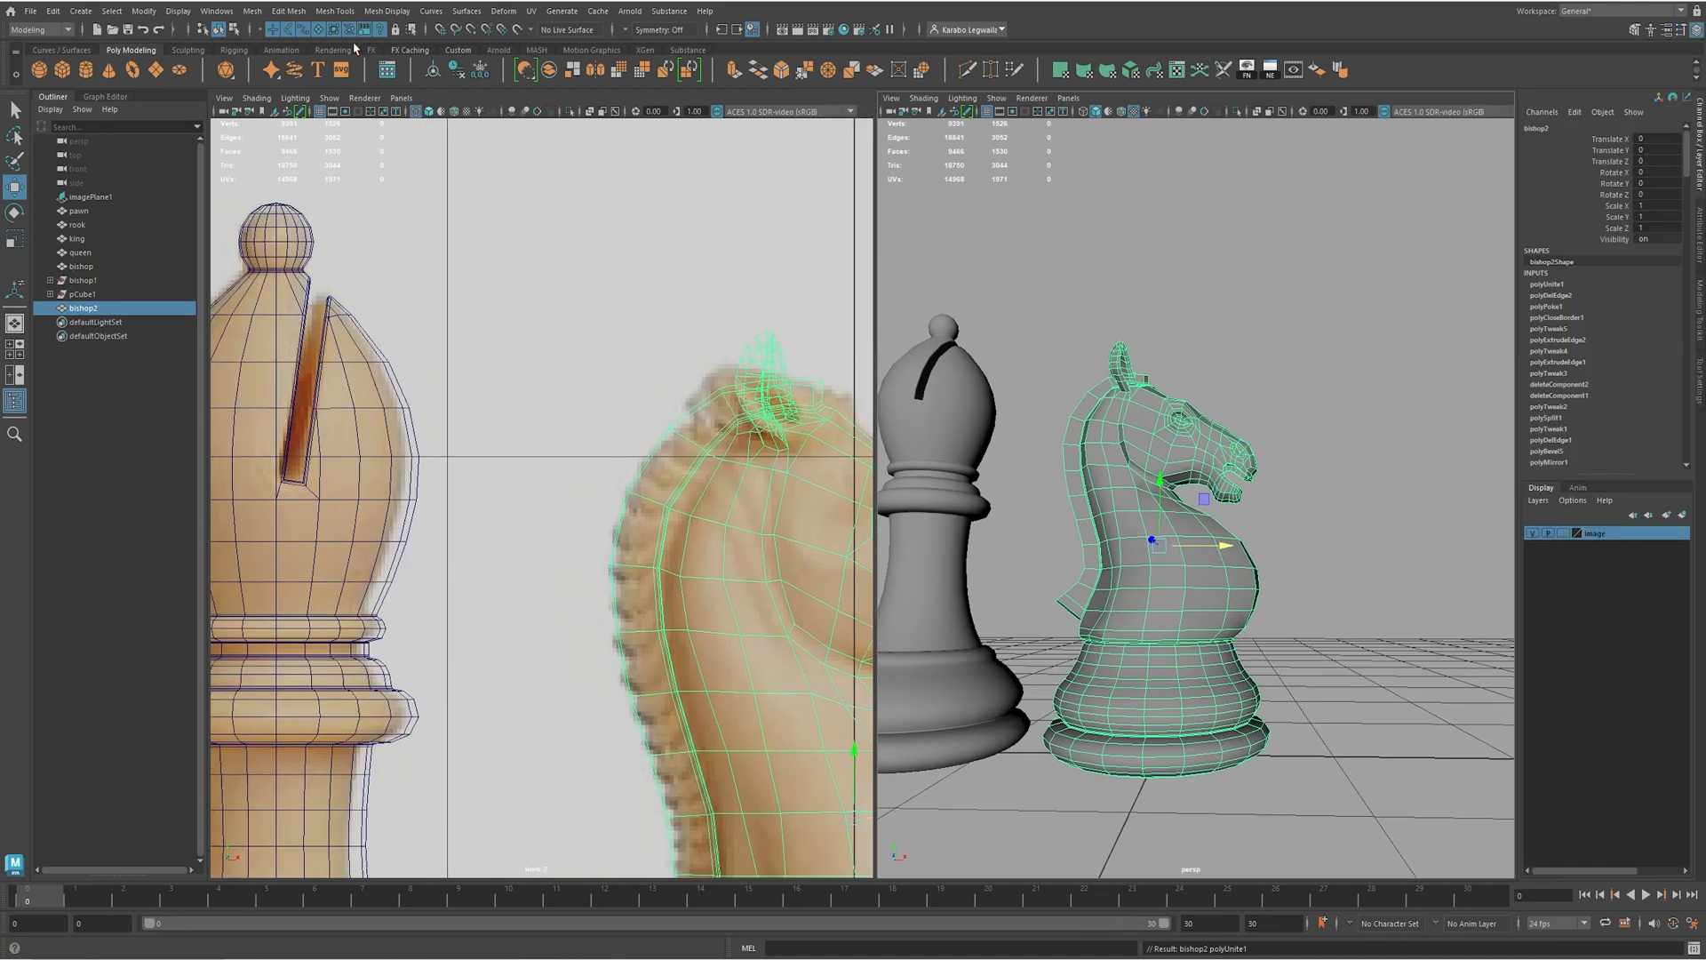
pyautogui.click(387, 13)
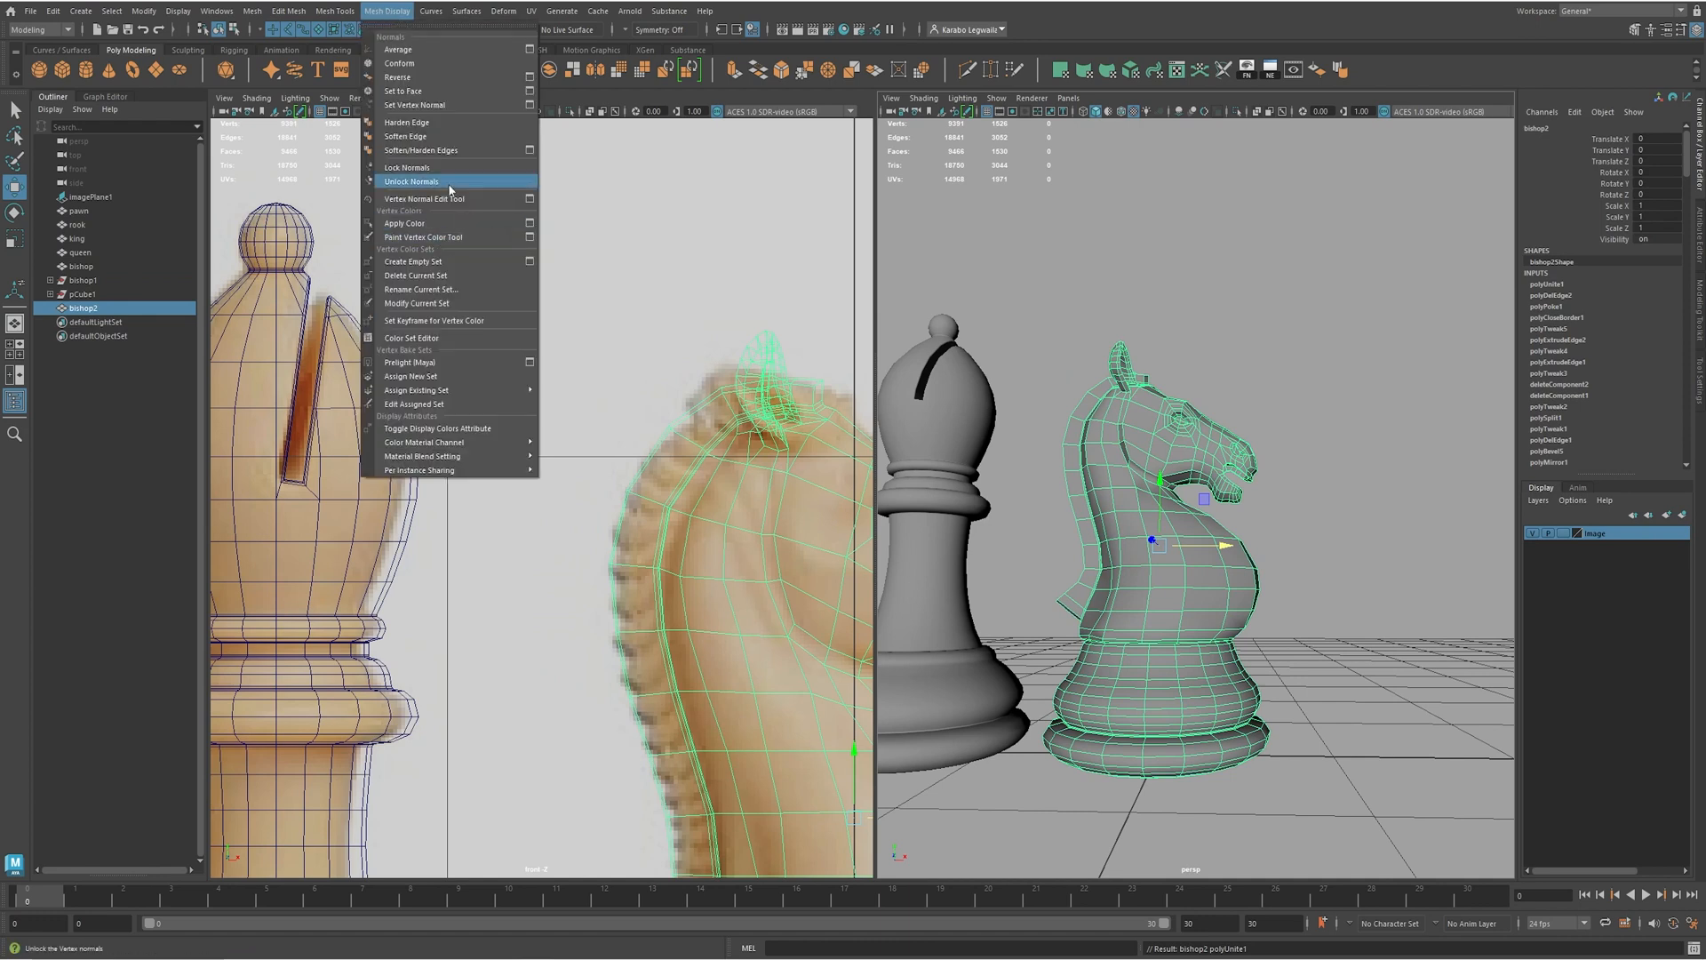
pyautogui.click(711, 244)
pyautogui.keyDown('alt'); pyautogui.moveTo(1333, 537); pyautogui.dragTo(1331, 496, button='middle'); pyautogui.keyUp('alt')
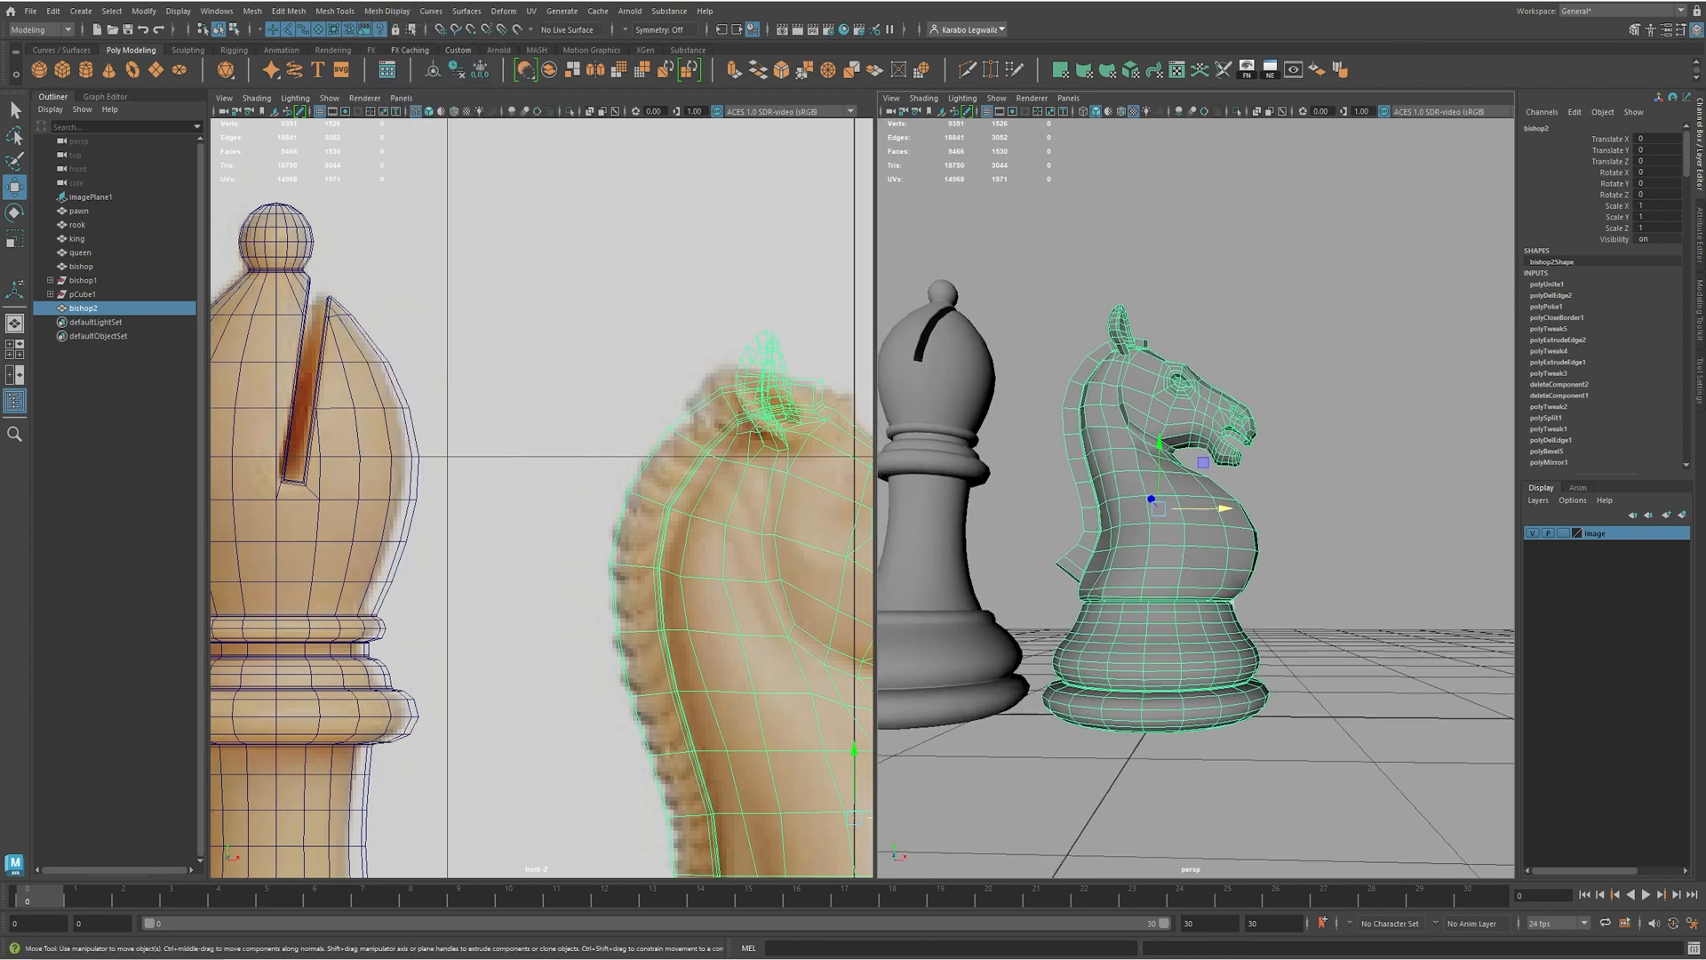
pyautogui.keyDown('shift'); pyautogui.moveTo(1219, 497); pyautogui.dragTo(1334, 503, button='right'); pyautogui.keyUp('shift')
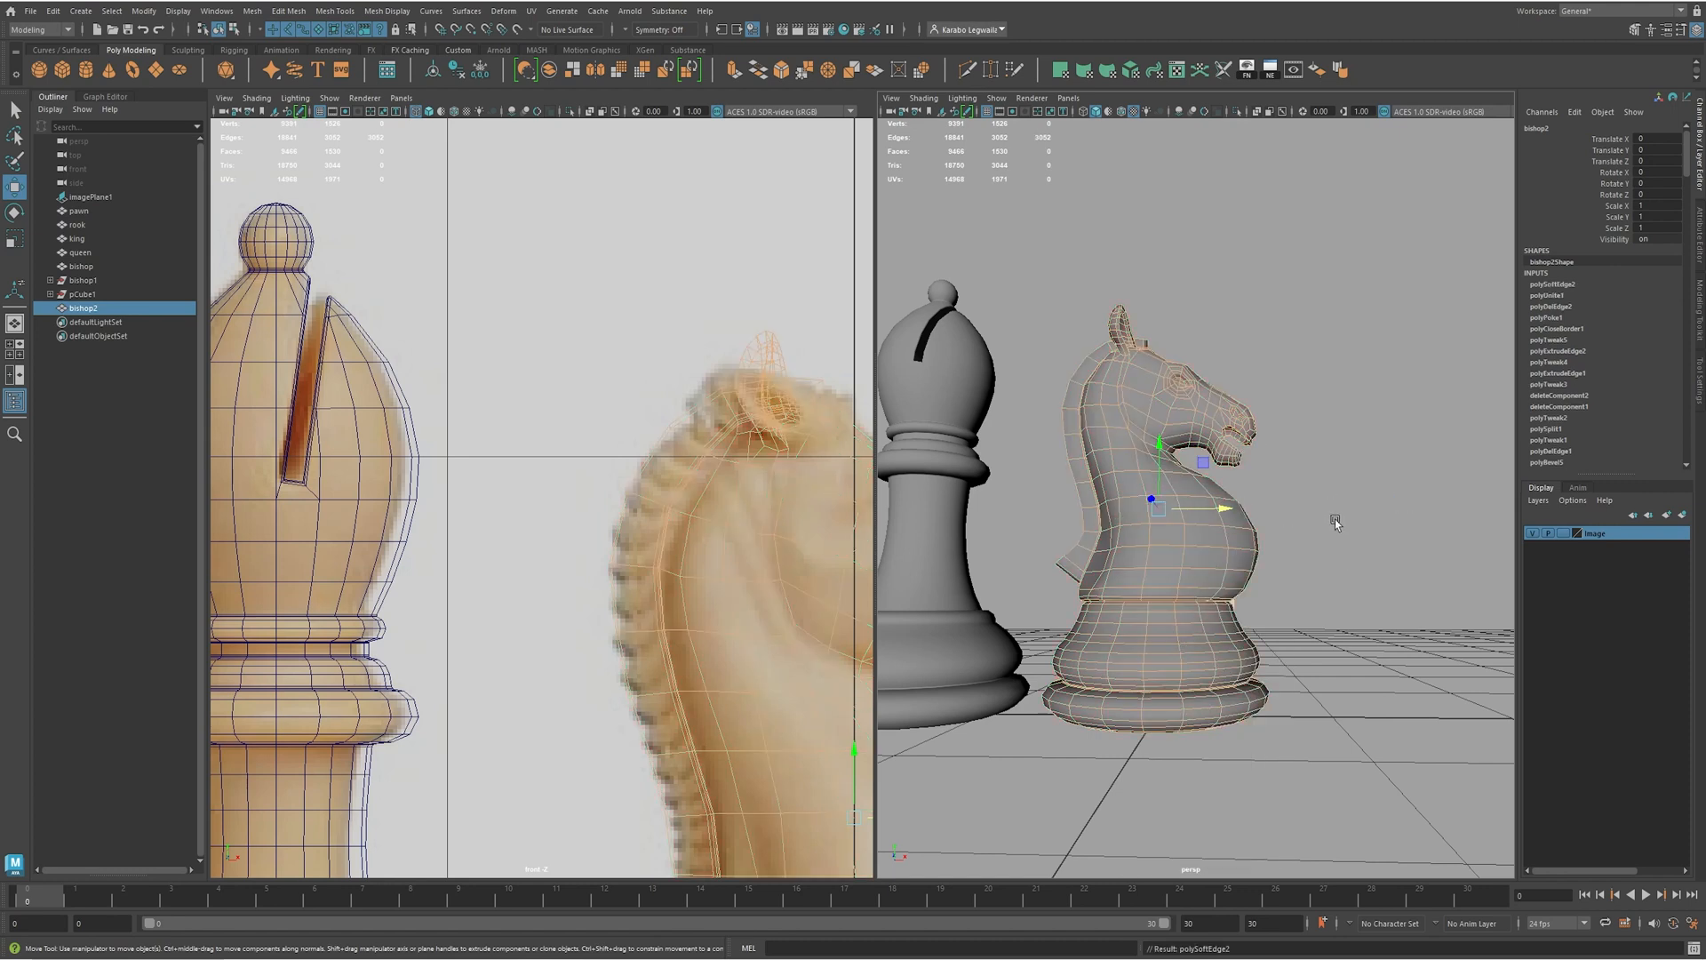
pyautogui.click(1376, 525)
pyautogui.keyDown('alt'); pyautogui.moveTo(1378, 525); pyautogui.dragTo(1173, 534); pyautogui.keyUp('alt')
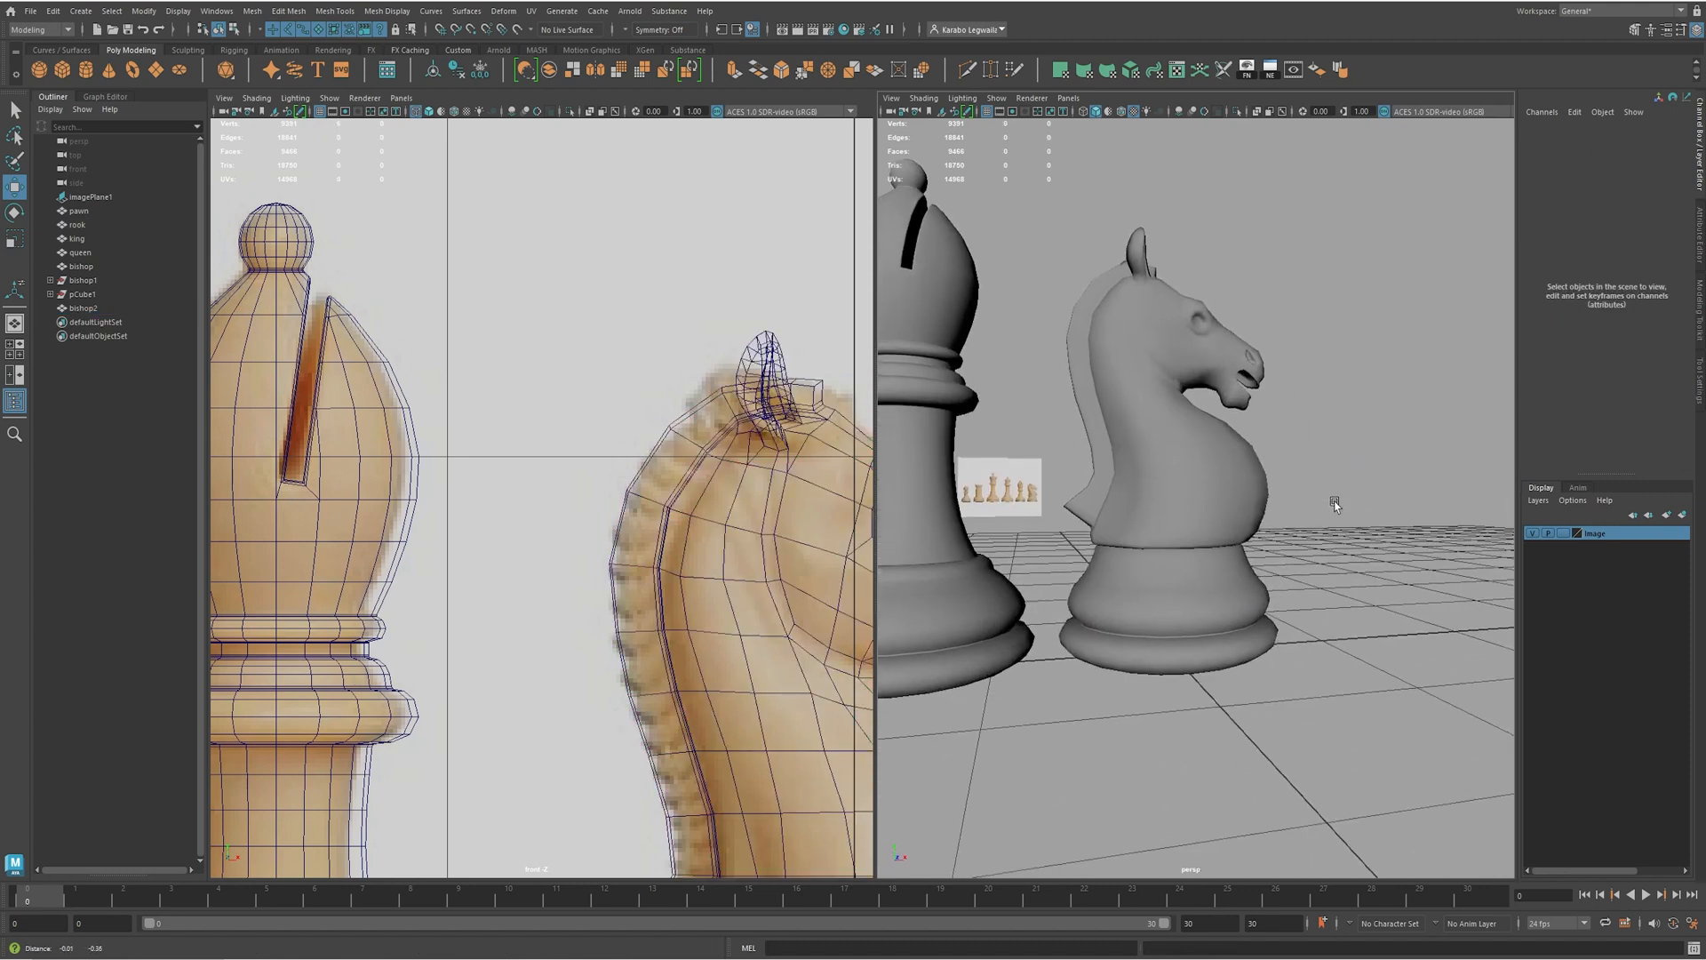
# - Delete the construction history of the combined knight mesh
pyautogui.click(1155, 534)
pyautogui.scroll(2, 1153, 537)
pyautogui.scroll(2, 1153, 537)
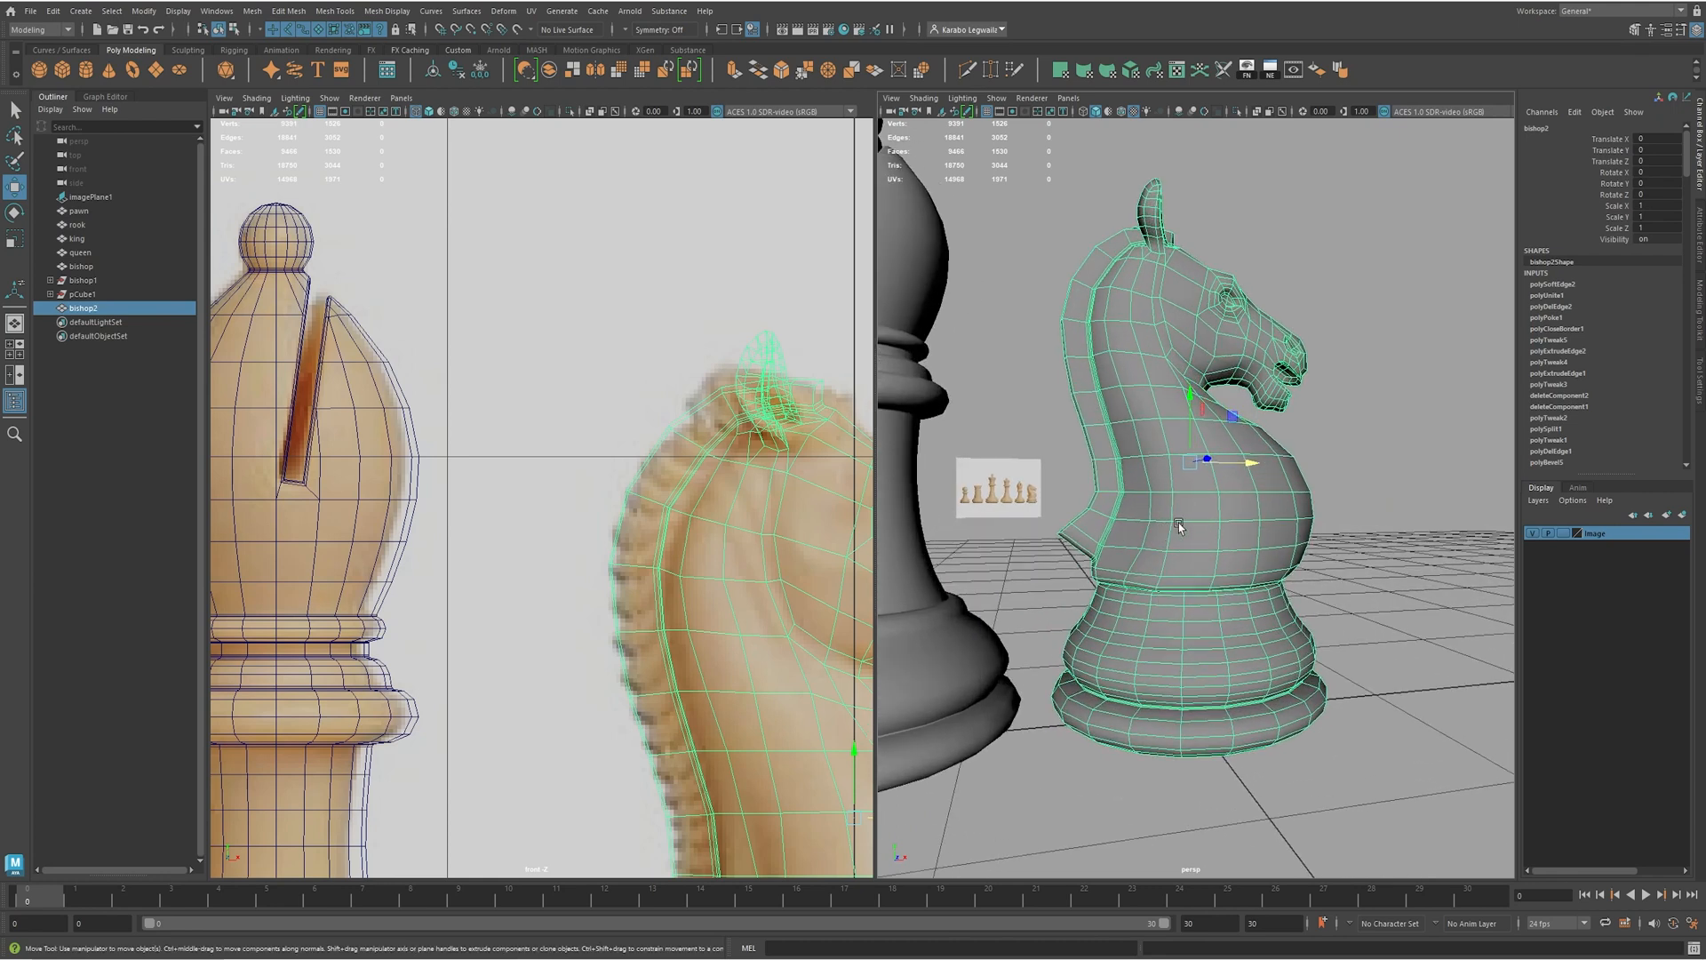
pyautogui.scroll(2, 1197, 508)
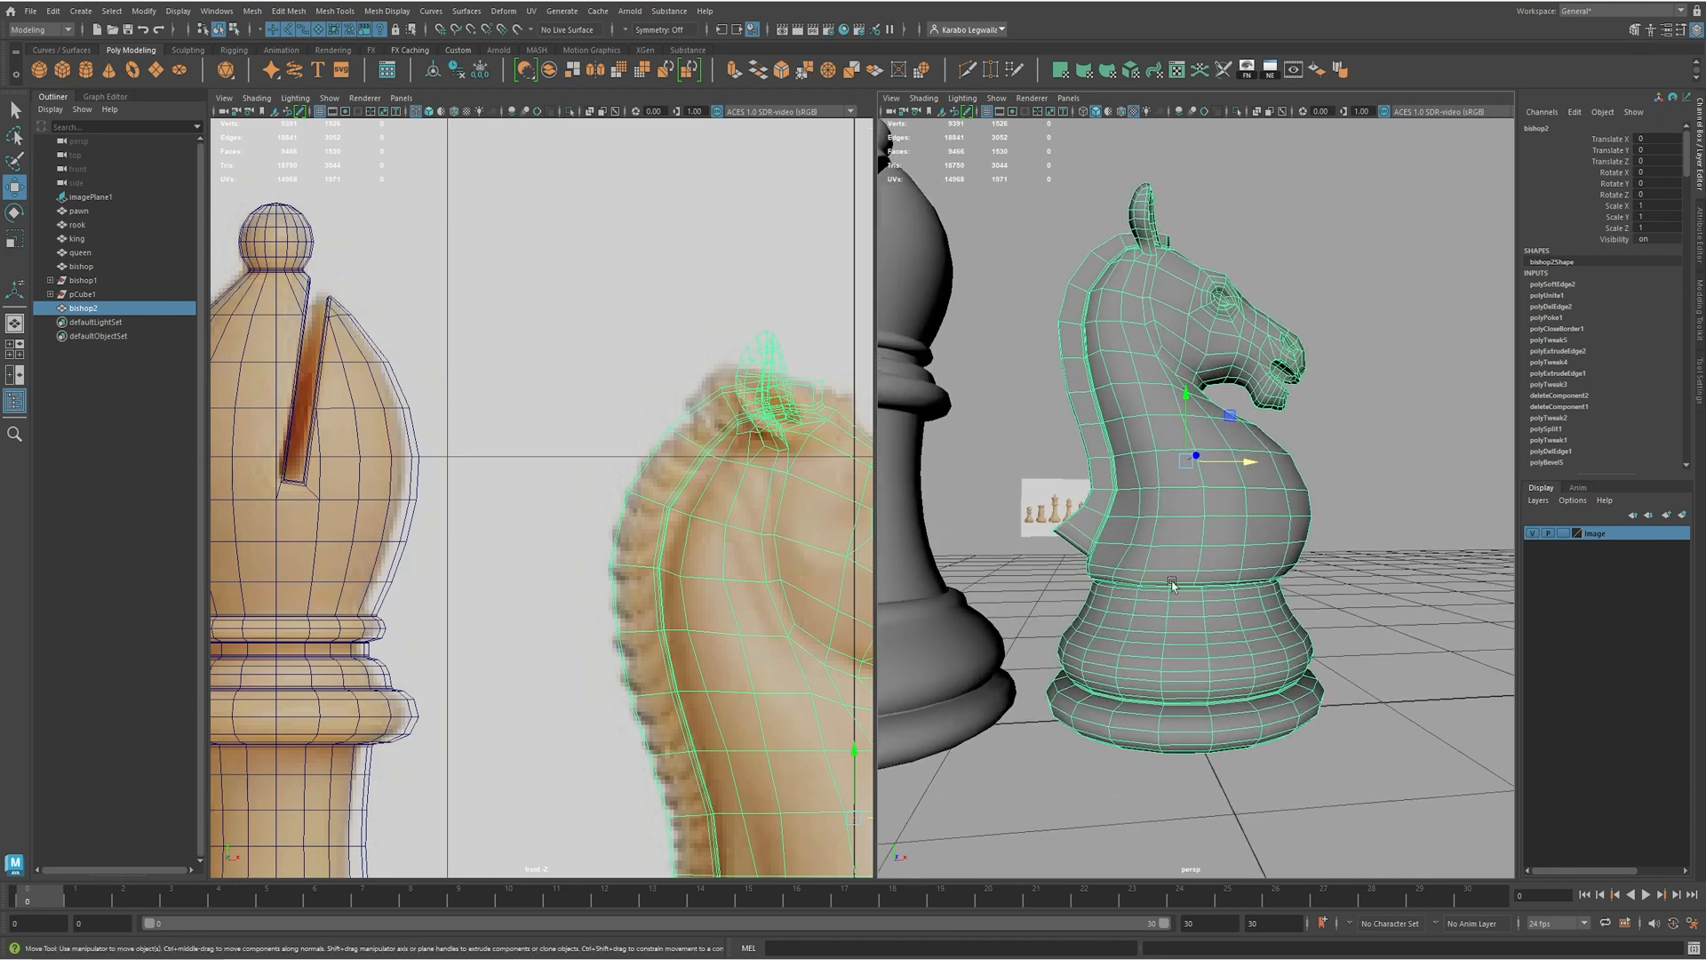
pyautogui.scroll(-3, 1168, 591)
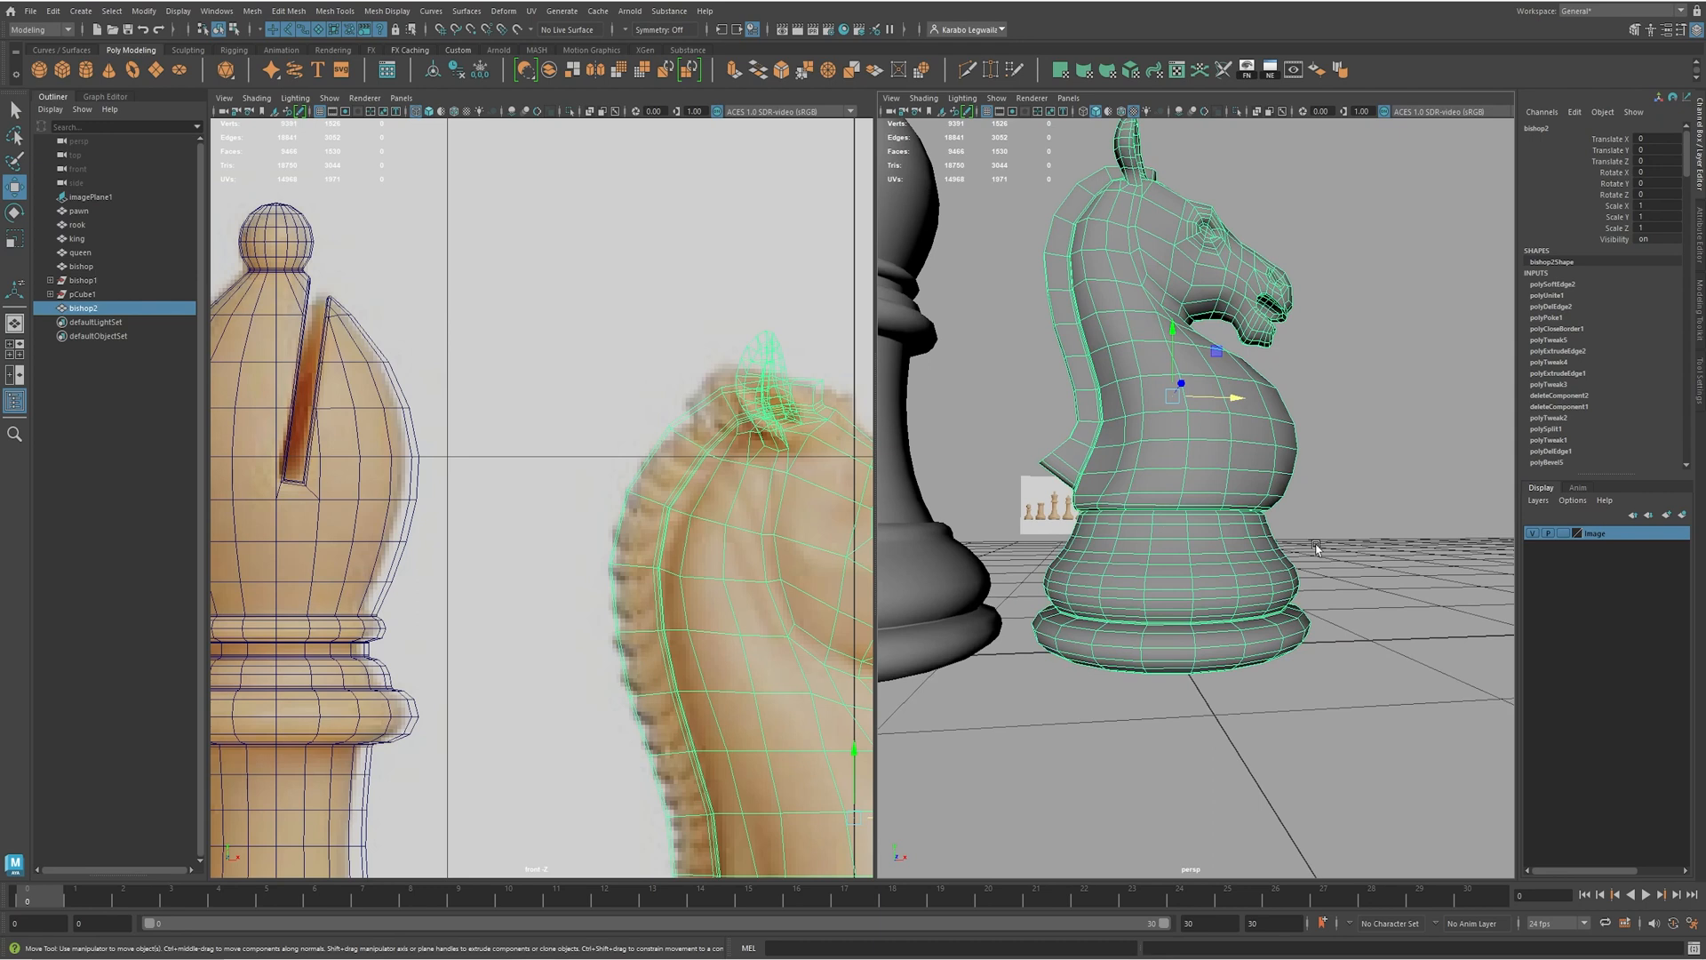
pyautogui.click(457, 68)
# - Rename the combined mesh as knight
pyautogui.click(1540, 128)
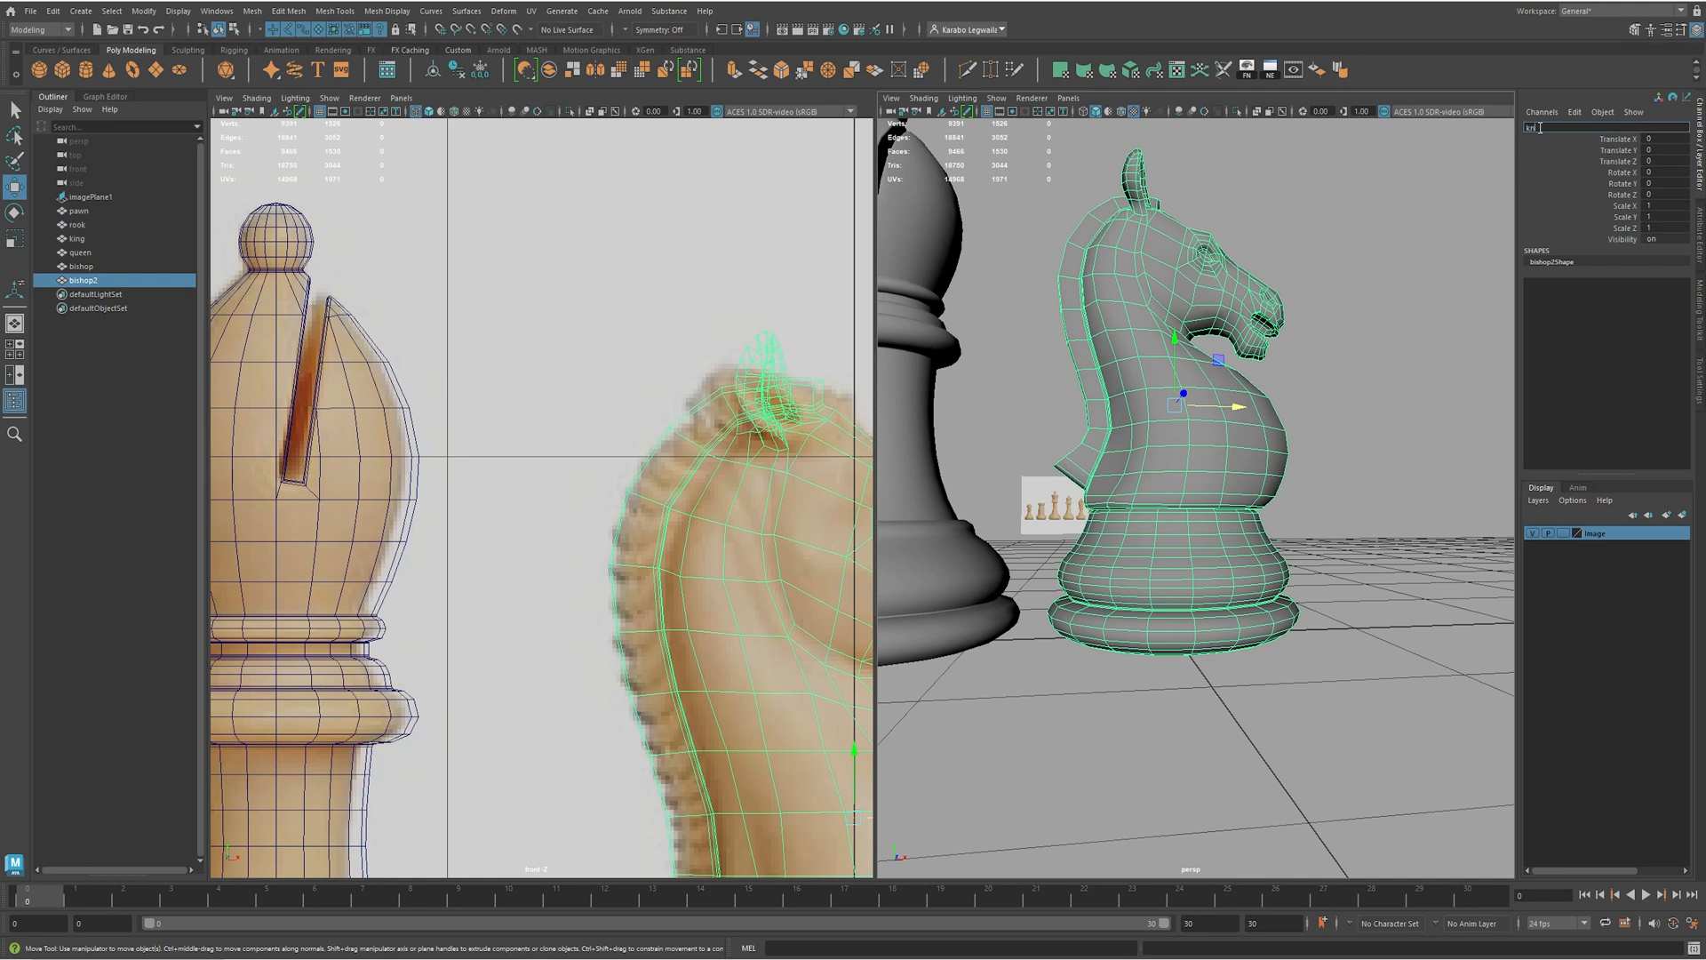
pyautogui.write('knight')
pyautogui.press('Return')
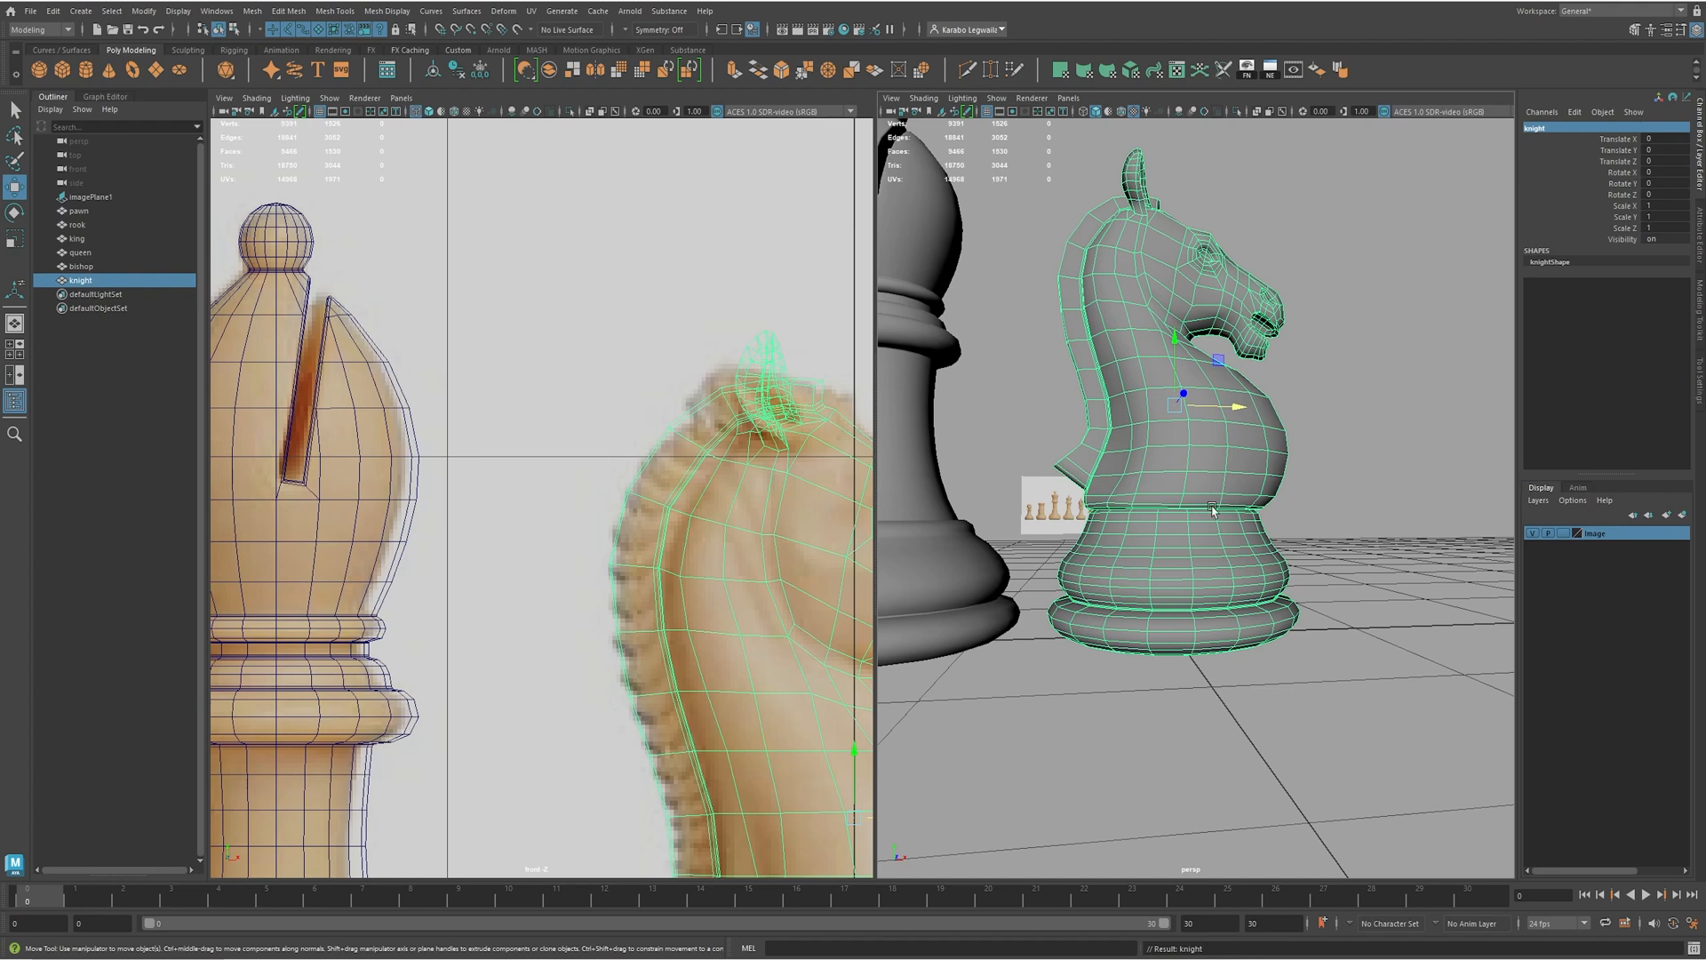
# - Examine the knight beside the other chess pieces in the perspective view and against the reference in the front view
pyautogui.keyDown('alt'); pyautogui.moveTo(1306, 532); pyautogui.dragTo(1231, 533, button='right'); pyautogui.keyUp('alt')
pyautogui.moveTo(1231, 533)
pyautogui.keyDown('alt'); pyautogui.mouseDown()
pyautogui.moveTo(1089, 537)
pyautogui.moveTo(1186, 539)
pyautogui.moveTo(1036, 492)
pyautogui.moveTo(1277, 498)
pyautogui.moveTo(1230, 524)
pyautogui.mouseUp(); pyautogui.keyUp('alt')
pyautogui.click(1347, 500)
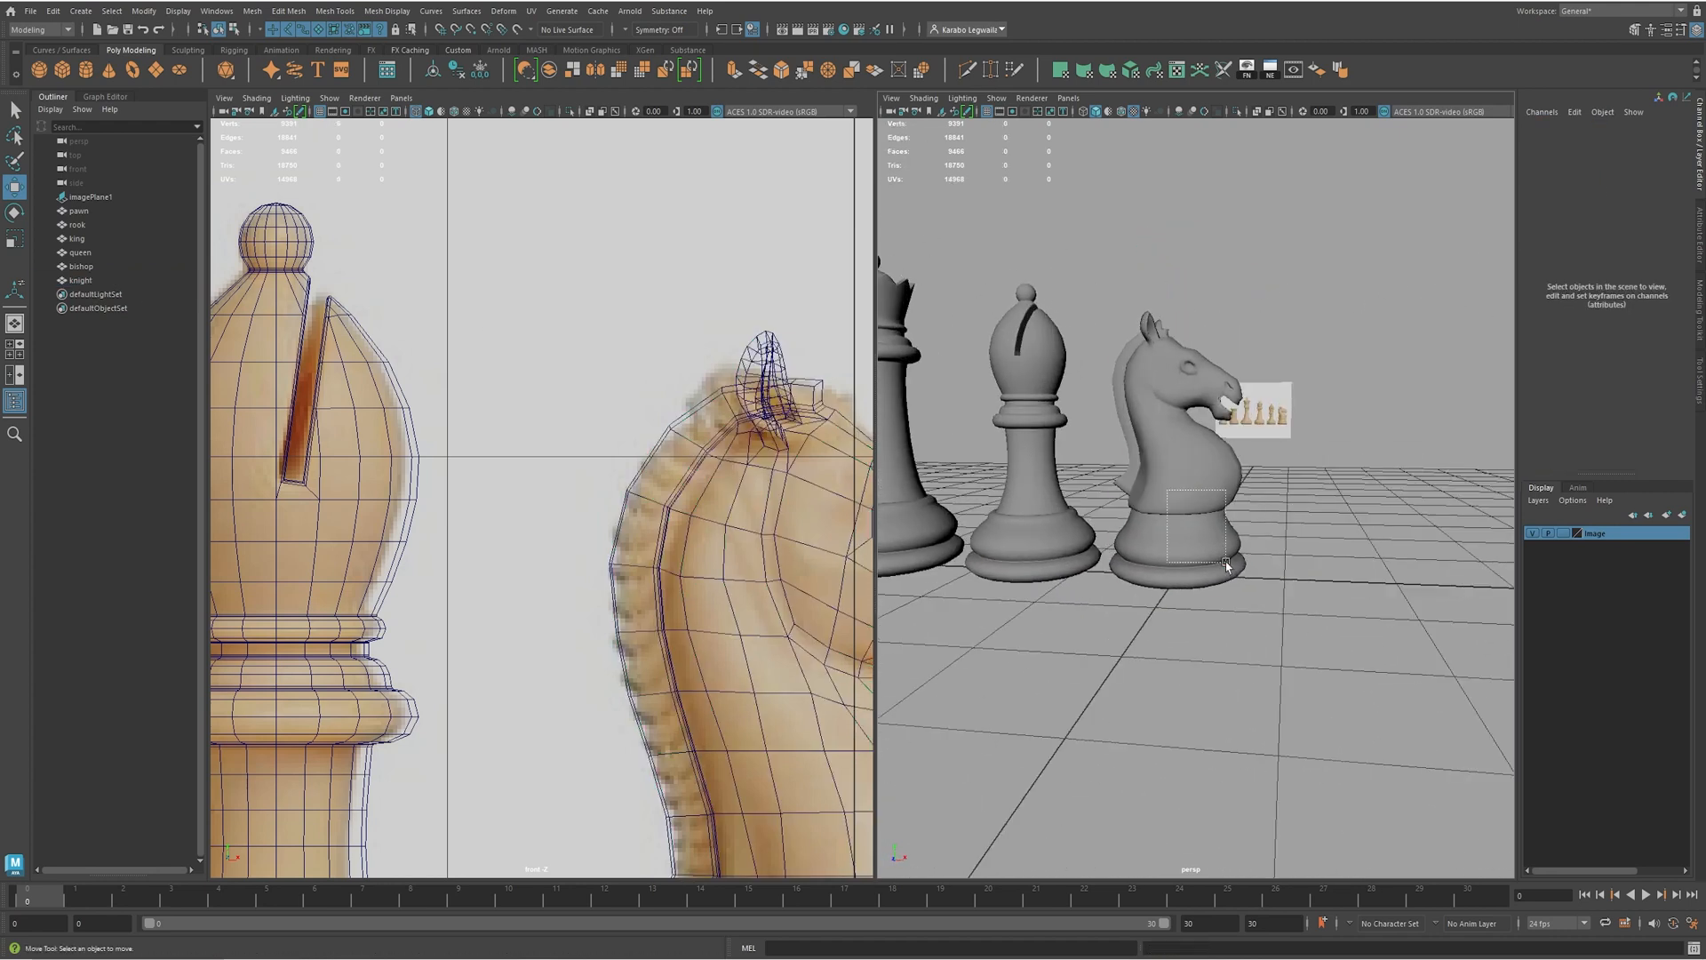
pyautogui.click(1234, 561)
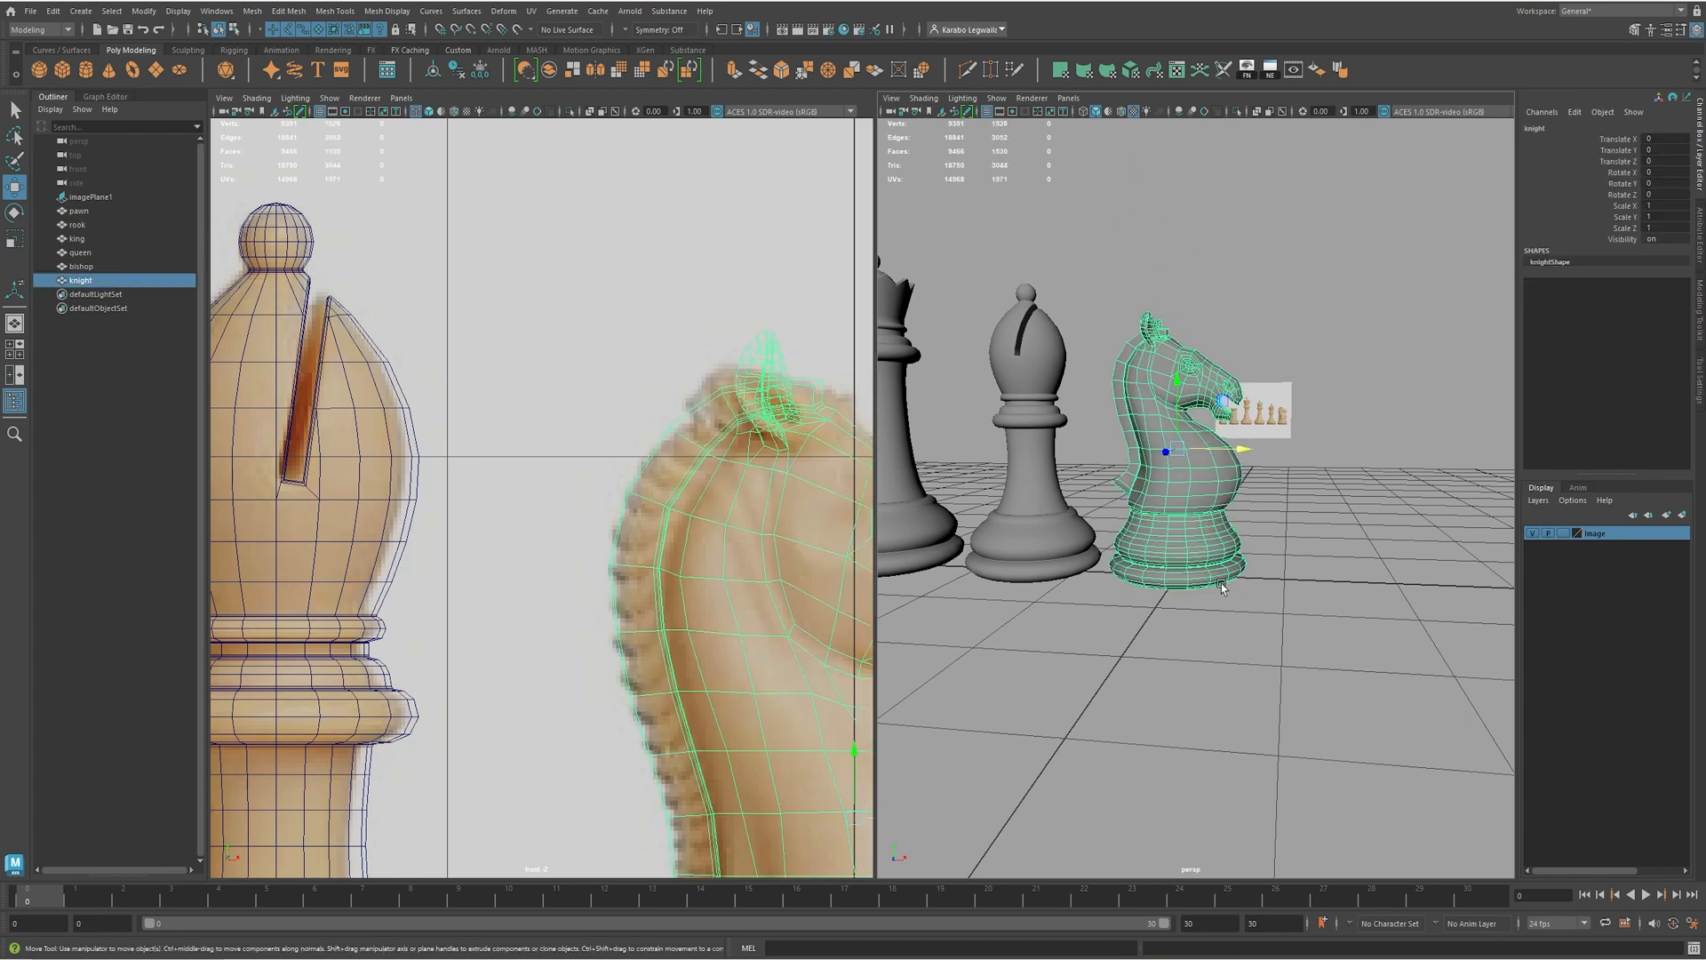
pyautogui.click(1244, 530)
pyautogui.keyDown('alt'); pyautogui.moveTo(1245, 529); pyautogui.dragTo(1131, 556); pyautogui.keyUp('alt')
pyautogui.keyDown('alt'); pyautogui.moveTo(1131, 555); pyautogui.dragTo(1013, 569, button='middle'); pyautogui.keyUp('alt')
pyautogui.scroll(-6, 1412, 551)
pyautogui.keyDown('alt'); pyautogui.moveTo(1413, 552); pyautogui.dragTo(1208, 570); pyautogui.keyUp('alt')
pyautogui.click(1296, 515)
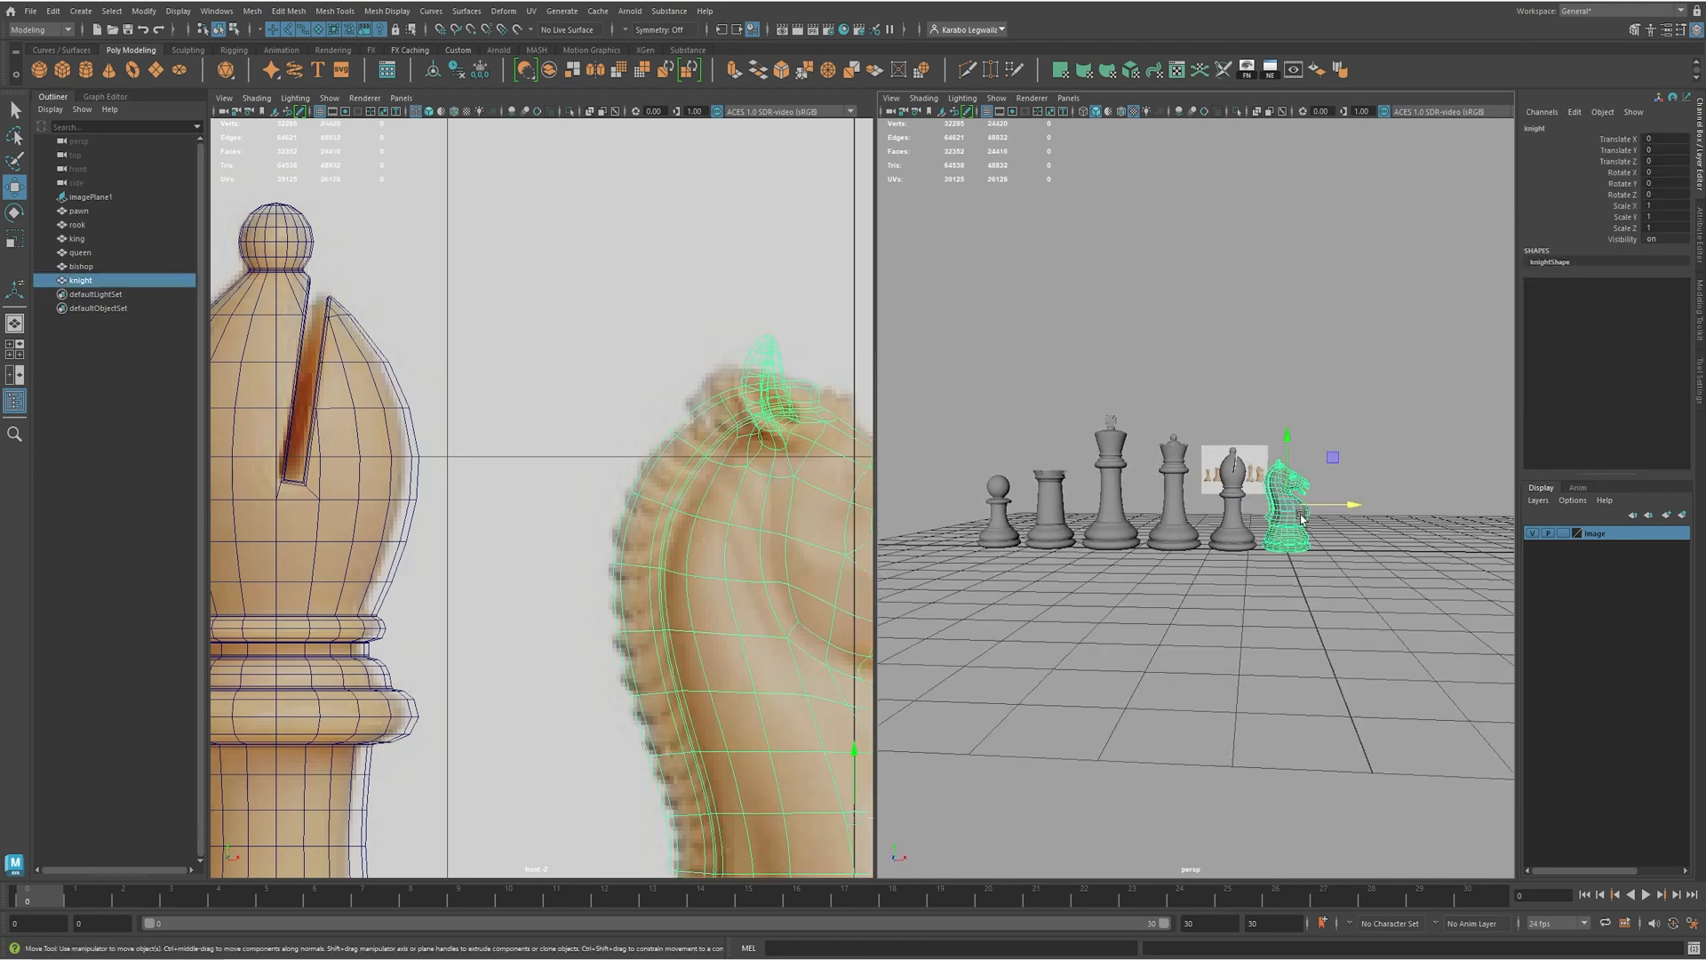
pyautogui.scroll(-10, 658, 565)
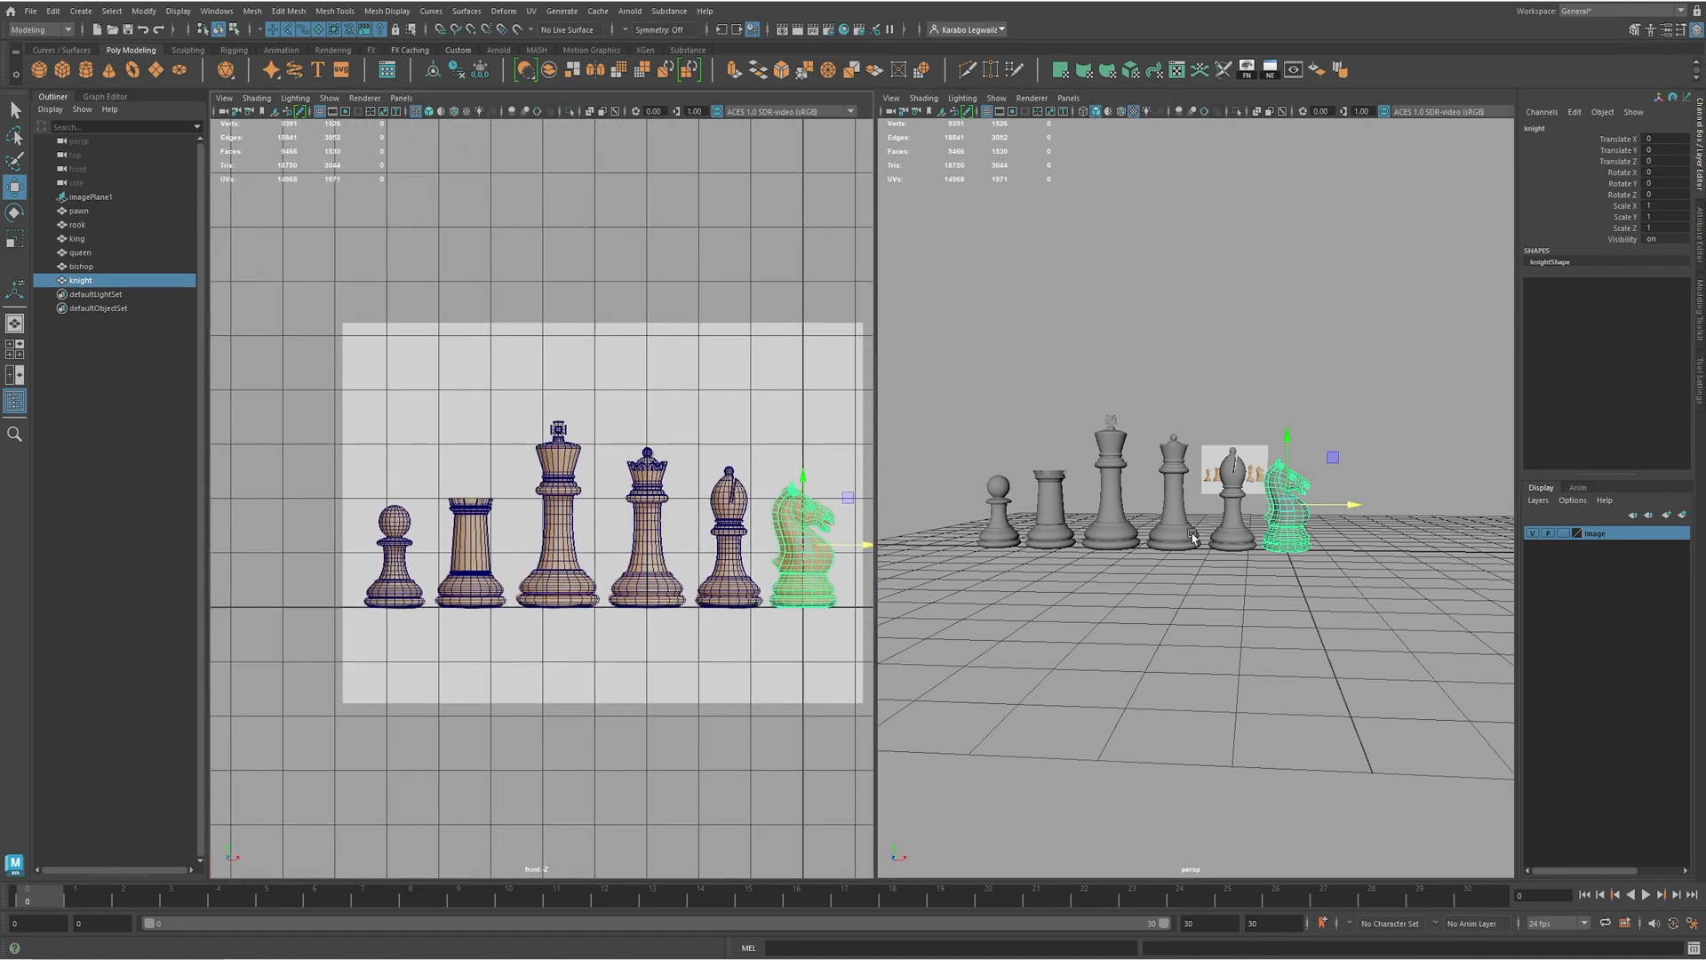
pyautogui.keyDown('alt'); pyautogui.moveTo(1268, 530); pyautogui.dragTo(1217, 533); pyautogui.keyUp('alt')
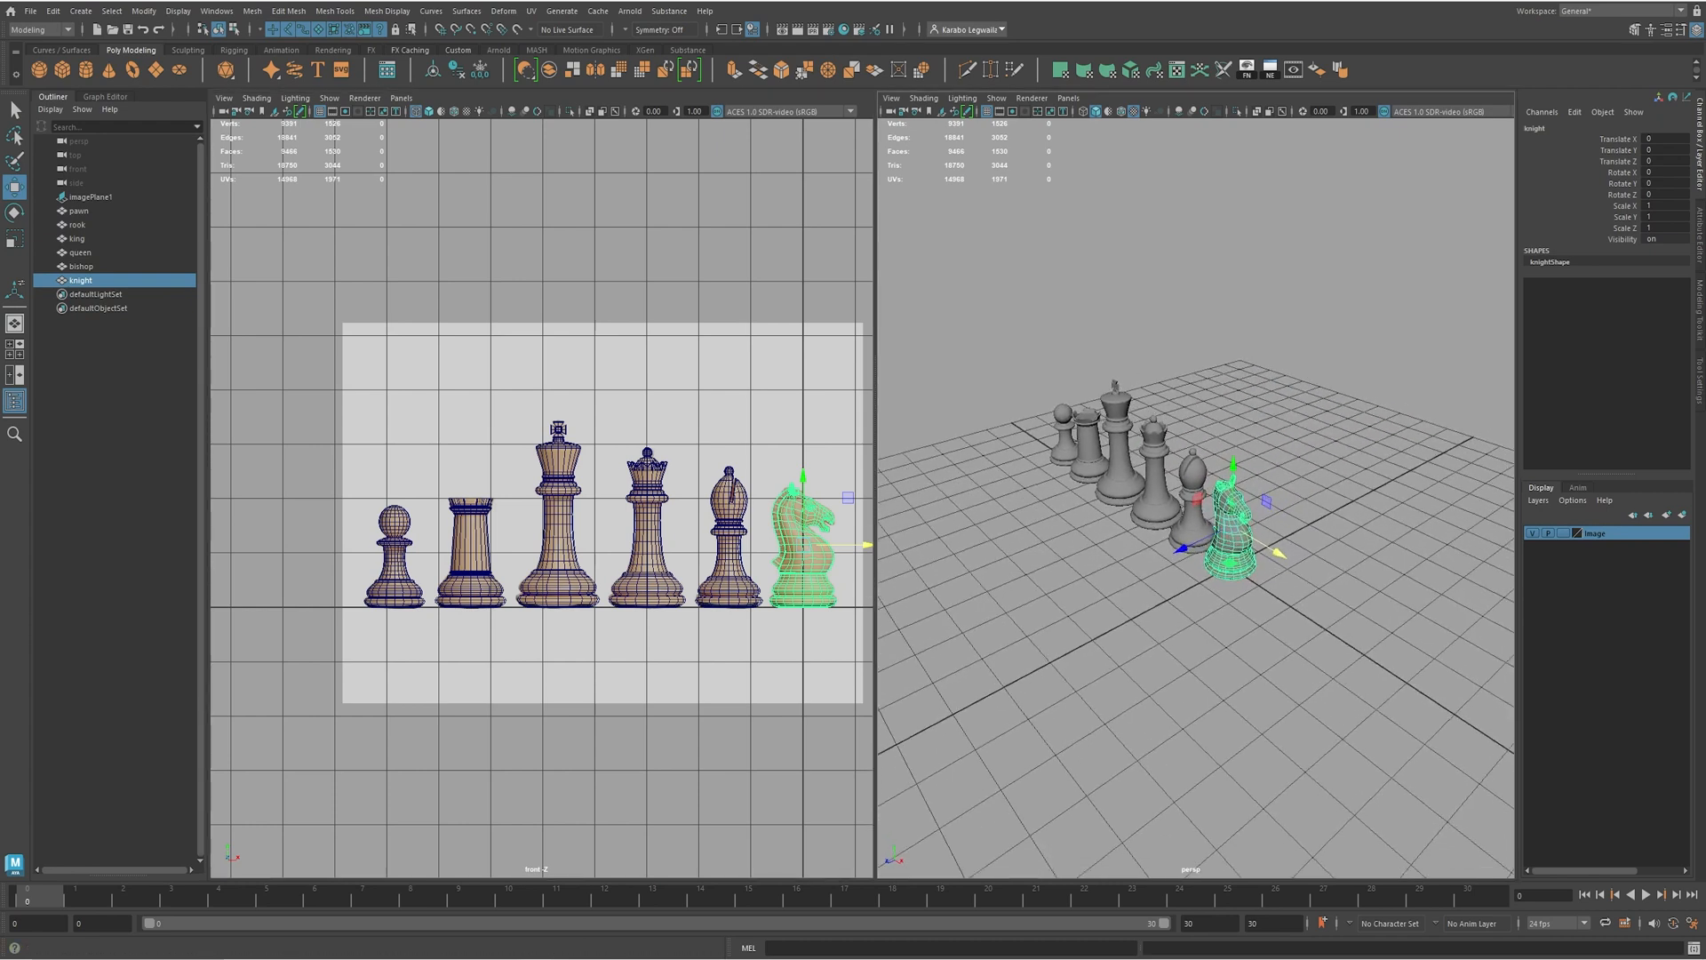